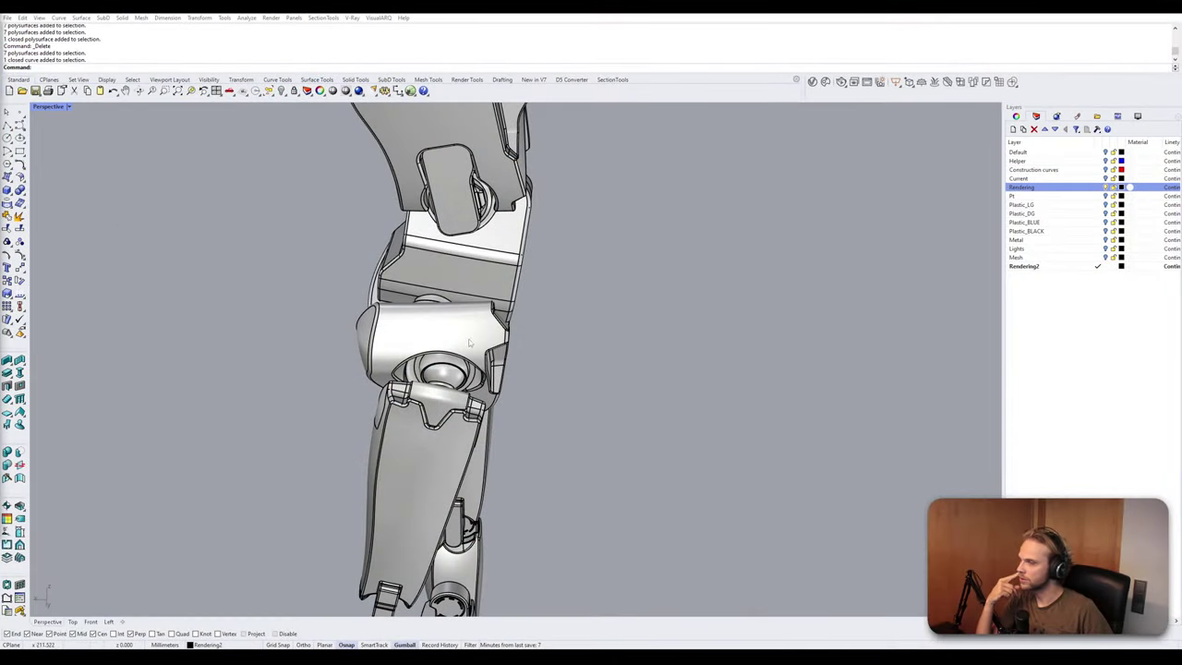
Spin the robot model with the Turntable command and inspect its hip and legs, and stop the rotation.
right_drag(498, 369, 444, 381)
scroll(527, 374, down, 8)
scroll(444, 381, up, 2)
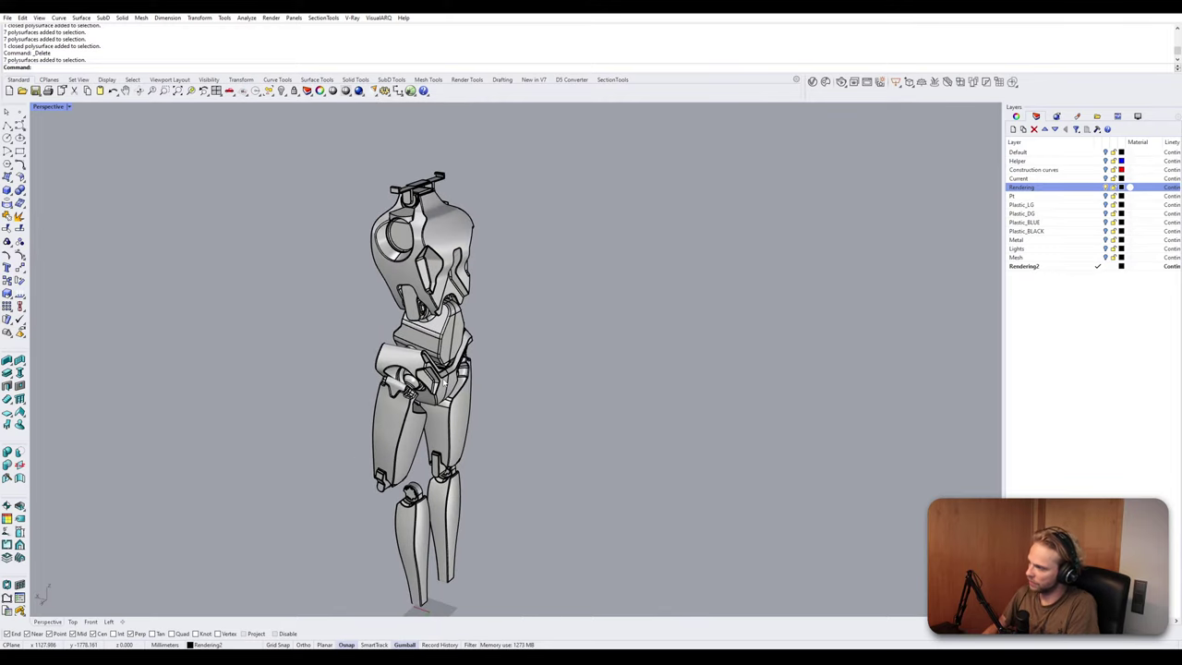
text(Turntable)
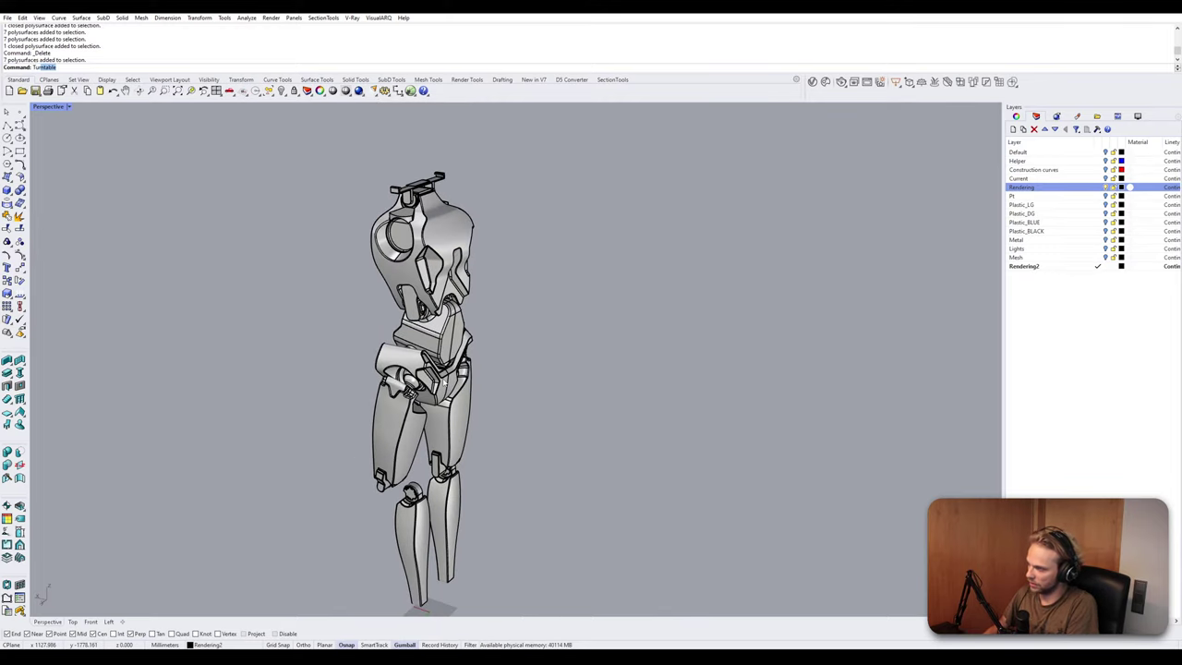
key(Return)
scroll(418, 372, up, 5)
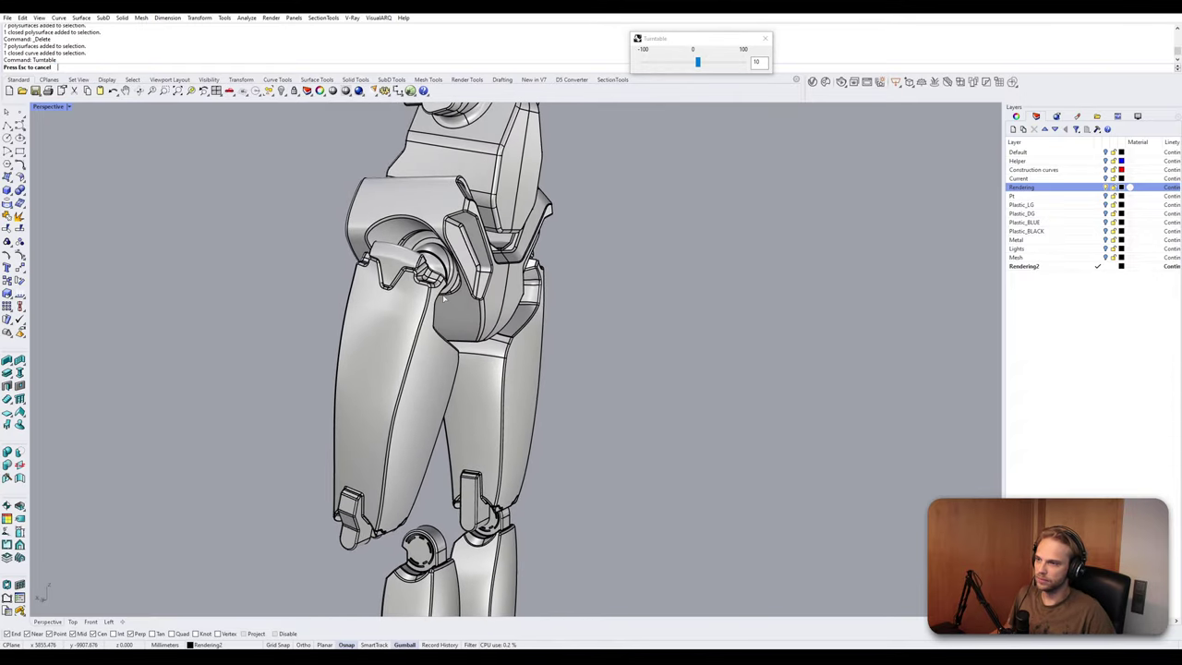
click(48, 106)
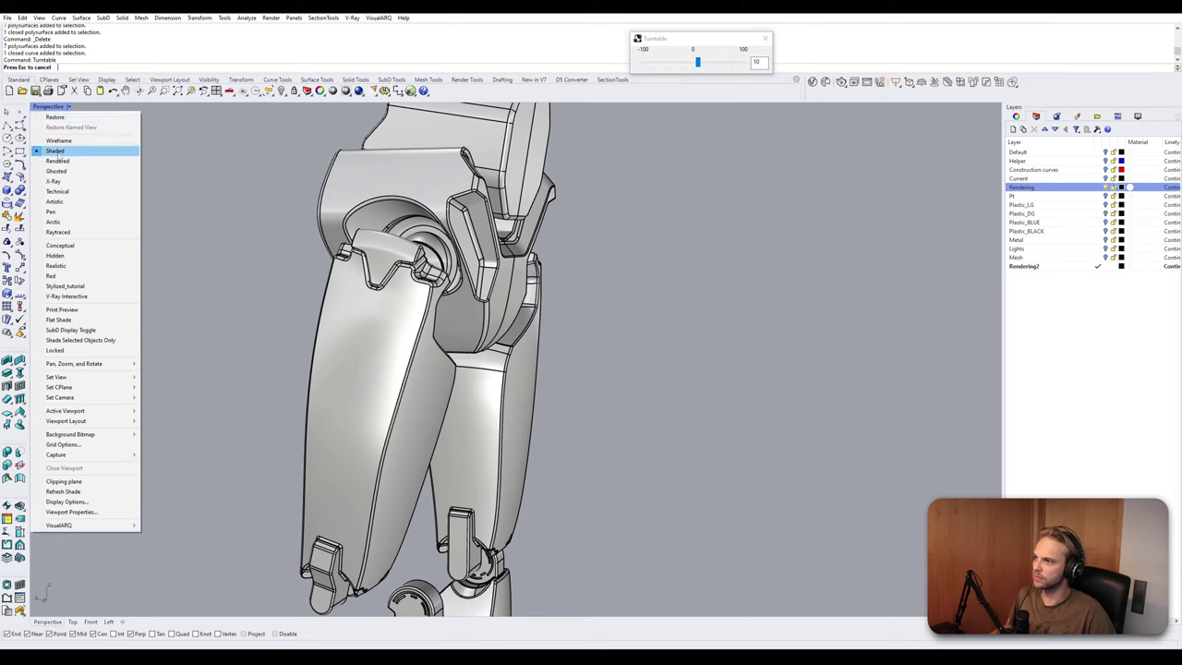
click(75, 172)
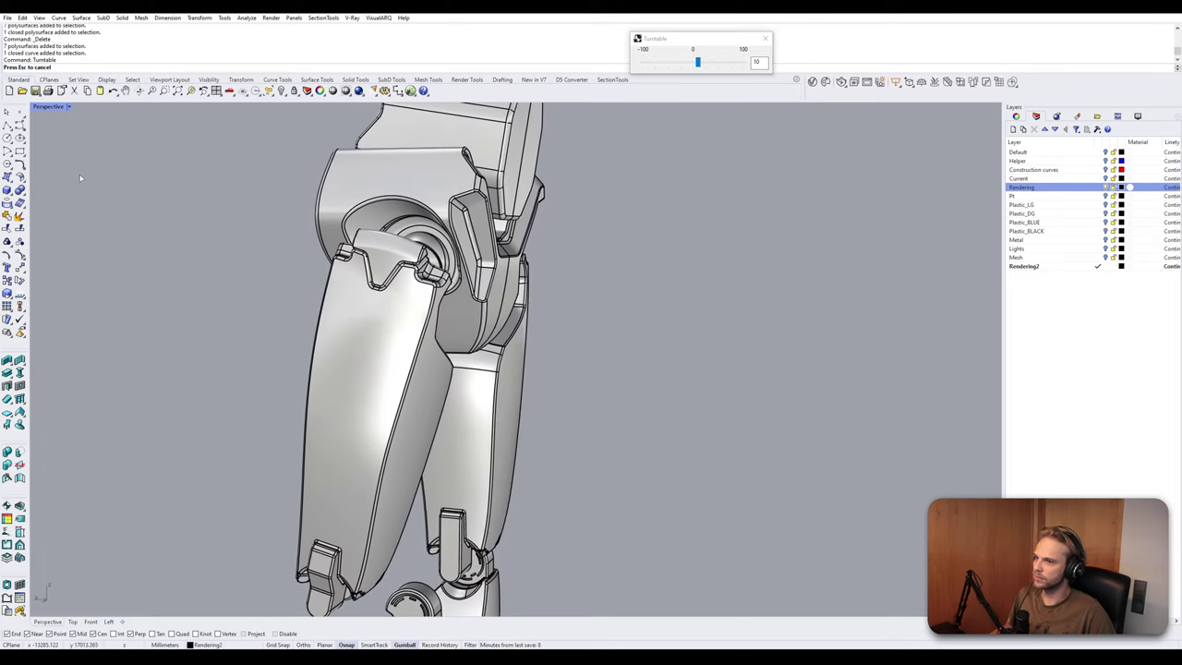
click(764, 39)
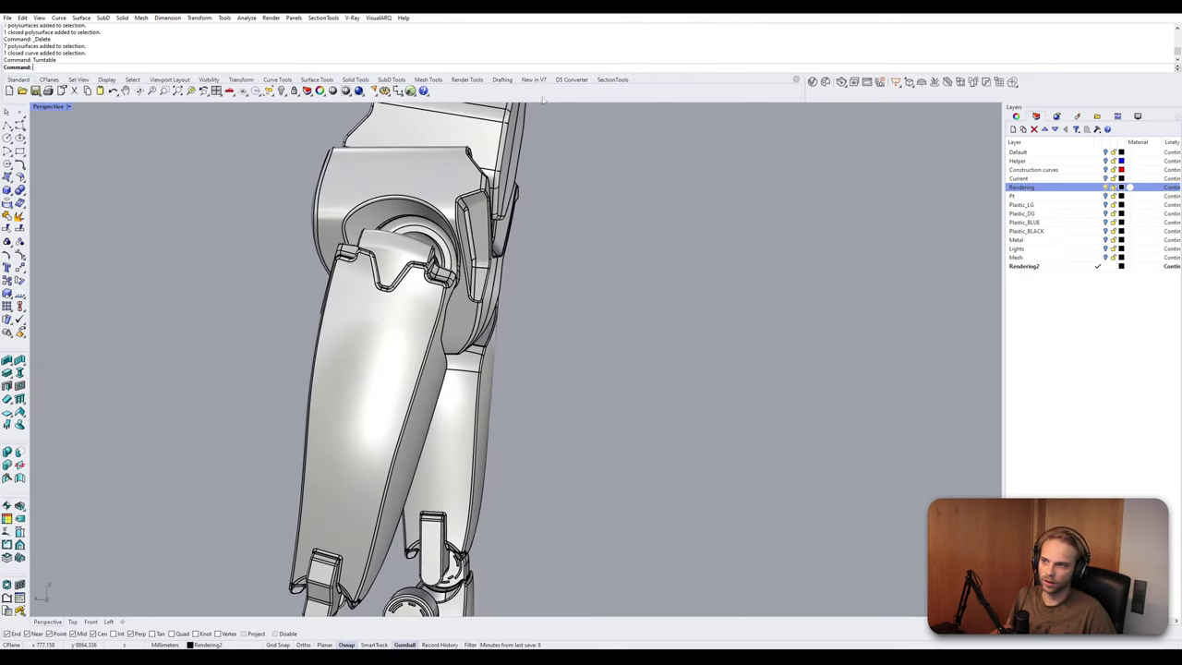
View the rotating robot with Turntable in Technical display mode, and return the perspective view to Shaded mode.
click(46, 107)
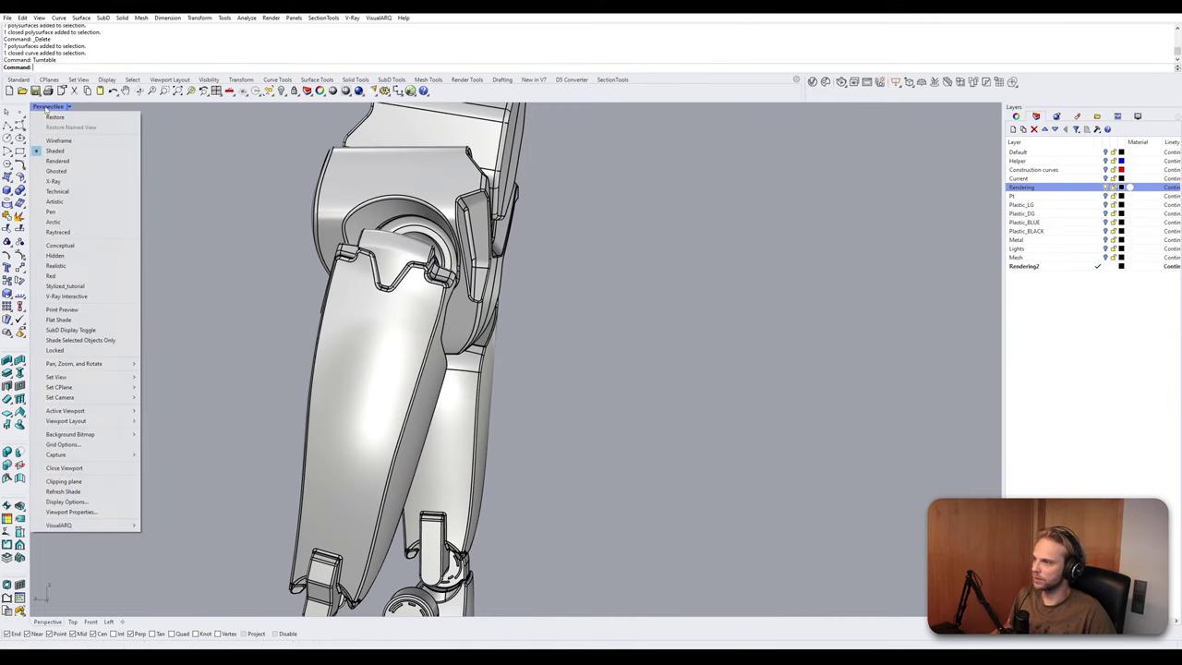
click(56, 188)
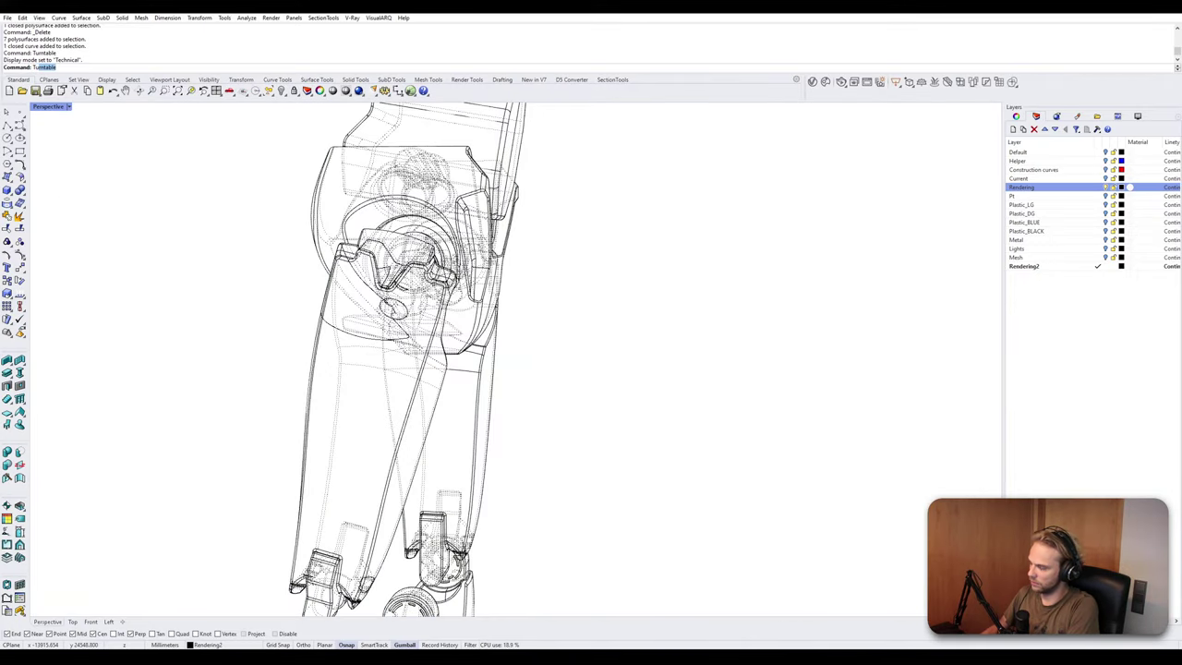
key(Return)
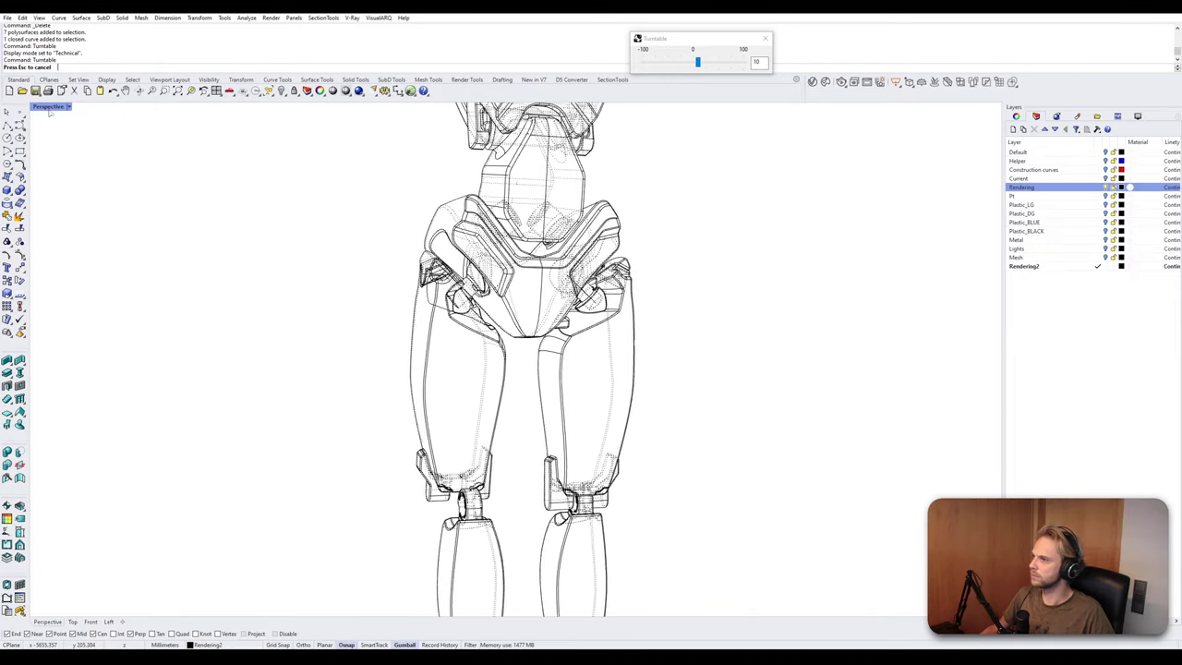
key(Escape)
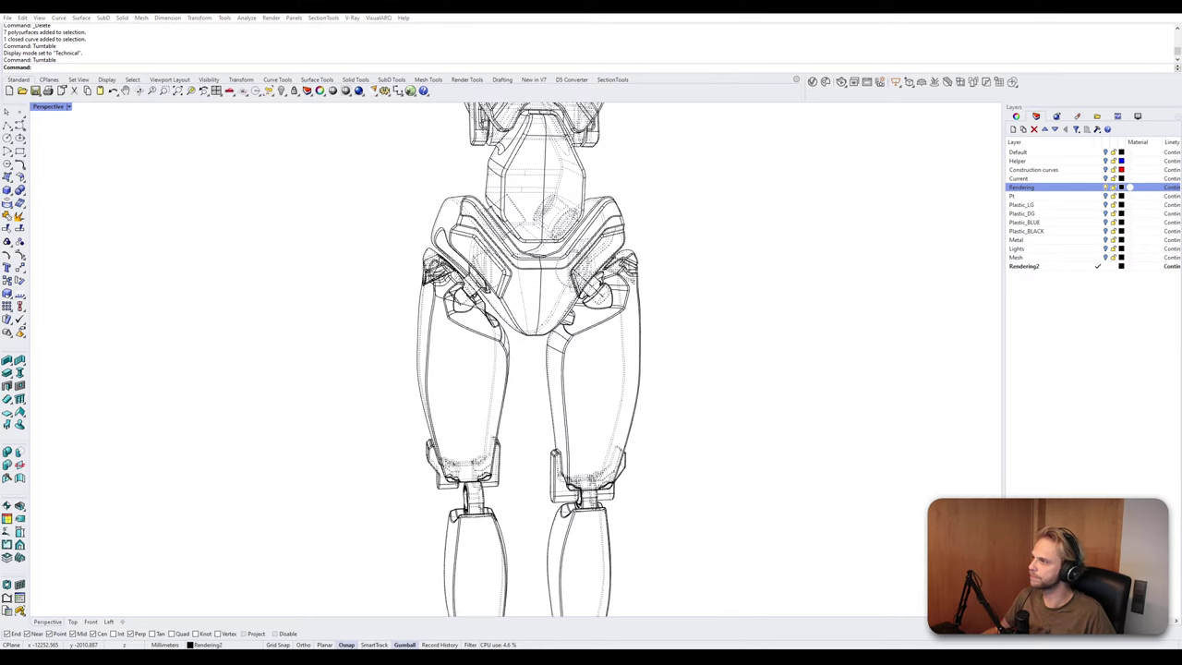
click(68, 106)
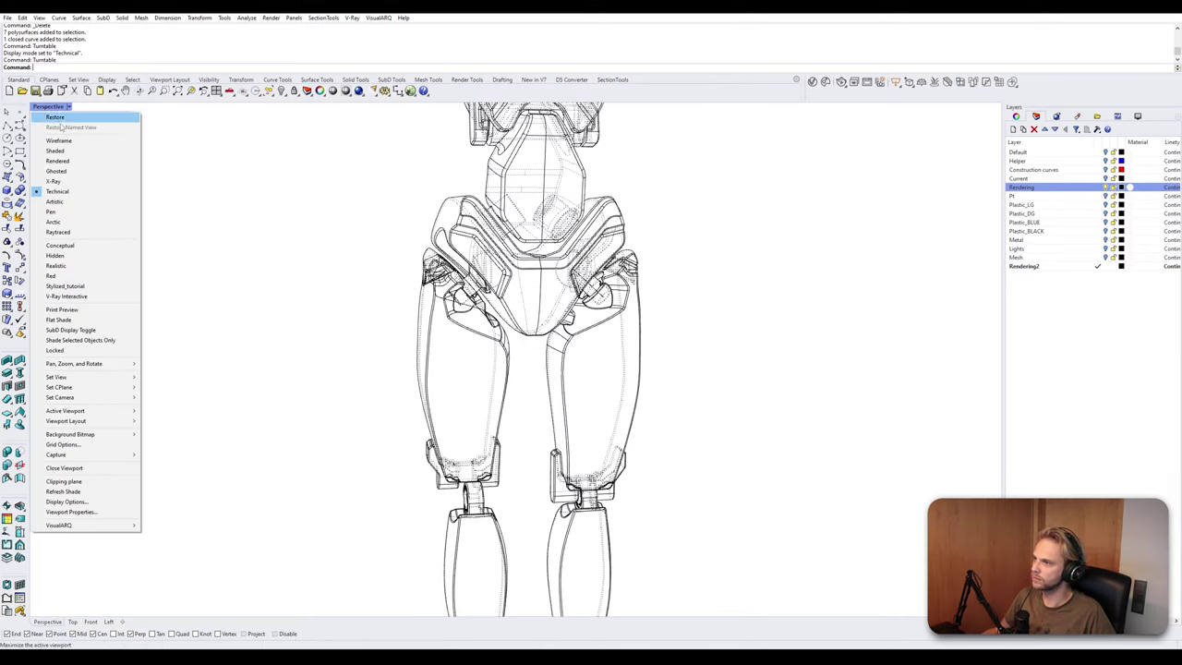
click(74, 153)
Examine the robot's hip joint, thigh and pelvis up close and from several sides in the perspective view.
scroll(530, 361, up, 3)
scroll(554, 337, up, 2)
mouse_move(554, 337)
right_down()
mouse_move(269, 333)
mouse_move(411, 337)
right_up()
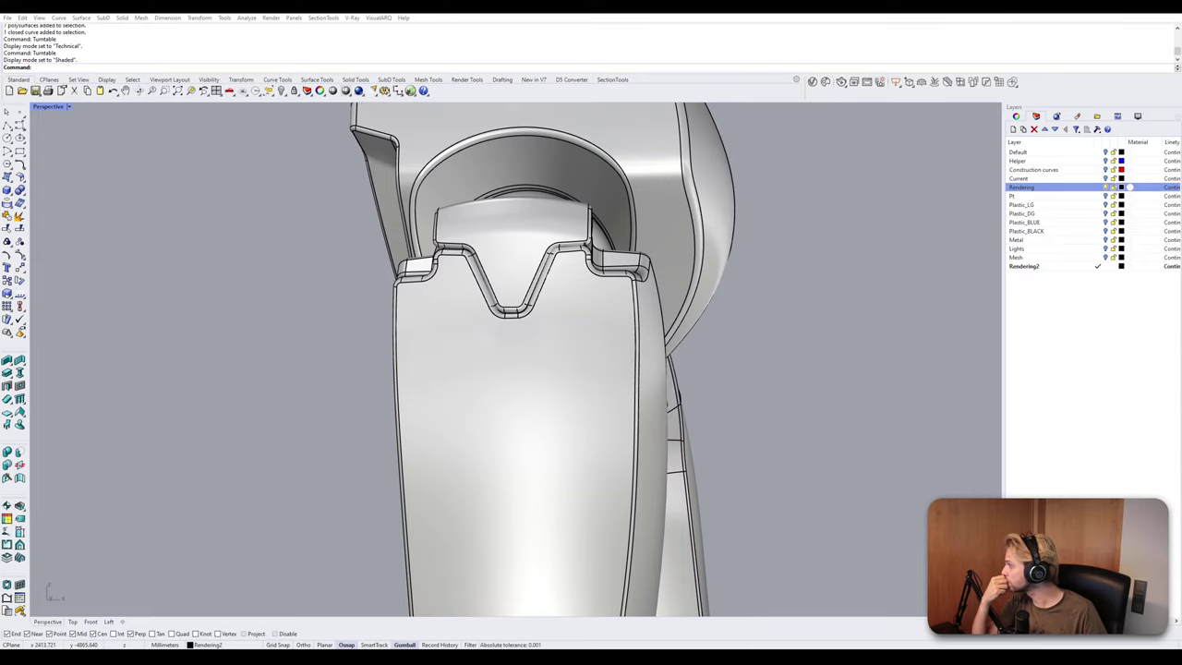
scroll(309, 336, down, 5)
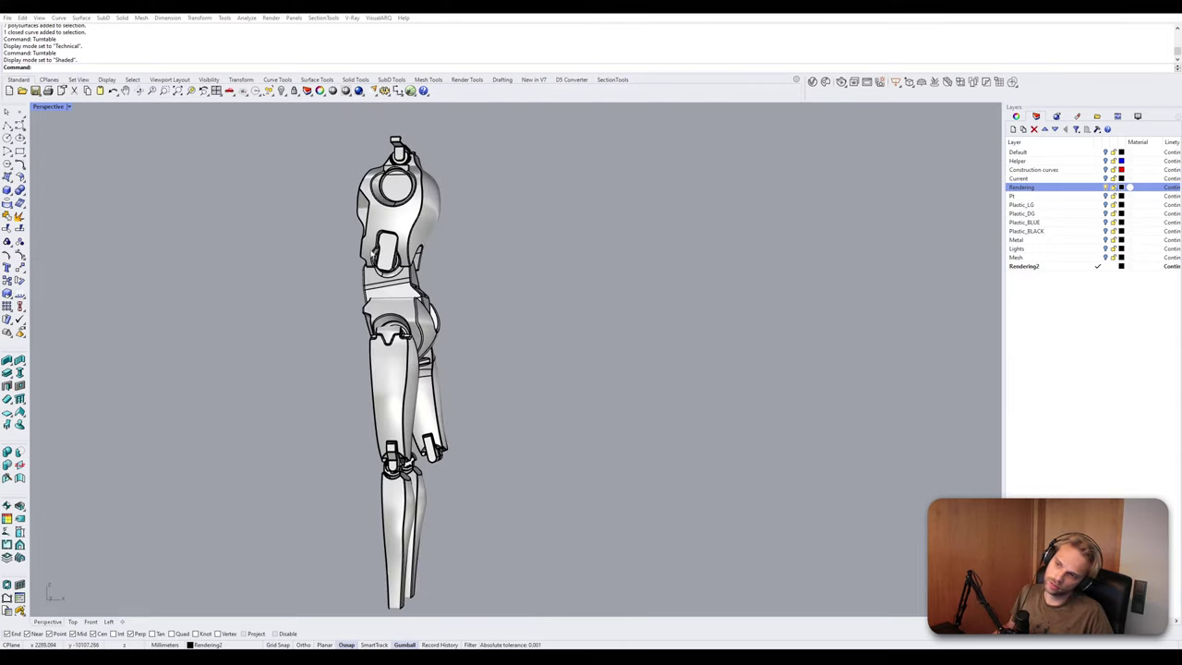
right_drag(377, 314, 423, 318)
scroll(472, 351, up, 5)
scroll(549, 356, up, 5)
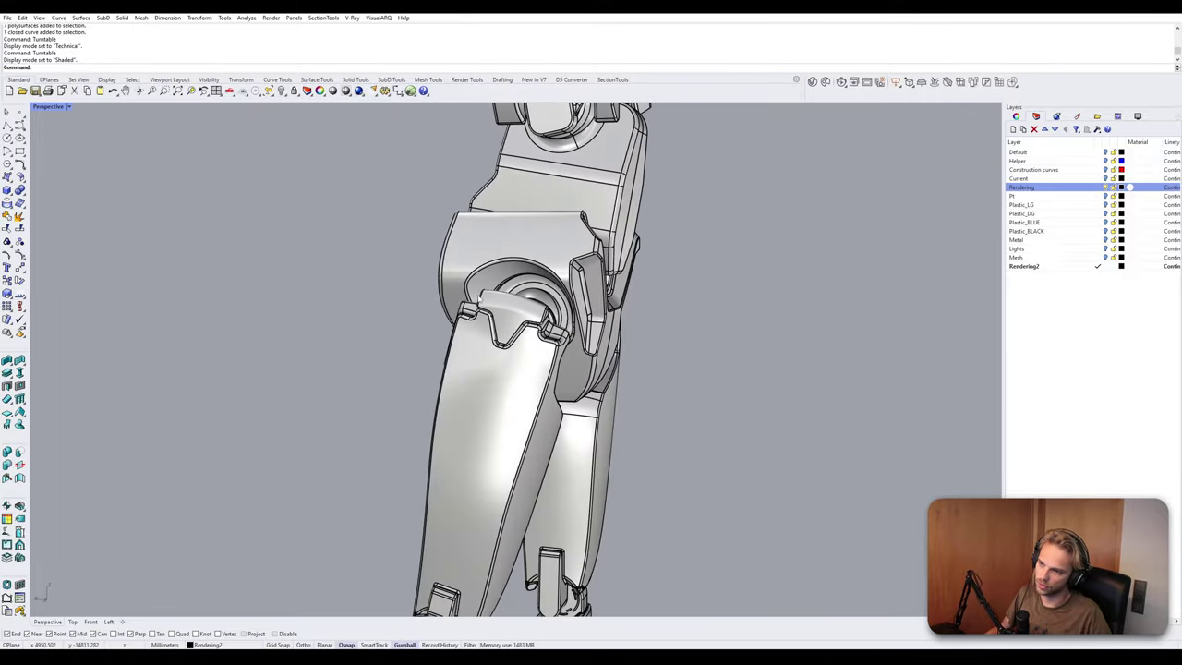
scroll(550, 355, down, 5)
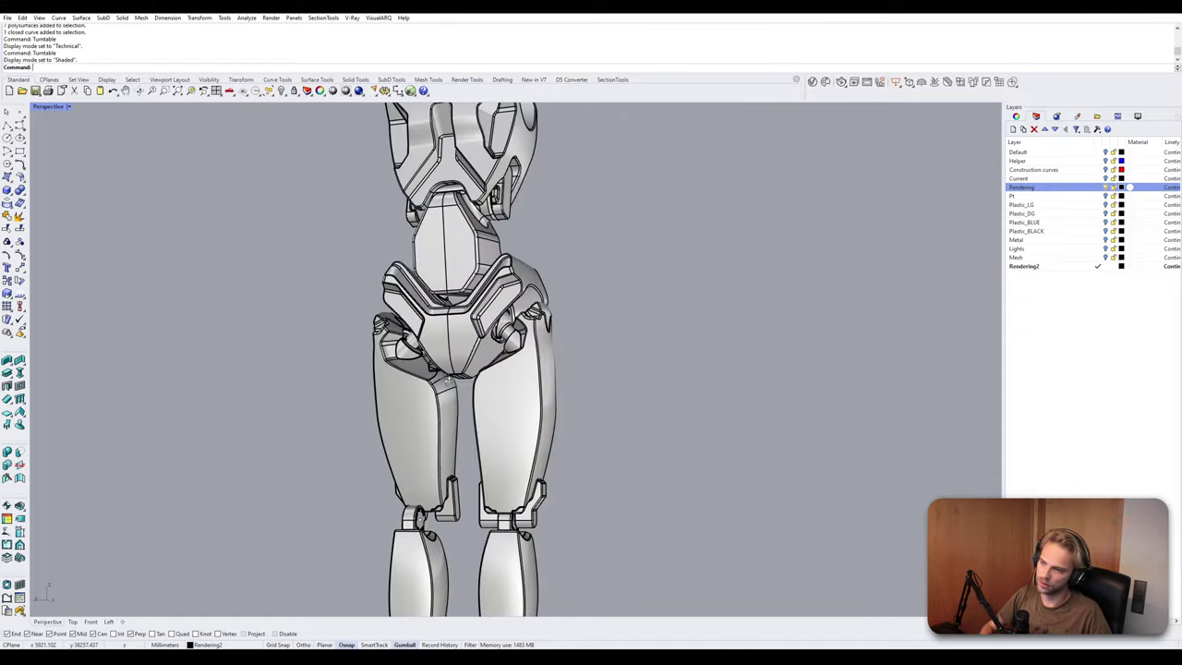
Delete the leg on the left side of the front view, including its thigh group, shin and leftover knee geometry.
scroll(466, 386, down, 3)
scroll(431, 344, up, 2)
click(431, 344)
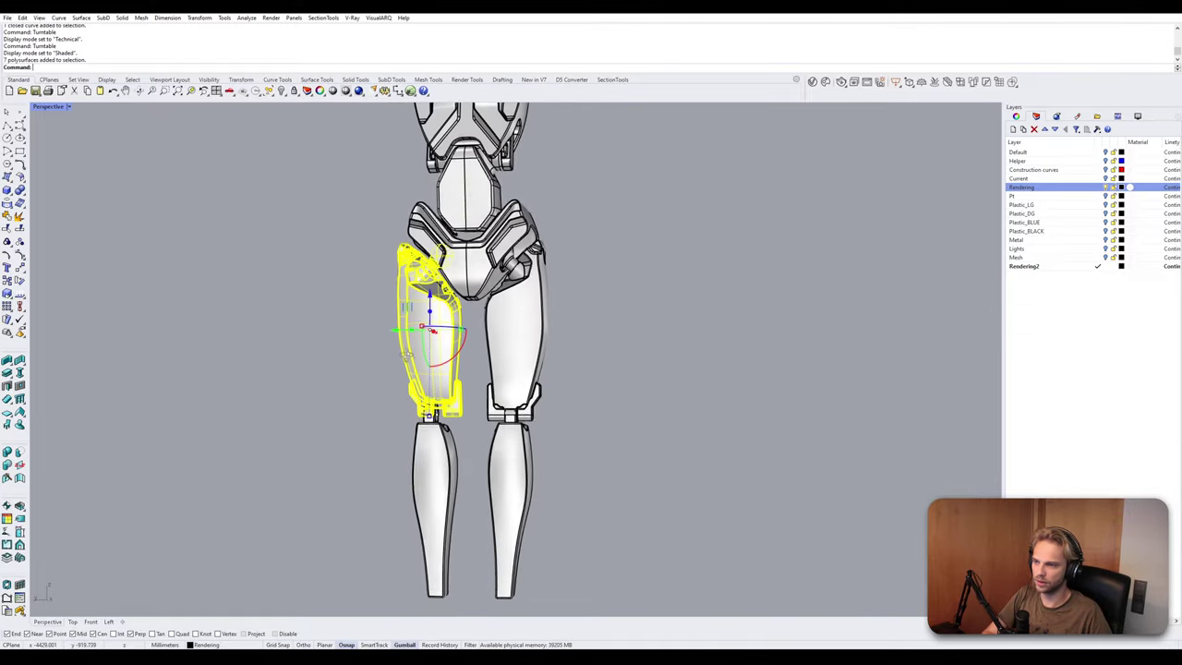
key(Delete)
click(441, 506)
key(Delete)
drag(453, 450, 412, 381)
key(Delete)
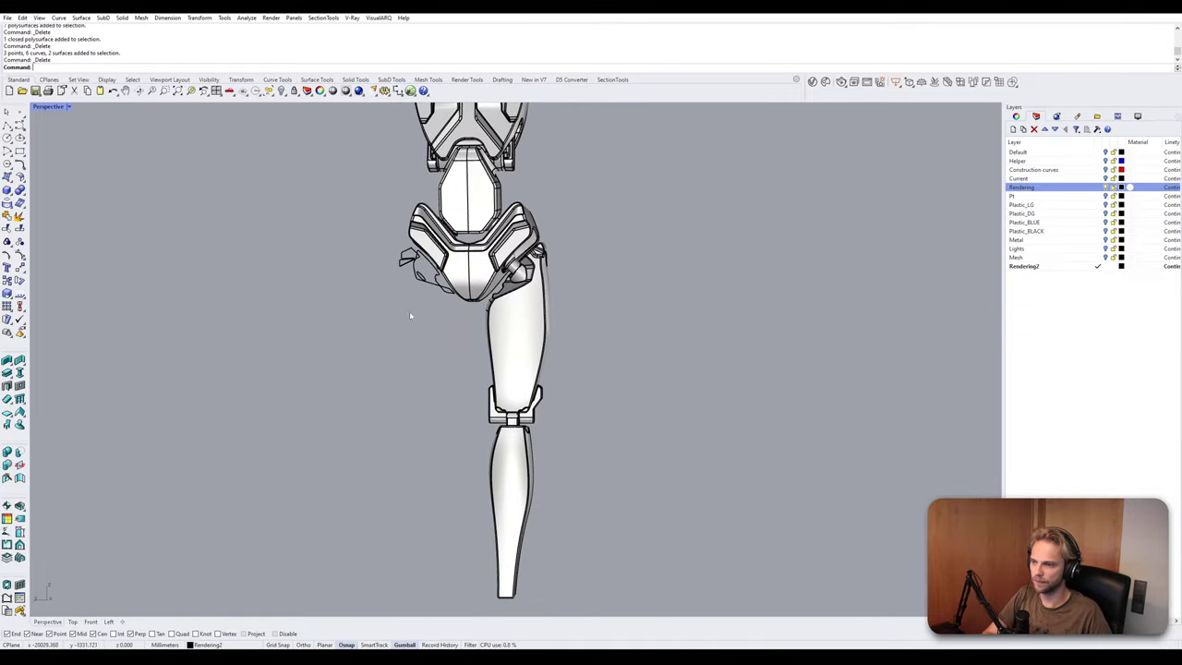
Delete the stray curves left beside the pelvis where the removed leg was attached.
scroll(420, 297, up, 6)
drag(414, 289, 398, 222)
key(Delete)
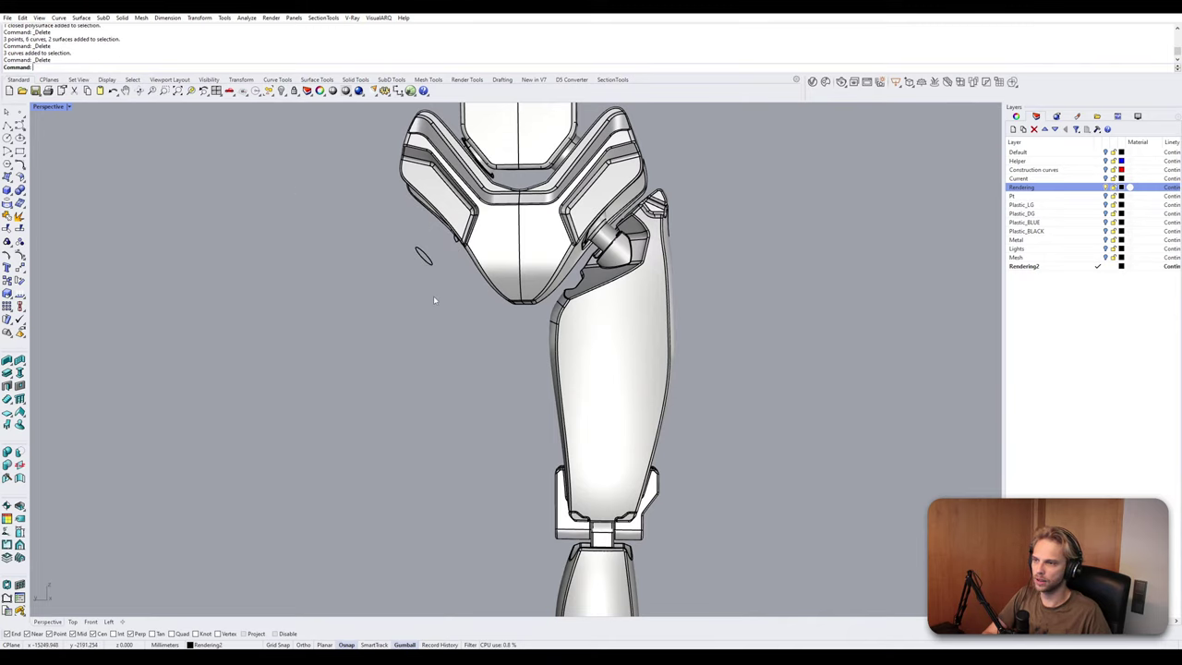
drag(434, 296, 396, 240)
key(Delete)
right_drag(396, 240, 378, 262)
scroll(377, 266, down, 3)
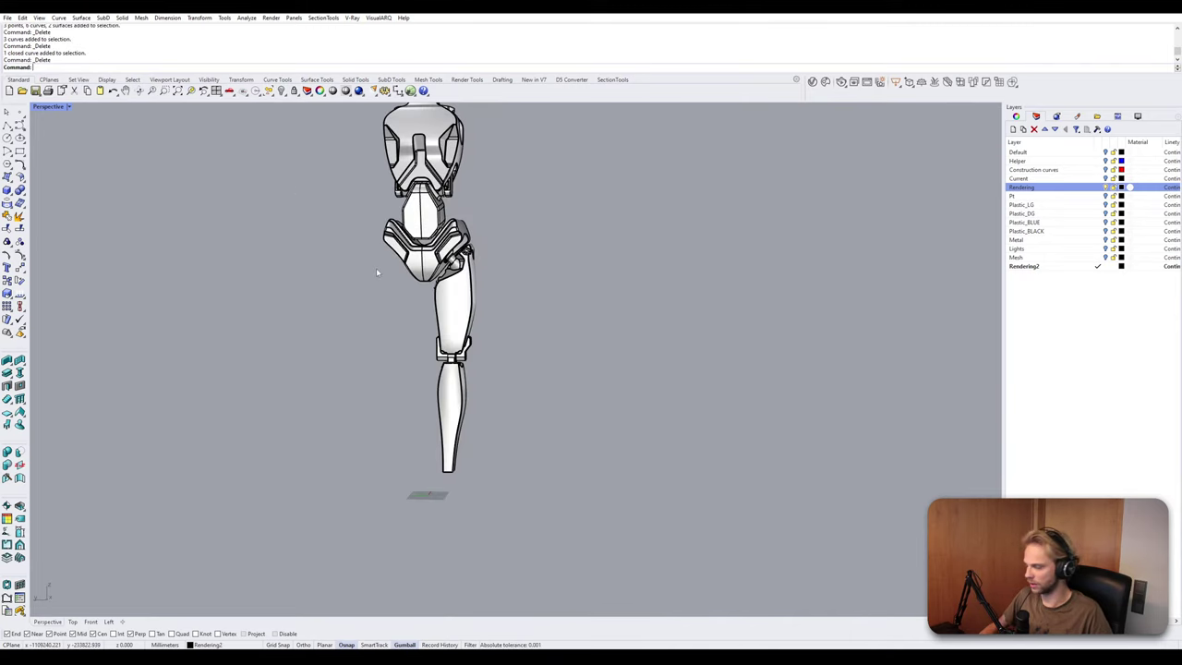
Select all curves in the model with SelCrv and delete them.
text(SelAll)
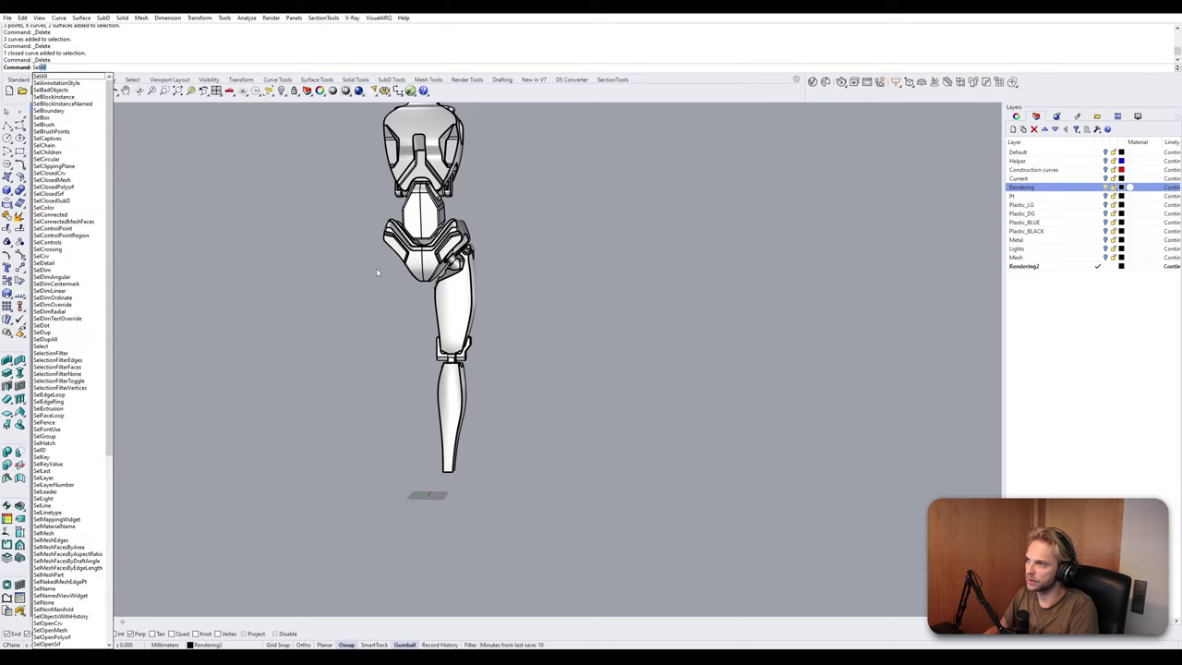
text(Crv)
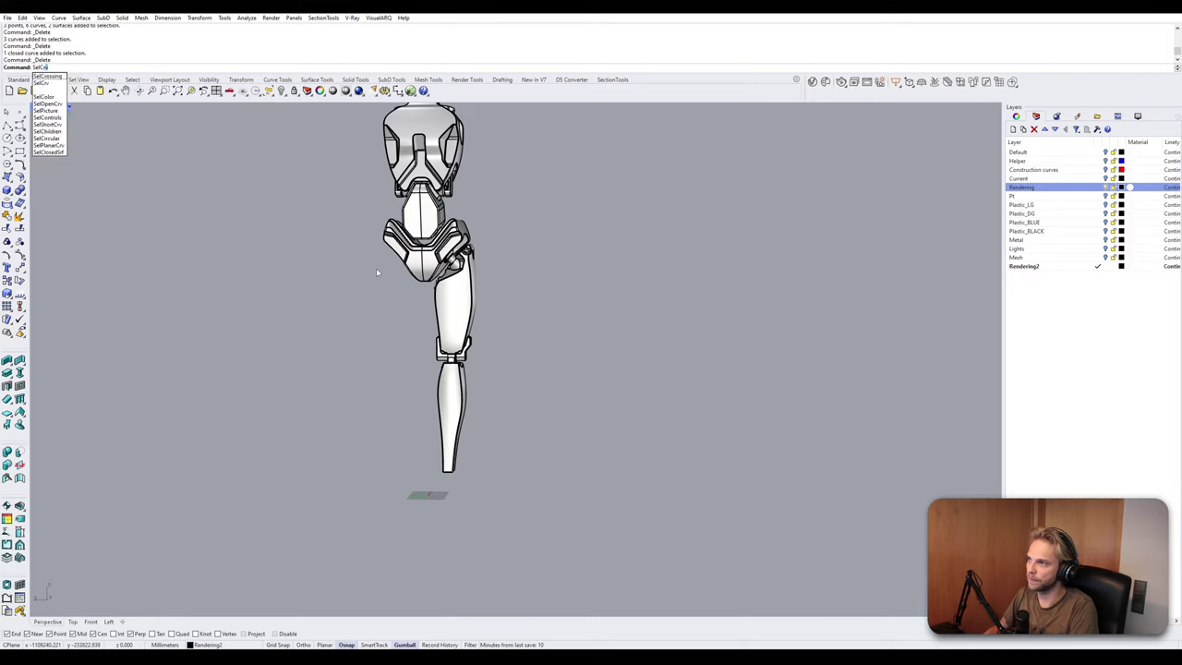
key(Return)
key(Delete)
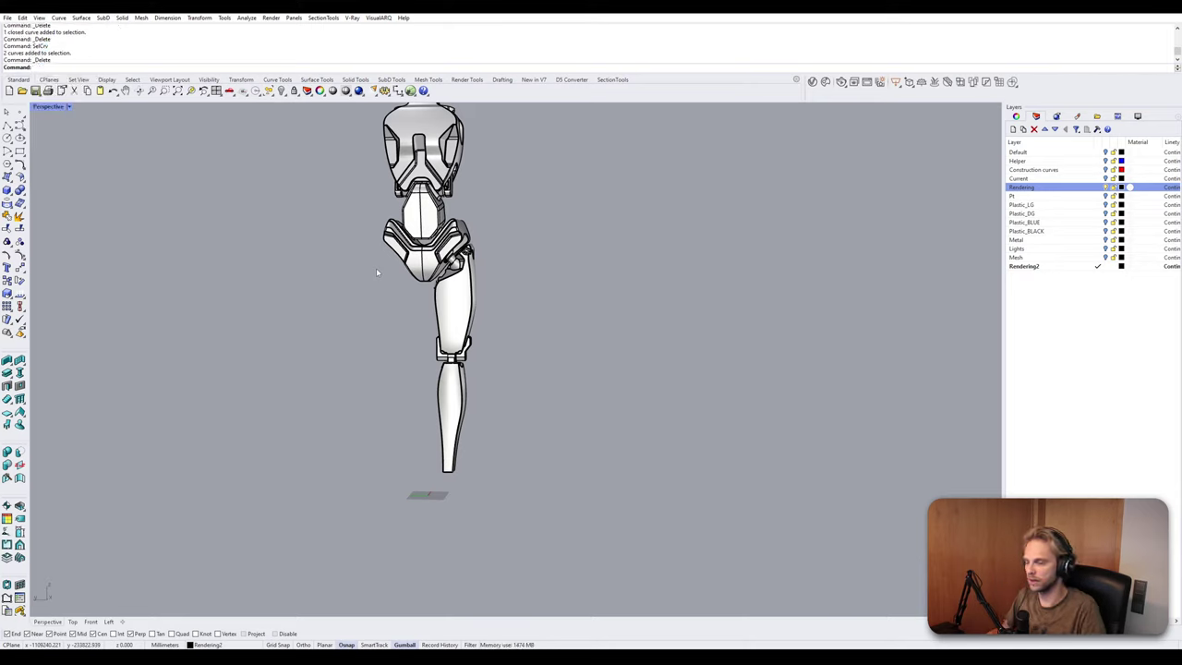
Select all point objects with SelPt and look for them around the remaining hip.
text(SelPt)
key(Return)
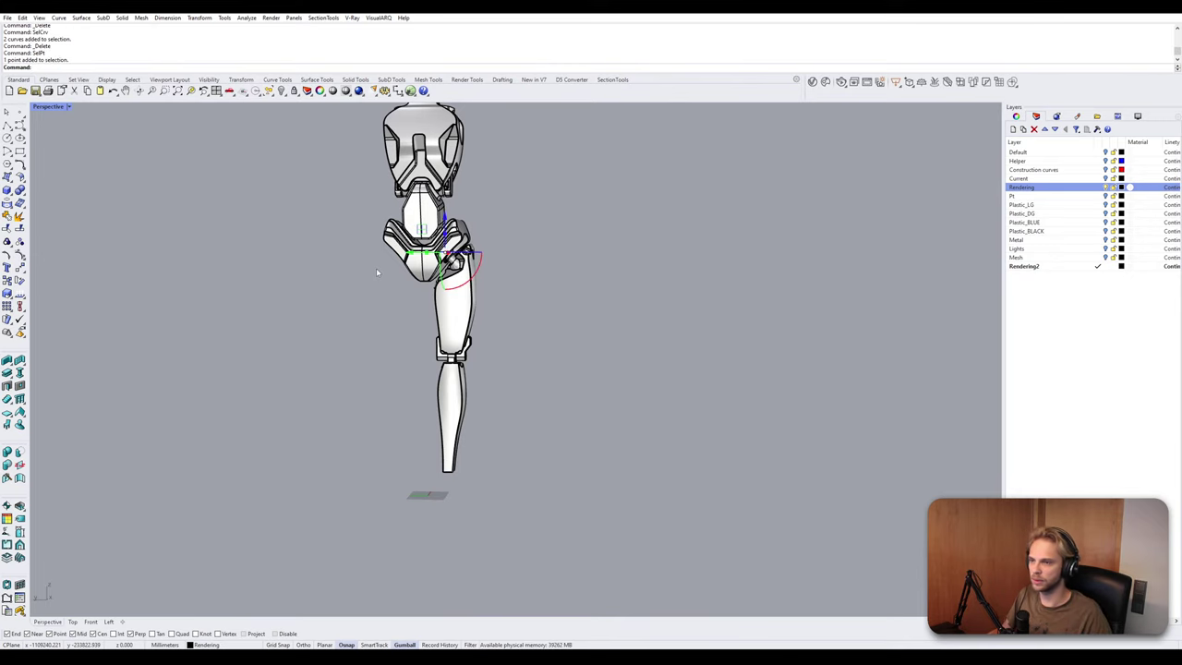
scroll(376, 267, up, 5)
scroll(378, 269, down, 7)
scroll(447, 357, up, 2)
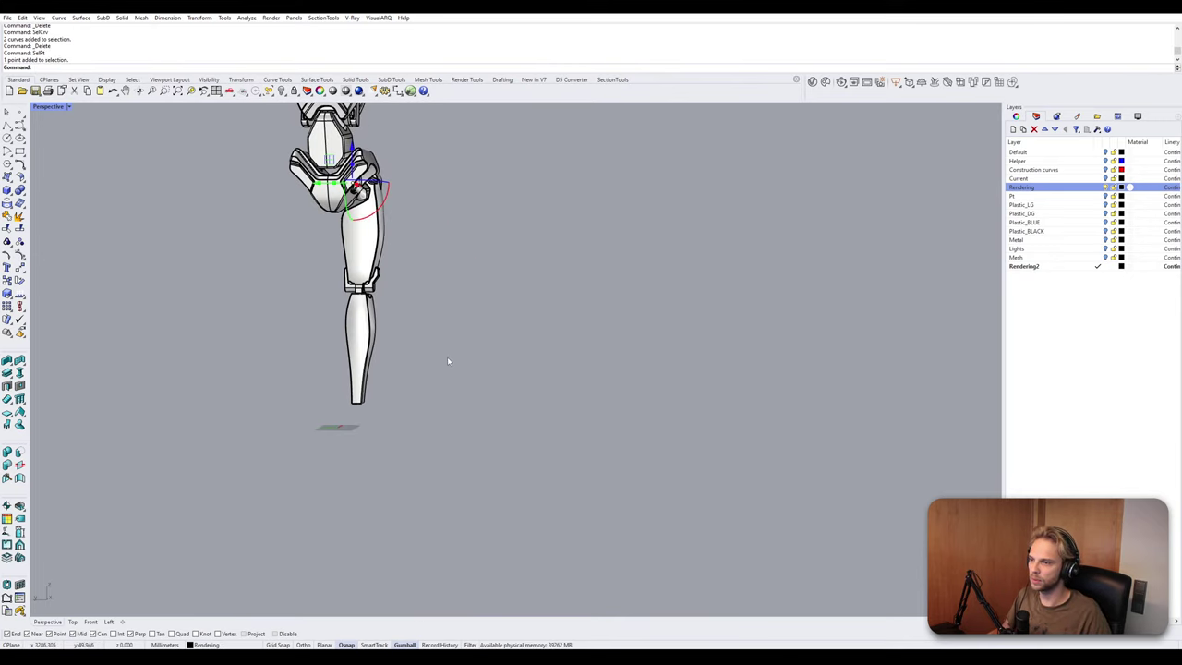
Select all polysurfaces of the remaining leg to check its parts, and clear the selection.
drag(447, 360, 278, 235)
scroll(369, 184, up, 4)
scroll(371, 183, down, 4)
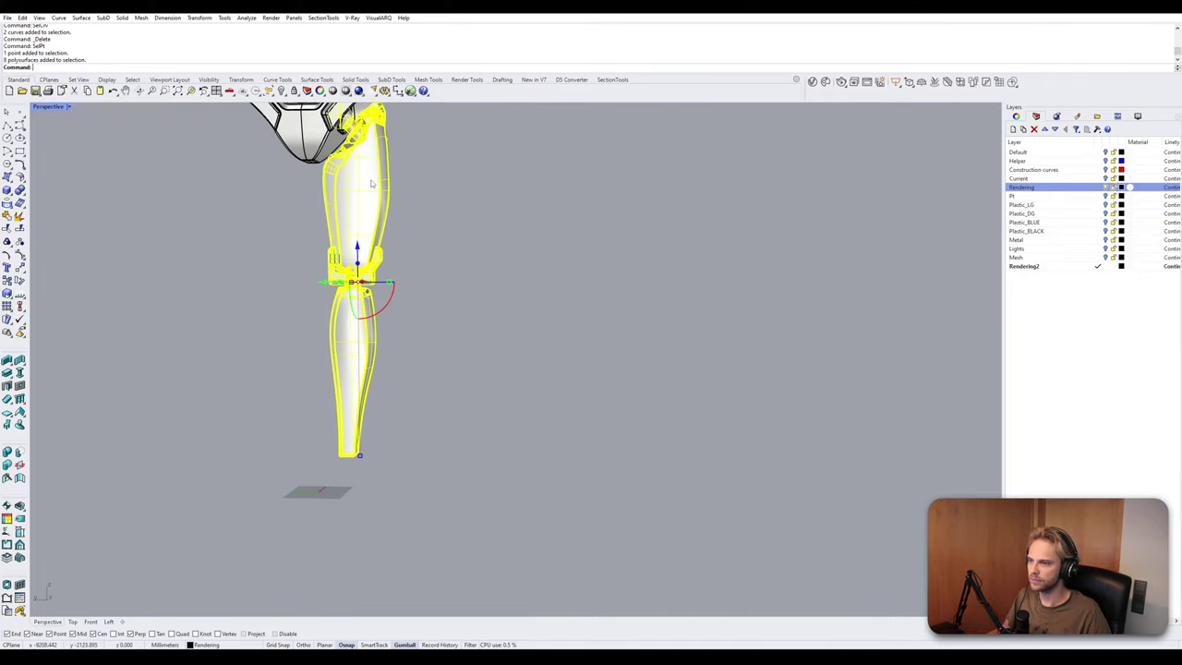
shift+right_drag(372, 184, 377, 318)
scroll(380, 282, up, 8)
scroll(392, 287, down, 10)
click(406, 334)
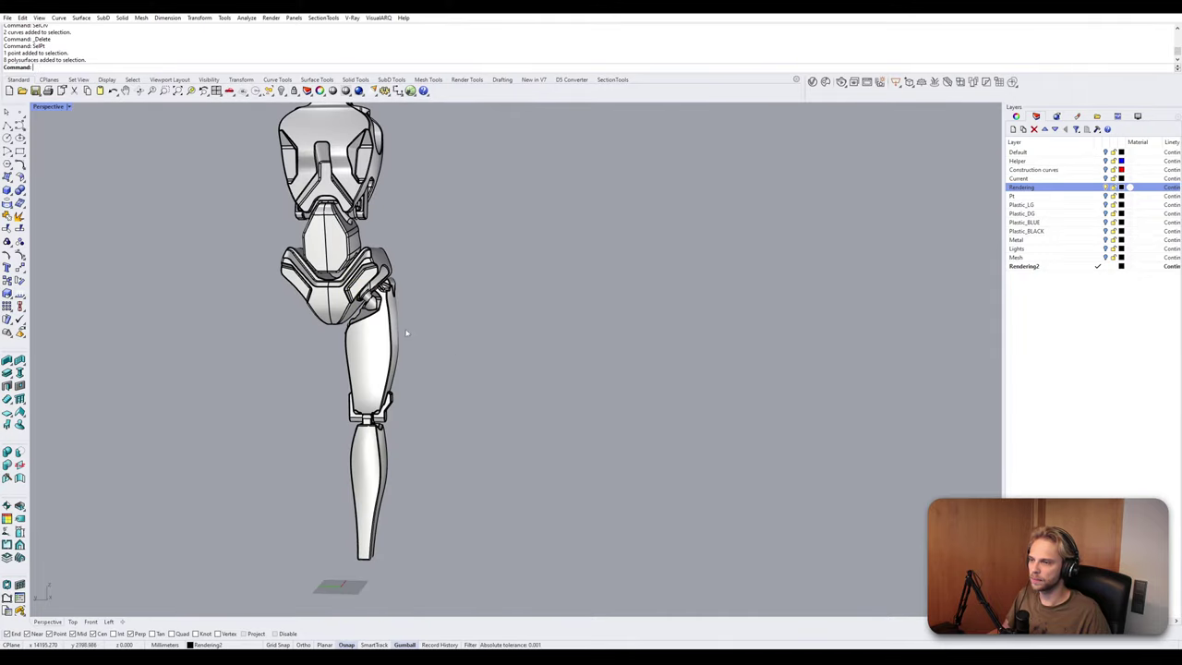
Select the remaining thigh group and the shin in turn to check which parts belong to each.
click(405, 334)
scroll(399, 334, up, 4)
scroll(388, 360, down, 4)
scroll(382, 377, up, 2)
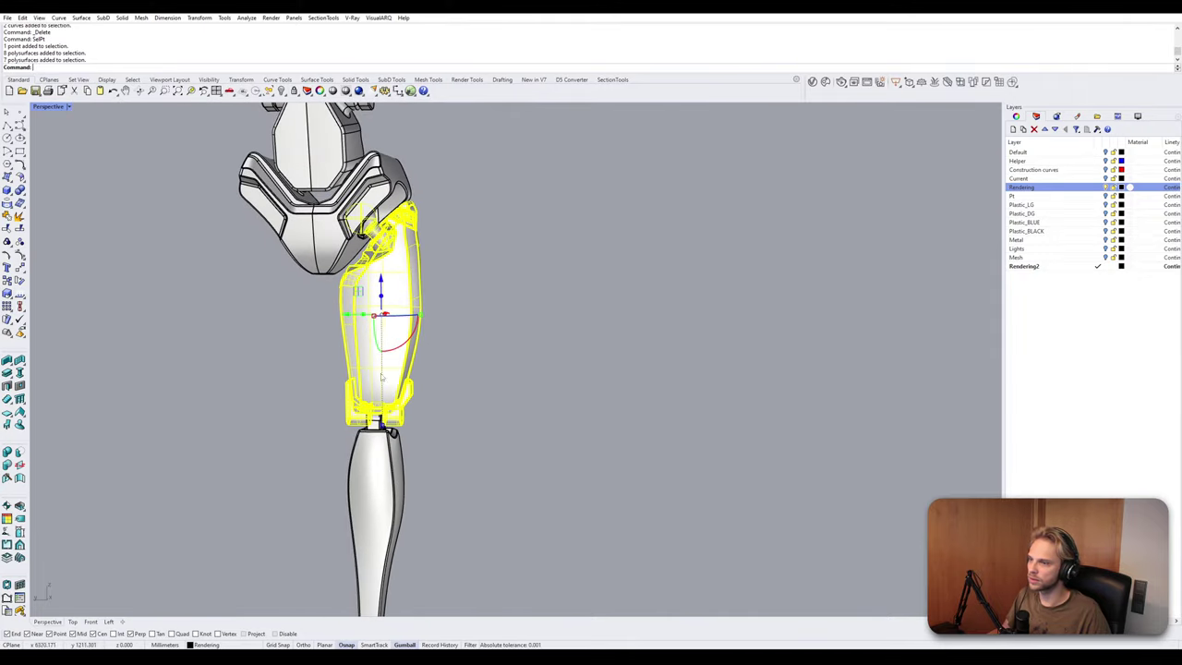
right_drag(381, 376, 426, 384)
click(368, 514)
shift+right_drag(420, 461, 409, 384)
scroll(358, 389, up, 5)
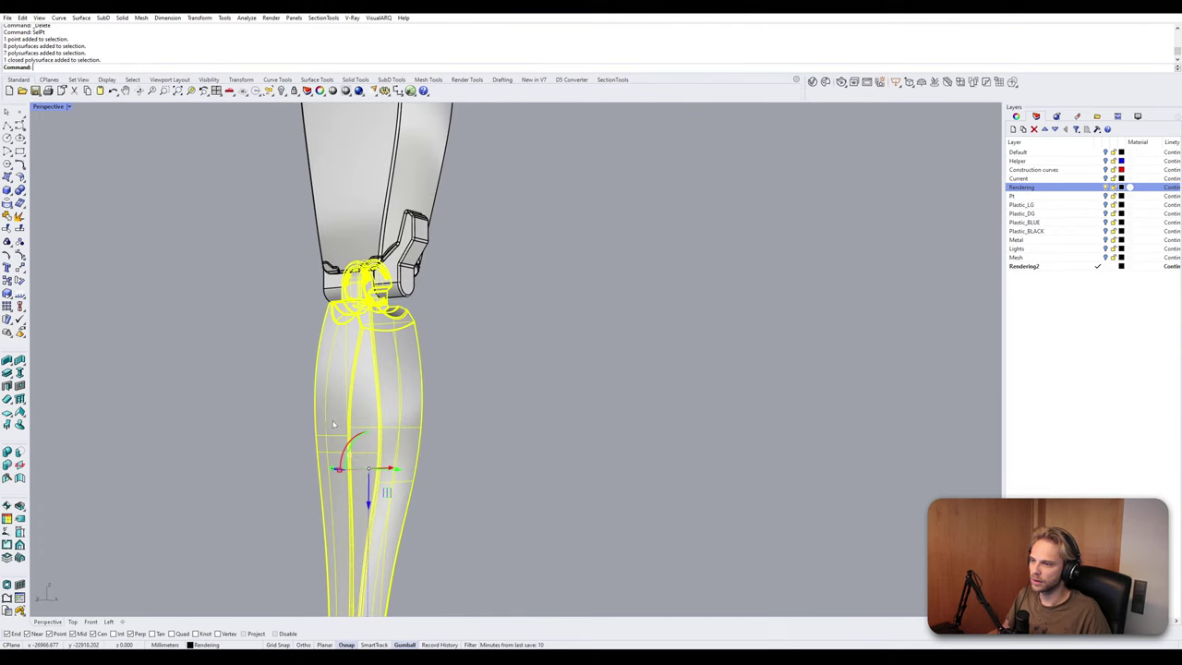
scroll(334, 424, down, 5)
scroll(356, 366, up, 2)
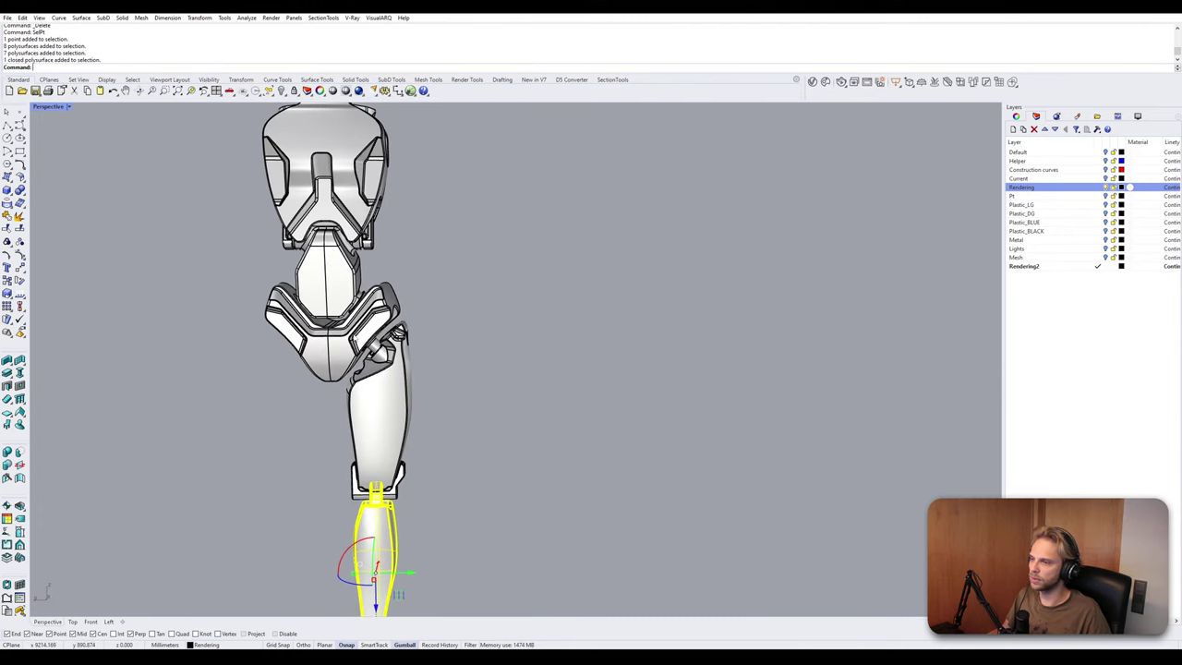
Select the point and extrusion at the remaining hip joint for a closer look, and clear the selection.
scroll(245, 420, up, 3)
drag(211, 456, 471, 279)
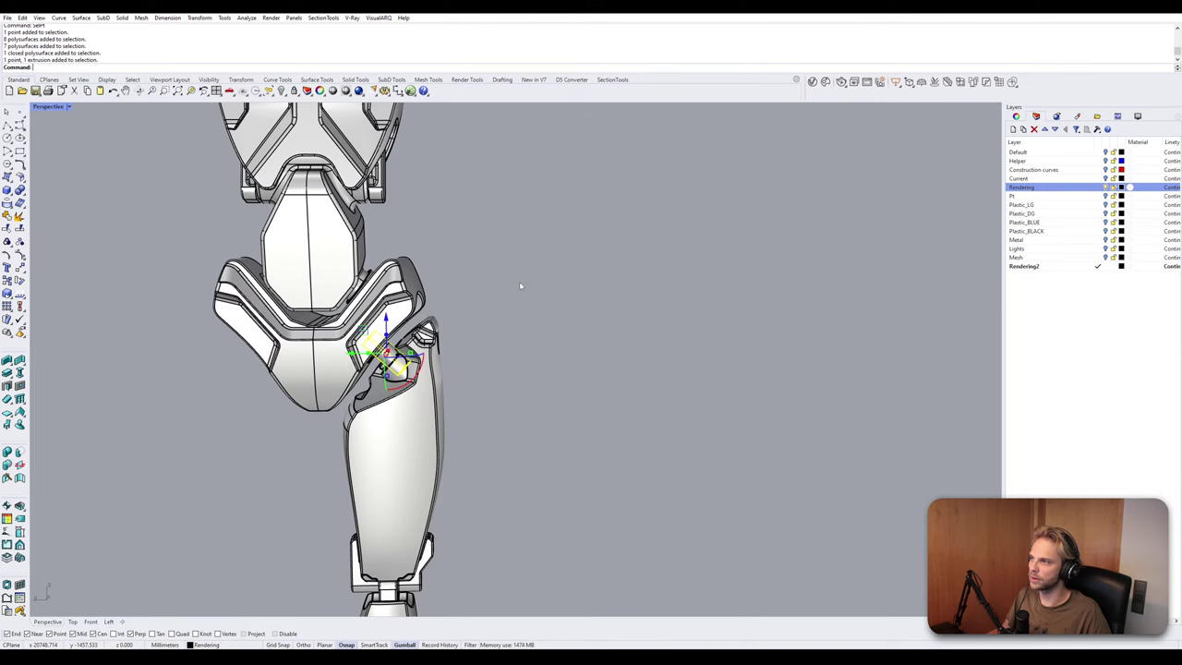
scroll(389, 363, up, 5)
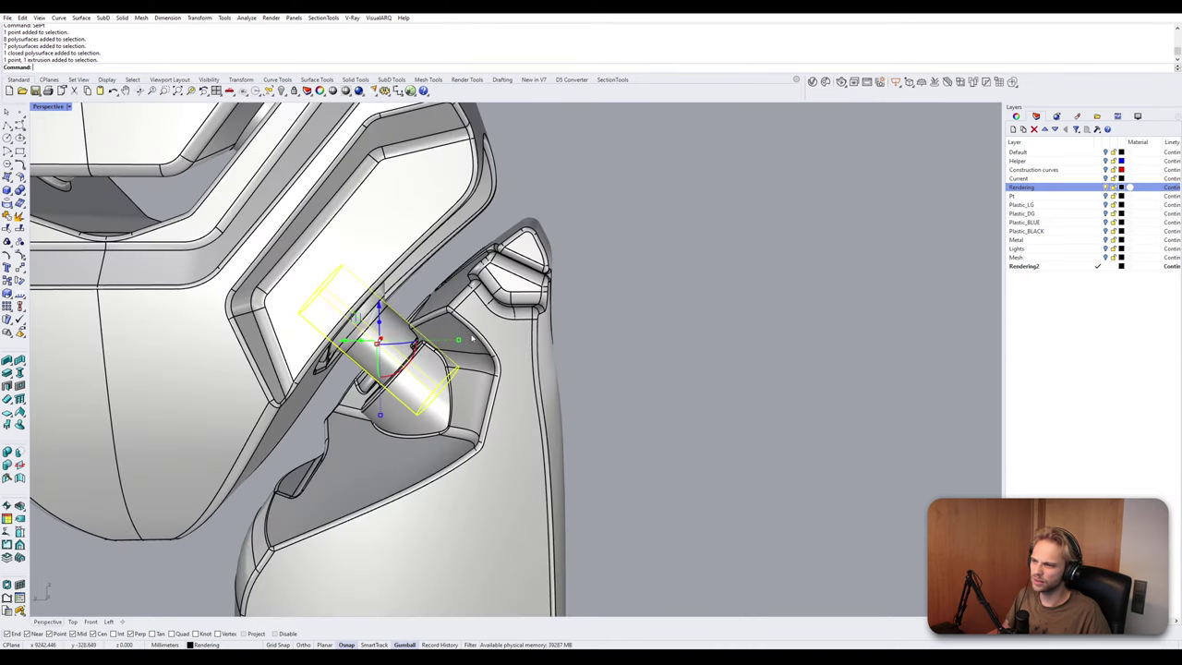
key(Escape)
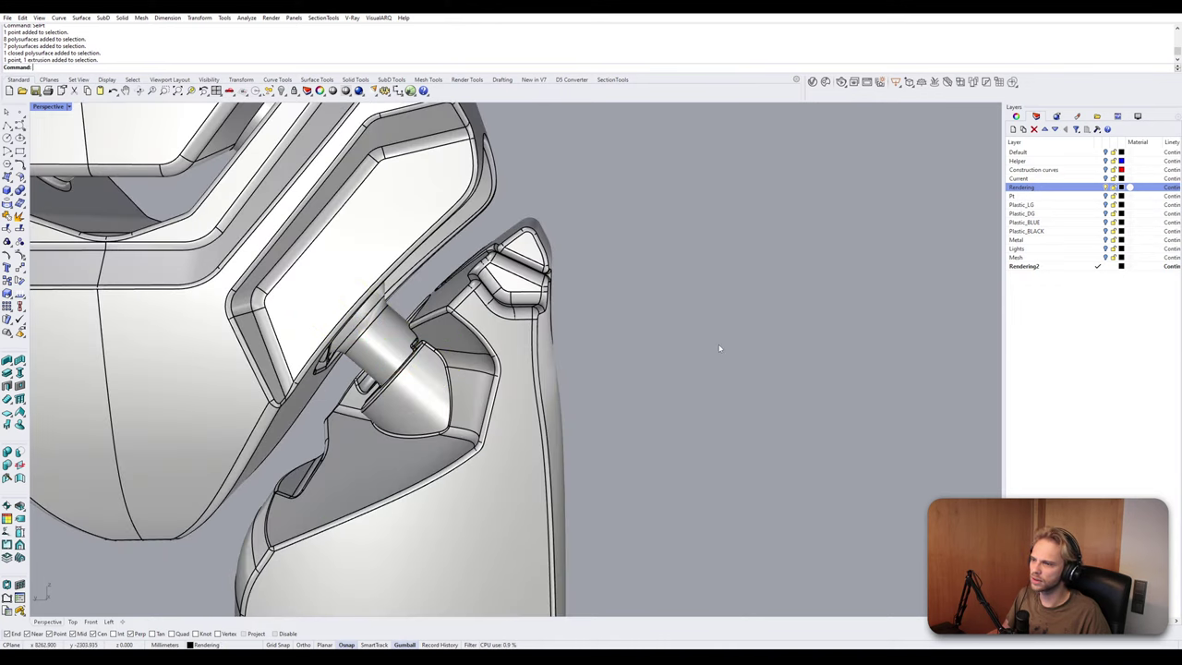
Select the remaining thigh group and examine which parts around the hip pin belong to it, clearing the selection each time.
click(389, 339)
scroll(482, 318, down, 5)
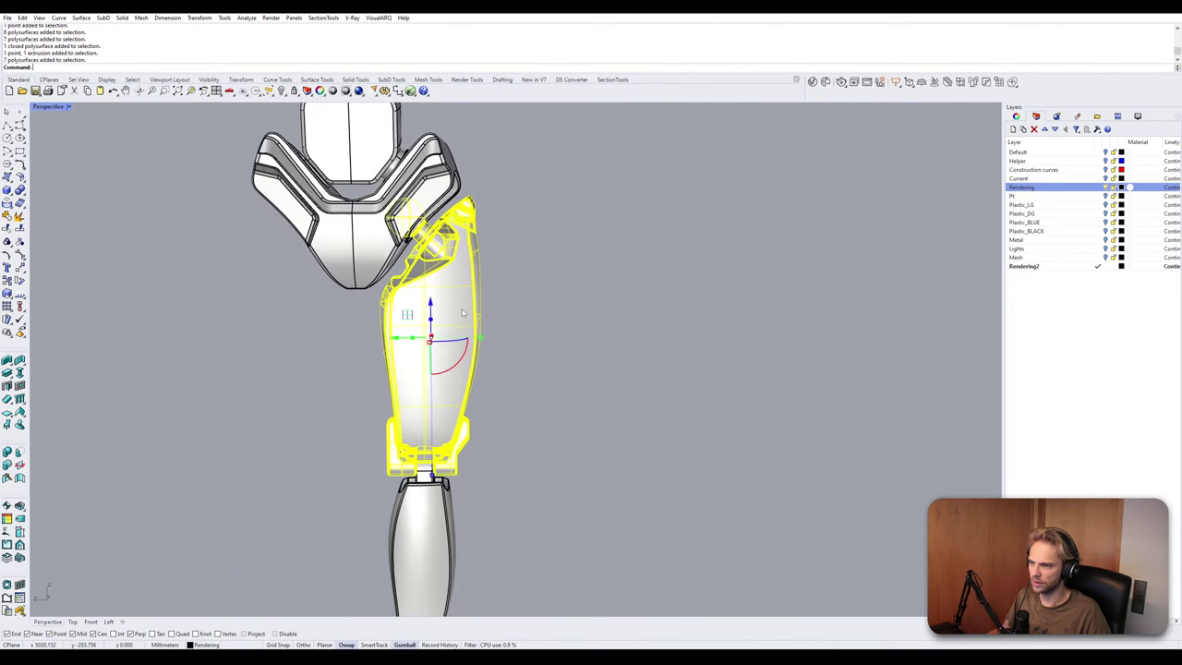
key(Escape)
click(411, 339)
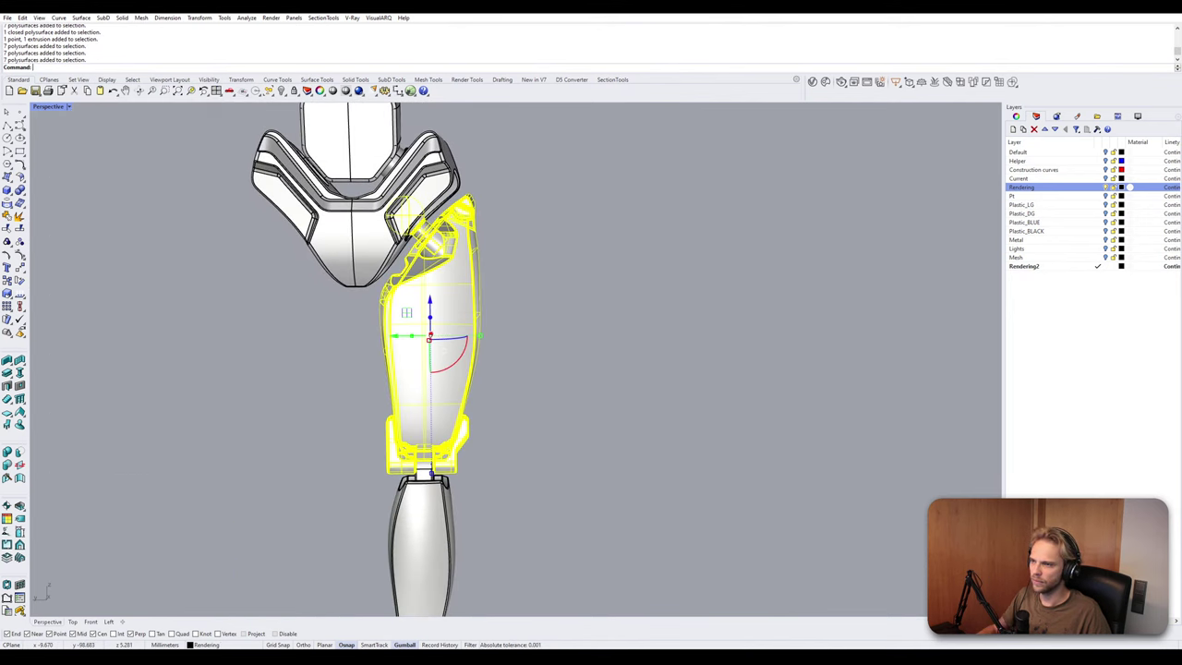
scroll(421, 230, up, 10)
key(Escape)
click(405, 242)
click(354, 297)
click(356, 297)
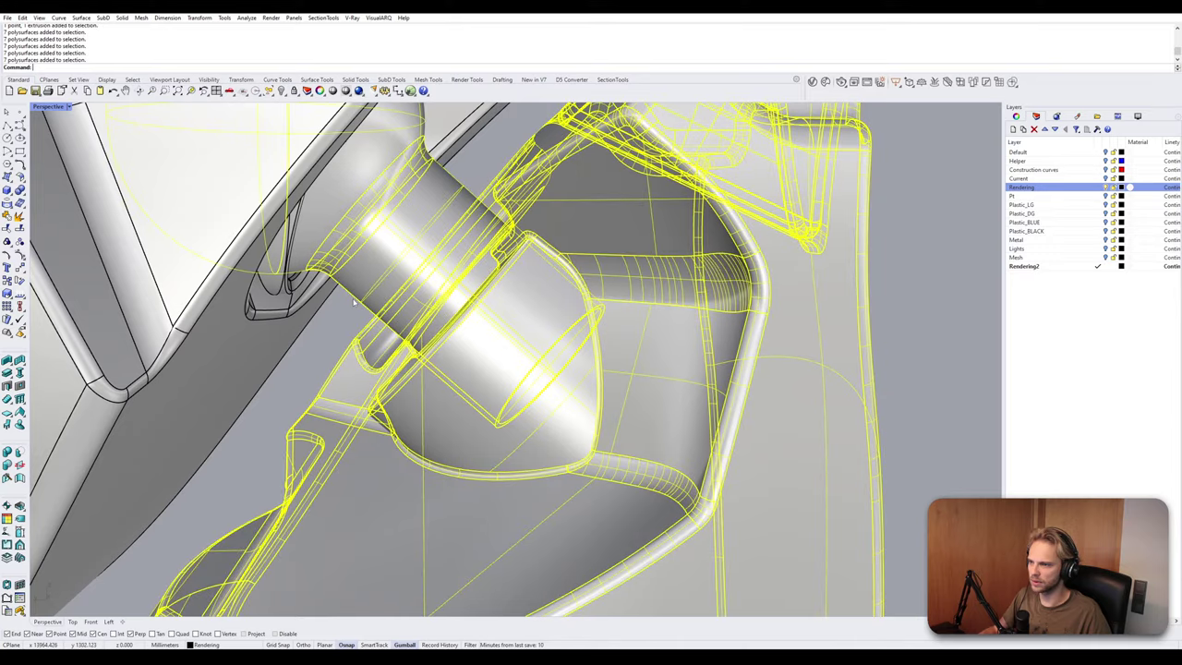
key(Escape)
right_drag(356, 298, 388, 281)
Move the cylindrical extrusion out of the hip joint to the outer side of the leg, and delete it.
click(555, 212)
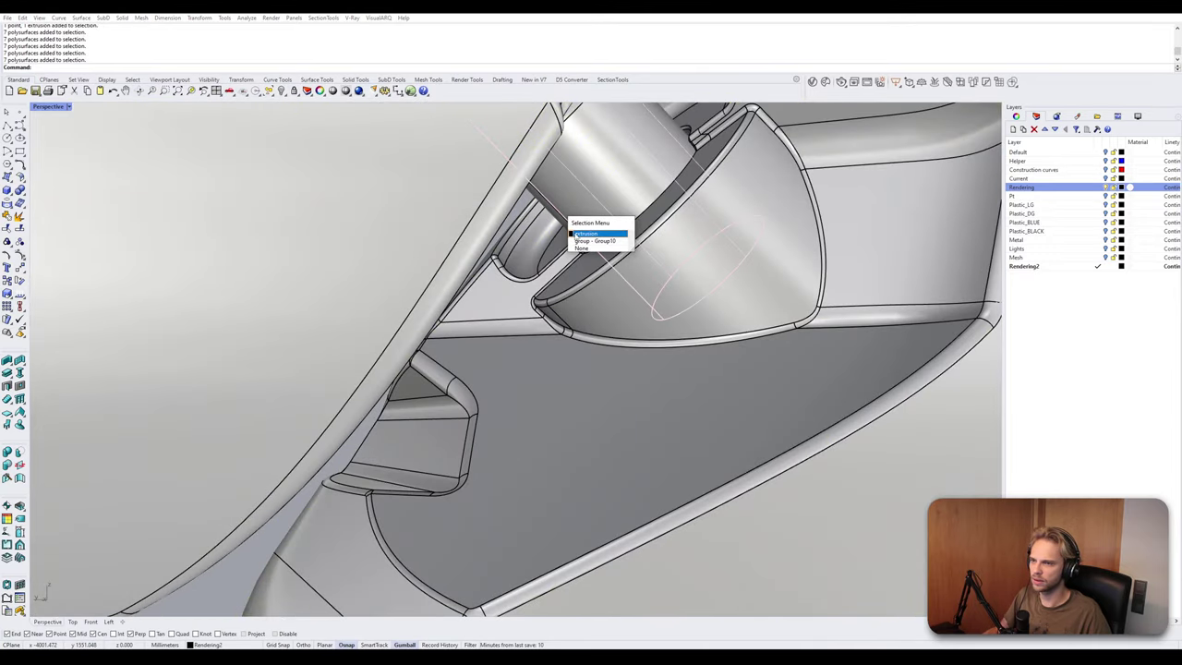
click(591, 233)
scroll(518, 231, down, 5)
drag(496, 233, 680, 233)
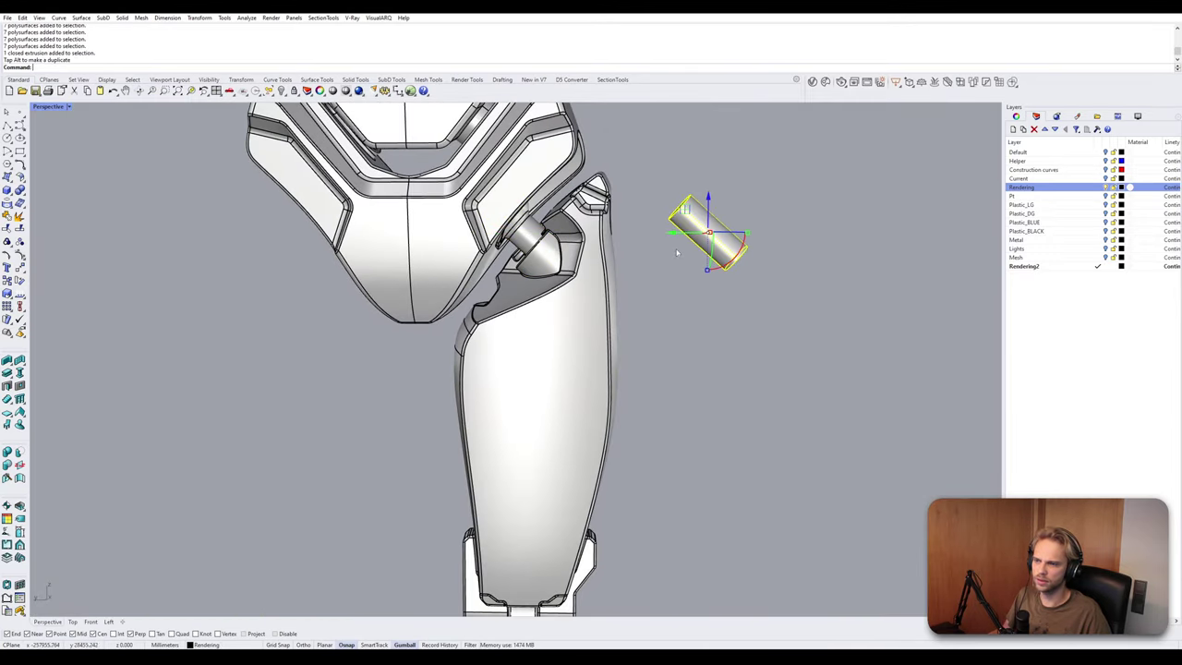
key(Escape)
scroll(706, 190, up, 8)
right_drag(705, 190, 637, 207)
scroll(636, 207, down, 2)
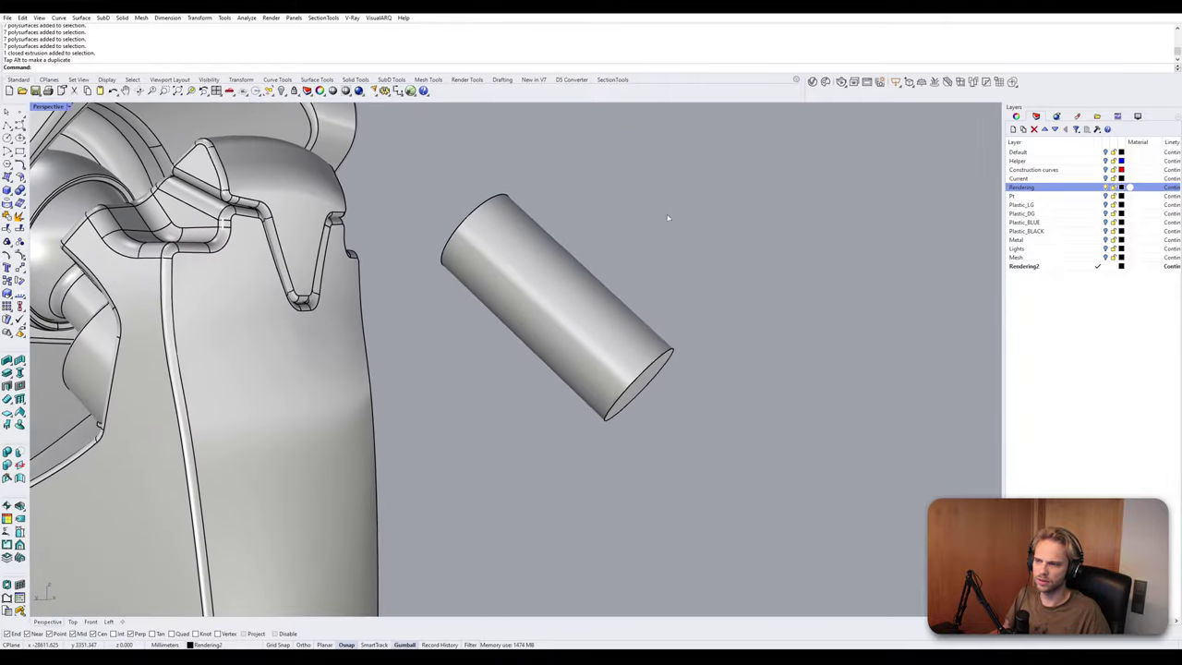
click(554, 290)
key(Delete)
scroll(555, 308, down, 4)
scroll(465, 331, down, 2)
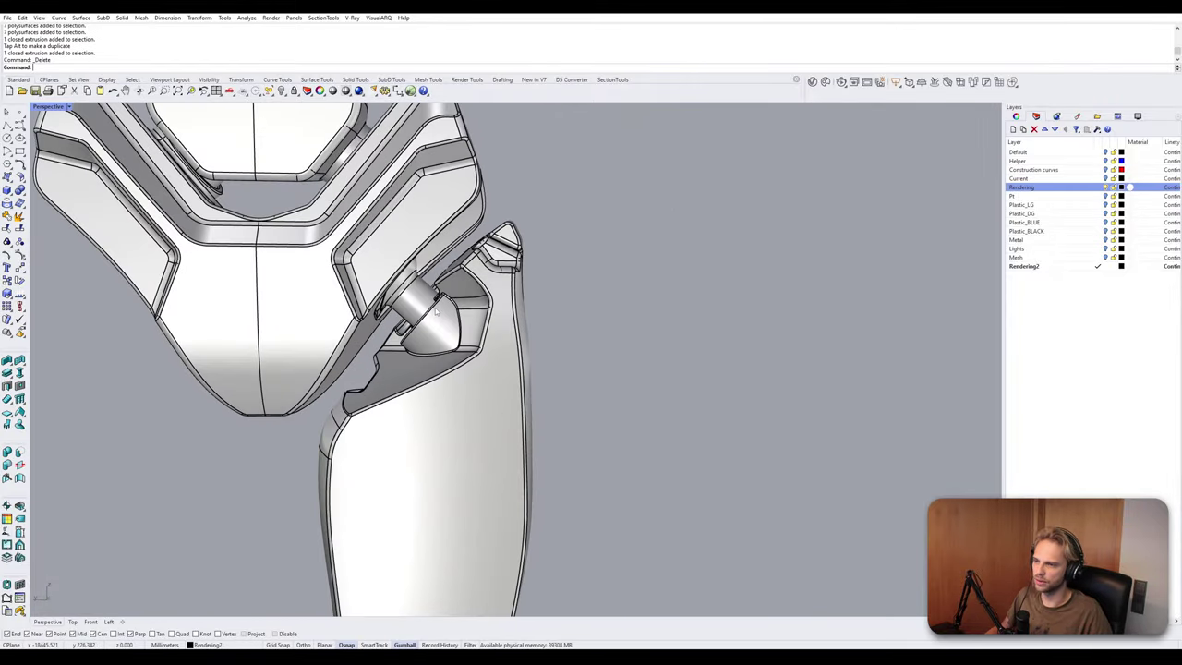
Mirror the thigh group and the shin to the other side of the body across a plane starting at 0.
click(464, 332)
scroll(462, 369, down, 4)
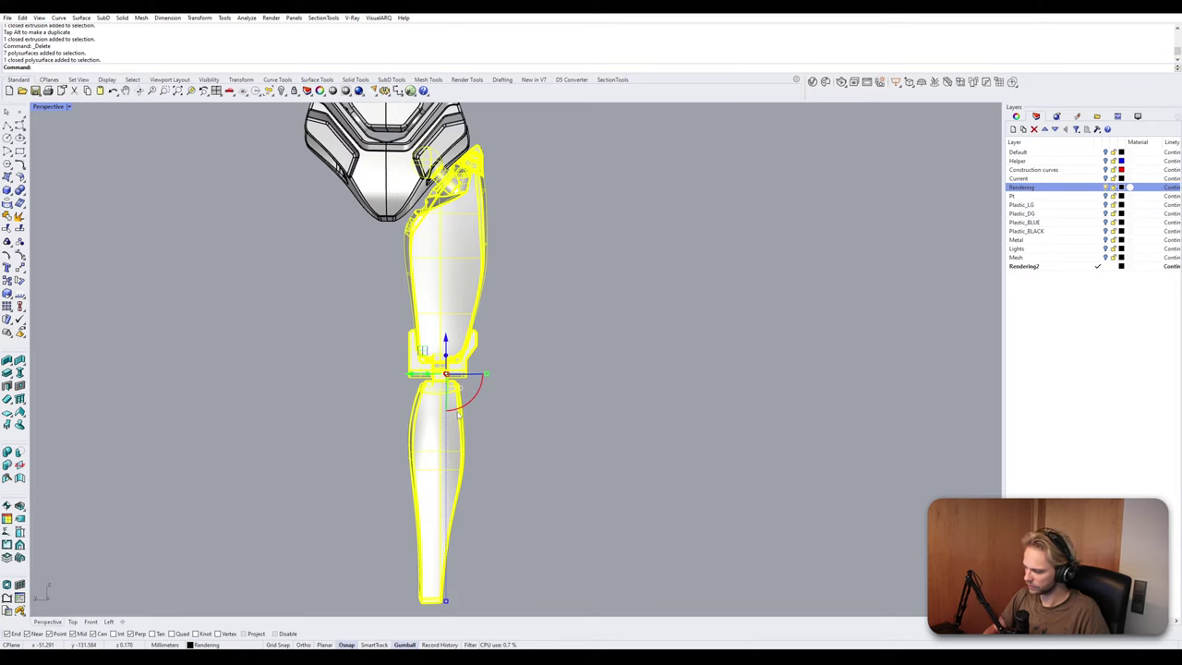
text(mirror)
key(Return)
text(0)
key(Return)
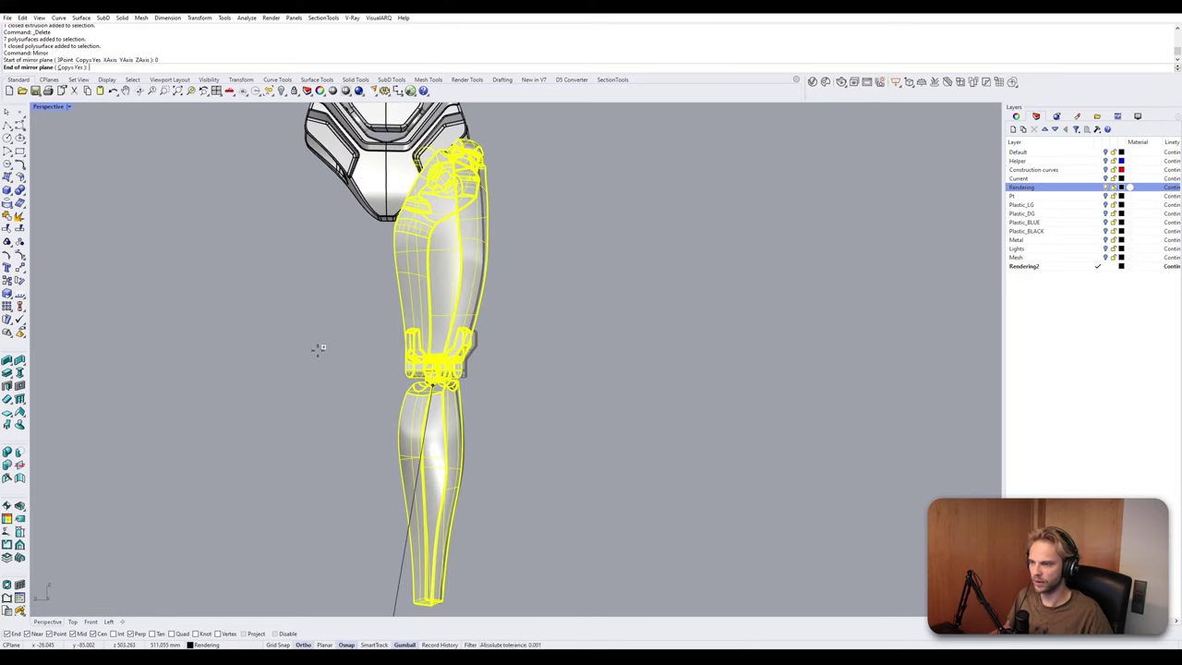
scroll(317, 348, down, 4)
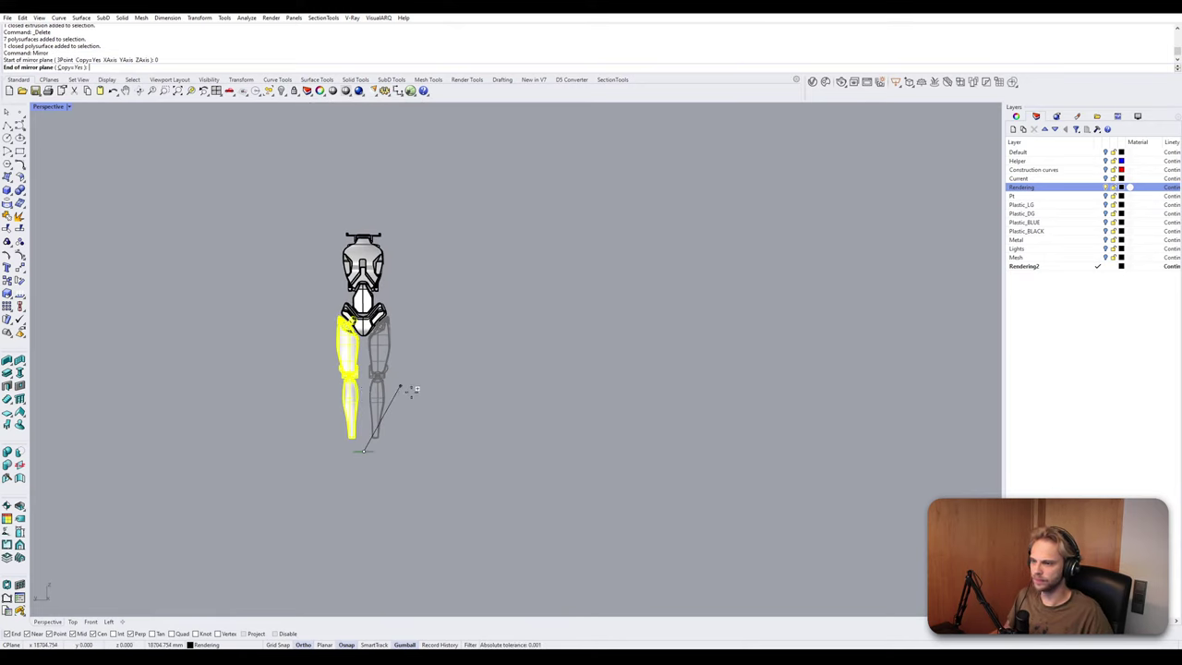
click(443, 400)
key(Escape)
Select the point at the hip without the pelvis polysurface, and mirror it across a plane starting at 0.
scroll(361, 340, up, 4)
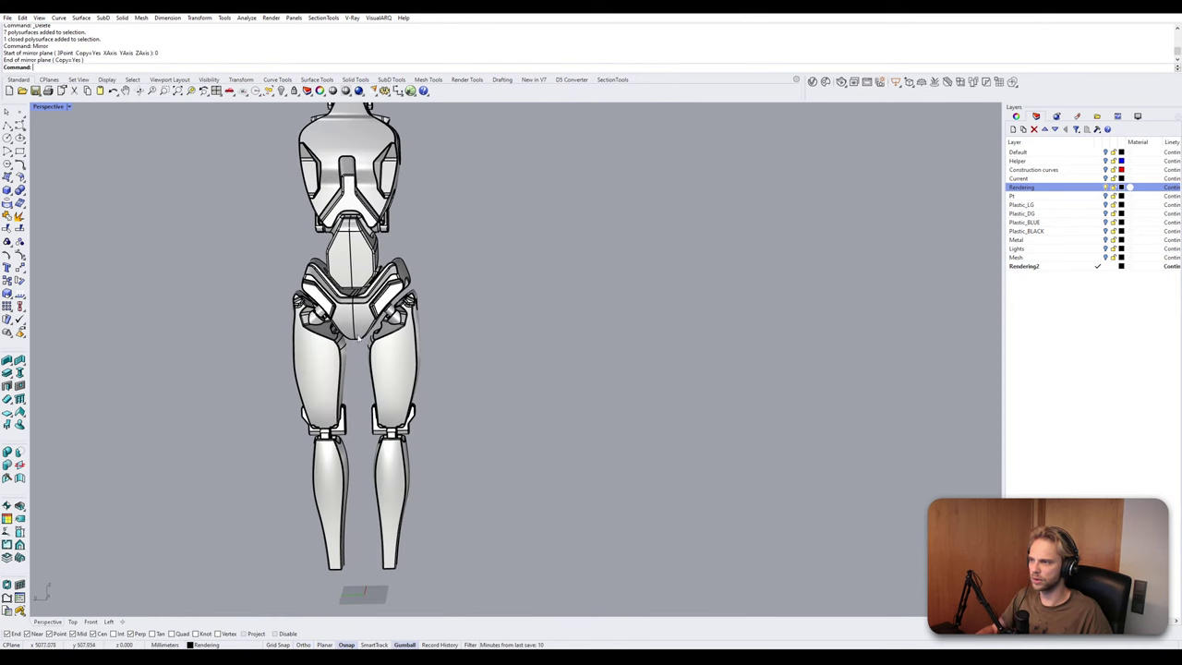
scroll(245, 262, up, 3)
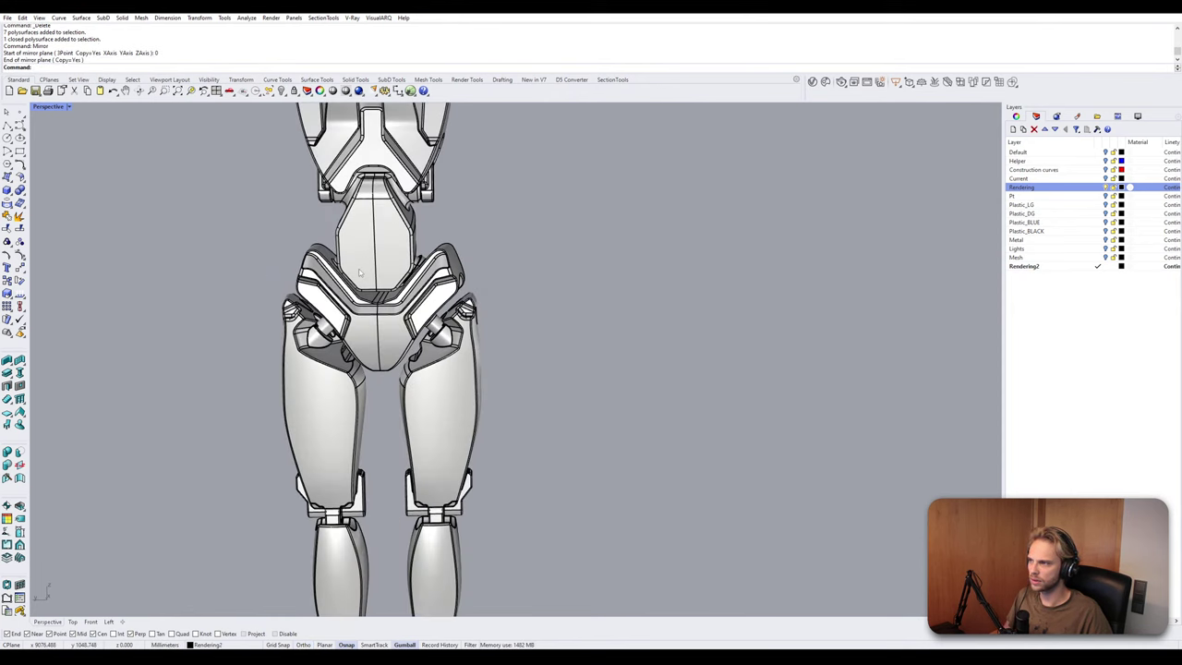
drag(292, 220, 497, 374)
ctrl+click(396, 288)
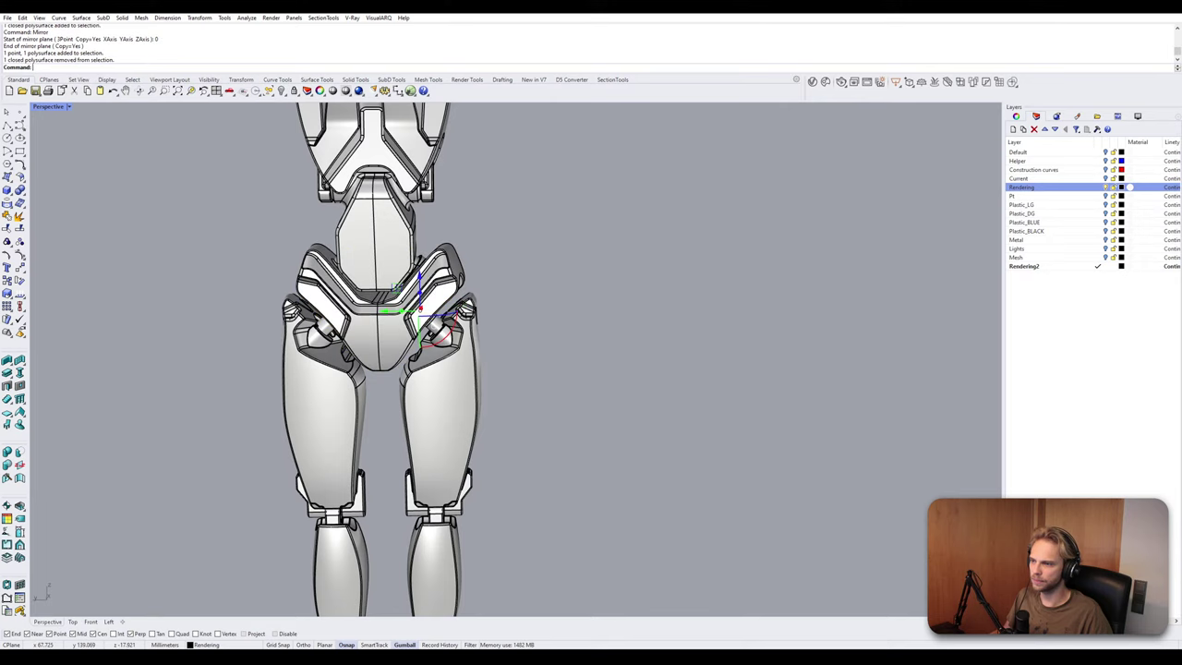
key(Return)
text(0)
key(Return)
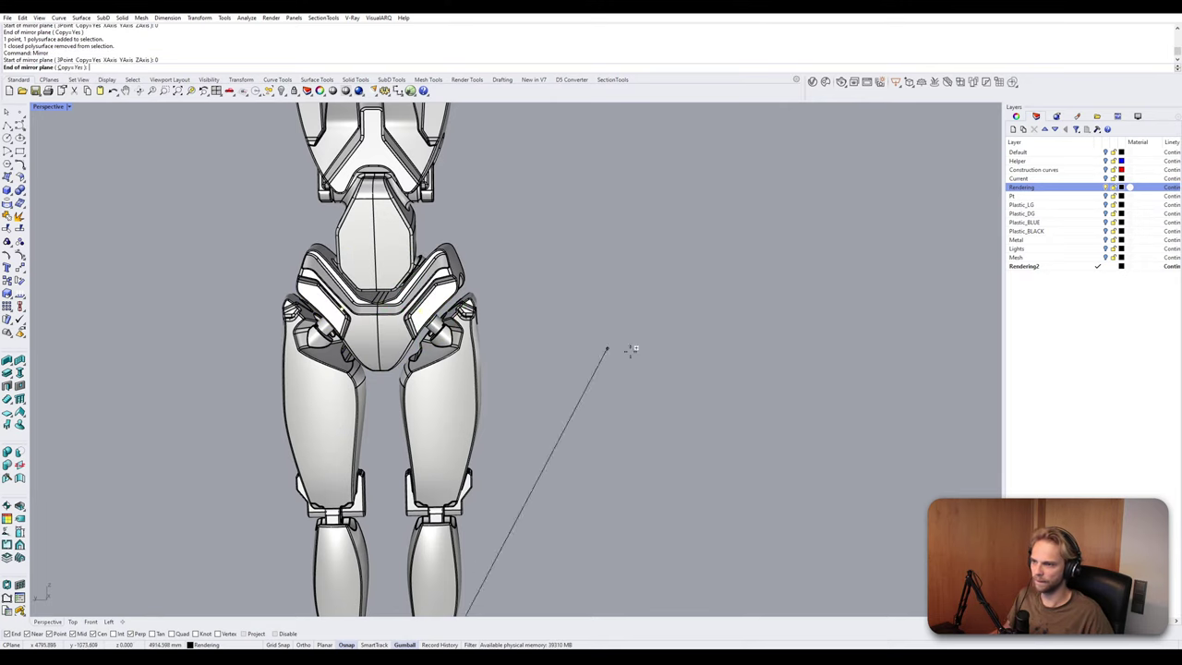
click(673, 325)
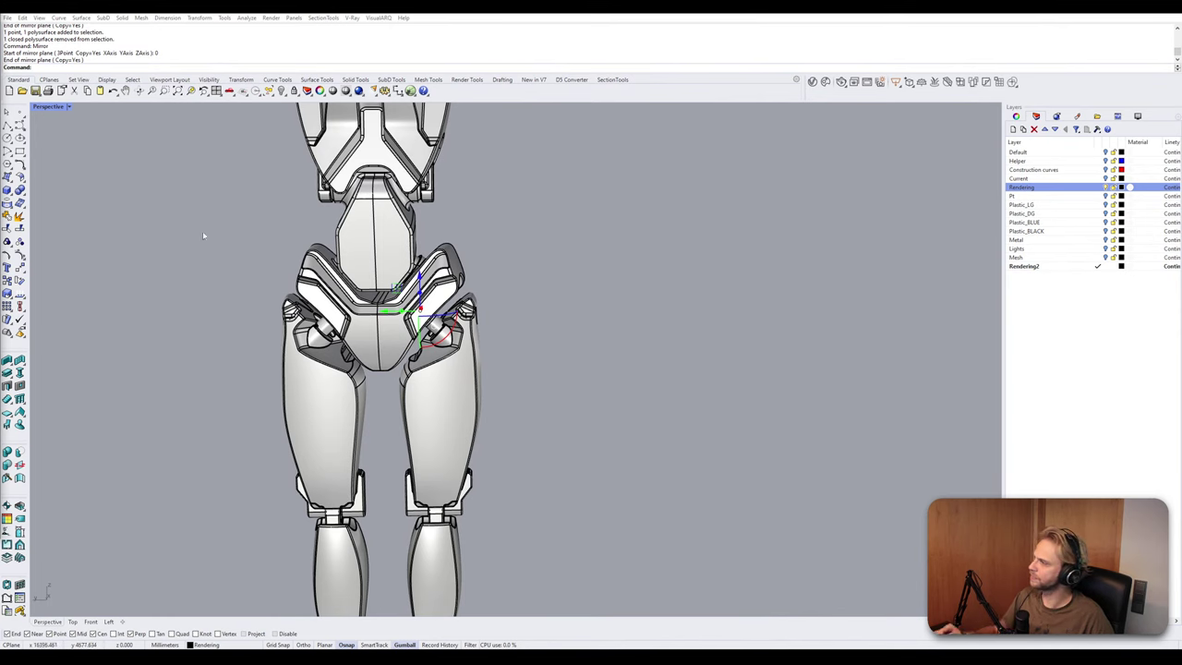
Mirror the still selected hip point once more across the body's centre plane, starting the mirror plane at 0.
mouse_move(496, 296)
right_down()
mouse_move(517, 295)
mouse_move(491, 306)
right_up()
text(Mirror)
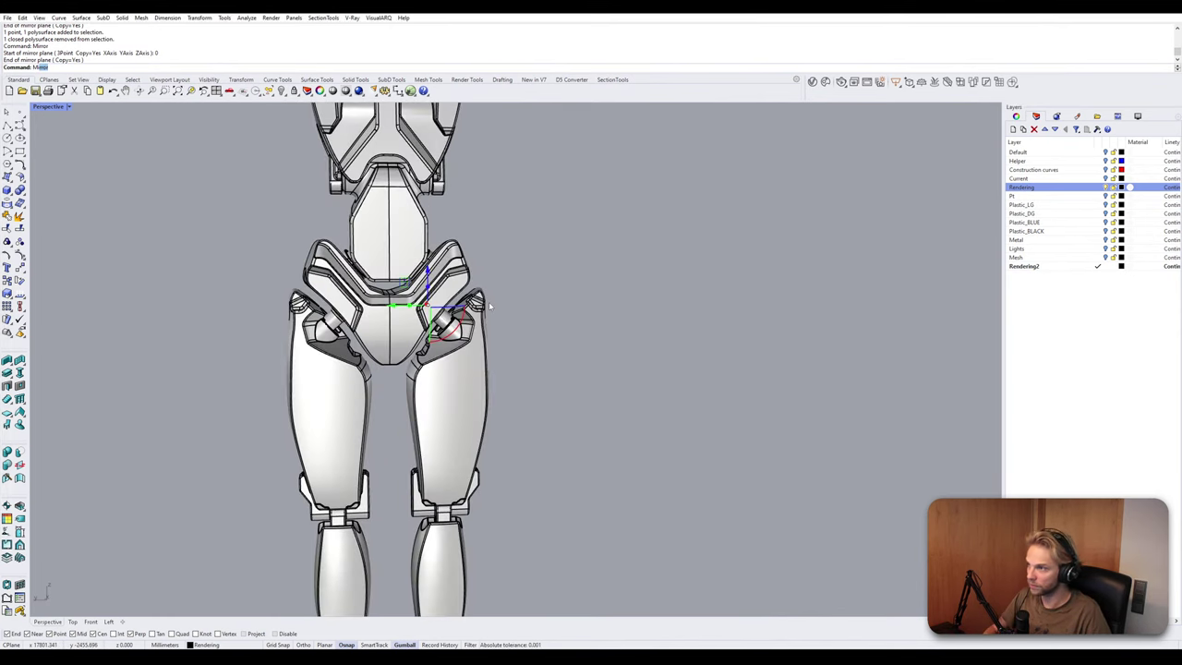
key(Return)
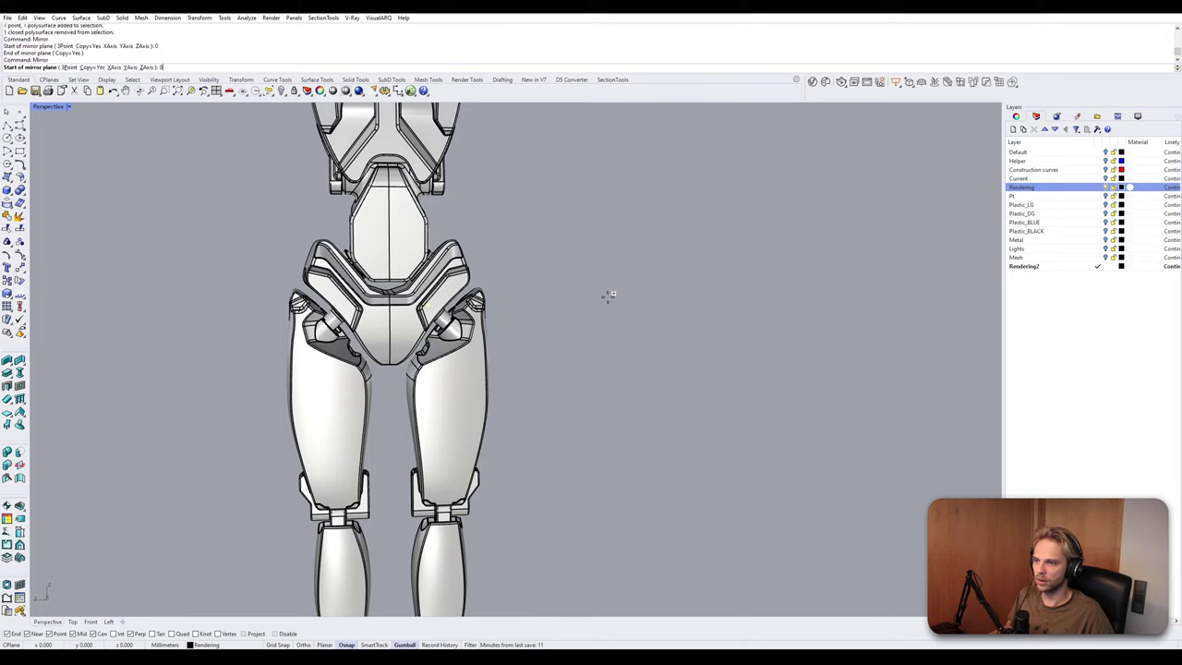
scroll(587, 358, down, 10)
right_drag(582, 361, 533, 456)
scroll(487, 470, up, 4)
scroll(495, 475, up, 7)
scroll(456, 486, down, 9)
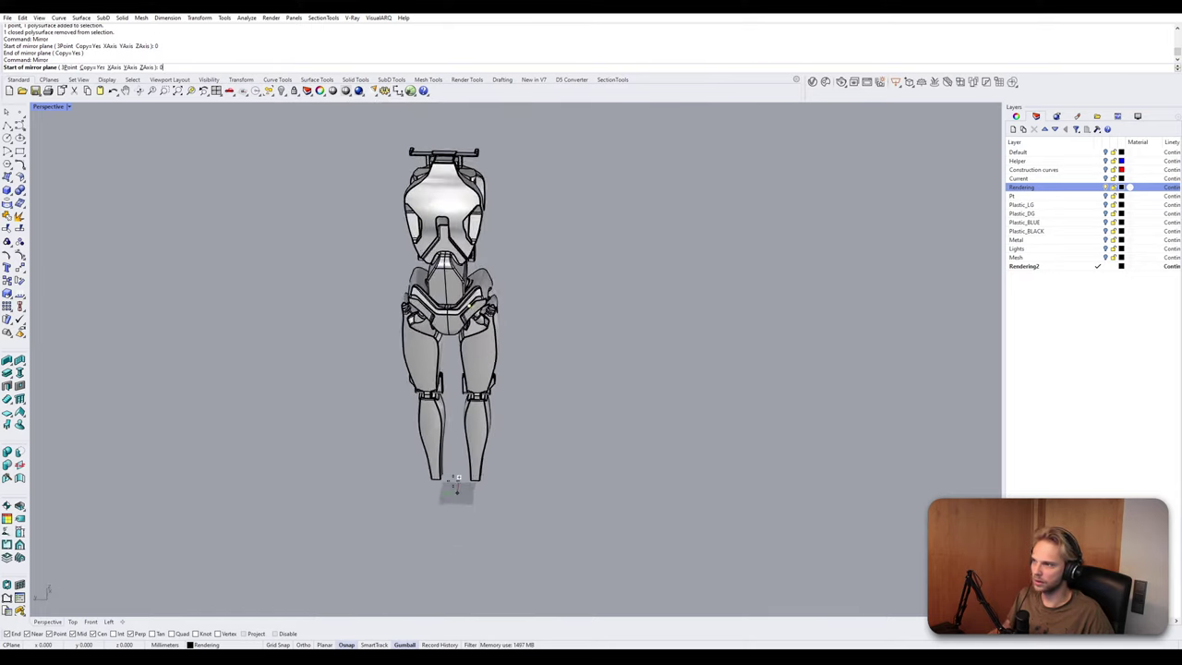
shift+right_drag(456, 486, 465, 421)
text(0)
key(Return)
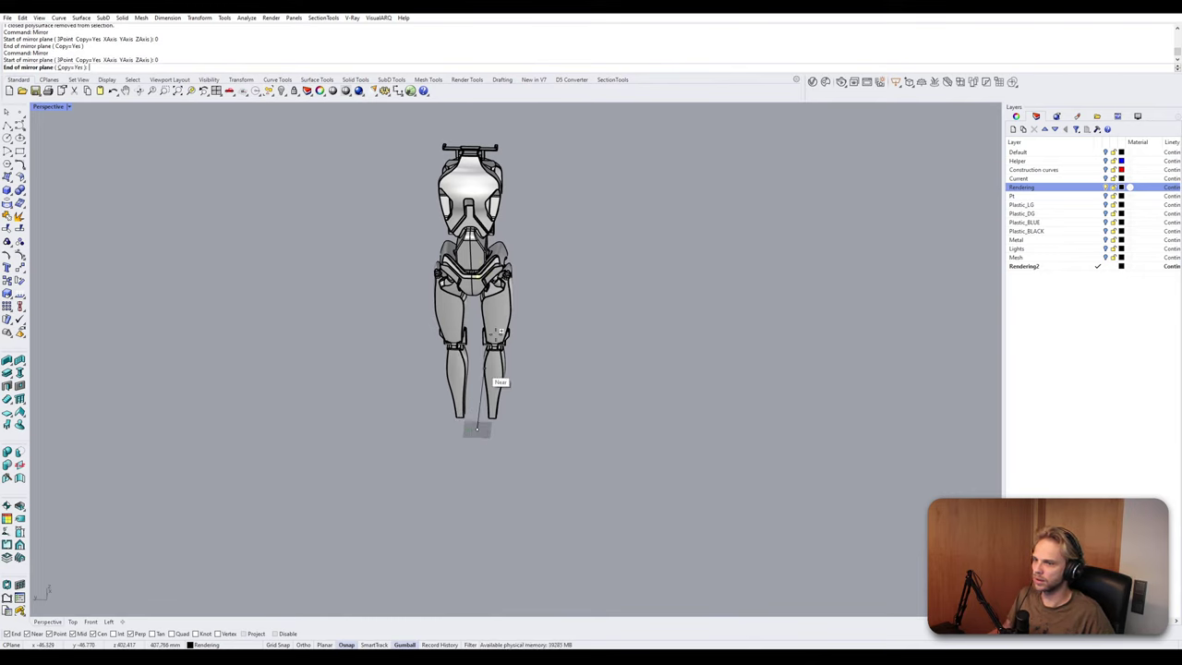
click(576, 335)
Delete the original leg's thigh group and shin together with the point at its hip, keeping the mirrored leg.
scroll(419, 221, up, 4)
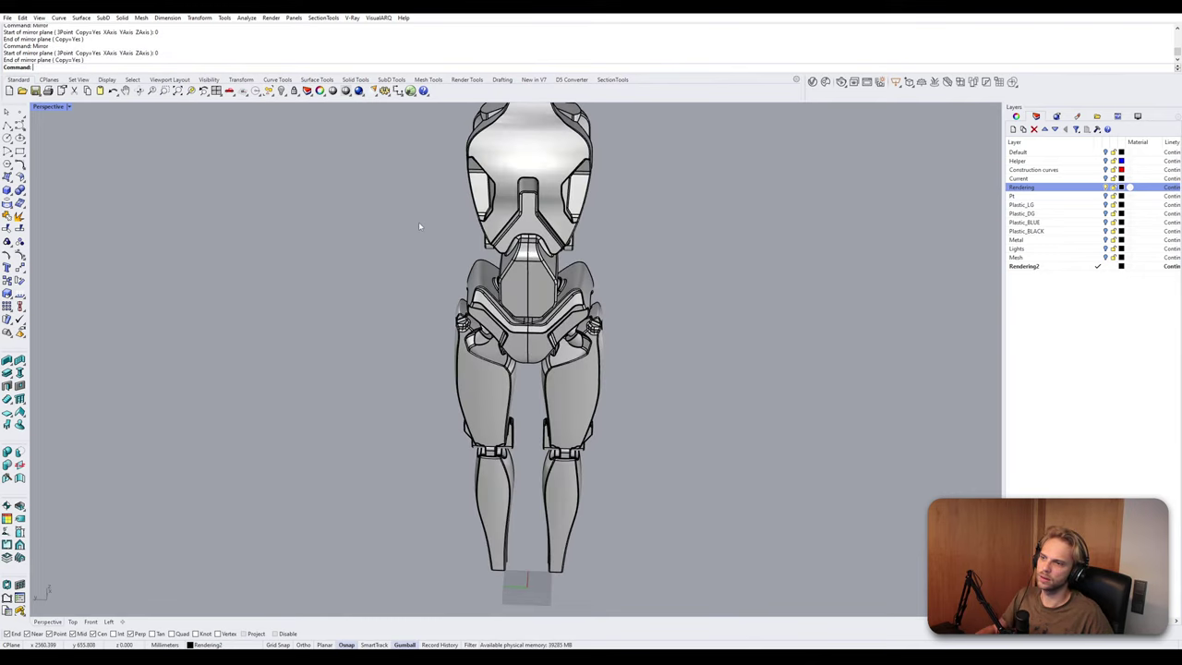
shift+right_drag(509, 360, 471, 371)
click(551, 397)
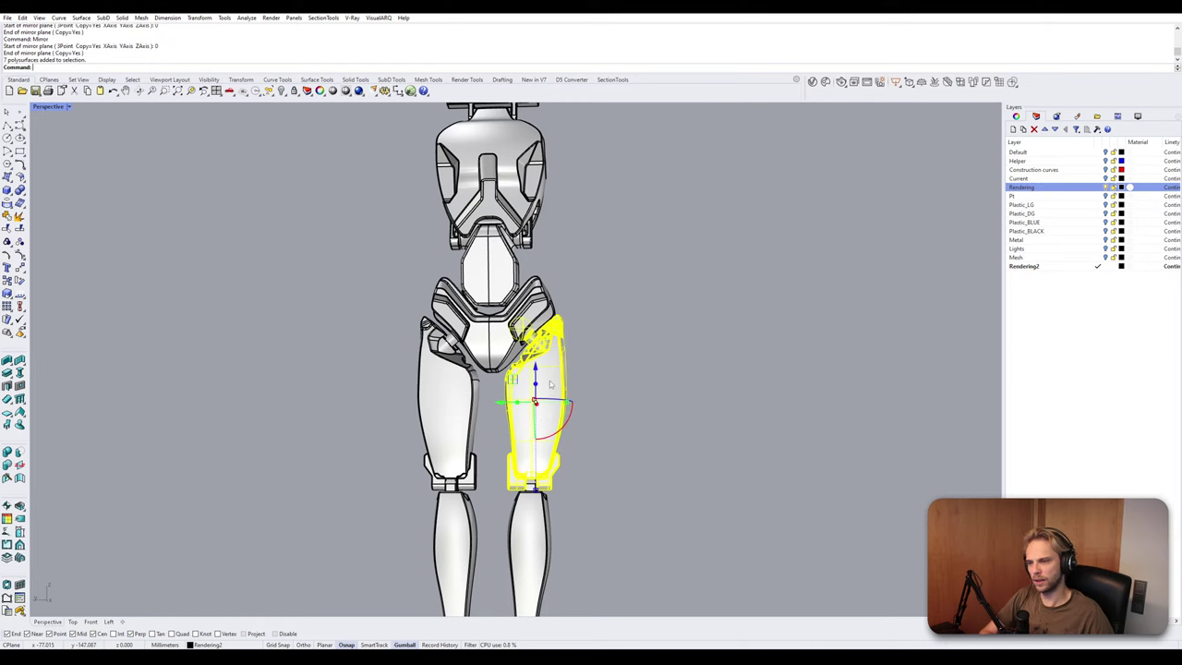
key(Delete)
click(518, 556)
key(Delete)
scroll(524, 334, up, 3)
drag(483, 502, 625, 206)
key(Delete)
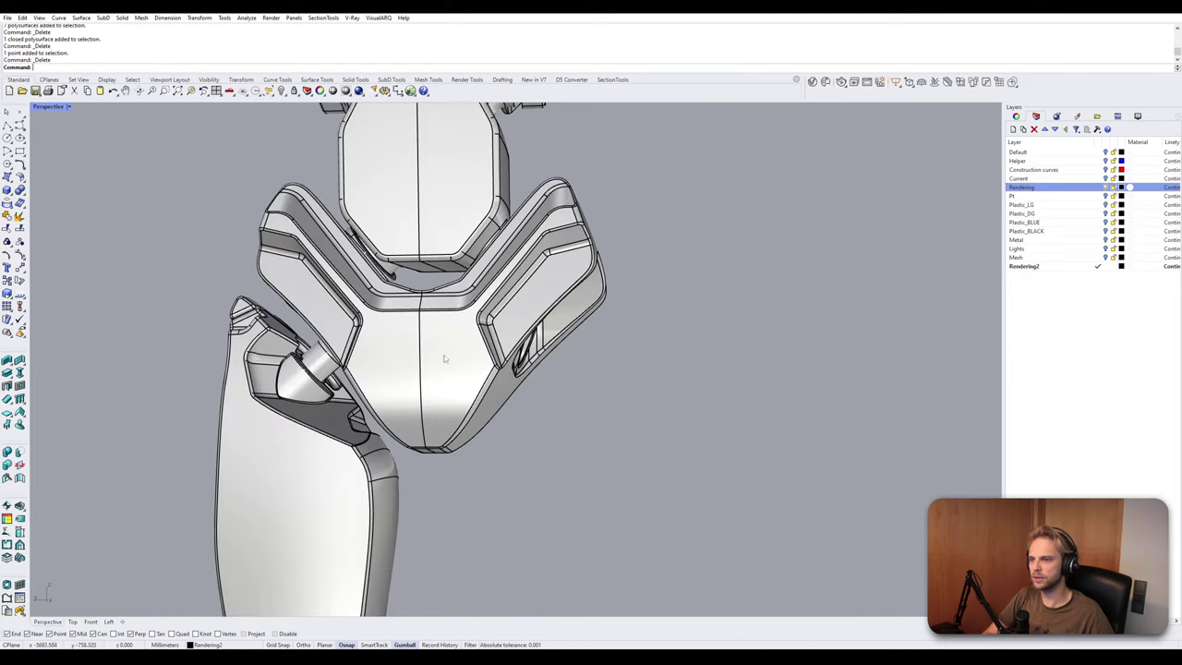
Select the pelvis and the remaining leg to check which objects they contain, and clear the selection.
scroll(284, 425, down, 5)
drag(369, 225, 535, 552)
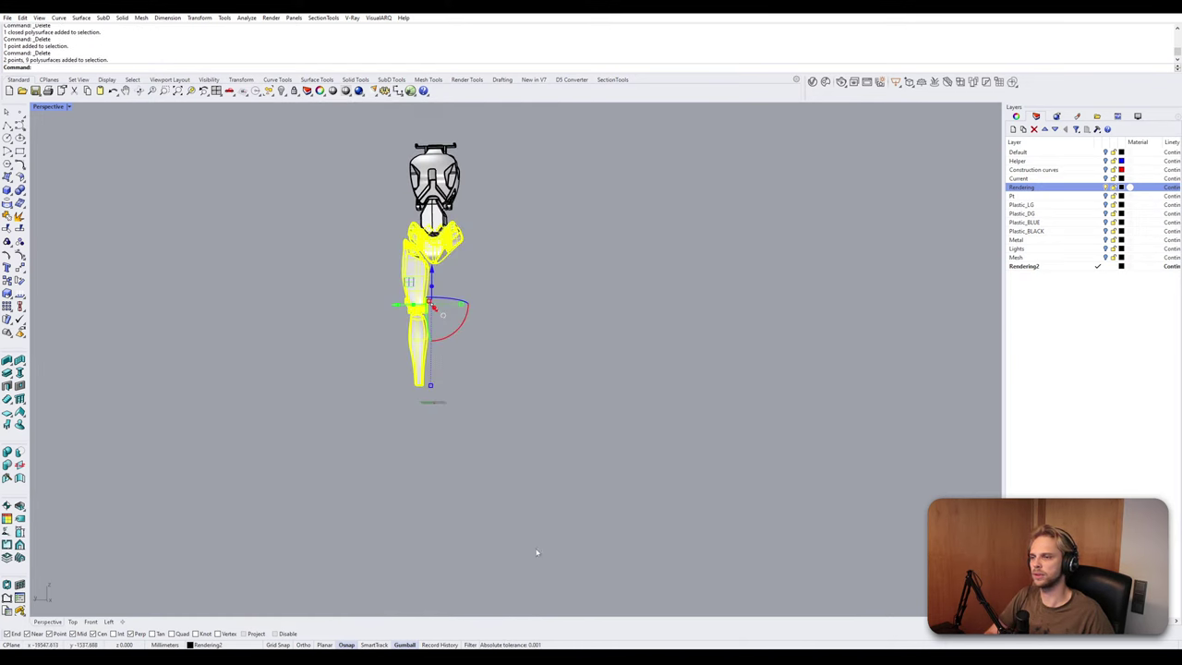
scroll(339, 236, up, 4)
key(Escape)
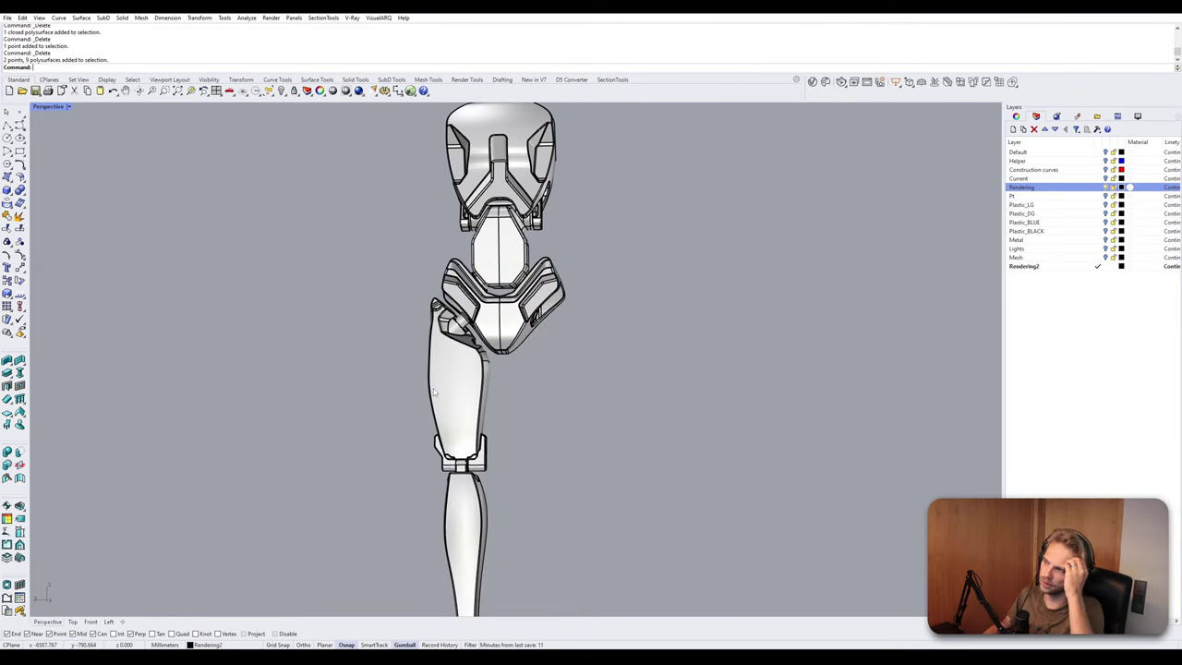
right_drag(459, 379, 462, 501)
scroll(447, 281, down, 5)
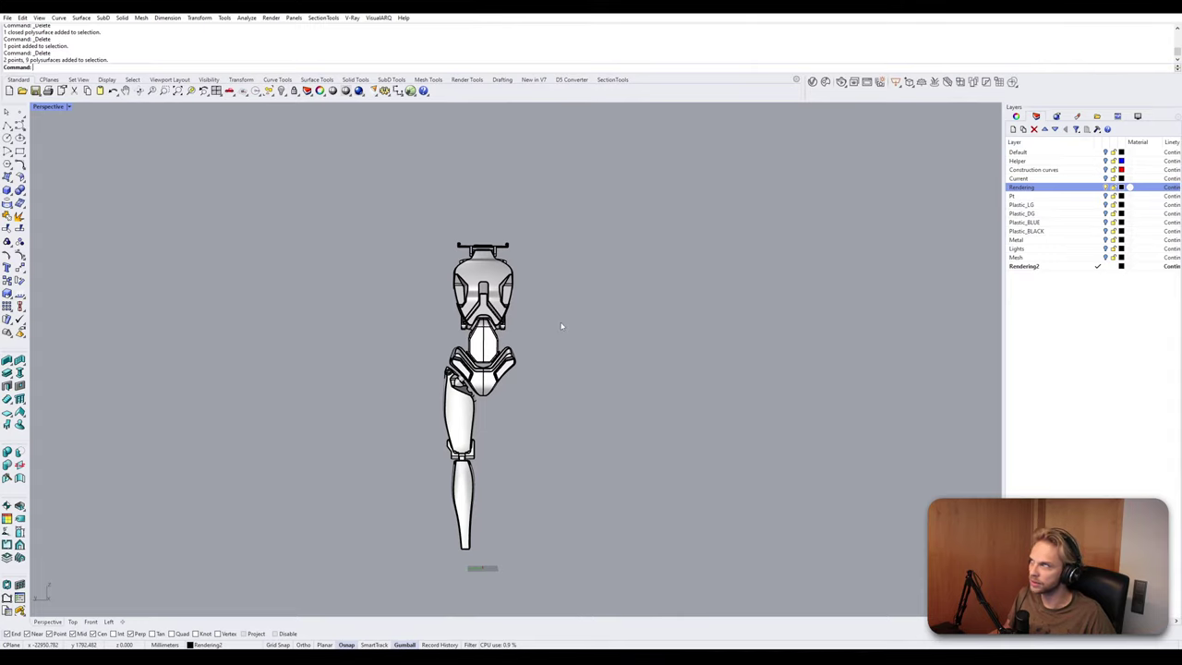
Isolate the small closed polysurface above the round shoulder opening in the torso's side.
scroll(478, 283, up, 7)
right_drag(478, 284, 499, 310)
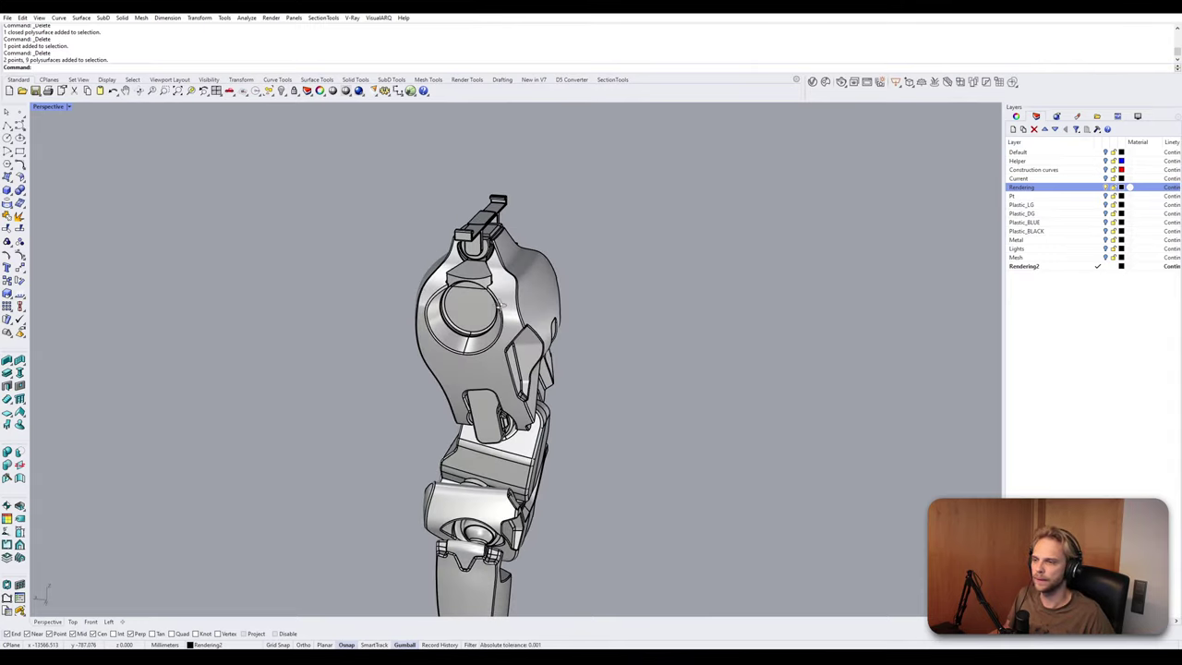
scroll(469, 287, up, 8)
click(469, 289)
text(Isolate)
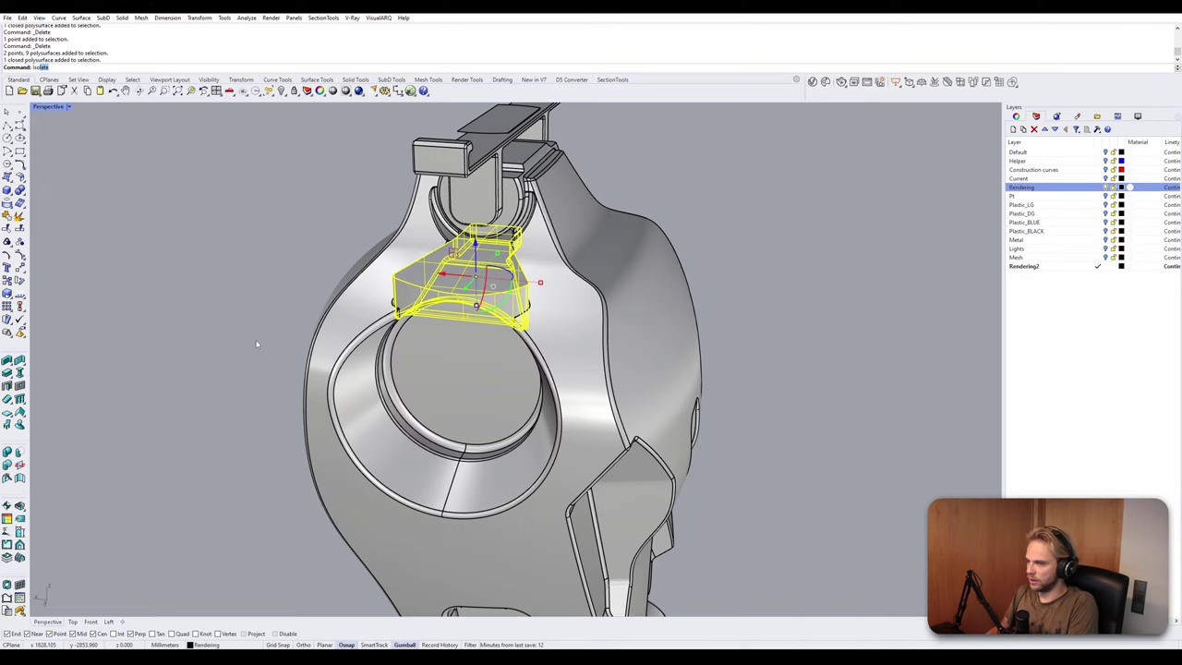
key(Return)
right_drag(527, 305, 371, 288)
shift+right_drag(266, 233, 356, 278)
click(320, 263)
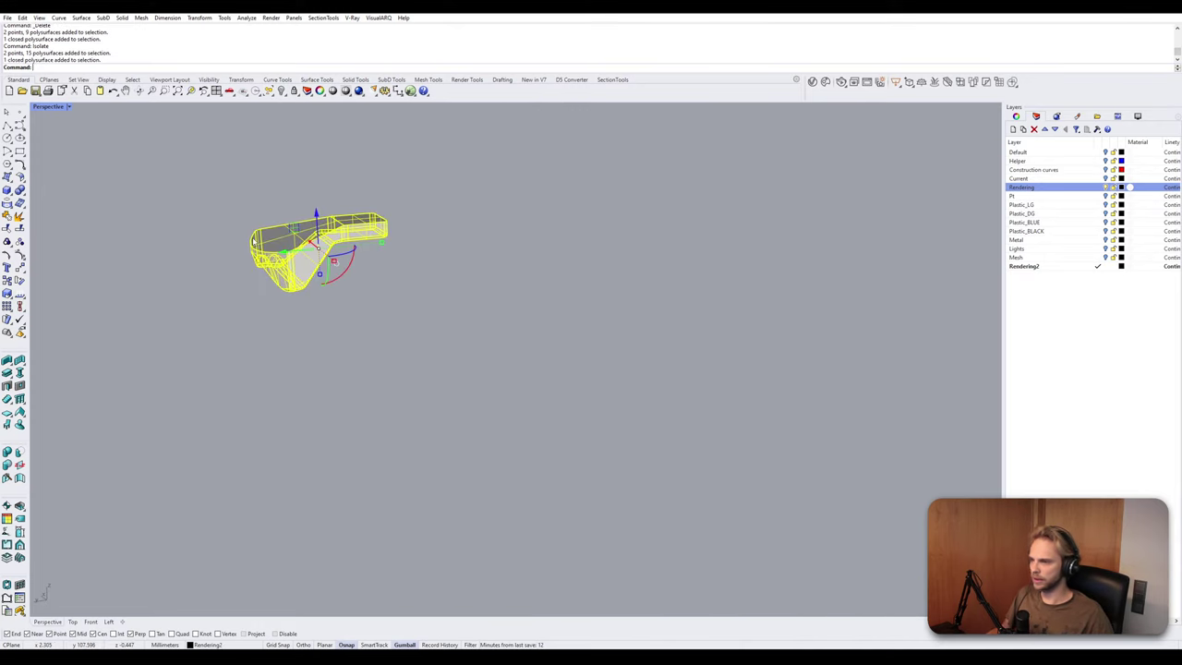
text(ZS)
key(Return)
key(Escape)
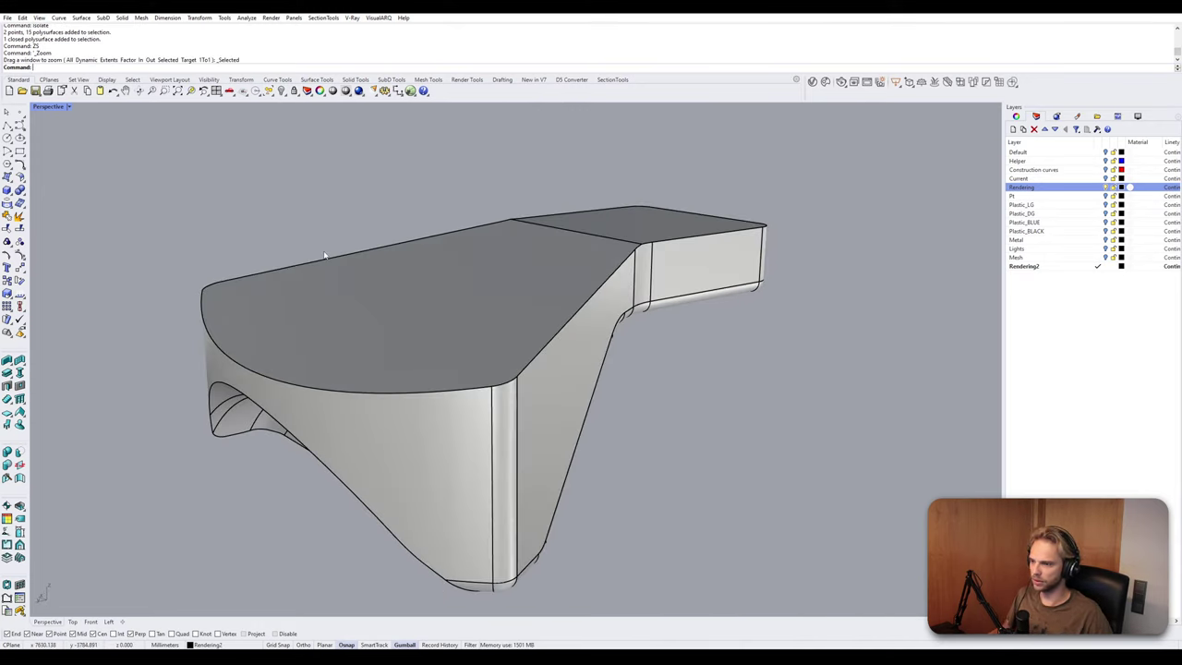
Try FilletEdge with radius 1 on the edge crossing the isolated part's upper surface, and undo the fillet.
text(FilletEdge)
key(Return)
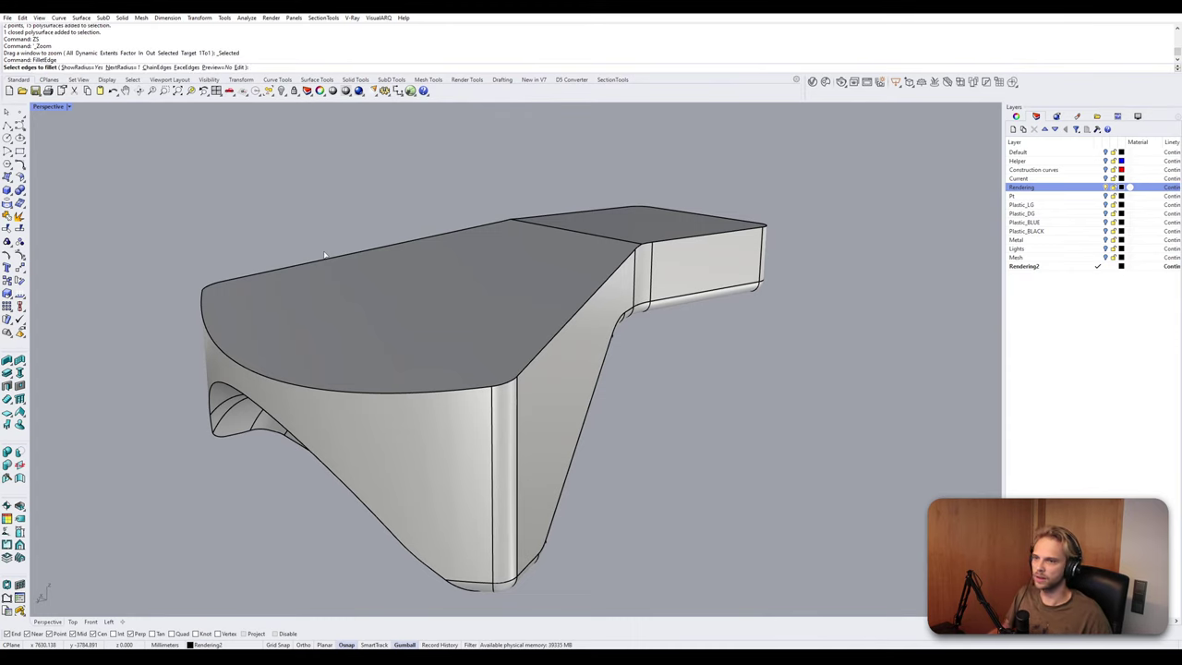
right_drag(323, 255, 654, 253)
click(643, 257)
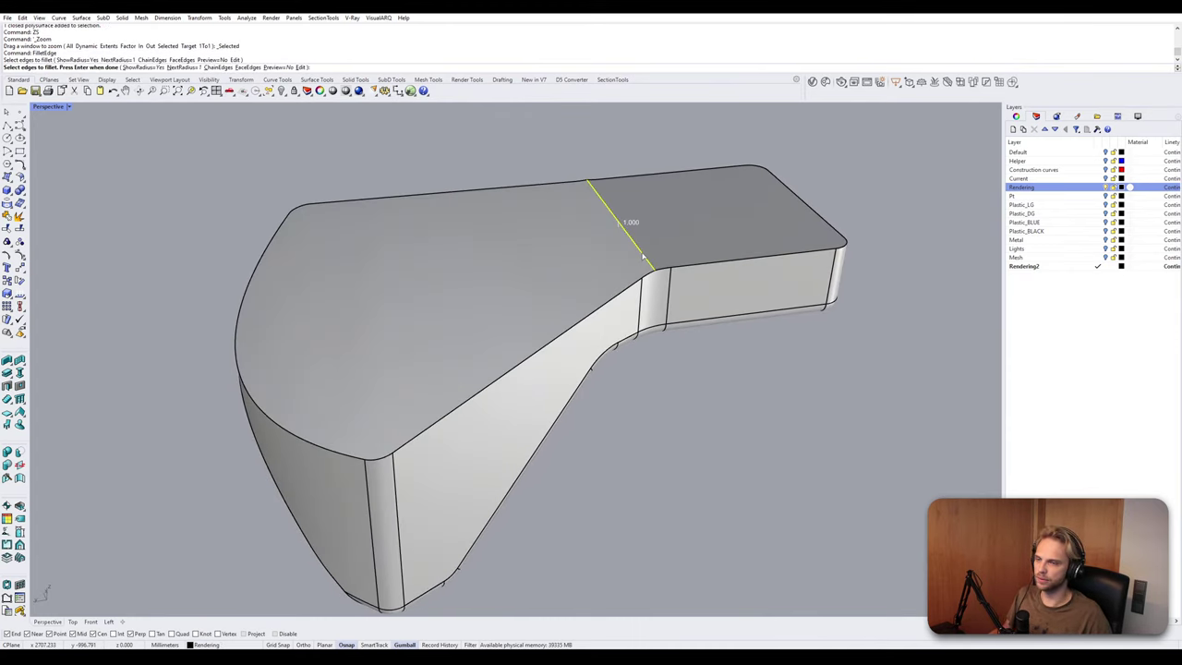
key(Return)
key(Return)
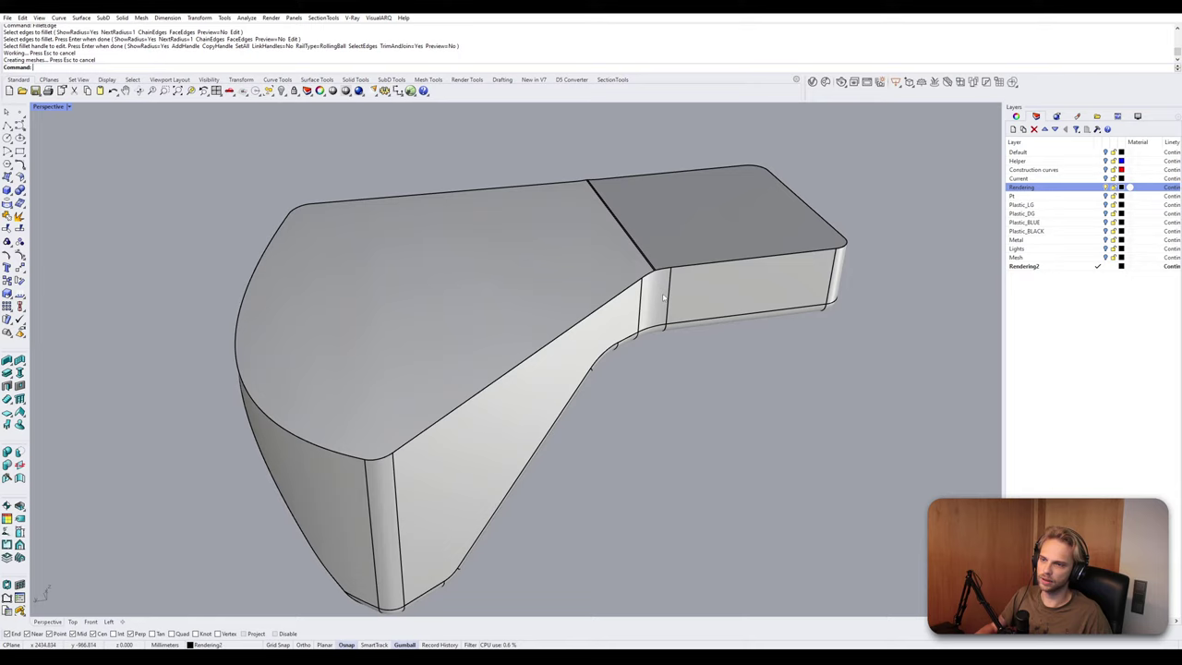
scroll(667, 287, up, 3)
key(ctrl+z)
scroll(636, 281, down, 7)
right_drag(637, 282, 552, 281)
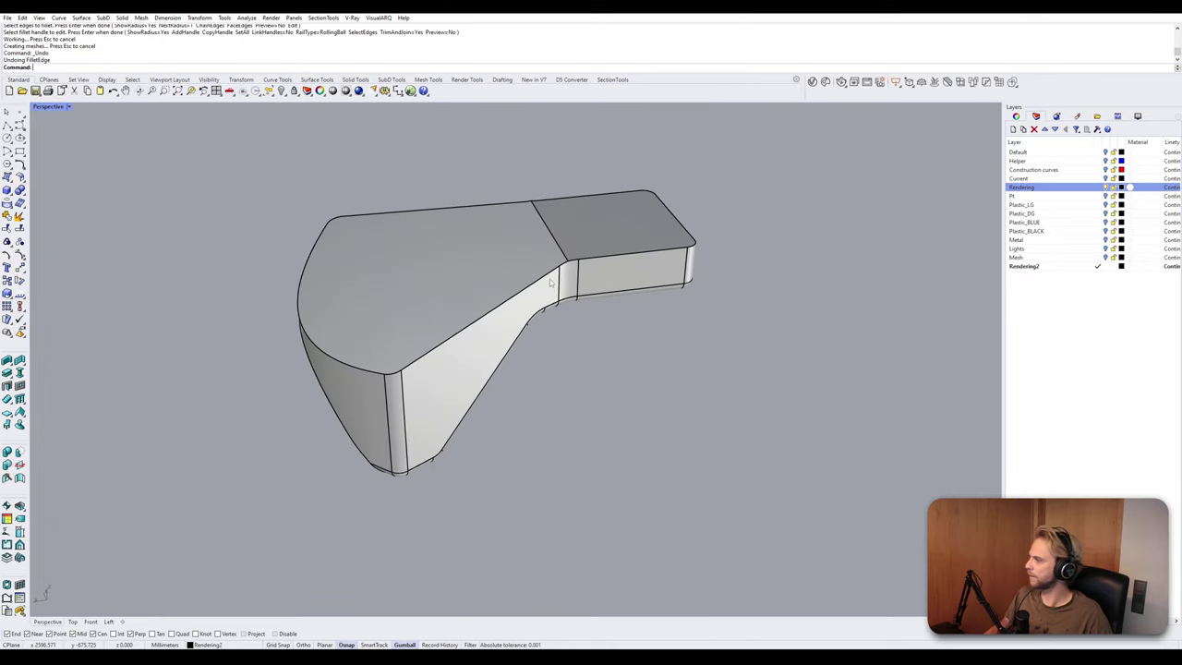
Try FilletEdge with radius 5 on the edge crossing the isolated part's upper surface, and undo the fillet.
key(Return)
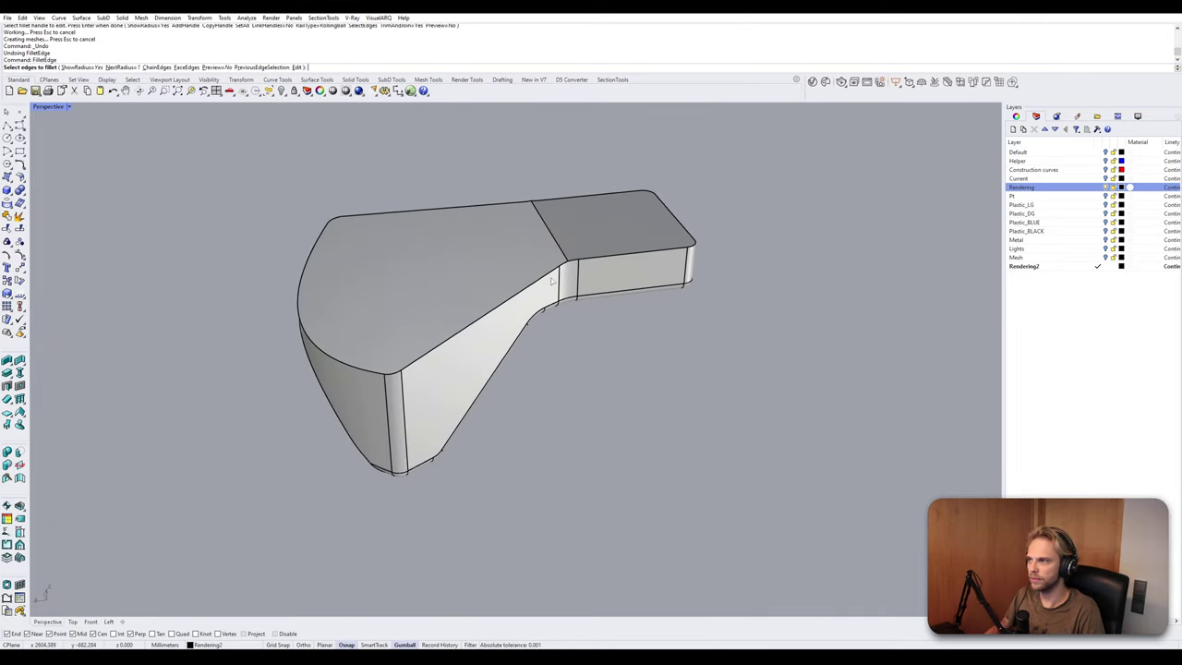
text(5)
key(Return)
click(562, 251)
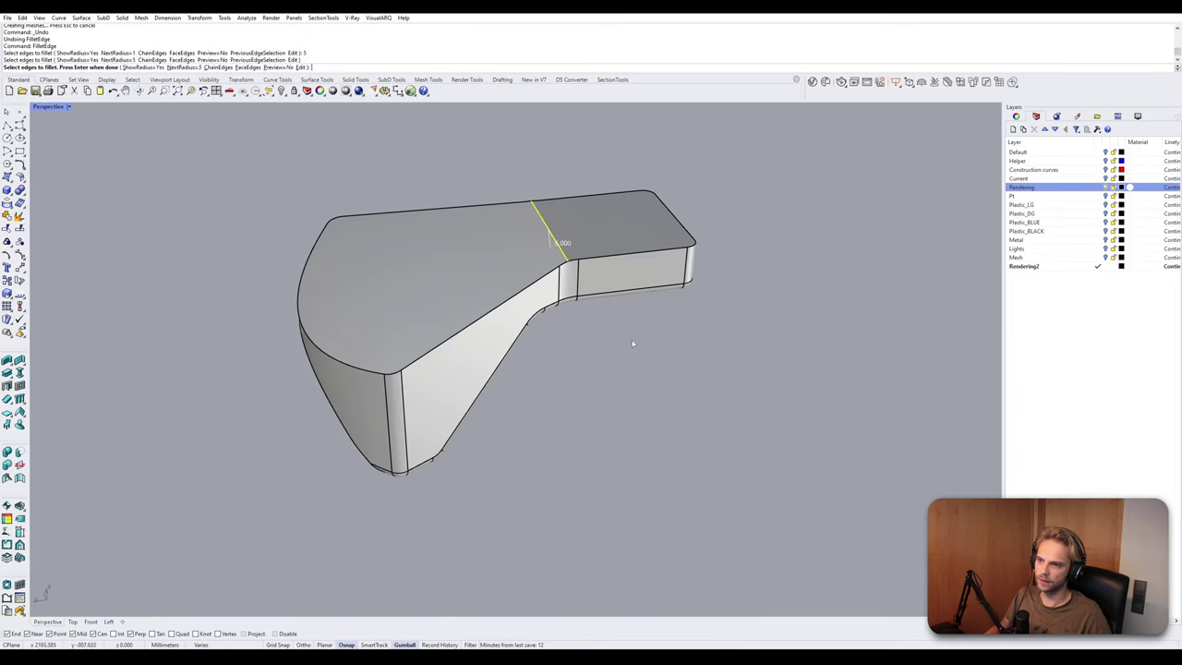
key(Return)
key(Return)
scroll(565, 260, up, 5)
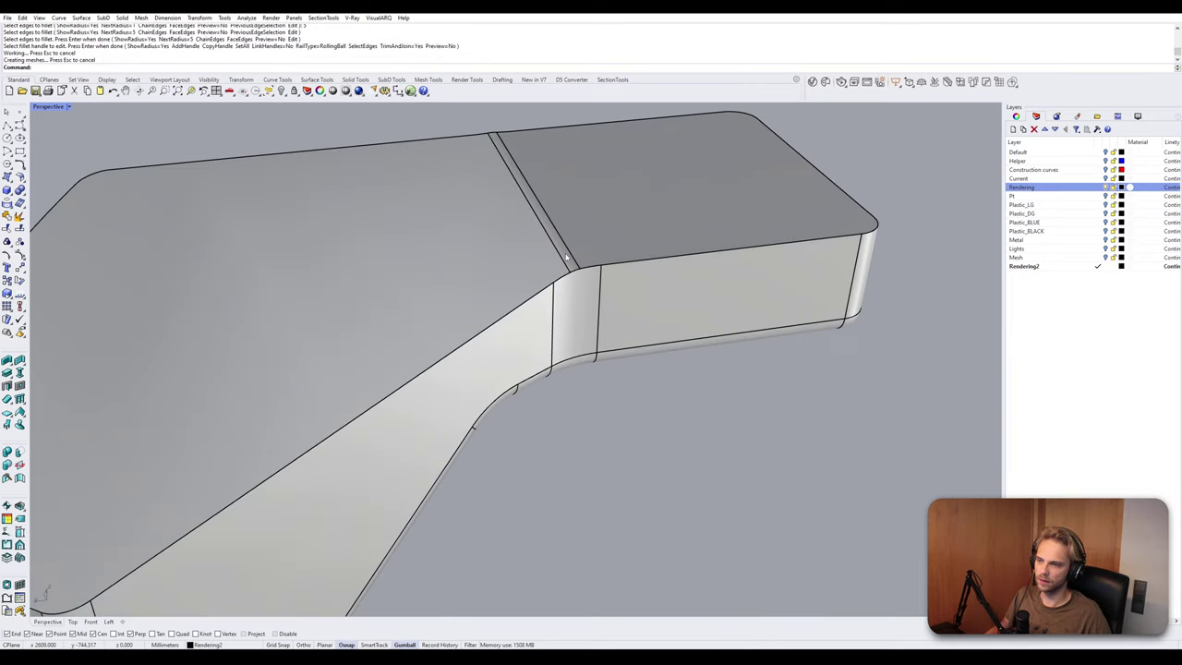
key(ctrl+z)
Try FilletEdge with radius 20 on the same crossing edge of the upper surface, and undo the fillet.
key(Return)
text(2)
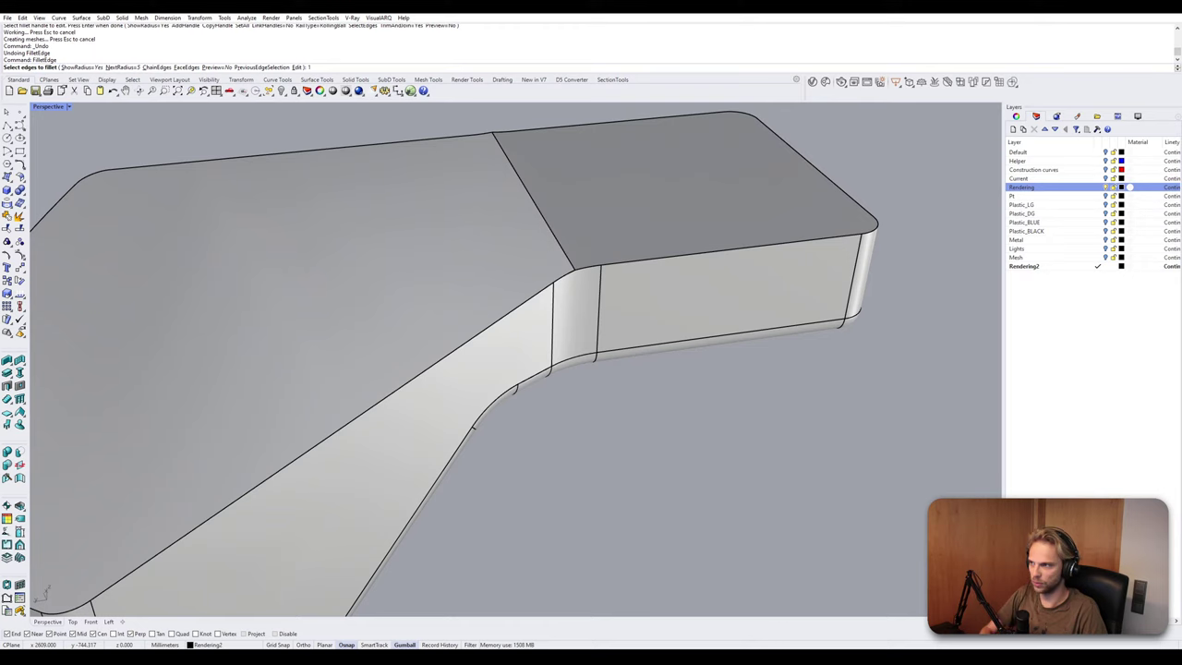
text(0)
key(Return)
click(563, 254)
key(Return)
key(Return)
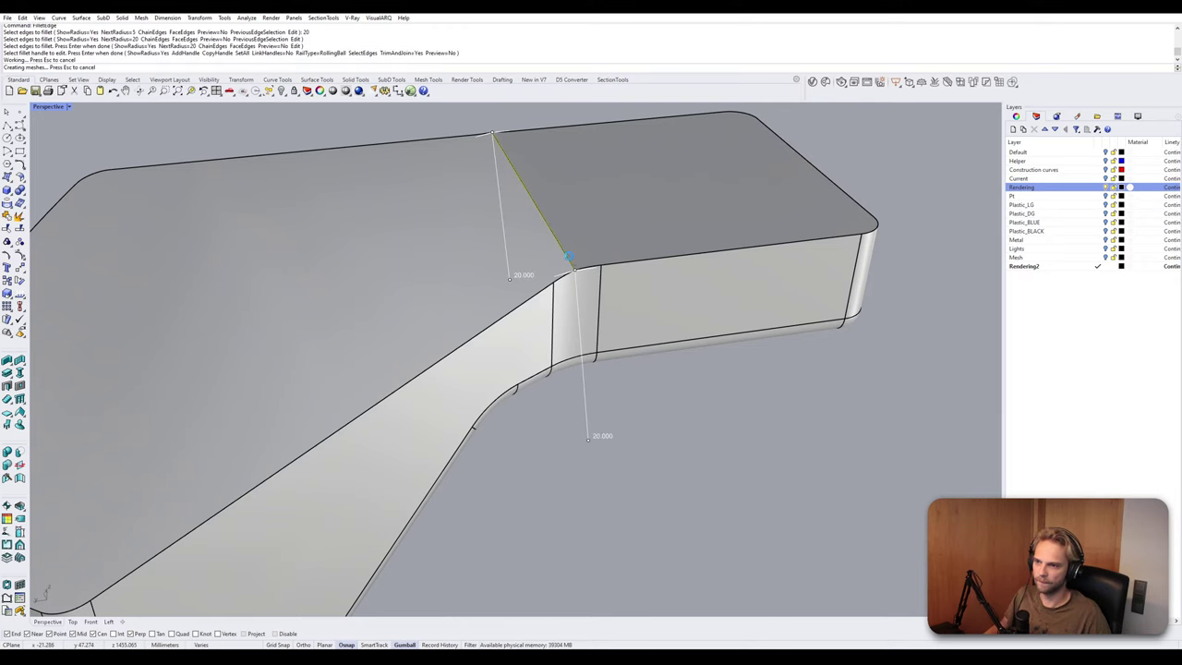
key(ctrl+z)
Fillet the edge crossing the isolated part's upper surface with radius 15.
key(Return)
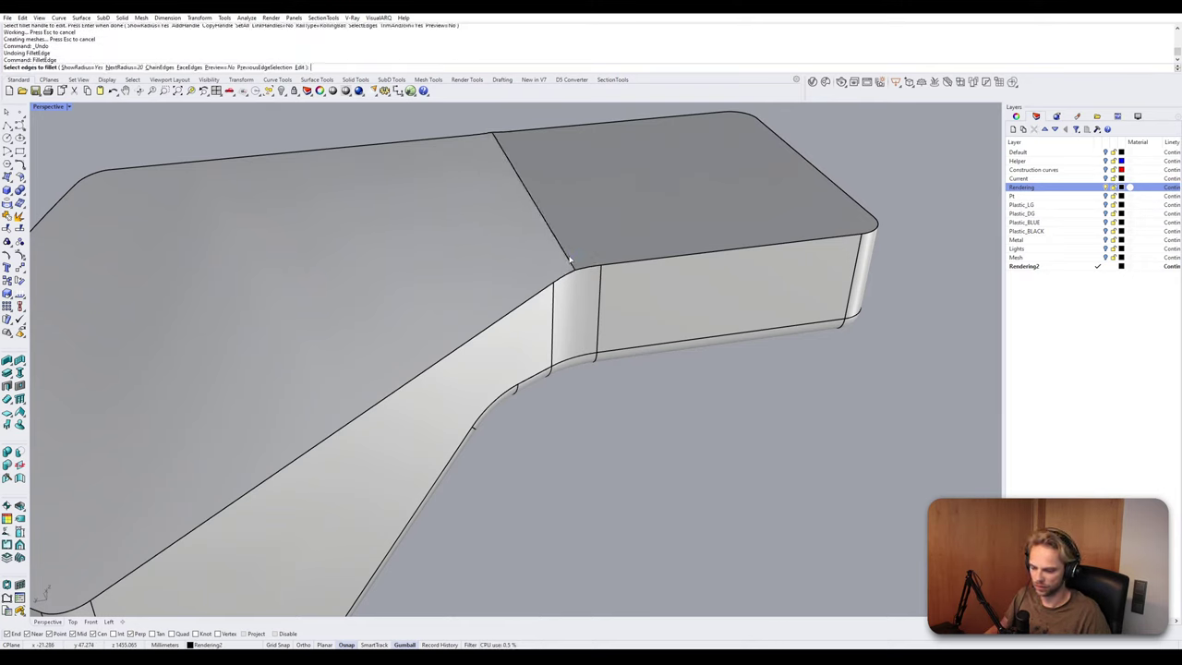
text(15)
key(Return)
click(569, 261)
key(Return)
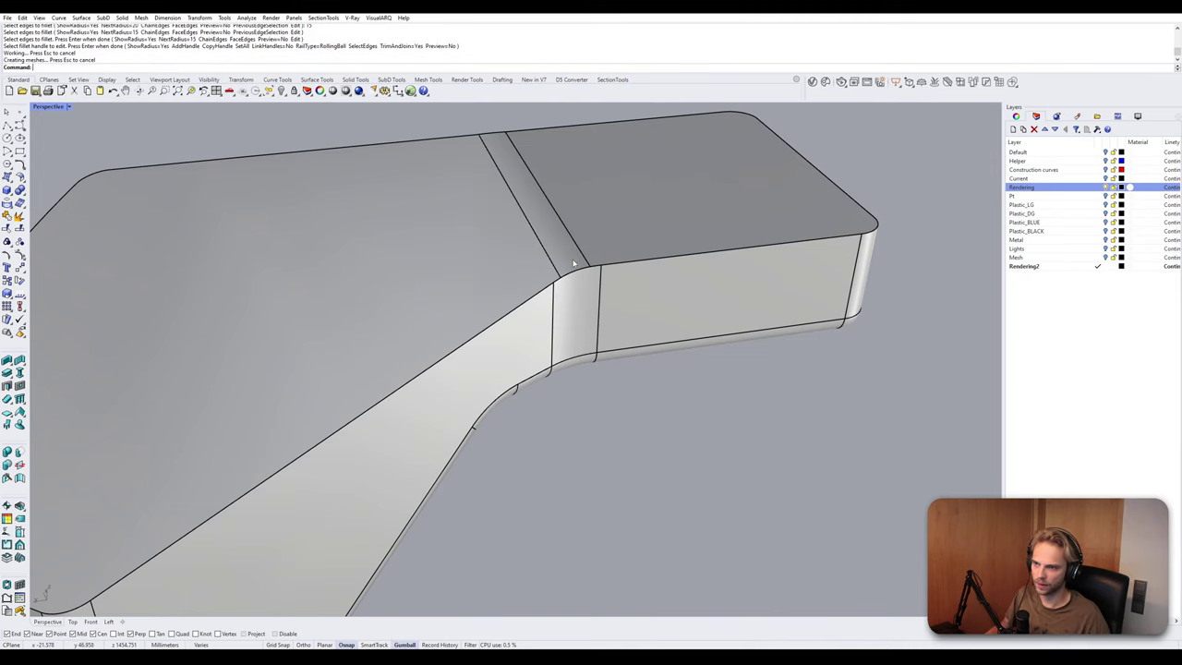
key(Return)
Fillet the whole upper perimeter of the isolated part with radius 2, selecting the loop with ChainEdges.
scroll(537, 291, down, 3)
key(Return)
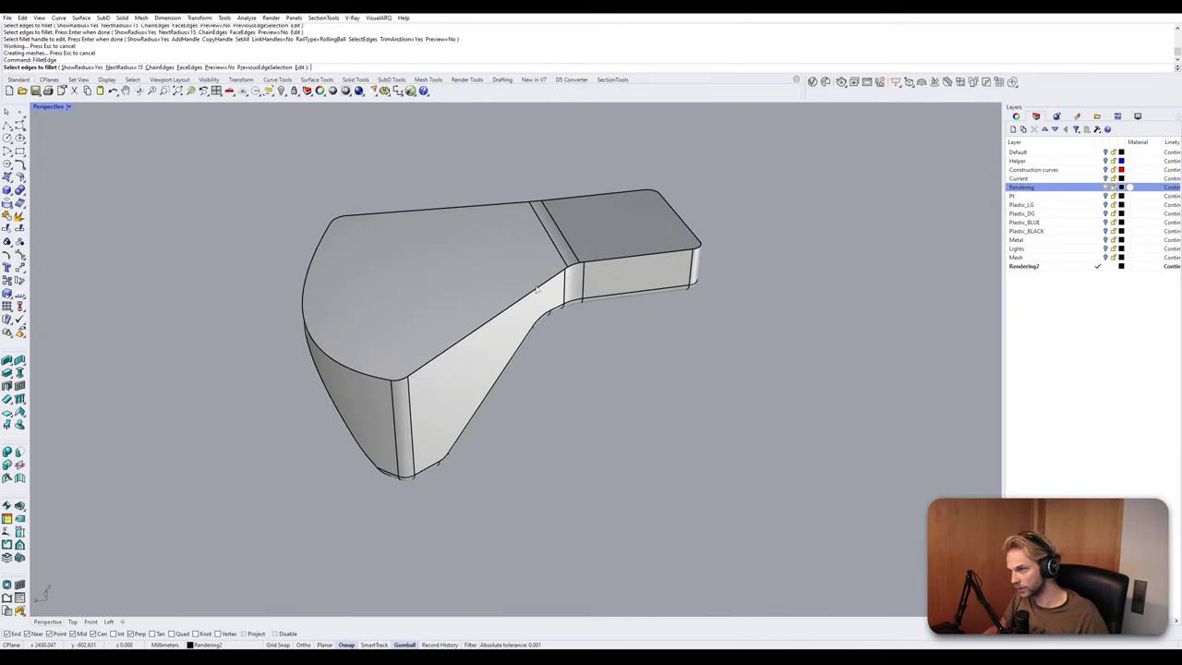
text(2)
key(Return)
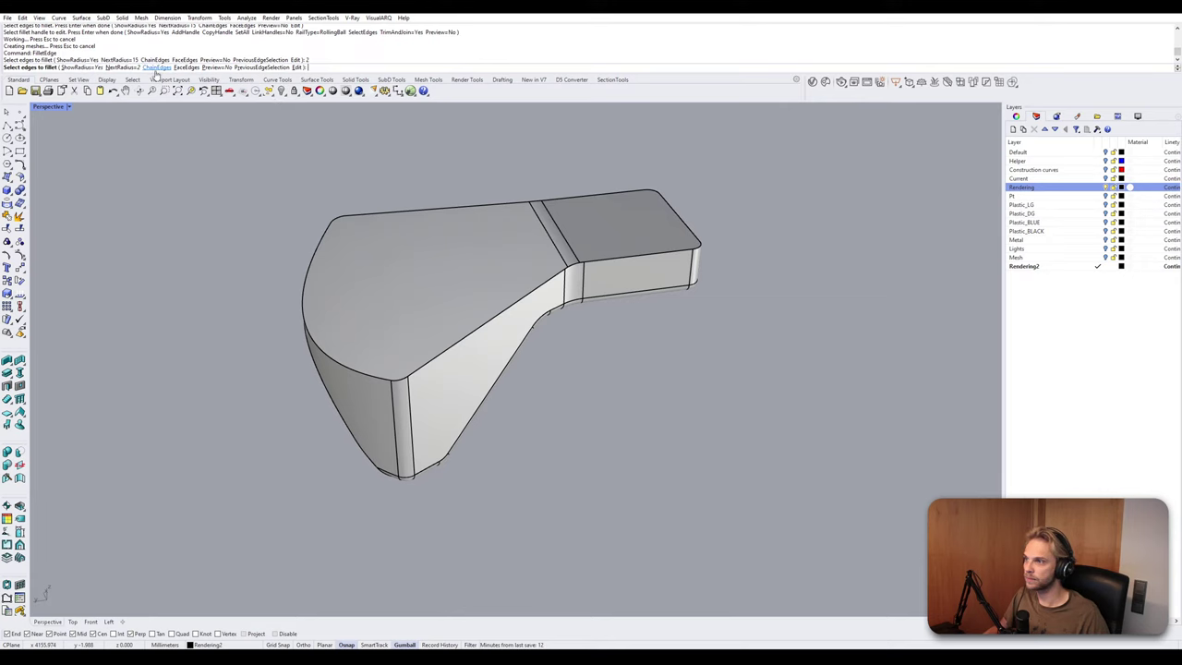
click(156, 68)
click(514, 302)
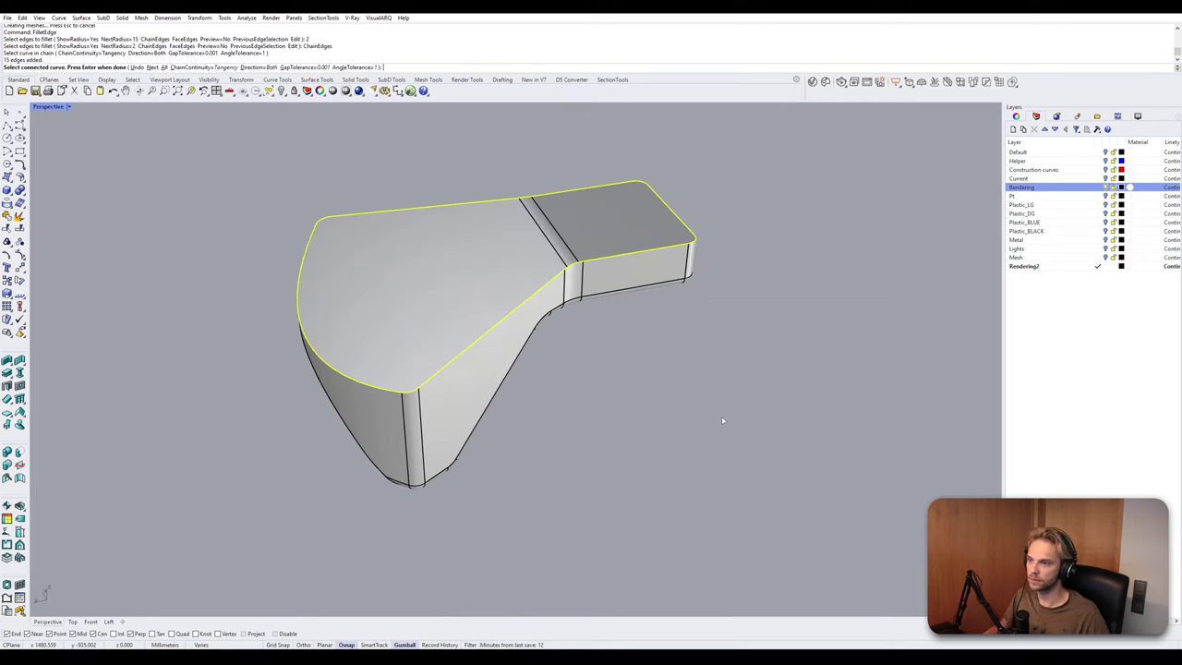
key(Return)
key(Return)
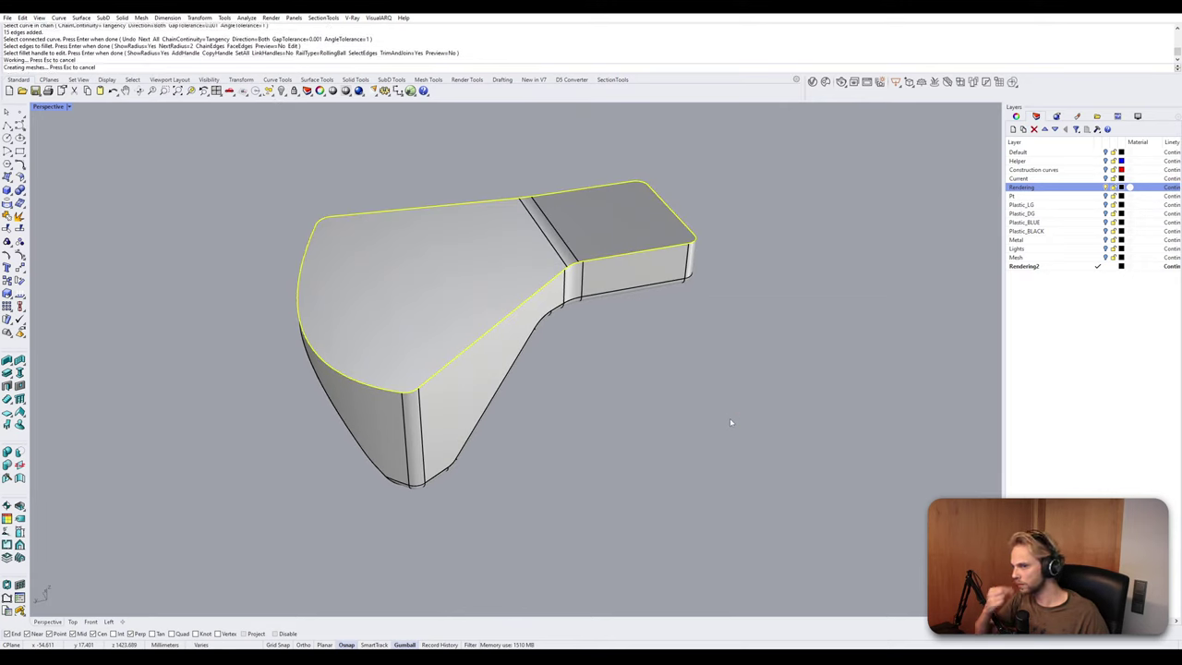
text(Show)
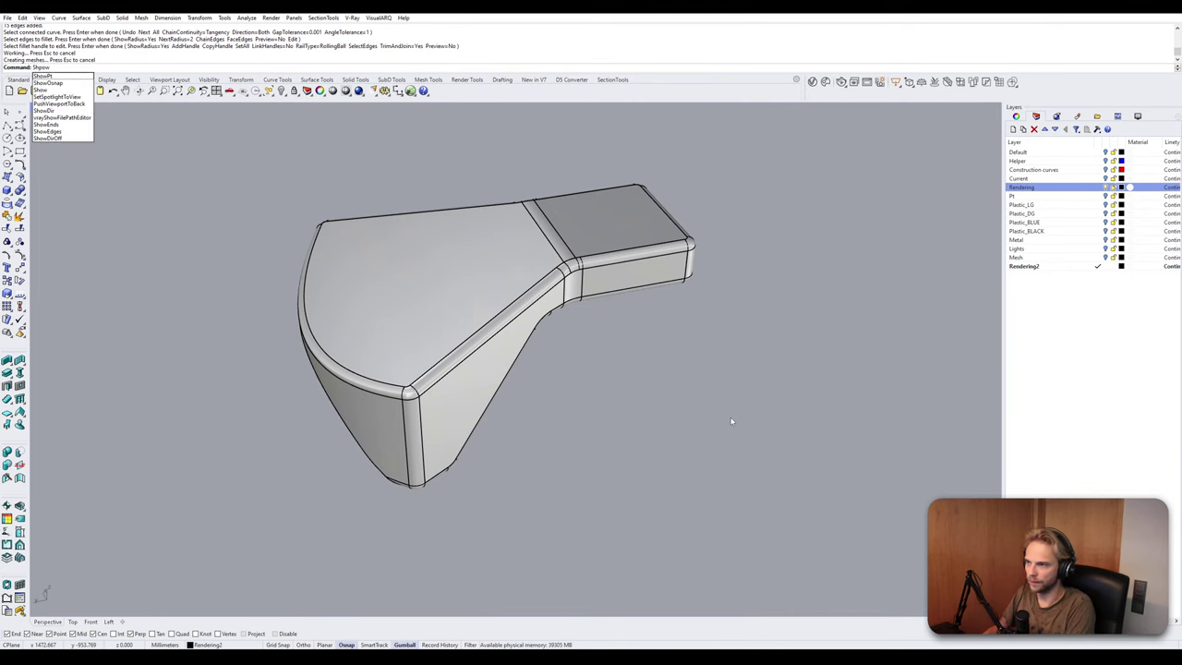
text(Selected)
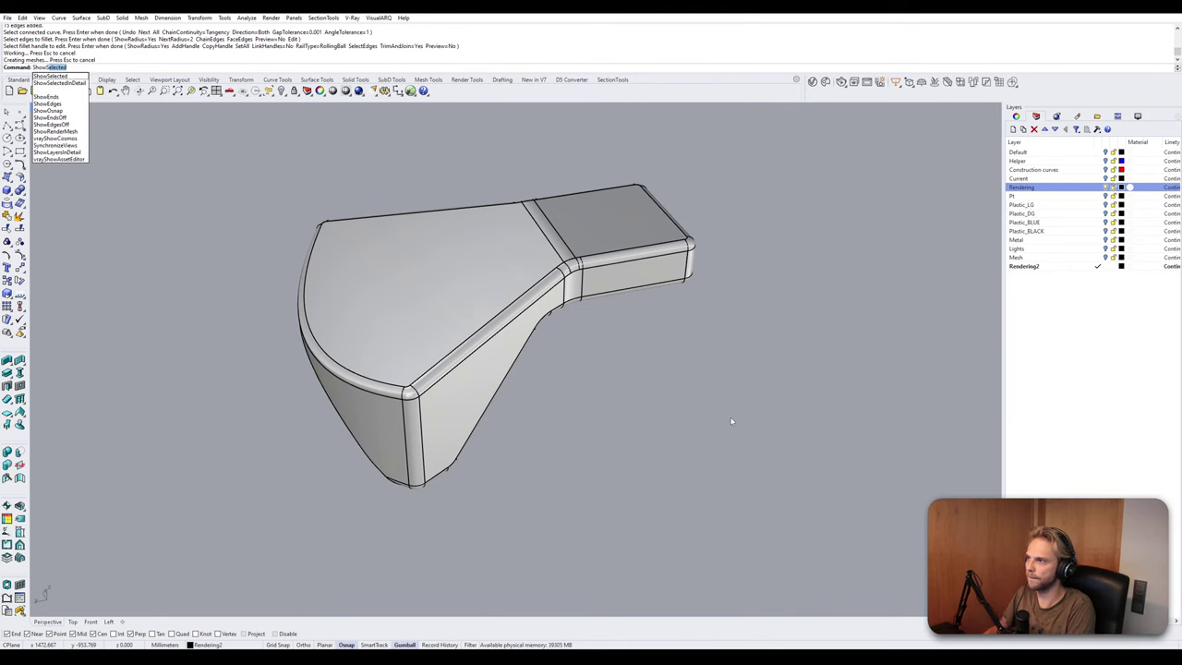
key(Return)
key(Escape)
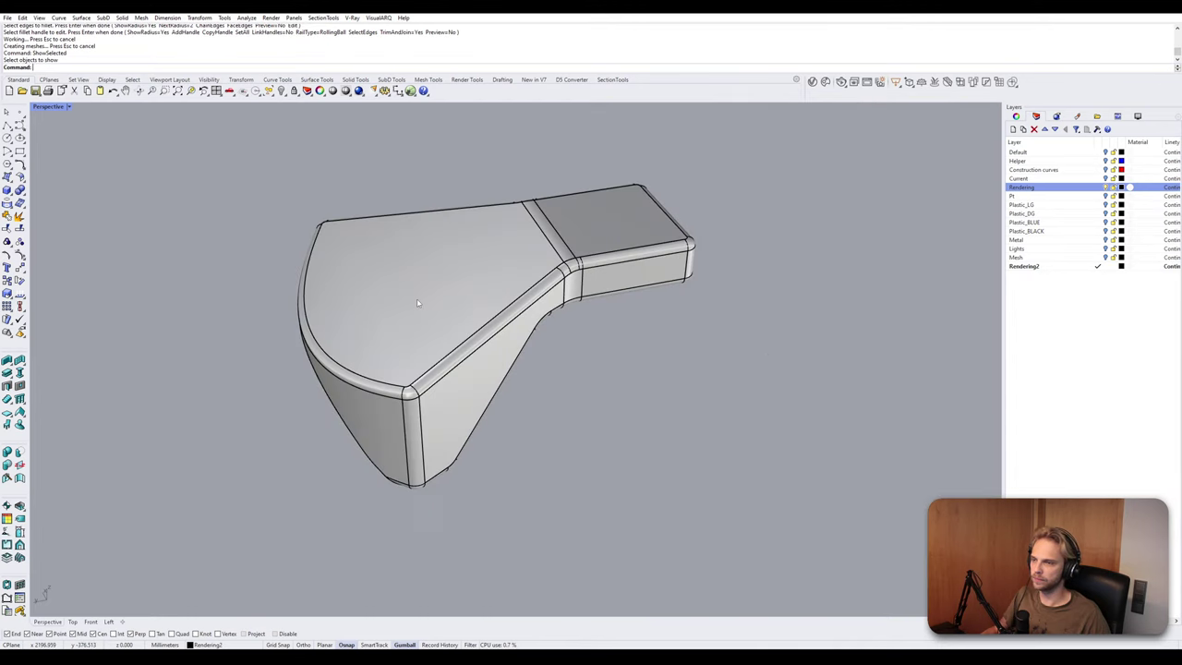
Show all hidden objects and delete the matching closed polysurface above the torso's opposite shoulder opening.
text(Show)
key(Return)
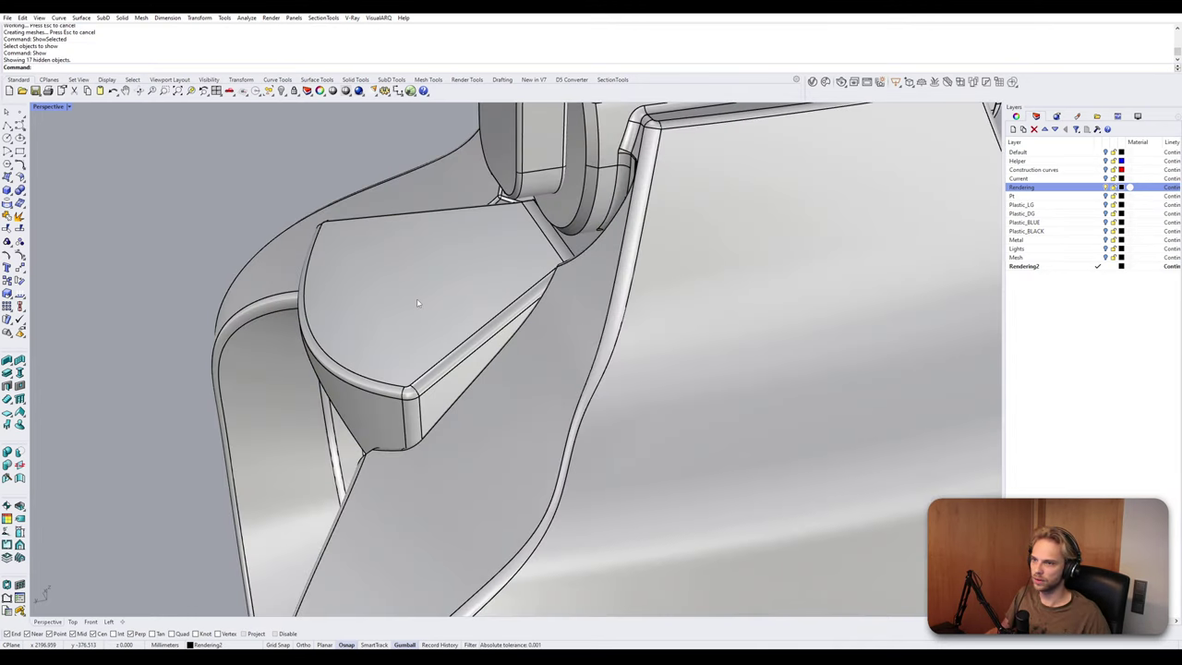
right_drag(416, 302, 483, 301)
click(538, 269)
key(Delete)
Mirror the filleted shoulder part to the torso's other side as a copy, with the mirror plane starting at 0.
click(347, 314)
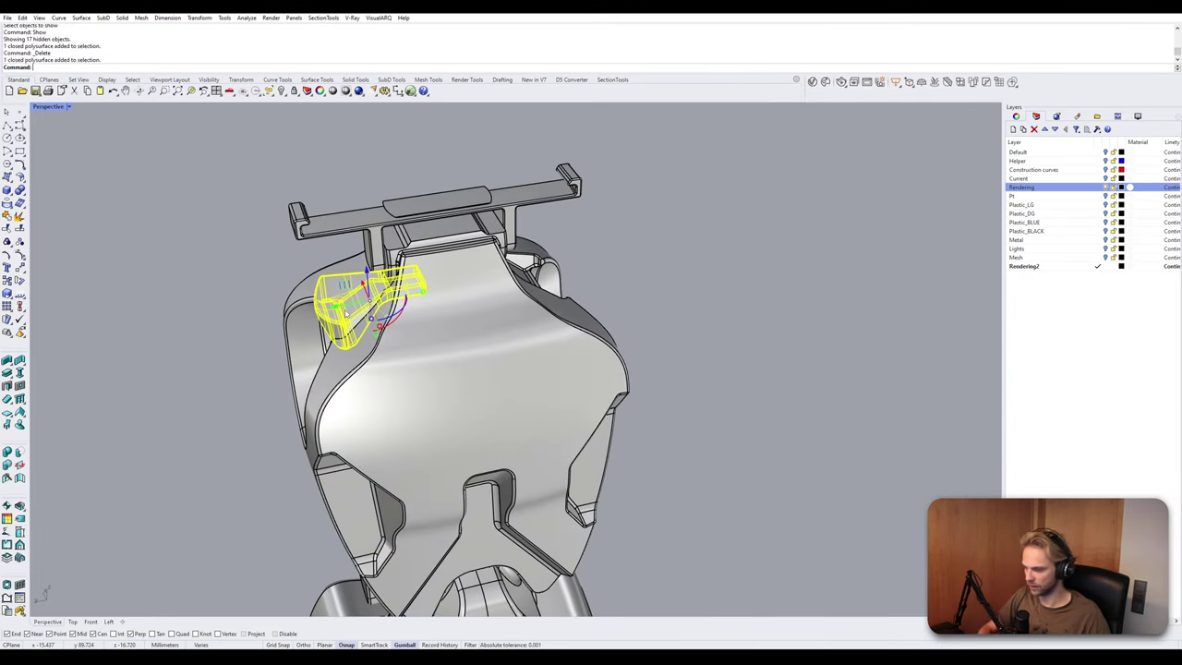
text(Mi)
key(Return)
text(0)
key(Return)
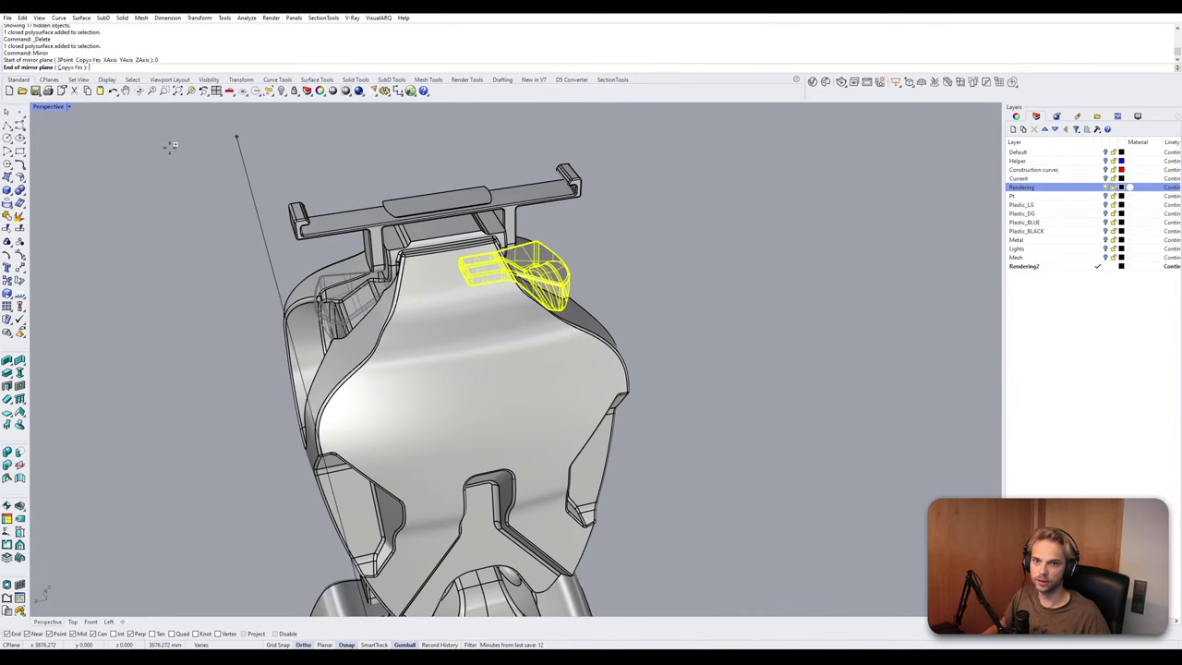
scroll(237, 265, down, 3)
click(212, 322)
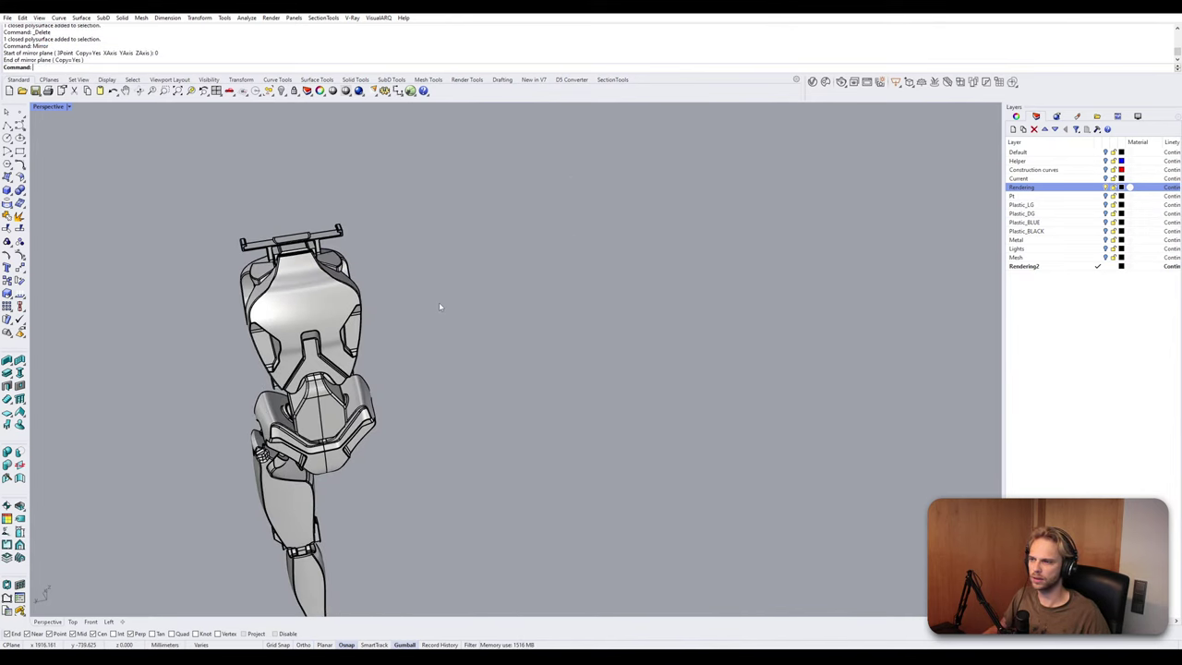
Run Show for any hidden objects and turn on all the switched-off layers from Default through Metal, leaving Lights and Mesh off.
right_drag(441, 306, 396, 264)
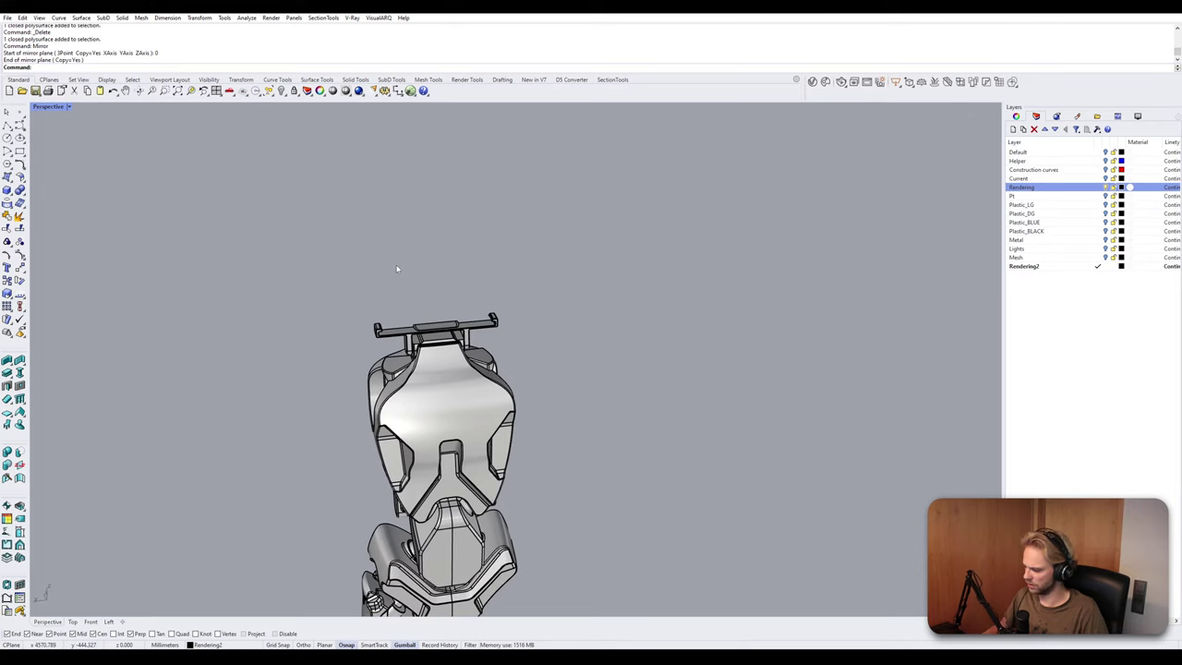
text(Show)
key(Return)
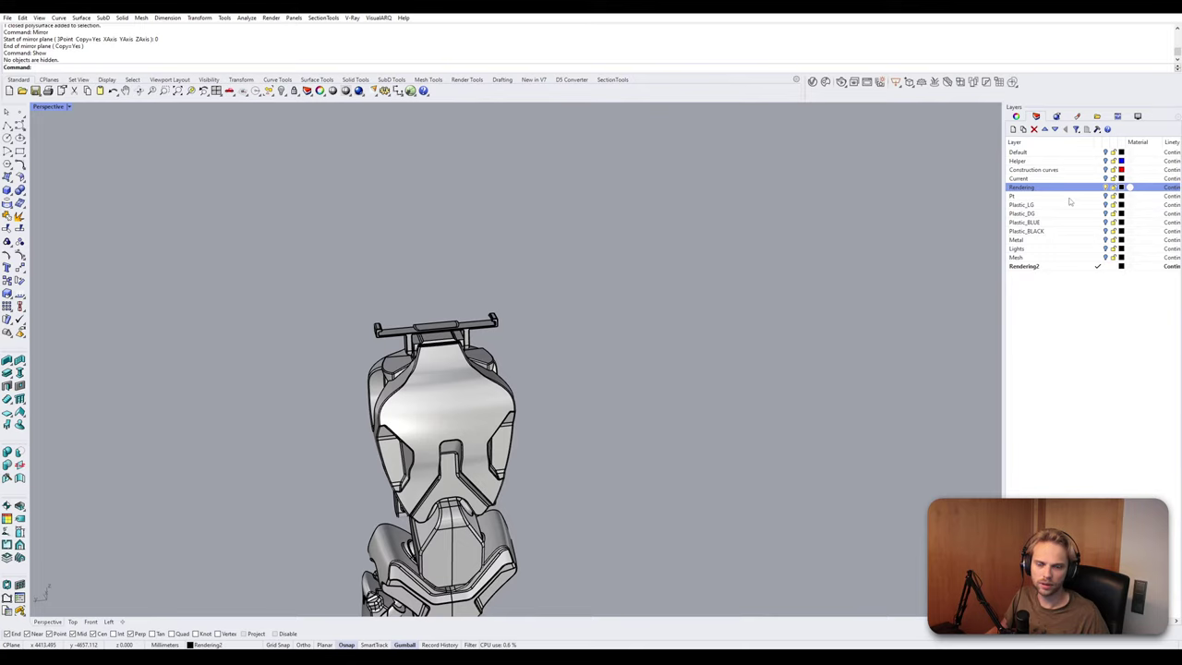
click(1105, 152)
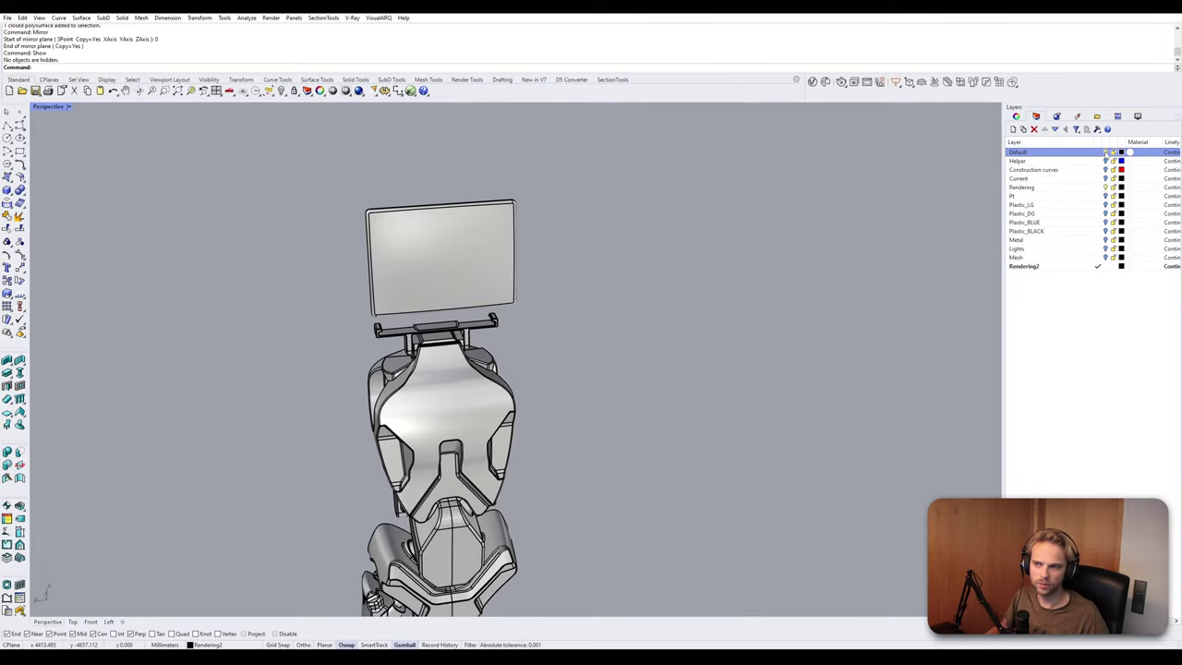
click(1106, 161)
click(1106, 170)
click(1105, 179)
click(1105, 196)
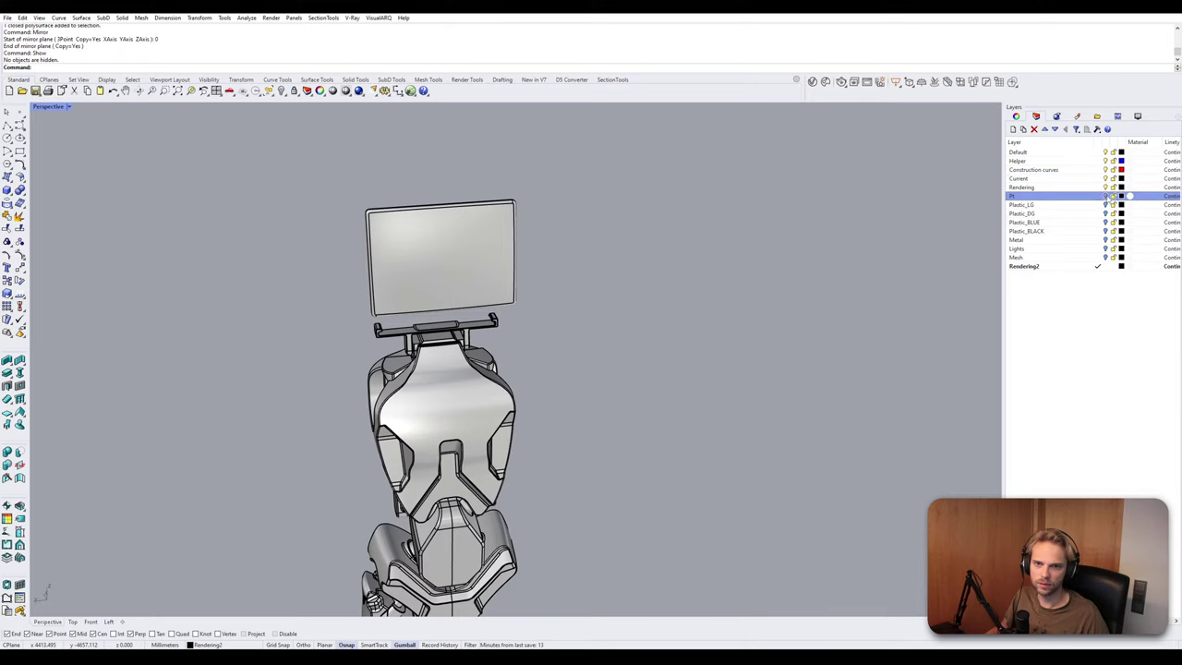
click(1106, 204)
click(1105, 214)
click(1106, 222)
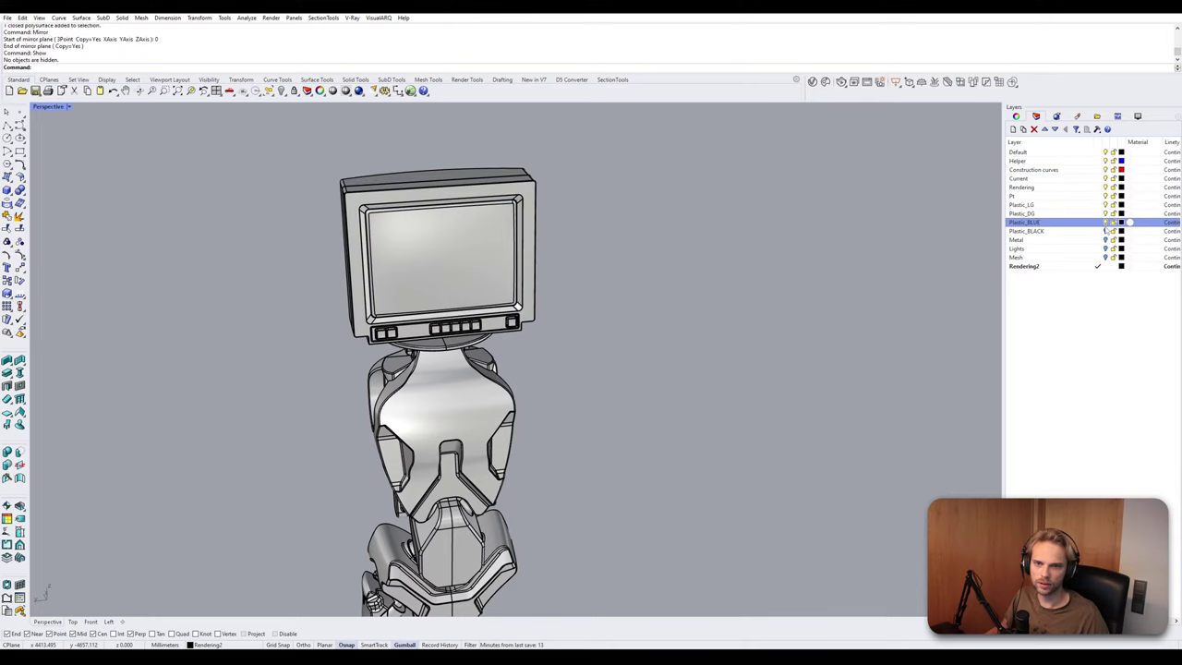
click(1105, 231)
click(1106, 239)
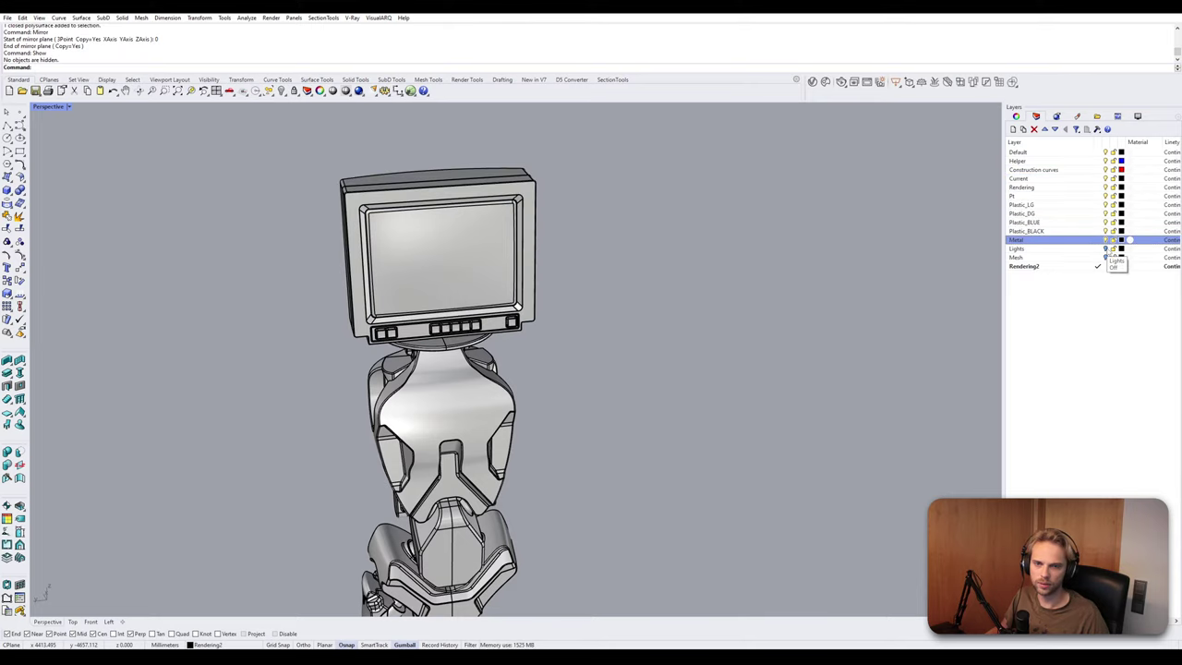
Examine the torso, the filleted shoulder part and the pelvis from several sides beneath the monitor head.
mouse_move(580, 274)
right_down()
mouse_move(391, 255)
mouse_move(574, 263)
right_up()
shift+right_drag(574, 262, 776, 245)
scroll(542, 326, up, 7)
right_drag(543, 326, 543, 300)
click(543, 300)
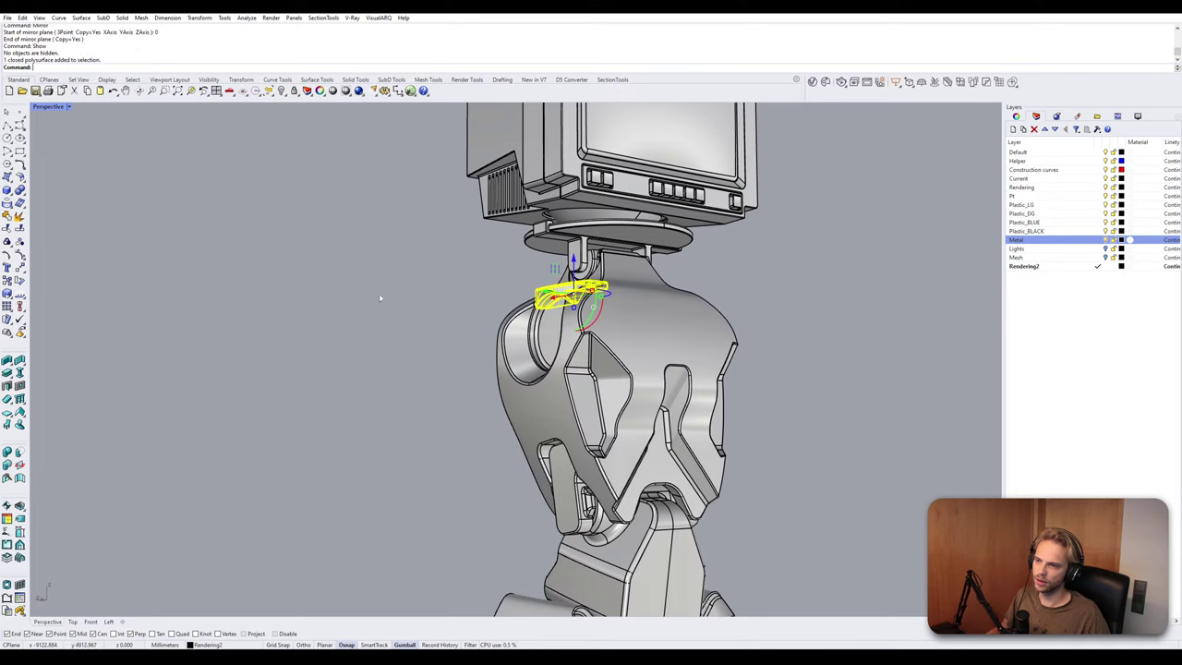
click(380, 294)
right_drag(380, 295, 421, 312)
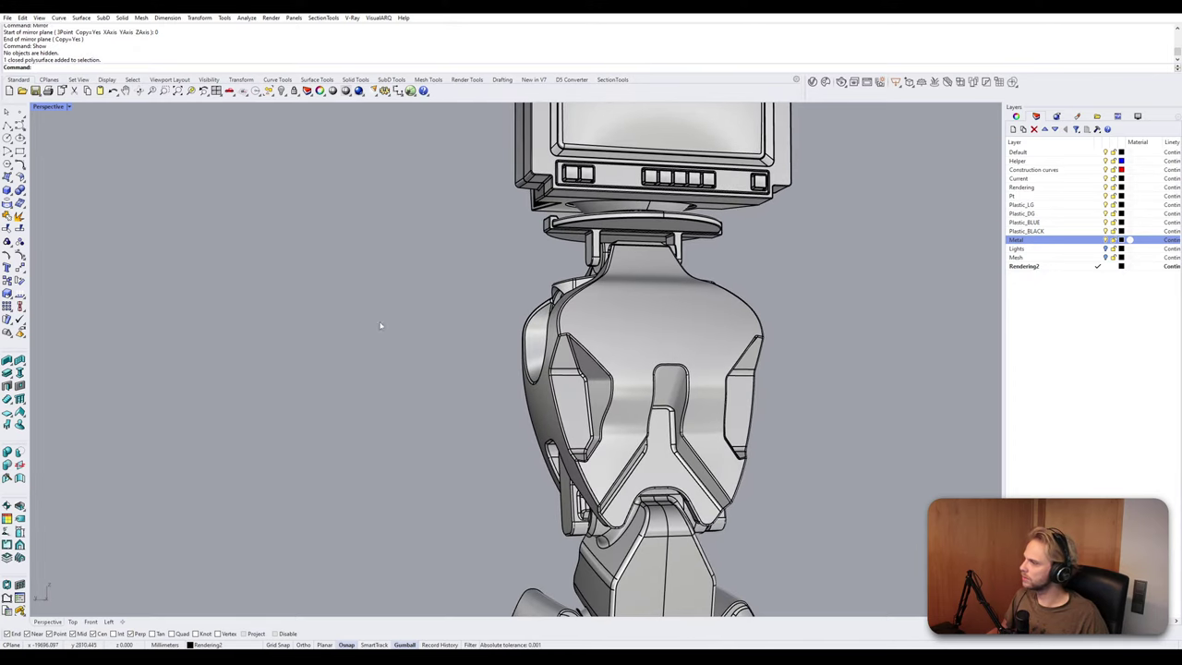
right_drag(414, 364, 436, 288)
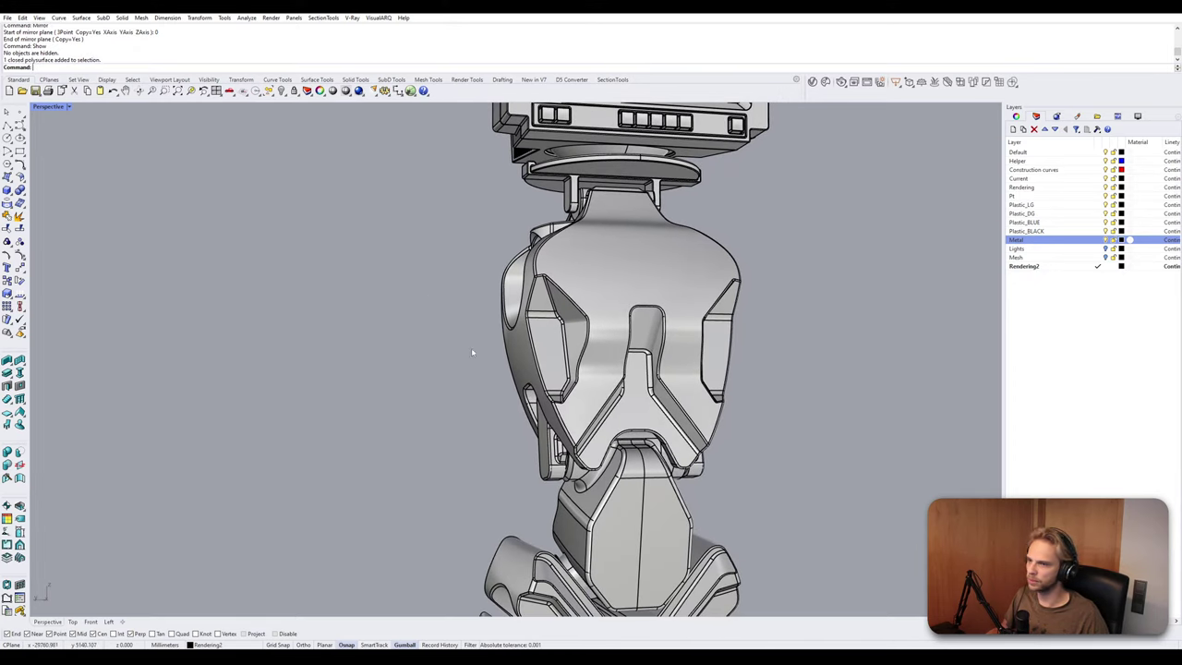
right_drag(569, 279, 582, 306)
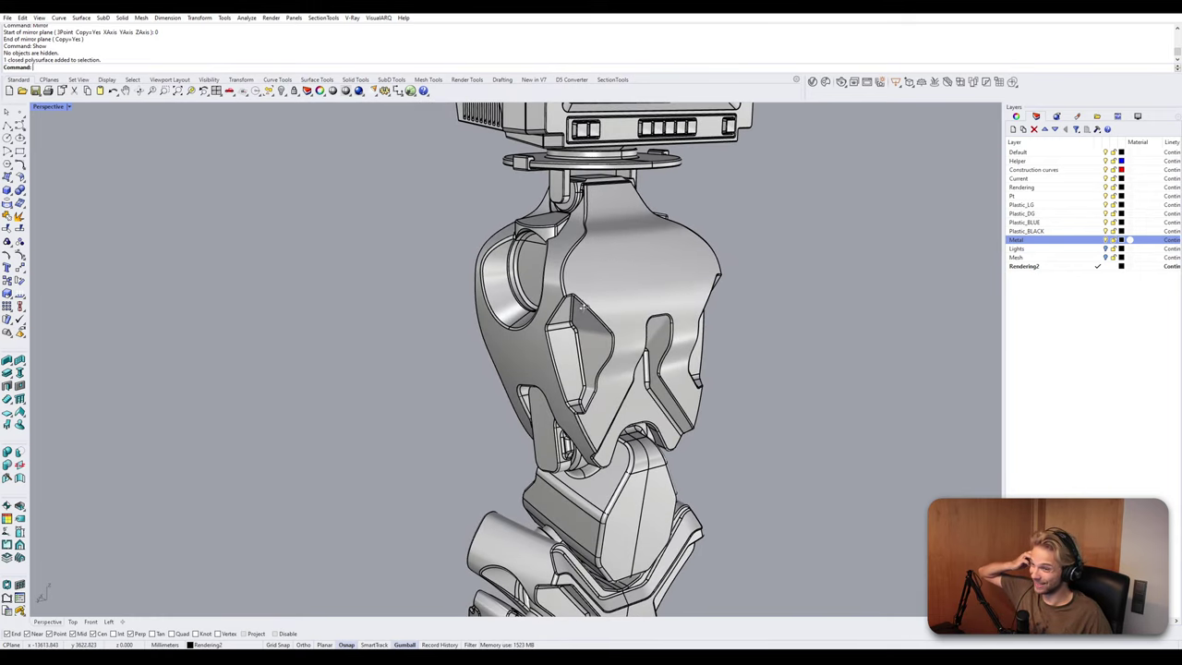
right_drag(582, 306, 506, 201)
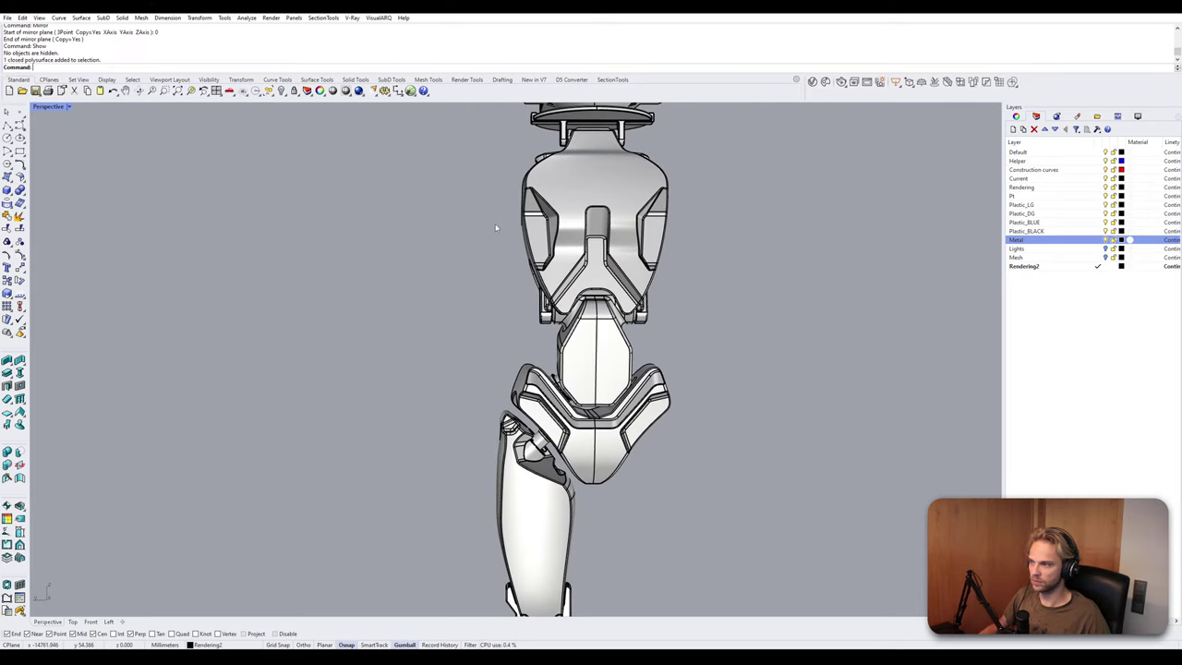
mouse_move(496, 228)
right_down()
mouse_move(511, 234)
mouse_move(502, 222)
right_up()
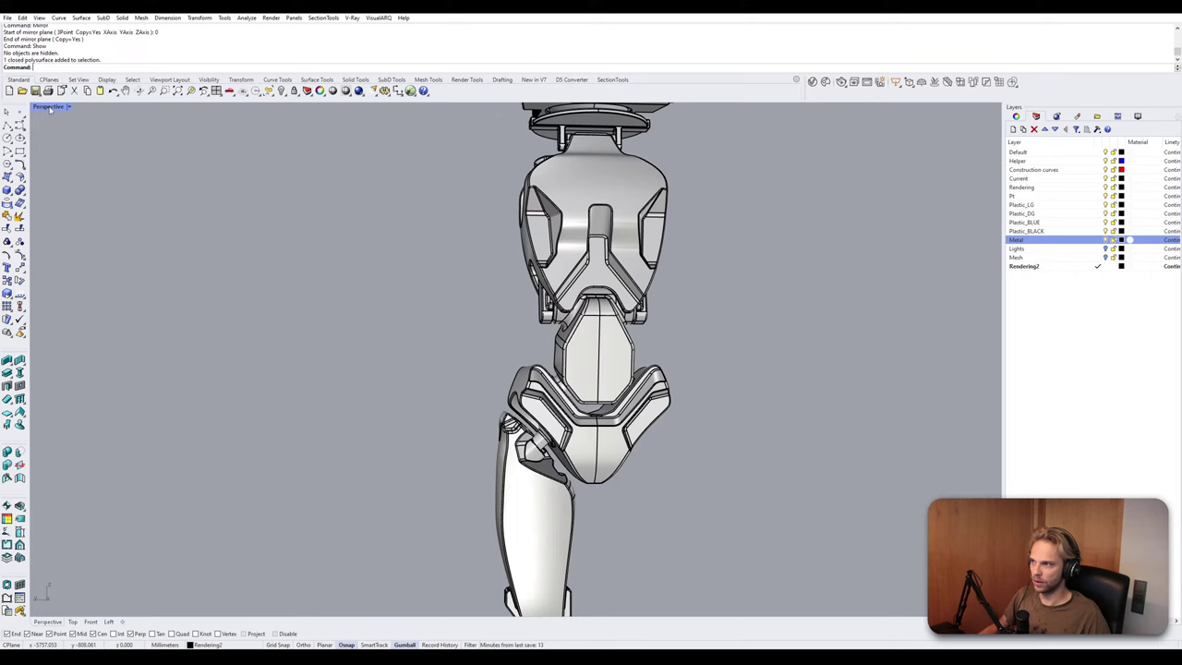
Maximize the Left viewport and frame the robot's torso in it.
double_click(49, 107)
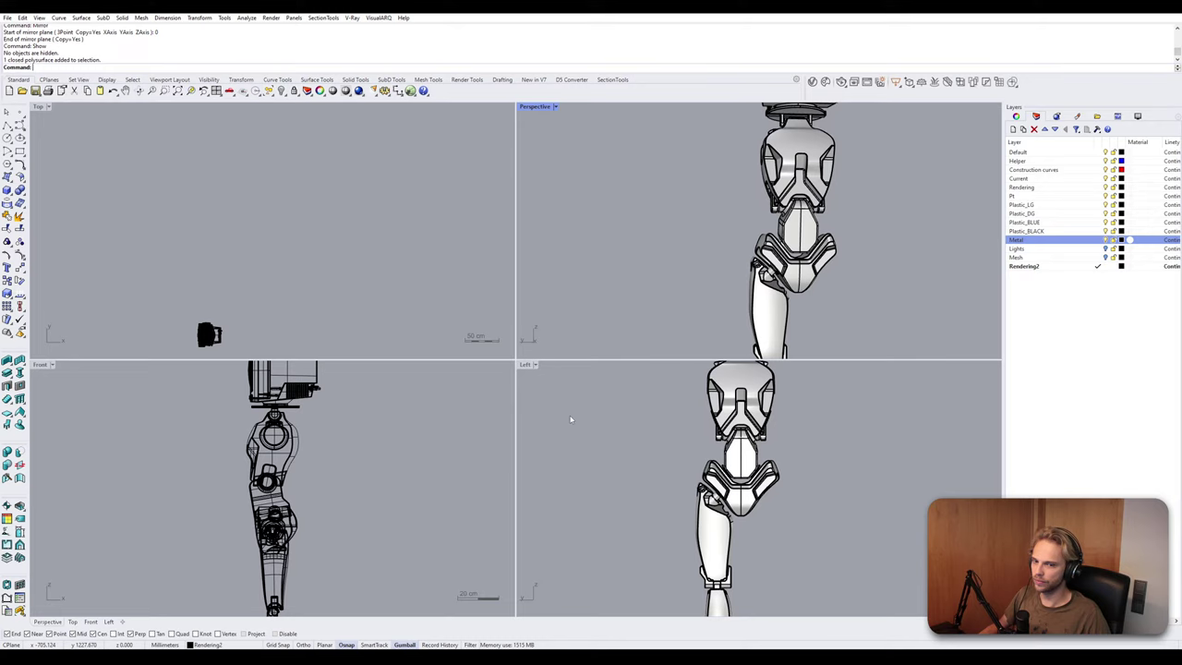
double_click(528, 365)
scroll(591, 360, up, 6)
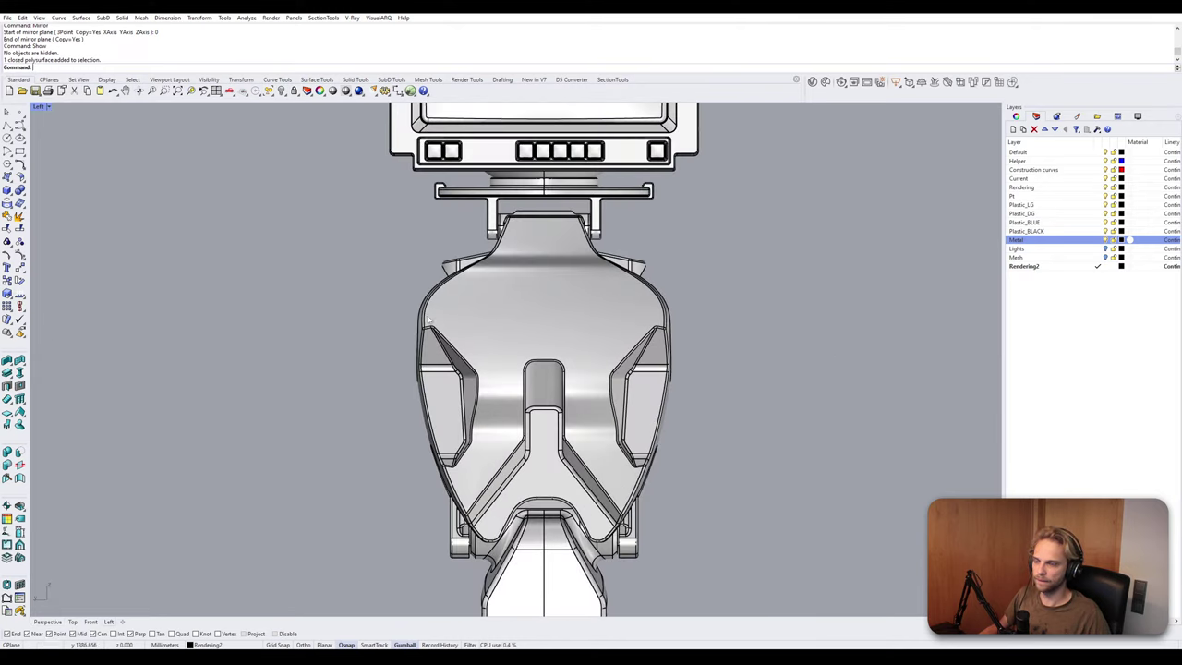
right_drag(444, 288, 482, 241)
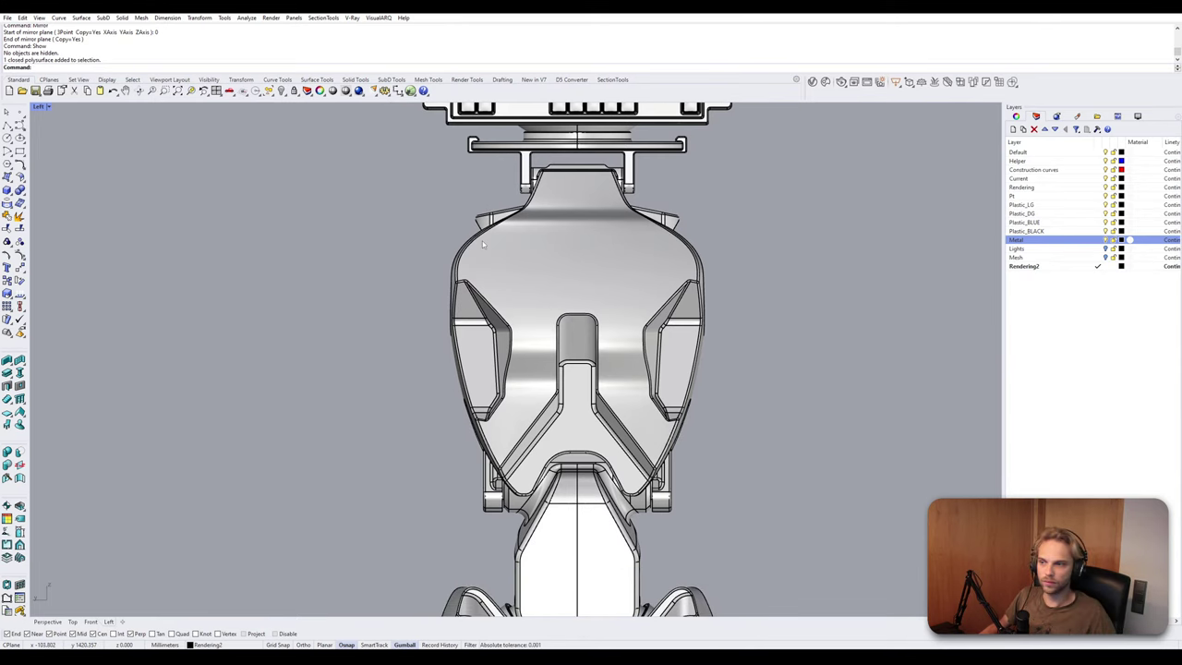
Turn on the Mesh layer to show the human reference mesh over the robot in the Left view.
click(39, 106)
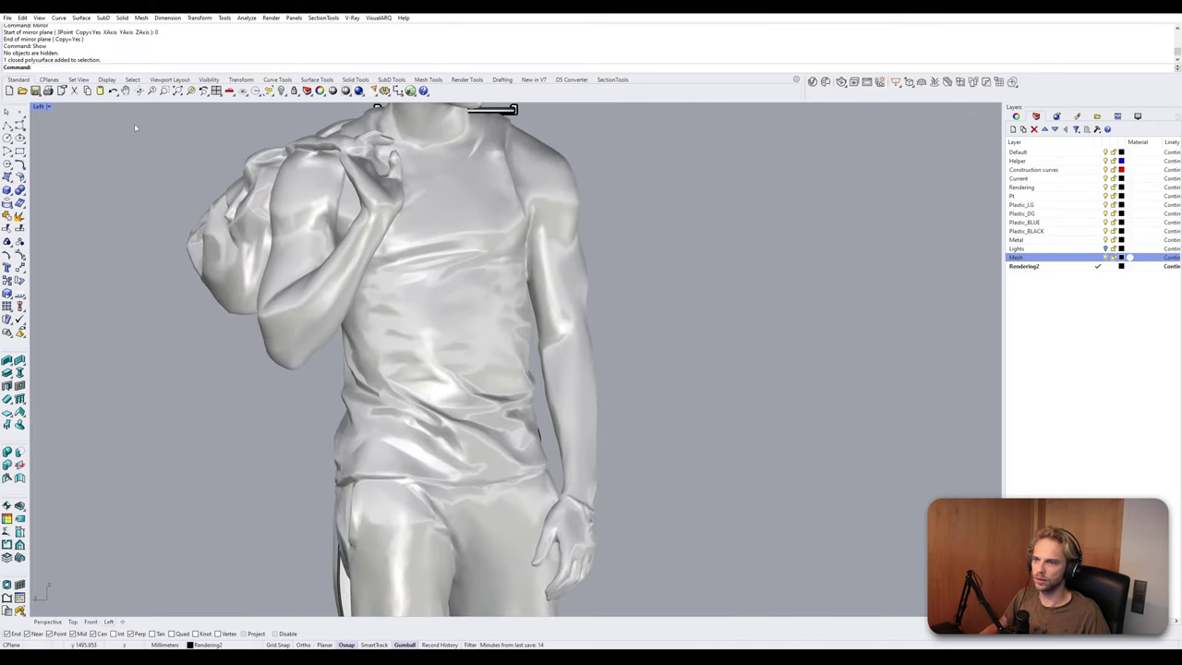
click(8, 126)
scroll(591, 185, up, 3)
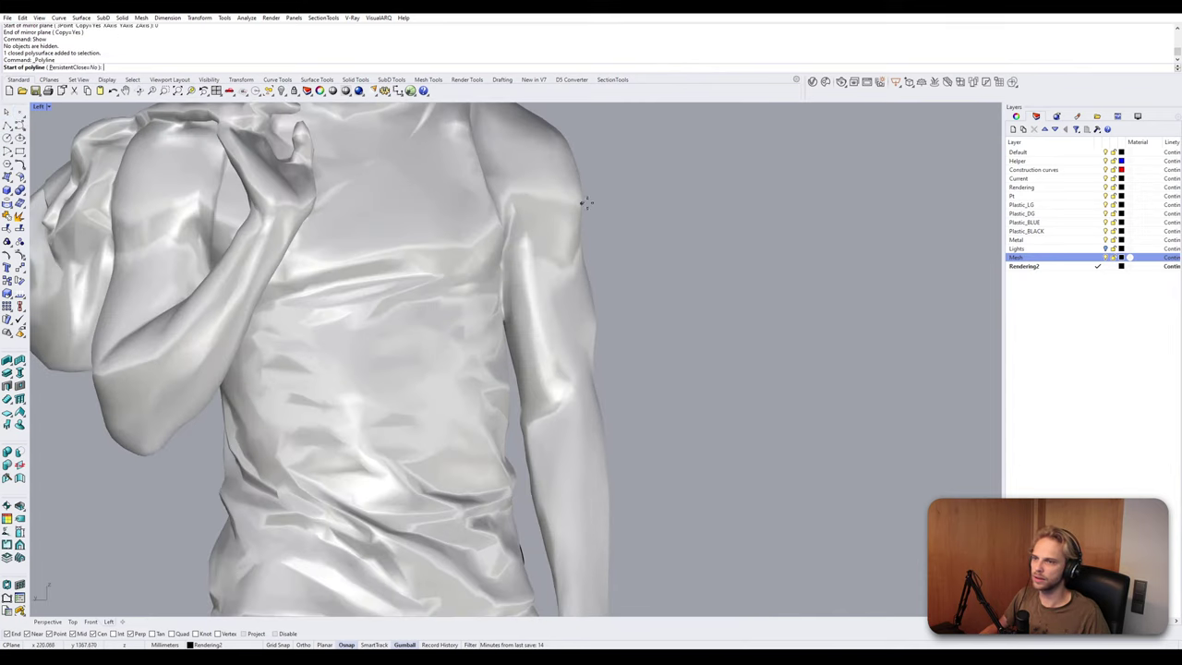
click(597, 171)
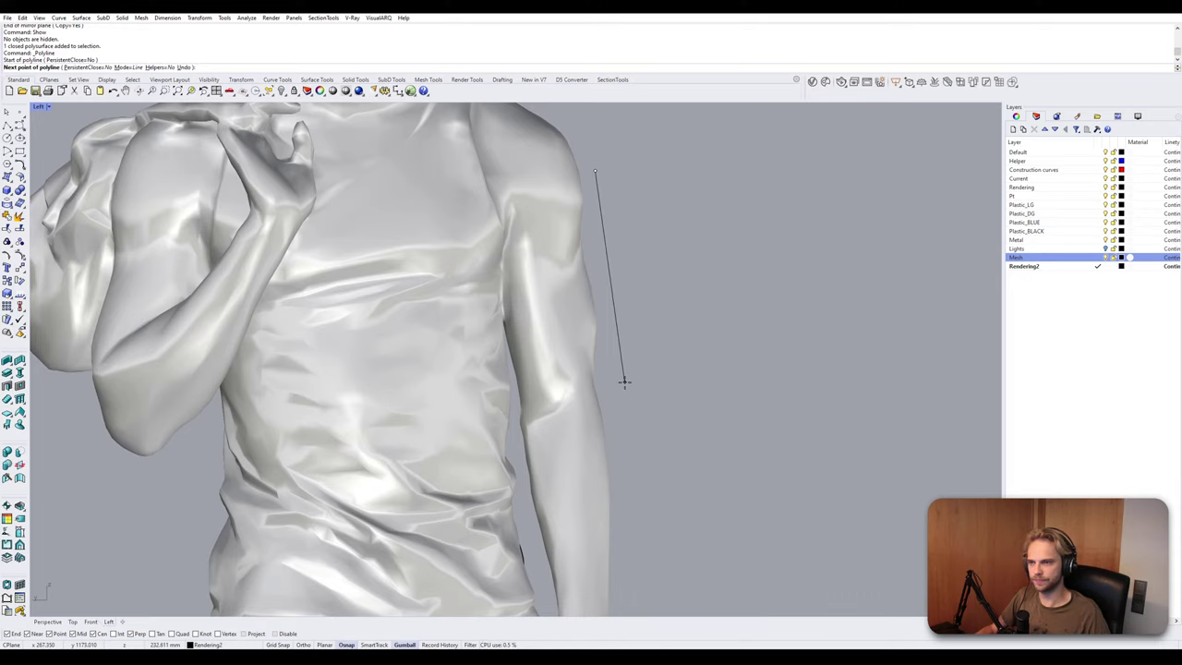
key(Escape)
right_drag(611, 194, 607, 297)
right_click(570, 220)
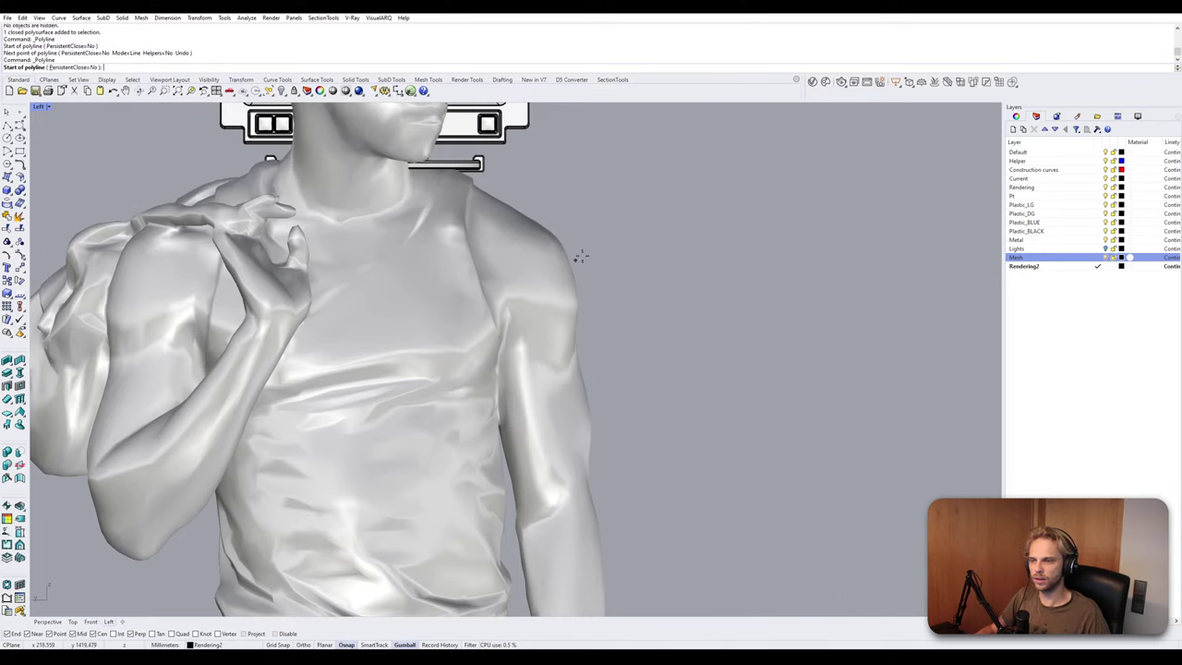
scroll(334, 271, down, 3)
key(Escape)
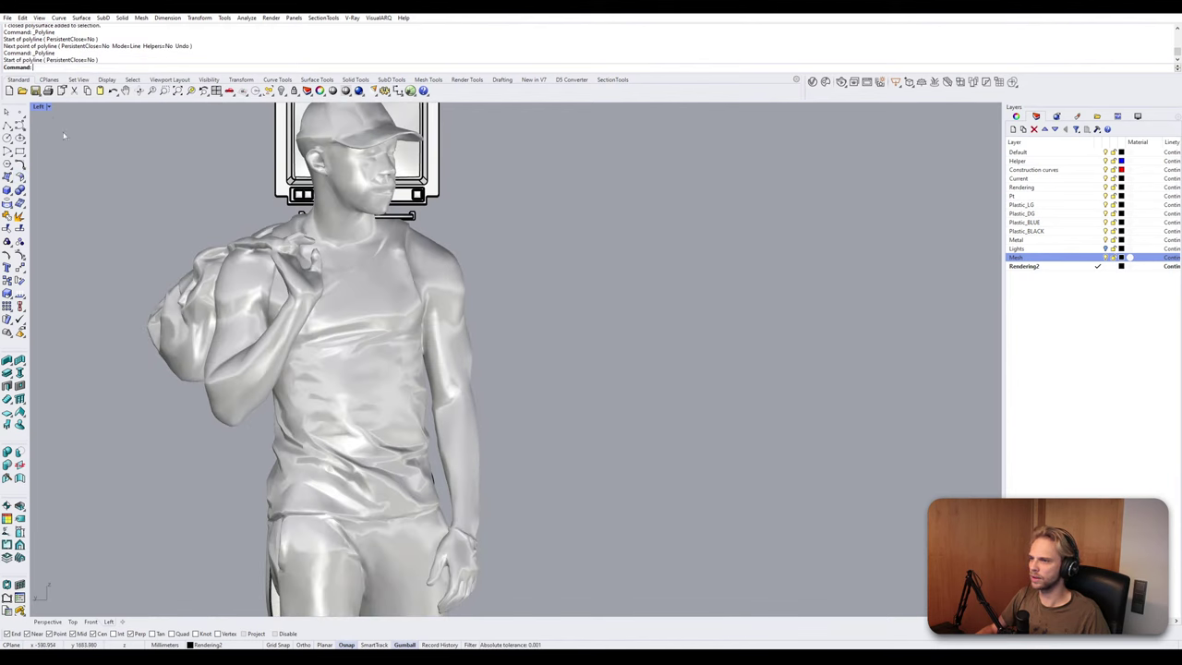
click(435, 305)
key(Escape)
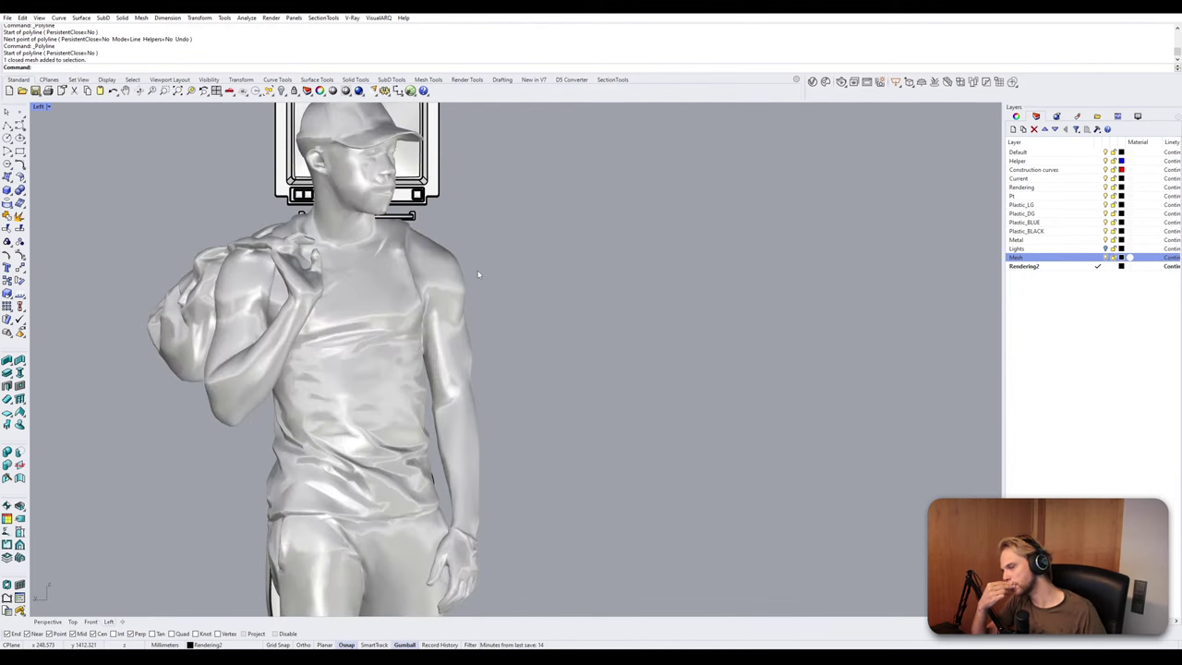
Set the Left viewport's display mode to Wireframe and frame the human mesh's arm and hand.
click(49, 107)
click(61, 141)
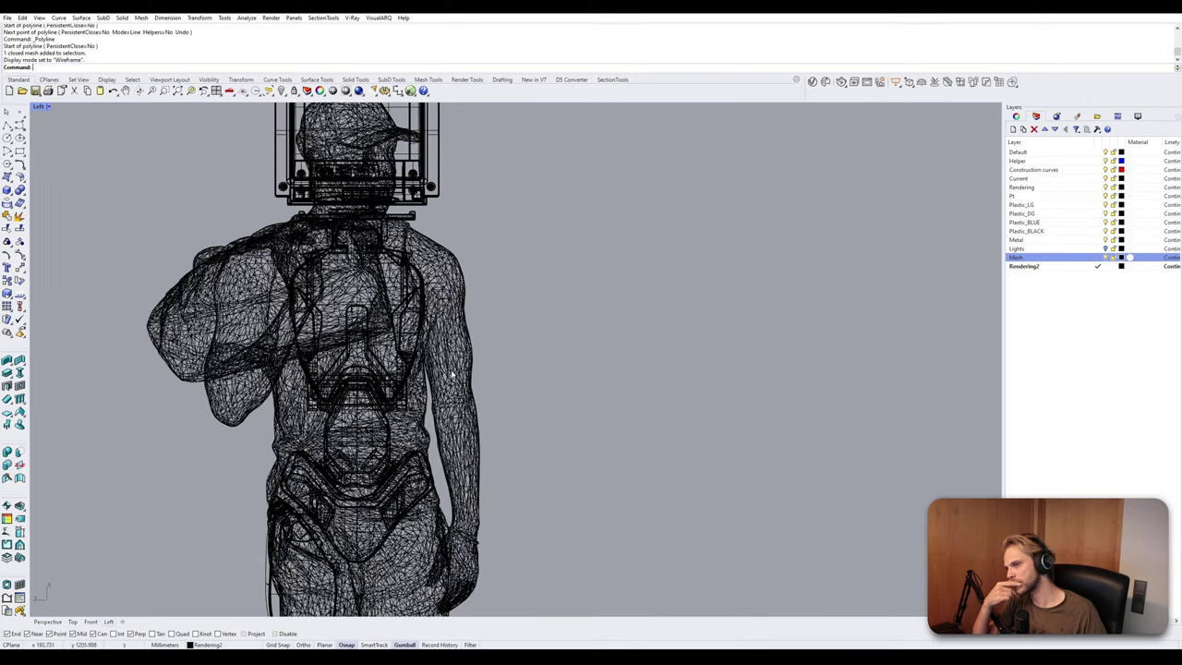
right_drag(454, 370, 483, 346)
scroll(464, 399, down, 1)
right_drag(462, 400, 467, 267)
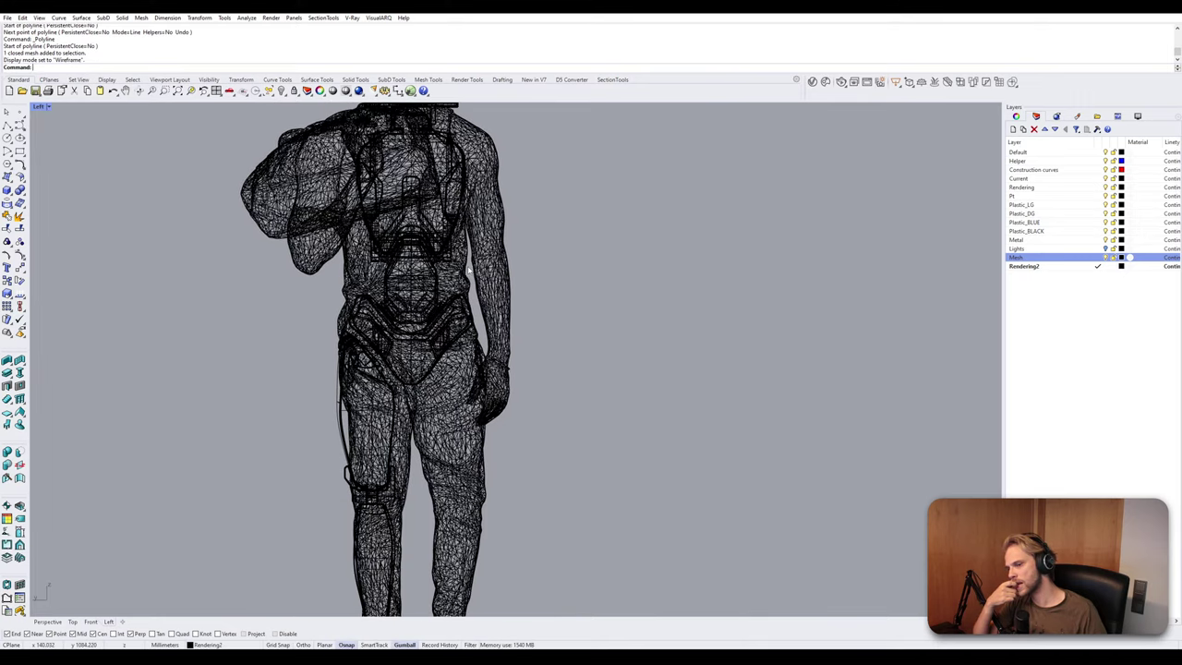
scroll(494, 399, up, 3)
right_click(531, 444)
Draw a horizontal guide line across the body at the height of the mesh's fingertips with Polyline.
click(7, 125)
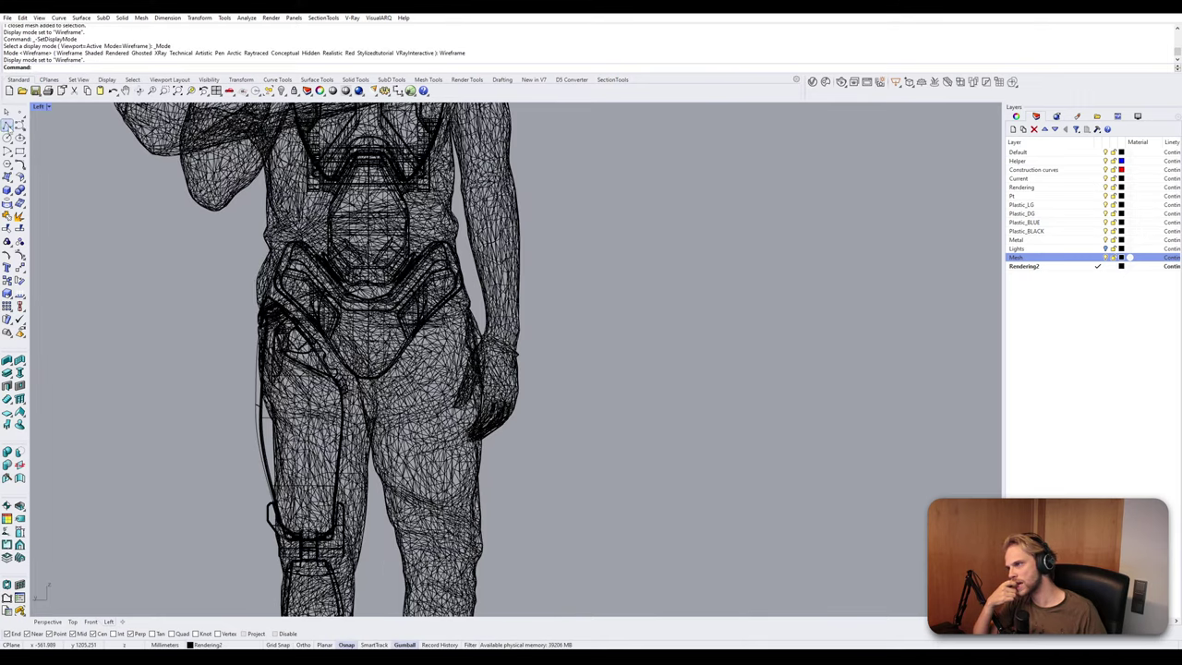
click(602, 448)
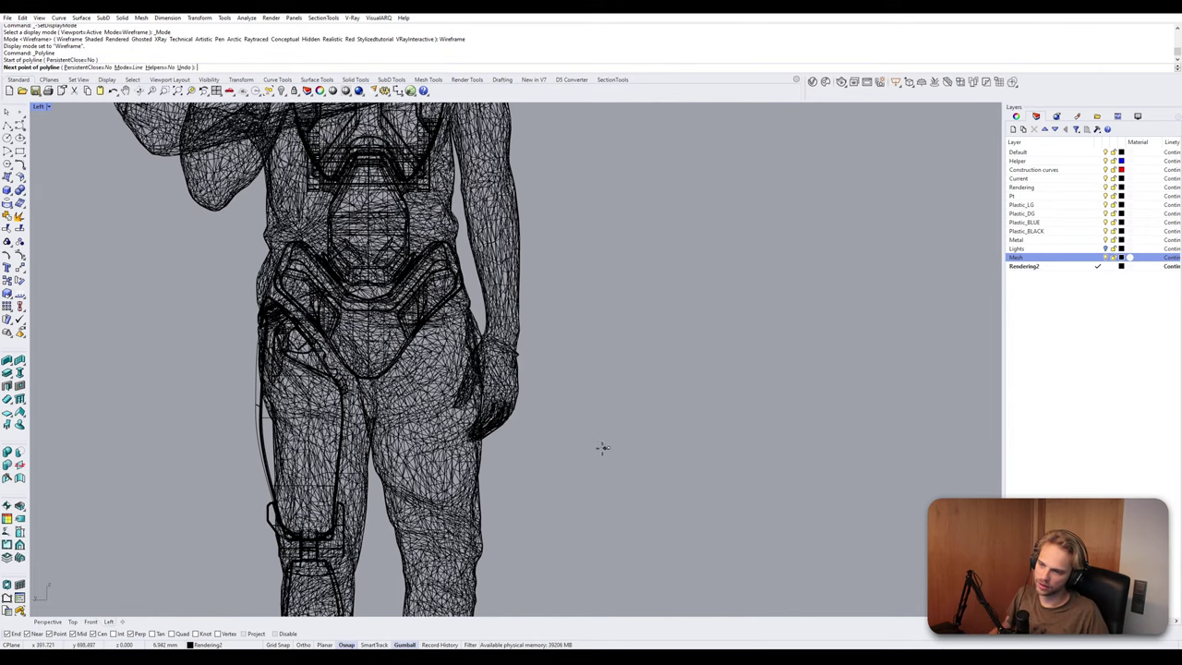
click(121, 438)
key(Return)
scroll(570, 436, up, 1)
Draw a second horizontal guide line across the body at the height of the mesh's wrist.
key(Return)
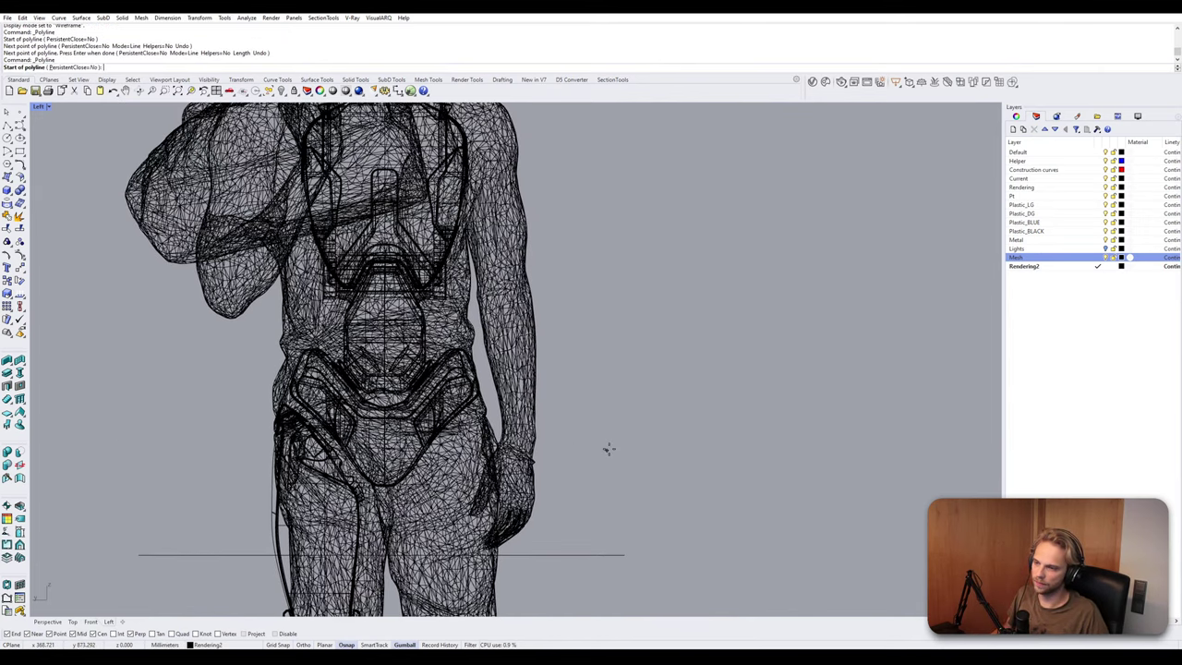
click(615, 444)
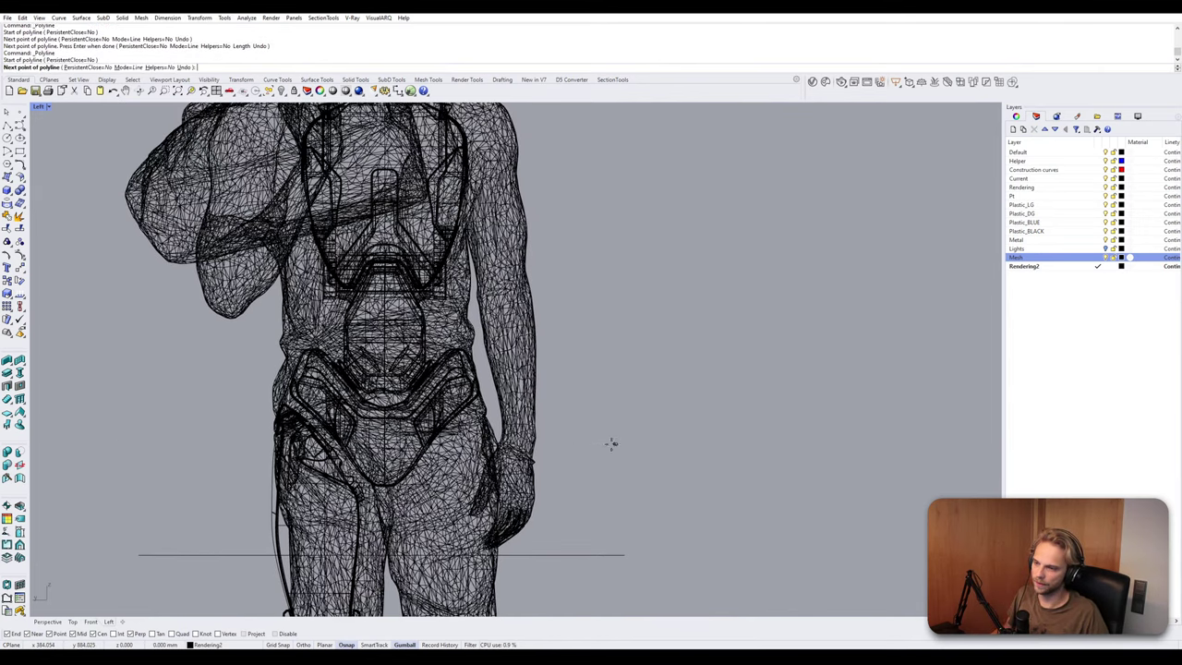
click(129, 444)
key(Return)
Move the wrist guide line and the fingertip guide line slightly downward.
click(193, 449)
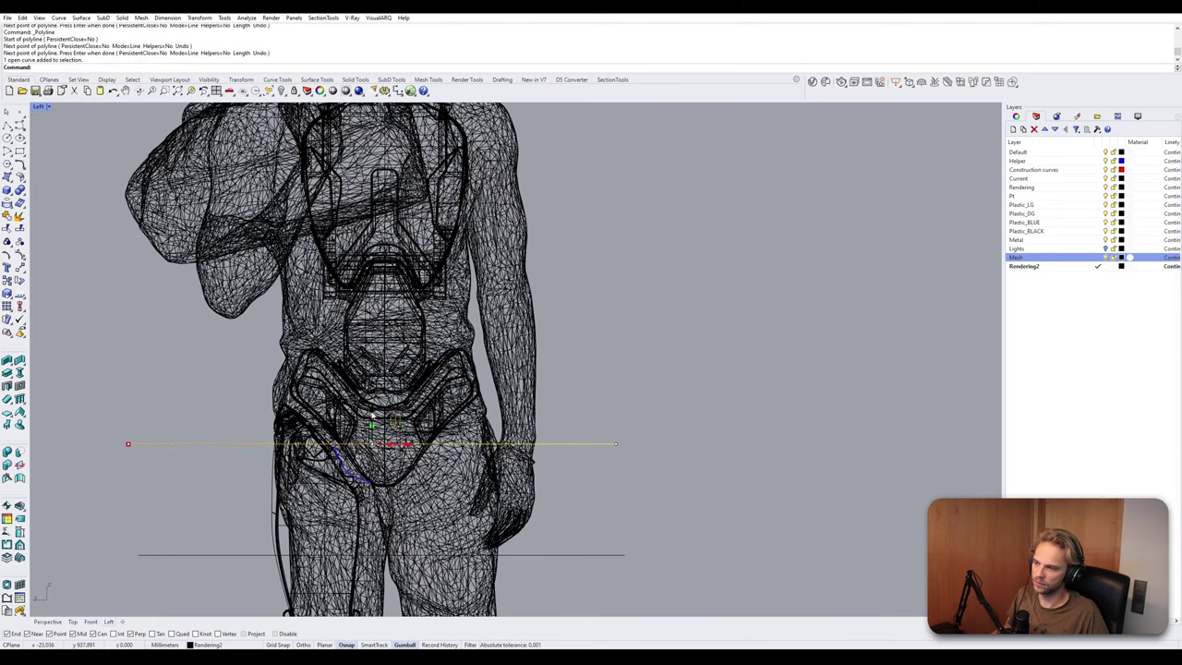
drag(373, 415, 372, 423)
click(615, 334)
mouse_move(615, 334)
right_down()
mouse_move(600, 429)
mouse_move(593, 330)
right_up()
click(571, 545)
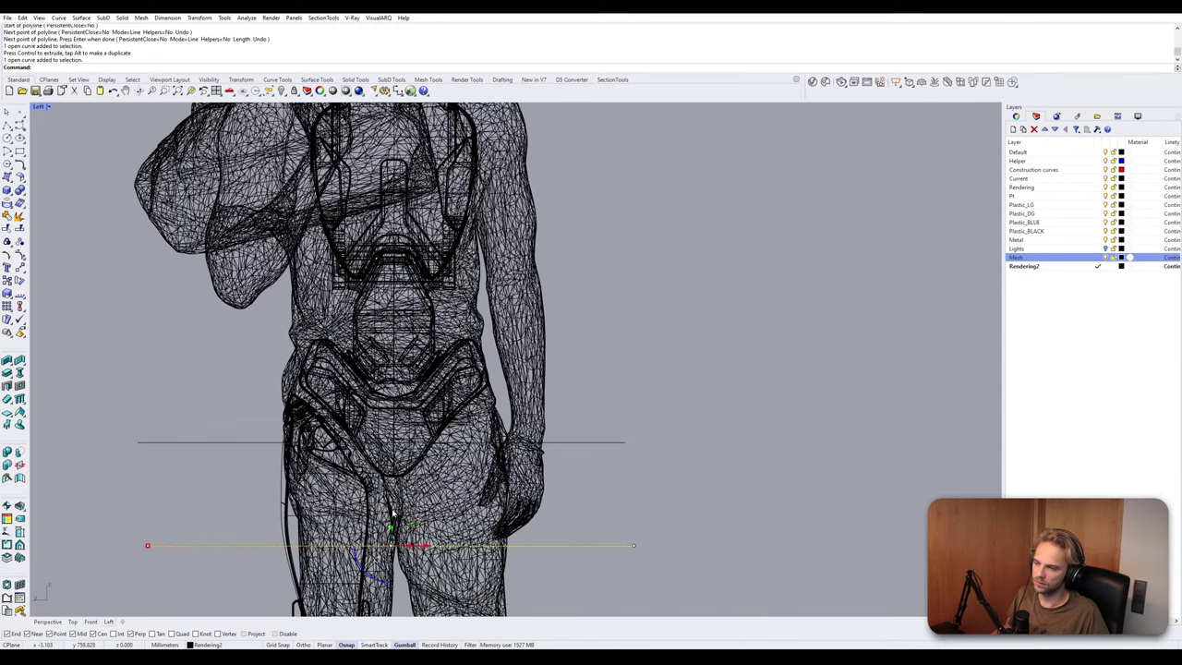
drag(393, 517, 392, 533)
click(644, 302)
Draw a horizontal guide line across the body at the height of the mesh's elbow.
key(Return)
click(634, 270)
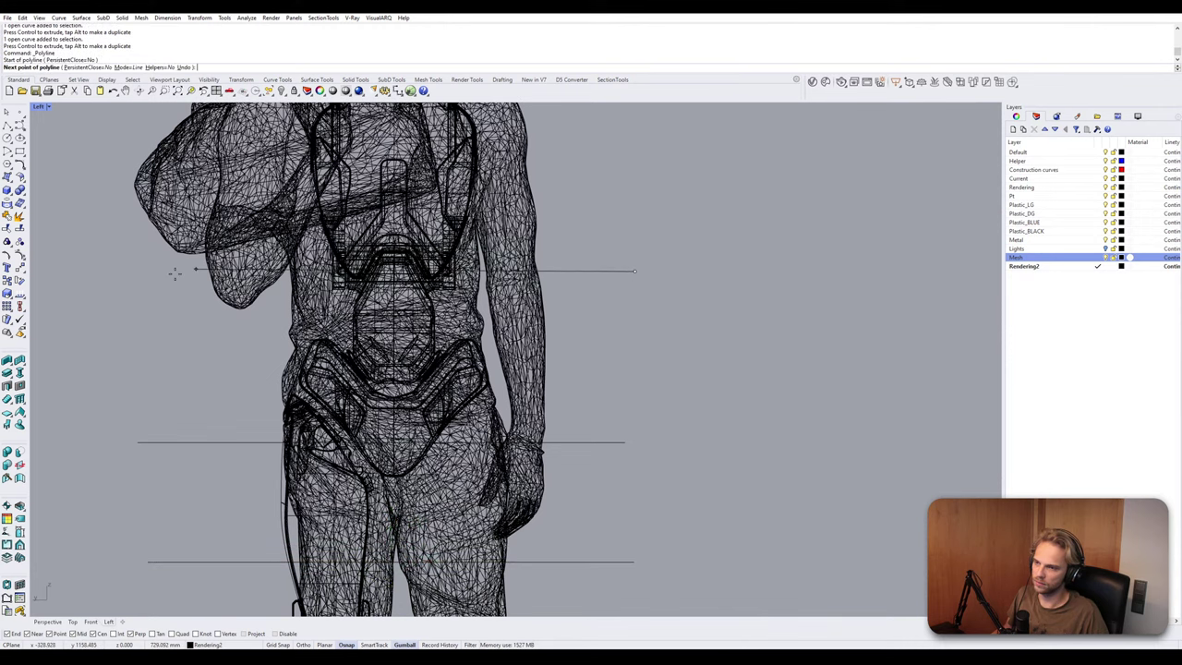
click(131, 299)
key(Return)
Draw a horizontal guide line across the chest and upper arm, and move it slightly downward.
right_drag(570, 139, 568, 242)
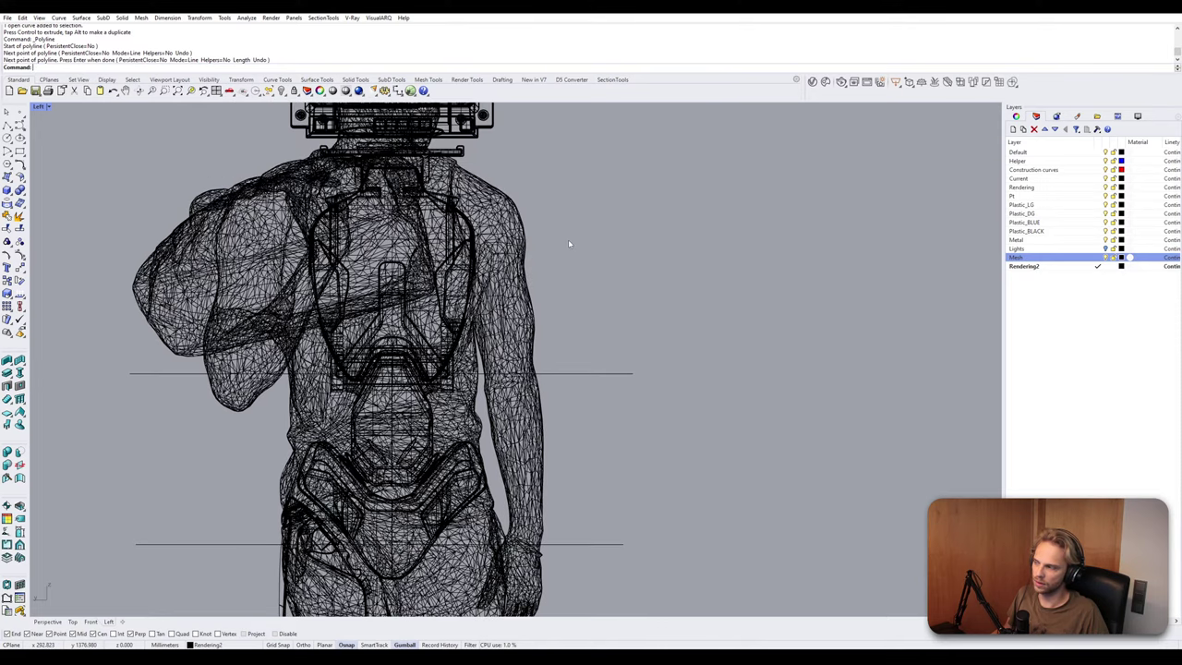
key(Return)
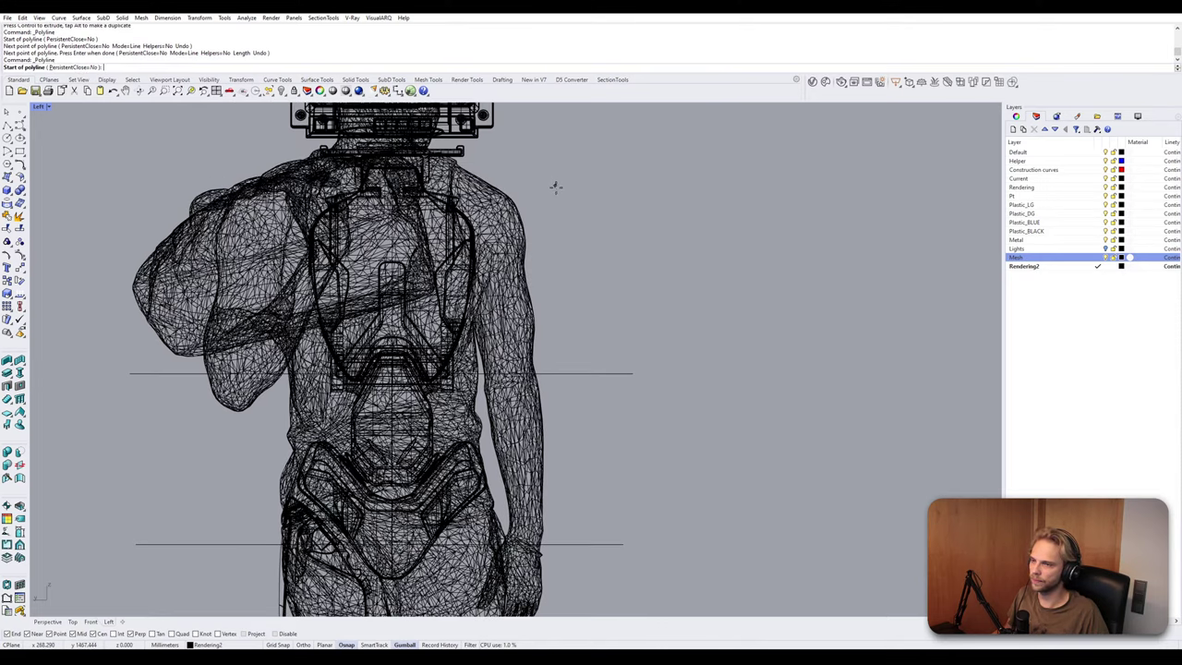
click(616, 255)
click(96, 255)
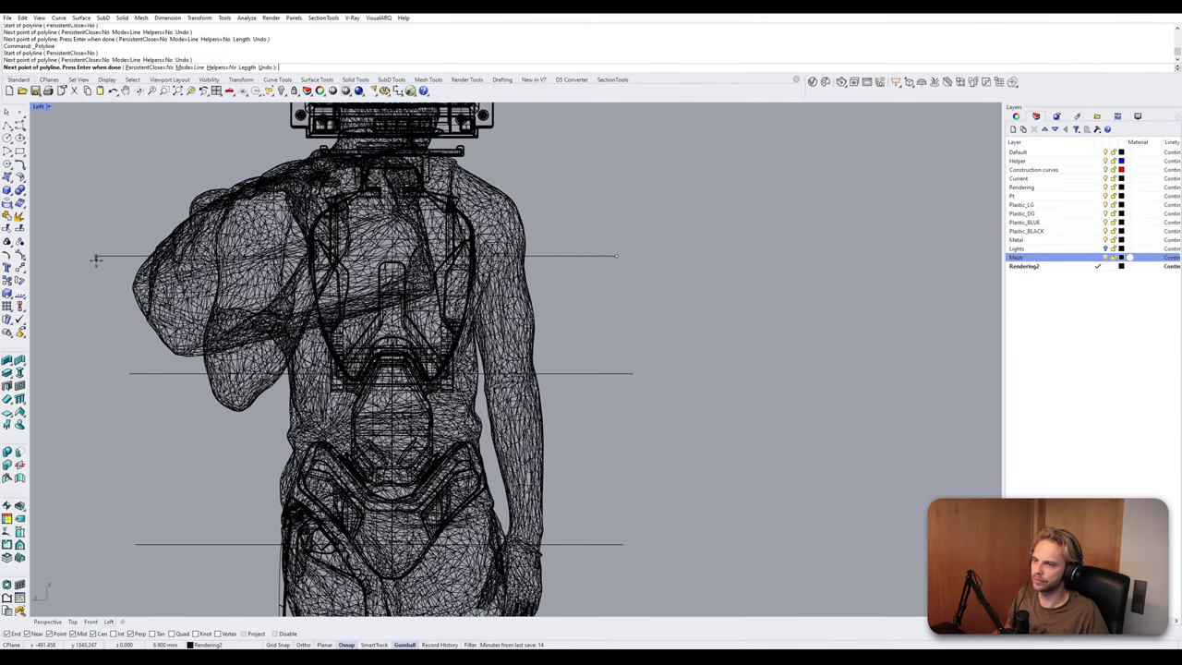
key(Return)
click(589, 255)
drag(356, 224, 355, 239)
key(Return)
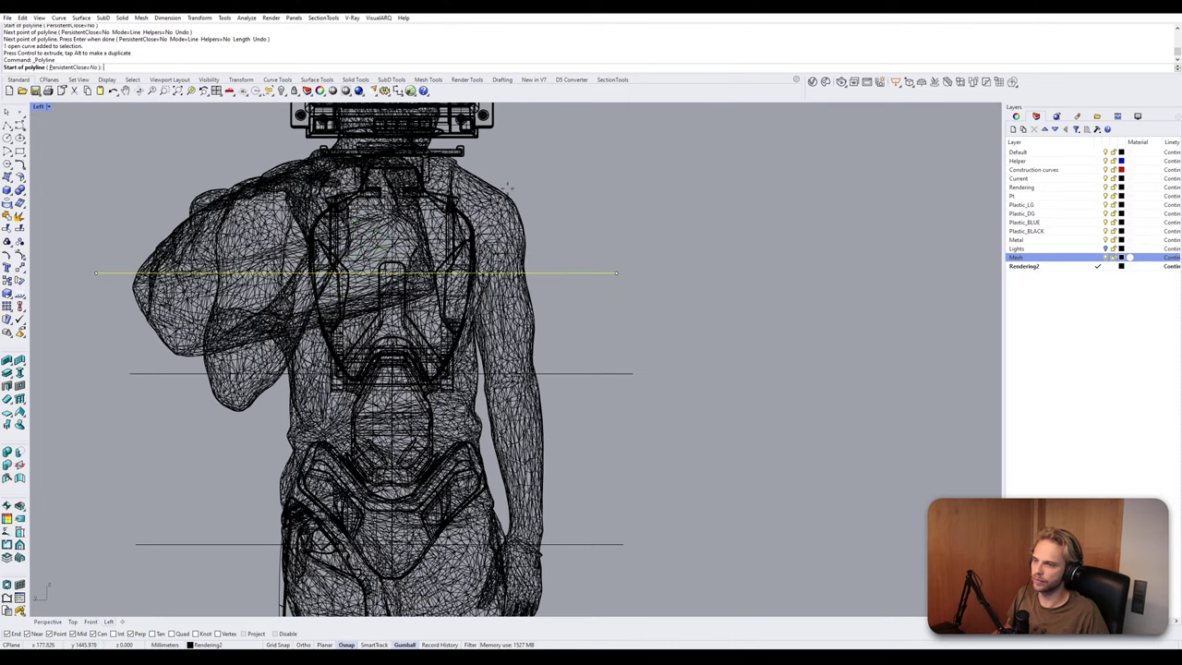
key(Escape)
key(Escape)
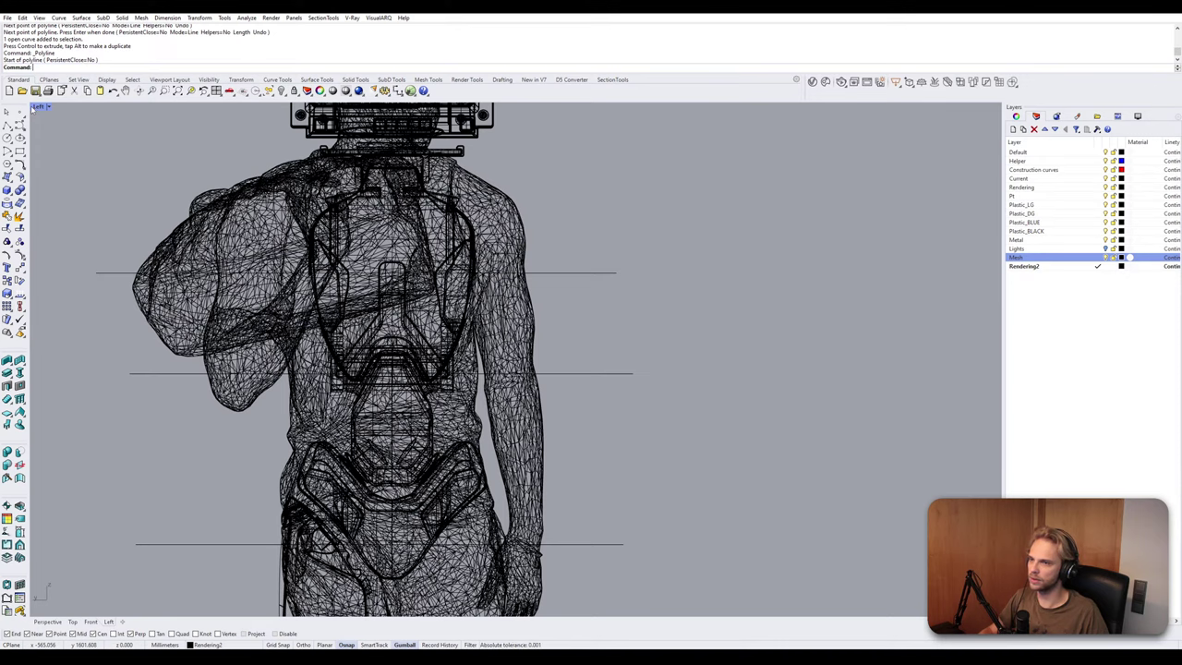
Turn off the Mesh layer and frame the robot's torso with the guide lines in the maximized Left view.
double_click(35, 106)
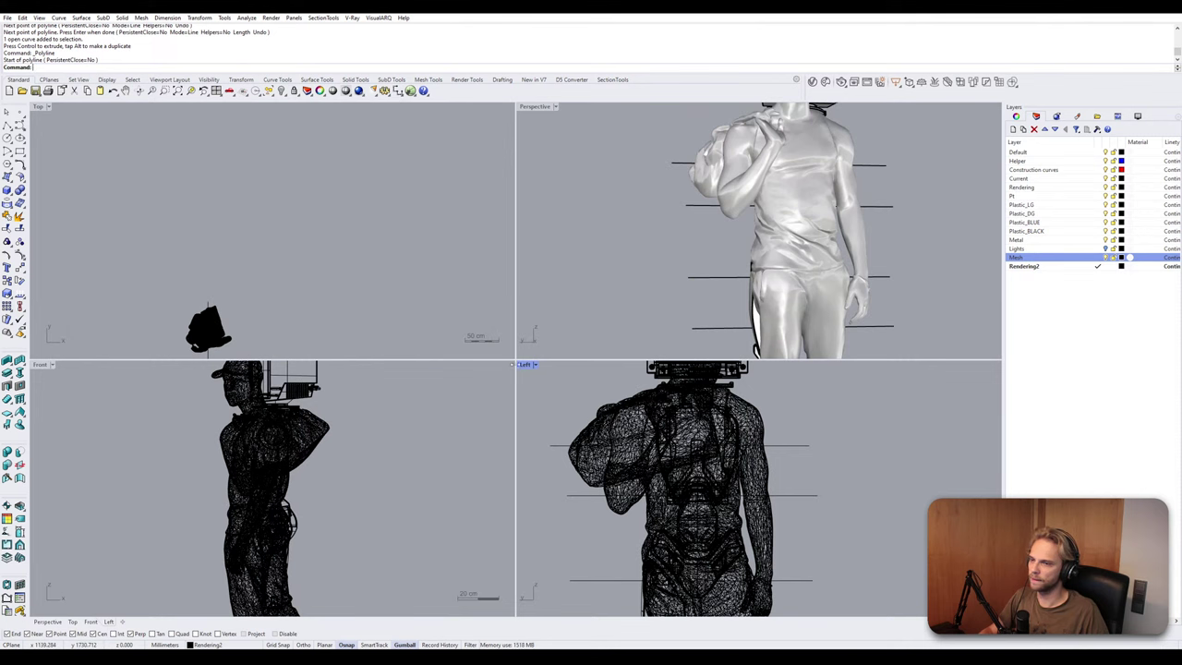
double_click(524, 365)
click(1106, 257)
scroll(413, 230, up, 10)
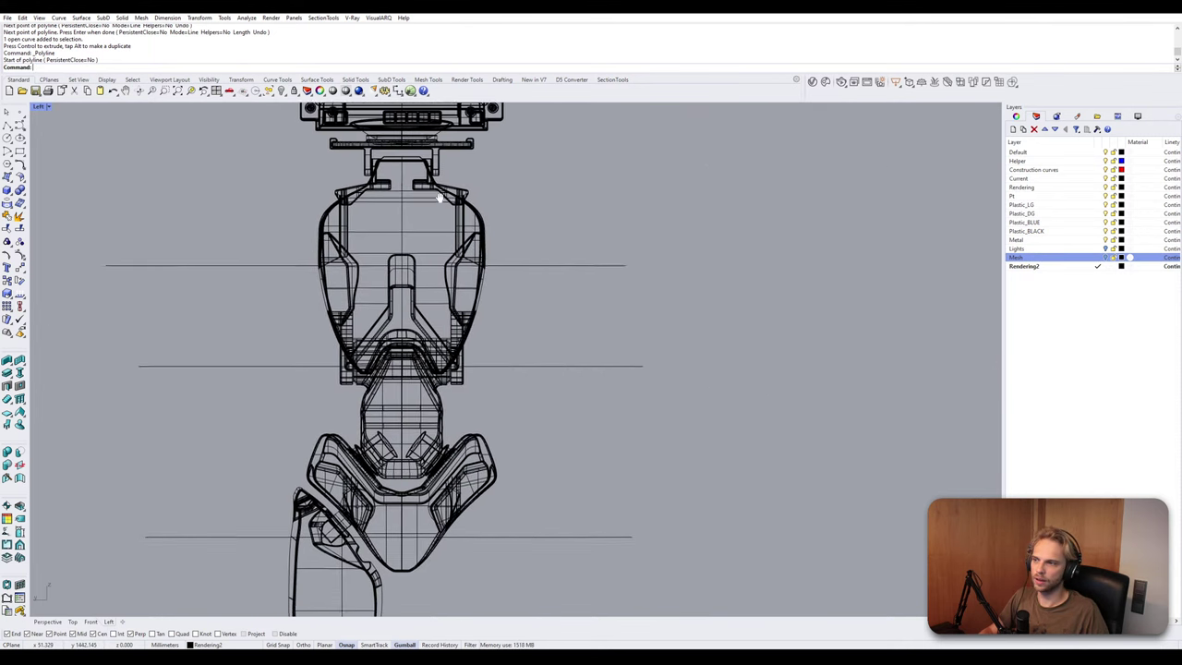
scroll(412, 229, up, 4)
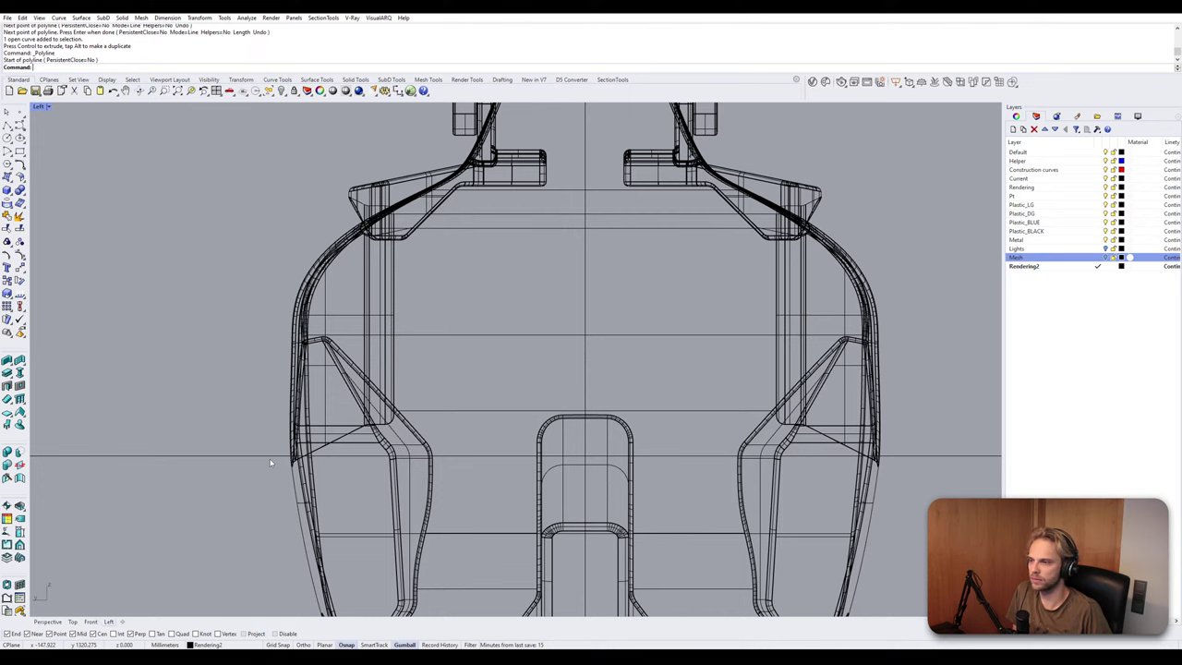
scroll(271, 463, down, 5)
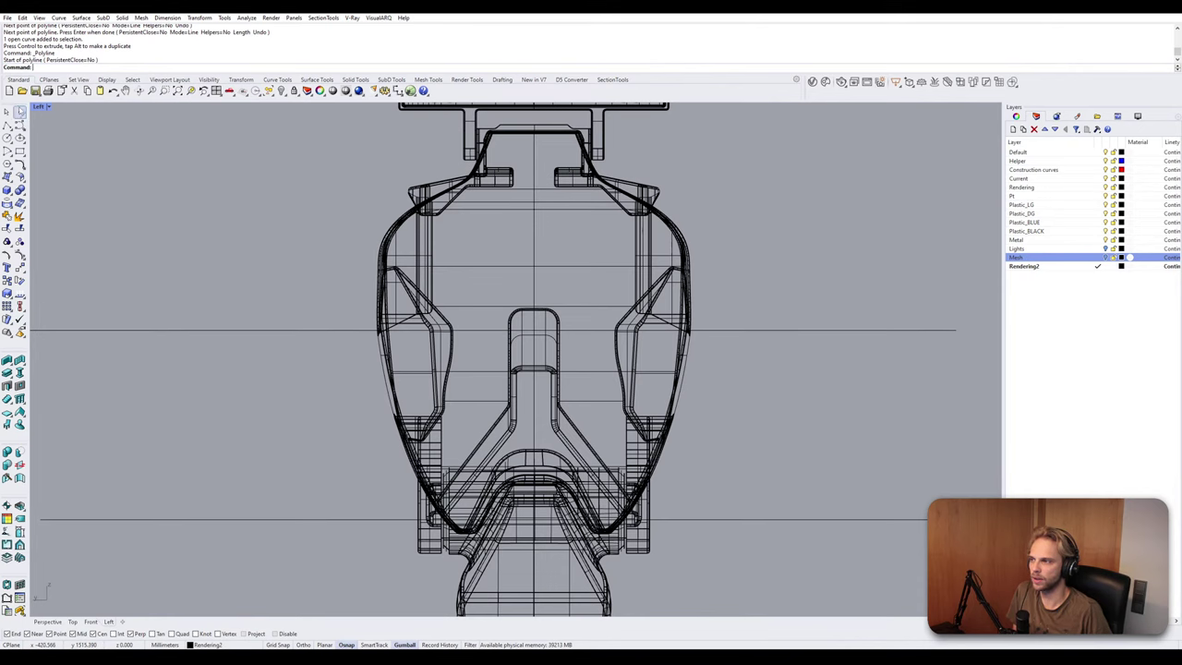
Place a point object at the center of the torso's circular shoulder socket in the Perspective view.
click(19, 110)
double_click(38, 107)
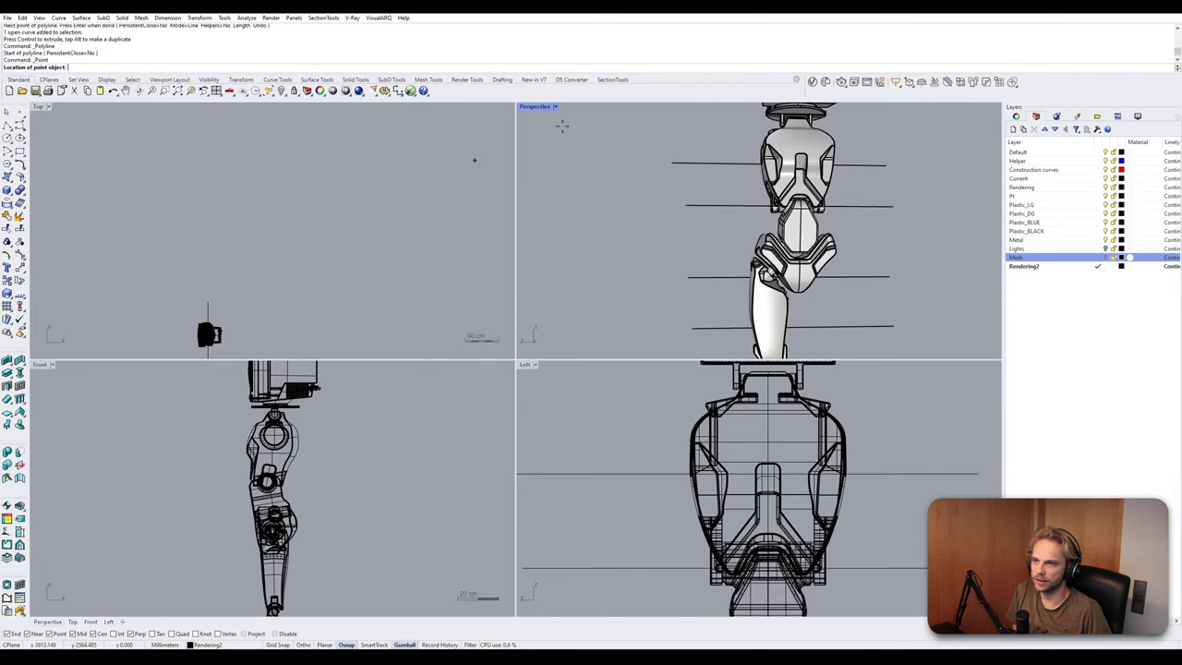
double_click(539, 109)
right_drag(387, 176, 494, 194)
scroll(487, 186, up, 5)
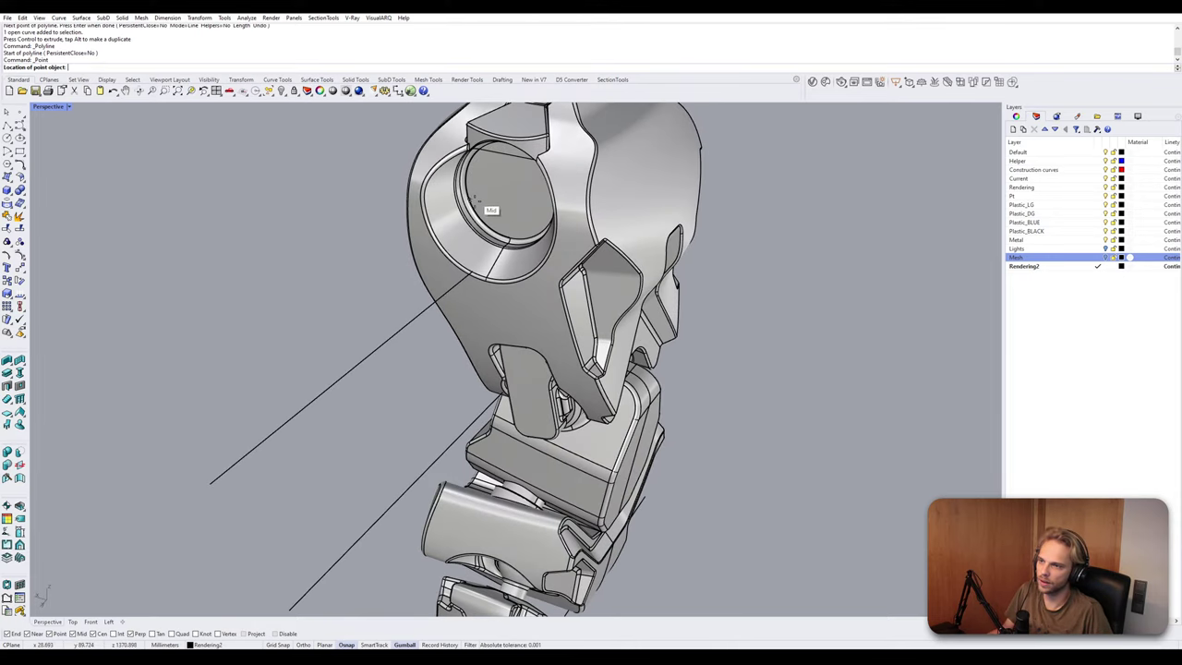
click(496, 209)
Extrude the shoulder socket's center point sideways into a straight axis line running across the torso.
click(512, 192)
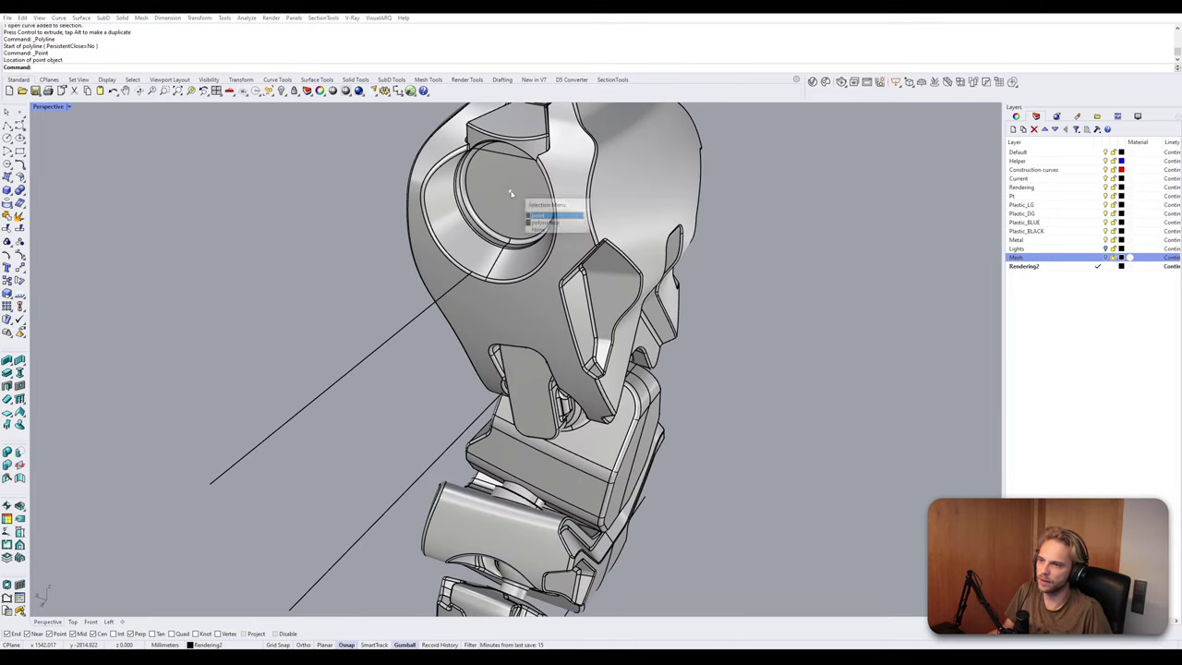
click(550, 219)
right_drag(549, 220, 482, 179)
drag(456, 167, 880, 182)
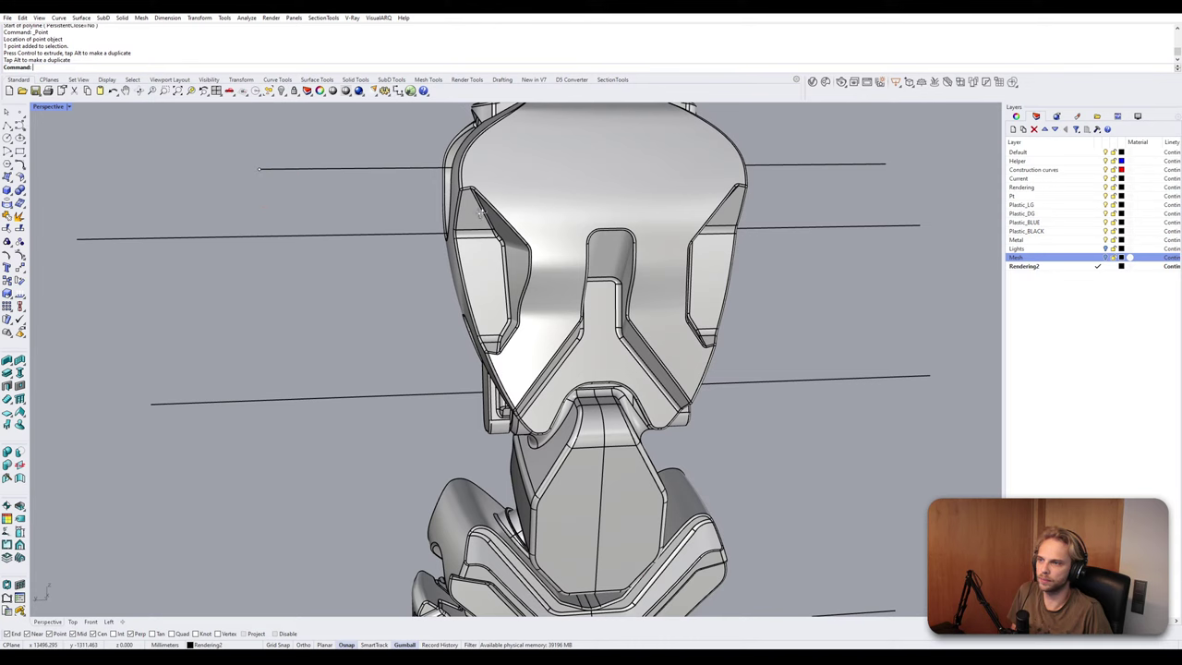
Move the point at the end of the axis line inward toward the shoulder socket.
right_drag(479, 212, 316, 191)
drag(324, 196, 325, 198)
right_drag(325, 197, 222, 155)
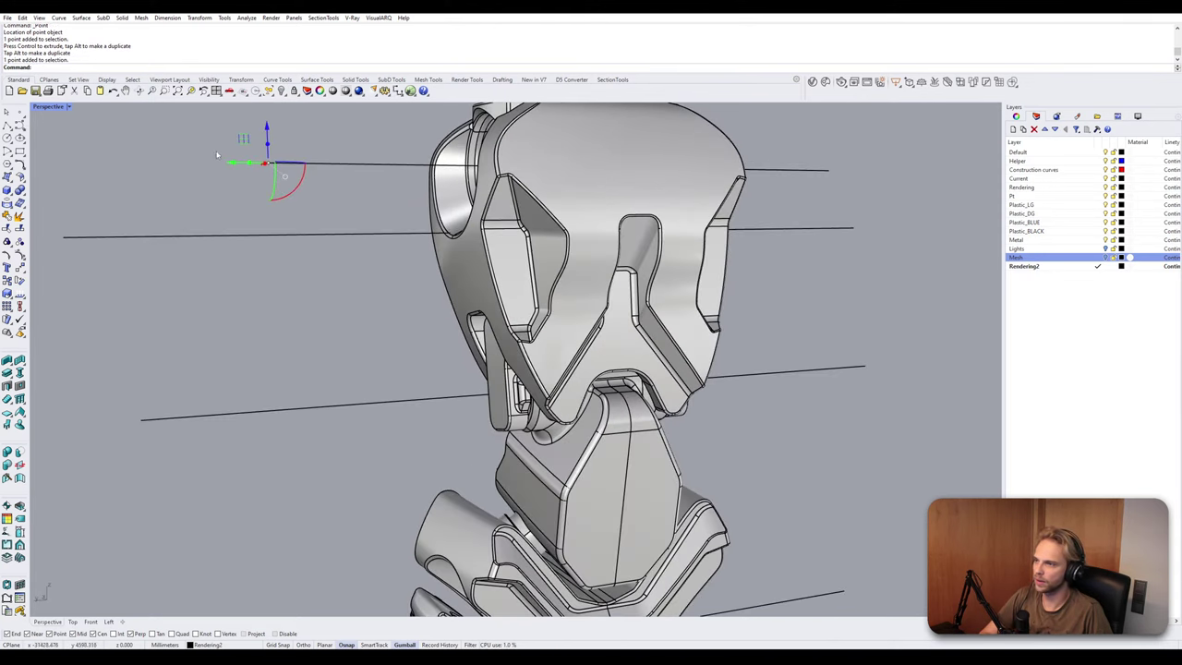
drag(230, 162, 387, 166)
Adjust the point's position along the shoulder axis in the Left view so it sits just outside the torso's side.
key(ctrl+m)
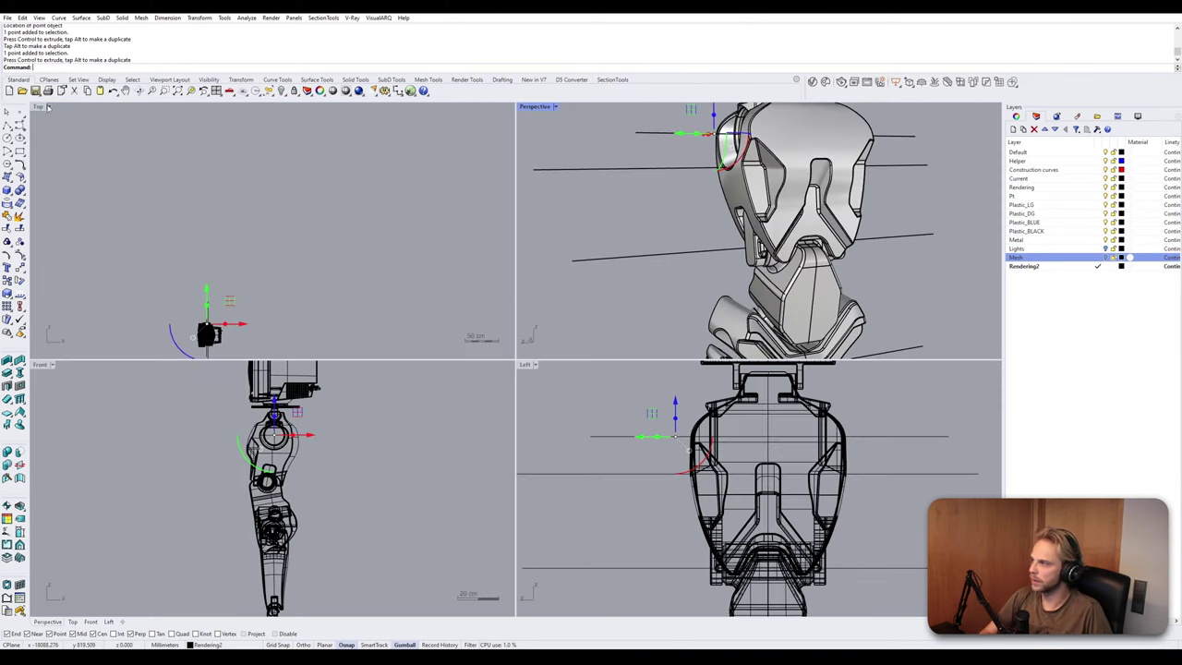
double_click(525, 365)
right_drag(508, 321, 505, 346)
scroll(369, 282, up, 4)
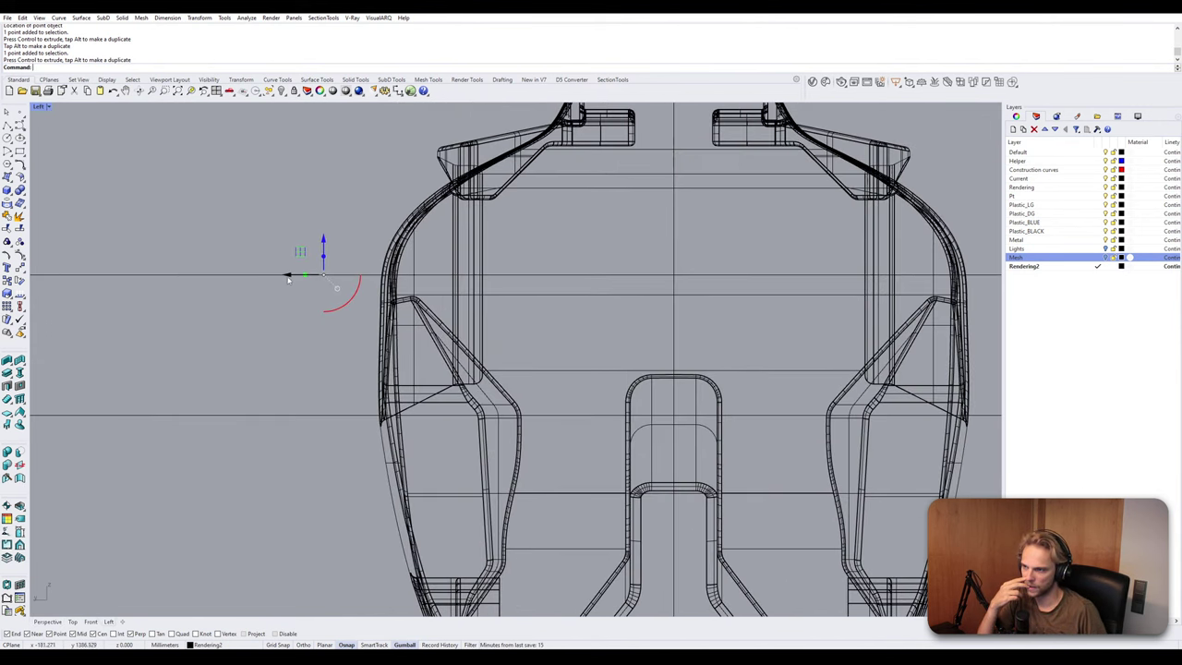
drag(291, 279, 331, 283)
scroll(330, 280, down, 5)
scroll(321, 271, up, 2)
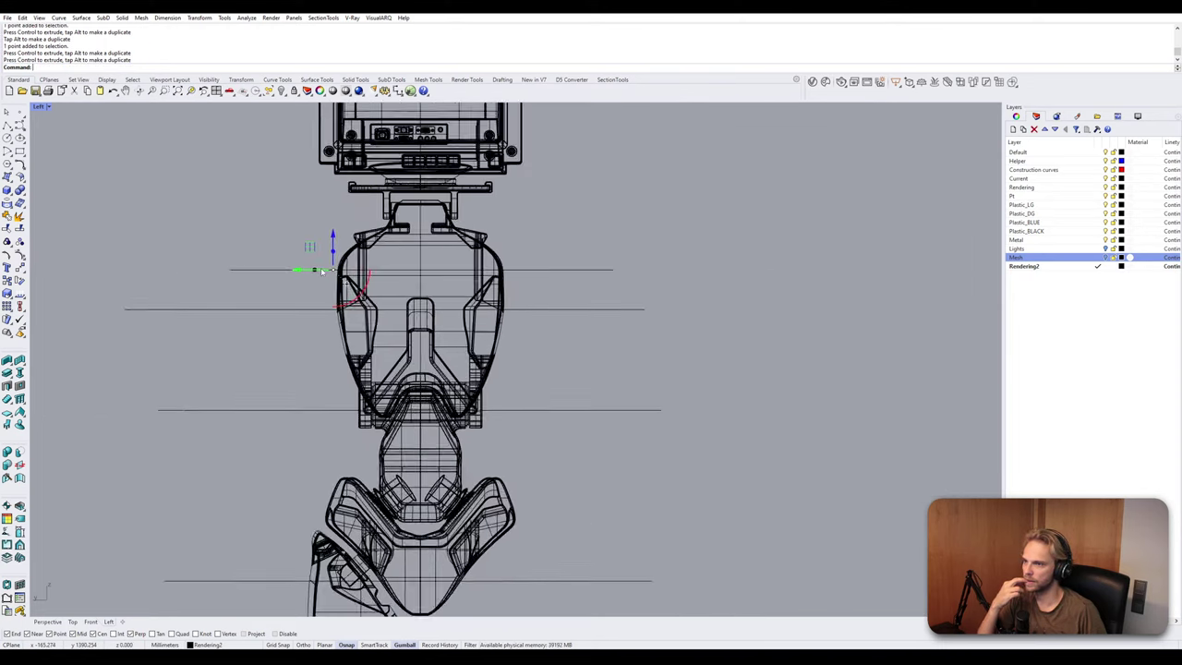
drag(310, 274, 298, 272)
click(284, 213)
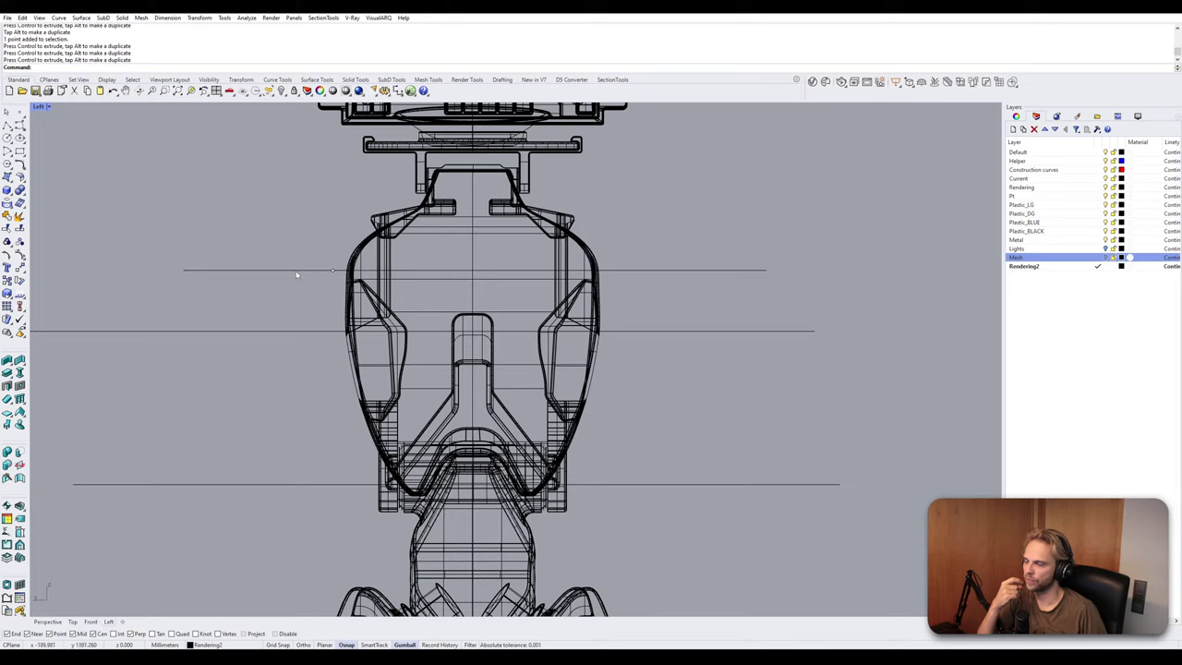
drag(303, 224, 340, 323)
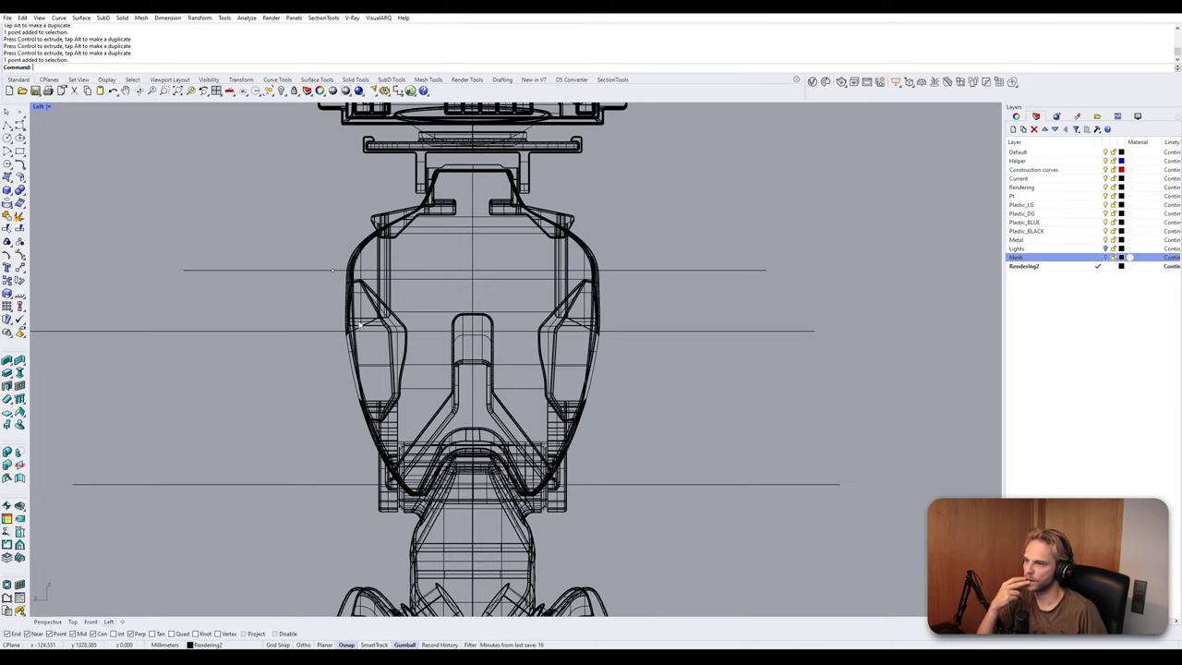
drag(295, 241, 368, 334)
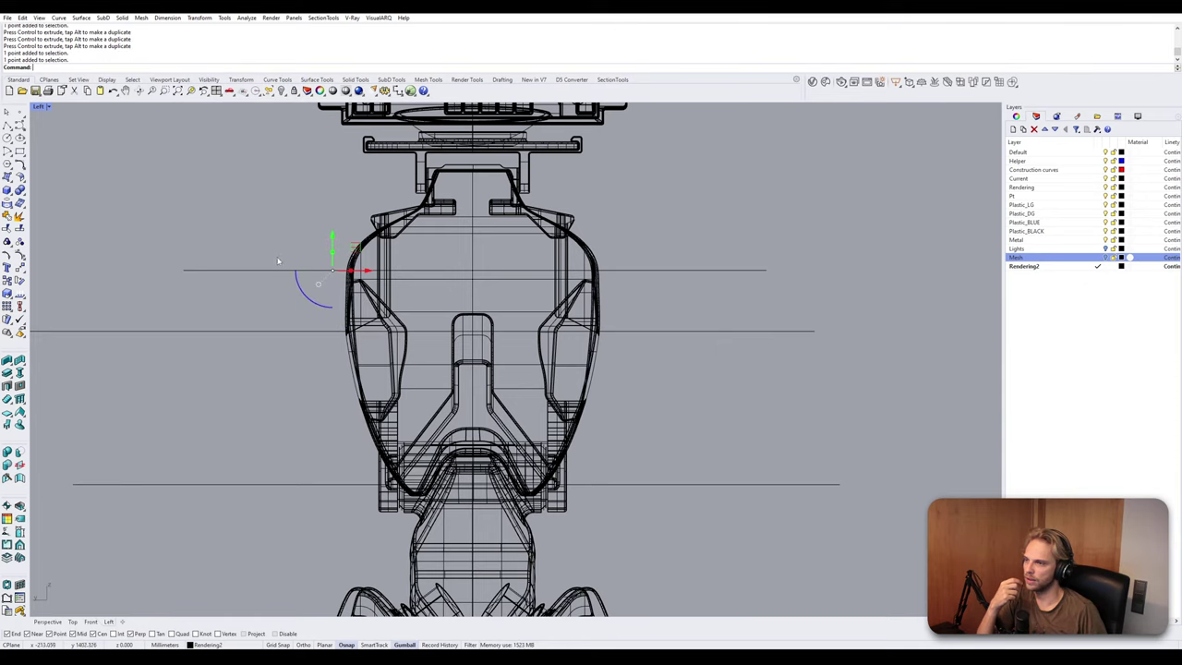
key(Escape)
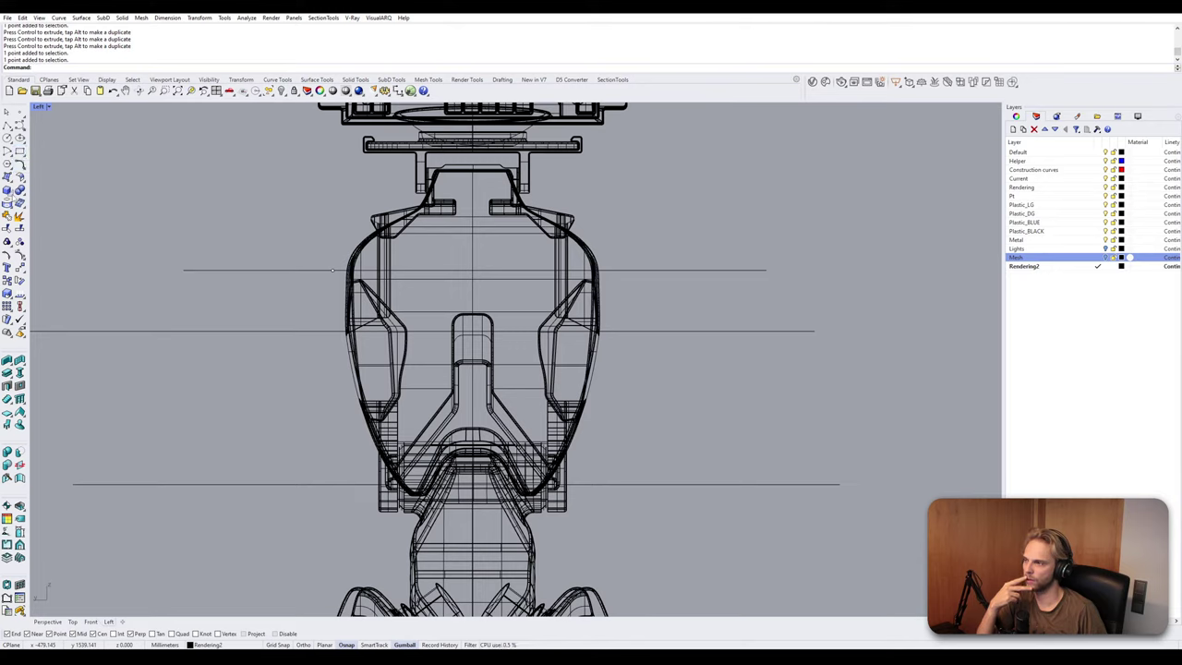
Draw a small circle centered on the shoulder point beside the torso in the Left view.
click(8, 192)
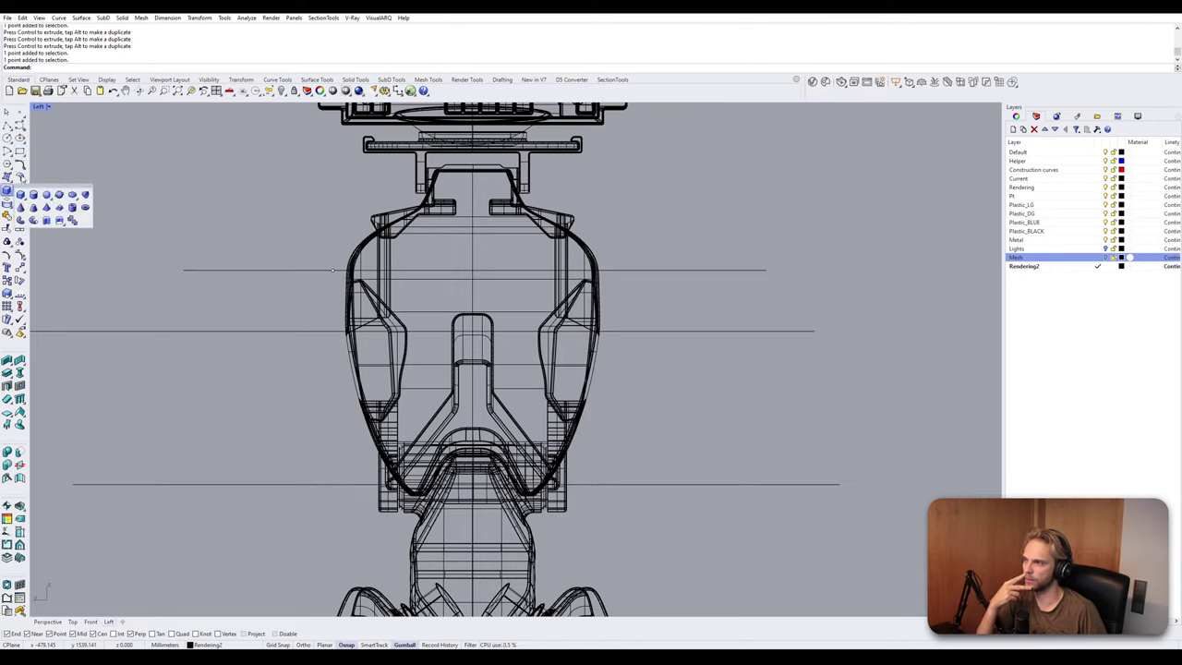
click(8, 137)
scroll(360, 272, up, 3)
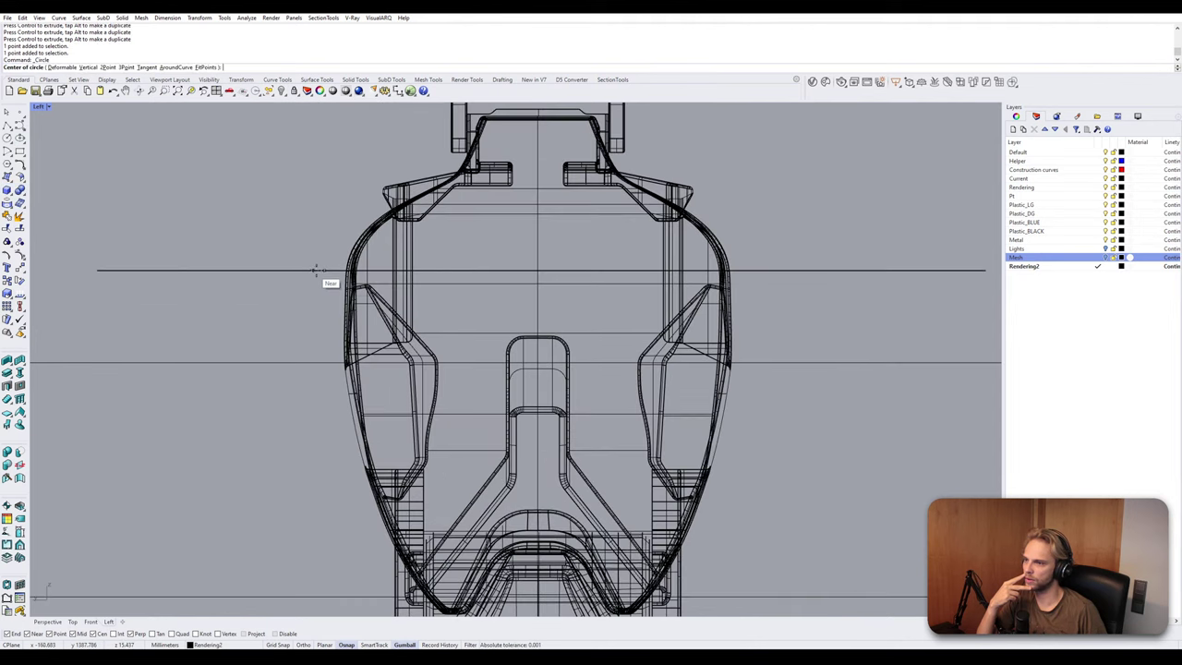
click(316, 291)
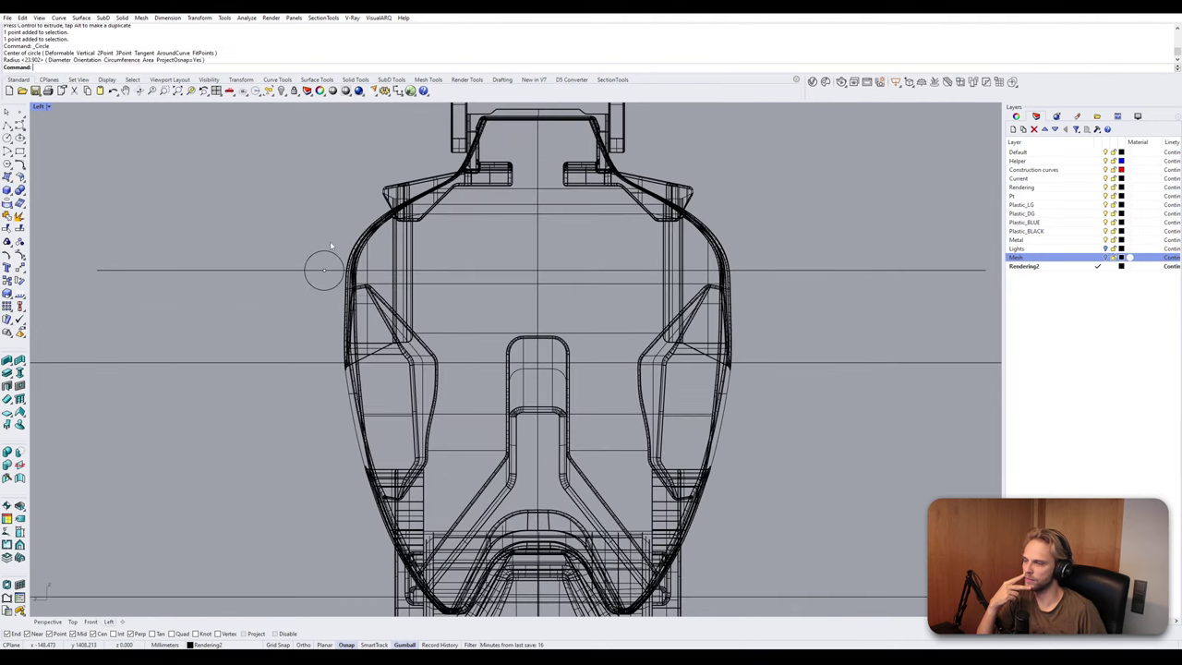
Move the circle and its center point outward along the shoulder axis and enlarge the circle.
drag(275, 224, 349, 316)
drag(359, 272, 283, 272)
click(322, 187)
right_drag(342, 247, 430, 259)
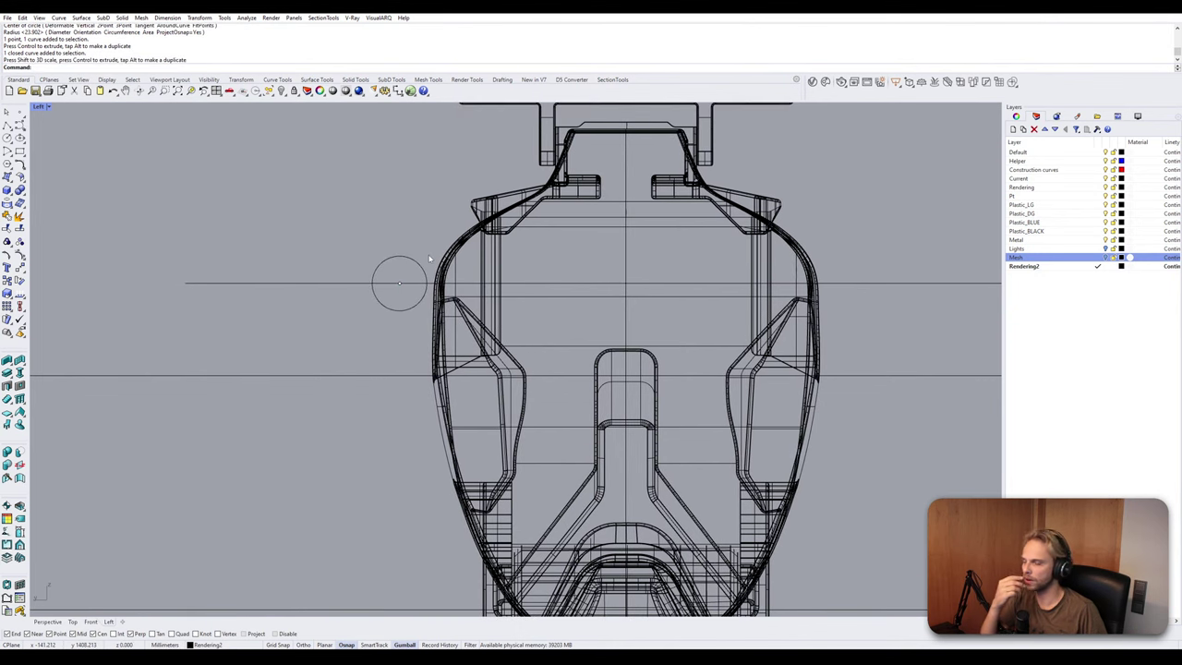
Move the shoulder circle and its center point slightly back toward the torso's side along the shoulder axis.
click(369, 293)
drag(350, 231, 406, 291)
scroll(412, 291, up, 6)
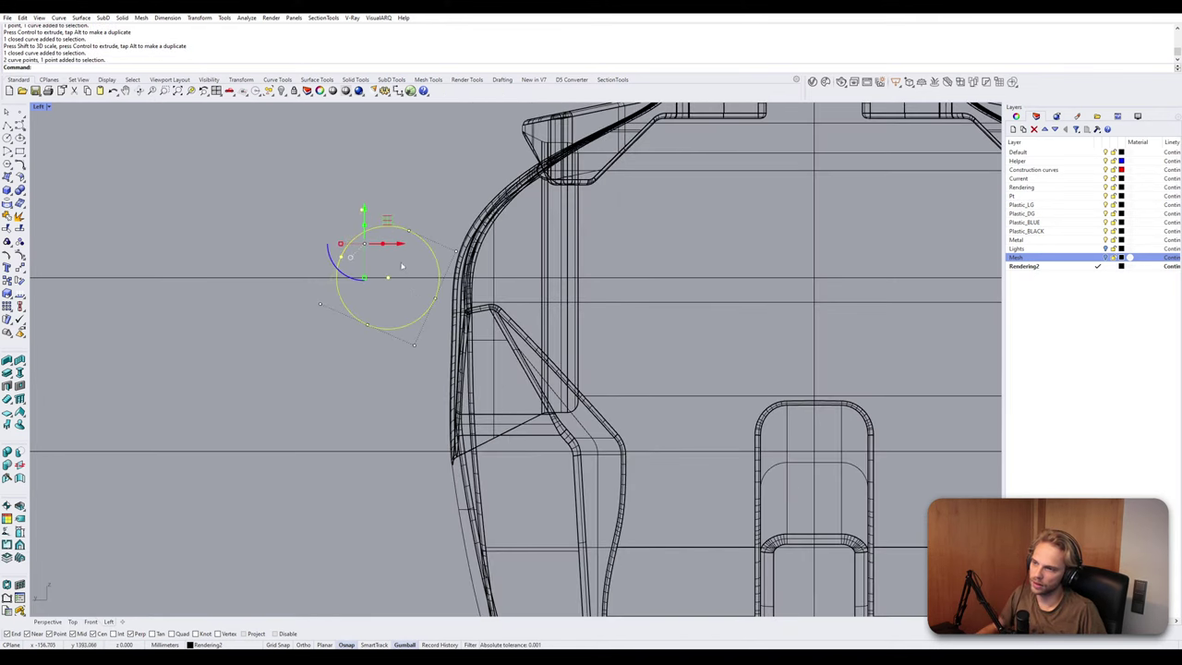
click(294, 218)
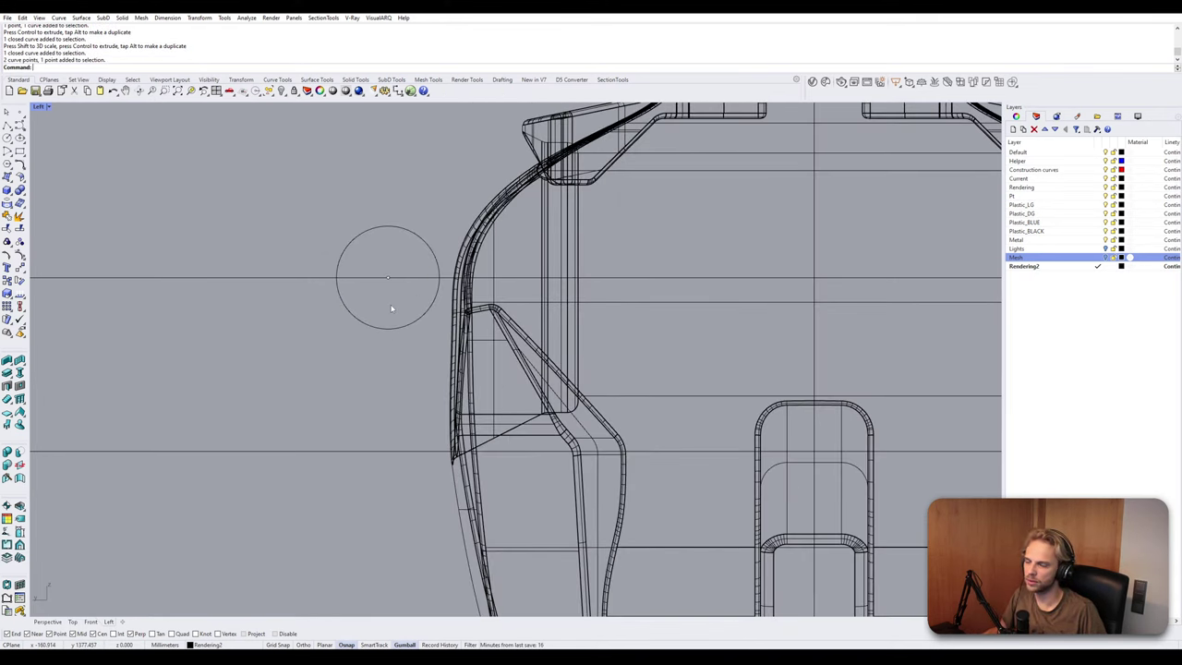
scroll(415, 306, down, 2)
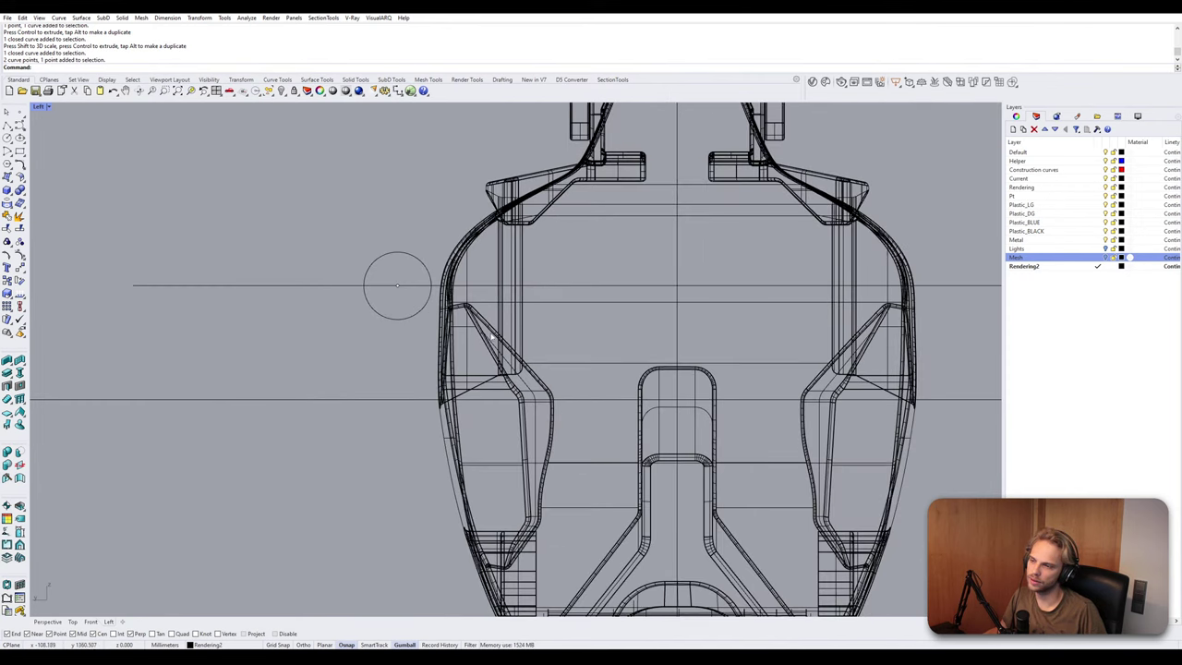
click(415, 312)
scroll(404, 309, up, 3)
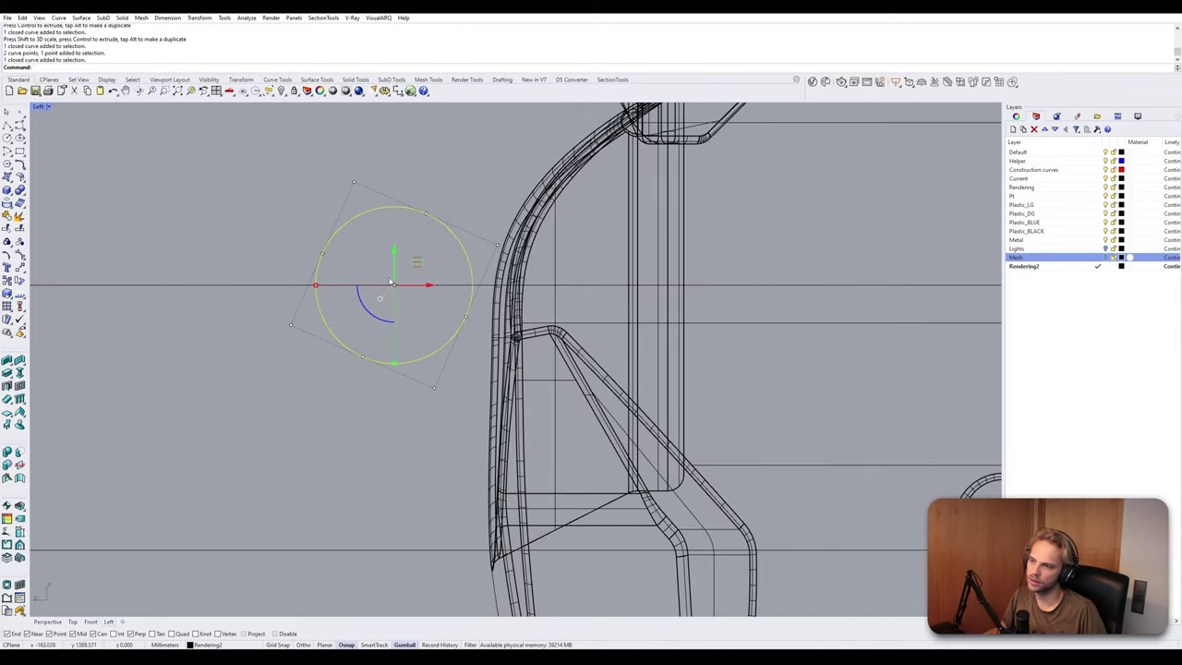
drag(404, 306, 434, 285)
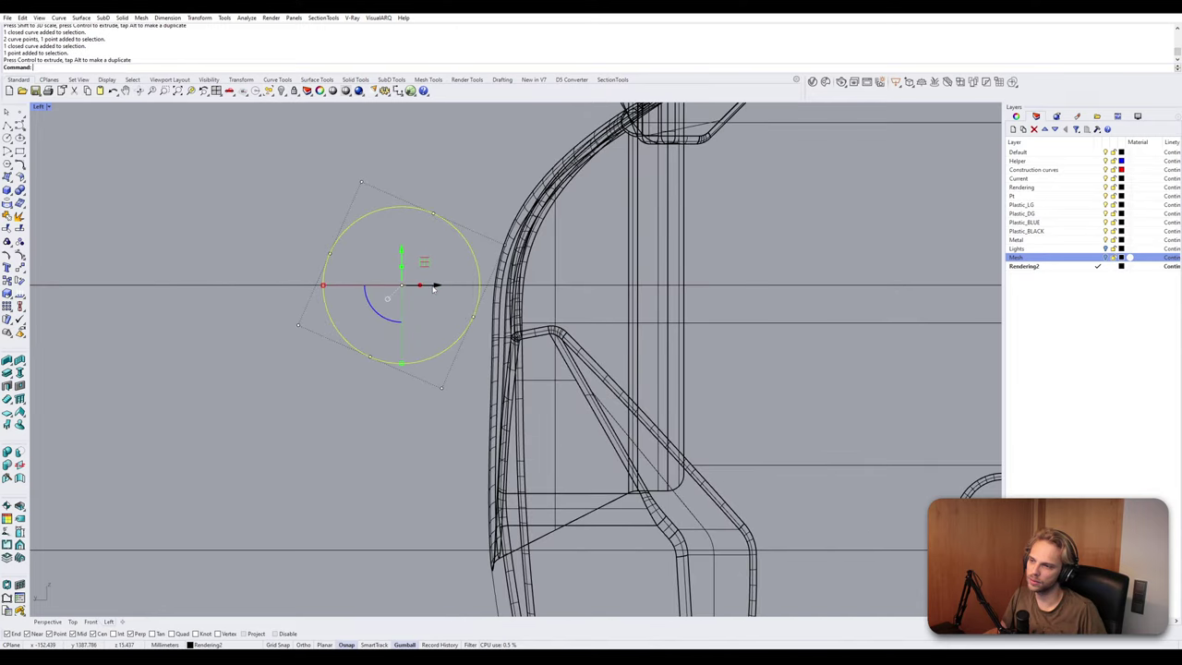
scroll(428, 221, down, 8)
right_drag(428, 220, 423, 275)
key(Escape)
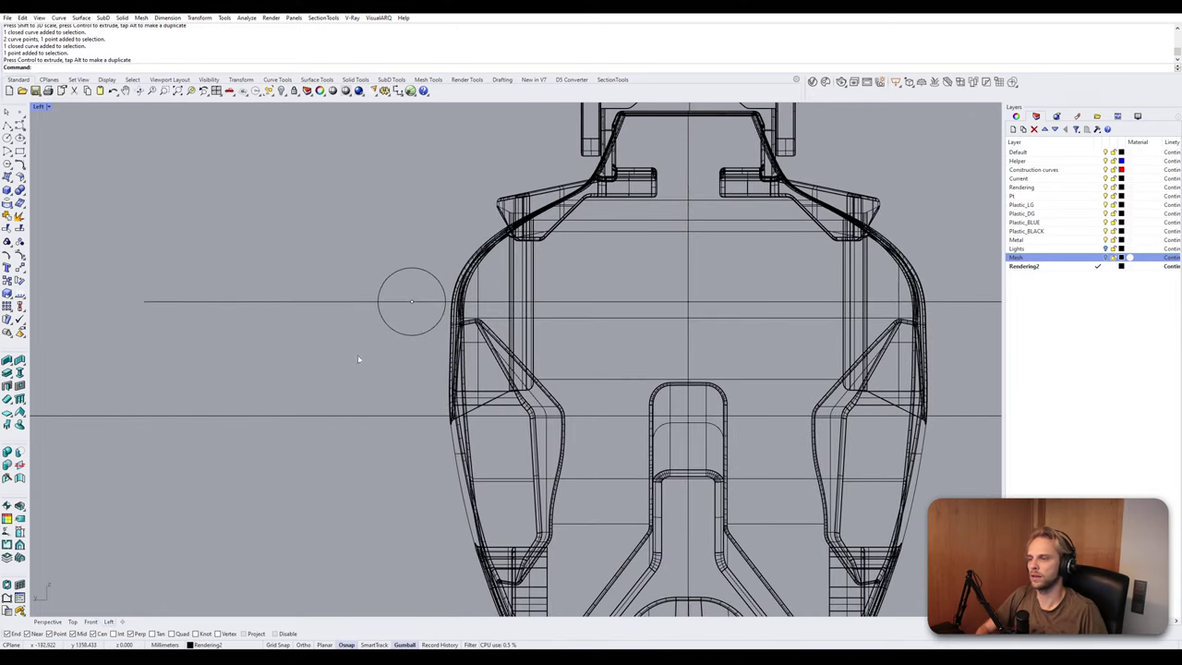
Draw a vertical line from the shoulder circle's center down to the first horizontal guide line below it.
right_drag(412, 320, 431, 233)
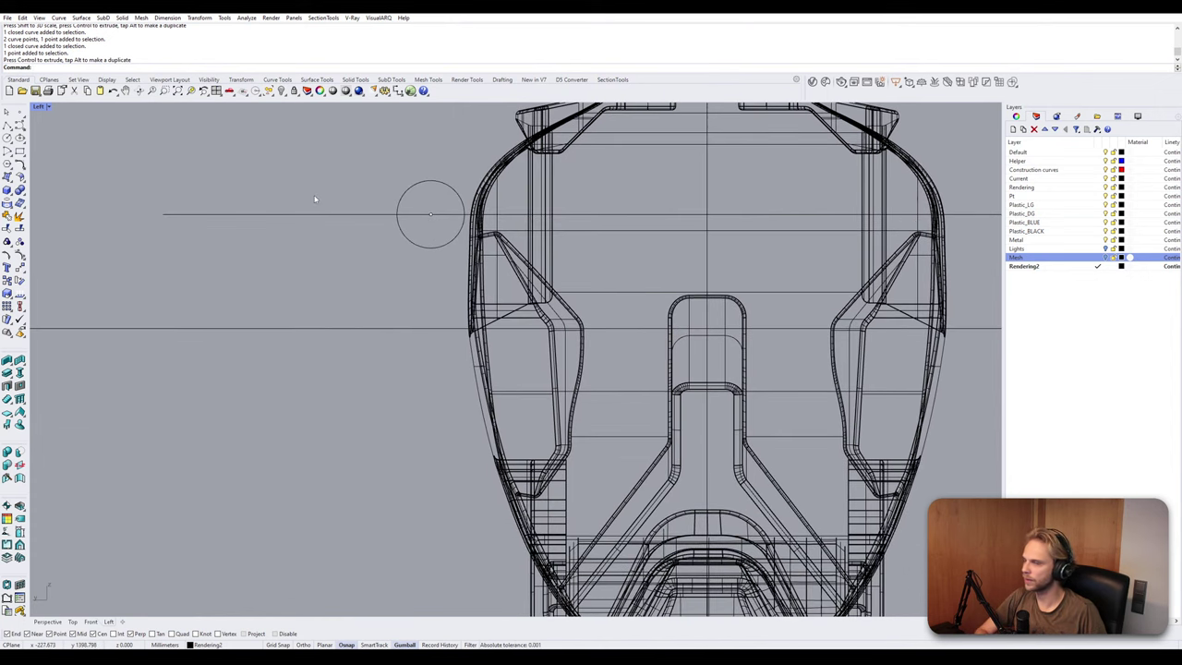
scroll(406, 263, down, 3)
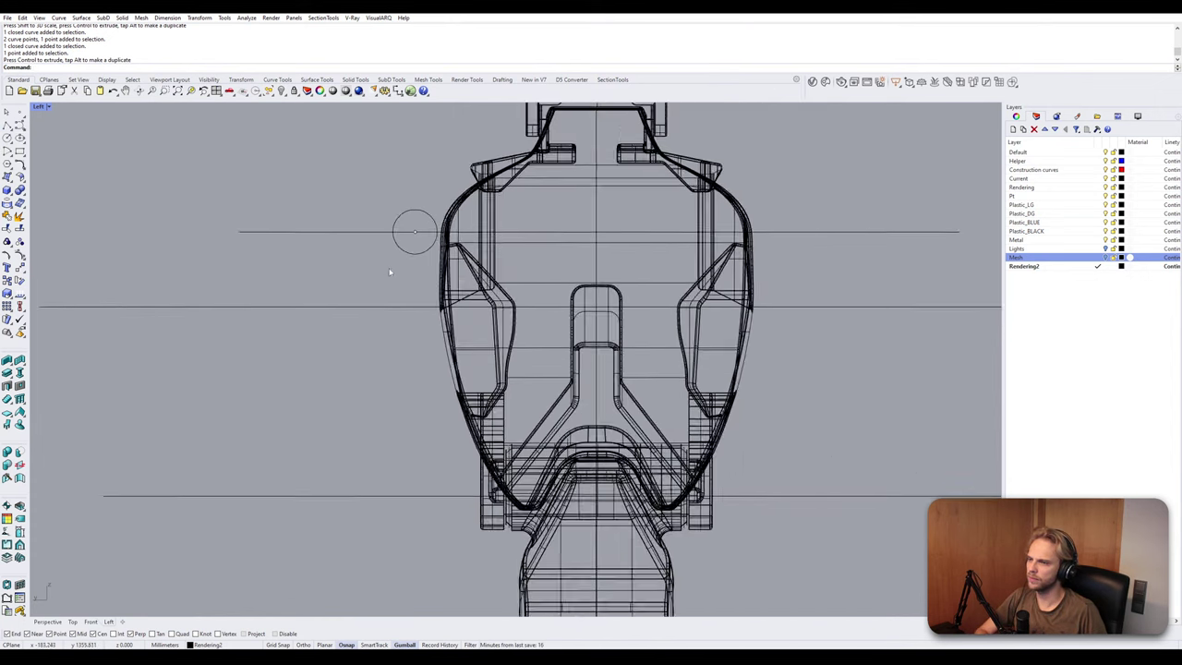
right_drag(427, 268, 436, 242)
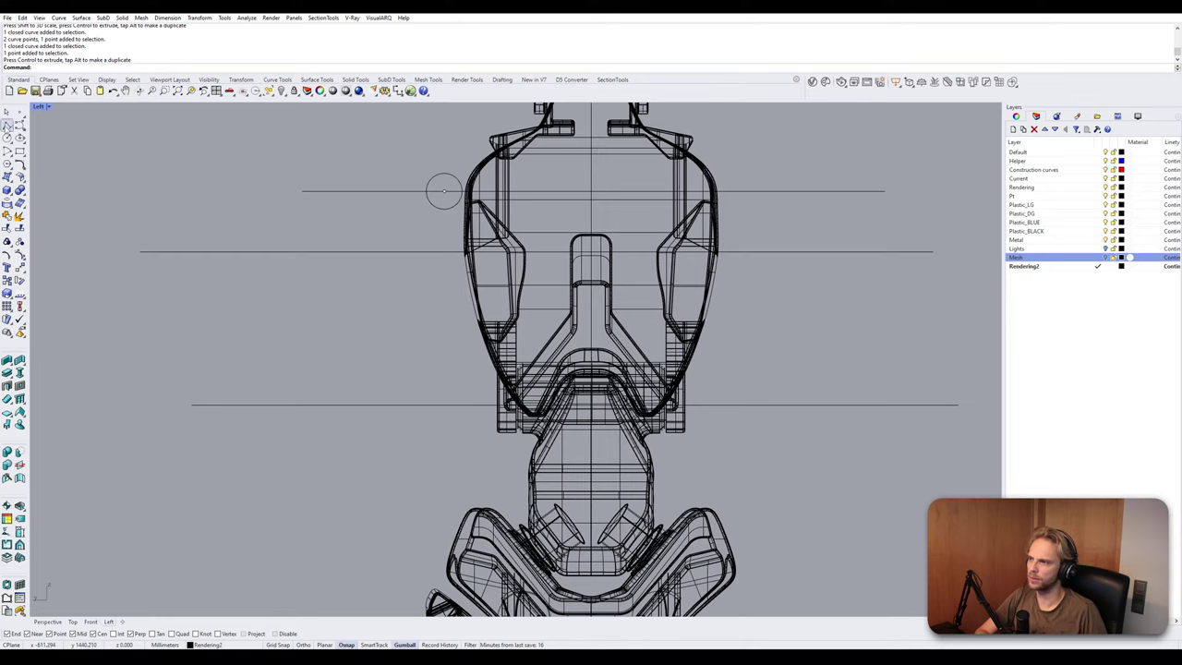
click(8, 126)
click(445, 192)
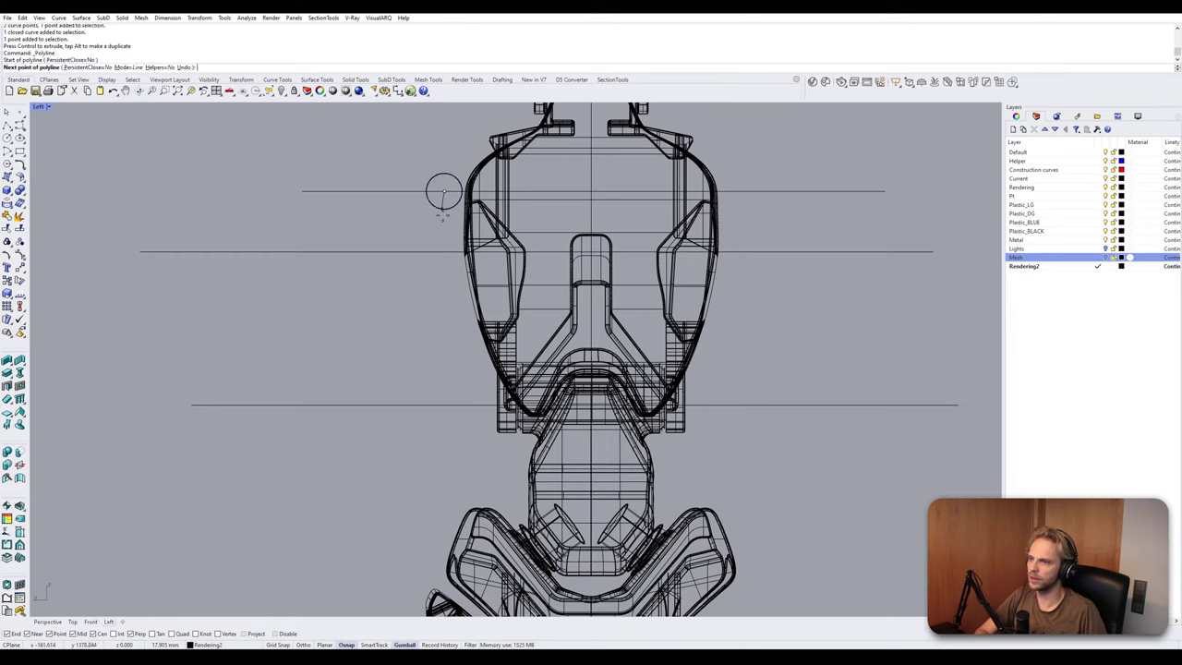
click(444, 251)
key(Return)
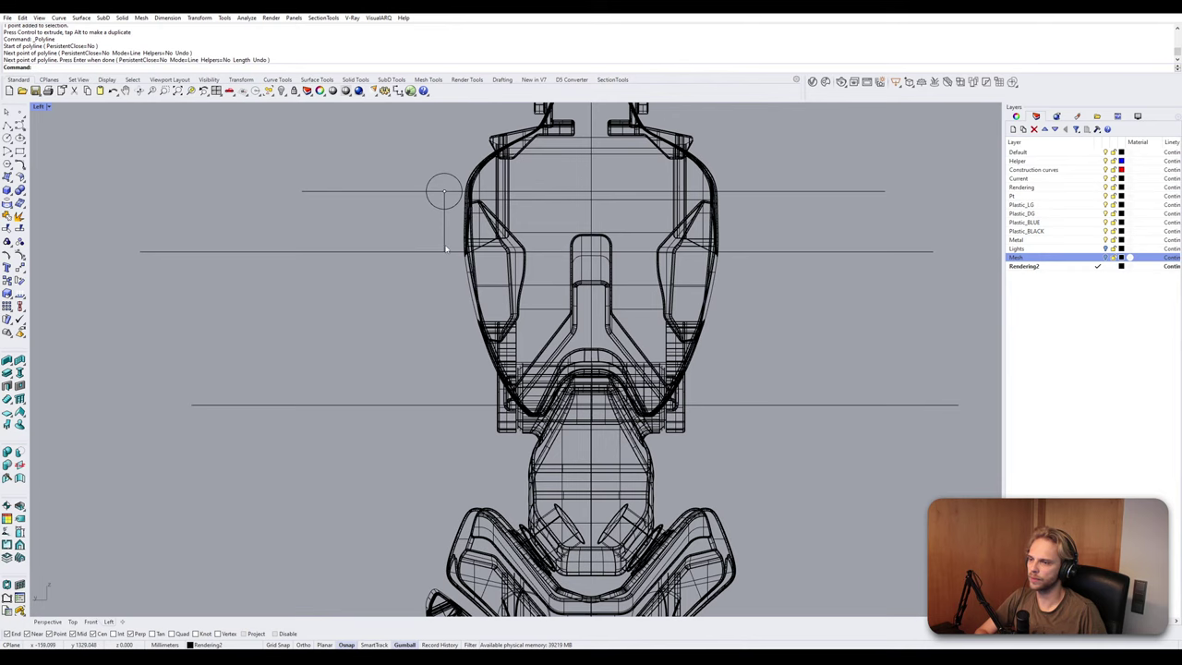
Draw a vertical polyline from that line's lower end, with a vertex on each of the three guide lines below.
key(Return)
click(444, 251)
scroll(444, 254, down, 3)
scroll(441, 277, up, 1)
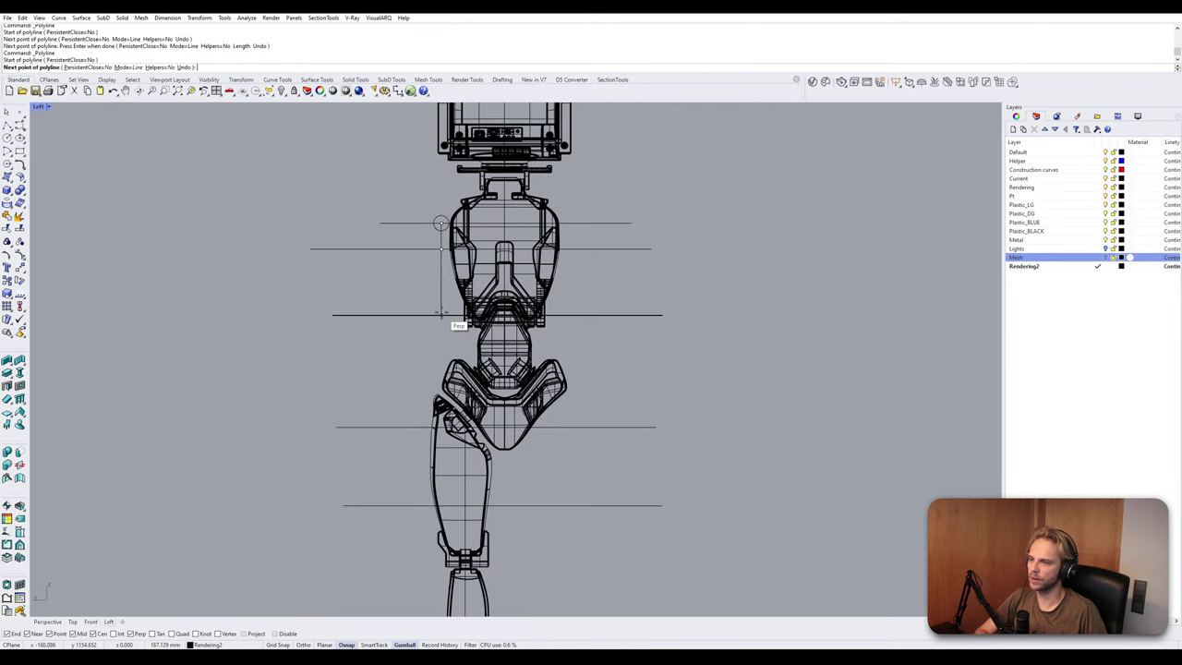
click(442, 315)
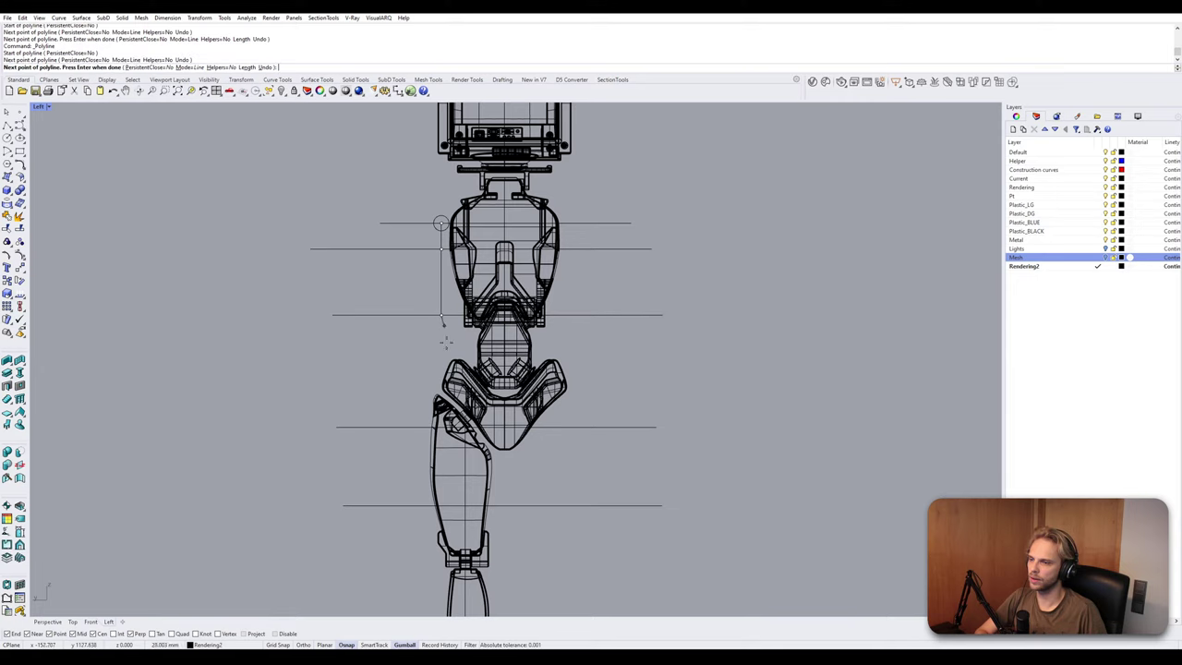
scroll(436, 423, up, 5)
click(432, 412)
scroll(434, 416, down, 4)
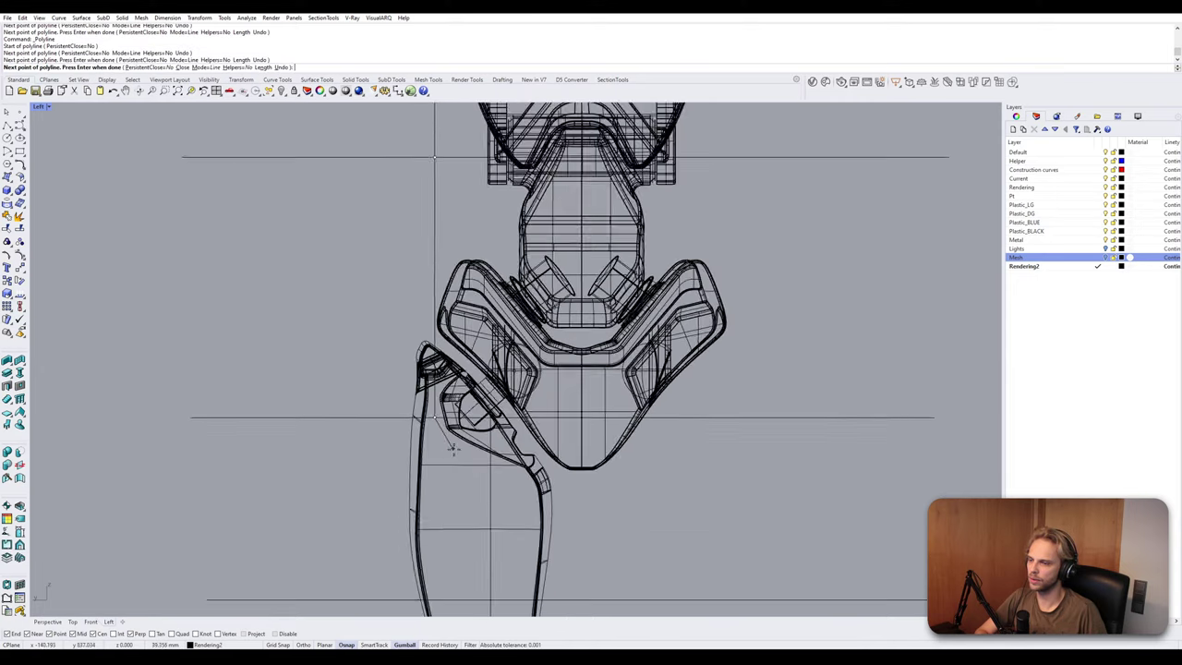
scroll(448, 443, up, 3)
click(450, 458)
scroll(450, 458, down, 4)
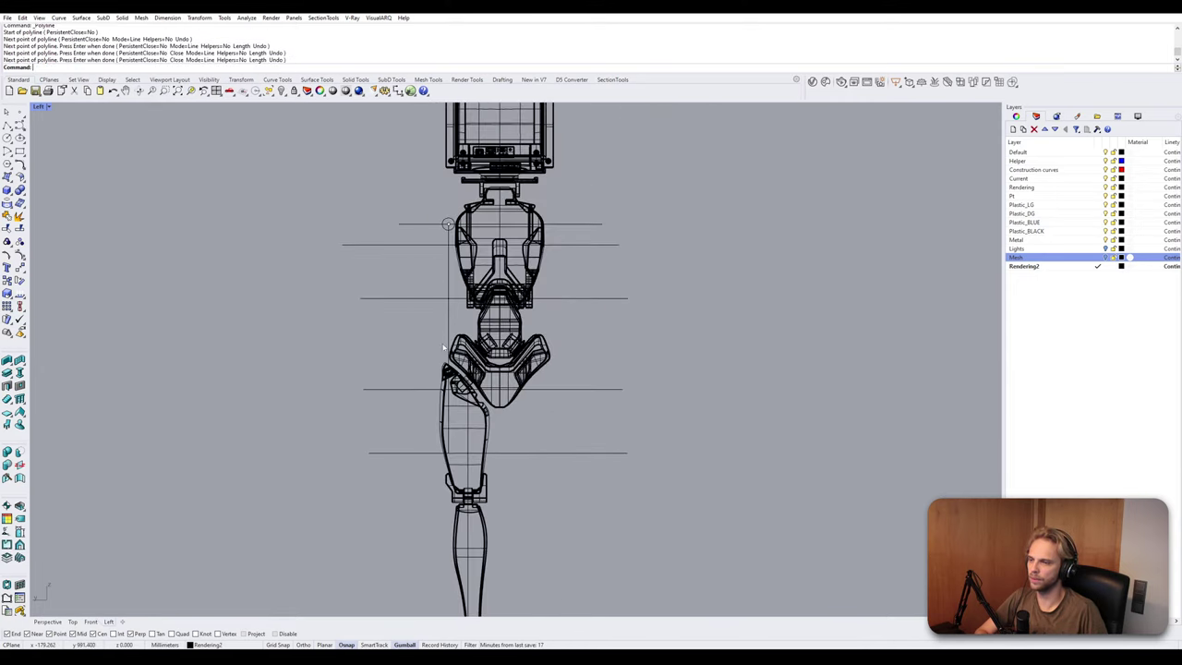
scroll(434, 370, up, 5)
key(Return)
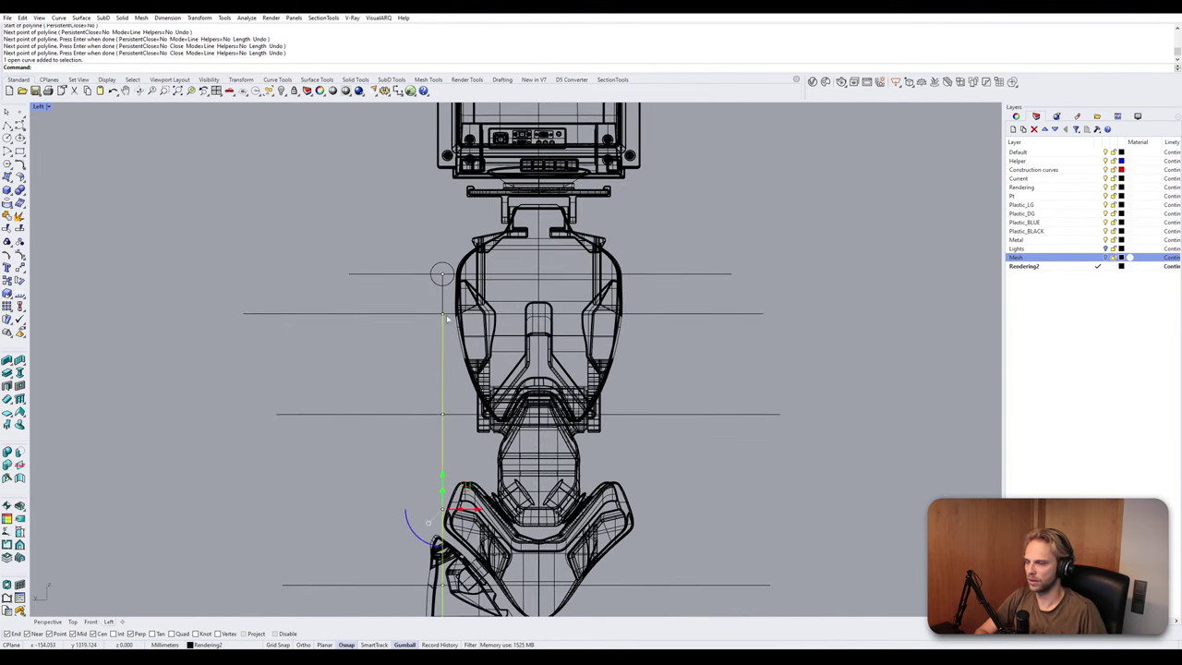
Rotate both vertical arm lines and the four guide lines below the shoulder axis by -45 degrees about the shoulder circle's center.
click(444, 307)
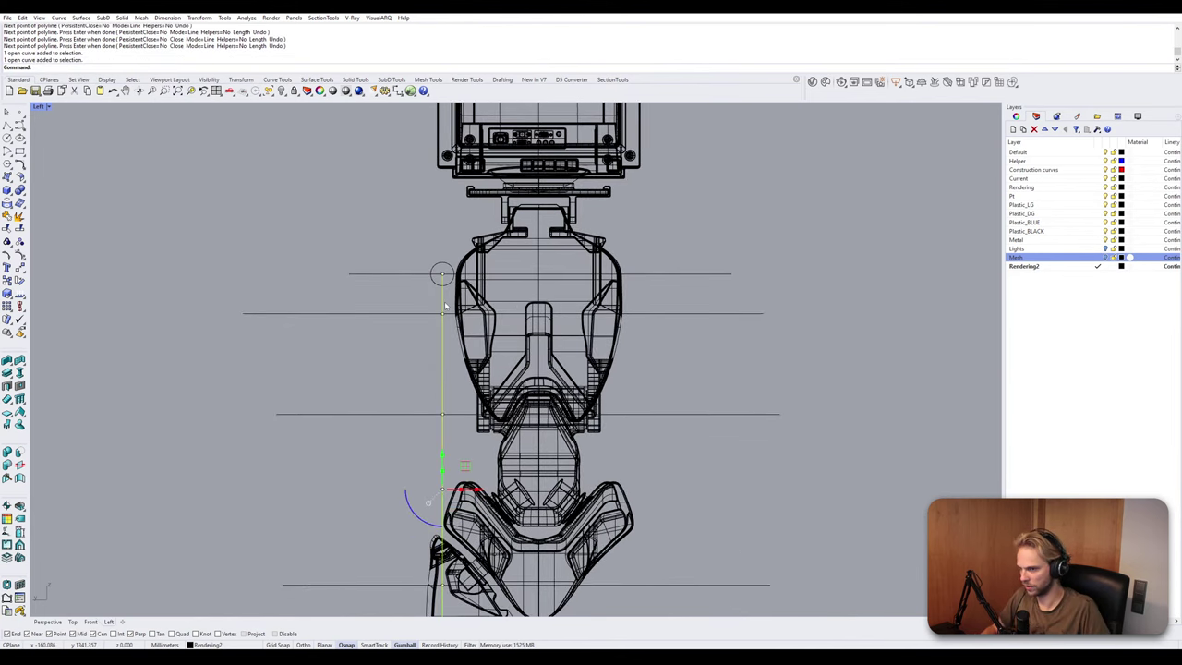
shift+click(407, 314)
shift+click(400, 414)
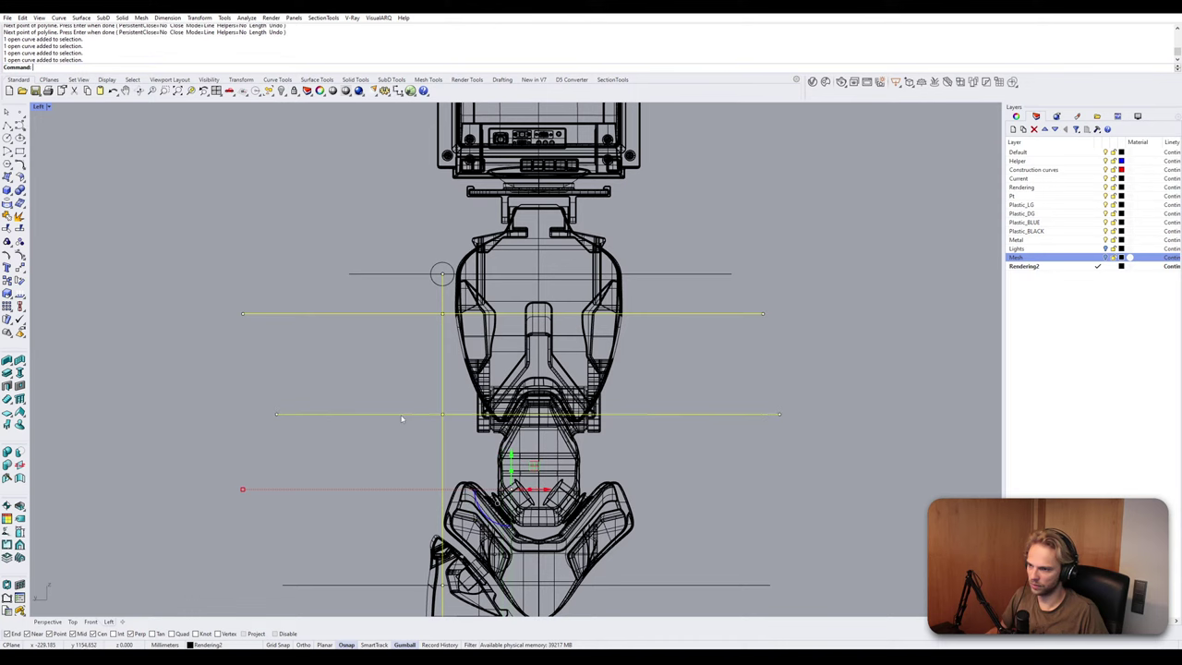
right_drag(399, 467, 433, 323)
shift+drag(417, 409, 391, 488)
shift+drag(403, 543, 392, 582)
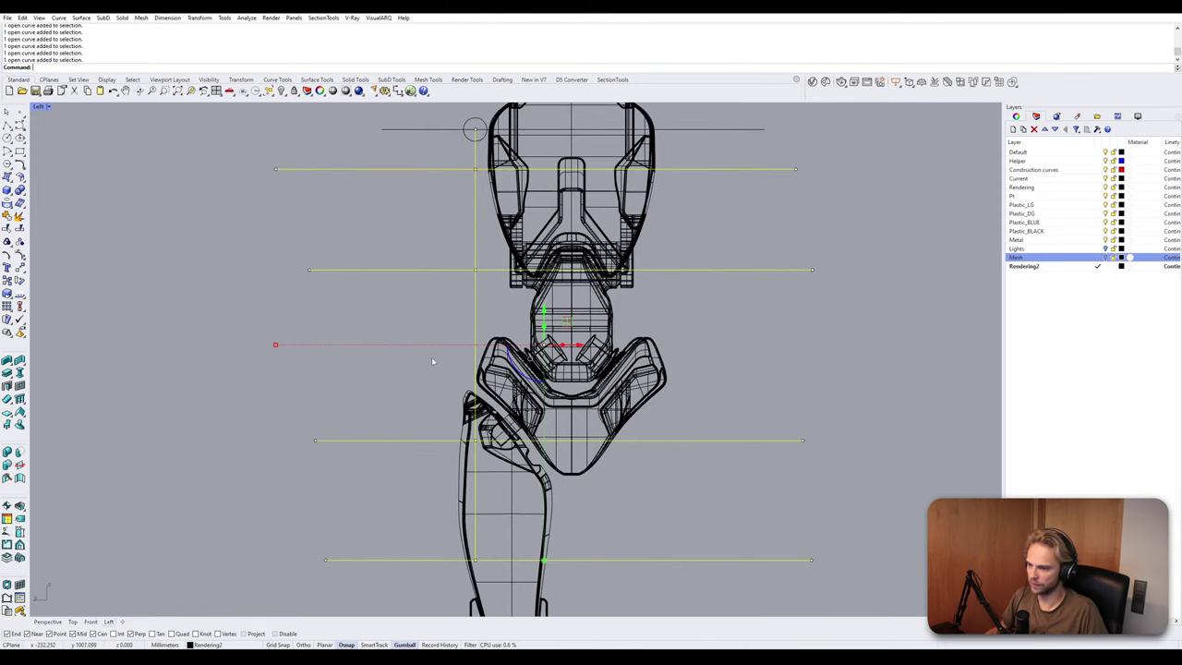
scroll(433, 361, down, 4)
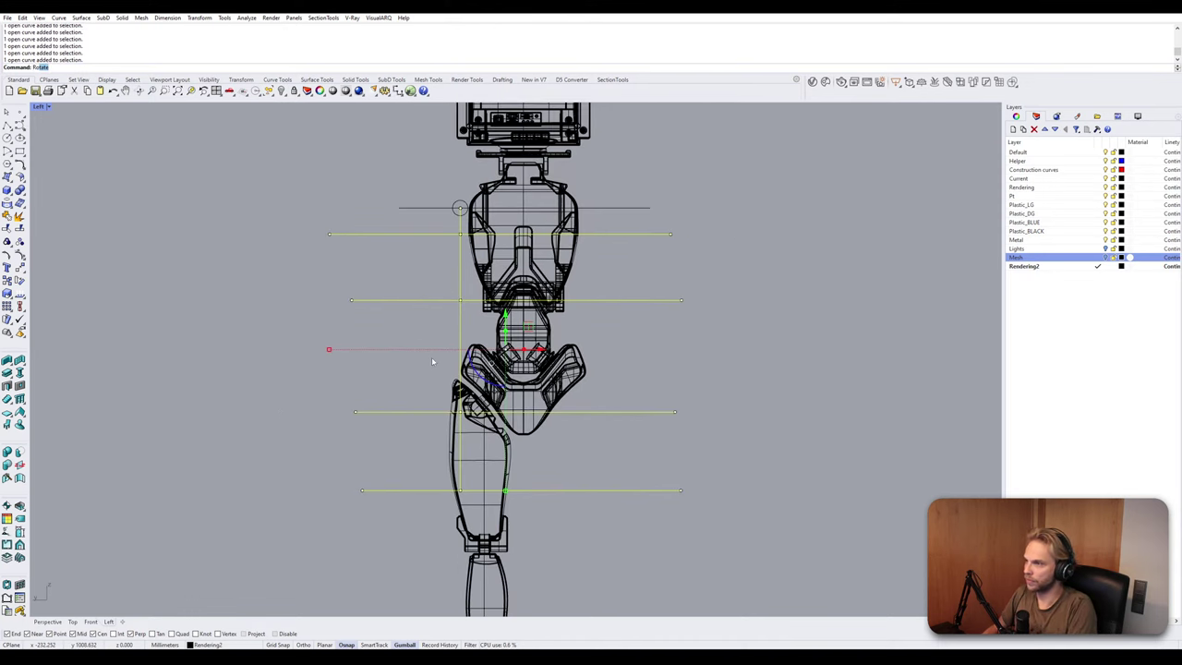
key(Return)
scroll(451, 193, up, 3)
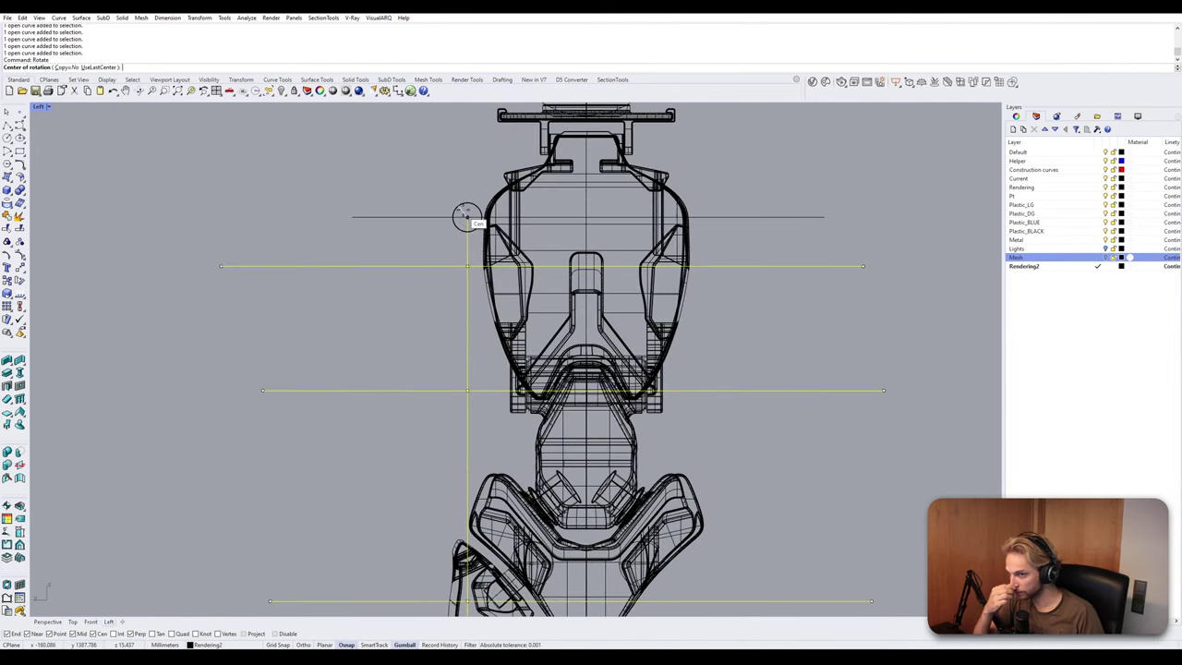
click(466, 217)
click(466, 348)
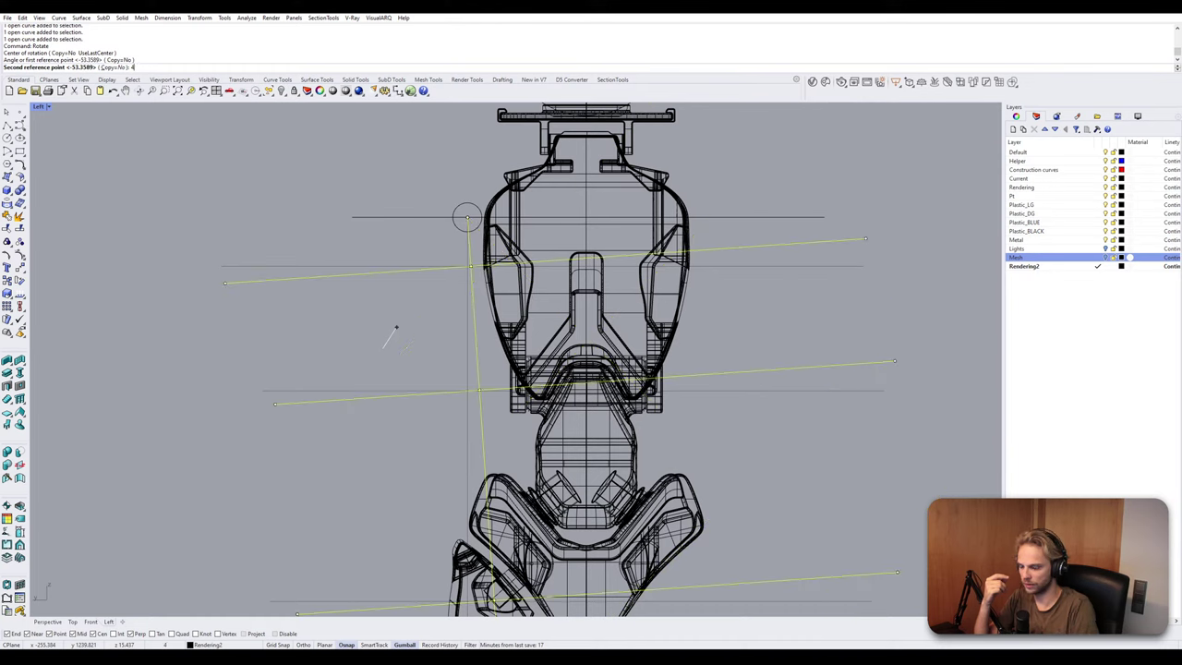
text(-45)
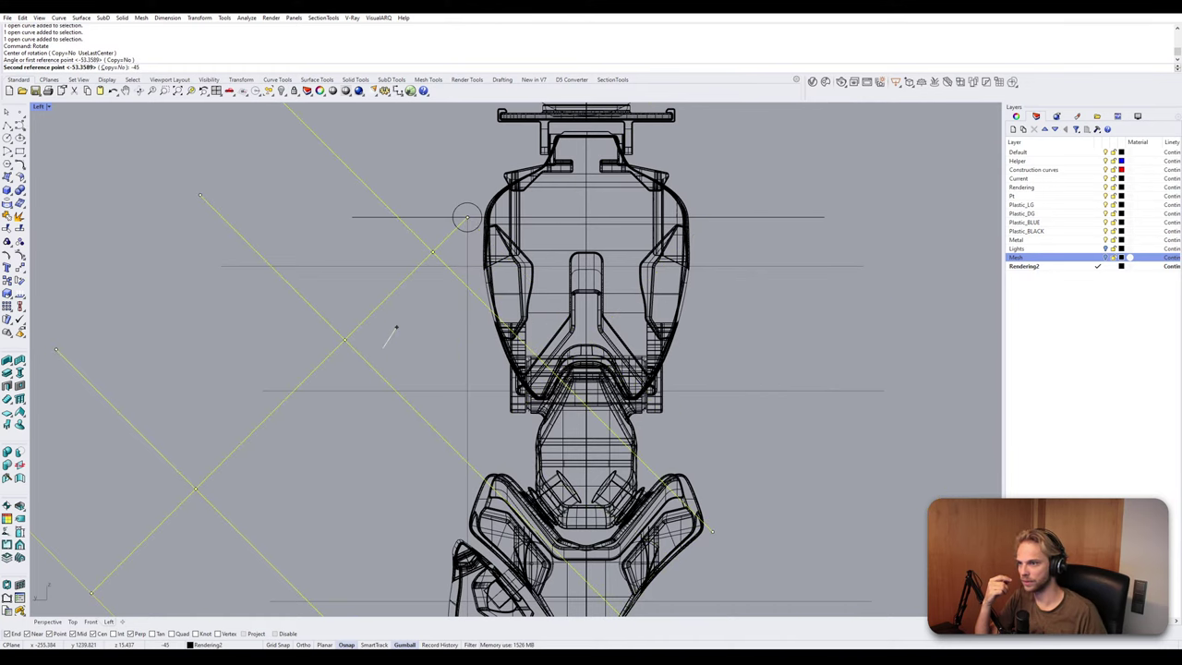
key(Return)
scroll(436, 328, down, 8)
click(607, 399)
right_drag(608, 399, 613, 334)
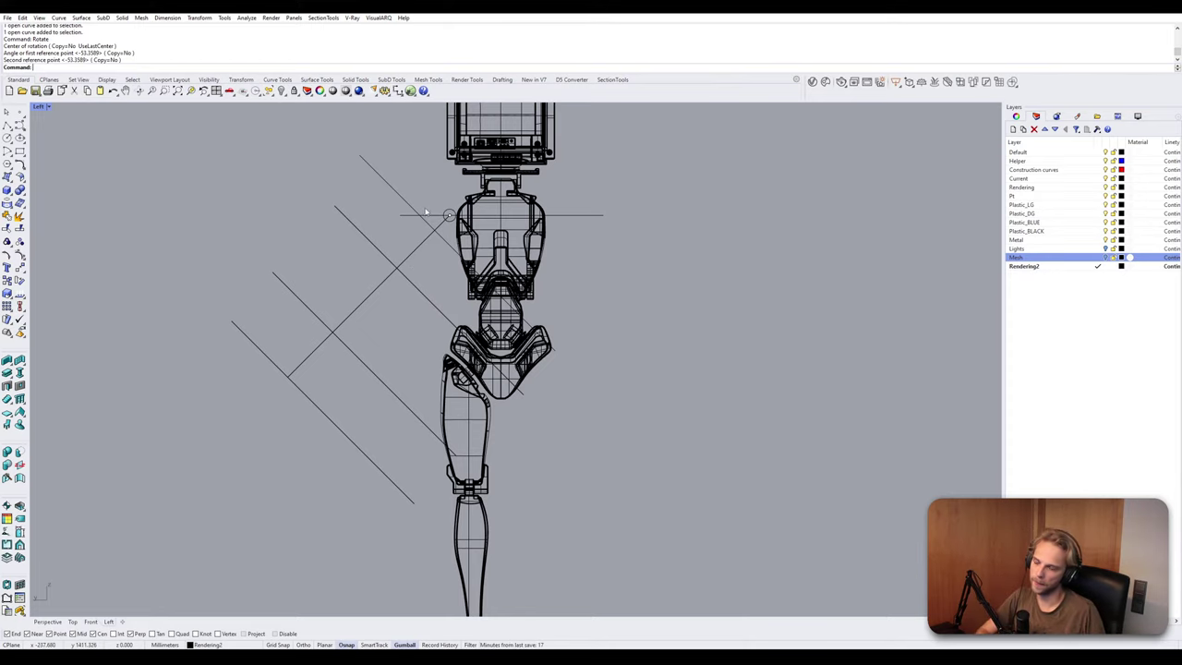
scroll(428, 212, up, 4)
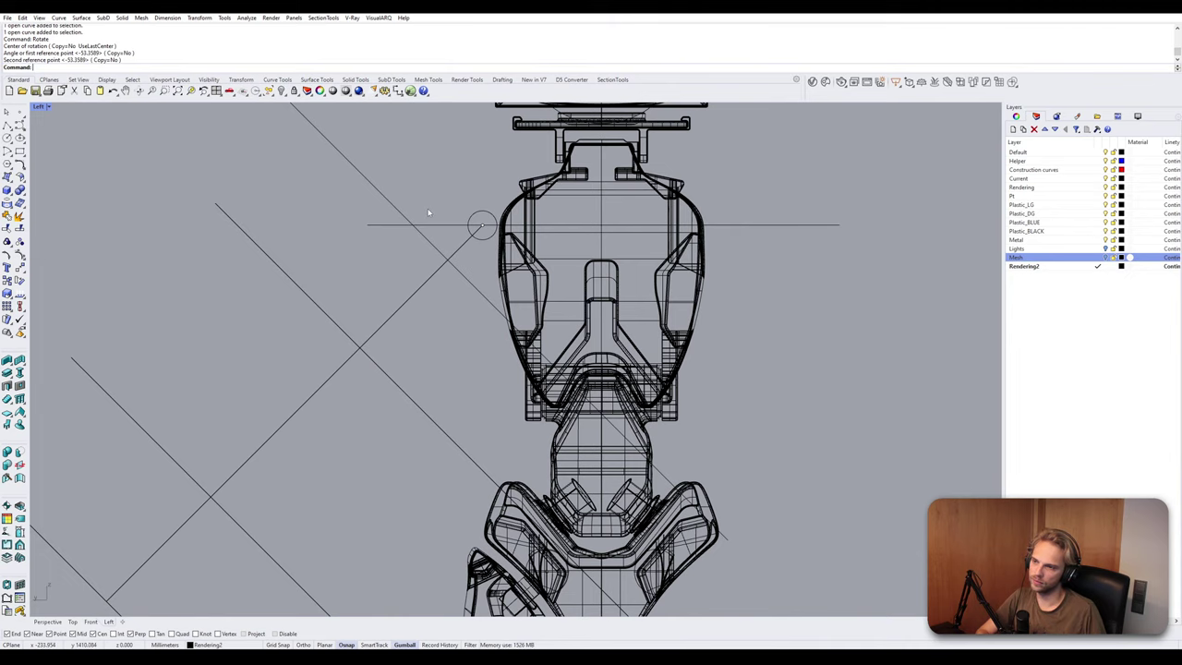
scroll(427, 213, down, 3)
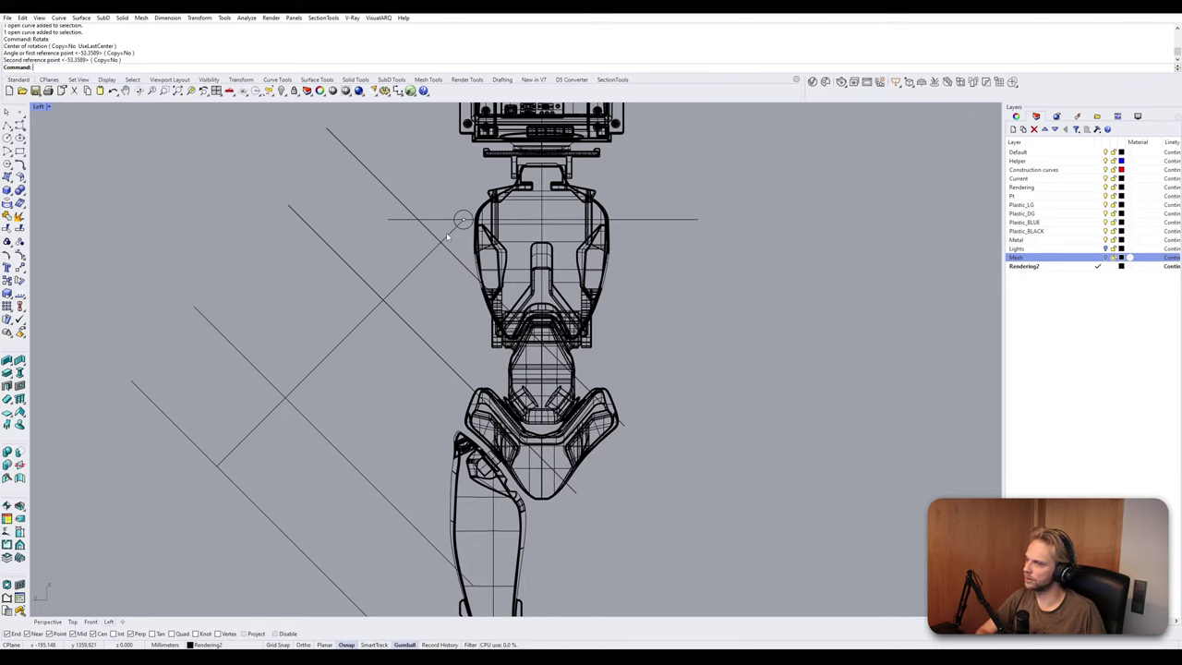
scroll(447, 236, down, 3)
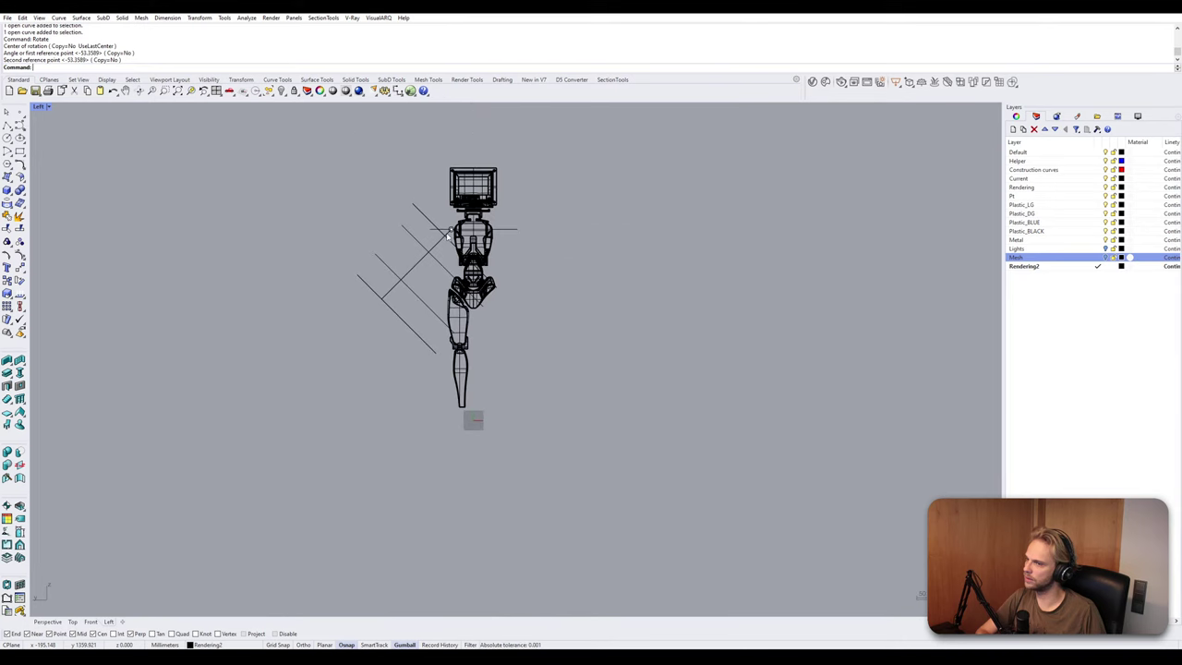
scroll(451, 238, up, 4)
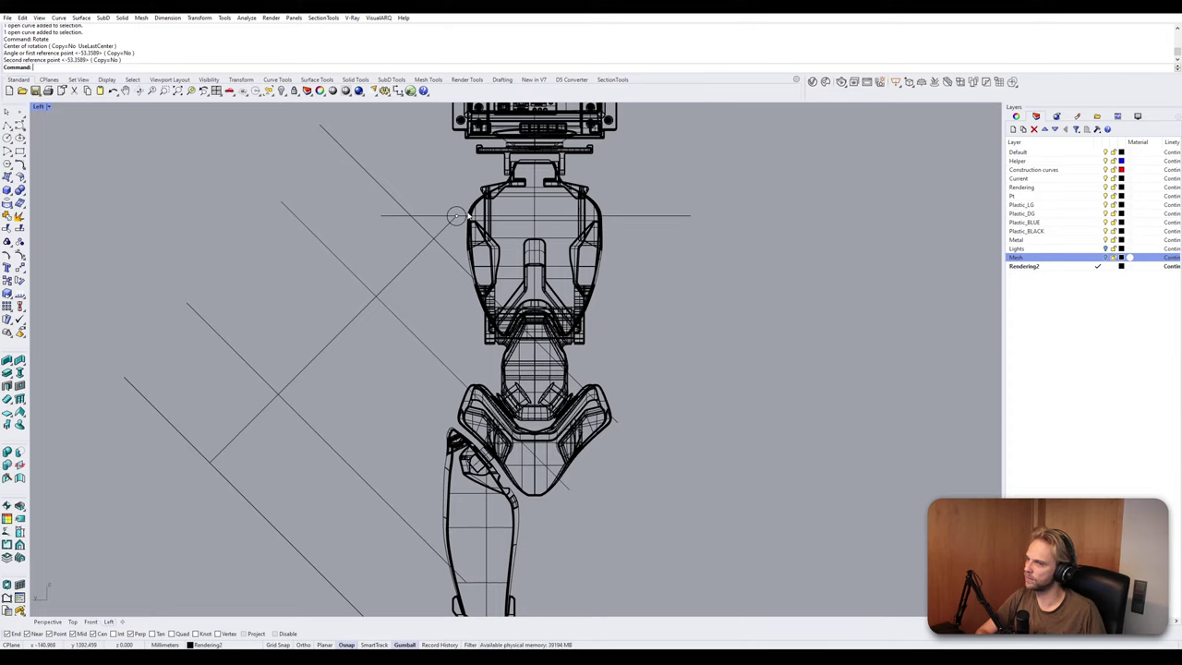
Select the rotated arm lines and guide lines together with the shoulder circle and its center point.
scroll(468, 217, up, 4)
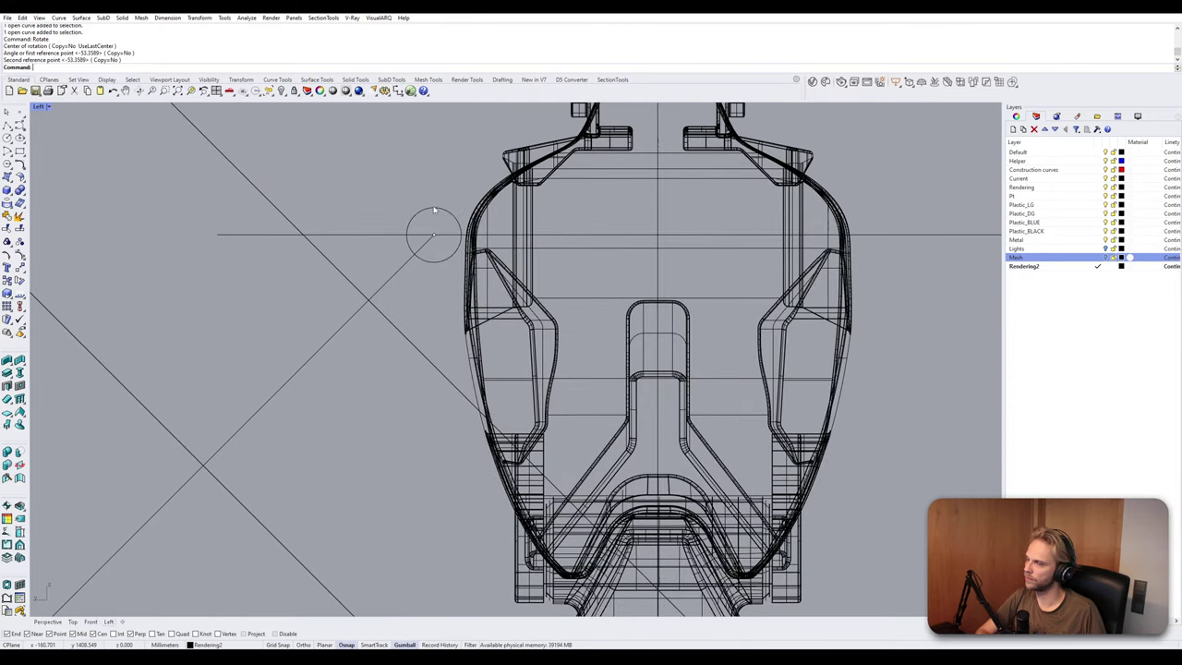
scroll(428, 210, down, 5)
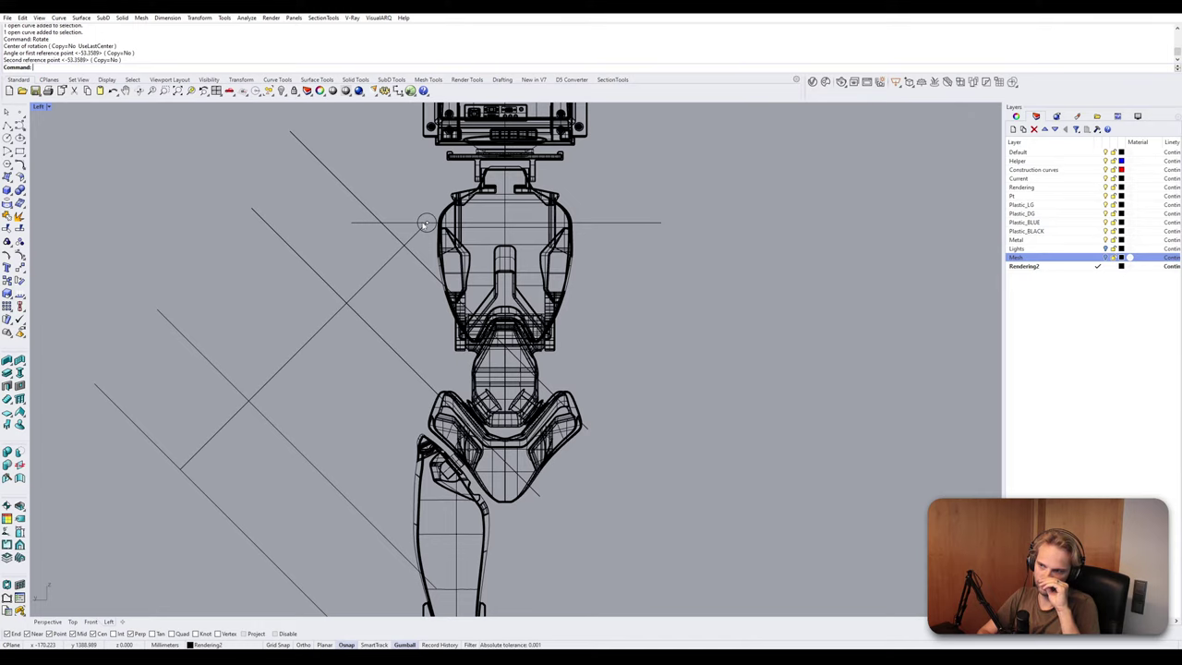
scroll(426, 226, down, 8)
scroll(364, 236, up, 6)
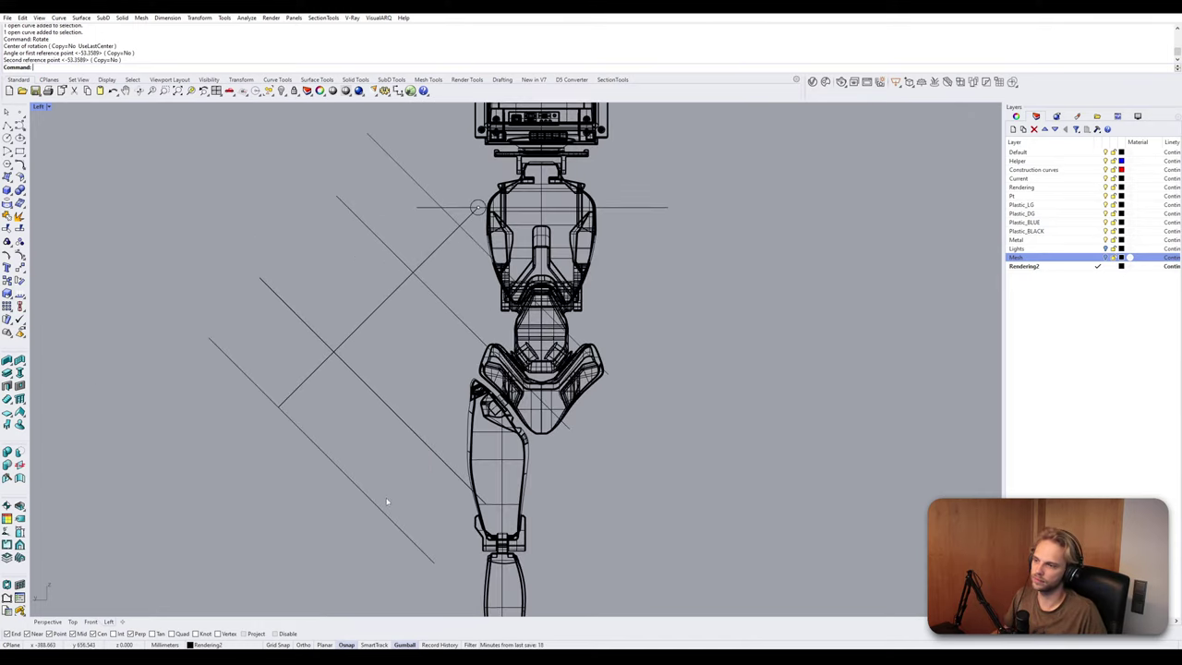
drag(343, 520, 225, 308)
drag(393, 229, 452, 225)
scroll(441, 229, up, 5)
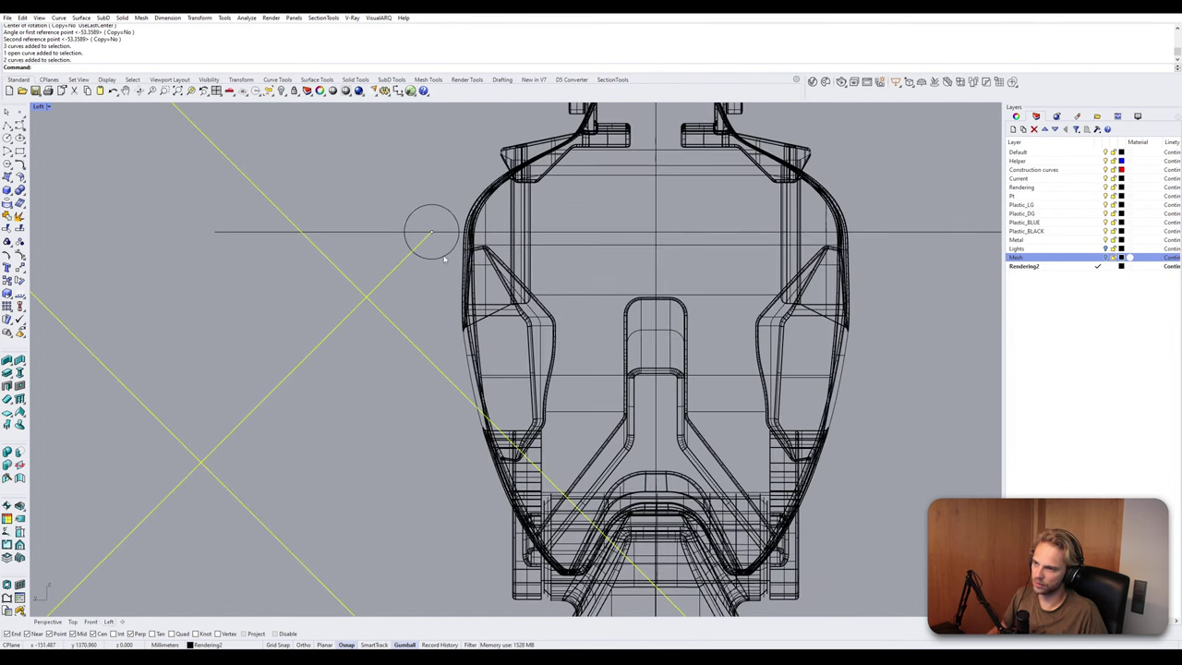
click(444, 259)
drag(371, 172, 440, 242)
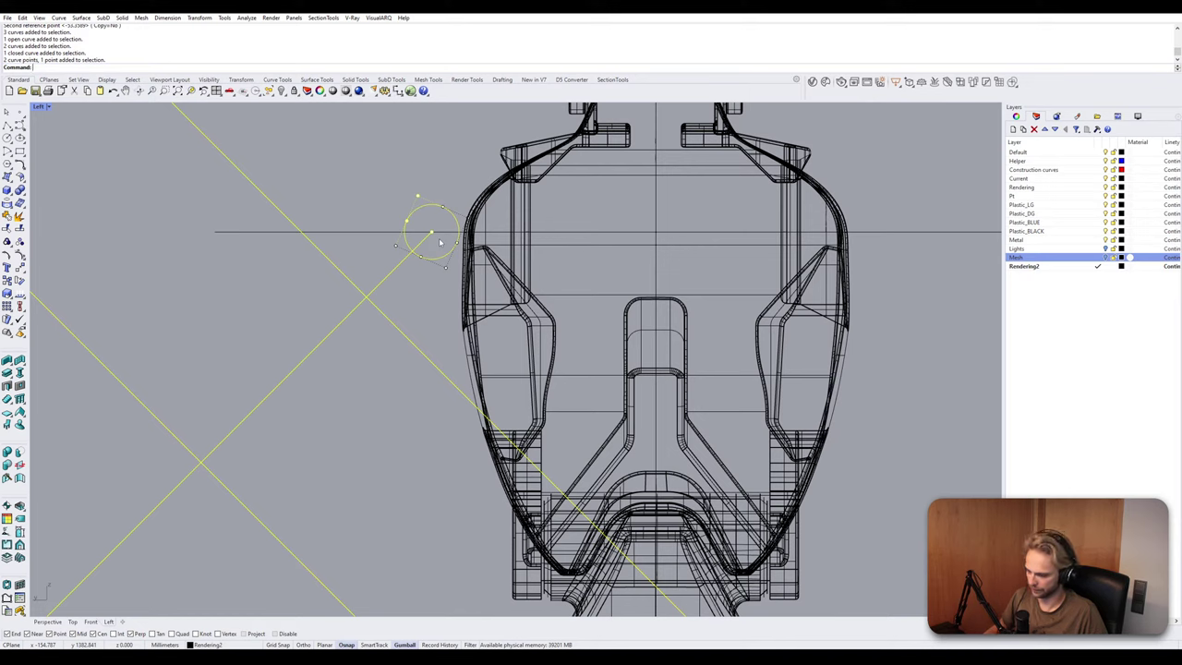
text(M)
key(Return)
click(435, 235)
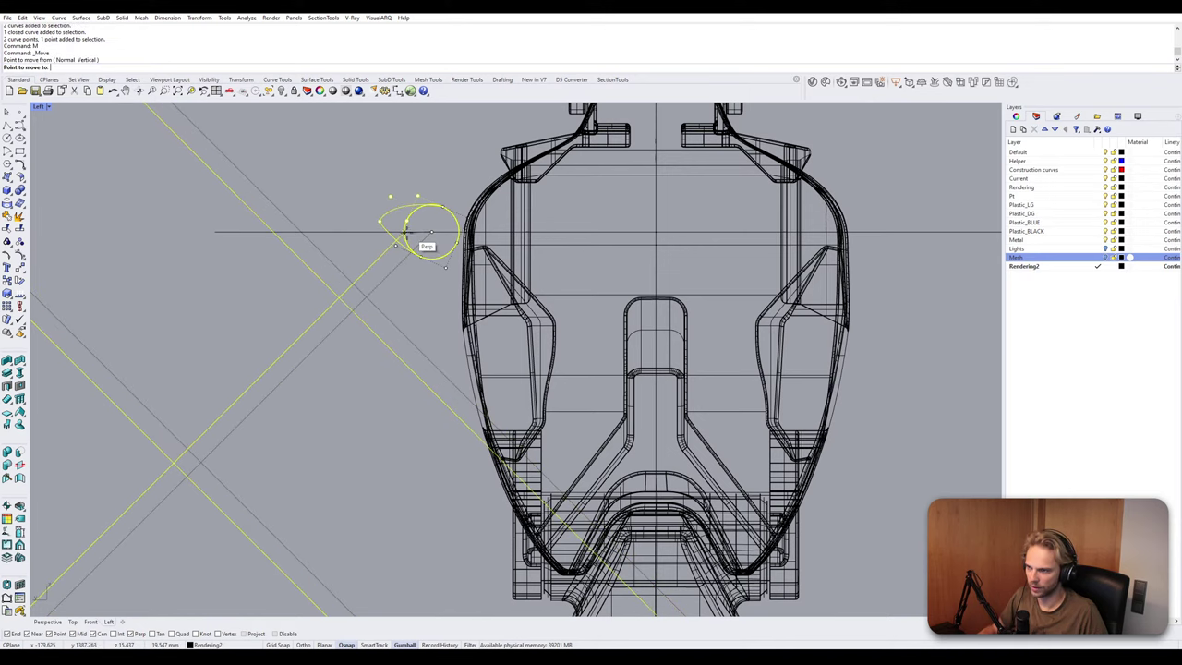
click(407, 235)
Deselect the circle's control points and move the shoulder circle, its center point and the arm lines away from the torso along the shoulder axis.
ctrl+click(407, 225)
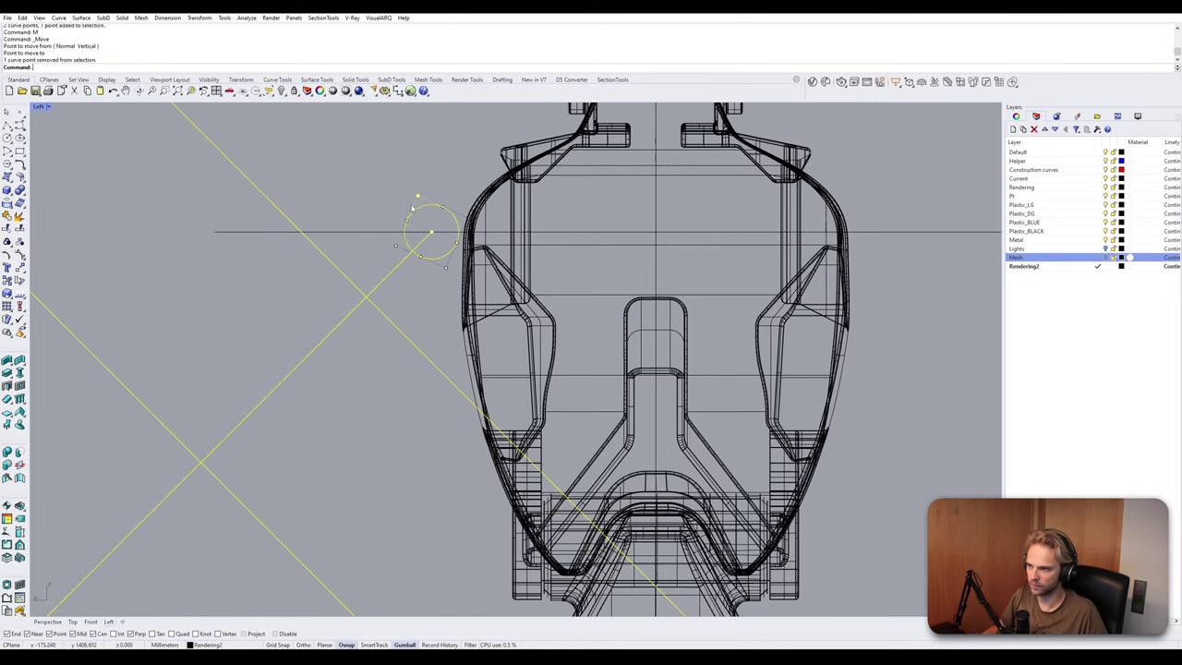
ctrl+click(417, 196)
text(M)
key(Return)
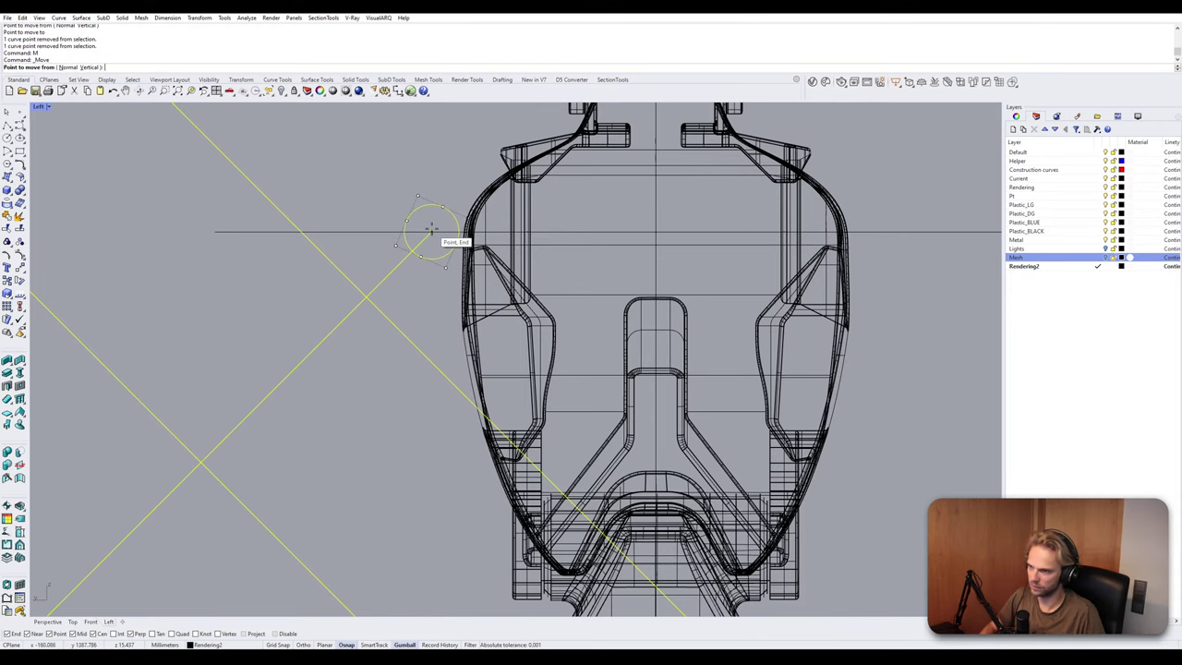
click(385, 232)
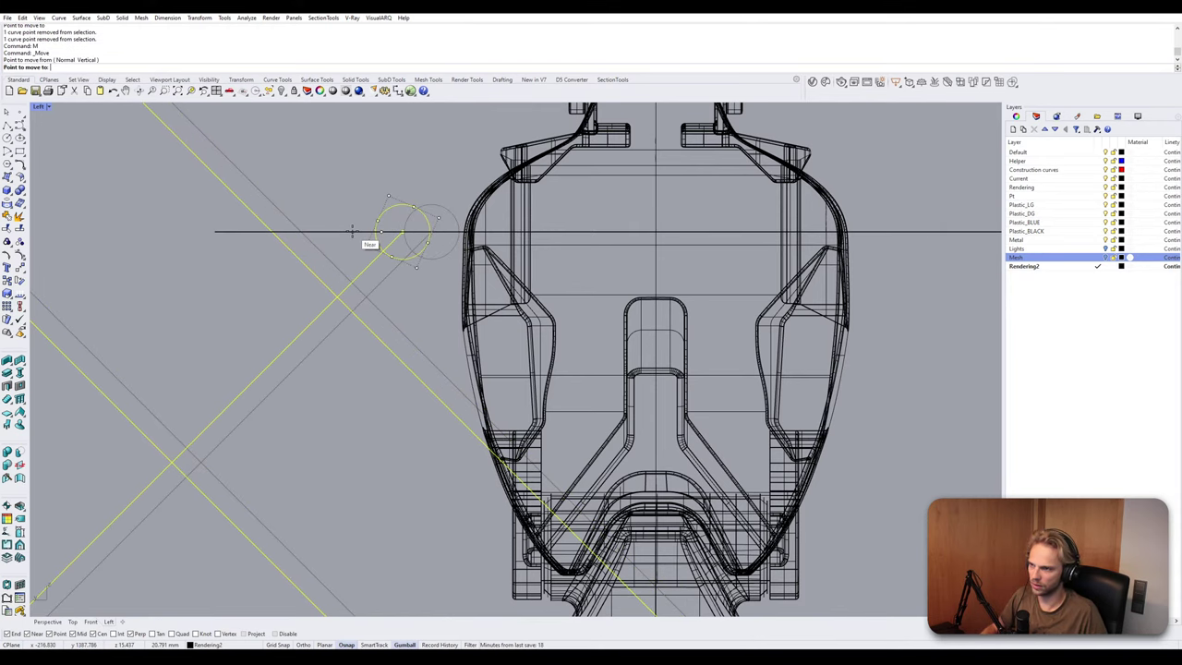
click(353, 233)
key(Escape)
Enlarge the shoulder circle about its center until its edge nearly reaches the torso's side.
click(422, 215)
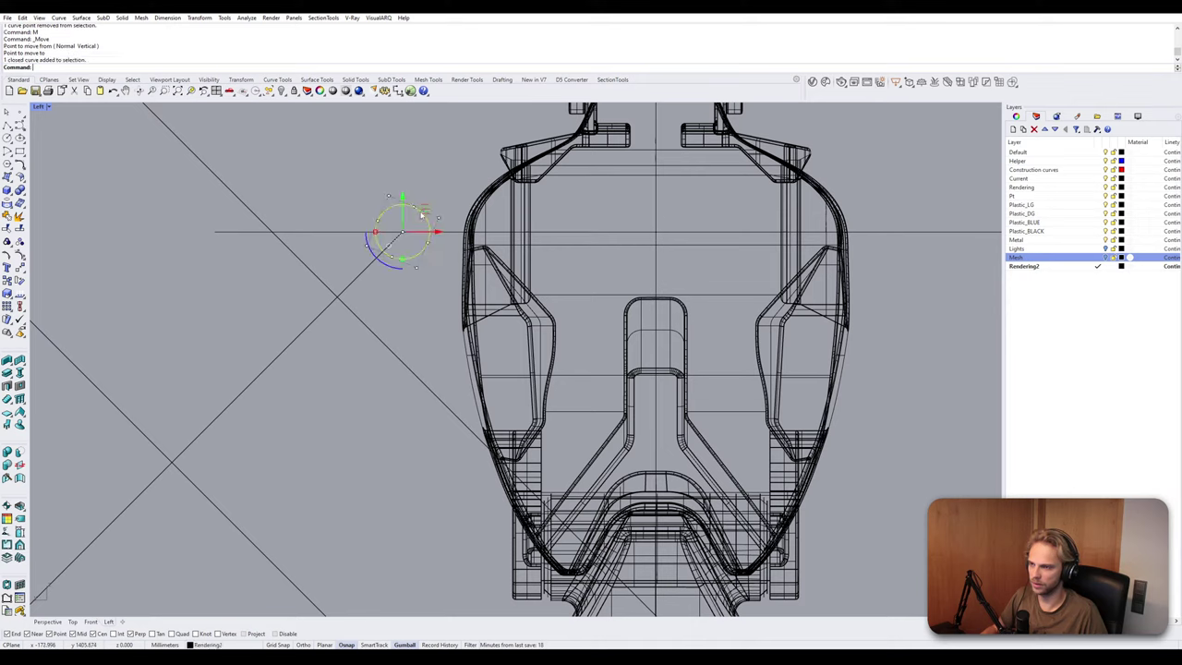
drag(378, 233, 355, 233)
key(Escape)
scroll(453, 220, down, 5)
scroll(453, 220, up, 2)
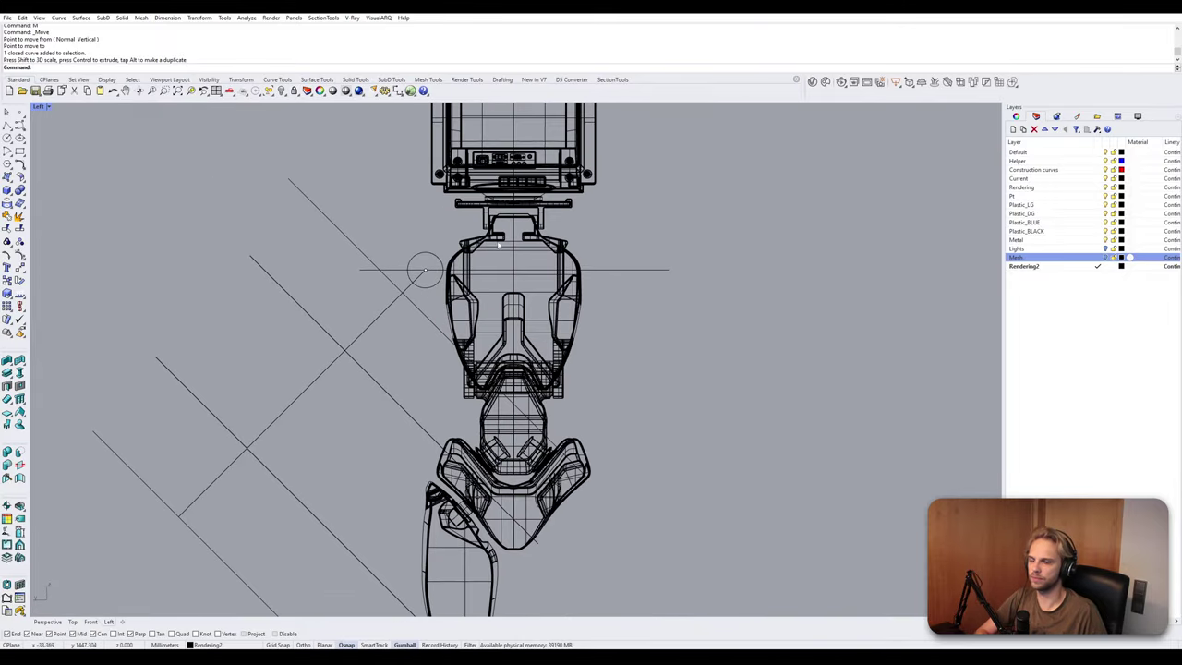
scroll(415, 300, up, 3)
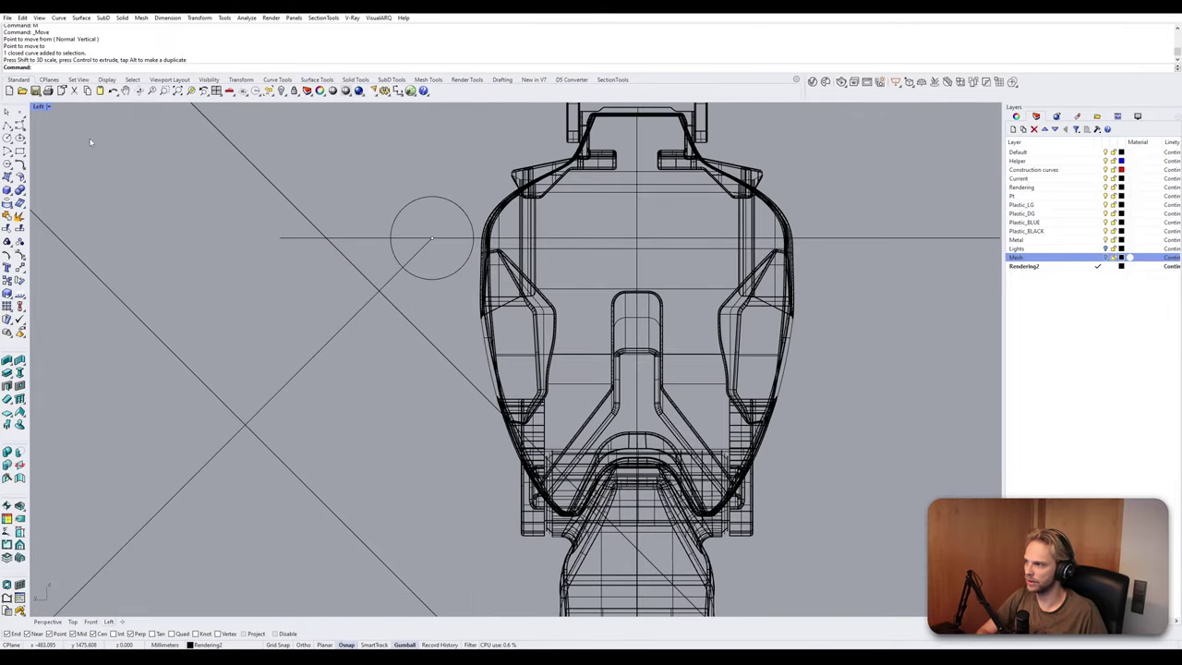
click(7, 126)
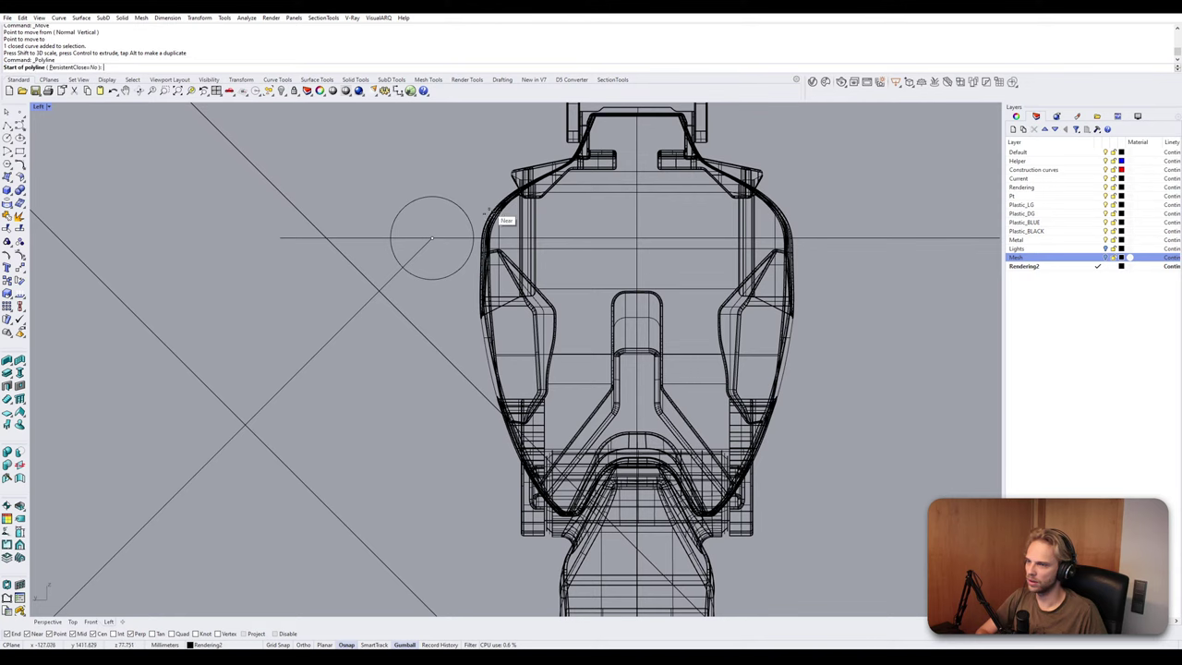
scroll(500, 221, up, 4)
right_drag(441, 188, 454, 231)
scroll(453, 231, down, 4)
scroll(467, 236, up, 2)
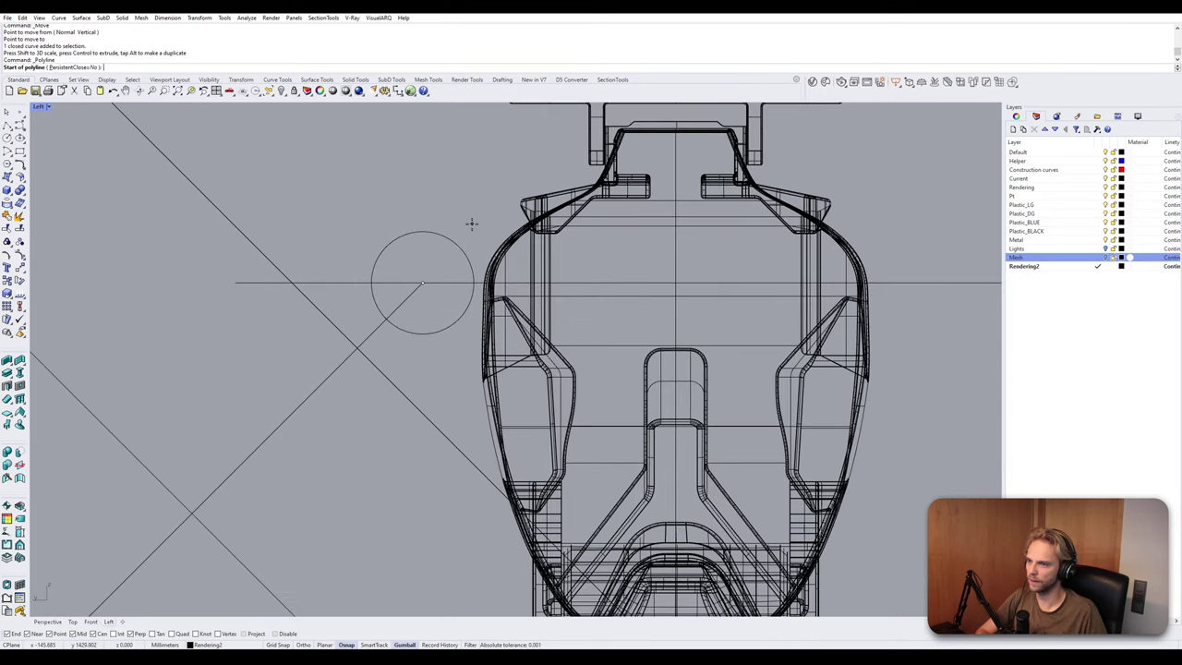
scroll(511, 213, down, 1)
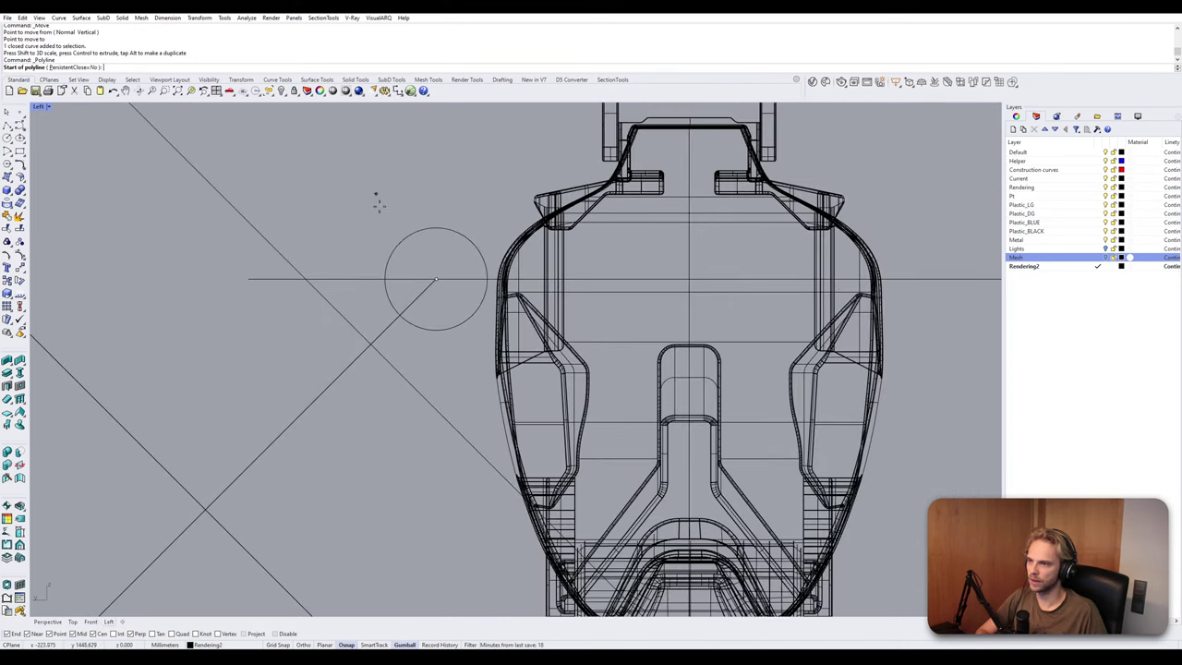
scroll(457, 226, up, 1)
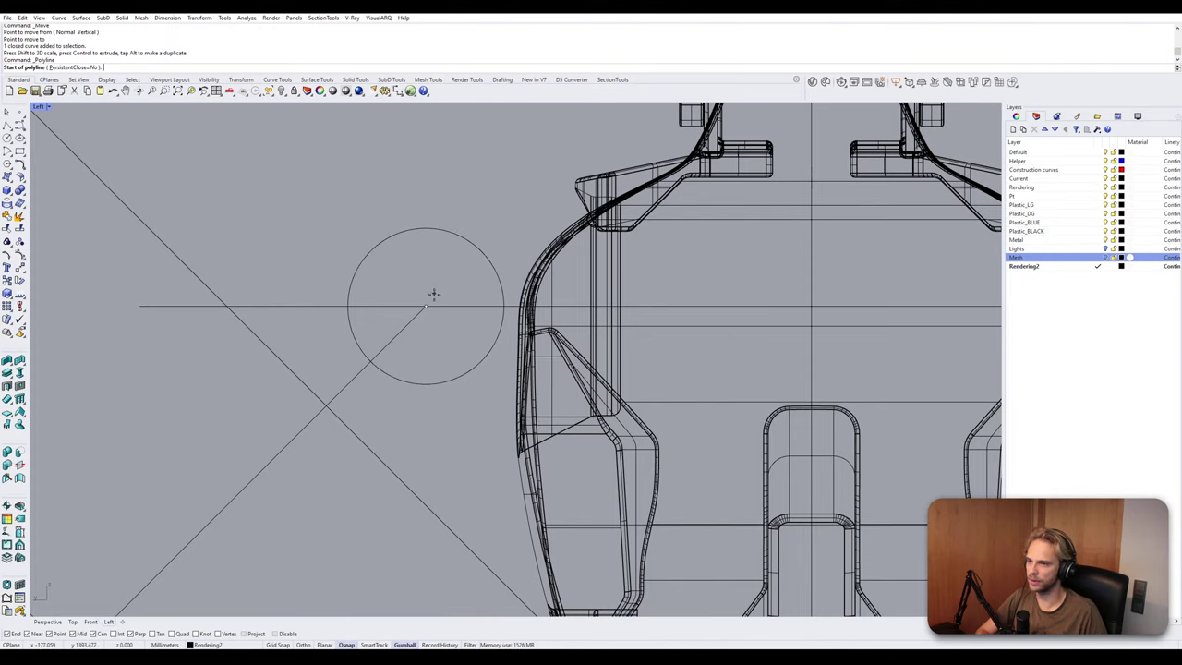
click(457, 265)
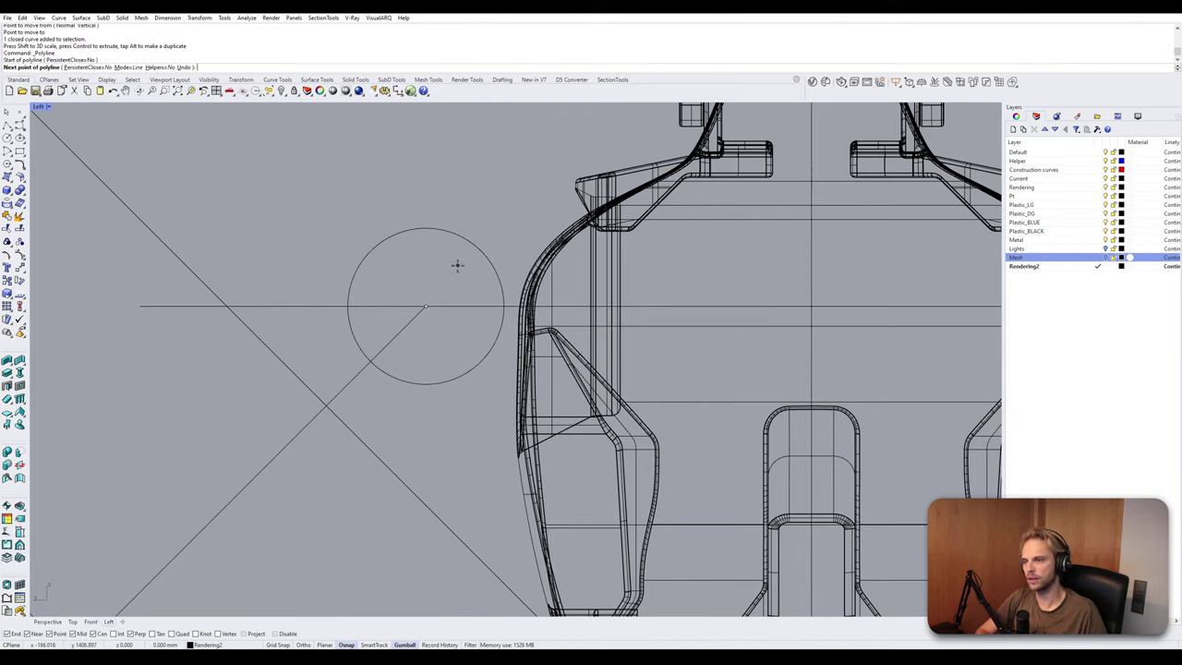
click(510, 160)
scroll(305, 148, down, 2)
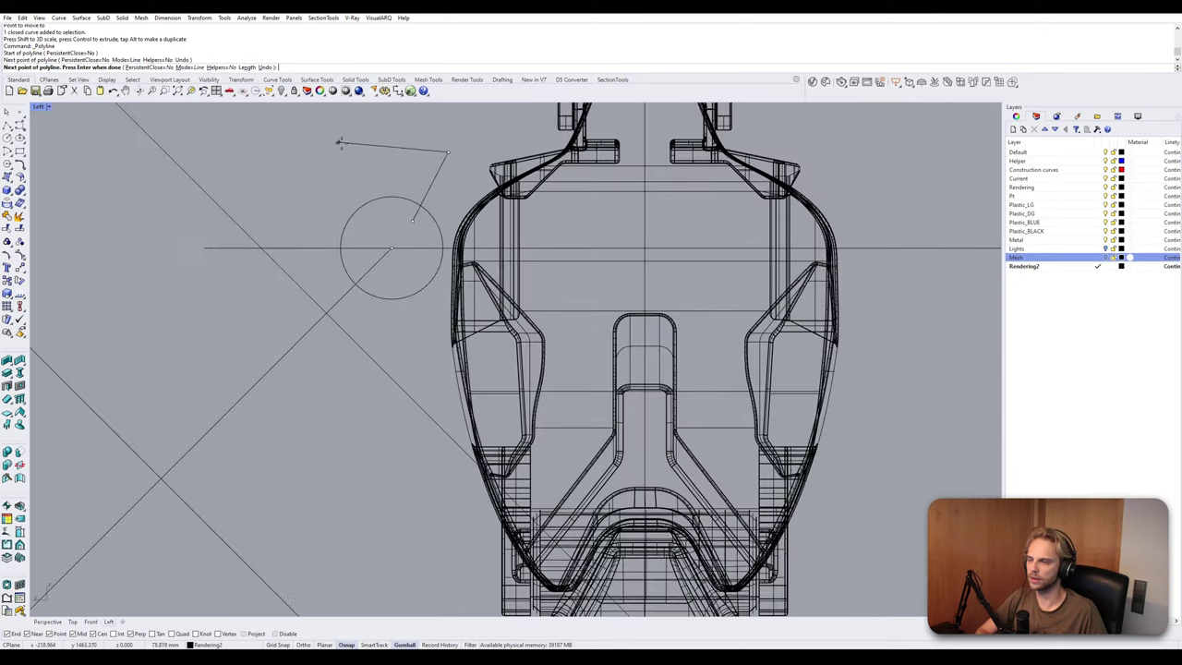
right_drag(338, 140, 404, 238)
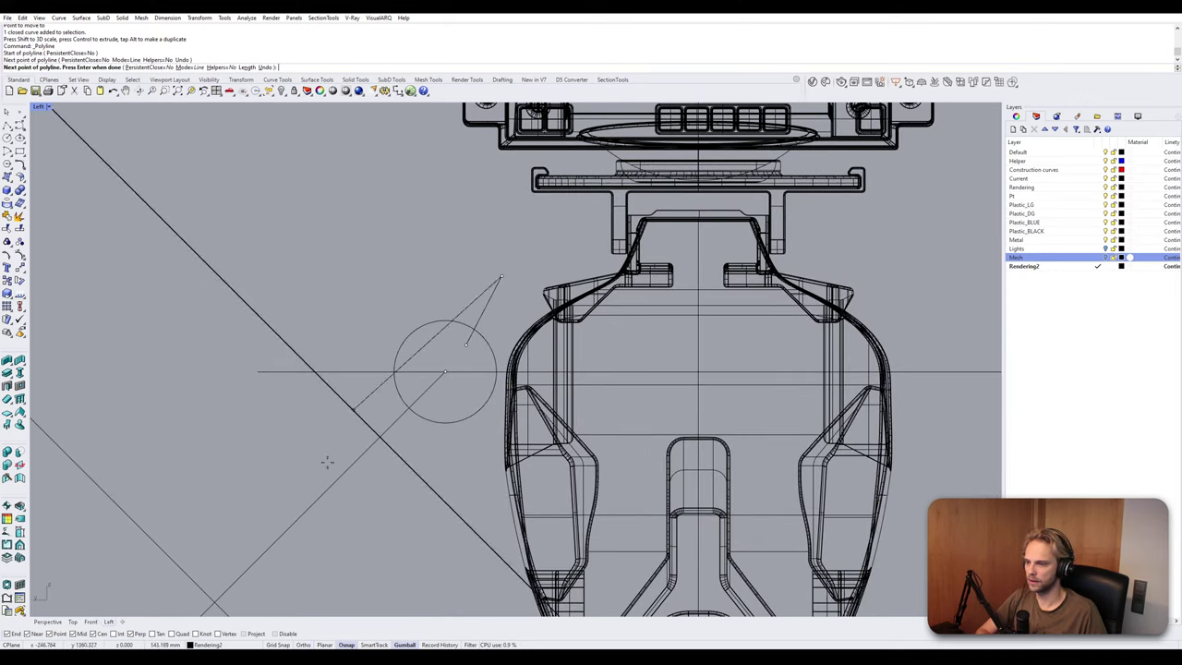
key(Escape)
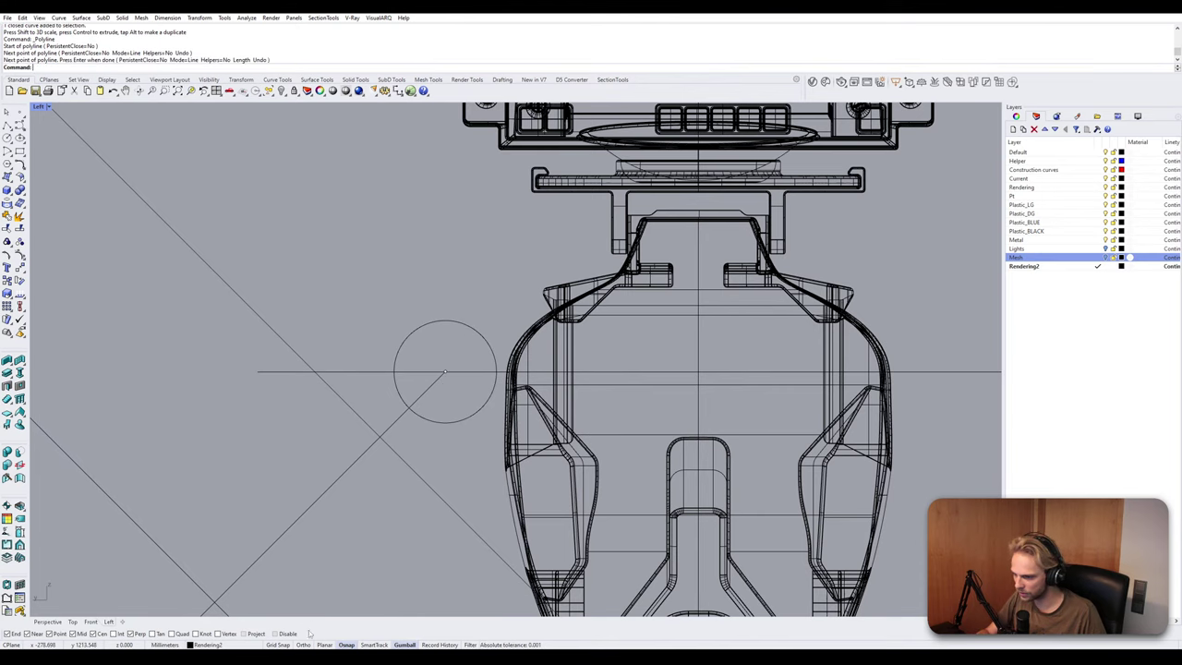
Set the Ortho angle to 45 degrees.
right_click(343, 644)
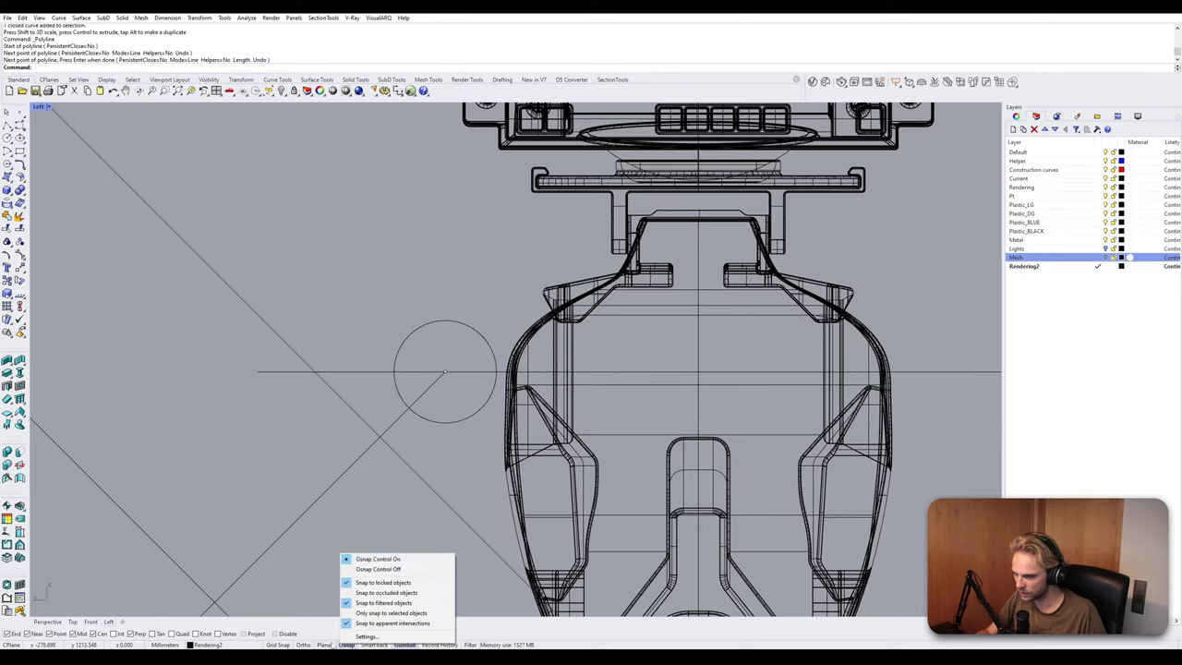
right_click(302, 644)
click(329, 624)
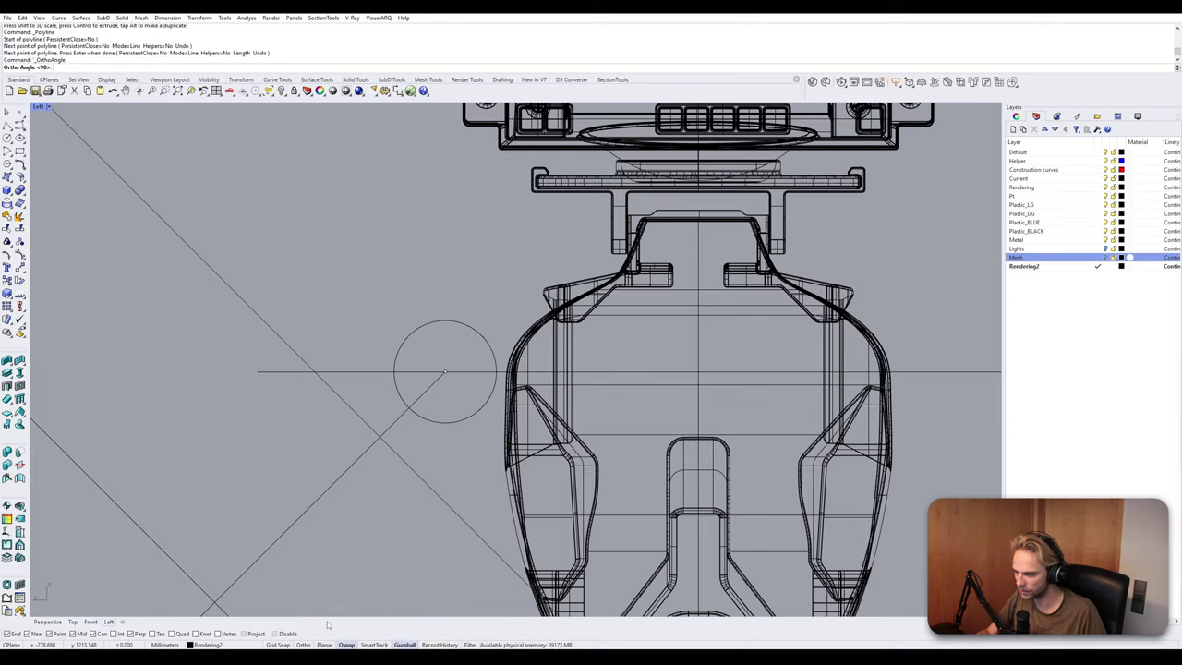
text(45)
key(Return)
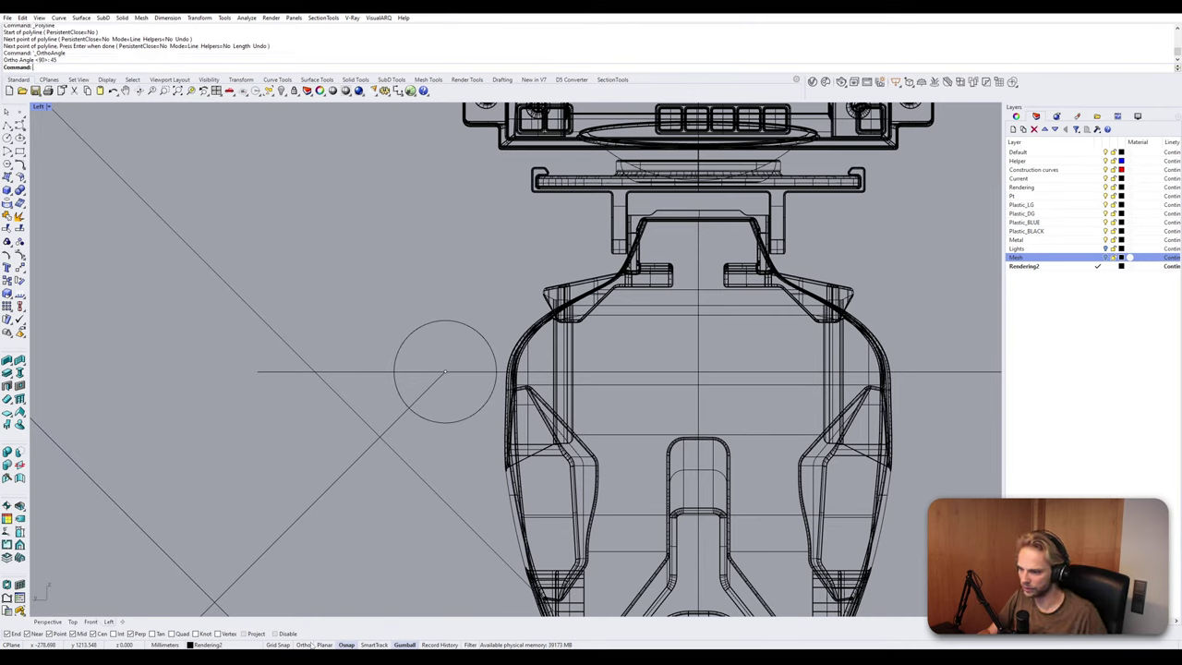
With Ortho on, draw a closed 45-degree rectangle from the shoulder center, about 77 mm up the arm axis, outward and down to the first guide line.
click(19, 125)
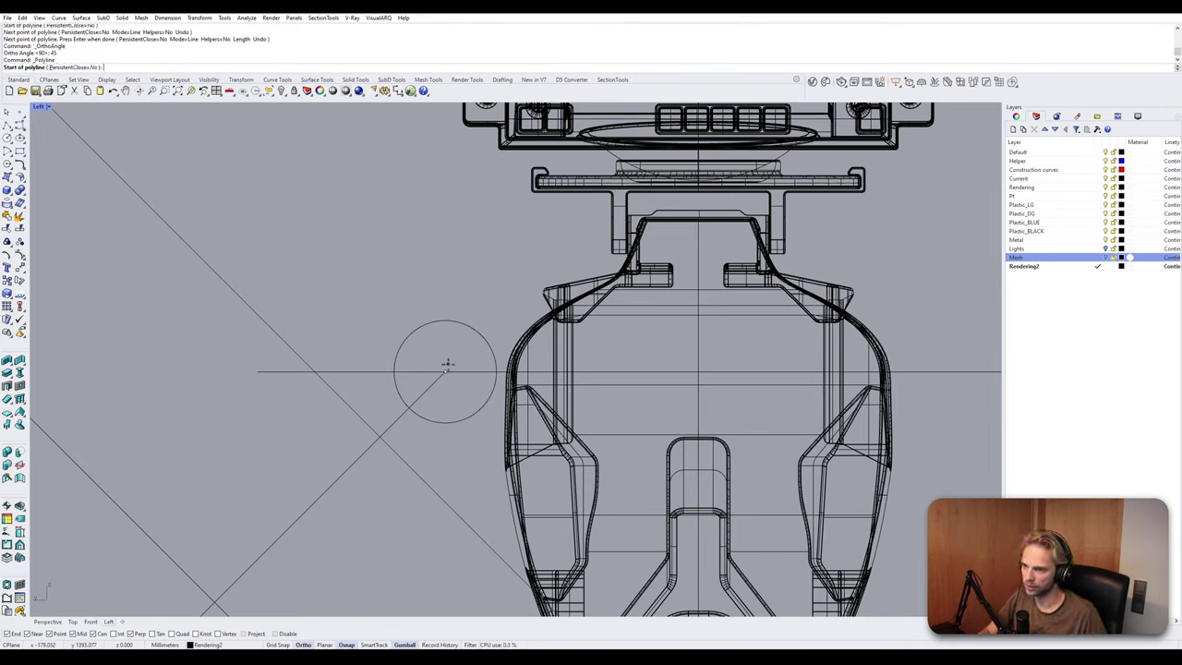
click(445, 371)
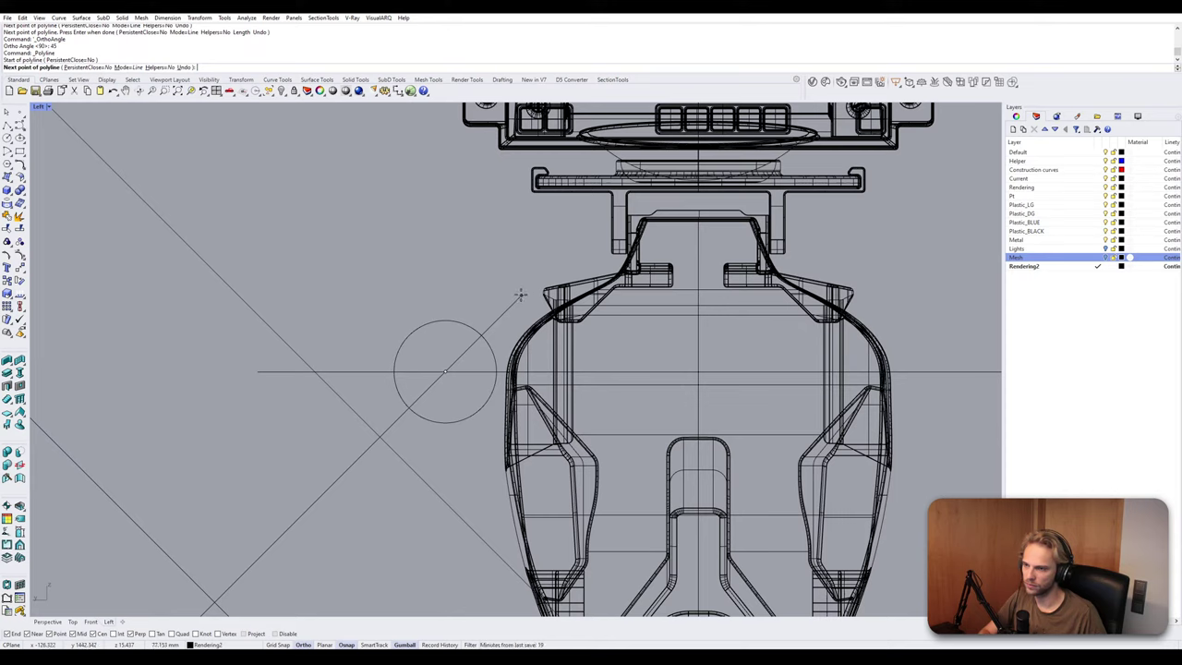
click(520, 294)
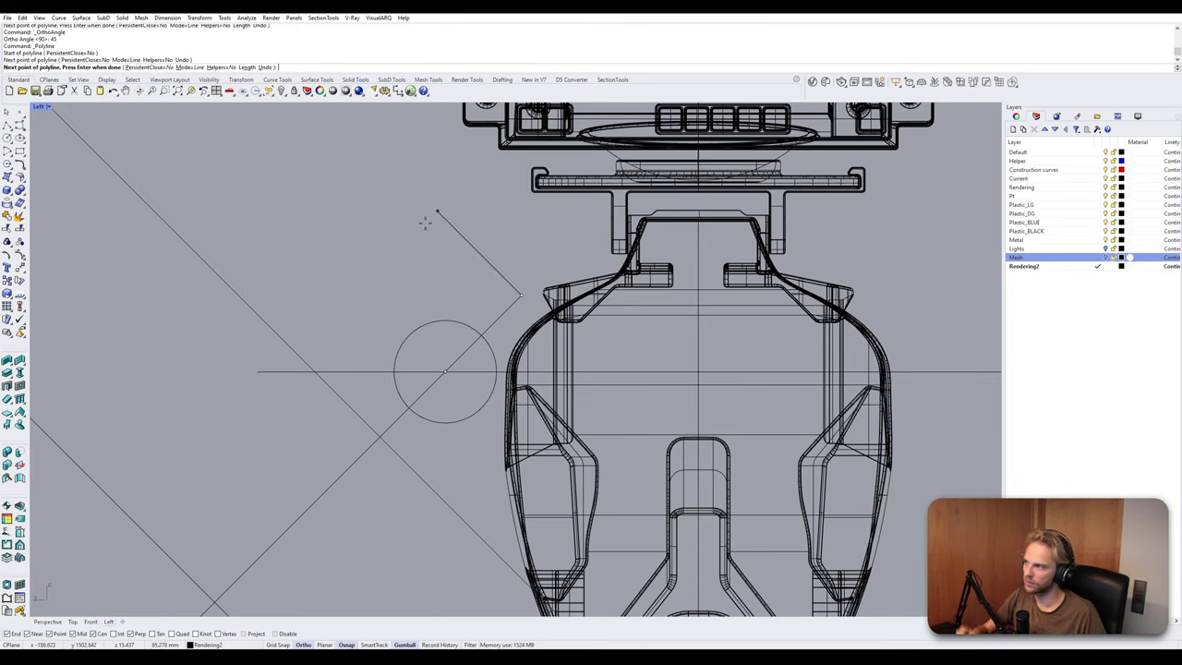
click(431, 216)
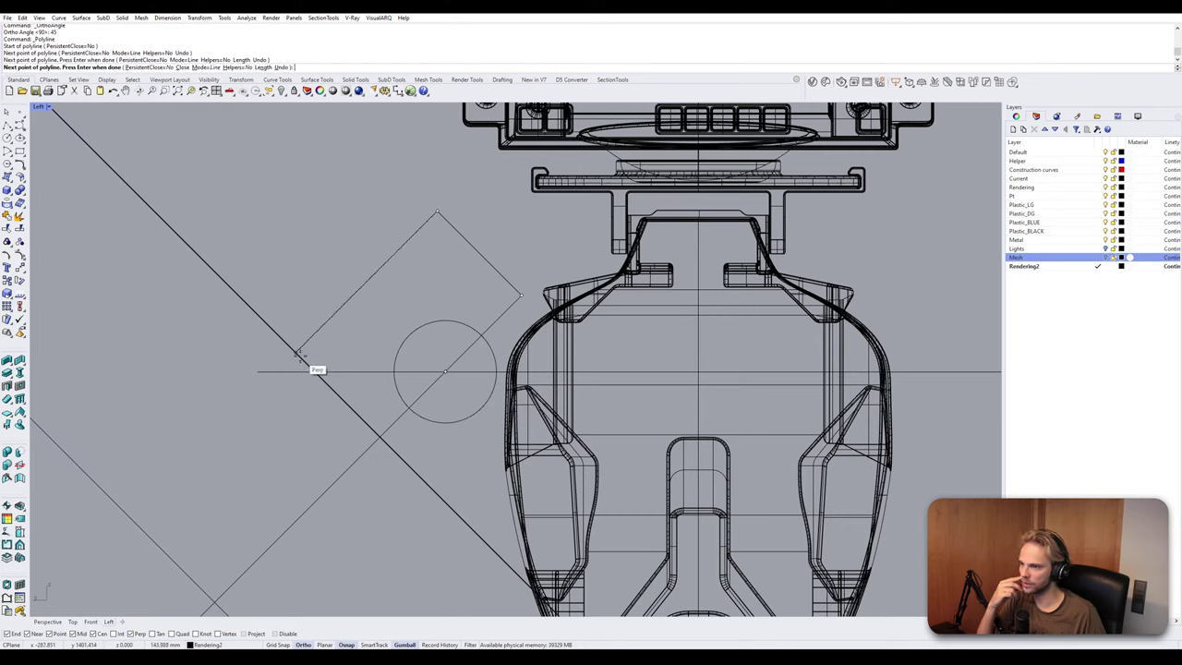
click(297, 354)
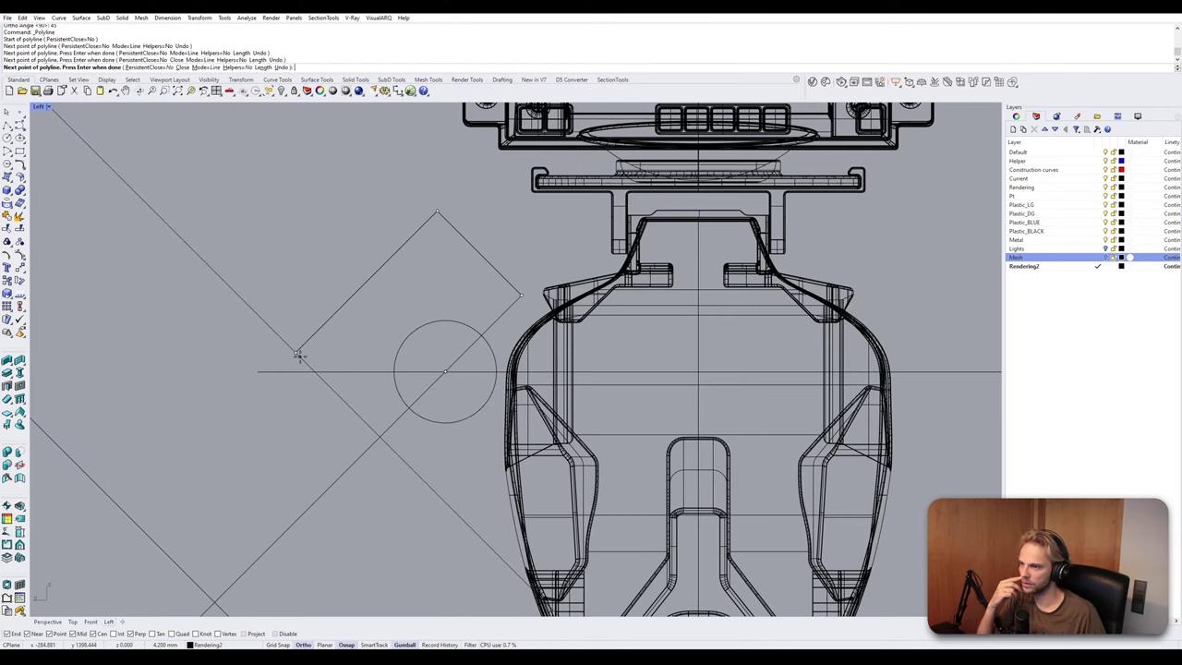
click(380, 436)
click(447, 371)
Draw a 45-degree rectangular upper-arm outline about 167 mm long between the first and second guide lines, straddling the arm axis.
scroll(453, 372, down, 6)
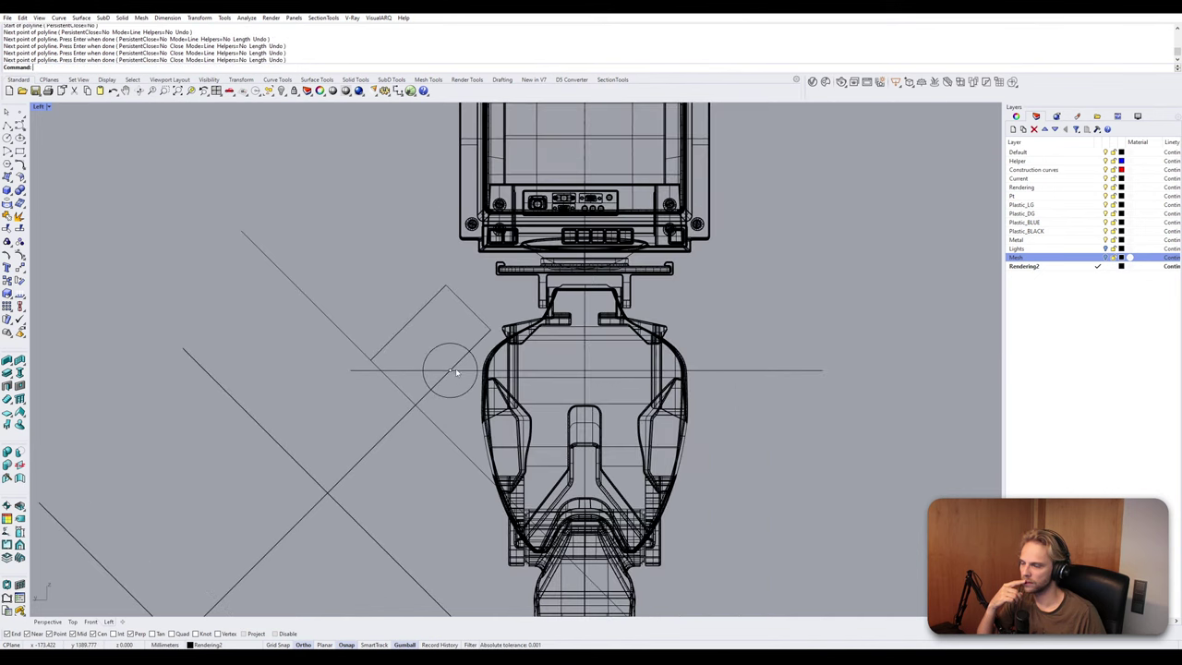
right_drag(454, 372, 457, 323)
click(414, 277)
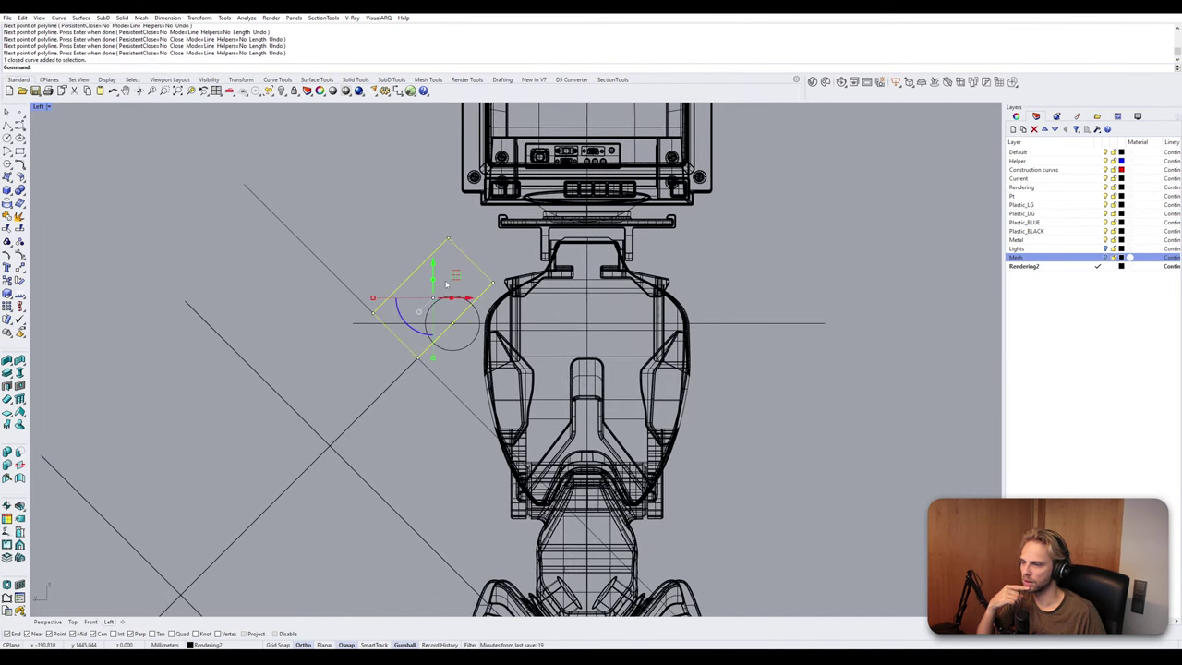
scroll(446, 282, down, 4)
scroll(393, 350, up, 6)
right_drag(394, 339, 400, 288)
right_click(397, 285)
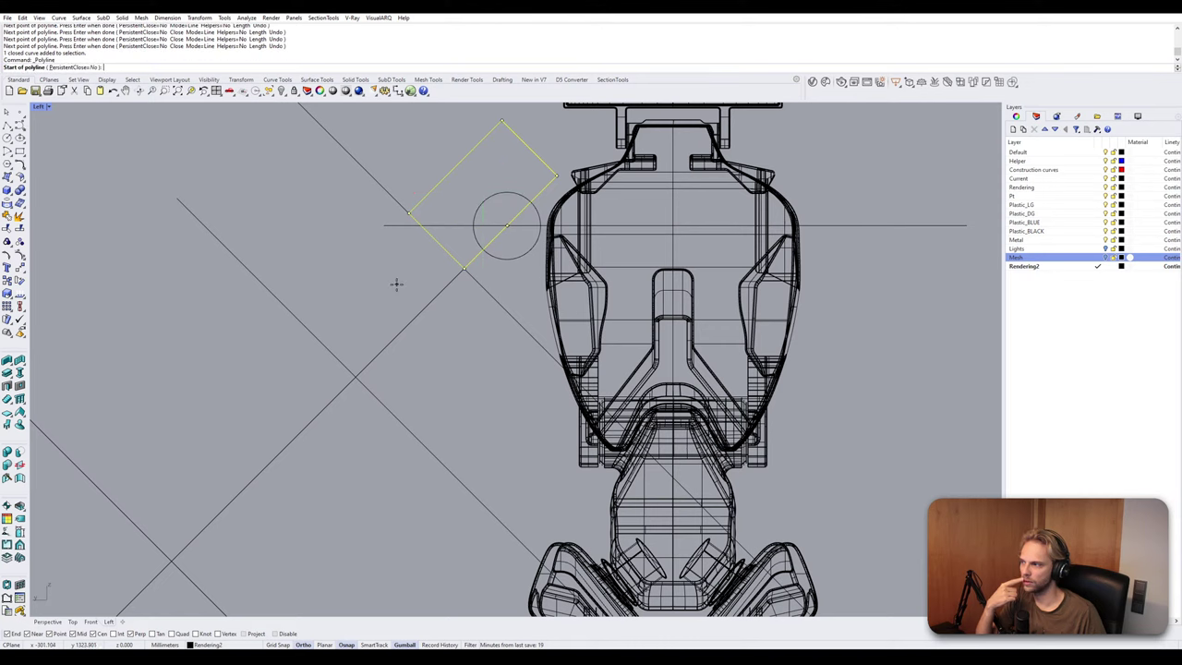
scroll(439, 240, up, 2)
click(435, 242)
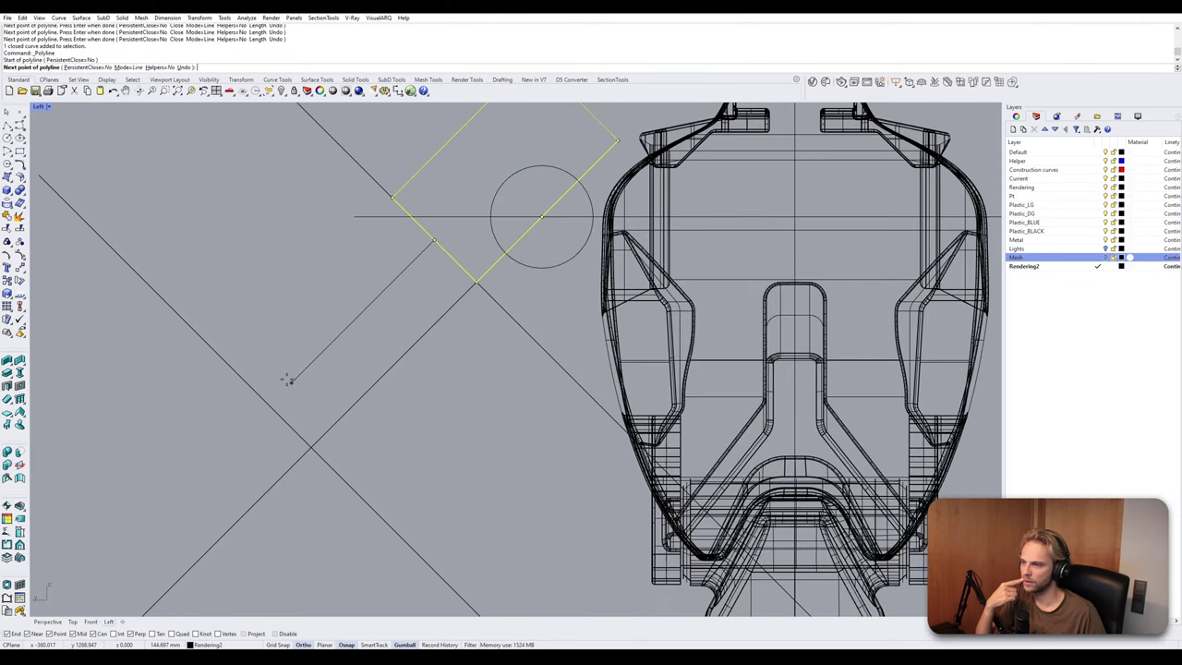
click(269, 405)
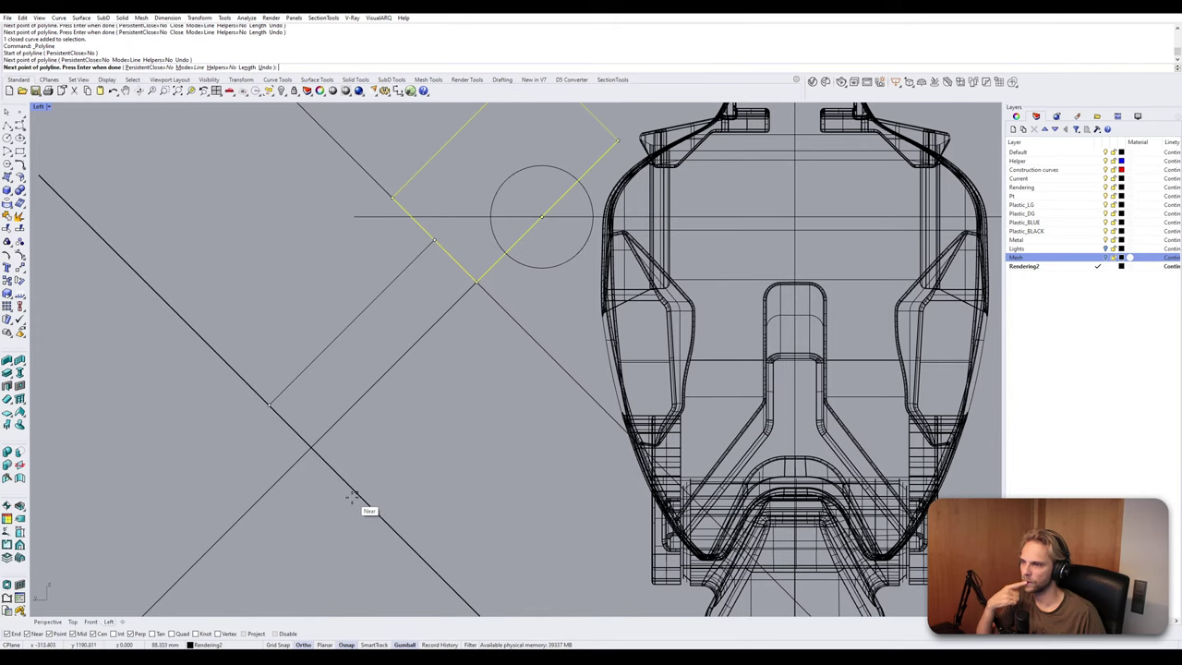
click(356, 491)
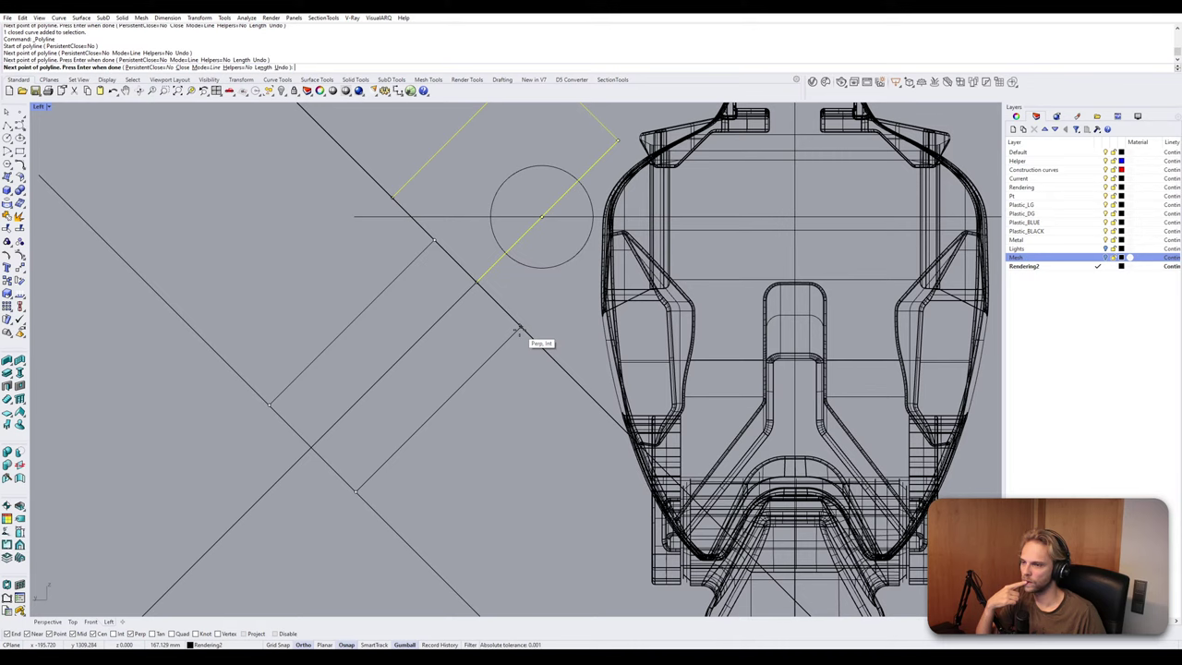
click(519, 331)
click(478, 282)
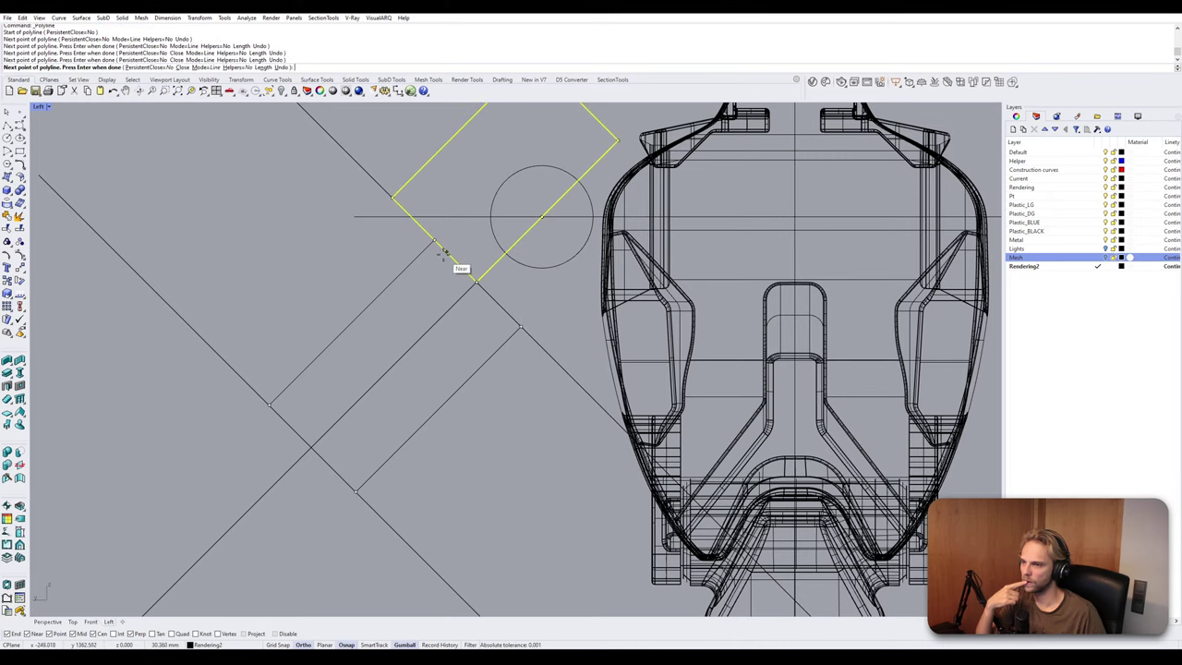
key(Return)
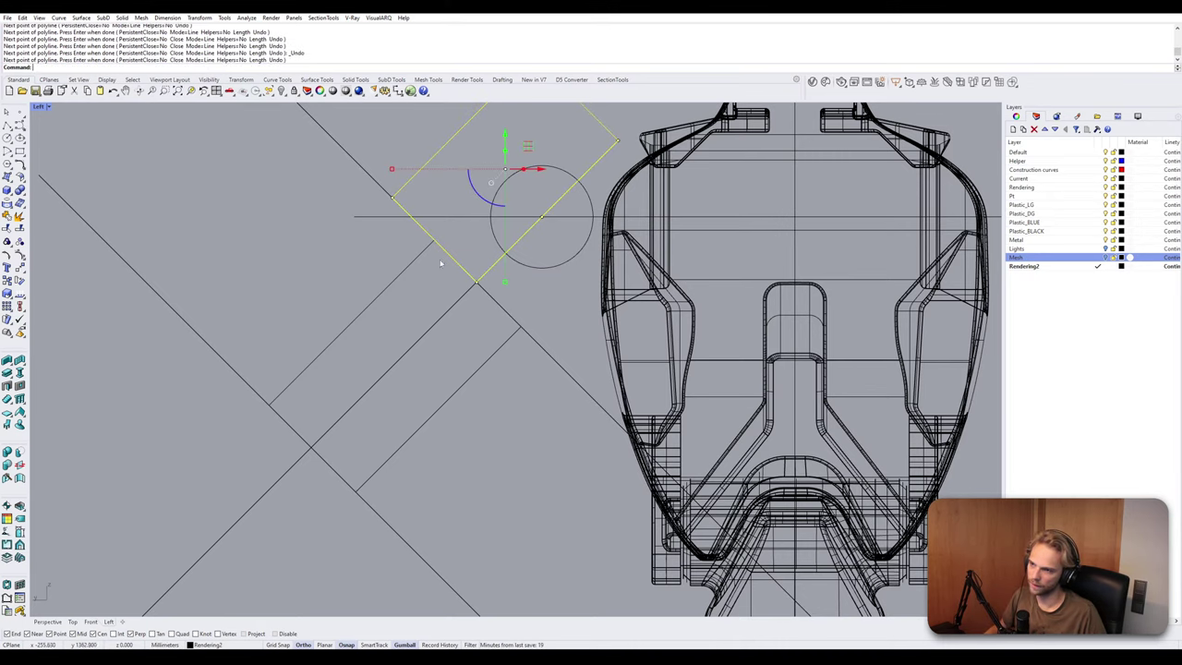
Draw a narrower 45-degree rectangular forearm outline about 53 mm wide along the arm axis between the second and third guide lines.
scroll(484, 323, down, 6)
right_drag(497, 356, 550, 269)
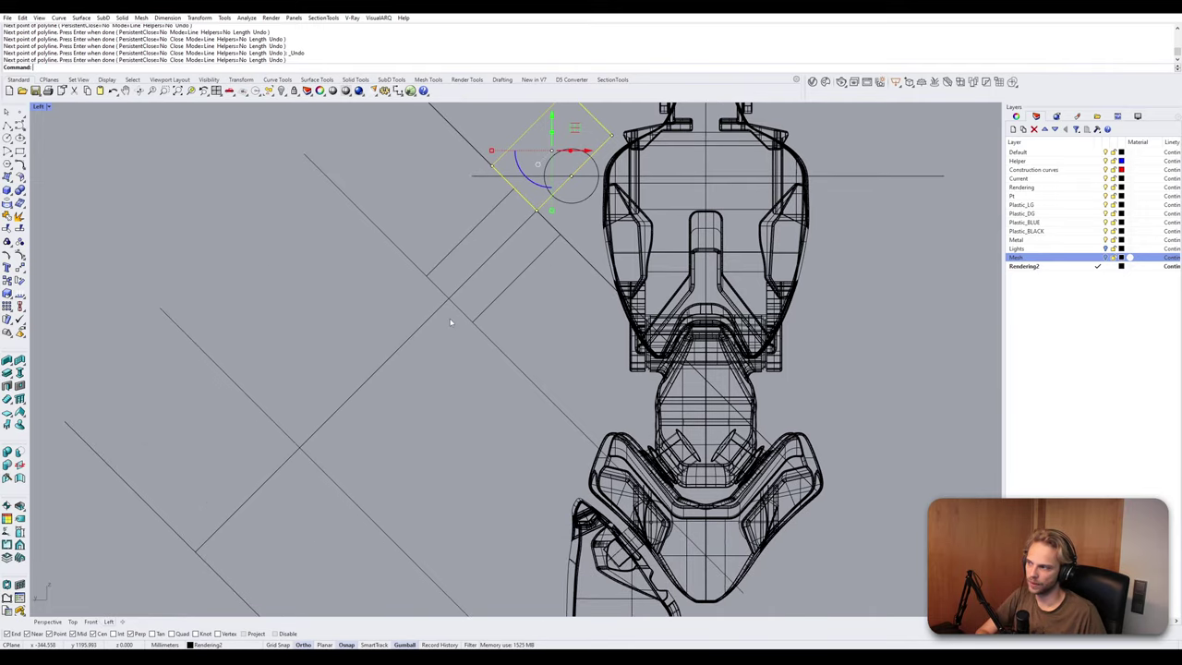
right_drag(449, 322, 485, 264)
key(Return)
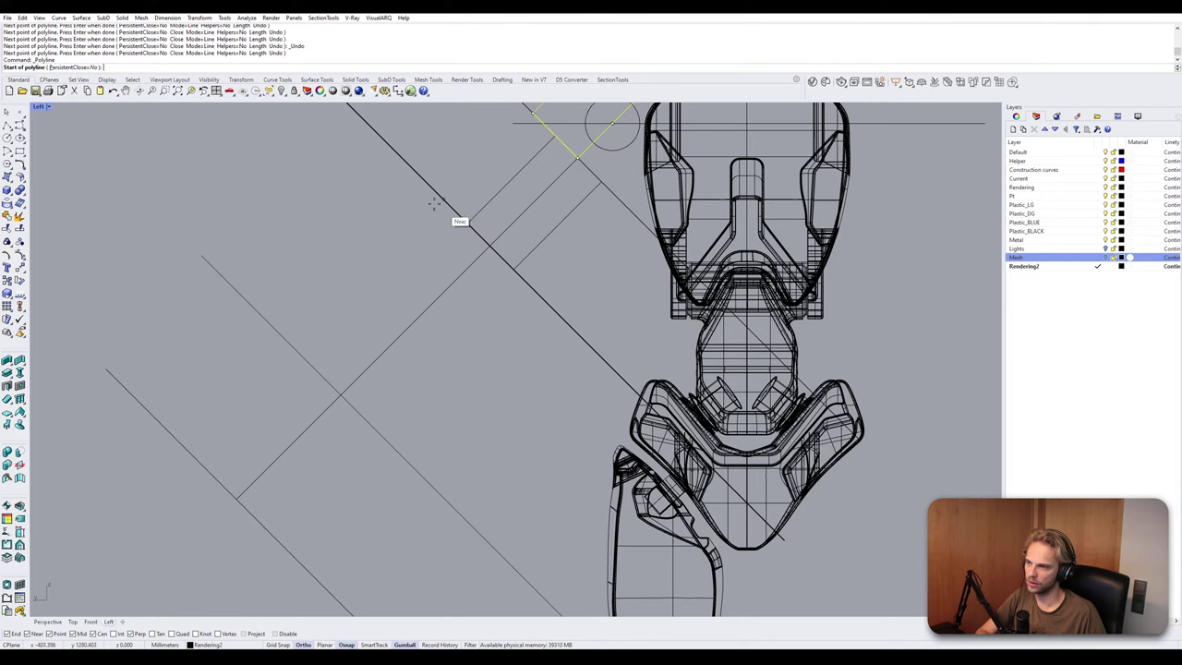
scroll(483, 243, up, 3)
click(490, 245)
scroll(246, 458, down, 3)
right_drag(246, 458, 327, 396)
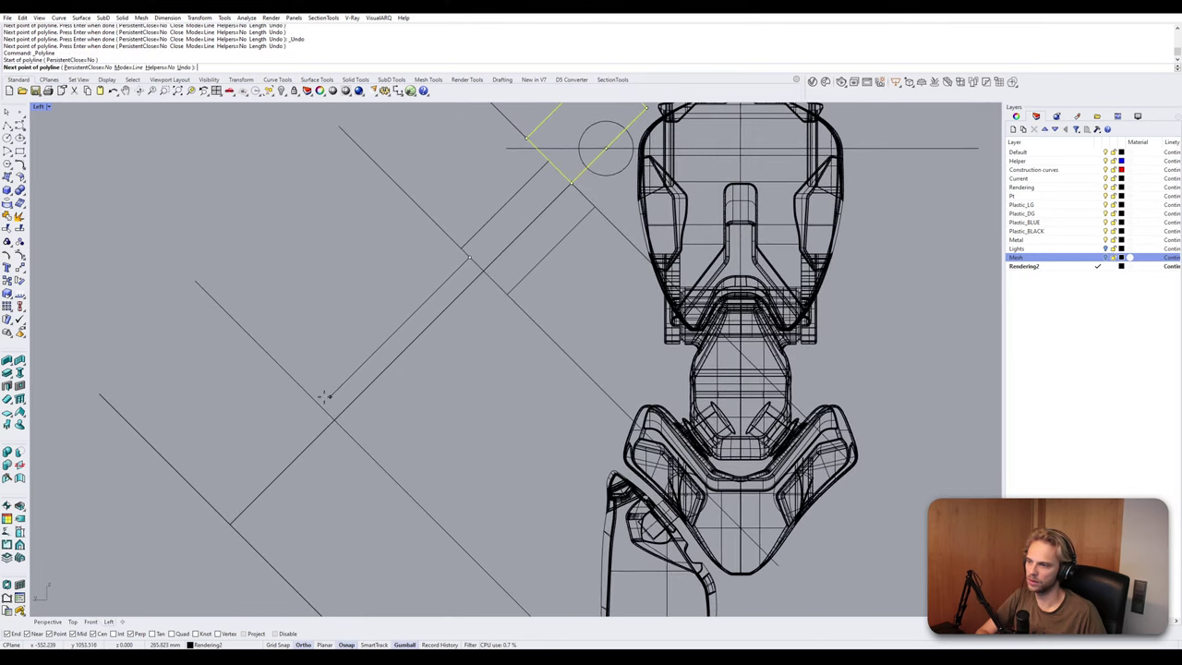
click(319, 406)
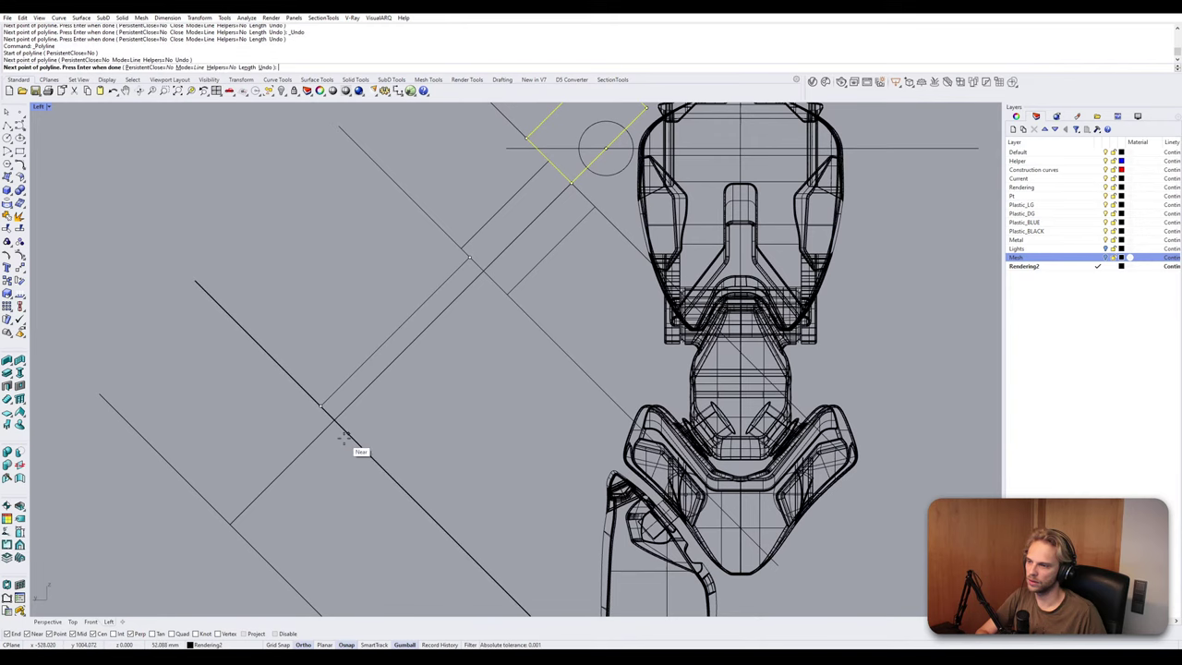
click(349, 432)
click(490, 282)
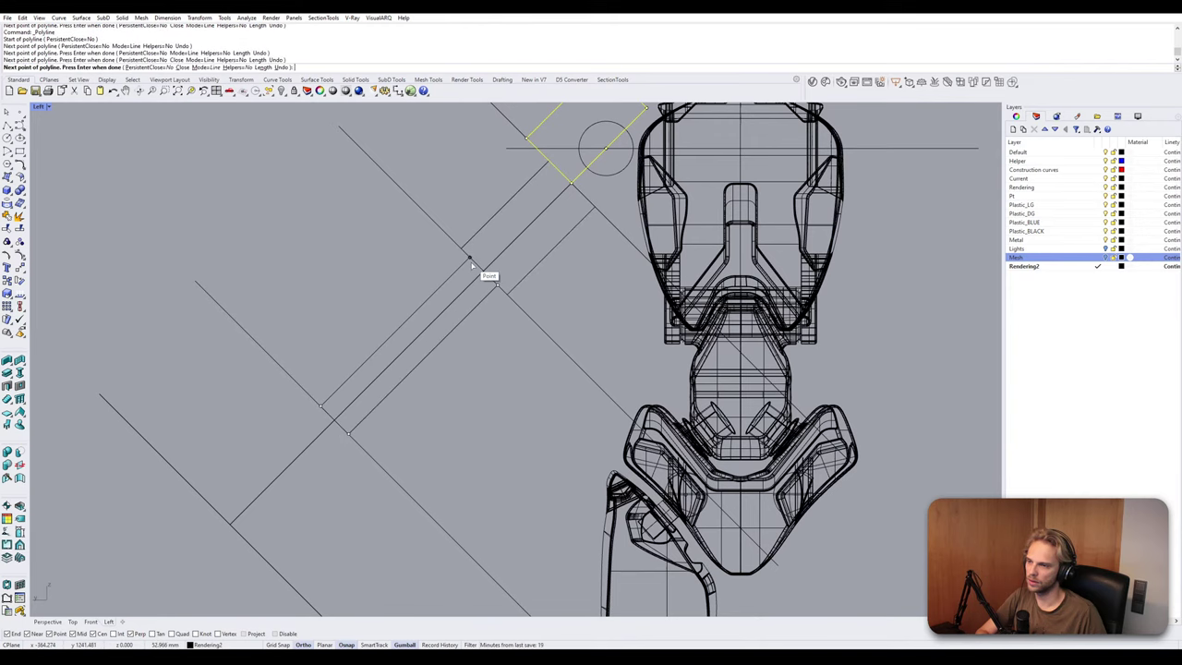
key(Return)
scroll(470, 343, down, 4)
key(Escape)
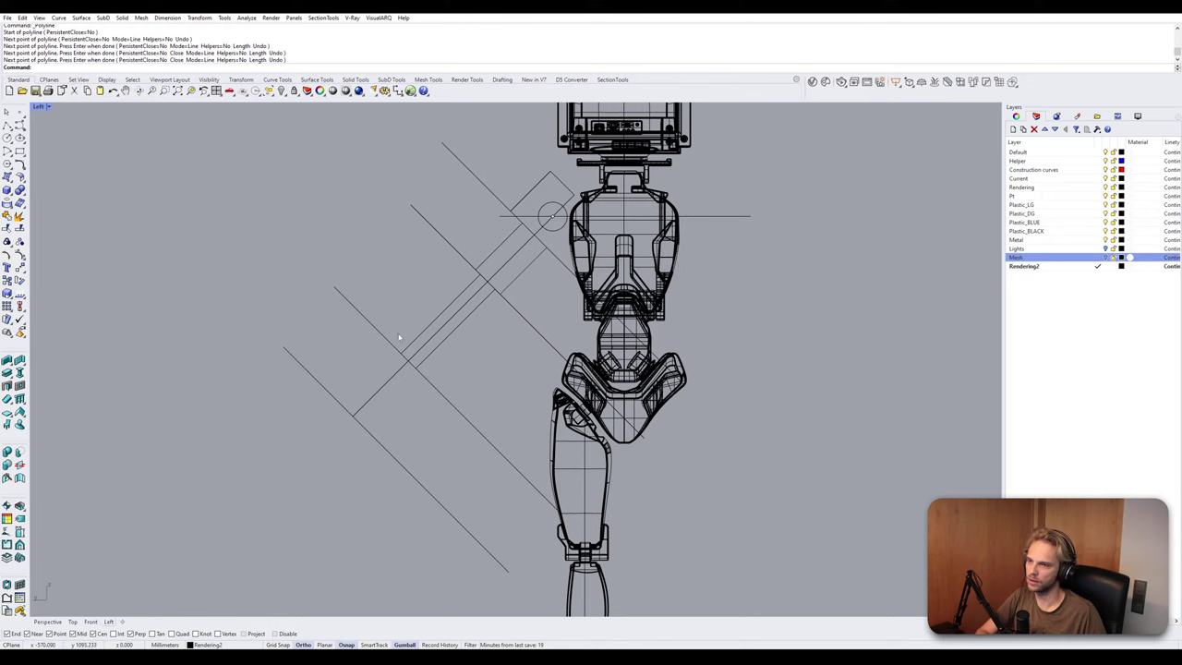
scroll(399, 337, up, 5)
key(Return)
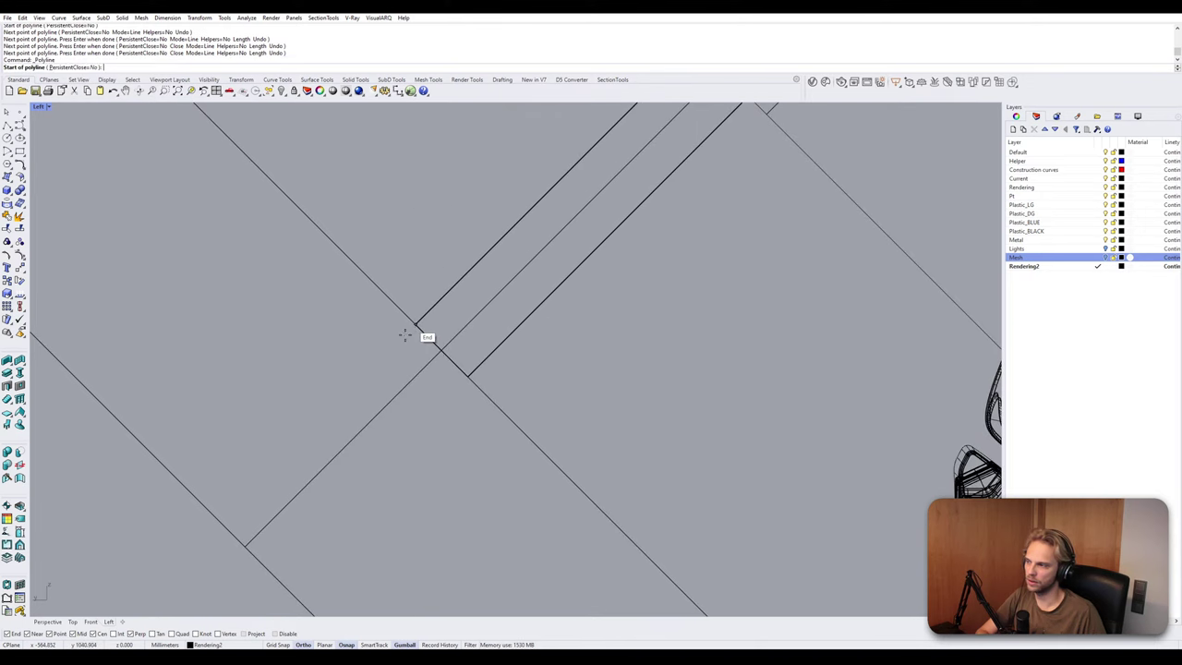
scroll(420, 336, down, 4)
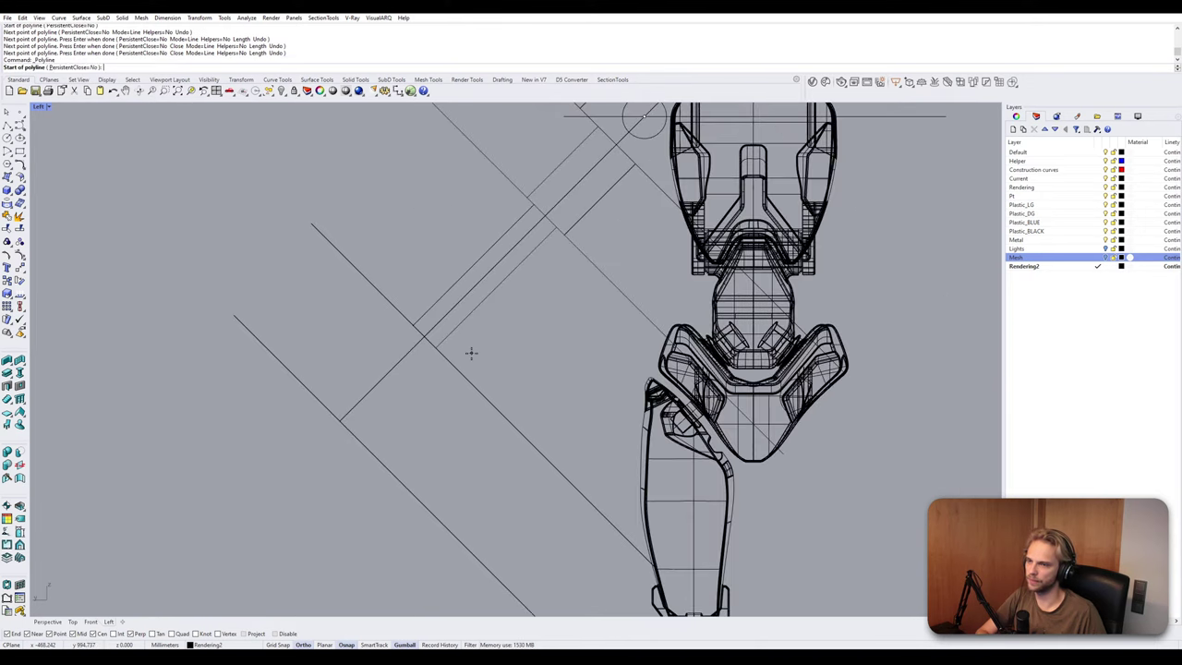
scroll(453, 343, up, 3)
click(418, 326)
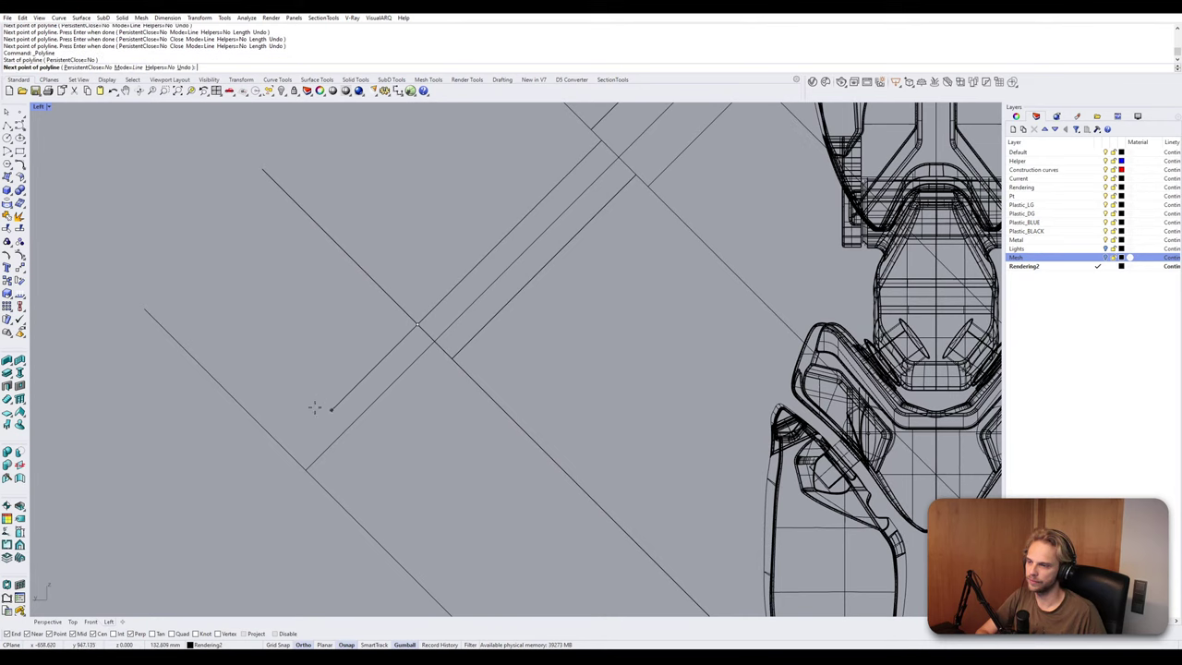
scroll(406, 360, down, 6)
key(Escape)
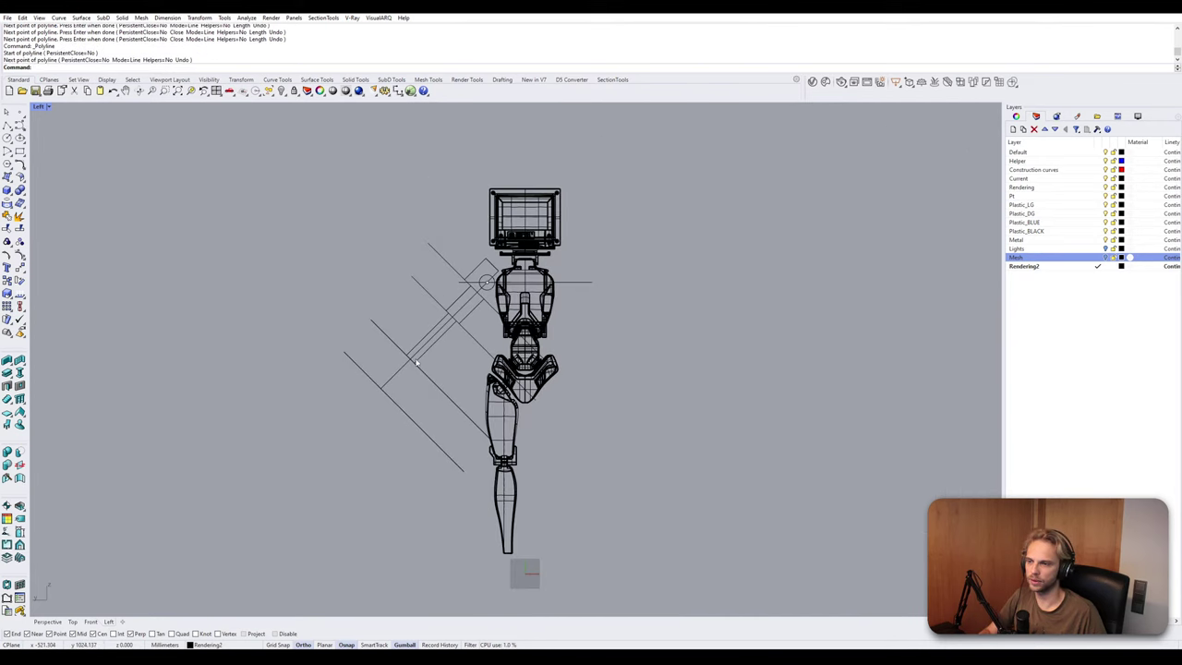
scroll(416, 363, up, 3)
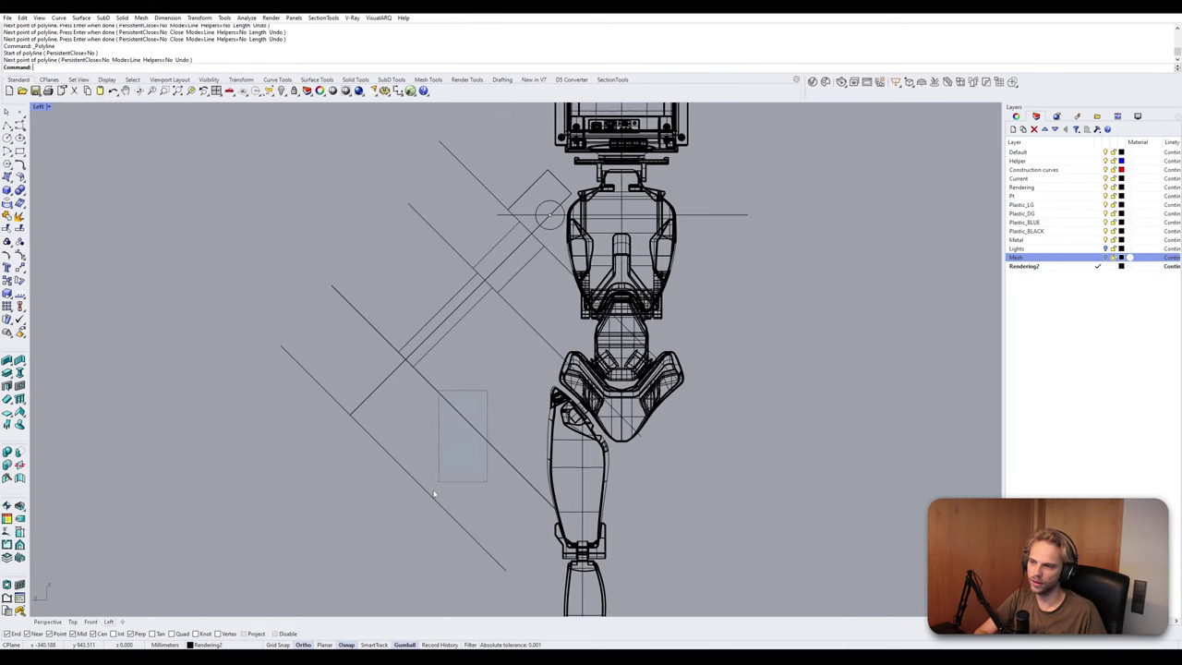
drag(434, 493, 485, 404)
scroll(484, 396, down, 2)
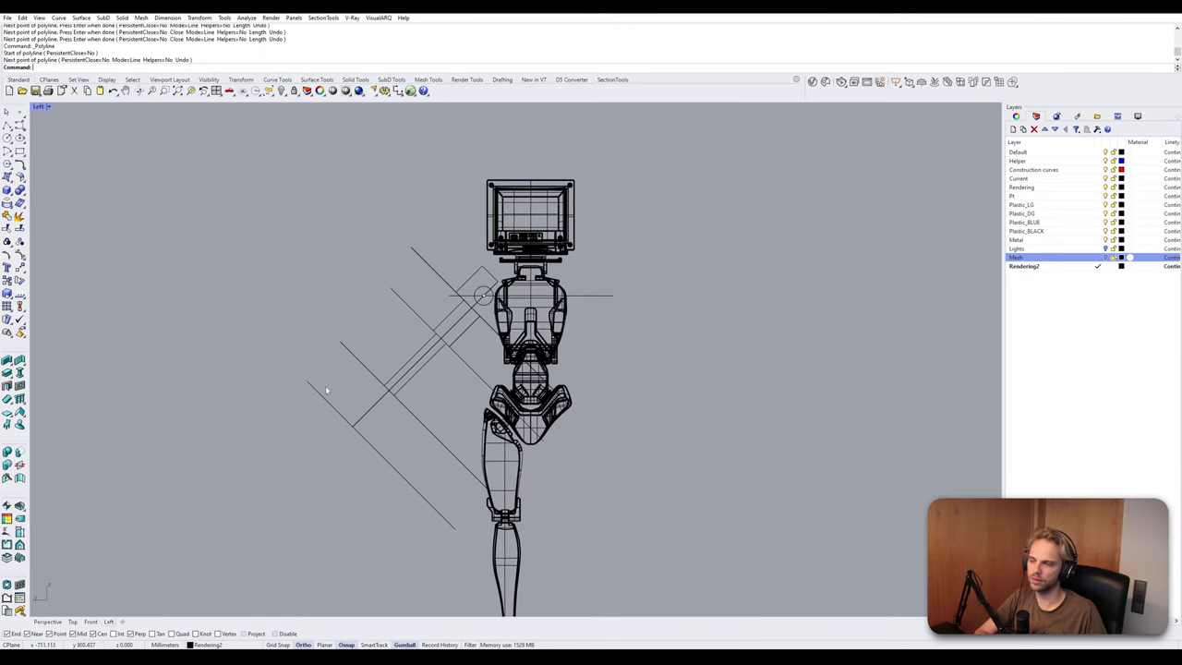
drag(263, 183, 277, 396)
scroll(423, 320, down, 3)
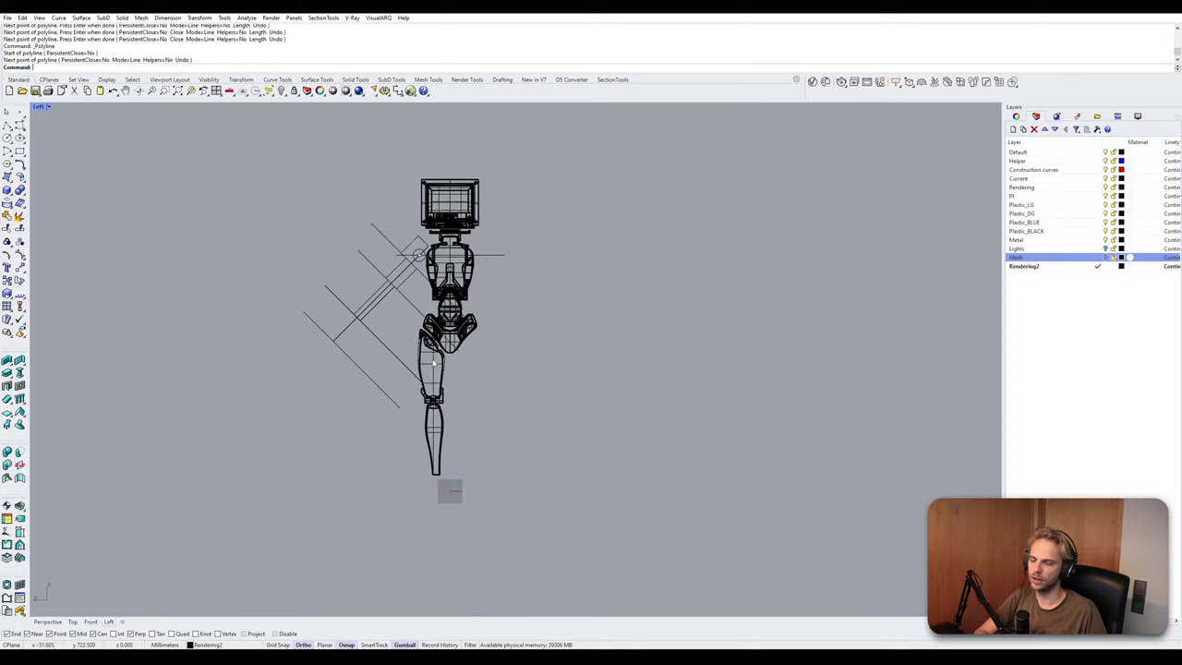
Select the robot's leg, head, torso and pelvis, leave the arm guide lines out of the selection, and lock the selected parts.
scroll(421, 317, up, 3)
drag(518, 545, 424, 415)
right_drag(480, 309, 469, 445)
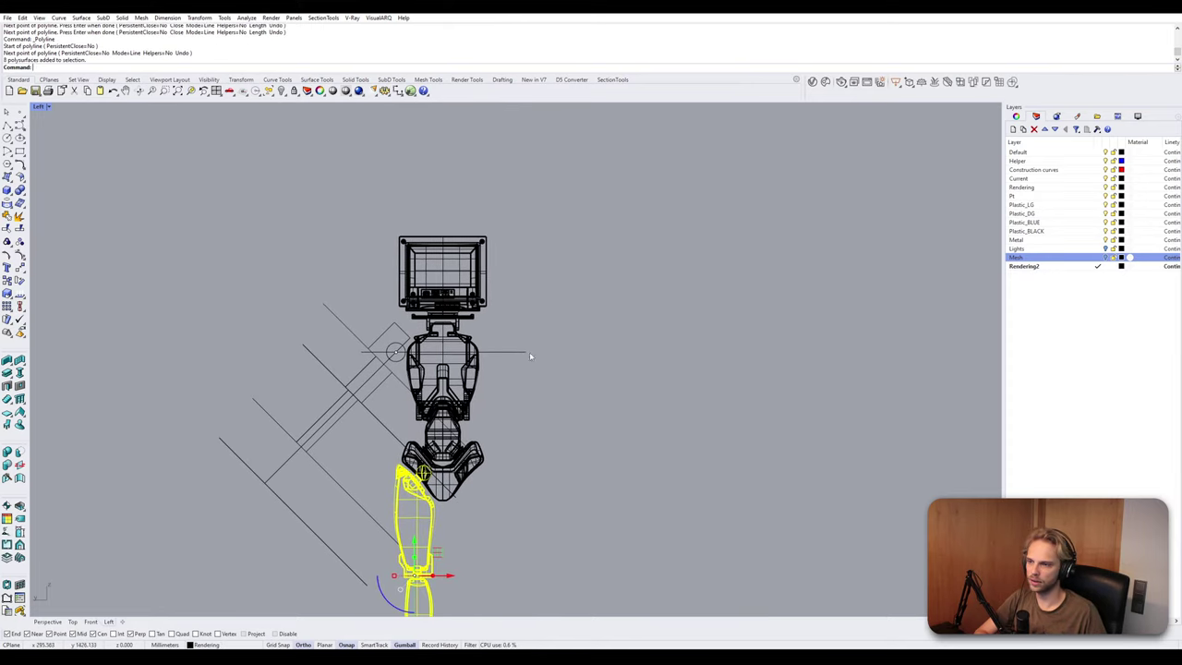
shift+drag(533, 326, 493, 312)
shift+drag(504, 524, 418, 418)
scroll(386, 423, up, 4)
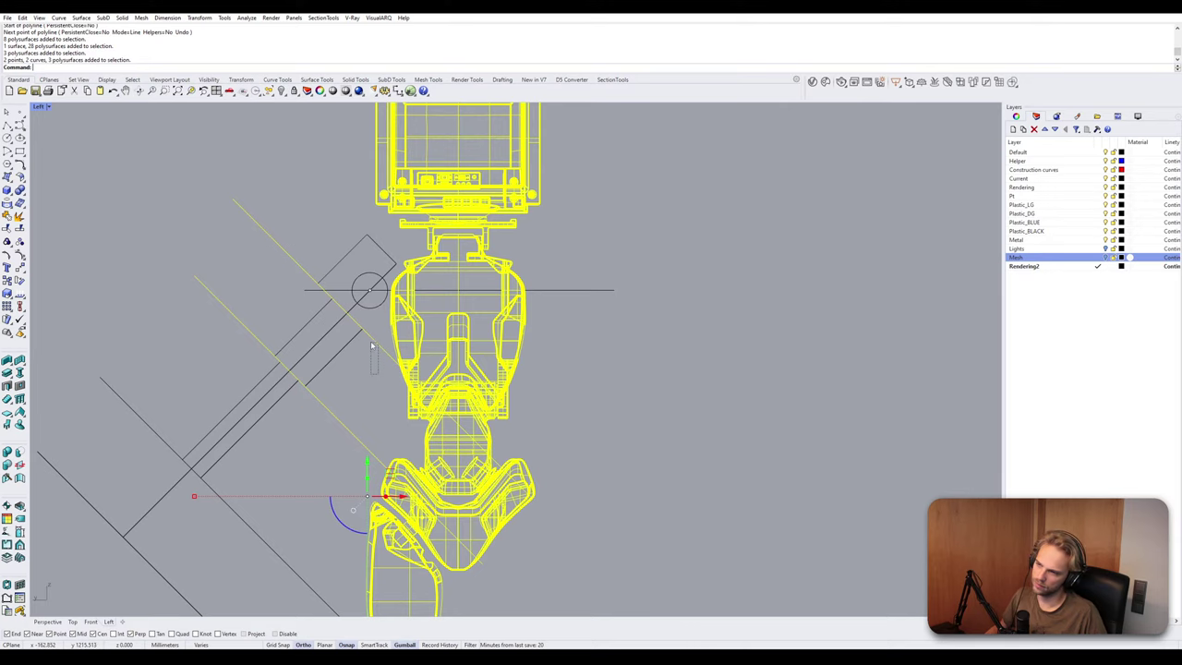
ctrl+click(370, 340)
ctrl+click(312, 396)
text(Lo)
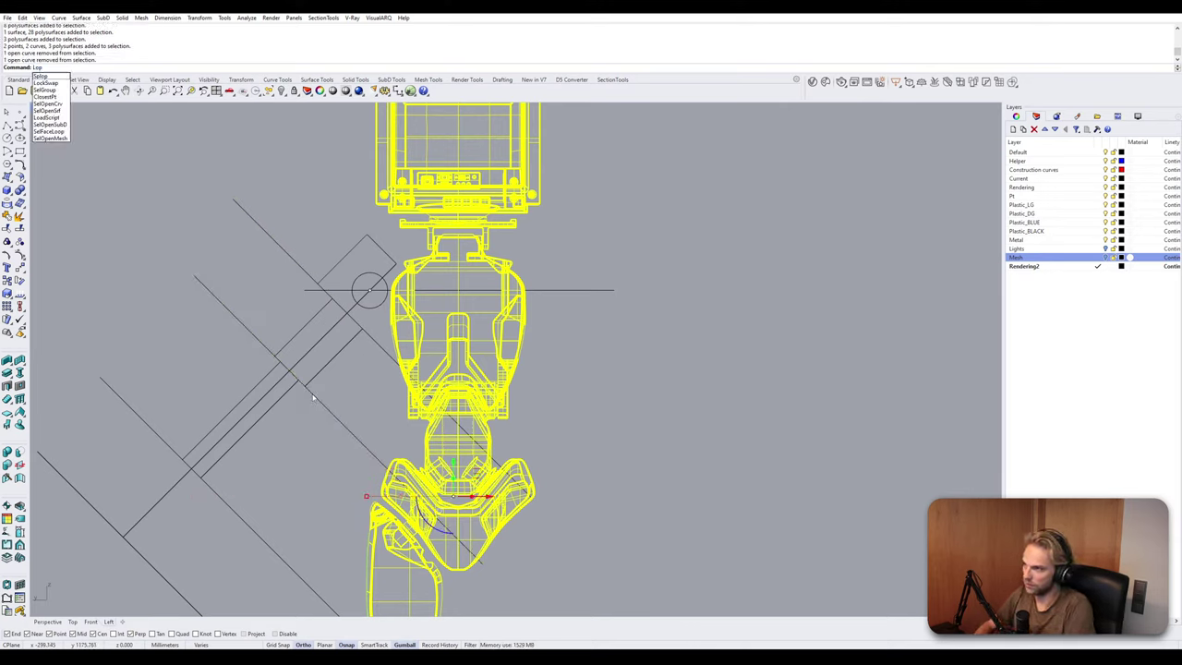
key(BackSpace)
text(ck)
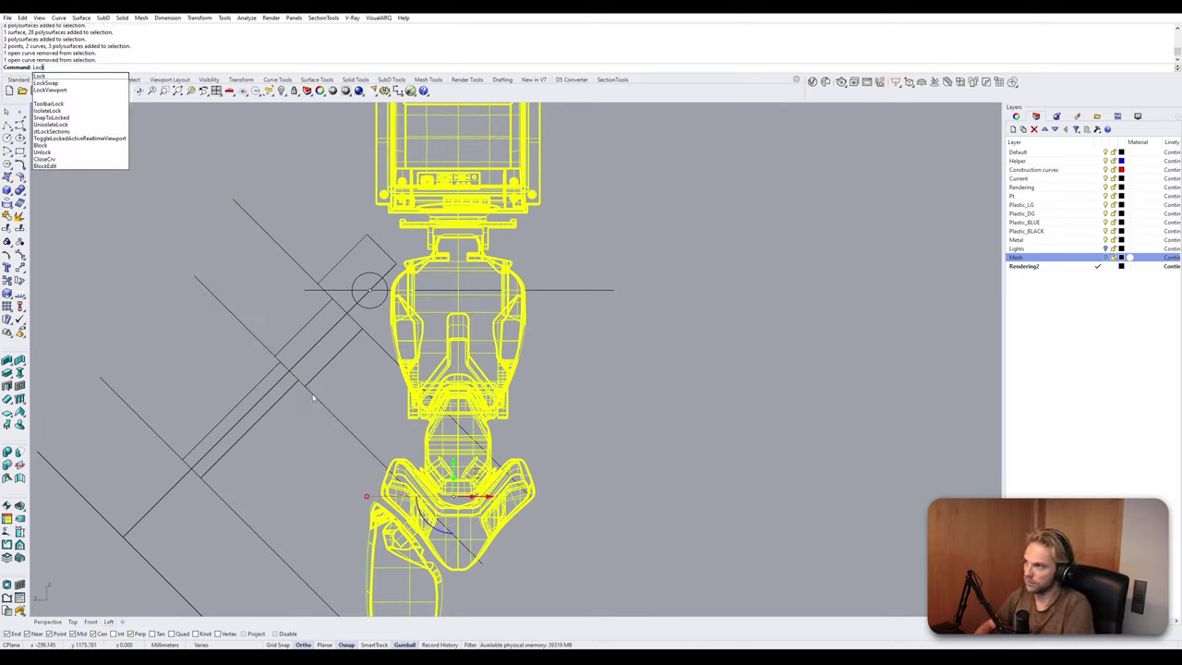
key(Return)
Delete the horizontal shoulder axis line running through the torso.
scroll(311, 394, down, 8)
scroll(336, 350, up, 4)
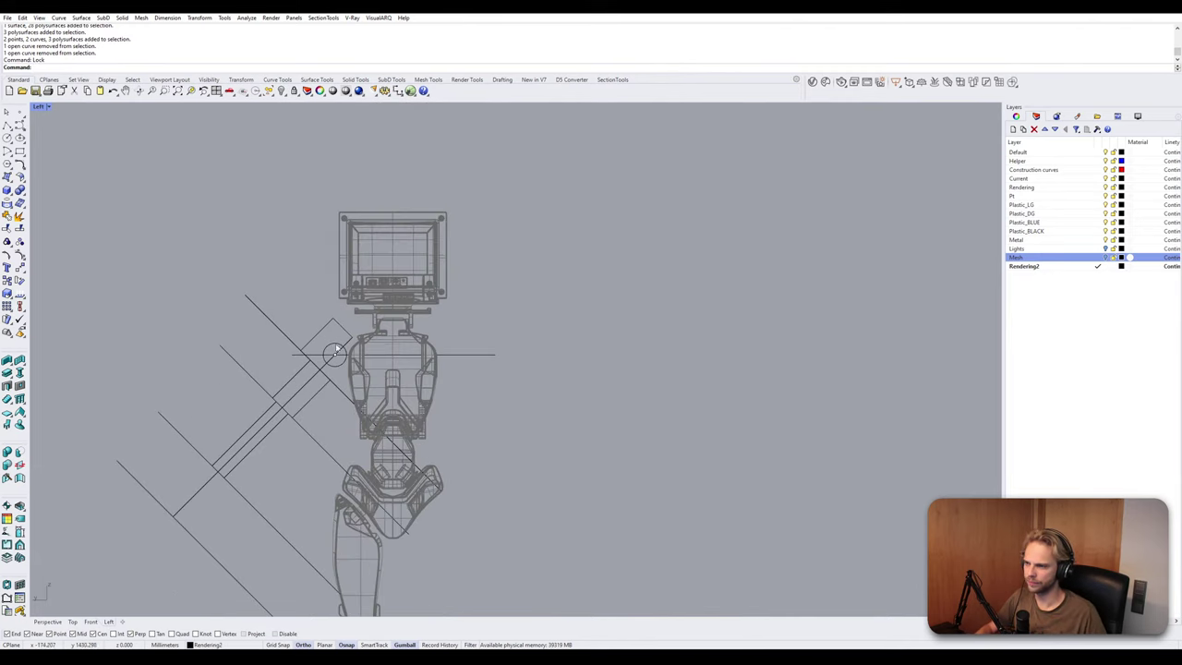
right_drag(325, 379, 365, 342)
click(441, 322)
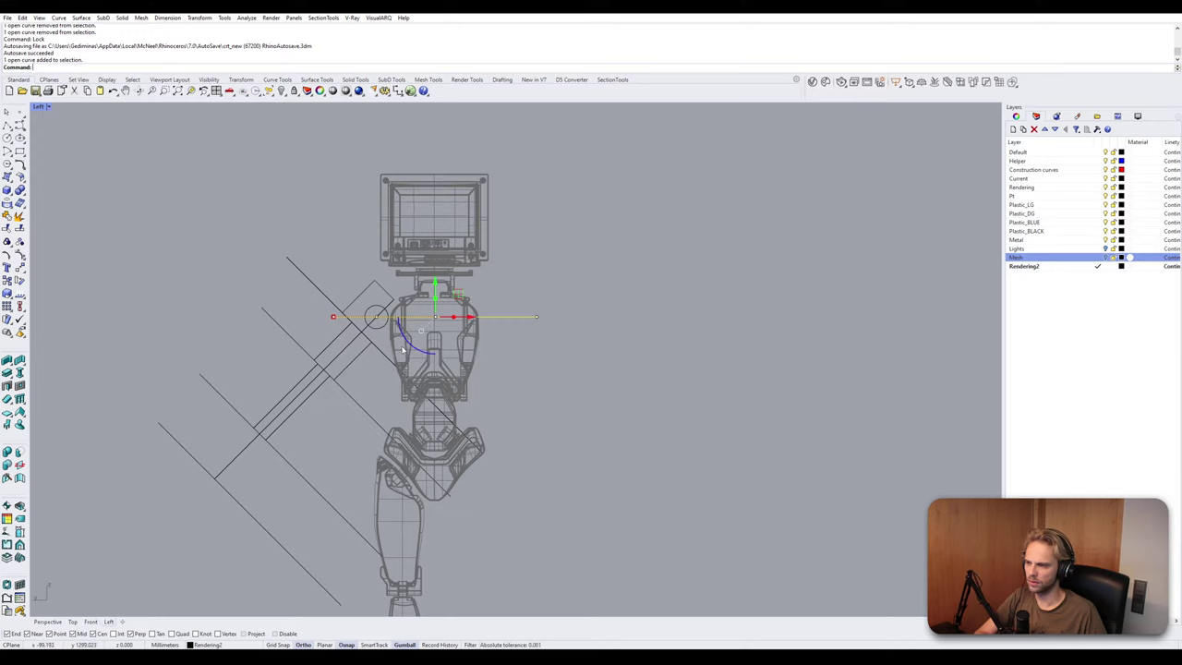
key(Delete)
Select all arm guide lines, outlines and the shoulder circle, and rotate them 45 degrees about the circle's center so the arm axis hangs vertically.
drag(198, 294, 171, 268)
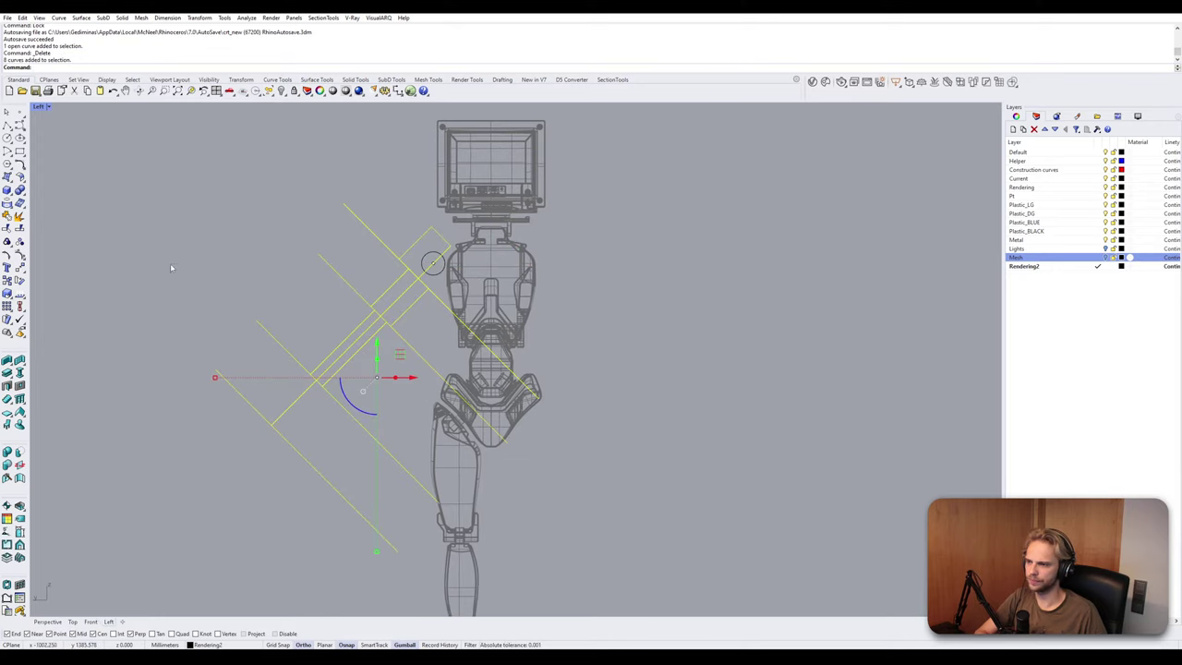
shift+drag(440, 333, 375, 237)
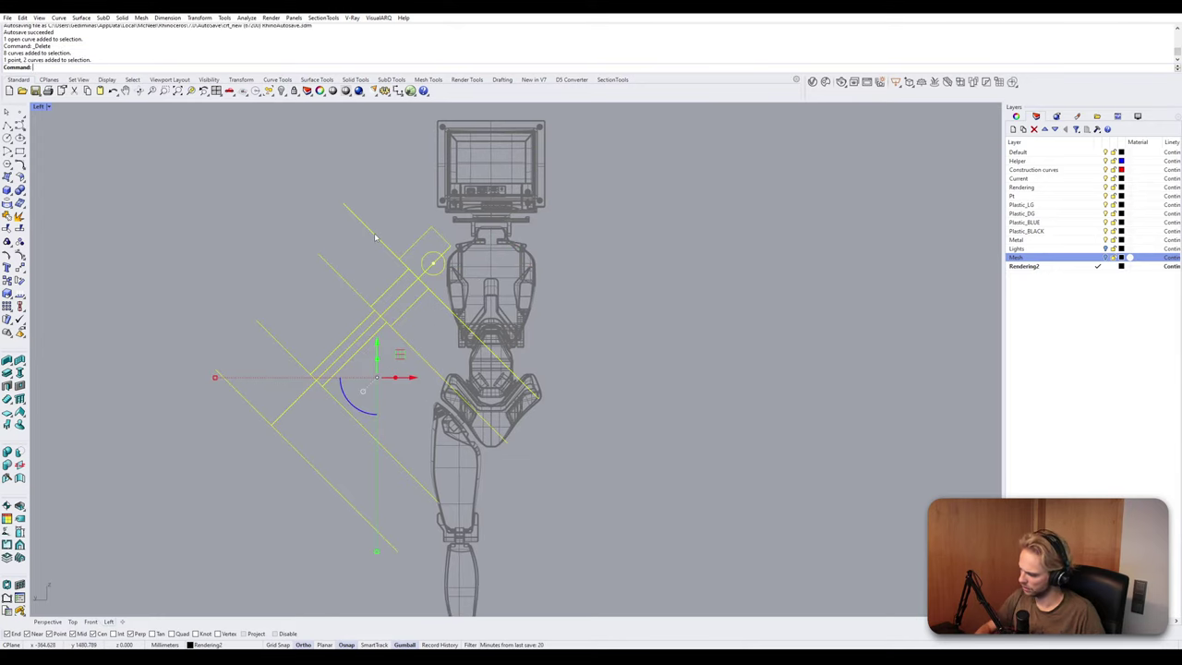
text(Rotate)
key(Return)
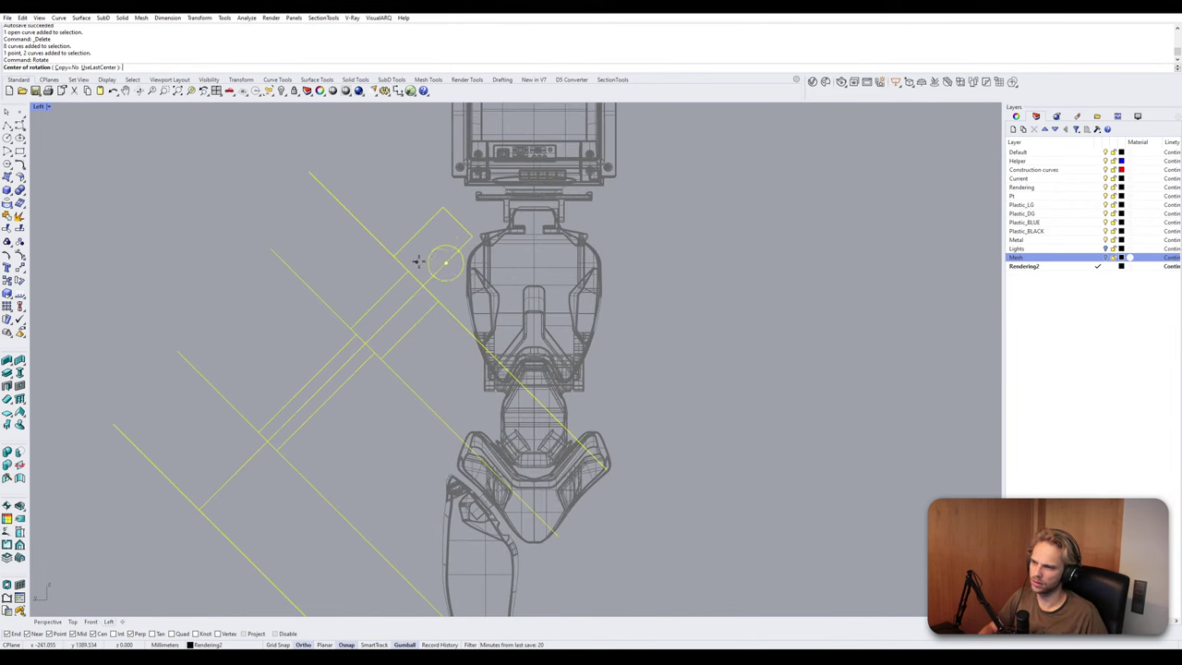
scroll(415, 259, up, 2)
click(443, 264)
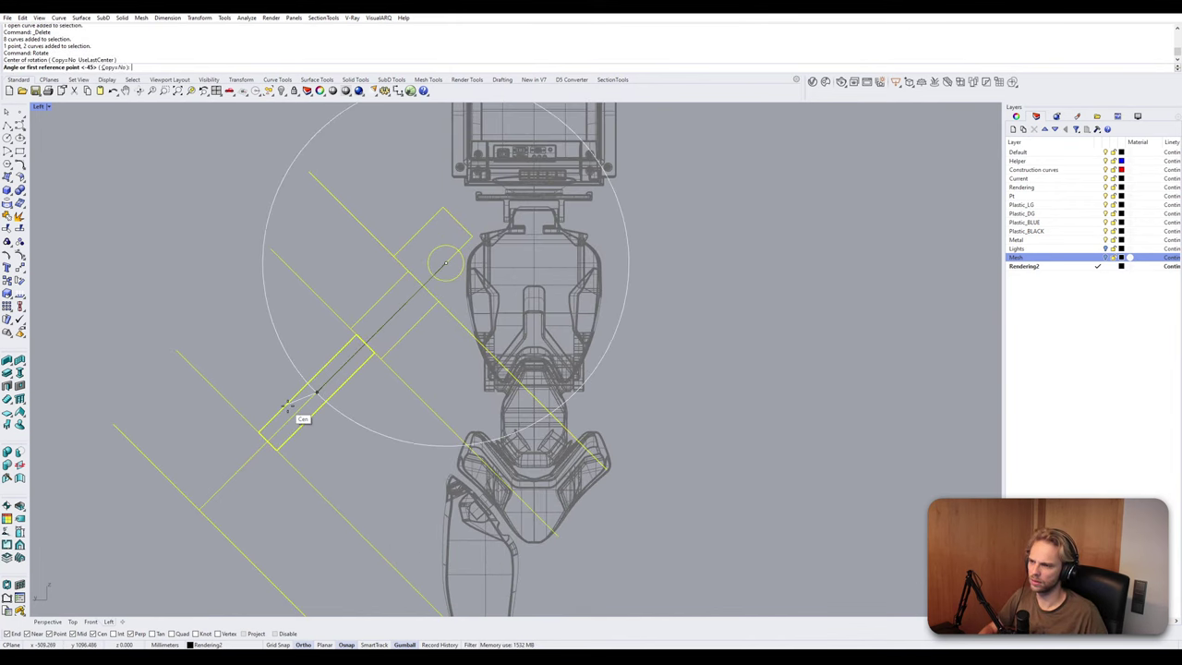
click(308, 422)
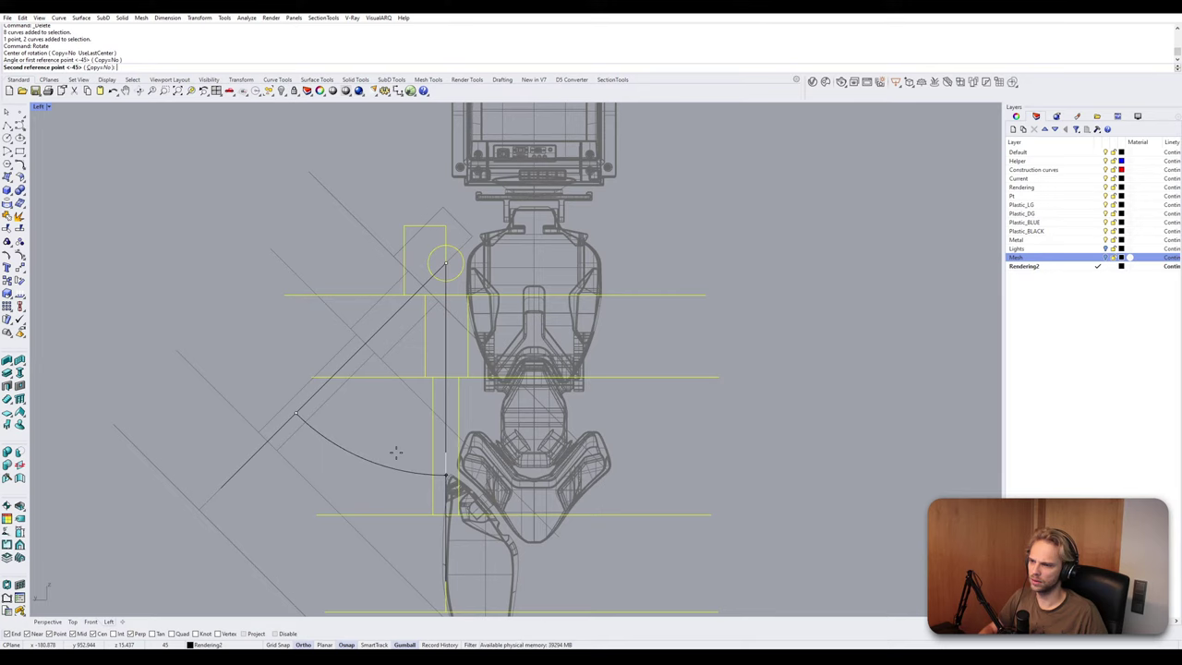
scroll(406, 388, down, 3)
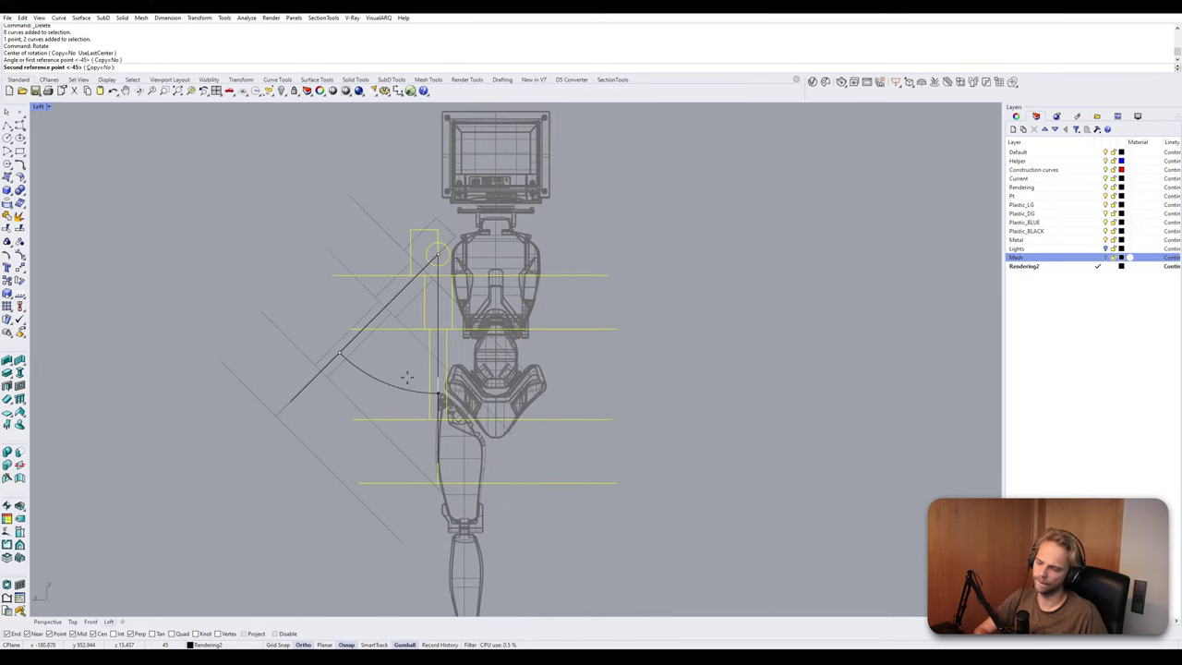
key(F8)
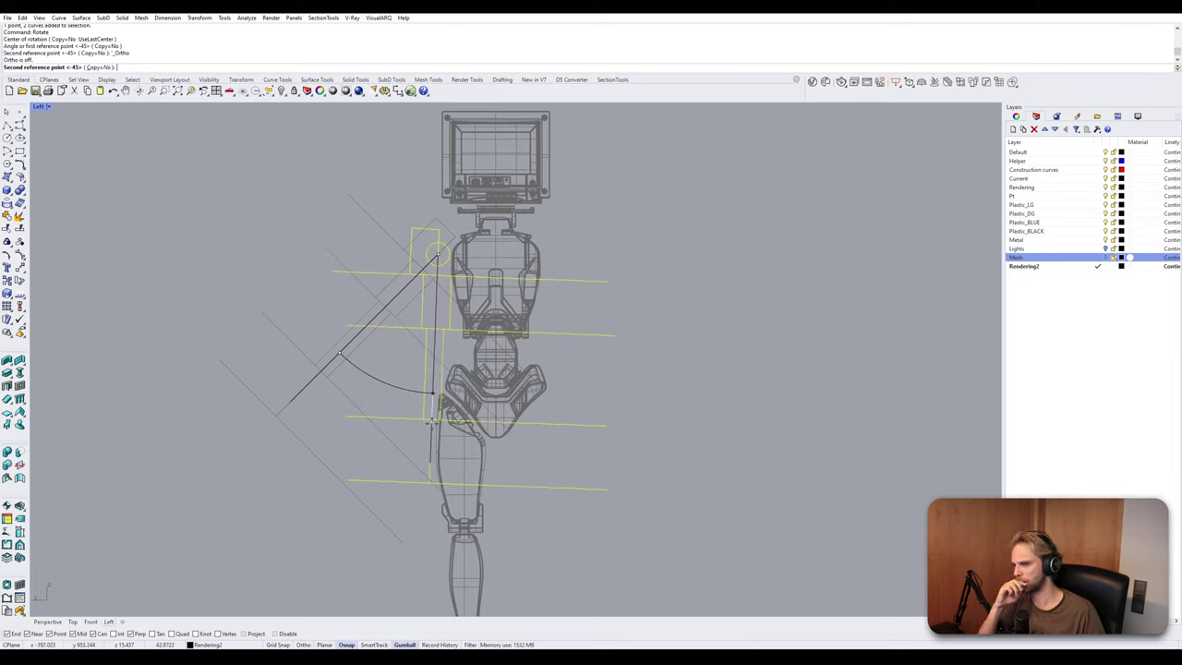
key(shift)
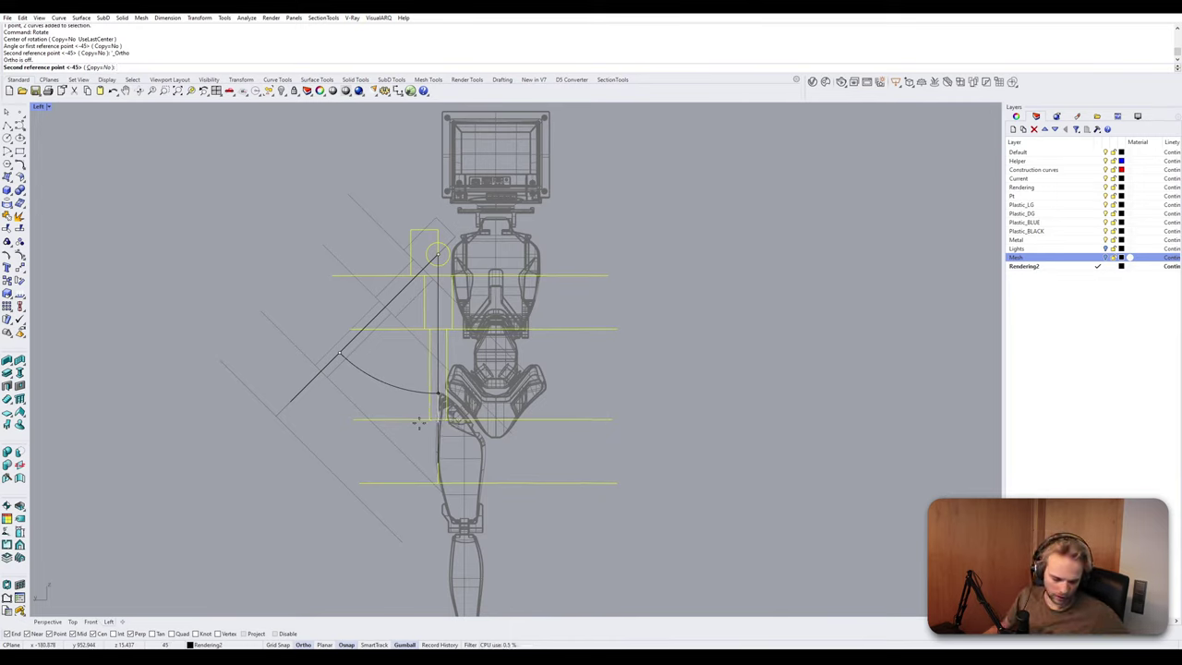
key(shift)
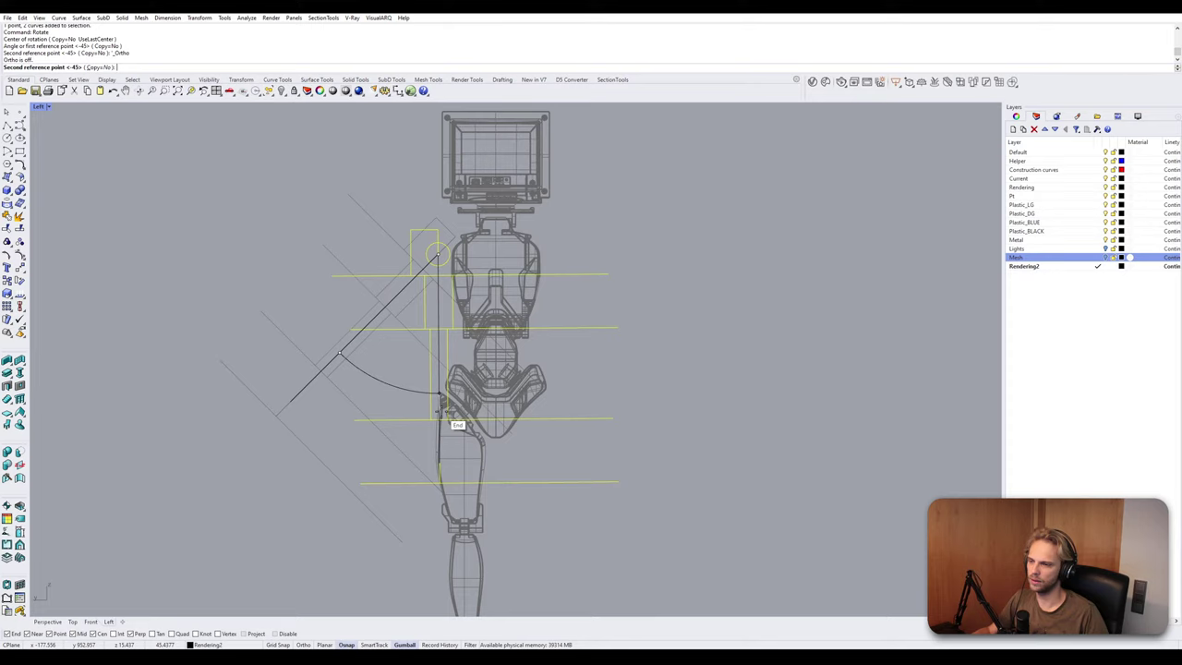
key(shift)
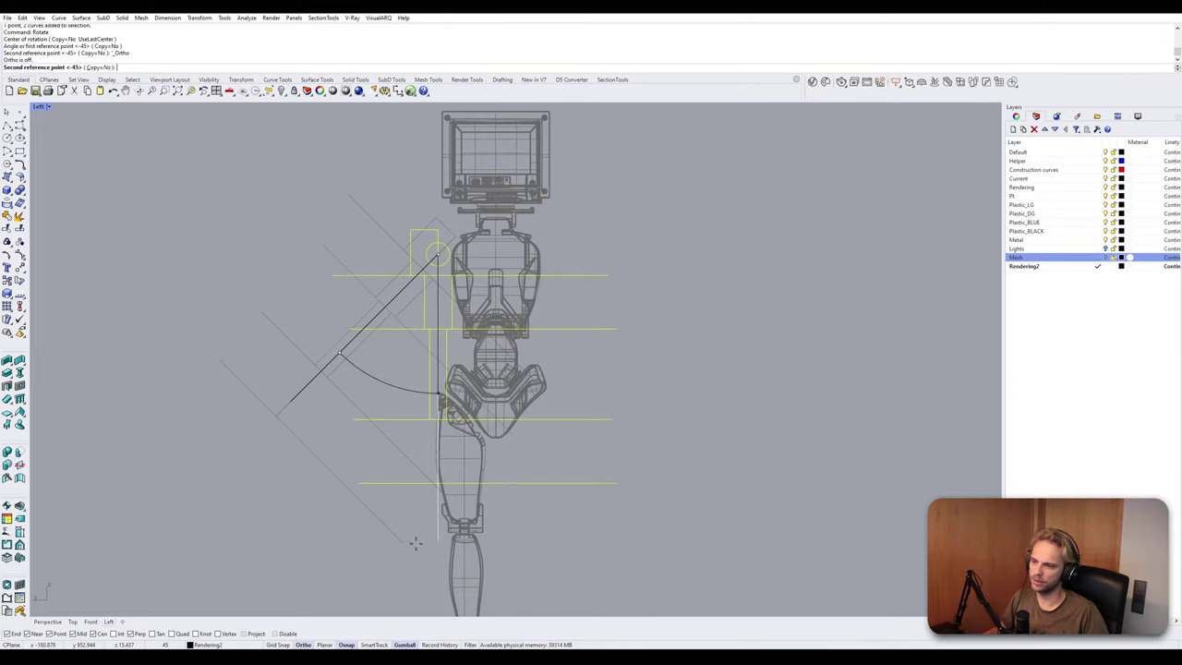
shift+click(429, 567)
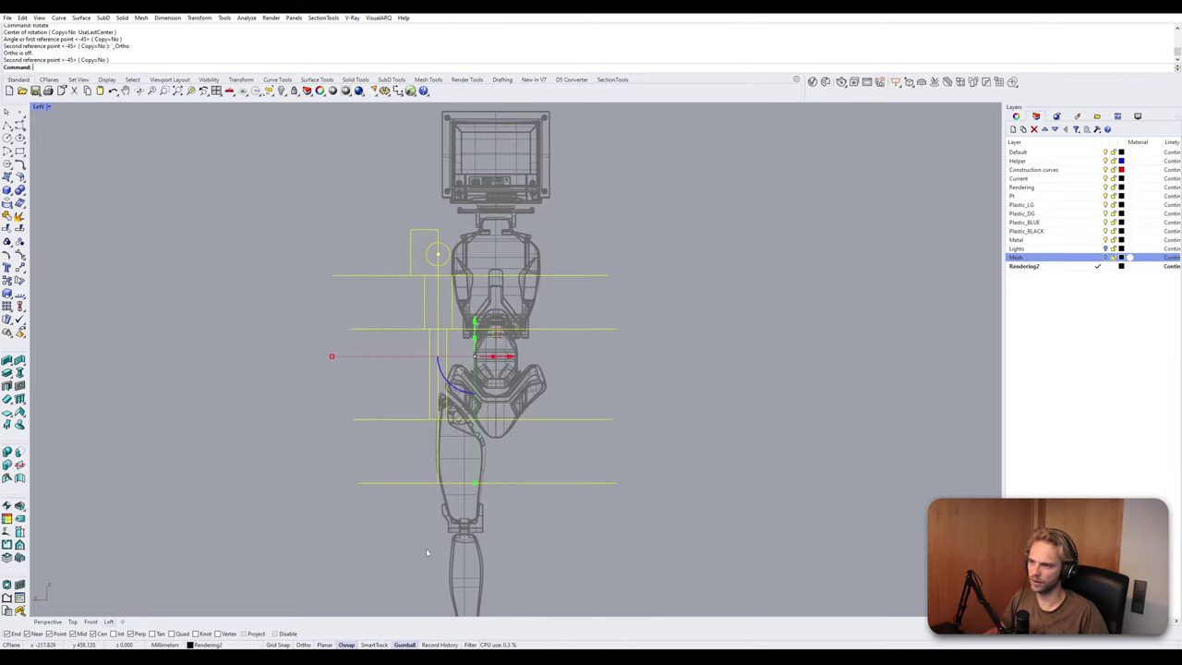
click(343, 383)
Narrow the upper-arm outline by moving its torso-side edge away from the torso, in line with the shoulder circle's edge.
scroll(410, 320, up, 5)
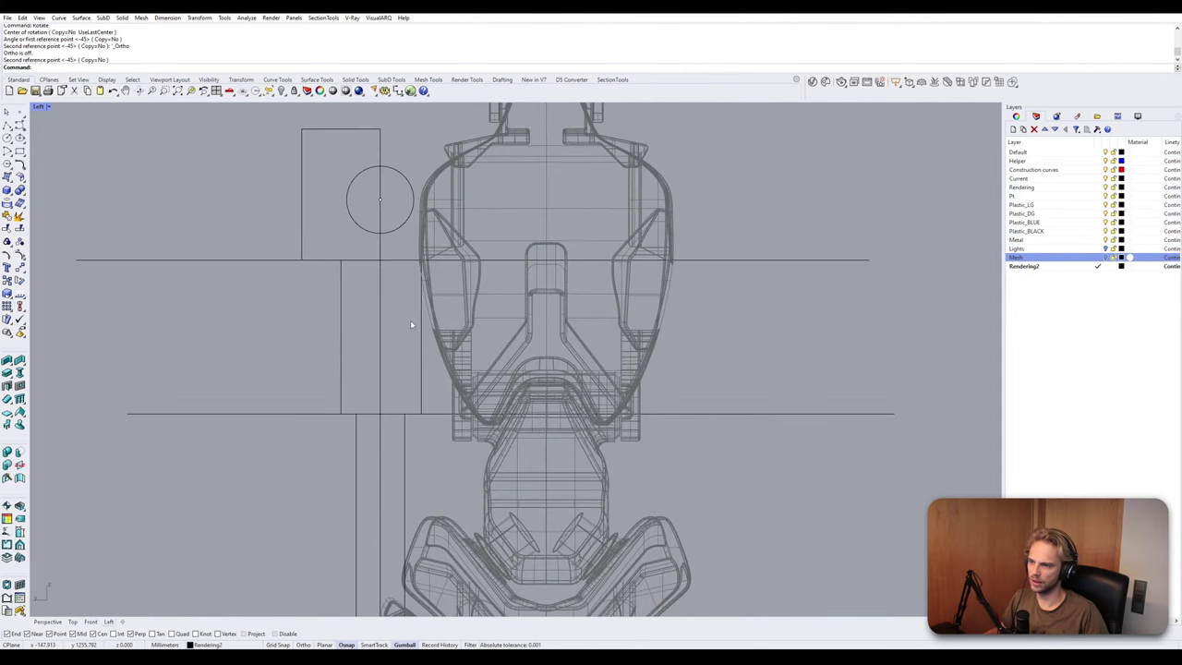
click(421, 338)
scroll(401, 250, up, 4)
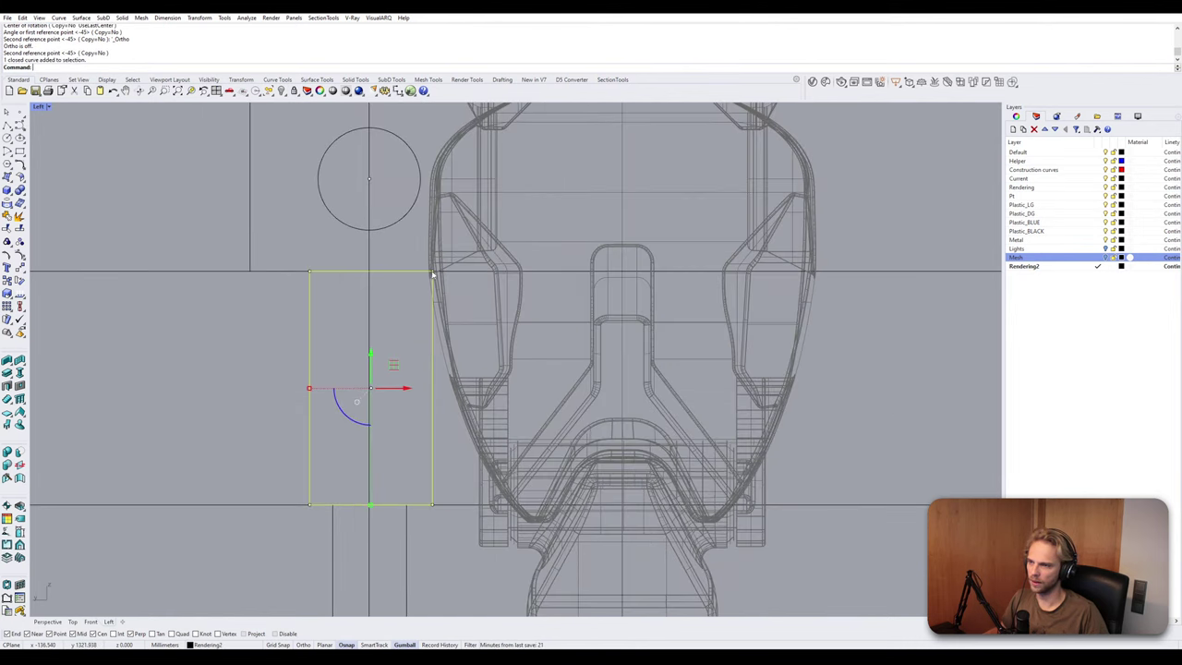
click(432, 272)
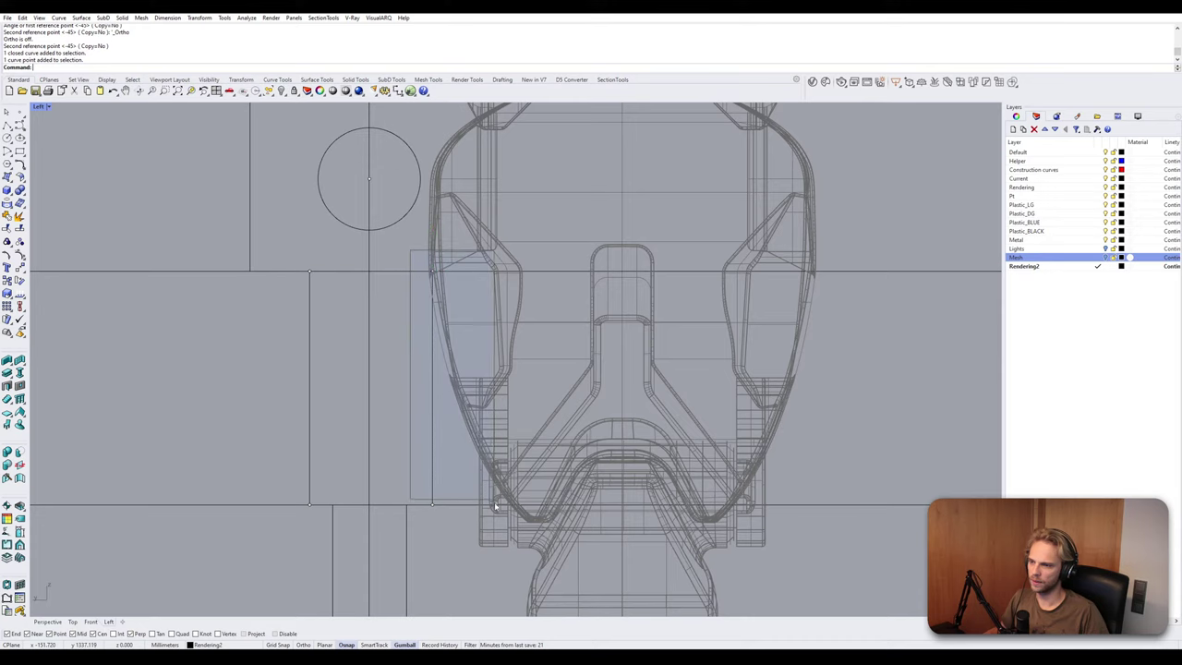
shift+click(432, 504)
drag(470, 394, 458, 393)
key(Escape)
scroll(505, 251, down, 4)
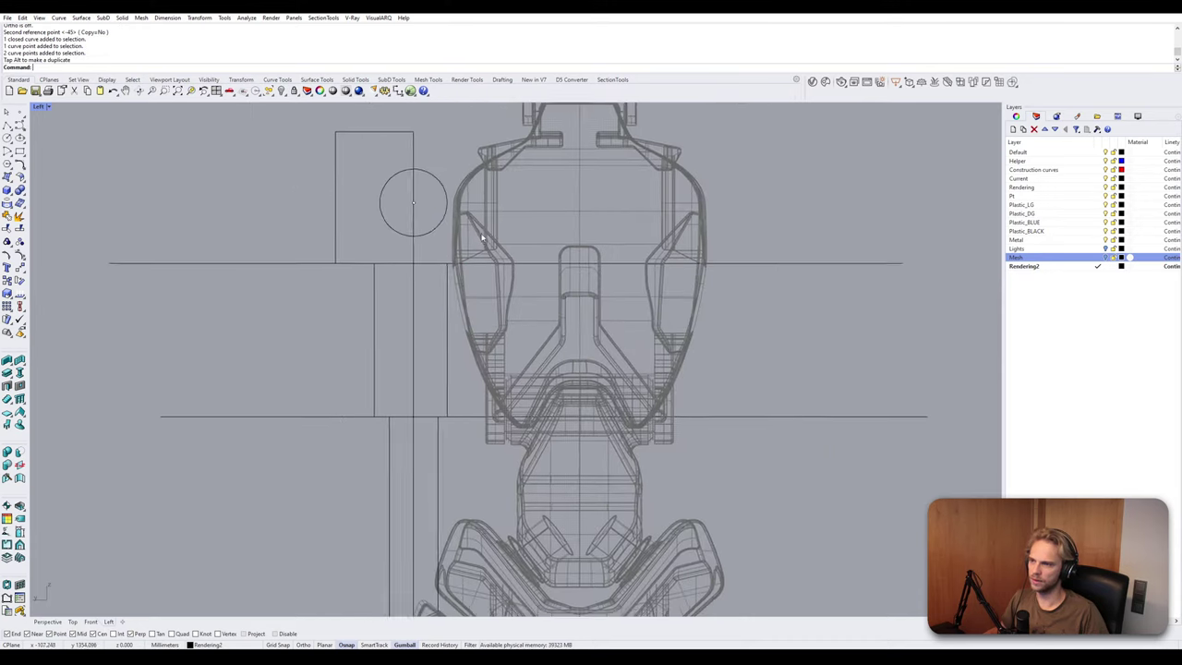
Draw a short vertical line upward from the upper-arm outline's top corner on the torso side, stopping below the shoulder circle.
right_drag(441, 192, 417, 309)
scroll(417, 308, up, 4)
scroll(263, 224, down, 4)
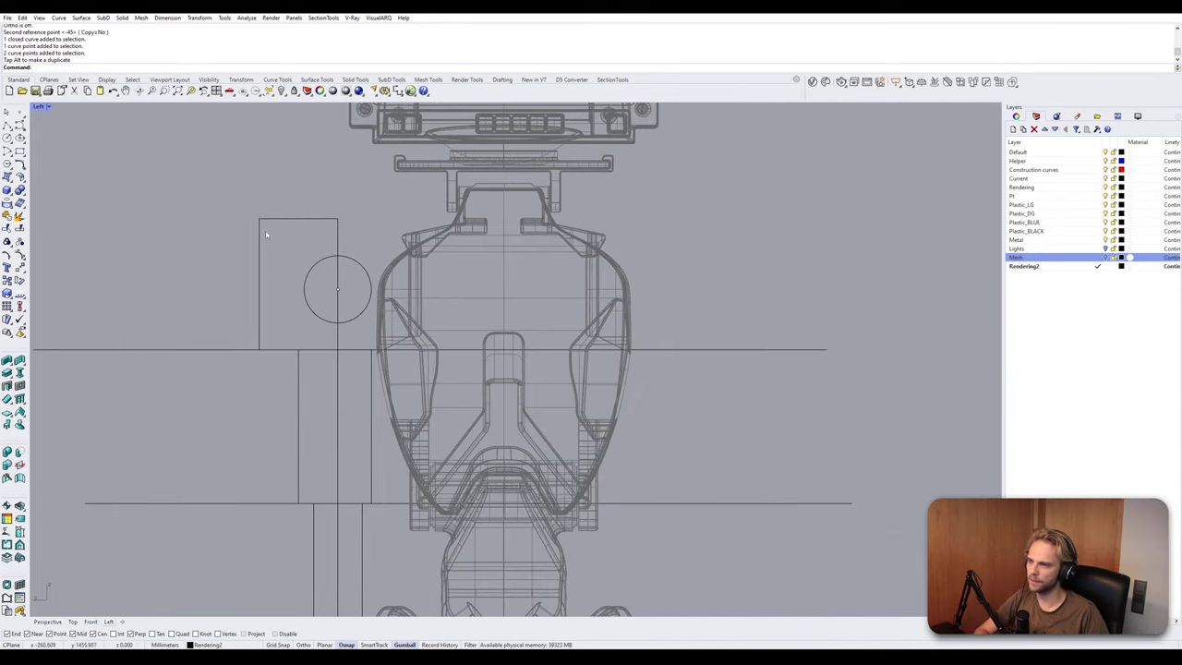
right_drag(286, 243, 376, 175)
scroll(425, 246, up, 2)
scroll(429, 254, up, 3)
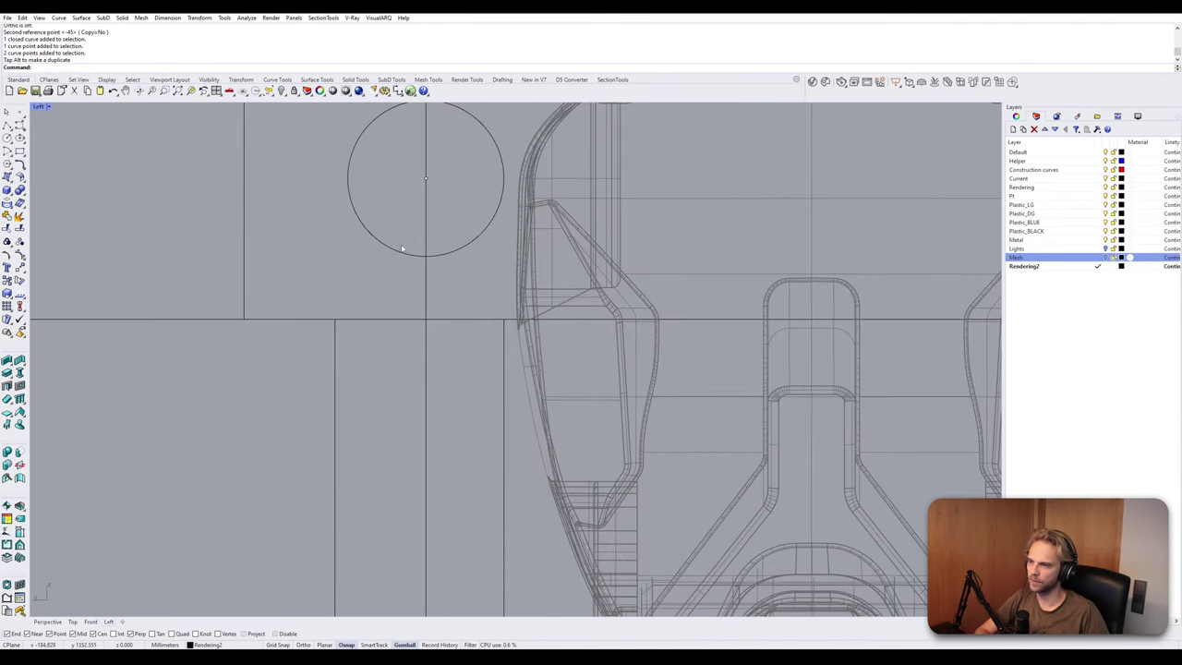
click(8, 125)
click(503, 319)
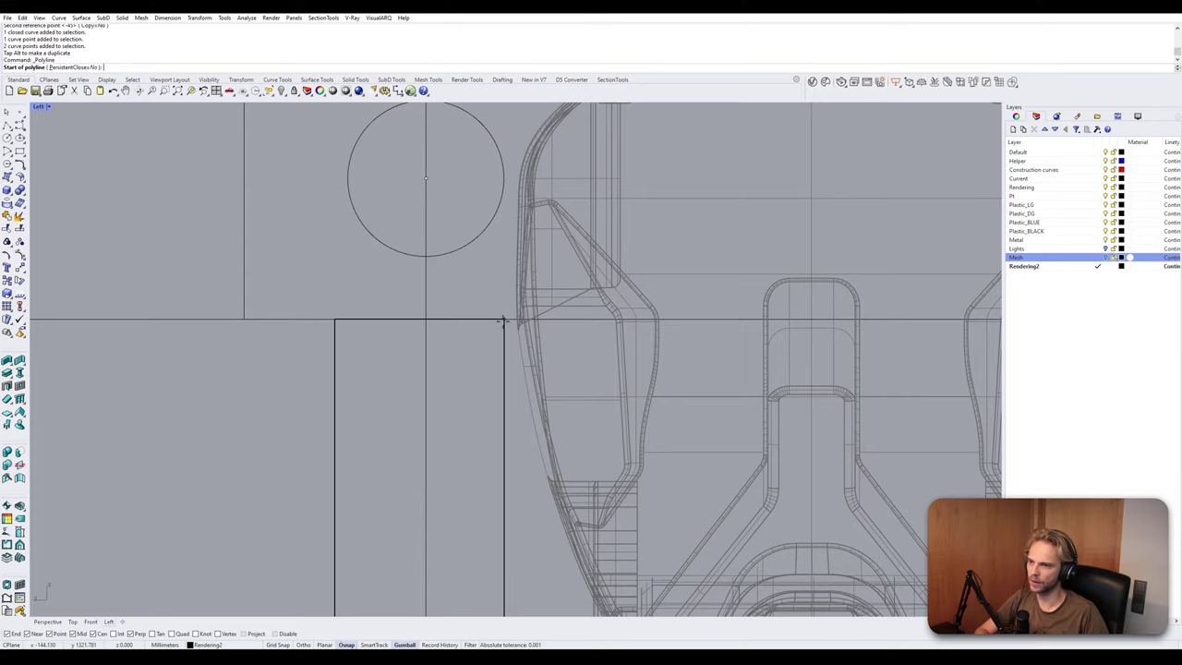
click(503, 262)
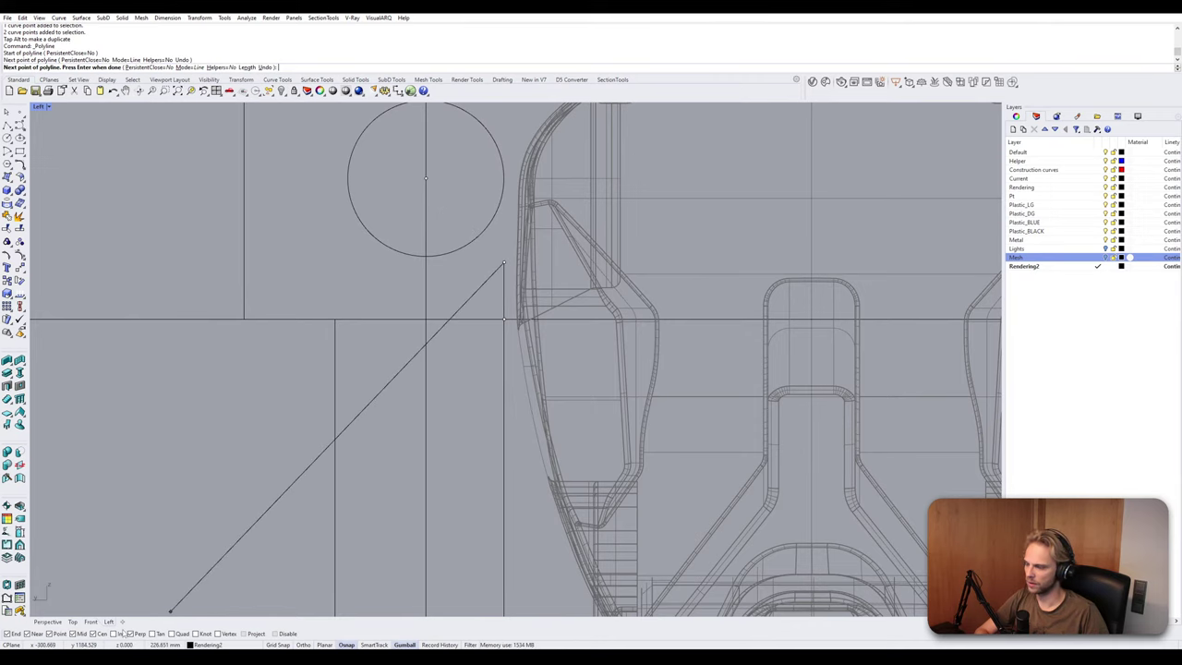
key(Return)
Draw a 45-degree diagonal line from the shoulder circle's center down toward the upper end of the short vertical line.
key(Return)
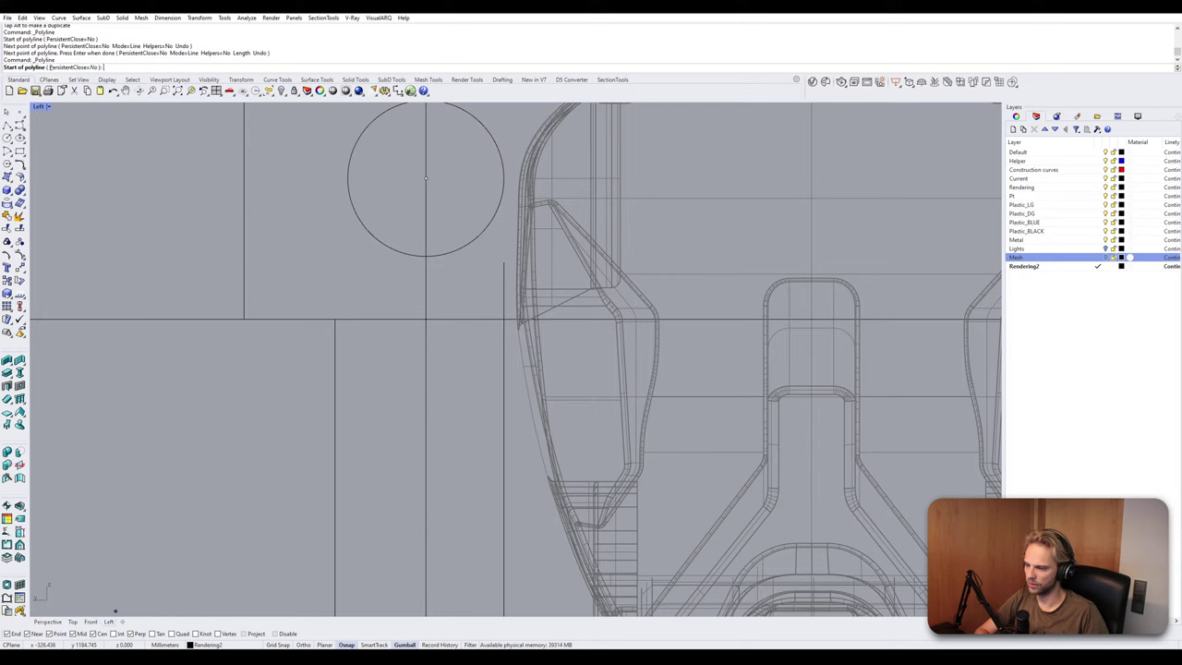
key(F8)
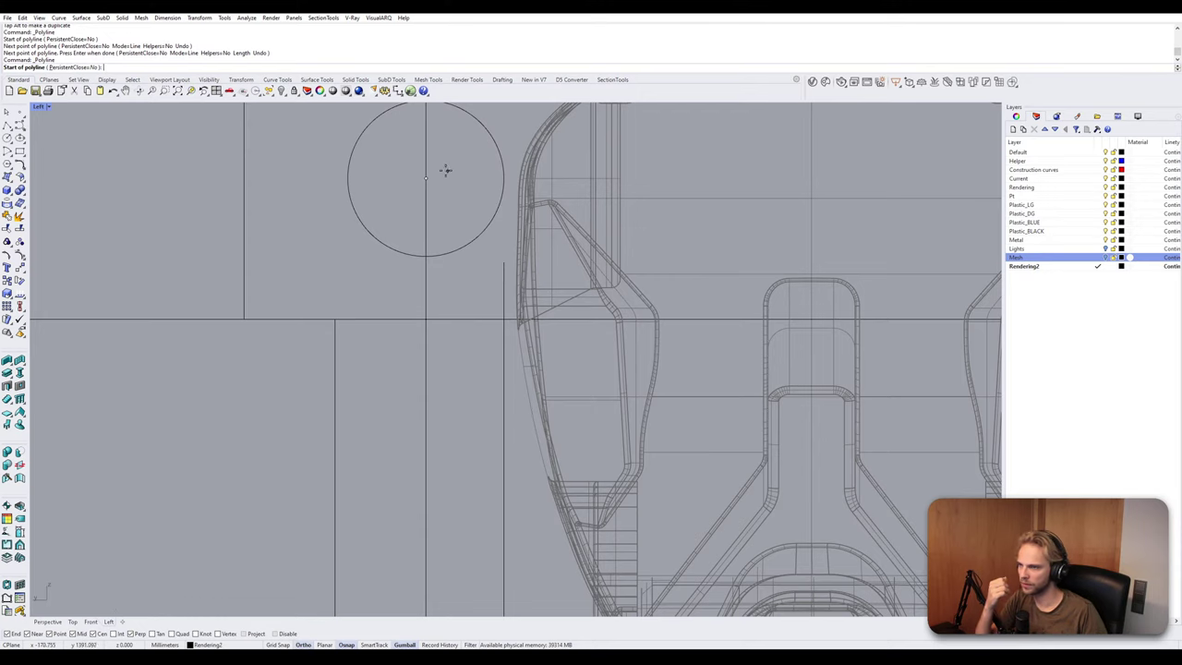
click(426, 178)
key(Escape)
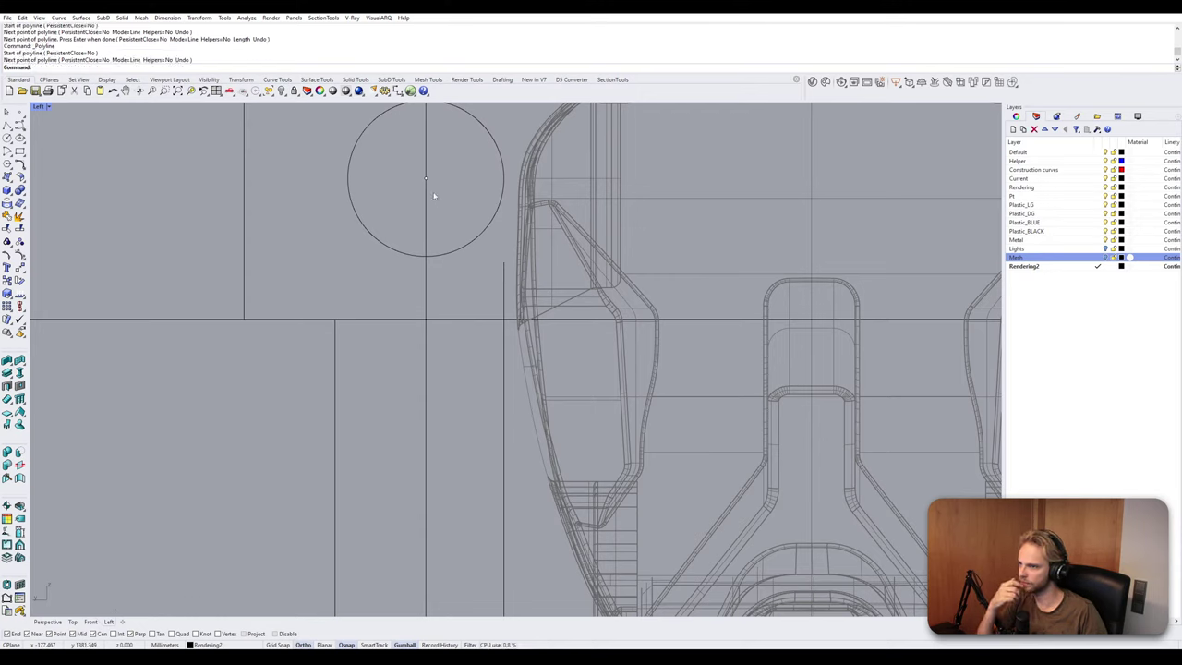
key(Return)
click(426, 178)
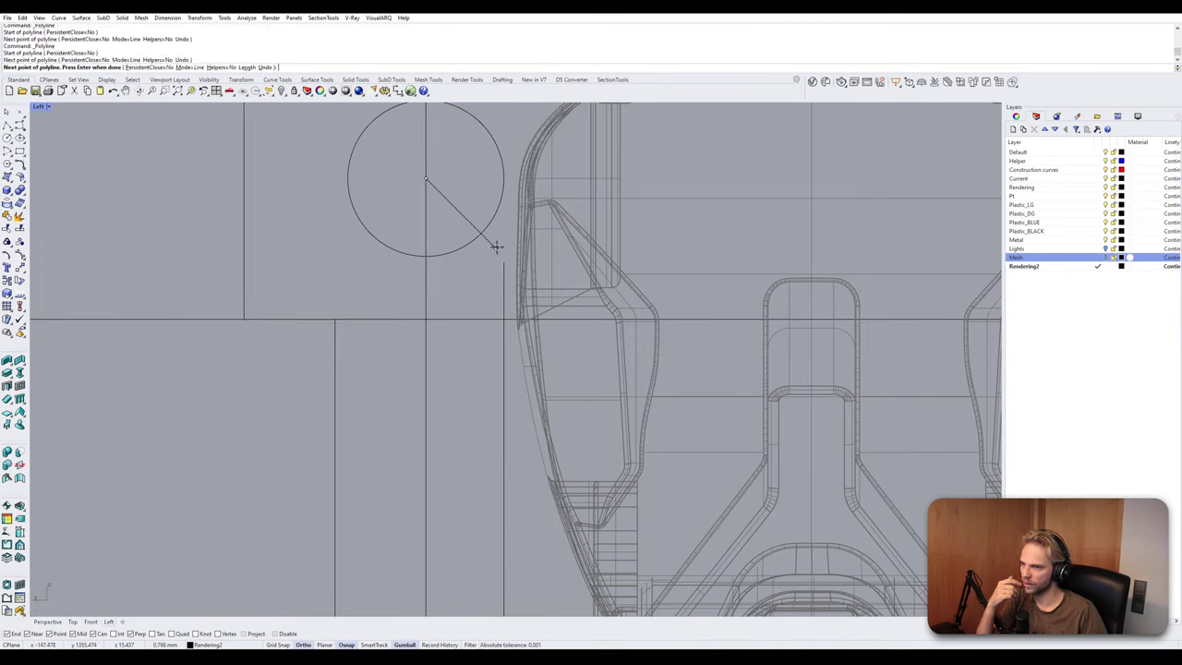
key(Return)
Try to fillet the diagonal line and the short vertical line with a radius of 20.
text(Fil)
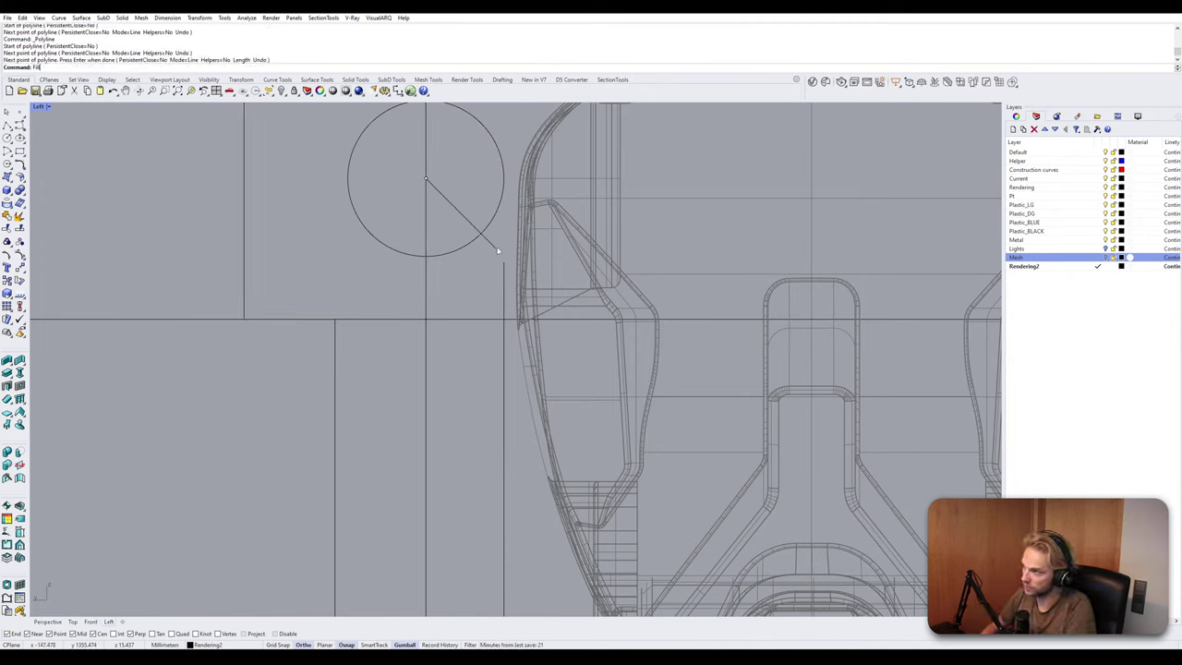
text(let)
key(Return)
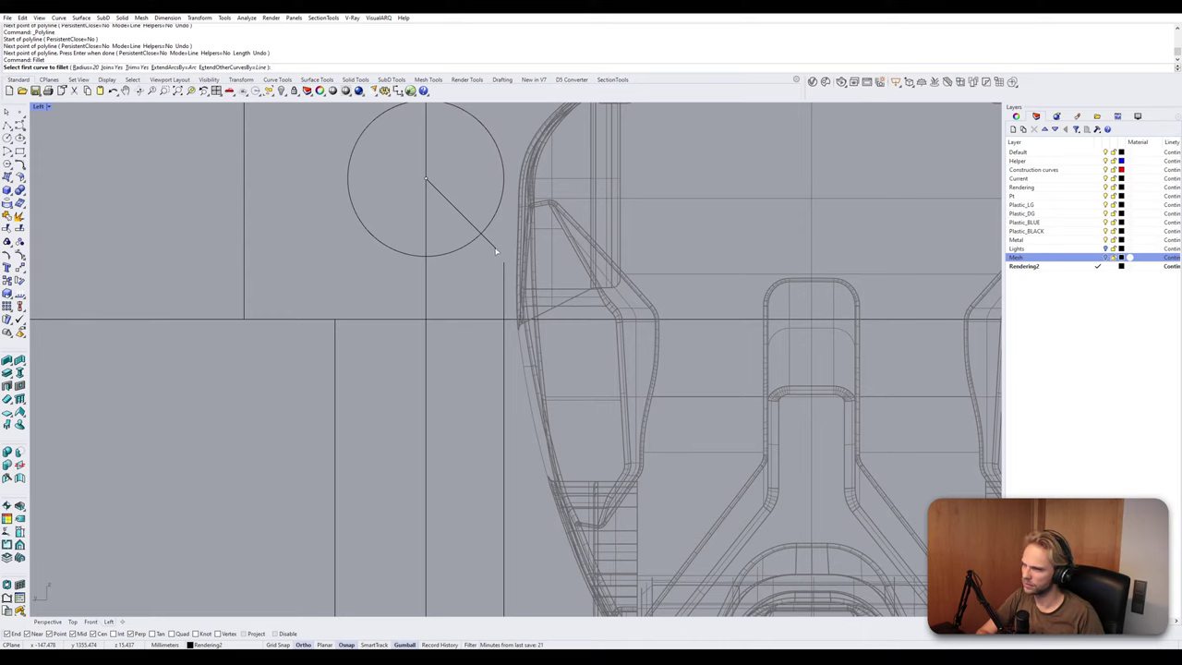
click(496, 250)
click(503, 272)
click(503, 274)
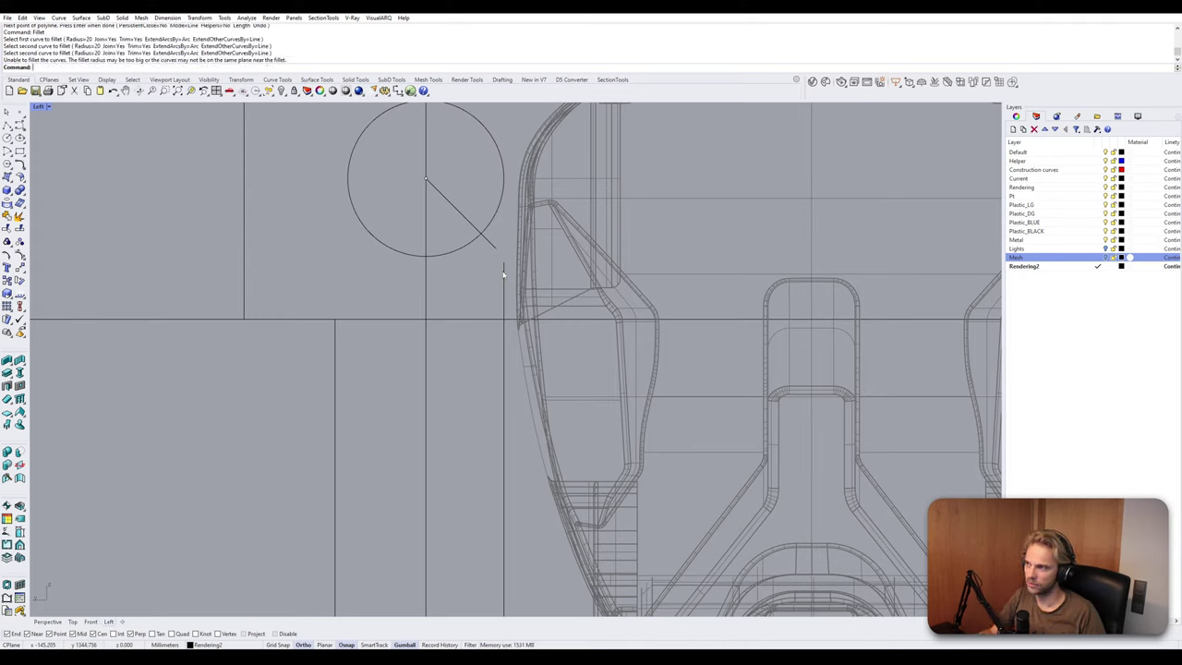
Set the fillet radius to 0 and try to join the diagonal line and the short vertical line at a sharp corner.
text(Fillet)
key(Return)
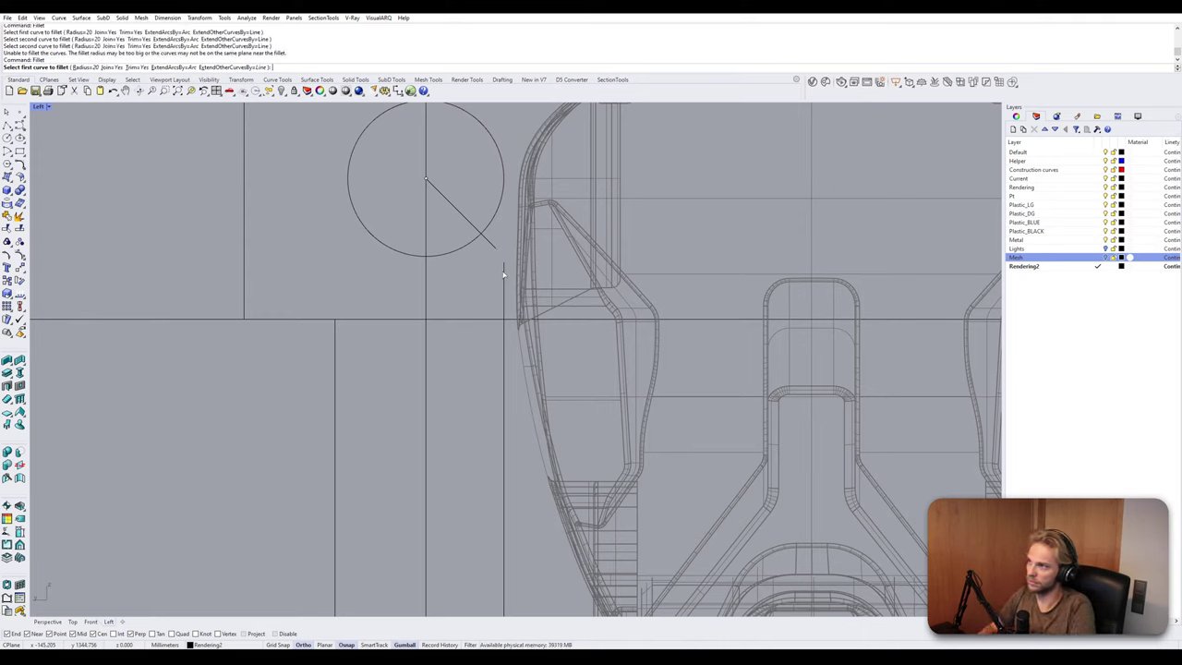
click(82, 67)
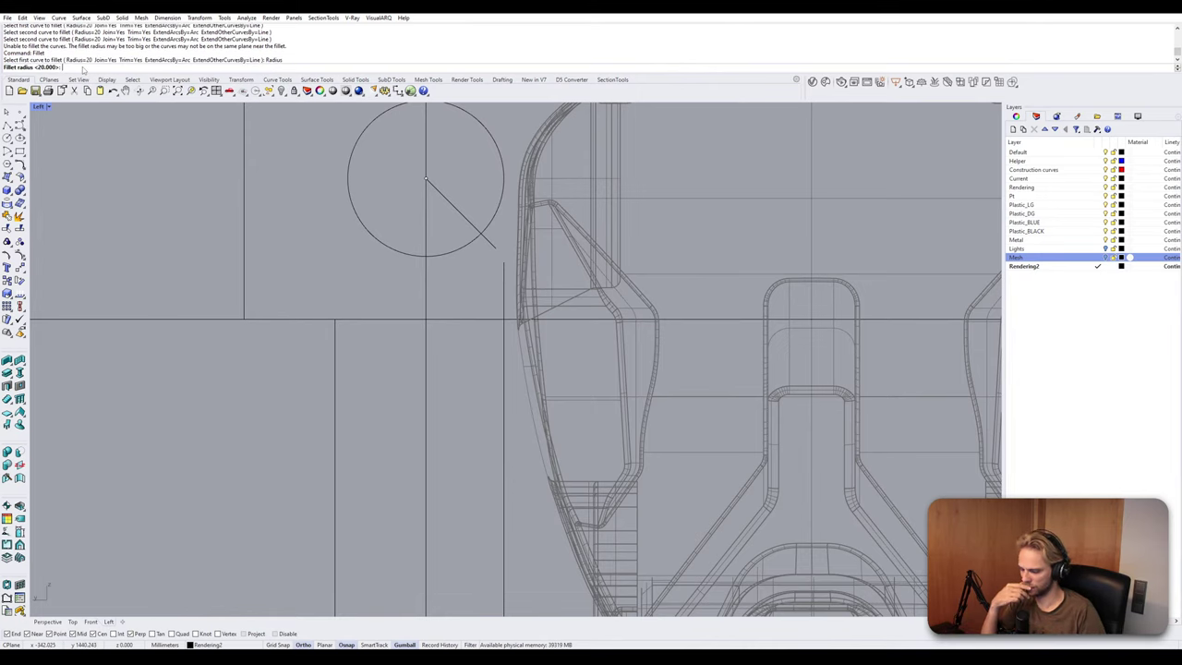
text(0)
key(Return)
click(492, 243)
click(504, 275)
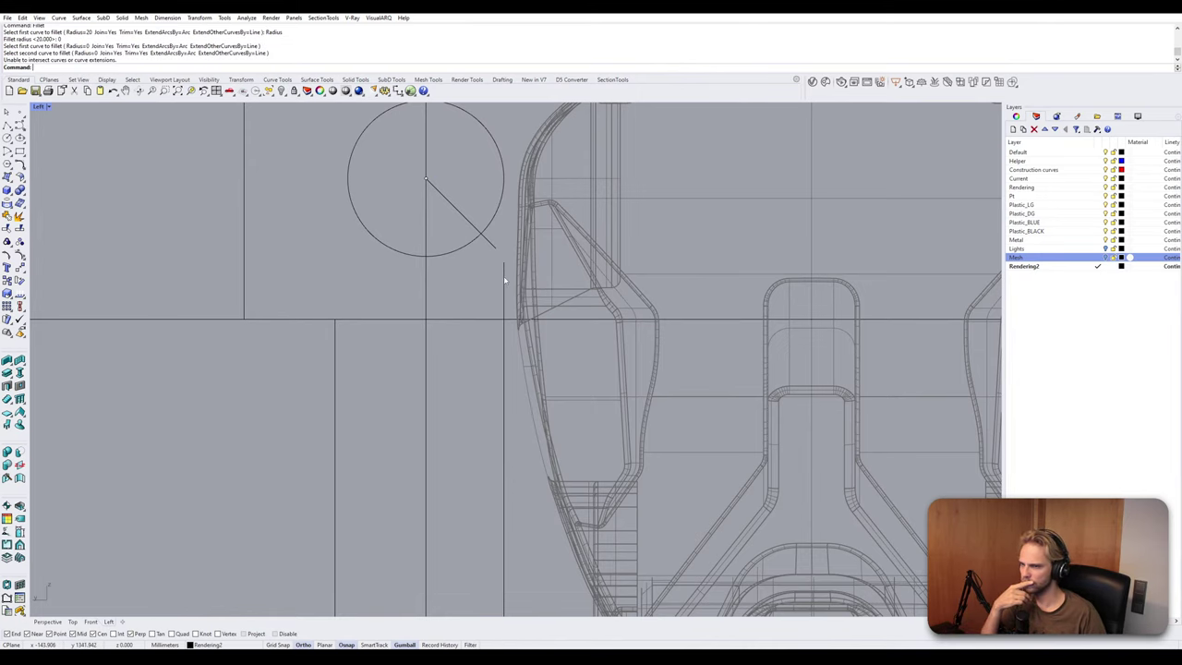
click(503, 277)
key(Escape)
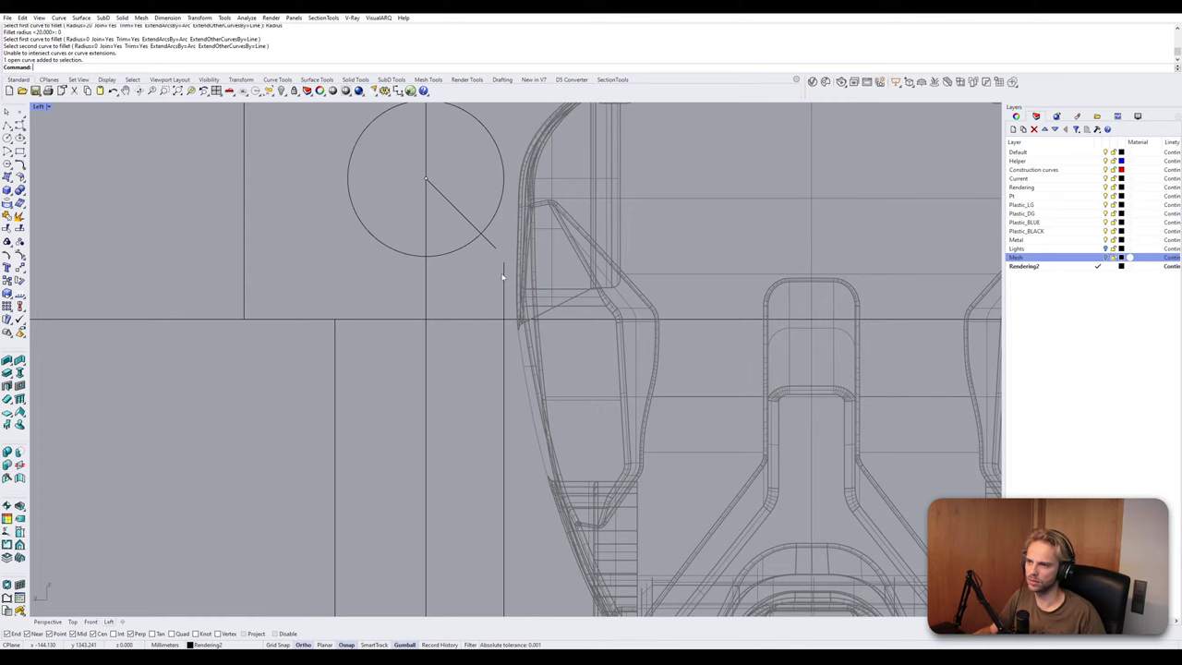
scroll(489, 273, down, 5)
scroll(489, 272, down, 3)
drag(574, 532, 296, 230)
scroll(542, 373, up, 5)
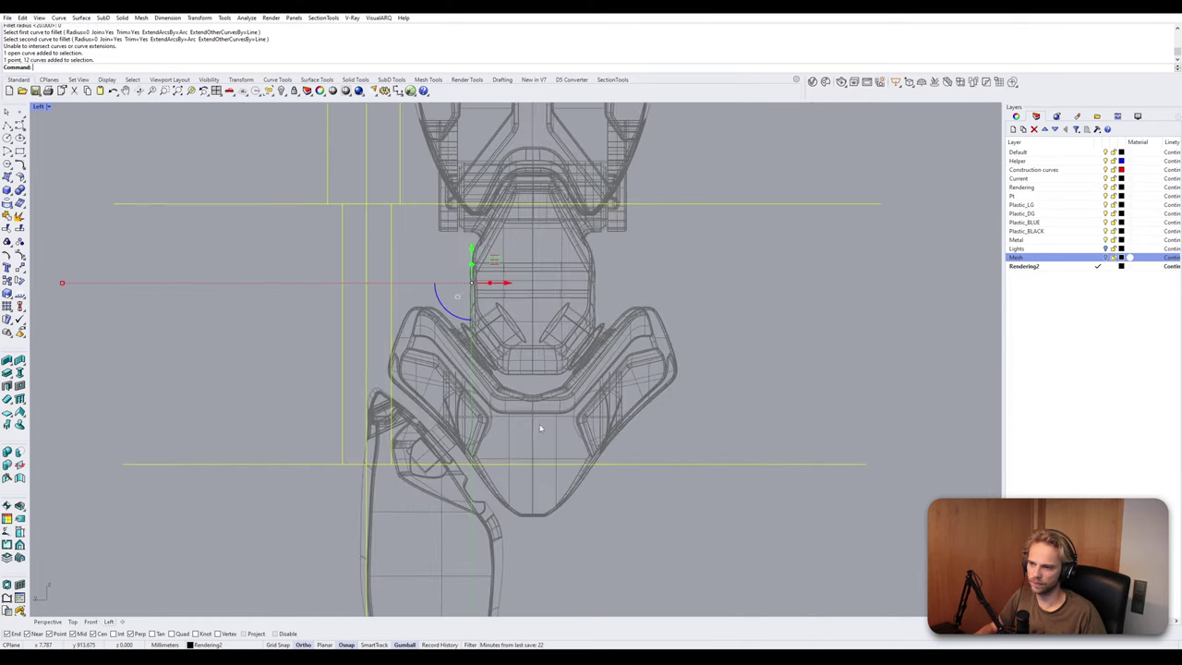
scroll(525, 402, down, 5)
text(ProjectTo)
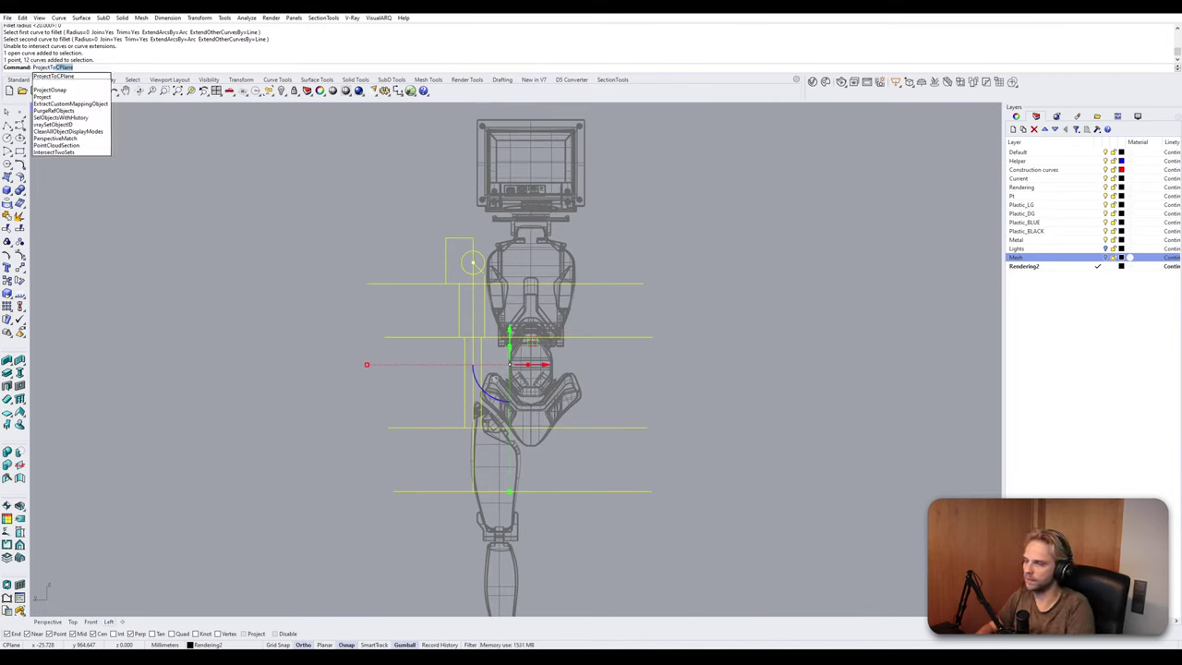
key(Escape)
key(Escape)
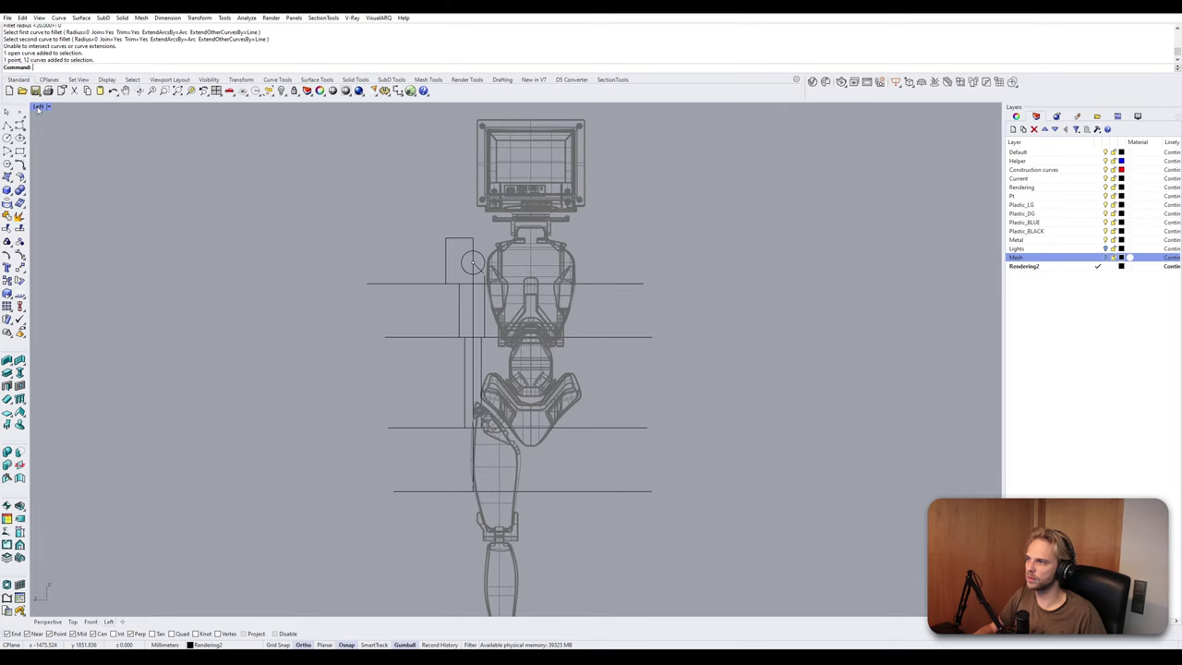
Switch to the perspective view and examine how the arm curves sit in depth relative to the robot's body.
double_click(38, 107)
double_click(535, 107)
scroll(520, 264, down, 8)
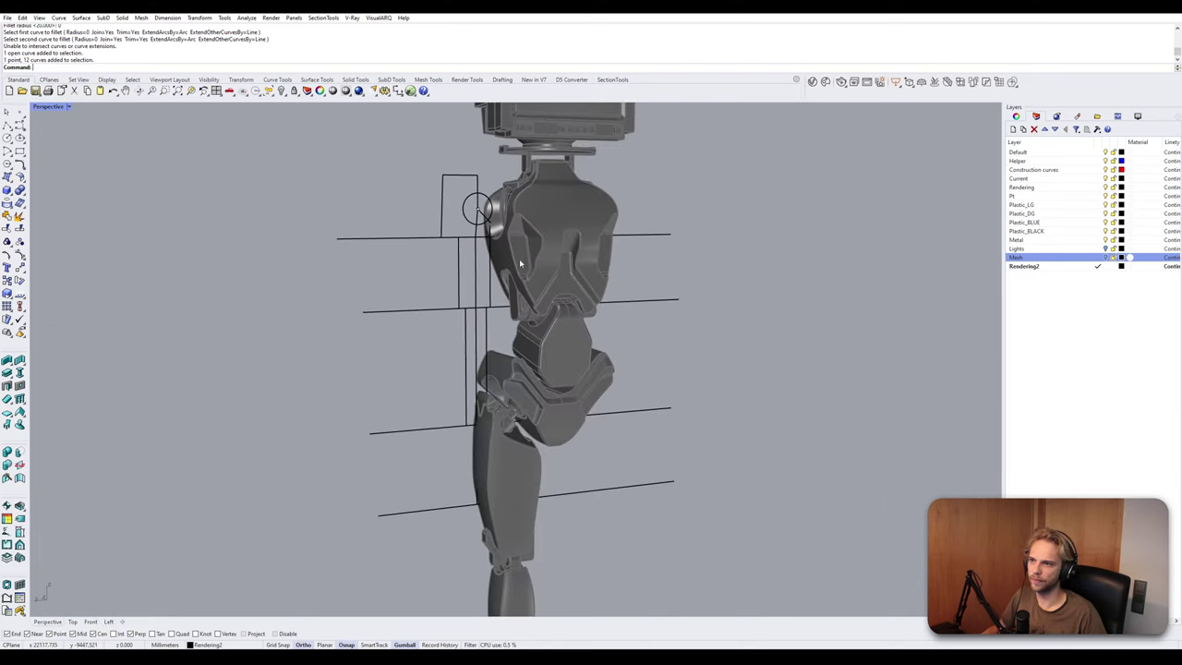
right_drag(520, 264, 453, 273)
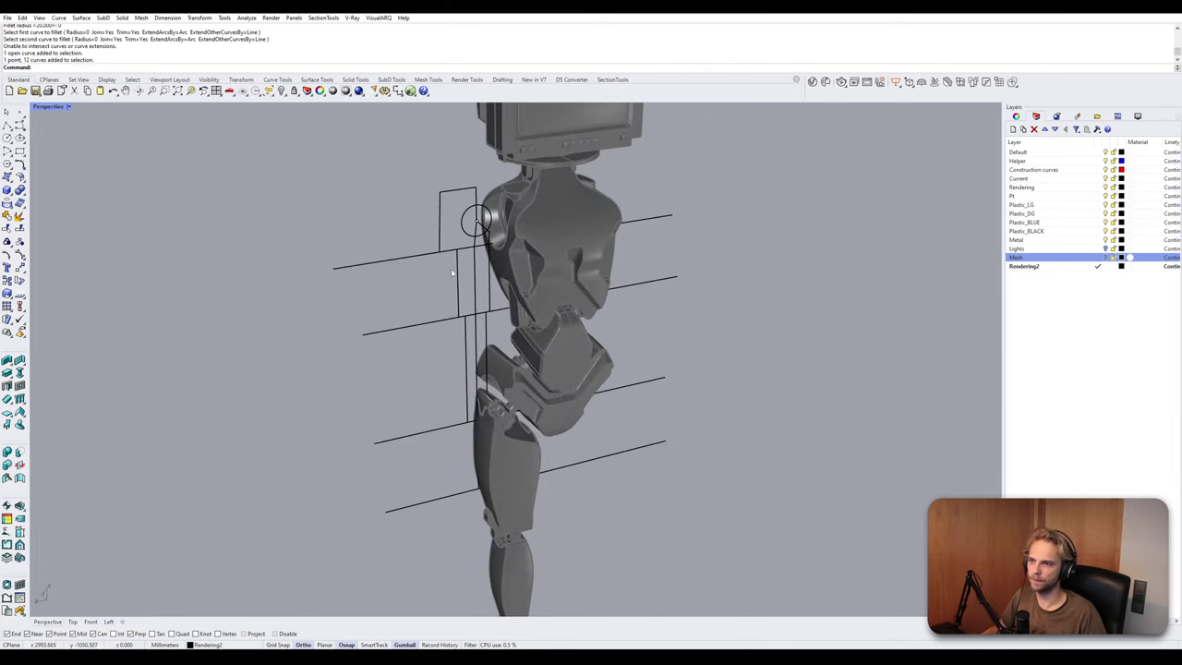
Draw a straight horizontal guide line from the shoulder circle's center outward, away from the robot's body.
click(19, 126)
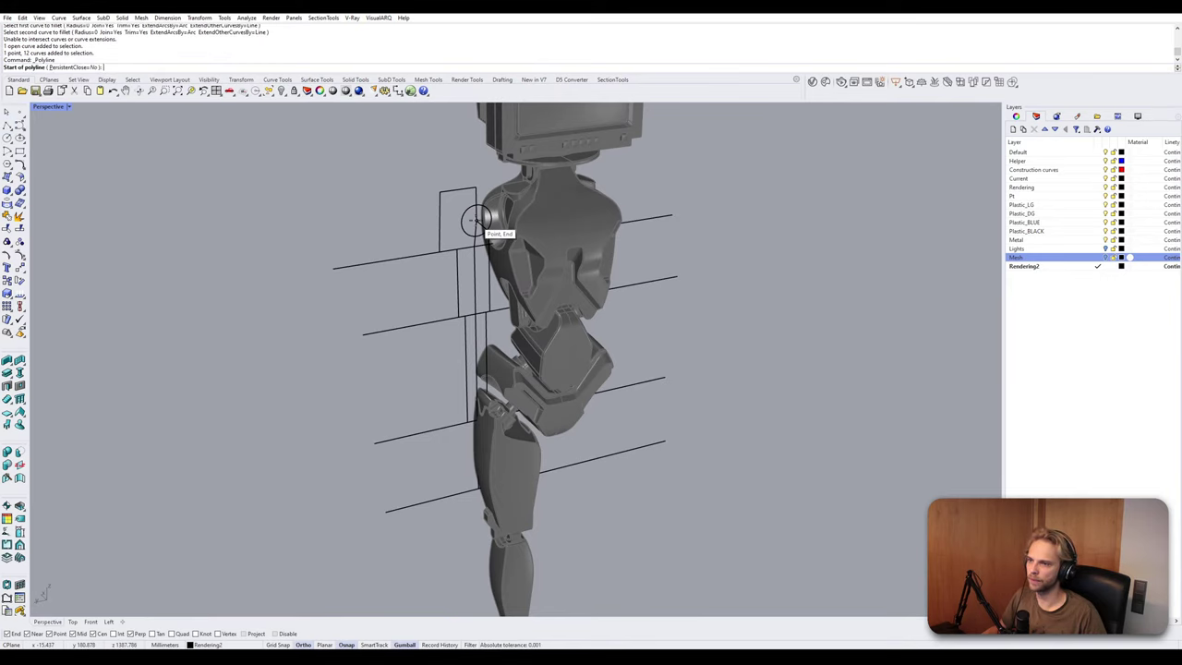
click(475, 220)
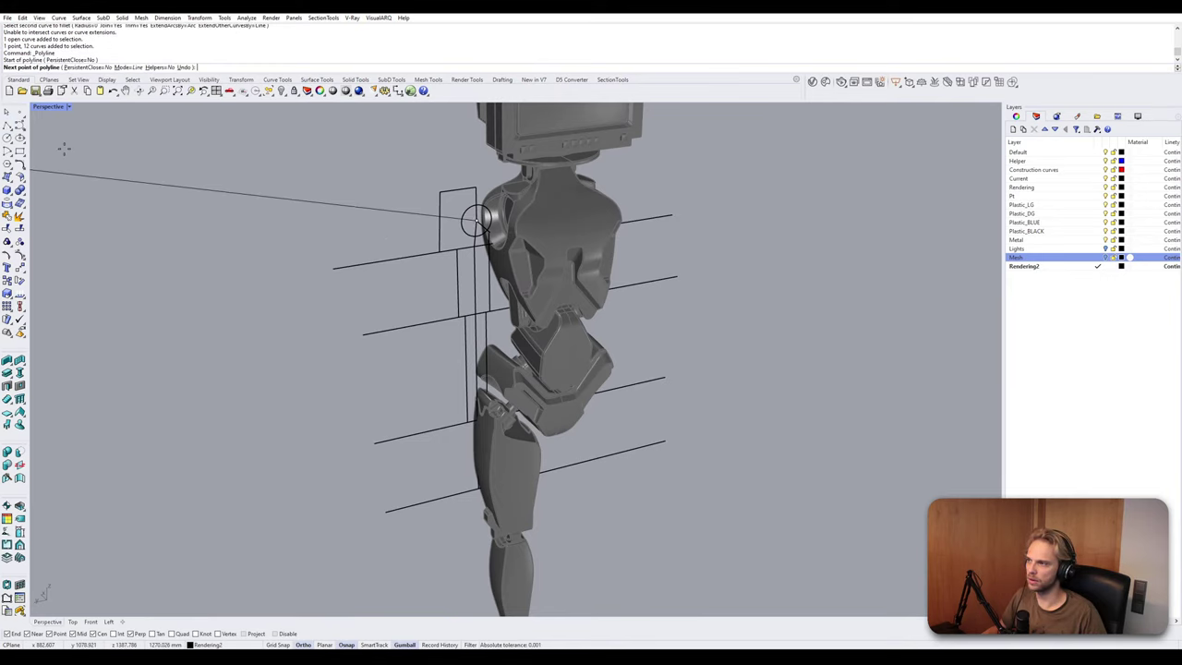
double_click(48, 106)
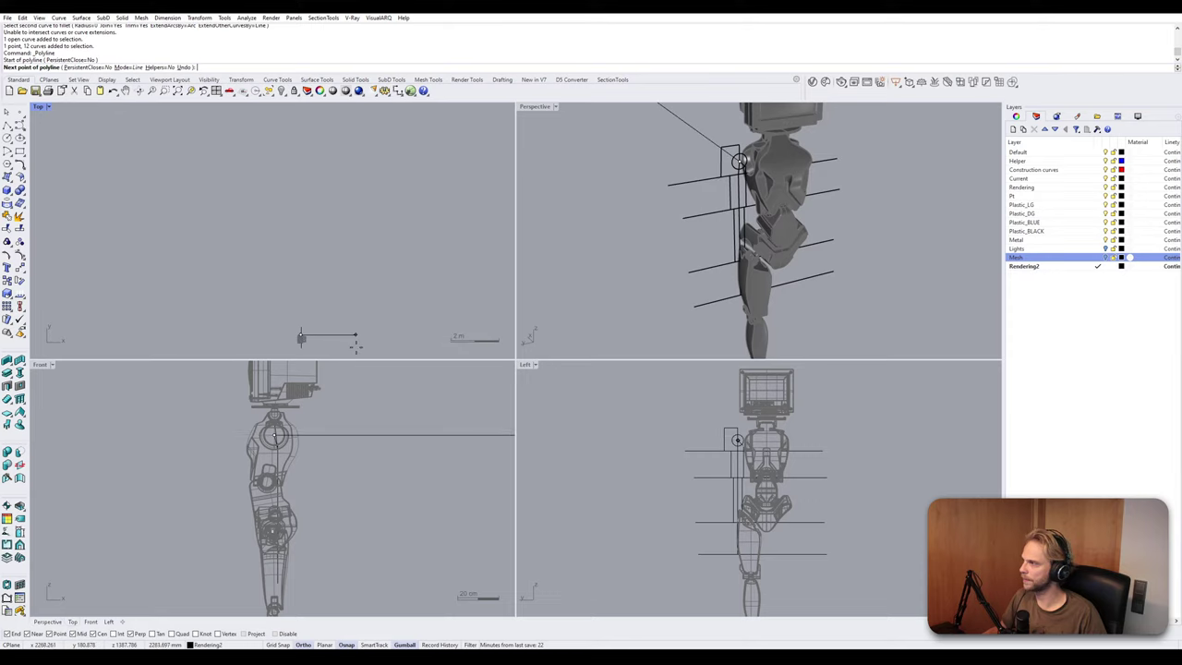
click(302, 328)
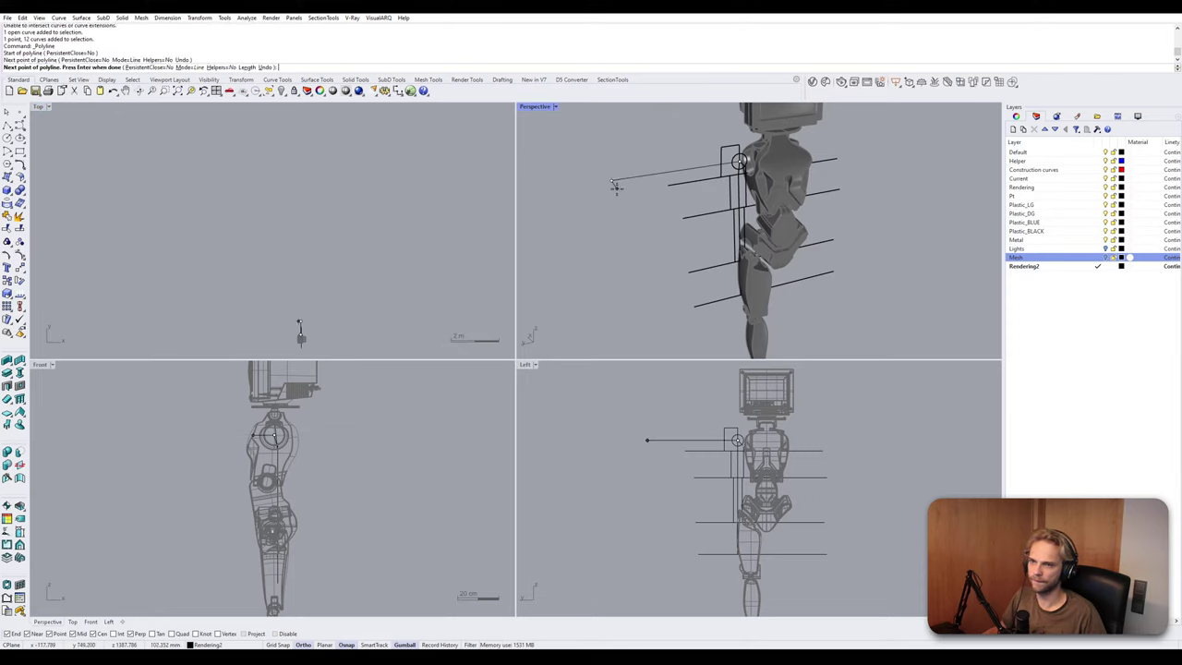
key(Return)
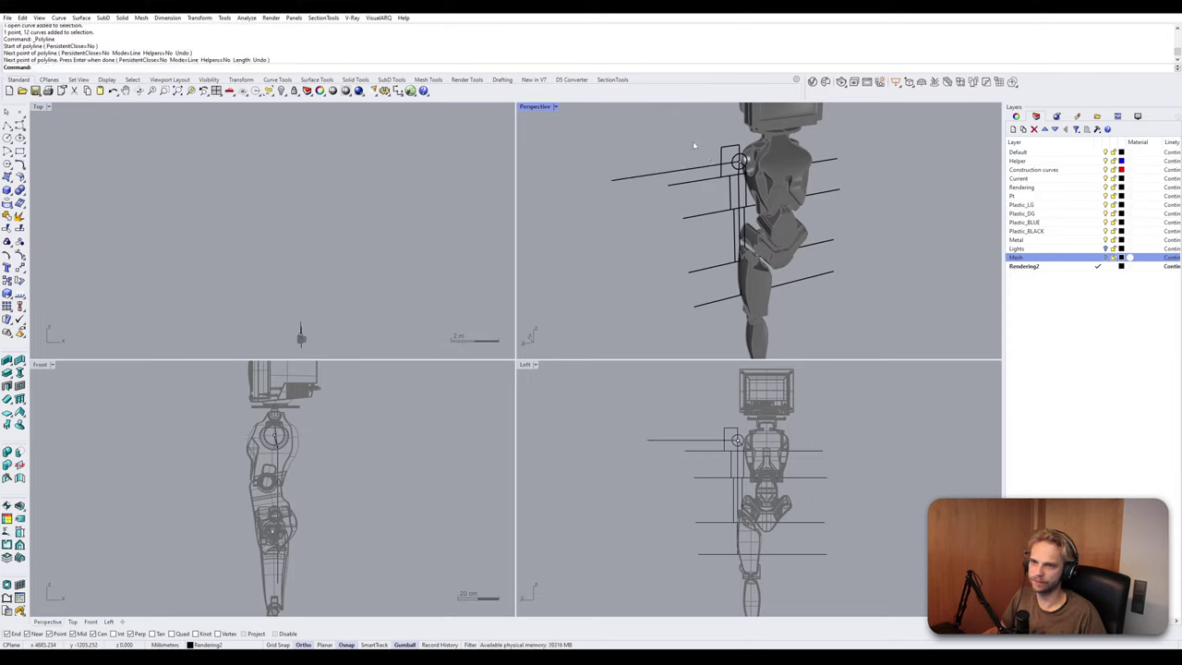
Move the arm outline curves and the center point from the shoulder circle's center to the inner end of the horizontal guide line.
shift+right_drag(690, 143, 652, 169)
drag(641, 140, 894, 336)
shift+click(653, 174)
drag(730, 194, 737, 226)
scroll(735, 165, up, 5)
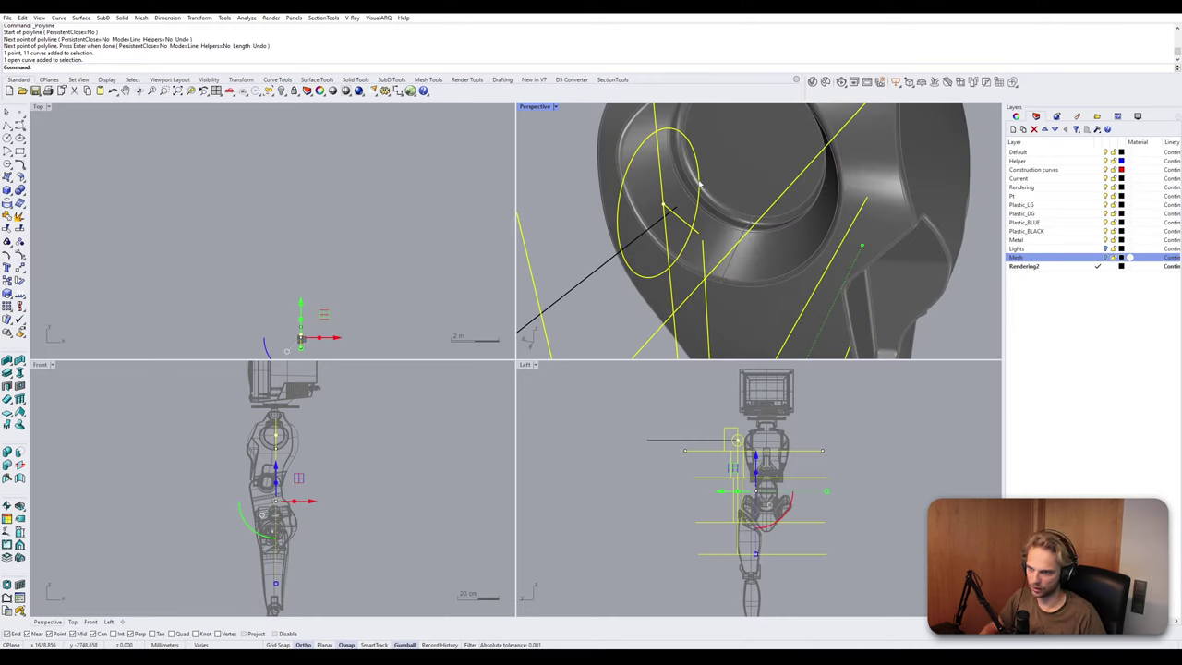
text(M)
key(Return)
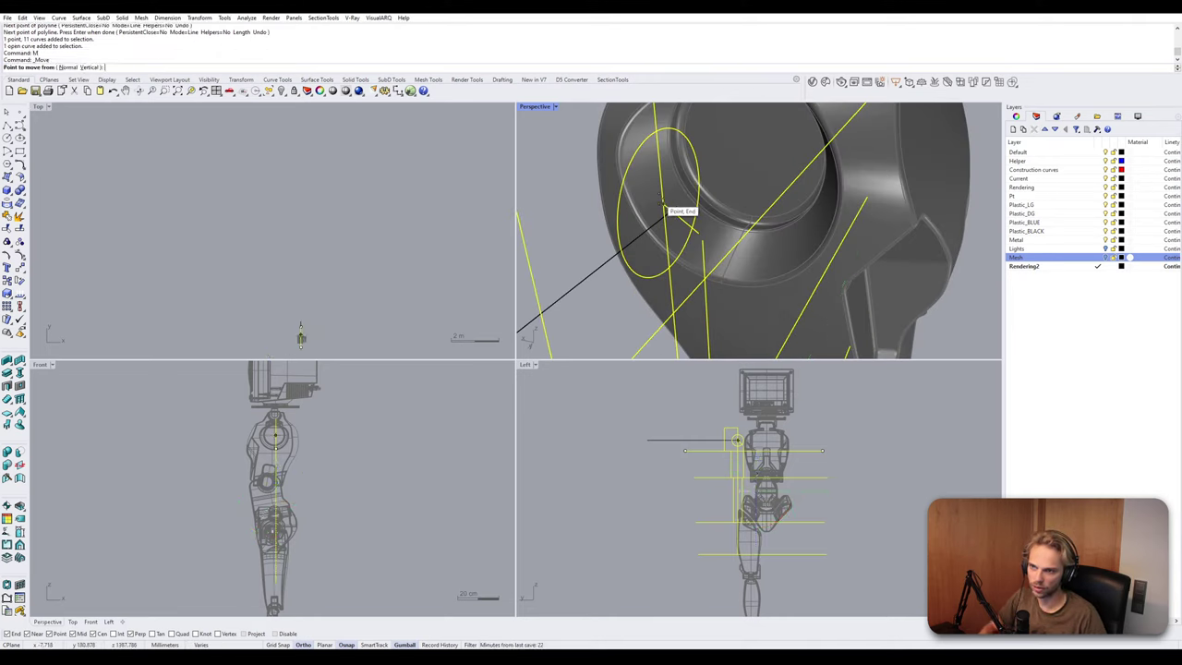
click(665, 211)
scroll(681, 219, up, 6)
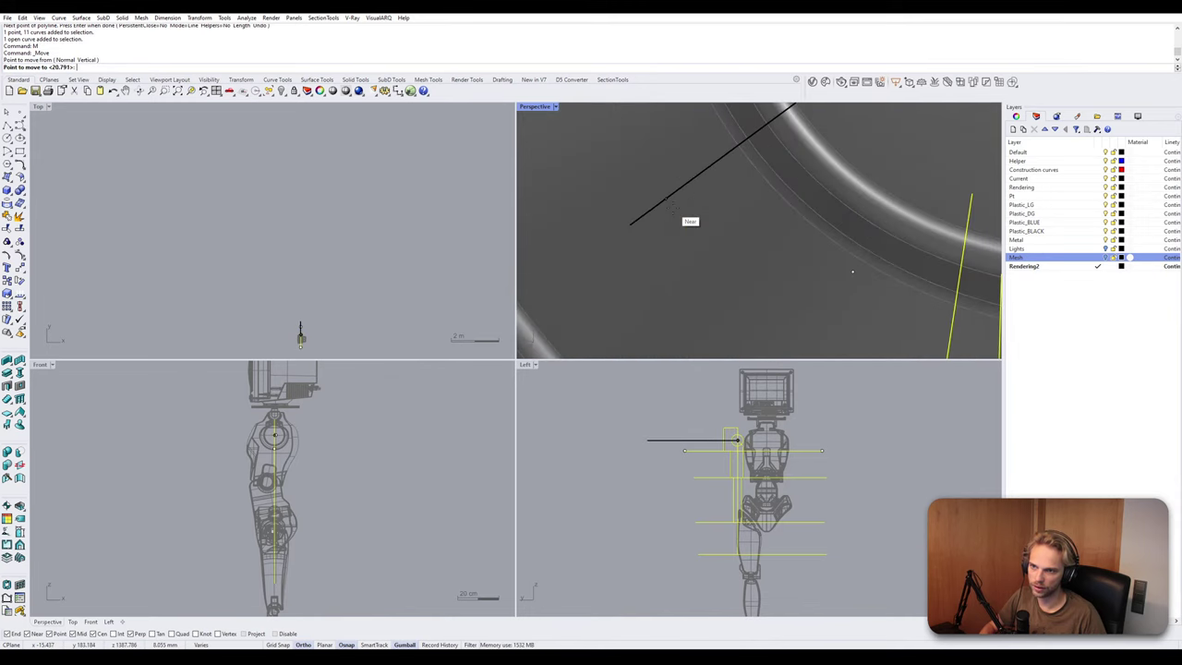
scroll(689, 222, down, 5)
scroll(651, 209, down, 2)
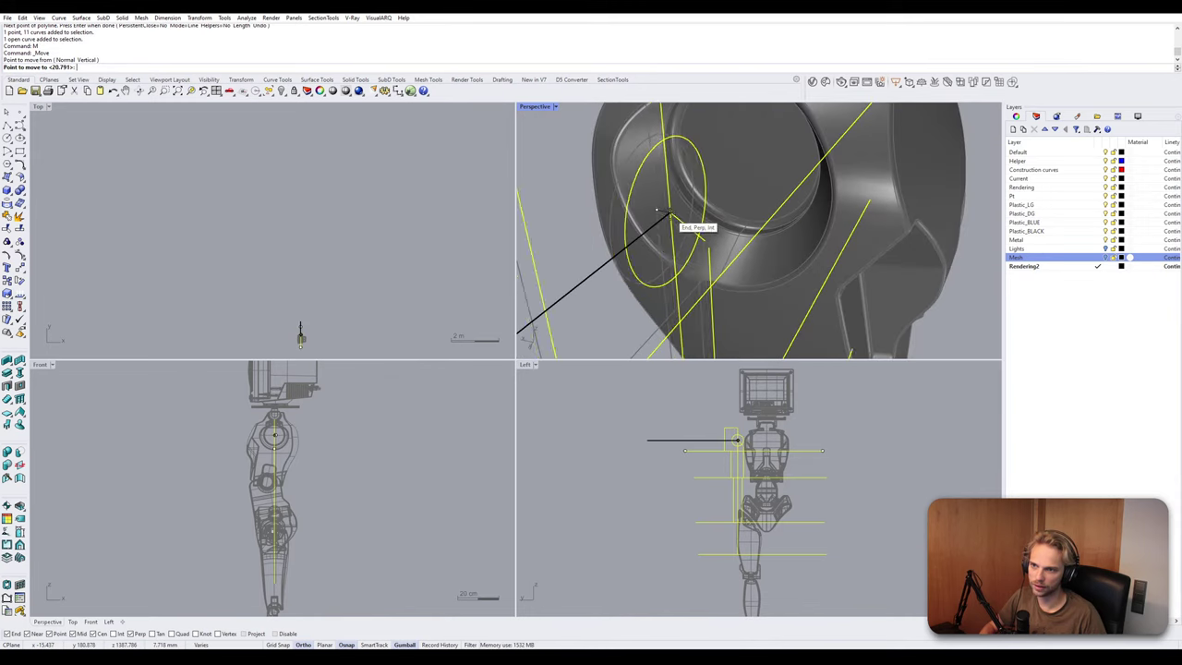
scroll(320, 315, up, 8)
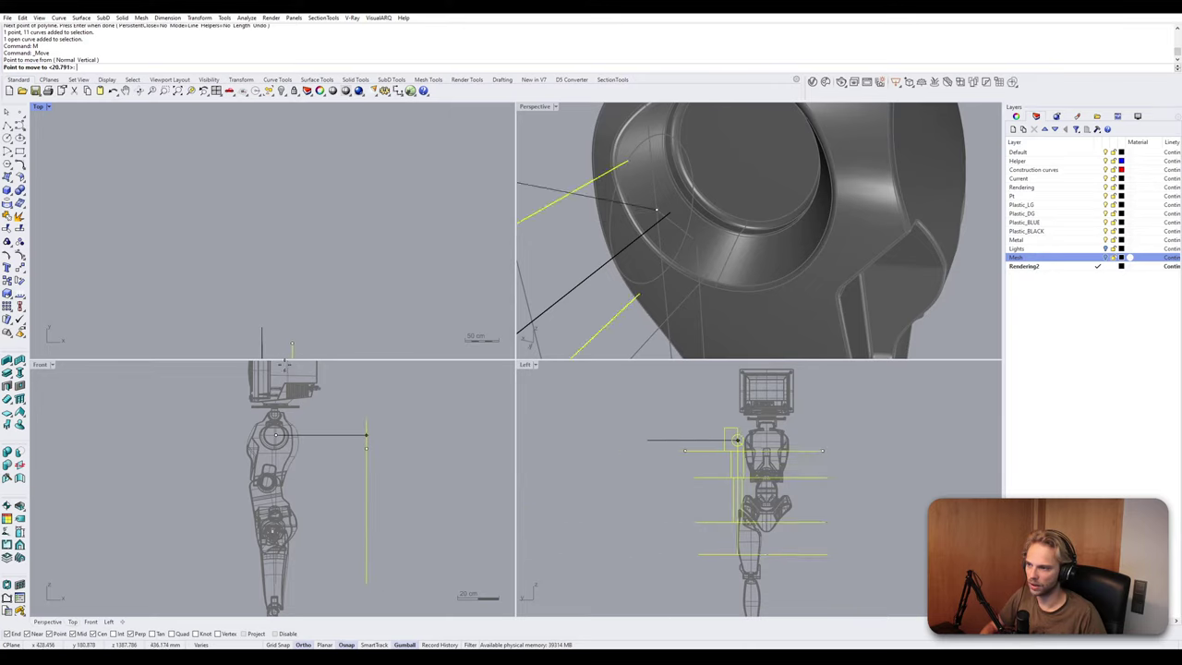
right_drag(329, 323, 320, 224)
scroll(270, 487, up, 5)
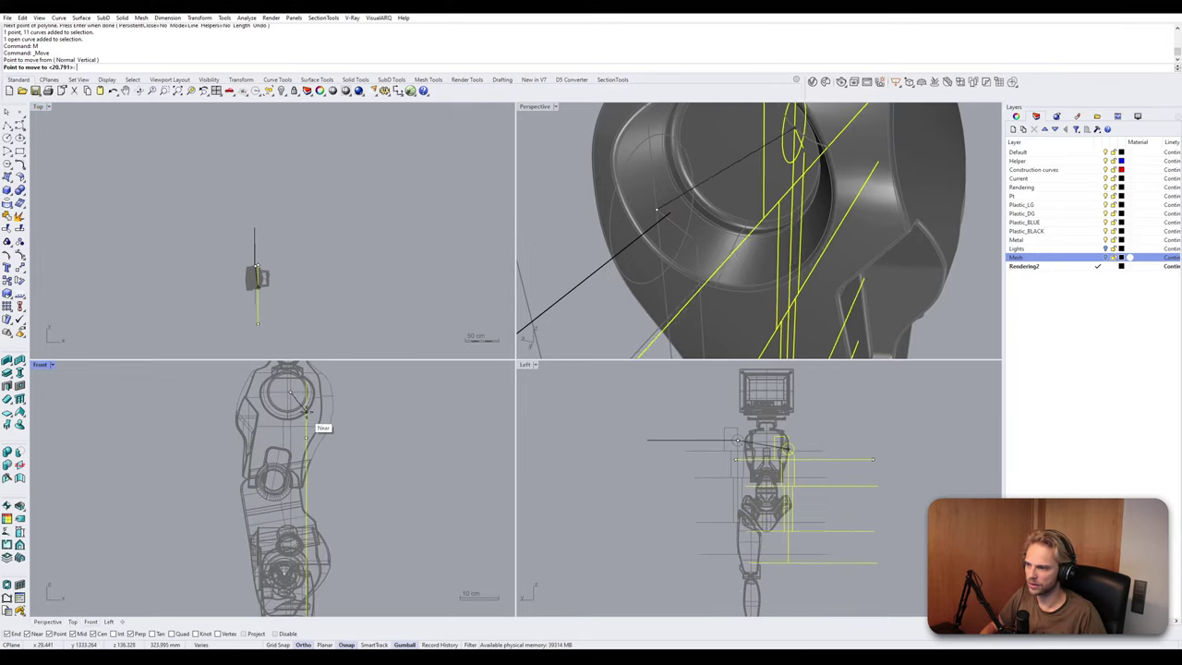
scroll(293, 404, up, 5)
scroll(637, 222, up, 5)
scroll(647, 263, down, 3)
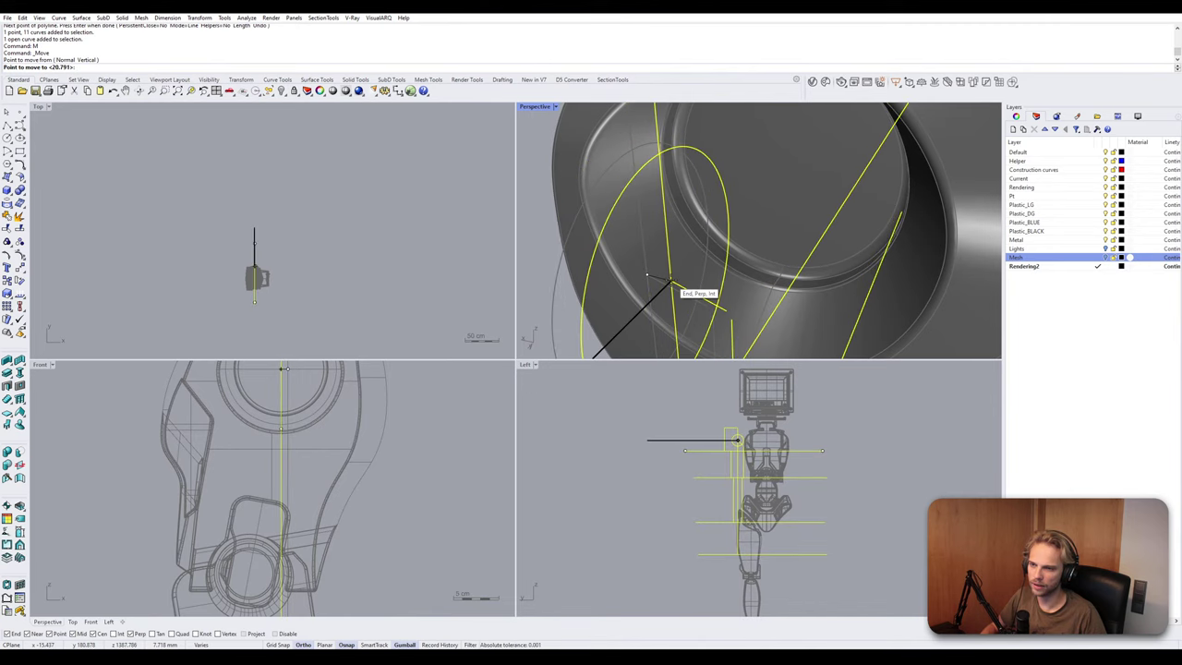
click(673, 284)
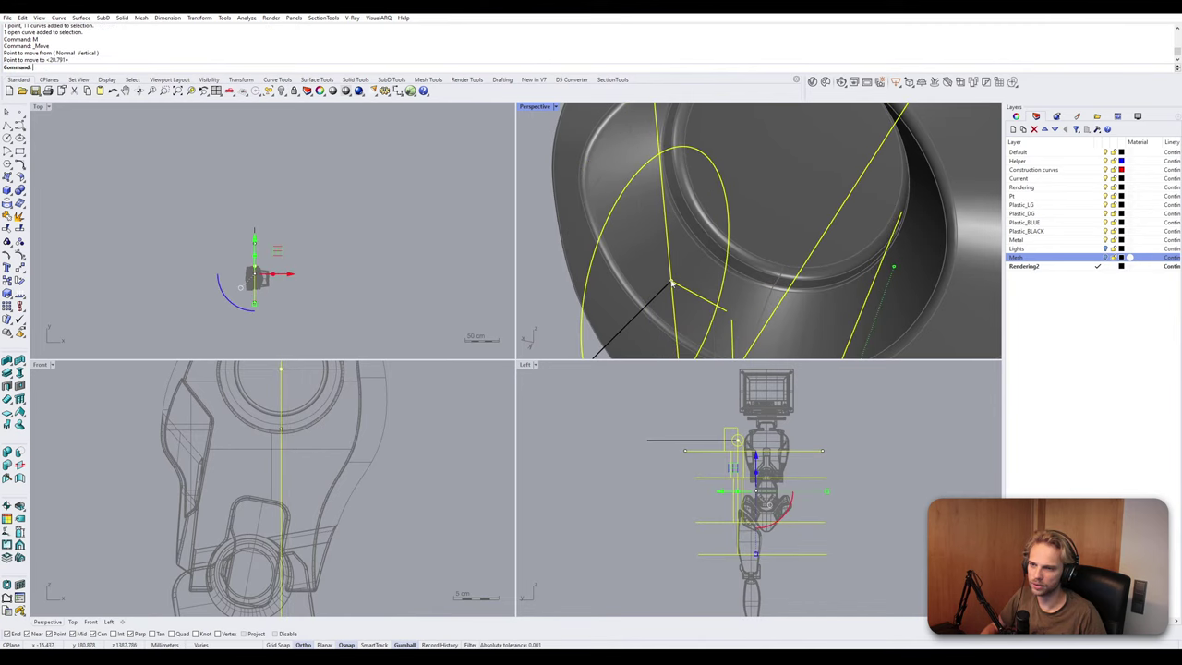
Switch to the Left view and delete the horizontal guide line running outward from the shoulder circle.
double_click(525, 366)
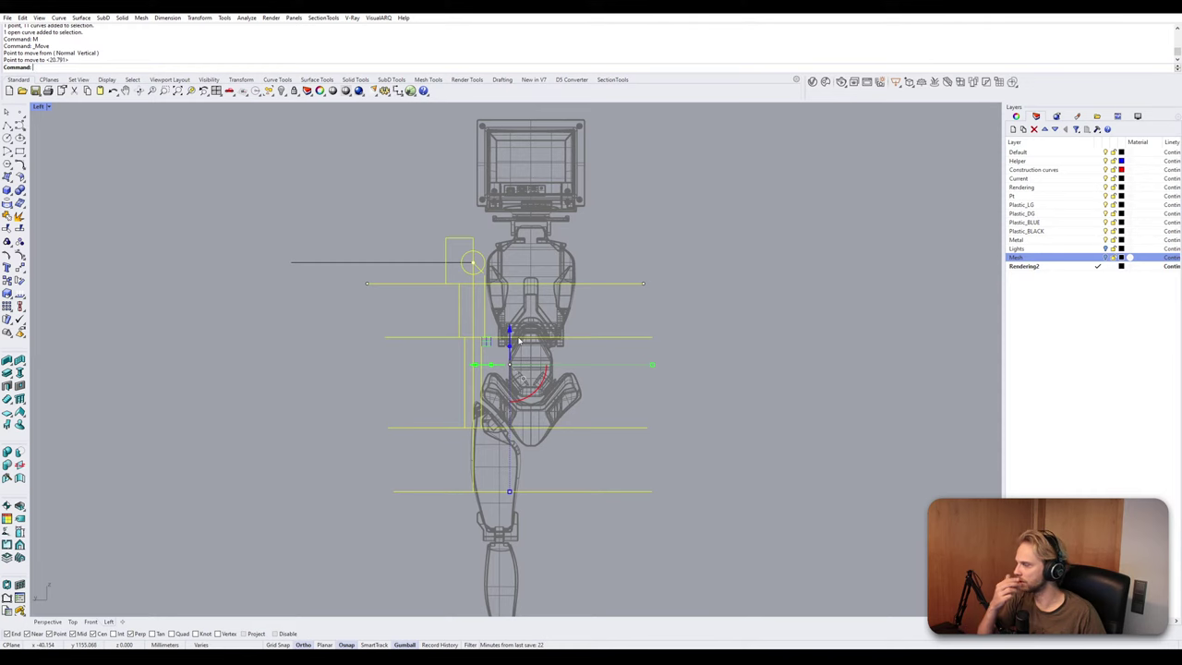
scroll(475, 303, down, 1)
scroll(476, 303, up, 5)
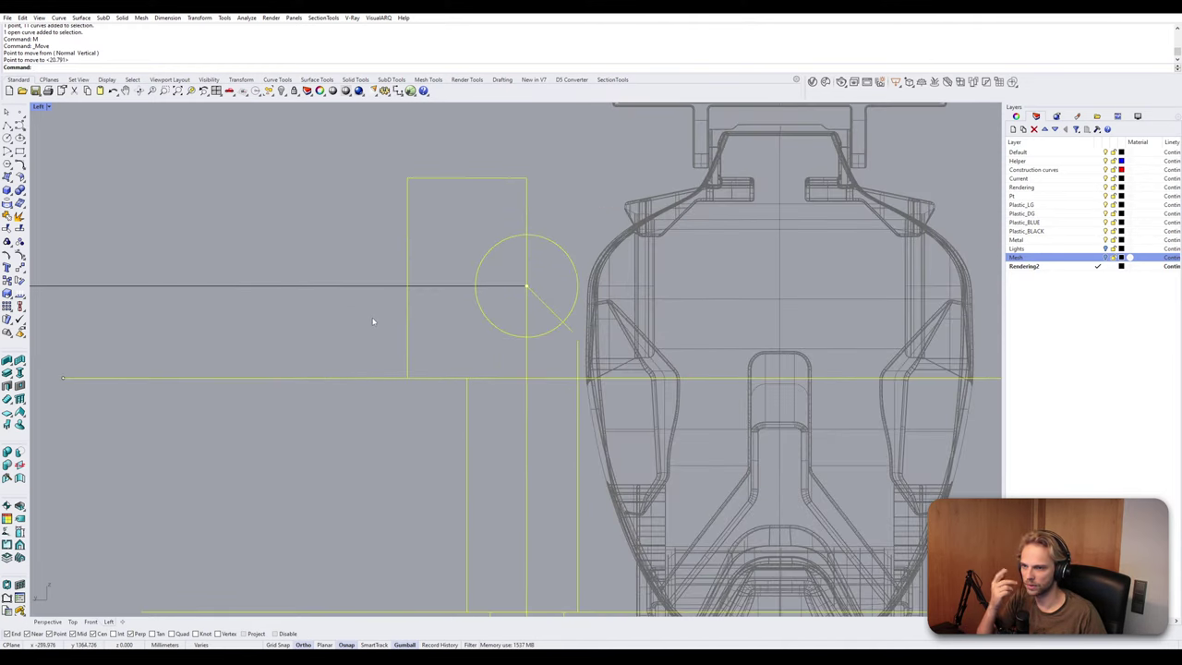
key(Escape)
scroll(374, 324, down, 3)
right_drag(374, 324, 416, 273)
click(355, 232)
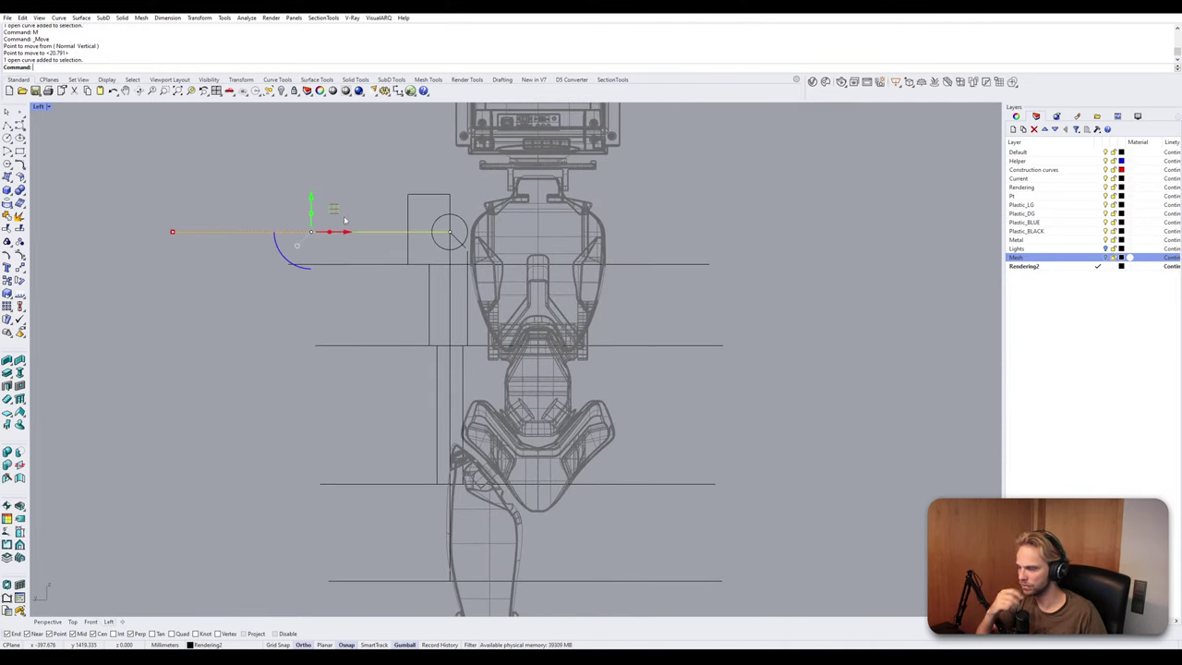
key(Delete)
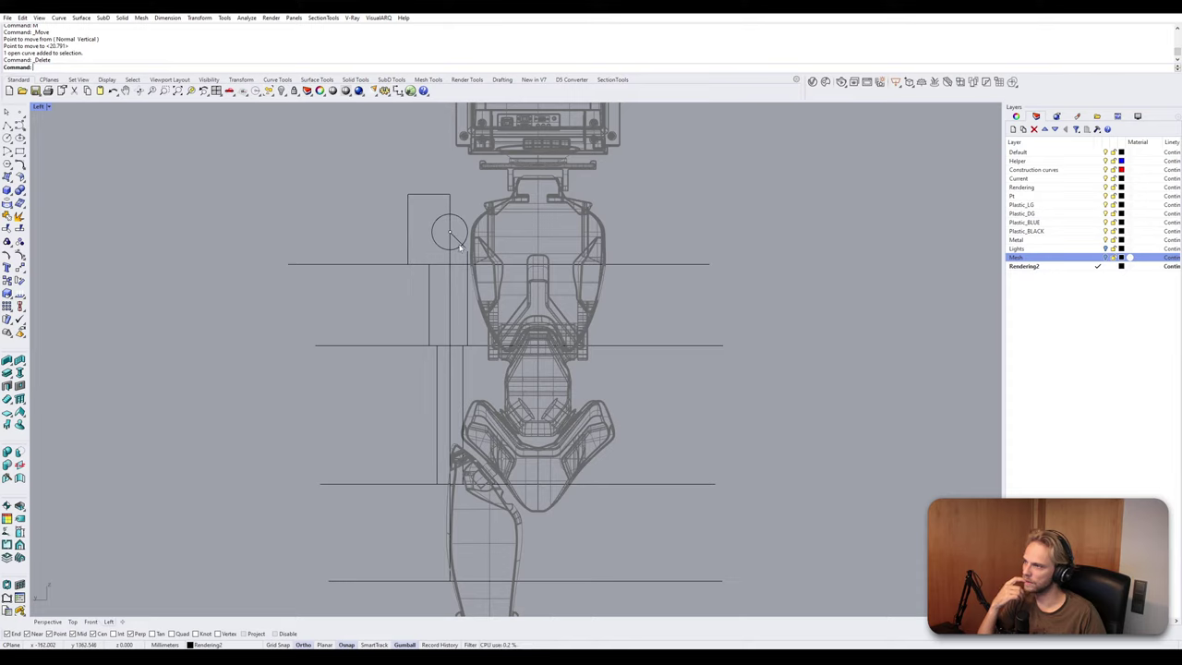
Narrow the shoulder rectangle by moving its outer edge about 22 mm toward the body.
click(409, 243)
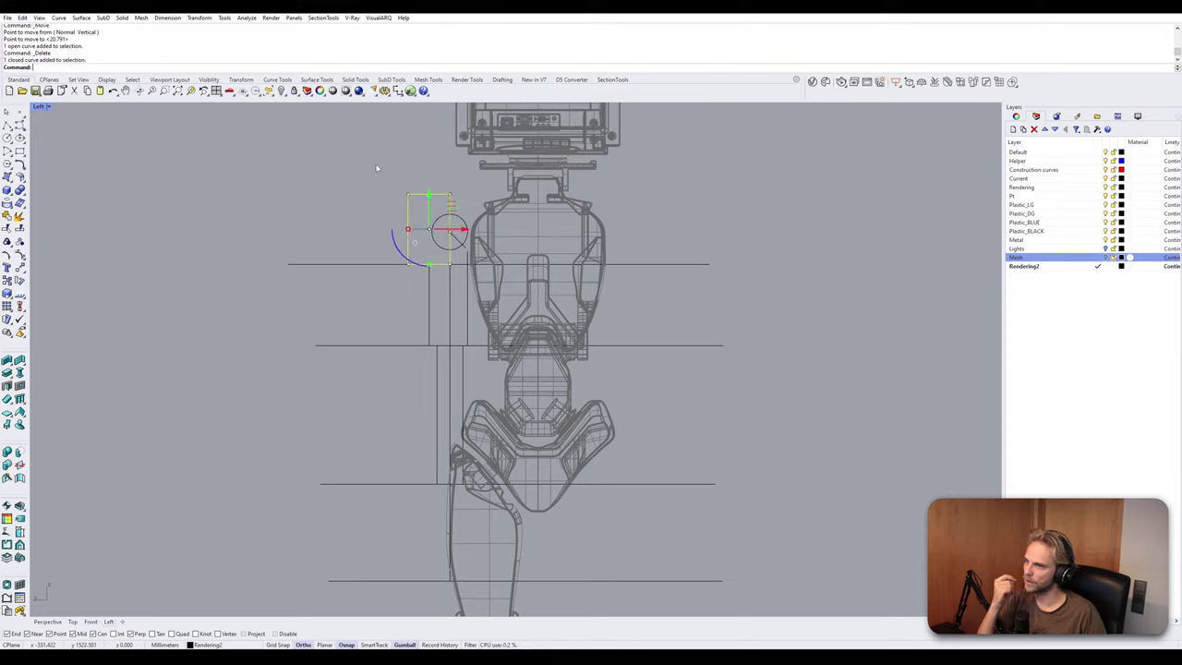
drag(375, 158, 412, 282)
scroll(414, 282, up, 5)
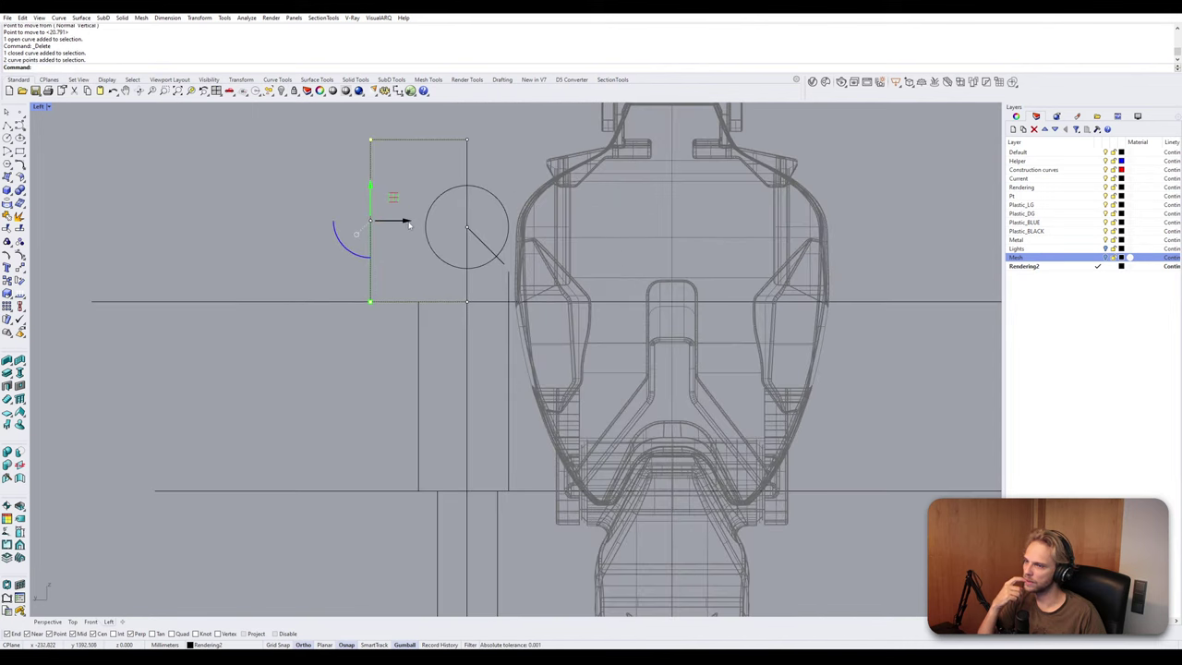
drag(403, 223, 429, 225)
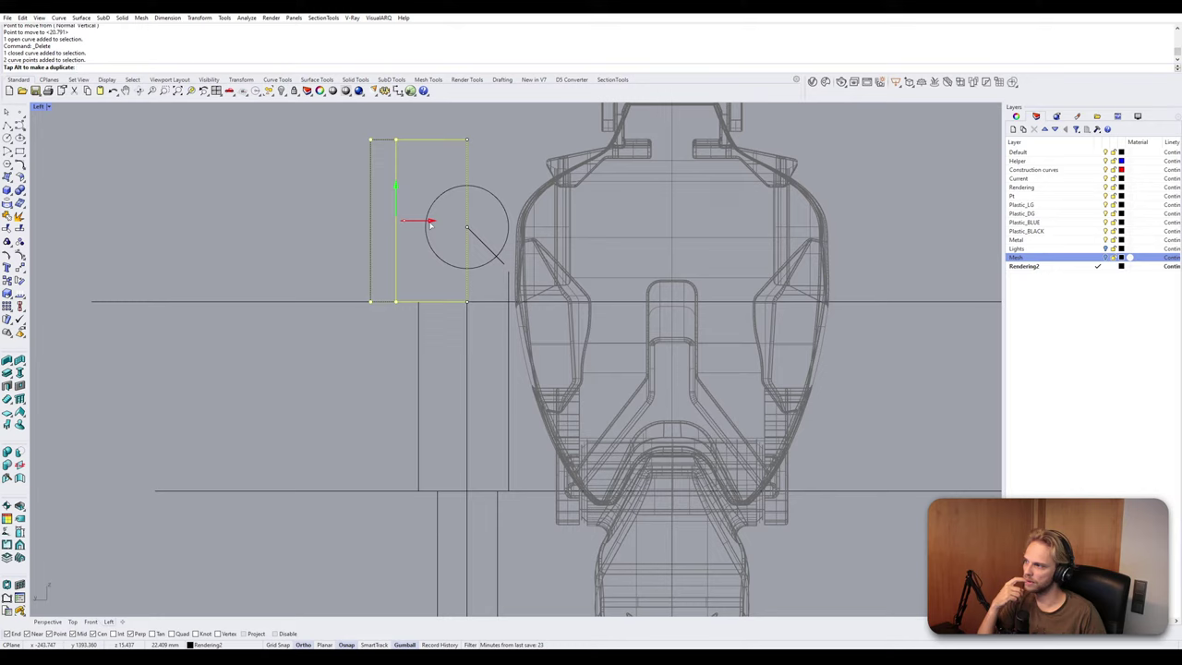
drag(429, 223, 430, 223)
click(494, 179)
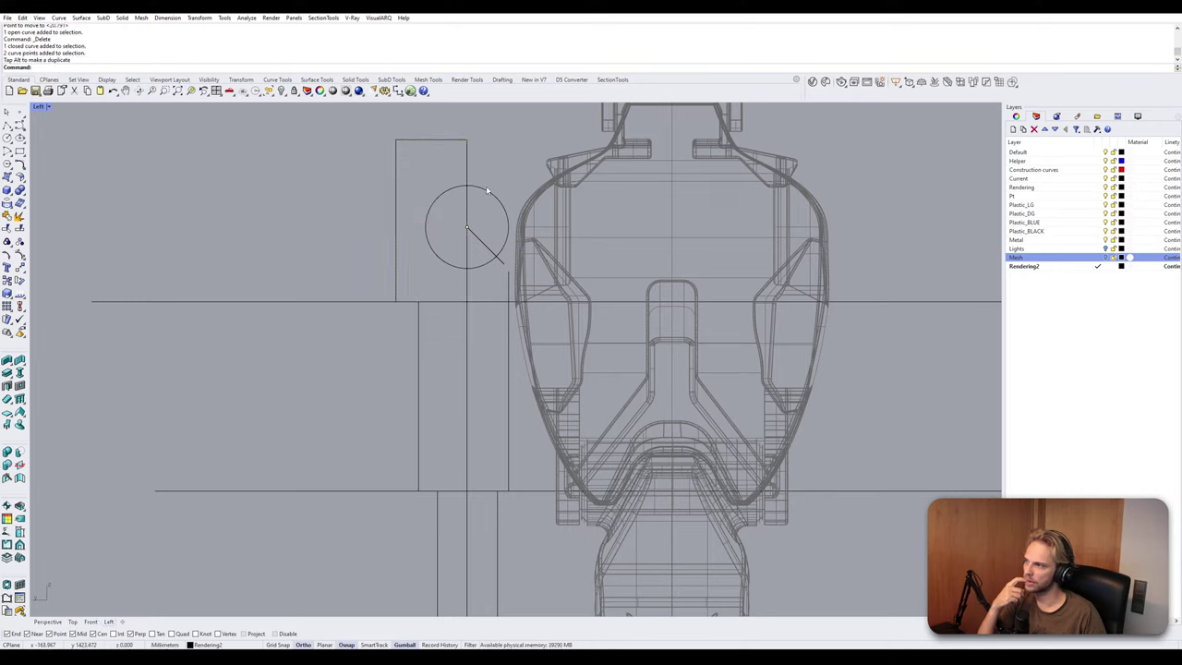
Join the short vertical line and the shoulder's diagonal line at a sharp corner with a radius 0 fillet.
scroll(504, 273, up, 2)
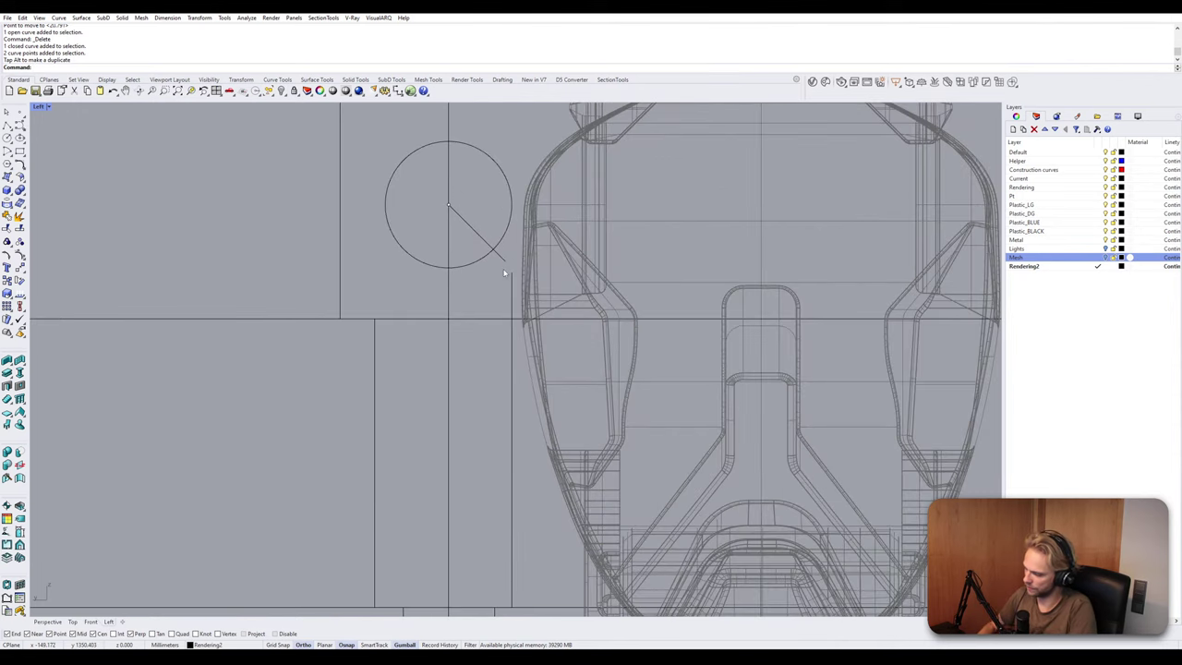
text(Fil)
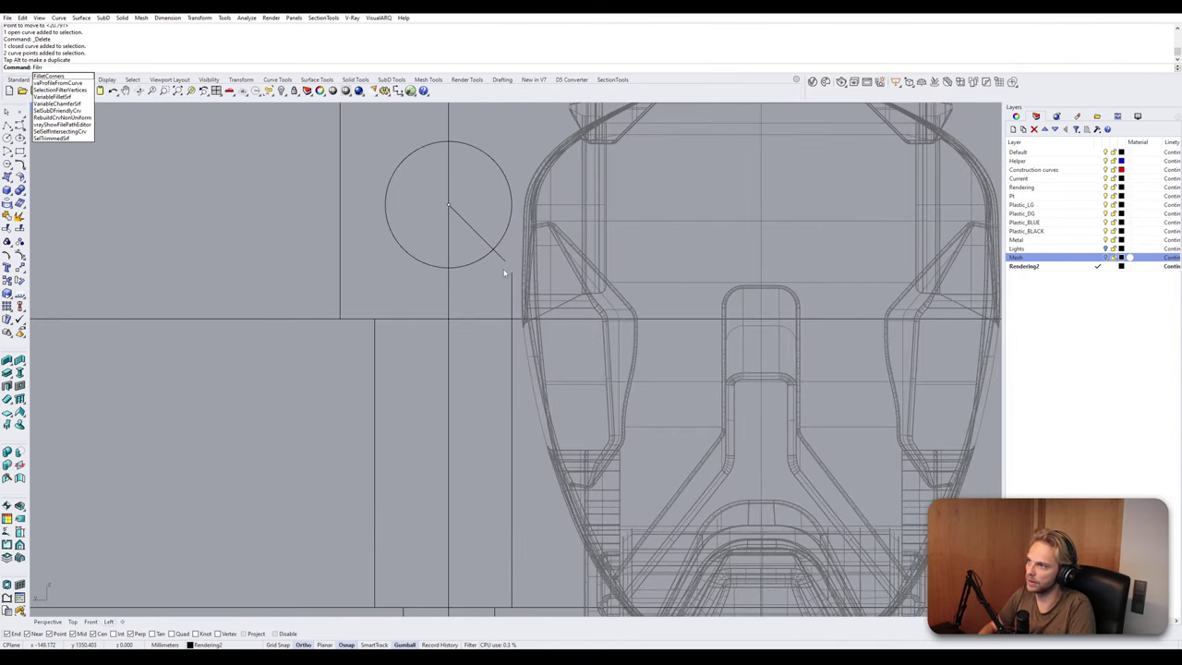
text(lett)
key(Return)
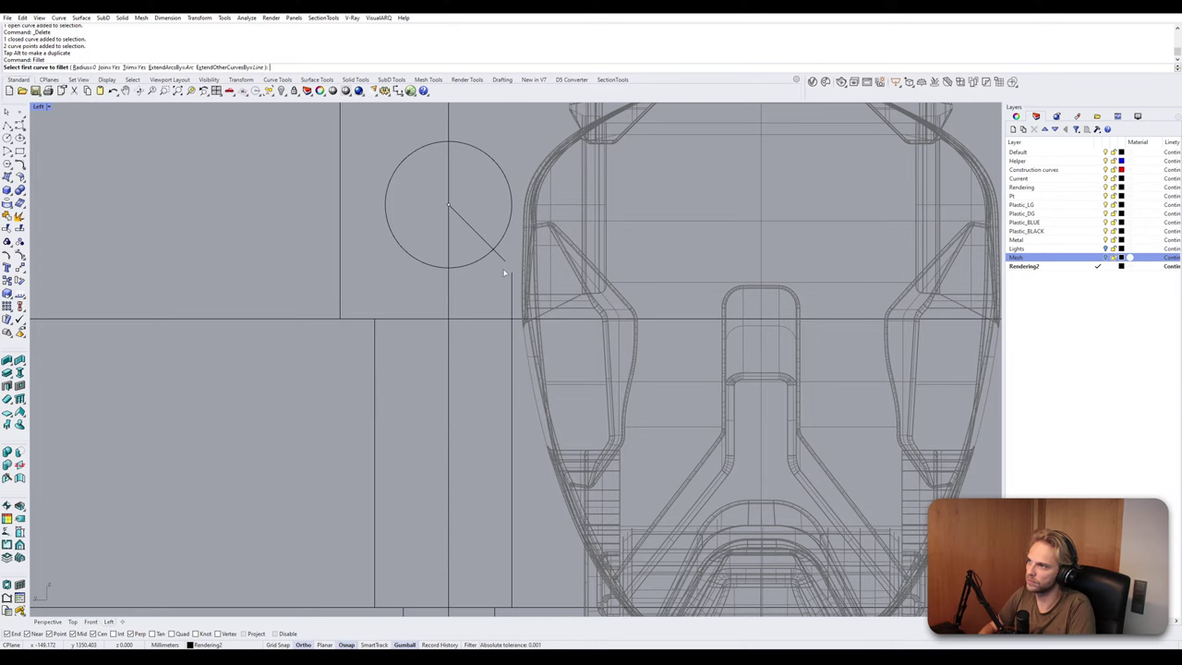
click(511, 281)
click(502, 259)
scroll(500, 259, down, 5)
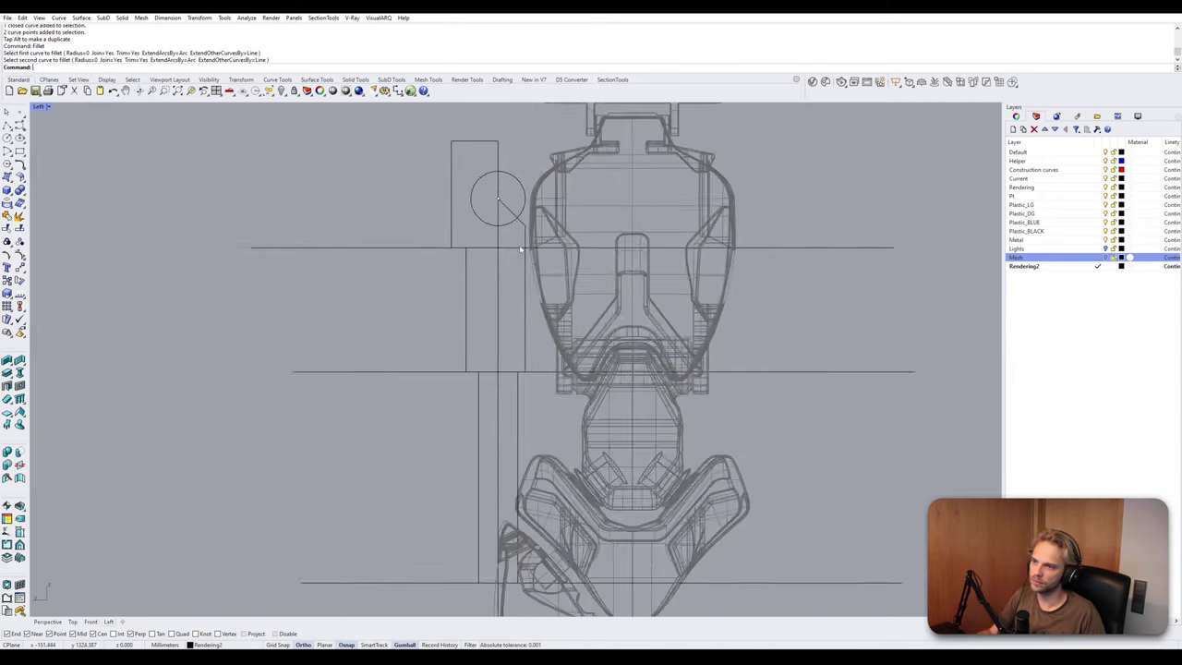
Examine the lower arm outlines against the hips and upper leg, showing the control points of the arm's vertical center line.
right_drag(524, 342, 519, 207)
scroll(504, 283, up, 2)
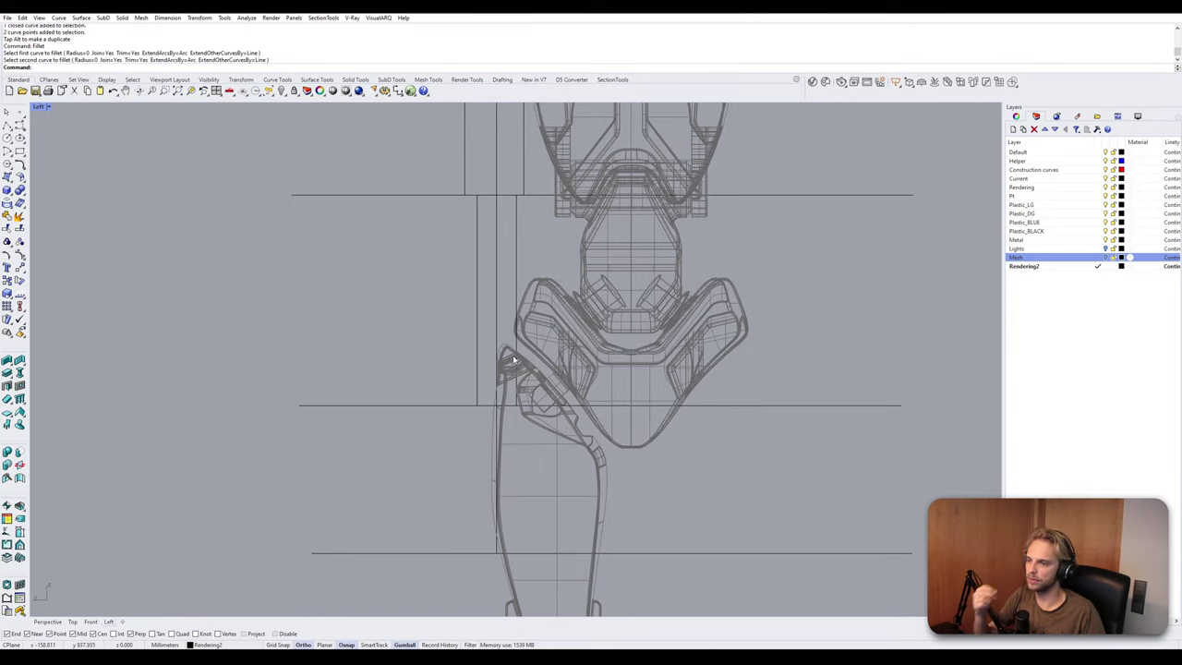
scroll(510, 354, down, 4)
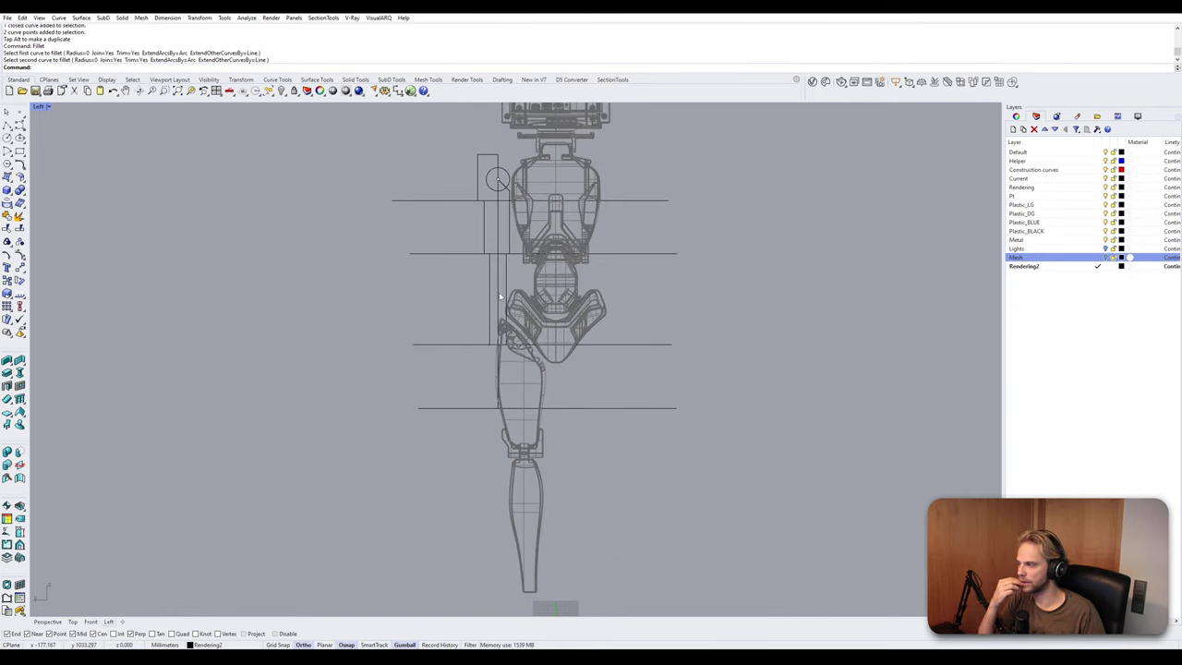
scroll(500, 297, up, 2)
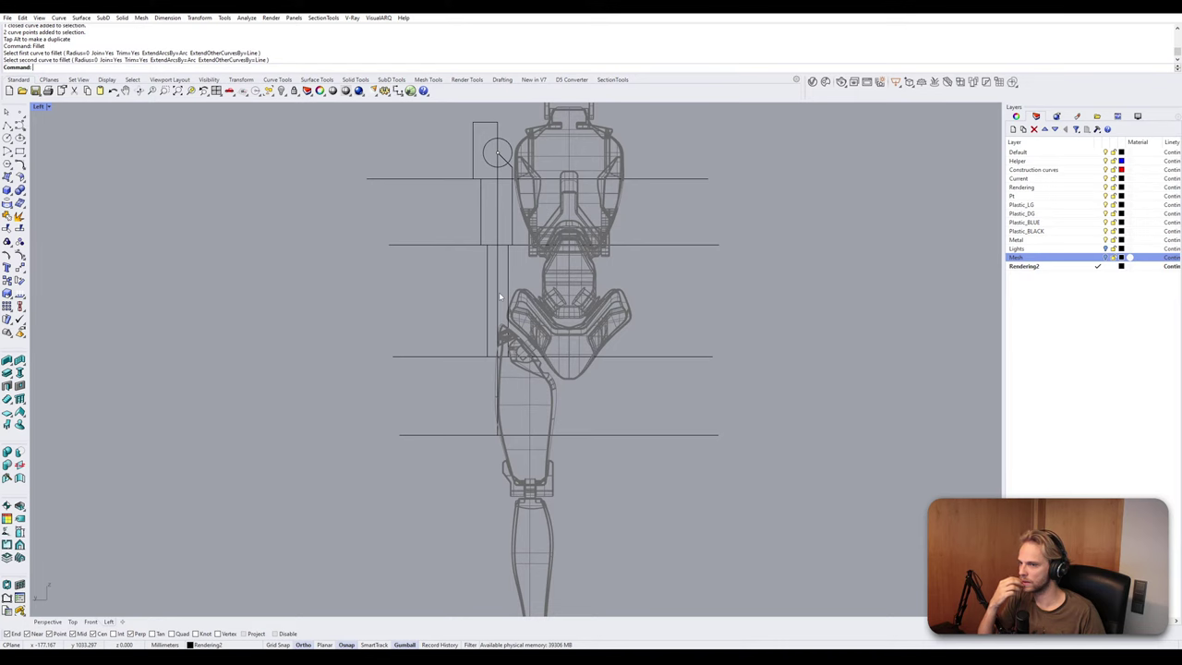
scroll(499, 295, up, 4)
click(497, 295)
key(F10)
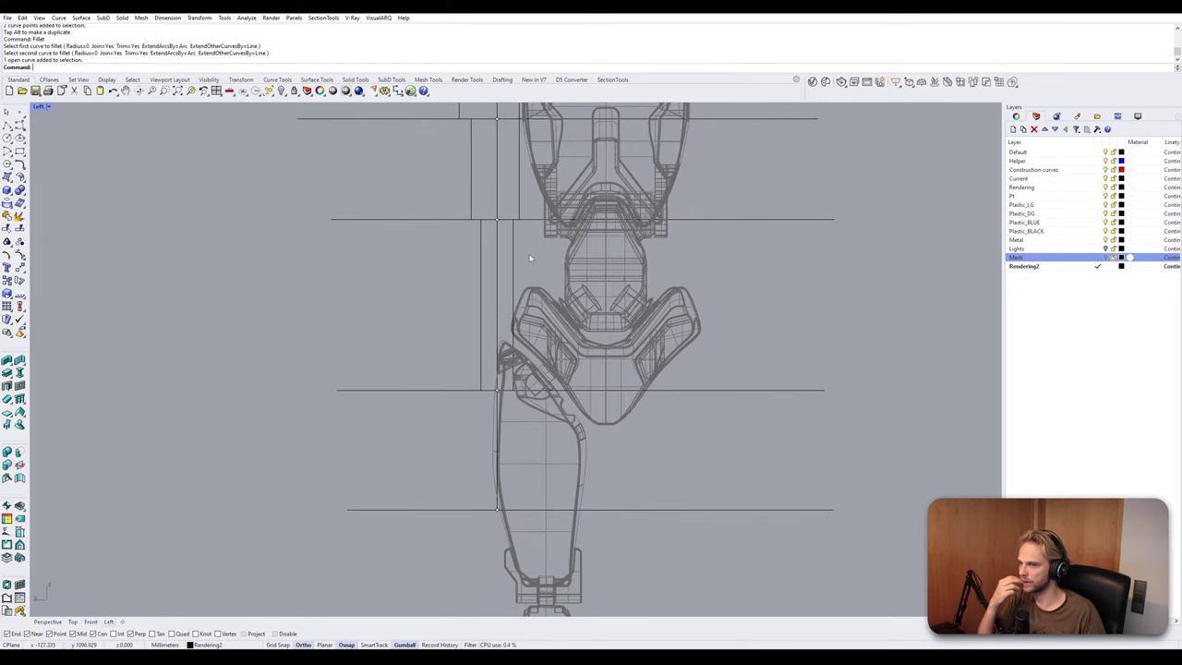
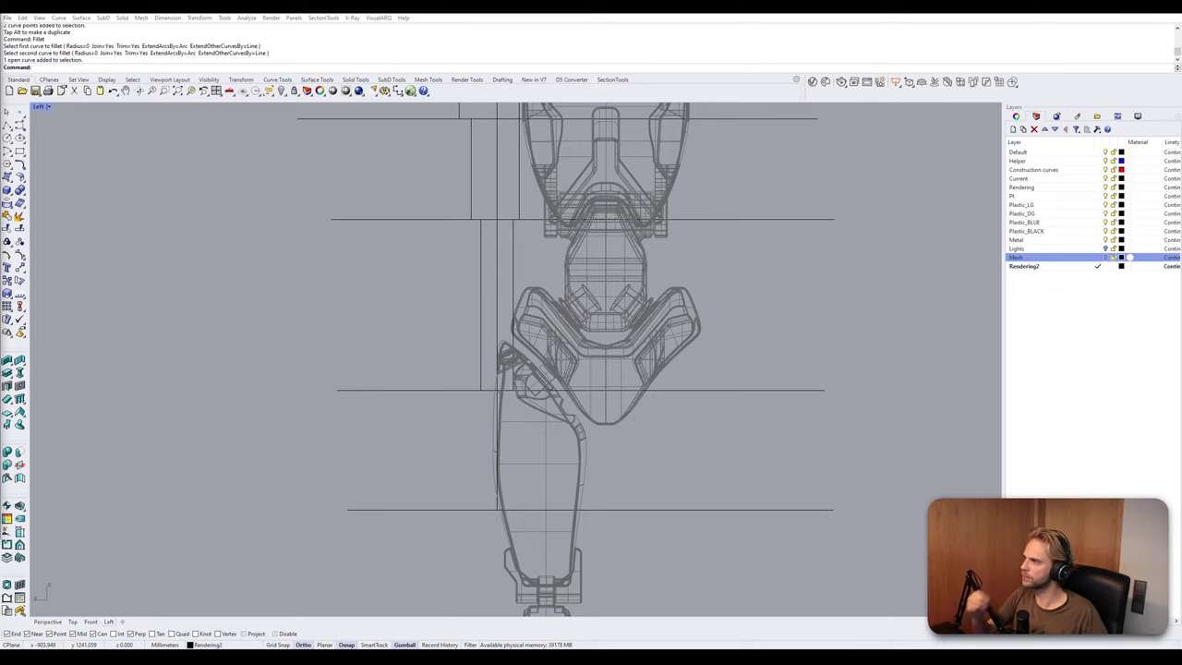
Switch to Chrome and examine arm proportions in the "human bone anatomy front view" image results, opening the front-and-rear human skeleton diagram.
drag(1181, 139, 406, 15)
click(161, 103)
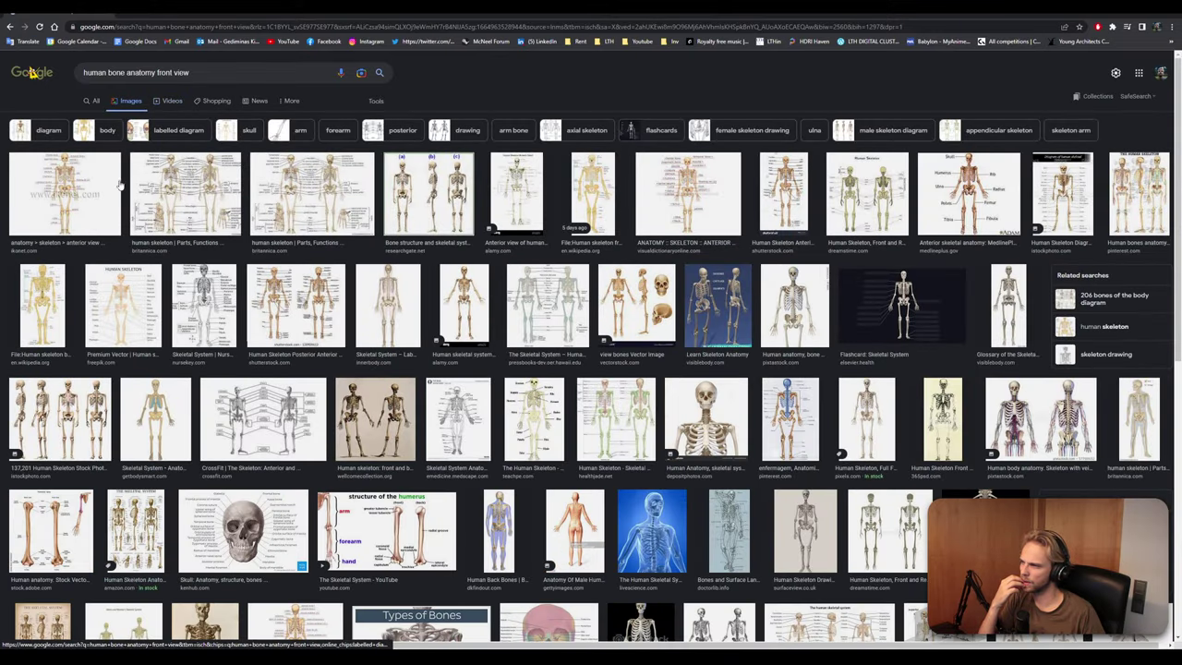
click(101, 194)
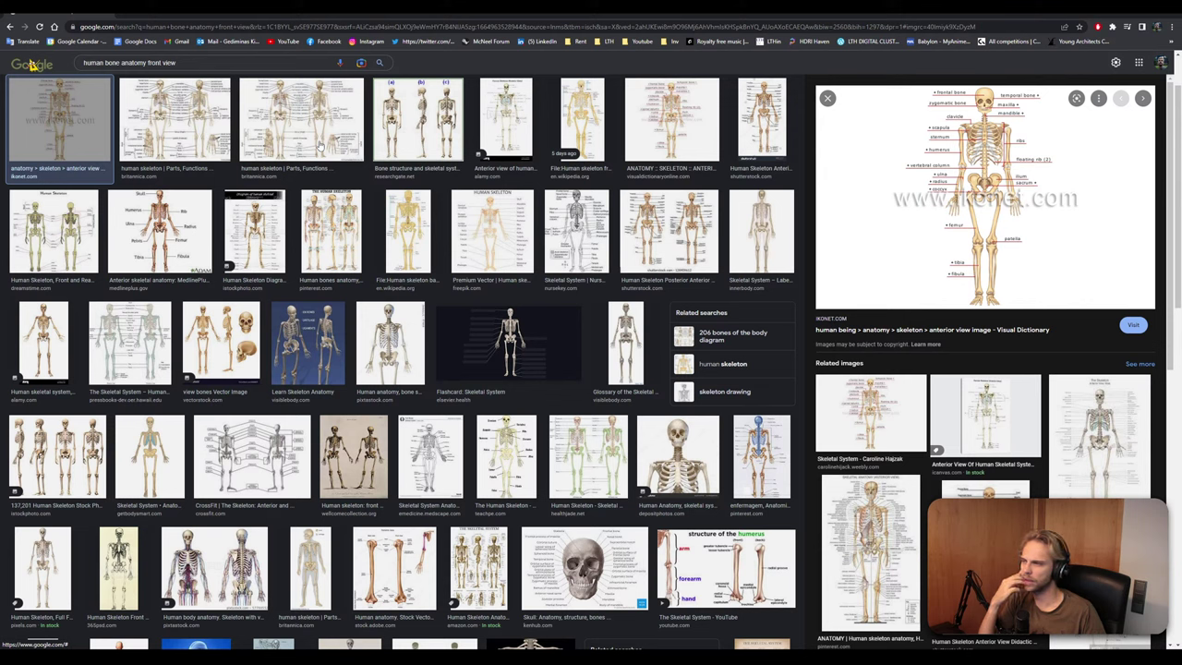
click(66, 238)
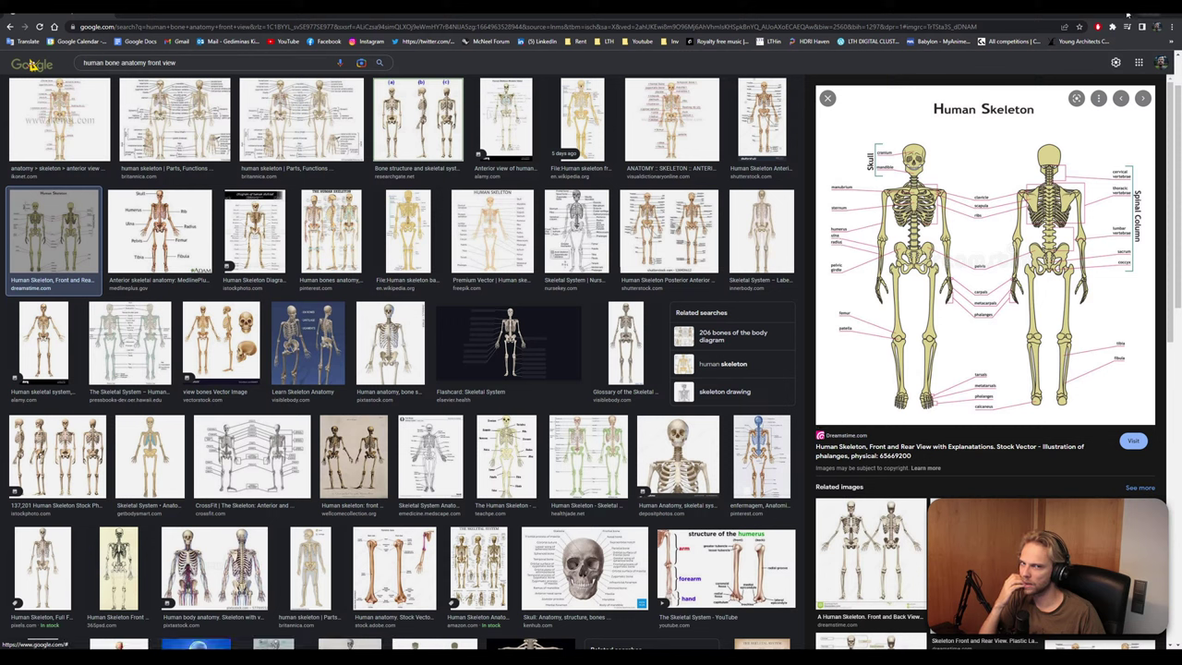
key(alt+Tab)
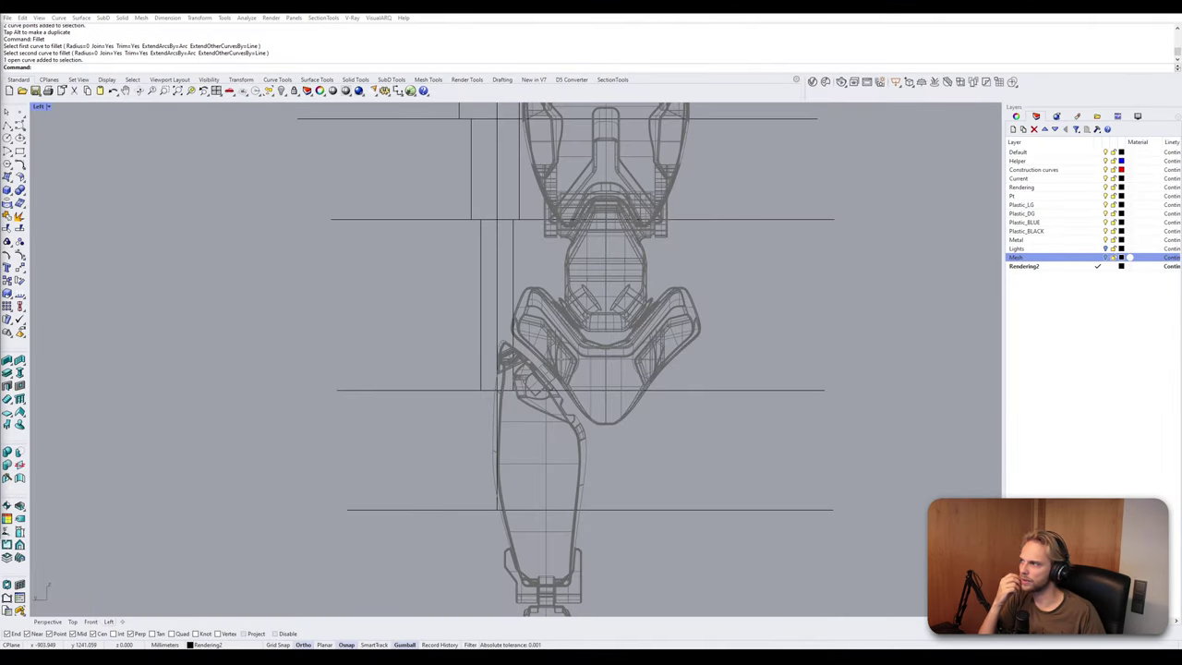
key(alt+Tab)
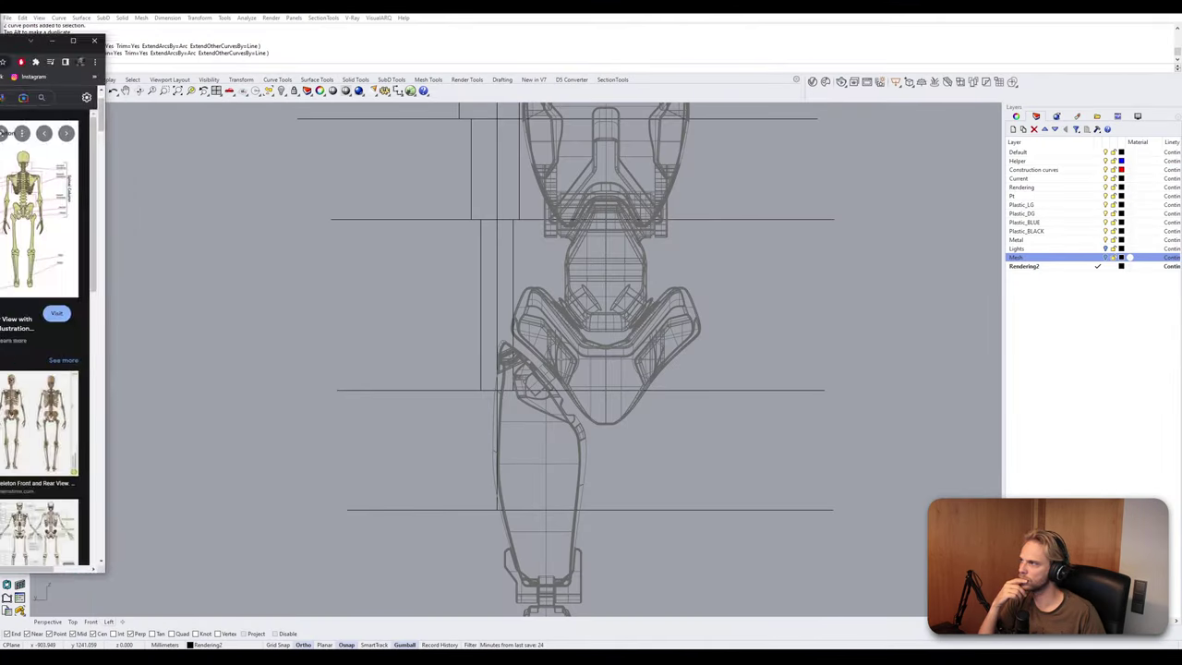
Switch back to Rhino and examine the length and proportions of the arm outlines against the torso, hips and upper leg.
key(alt+Tab)
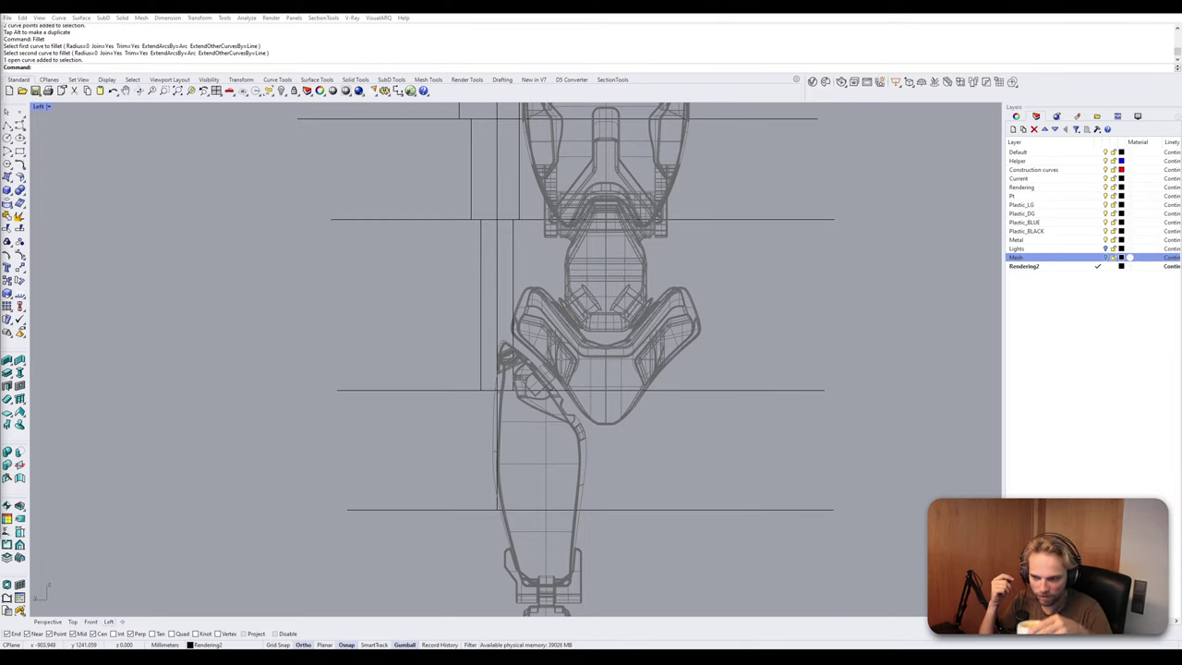
scroll(512, 237, down, 2)
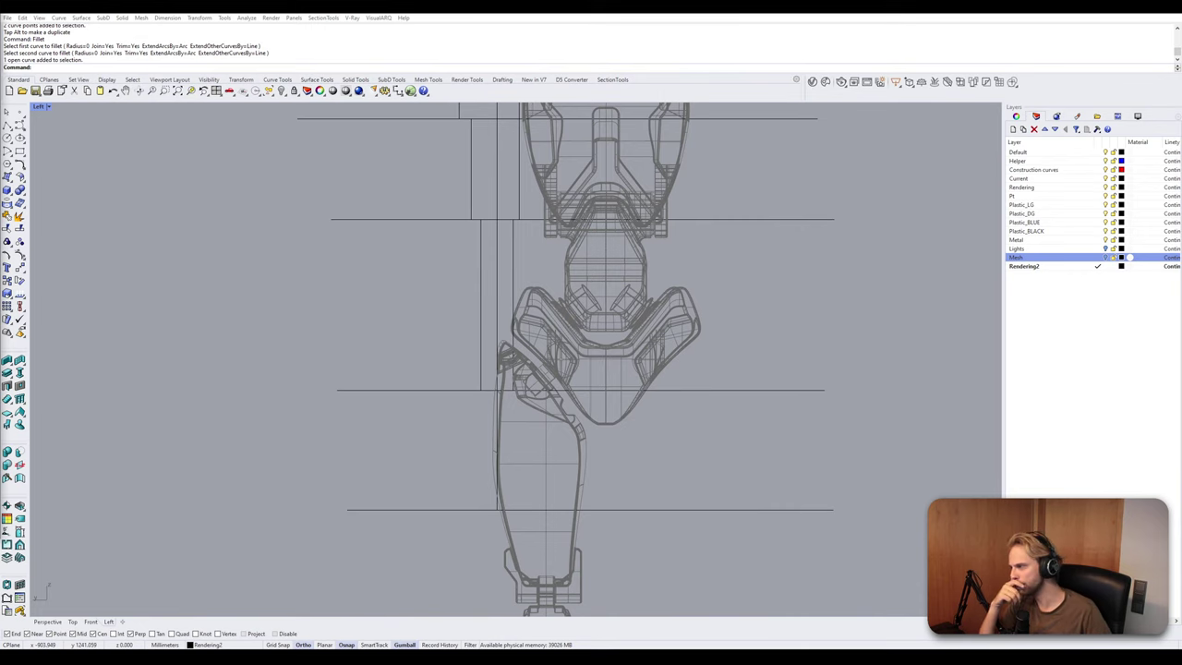
scroll(513, 236, up, 3)
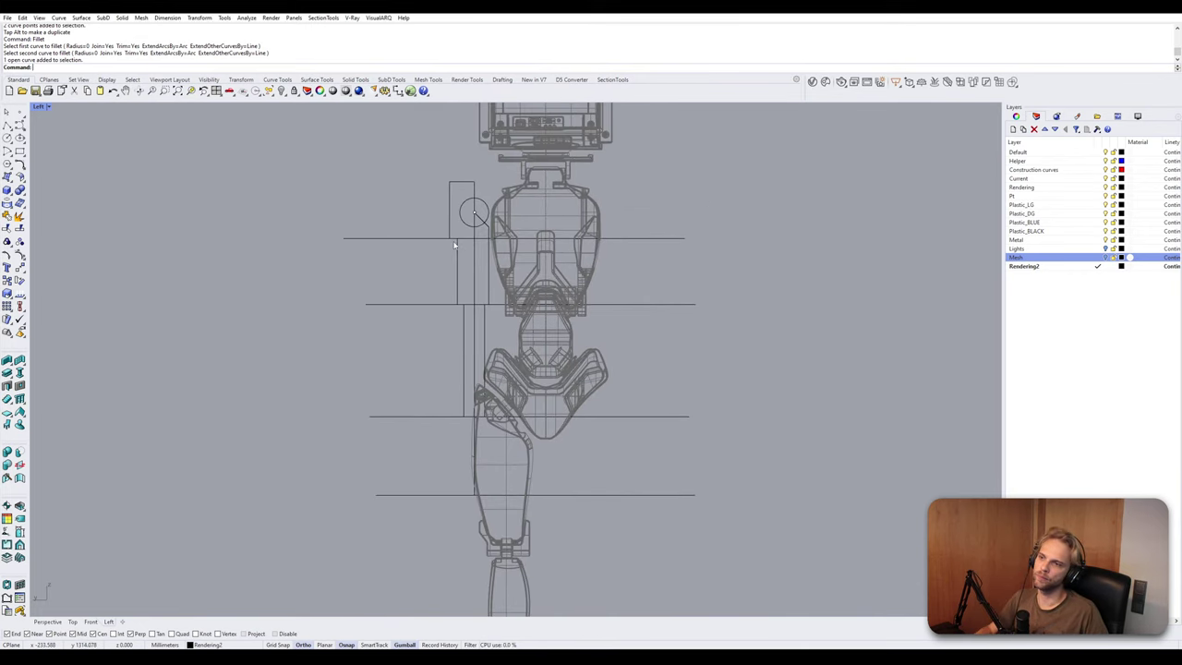
scroll(533, 356, down, 2)
scroll(489, 441, up, 1)
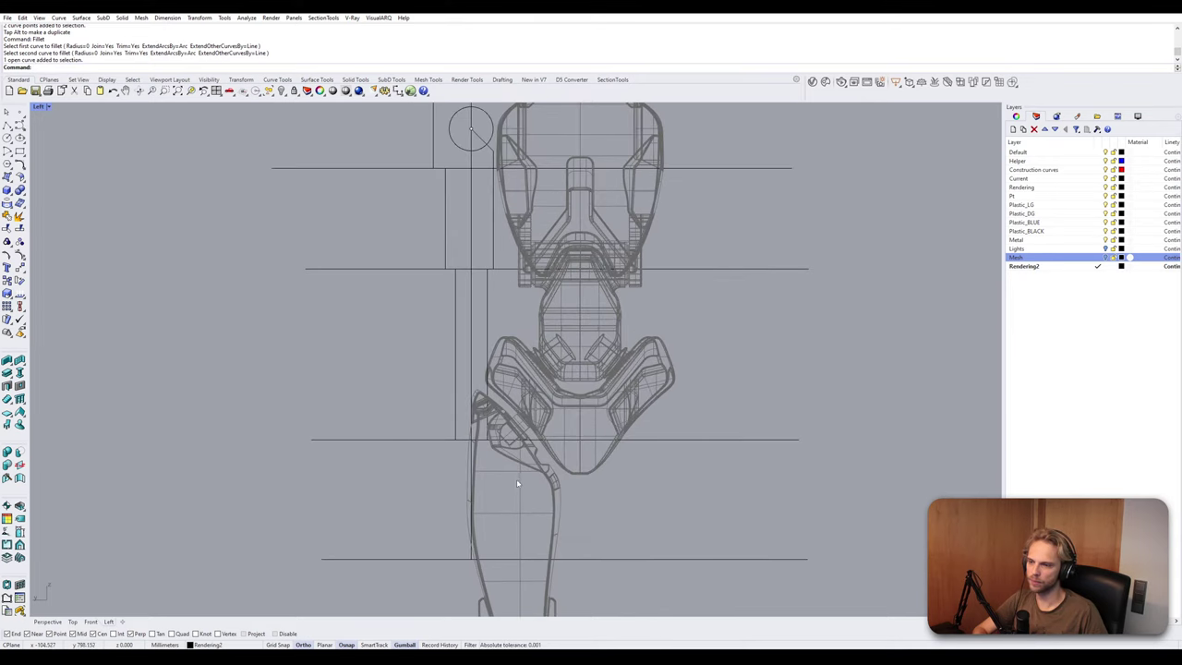
scroll(516, 478, down, 2)
drag(524, 492, 420, 298)
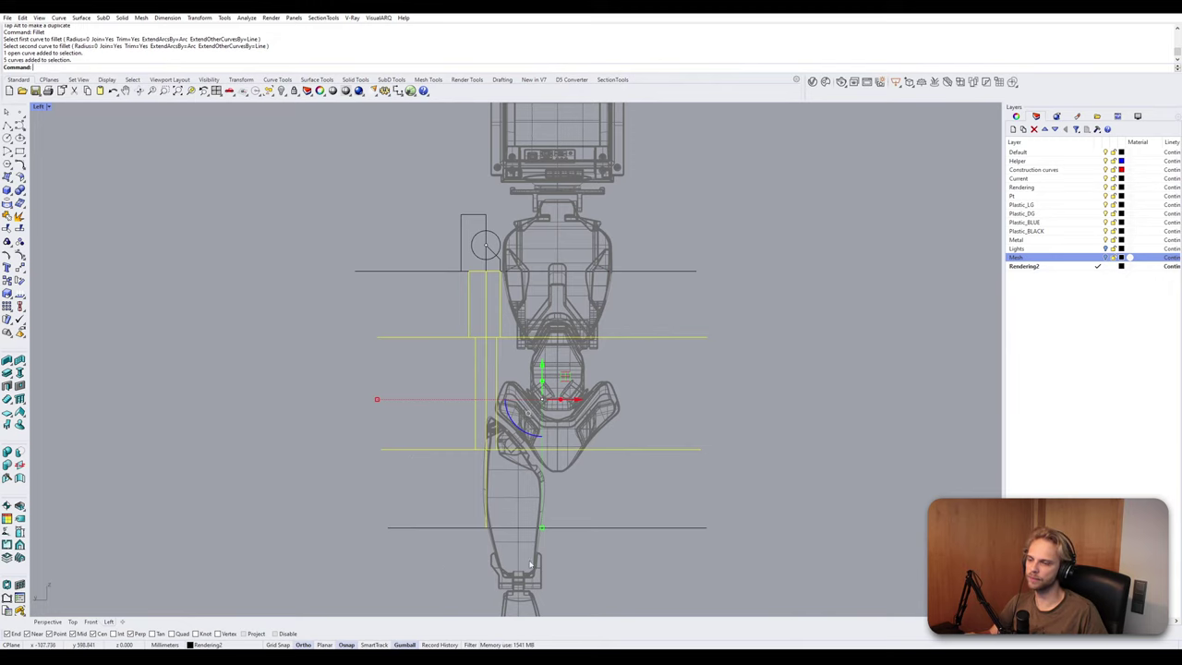
key(Escape)
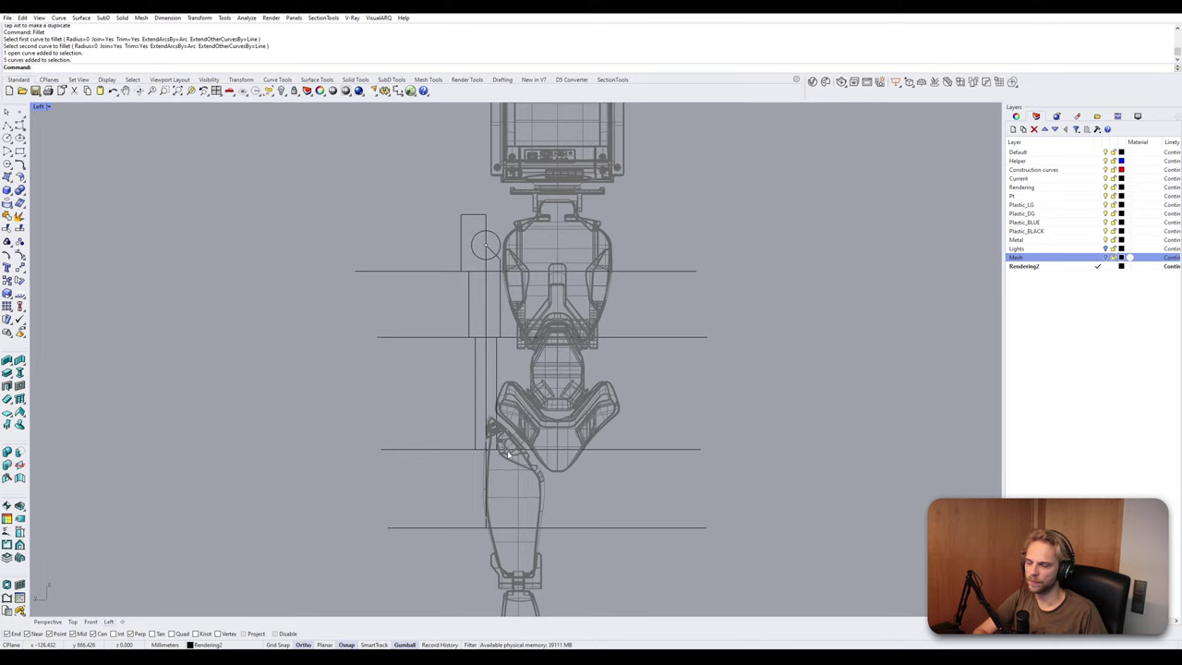
scroll(507, 455, up, 5)
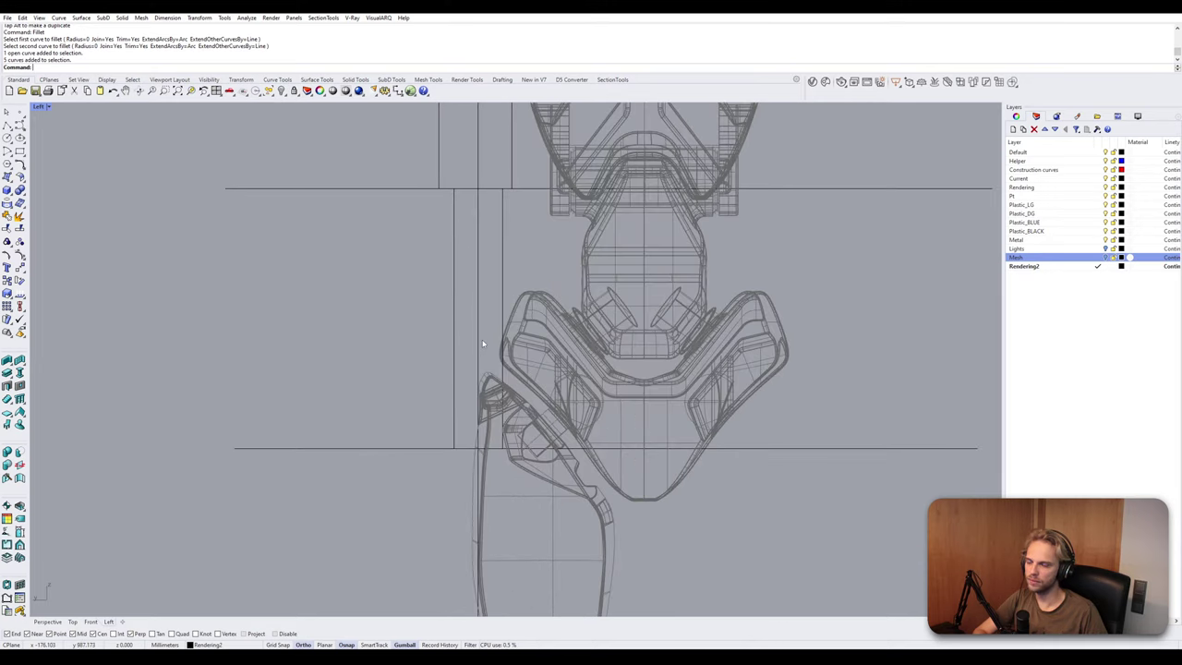
scroll(458, 317, down, 5)
right_drag(490, 272, 476, 314)
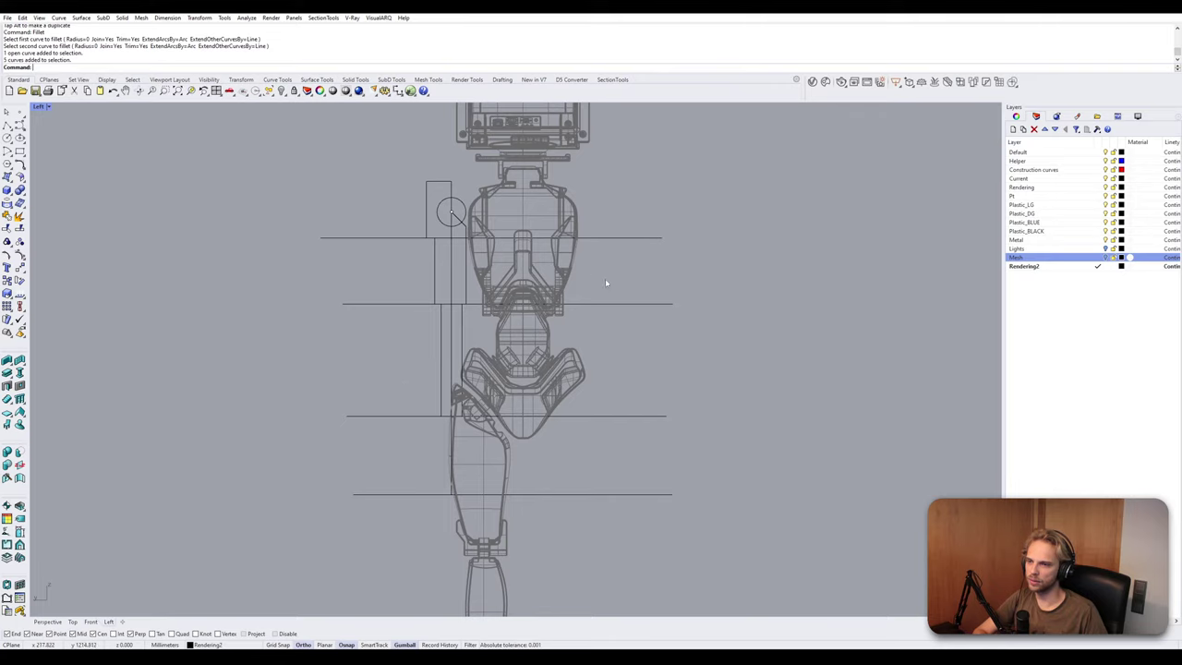
scroll(594, 279, down, 2)
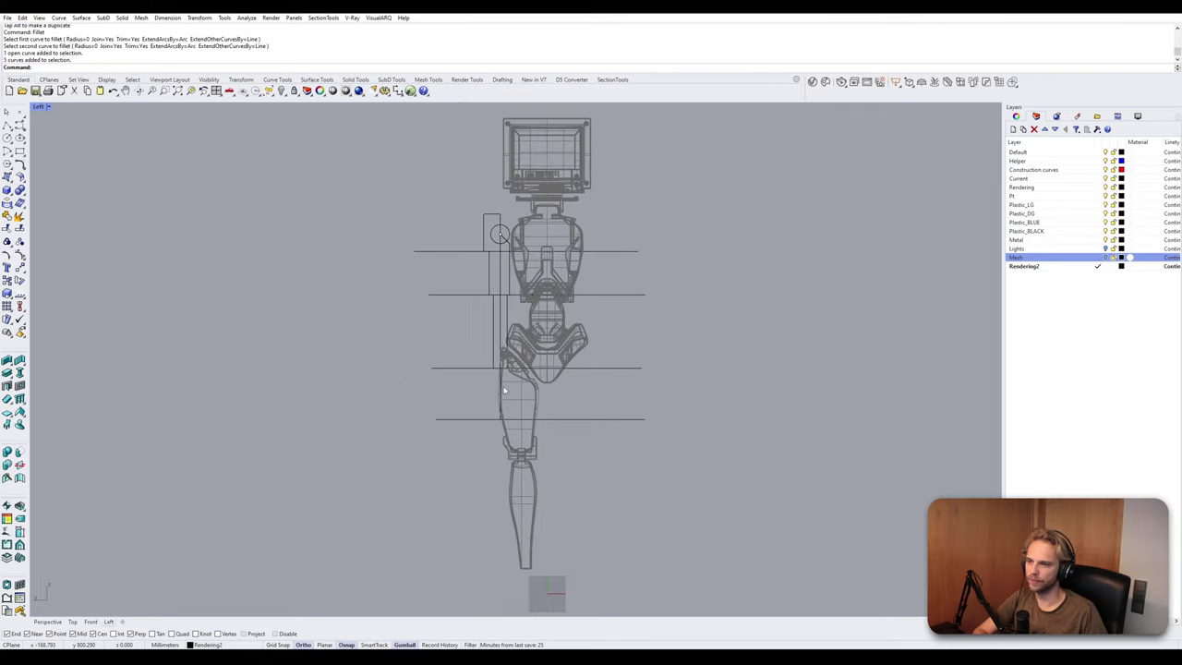
drag(550, 443, 432, 206)
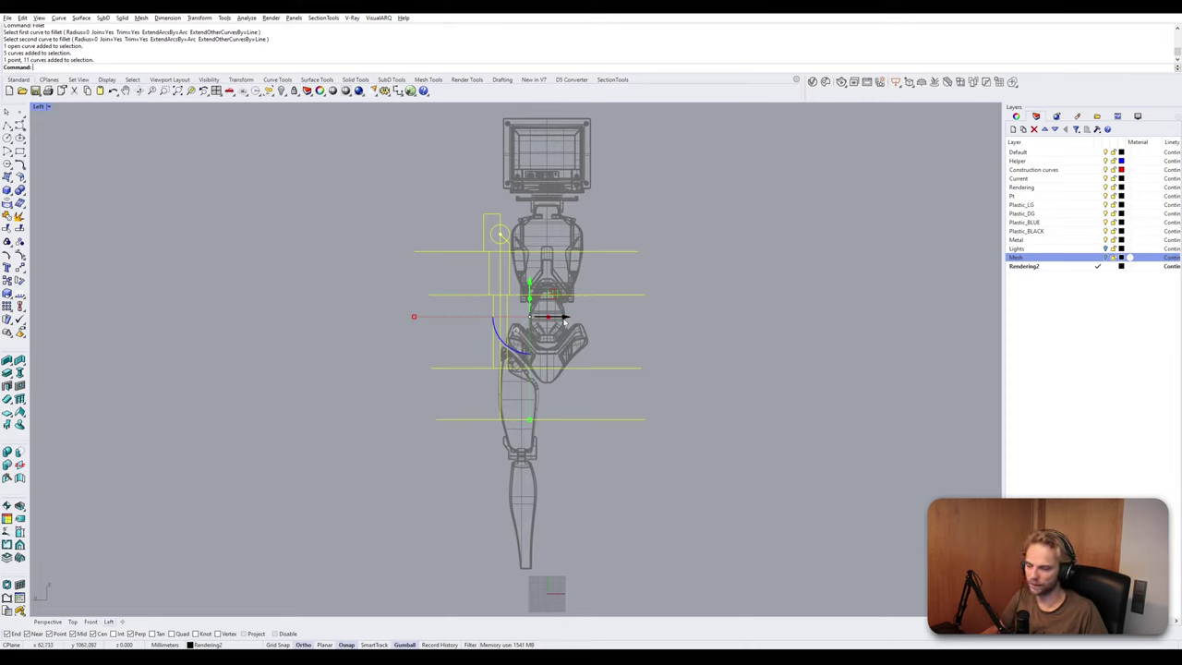
key(Escape)
Lengthen the lower arm rectangle by moving its bottom edge a short distance below the horizontal guide line.
scroll(517, 434, up, 3)
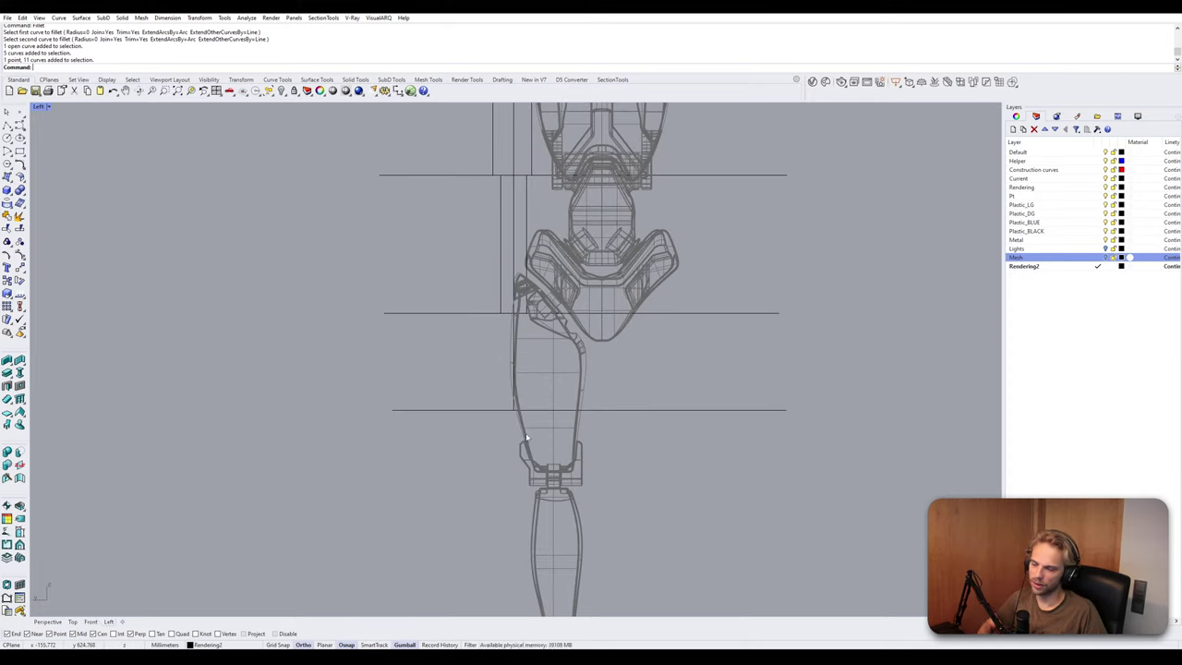
right_drag(501, 309, 489, 352)
click(513, 314)
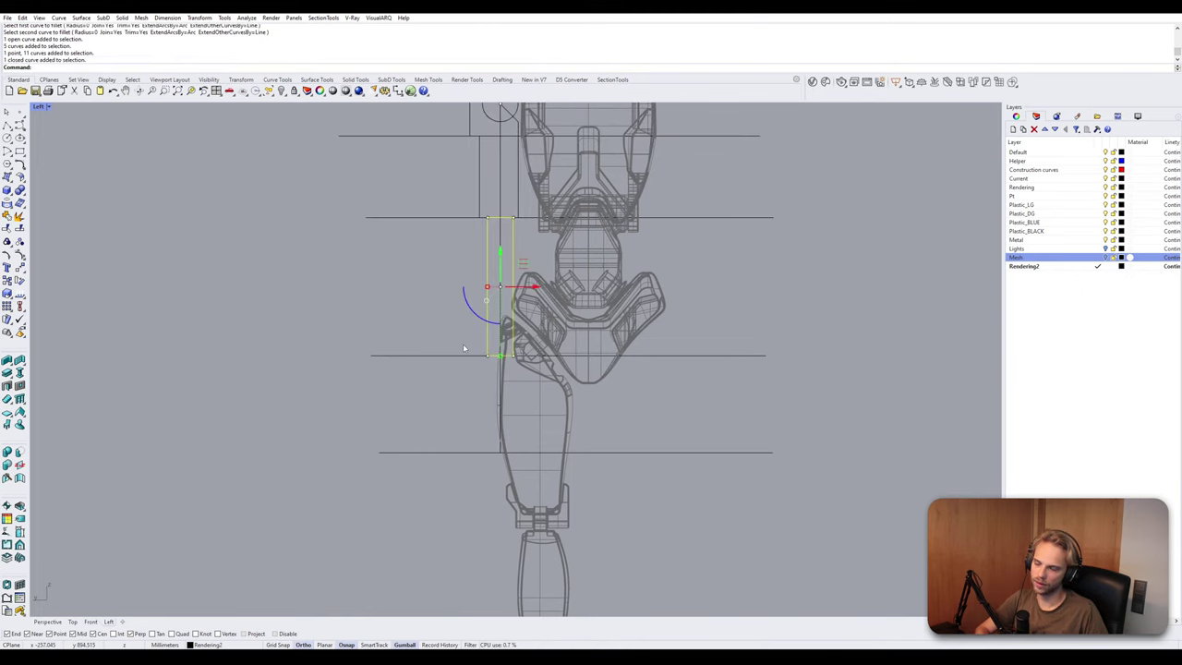
drag(464, 348, 528, 373)
drag(499, 326, 500, 344)
click(717, 341)
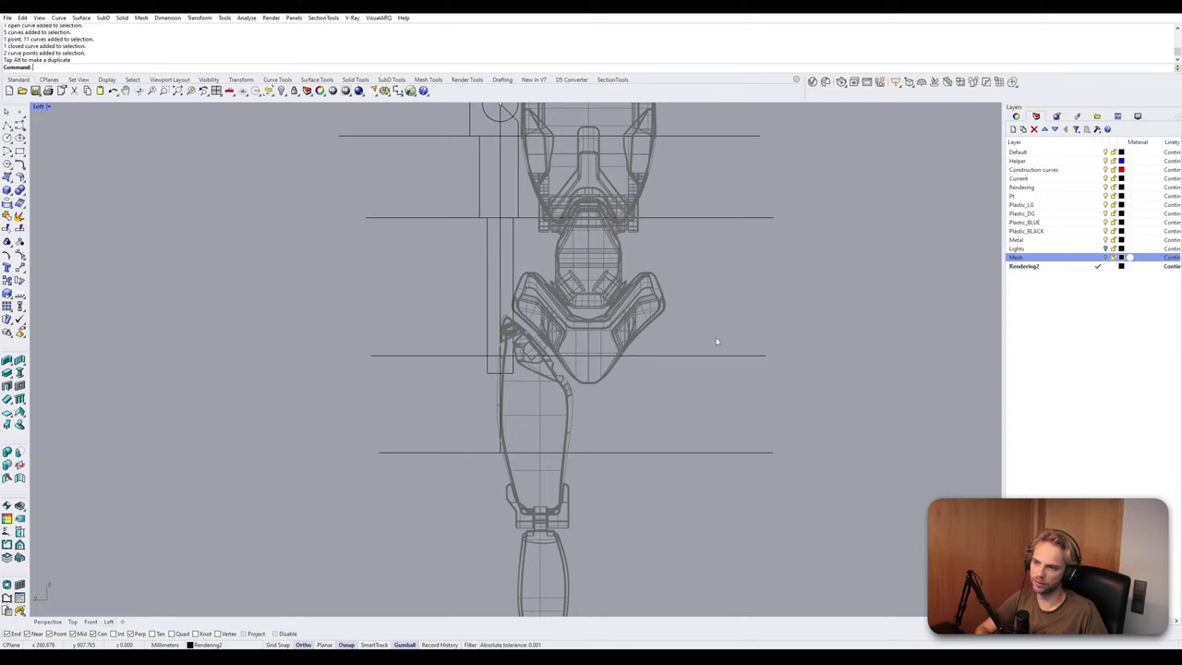
Delete the four horizontal guide lines crossing the arm, torso and leg.
click(666, 341)
key(Delete)
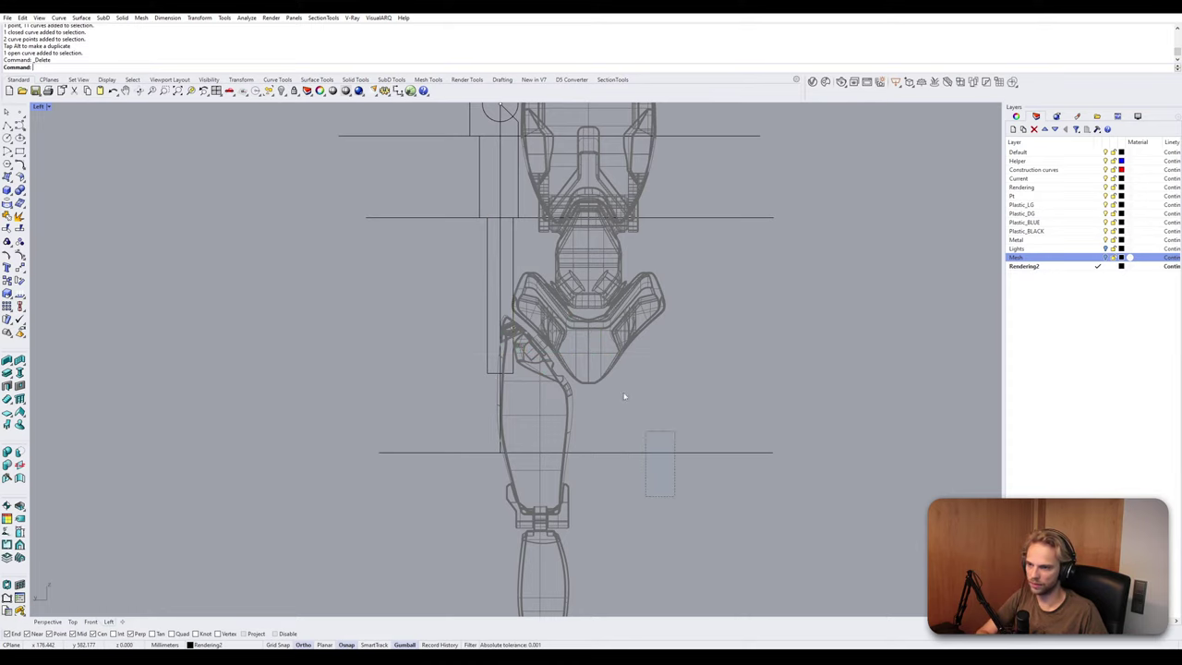
click(655, 452)
key(Delete)
right_drag(580, 307, 564, 438)
drag(691, 426, 633, 247)
key(Delete)
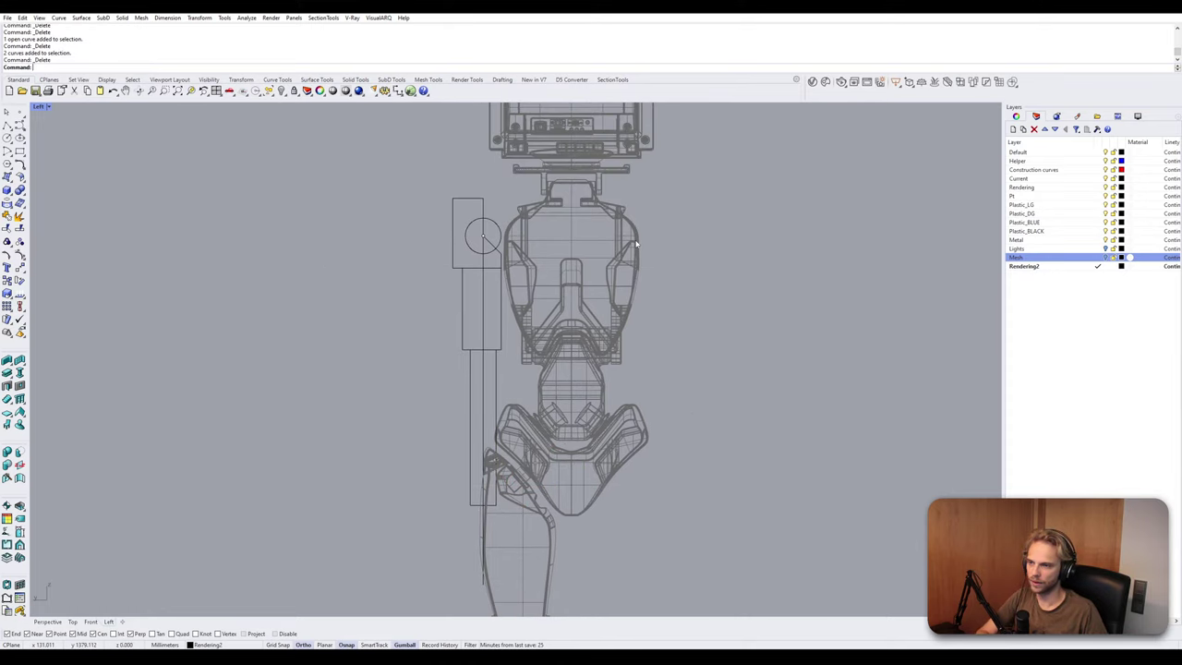
scroll(631, 245, down, 2)
click(509, 309)
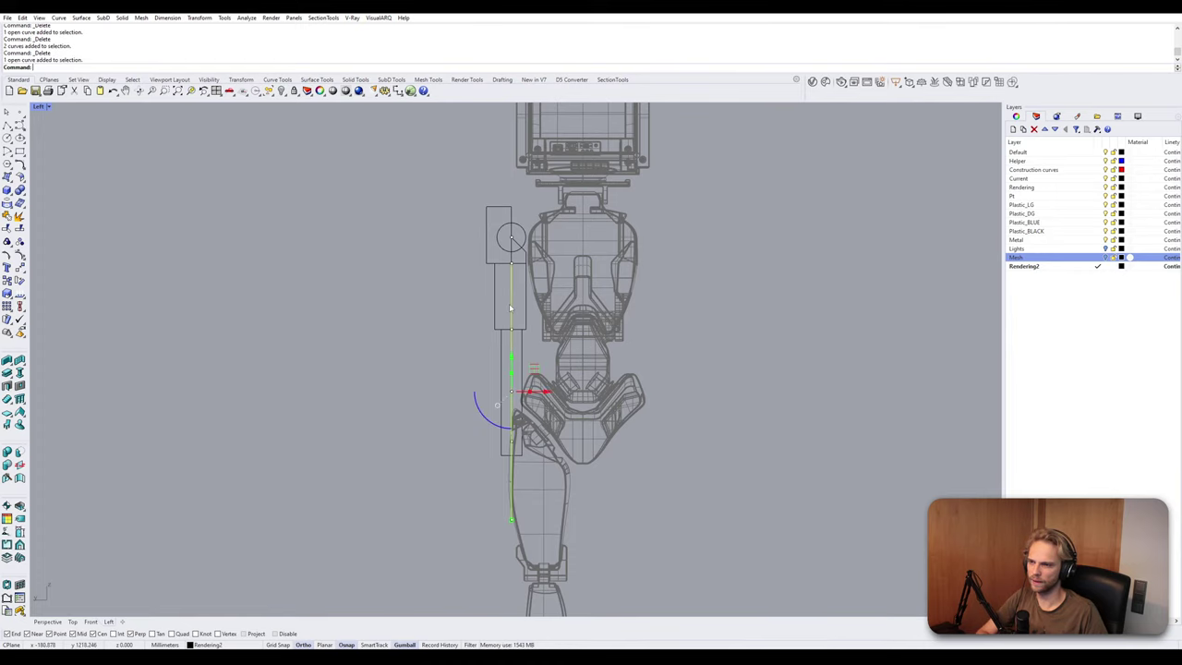
click(652, 395)
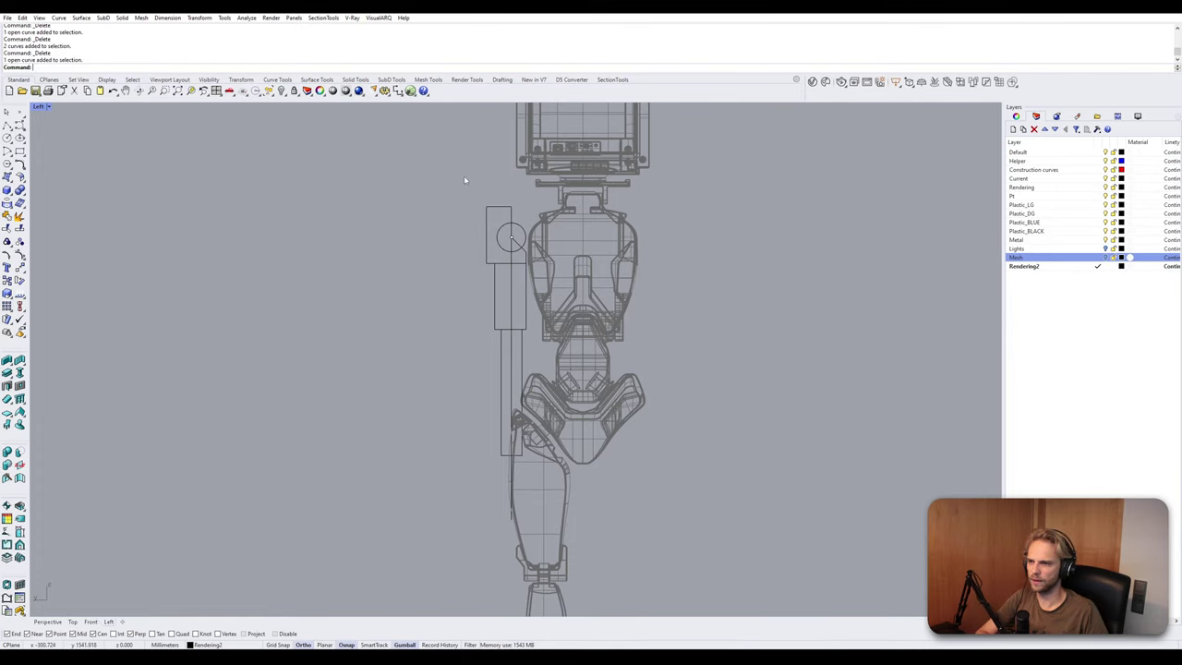
Try tapering the lower arm rectangle by scaling its upper edge wider than the upper arm, and undo the scaling.
scroll(508, 404, up, 4)
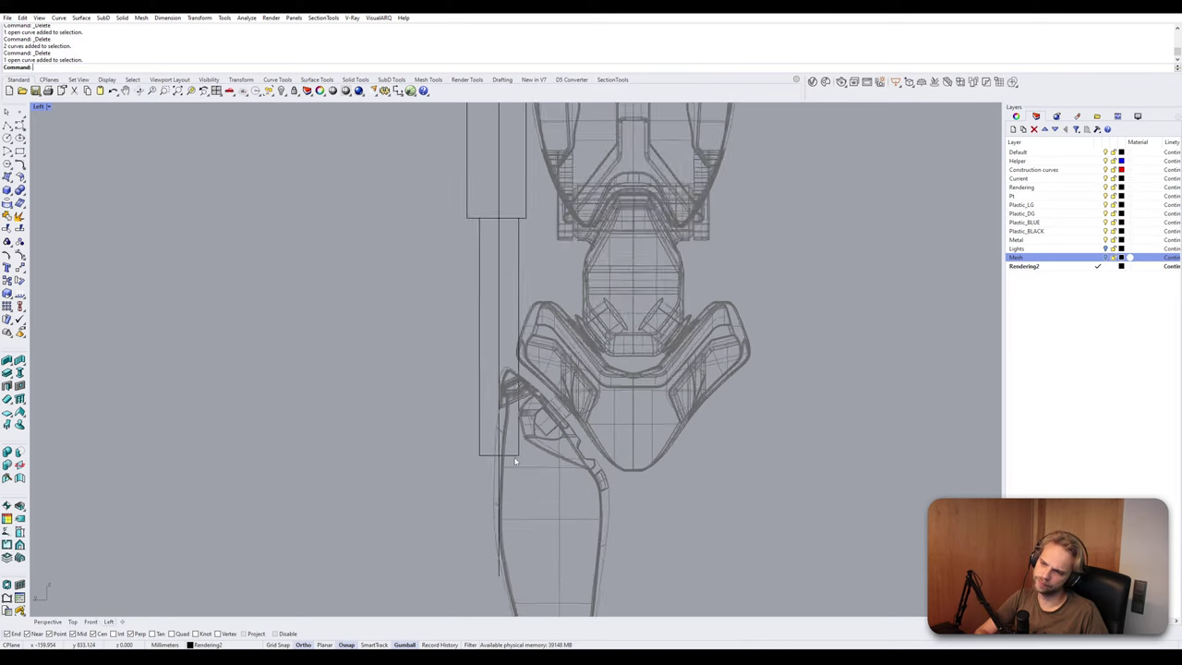
scroll(503, 404, down, 1)
scroll(505, 296, up, 4)
click(518, 279)
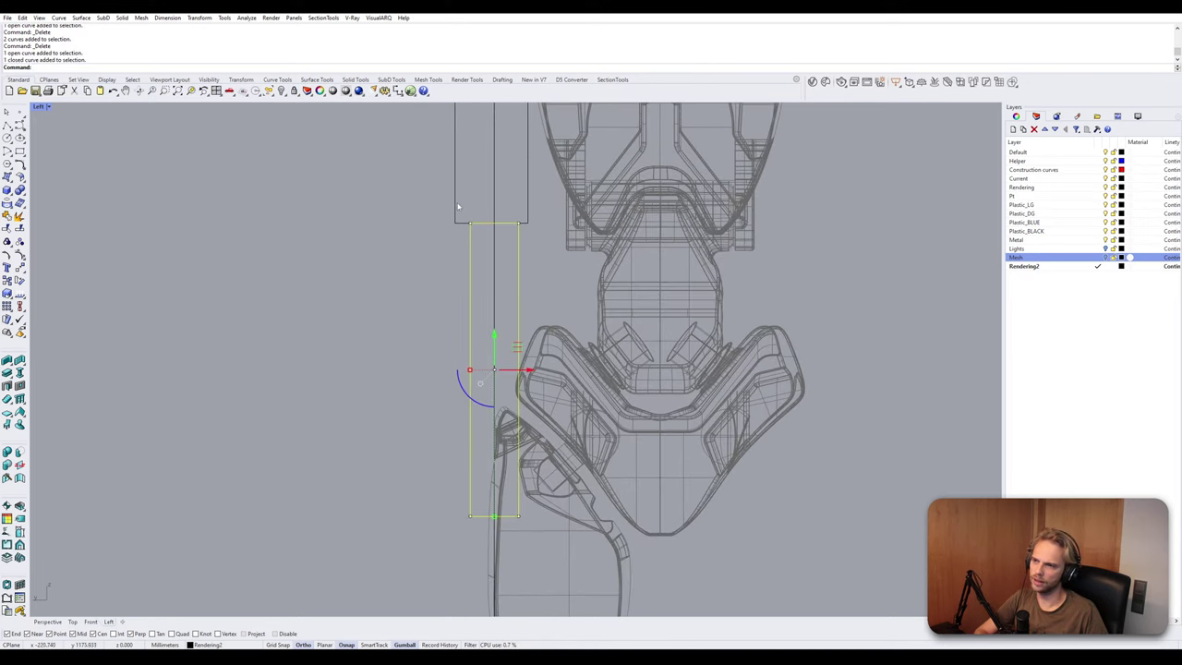
key(F10)
drag(460, 202, 557, 245)
drag(468, 223, 453, 223)
key(Escape)
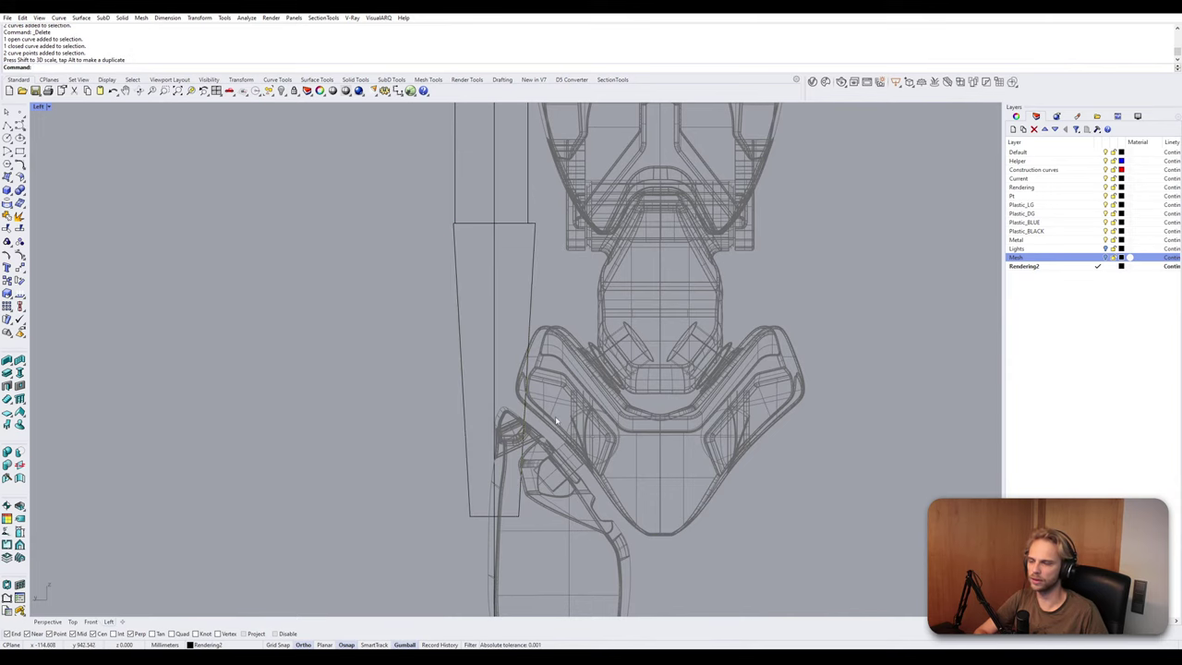
scroll(545, 434, down, 5)
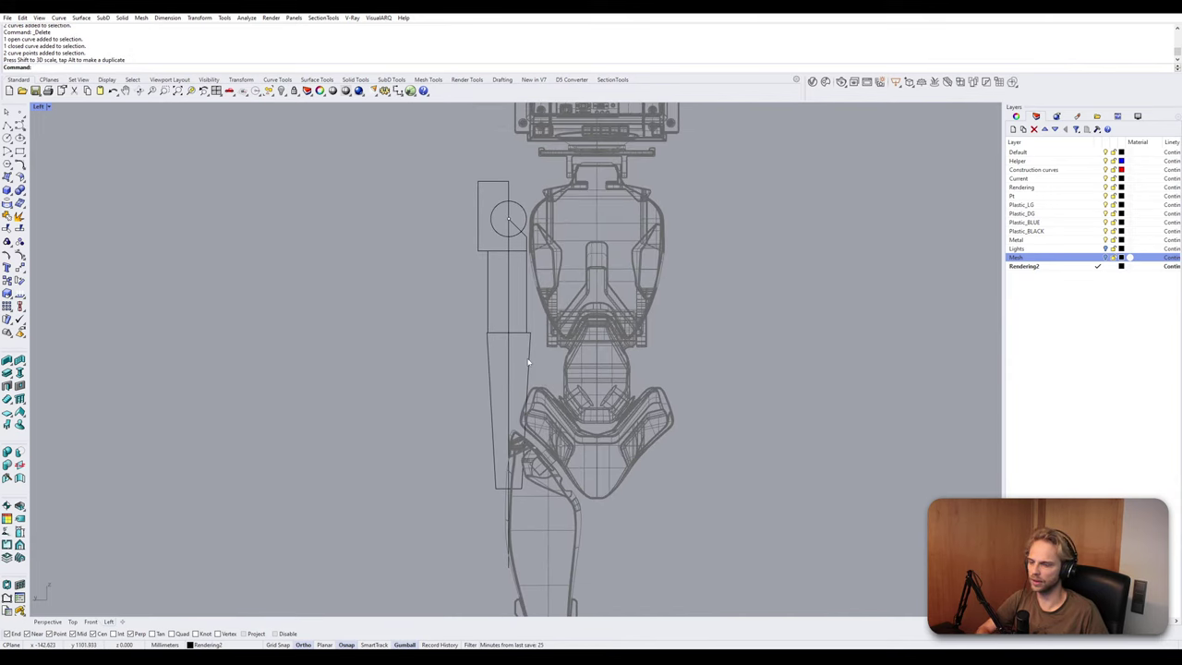
key(ctrl+z)
key(Escape)
Copy all the arm outlines, including the shoulder circle and center line, sideways into the empty space away from the torso.
drag(585, 526, 423, 167)
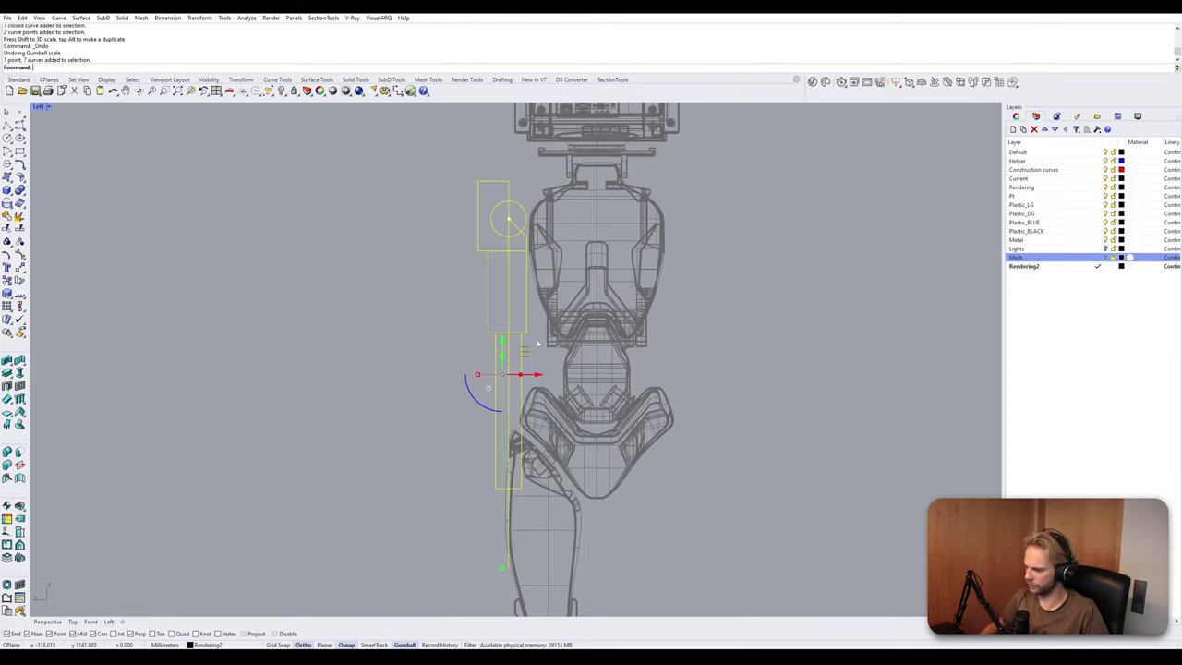
right_drag(541, 343, 702, 289)
alt+drag(700, 320, 388, 362)
key(Escape)
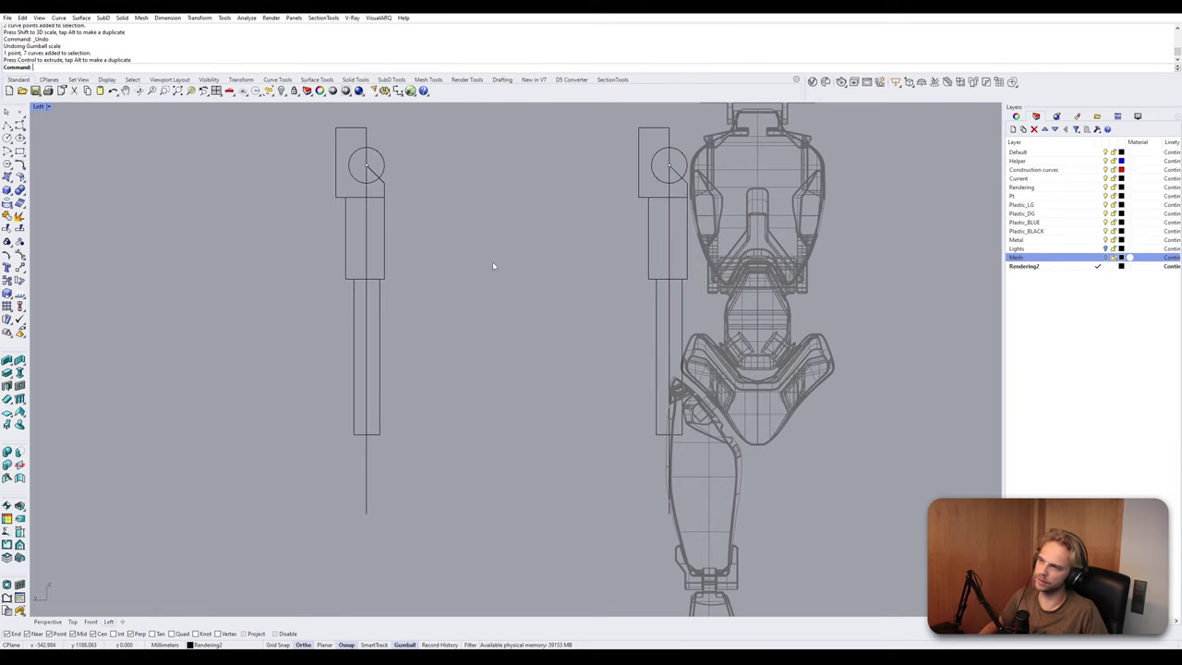
Examine the copied arm outlines and the original beside the torso, comparing the shoulder, upper arm and lower arm shapes.
scroll(452, 314, down, 5)
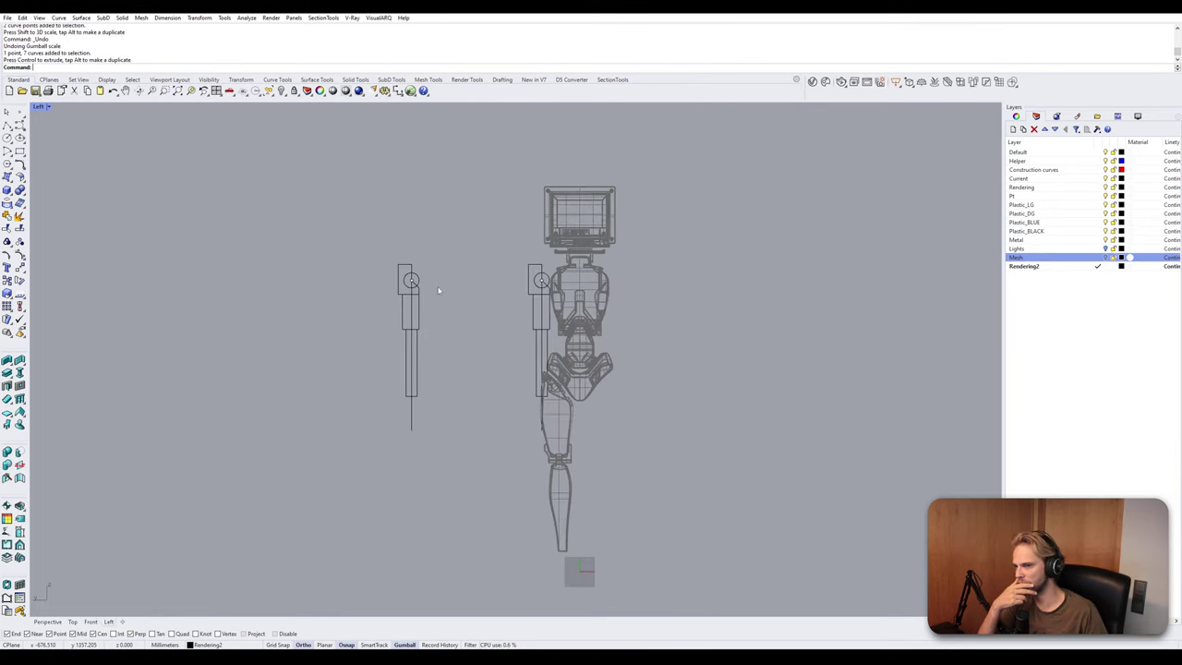
scroll(436, 289, up, 4)
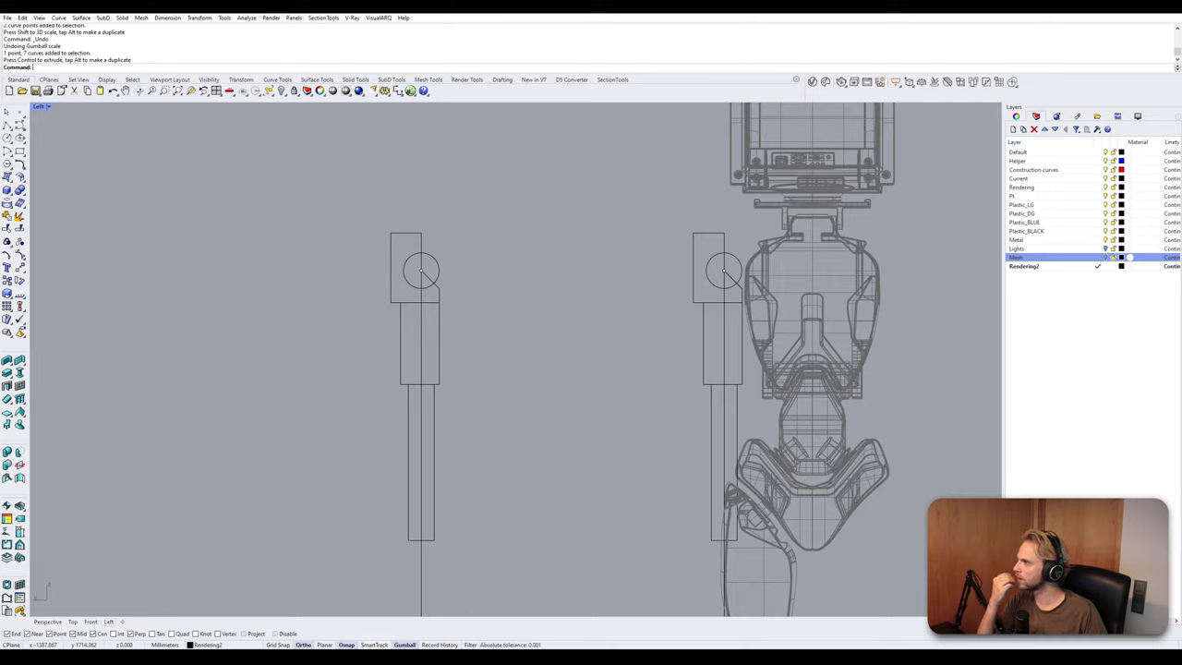
scroll(406, 245, up, 2)
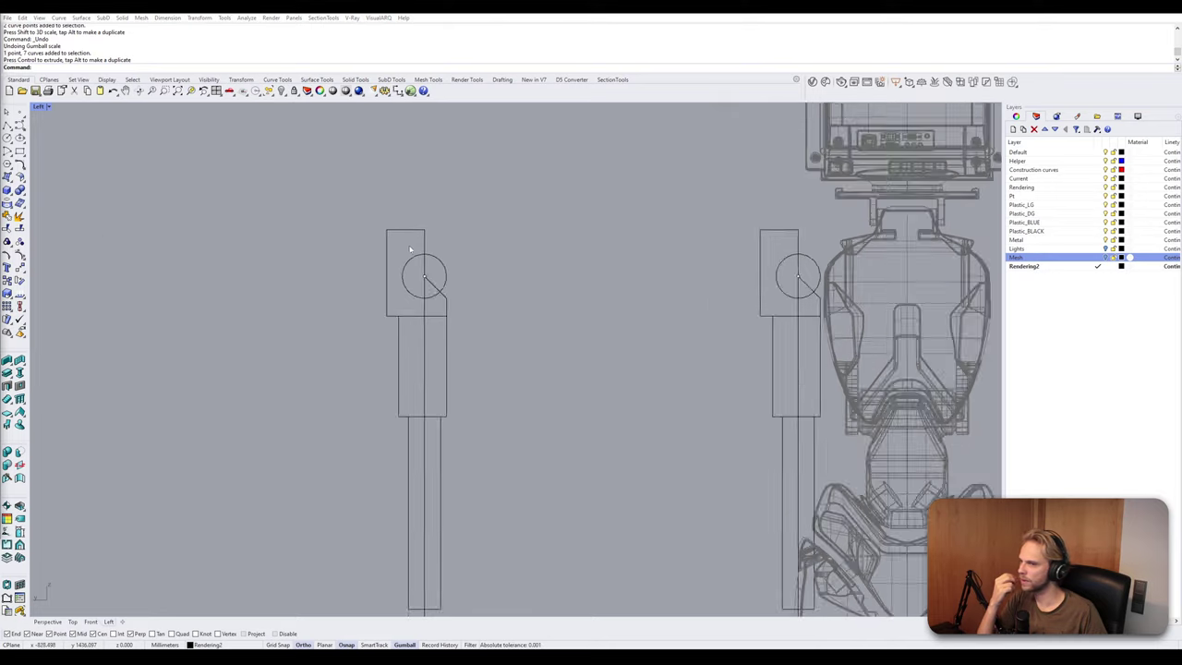
scroll(410, 243, down, 1)
scroll(386, 250, up, 1)
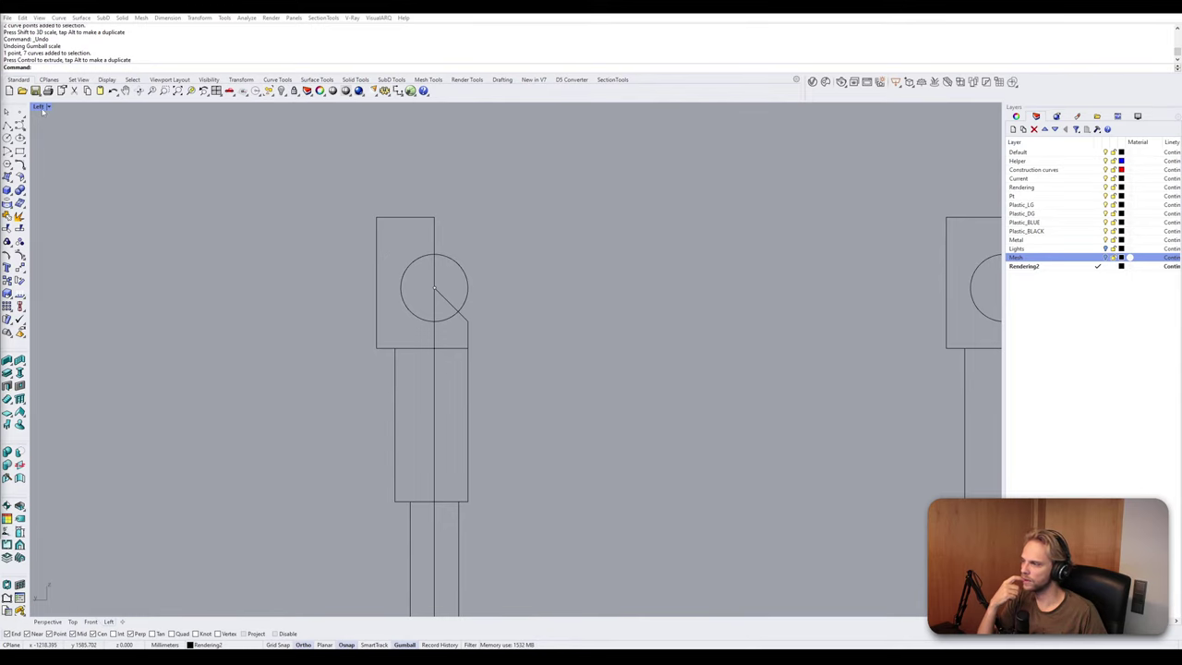
scroll(456, 338, down, 2)
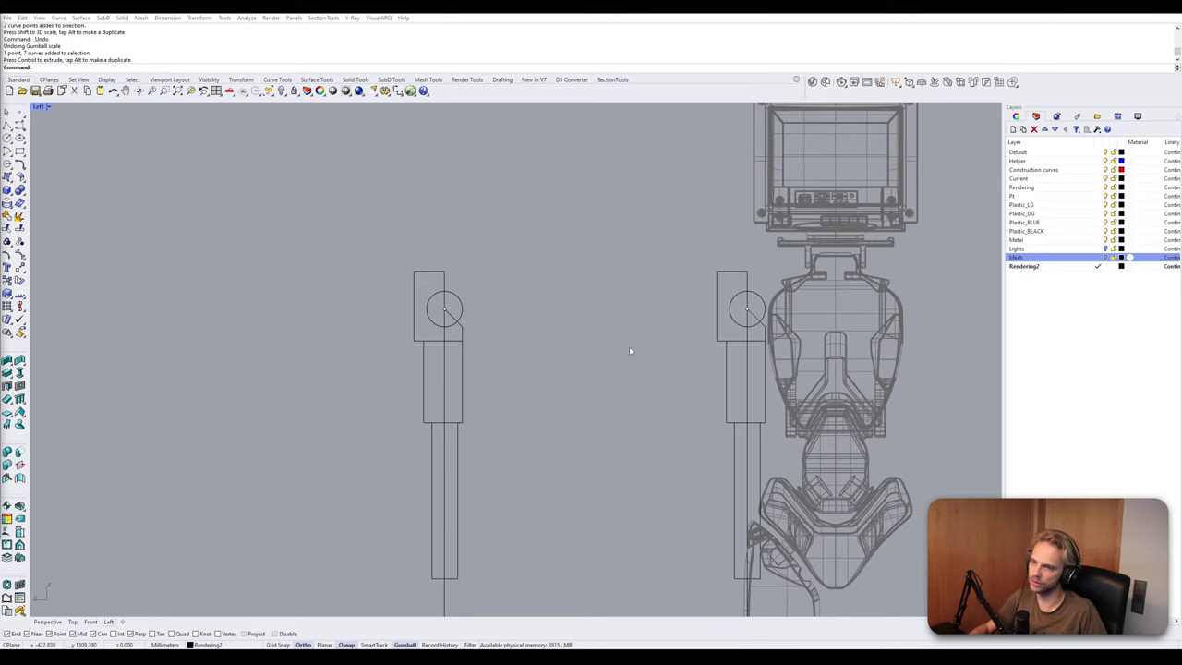
right_drag(630, 350, 470, 292)
scroll(593, 238, up, 4)
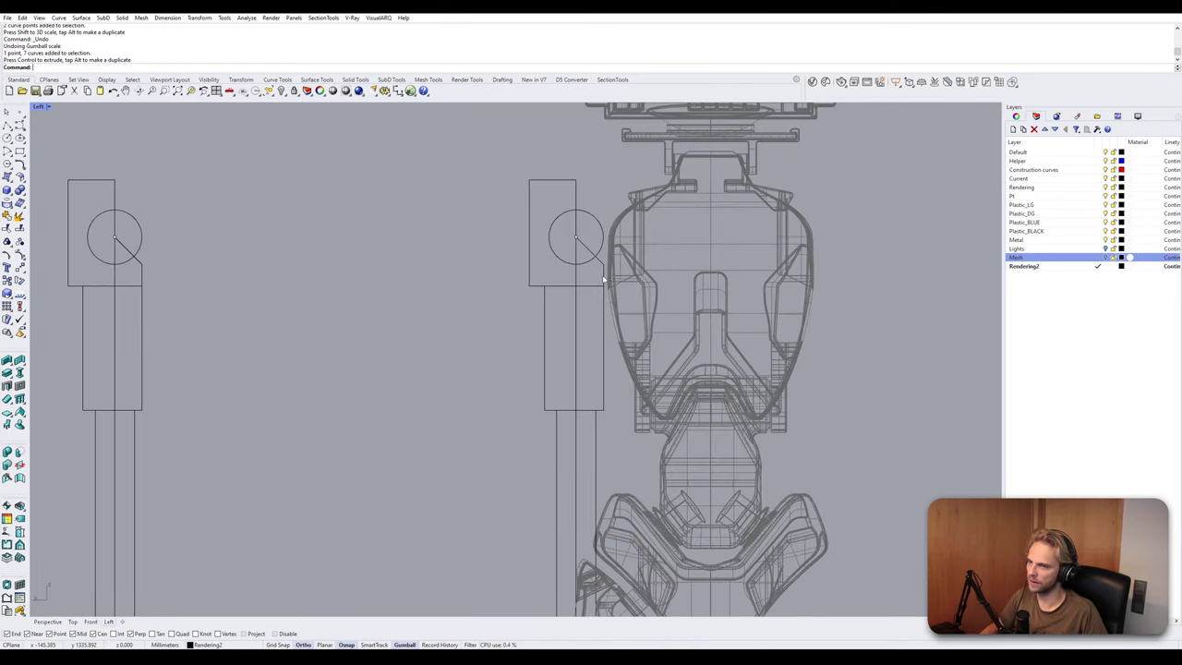
Rotate the arm outlines beside the torso 90 degrees outward about the shoulder circle's center, so the arm extends horizontally.
scroll(605, 197, down, 3)
drag(693, 533, 495, 201)
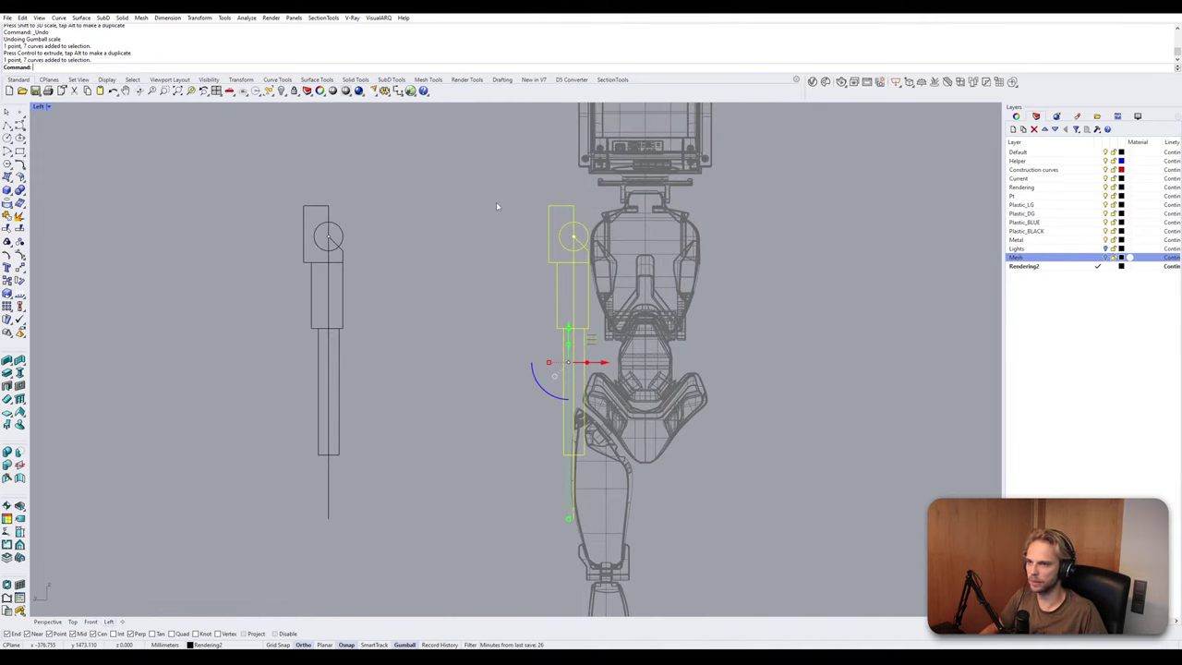
text(Rotate)
key(Return)
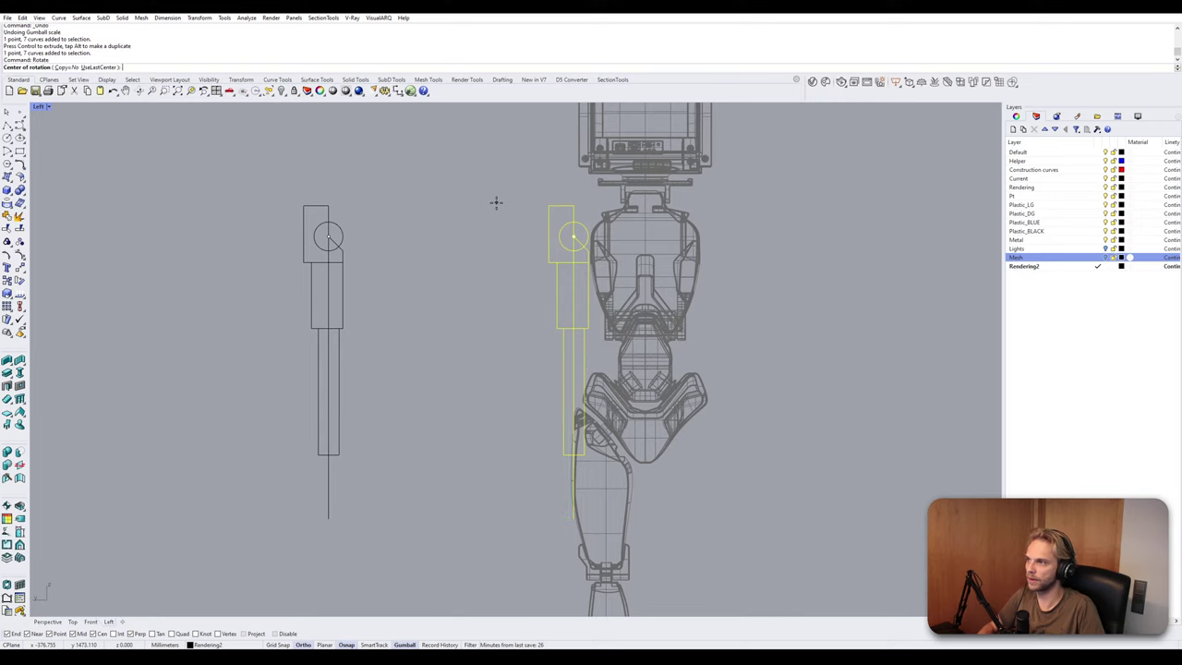
click(574, 238)
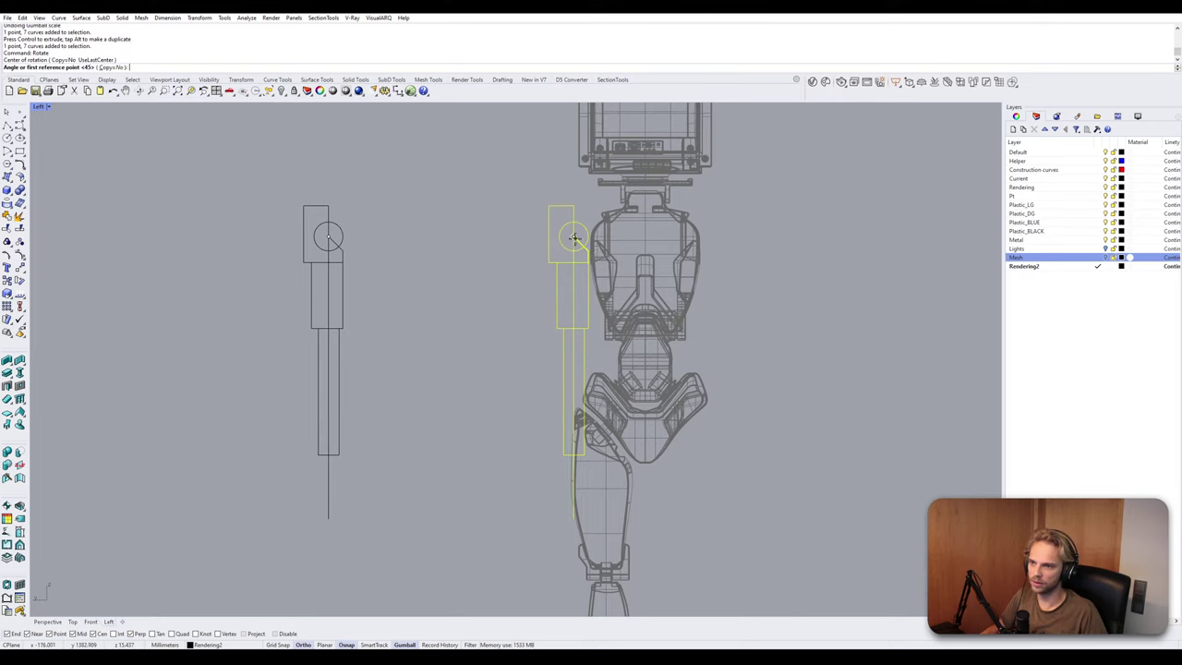
click(490, 474)
click(219, 256)
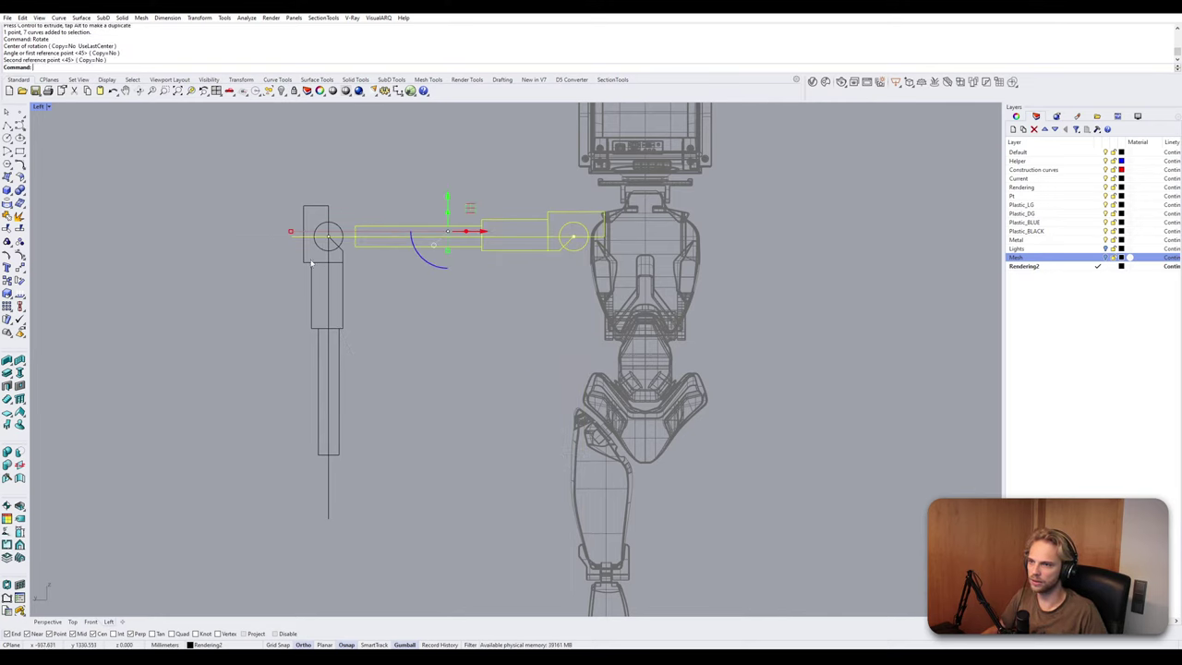
Move the torso-side edge of the rotated arm's shoulder rectangle about 36 mm outward, clear of the torso and just beyond the shoulder circle.
scroll(581, 234, up, 5)
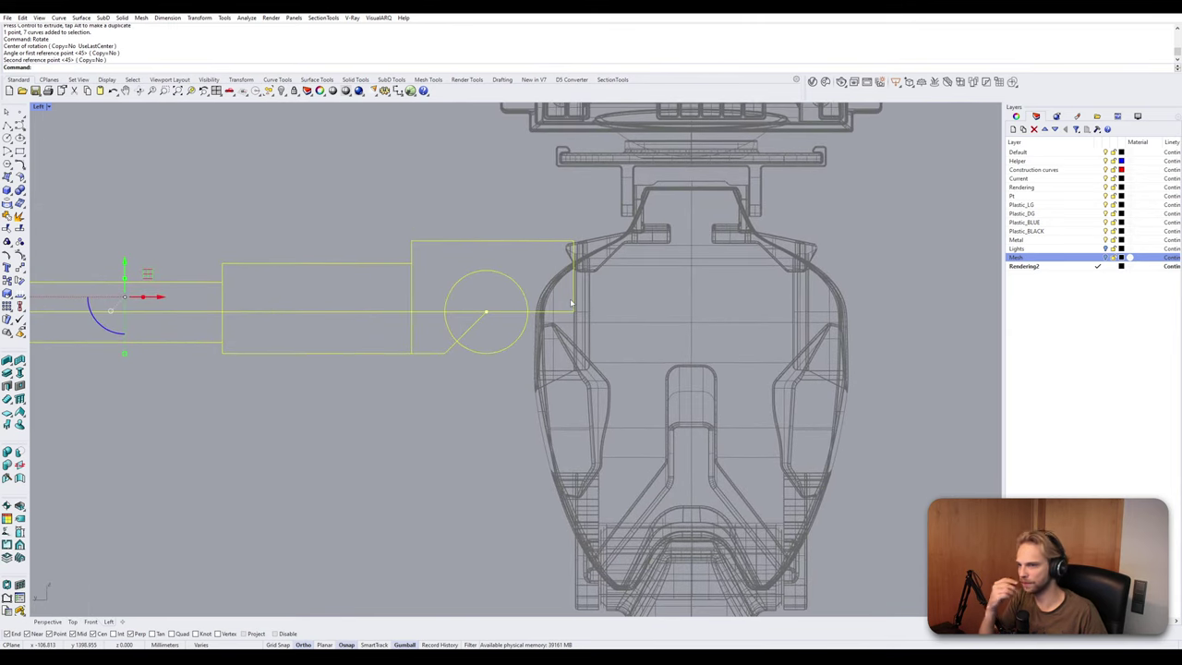
key(Escape)
click(573, 307)
key(F10)
drag(561, 214, 604, 337)
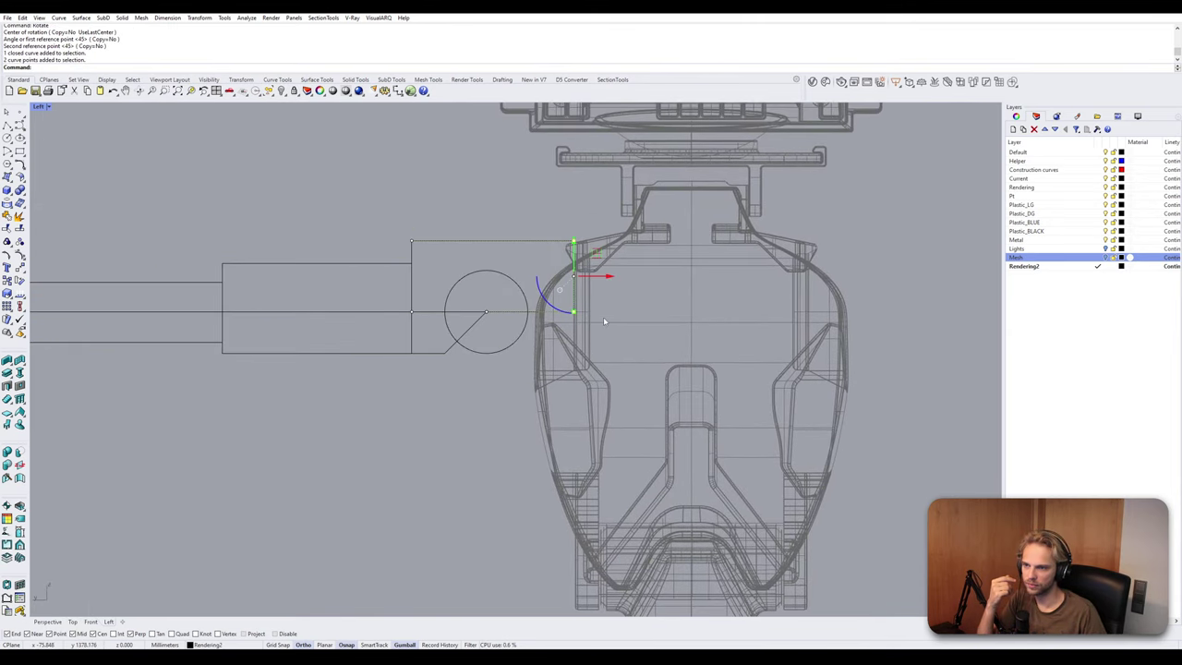
drag(603, 275, 562, 273)
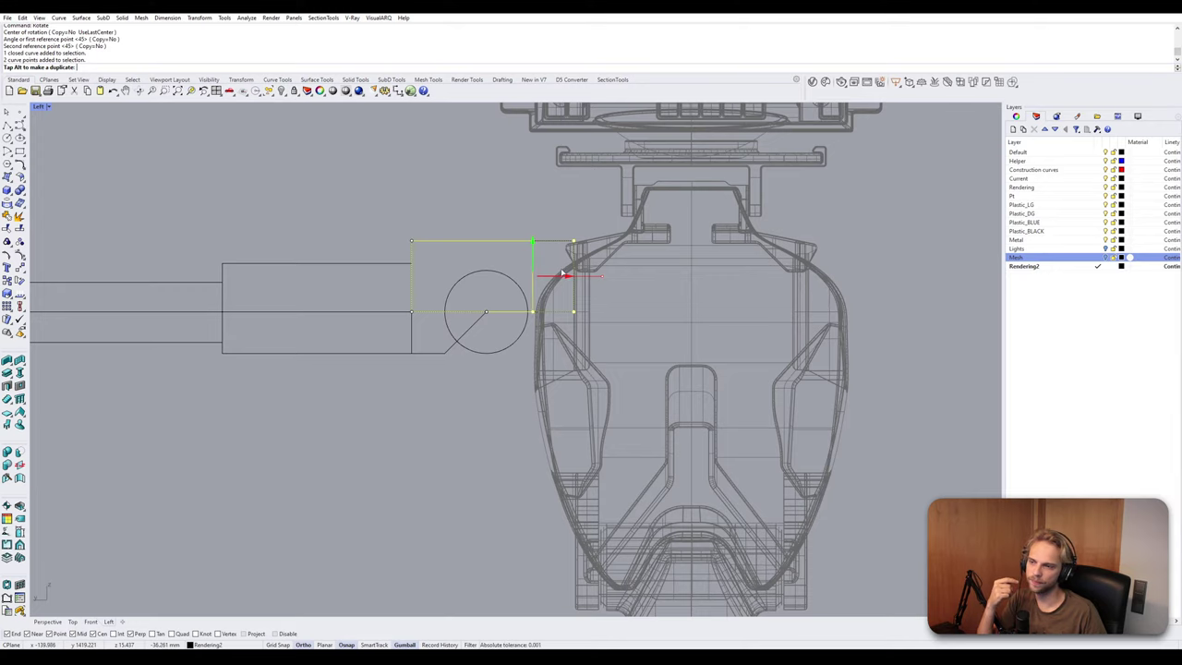
drag(563, 274, 565, 275)
key(Escape)
scroll(591, 304, down, 3)
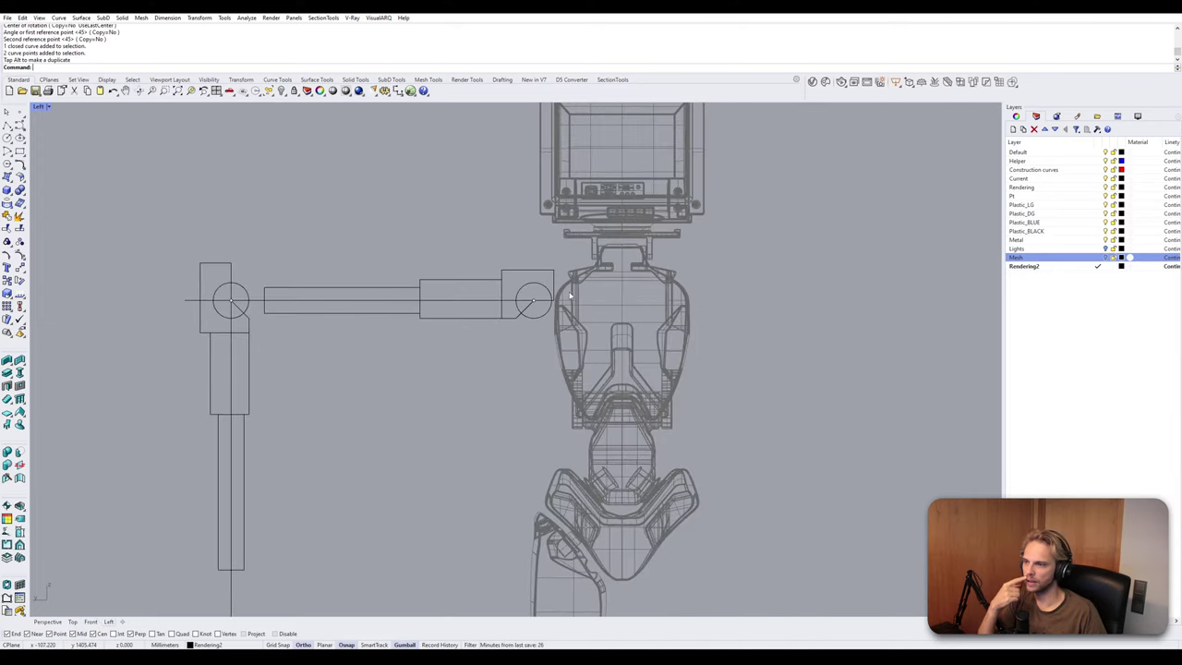
Measure the gap between the shoulder rectangle's torso-side edge and the shoulder circle along the arm's center line.
scroll(560, 306, up, 4)
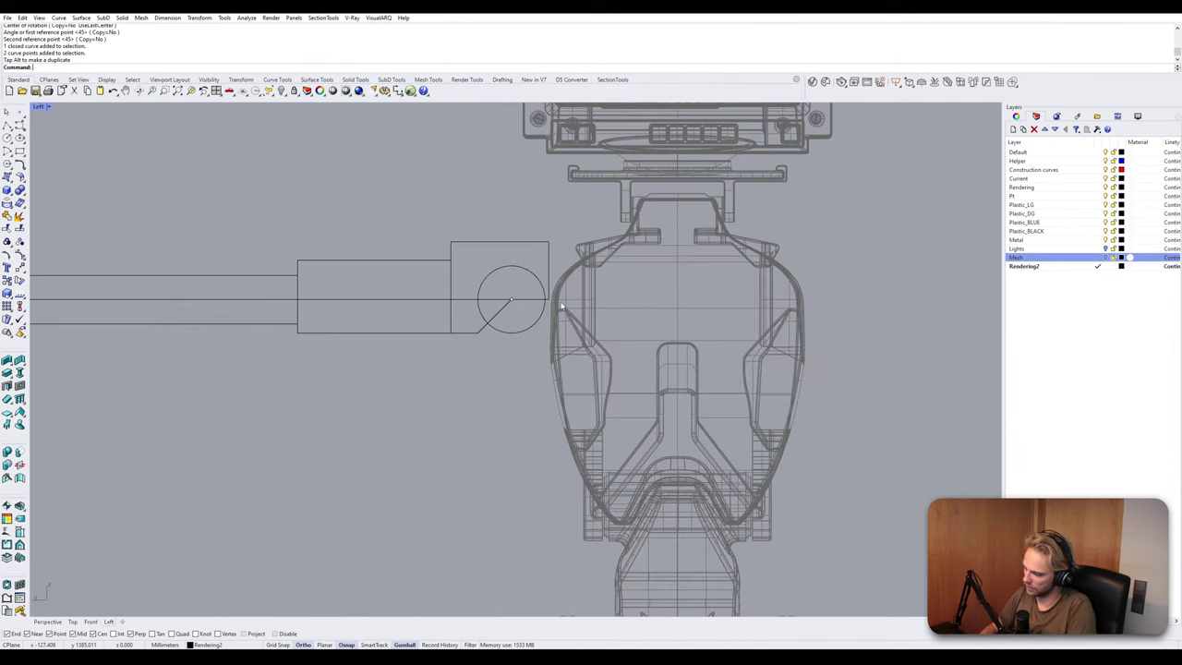
text(Distance)
key(Return)
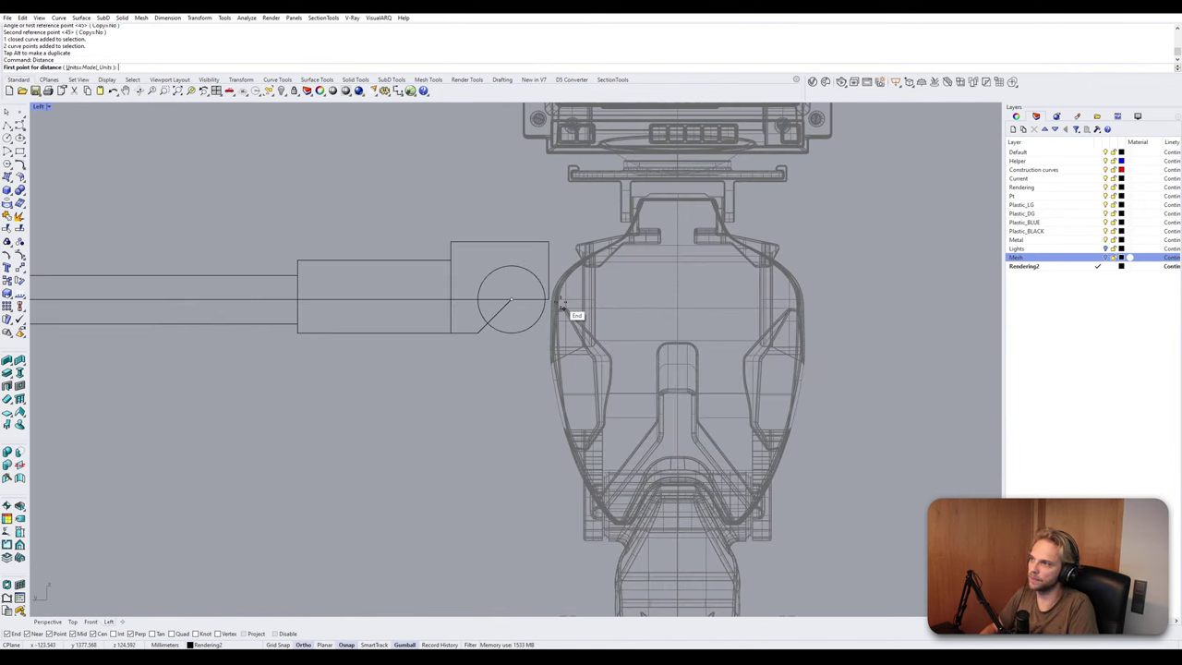
scroll(567, 310, up, 3)
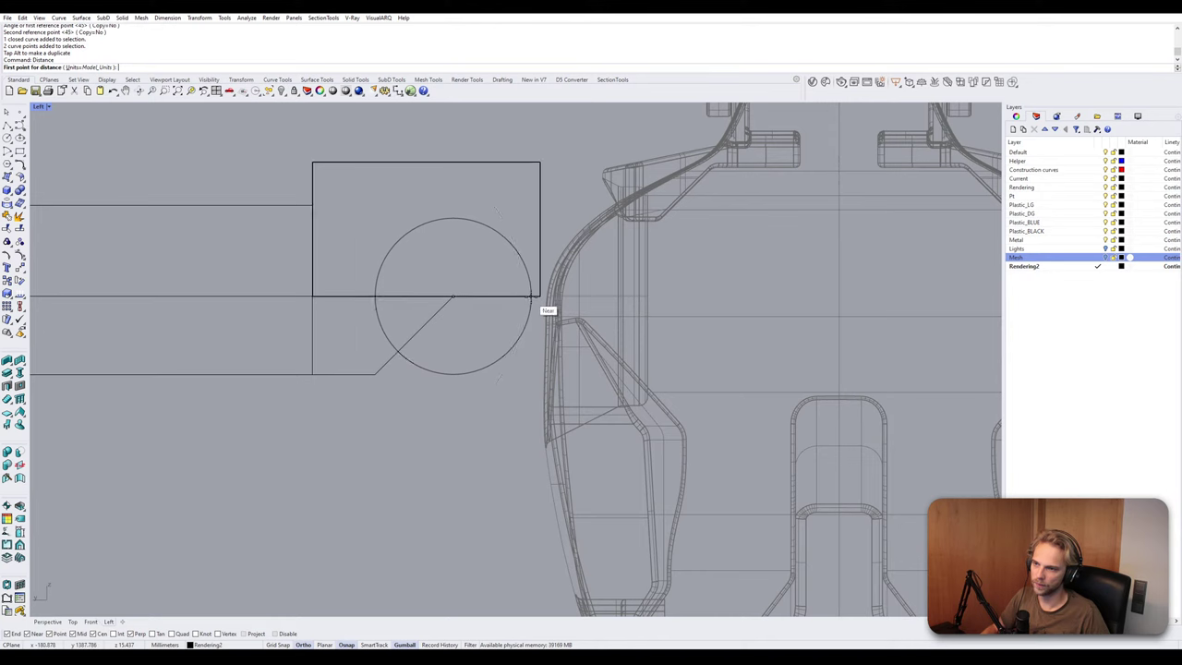
scroll(545, 311, up, 3)
click(542, 297)
click(525, 297)
Undo the shoulder edge move and the 90-degree rotation of the arm outlines beside the torso.
scroll(528, 308, down, 8)
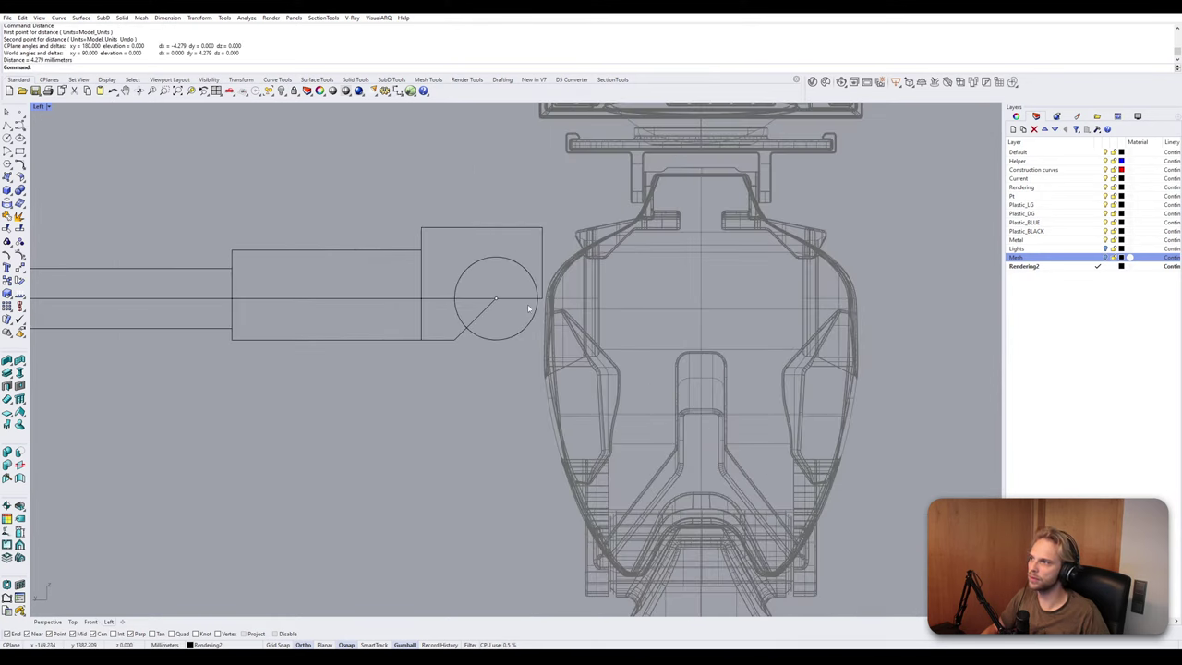
right_drag(277, 307, 412, 306)
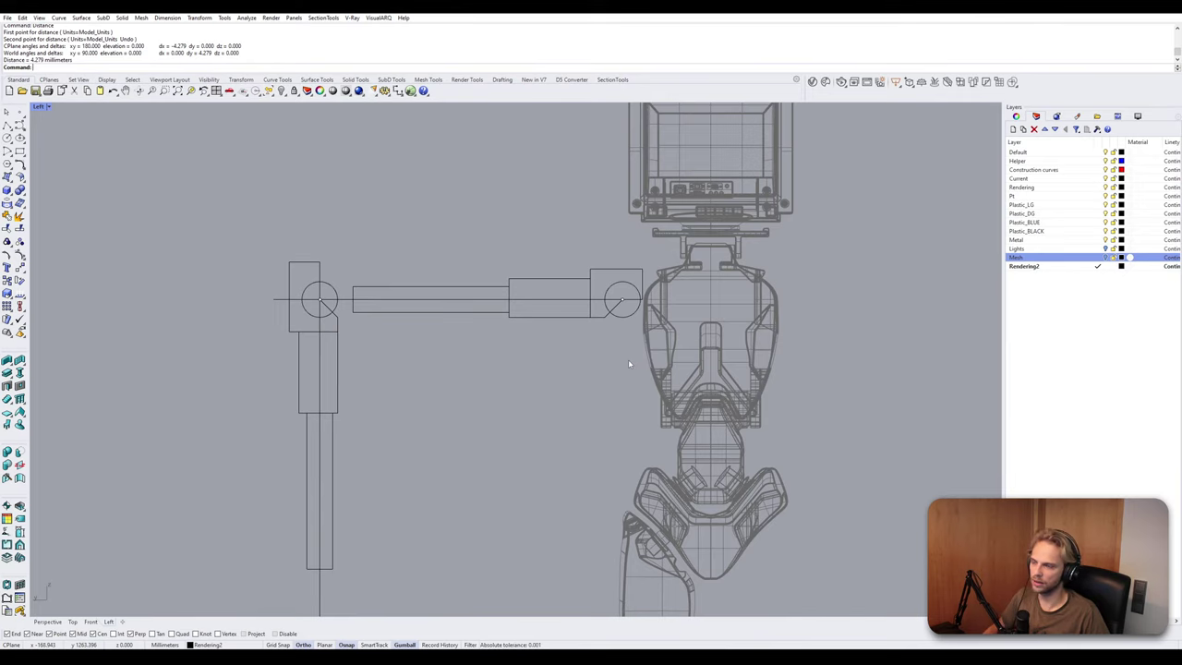
key(ctrl+z)
key(ctrl+z)
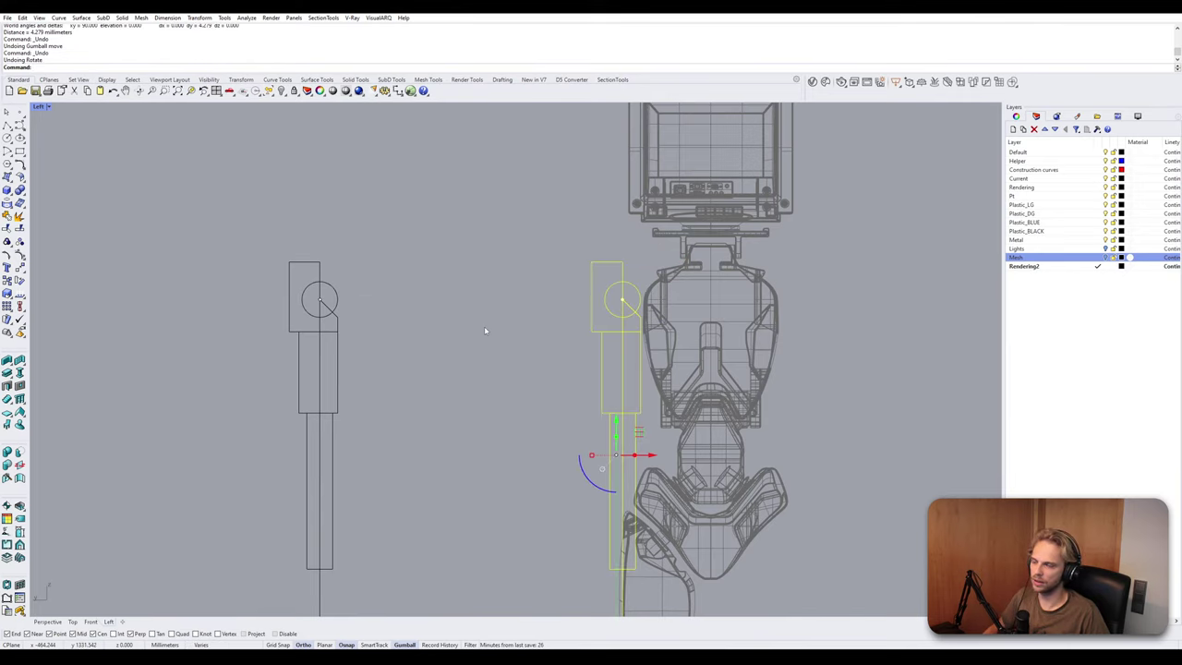
Try raising the upper edge of the copied arm's shoulder rectangle slightly, and undo the move.
scroll(555, 333, up, 2)
right_drag(268, 271, 390, 271)
scroll(393, 268, up, 3)
click(358, 233)
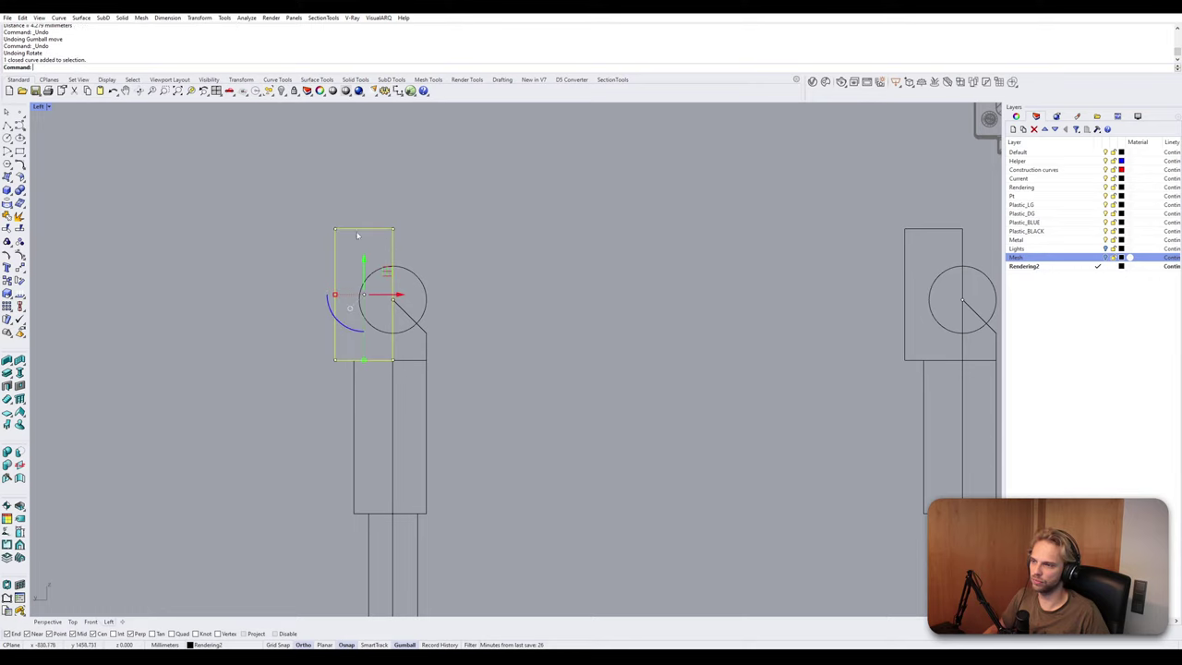
drag(273, 200, 428, 245)
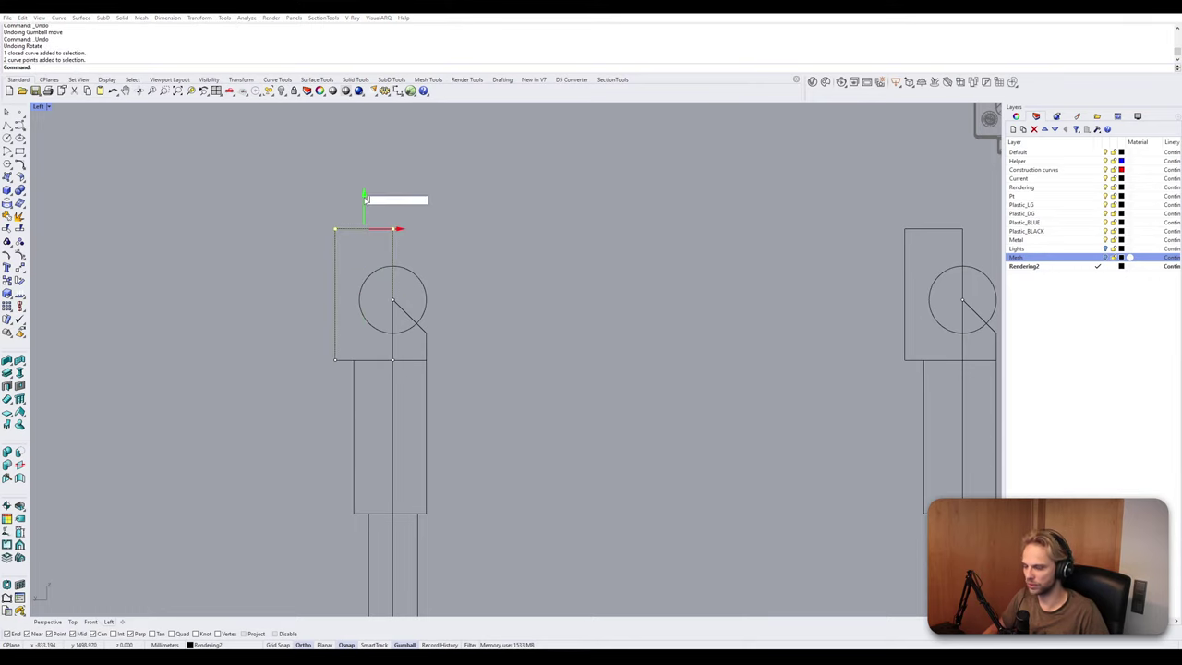
text(1)
key(Return)
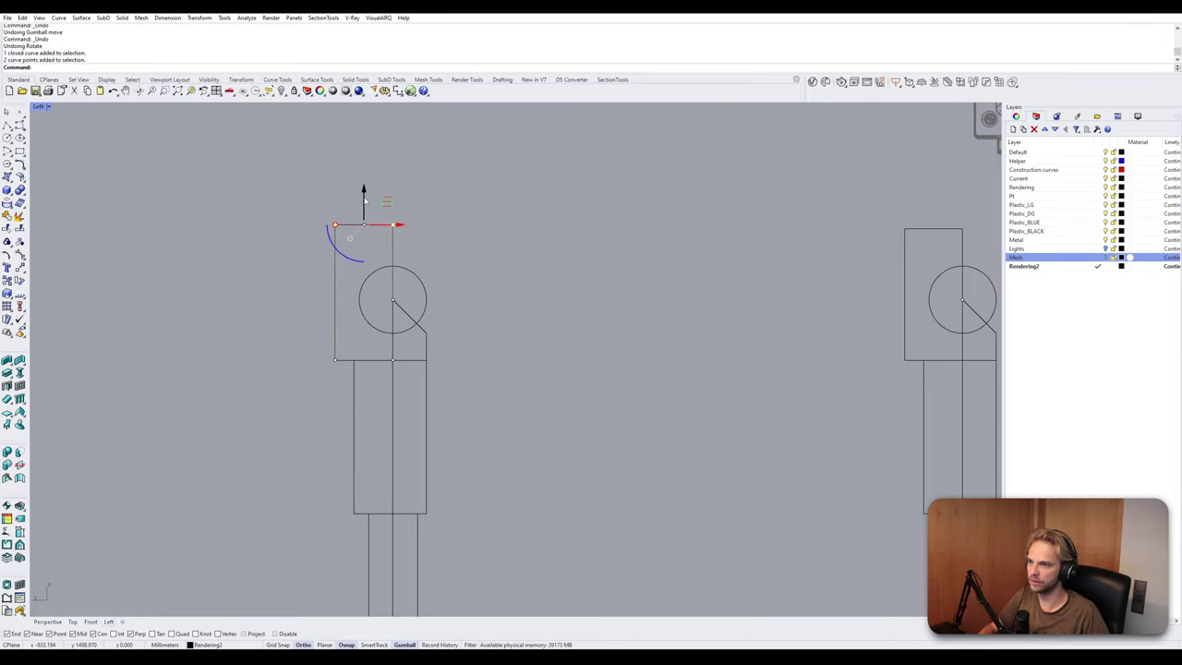
key(ctrl+z)
drag(298, 205, 441, 241)
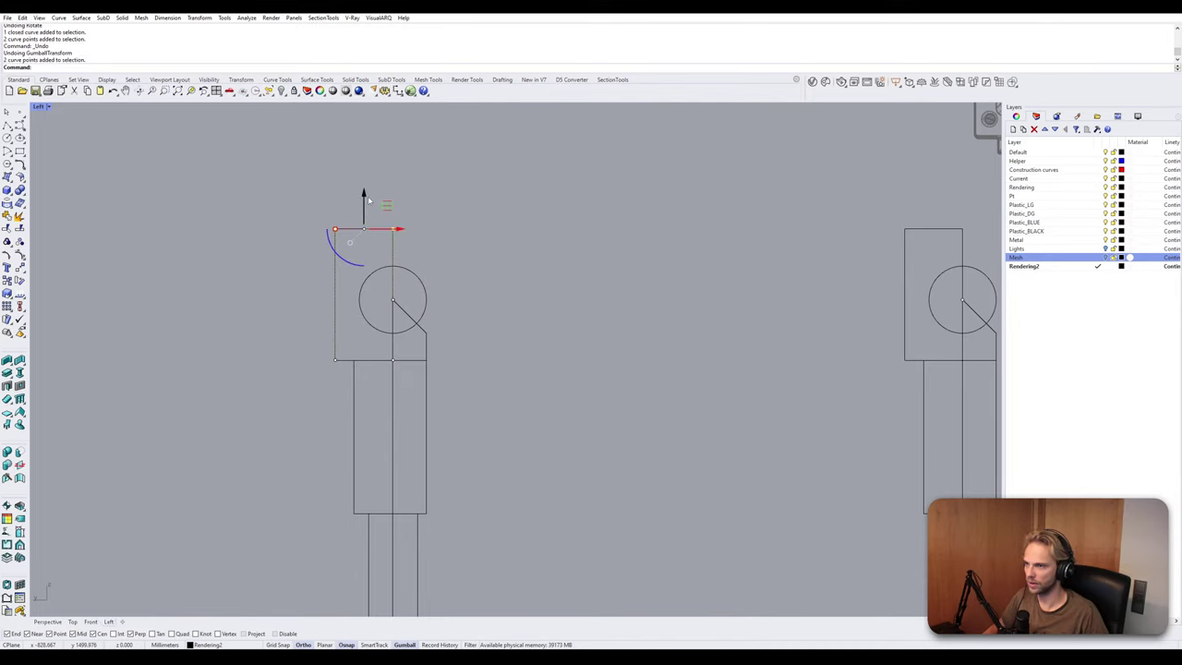
click(368, 197)
key(Escape)
key(Escape)
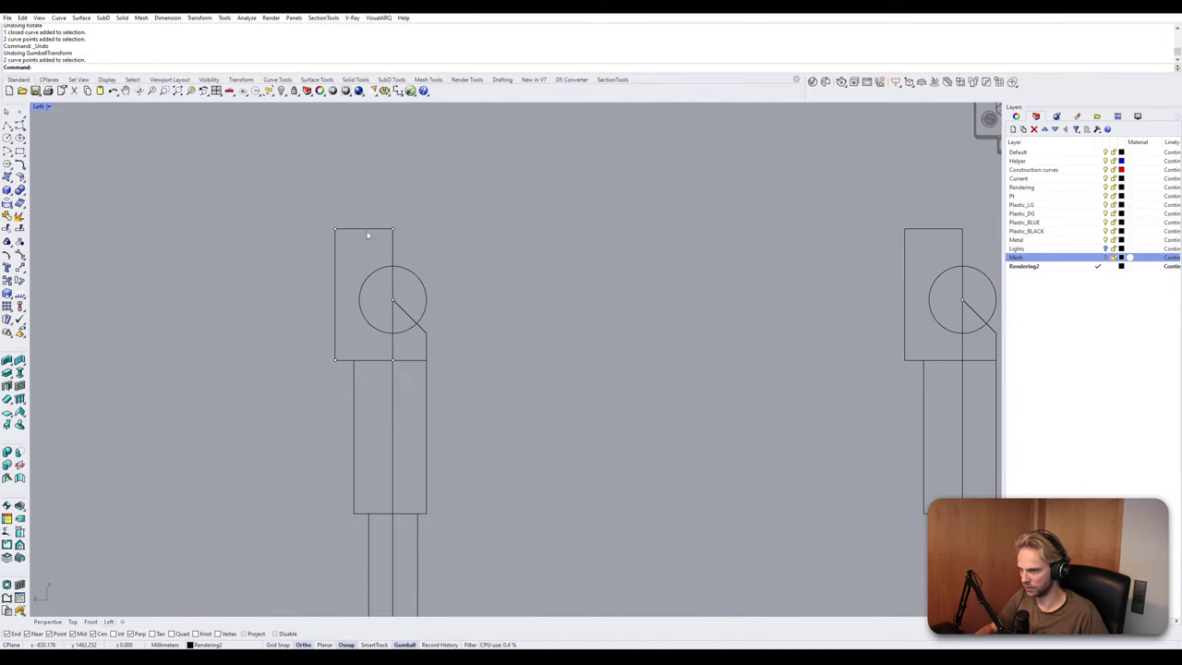
click(371, 232)
key(Escape)
key(Escape)
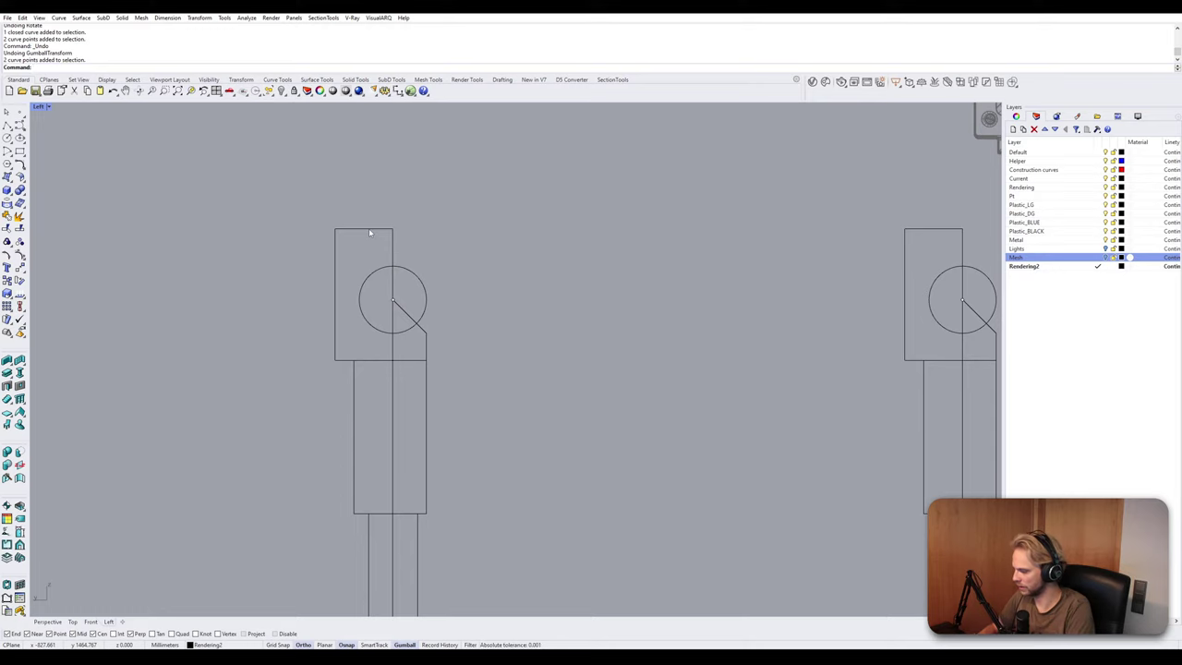
text(Scale1D)
key(Return)
click(370, 232)
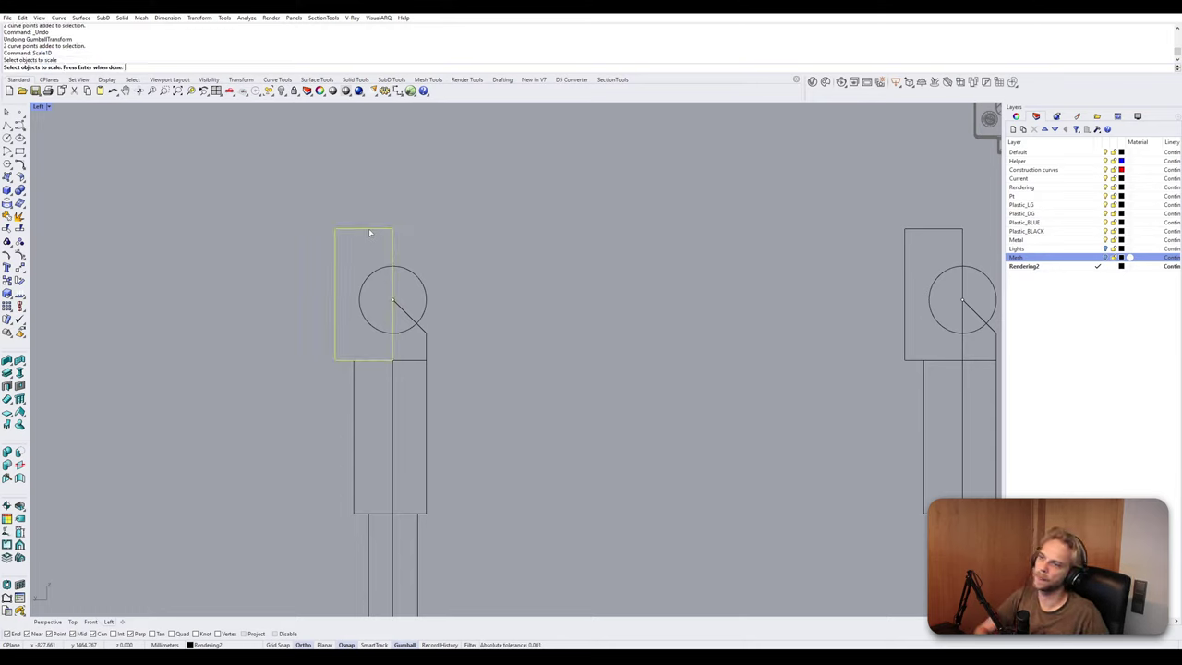
key(Return)
key(Escape)
Lower the upper edge of the copied arm's shoulder rectangle with Scale1D on its two corner points, leaving it just above the shoulder circle.
click(370, 232)
drag(316, 216, 492, 249)
text(scale1D)
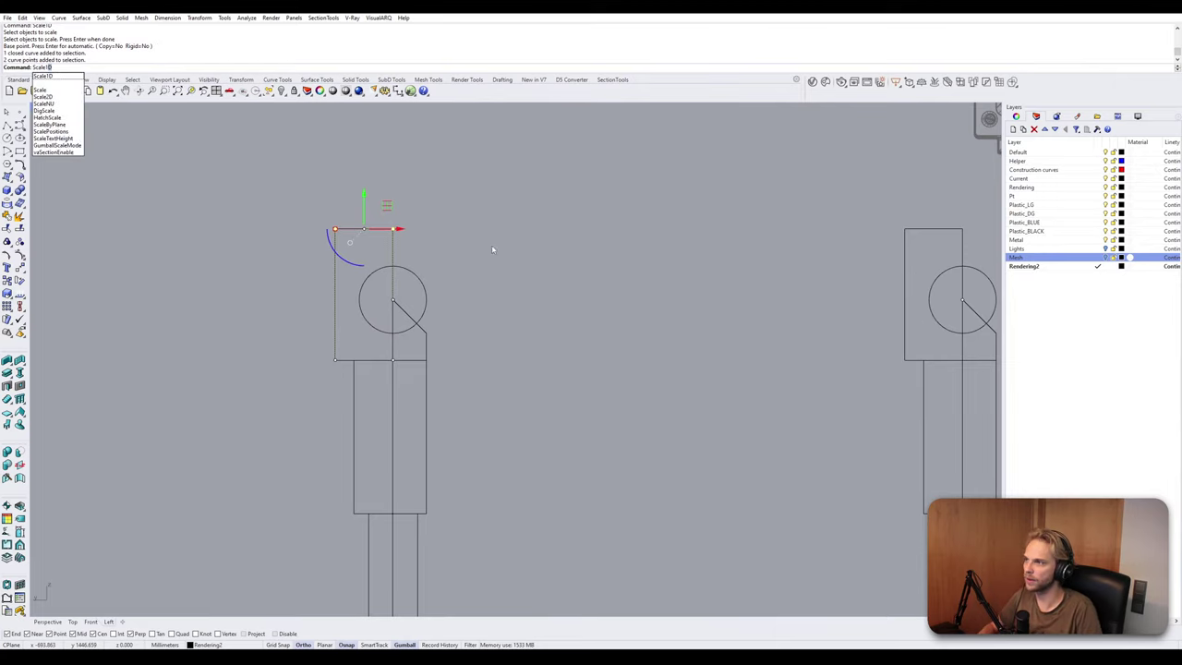
key(Return)
scroll(406, 256, up, 3)
scroll(370, 270, up, 3)
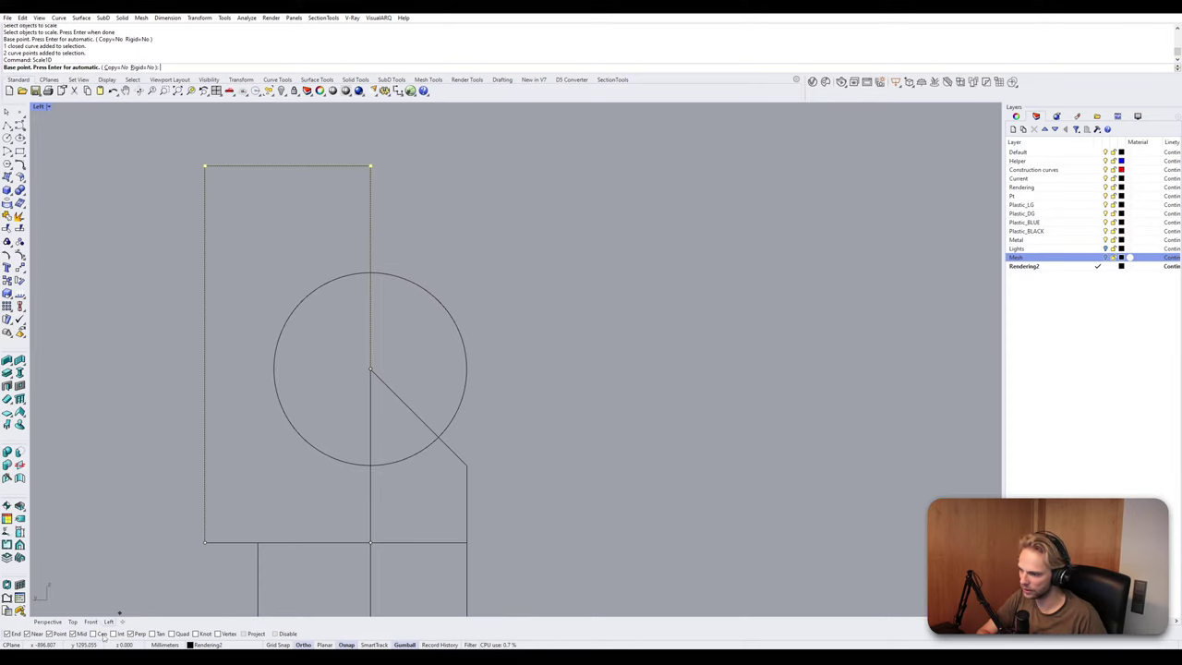
click(370, 274)
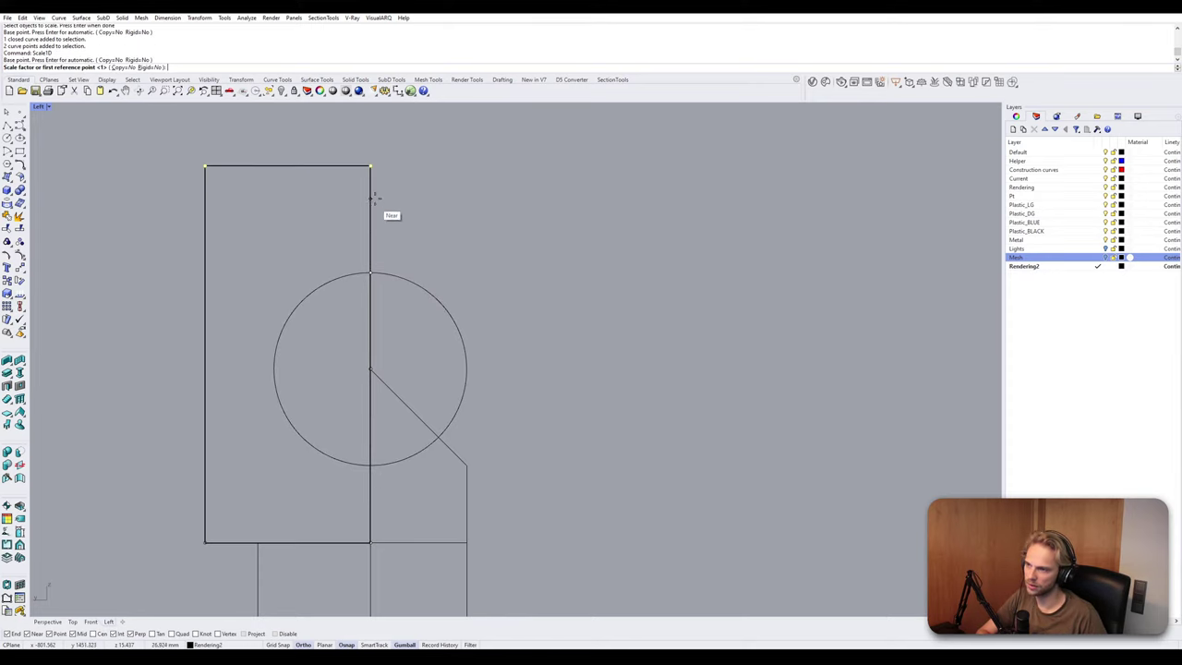
click(369, 167)
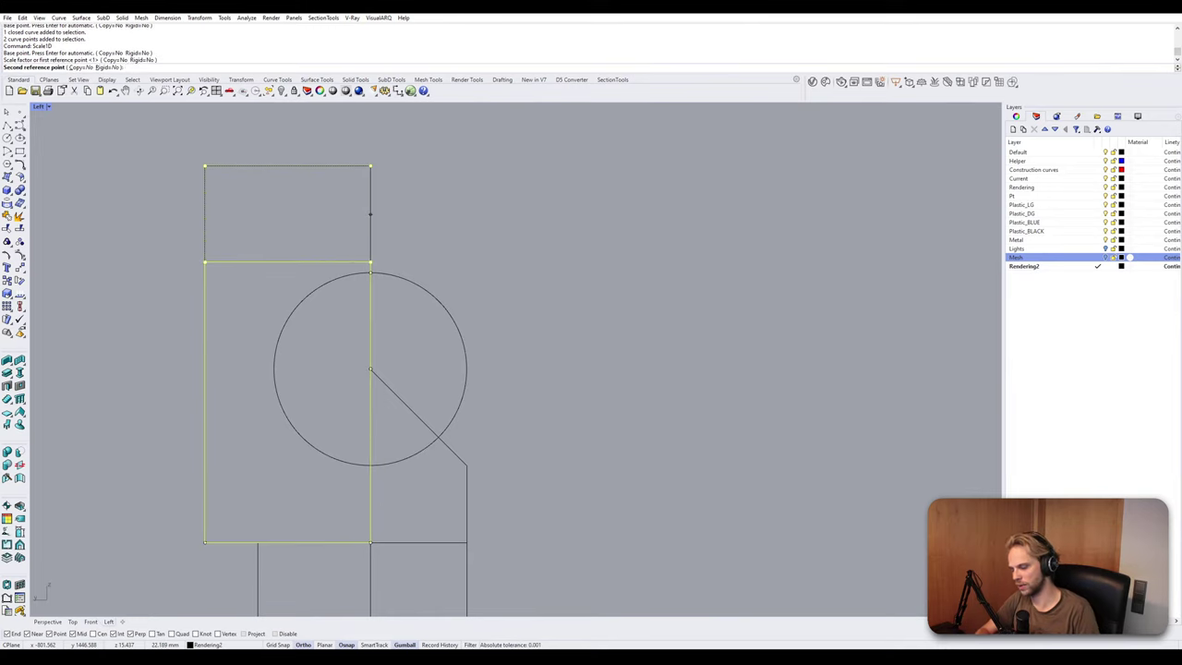
click(370, 214)
click(355, 219)
scroll(440, 240, down, 6)
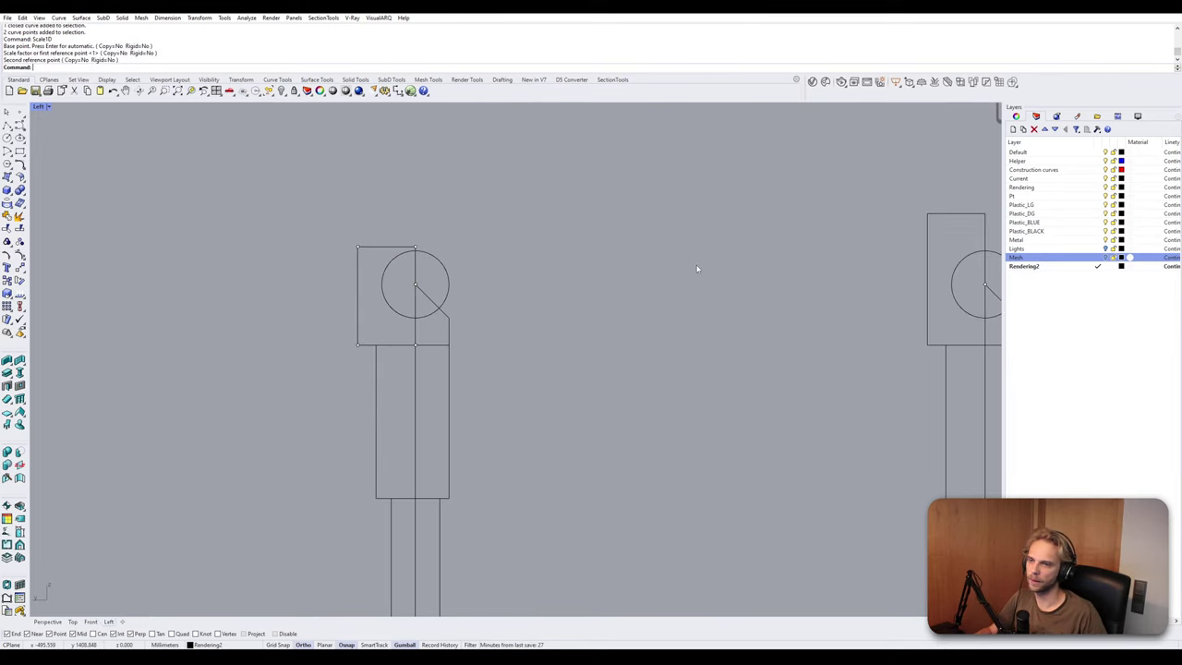
right_drag(884, 260, 582, 276)
right_drag(660, 255, 702, 221)
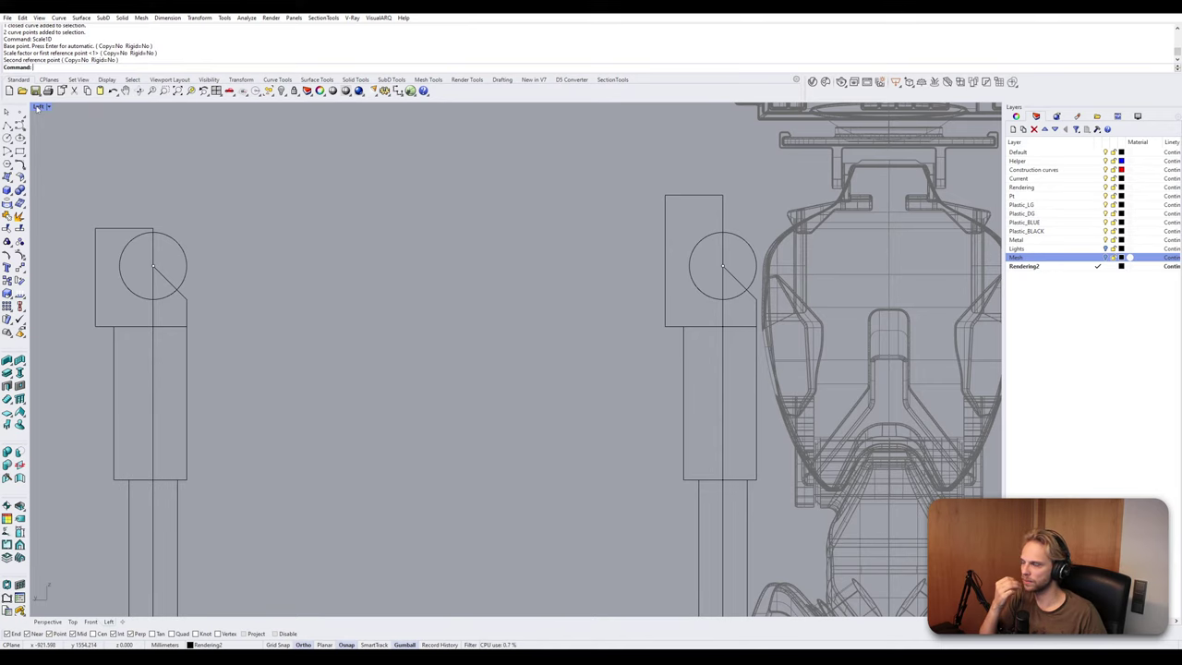
Extrude the copied arm's shortened shoulder rectangle in the perspective view into a long open box perpendicular to its plane.
double_click(39, 107)
scroll(538, 246, down, 12)
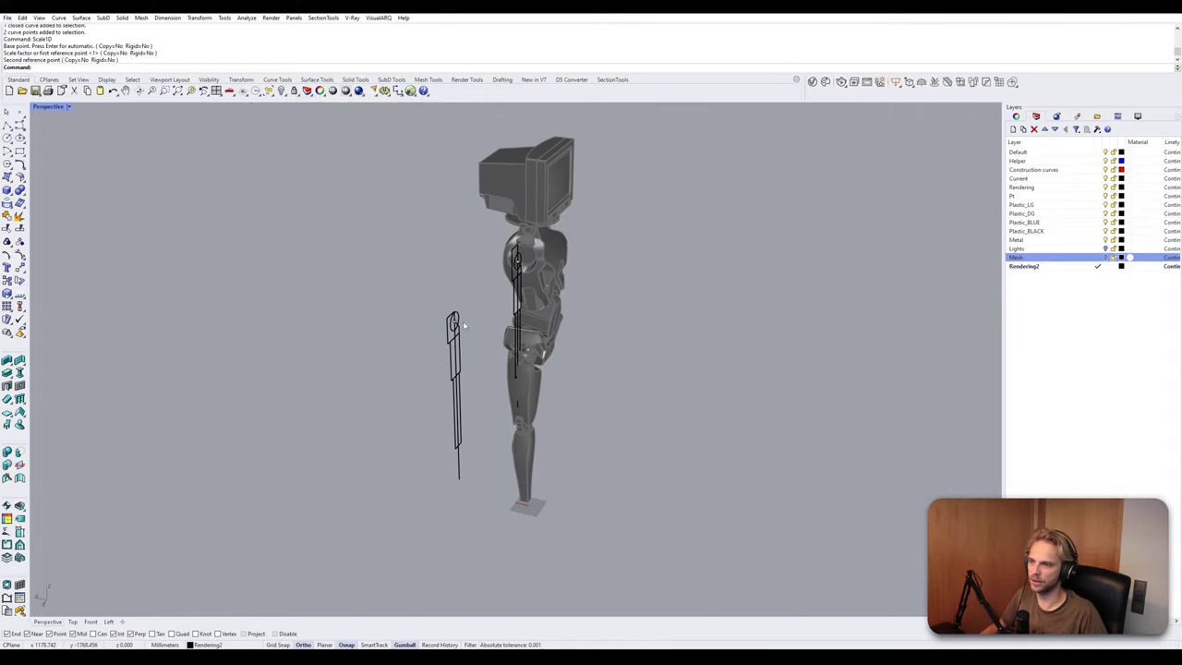
scroll(464, 325, up, 7)
click(415, 250)
scroll(452, 250, up, 5)
scroll(443, 250, up, 5)
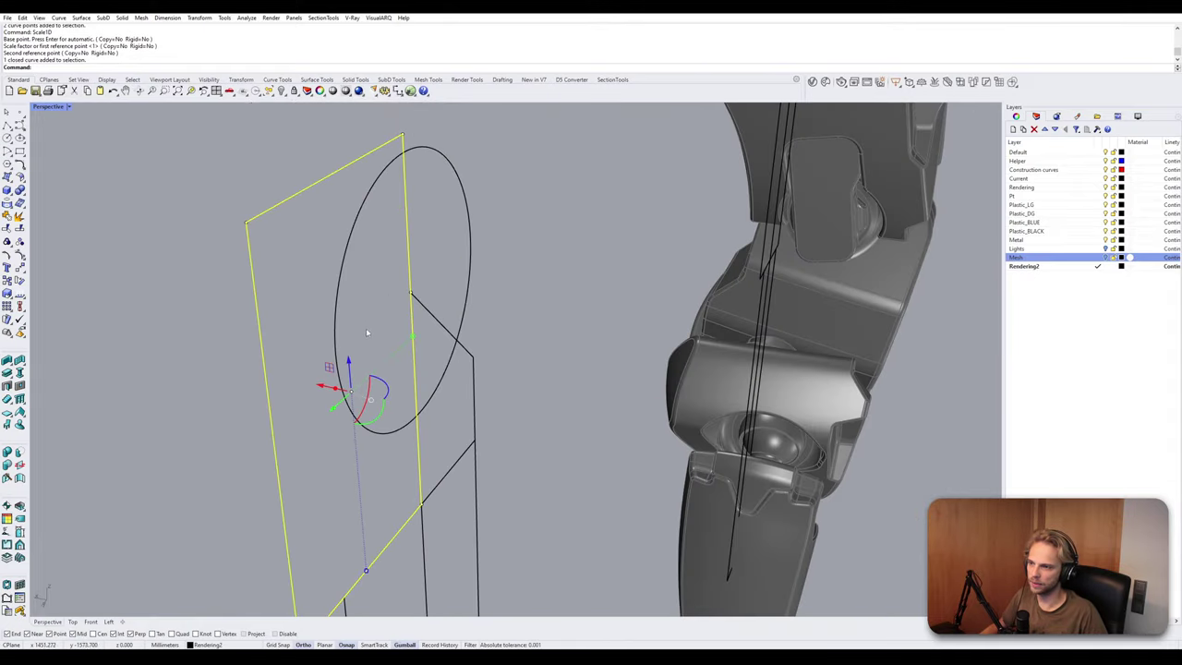
scroll(366, 330, down, 12)
drag(350, 336, 209, 295)
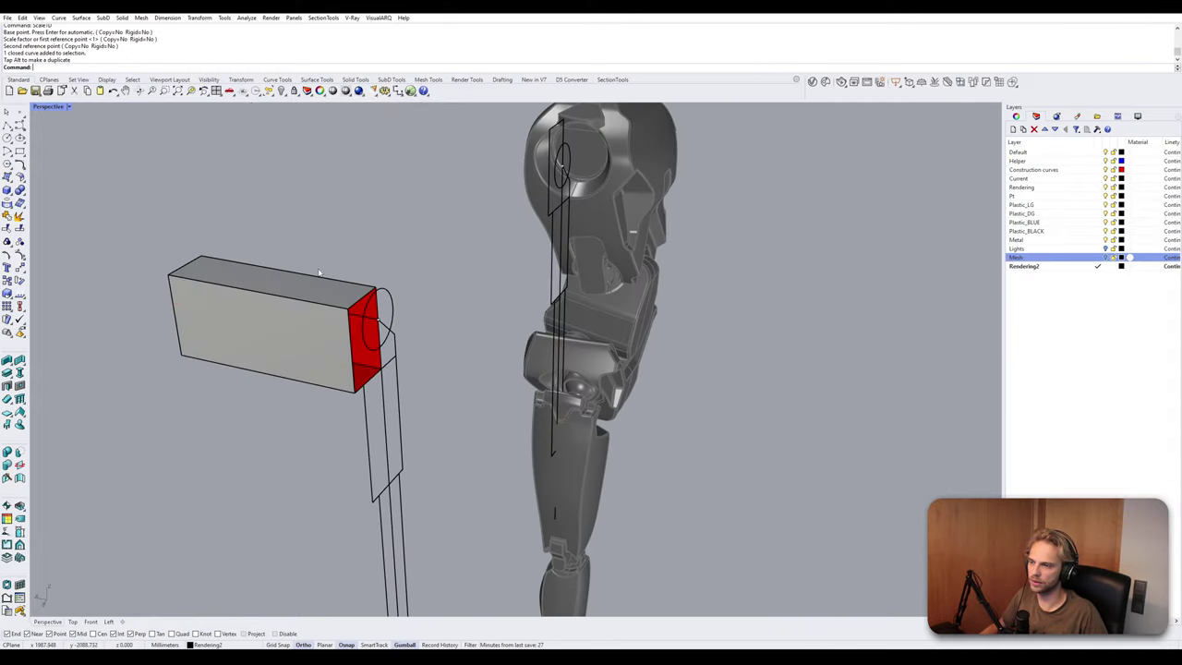
Copy the extruded shoulder box from the copied arm's circle center to the shoulder circle center beside the torso.
click(310, 315)
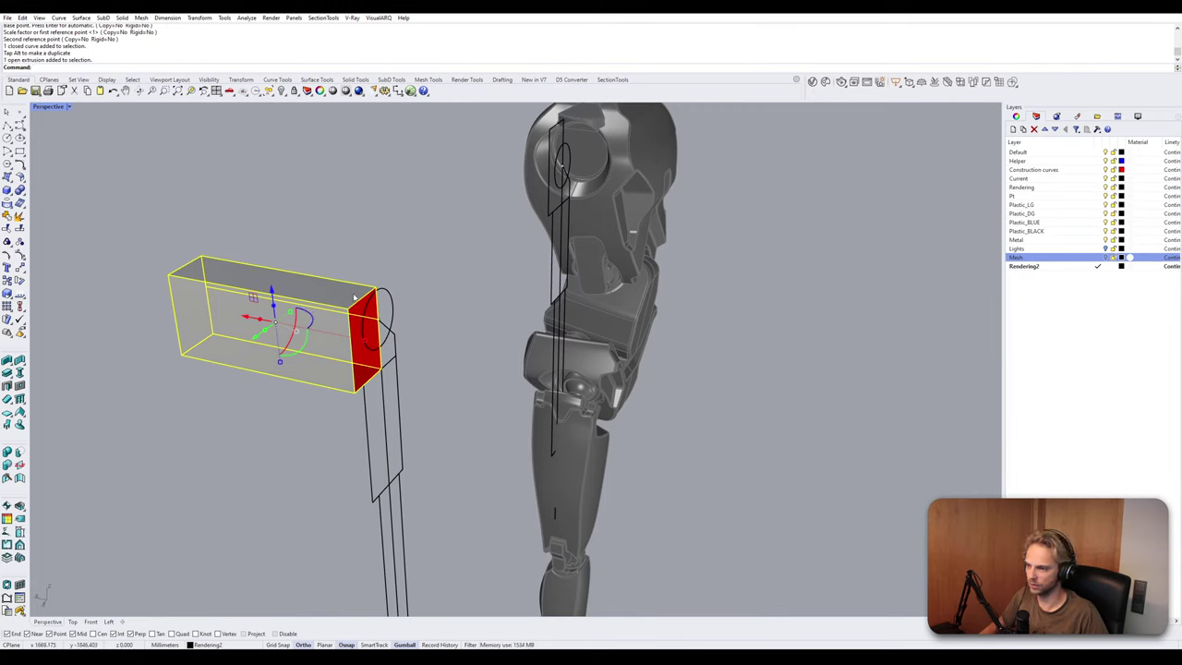
text(p)
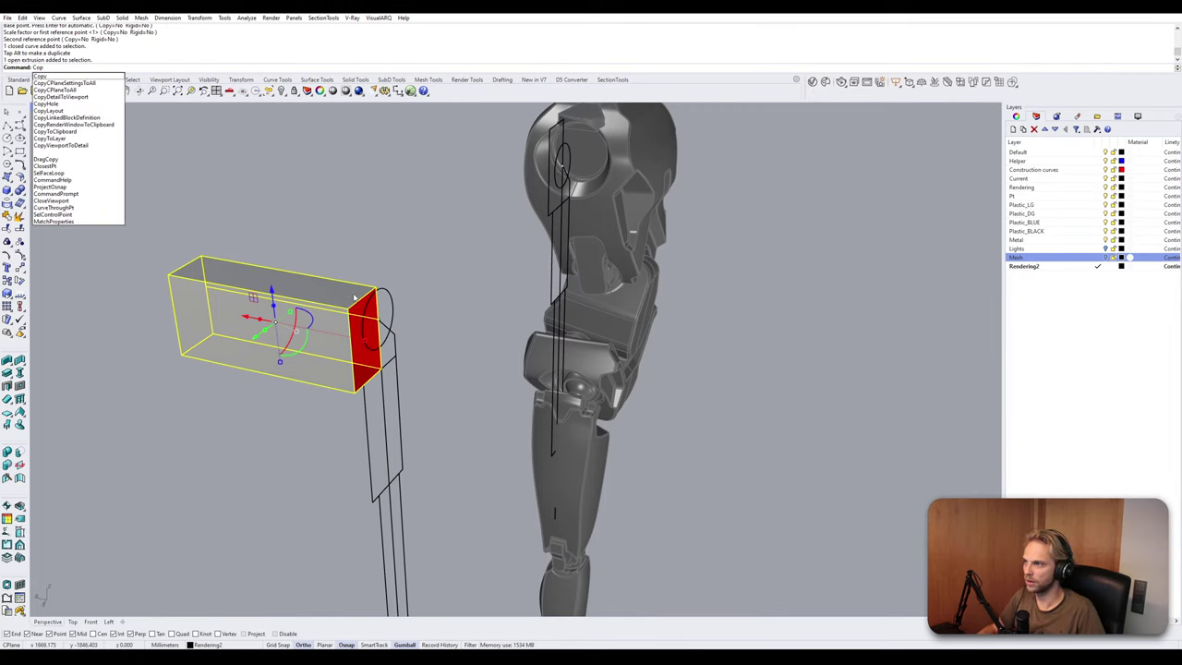
text(y)
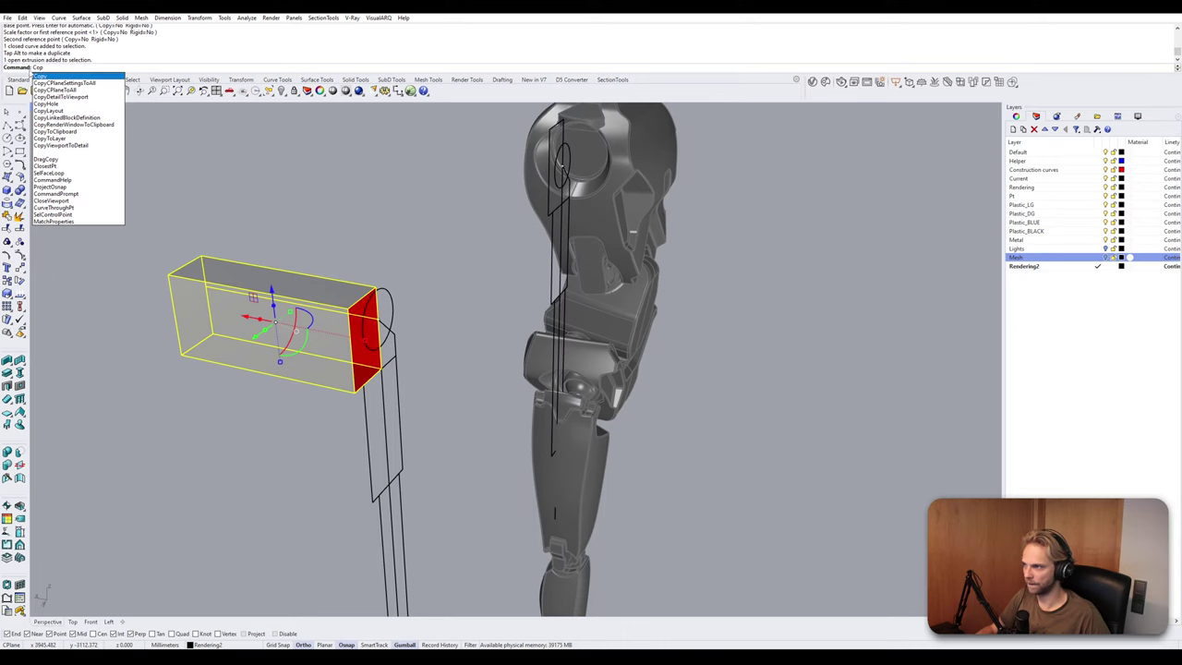
key(Return)
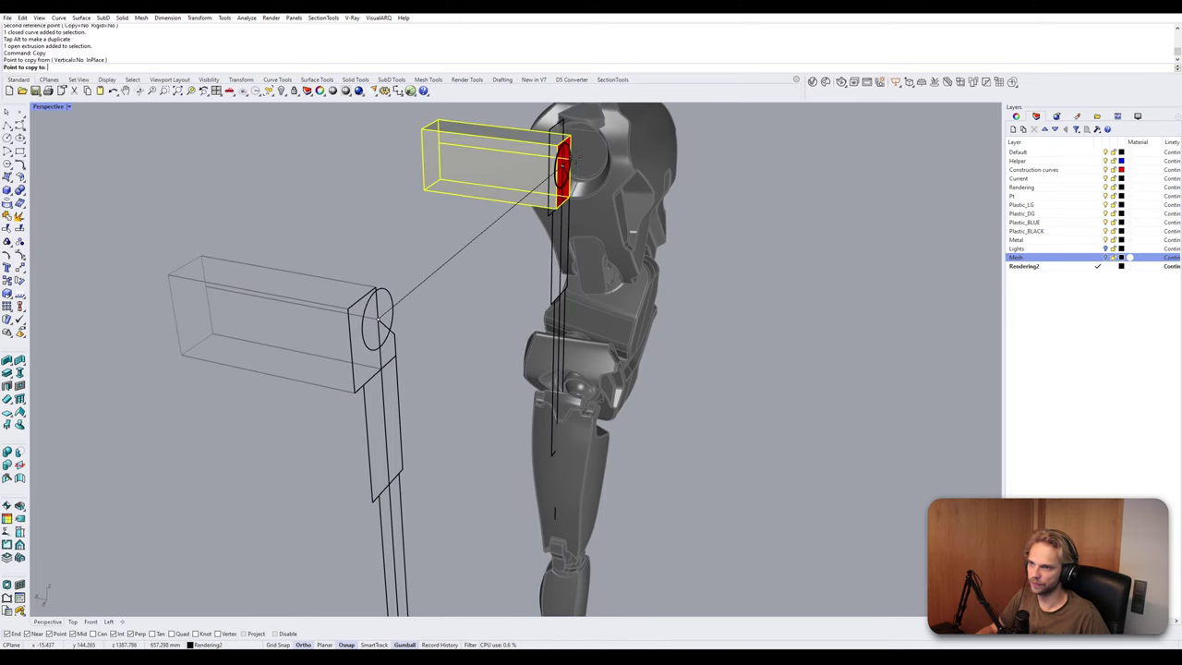
scroll(563, 175, up, 4)
click(554, 172)
key(Escape)
scroll(554, 176, down, 6)
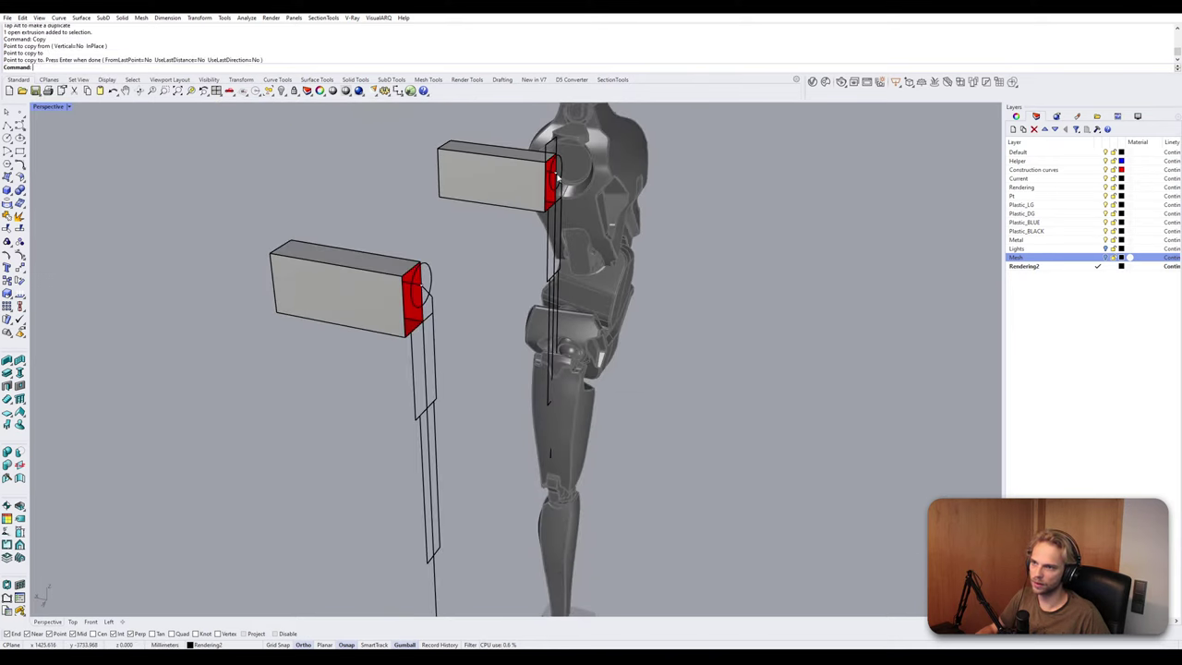
right_drag(554, 176, 482, 181)
scroll(482, 181, up, 5)
click(471, 209)
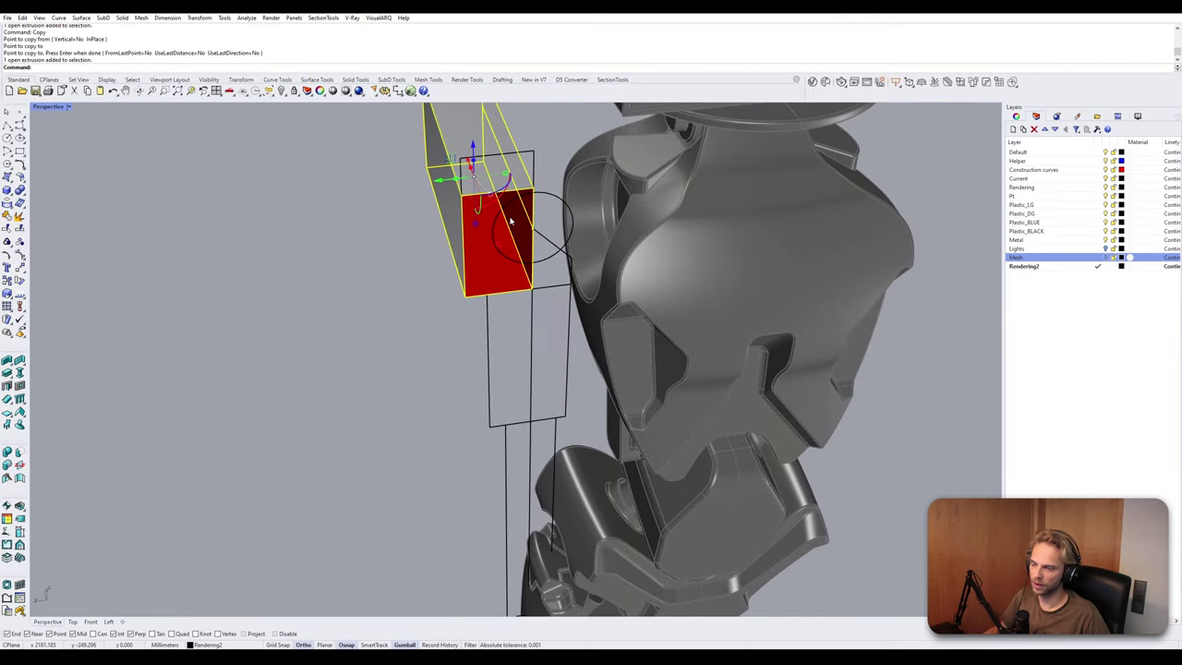
text(rotate)
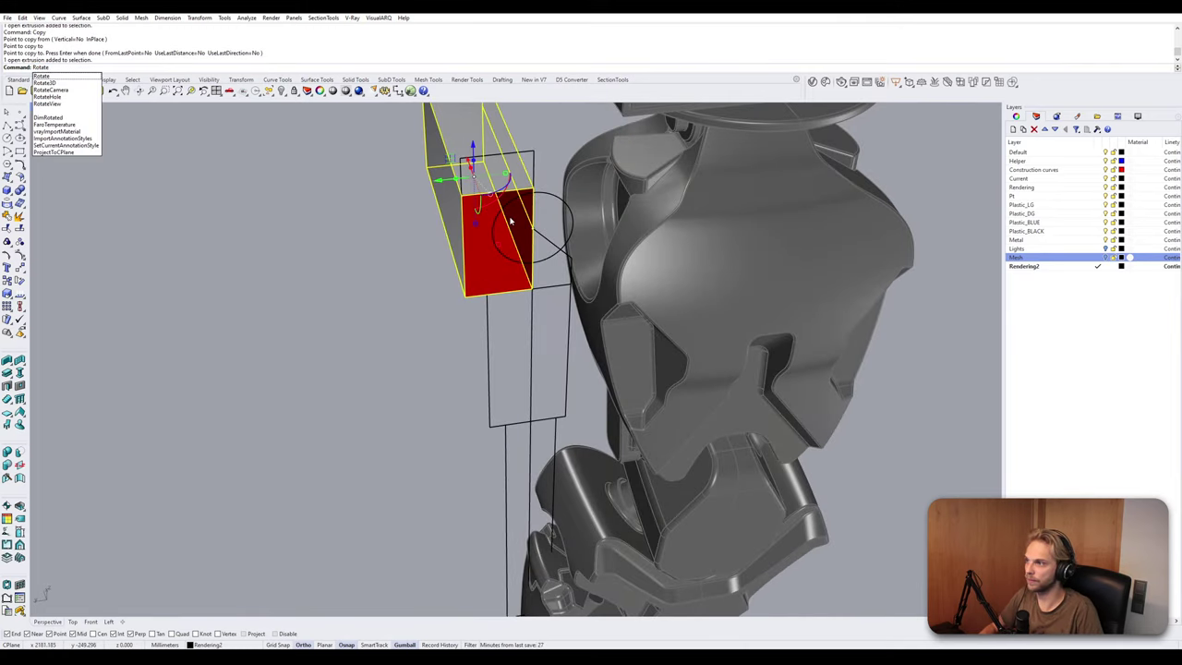
key(Return)
click(536, 231)
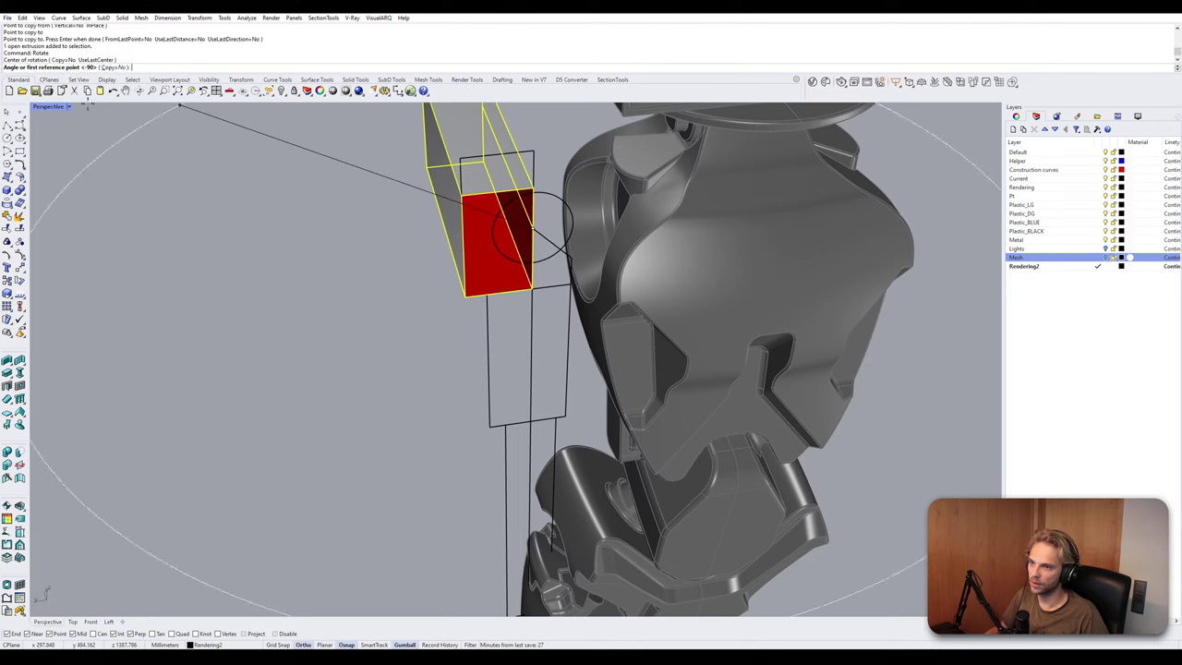
double_click(52, 108)
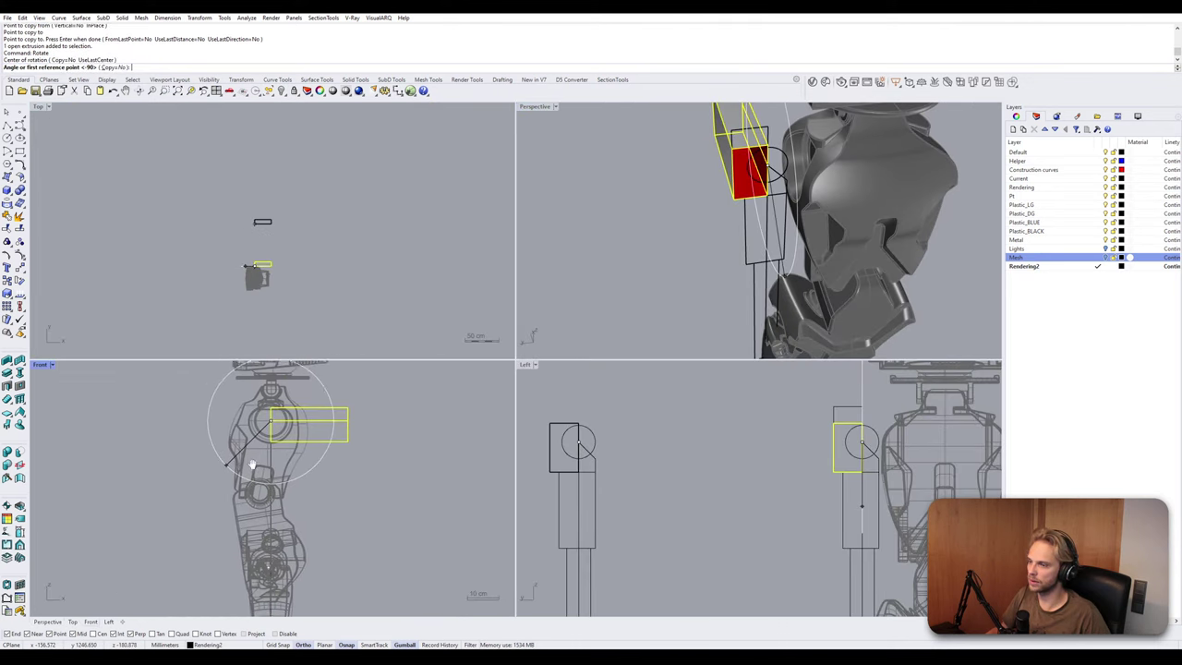
right_drag(252, 464, 315, 445)
click(231, 499)
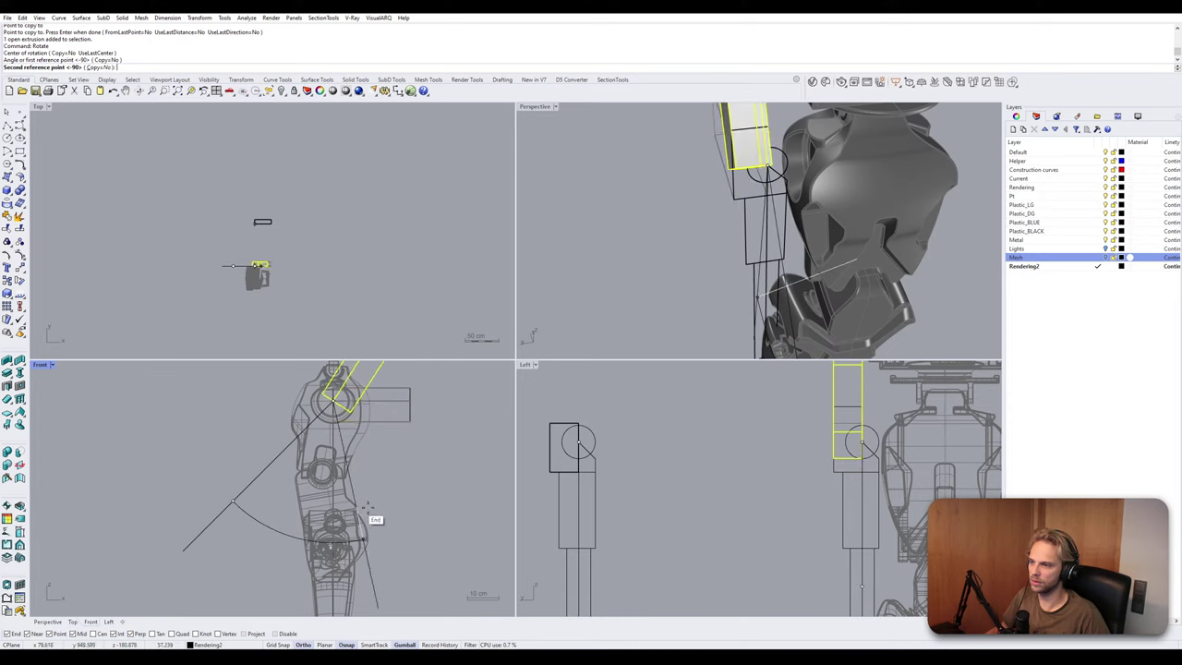
key(Escape)
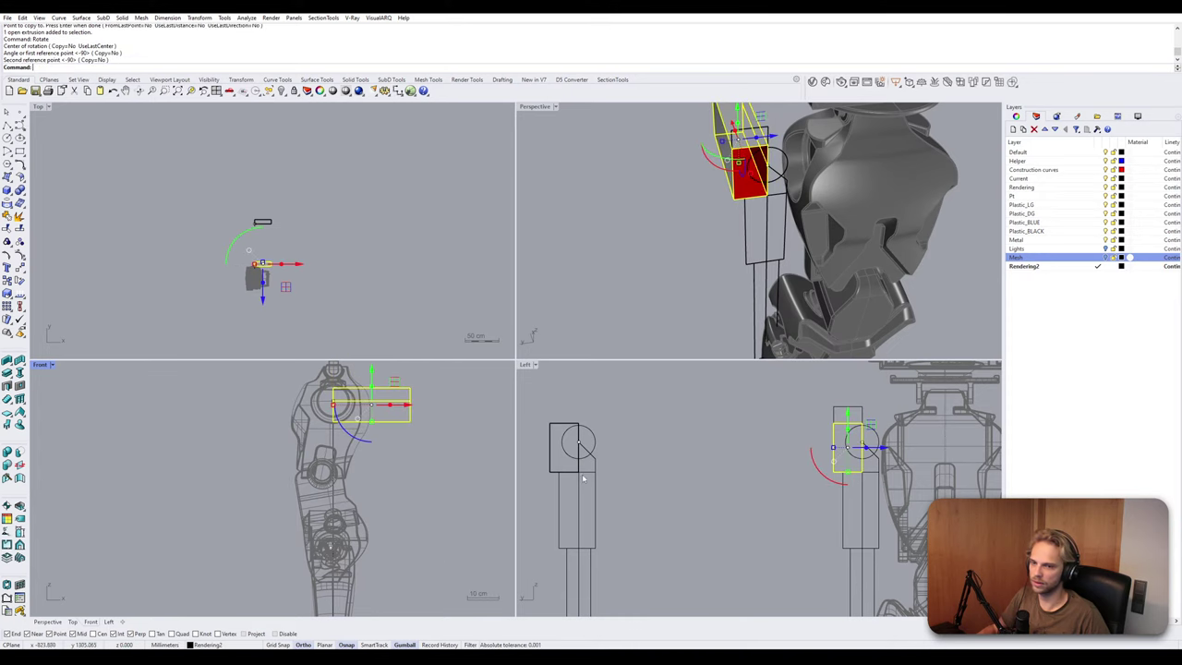
Rotate the extruded shoulder box 90 degrees about the shoulder circle's center in the Left view and check its clearance to the torso.
scroll(634, 428, down, 4)
right_drag(682, 426, 605, 453)
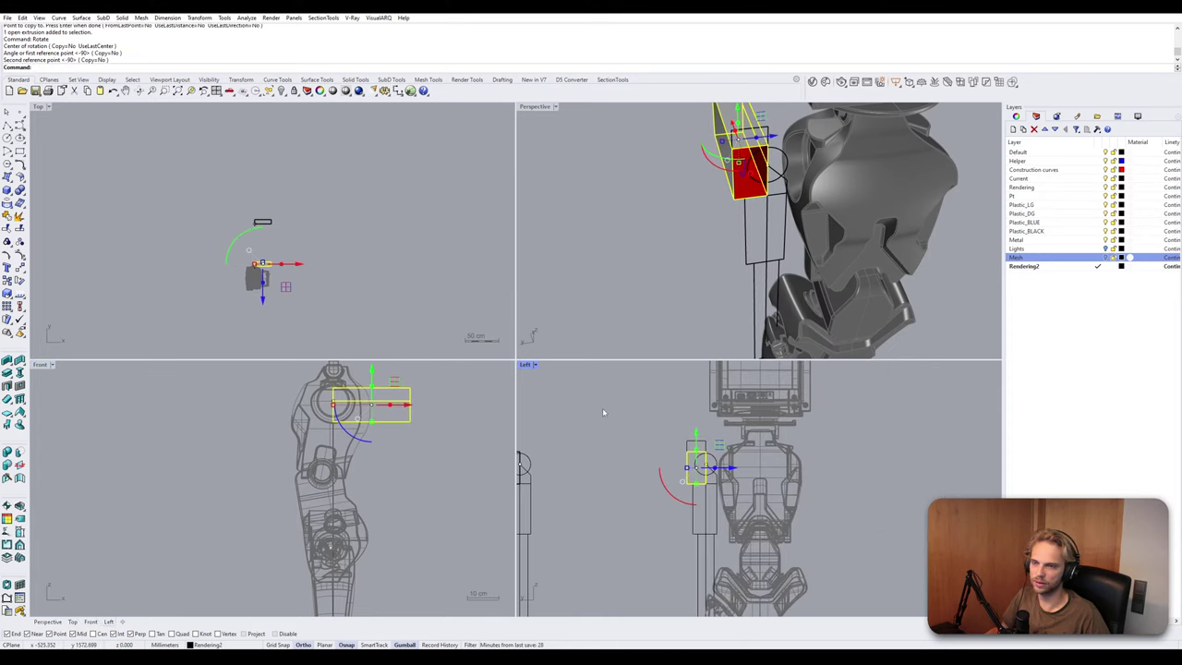
scroll(706, 468, up, 12)
key(space)
click(704, 445)
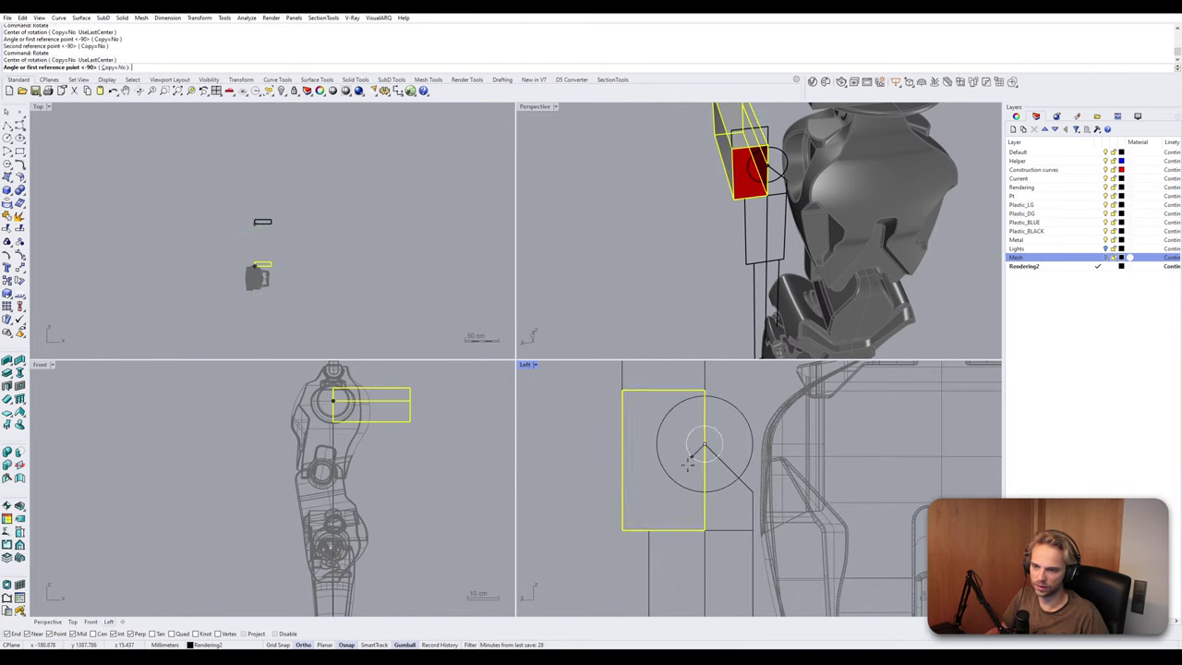
click(683, 466)
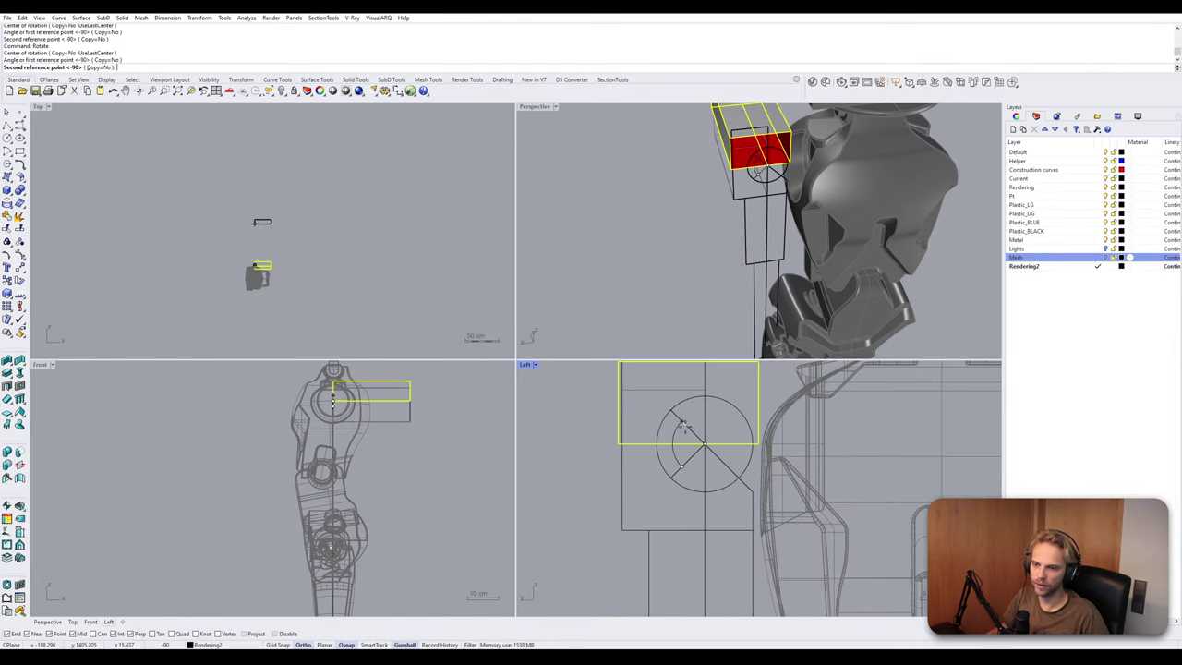
click(682, 423)
double_click(534, 107)
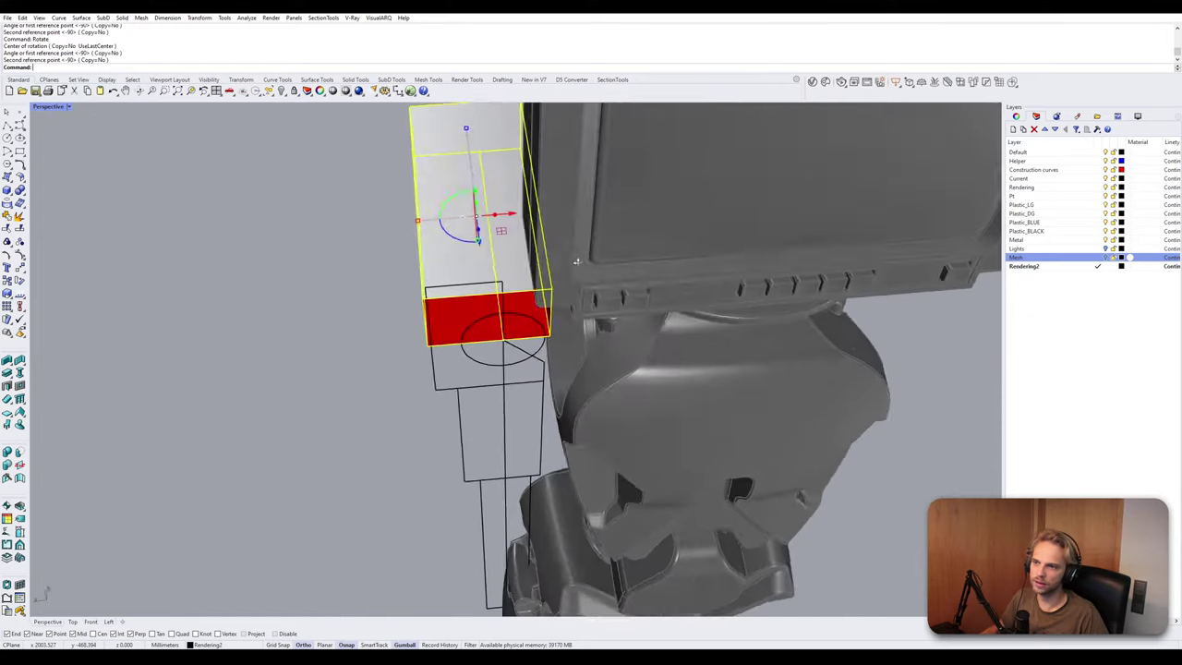
right_drag(577, 262, 538, 182)
scroll(510, 173, up, 6)
scroll(597, 224, up, 4)
right_drag(575, 231, 560, 227)
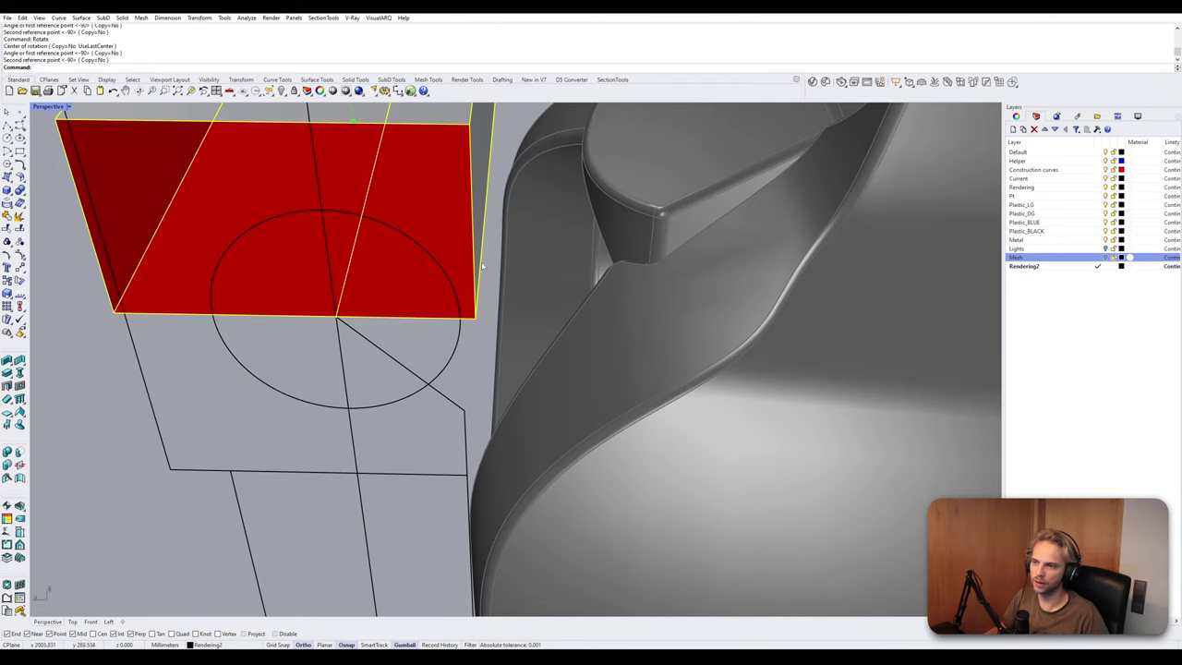
Delete the rotated shoulder box beside the torso and the extruded box on the copied arm.
scroll(456, 202, down, 10)
right_drag(456, 203, 515, 221)
key(Delete)
scroll(426, 180, down, 4)
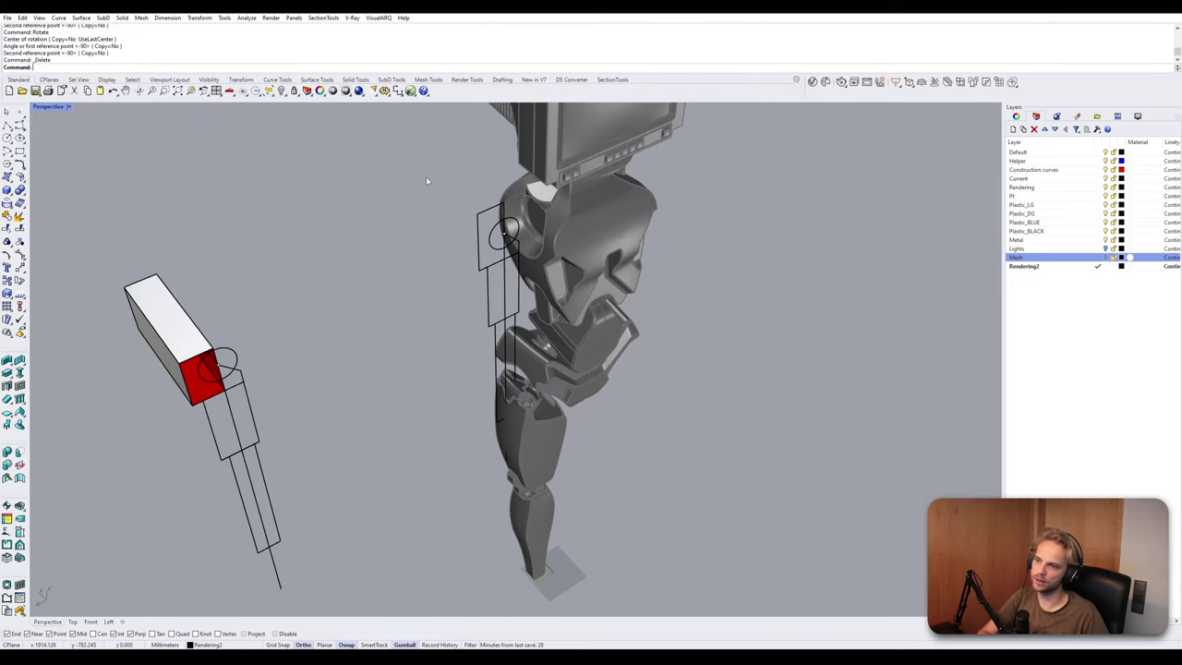
right_drag(427, 181, 506, 222)
click(392, 255)
right_drag(392, 255, 364, 246)
key(Delete)
Delete the tall shoulder rectangle from the arm outline beside the torso.
scroll(356, 252, up, 3)
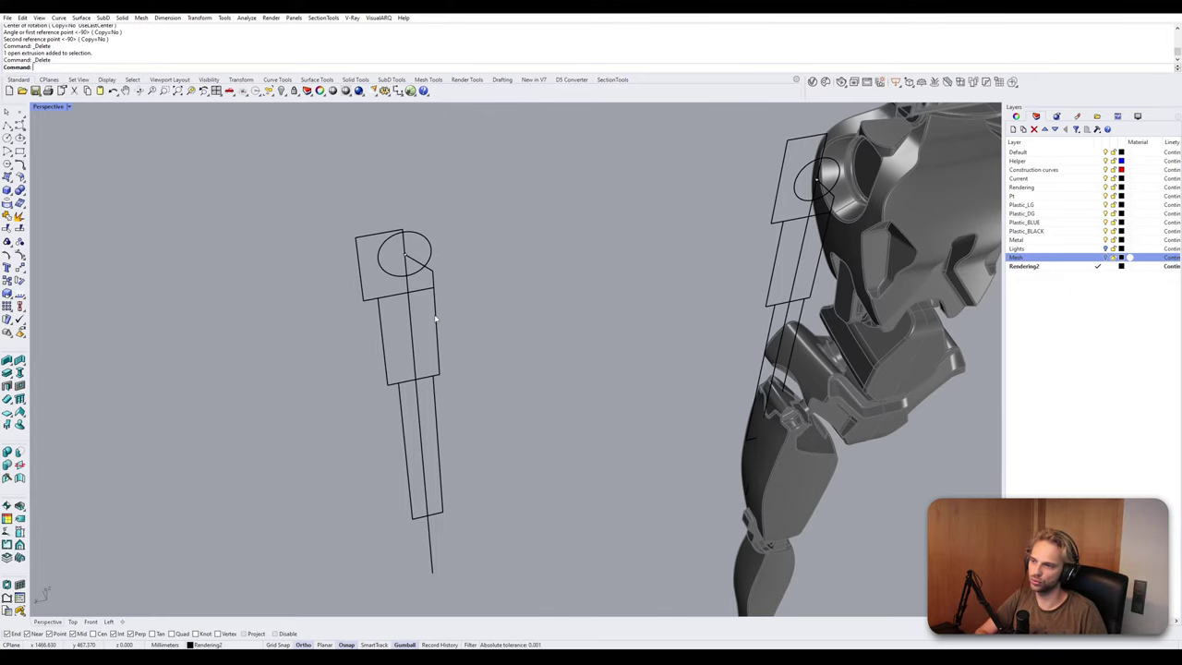
right_drag(436, 319, 343, 238)
shift+right_drag(774, 141, 681, 276)
scroll(682, 277, up, 5)
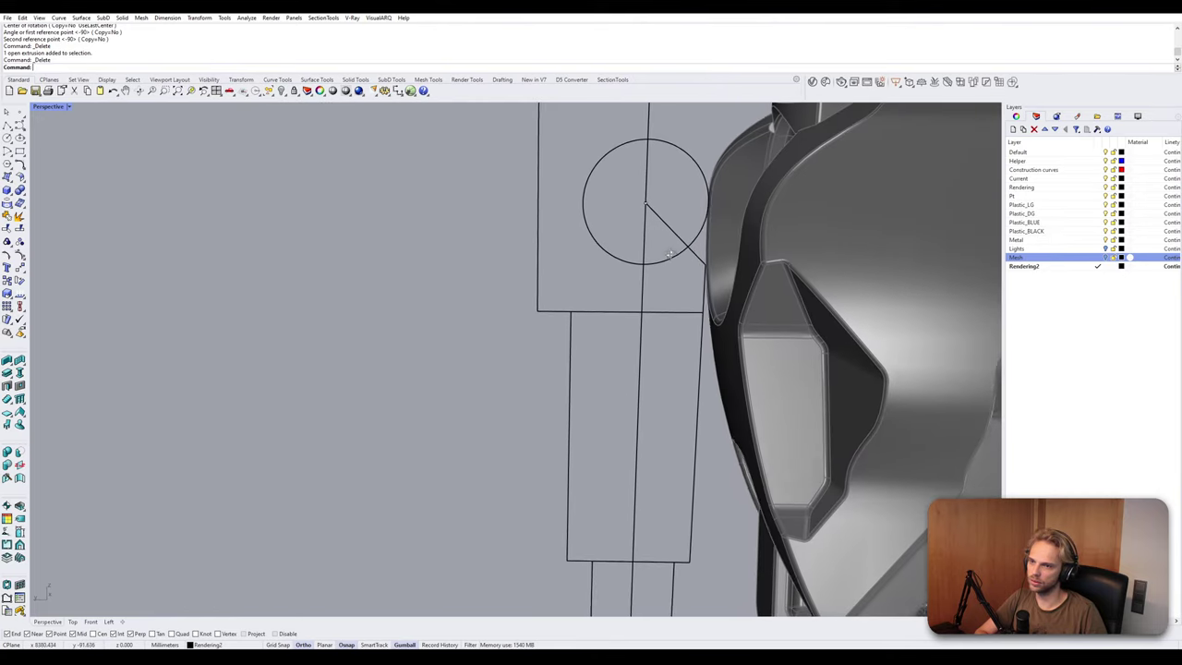
scroll(655, 222, down, 3)
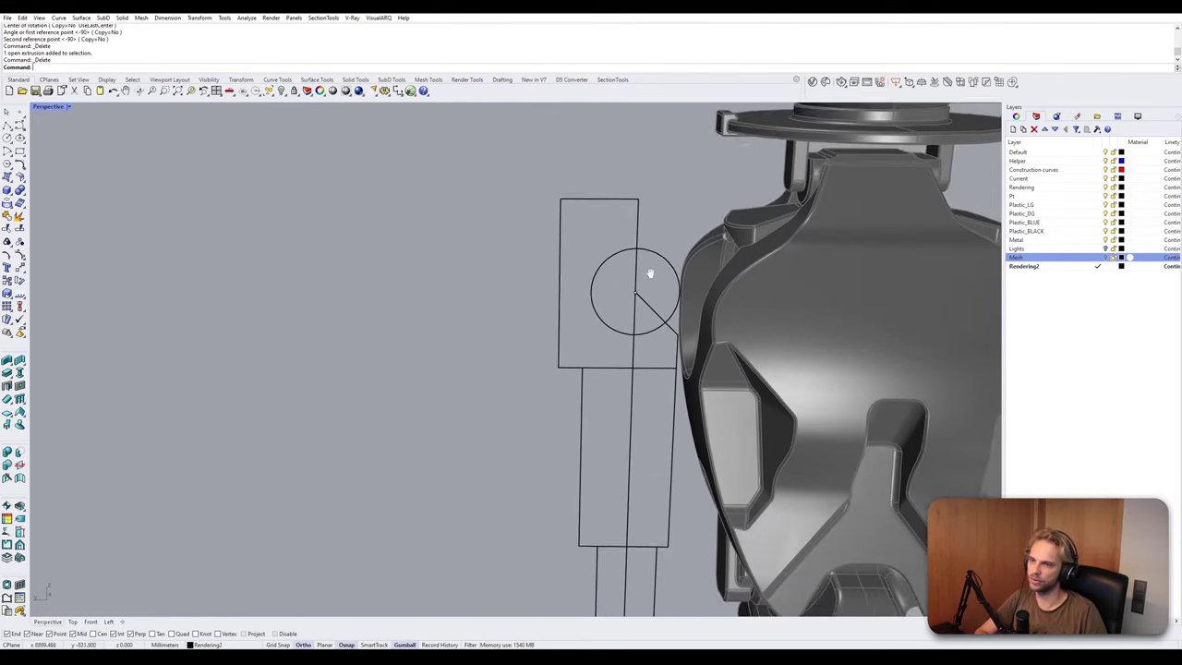
click(632, 231)
drag(528, 191, 649, 222)
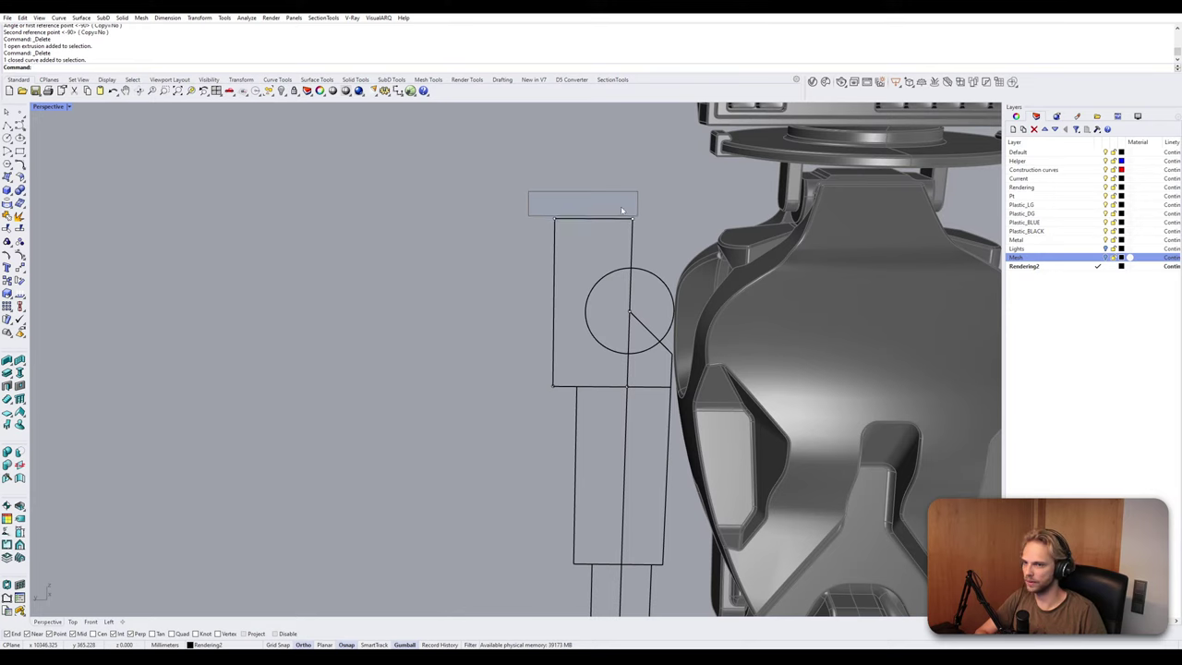
key(Delete)
Copy the shortened shoulder rectangle from the copied arm onto the arm outline beside the torso.
scroll(407, 299, down, 4)
click(219, 272)
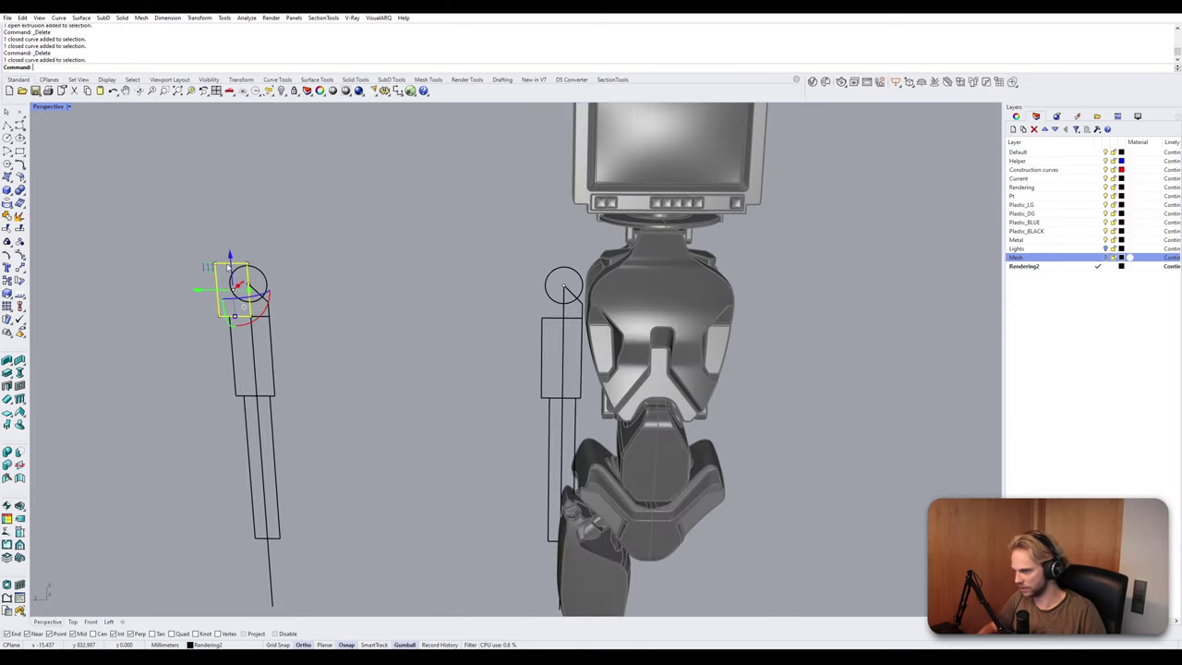
text(copy)
key(Return)
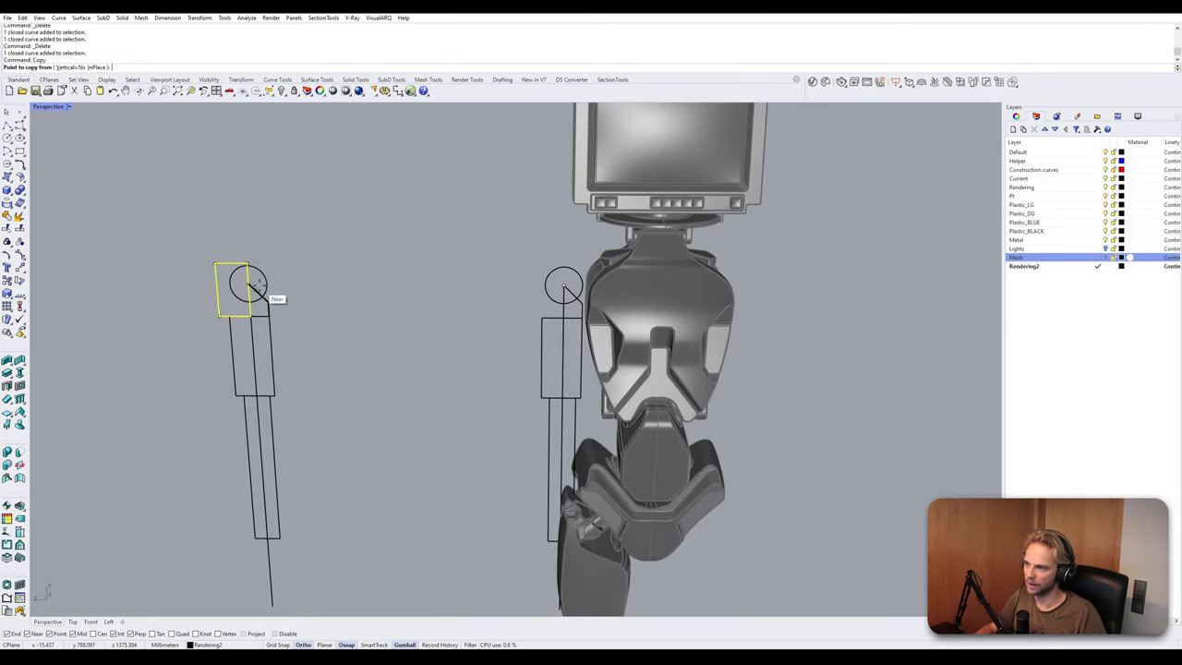
click(246, 286)
scroll(562, 285, up, 2)
click(569, 292)
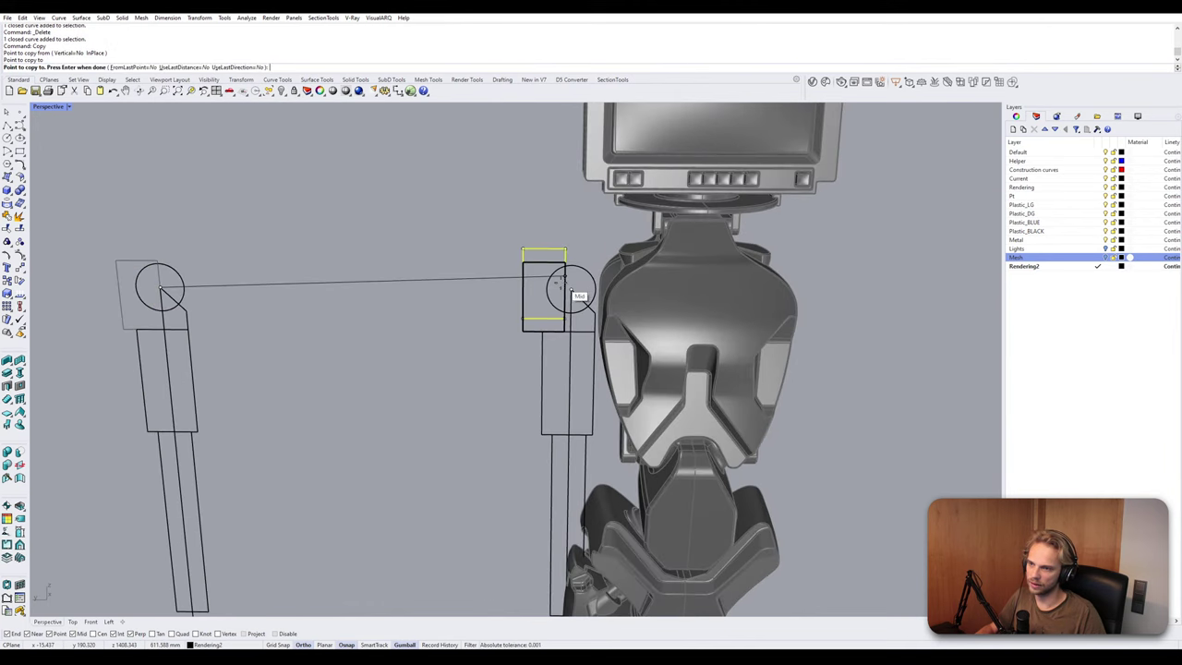
key(Return)
Copy the pasted shoulder rectangle into alignment with the shoulder circle's center and delete the misplaced one.
click(569, 282)
key(Return)
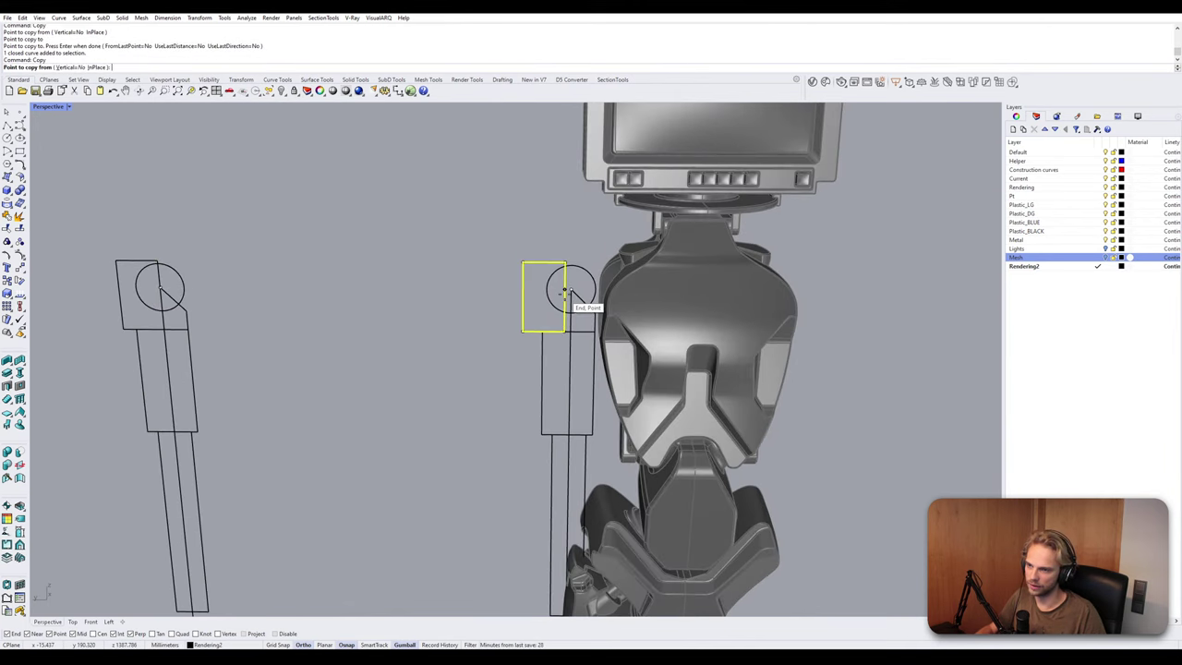
scroll(565, 288, up, 3)
click(574, 287)
click(576, 286)
key(Return)
scroll(374, 258, down, 5)
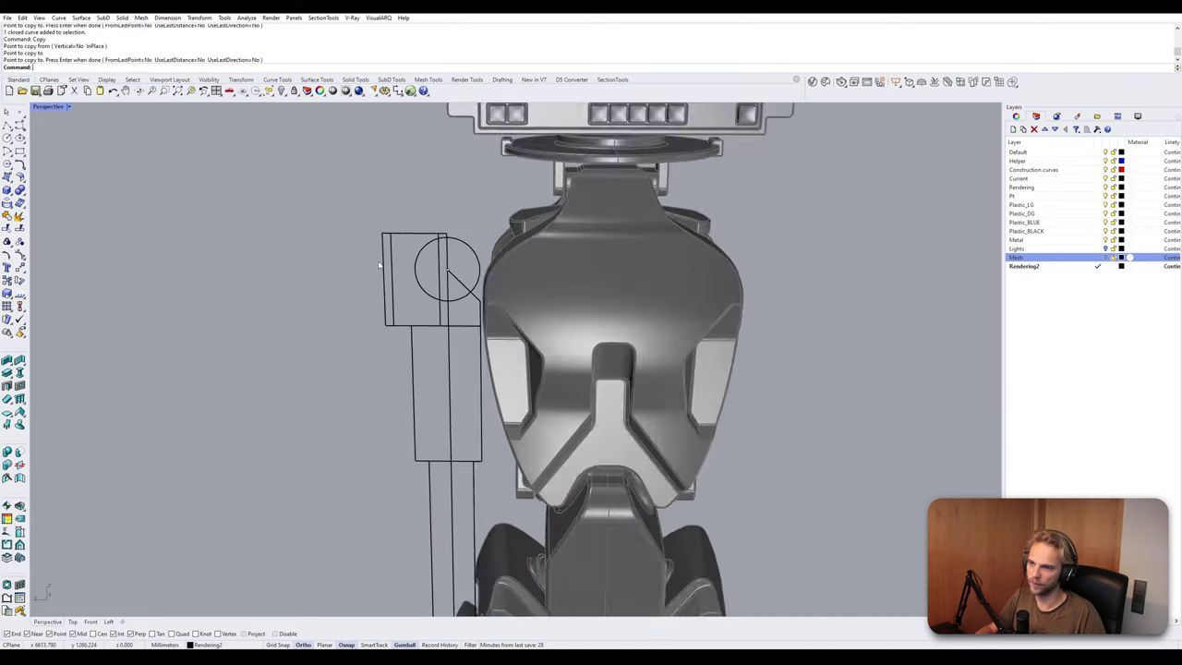
key(Delete)
Examine the shoulder proportions of both arm outlines against the torso from several angles.
right_drag(415, 251, 400, 256)
scroll(512, 270, up, 6)
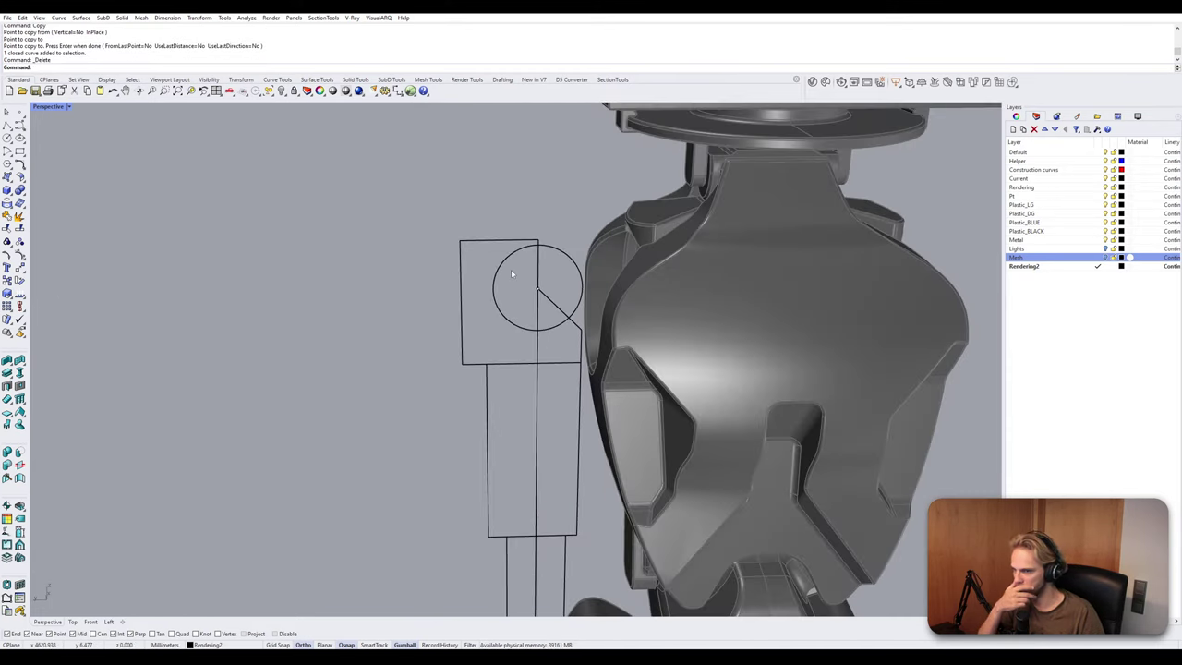
scroll(601, 264, down, 8)
right_drag(386, 303, 406, 305)
scroll(372, 325, up, 5)
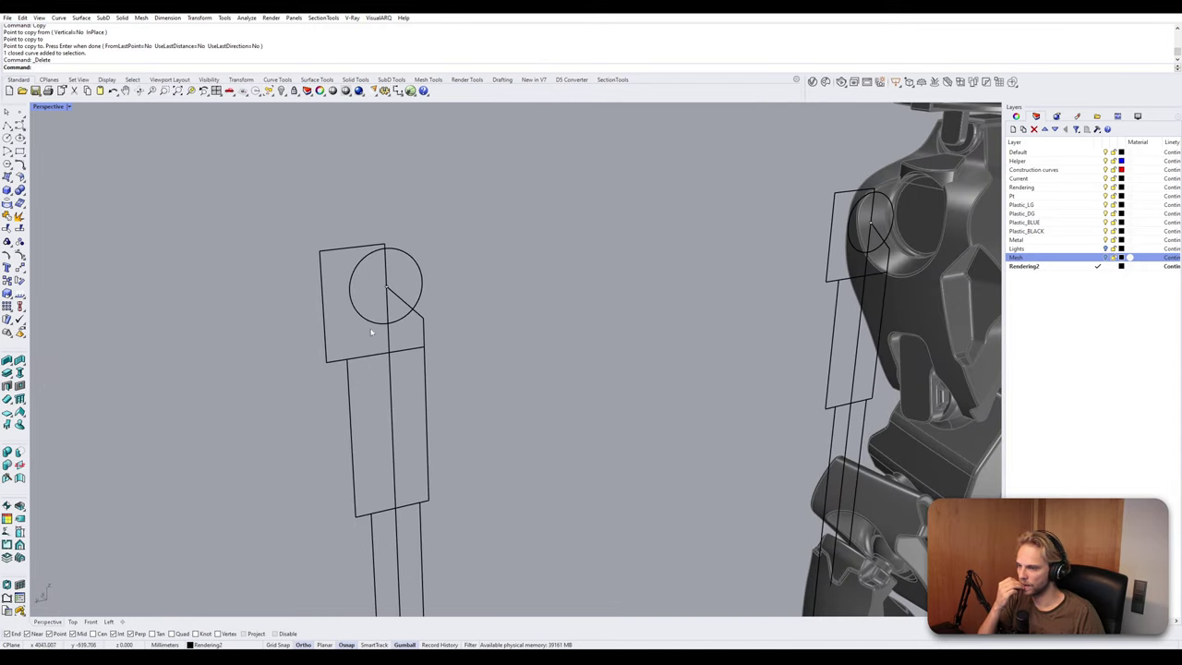
scroll(340, 275, down, 2)
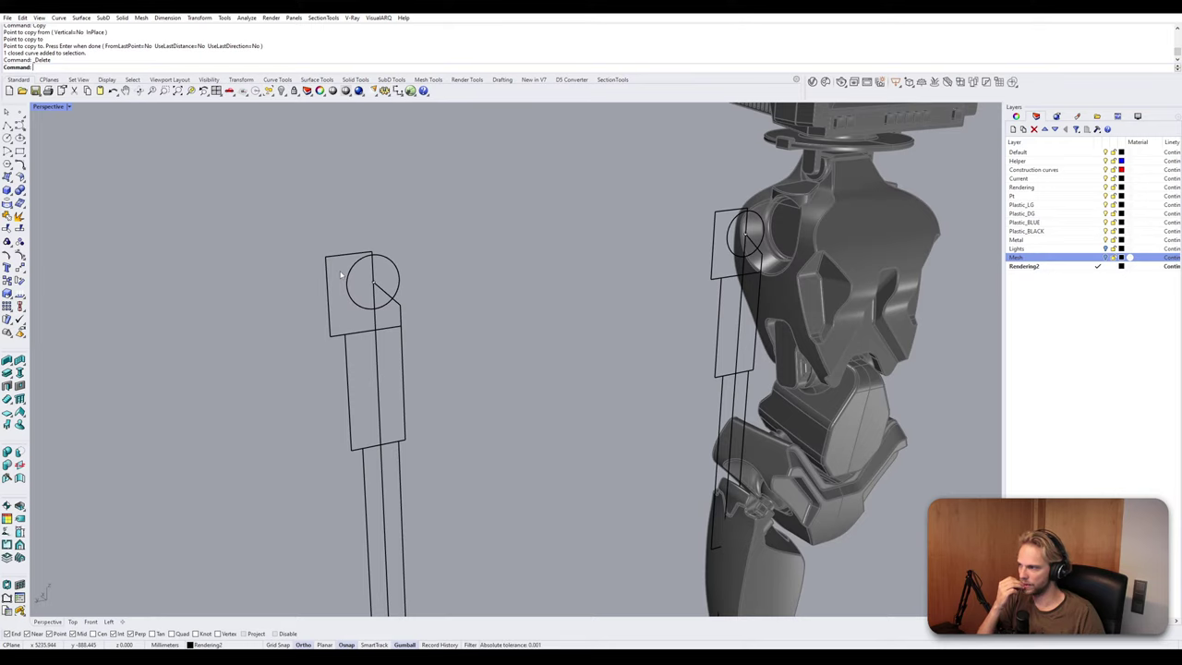
right_drag(412, 321, 381, 291)
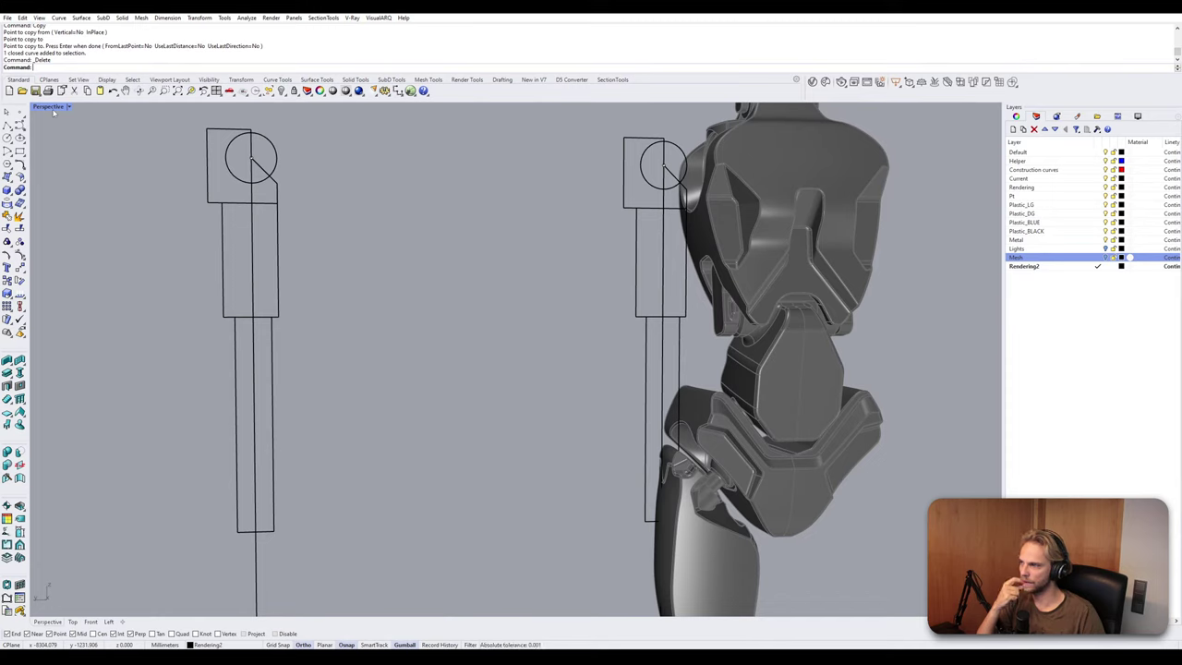
Draw a horizontal line in the Front view from the lower torso-side corner of the copied arm's upper-arm rectangle, perpendicular to the outline's plane.
click(20, 126)
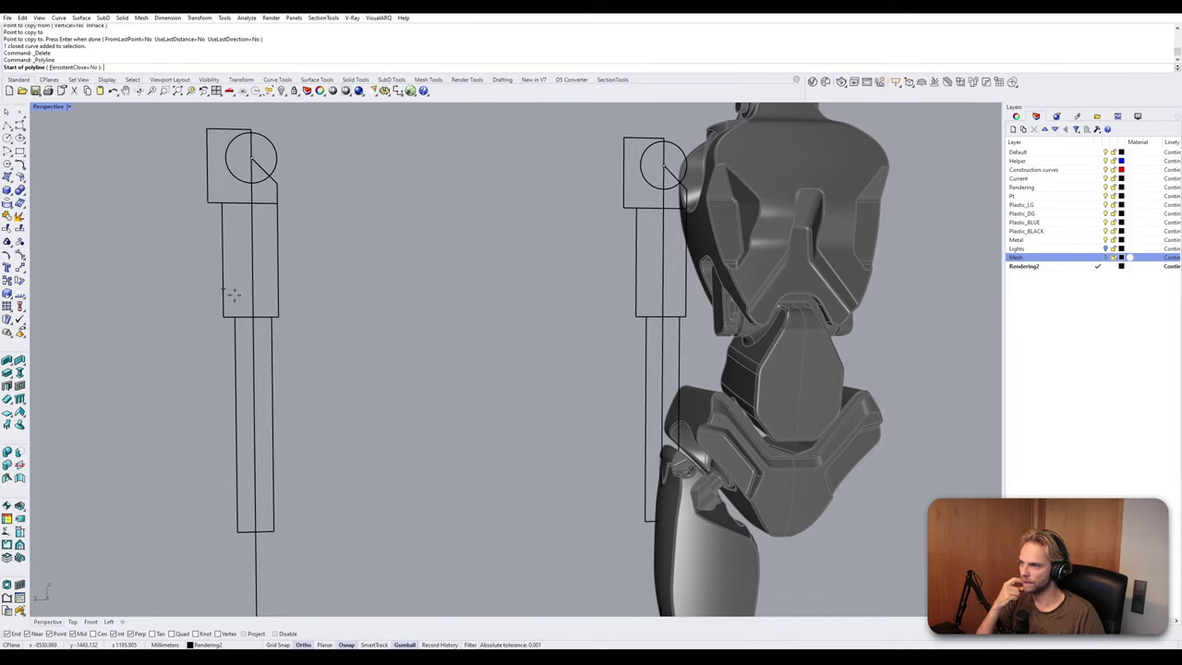
click(277, 316)
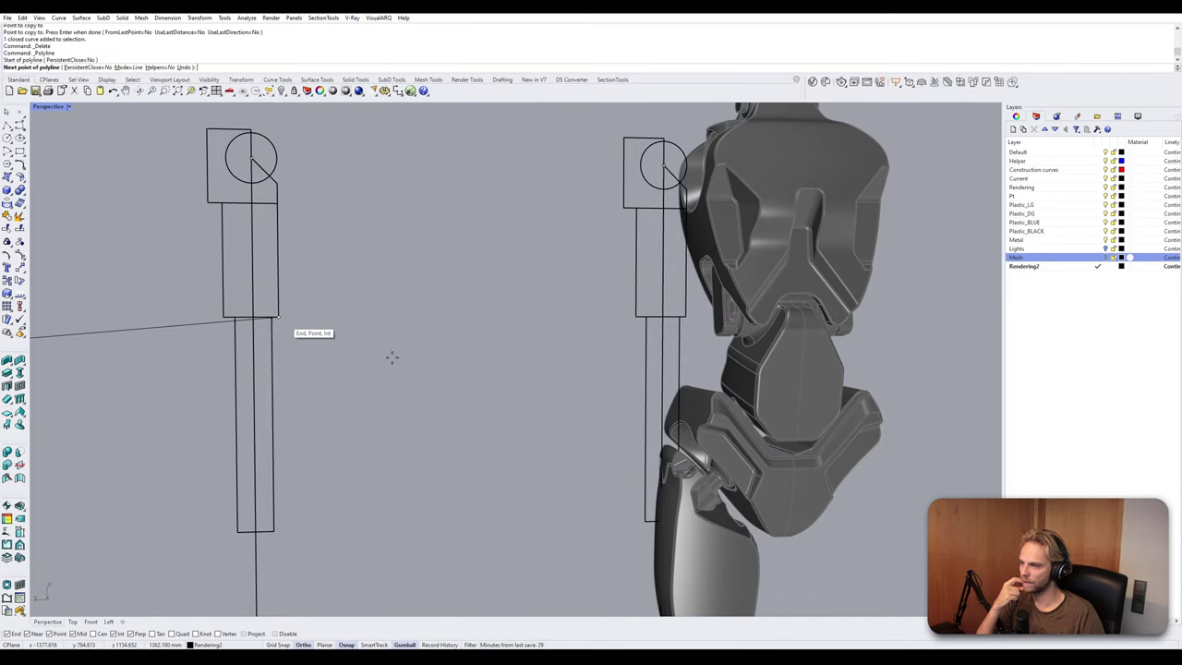
double_click(48, 107)
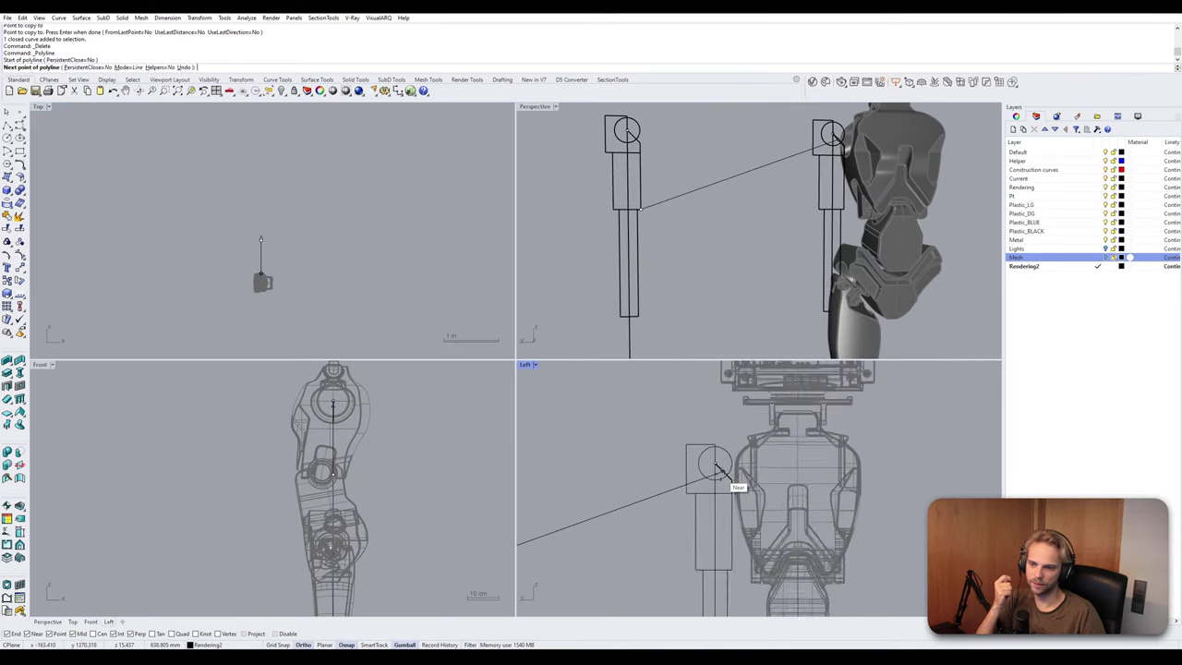
scroll(720, 471, up, 3)
scroll(346, 467, up, 3)
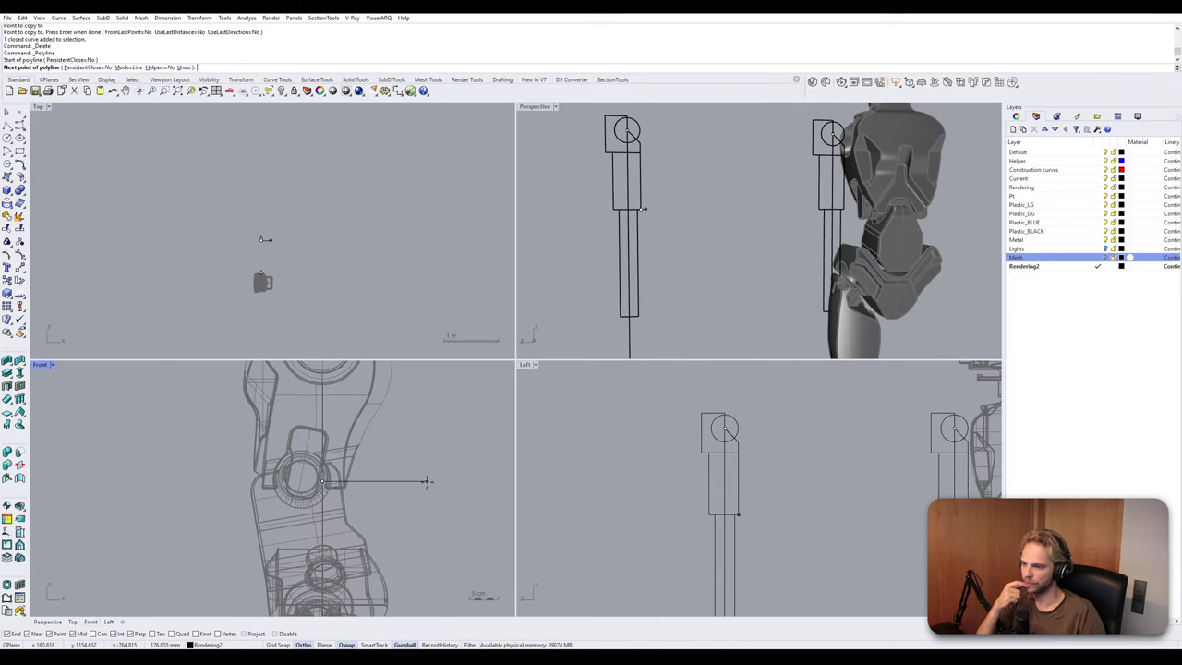
click(464, 481)
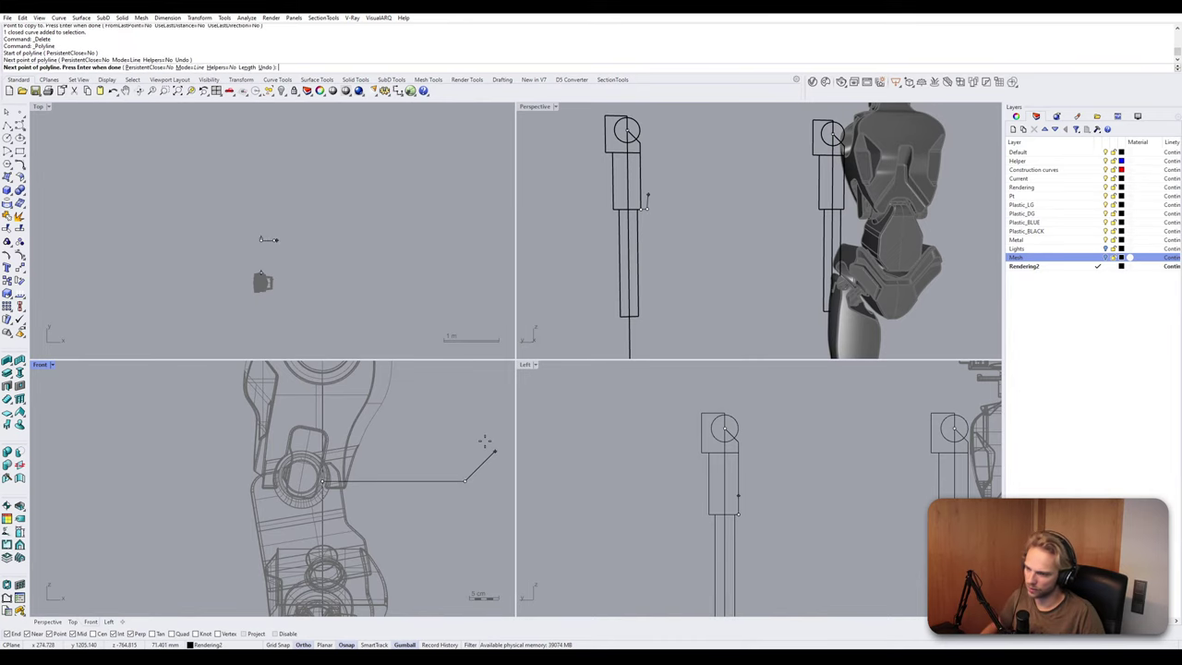
key(ctrl+z)
click(464, 481)
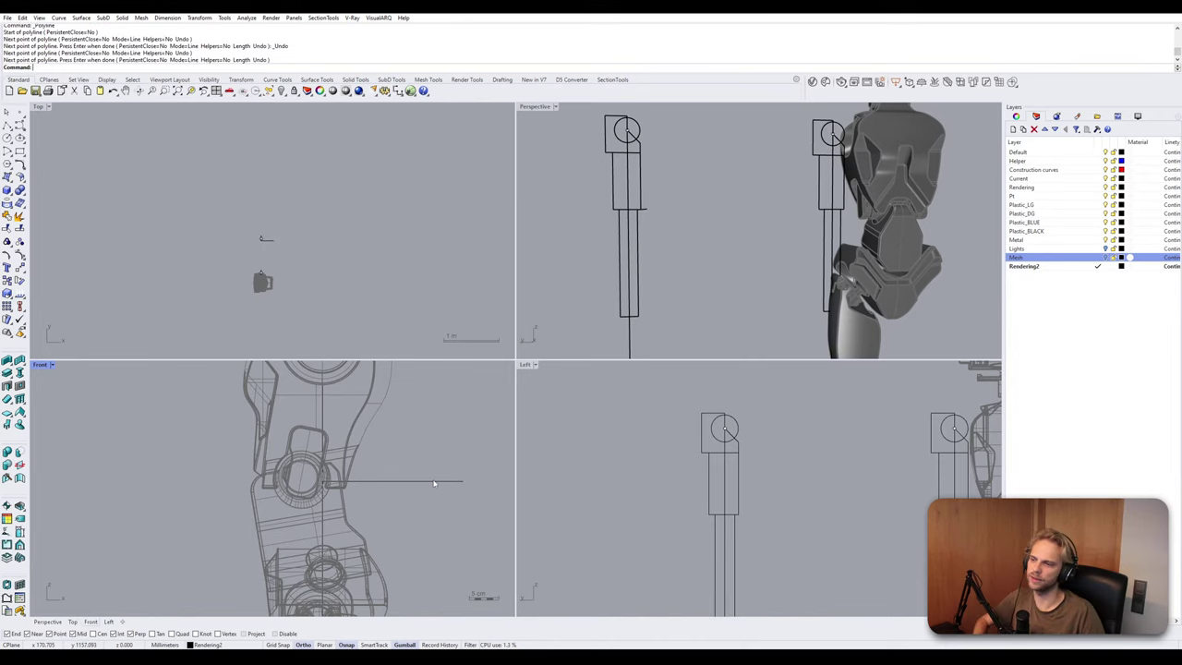
key(Return)
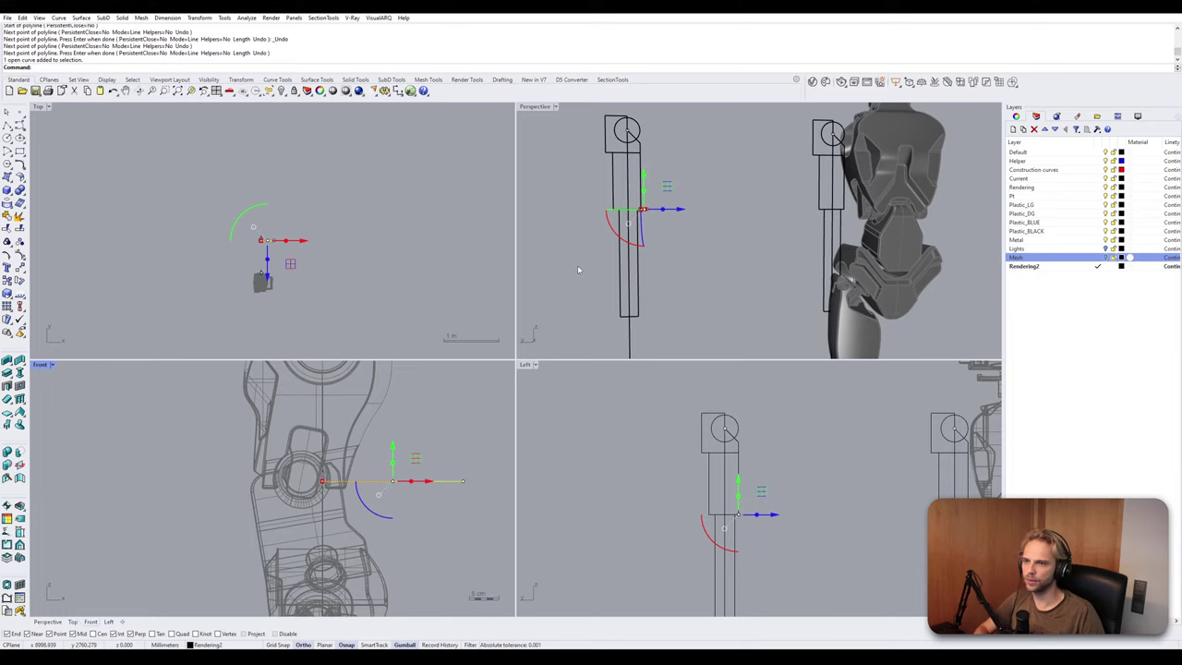
Copy the perpendicular line from the lower to the upper torso-side corner of the copied arm's upper-arm rectangle.
text(copy)
key(Return)
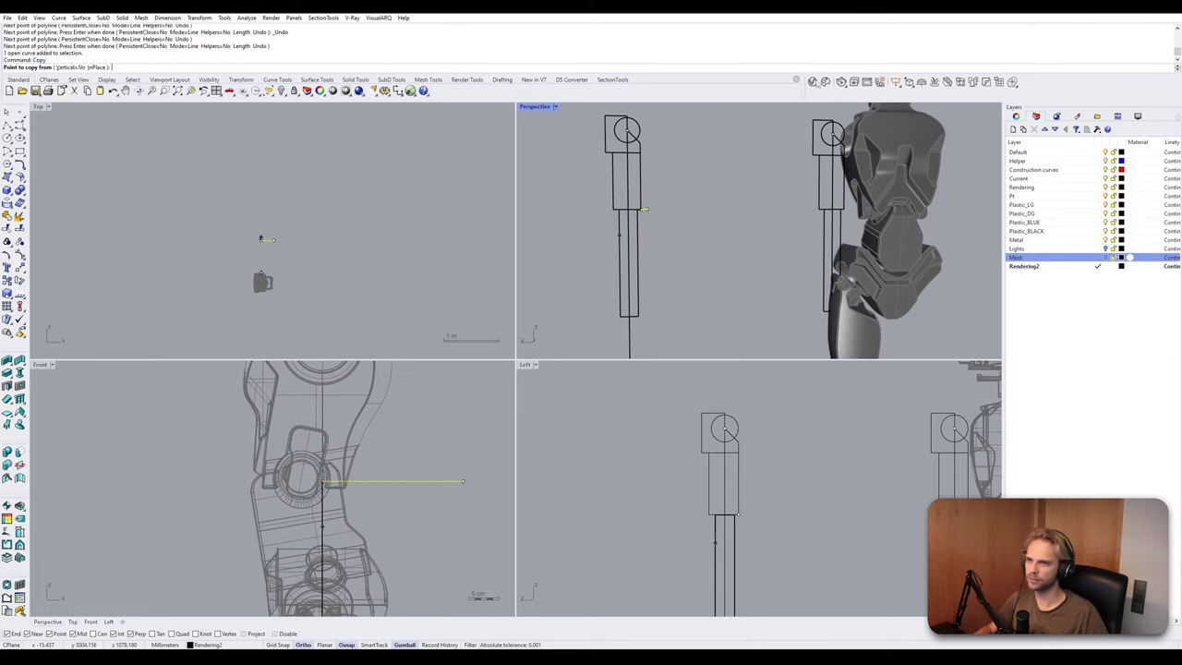
scroll(653, 215, up, 5)
click(652, 212)
scroll(653, 213, down, 6)
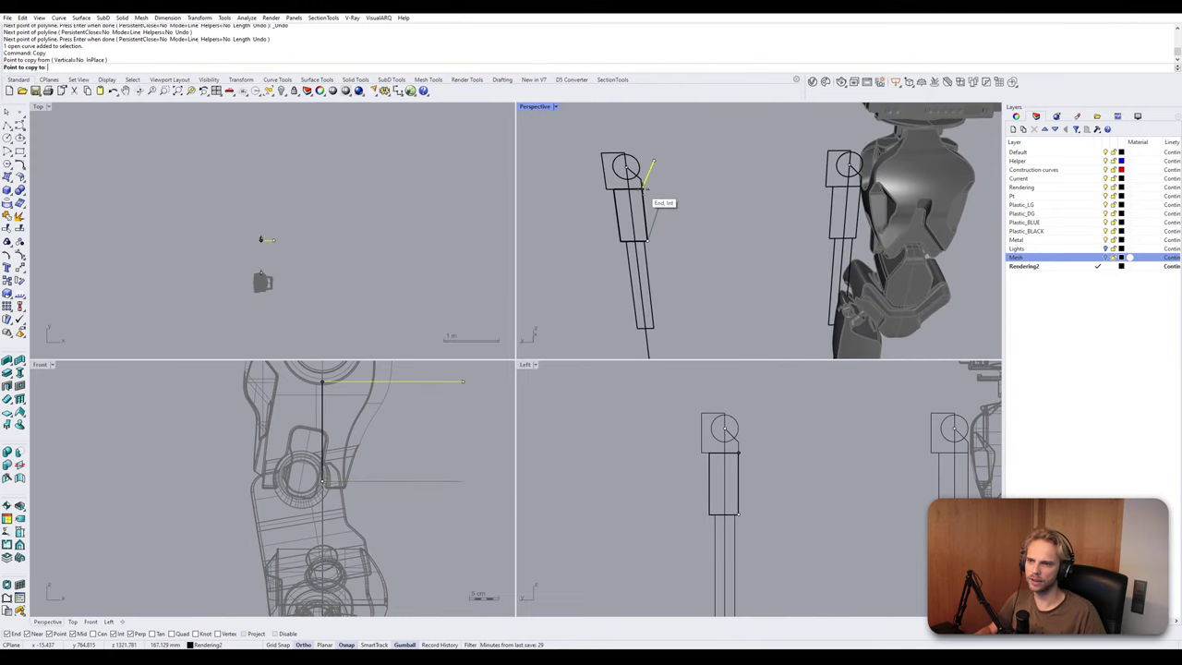
click(648, 177)
scroll(665, 163, up, 5)
scroll(665, 162, down, 2)
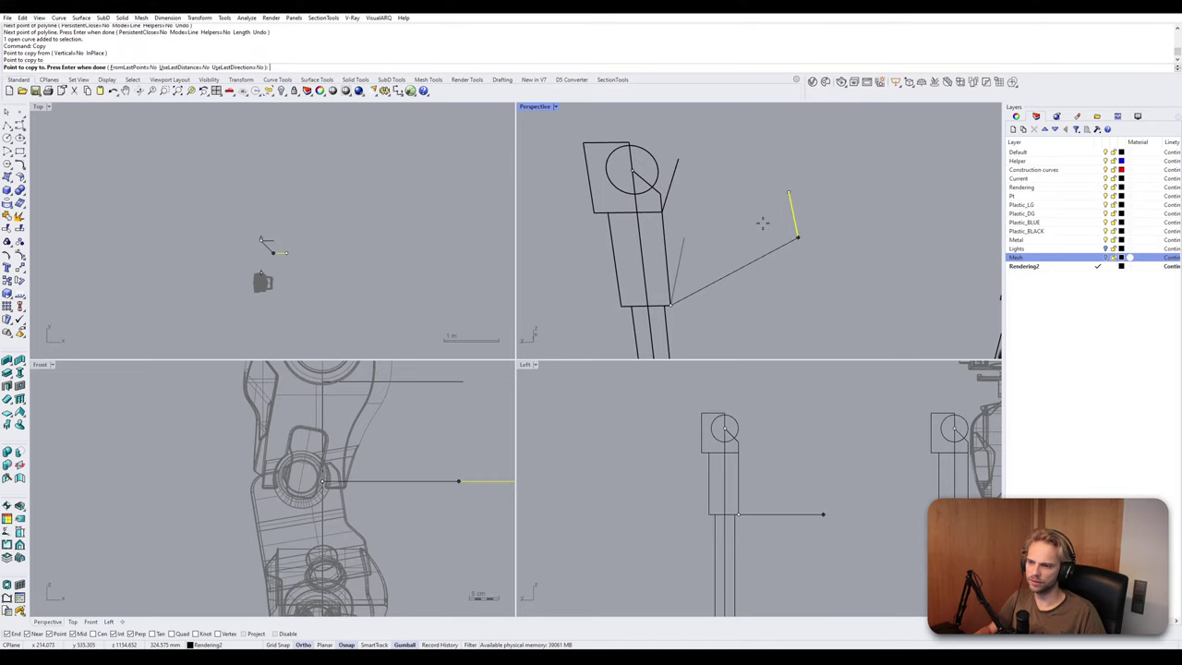
key(Escape)
key(Escape)
scroll(426, 515, down, 3)
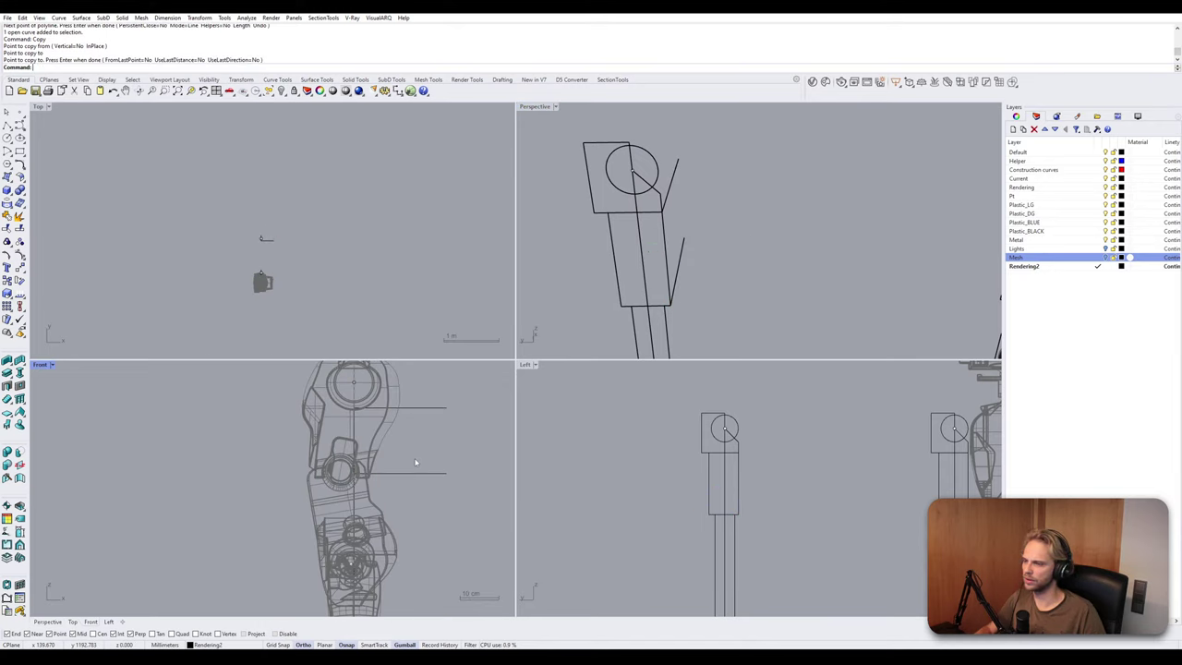
drag(454, 536, 244, 368)
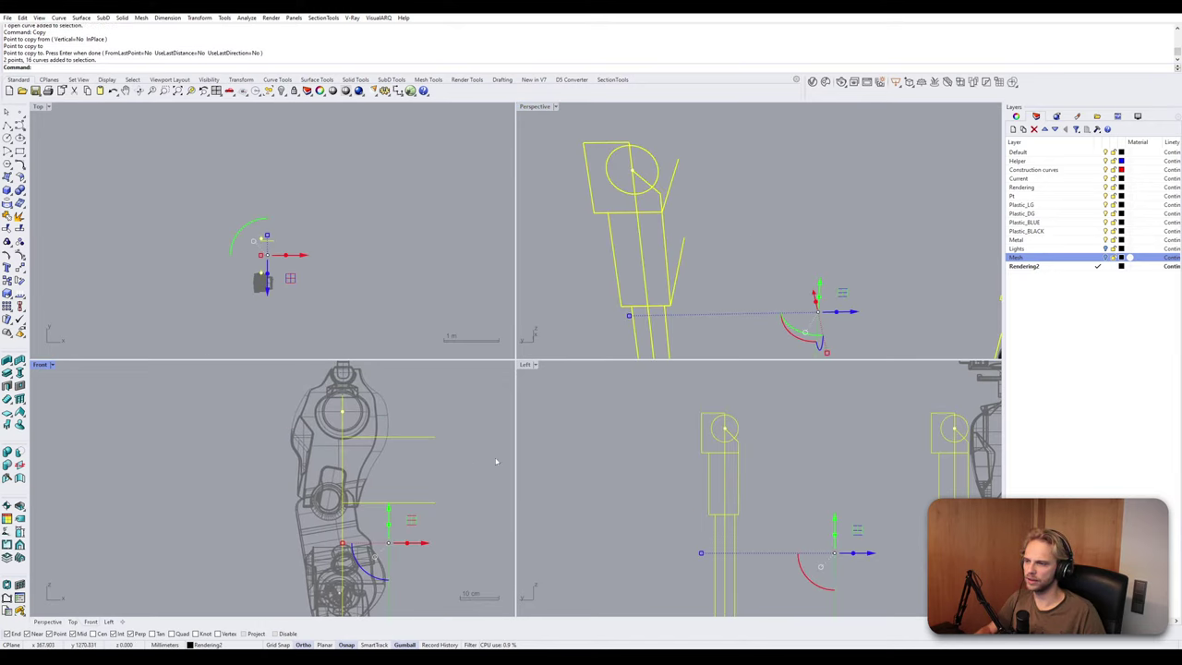
key(Escape)
Copy the perpendicular line at the upper torso-side corner of the copied arm's upper-arm rectangle.
click(671, 177)
key(space)
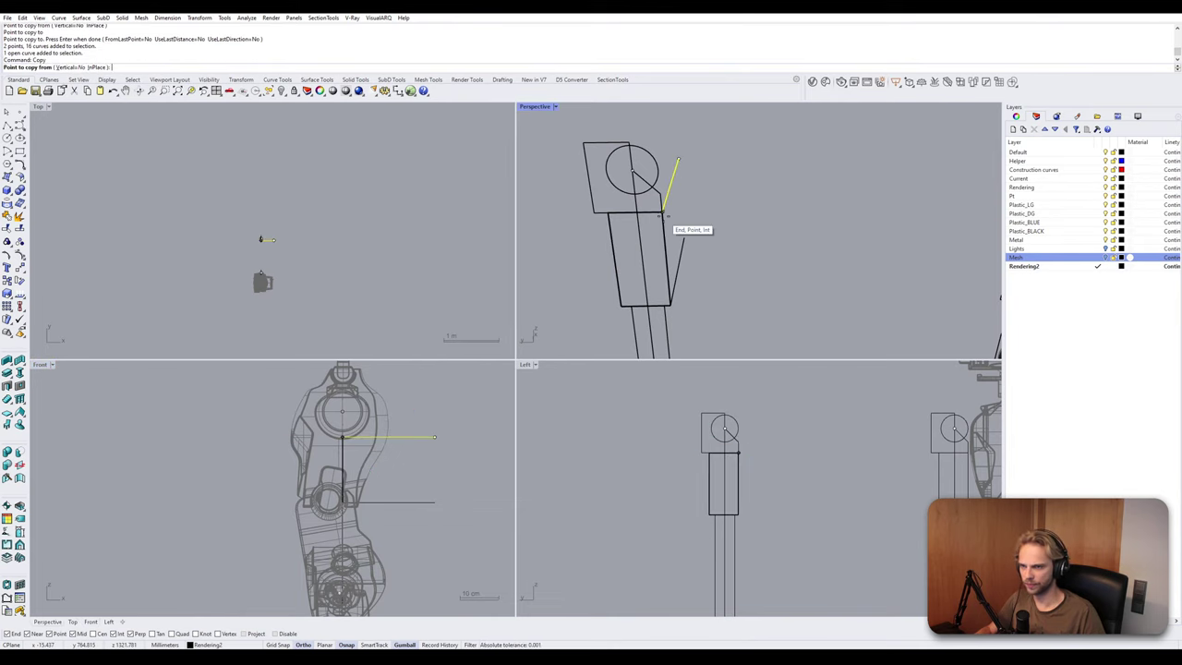
Copy the selected short line from the middle rectangle's upper corner to the head box's top corner and the circle's top point.
click(662, 212)
click(646, 157)
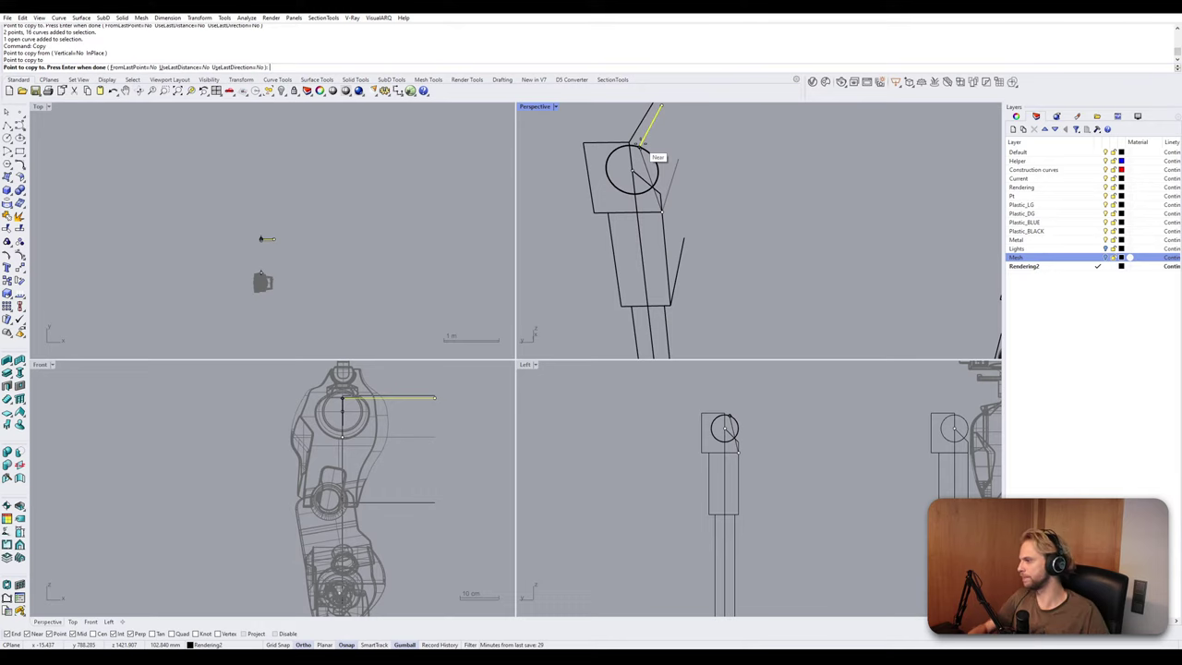
click(655, 150)
scroll(634, 139, up, 3)
click(632, 166)
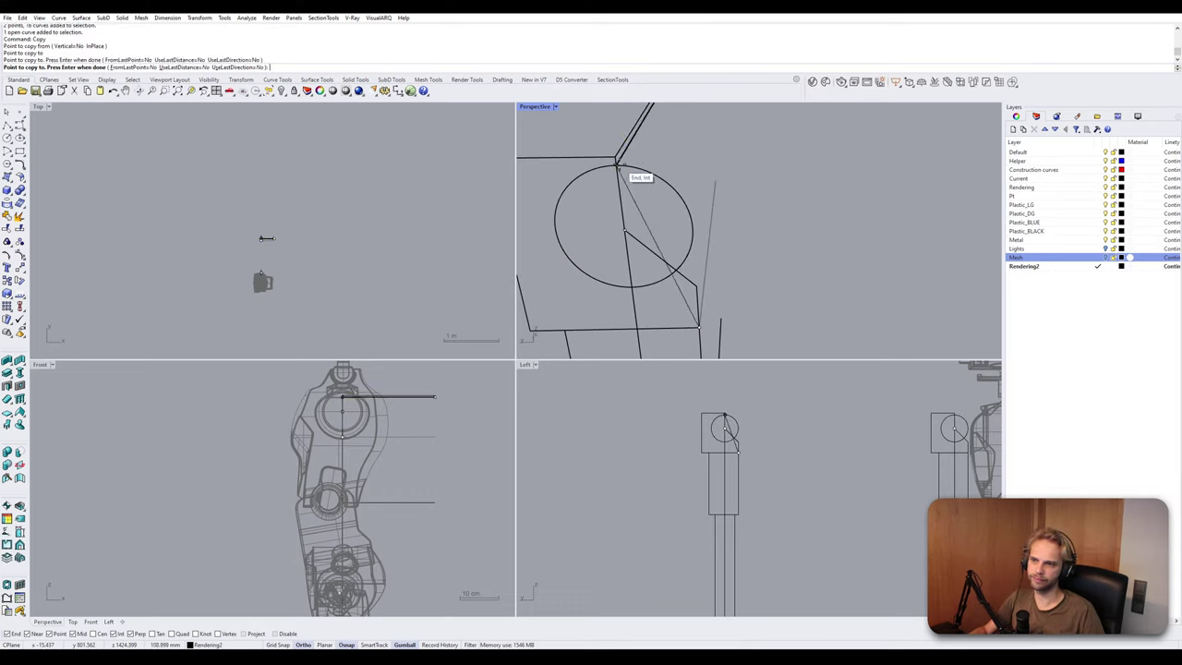
scroll(687, 279, down, 8)
key(Return)
key(Escape)
Move the four short horizontal lines sideways in the Front view so they are centred on the vertical axis.
right_drag(727, 287, 697, 257)
drag(444, 592, 422, 388)
drag(414, 453, 371, 457)
click(419, 441)
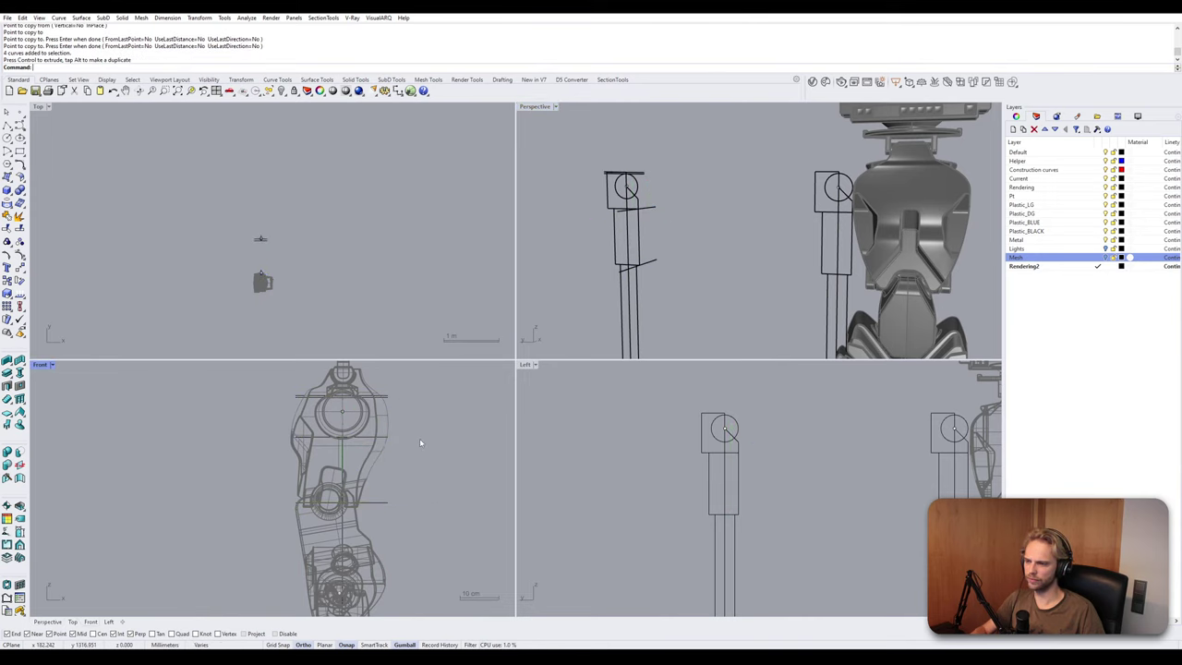
Examine the centred cross lines against the robot outline in the Front view and around the joint profile in the Perspective view.
double_click(40, 366)
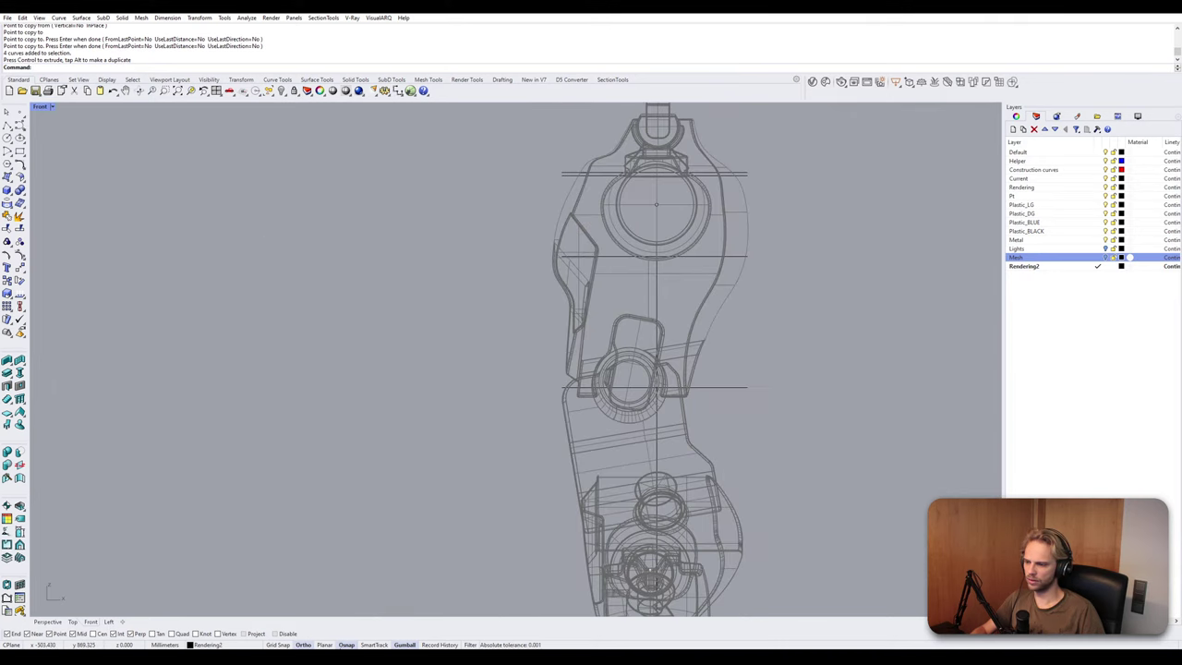
click(347, 645)
right_drag(622, 391, 470, 461)
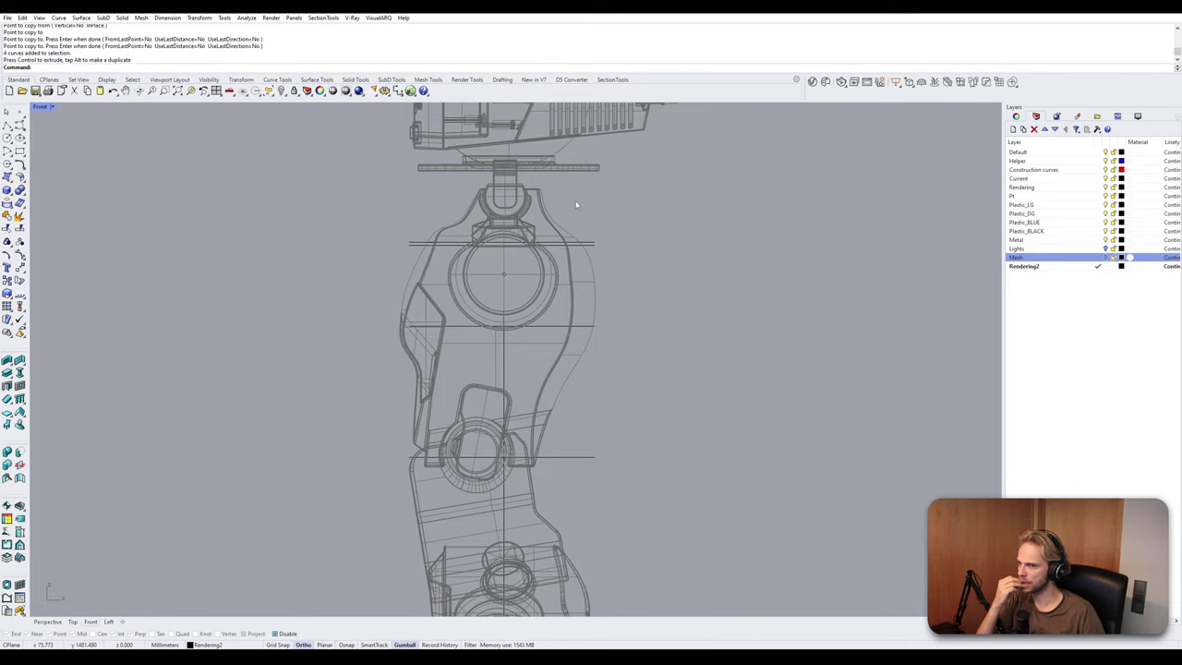
scroll(575, 200, up, 2)
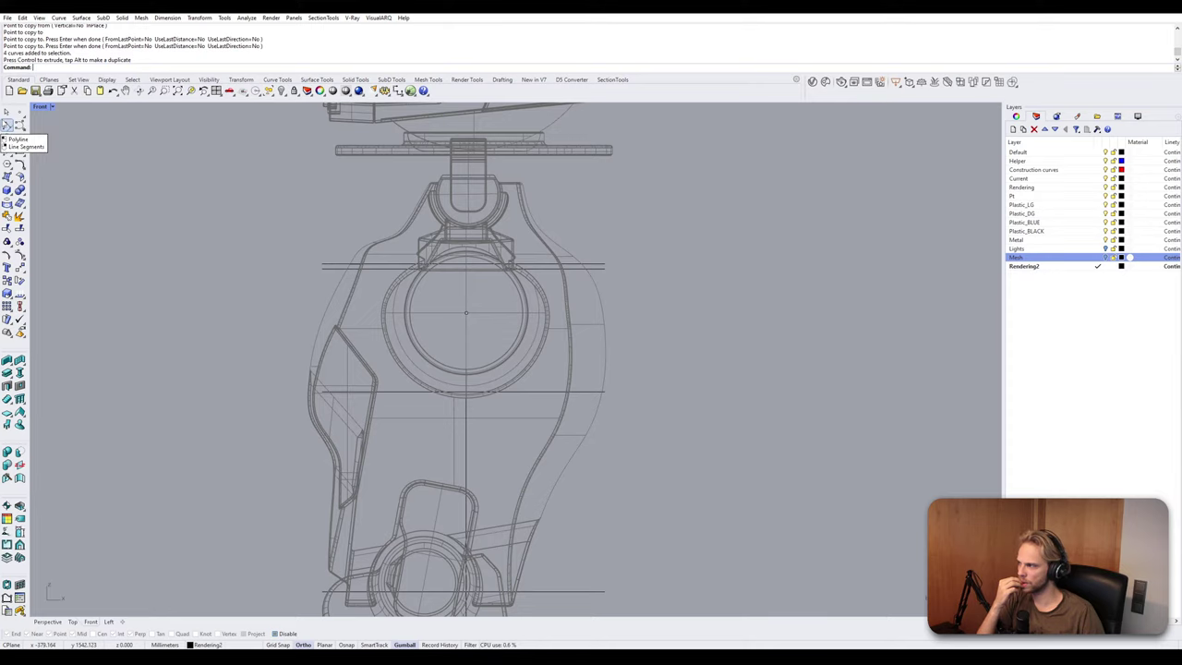
double_click(40, 106)
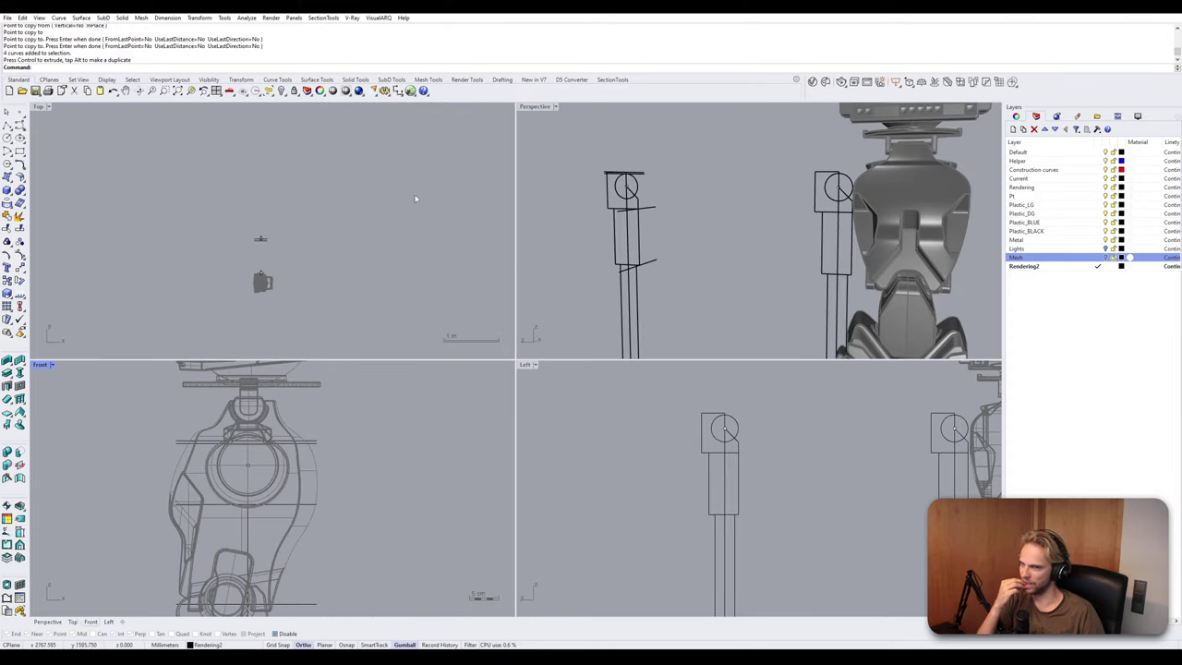
click(711, 245)
mouse_move(711, 245)
right_down()
mouse_move(746, 243)
mouse_move(696, 232)
mouse_move(678, 246)
mouse_move(736, 243)
right_up()
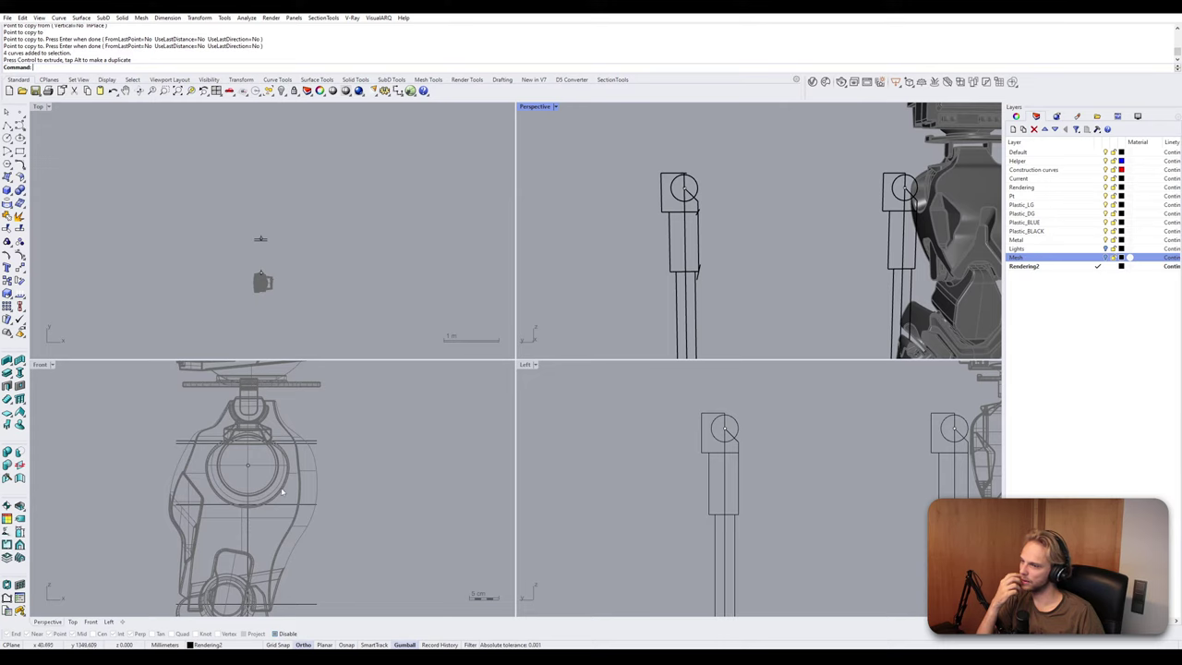
right_drag(282, 491, 314, 406)
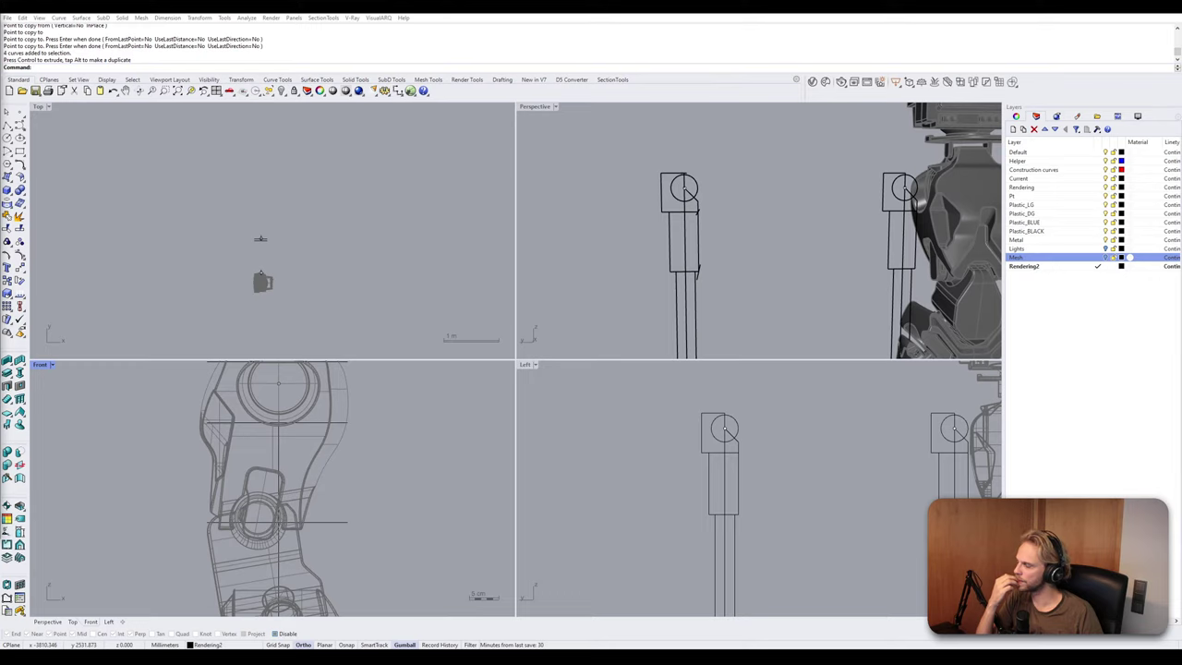
double_click(535, 107)
scroll(308, 318, up, 5)
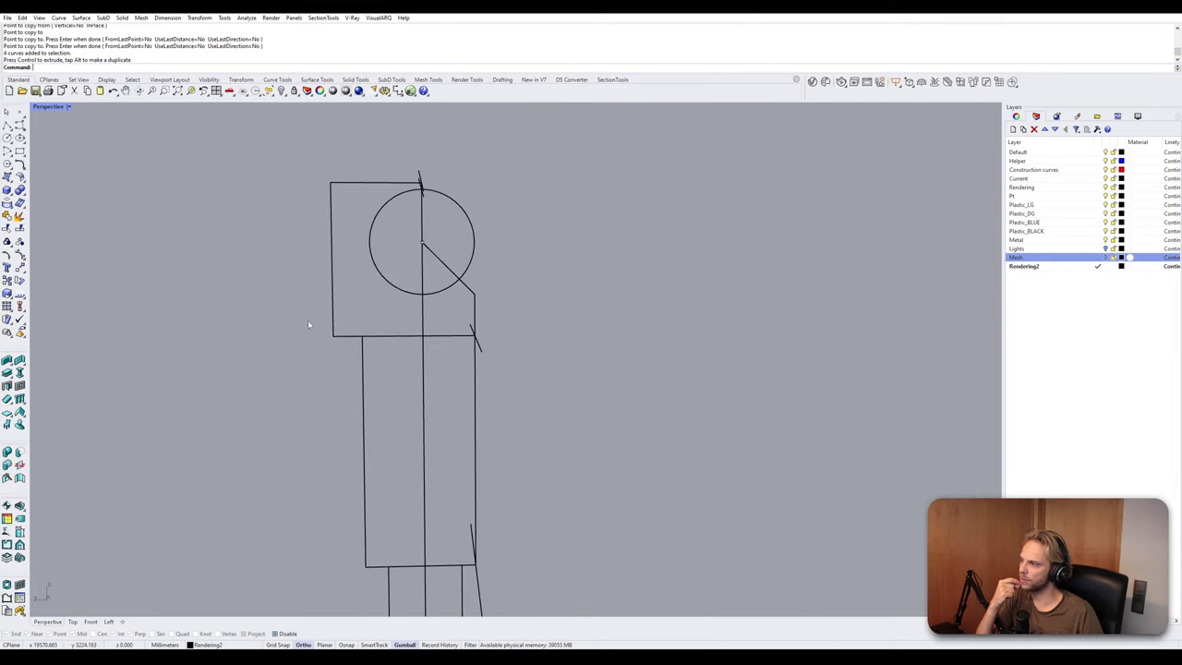
mouse_move(309, 320)
right_down()
mouse_move(349, 218)
mouse_move(351, 250)
mouse_move(343, 216)
right_up()
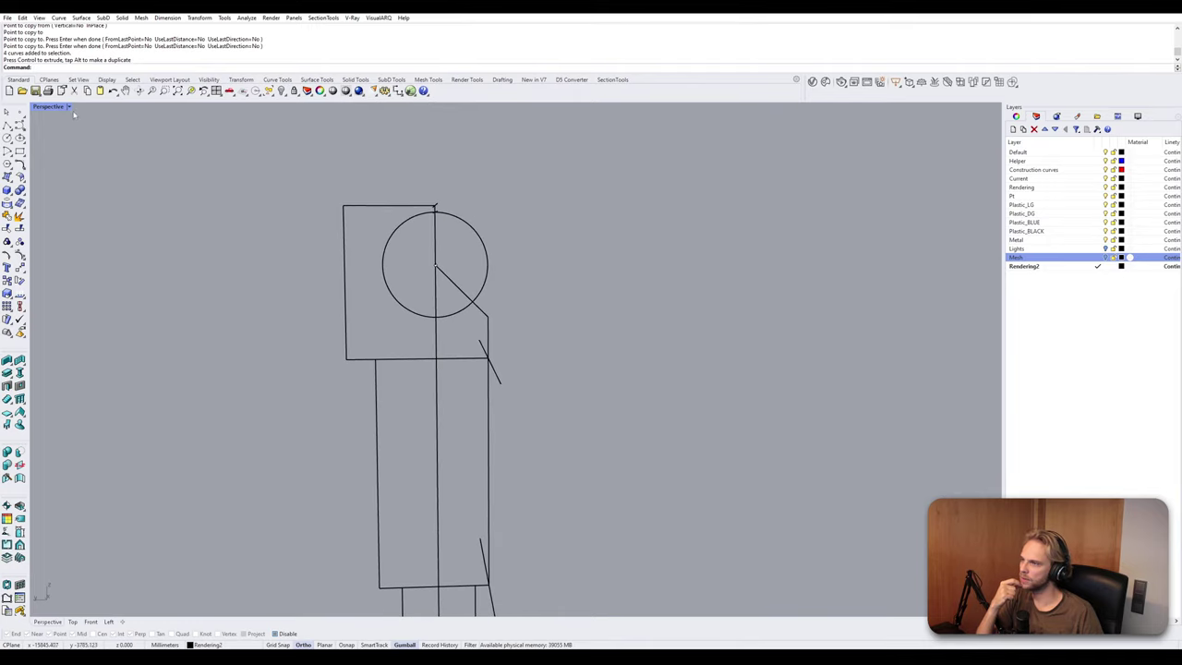
double_click(49, 107)
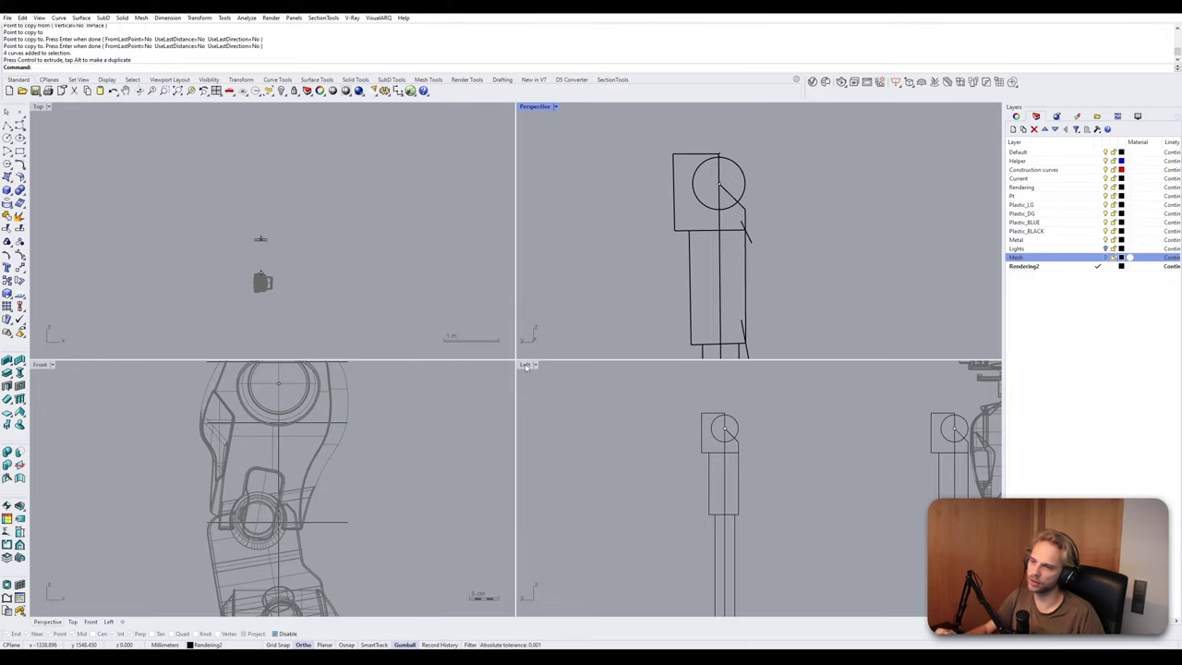
In the Left view, draw a diagonal polyline from the head box's lower outer corner to the middle rectangle's side edge, with object snaps enabled.
double_click(524, 366)
scroll(404, 221, up, 3)
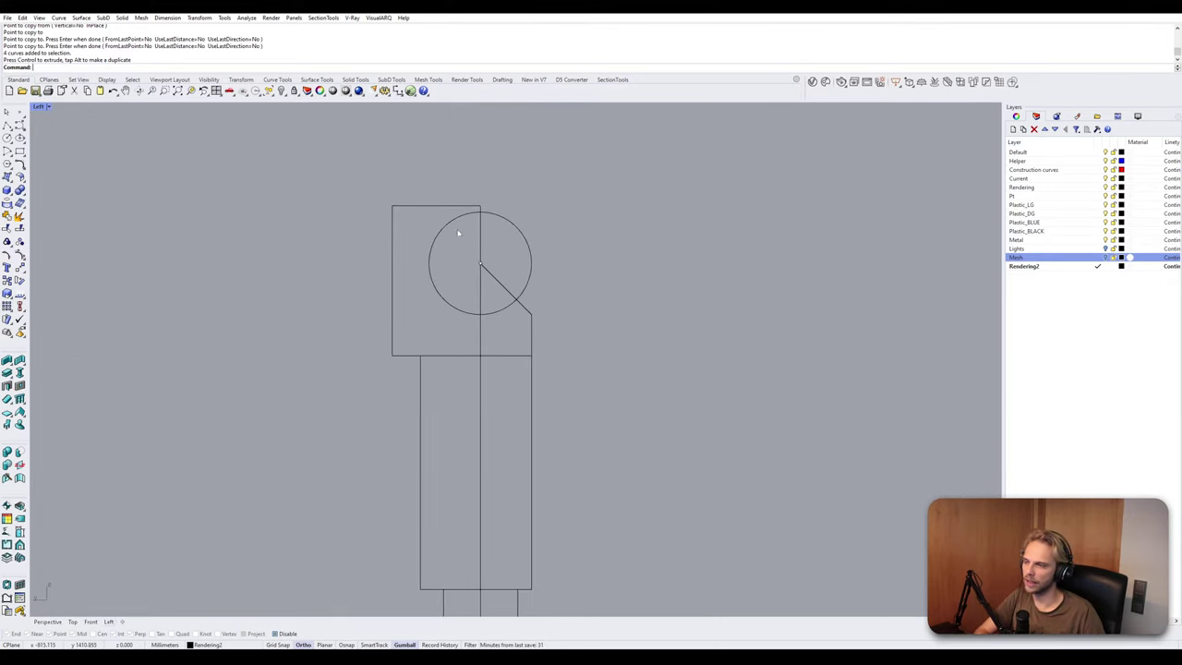
click(391, 240)
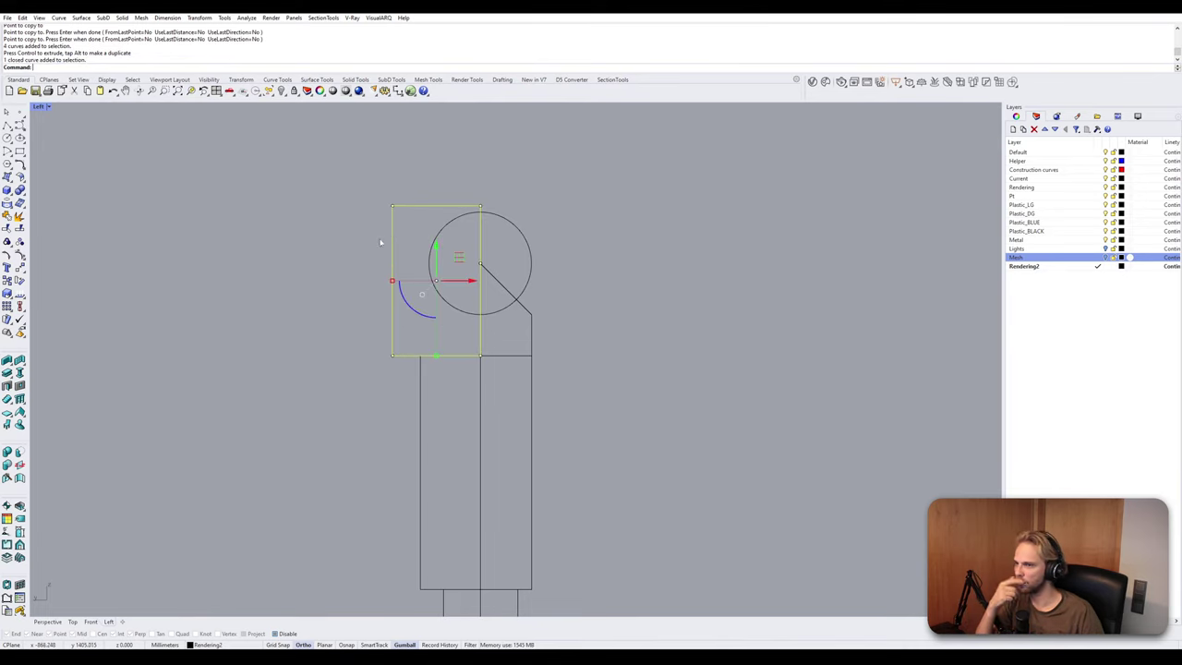
key(Escape)
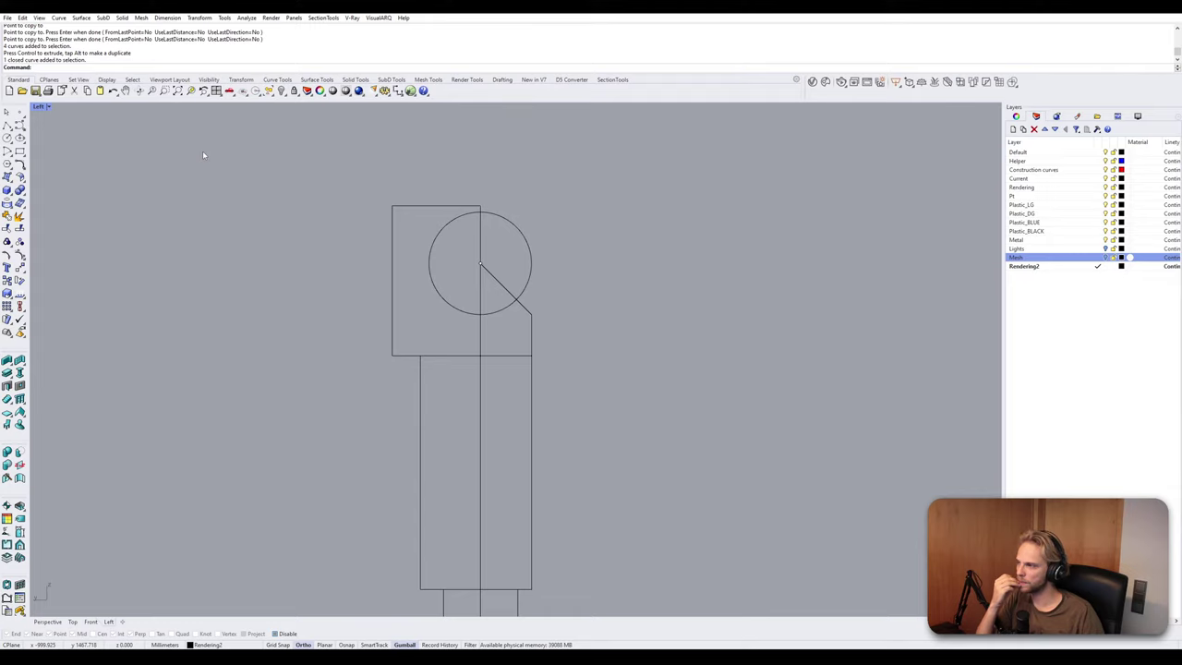
click(7, 126)
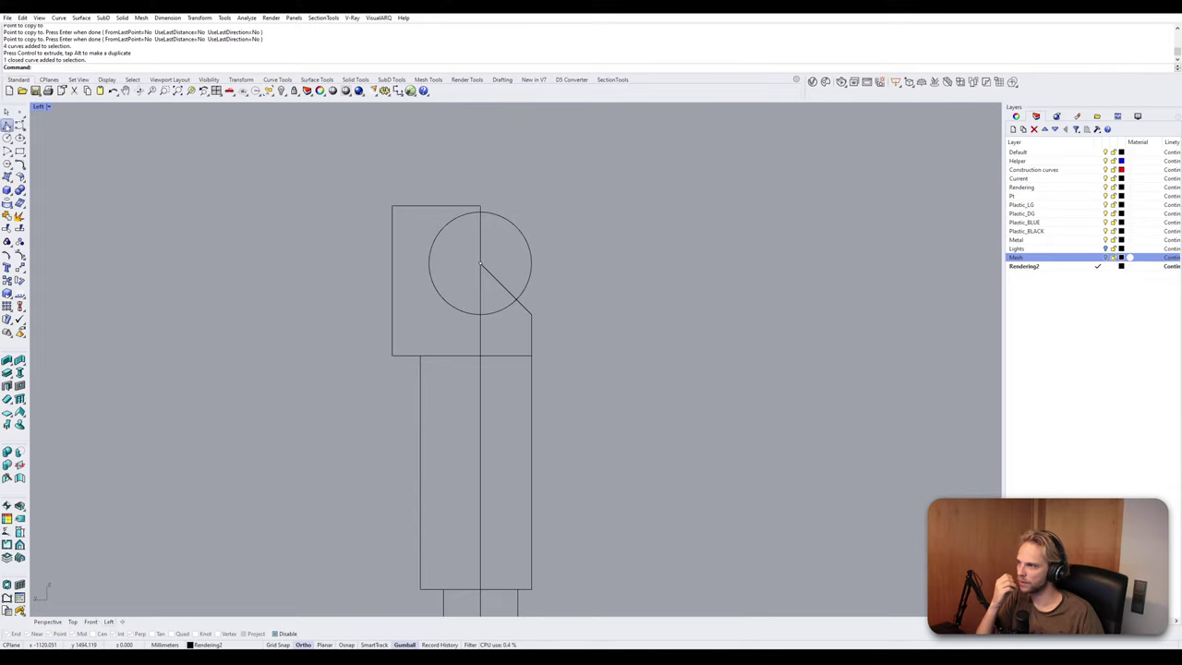
scroll(477, 192, up, 4)
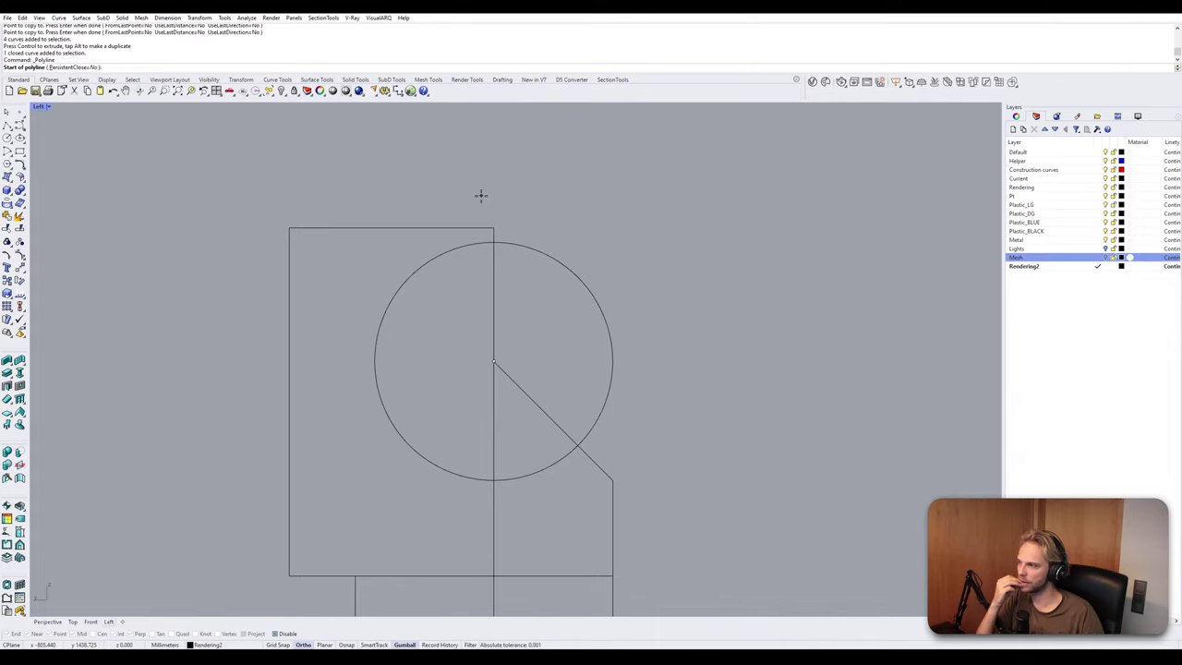
scroll(480, 195, down, 6)
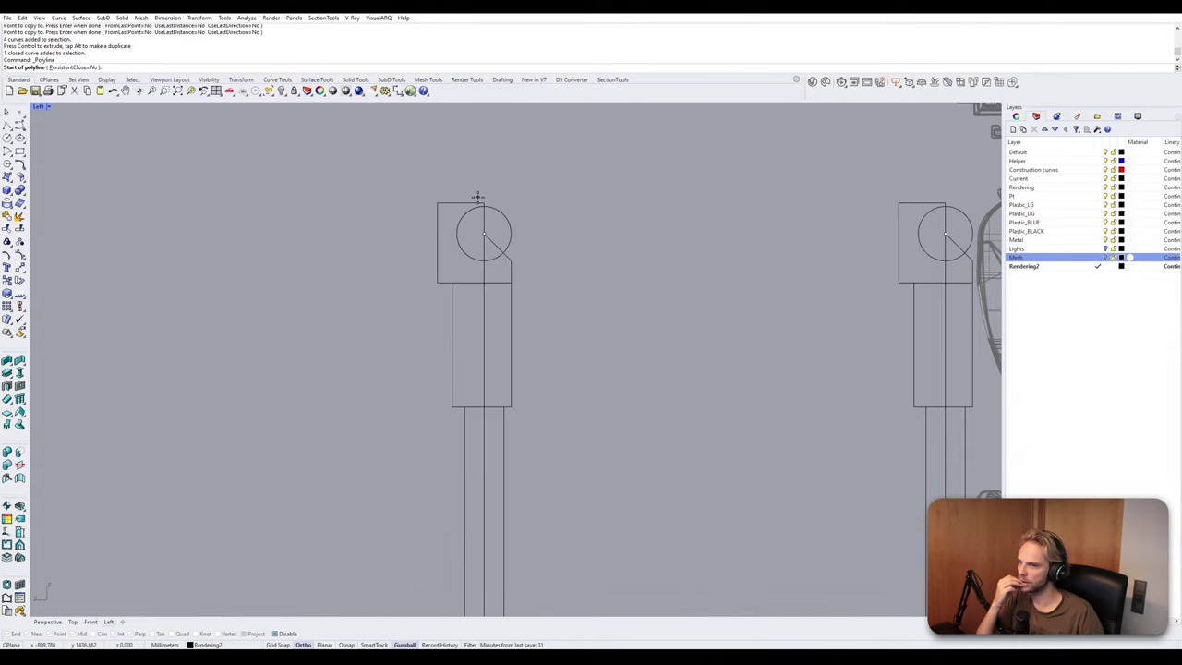
scroll(478, 196, up, 3)
scroll(477, 196, down, 3)
right_drag(478, 197, 444, 246)
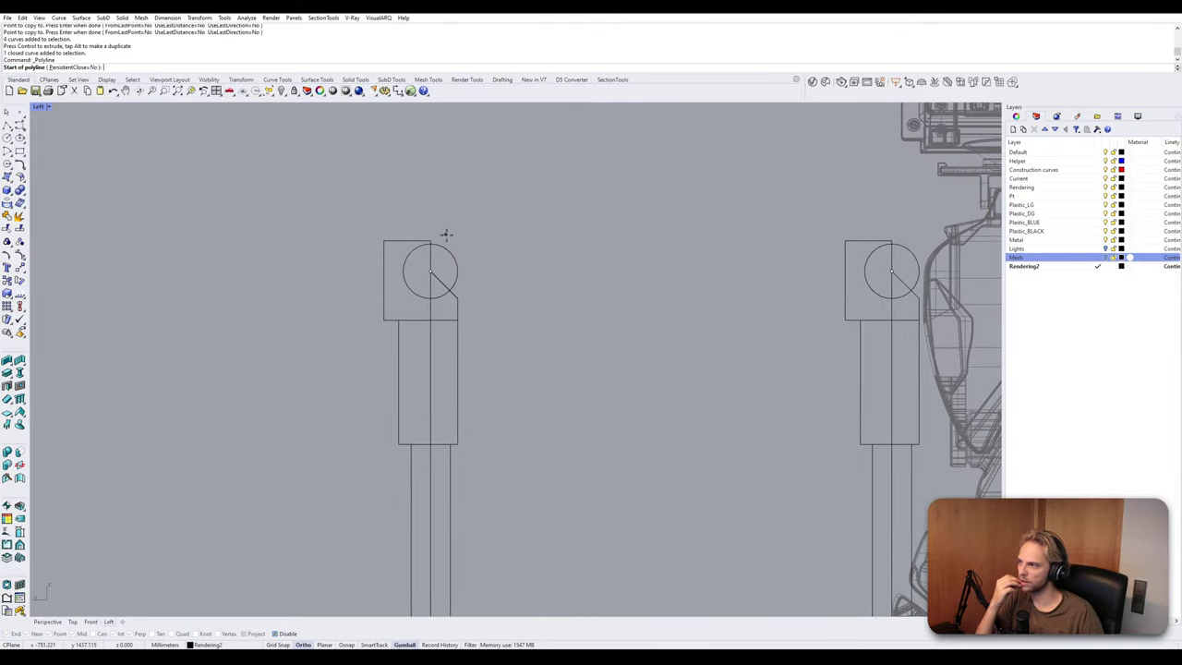
scroll(417, 240, up, 3)
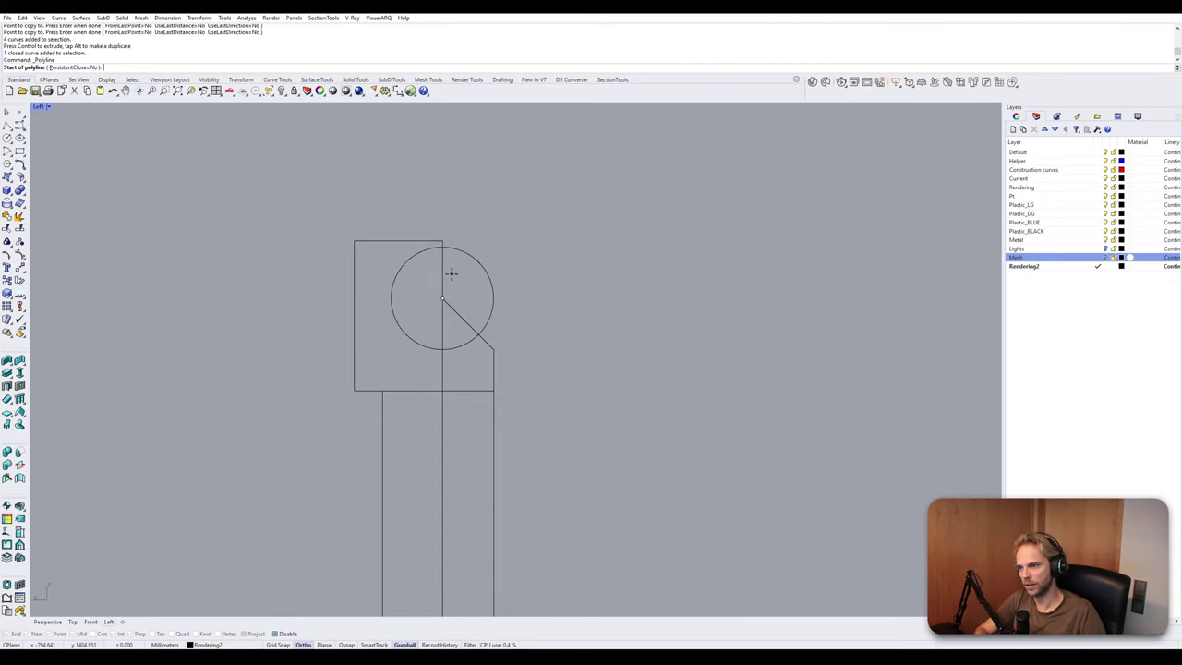
right_drag(356, 386, 395, 269)
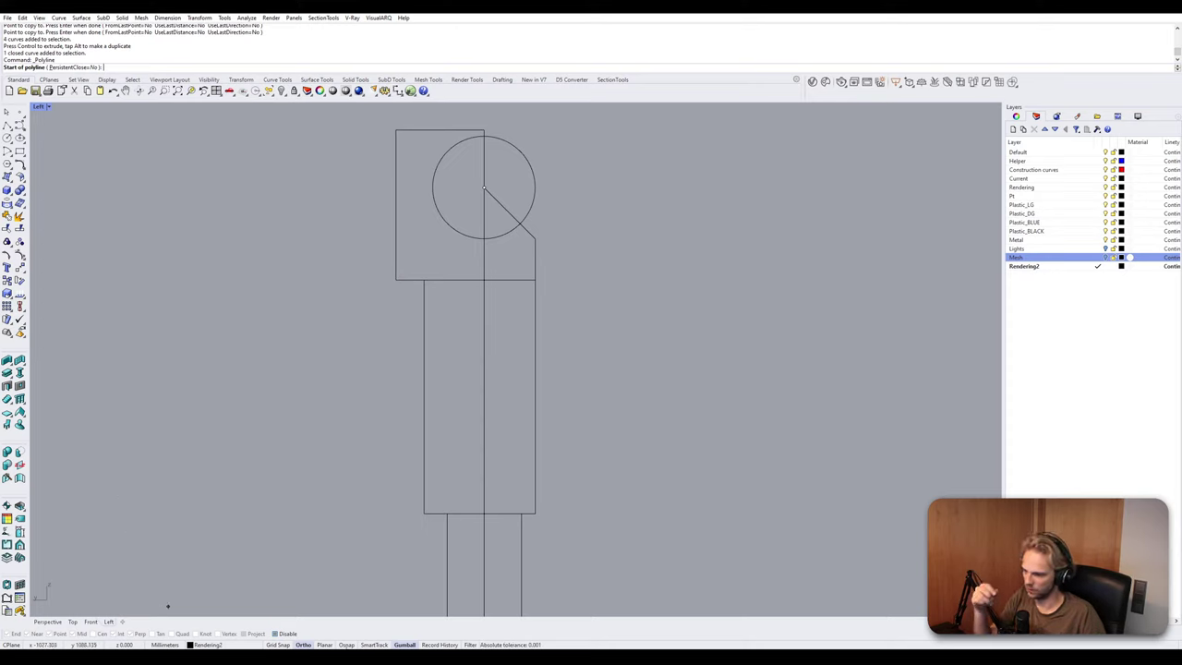
click(275, 633)
click(396, 279)
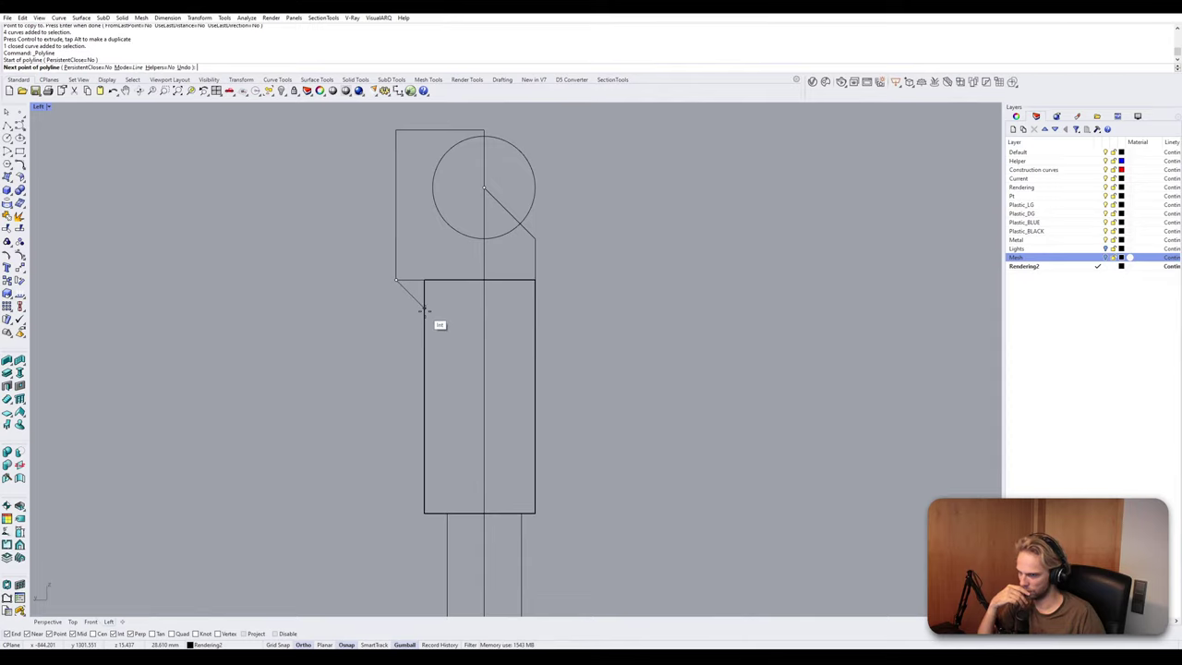
click(425, 306)
key(Return)
scroll(470, 350, down, 2)
scroll(470, 350, down, 1)
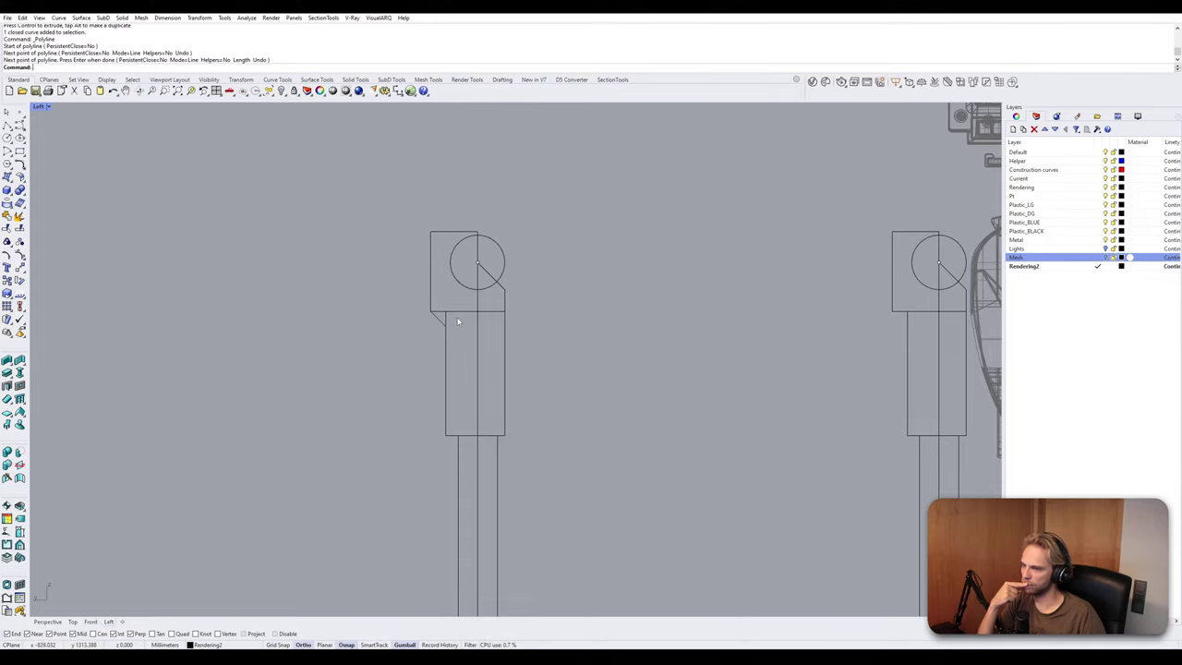
Shorten the middle rectangle of the separate side profile by moving its two bottom control points upward.
scroll(457, 323, down, 3)
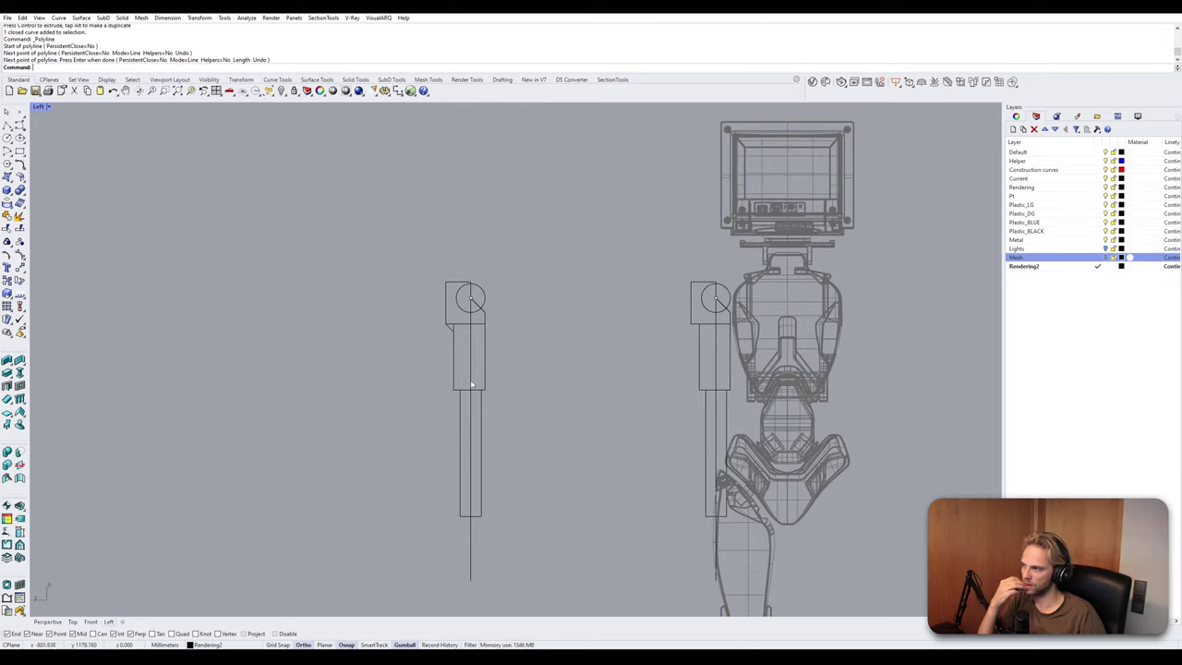
scroll(469, 388, up, 8)
click(444, 393)
key(F10)
drag(416, 381, 593, 422)
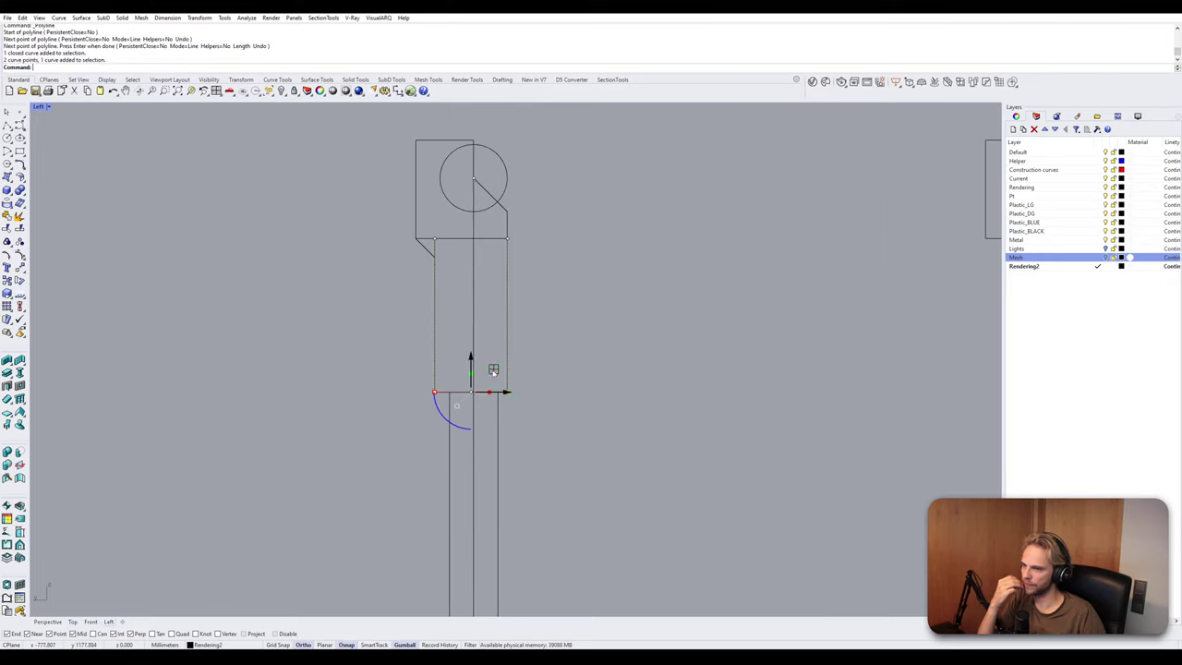
drag(494, 370, 504, 326)
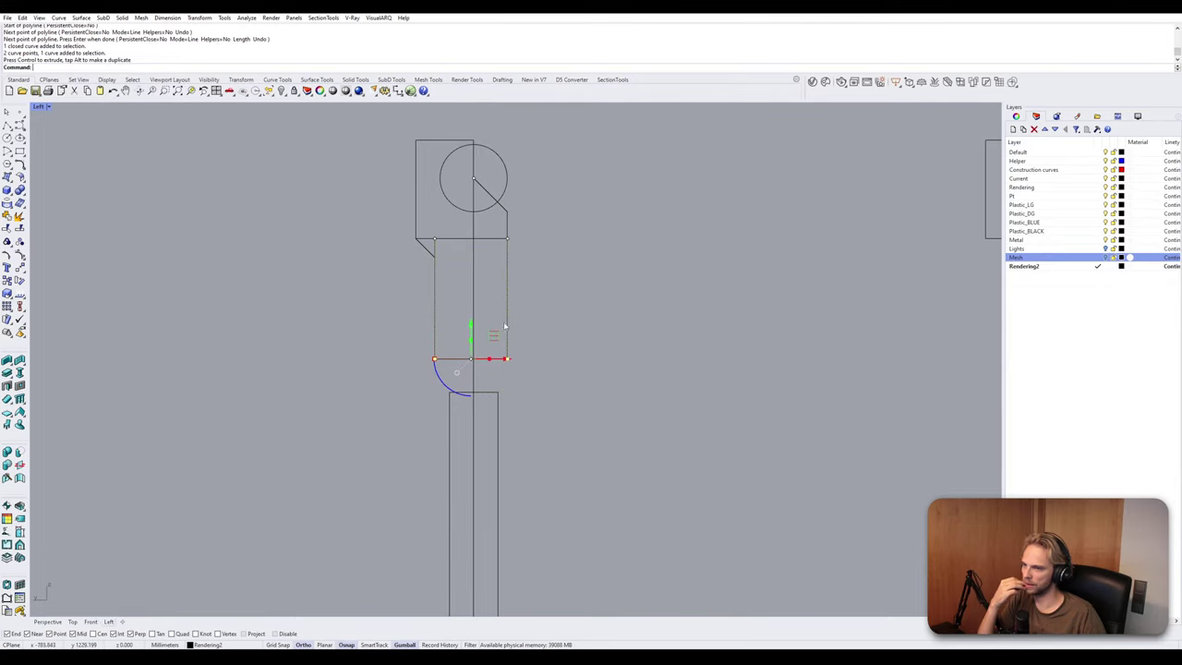
key(Escape)
key(Escape)
Lengthen the head box downward by moving its bottom points together with the diagonal line and the middle rectangle's top points.
right_drag(579, 332, 574, 382)
scroll(426, 289, up, 2)
click(431, 288)
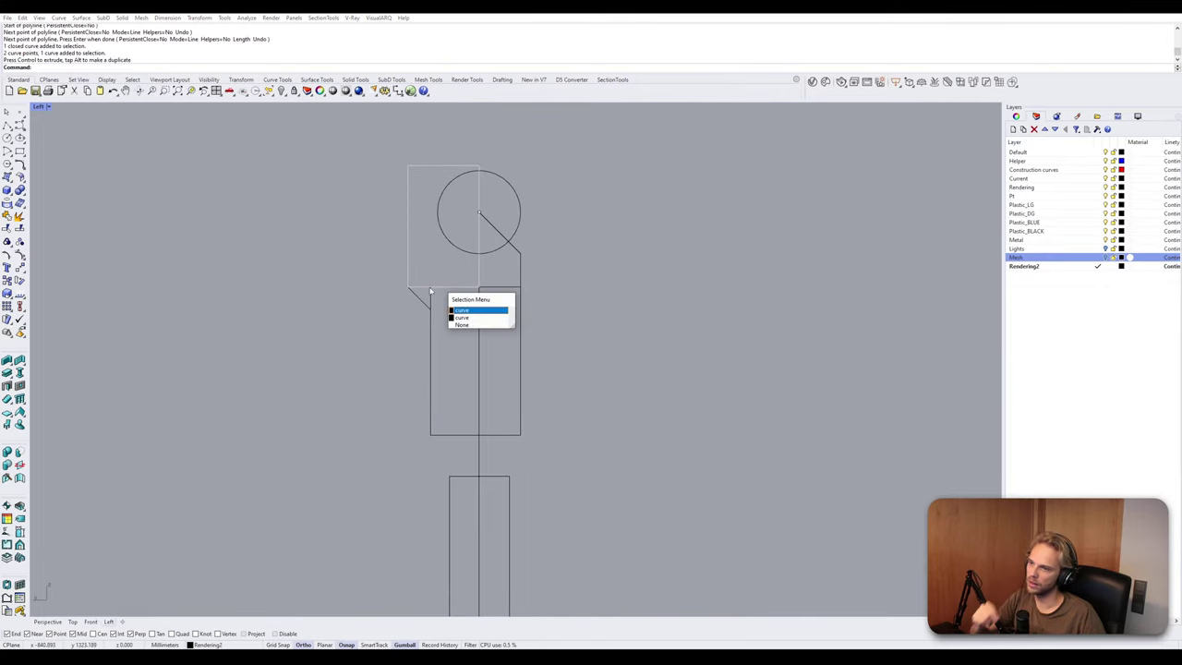
click(377, 272)
mouse_move(585, 324)
mouse_down()
mouse_move(351, 280)
mouse_move(591, 323)
mouse_up()
key(F10)
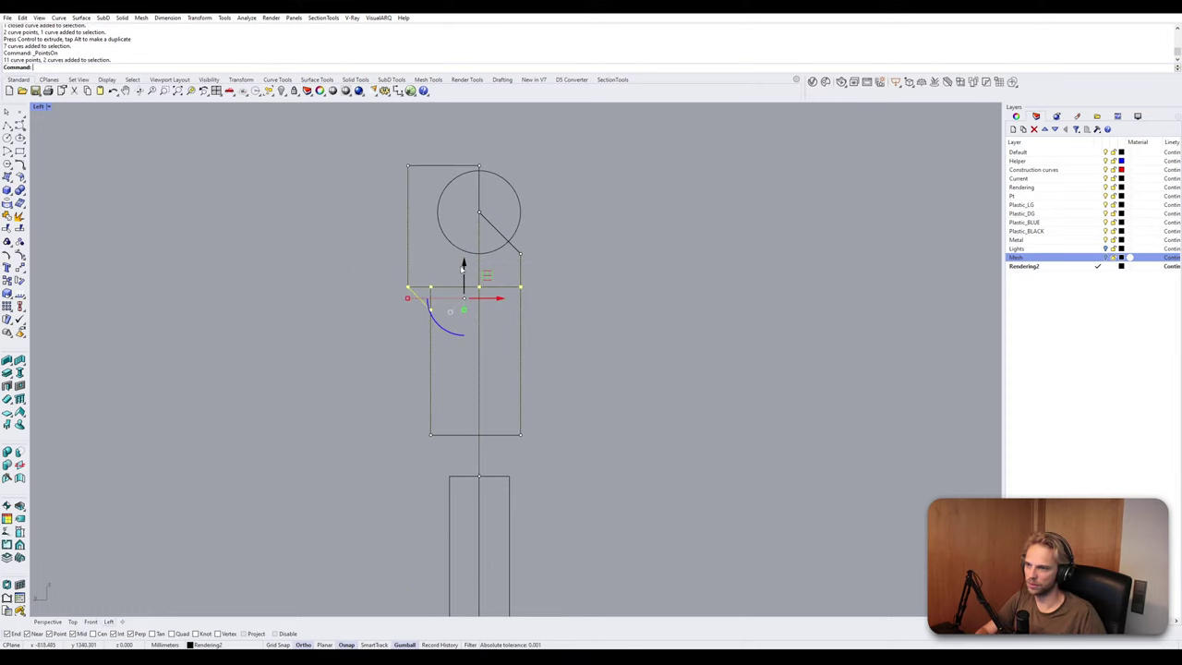
drag(464, 266, 467, 296)
key(Escape)
scroll(656, 278, down, 8)
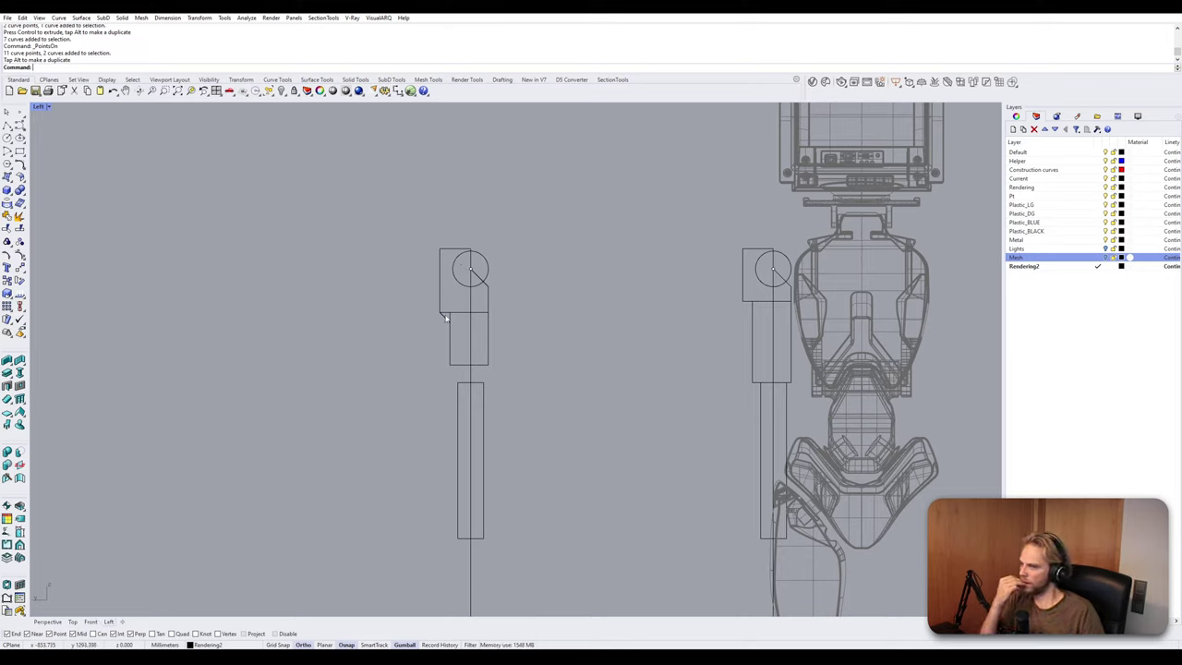
Narrow the middle rectangle by moving the control points of its edge opposite the diagonal inward toward the centre line.
scroll(445, 317, up, 1)
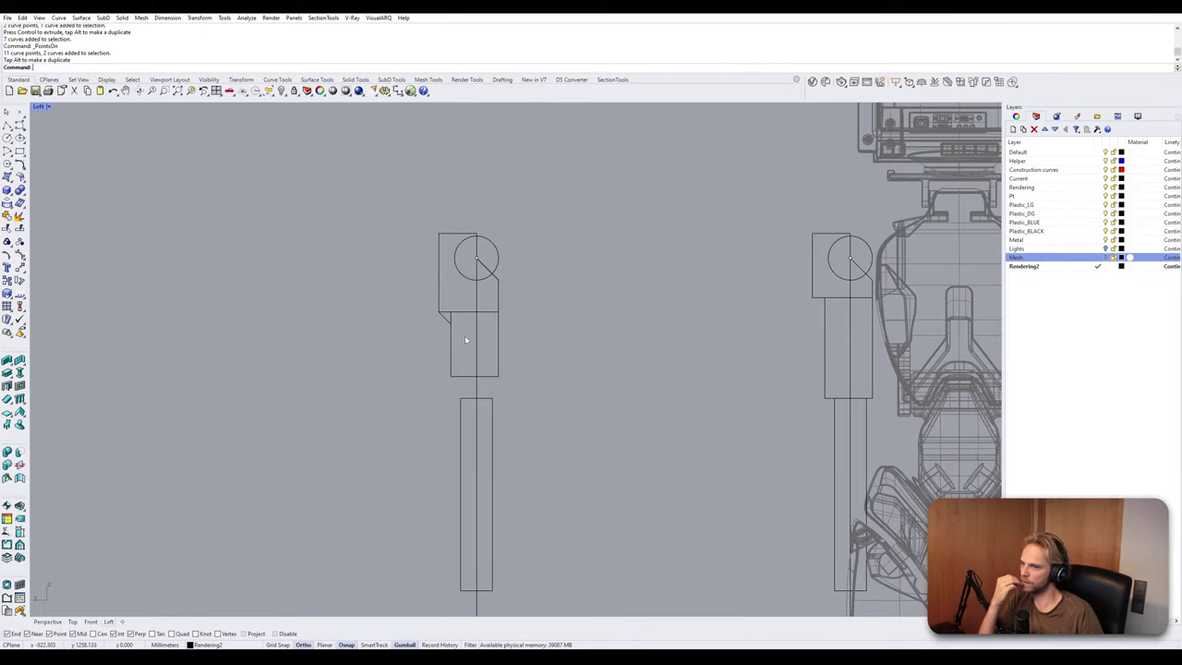
scroll(498, 338, up, 2)
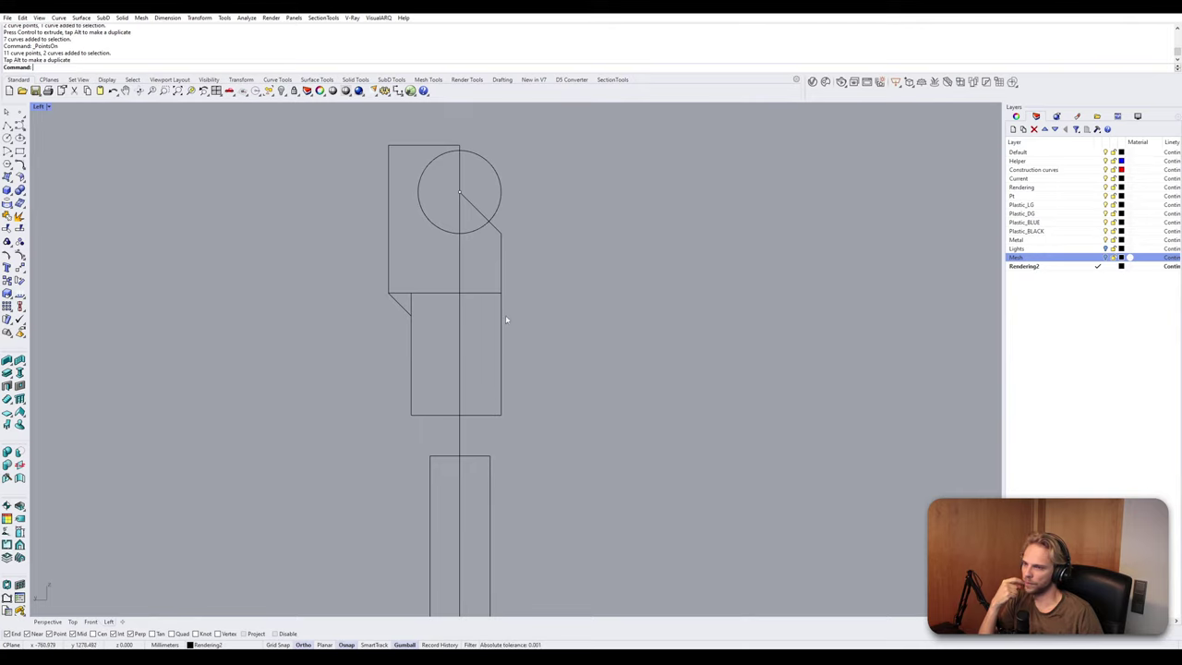
click(501, 320)
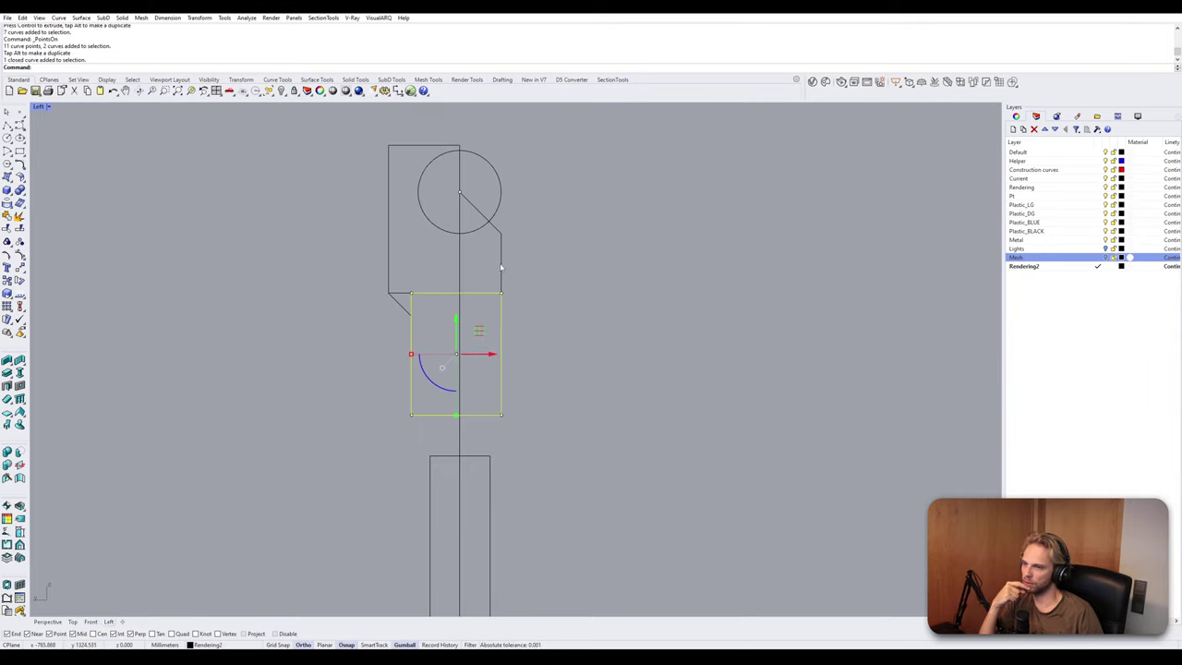
drag(493, 264, 535, 447)
scroll(550, 384, down, 4)
right_drag(550, 384, 502, 319)
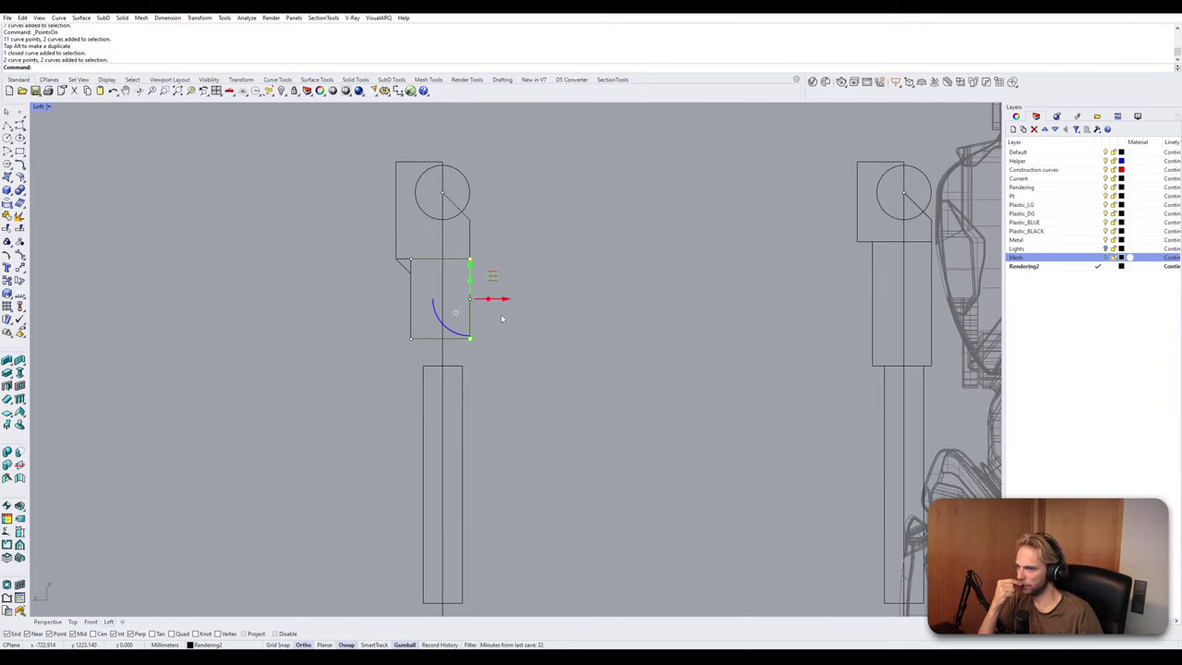
drag(497, 299, 490, 300)
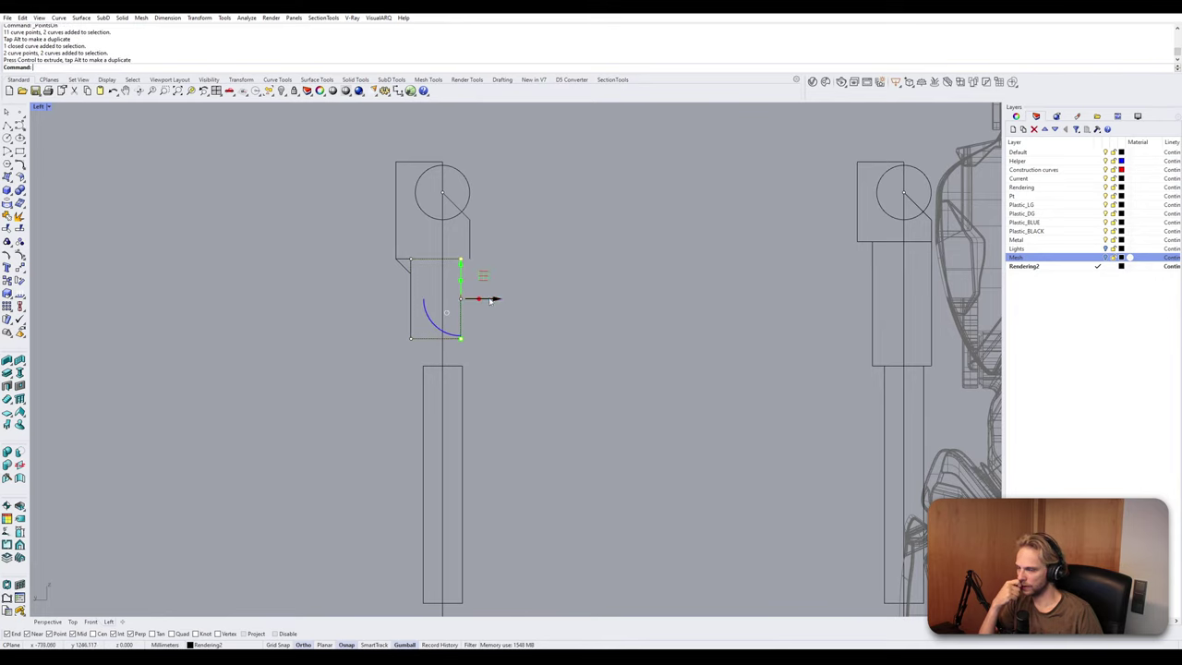
click(541, 285)
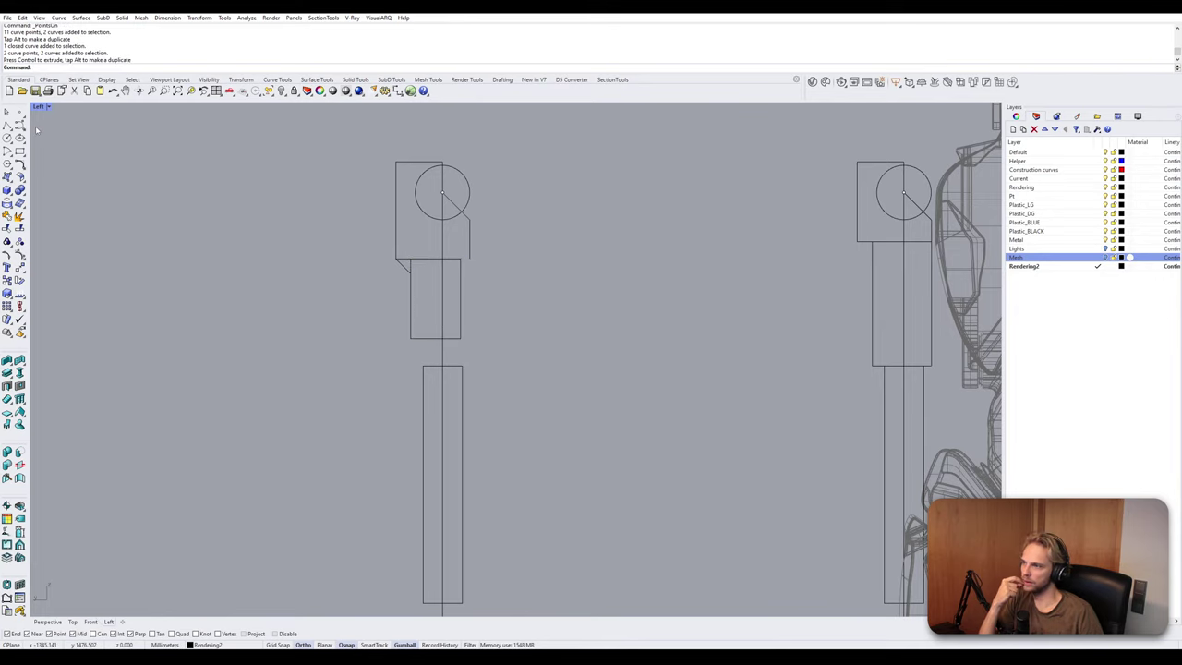
Draw a short diagonal polyline from the head box's other lower outer corner inward to the middle rectangle's side edge.
click(7, 125)
click(470, 260)
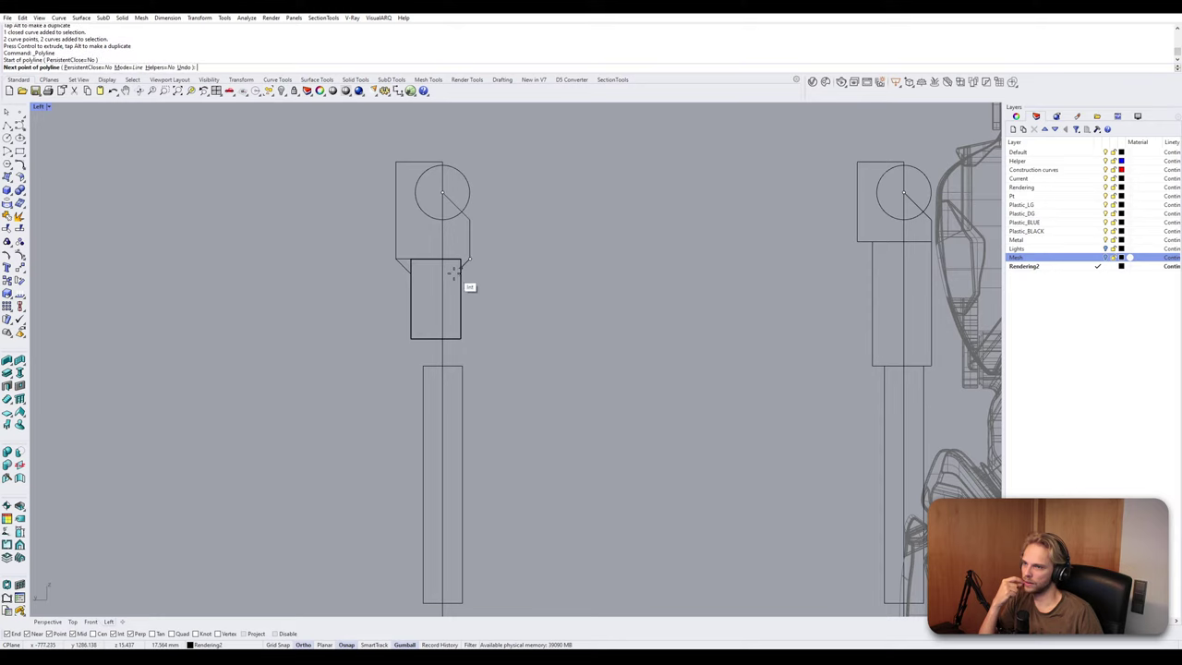
click(455, 269)
key(Return)
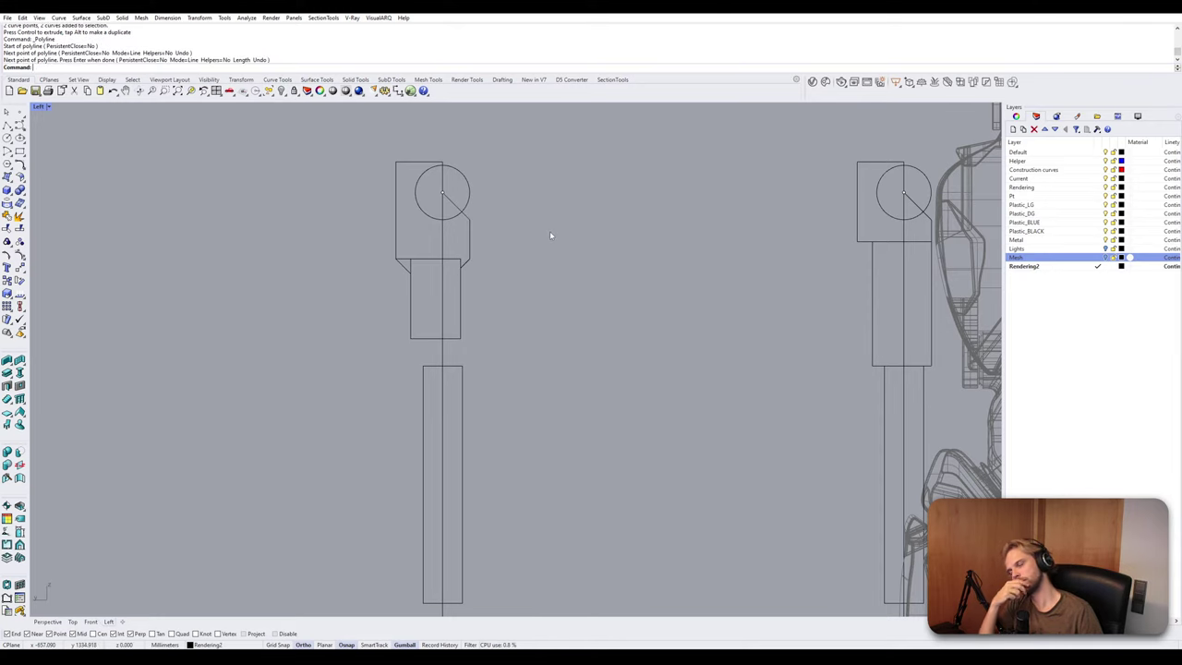
scroll(549, 235, up, 3)
scroll(465, 271, down, 4)
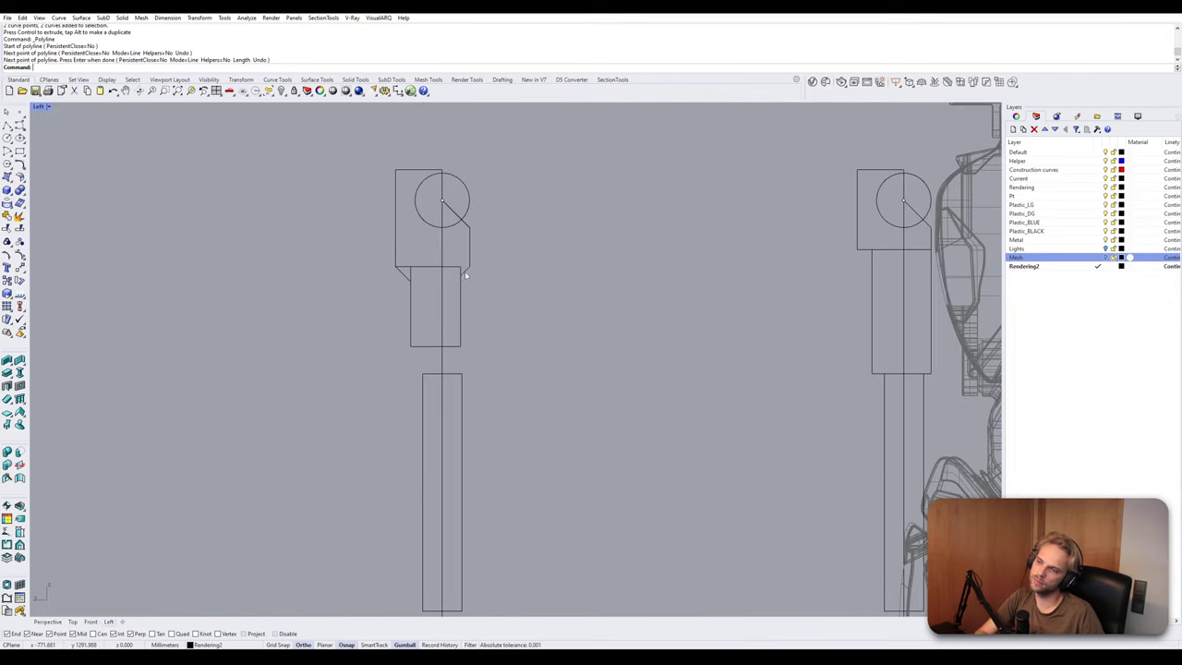
scroll(499, 285, up, 3)
click(470, 276)
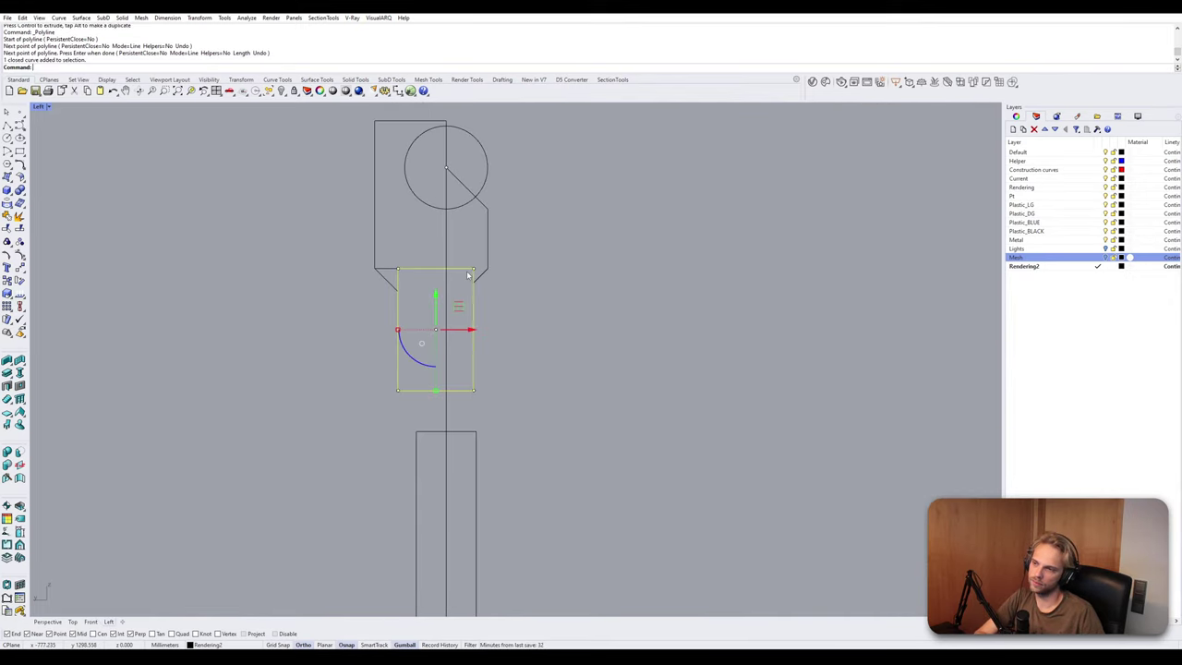
click(521, 295)
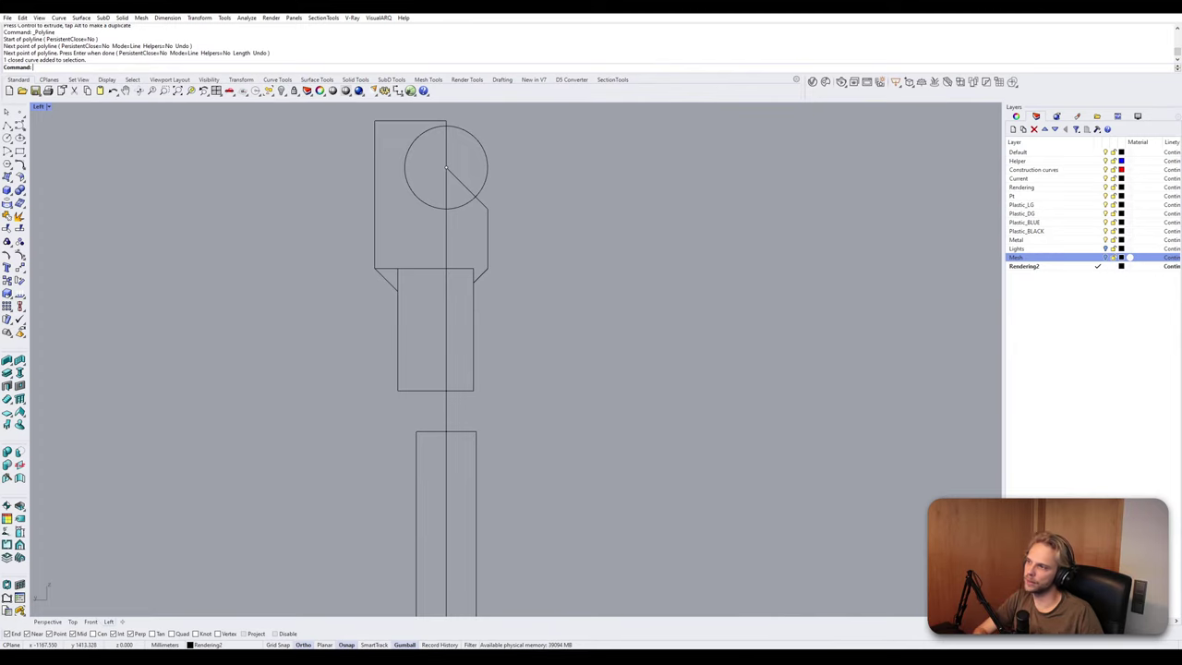
click(6, 123)
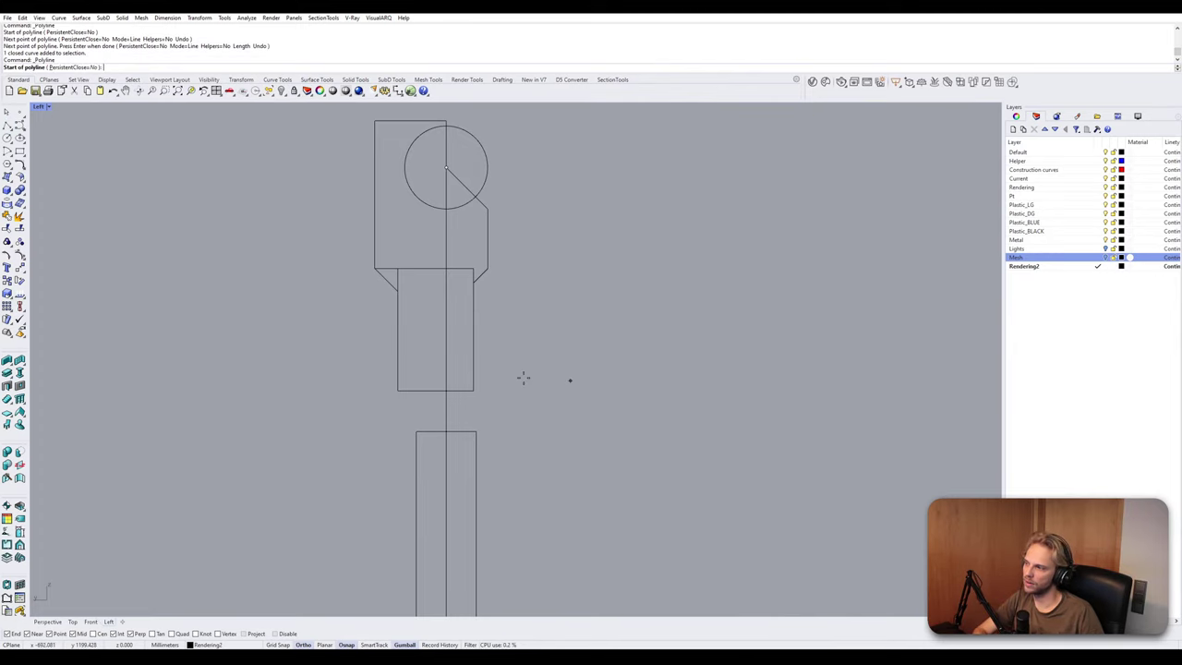
scroll(411, 319, down, 3)
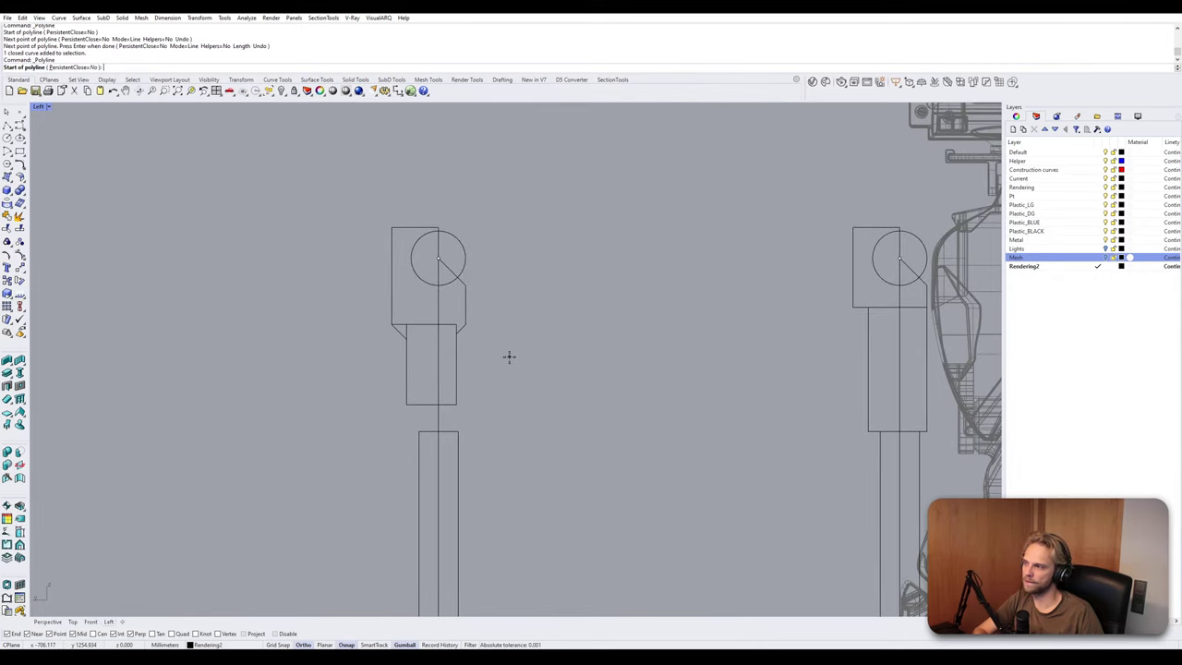
scroll(456, 382, up, 3)
key(Escape)
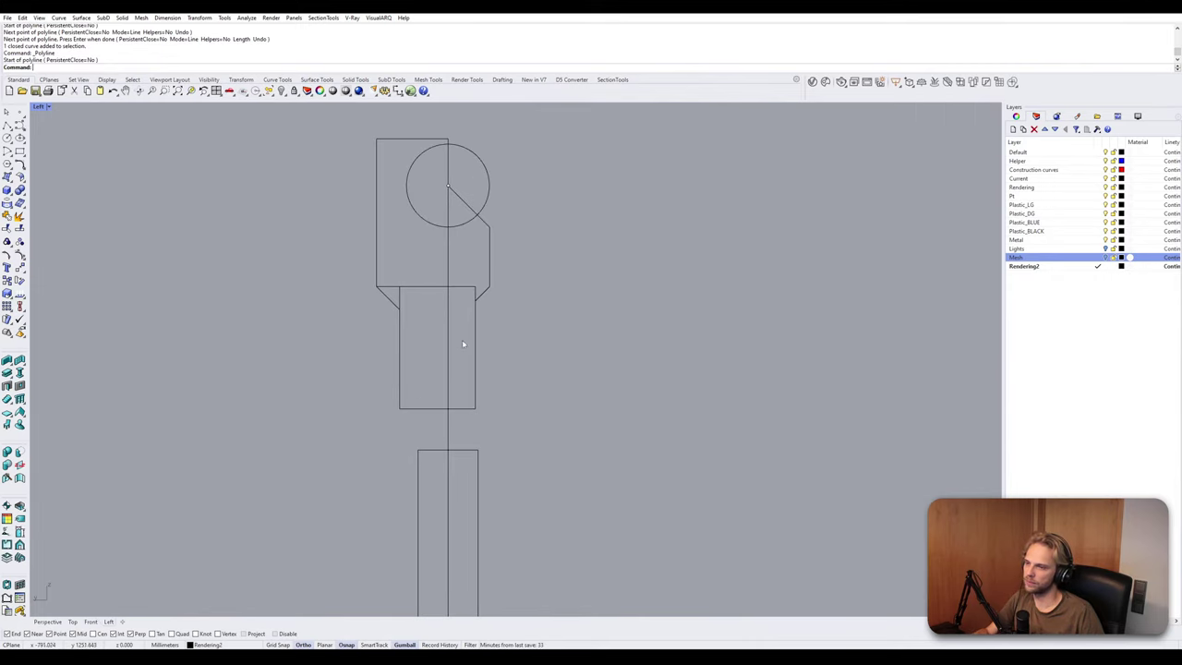
Narrow the middle rectangle further by moving the two control points of its edge beside the longer diagonal toward the centre line.
click(399, 352)
drag(388, 272, 412, 423)
drag(432, 347, 442, 348)
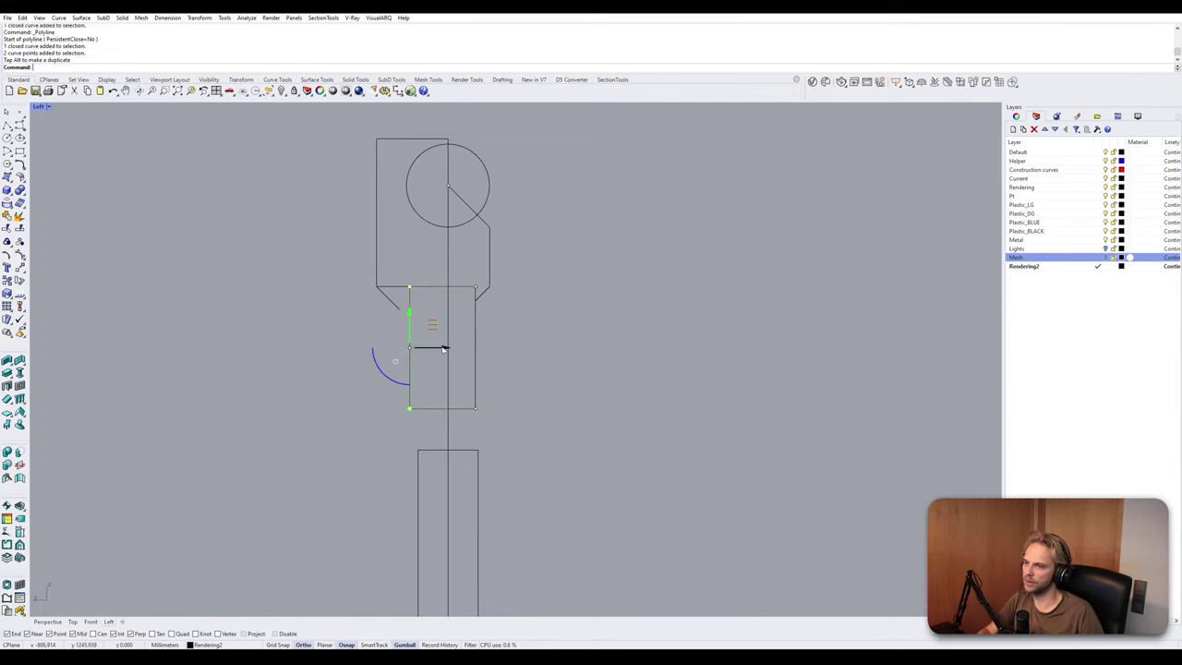
key(Escape)
Extend the longer diagonal line to meet the middle rectangle's moved edge, using the rectangle as the boundary.
click(412, 323)
click(410, 324)
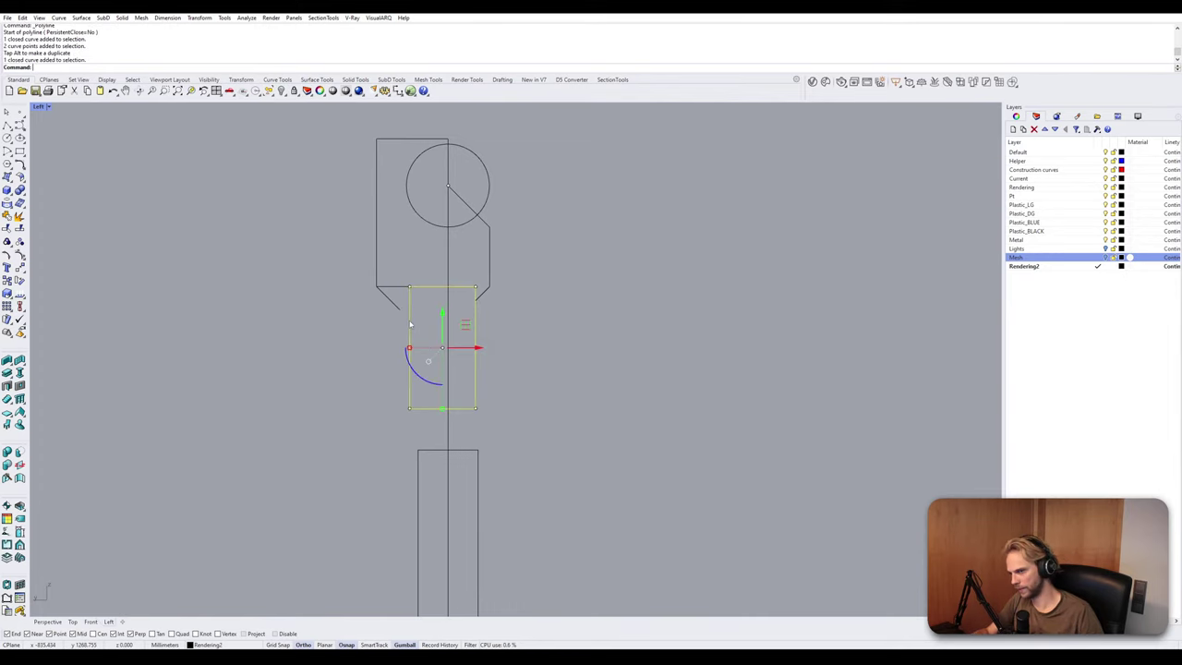
text(Extend)
key(Return)
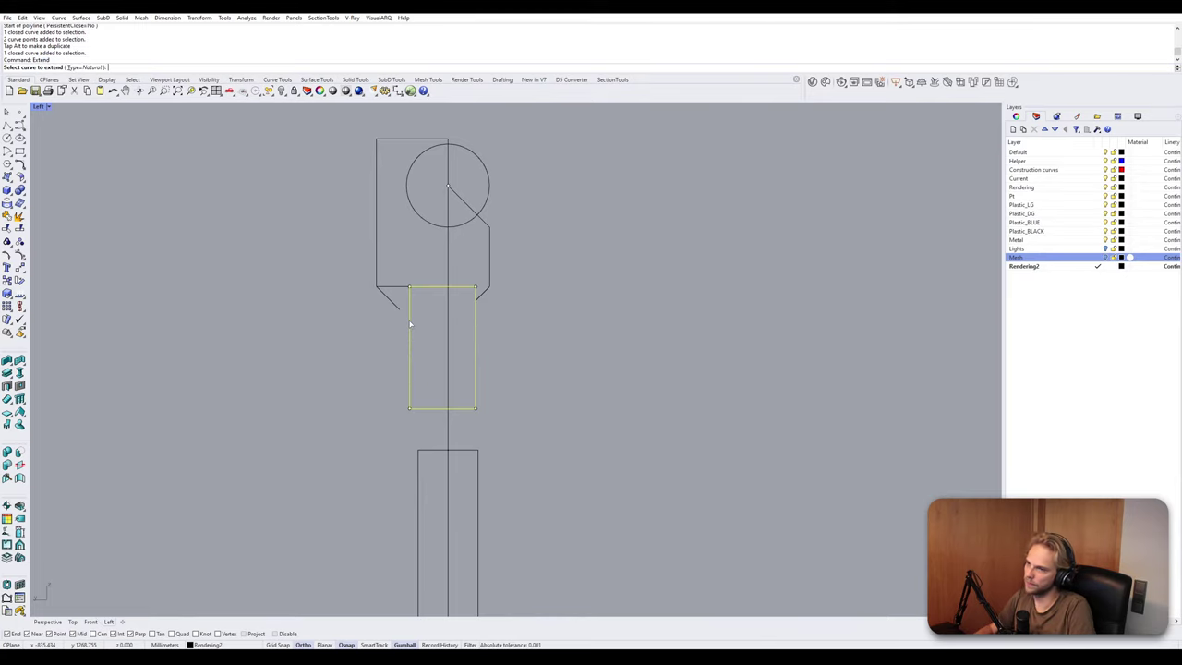
key(Return)
scroll(446, 329, down, 2)
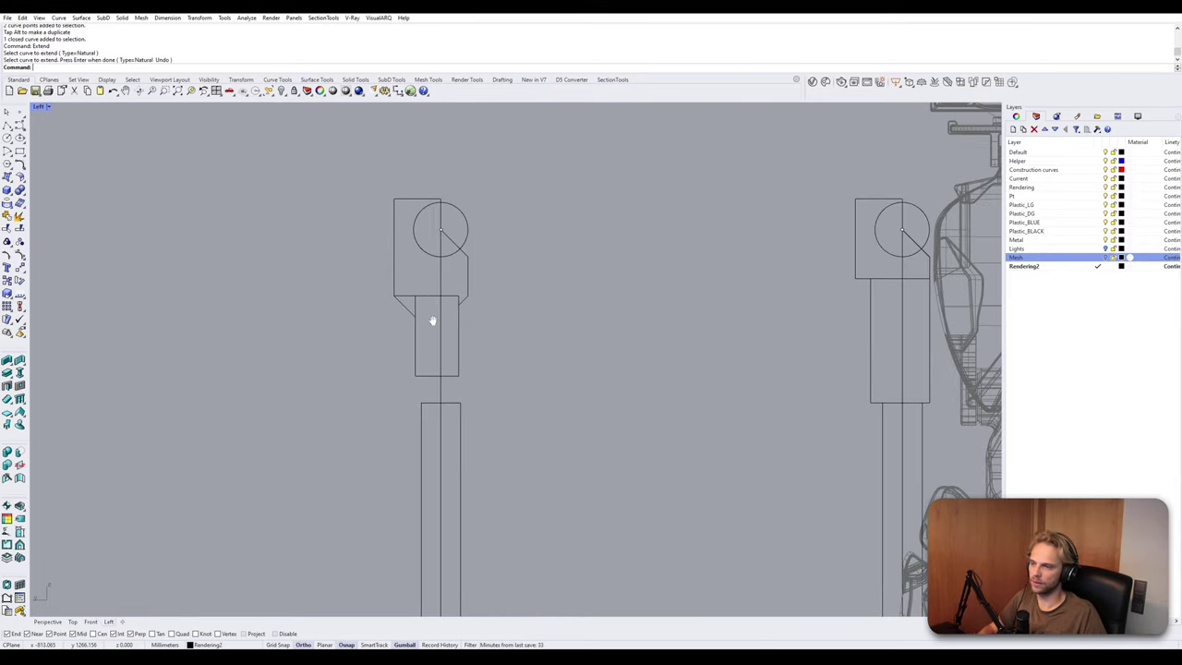
scroll(370, 252, up, 2)
Scale the head's joint circle down slightly and uniformly about its centre.
right_drag(369, 252, 347, 323)
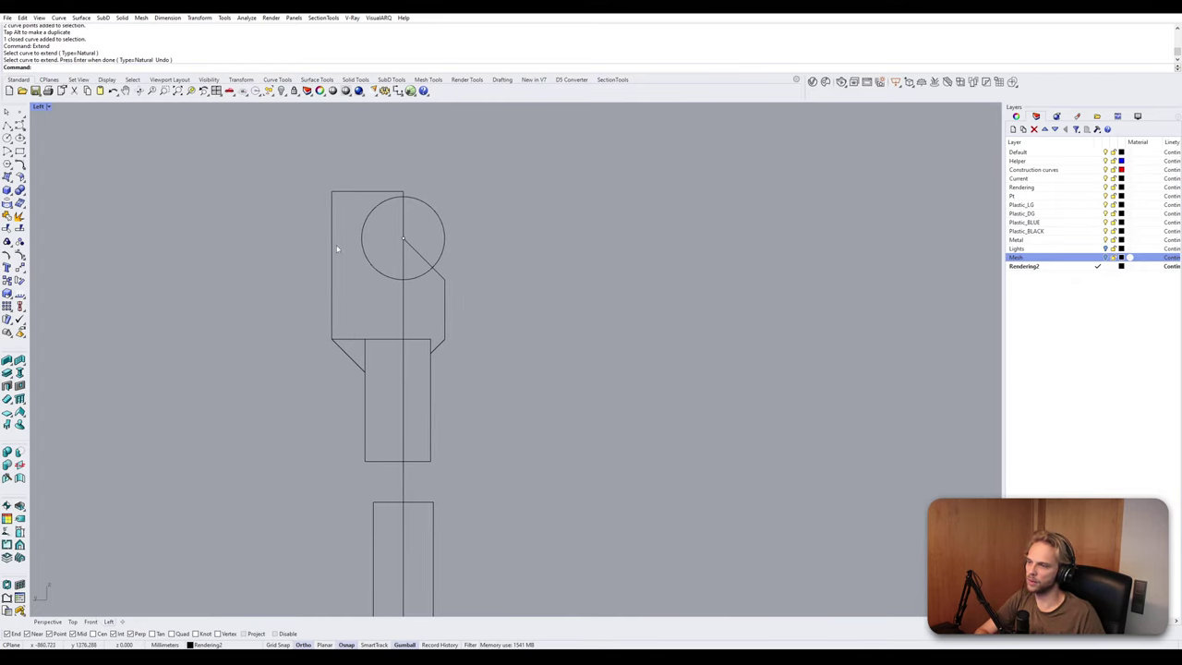
scroll(403, 196, up, 2)
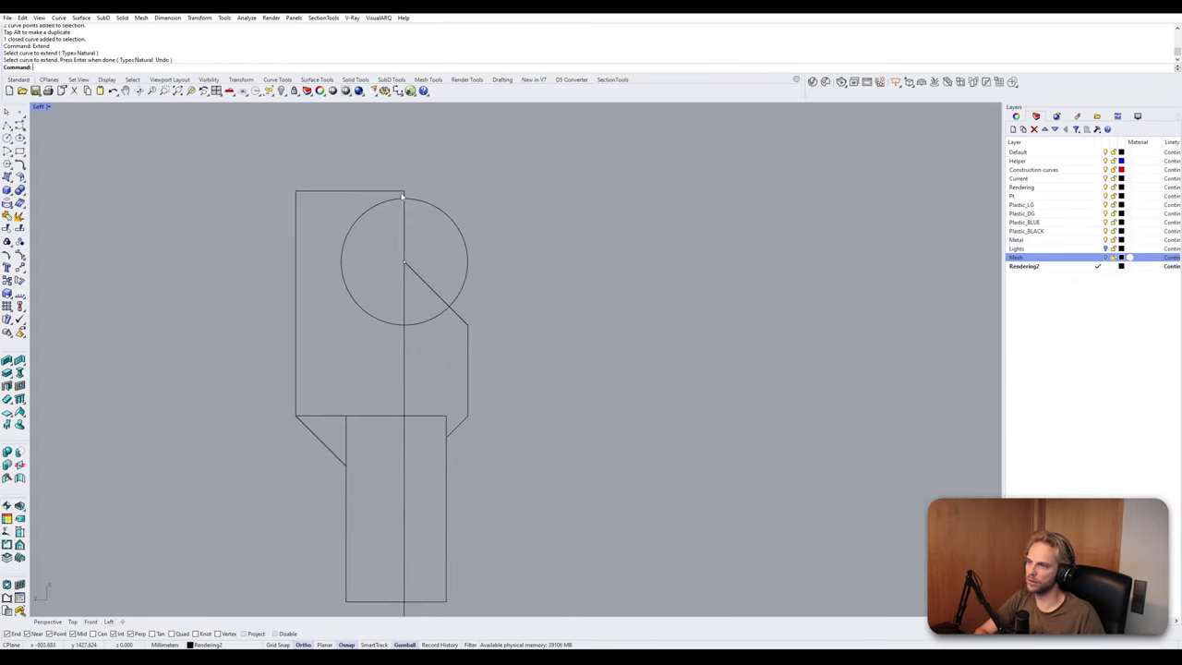
click(422, 204)
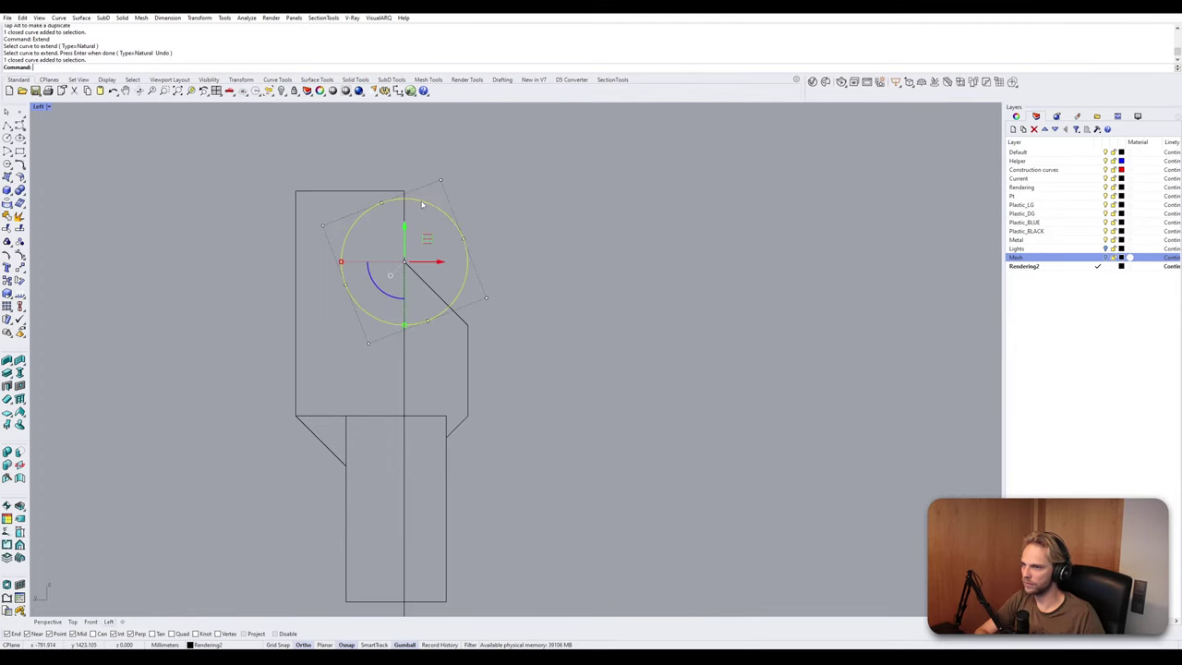
drag(341, 262, 345, 262)
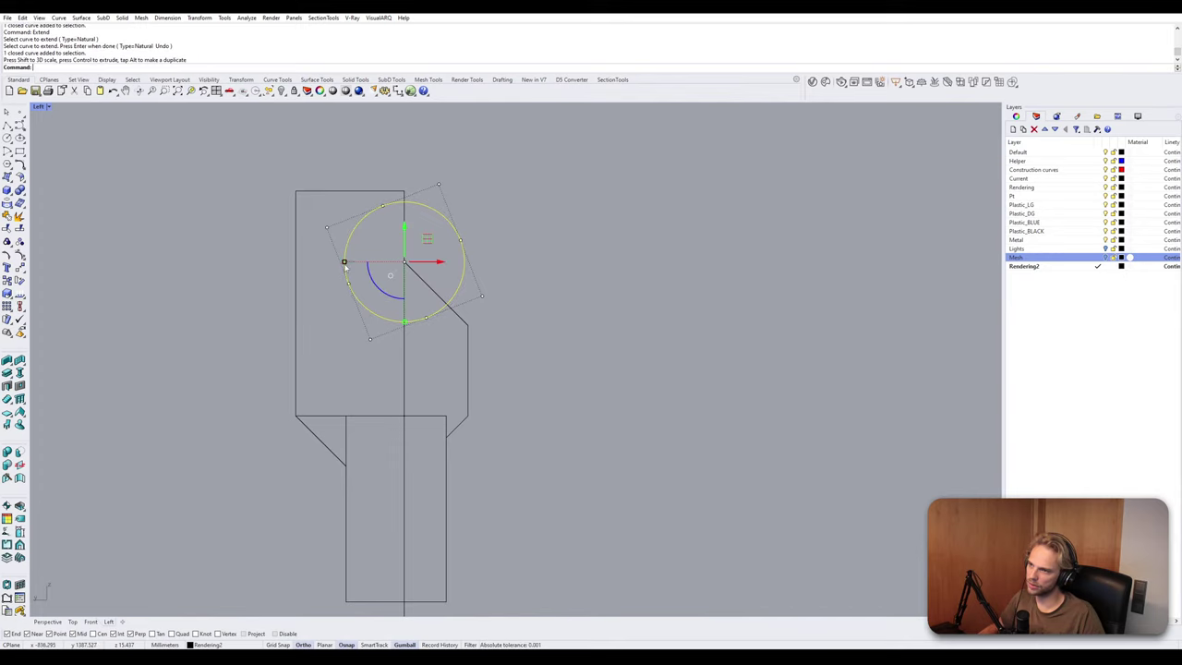
click(525, 241)
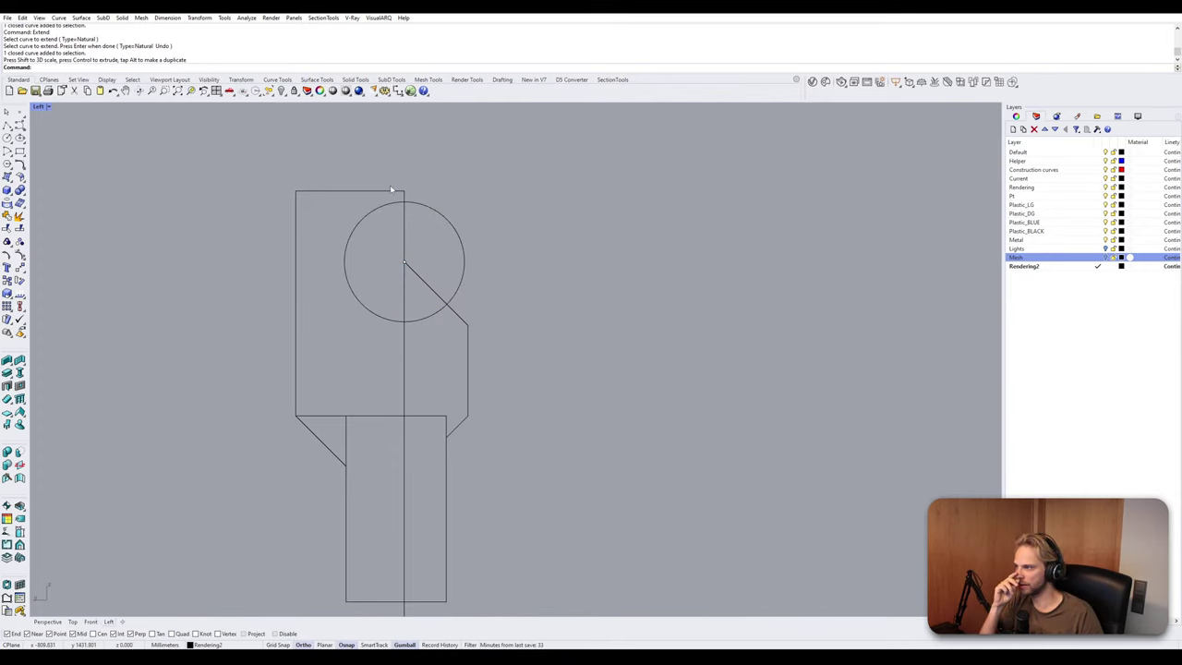
Draw a degree-3 curve from the longer diagonal's end down along the middle rectangle's side, bending inward to its bottom edge.
right_drag(331, 432, 360, 294)
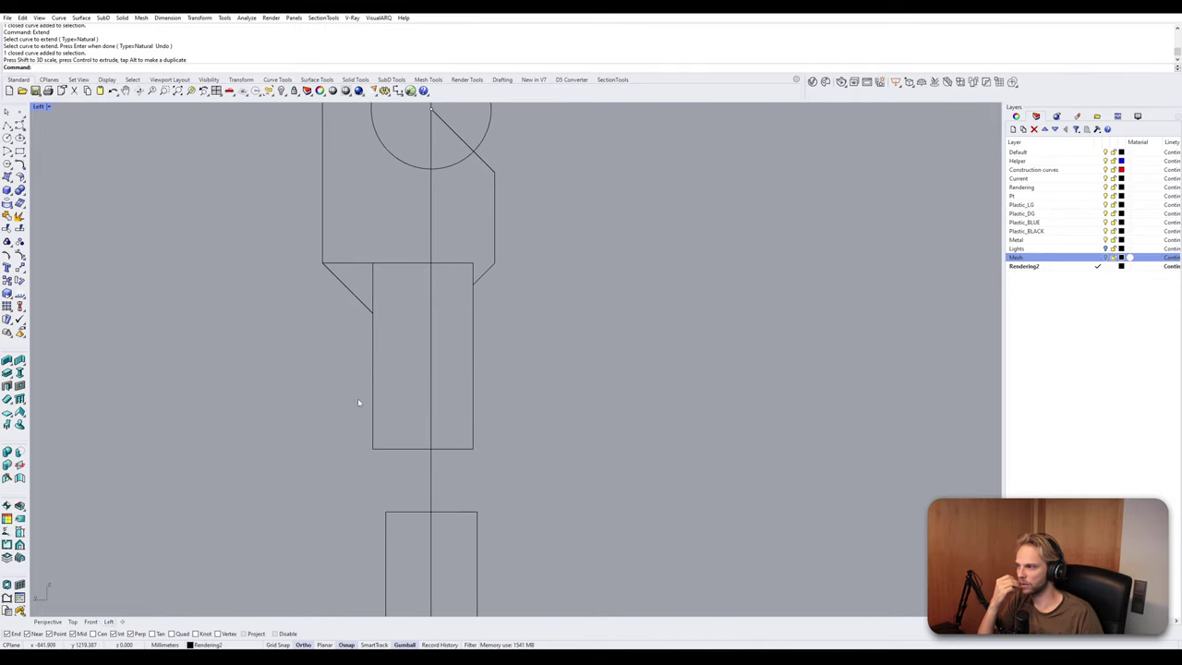
scroll(398, 428, up, 2)
right_drag(376, 401, 358, 344)
click(19, 126)
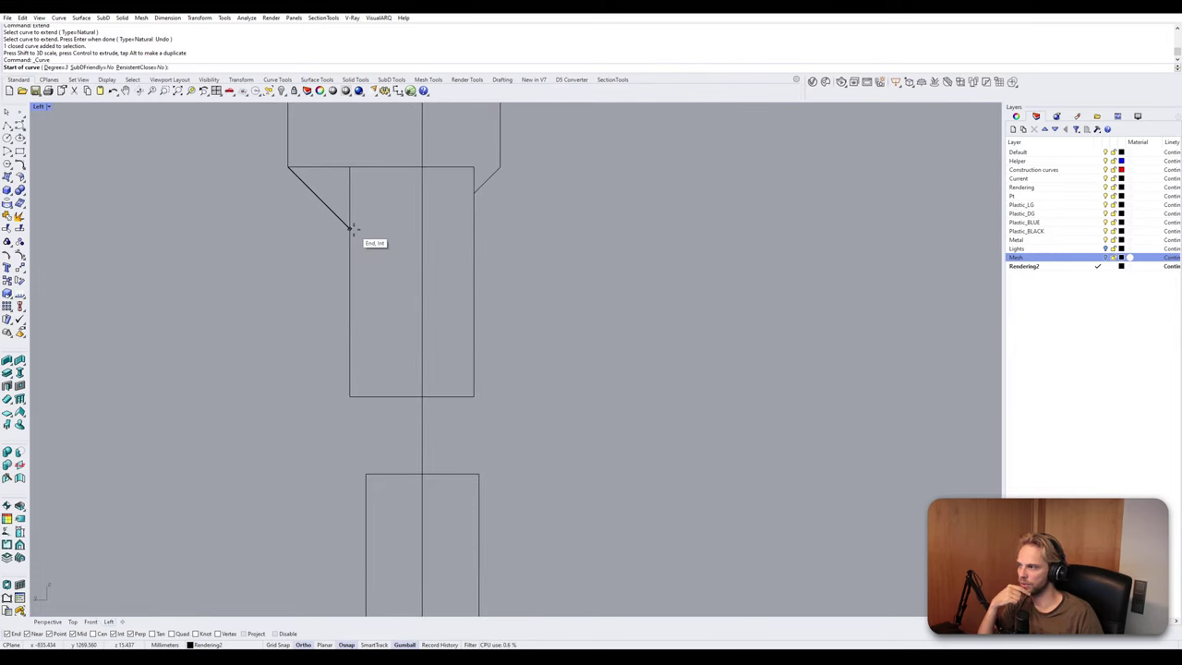
click(351, 226)
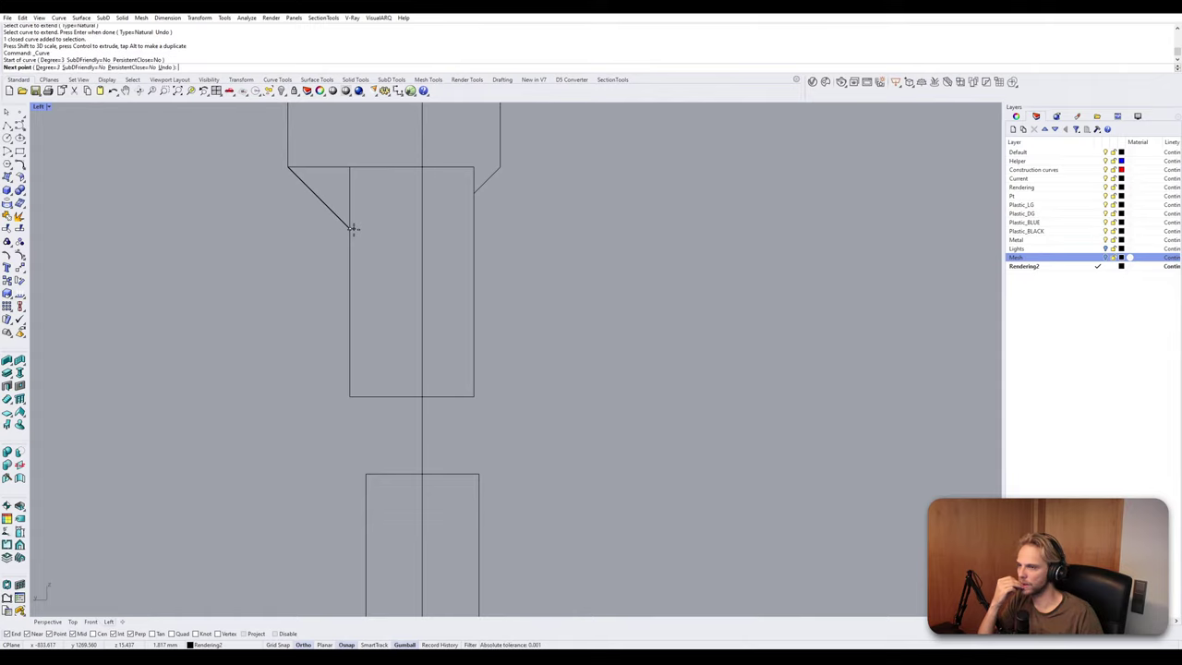
scroll(354, 239, down, 3)
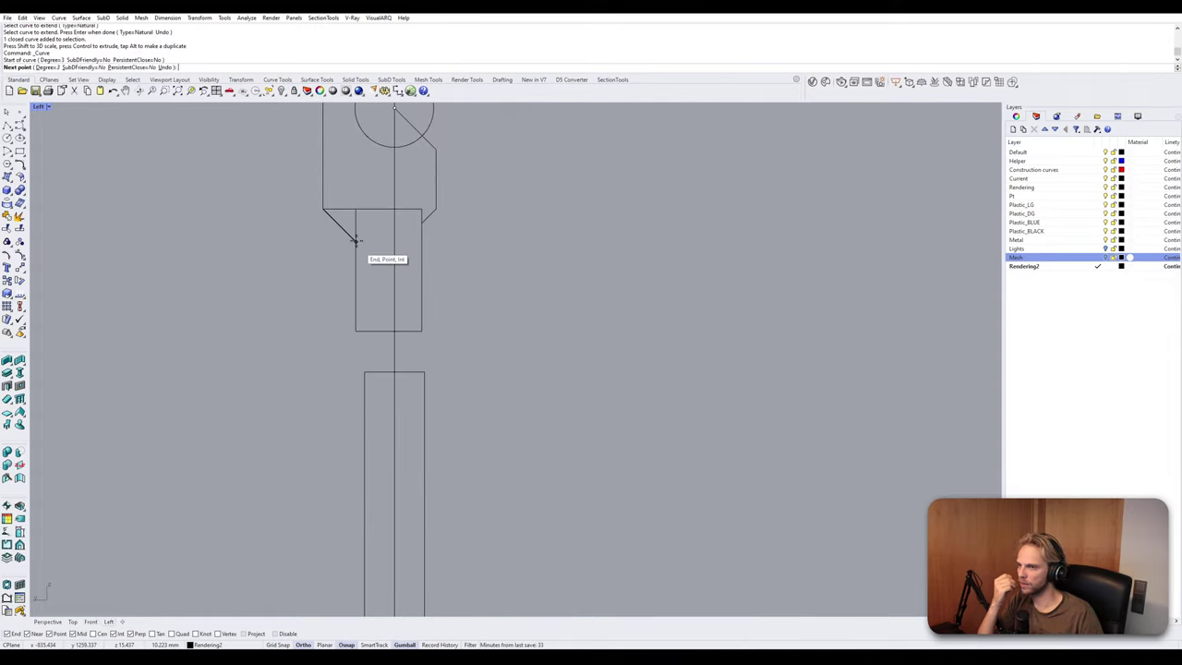
scroll(356, 274, up, 3)
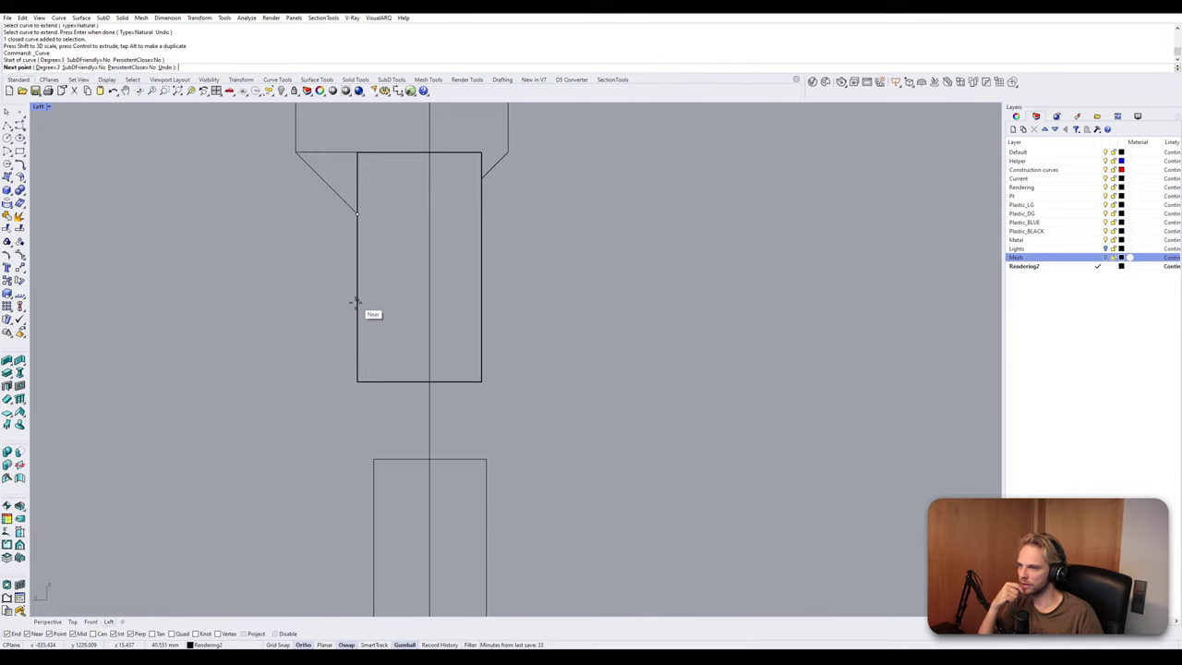
click(356, 307)
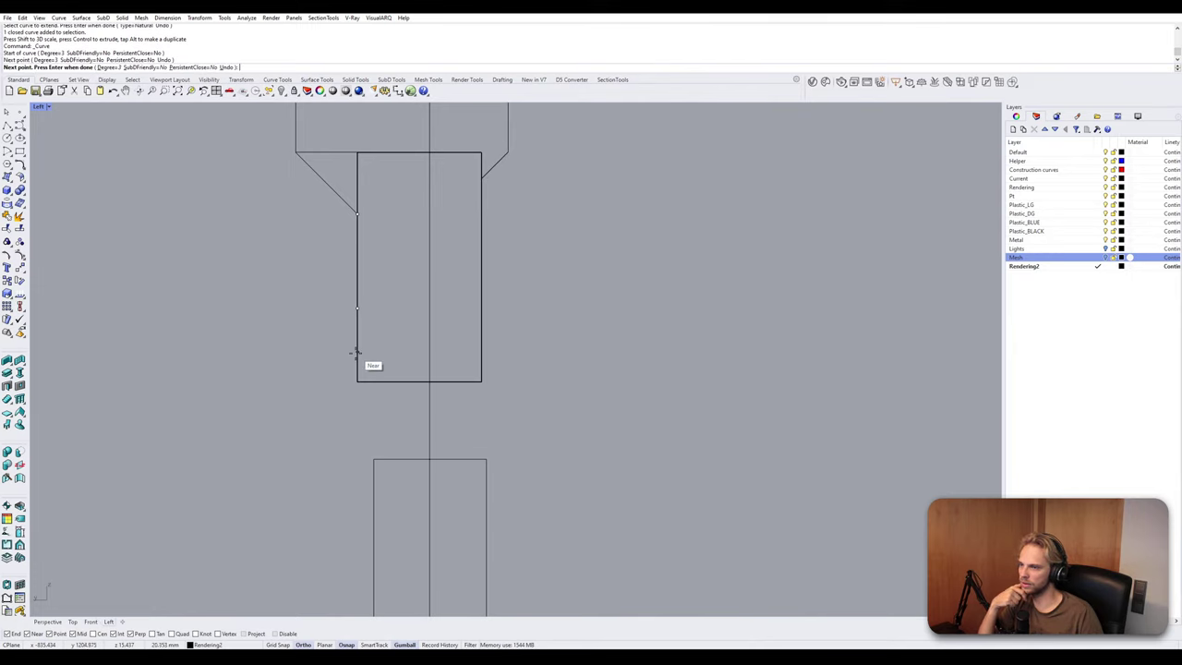
click(357, 353)
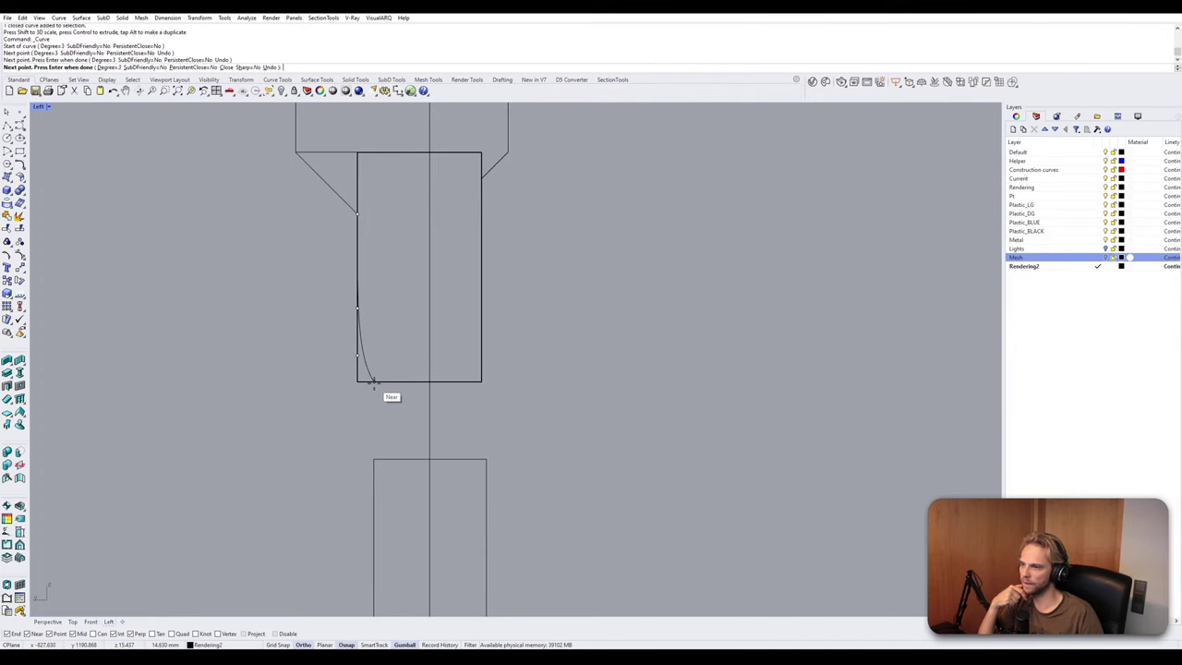
click(373, 380)
key(Return)
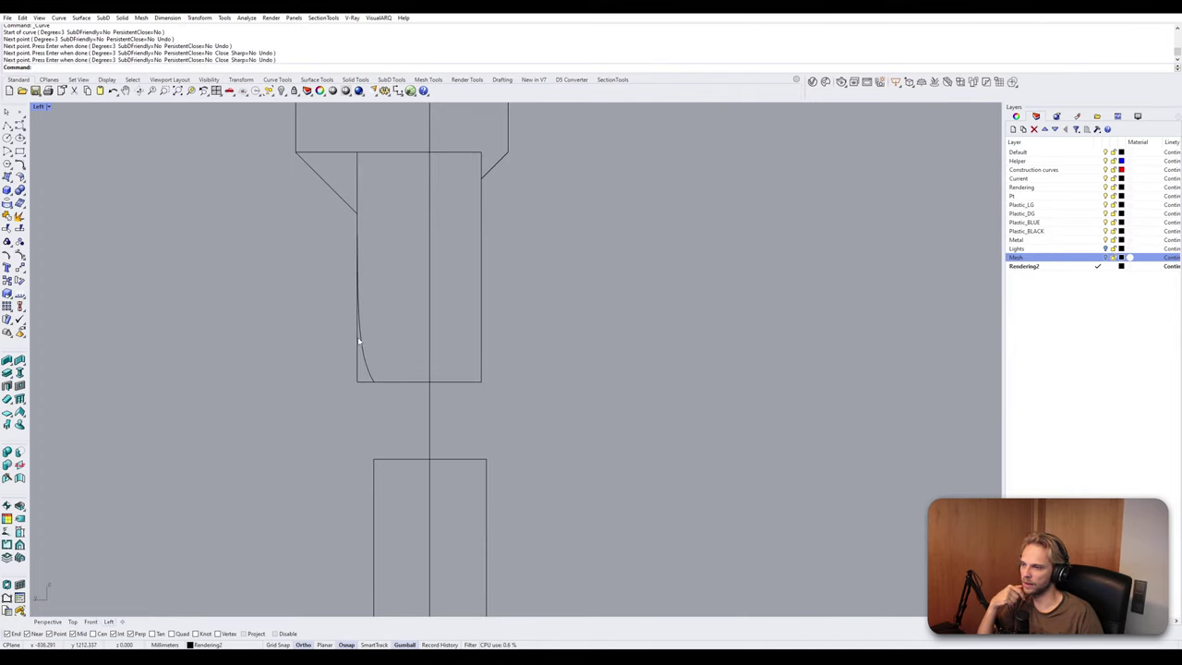
Draw a matching degree-3 curve from the shorter diagonal's end down the rectangle's opposite side, bending inward to its bottom edge.
key(Return)
click(481, 177)
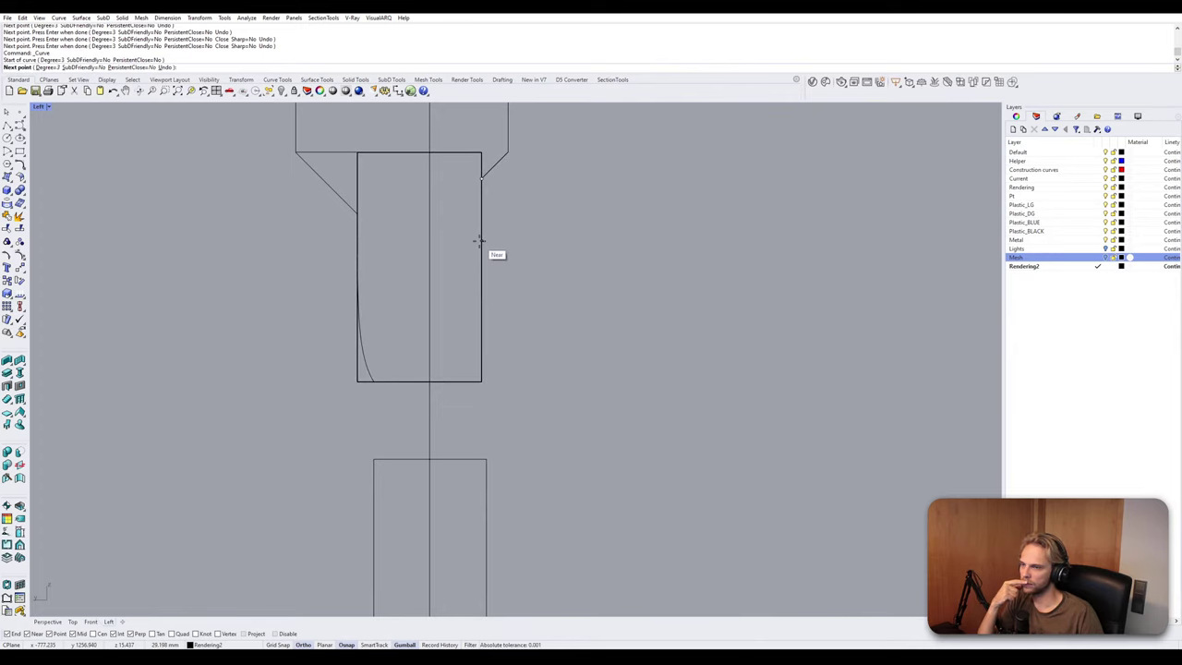
click(479, 266)
click(481, 338)
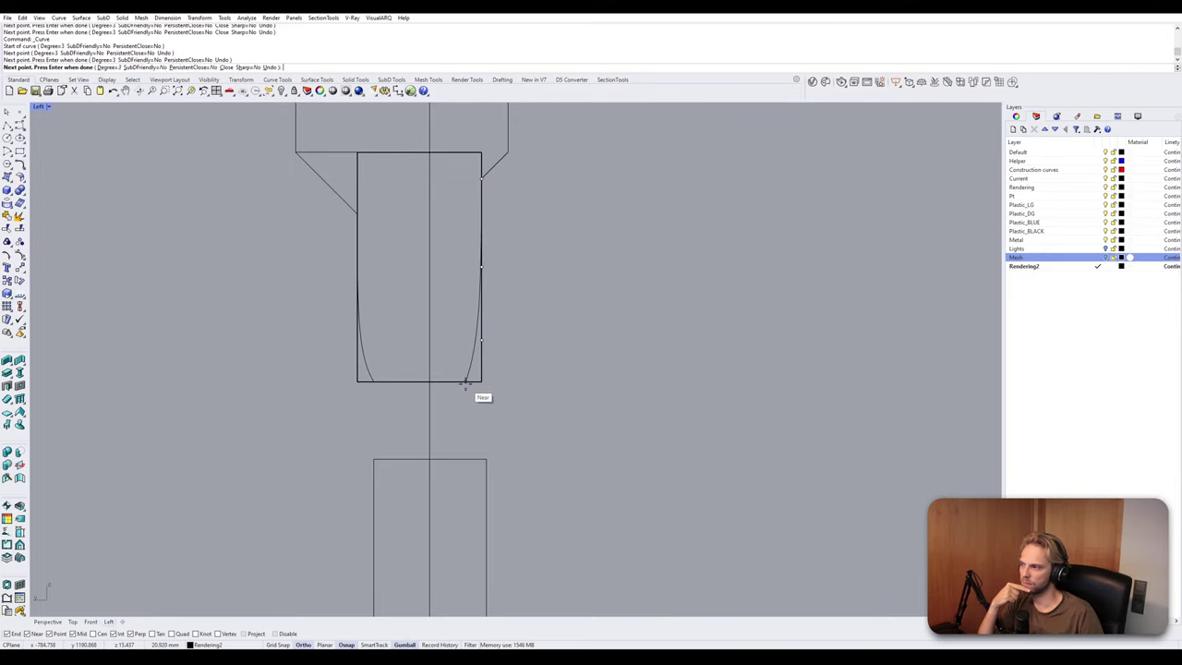
key(Return)
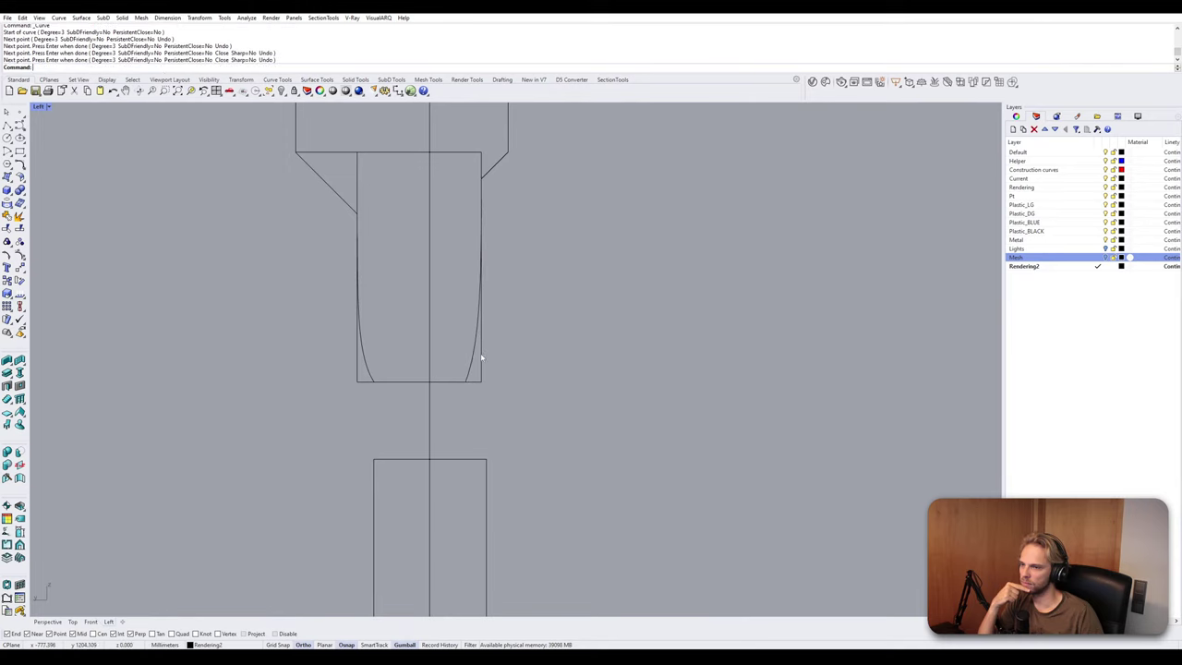
Move a control point of the shorter diagonal's curve down along the rectangle's edge to make its lower bend fuller.
click(481, 340)
drag(480, 302, 481, 340)
key(Escape)
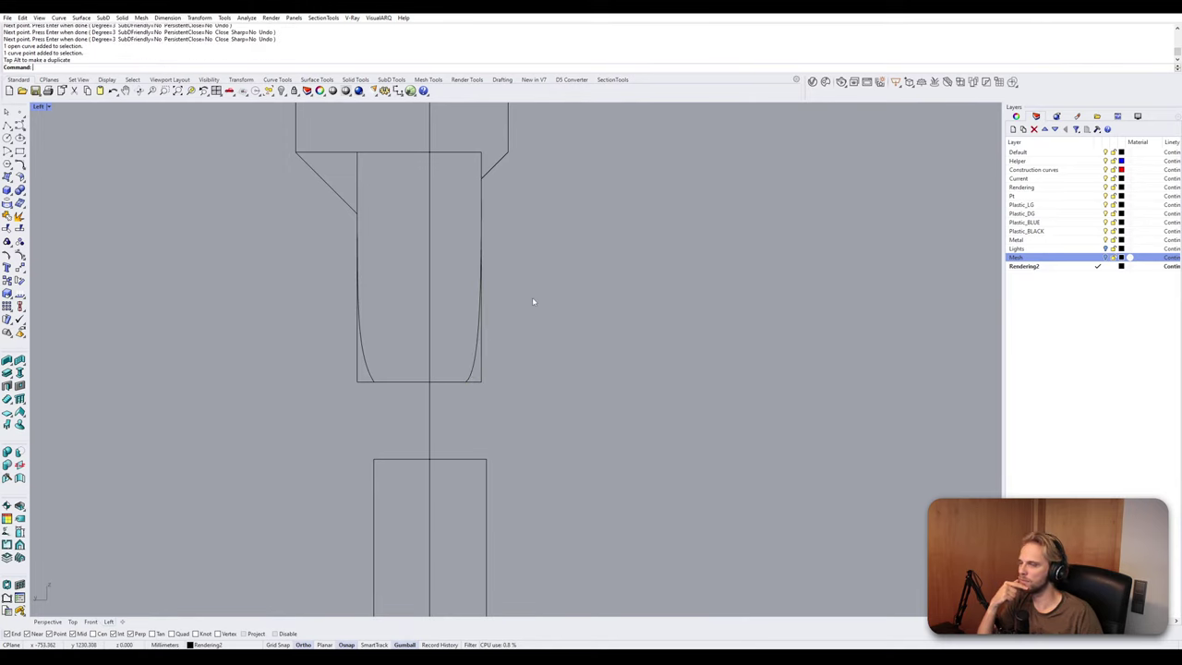
Delete the middle rectangle, keeping the two curved side outlines.
click(479, 380)
click(549, 326)
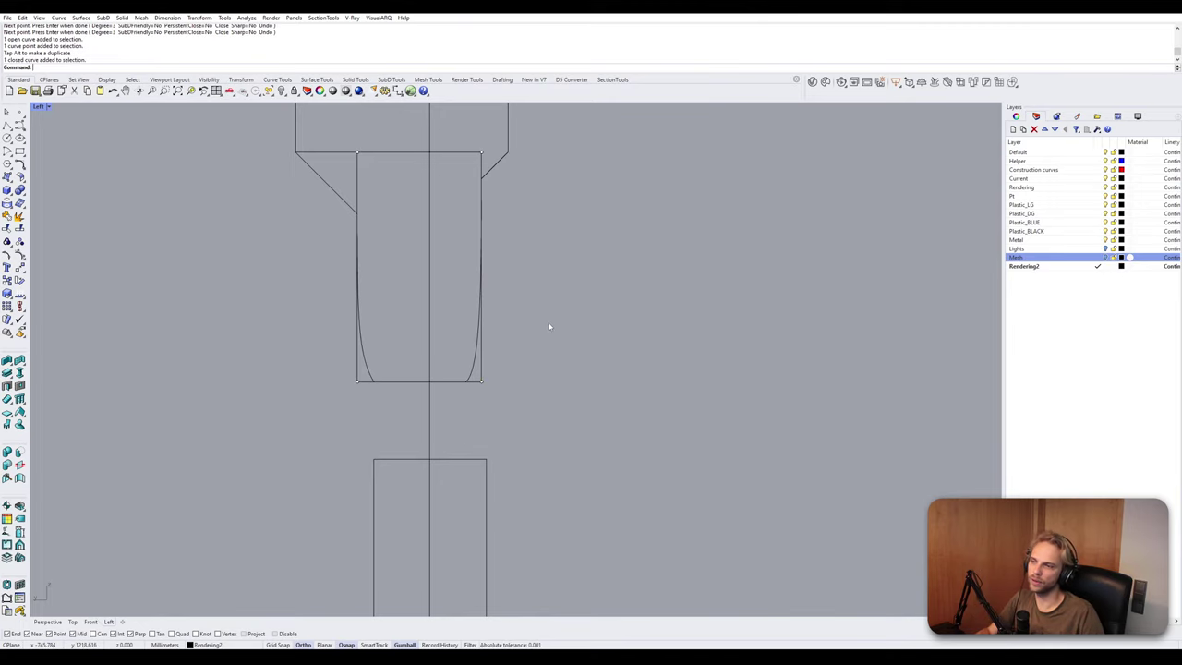
scroll(548, 327, down, 4)
right_drag(525, 329, 422, 331)
scroll(415, 347, up, 2)
click(402, 367)
key(Delete)
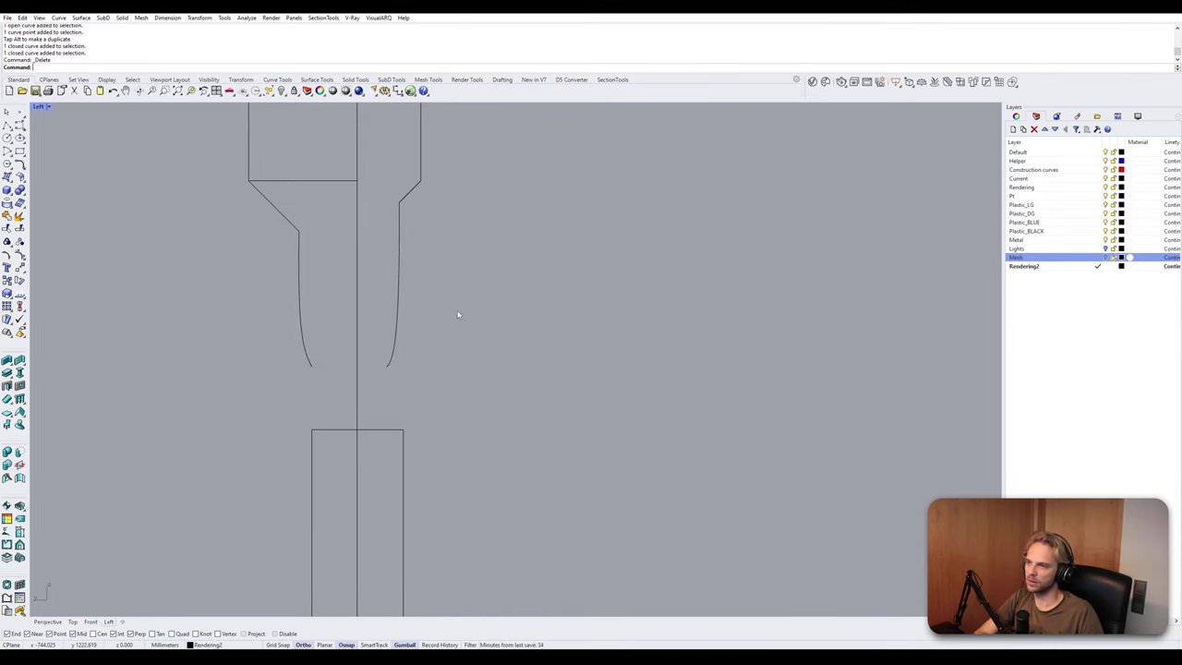
scroll(454, 303, down, 8)
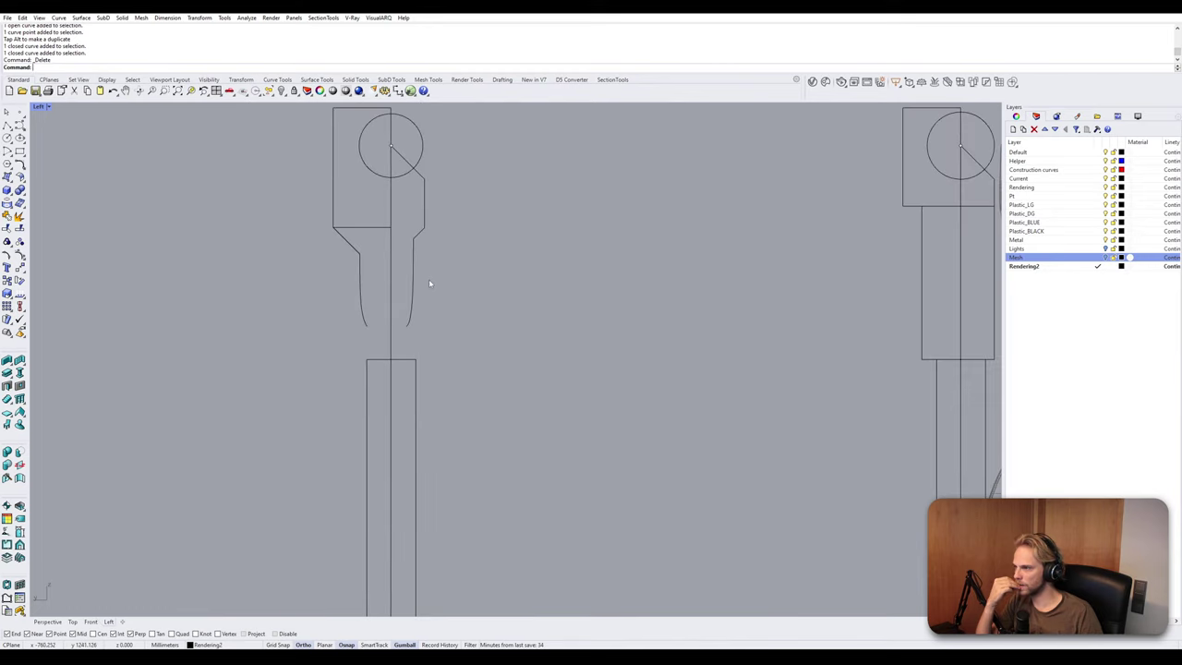
scroll(352, 354, up, 8)
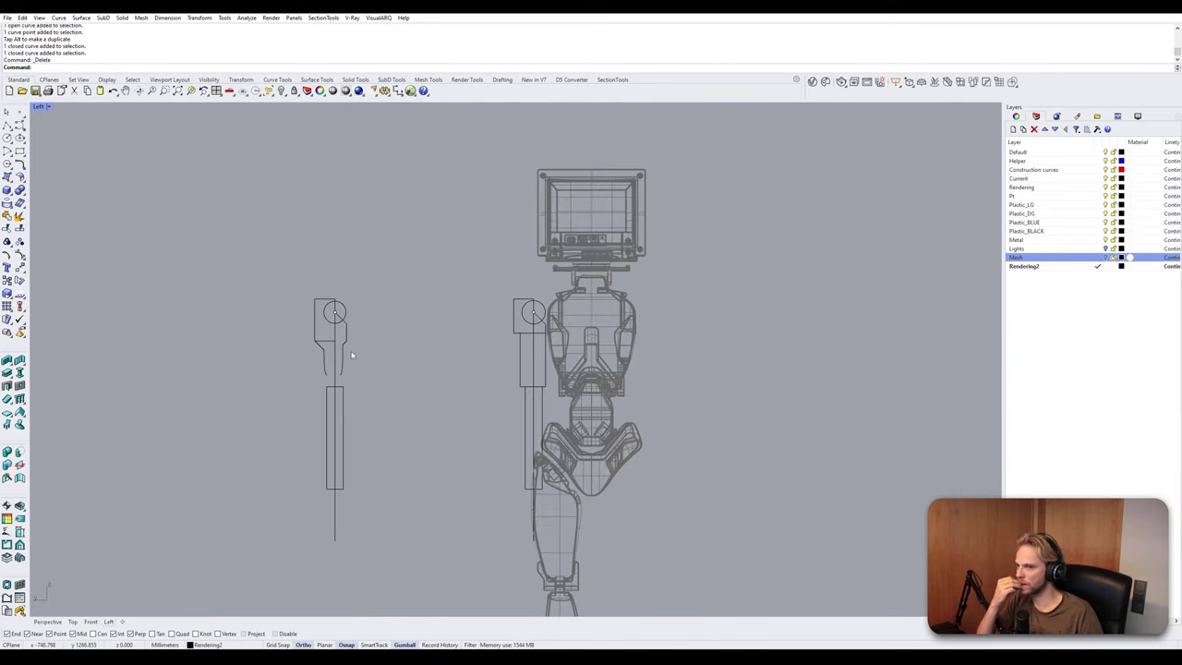
click(353, 303)
click(359, 326)
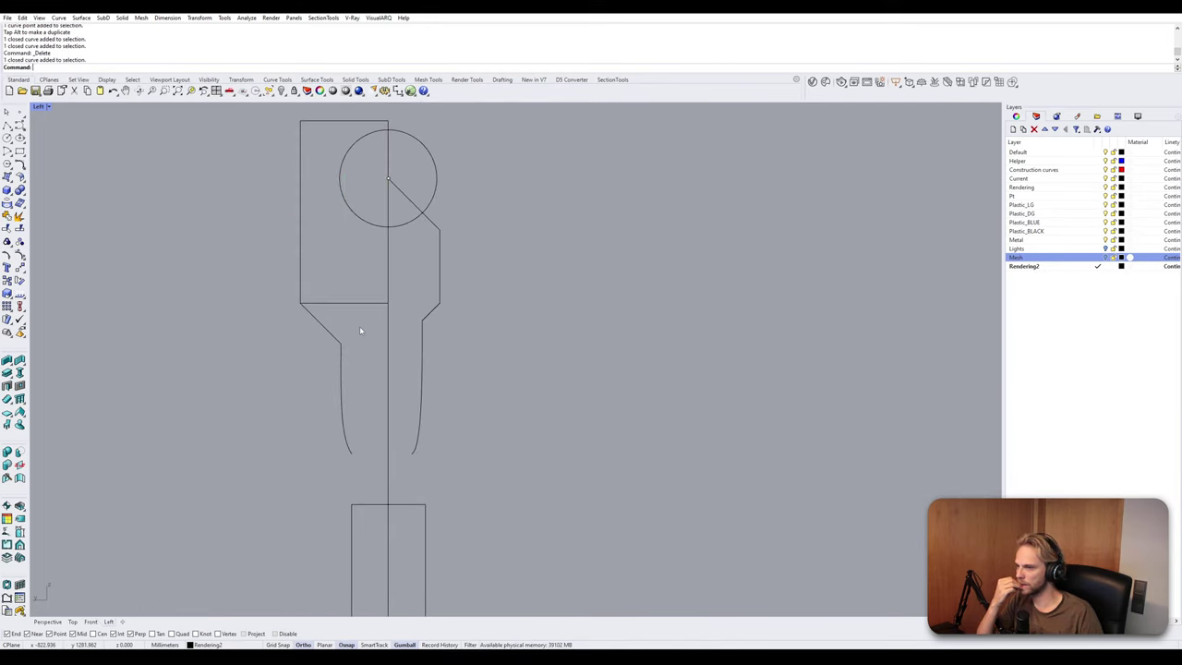
scroll(395, 306, down, 4)
scroll(383, 374, up, 3)
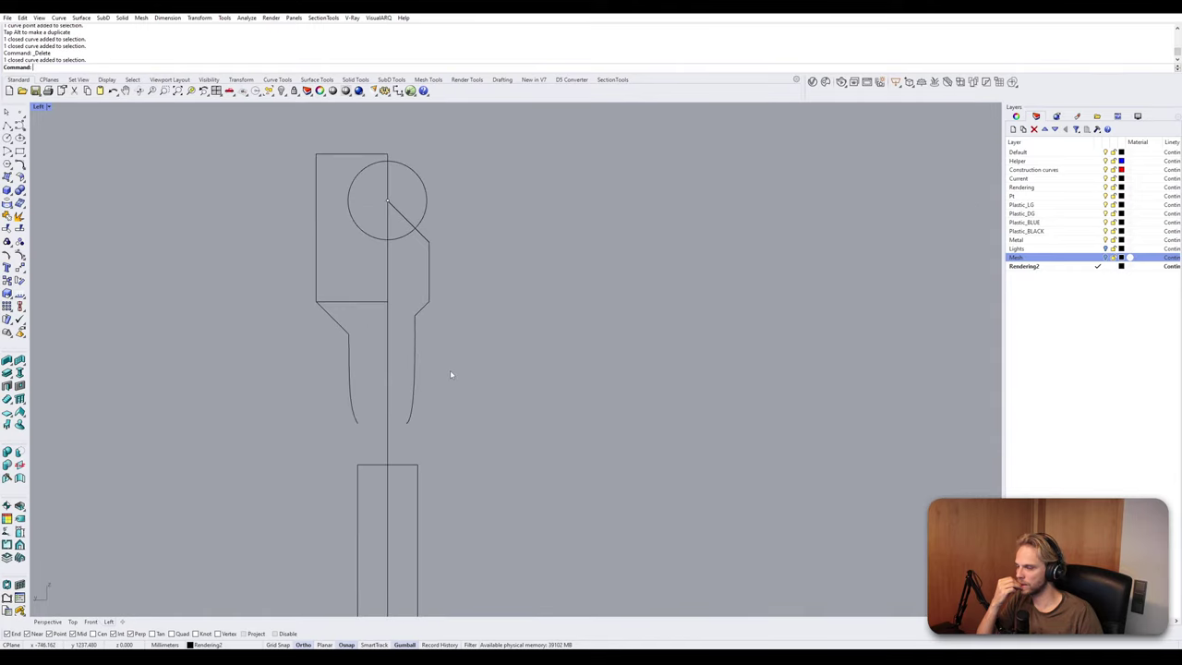
Close the lower end of the limb profile with a straight polyline between the ends of the two curved sides.
click(19, 125)
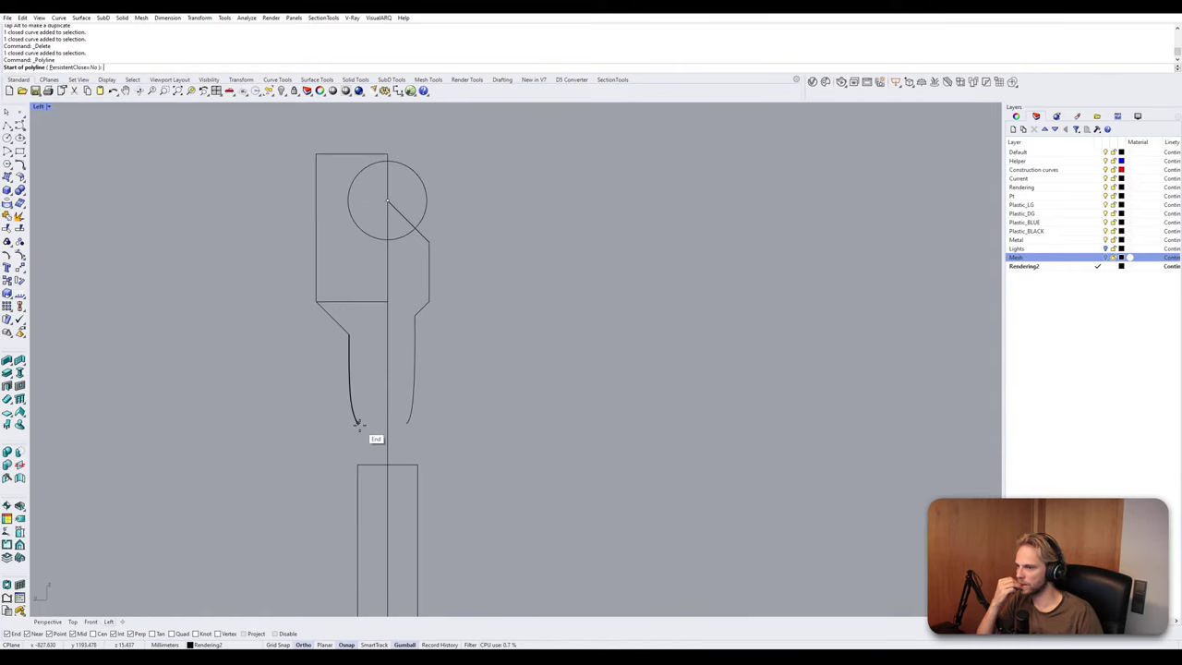
click(360, 423)
click(403, 425)
key(Return)
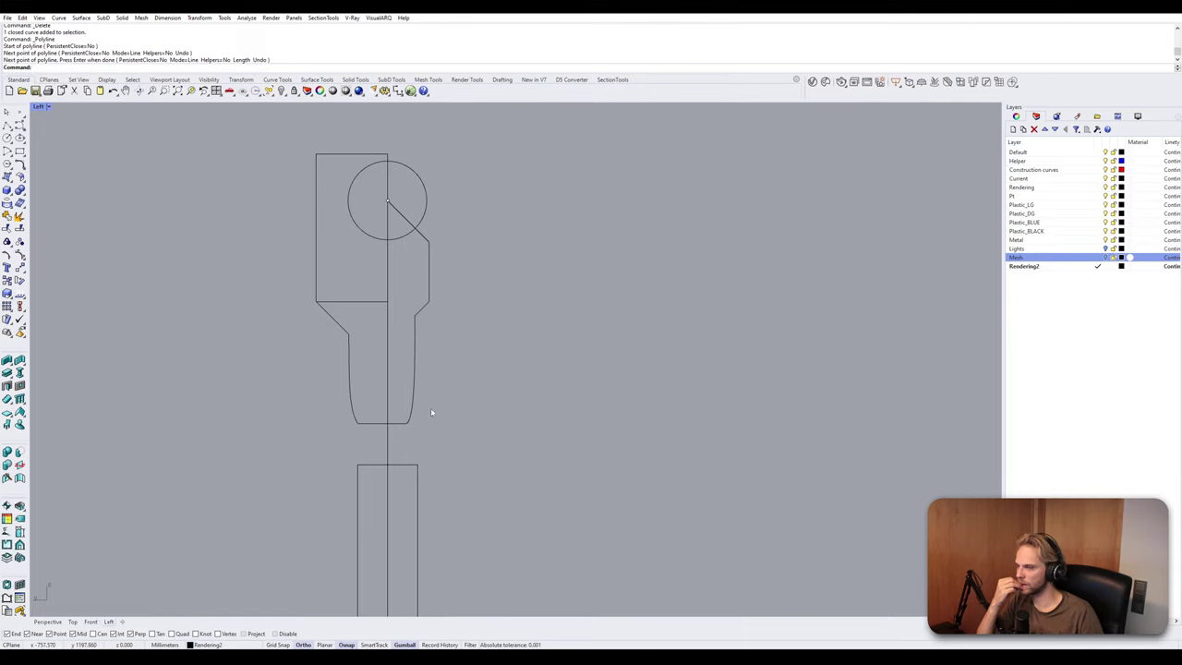
Join the upper limb's curves and use CurveBoolean to combine the lower body, rectangle and circle regions into one closed outline.
drag(280, 119, 487, 430)
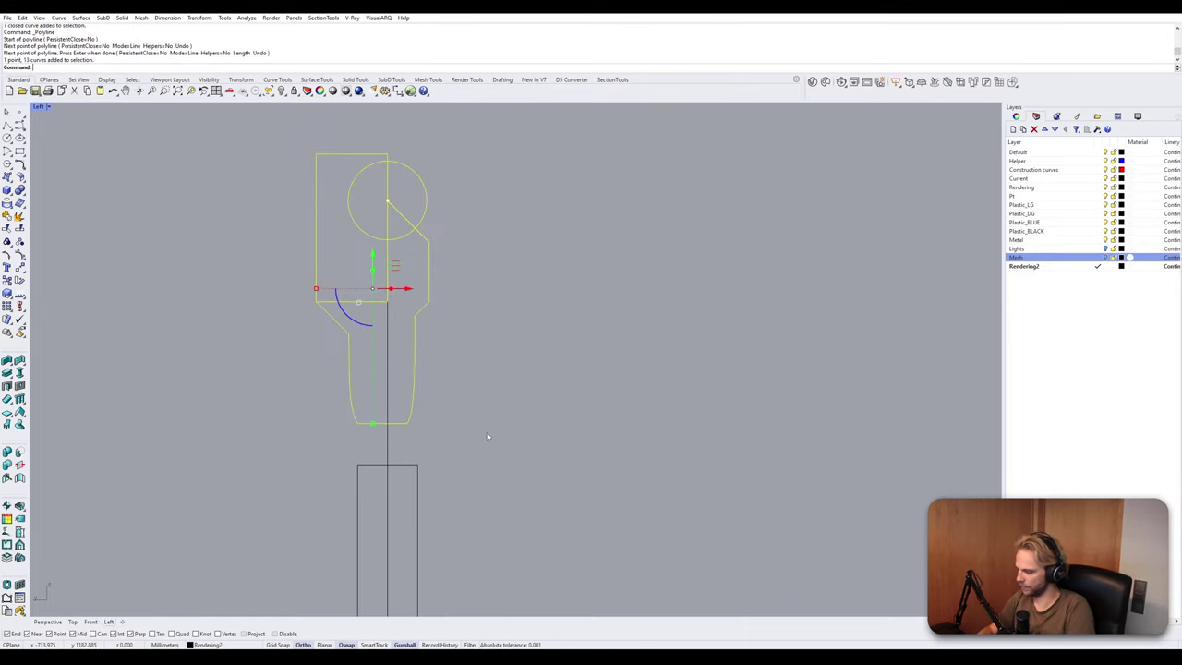
key(Return)
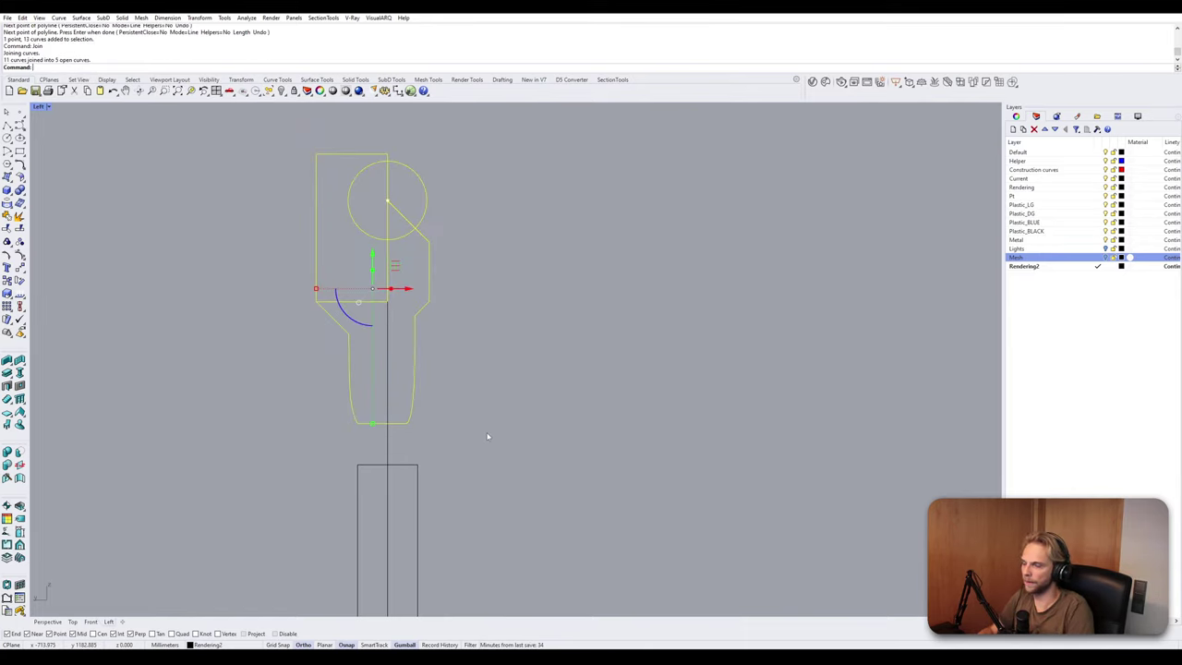
text(Curve)
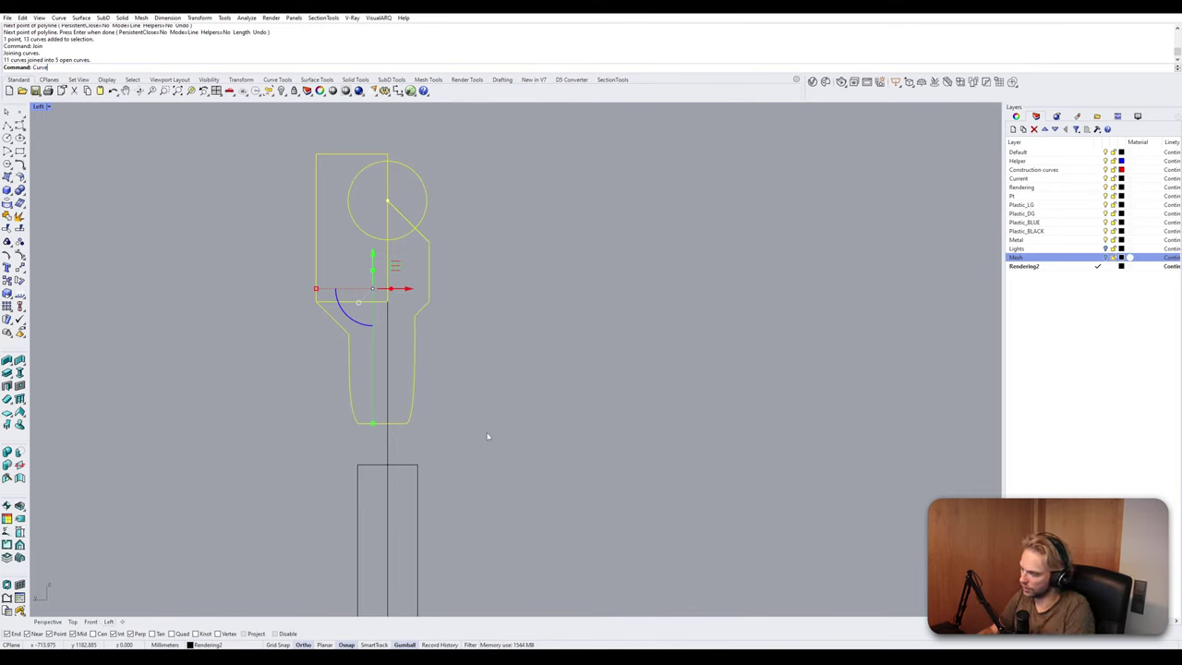
text(Boolean)
key(Return)
click(398, 343)
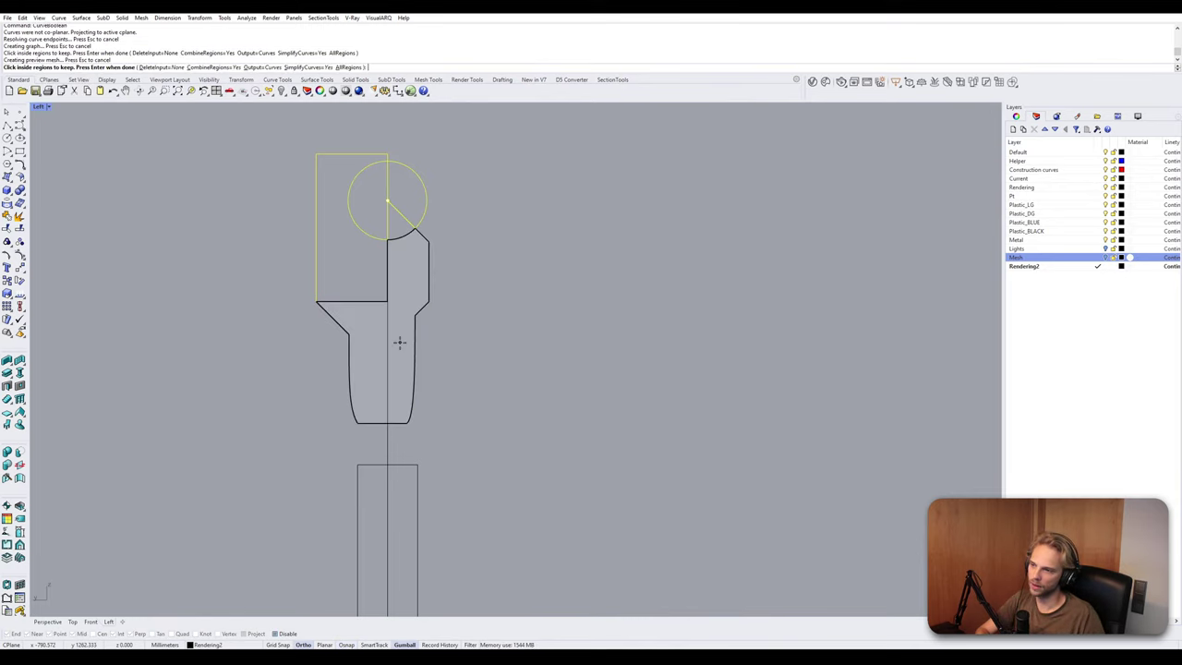
click(341, 256)
click(397, 223)
click(406, 196)
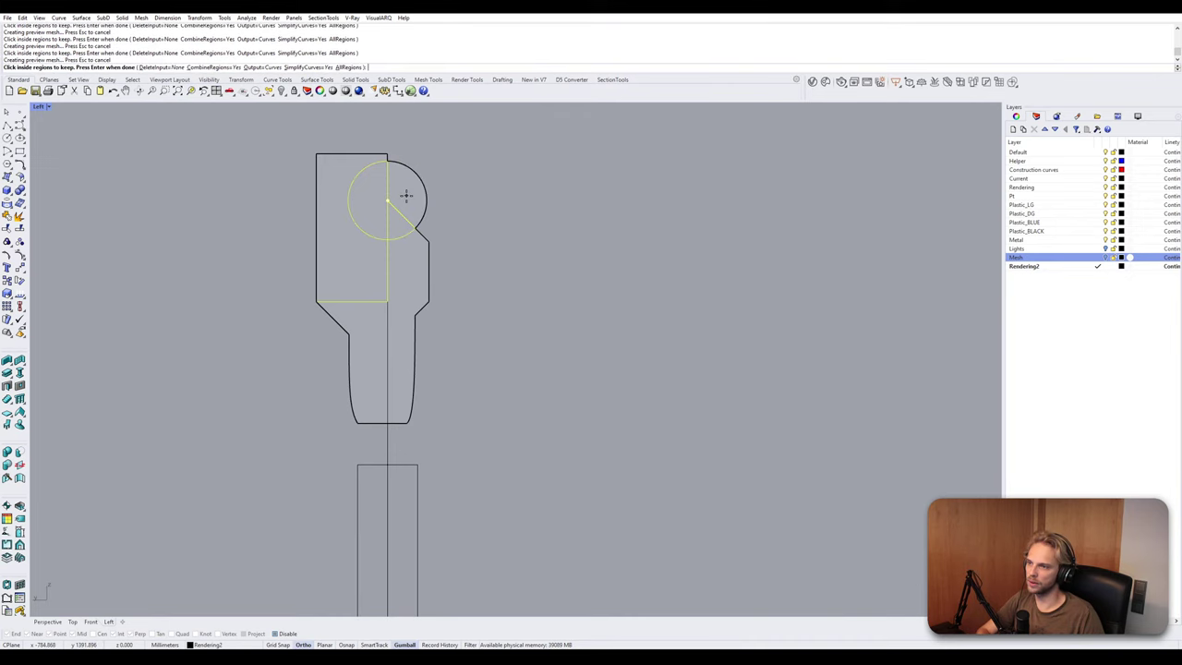
key(Return)
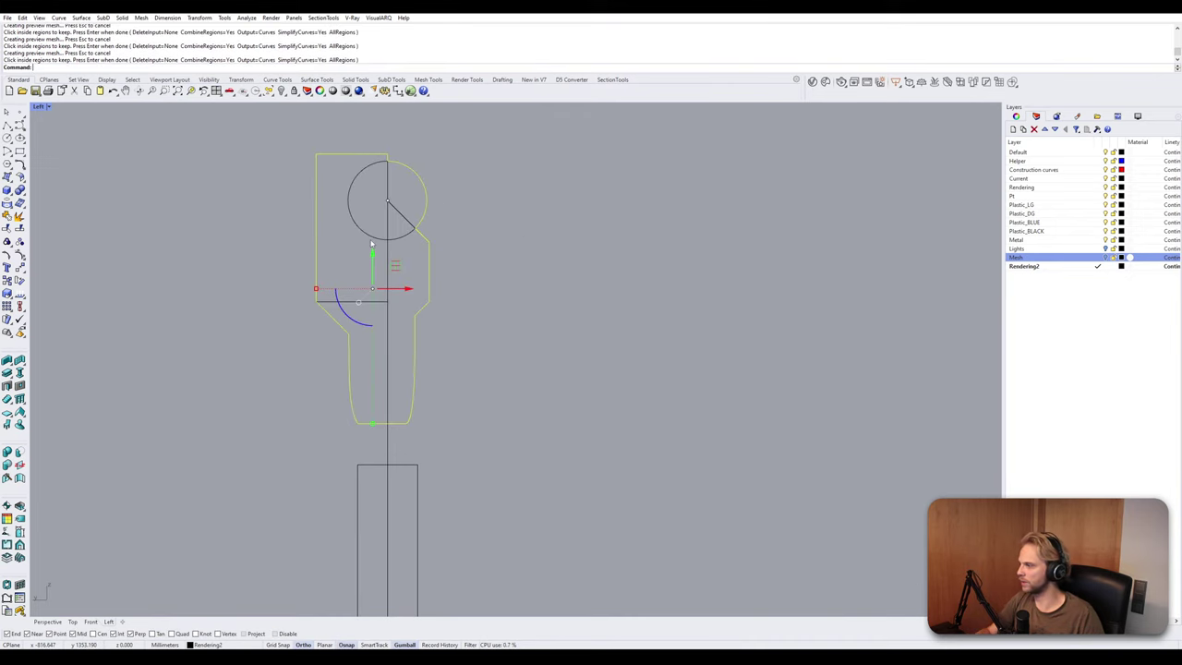
Delete the original upper rectangle, keeping the combined outline.
click(403, 260)
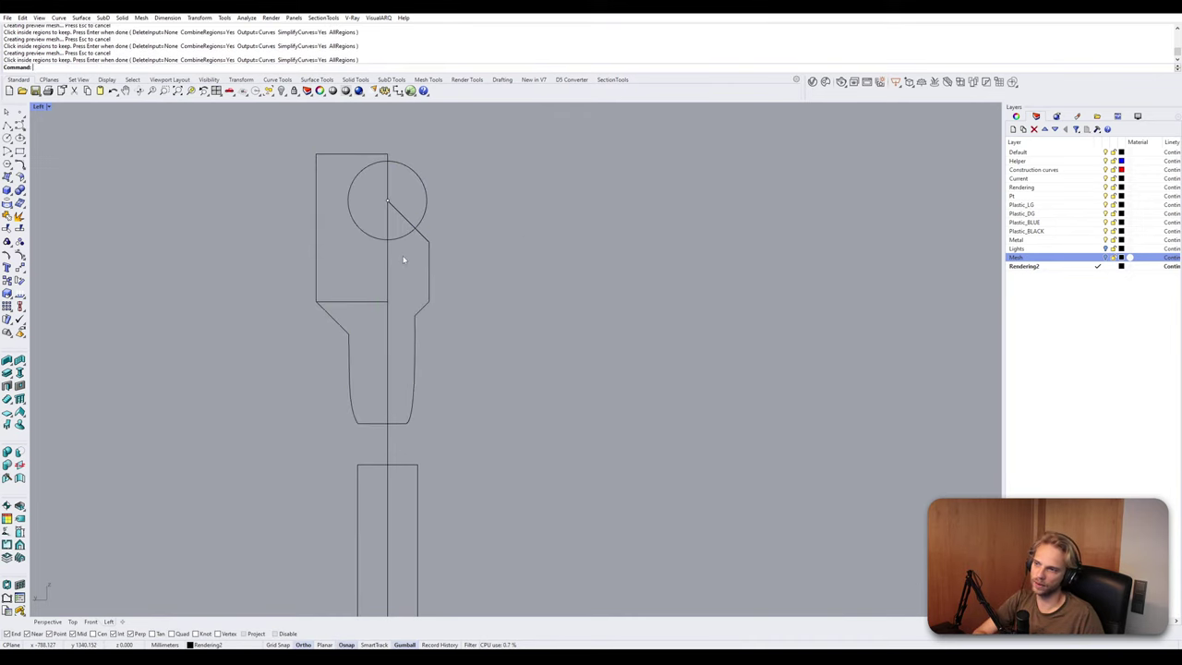
click(365, 301)
key(Delete)
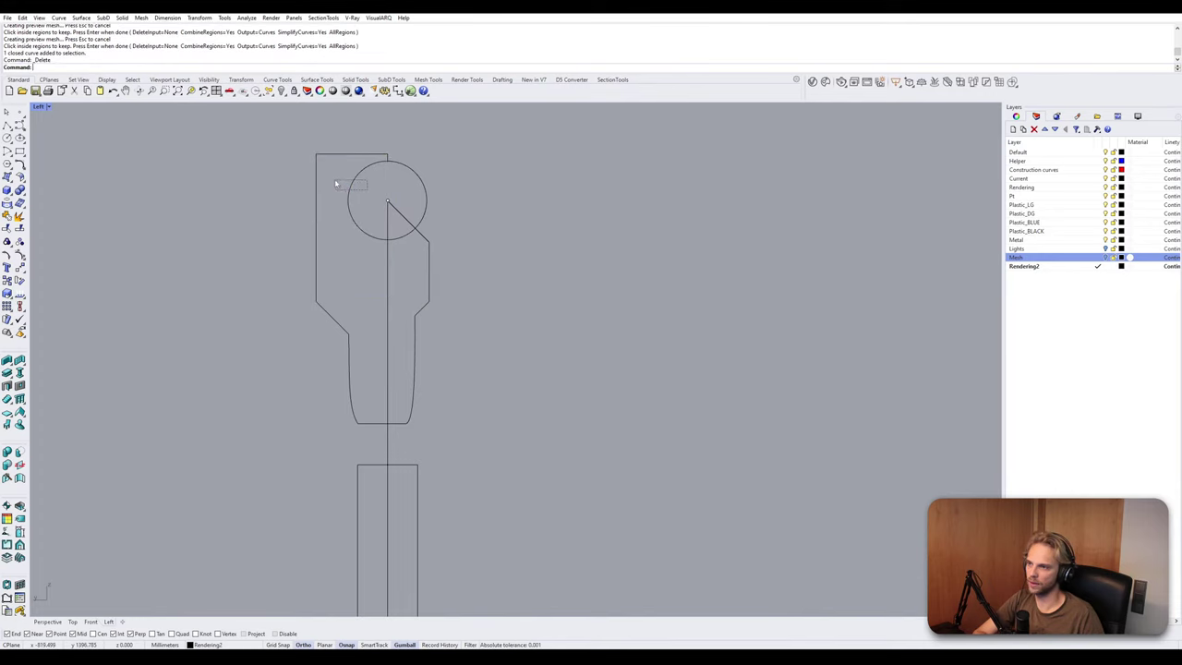
drag(336, 184, 336, 186)
key(Delete)
key(ctrl+z)
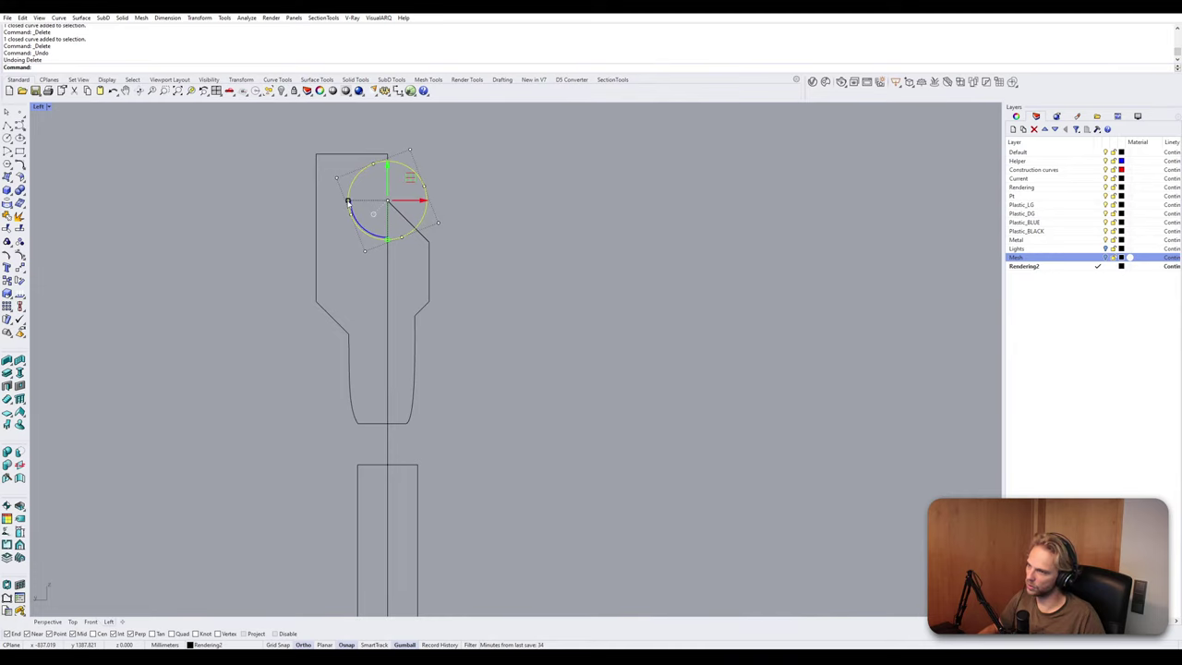
drag(348, 201, 352, 203)
key(ctrl+z)
click(374, 227)
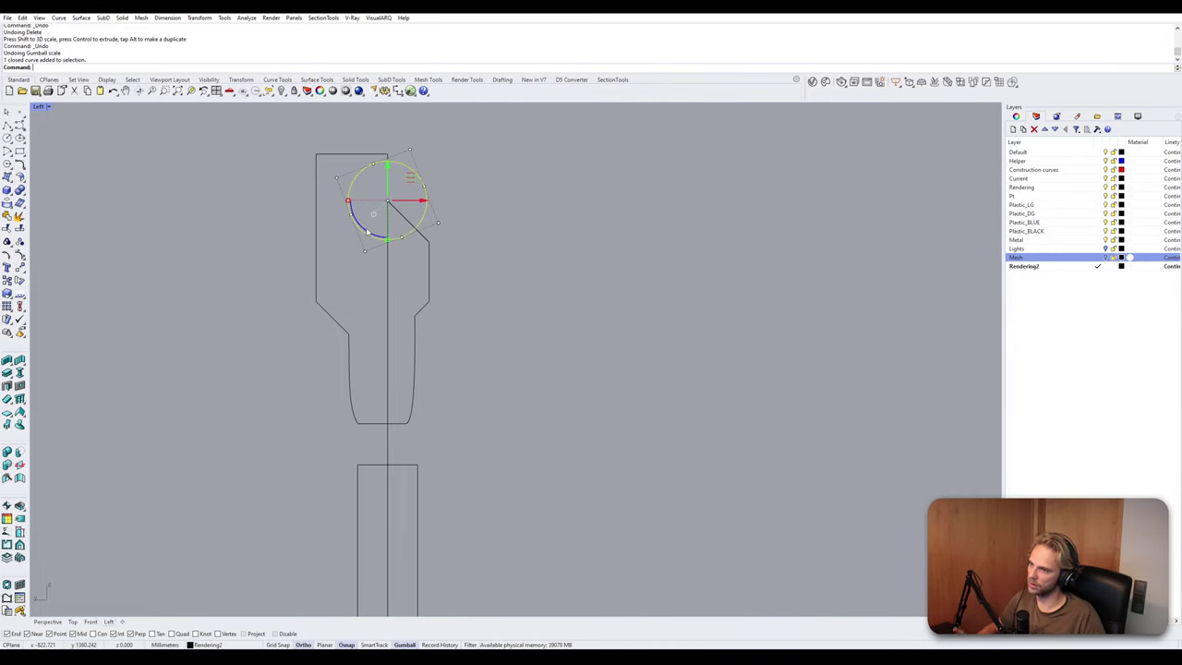
key(Escape)
Delete the leftover open construction curve that includes the diagonal from the circle's centre.
click(429, 277)
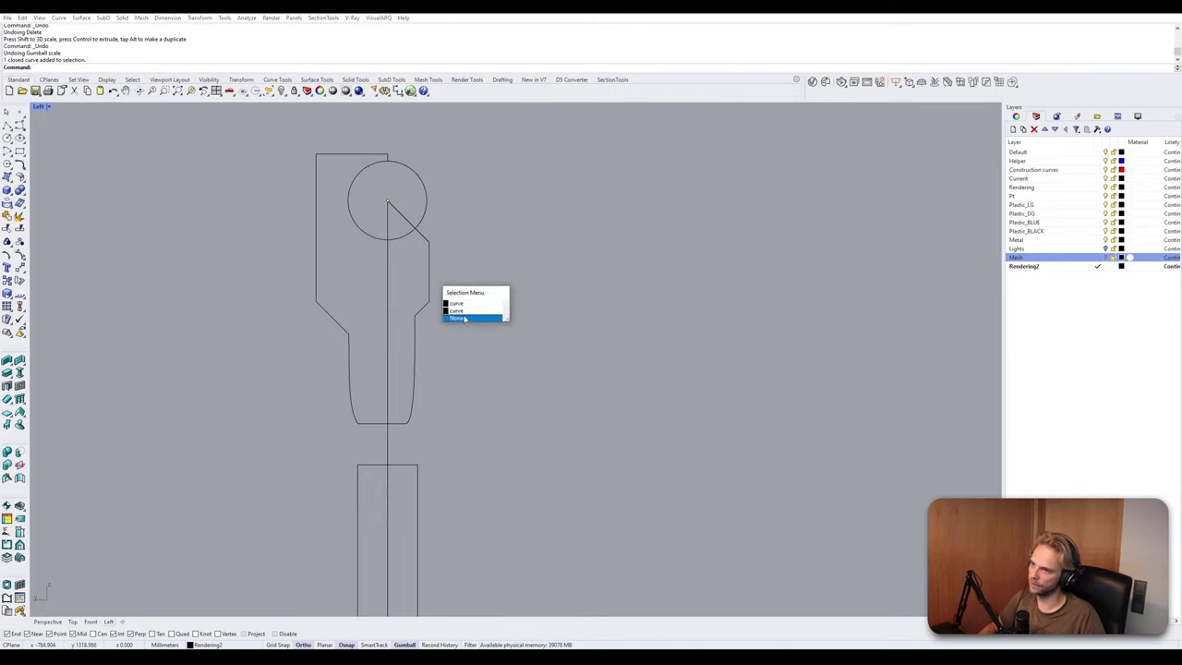
click(469, 306)
key(Delete)
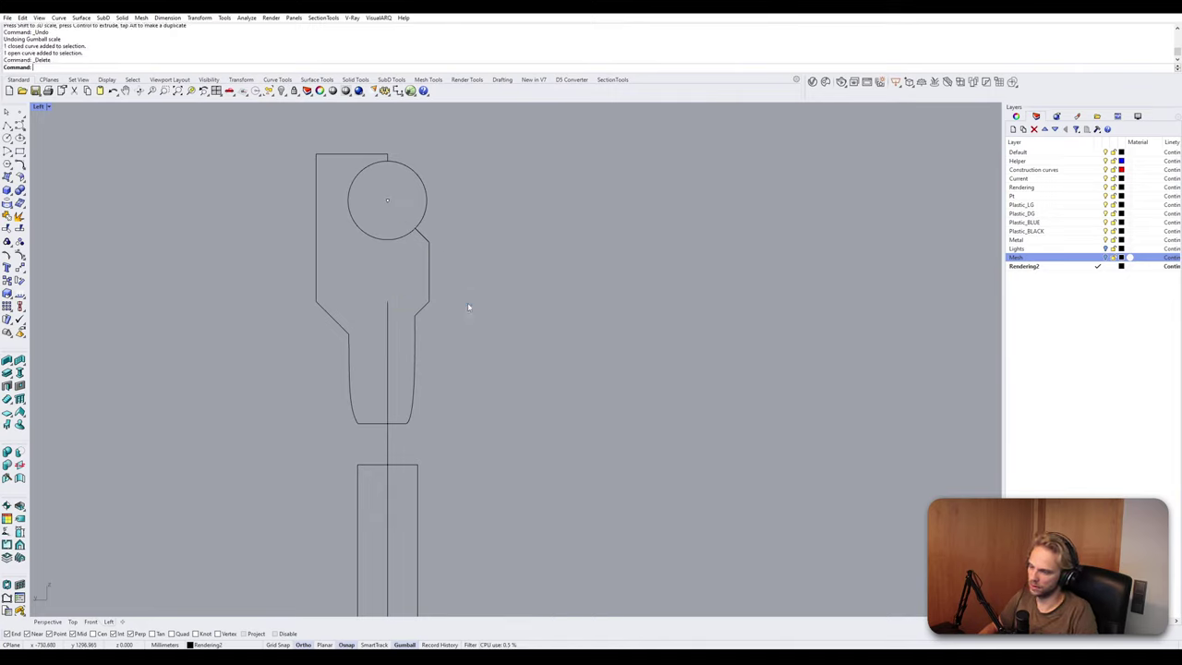
Frame the combined outline in the maximized Perspective view and select it.
click(429, 290)
scroll(434, 288, down, 5)
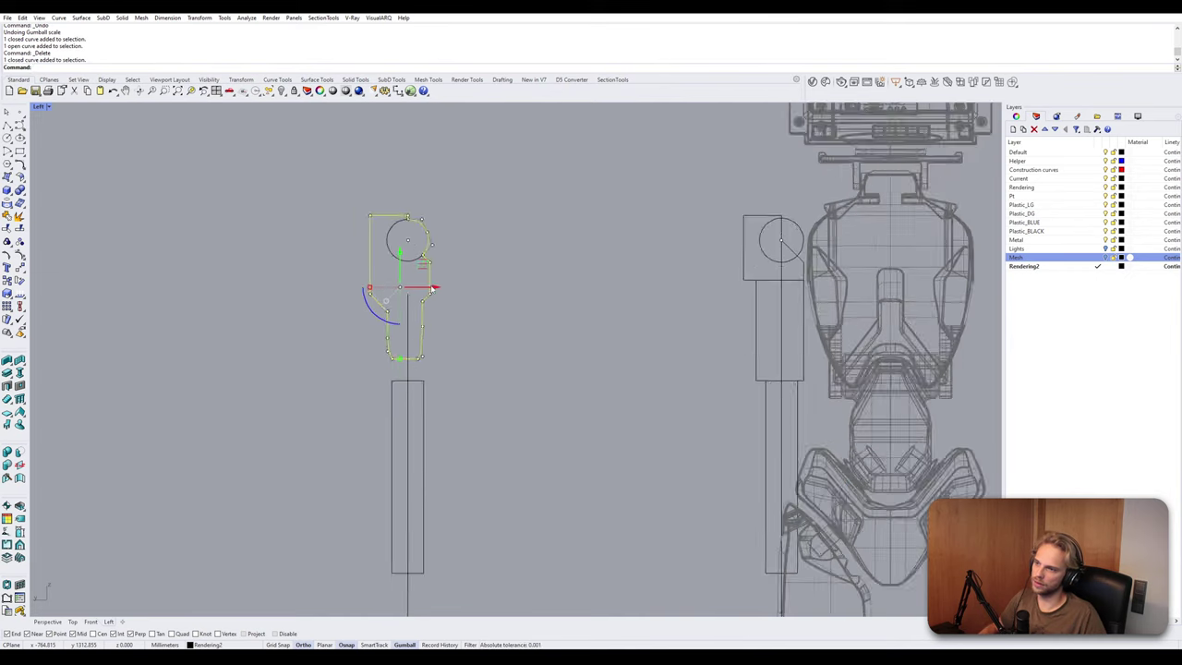
double_click(39, 107)
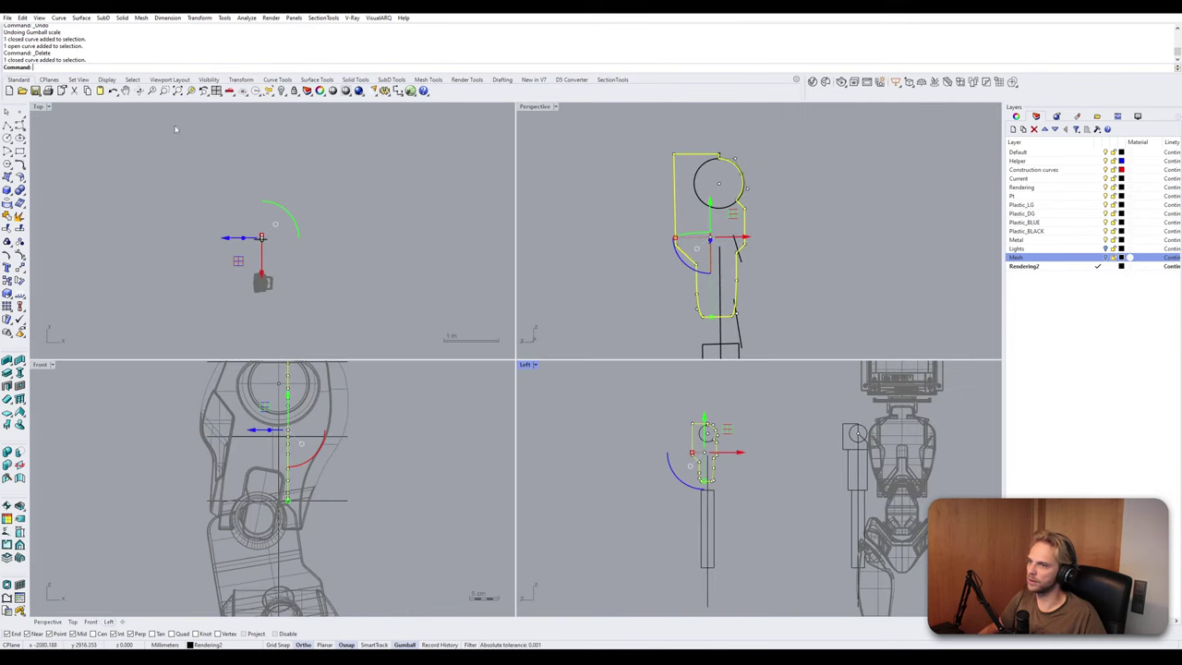
double_click(519, 108)
right_drag(397, 201, 487, 260)
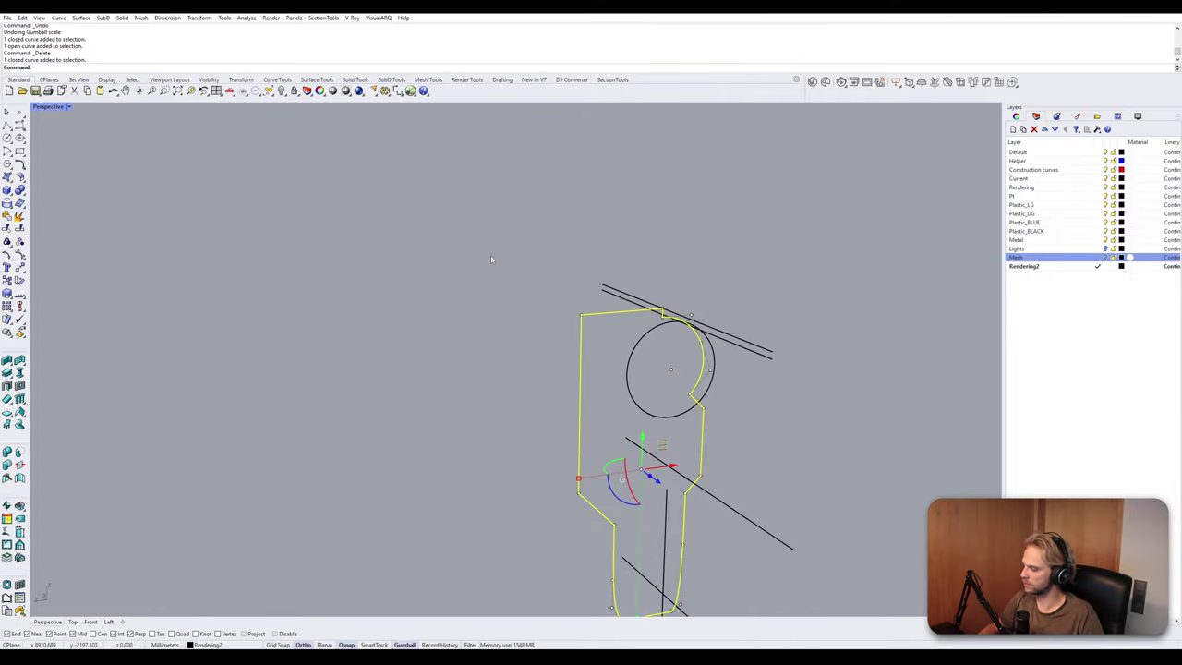
text(ZS)
key(Return)
key(Escape)
mouse_move(490, 259)
right_down()
mouse_move(673, 268)
mouse_move(605, 283)
mouse_move(668, 311)
mouse_move(630, 287)
mouse_move(482, 441)
mouse_move(471, 432)
mouse_move(525, 394)
mouse_move(462, 409)
mouse_move(427, 394)
mouse_move(580, 404)
mouse_move(566, 346)
mouse_move(477, 243)
right_up()
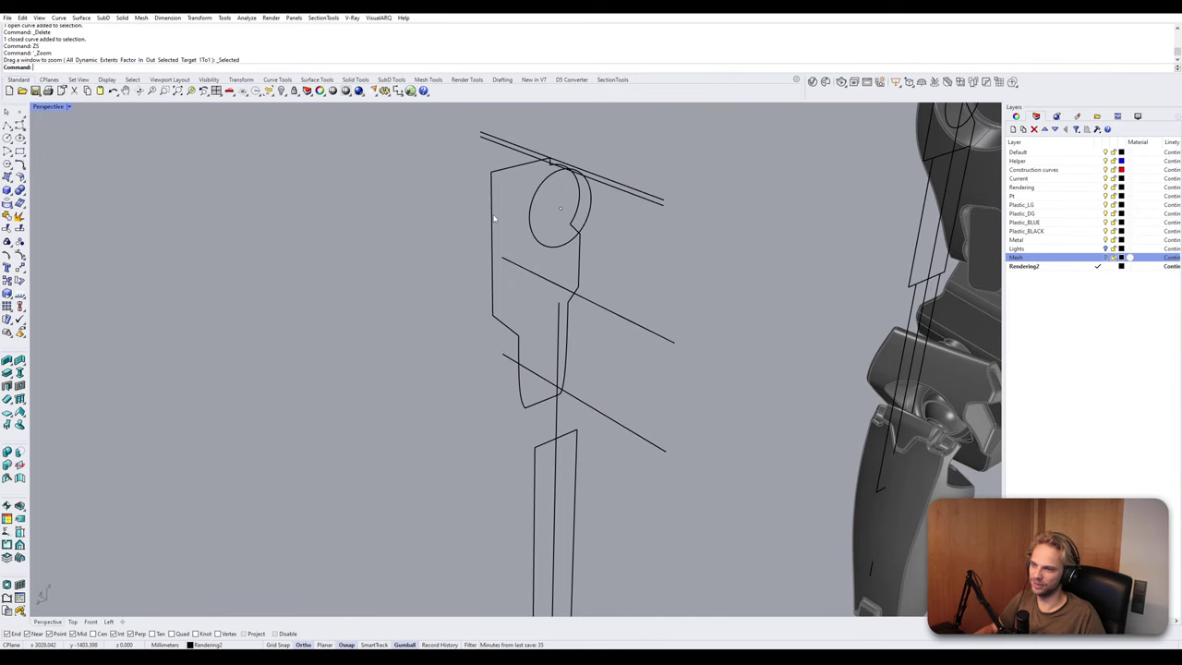
click(493, 219)
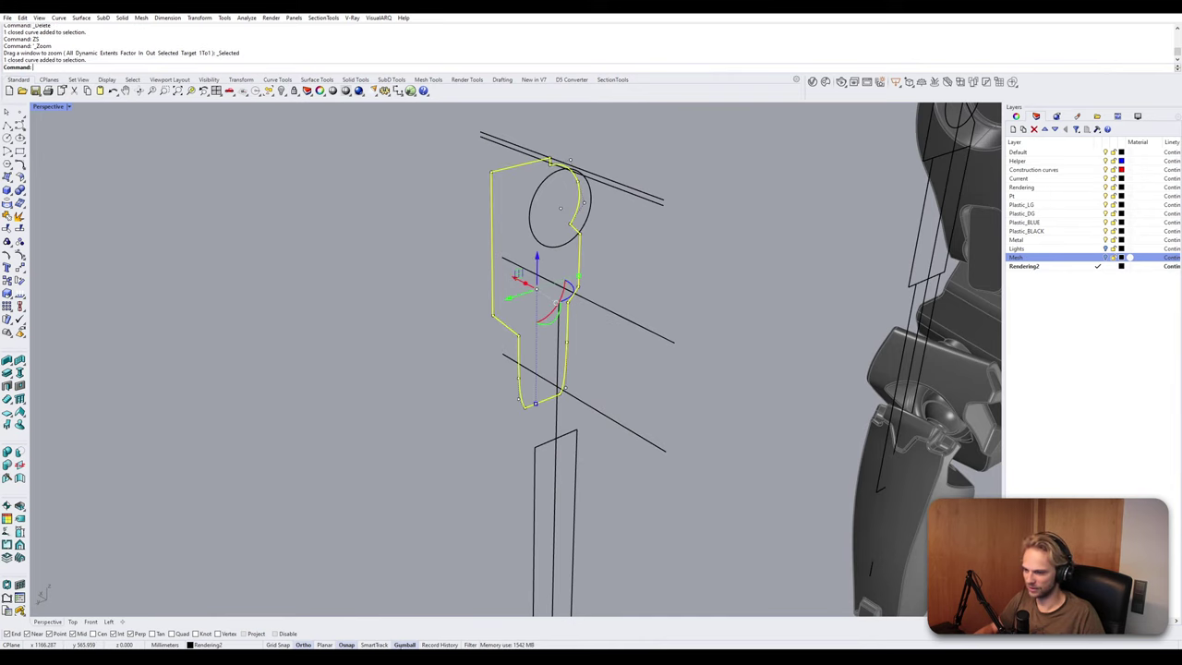
right_click(404, 644)
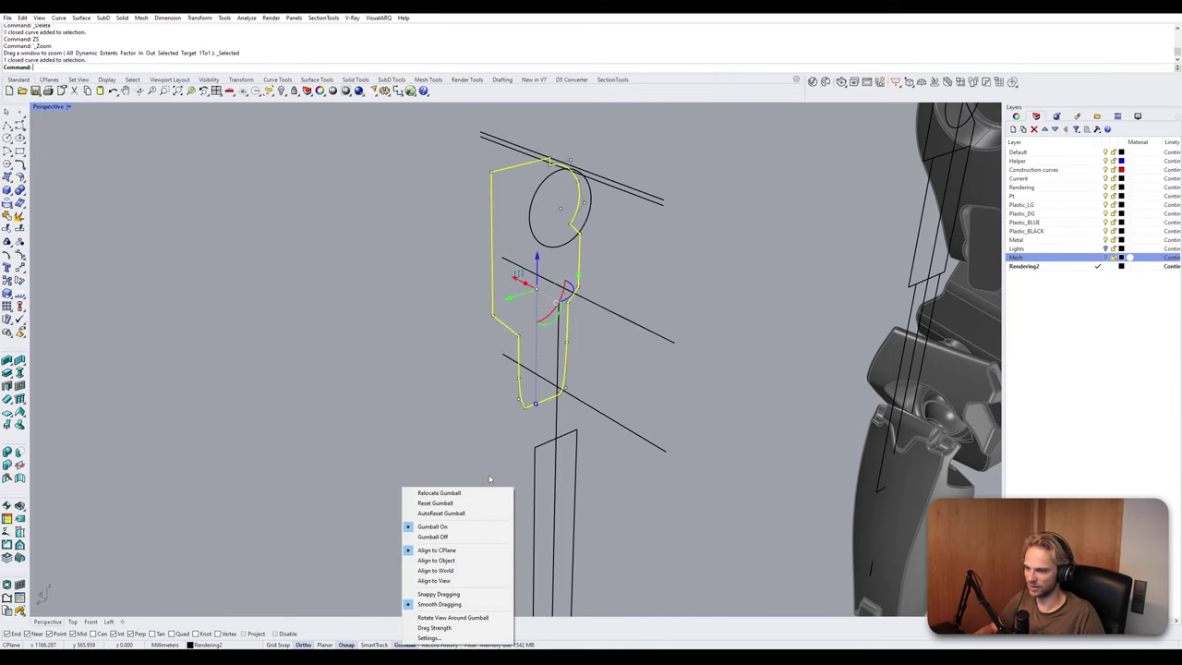
click(450, 560)
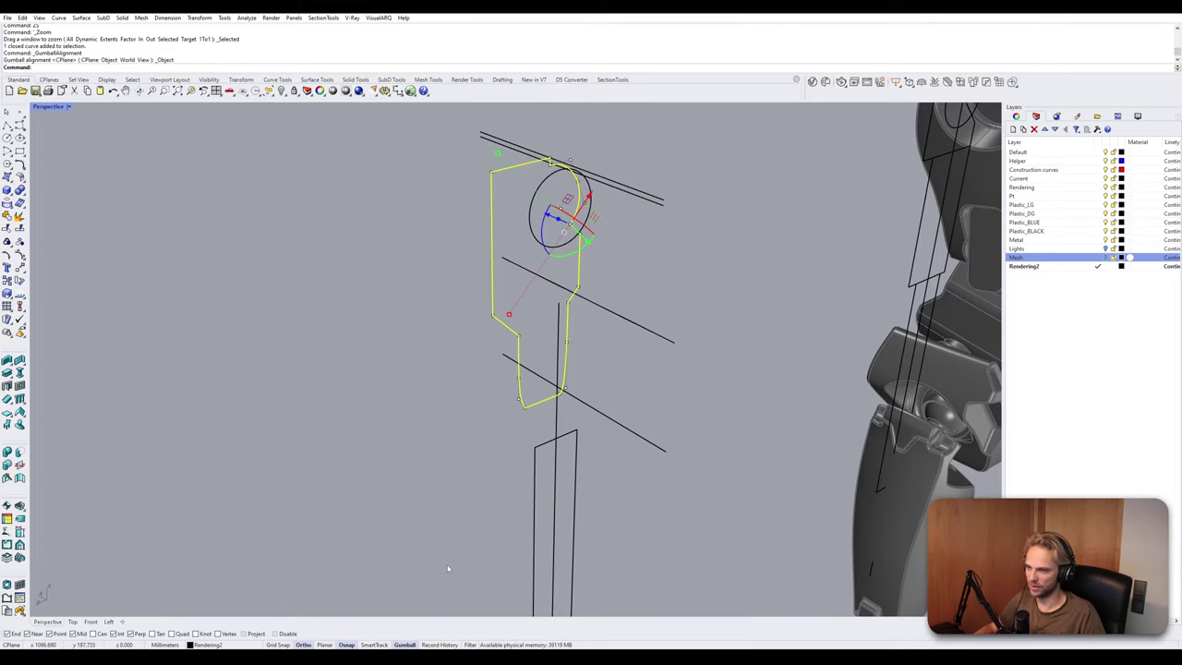
right_click(404, 645)
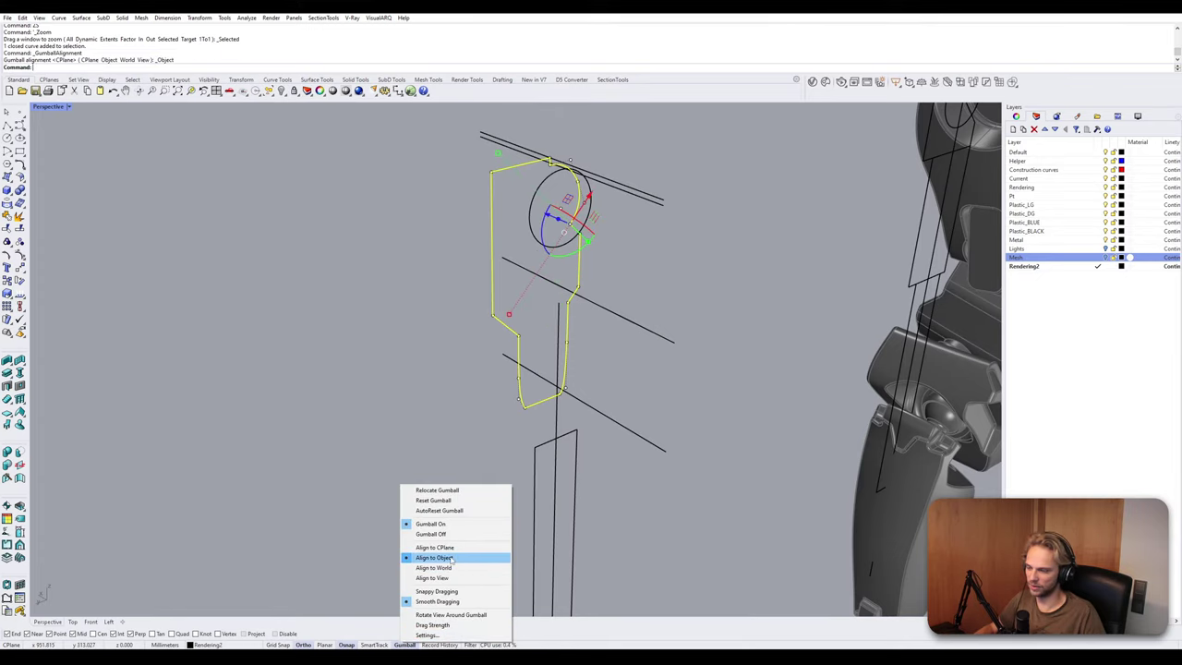
click(449, 548)
Set the gumball to snappy dragging and move the combined outline along its red axis into the circle's plane.
right_click(414, 644)
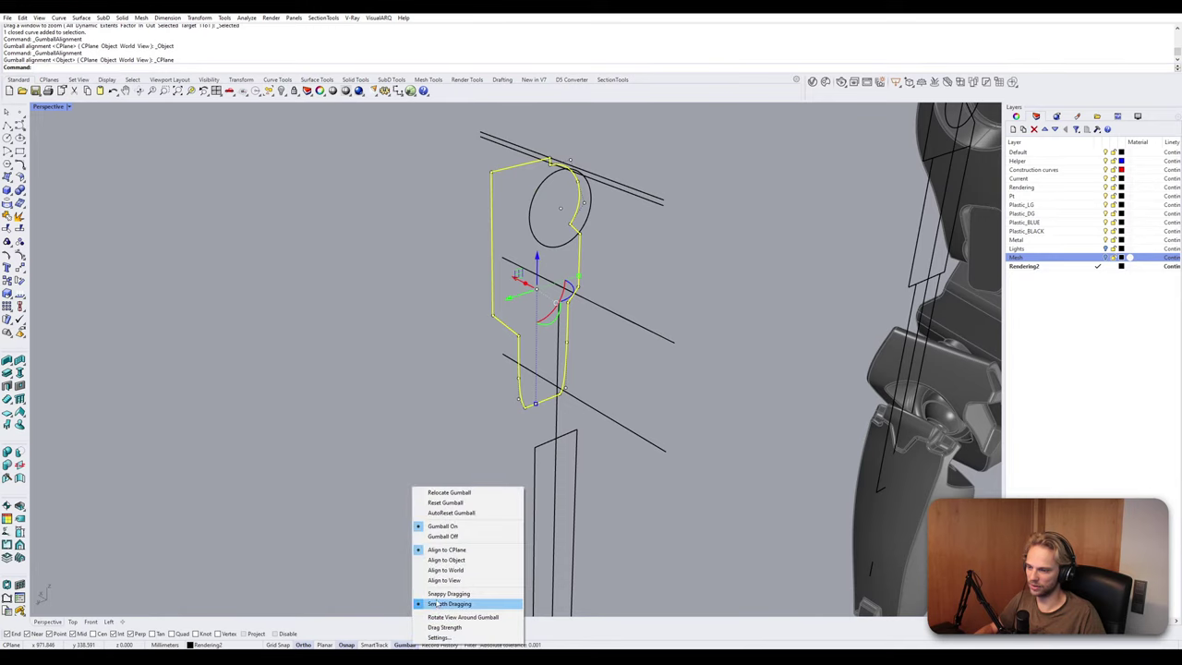
click(464, 594)
scroll(565, 351, down, 6)
right_drag(565, 351, 621, 387)
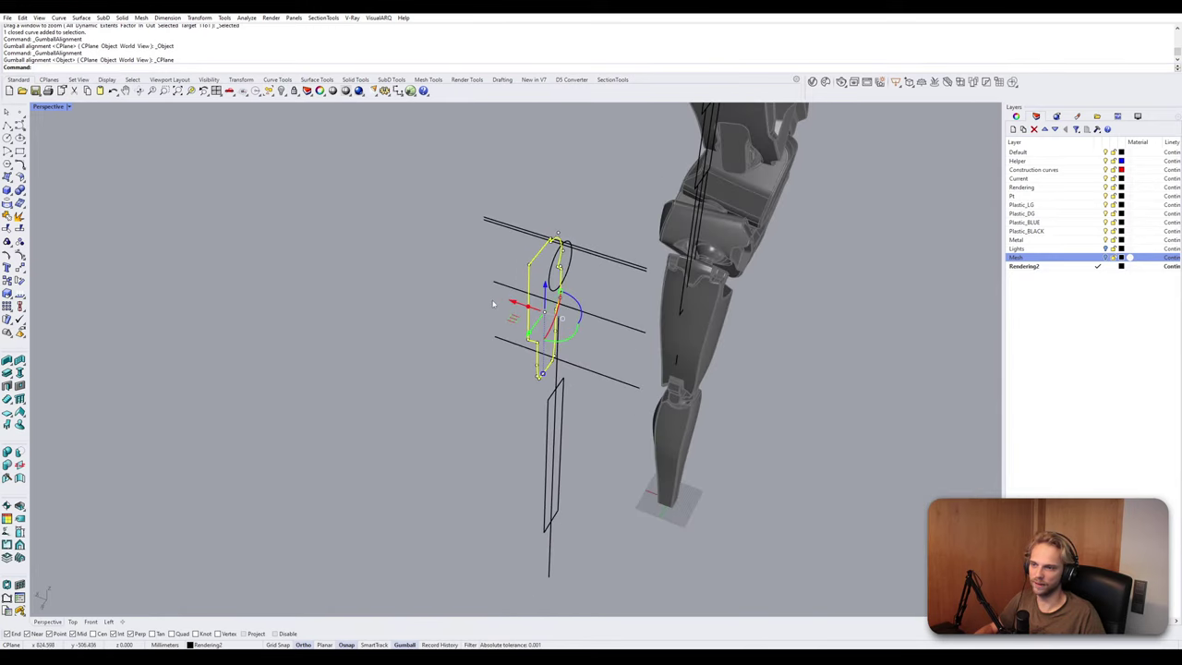
drag(510, 302, 696, 190)
click(653, 447)
Delete the four long construction lines that cross the upper limb profile at its top, middle and lower end.
right_drag(653, 447, 581, 455)
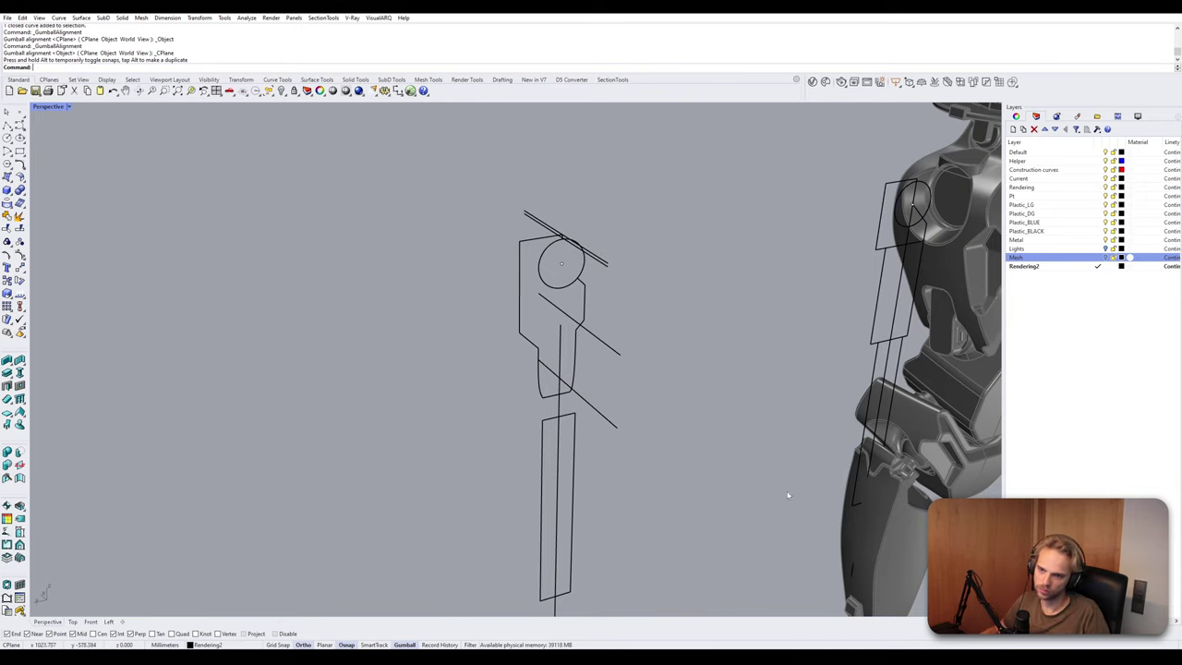
right_drag(788, 495, 680, 417)
right_drag(634, 335, 577, 293)
drag(606, 288, 576, 196)
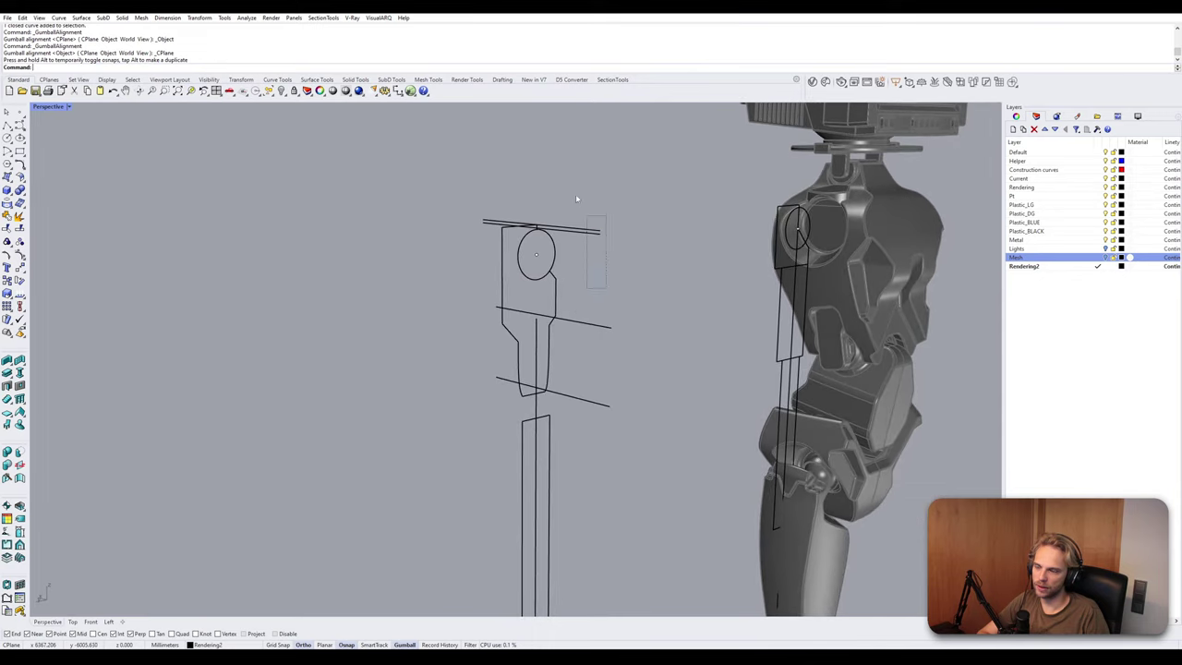
key(Delete)
click(610, 327)
key(Delete)
click(596, 401)
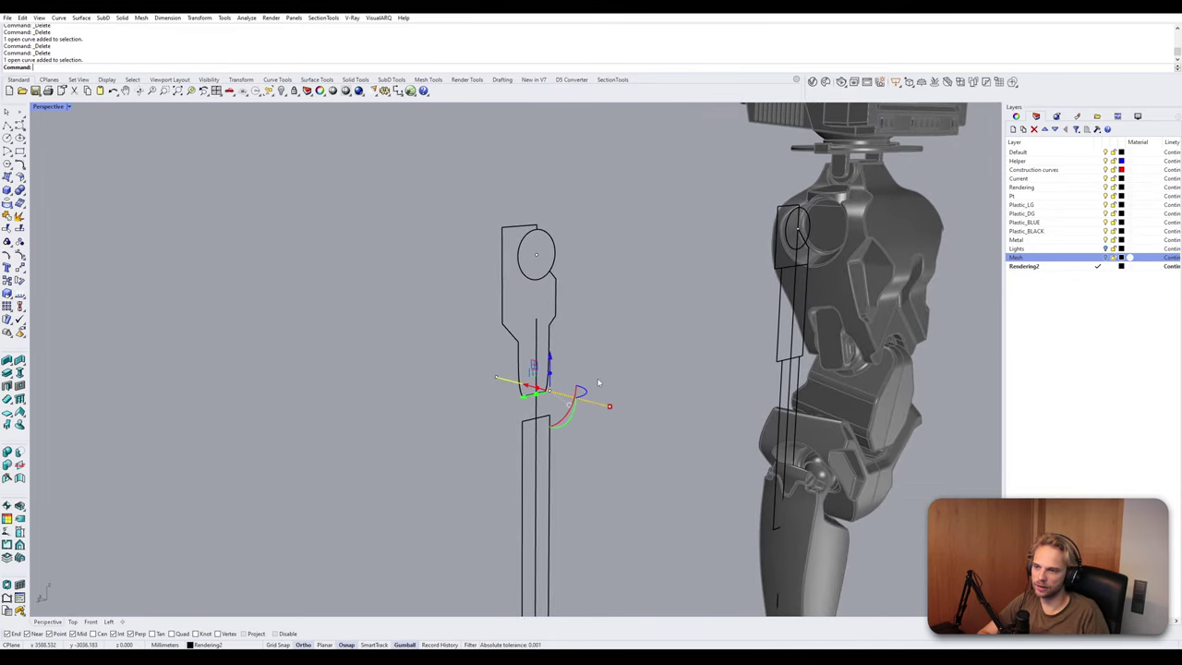
key(Delete)
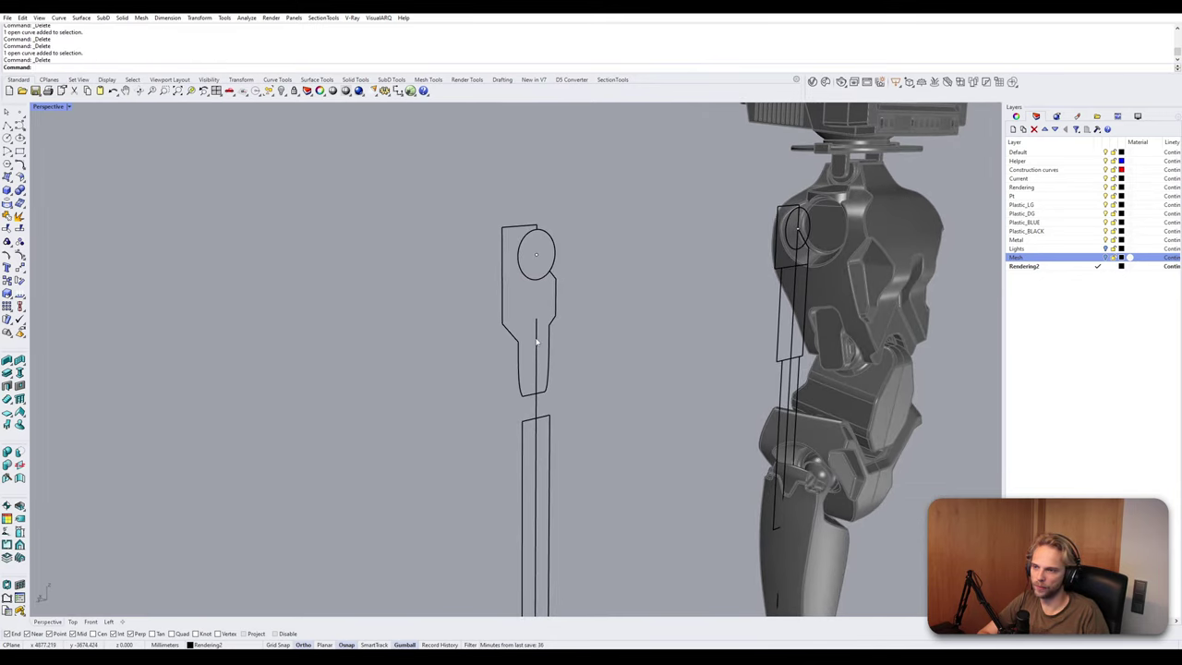
click(537, 334)
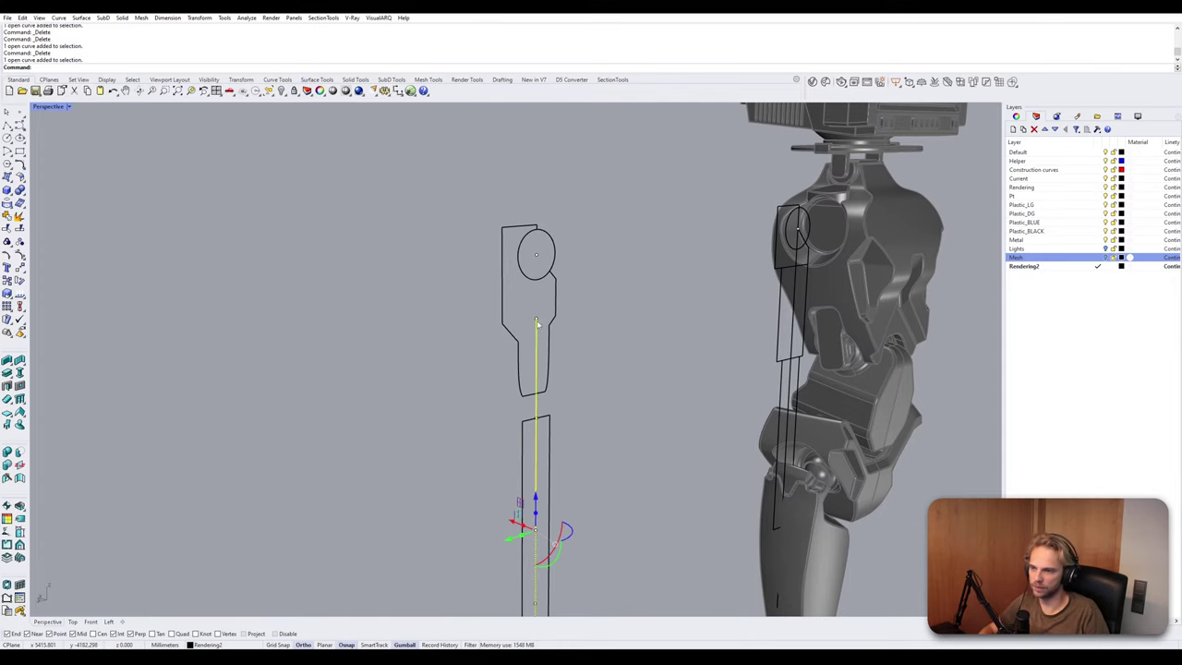
click(536, 320)
key(Escape)
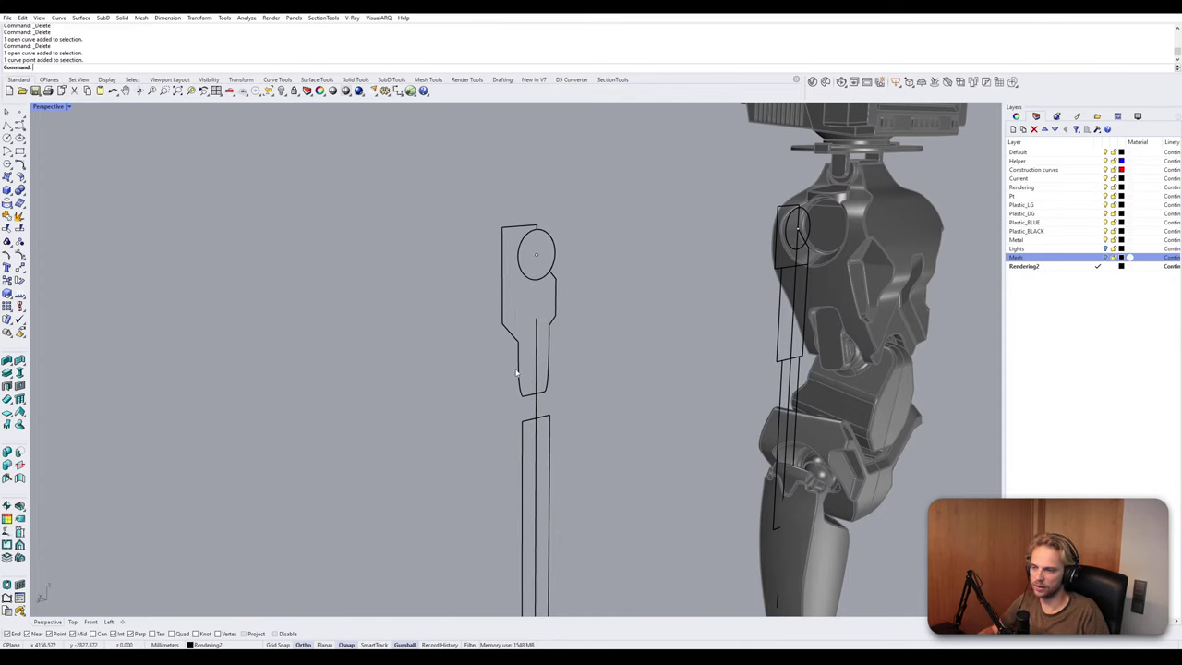
Extrude the combined upper limb outline sideways toward the robot into a solid block.
click(517, 373)
right_drag(530, 323, 635, 323)
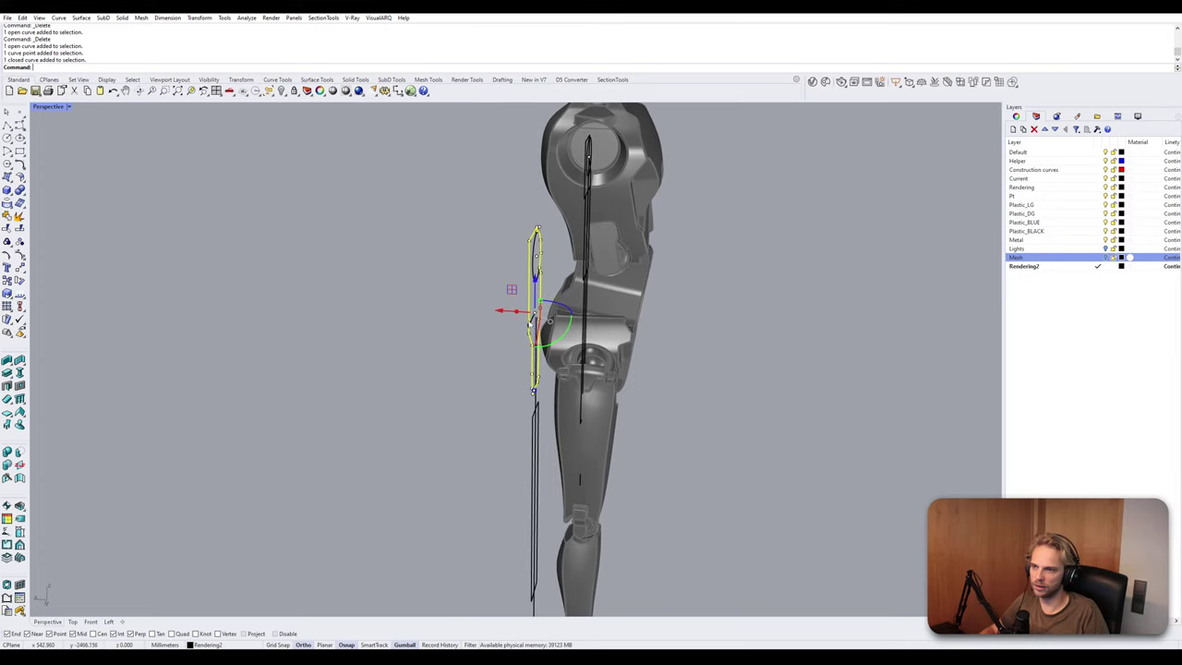
ctrl+drag(504, 310, 639, 311)
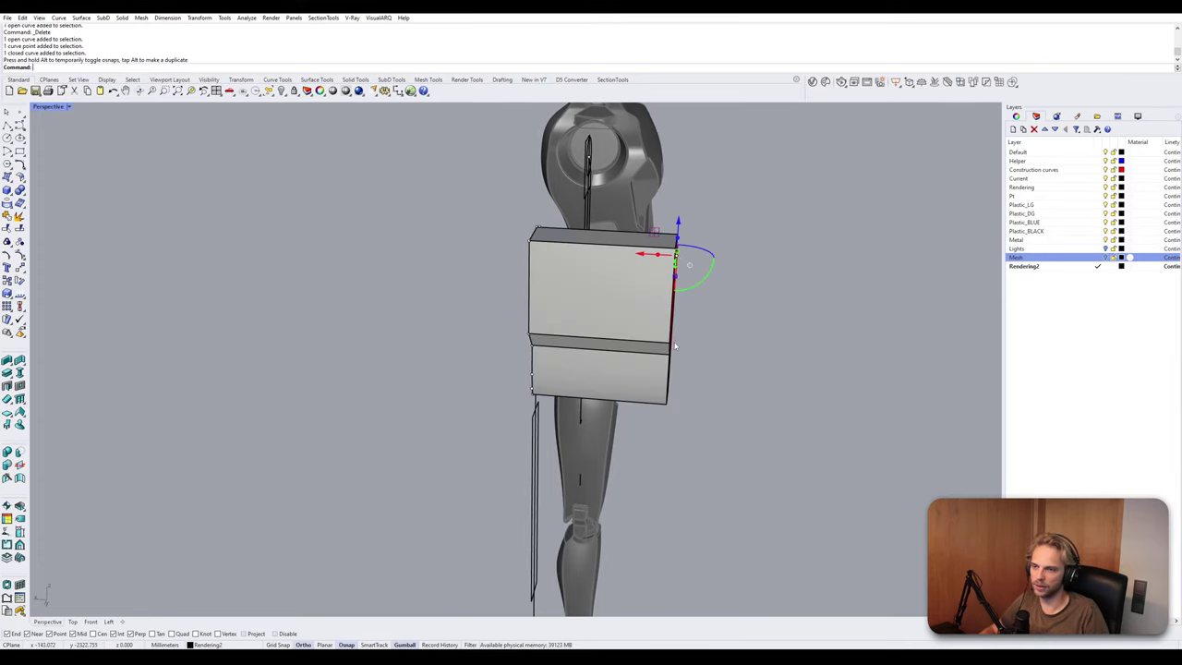
Align the gumball to the extruded block and shift the block back along its extrusion axis so it straddles the profile plane.
click(604, 326)
right_click(405, 644)
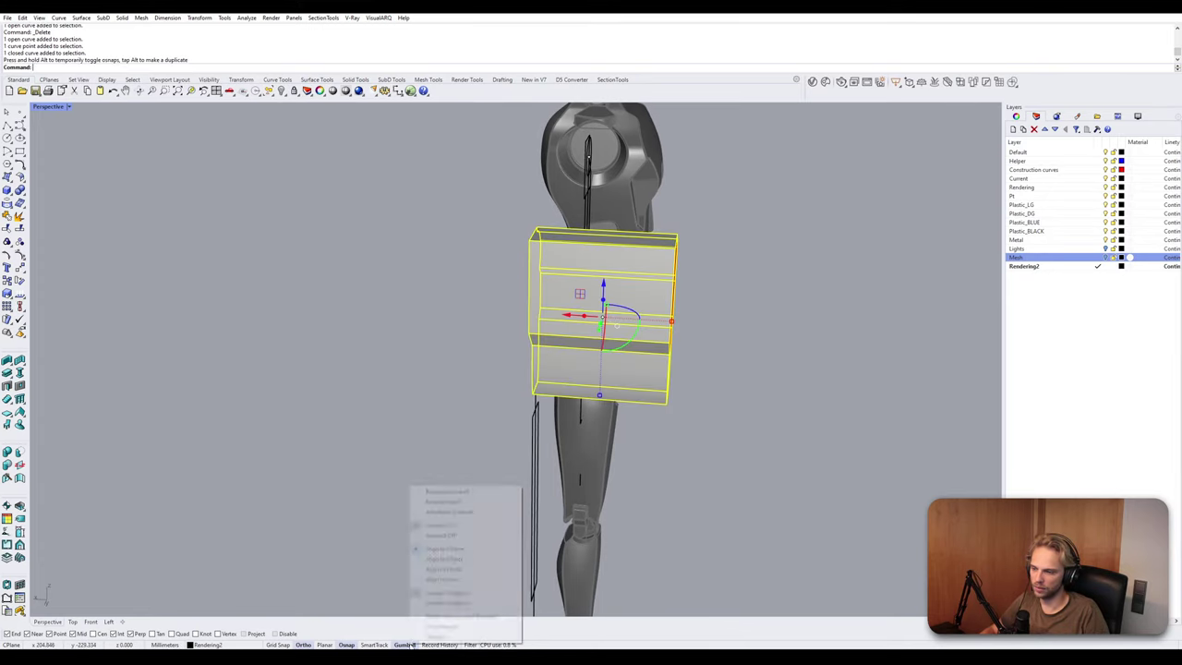
click(444, 559)
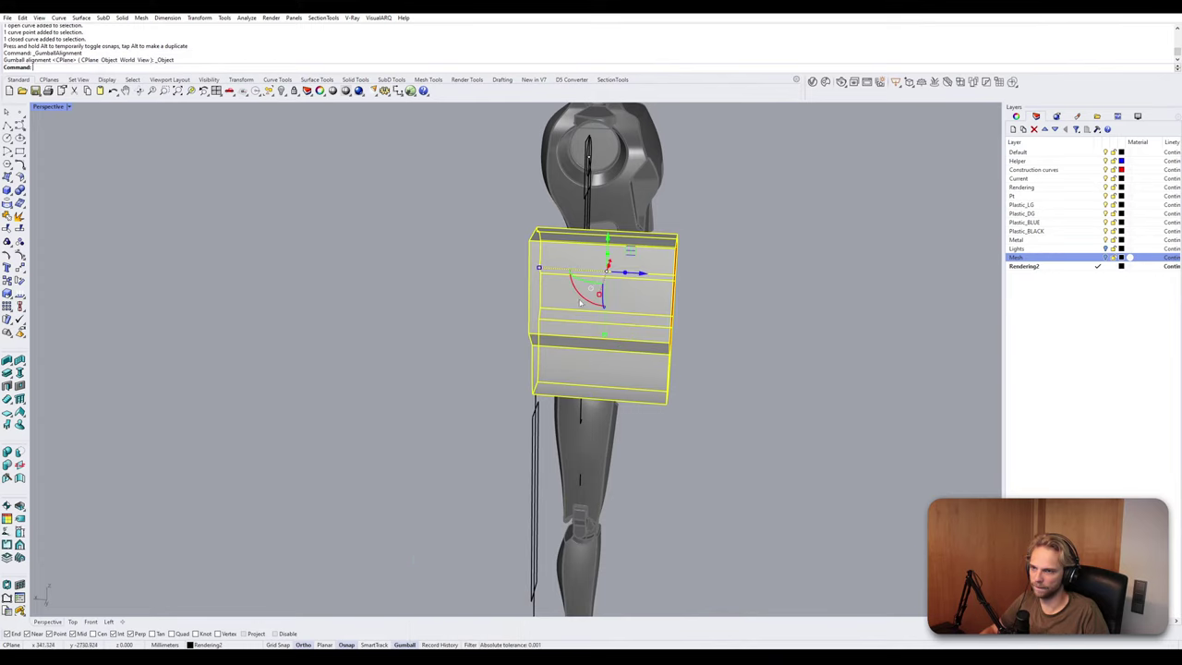
drag(639, 274, 579, 273)
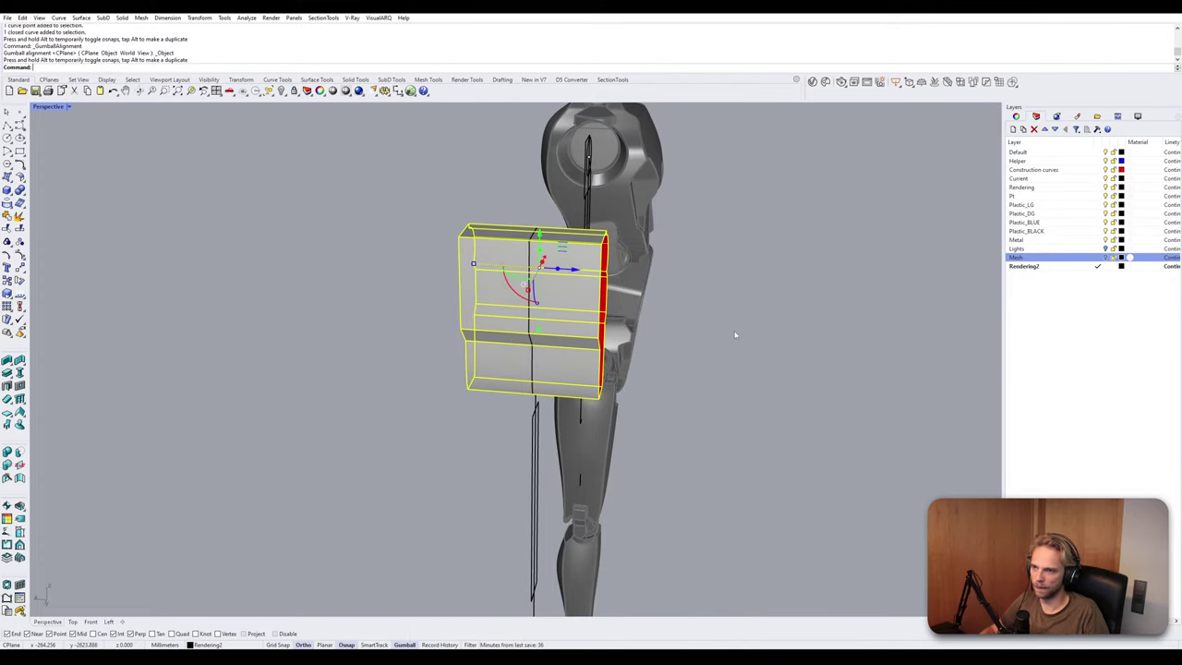
Align the gumball to the construction plane for the extruded upper limb block.
click(736, 335)
right_drag(736, 335, 654, 346)
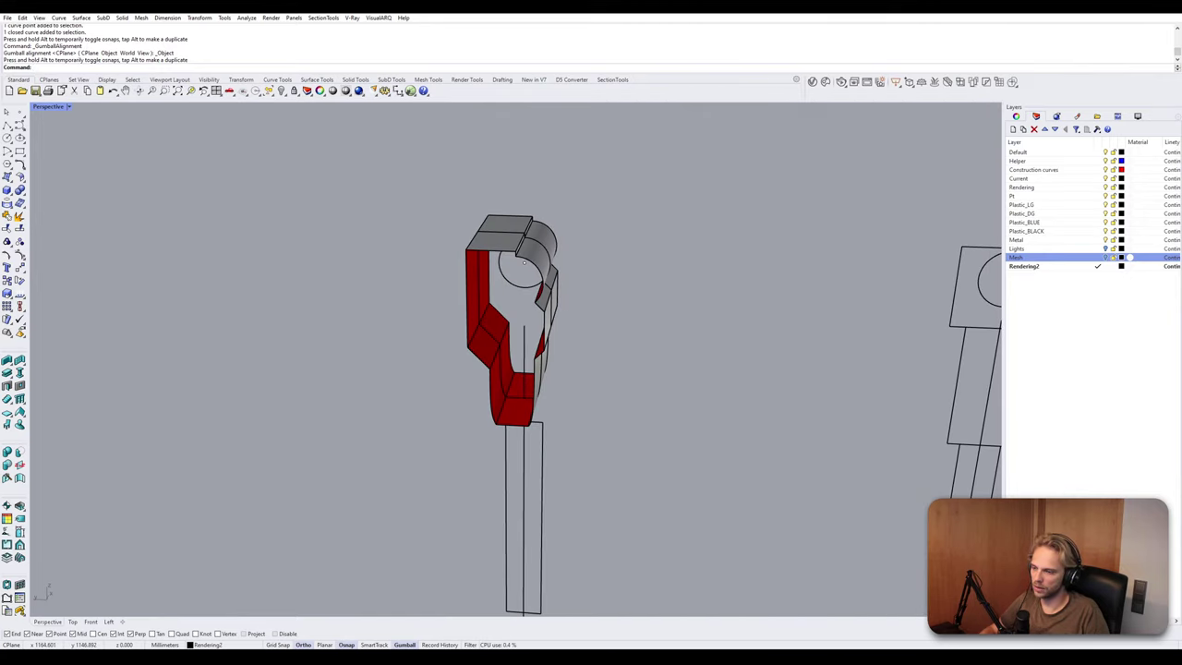
right_click(410, 645)
click(442, 606)
click(490, 384)
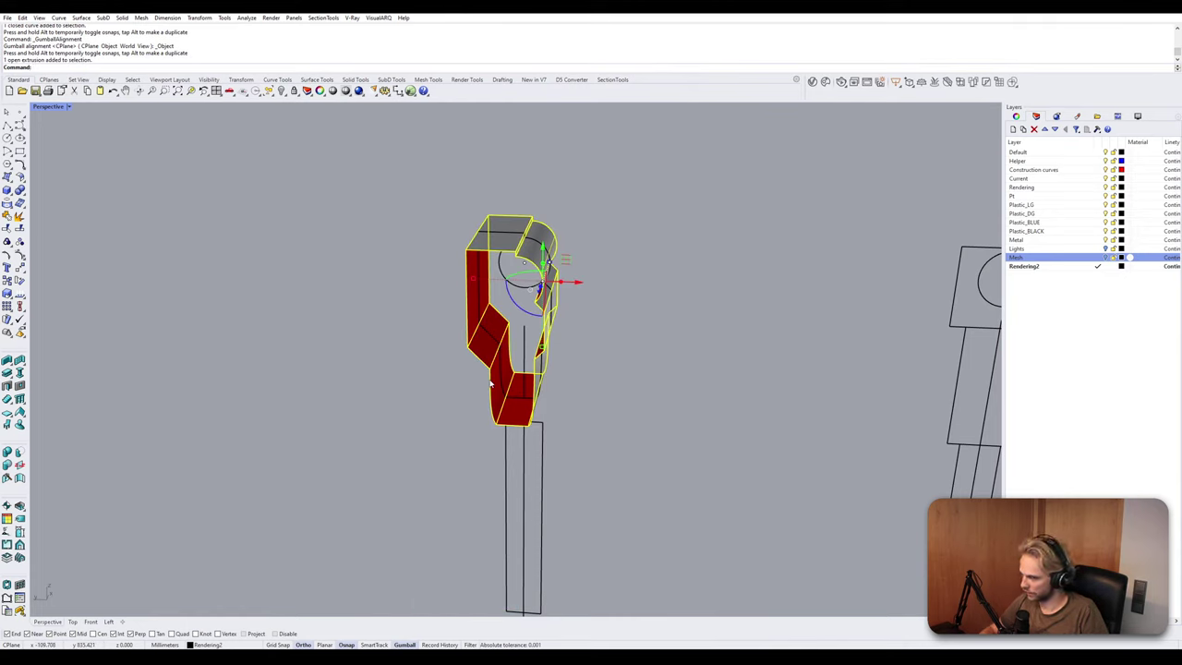
right_click(406, 644)
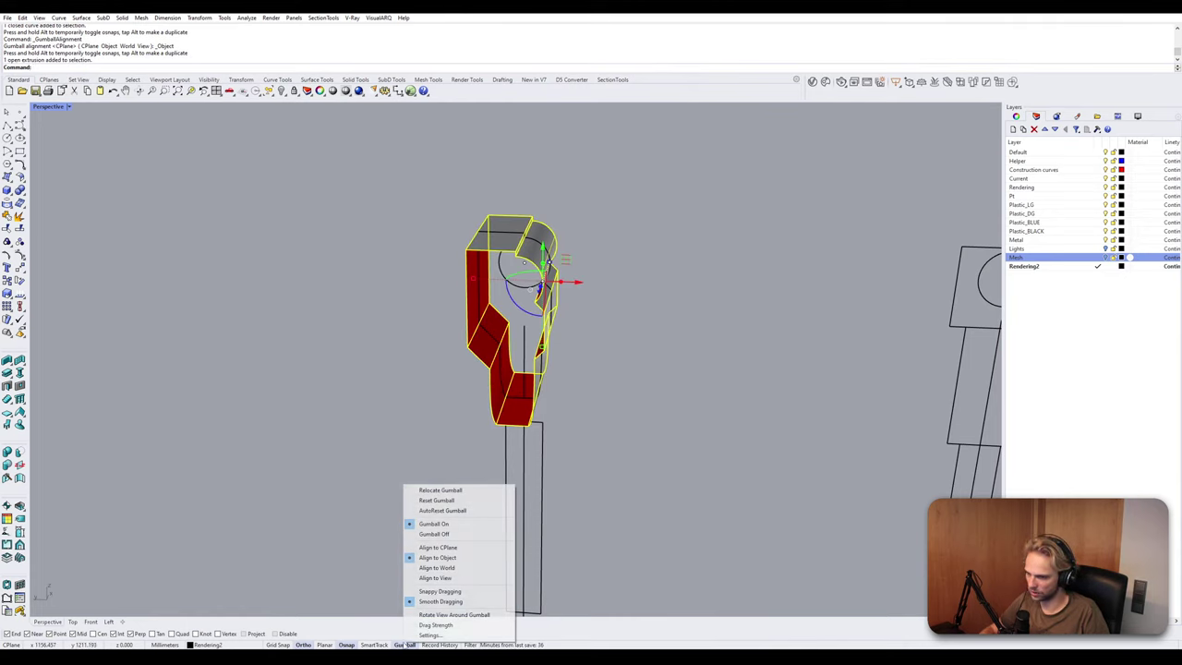
click(453, 548)
Move the extruded block from its profile circle's center to the center of the guide circle at the robot's shoulder.
right_drag(709, 355, 545, 354)
text(m)
key(Return)
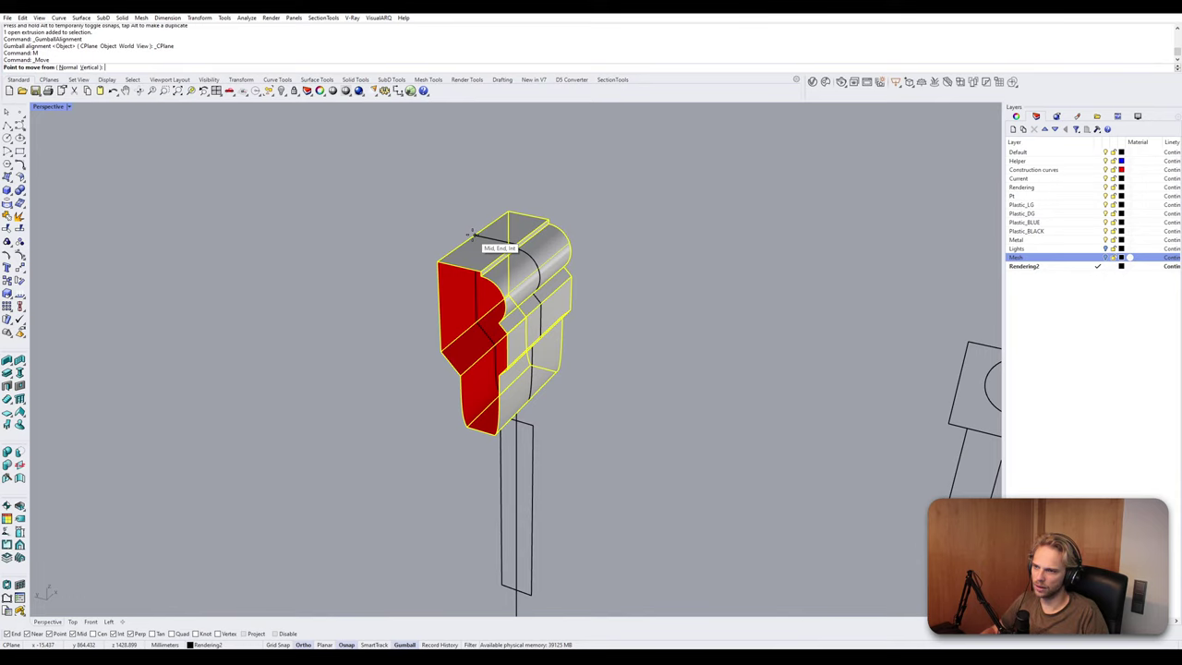
right_drag(472, 234, 554, 317)
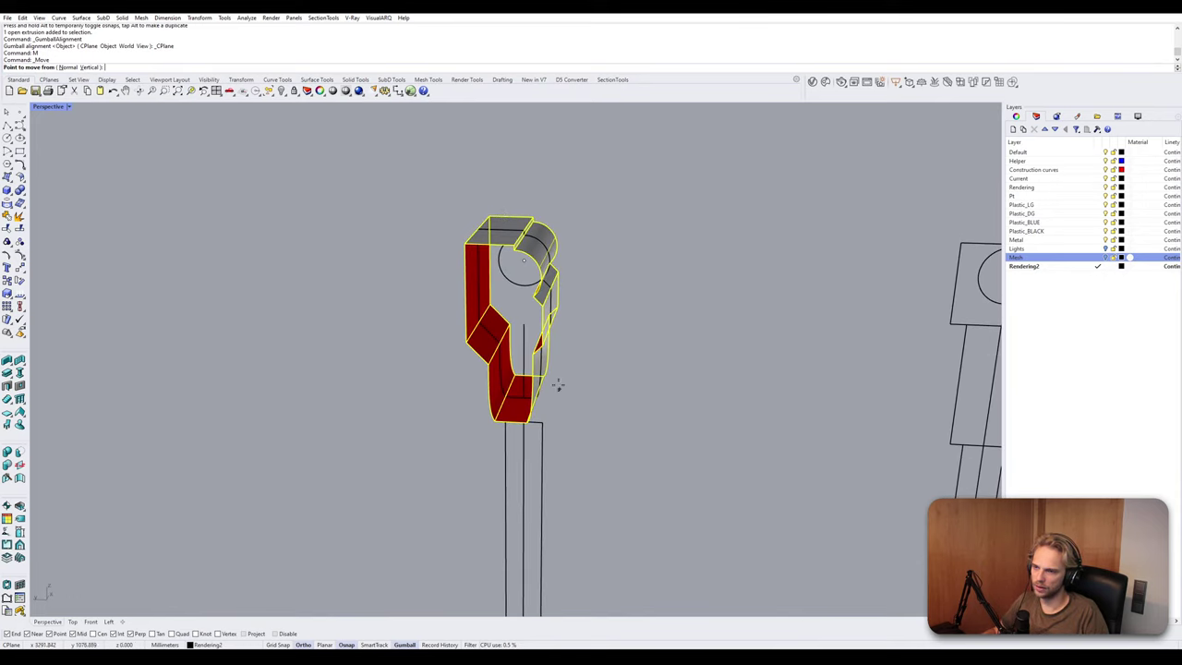
right_drag(557, 385, 531, 272)
click(526, 258)
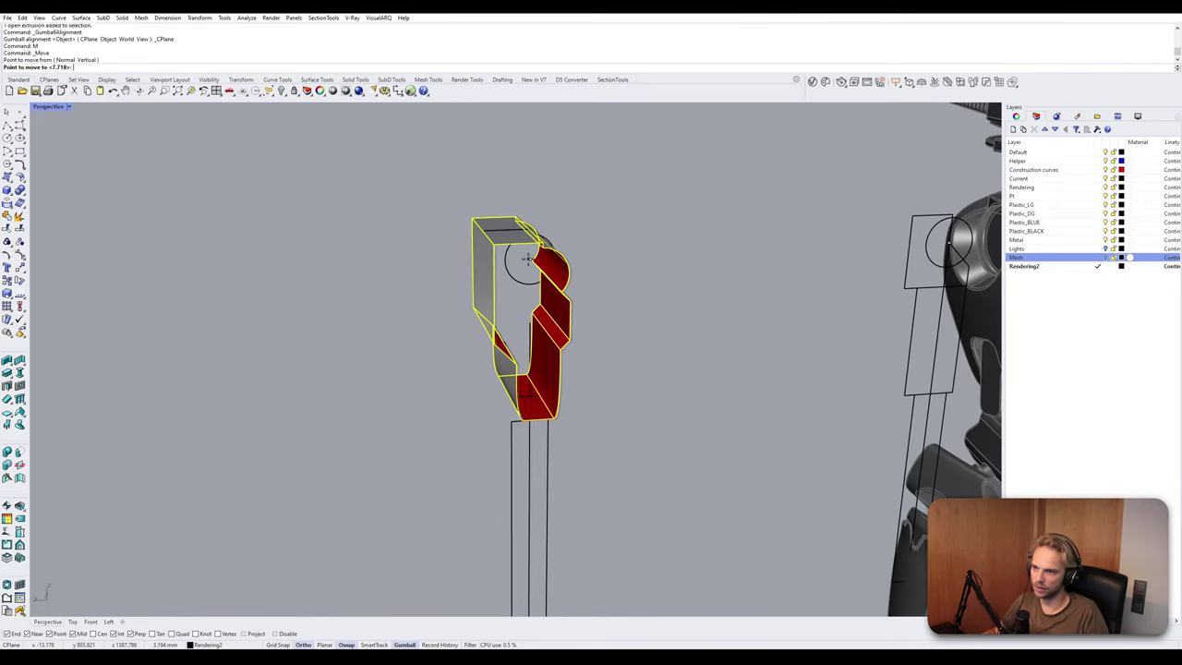
shift+right_drag(746, 317, 411, 312)
scroll(642, 257, up, 6)
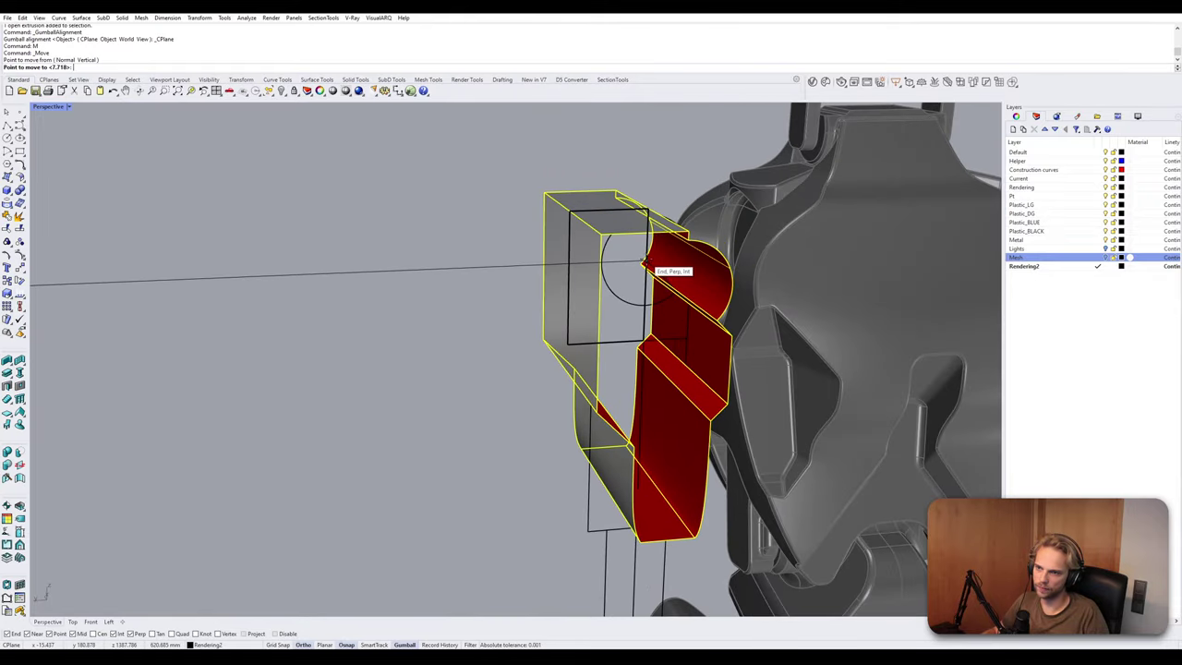
click(644, 265)
Cap the open ends of the moved upper limb extrusion to make it a closed solid.
right_drag(643, 265, 444, 261)
click(444, 262)
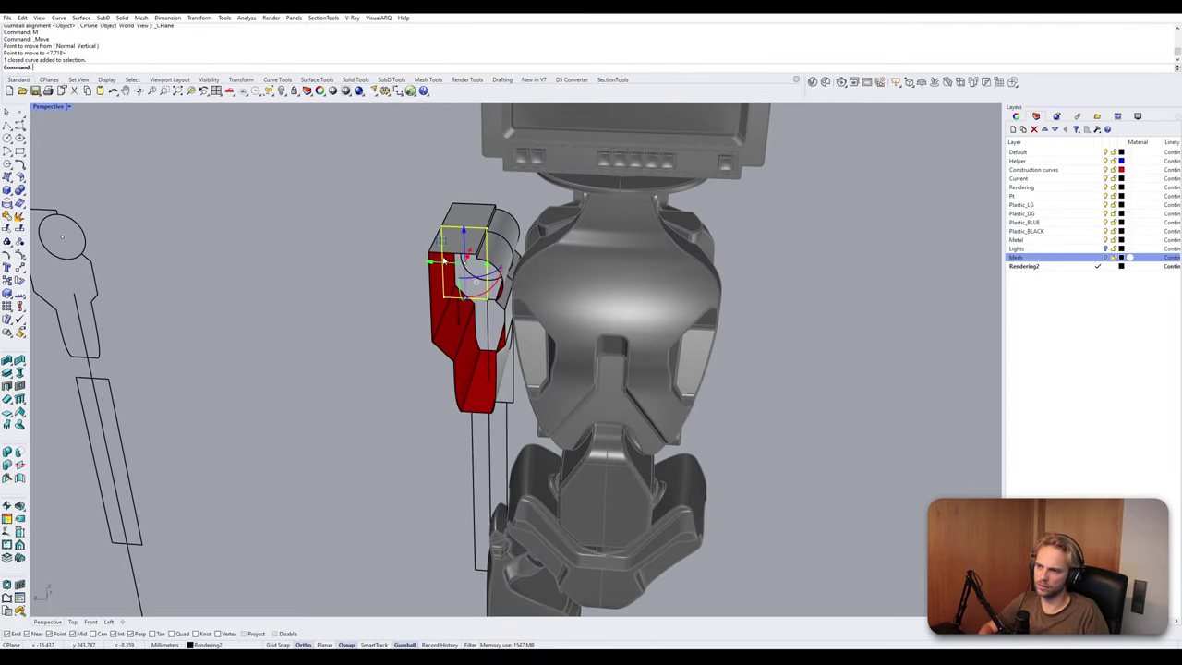
click(442, 325)
text(Cap)
key(Return)
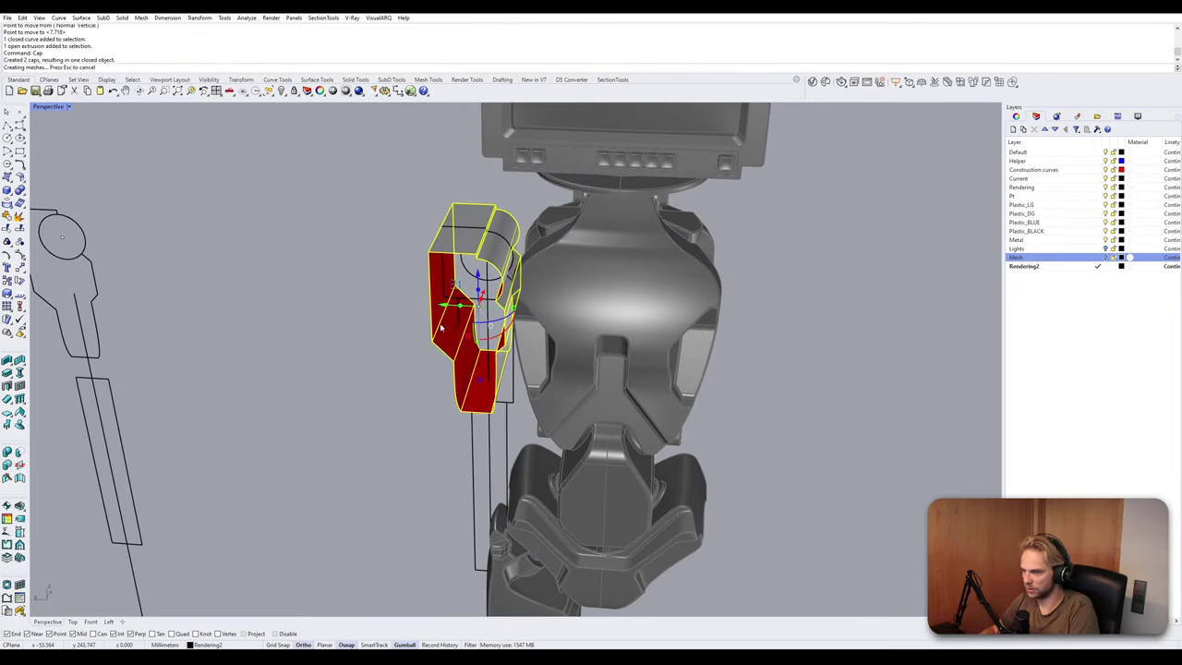
key(Escape)
click(459, 364)
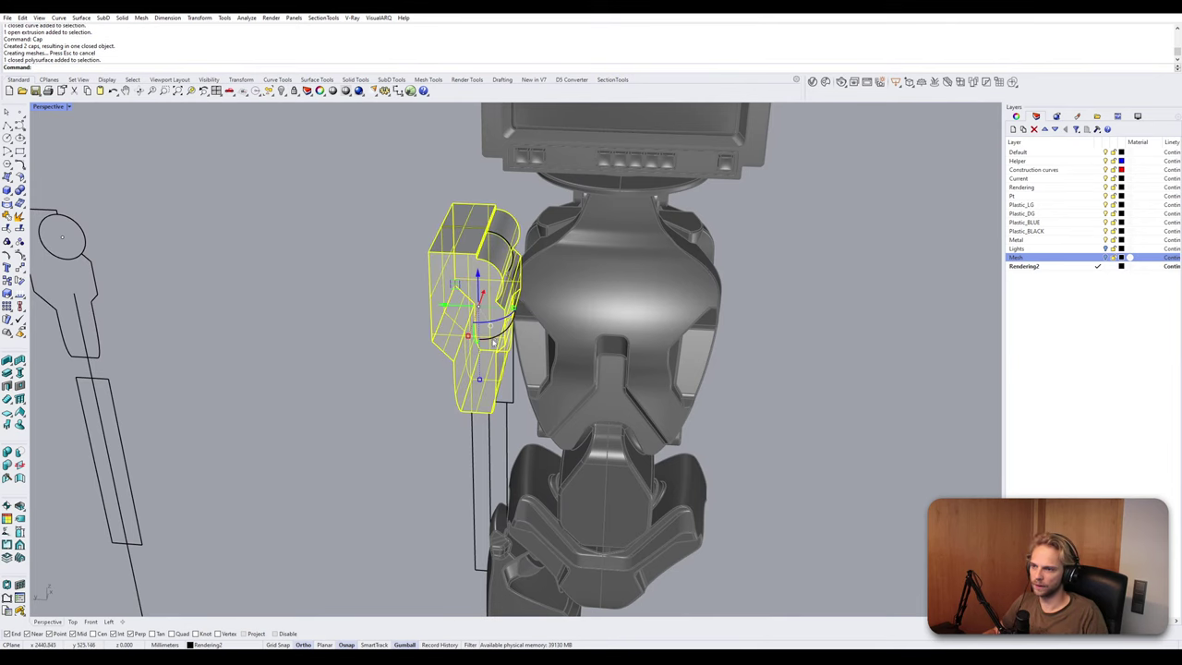
click(453, 283)
key(Escape)
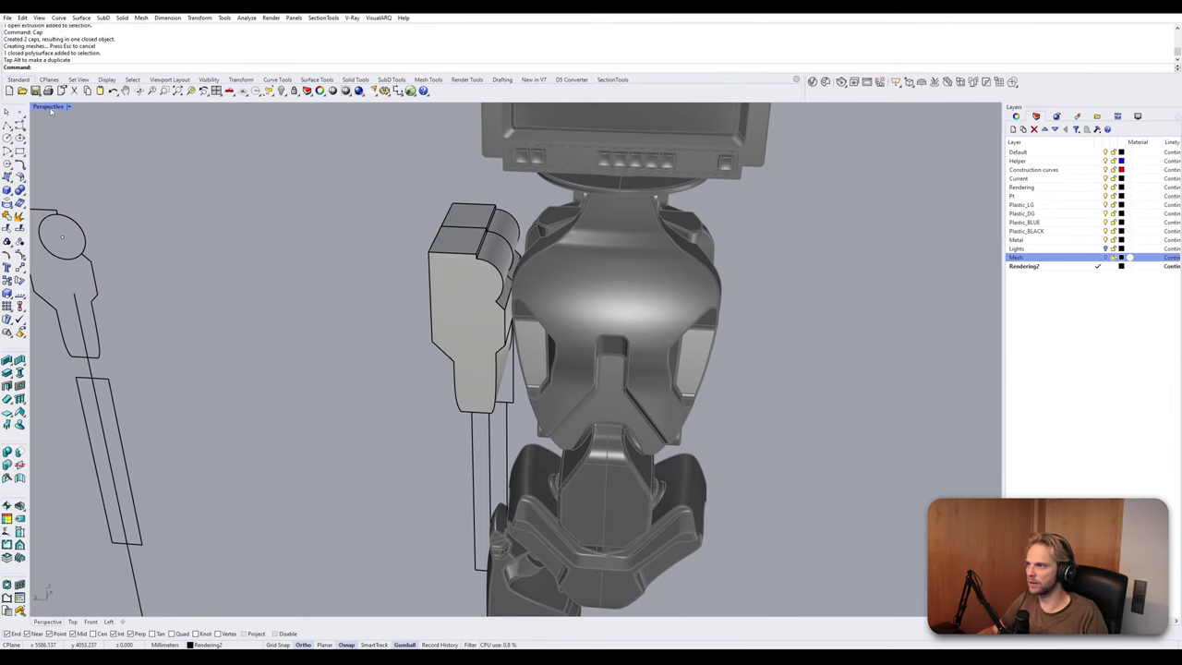
Try rotating the capped upper limb block about the shoulder circle's center in the Left view.
double_click(48, 107)
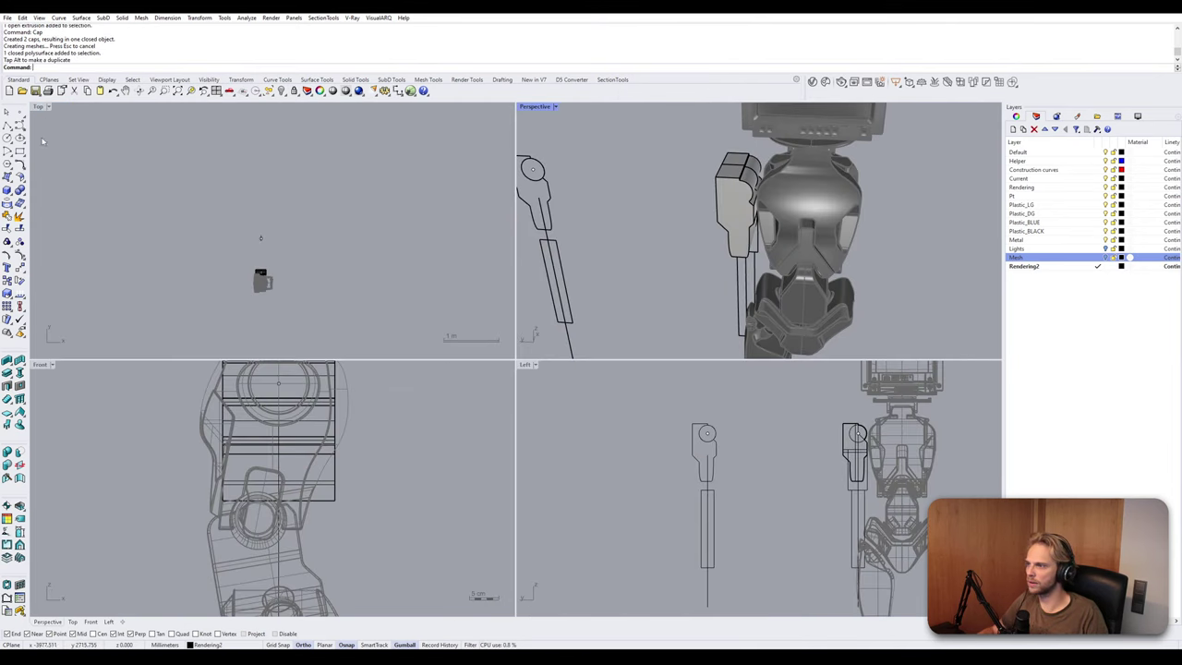
double_click(524, 365)
scroll(564, 257, up, 6)
click(565, 258)
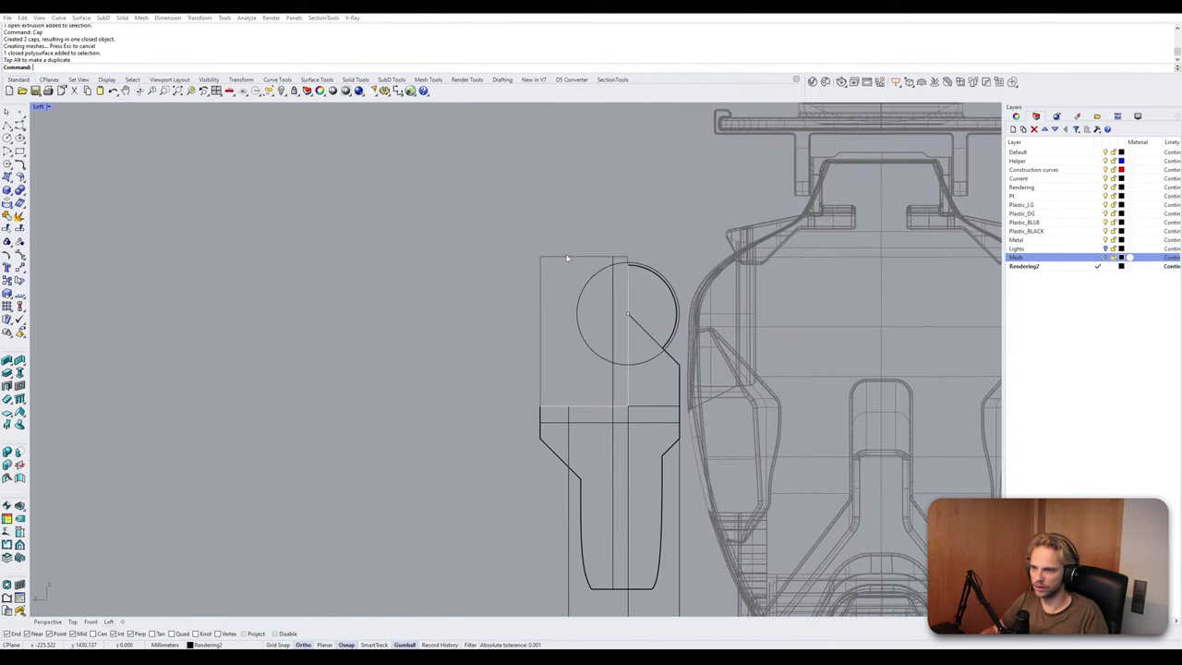
click(617, 286)
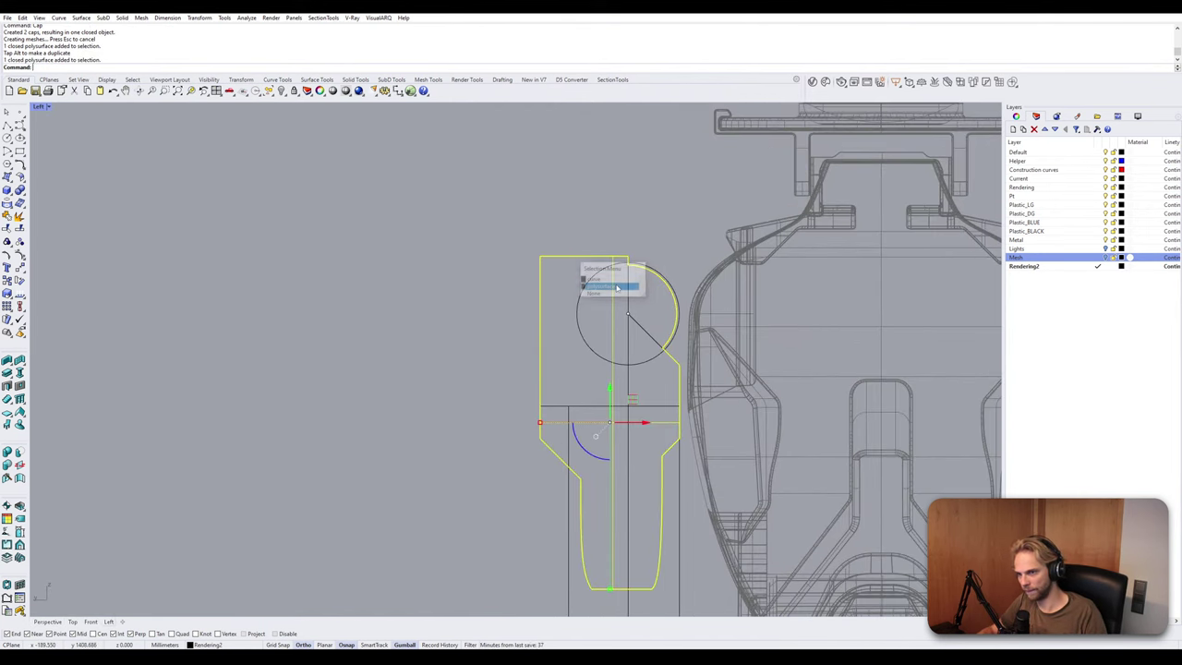
text(Rotate)
key(Return)
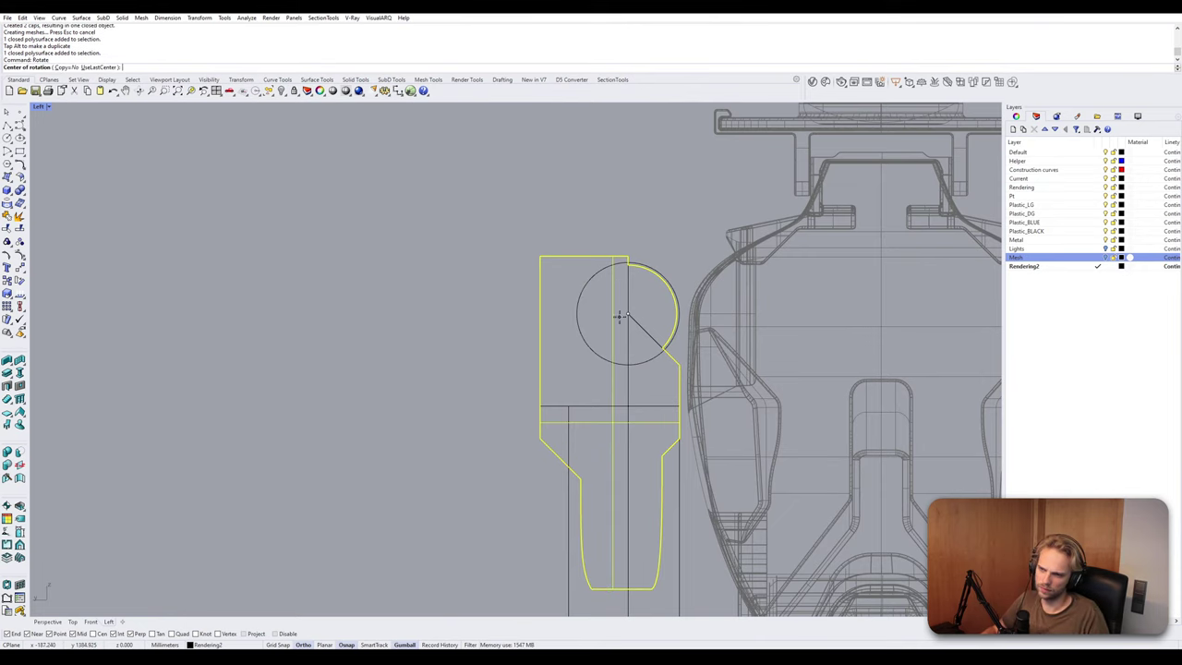
click(628, 315)
click(409, 313)
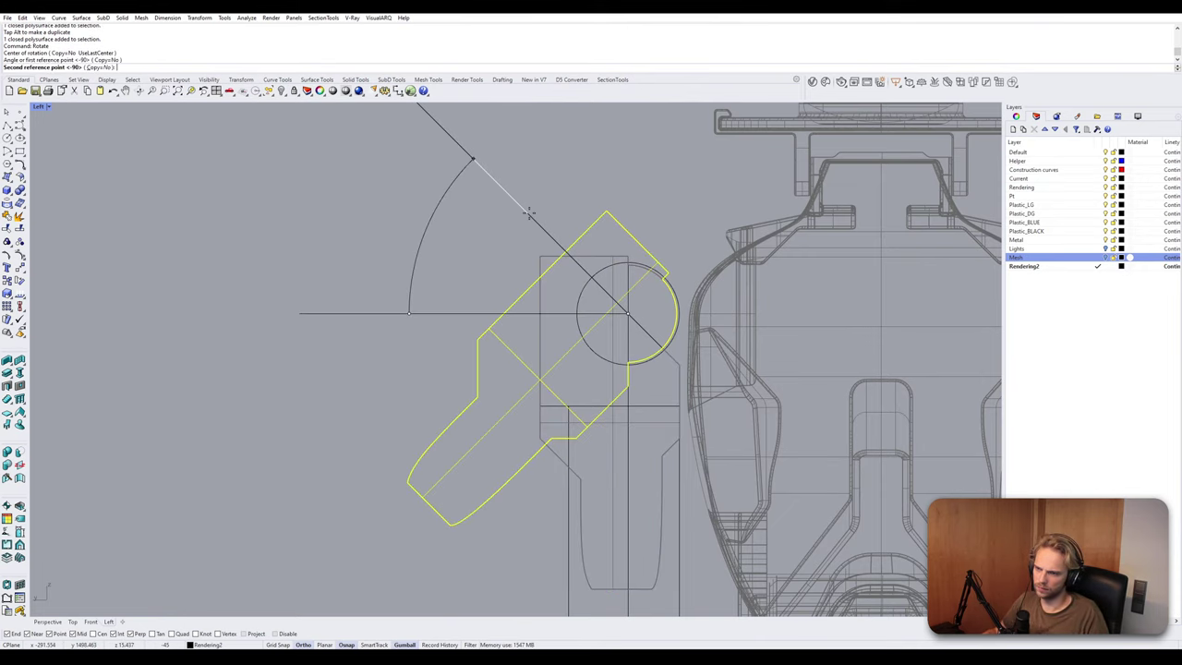
scroll(539, 212, down, 2)
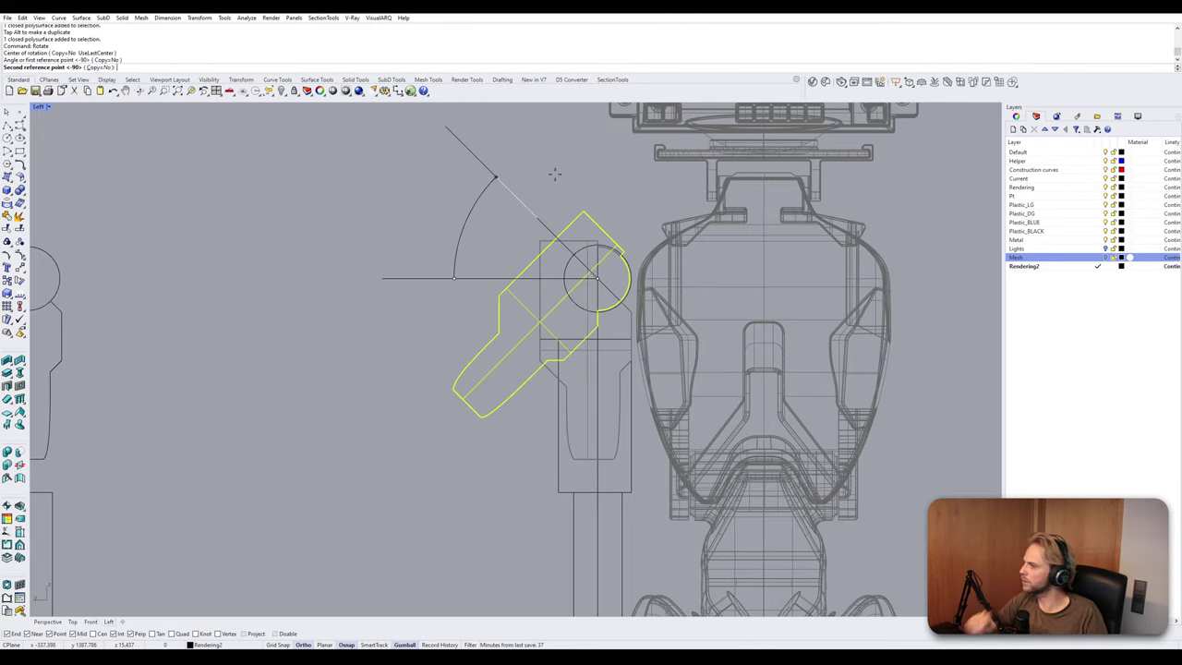
key(Escape)
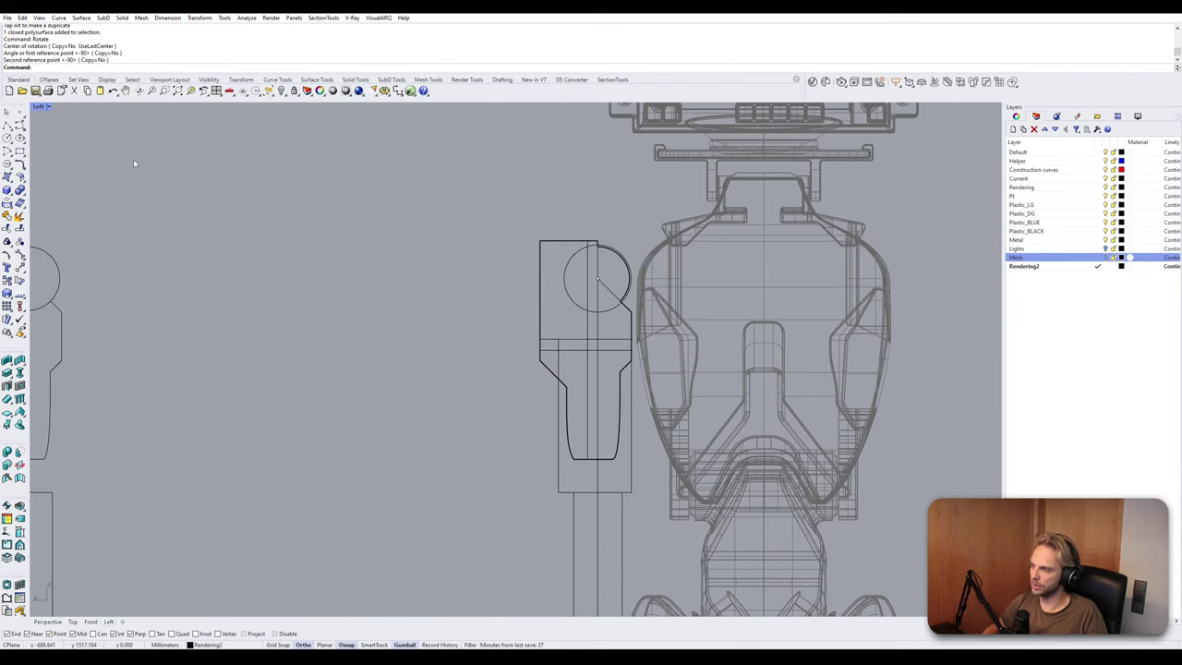
Undo the gumball rotation, the capping and the move of the upper limb block.
key(ctrl+z)
key(ctrl+z)
key(ctrl+z)
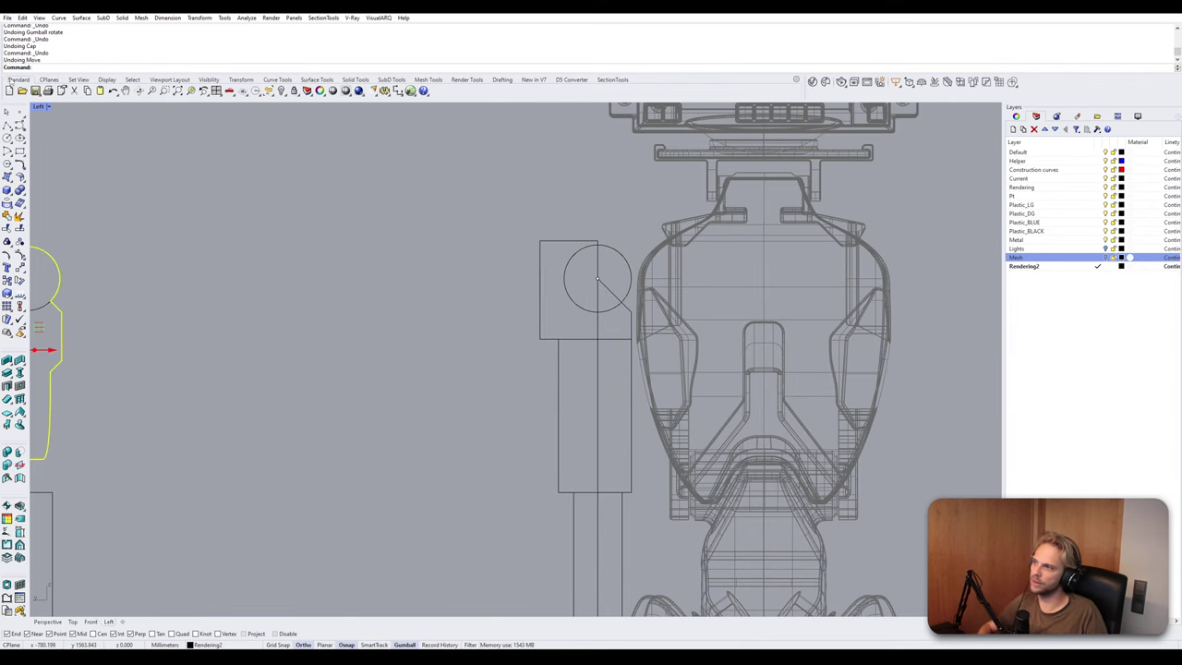
Examine the open upper limb extrusion and the robot from several sides in the perspective view.
double_click(37, 107)
double_click(534, 108)
right_drag(443, 233, 624, 225)
scroll(492, 270, down, 3)
key(Escape)
right_drag(323, 328, 505, 270)
click(504, 270)
key(Escape)
right_drag(294, 368, 397, 242)
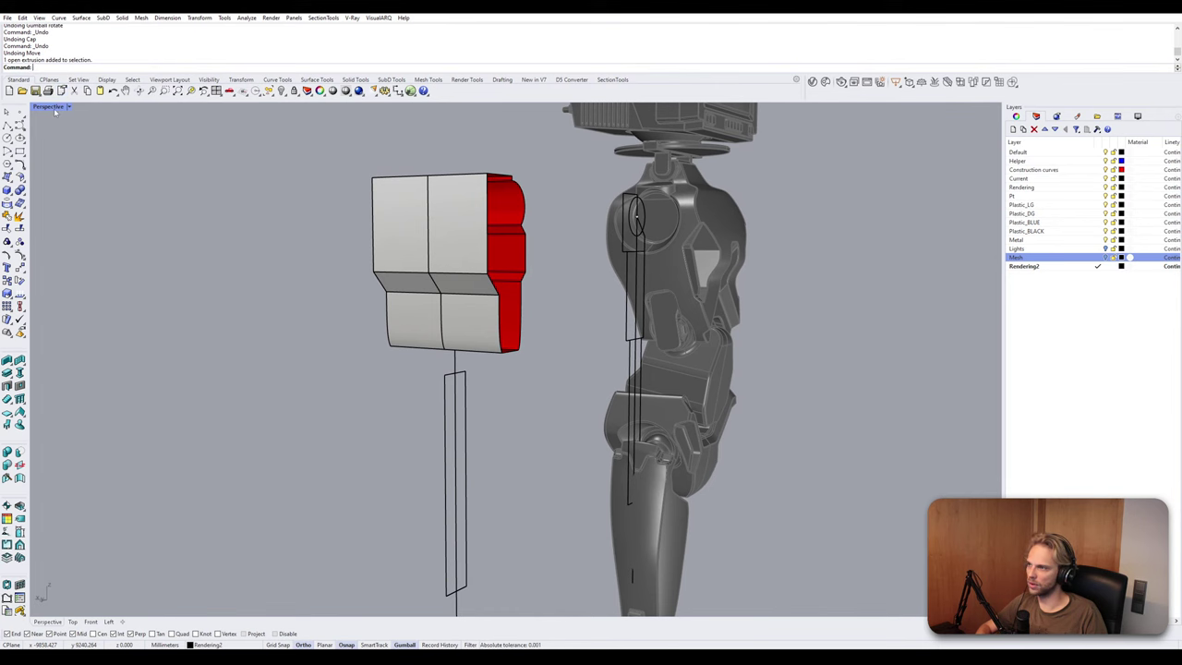
key(ctrl+m)
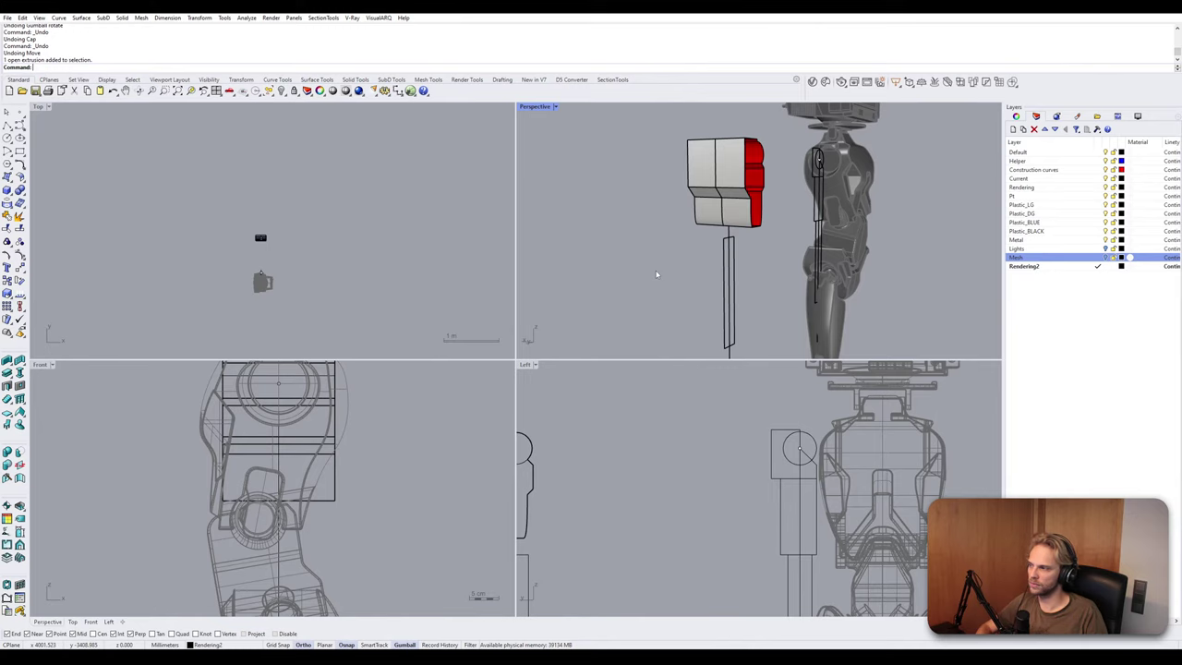
right_drag(657, 274, 772, 265)
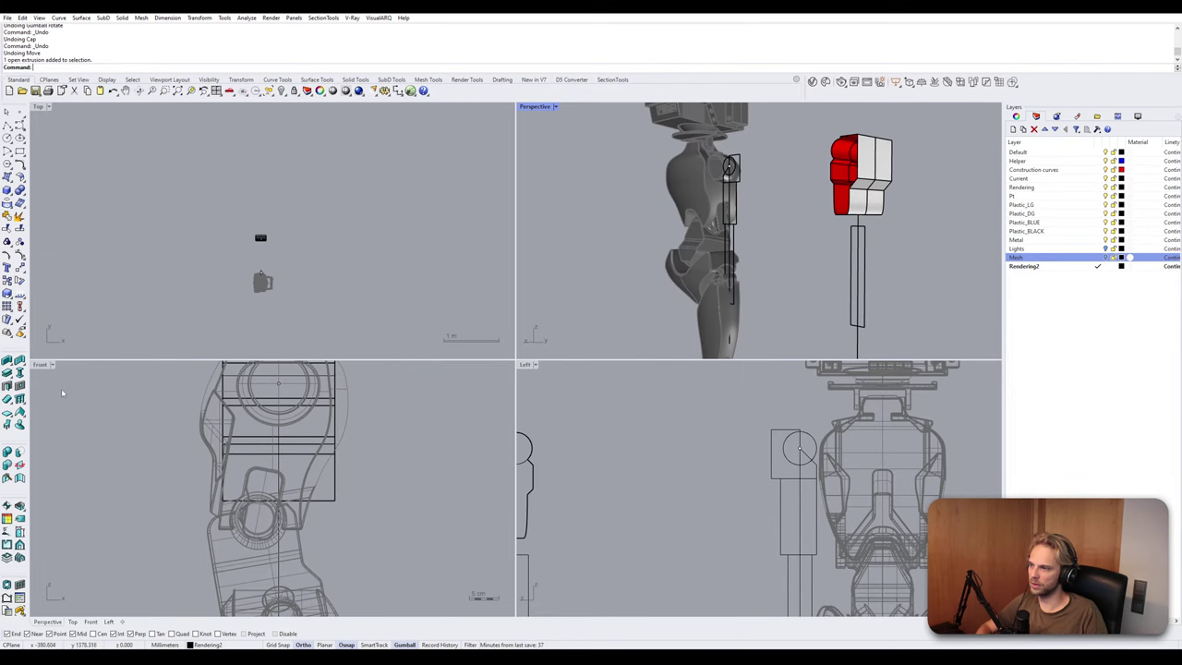
Change the Front viewport to the Back view and frame the upper limb block over the robot's wireframe.
double_click(40, 365)
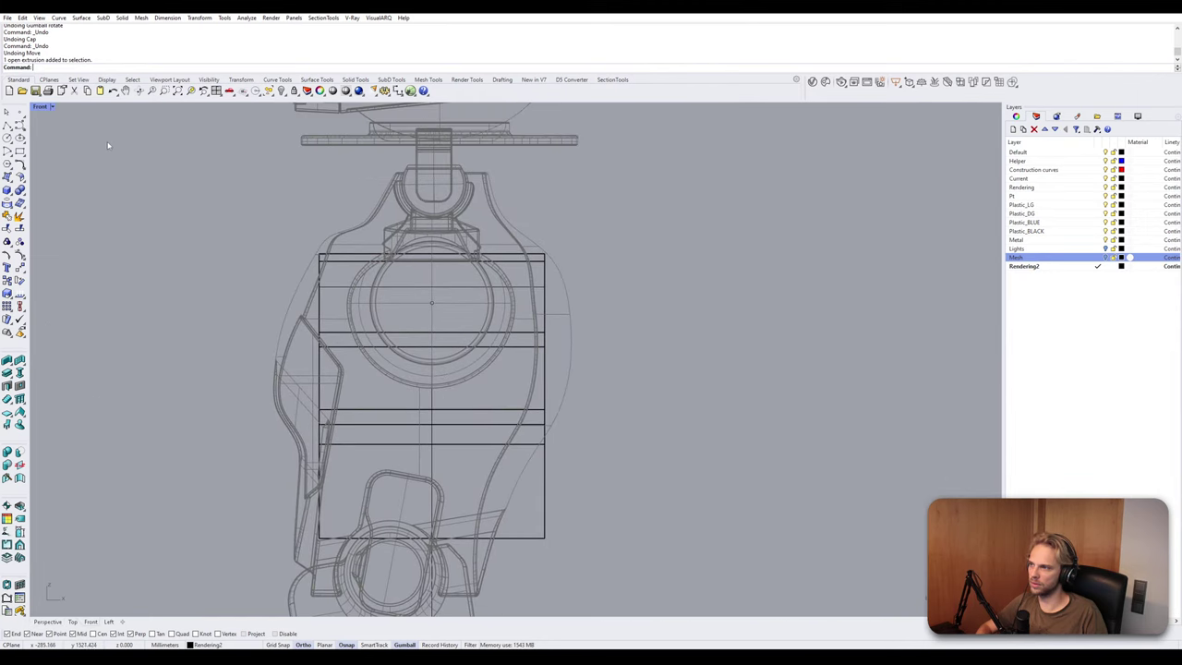
click(41, 106)
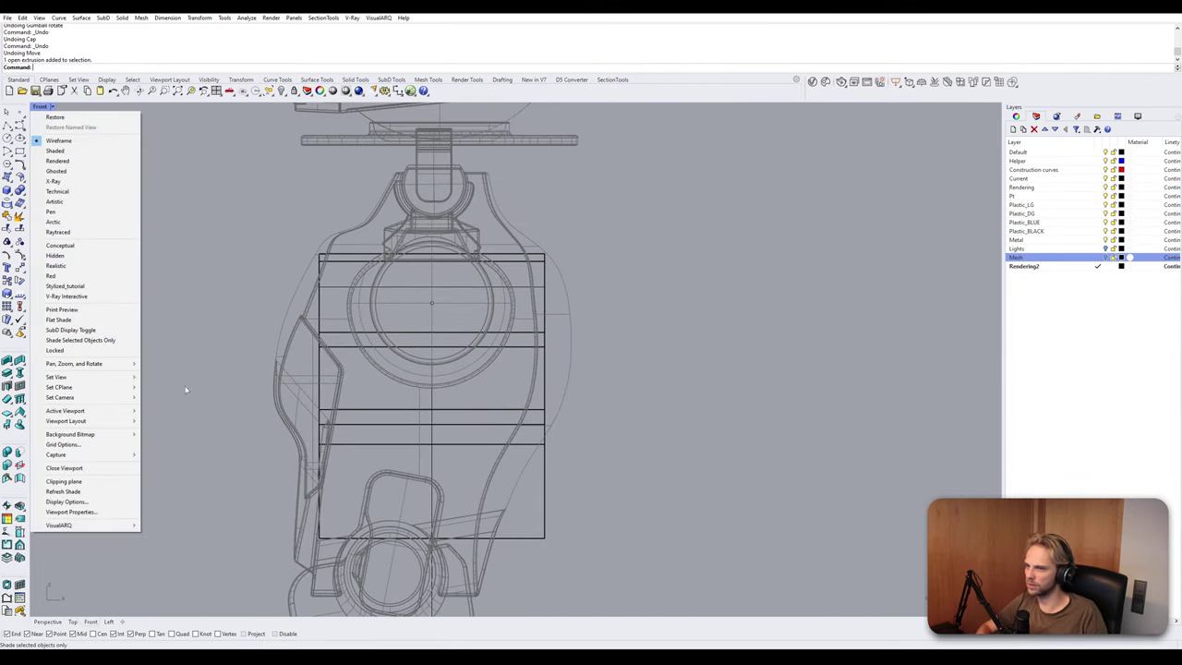
mouse_move(93, 377)
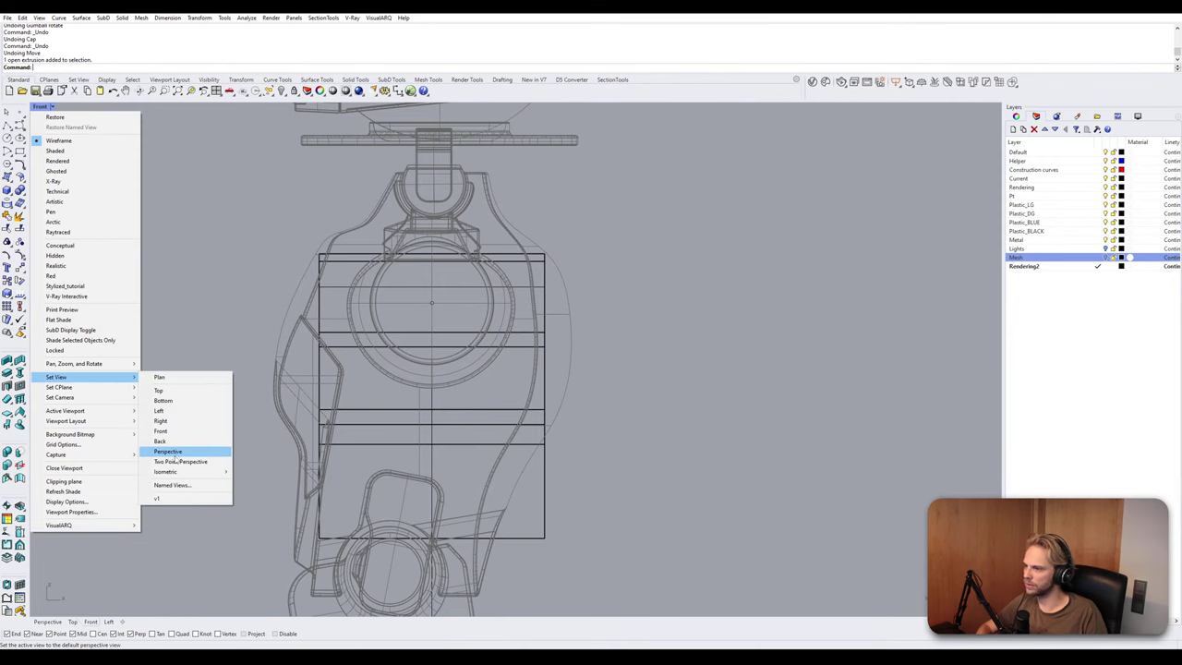
click(161, 441)
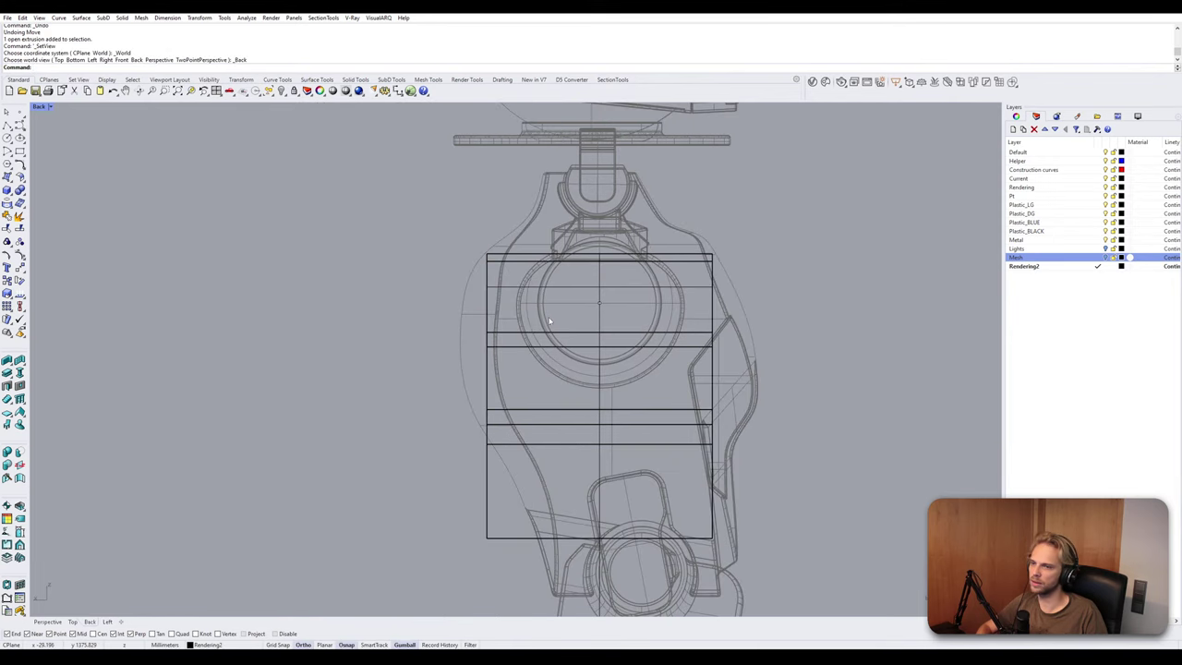
right_drag(355, 287, 262, 233)
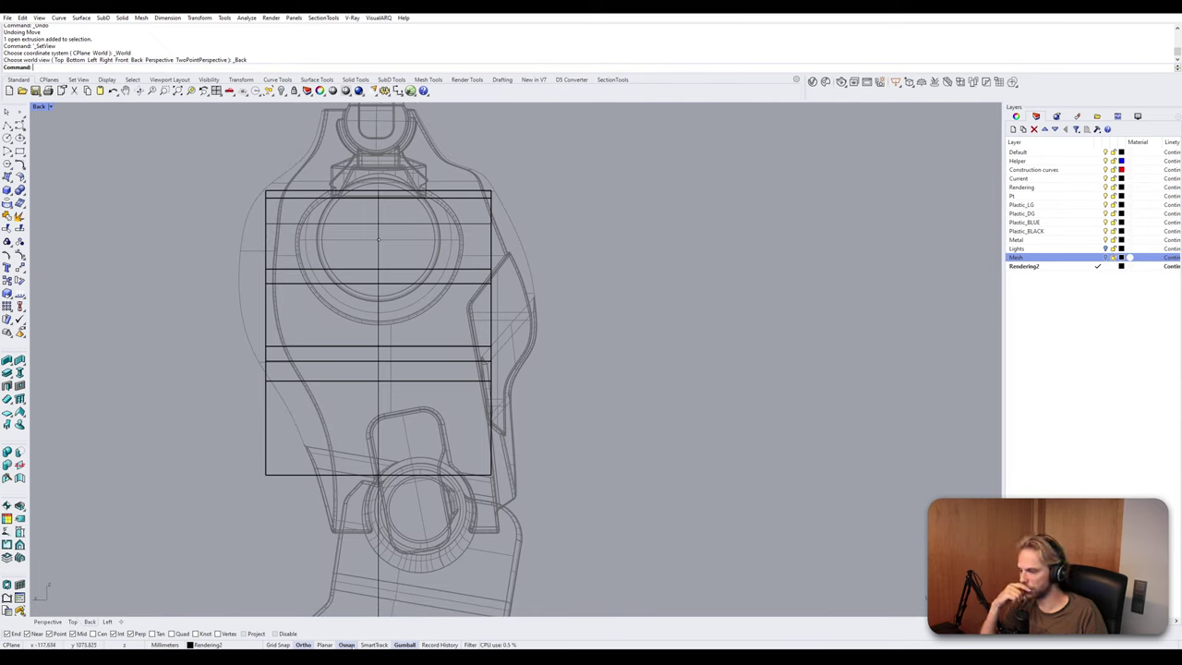
click(349, 645)
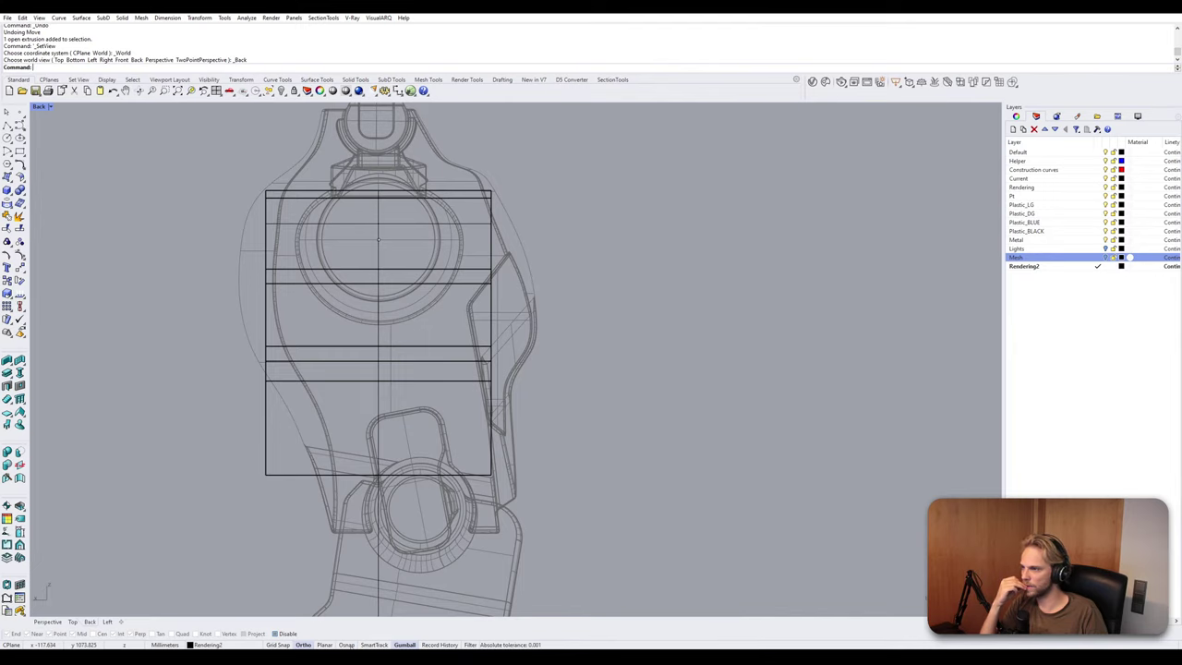
key(alt)
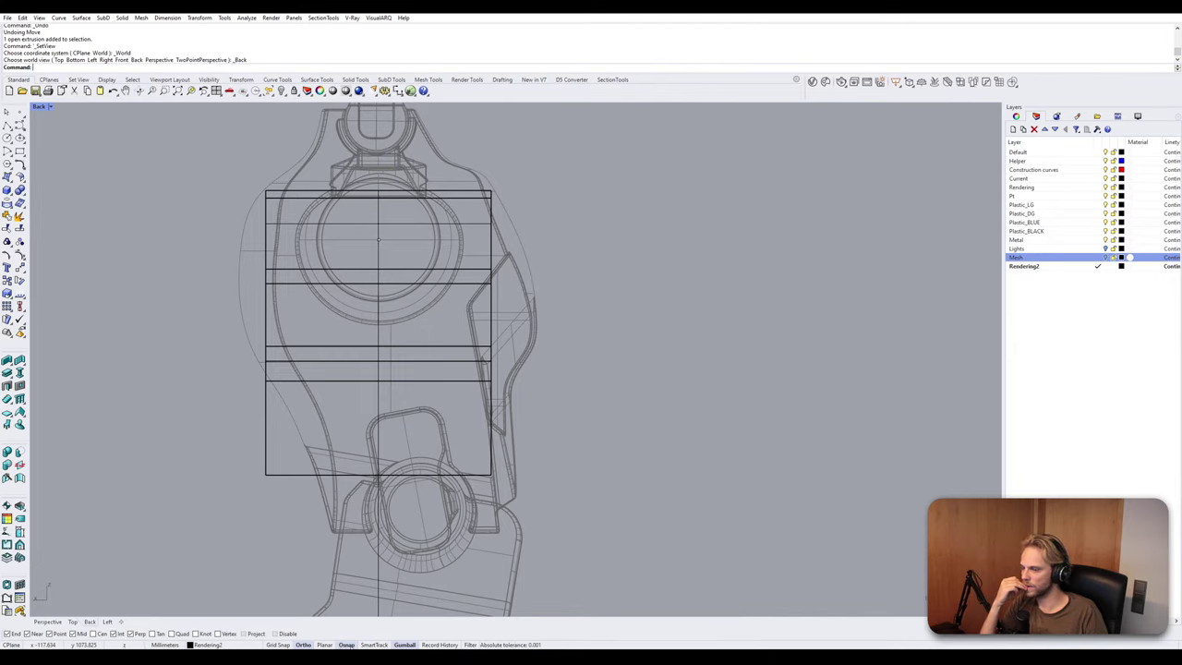
Delete the extruded upper limb block in the perspective view, keeping its profile curves.
double_click(40, 107)
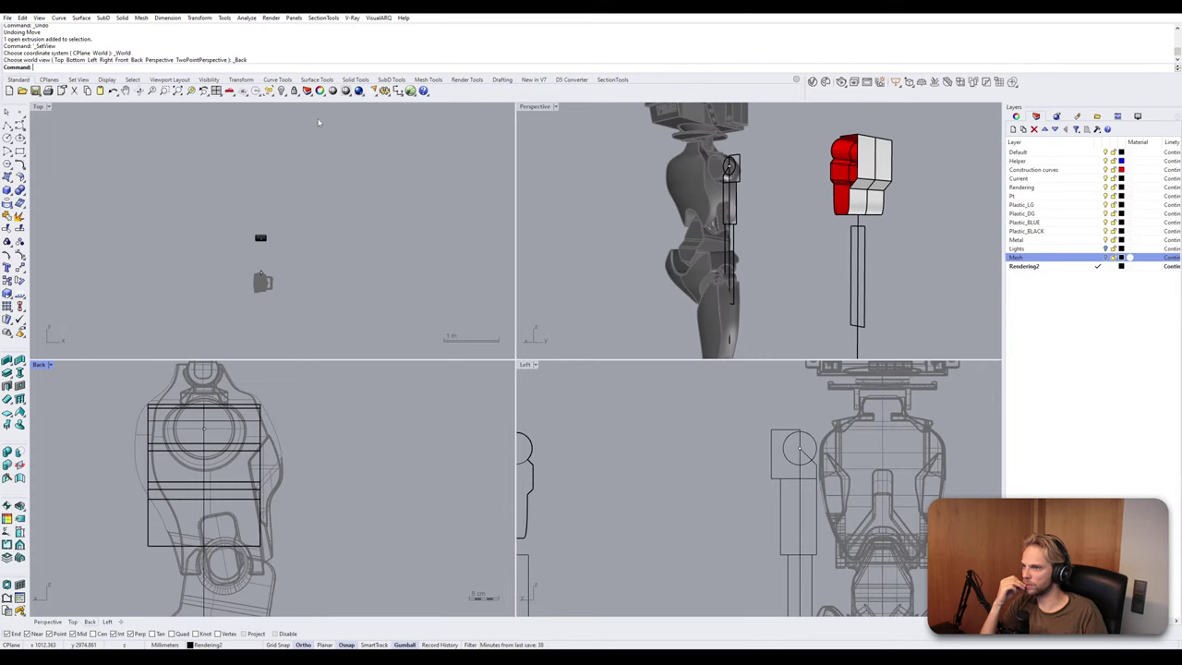
double_click(535, 107)
right_drag(527, 141, 445, 249)
click(461, 349)
key(Delete)
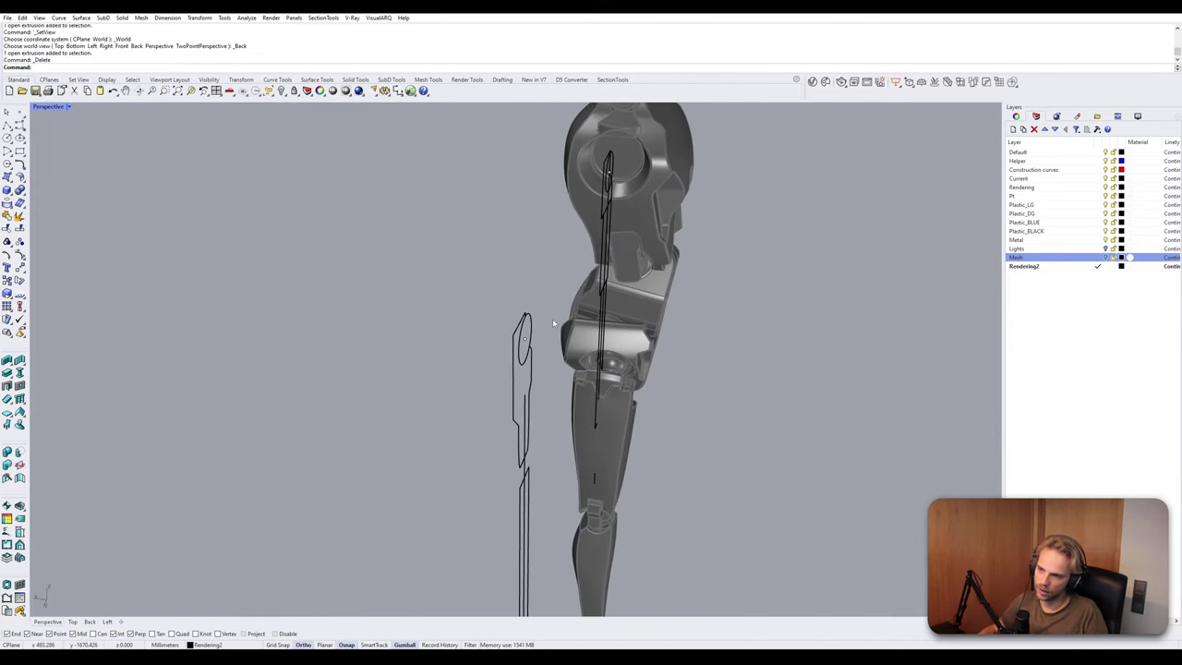
Duplicate the closed upper limb outline along the red gumball axis, placing the copy out of the circle's plane.
right_drag(554, 323, 683, 201)
click(371, 338)
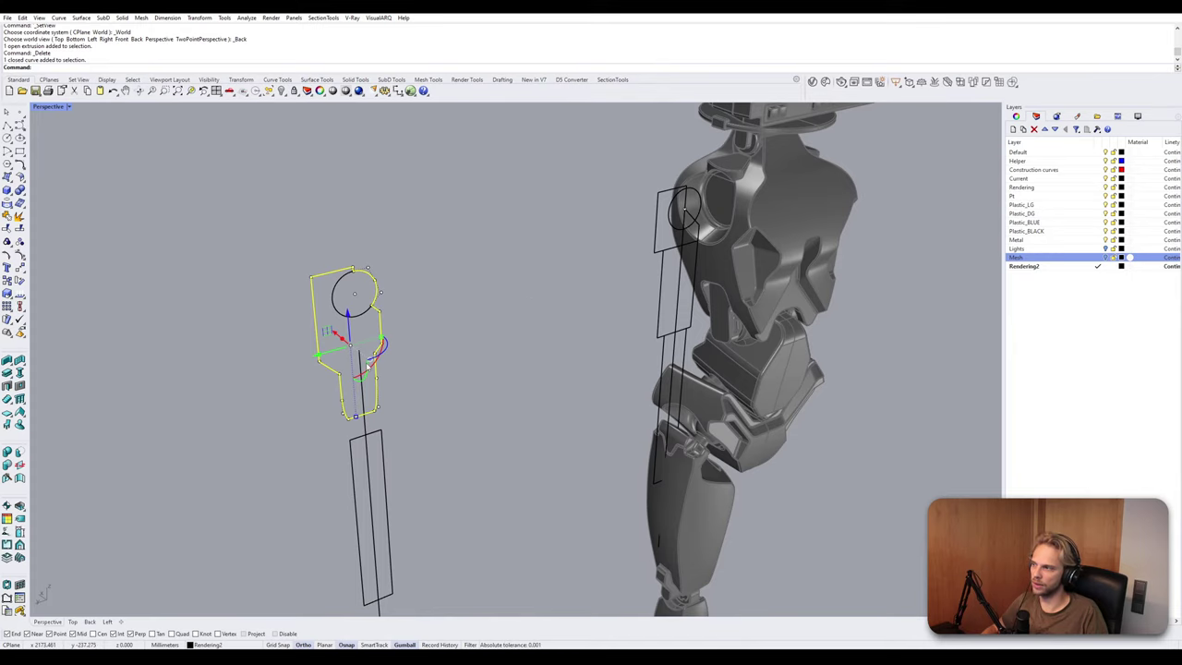
right_drag(368, 366, 343, 370)
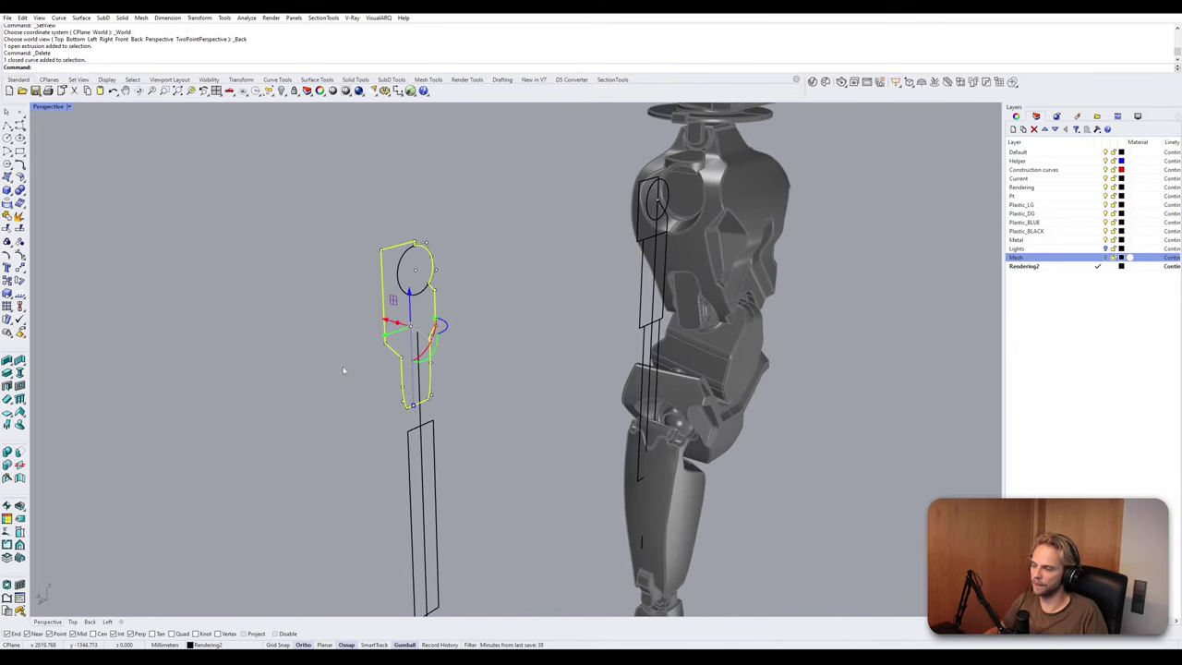
scroll(386, 314, up, 4)
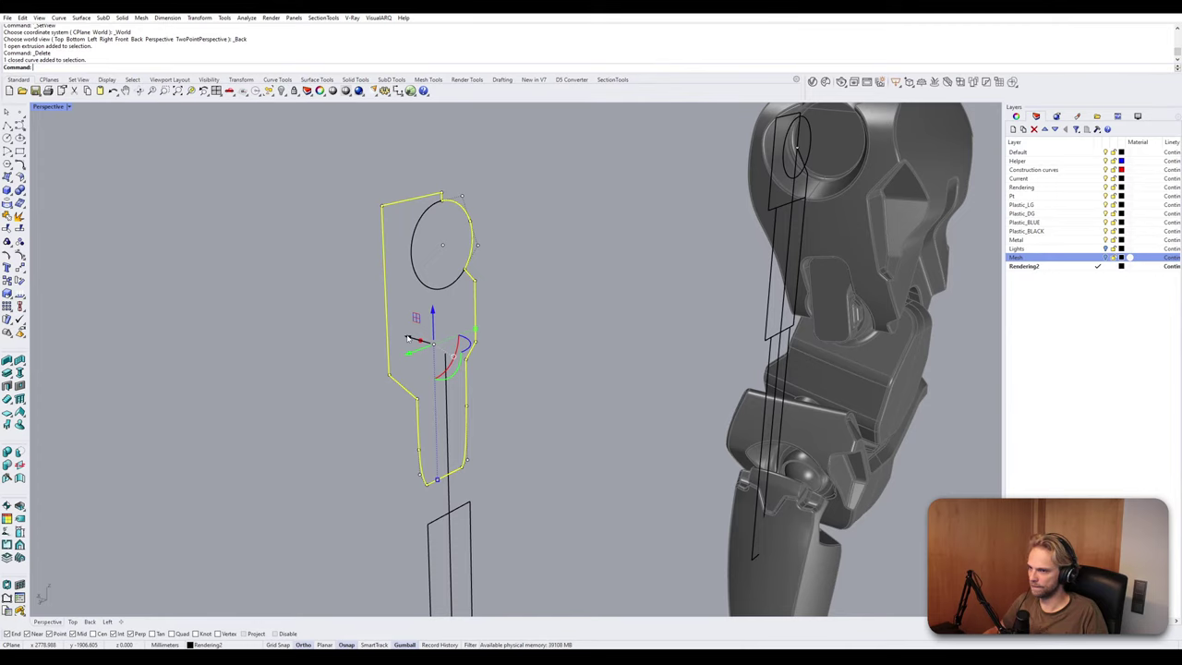
drag(407, 338, 461, 359)
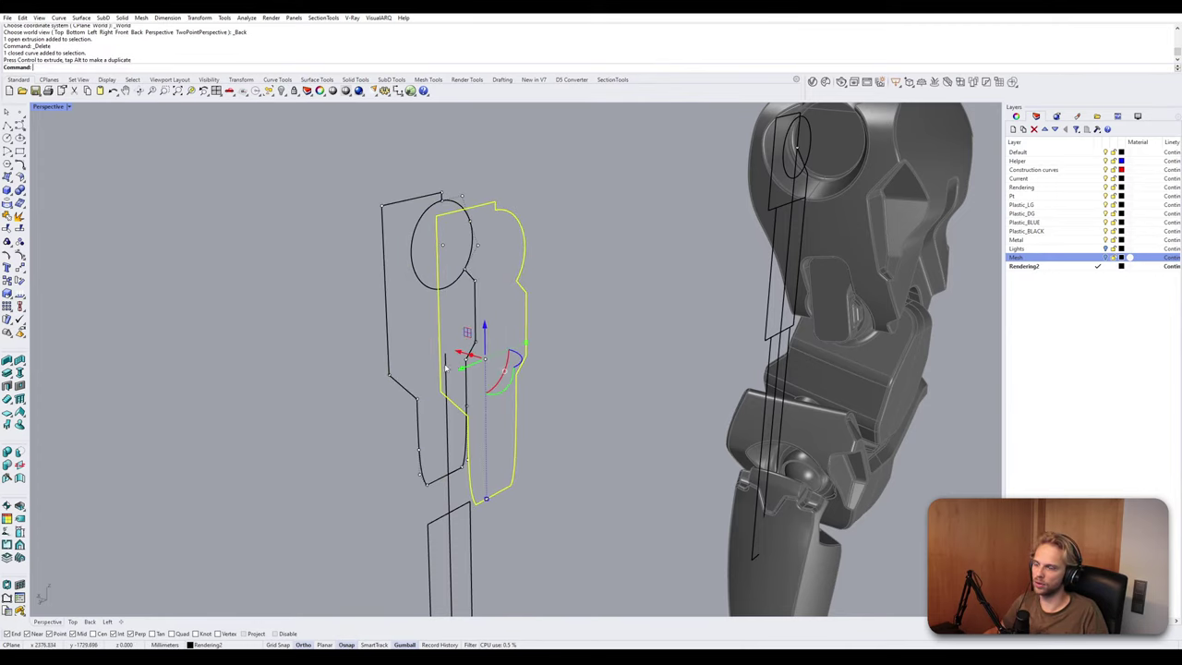
Place another duplicate of the upper limb outline on the opposite side of the circle's plane, working in the Back view.
right_drag(497, 359, 587, 331)
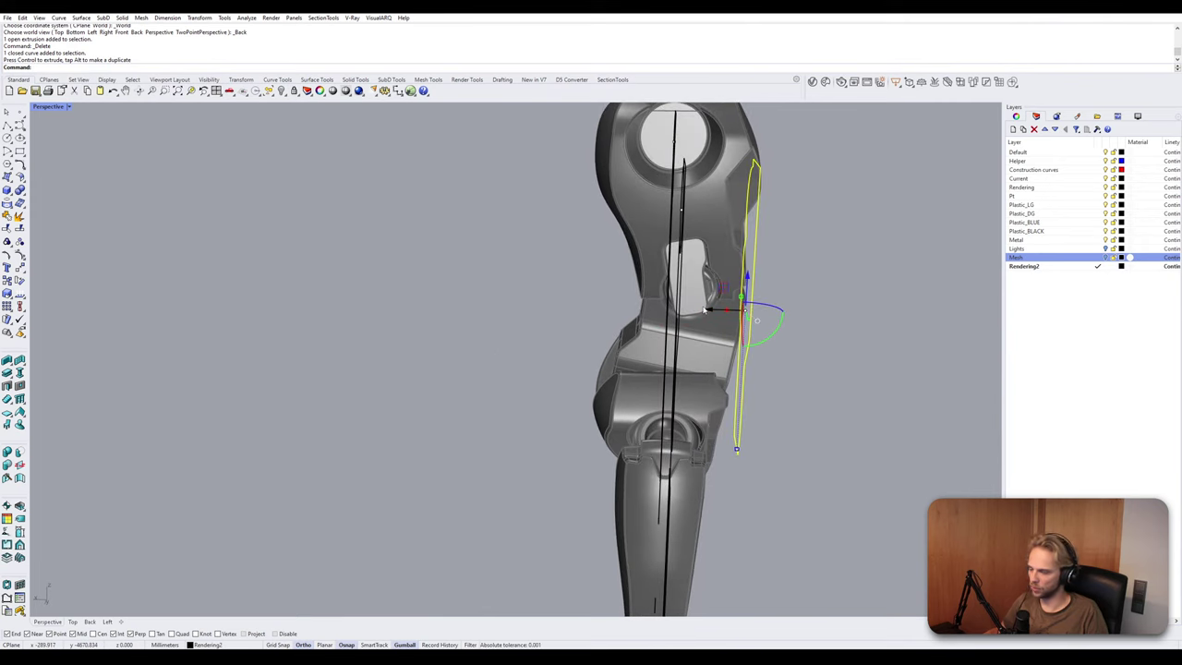
double_click(49, 107)
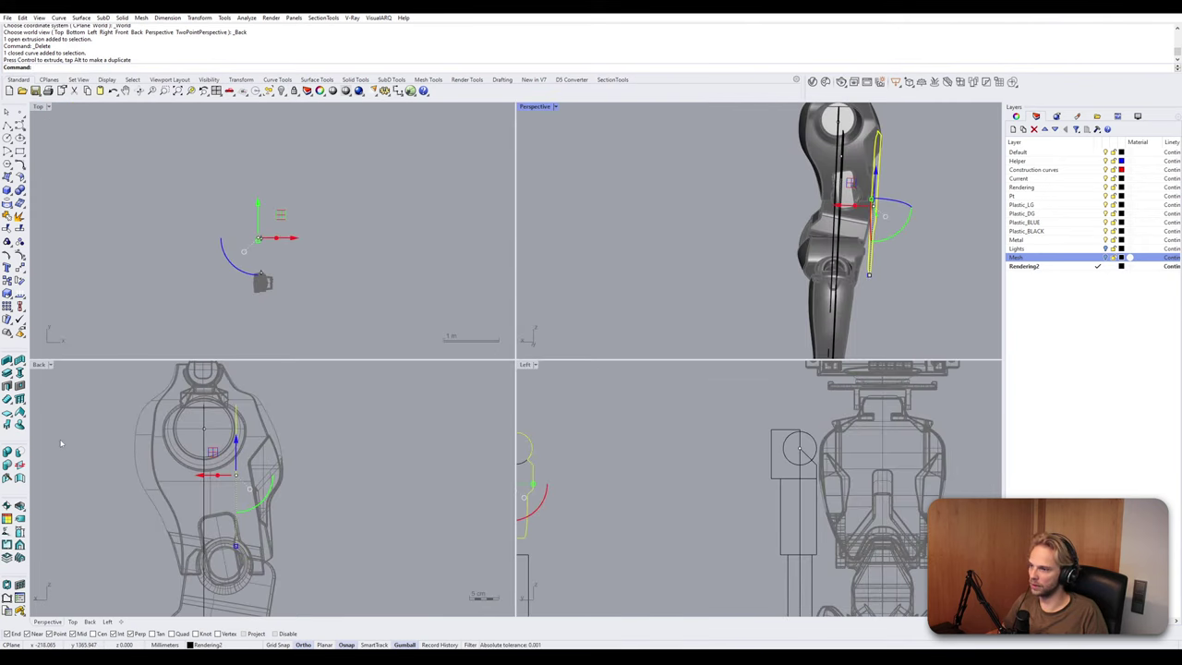
double_click(39, 365)
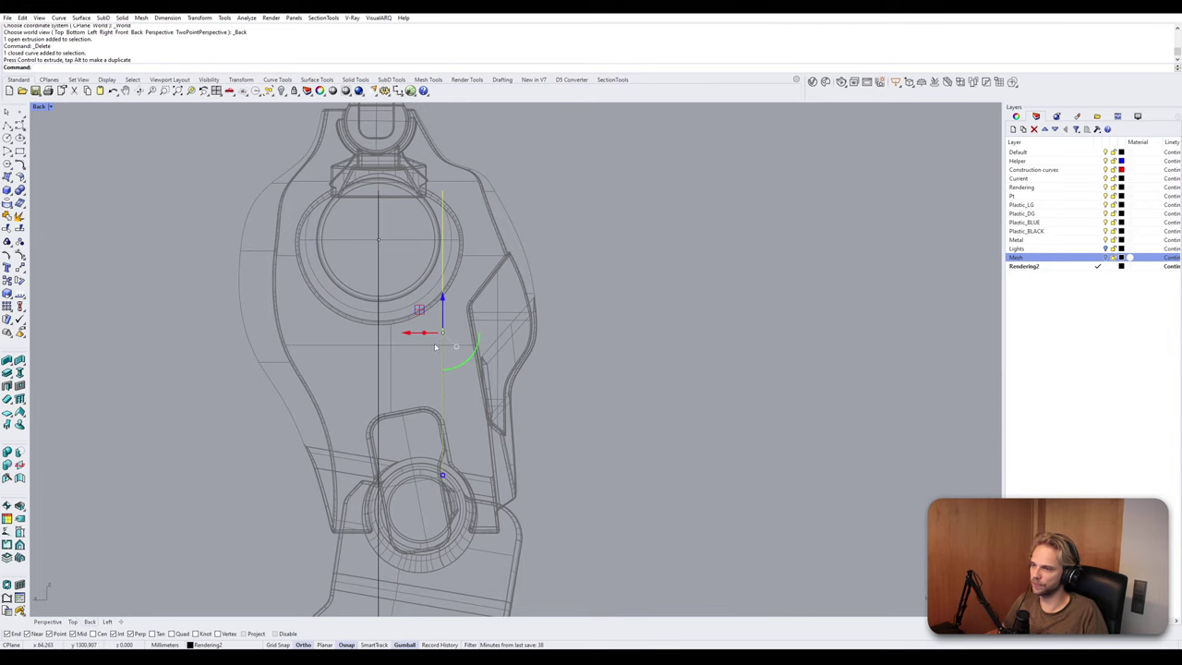
drag(406, 336, 275, 352)
click(177, 372)
right_drag(203, 358, 176, 388)
double_click(43, 109)
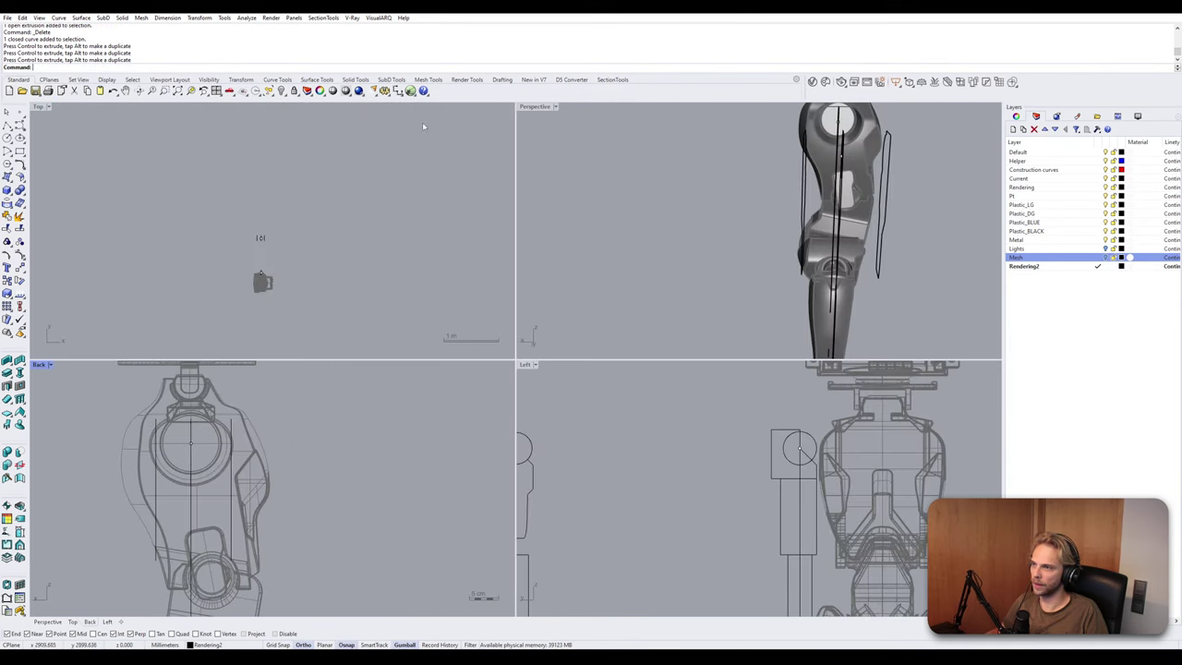
Shift the four lower rear control points of the middle upper limb outline slightly outward along the gumball's green axis in the perspective view.
double_click(536, 106)
right_drag(572, 242, 444, 264)
shift+right_drag(377, 319, 429, 243)
click(431, 241)
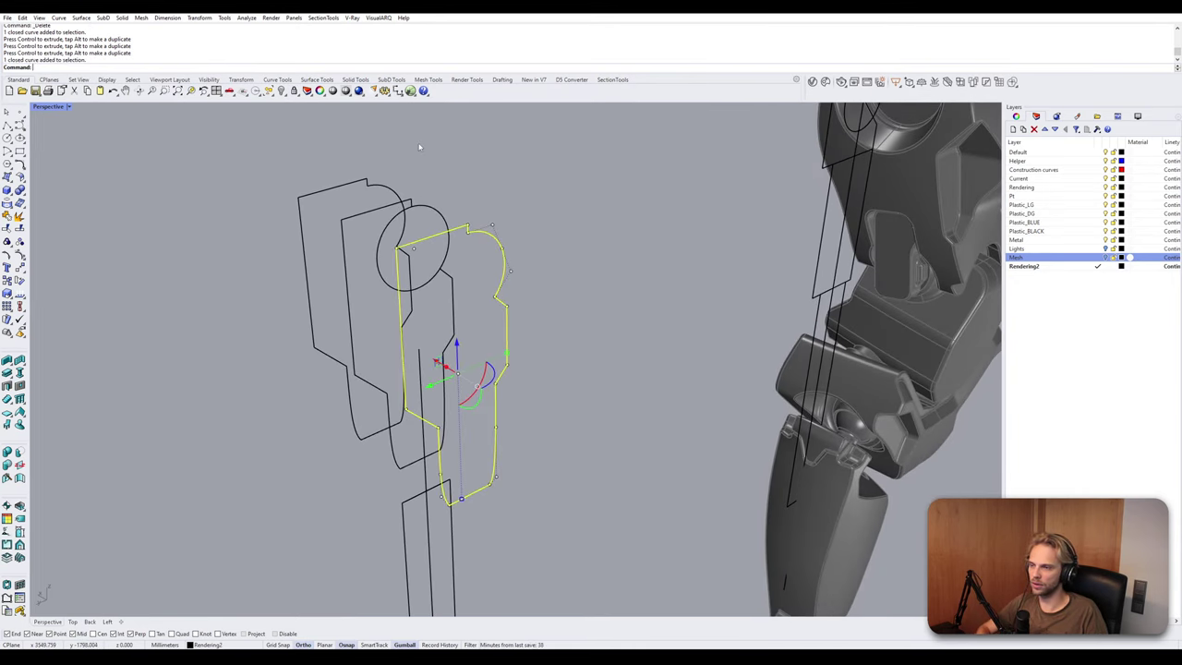
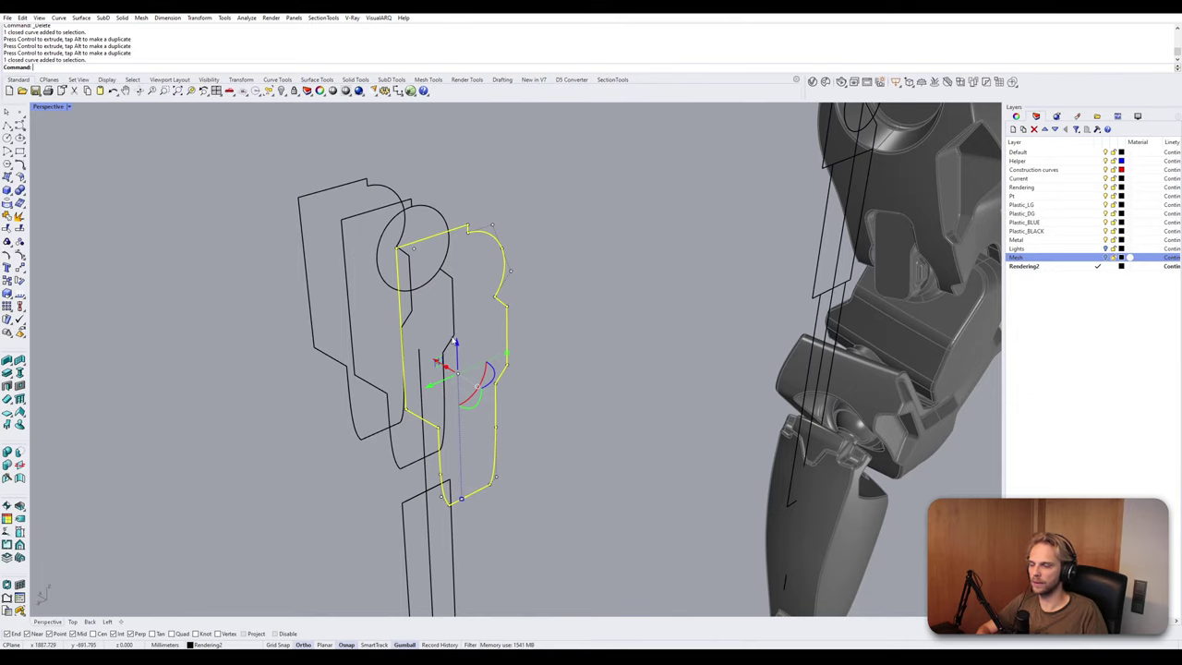
right_drag(396, 492, 322, 270)
click(340, 270)
scroll(257, 238, up, 3)
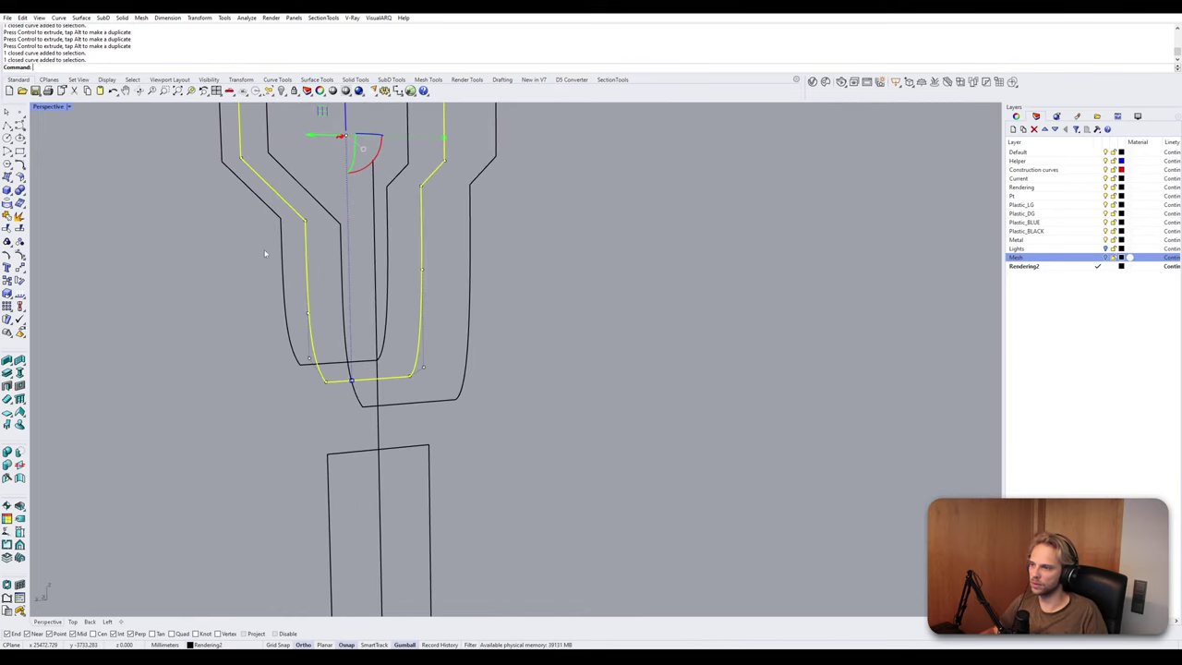
drag(238, 210, 328, 389)
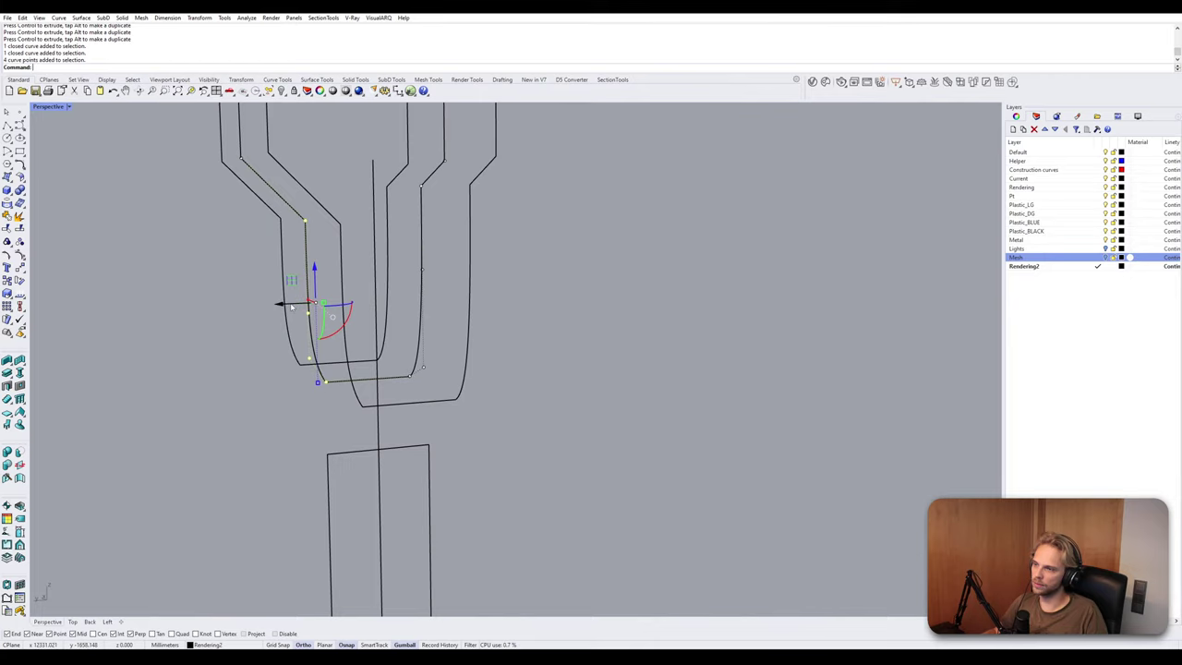
drag(290, 308, 285, 308)
click(239, 330)
Raise the two top corner control points of the middle upper limb outline by 3 mm.
right_drag(239, 330, 351, 490)
click(240, 259)
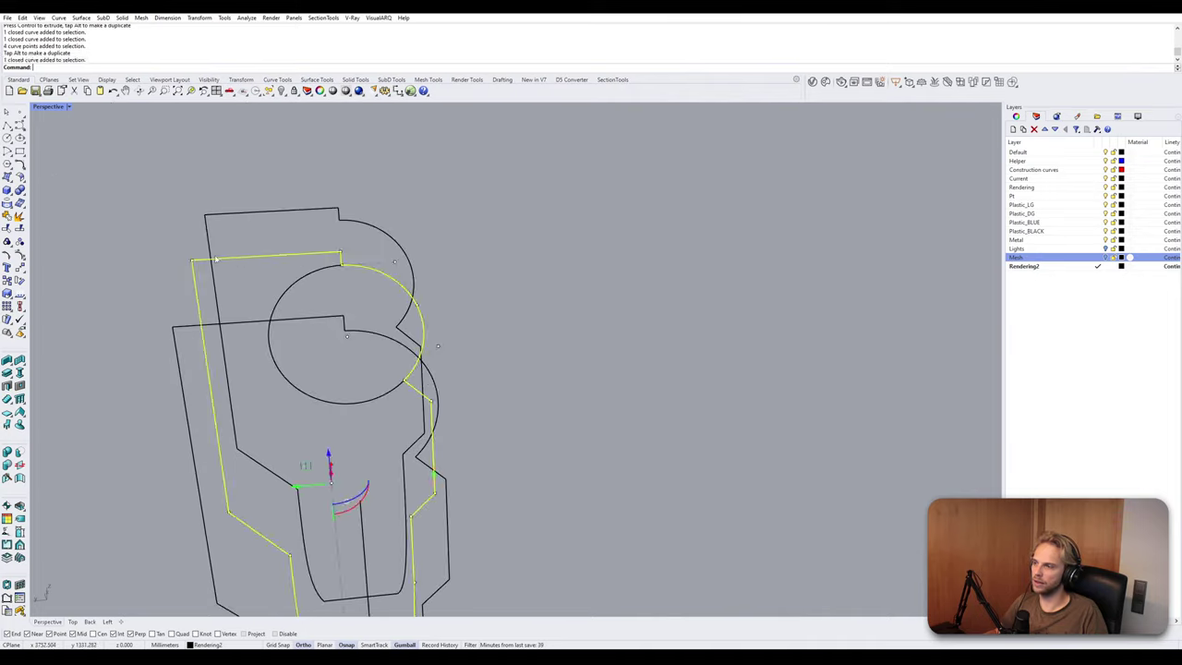
key(F10)
drag(172, 252, 360, 266)
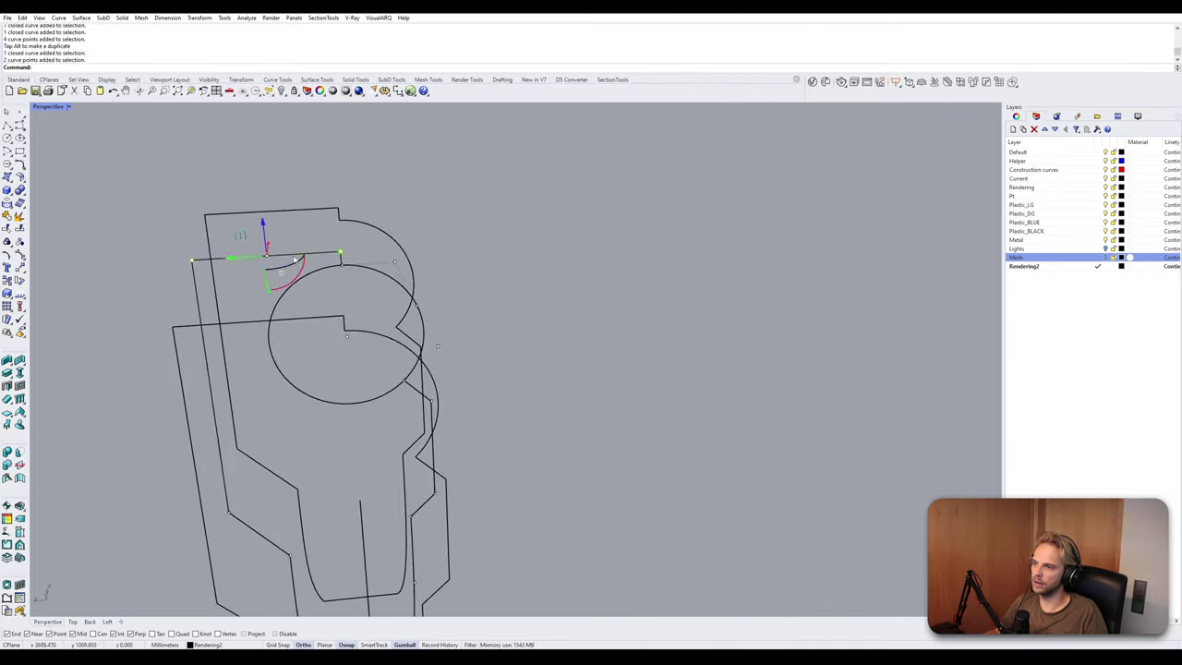
click(263, 231)
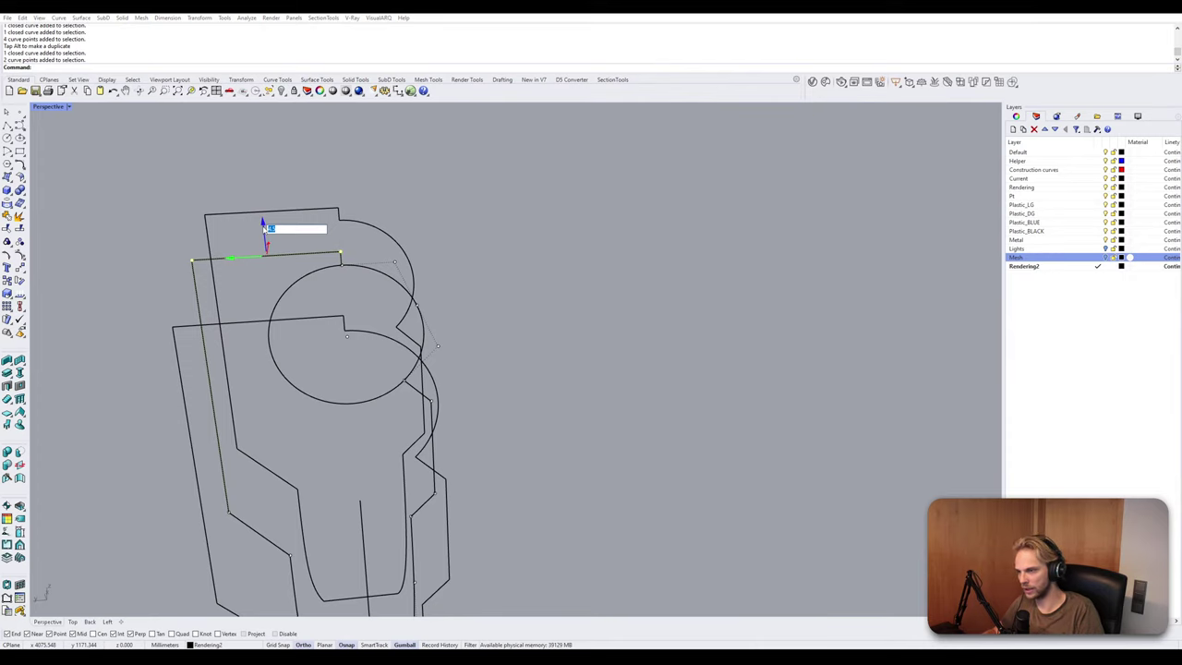
text(3)
key(Return)
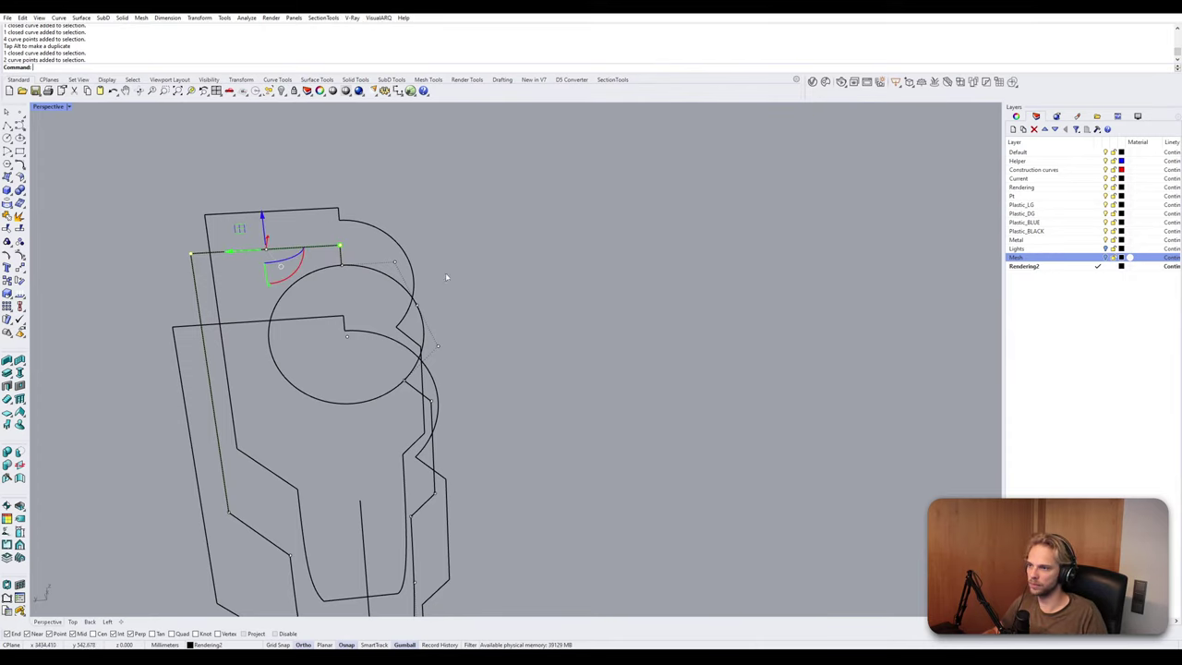
key(Escape)
key(Escape)
scroll(478, 301, down, 3)
shift+right_drag(478, 301, 428, 283)
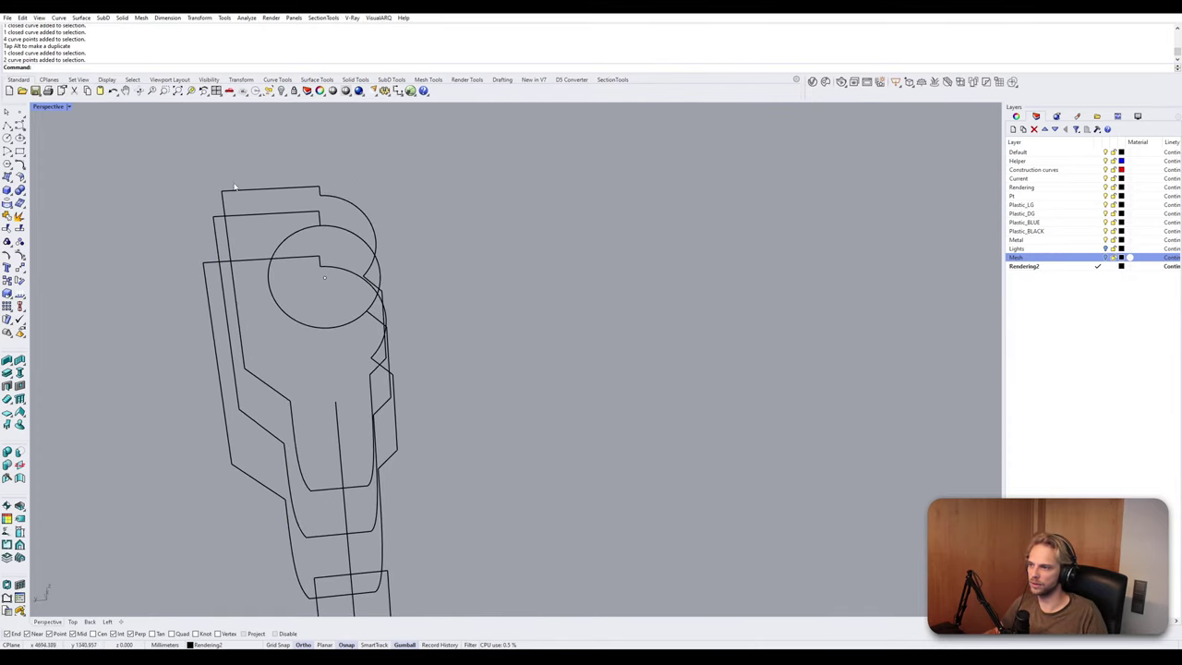
Raise the same two top corner points of the middle outline by another 5 mm.
right_drag(222, 247, 250, 261)
click(238, 266)
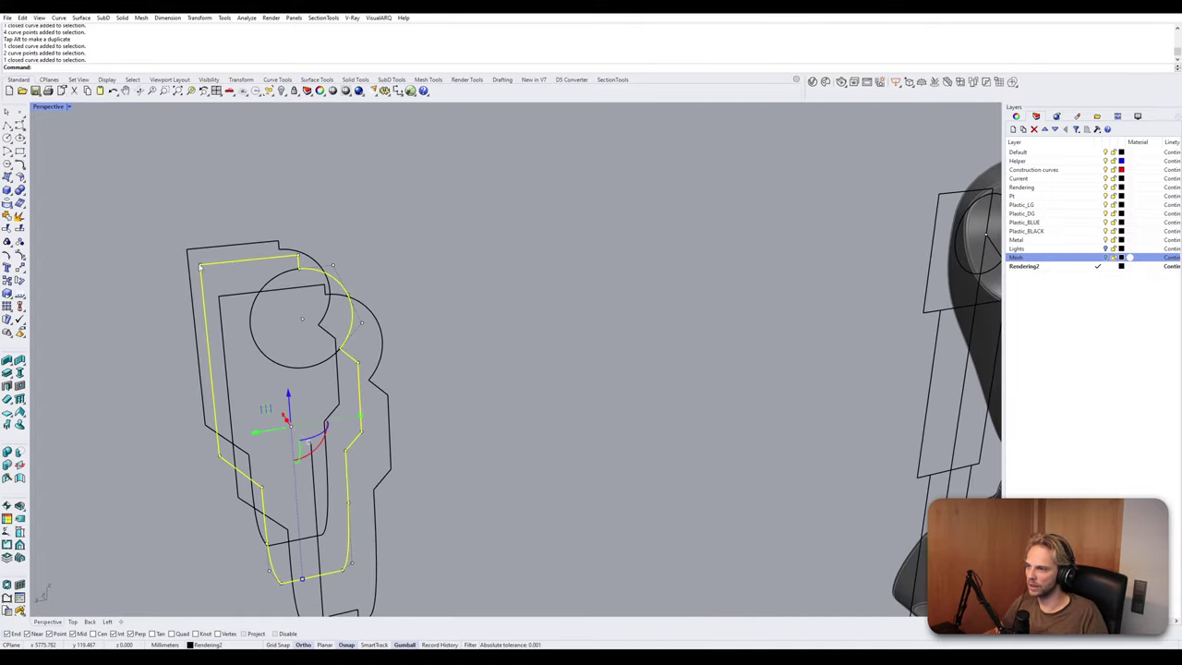
click(199, 266)
shift+click(297, 255)
click(246, 233)
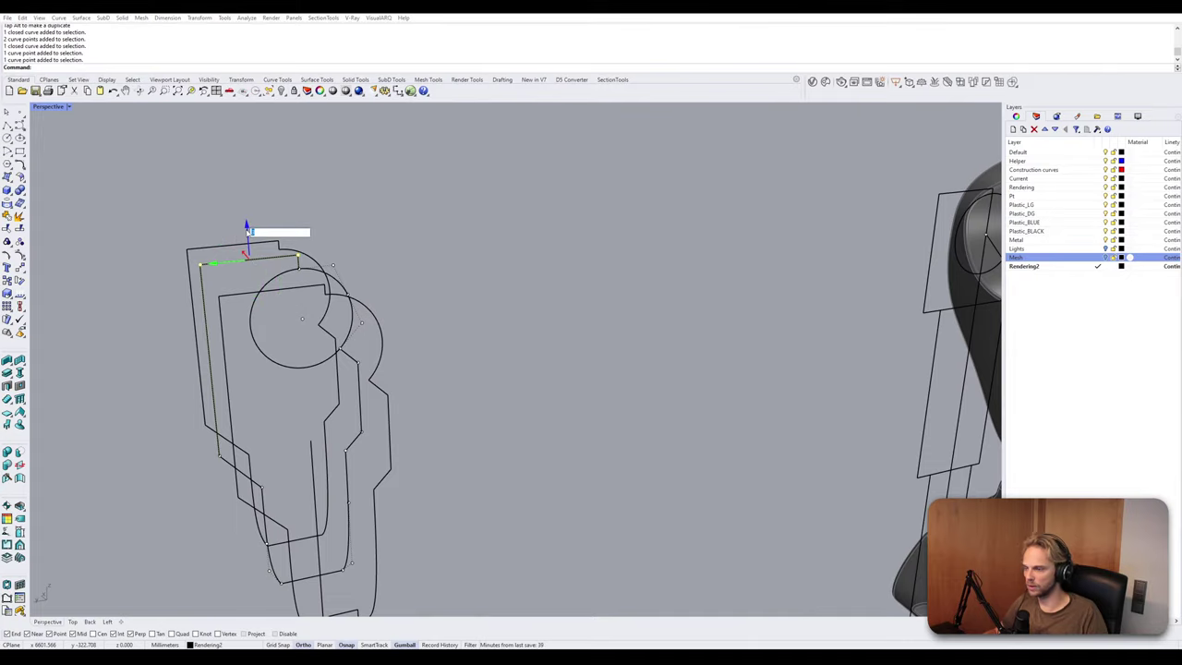
text(5)
key(Return)
click(402, 236)
scroll(402, 237, down, 3)
right_drag(401, 237, 332, 244)
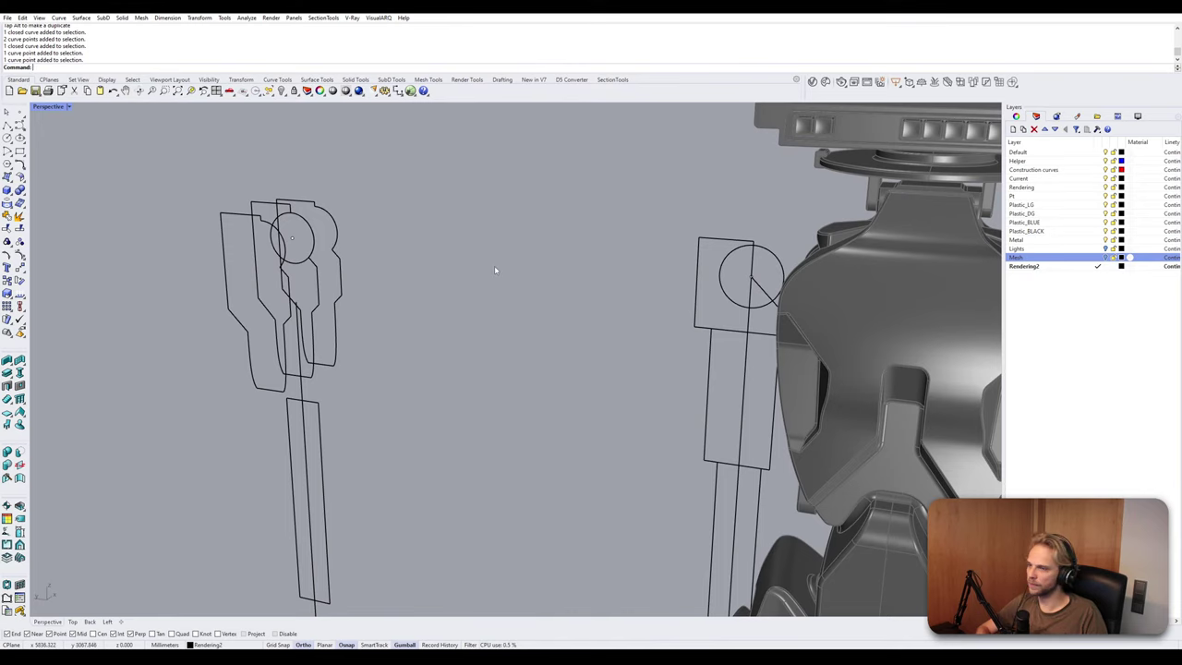
scroll(324, 282, up, 5)
right_drag(319, 289, 302, 287)
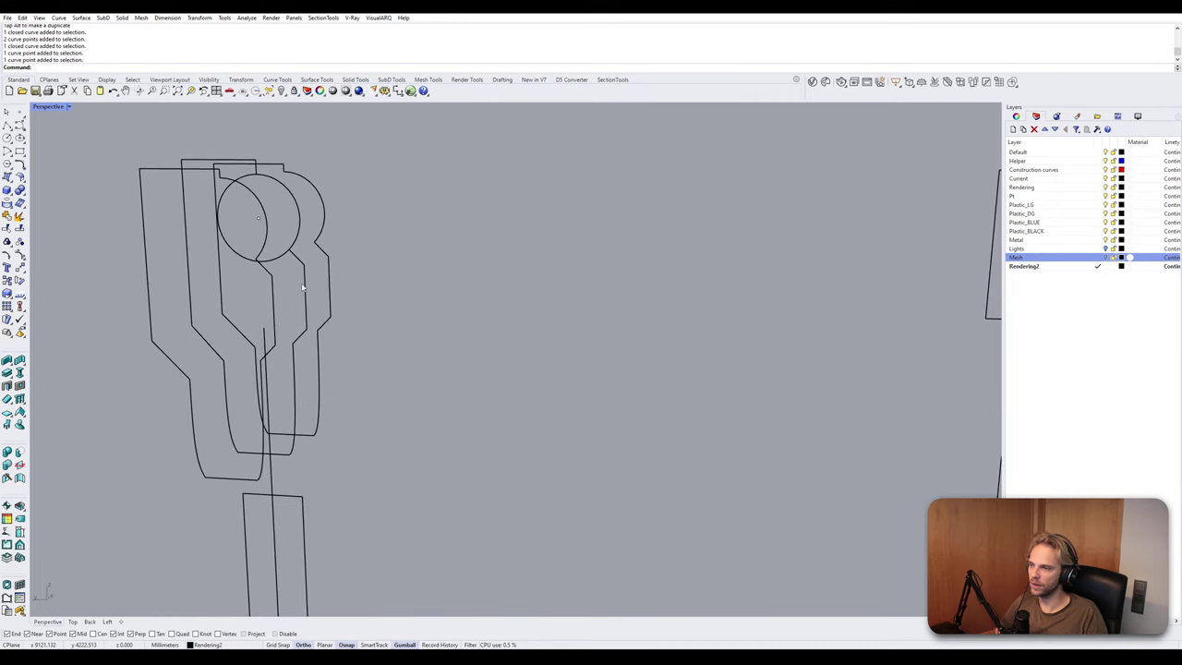
scroll(307, 278, up, 2)
click(306, 276)
scroll(306, 277, up, 2)
key(F10)
click(305, 264)
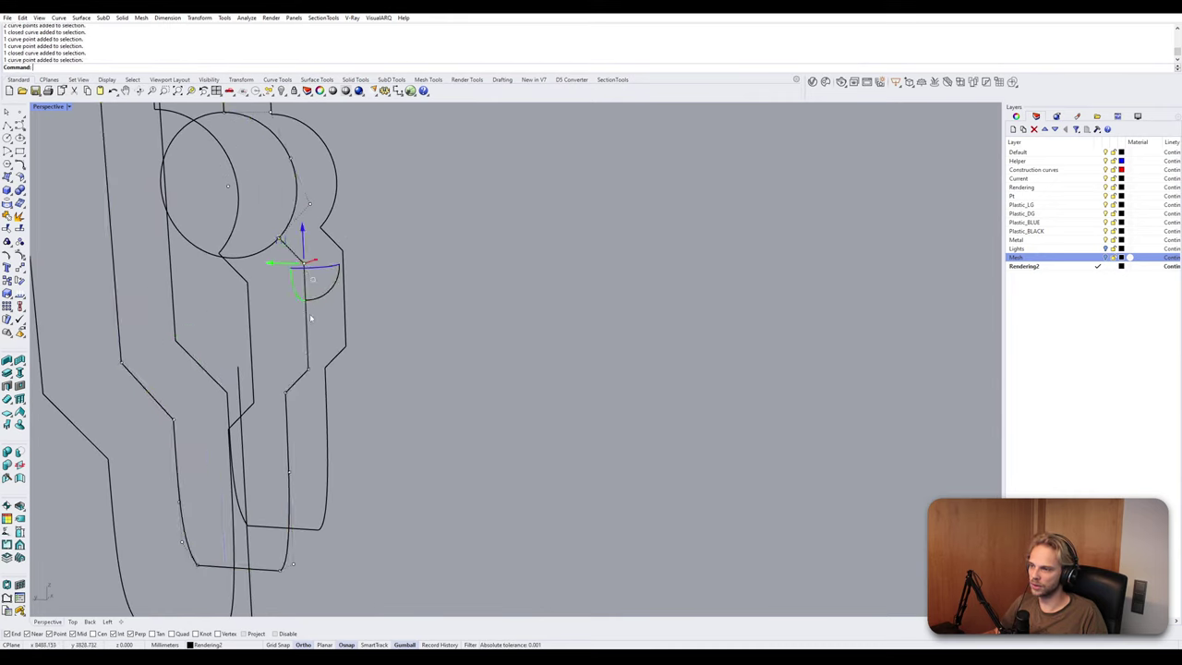
click(309, 371)
click(338, 394)
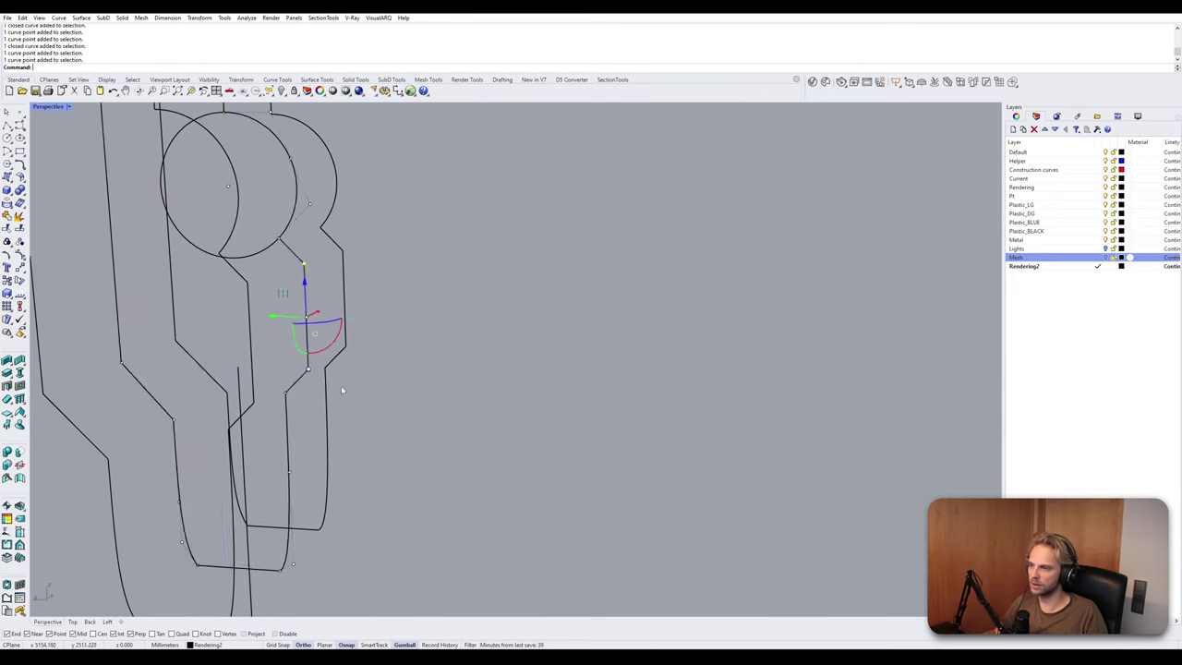
right_drag(341, 386, 416, 287)
key(Escape)
Try moving the three lower front control points of the middle outline by -1 mm along the gumball's green axis.
click(423, 276)
click(409, 222)
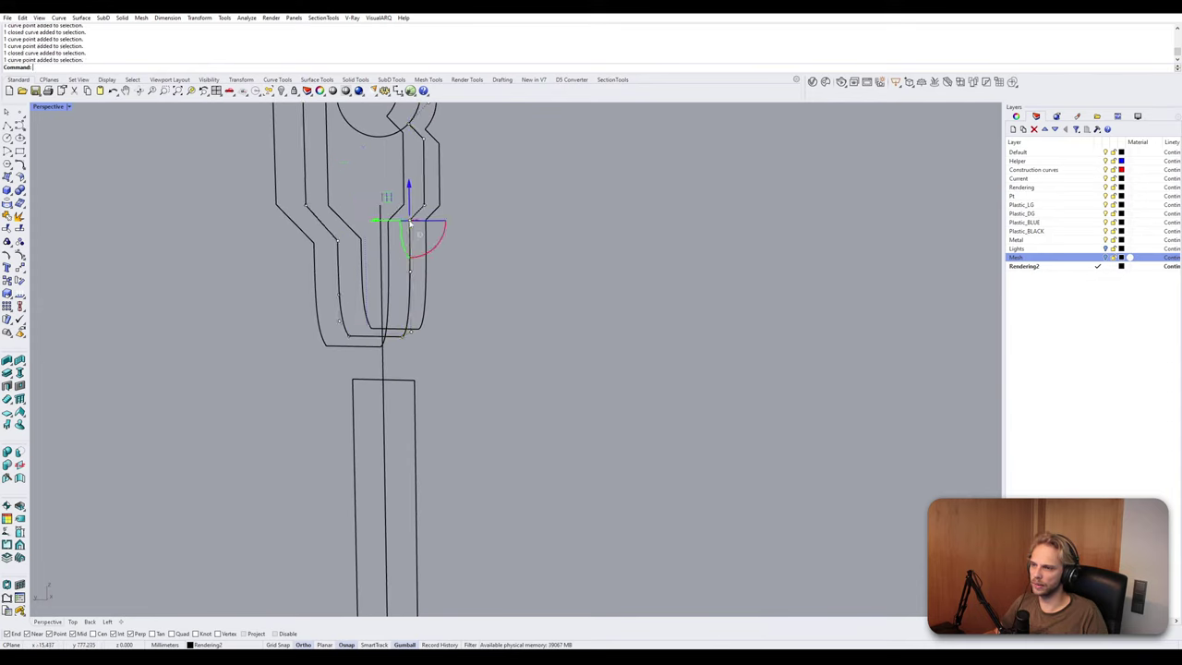
shift+click(410, 272)
scroll(412, 332, up, 5)
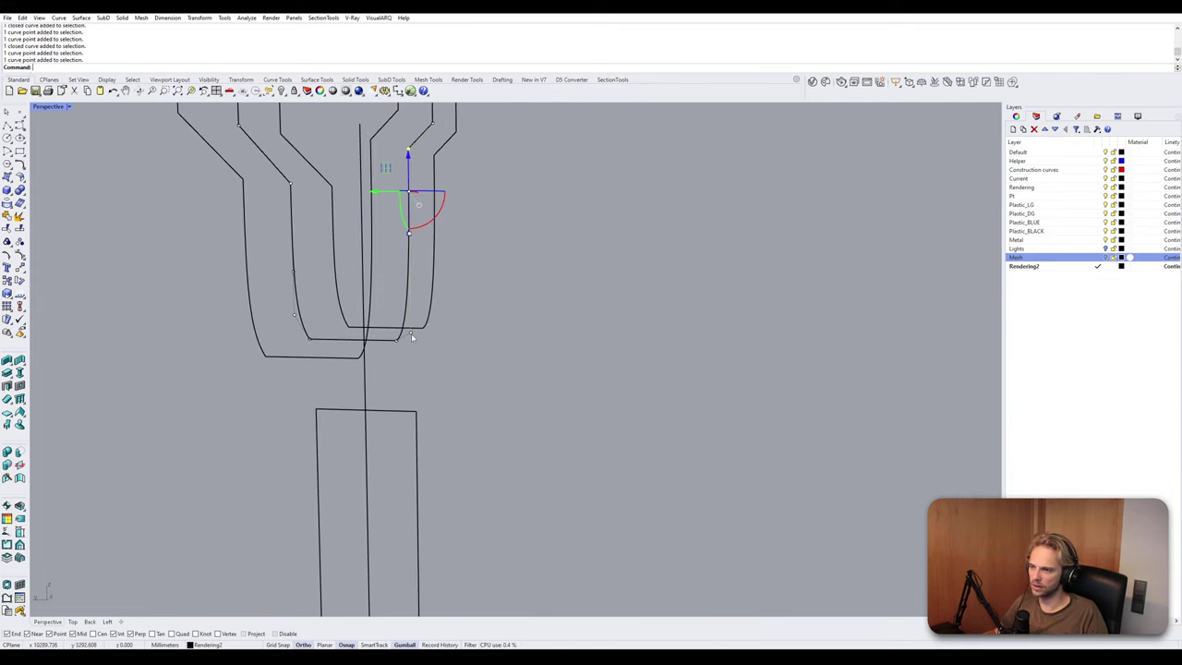
shift+click(411, 333)
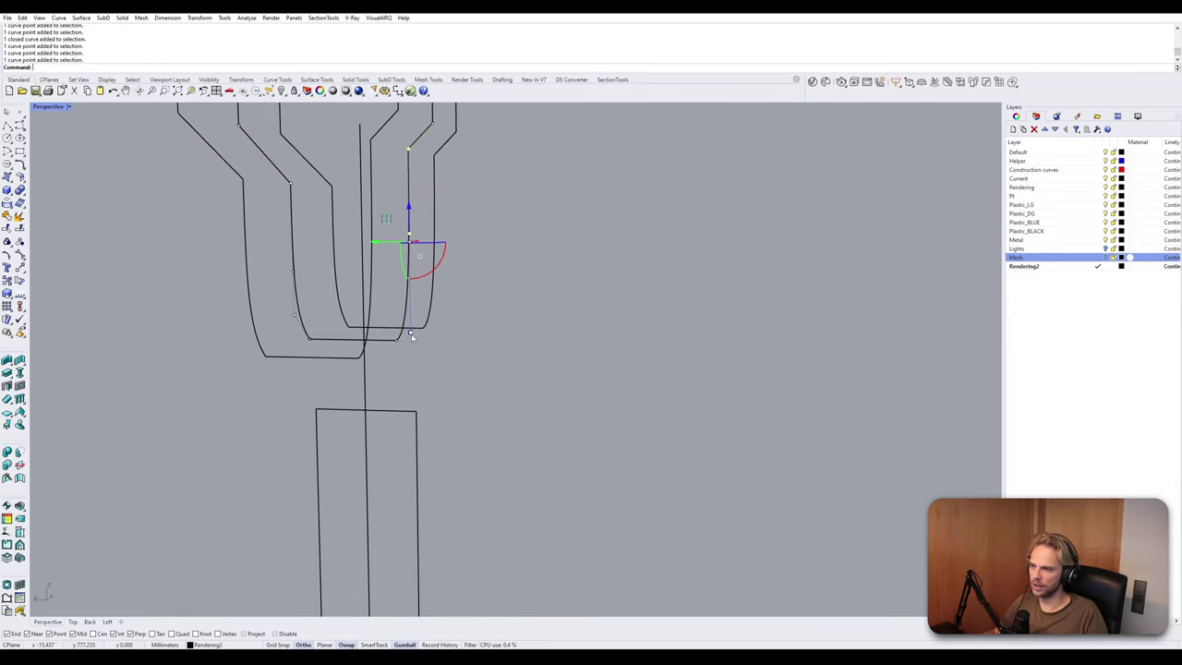
click(377, 243)
text(-1)
key(Return)
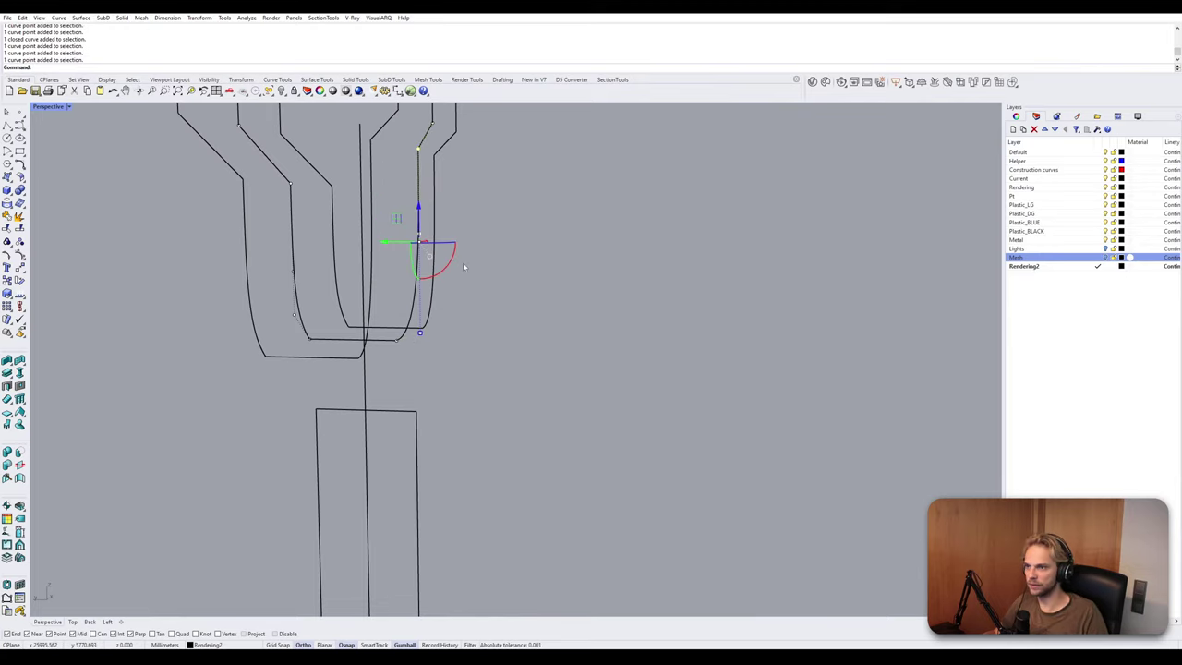
scroll(464, 263, down, 5)
mouse_move(464, 262)
right_down()
mouse_move(484, 261)
mouse_move(462, 272)
right_up()
Undo the last point move and shift the three lower front points by -2 mm along the green axis instead.
key(ctrl+z)
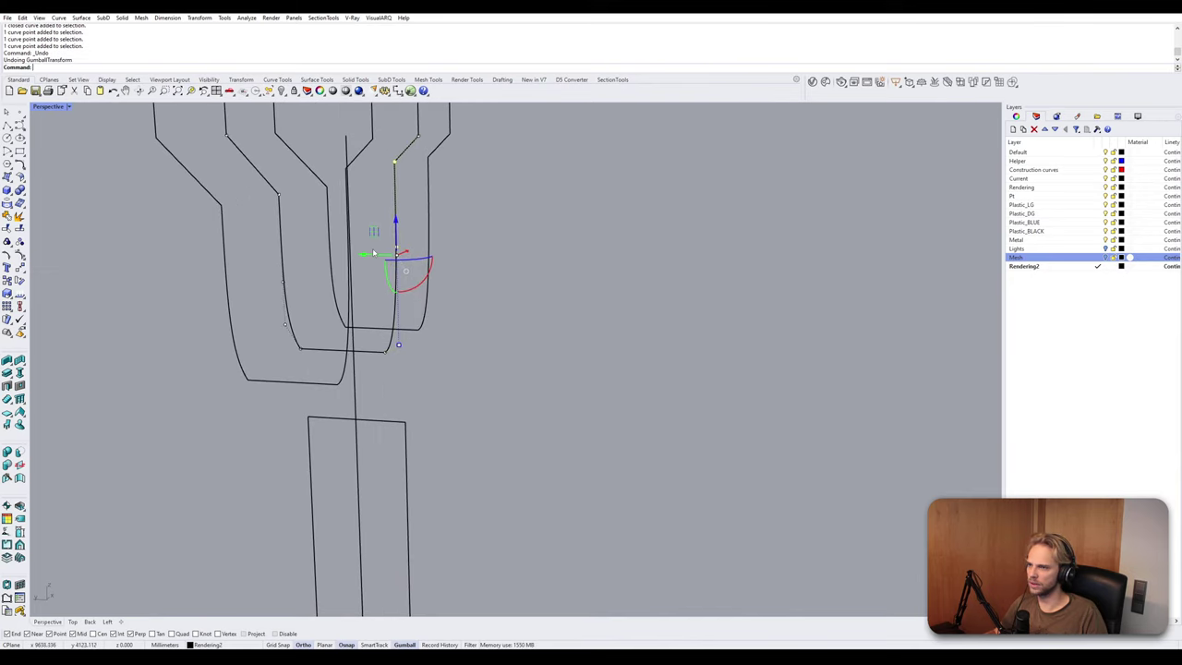
click(369, 254)
text(-2)
key(Return)
key(Escape)
key(Escape)
scroll(374, 256, down, 3)
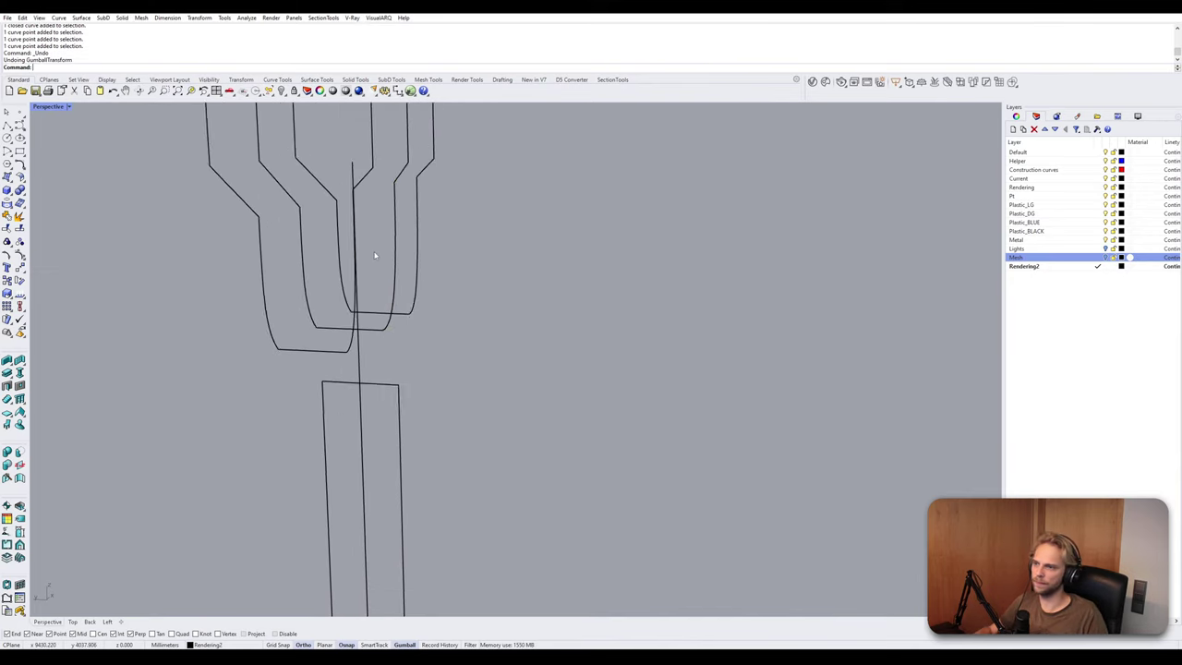
Loft a surface through the three upper limb outlines in order, keeping the default seam points and loft options.
right_drag(374, 256, 377, 334)
shift+right_drag(377, 334, 388, 369)
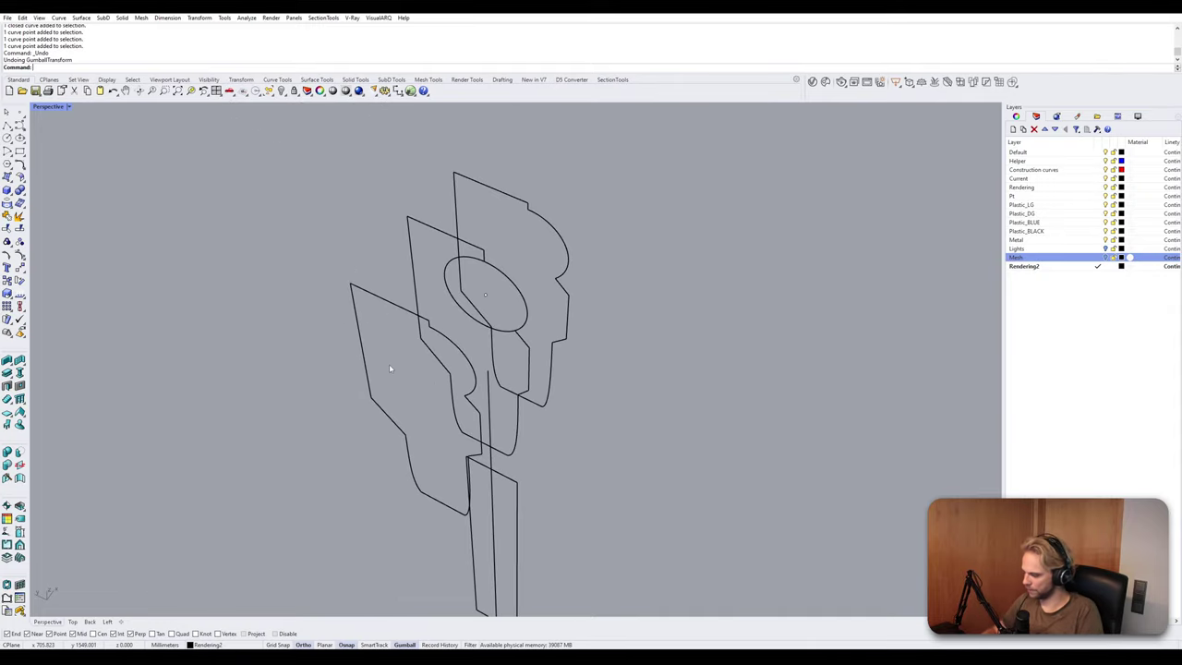
text(loft)
key(Return)
click(366, 373)
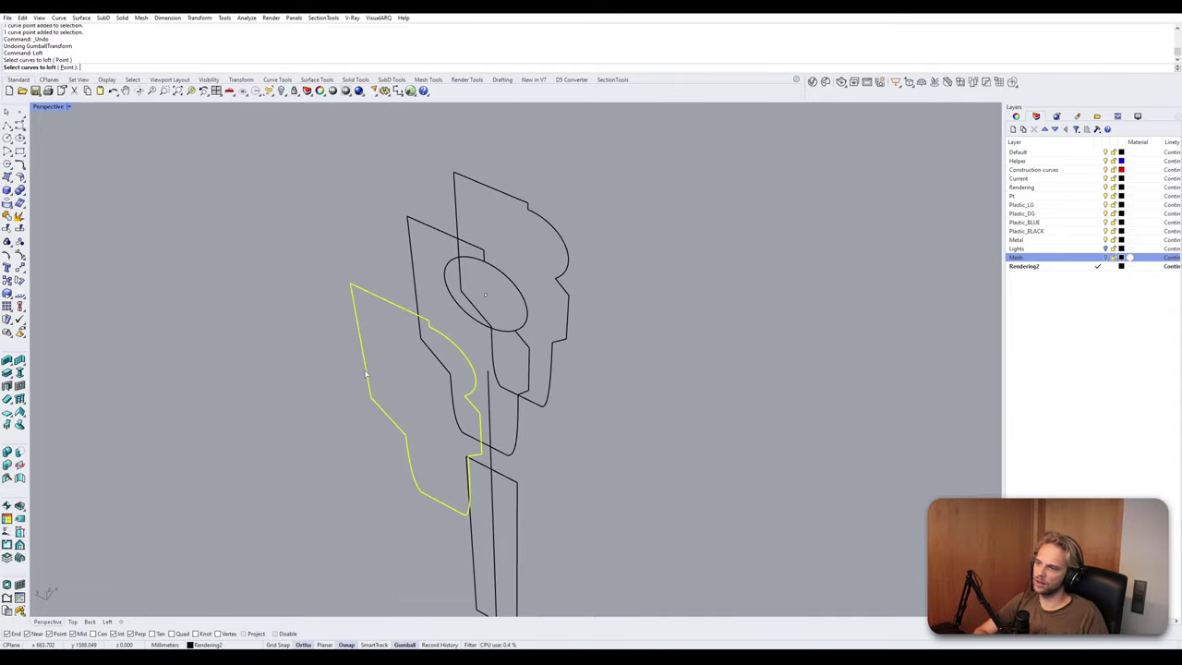
click(420, 247)
click(454, 199)
key(Return)
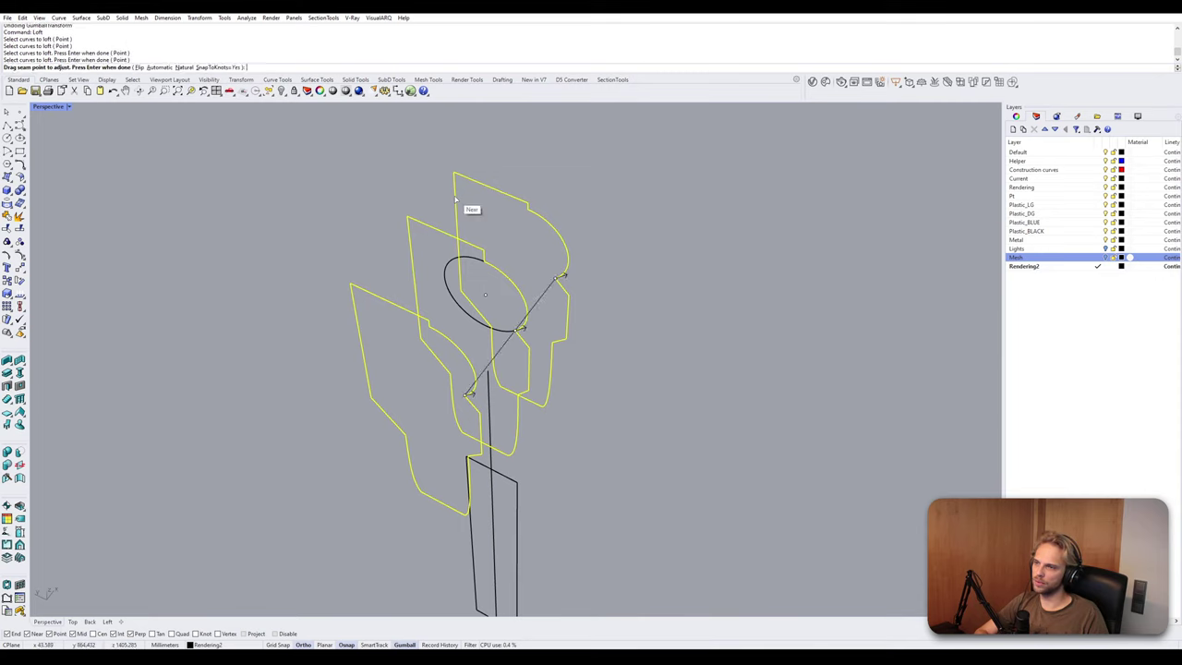
key(Return)
key(Return)
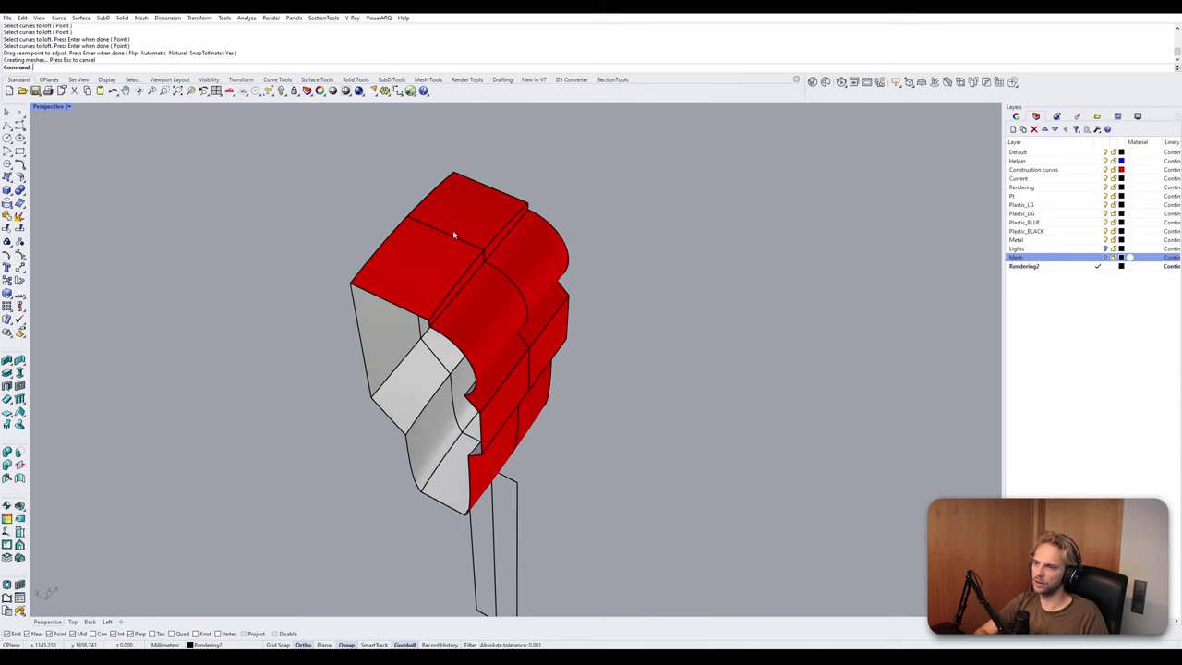
Hide the middle outline curve on the lofted body temporarily and restore it.
right_drag(453, 230, 367, 221)
click(382, 195)
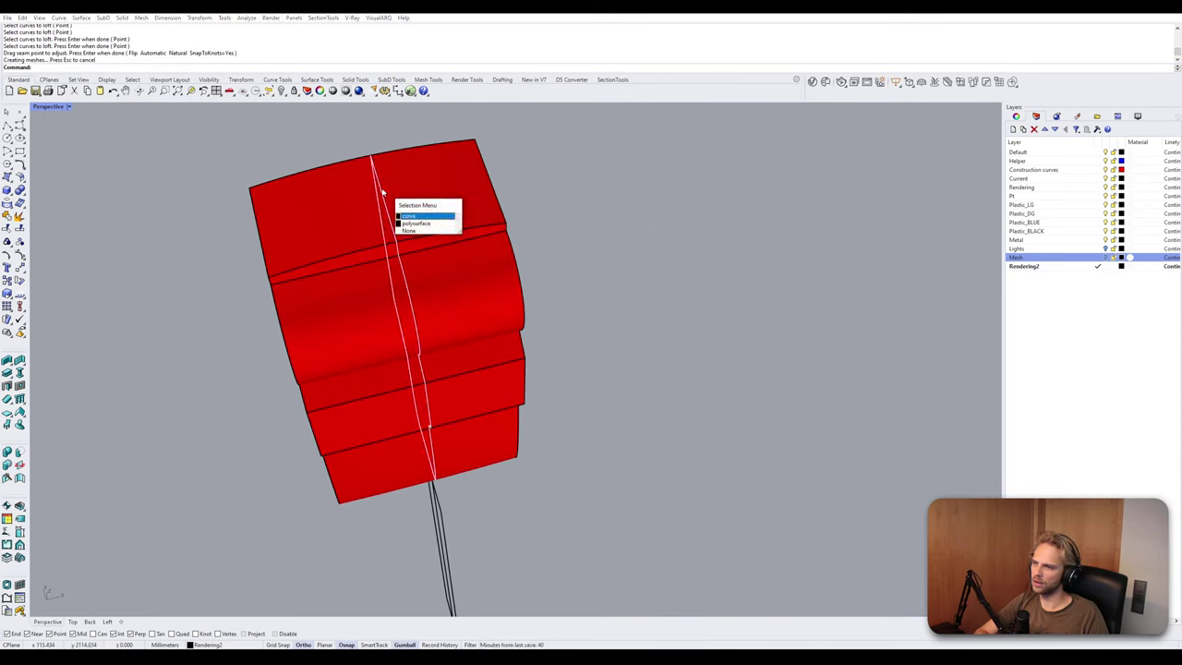
click(411, 216)
key(ctrl+h)
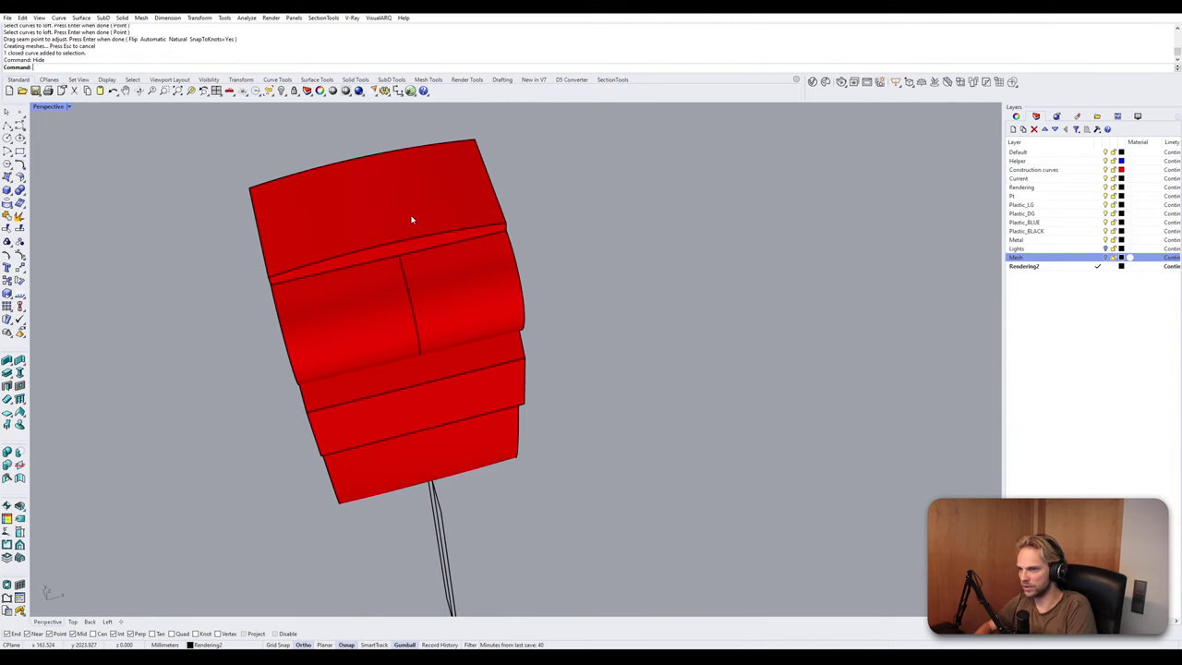
key(ctrl+z)
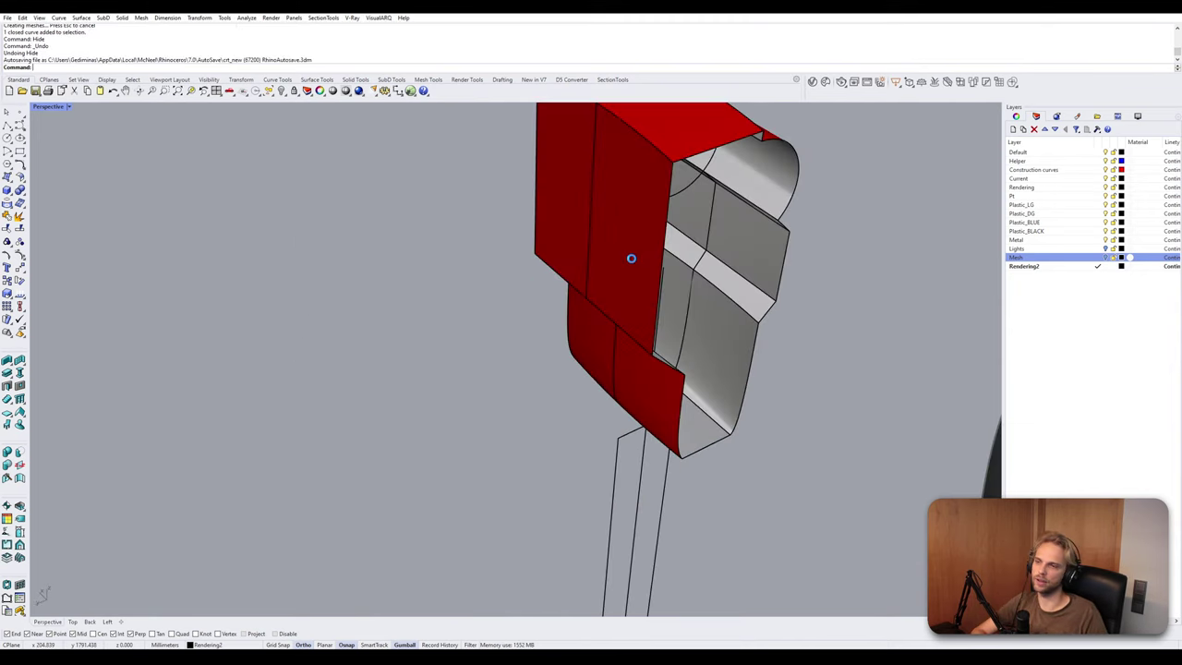
Cap both open ends of the lofted upper limb body to make it a closed solid.
scroll(454, 350, down, 5)
right_drag(453, 350, 599, 235)
click(481, 321)
text(Cap)
key(Return)
key(Escape)
Start an edge fillet on the capped upper limb body with the radius set to 5 mm.
scroll(382, 284, up, 7)
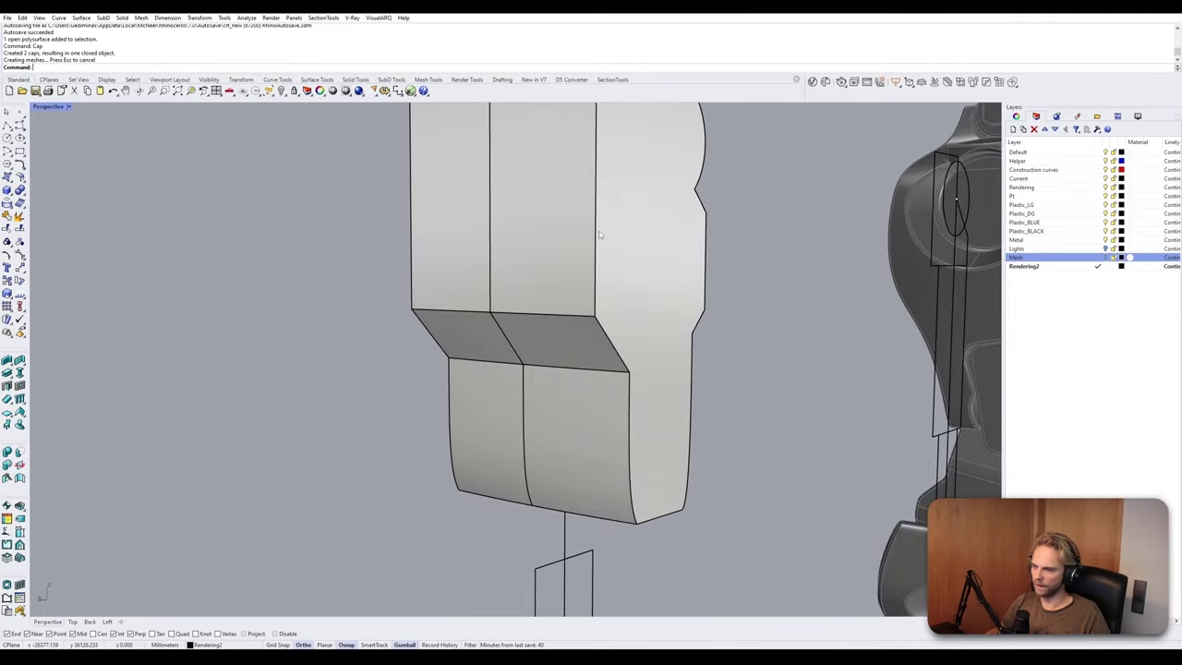
text(FilletEdge)
key(Return)
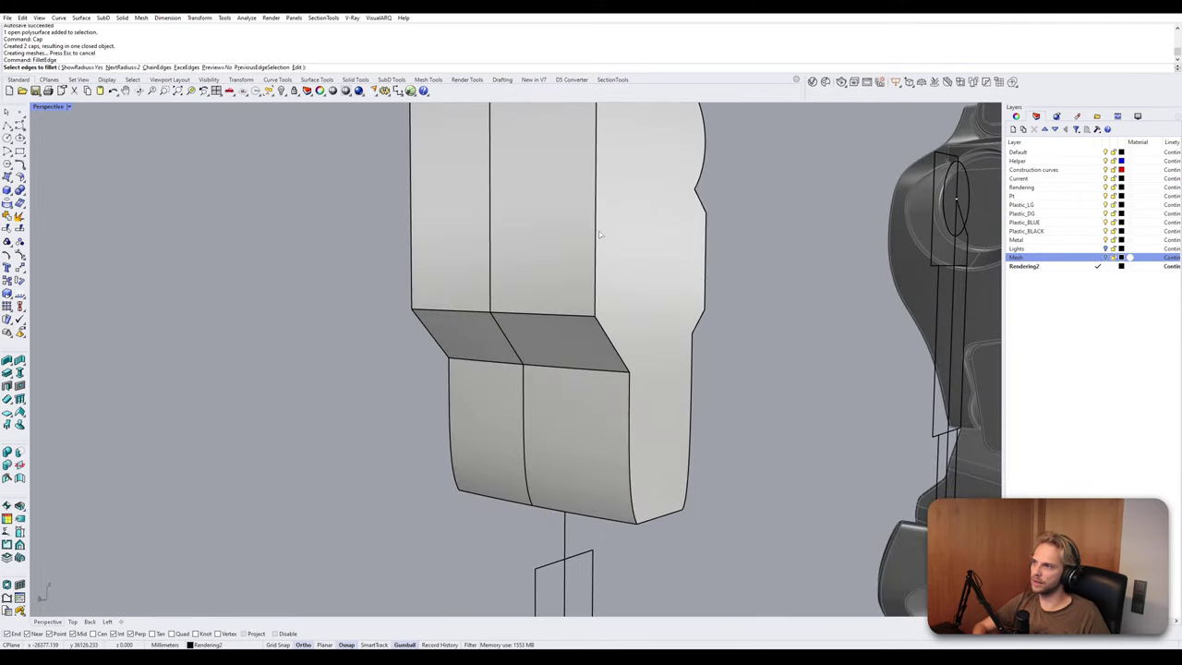
click(123, 67)
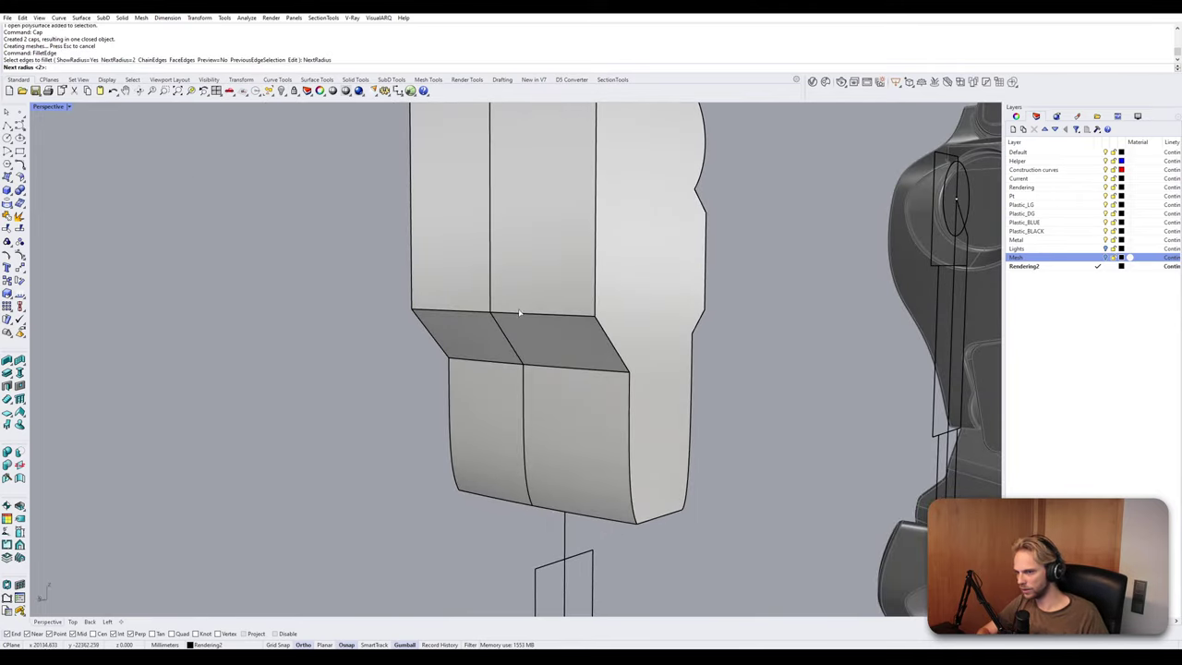
right_drag(583, 359, 541, 347)
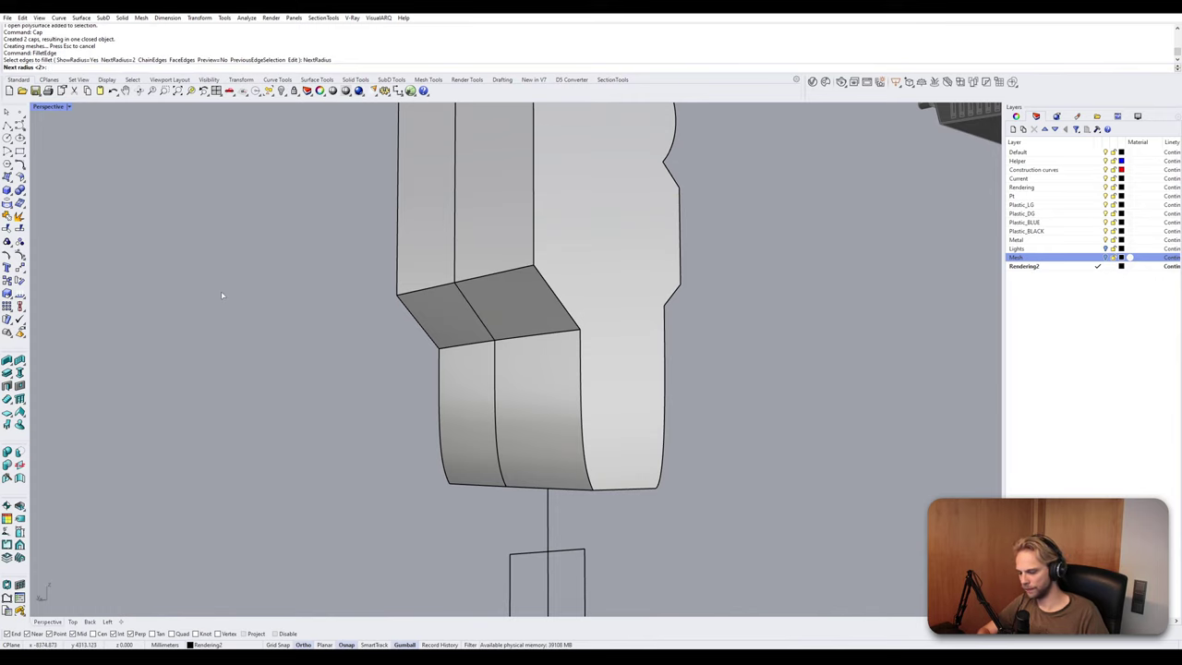
text(5)
key(Return)
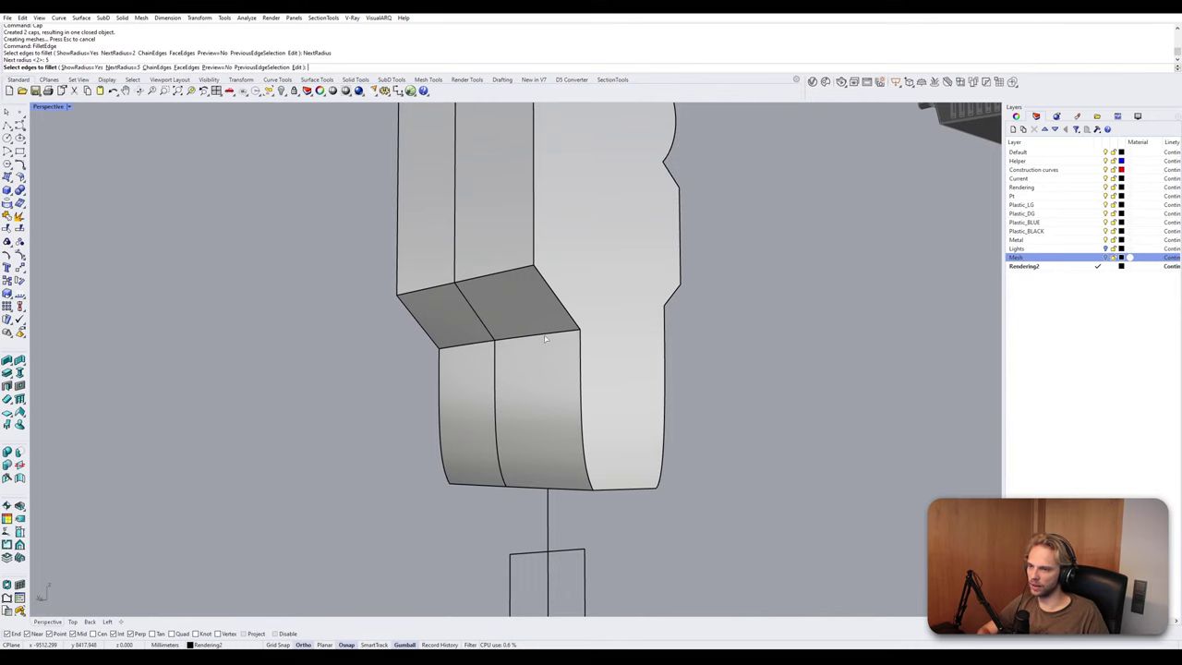
Try the 5 mm fillet on the two long edges of the body's large slanted face and undo it.
click(545, 338)
click(435, 302)
key(Return)
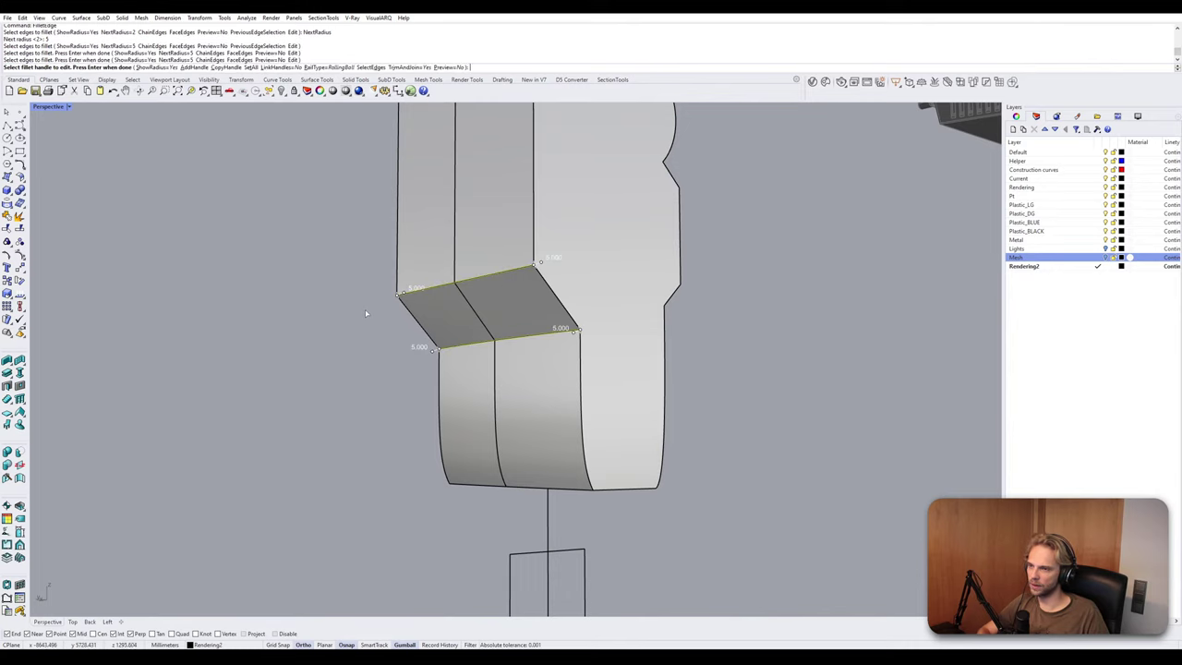
key(Return)
right_drag(313, 334, 443, 323)
scroll(463, 311, up, 10)
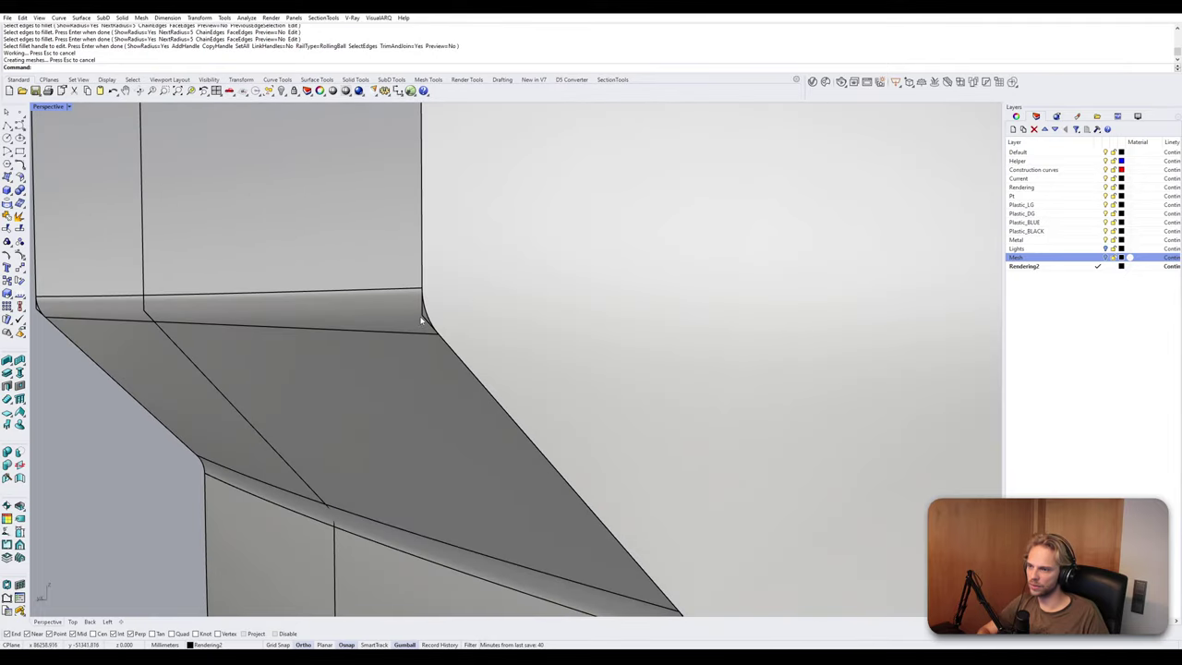
scroll(420, 320, down, 10)
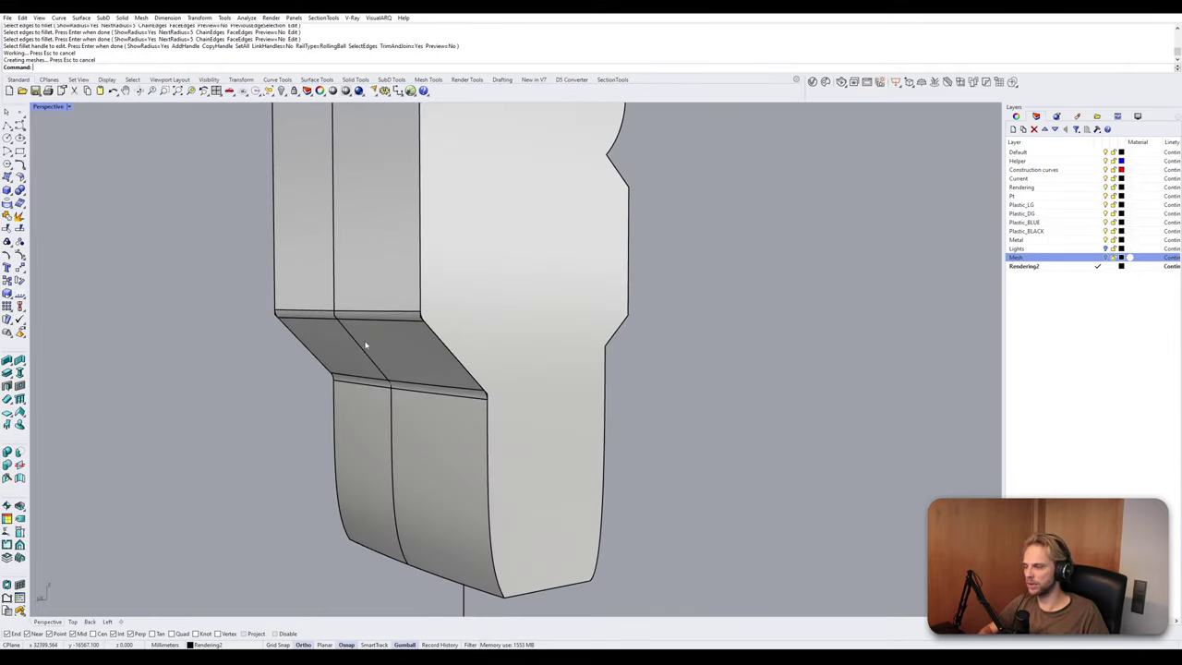
key(ctrl+z)
Fillet the large slanted face's two edges, the horizontal step and notch edges on the opposite side, and the flat side's top edge at 5 mm.
key(Return)
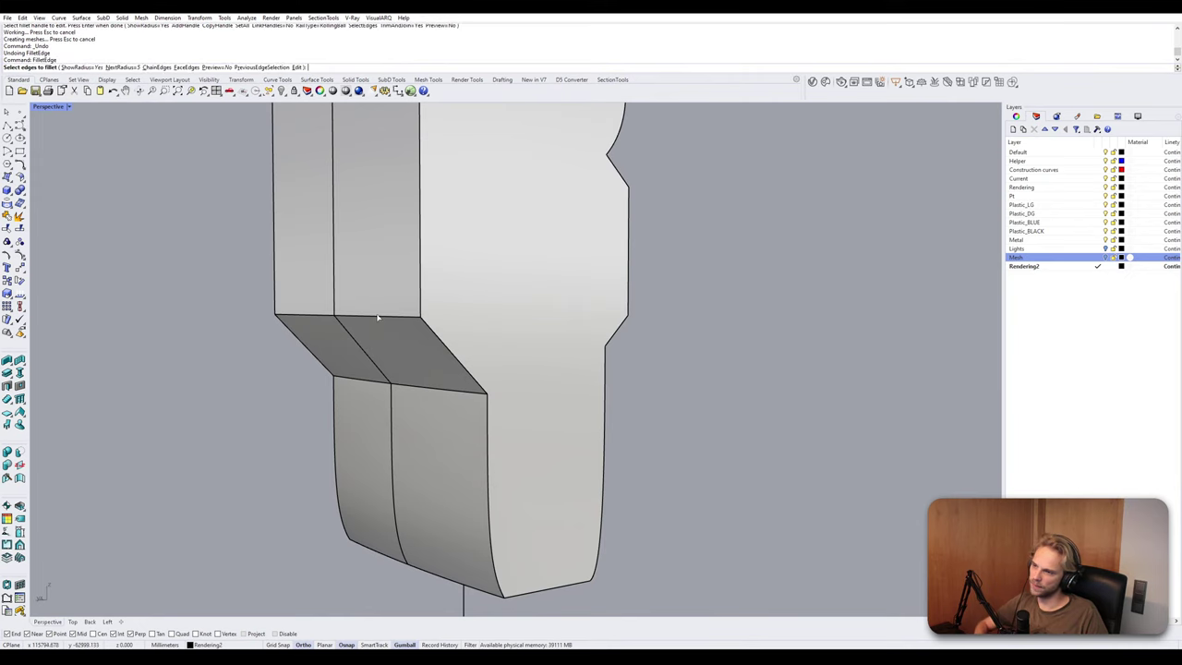
click(378, 317)
click(415, 387)
right_drag(415, 386, 344, 380)
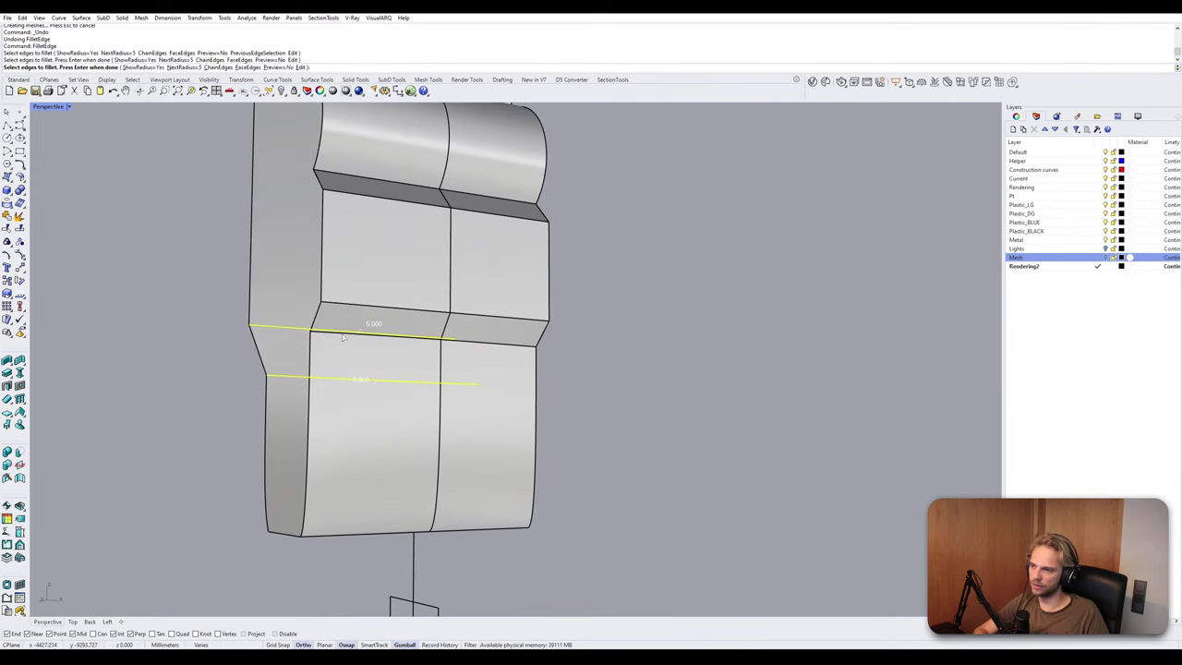
click(344, 338)
click(375, 309)
click(336, 191)
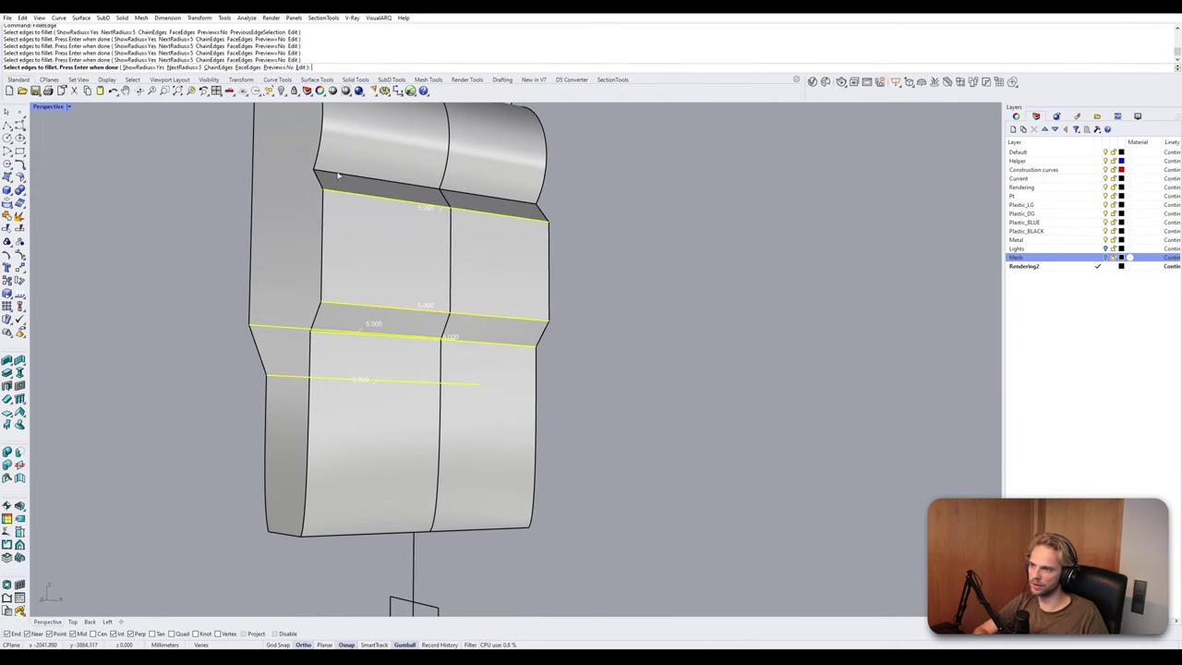
right_drag(336, 191, 309, 298)
click(308, 297)
right_click(237, 358)
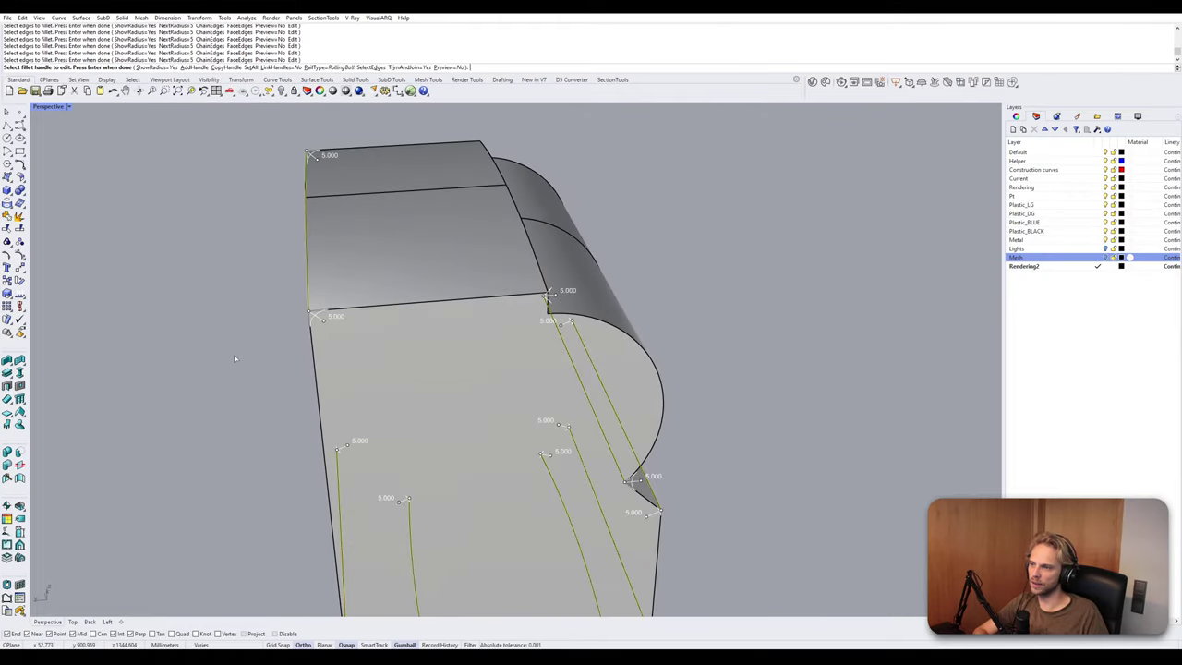
right_click(233, 357)
Fillet the two long edges of the limb body's bottom face with a 5 mm radius.
right_drag(323, 376, 384, 294)
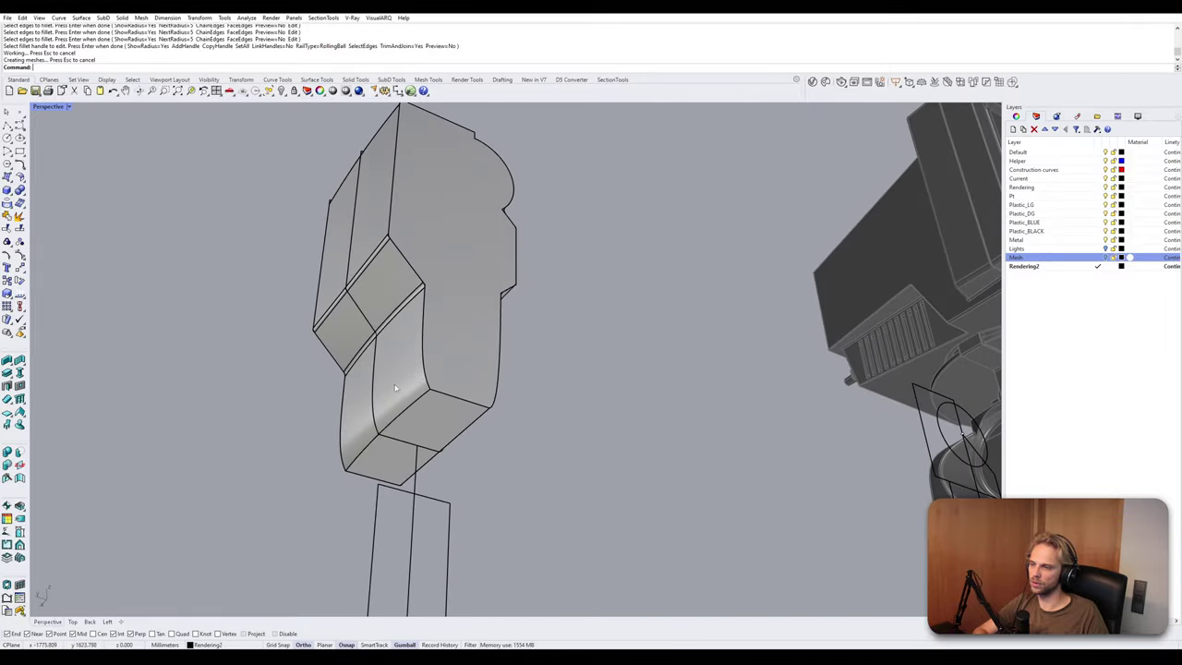
scroll(436, 398, up, 5)
right_click(434, 398)
click(421, 388)
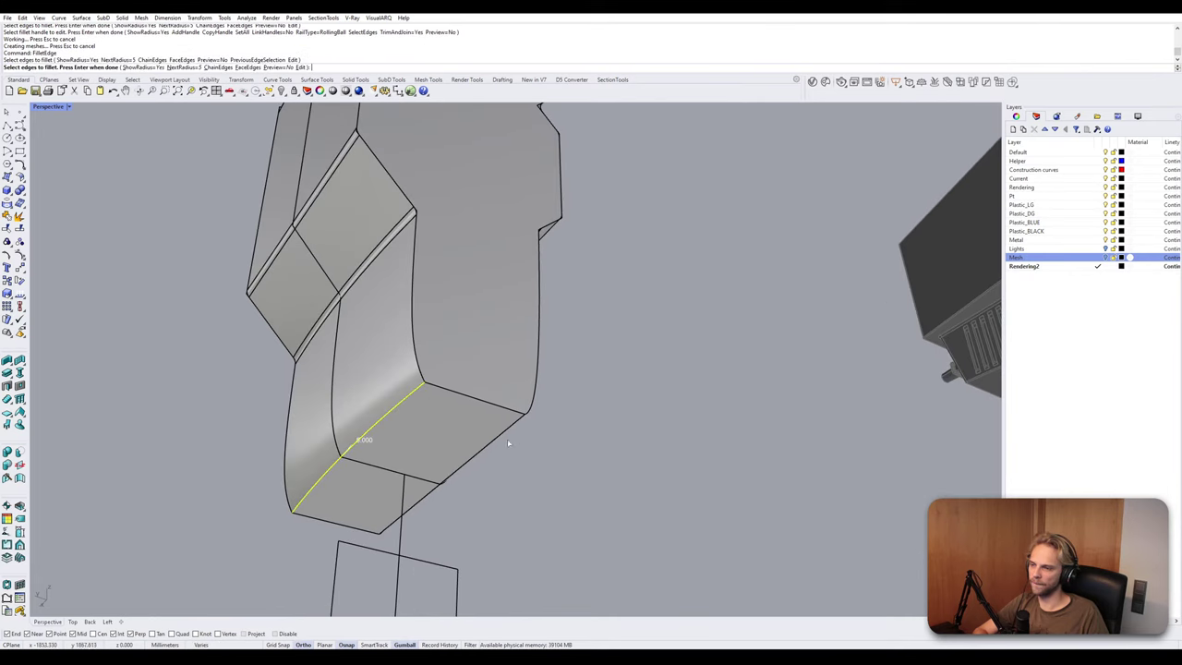
click(511, 429)
right_click(594, 487)
right_click(612, 491)
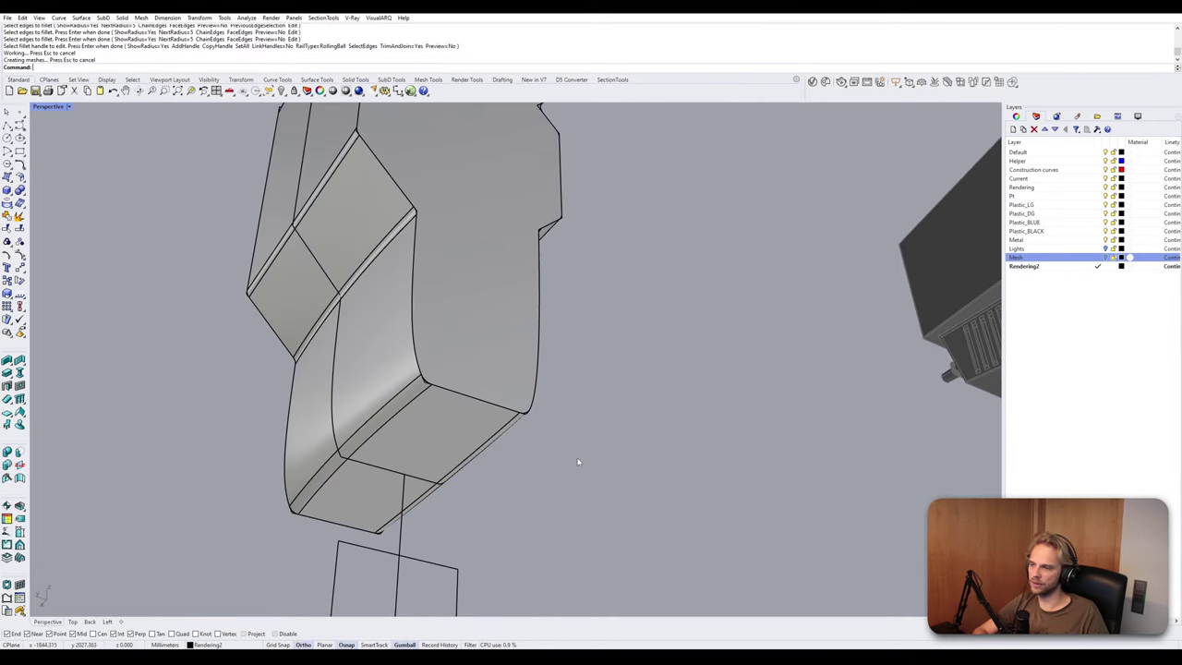
Try a 3 mm fillet on the two edges of the small step at the limb's top and undo it.
right_drag(578, 465, 340, 314)
right_click(334, 312)
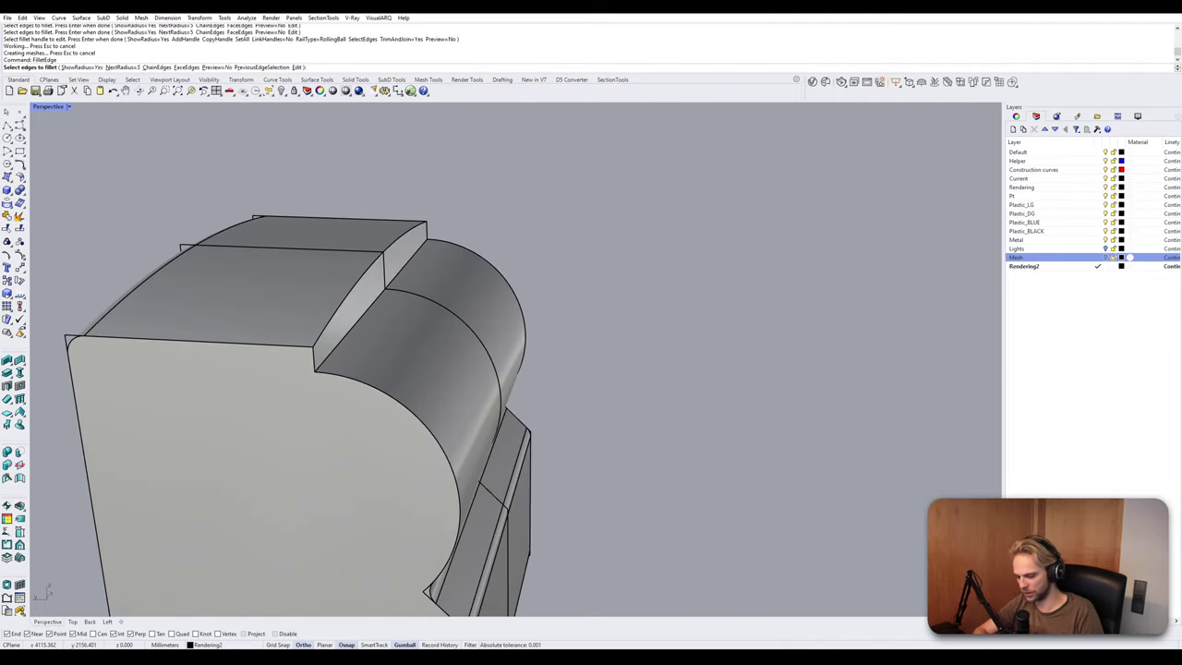
text(2)
key(Return)
text(3)
key(Return)
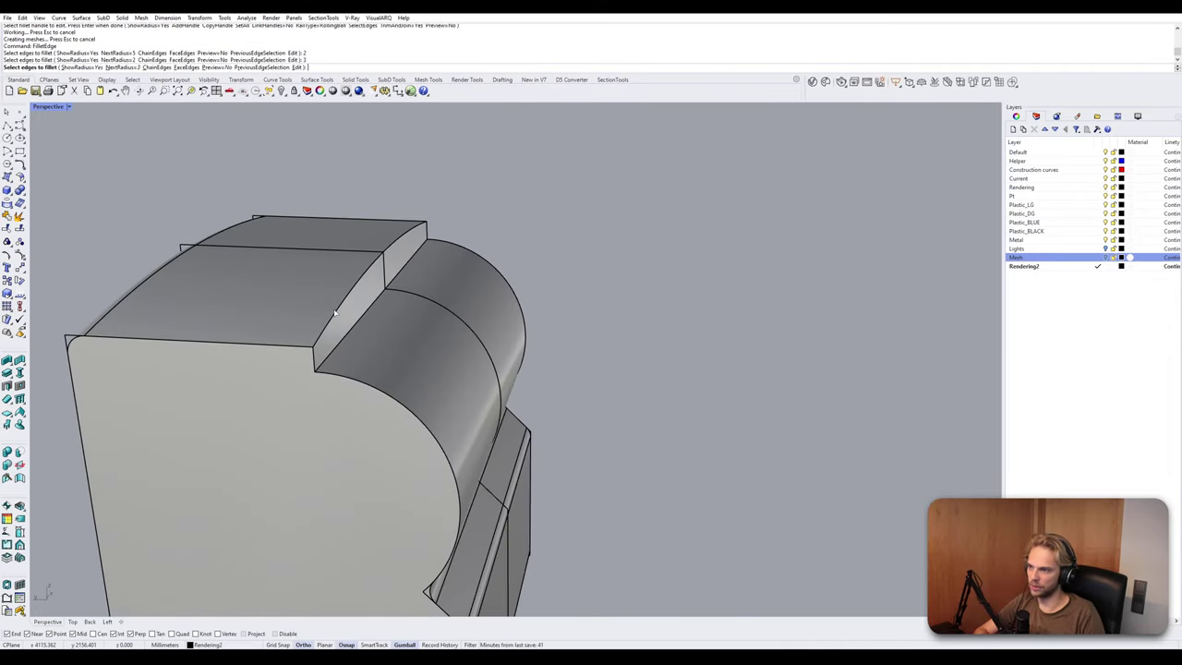
click(334, 312)
right_click(361, 376)
right_click(361, 376)
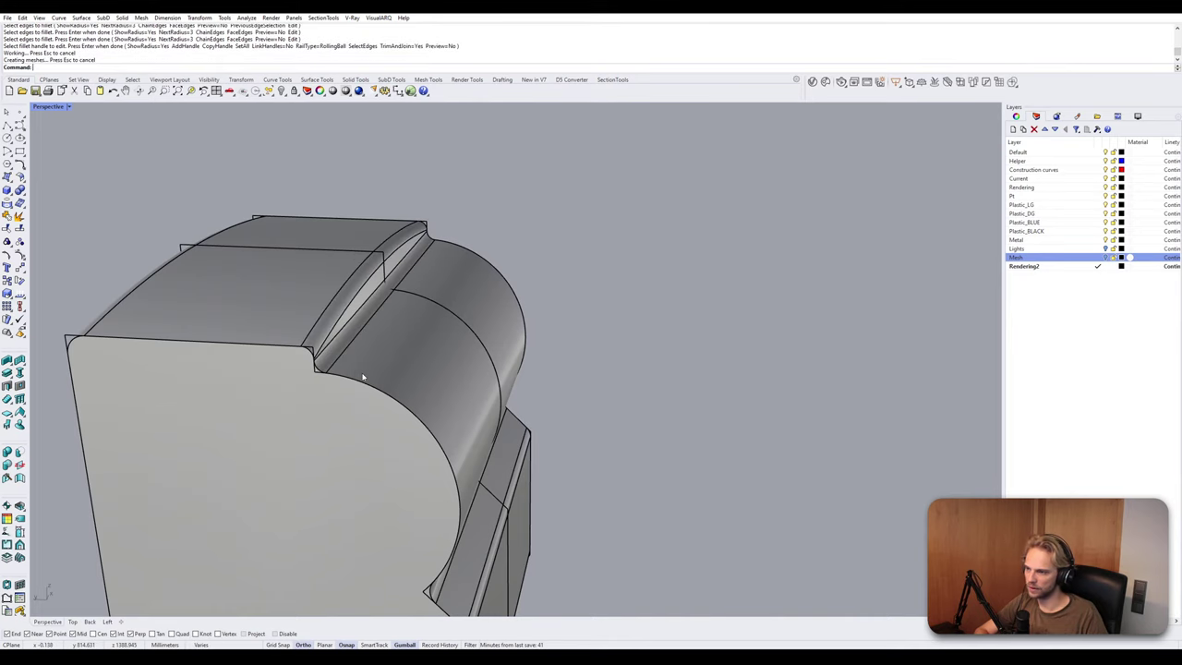
scroll(315, 367, up, 1)
scroll(323, 368, up, 4)
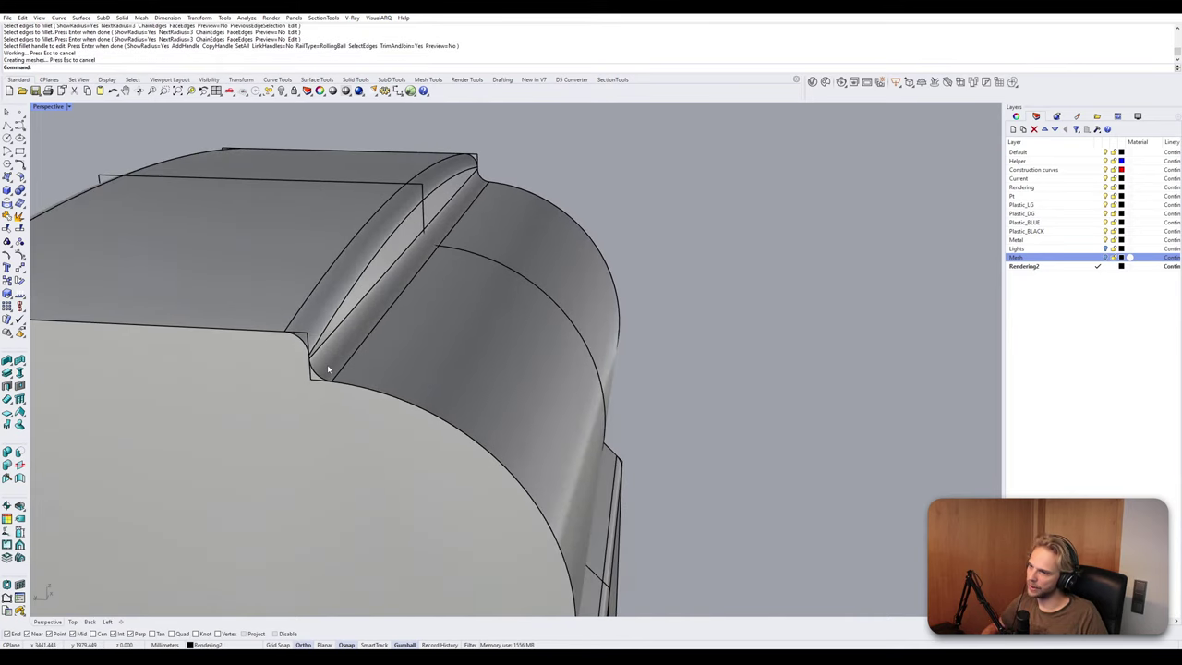
key(ctrl+z)
Fillet the upper and lower edges of the small step at the limb's top with a 2 mm radius.
right_click(310, 365)
text(2)
key(Return)
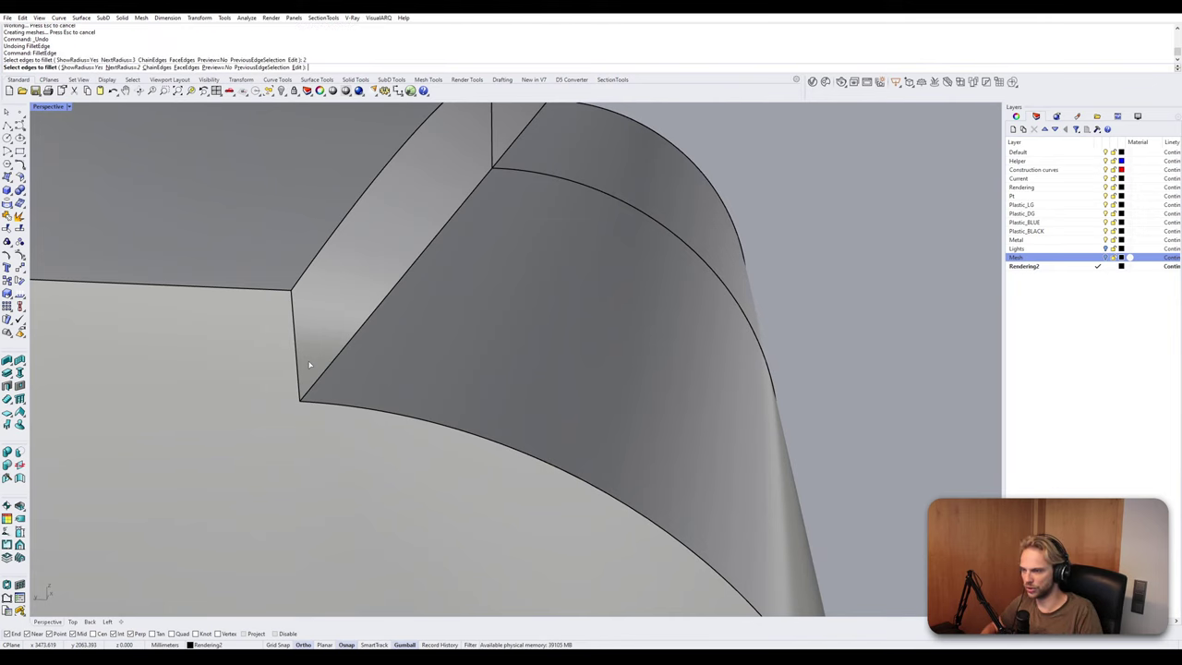
click(305, 277)
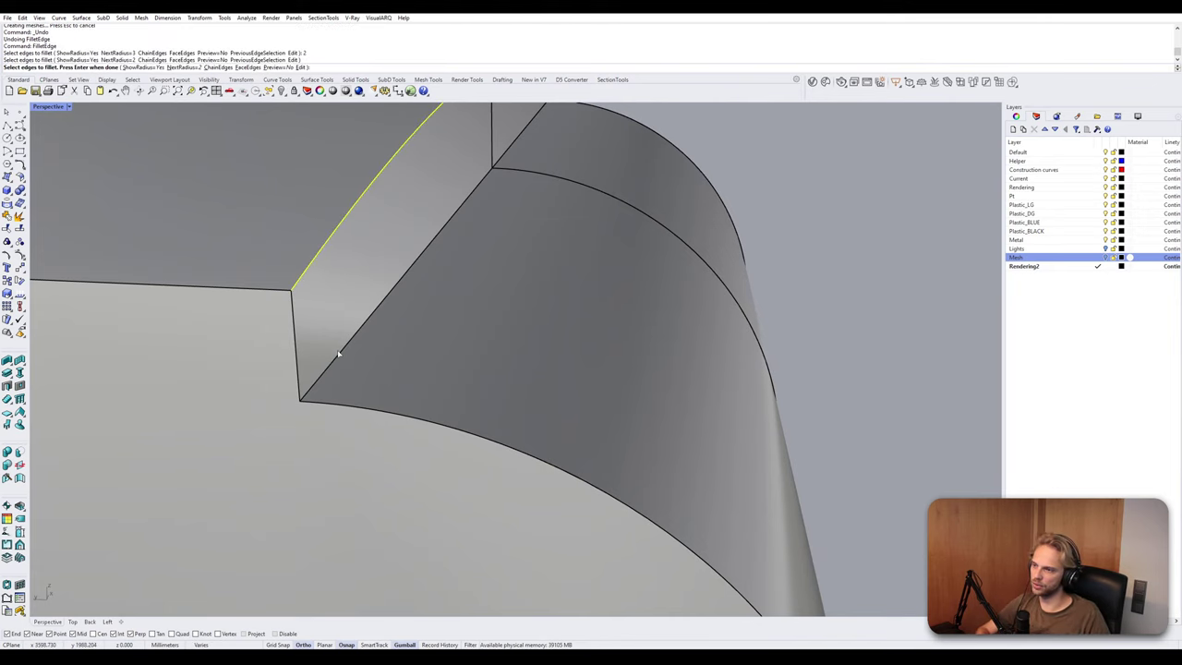
click(339, 351)
right_click(342, 358)
right_click(352, 370)
scroll(357, 376, down, 8)
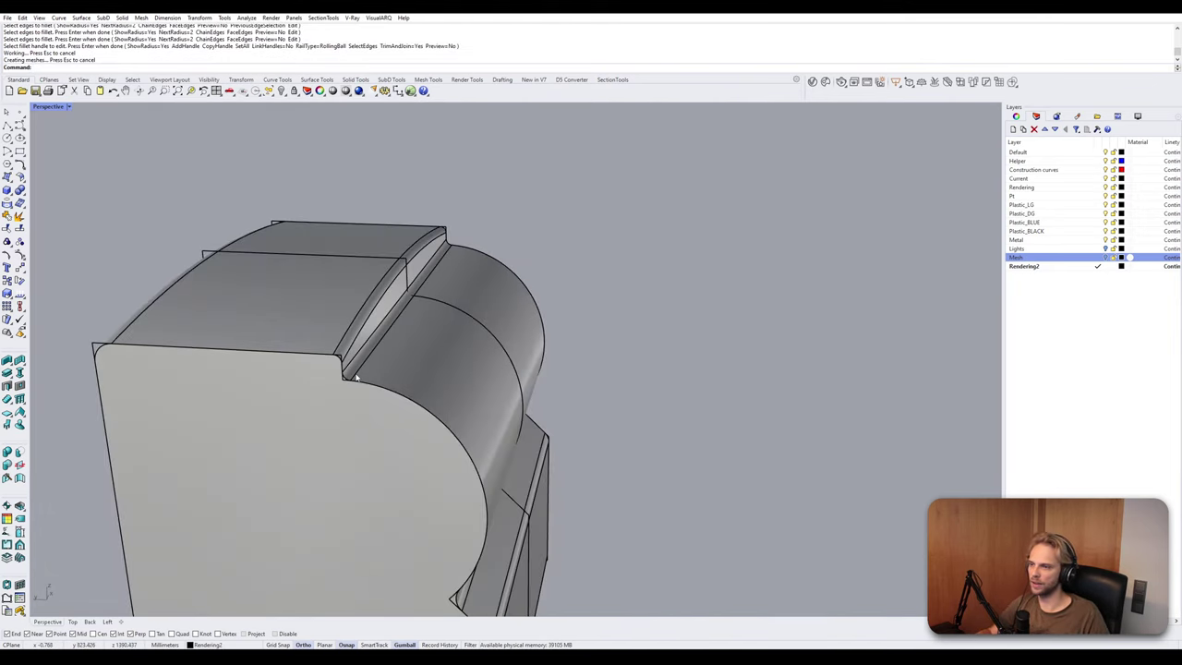
Delete the two upper rectangles, the short angled line and the upper centre line segment at the robot's shoulder.
right_drag(358, 377, 336, 349)
scroll(337, 349, down, 6)
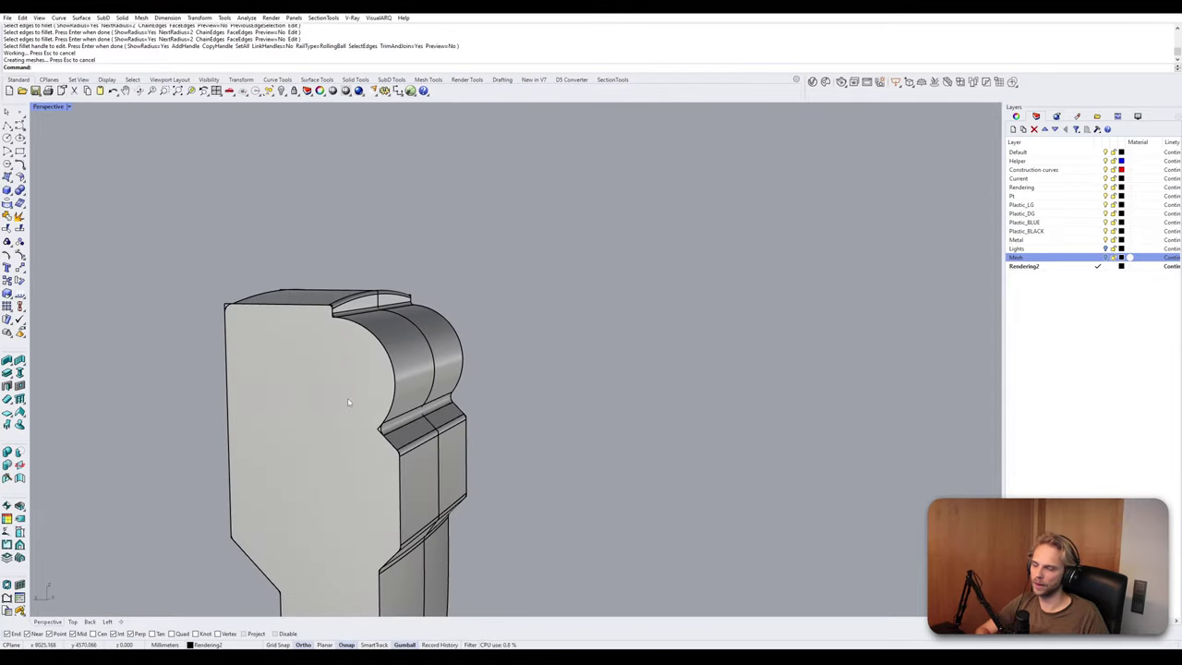
shift+right_drag(348, 401, 482, 342)
scroll(427, 310, down, 3)
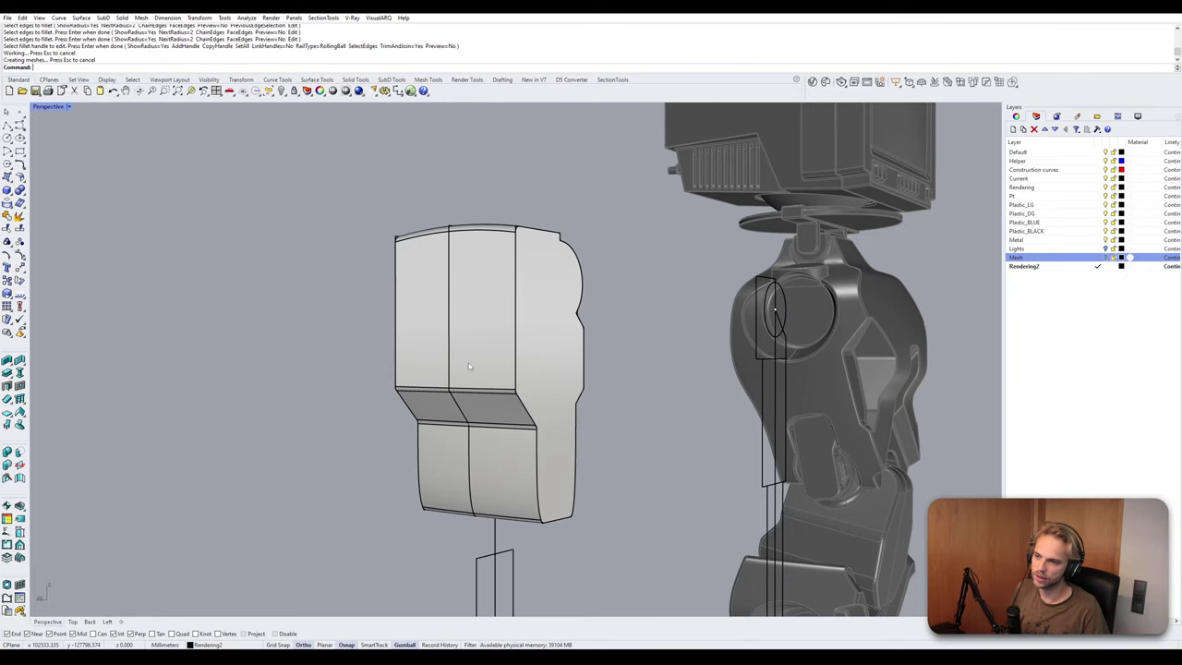
right_drag(472, 367, 428, 375)
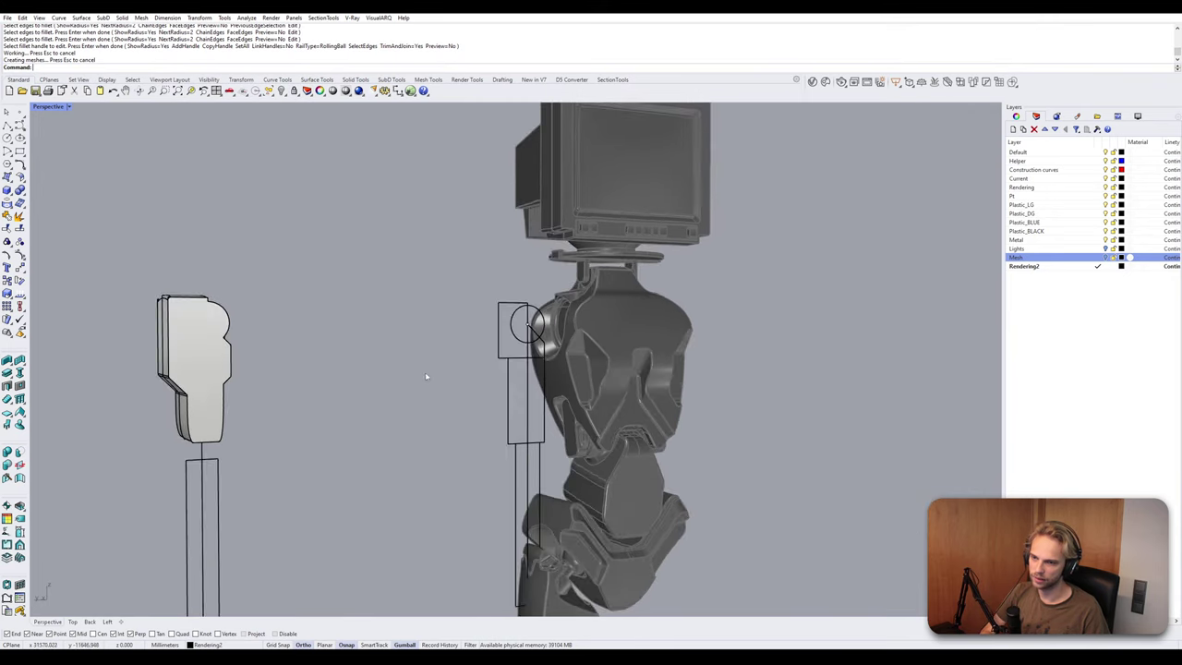
scroll(496, 369, up, 7)
drag(414, 352, 416, 353)
key(Delete)
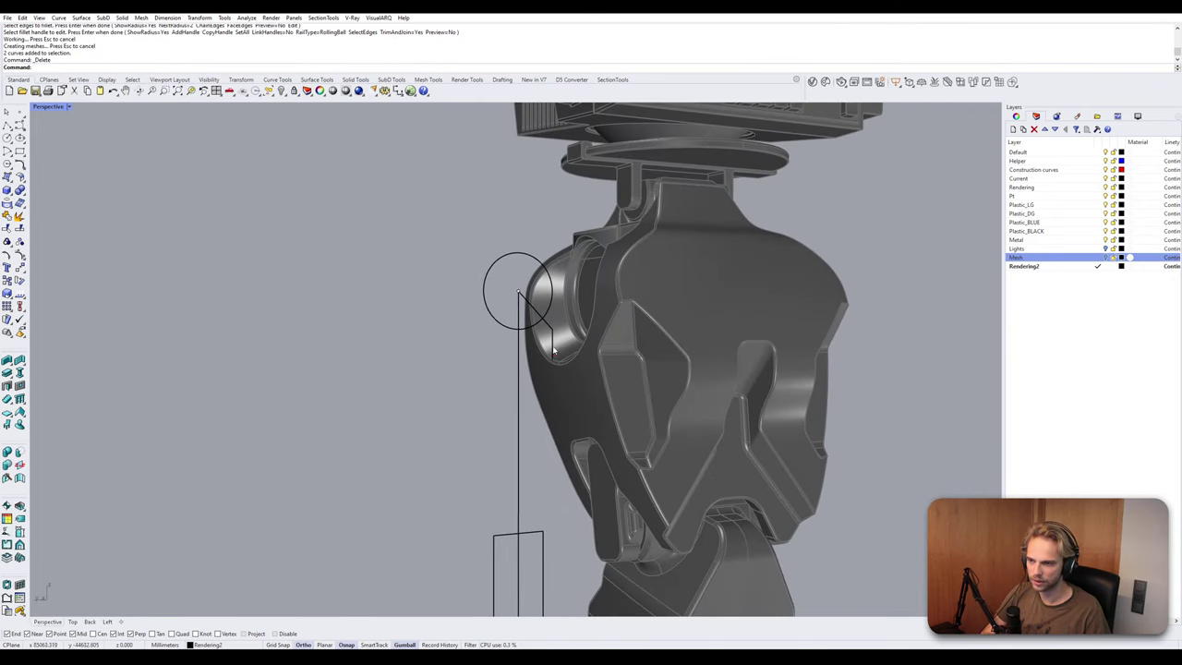
click(552, 348)
key(Delete)
click(518, 368)
click(518, 349)
key(Delete)
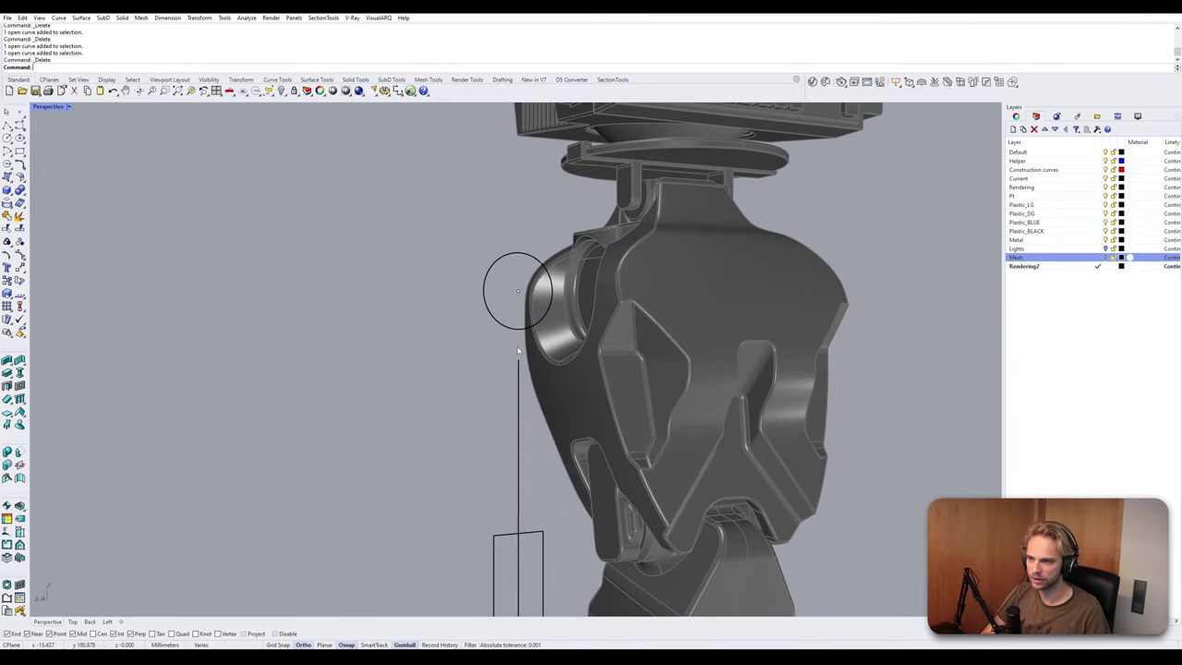
Delete the circle at the robot's shoulder and lock its centre point.
scroll(518, 351, down, 3)
shift+right_drag(423, 358, 460, 357)
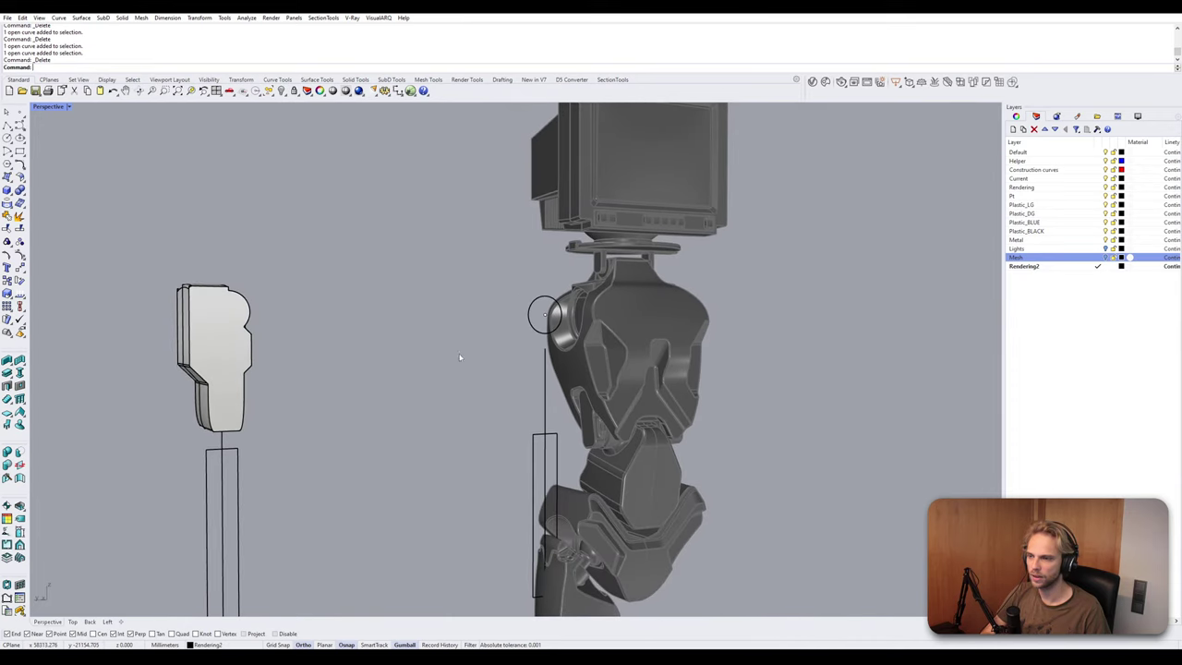
click(537, 329)
key(Delete)
right_drag(551, 321, 572, 276)
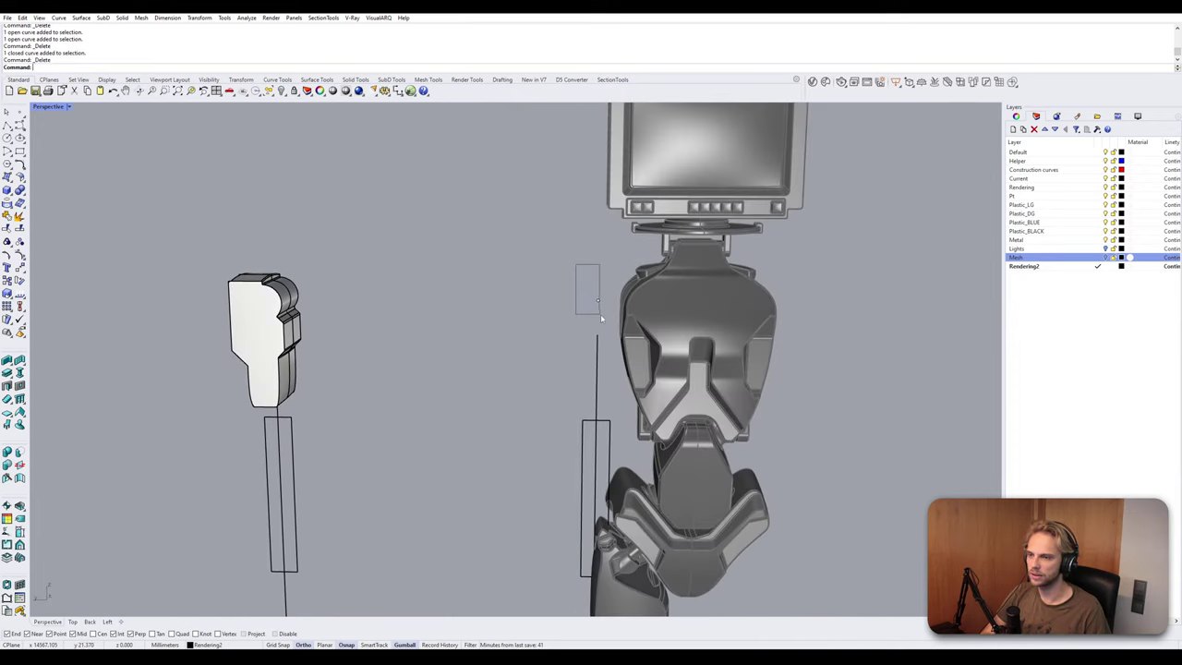
drag(600, 316, 600, 318)
key(ctrl+l)
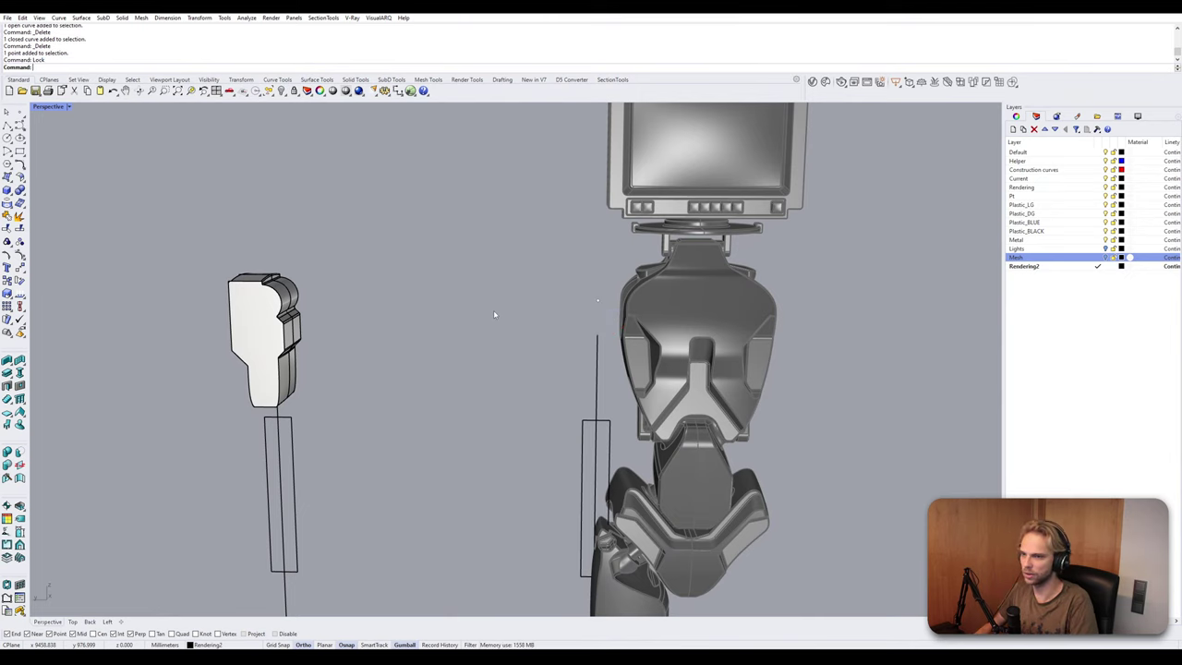
Copy the filleted limb body from its joint centre point to the locked shoulder point beside the robot in the Left view.
shift+right_drag(324, 356, 403, 330)
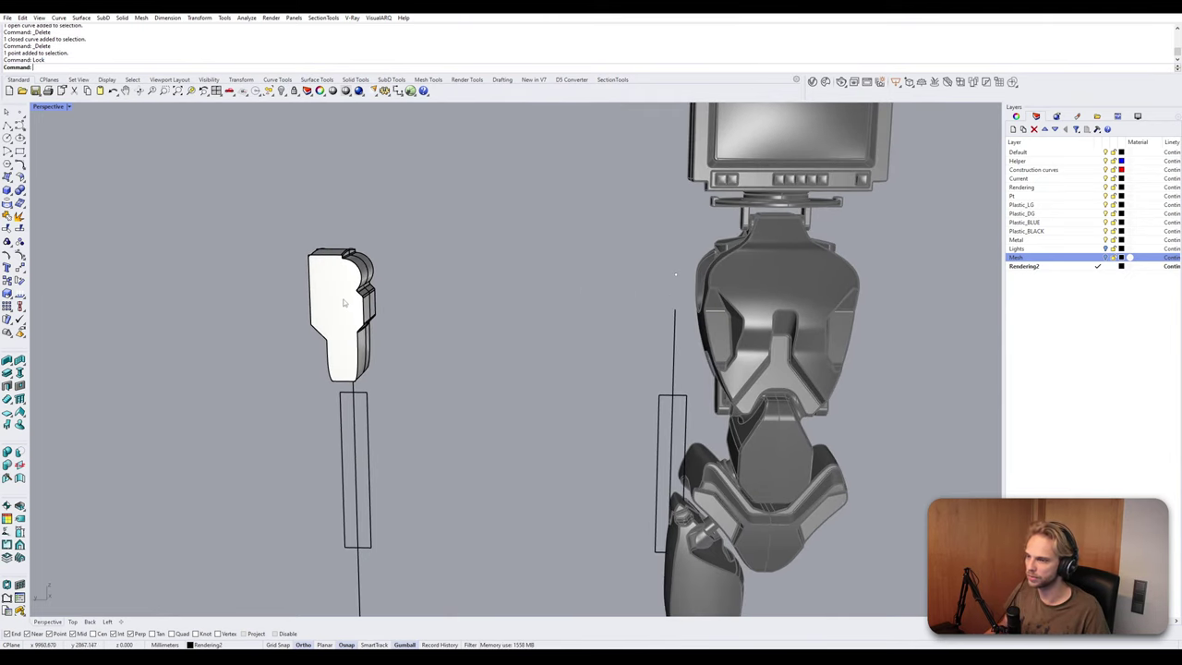
click(344, 303)
text(Copy)
key(Return)
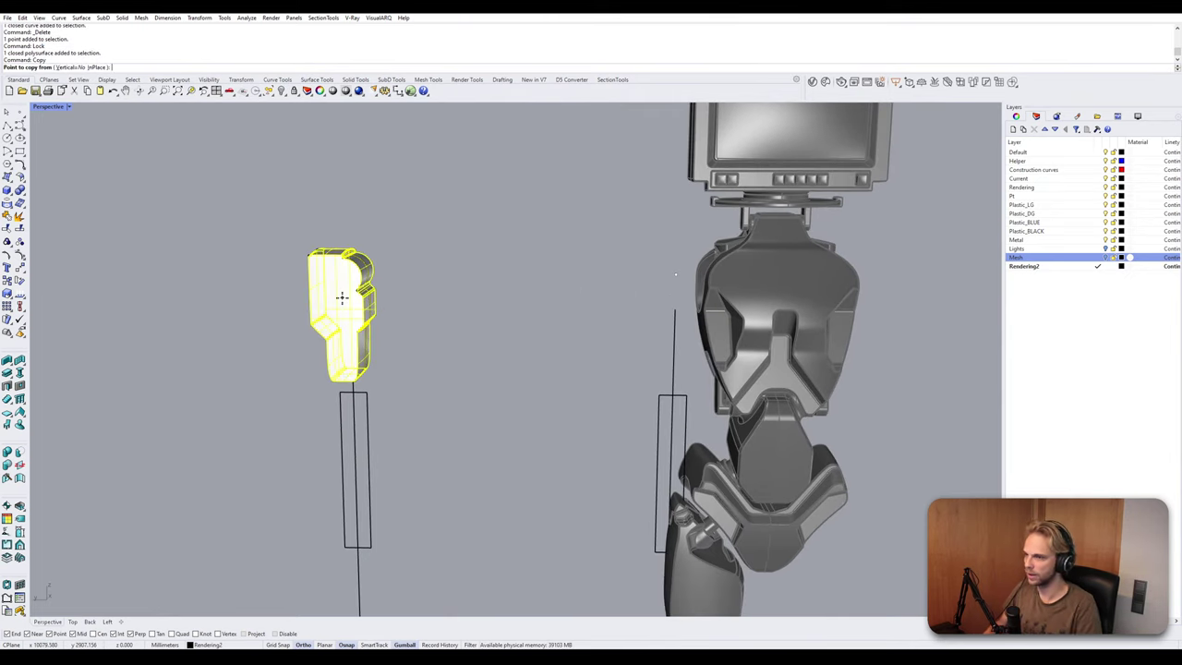
double_click(49, 107)
scroll(198, 449, up, 3)
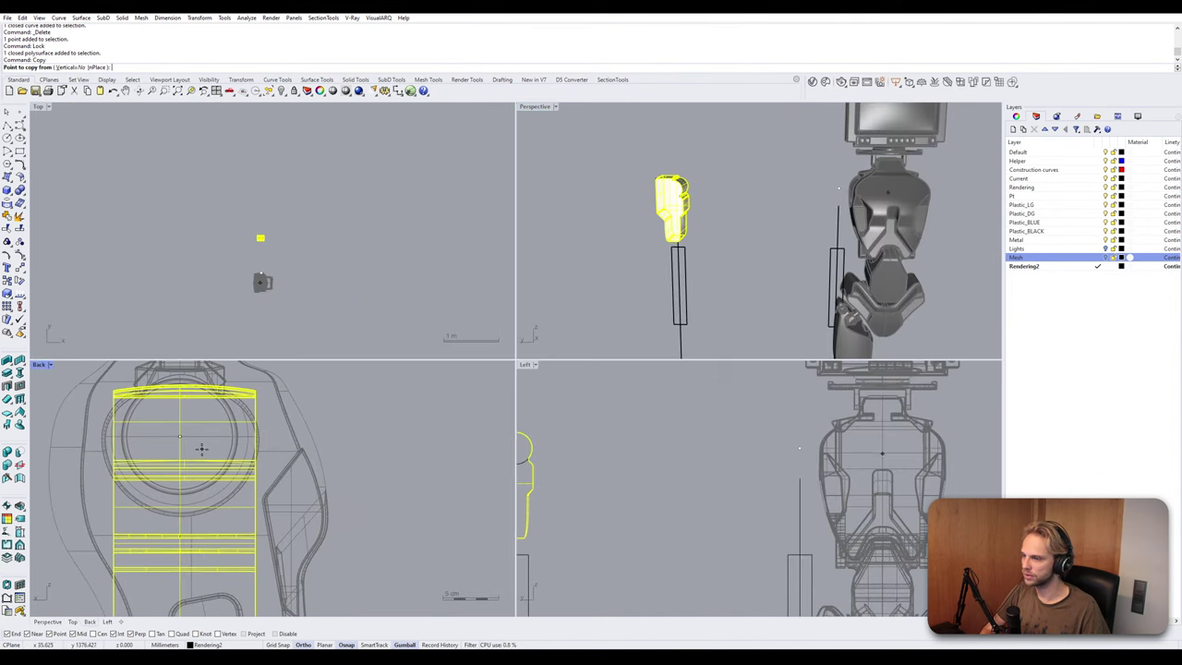
right_drag(569, 474, 612, 469)
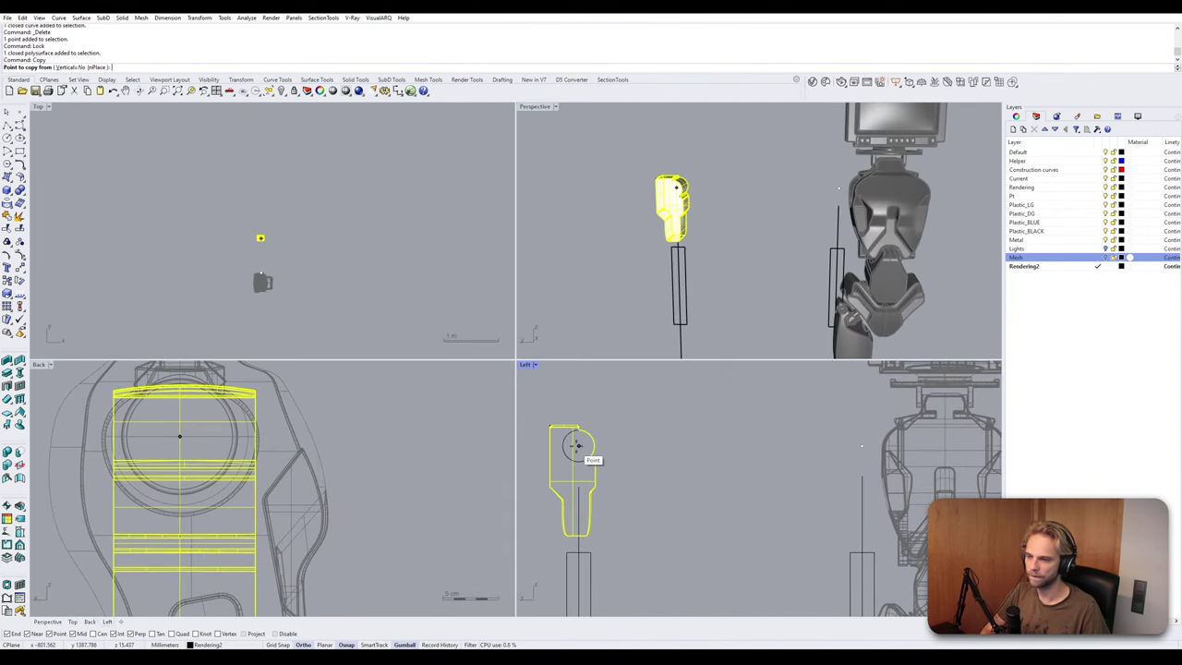
click(578, 446)
click(857, 446)
key(Return)
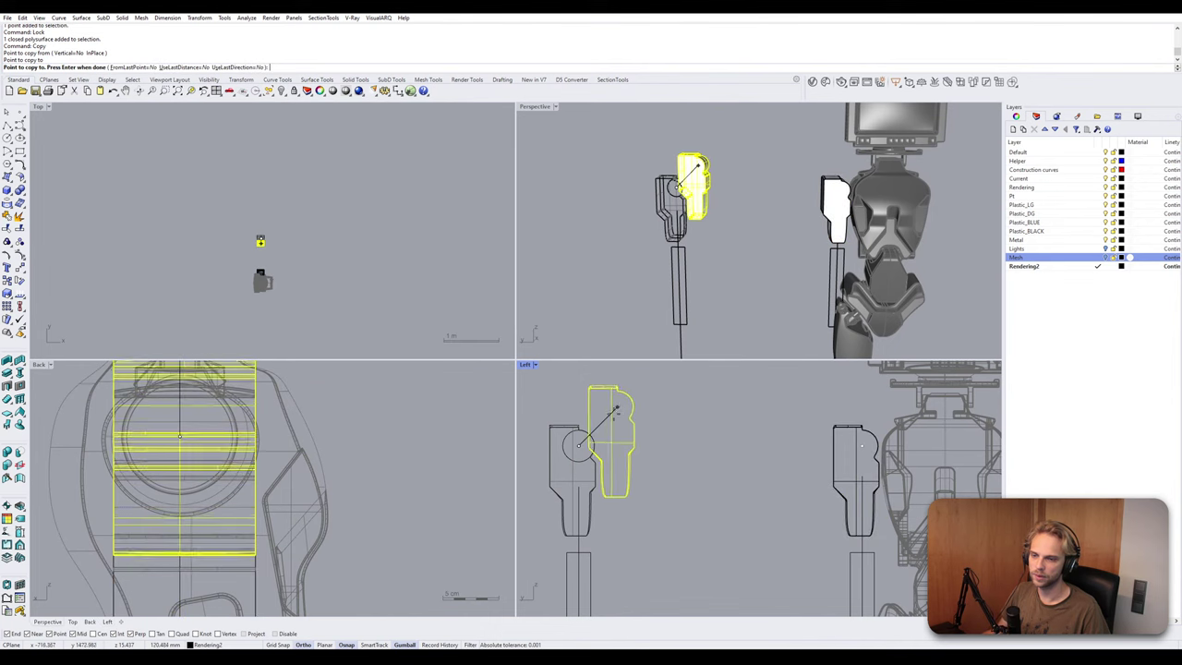
Lock the centre point of the joint circle on the original limb.
click(578, 447)
text(Lock)
key(Return)
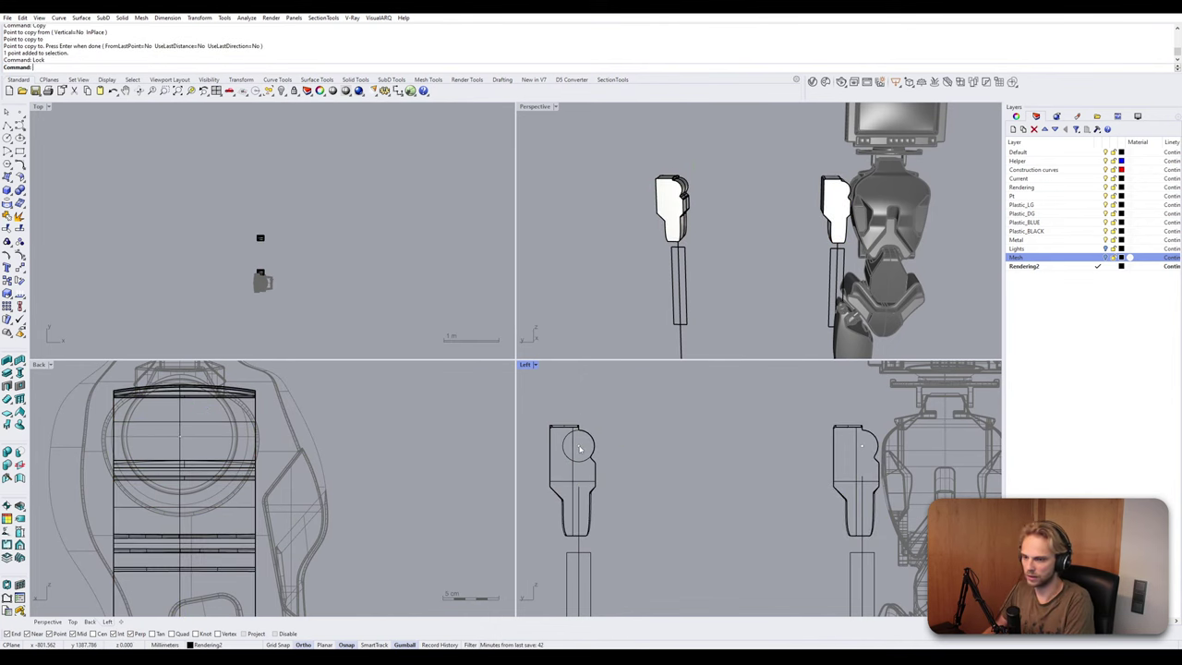
Review the copied limb against the robot in the Perspective view, and undo the last point lock and the limb copy.
double_click(534, 106)
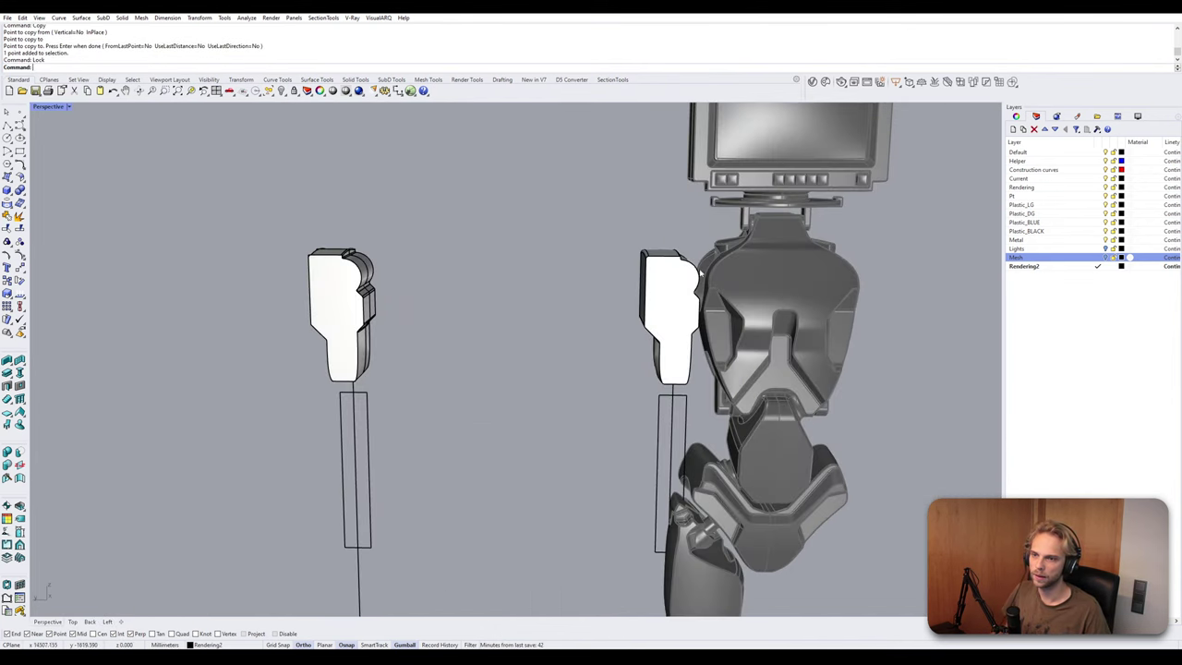
right_drag(554, 268, 619, 279)
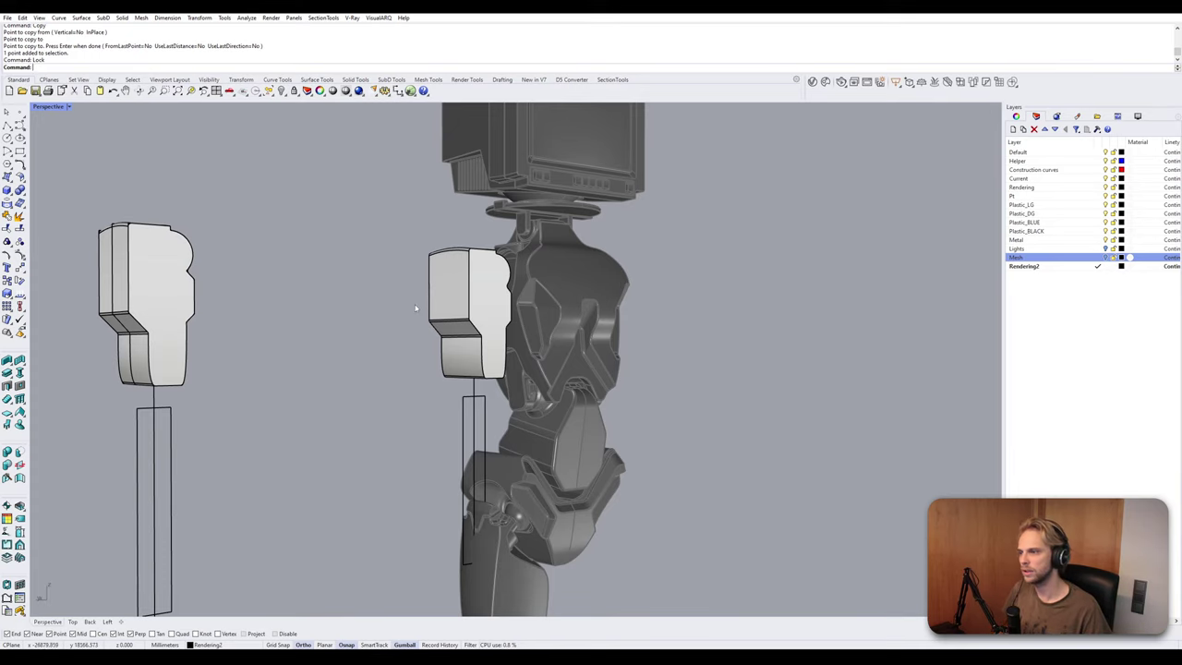
shift+right_drag(414, 309, 489, 315)
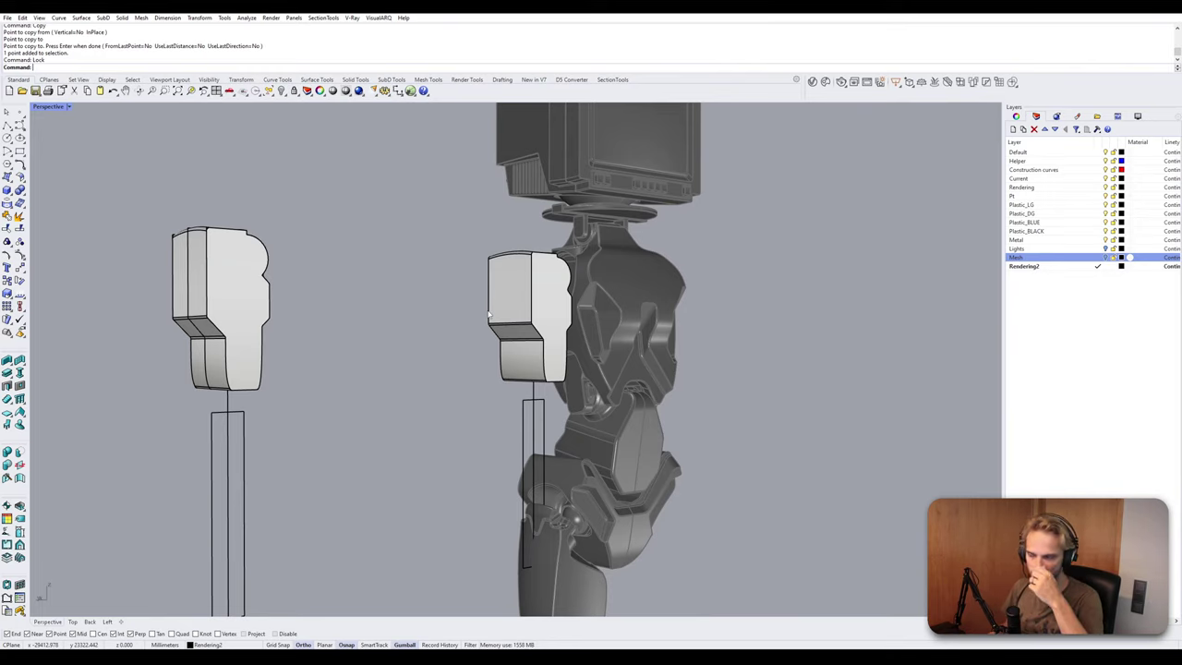
key(ctrl+z)
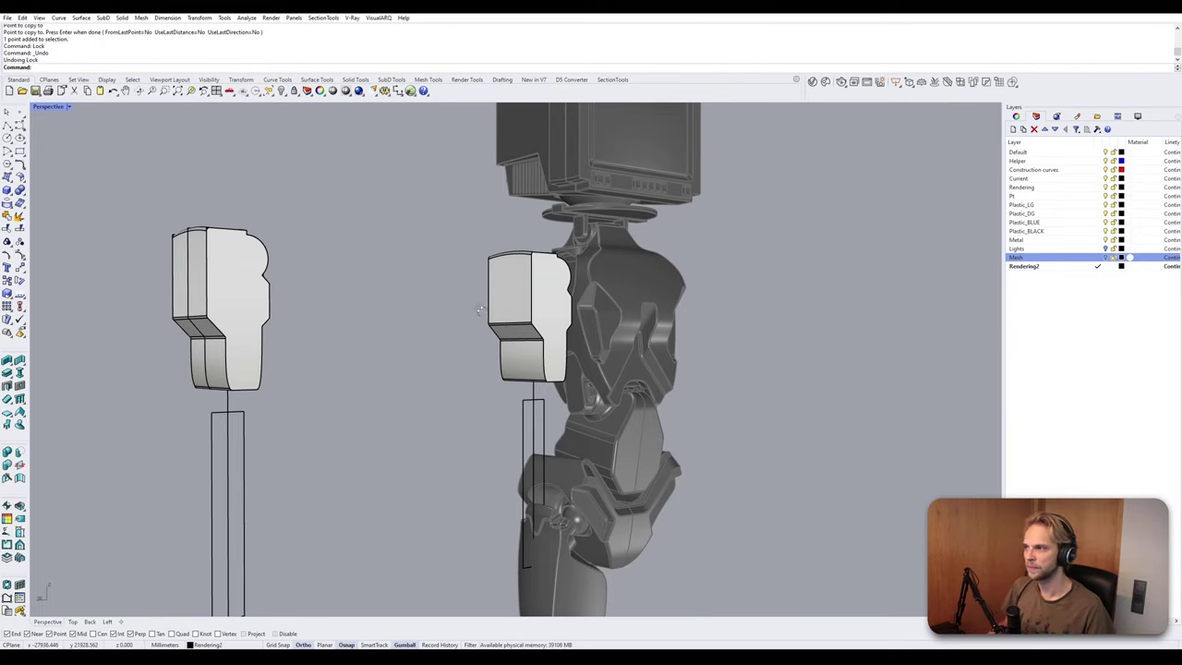
right_drag(482, 310, 459, 325)
key(ctrl+z)
right_drag(314, 344, 555, 274)
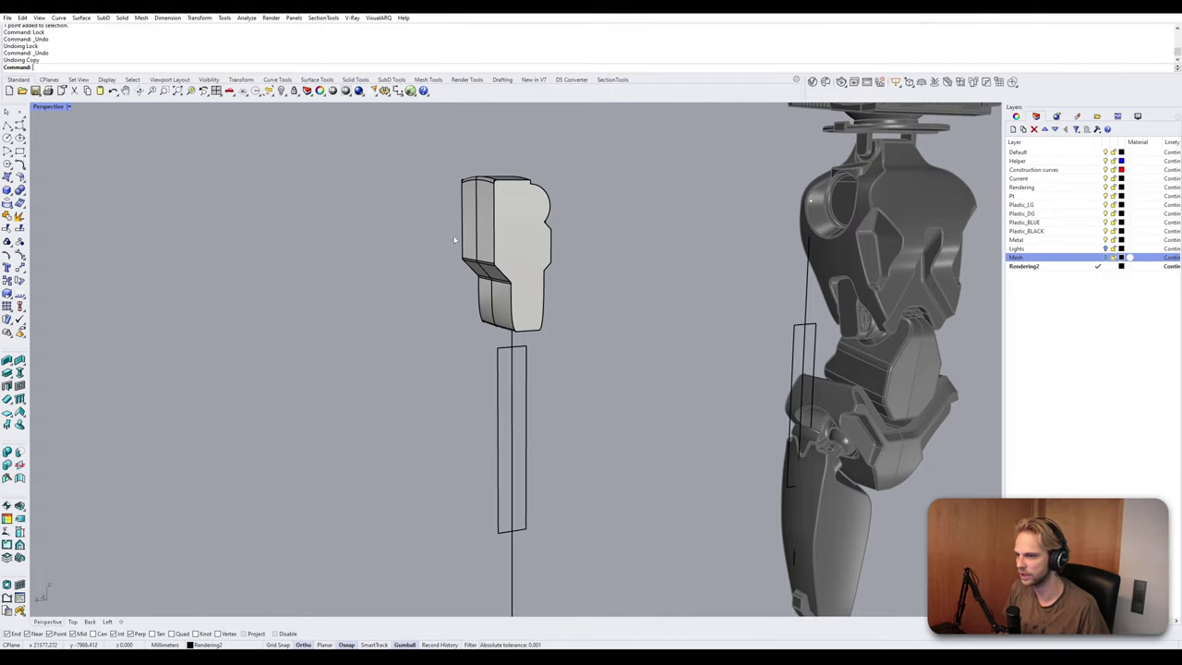
Copy the joint circle from the middle of the limb onto its flat side face, aligned with the rounded edge.
right_drag(455, 239, 514, 283)
scroll(527, 238, up, 4)
mouse_move(524, 243)
right_down()
mouse_move(578, 243)
mouse_move(430, 220)
mouse_move(454, 201)
mouse_move(596, 219)
mouse_move(564, 220)
mouse_move(545, 238)
right_up()
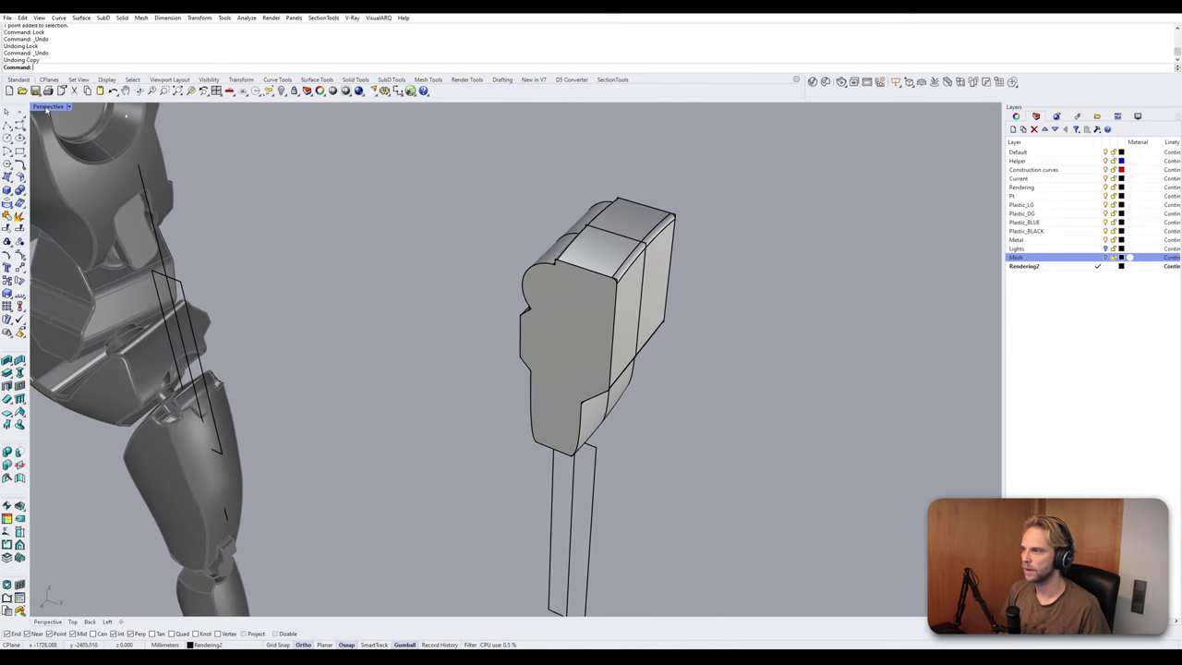
click(563, 259)
click(593, 259)
right_drag(573, 254, 487, 281)
scroll(487, 281, up, 7)
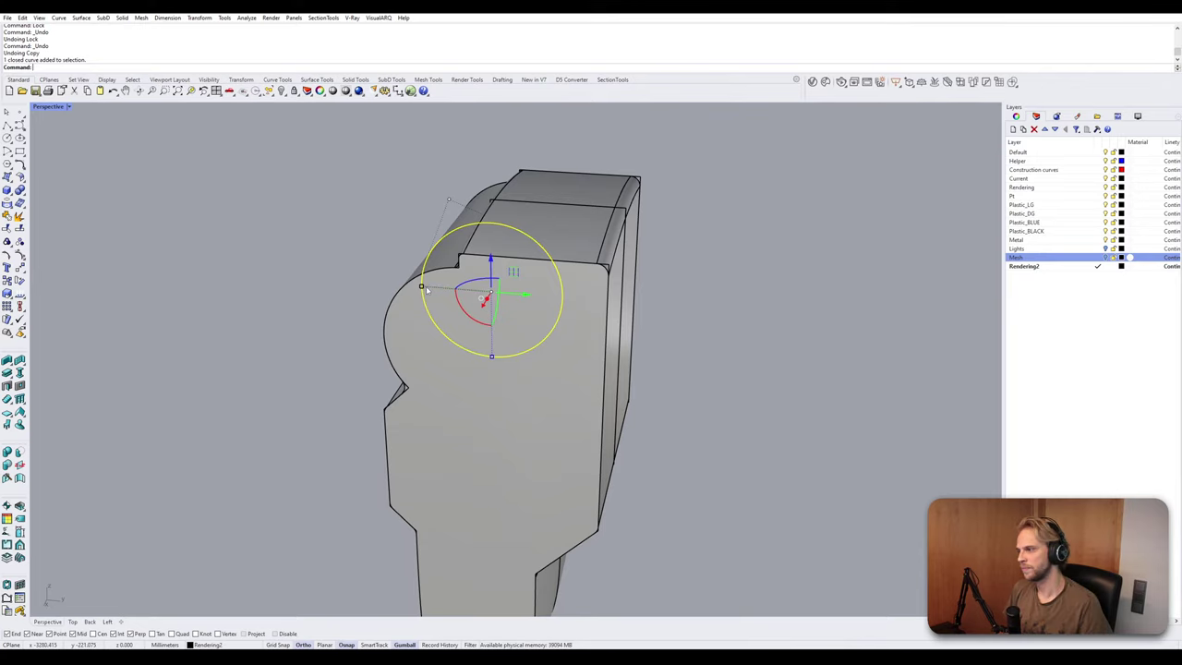
right_drag(426, 290, 470, 283)
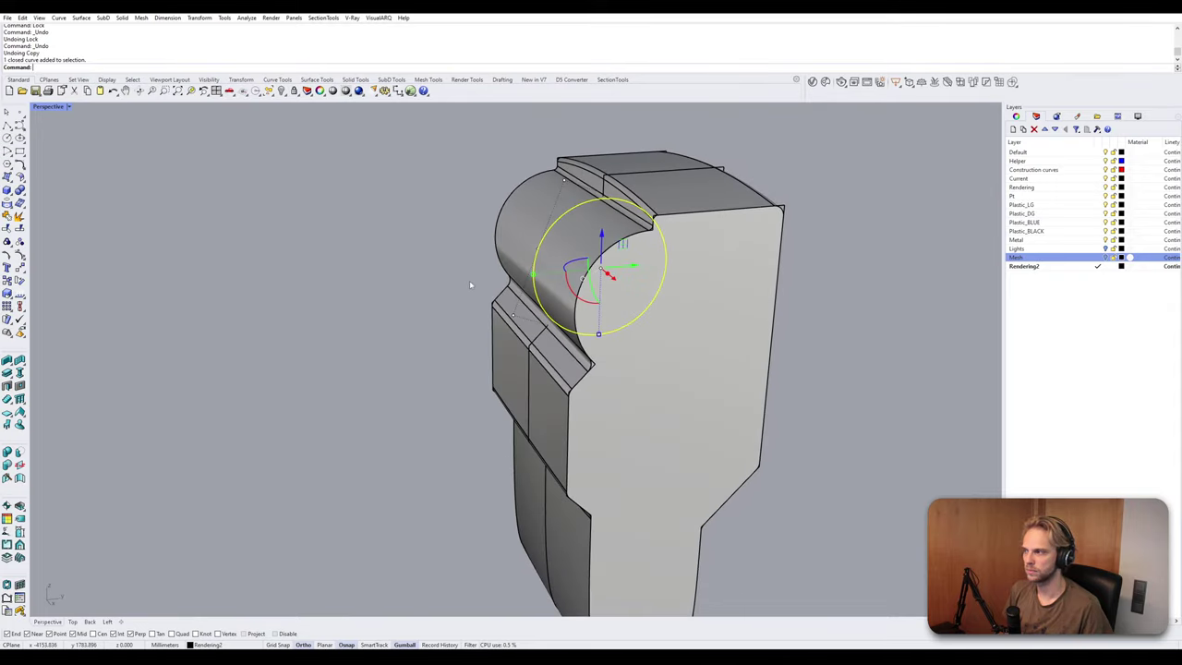
text(copy)
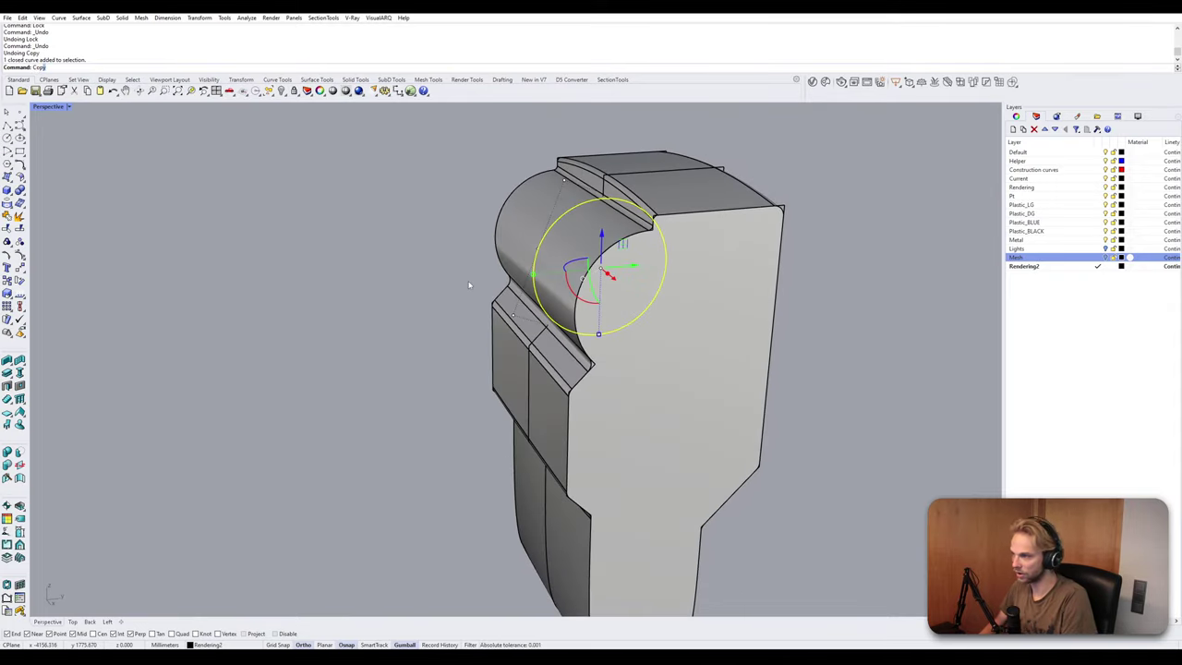
key(Return)
click(543, 251)
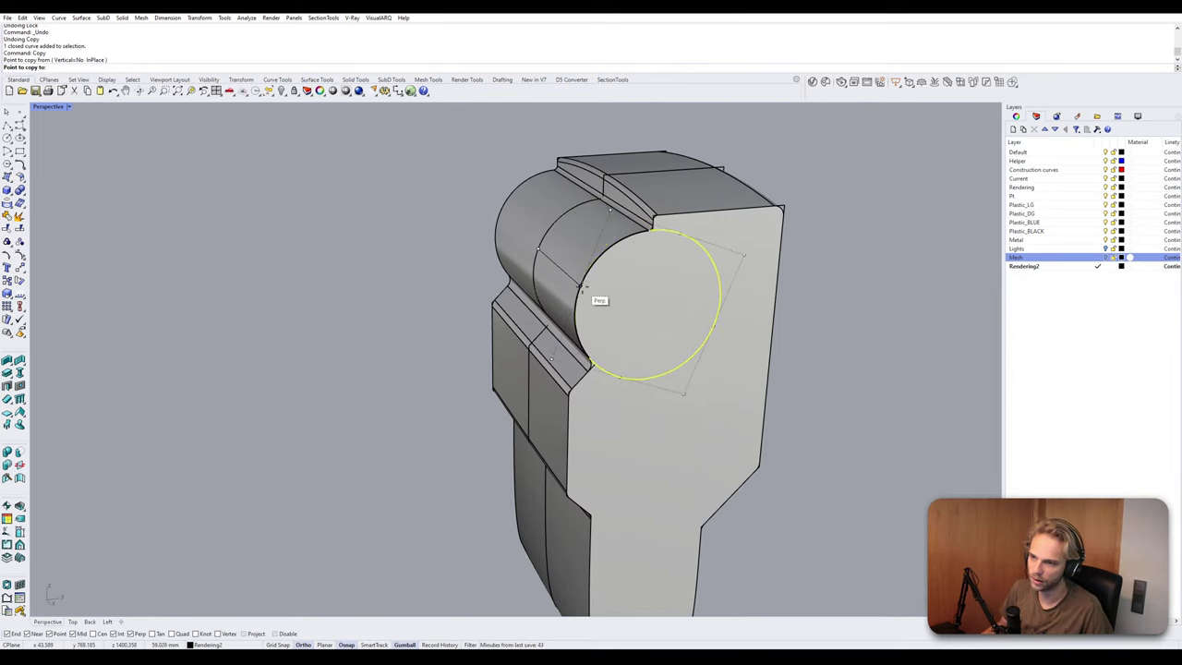
click(582, 289)
key(Return)
Offset the circle on the limb's side face 4 mm inward.
click(691, 242)
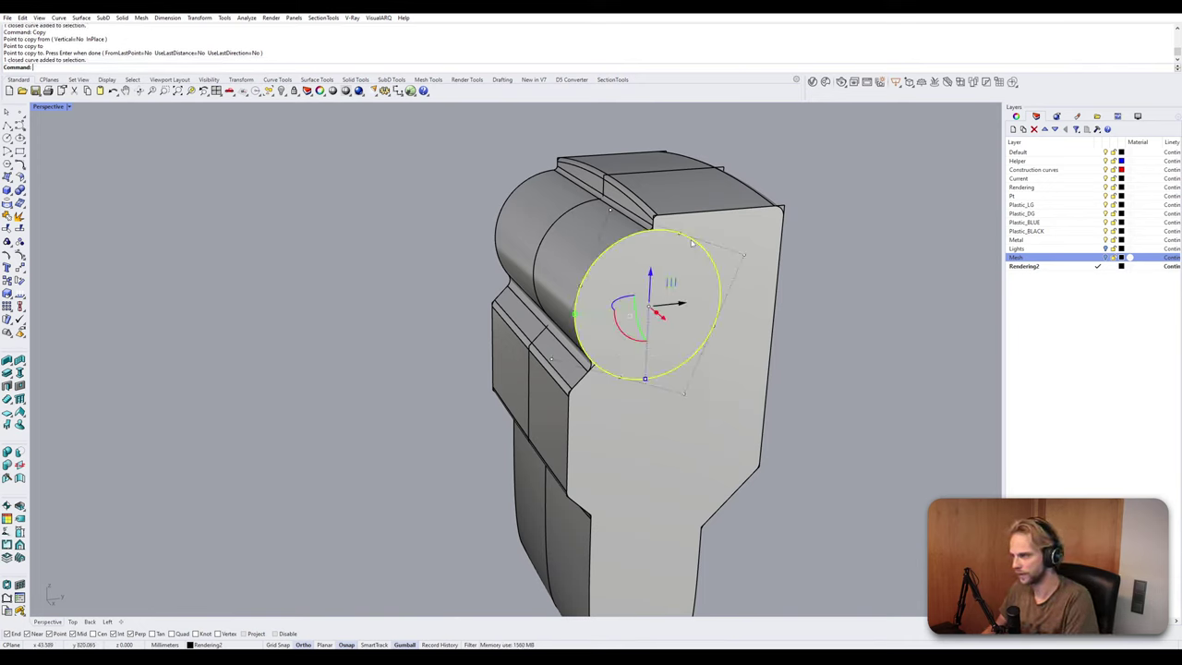
text(Offset)
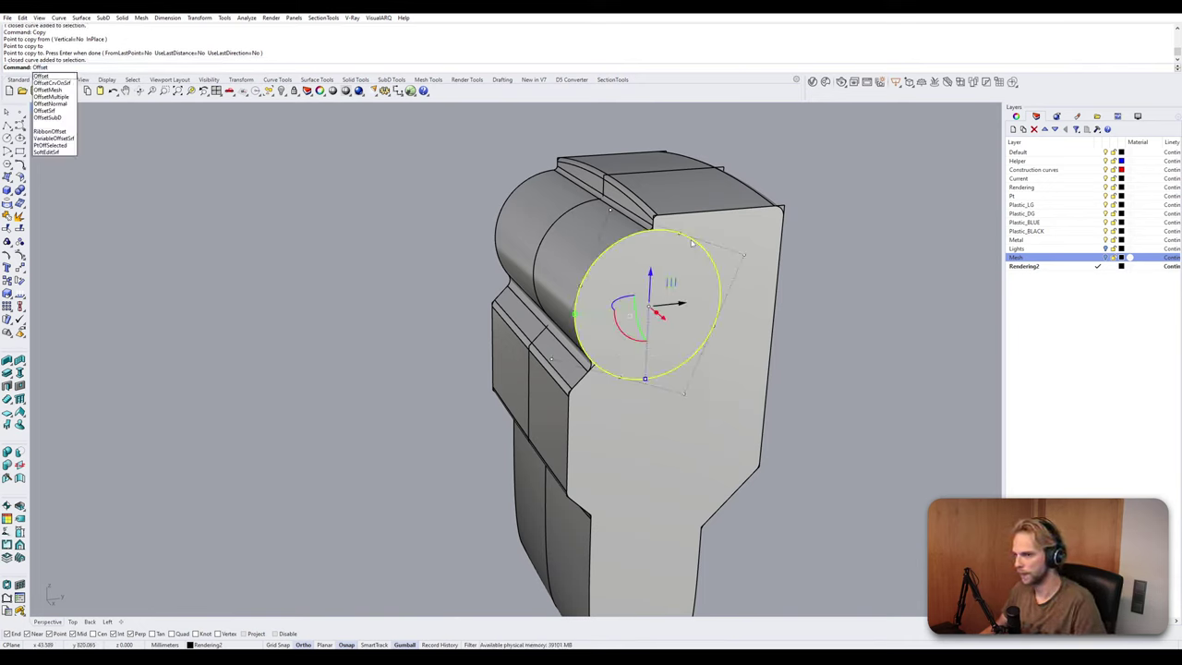
key(Escape)
click(691, 242)
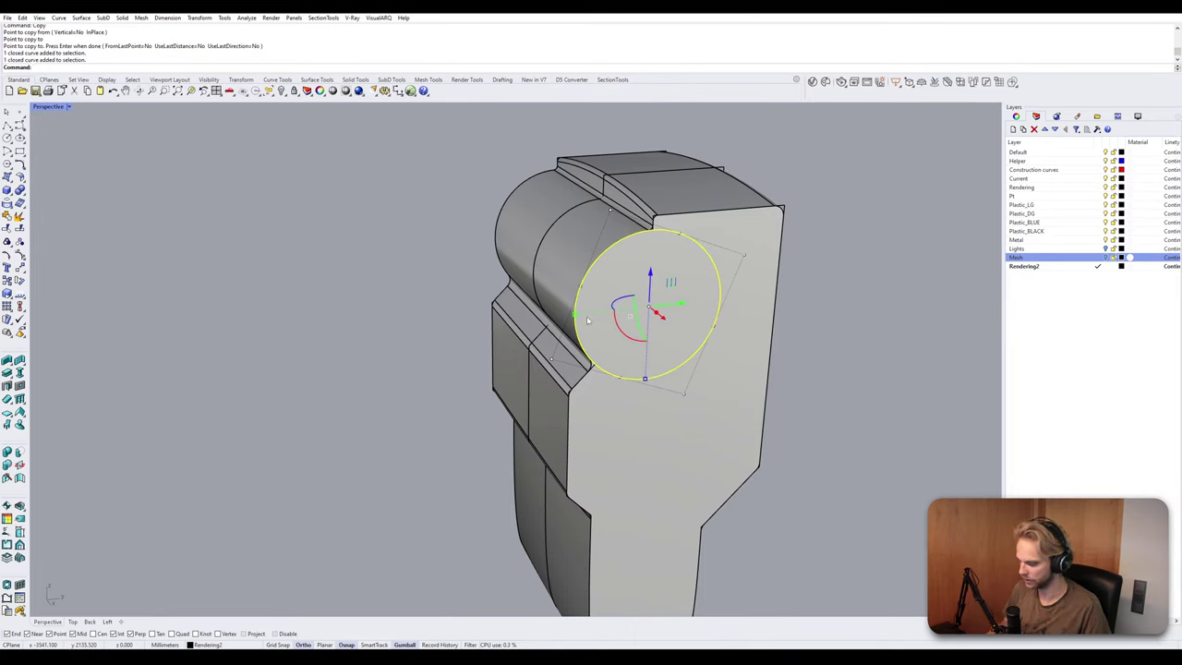
text(Offset)
key(Return)
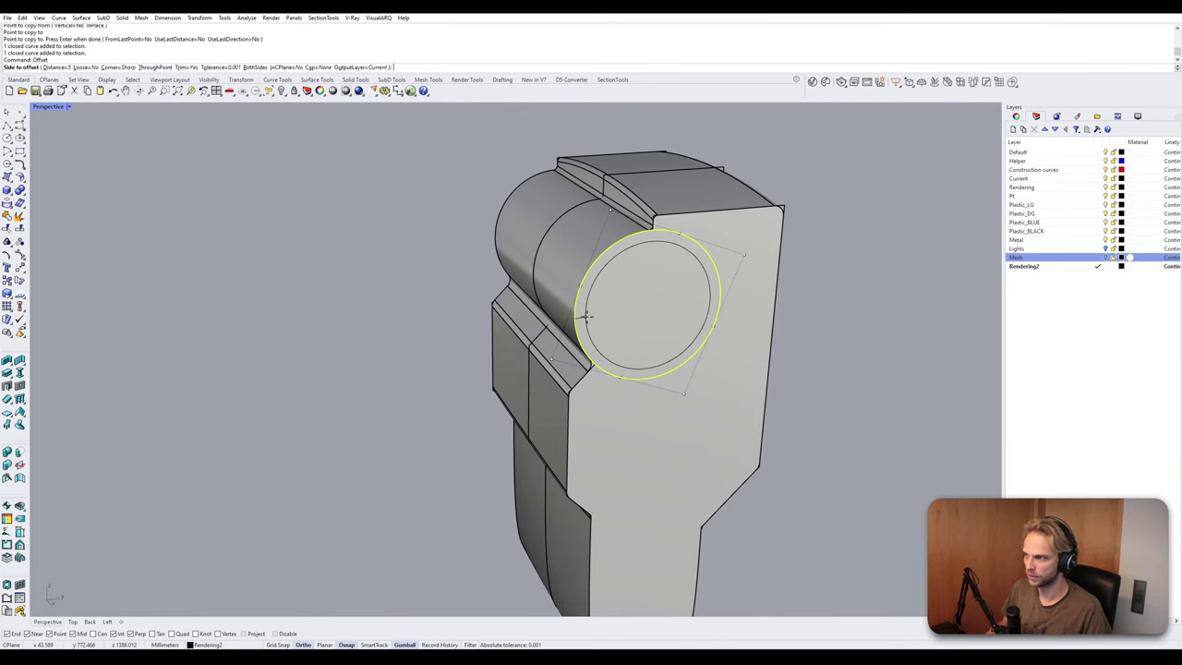
text(2)
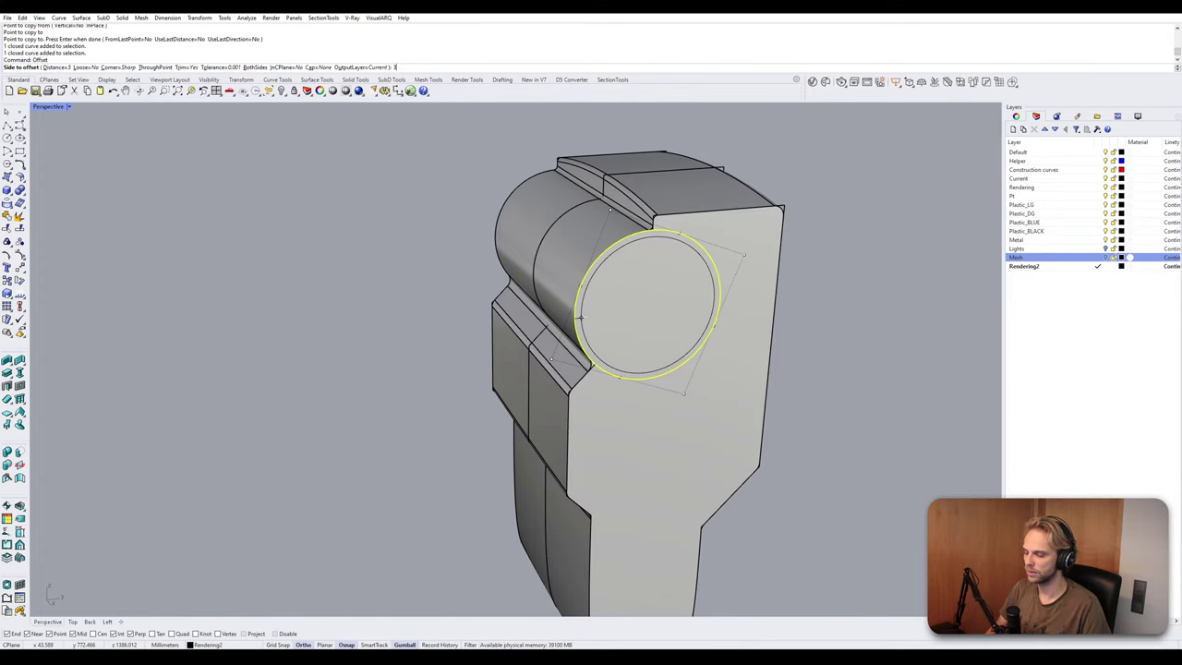
text(4)
key(Return)
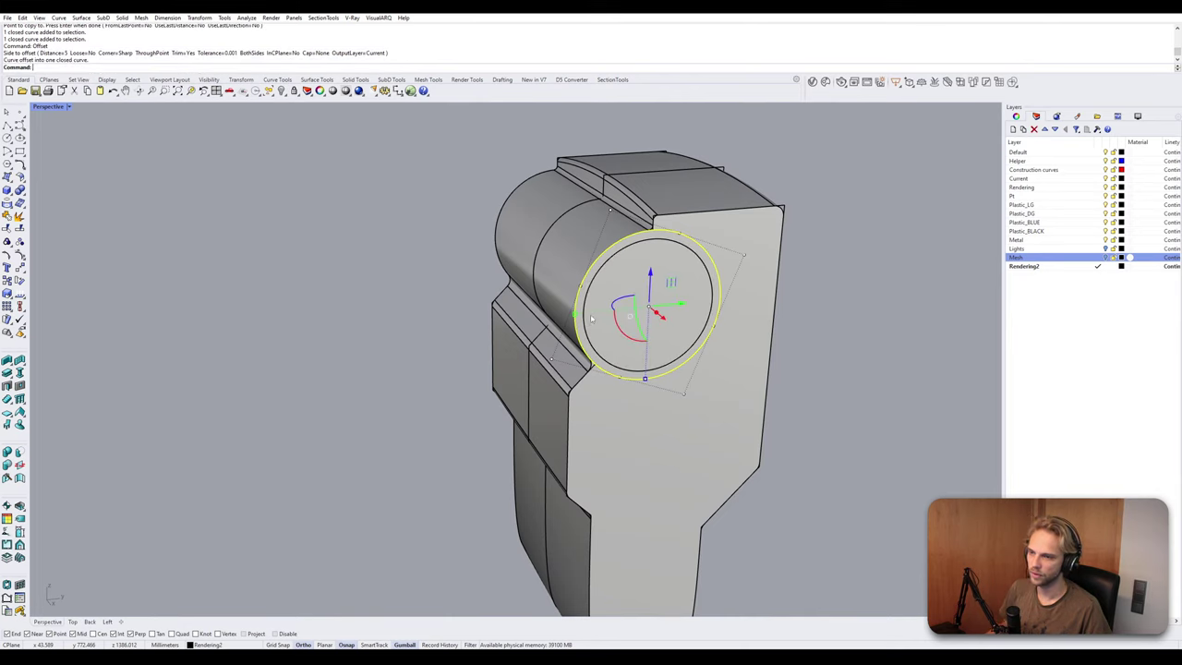
click(359, 266)
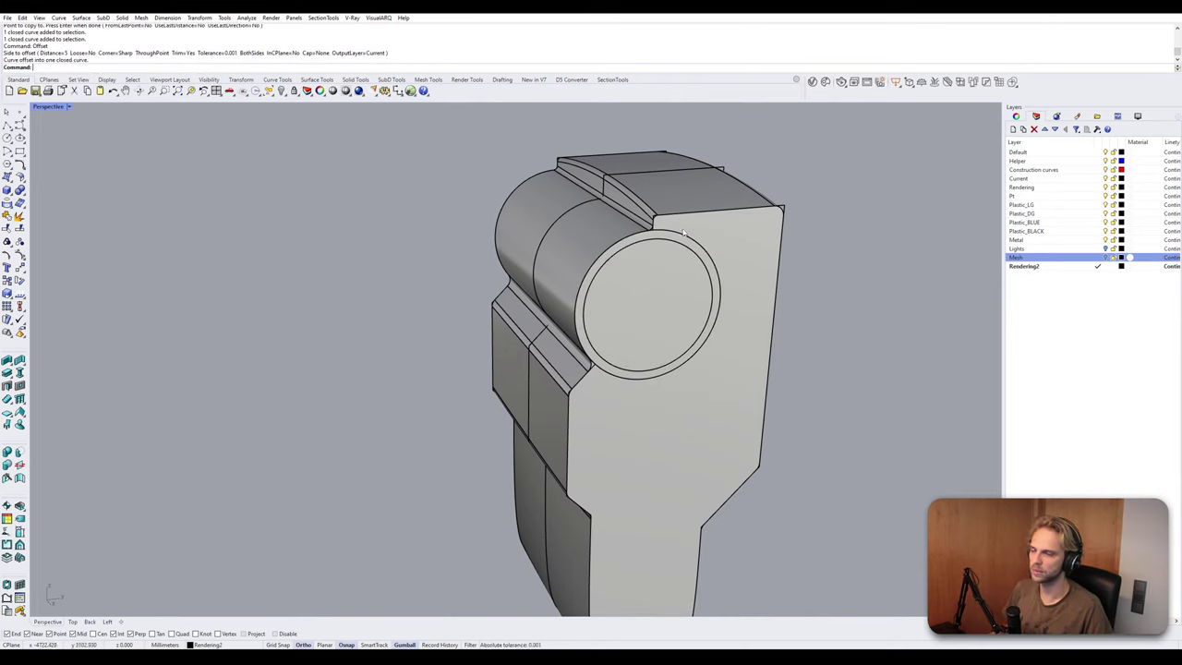
Create a planar ring surface between the outer and inner circles on the limb's side face.
right_drag(645, 313, 627, 310)
scroll(627, 310, up, 3)
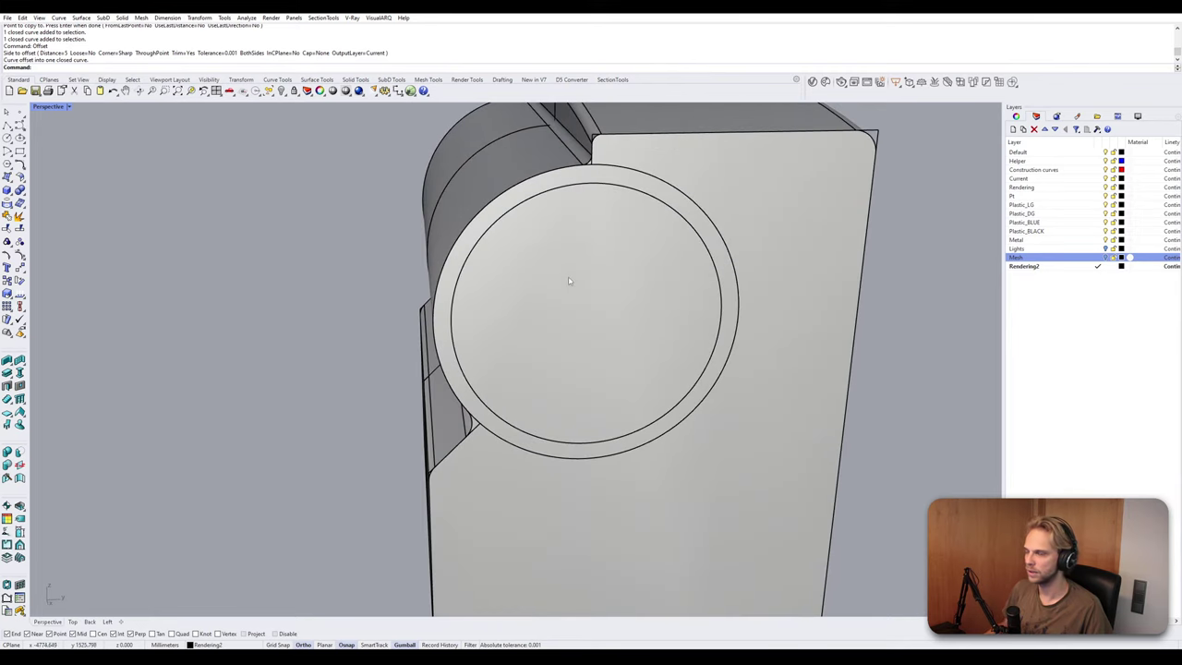
click(513, 214)
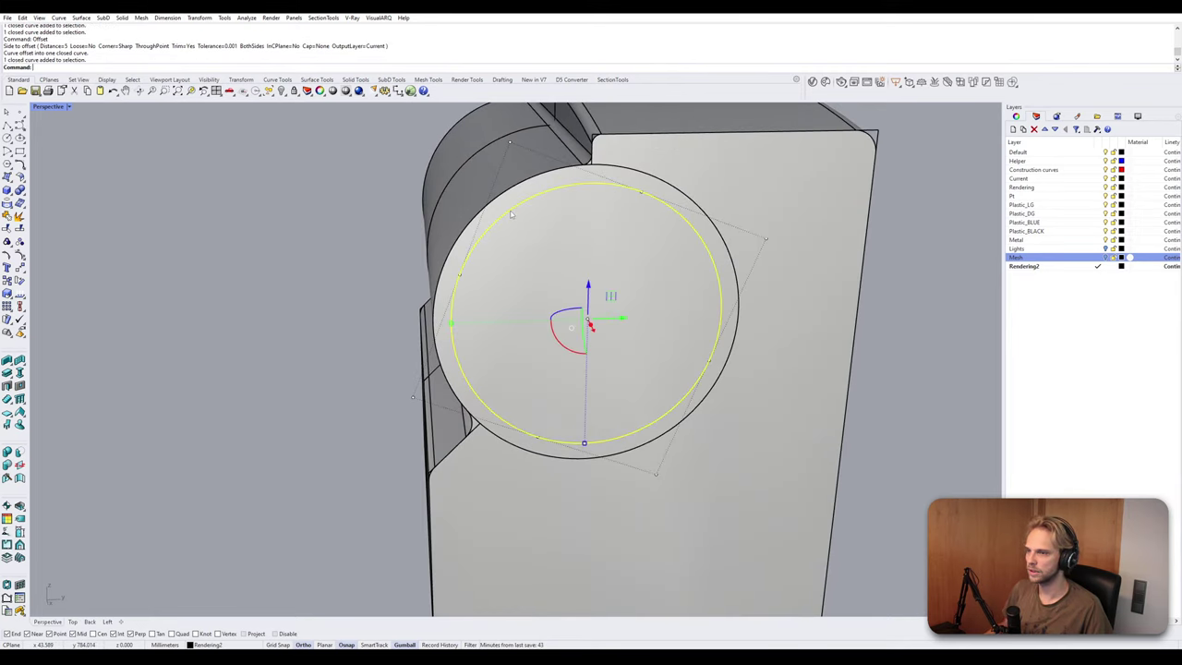
click(518, 219)
click(524, 224)
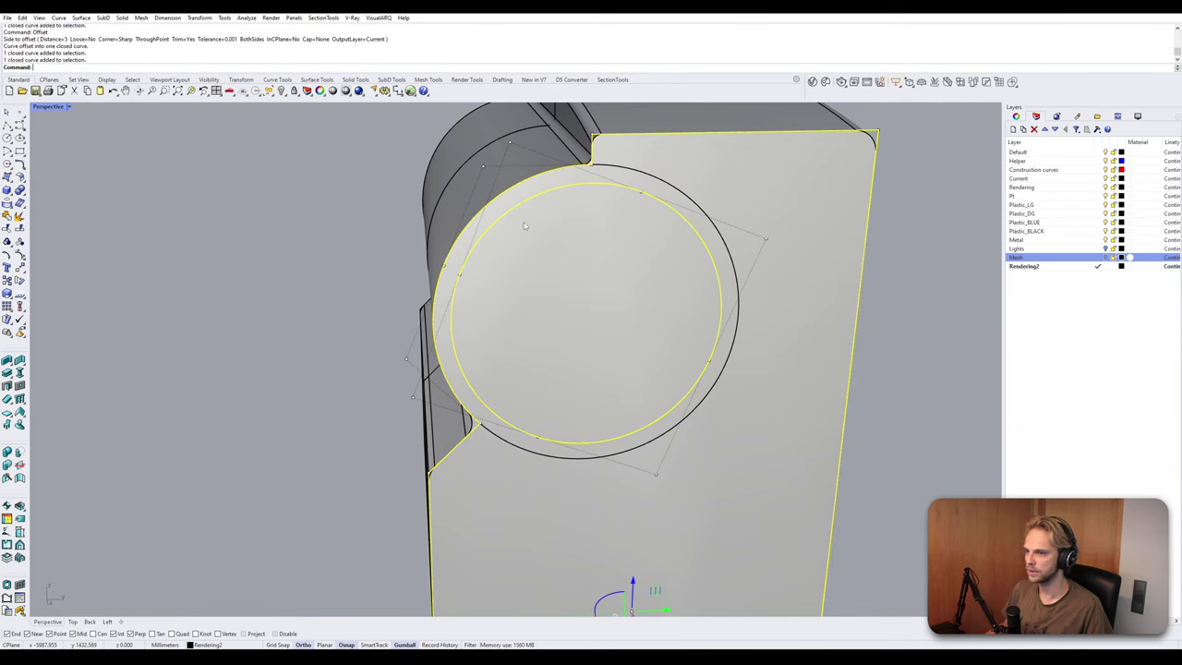
key(Escape)
click(645, 177)
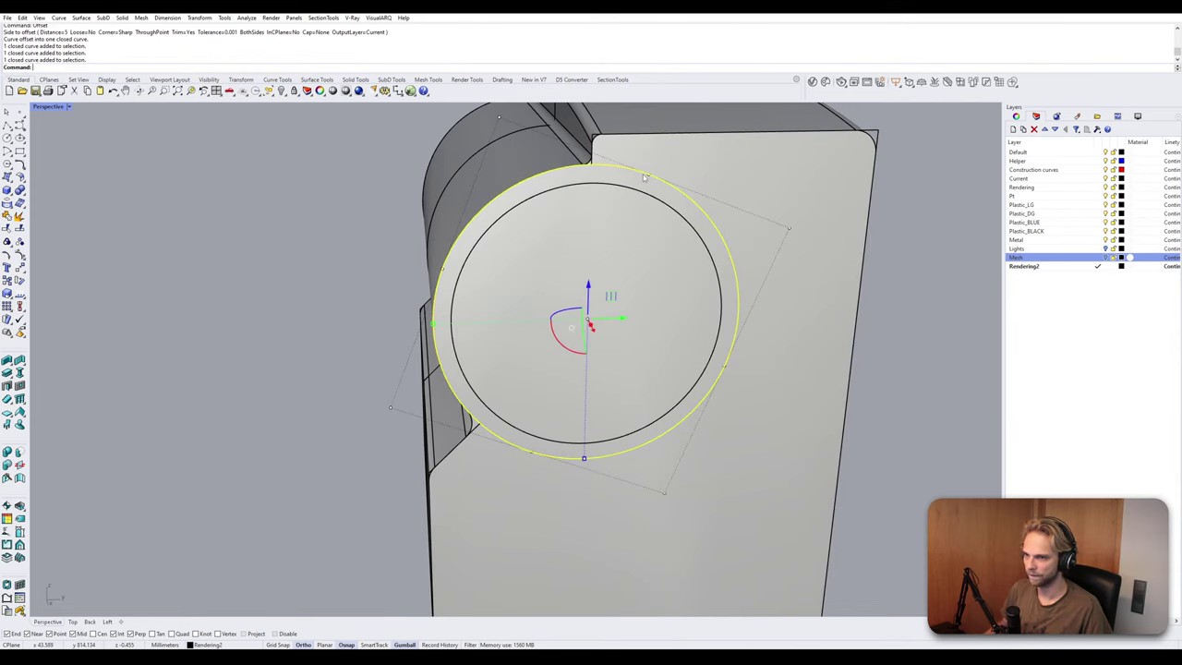
shift+click(639, 194)
text(Plana)
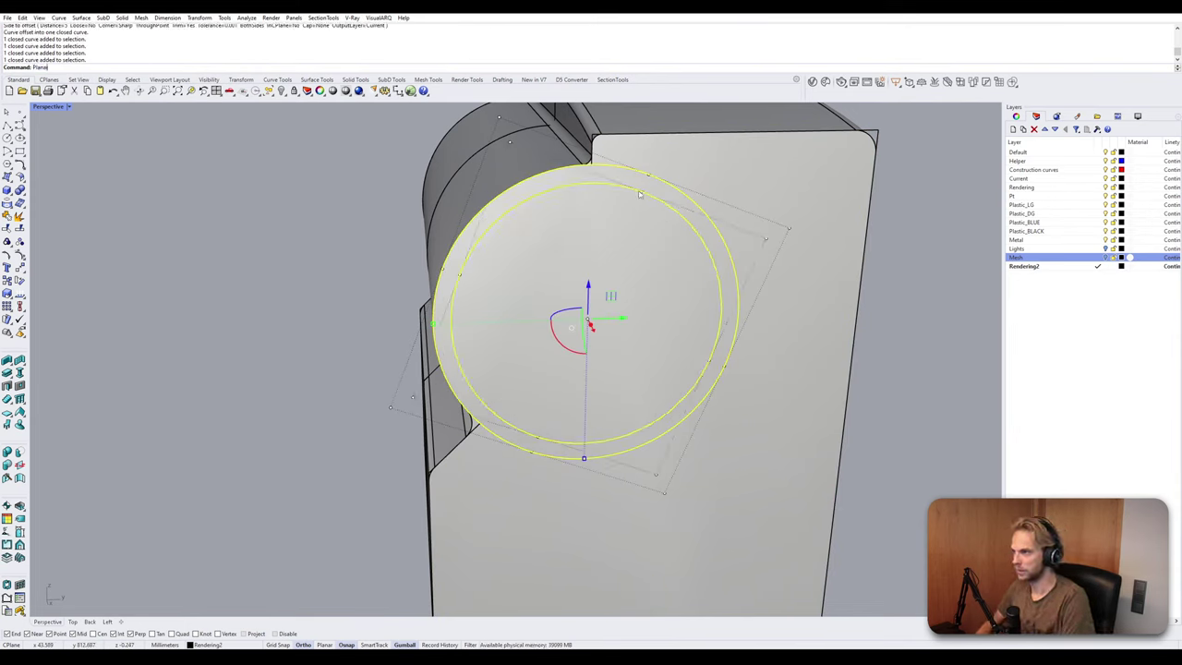
text(rSrf)
key(Return)
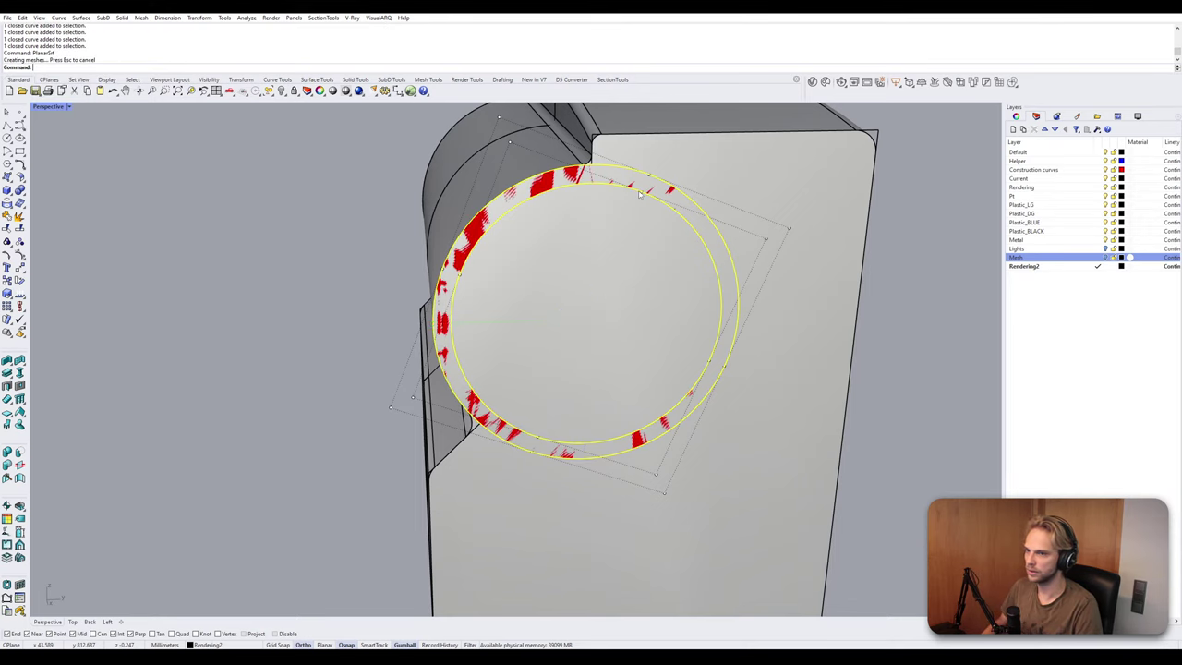
Examine the ring surface on the limb's side face from several angles and against the robot's shoulder.
scroll(609, 213, down, 3)
right_drag(554, 222, 742, 238)
mouse_move(736, 236)
right_down()
mouse_move(710, 225)
mouse_move(734, 233)
right_up()
scroll(671, 181, up, 5)
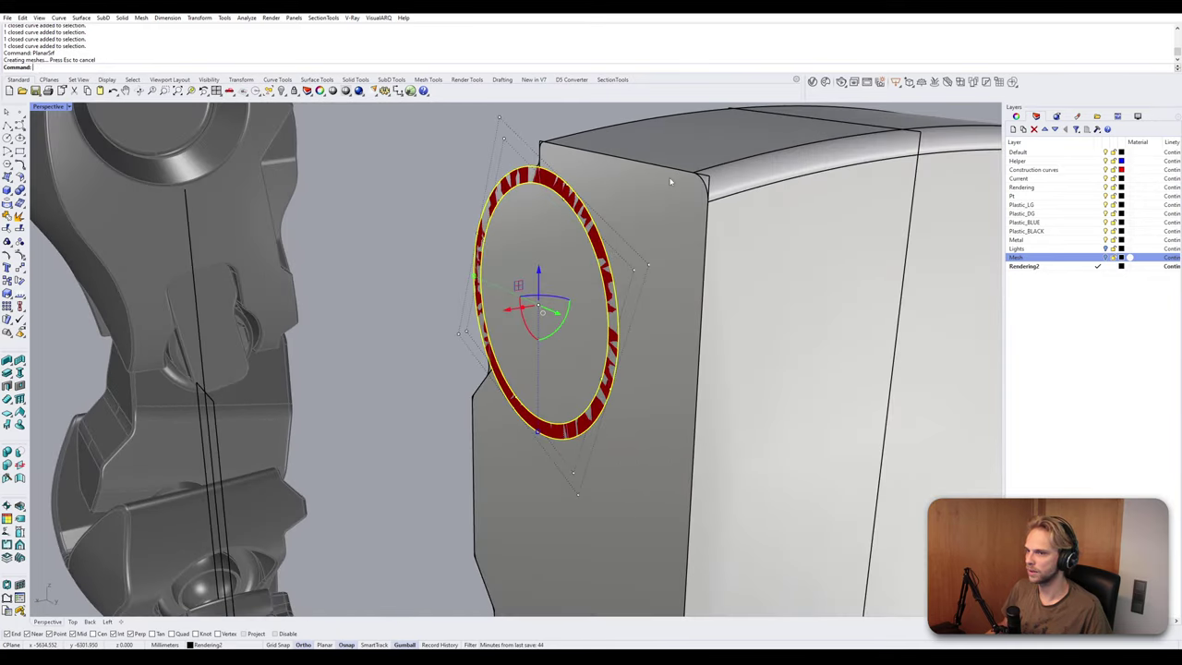
scroll(670, 182, down, 2)
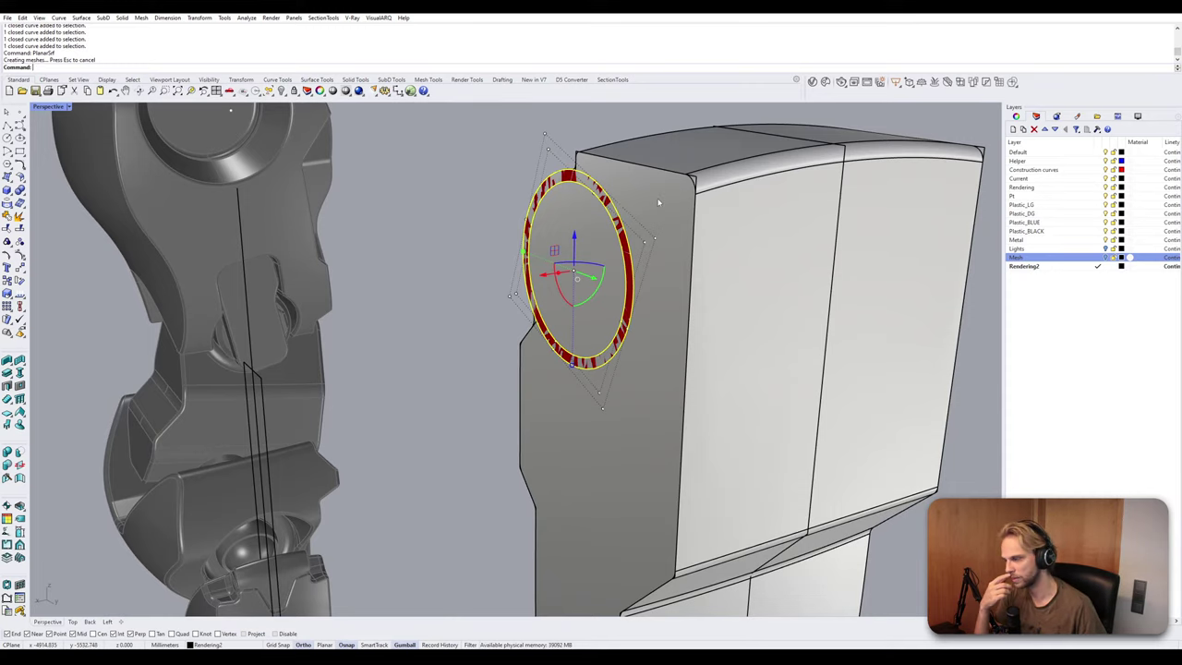
right_drag(660, 202, 569, 187)
scroll(620, 185, down, 5)
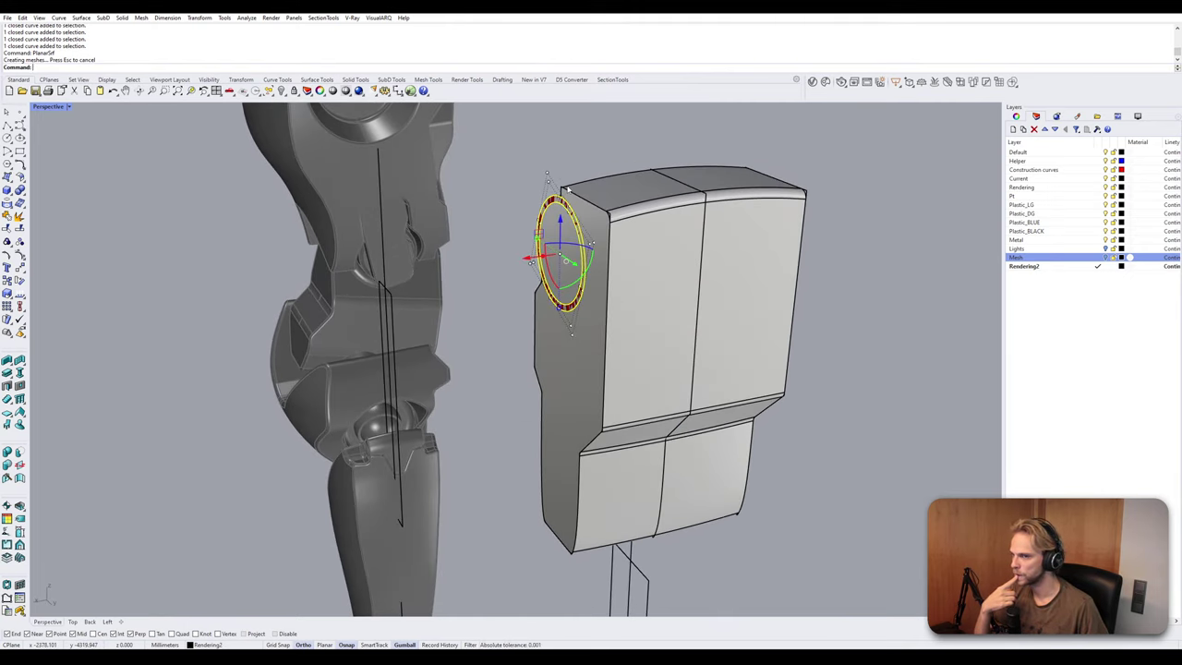
right_drag(567, 189, 582, 197)
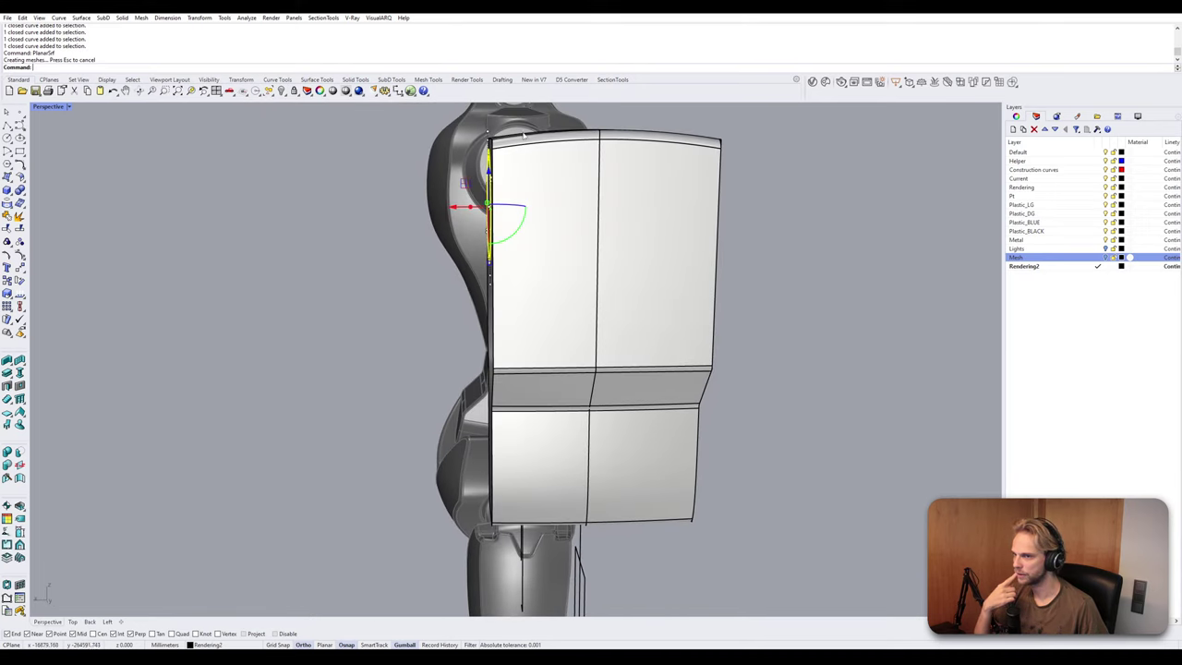
right_drag(516, 149, 659, 162)
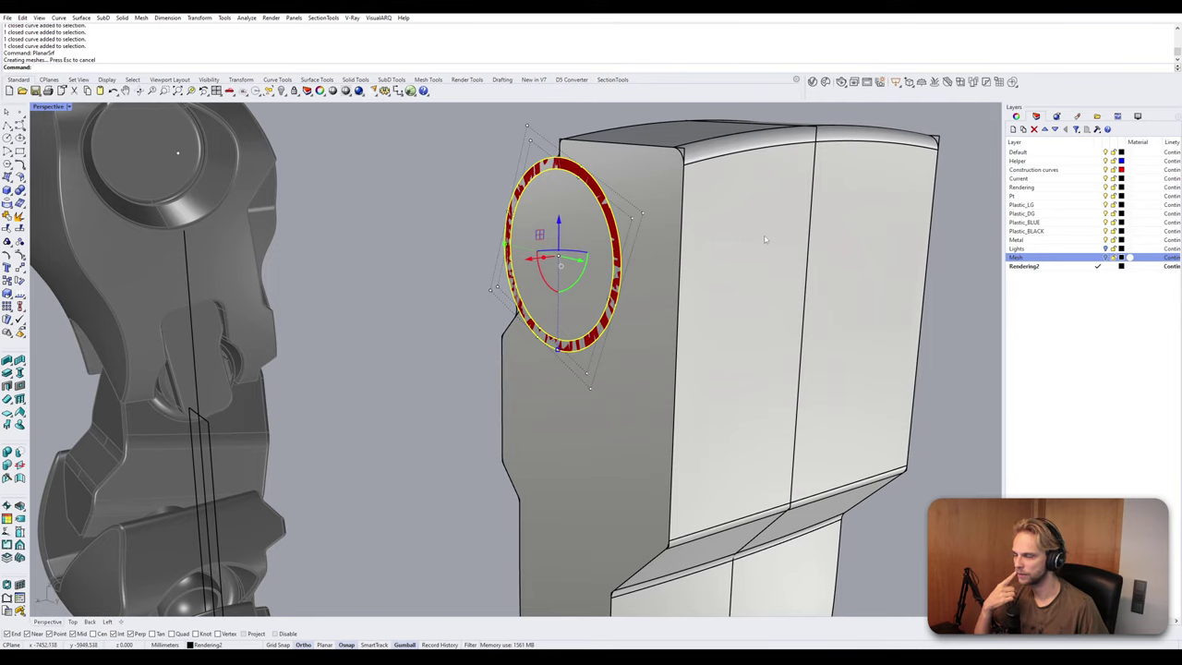
key(Escape)
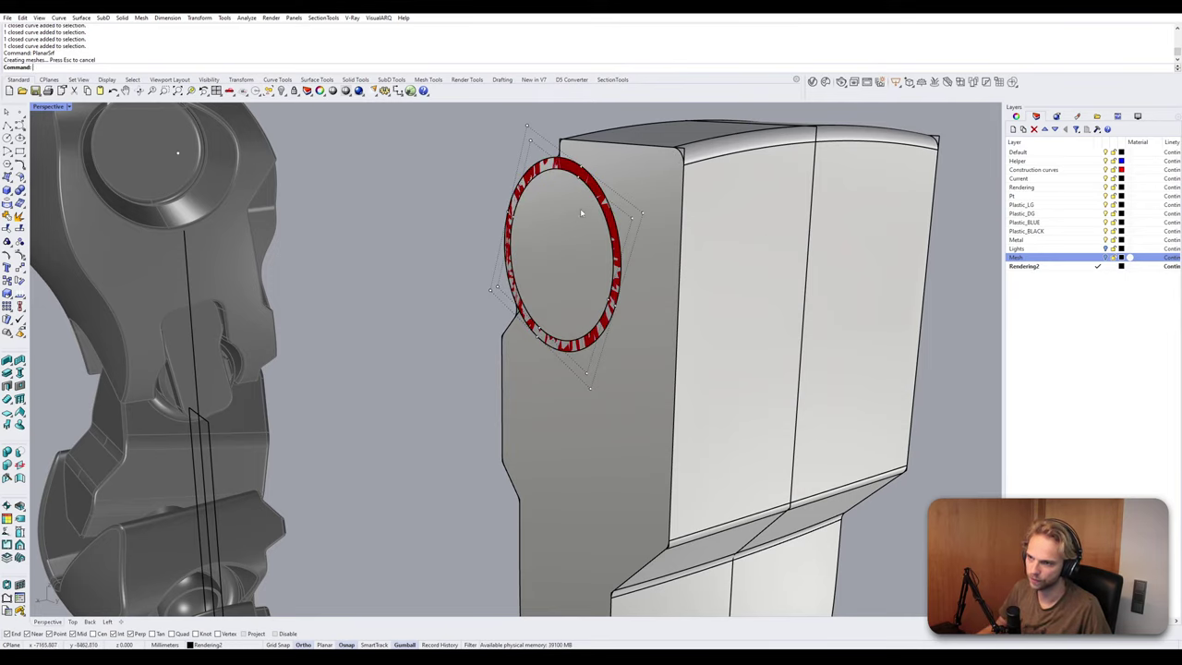
Extrude the ring surface 5 mm outward from the limb's side face into a solid.
scroll(580, 179, up, 3)
click(623, 216)
click(645, 223)
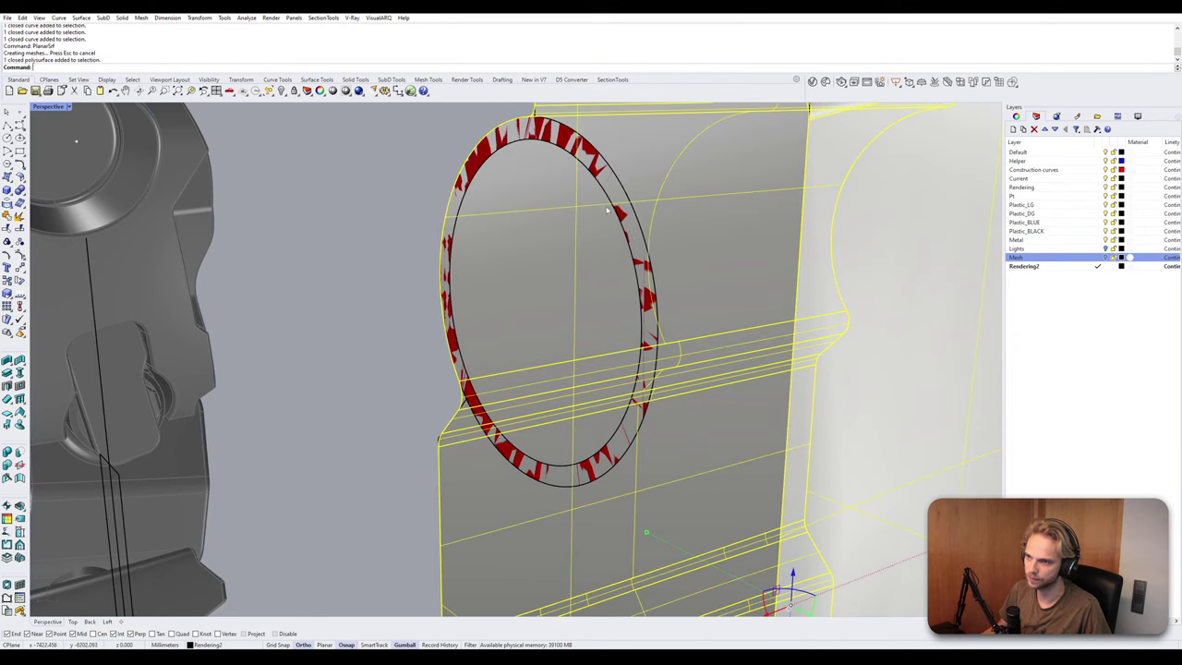
key(Escape)
click(509, 139)
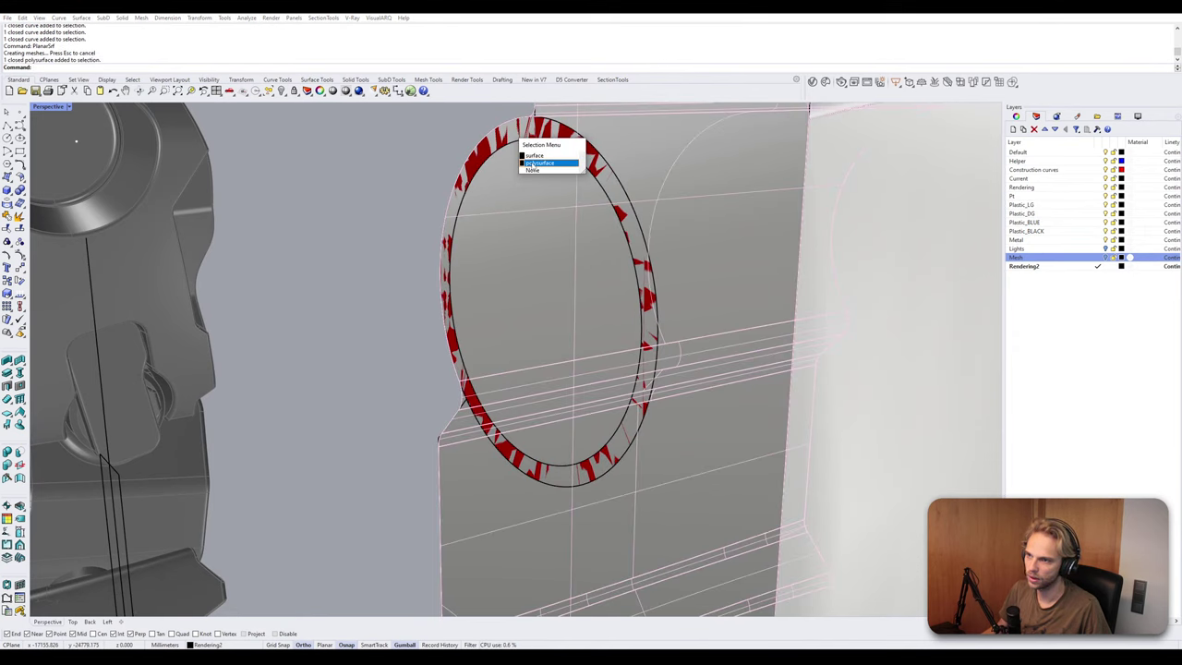
click(533, 155)
scroll(534, 286, down, 4)
click(523, 283)
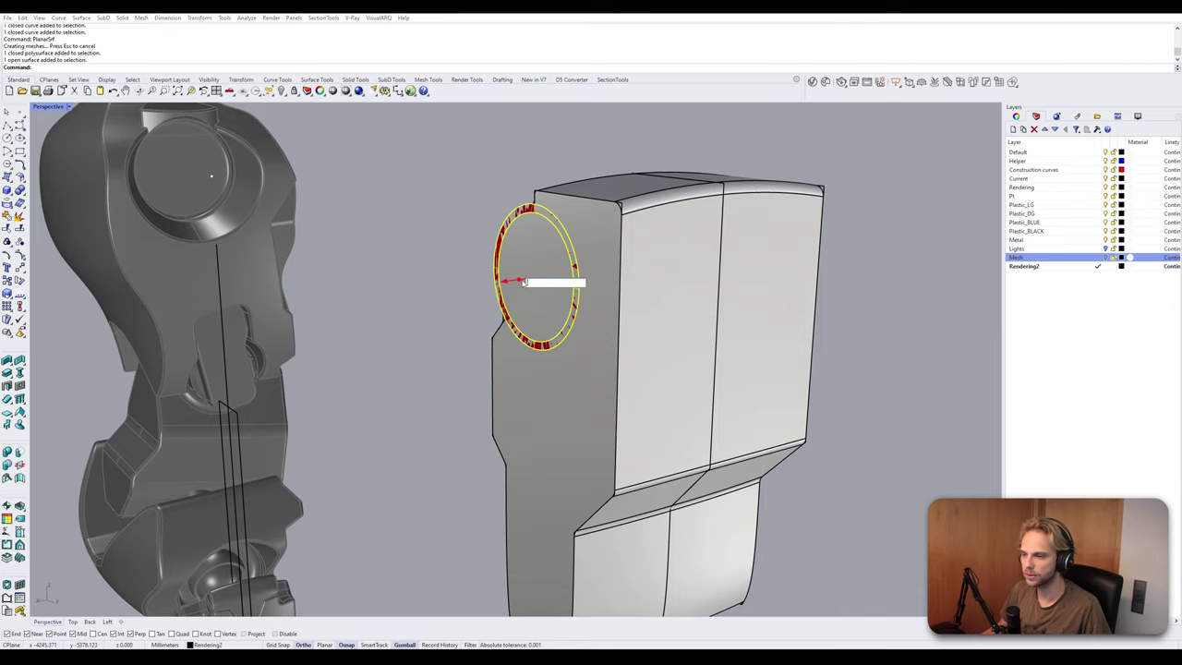
text(5)
key(Return)
key(Escape)
right_drag(523, 283, 617, 297)
scroll(600, 277, down, 4)
scroll(560, 282, up, 6)
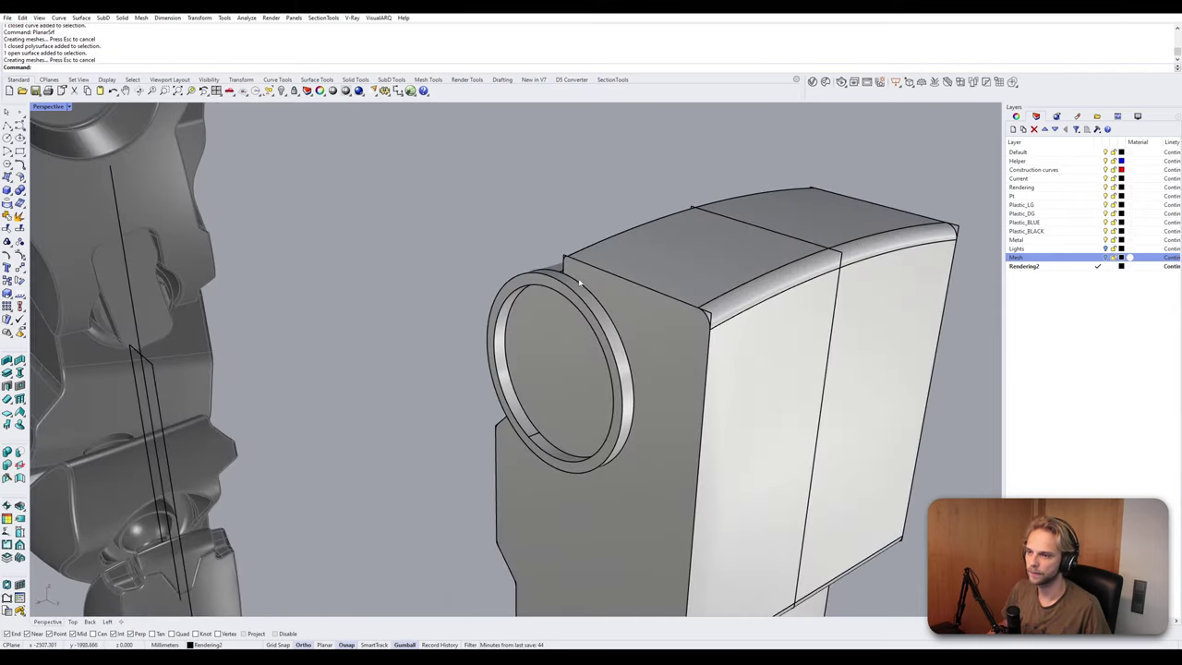
click(574, 299)
key(Return)
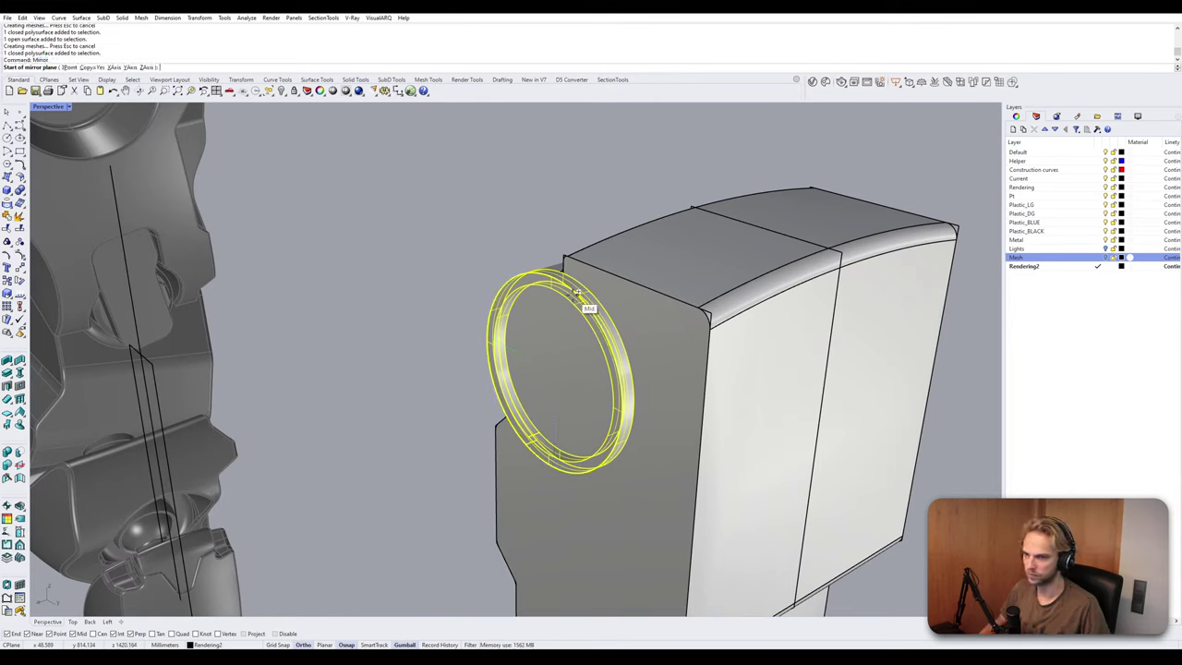
key(Escape)
key(Escape)
Undo the ring's extrusion and extrude the ring surface outward from the limb's side face again, slightly thicker.
click(572, 301)
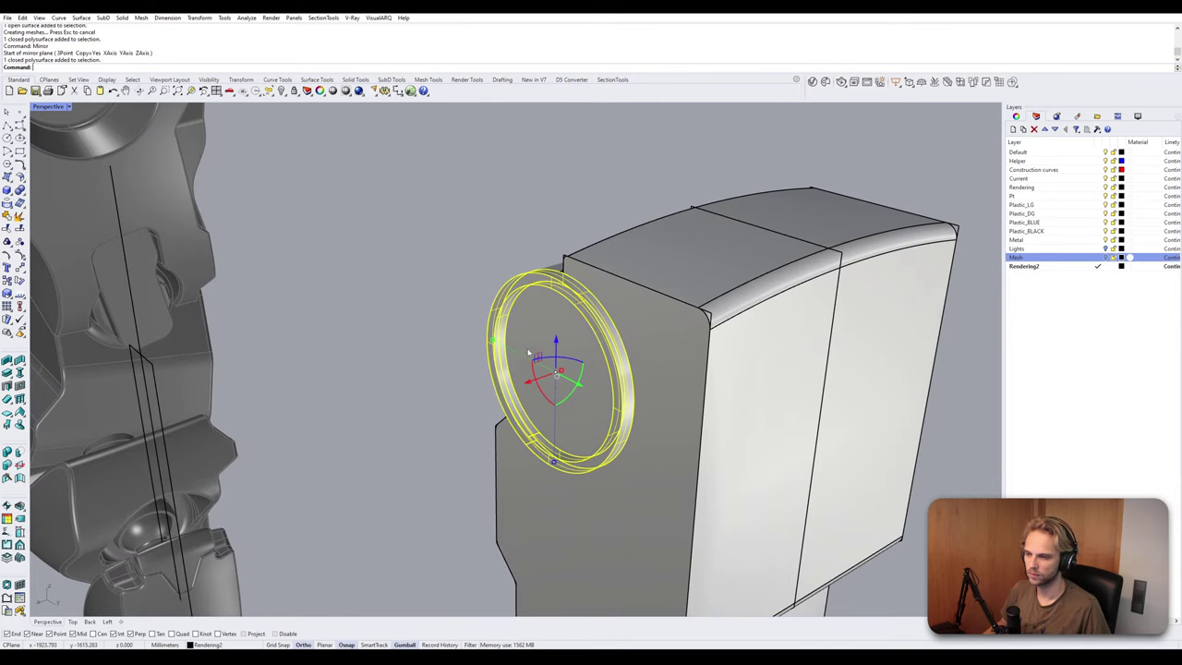
key(ctrl+z)
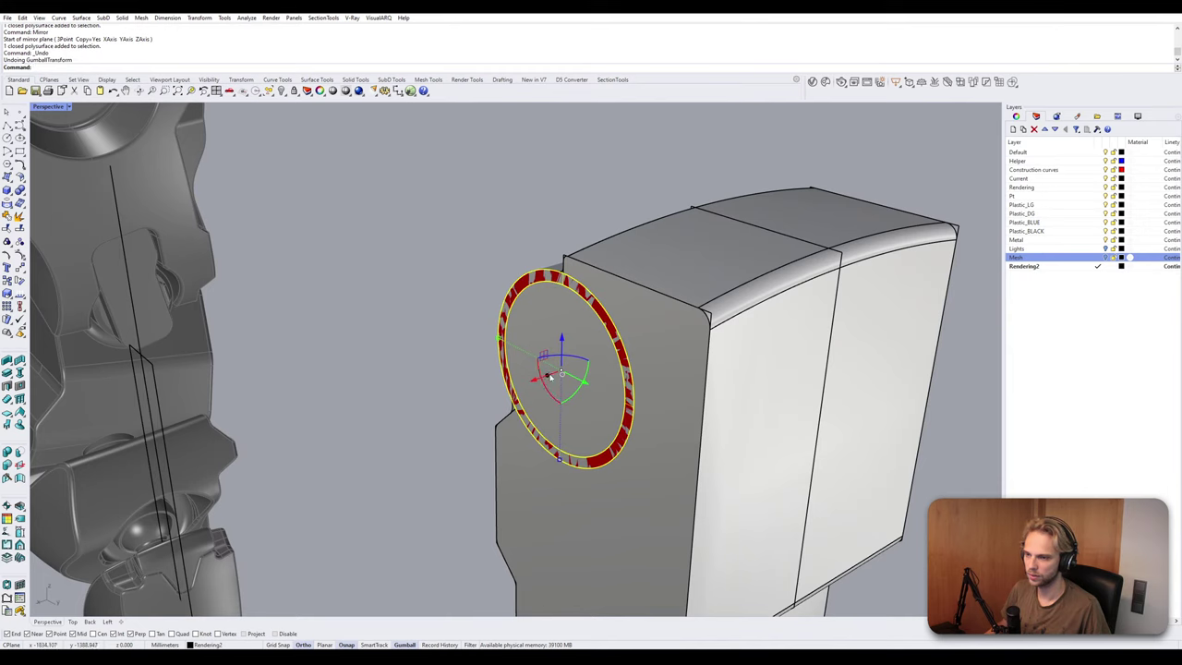
click(550, 378)
text(2)
key(Return)
key(Escape)
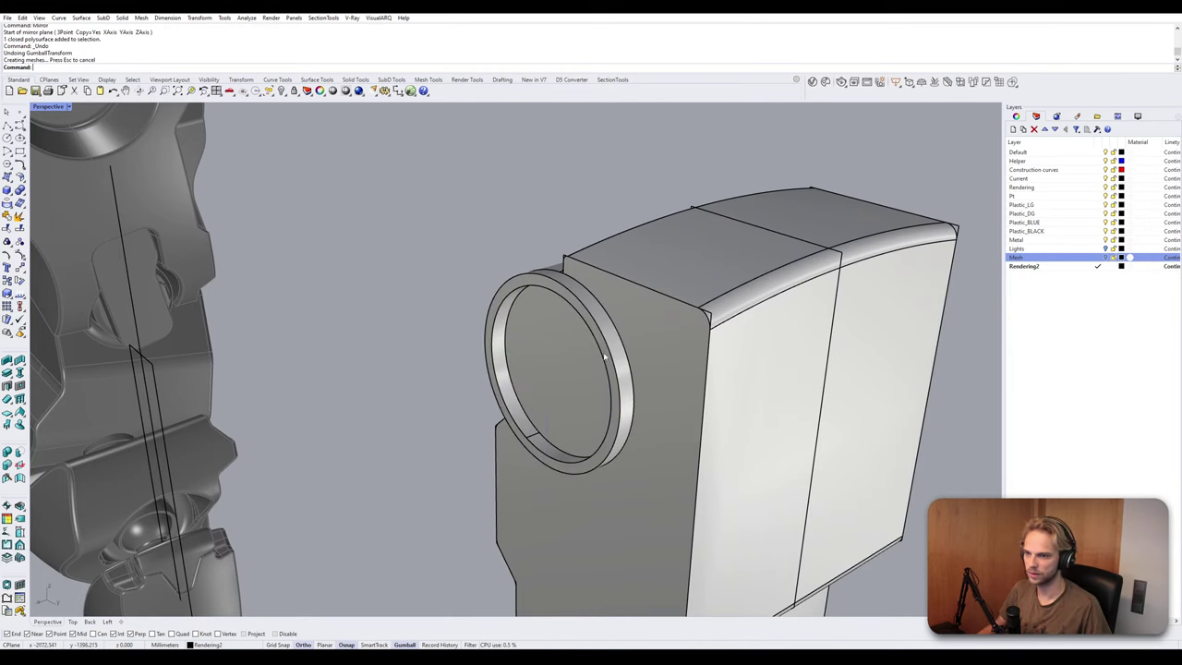
Mirror the extruded ring to the limb's opposite side, starting the mirror plane at the middle seam of its upper face.
click(609, 345)
text(Mirror)
key(Return)
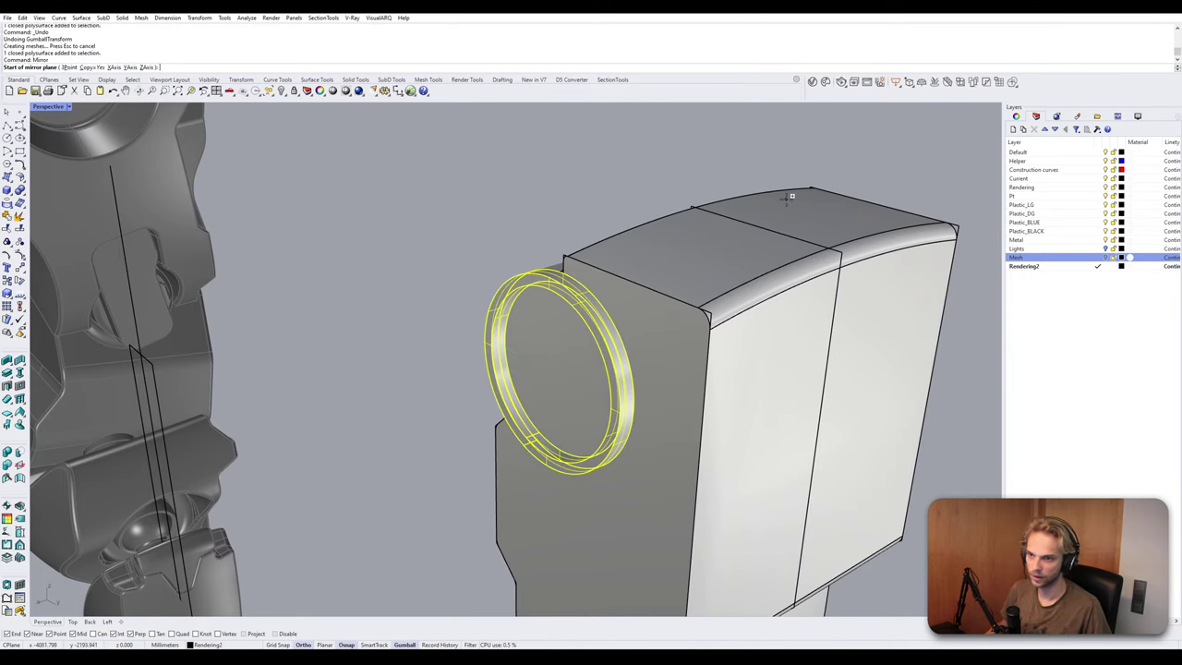
click(693, 207)
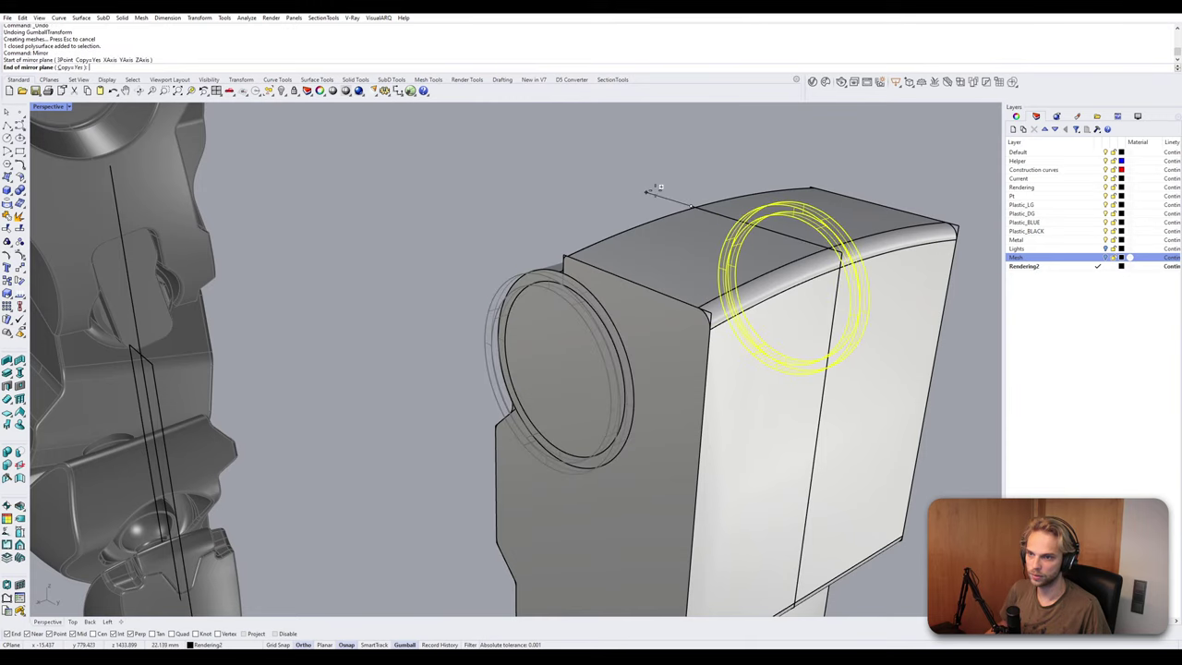
scroll(655, 190, down, 5)
right_drag(655, 190, 576, 266)
click(562, 242)
right_drag(725, 297, 407, 233)
click(559, 239)
Move the mirrored ring outward so that it sits on the limb's opposite side face.
scroll(367, 198, up, 5)
click(408, 235)
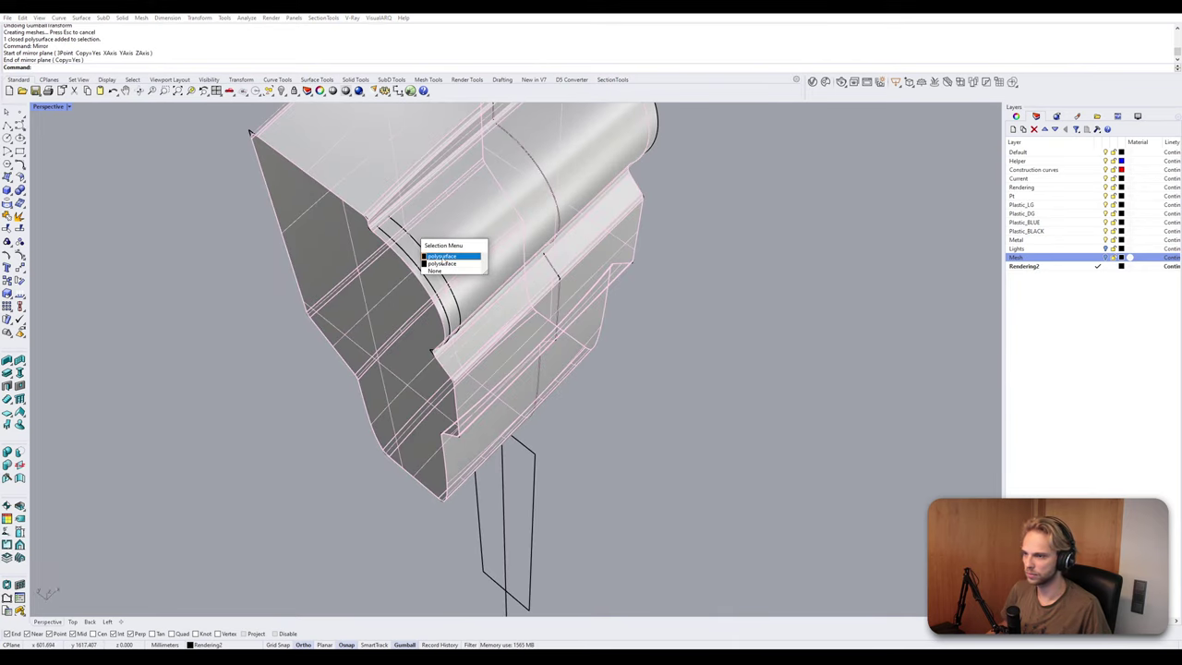
click(441, 263)
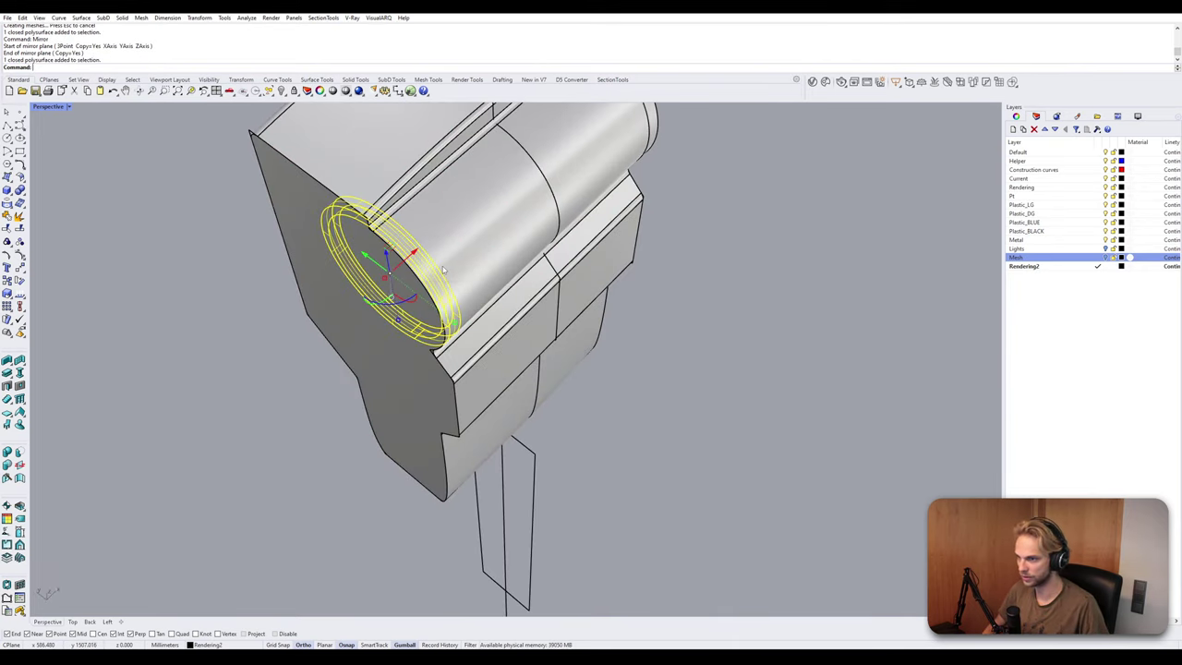
text(M)
key(Return)
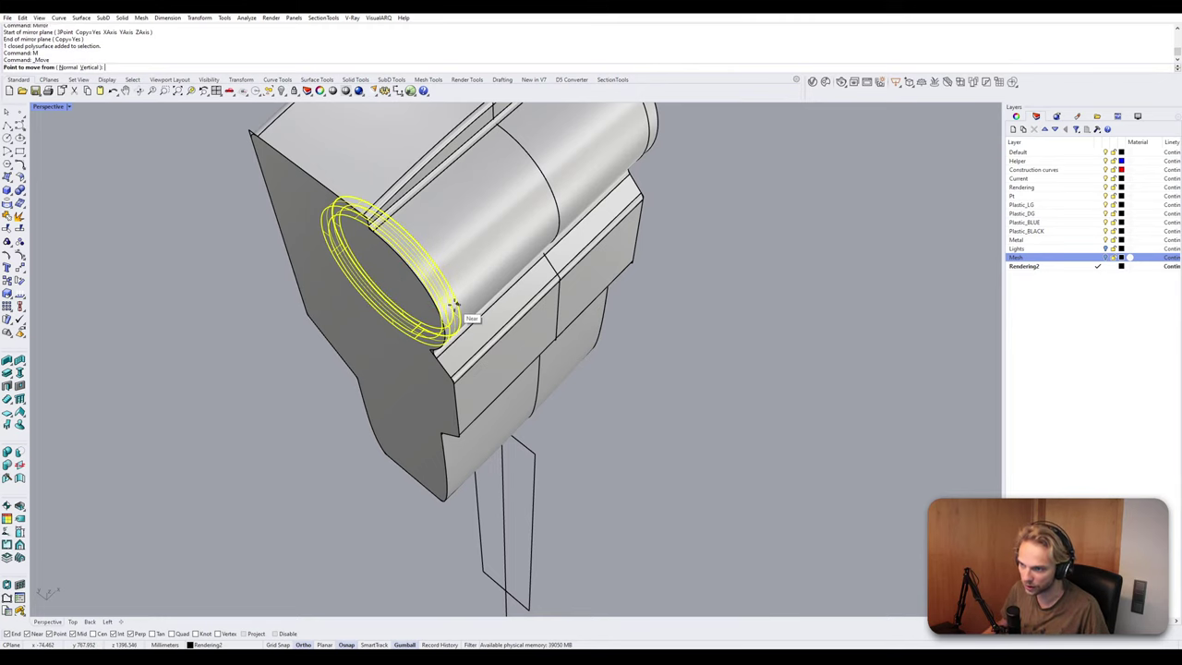
click(456, 302)
click(445, 325)
key(Escape)
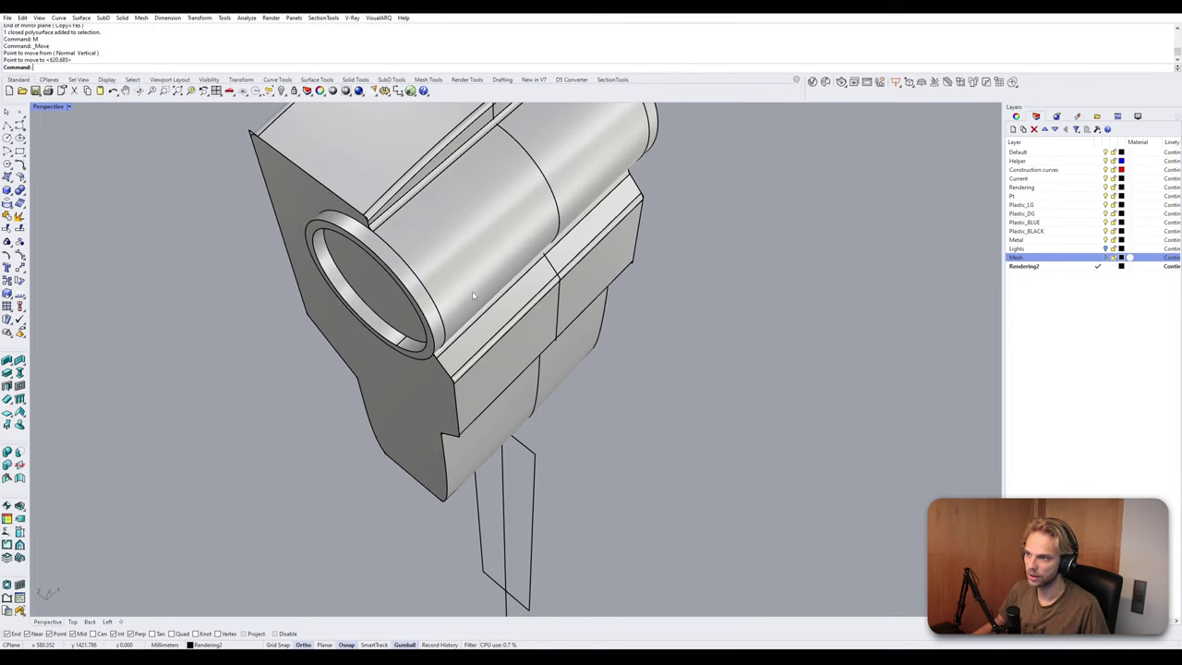
Boolean-union both rings with the limb solid and merge all coplanar faces.
right_drag(475, 298, 535, 277)
click(534, 275)
right_drag(638, 271, 506, 271)
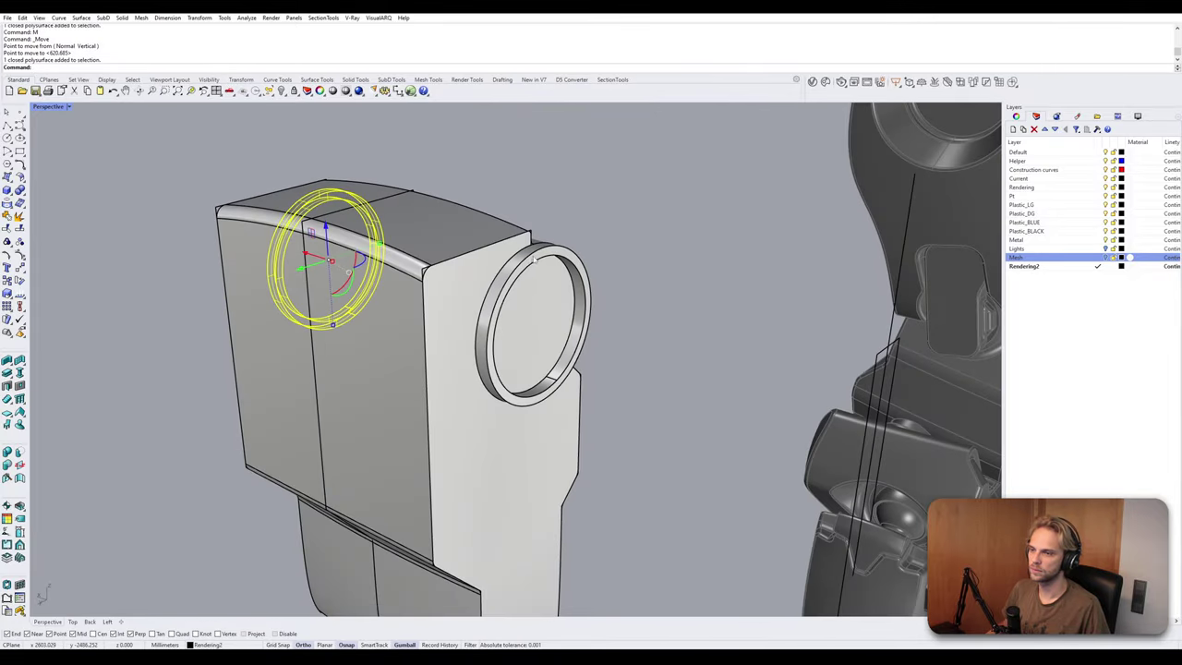
shift+click(505, 271)
shift+click(438, 276)
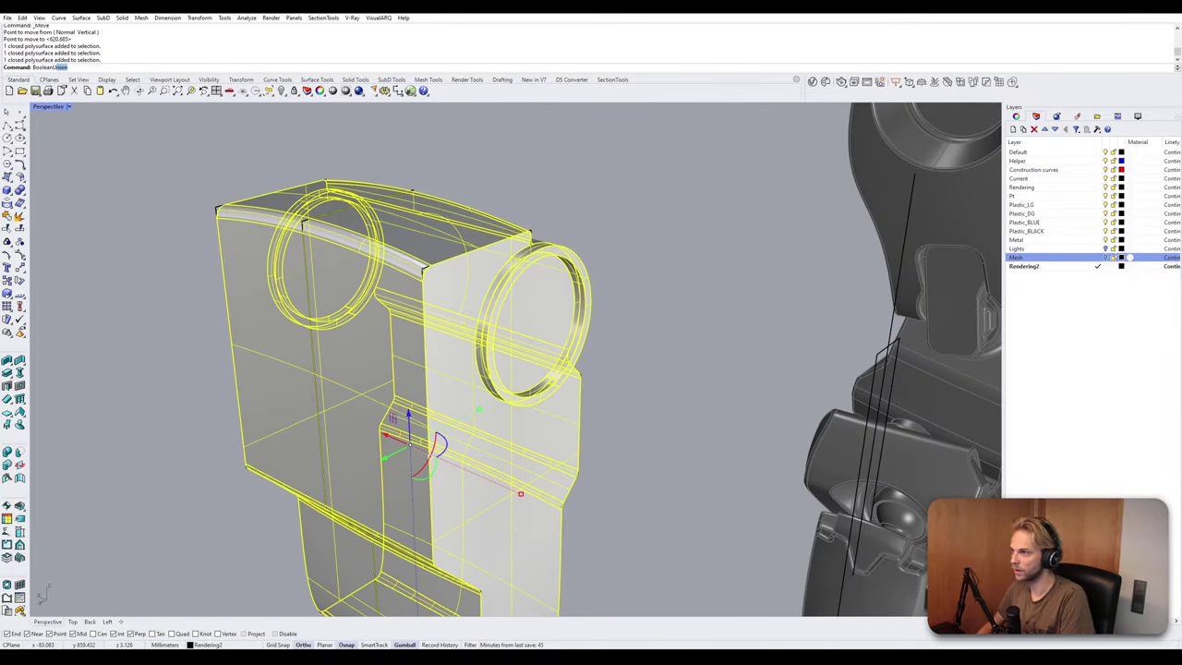
key(Return)
key(Return)
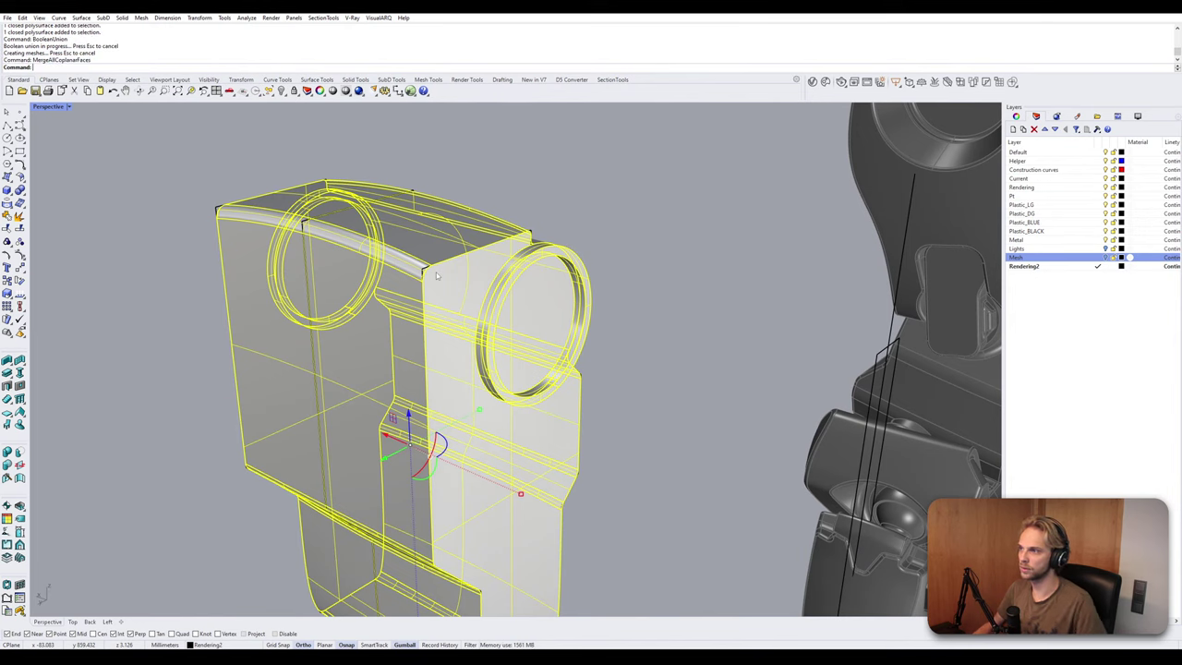
key(Escape)
Examine the notch where the joined ring meets the limb's filleted edge.
right_drag(591, 343, 411, 353)
scroll(410, 352, up, 5)
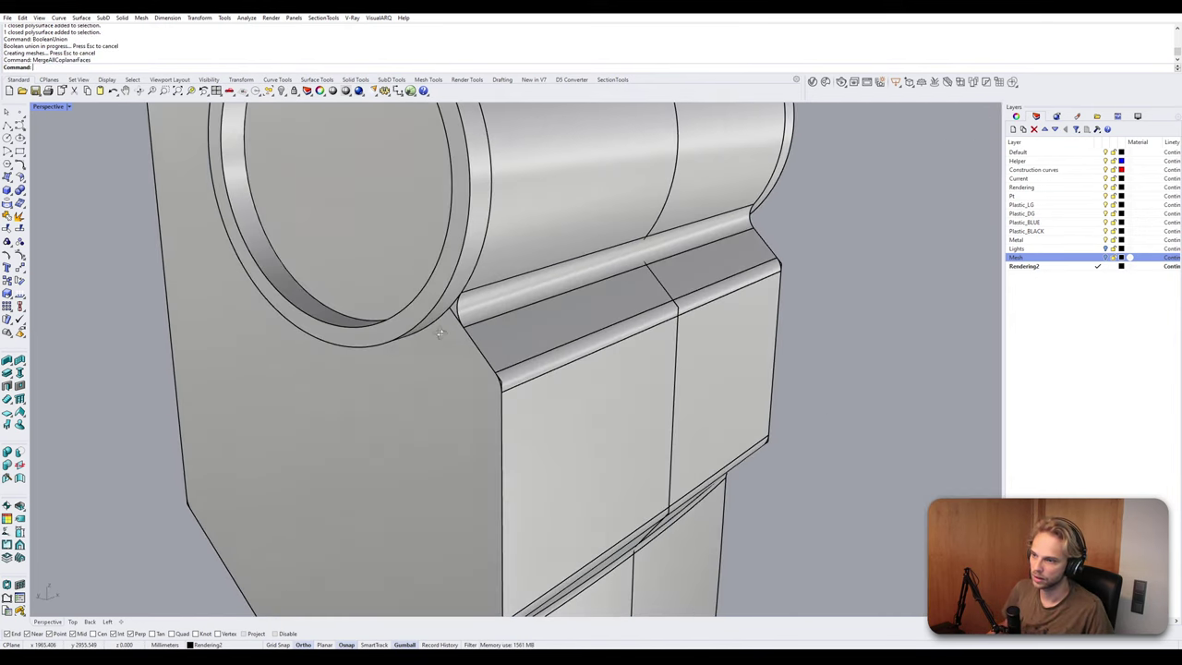
scroll(492, 274, down, 3)
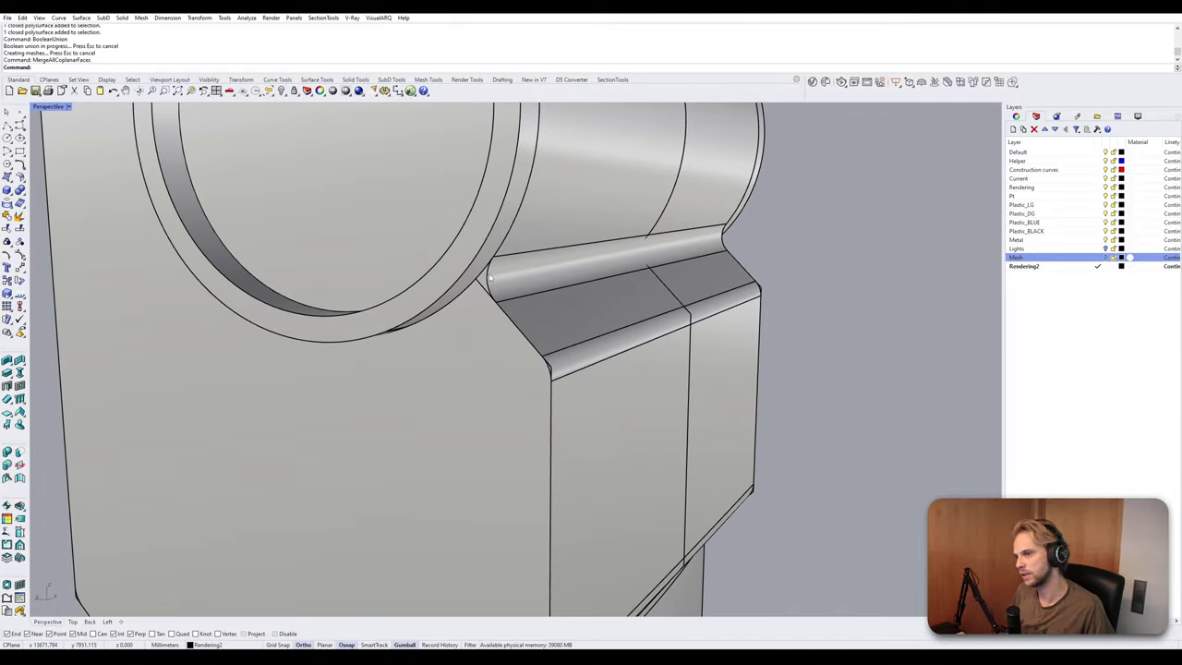
scroll(466, 291, up, 1)
mouse_move(464, 293)
right_down()
mouse_move(458, 262)
mouse_move(438, 288)
mouse_move(467, 310)
right_up()
scroll(458, 260, down, 3)
scroll(438, 288, down, 2)
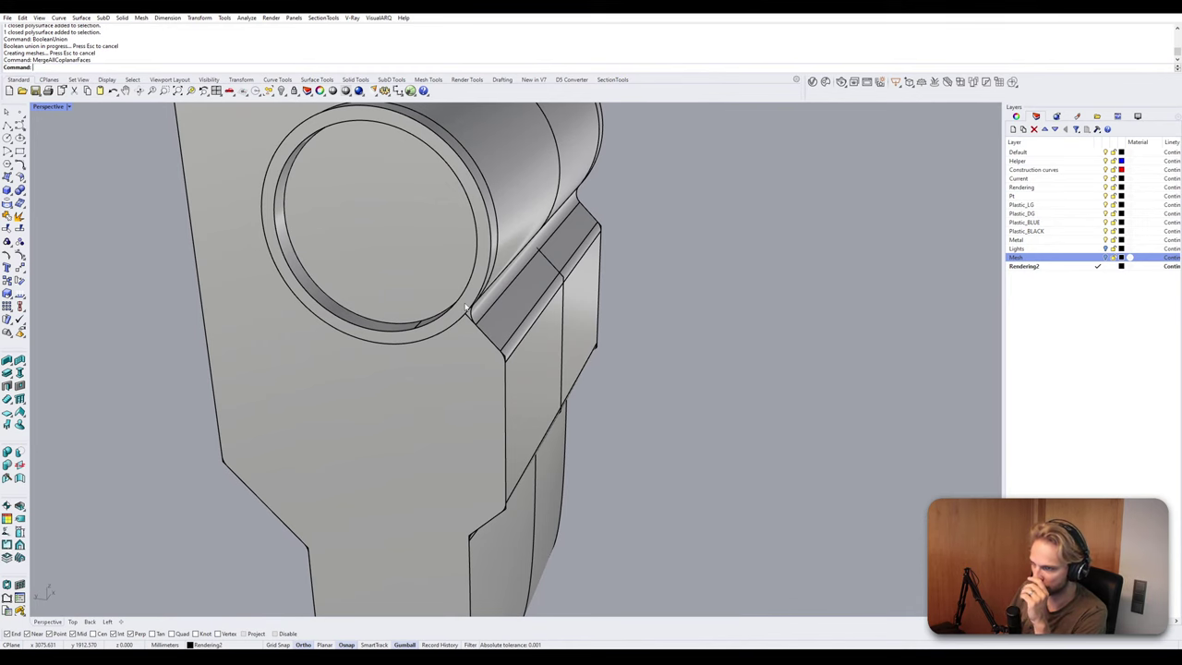
Undo the Boolean union, the mirrored ring's move and the mirror.
key(ctrl+z)
scroll(467, 306, down, 2)
click(625, 241)
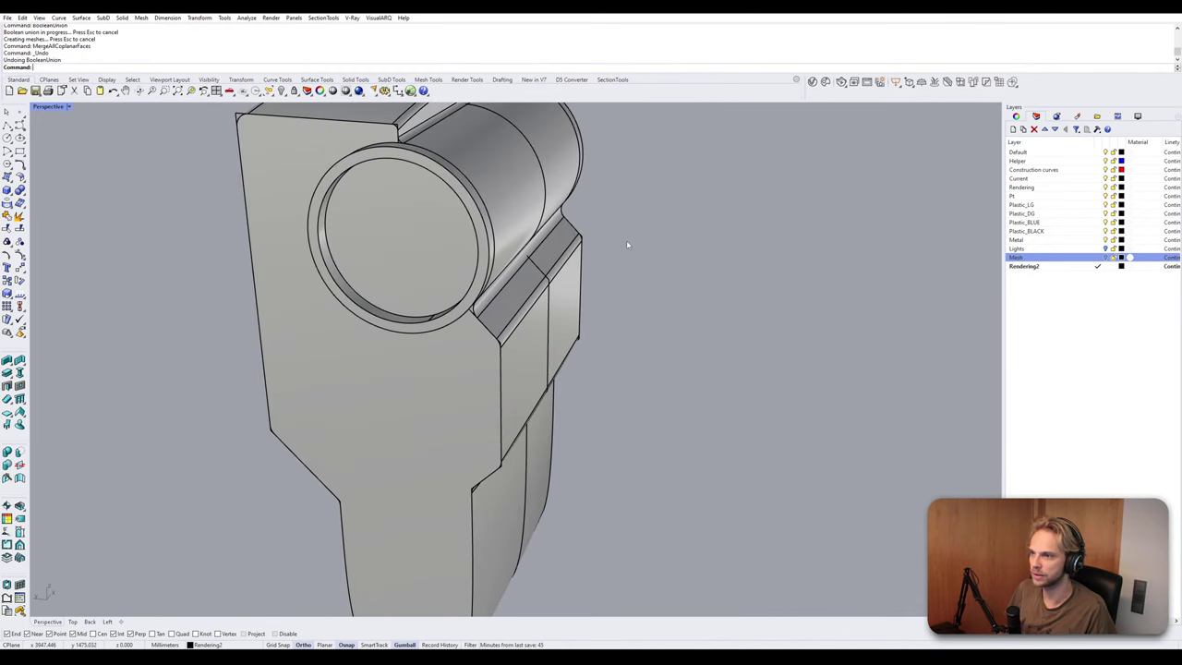
key(ctrl+z)
key(ctrl+z)
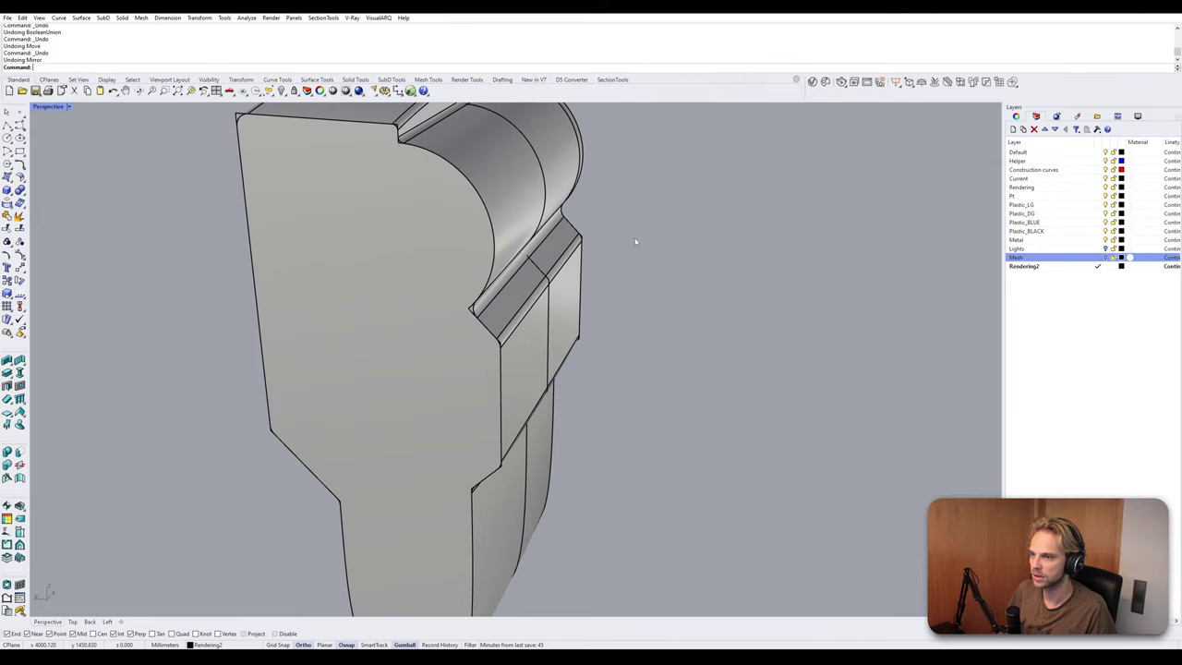
Delete the extruded ring and the outer circle on the limb's side face.
right_drag(636, 243, 837, 256)
right_drag(449, 298, 591, 226)
click(595, 222)
key(Delete)
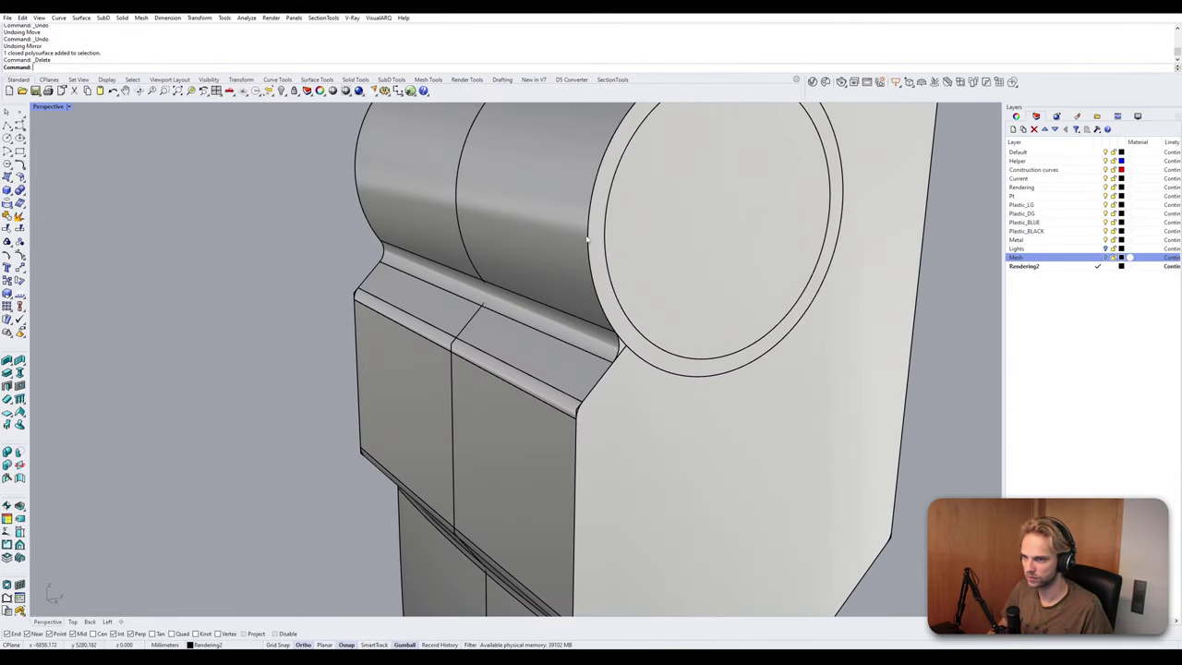
click(589, 242)
click(637, 263)
right_drag(637, 263, 492, 303)
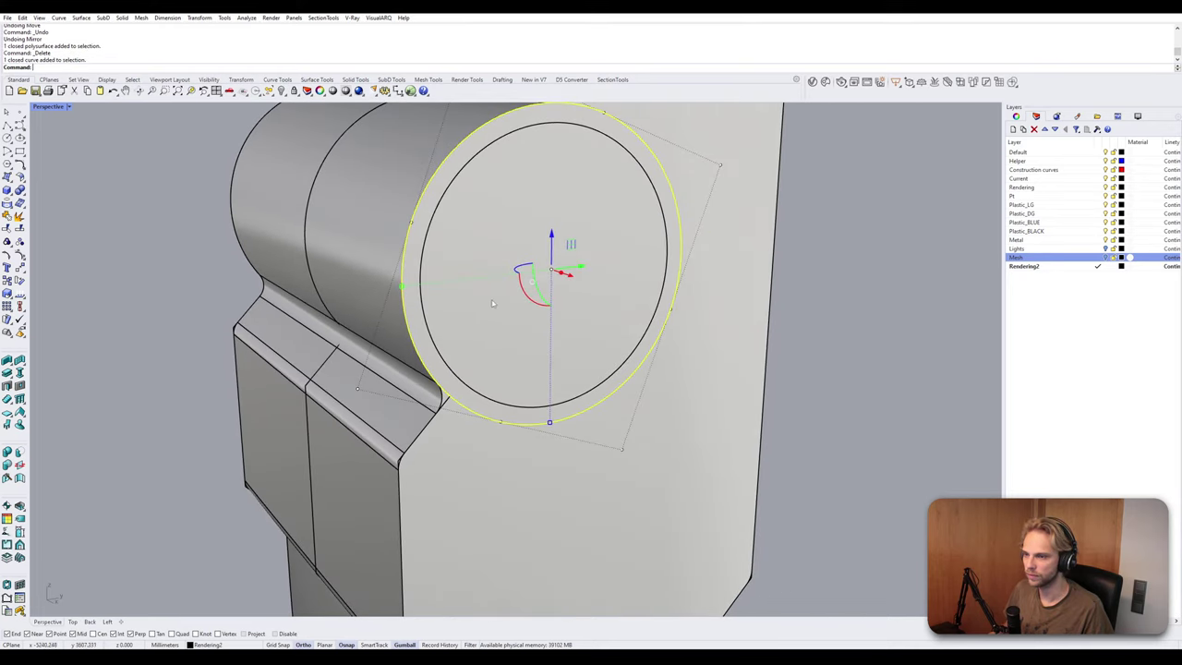
key(Delete)
click(431, 317)
click(457, 340)
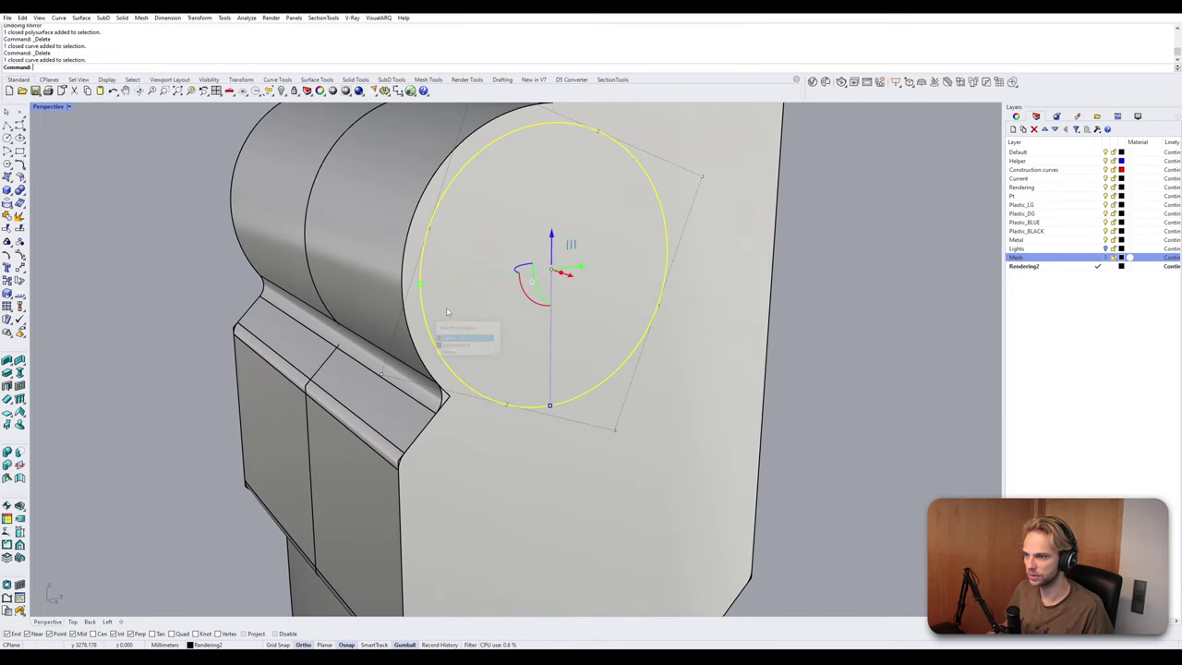
right_click(477, 295)
key(Escape)
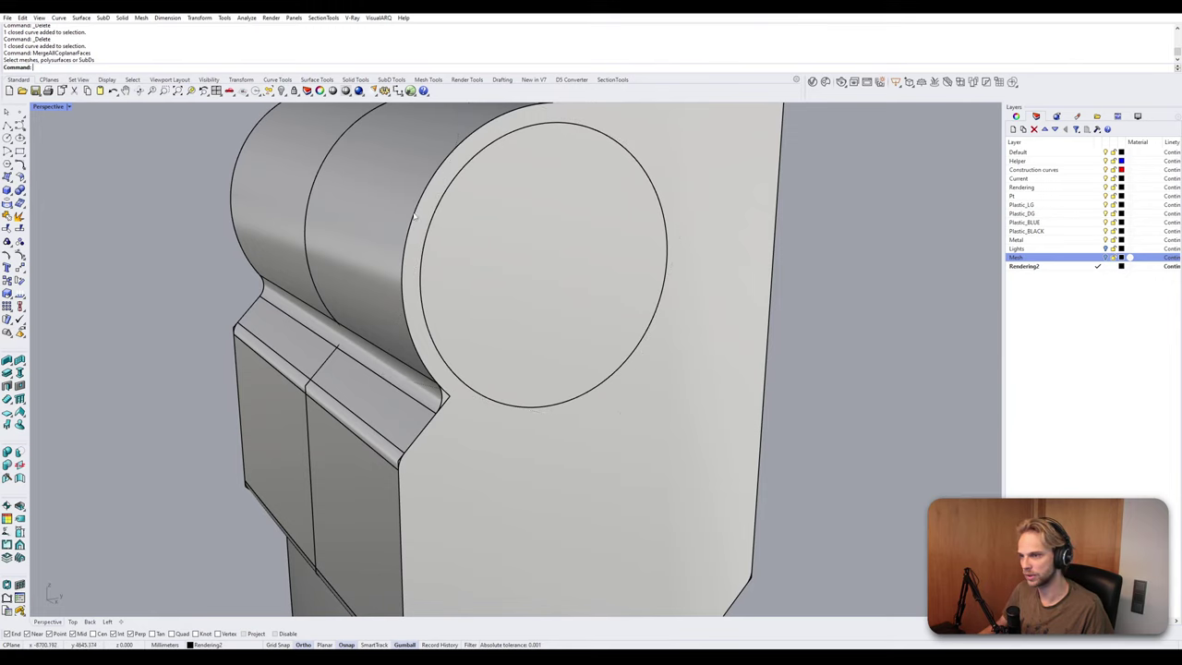
Offset the remaining circle on the limb's side face 4 mm inward.
scroll(414, 217, down, 3)
right_drag(415, 217, 434, 220)
scroll(434, 220, up, 3)
click(455, 220)
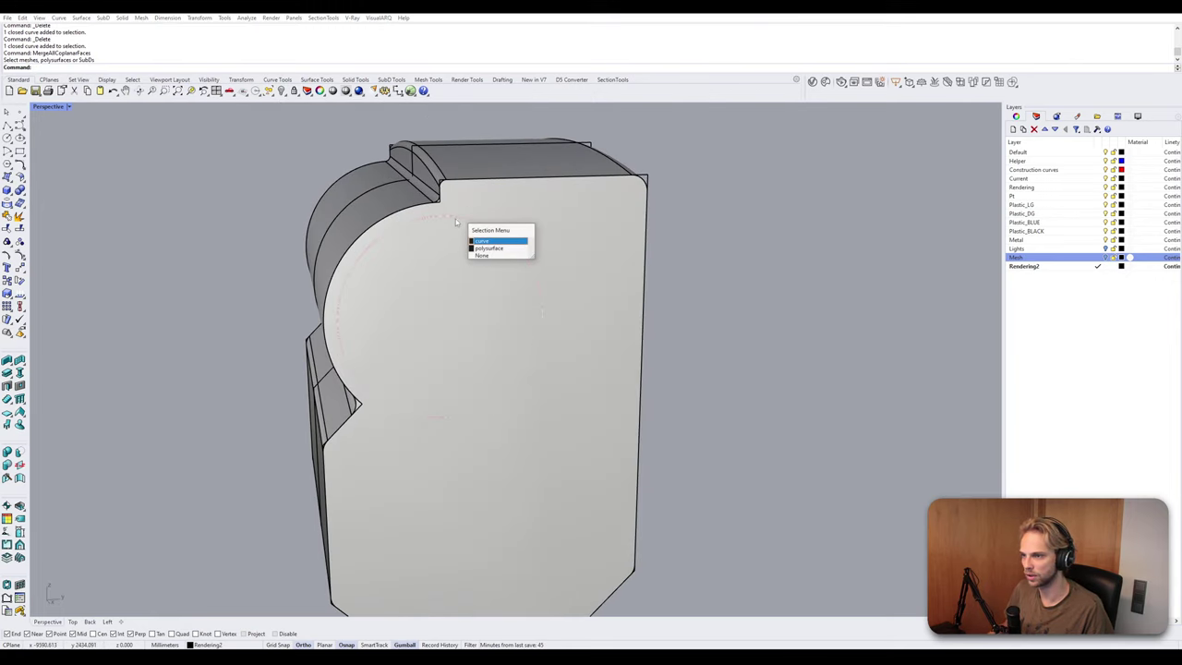
click(486, 241)
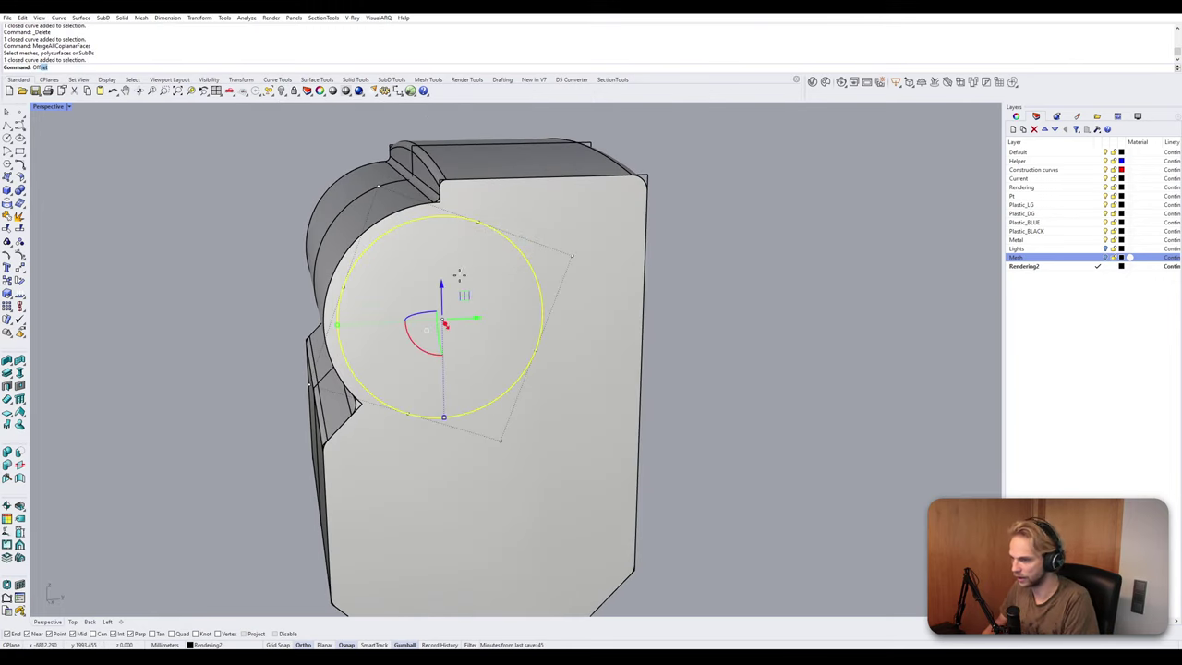
text(Off)
key(Return)
click(459, 275)
key(Escape)
Extrude the inner circle into a capped cylinder running through the limb's joint and protruding from both side faces.
click(439, 219)
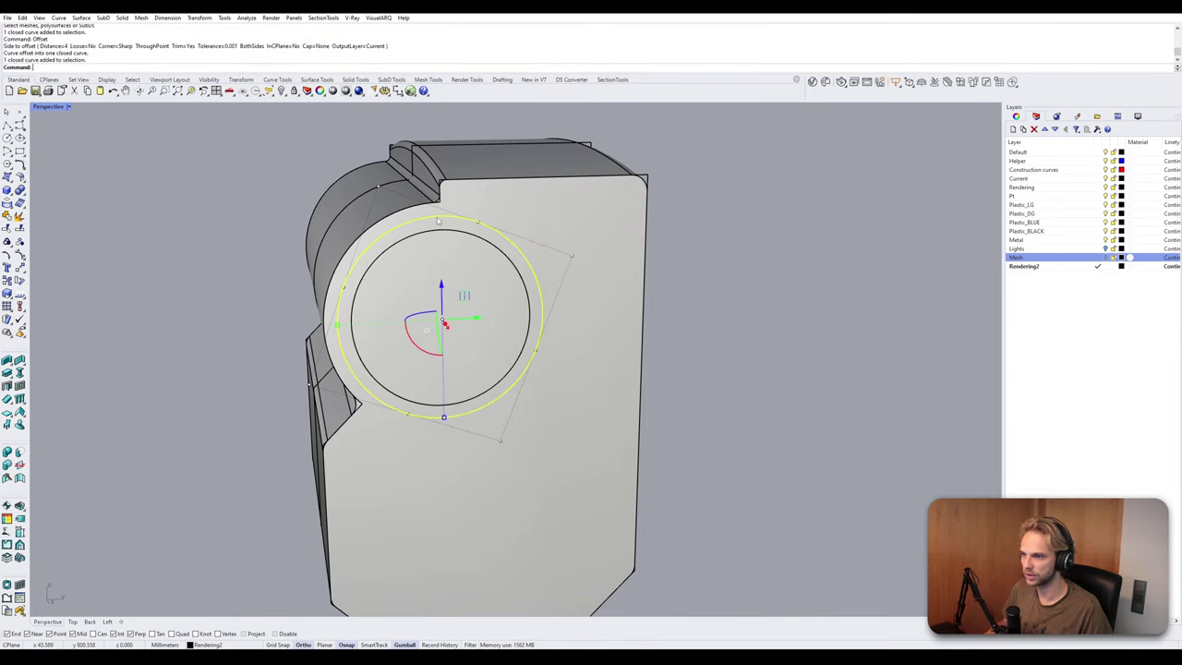
click(440, 234)
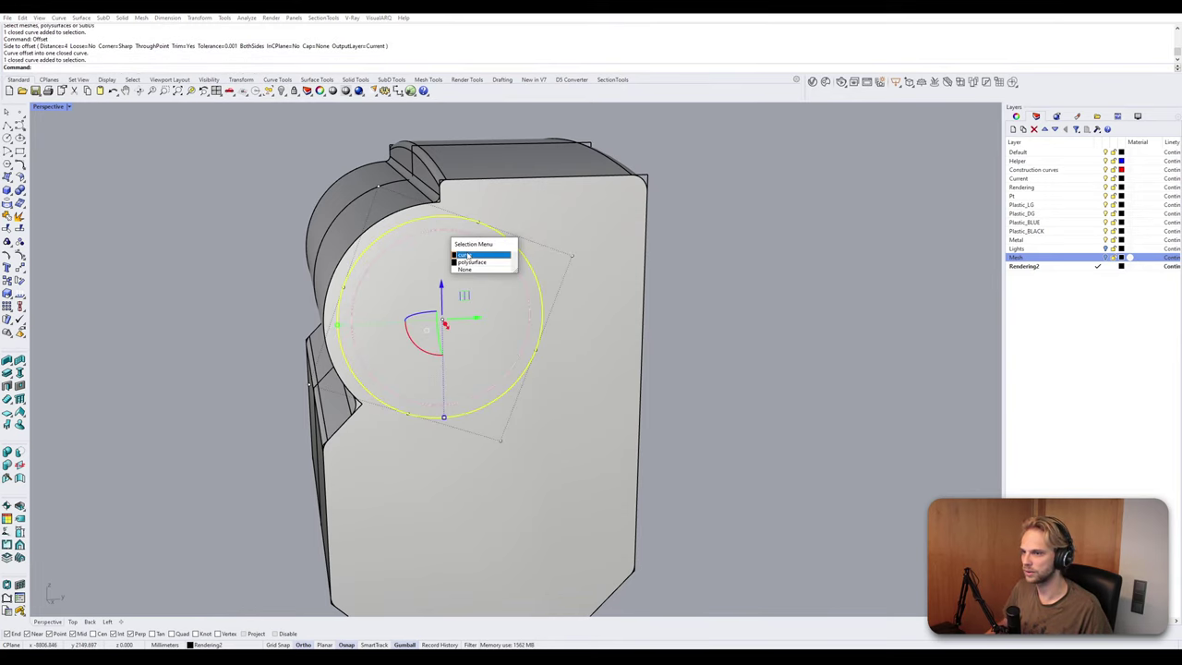
click(468, 255)
right_drag(472, 261, 562, 308)
drag(554, 294, 235, 280)
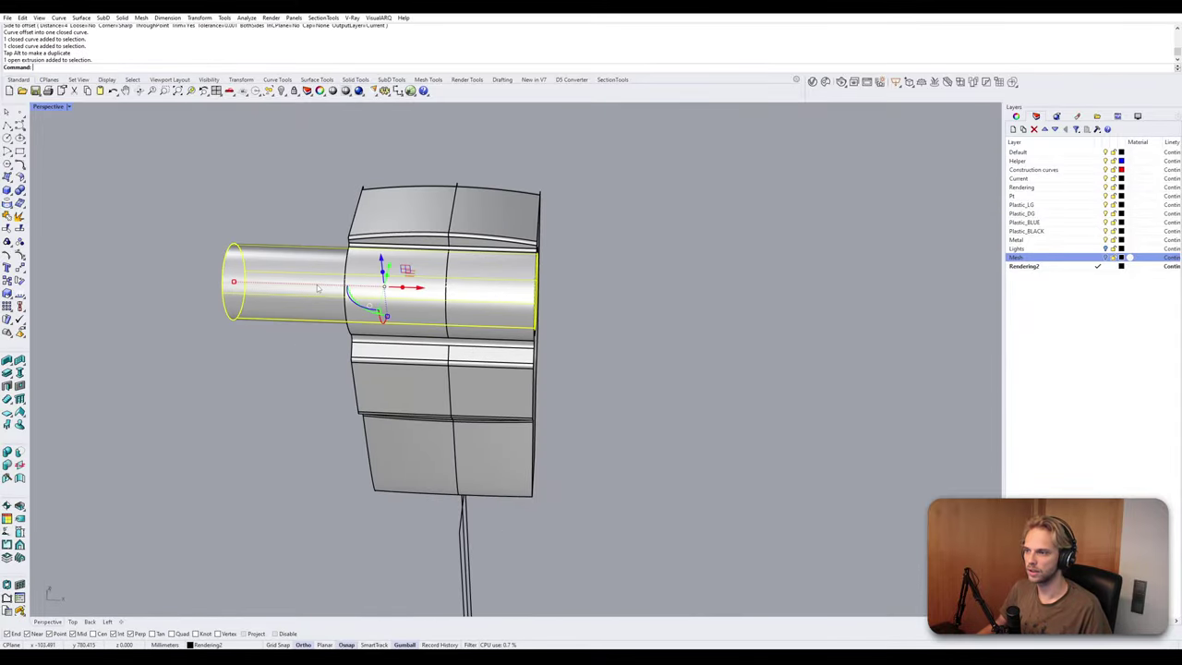
drag(434, 294, 468, 298)
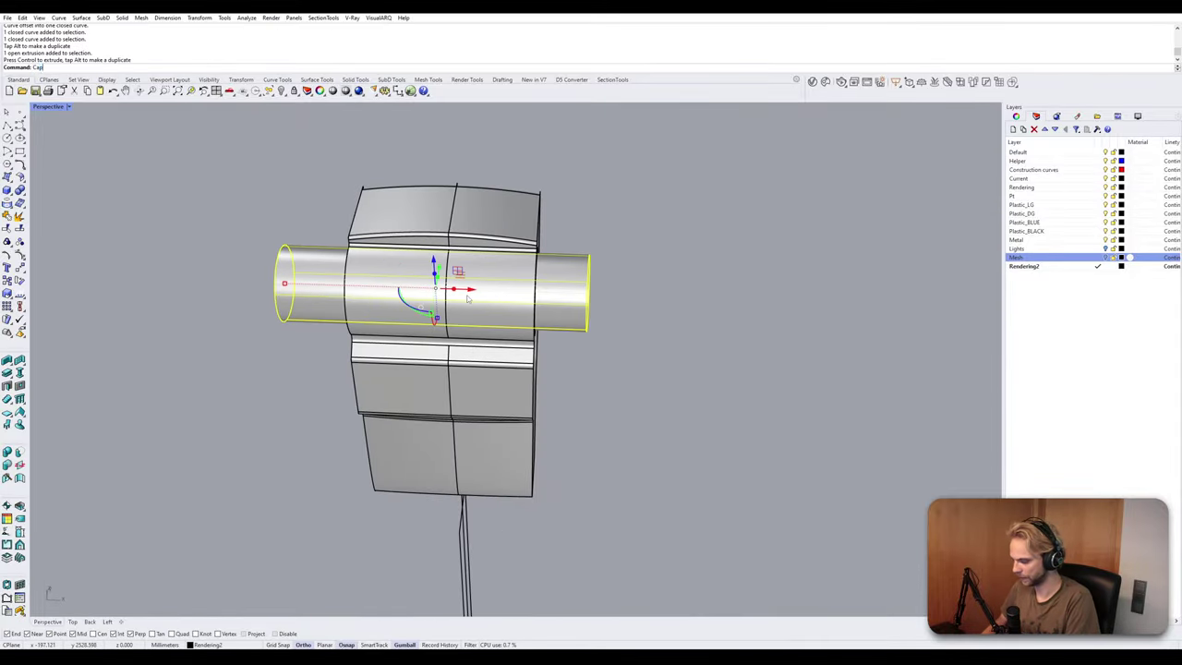
key(Return)
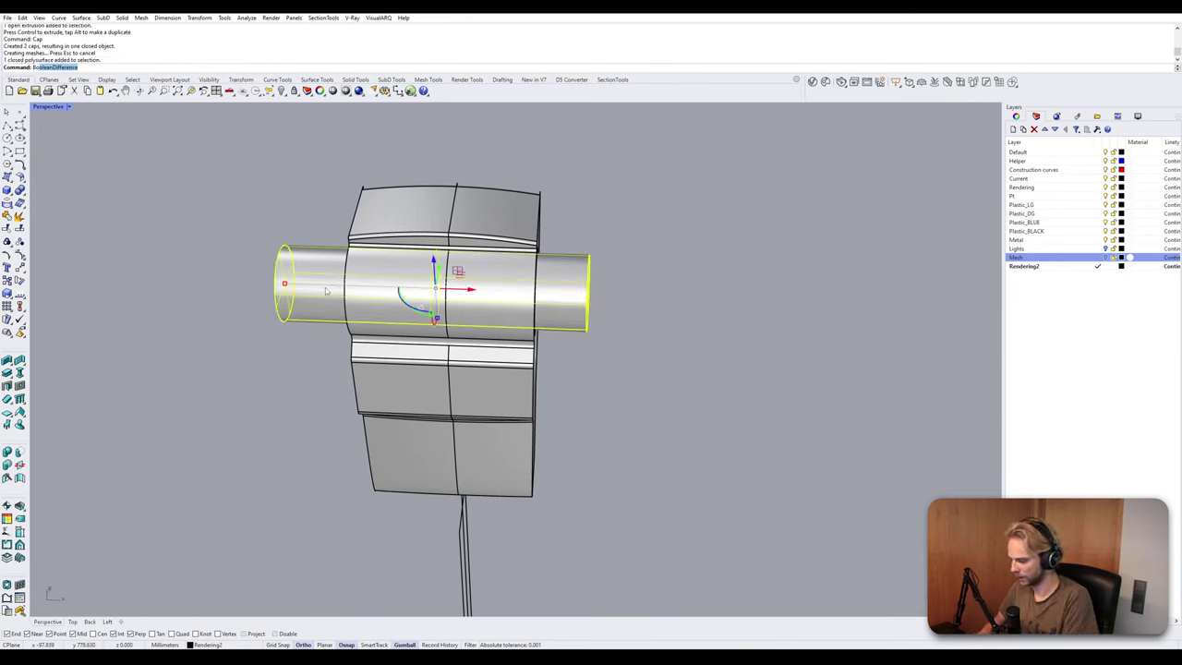
Subtract the cylinder from the limb solid with a Boolean difference to cut a hole through the joint.
text(Boolean)
key(Return)
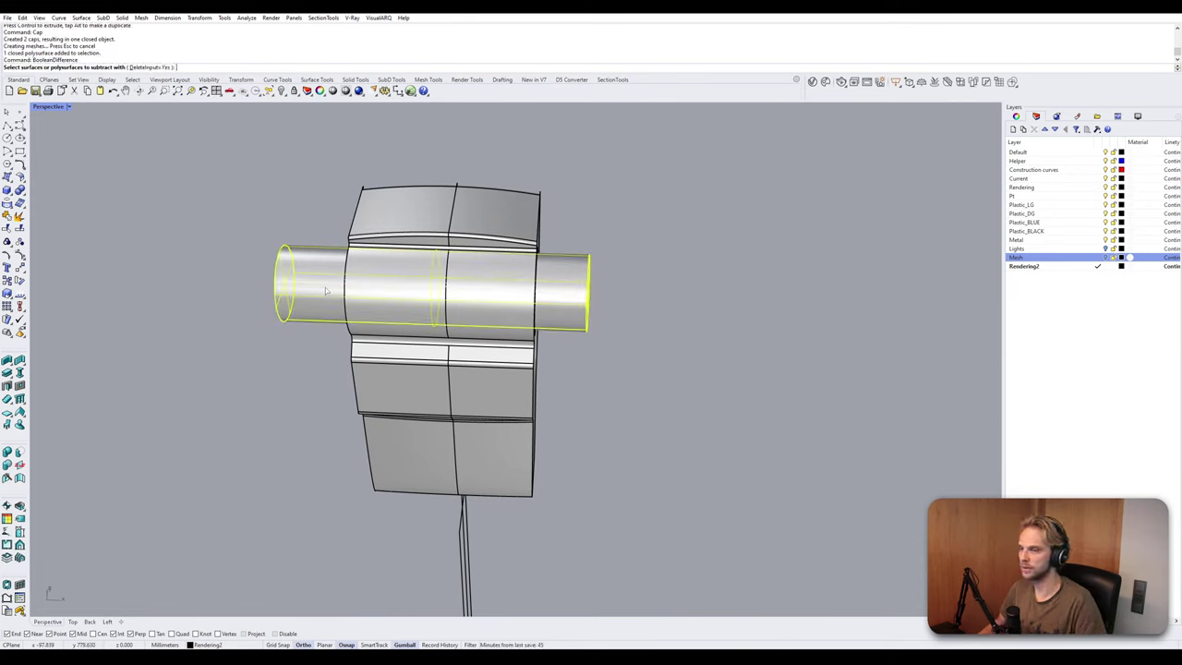
click(401, 199)
key(Return)
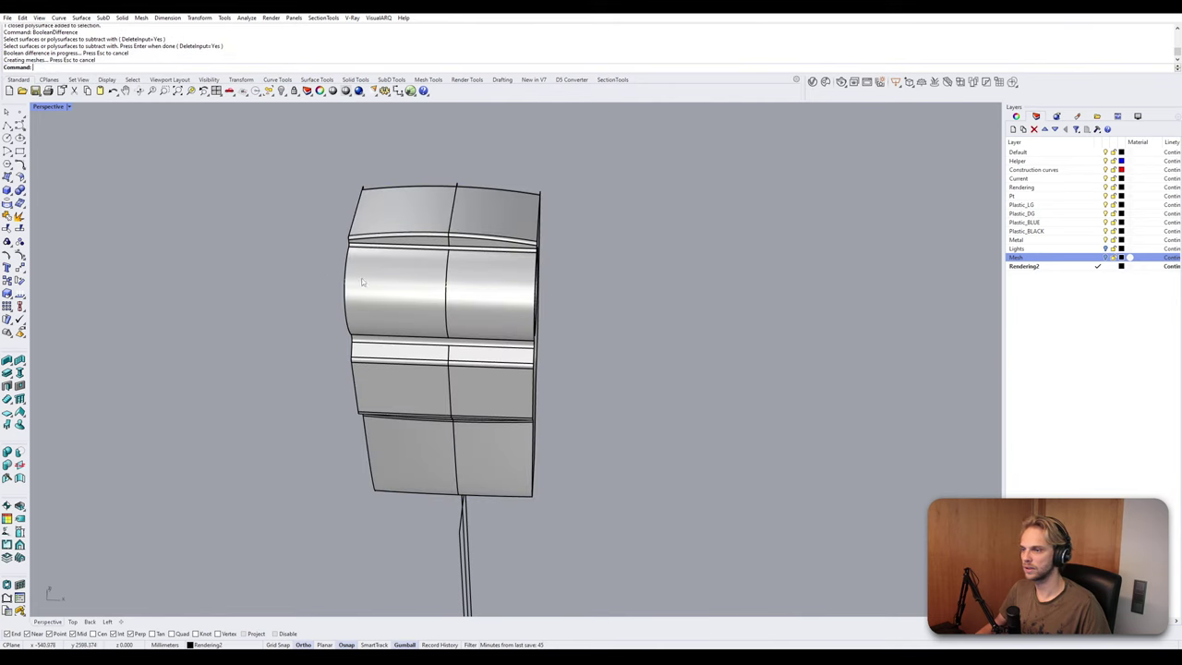
Examine the hole through the limb's joint and the two circles around its opening from several angles.
right_drag(364, 283, 316, 238)
scroll(530, 238, up, 6)
scroll(494, 209, up, 5)
right_drag(530, 243, 502, 206)
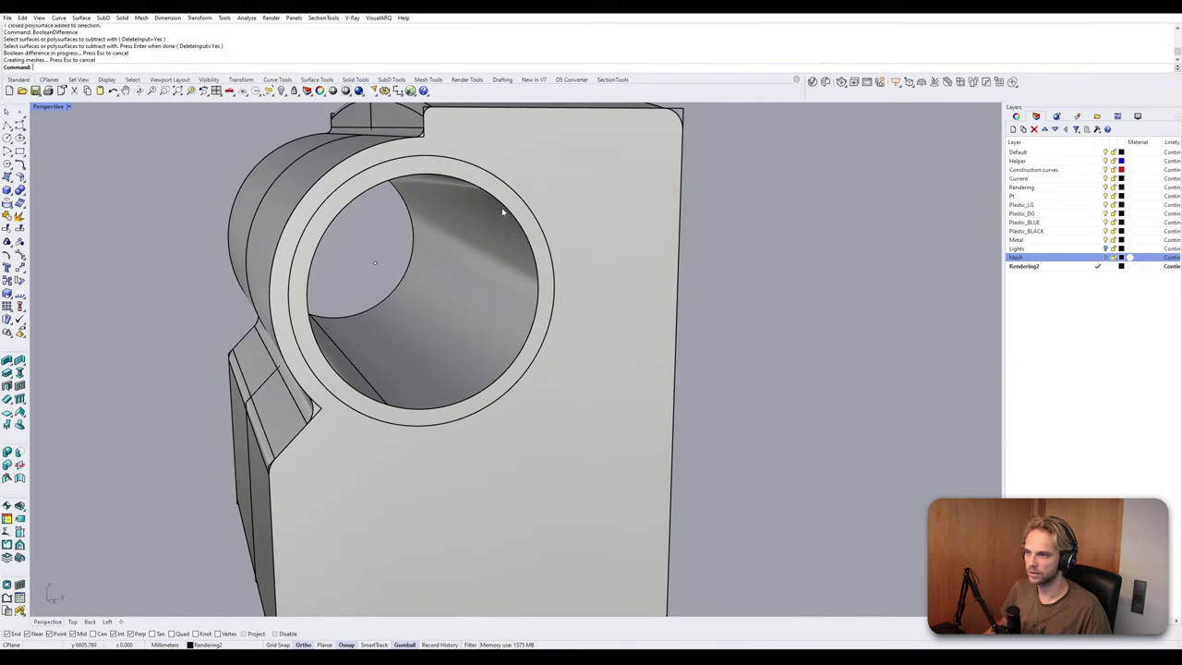
click(510, 212)
click(538, 233)
shift+click(518, 195)
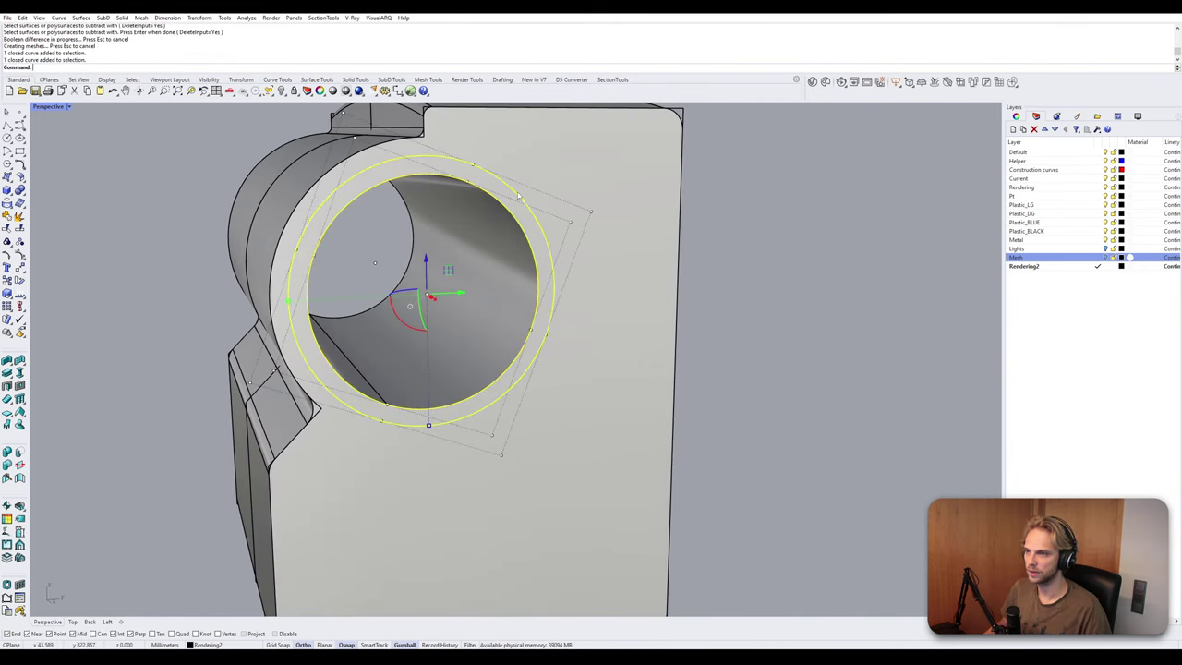
scroll(499, 230, down, 8)
right_drag(500, 230, 374, 222)
scroll(458, 218, up, 4)
click(273, 211)
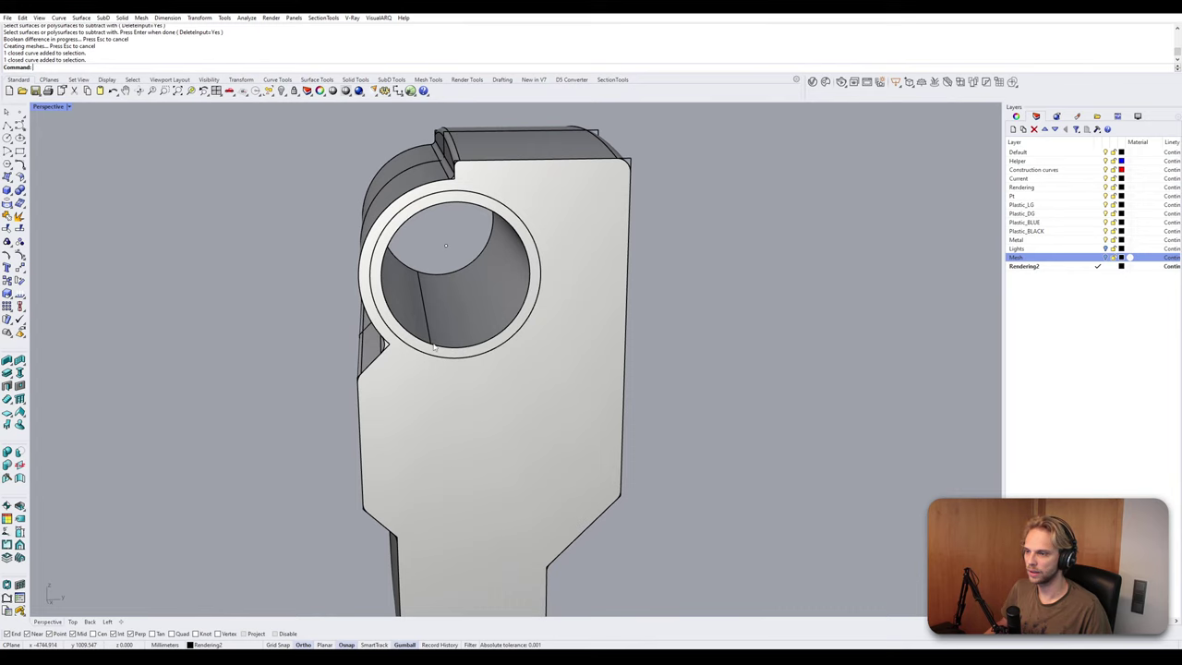
Create a planar ring surface between the two circles around the hole on the limb's side face with PlanarSrf.
click(382, 265)
click(407, 285)
click(372, 265)
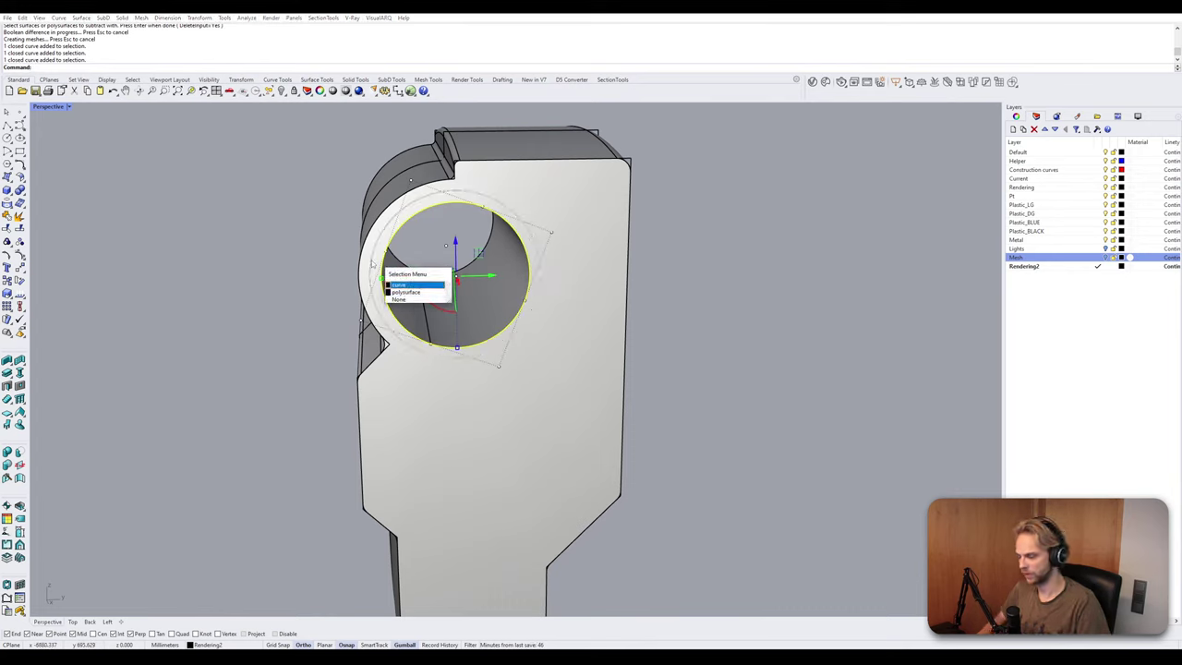
right_click(372, 265)
text(P)
text(lanarSrf)
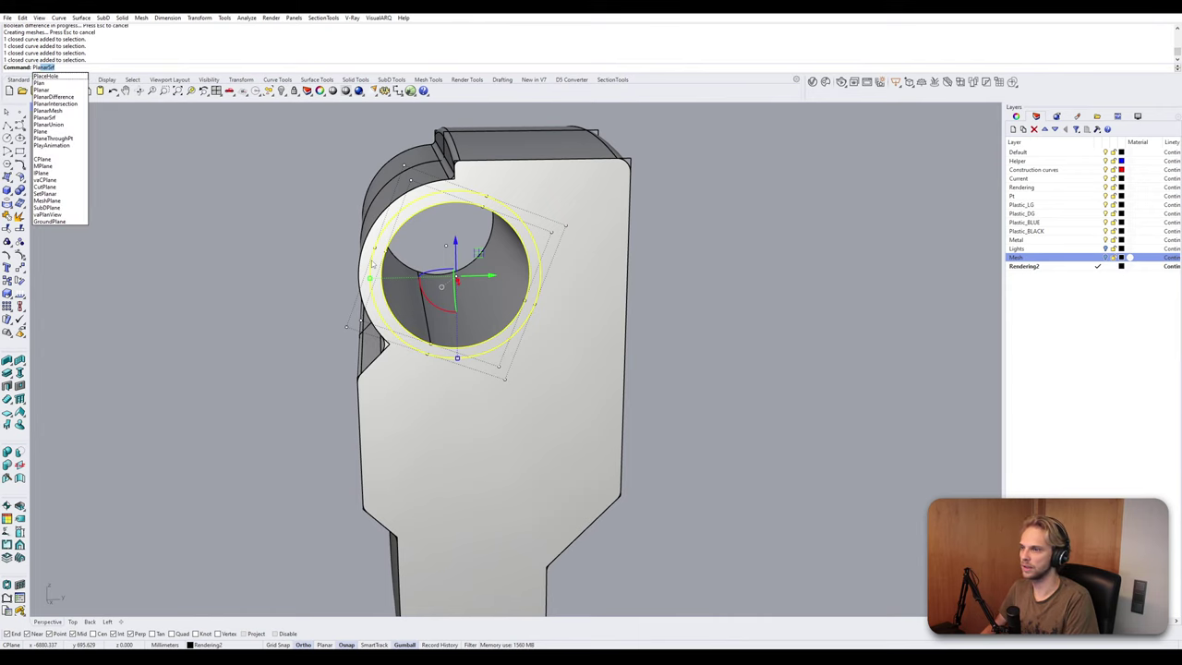
key(Return)
scroll(374, 261, up, 4)
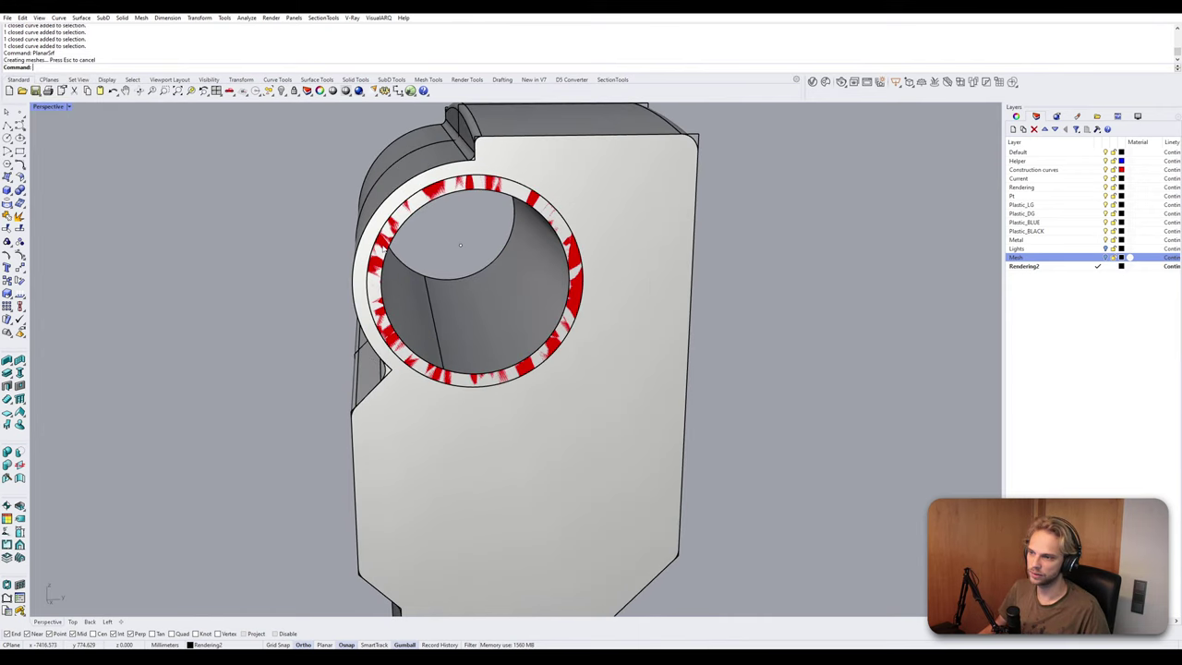
Extrude the ring surface 5 mm outward from the limb's side face into a solid.
click(406, 273)
click(413, 270)
scroll(415, 277, down, 3)
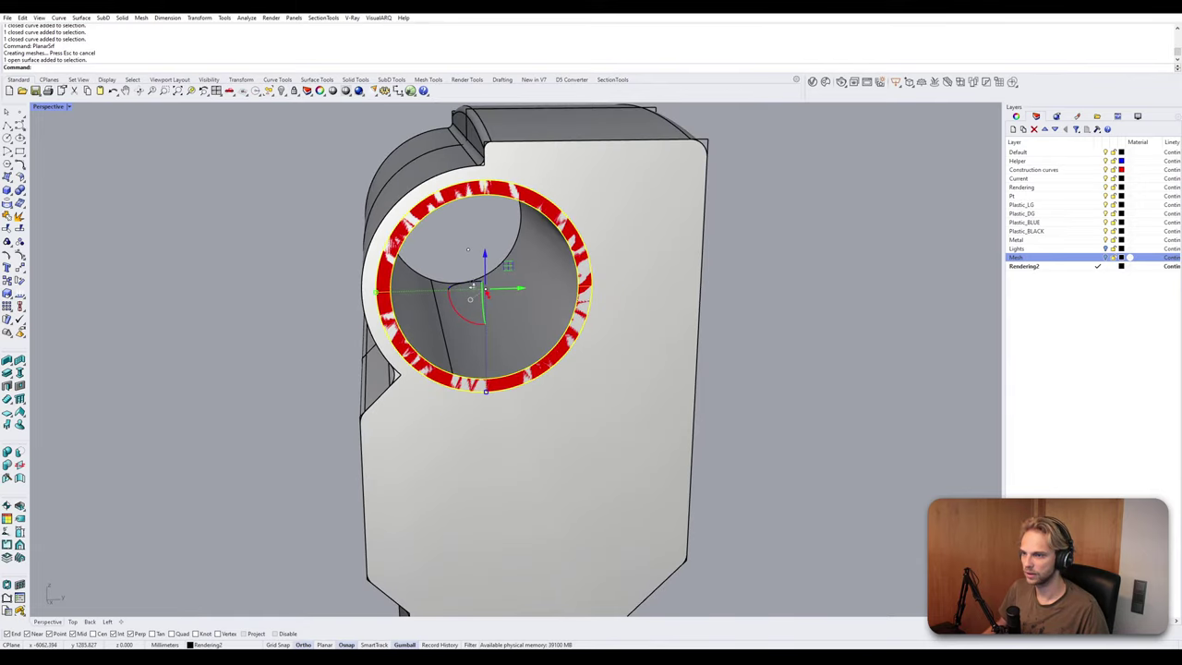
right_drag(422, 299, 655, 311)
click(622, 310)
text(5)
key(Return)
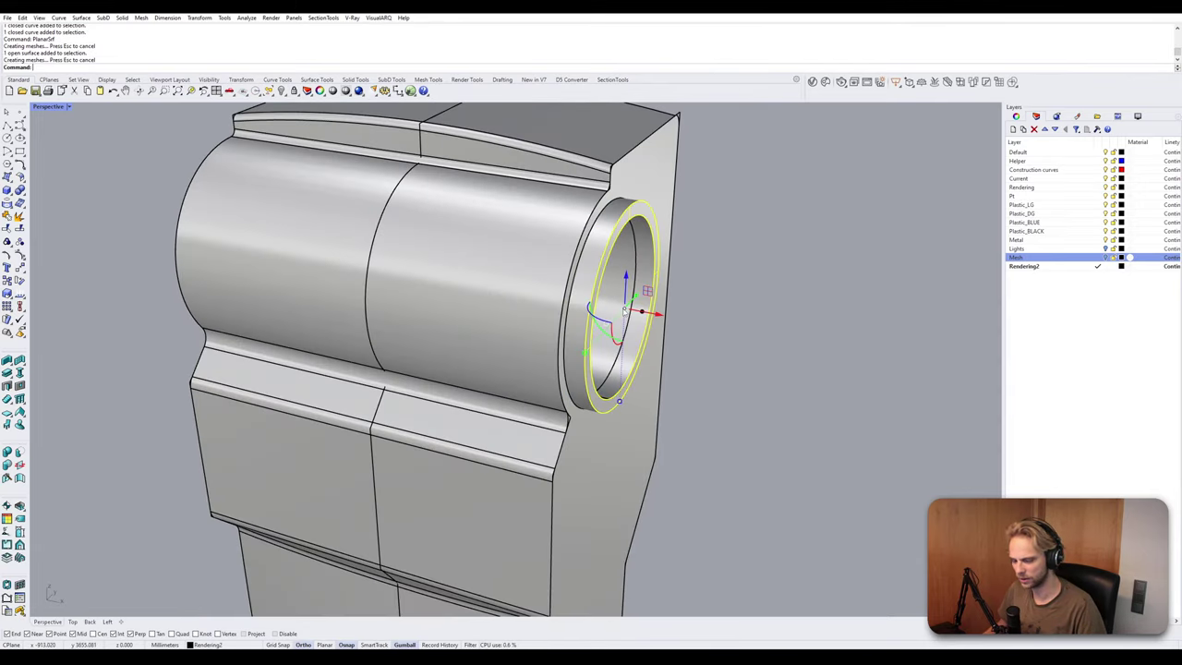
key(Escape)
Copy the solid ring to the hole's opening on the limb's opposite side face, snapping to matching points on the hole edges.
click(588, 276)
right_drag(588, 275, 617, 266)
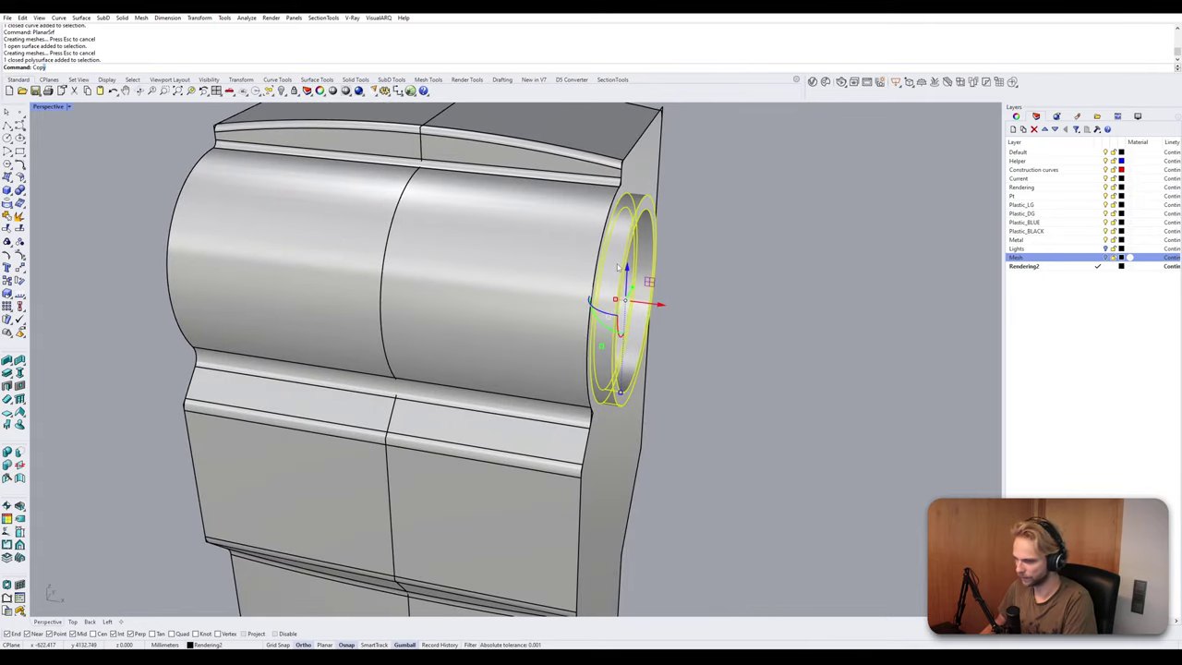
key(Return)
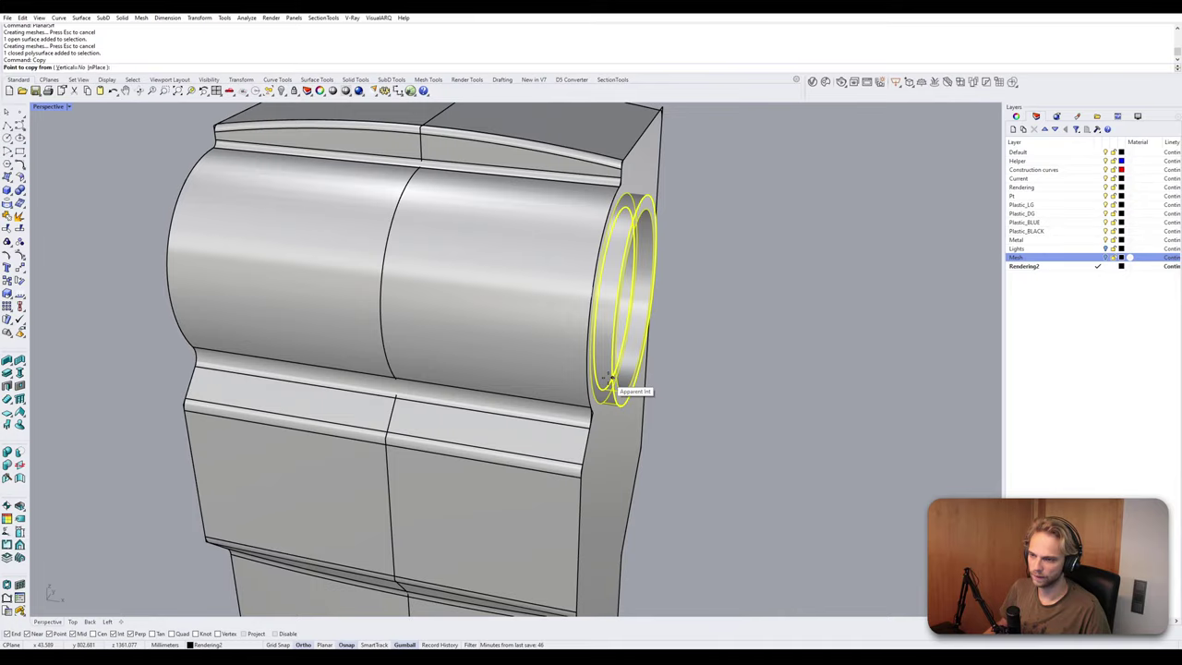
right_drag(609, 378, 385, 397)
scroll(363, 319, up, 3)
click(376, 399)
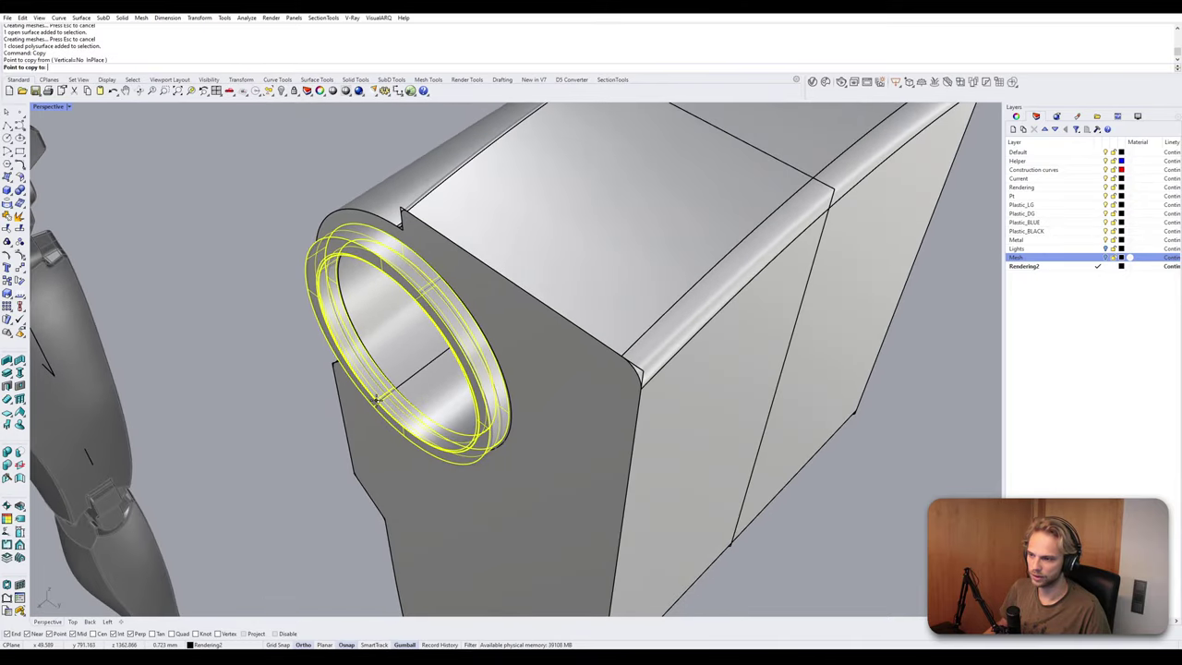
scroll(555, 281, down, 6)
right_drag(804, 296, 638, 360)
scroll(697, 388, up, 6)
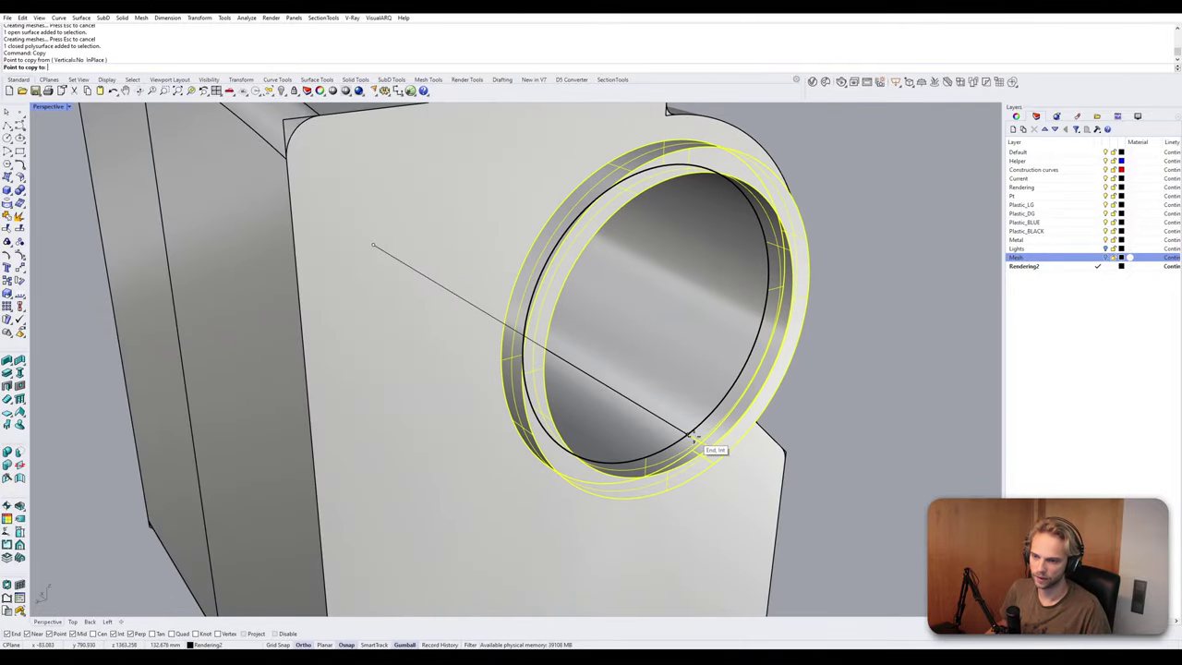
click(694, 438)
key(Return)
Join the limb and both rings with a Boolean union and merge all coplanar faces.
scroll(647, 305, down, 5)
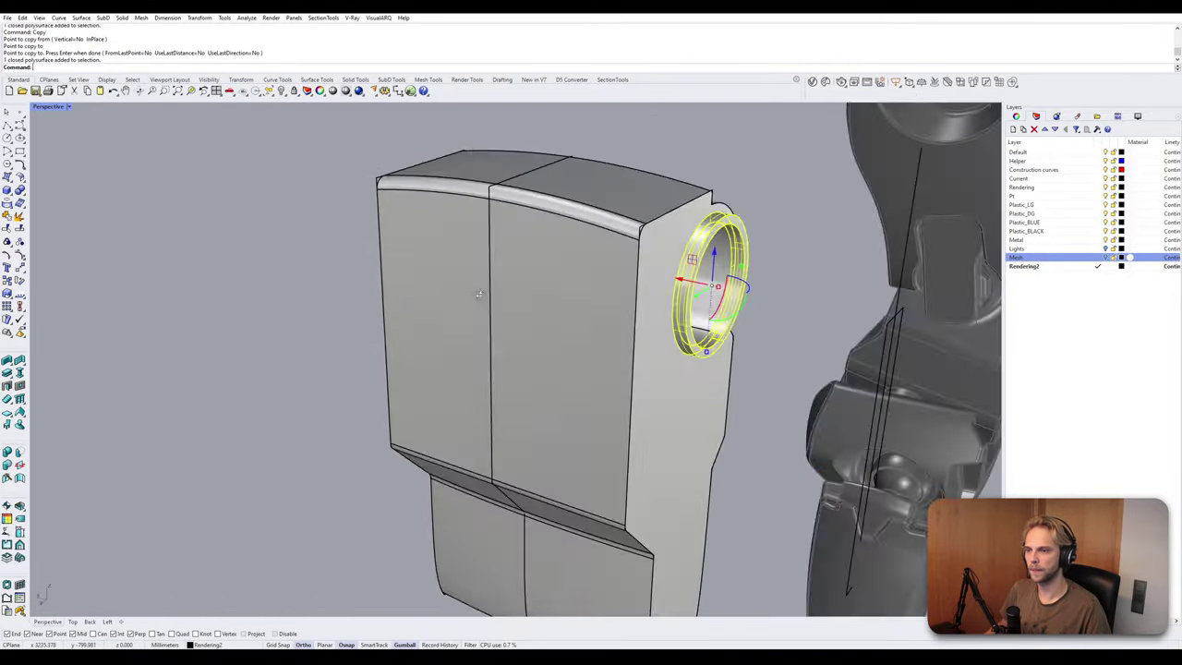
right_drag(479, 295, 646, 281)
shift+click(504, 251)
shift+click(543, 232)
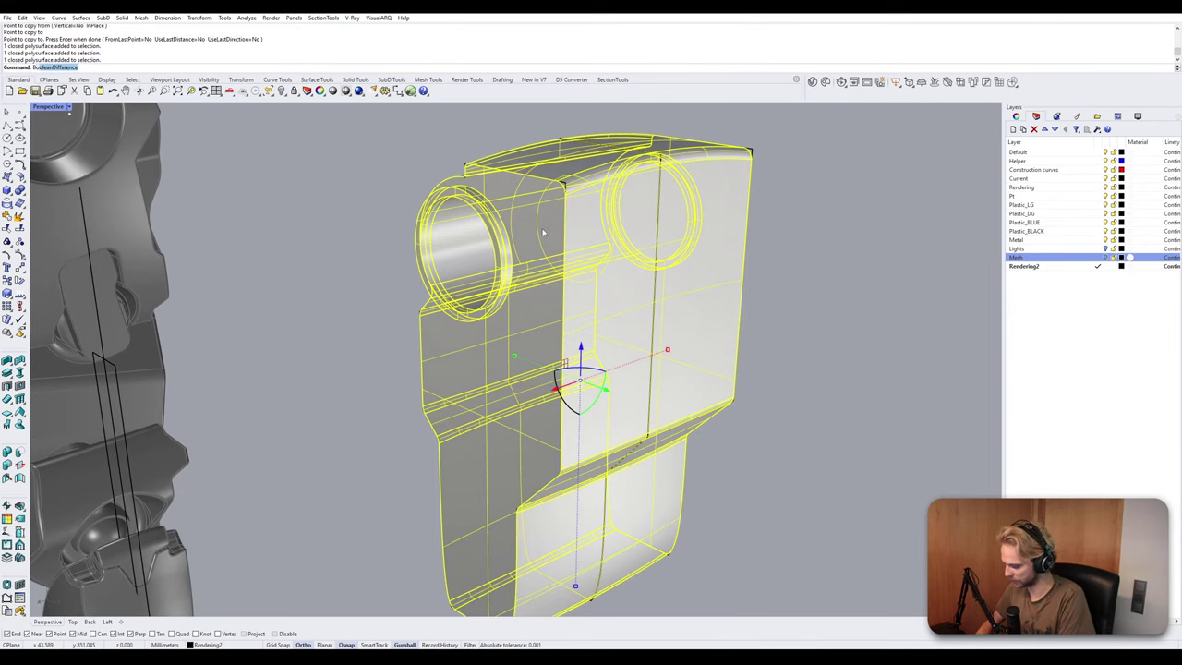
text(BooleanUnion)
key(Return)
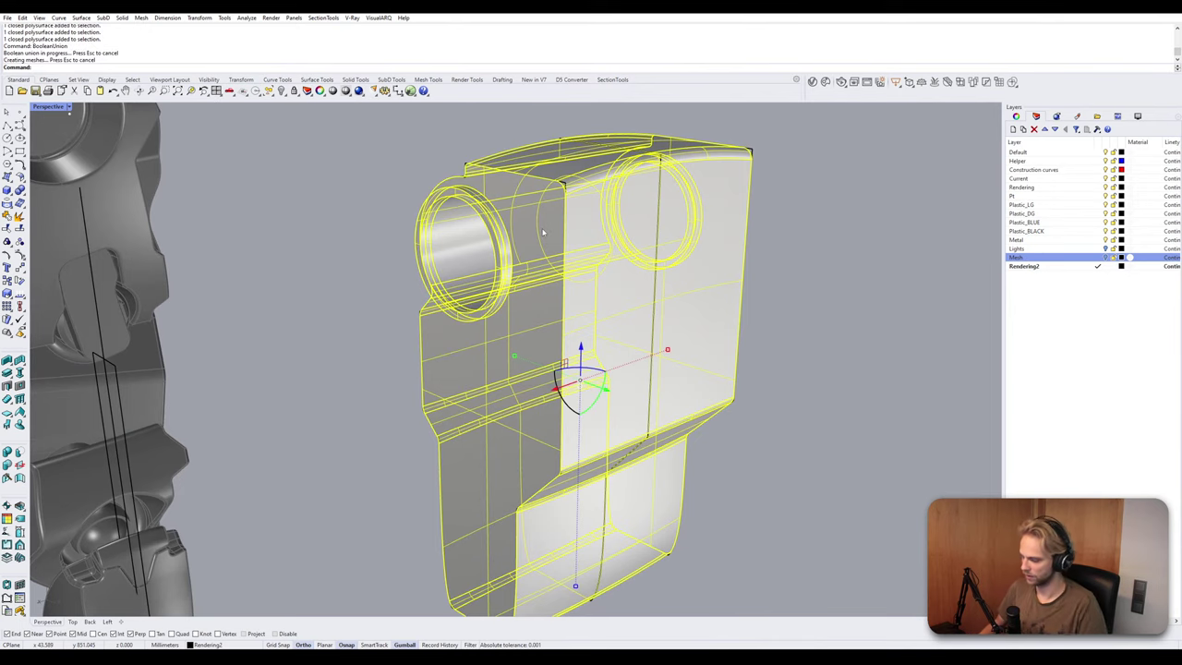
key(Return)
Draw a long horizontal guide line outward from the side face's corner just below the joint ring.
mouse_move(543, 233)
right_down()
mouse_move(702, 221)
mouse_move(609, 212)
mouse_move(720, 214)
mouse_move(657, 192)
mouse_move(545, 211)
right_up()
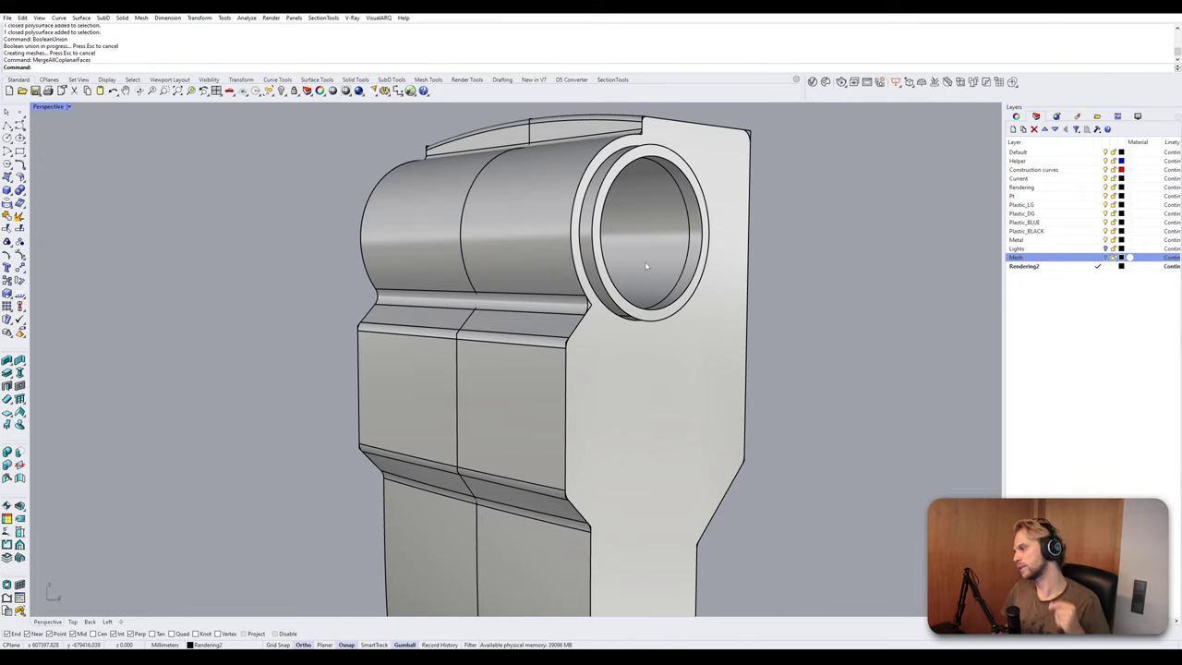
right_drag(644, 261, 525, 275)
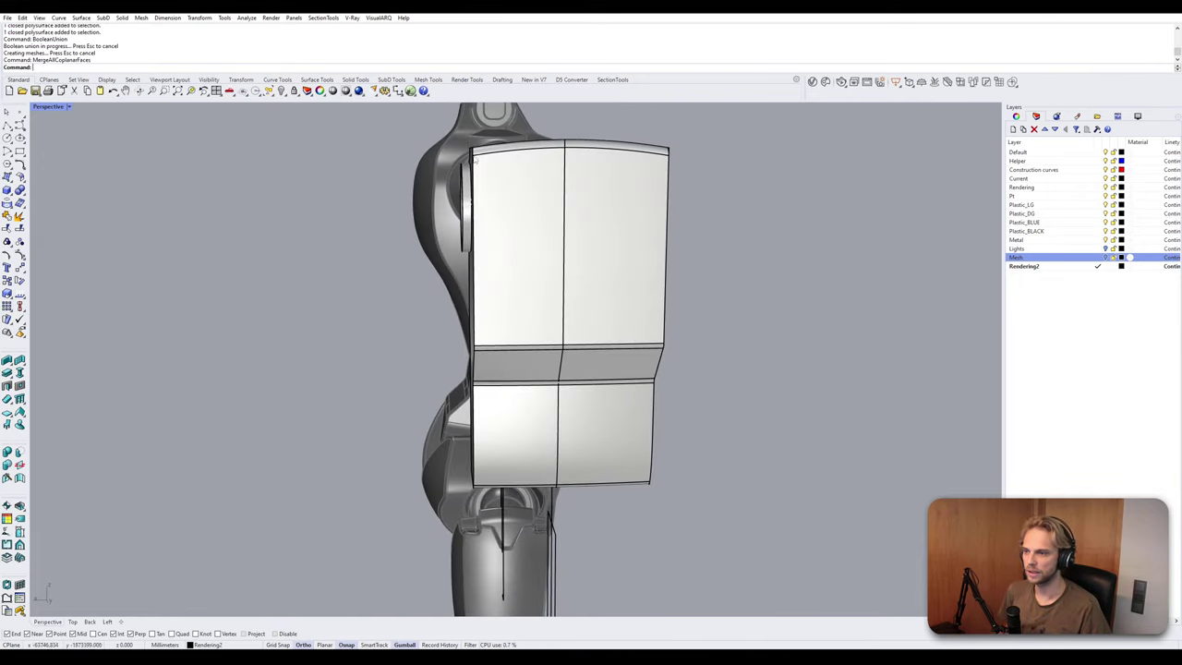
right_drag(452, 302, 522, 378)
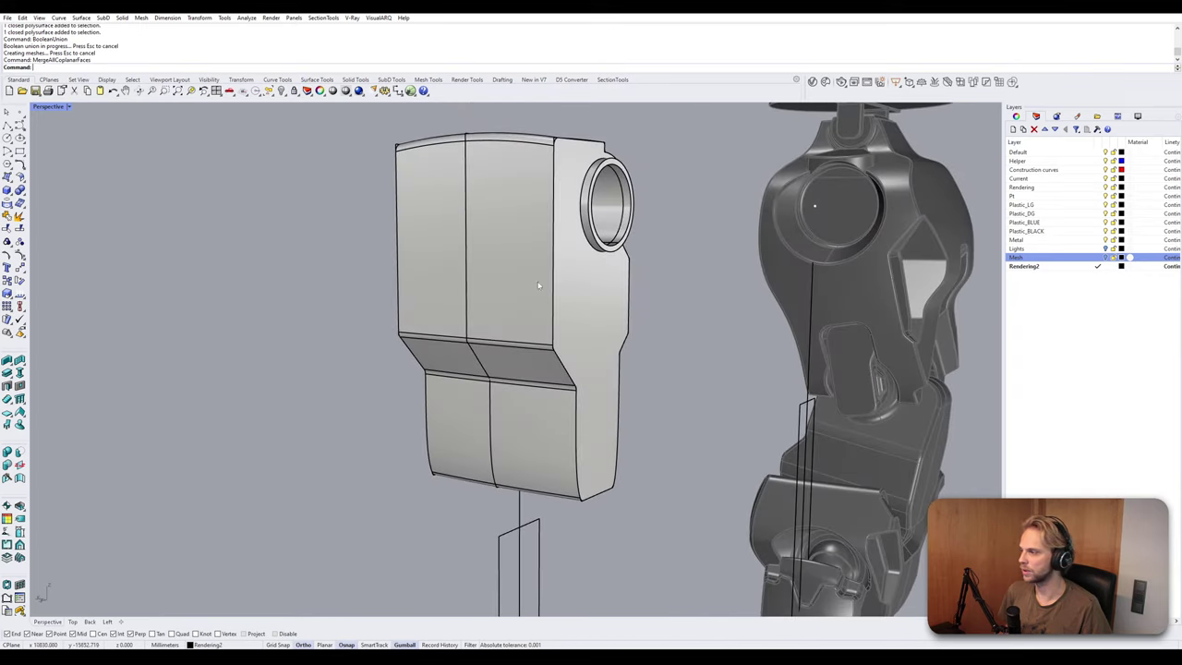
right_drag(587, 337, 593, 290)
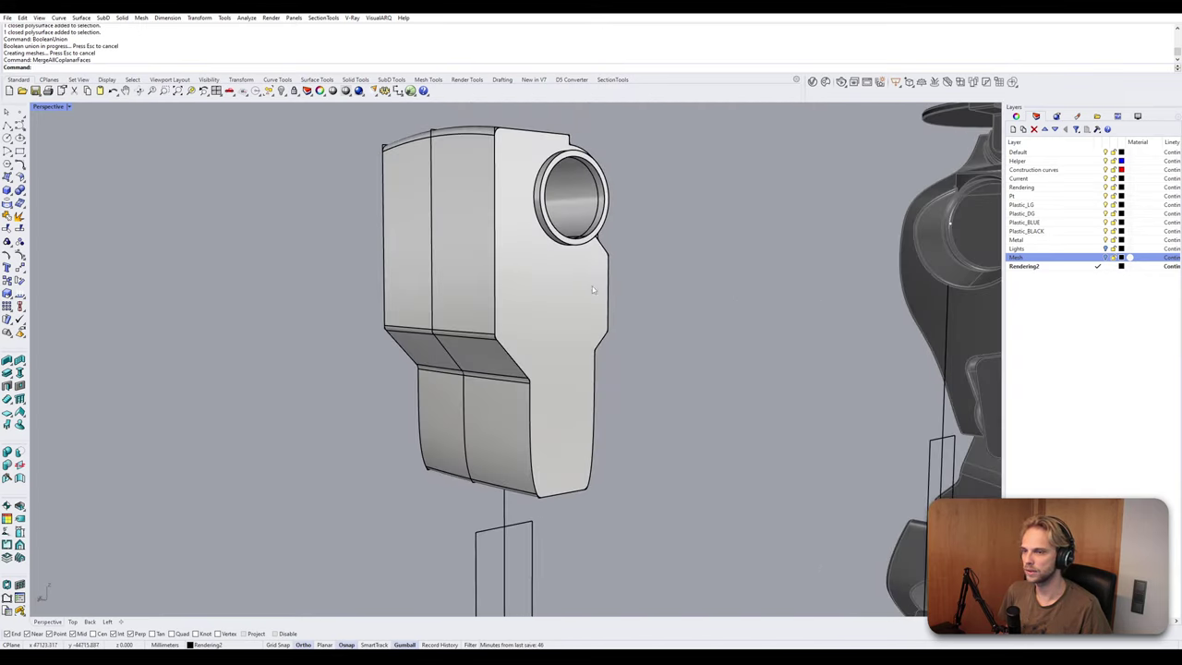
click(8, 125)
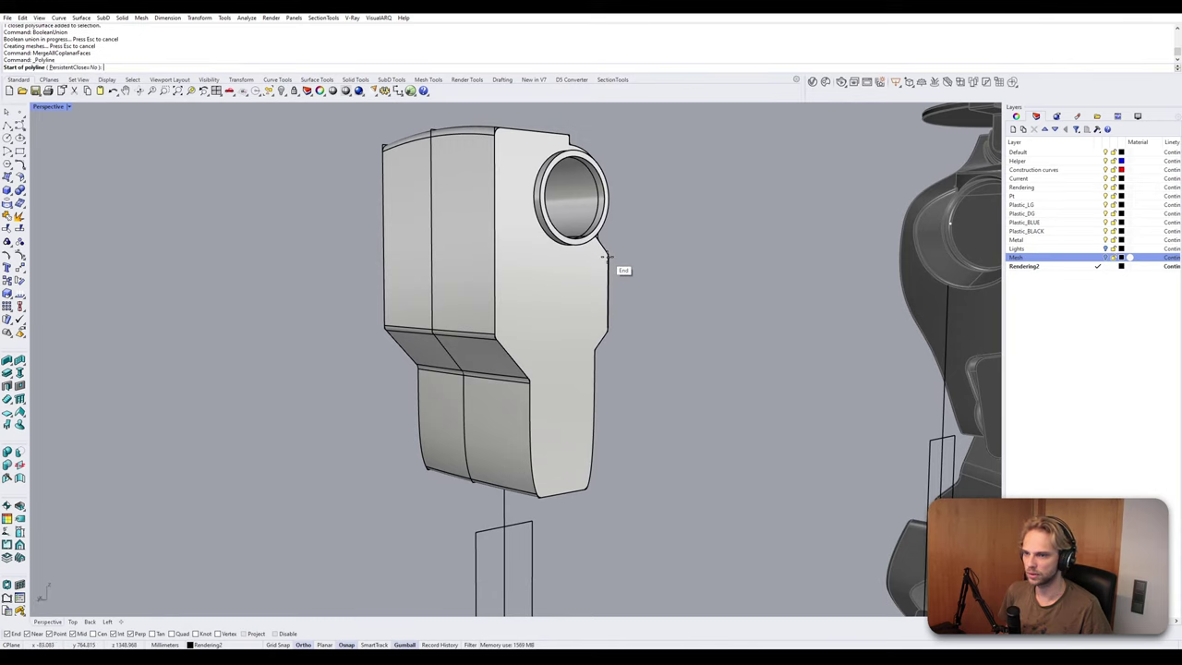
click(607, 256)
scroll(742, 314, down, 6)
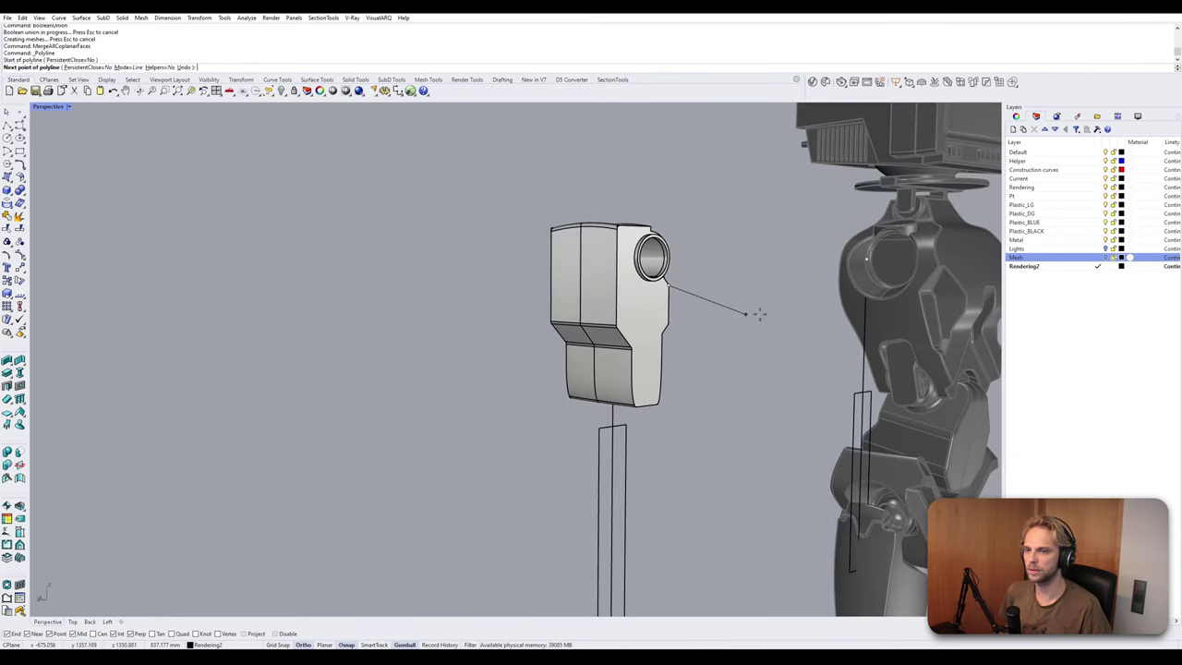
right_drag(759, 315, 778, 412)
click(881, 321)
key(Return)
Draw a second horizontal guide line outward from the lower corner of the same vertical edge on the side face.
right_drag(880, 322, 739, 258)
scroll(648, 317, up, 5)
scroll(648, 318, up, 4)
mouse_move(656, 322)
right_down()
mouse_move(688, 298)
mouse_move(691, 331)
mouse_move(624, 324)
mouse_move(664, 323)
right_up()
scroll(624, 324, down, 5)
key(Return)
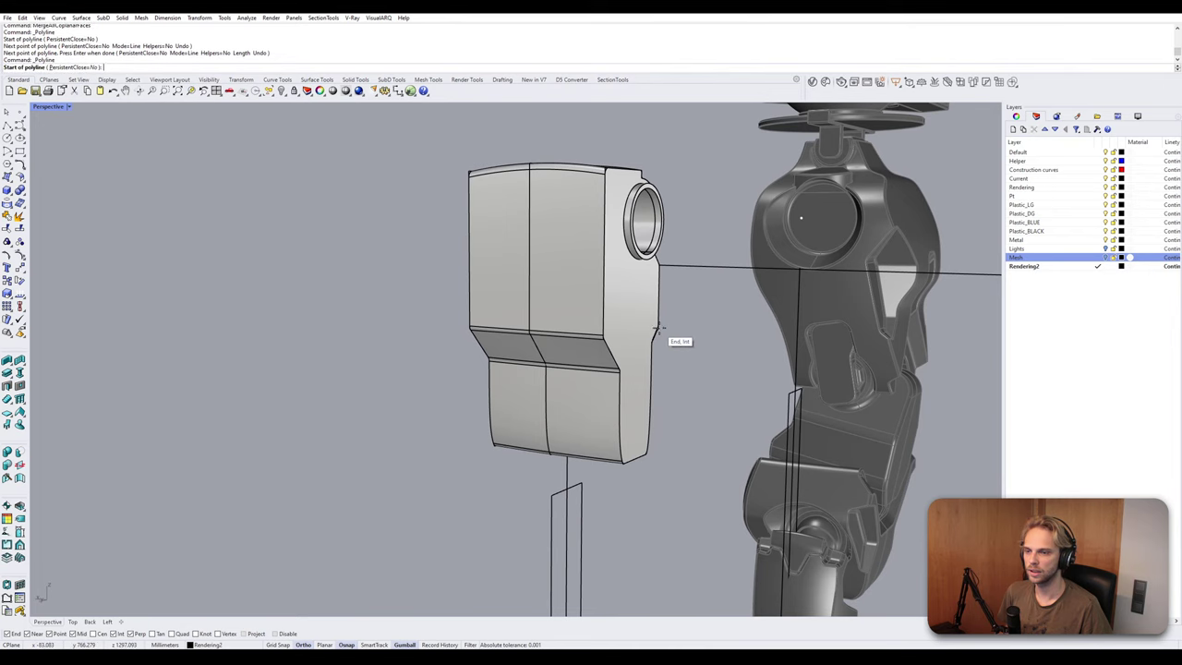
click(659, 327)
scroll(660, 325, down, 4)
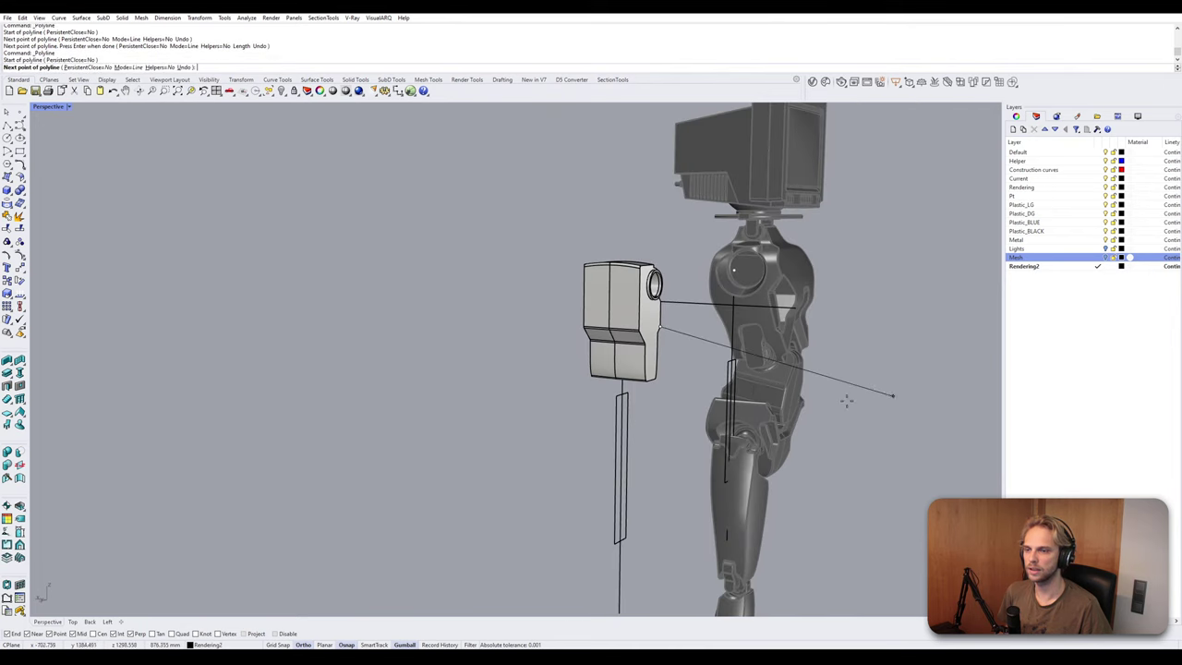
click(856, 342)
key(Return)
Maximize the Back view and frame the limb's side edge around the two guide lines.
double_click(46, 107)
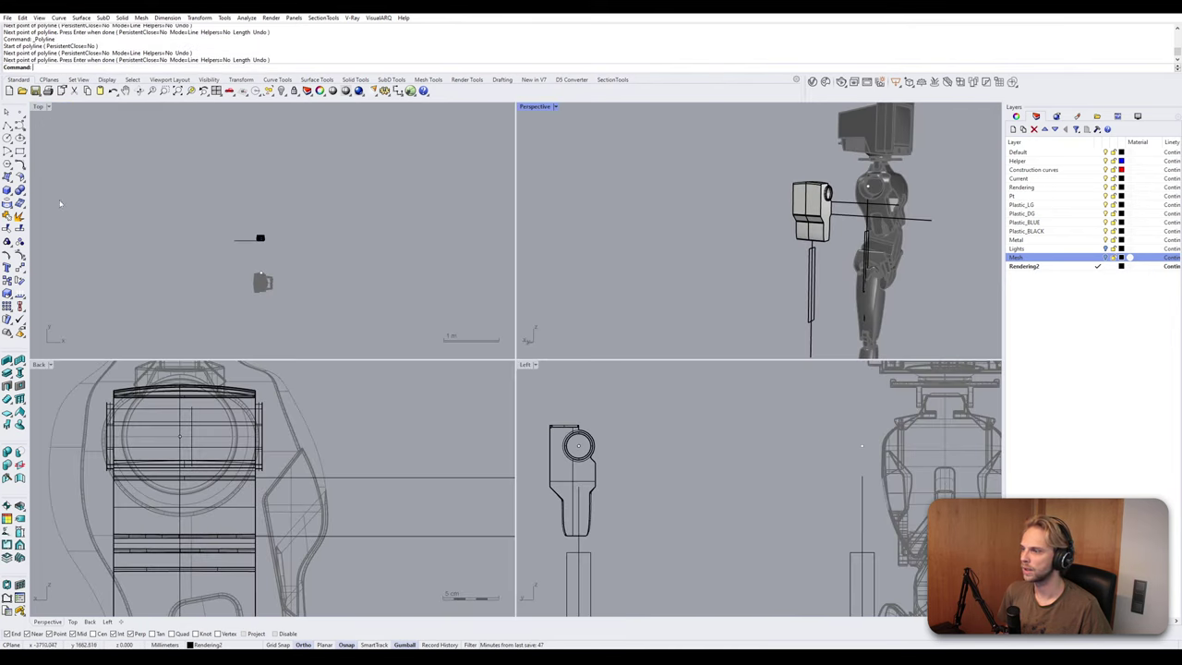
double_click(39, 363)
scroll(570, 337, up, 4)
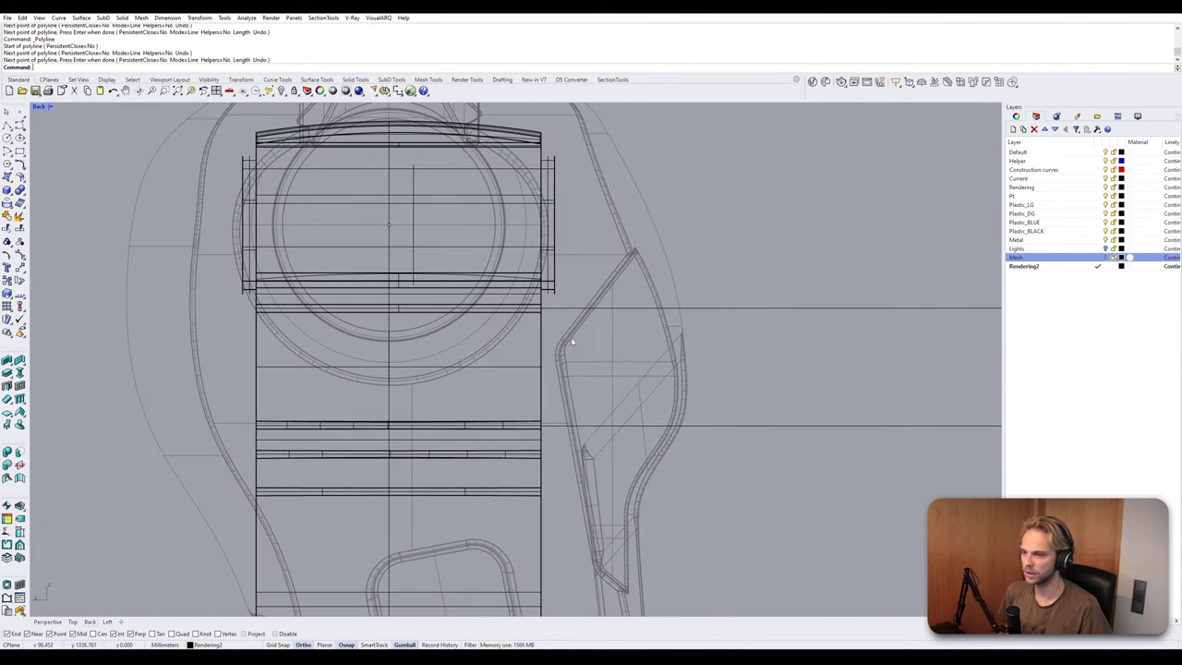
right_drag(517, 281, 523, 194)
scroll(567, 224, up, 2)
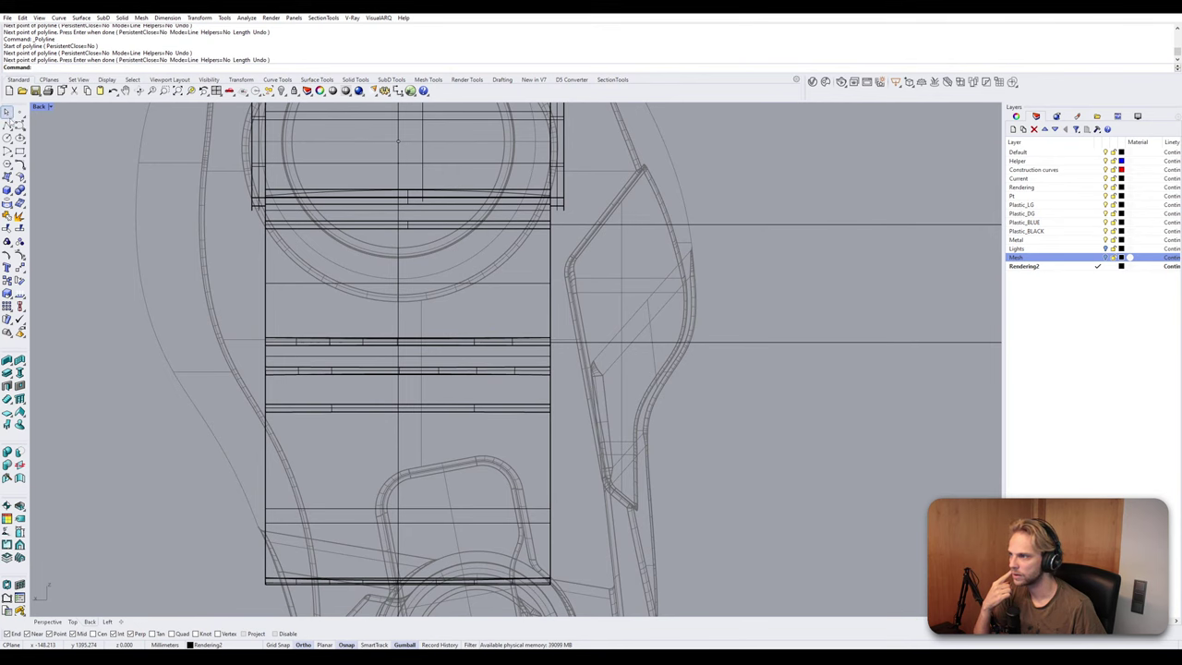
key(Return)
scroll(554, 257, up, 3)
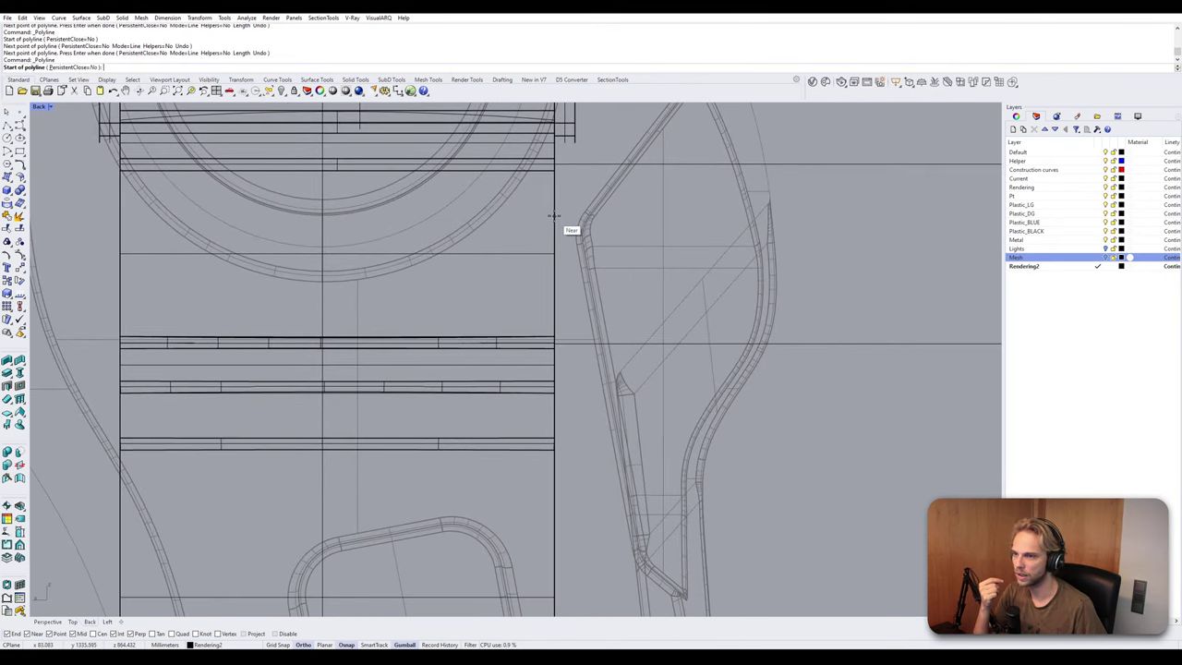
scroll(554, 216, down, 4)
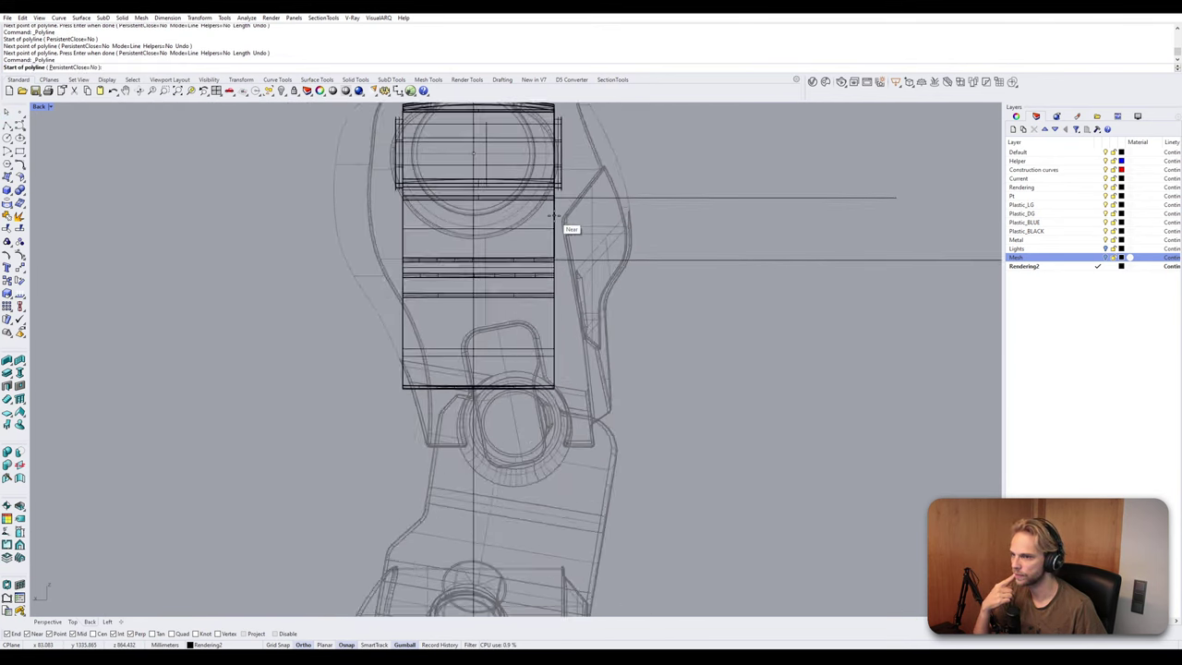
scroll(527, 245, up, 2)
scroll(527, 236, up, 5)
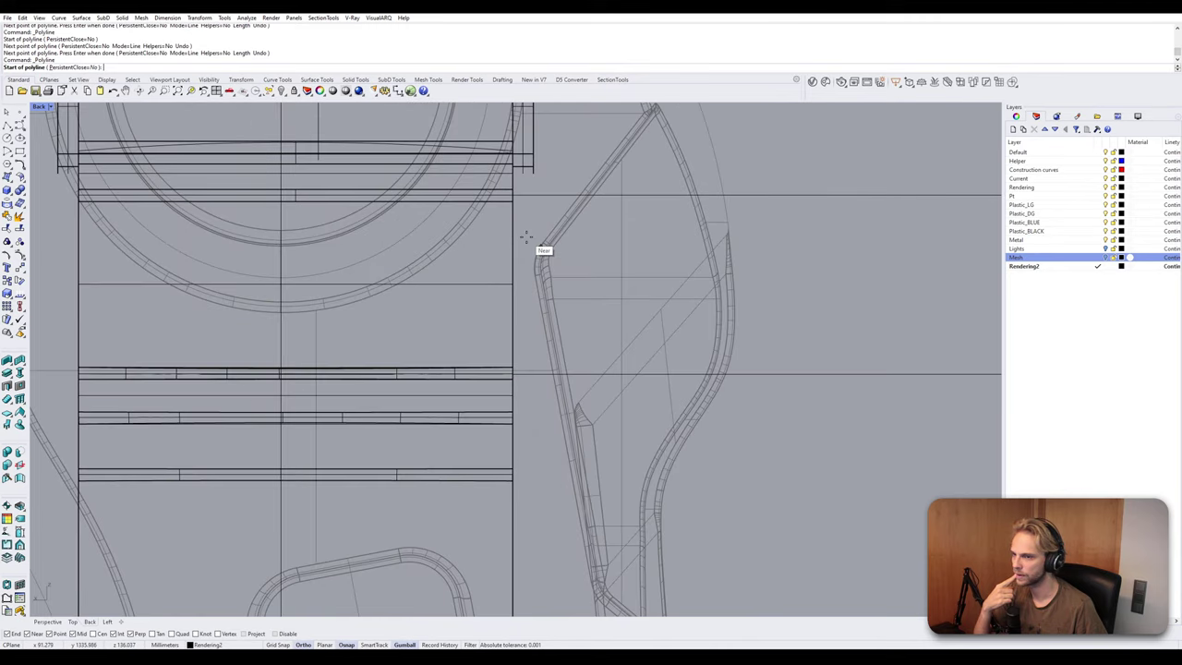
click(525, 243)
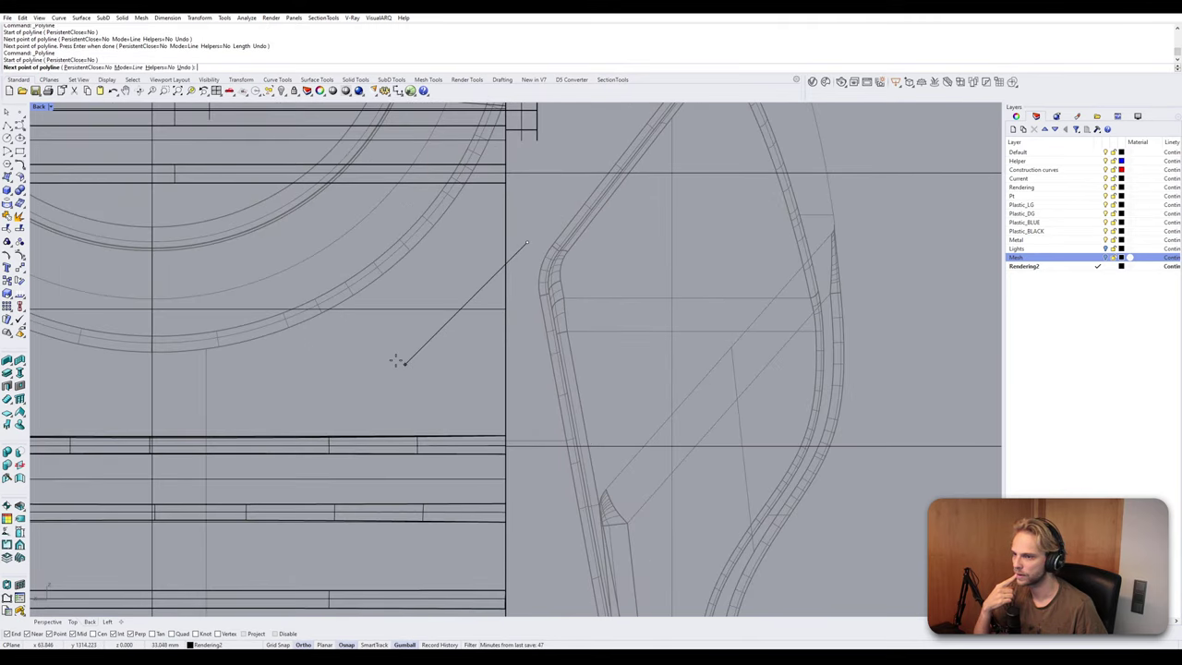
scroll(407, 386, down, 4)
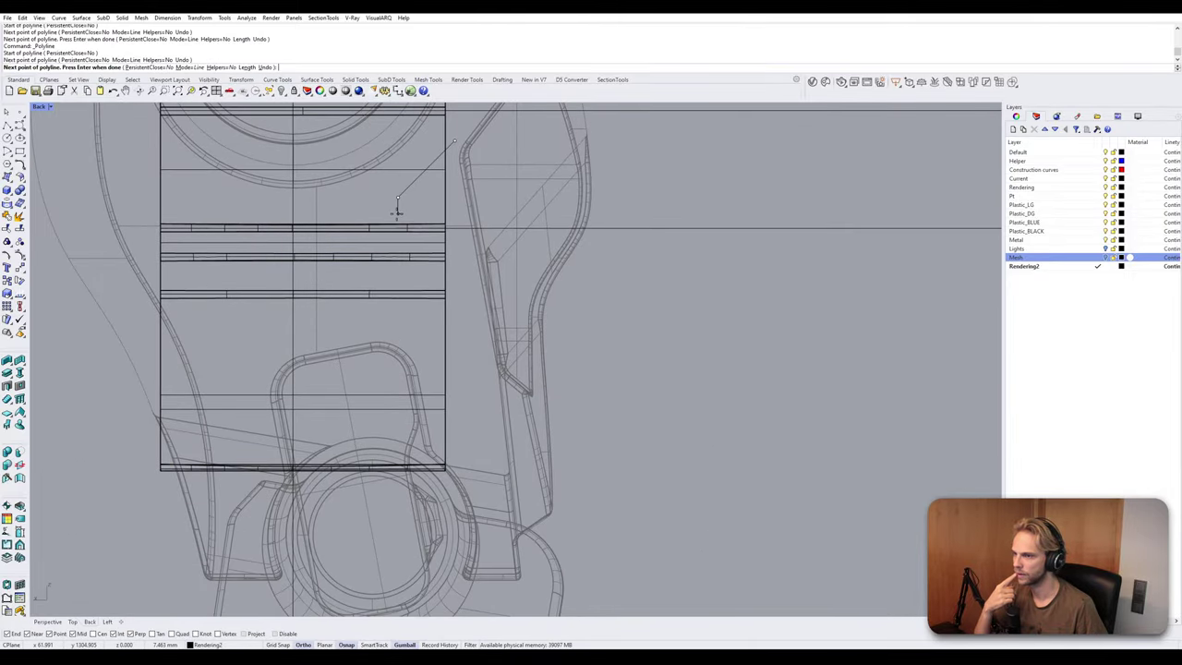
scroll(399, 217, up, 3)
key(Return)
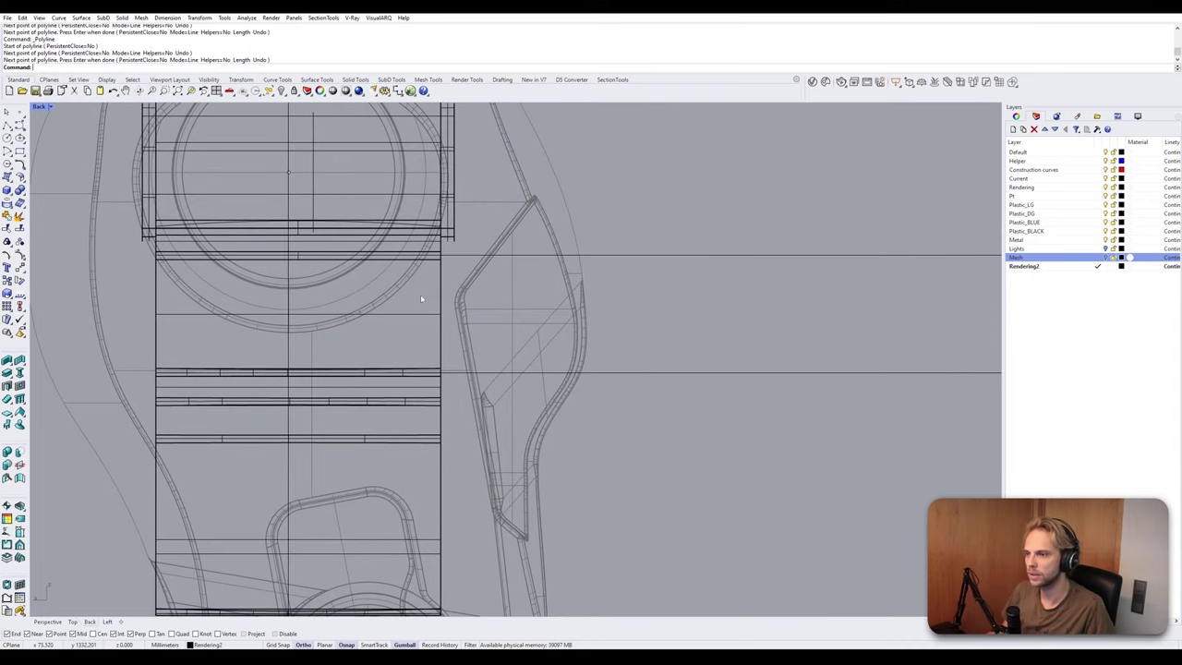
Draw a diagonal line from outside the limb's side edge inward and down, and raise it so its outer end meets the upper guide line.
key(Return)
scroll(454, 264, up, 3)
click(461, 267)
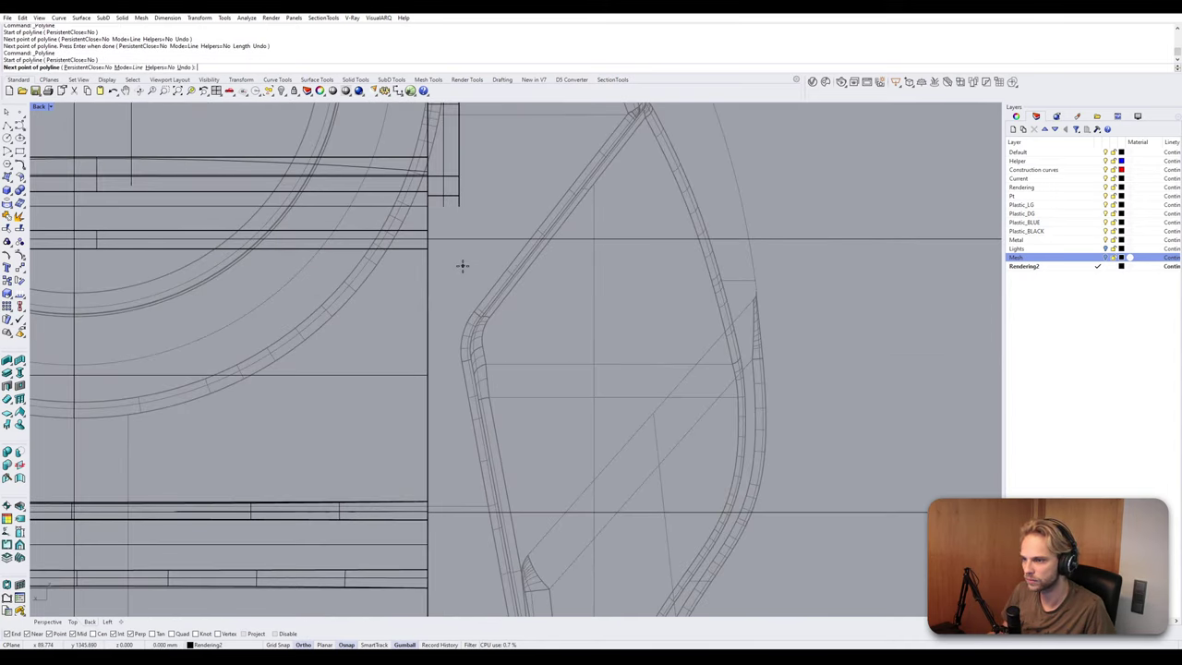
click(330, 399)
key(Return)
click(377, 351)
drag(398, 307, 401, 275)
Draw a polyline from the diagonal's inner end straight down, ending in a diagonal segment outward past the limb's side edge.
key(Return)
scroll(447, 289, down, 4)
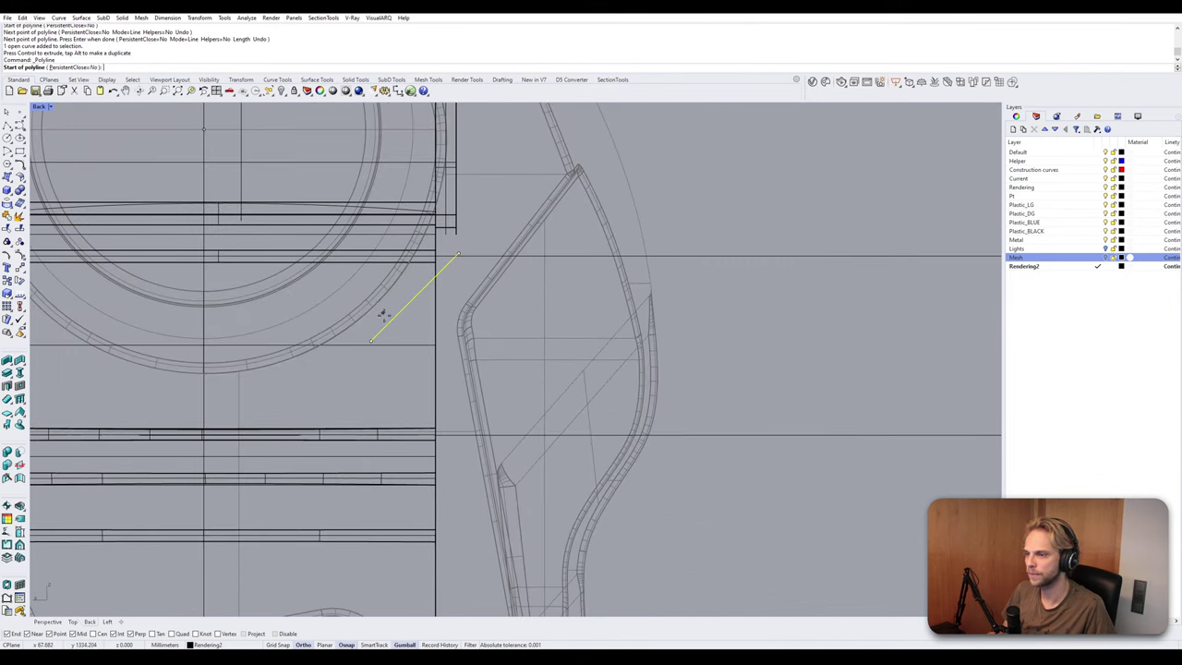
scroll(383, 317, up, 4)
click(364, 349)
scroll(364, 349, down, 3)
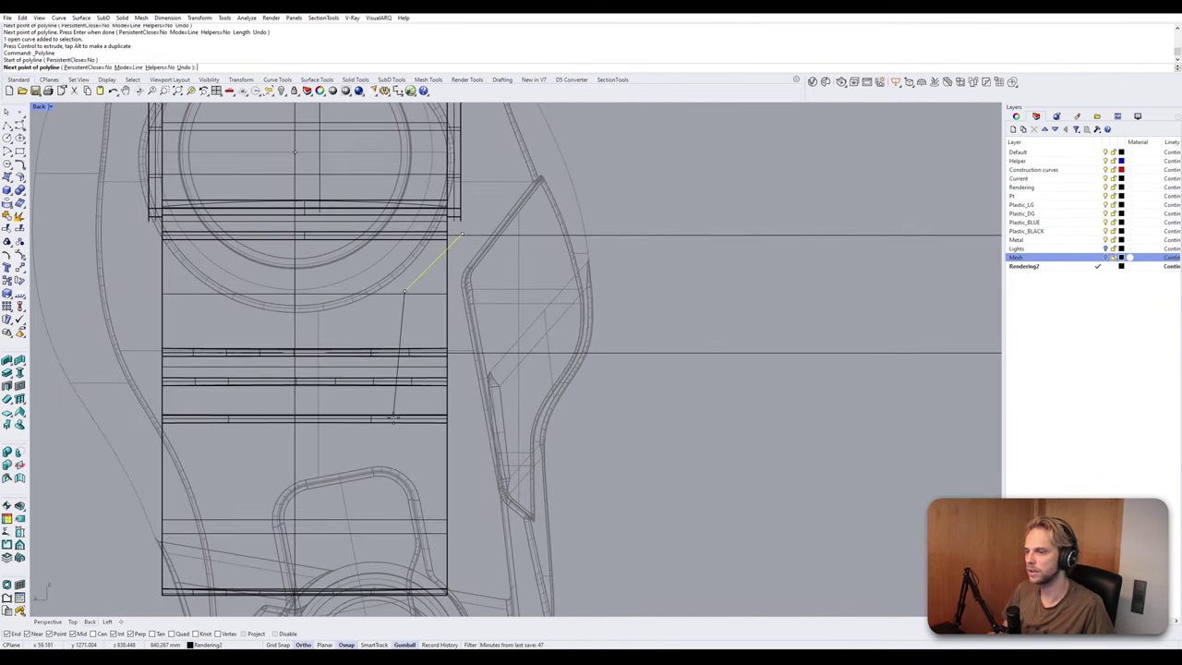
click(404, 335)
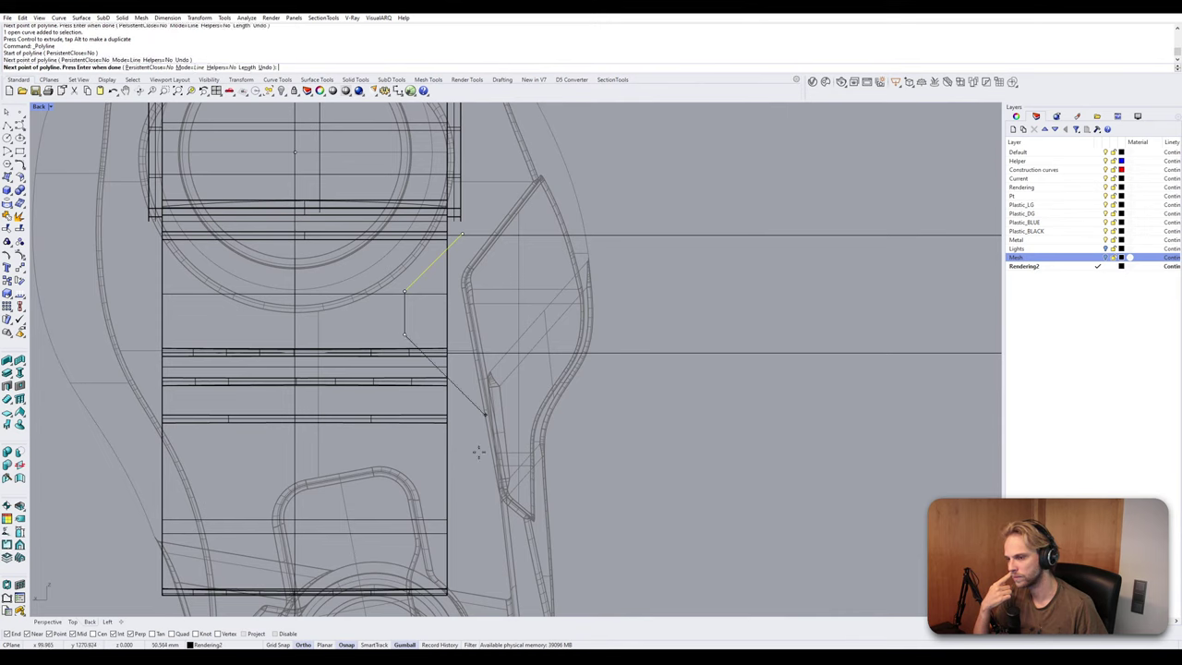
click(464, 391)
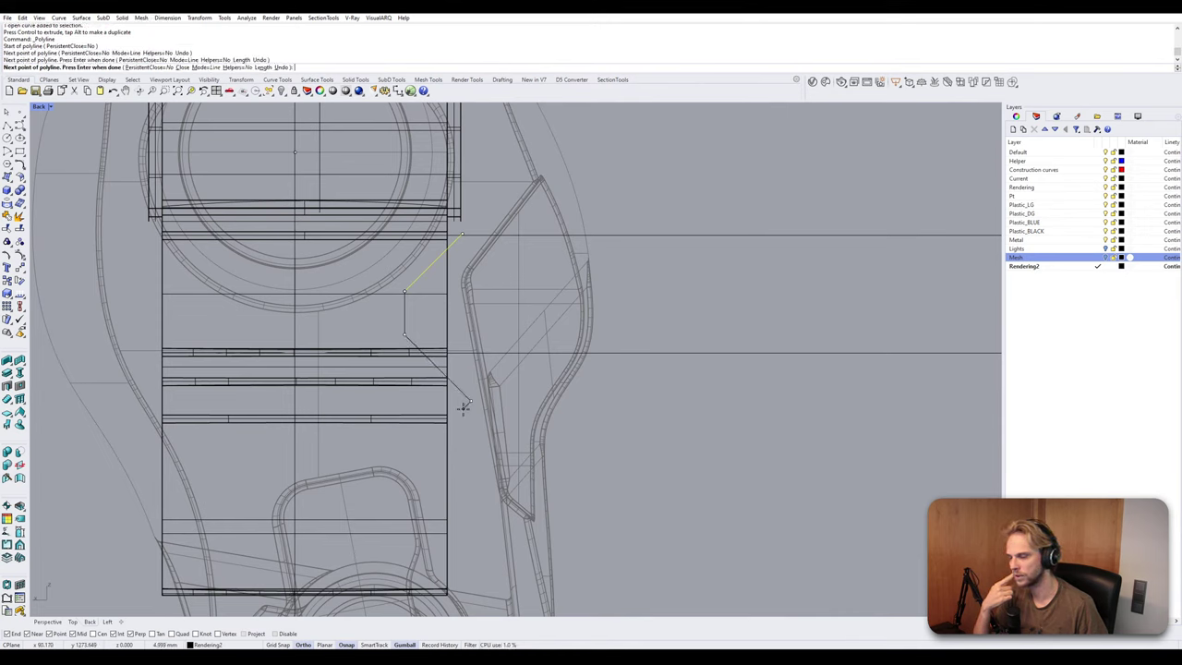
key(Return)
scroll(463, 408, down, 5)
scroll(426, 338, up, 3)
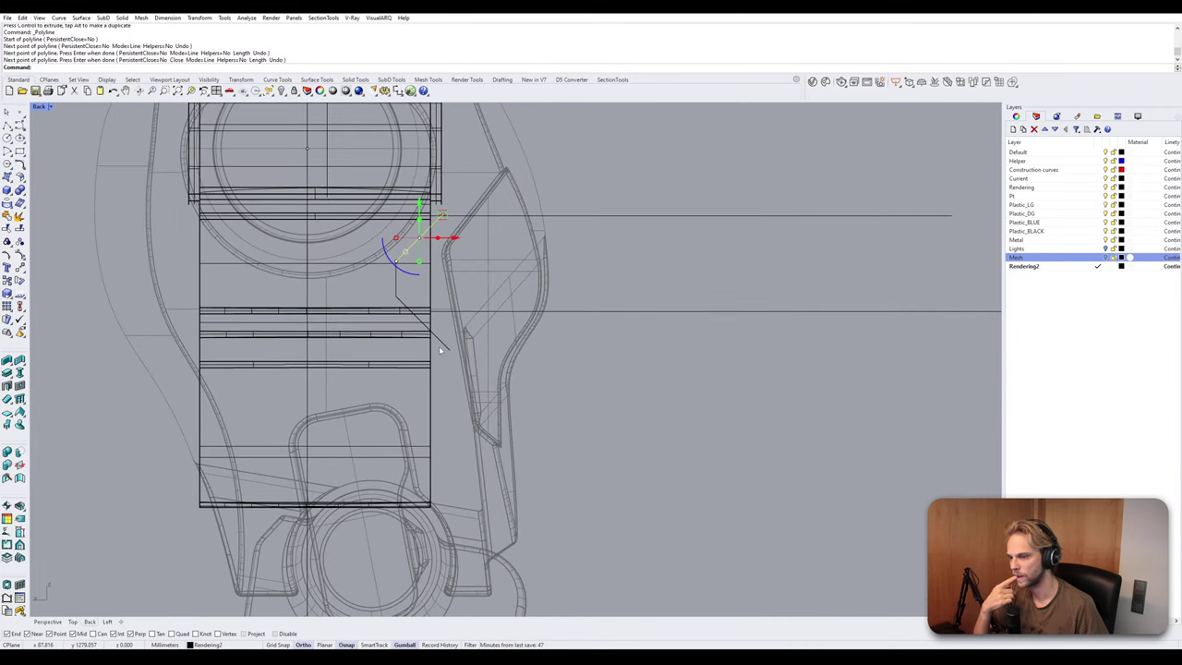
Replace the lower polyline with one running straight down, diagonally outward to just inside the side edge, and straight down past the limb's lower end.
click(440, 342)
key(Delete)
key(Return)
click(395, 264)
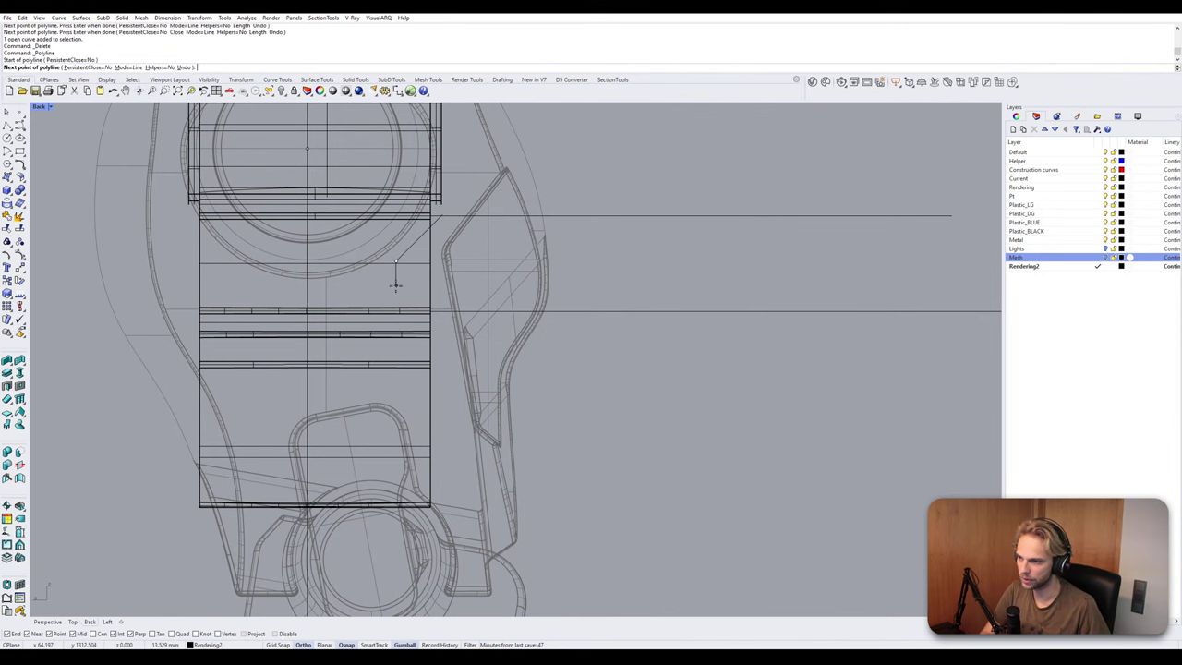
scroll(397, 314, up, 5)
click(395, 322)
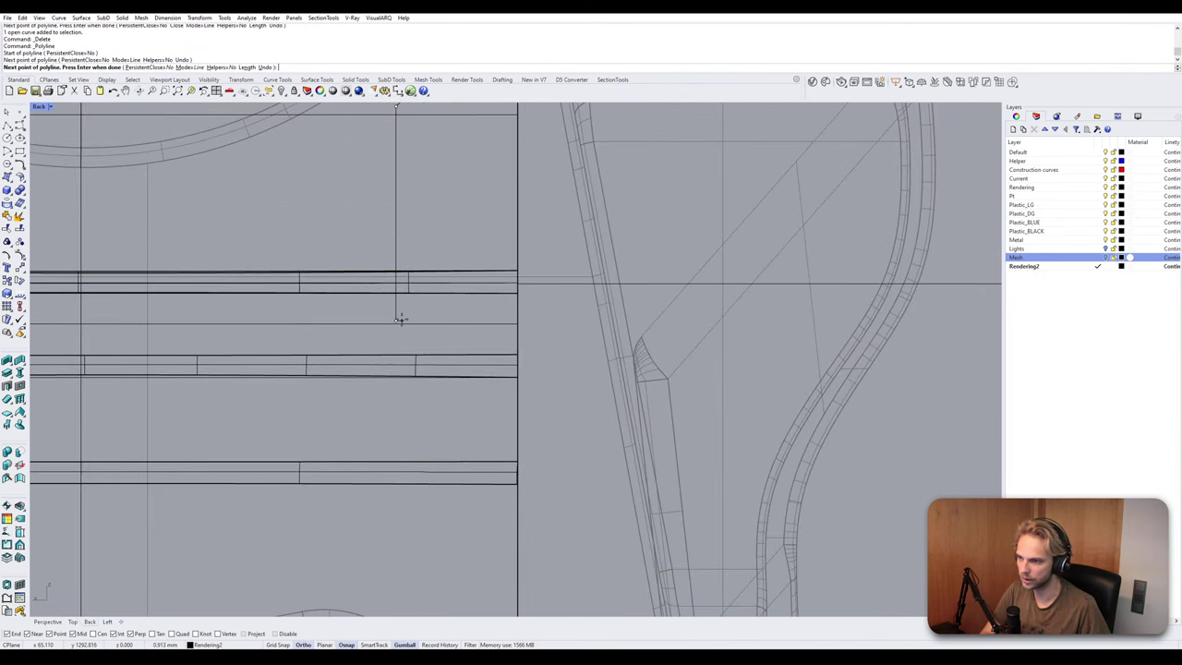
click(486, 415)
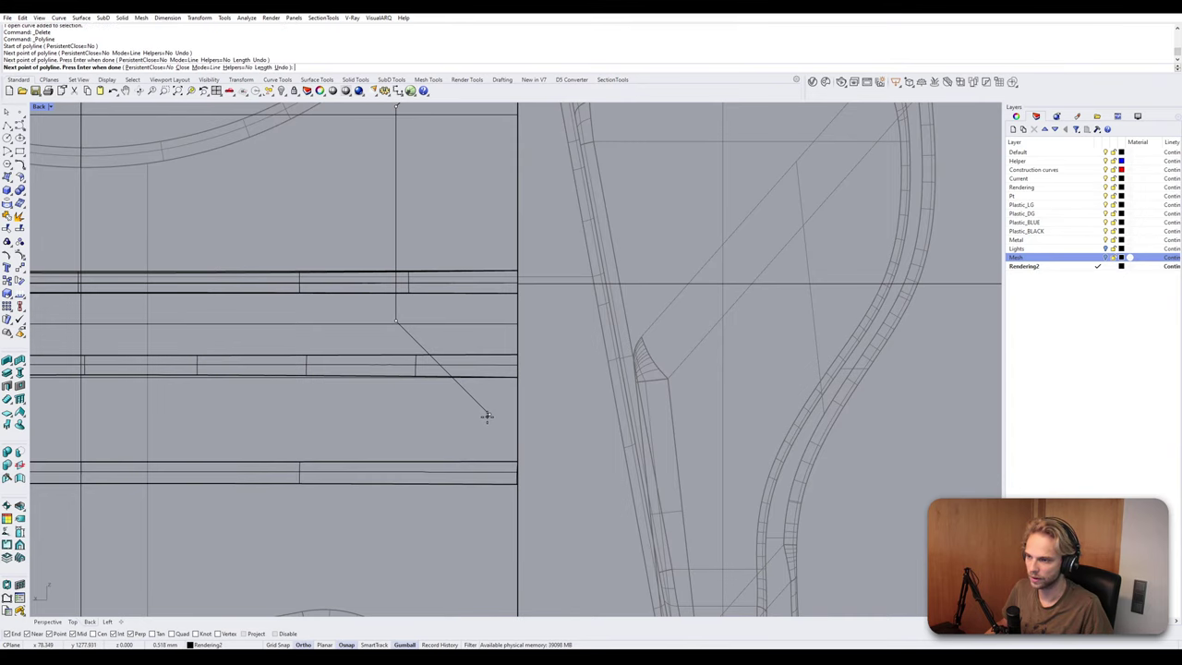
scroll(486, 387, down, 5)
scroll(490, 475, up, 3)
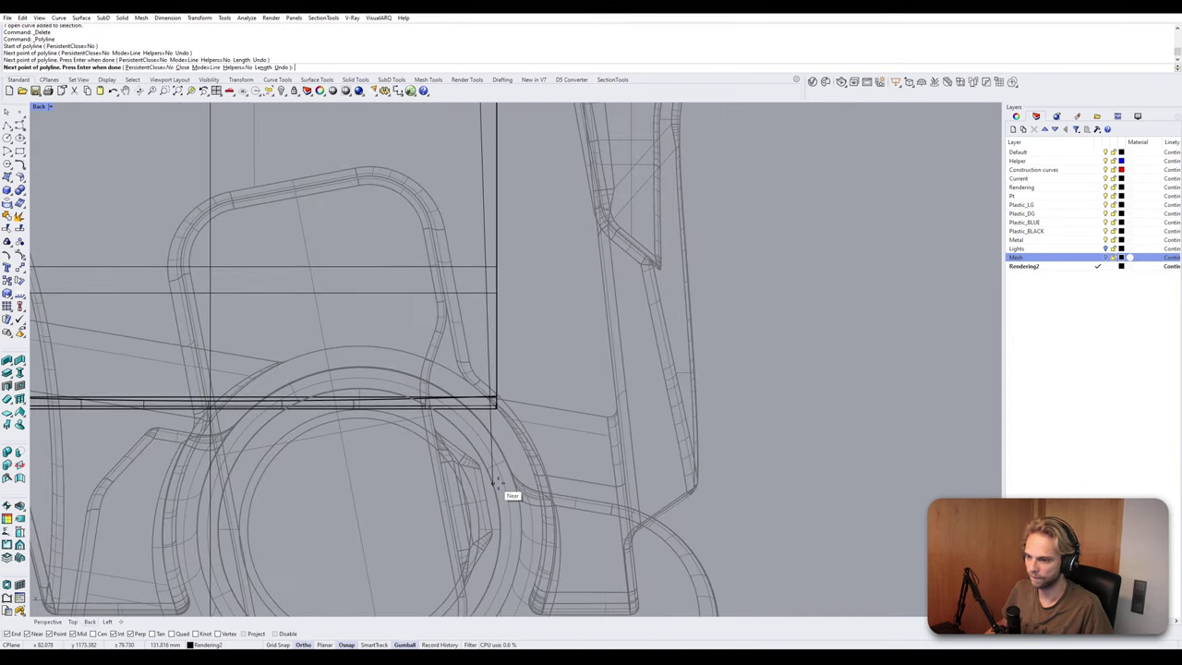
scroll(581, 554, down, 3)
click(523, 464)
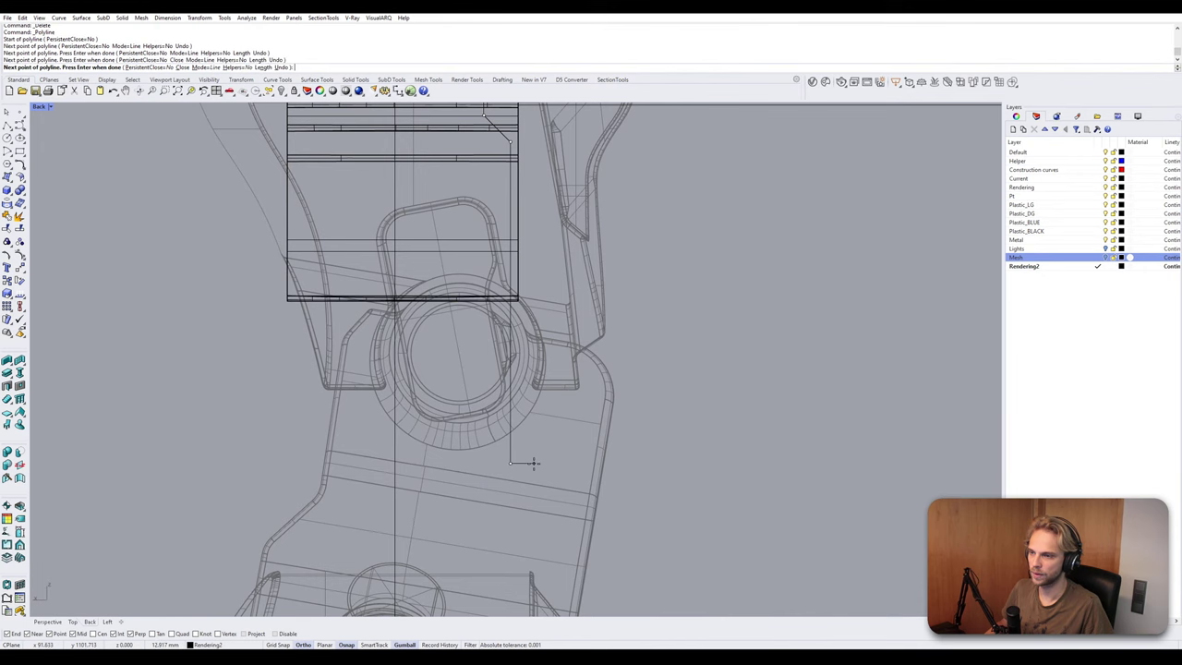
key(Return)
Select the upper diagonal line and the new polyline, and move both beside the limb's side face in the maximized Perspective view.
scroll(492, 215, down, 2)
right_drag(490, 211, 464, 412)
scroll(475, 262, up, 4)
click(474, 267)
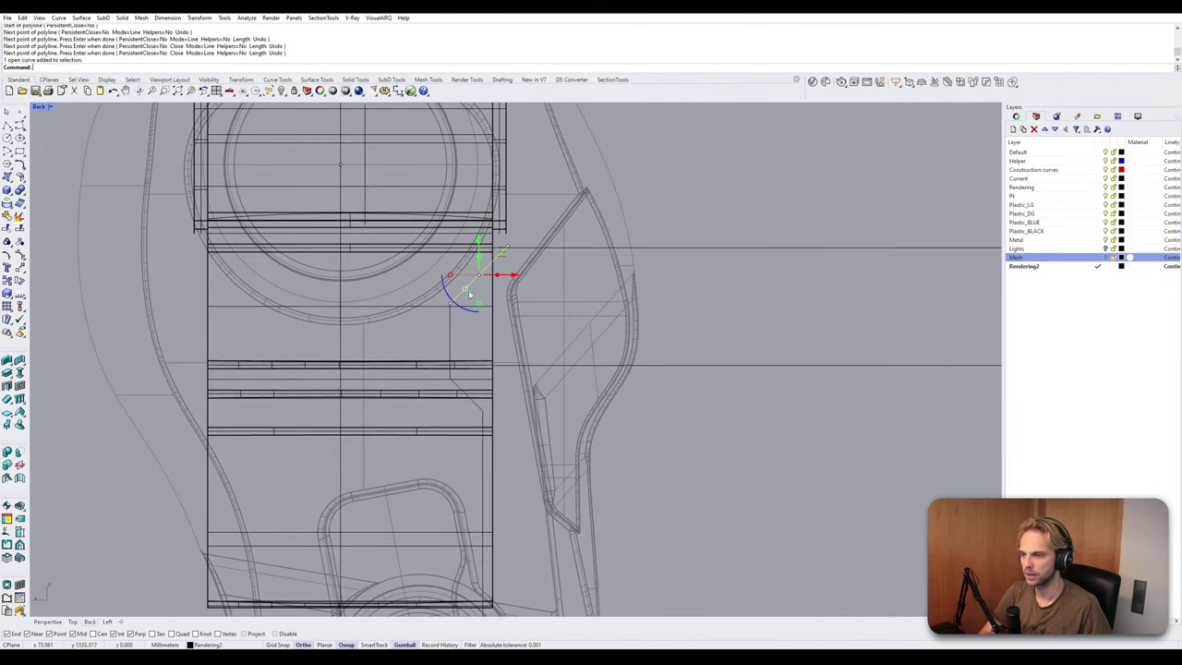
shift+click(451, 335)
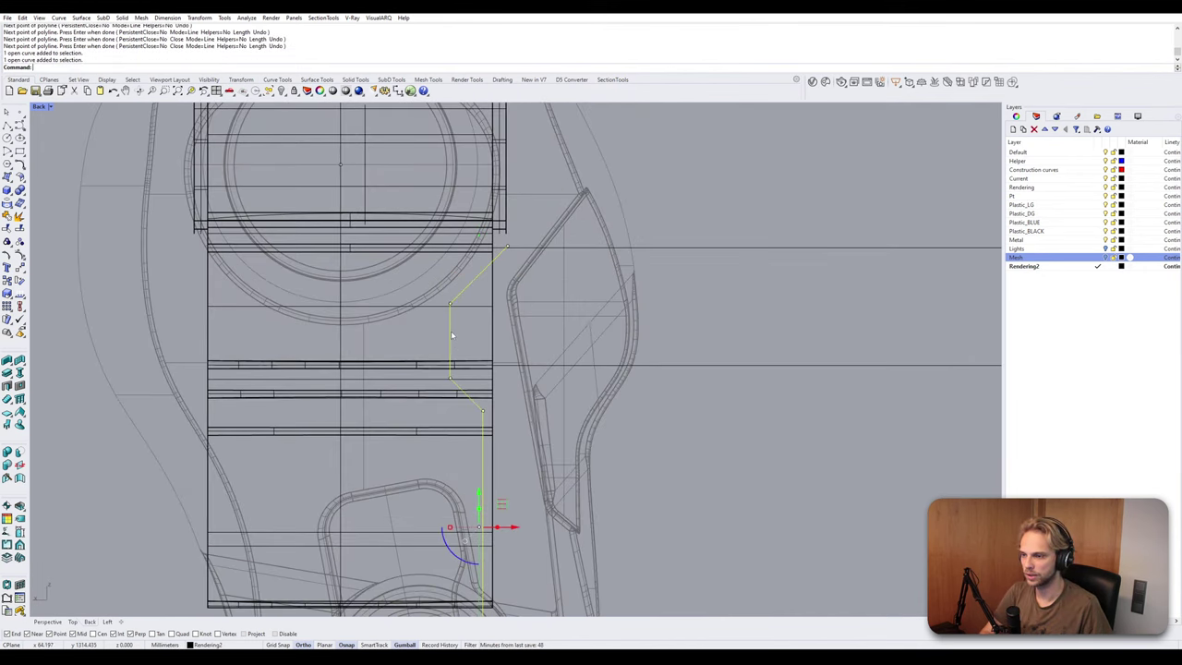
double_click(39, 107)
double_click(535, 106)
scroll(750, 276, up, 4)
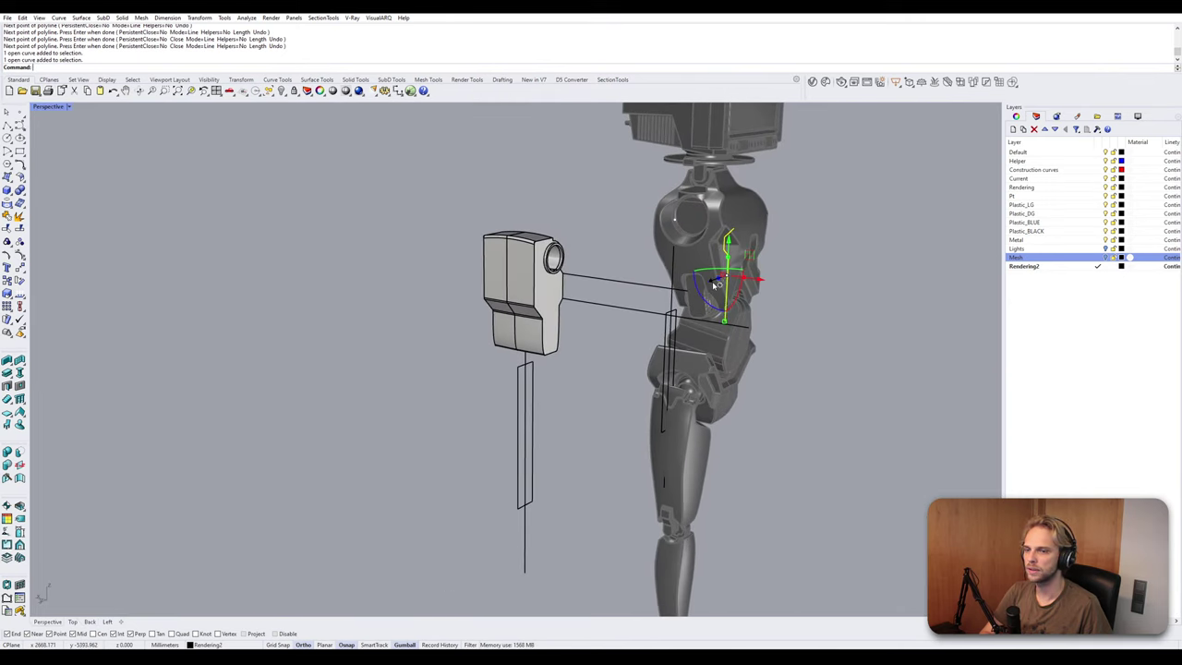
drag(712, 280, 559, 331)
Join the two profile curves into one and extrude the result across the limb's full side as a cutting surface.
scroll(584, 291, up, 10)
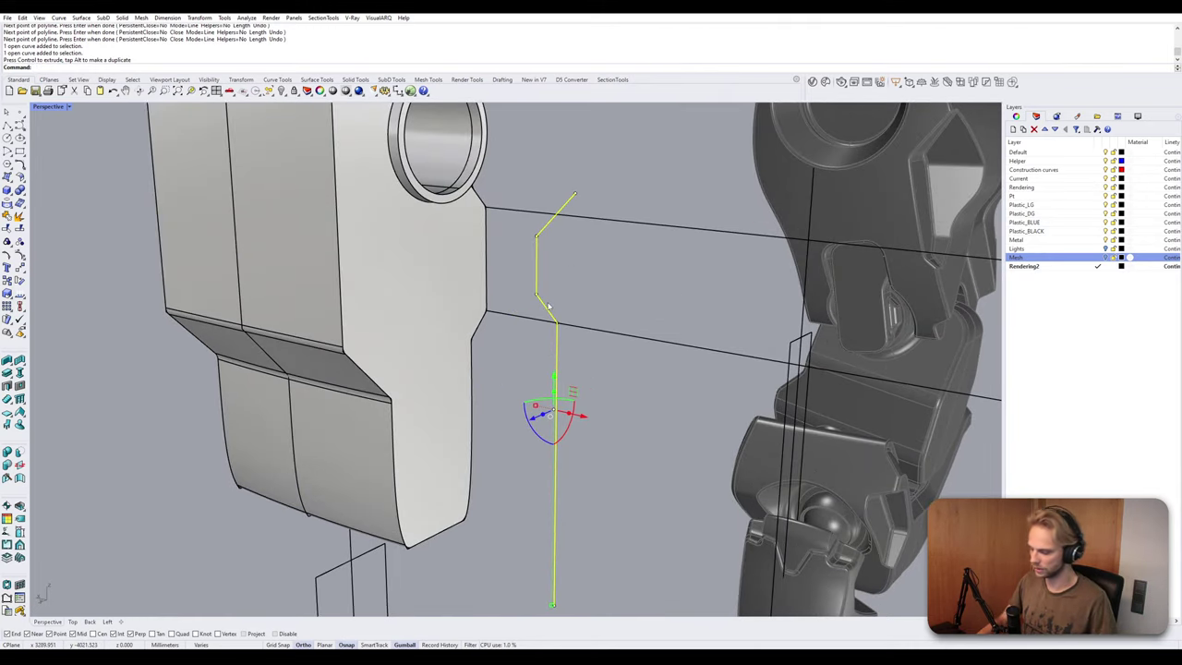
text(Join)
key(Return)
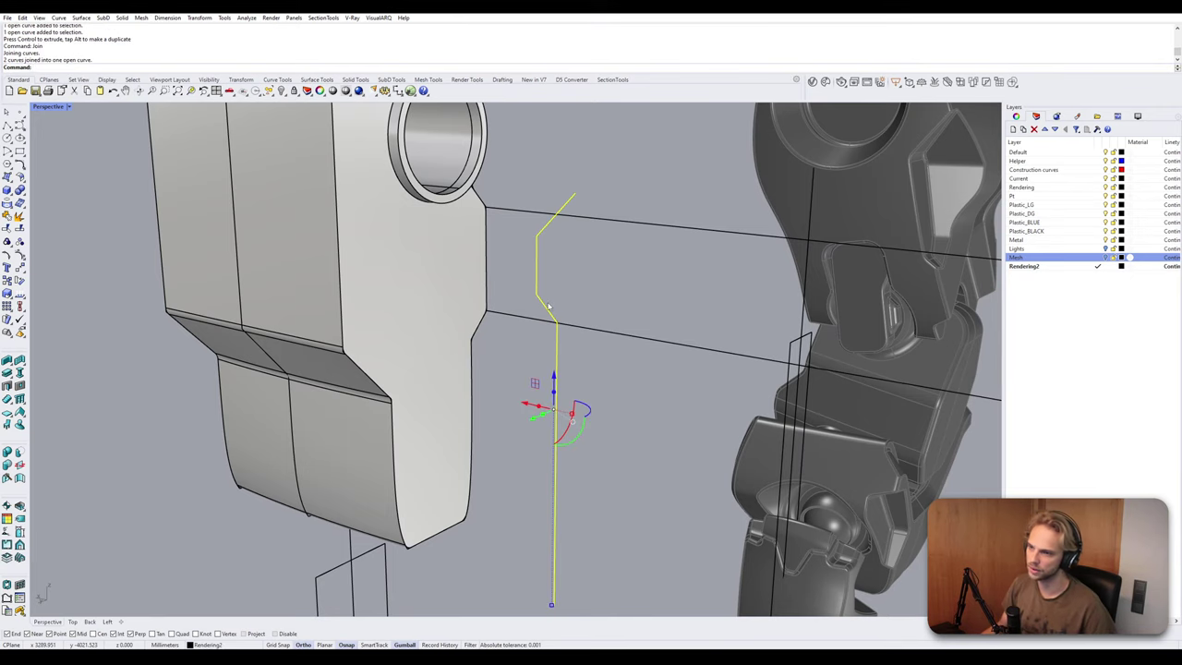
key(Escape)
click(565, 216)
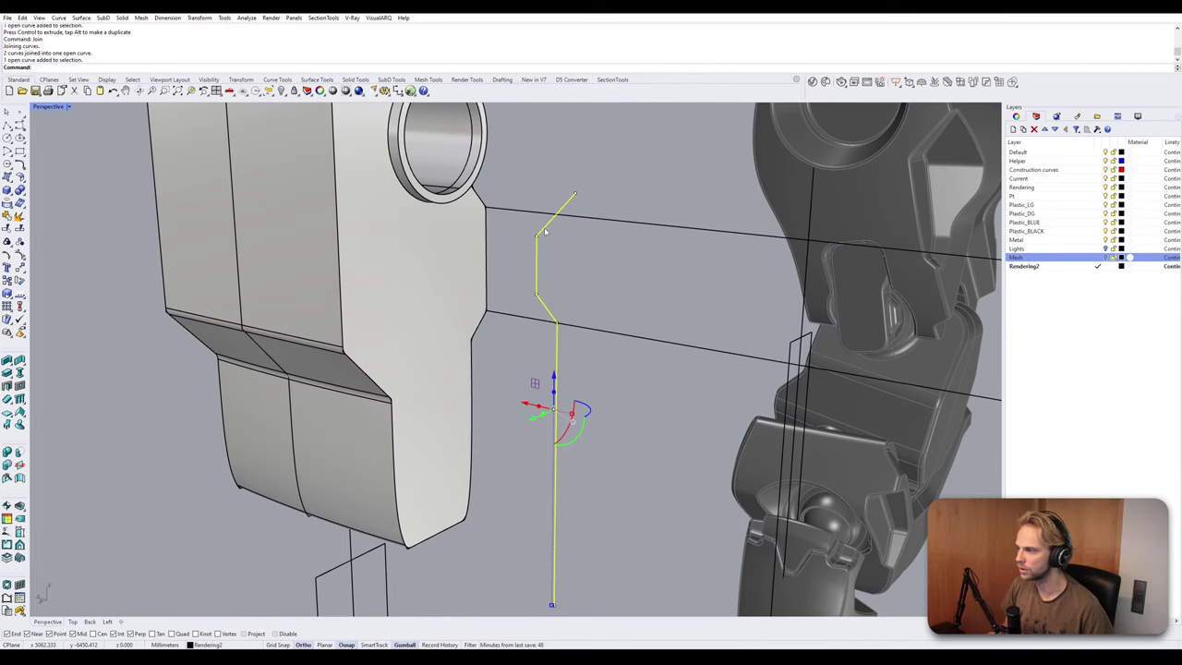
right_drag(525, 242, 519, 205)
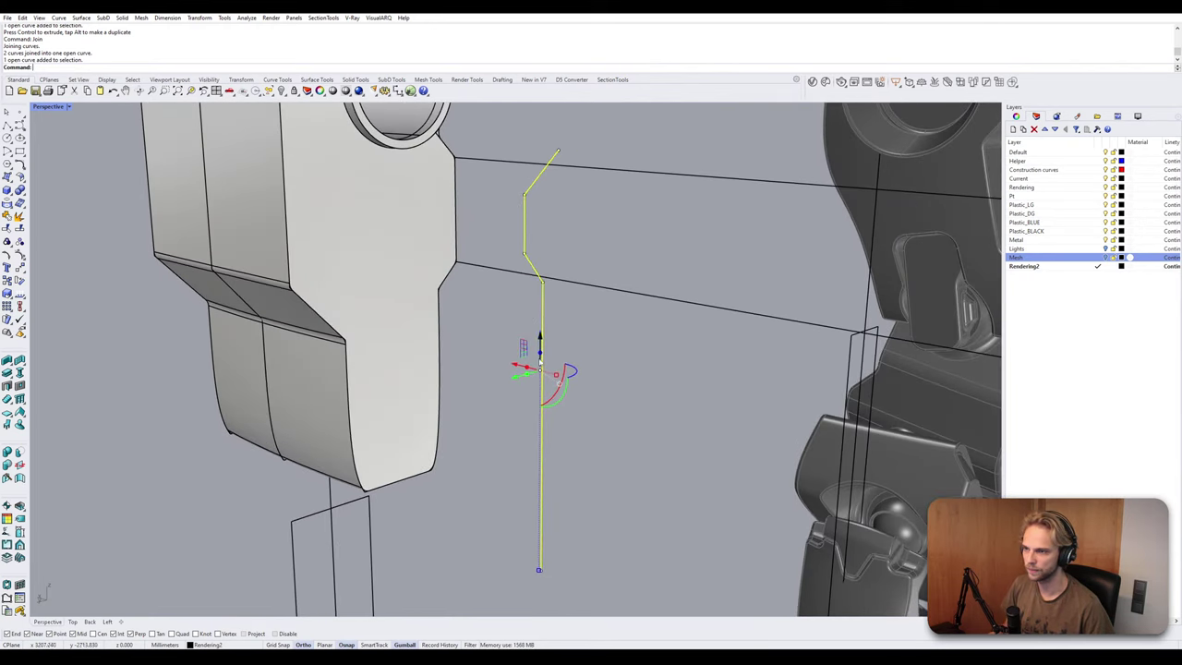
ctrl+drag(517, 367, 439, 401)
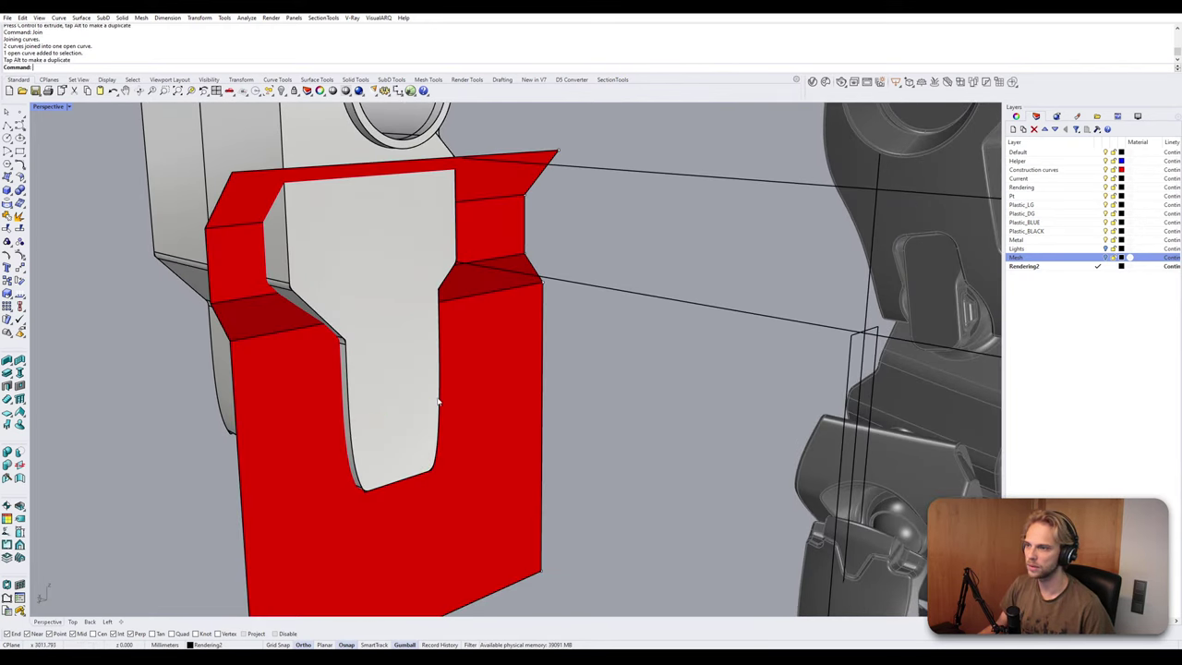
Trim the limb with the extruded cutting surface, removing the side portion outside the recess profile.
right_drag(319, 316, 389, 295)
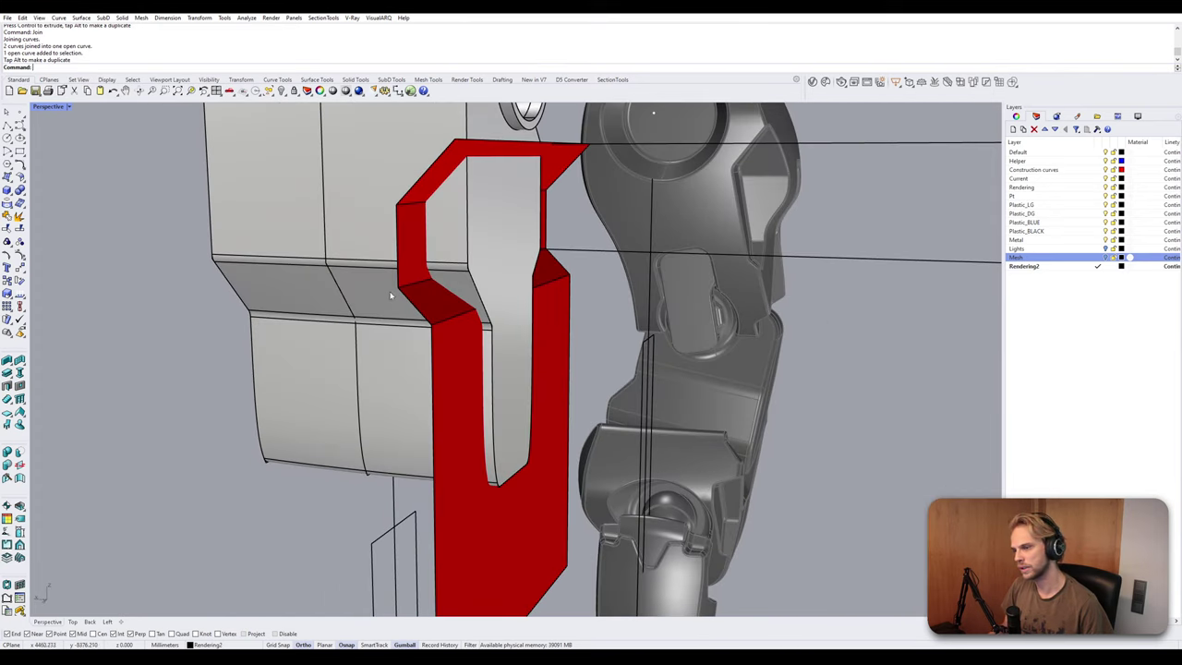
click(451, 366)
text(Trim)
key(Return)
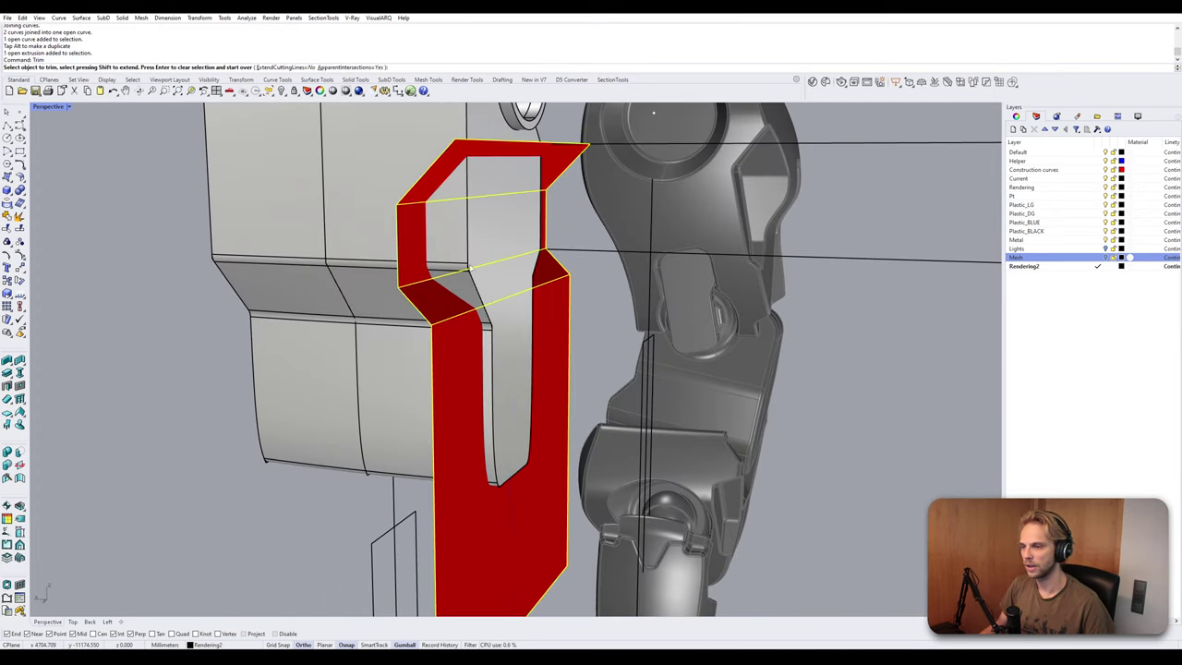
click(450, 238)
key(Return)
Hide the cutting surface and the trimmed limb in turn to inspect the cut, undoing each hide.
click(418, 232)
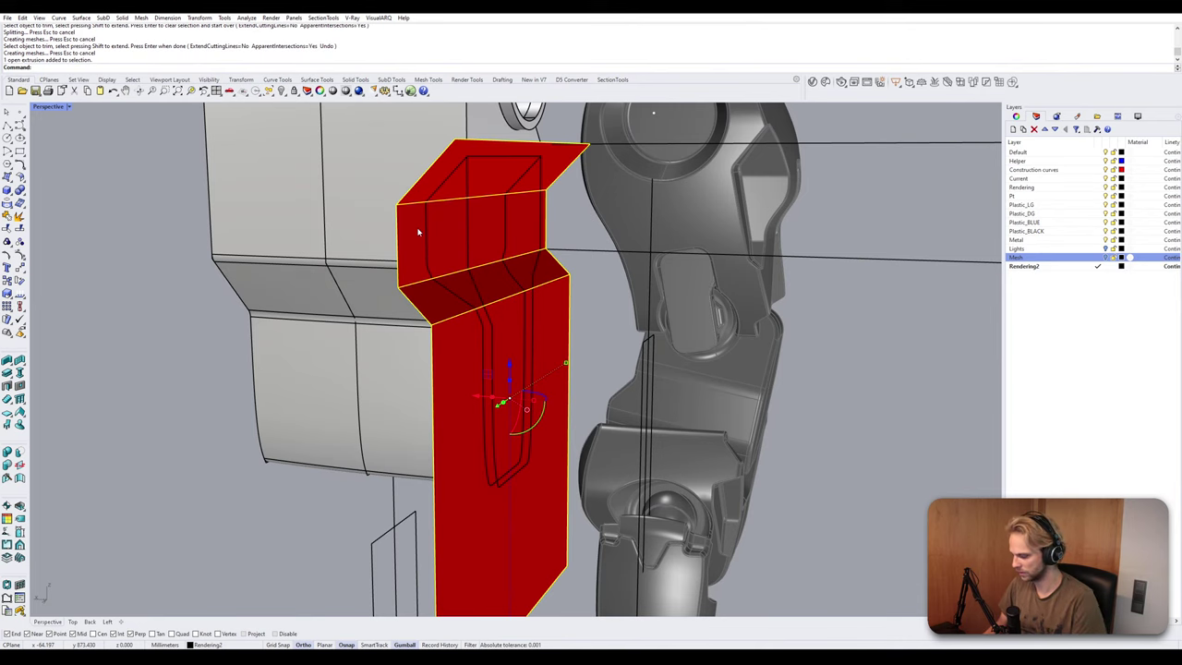
text(Hide)
key(Return)
mouse_move(418, 231)
right_down()
mouse_move(333, 227)
mouse_move(418, 229)
right_up()
key(ctrl+z)
click(333, 221)
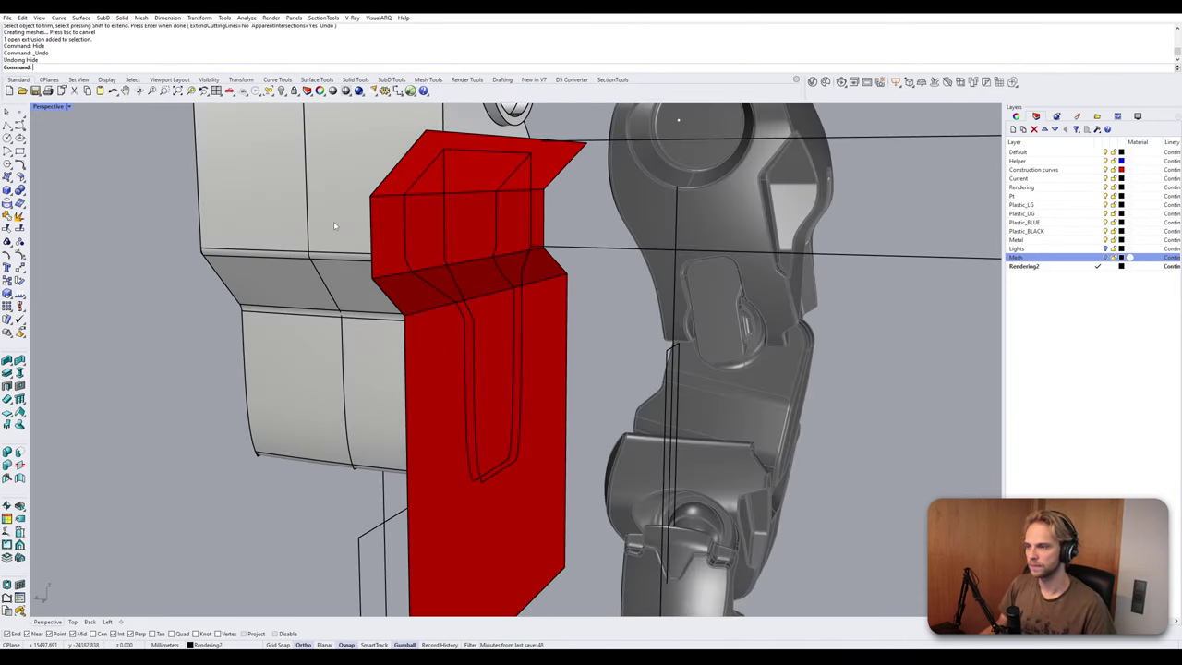
text(Hide)
key(Return)
key(ctrl+z)
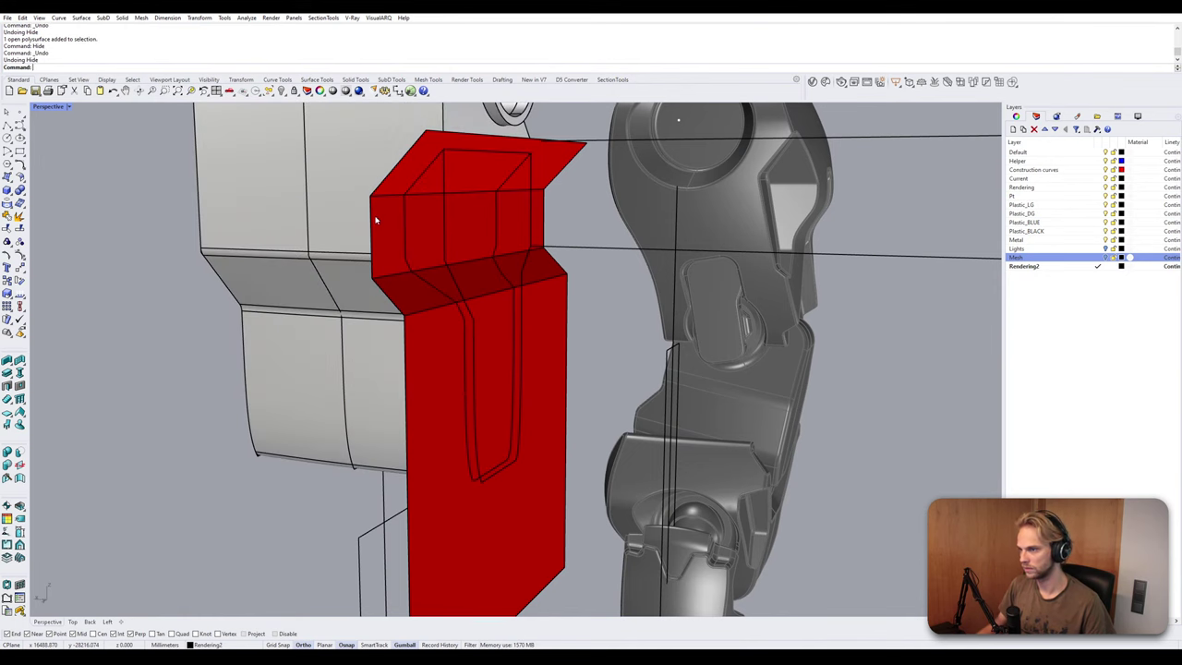
Trim the cutting surface with the limb, removing the excess that extends beyond the limb's outline.
click(340, 218)
text(Trim)
key(Return)
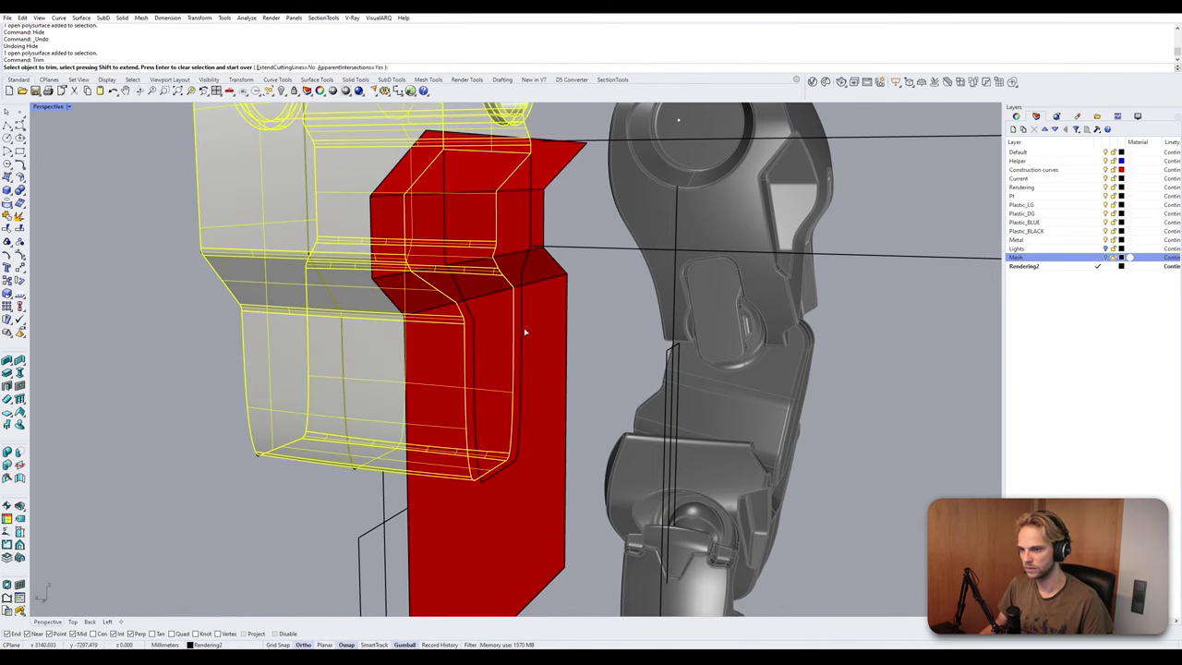
click(525, 332)
key(Return)
scroll(539, 323, up, 3)
Flip the trimmed recess surface's direction so its front side faces outward.
click(414, 268)
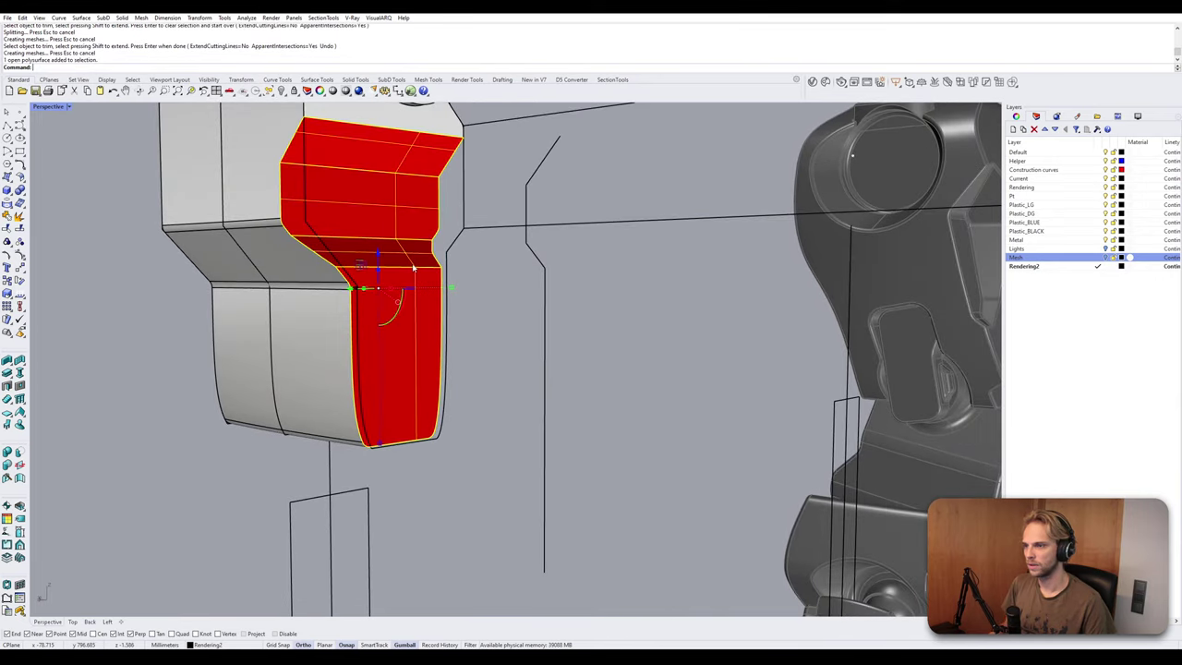
text(Flipi)
key(Return)
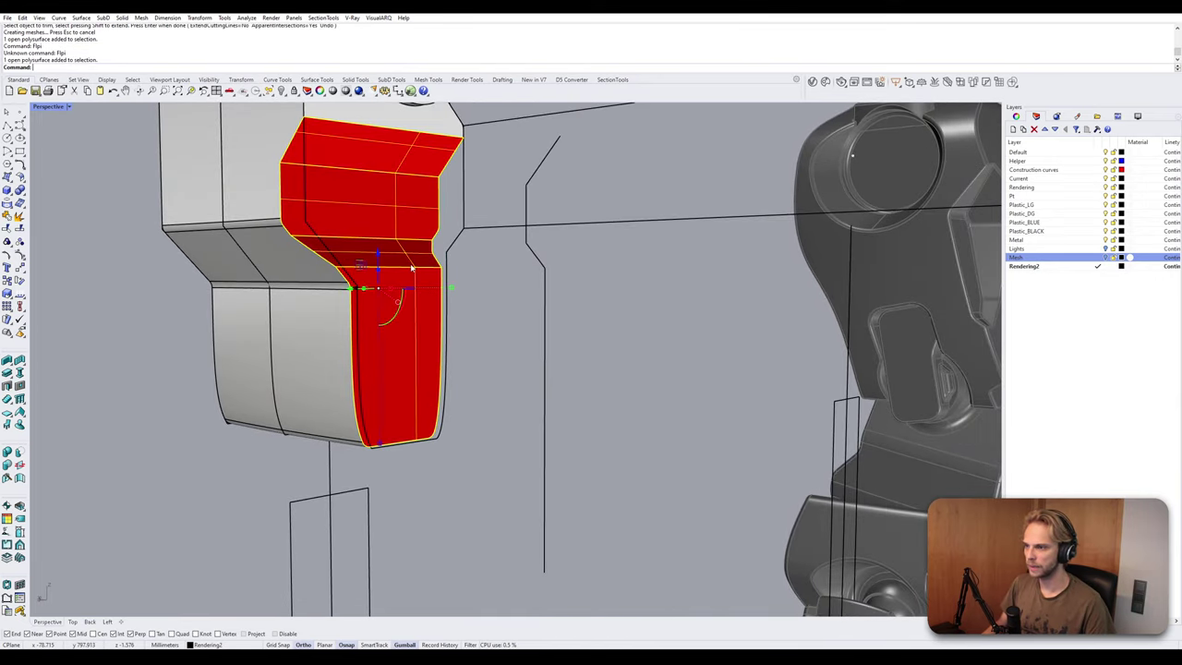
key(Return)
key(Escape)
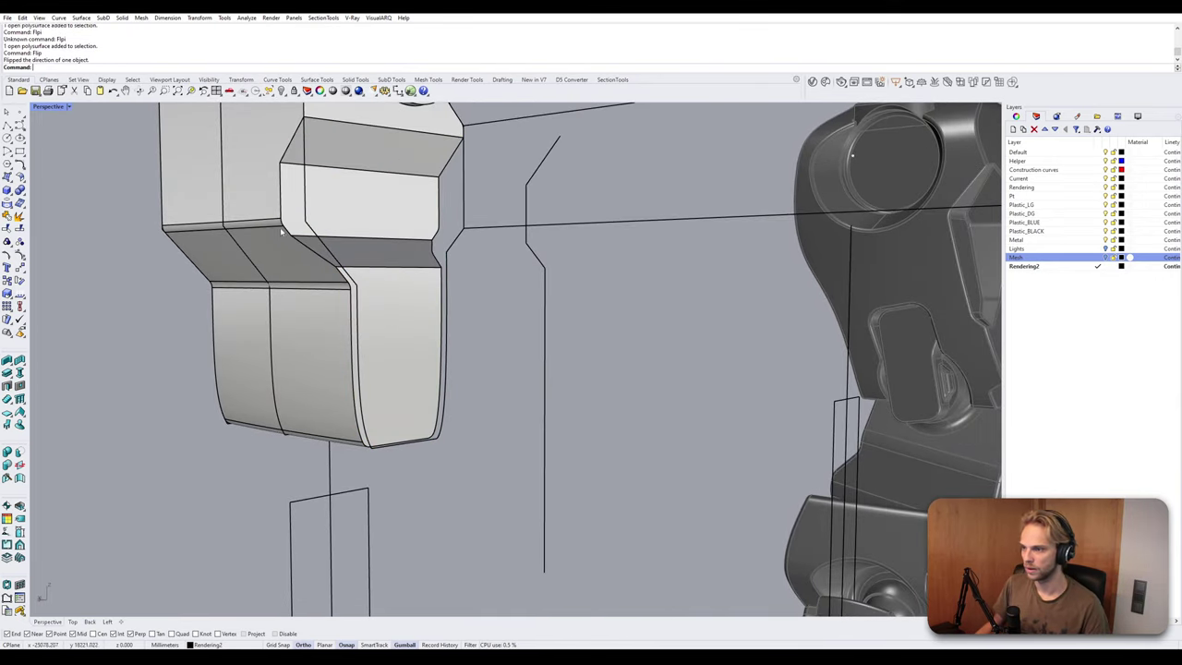
Examine the angular side recess and its meeting with the limb's front chamfer from several angles against the reference robot.
right_drag(279, 227, 364, 268)
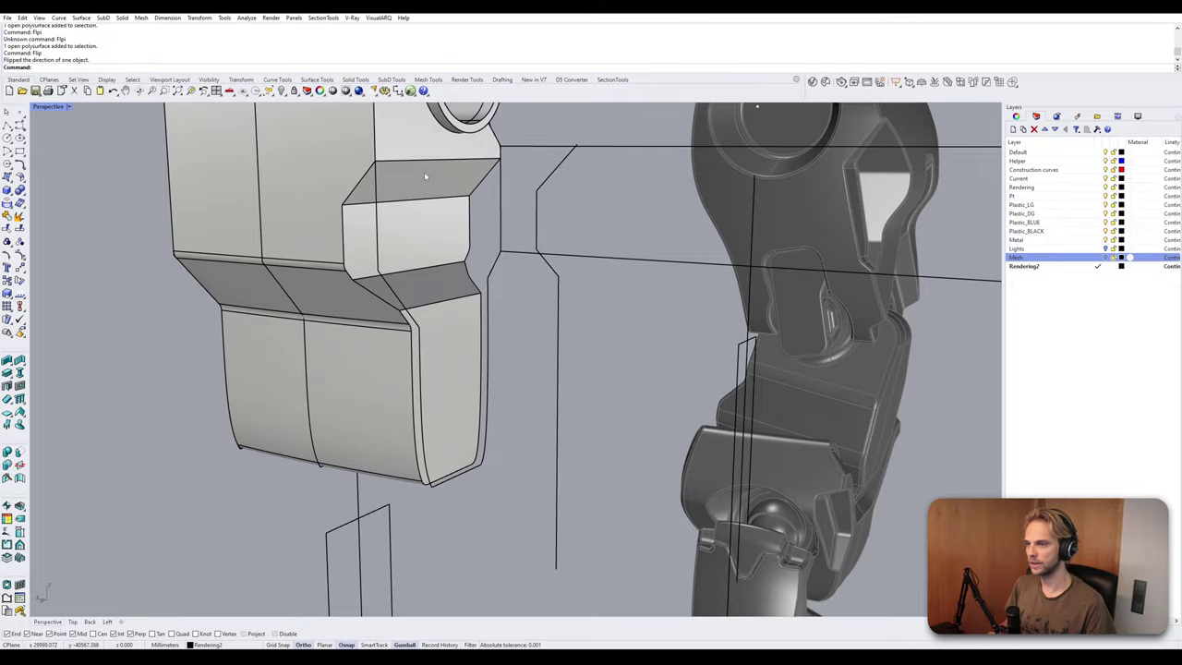
right_drag(426, 176, 491, 267)
scroll(542, 233, up, 5)
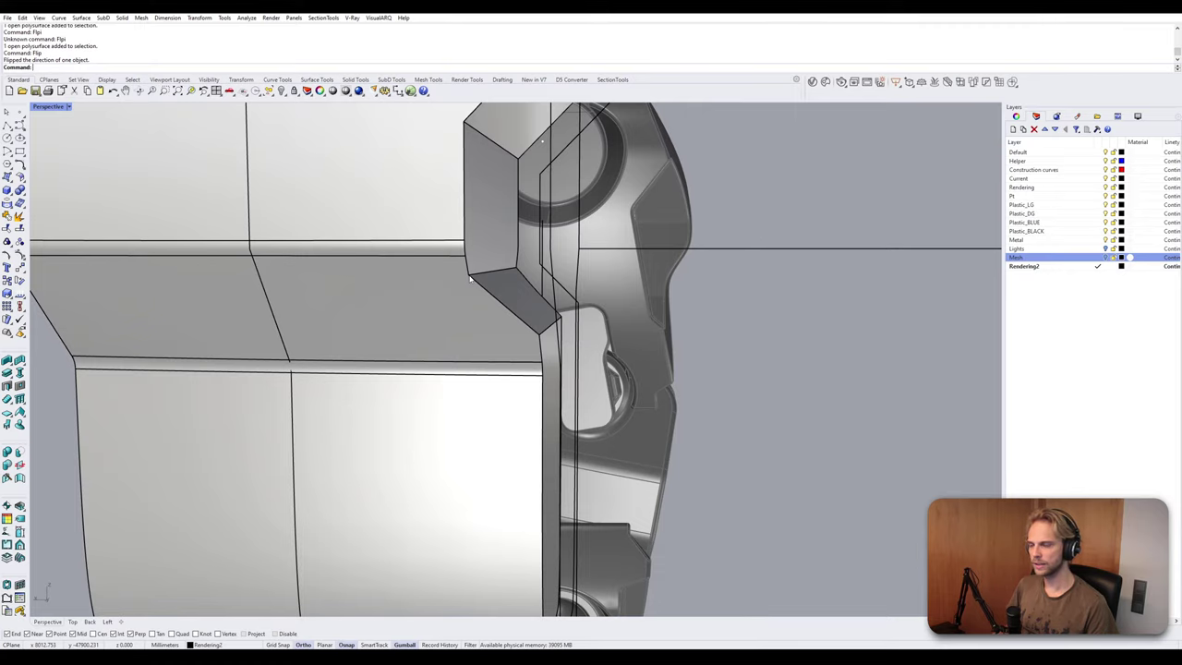
scroll(469, 279, down, 5)
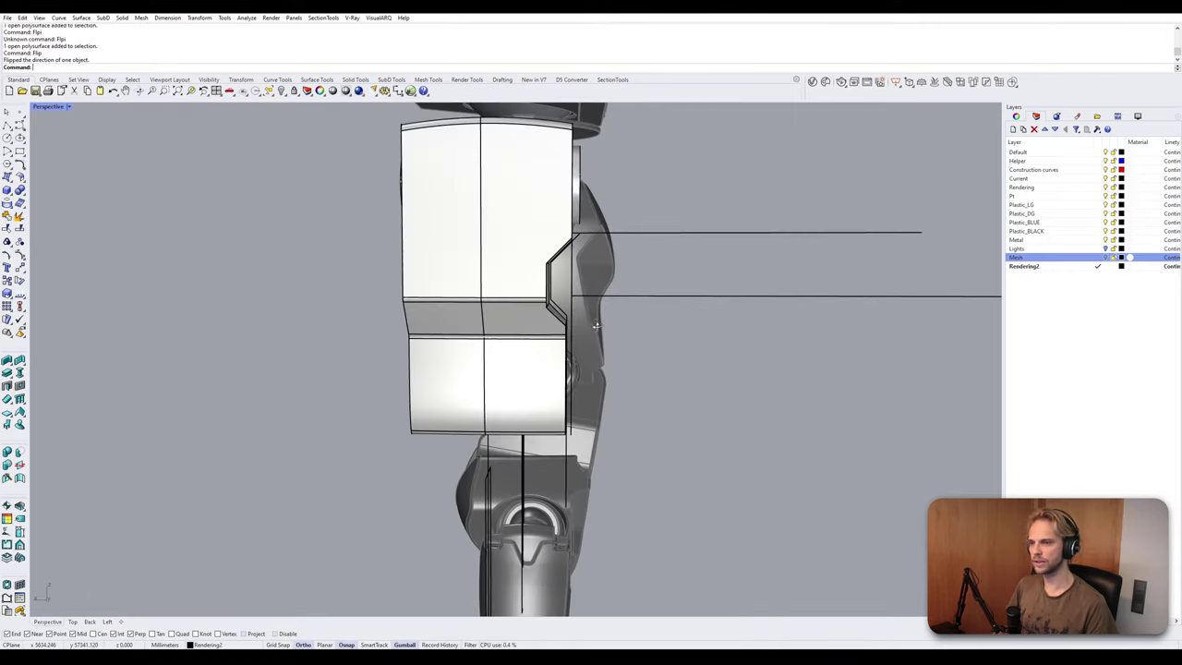
right_drag(595, 326, 525, 277)
scroll(597, 306, down, 4)
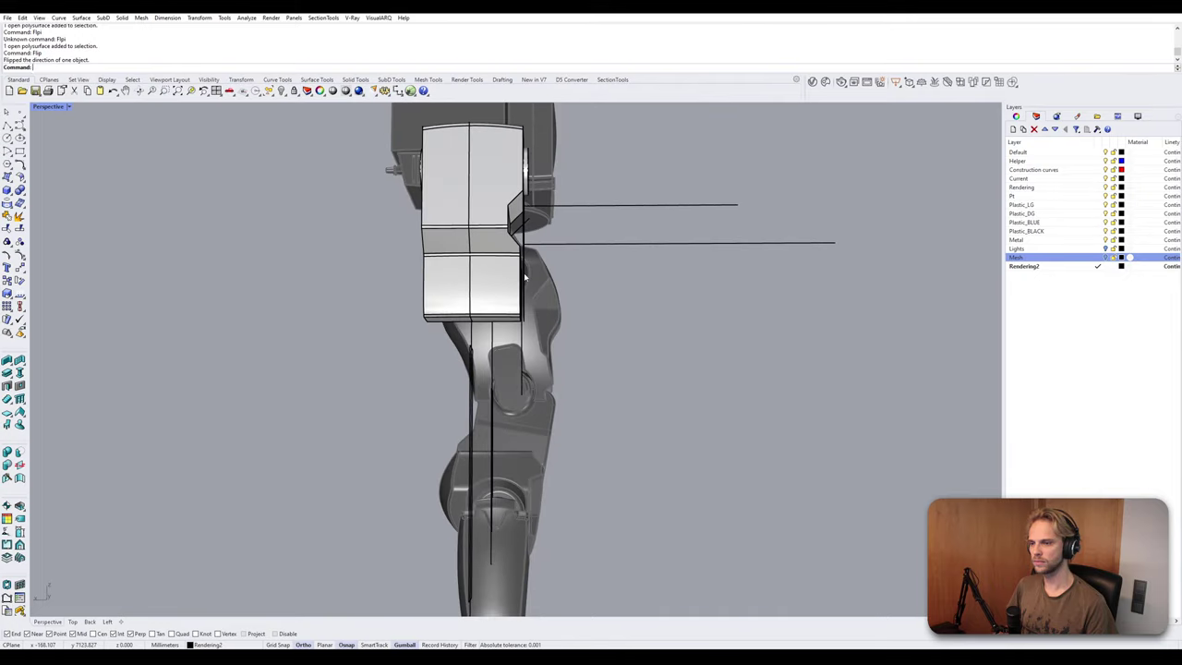
scroll(523, 270, up, 2)
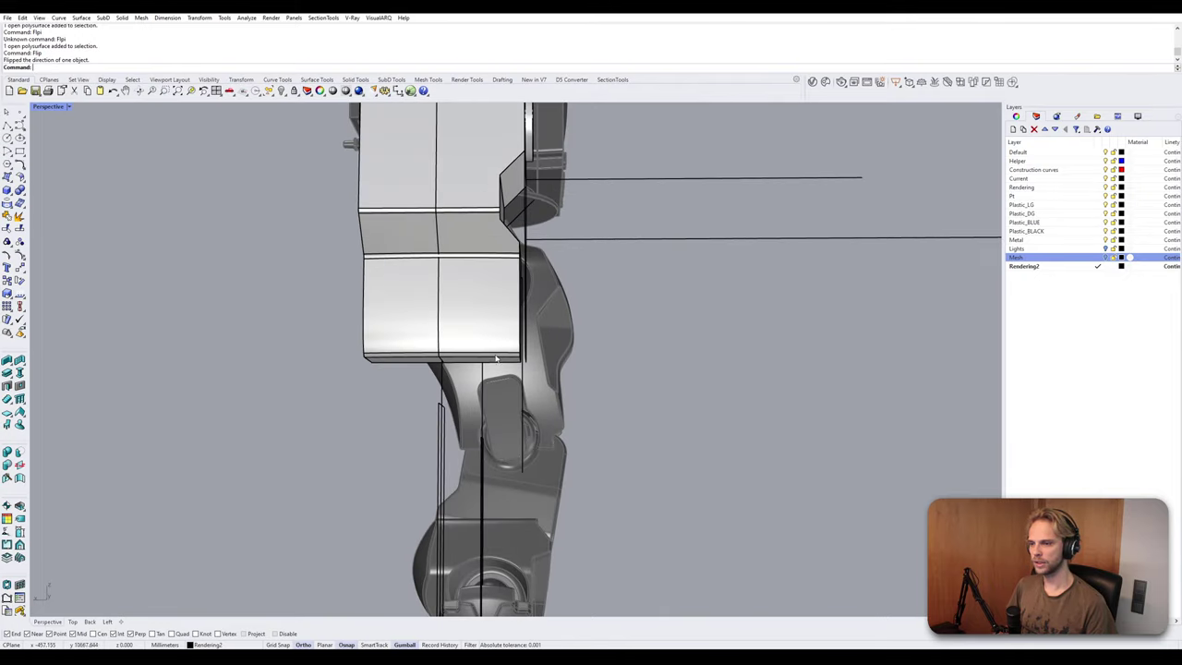
scroll(502, 349, up, 3)
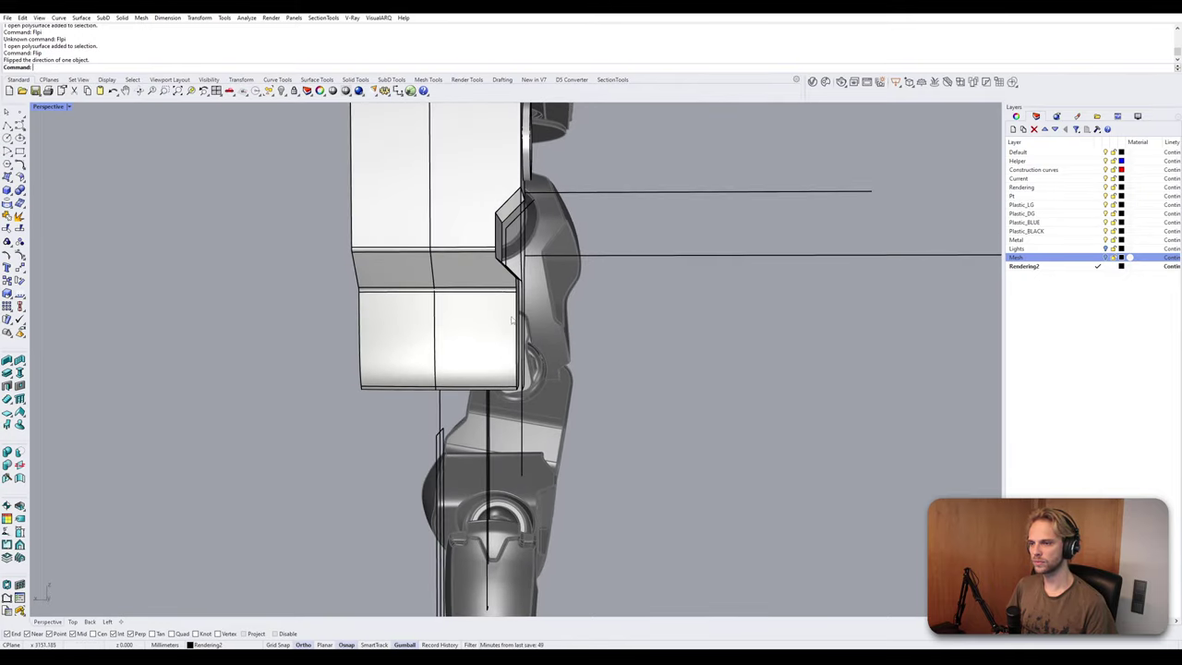
mouse_move(502, 237)
right_down()
mouse_move(487, 239)
mouse_move(509, 227)
right_up()
scroll(513, 217, up, 3)
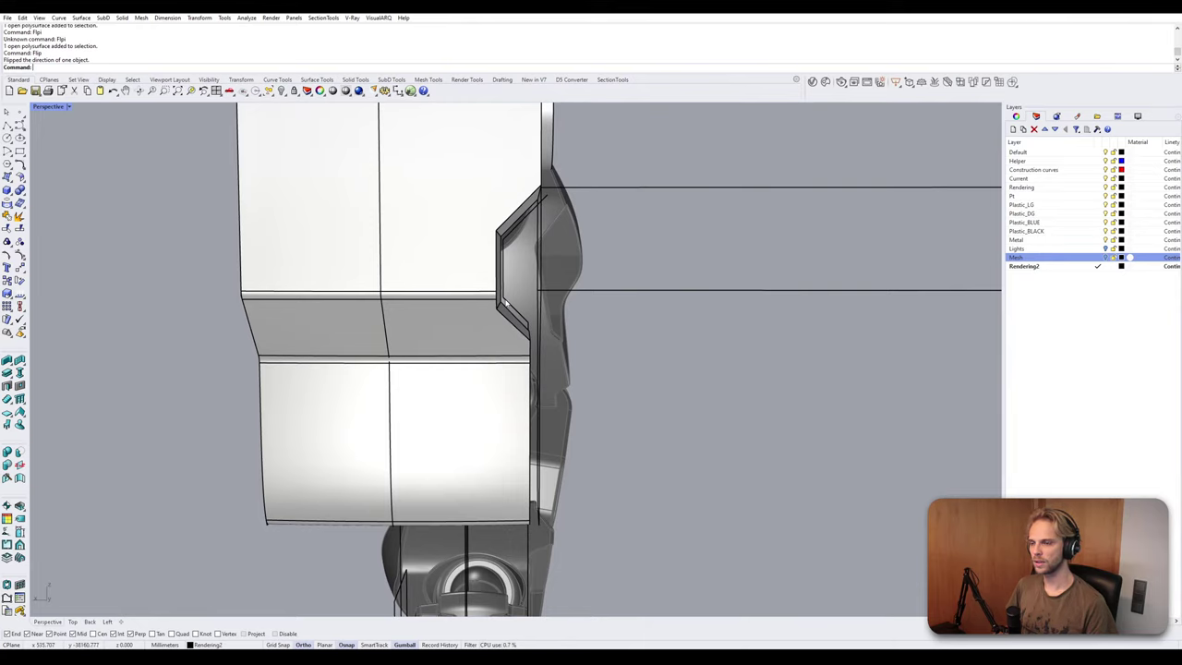
scroll(482, 295, up, 2)
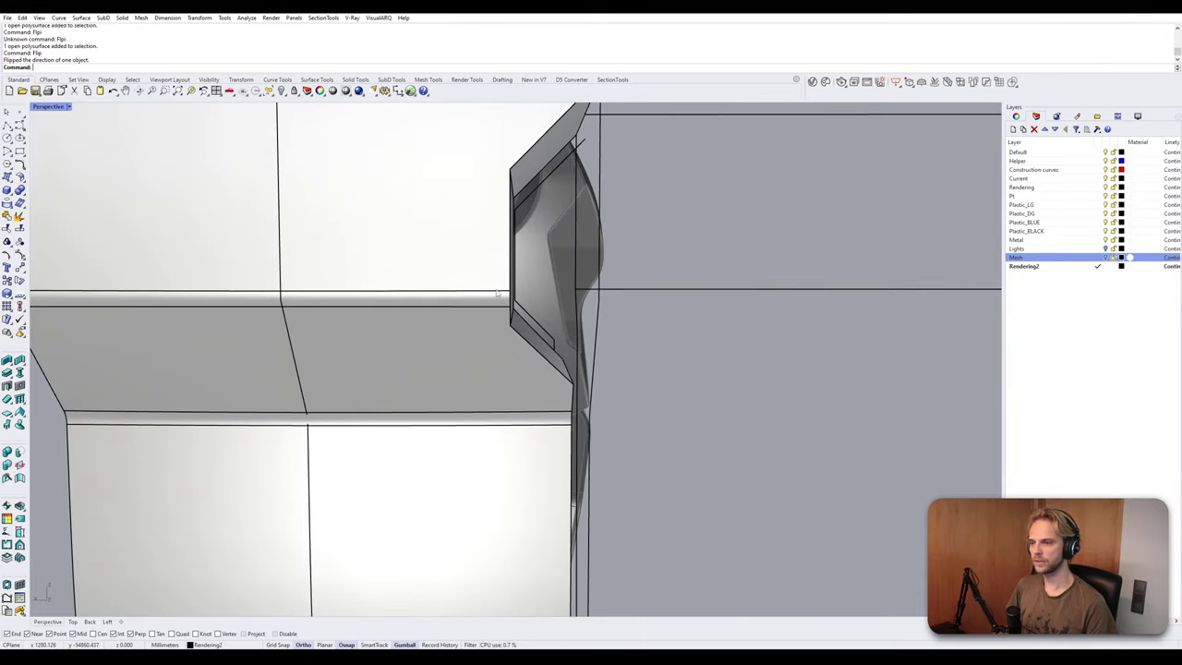
scroll(435, 283, up, 2)
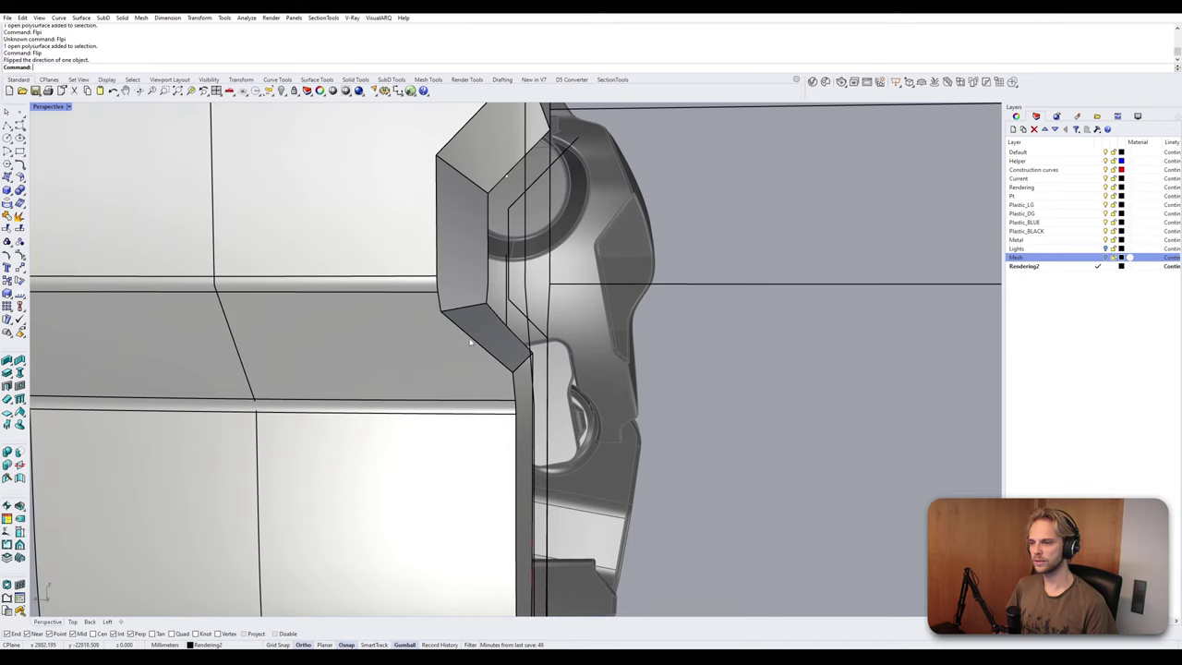
scroll(482, 245, down, 4)
shift+right_drag(482, 244, 478, 316)
scroll(478, 264, up, 2)
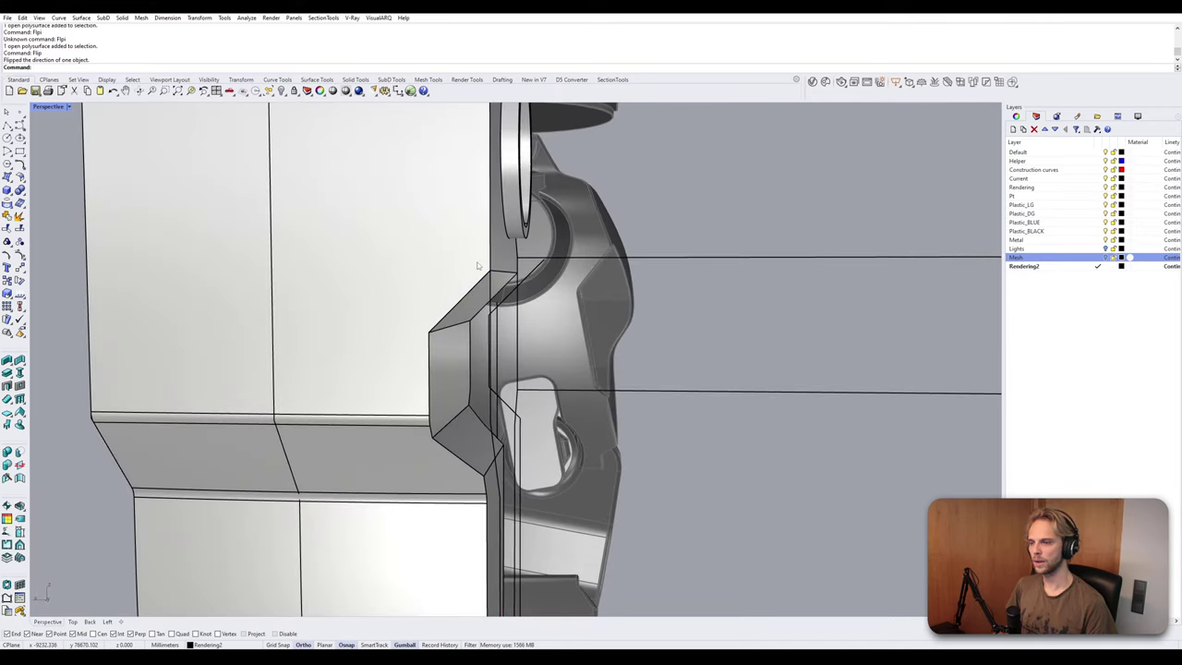
right_drag(479, 266, 498, 309)
scroll(499, 309, down, 3)
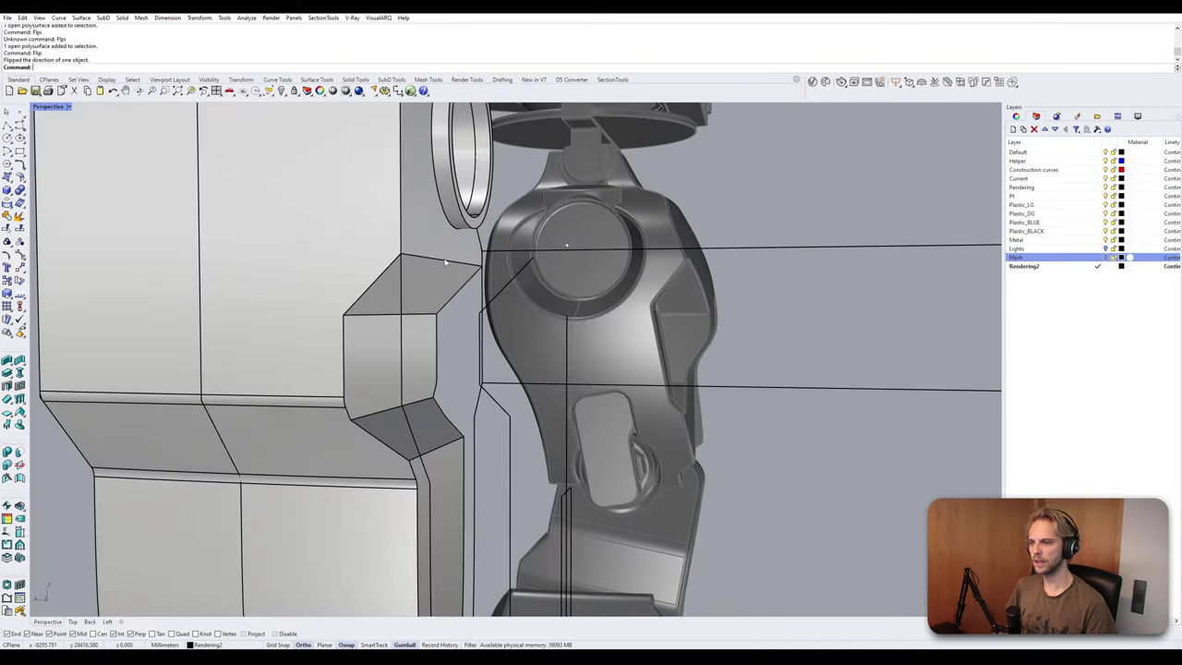
mouse_move(455, 229)
right_down()
mouse_move(325, 243)
mouse_move(454, 225)
mouse_move(454, 239)
right_up()
scroll(455, 226, up, 3)
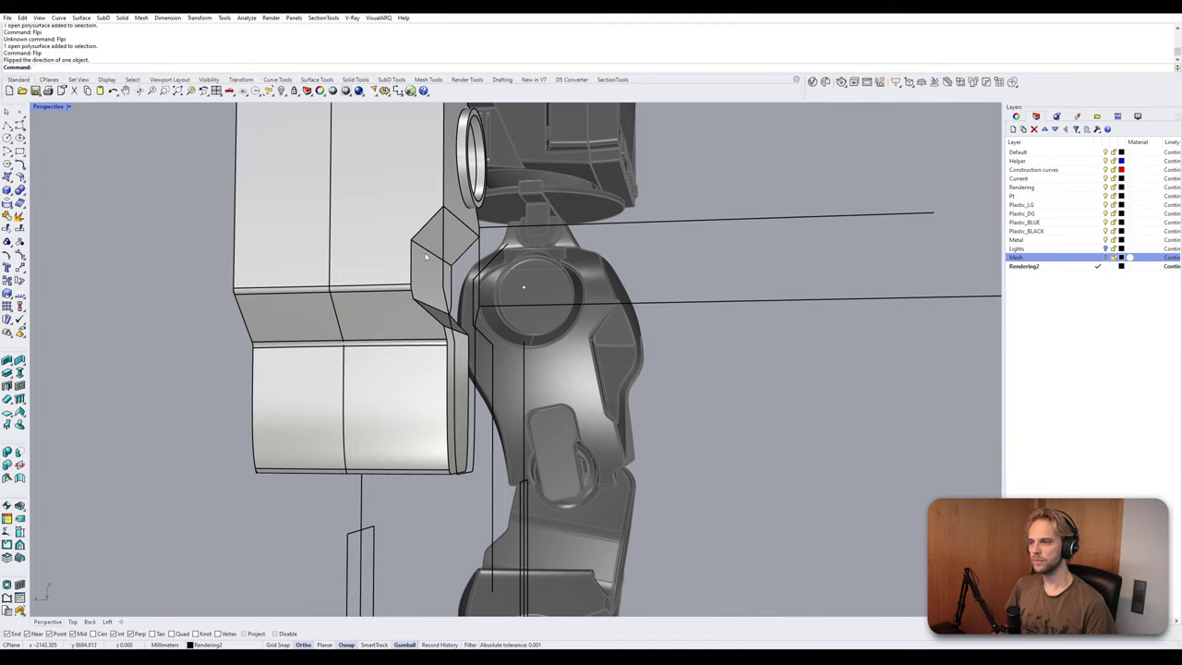
right_drag(409, 479, 476, 257)
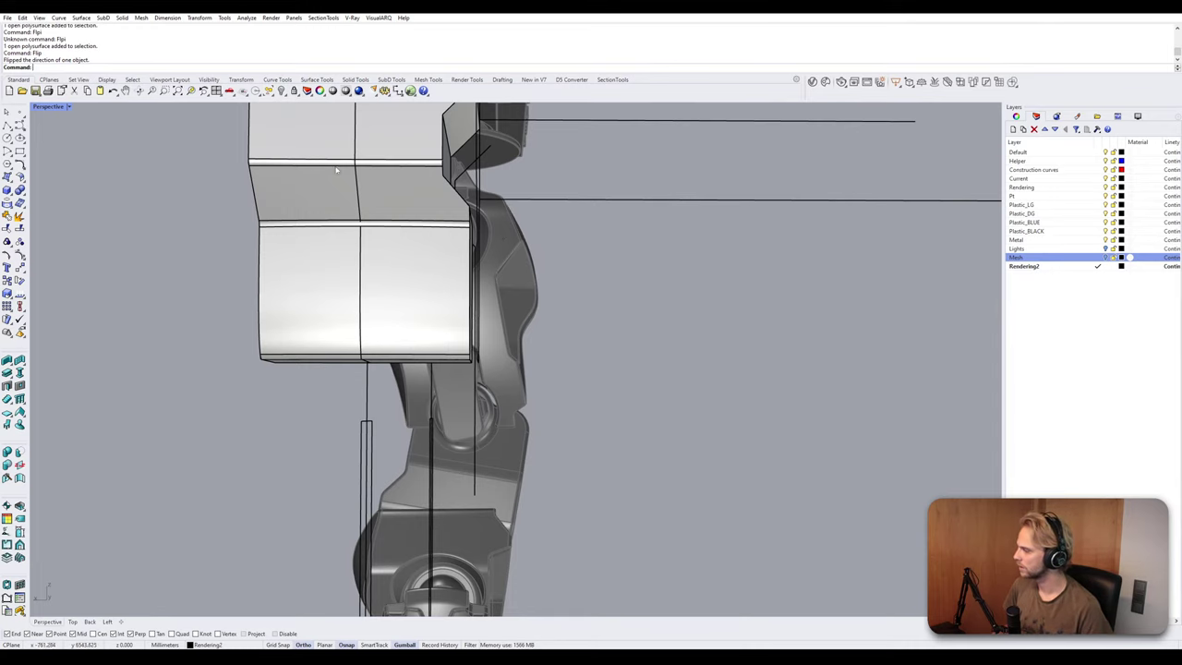
Undo the recess surface's flip and the trims between the cutting surface and the limb.
click(49, 106)
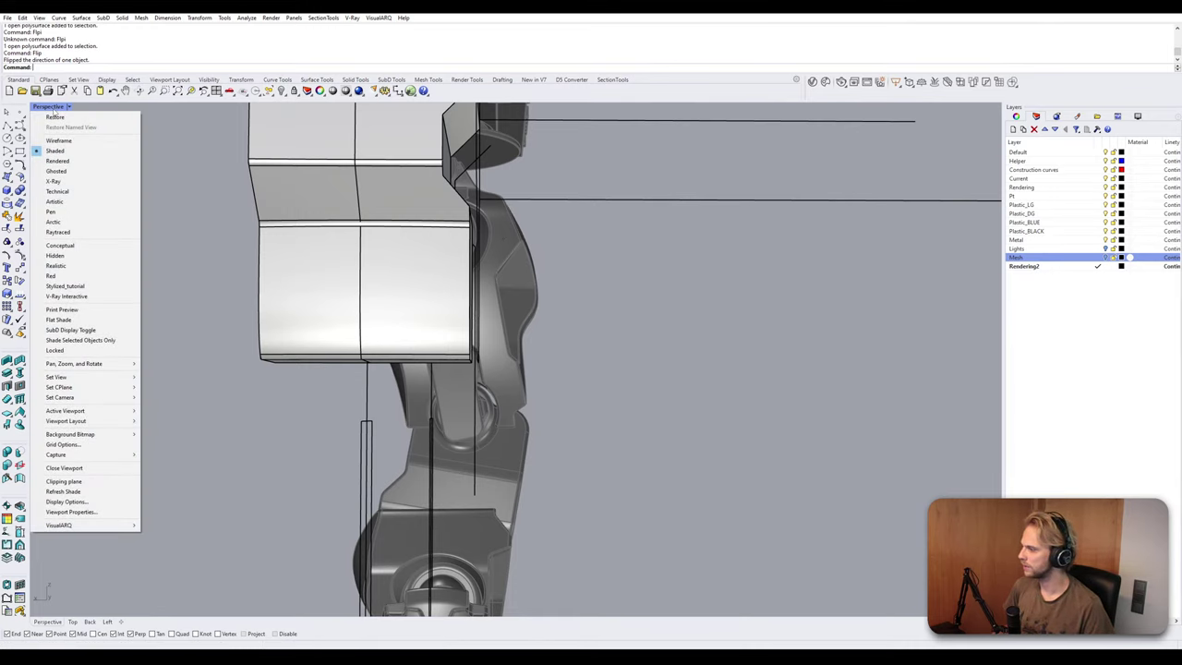
click(234, 200)
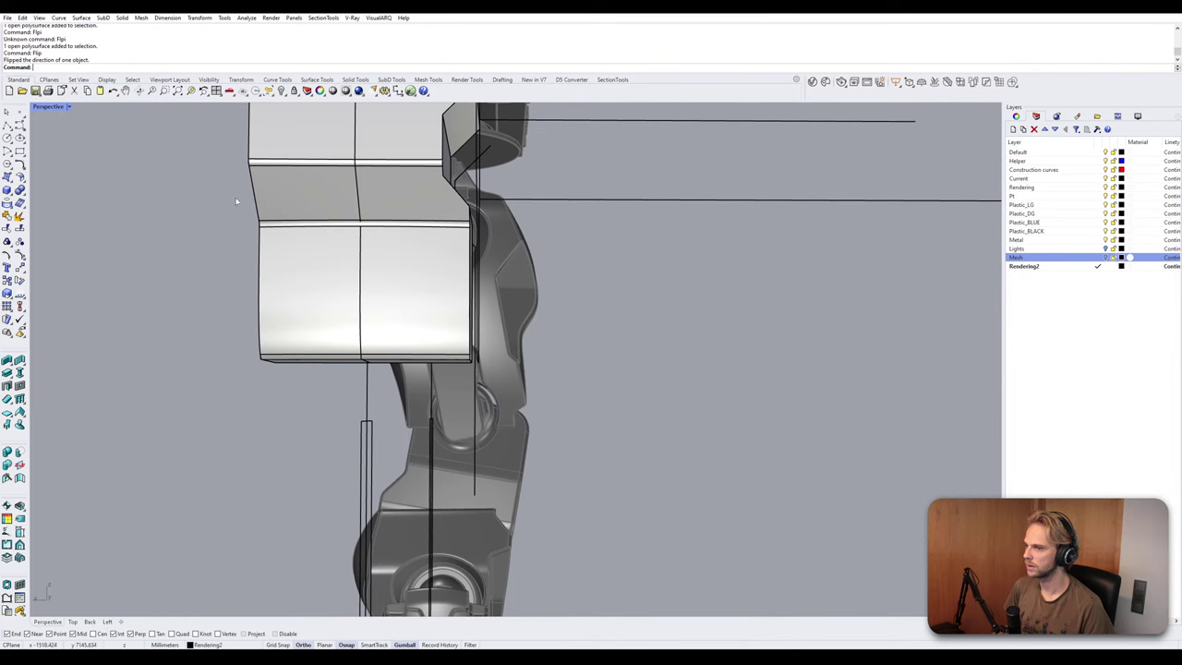
right_drag(235, 200, 209, 214)
key(ctrl+z)
key(ctrl+z)
key(ctrl+z)
click(126, 232)
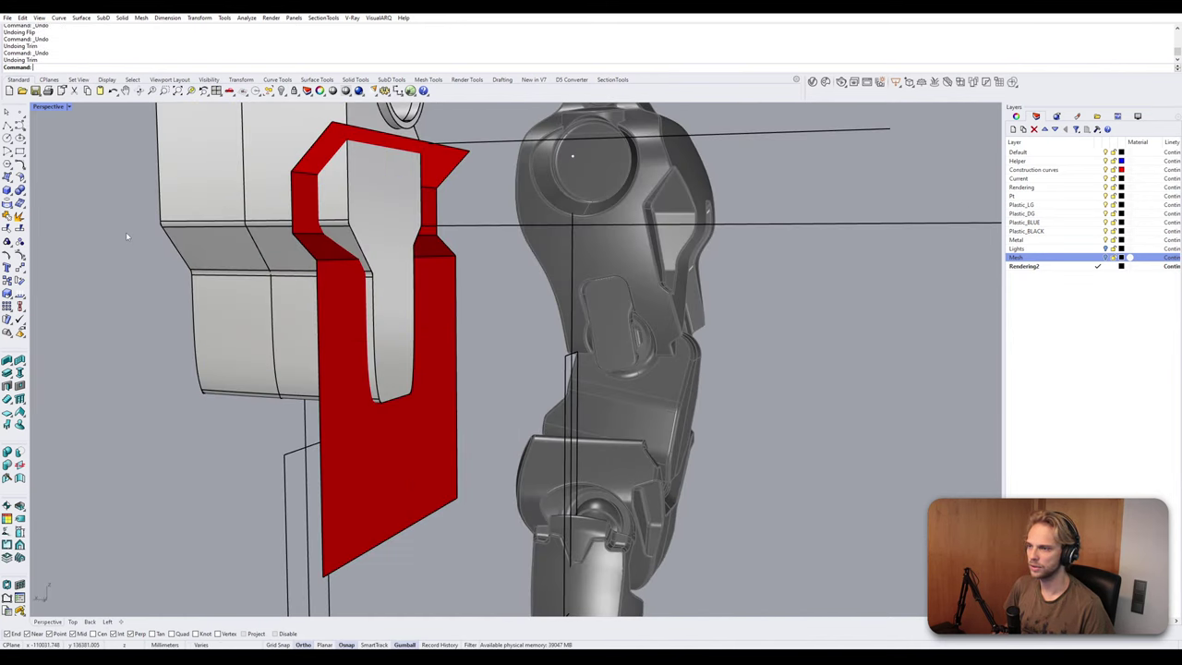
Delete the extruded cutting surface, keeping its profile curve, and return to the four-view layout.
click(400, 340)
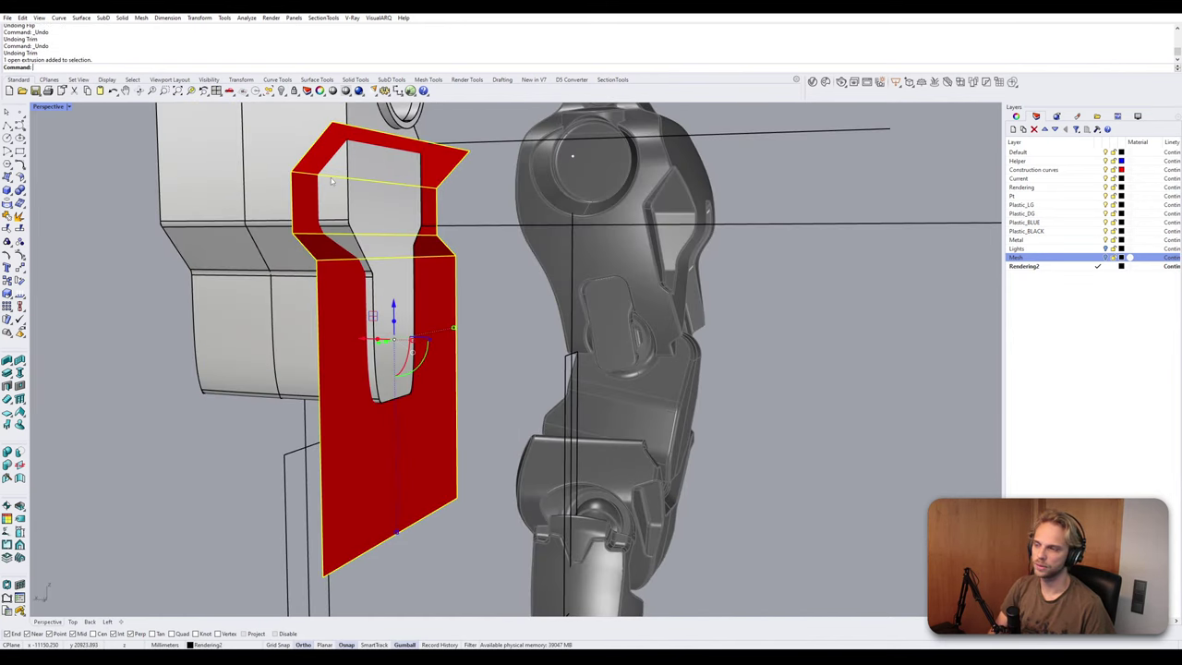
double_click(46, 107)
key(Delete)
scroll(270, 417, up, 3)
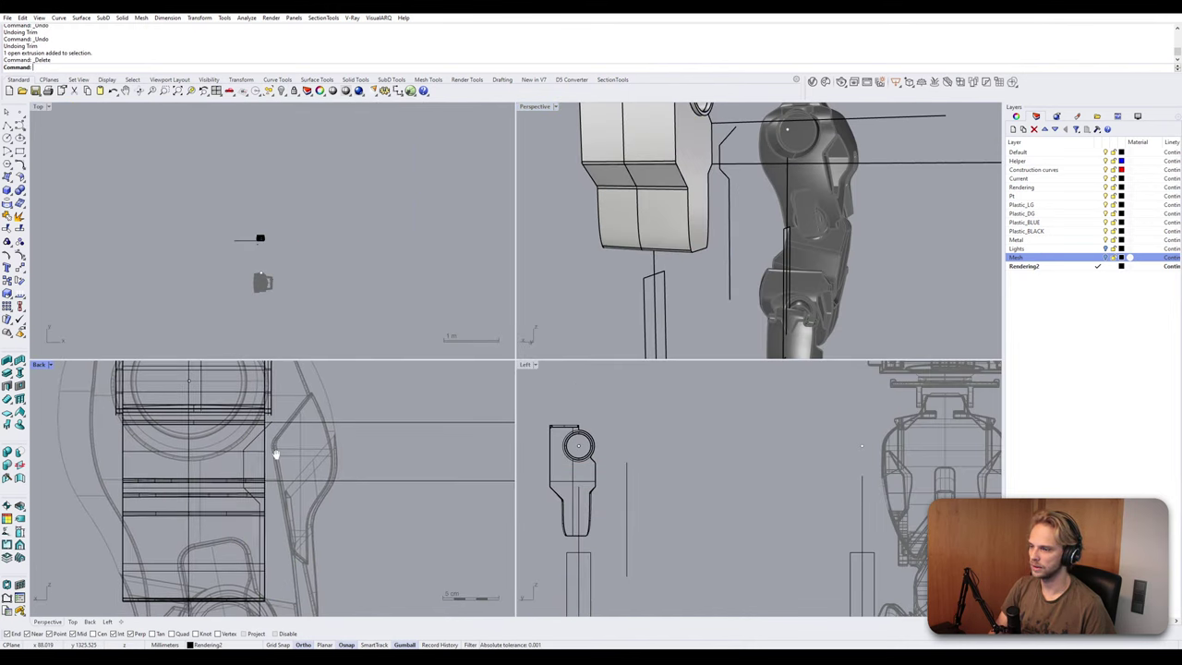
Move the recess profile's upper diagonal segment upward in the Back view.
click(274, 413)
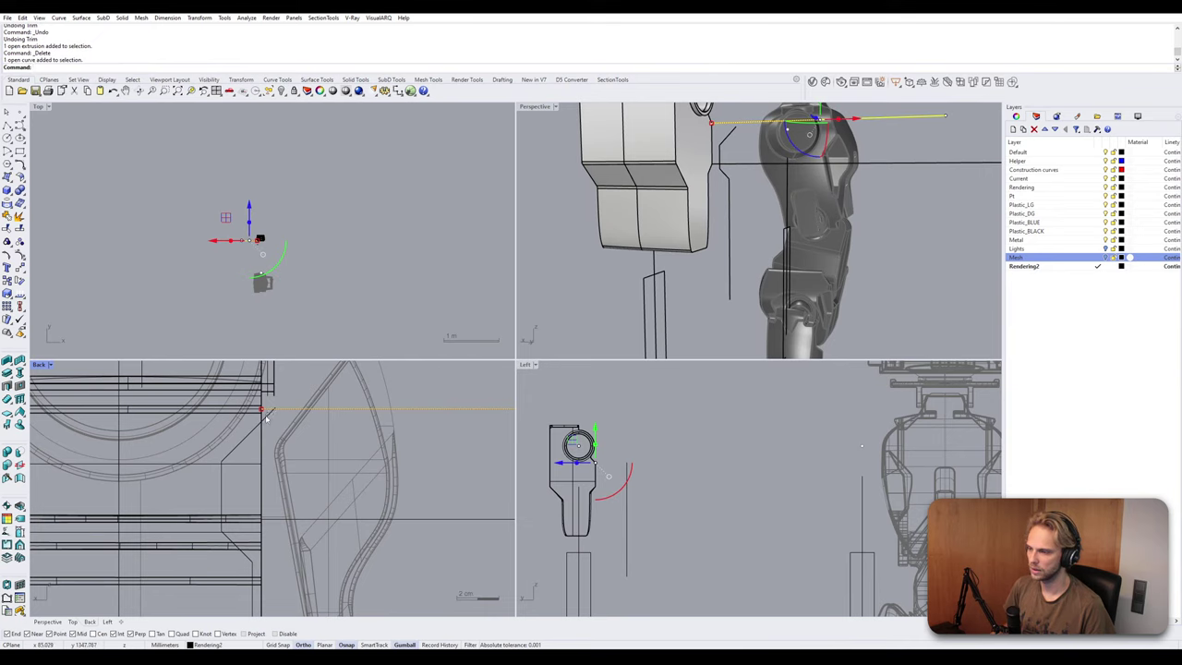
click(242, 440)
click(284, 454)
ctrl+shift+click(251, 433)
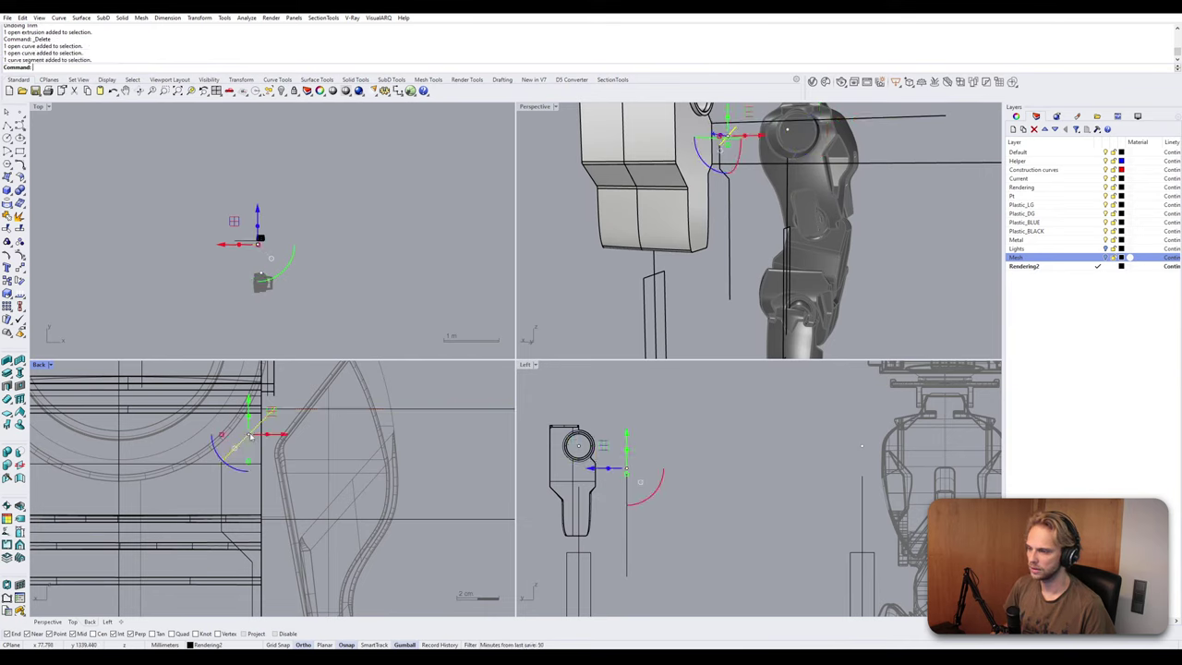
drag(249, 405, 249, 380)
Move the recess profile's upper end point diagonally down to just beyond the limb's side edge.
scroll(287, 407, up, 3)
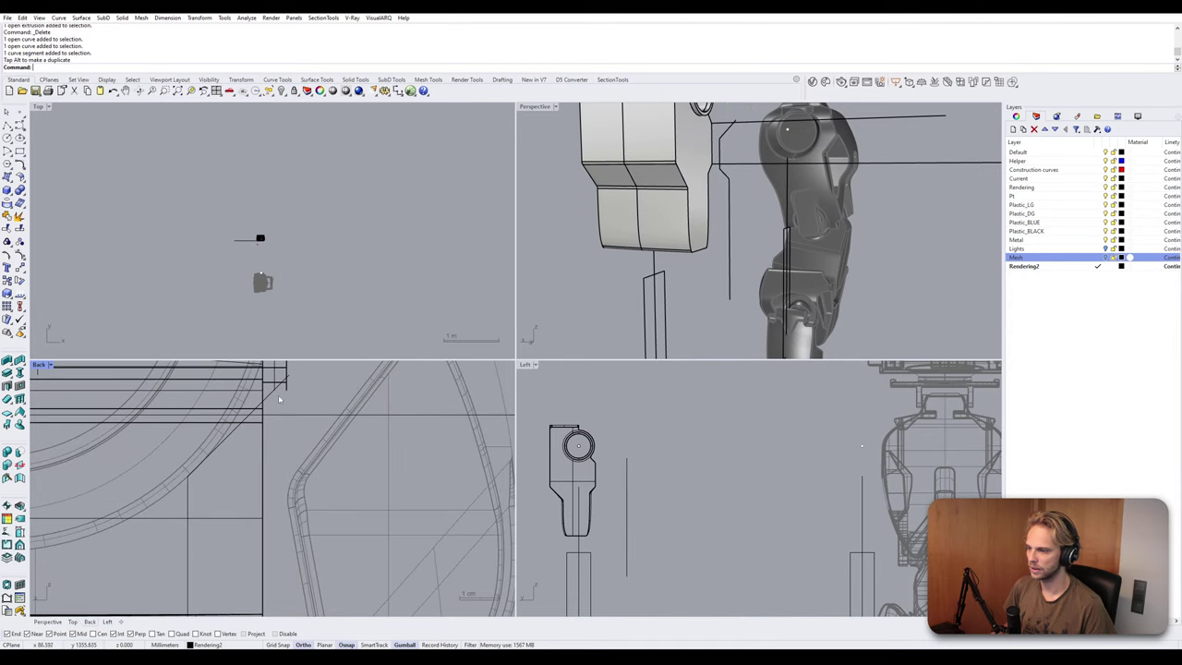
click(292, 407)
click(300, 418)
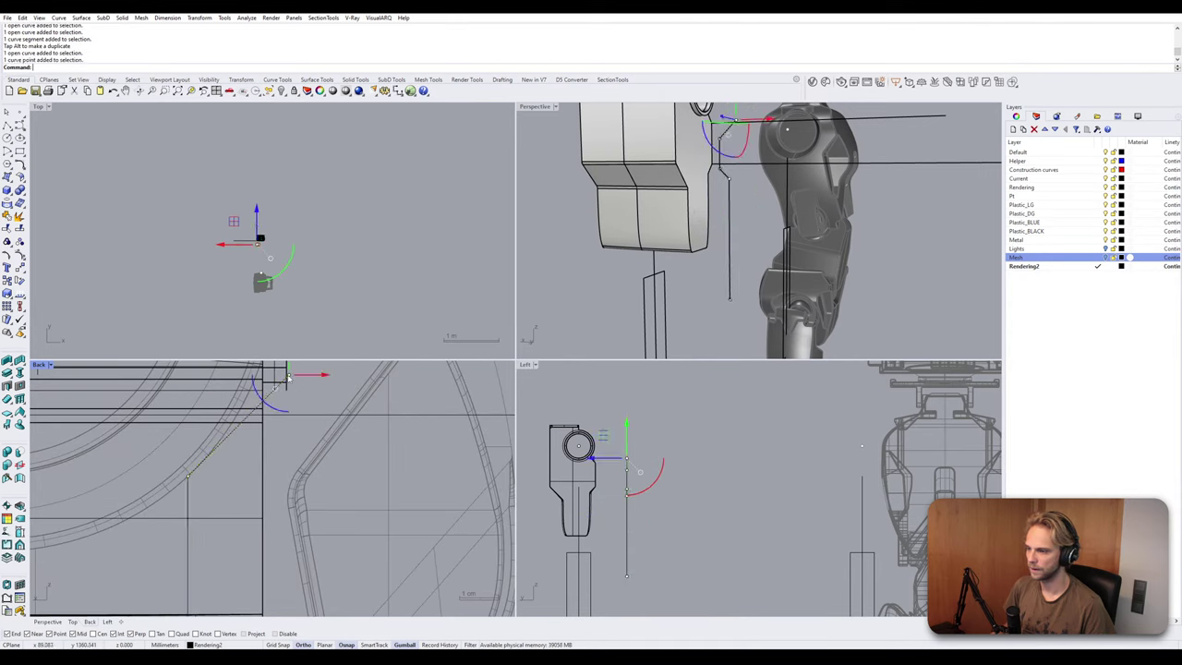
drag(289, 379, 267, 398)
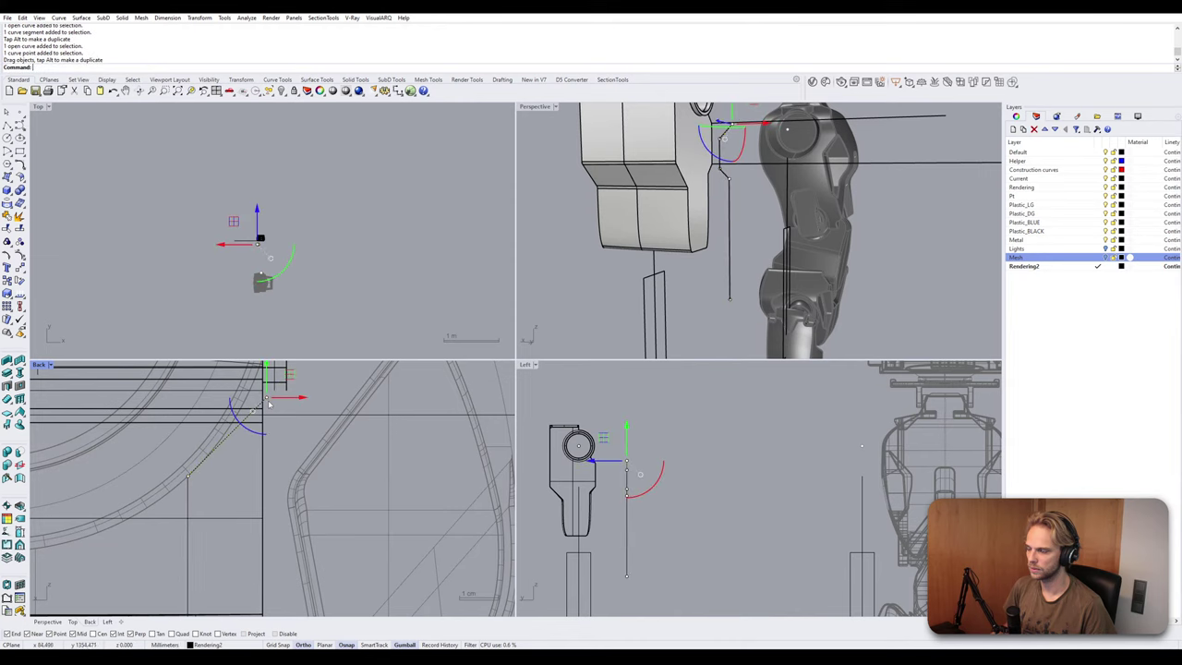
key(Escape)
scroll(270, 399, up, 5)
scroll(276, 398, down, 4)
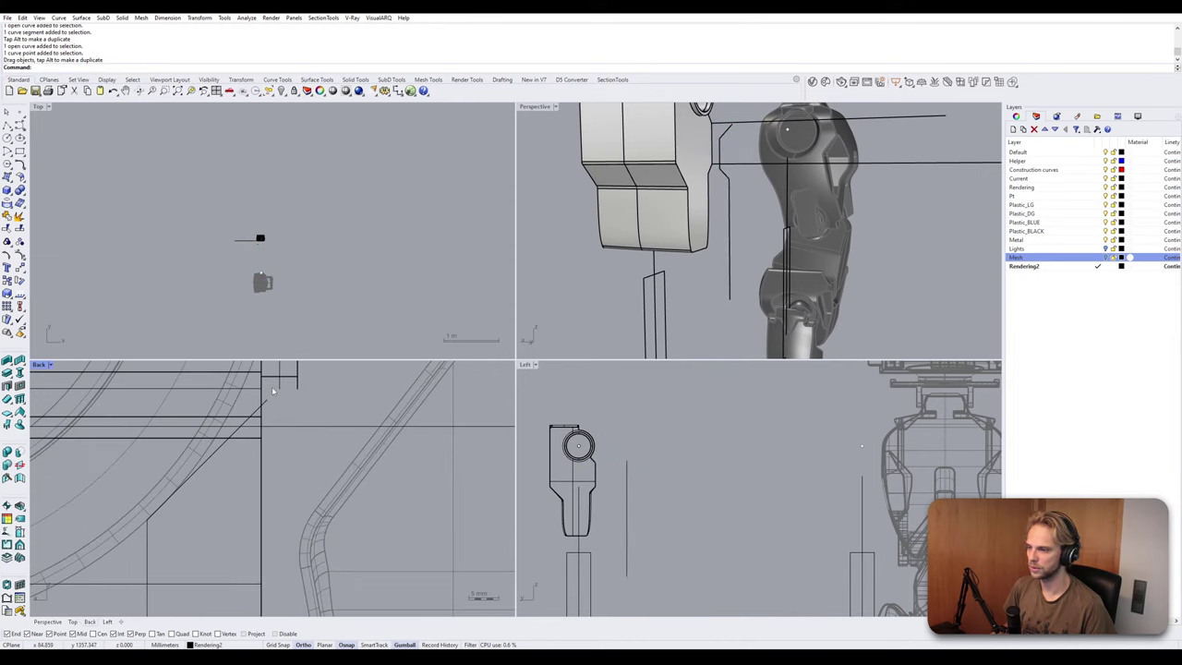
click(280, 389)
key(Escape)
scroll(309, 415, down, 5)
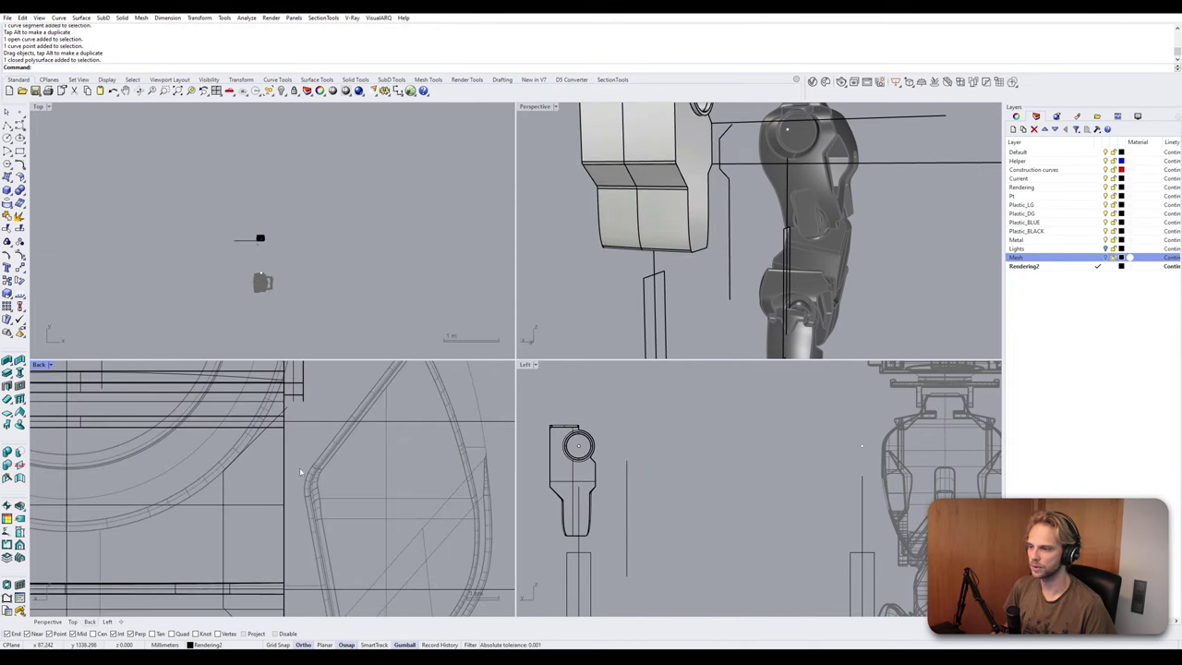
right_drag(275, 436, 277, 424)
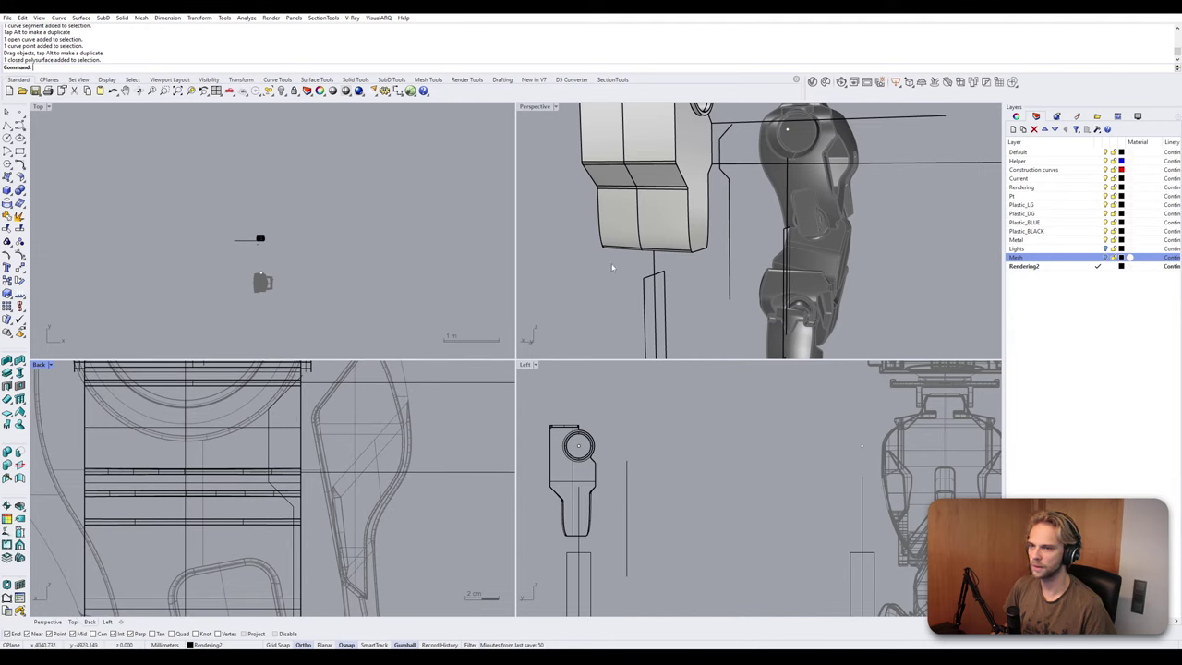
Try extruding the adjusted recess profile across the limb, check where it meets the joint ring, and undo the extrusion.
right_drag(612, 267, 639, 254)
scroll(628, 270, down, 3)
click(653, 217)
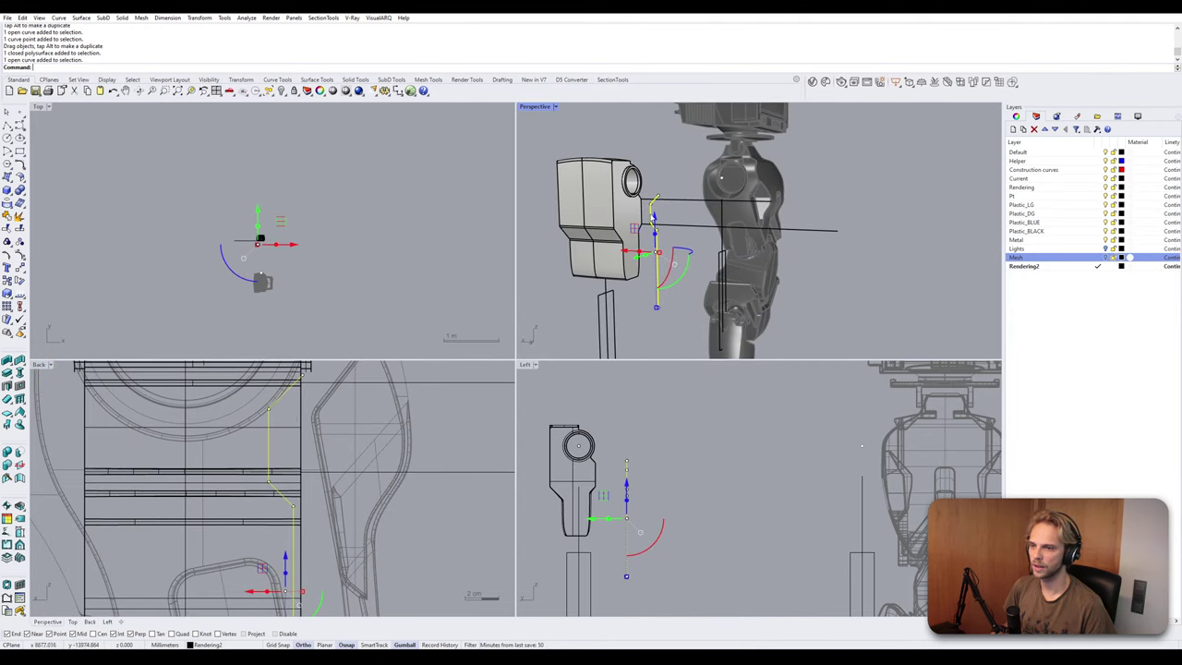
drag(645, 255, 552, 282)
click(678, 175)
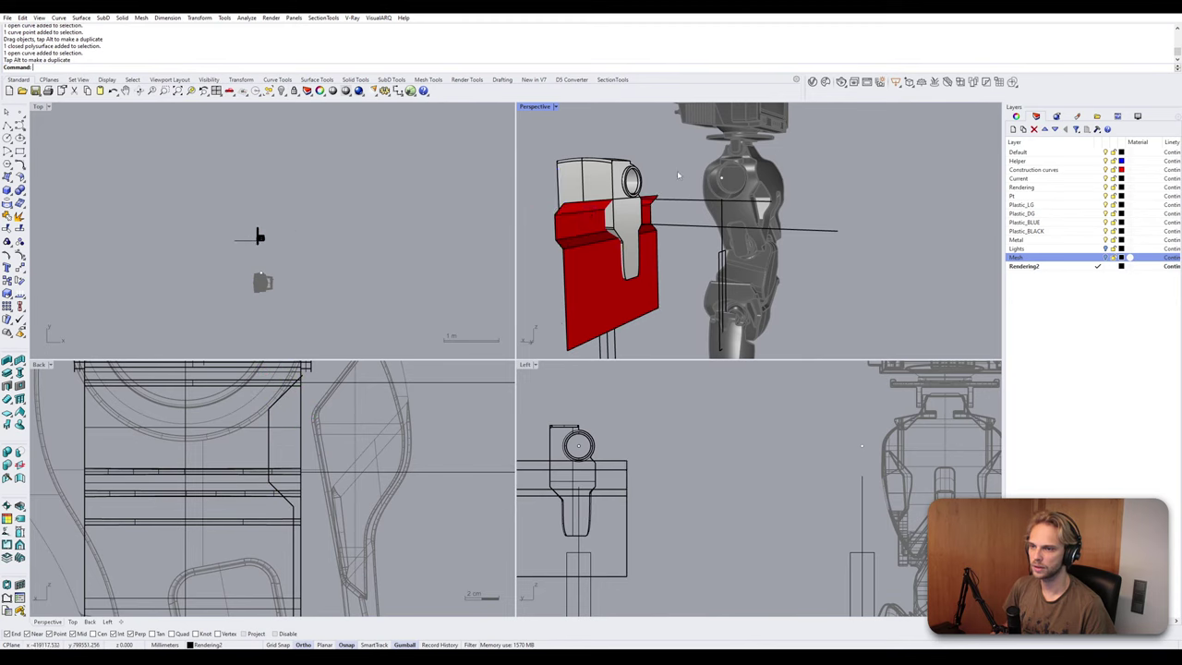
scroll(678, 175, up, 5)
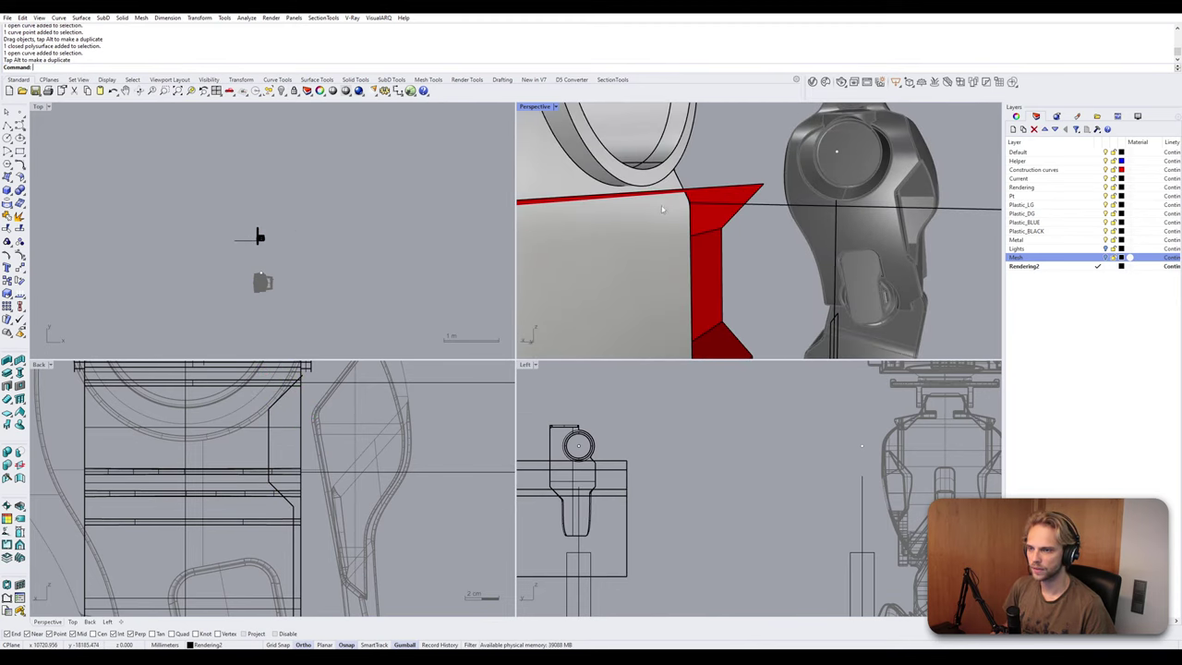
right_drag(661, 210, 714, 185)
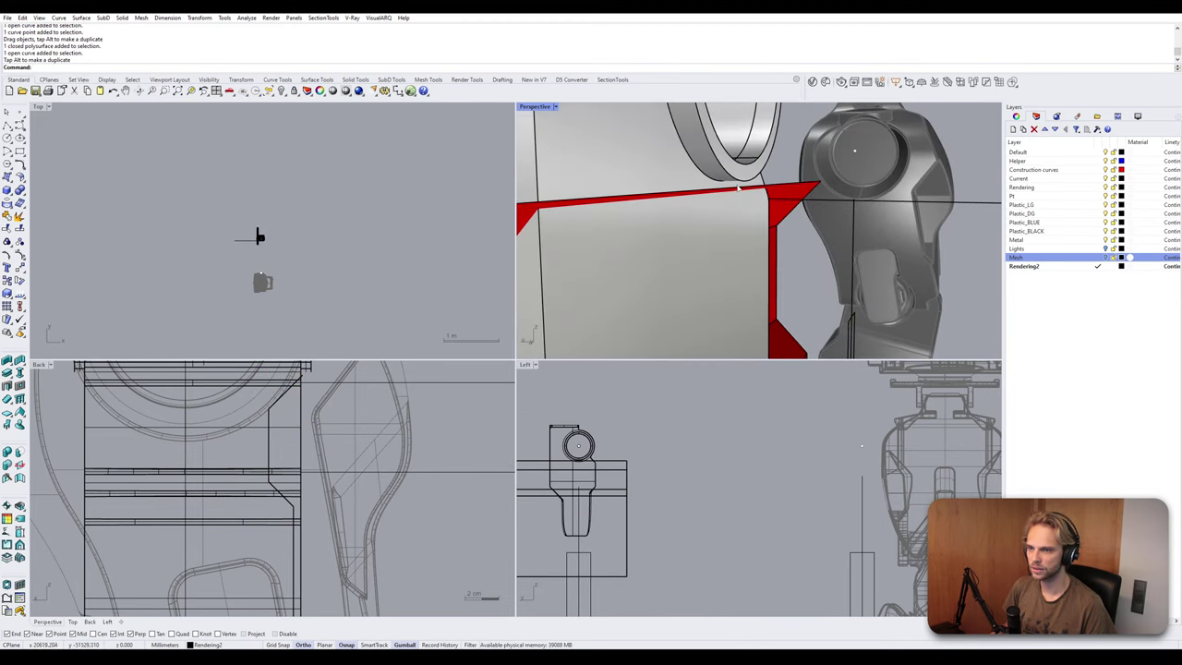
key(ctrl+z)
Shift the recess profile's upper diagonal segment slightly downward, away from the joint ring.
scroll(299, 398, up, 5)
click(296, 400)
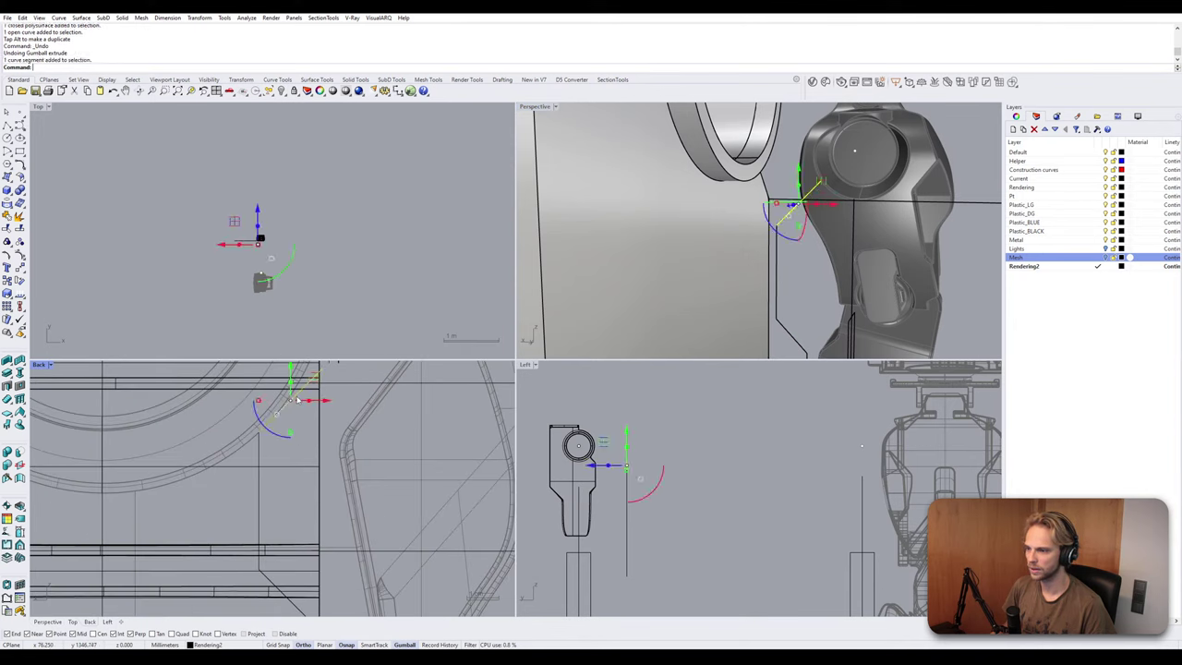
drag(289, 367, 290, 383)
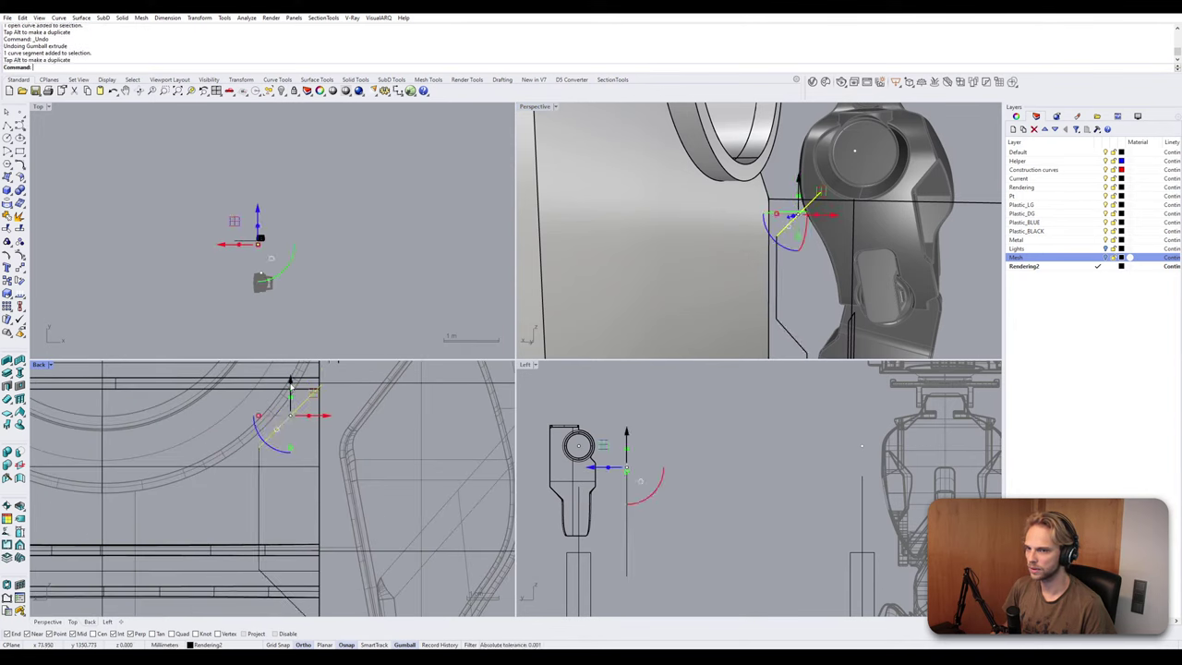
Extrude the recess profile across the limb's full depth and inspect its upper cut below the joint ring.
click(788, 301)
click(777, 284)
right_drag(777, 285, 765, 277)
scroll(764, 231, down, 3)
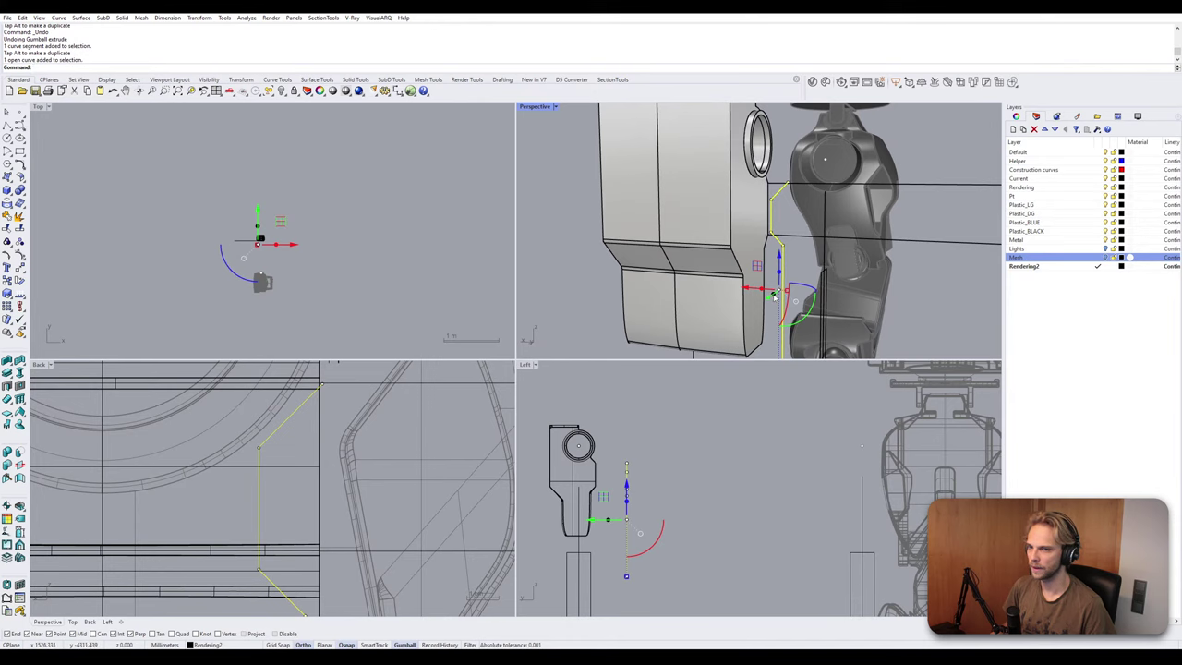
drag(773, 297, 688, 353)
click(787, 168)
scroll(778, 173, up, 5)
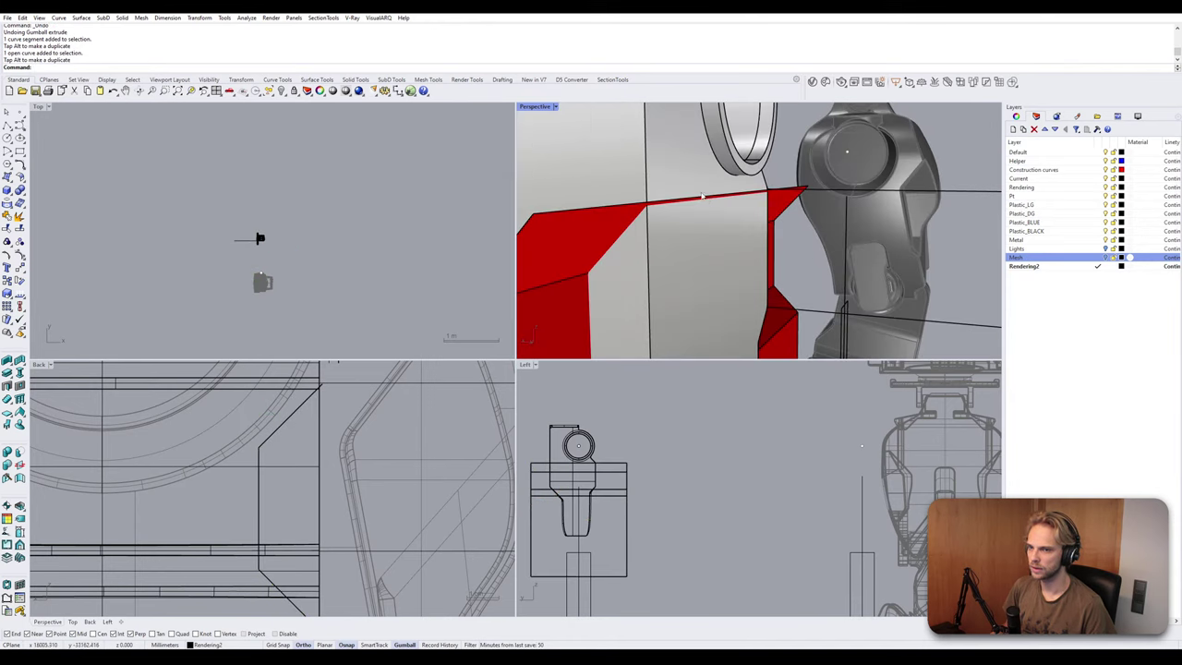
right_drag(740, 185, 663, 161)
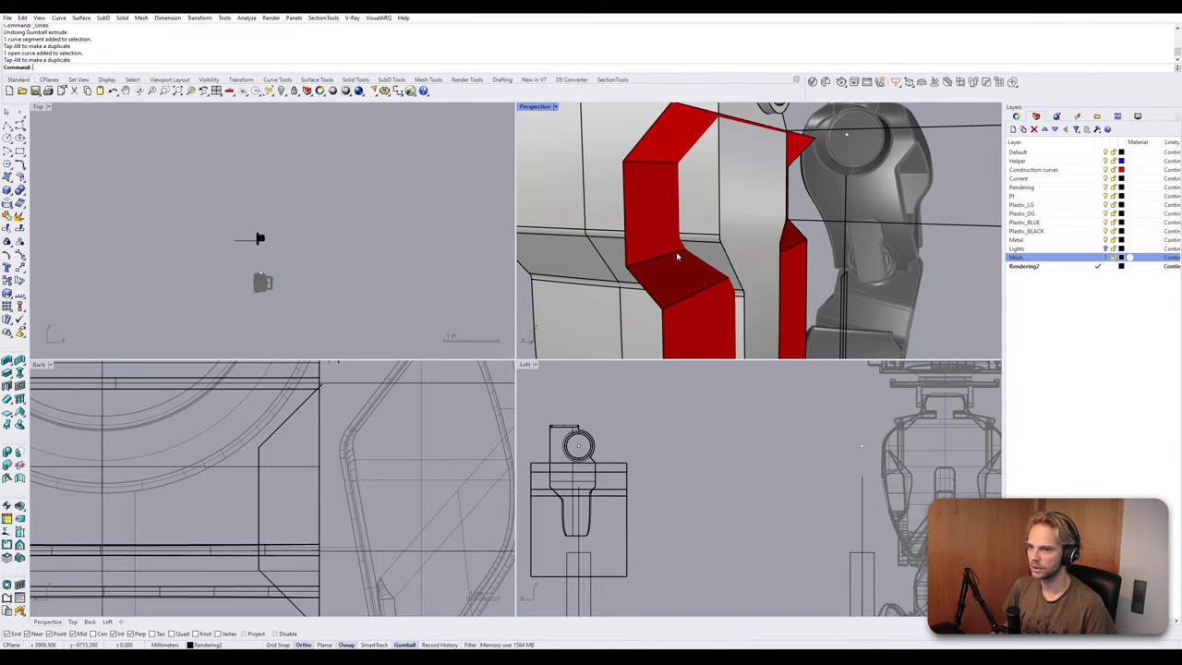
Raise the fold edge beneath the recess surface's short vertical face, and delete the leftover profile curve.
right_drag(381, 474, 374, 410)
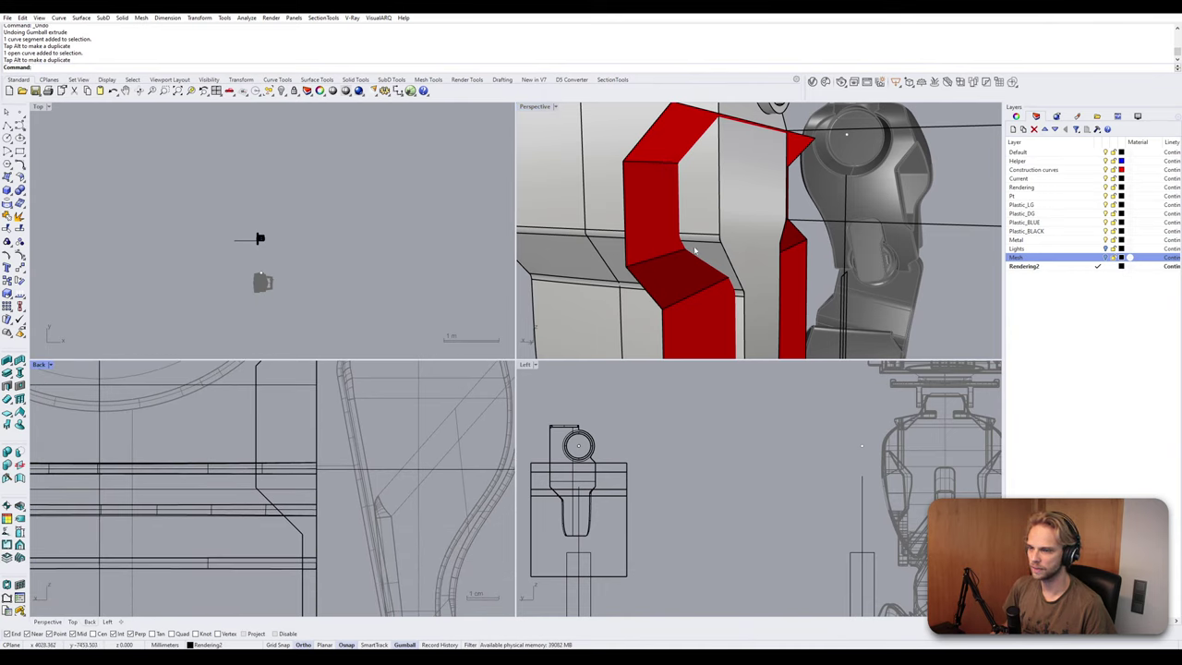
ctrl+shift+click(666, 260)
drag(733, 219, 738, 176)
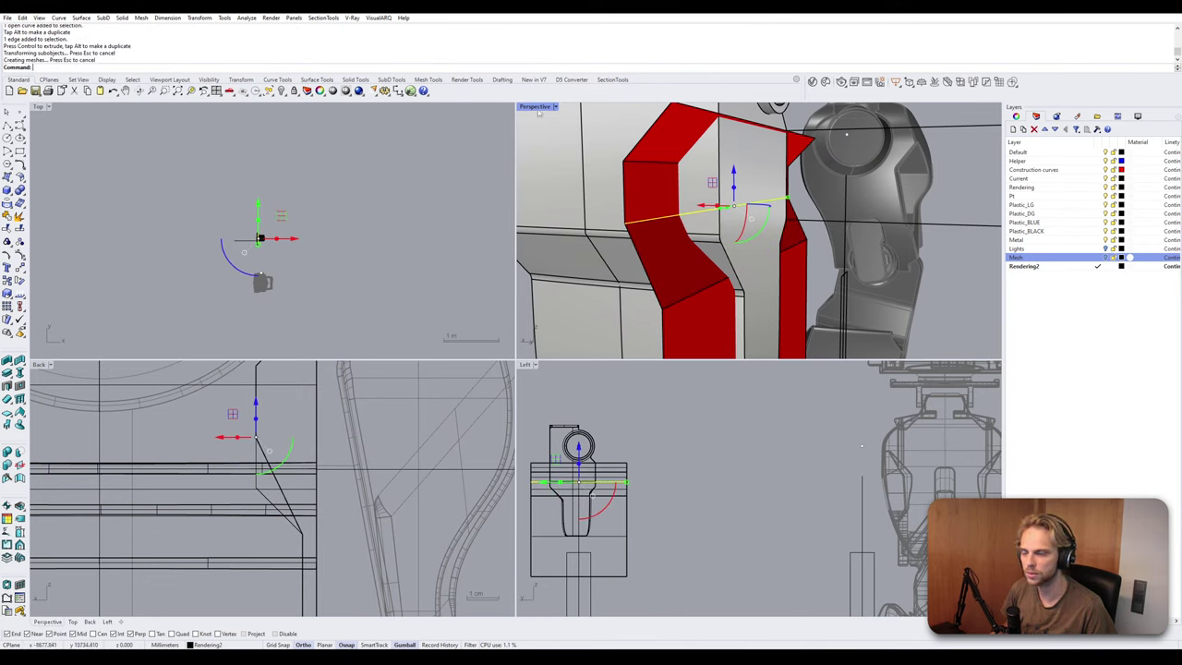
key(Escape)
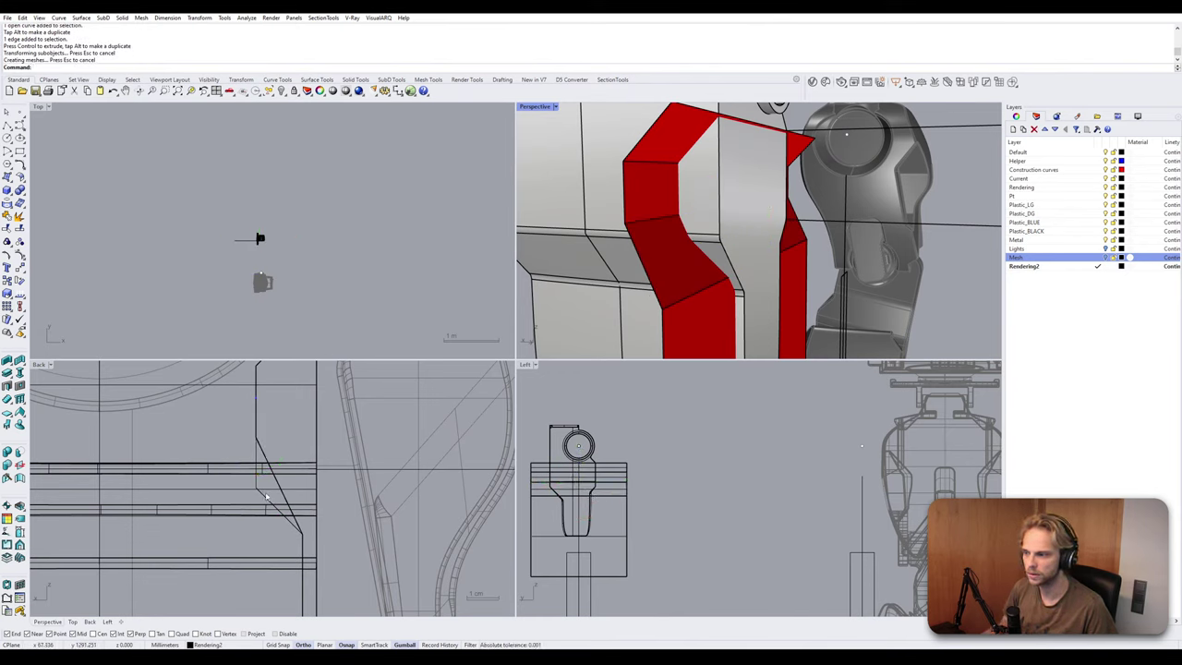
click(266, 497)
key(Delete)
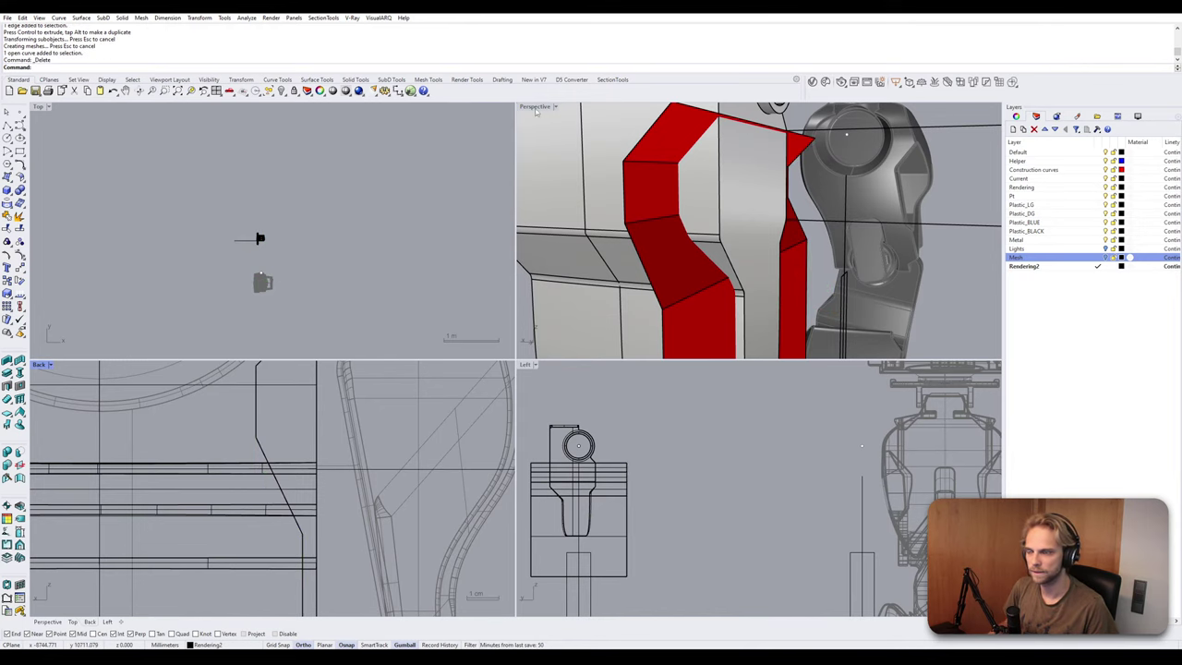
Enlarge the Perspective view and raise the fold edge between the cutting surface's lower slanted face and its long vertical face.
double_click(535, 109)
right_drag(572, 339, 622, 286)
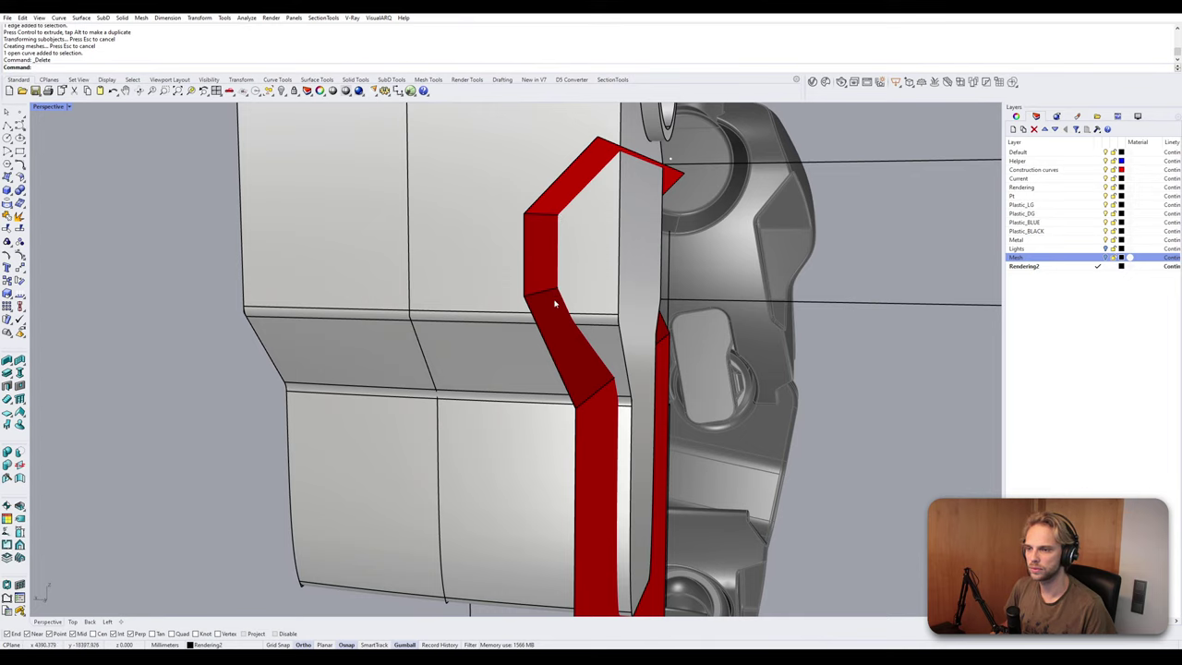
ctrl+shift+click(595, 394)
click(620, 404)
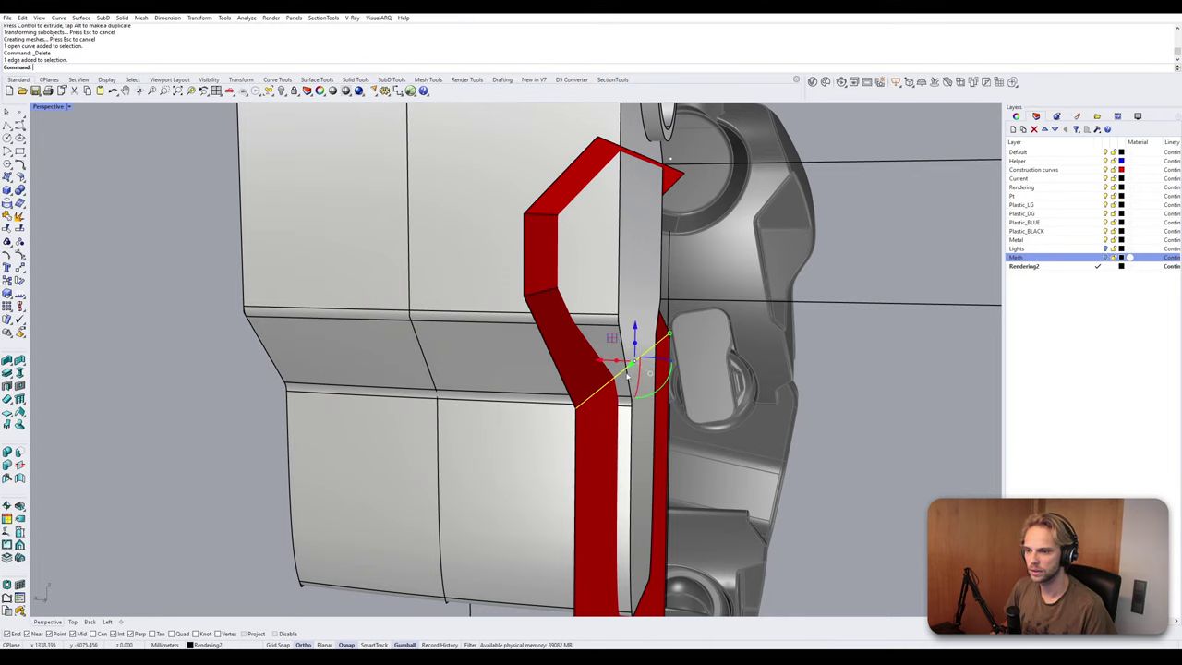
drag(635, 328, 636, 299)
click(690, 364)
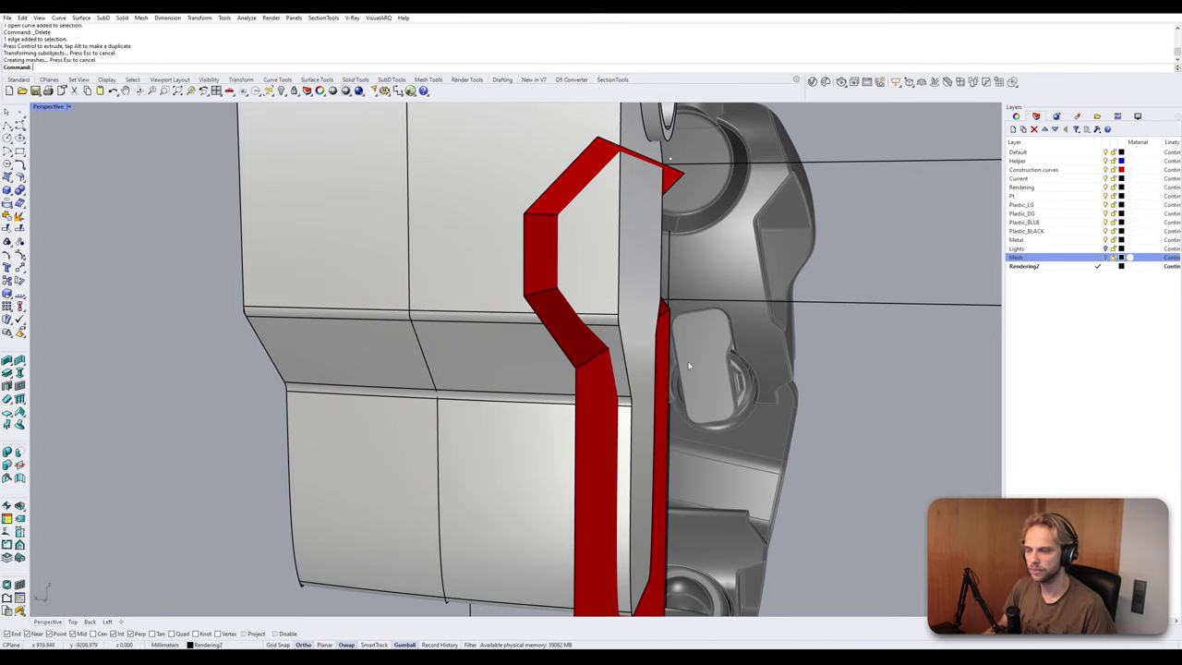
right_drag(691, 364, 699, 359)
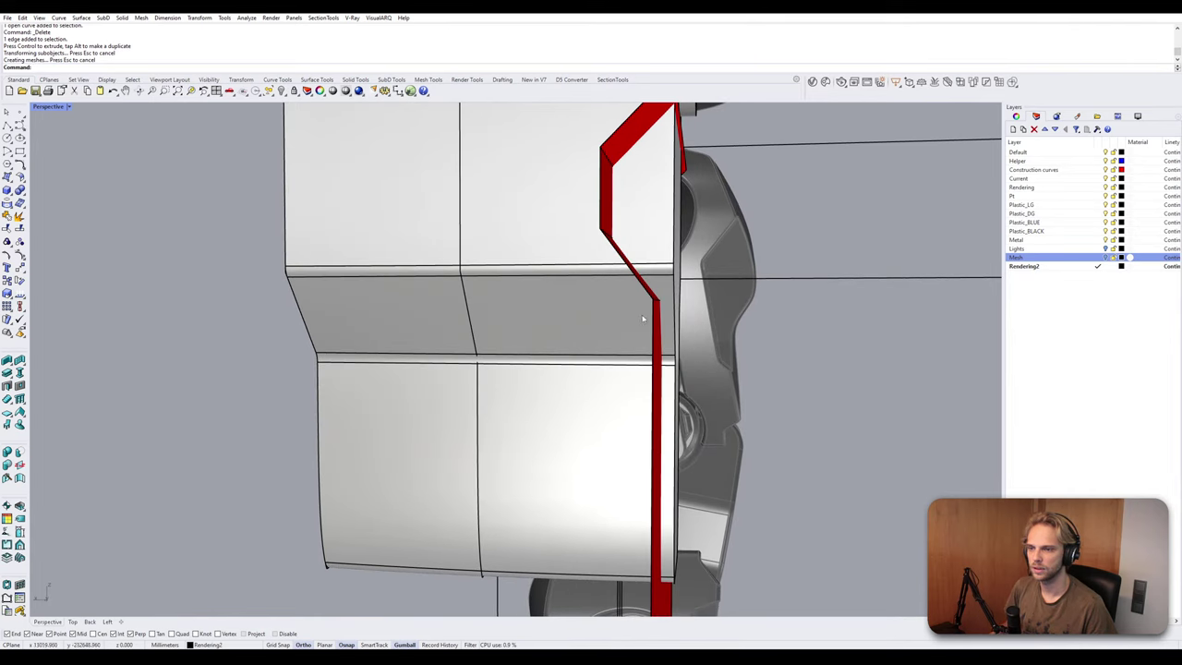
Duplicate the outer vertical edge of the cutting surface's long lower face as a curve with DupEdge.
right_drag(644, 319, 609, 517)
ctrl+shift+click(605, 534)
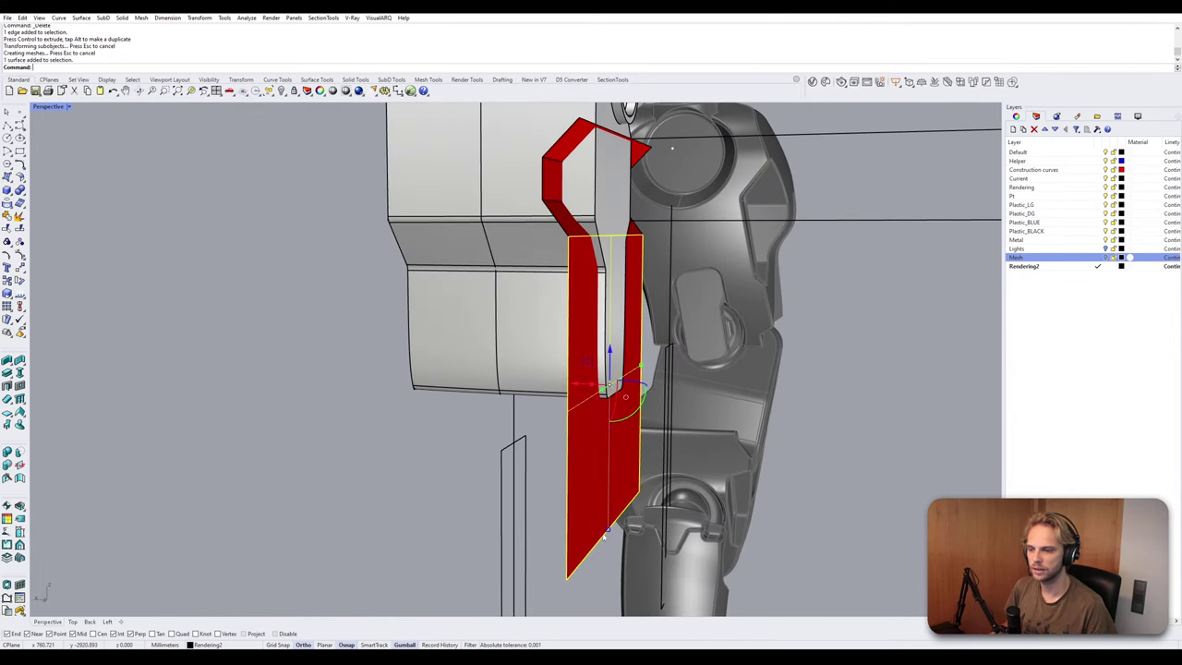
key(Escape)
ctrl+shift+click(568, 287)
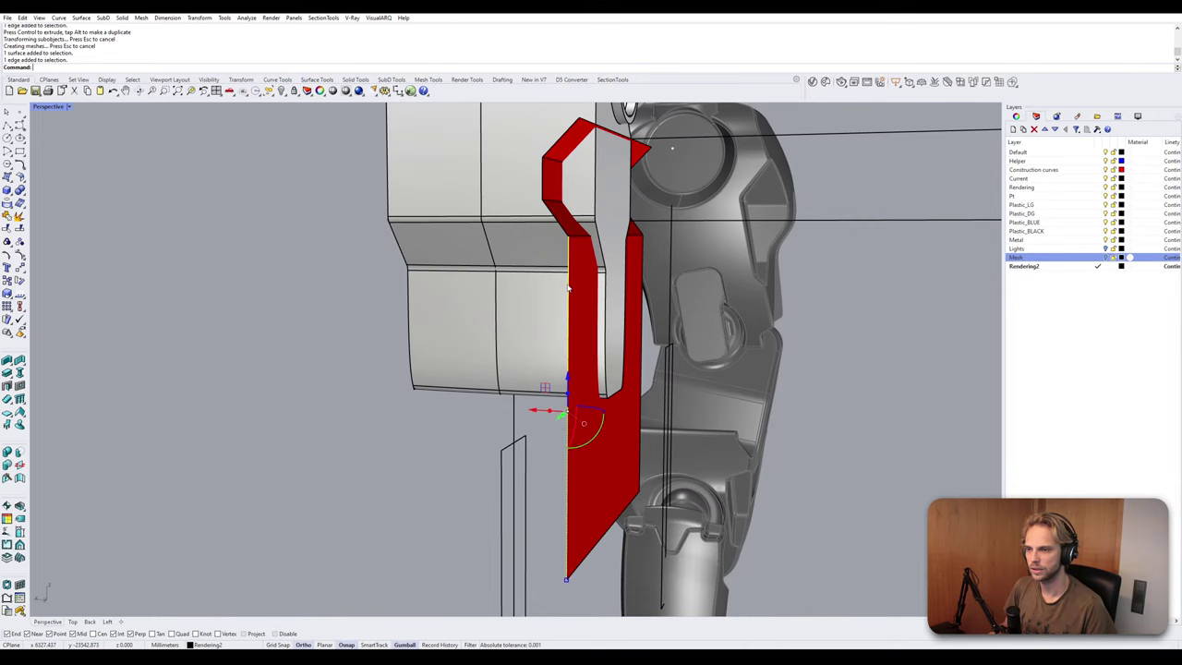
text(DupEdge)
key(Return)
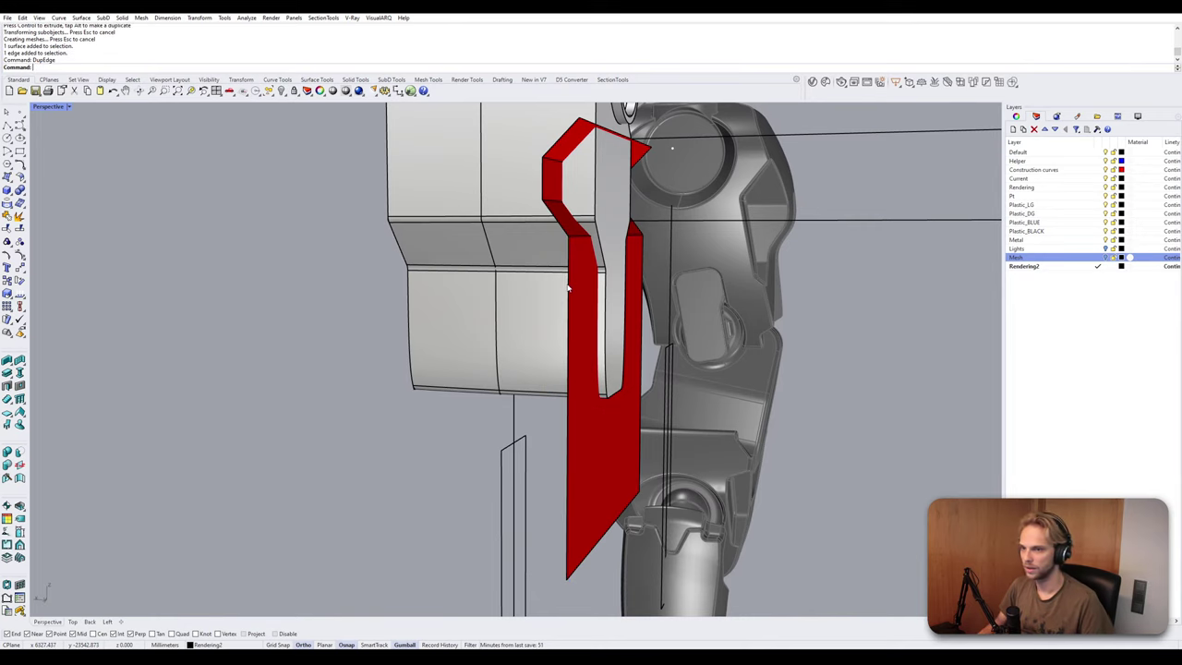
Delete the cutting surface's long lower face, keeping the duplicated edge curve.
click(579, 298)
click(470, 339)
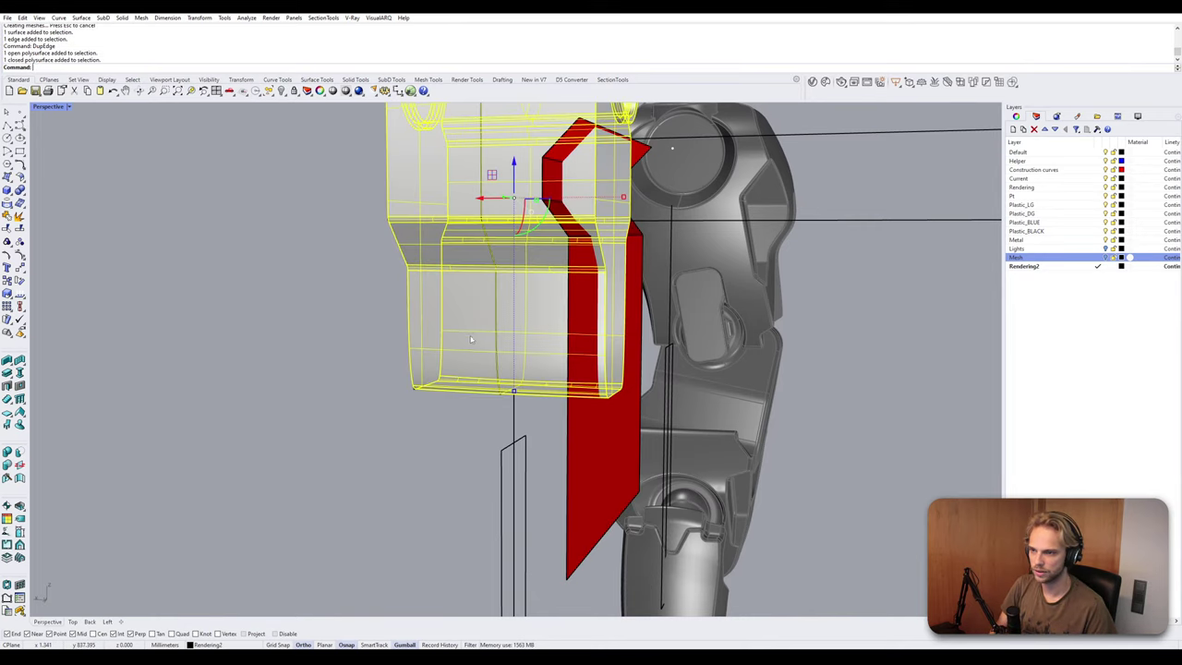
key(Escape)
click(617, 468)
key(Delete)
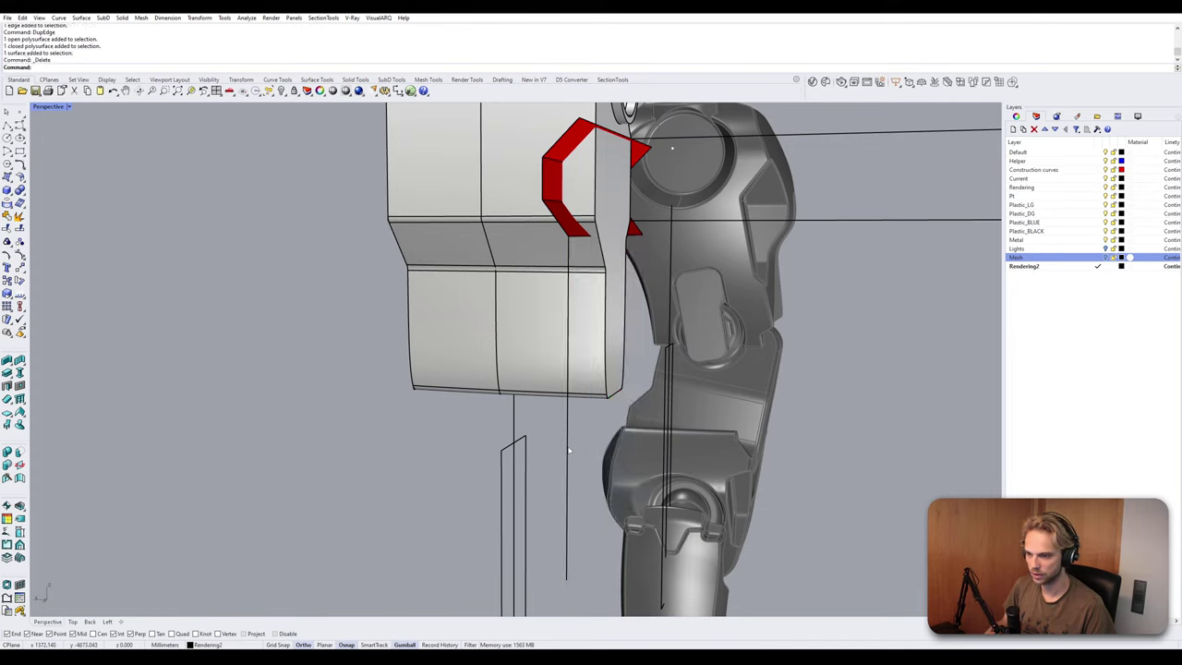
Shorten the duplicated vertical edge curve by raising its lower end point to near the limb block's bottom edge.
click(568, 450)
text(rev)
key(Escape)
key(Escape)
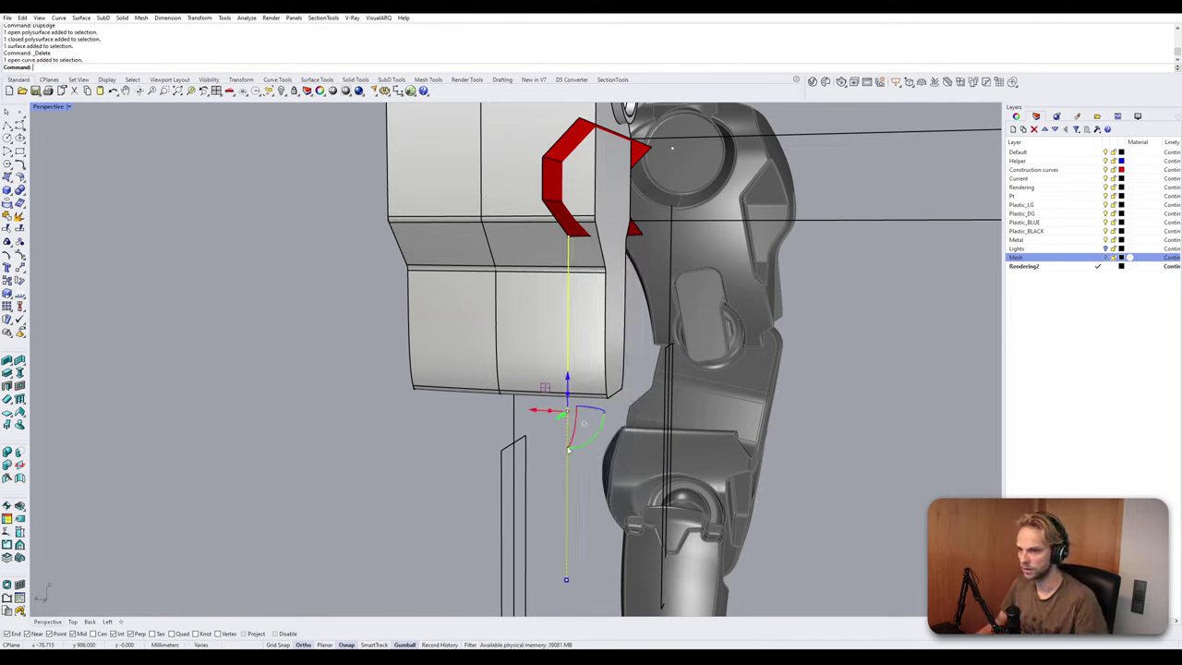
click(567, 575)
drag(551, 571, 575, 587)
drag(567, 544, 585, 403)
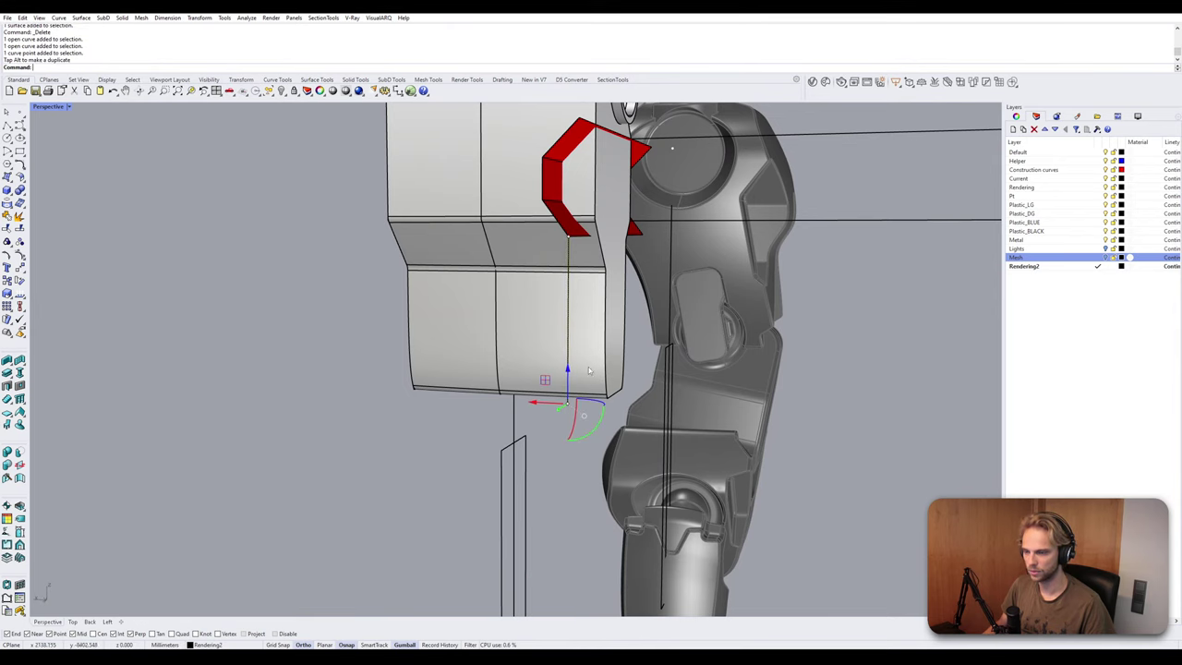
Enlarge the Back view and lower the vertical curve's bottom end point slightly past the limb's lower edge.
double_click(47, 108)
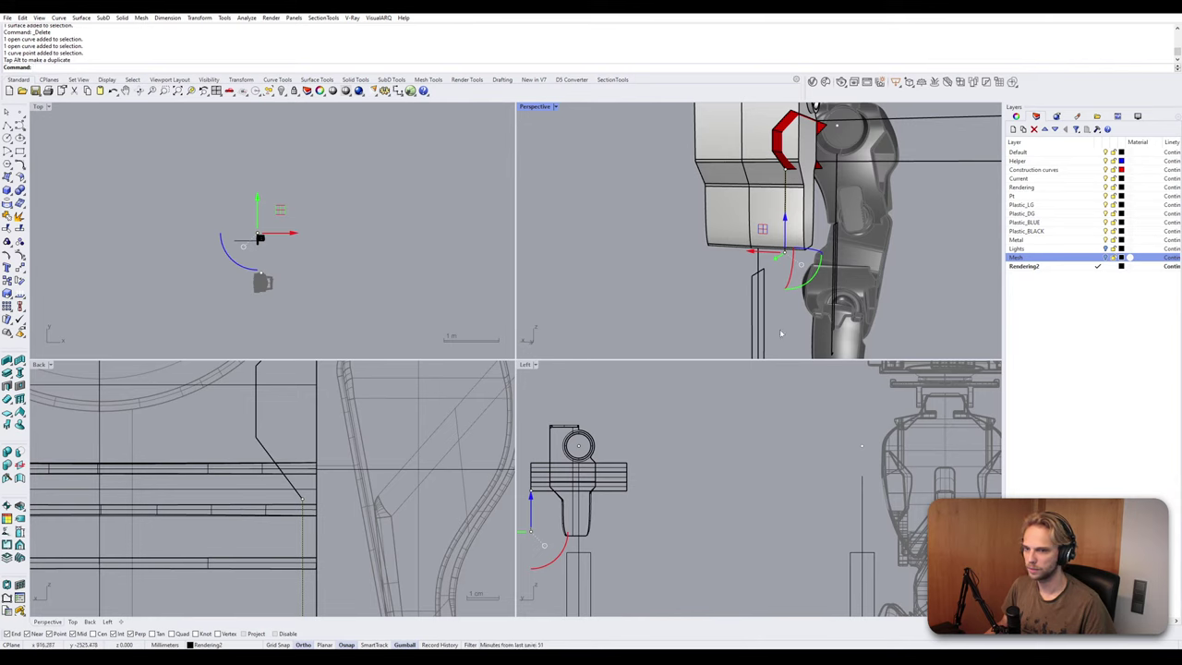
scroll(605, 476, down, 2)
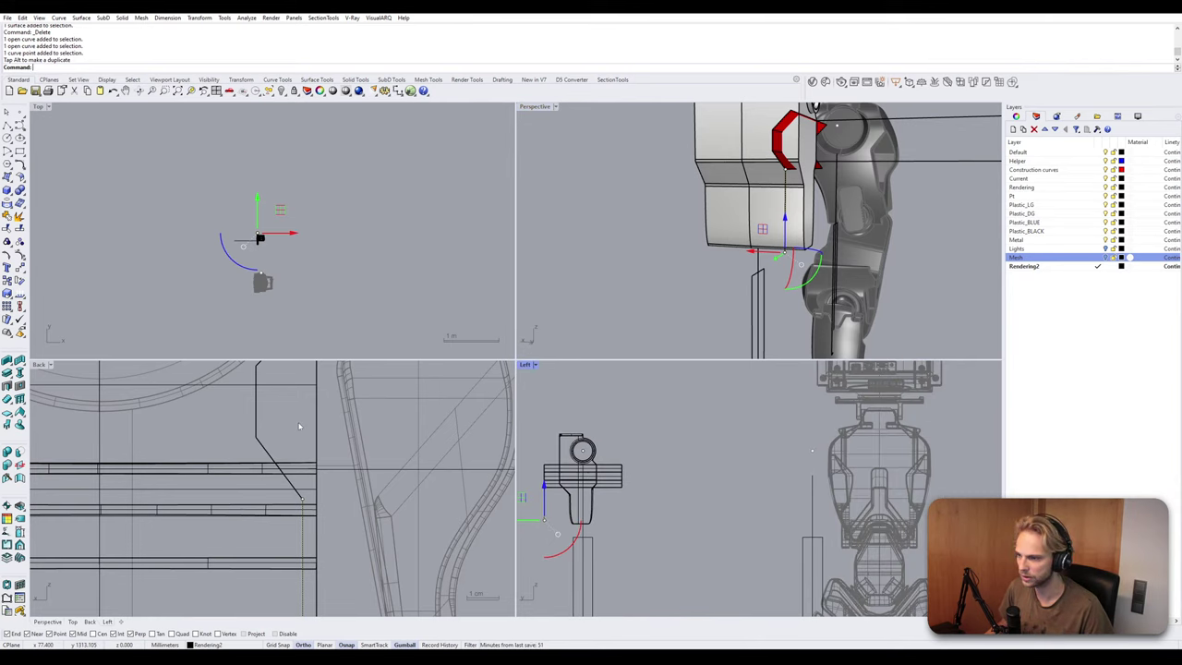
scroll(298, 478, down, 6)
double_click(50, 364)
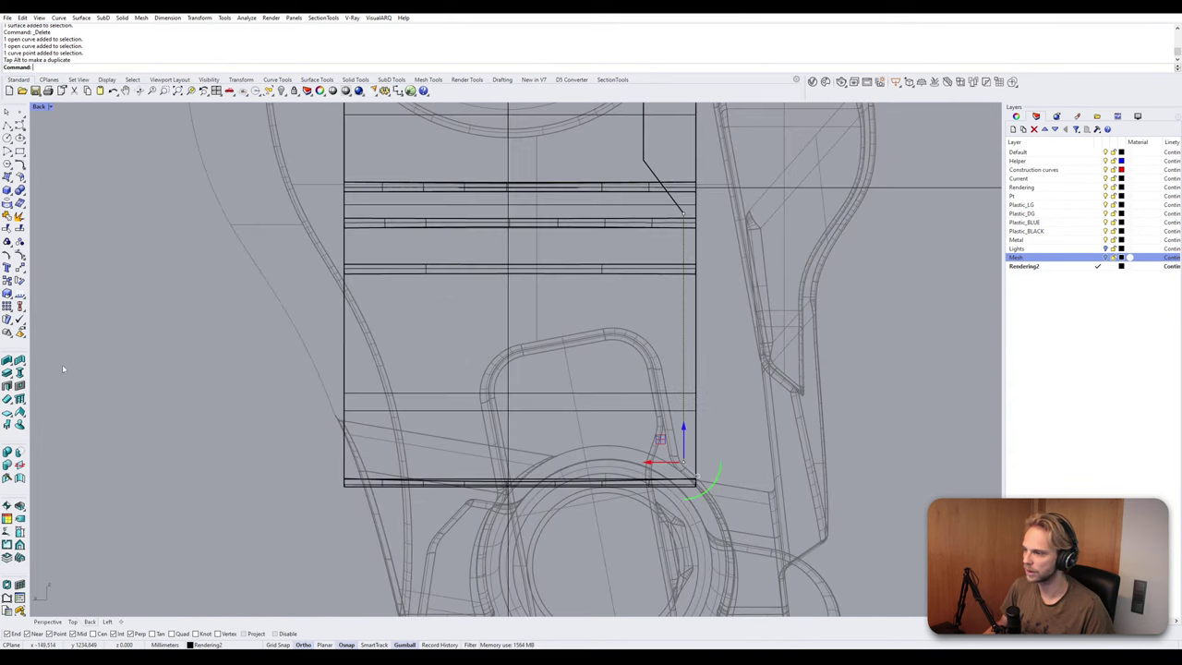
right_drag(537, 242, 389, 252)
drag(533, 443, 535, 484)
Rebuild the vertical curve with 4 points and degree 3, deleting the input curve.
click(570, 376)
click(534, 343)
text(rebuild)
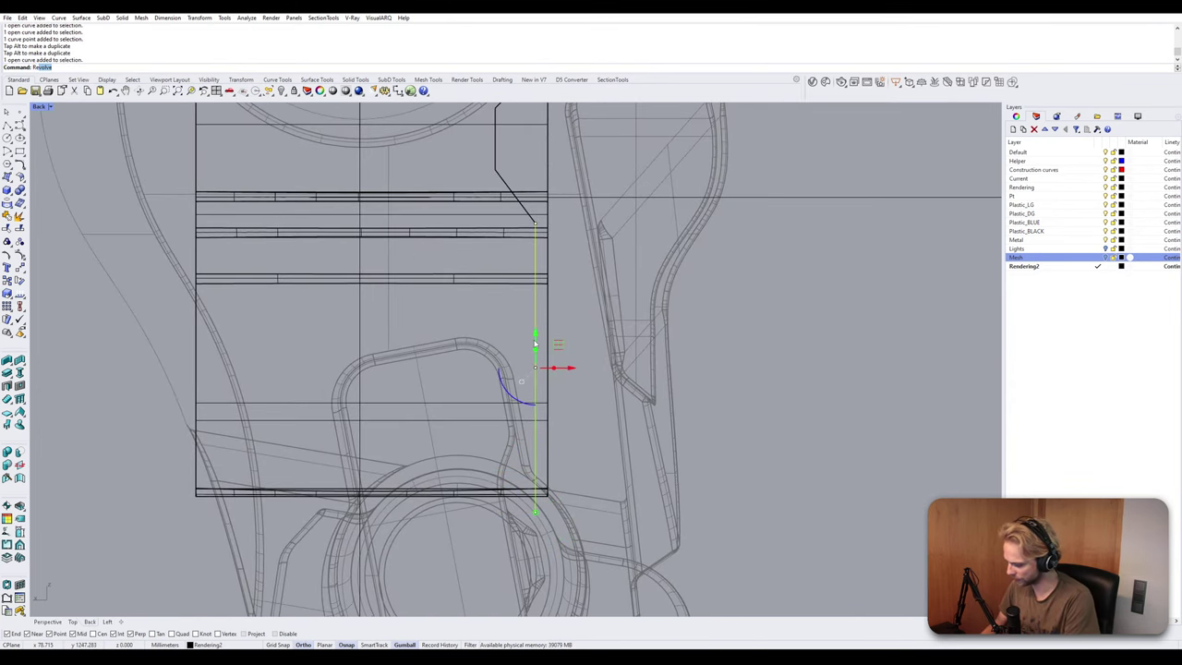
key(Return)
drag(818, 288, 752, 296)
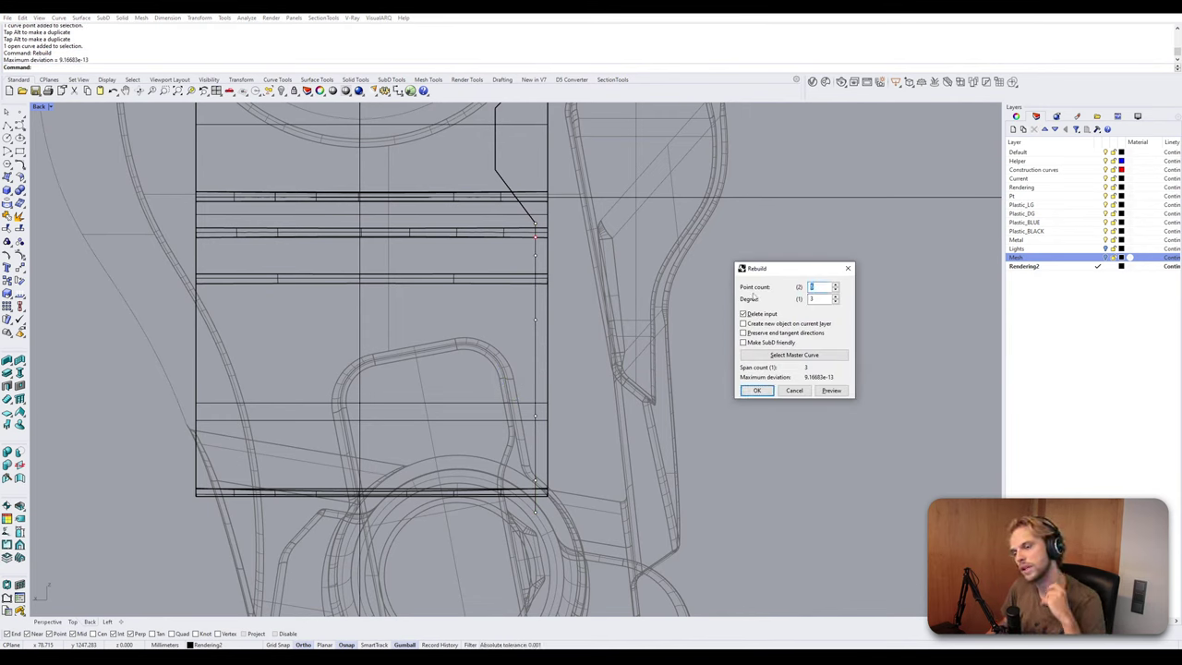
text(4)
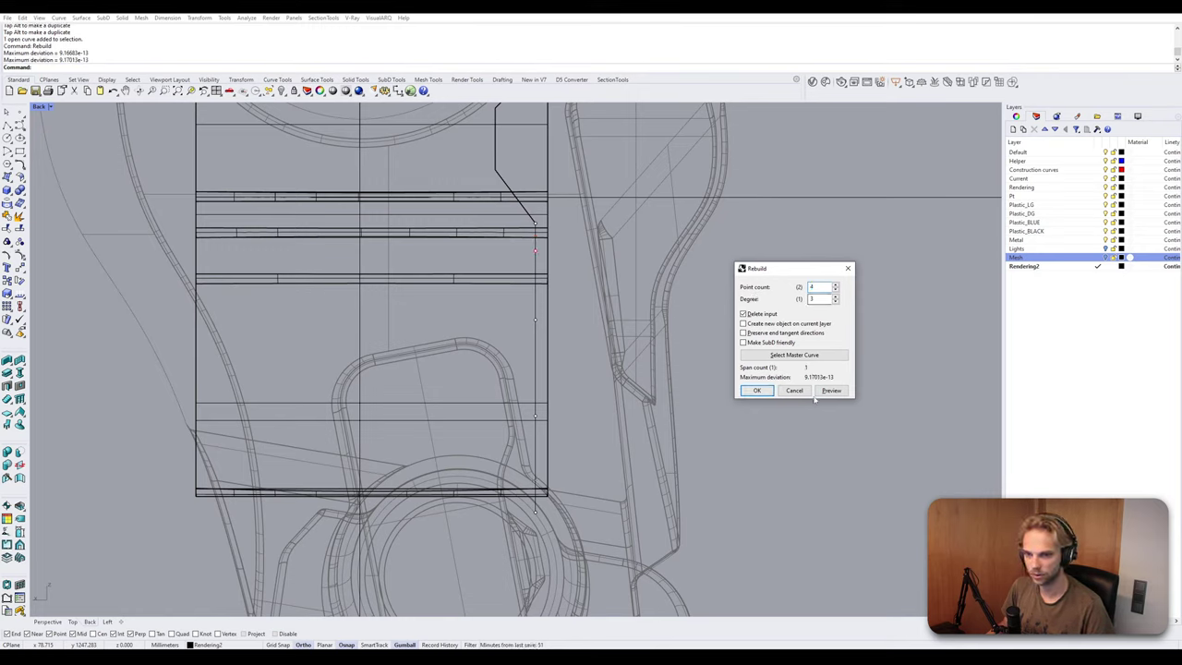
click(756, 390)
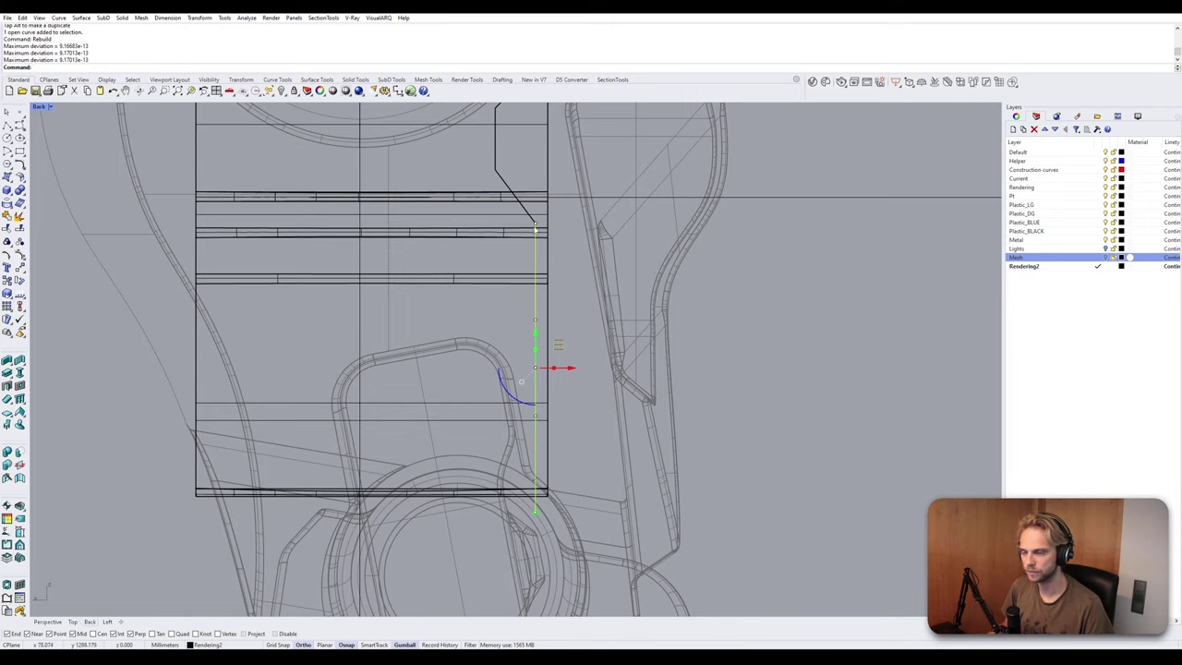
Move the rebuilt curve's upper inner control point straight up toward its top end.
click(536, 319)
drag(536, 298, 545, 246)
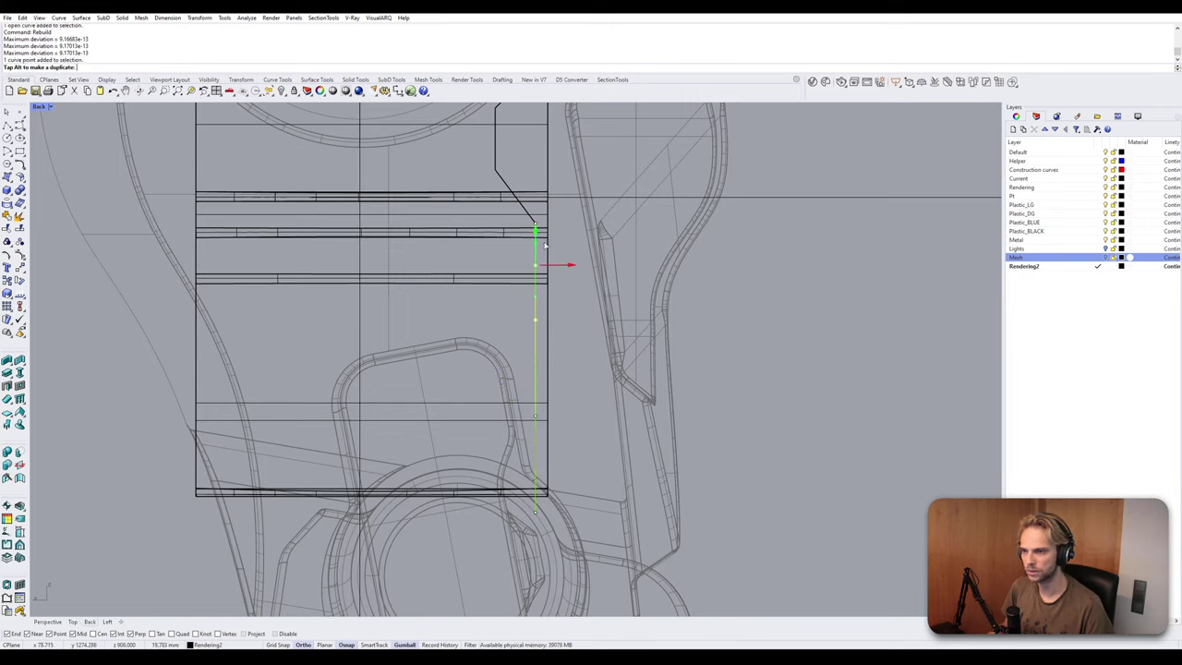
click(644, 266)
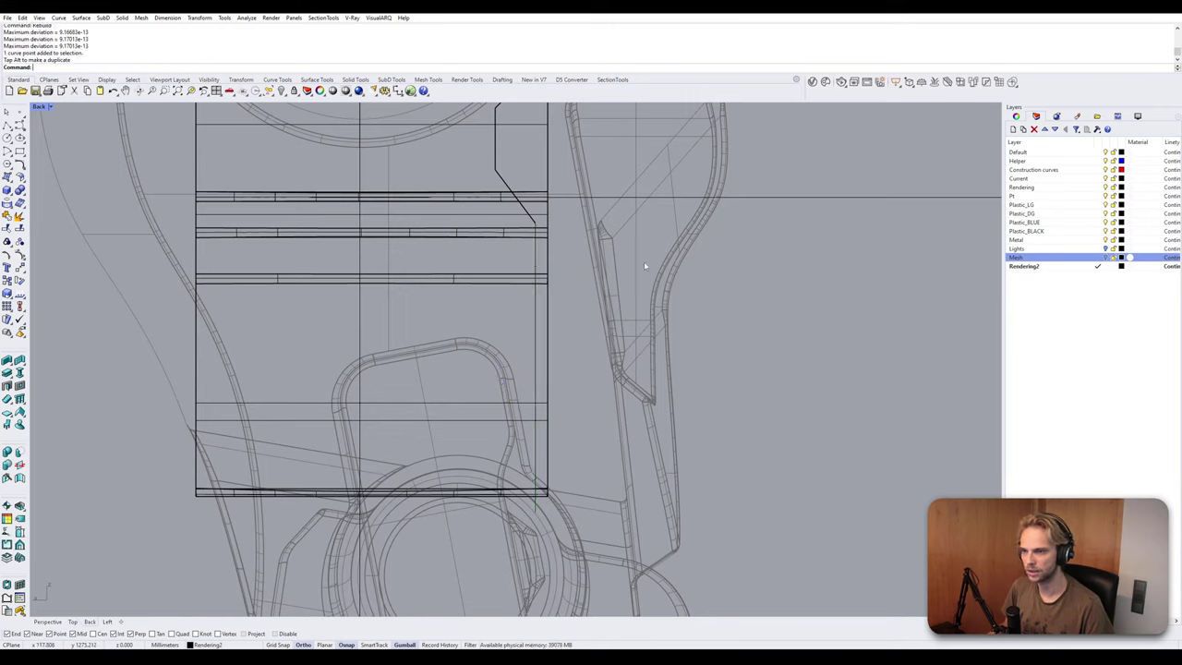
click(534, 329)
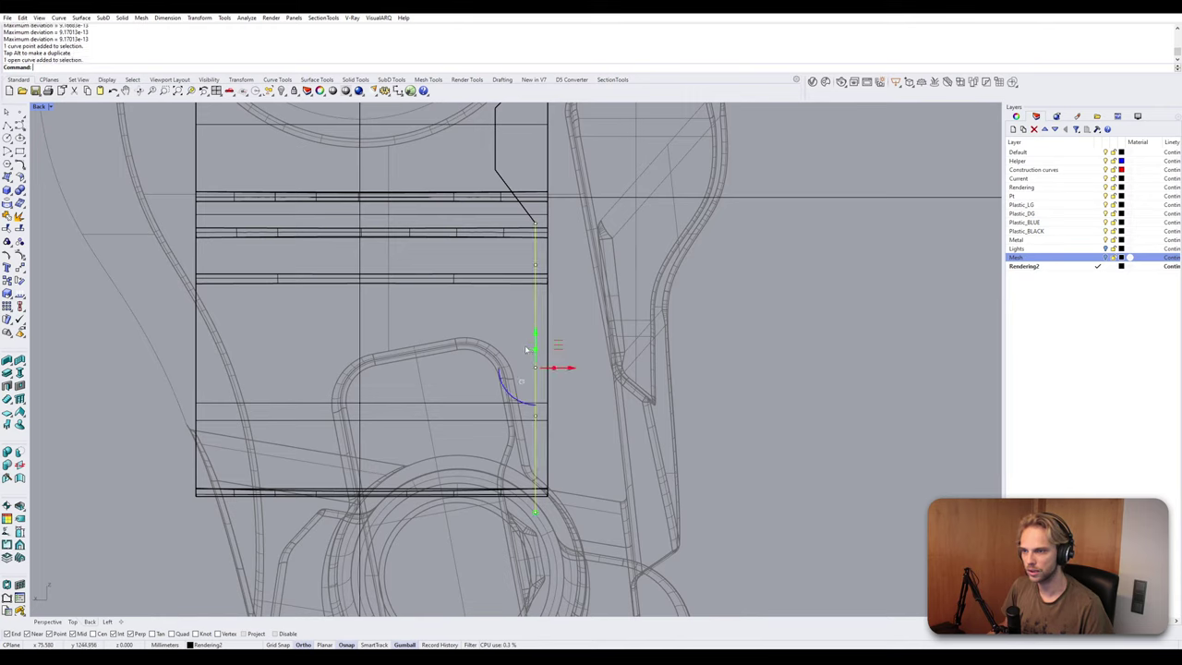
Try moving the two lowest control points of the side profile curve inward together, and undo the move.
click(534, 416)
shift+click(536, 514)
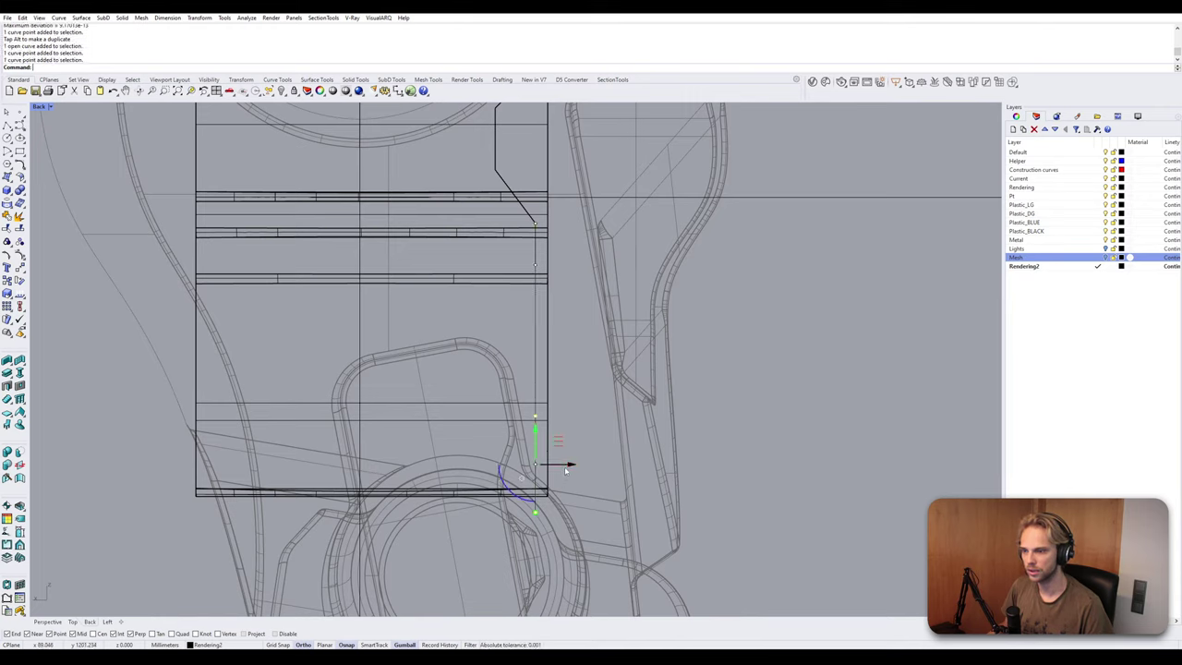
drag(570, 465, 554, 465)
click(595, 452)
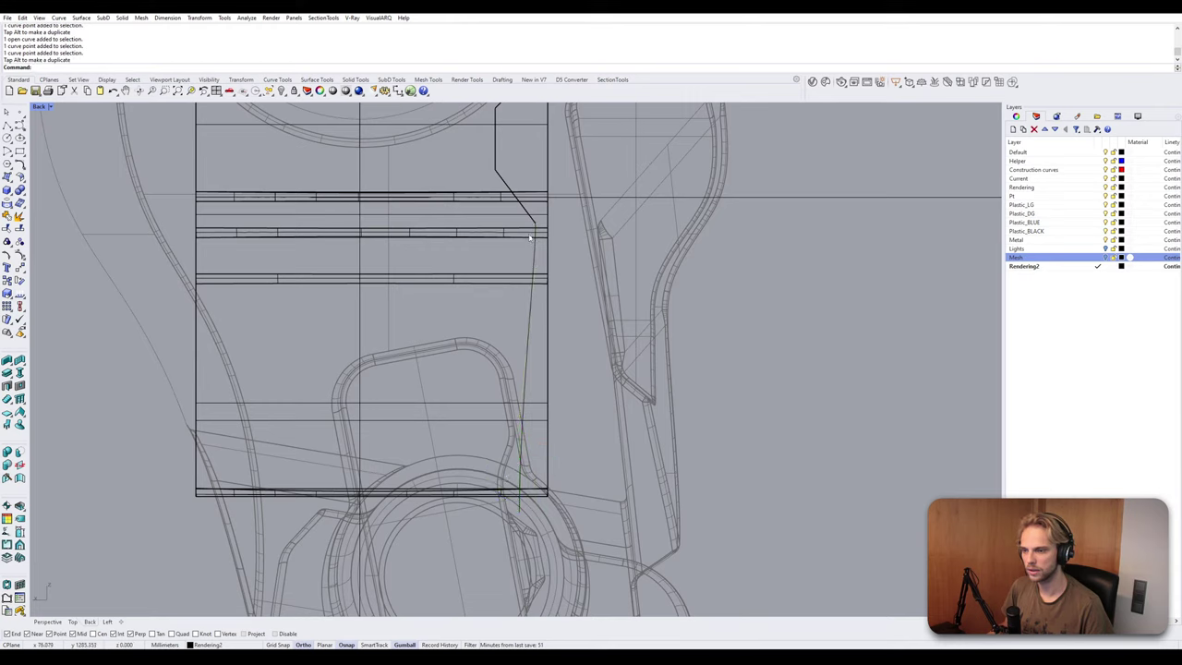
click(522, 482)
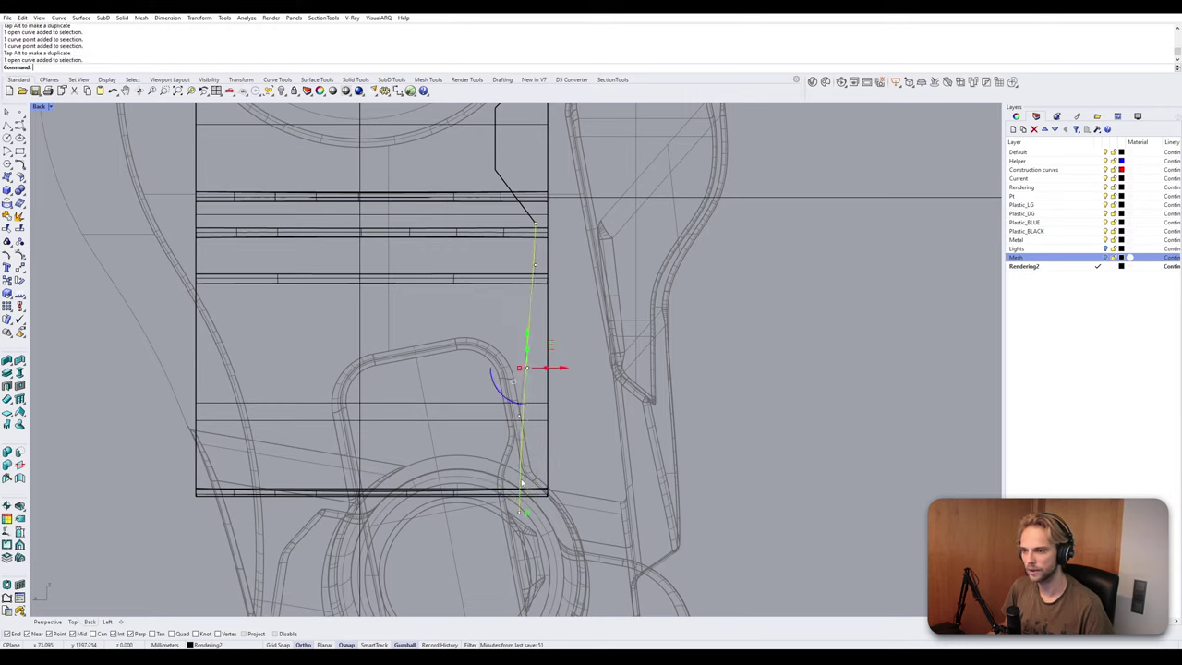
key(ctrl+z)
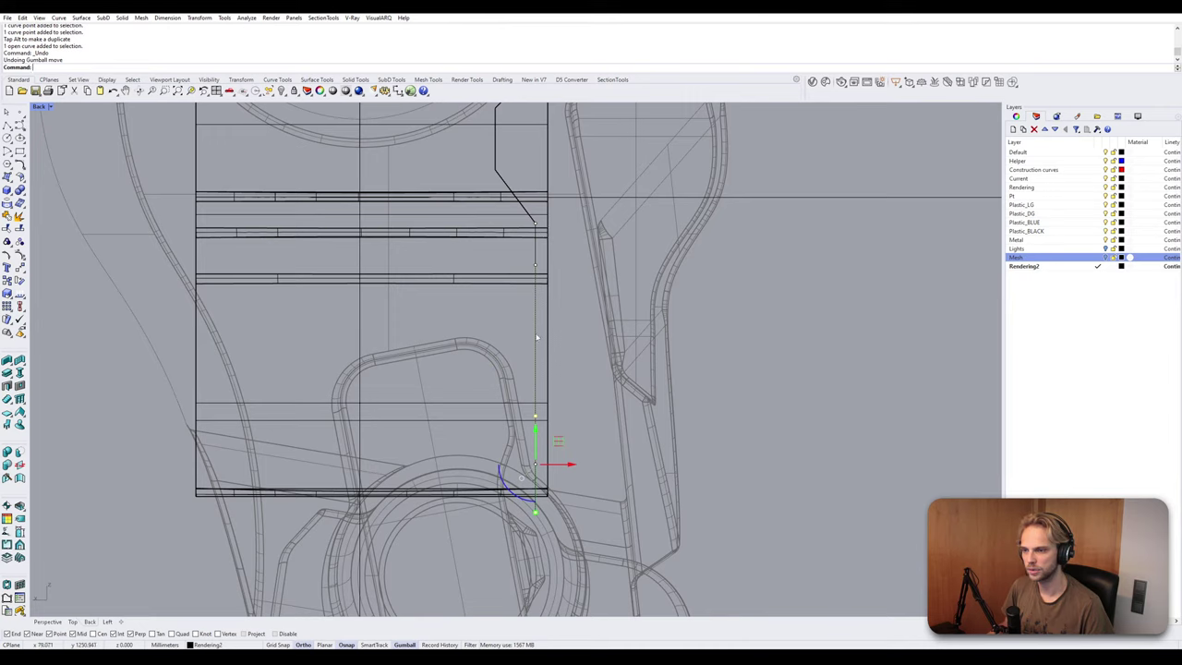
Move only the lowest control point of the side profile curve inward to bend its lower end towards the part's centre.
click(509, 517)
click(536, 514)
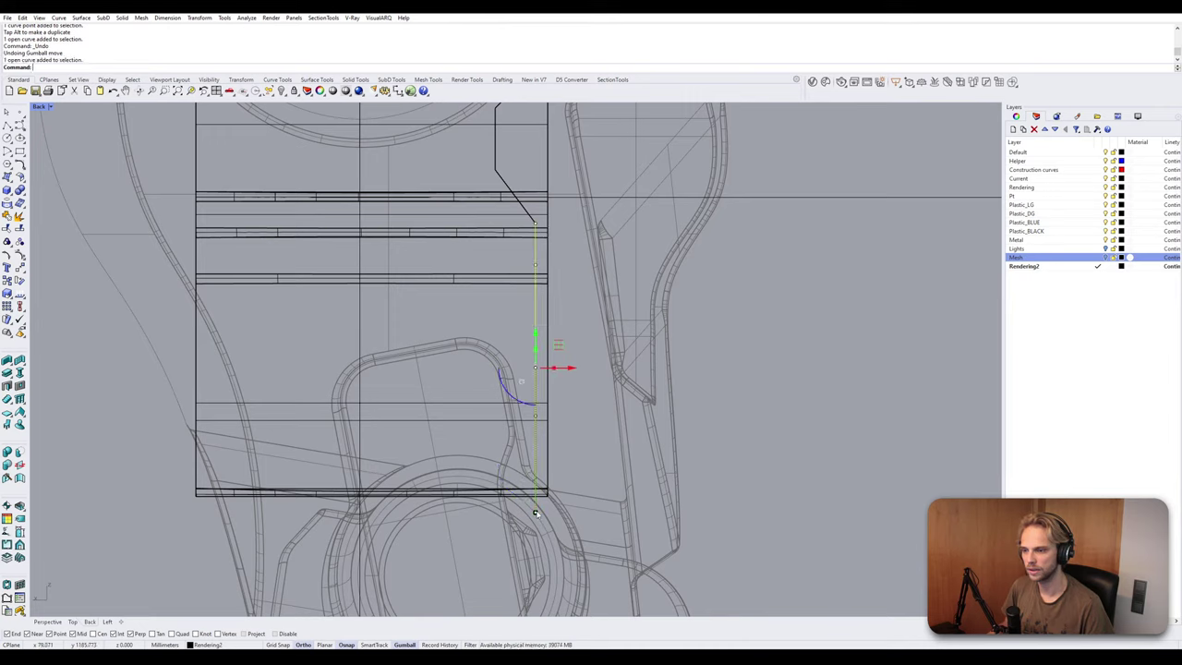
click(516, 505)
click(535, 511)
drag(535, 511, 505, 510)
key(Escape)
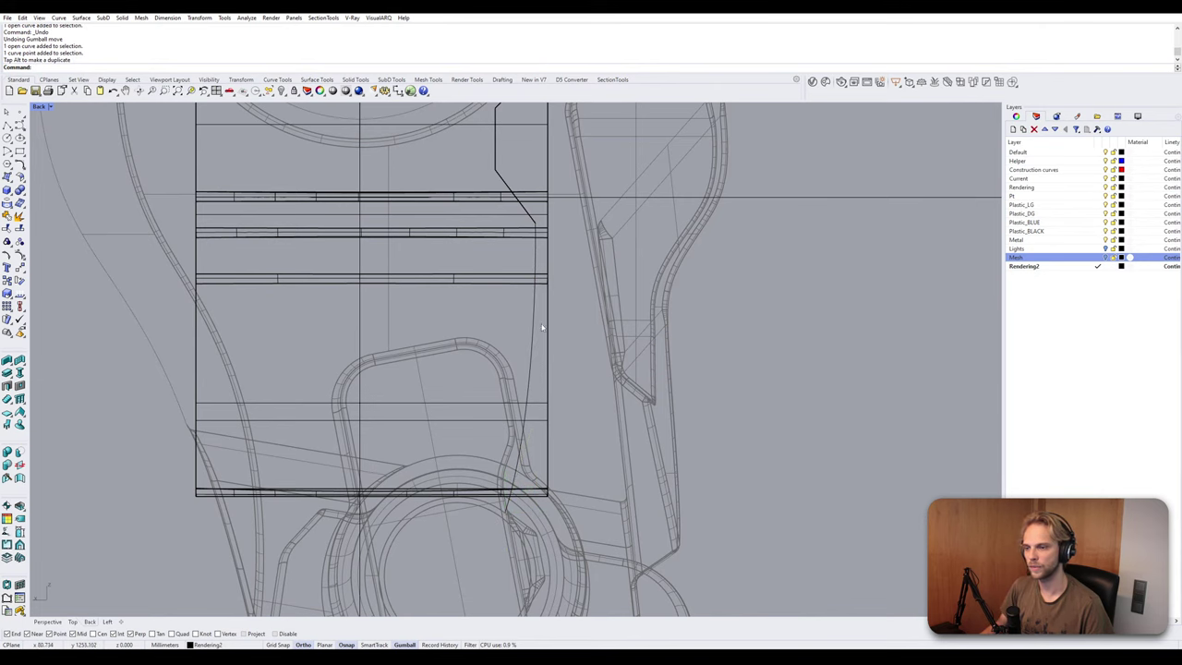
In the perspective view, extrude the lower profile curve into a surface reaching the far corner of the red profile surface.
scroll(525, 367, down, 4)
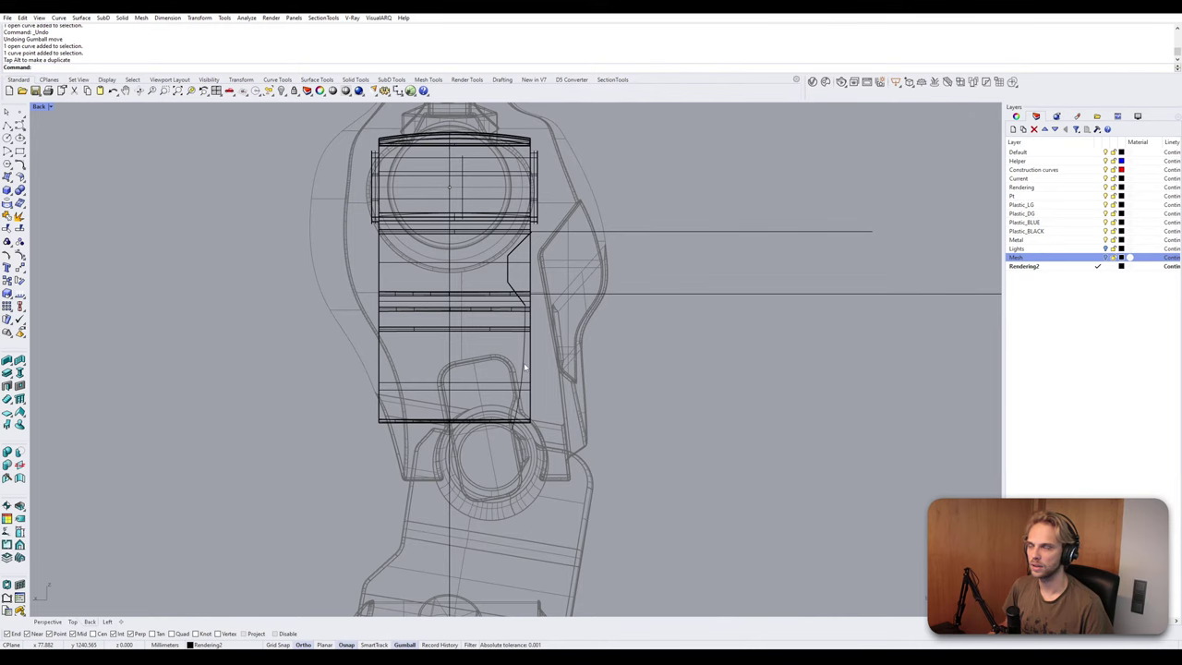
scroll(525, 367, up, 5)
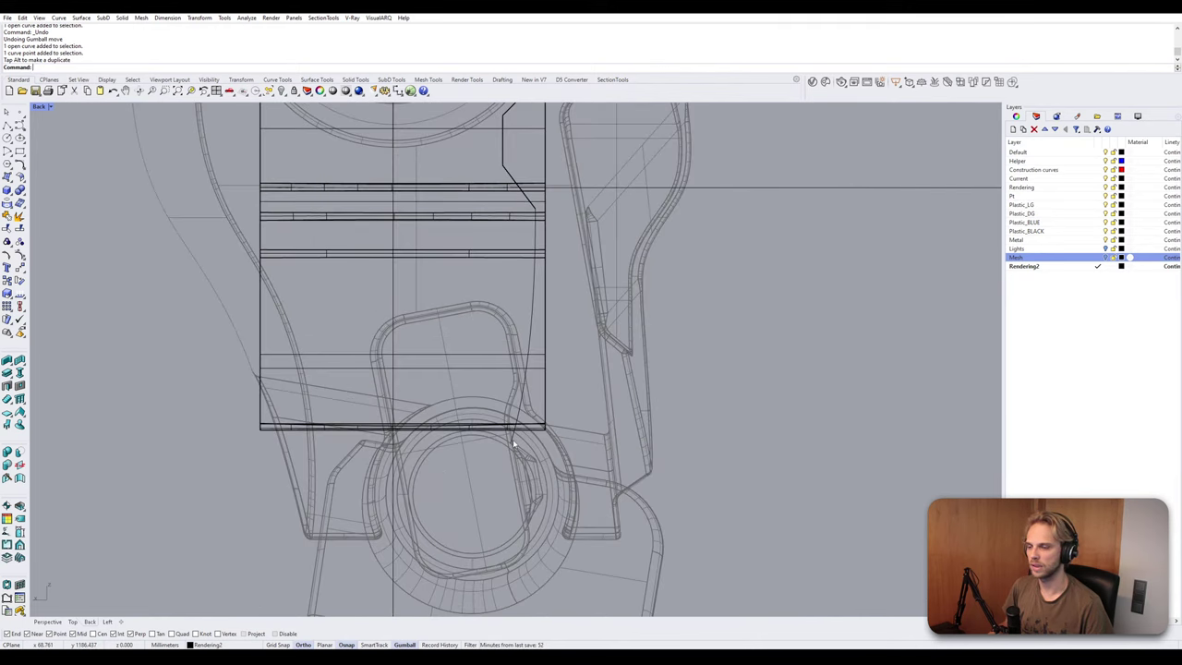
scroll(514, 439, up, 3)
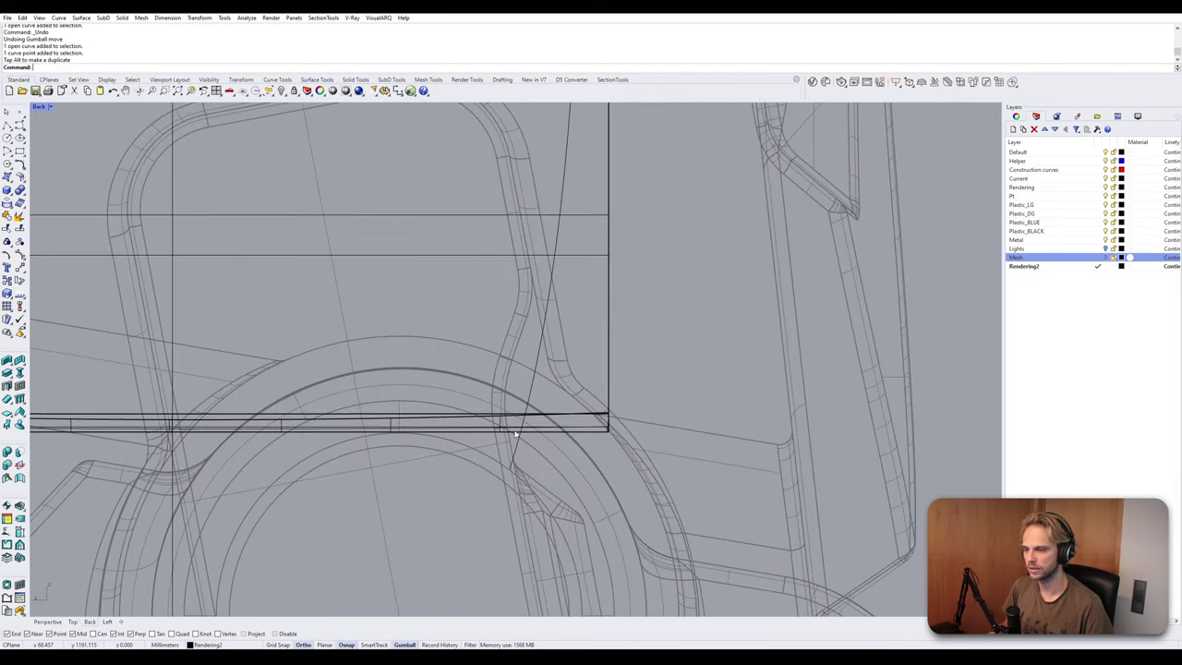
scroll(515, 436, down, 4)
double_click(39, 107)
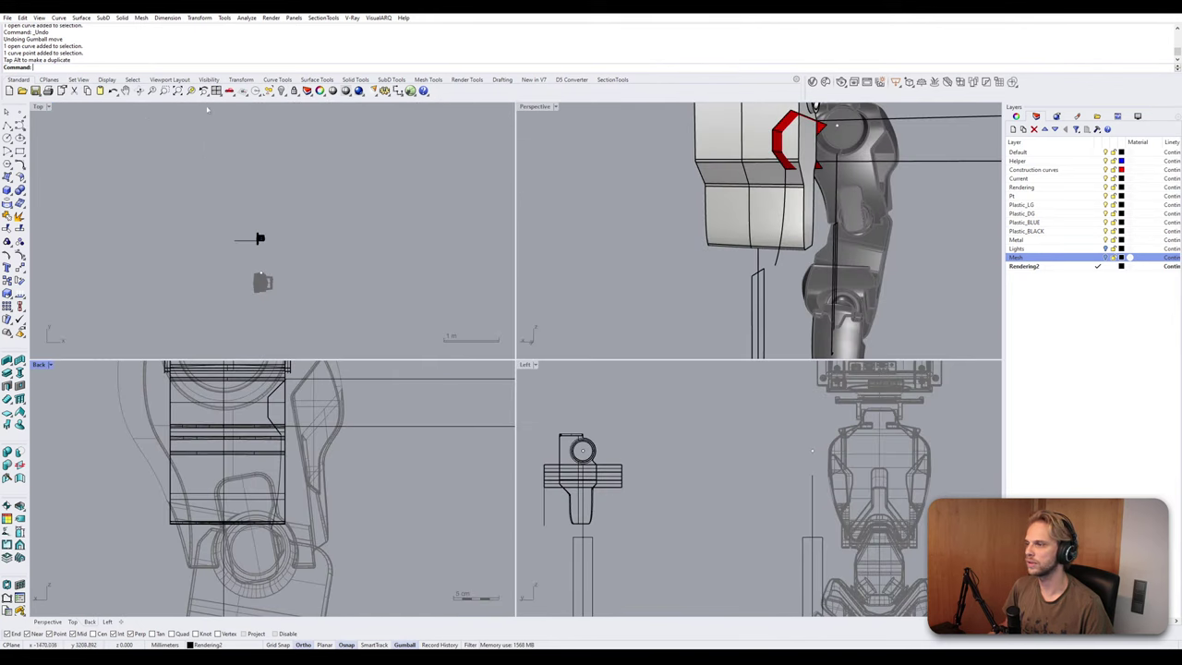
double_click(534, 107)
scroll(413, 312, up, 3)
click(402, 369)
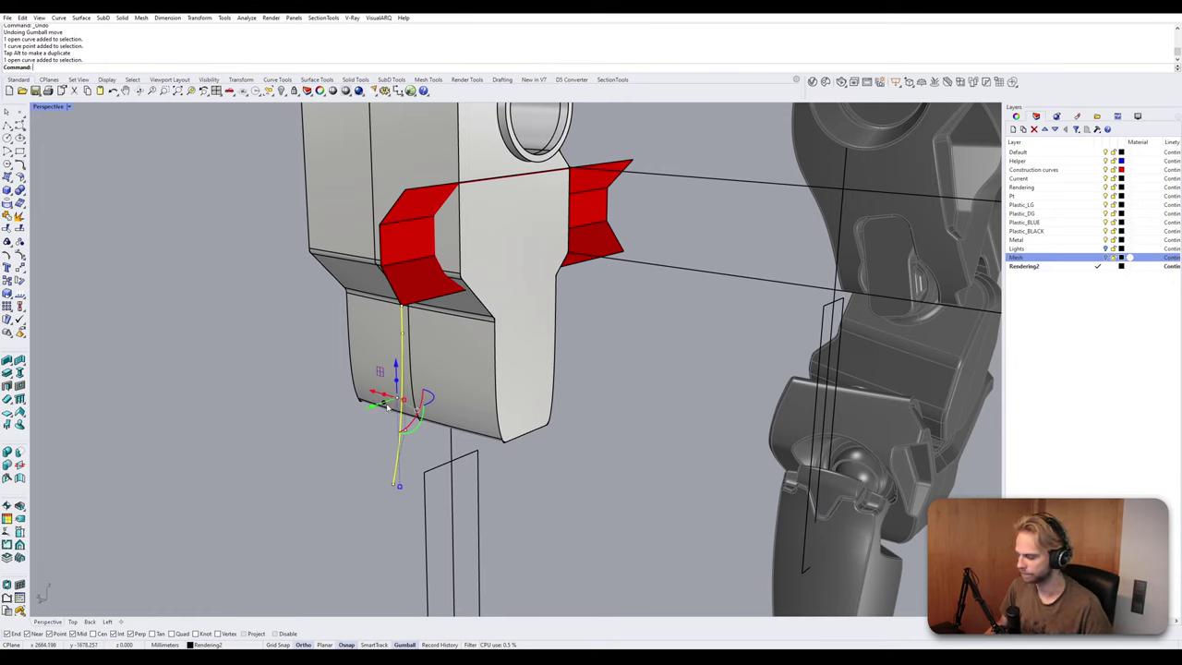
text(ExtrudeCrv)
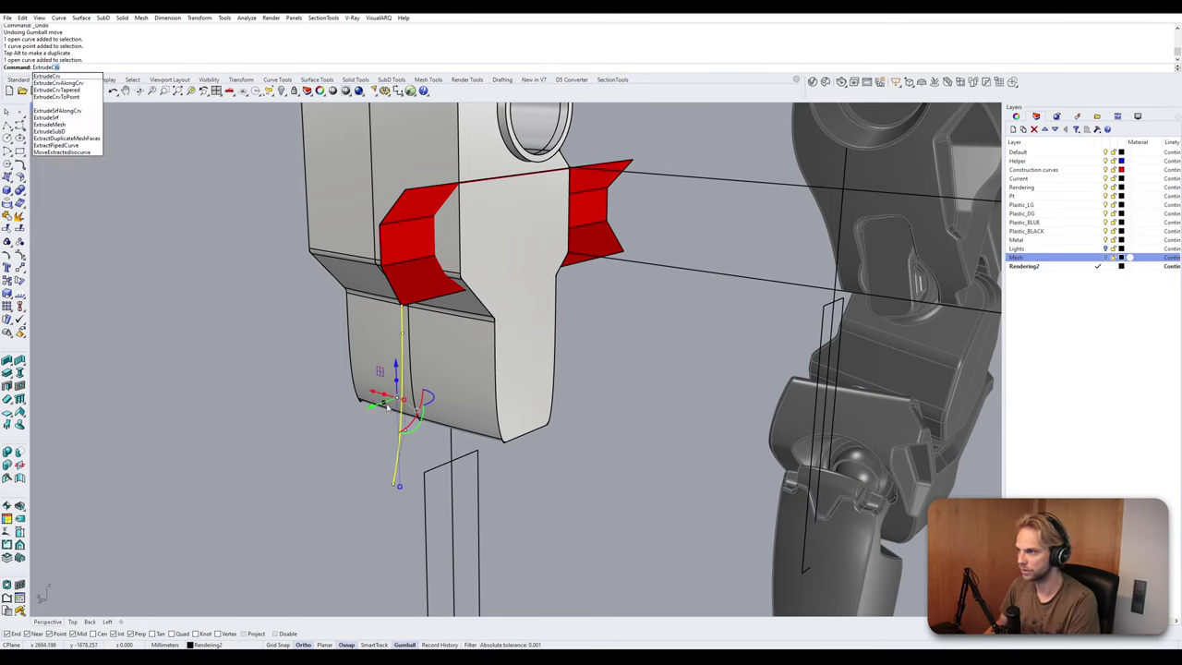
key(Return)
click(624, 253)
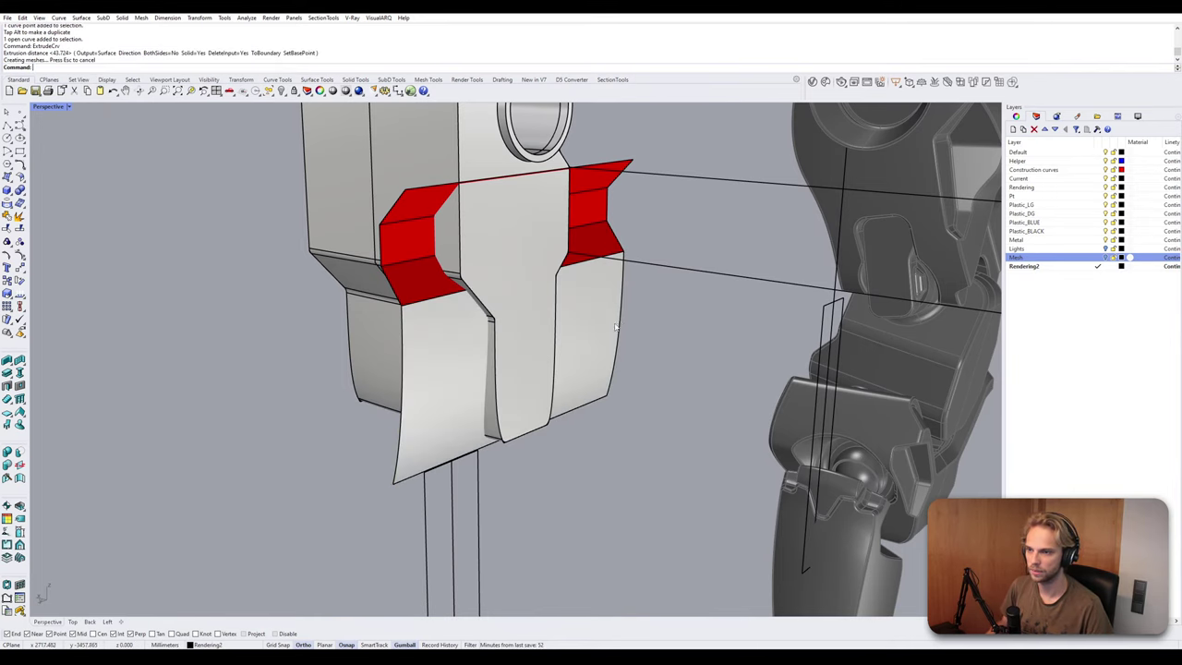
Join the newly extruded lower surface with the red profile surface above it.
click(593, 289)
shift+click(591, 238)
text(Join)
key(Return)
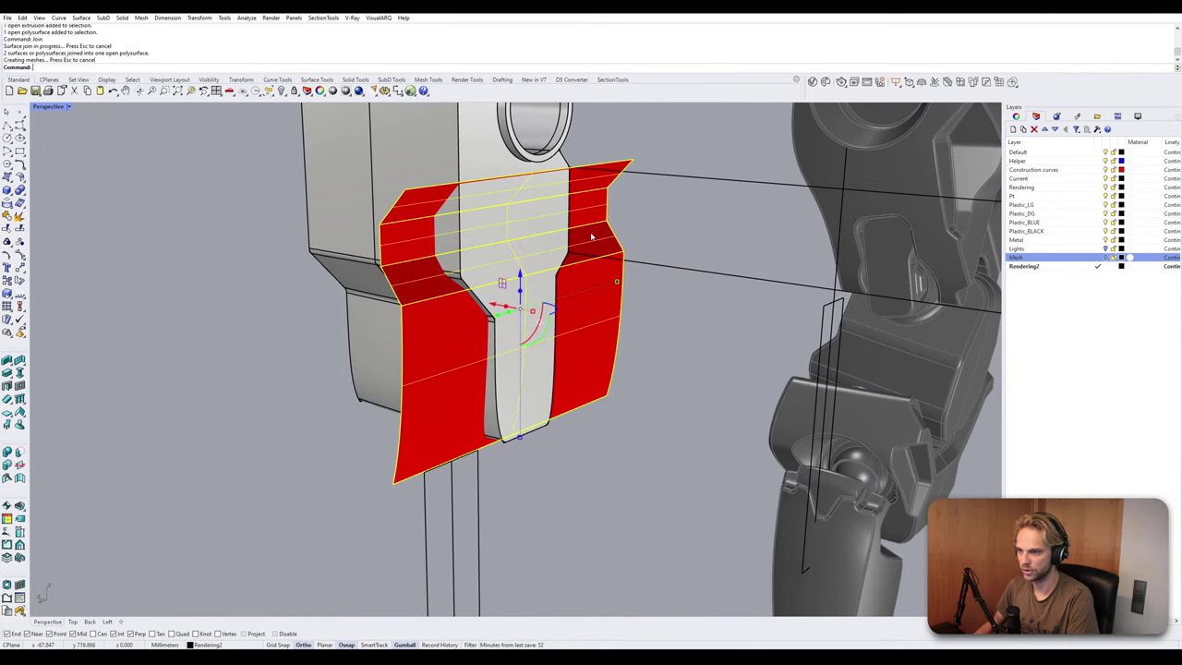
click(411, 225)
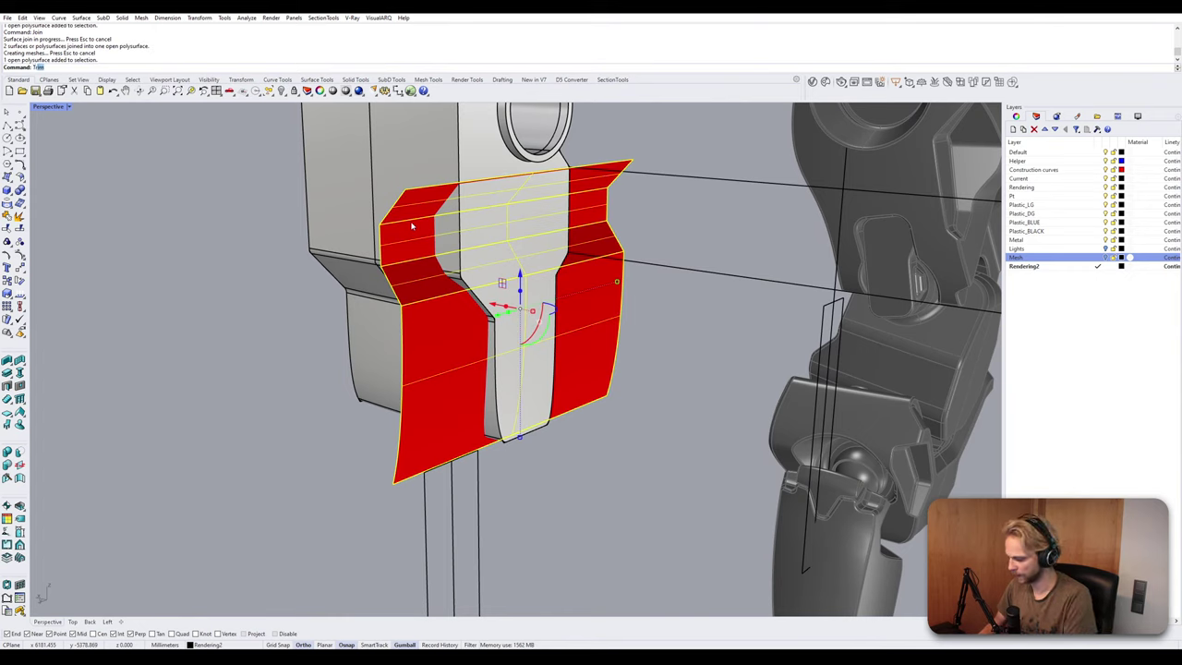
key(Return)
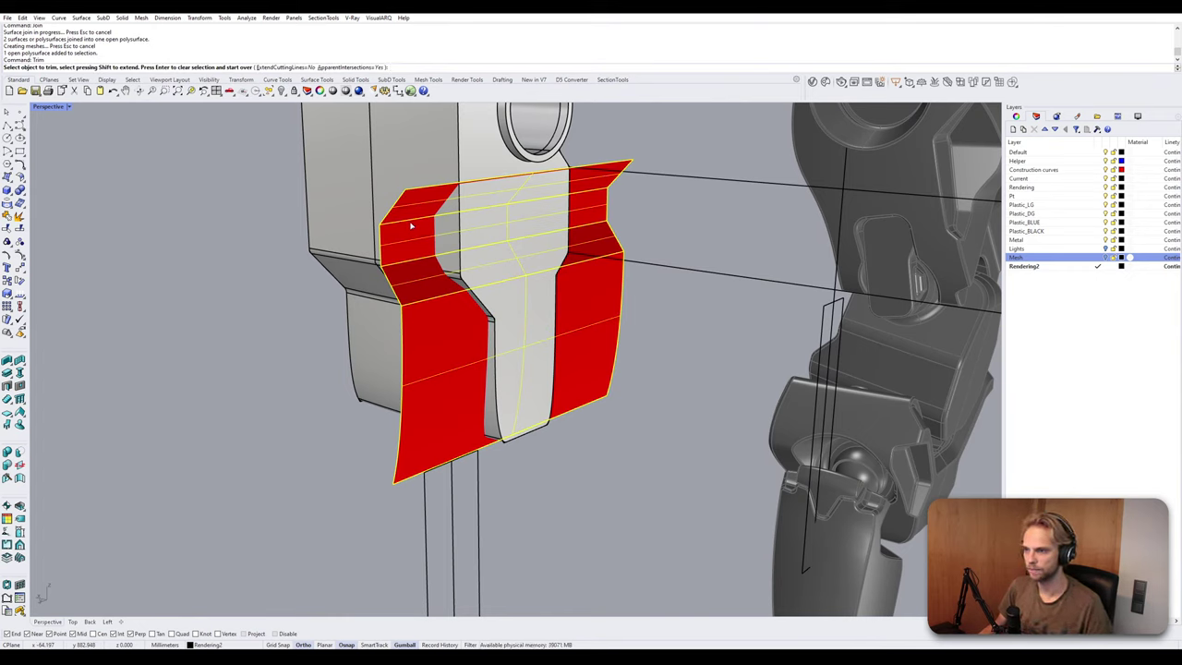
key(Escape)
Fillet the three horizontal bend edges of the joined profile surface with a 5 mm radius.
text(Fillet)
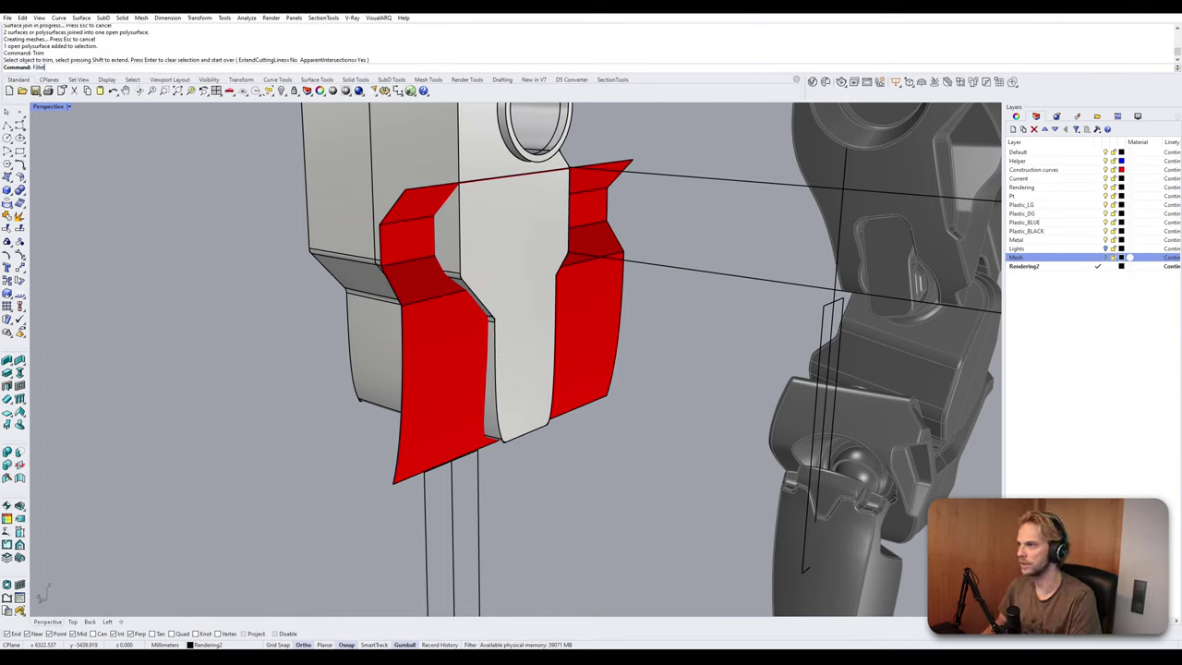
text(Edge)
key(Return)
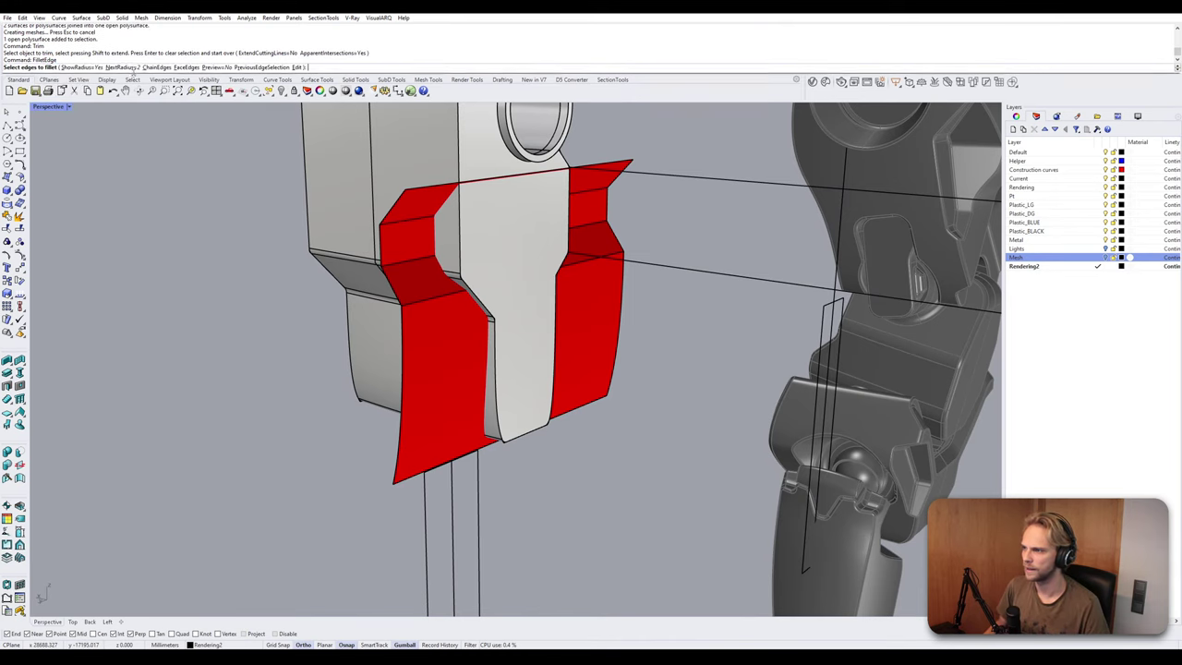
click(123, 67)
text(5)
key(Return)
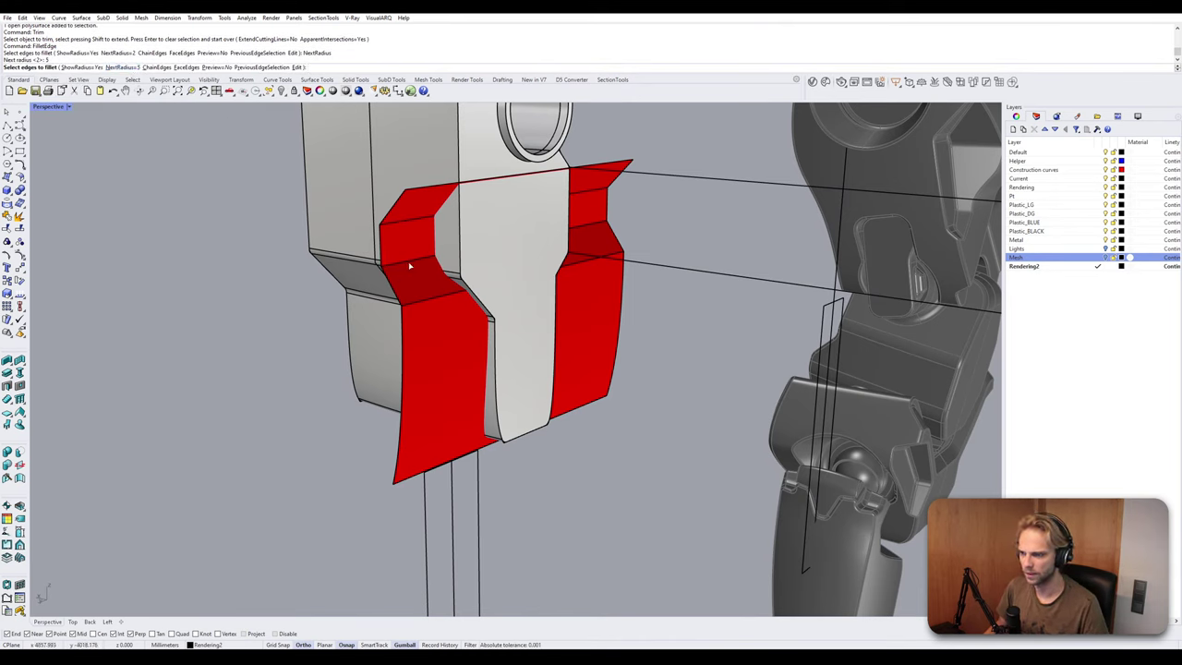
click(414, 224)
click(427, 254)
click(435, 296)
key(Return)
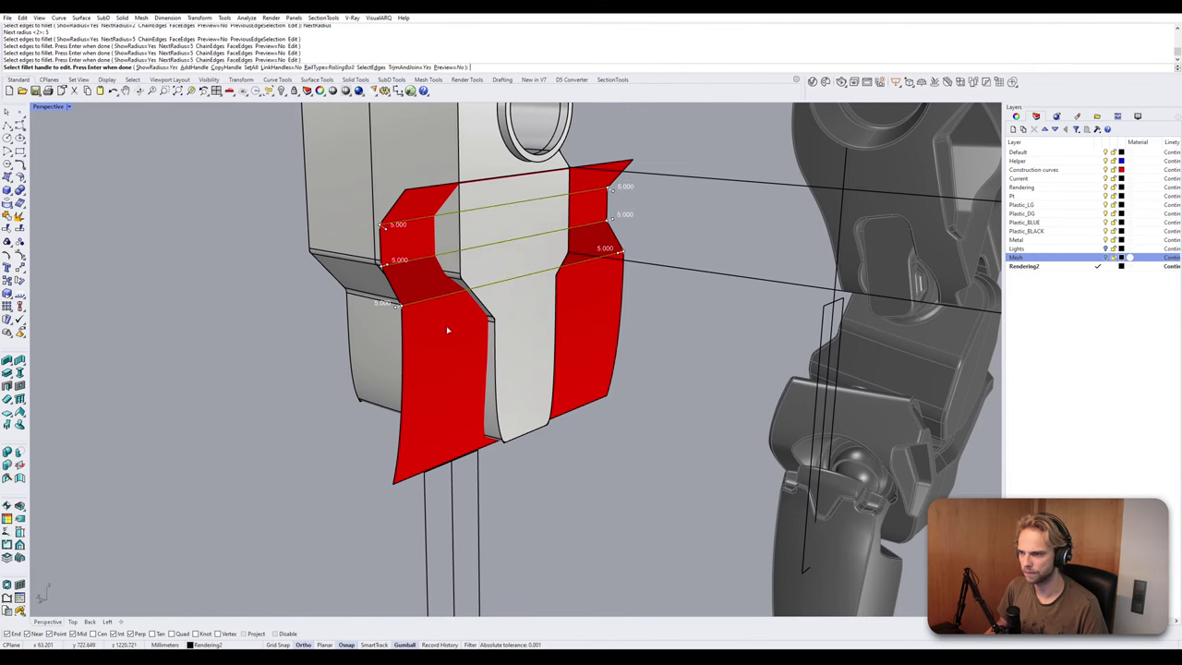
key(Return)
scroll(422, 277, down, 3)
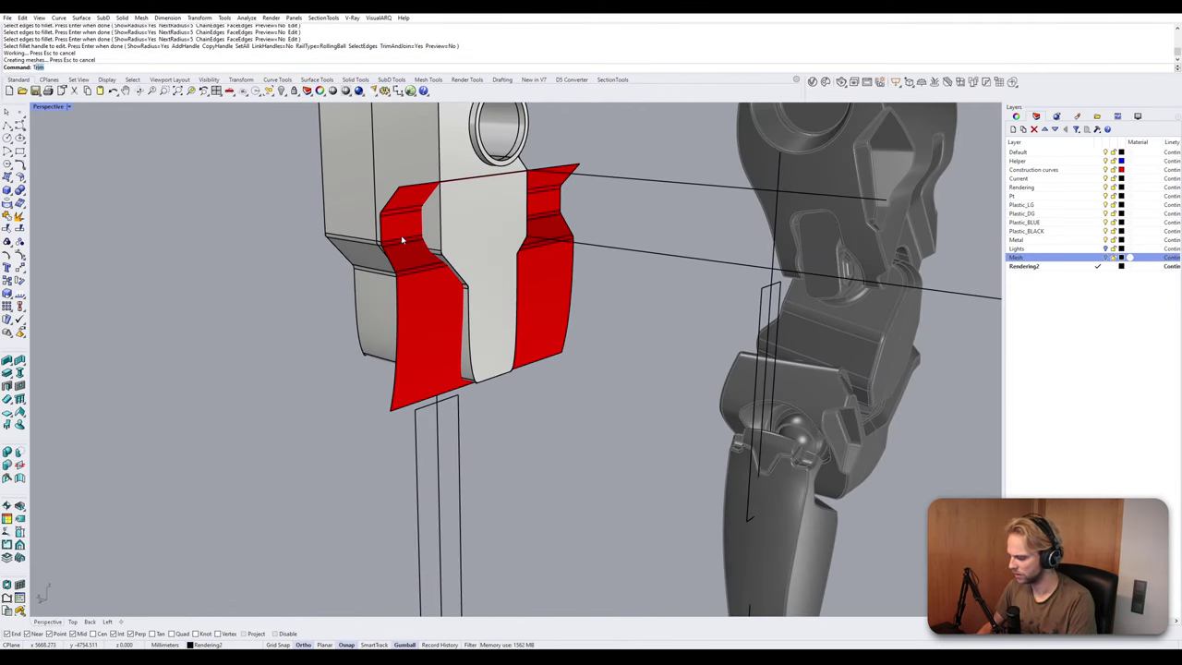
text(Trim)
key(Return)
click(402, 241)
click(431, 235)
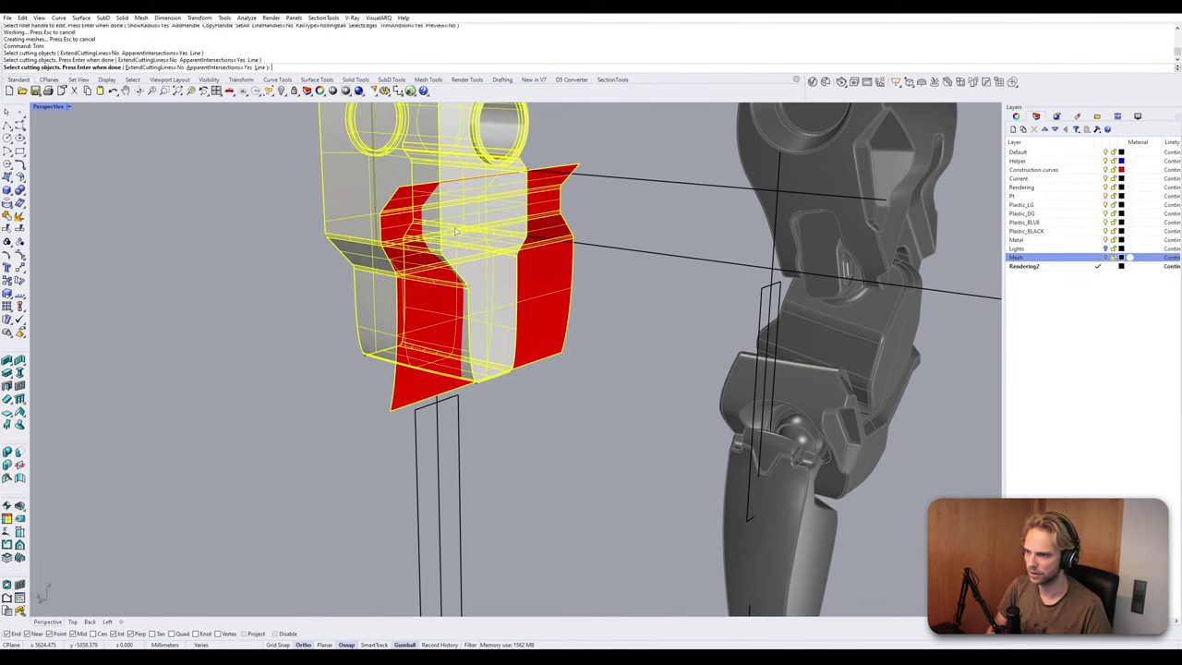
key(Escape)
Trim away the leg part's side outside the profile surface, and trim off the surface's excess outside the part.
click(411, 244)
key(Return)
click(440, 241)
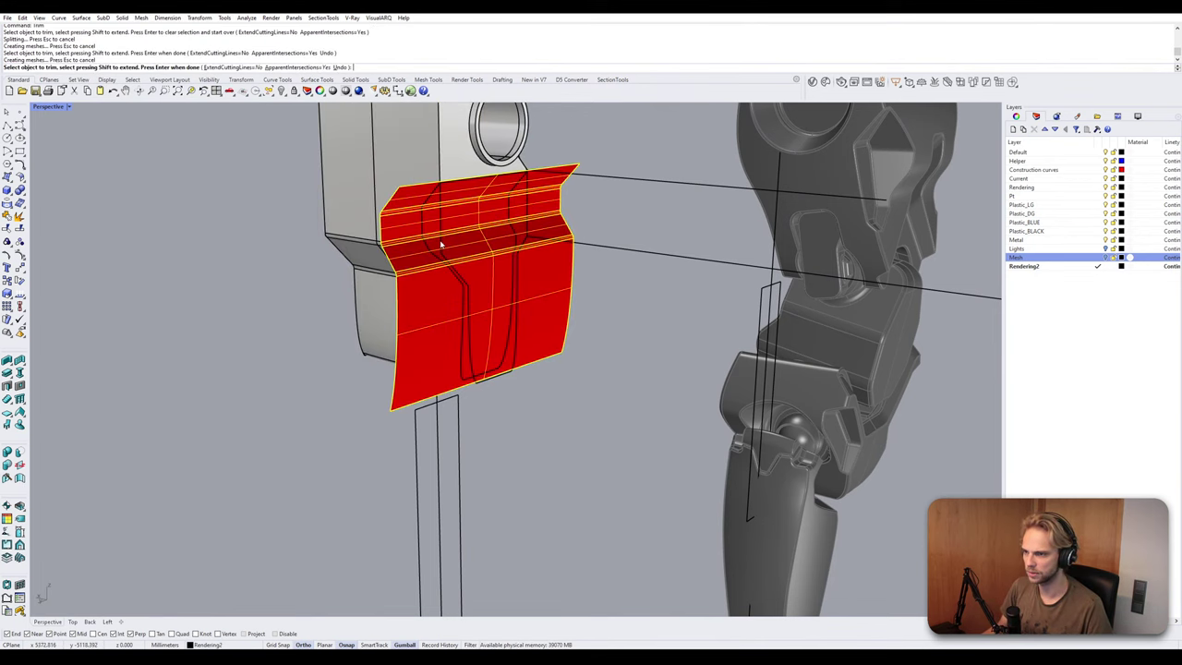
key(Return)
click(375, 250)
key(Return)
click(405, 399)
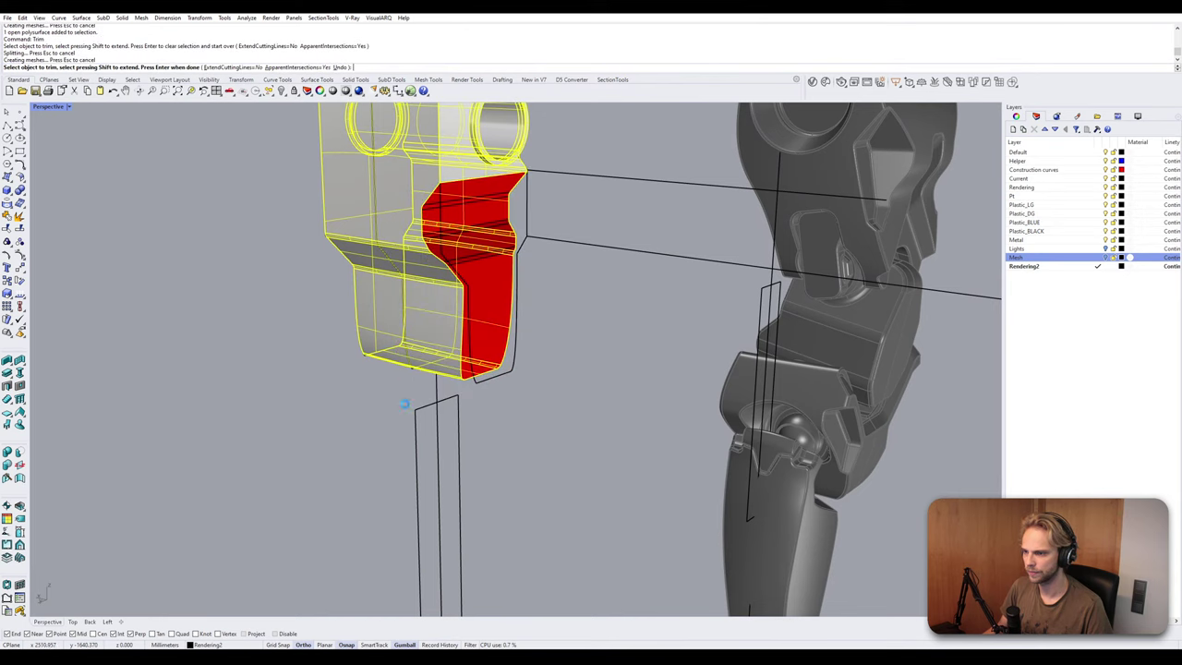
key(Return)
Delete the leftover closed outline curve and join the trimmed profile surface with the leg part.
click(489, 381)
key(Delete)
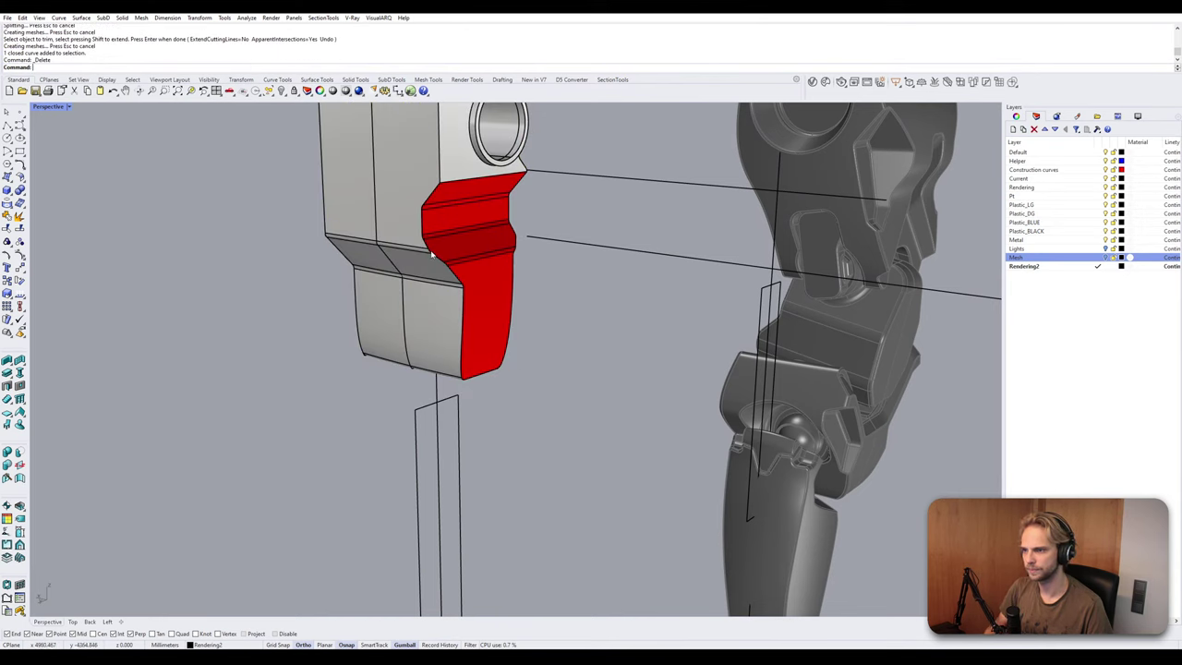
click(485, 304)
shift+click(399, 238)
text(Joi)
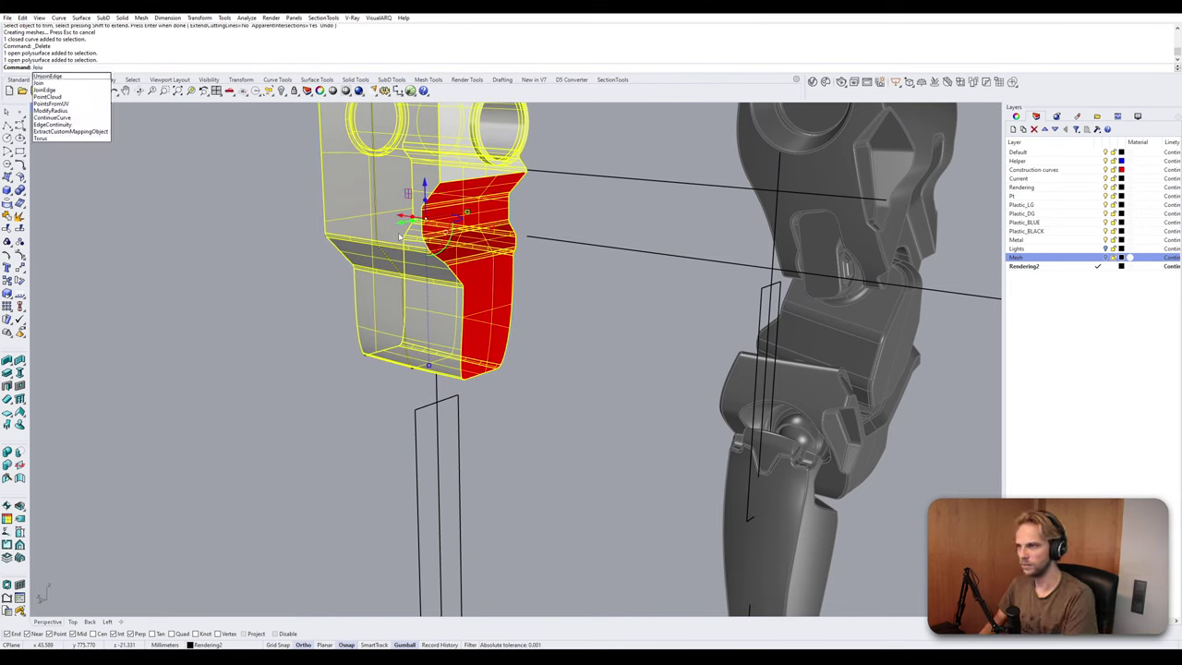
text(n)
key(Return)
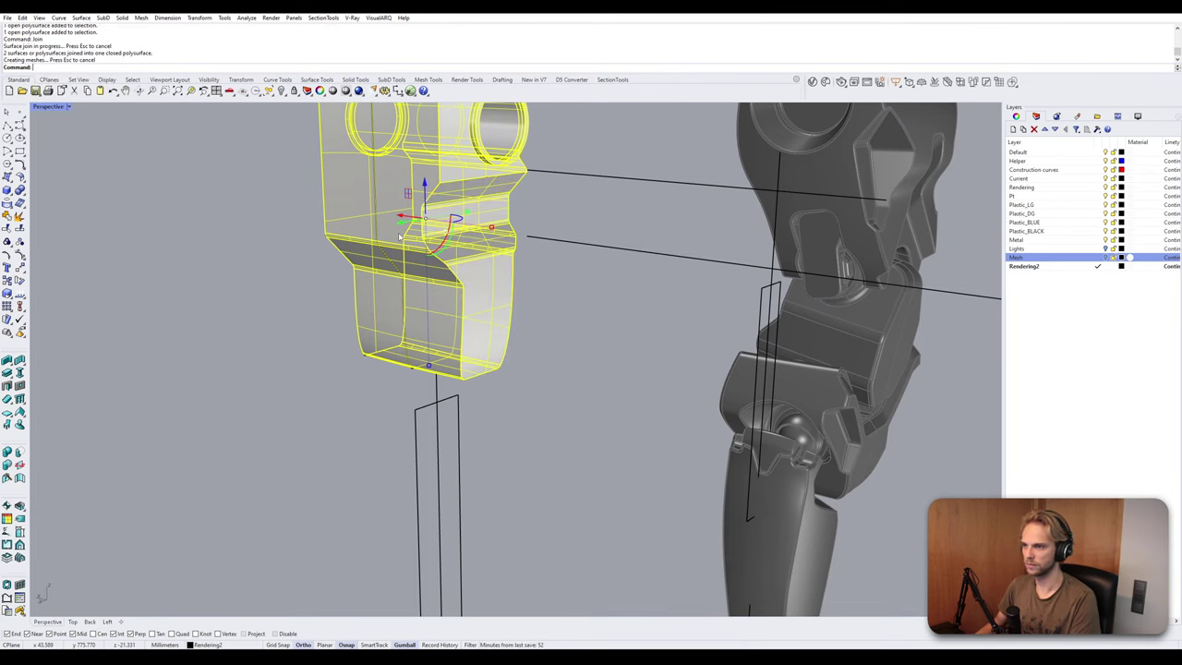
Inspect the recess's upper corner, and undo the join, the curve deletion, both trims and the 5 mm edge fillets.
scroll(421, 263, down, 5)
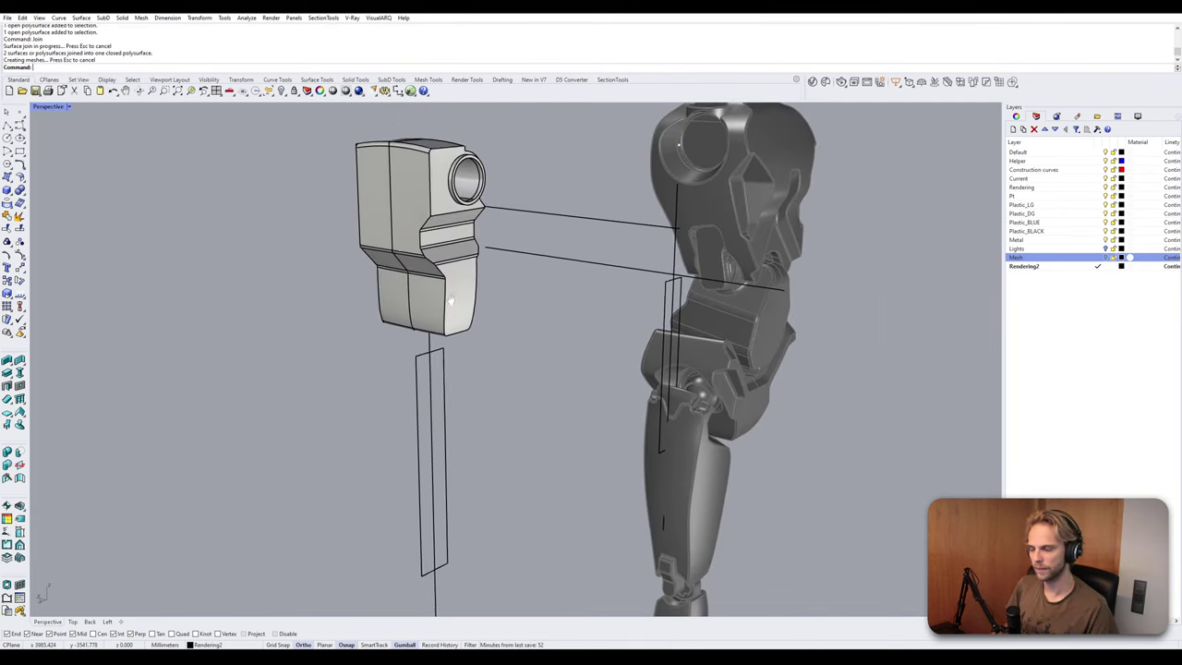
scroll(466, 175, up, 4)
right_drag(470, 231, 393, 219)
scroll(308, 201, up, 5)
scroll(378, 224, down, 2)
scroll(385, 228, up, 2)
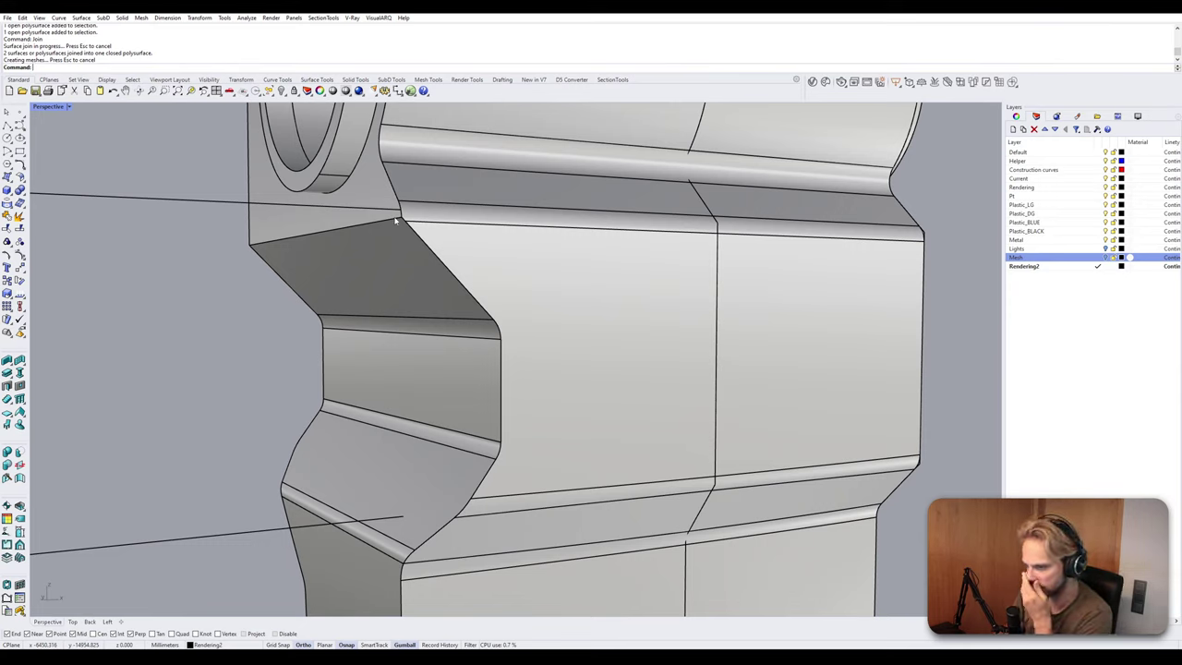
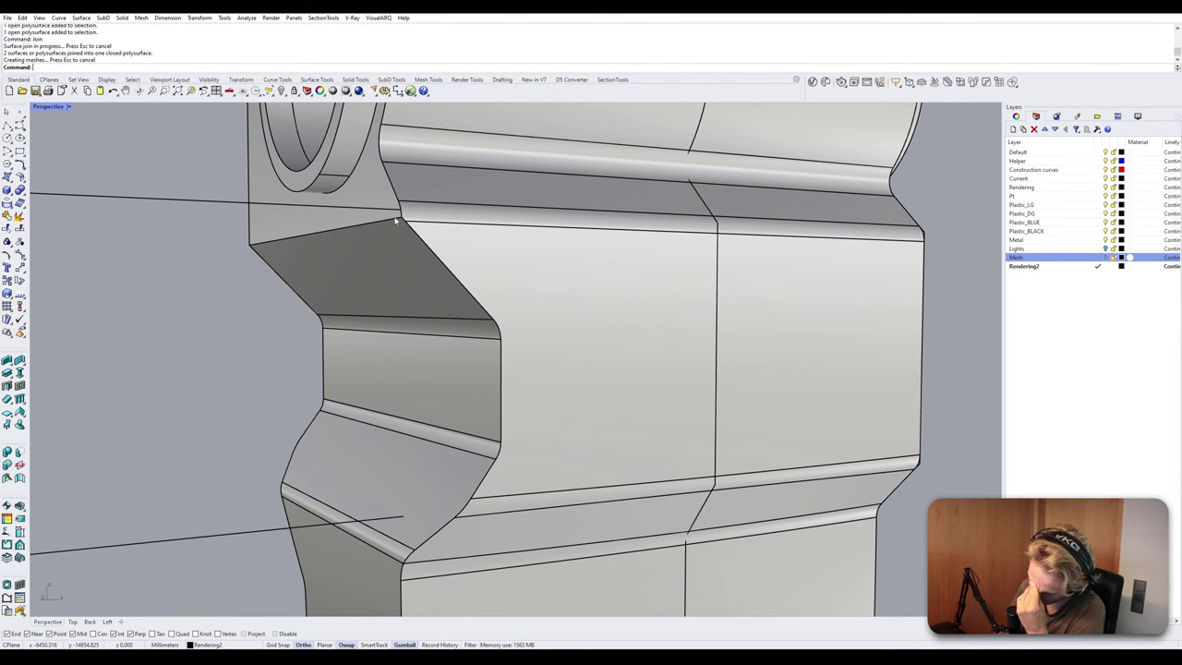
key(ctrl+z)
key(ctrl+z)
key(ctrl+z)
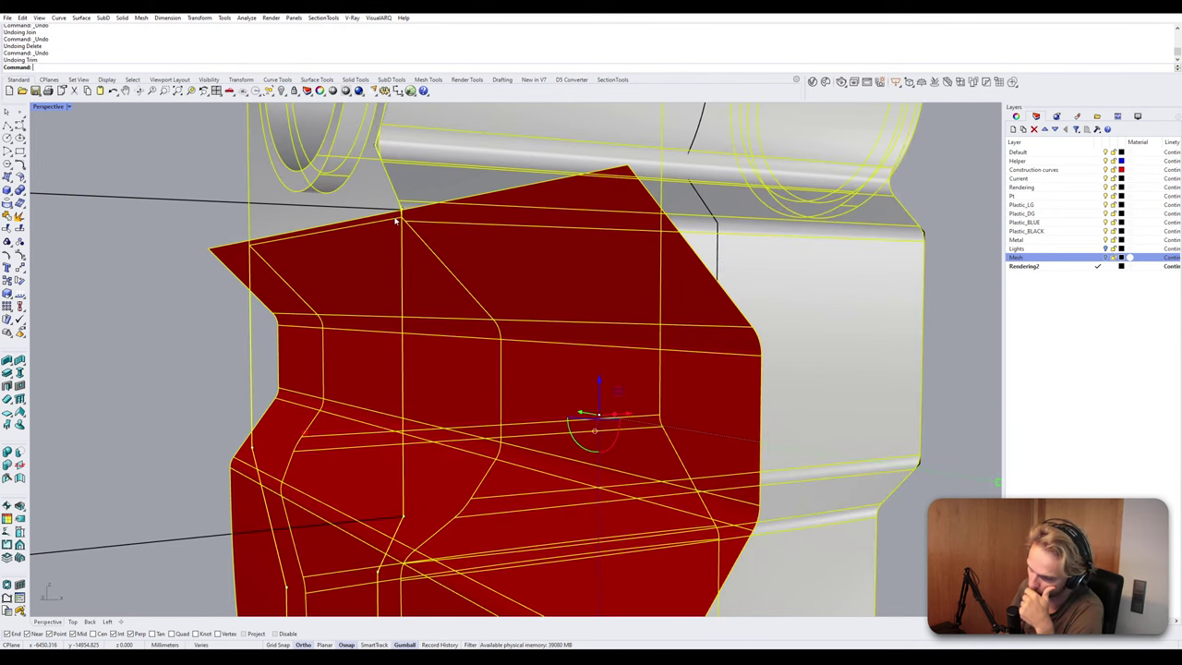
key(ctrl+z)
key(ctrl+z)
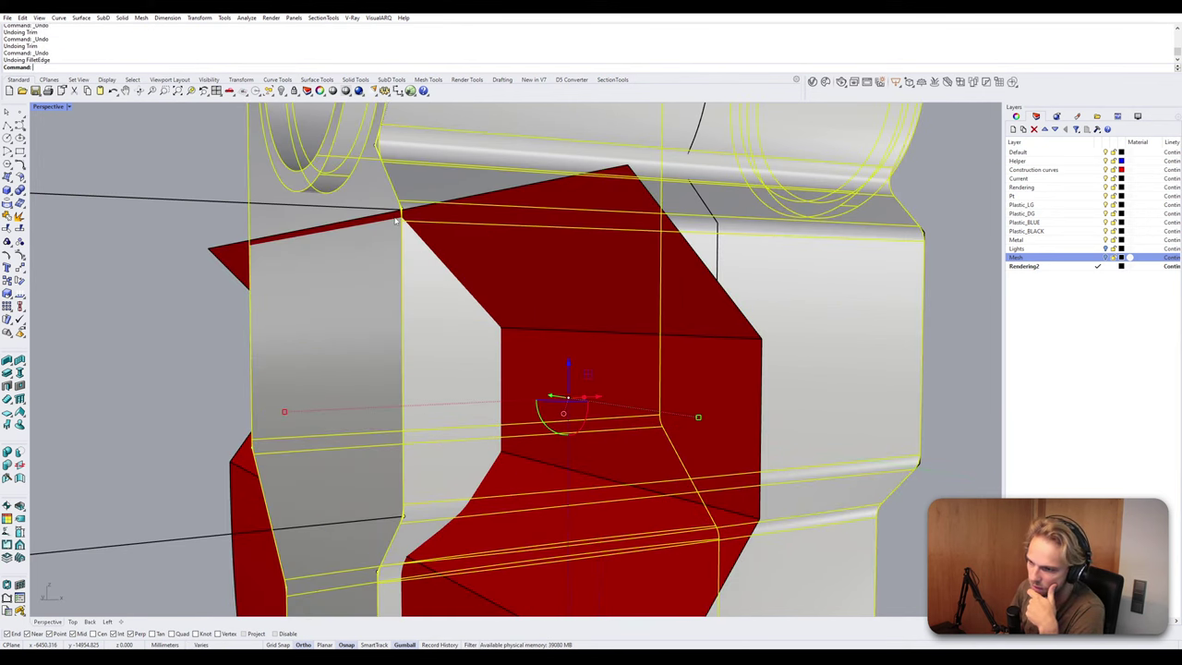
Move the uppermost slanted face of the profile surface upward to the lower rim of the leg part's round joint.
key(Escape)
right_drag(396, 219, 364, 221)
click(447, 251)
right_drag(446, 248, 507, 307)
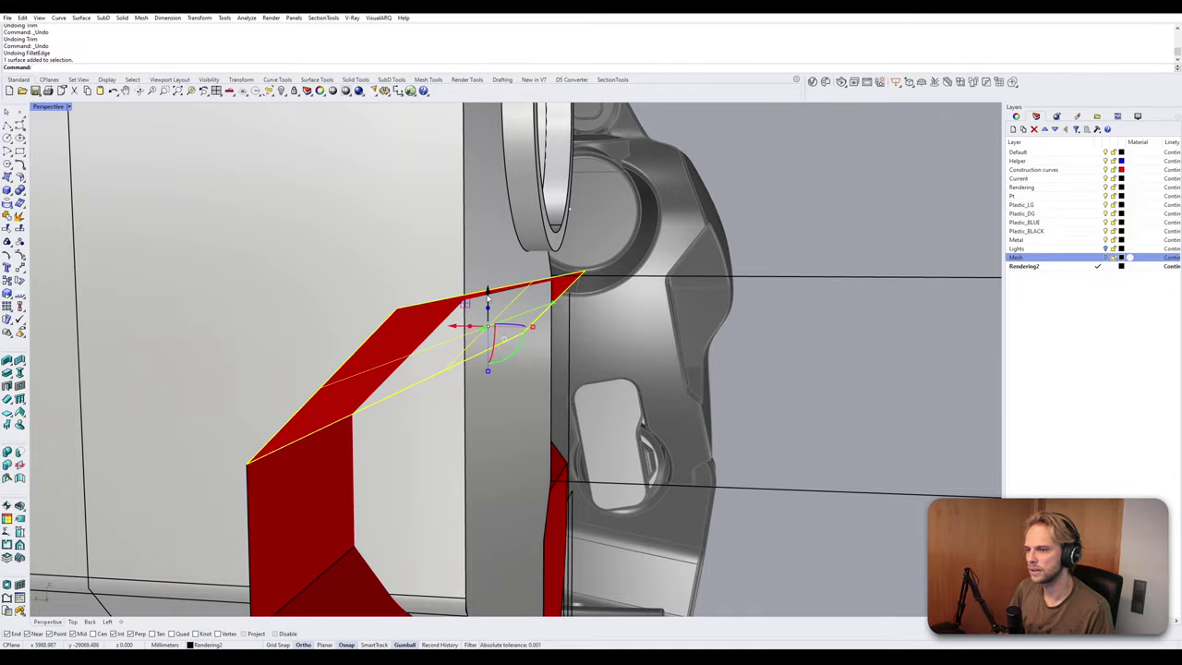
drag(488, 292, 488, 252)
right_drag(489, 254, 430, 286)
scroll(428, 286, up, 4)
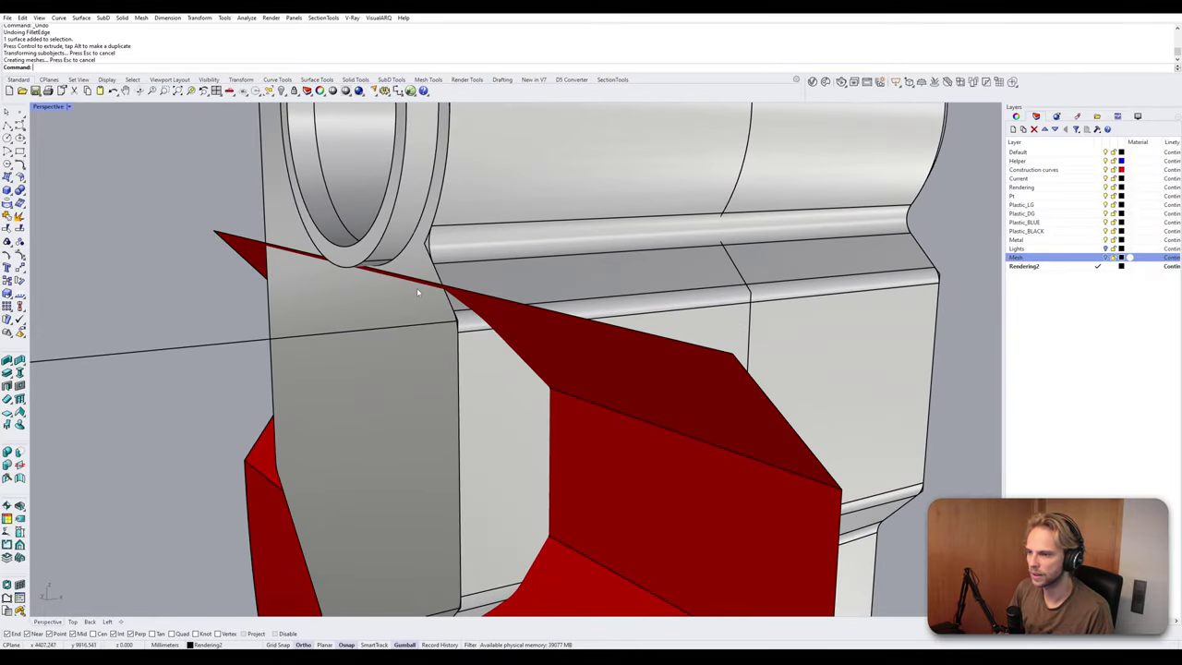
right_drag(439, 301, 403, 261)
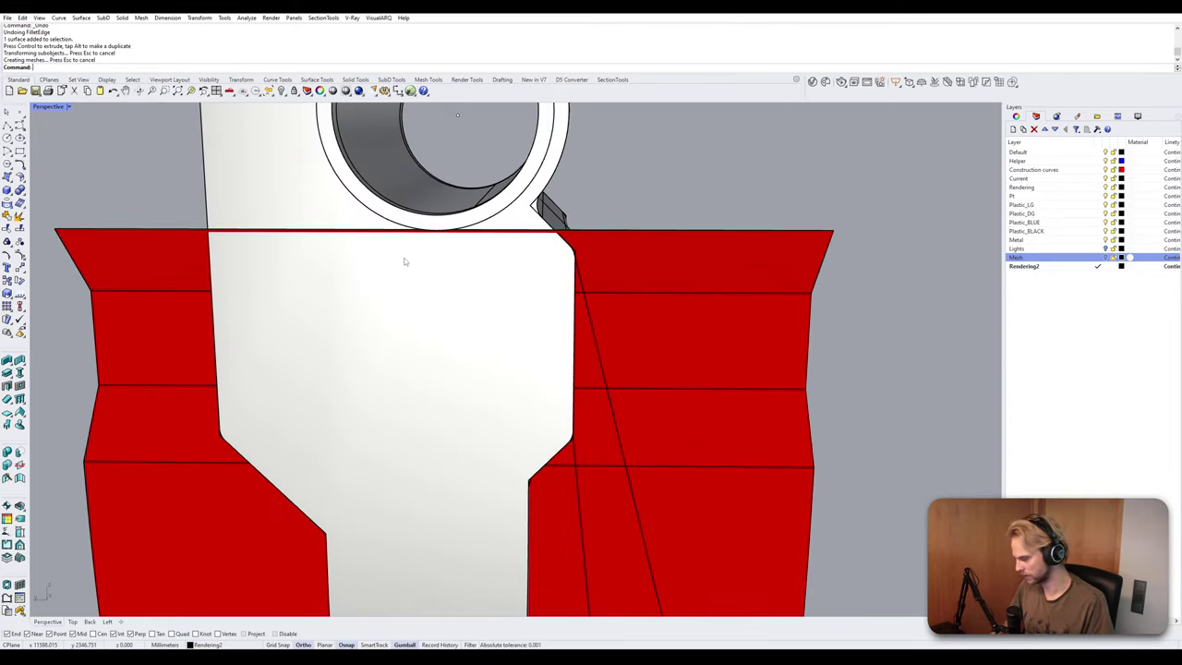
Fillet the three horizontal crease edges of the profile surface with a 5 mm radius.
key(Up)
key(Return)
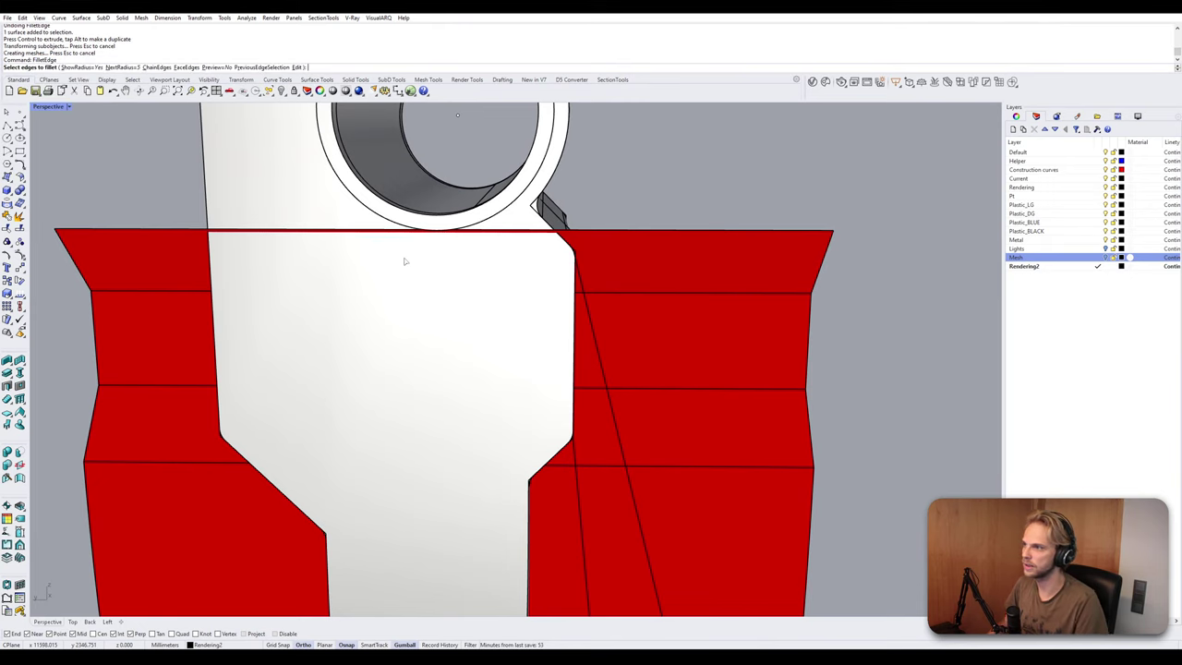
click(704, 294)
click(736, 391)
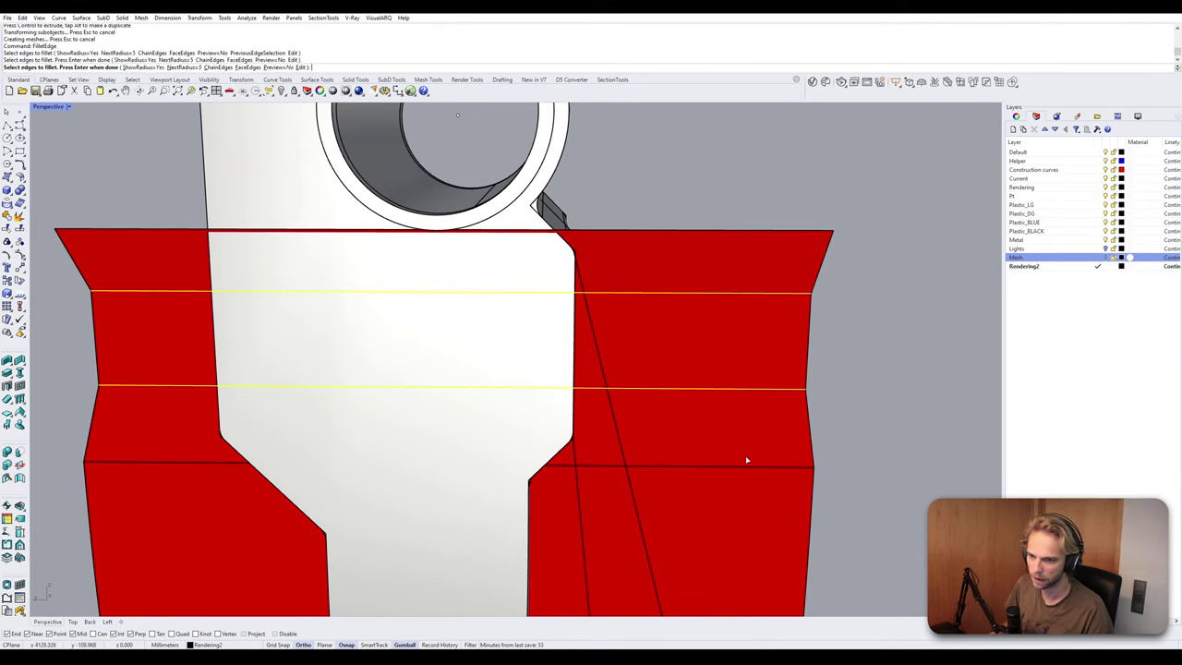
click(744, 463)
scroll(732, 474, down, 3)
key(Return)
key(Return)
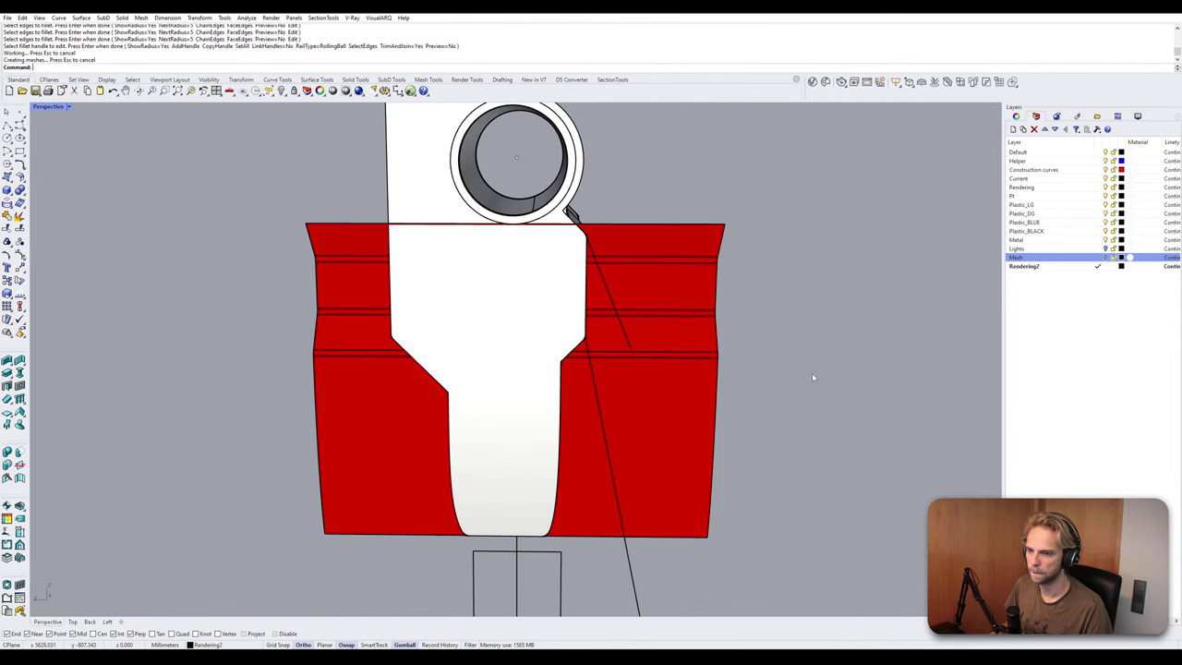
Trim away the leg part's side that lies outside the filleted profile surface.
right_drag(812, 372, 720, 373)
click(663, 318)
text(trim)
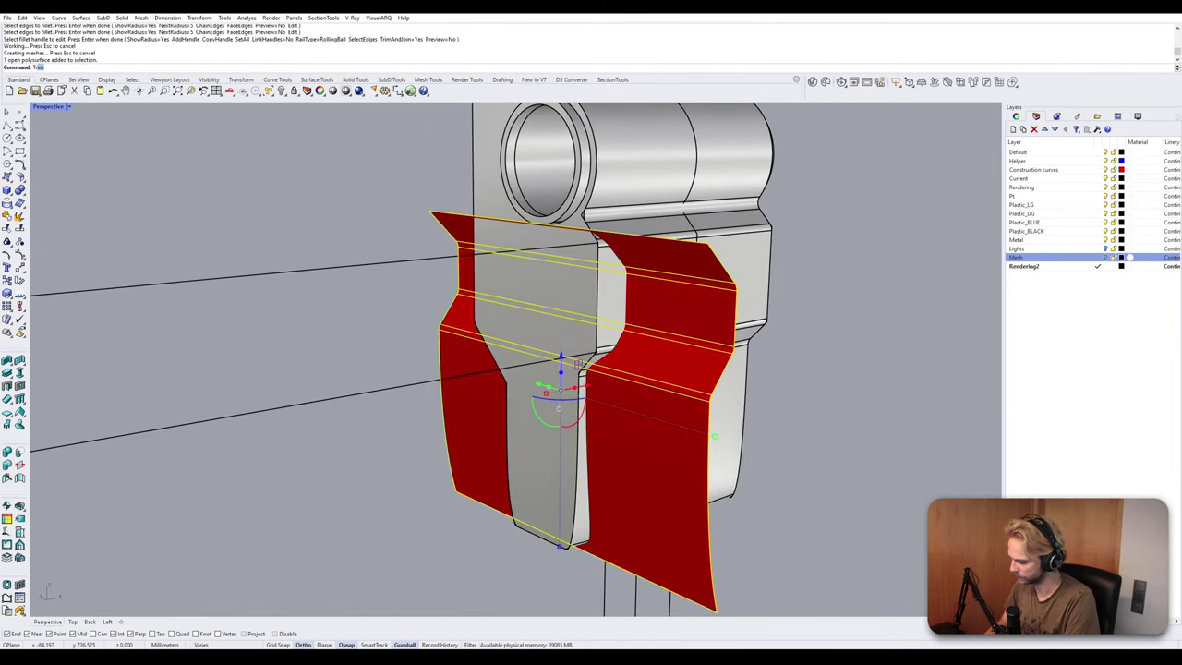
key(Return)
click(597, 326)
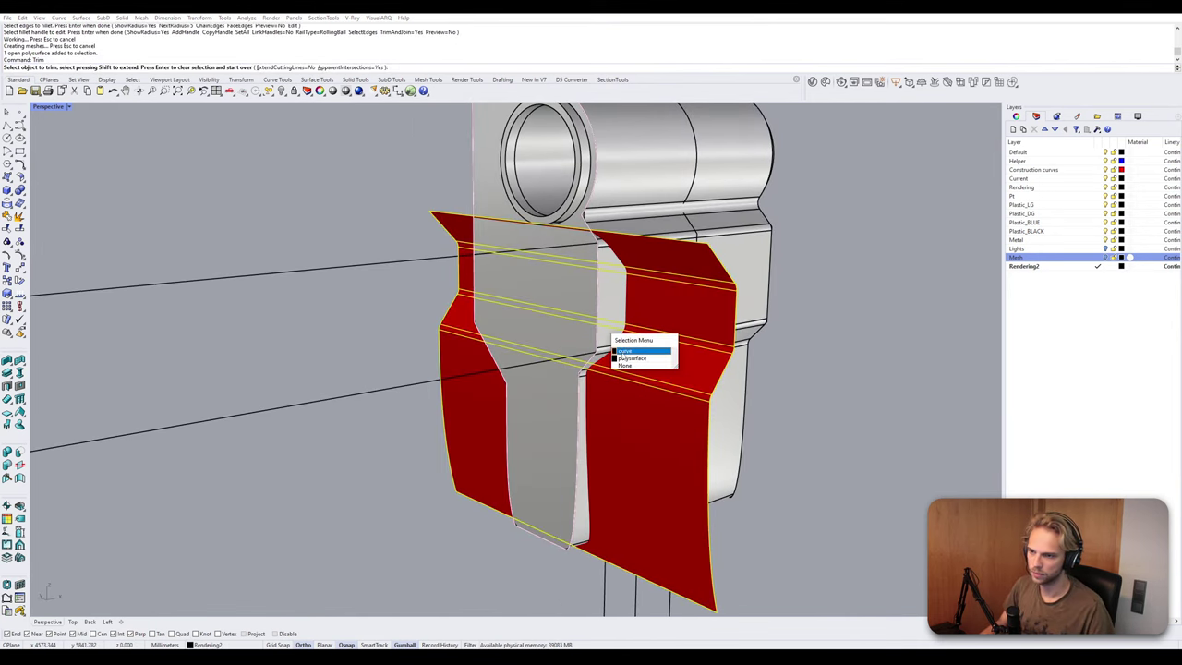
click(628, 357)
key(Return)
Trim off the profile surface's excess outside the leg part, using the part as the cutting object.
click(731, 252)
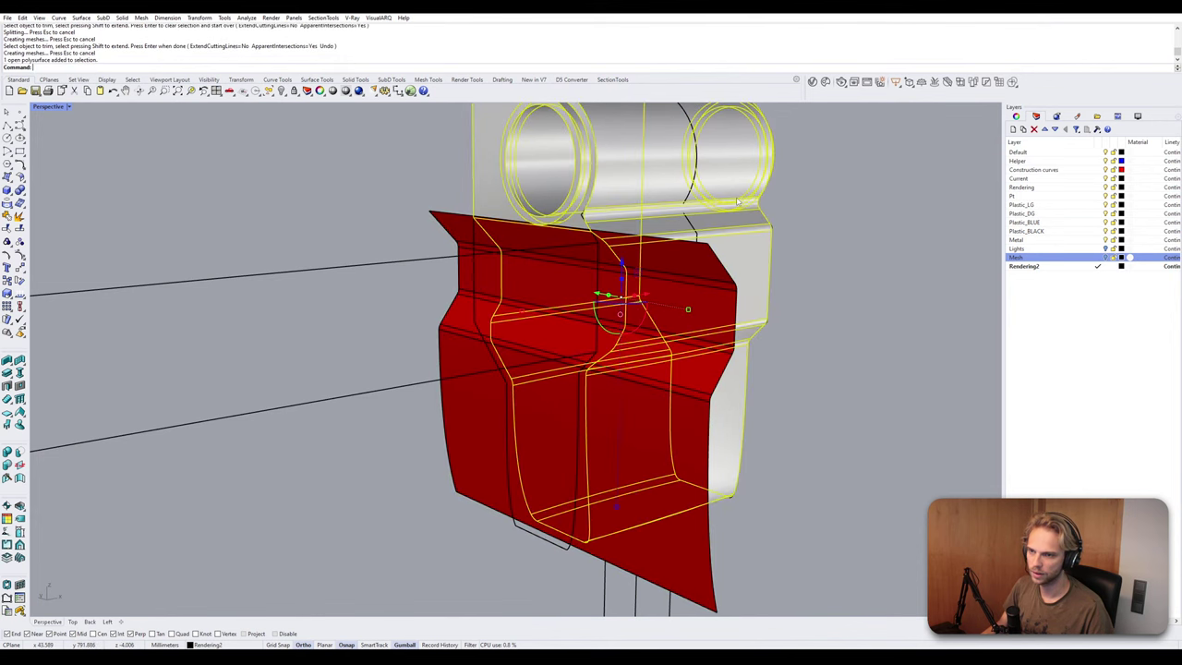
key(Return)
click(688, 347)
key(Return)
Join the trimmed profile surface with the leg part.
click(617, 301)
shift+click(665, 320)
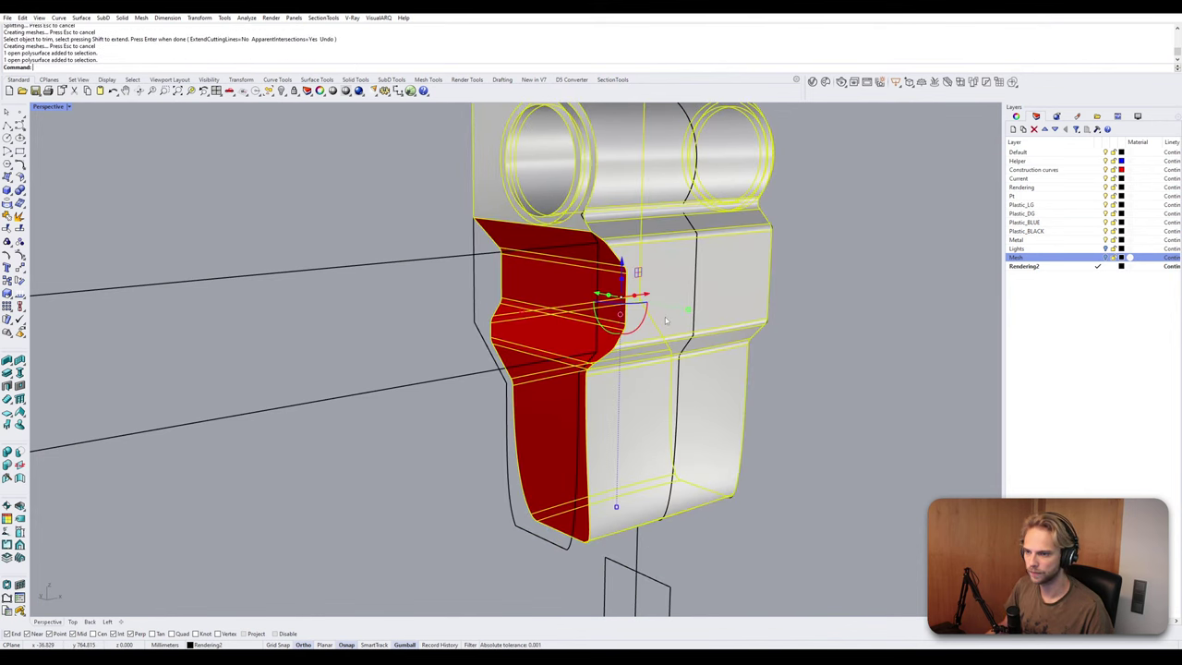
text(join)
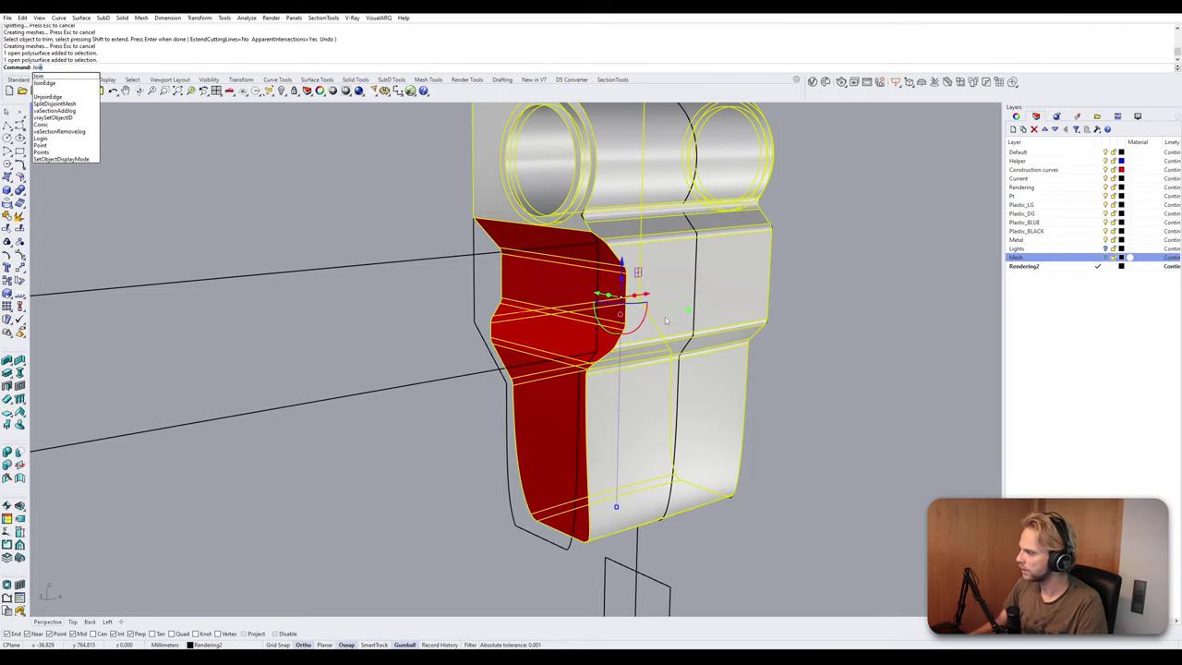
key(Return)
key(Escape)
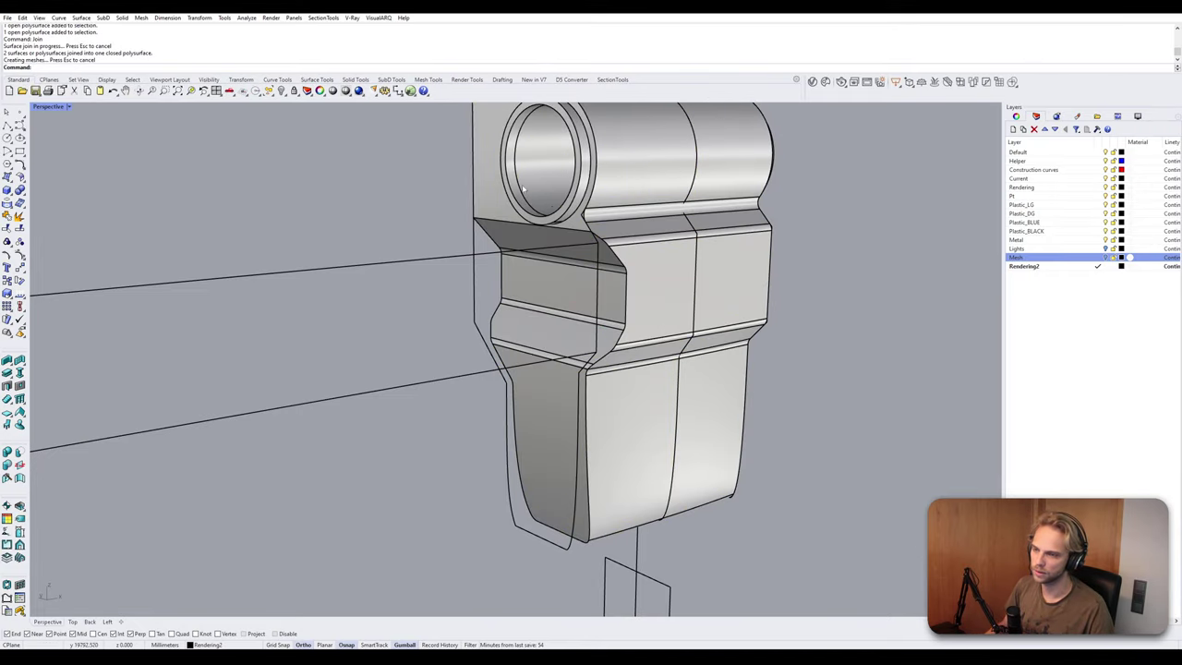
Try a 5 mm fillet on the recess's upper edge just below the round joint.
scroll(572, 230, up, 6)
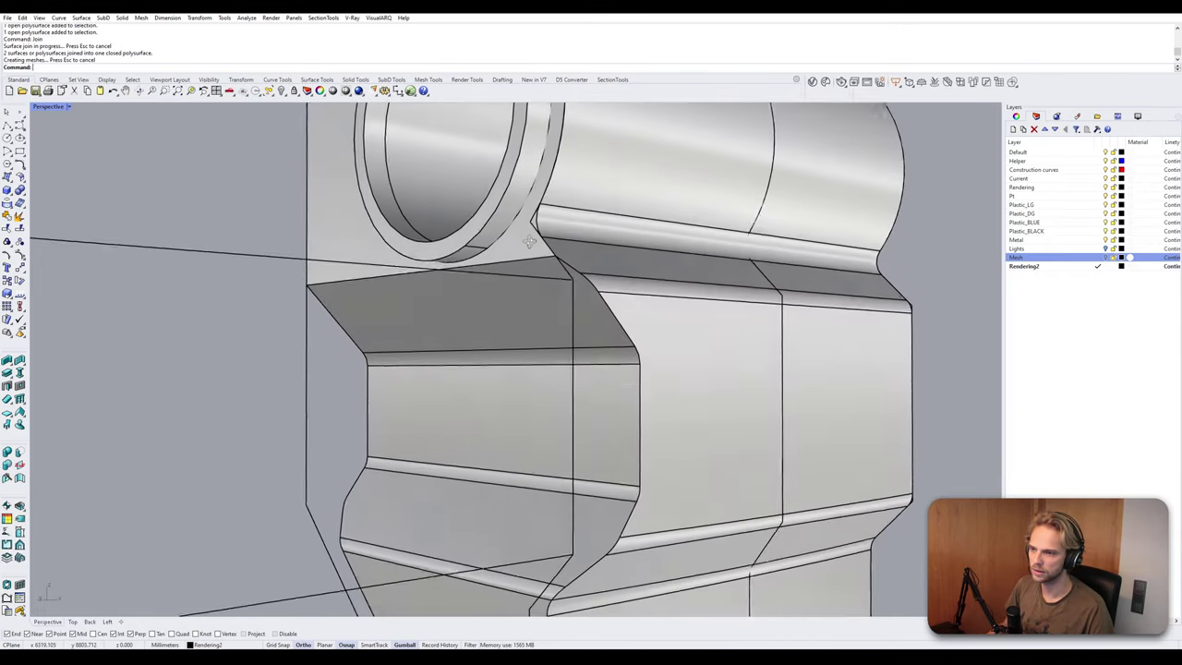
mouse_move(530, 241)
right_down()
mouse_move(370, 242)
mouse_move(384, 221)
mouse_move(532, 238)
mouse_move(577, 214)
mouse_move(551, 234)
right_up()
scroll(531, 239, down, 1)
scroll(530, 242, up, 8)
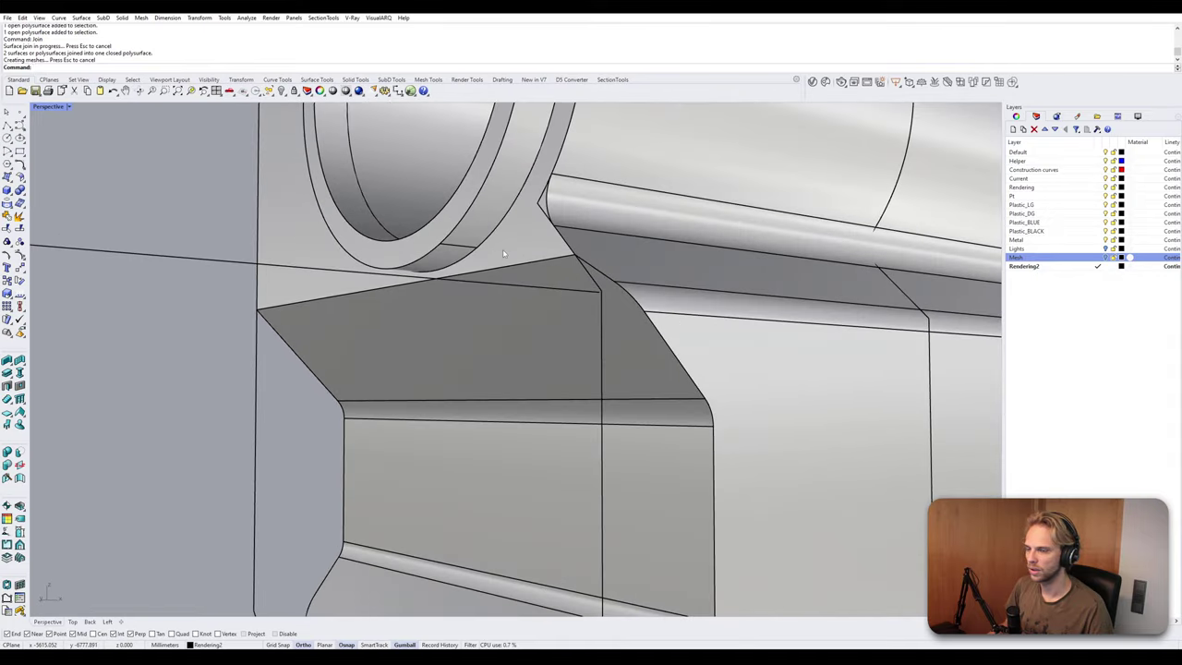
scroll(467, 266, up, 5)
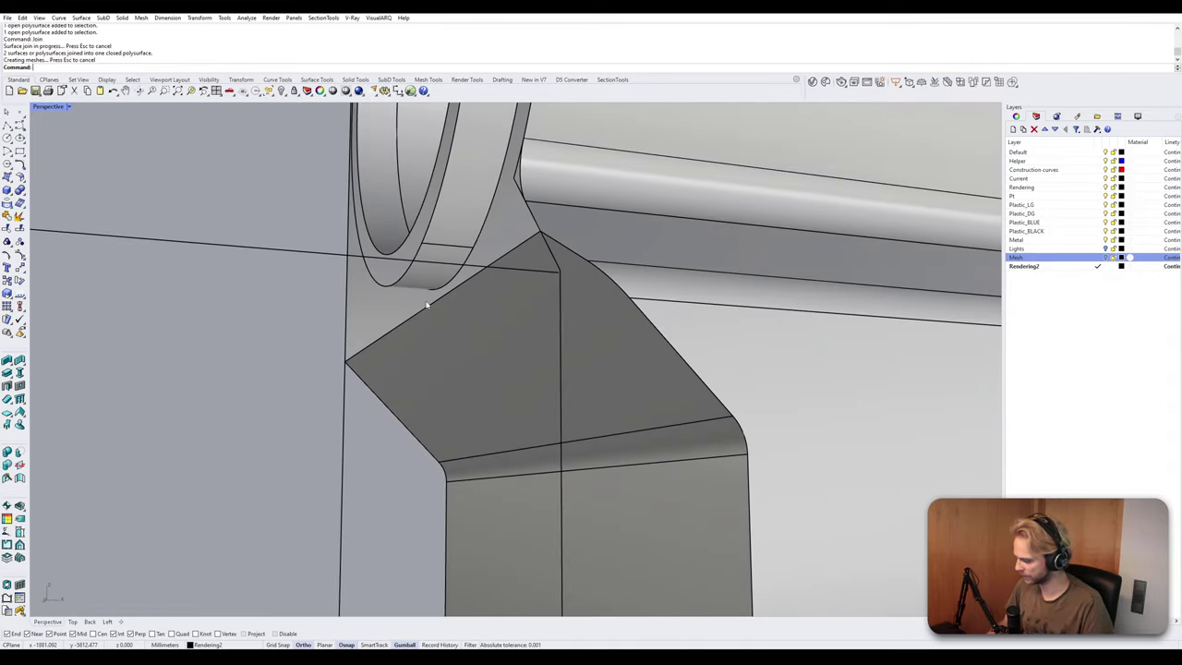
text(filletedge)
key(Return)
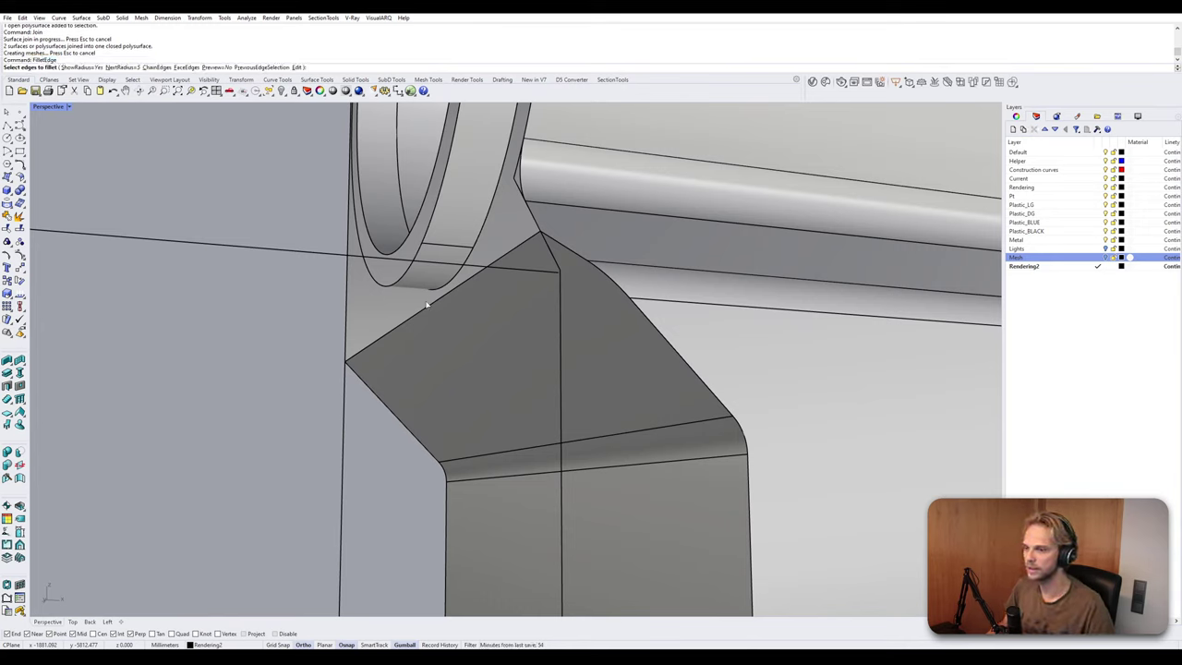
click(494, 263)
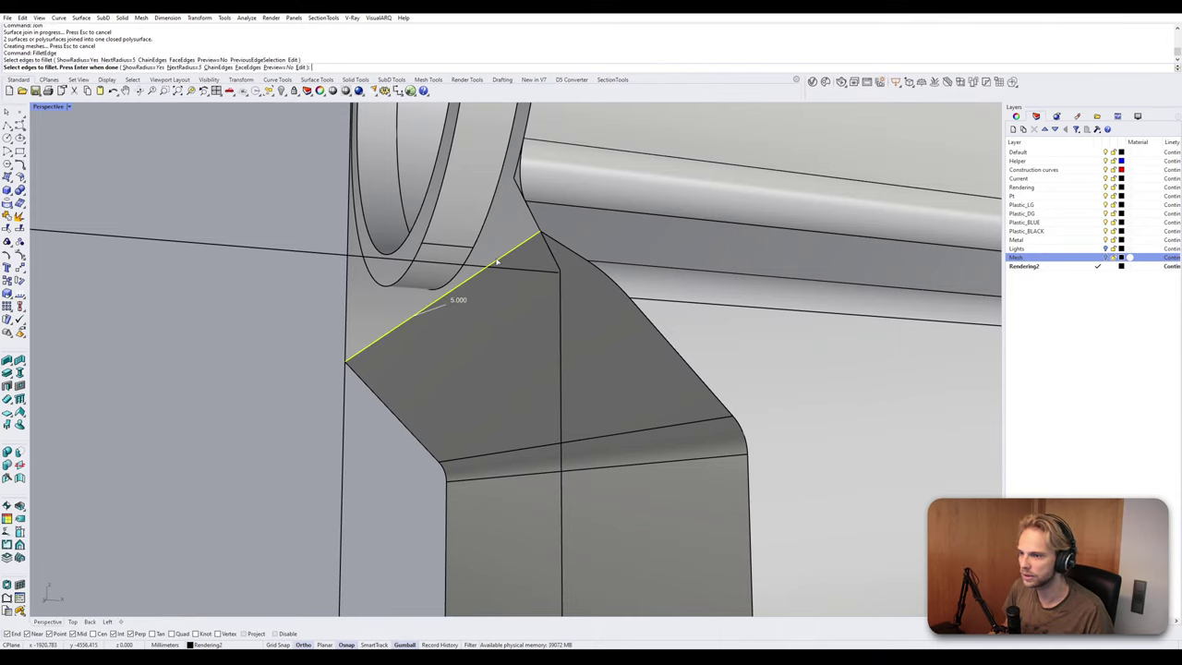
key(Return)
key(Return)
Inspect the filleted upper edge around the round joint, and undo the 5 mm fillet.
right_drag(495, 263, 548, 210)
click(552, 204)
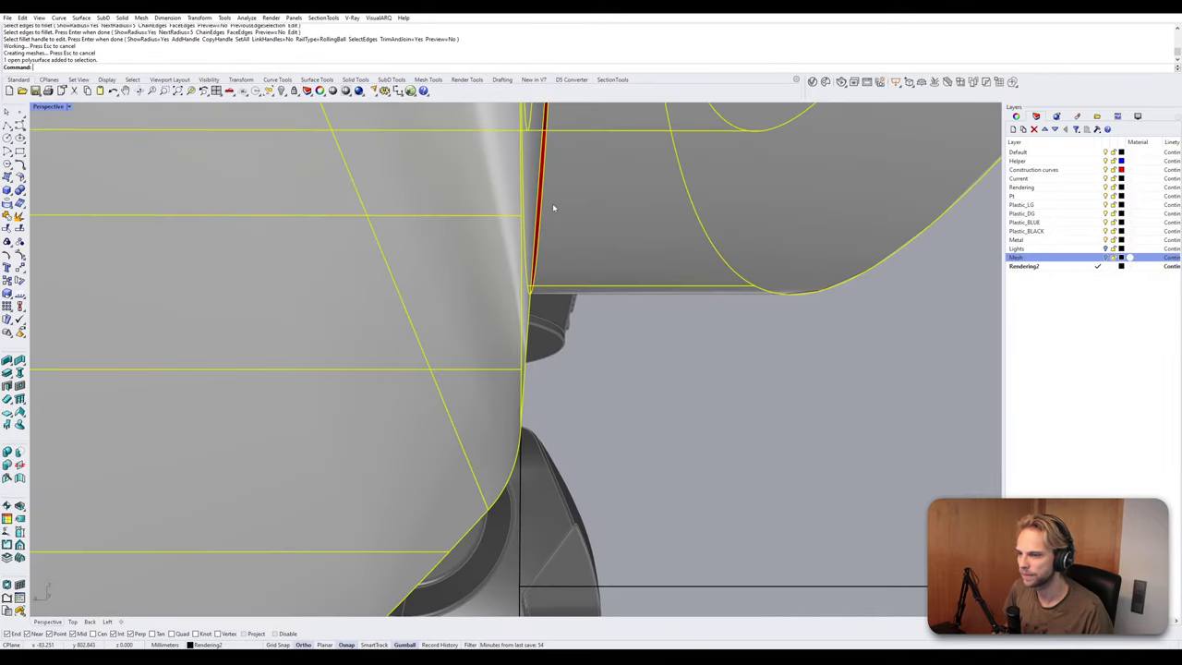
scroll(587, 265, down, 2)
key(Escape)
right_drag(587, 265, 477, 243)
scroll(398, 271, down, 4)
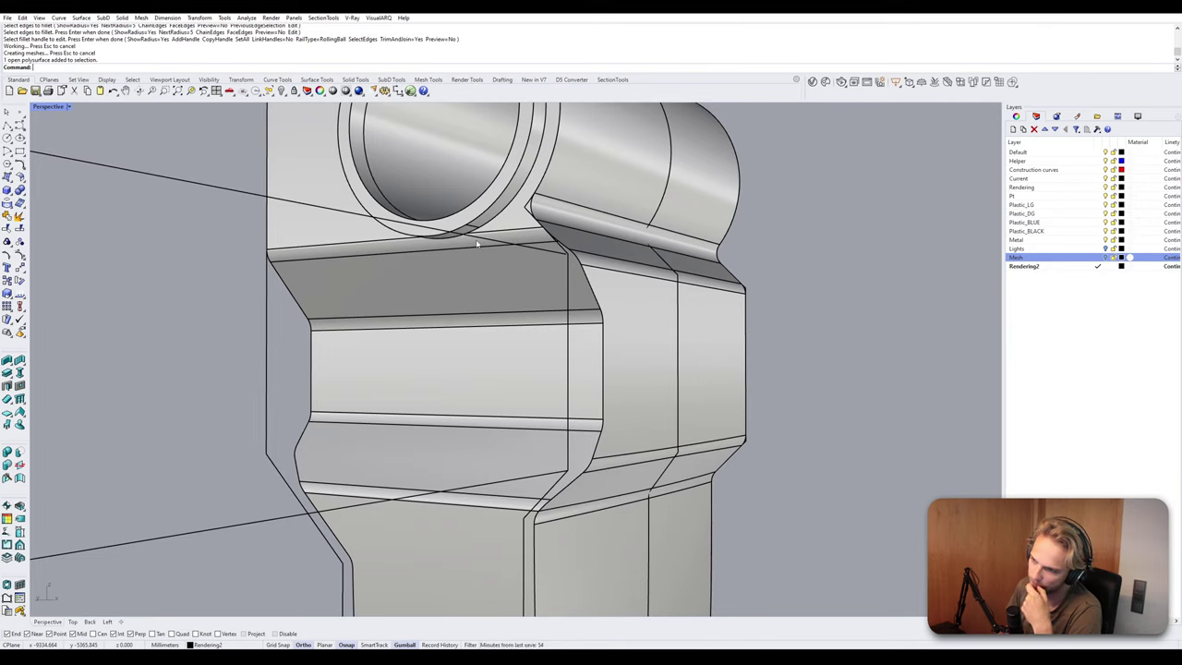
key(ctrl+z)
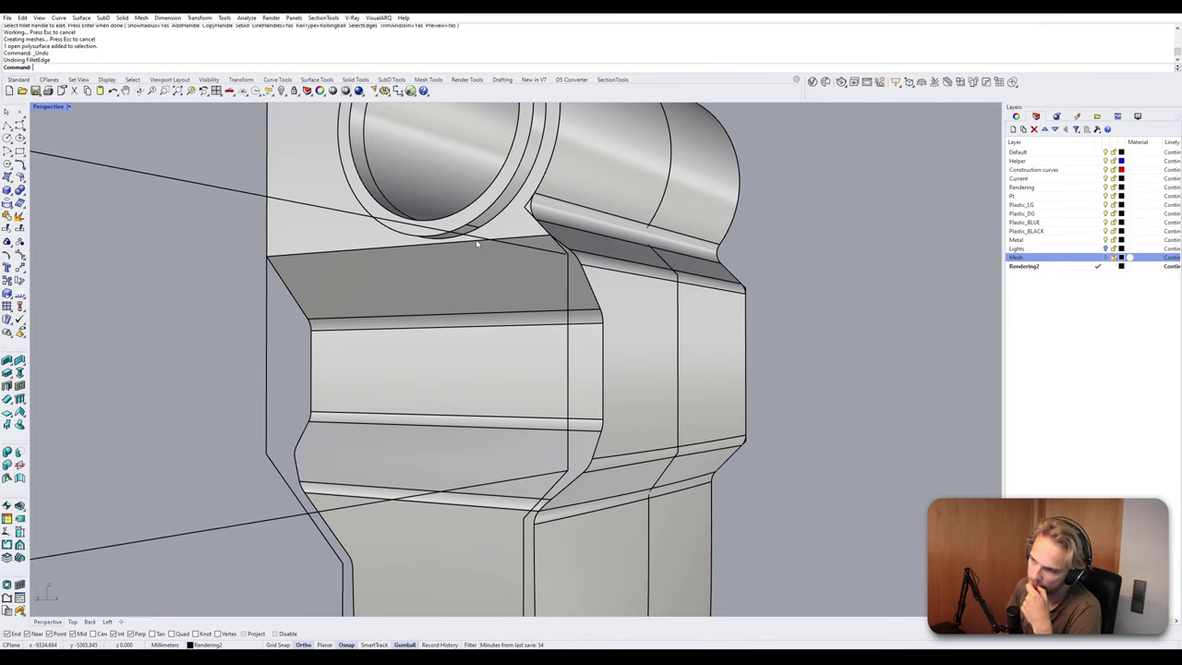
Fillet the recess's upper edge below the round joint with a 2 mm radius.
text(etEdge)
key(Return)
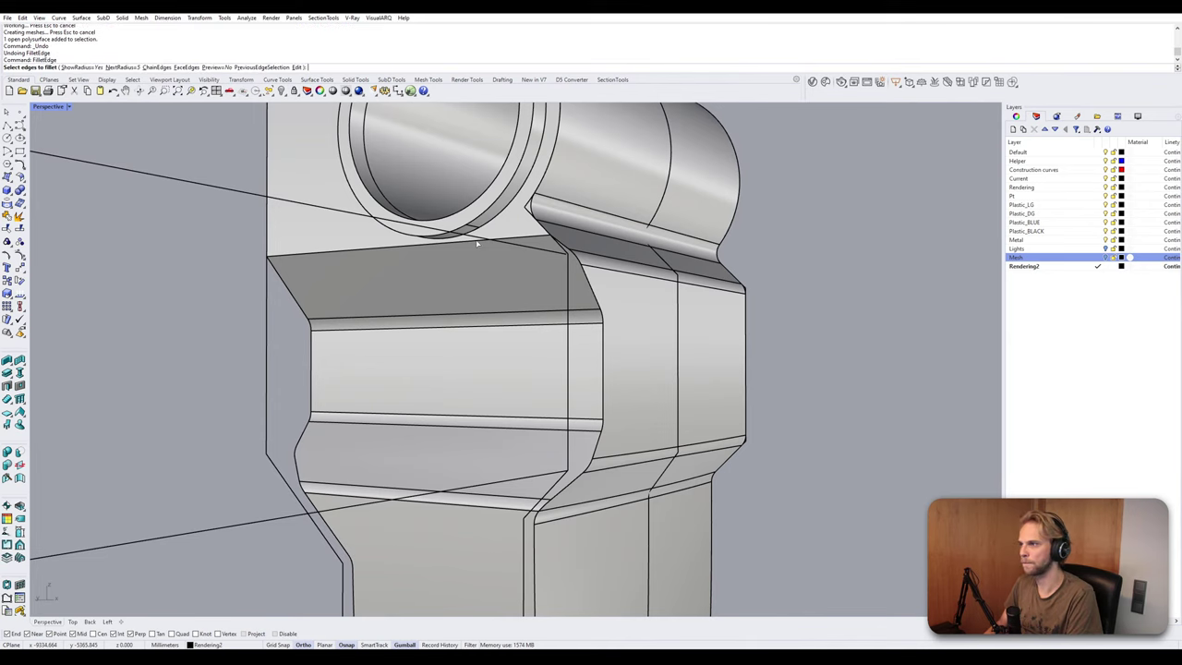
text(2)
key(Return)
click(477, 243)
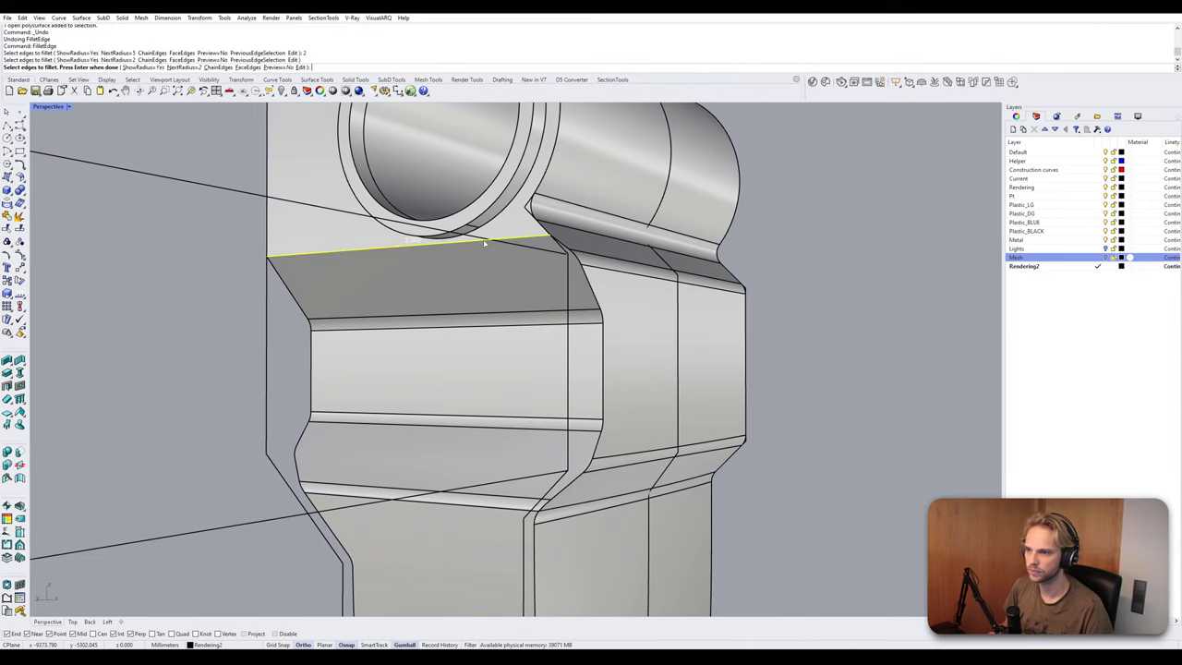
key(Return)
key(Return)
Examine the filleted recess, the lower leg part and the round joint from several angles.
right_drag(514, 274, 560, 309)
scroll(450, 248, up, 8)
scroll(470, 256, down, 11)
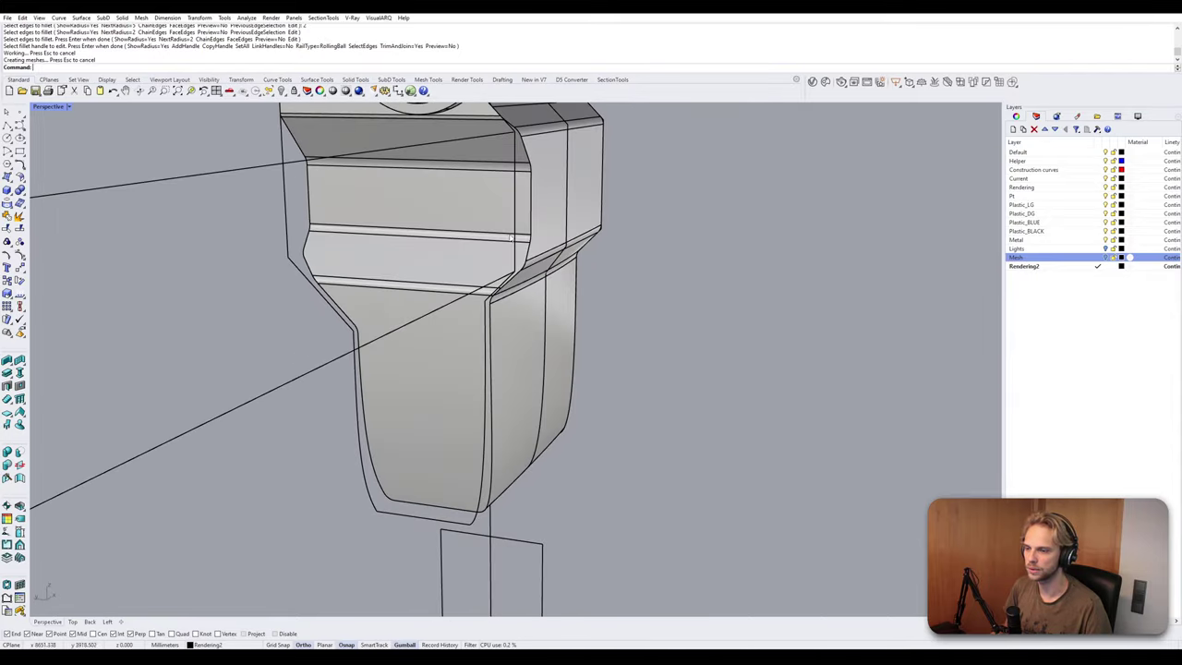
right_drag(507, 349, 605, 363)
scroll(554, 397, down, 3)
shift+right_drag(505, 285, 481, 263)
scroll(487, 276, up, 5)
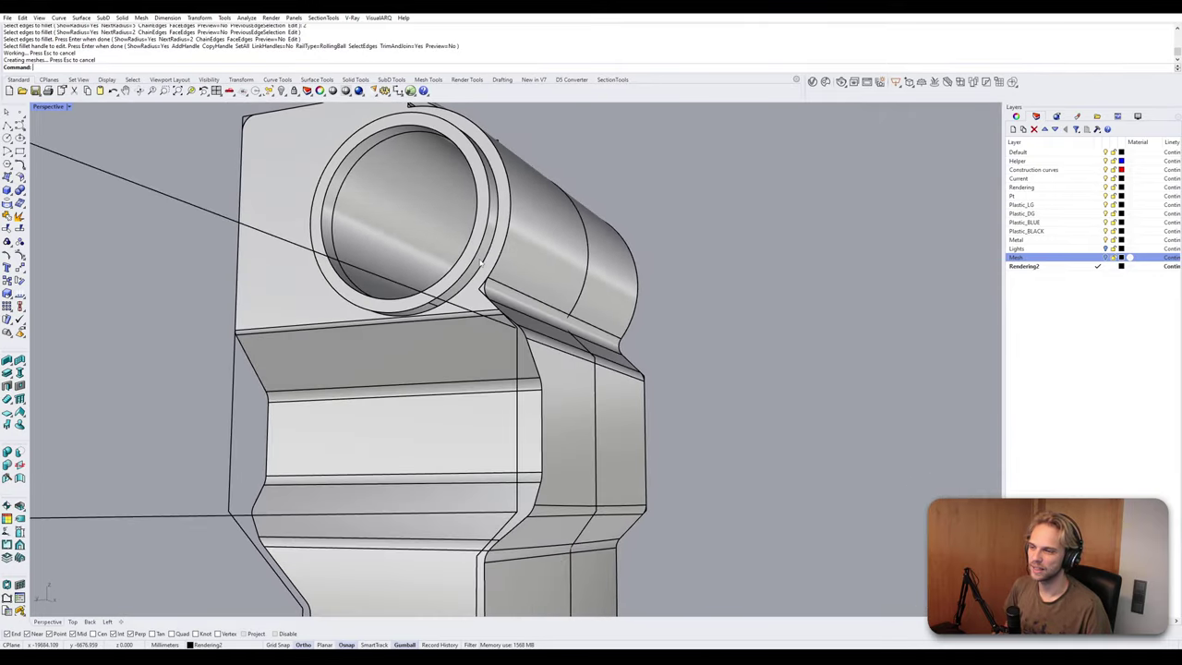
scroll(481, 262, up, 3)
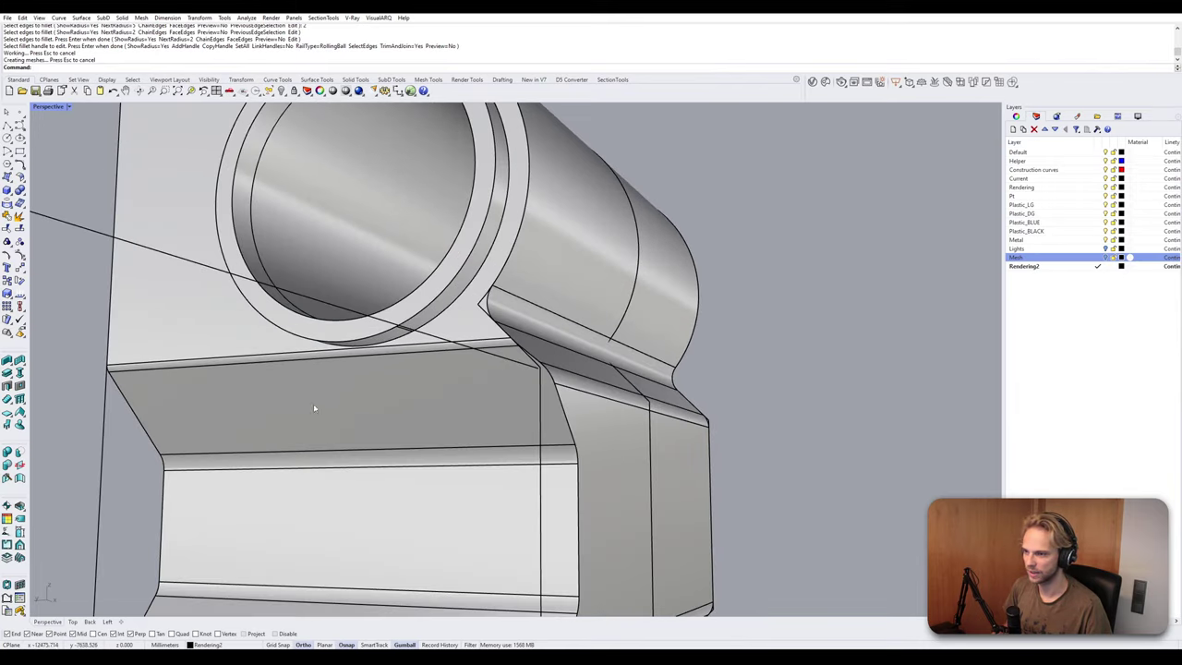
right_drag(377, 349, 509, 346)
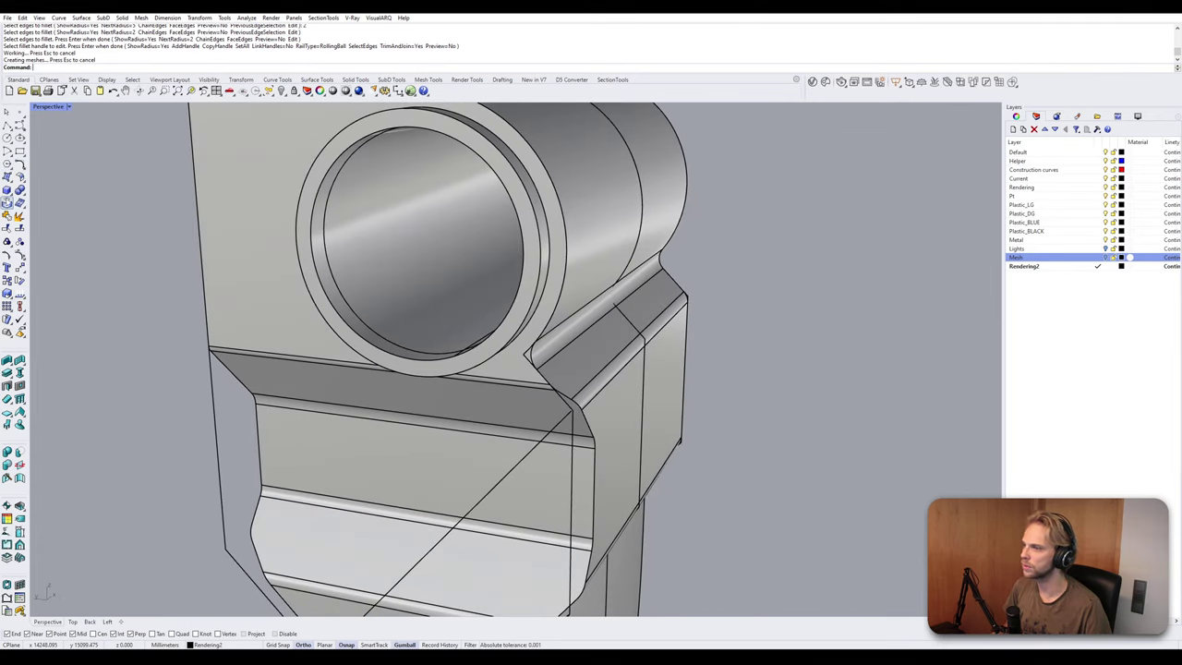
Duplicate the circular inner edge at the front opening of the round joint's bore as a curve.
right_drag(407, 185, 535, 268)
click(567, 301)
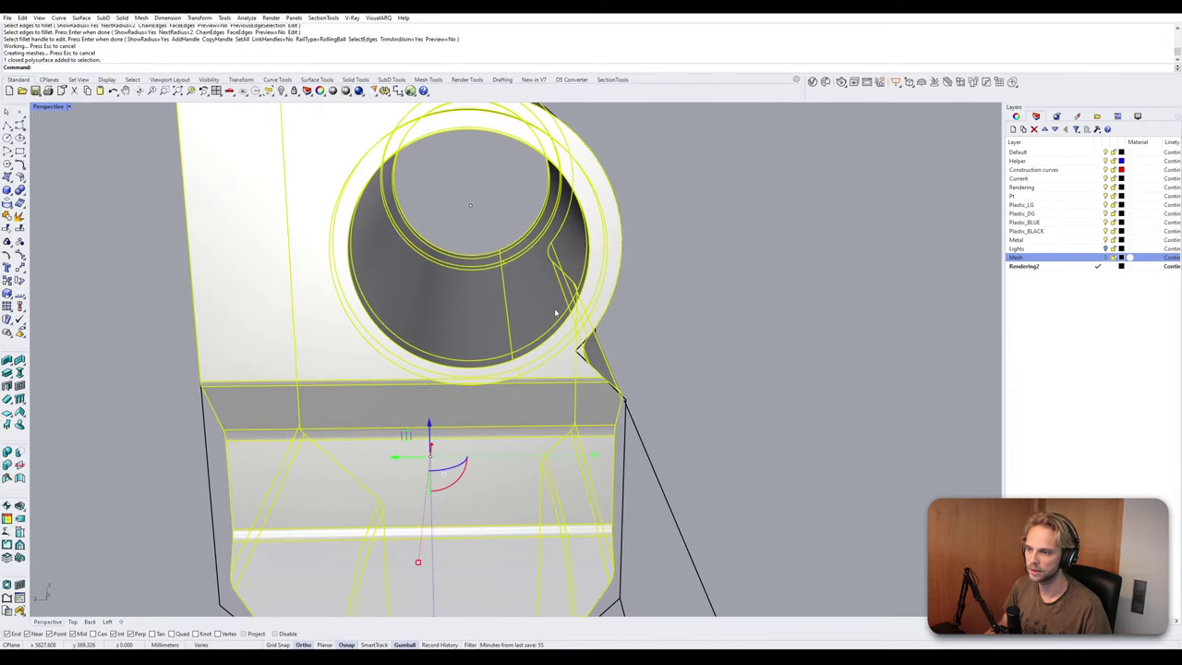
key(Escape)
scroll(436, 362, up, 3)
ctrl+shift+click(464, 365)
key(Escape)
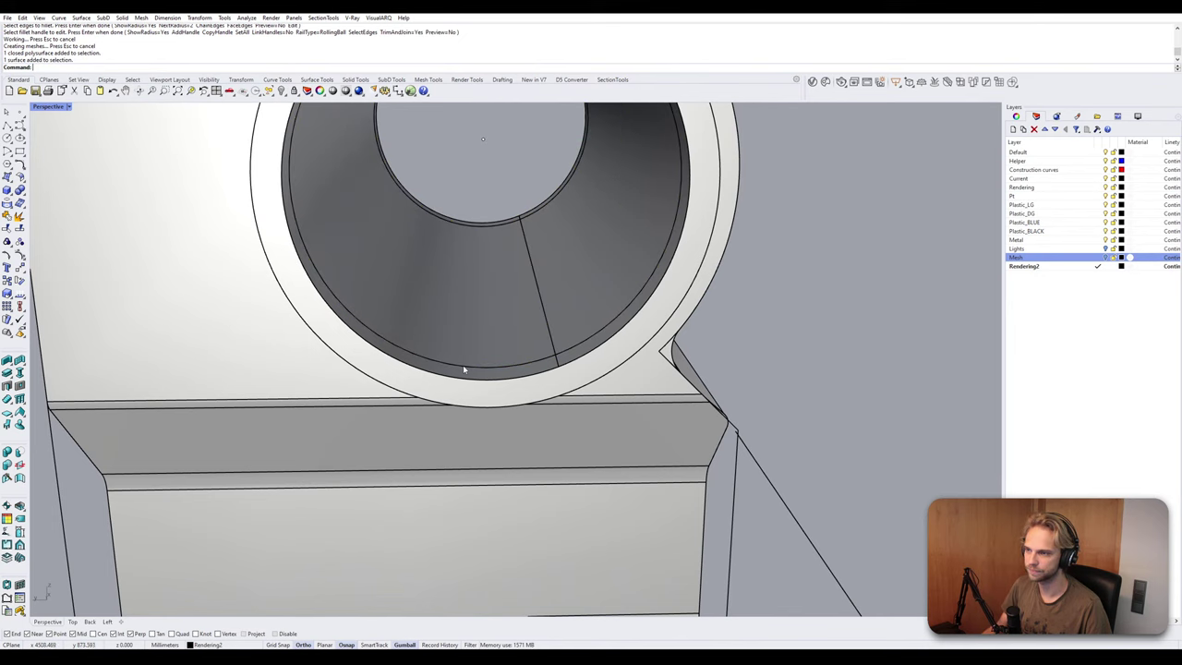
ctrl+shift+click(464, 366)
click(498, 391)
scroll(513, 386, down, 4)
right_drag(554, 384, 493, 387)
text(Dup)
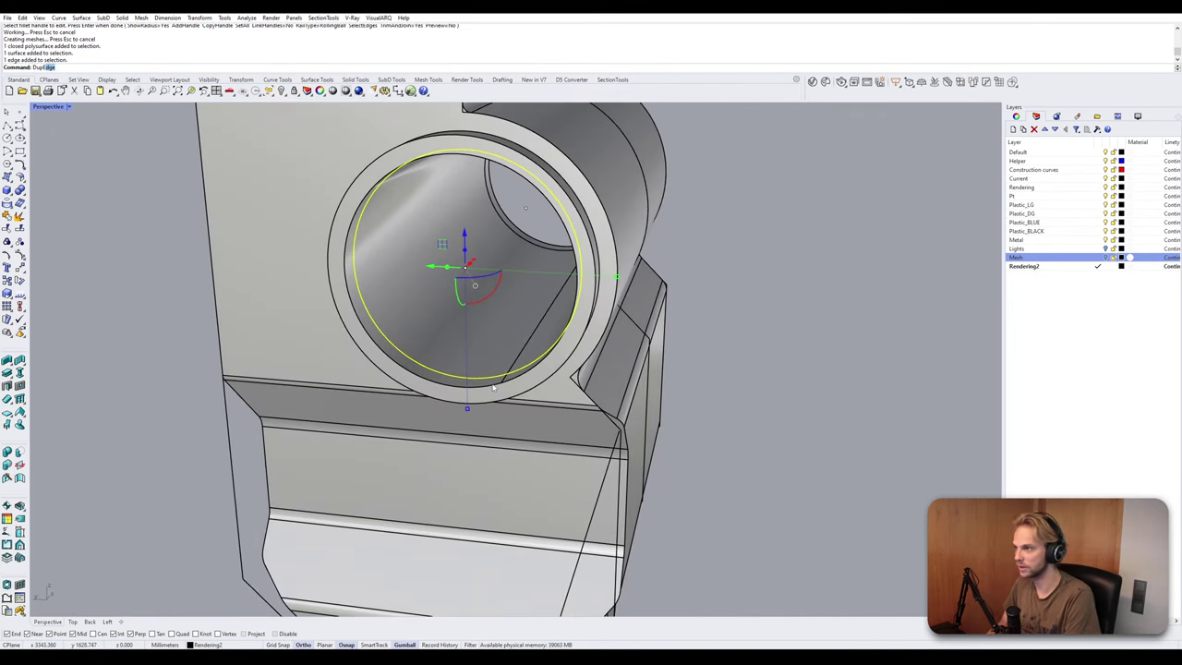
text(E)
key(Return)
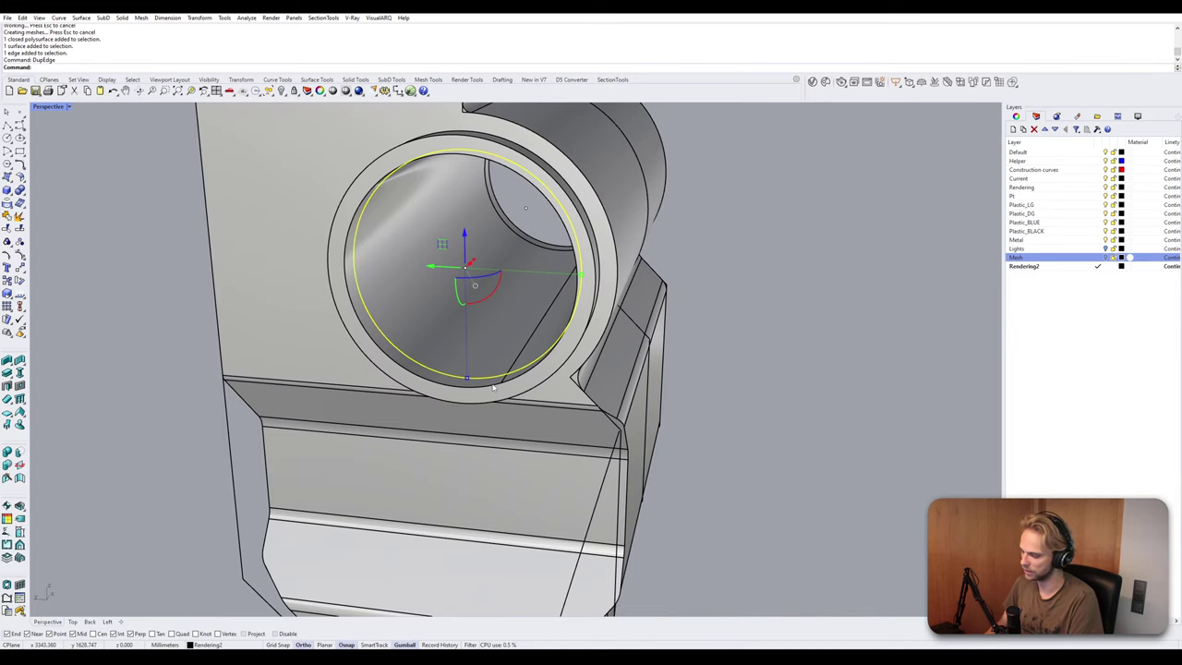
Offset the duplicated circle outward by 4 mm, and offset the resulting circle outward by another 4 mm.
text(Offset)
key(Return)
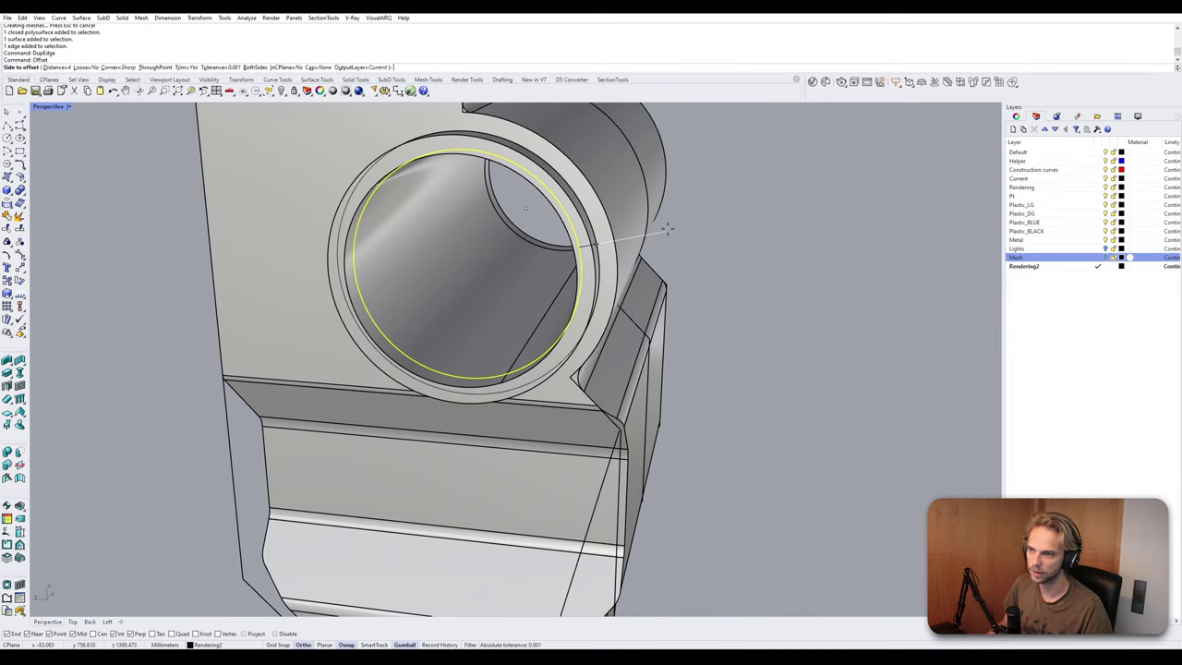
click(614, 223)
right_click(600, 233)
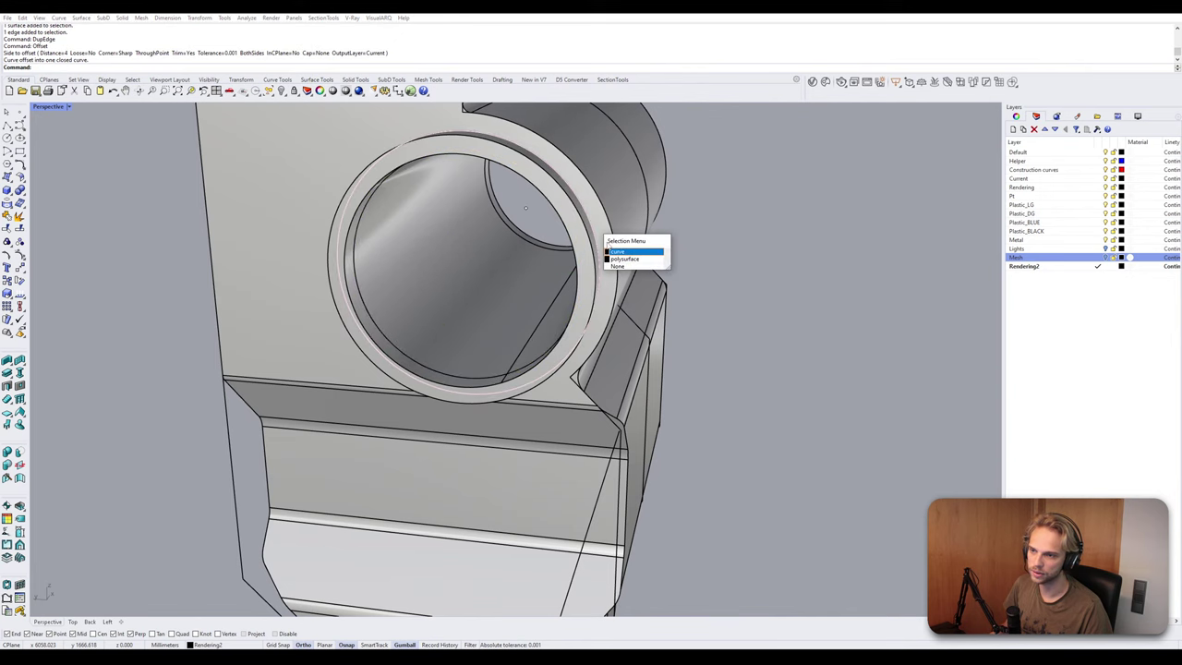
click(628, 252)
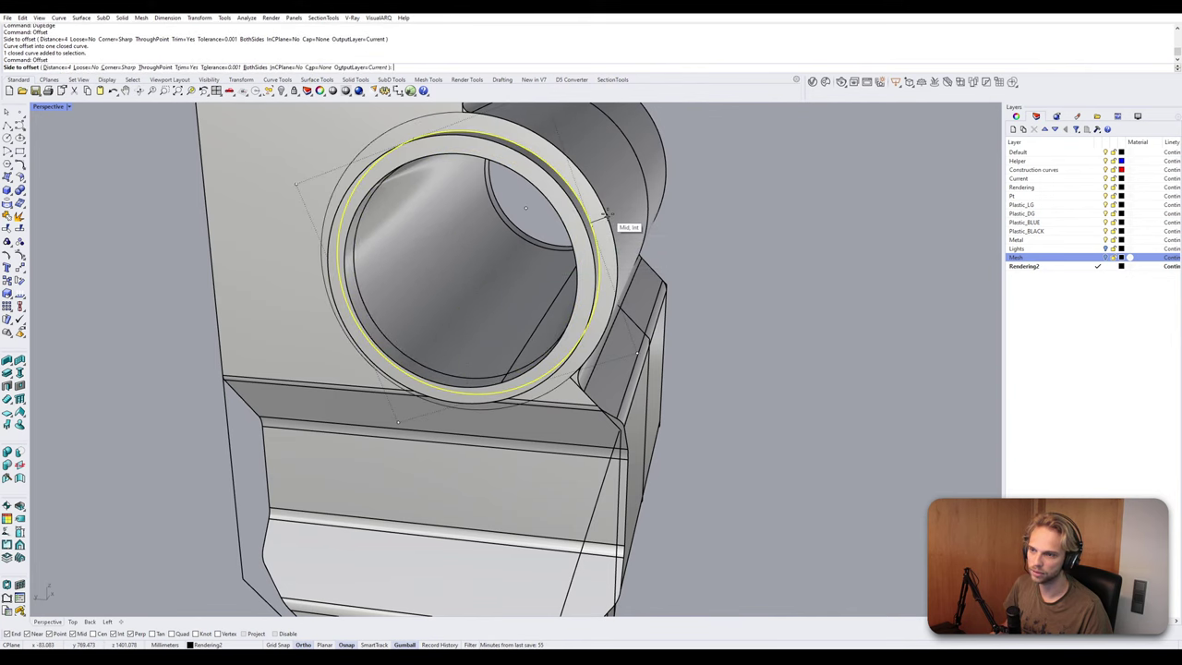
click(606, 214)
Create a planar ring surface between the two offset circles and delete both circles.
right_drag(607, 214, 441, 99)
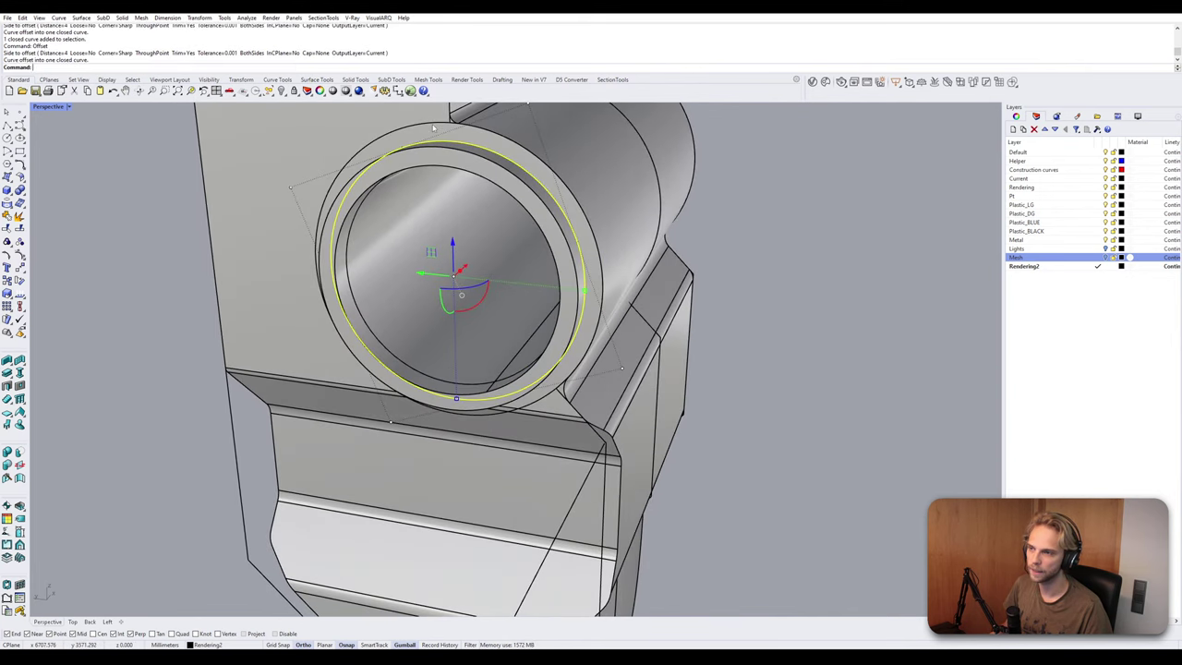
right_click(432, 127)
click(432, 127)
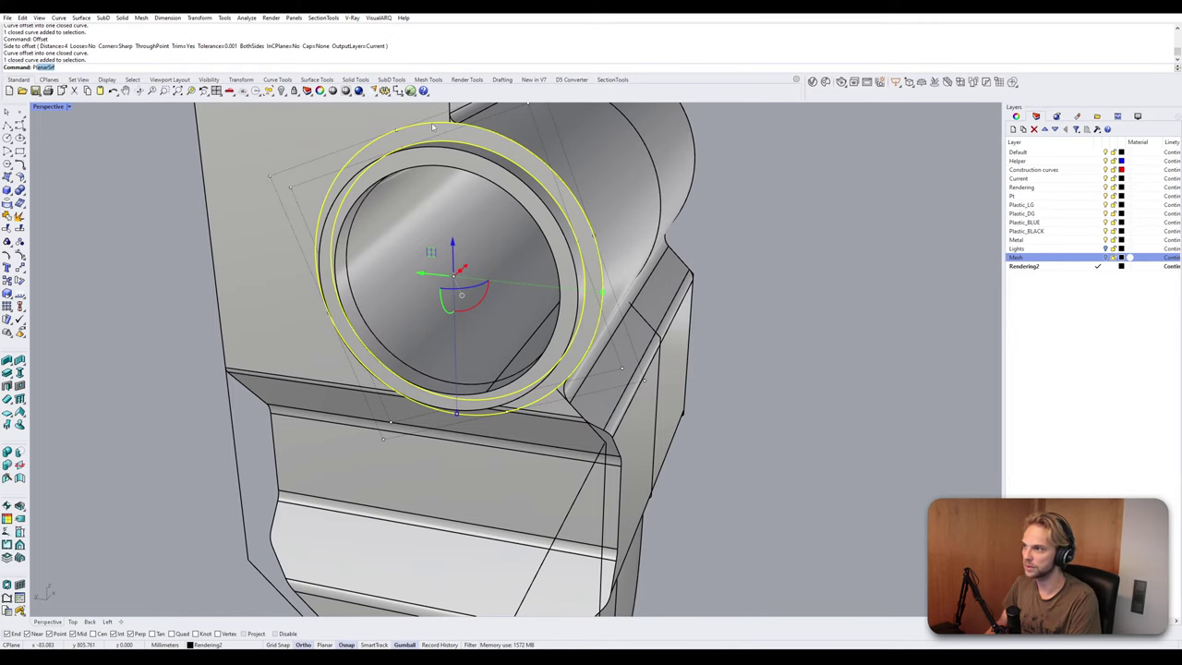
key(Return)
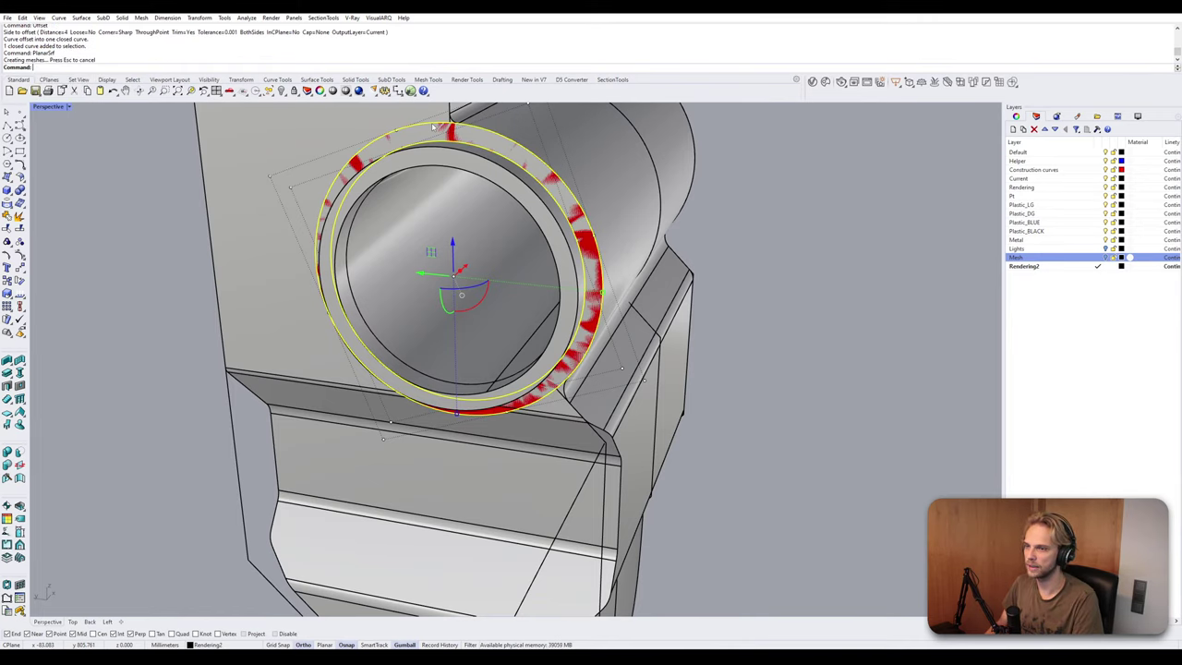
key(Delete)
Extrude the planar ring surface along the bore axis into the leg's body to form a solid ring.
click(432, 127)
click(464, 151)
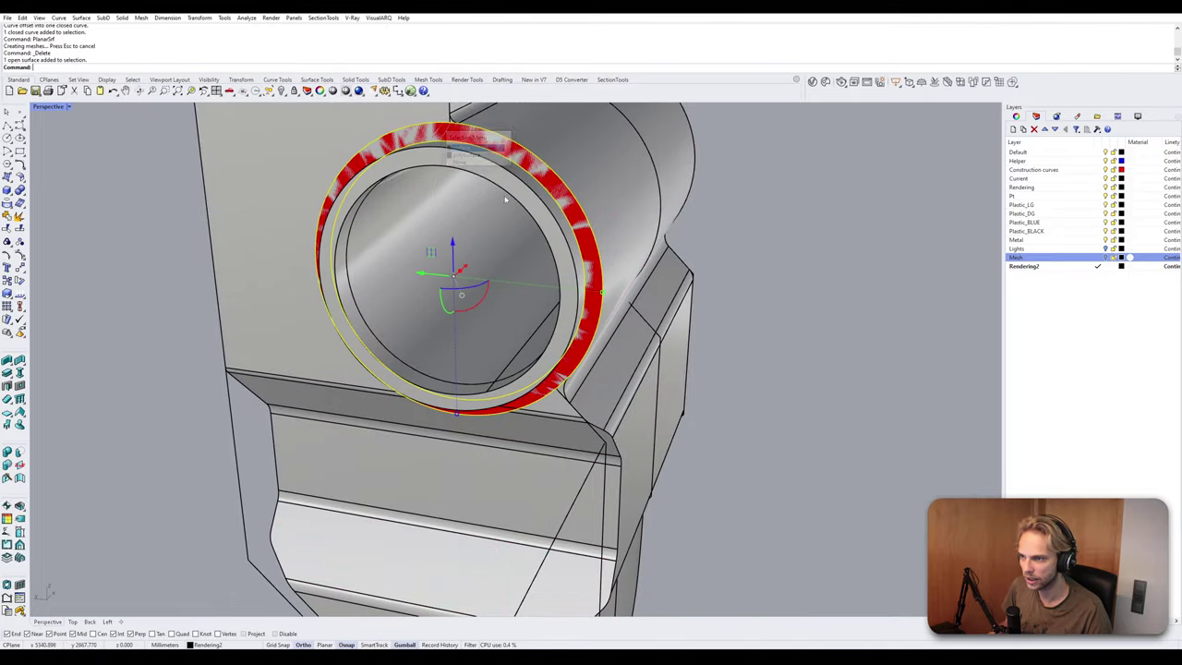
right_drag(464, 151, 424, 258)
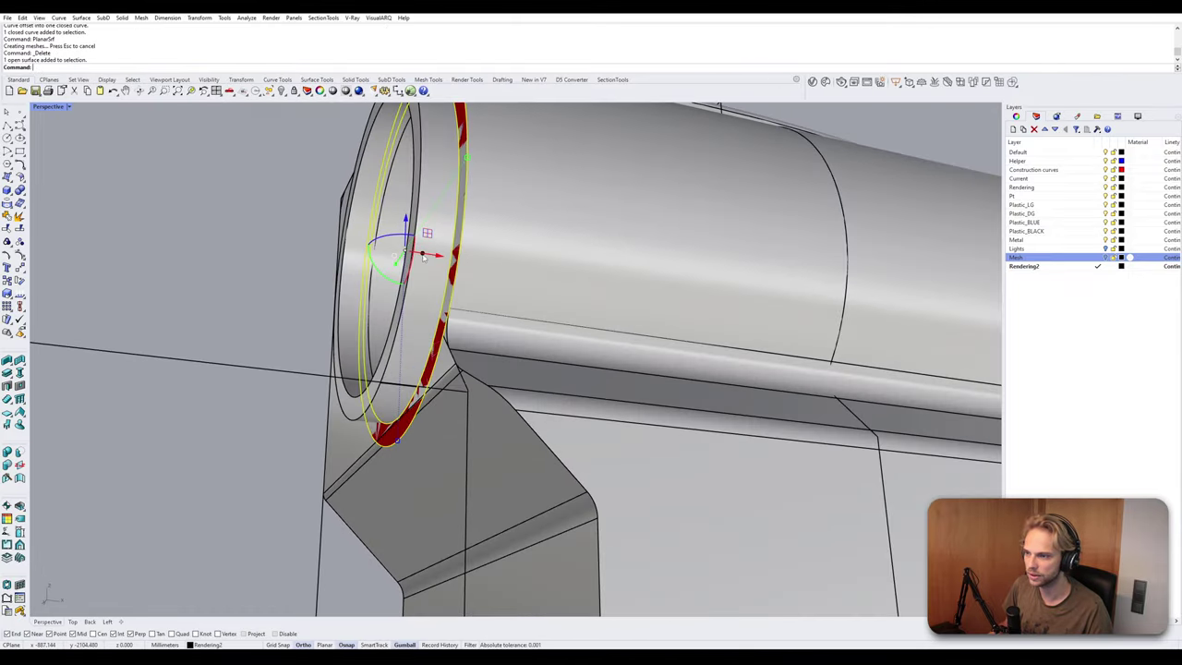
drag(423, 258, 641, 279)
key(Escape)
right_drag(416, 405, 510, 399)
scroll(508, 399, up, 2)
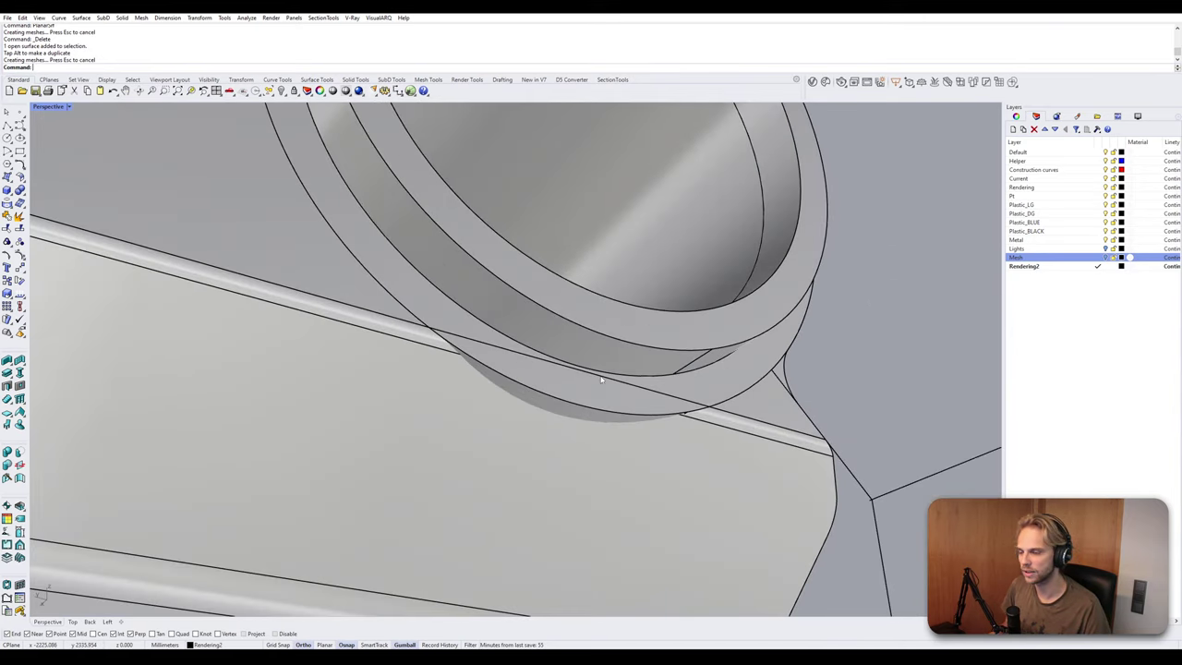
right_drag(601, 379, 490, 398)
scroll(501, 377, down, 8)
scroll(508, 382, up, 3)
right_drag(569, 437, 569, 449)
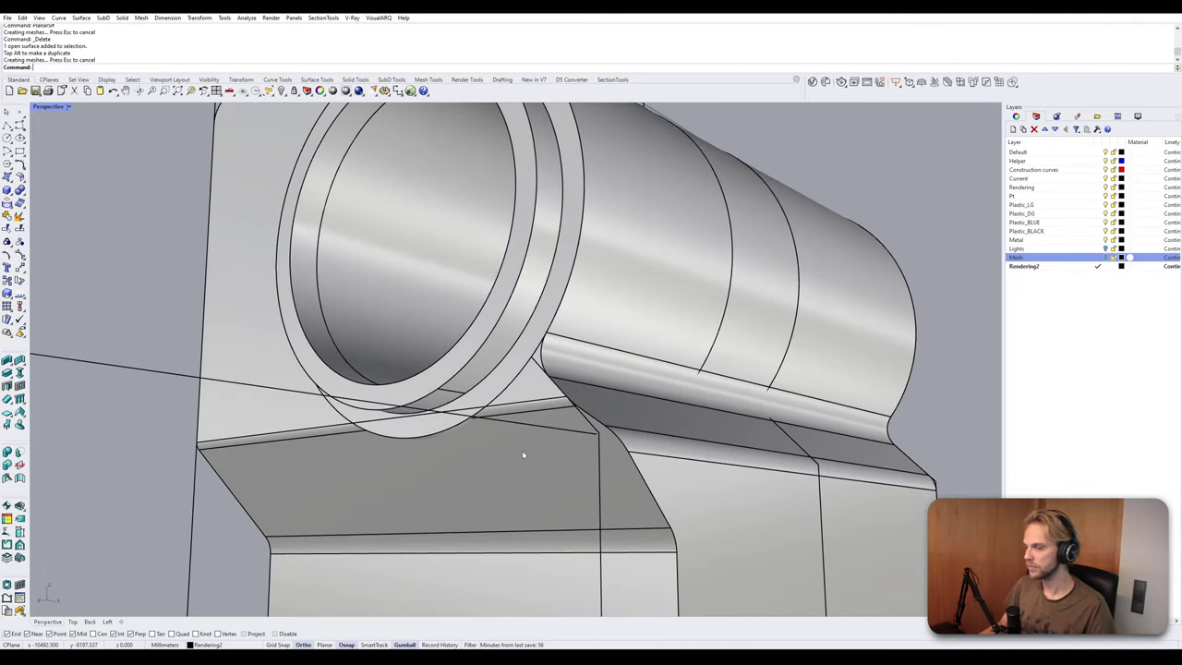
Boolean-union the extruded ring with the upper leg body.
text(b)
text(ooleanu)
key(Return)
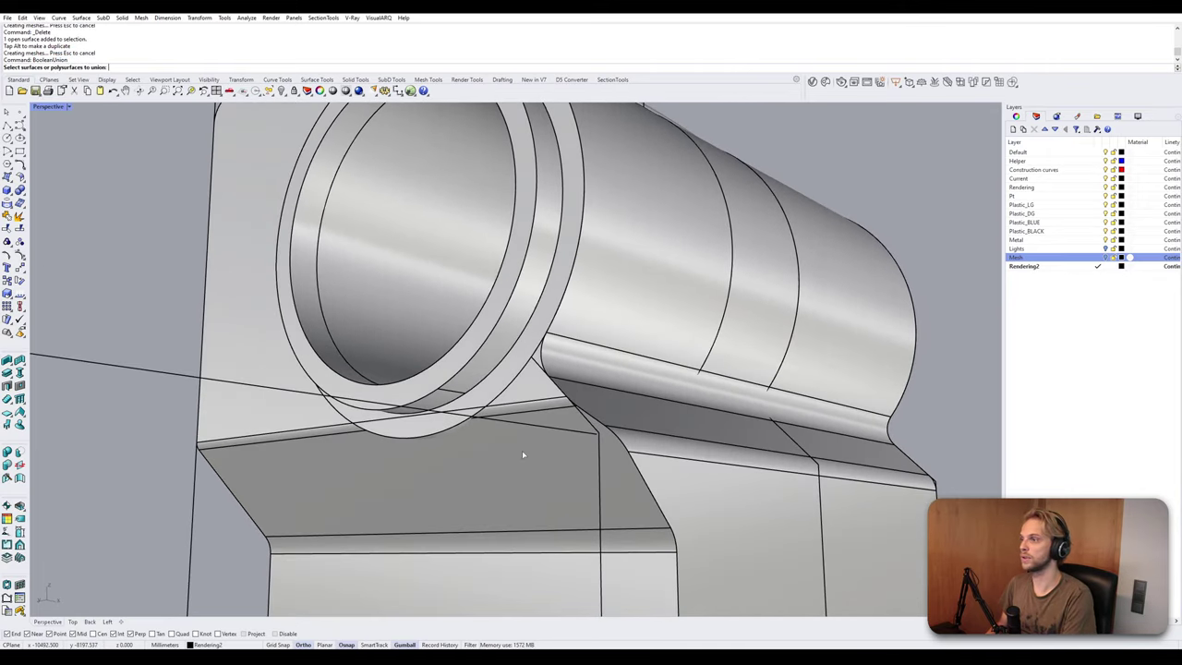
click(523, 454)
click(420, 436)
key(Return)
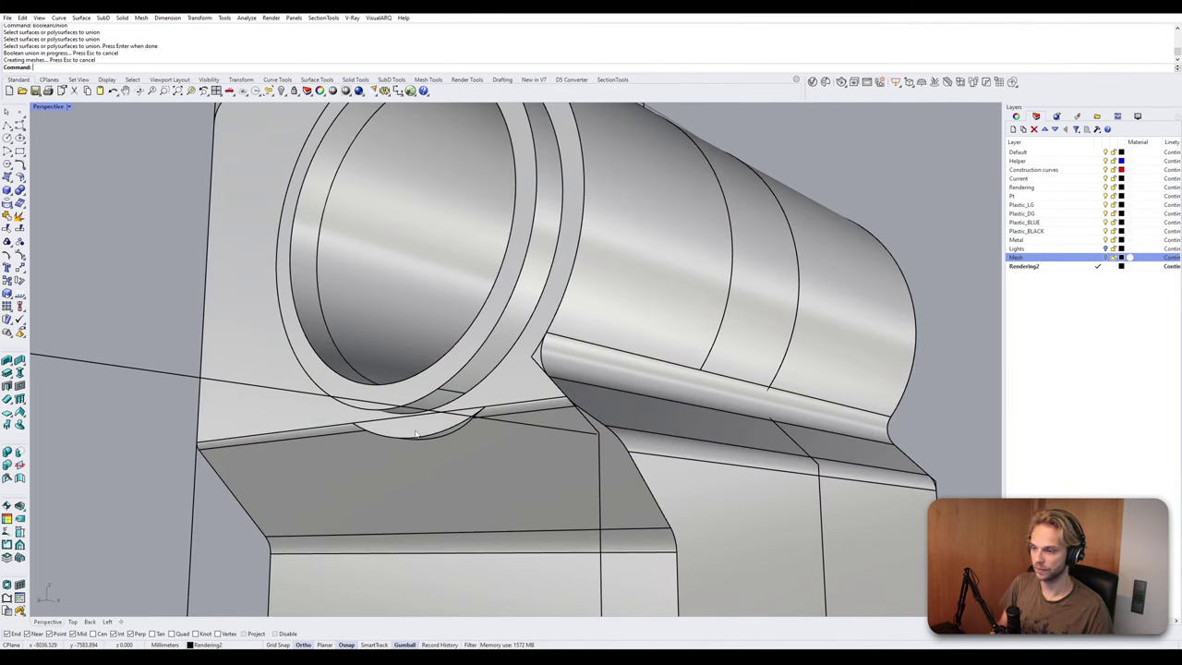
Merge all coplanar faces of the united leg body.
click(426, 437)
text(m)
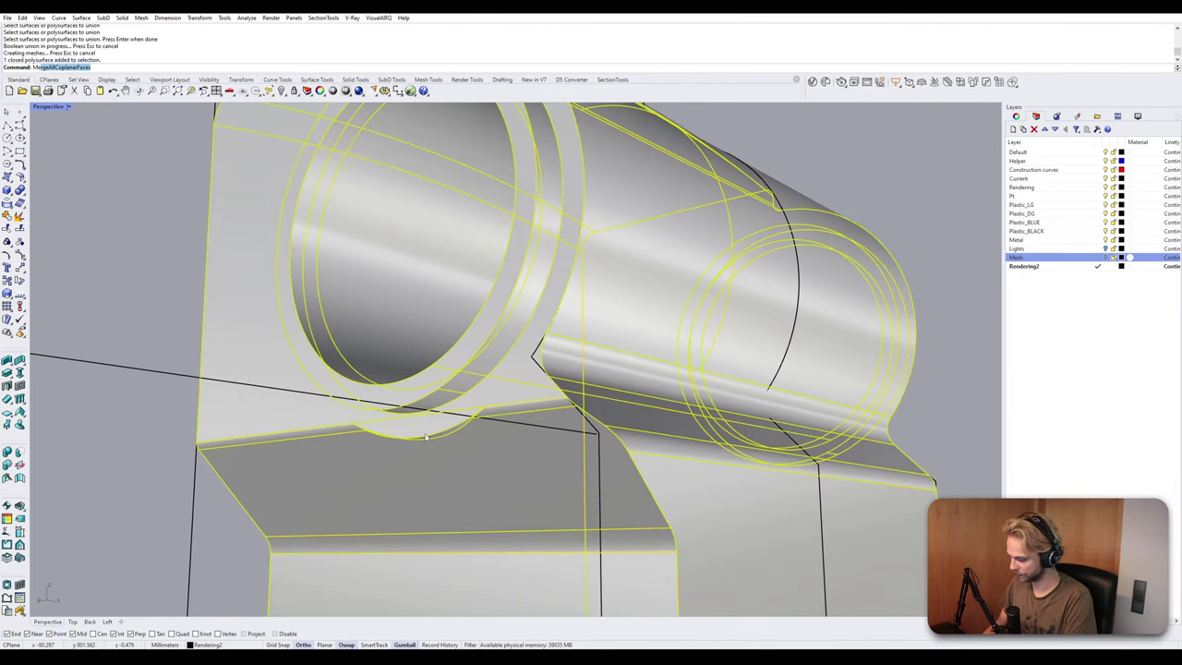
key(Return)
scroll(520, 413, up, 6)
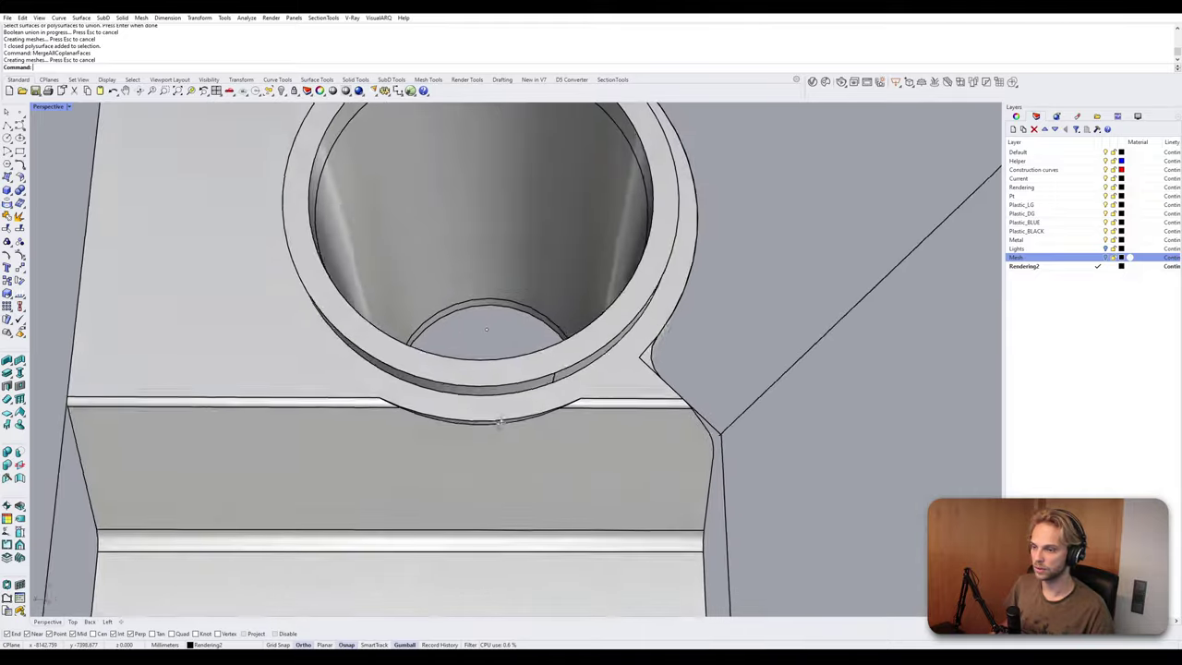
Fillet the edge where the round joint's protruding collar meets the flat front face with a 3 mm radius.
right_drag(520, 412, 573, 407)
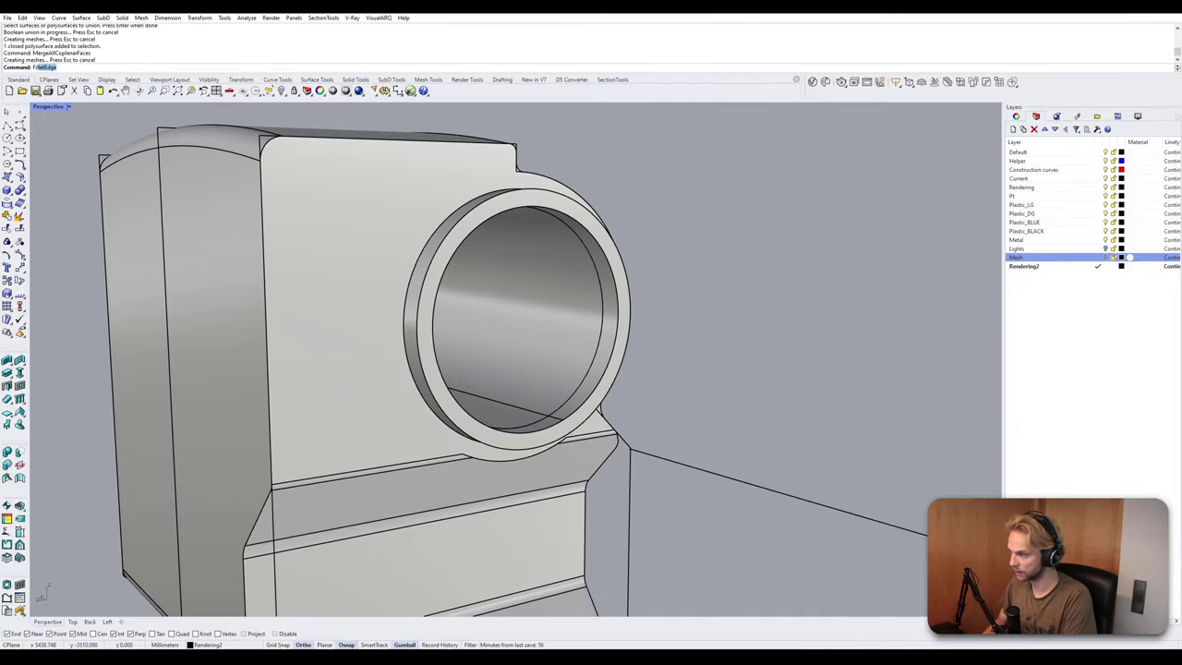
key(Return)
text(3)
key(Return)
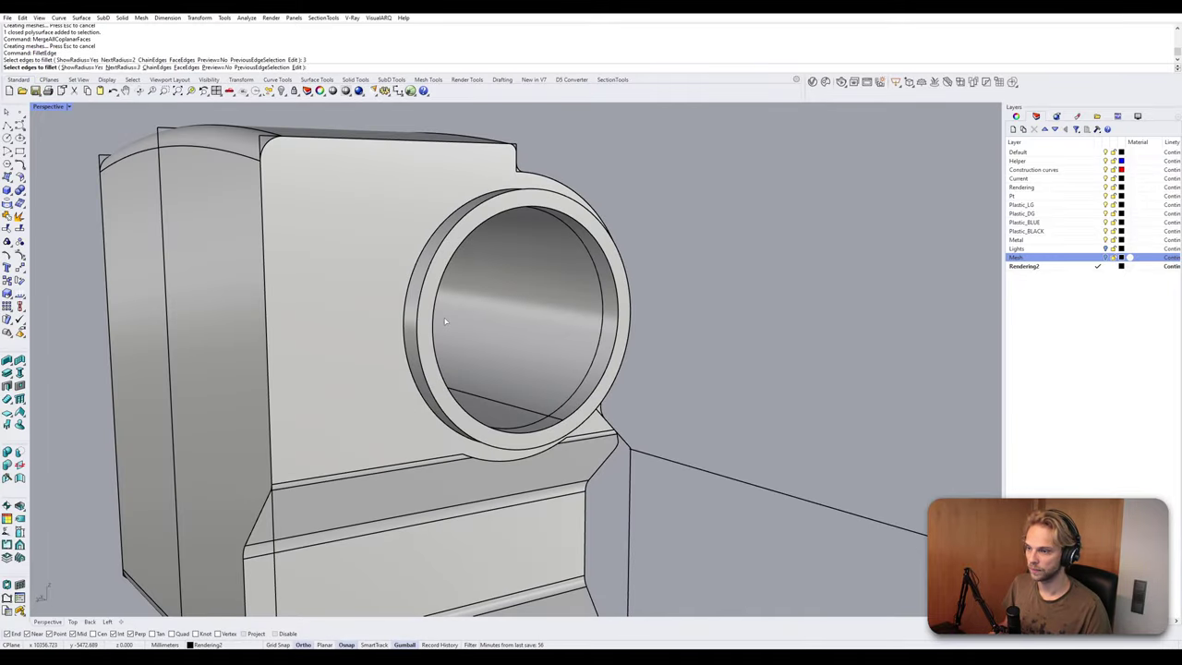
click(415, 320)
key(Return)
key(Return)
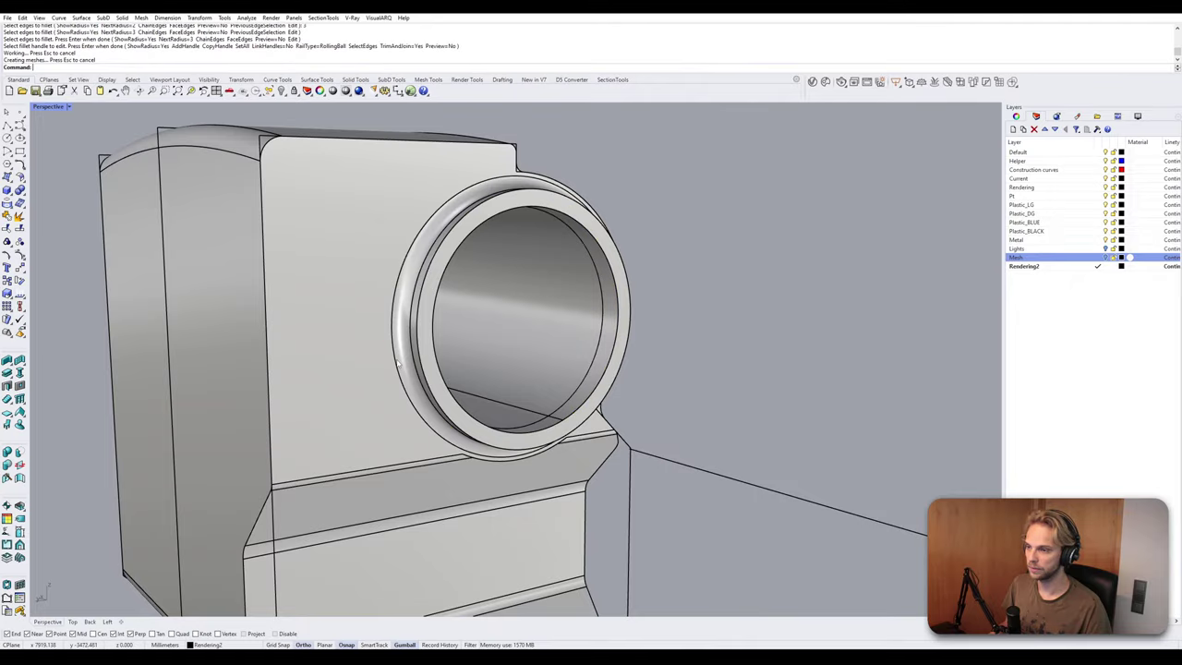
Fillet the outer front edge of the round joint's collar with a 2 mm radius.
right_drag(395, 349, 398, 308)
scroll(503, 384, up, 7)
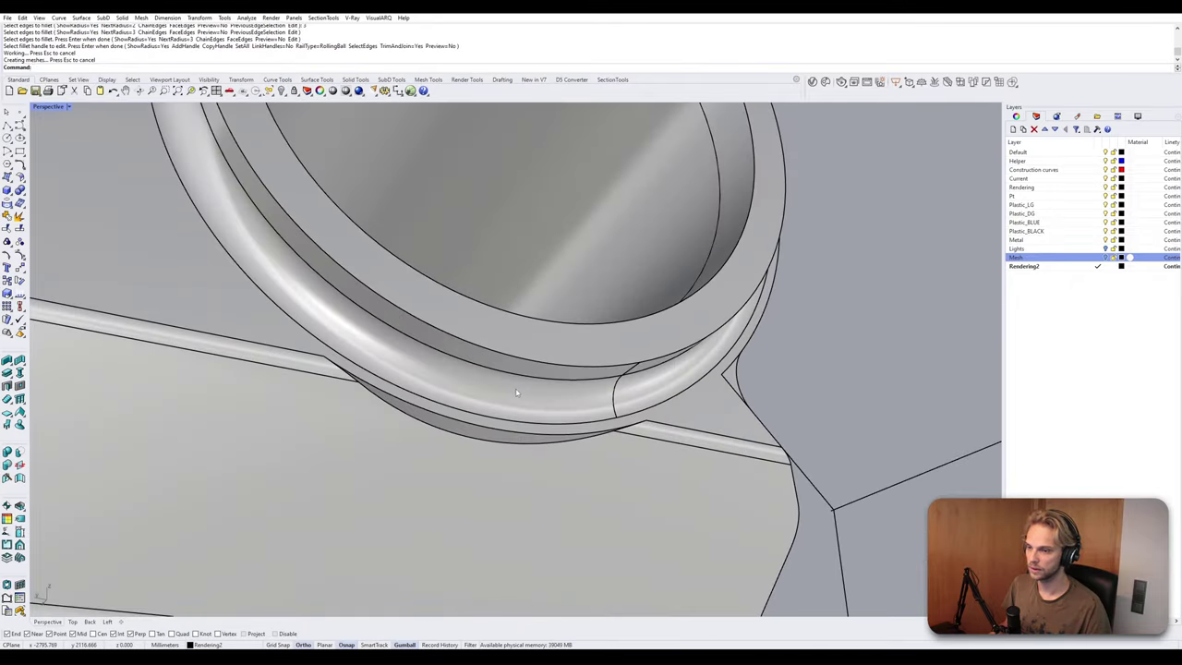
right_drag(543, 389, 301, 450)
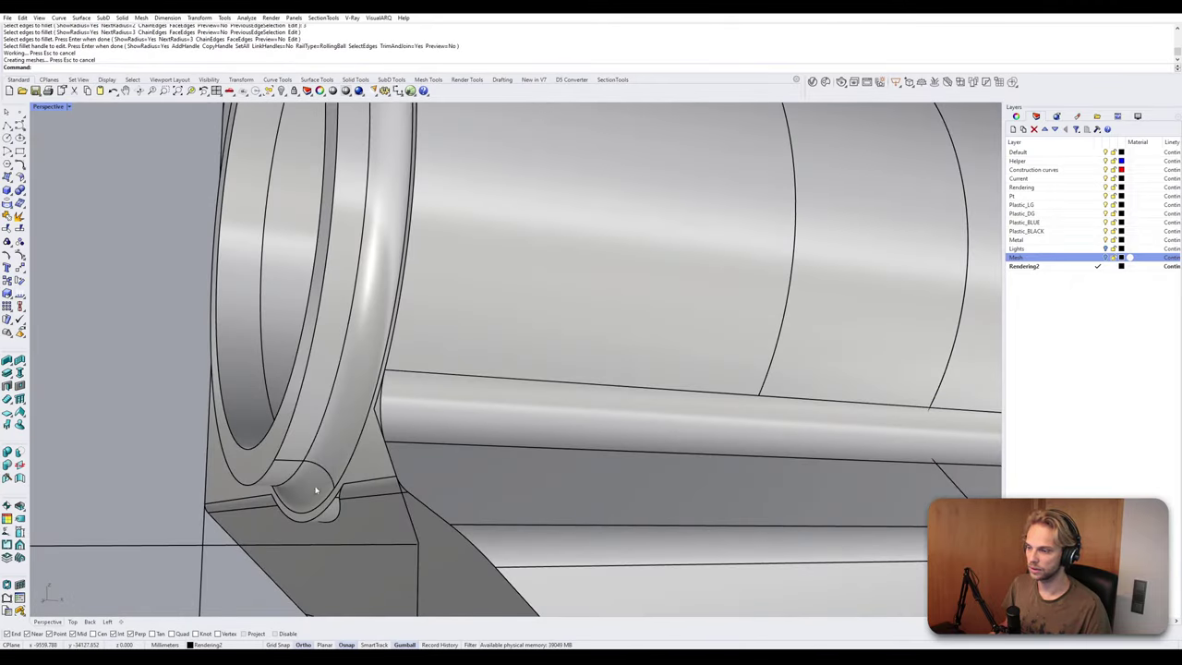
right_drag(316, 491, 325, 429)
right_click(325, 428)
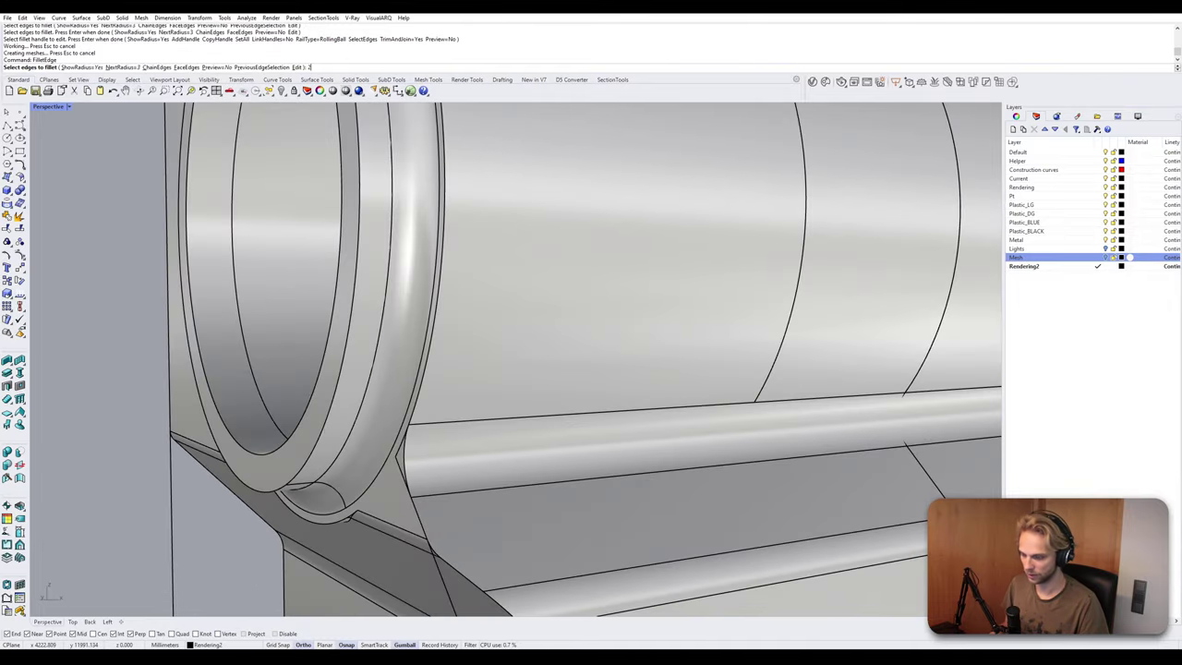
text(2)
key(Return)
click(325, 426)
key(Return)
key(Return)
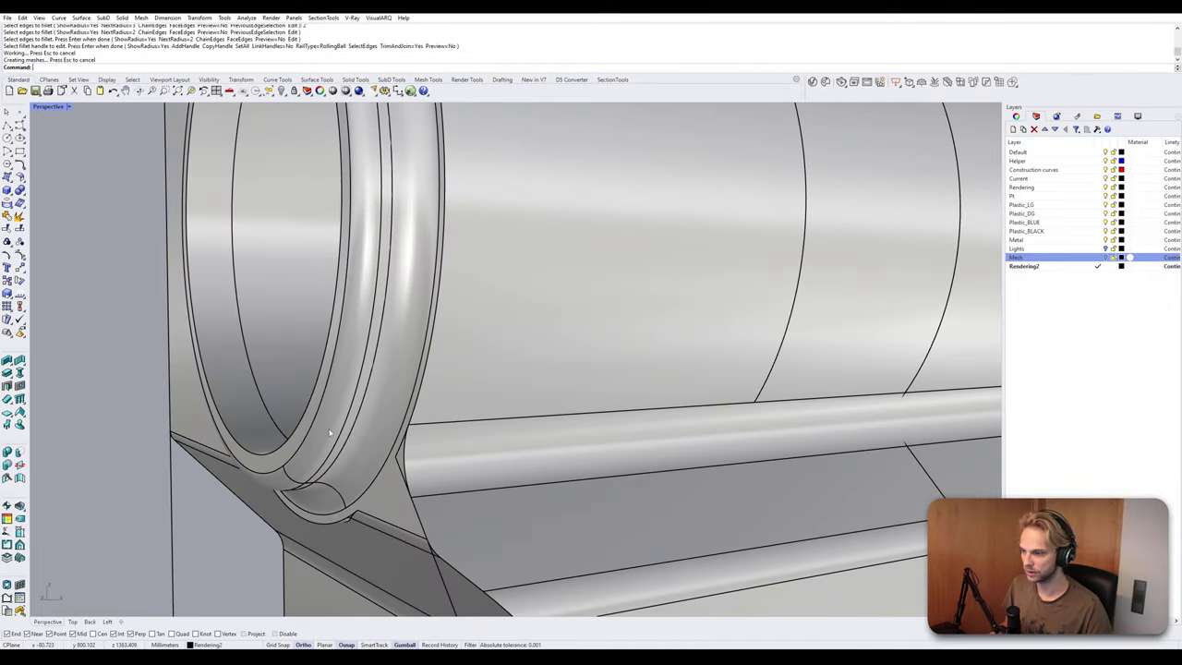
Chamfer the inner edge of the collar at the bore opening by 1 mm.
right_drag(329, 432, 353, 435)
right_click(352, 436)
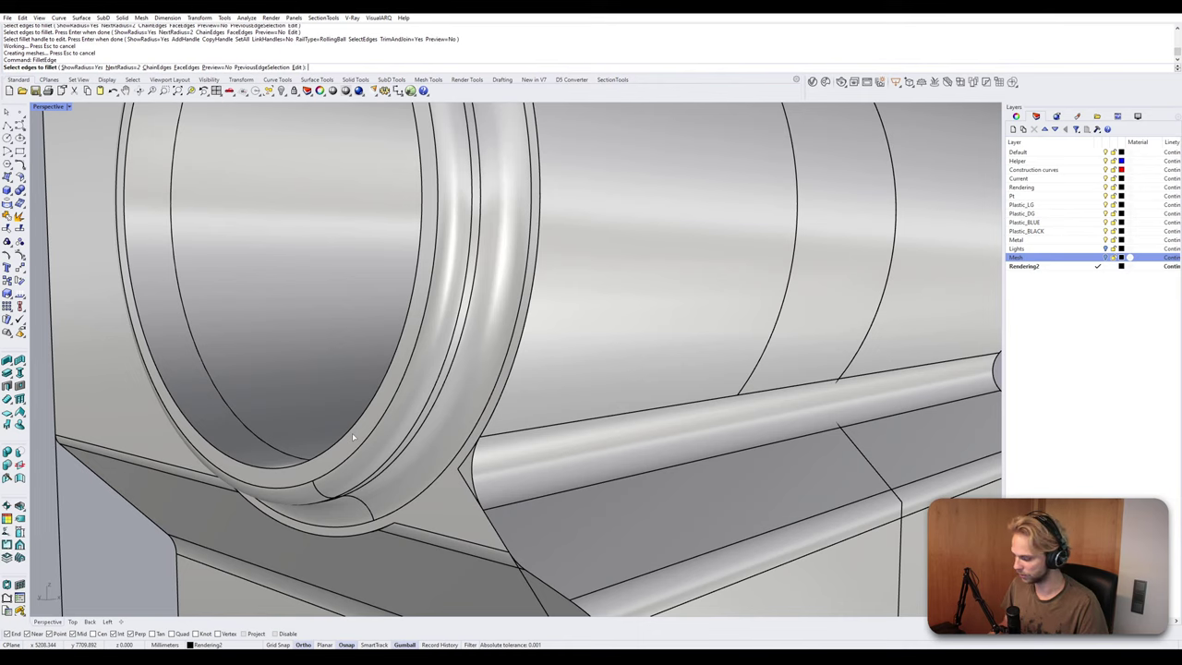
key(Escape)
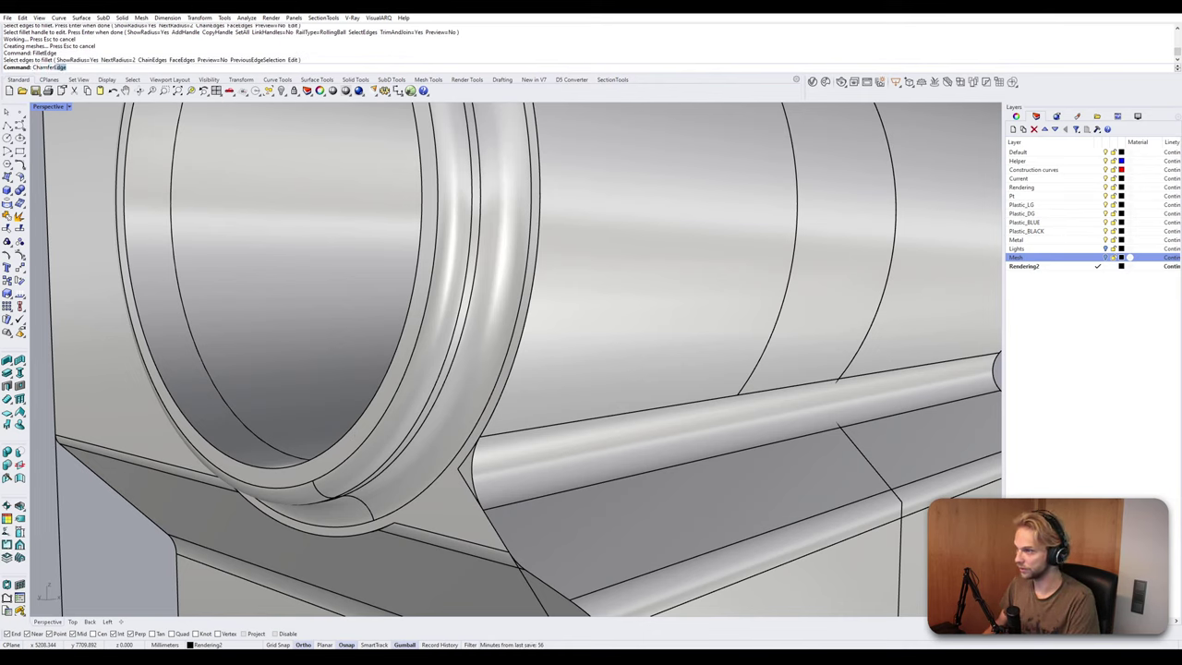
text(Chamfer)
key(Return)
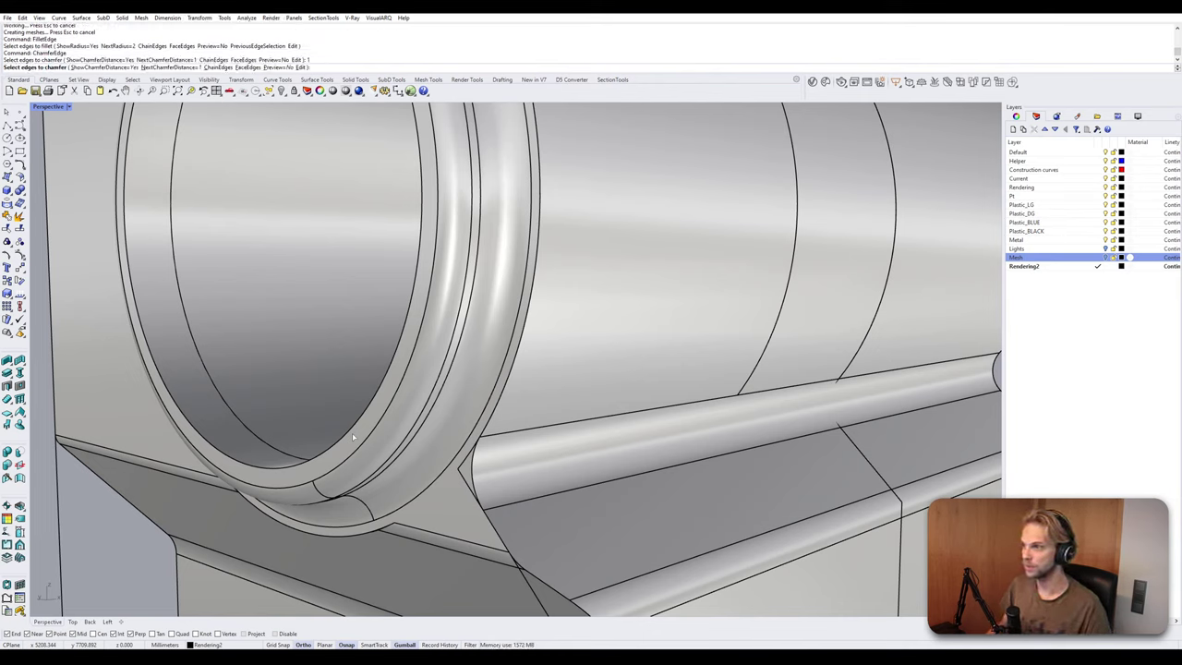
click(377, 404)
key(Return)
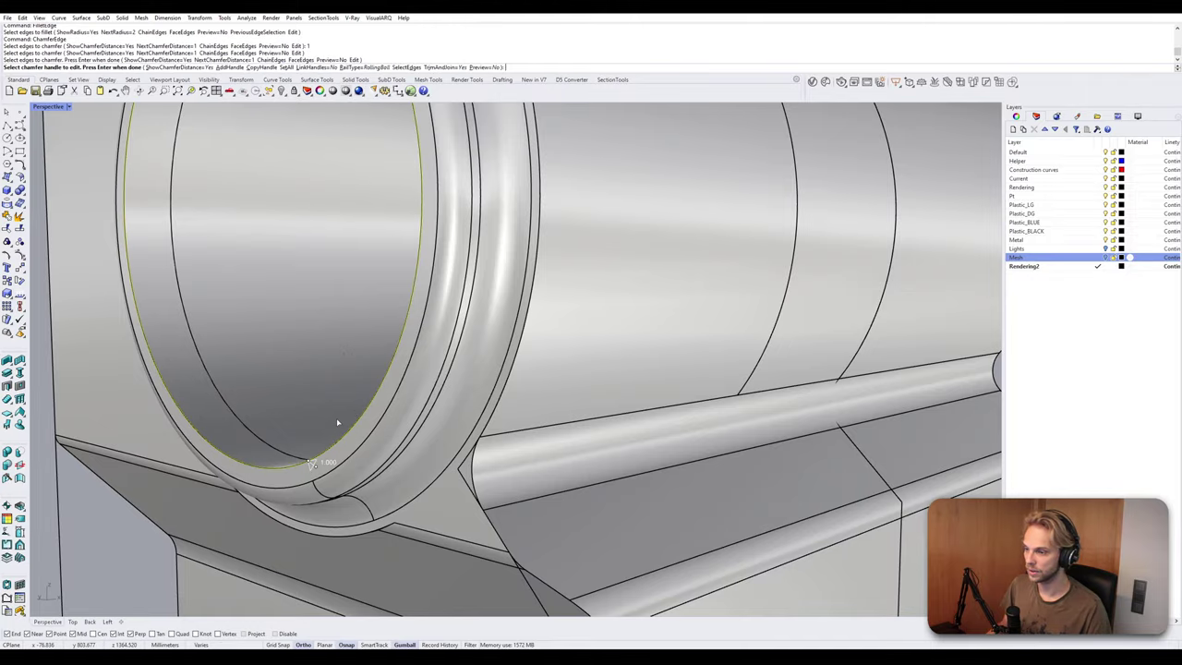
key(Return)
Check the leg body's surface reflections around the round joint with an environment map and close the analysis.
scroll(337, 421, down, 3)
right_drag(343, 418, 433, 379)
scroll(467, 412, down, 7)
scroll(433, 379, up, 5)
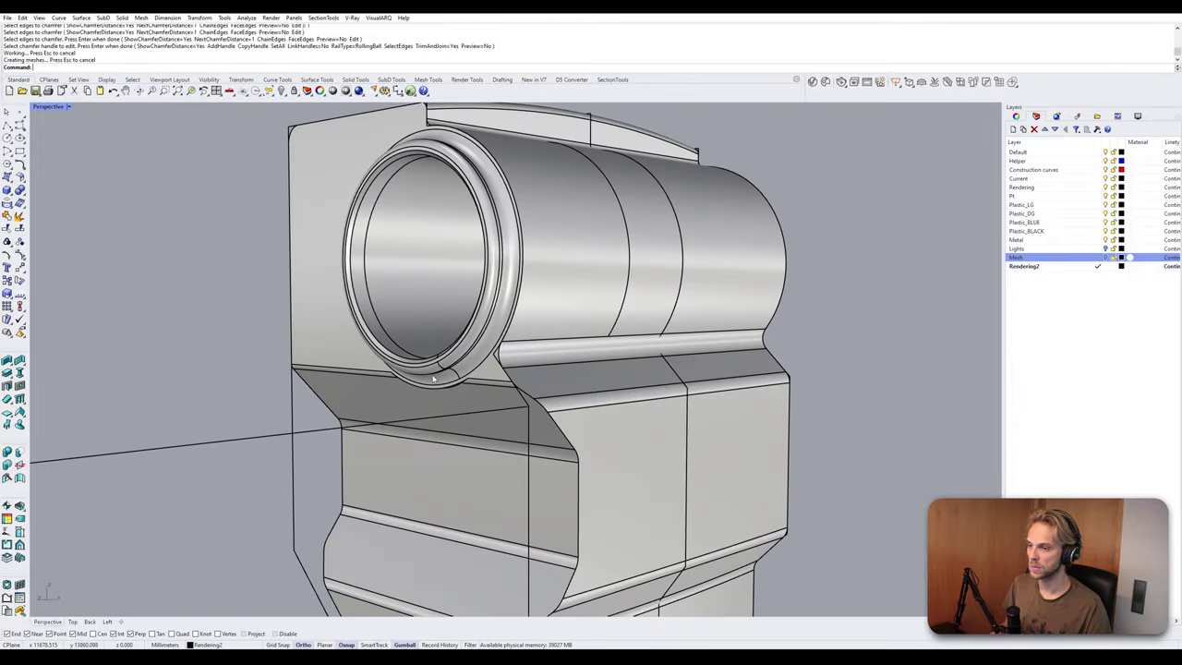
click(301, 302)
key(Return)
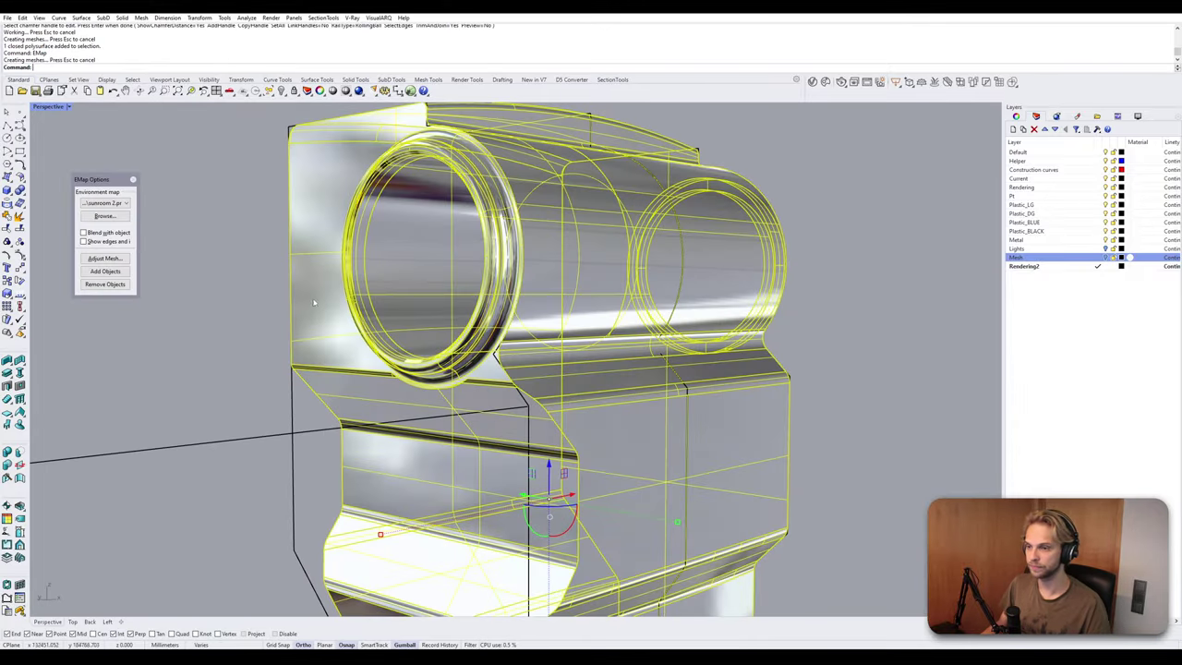
scroll(518, 296, up, 5)
right_drag(519, 296, 546, 303)
scroll(552, 306, down, 3)
click(134, 180)
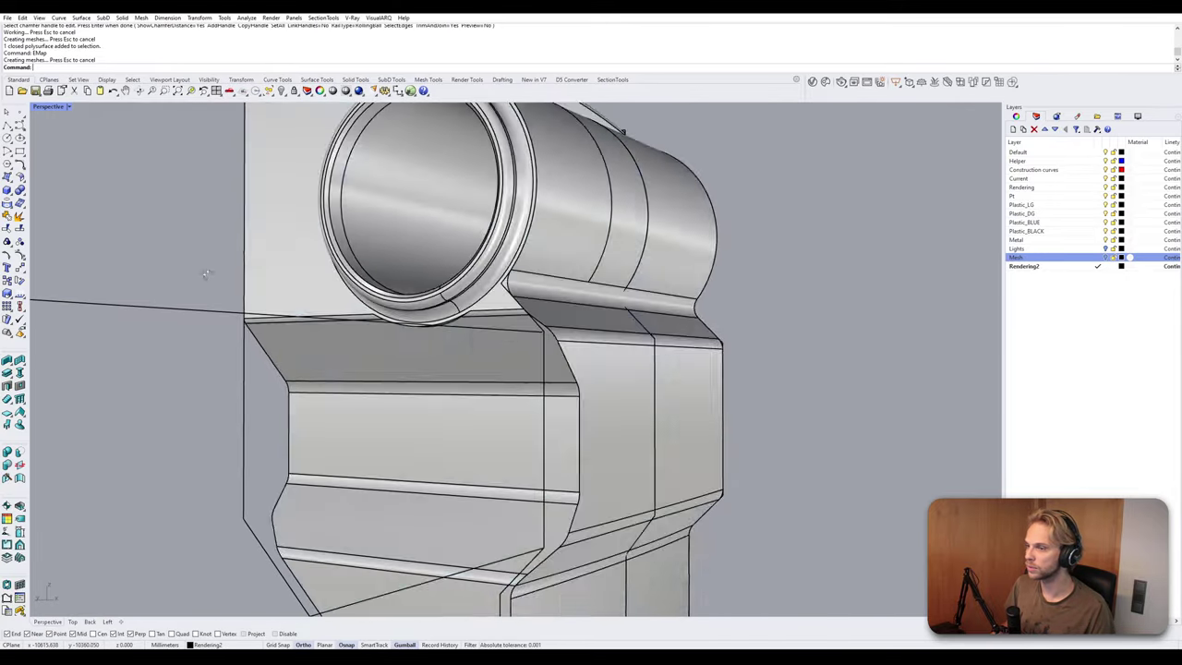
Try to fillet the chained outline edges of the leg's contoured front side with a 2 mm radius, and undo it.
mouse_move(207, 268)
right_down()
mouse_move(310, 277)
mouse_move(313, 305)
mouse_move(351, 319)
mouse_move(363, 291)
right_up()
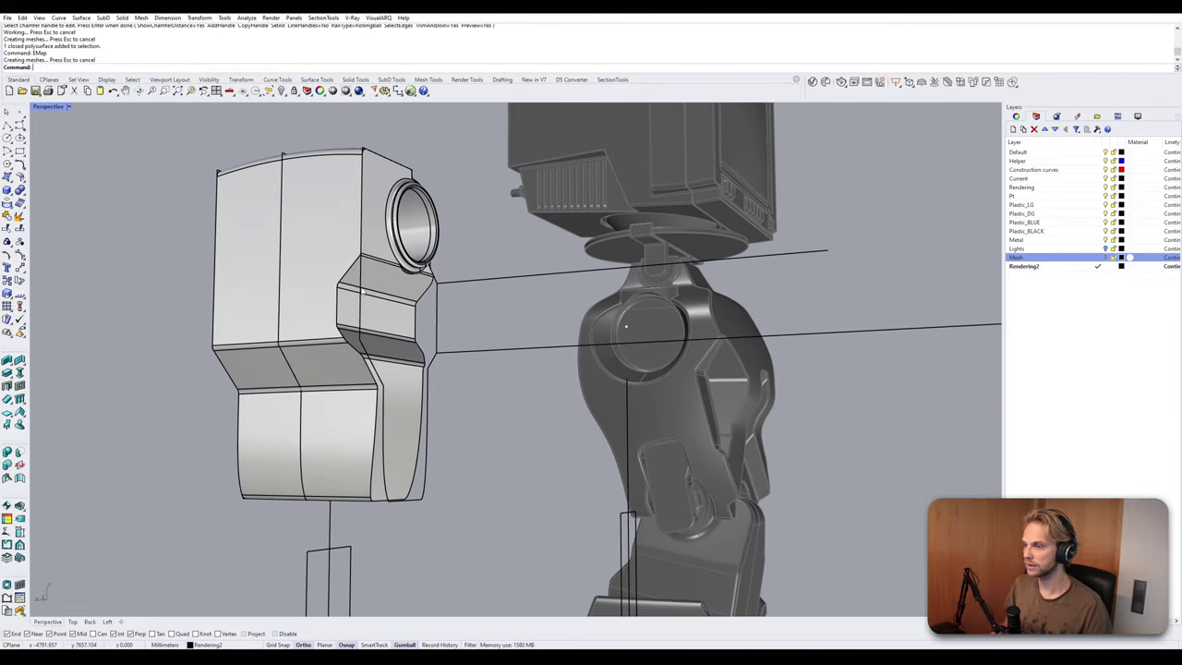
key(Return)
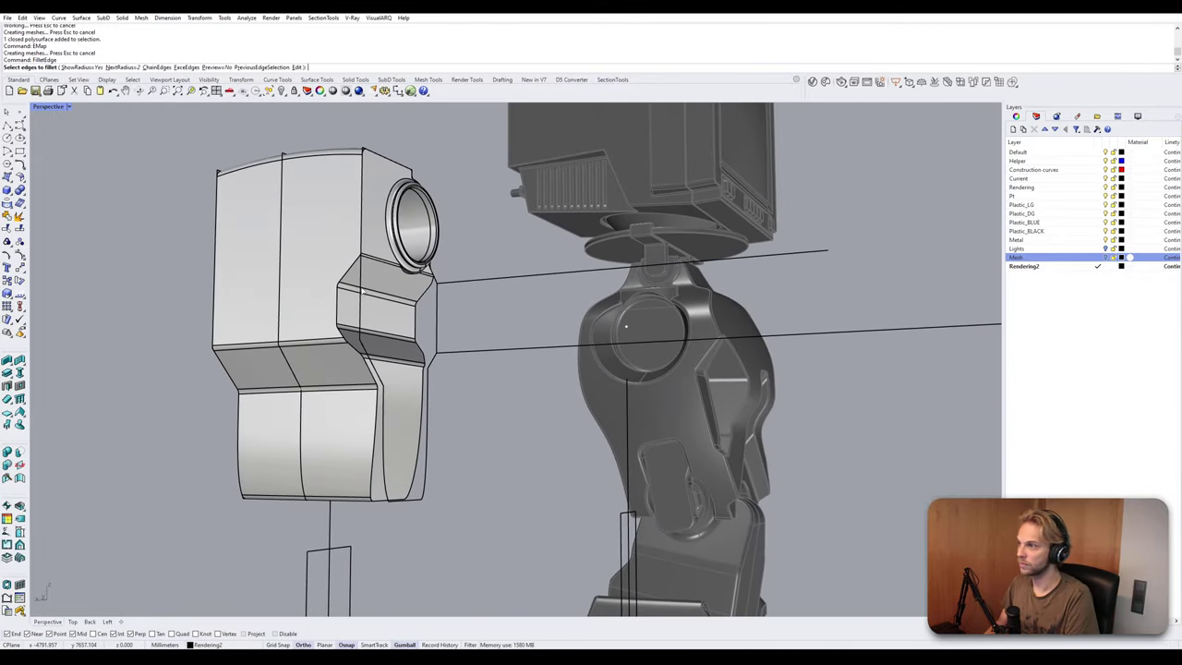
click(157, 66)
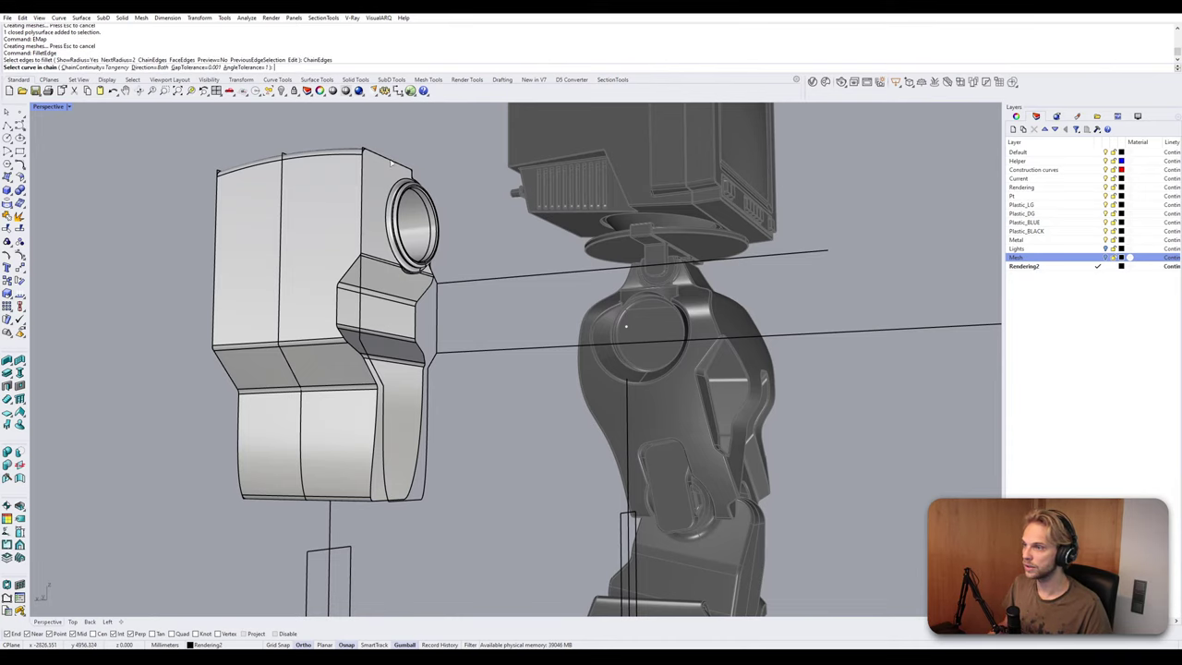
click(341, 313)
right_drag(340, 312, 272, 319)
scroll(532, 185, up, 6)
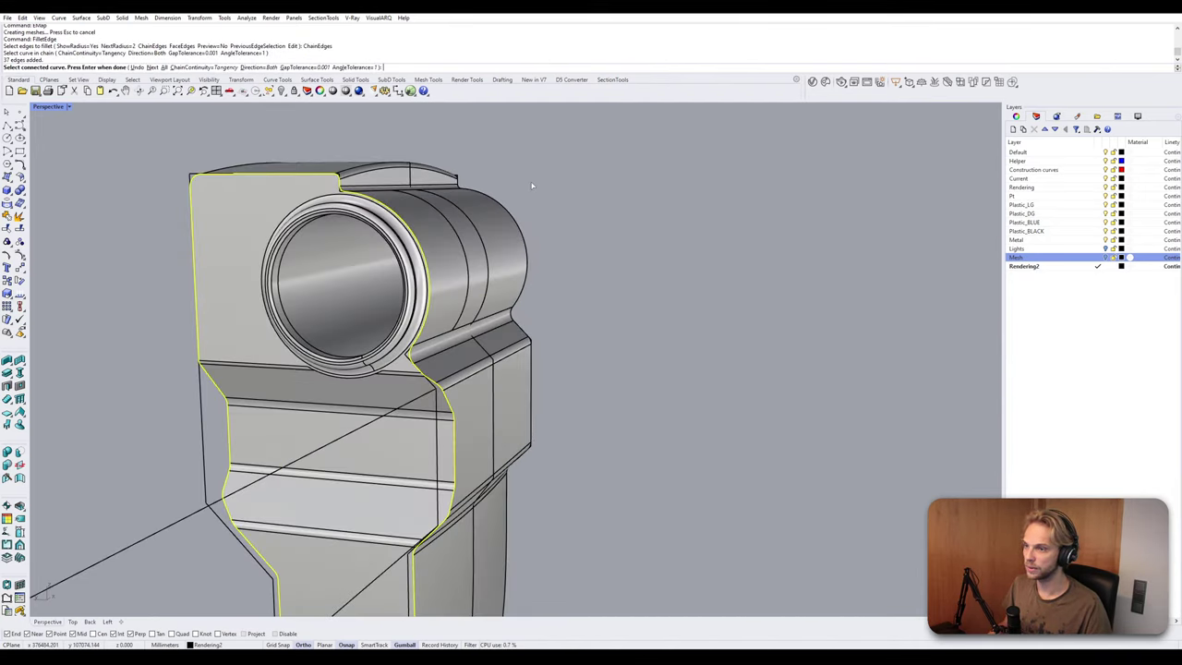
scroll(414, 256, up, 5)
key(Return)
key(Return)
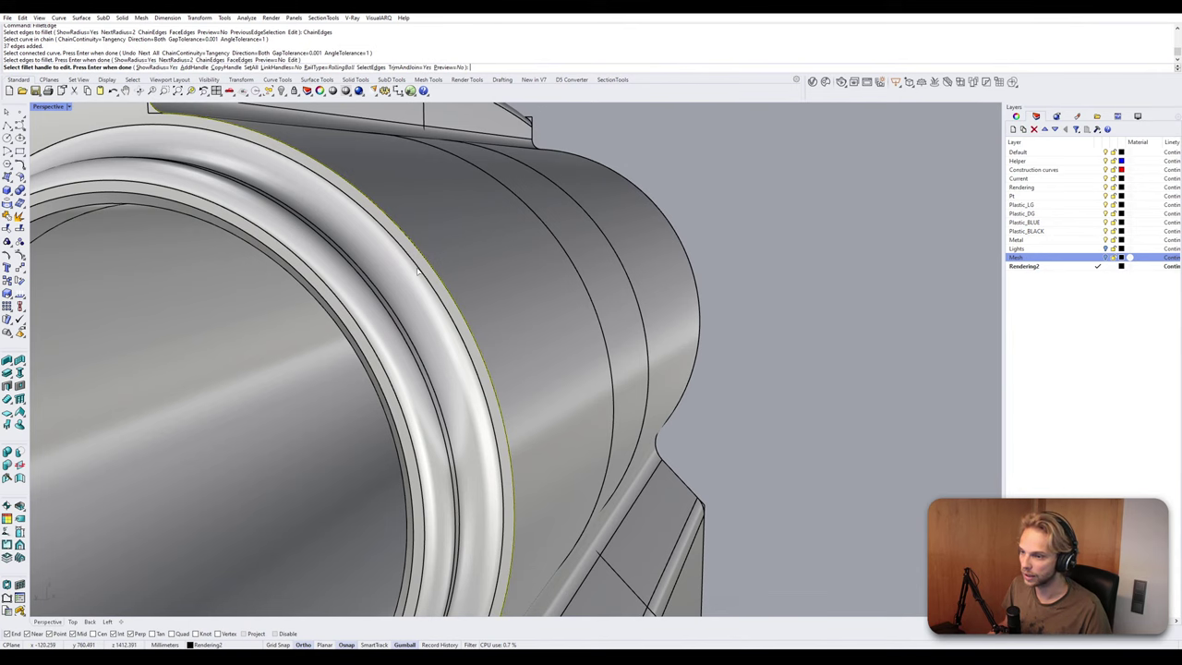
key(Return)
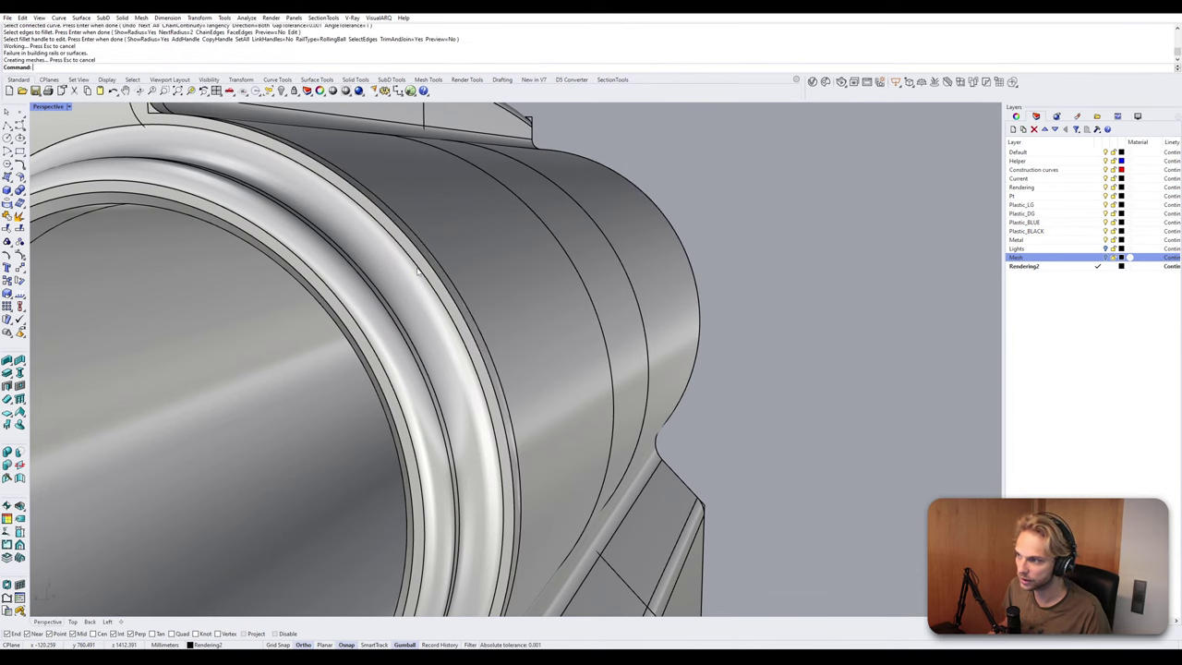
scroll(418, 269, down, 3)
key(ctrl+z)
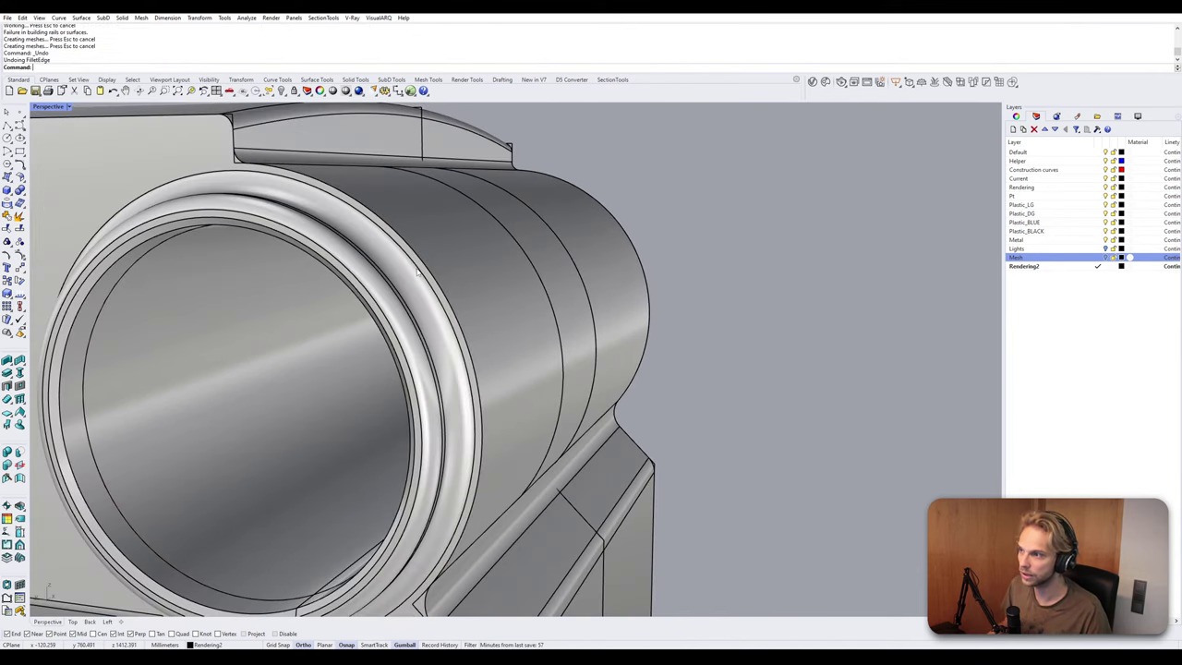
Undo the chamfer and both fillets on the round joint's collar.
scroll(413, 240, down, 2)
scroll(410, 218, up, 1)
right_drag(426, 314, 450, 369)
key(ctrl+z)
key(ctrl+z)
key(ctrl+z)
Try a 2 mm chain-edge fillet on the contoured front outline again, with the collar edges left sharp.
right_click(451, 370)
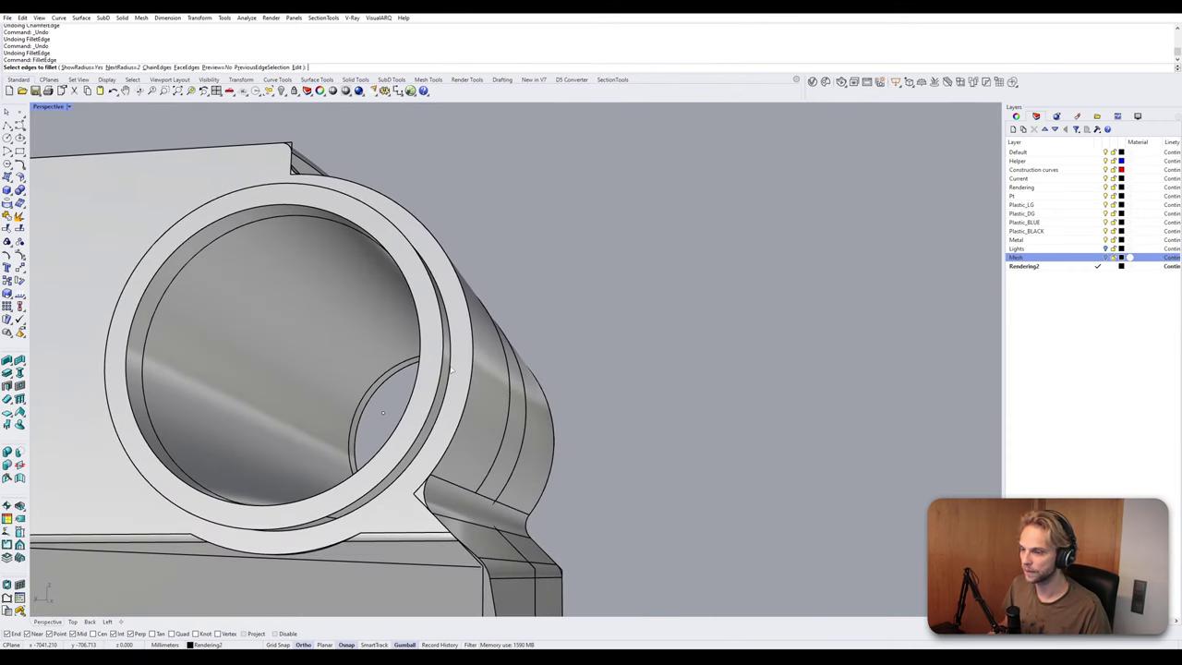
text(fillete)
key(Return)
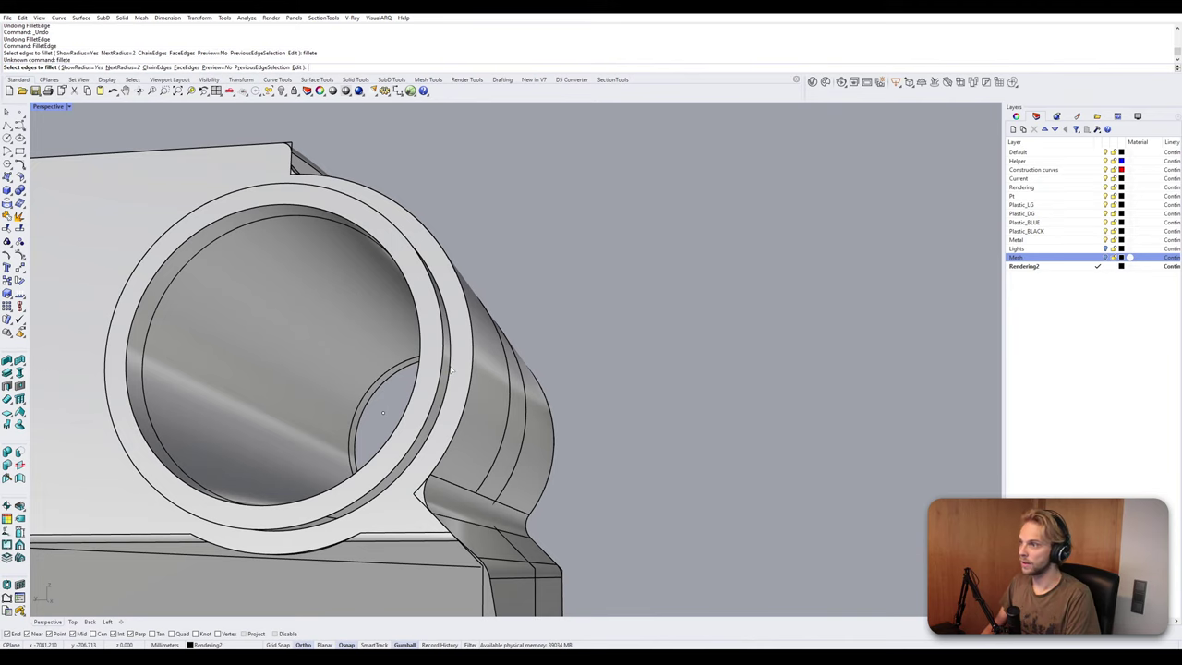
click(157, 67)
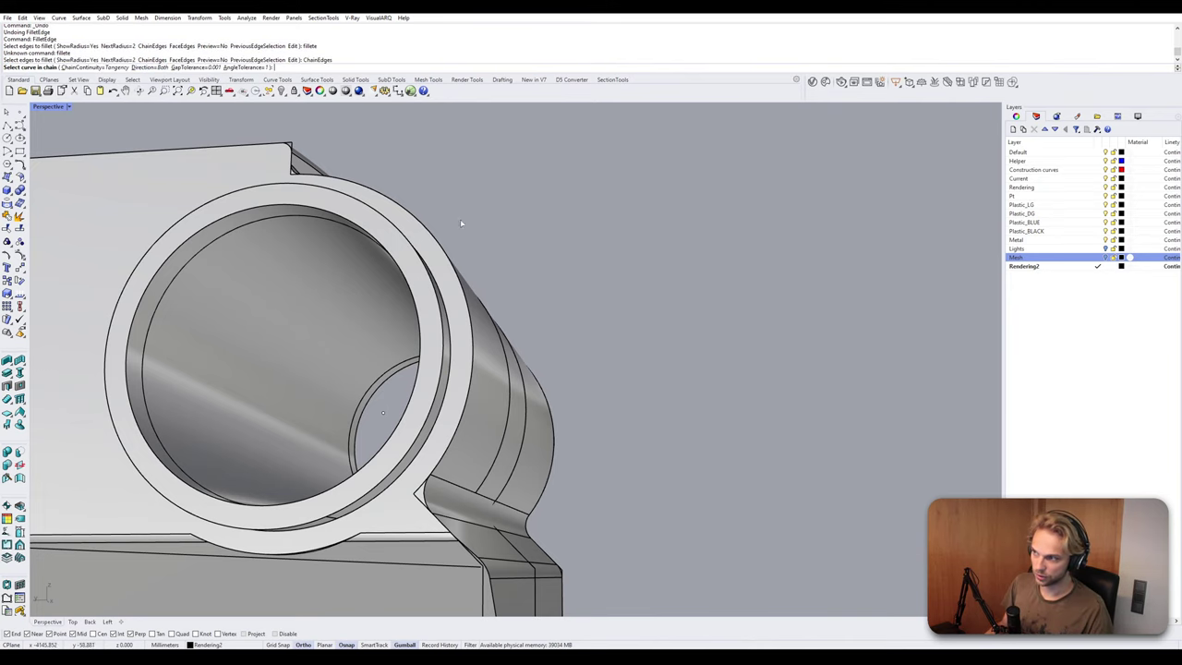
click(450, 288)
key(Return)
key(Return)
key(Return)
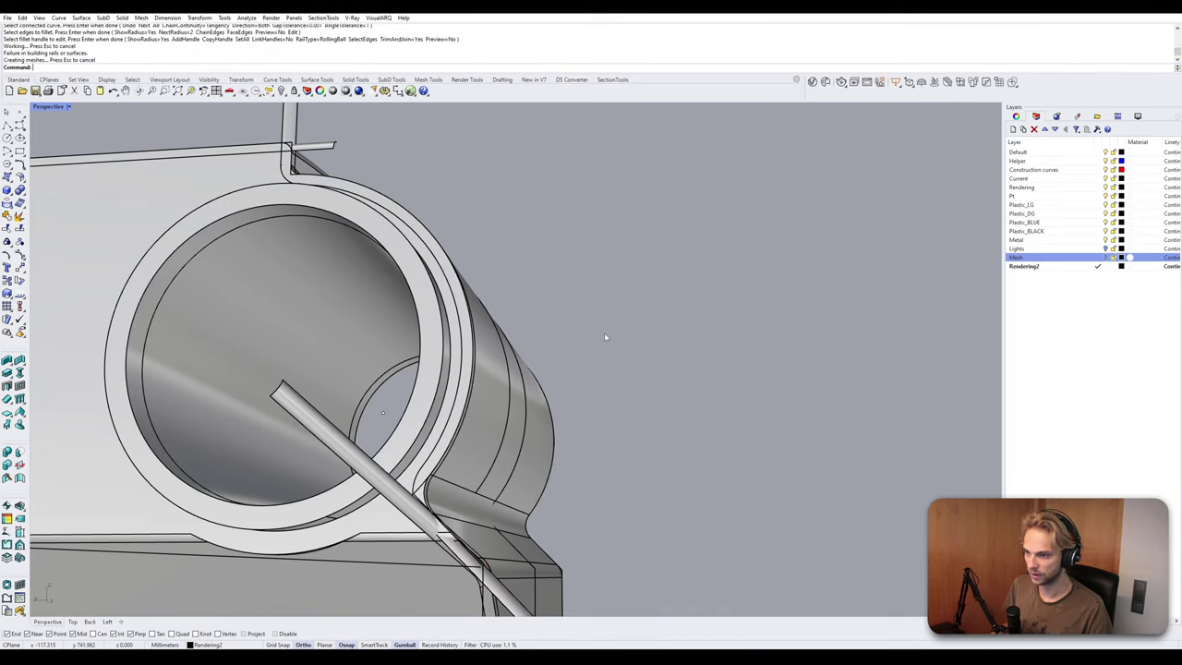
Inspect the chain fillet near the joint's lower notch and undo it.
scroll(604, 335, down, 5)
shift+right_drag(596, 361, 583, 238)
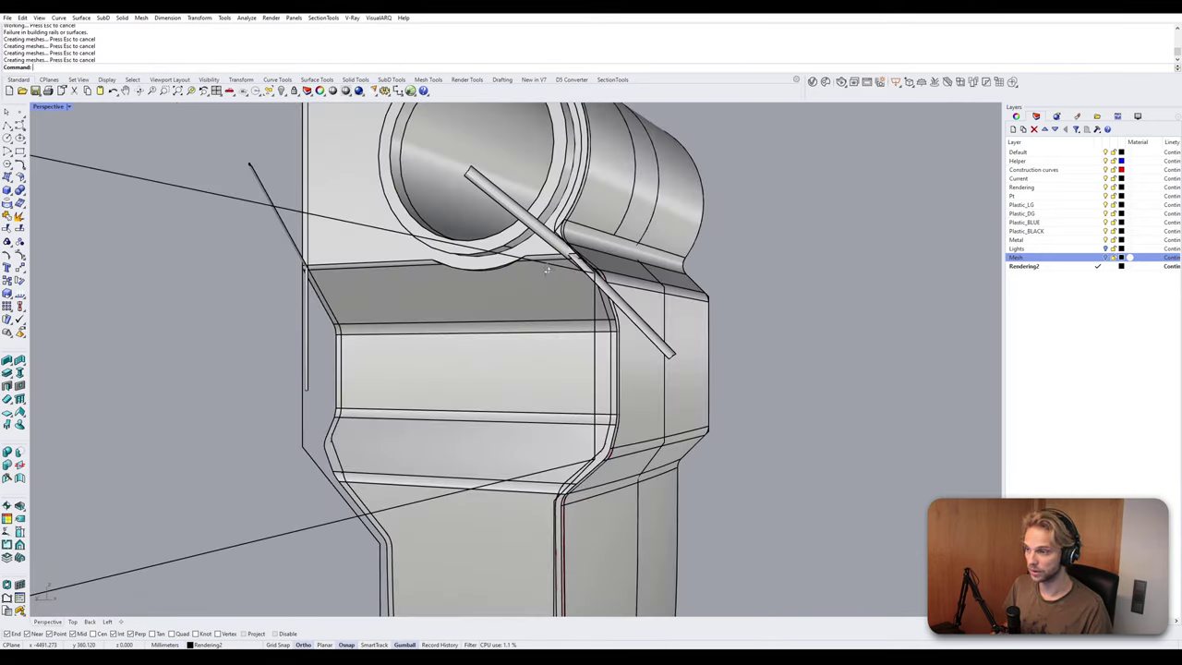
scroll(583, 238, up, 9)
scroll(582, 241, up, 3)
key(ctrl+z)
scroll(559, 278, down, 7)
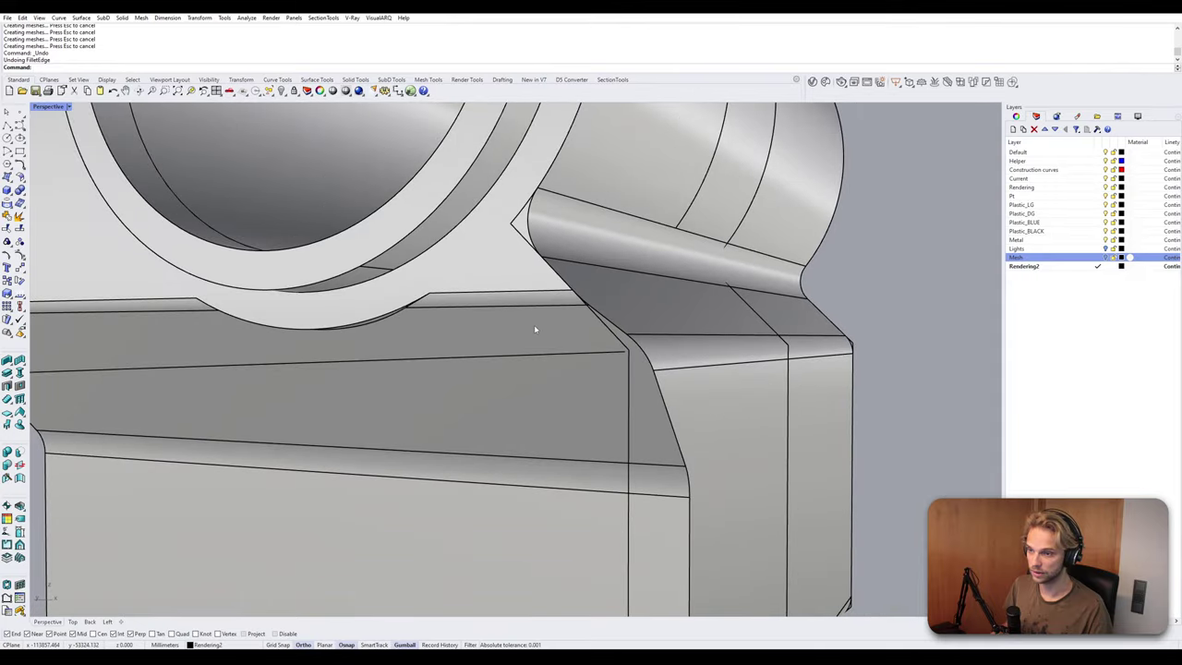
right_drag(436, 312, 623, 261)
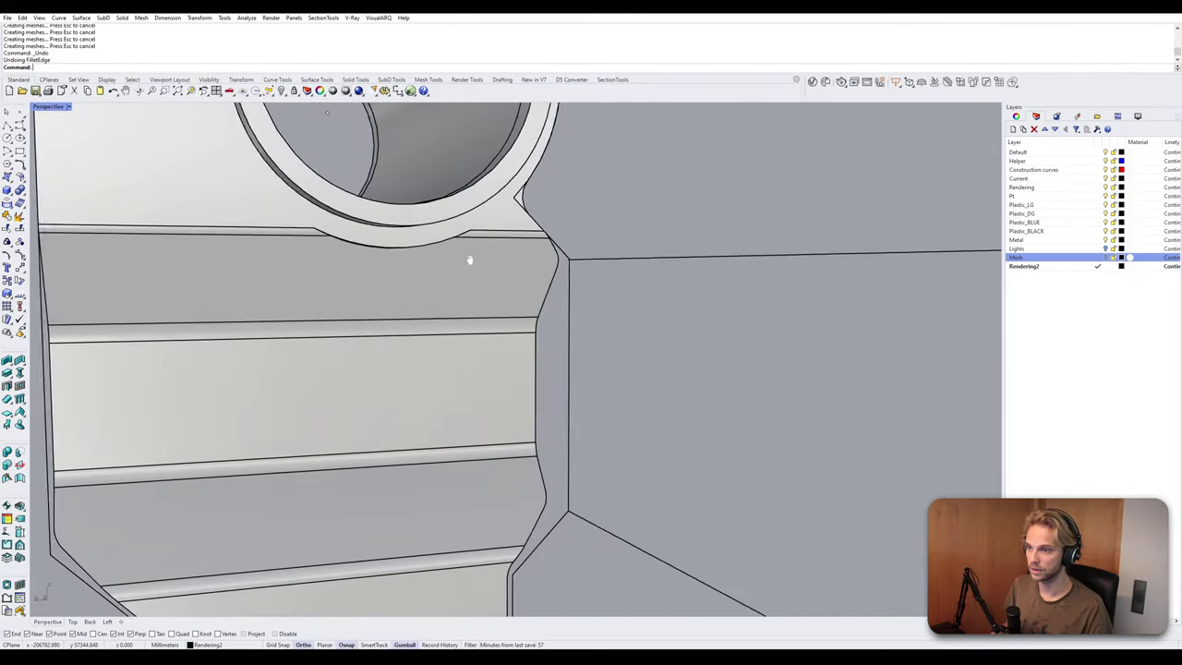
shift+right_drag(469, 259, 639, 267)
right_drag(263, 222, 294, 241)
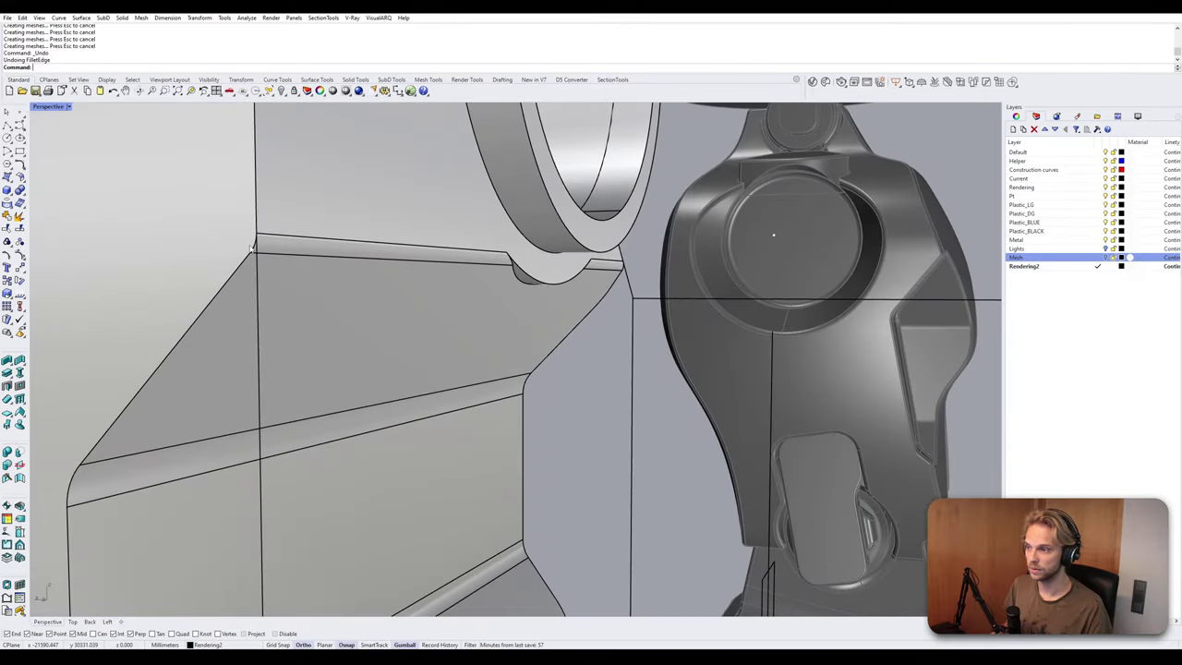
scroll(252, 247, up, 5)
key(space)
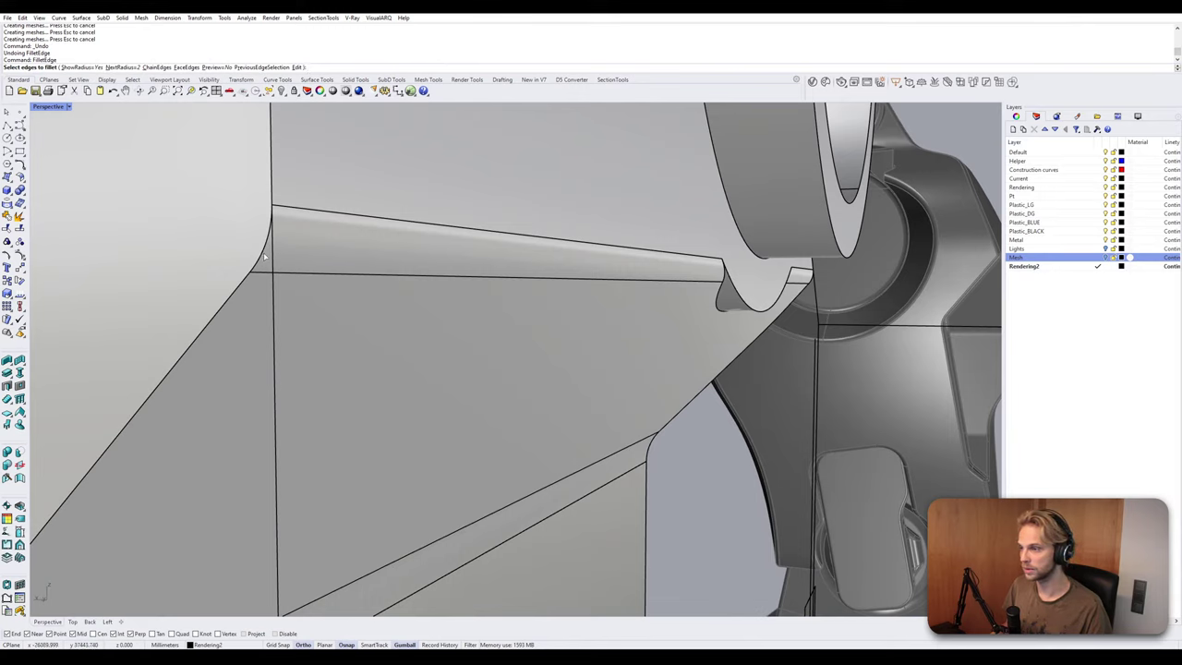
key(Escape)
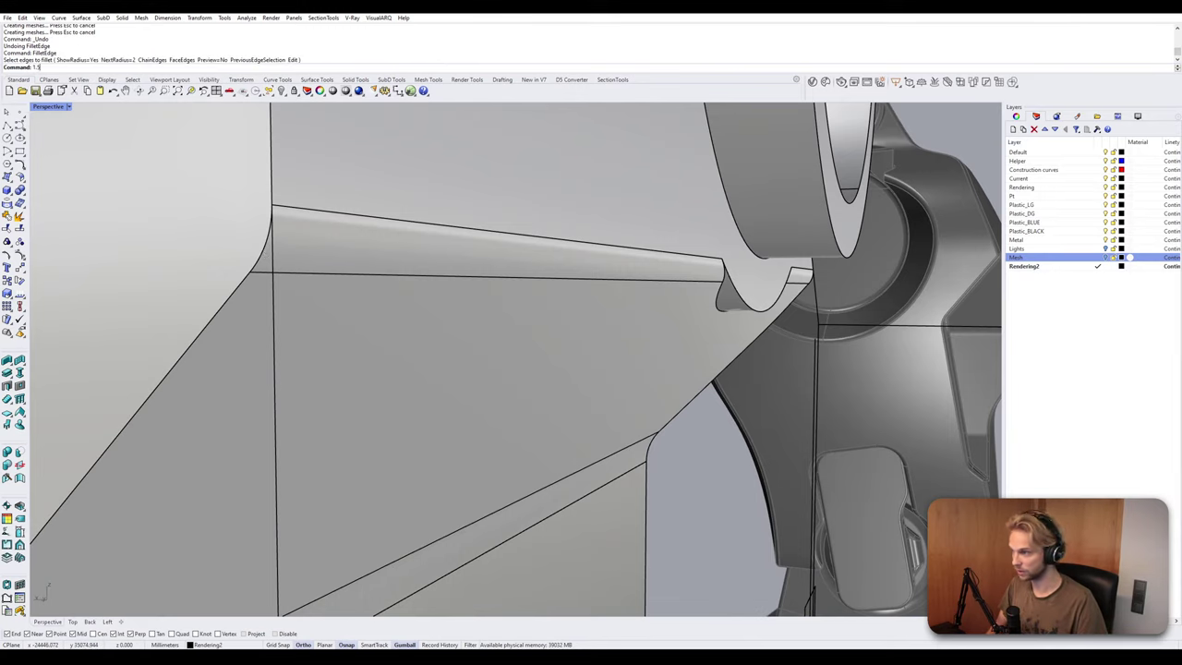
text(1.5)
key(Return)
Try a chain-edge fillet with a 1.5 mm radius on the leg's contoured front outline.
right_click(265, 254)
click(129, 68)
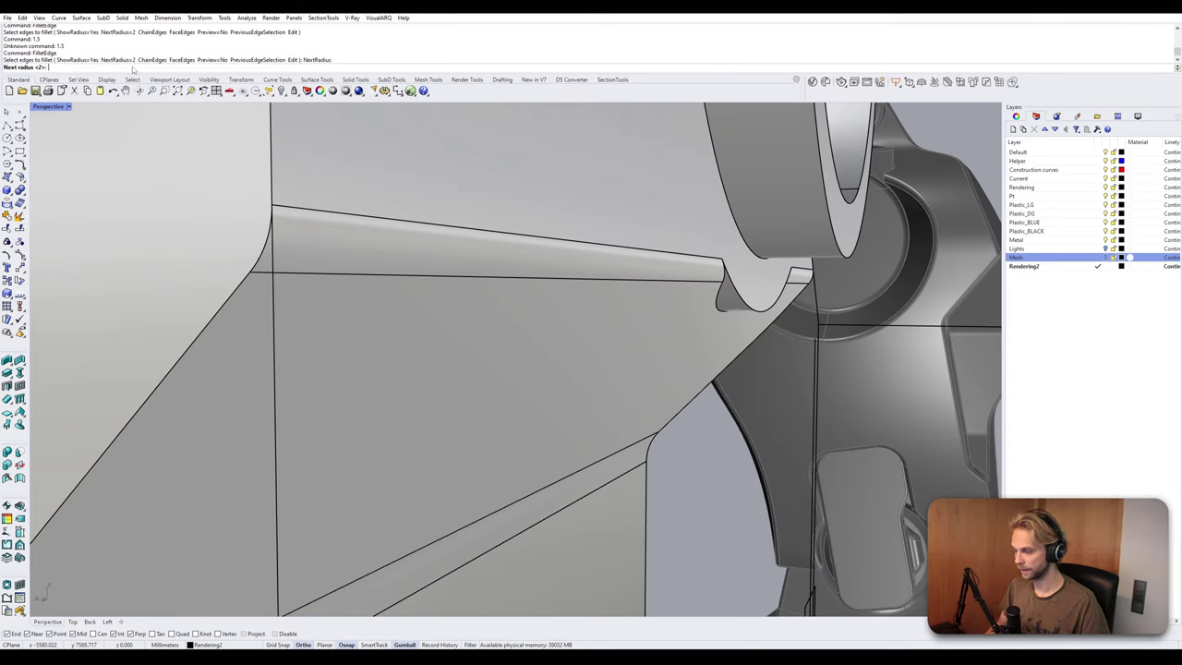
text(1.5)
key(Return)
click(161, 68)
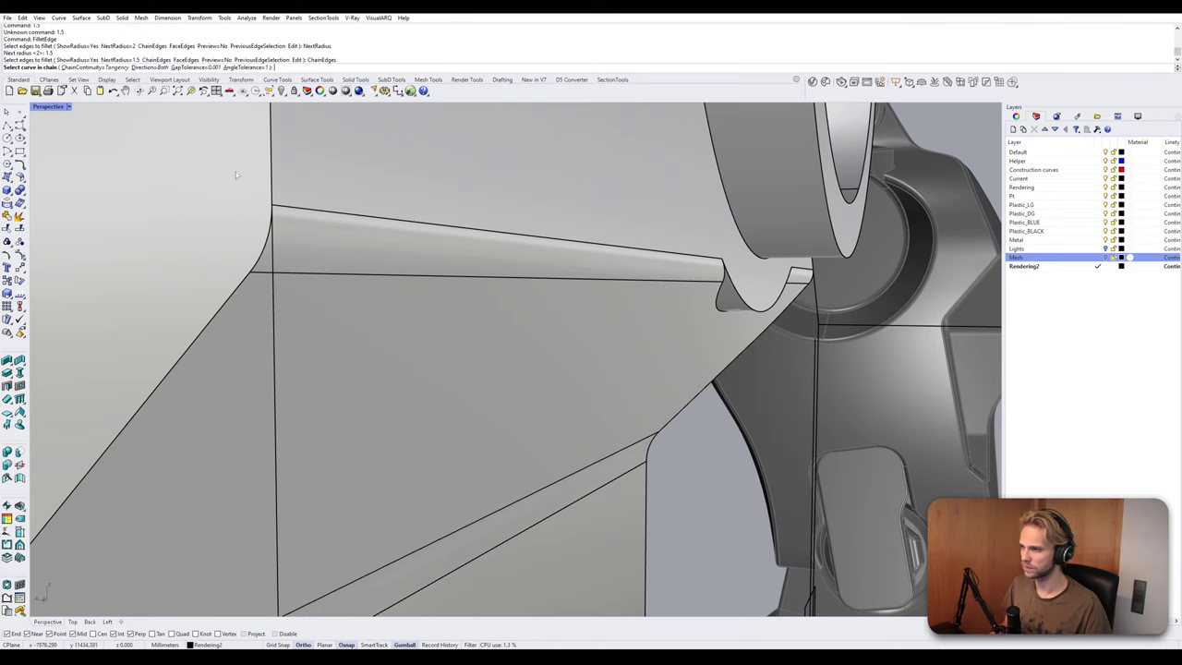
click(266, 229)
key(Return)
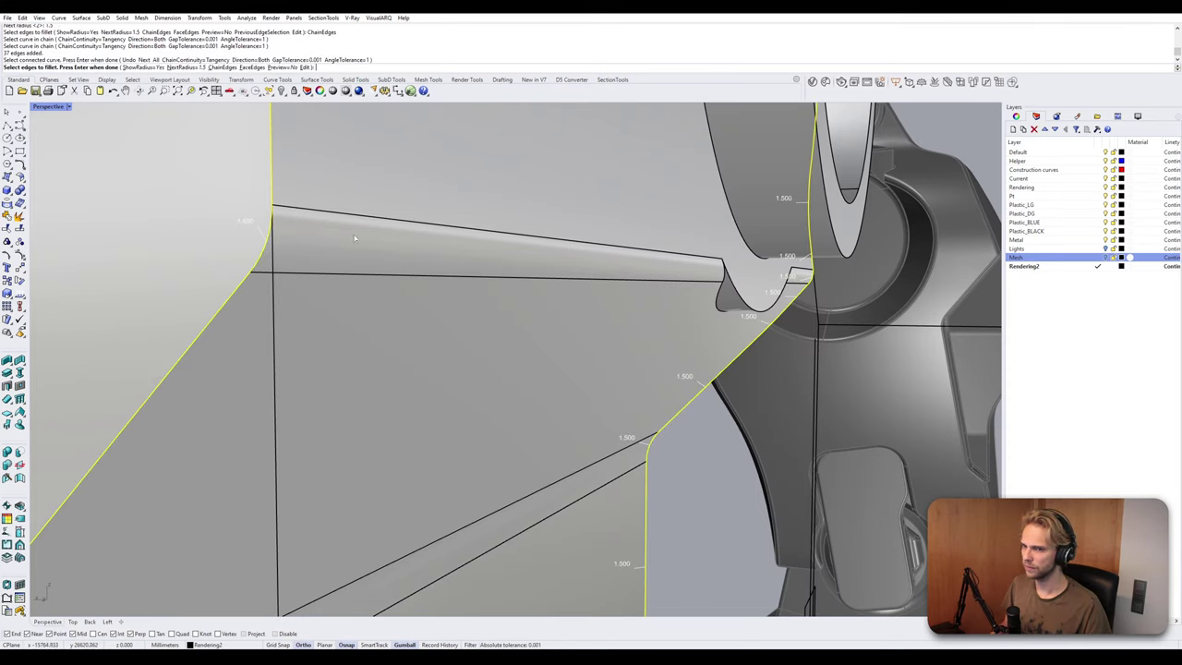
key(Return)
key(Return)
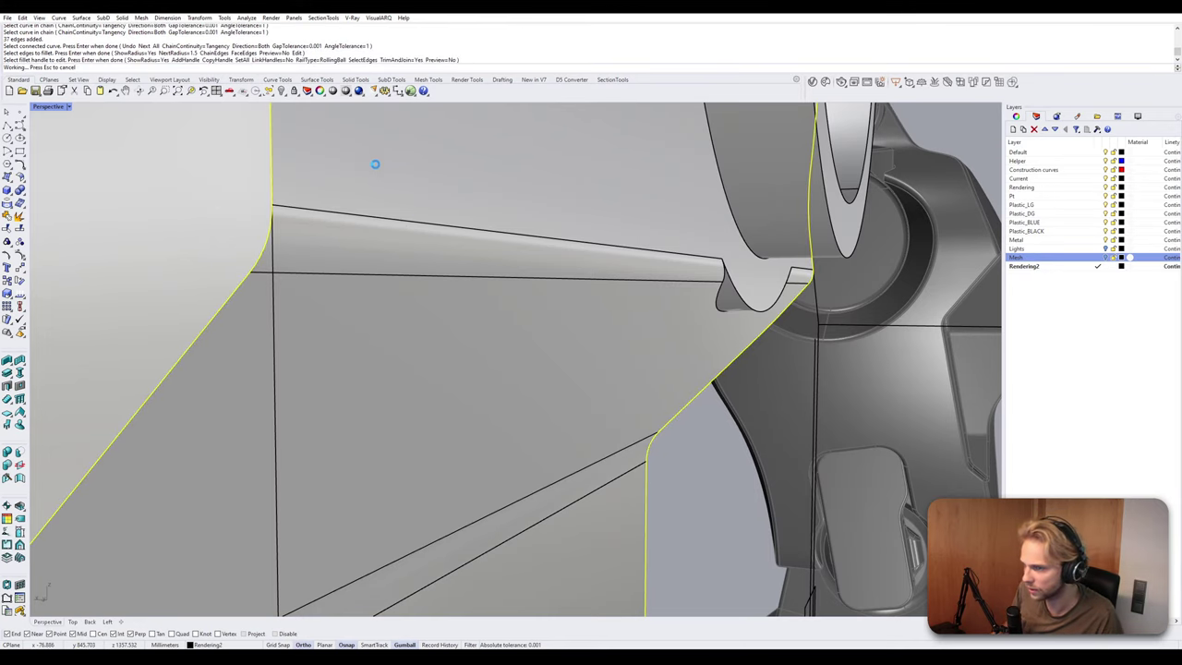
Inspect the 1.5 mm fillet along the contoured side and below the joint, and undo it.
scroll(315, 253, down, 3)
right_drag(778, 234, 486, 176)
scroll(486, 176, down, 8)
right_drag(556, 395, 494, 225)
shift+right_drag(552, 170, 535, 334)
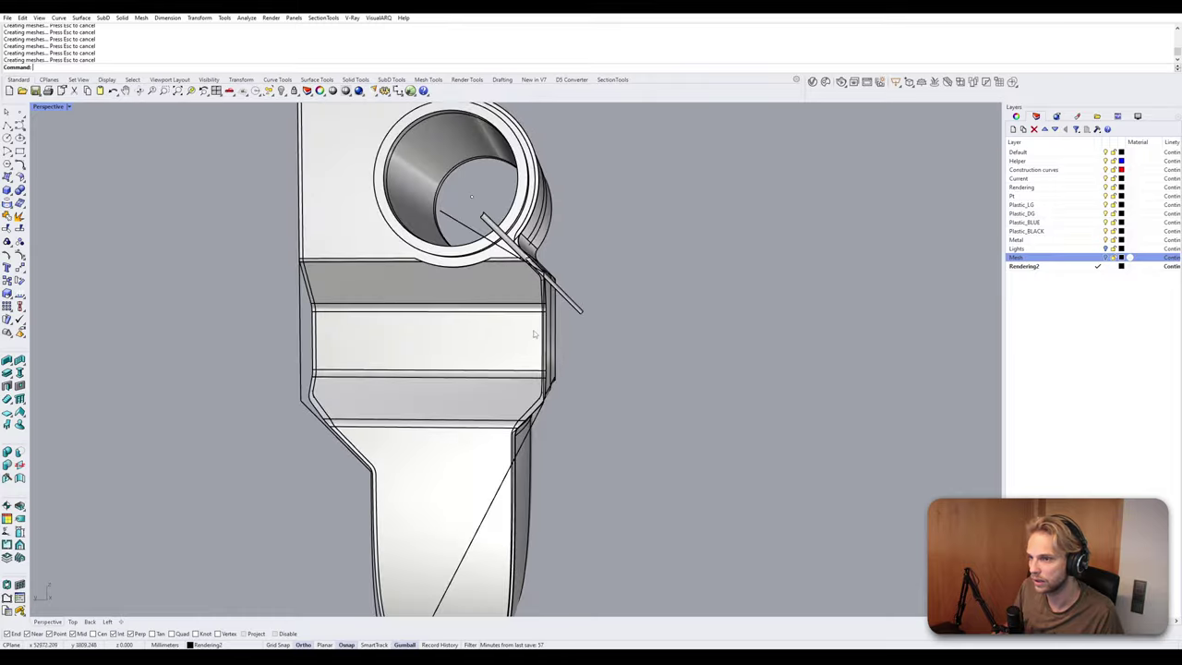
scroll(540, 276, up, 8)
right_drag(539, 276, 436, 285)
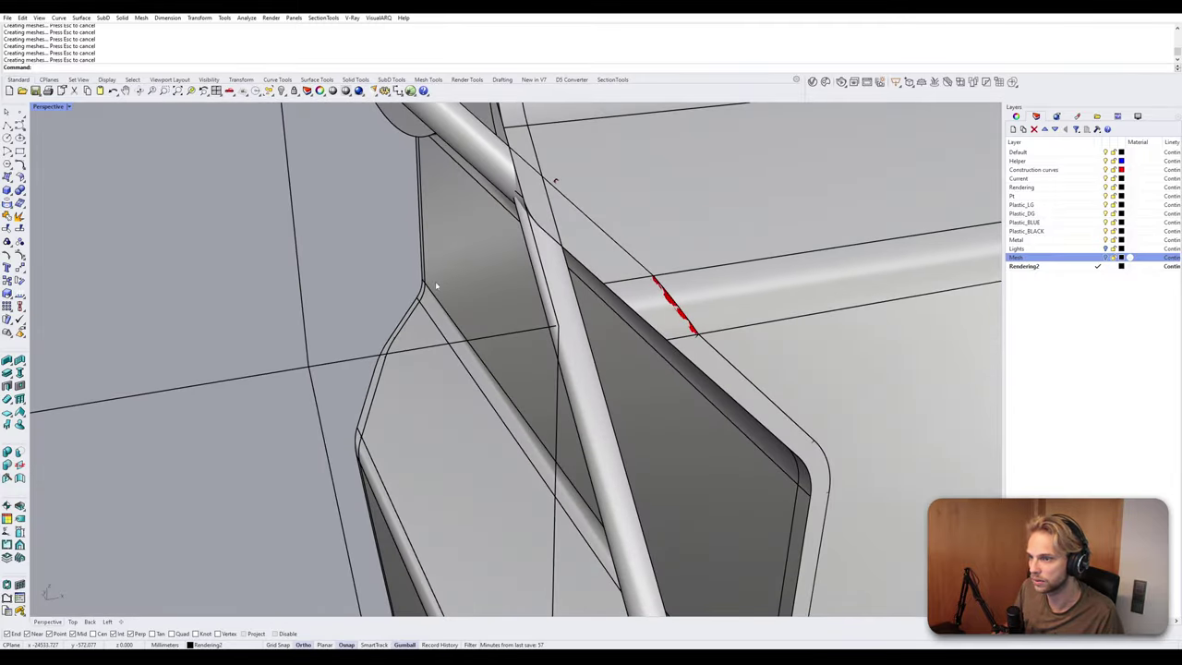
key(ctrl+z)
Fillet the chained outline edges of the leg's contoured front side with a 1 mm radius.
right_drag(489, 220, 468, 284)
click(518, 298)
key(Escape)
key(space)
right_drag(625, 429, 564, 305)
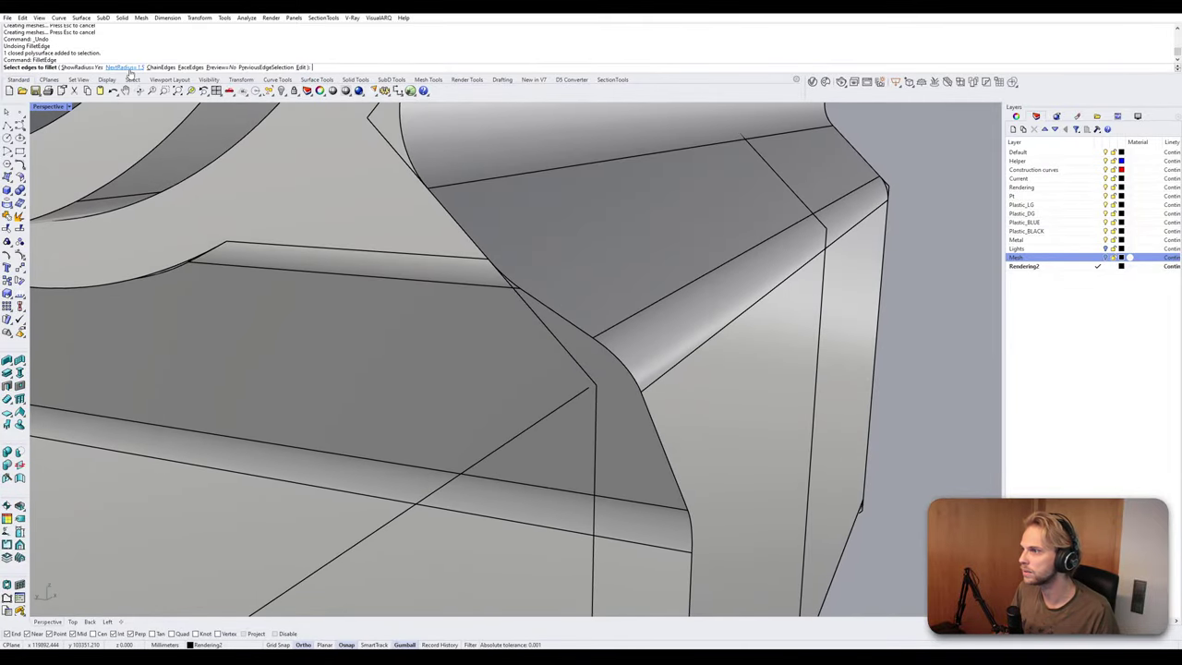
click(129, 68)
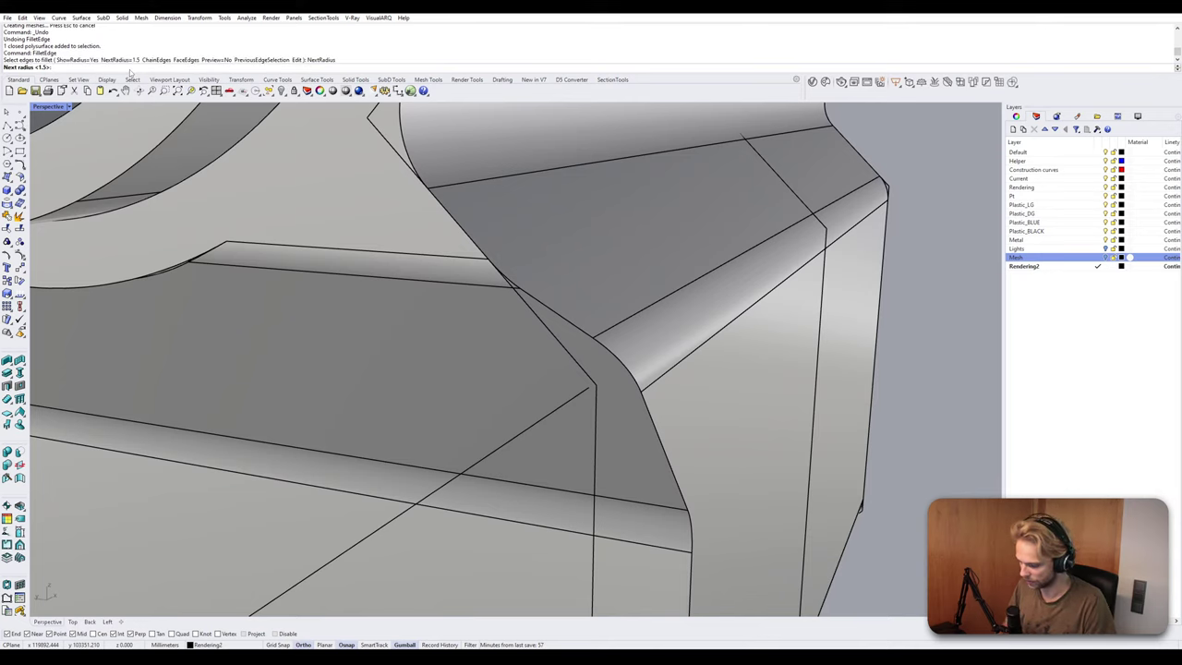
text(1)
key(Return)
click(156, 68)
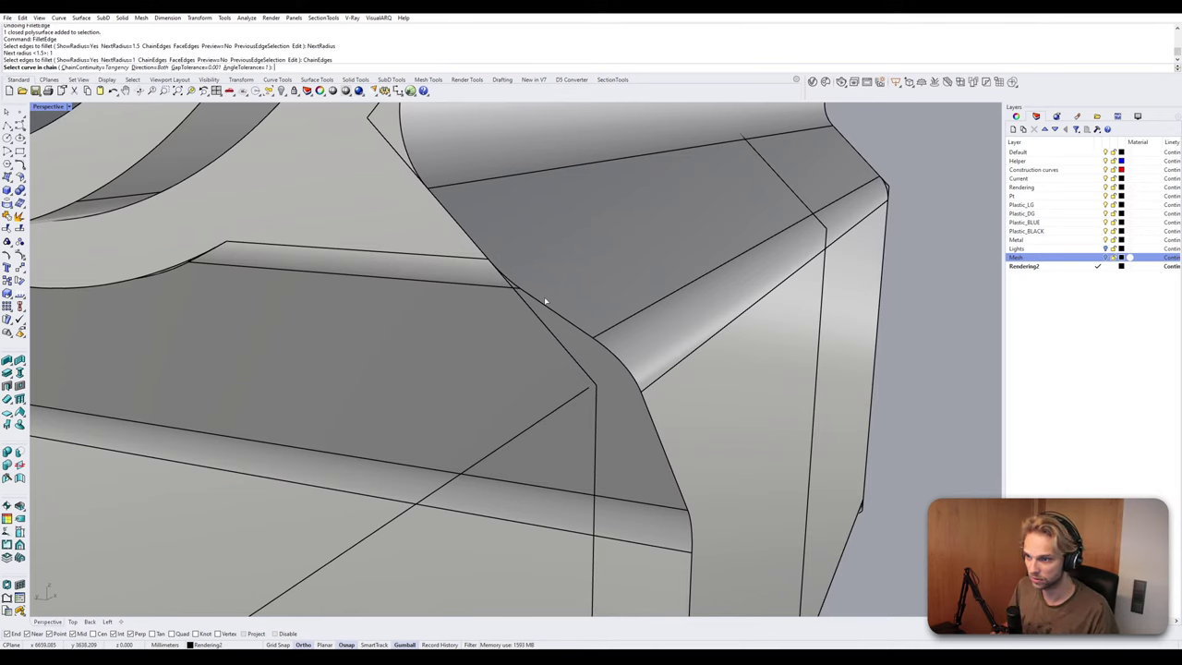
click(552, 312)
key(Return)
key(Return)
key(Return)
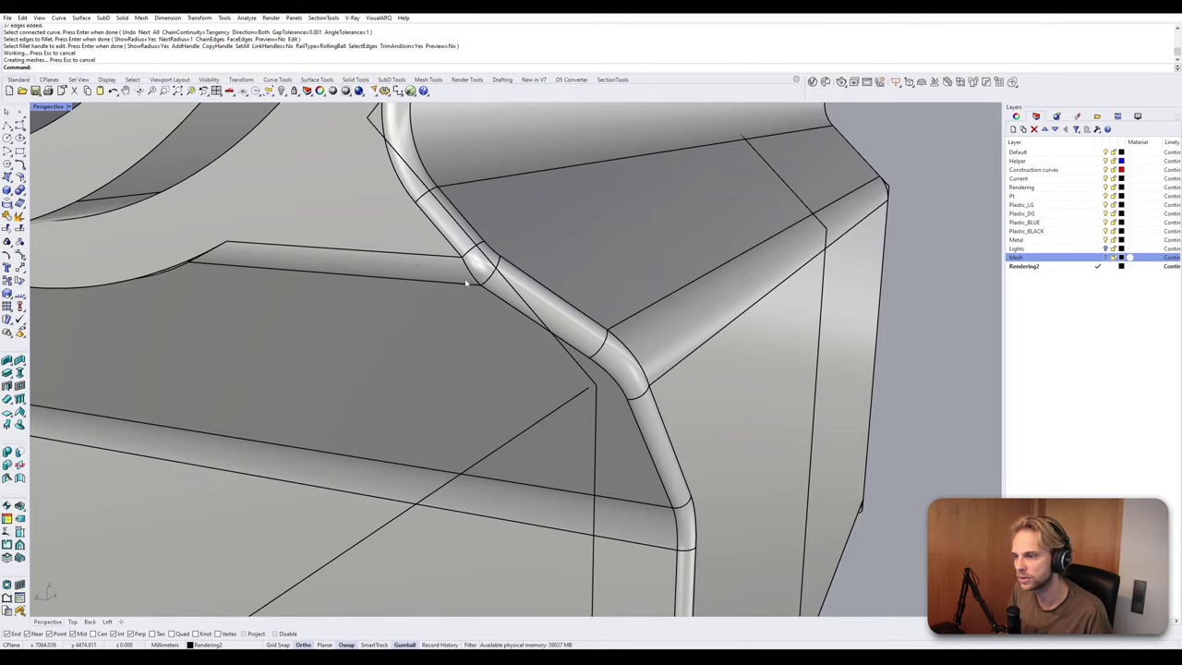
Fillet the outer rim and the base edge of the round joint's collar with a 2 mm radius.
scroll(489, 295, down, 6)
shift+right_drag(488, 295, 618, 422)
scroll(573, 379, down, 3)
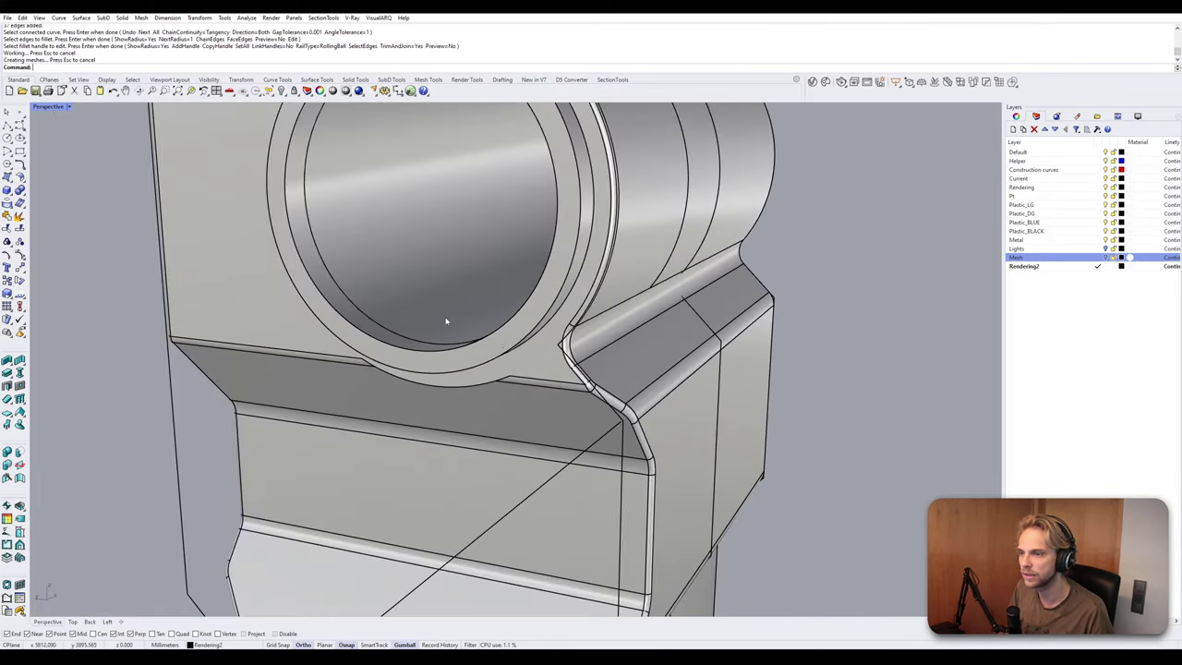
right_drag(446, 322, 491, 335)
scroll(483, 225, down, 3)
right_drag(483, 225, 401, 255)
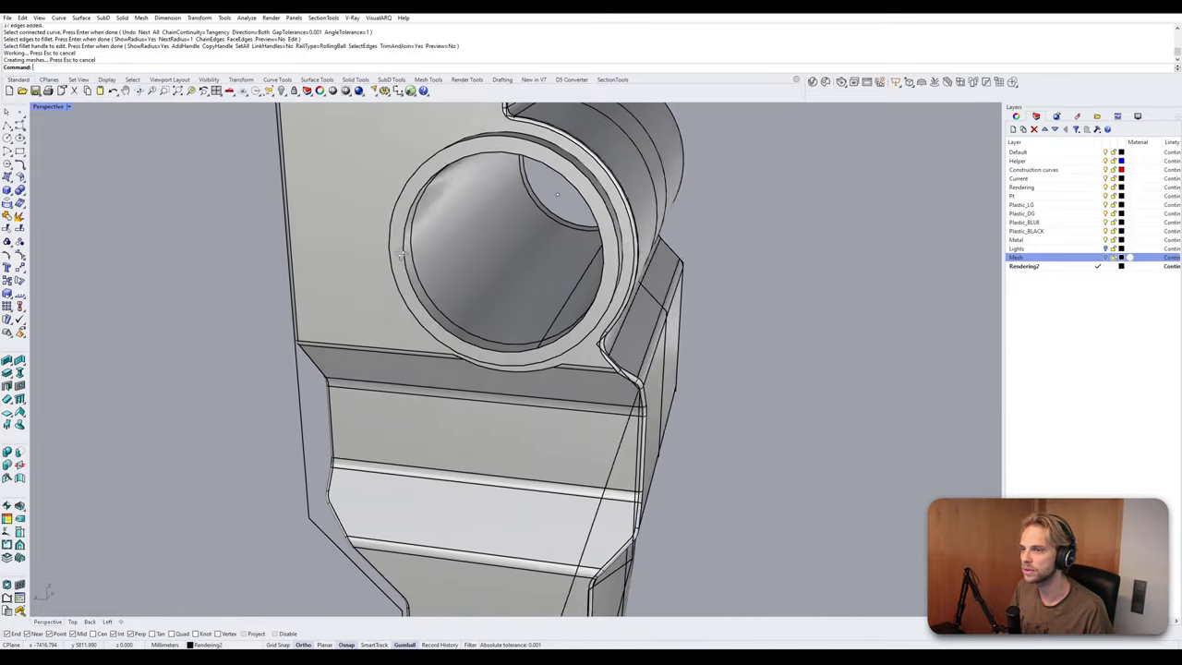
scroll(593, 163, up, 3)
right_drag(612, 207, 523, 207)
key(Return)
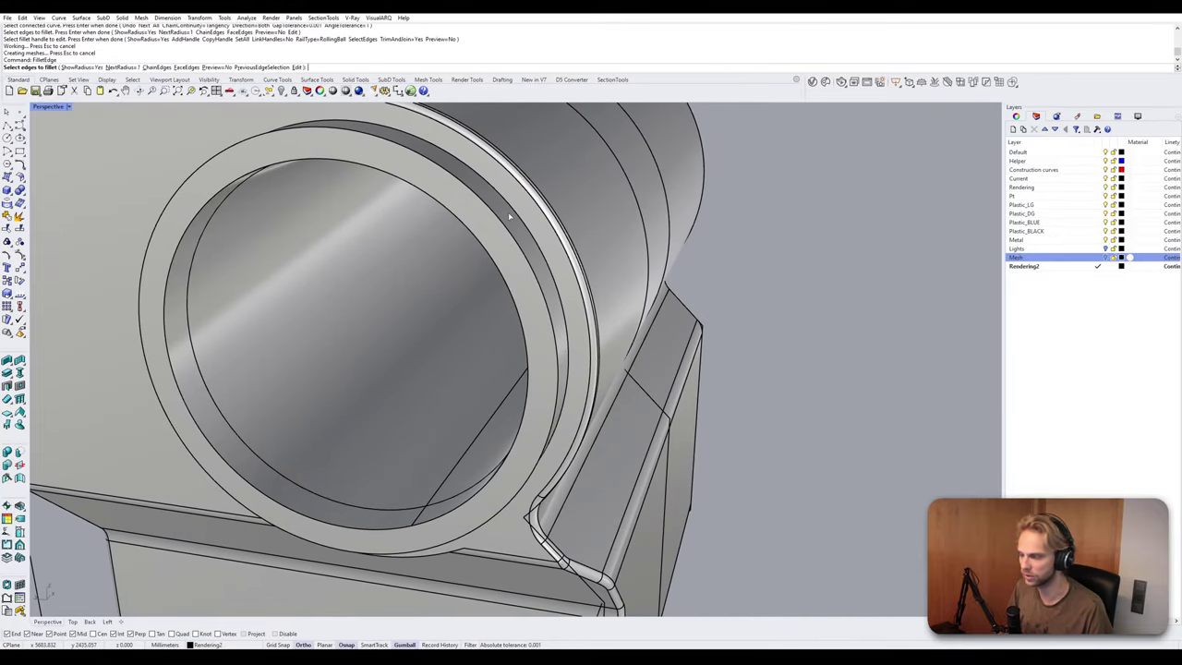
text(2)
key(Return)
click(519, 228)
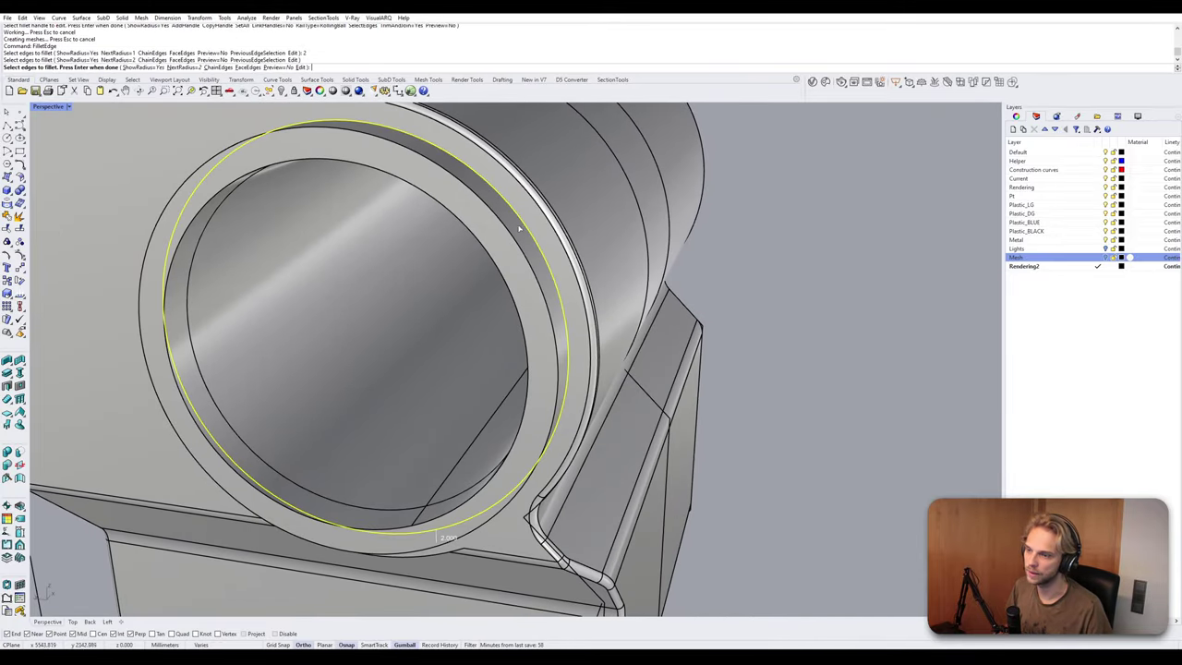
right_drag(528, 273, 503, 231)
click(530, 277)
key(Return)
key(Return)
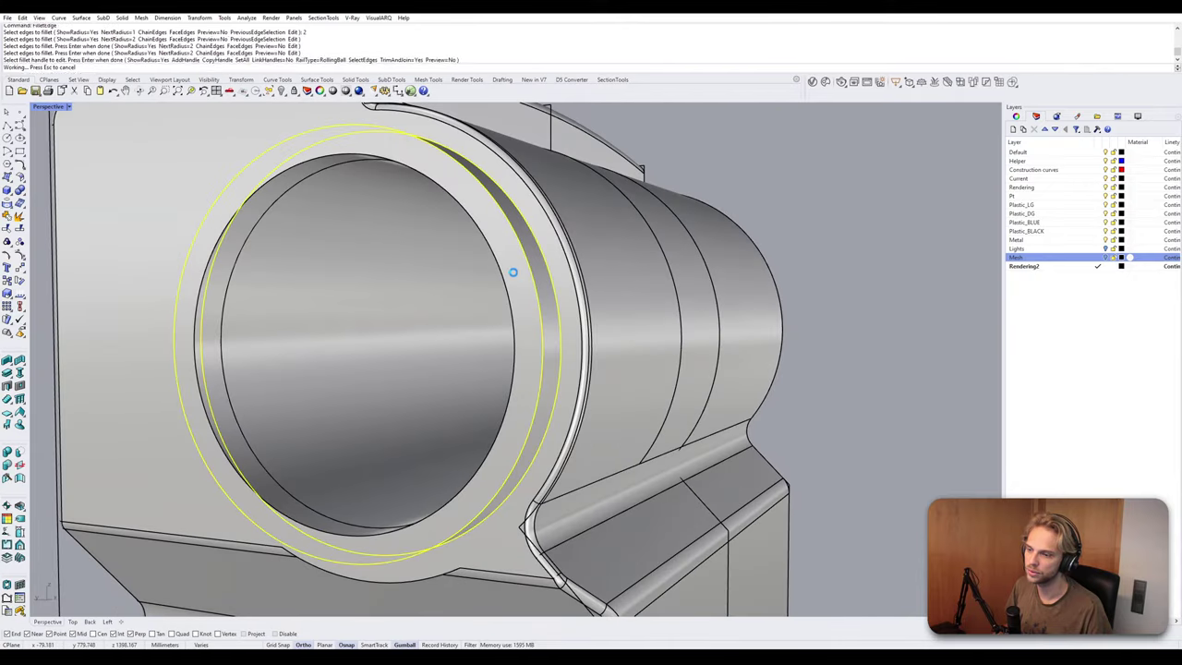
Chamfer the inner edge of the round joint's opening with a distance of 1 mm.
key(Return)
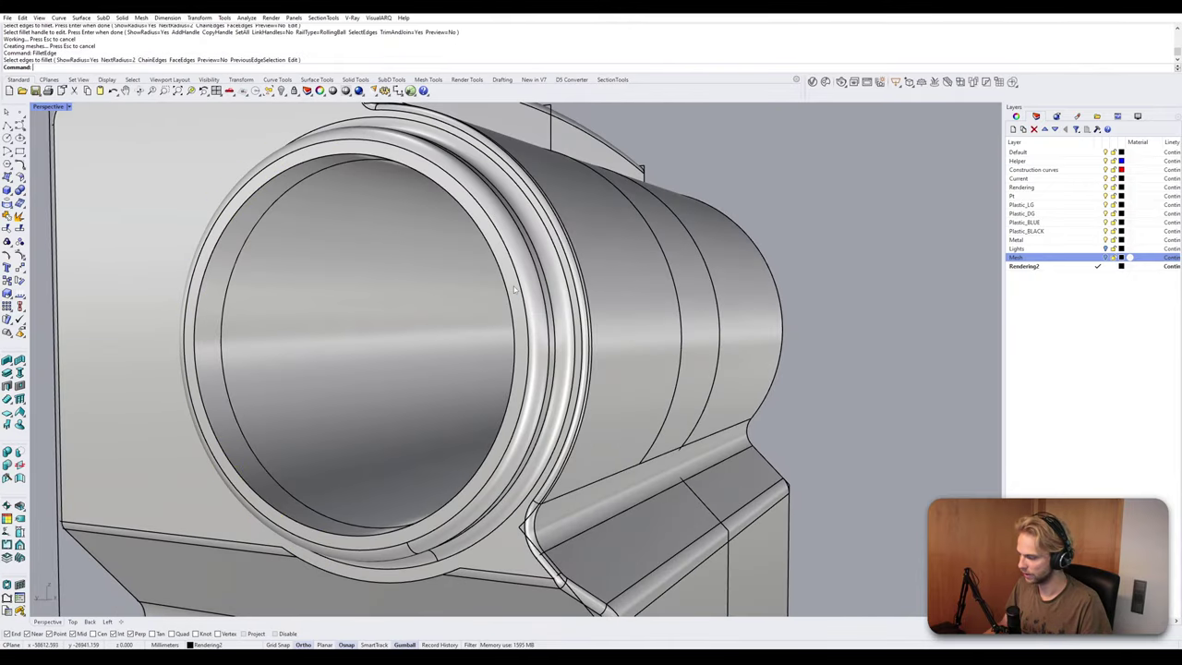
key(Return)
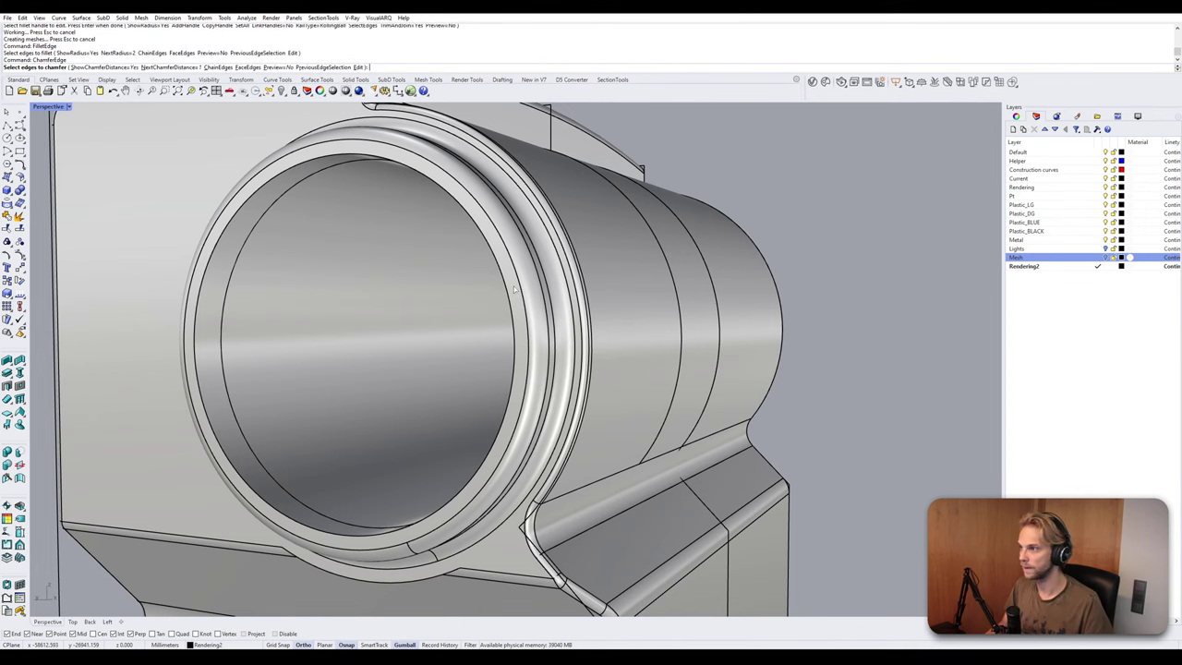
click(479, 236)
key(Return)
key(Return)
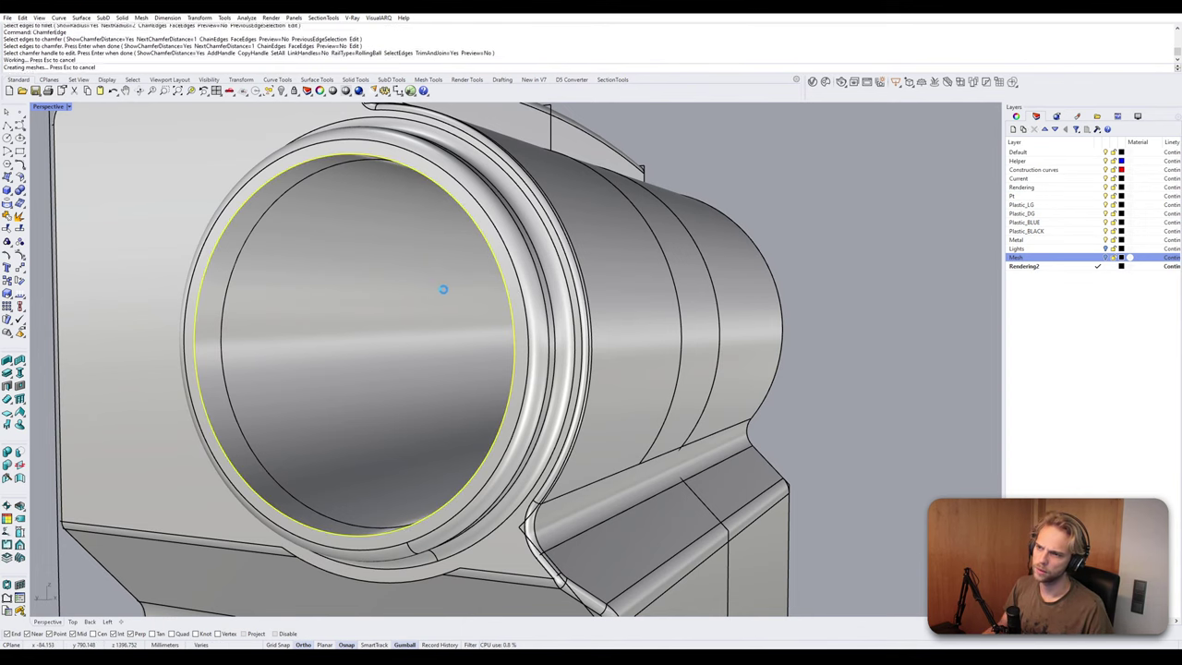
Delete the two loose slanted curves sticking out beside the leg's upper part.
scroll(451, 289, down, 2)
scroll(452, 289, down, 7)
right_drag(452, 289, 577, 303)
scroll(498, 295, down, 5)
key(Return)
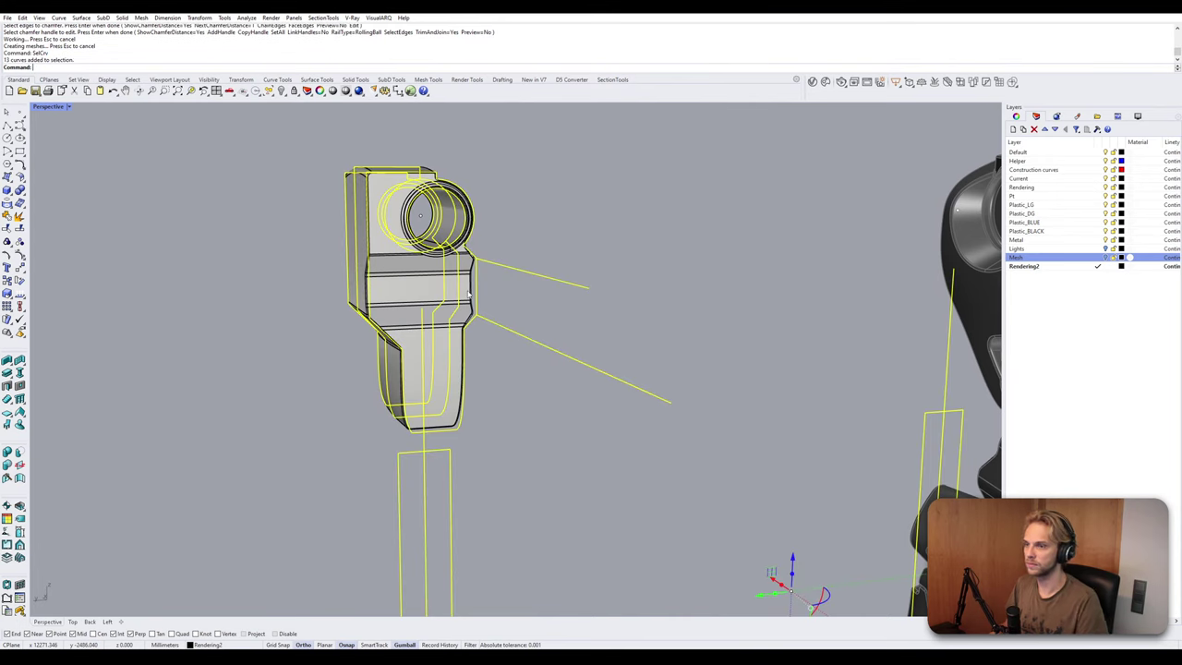
scroll(473, 293, down, 7)
shift+right_drag(473, 292, 434, 265)
click(479, 339)
drag(449, 251, 448, 252)
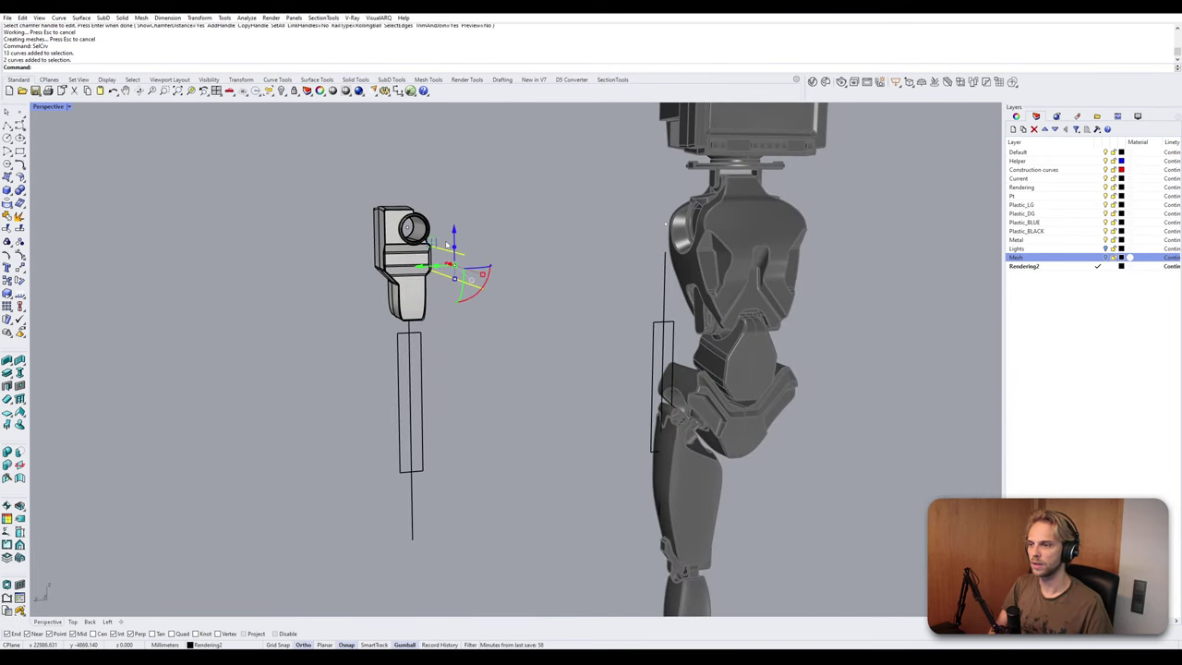
key(Return)
key(Escape)
drag(481, 338, 457, 277)
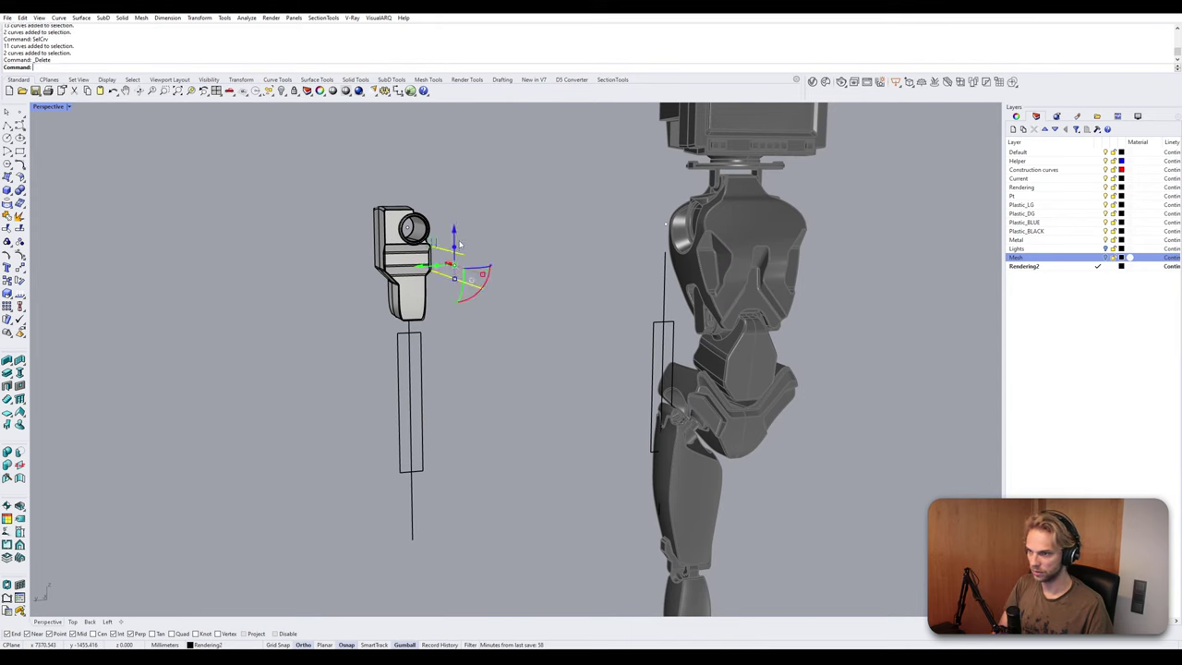
key(Delete)
key(Delete)
Check the surfaces of the leg's upper part with an environment map and end the analysis.
scroll(431, 263, up, 4)
click(432, 262)
click(505, 280)
right_drag(507, 281, 388, 277)
click(384, 277)
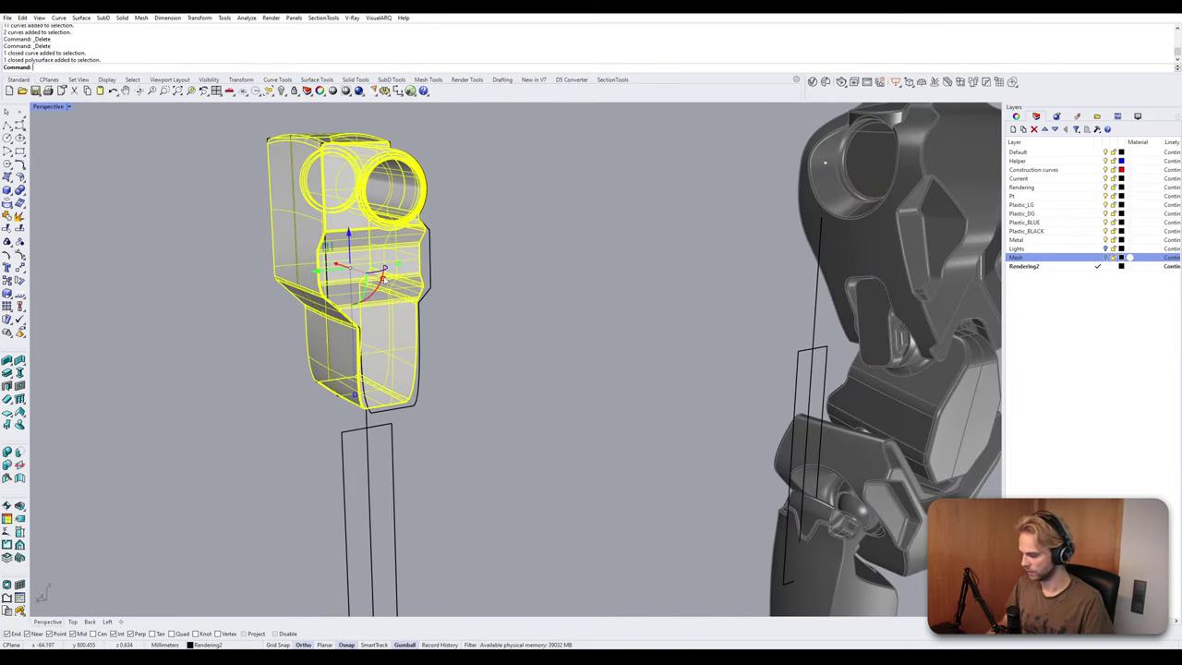
key(Return)
click(234, 265)
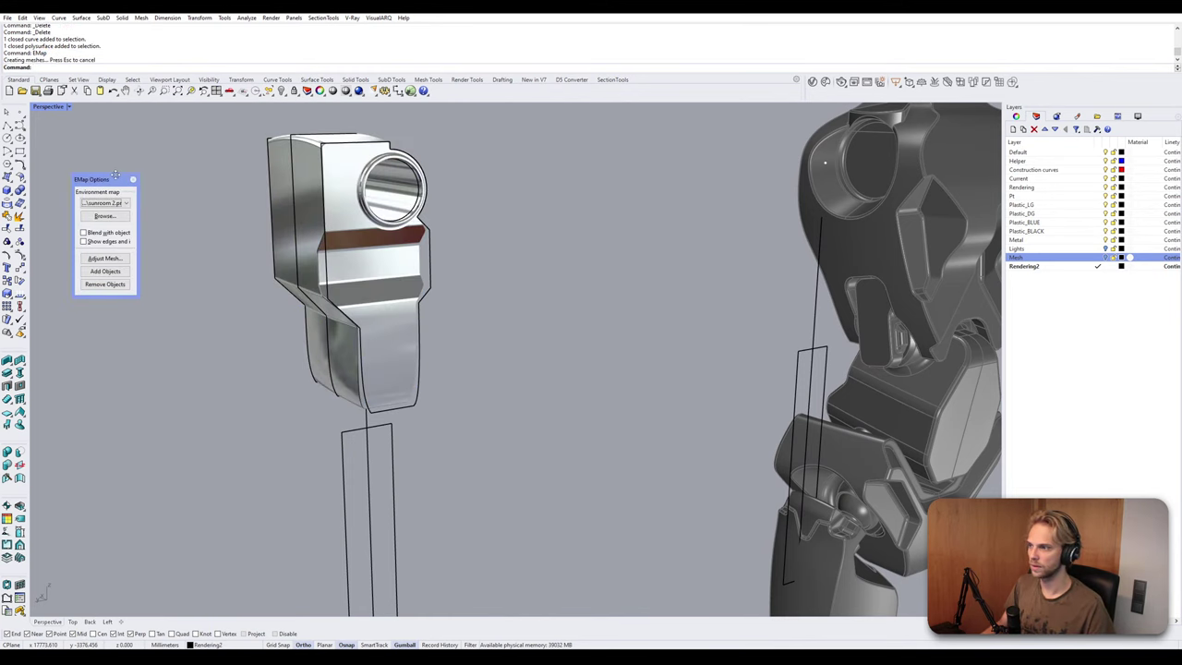
click(133, 179)
Set the perspective view to the Stylized_tutorial display mode and examine the upper leg against the reference robot.
click(48, 107)
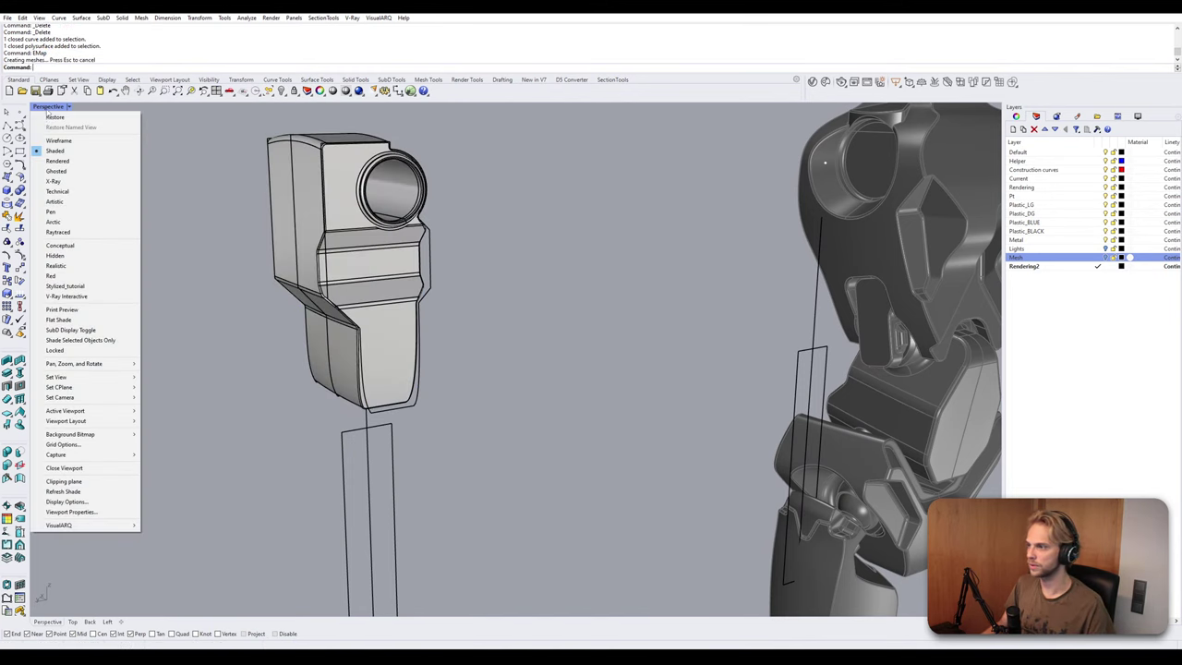
click(85, 287)
right_drag(480, 330, 538, 298)
scroll(441, 300, up, 6)
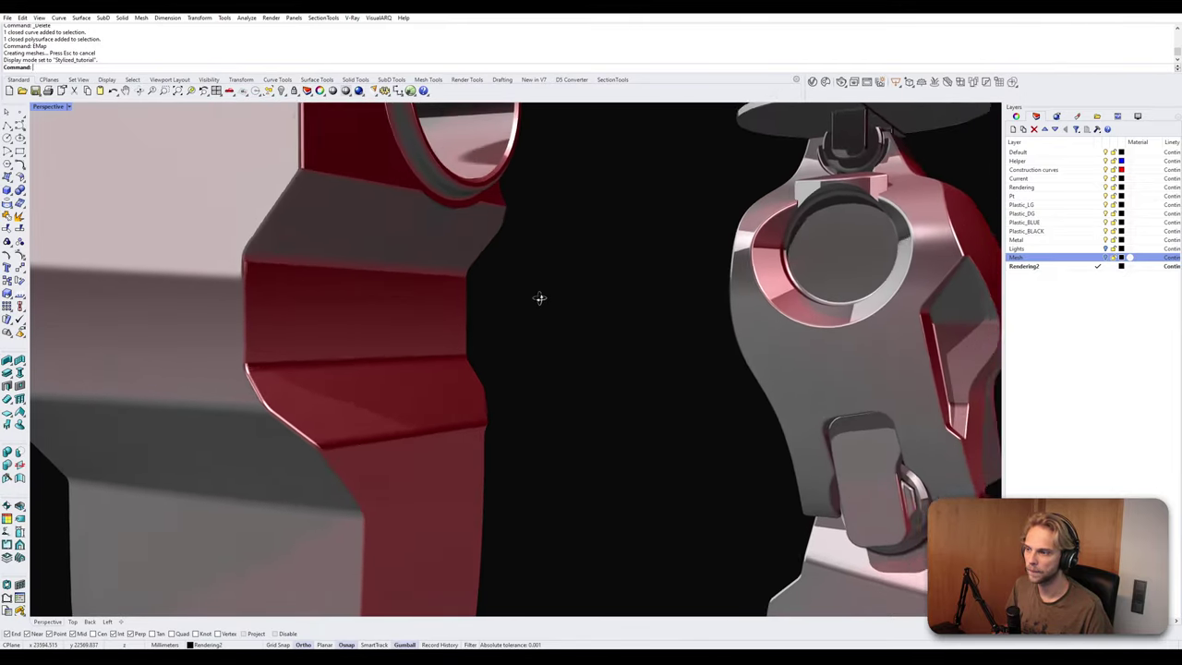
scroll(528, 301, down, 3)
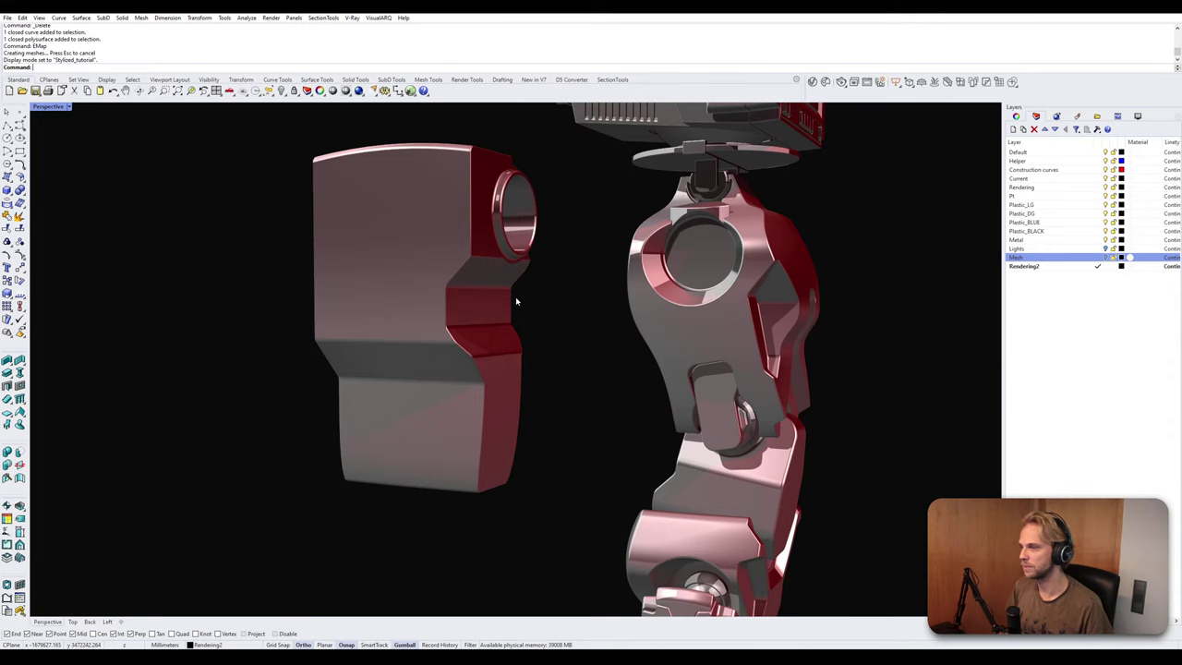
right_drag(515, 301, 507, 277)
scroll(507, 277, up, 2)
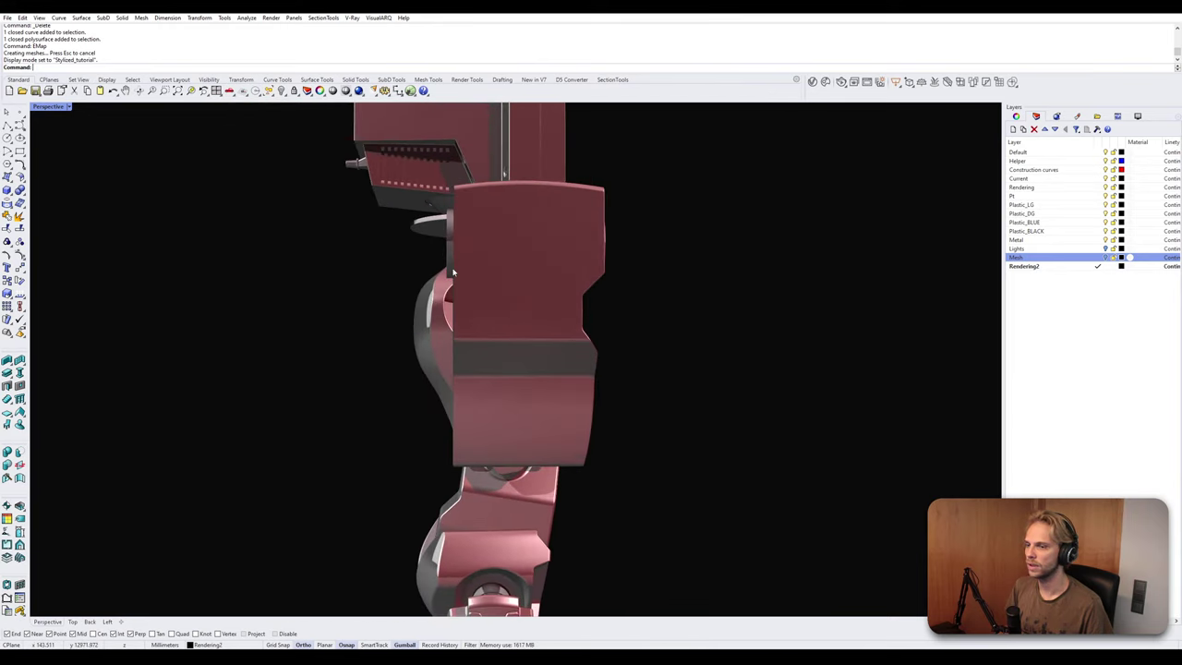
Switch from the perspective view to the back view of the robot leg's upper part.
double_click(50, 107)
double_click(39, 365)
scroll(359, 319, down, 2)
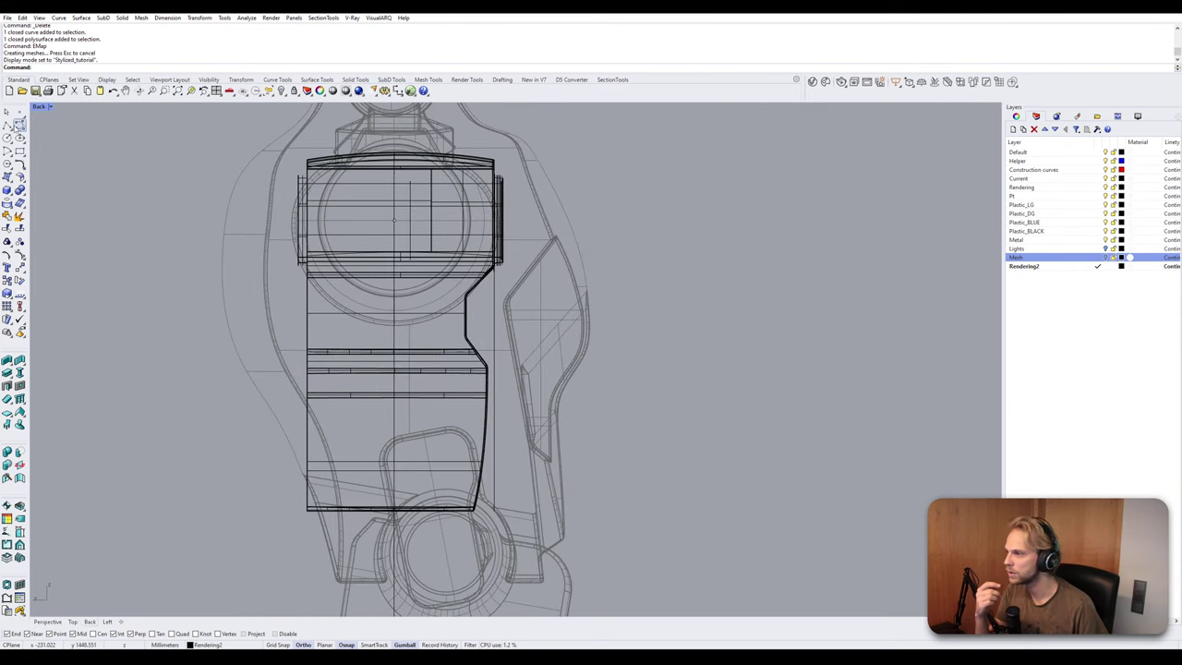
click(7, 125)
scroll(361, 233, up, 1)
scroll(361, 233, up, 2)
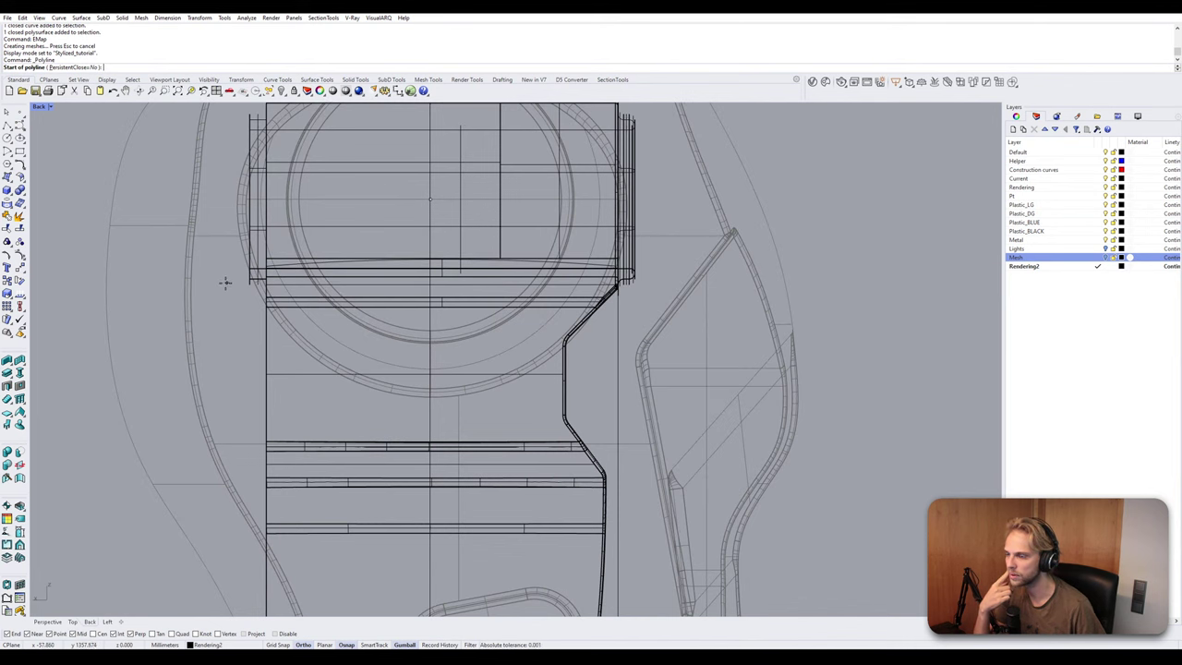
scroll(248, 295, up, 1)
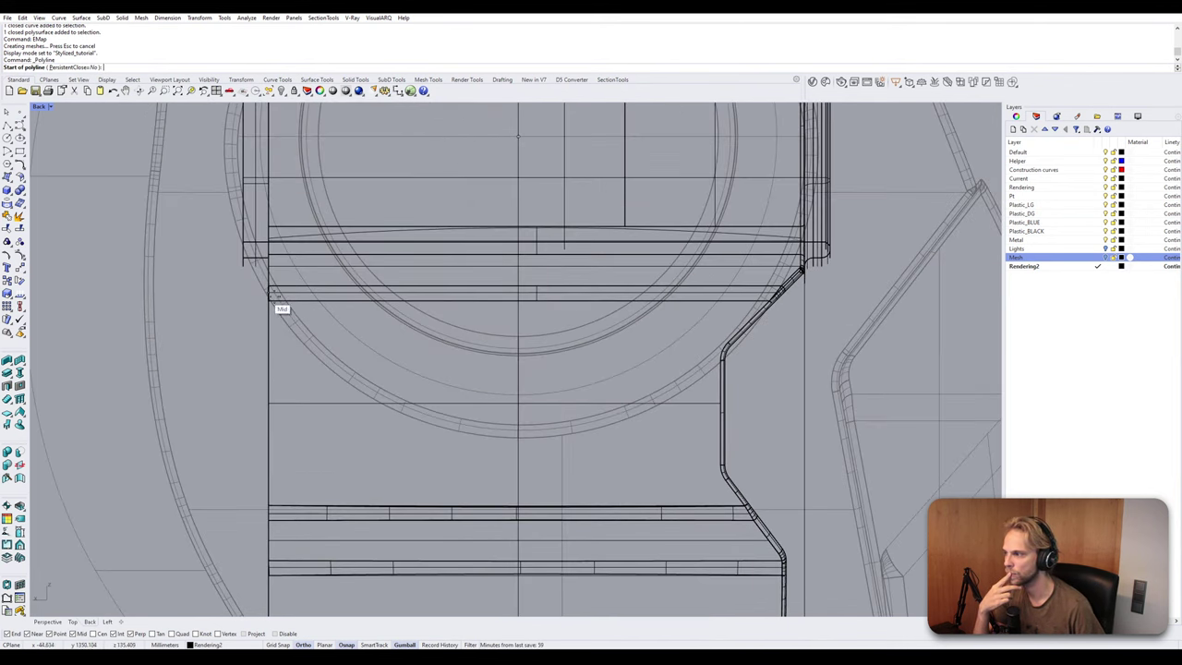
scroll(292, 286, up, 2)
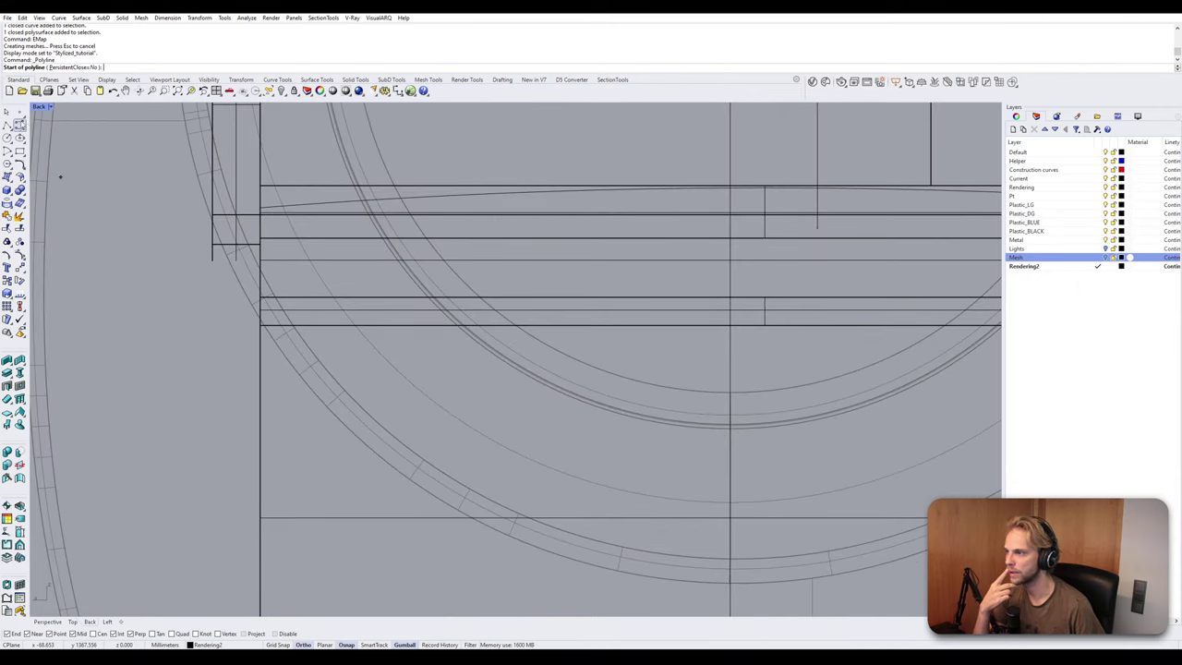
click(20, 126)
scroll(249, 270, up, 3)
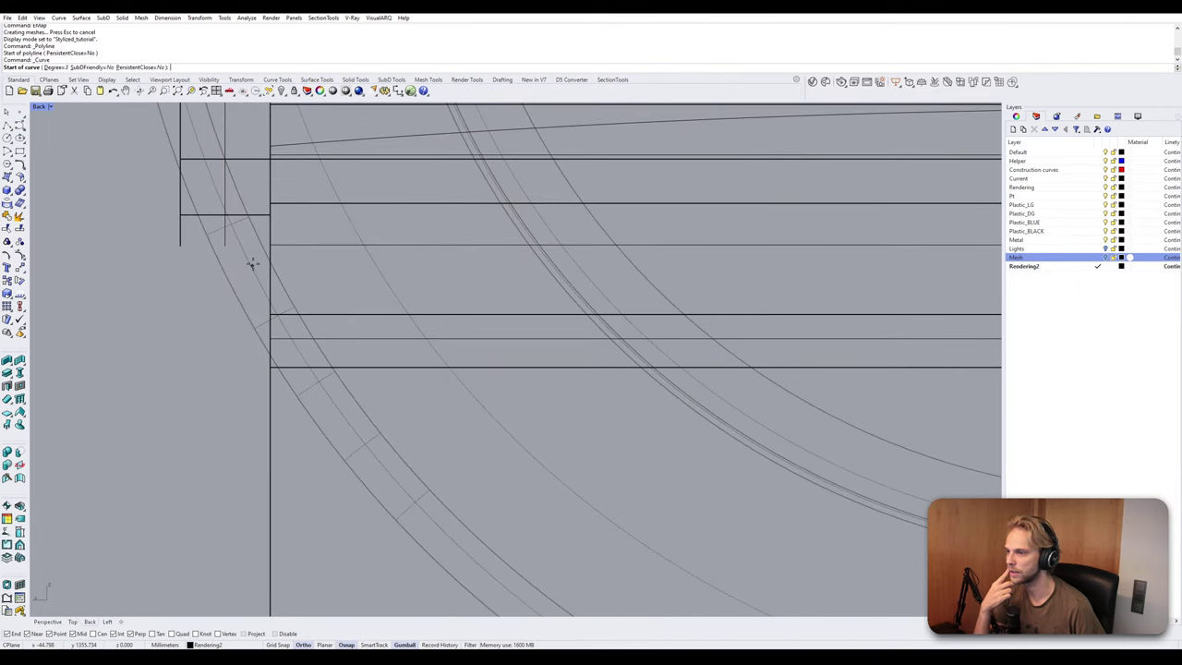
click(254, 263)
click(254, 459)
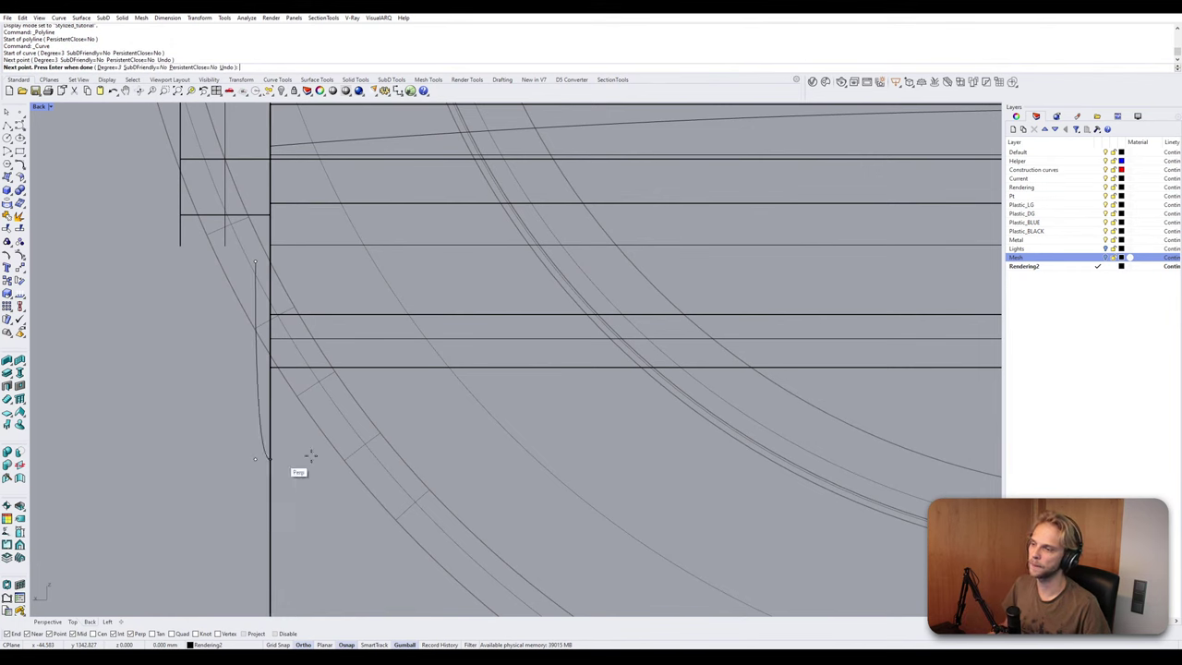
scroll(519, 473, down, 3)
right_drag(527, 480, 482, 439)
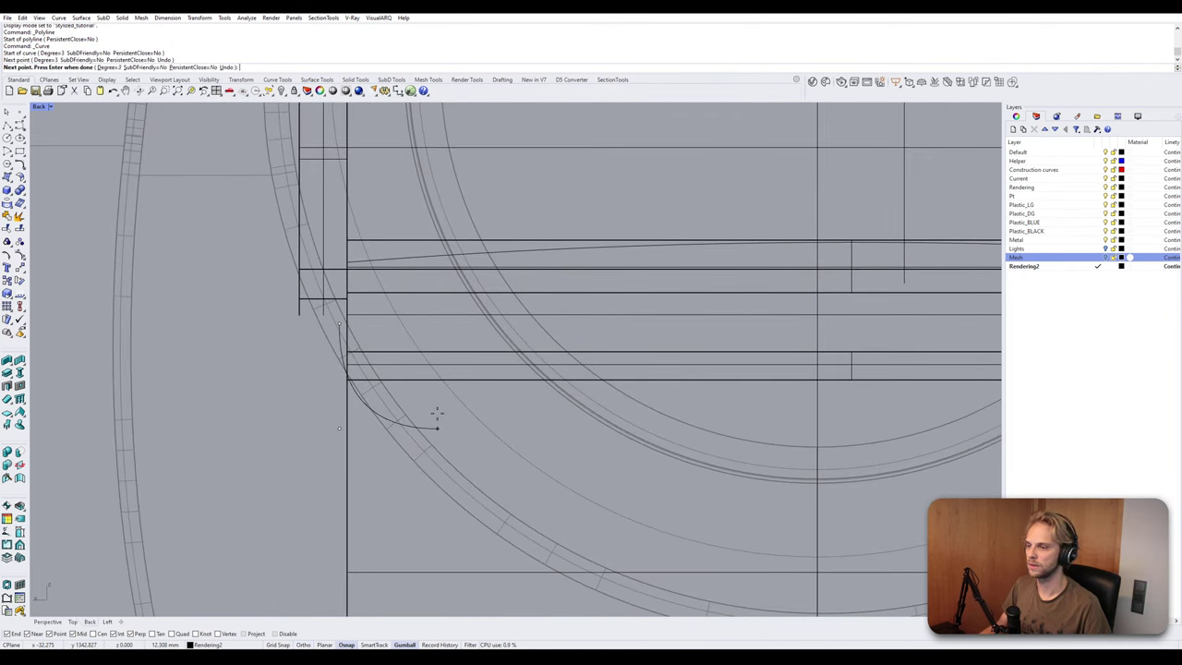
key(Escape)
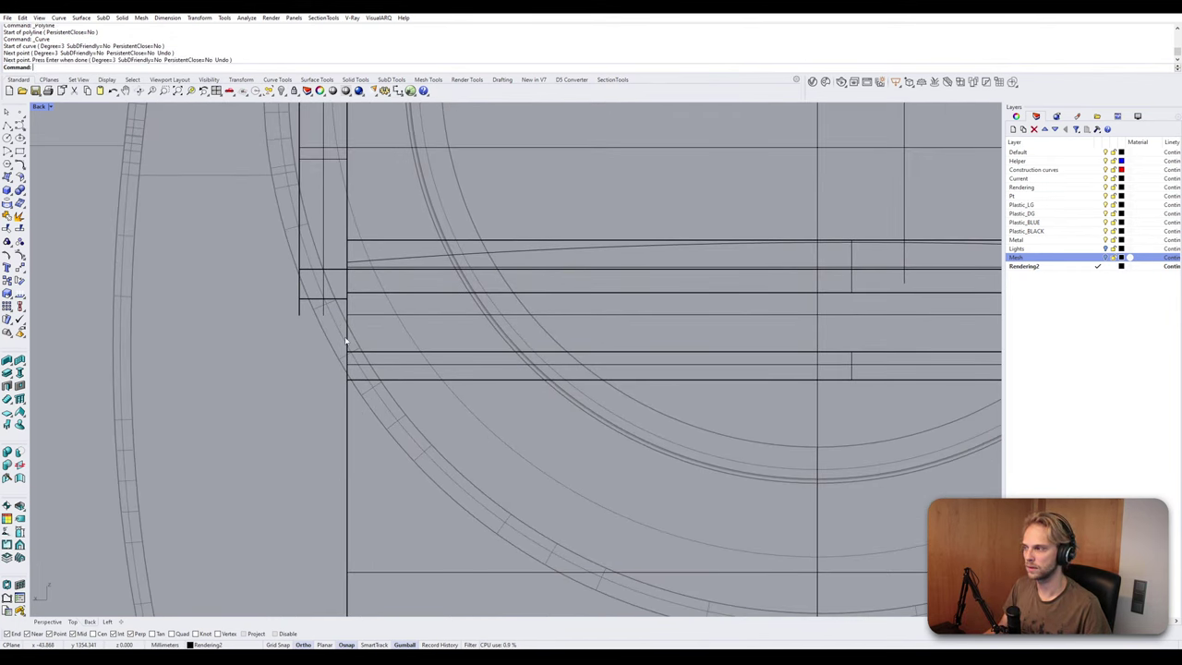
Draw a horizontal line about 7 mm long across the upper leg's straight side edge, just below the joint housing.
right_drag(346, 340, 342, 285)
scroll(343, 282, down, 2)
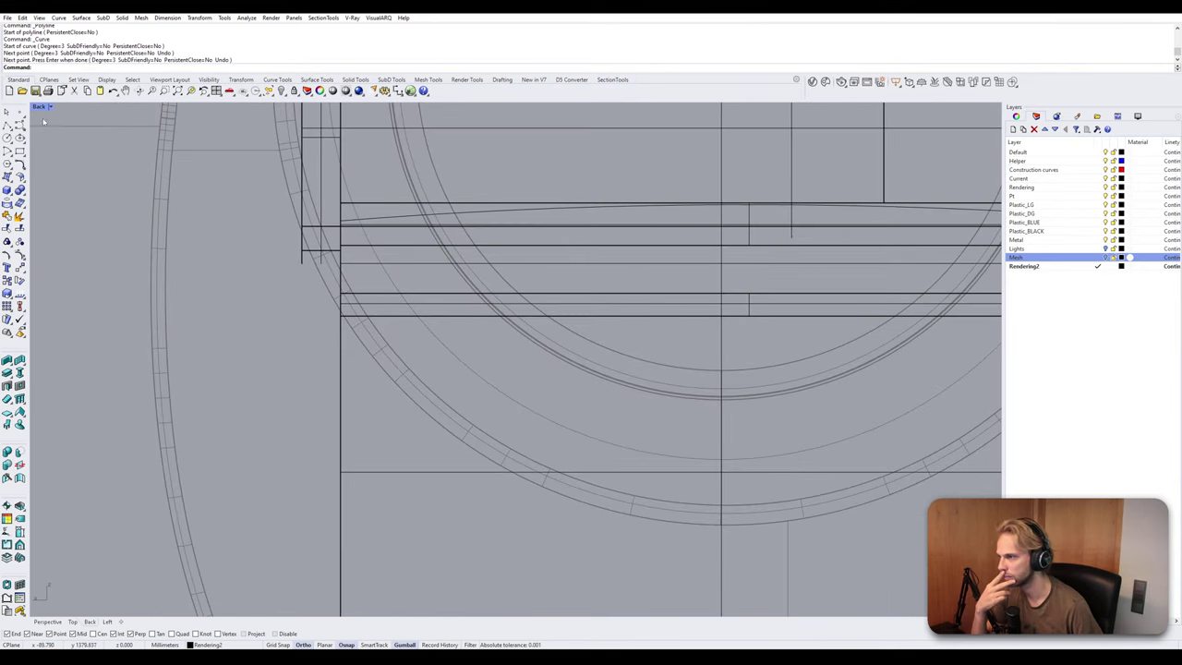
click(7, 124)
scroll(343, 277, up, 2)
click(324, 277)
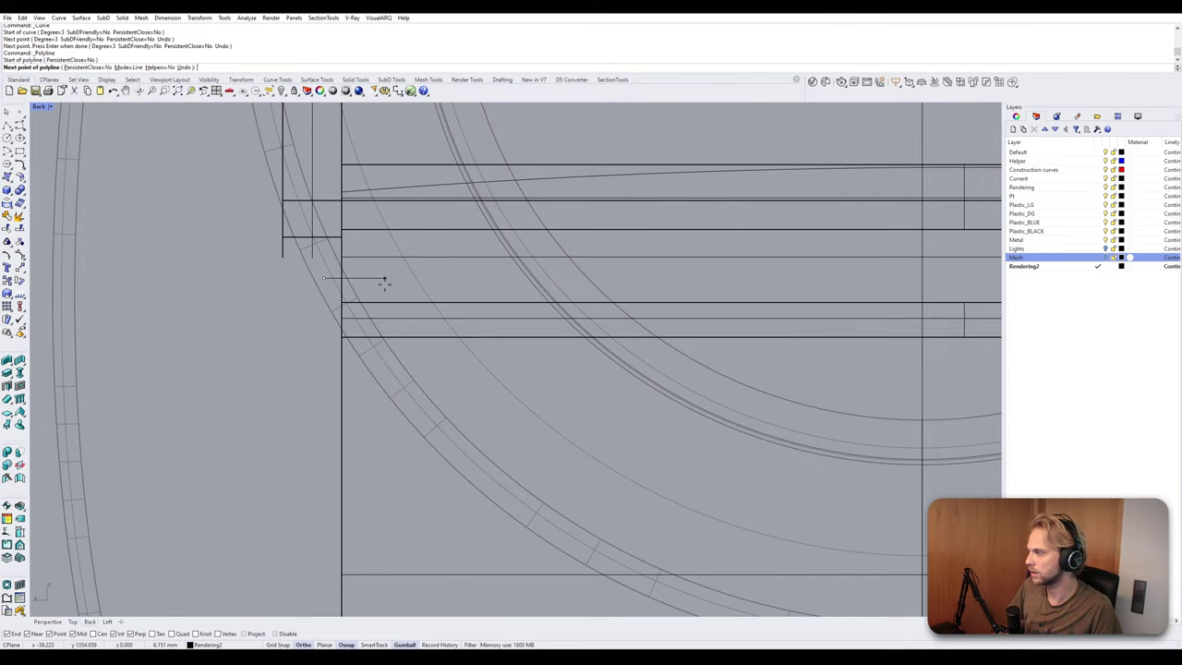
click(396, 289)
right_click(395, 288)
scroll(396, 288, down, 10)
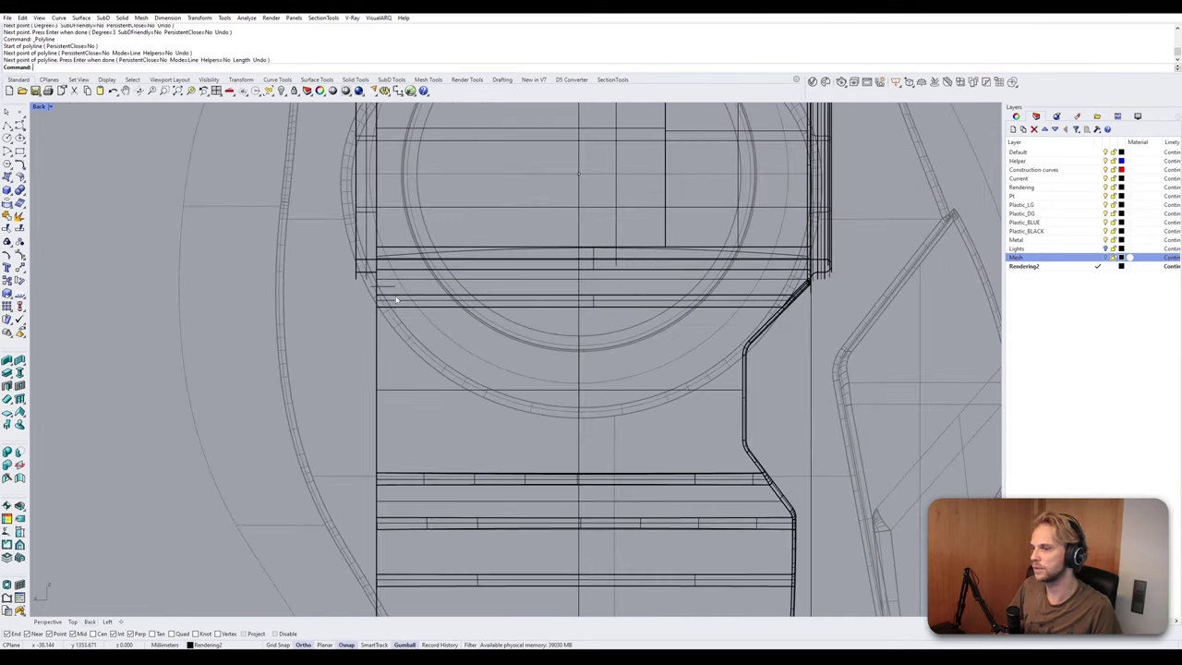
right_drag(394, 306, 362, 285)
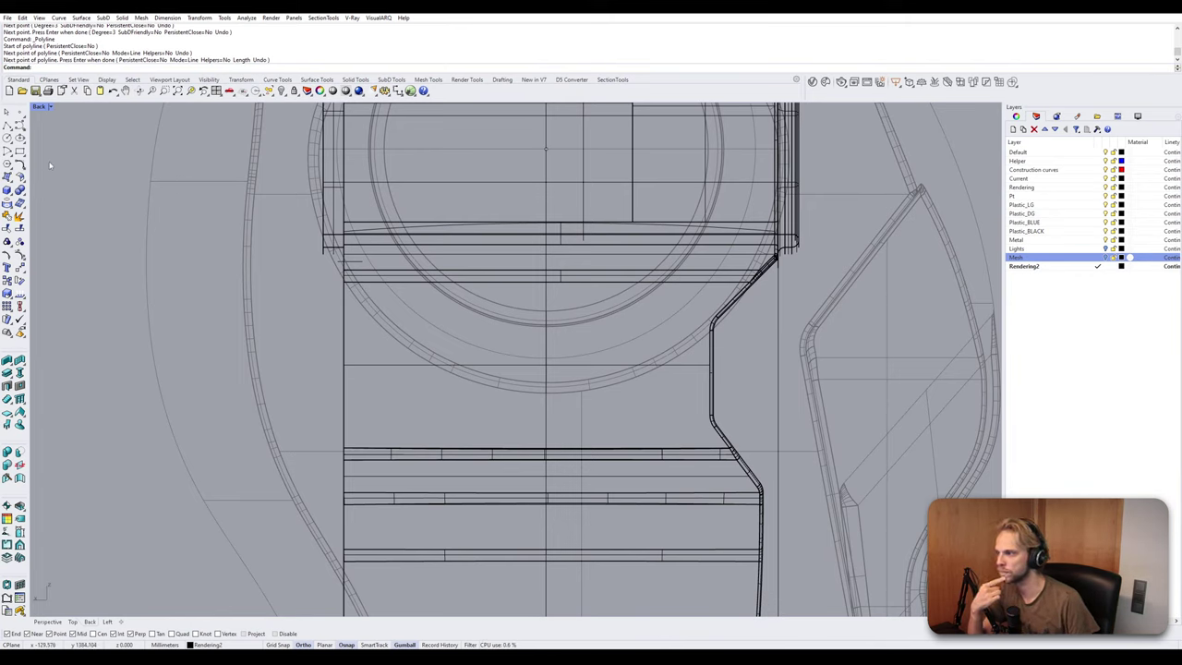
Draw a three-point curve from the short line's inner end, running straight down and bending inward near the joint's round outline.
click(20, 126)
scroll(366, 264, up, 8)
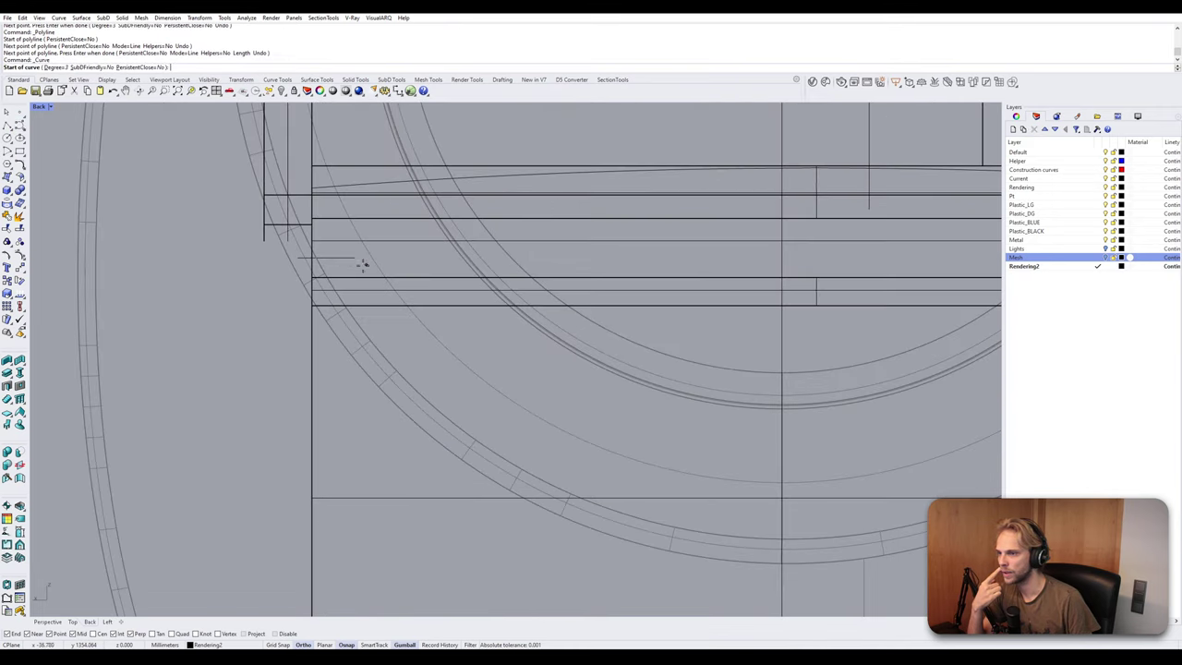
click(353, 259)
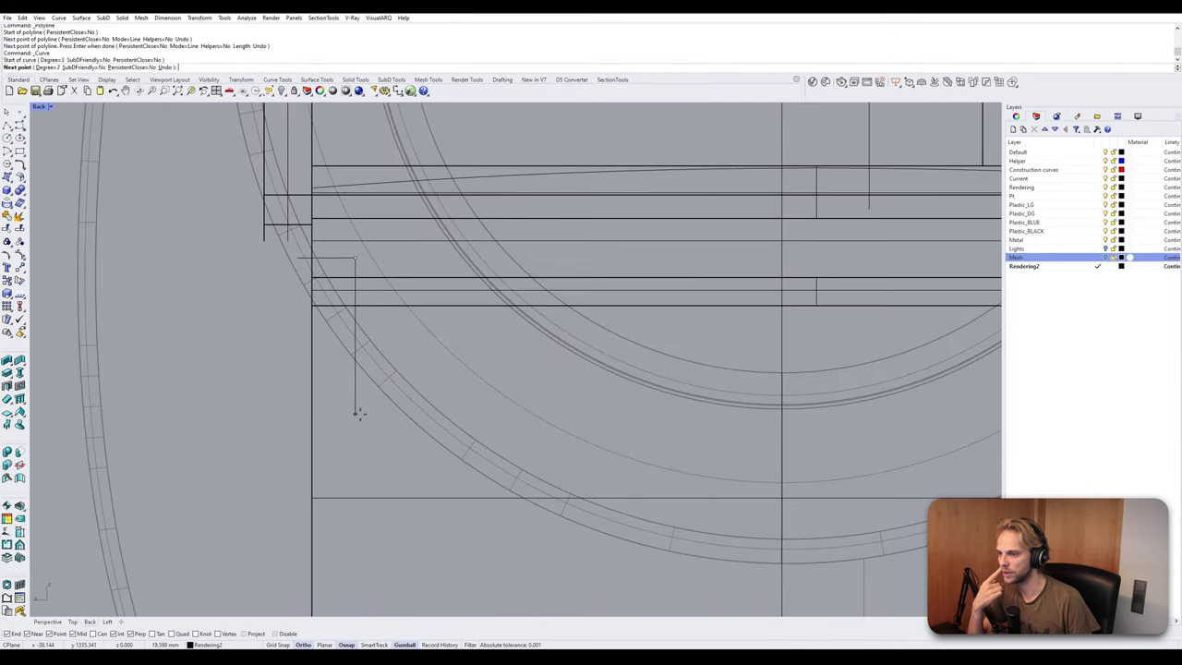
scroll(342, 370, down, 2)
scroll(333, 340, down, 1)
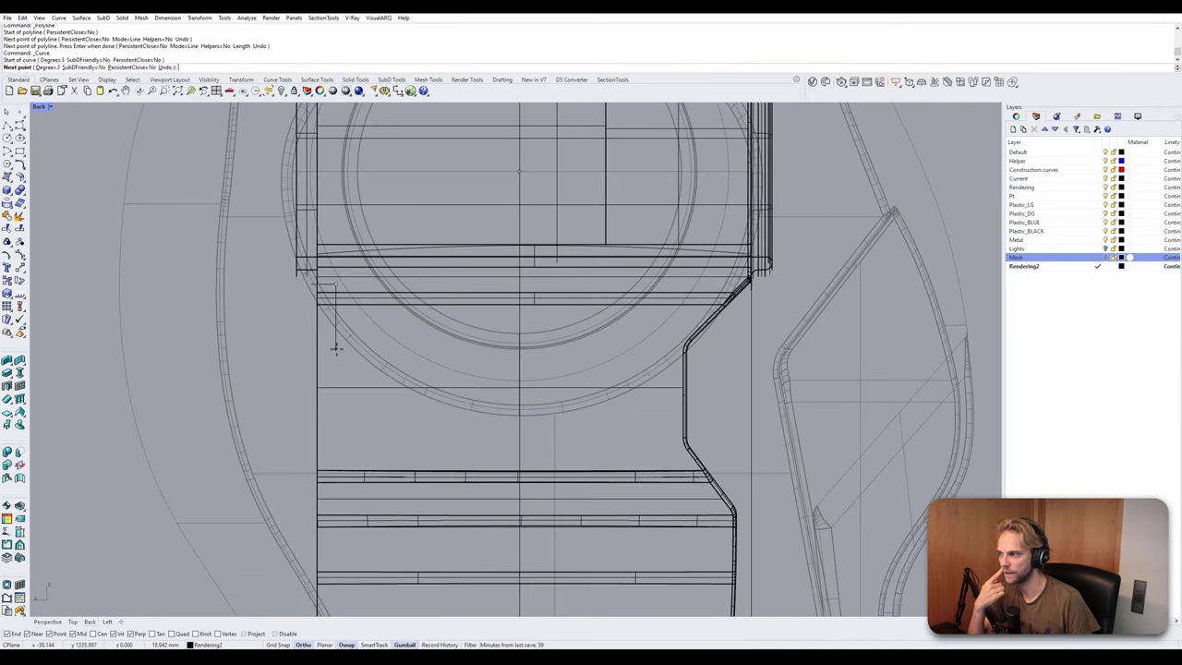
scroll(332, 338, up, 1)
click(334, 336)
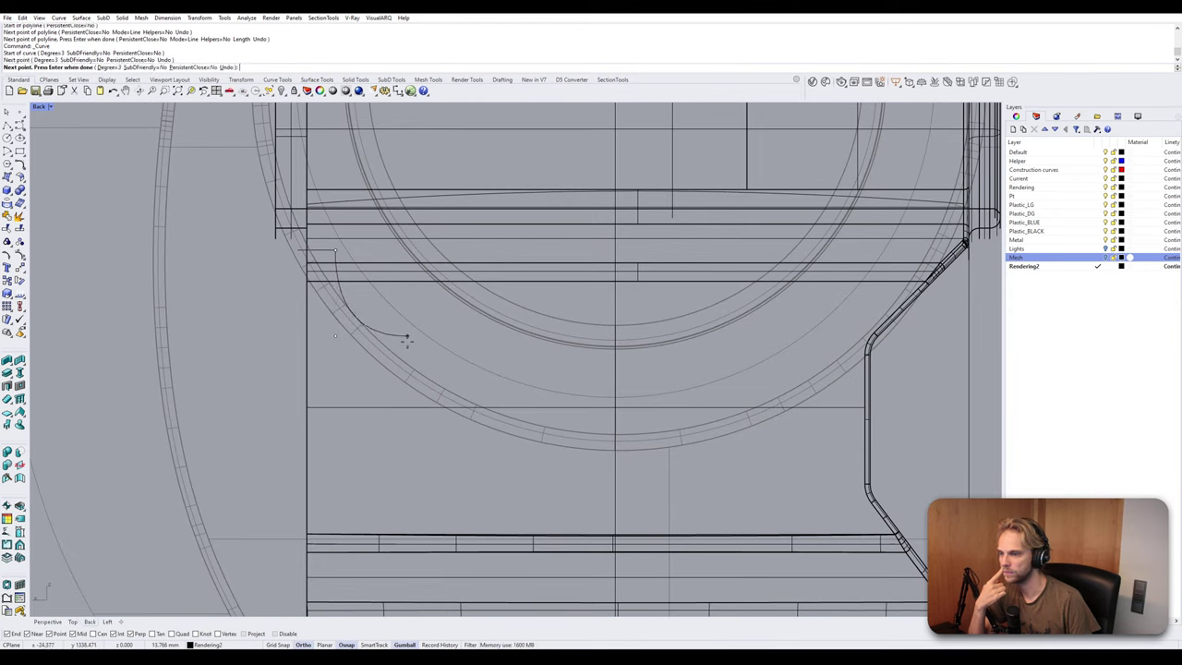
click(408, 338)
right_click(407, 338)
Shorten the new curve by moving its end point outward, and raise its middle control point slightly.
click(405, 336)
click(407, 336)
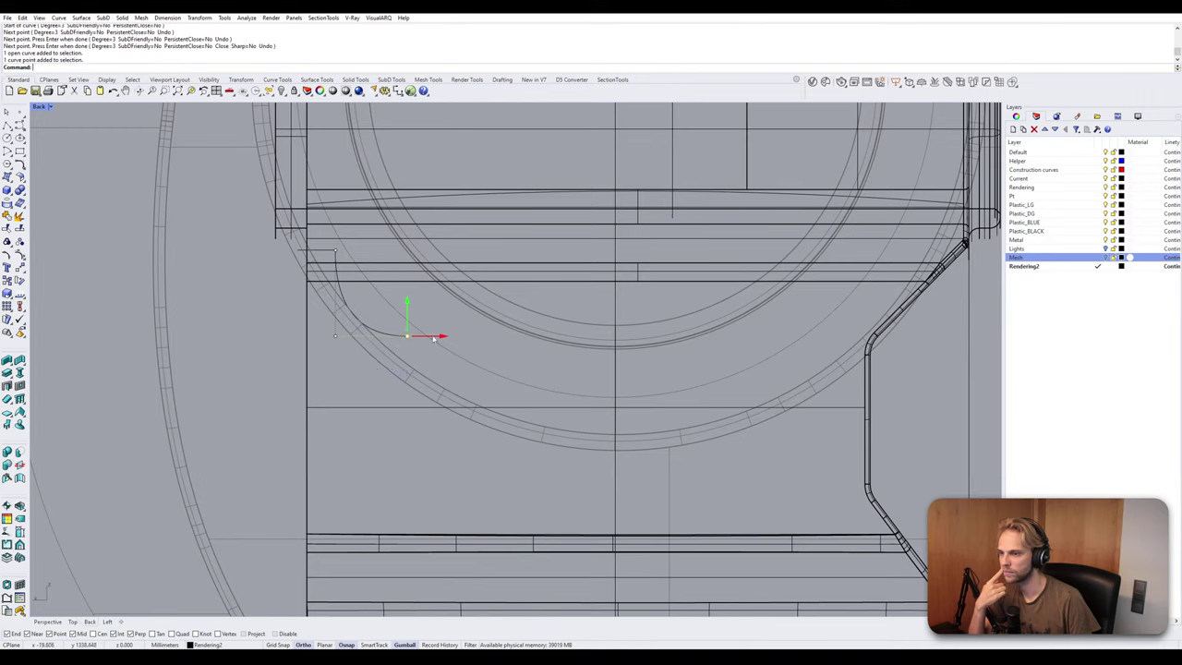
drag(433, 338, 407, 337)
click(335, 337)
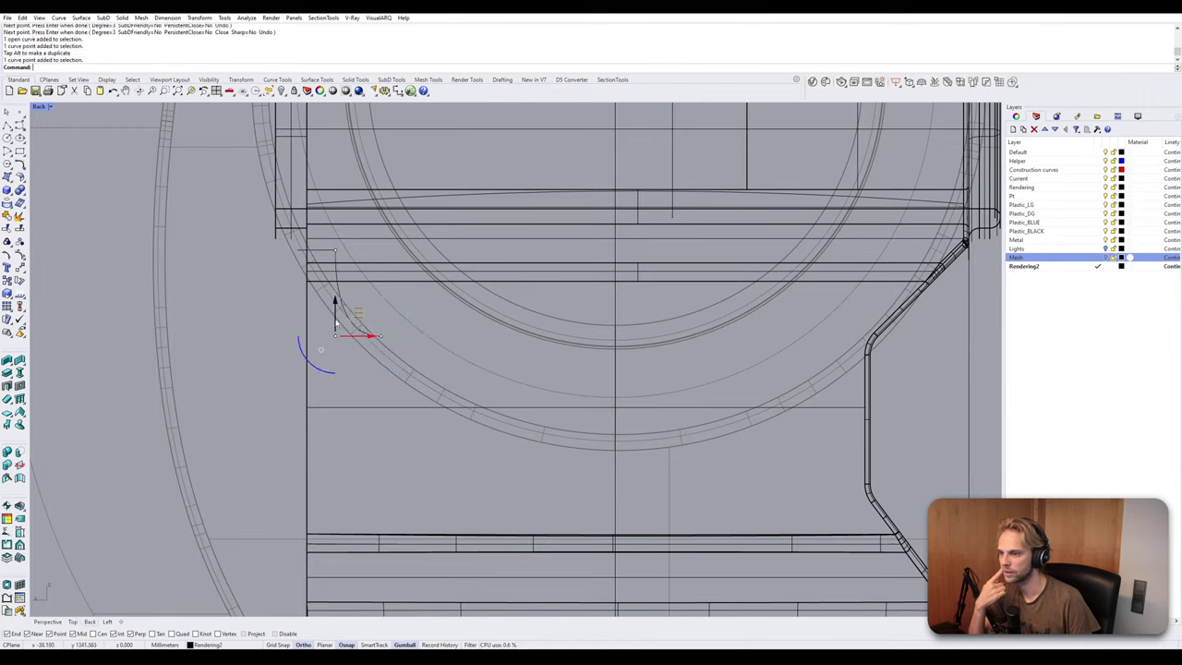
drag(336, 322, 378, 312)
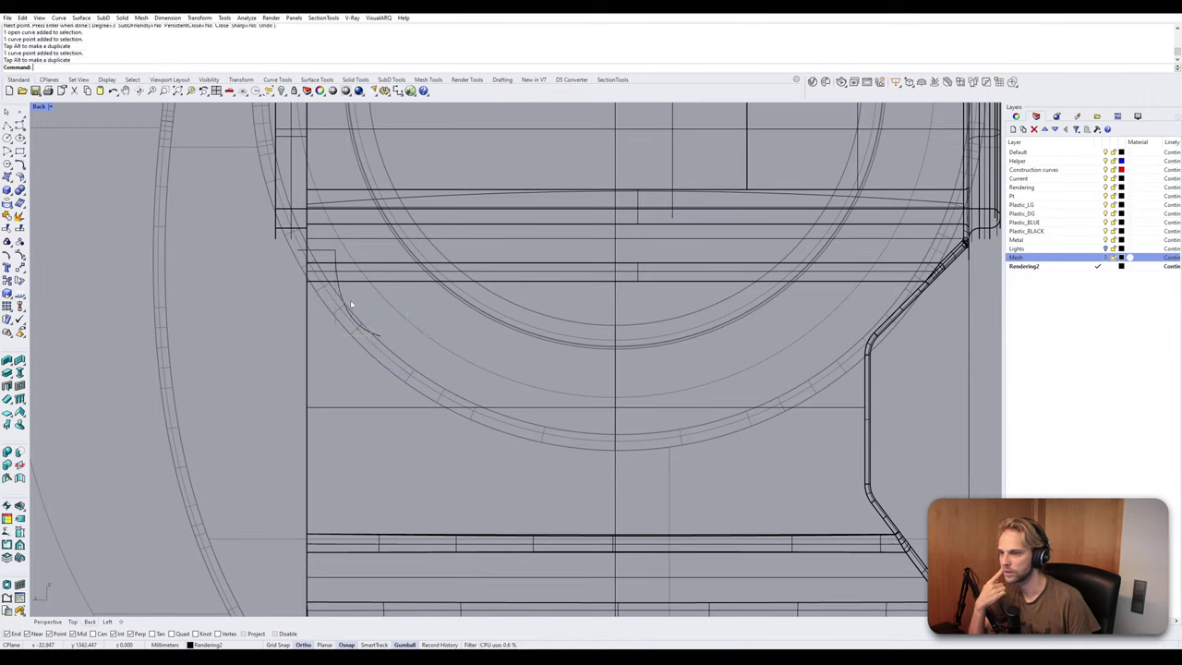
Raise the curve's middle control point further to make the bend follow the joint's round outline.
click(352, 321)
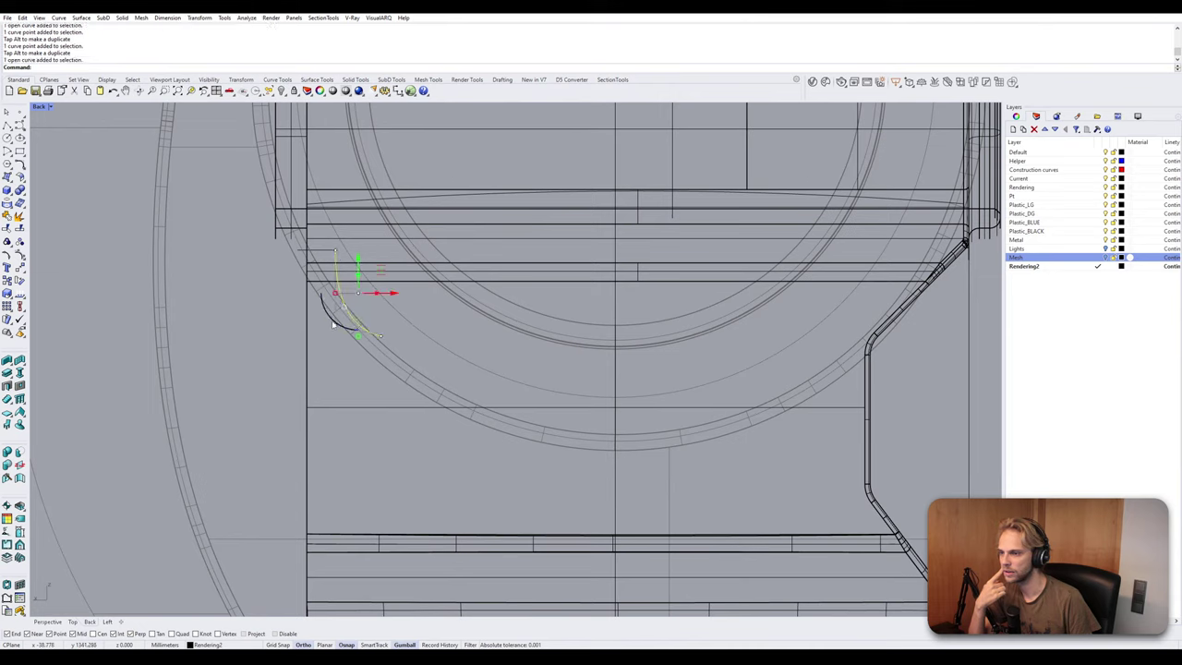
click(343, 329)
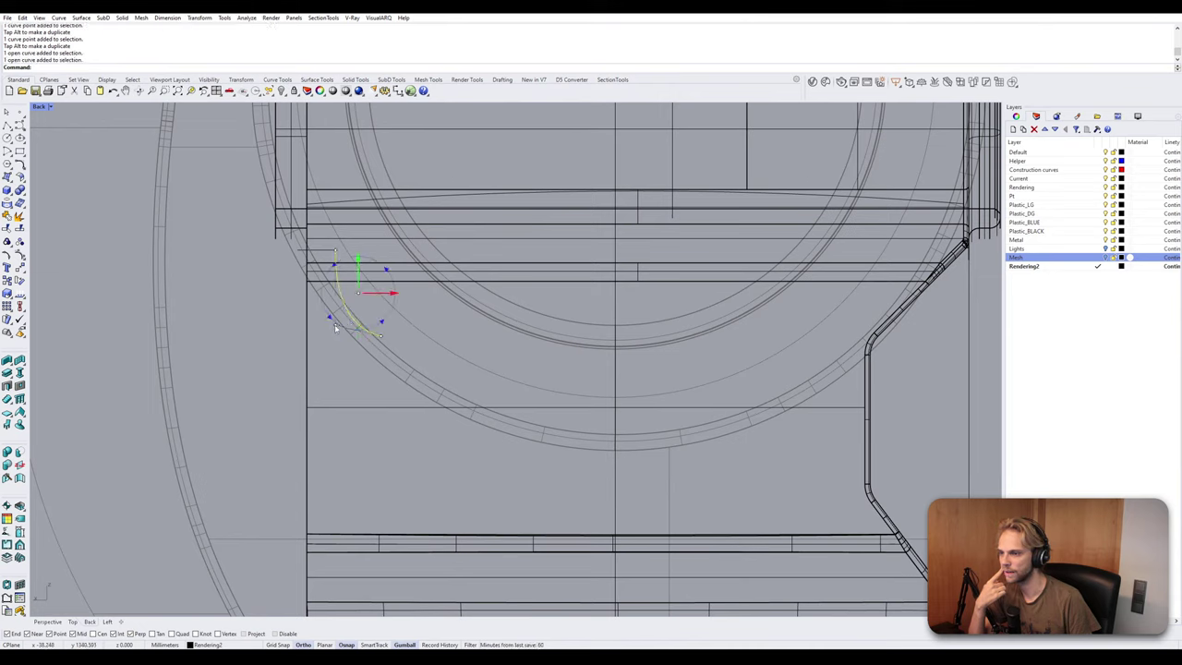
scroll(335, 329, up, 3)
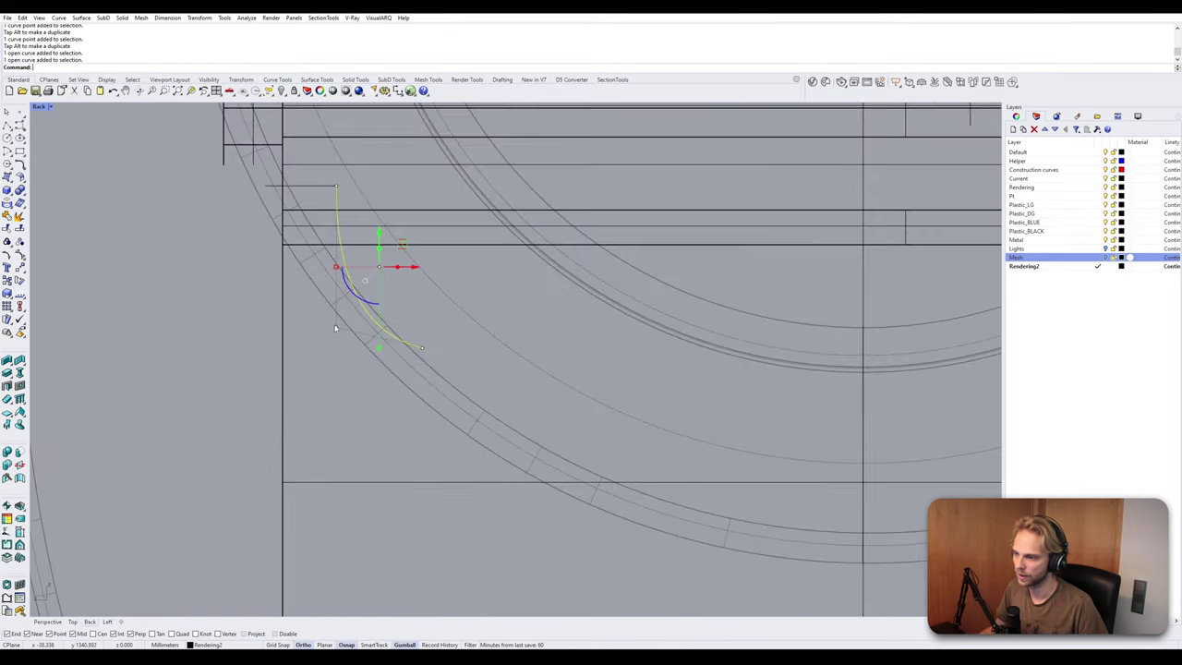
scroll(336, 328, up, 2)
click(336, 328)
drag(336, 295, 337, 254)
click(434, 255)
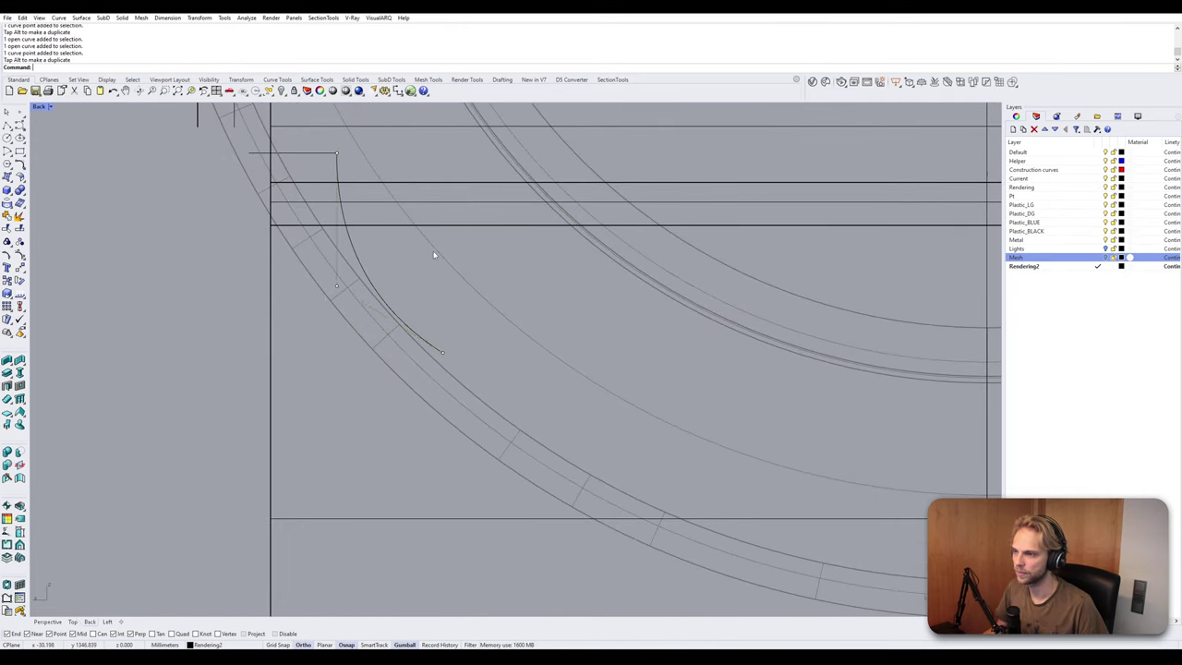
scroll(432, 261, down, 4)
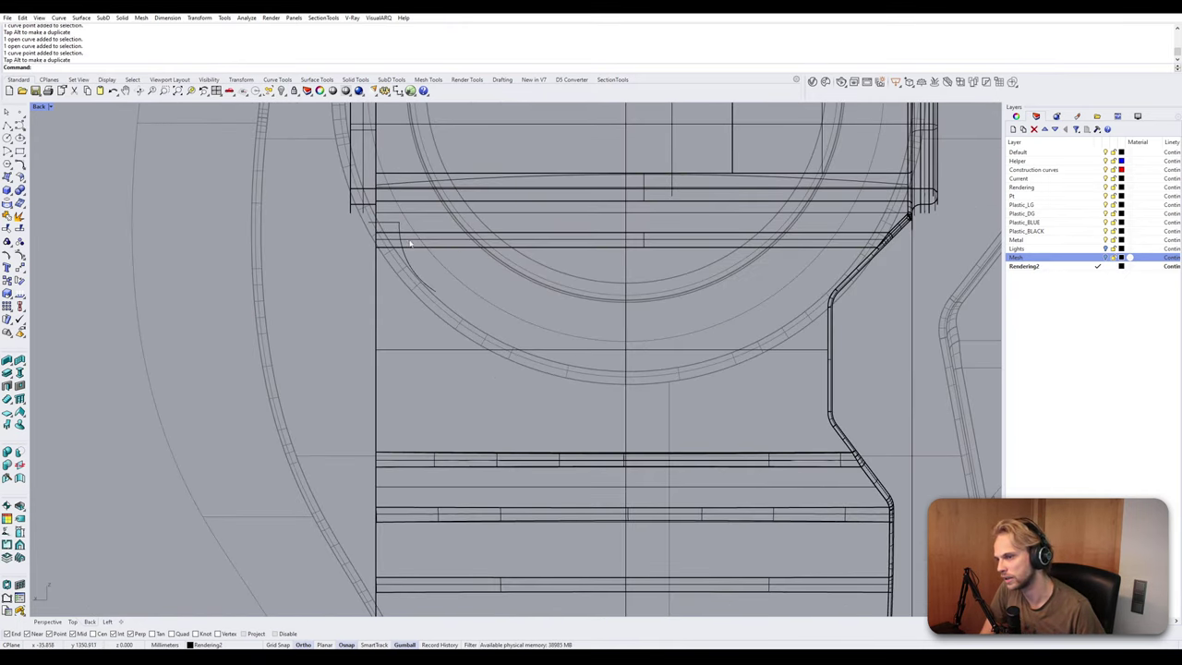
scroll(416, 317, down, 4)
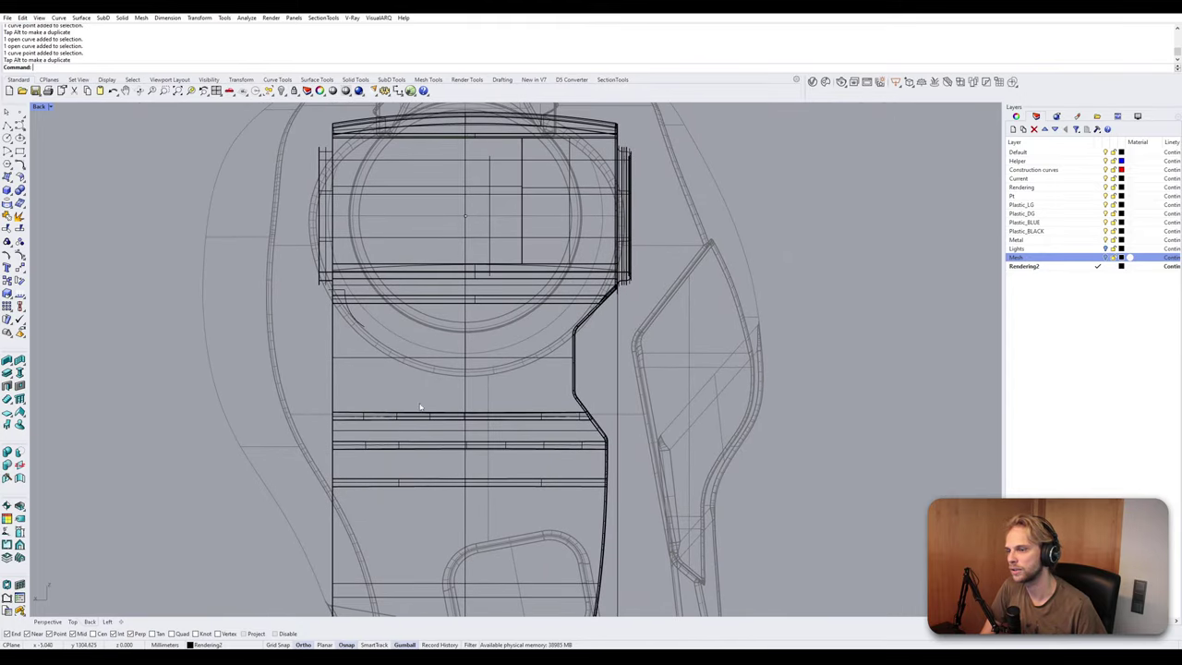
scroll(392, 241, down, 2)
right_drag(393, 241, 310, 174)
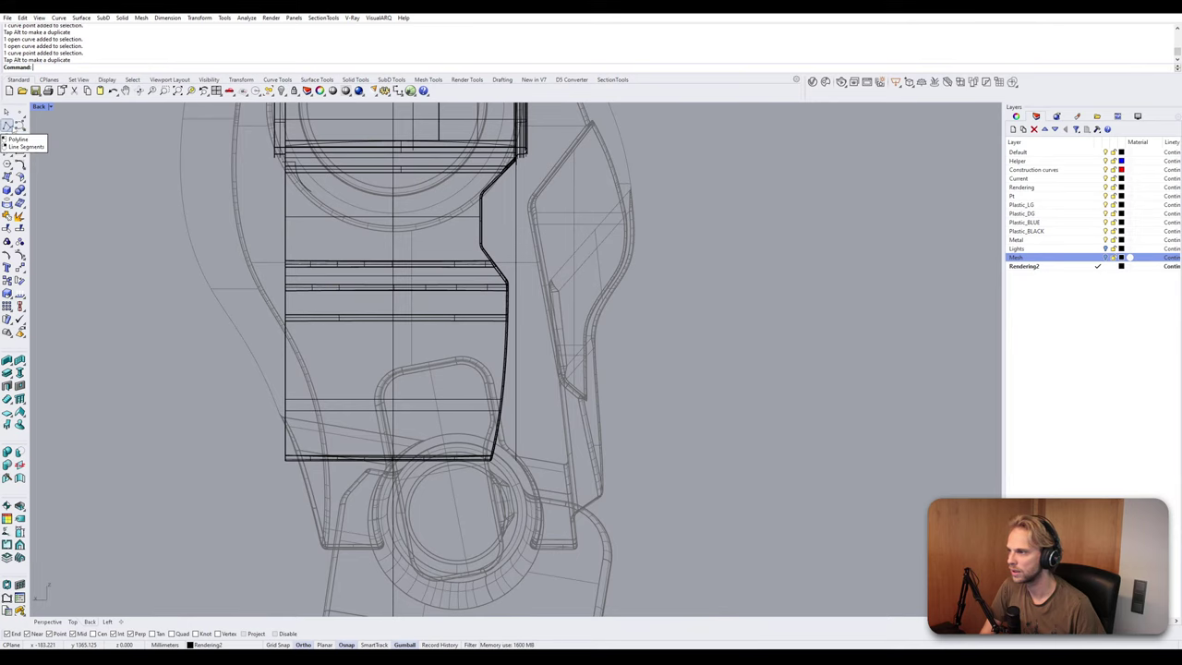
click(19, 124)
click(311, 193)
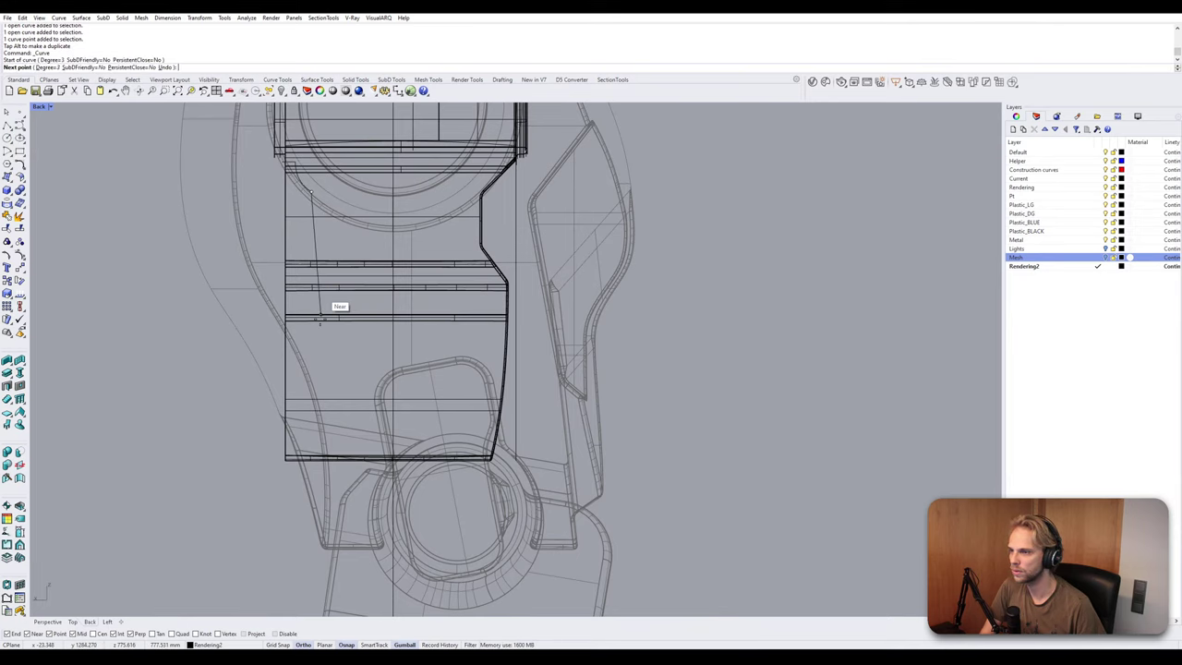
click(312, 343)
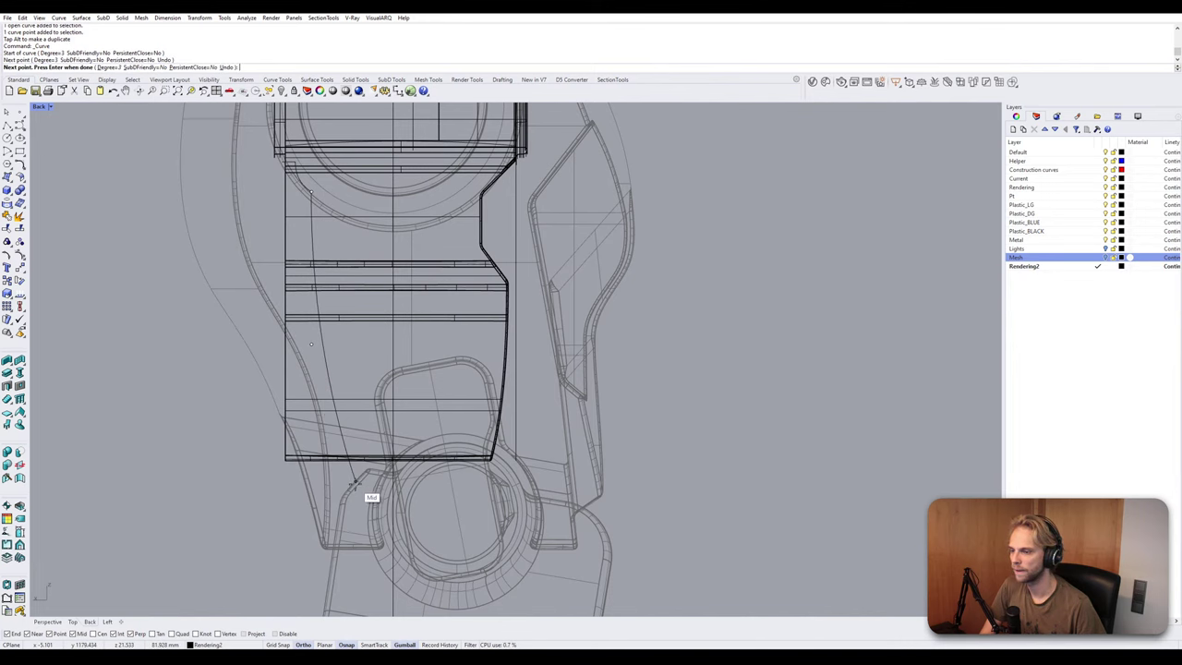
scroll(365, 491, up, 1)
key(Return)
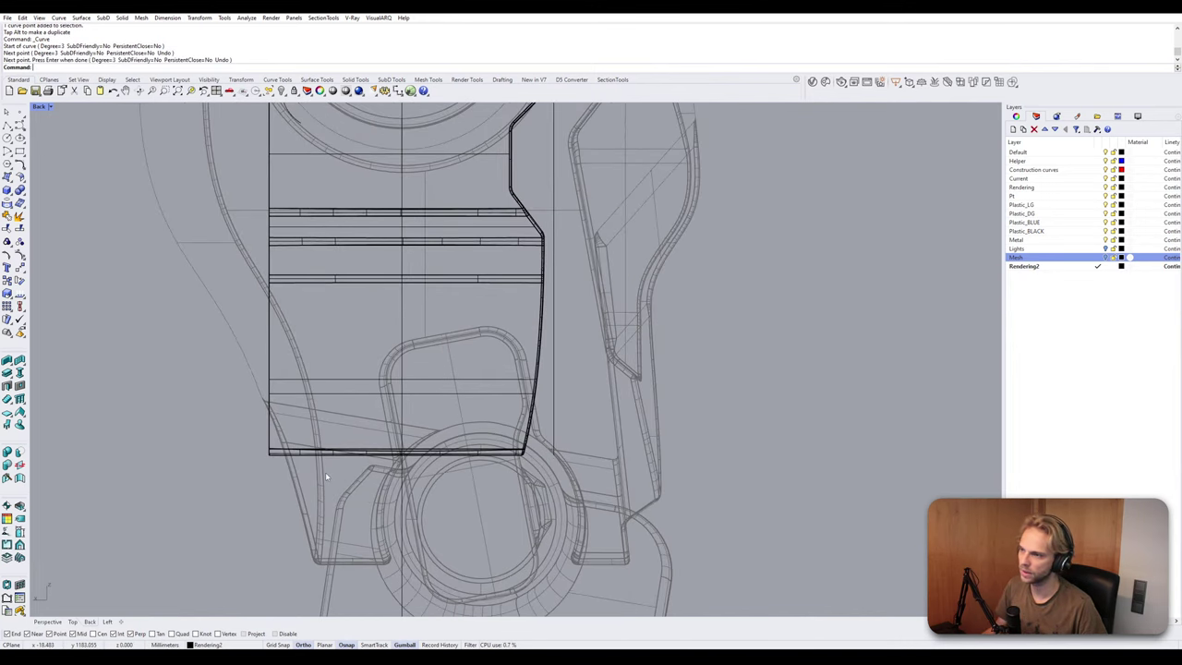
Draw a control-point curve from just below the joint bend's end, running straight down the leg and curving inward past its bottom edge.
scroll(326, 472, down, 3)
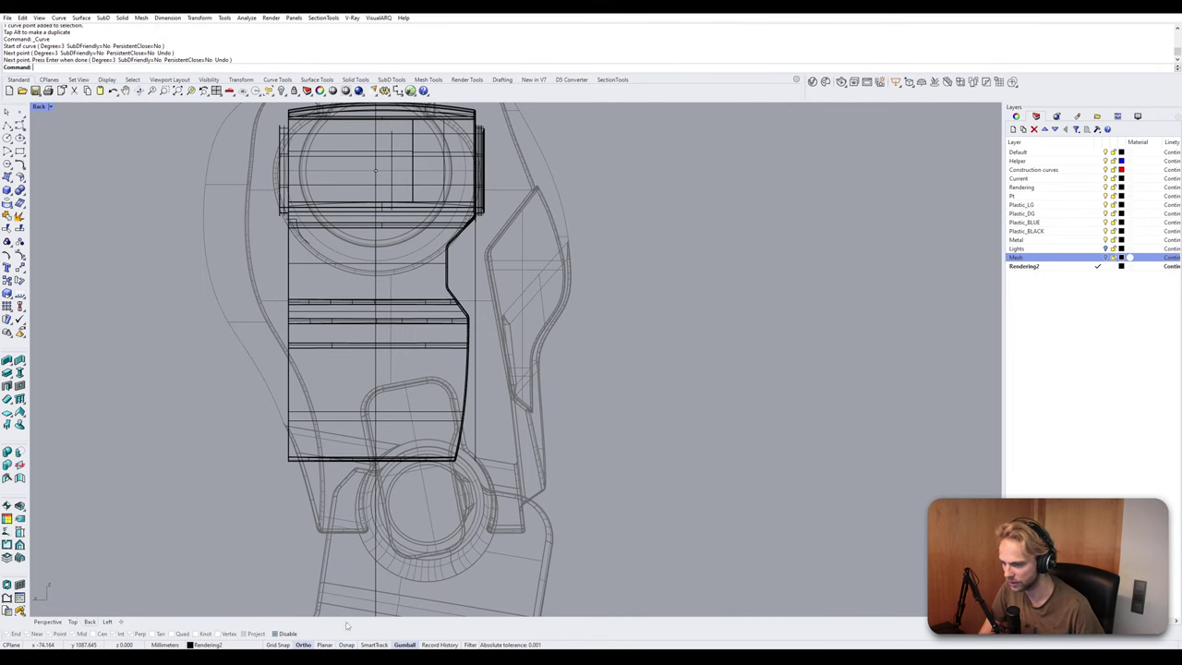
key(Return)
scroll(305, 245, up, 6)
click(320, 242)
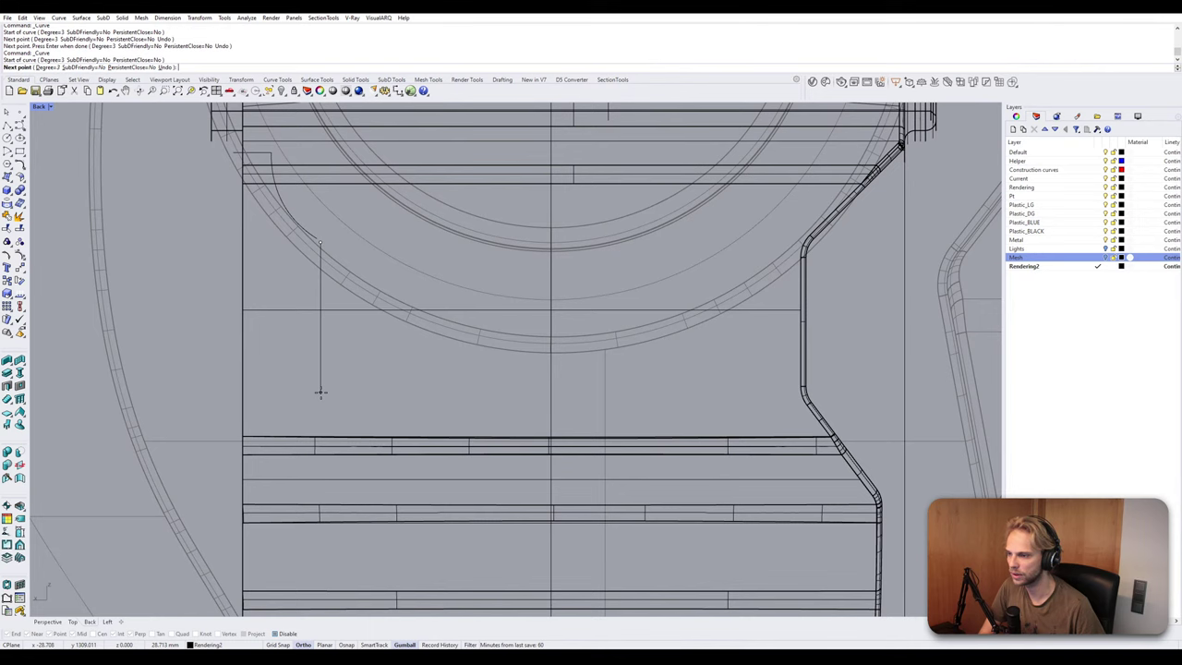
scroll(321, 393, down, 3)
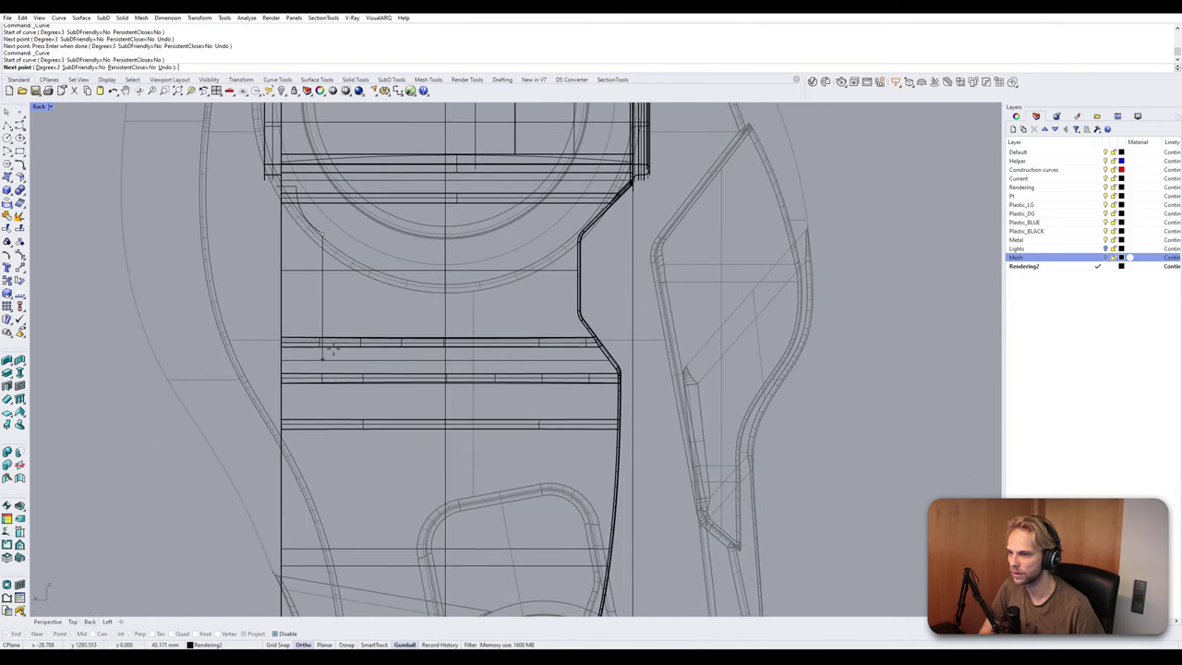
click(322, 395)
right_drag(322, 489, 311, 371)
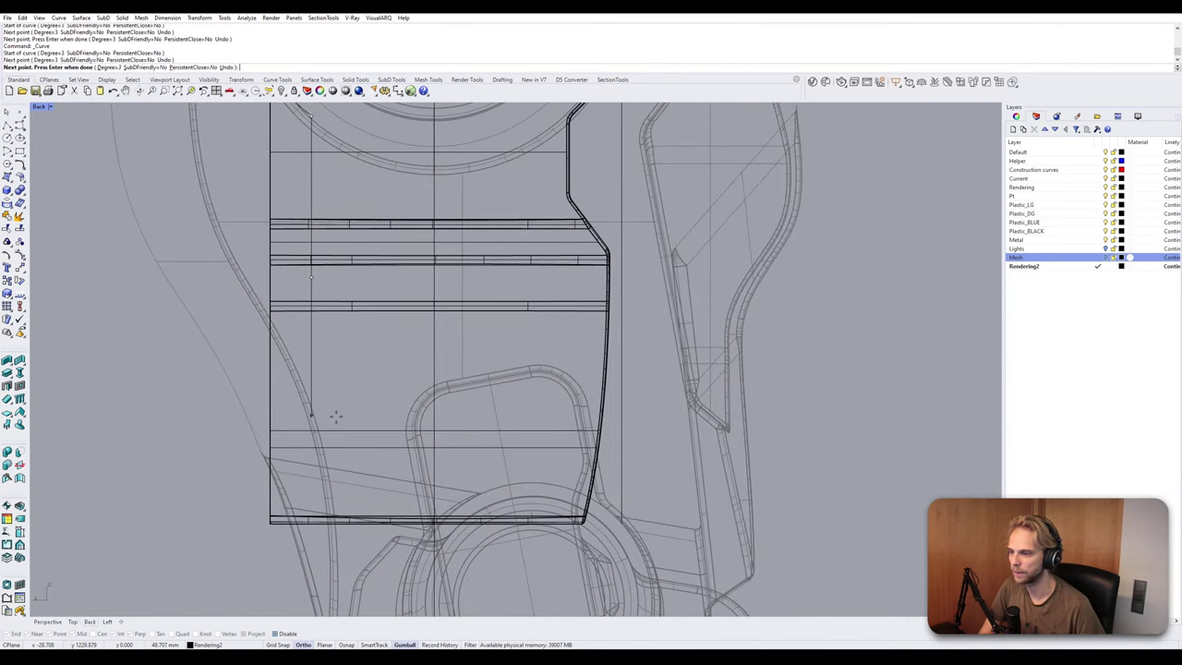
key(F8)
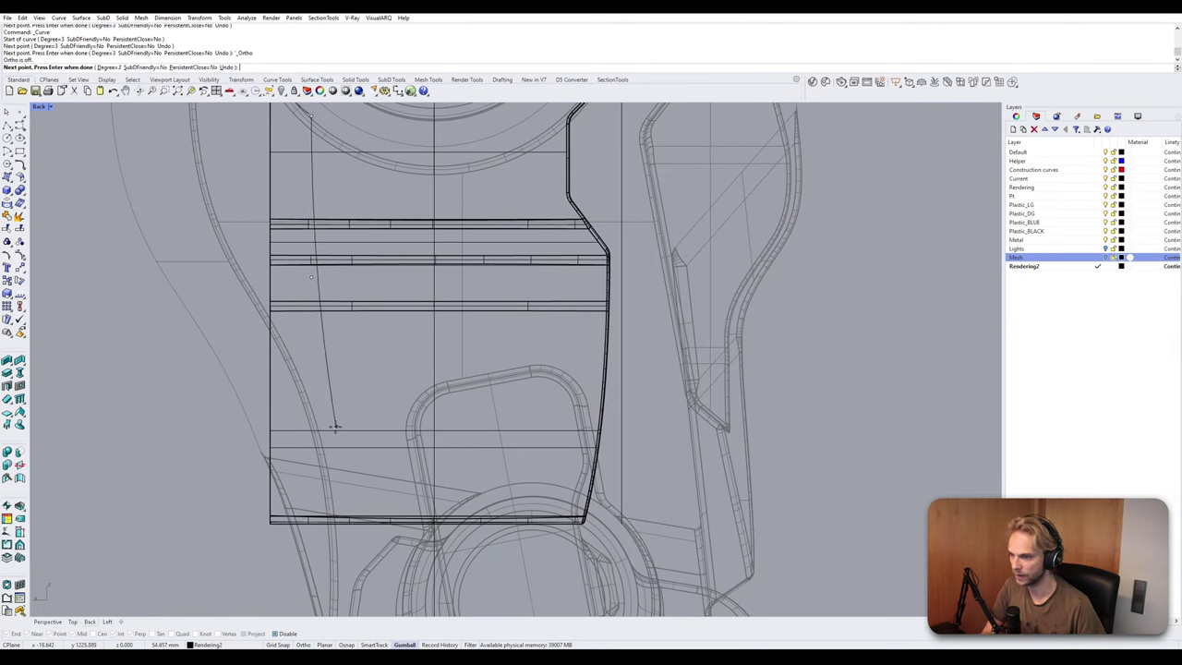
click(335, 456)
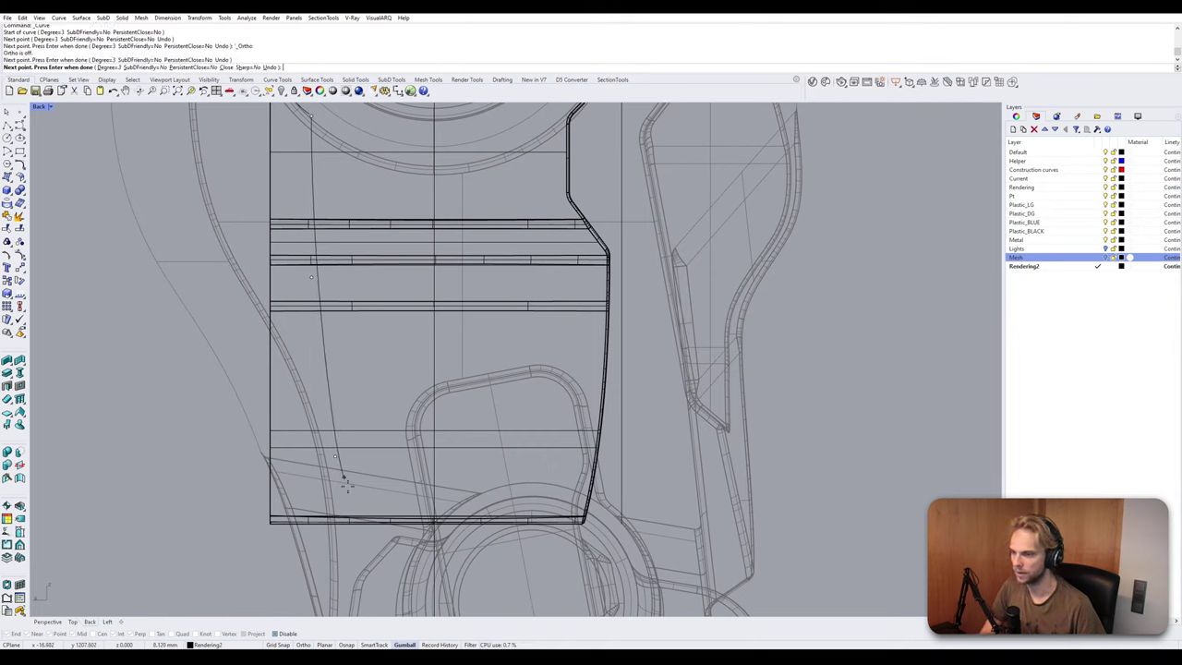
key(Return)
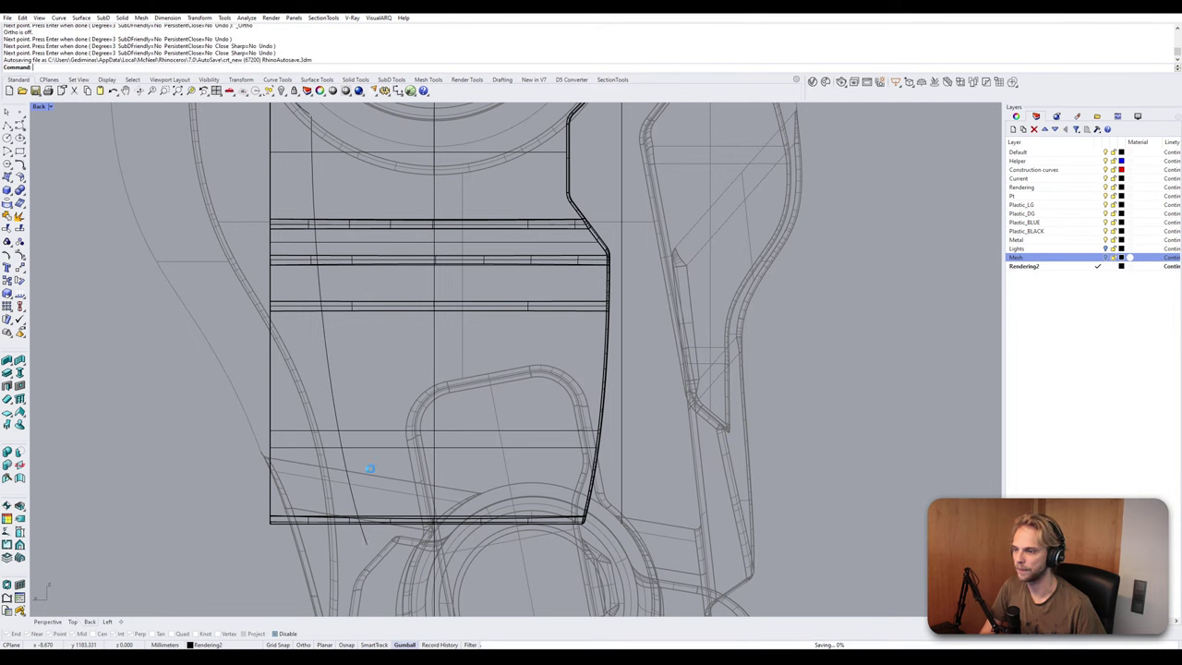
scroll(370, 508, down, 2)
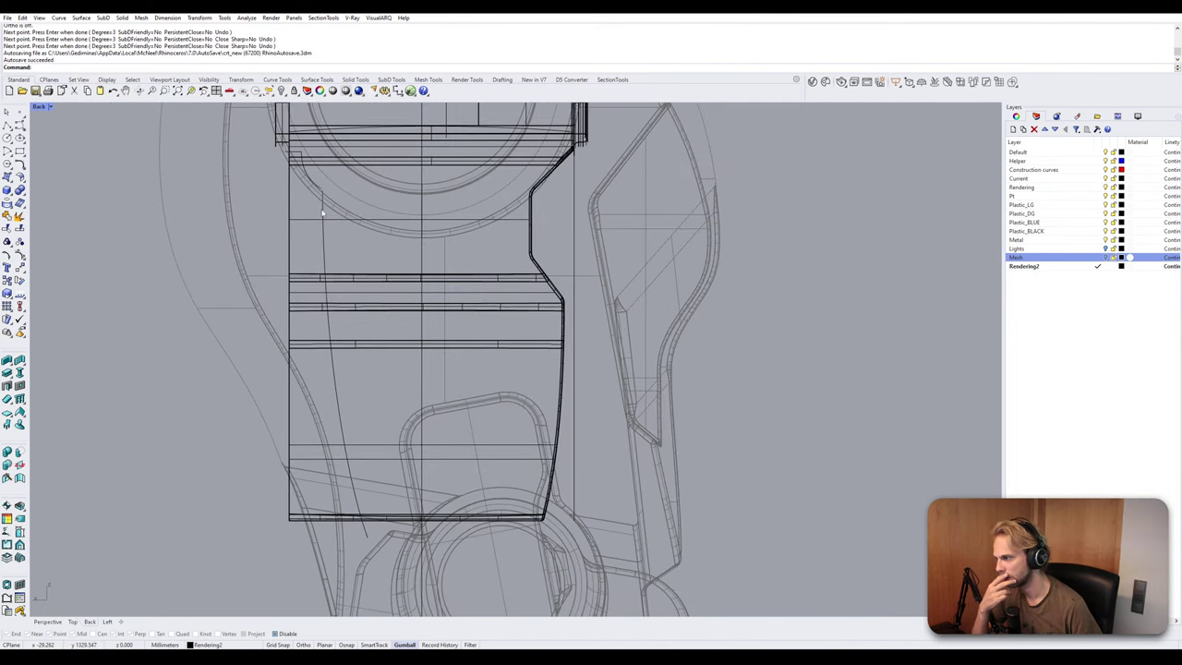
Align the long curve's three upper control points on one vertical line and shift them slightly outward.
click(324, 243)
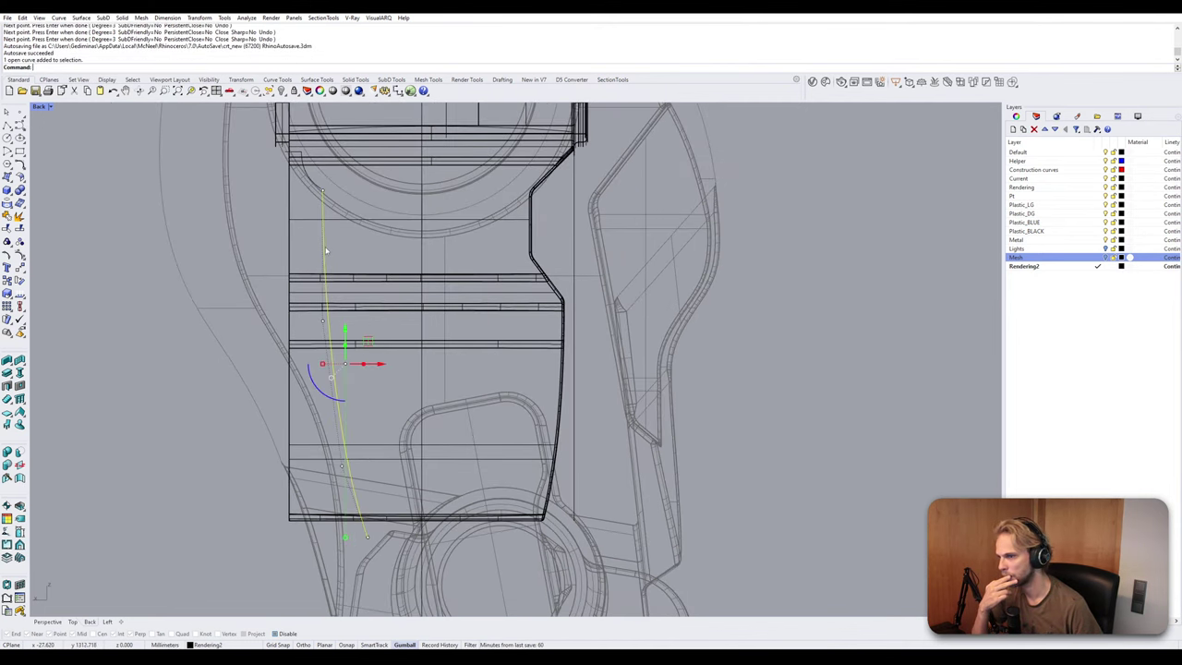
click(323, 321)
shift+click(323, 192)
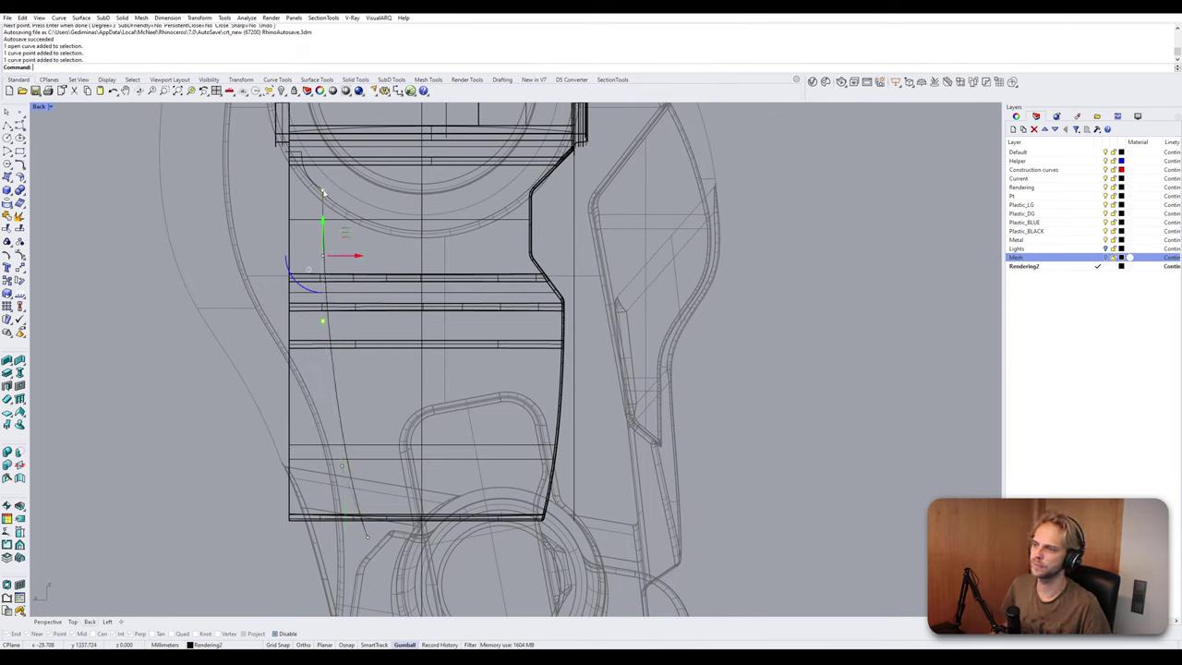
shift+click(342, 467)
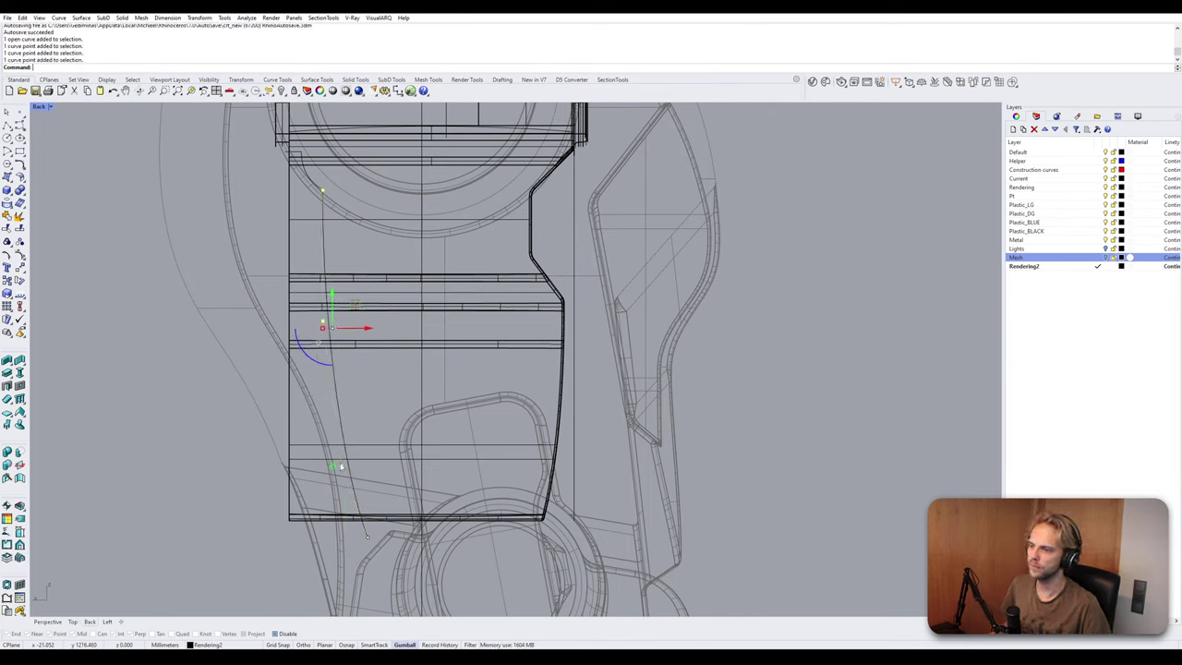
click(323, 330)
key(Return)
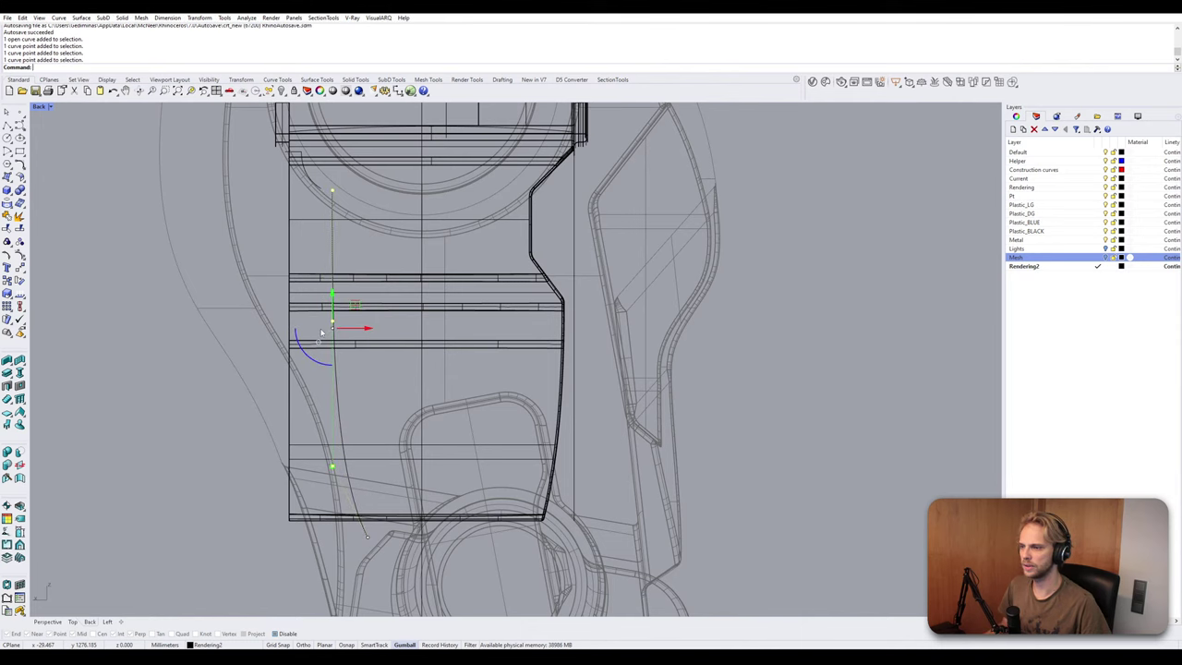
drag(363, 329, 354, 334)
click(381, 317)
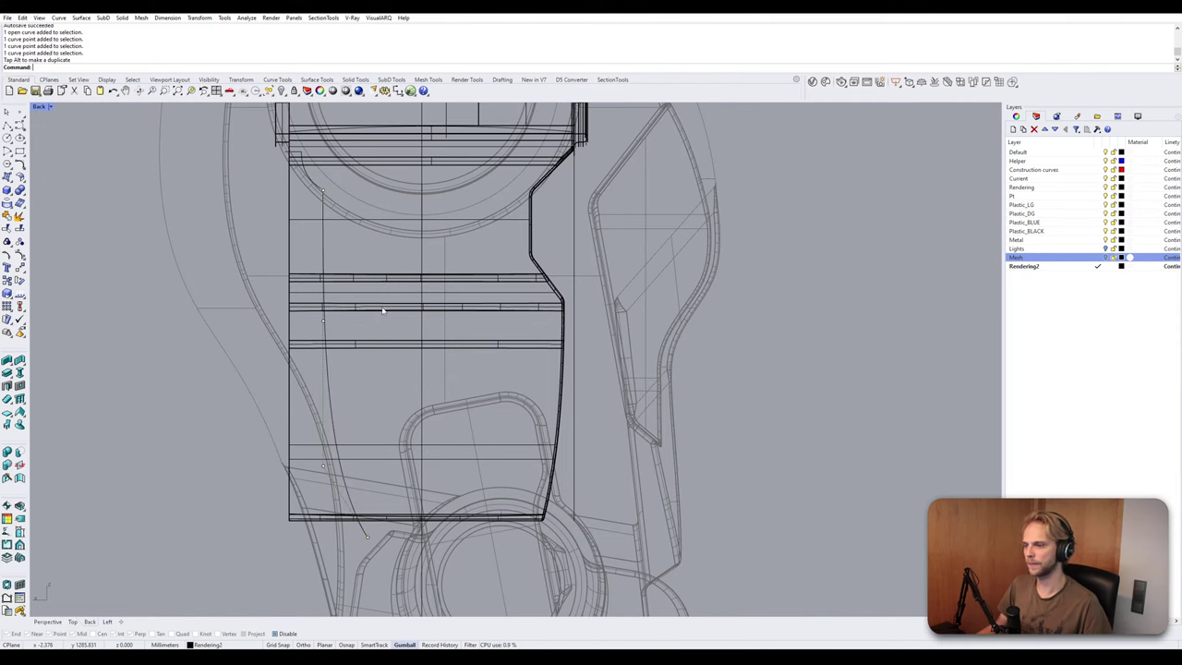
scroll(384, 308, down, 4)
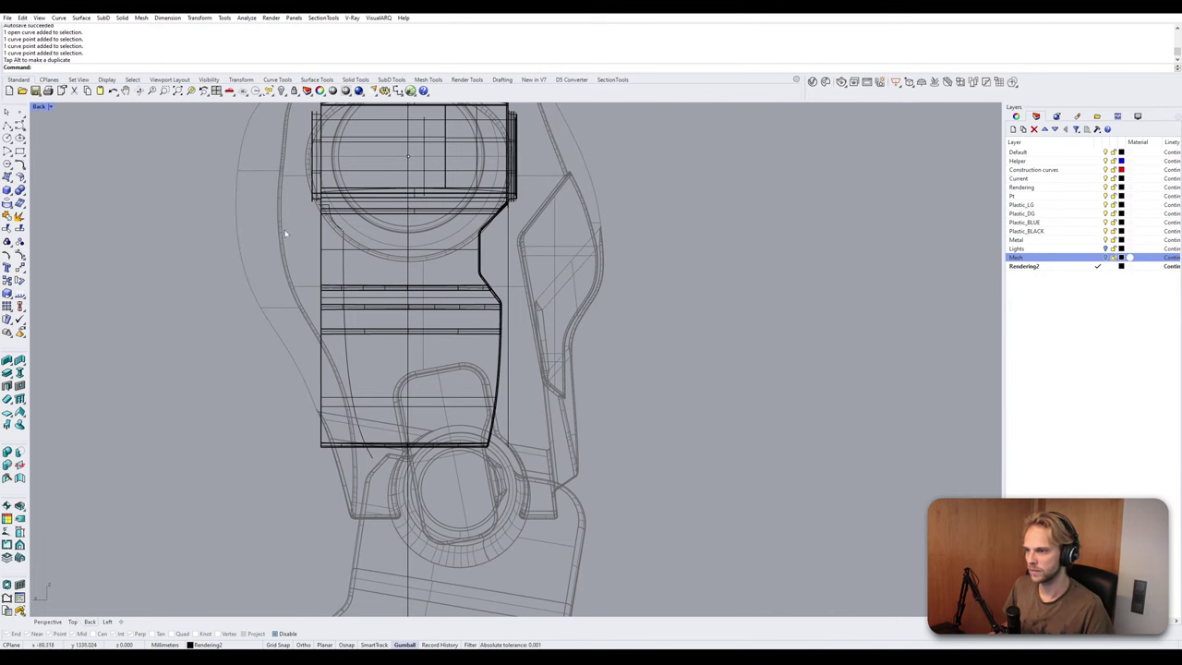
Move the joint bend curve's lower end point exactly onto the upper end of the long leg curve.
scroll(323, 211, up, 8)
right_drag(343, 230, 343, 272)
scroll(374, 368, up, 4)
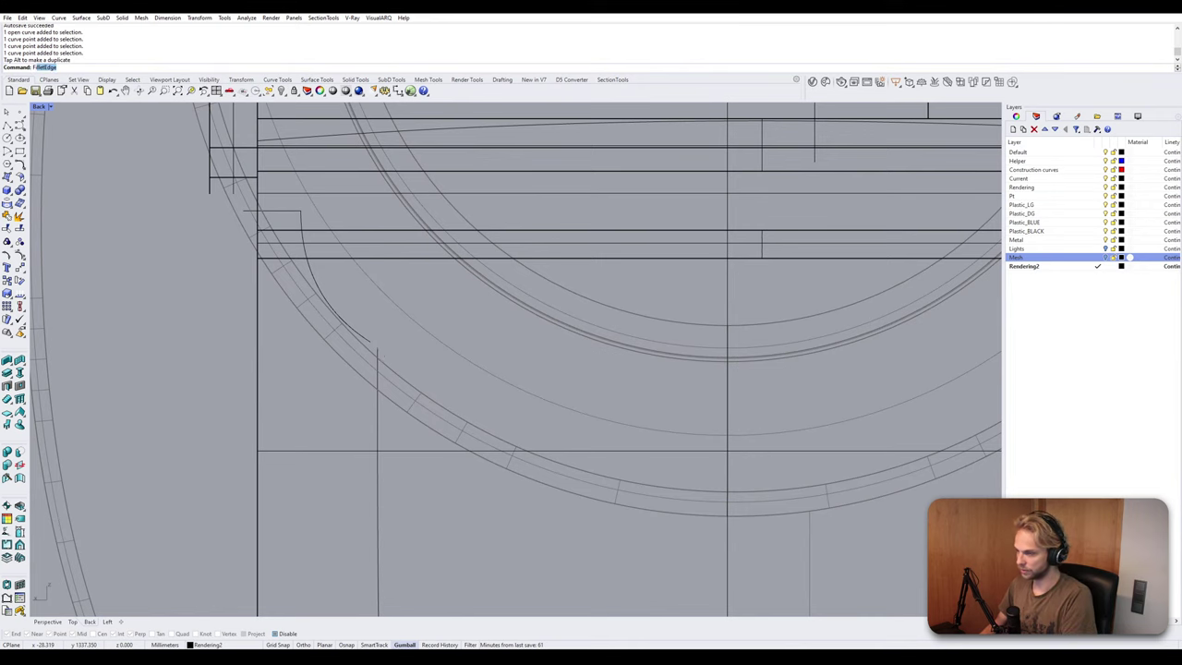
key(Escape)
scroll(378, 350, up, 3)
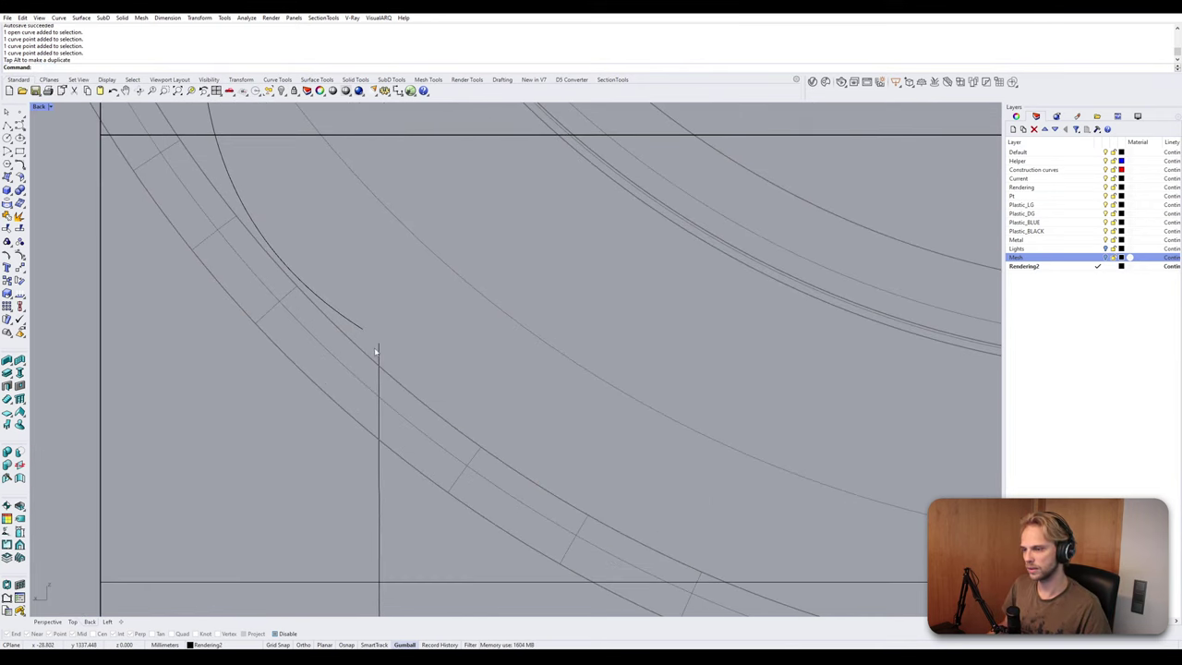
click(361, 330)
mouse_move(361, 330)
mouse_down()
mouse_move(377, 342)
mouse_move(378, 329)
mouse_up()
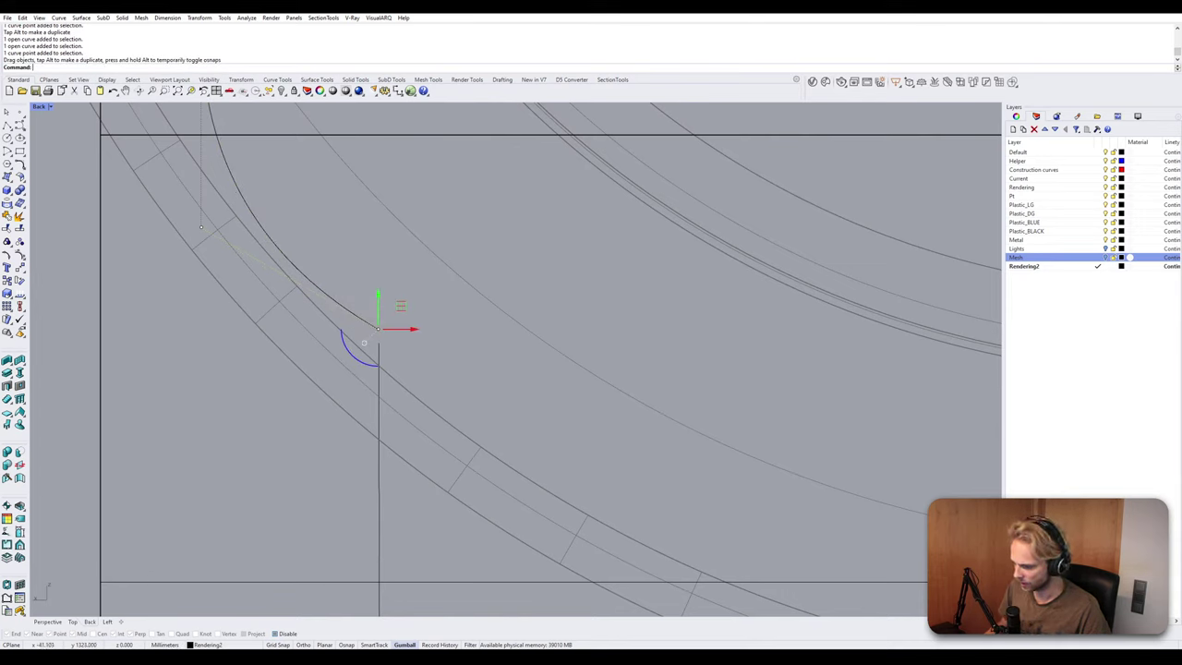
click(336, 646)
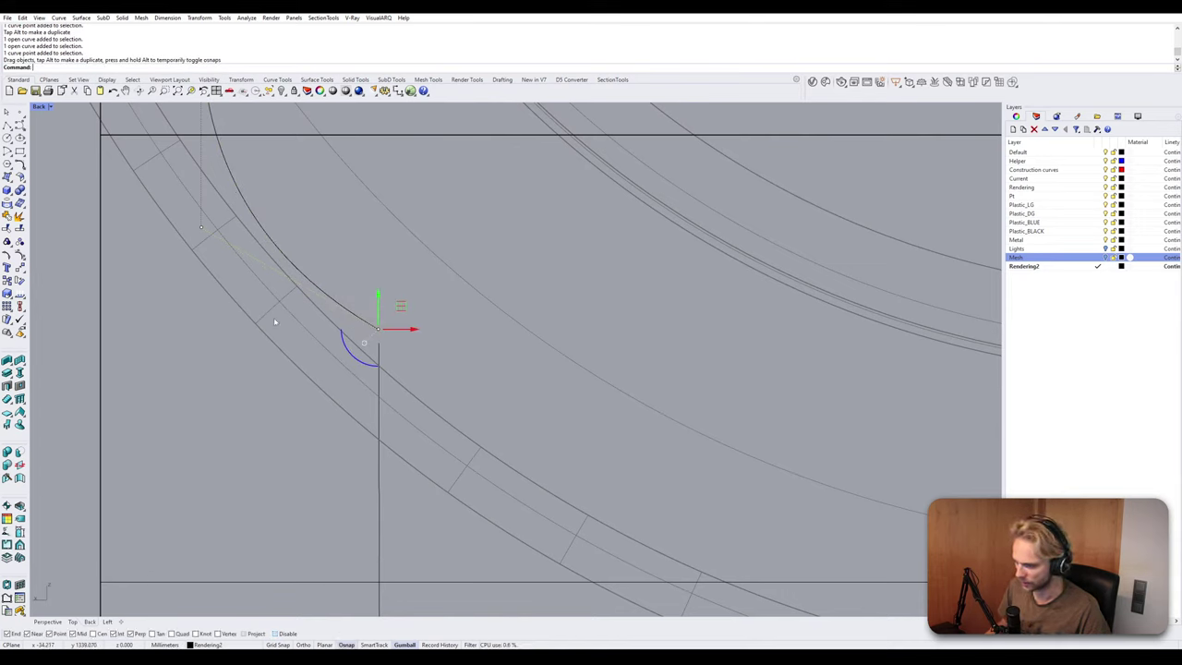
text(m)
key(Return)
click(379, 330)
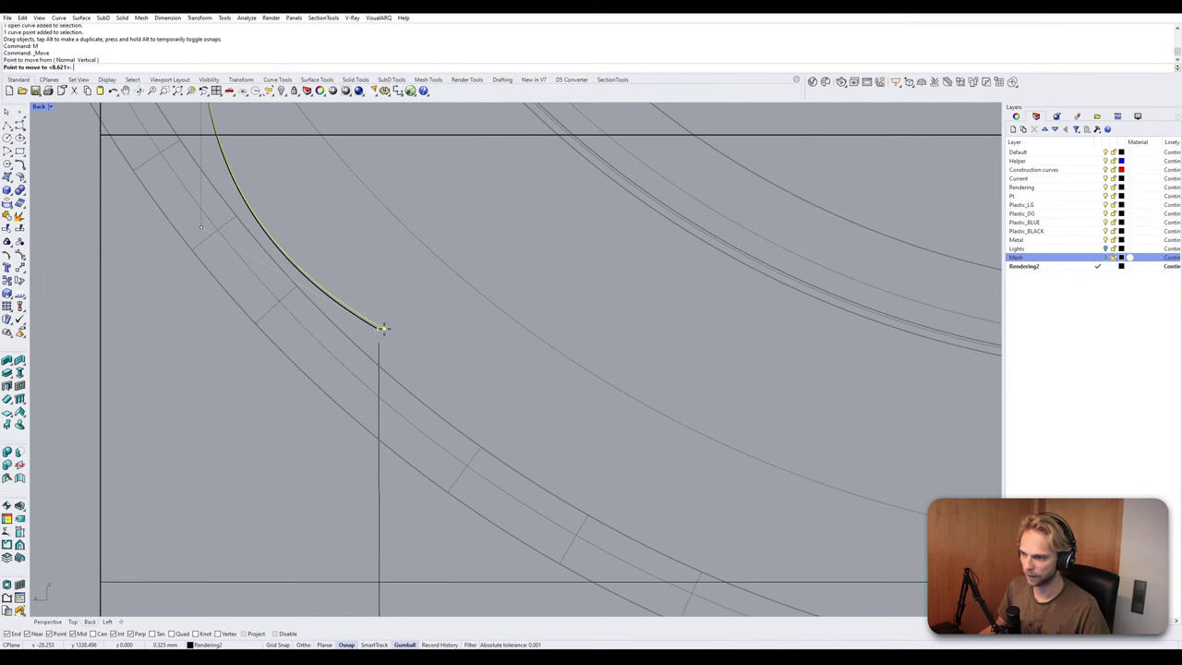
click(380, 343)
key(Escape)
Join the short horizontal line, the joint bend curve and the long leg curve into one profile curve.
scroll(388, 316, down, 10)
scroll(319, 245, up, 4)
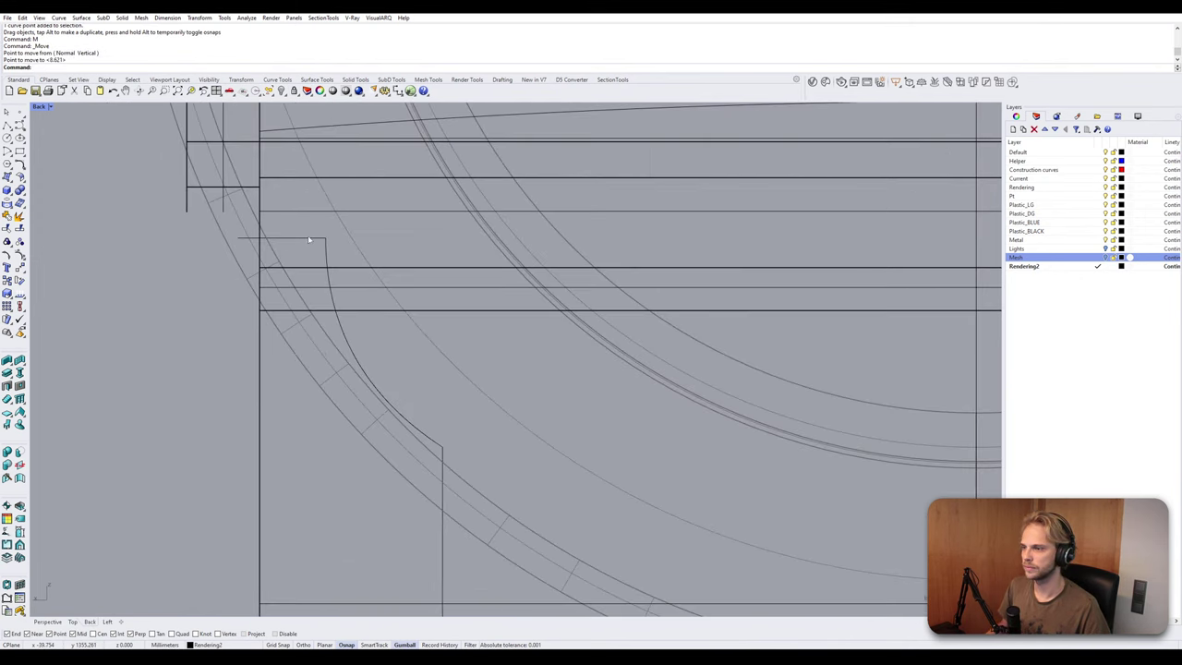
click(315, 240)
shift+click(325, 259)
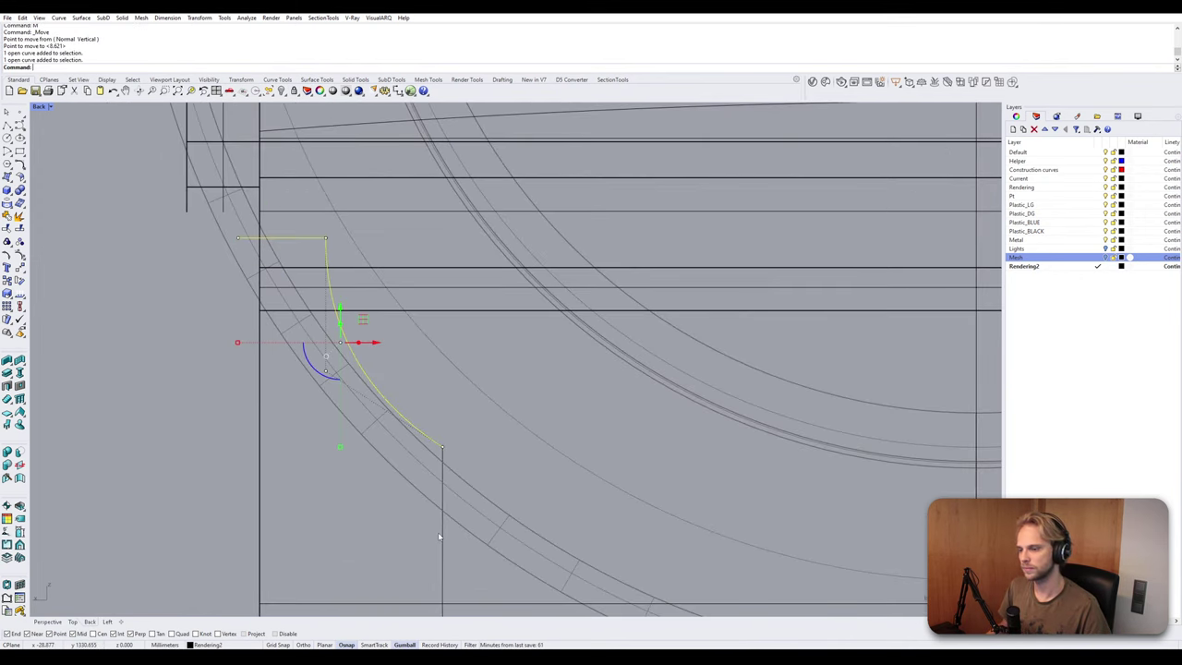
shift+click(442, 536)
scroll(355, 319, down, 5)
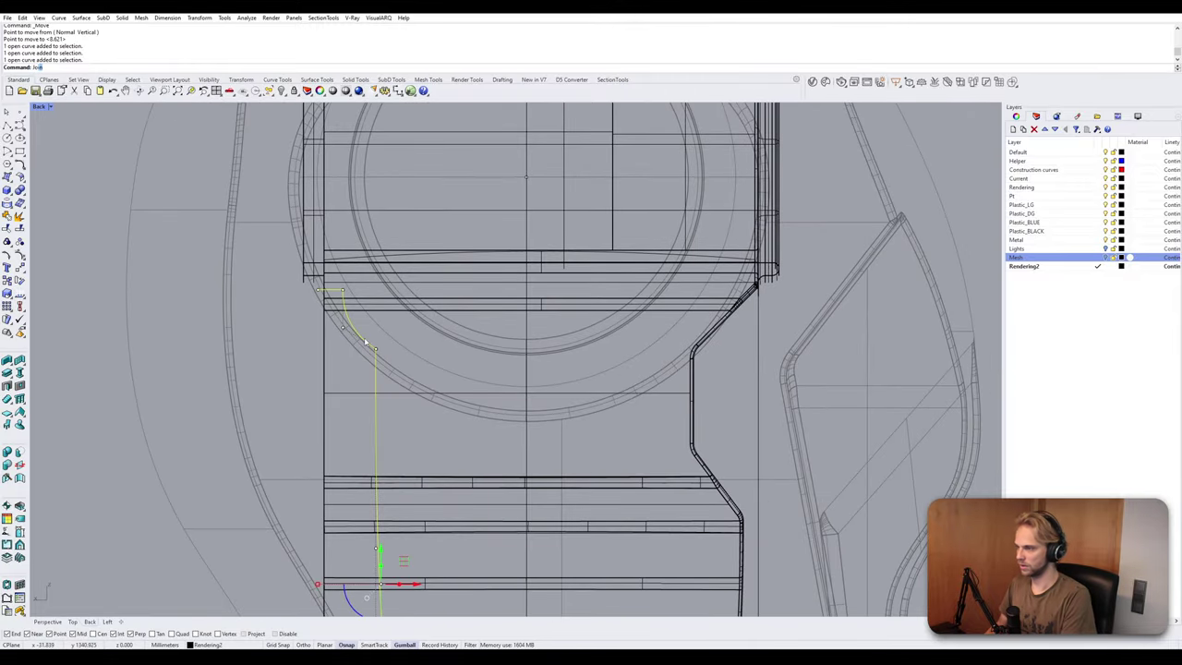
key(Return)
scroll(366, 341, down, 1)
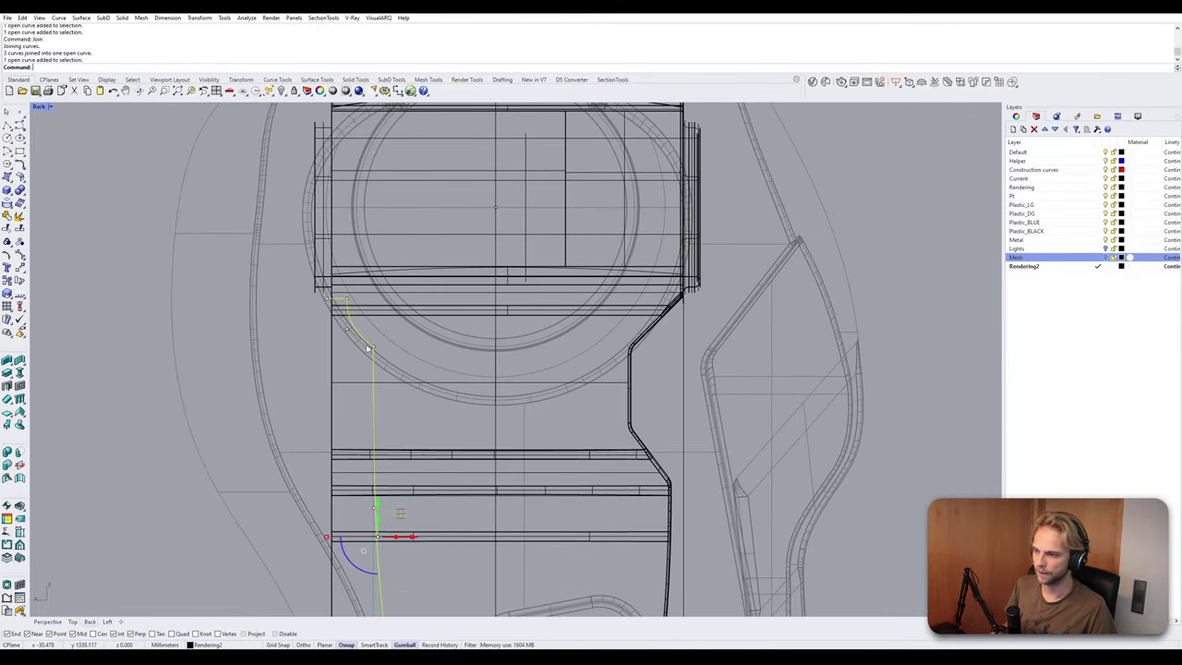
Switch to the enlarged perspective view and set its display mode to Shaded.
double_click(36, 107)
double_click(547, 110)
right_drag(469, 241, 554, 275)
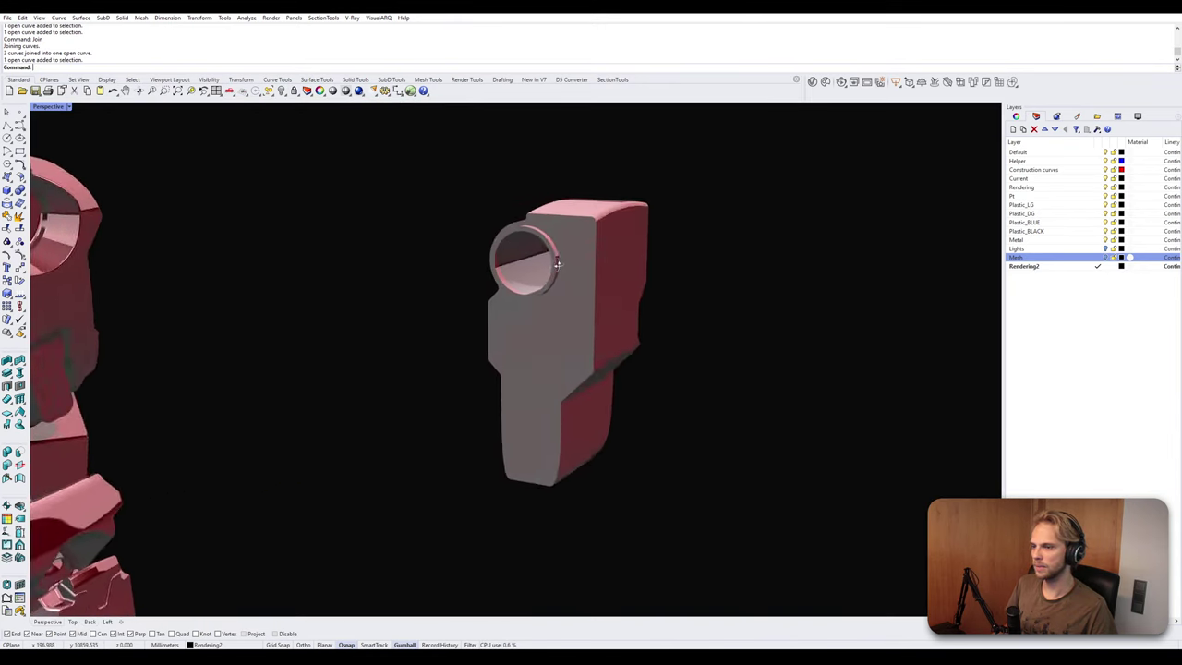
scroll(552, 277, down, 7)
drag(269, 298, 579, 373)
click(68, 108)
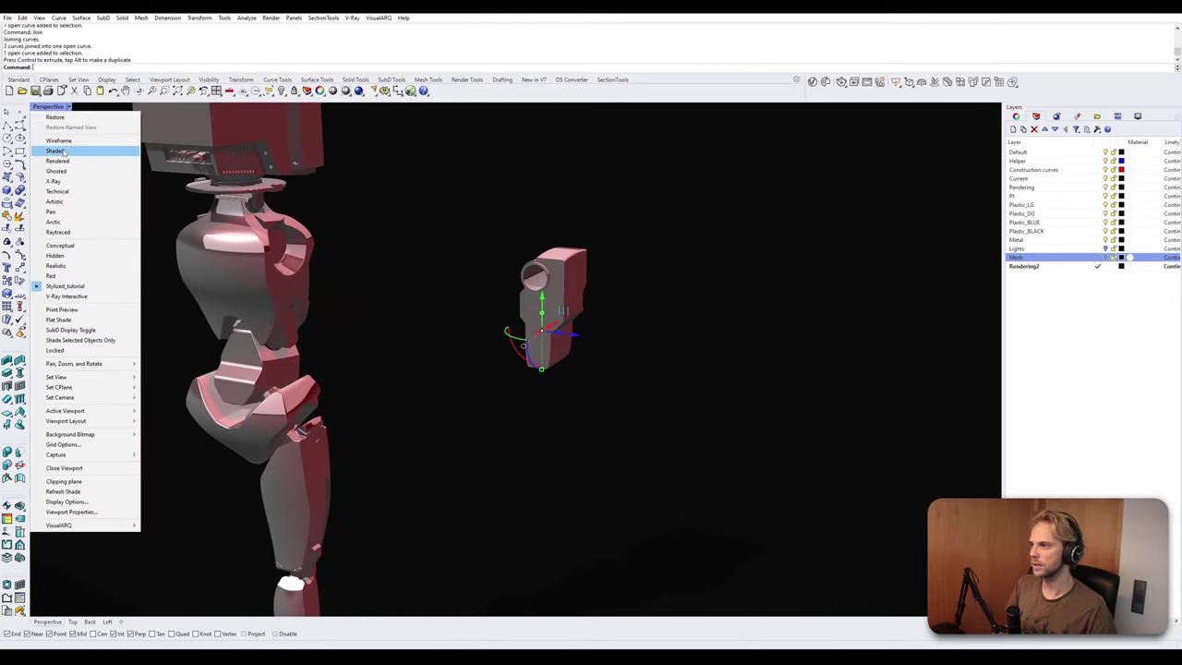
click(55, 150)
Examine from several sides how the joined profile curve runs along the leg body and meets the joint ring.
right_drag(566, 318, 462, 268)
scroll(569, 254, up, 7)
scroll(469, 264, up, 8)
scroll(563, 263, down, 4)
scroll(618, 244, down, 4)
scroll(547, 248, up, 9)
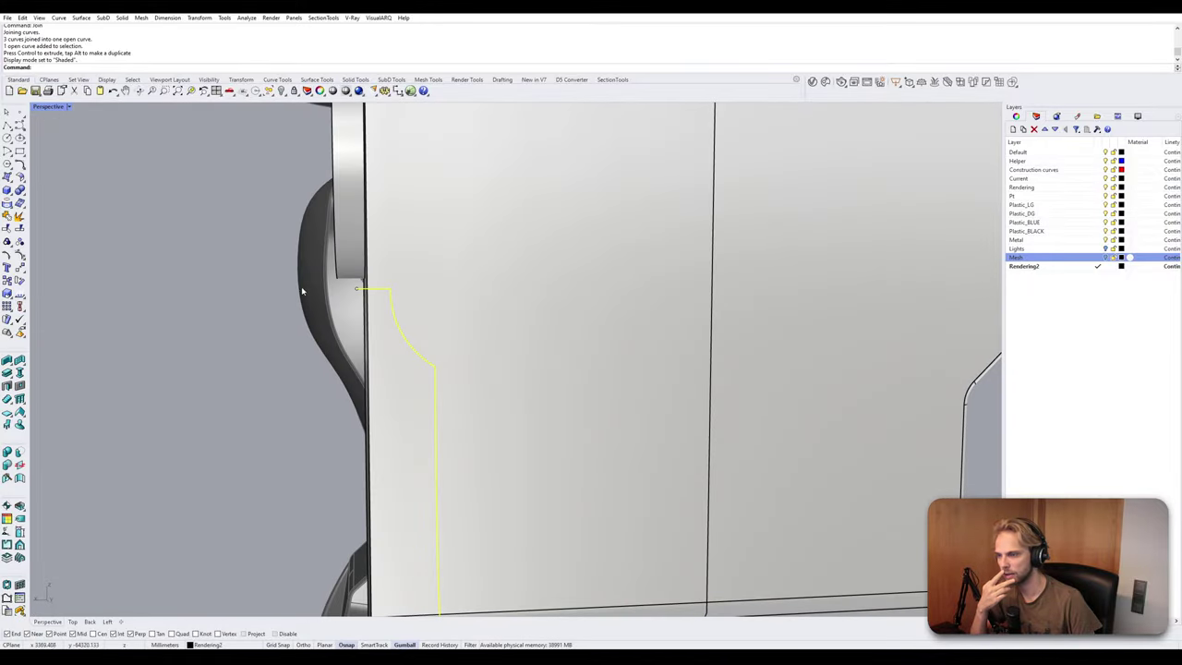
right_drag(259, 289, 306, 267)
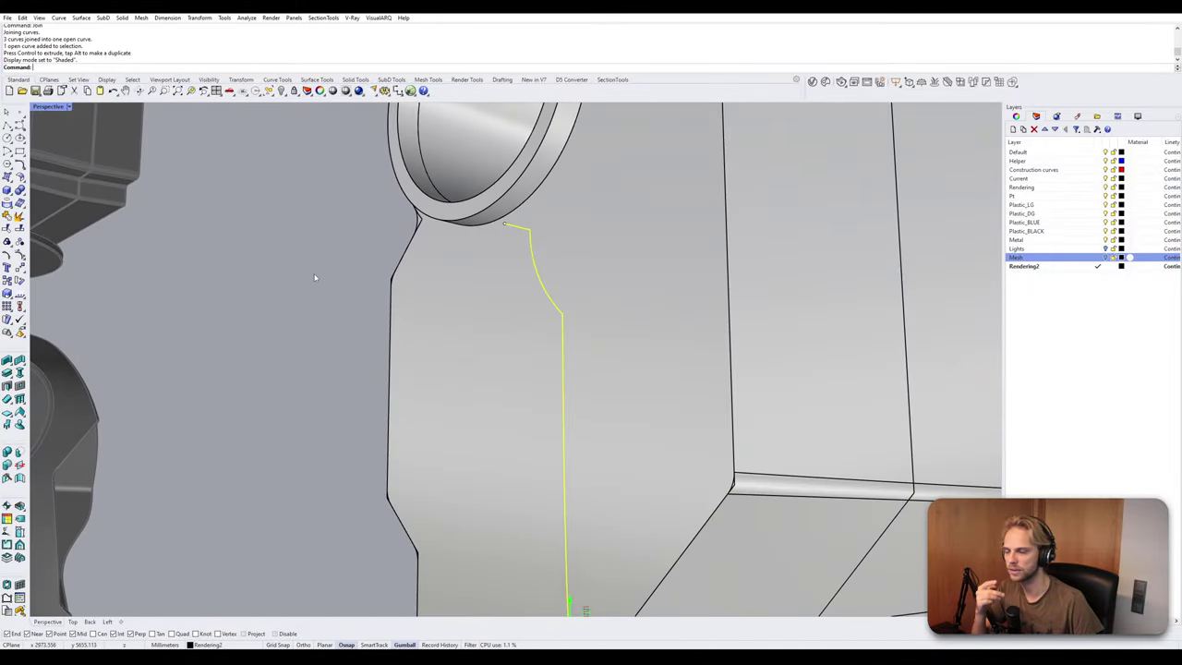
scroll(329, 268, down, 10)
right_drag(381, 344, 535, 372)
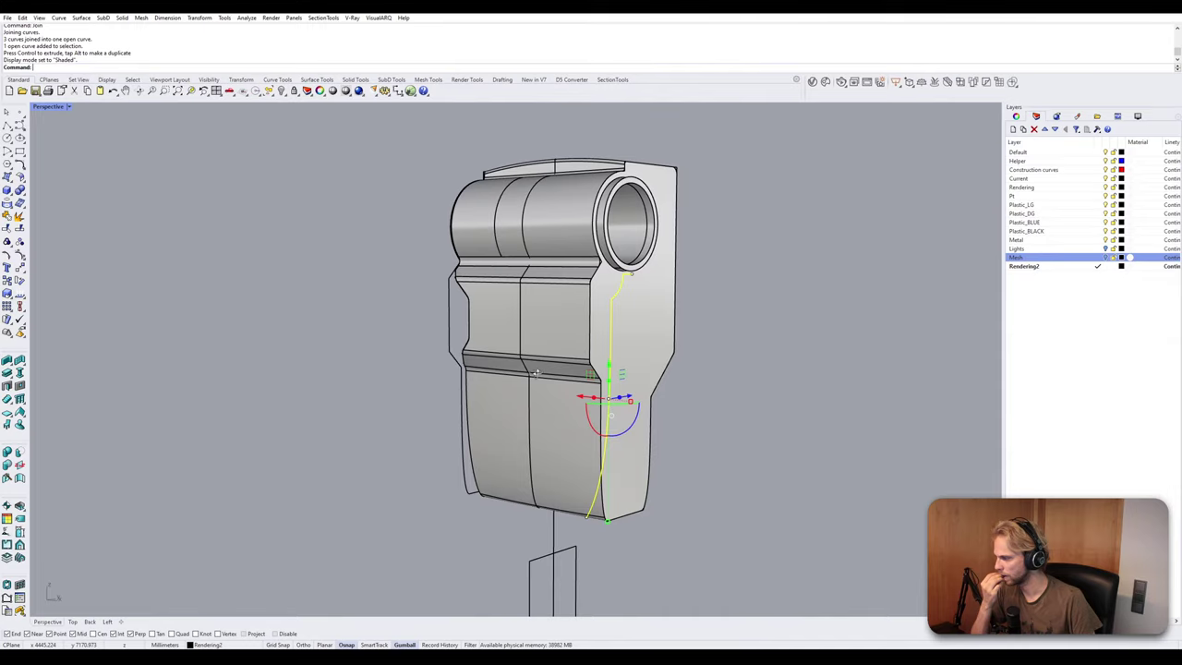
right_drag(536, 372, 394, 366)
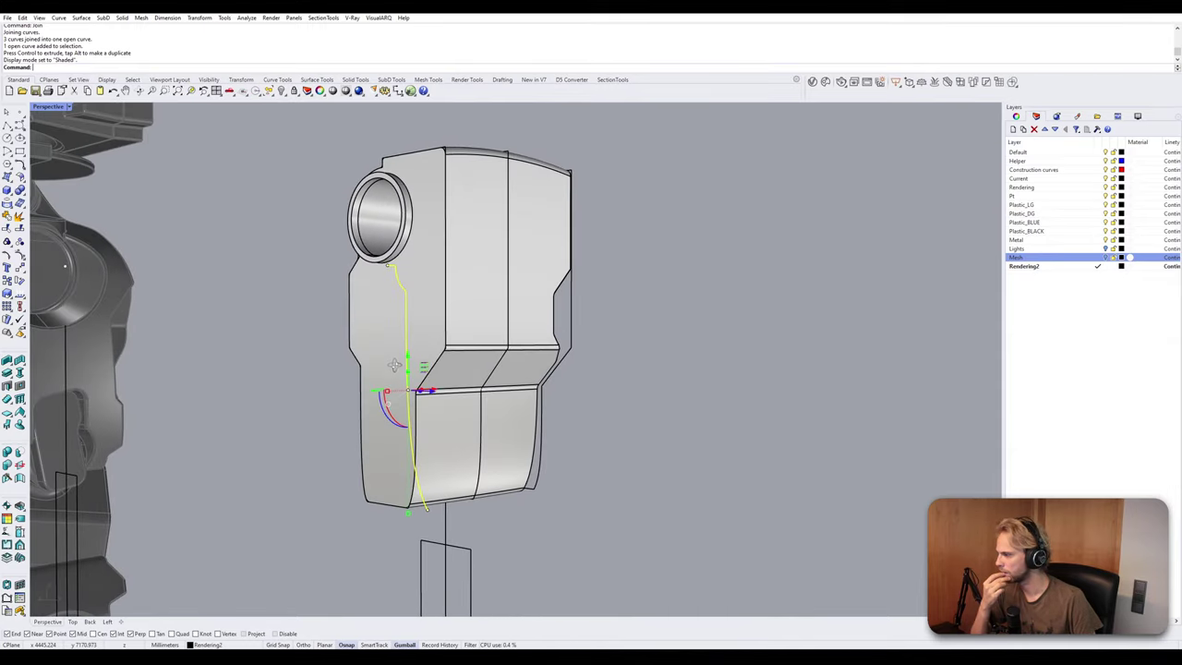
Move the joined profile curve from its upper end point onto the lower edge of the joint ring.
key(Escape)
scroll(383, 280, up, 5)
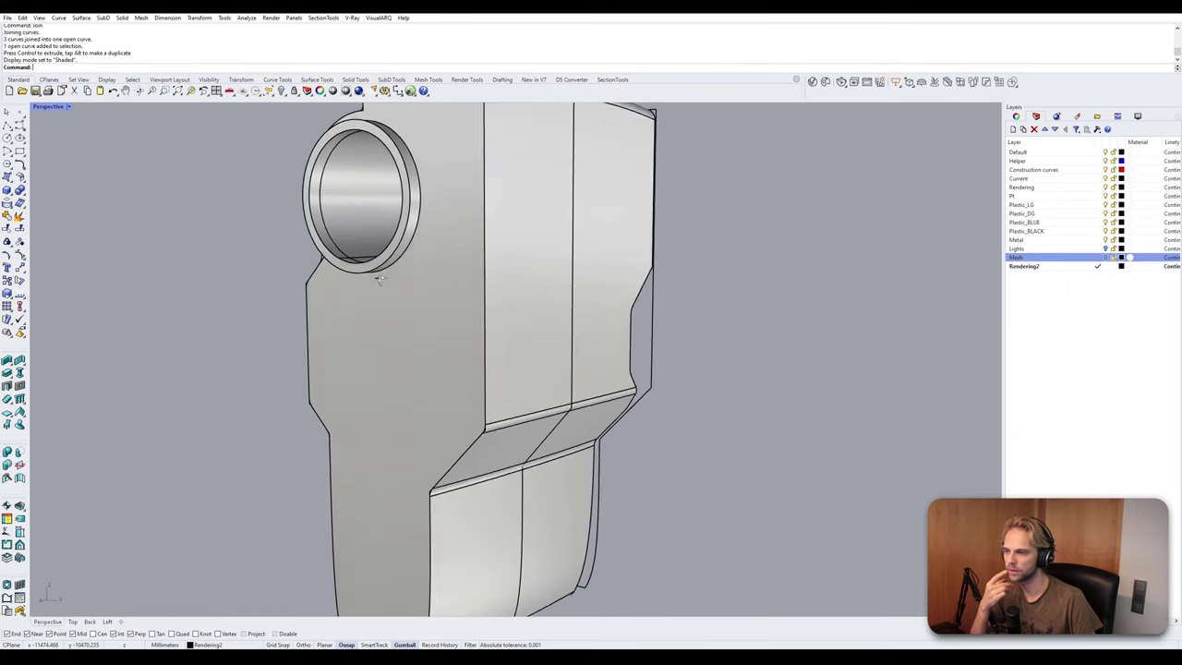
right_drag(379, 280, 375, 267)
click(375, 264)
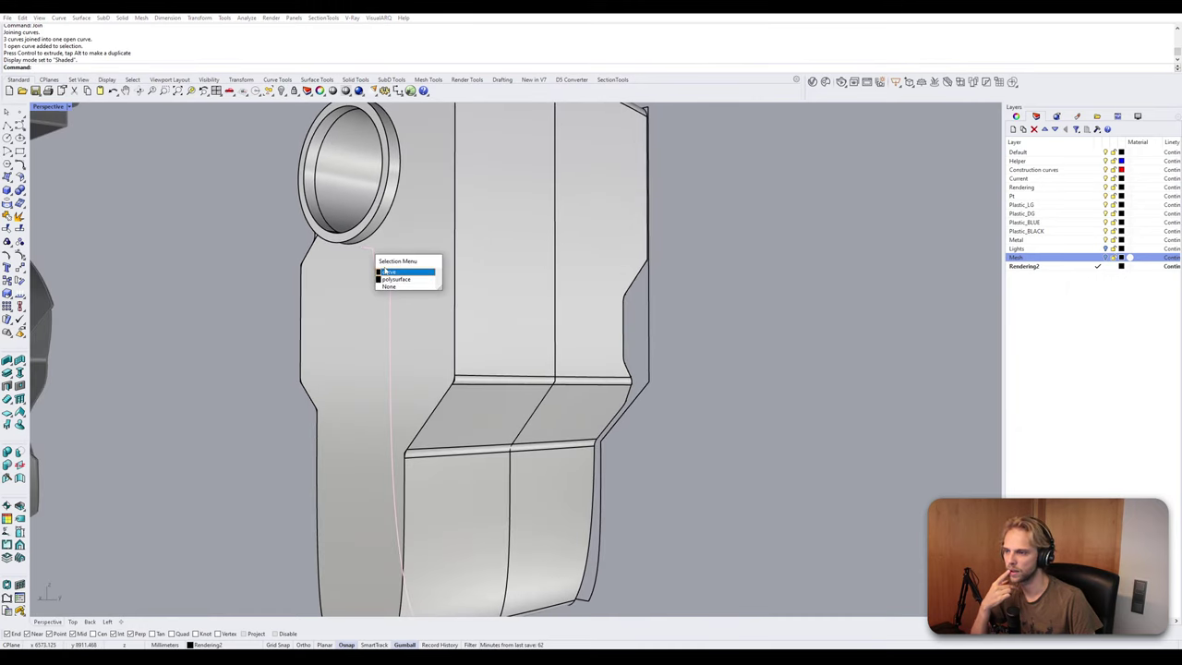
click(389, 274)
right_drag(362, 253, 364, 247)
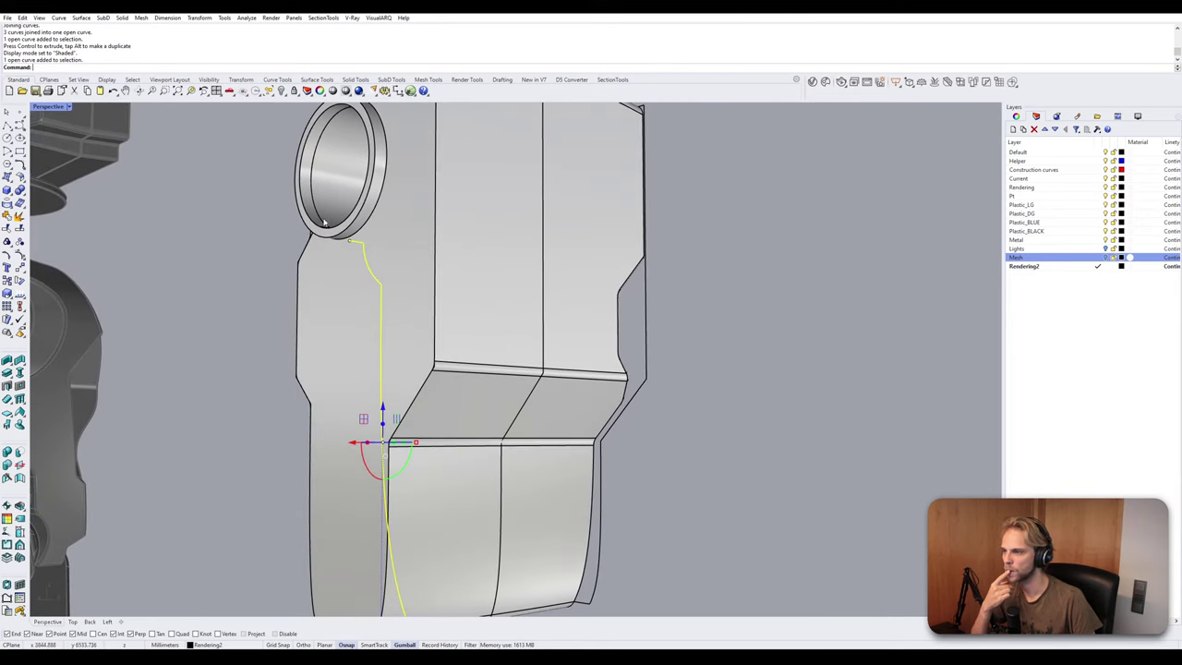
double_click(52, 108)
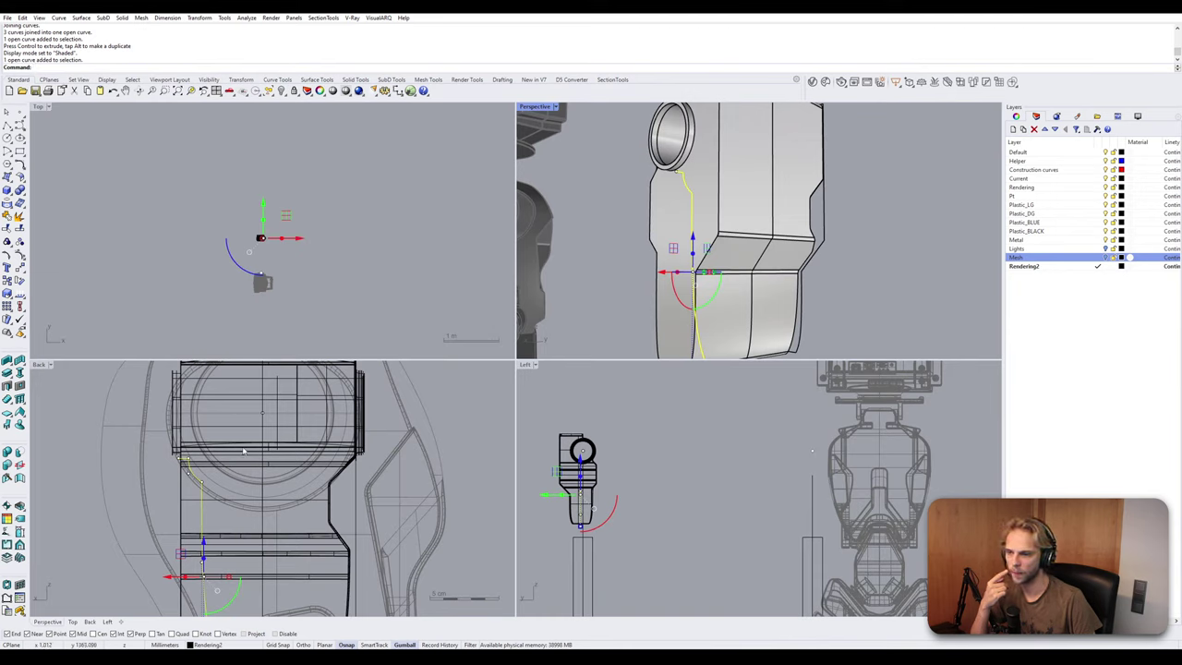
scroll(148, 462, up, 6)
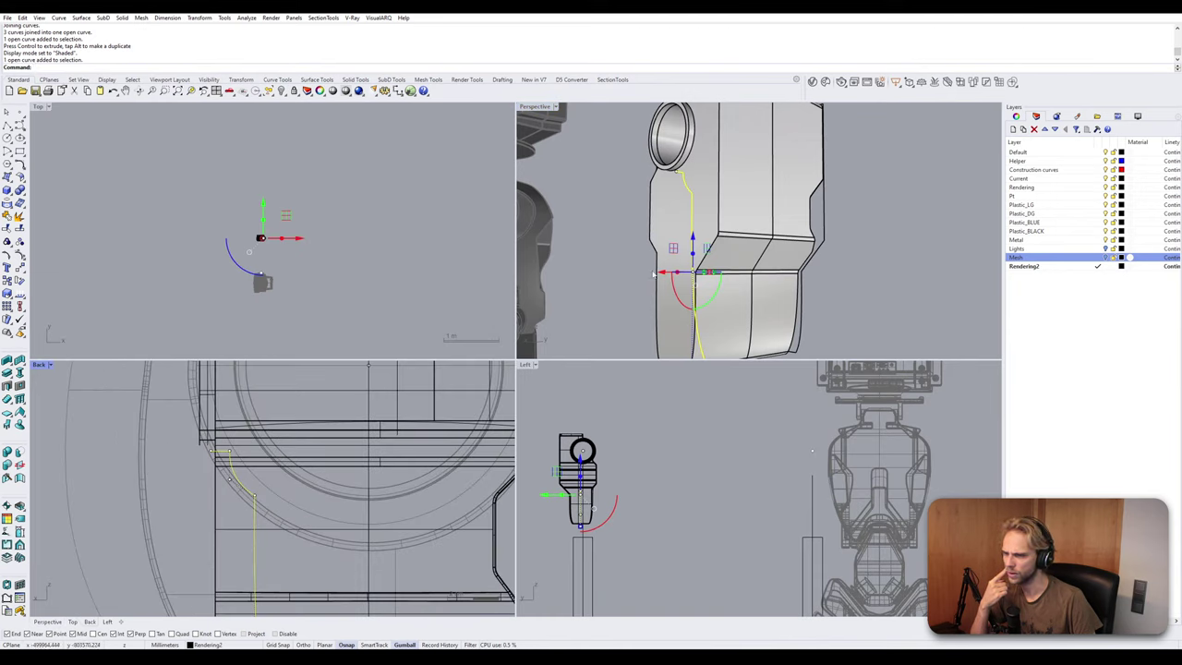
double_click(528, 109)
right_drag(524, 227, 544, 213)
text(m)
key(Return)
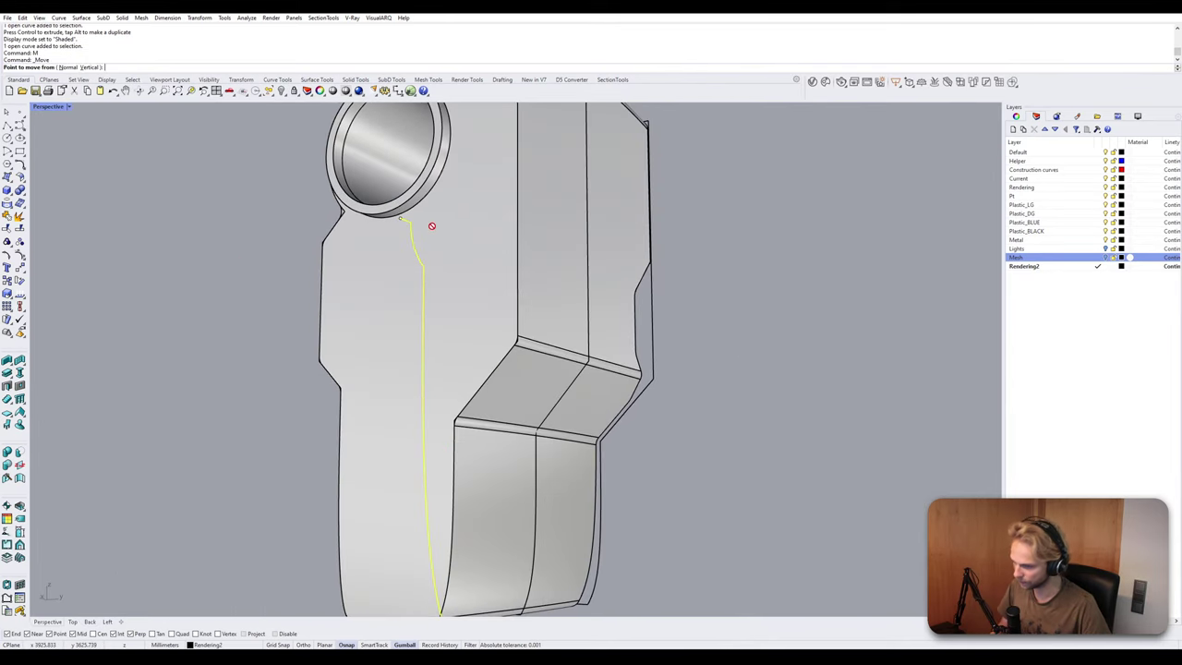
click(408, 231)
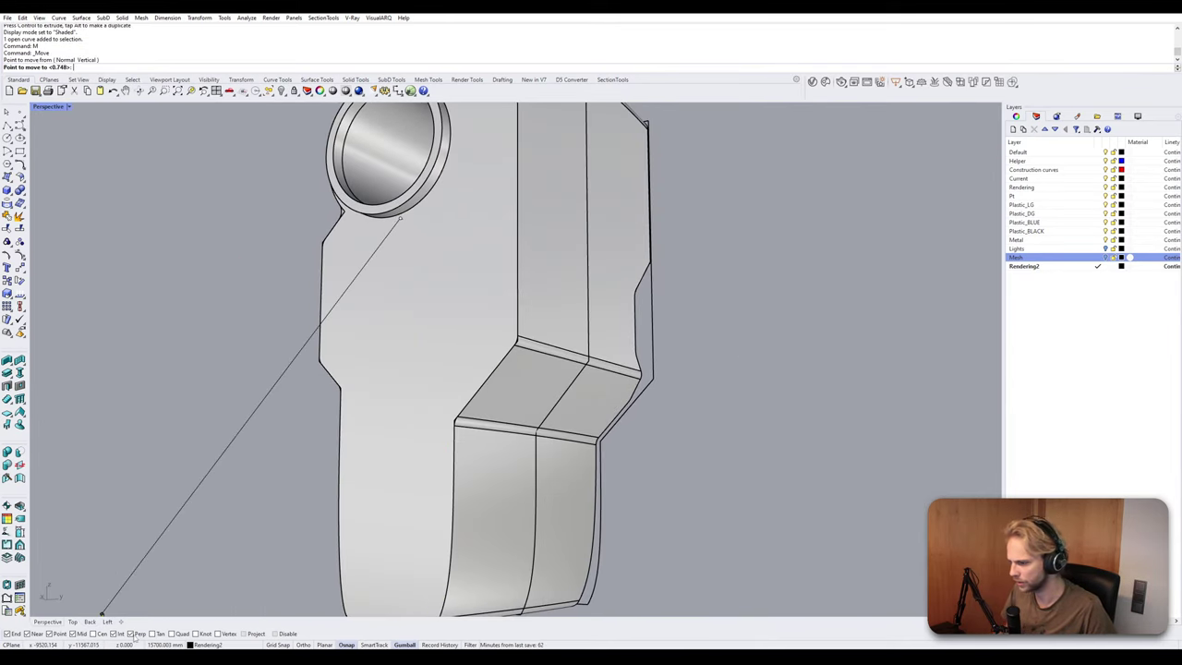
click(379, 219)
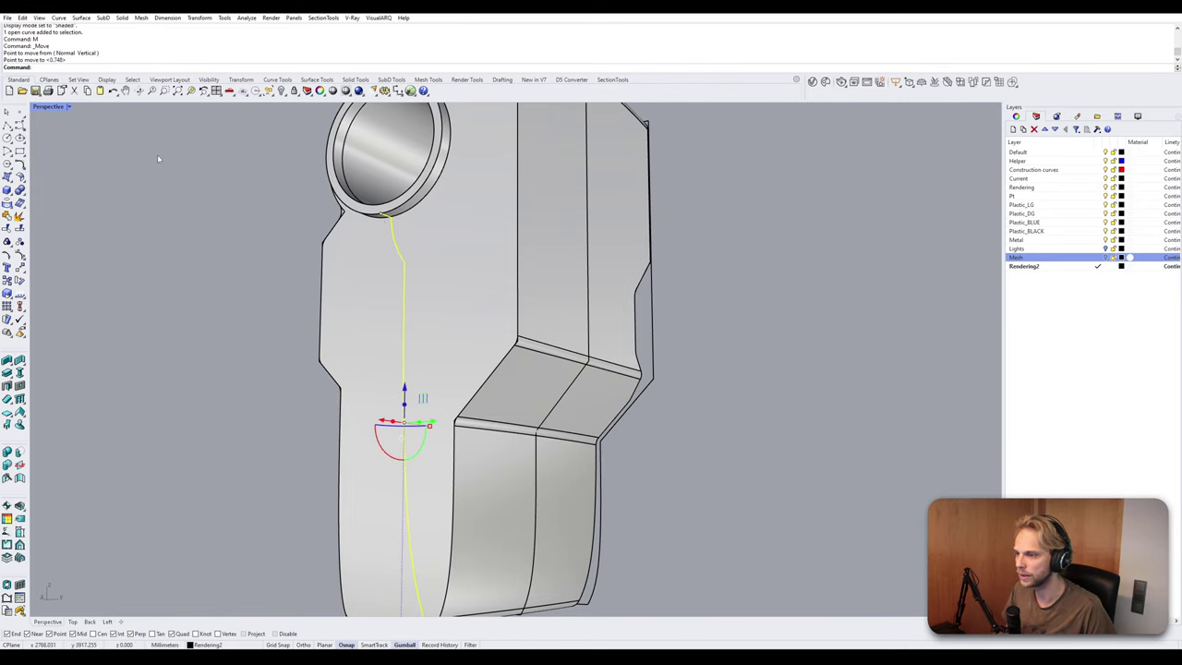
Delete the short horizontal segment at the upper end of the profile curve.
key(ctrl+m)
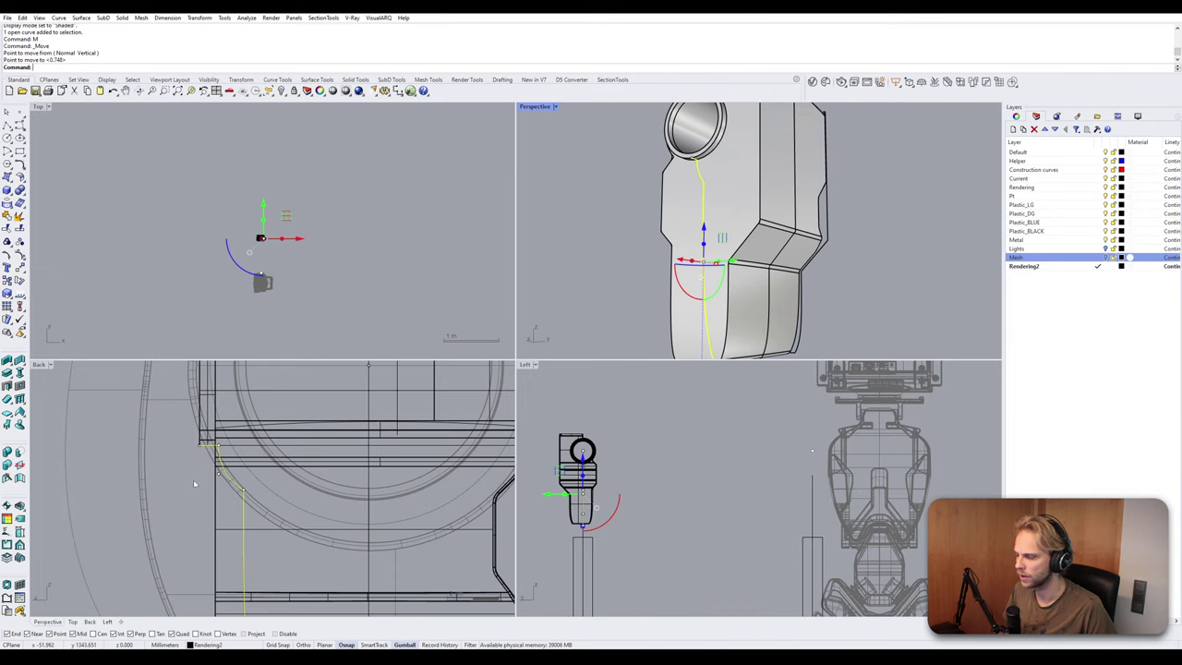
click(194, 478)
scroll(212, 459, up, 2)
click(227, 449)
scroll(224, 444, up, 8)
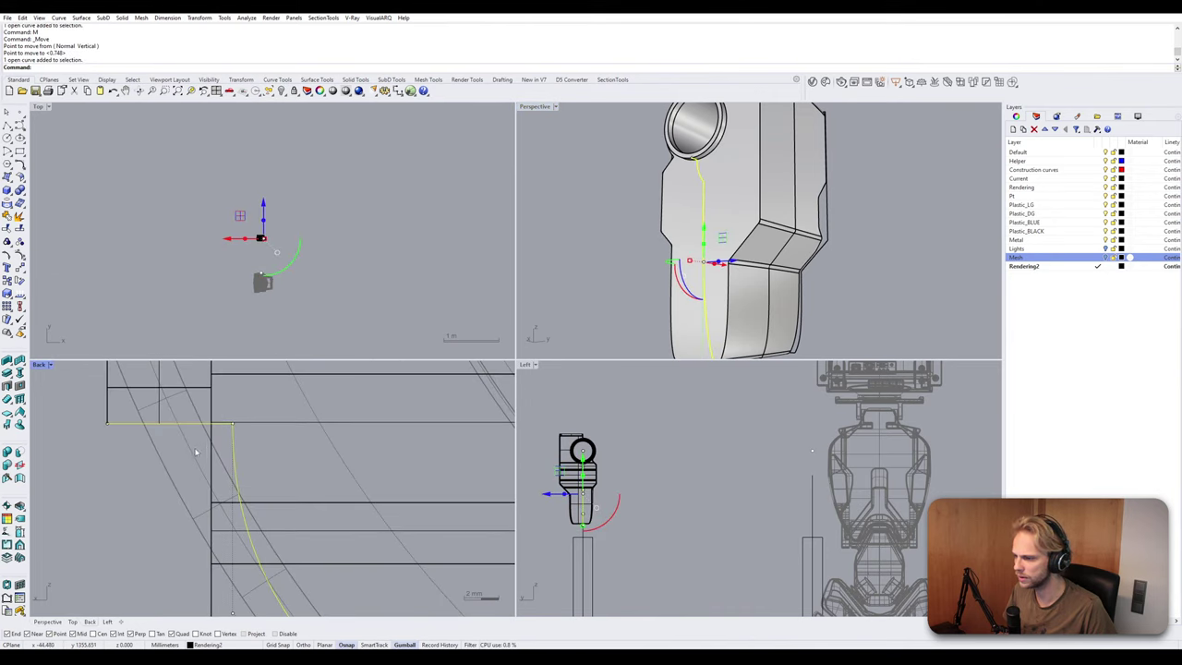
click(195, 451)
ctrl+shift+click(223, 426)
key(Delete)
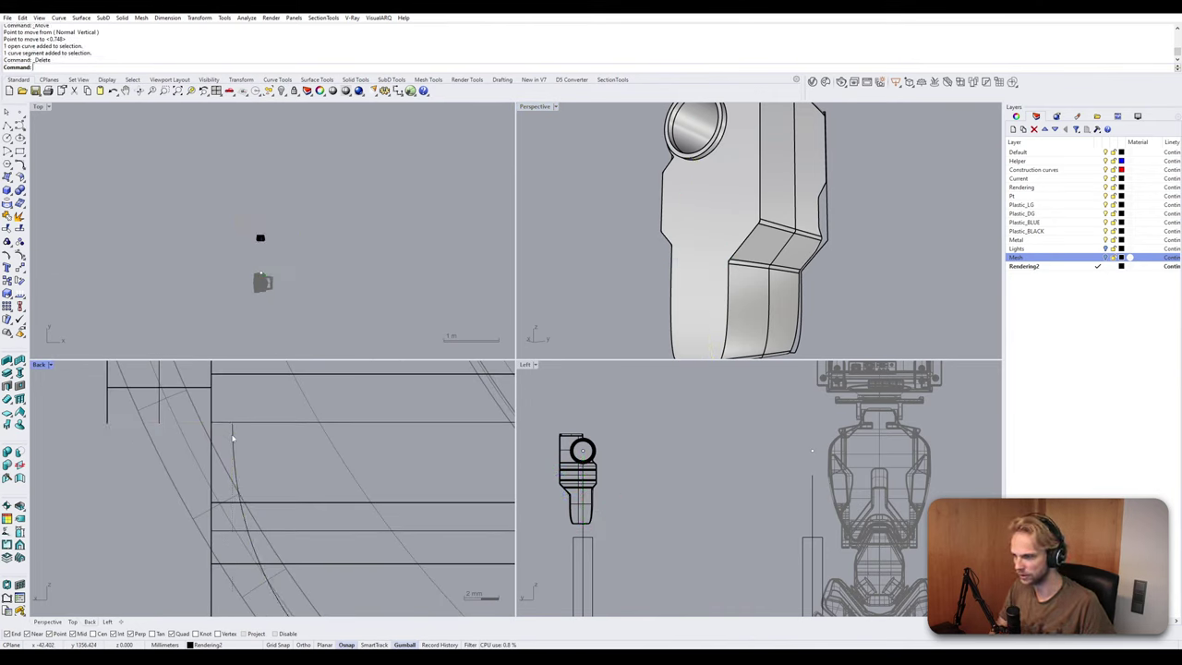
Examine in the enlarged perspective view how the remaining profile curve's upper end meets the joint ring.
click(233, 433)
text(,)
key(Return)
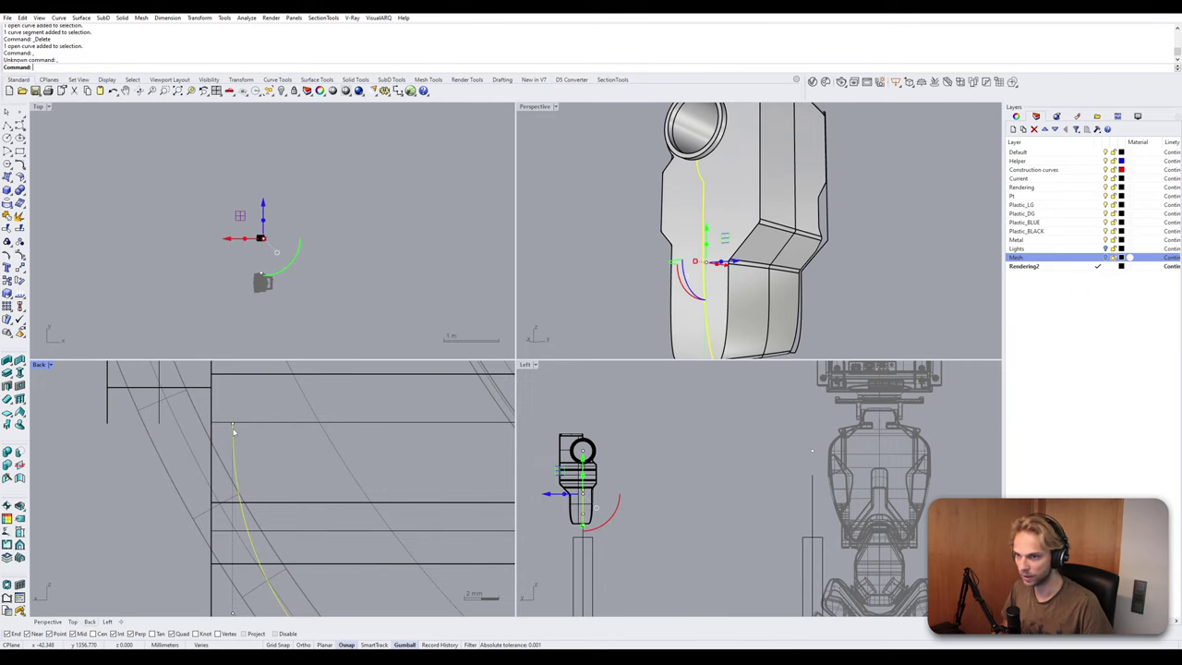
double_click(38, 365)
double_click(46, 107)
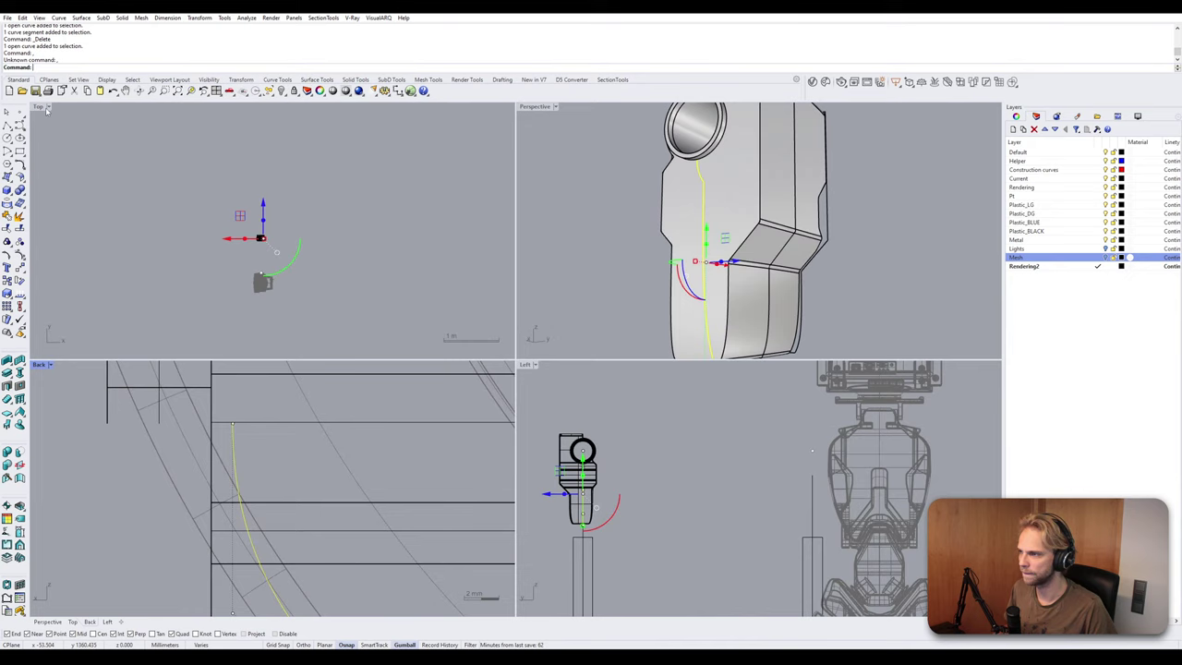
double_click(545, 108)
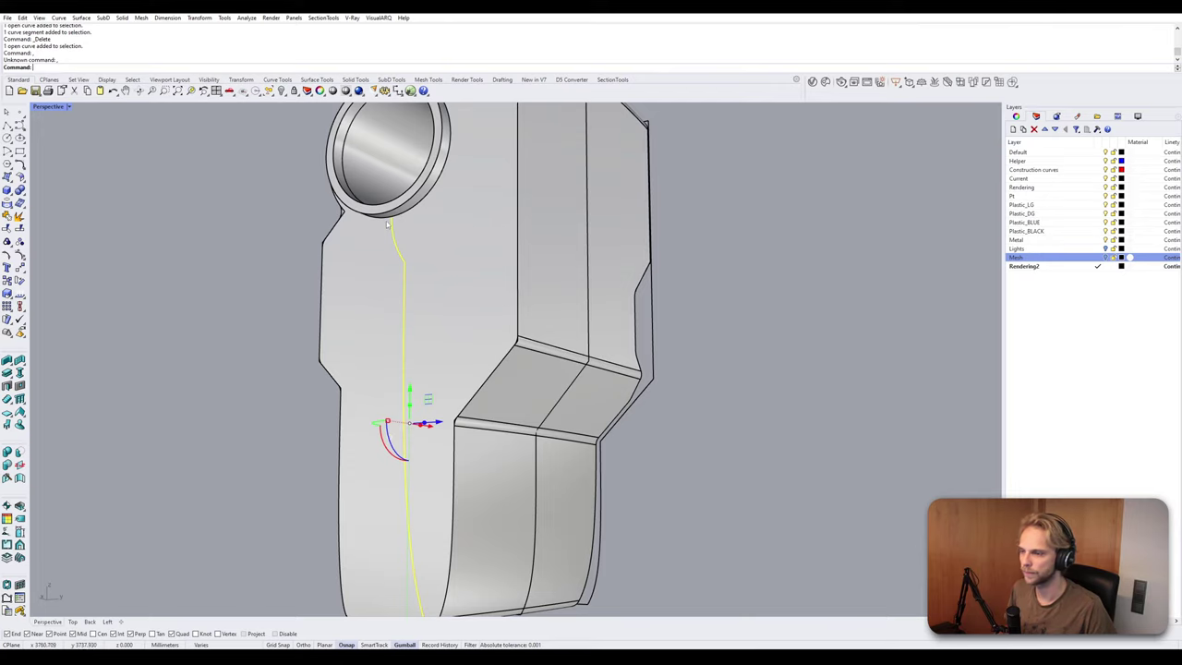
scroll(394, 220, up, 3)
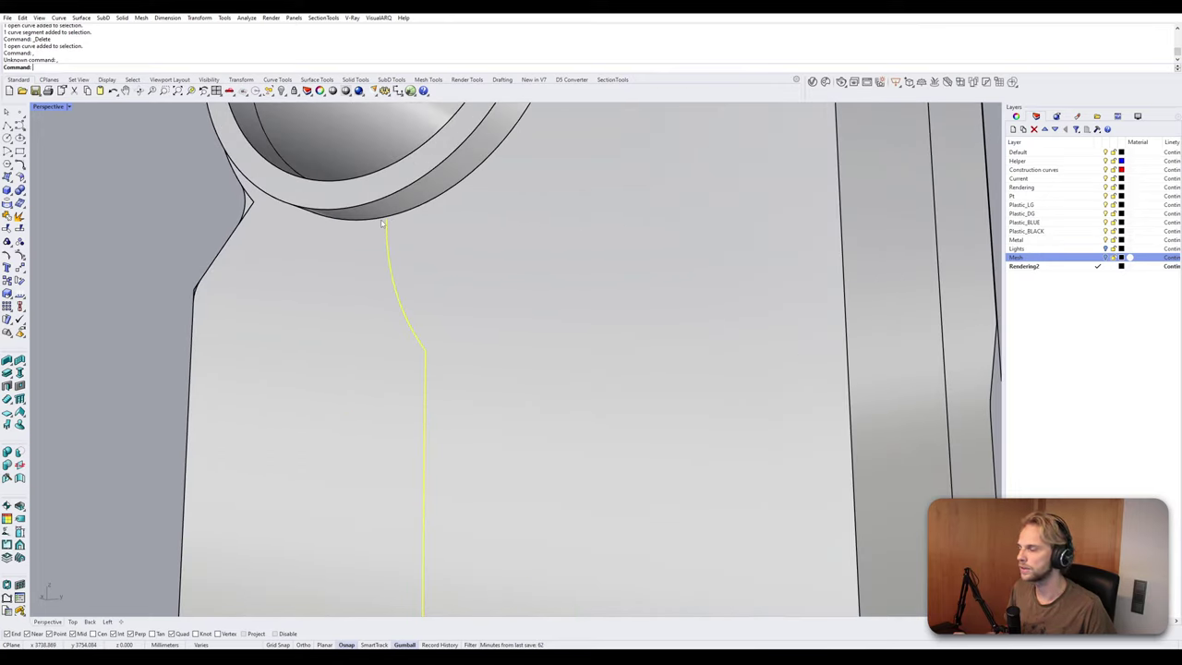
scroll(384, 225, down, 3)
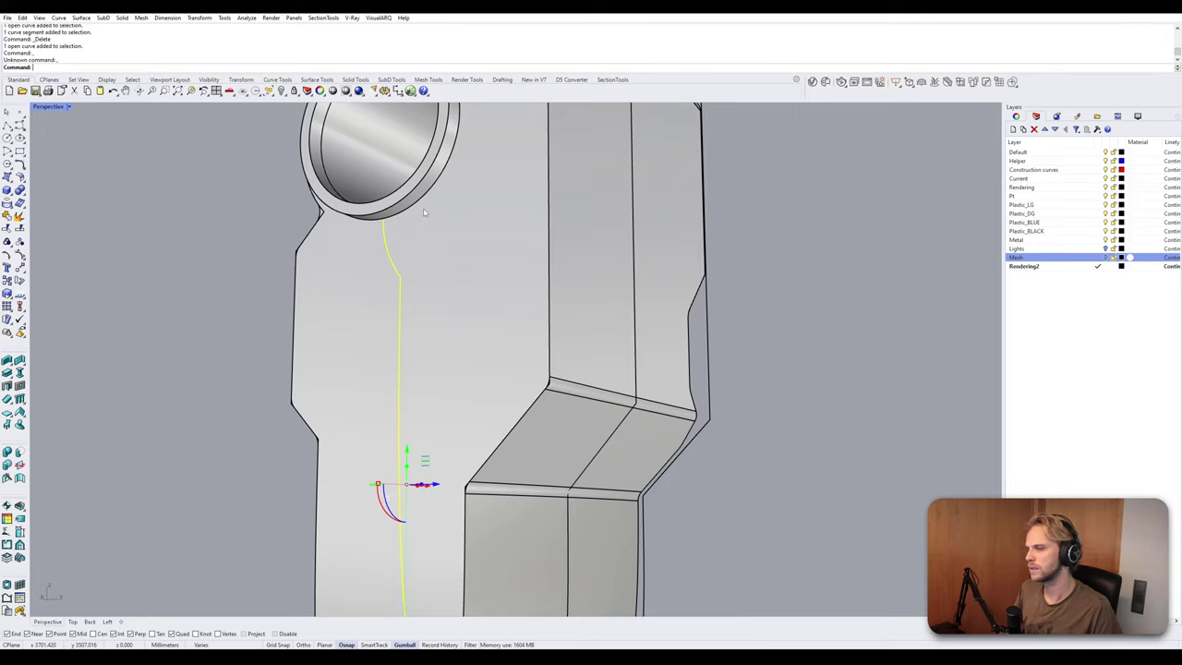
Move the shortened profile curve so its upper end sits on the joint ring's edge against the leg body.
key(Escape)
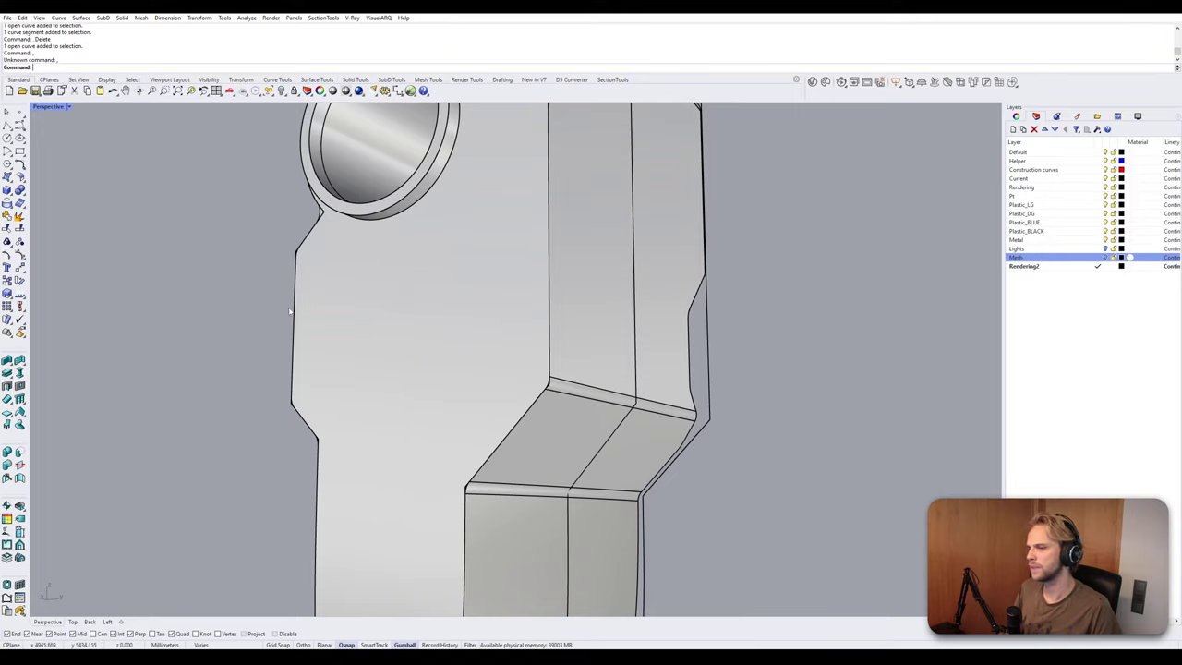
click(381, 233)
scroll(381, 233, down, 5)
key(Escape)
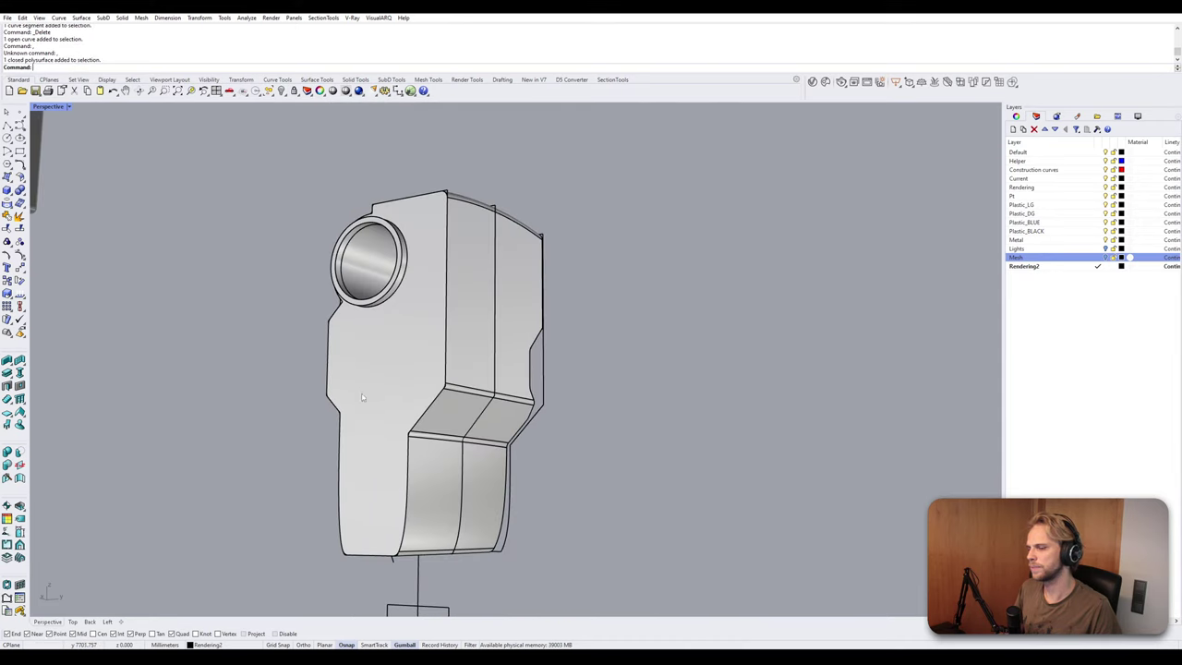
click(404, 501)
scroll(337, 268, up, 8)
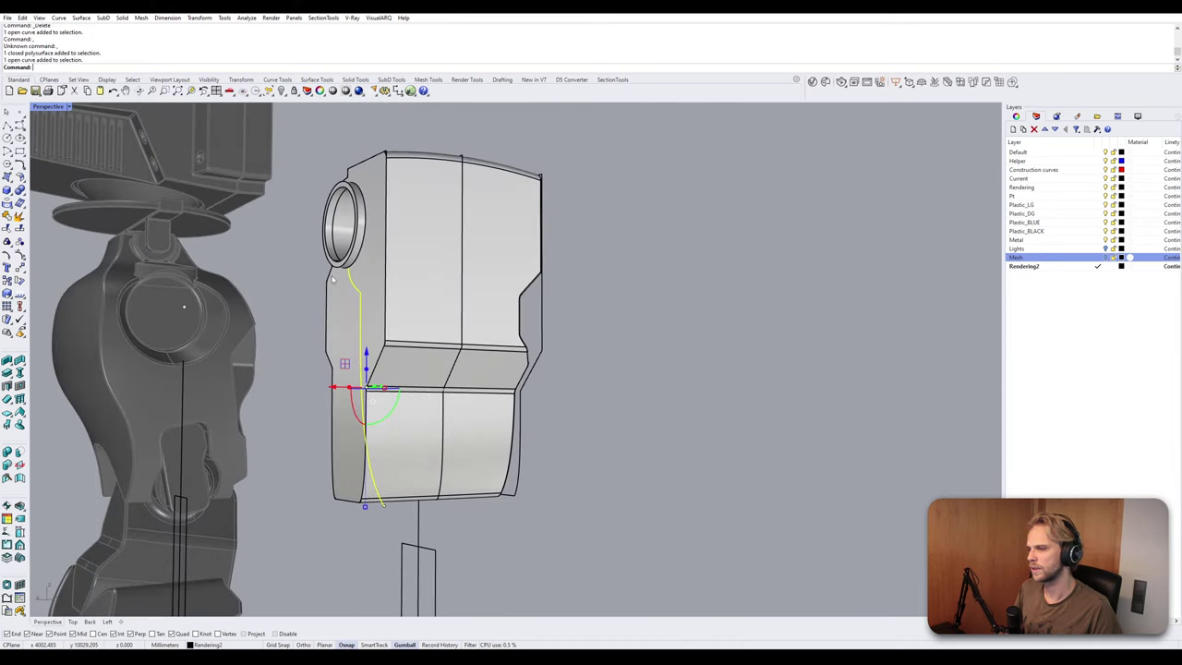
scroll(337, 268, up, 3)
text(M)
key(Return)
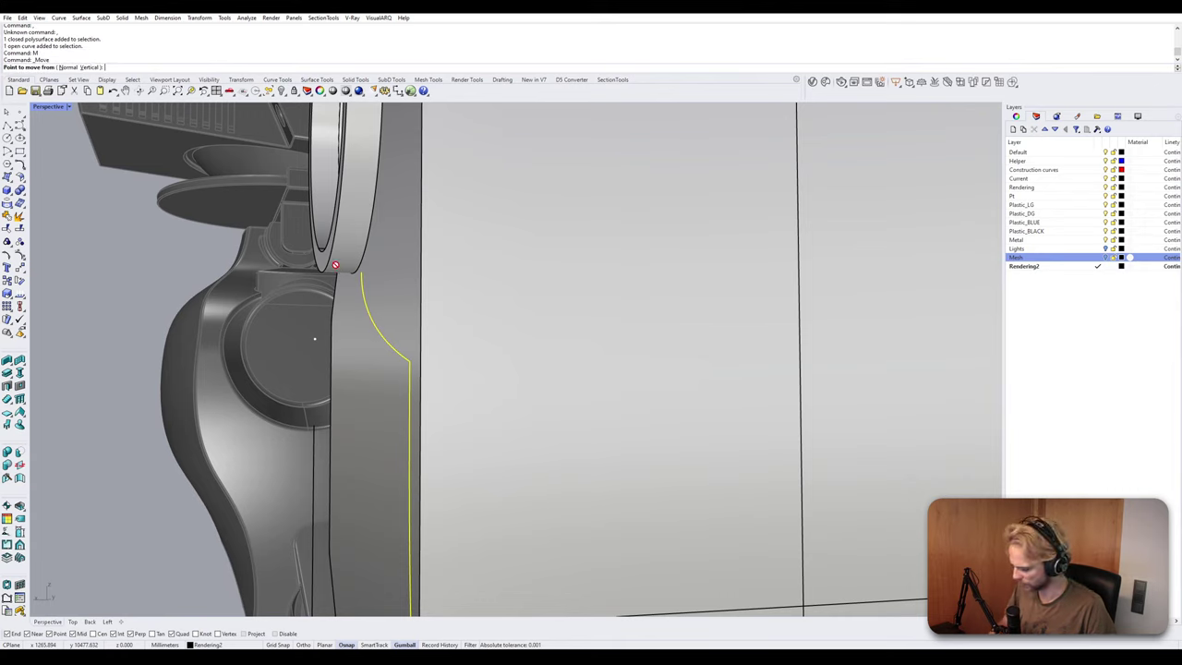
click(358, 273)
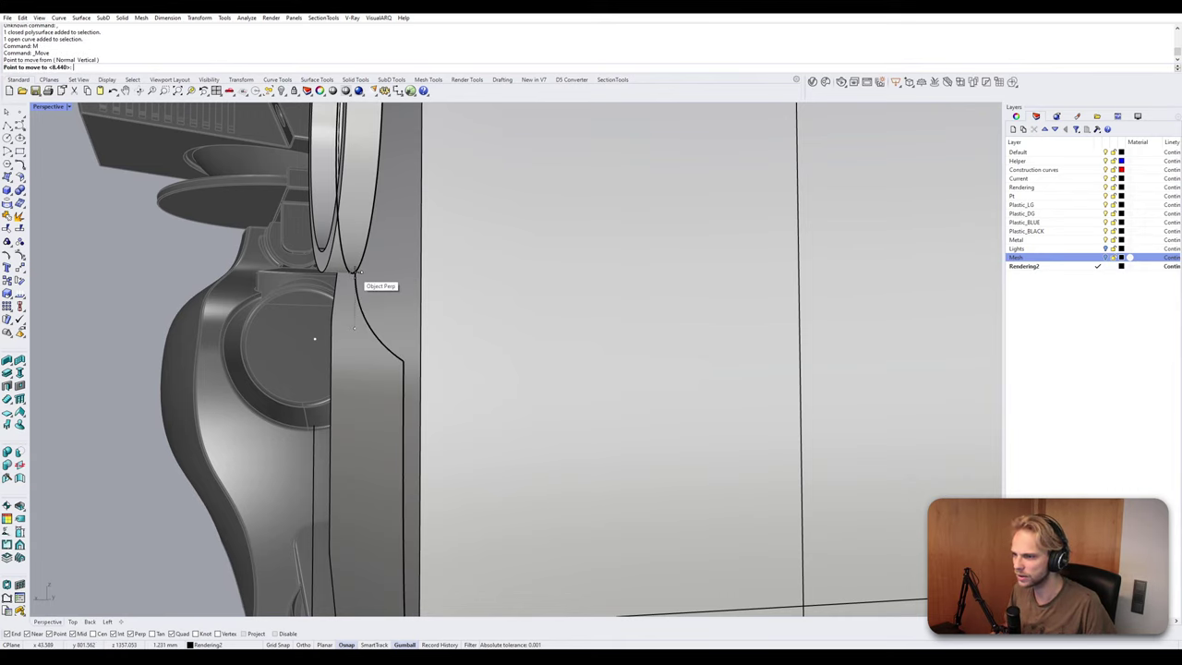
click(356, 272)
scroll(360, 277, down, 10)
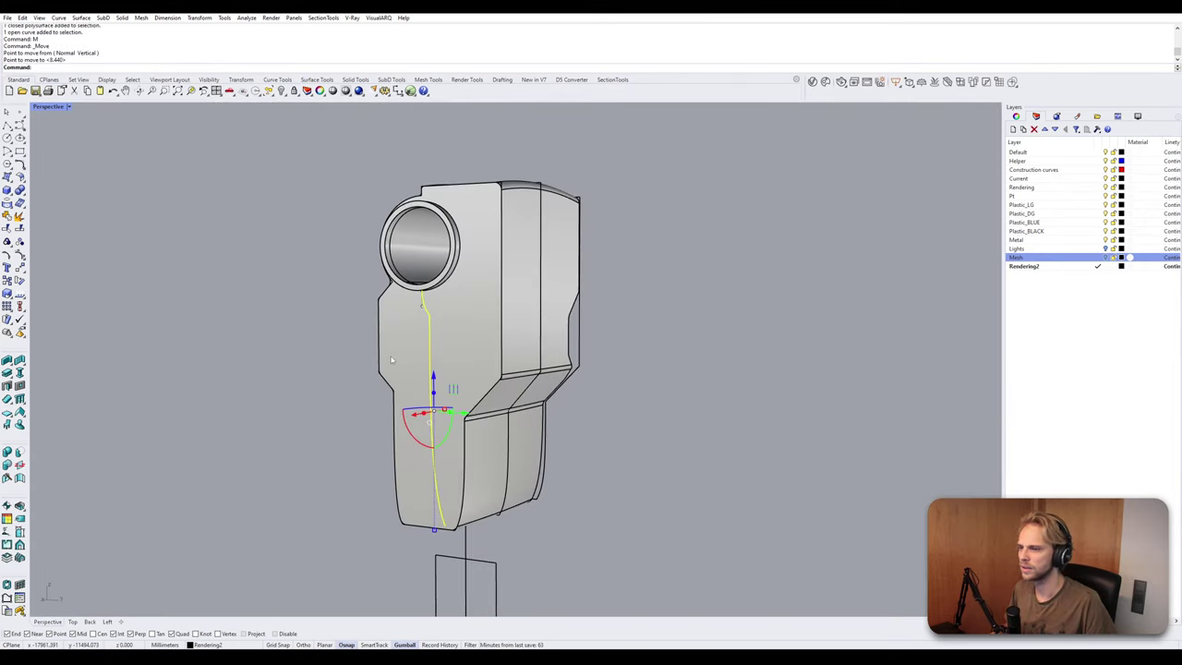
Extrude the profile curve into a cutting surface and shift it so it extends past both sides of the leg body.
drag(437, 366, 728, 412)
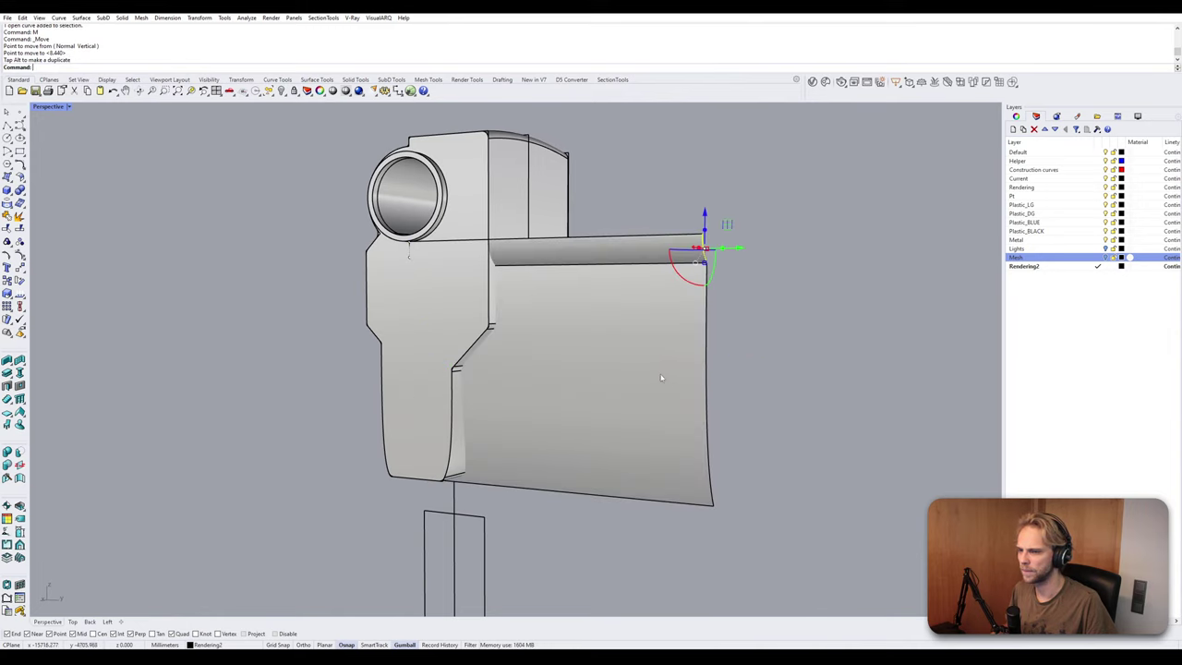
click(663, 378)
drag(579, 372, 450, 372)
click(710, 433)
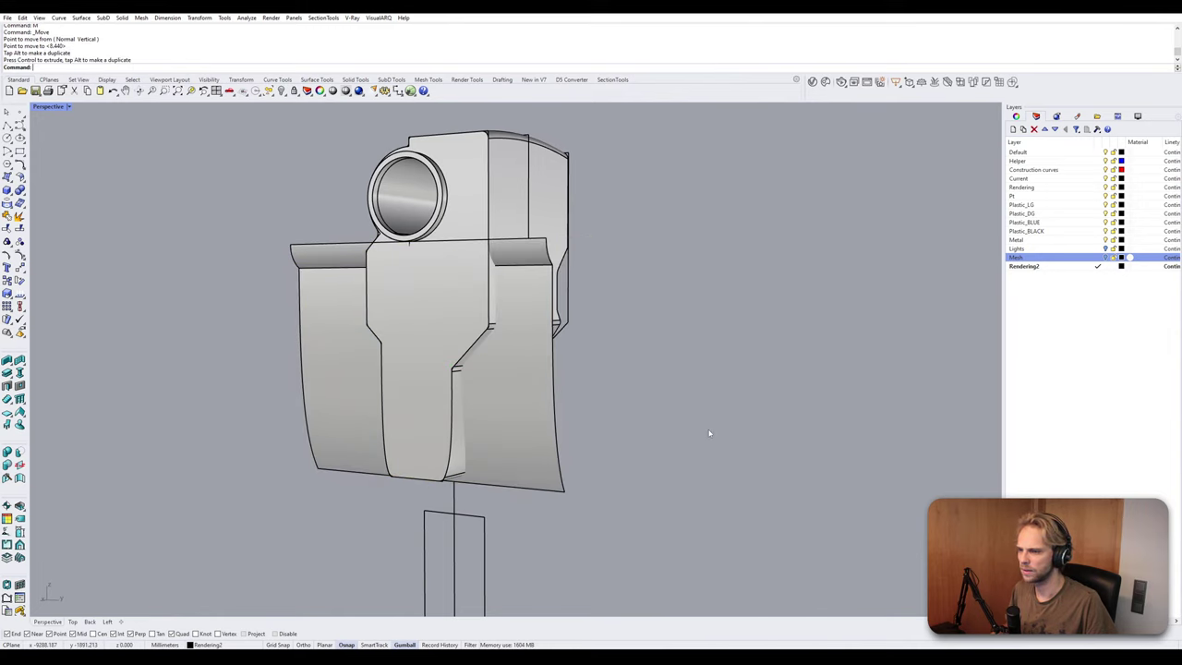
Trim the leg body with the extruded surface, removing the body portion outside it below the joint ring.
right_drag(710, 433, 479, 408)
click(476, 407)
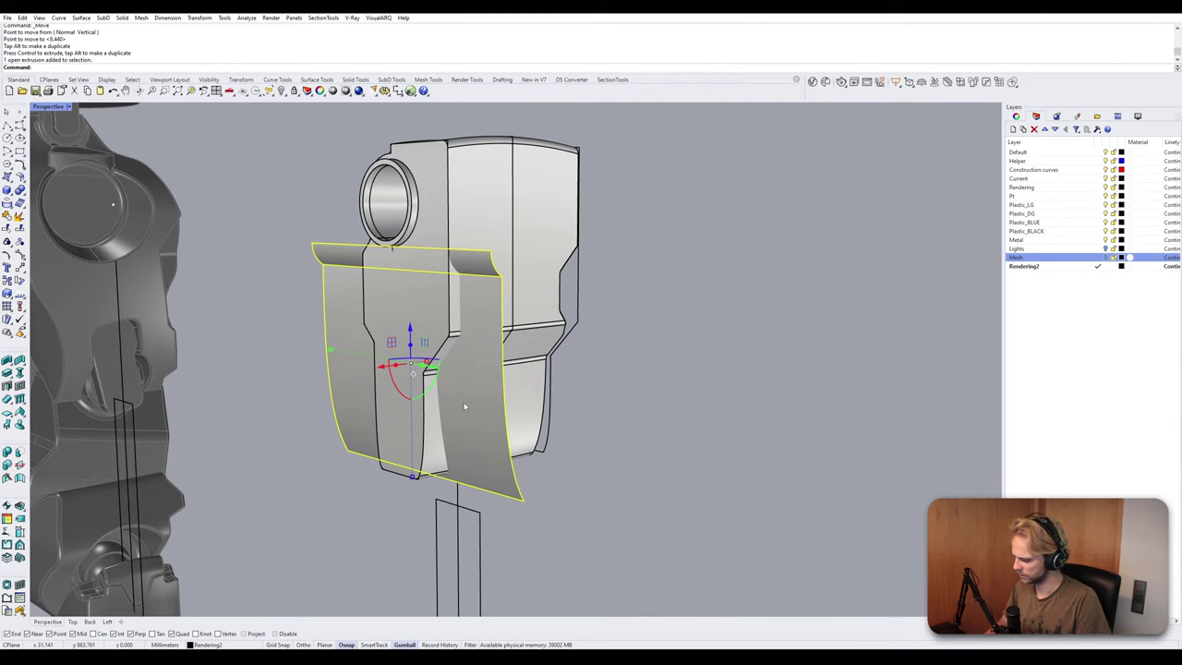
text(trim)
key(Return)
click(429, 402)
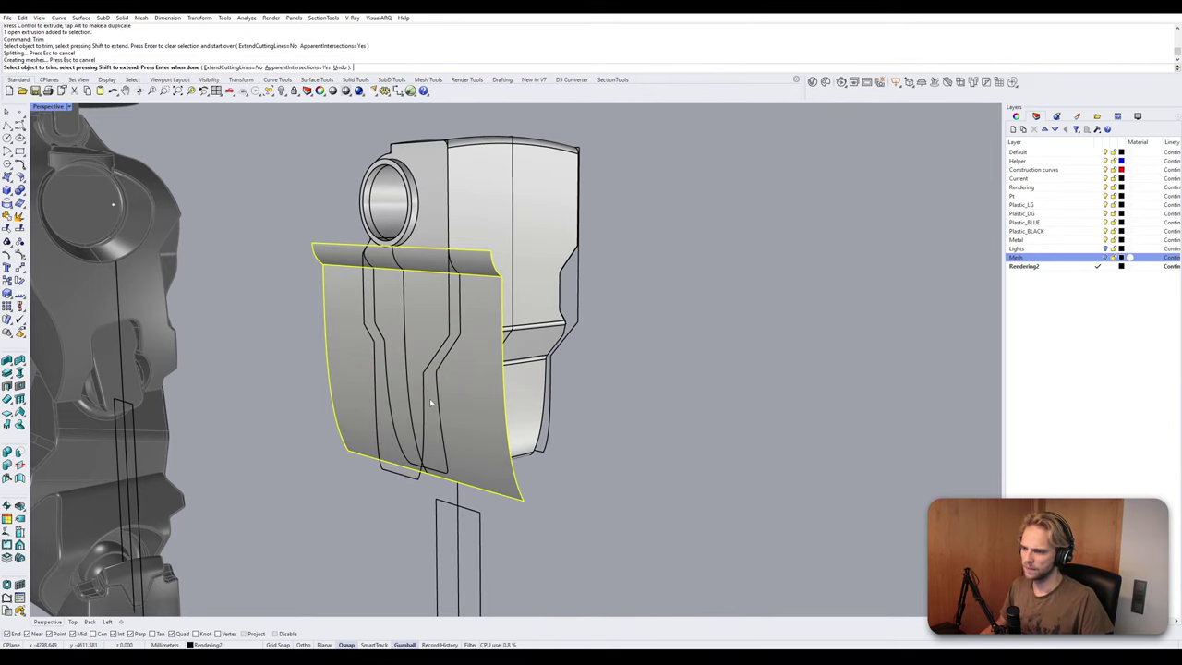
key(Return)
Trim the extruded surface with the leg body, removing the excess surface beyond the body's outline.
click(527, 406)
key(Return)
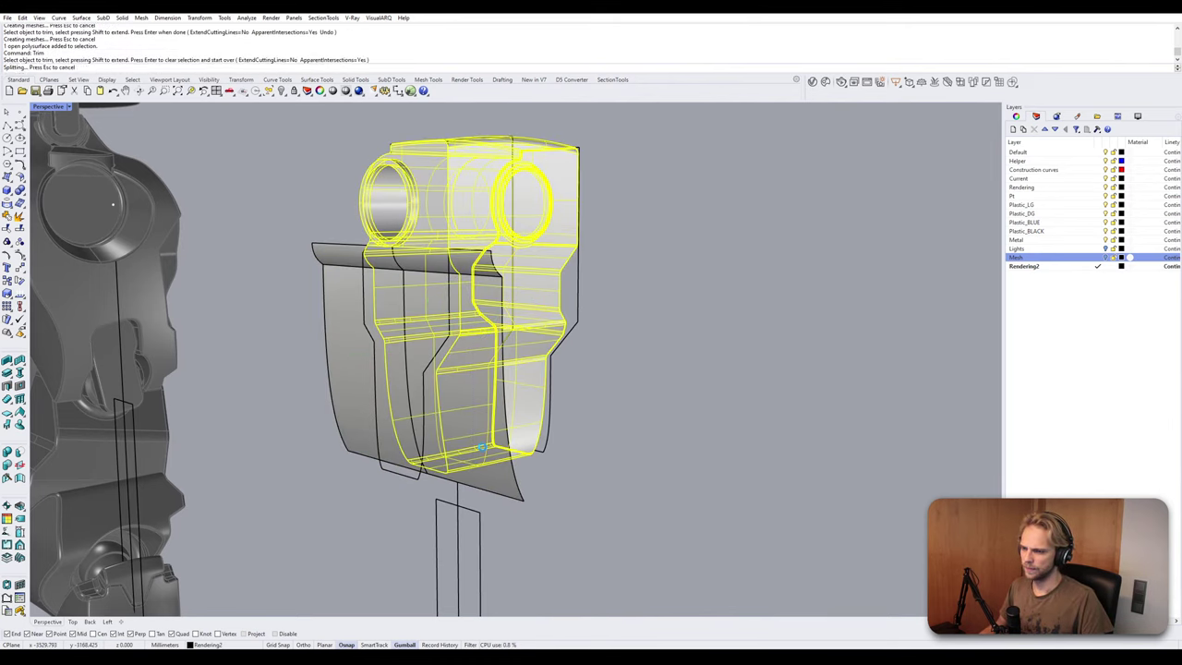
click(483, 450)
key(Return)
key(Escape)
Examine from several sides the trimmed leg body and the transition beneath the joint ring.
right_drag(483, 451, 430, 411)
scroll(432, 260, up, 8)
right_drag(370, 268, 719, 366)
scroll(388, 323, down, 7)
scroll(384, 343, up, 4)
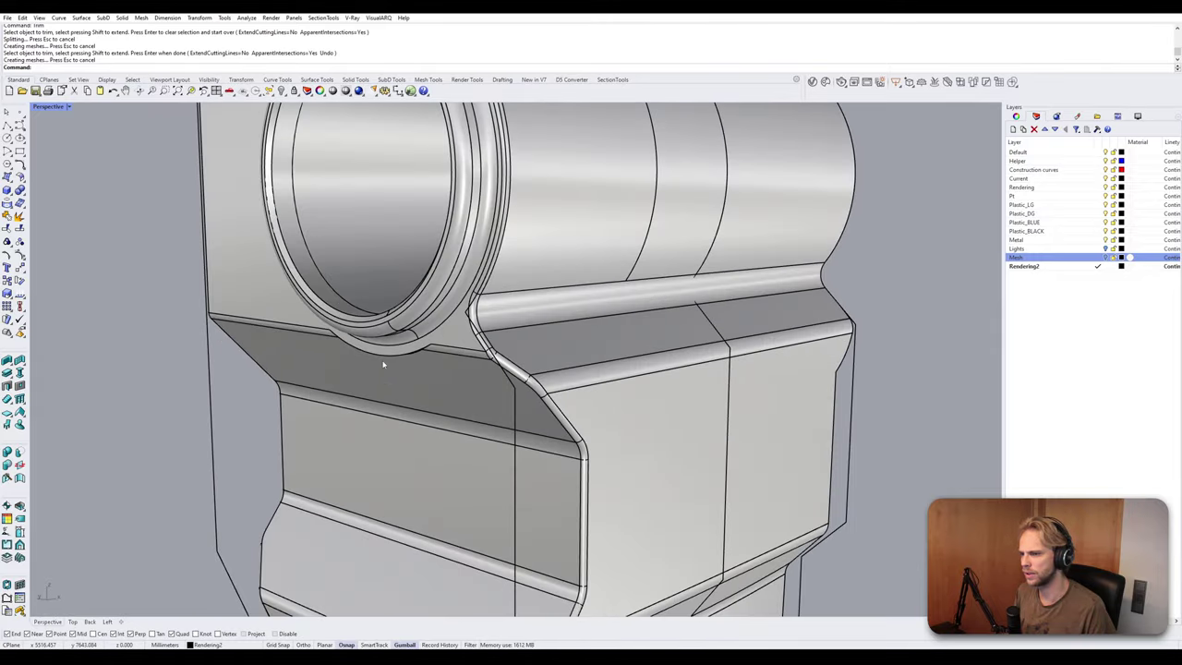
scroll(385, 363, down, 4)
right_drag(397, 360, 375, 285)
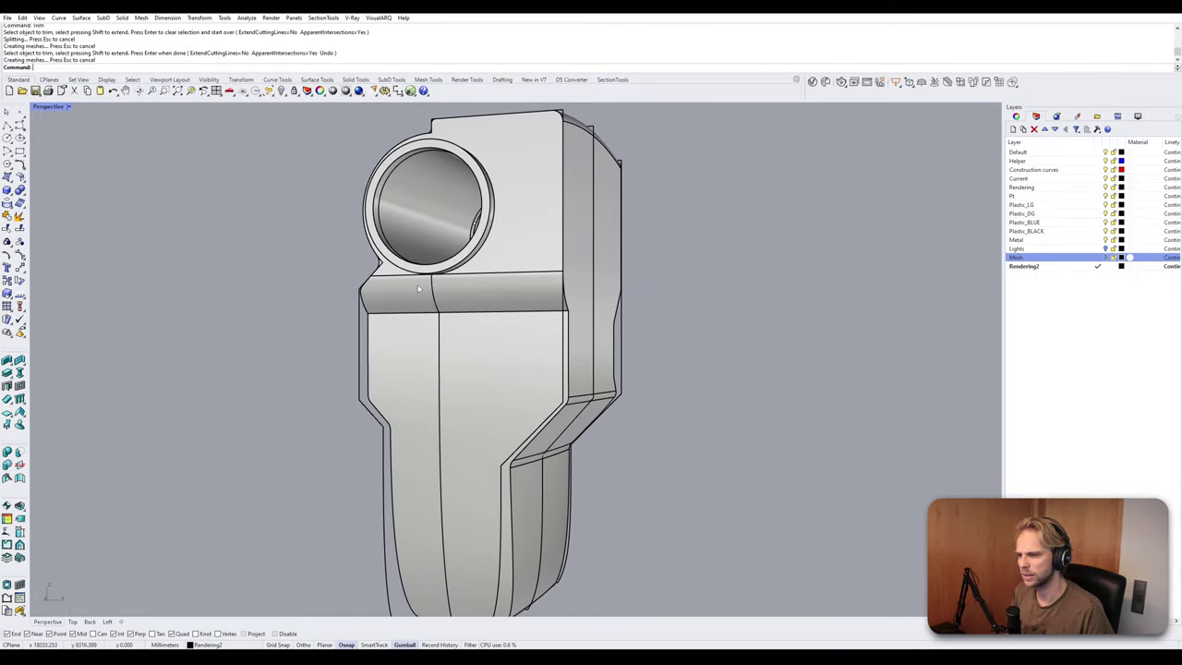
scroll(378, 288, up, 5)
scroll(386, 298, down, 3)
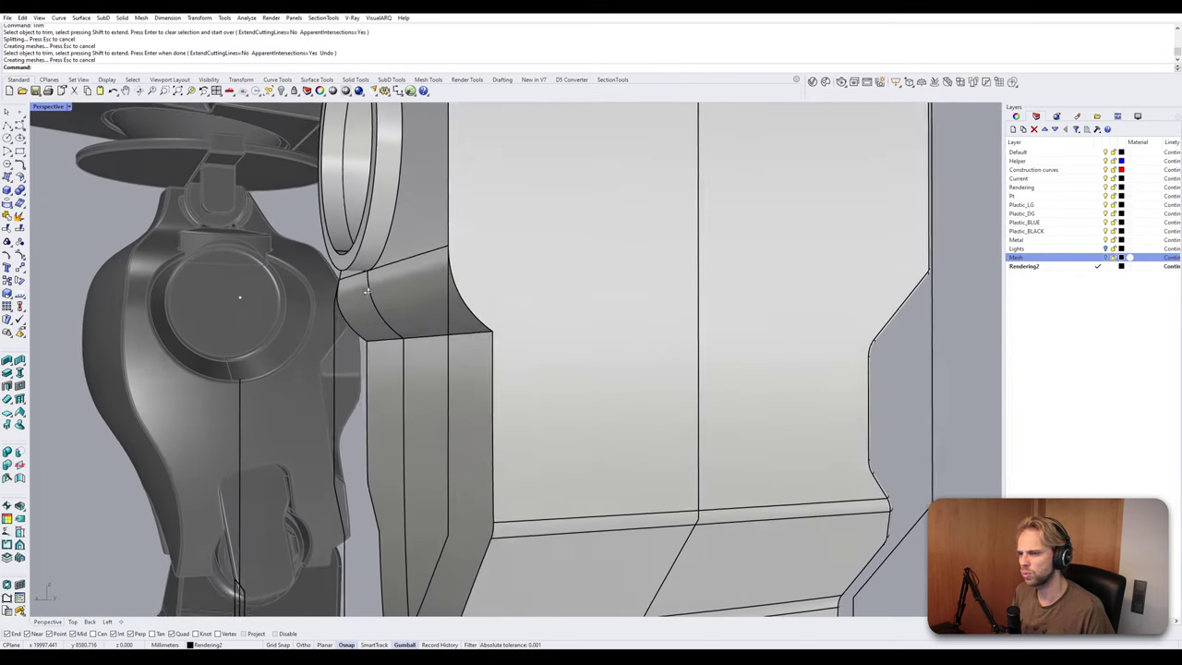
Undo both trims, the surface shift and the extrusion of the profile curve.
key(ctrl+z)
key(ctrl+z)
key(ctrl+z)
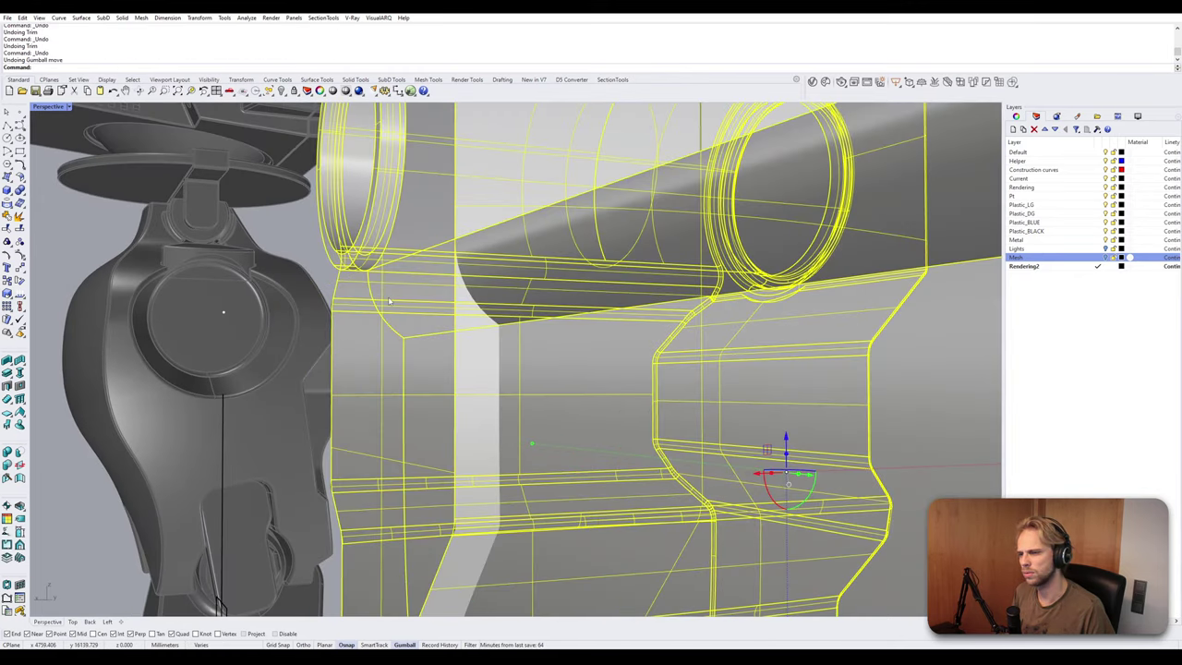
key(ctrl+z)
Try to shift the two upper control points of the profile curve slightly downward, then undo the move.
click(369, 282)
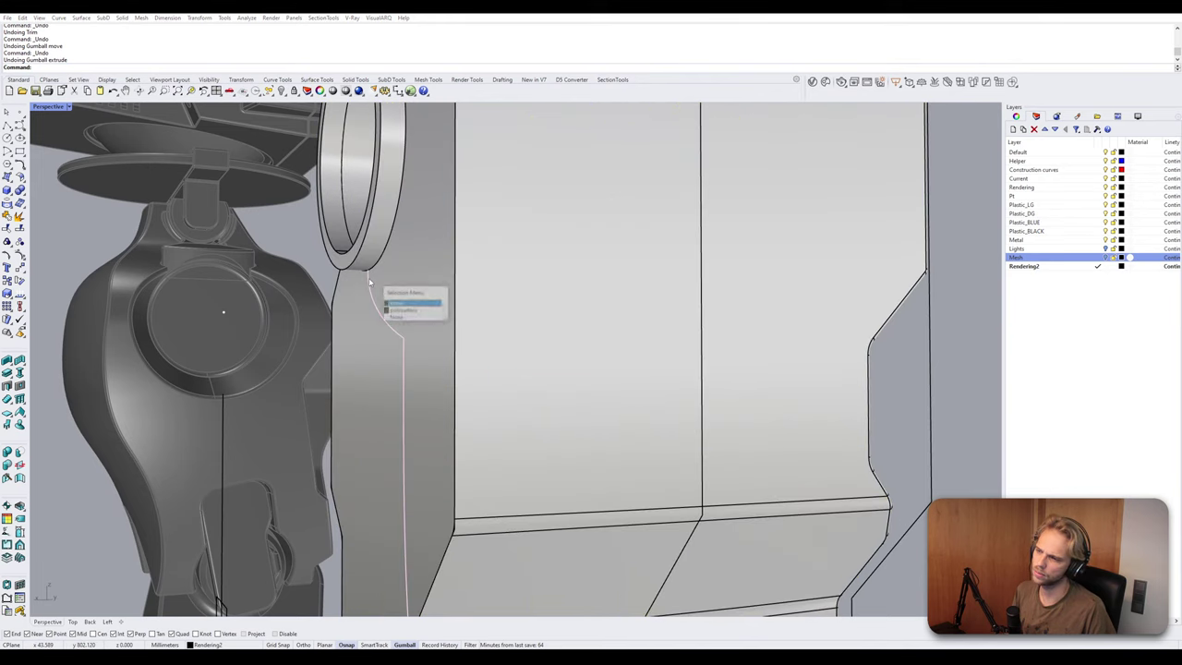
click(396, 304)
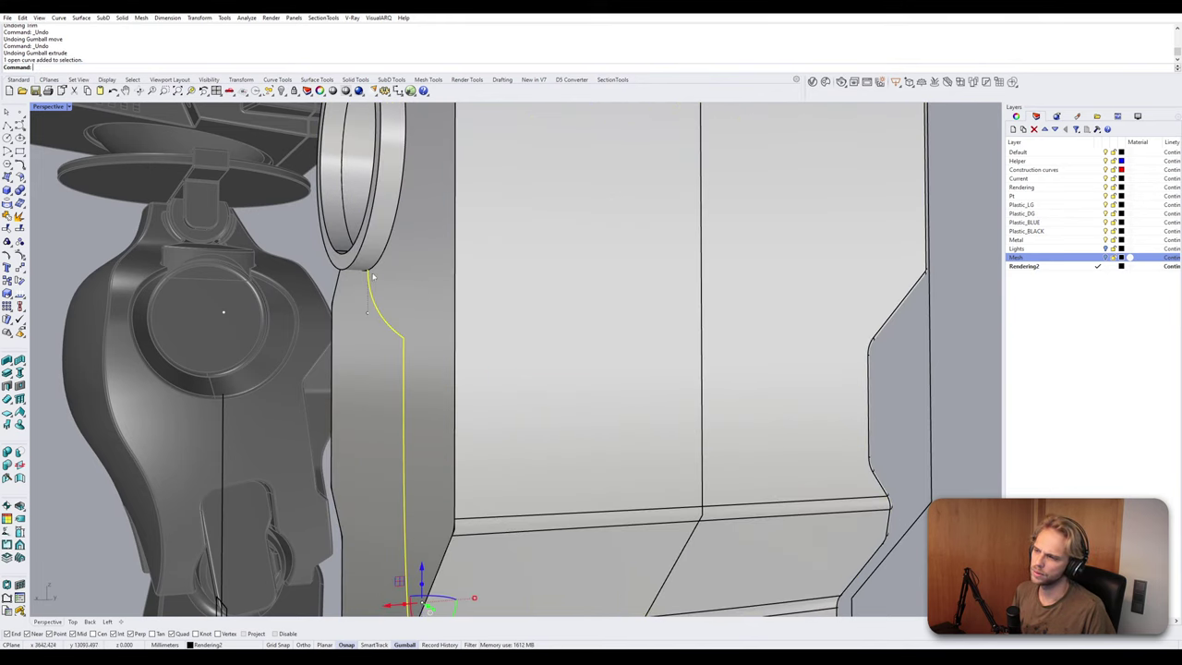
click(369, 273)
click(371, 306)
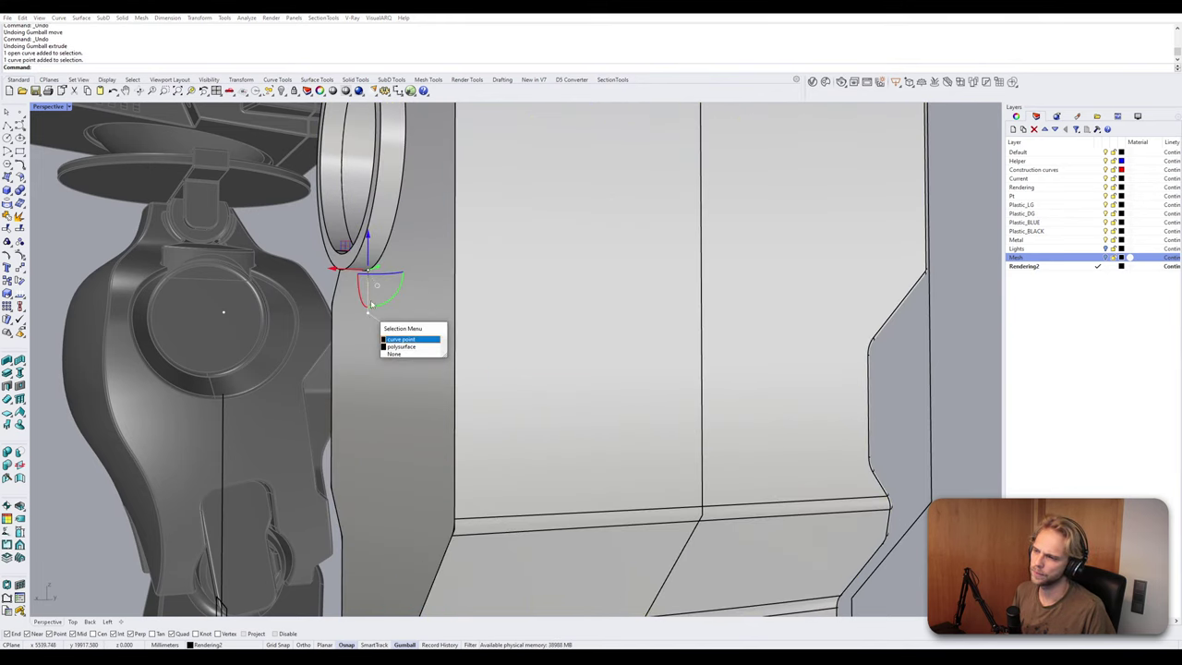
click(399, 338)
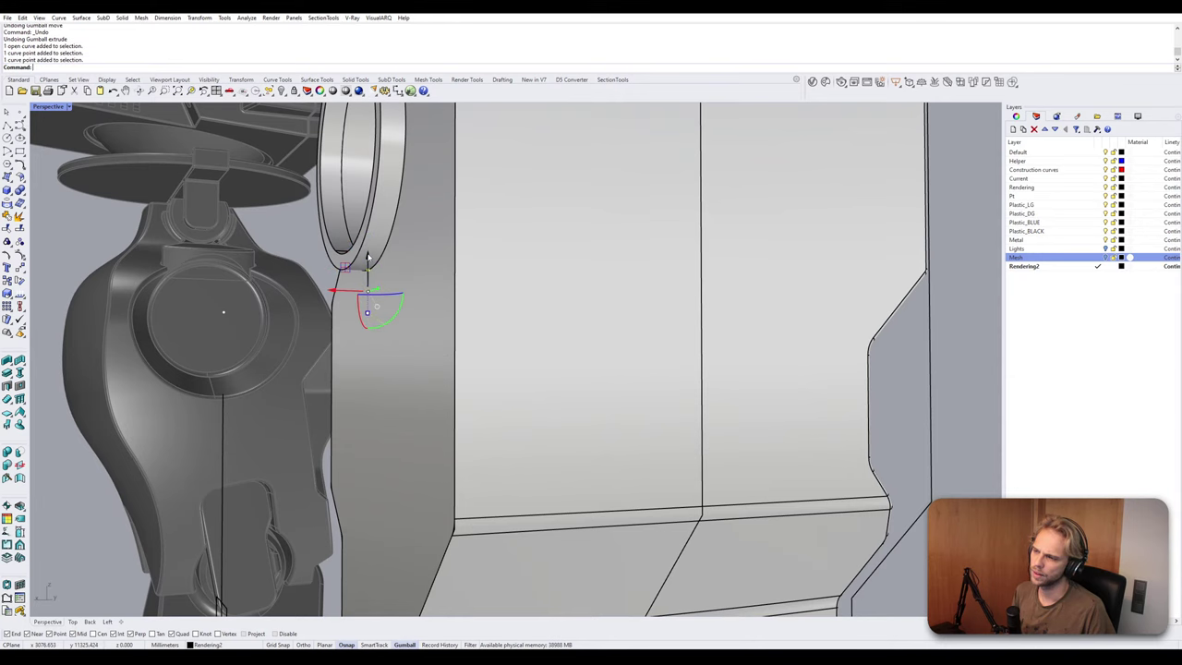
double_click(55, 108)
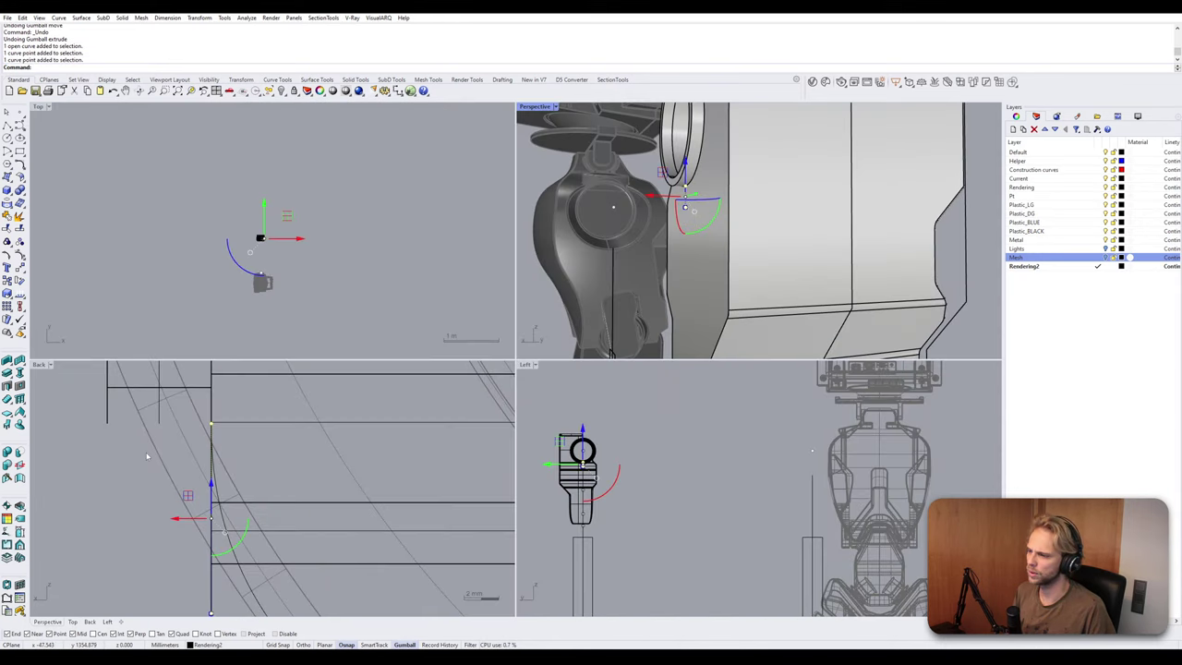
scroll(161, 418, down, 3)
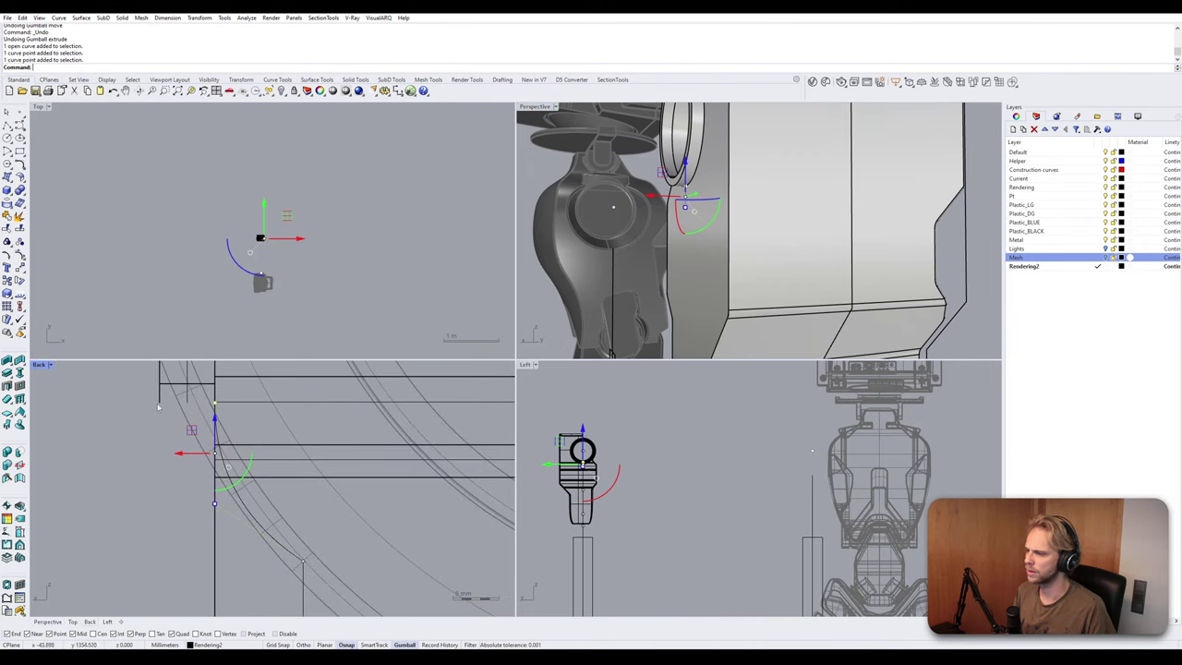
drag(215, 420, 245, 438)
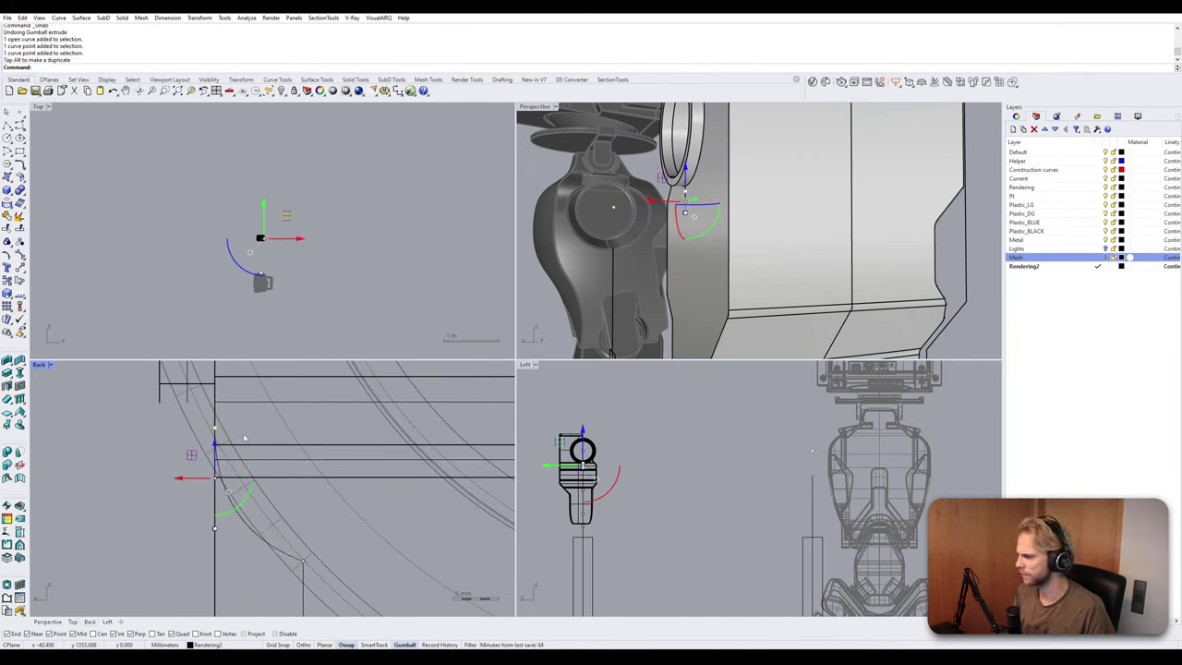
key(ctrl+z)
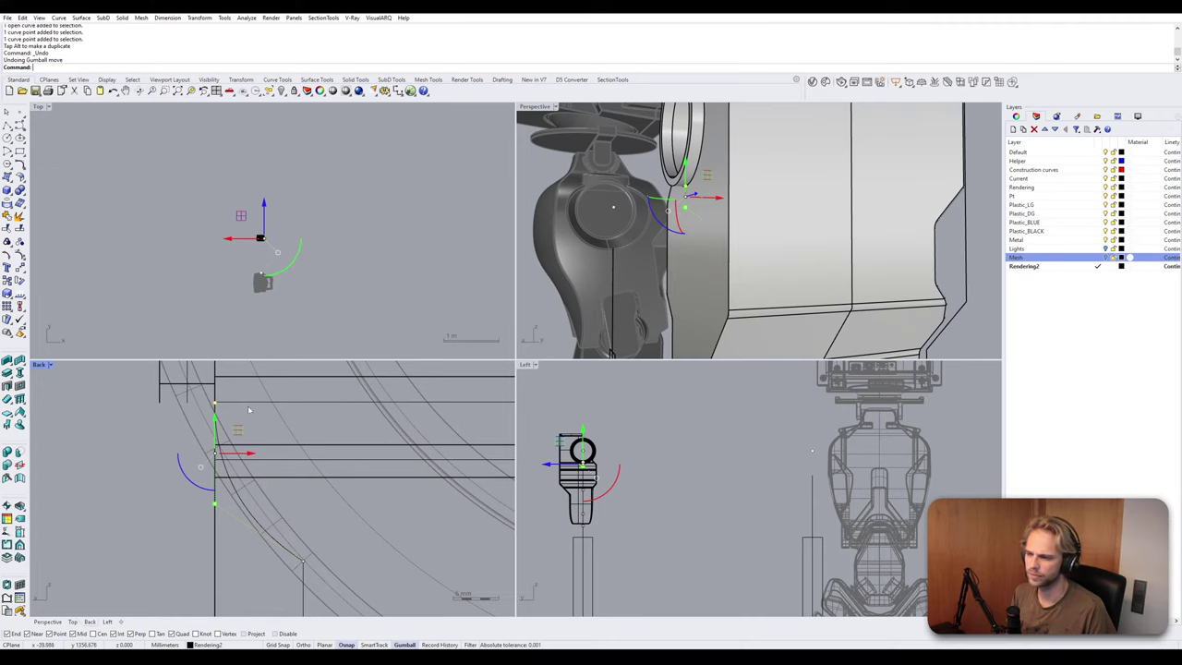
scroll(284, 416, down, 5)
scroll(333, 401, up, 5)
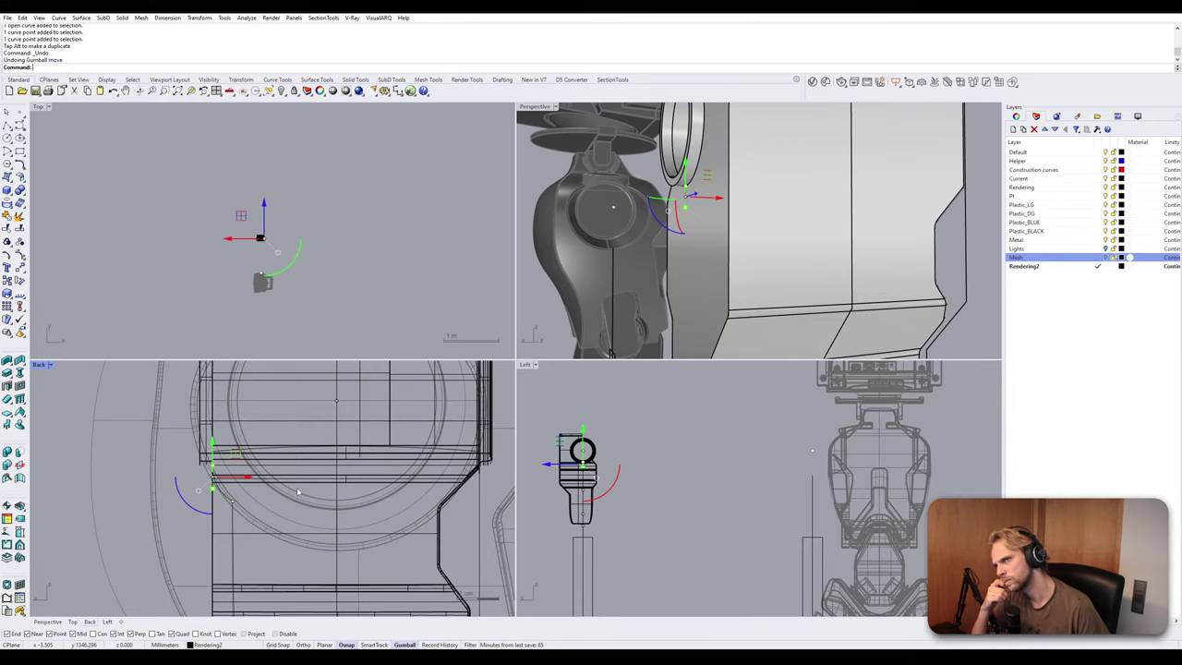
key(Escape)
Delete the curved upper segment of the profile curve beneath the joint ring, keeping its long lower part.
scroll(185, 482, up, 5)
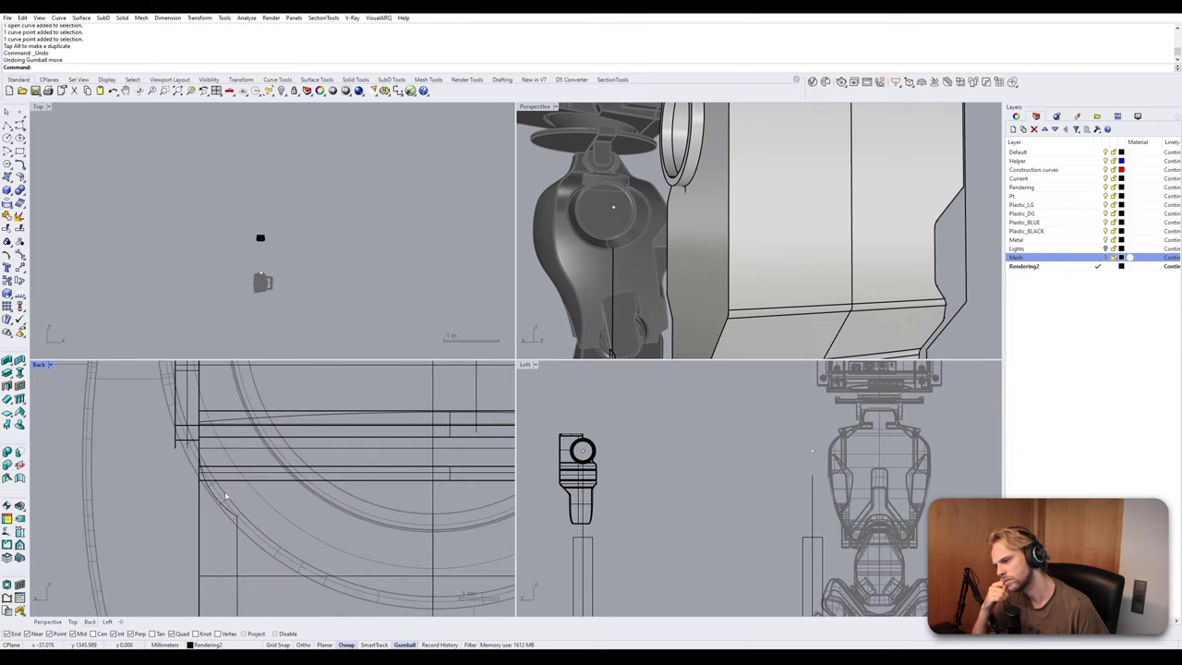
click(219, 501)
key(Escape)
ctrl+shift+click(218, 499)
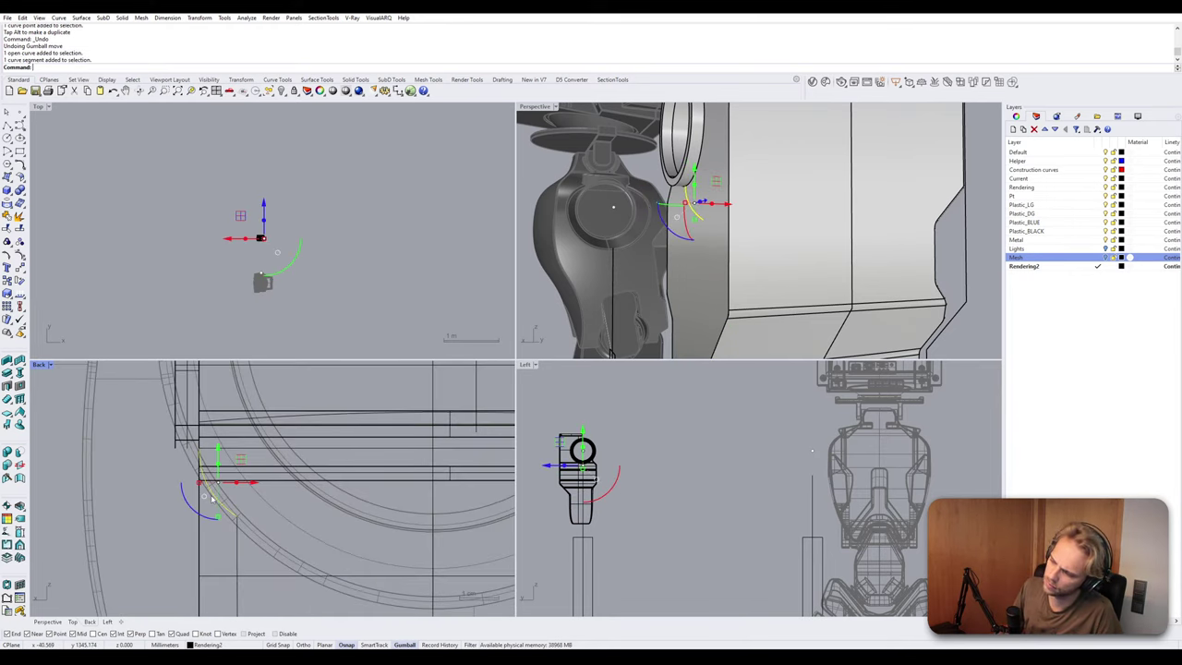
key(Delete)
Draw a circle centred on the joint, passing slightly inside the joint's outer ring and crossing the profile curve's upper end.
scroll(307, 457, down, 4)
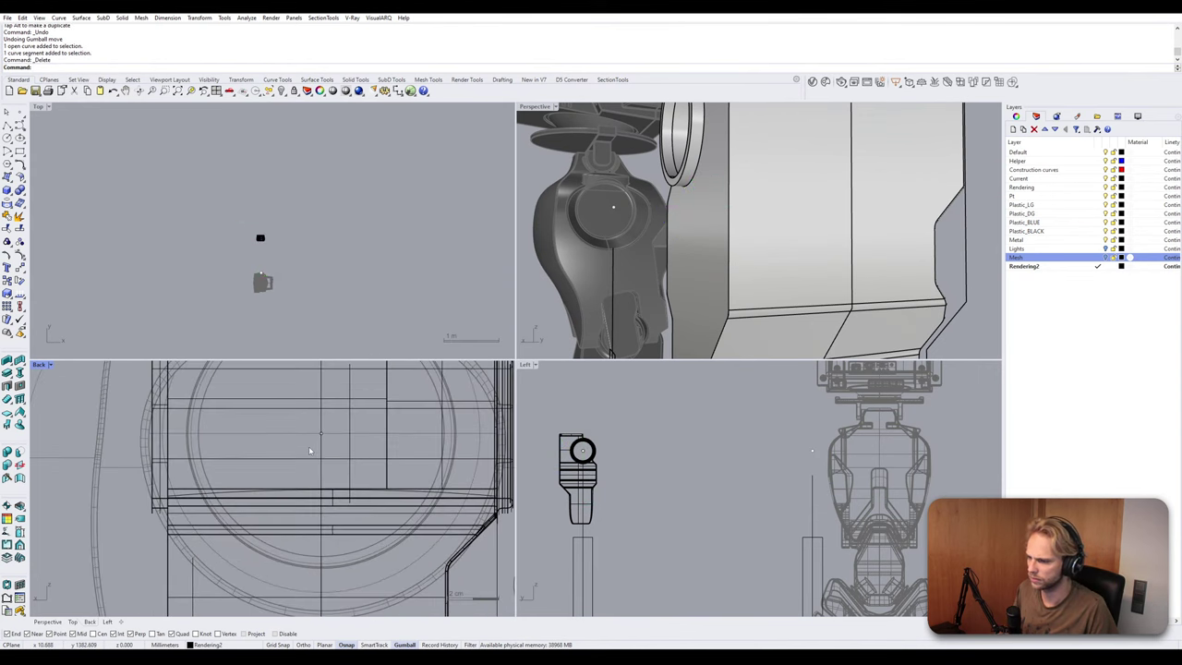
click(7, 137)
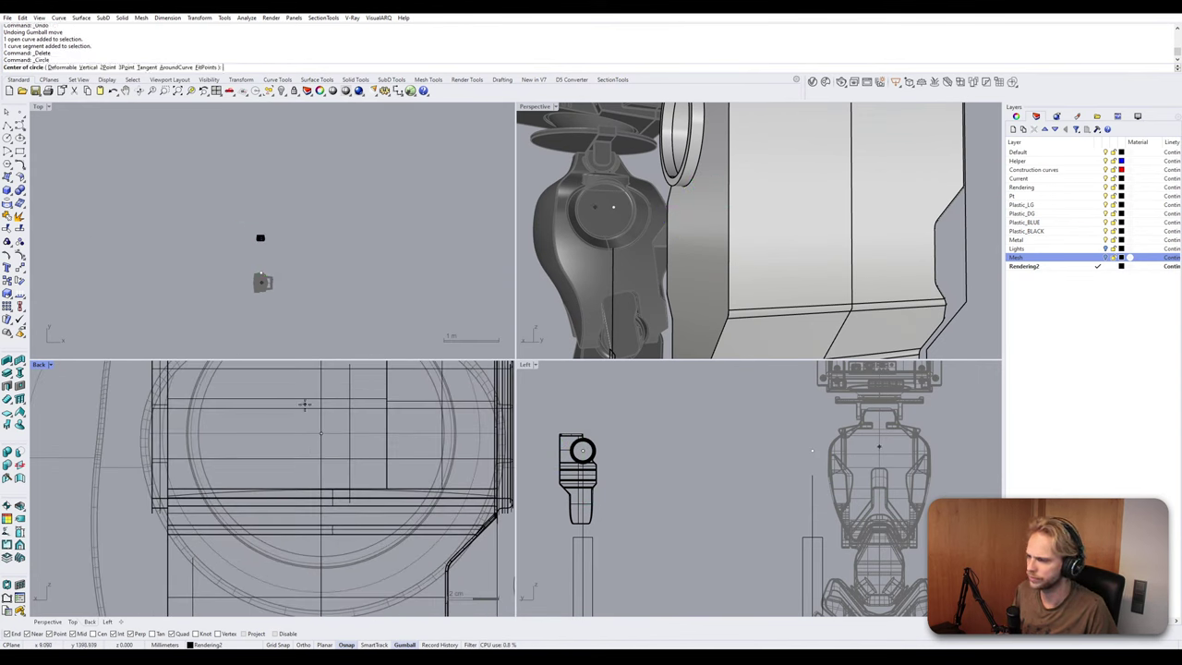
click(321, 432)
scroll(196, 552, up, 4)
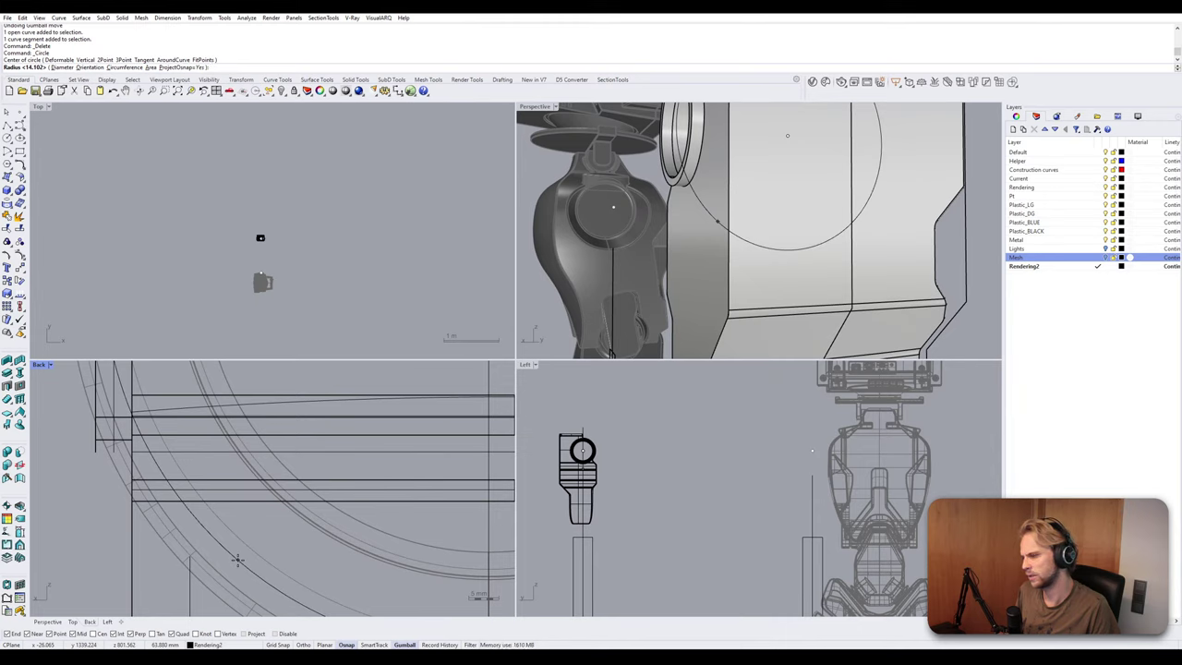
key(Escape)
scroll(235, 562, down, 4)
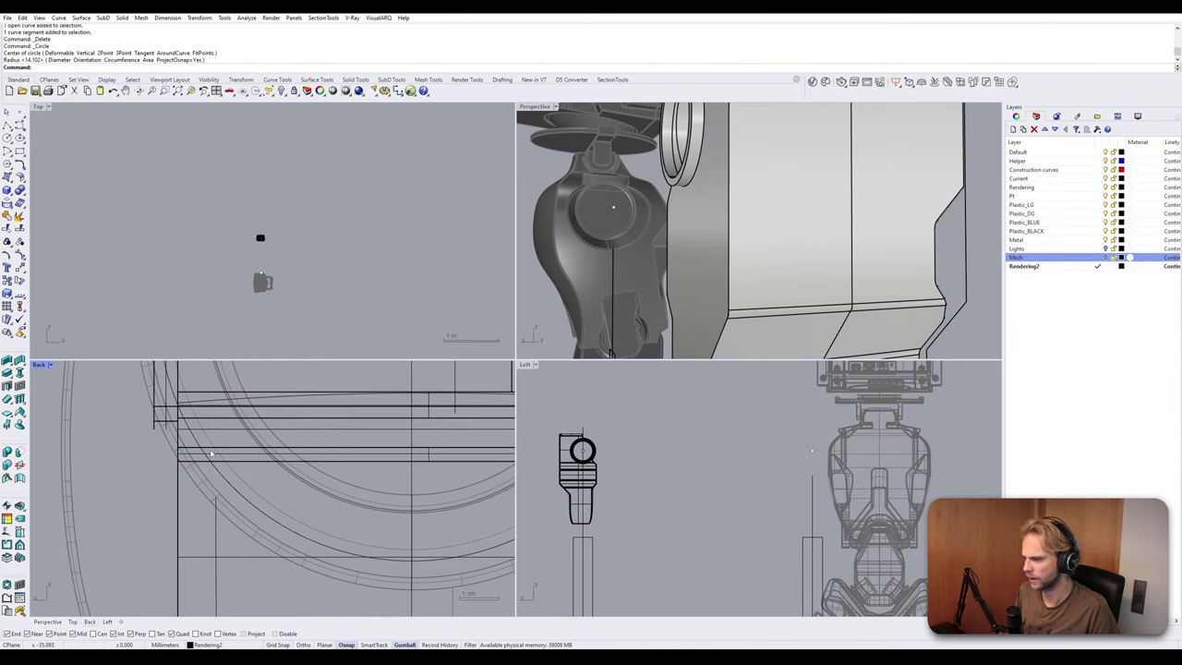
scroll(230, 471, down, 4)
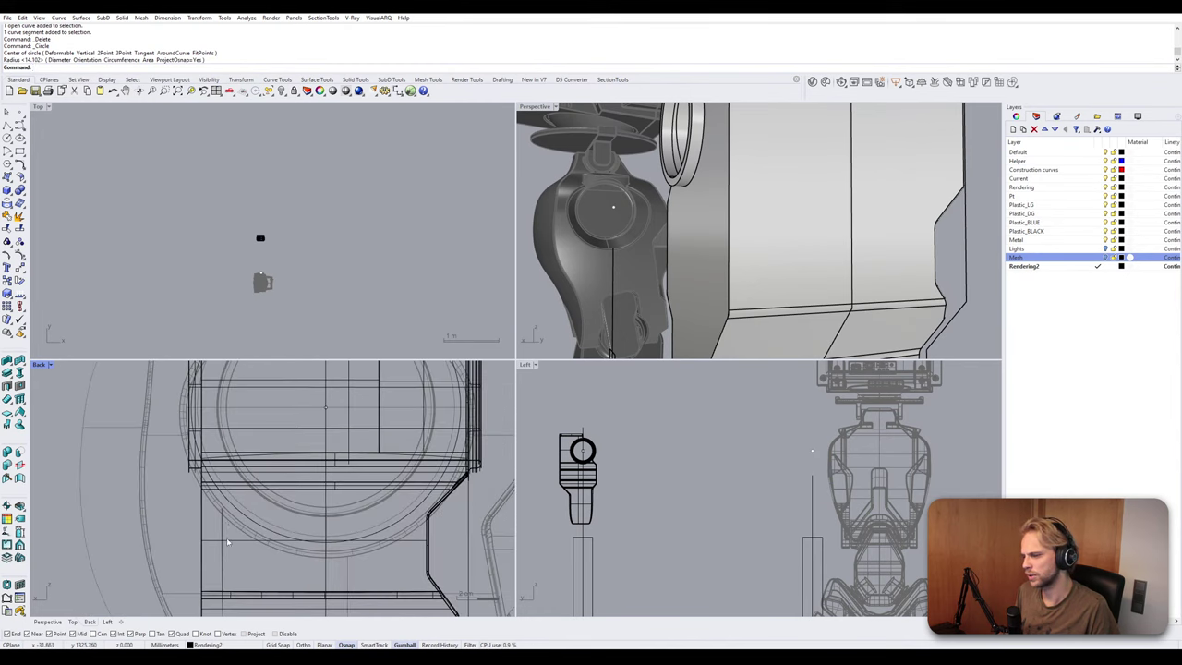
Move the remaining profile curve slightly inward, away from the leg body's straight side edge.
double_click(34, 365)
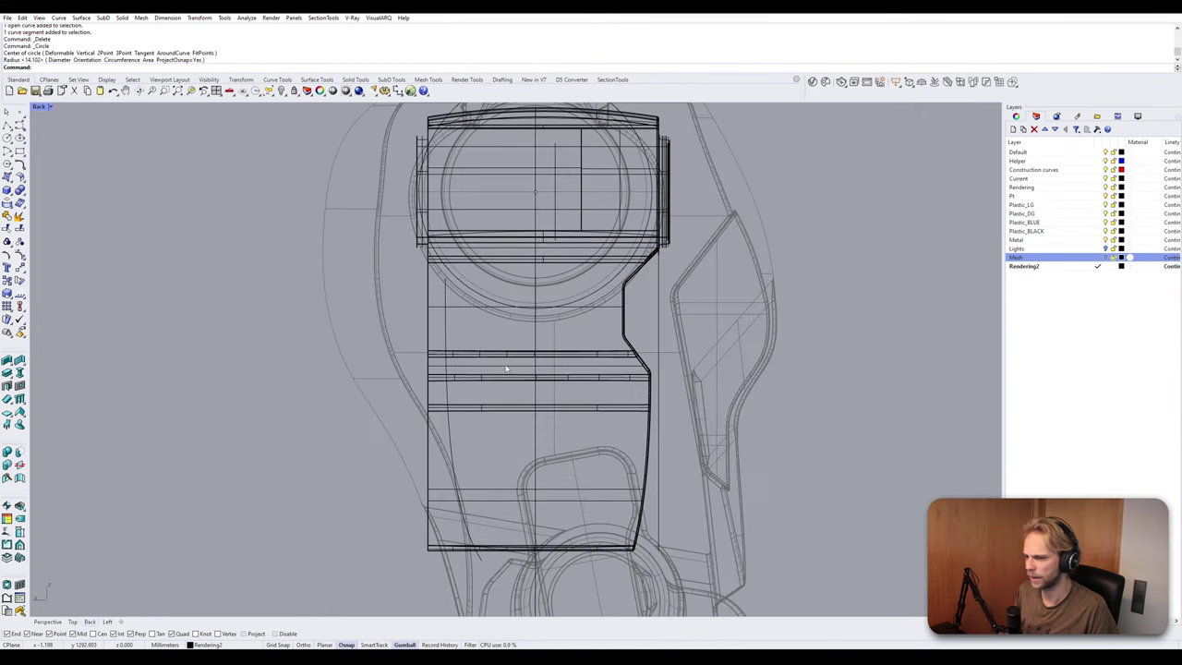
scroll(411, 368, up, 3)
click(405, 371)
scroll(411, 397, down, 3)
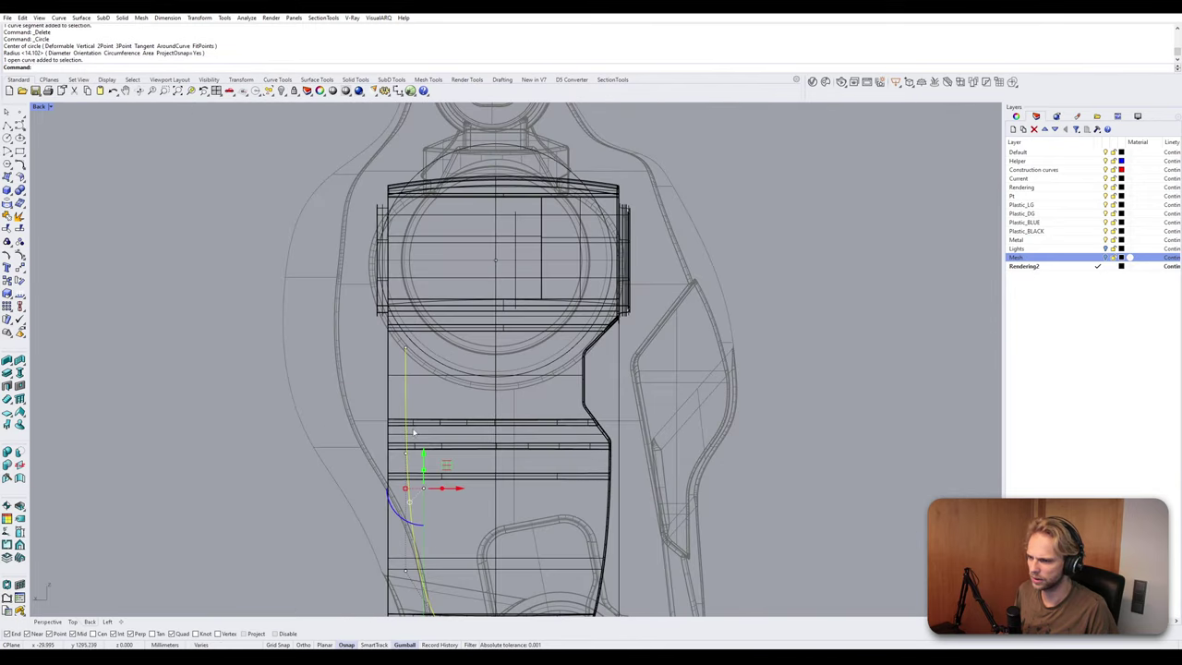
right_drag(414, 432, 403, 325)
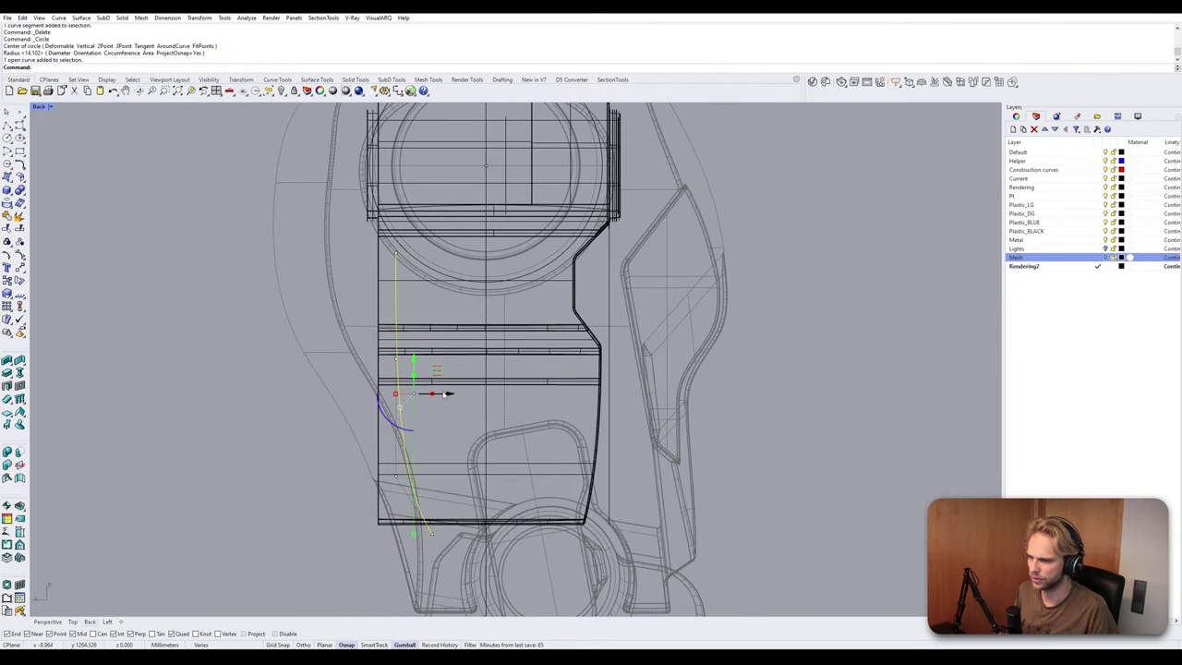
drag(447, 394, 464, 397)
click(299, 171)
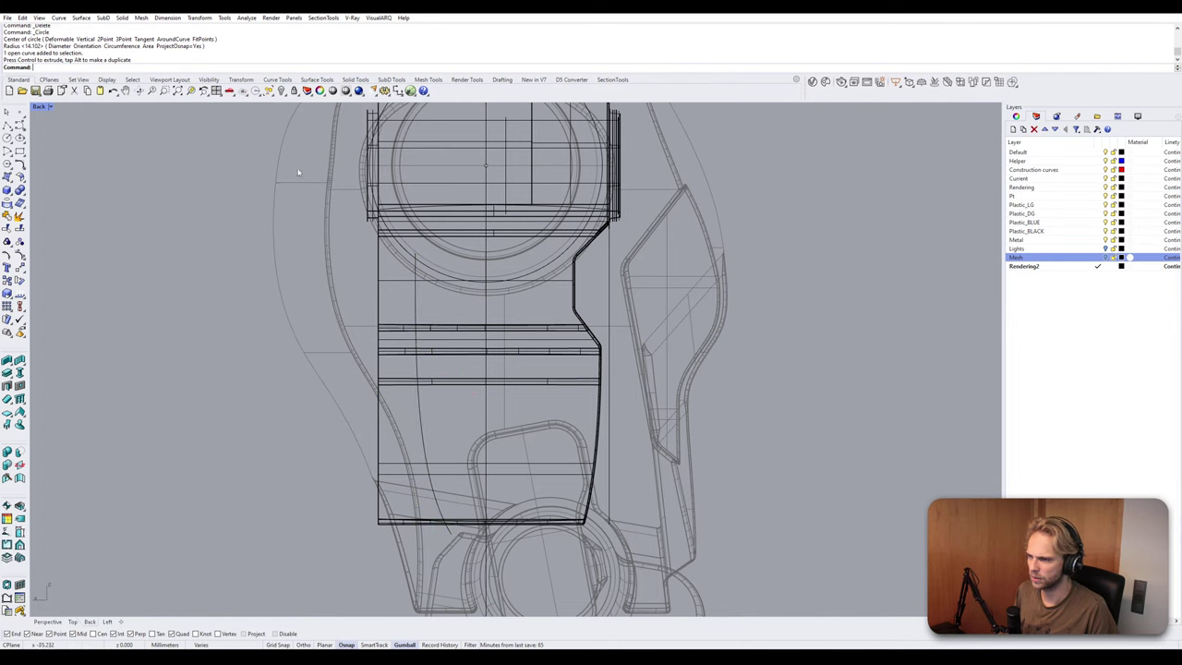
Draw a horizontal line from the circle outward past the leg body's straight side edge, above the profile curve.
scroll(216, 150, up, 2)
click(7, 125)
scroll(445, 253, up, 12)
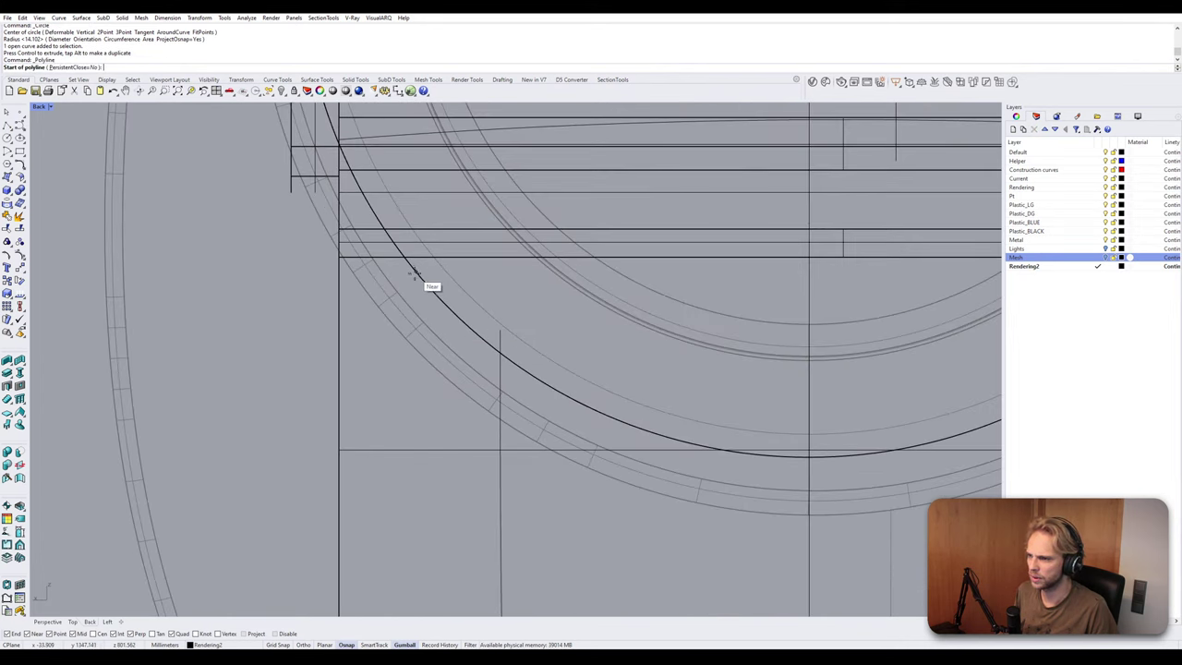
click(429, 286)
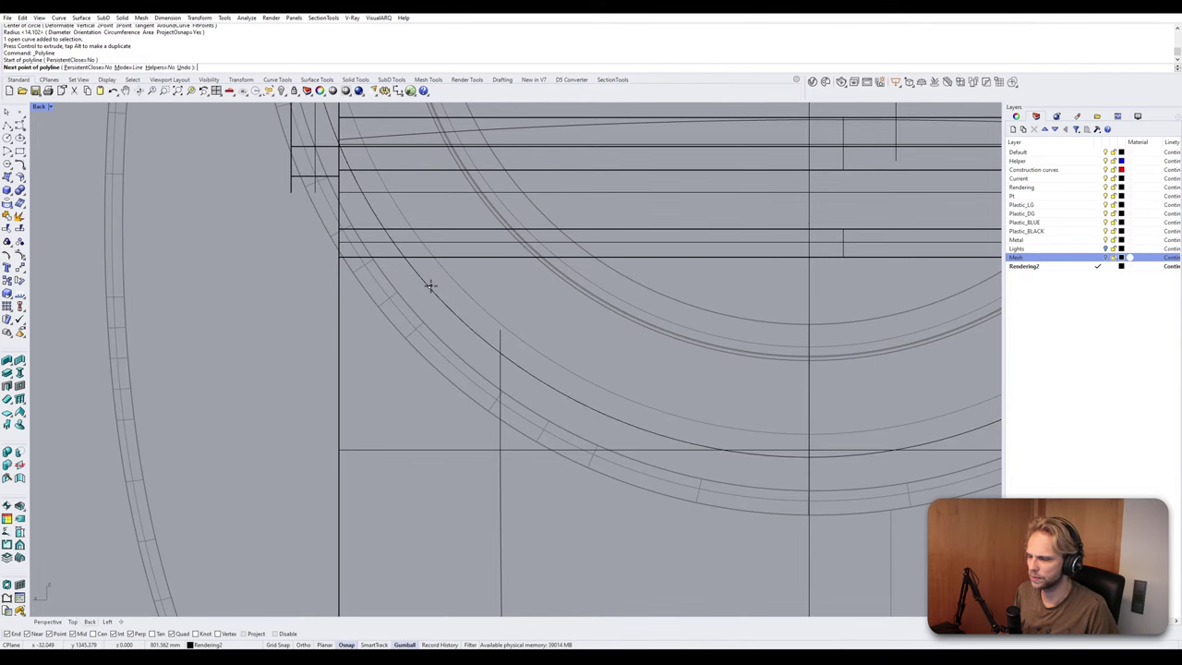
click(271, 283)
key(Return)
scroll(383, 294, down, 4)
scroll(382, 293, up, 2)
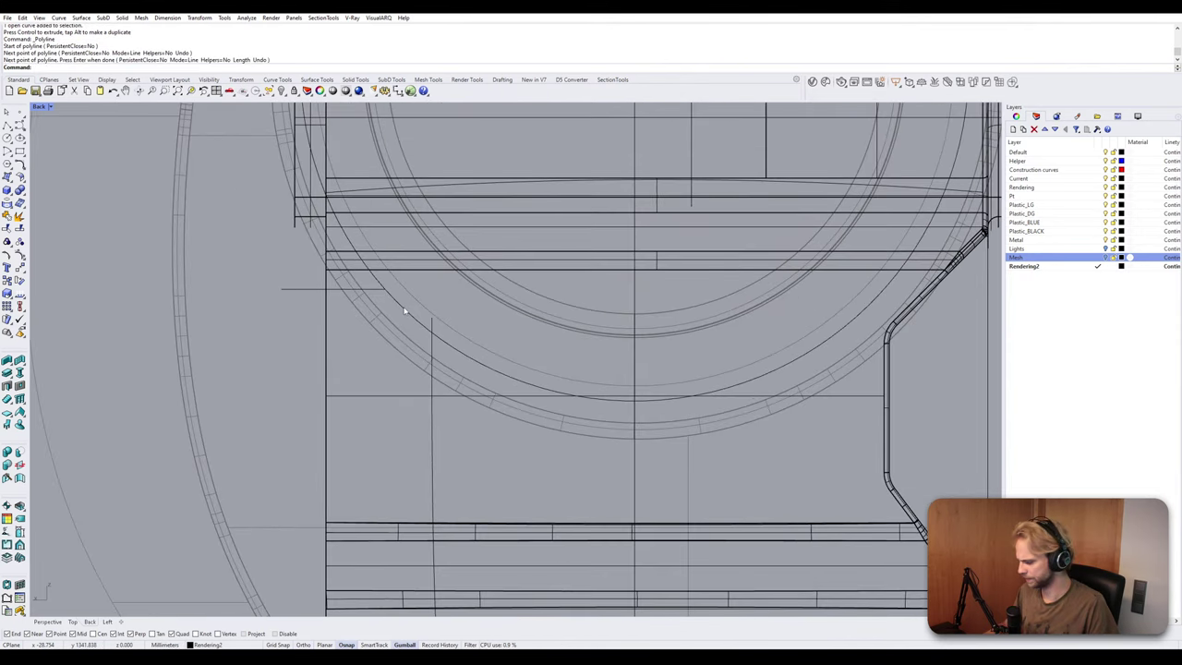
click(375, 292)
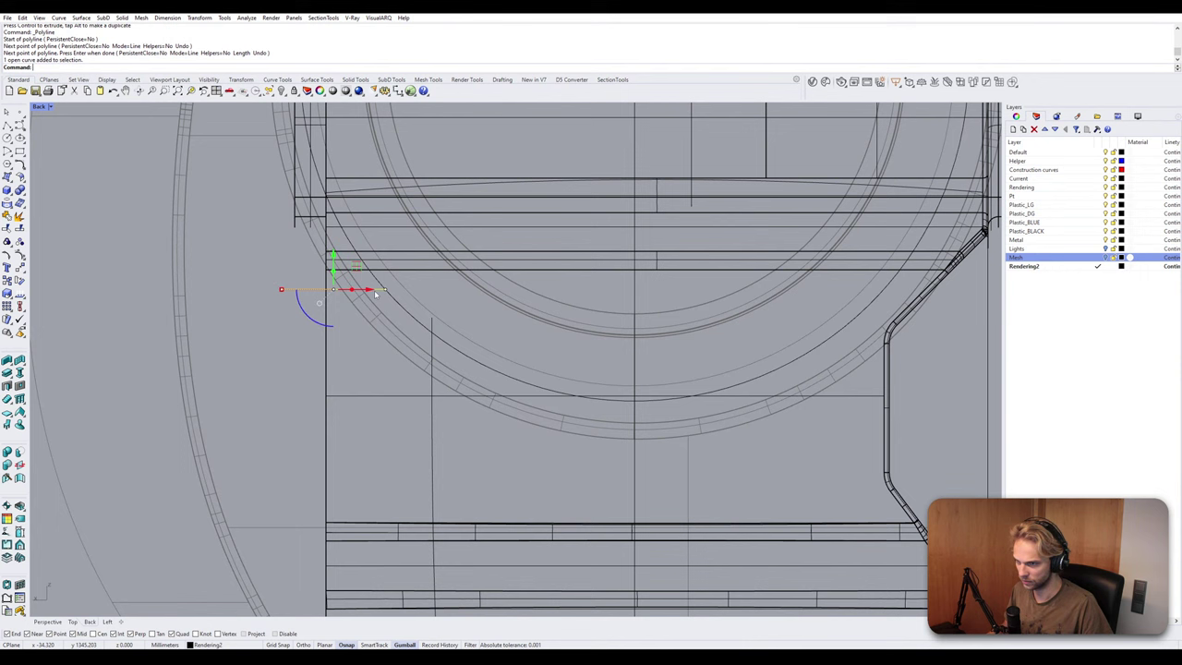
shift+click(431, 329)
shift+click(422, 325)
double_click(38, 106)
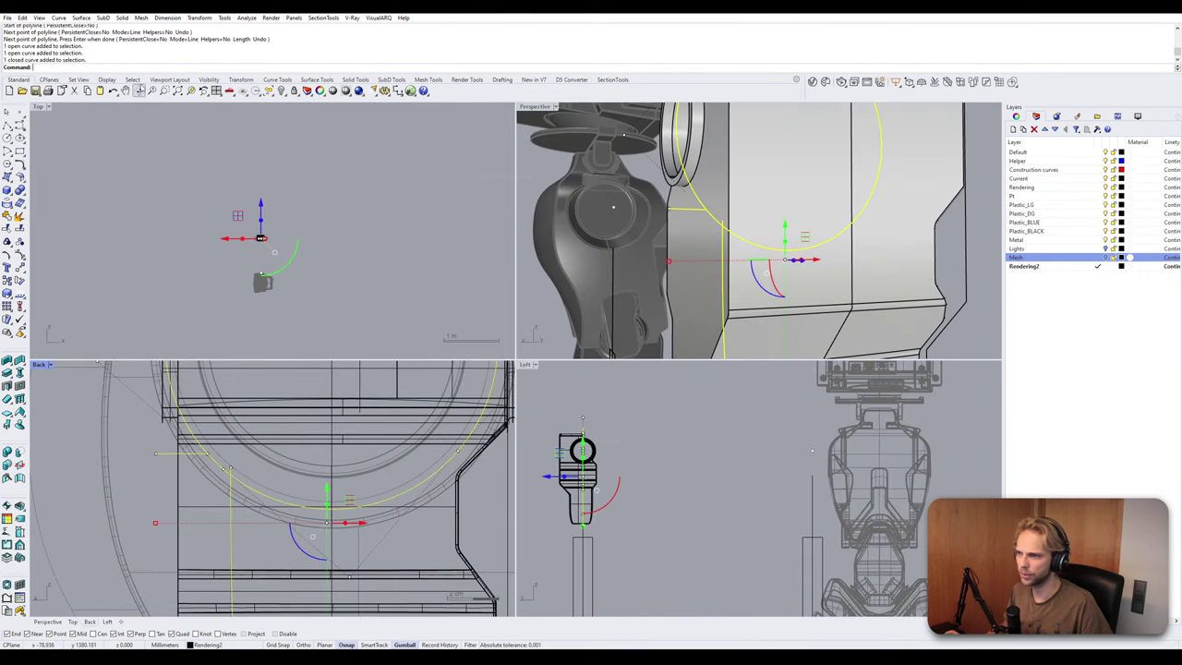
click(523, 116)
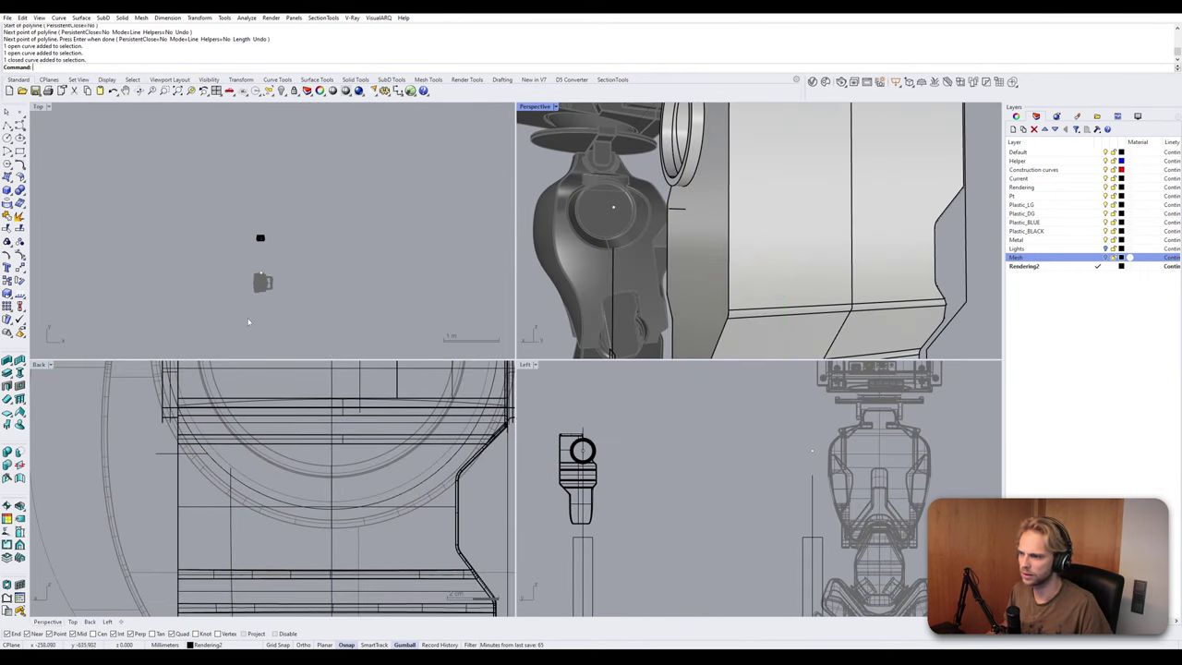
Trim the circle with the horizontal line and the profile curve, keeping only the short arc between them.
click(230, 519)
shift+click(184, 455)
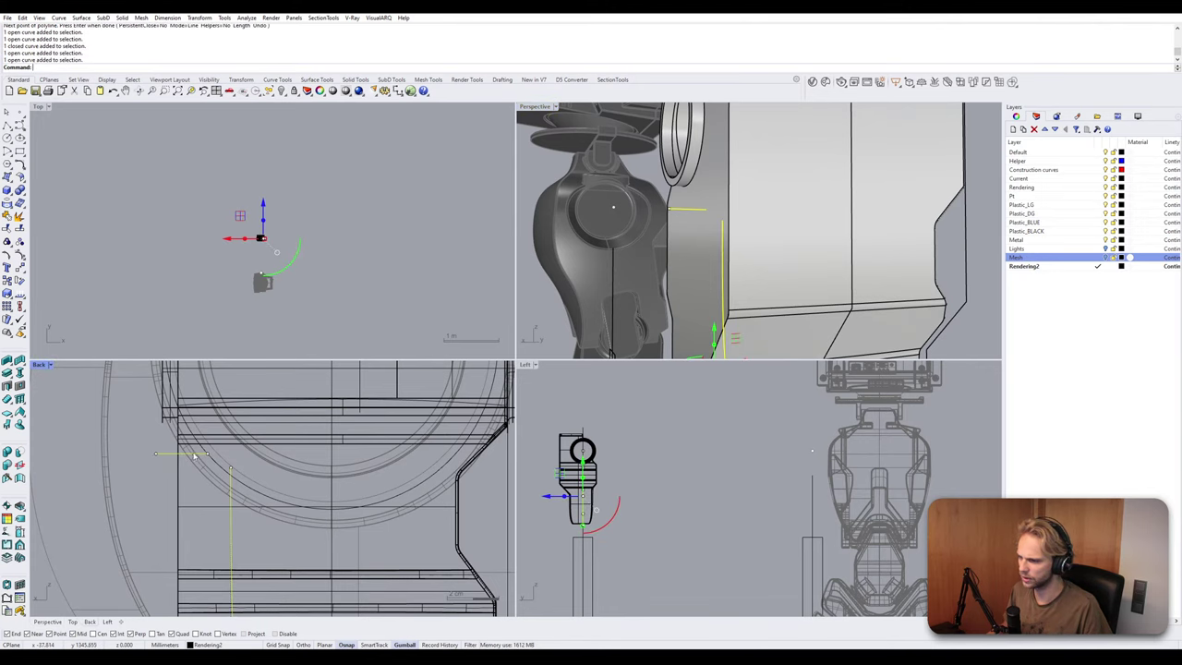
shift+click(217, 468)
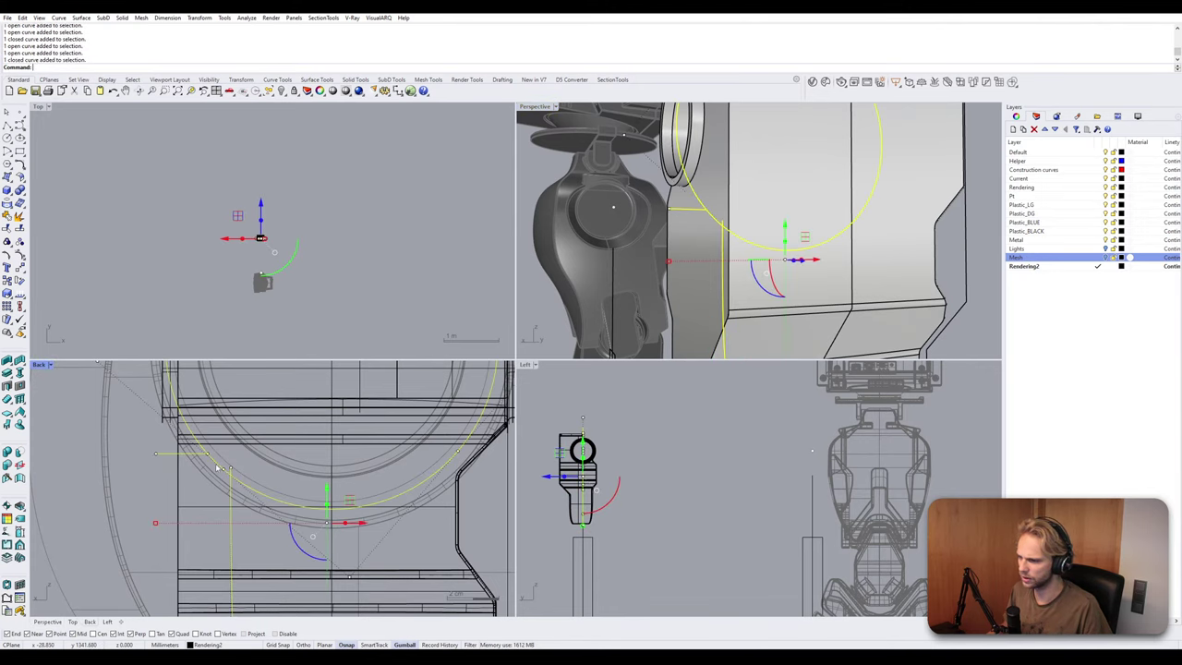
double_click(534, 108)
right_drag(505, 243, 471, 257)
scroll(583, 270, down, 6)
scroll(517, 227, up, 4)
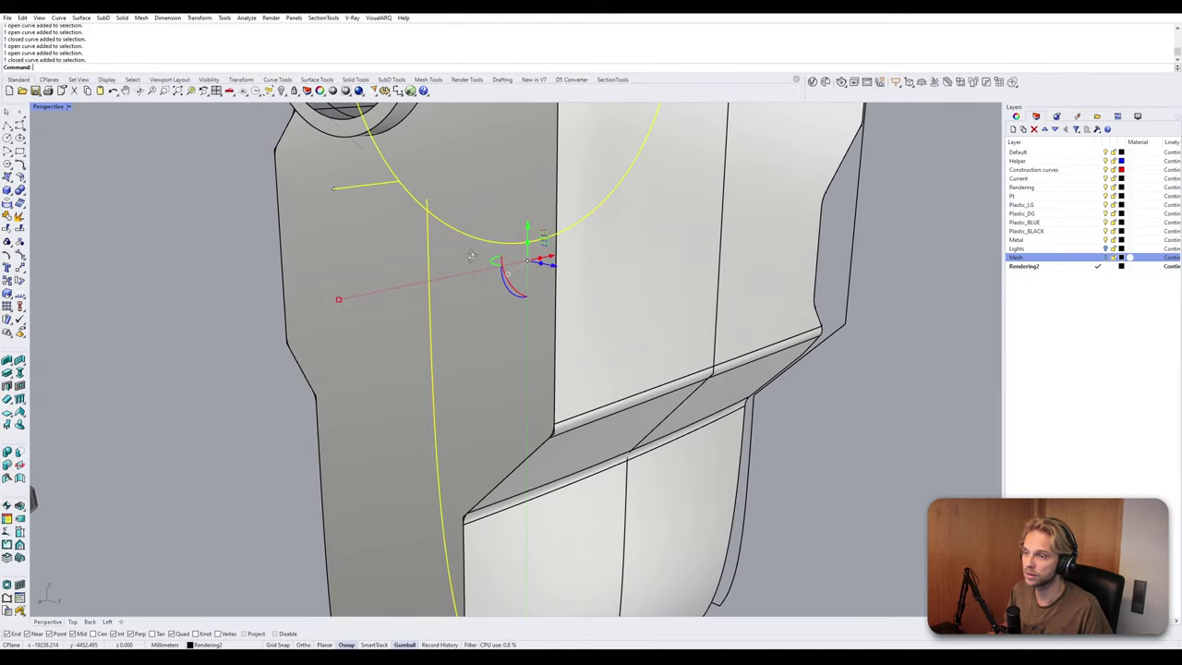
double_click(45, 107)
scroll(232, 443, up, 3)
text(Trim)
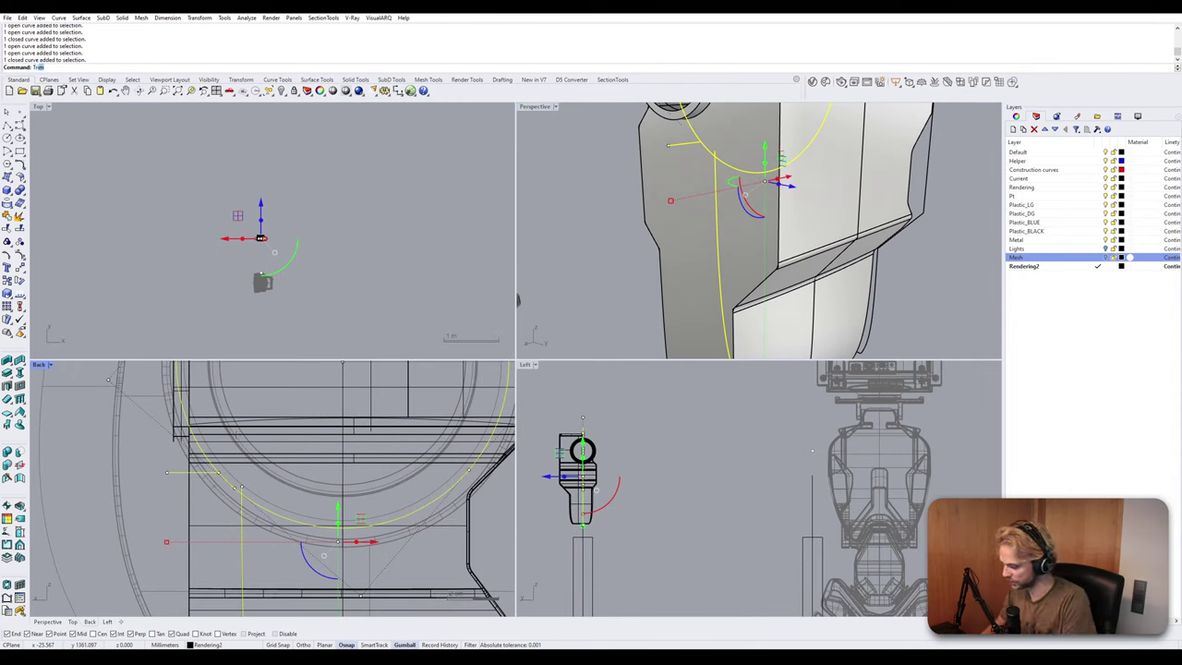
key(Return)
click(275, 521)
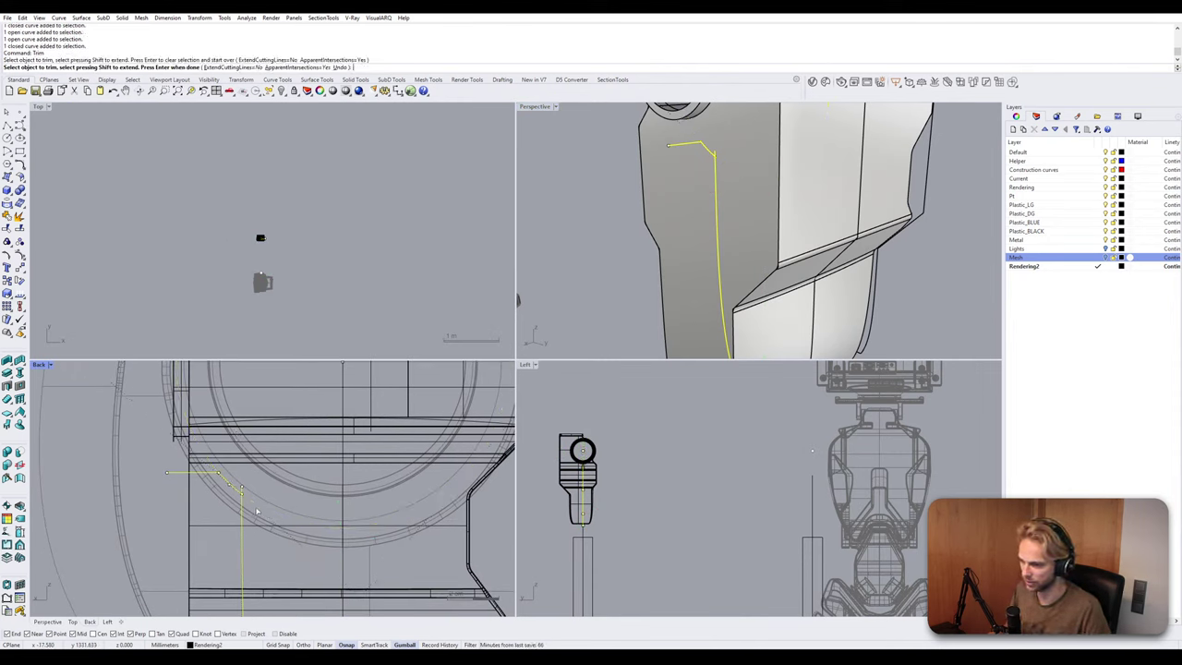
Trim off the profile curve's short end protruding above the arc and finish the trimming.
scroll(258, 512, up, 3)
scroll(119, 461, down, 5)
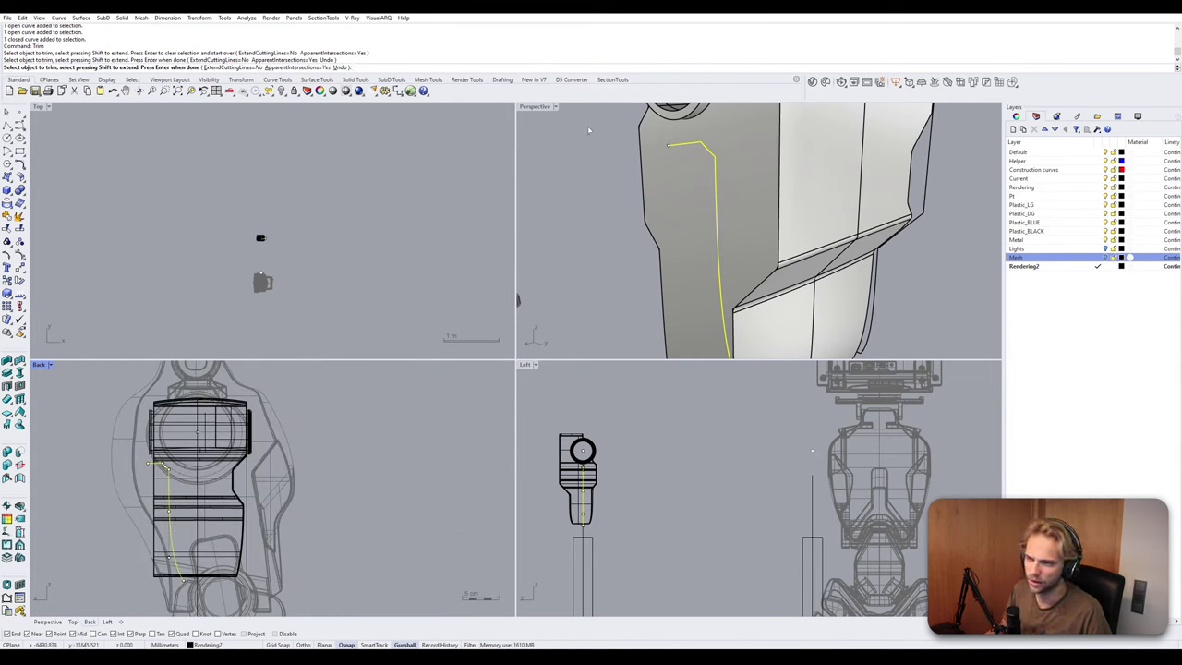
scroll(153, 461, up, 5)
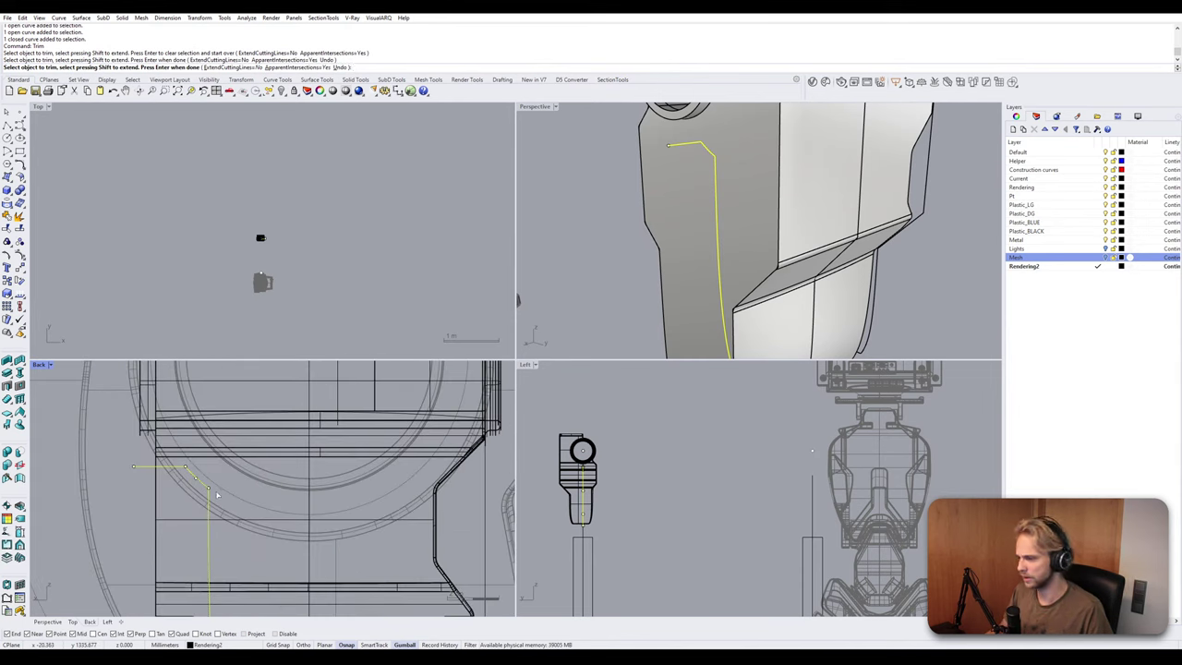
scroll(218, 496, up, 2)
double_click(39, 366)
scroll(369, 254, down, 3)
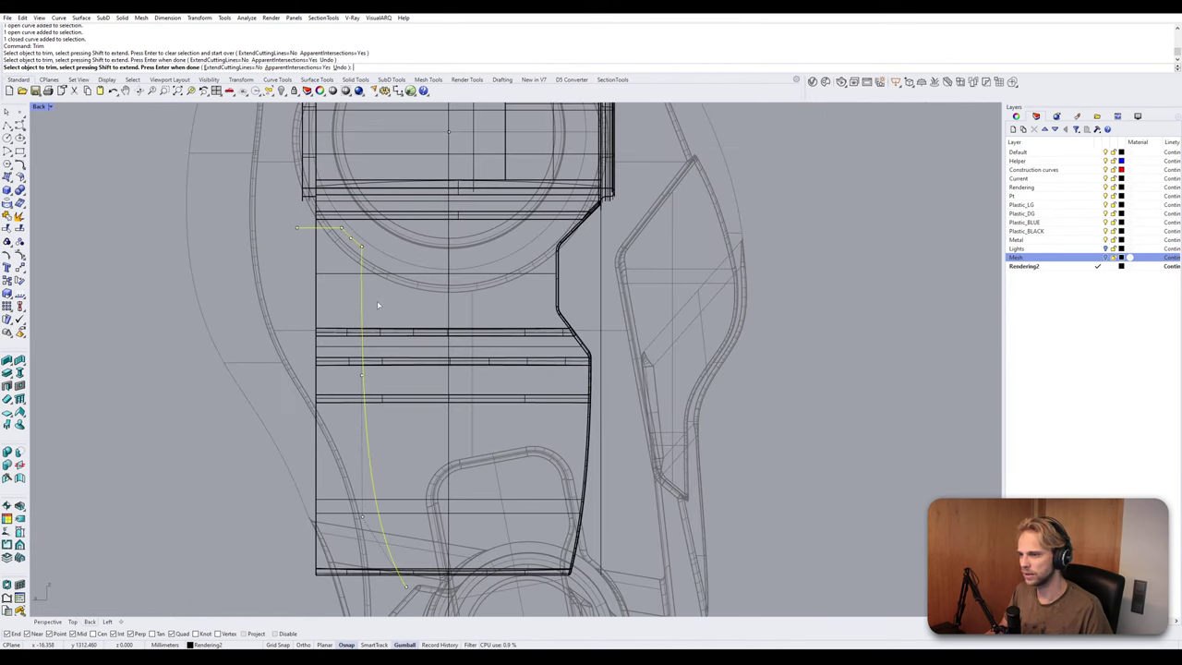
key(Return)
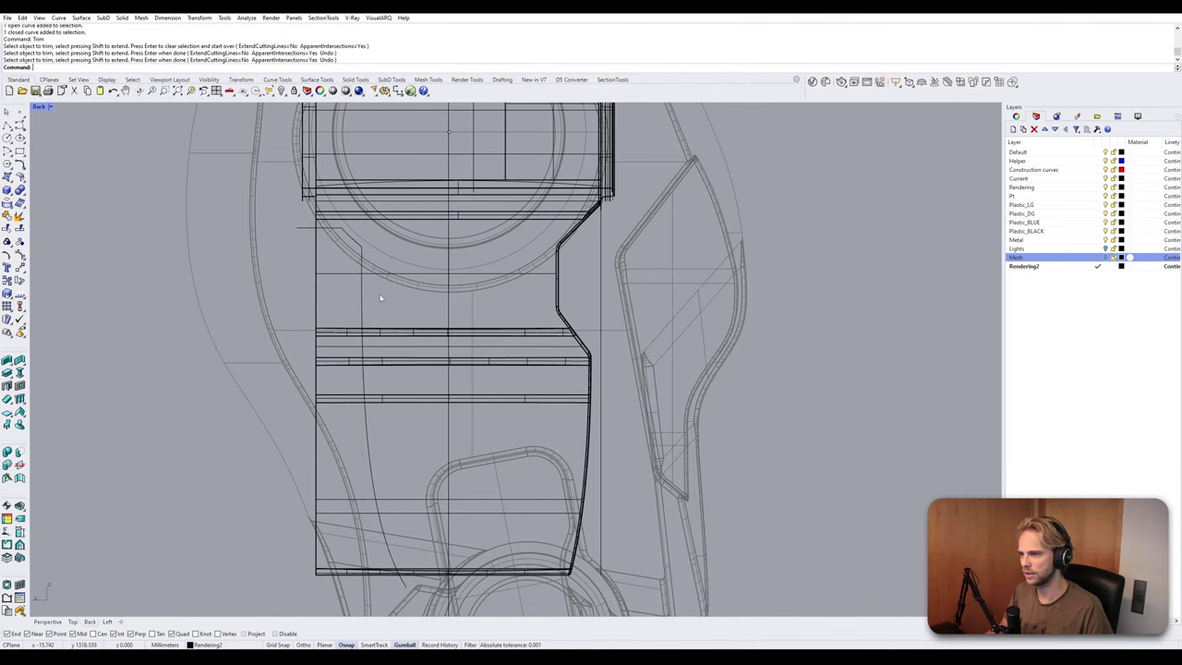
Join the horizontal line, the short arc and the long profile curve into one open curve.
drag(379, 295, 318, 228)
key(Escape)
scroll(318, 231, up, 5)
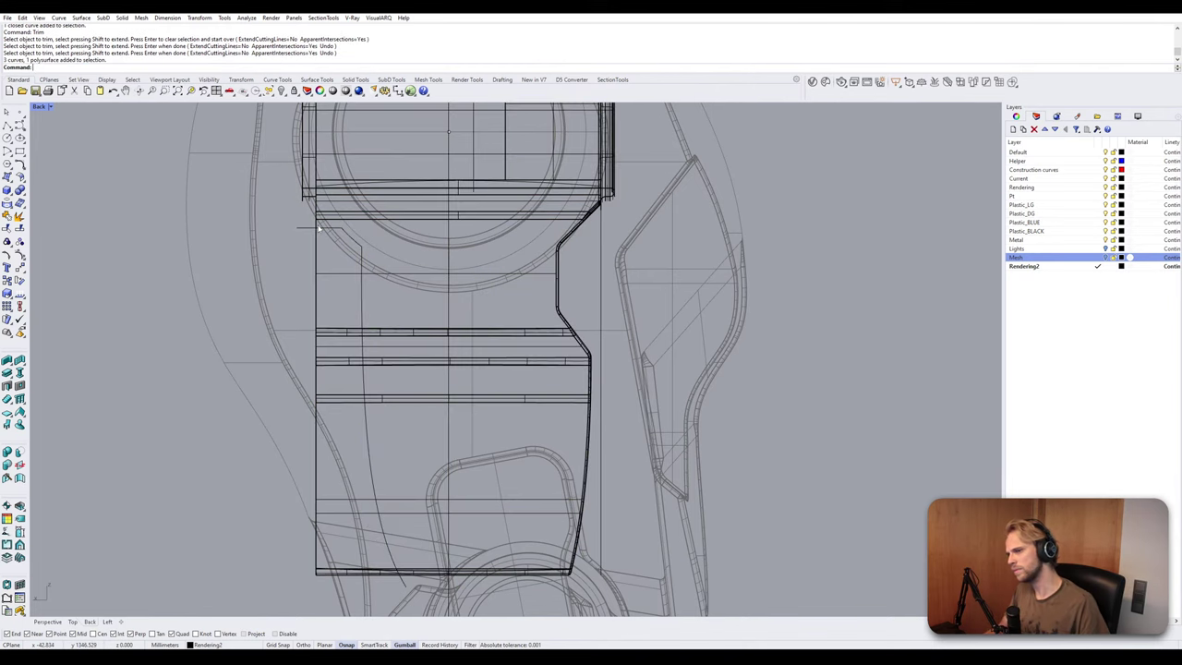
drag(402, 268, 281, 203)
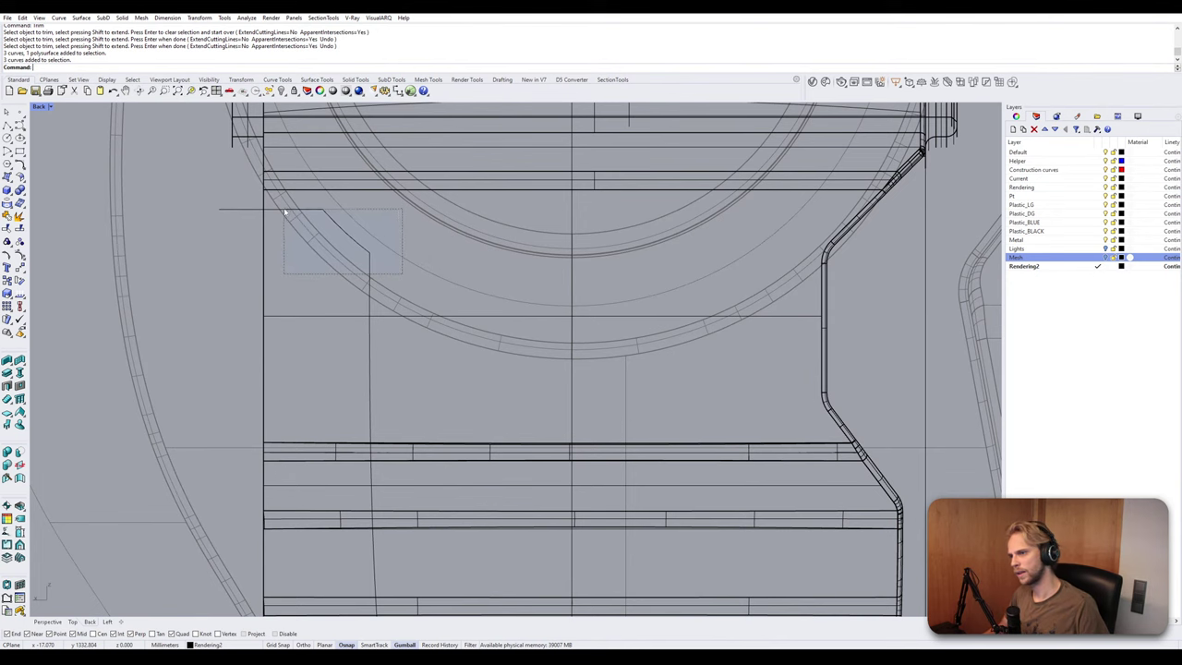
drag(286, 212, 287, 209)
scroll(337, 240, down, 5)
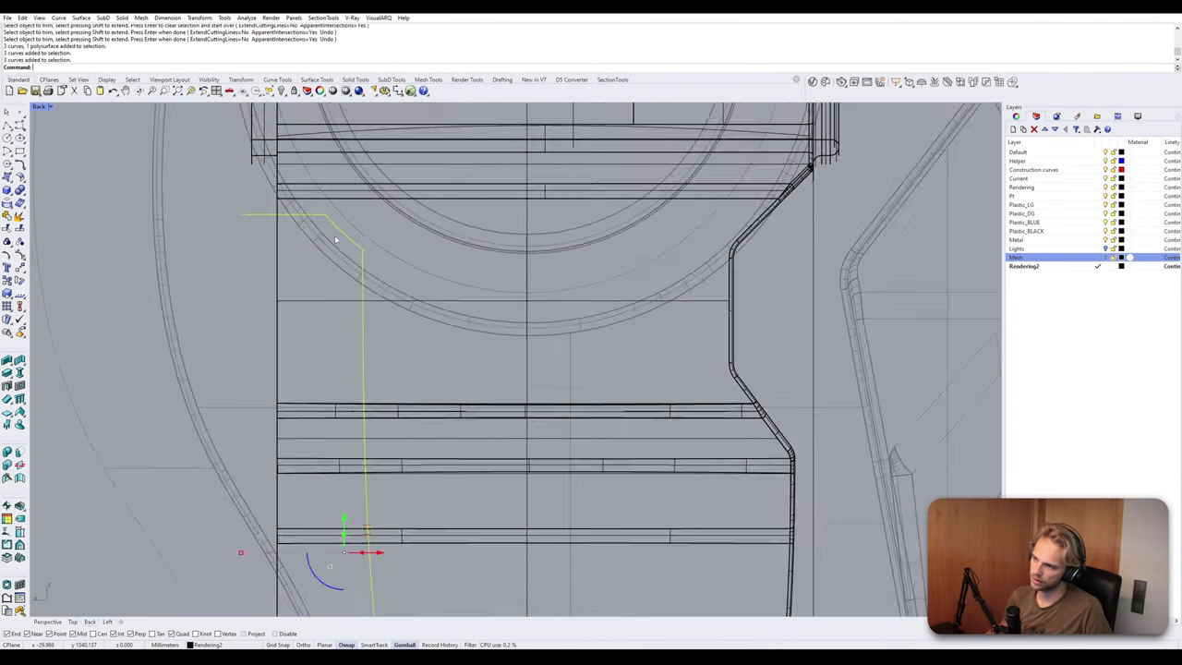
scroll(336, 240, down, 3)
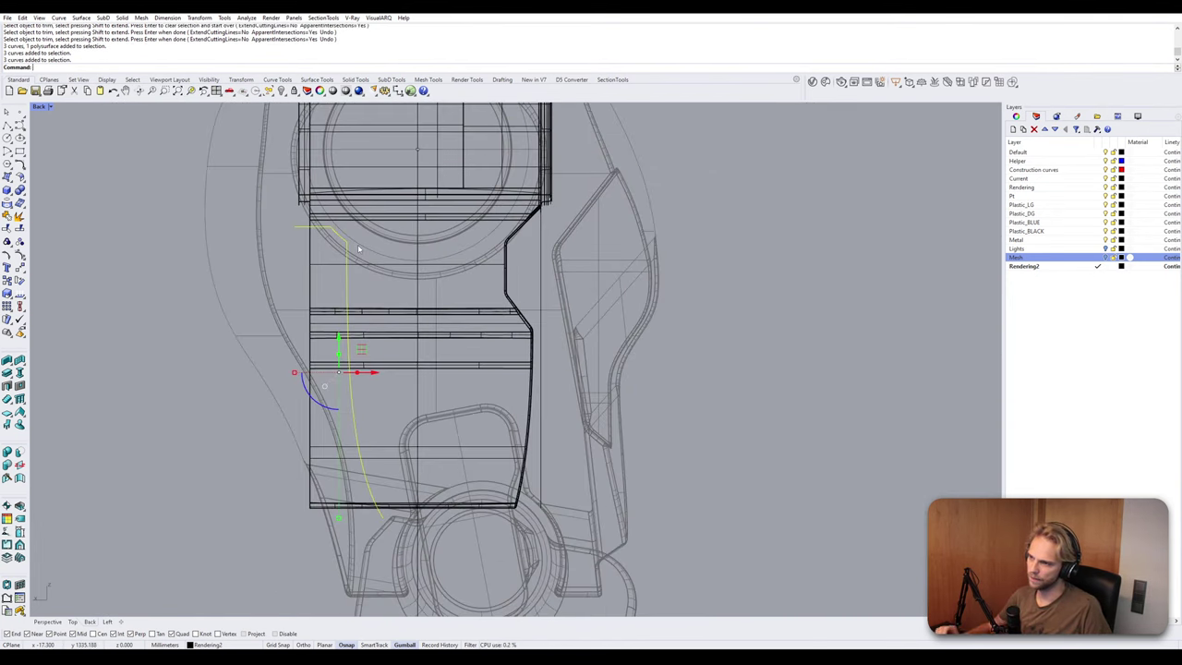
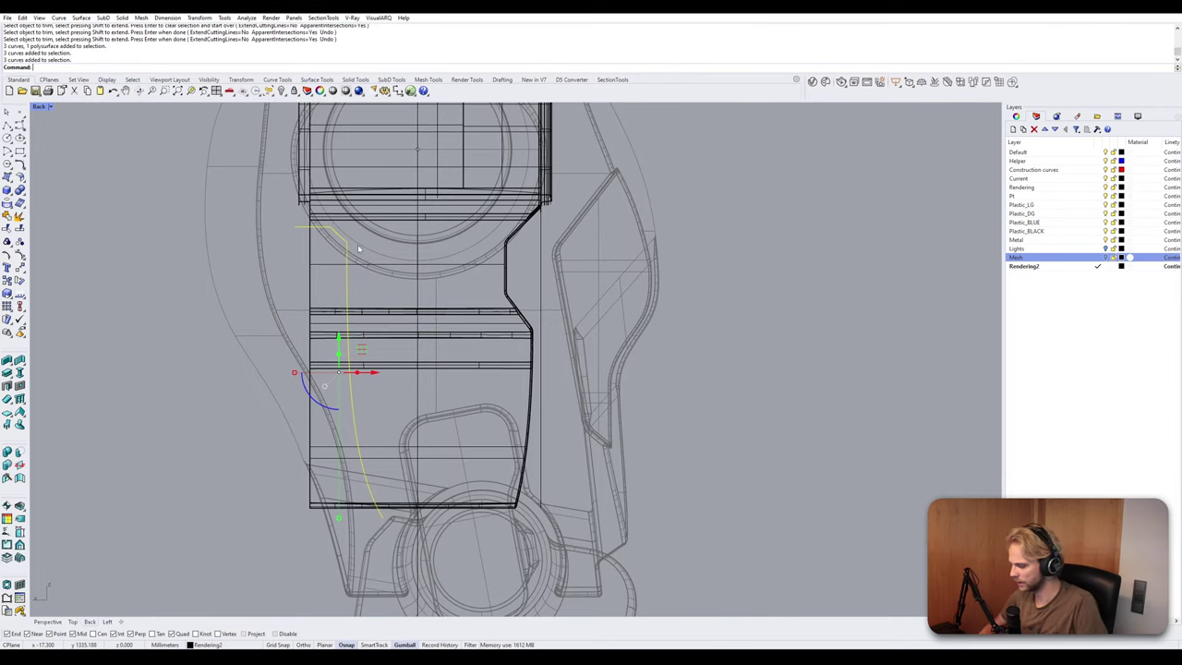
key(Return)
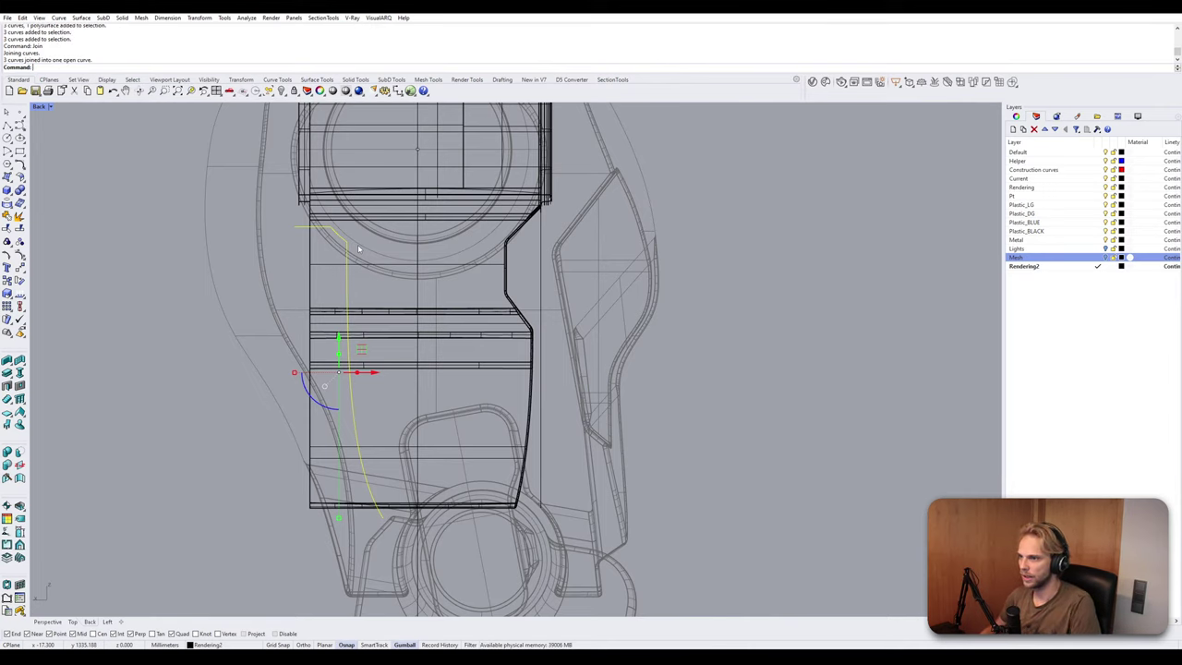
Fillet the corners of the joined profile curve with a 5 mm radius.
text(FilletCorners)
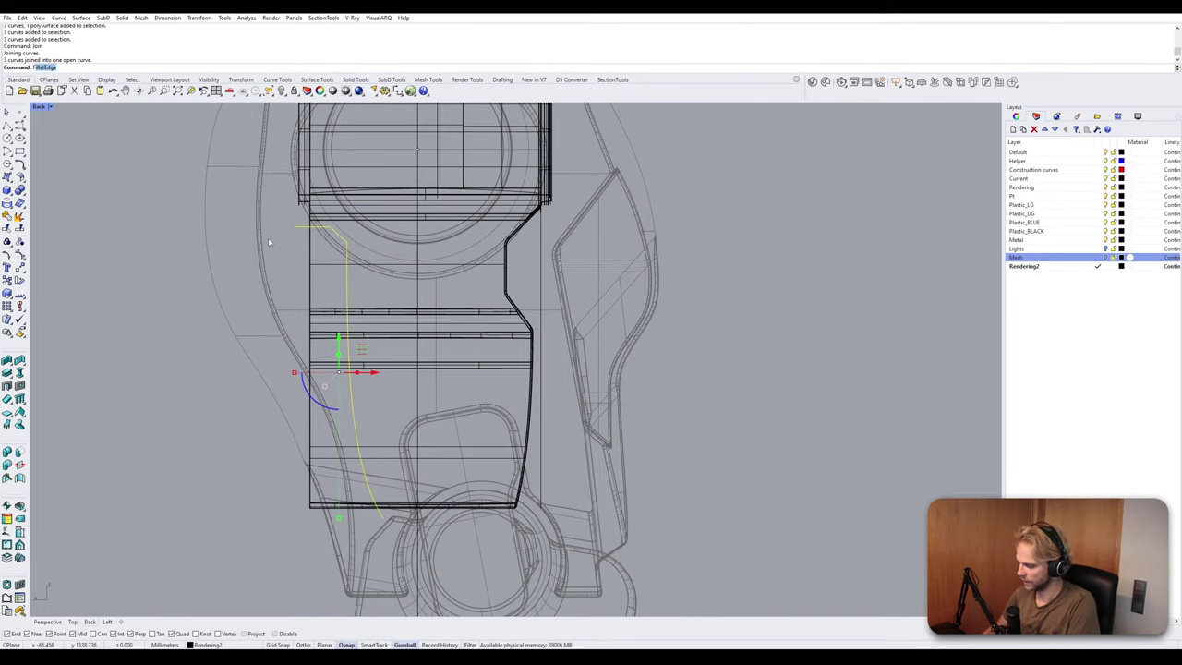
key(Return)
text(5)
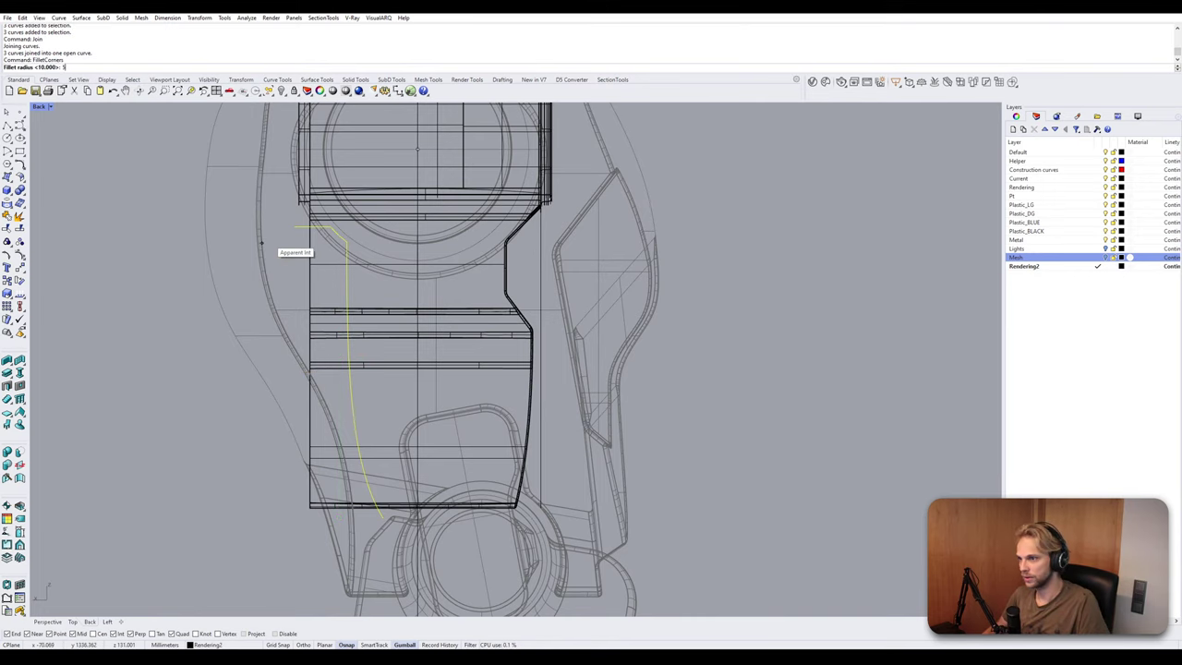
key(Return)
scroll(333, 236, up, 3)
Copy the filleted profile curve to both outer sides of the leg body, keeping the original in the middle, and select both copies.
click(326, 234)
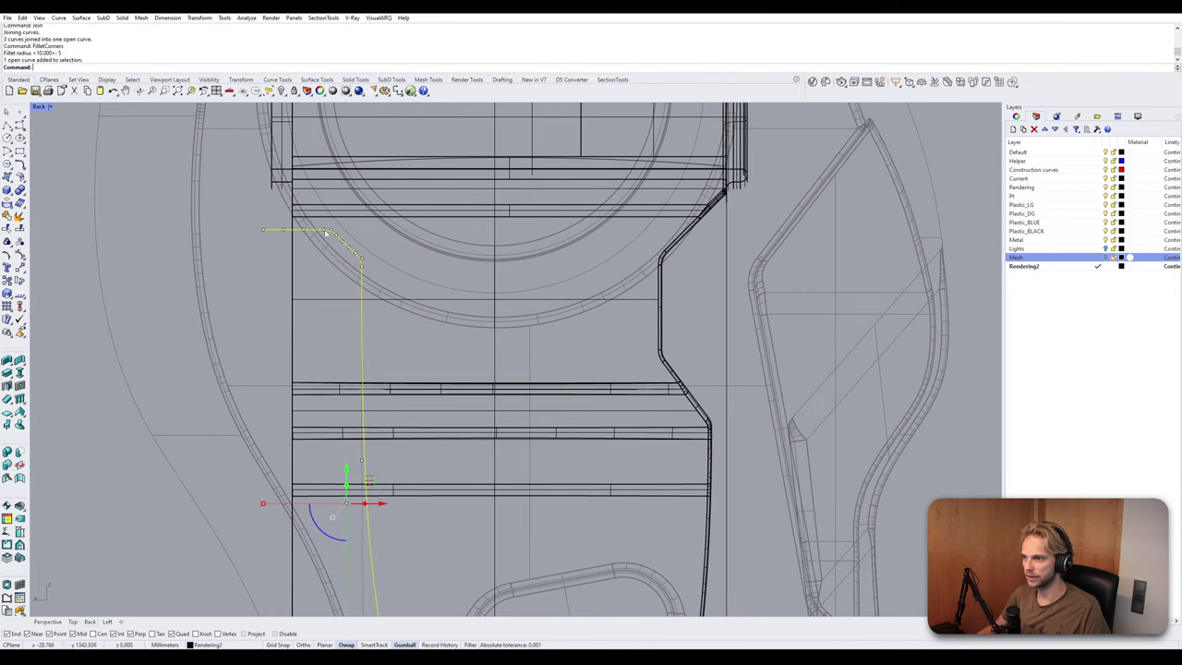
double_click(38, 107)
double_click(534, 107)
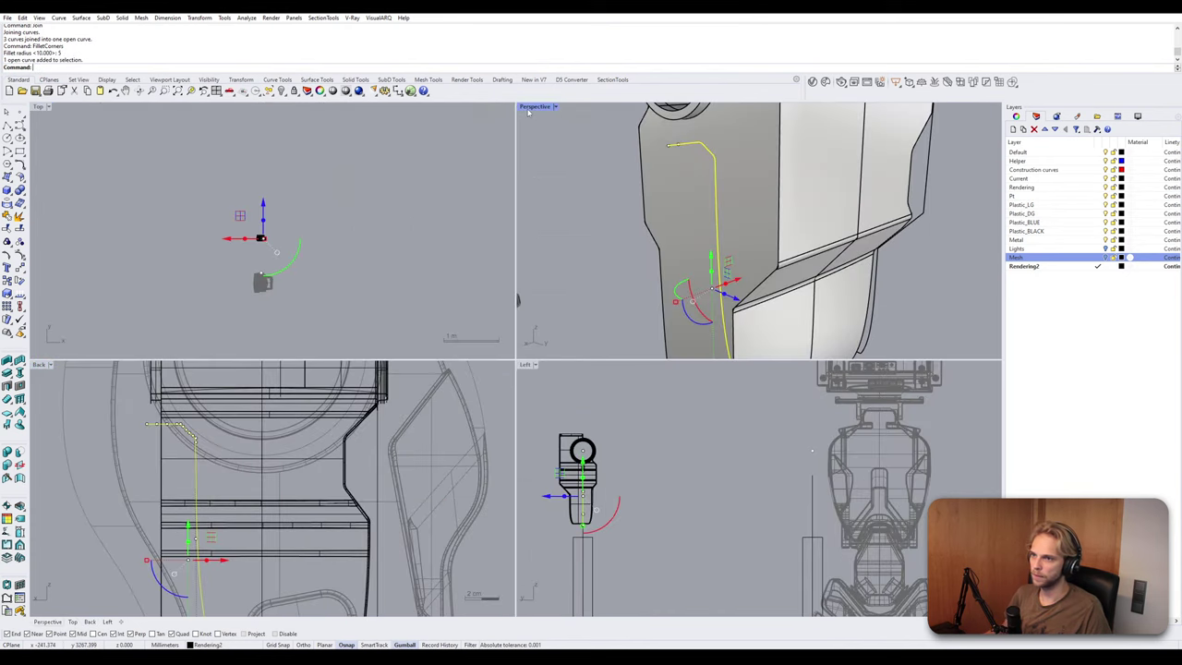
right_drag(415, 263, 470, 296)
scroll(544, 290, down, 5)
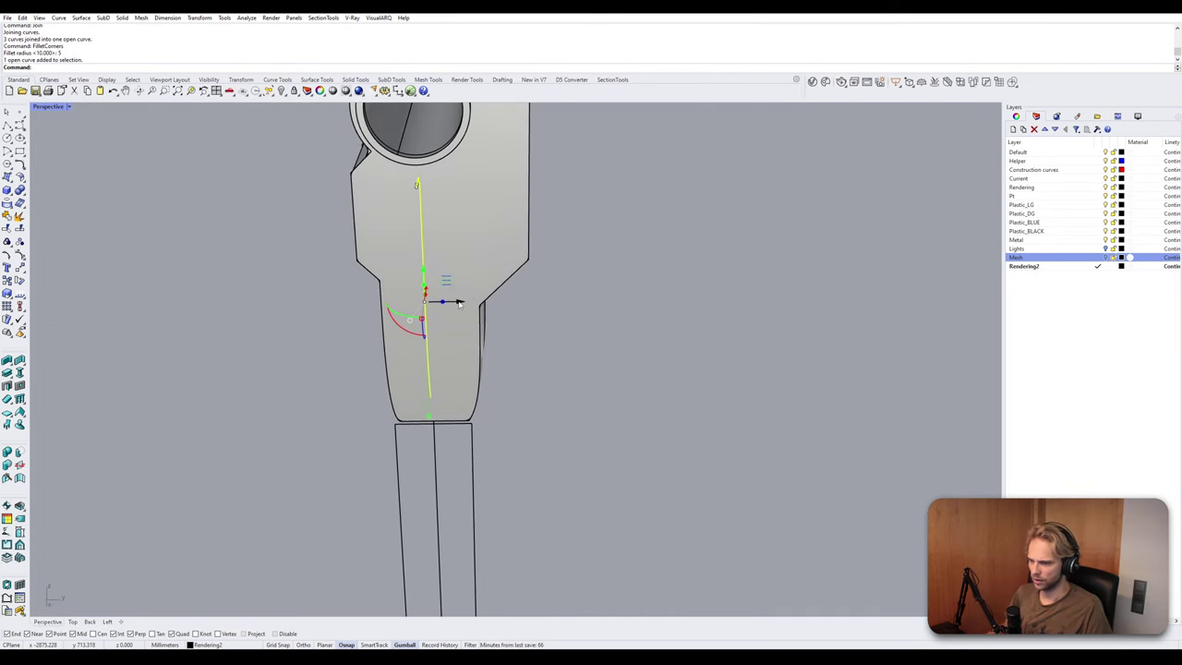
drag(459, 303, 392, 309)
shift+click(534, 323)
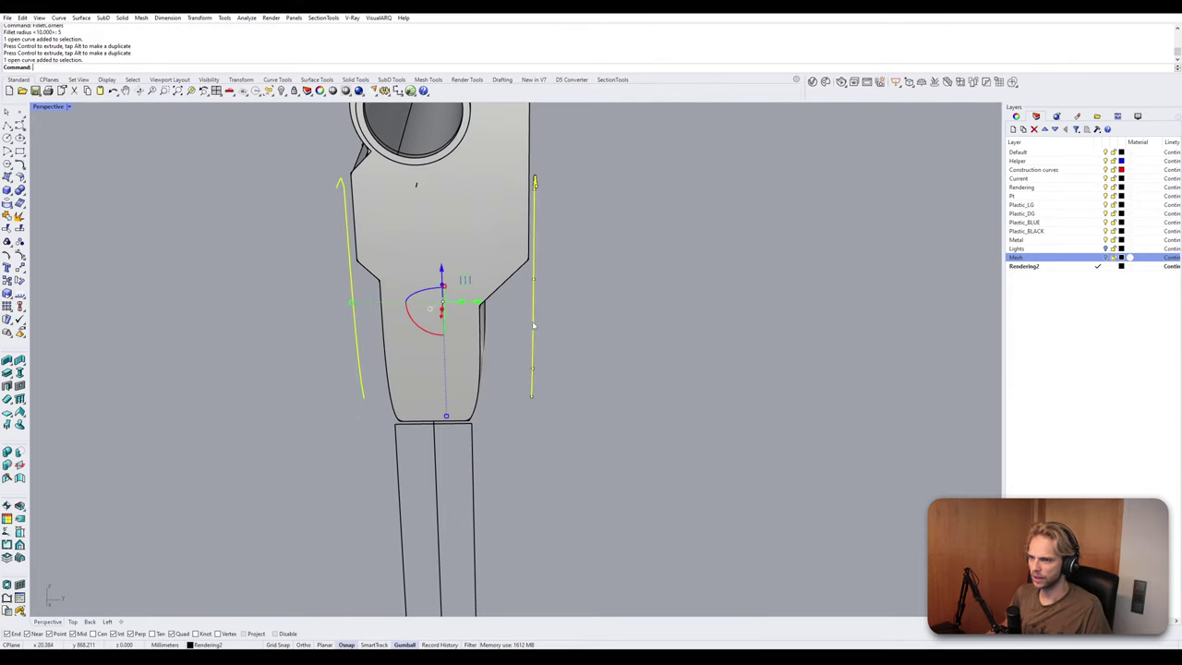
Move the two outer profile copies slightly inward from the leg body's straight side edge, leaving the middle curve in place.
right_drag(534, 323, 93, 108)
double_click(48, 108)
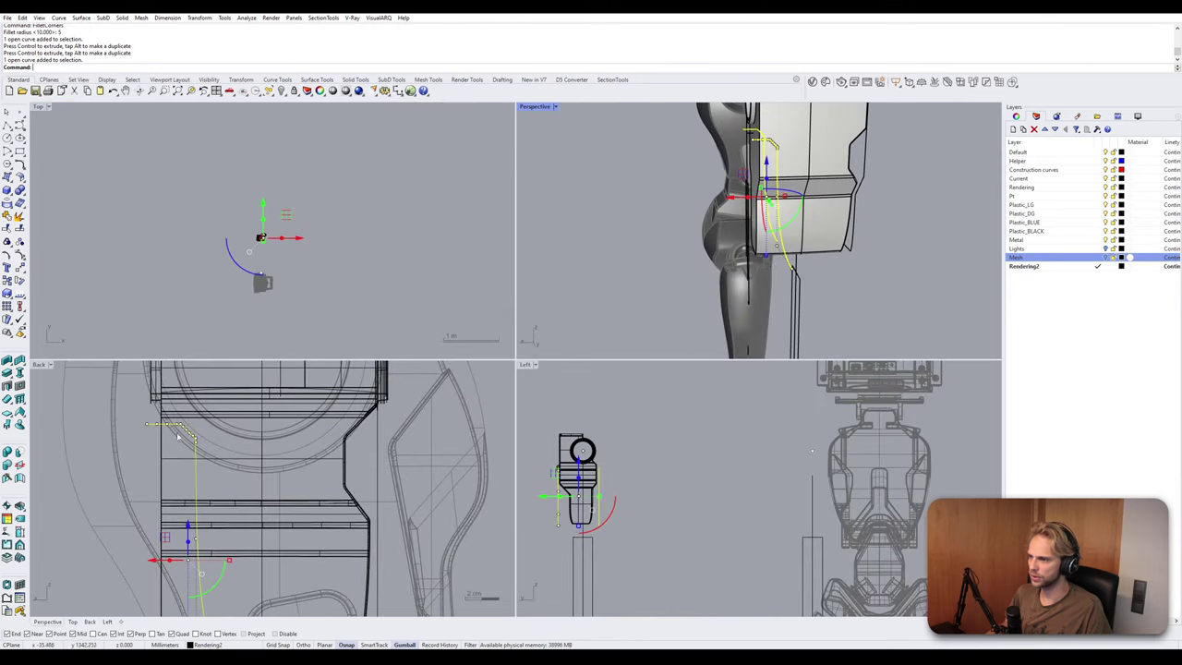
double_click(39, 364)
scroll(371, 365, down, 12)
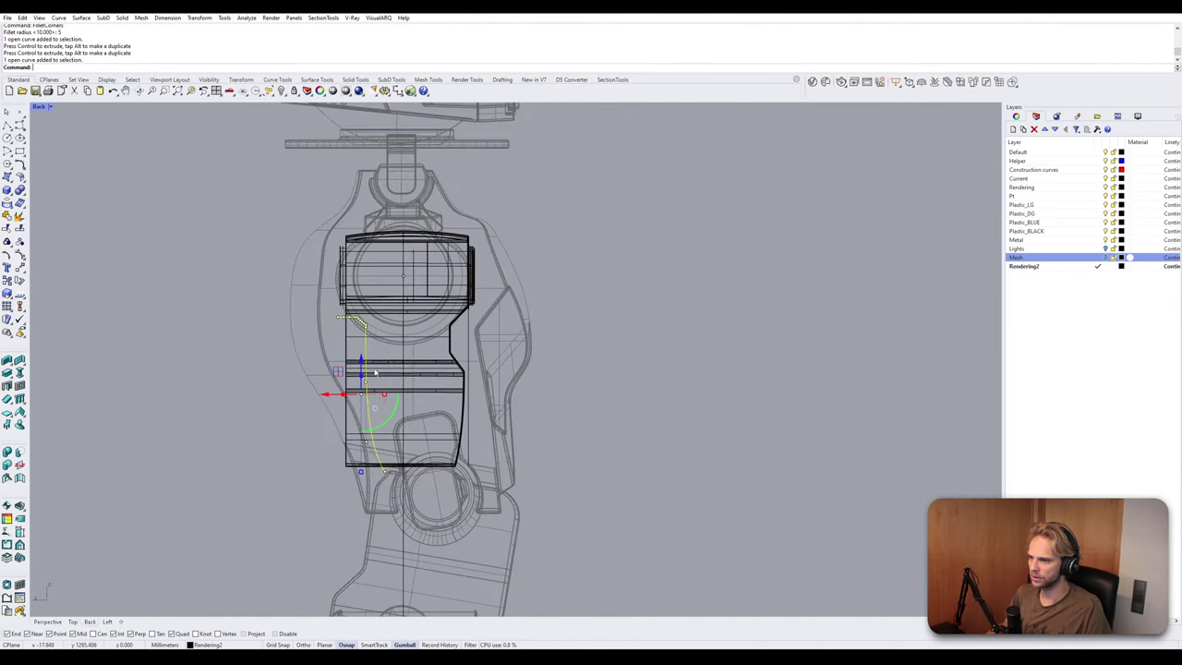
right_drag(375, 390, 338, 312)
scroll(338, 314, up, 4)
drag(279, 317, 292, 318)
click(599, 282)
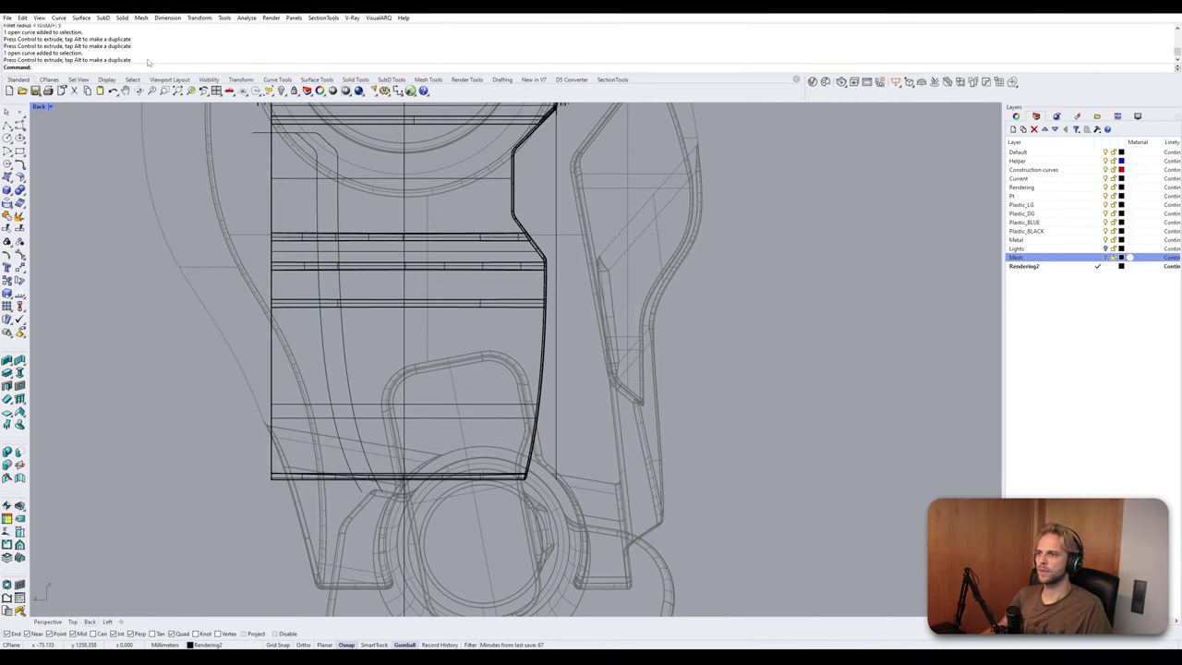
Loft a surface through the two outer profile curves and the middle one.
double_click(39, 106)
click(545, 109)
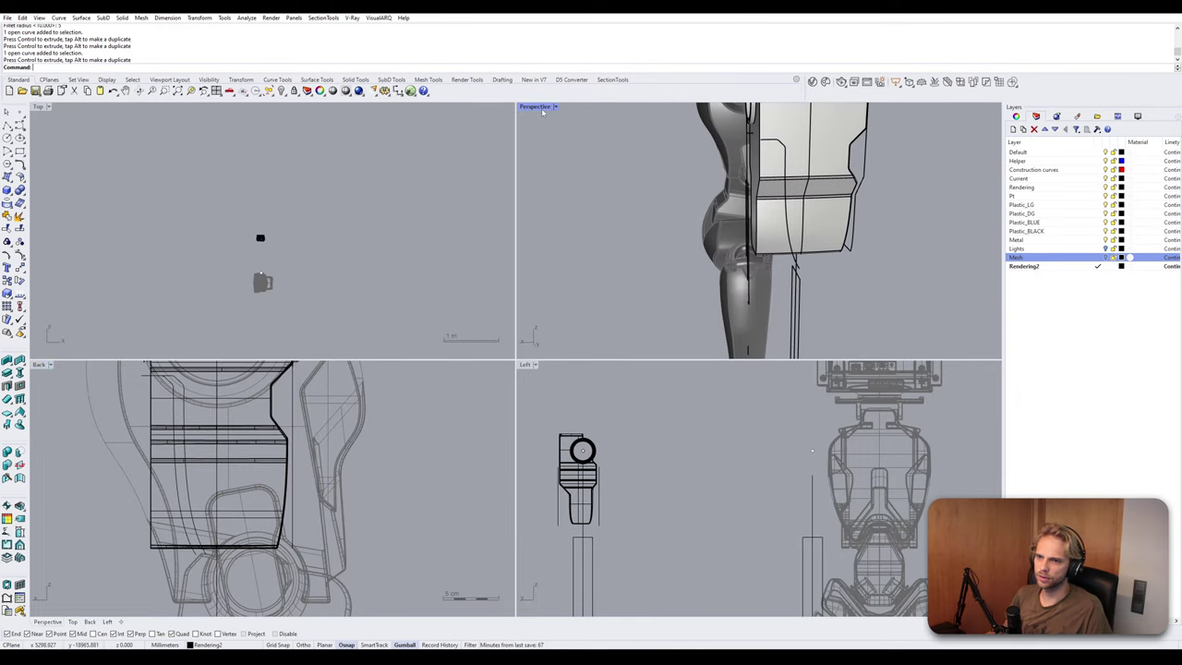
double_click(539, 110)
right_drag(529, 138, 739, 136)
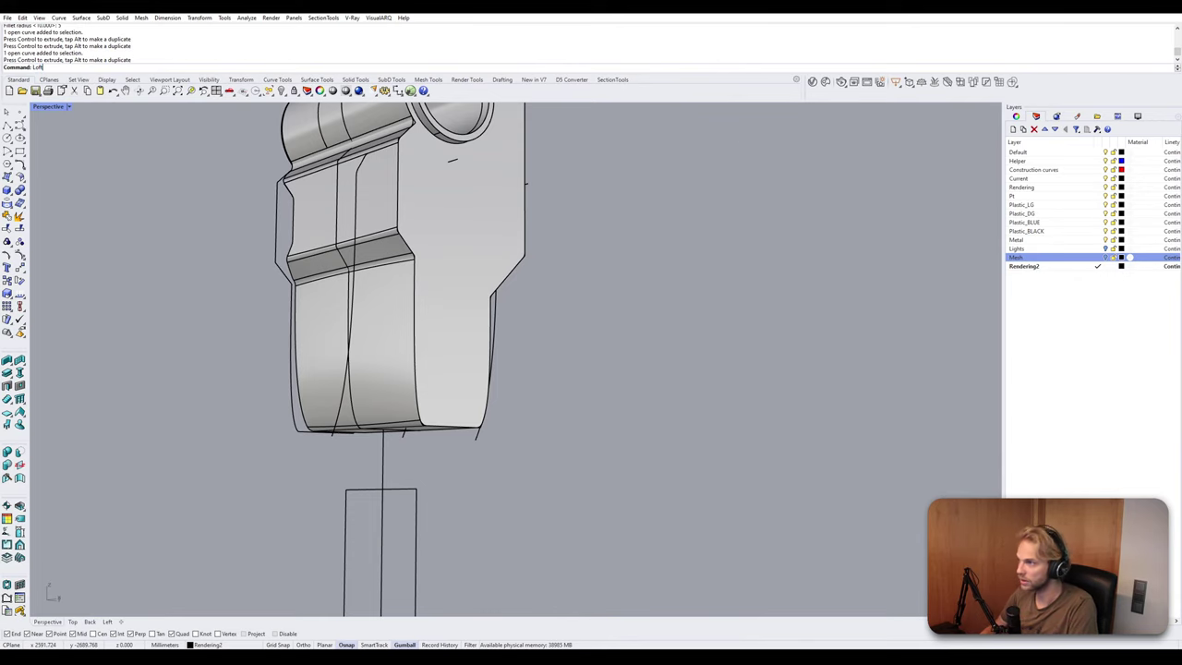
key(Return)
right_drag(323, 420, 436, 423)
click(438, 422)
click(455, 428)
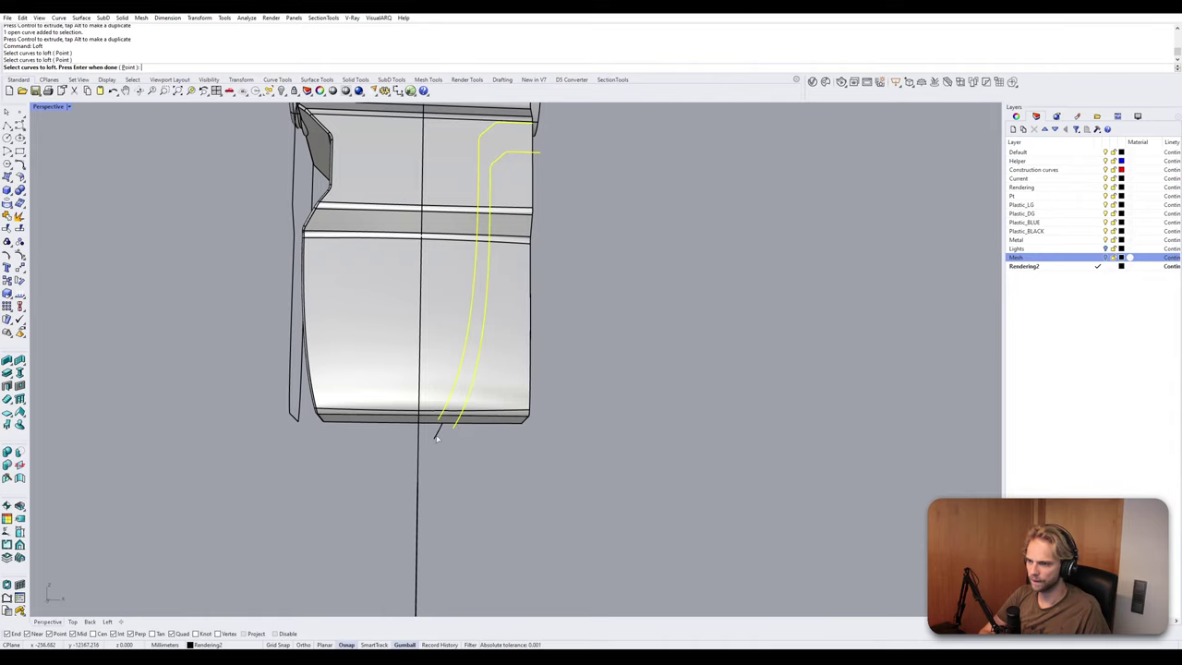
key(Return)
key(Return)
Trim away the part of the leg body lying outside the lofted surface.
right_drag(522, 443, 401, 346)
click(398, 340)
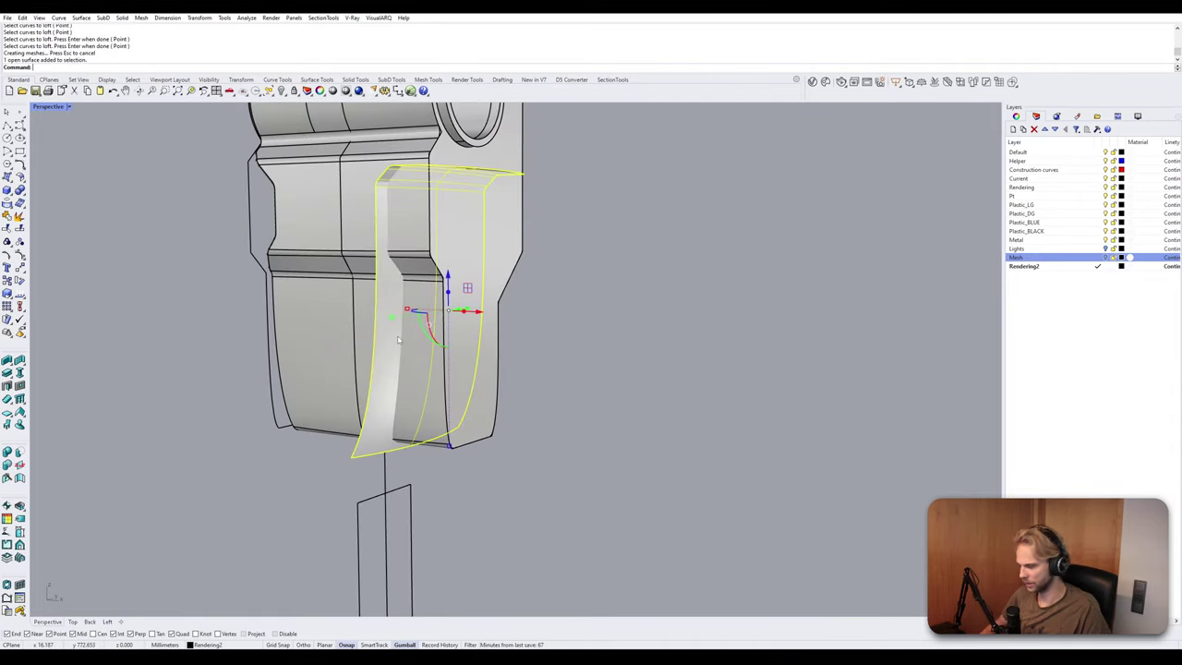
text(trim)
key(Return)
click(449, 340)
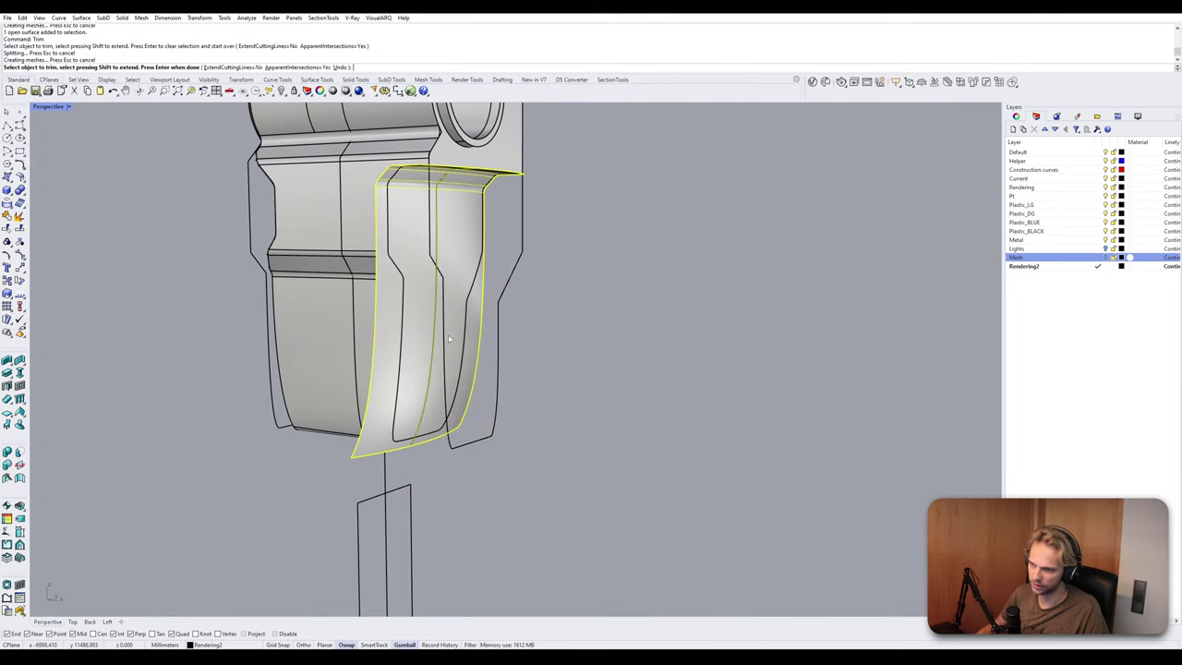
key(Return)
Trim off the lofted surface's excess that extends beyond the leg body.
click(351, 316)
key(Return)
click(388, 332)
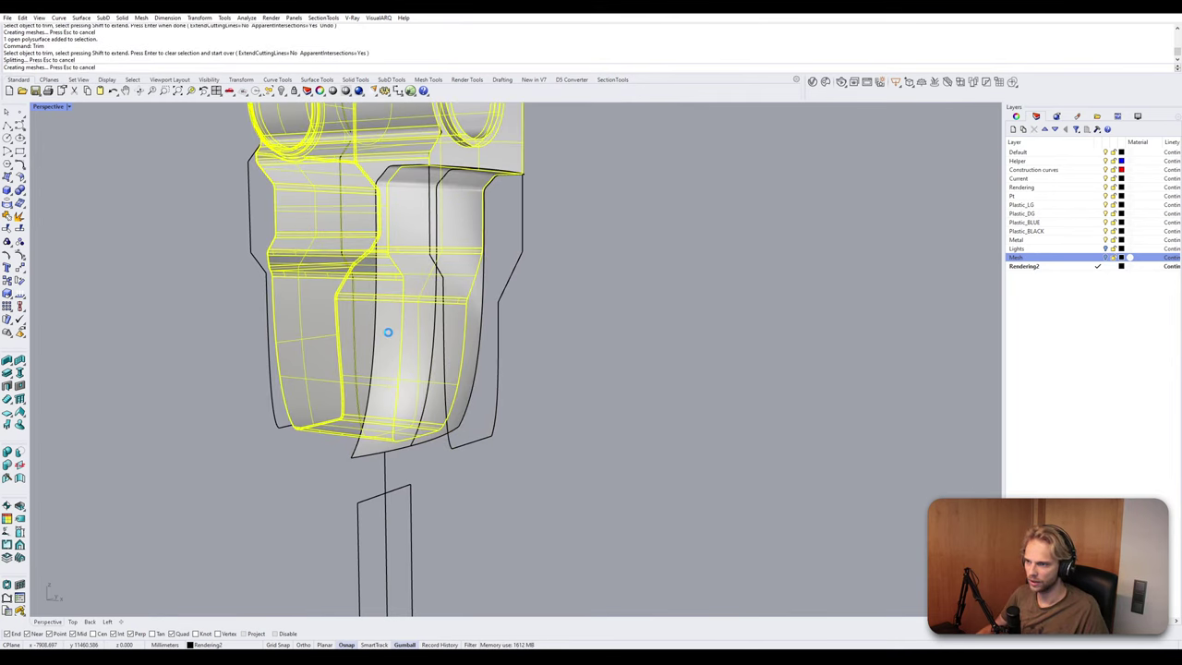
key(Return)
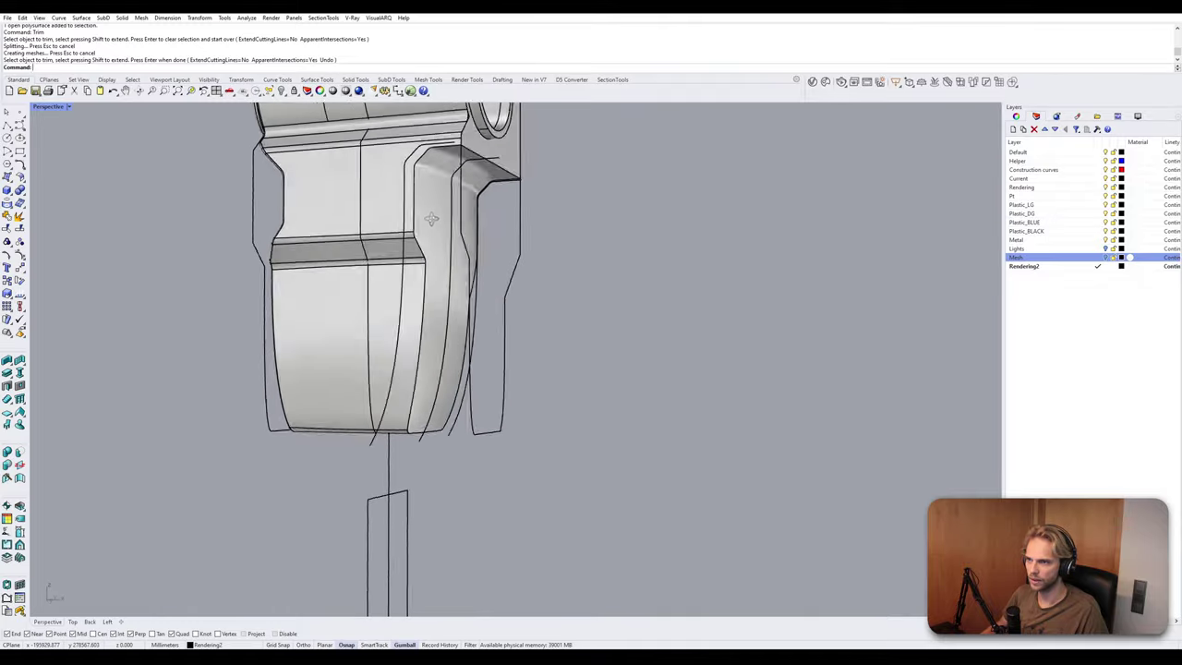
Join the trimmed loft surface and the leg body into one closed polysurface.
right_drag(432, 219, 475, 294)
scroll(394, 257, up, 6)
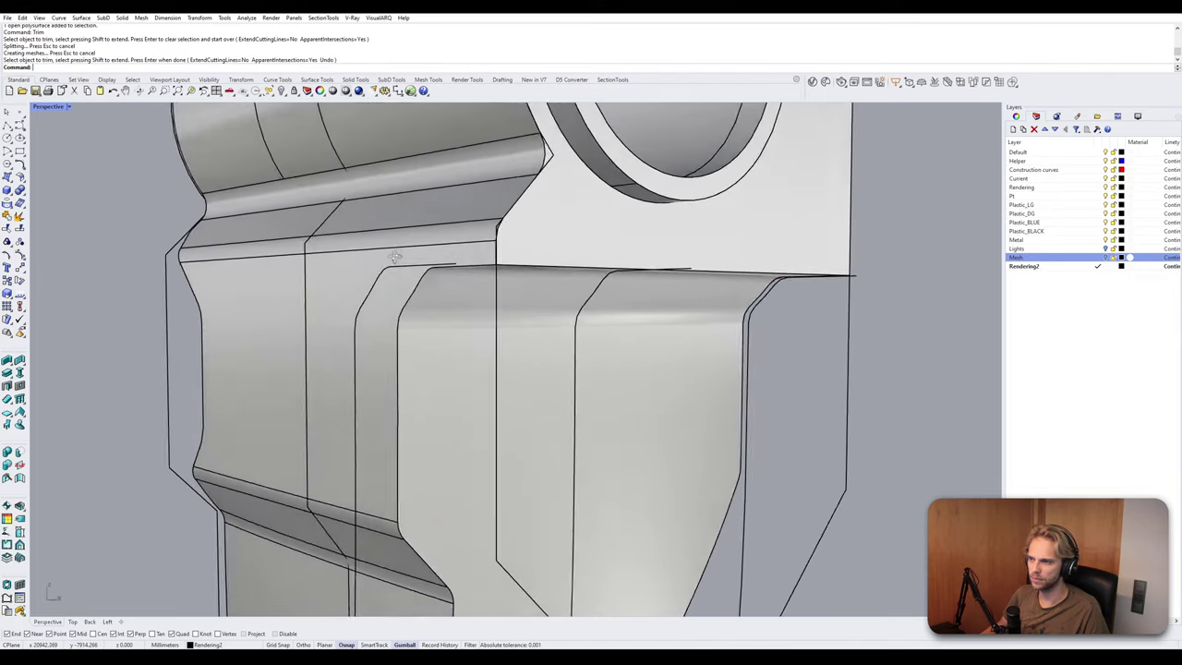
scroll(394, 257, down, 6)
click(467, 294)
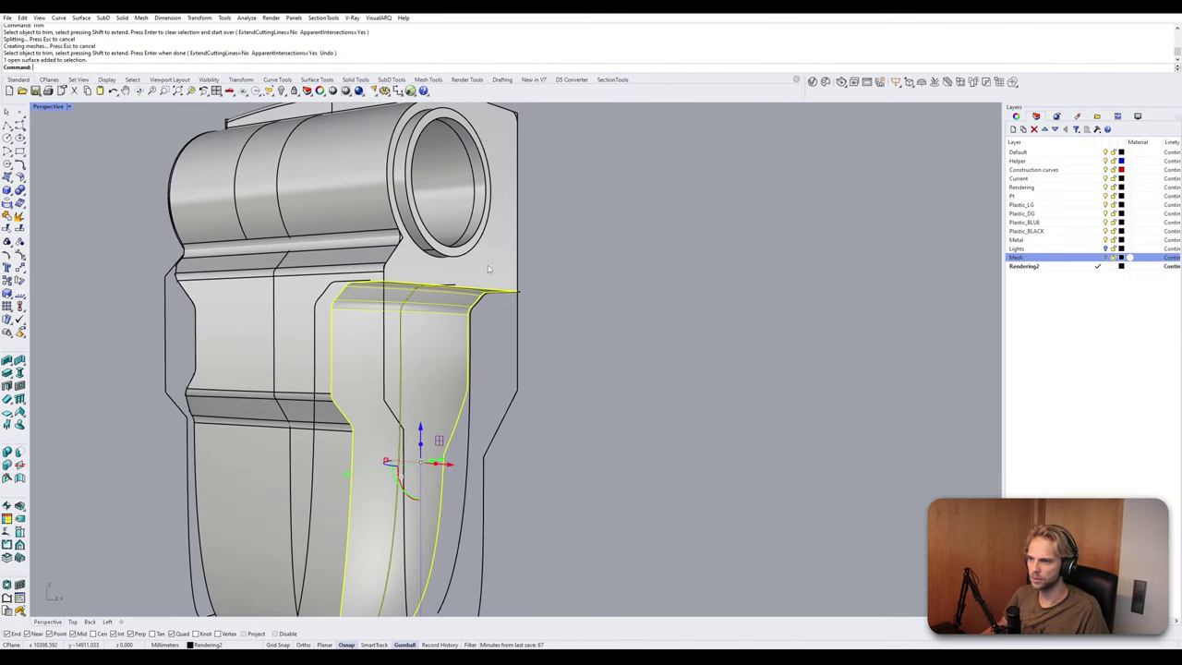
click(489, 269)
scroll(388, 307, up, 5)
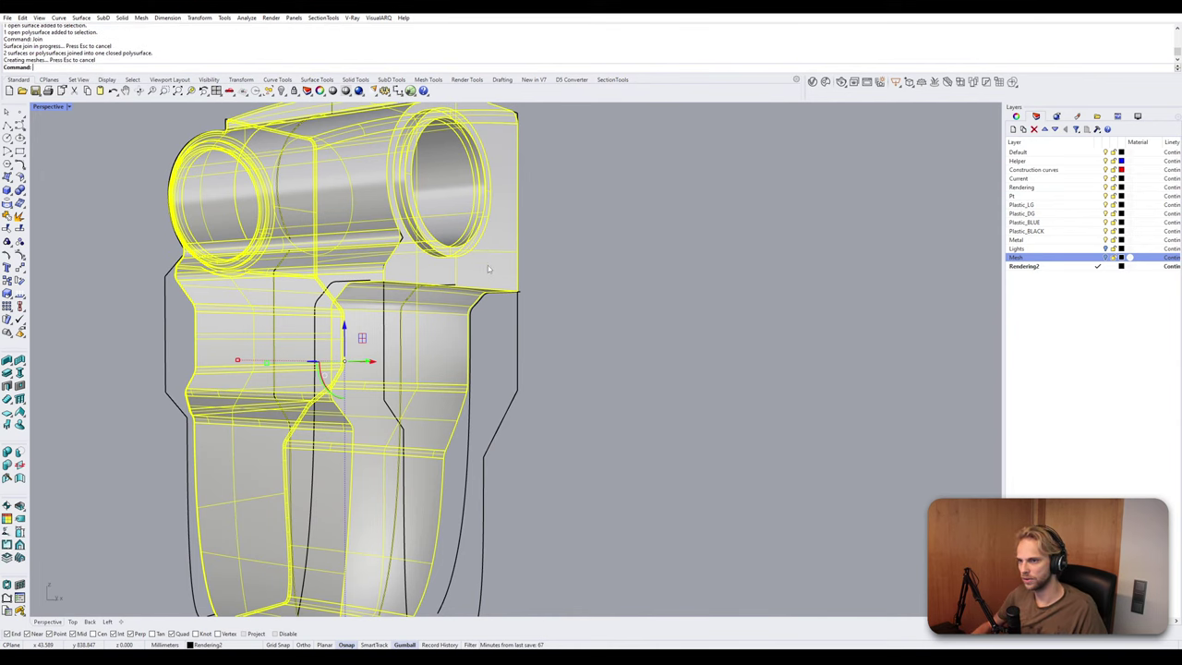
key(Escape)
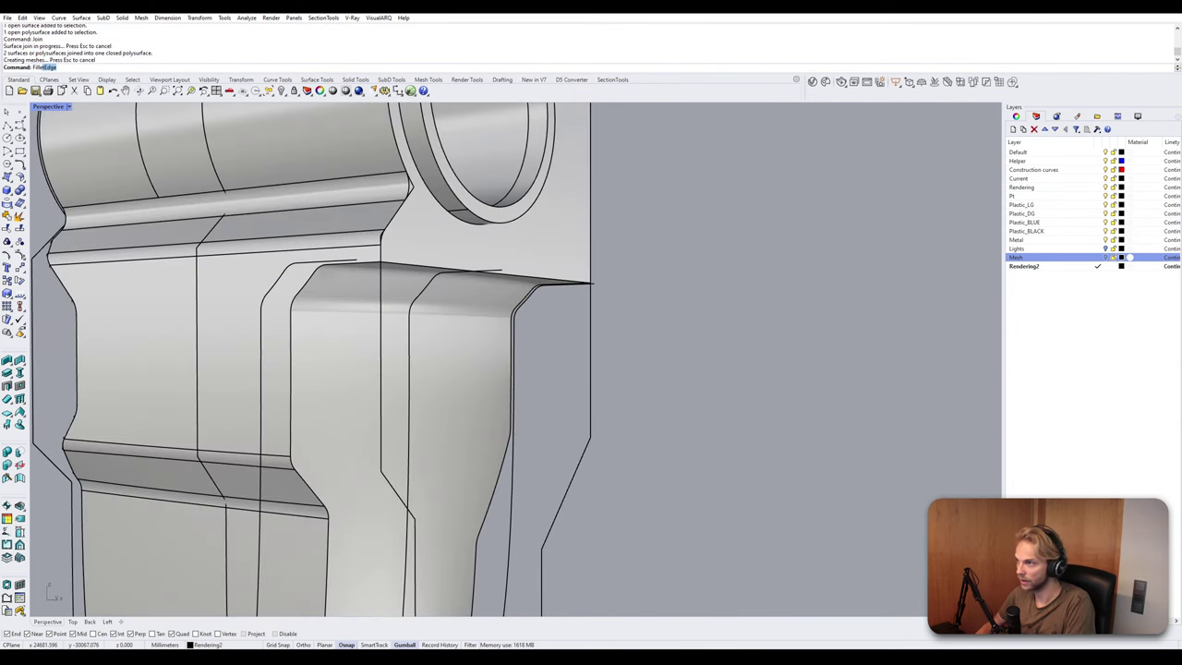
Fillet the sharp edge between the flat face below the joint ring and the new recess with a 2 mm radius.
text(Fillet)
key(Return)
scroll(403, 268, up, 2)
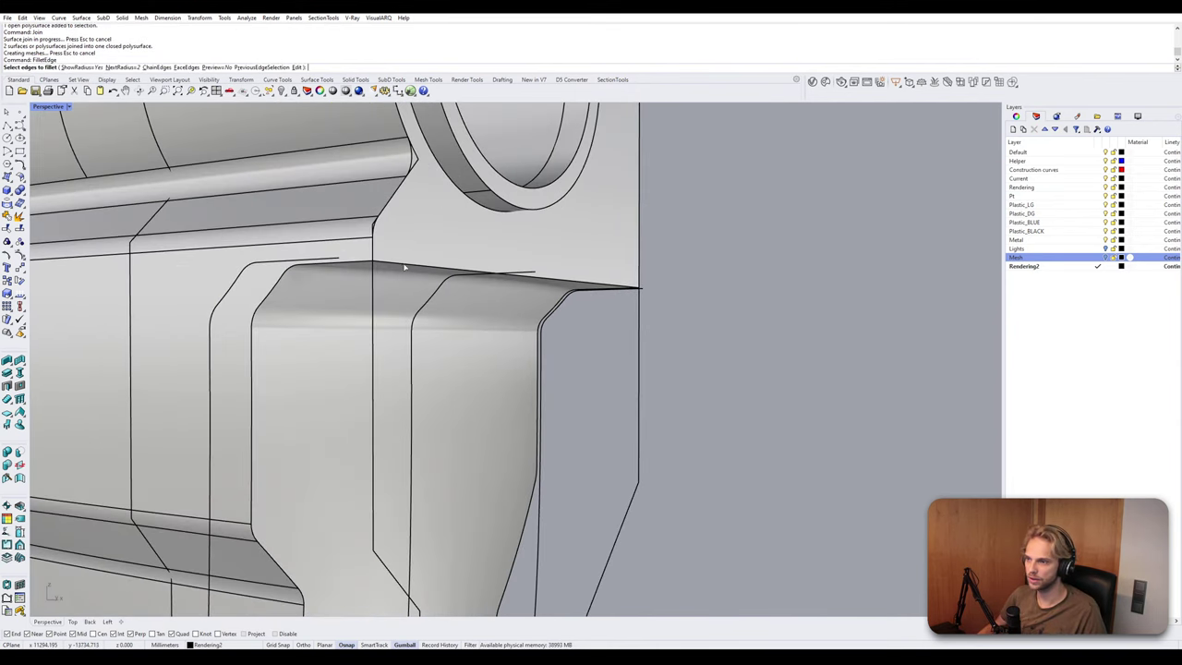
click(403, 265)
key(Return)
key(Return)
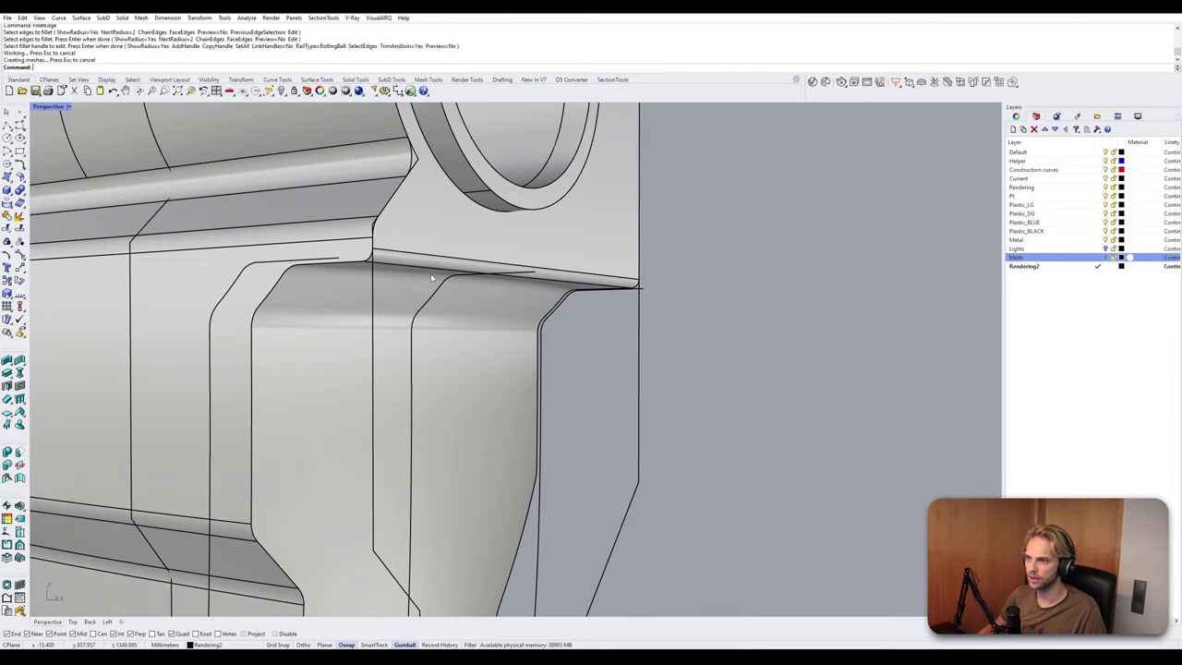
Examine the new edge fillet below the joint ring from several sides and undo it.
scroll(430, 274, down, 5)
right_drag(430, 273, 281, 298)
scroll(228, 286, up, 3)
scroll(524, 249, up, 4)
right_drag(469, 323, 509, 297)
scroll(415, 367, up, 4)
scroll(437, 304, up, 3)
scroll(377, 311, up, 2)
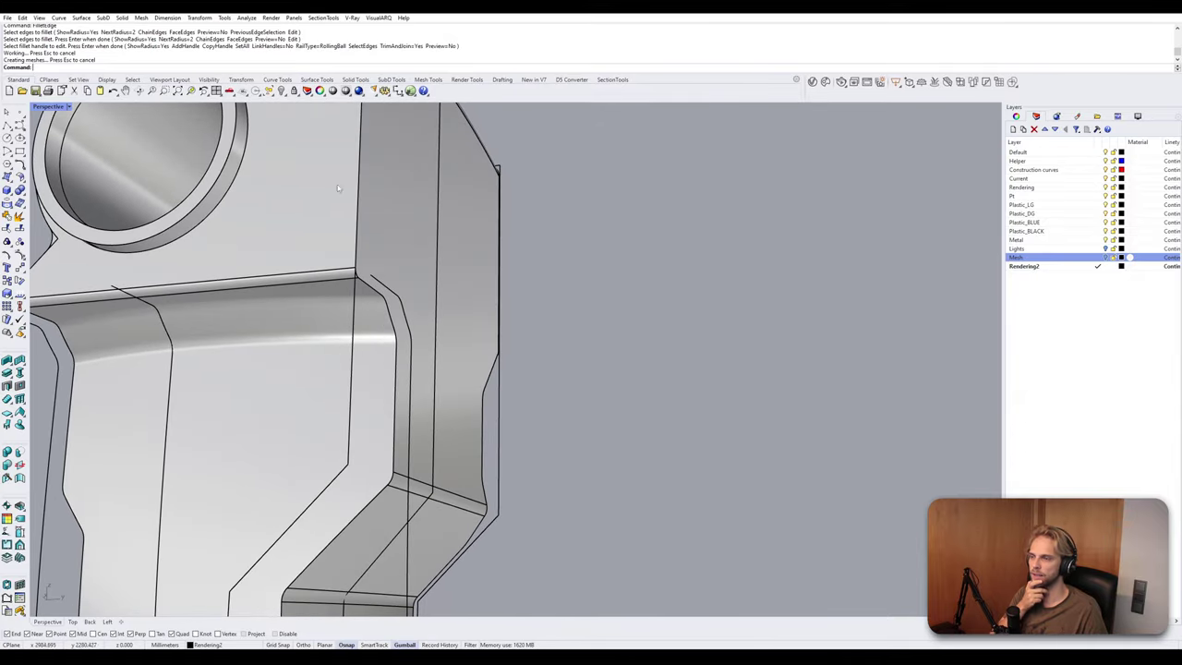
right_drag(320, 349, 242, 269)
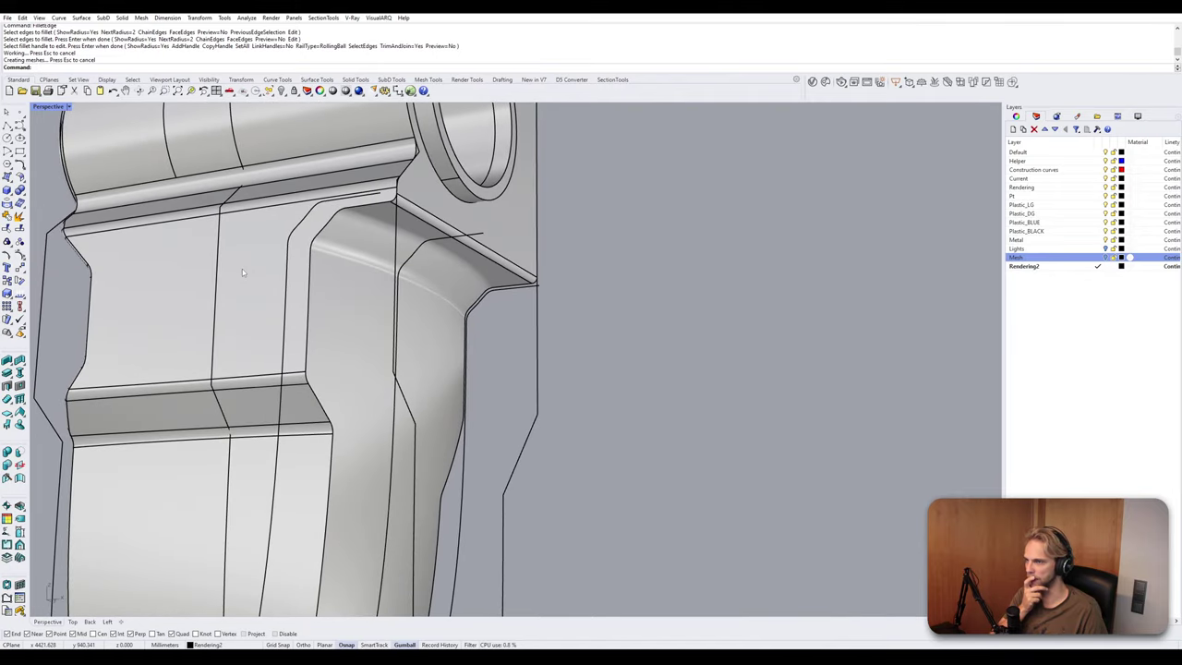
key(ctrl+z)
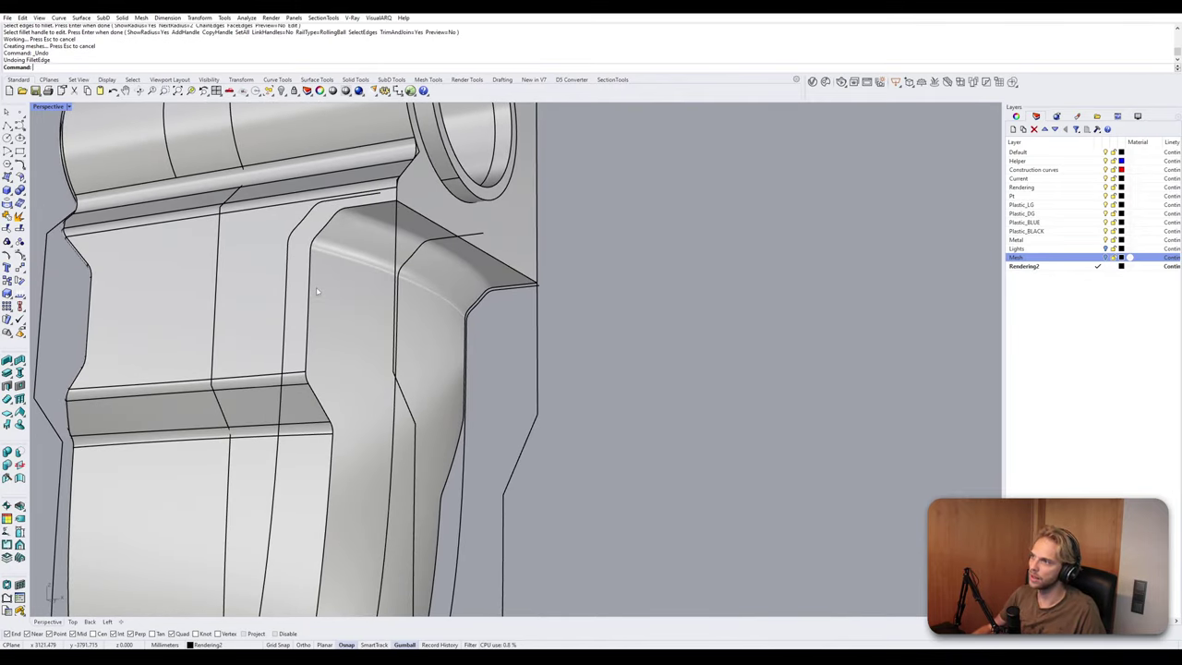
Try to fillet the same edge below the joint ring with a 5 mm radius, and undo the attempt.
right_drag(332, 290, 337, 298)
key(Return)
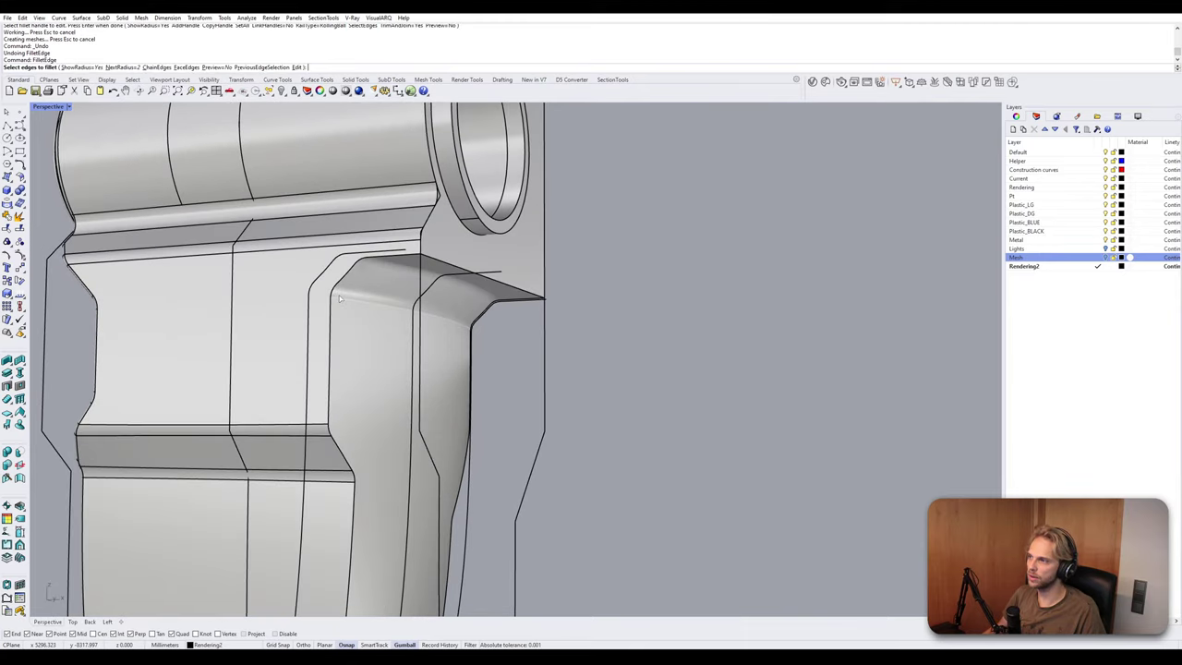
click(124, 68)
text(5)
key(Return)
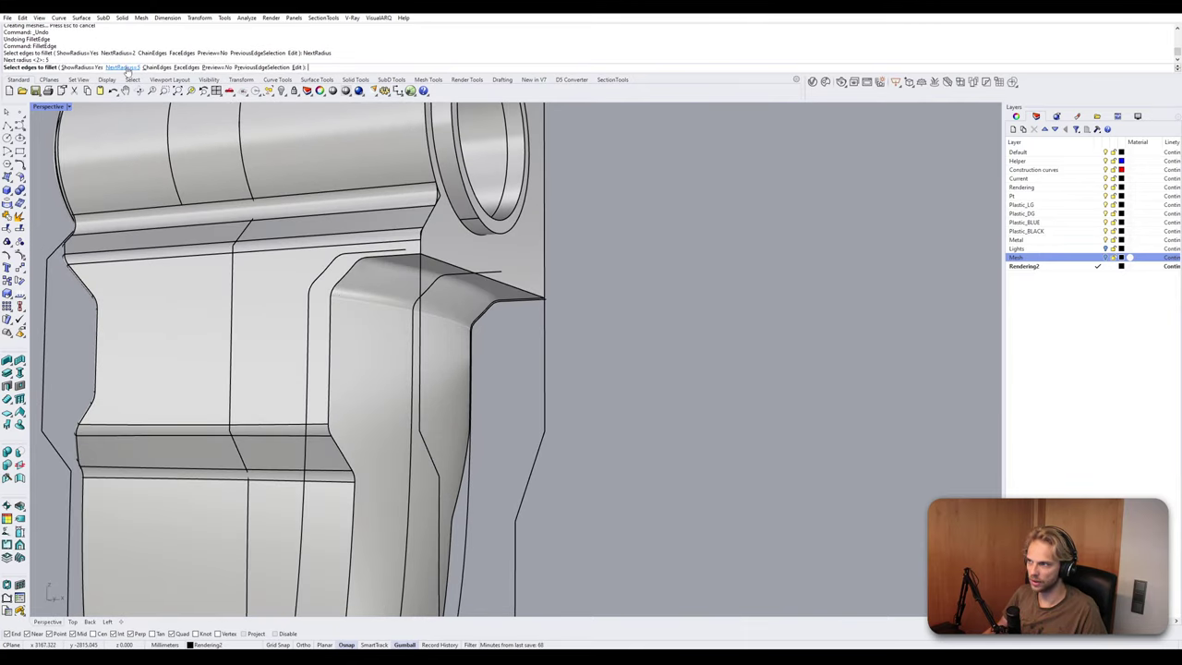
click(420, 277)
key(Return)
key(Return)
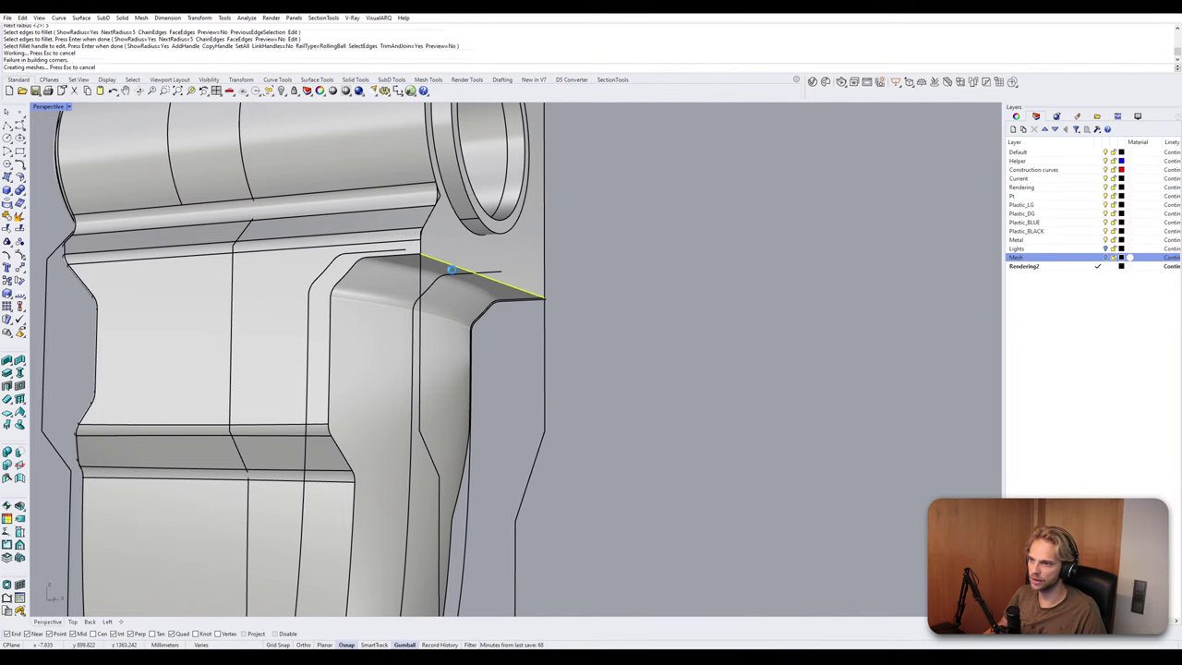
scroll(420, 239, up, 2)
key(ctrl+z)
scroll(435, 258, up, 1)
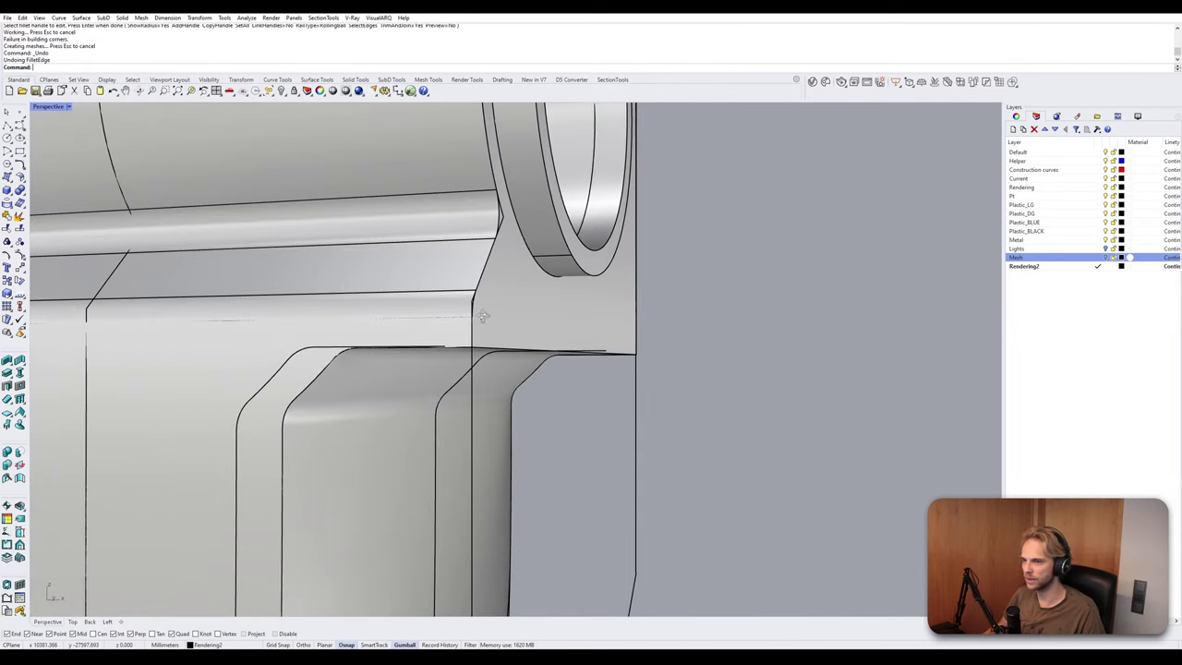
Fillet the sharp edge between the flat face below the joint ring and the recess with a 3 mm radius.
scroll(467, 308, up, 1)
key(Return)
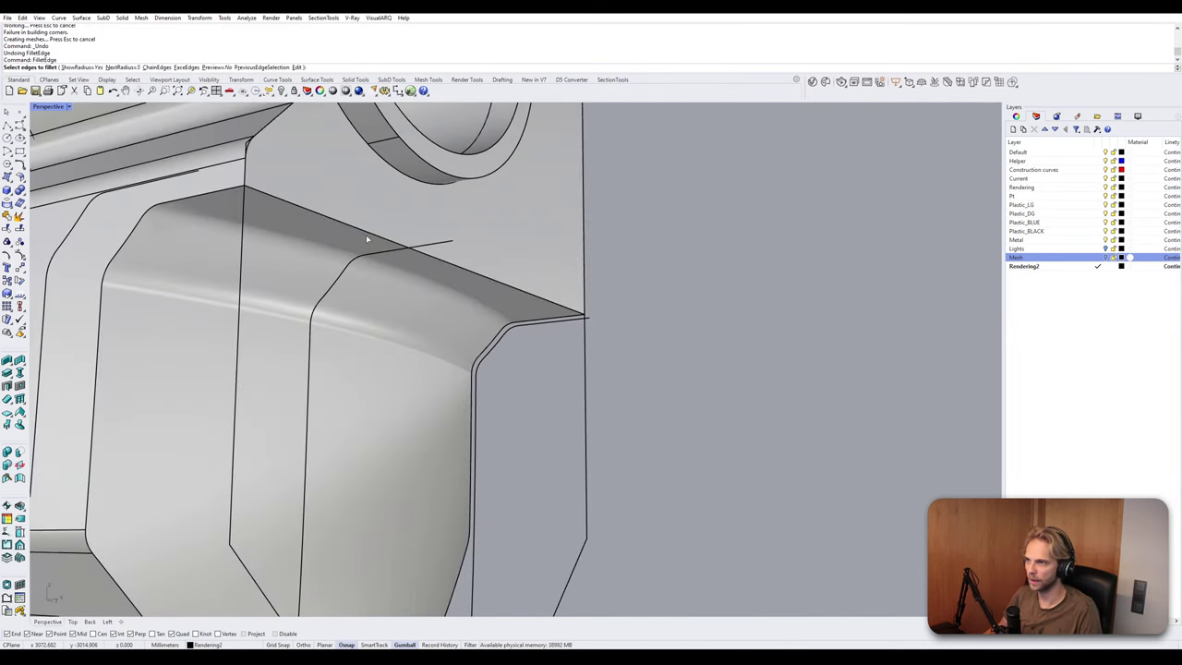
text(3)
key(Return)
click(367, 235)
key(Return)
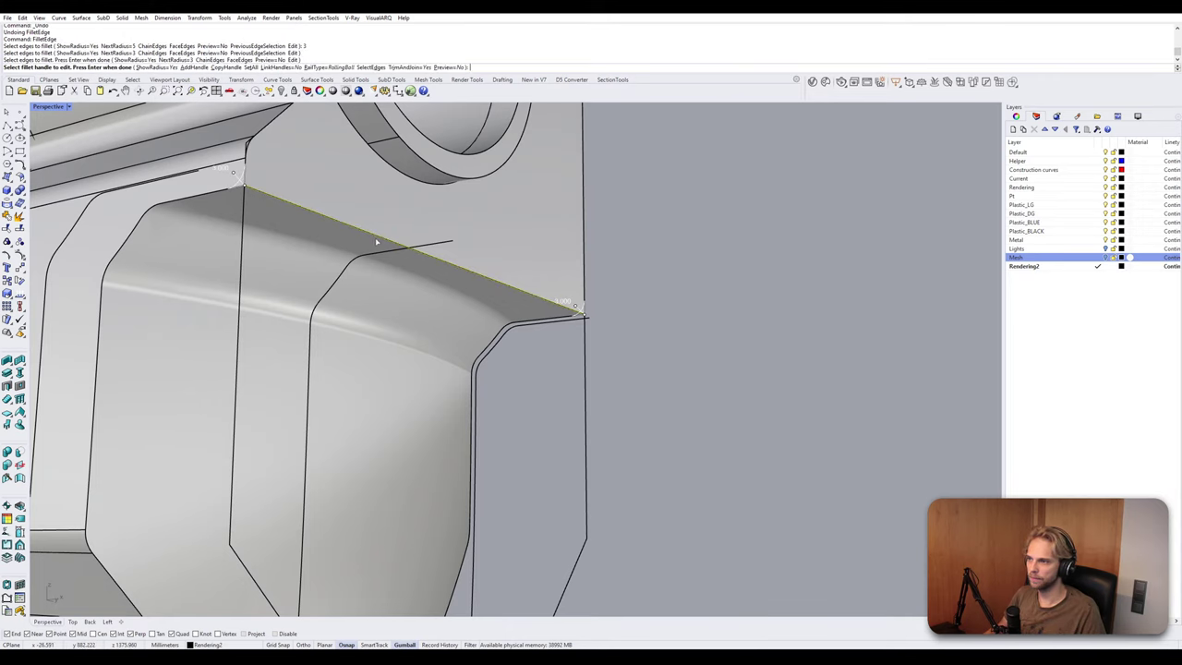
key(Return)
scroll(243, 161, up, 2)
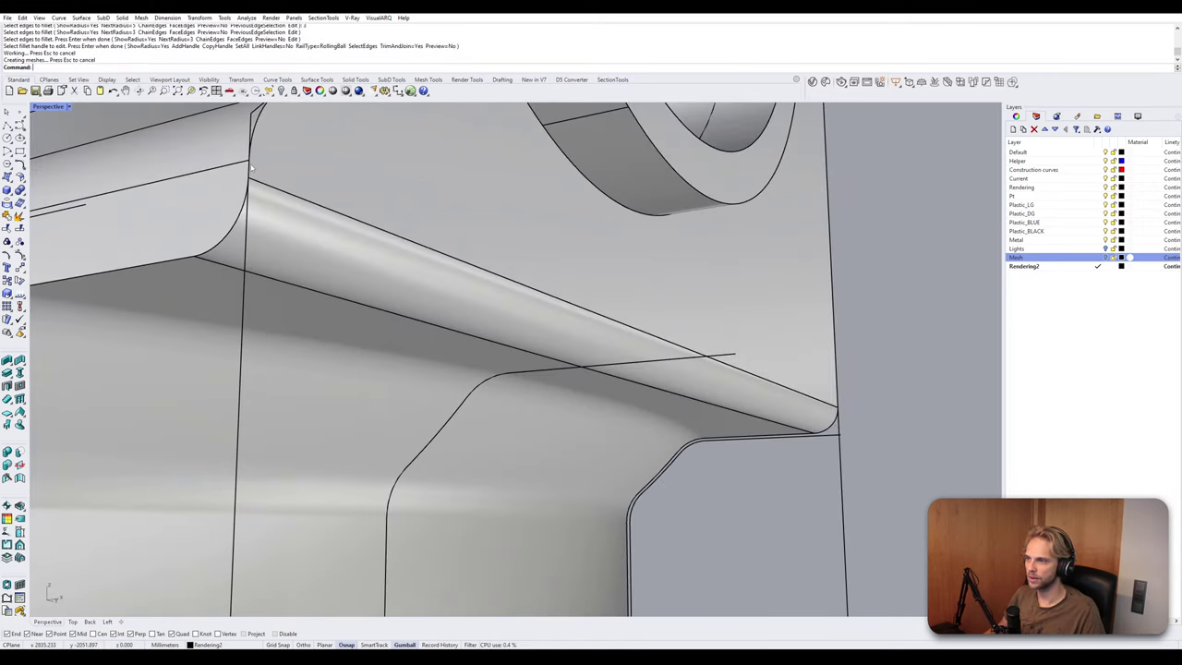
scroll(258, 177, down, 7)
right_drag(321, 201, 231, 249)
scroll(293, 269, down, 4)
right_drag(443, 273, 309, 342)
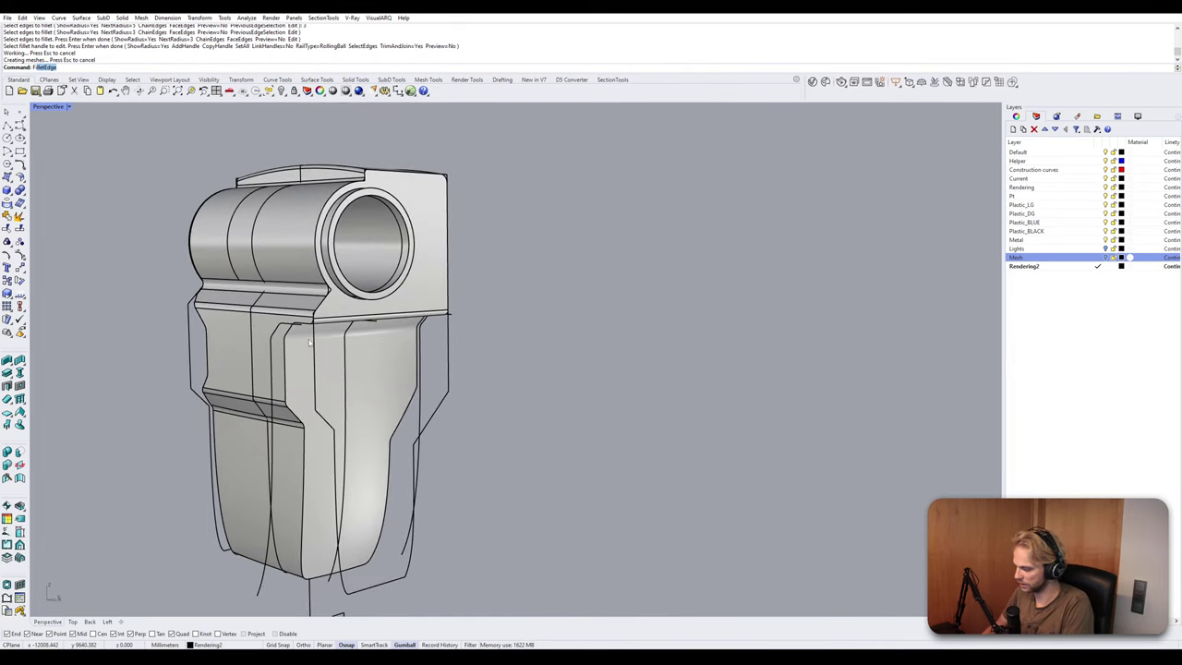
text(FilletEdge)
key(Return)
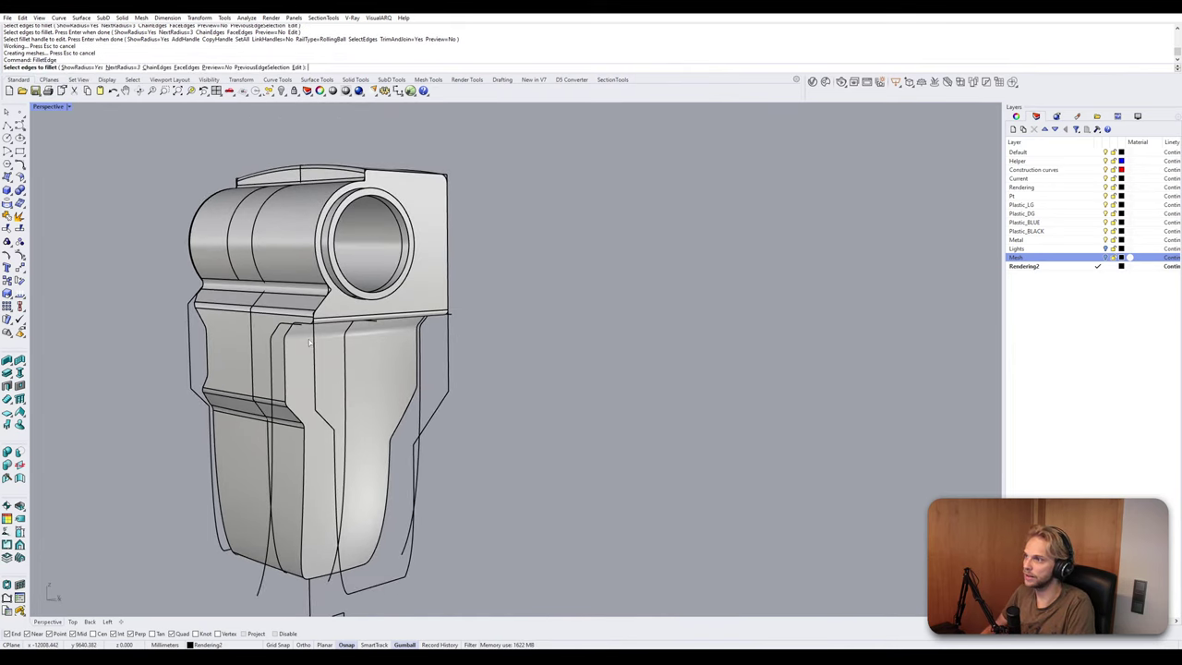
click(157, 67)
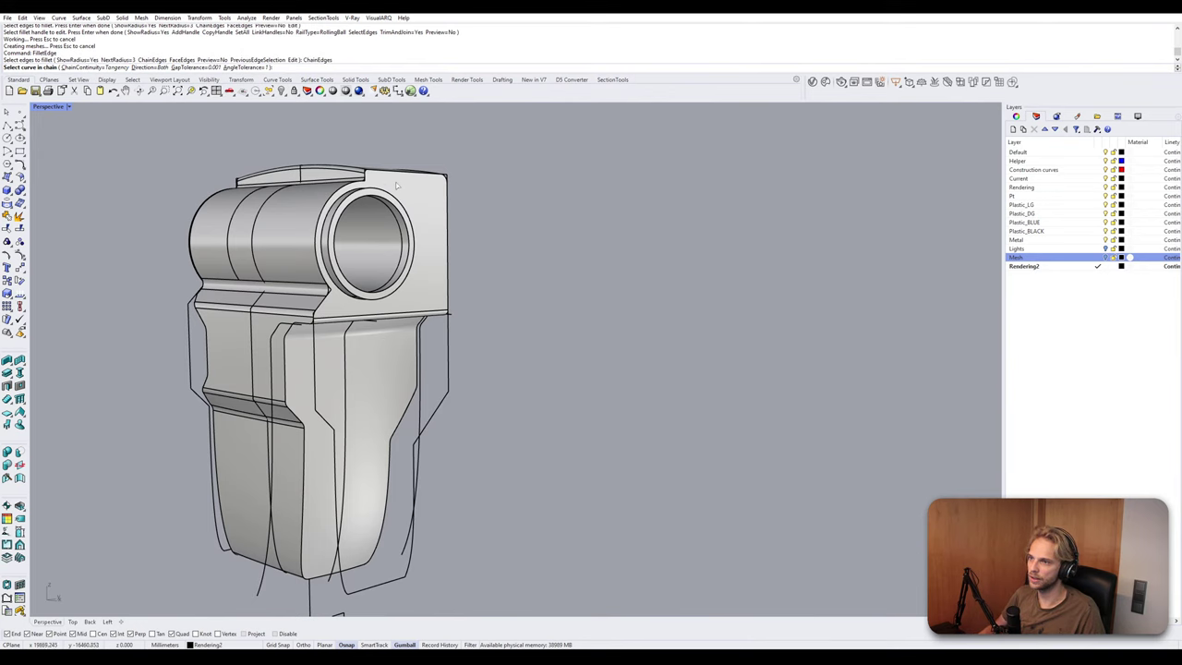
scroll(449, 260, up, 4)
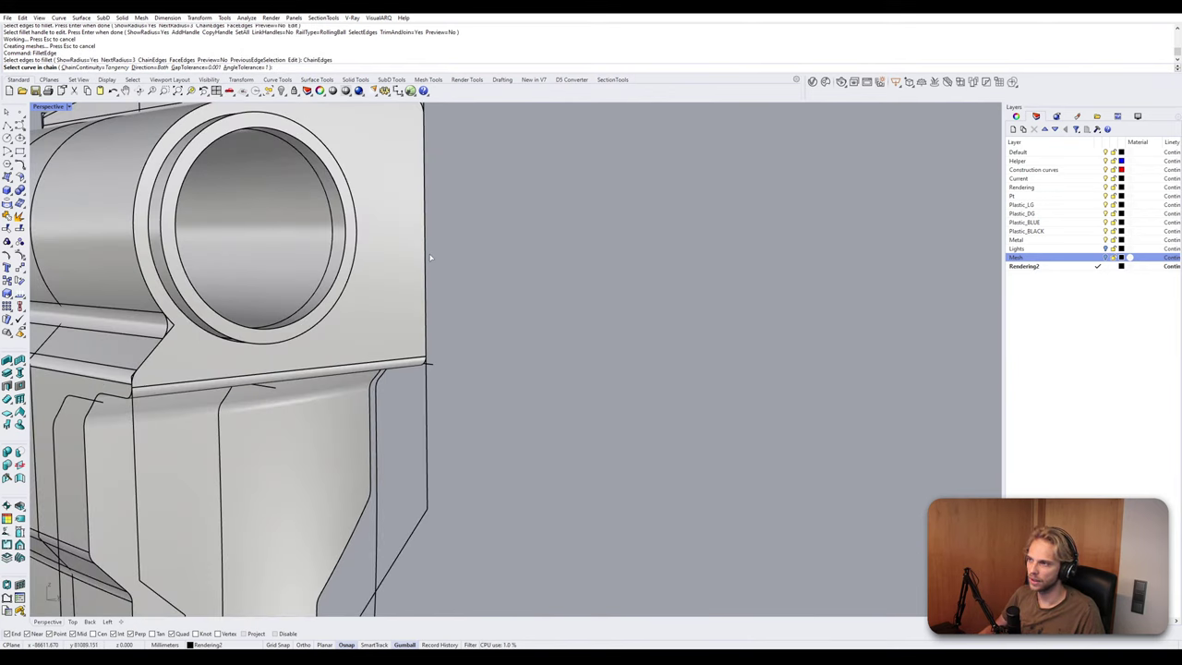
key(Escape)
Try to fillet the whole tangent edge chain around the leg's ring-side face with a 2 mm radius, and undo the attempt.
key(Return)
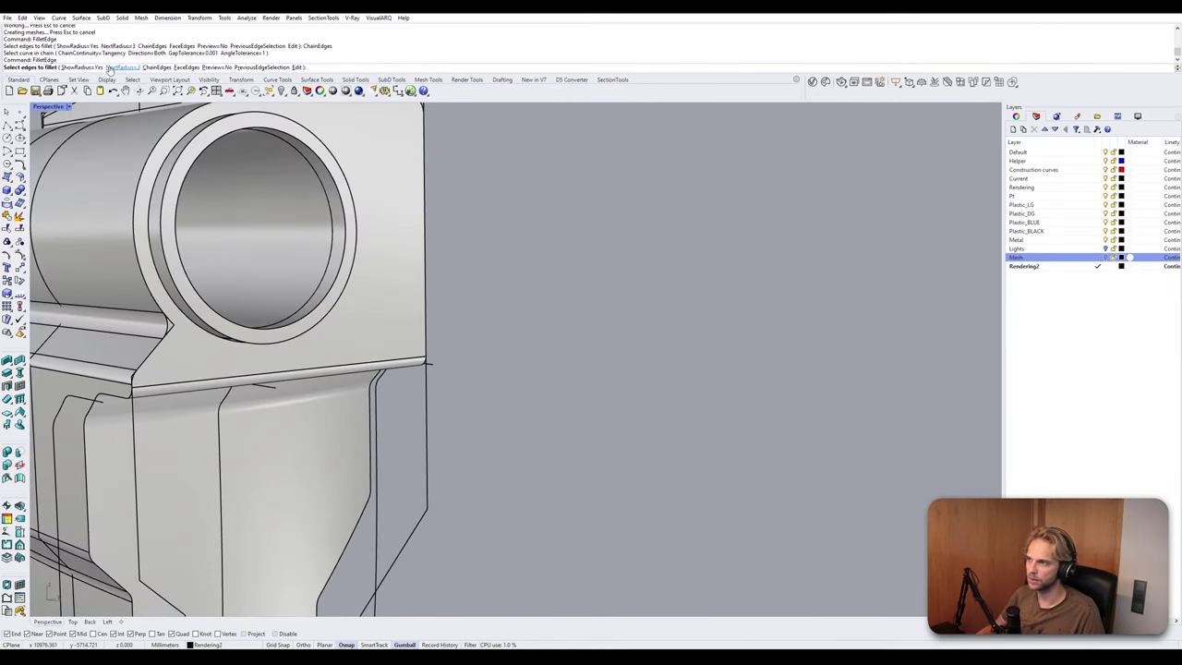
click(109, 68)
key(Return)
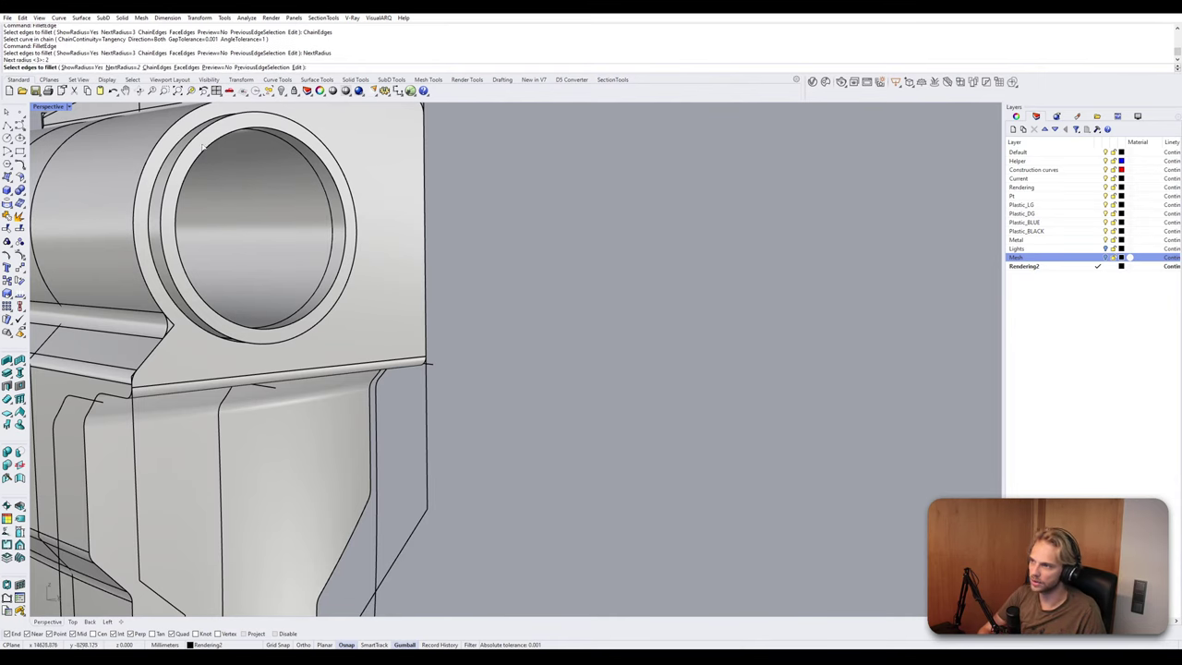
click(150, 68)
click(155, 156)
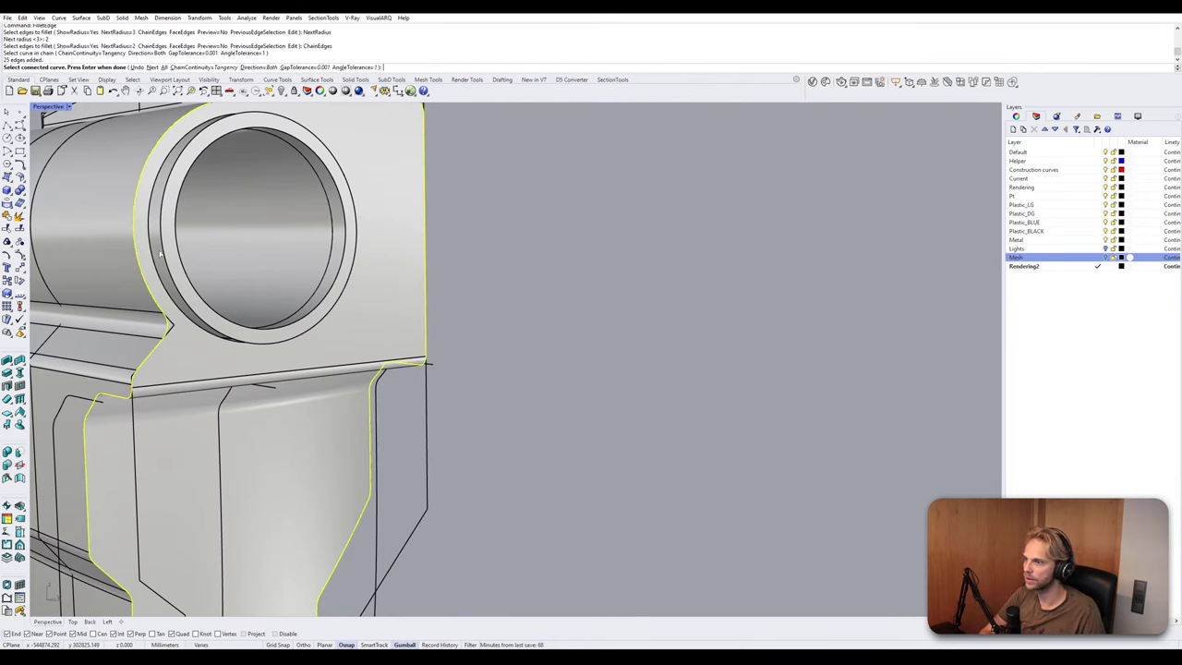
key(Return)
key(Return)
key(Return)
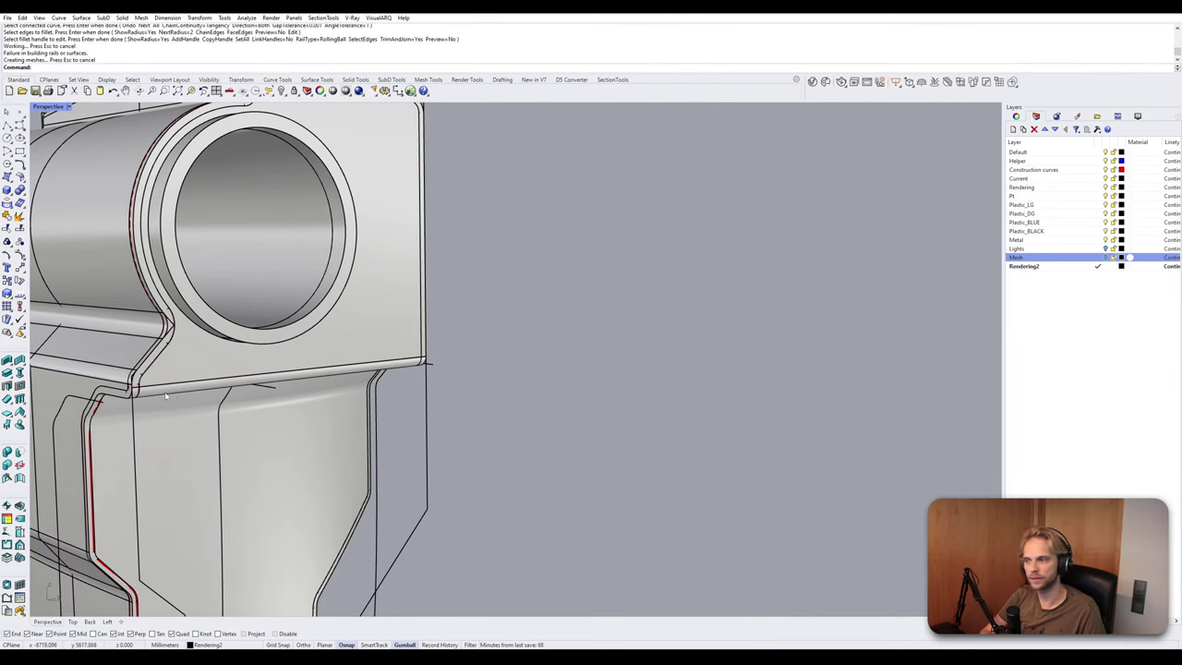
right_drag(167, 396, 311, 438)
scroll(291, 412, down, 4)
scroll(316, 254, up, 12)
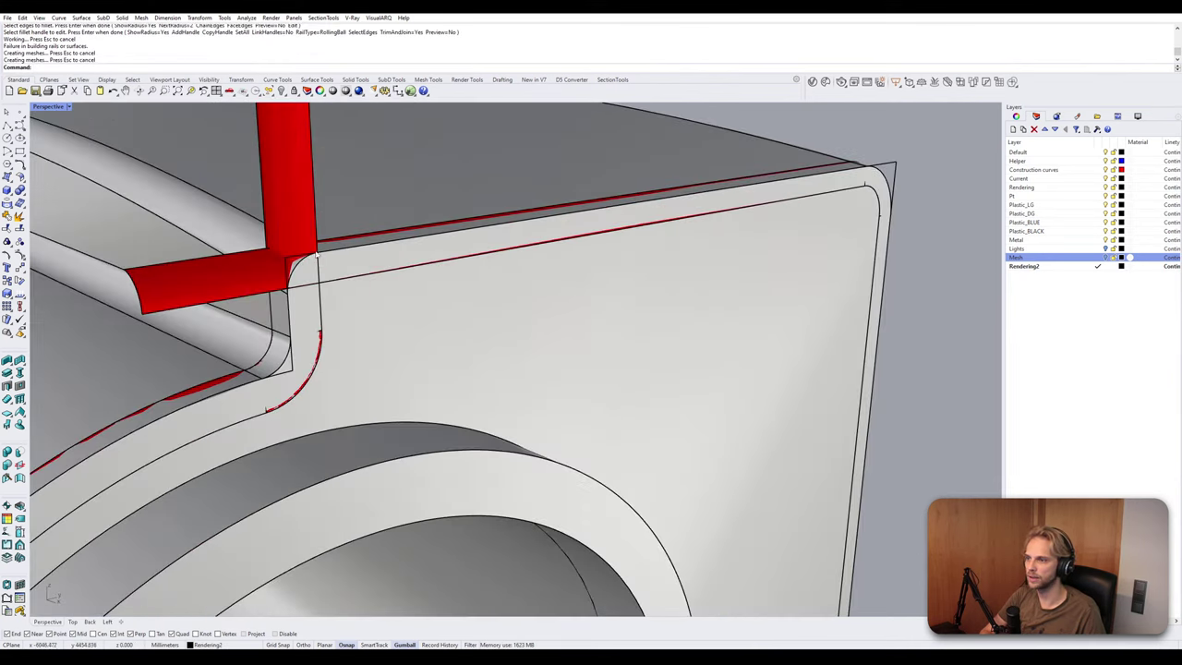
key(ctrl+z)
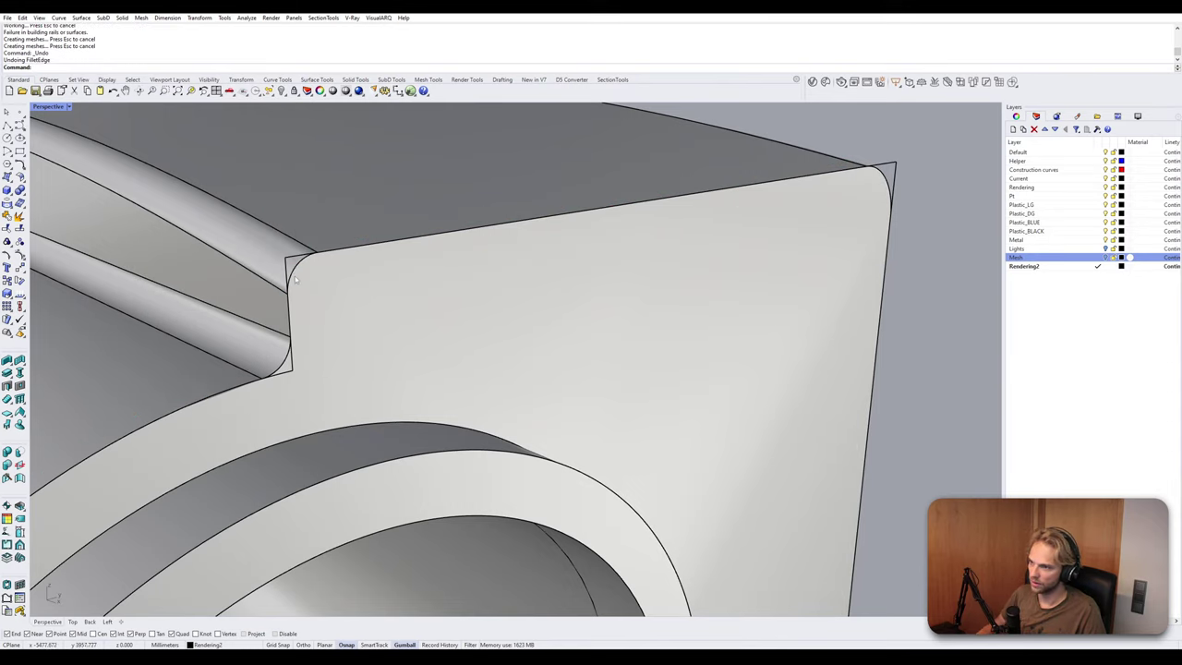
Try to fillet only the small rounded corner edge where the ring-side face meets the raised top block, using a 2 mm radius.
right_click(295, 279)
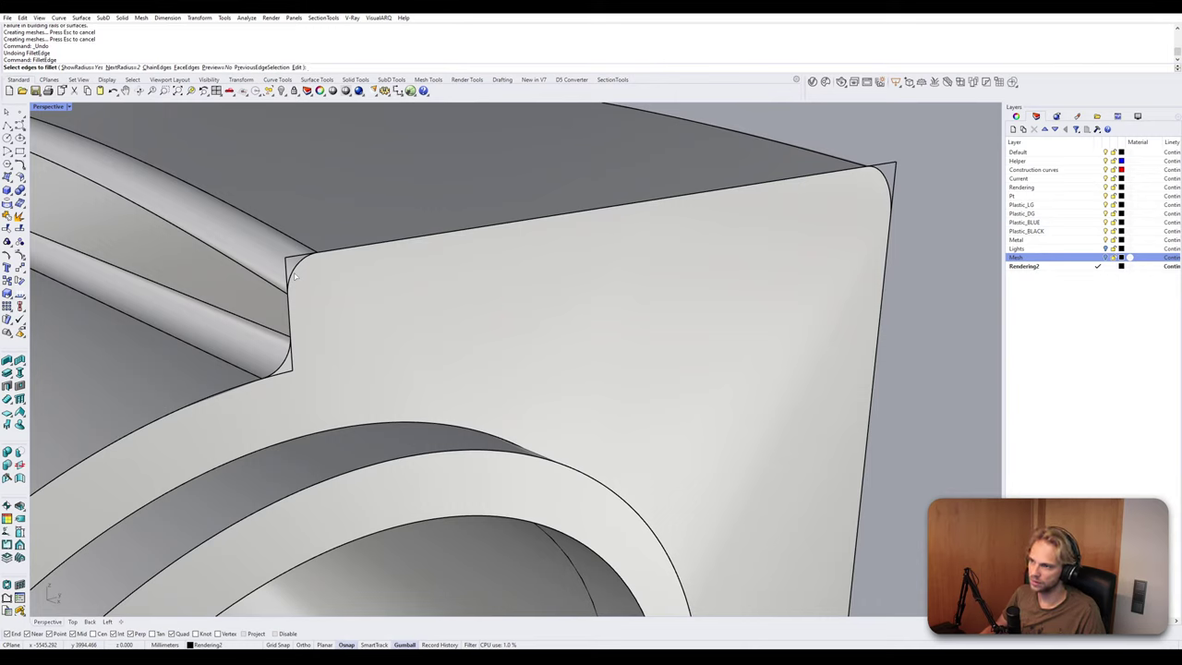
click(295, 276)
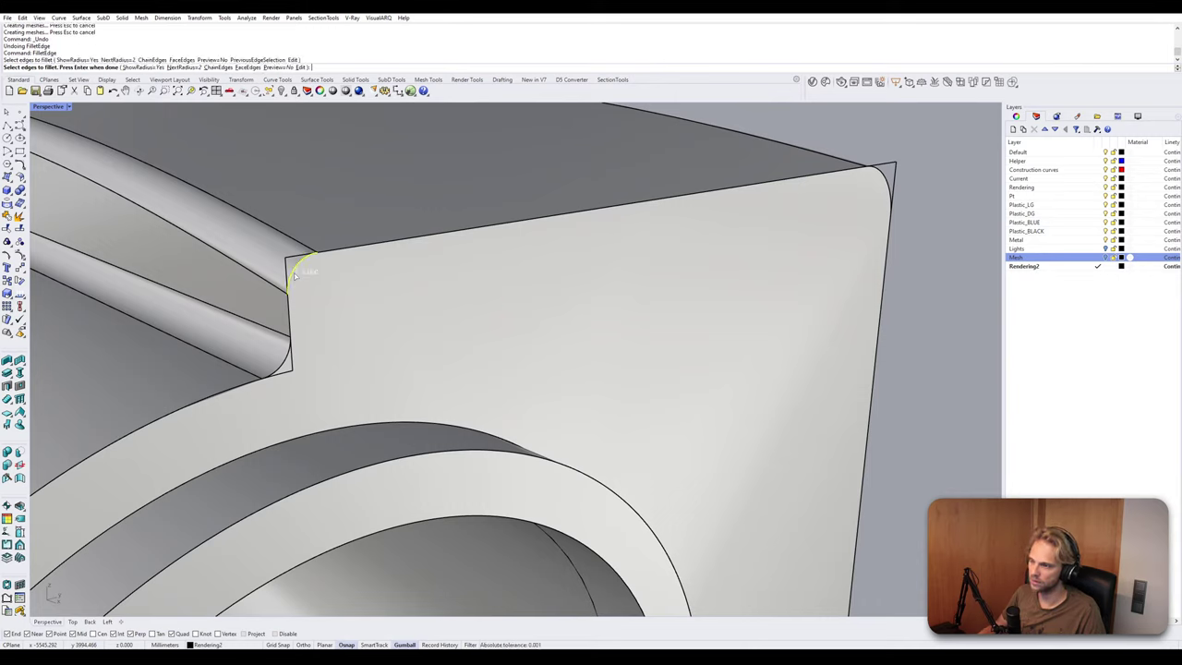
key(Return)
key(Return)
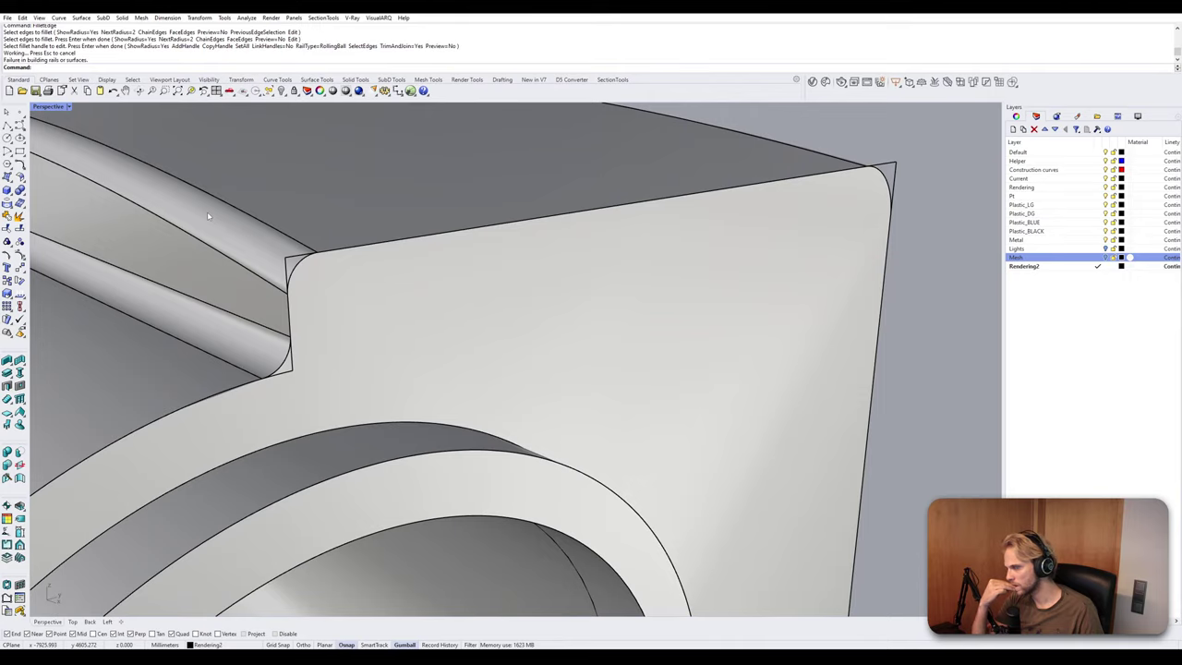
Fillet the complete tangent edge chain outlining the leg's ring-side face with a 1.5 mm radius.
scroll(207, 211, down, 5)
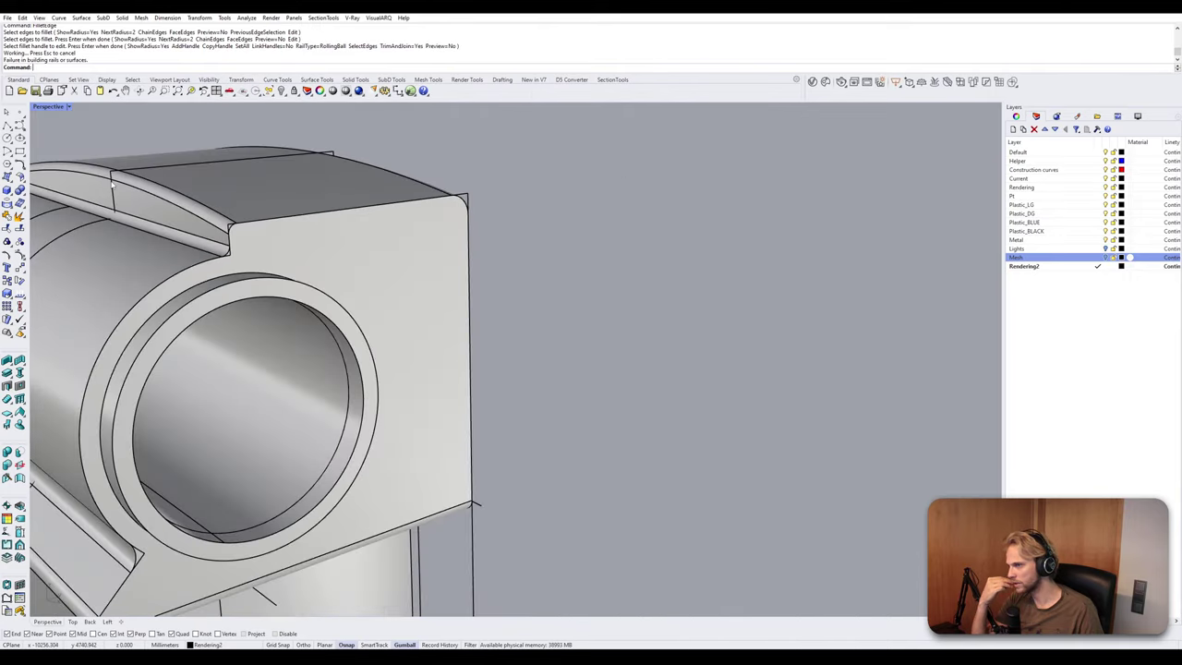
right_drag(113, 184, 155, 191)
scroll(238, 270, up, 4)
scroll(238, 270, down, 9)
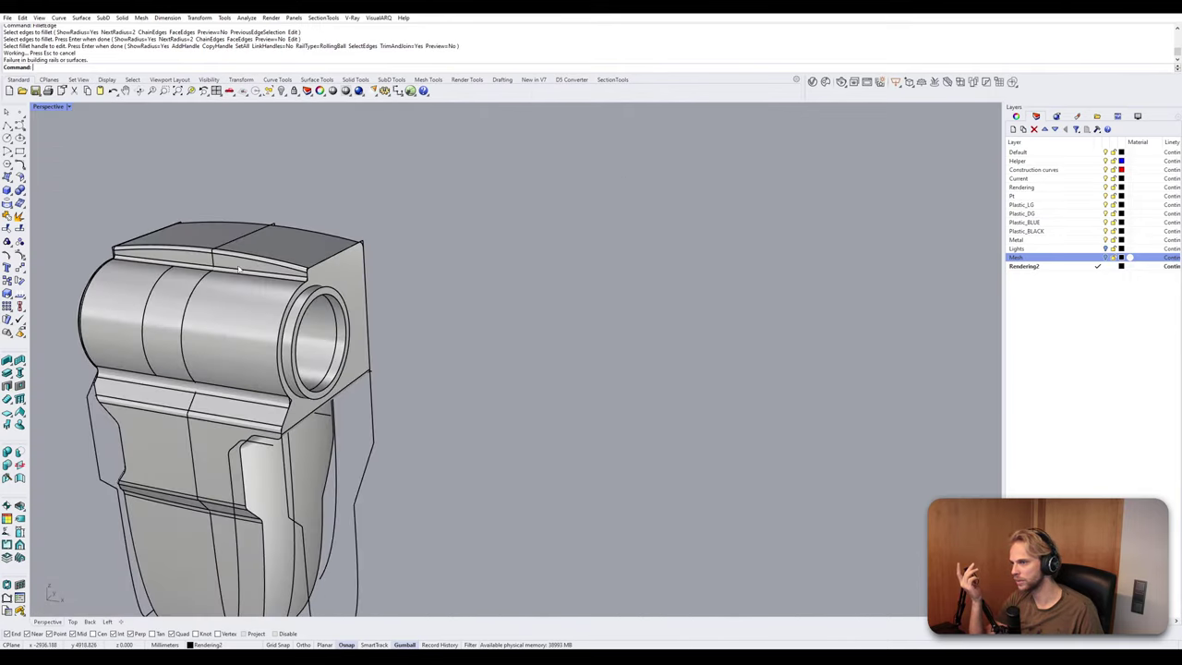
mouse_move(238, 270)
right_down()
mouse_move(289, 256)
mouse_move(239, 266)
right_up()
scroll(332, 271, up, 6)
right_drag(333, 270, 257, 251)
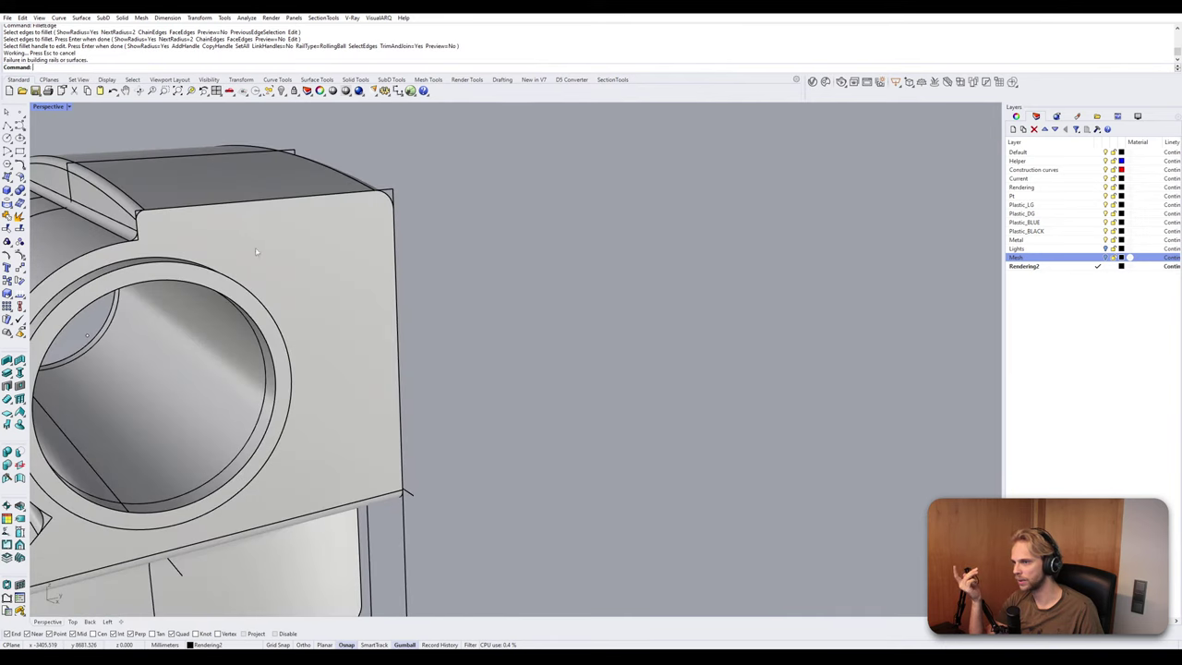
right_click(195, 210)
scroll(123, 195, up, 4)
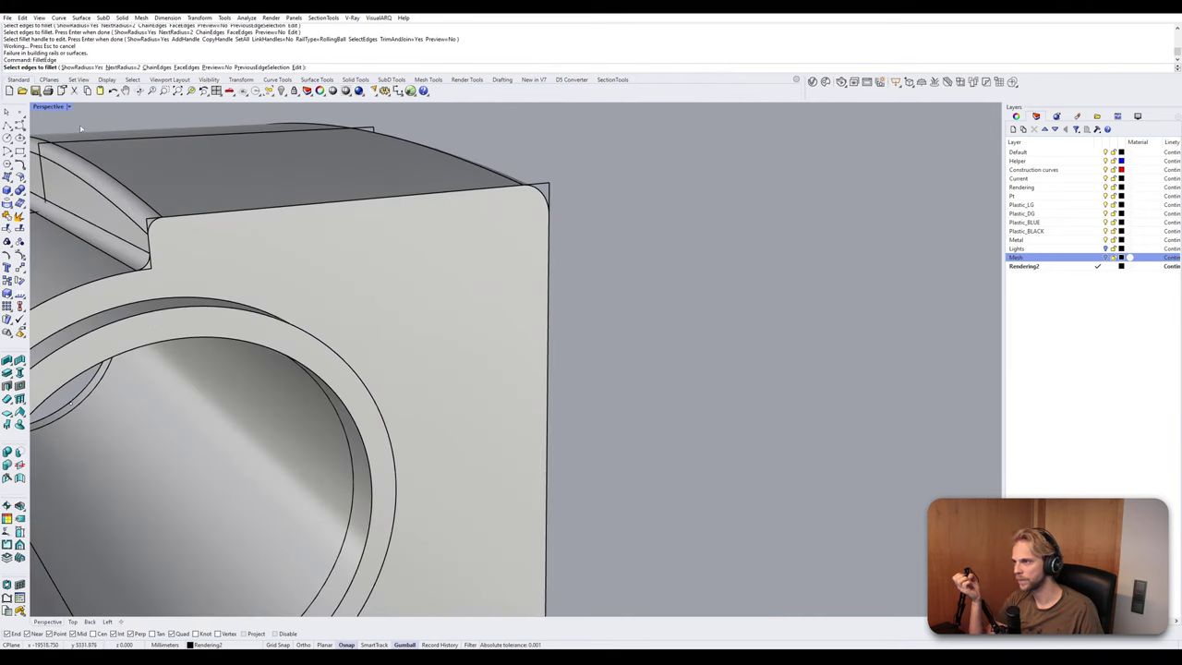
click(123, 69)
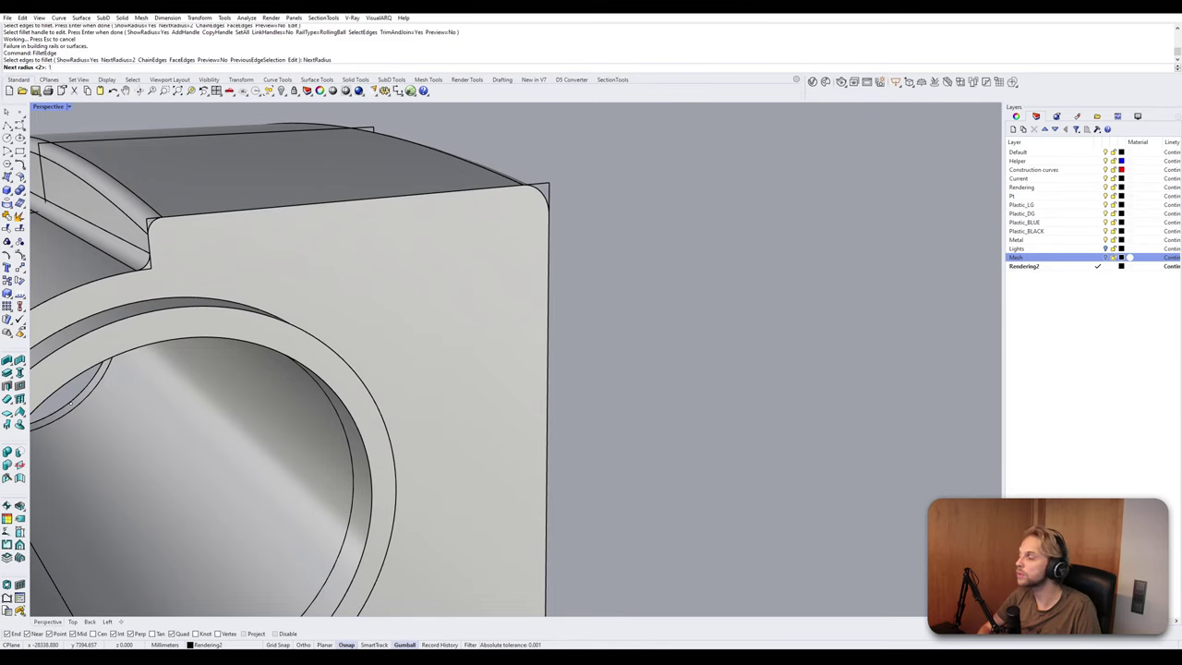
text(1.5)
key(Return)
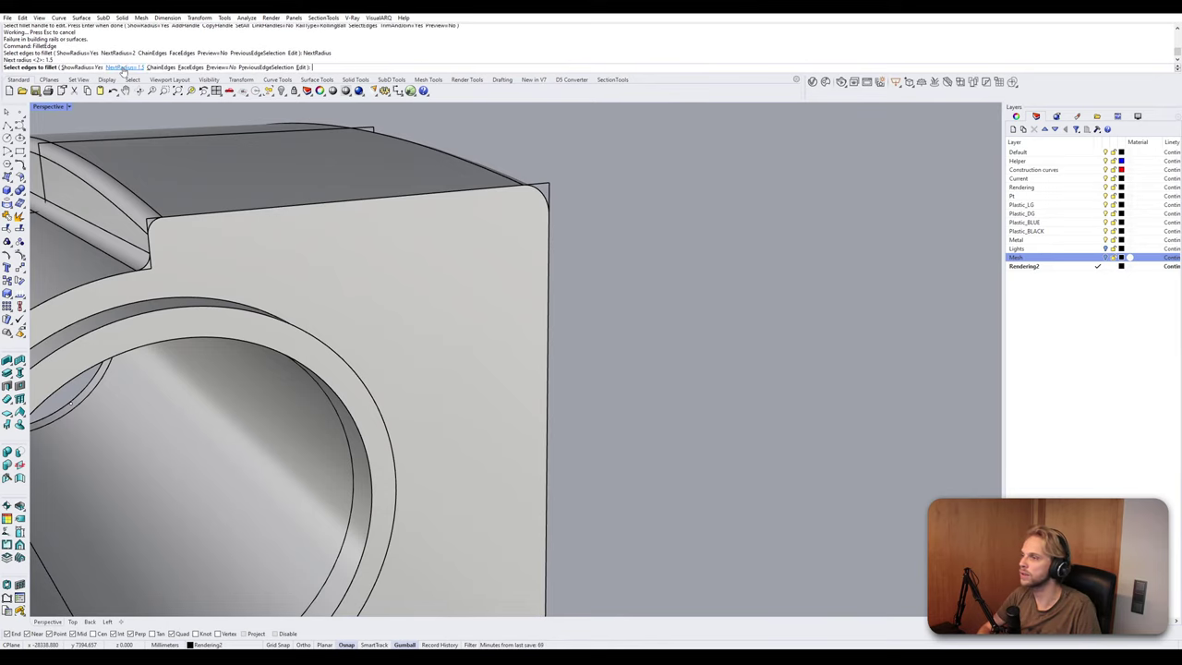
click(161, 68)
scroll(148, 225, up, 4)
click(164, 216)
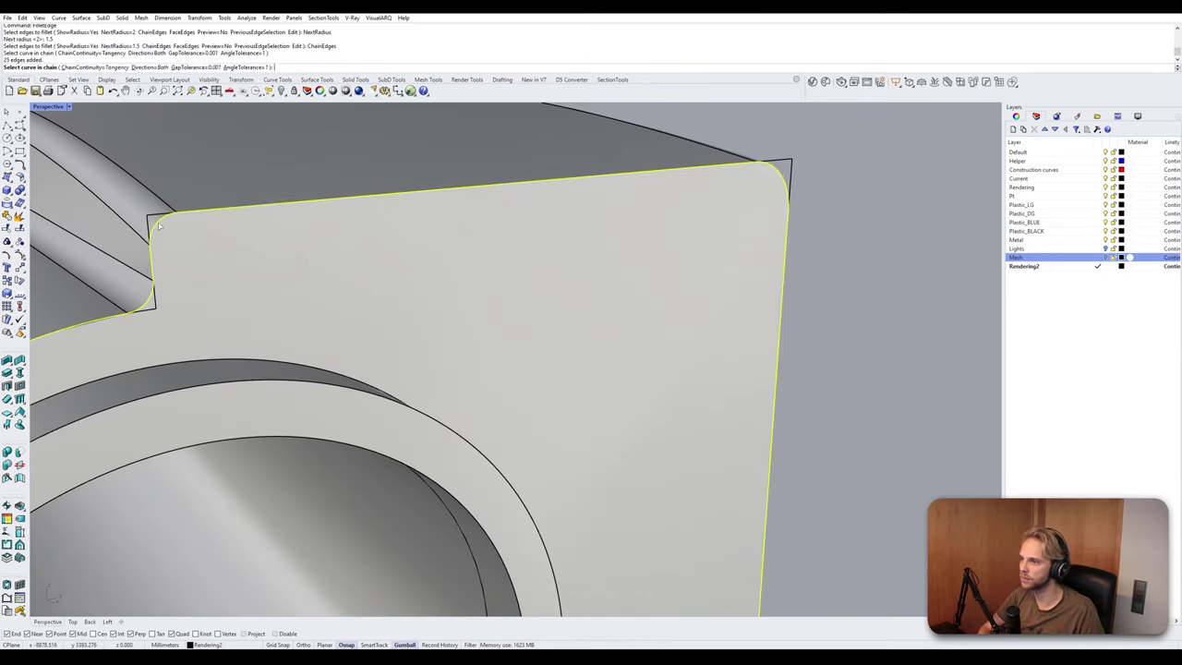
right_click(194, 244)
right_click(195, 245)
right_click(195, 245)
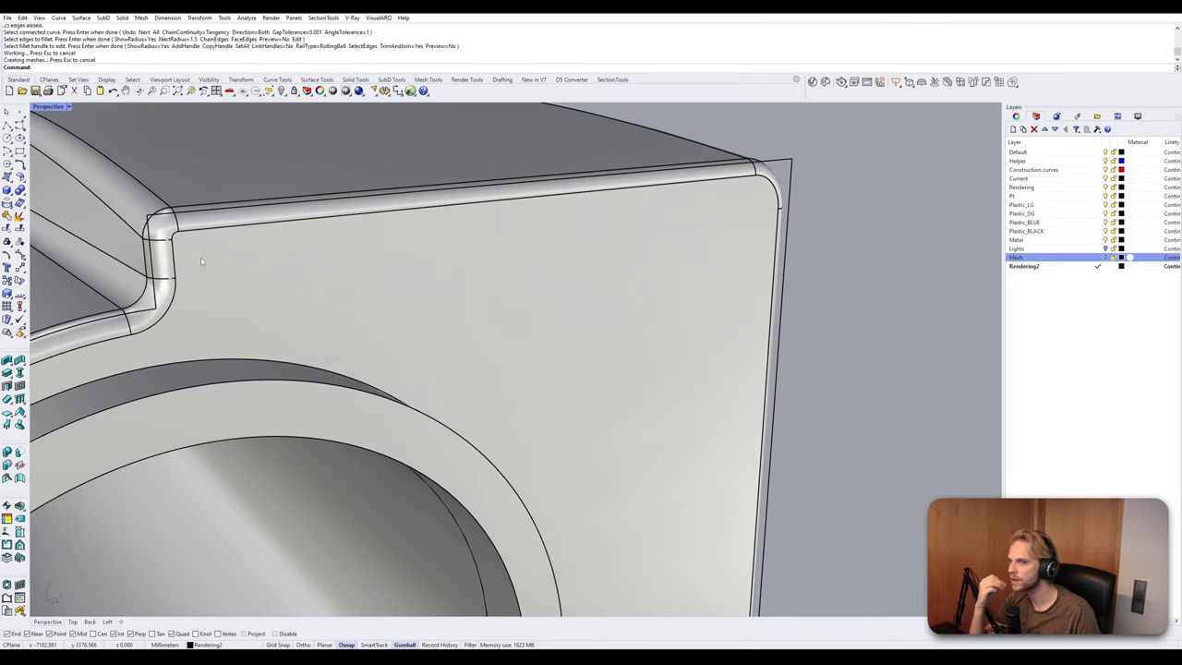
Fillet the circular edge where the joint ring meets the side face with a 2 mm radius.
scroll(259, 311, down, 5)
right_drag(259, 311, 351, 365)
scroll(355, 201, up, 6)
right_click(349, 205)
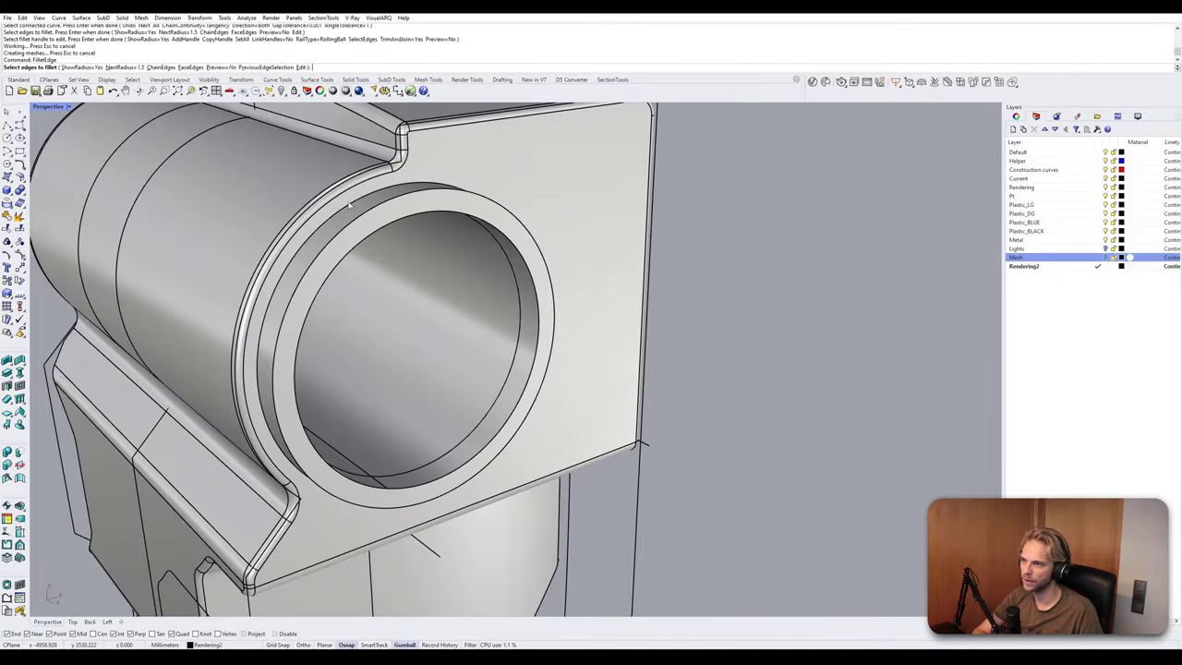
text(2)
key(Return)
click(353, 208)
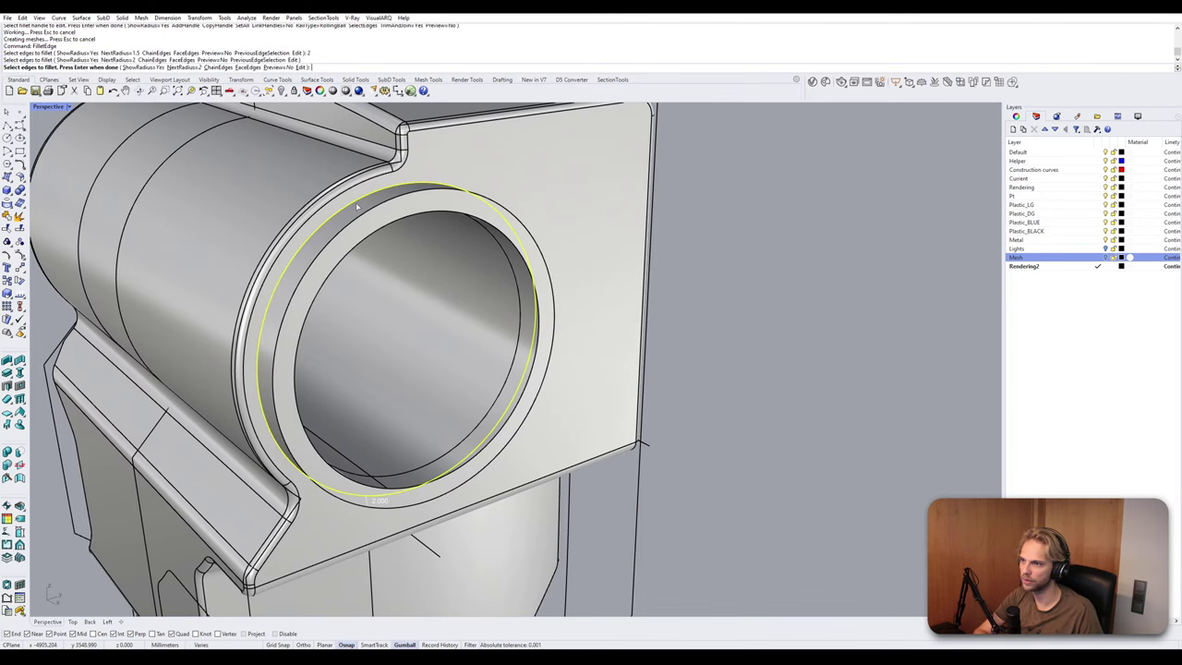
key(Return)
key(Return)
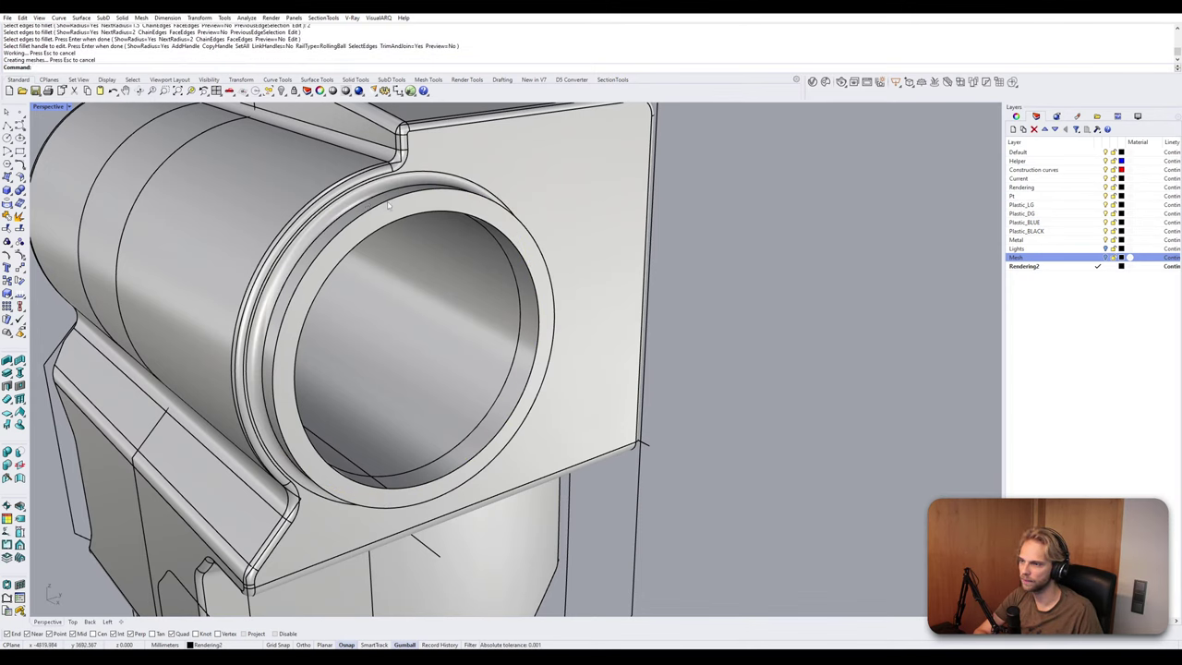
Fillet the outer rim edge of the joint ring with a 2 mm radius.
key(Return)
click(399, 199)
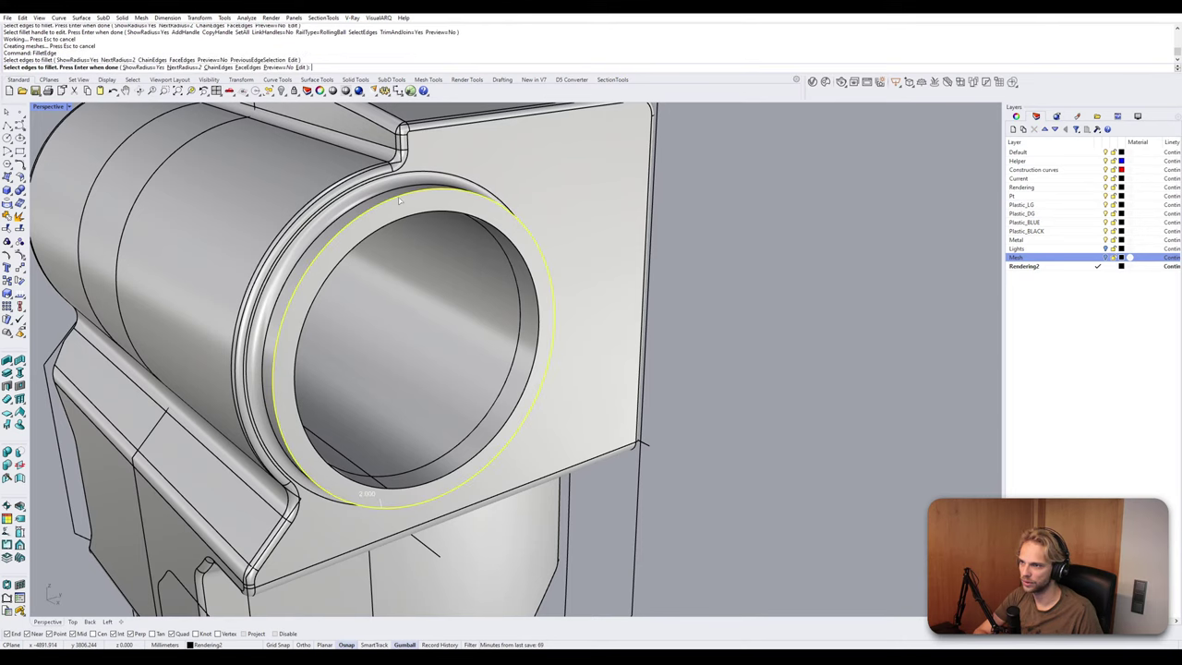
key(Return)
key(Return)
key(Return)
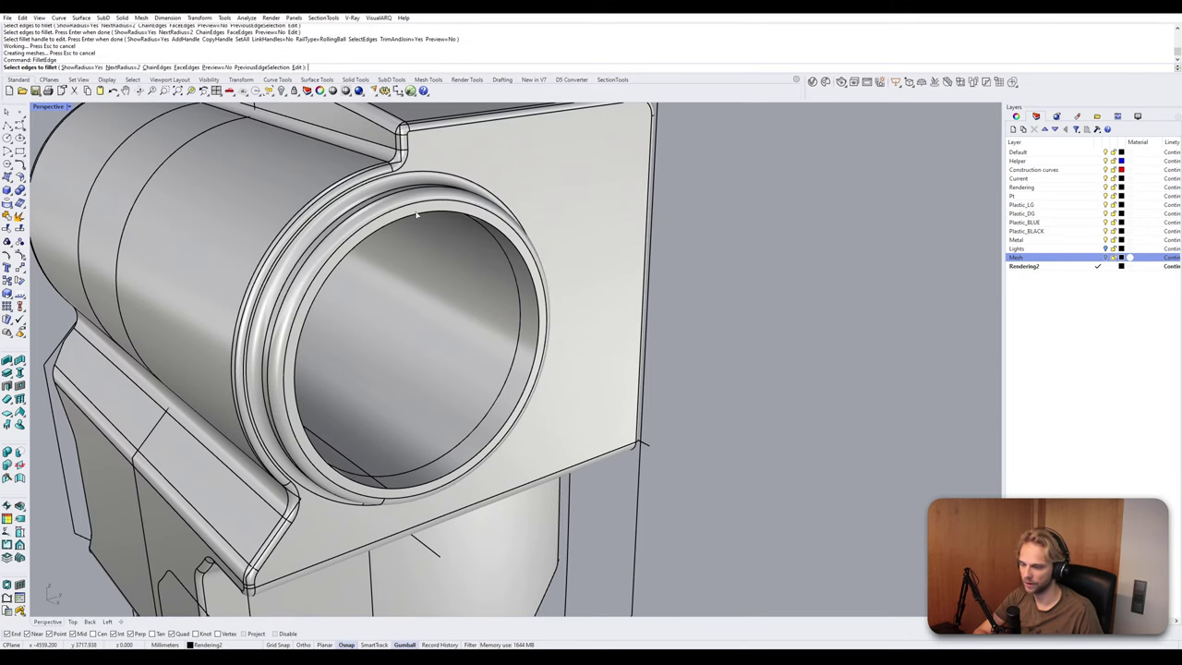
text(1)
key(Return)
click(417, 215)
key(Return)
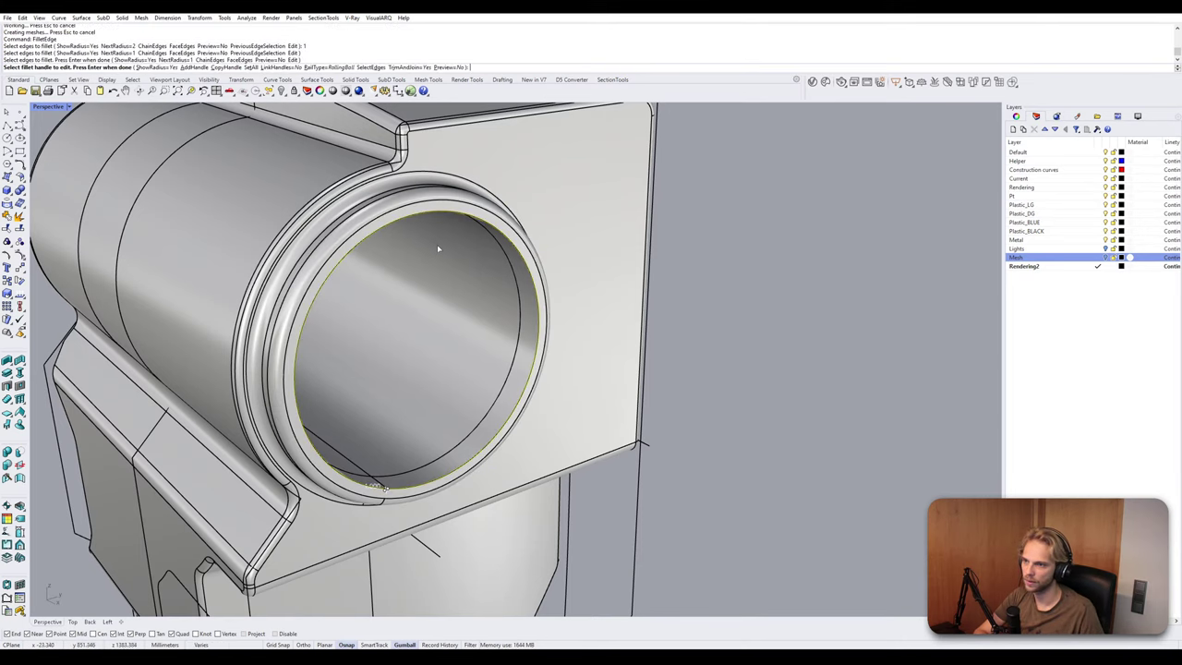
key(Return)
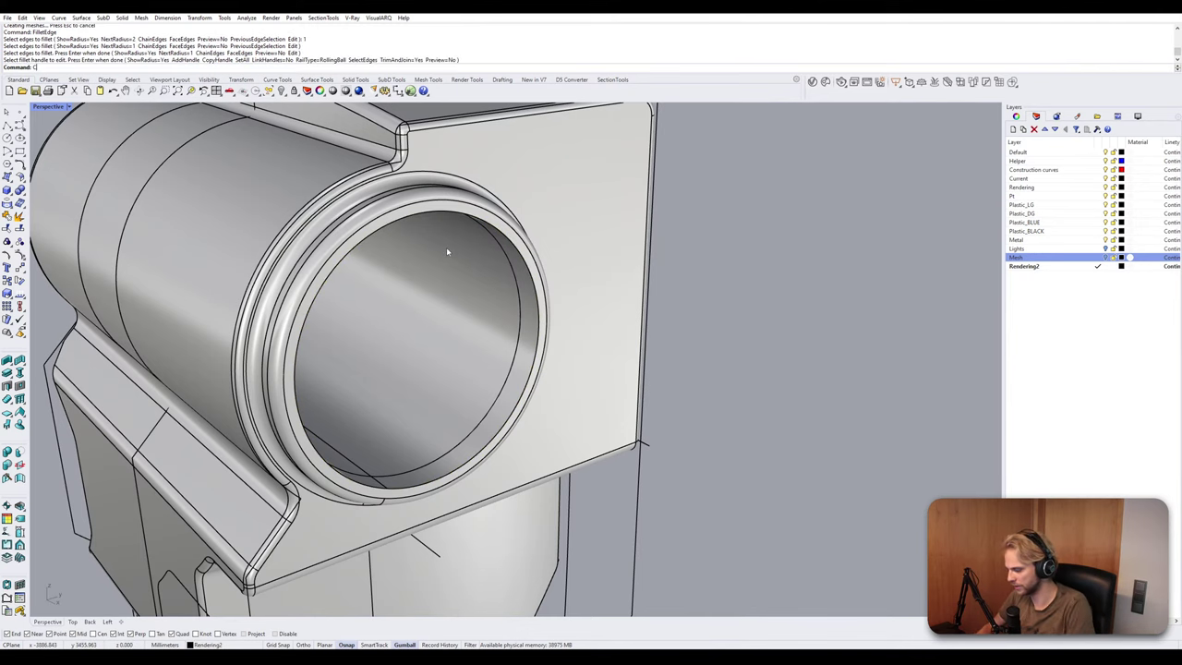
Chamfer the inner edge of the joint ring's opening with a distance of 1 mm.
key(Return)
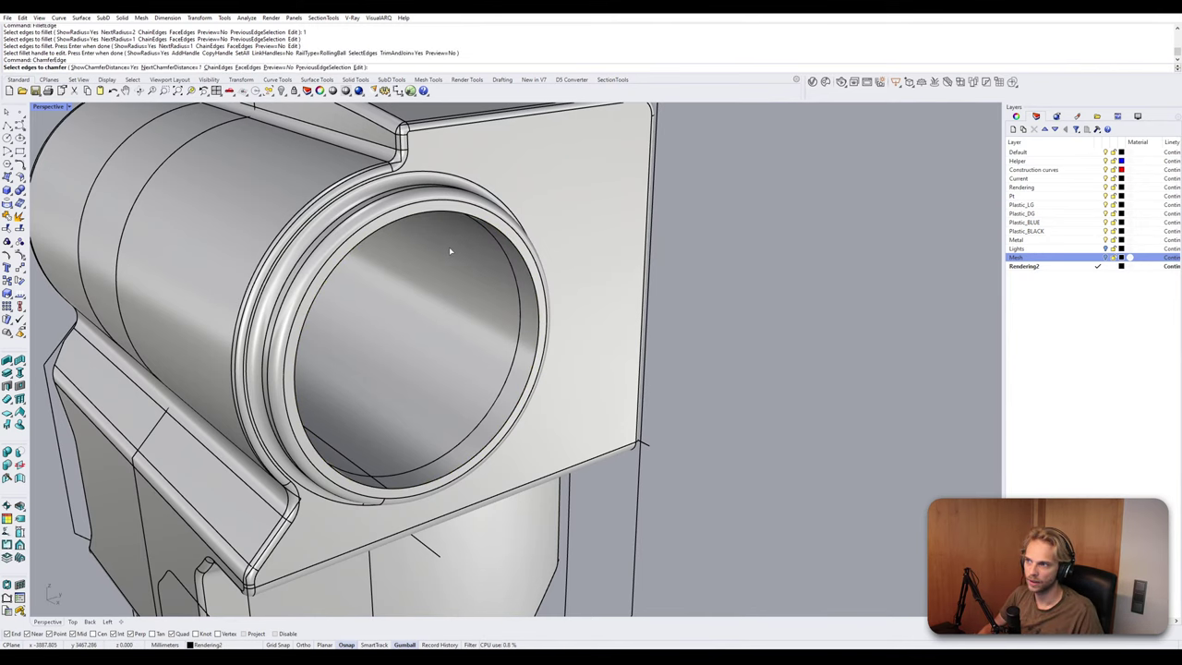
click(478, 223)
key(Return)
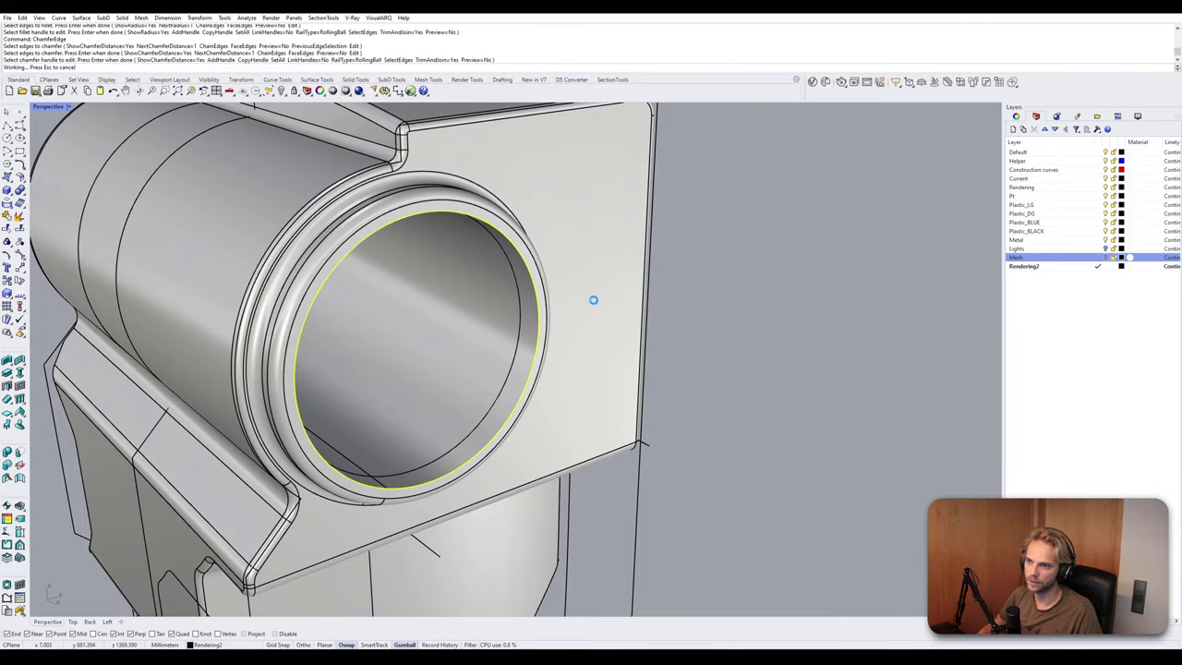
key(Return)
Copy the finished body from its joint ring's centre to the matching reference point beside the robot's torso.
scroll(583, 317, down, 5)
right_drag(584, 318, 609, 342)
scroll(441, 321, down, 4)
click(586, 328)
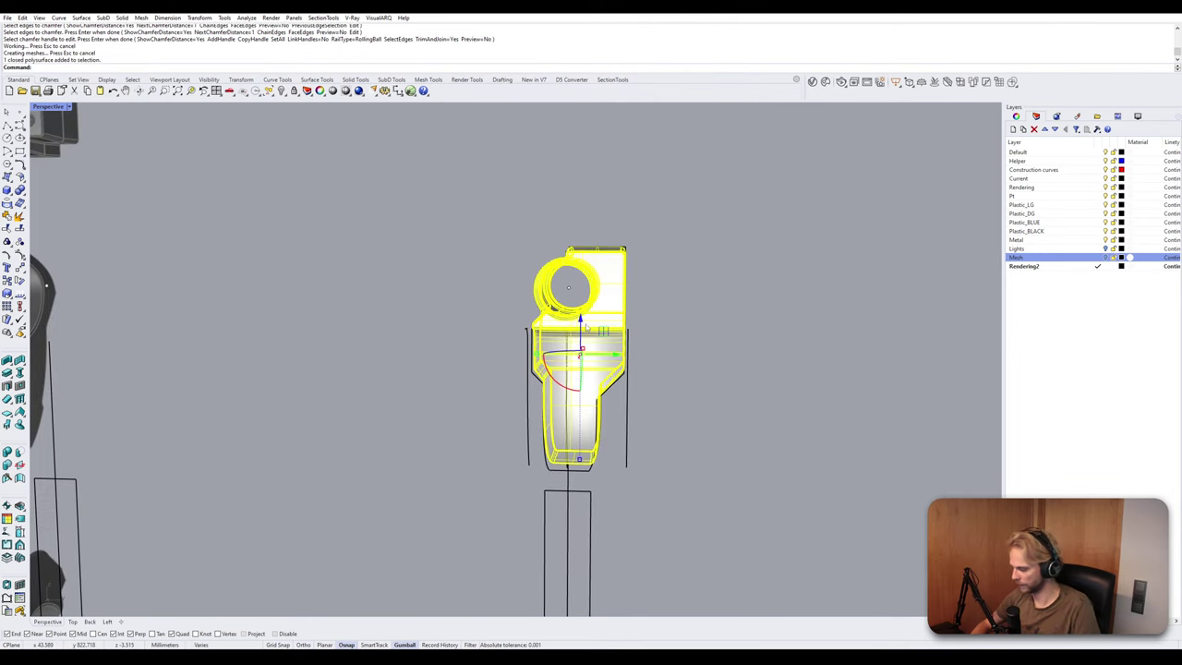
text(Copy)
key(Return)
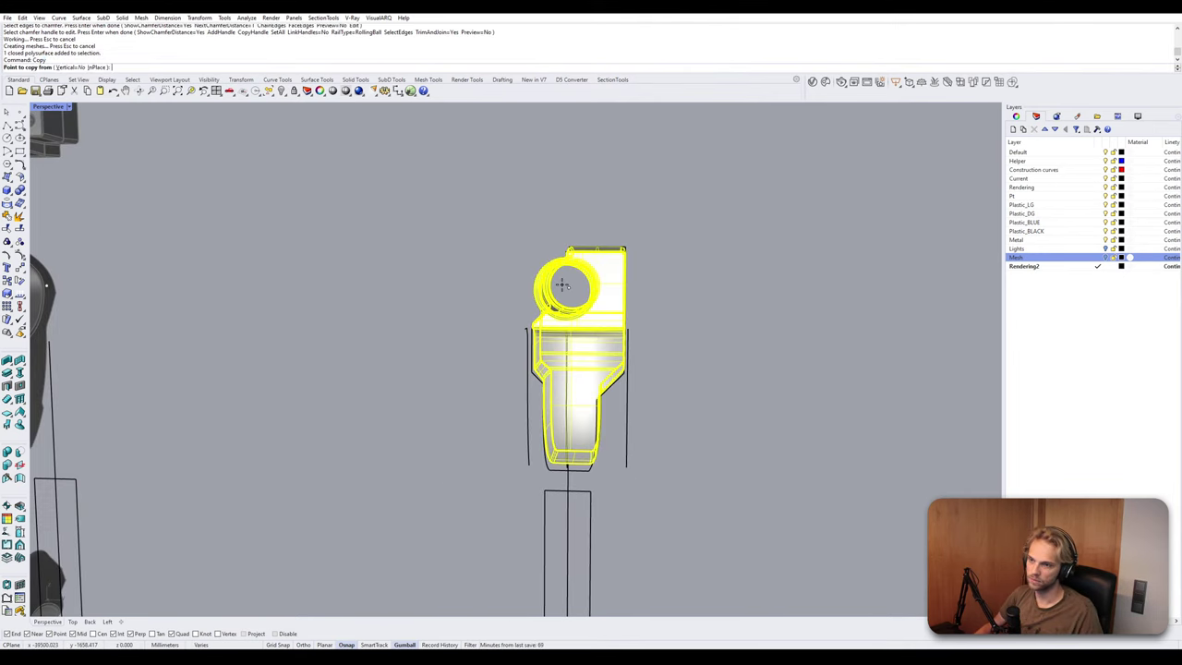
click(562, 285)
scroll(298, 287, down, 3)
scroll(261, 301, up, 4)
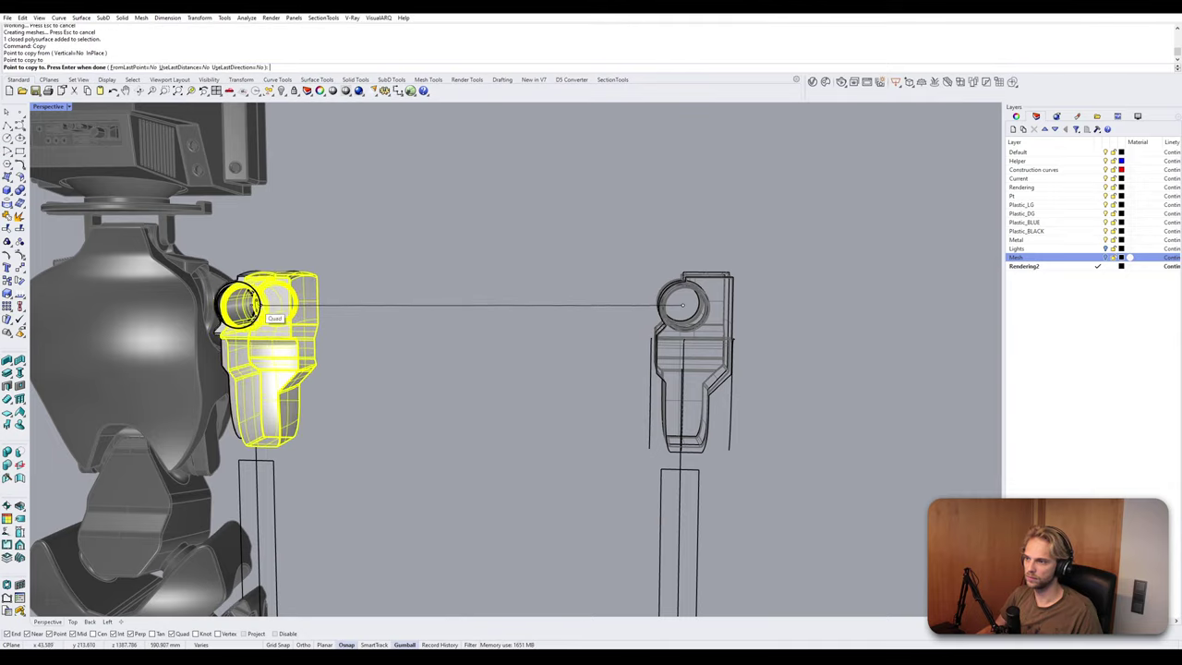
right_click(446, 287)
Switch the perspective viewport to the Stylized_tutorial display mode with the body copy beside the torso in view.
scroll(448, 285, down, 5)
right_drag(706, 282, 199, 259)
scroll(517, 356, up, 3)
right_drag(361, 360, 443, 287)
click(67, 106)
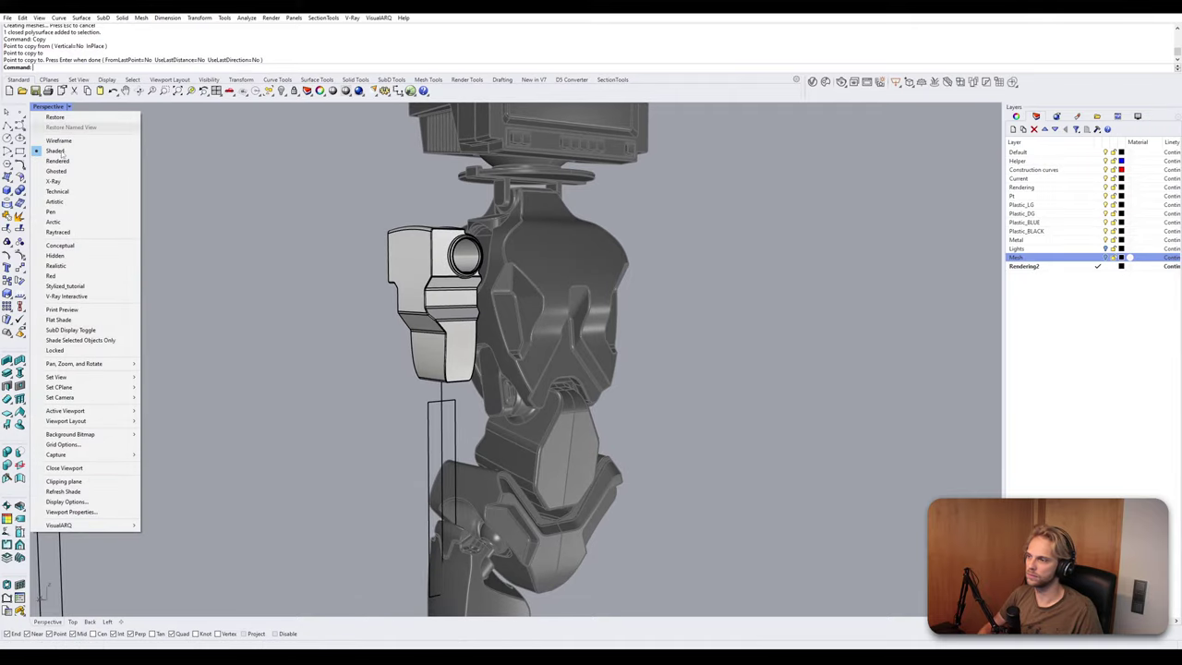
click(64, 285)
Examine how the copied body fits against the torso from the front, side and above, including its overall proportions.
right_drag(452, 353, 528, 334)
scroll(465, 380, down, 6)
scroll(476, 349, up, 5)
scroll(527, 330, down, 5)
scroll(442, 314, up, 7)
right_drag(439, 319, 503, 280)
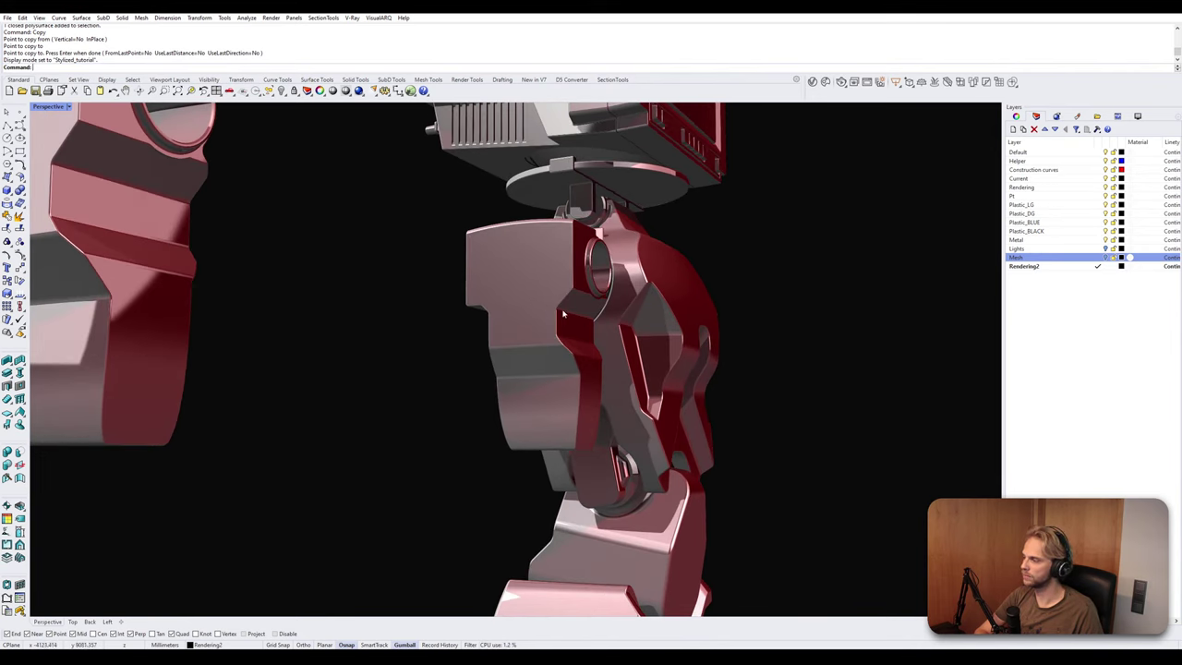
right_drag(585, 320, 514, 313)
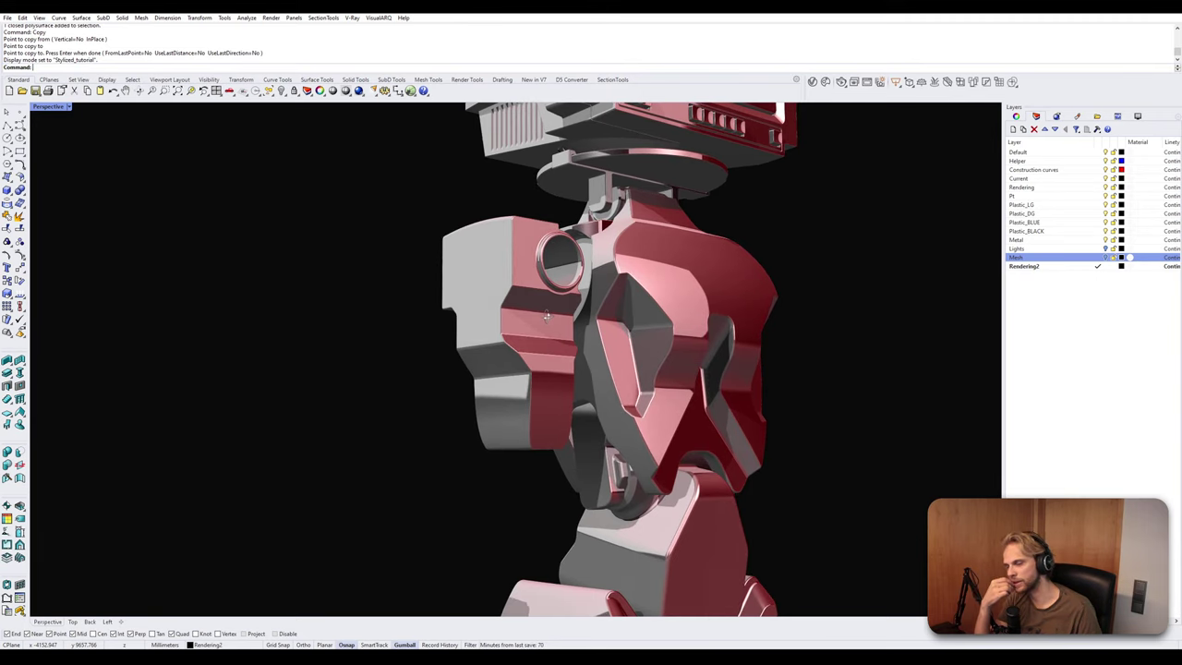
right_drag(450, 352, 511, 371)
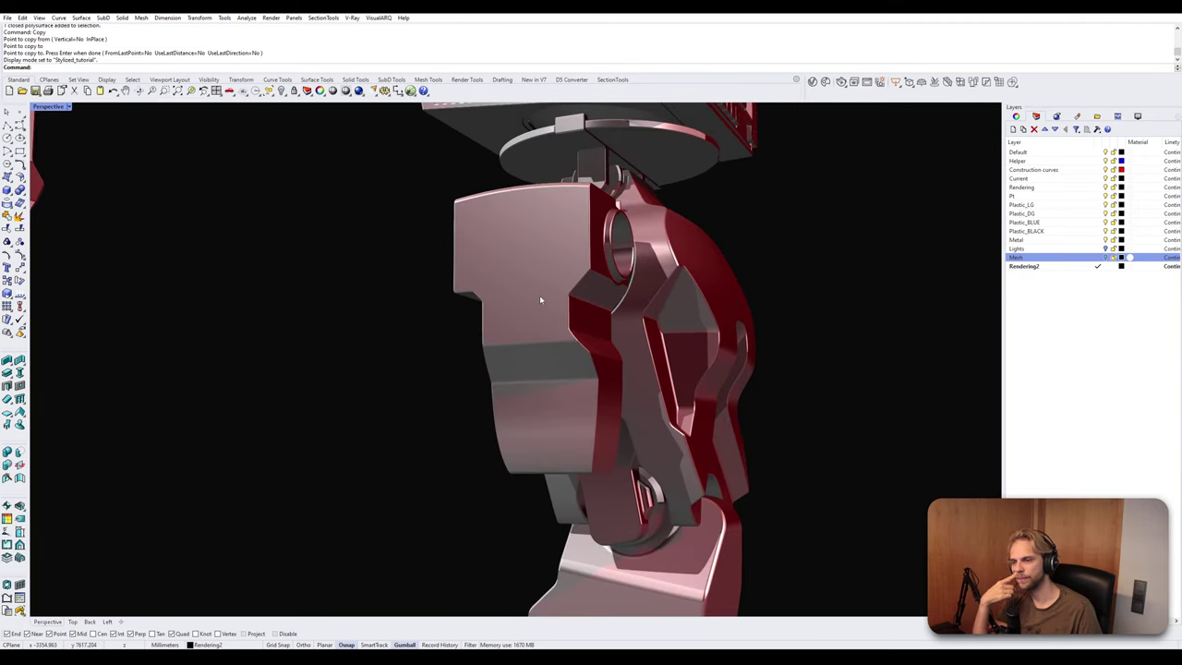
right_drag(551, 348, 661, 555)
scroll(485, 369, down, 5)
scroll(488, 390, up, 4)
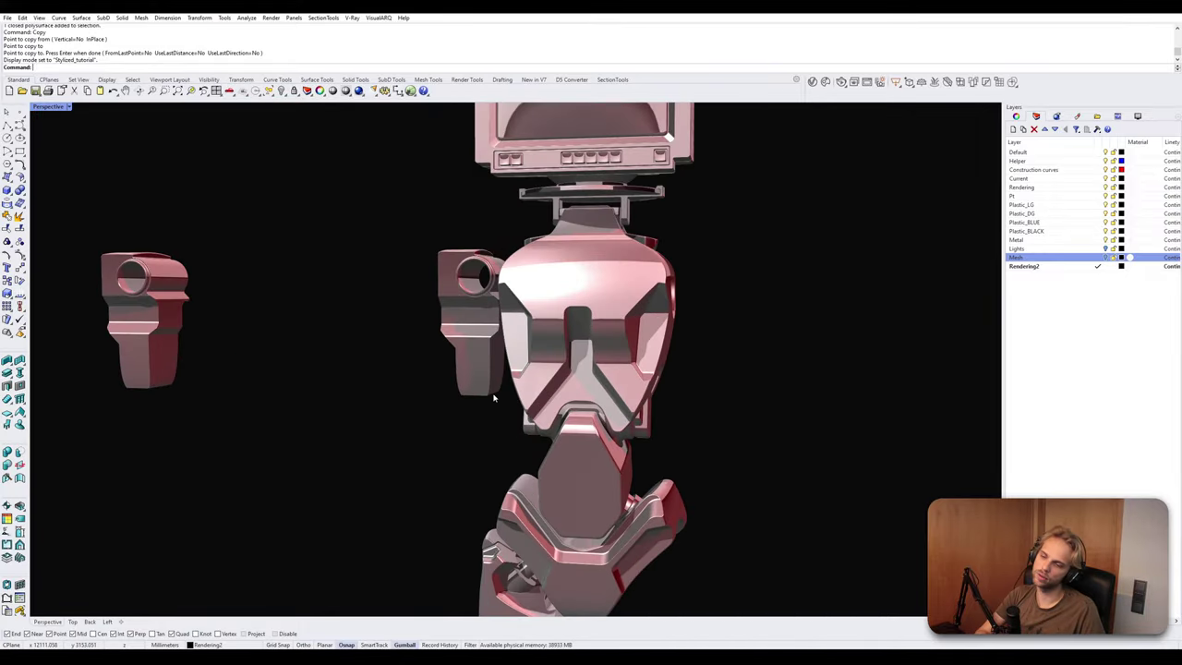
right_drag(526, 418, 489, 370)
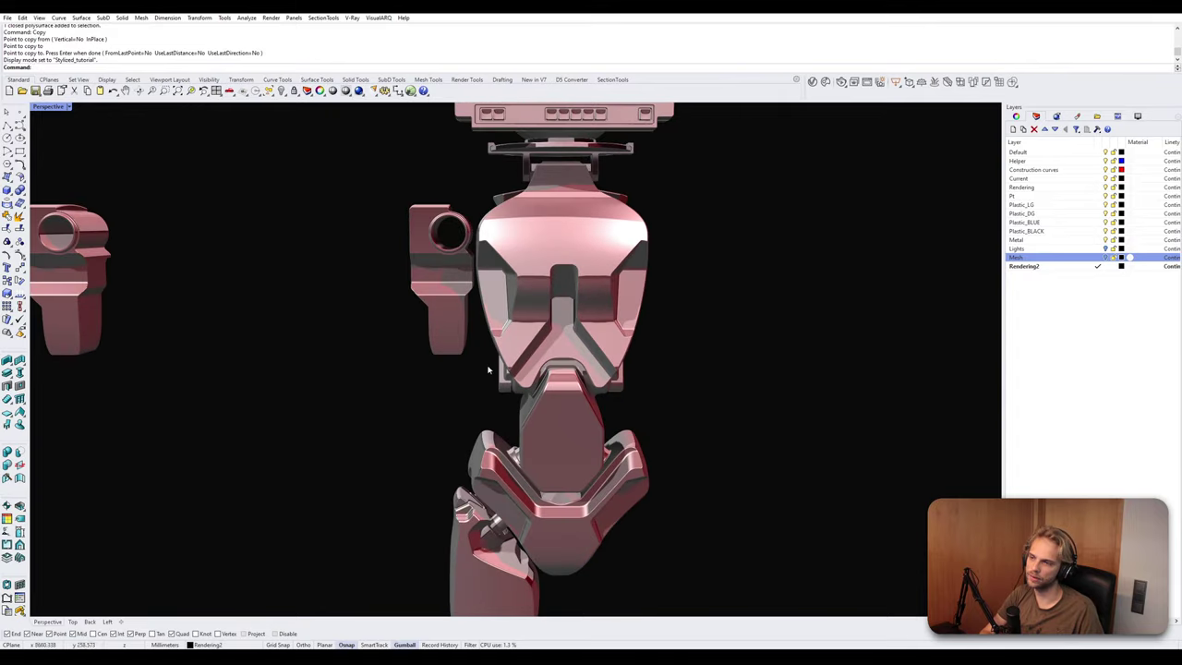
scroll(432, 197, up, 5)
right_drag(430, 197, 691, 276)
scroll(514, 303, up, 3)
scroll(467, 327, up, 3)
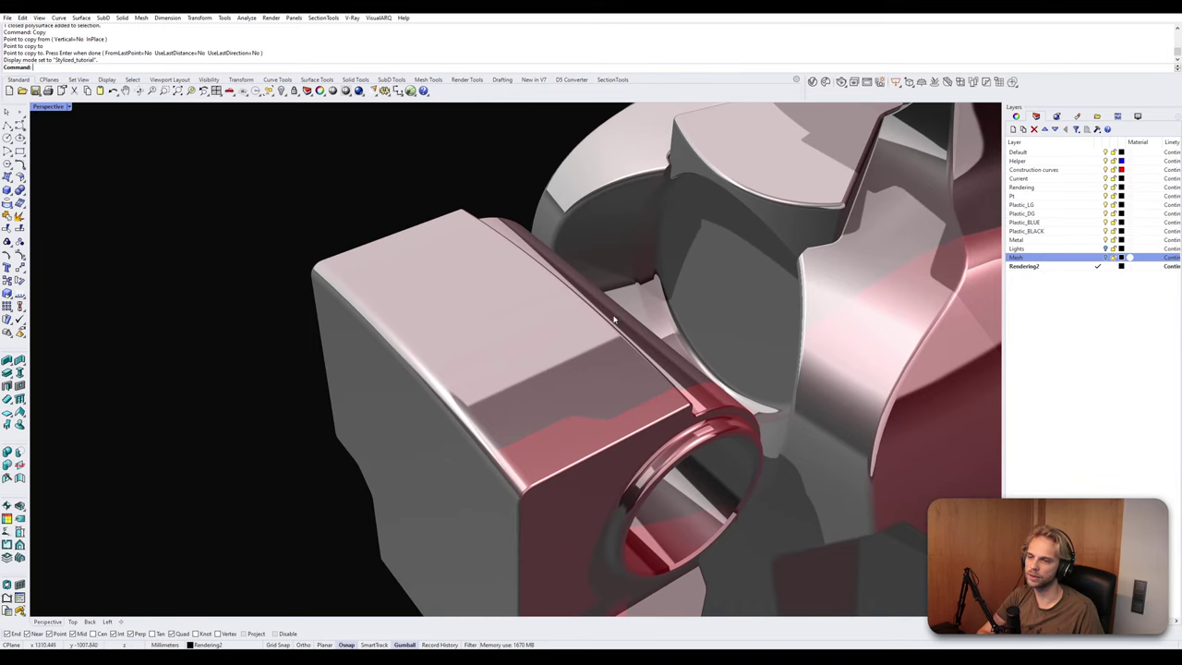
right_drag(614, 319, 565, 313)
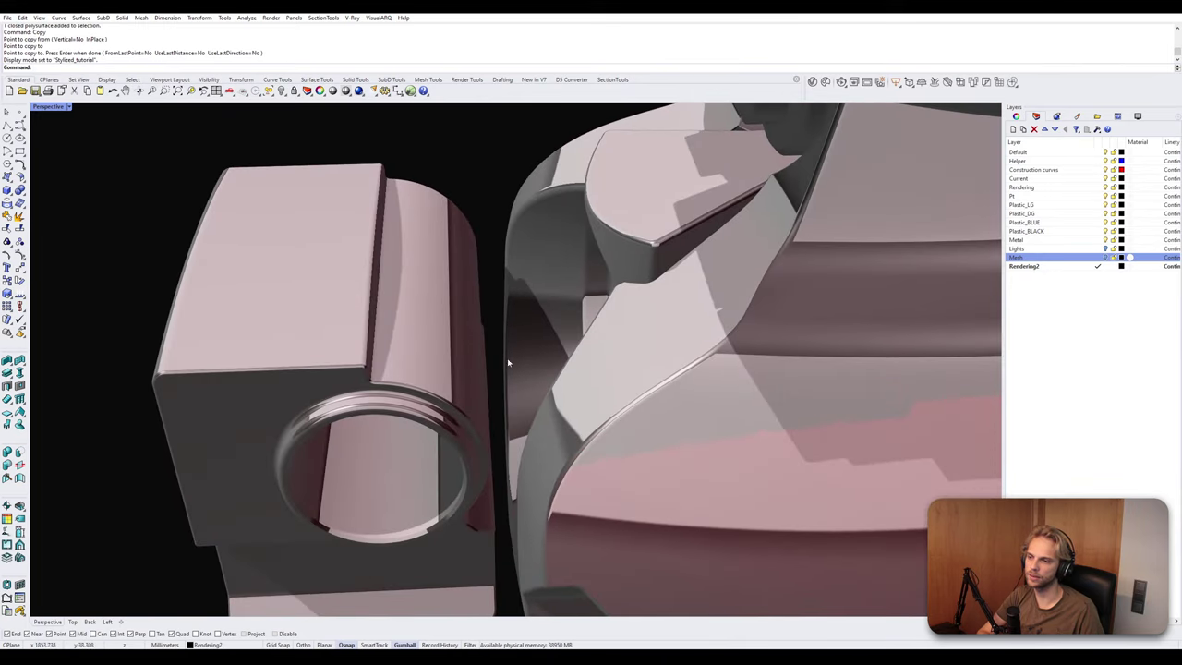
scroll(534, 329, down, 10)
right_drag(461, 354, 468, 301)
scroll(467, 301, up, 1)
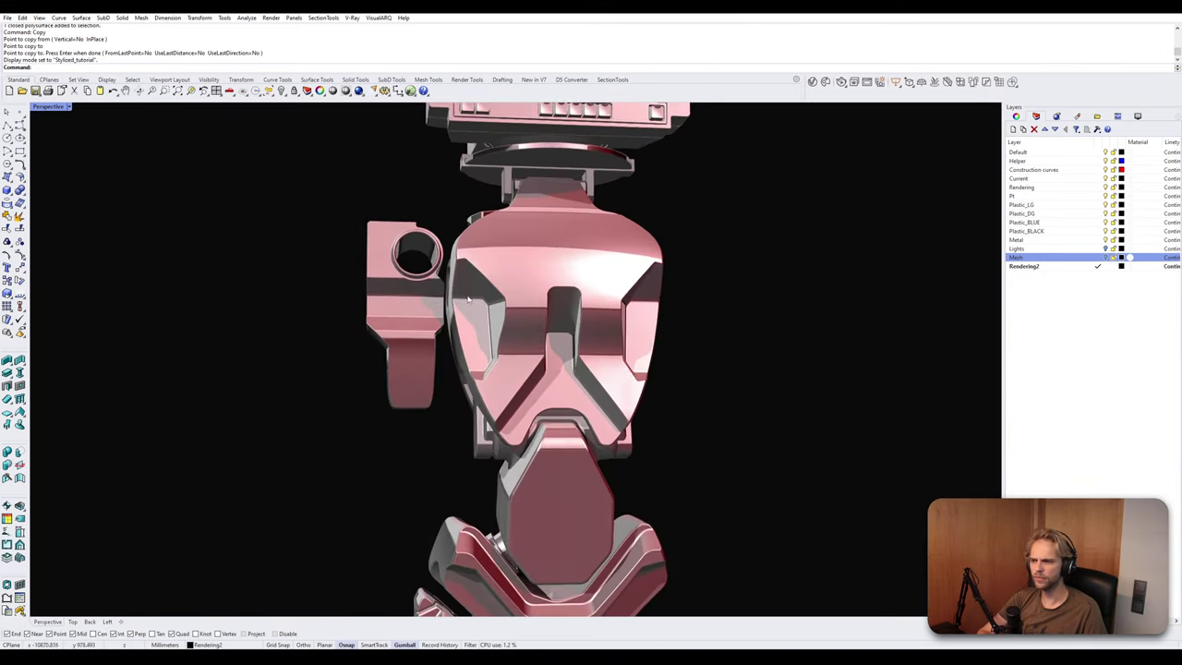
scroll(468, 300, down, 7)
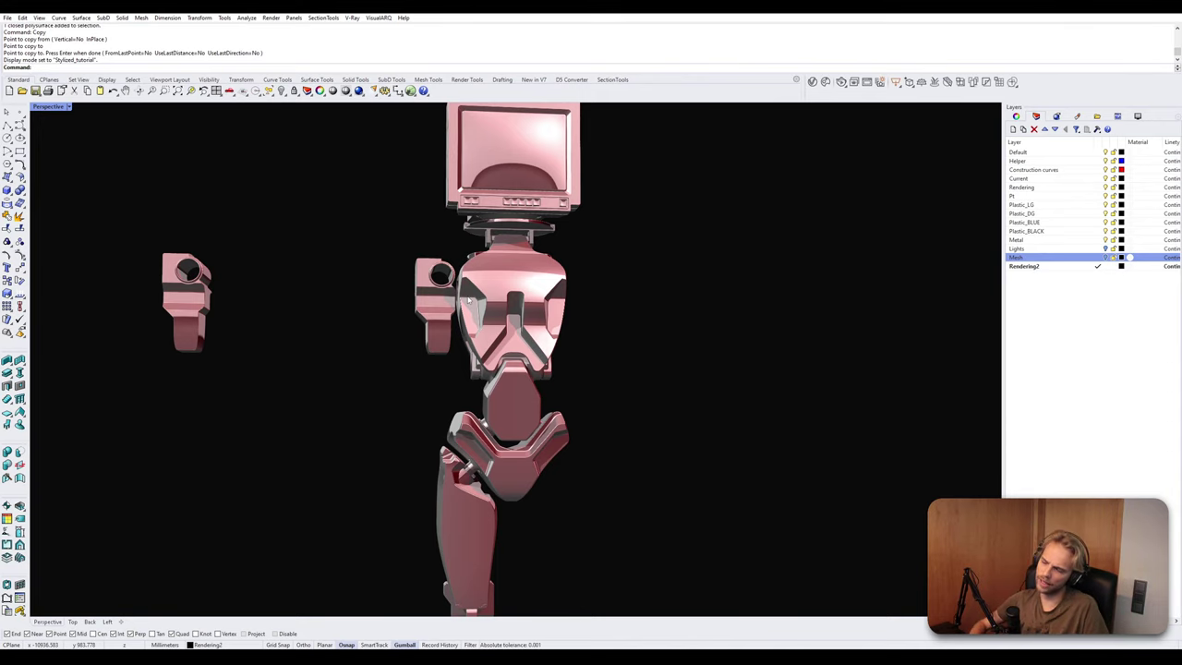
Delete the body copy beside the torso and return the viewport to the Shaded display mode.
click(59, 108)
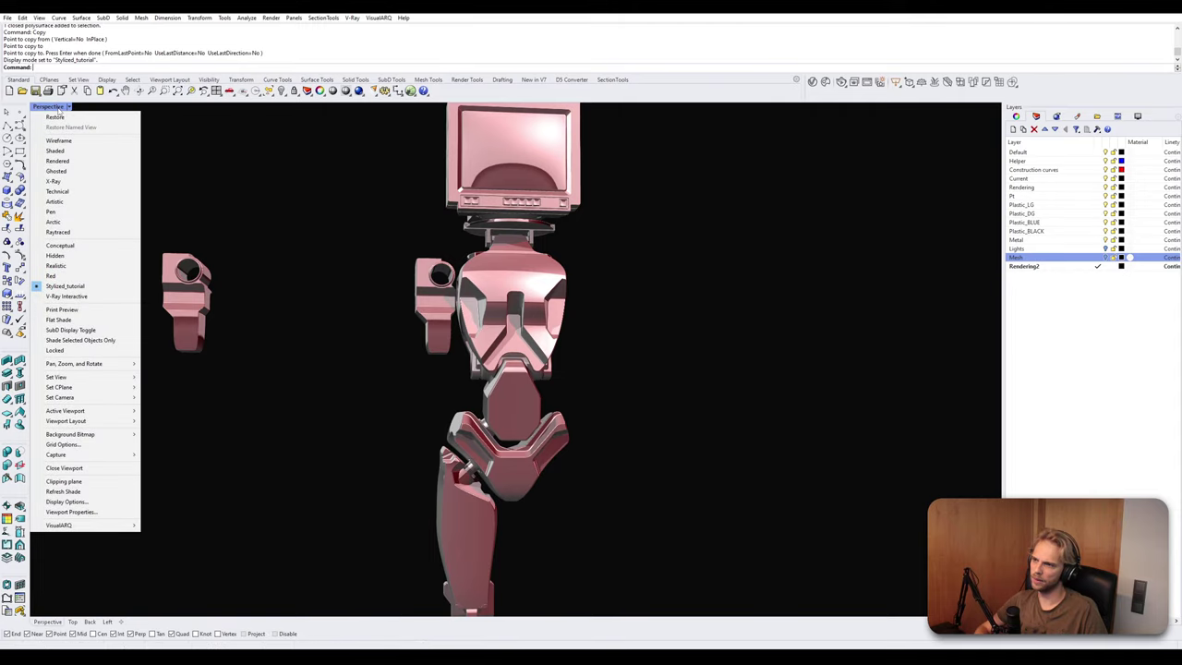
click(388, 287)
click(427, 295)
key(Delete)
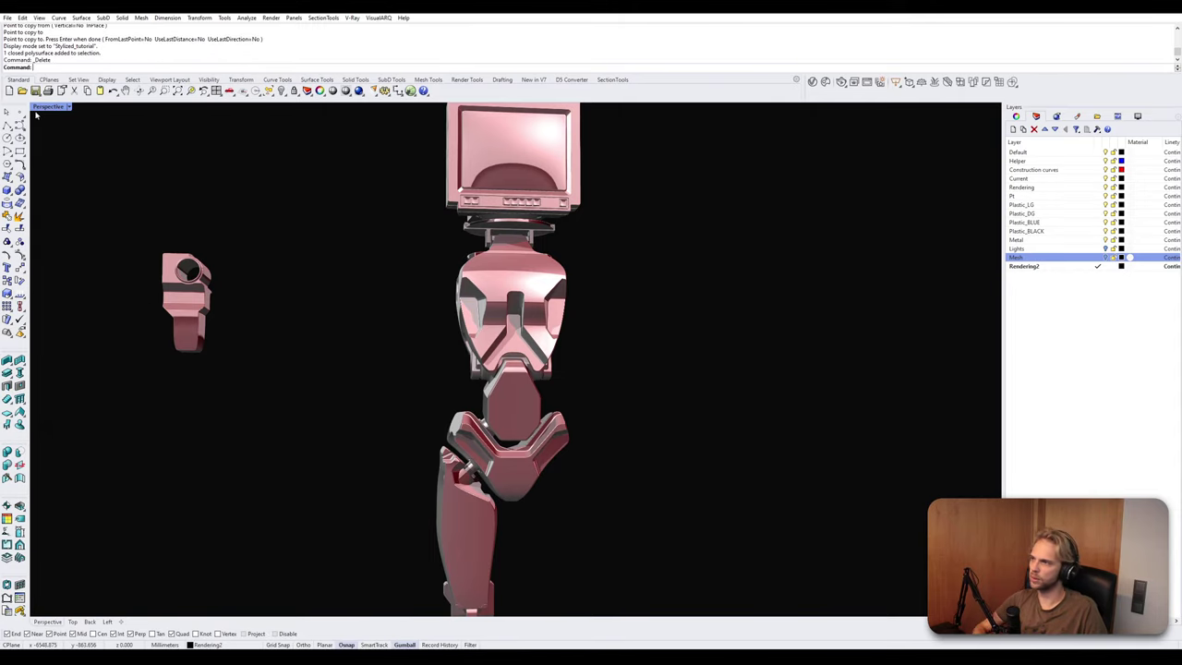
key(ctrl+alt+s)
right_click(54, 109)
click(59, 151)
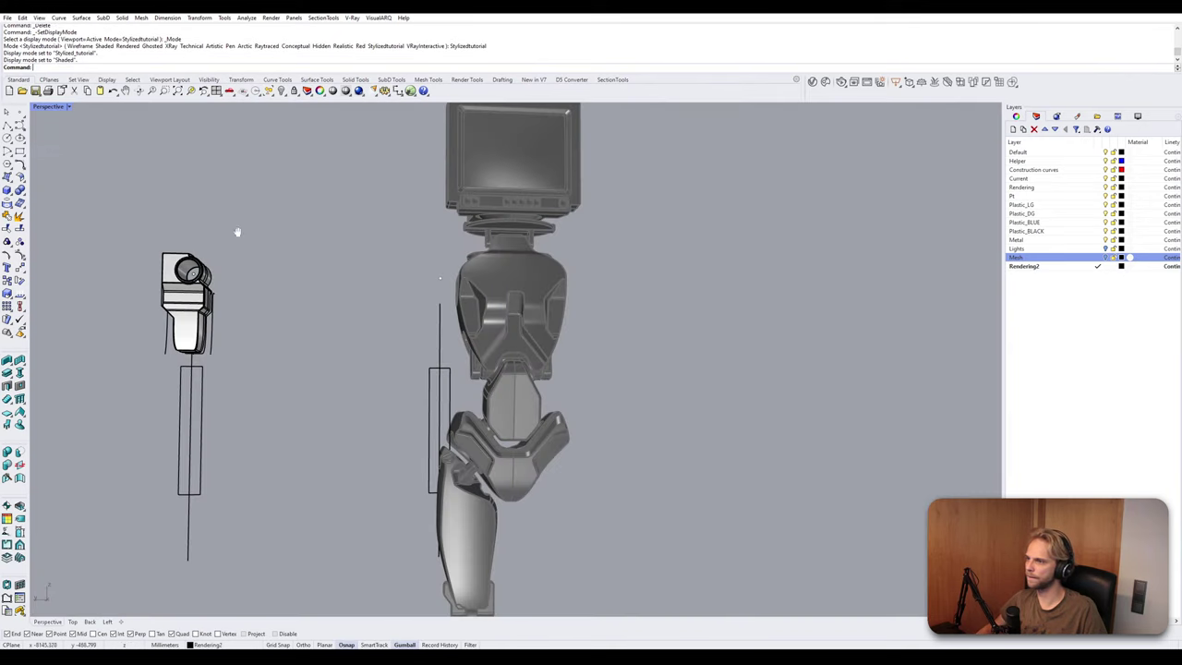
Unlock the torso body that contains the round shoulder socket.
mouse_move(237, 231)
right_down()
mouse_move(376, 309)
mouse_move(478, 272)
mouse_move(483, 314)
right_up()
scroll(392, 319, up, 6)
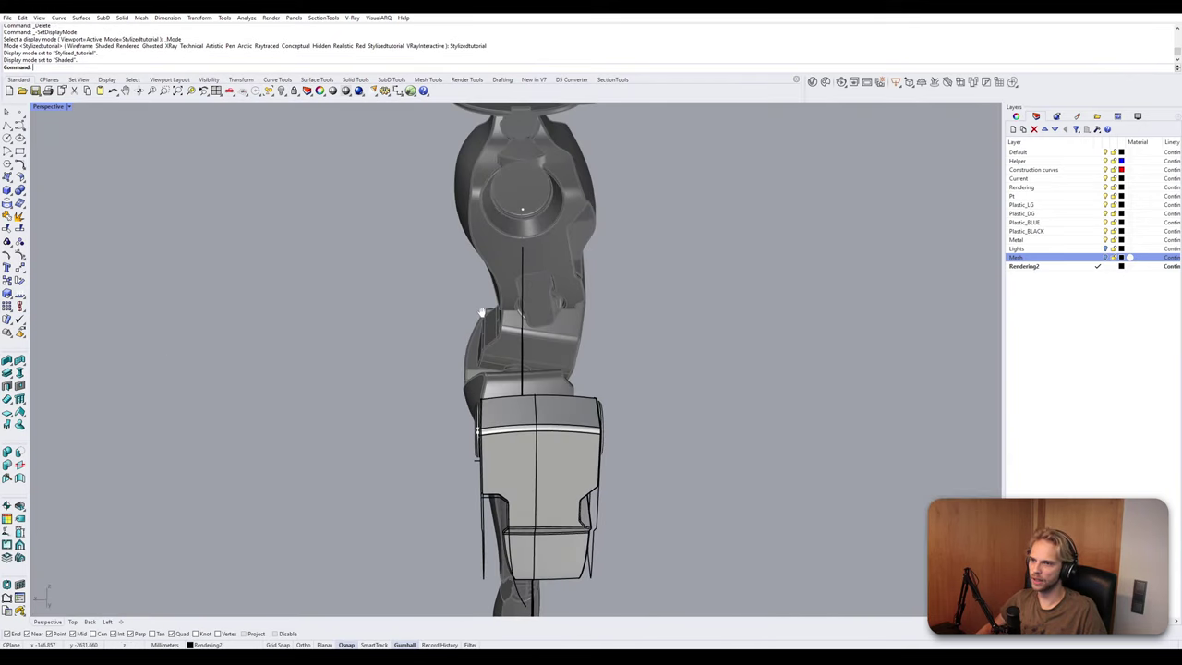
scroll(479, 275, up, 5)
text(nlockSelected)
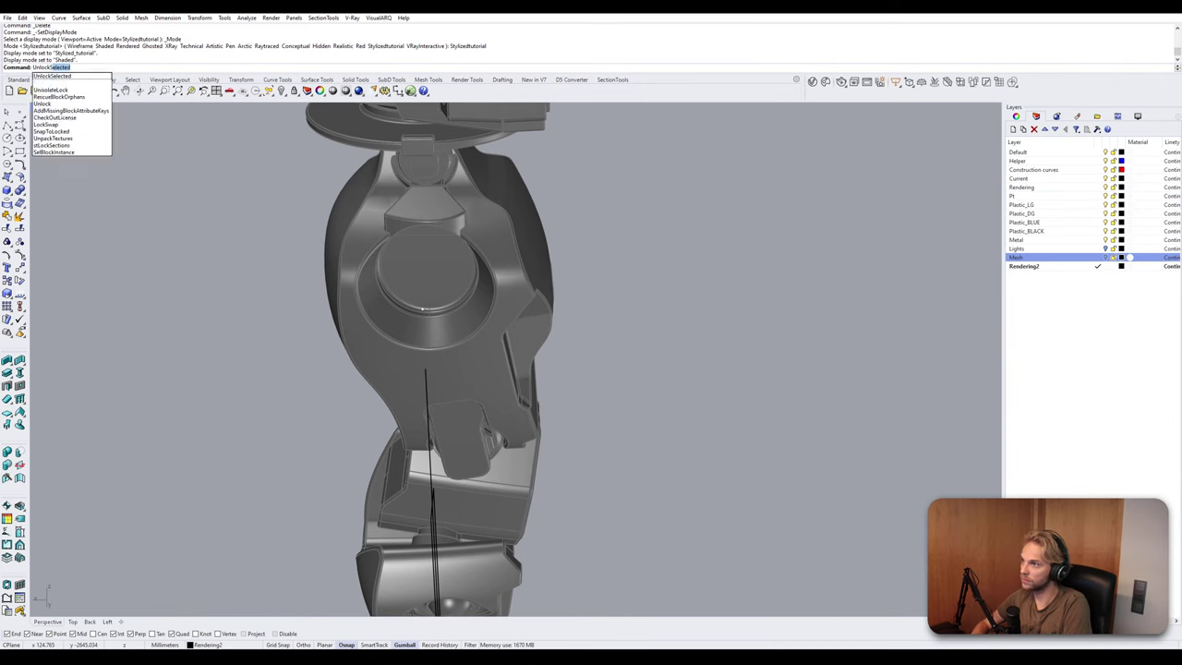
key(Return)
scroll(413, 291, up, 3)
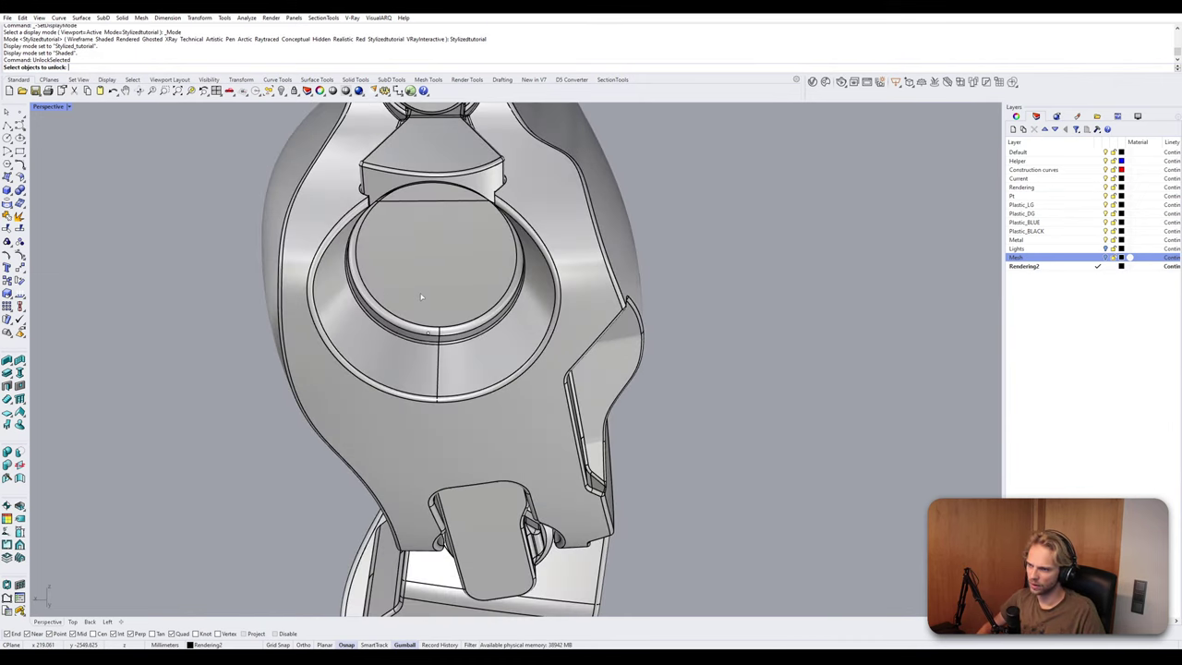
click(421, 296)
key(Return)
Extract the flat disc-shaped surface inside the torso's shoulder socket with Copy set to Yes.
scroll(417, 303, up, 3)
click(428, 268)
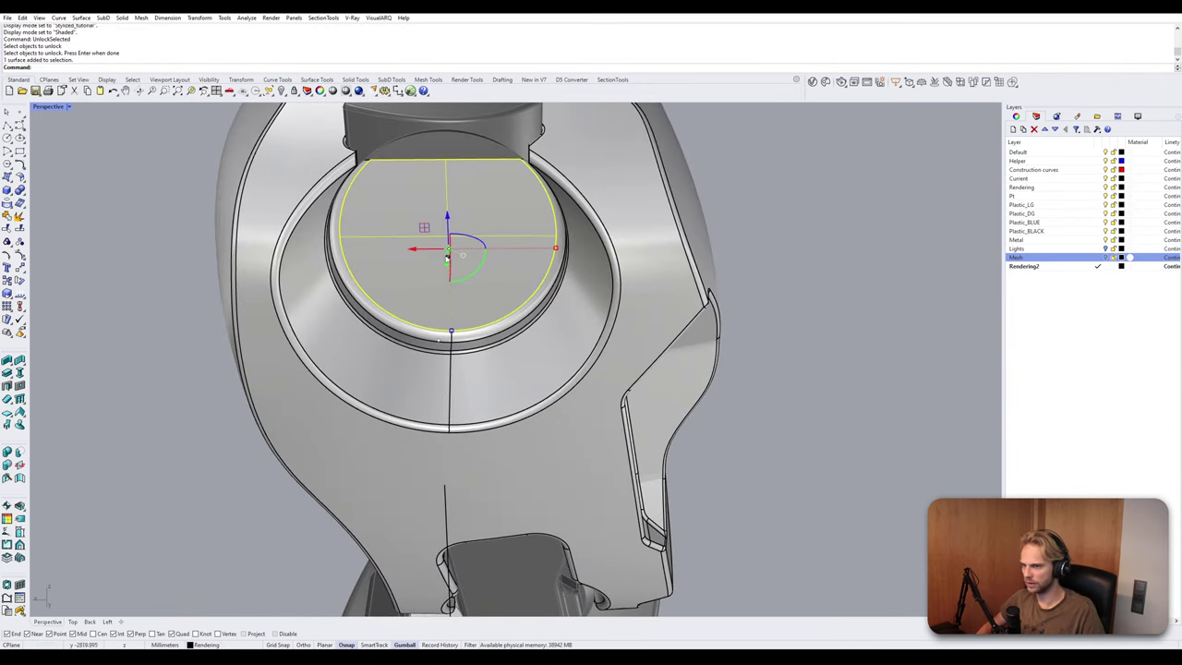
scroll(441, 266, down, 3)
right_drag(420, 269, 489, 268)
scroll(477, 305, down, 4)
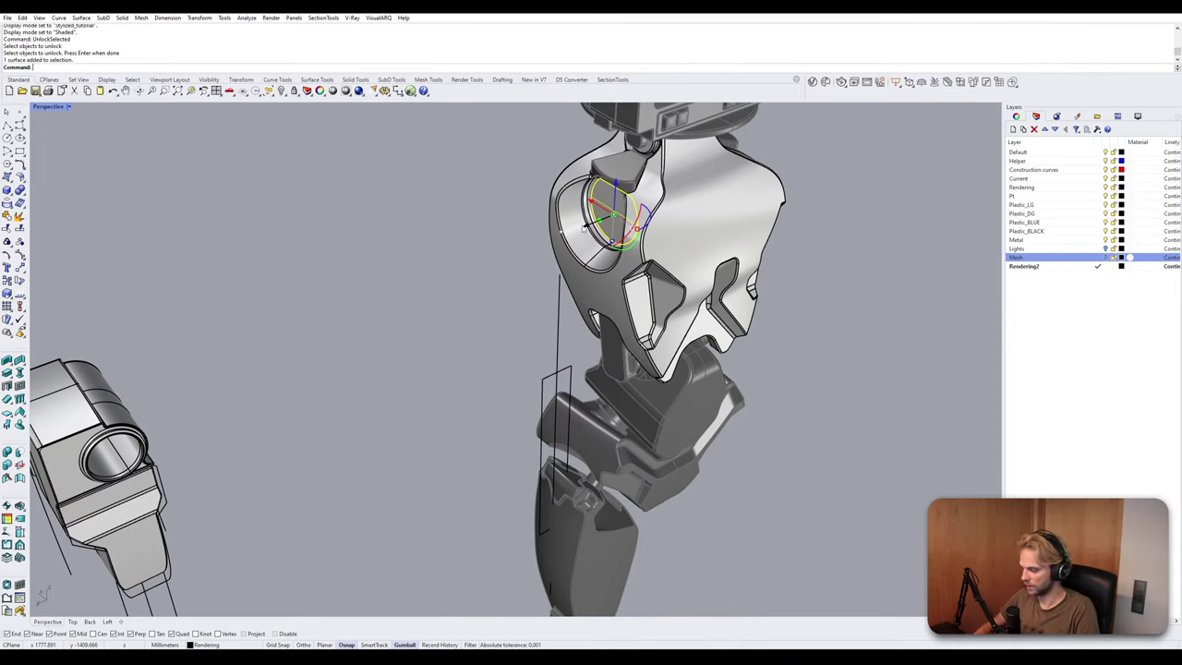
key(Escape)
key(Return)
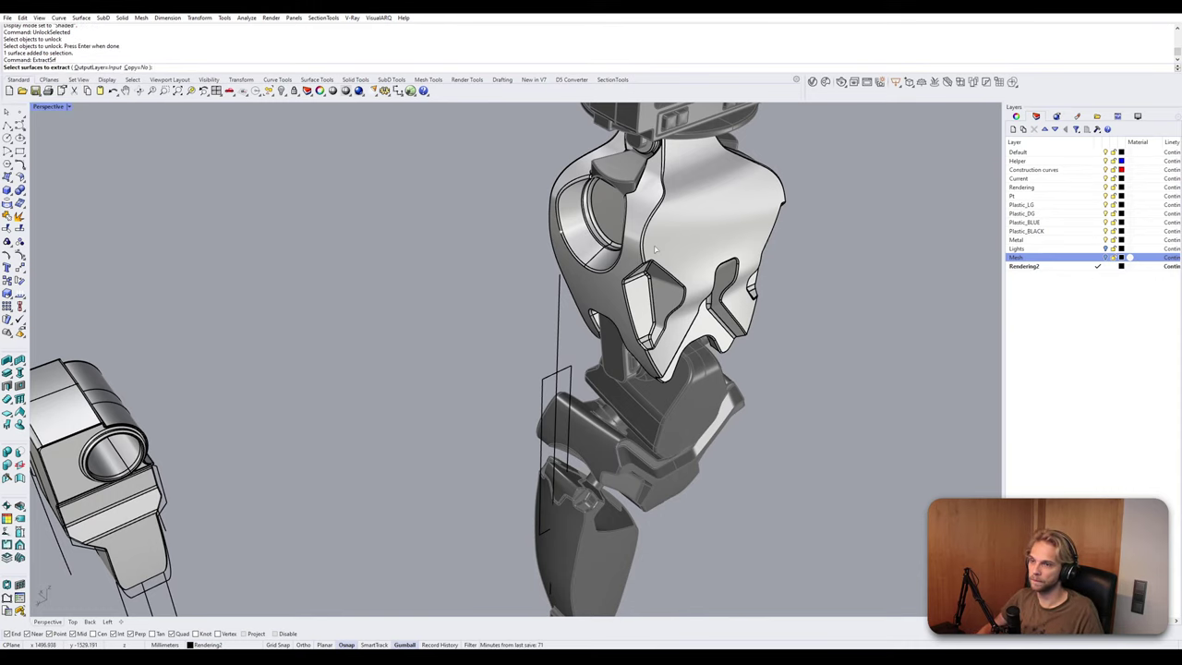
right_drag(480, 268, 803, 224)
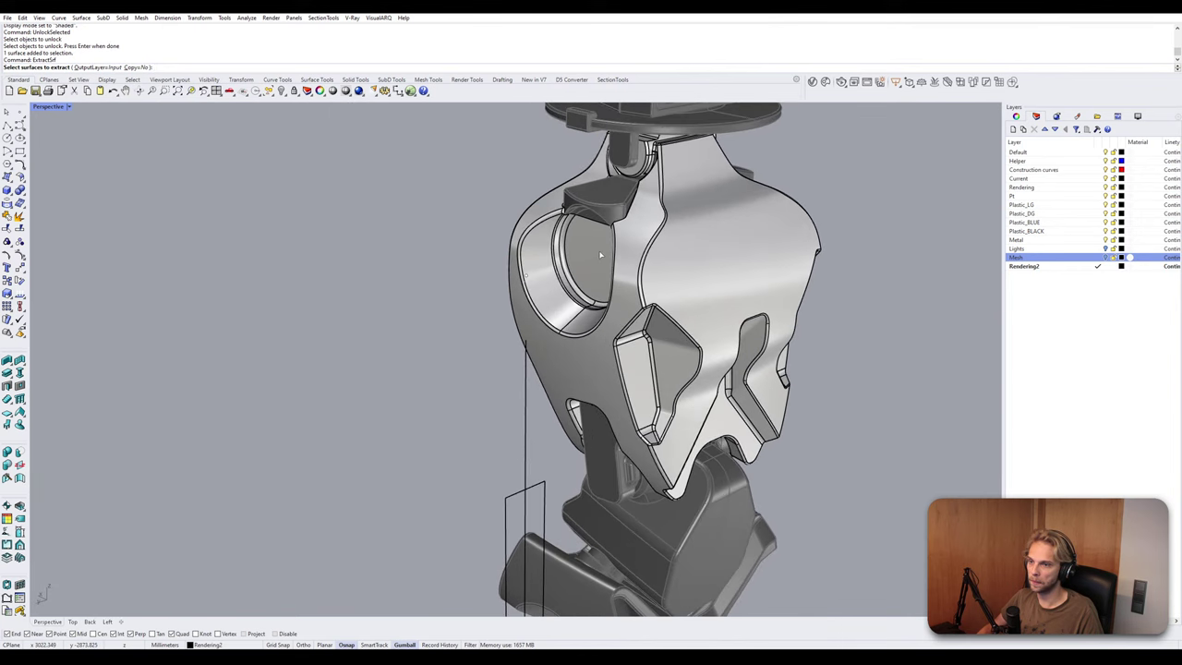
click(598, 256)
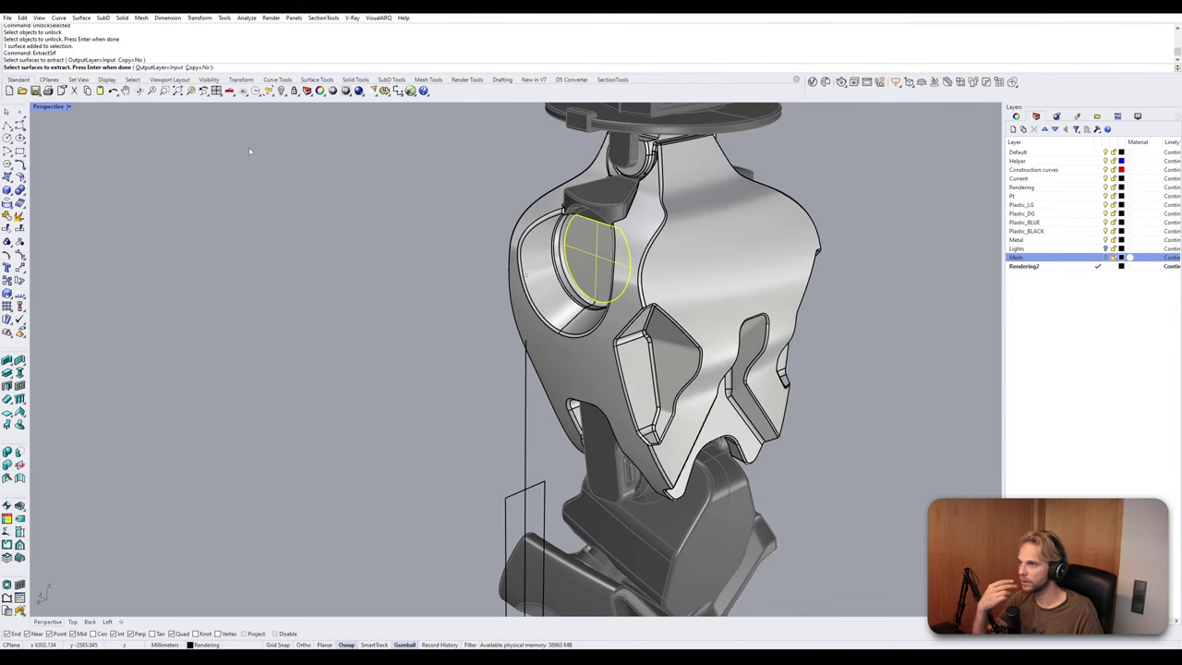
click(198, 67)
key(Return)
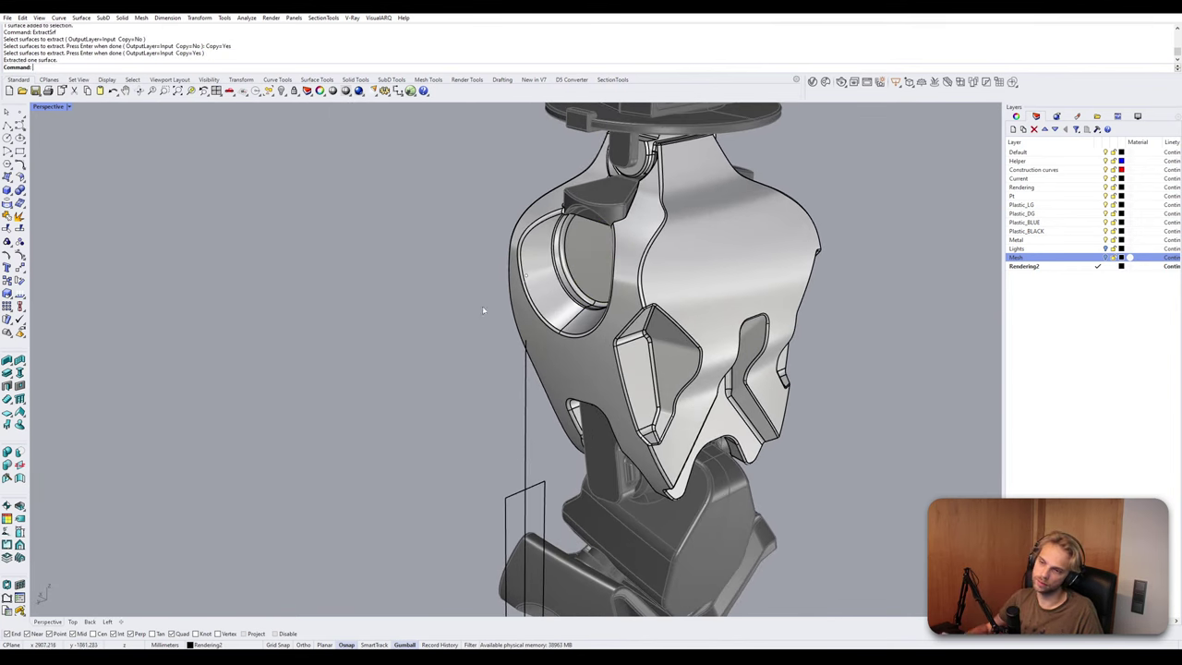
Lock the torso body again, leaving the extracted socket surface unlocked.
click(709, 325)
text(Lock)
key(Return)
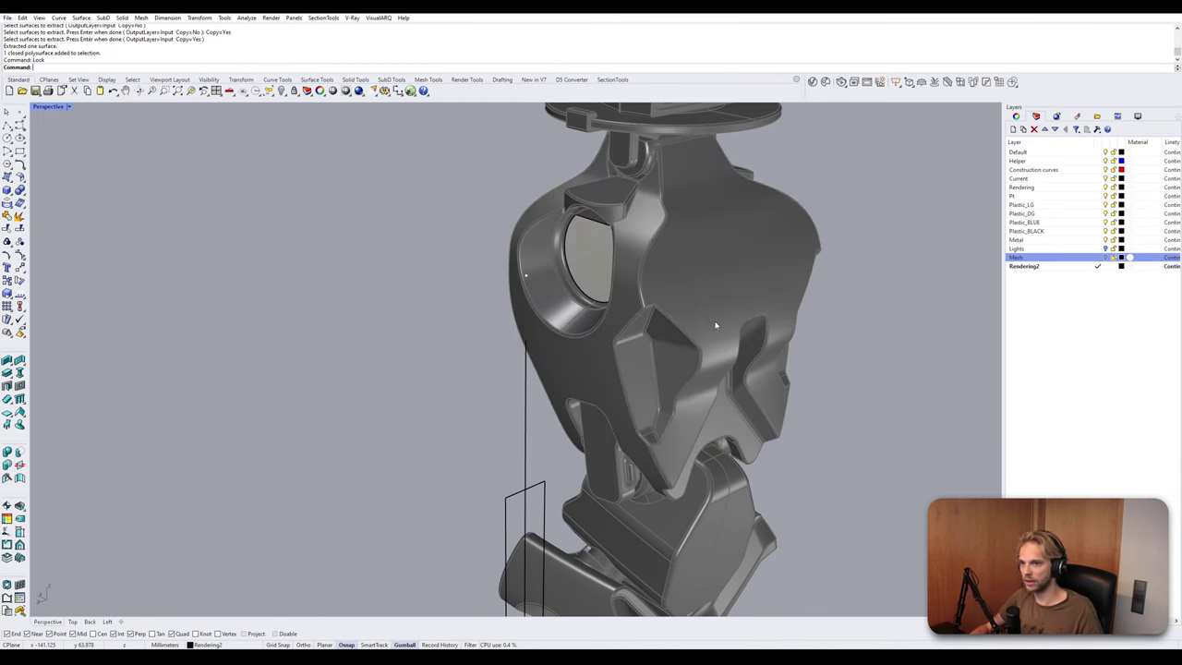
Copy the finished body from its joint ring's centre to the reference point beside the torso's shoulder socket.
scroll(713, 324, down, 8)
click(339, 392)
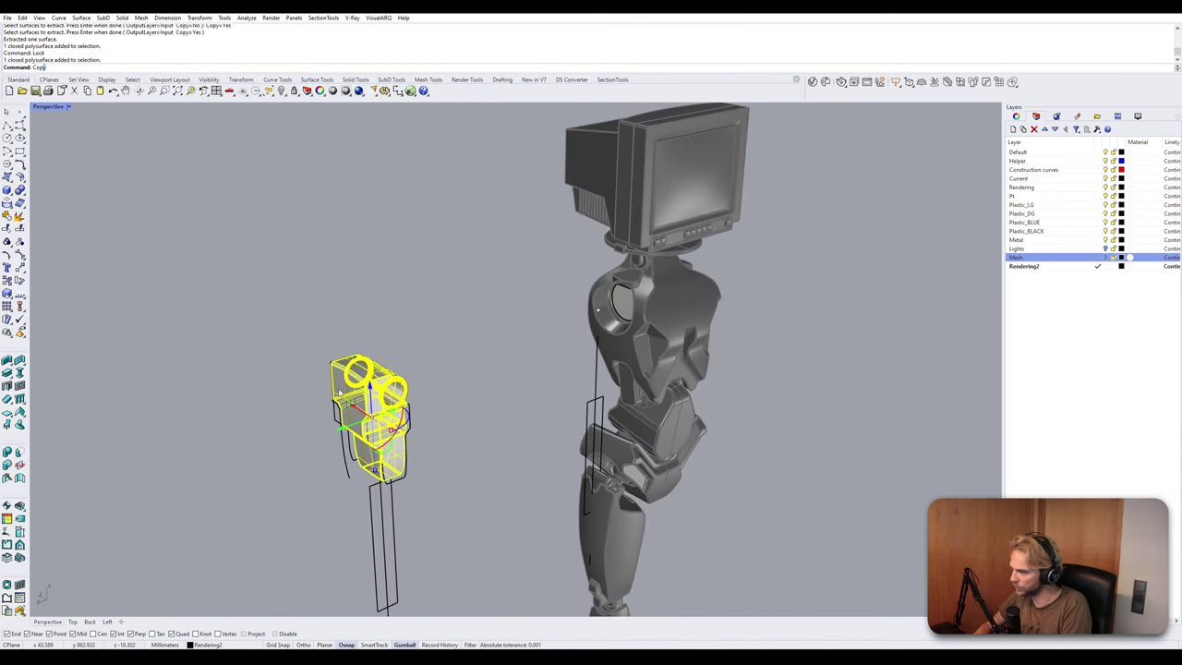
text(Copy)
key(Return)
scroll(452, 422, up, 5)
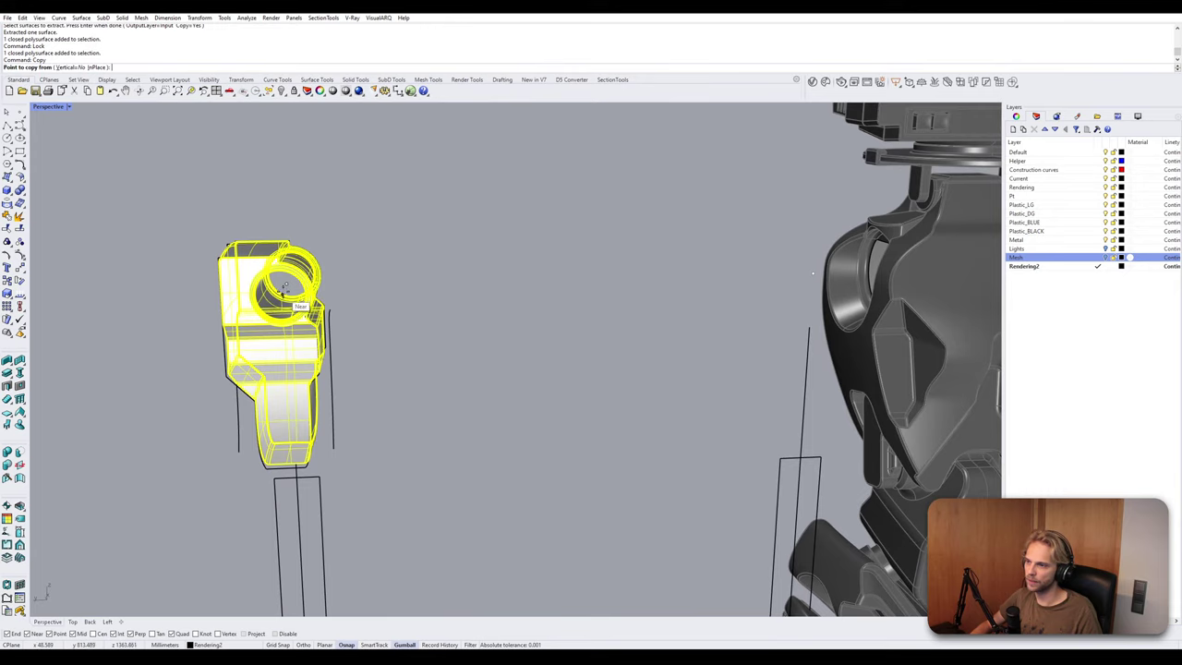
click(285, 286)
click(836, 281)
key(Return)
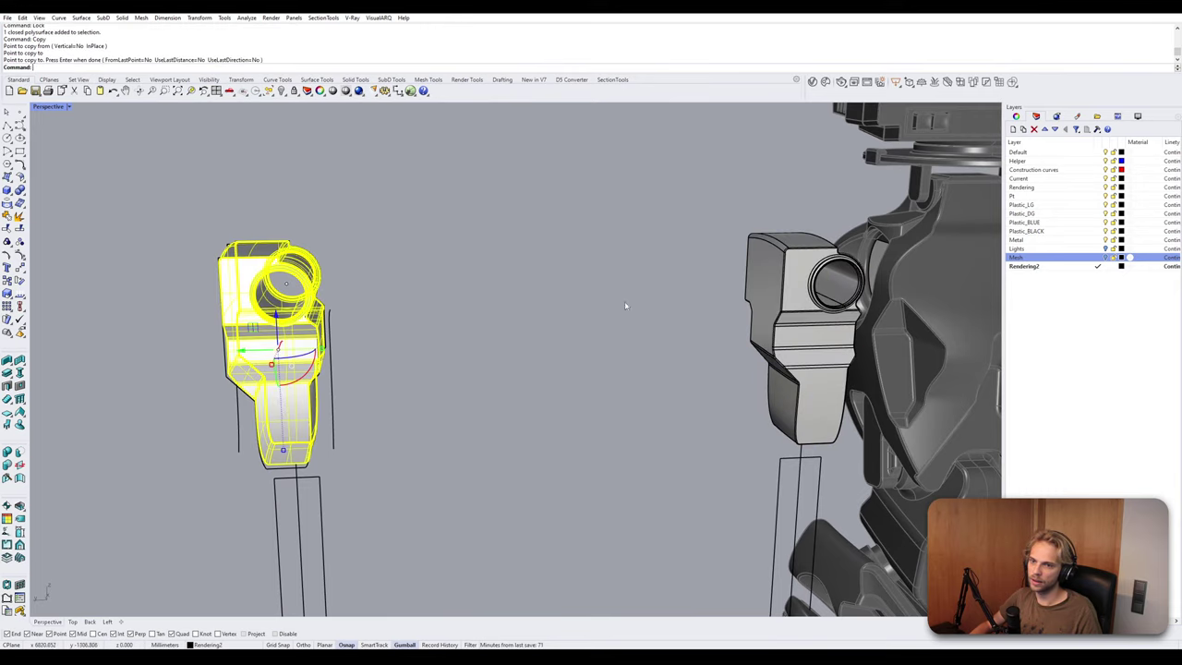
Copy the extracted socket surface from the body copy's ring centre to the original's ring centre, and delete the body copy beside the torso.
click(625, 304)
shift+right_drag(695, 302, 499, 393)
click(459, 273)
right_drag(459, 273, 327, 240)
text(copy)
key(Return)
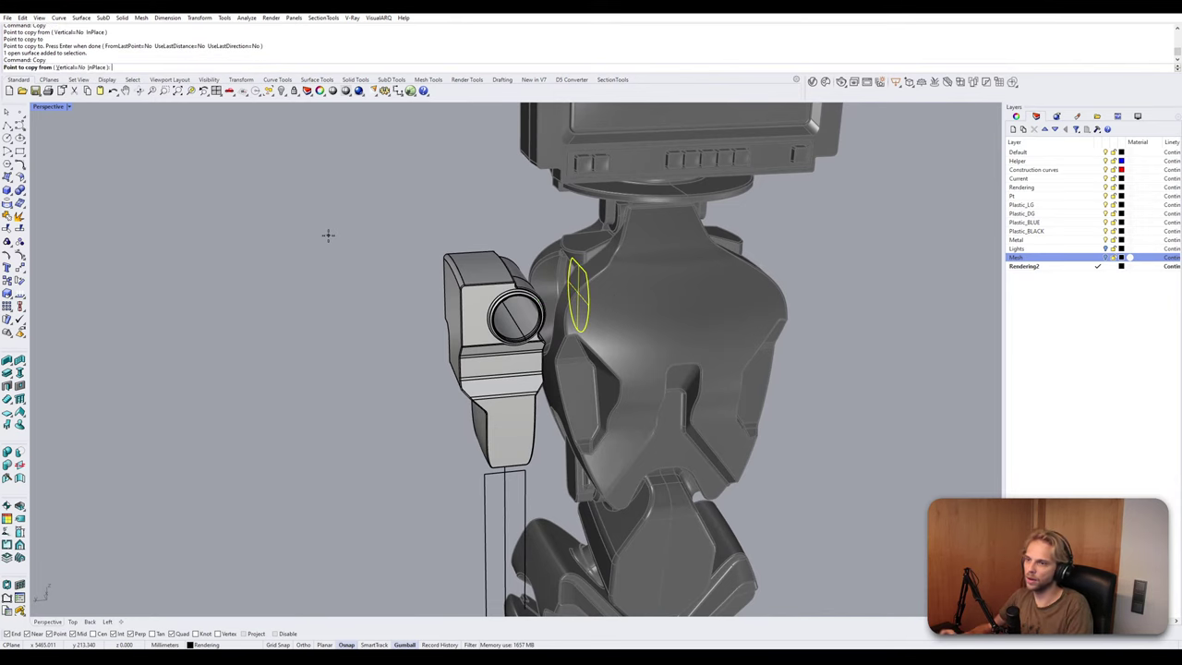
right_drag(470, 299, 506, 307)
click(514, 310)
scroll(501, 357, down, 3)
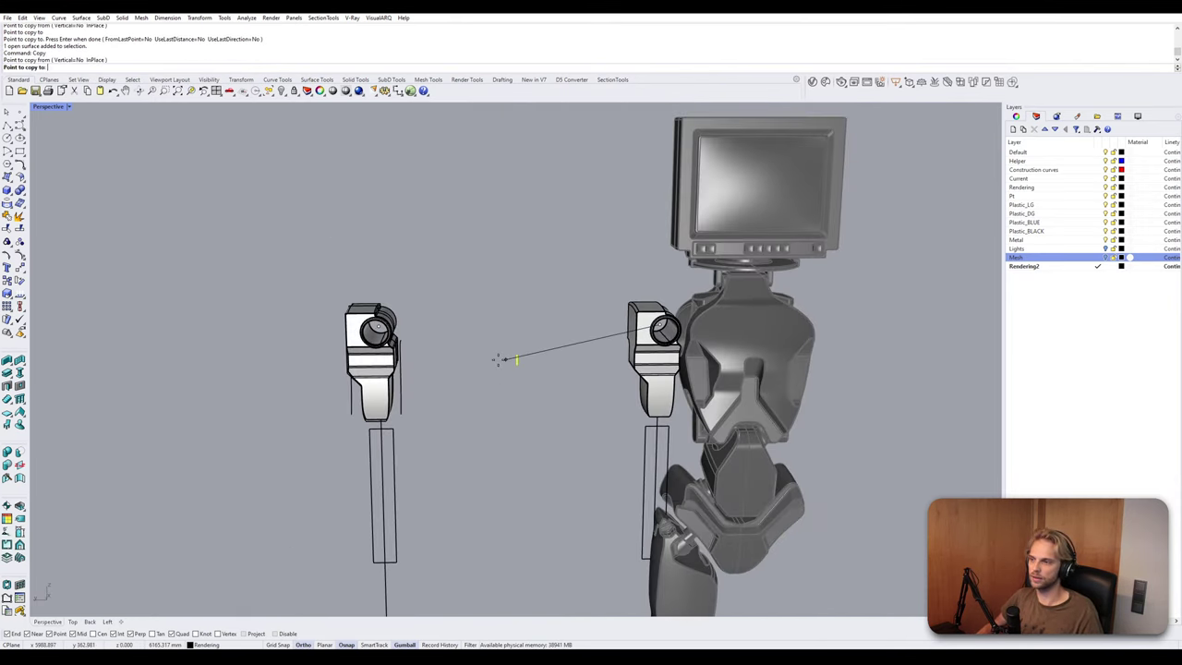
scroll(374, 318, up, 4)
click(378, 315)
key(Return)
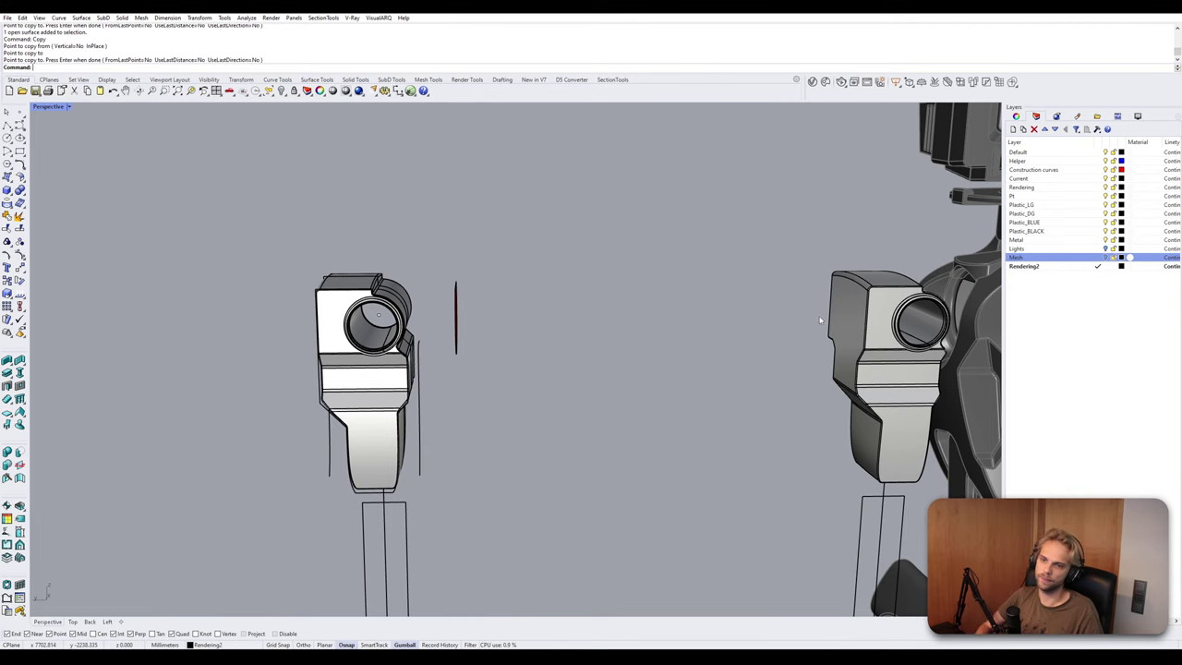
click(842, 314)
key(Delete)
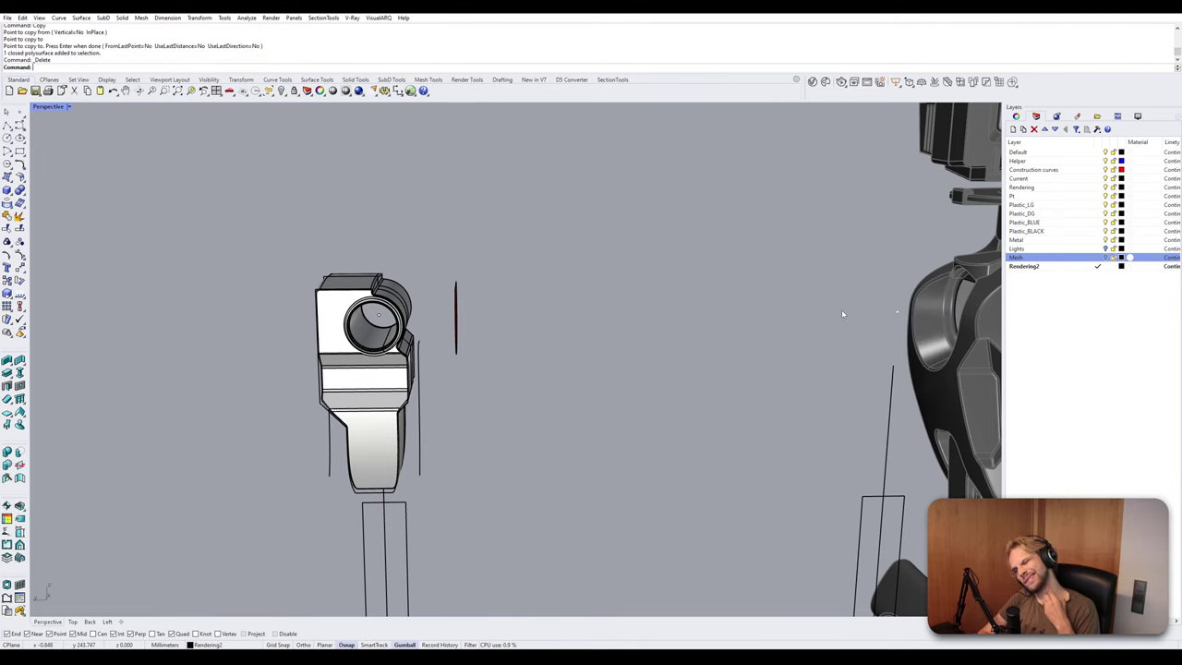
Try to untrim the outer edge of the socket surface copy beside the limb body, and undo the untrim.
right_drag(388, 293, 472, 313)
scroll(470, 308, up, 5)
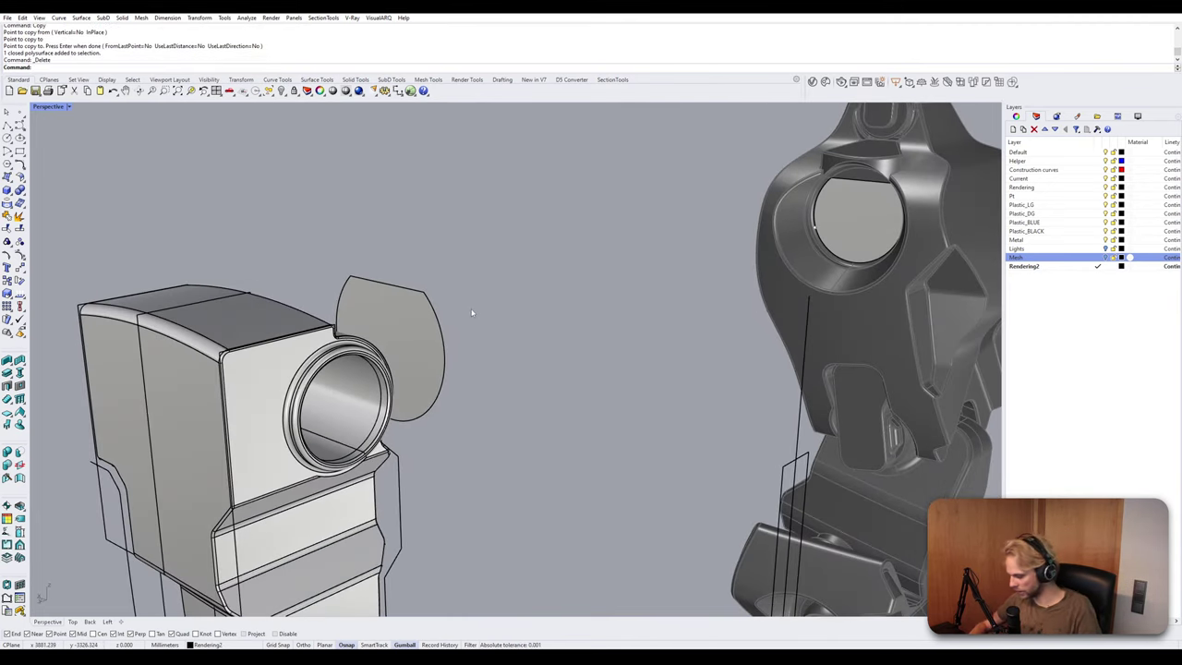
text(Undo)
text(trim)
key(Return)
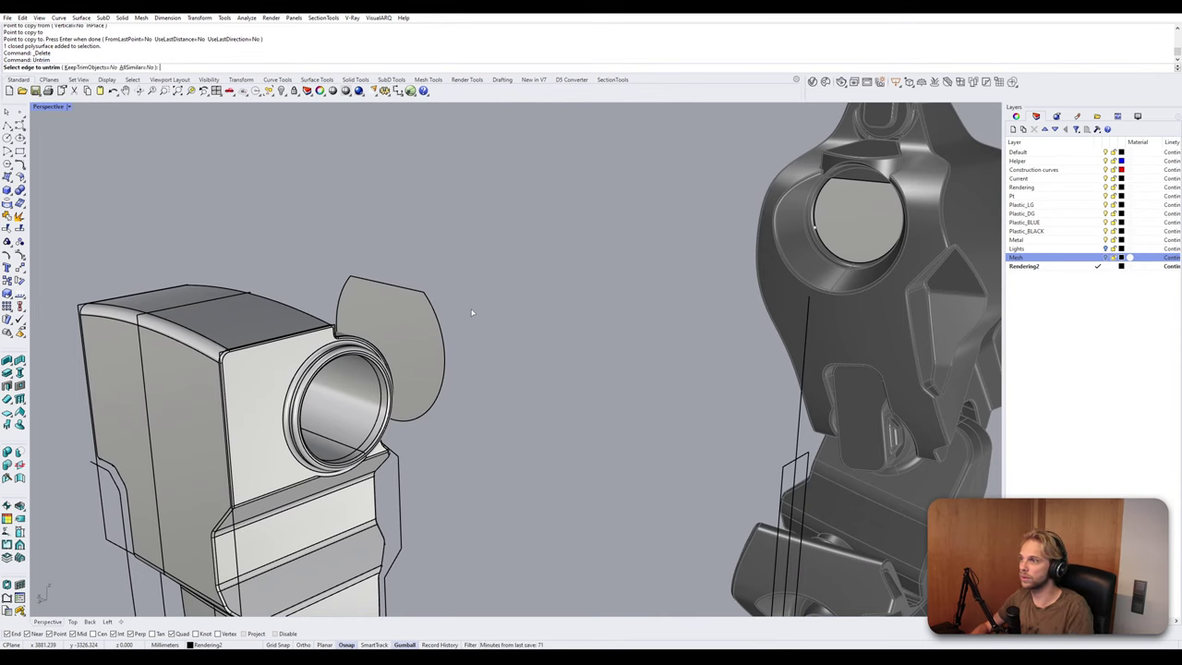
click(427, 307)
key(Return)
right_drag(547, 344, 531, 338)
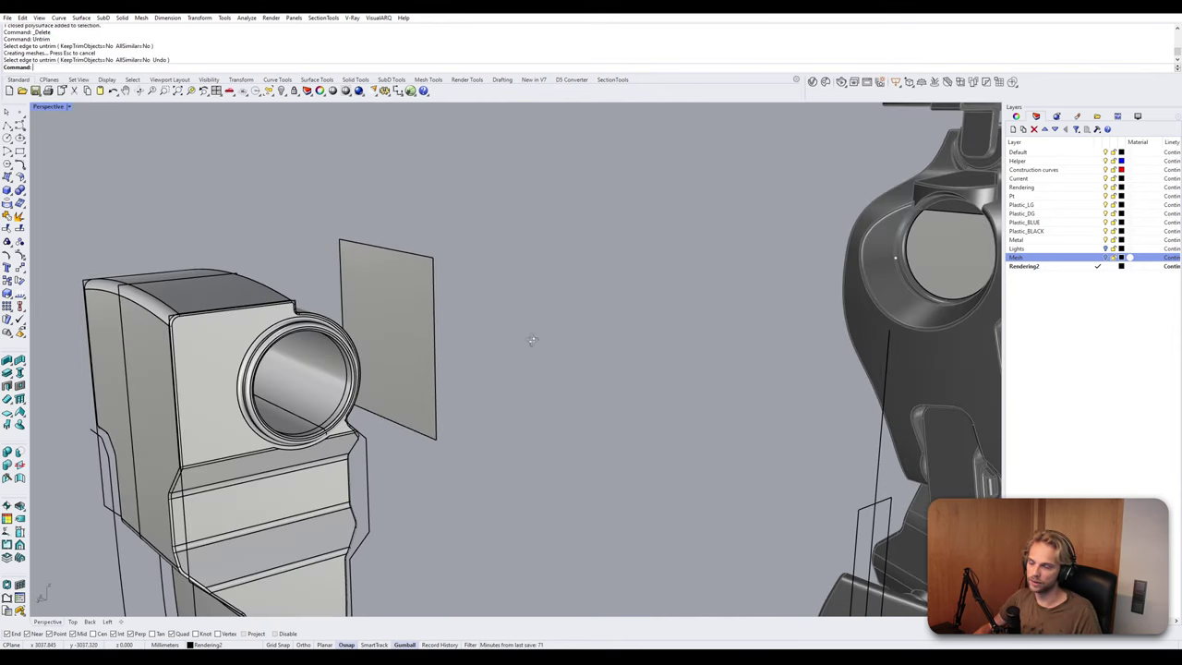
key(ctrl+z)
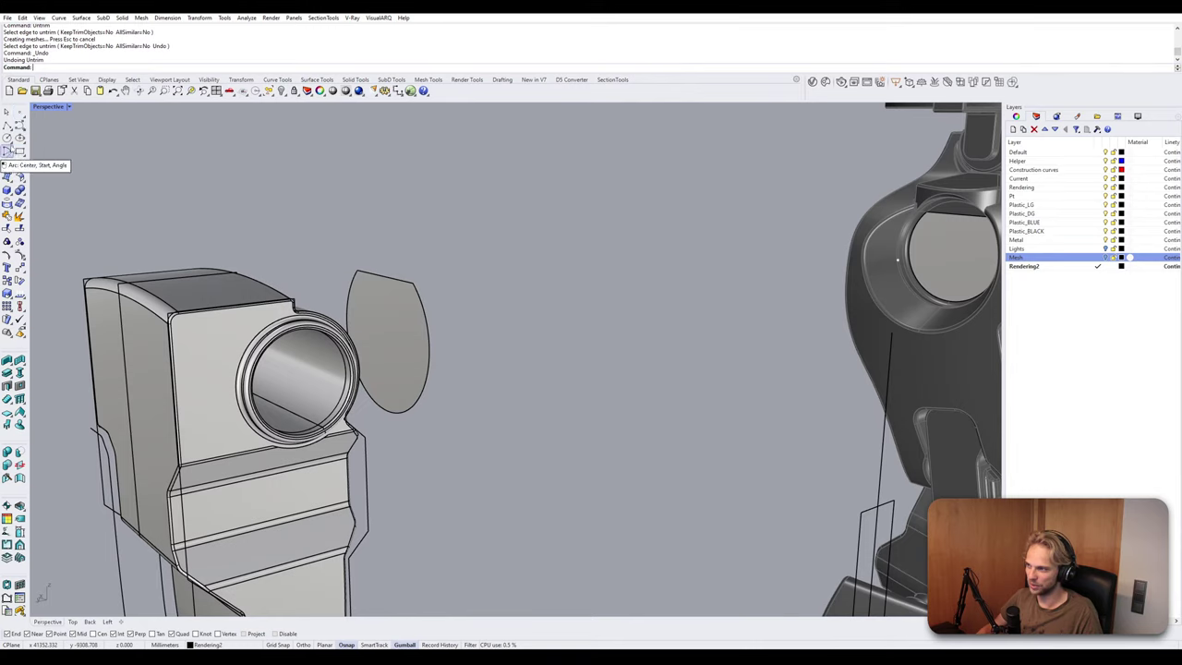
Draw a circle in the back view from the socket surface copy's arc centre, out to its rounded edge.
click(7, 138)
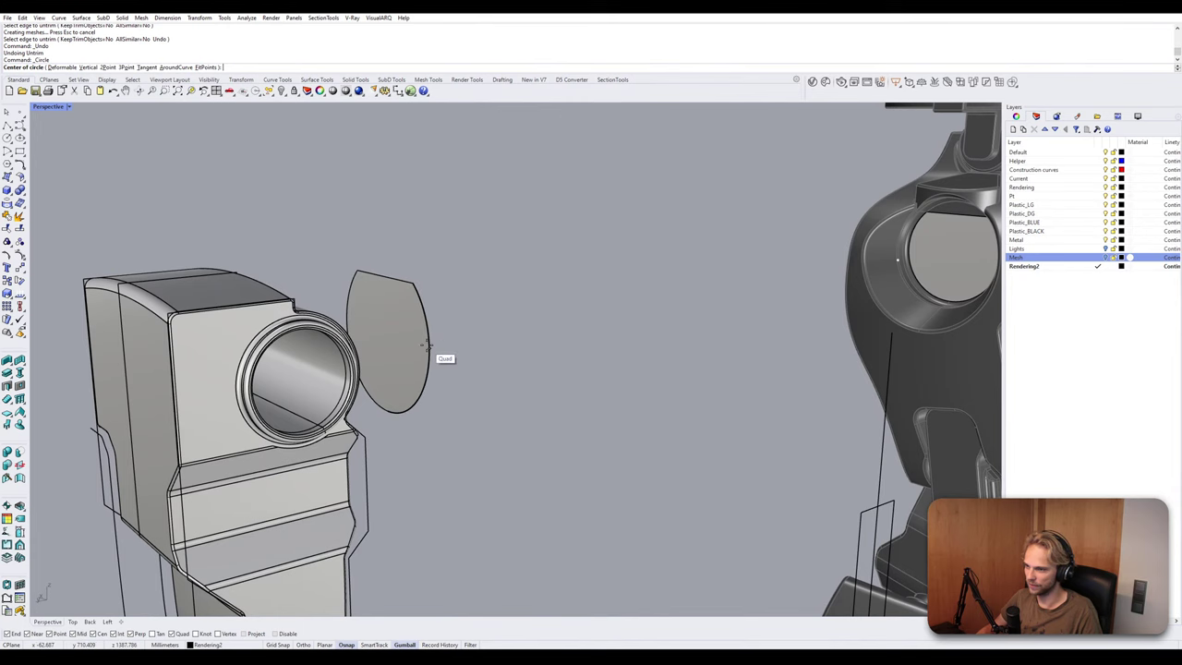
click(430, 369)
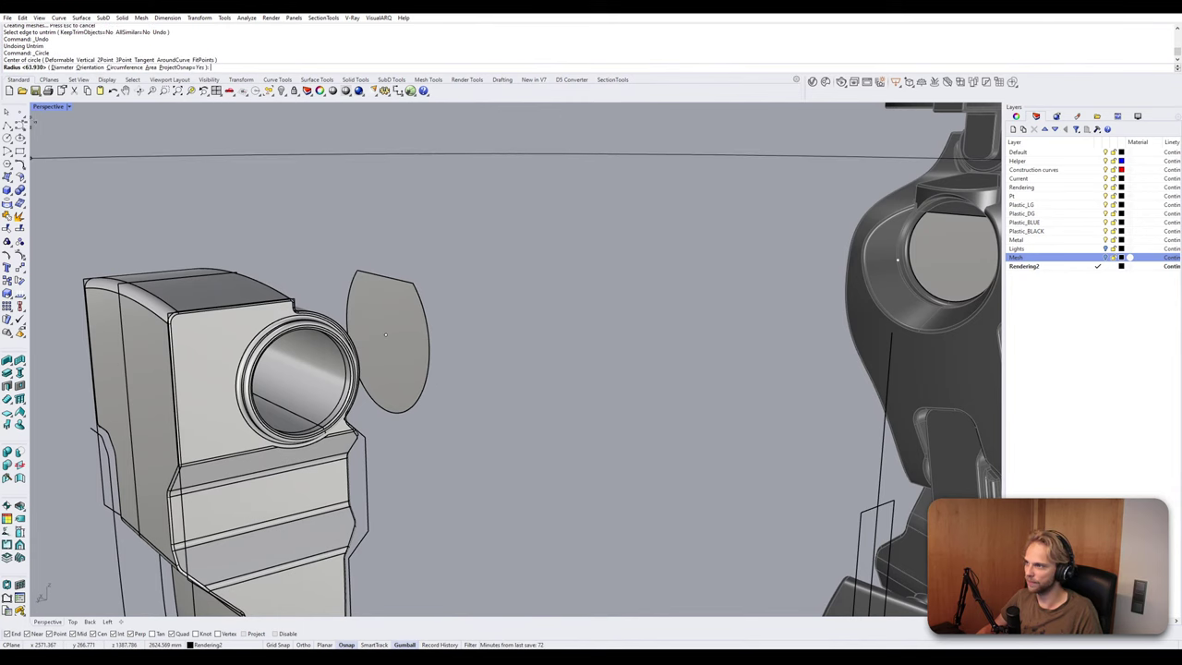
double_click(48, 107)
scroll(277, 475, up, 5)
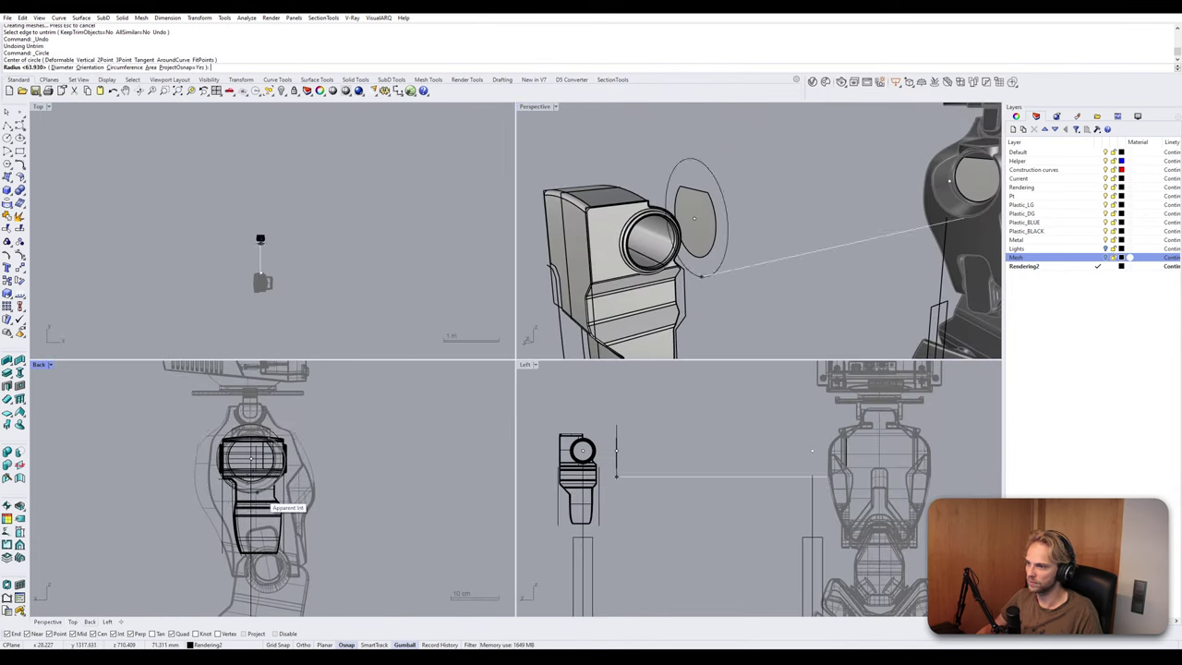
key(Escape)
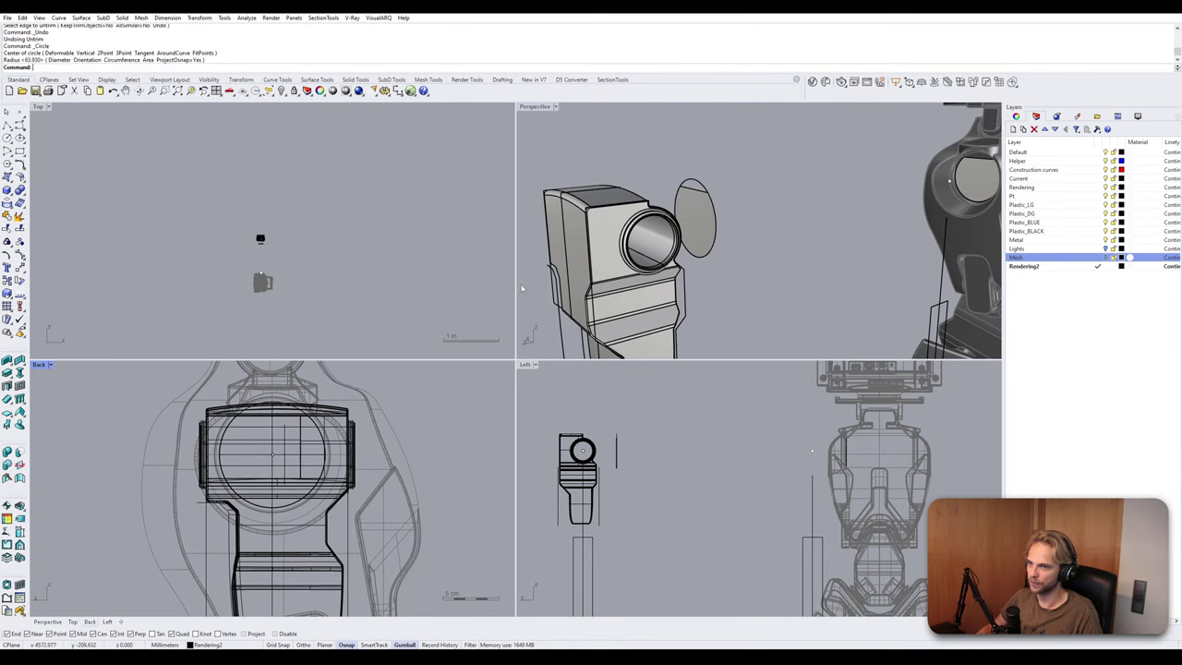
Delete the flat socket surface copy beside the limb body and the extracted surface in the torso's shoulder socket.
double_click(539, 106)
click(412, 312)
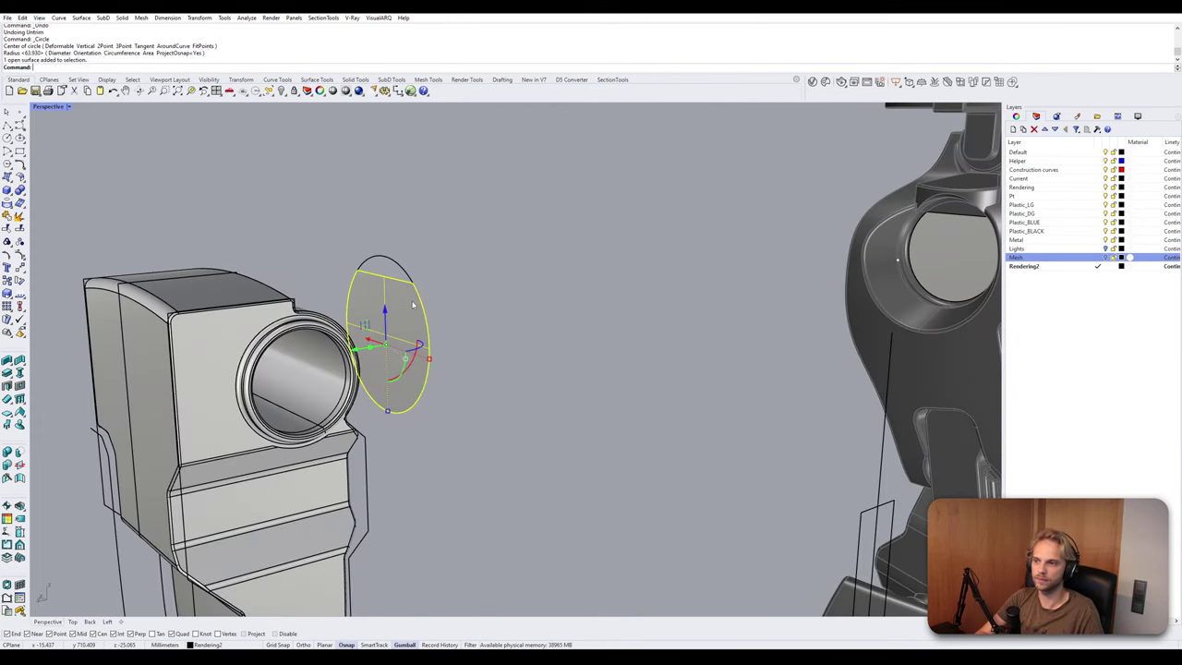
key(Delete)
right_drag(411, 312, 386, 336)
click(995, 224)
key(Delete)
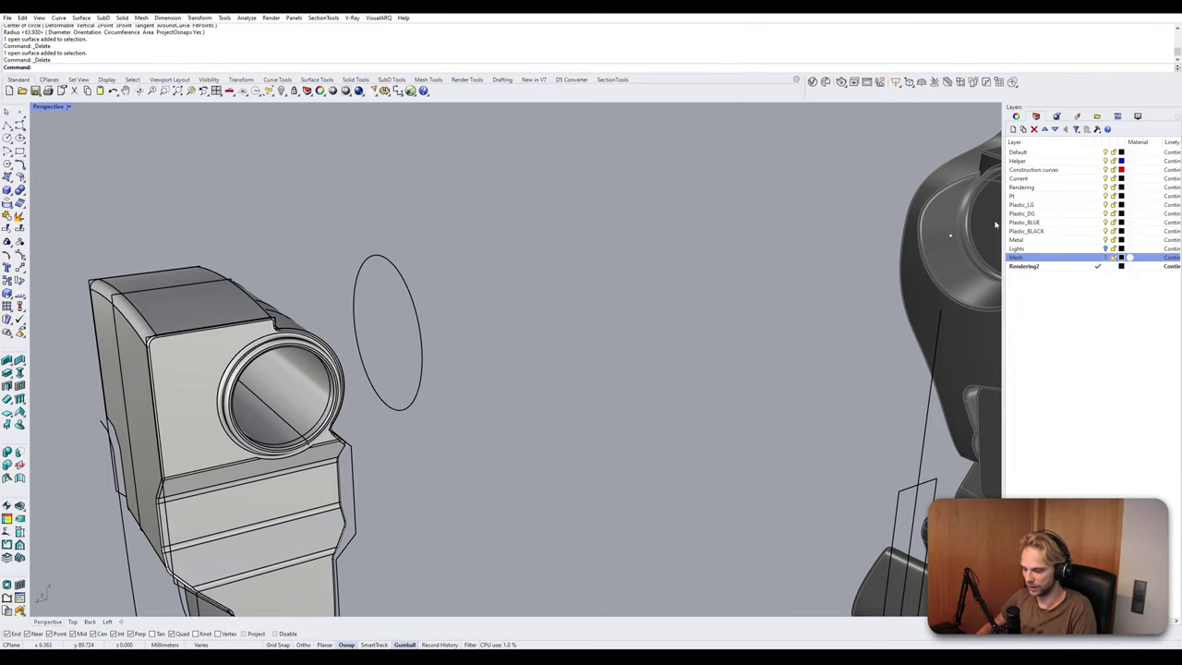
Try to extrude the circle beside the limb body into a wide cylinder towards the body, and undo the extrusion.
right_drag(859, 262, 552, 381)
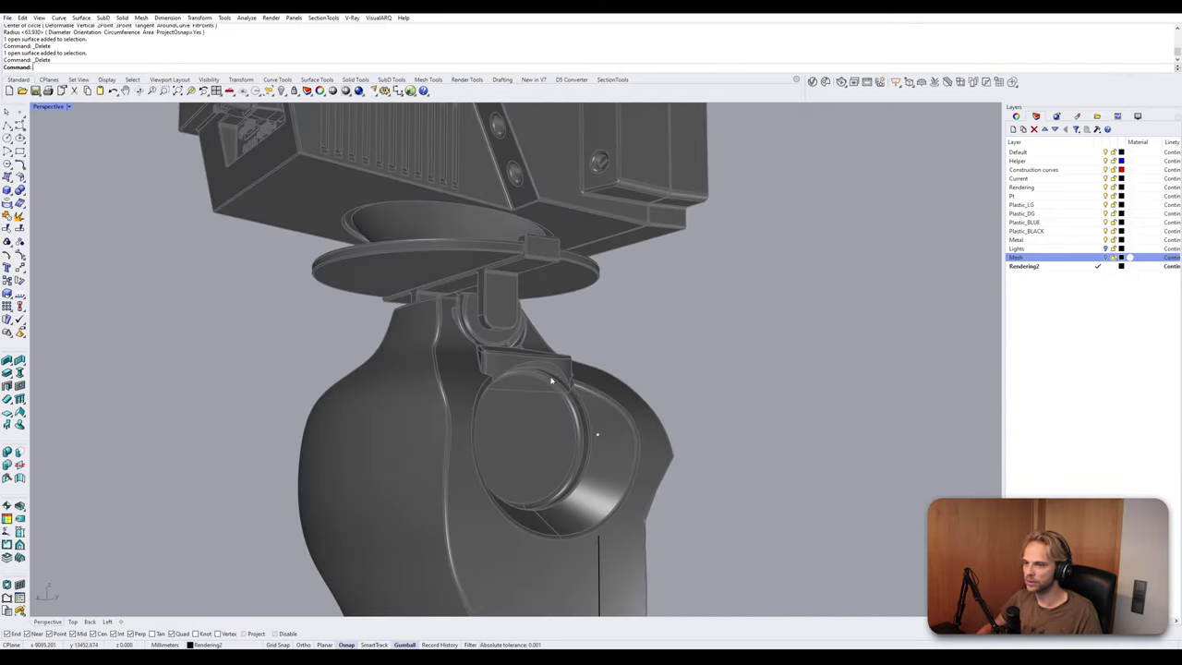
scroll(544, 343, up, 5)
scroll(700, 394, down, 10)
right_drag(700, 394, 532, 396)
scroll(532, 395, up, 2)
scroll(532, 396, up, 5)
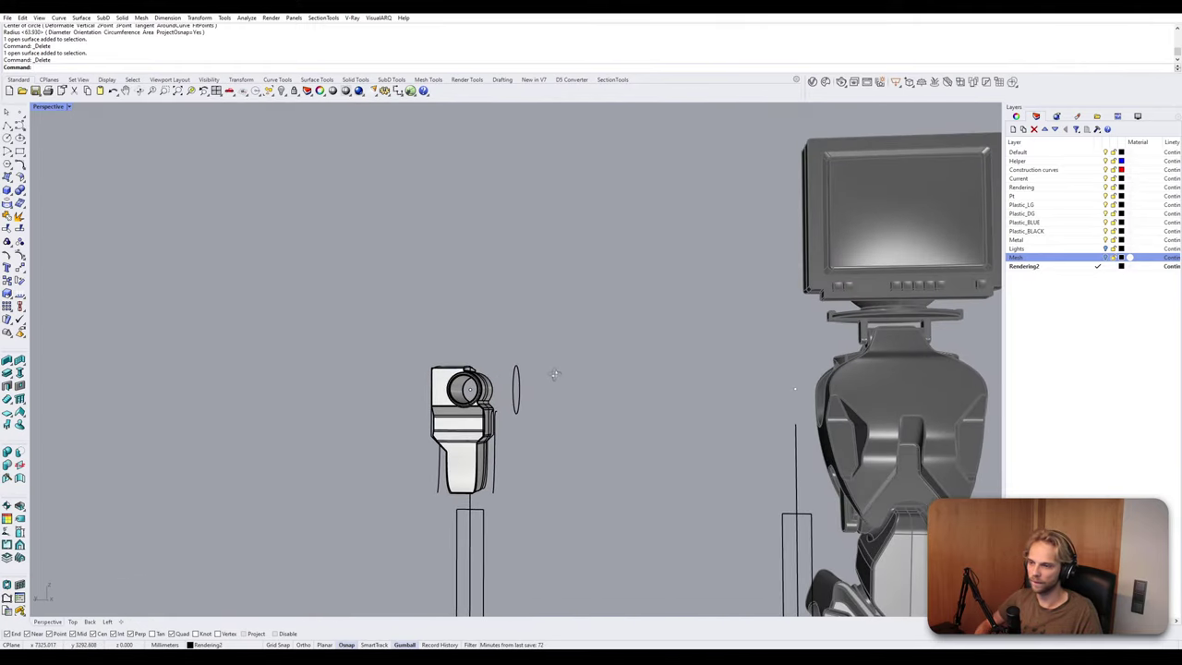
scroll(506, 402, up, 3)
click(524, 427)
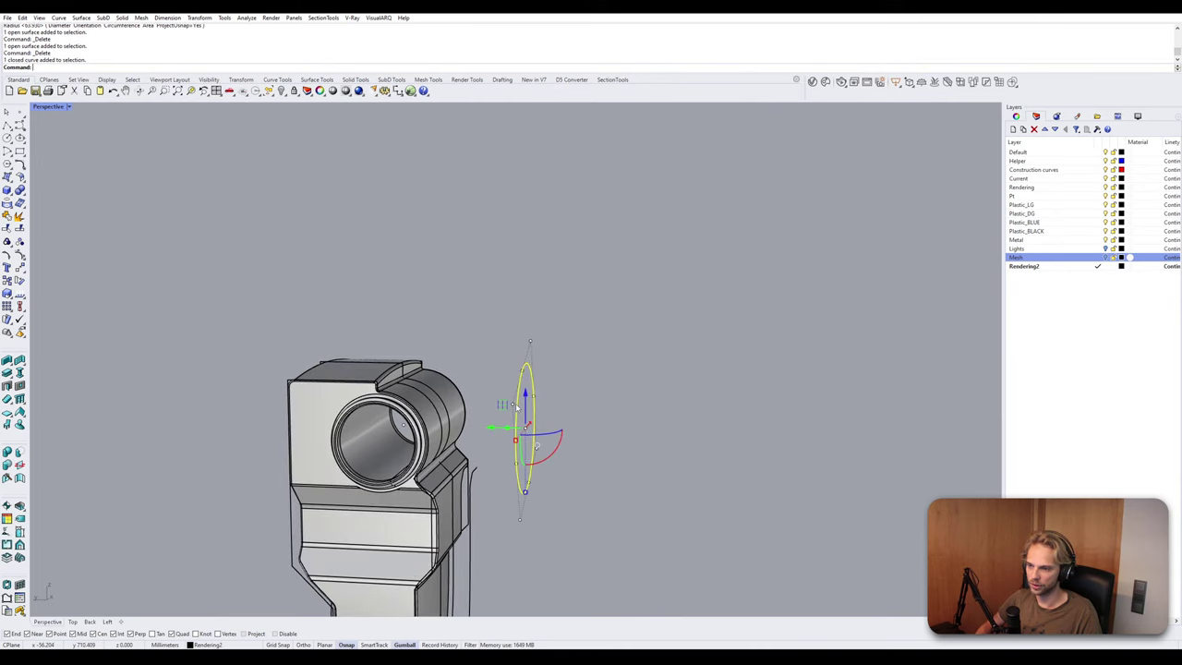
drag(507, 430, 461, 432)
right_drag(654, 424, 665, 421)
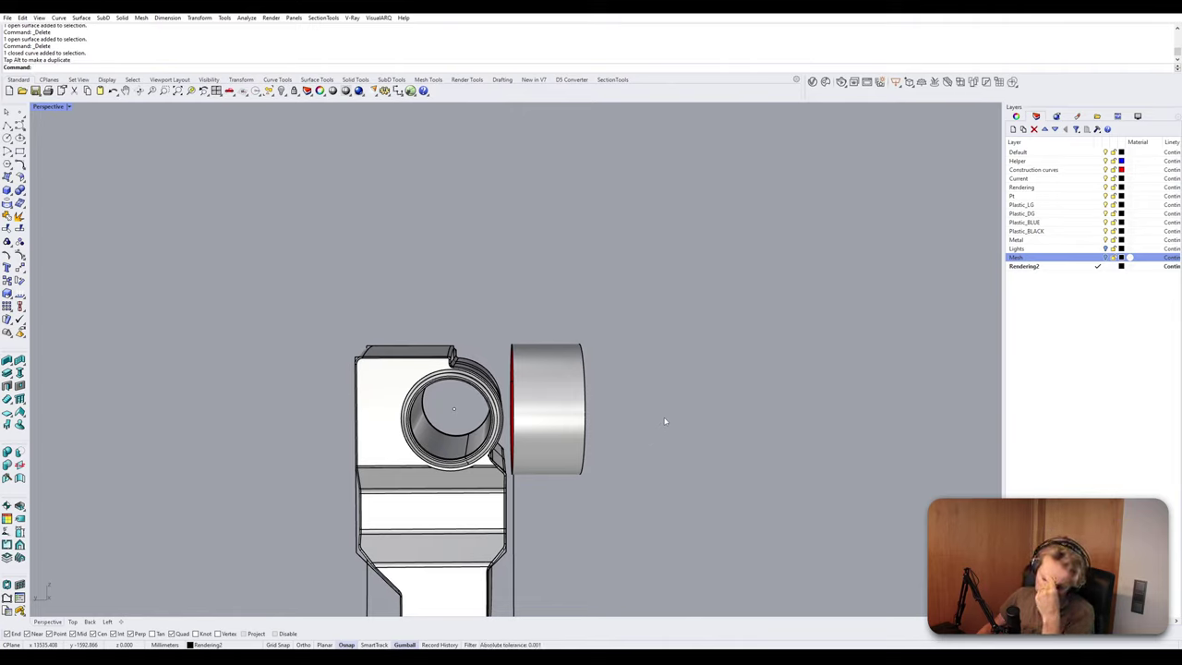
mouse_move(665, 422)
right_down()
mouse_move(648, 475)
mouse_move(683, 422)
mouse_move(667, 416)
right_up()
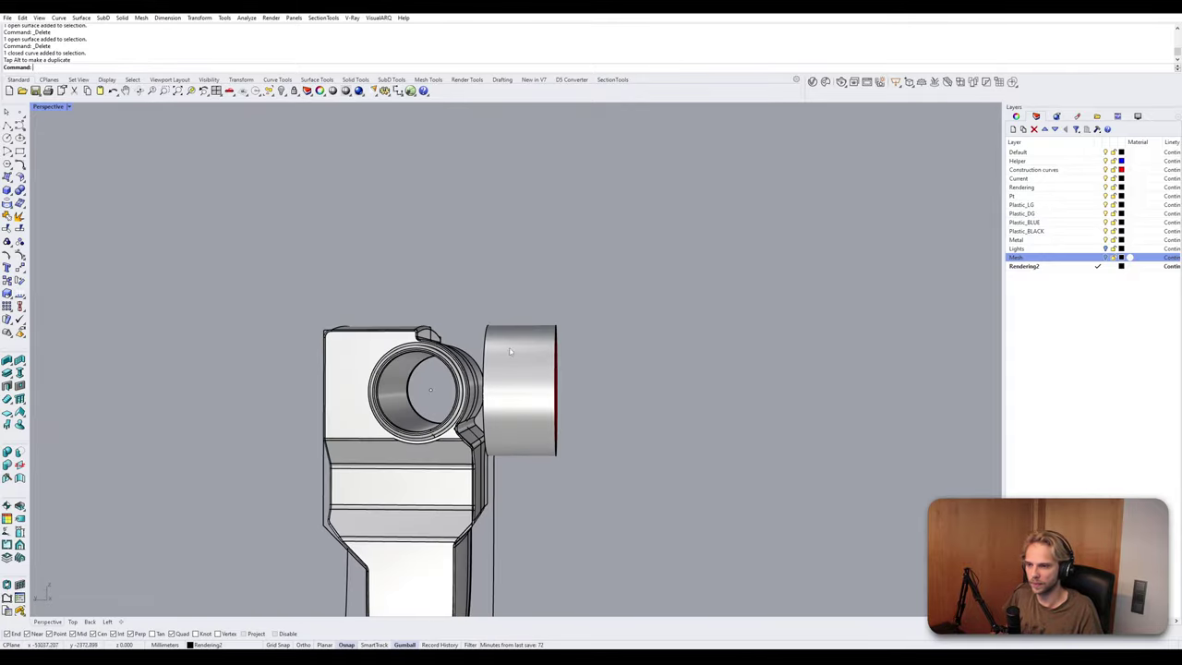
right_drag(428, 424, 494, 443)
key(ctrl+z)
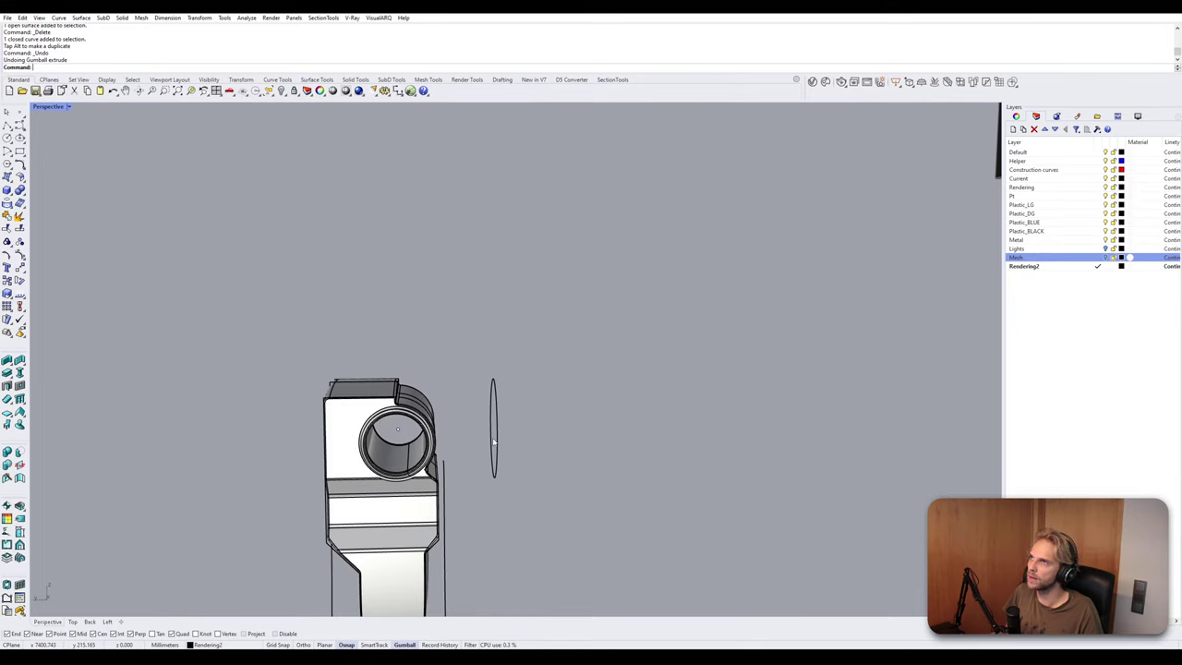
Extrude the circle towards the limb body as an open cylinder and shorten it by pulling its near edge back.
click(494, 443)
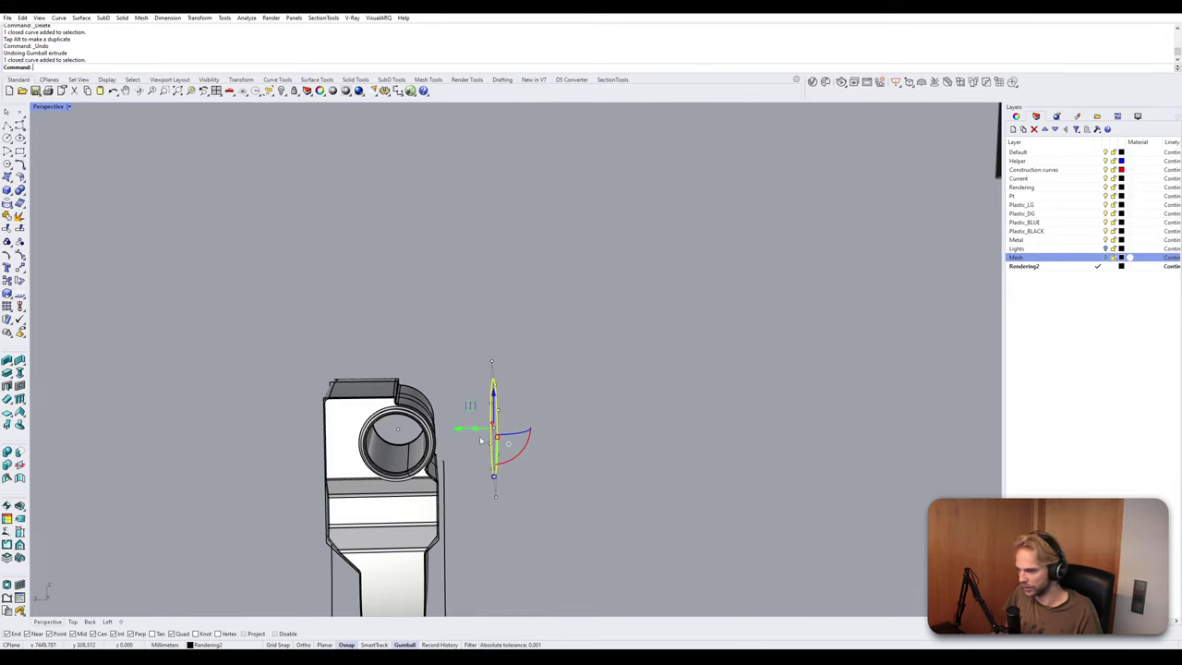
drag(461, 428, 444, 433)
key(ctrl+z)
click(539, 449)
scroll(464, 429, up, 5)
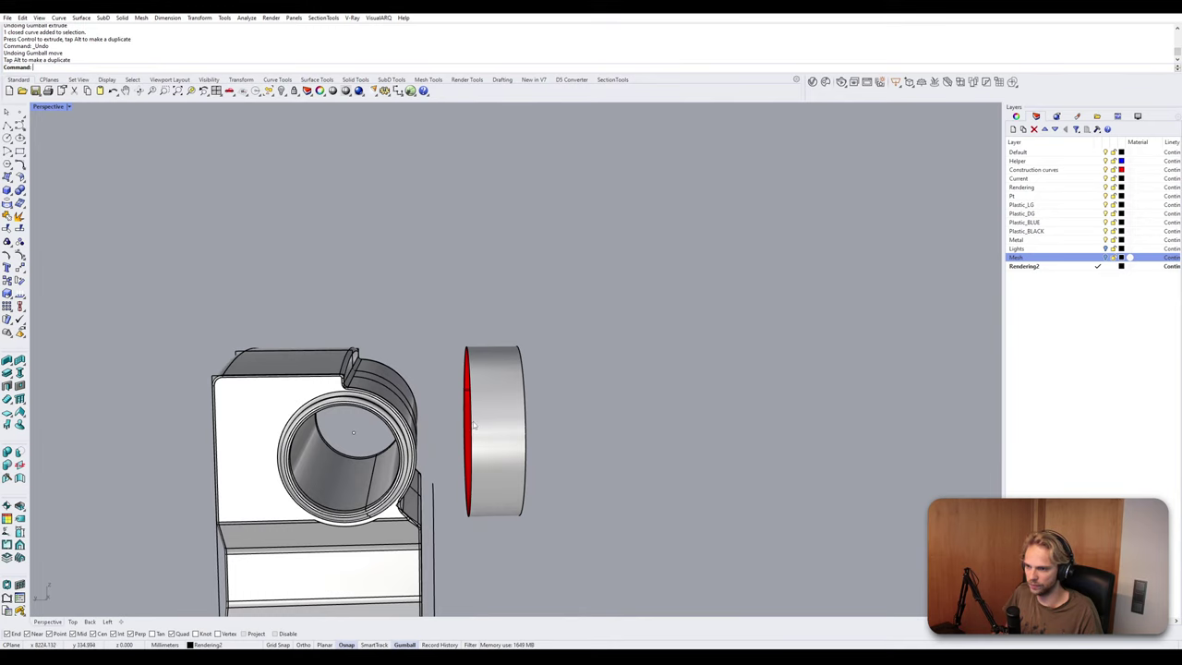
ctrl+shift+click(472, 425)
drag(430, 433, 450, 433)
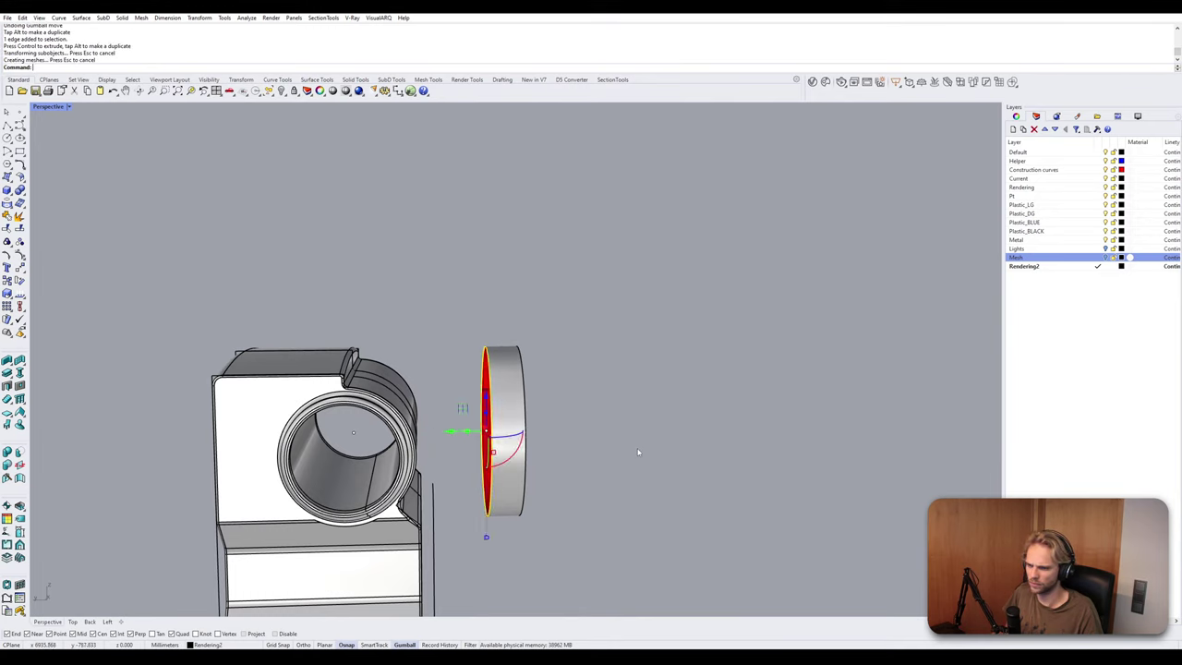
Cap the short cylinder into a solid disc and place a duplicate of it closer to the limb body.
click(515, 422)
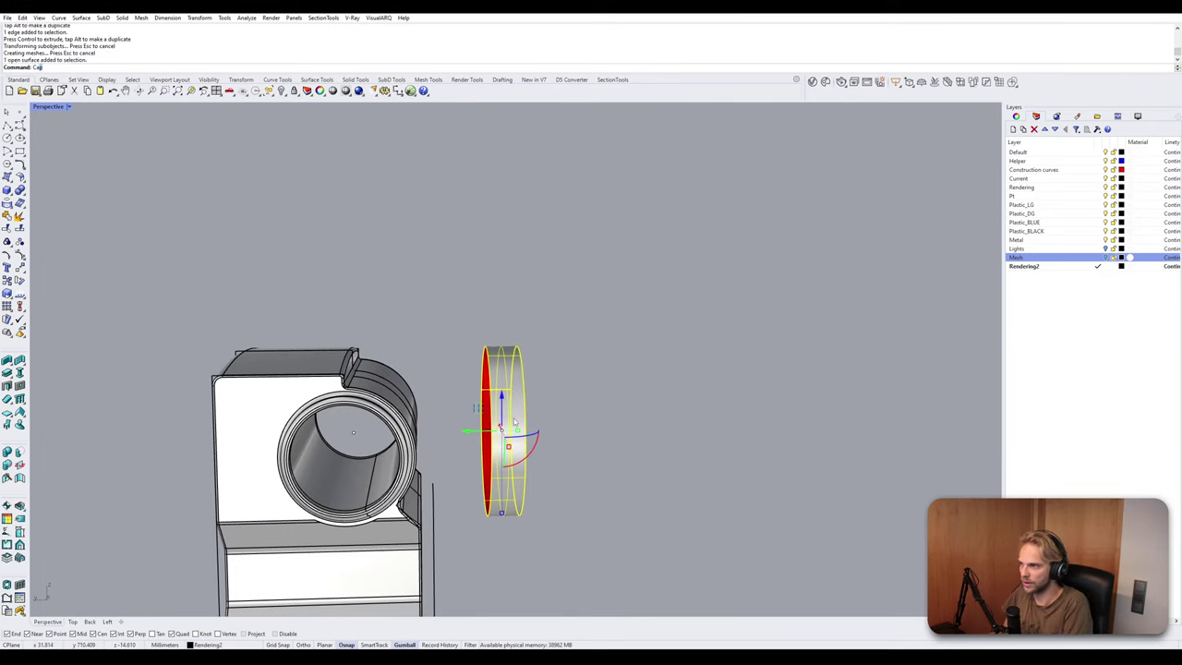
key(Return)
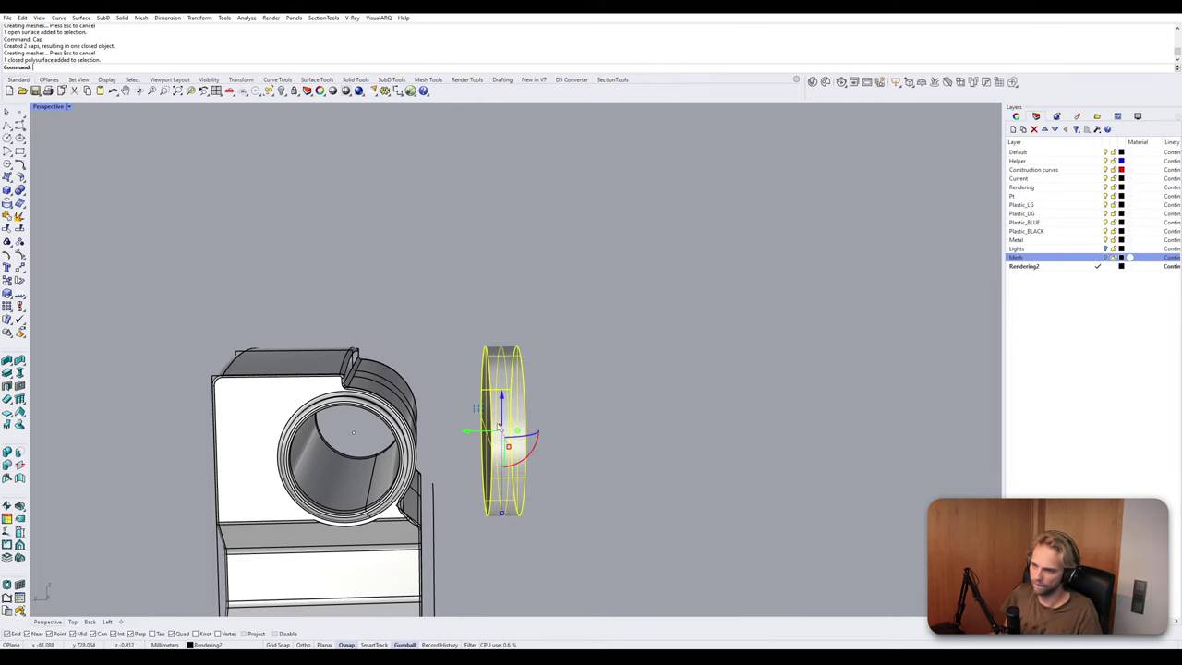
drag(469, 432, 408, 433)
click(622, 467)
right_drag(623, 467, 589, 457)
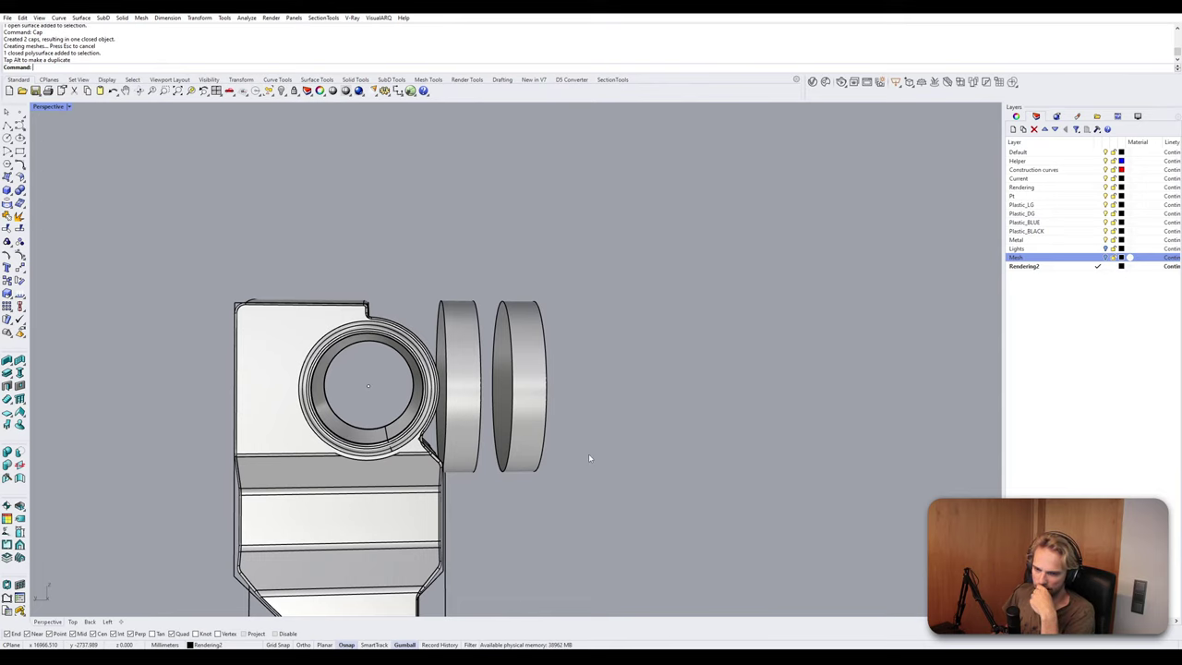
Scale the disc nearest the limb body down uniformly in all three directions.
mouse_move(588, 454)
right_down()
mouse_move(568, 459)
mouse_move(605, 461)
right_up()
scroll(567, 427, up, 3)
scroll(568, 428, up, 3)
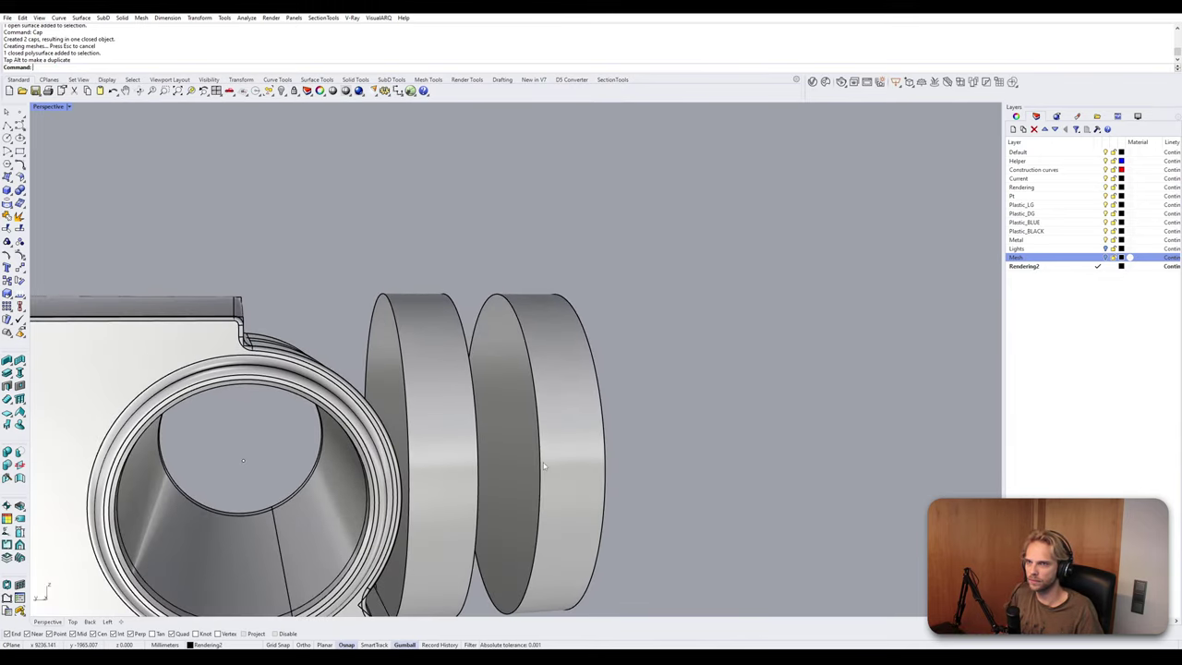
scroll(544, 466, down, 4)
right_drag(544, 466, 509, 466)
scroll(273, 422, up, 3)
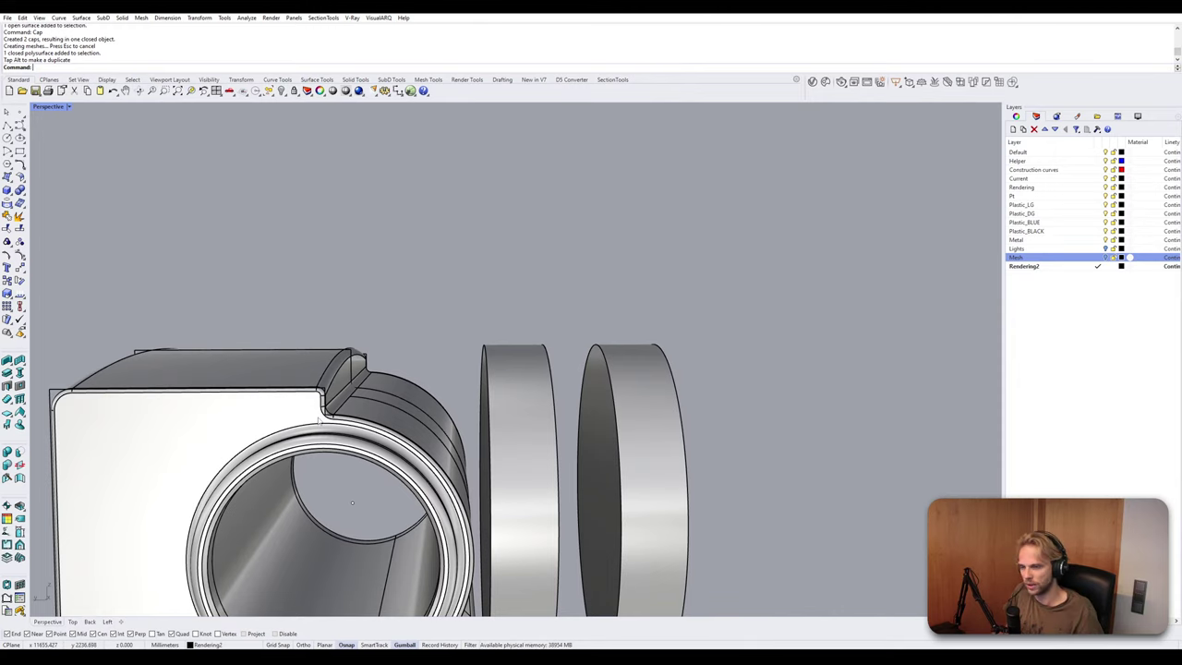
click(539, 517)
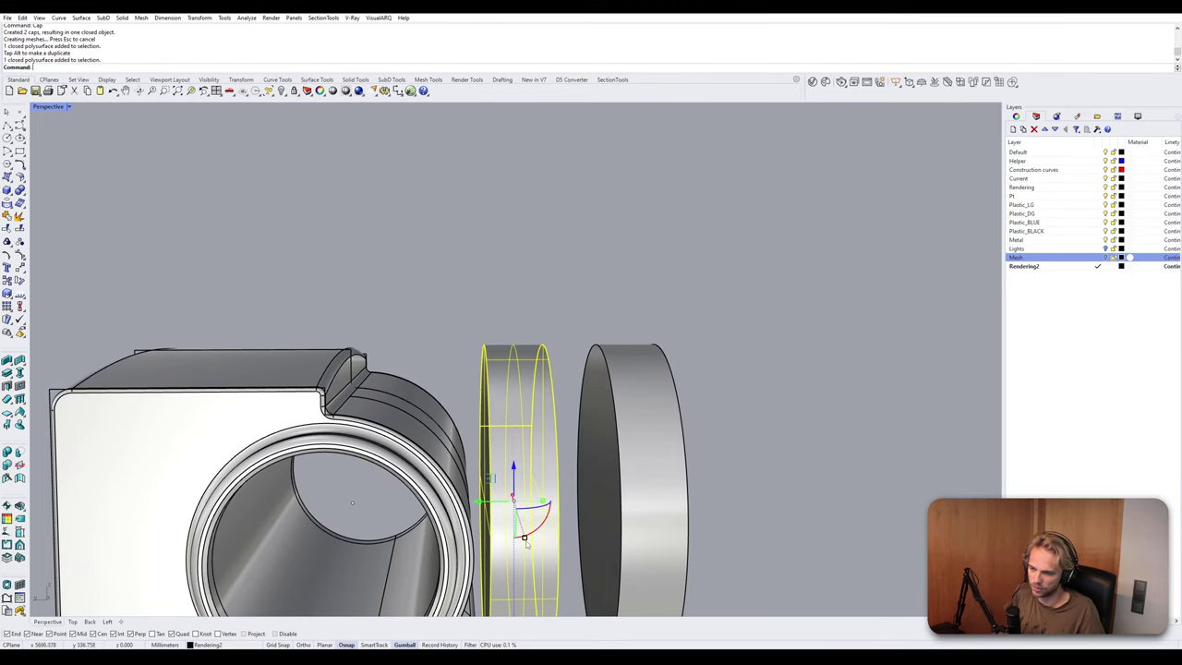
shift+drag(525, 537, 521, 525)
click(553, 441)
scroll(552, 436, down, 5)
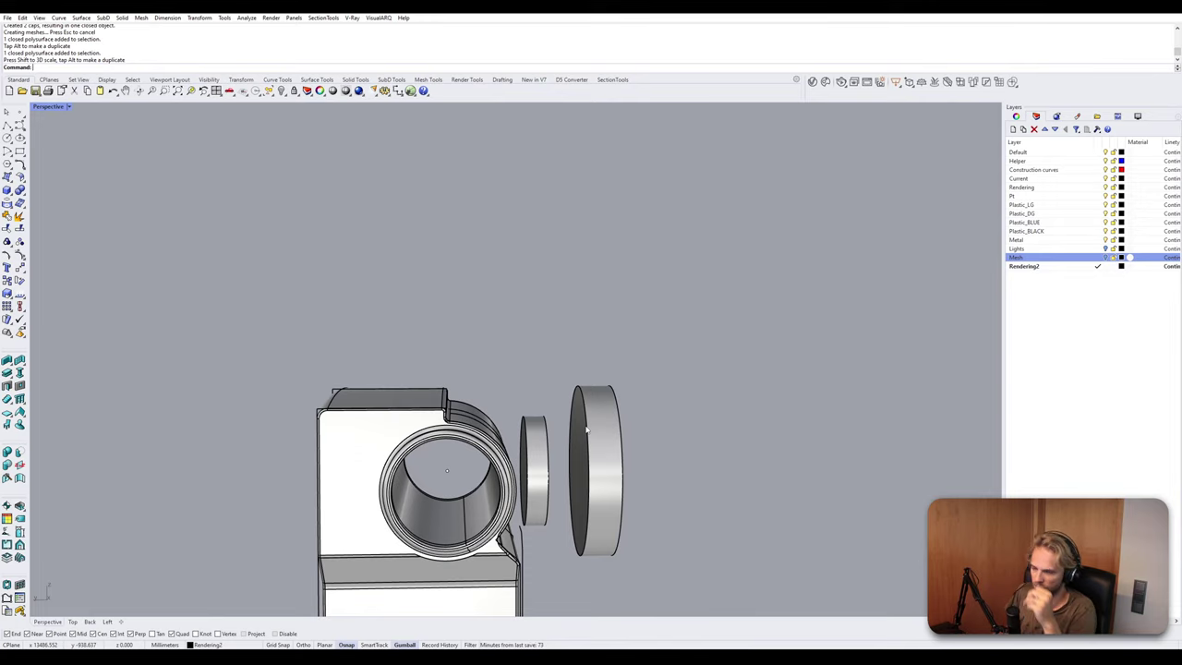
Create a world-aligned solid bounding box around the small disc.
right_drag(587, 429, 508, 484)
scroll(537, 439, up, 3)
click(421, 482)
text(Bou)
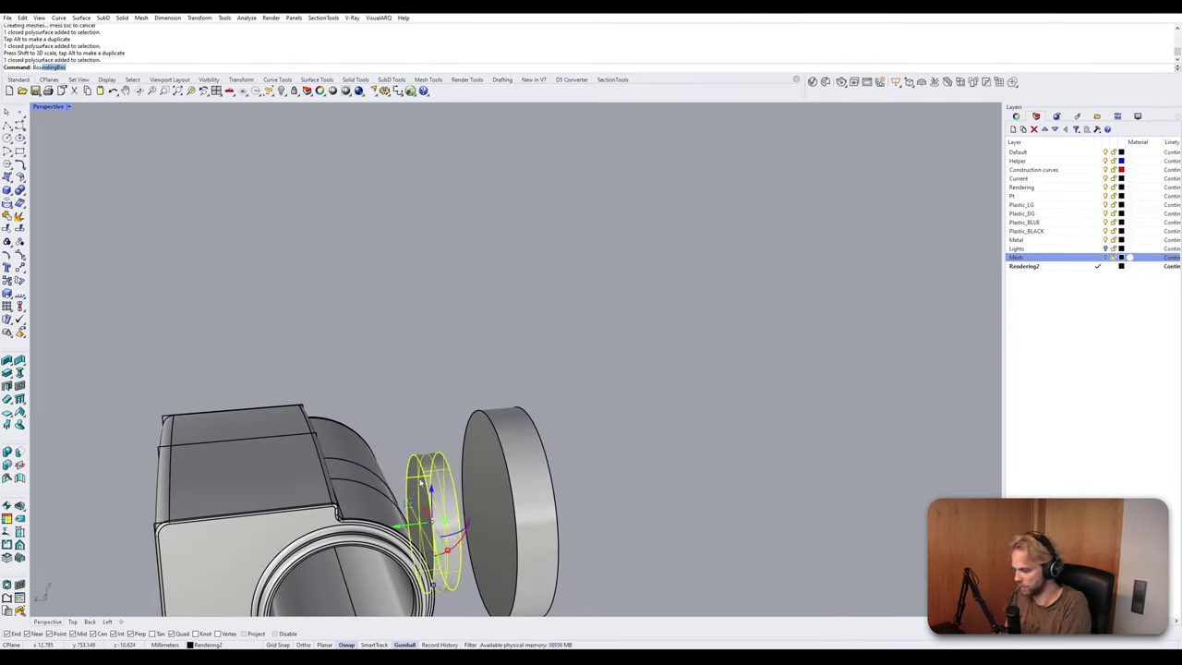
text(n)
key(Return)
key(Return)
key(Escape)
right_drag(420, 482, 303, 389)
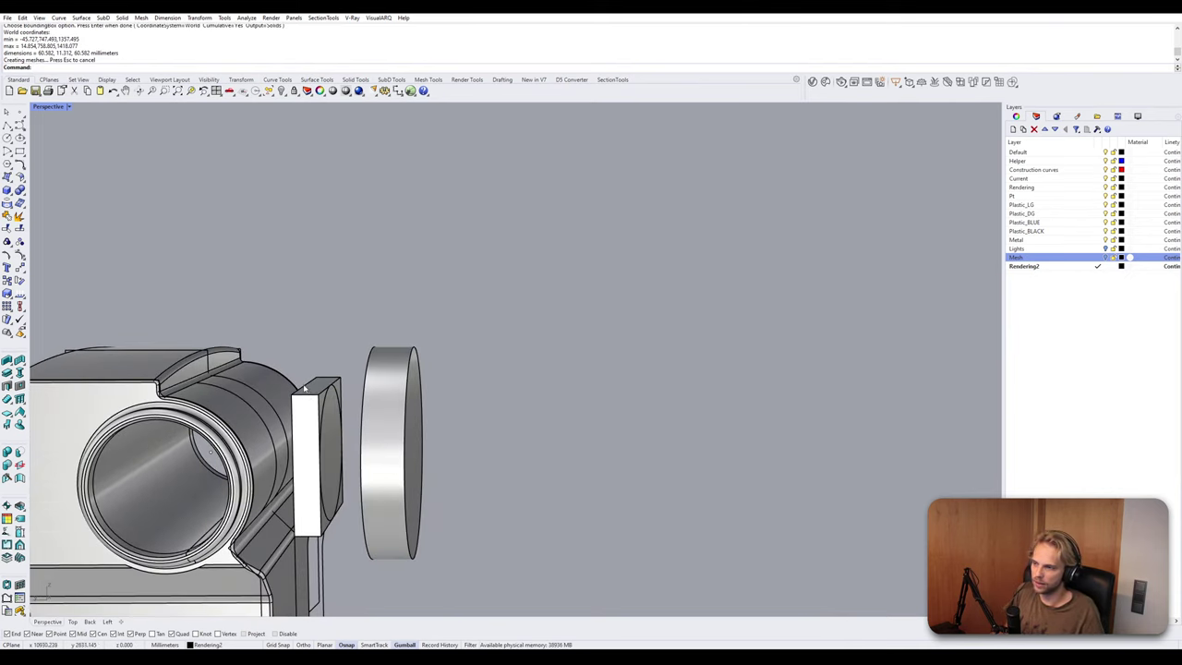
Move the bounding box vertically from its lower corner up to the small disc's mid-height.
scroll(303, 387, up, 2)
click(305, 435)
scroll(330, 477, down, 3)
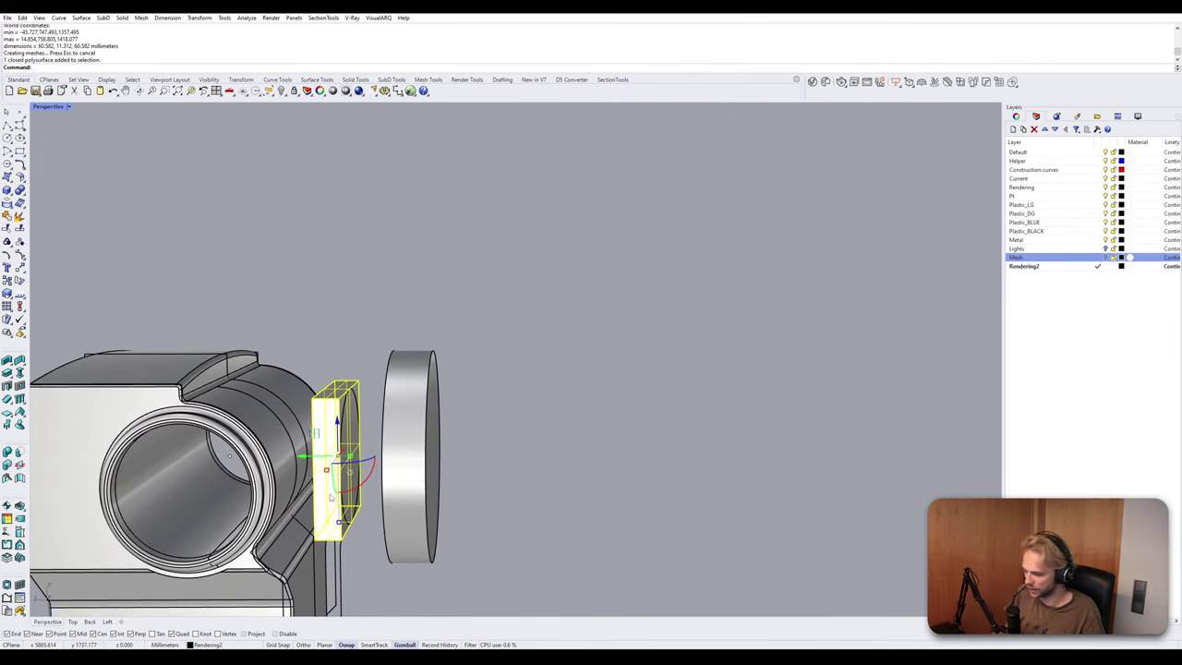
text(m)
key(Return)
text(v)
key(Return)
click(345, 539)
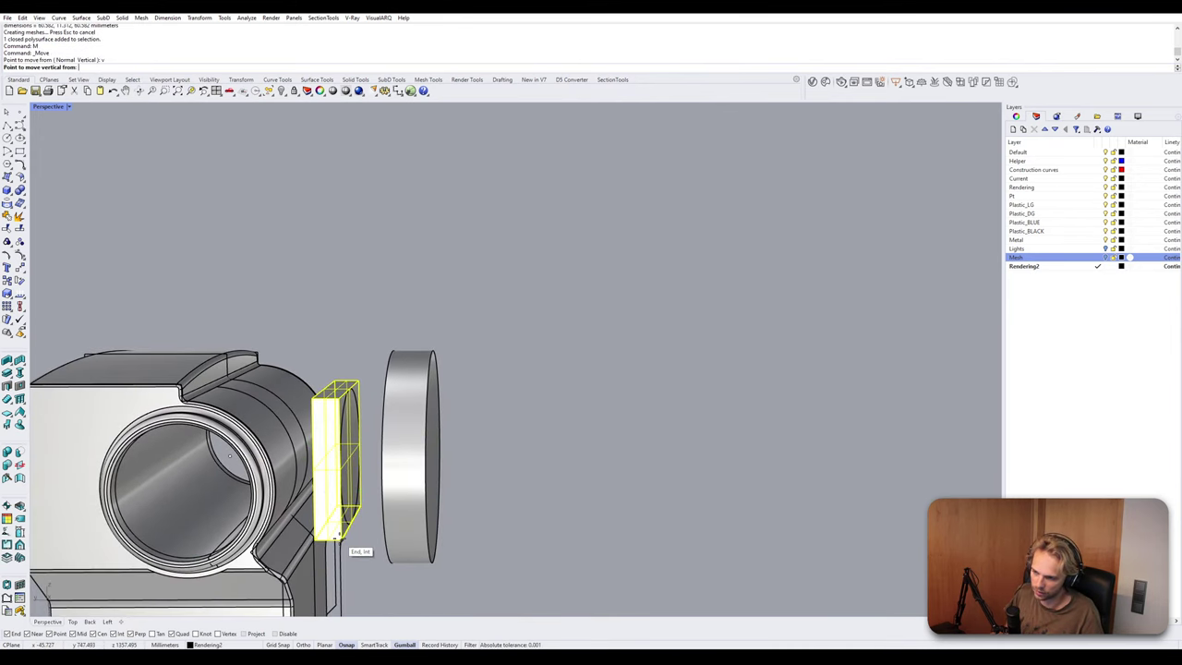
click(347, 474)
key(Escape)
Boolean-union the raised box with the small disc into one round-bottomed solid.
click(337, 362)
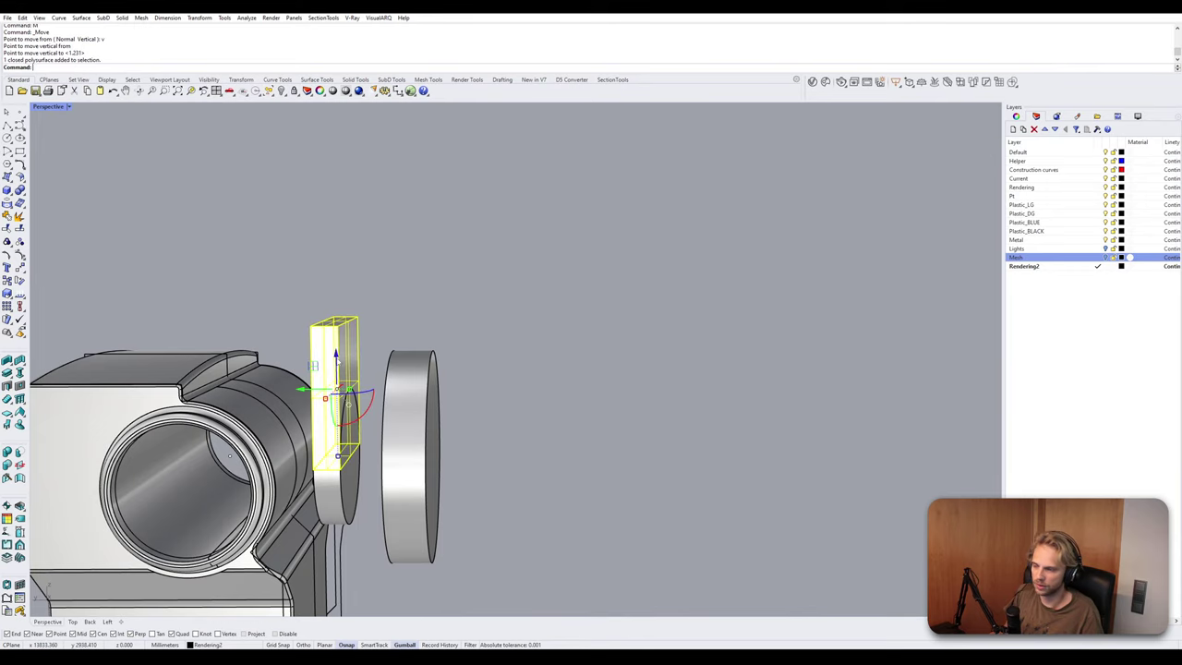
click(402, 311)
right_drag(402, 310, 389, 408)
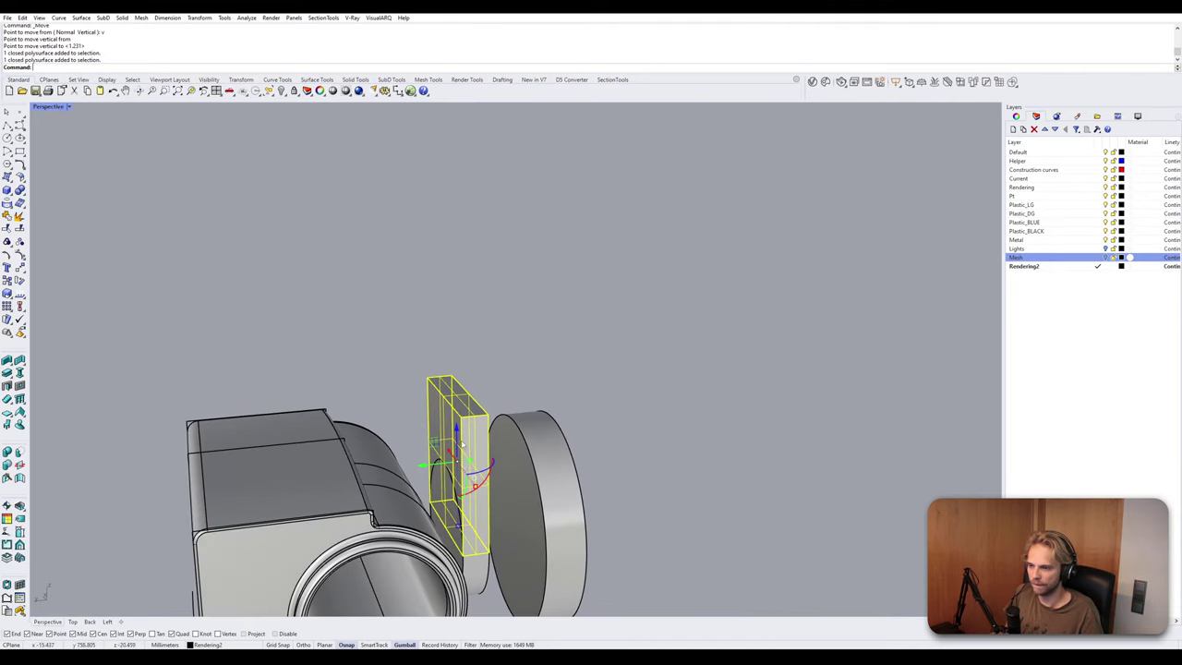
click(471, 545)
shift+click(474, 570)
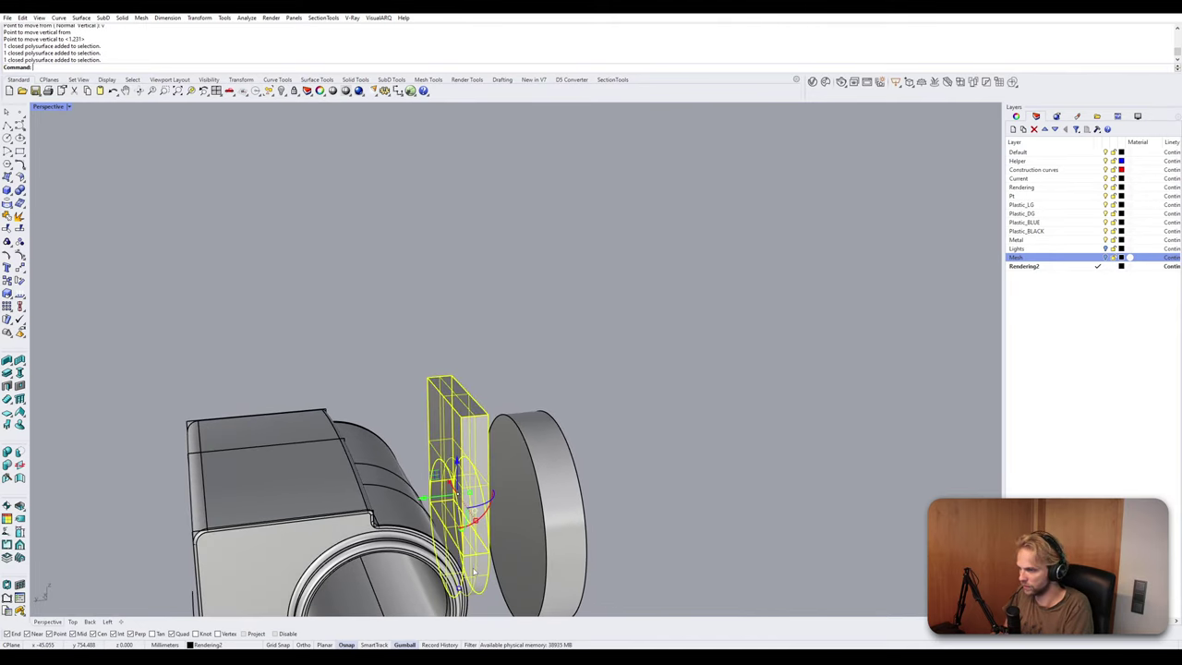
text(b)
key(Return)
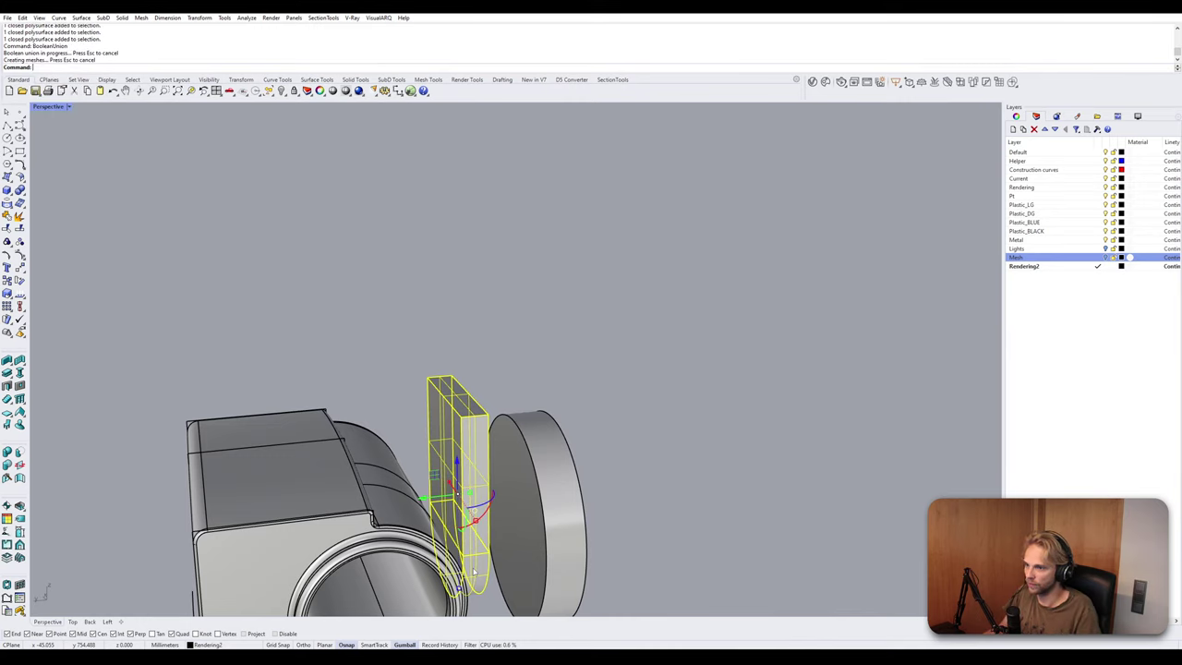
Merge all coplanar faces of the solid standing between the housing and the large disc.
text(MergeAllCoplanarFaces)
key(Return)
key(Escape)
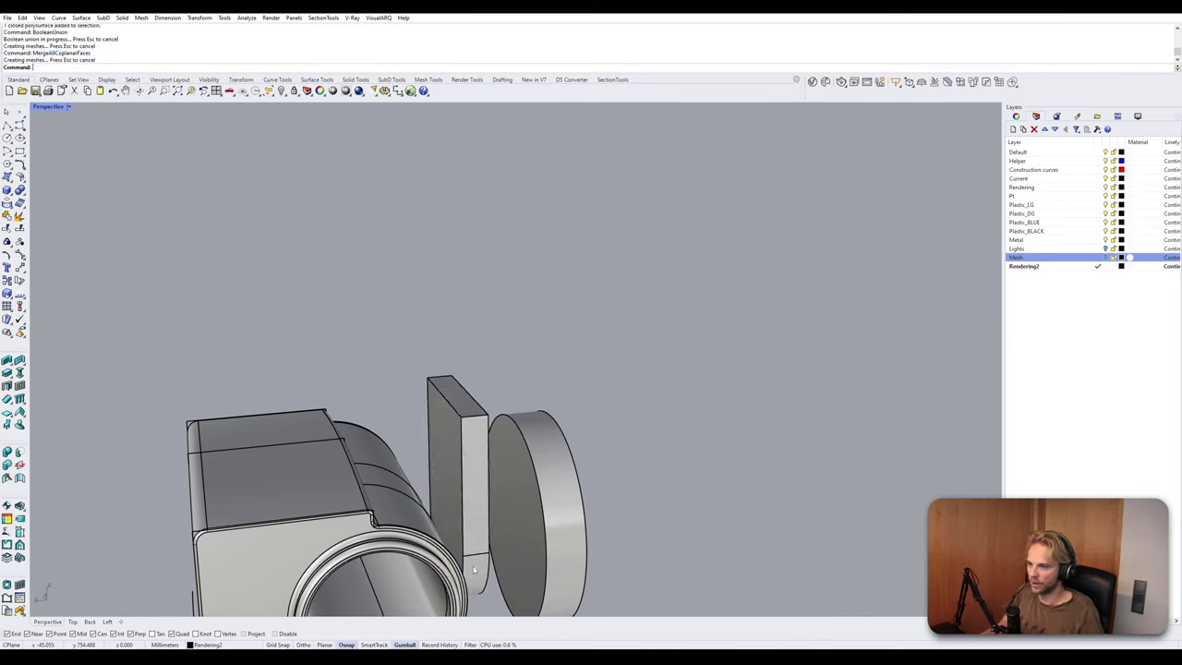
Move the solid's top face vertically down to the level of the housing edge above the tube.
right_drag(485, 565, 444, 517)
scroll(410, 357, up, 5)
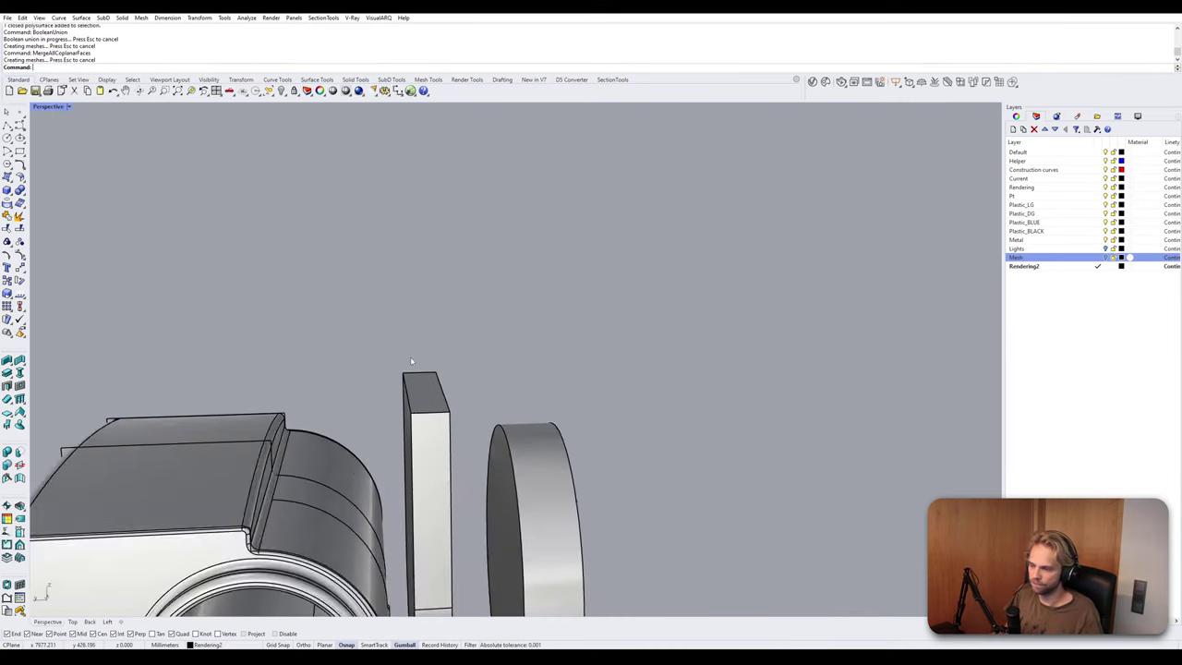
ctrl+shift+click(425, 419)
text(m)
key(Return)
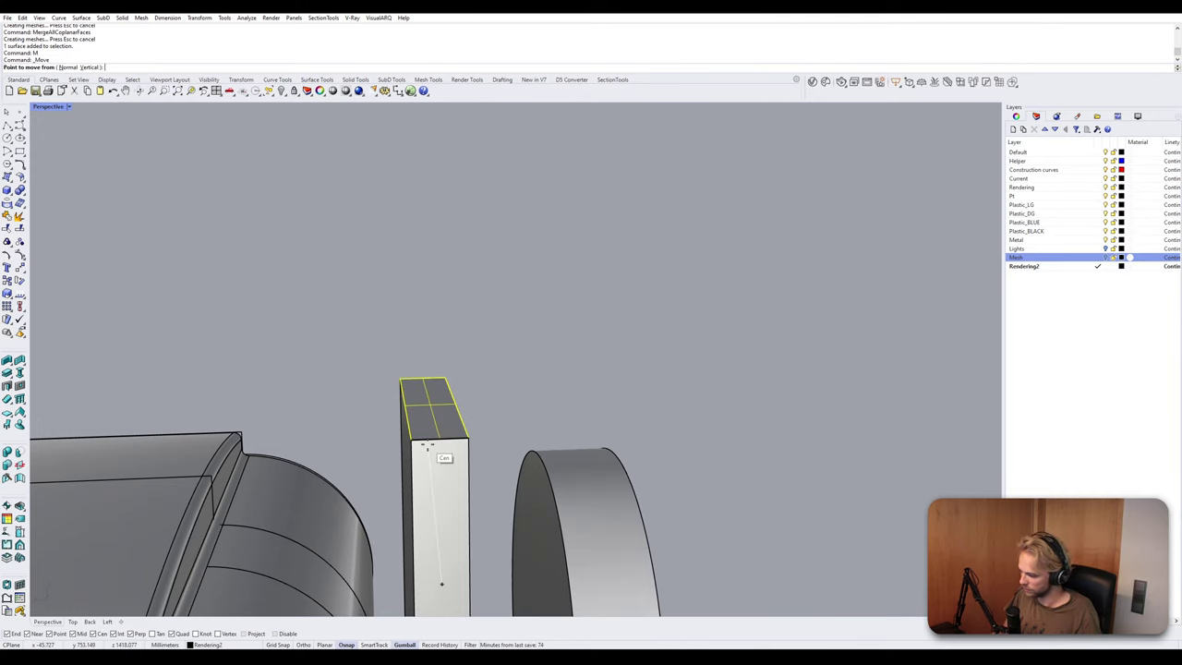
text(v)
key(Return)
right_drag(428, 447, 421, 426)
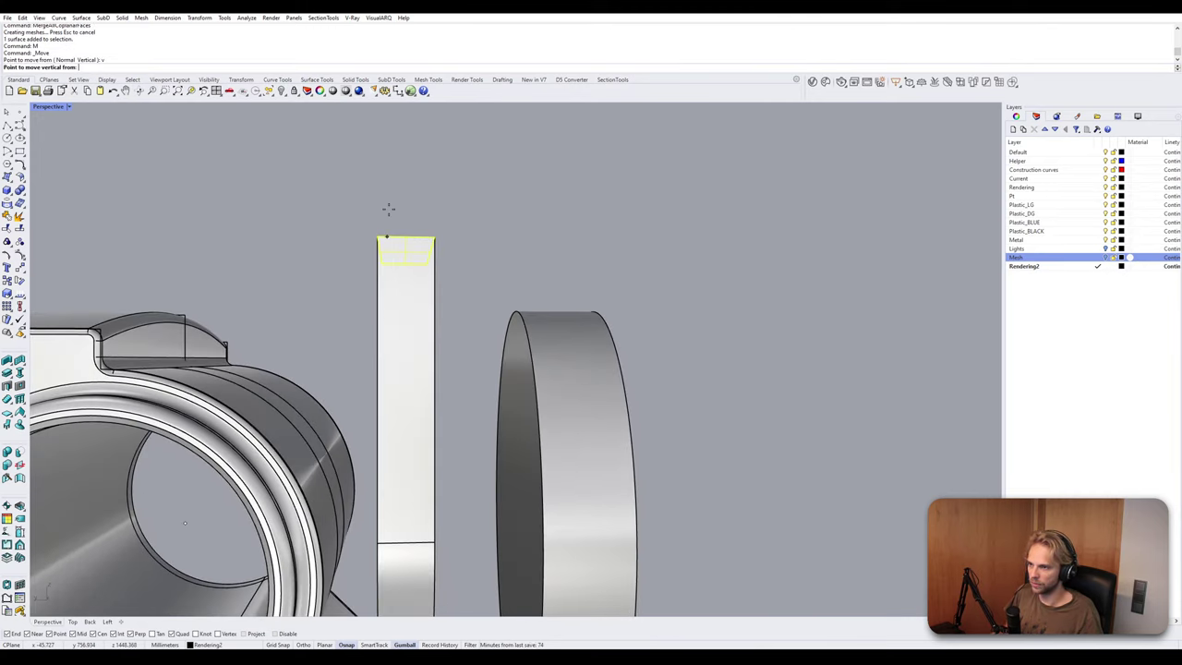
click(379, 238)
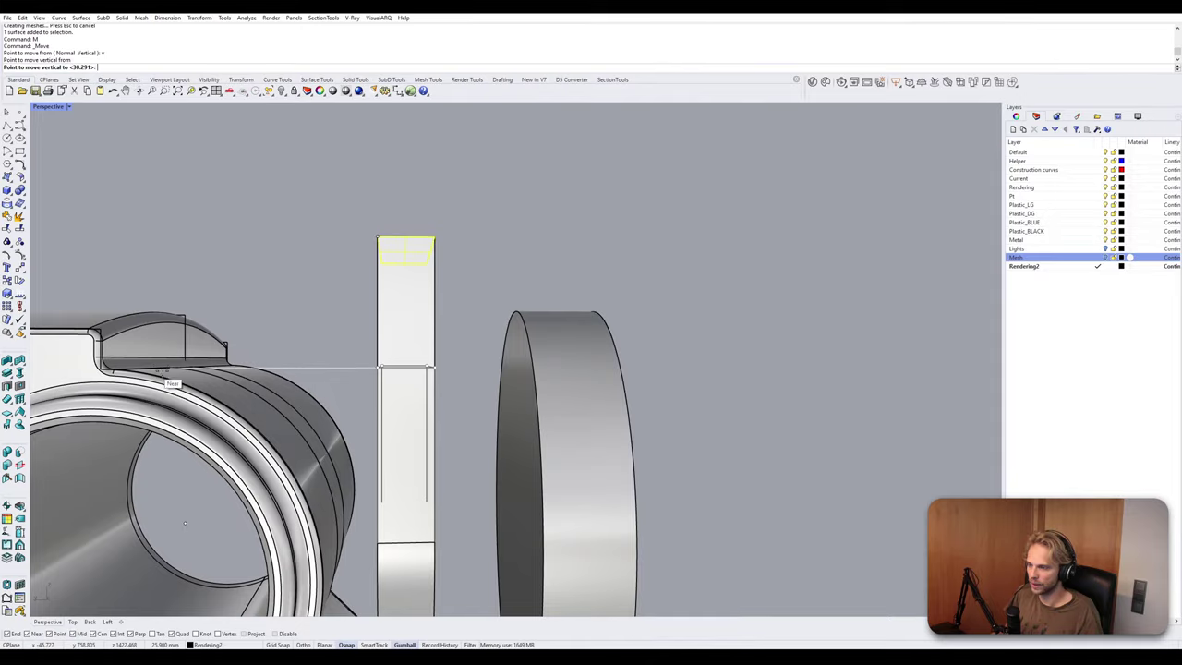
click(180, 371)
right_drag(275, 309, 410, 291)
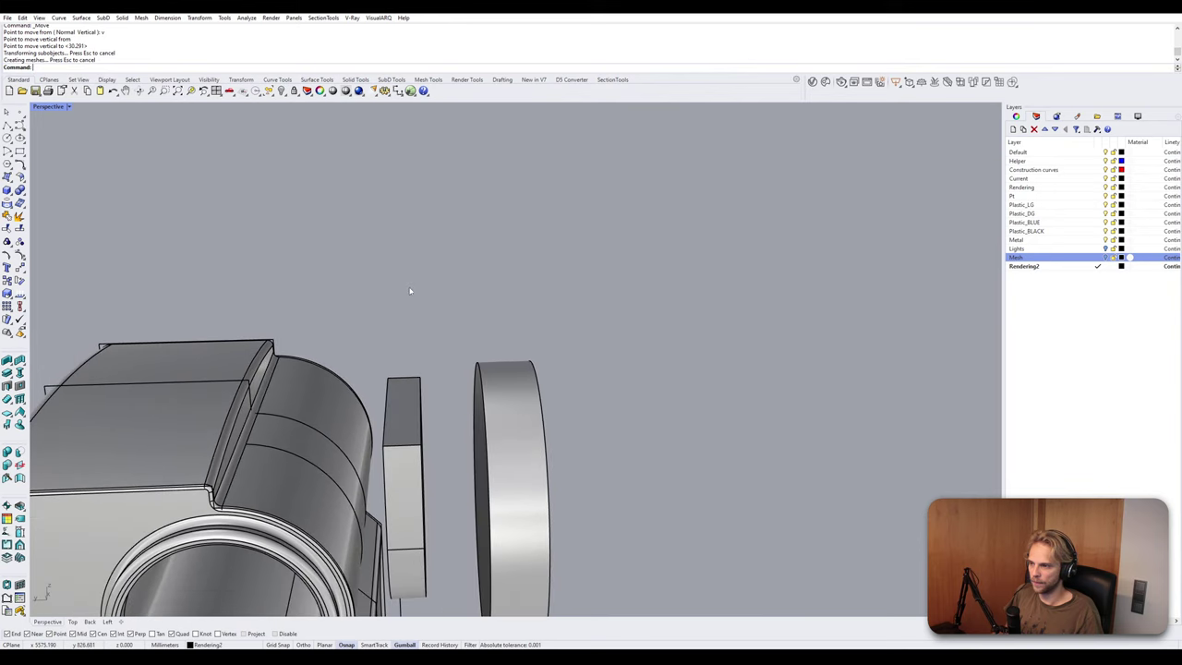
Raise the top face of the solid between the tube and the large disc slightly.
click(398, 398)
right_drag(402, 383, 435, 420)
drag(427, 286, 435, 244)
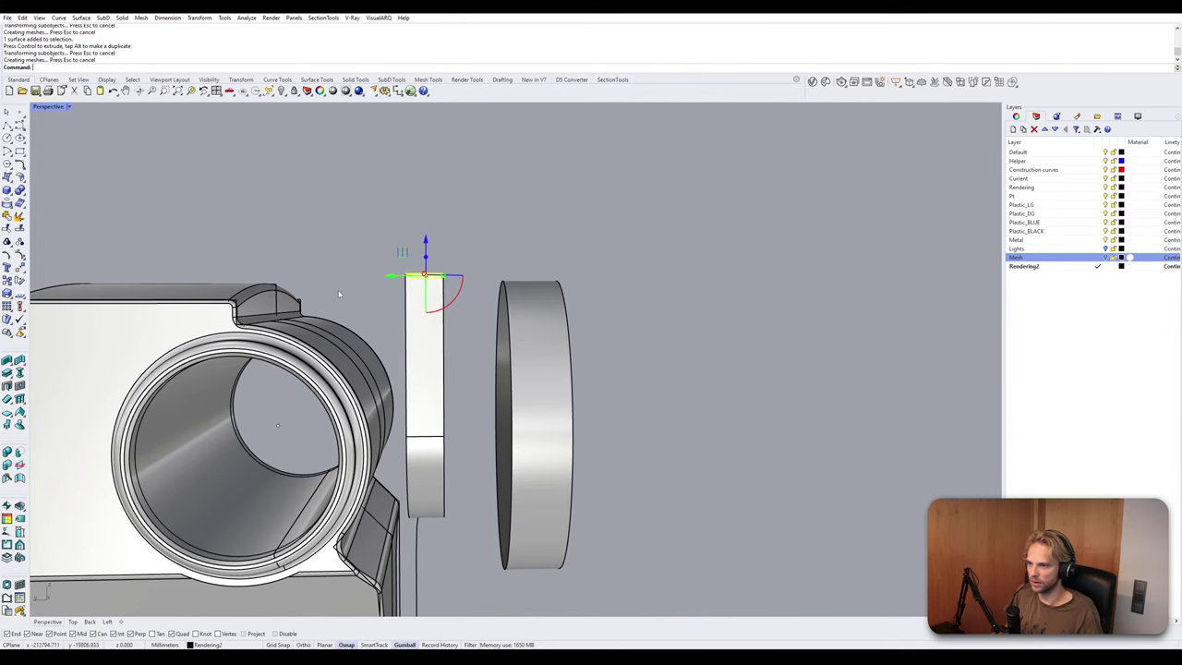
right_drag(338, 293, 388, 293)
click(389, 293)
Pull the solid's flat side face horizontally so it extends into the housing and tube.
ctrl+shift+click(530, 361)
right_drag(530, 361, 581, 365)
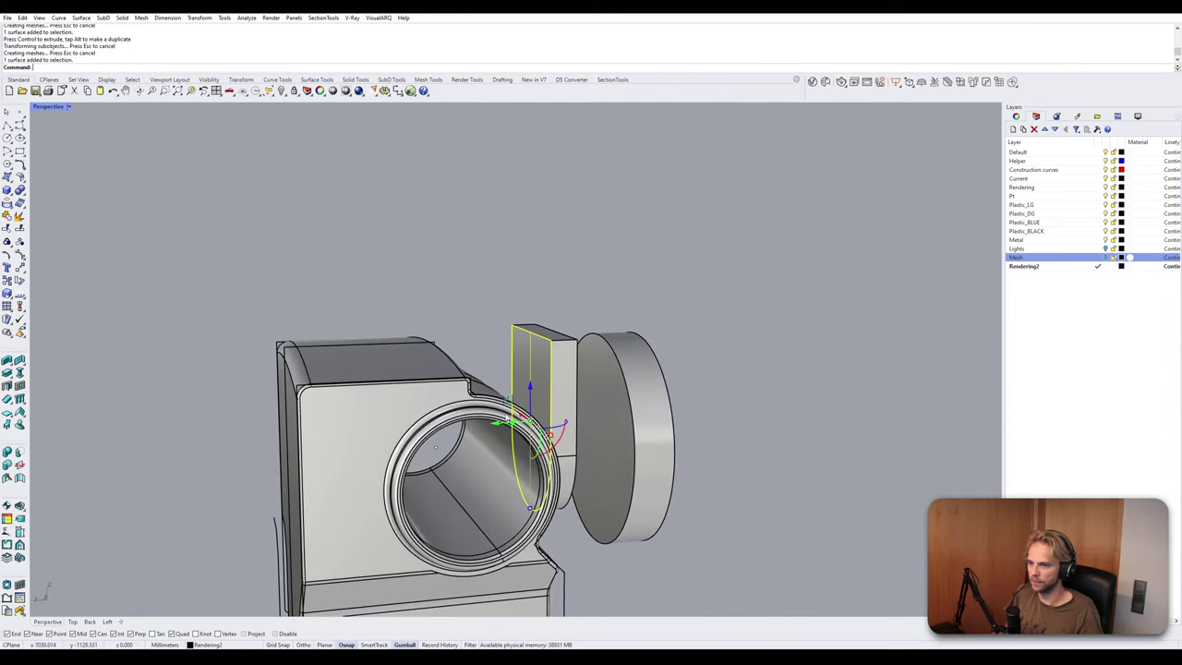
drag(496, 422, 381, 428)
click(528, 266)
right_drag(528, 265, 370, 366)
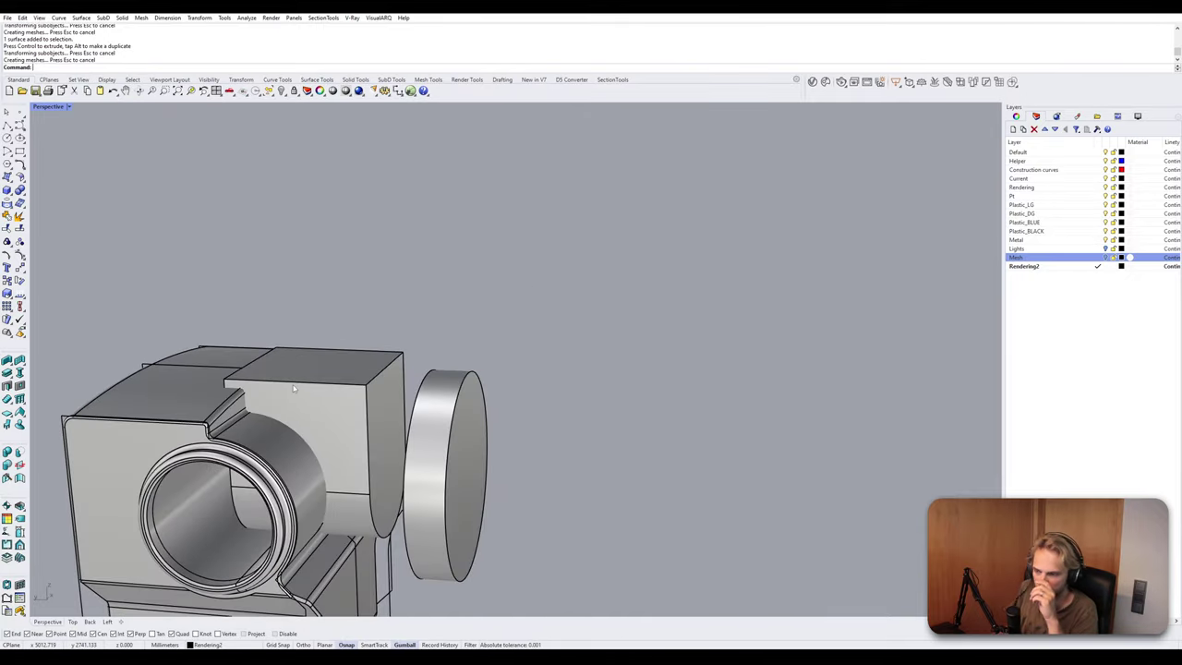
right_drag(293, 384, 363, 380)
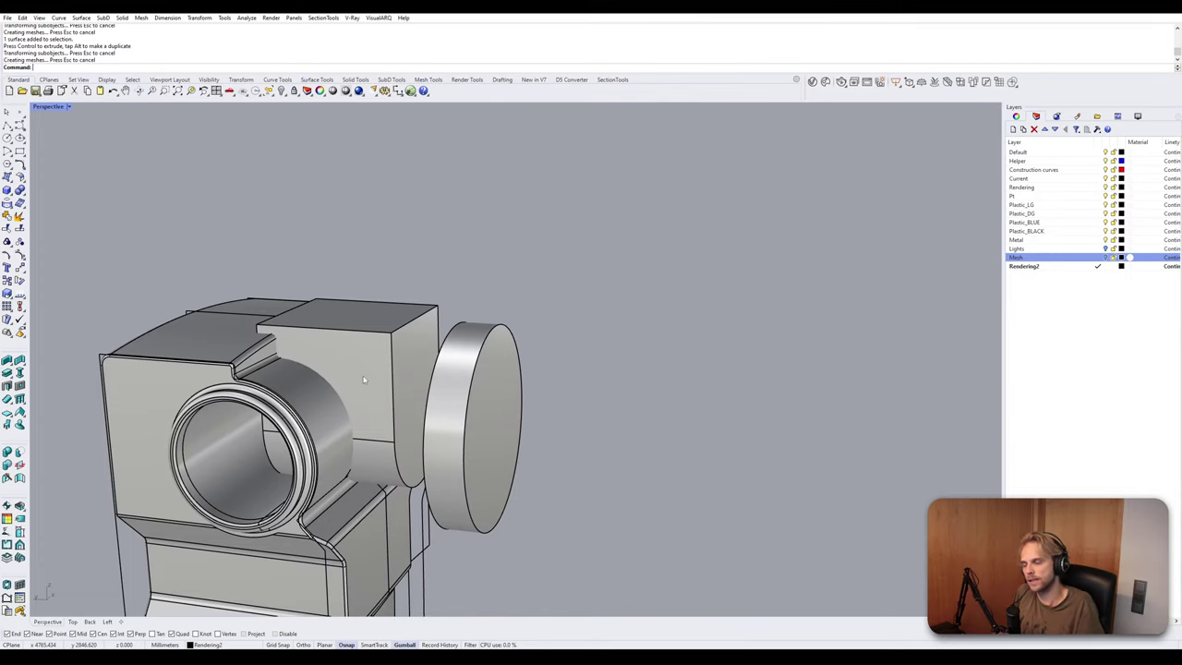
Undo the face moves, coplanar merge, Boolean union and preceding move, and delete the box enclosing the small disc.
key(ctrl+z)
key(ctrl+z)
key(ctrl+z)
key(ctrl+z)
key(ctrl+z)
key(ctrl+z)
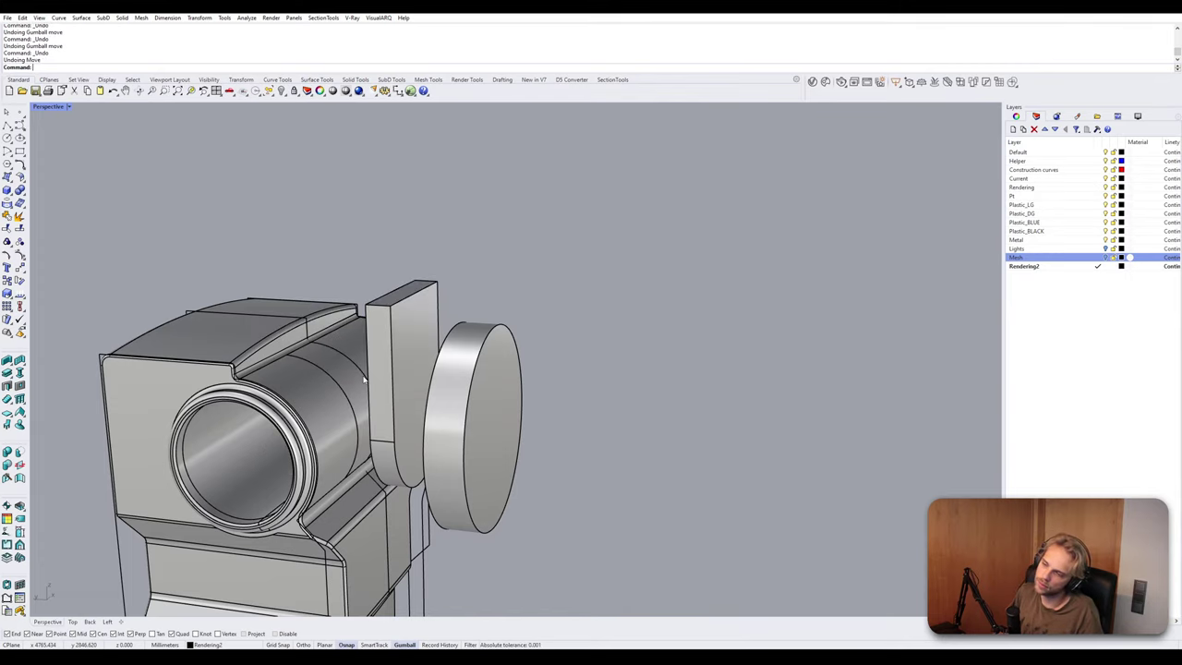
click(456, 306)
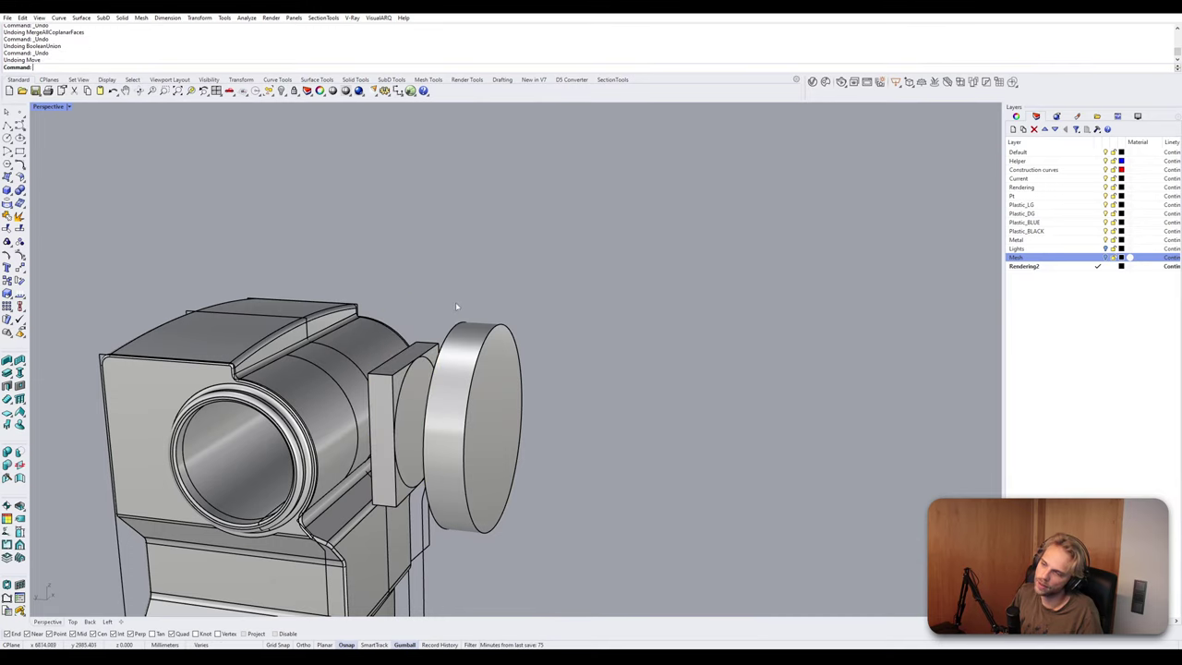
click(395, 372)
key(Delete)
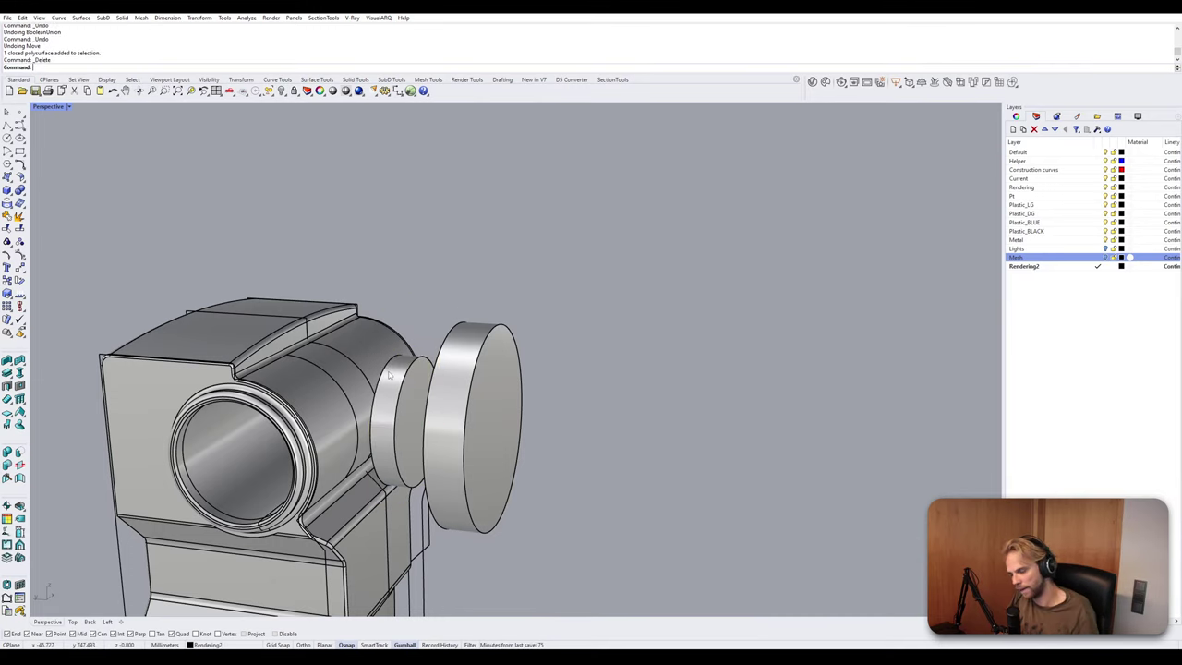
Scale the small disc along its axis into a cylinder reaching from the tube to the large disc.
right_drag(396, 371, 475, 353)
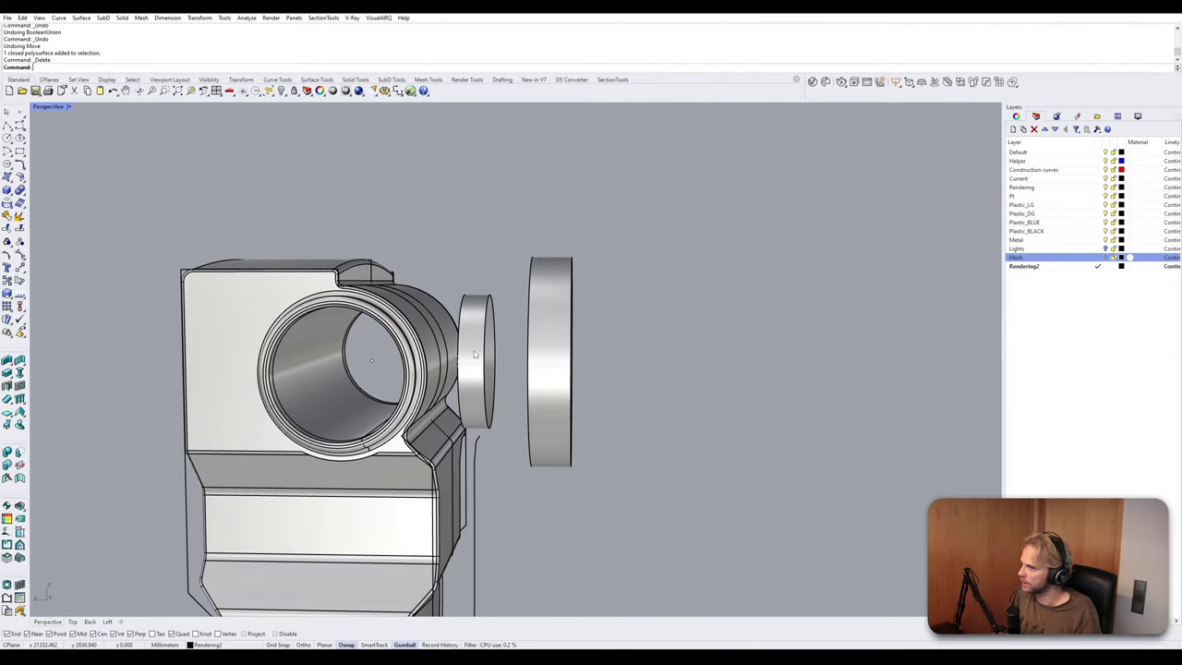
right_drag(475, 354, 482, 344)
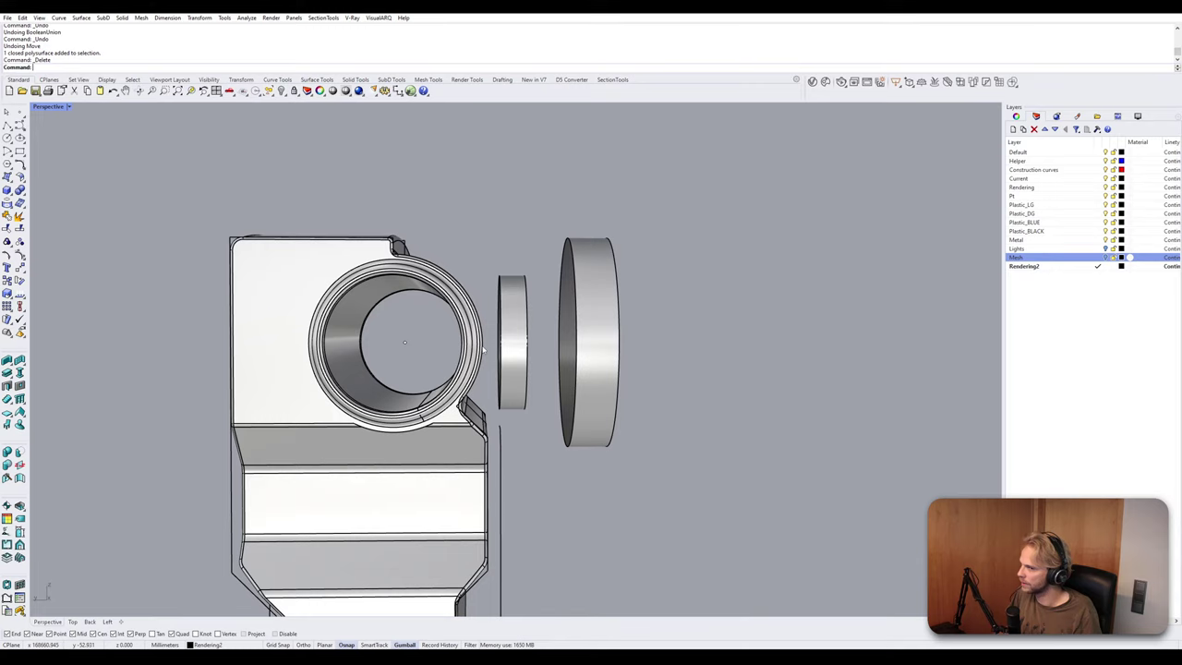
right_drag(483, 350, 467, 388)
click(452, 466)
scroll(462, 434, up, 5)
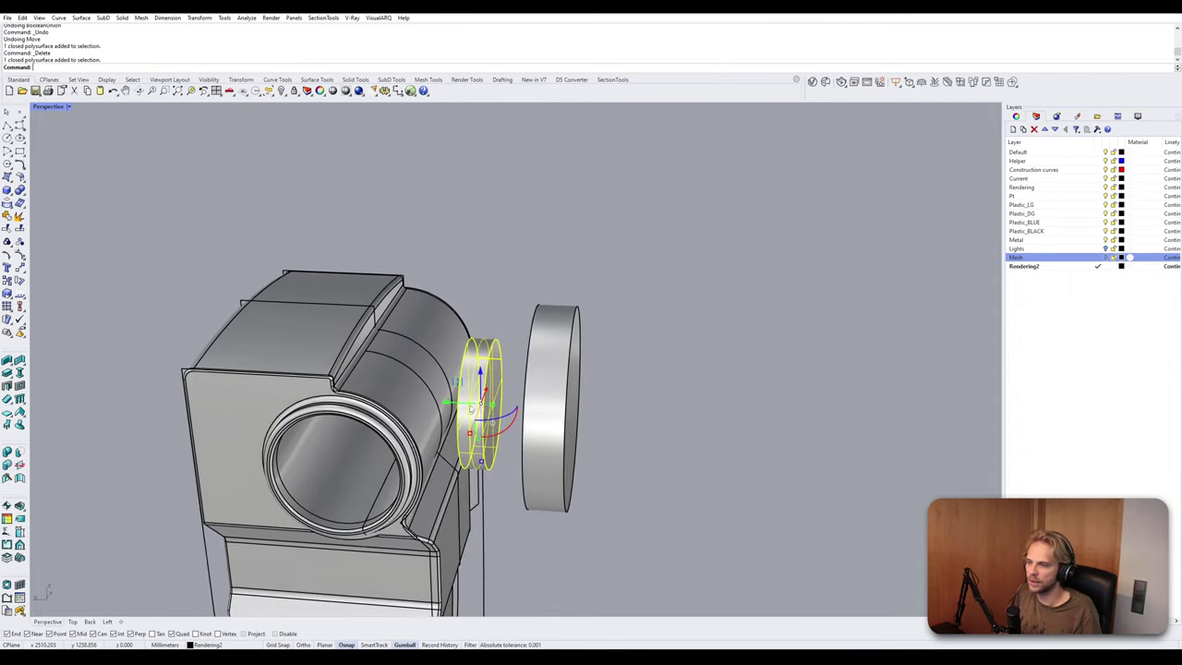
drag(516, 403, 621, 415)
scroll(619, 414, down, 7)
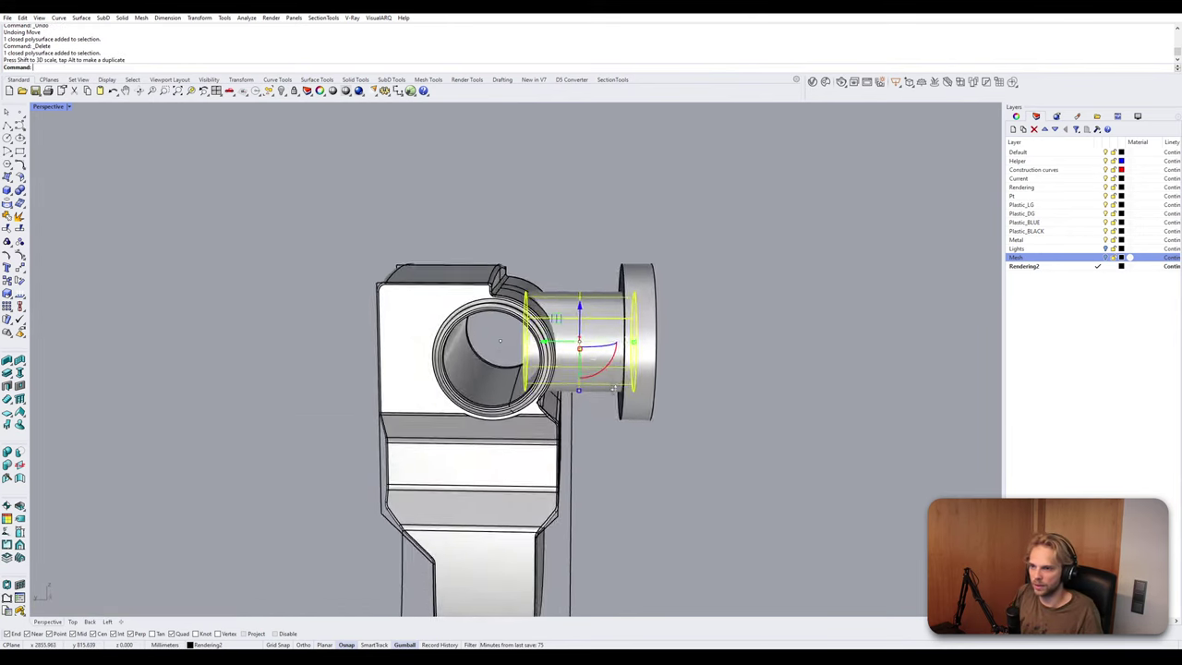
right_drag(620, 411, 729, 412)
click(661, 391)
Try to duplicate the border of the curve on the tube opening's inner rim.
scroll(554, 395, up, 9)
click(673, 461)
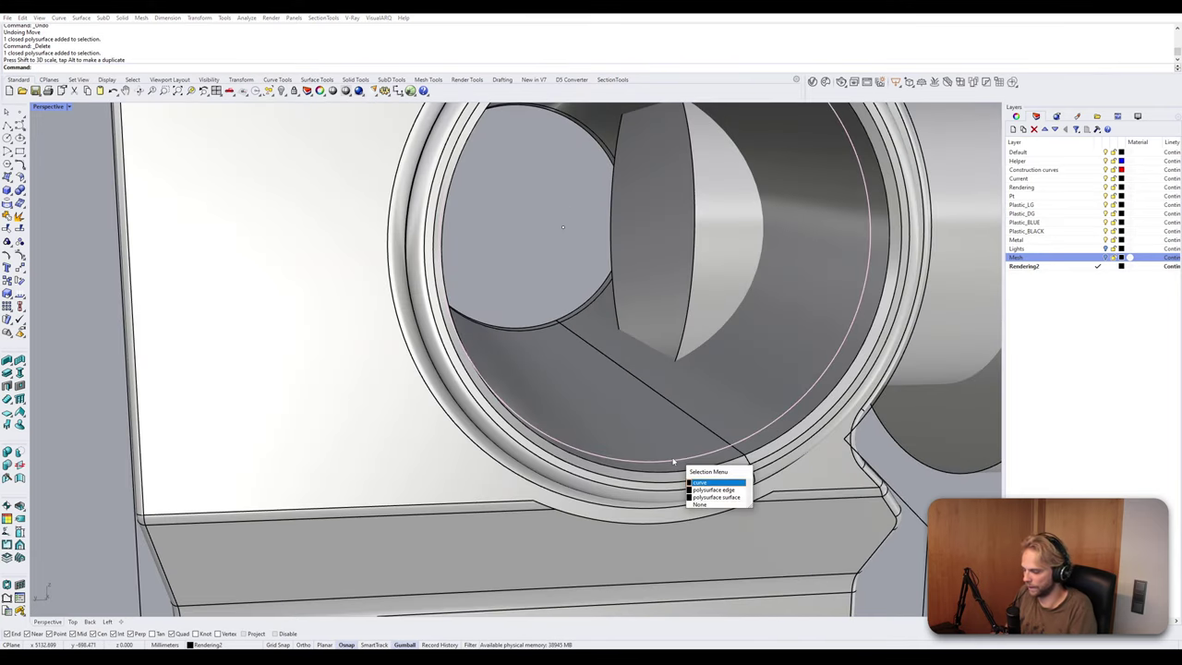
key(Return)
text(DupBorder)
key(Return)
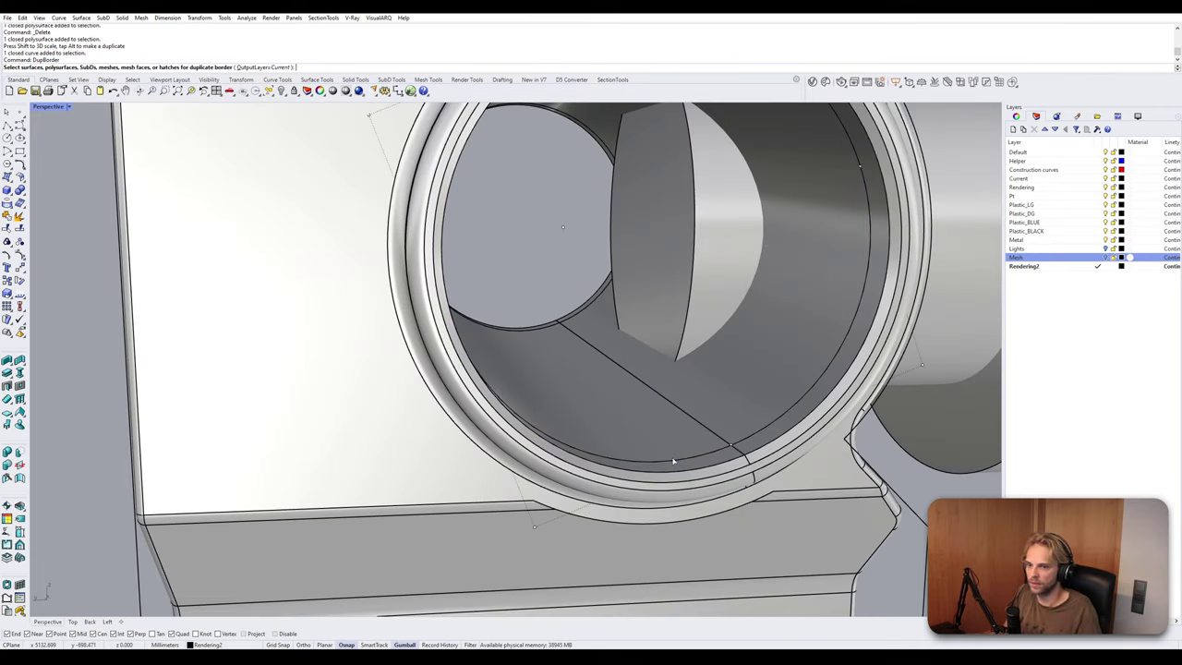
Fill the closed inner-rim curve of the tube opening with a planar surface.
click(673, 462)
key(Return)
scroll(674, 462, down, 5)
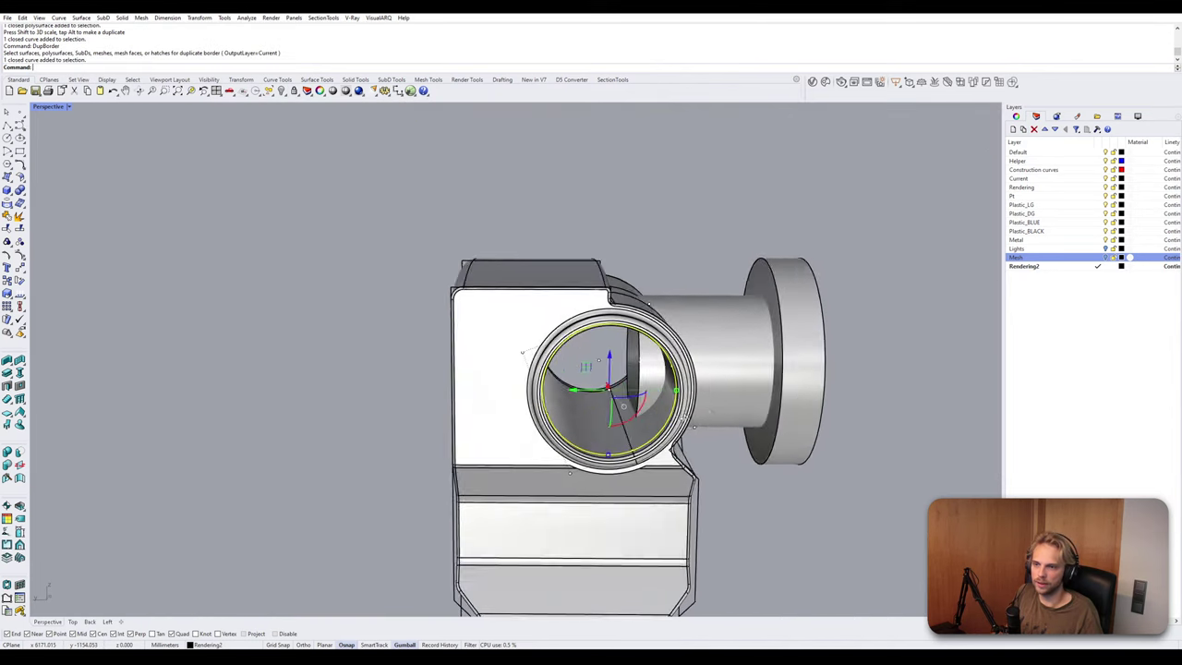
right_drag(709, 413, 678, 420)
text(Plane)
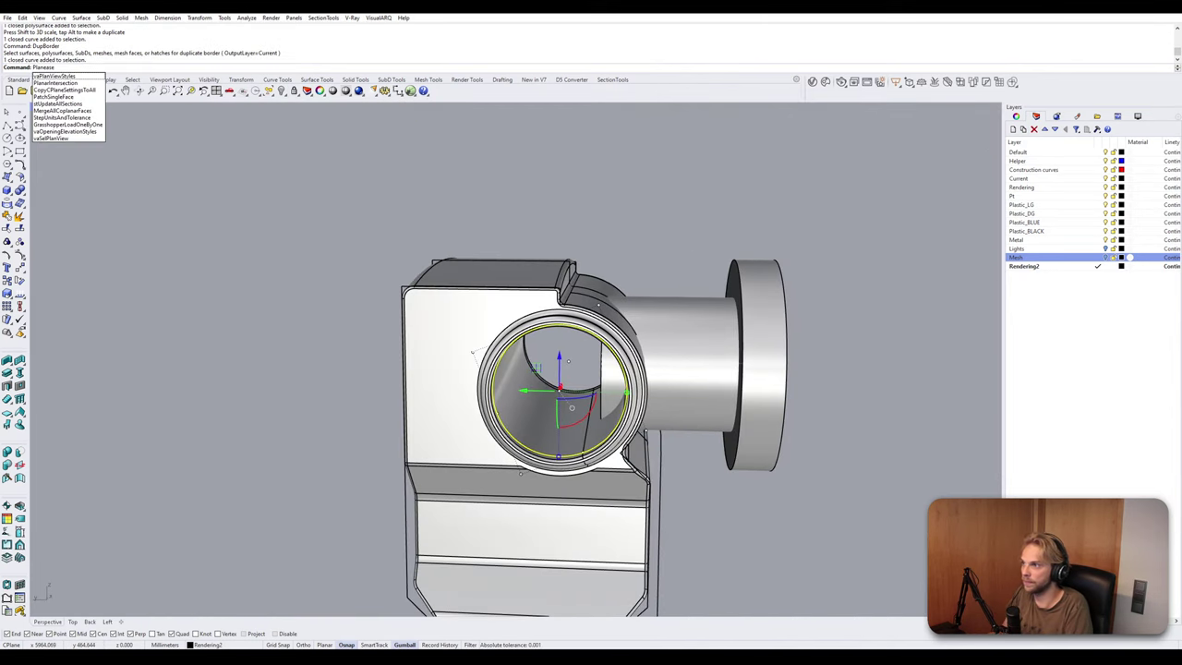
key(BackSpace)
text(arSrf)
key(Return)
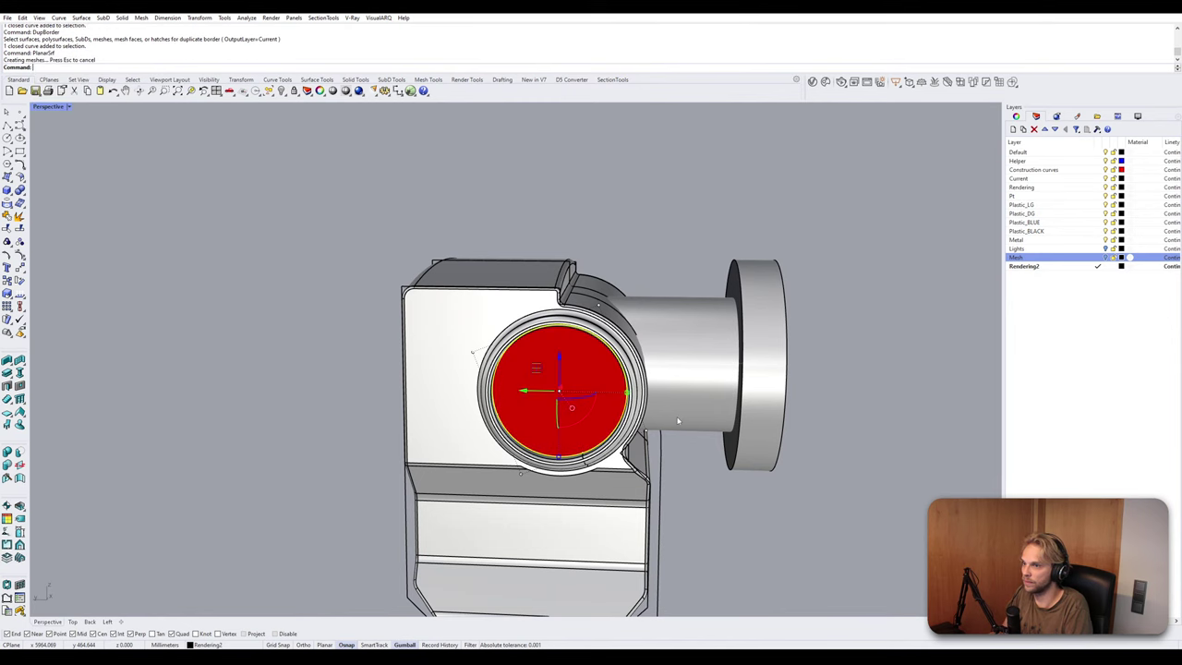
click(582, 391)
scroll(583, 390, down, 5)
right_drag(583, 391, 306, 391)
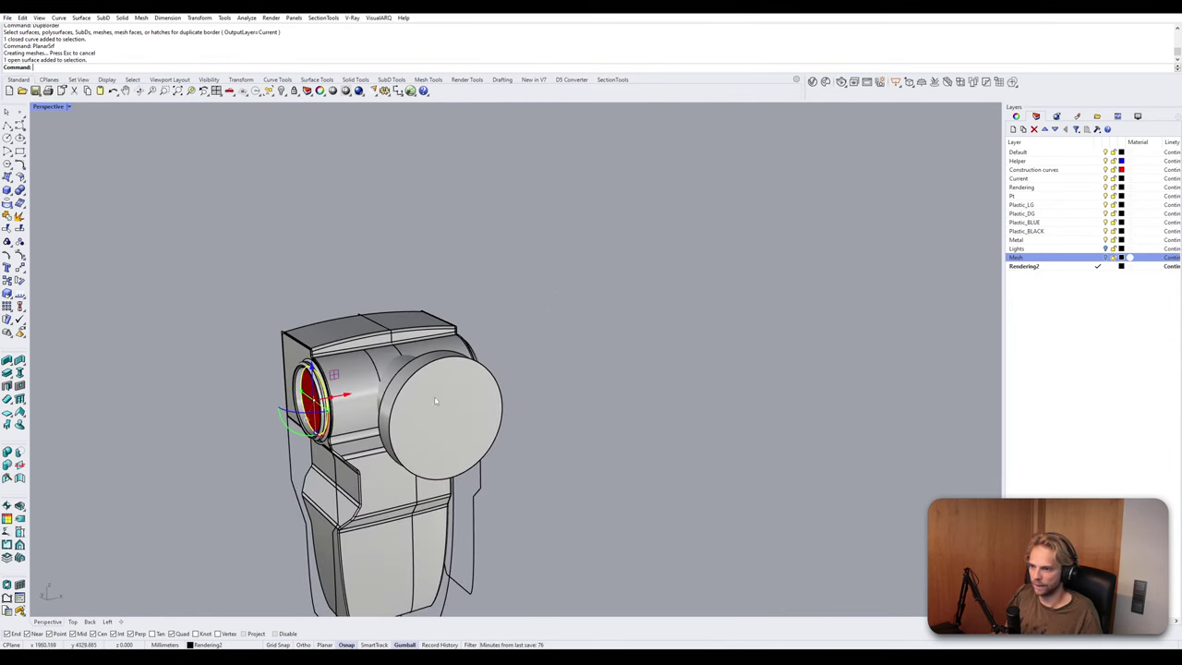
scroll(306, 391, up, 6)
click(395, 403)
click(338, 409)
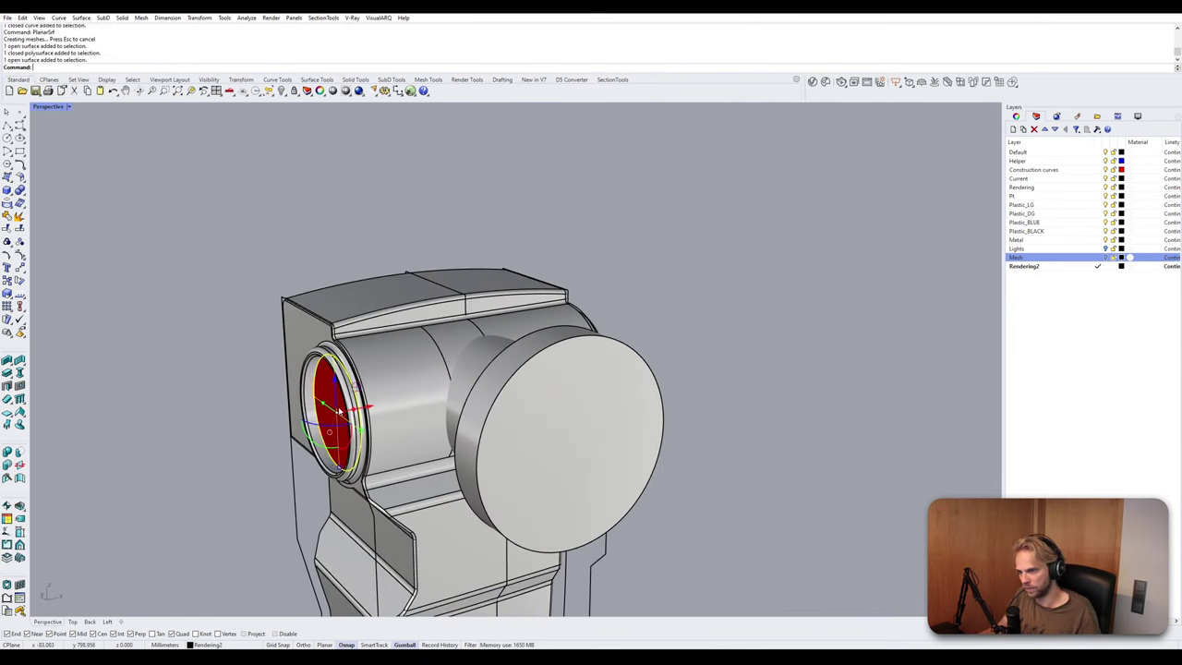
drag(368, 406, 382, 408)
key(Escape)
click(344, 411)
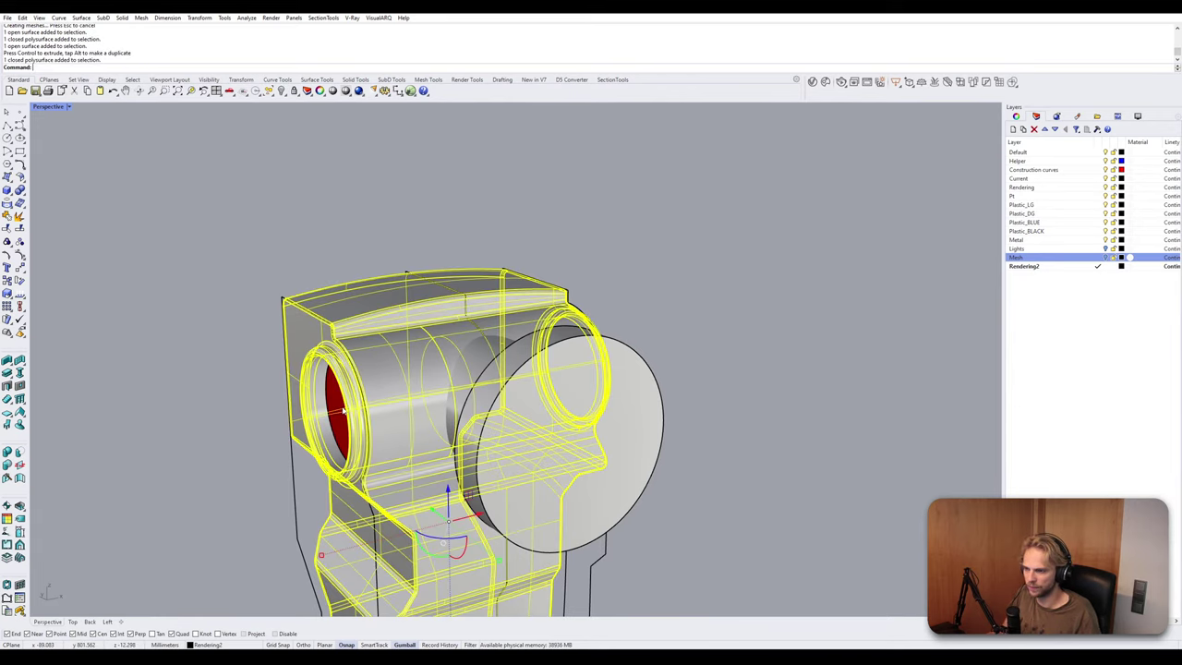
key(Escape)
Extrude the circular planar surface along the tube axis to the opposite opening, forming a solid cylinder.
click(344, 411)
scroll(413, 403, up, 3)
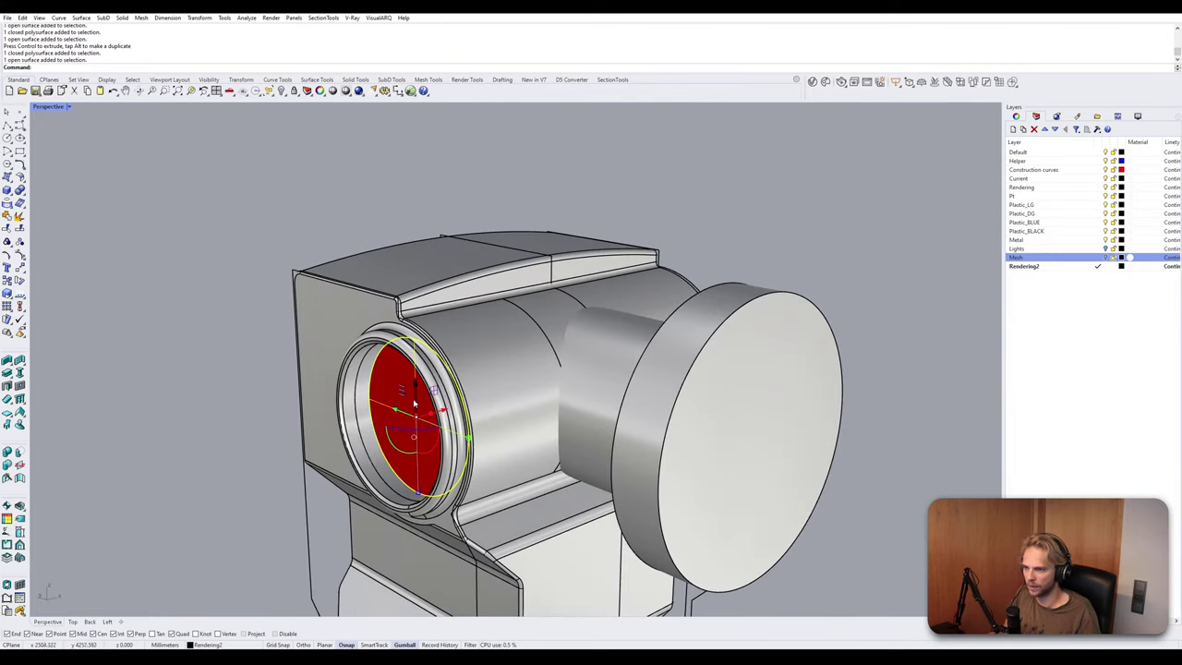
drag(435, 413, 647, 353)
right_drag(758, 360, 462, 362)
scroll(332, 361, up, 3)
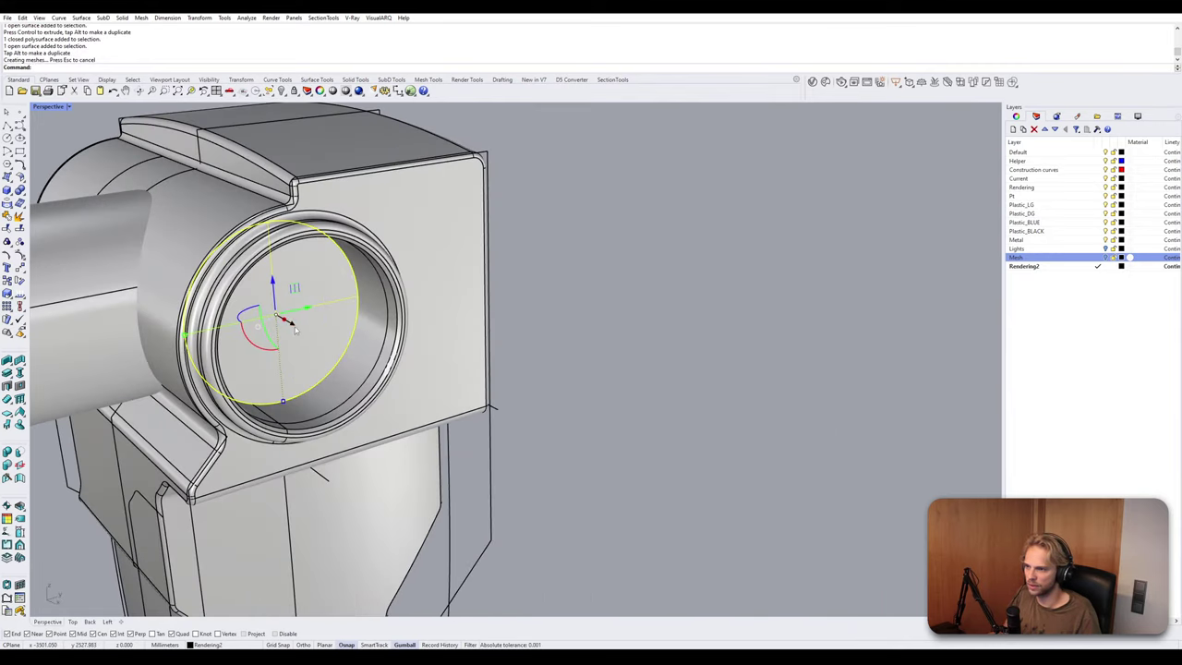
Move the far end face of the cylinder inside the tube slightly outward along the tube axis.
drag(298, 336, 311, 343)
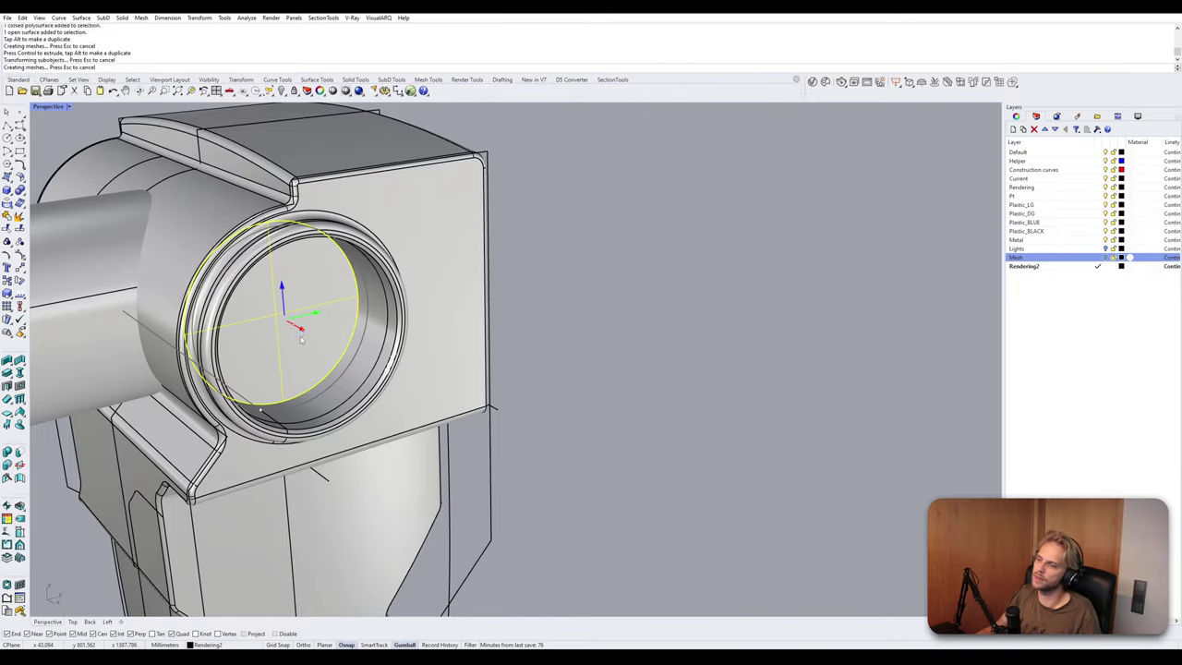
scroll(271, 350, down, 3)
right_drag(270, 351, 508, 316)
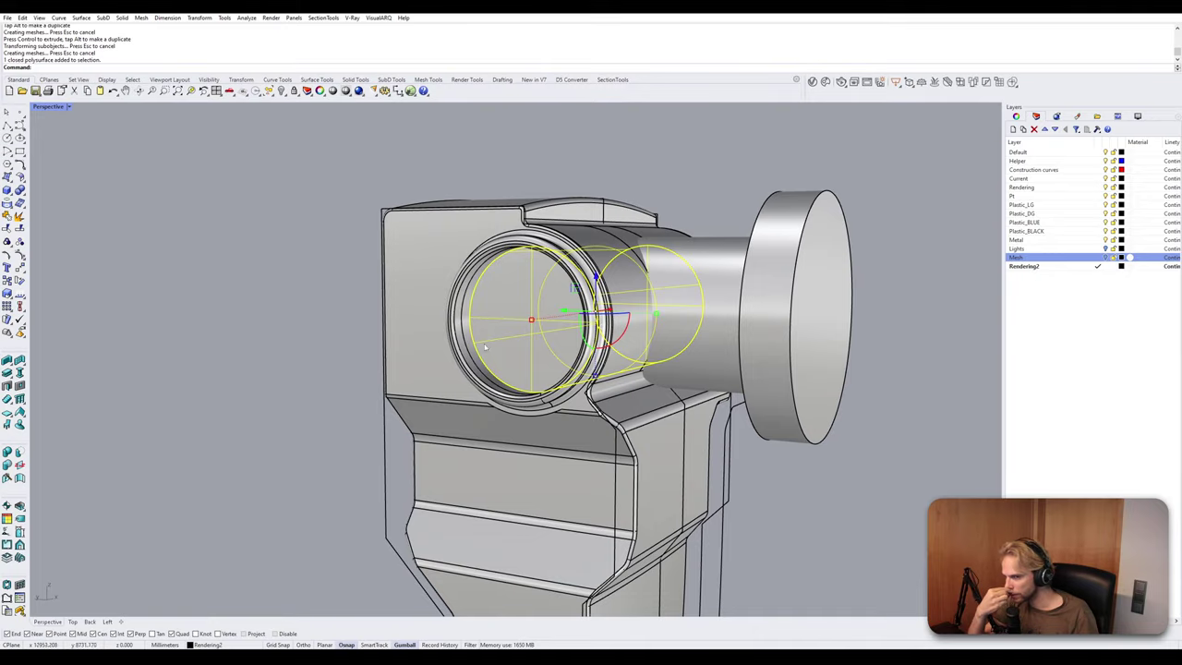
click(907, 286)
right_drag(907, 286, 656, 304)
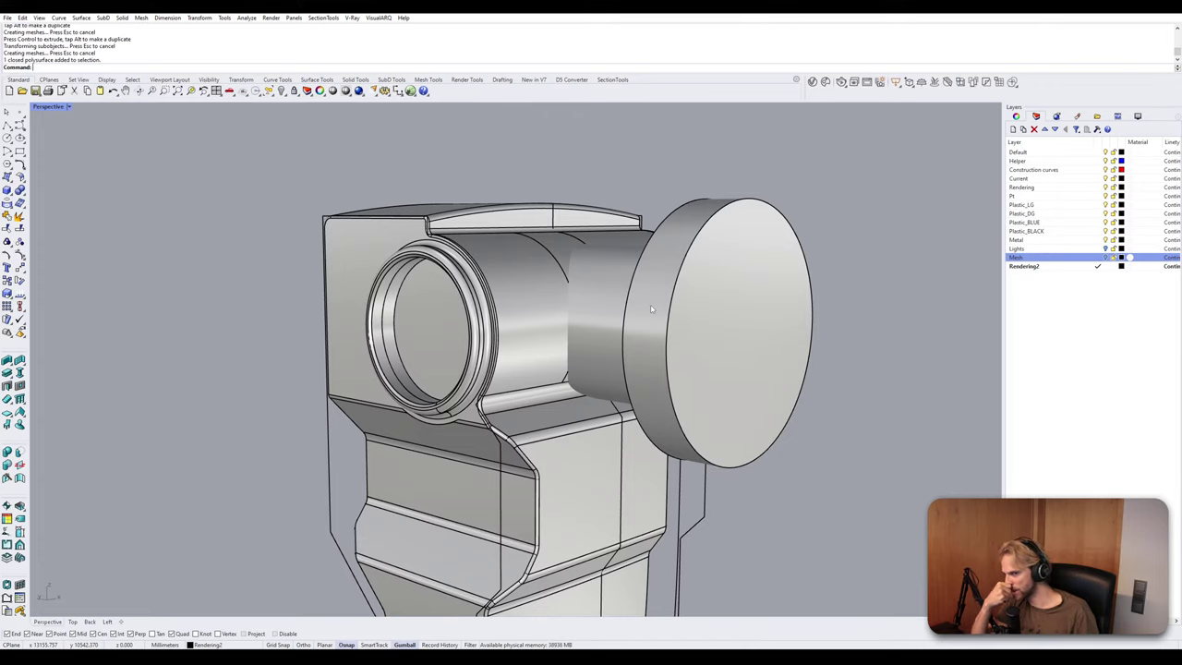
Create a solid bounding box in world coordinates around the cylinder connecting the tube to the large disc.
click(609, 330)
right_drag(617, 338, 510, 340)
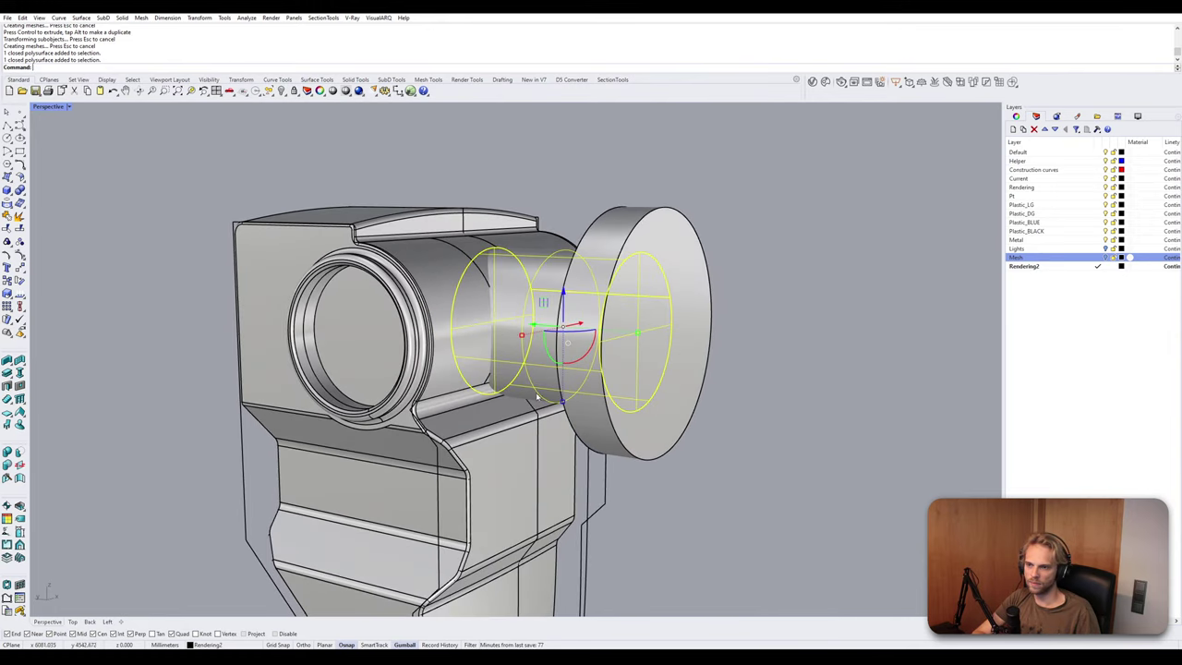
text(BoundingBox)
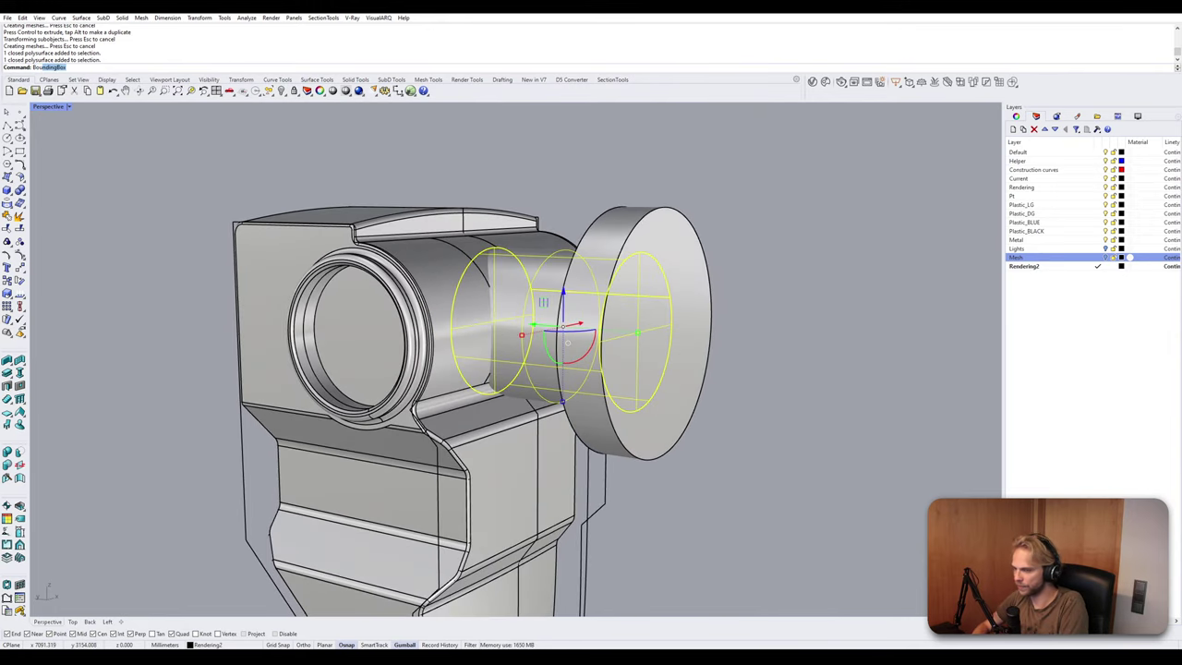
key(Return)
key(Return)
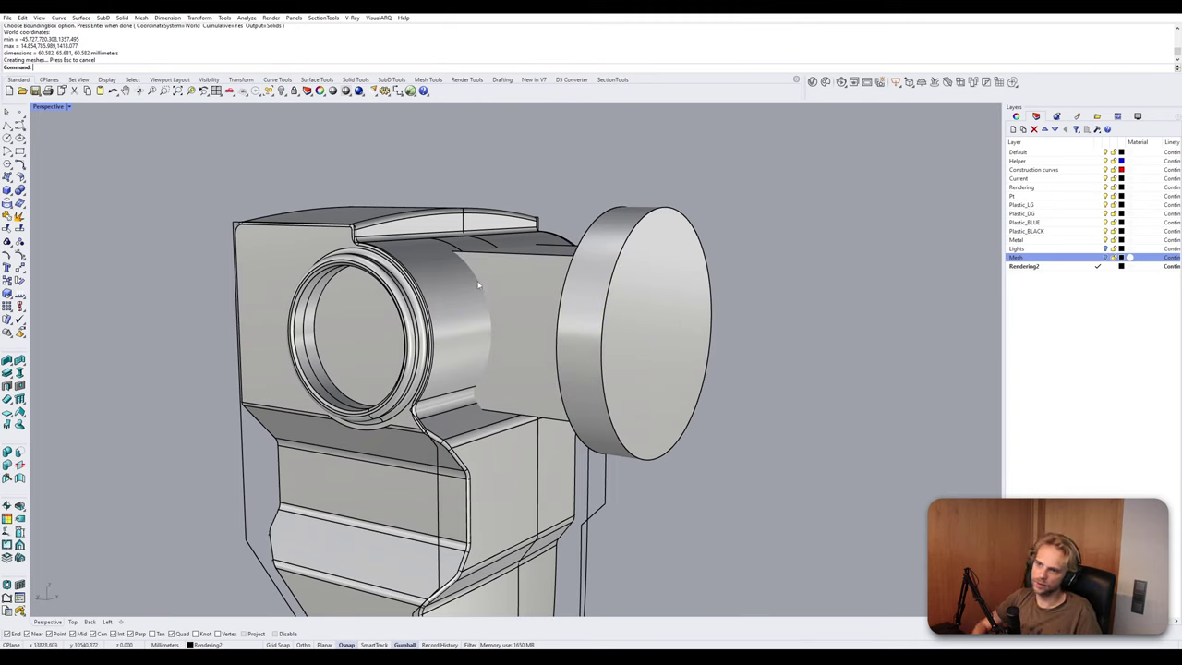
Scale the bounding box vertically down to a thin connecting bar and delete the cylinder it enclosed.
click(542, 293)
drag(564, 403, 573, 340)
click(760, 258)
click(543, 268)
key(Delete)
right_drag(547, 277, 557, 335)
scroll(665, 320, up, 5)
click(587, 310)
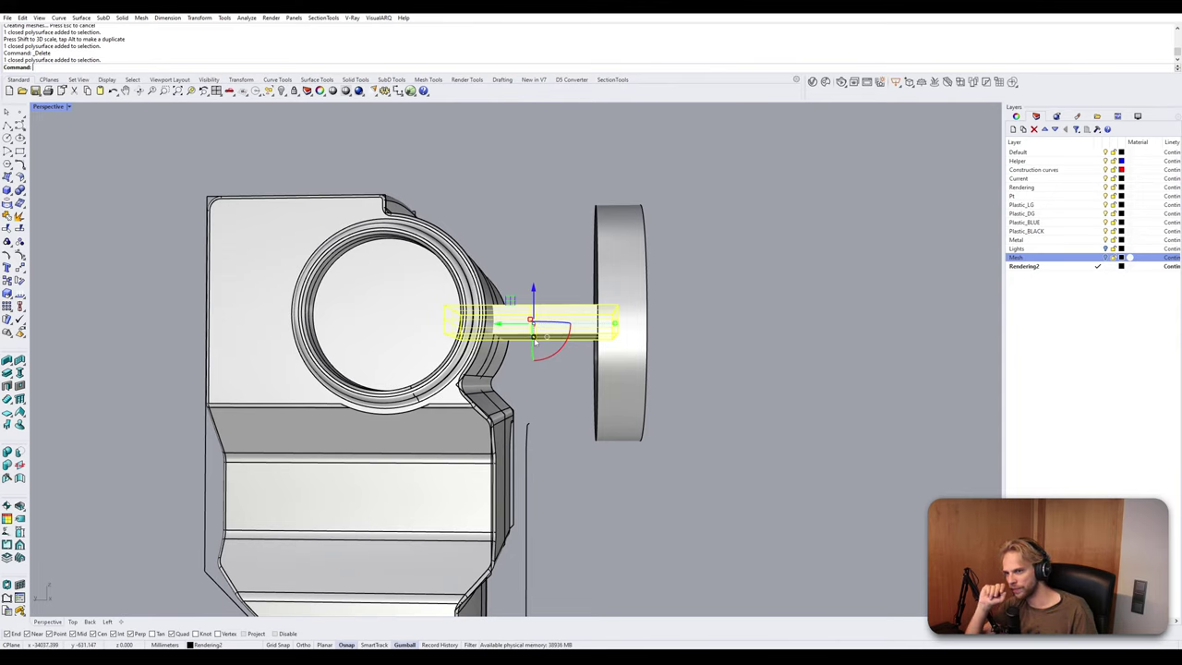
click(675, 303)
right_drag(676, 304, 620, 313)
scroll(614, 333, up, 2)
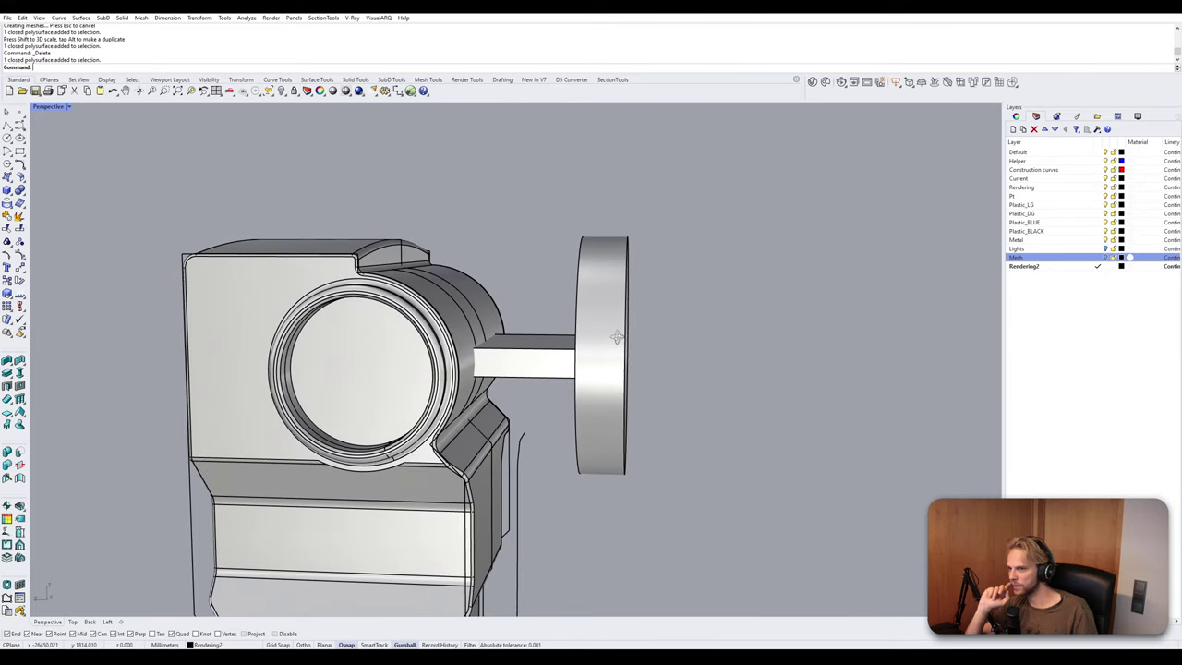
Try a Boolean Difference that subtracts the large round disc from the connecting bar, and undo it.
right_drag(617, 338, 628, 308)
click(582, 299)
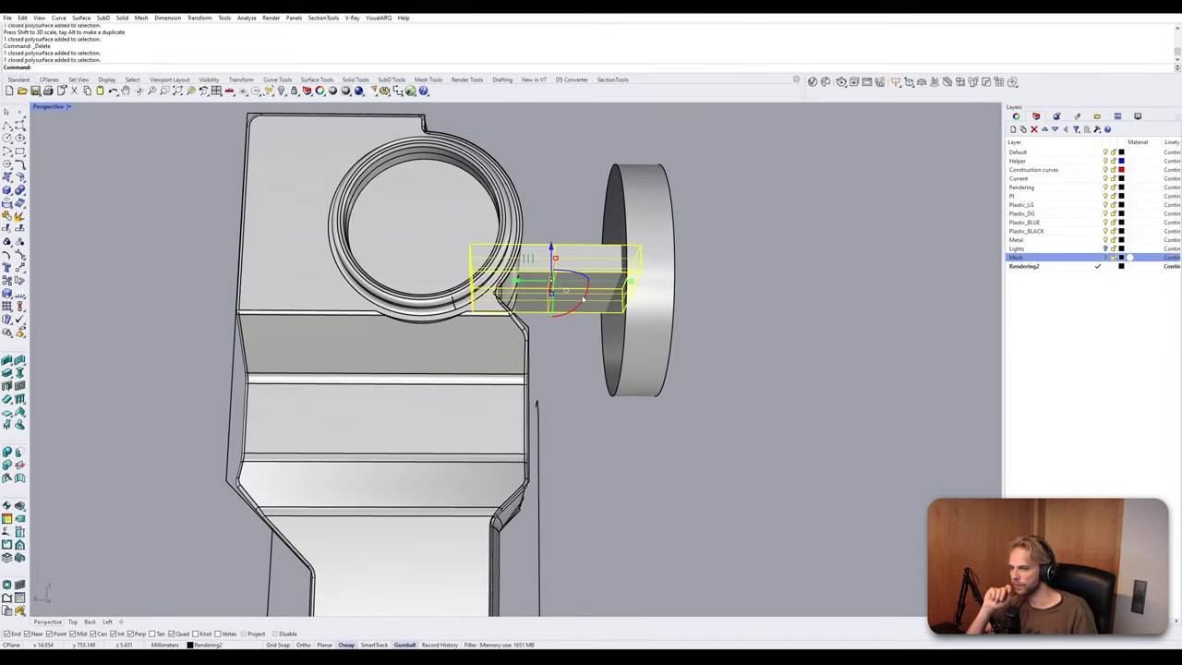
click(704, 297)
right_drag(705, 297, 697, 327)
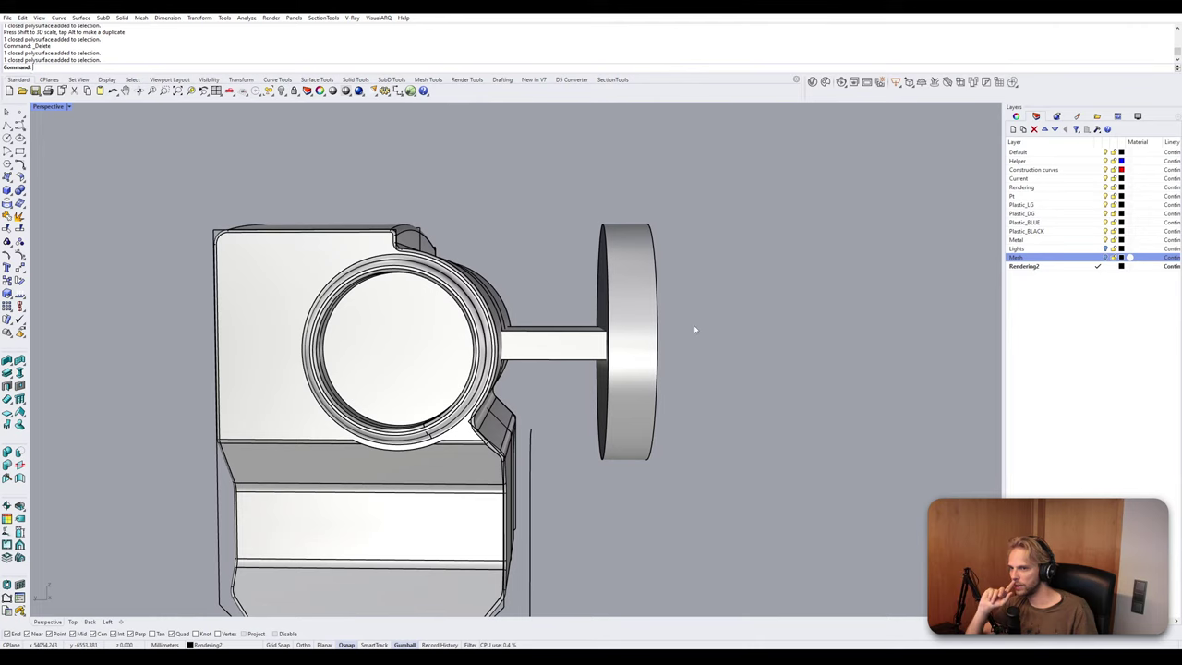
right_drag(694, 328, 699, 453)
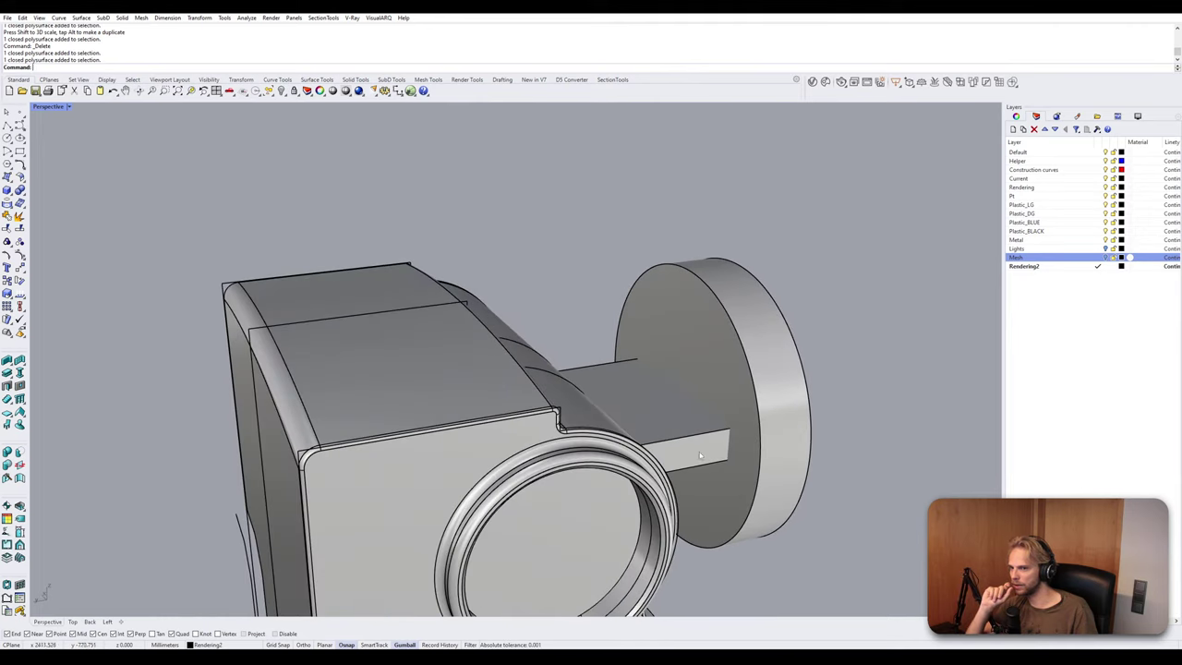
text(bo)
key(Return)
click(696, 387)
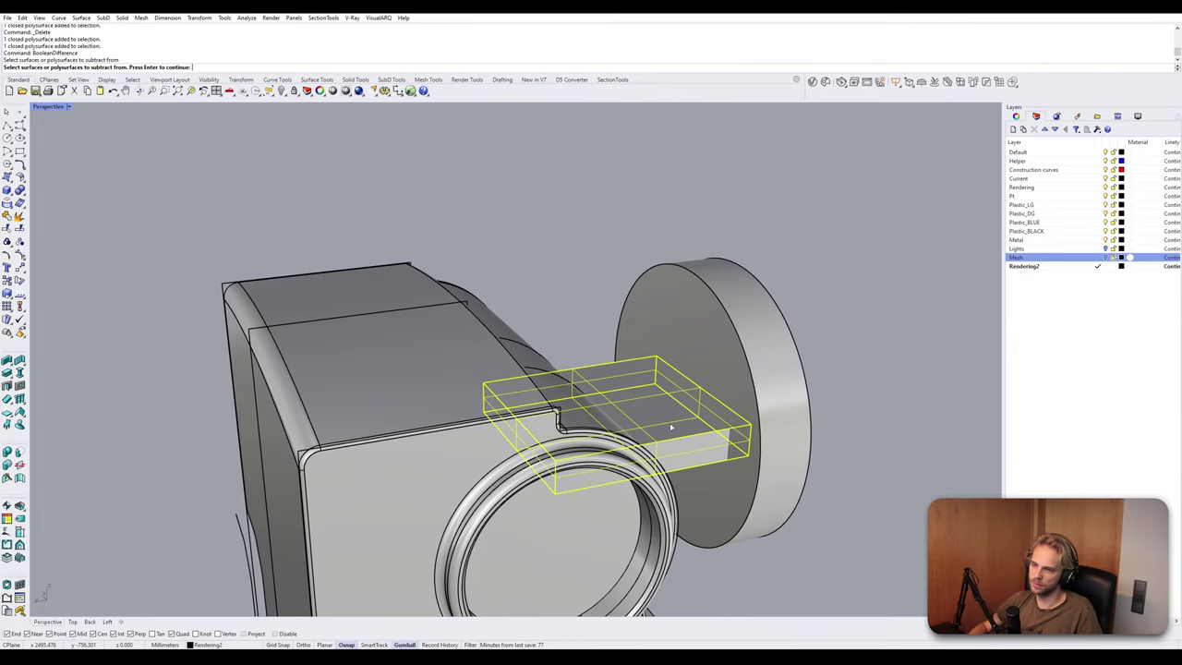
key(Return)
click(742, 395)
key(Return)
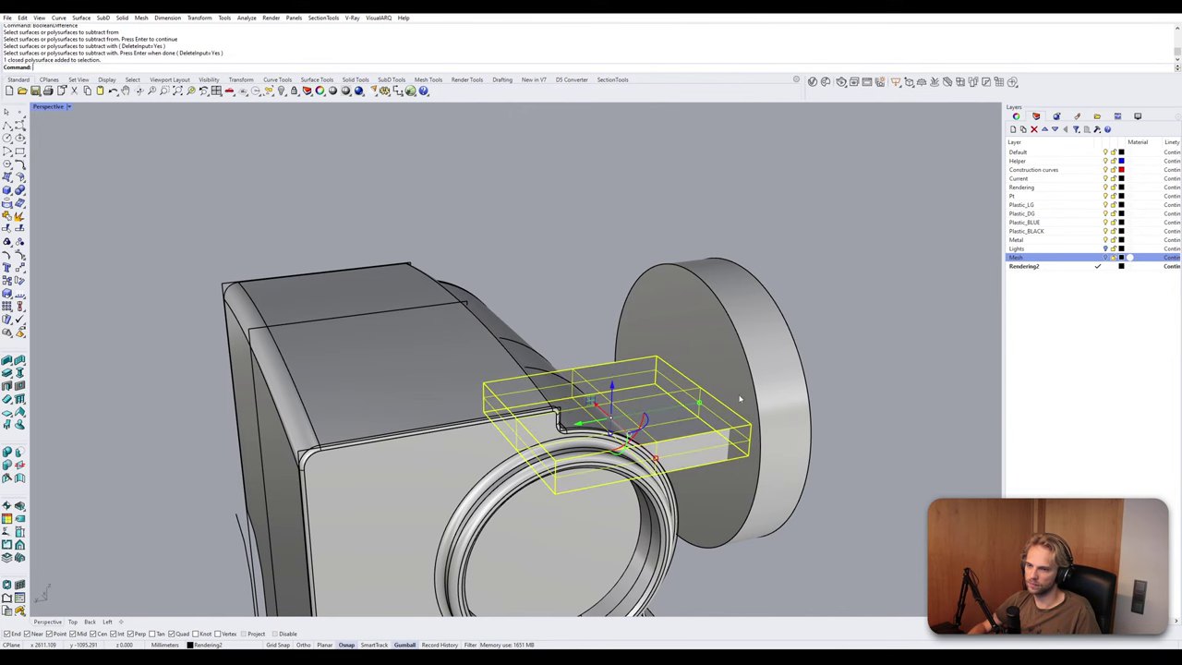
right_drag(843, 375, 726, 402)
key(ctrl+z)
click(777, 406)
click(653, 403)
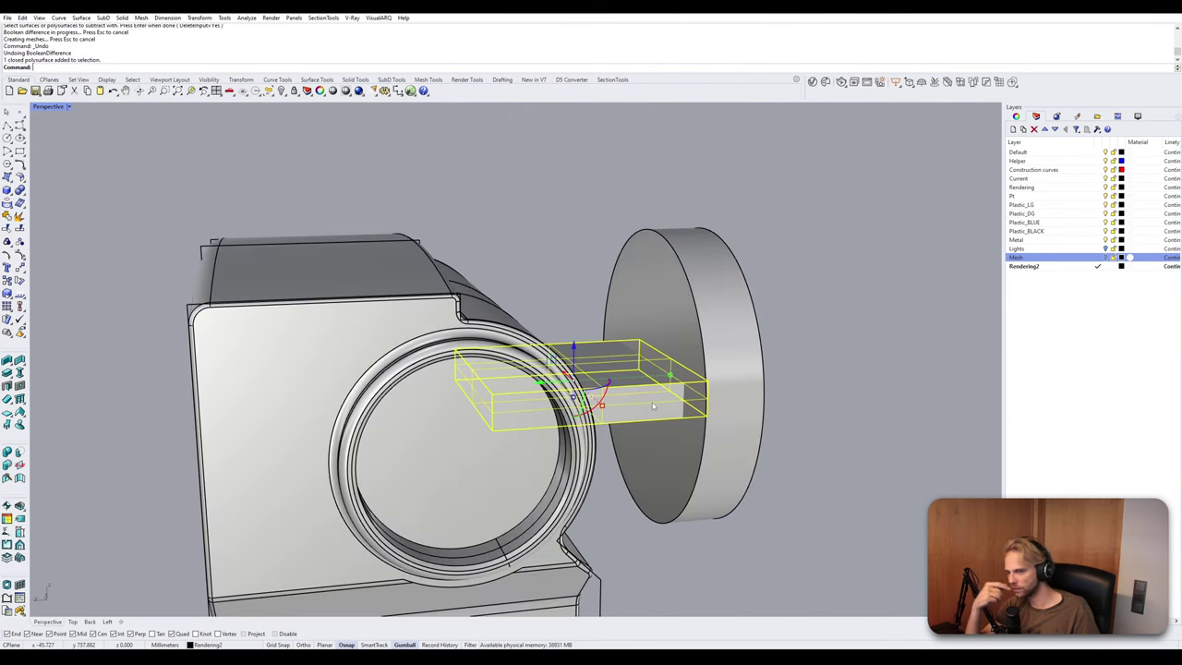
click(810, 404)
right_drag(812, 406, 708, 430)
right_drag(395, 426, 409, 412)
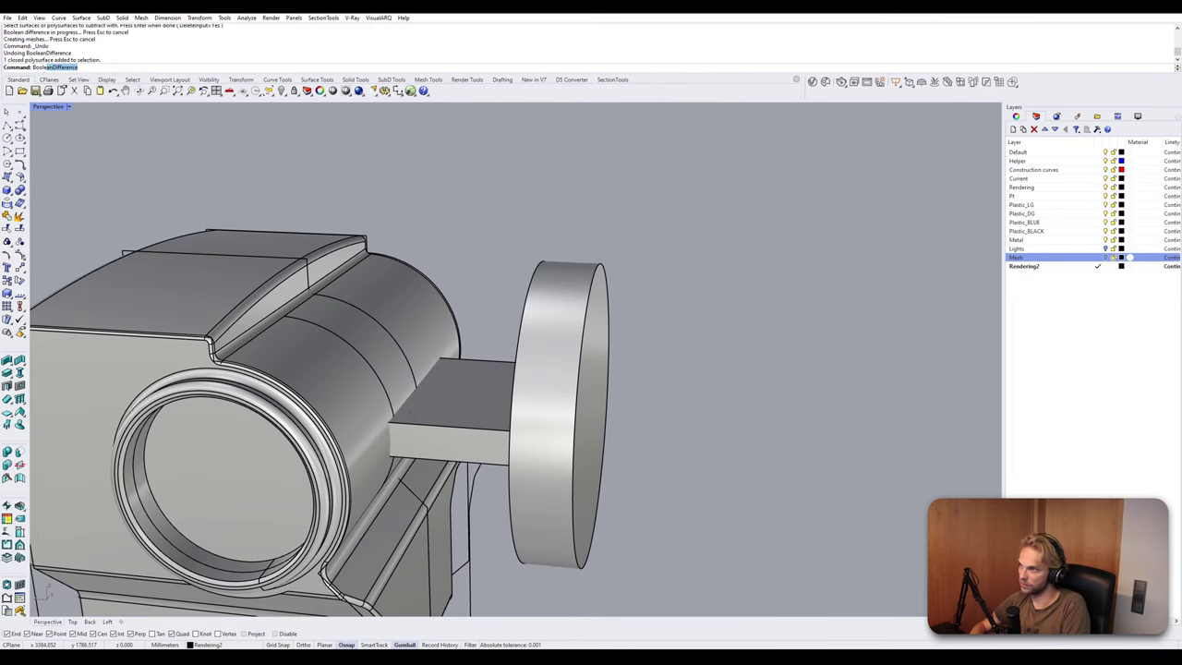
key(Escape)
Hide the large round disc so the outer end of the connecting bar is exposed.
click(410, 417)
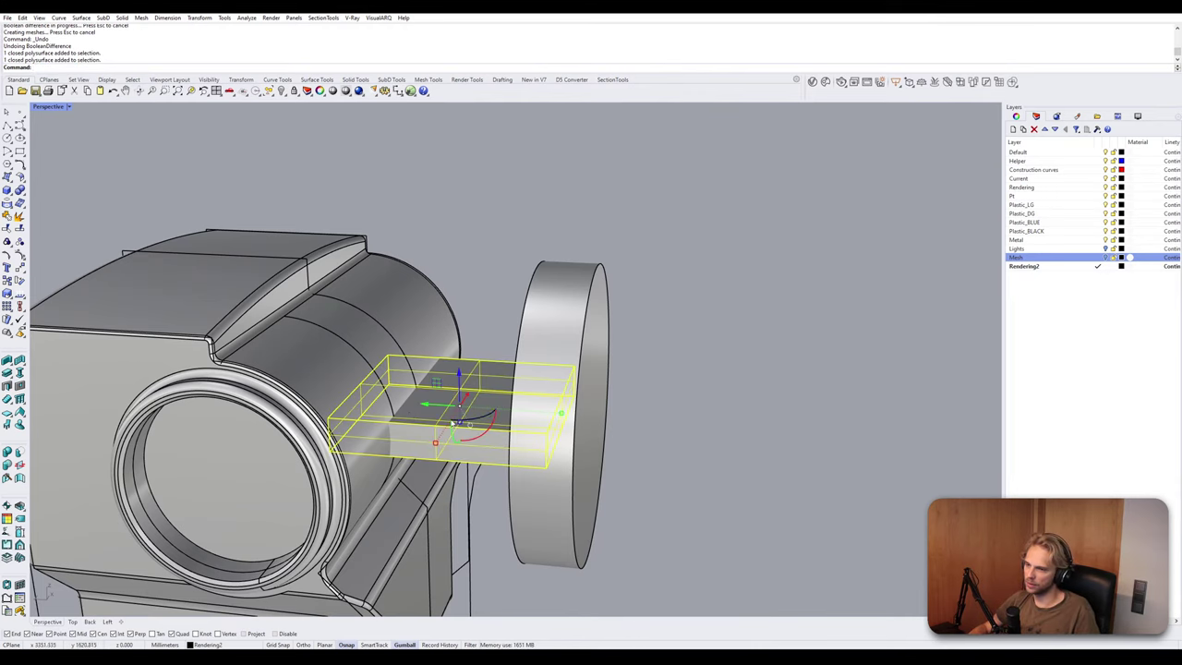
click(557, 406)
key(ctrl+h)
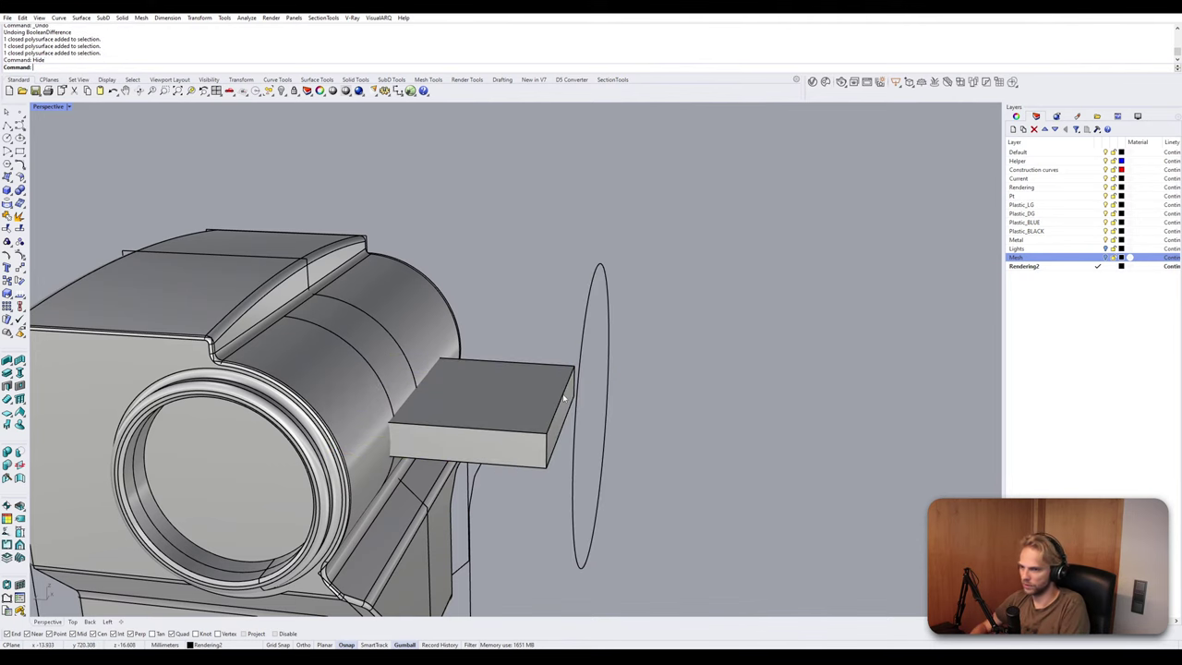
Duplicate the border of the connecting bar's outer end face as a closed curve.
right_drag(565, 398, 473, 410)
ctrl+shift+click(474, 416)
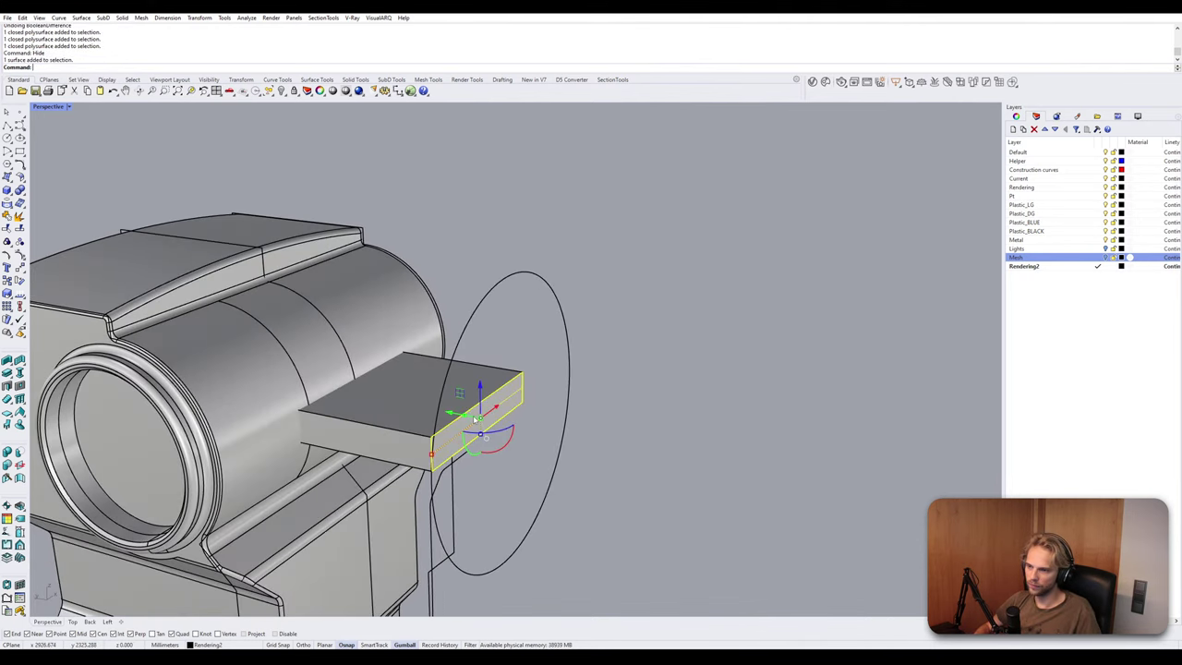
text(Dup)
key(Return)
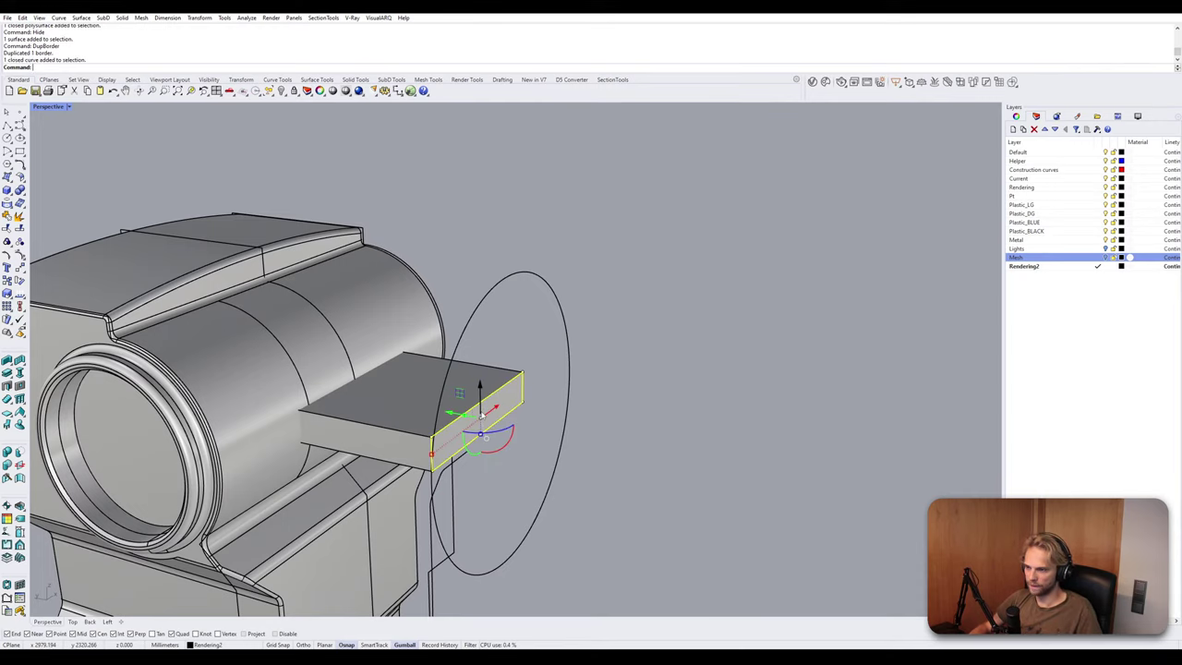
mouse_move(481, 416)
right_down()
mouse_move(406, 420)
mouse_move(459, 421)
mouse_move(504, 395)
mouse_move(496, 380)
mouse_move(495, 417)
mouse_move(494, 401)
right_up()
key(Escape)
Examine the curved edge of the tubular housing beside the tube opening and its relation to the connecting bar.
scroll(164, 334, up, 5)
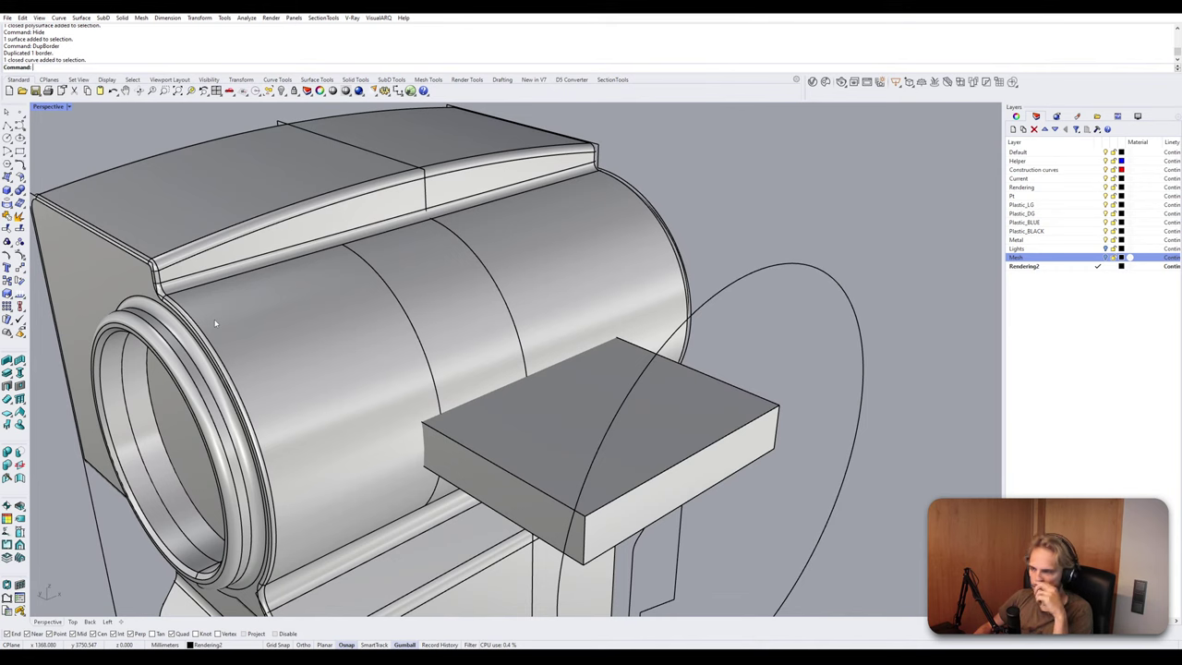
scroll(215, 323, up, 5)
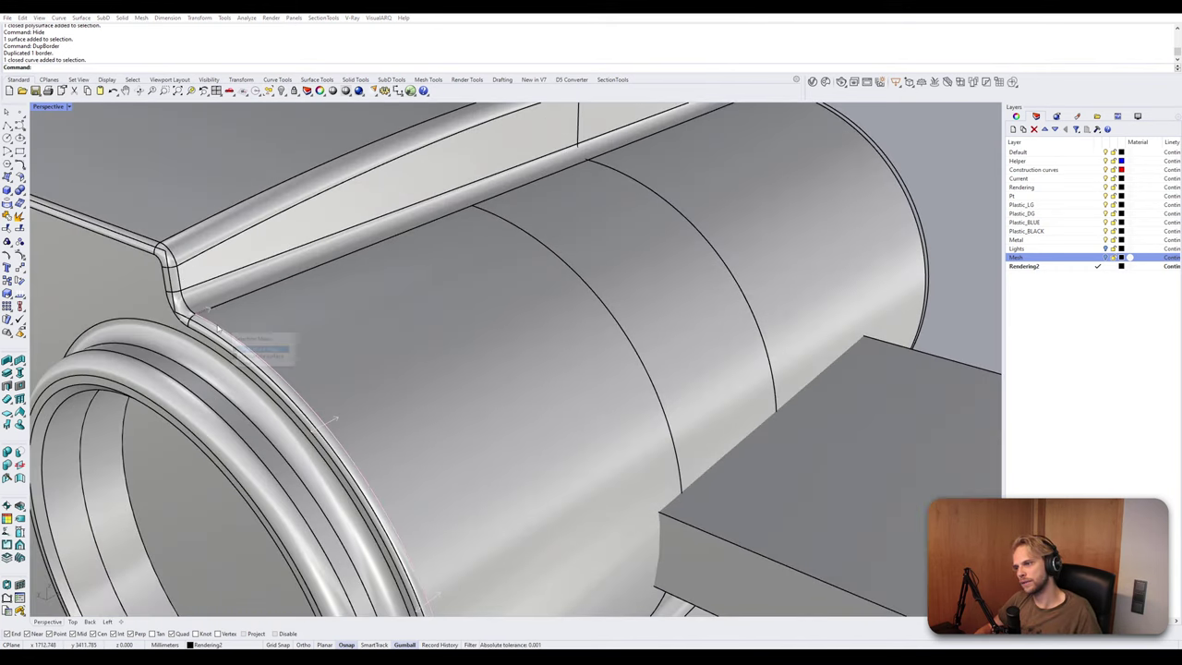
click(221, 329)
click(258, 349)
scroll(263, 349, down, 8)
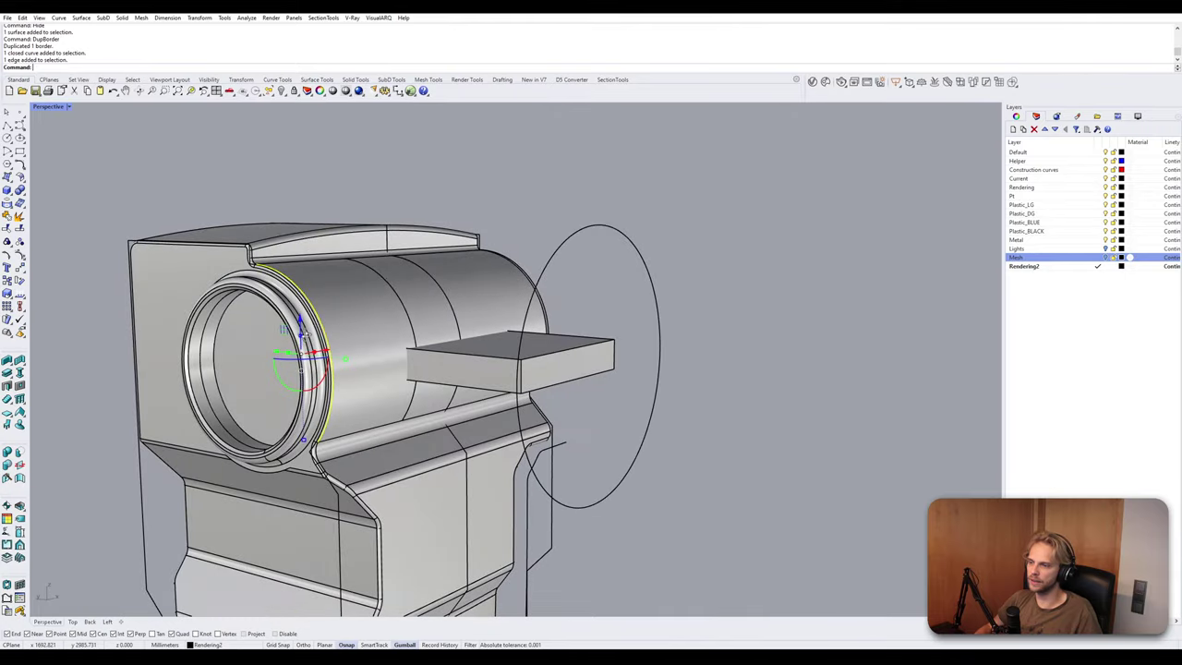
right_drag(300, 342, 390, 328)
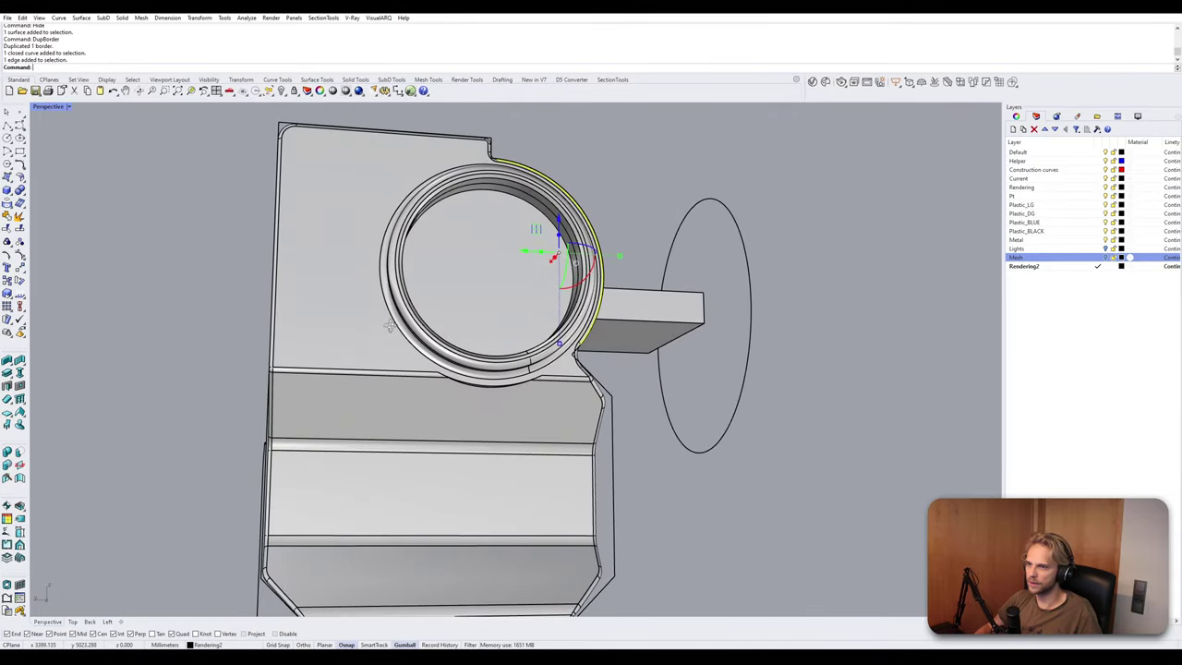
right_drag(505, 257, 420, 286)
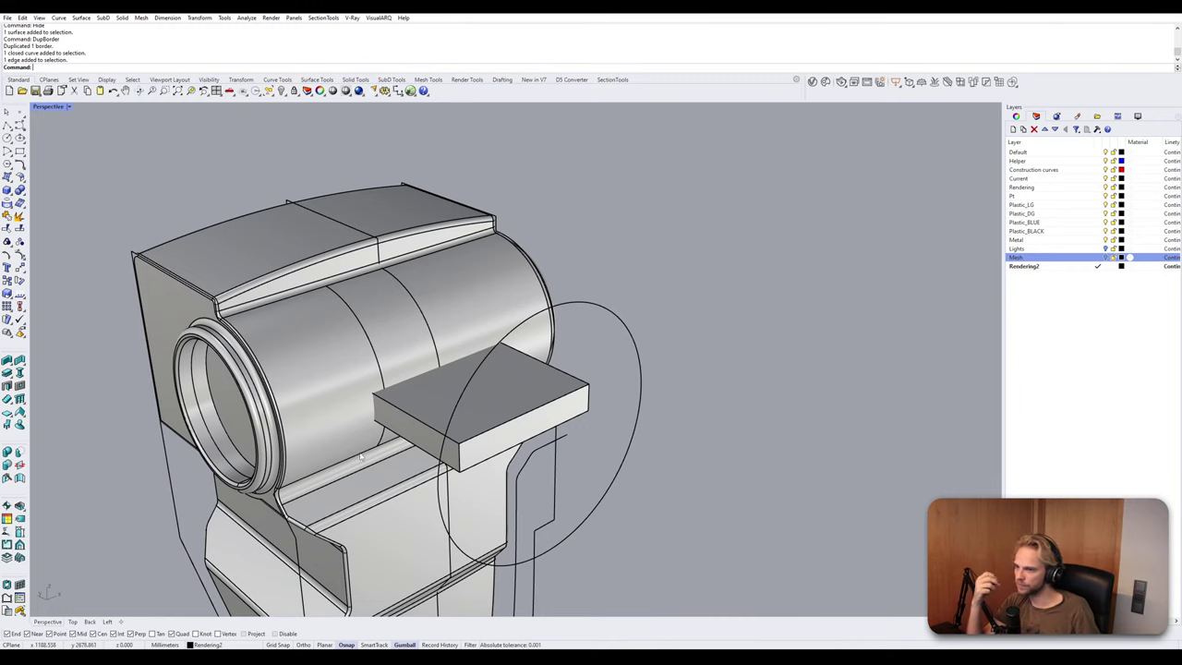
right_drag(449, 370, 391, 399)
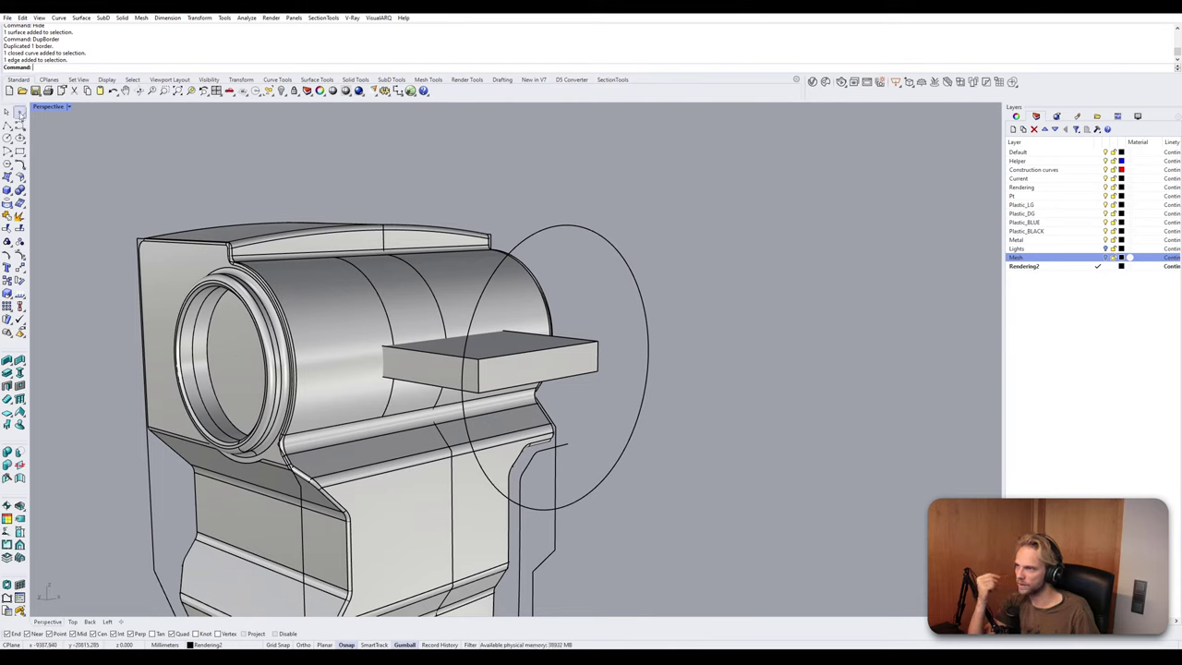
Place point objects at both ends and at the centre of the arc line running around the tubular housing nearest the open tube end.
click(19, 112)
right_drag(360, 234, 363, 286)
click(333, 276)
right_click(378, 431)
click(381, 435)
right_click(364, 286)
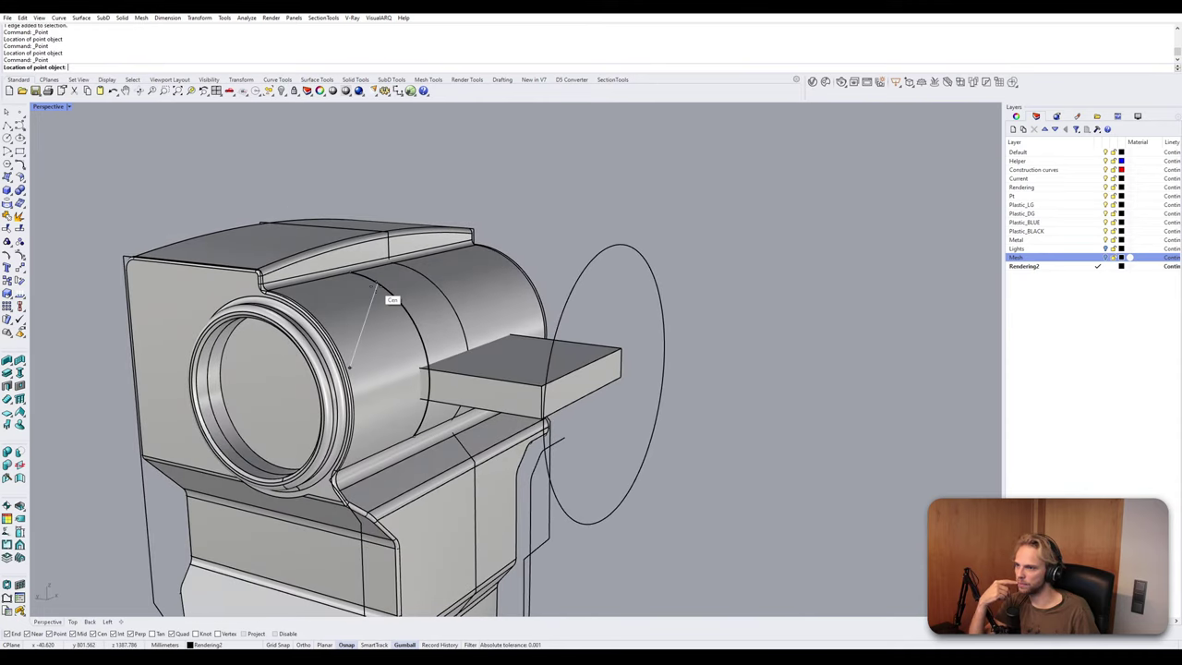
click(376, 288)
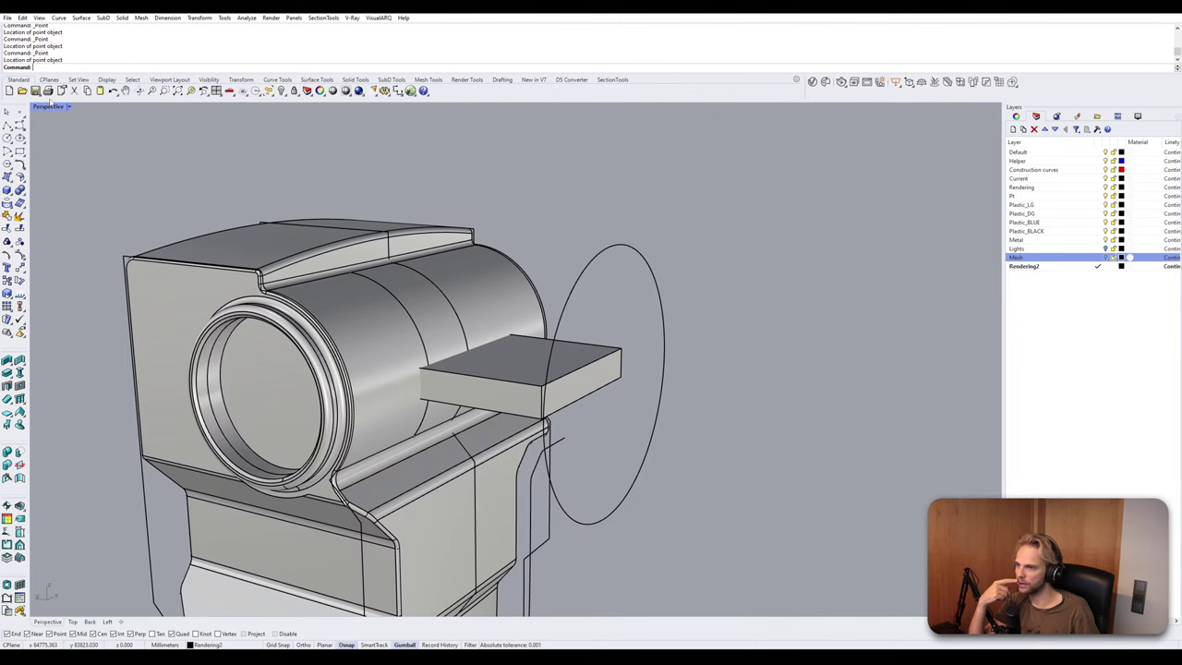
Lock the separate point object at the middle of the tubular housing, excluding the three arc points.
double_click(39, 107)
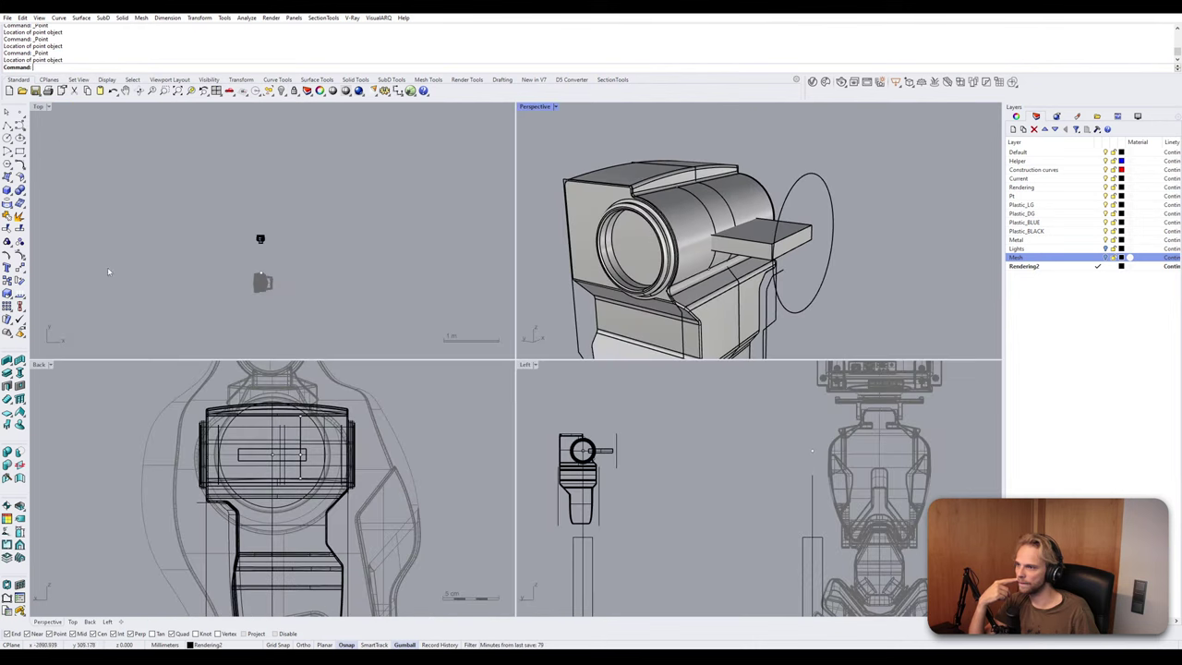
click(273, 458)
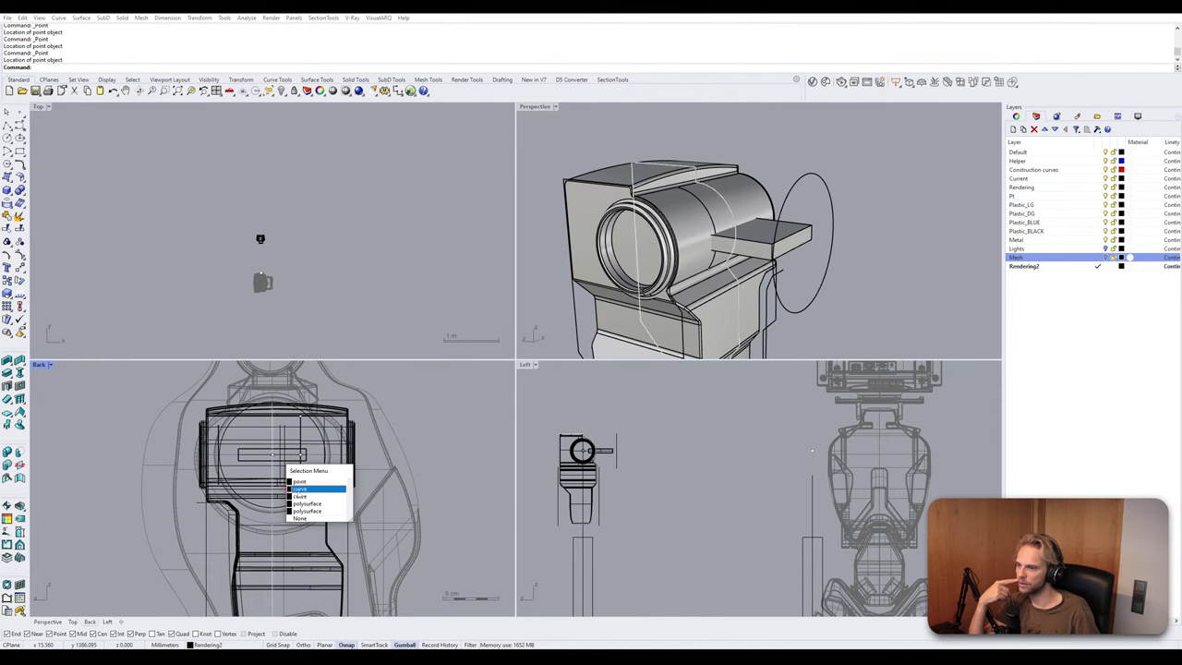
click(304, 481)
scroll(305, 454, up, 4)
scroll(319, 460, down, 3)
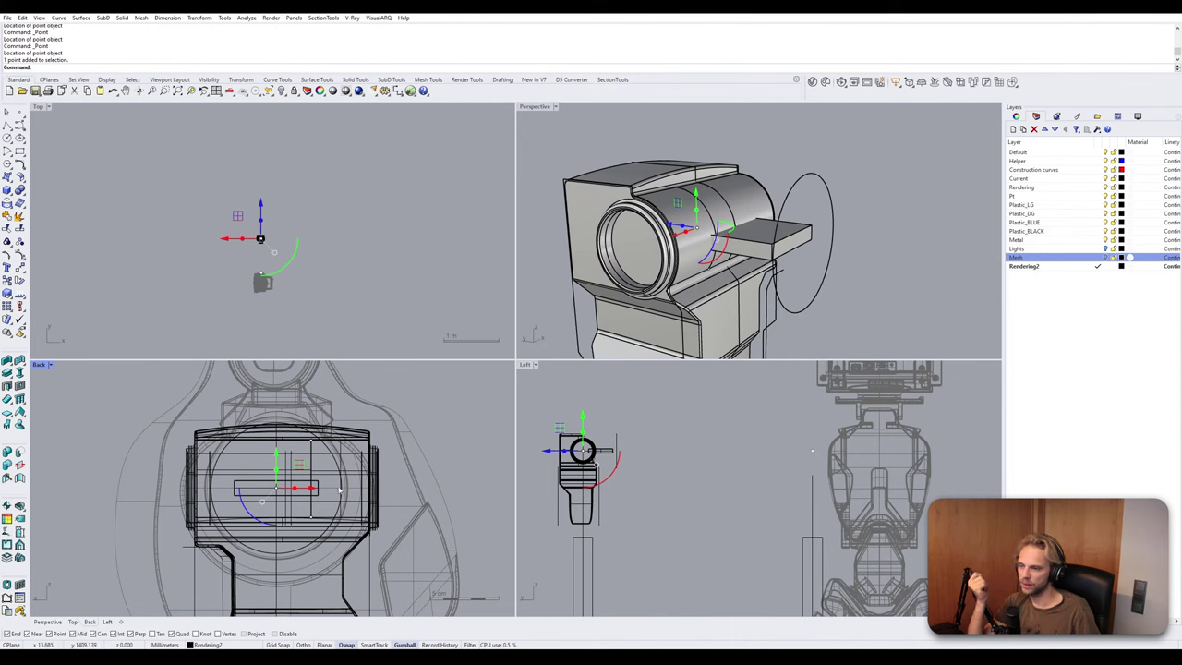
scroll(341, 501, up, 1)
right_drag(672, 278, 604, 299)
drag(631, 179, 685, 260)
drag(685, 140, 735, 242)
key(ctrl+l)
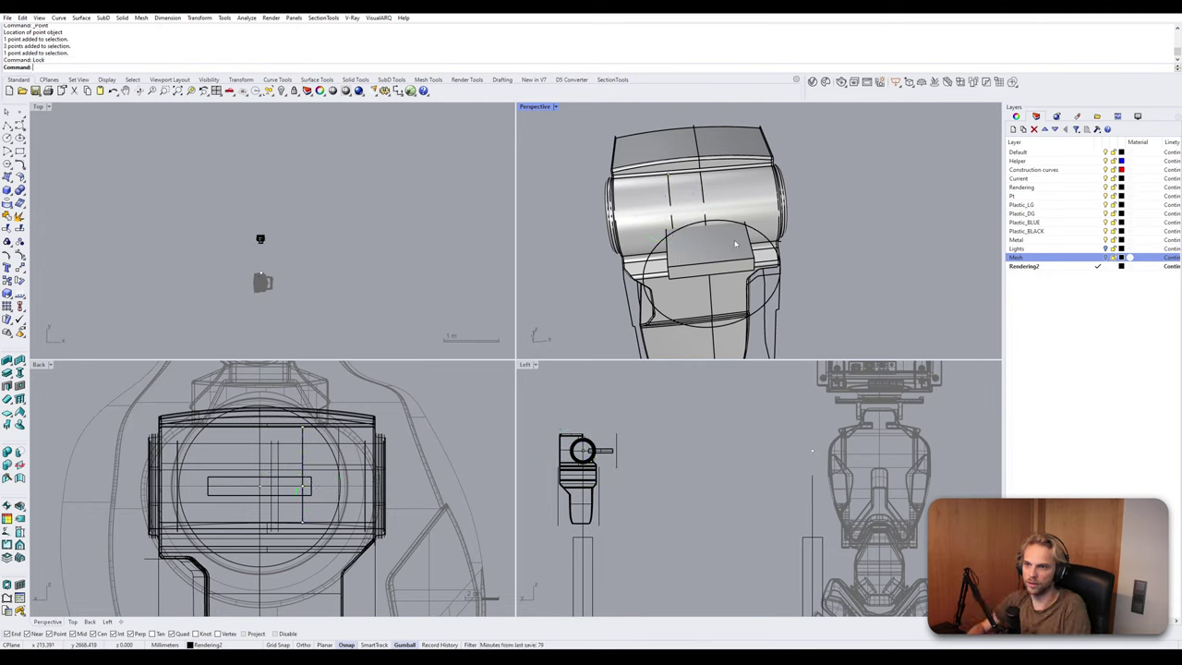
Start a polyline at the tube's centre point in the Left view.
scroll(253, 505, up, 4)
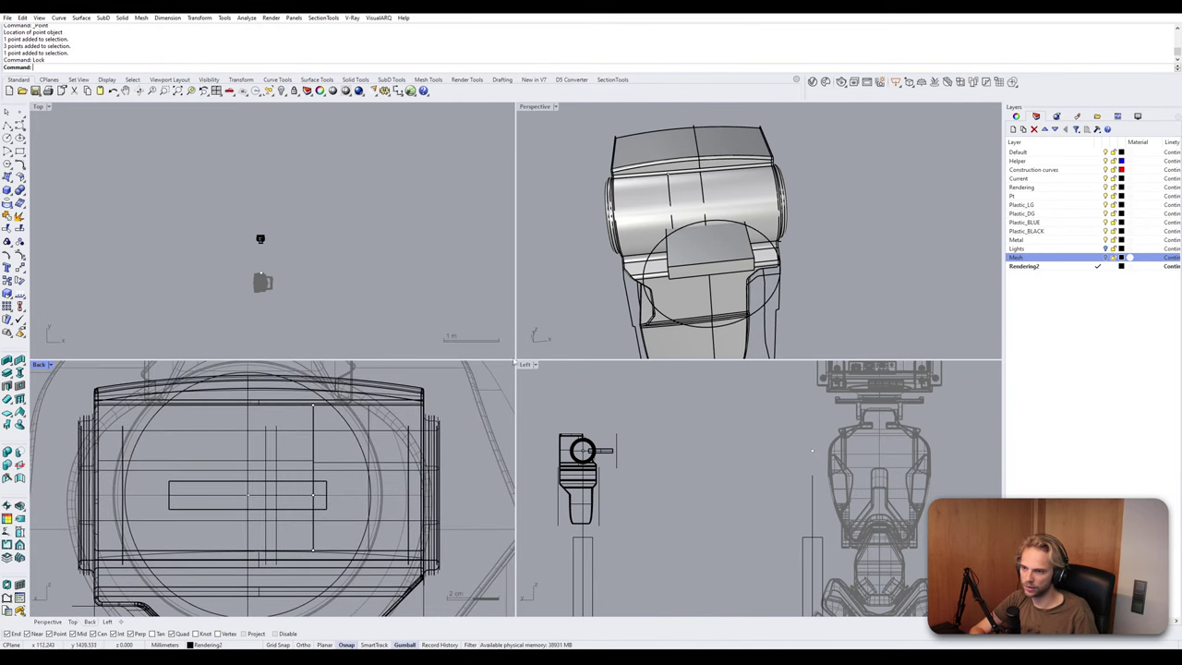
double_click(525, 365)
scroll(150, 299, up, 8)
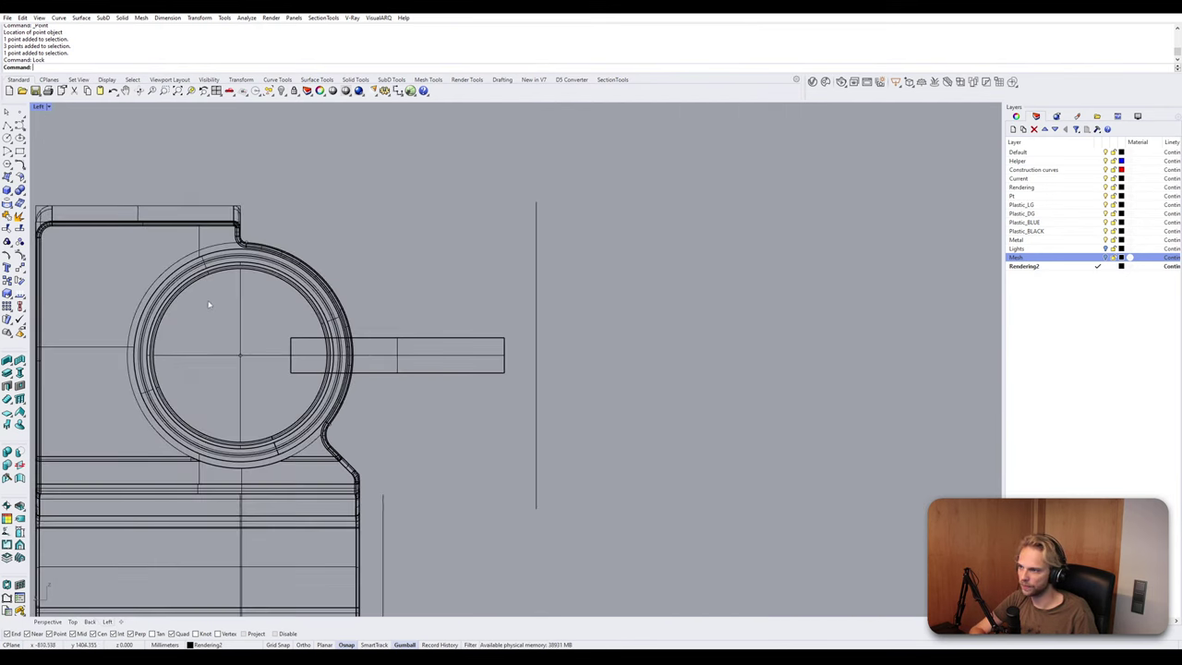
click(7, 124)
click(245, 356)
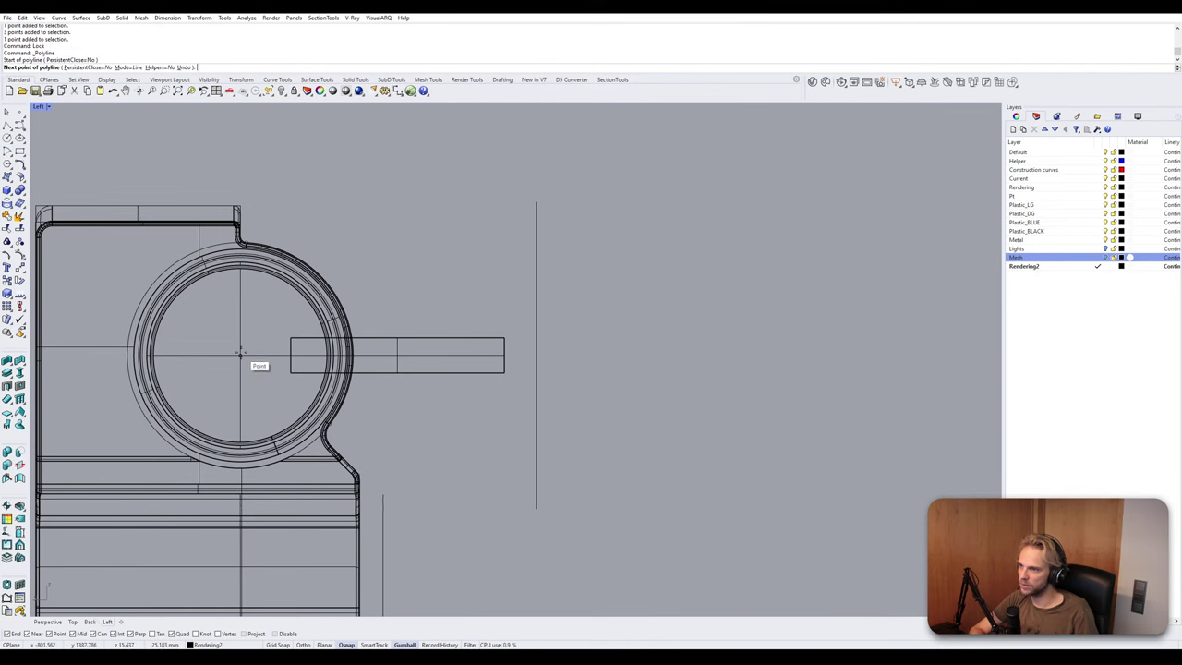
Try to place the polyline's second point on the upper end of the housing's arc in the Left view, and undo it.
scroll(222, 252, up, 5)
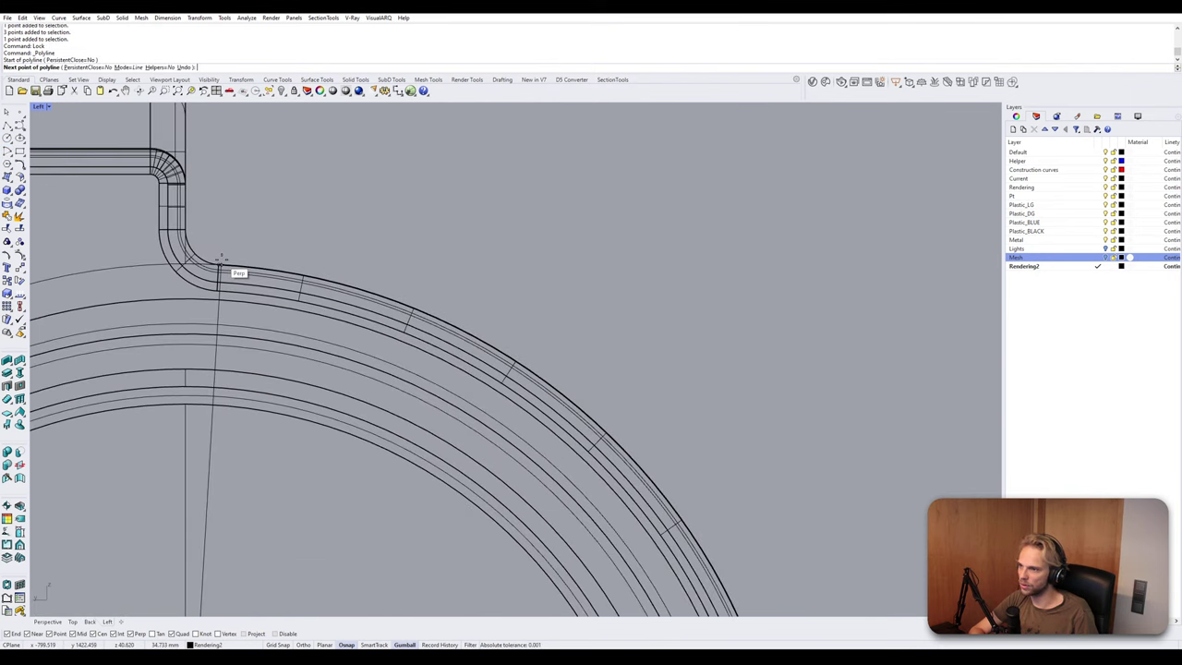
click(217, 267)
scroll(369, 295, down, 5)
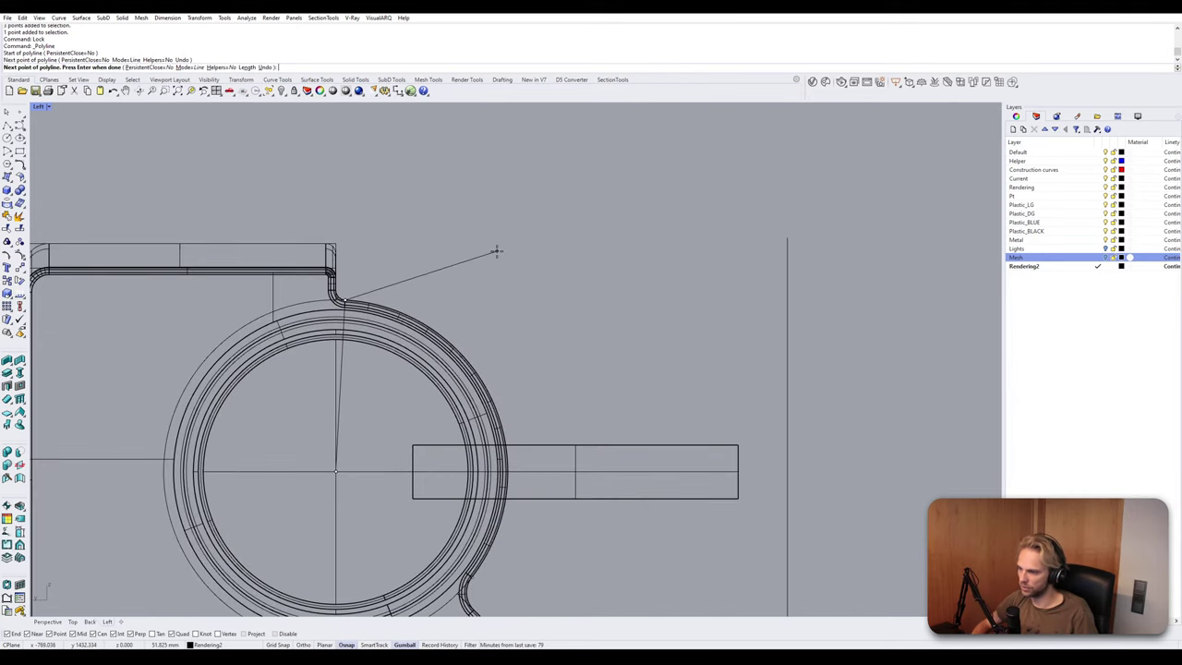
key(ctrl+z)
Place the polyline's second point on the upper end of the housing's arc line in the Perspective view.
scroll(372, 285, up, 3)
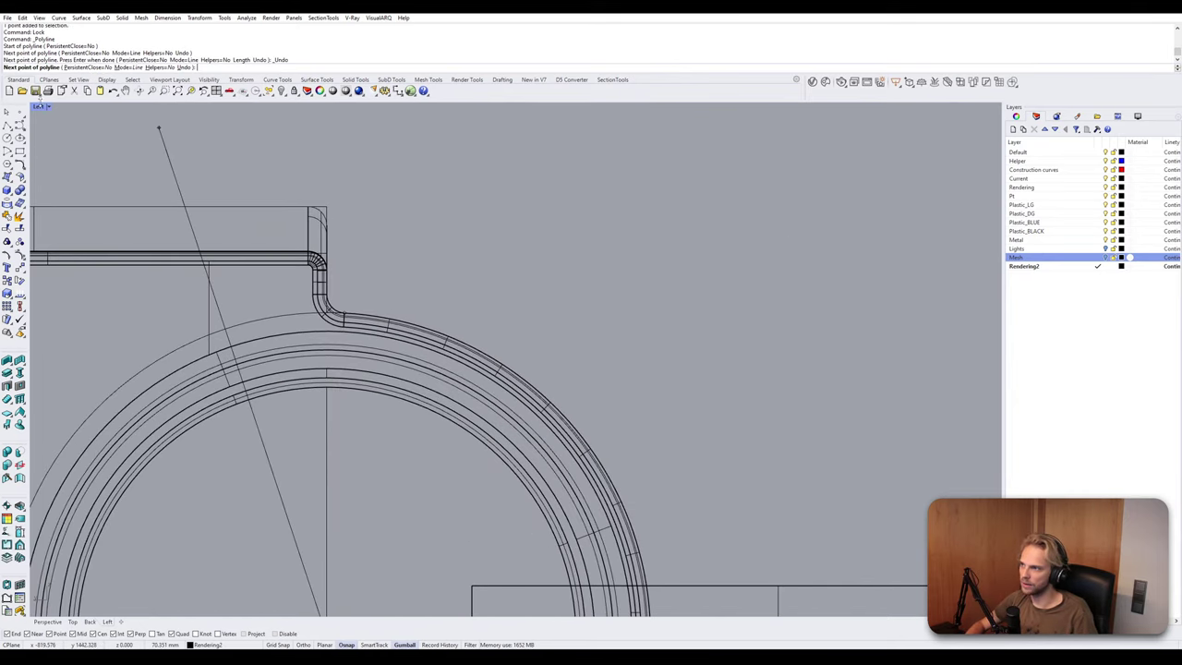
key(ctrl+m)
scroll(694, 219, down, 6)
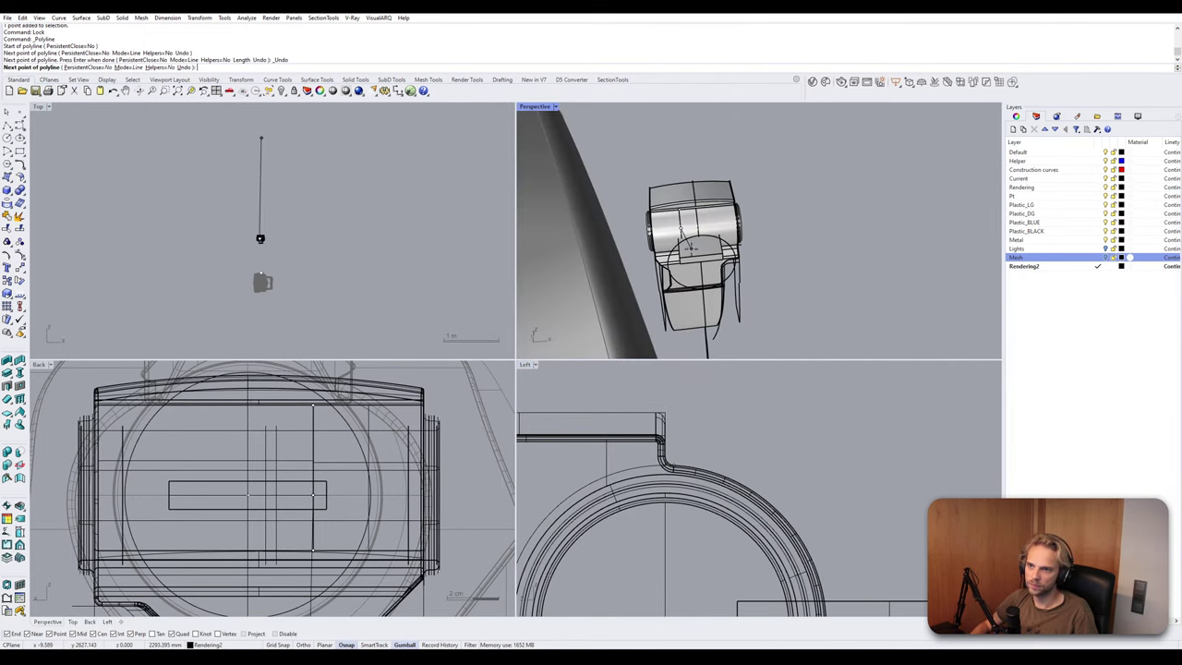
right_drag(694, 224, 914, 246)
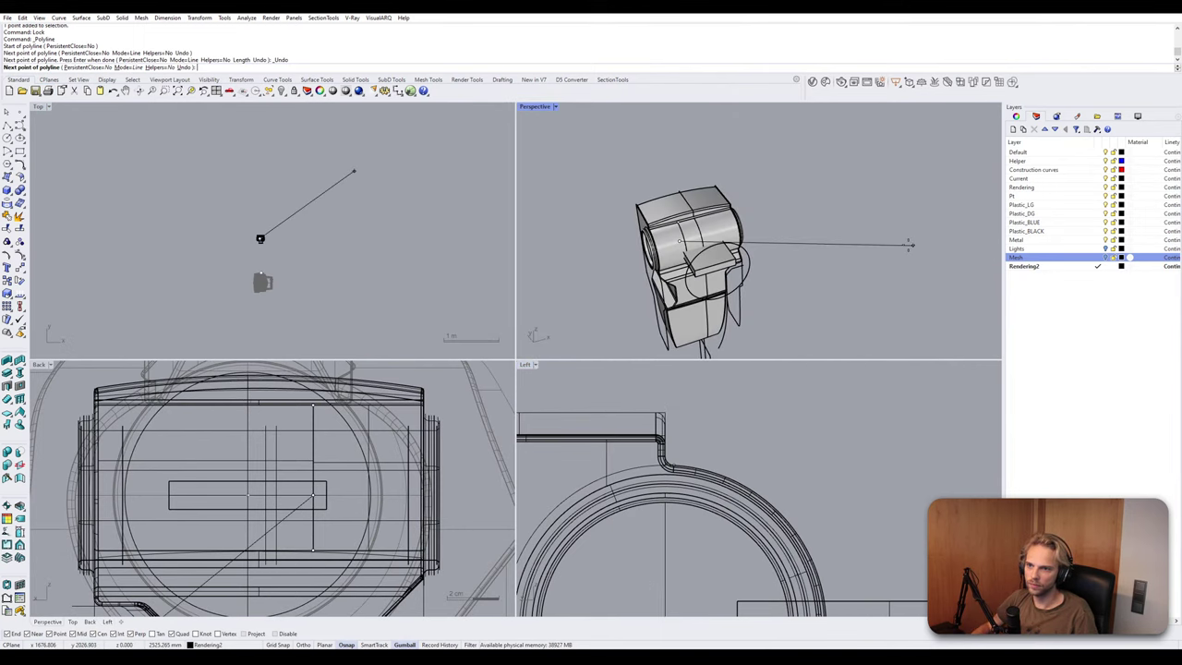
scroll(689, 236, up, 10)
scroll(683, 233, down, 5)
click(680, 233)
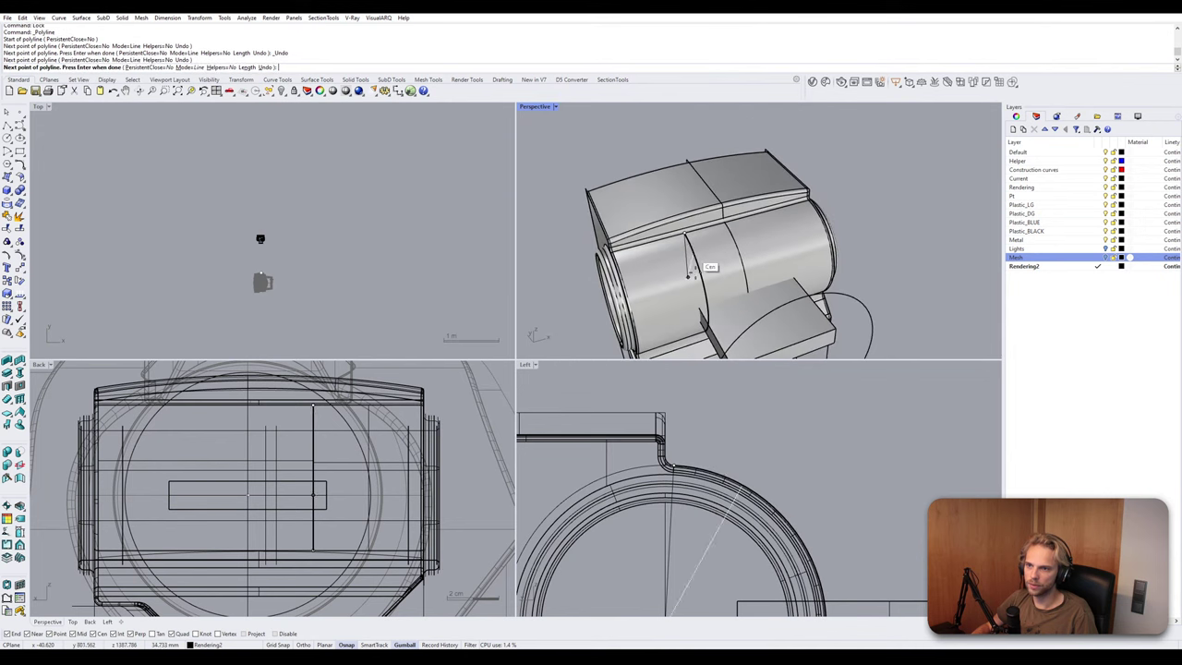
Add the polyline's third point outside and above the tube in the Left view, and undo the vertex placed on the disc's line.
scroll(304, 429, down, 5)
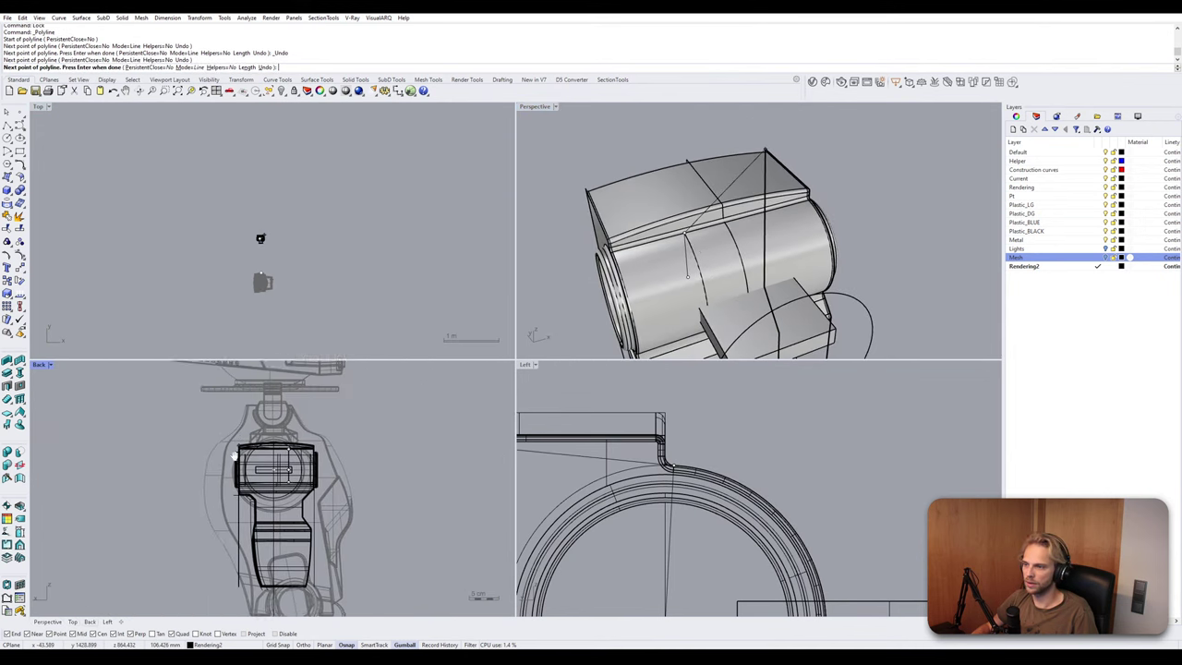
scroll(319, 425, up, 6)
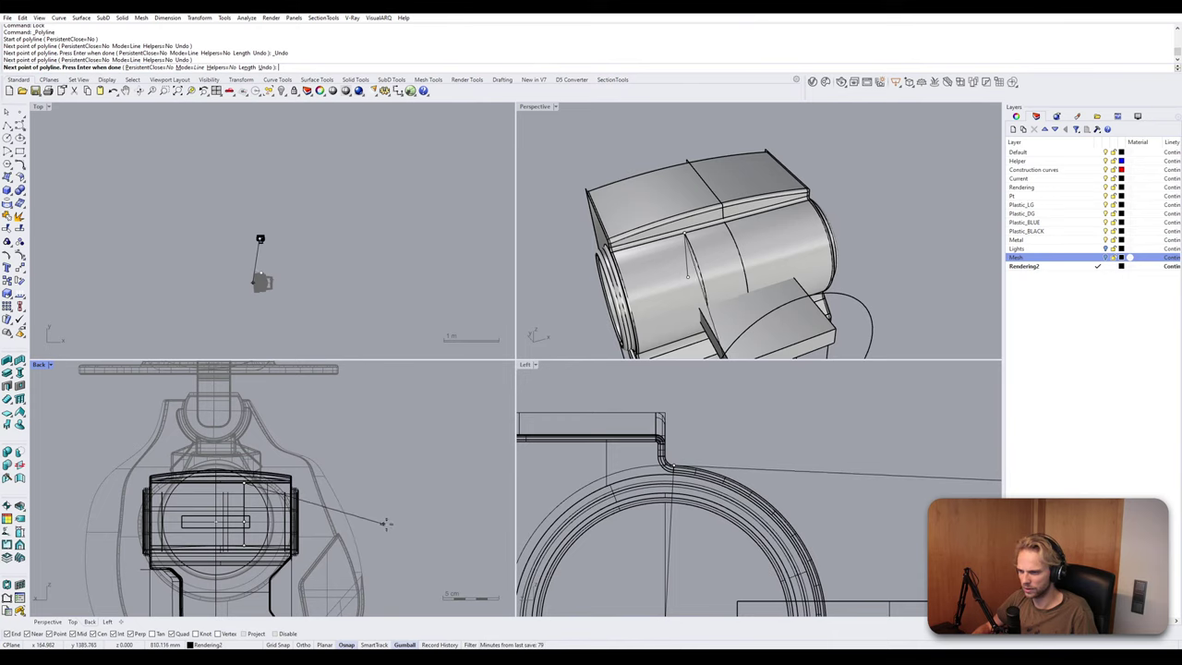
scroll(699, 311, down, 3)
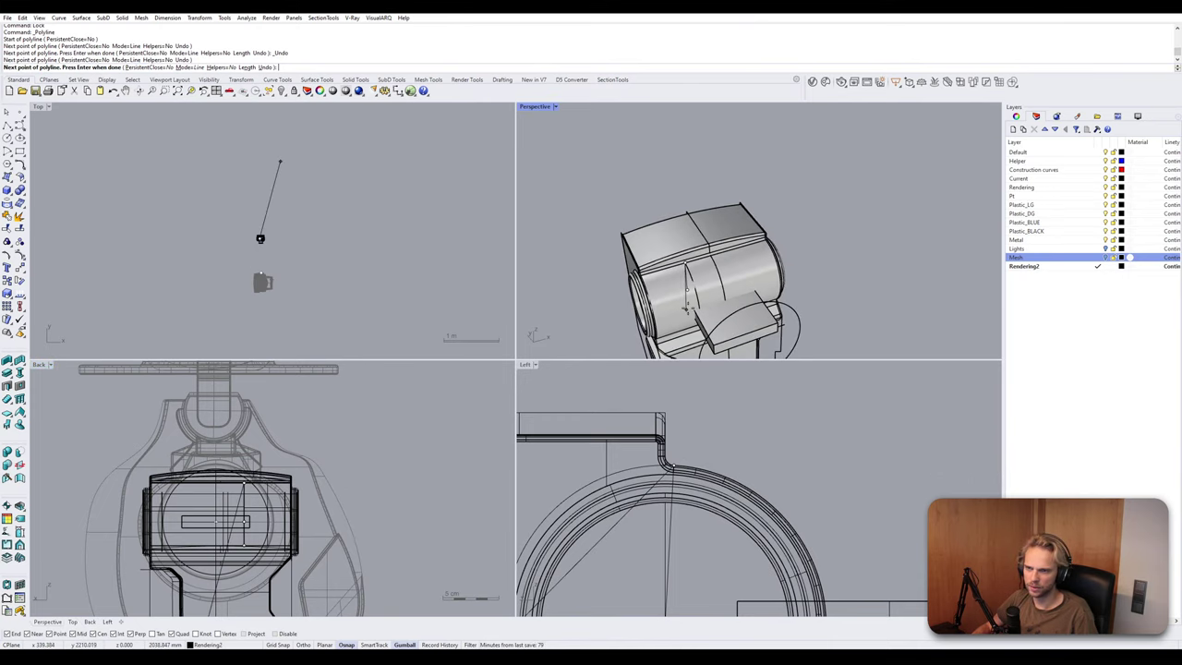
right_drag(685, 294, 751, 265)
scroll(637, 481, down, 5)
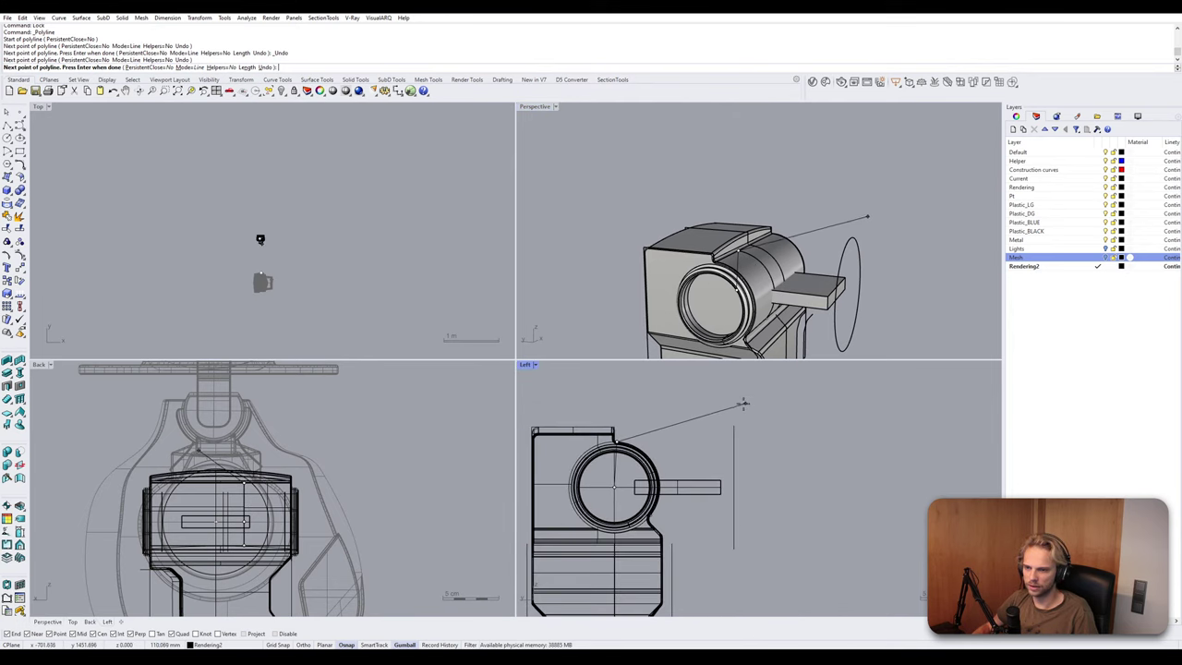
click(684, 404)
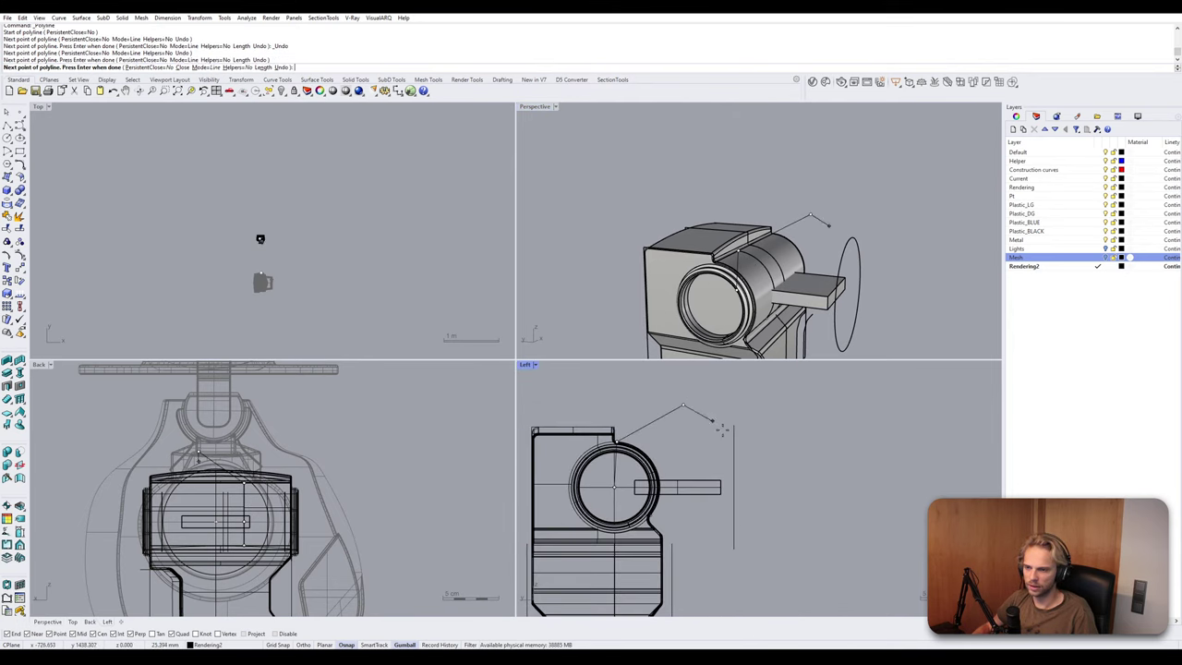
click(734, 486)
key(ctrl+z)
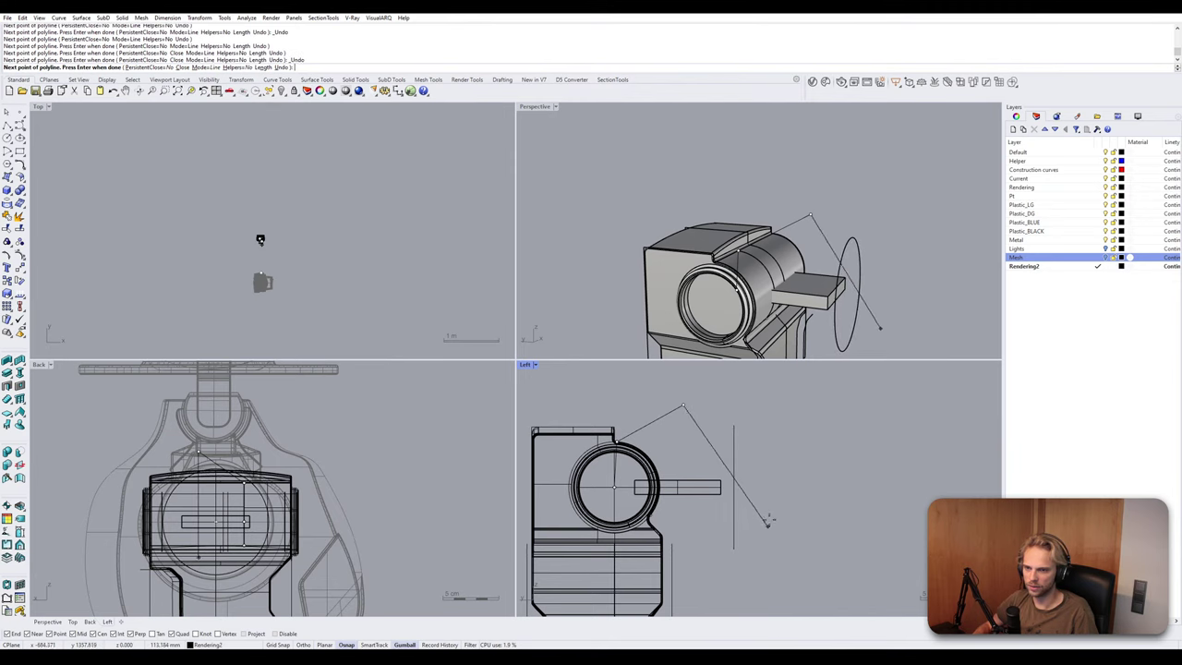
Continue the polyline past the disc's line, below the slab and to the arc's lower end, closing it at the tube's centre.
click(766, 492)
click(685, 530)
scroll(661, 526, up, 2)
scroll(661, 528, up, 8)
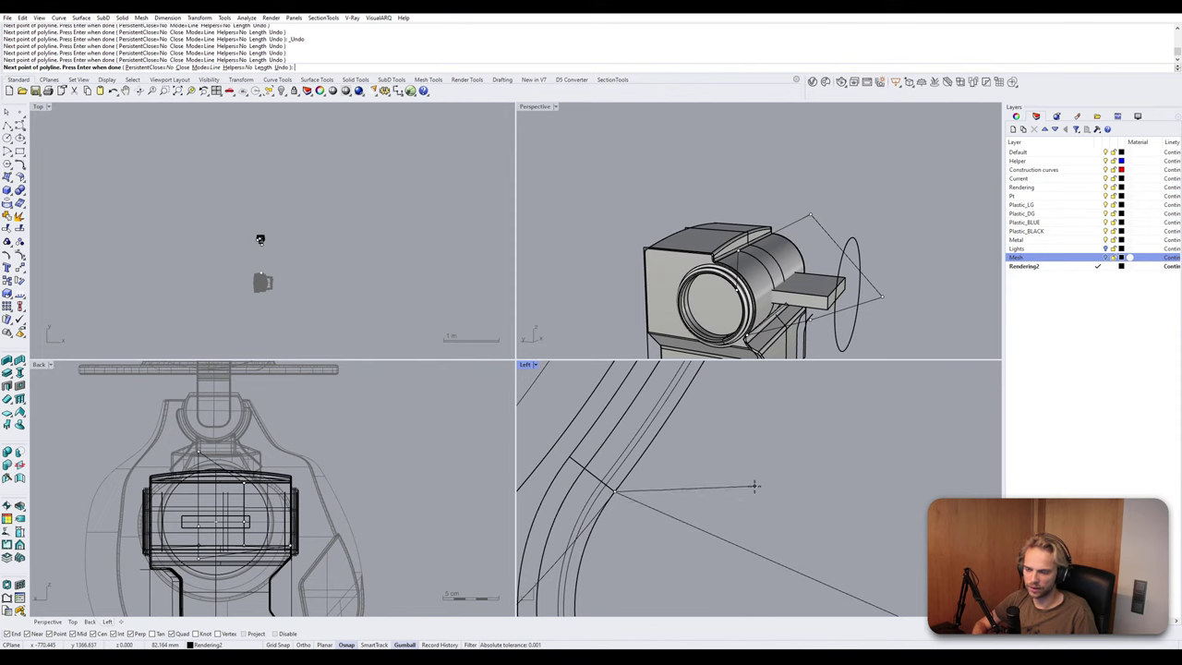
scroll(648, 420, down, 6)
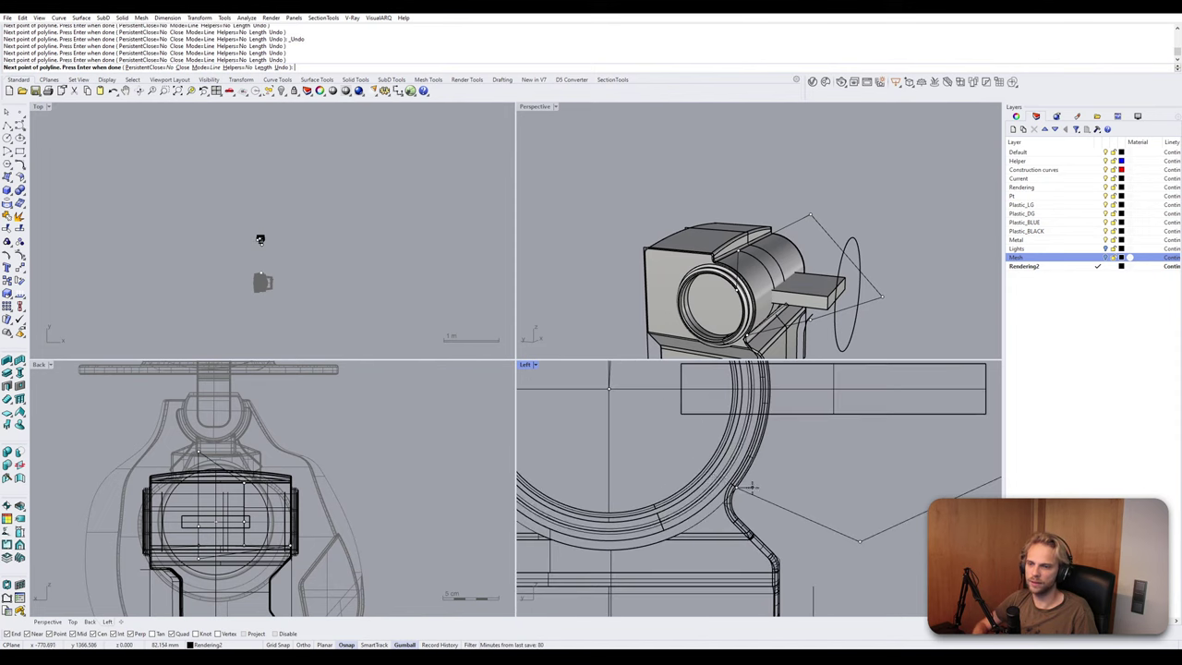
click(613, 395)
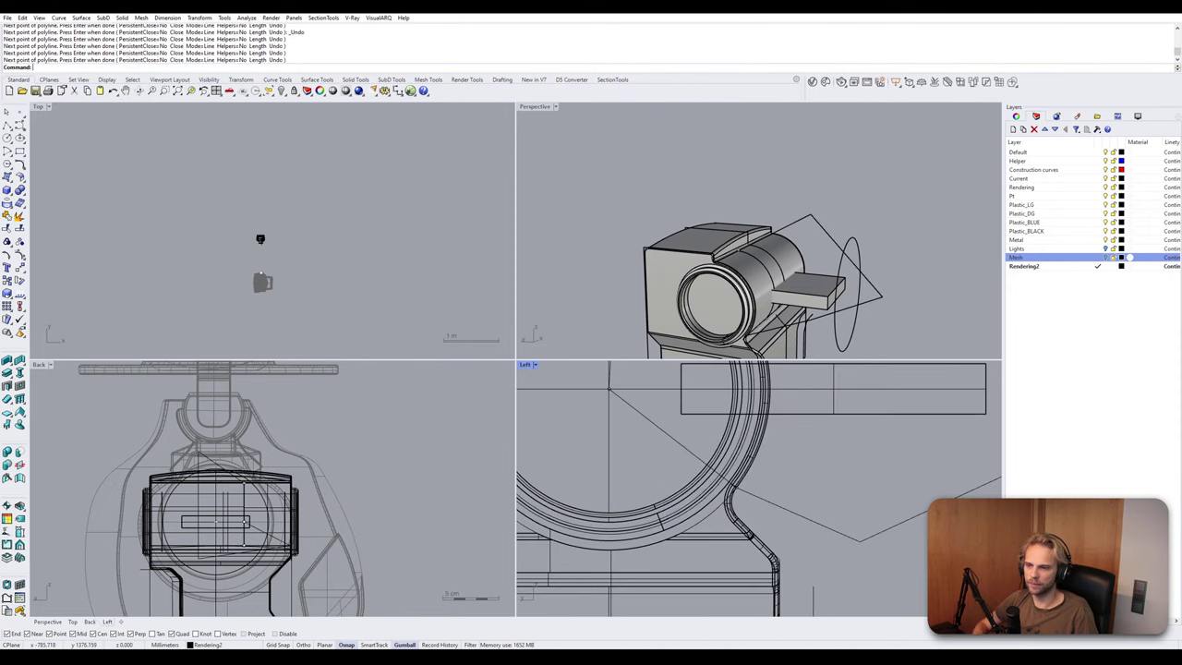
Flatten the closed polyline along the tube's axis by scaling it in one direction.
click(633, 407)
double_click(533, 108)
right_drag(586, 245, 407, 484)
click(472, 491)
text(0)
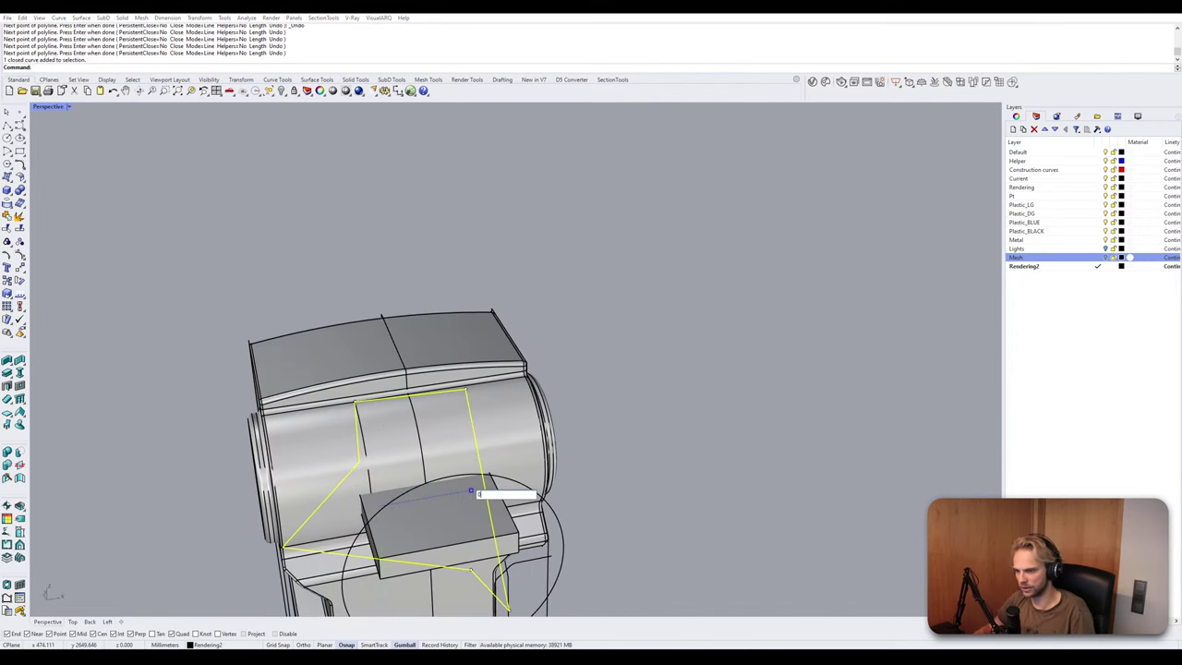
text(.1)
key(Return)
Move the flattened polyline from its upper corner to the upper end of the housing's arc line.
right_drag(440, 450, 406, 449)
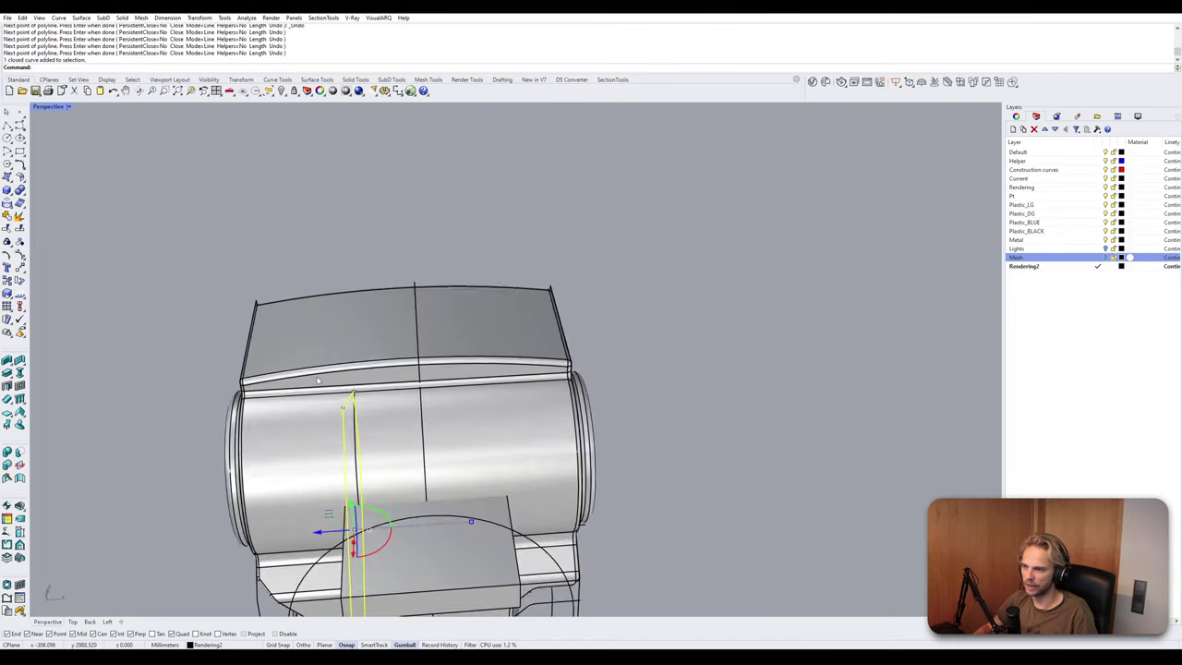
scroll(403, 414, up, 5)
text(M)
key(Return)
scroll(386, 406, up, 4)
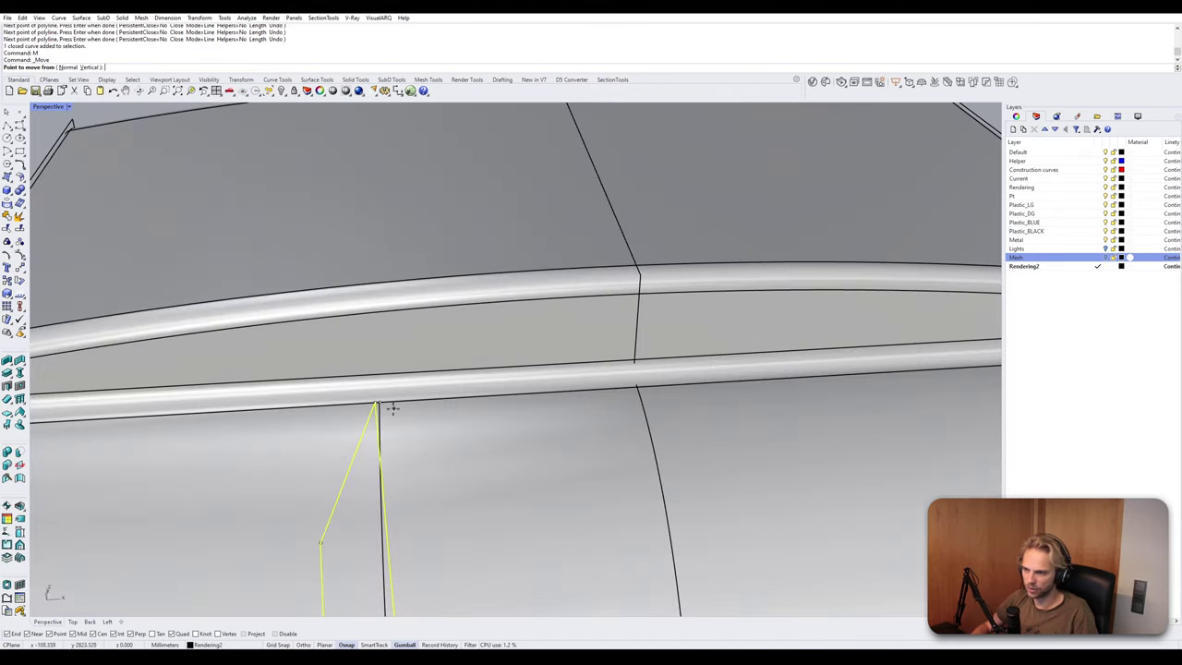
click(374, 402)
click(379, 402)
Shift the polyline slightly along the tube's axis toward the nearer tube end and fill it with a planar surface.
scroll(380, 404, down, 10)
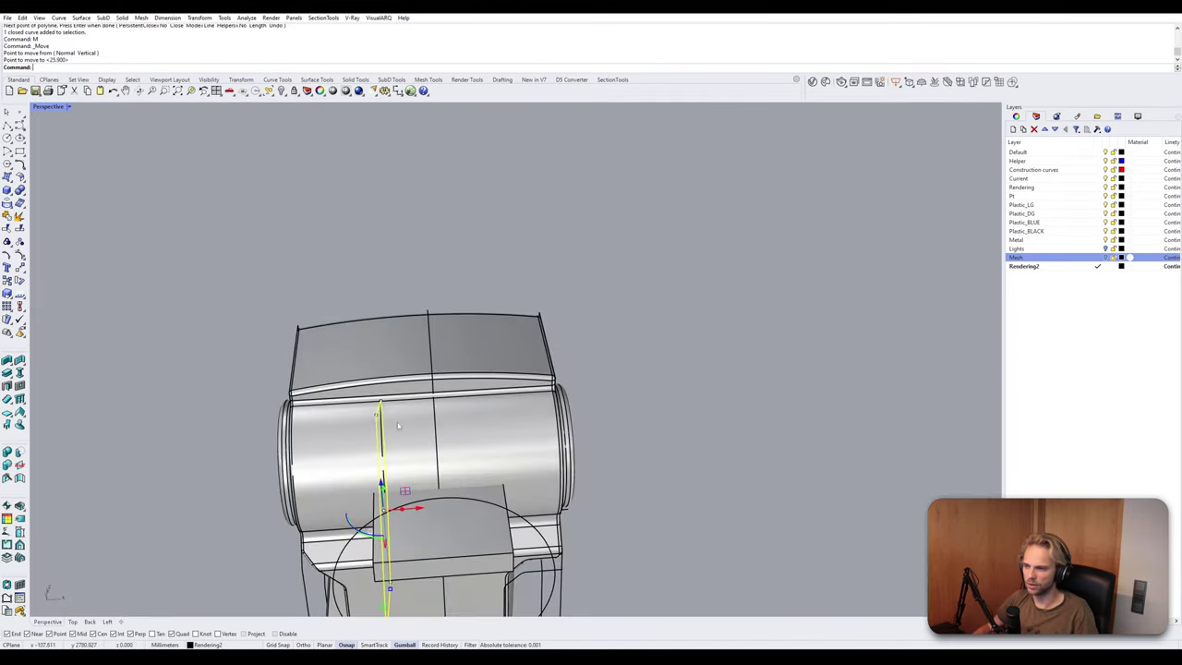
right_drag(392, 443, 407, 407)
drag(425, 372, 397, 372)
right_drag(380, 372, 391, 393)
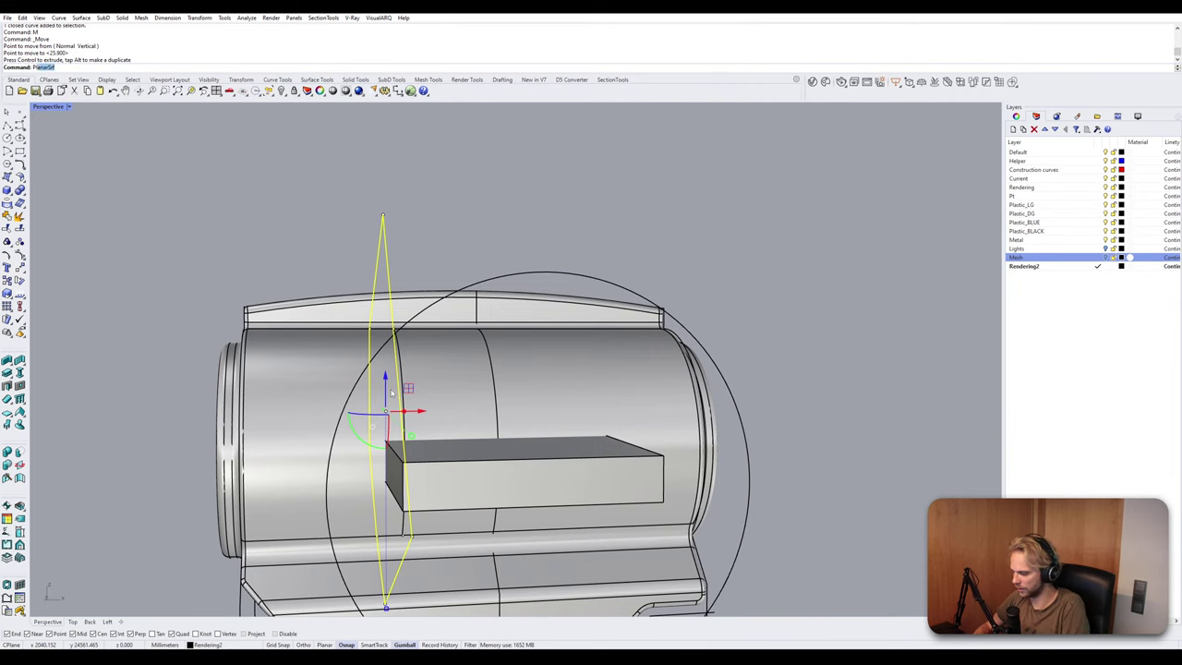
key(Return)
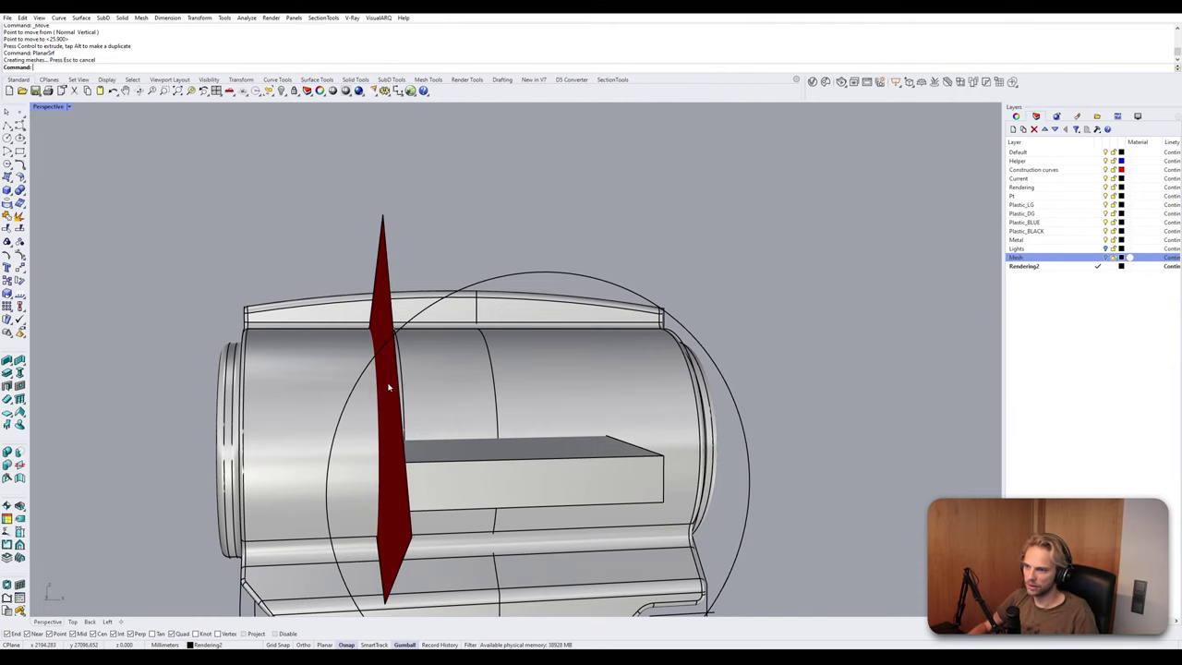
Mirror a copy of the planar surface to the housing's other half, starting the mirror plane at the slab edge's midpoint.
right_drag(390, 388, 384, 403)
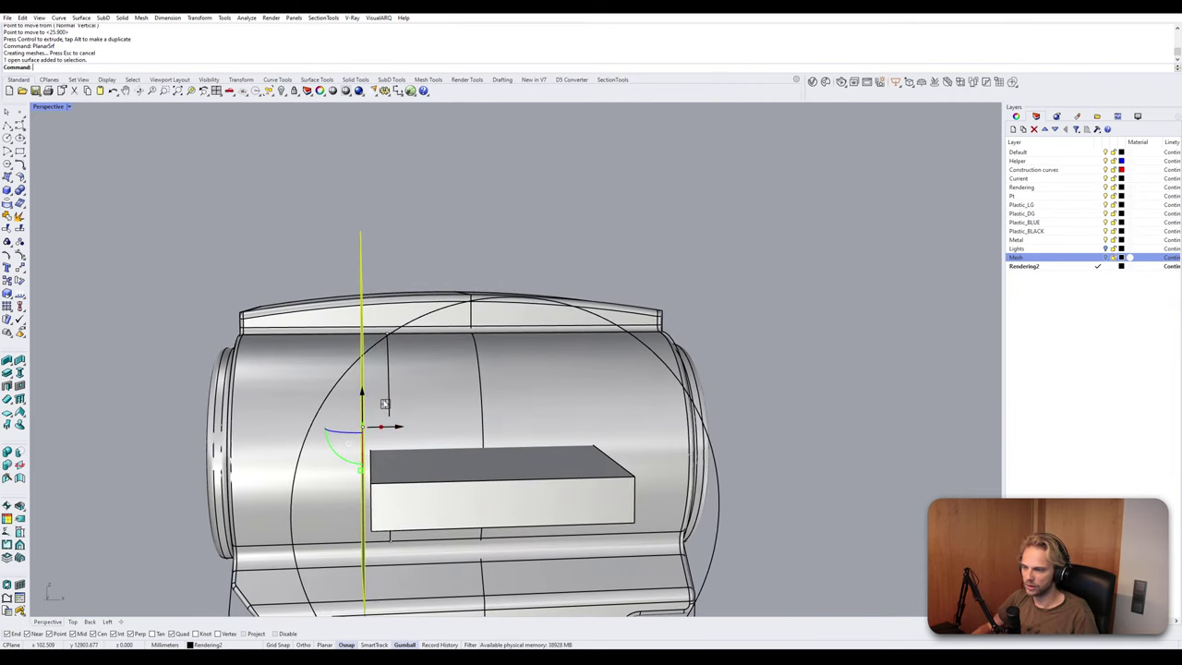
text(mirror)
key(Return)
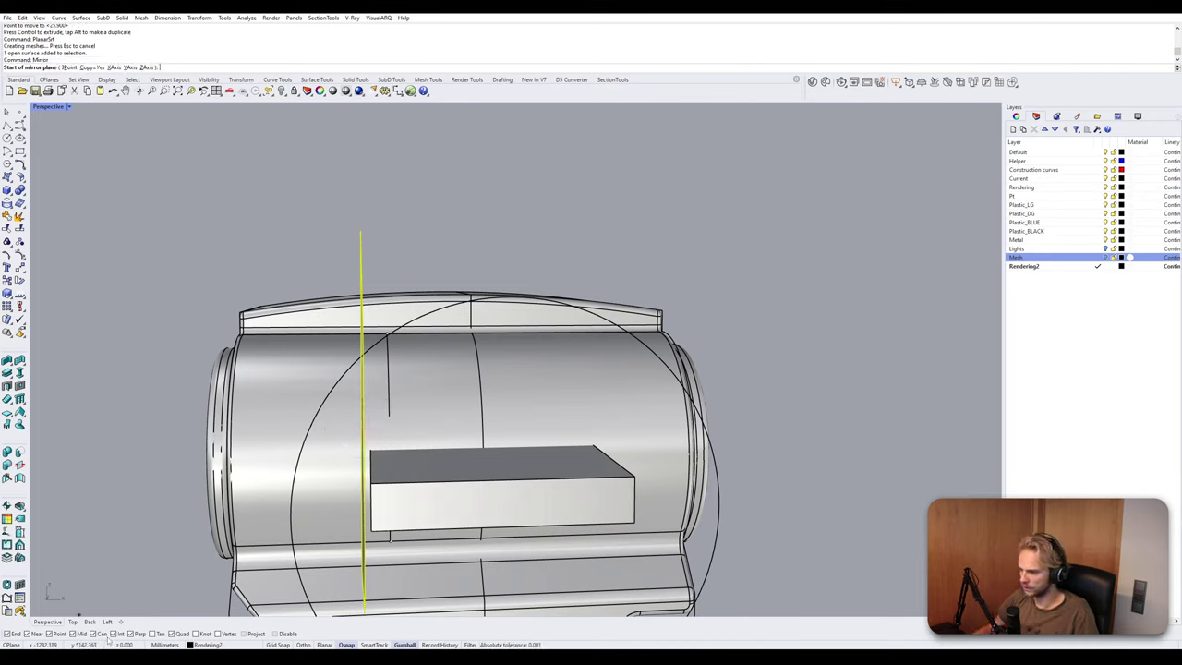
click(506, 478)
right_drag(506, 478, 681, 555)
scroll(527, 471, down, 5)
click(762, 551)
scroll(750, 550, up, 3)
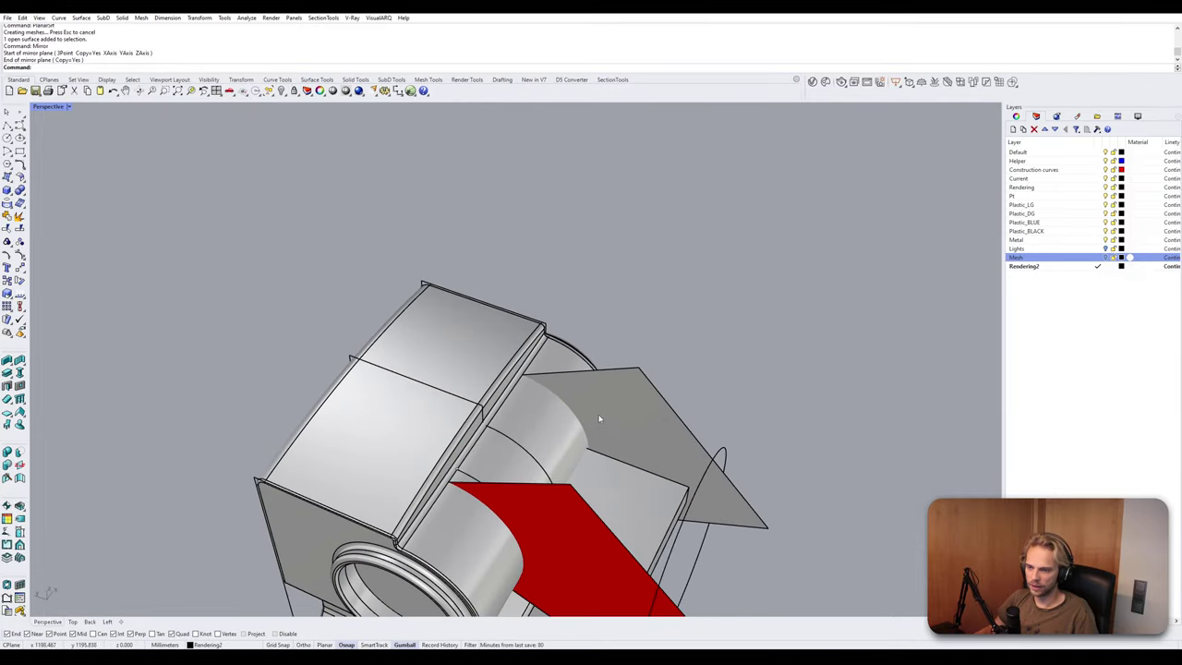
Duplicate the borders of both planar surfaces and loft between the two outlines with Normal style and no simplification.
click(614, 473)
click(687, 396)
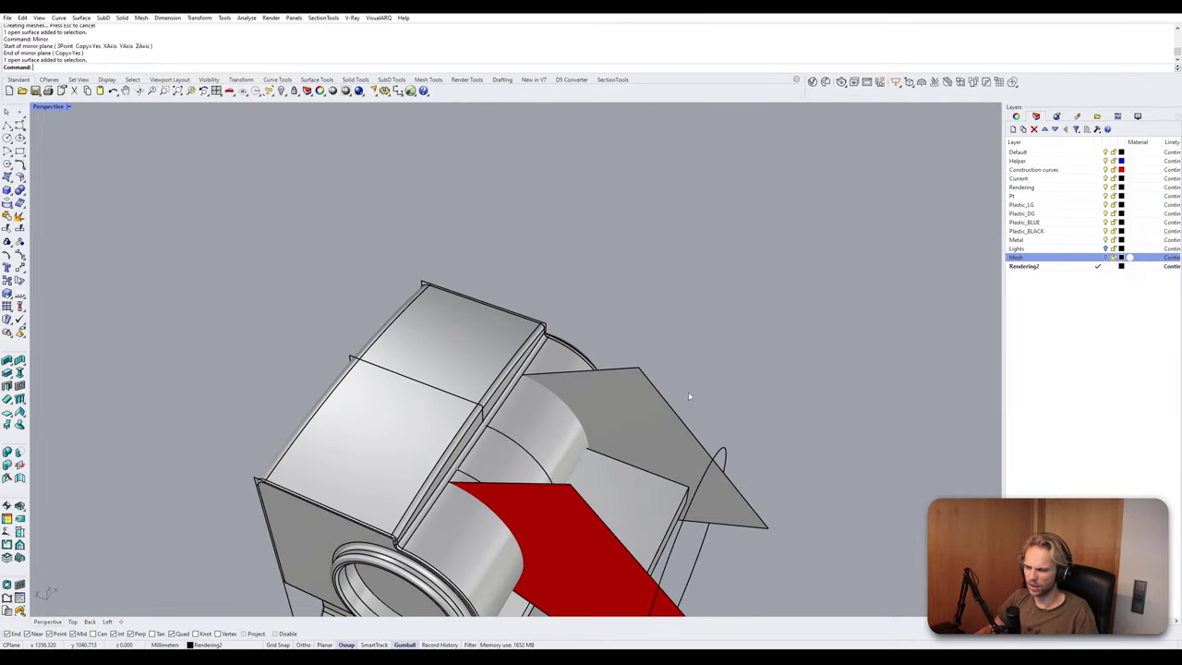
click(649, 416)
shift+click(556, 532)
key(Return)
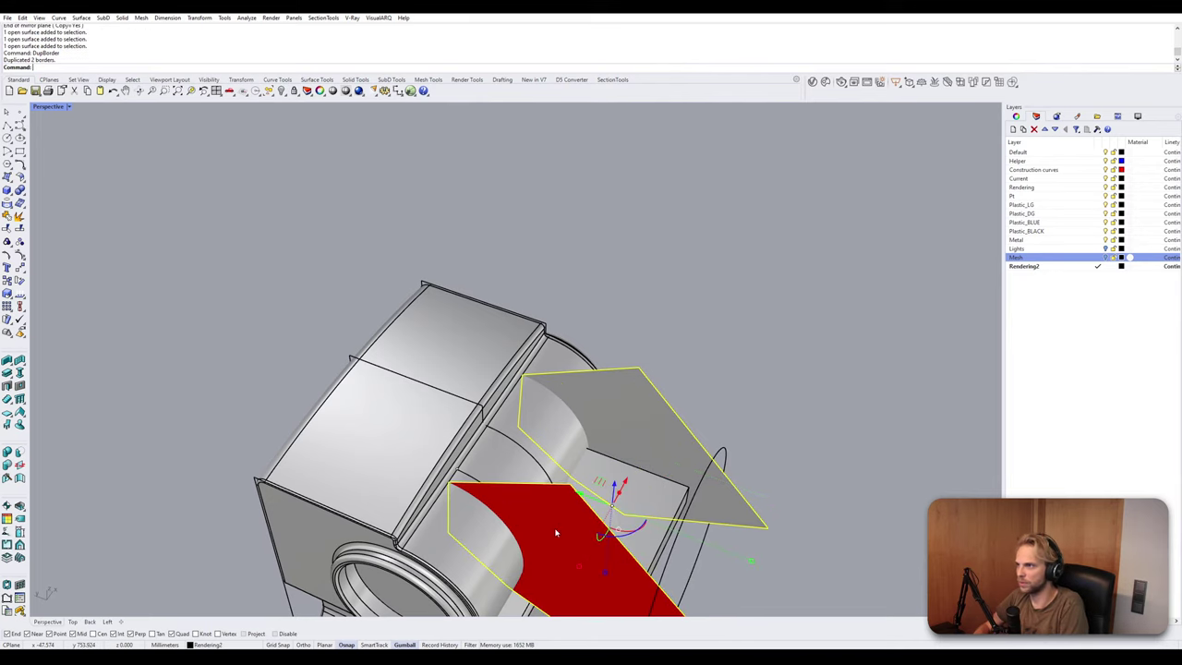
key(Return)
key(Return)
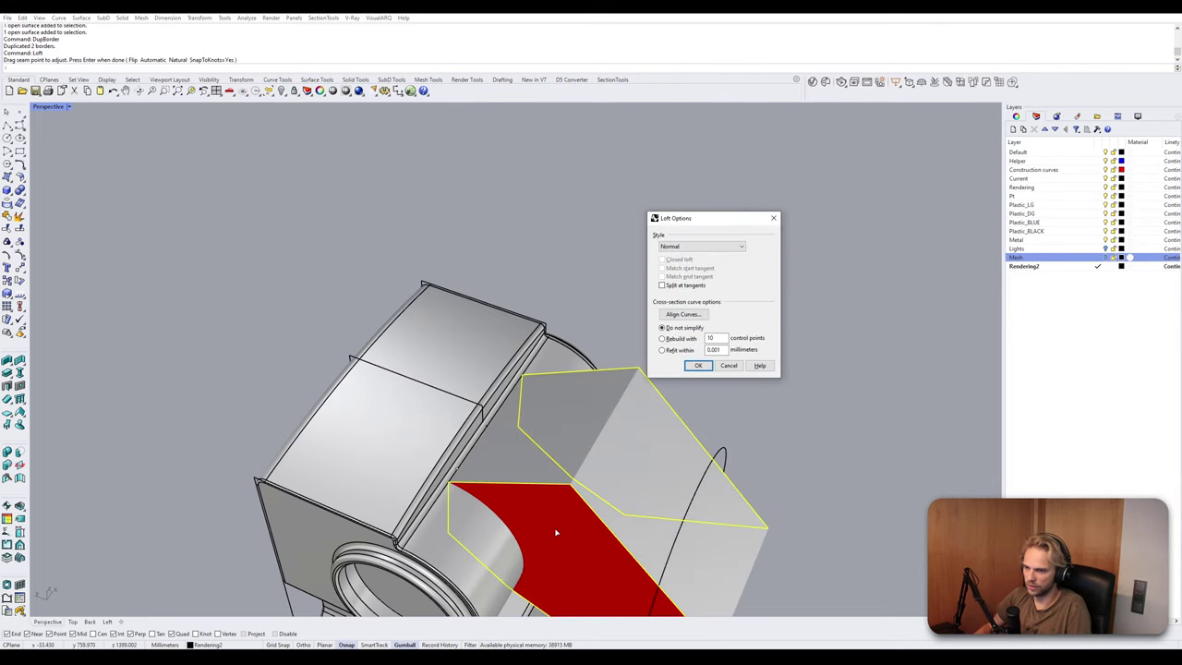
key(Return)
Try to join the lofted polysurface with only the loft selected.
click(562, 423)
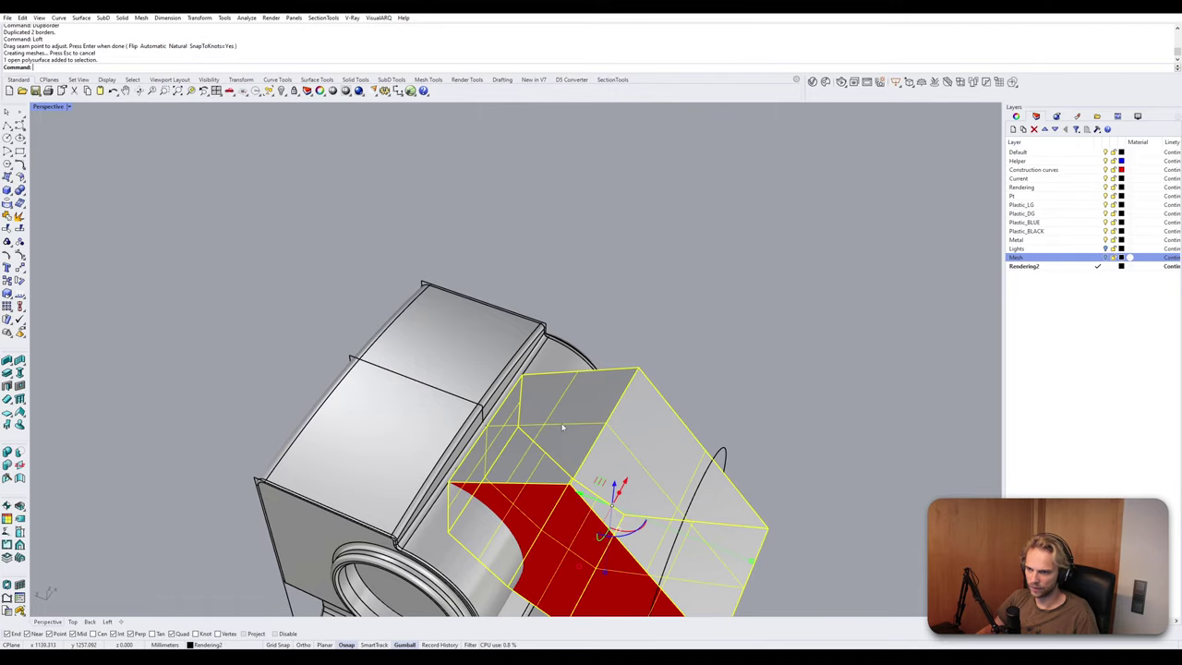
text(join)
key(Return)
key(Return)
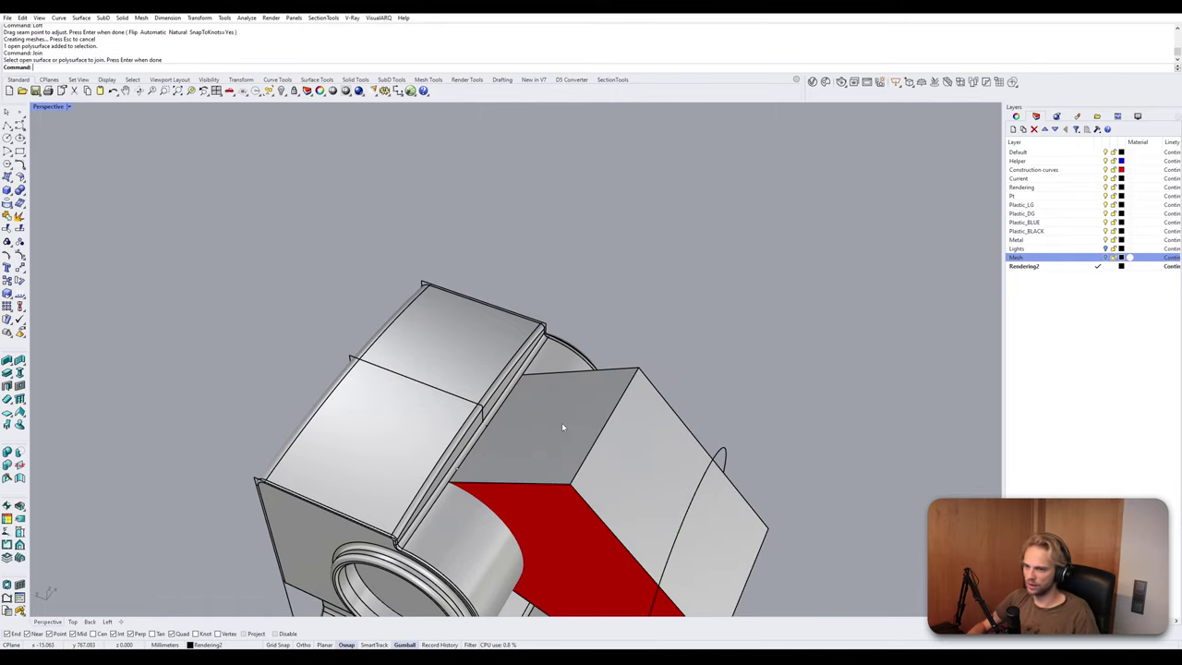
Try to subtract the unjoined lofted polysurface from the tubular housing with BooleanDifference.
right_drag(561, 425, 434, 395)
click(434, 395)
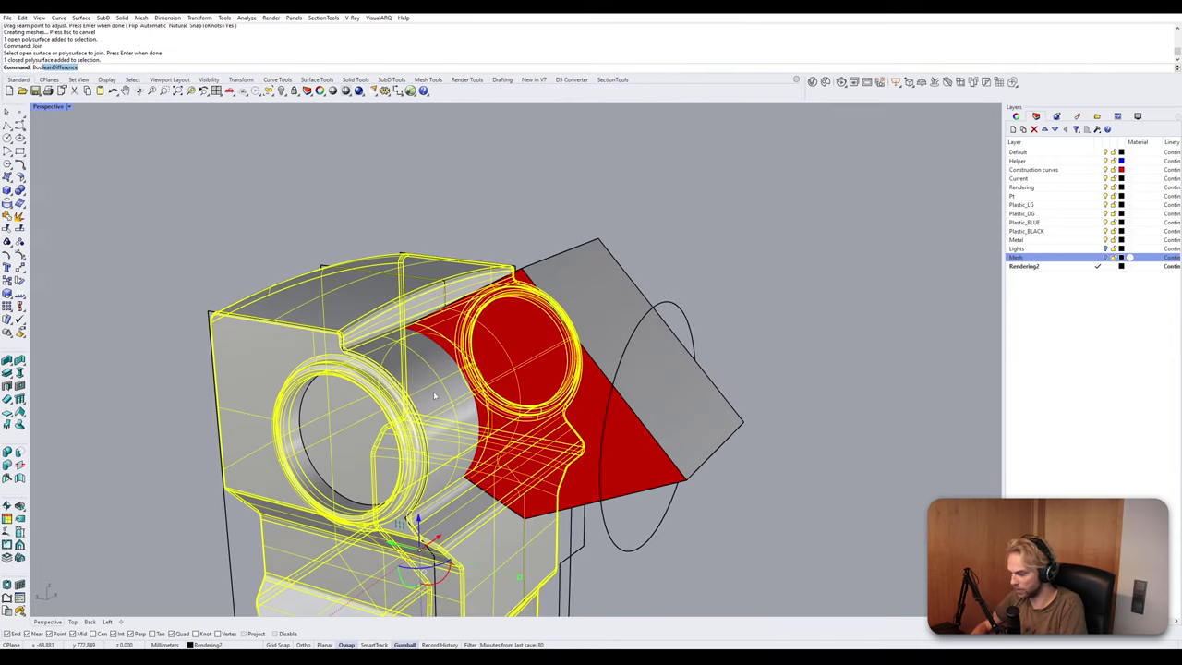
text(Boolean)
key(Return)
click(584, 319)
key(Return)
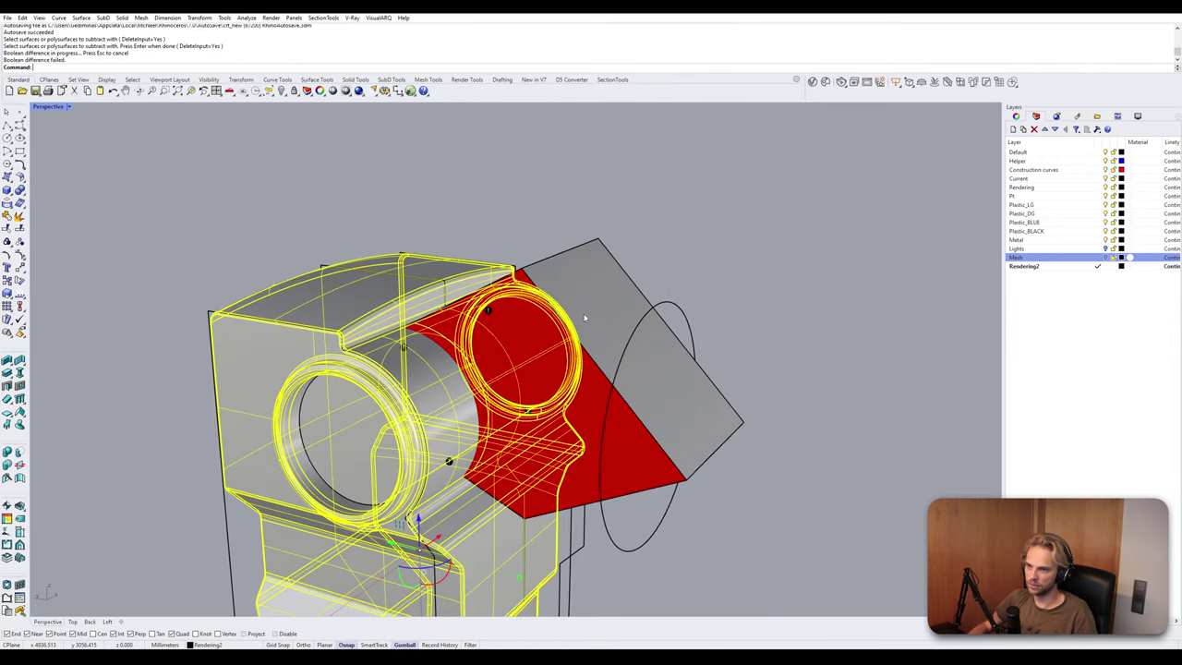
Join the loft and both planar end surfaces into one closed cutting block.
click(539, 345)
shift+click(602, 275)
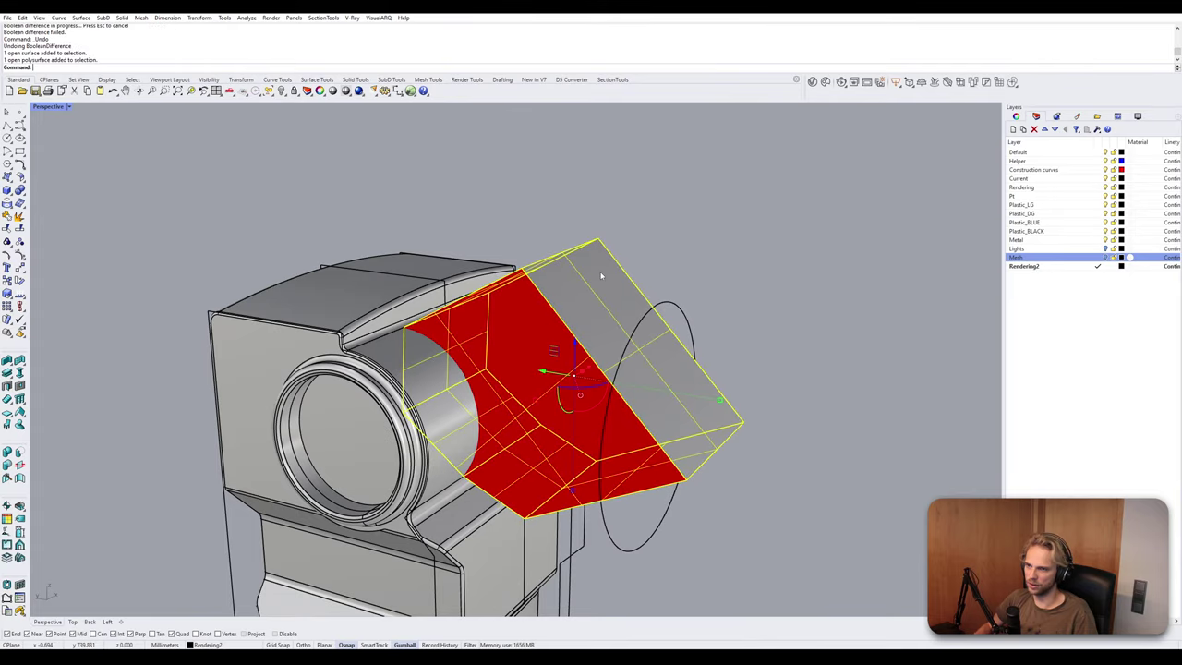
right_drag(601, 275, 387, 336)
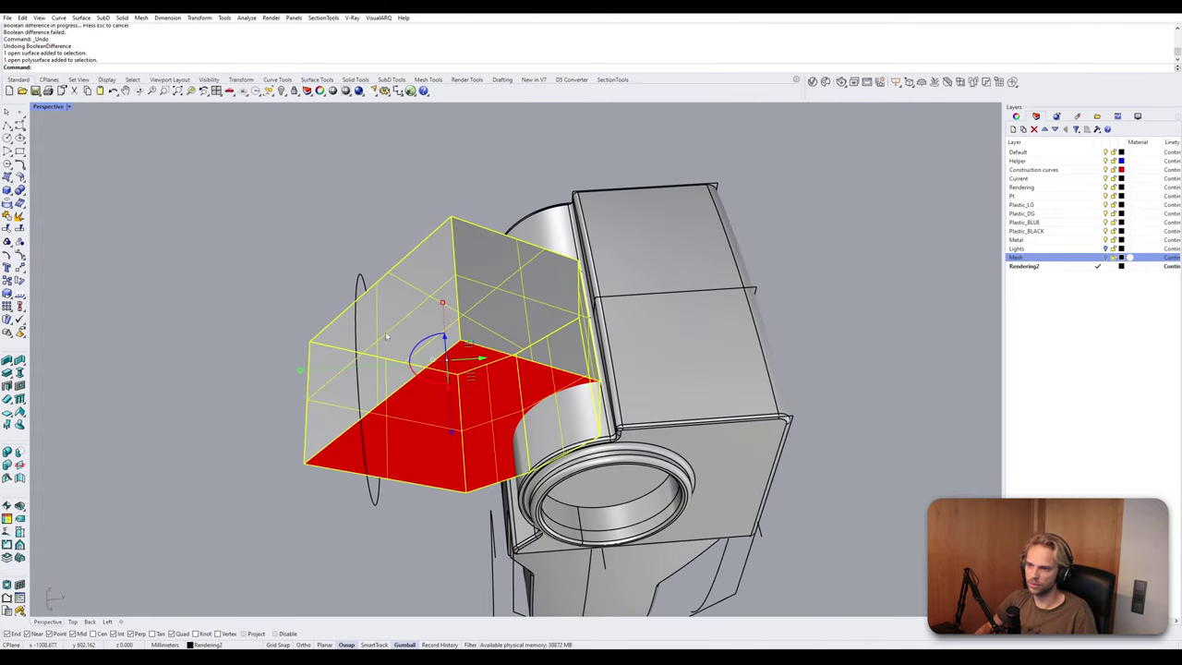
key(Return)
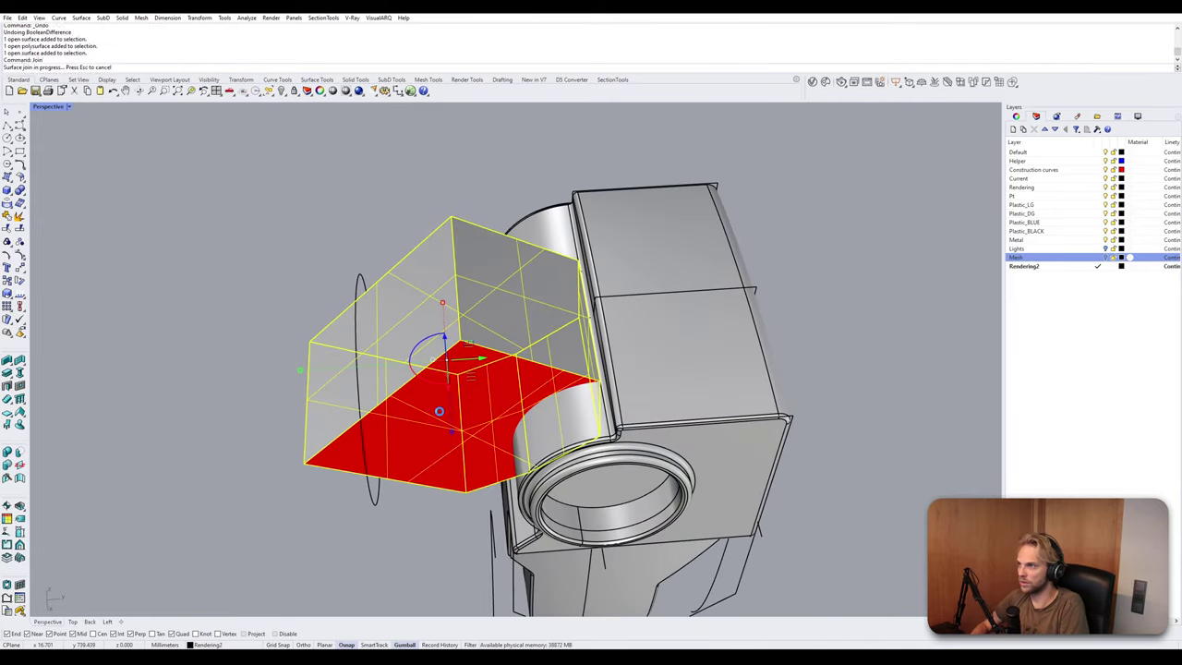
Subtract the closed block from the tubular housing with BooleanDifference.
right_drag(439, 411, 446, 342)
click(407, 371)
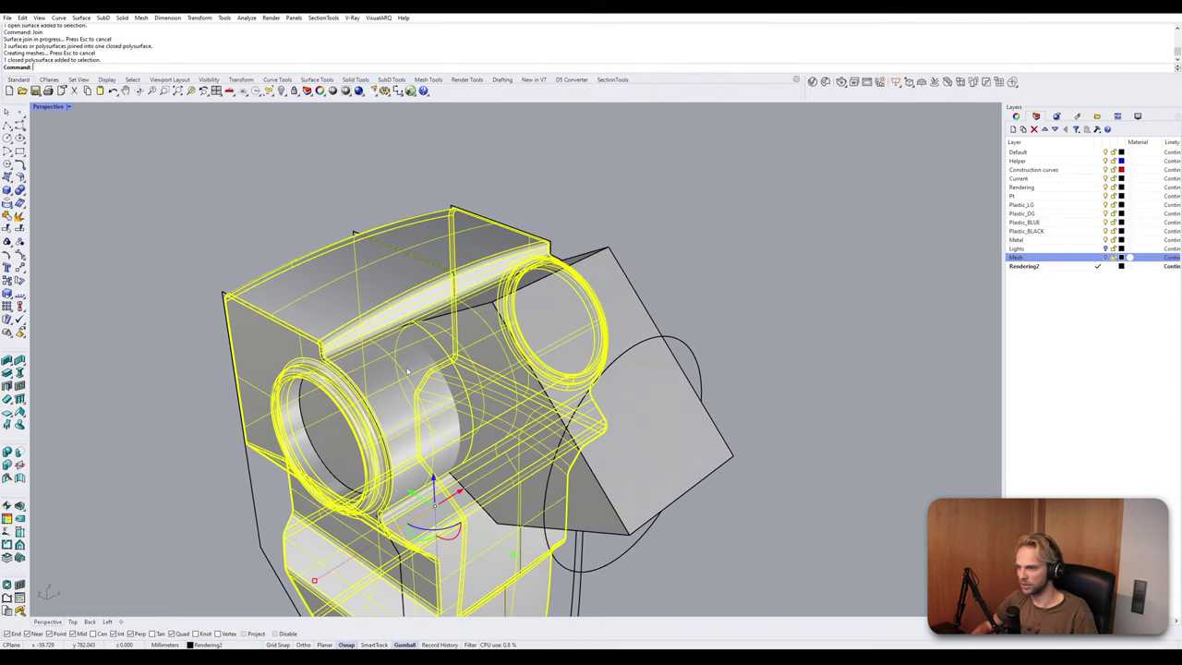
text(BooleanDifference)
key(Return)
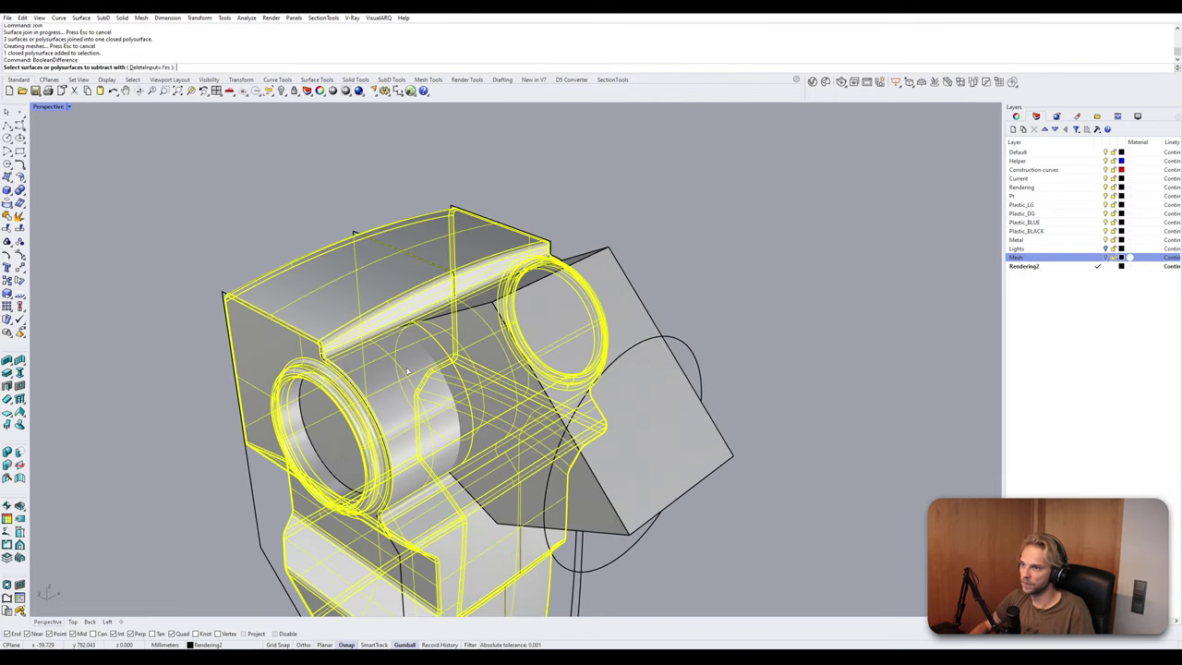
click(584, 303)
key(Return)
Finish cutting the housing recess with the closed block as the cutting object, and check how the flat plate sits in it.
right_drag(583, 303, 716, 306)
scroll(600, 390, up, 5)
click(476, 404)
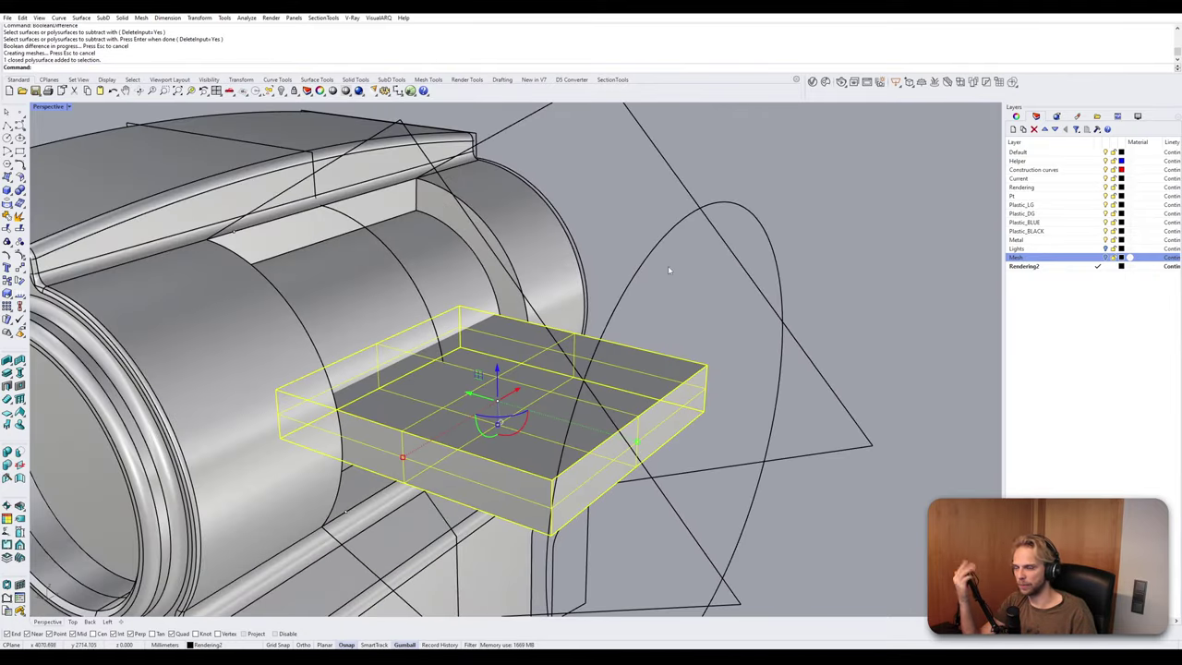
right_drag(667, 265, 520, 319)
click(618, 266)
click(408, 382)
key(Escape)
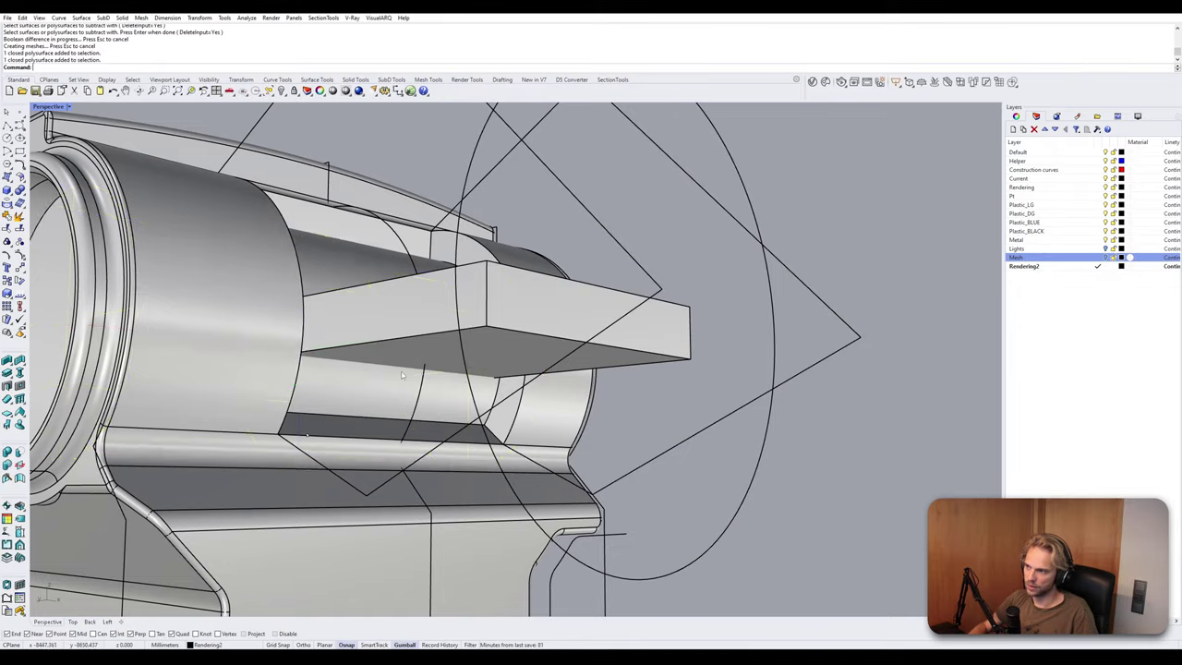
mouse_move(412, 377)
right_down()
mouse_move(430, 359)
mouse_move(423, 342)
mouse_move(401, 386)
right_up()
click(430, 358)
key(Escape)
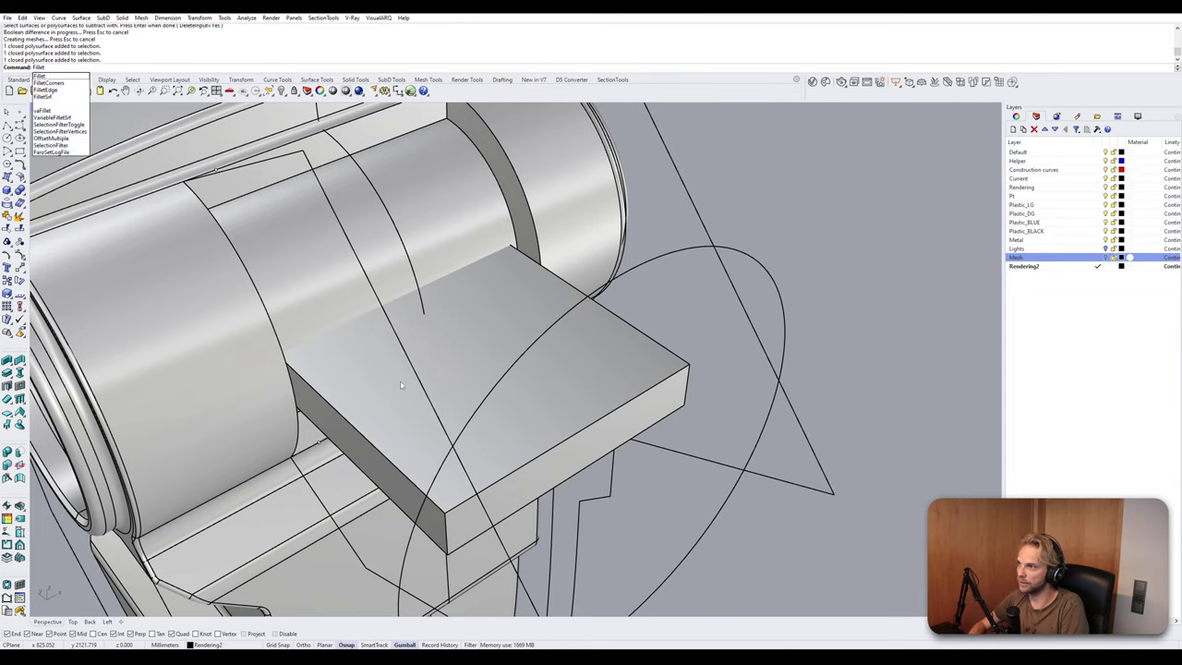
key(Escape)
Duplicate the flat plate directly beneath itself.
click(500, 394)
right_drag(397, 436, 328, 350)
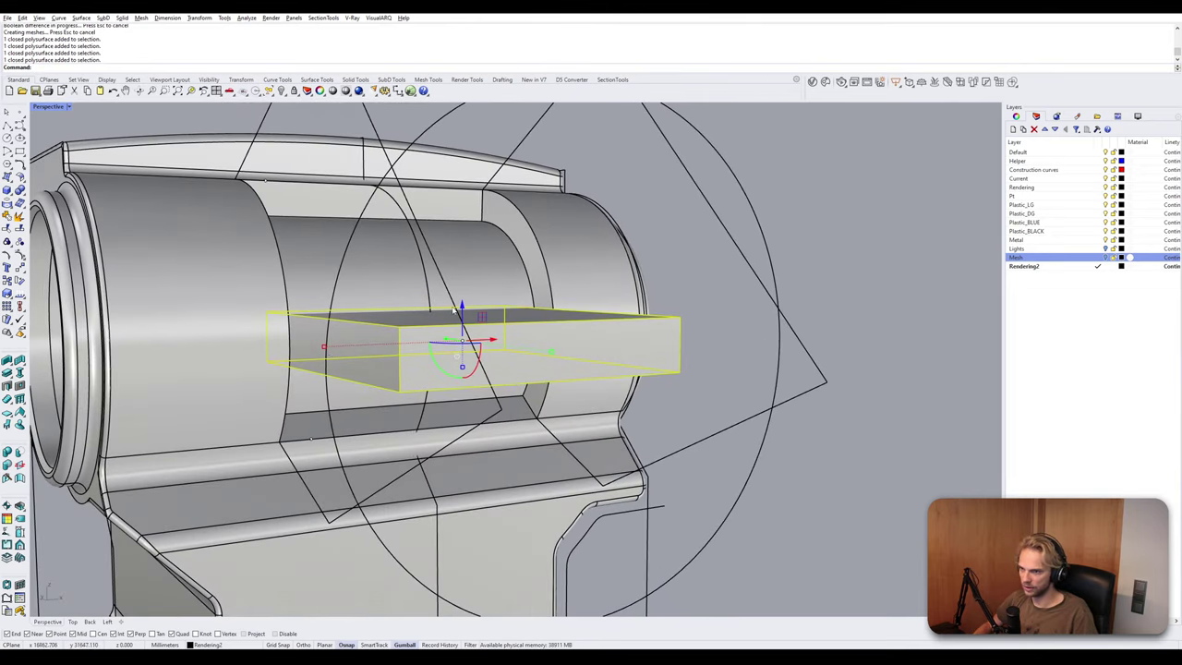
drag(453, 311, 397, 370)
key(alt)
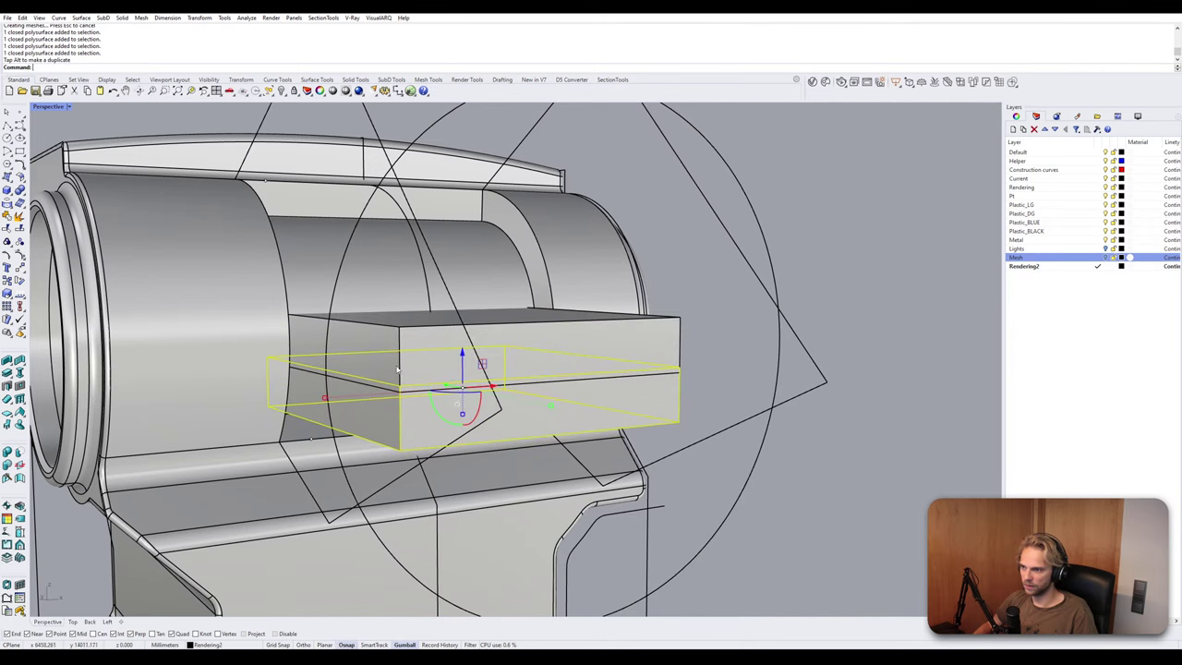
Scale the duplicated plate down across its width into a thin rib centred under the original plate.
drag(324, 398, 455, 397)
right_drag(455, 397, 551, 377)
click(549, 443)
right_drag(550, 443, 354, 364)
click(512, 388)
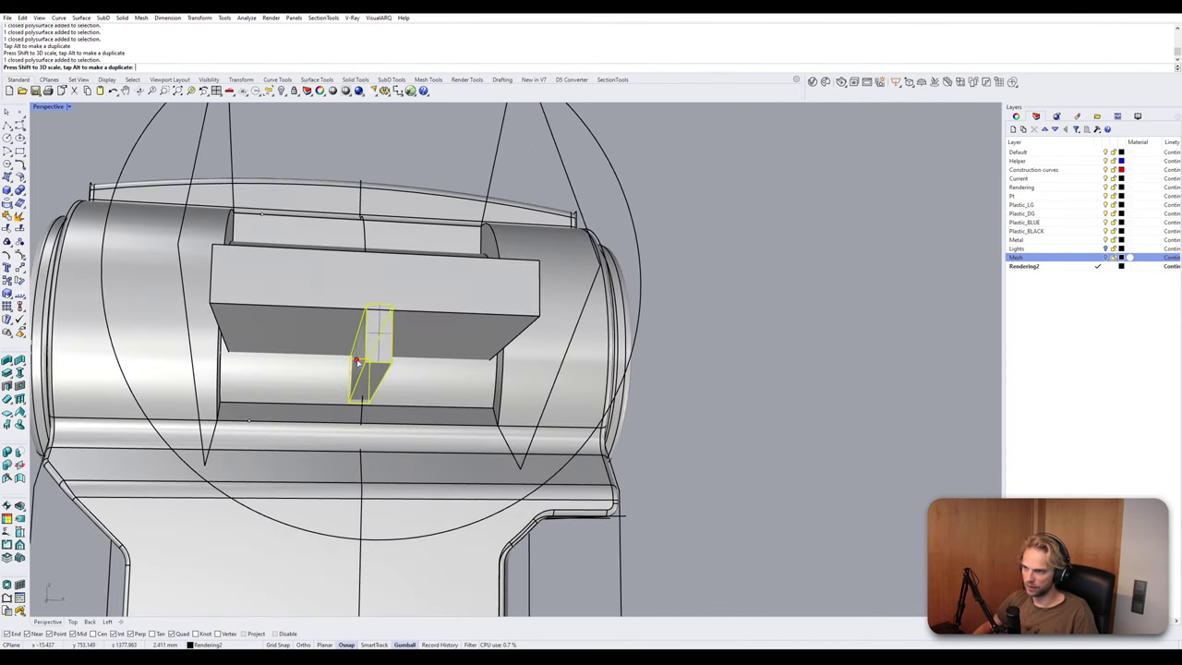
drag(360, 363, 360, 364)
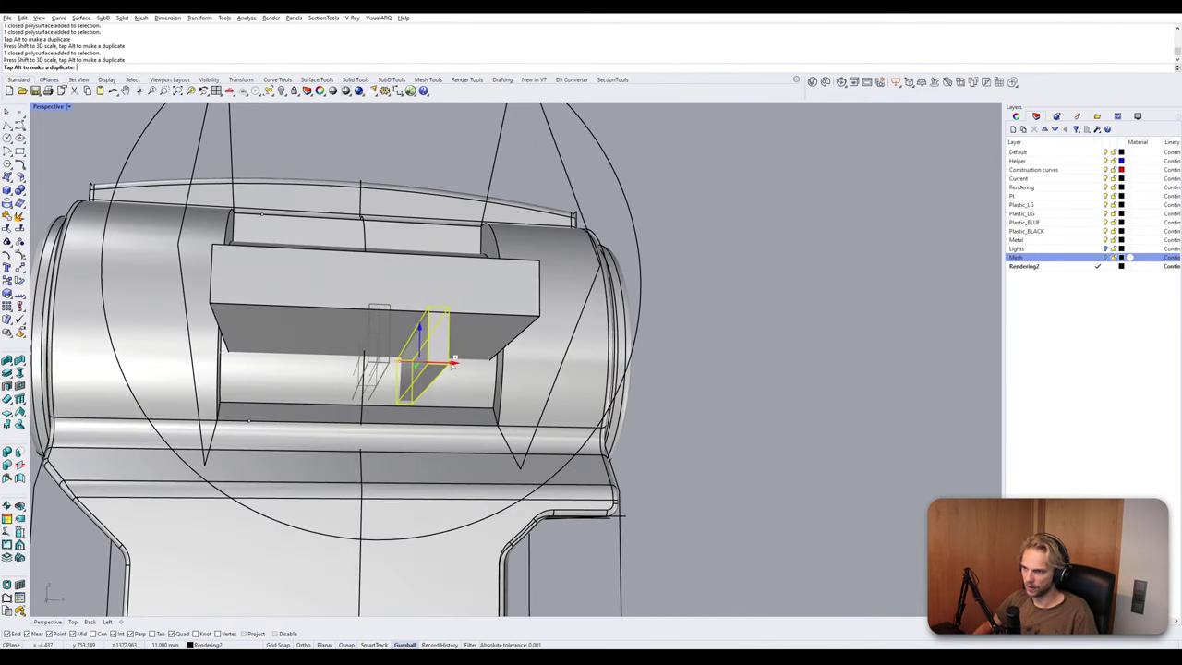
Duplicate the thin rib sideways under the plate, then replace the uneven third rib with an equally spaced copy.
drag(458, 362, 503, 363)
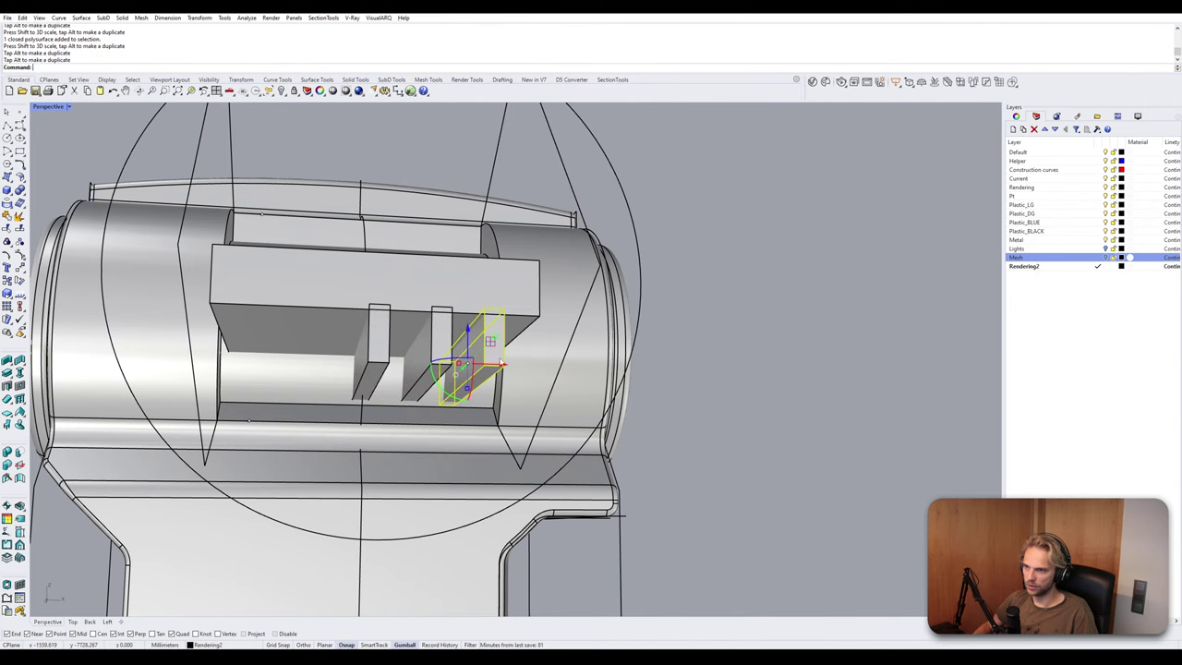
right_drag(502, 360, 416, 368)
key(Delete)
click(416, 368)
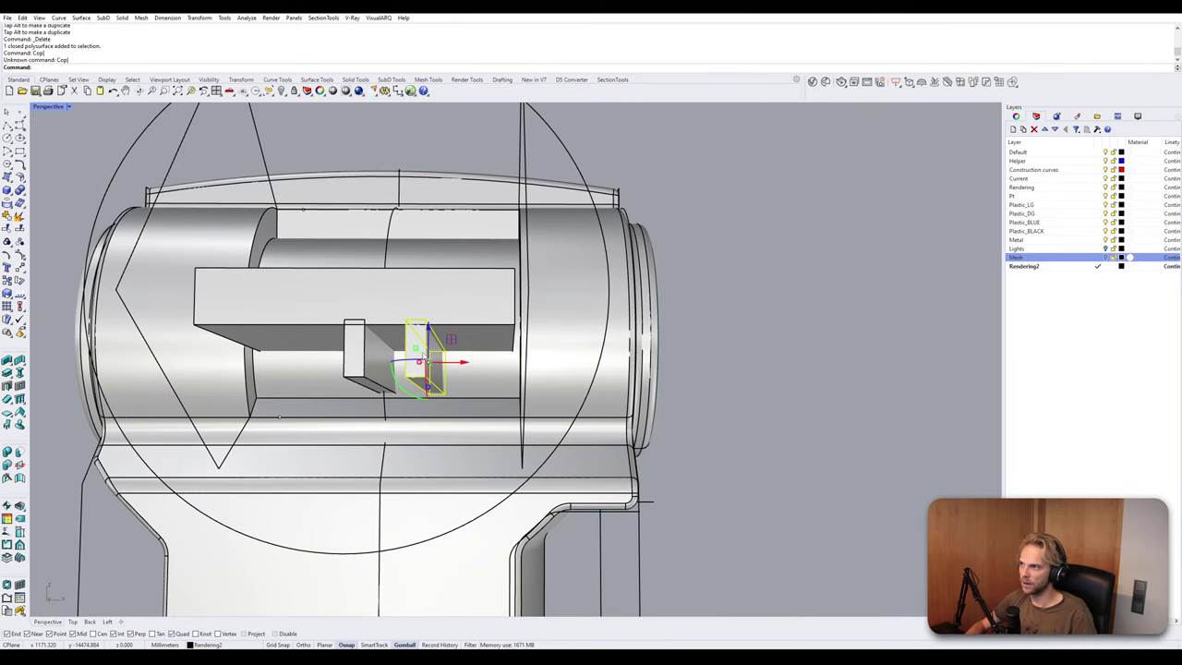
key(Return)
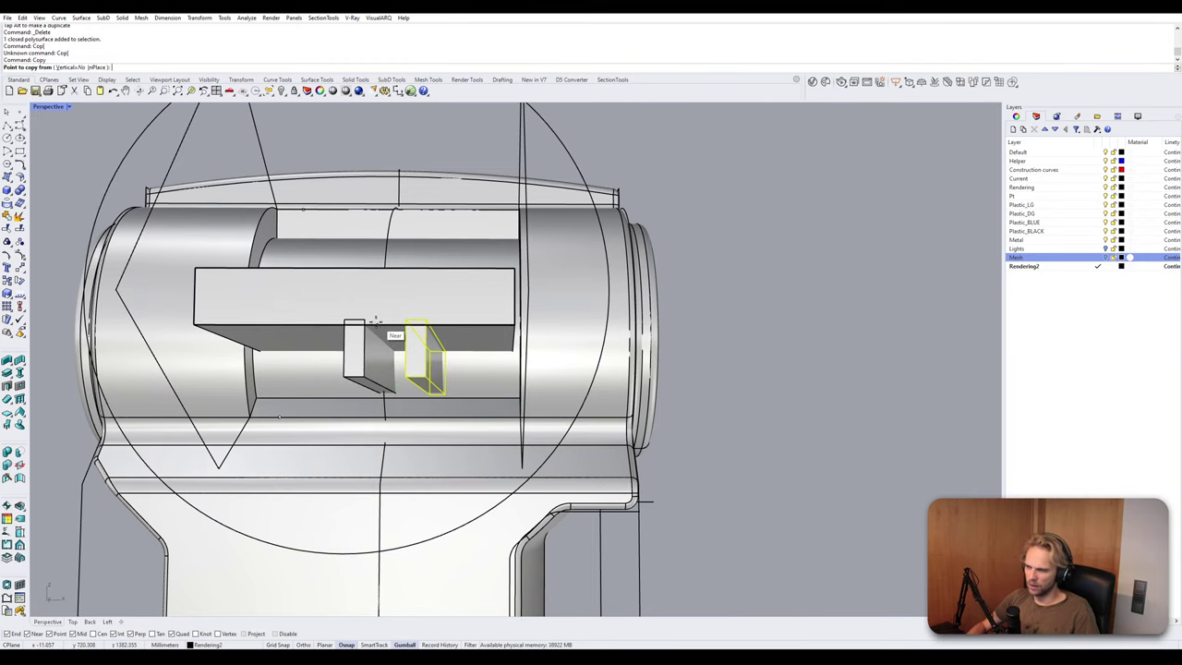
click(355, 319)
click(415, 318)
key(Return)
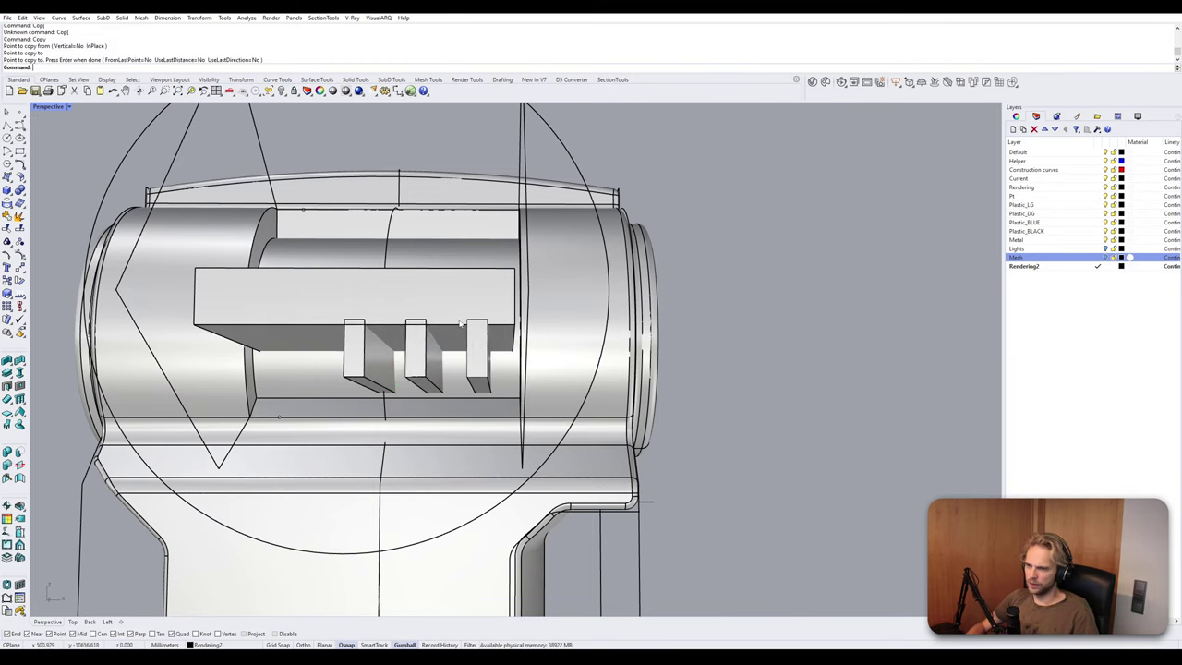
Mirror the two outer ribs across the middle of the centre rib to the plate's other side, keeping the originals.
click(475, 350)
shift+click(417, 357)
shift+click(353, 362)
right_drag(355, 362, 442, 357)
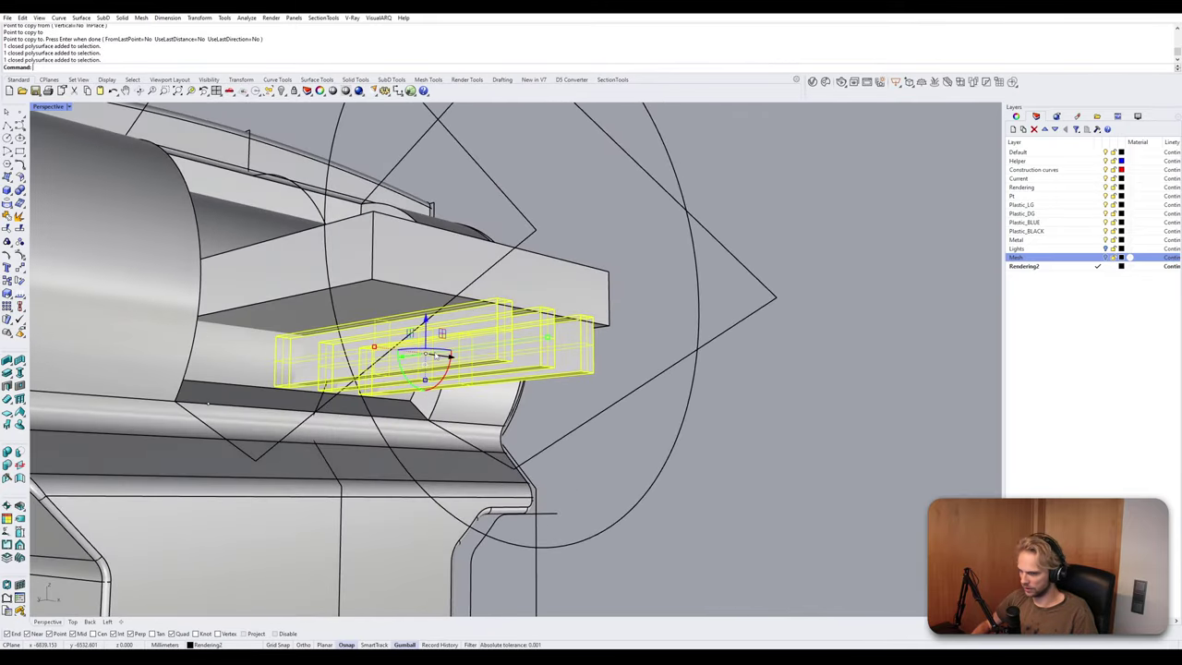
ctrl+click(445, 363)
text(mirror)
key(Return)
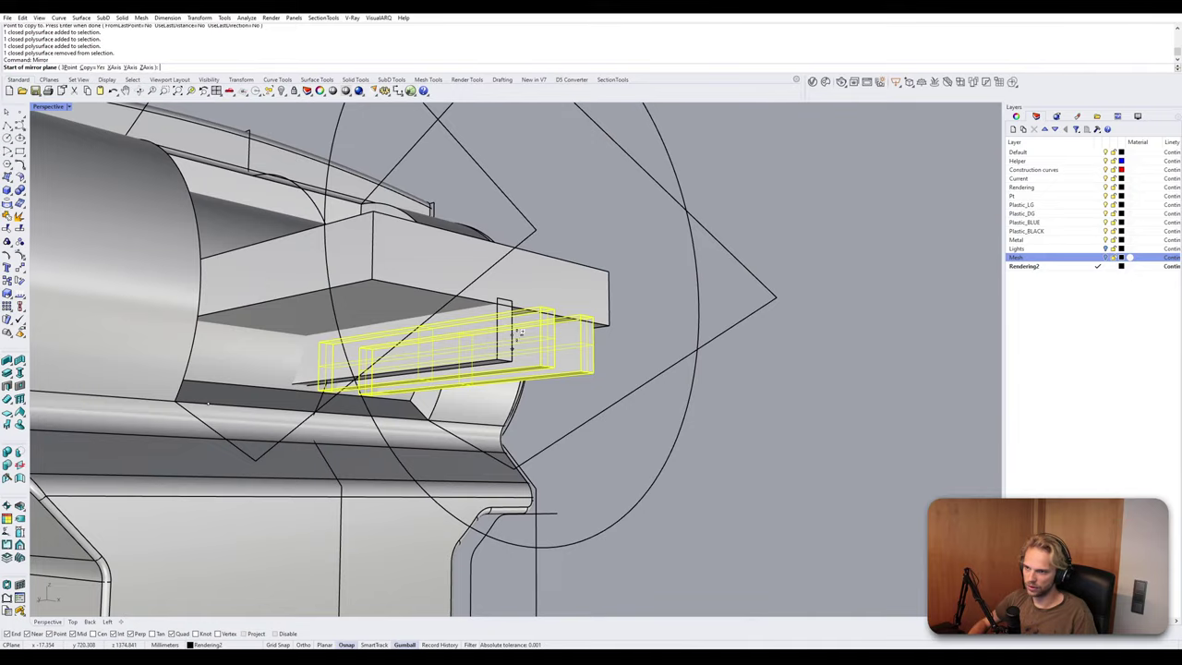
click(505, 297)
scroll(508, 301, down, 4)
right_drag(508, 301, 670, 402)
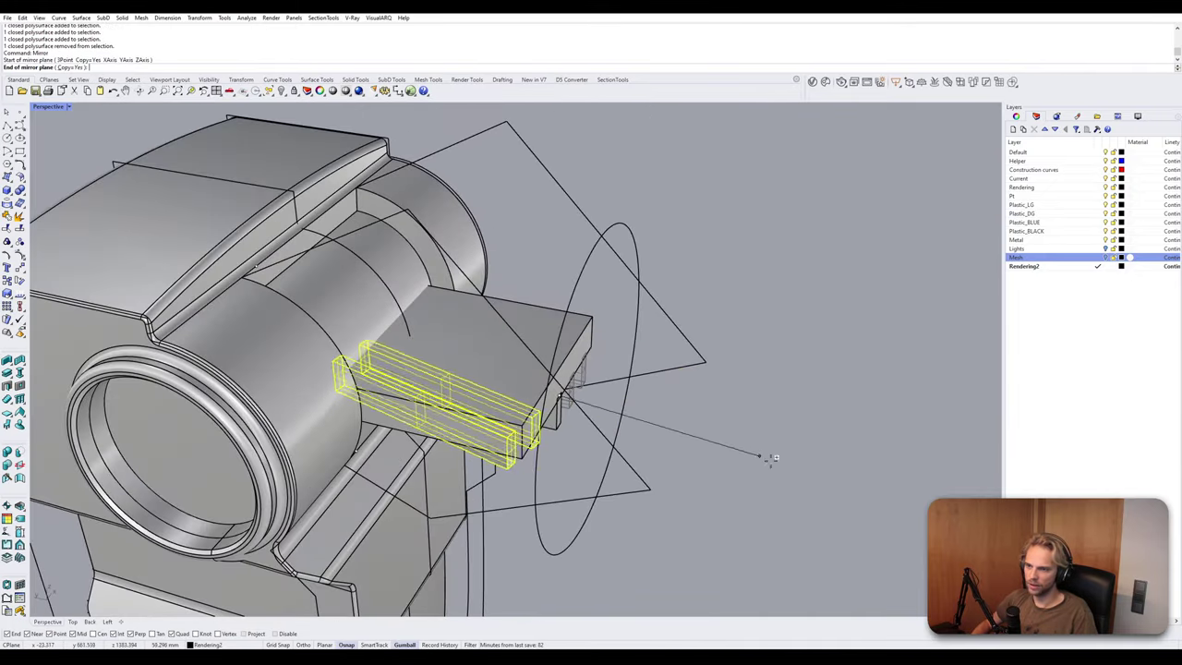
shift+click(818, 488)
right_drag(818, 494, 501, 308)
click(787, 478)
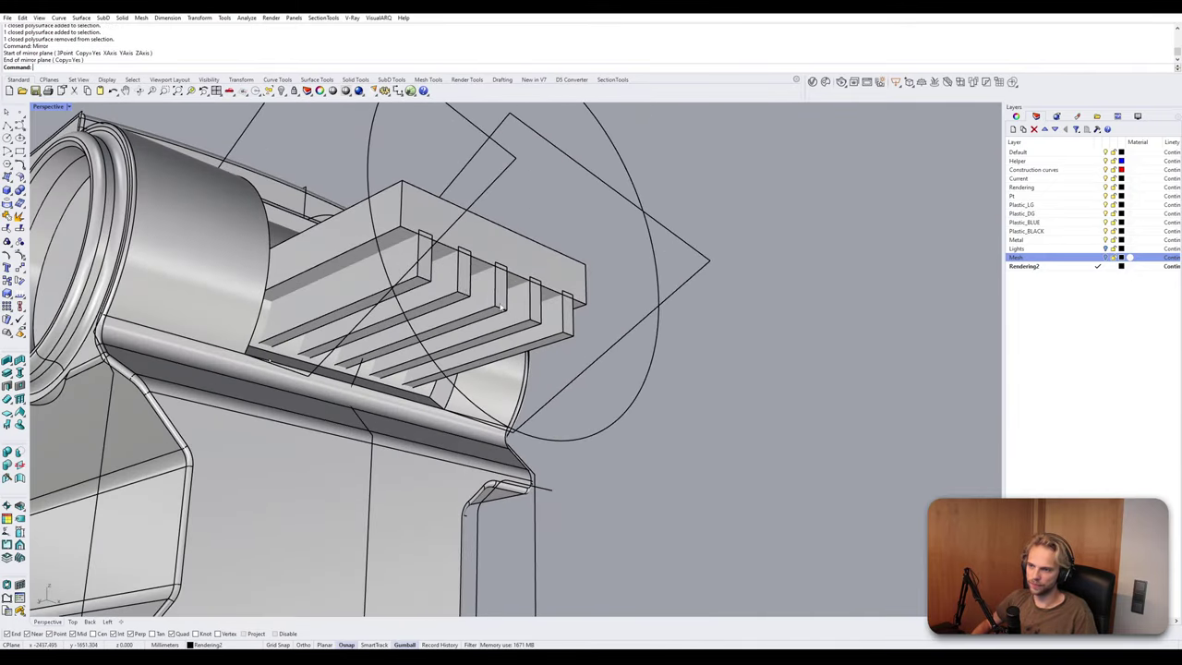
Select the flat plate together with all five ribs beneath it.
click(468, 257)
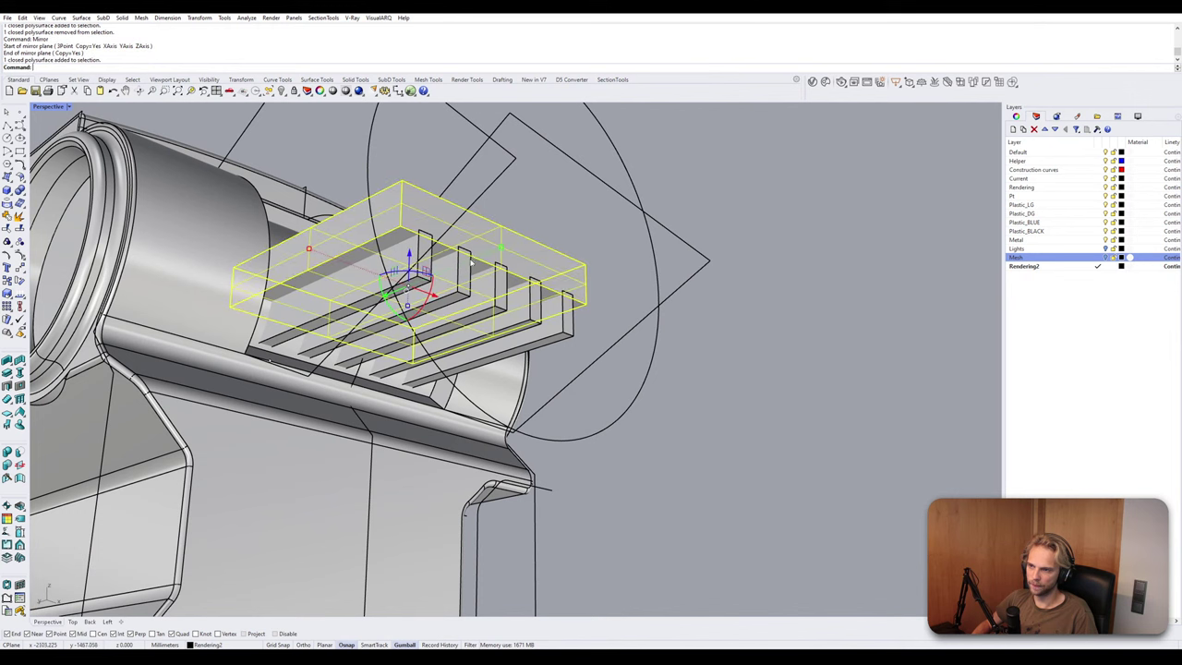
shift+click(337, 300)
shift+click(388, 306)
shift+click(434, 312)
shift+click(480, 318)
shift+click(545, 323)
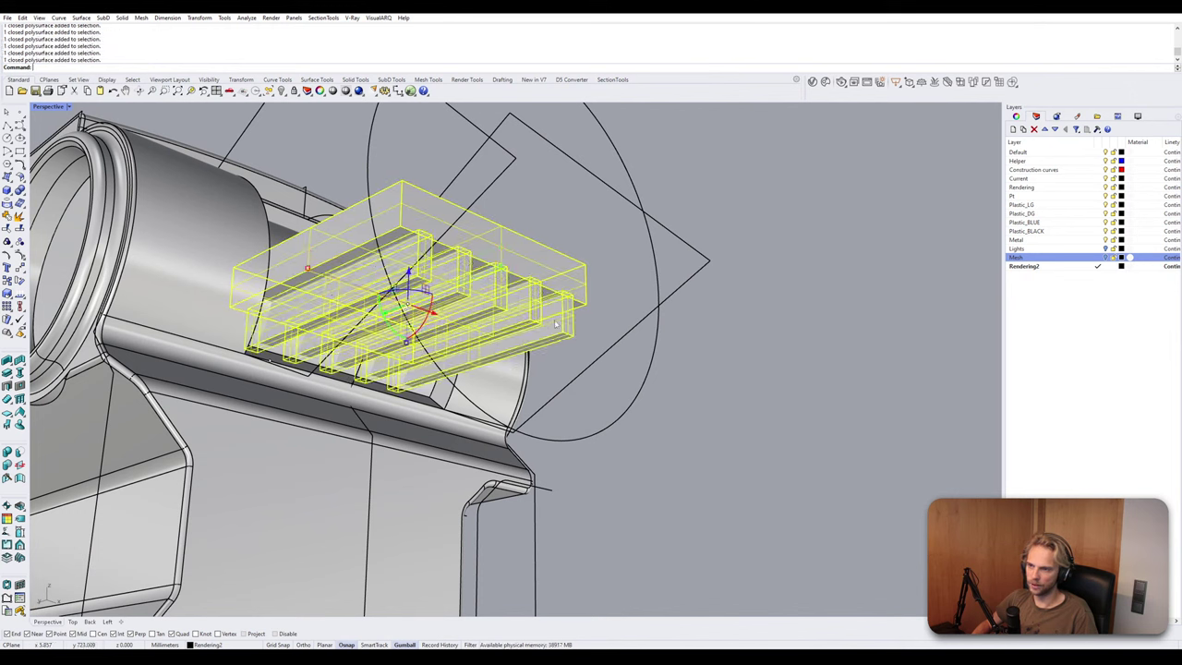
text(BU)
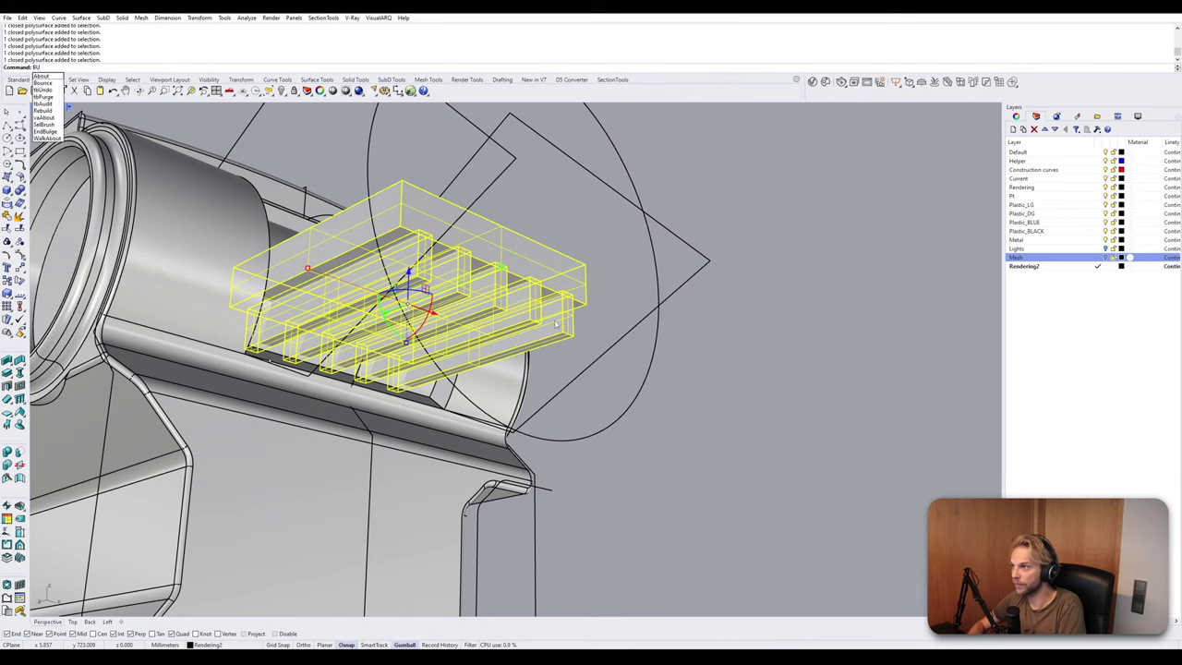
key(BackSpace)
text(ooleanDifference)
key(Return)
key(Escape)
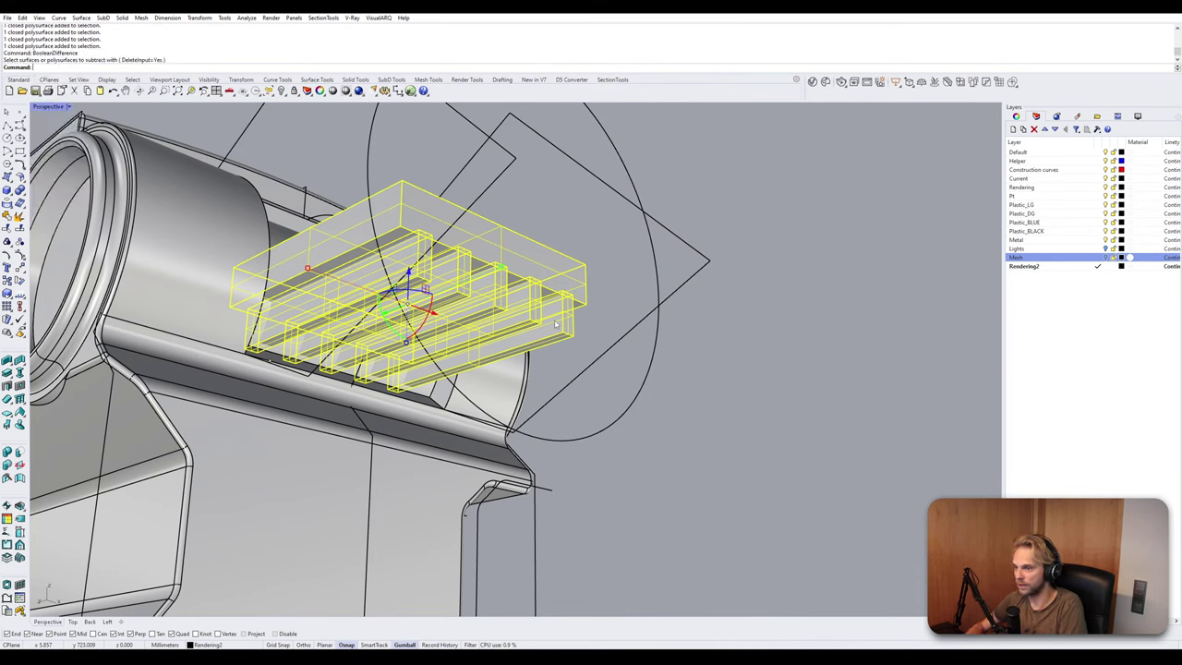
Unite the selected plate and ribs with BooleanUnion and merge all their coplanar faces.
text(BooleanUnion)
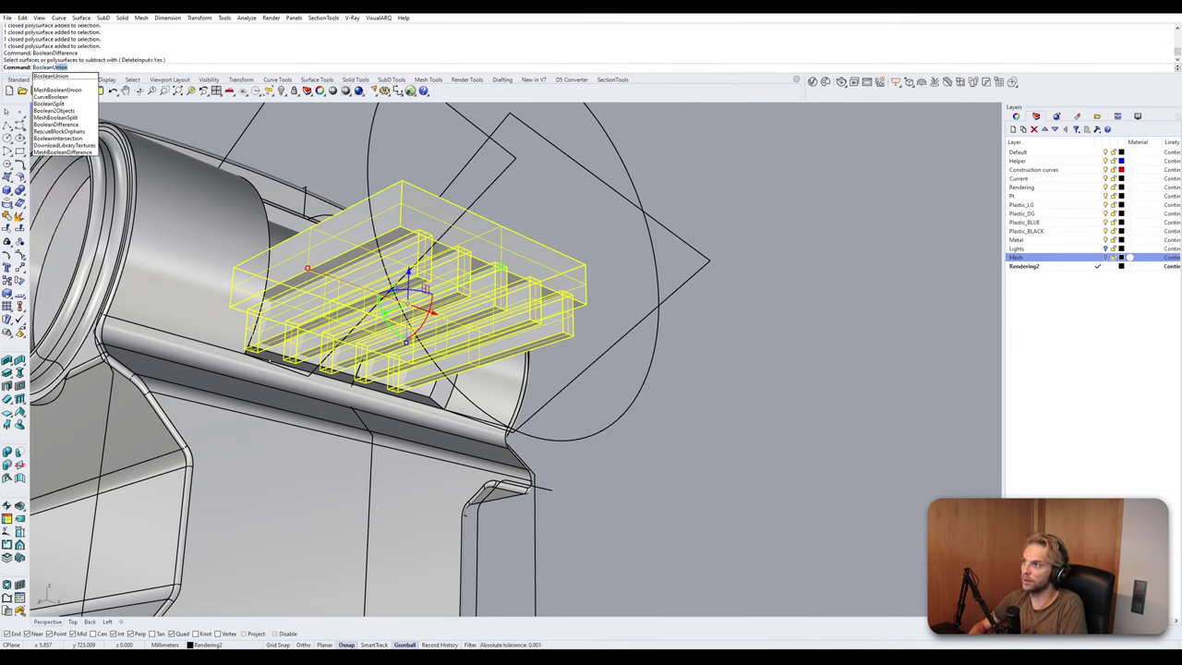
key(Return)
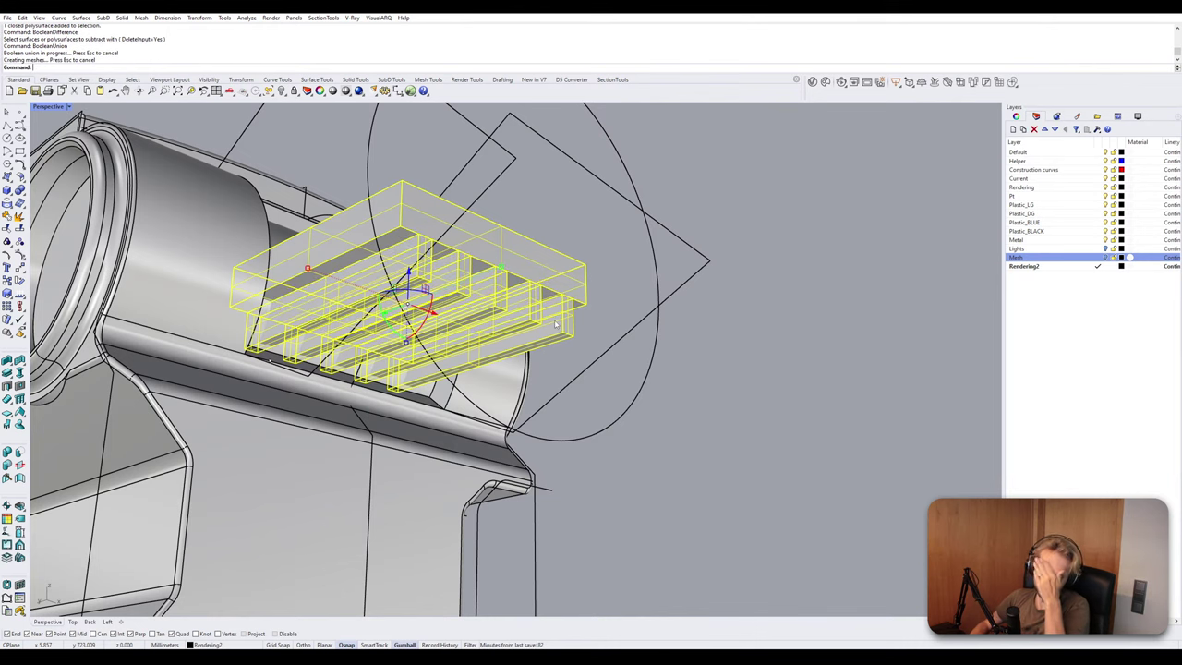
text(Merge)
key(Return)
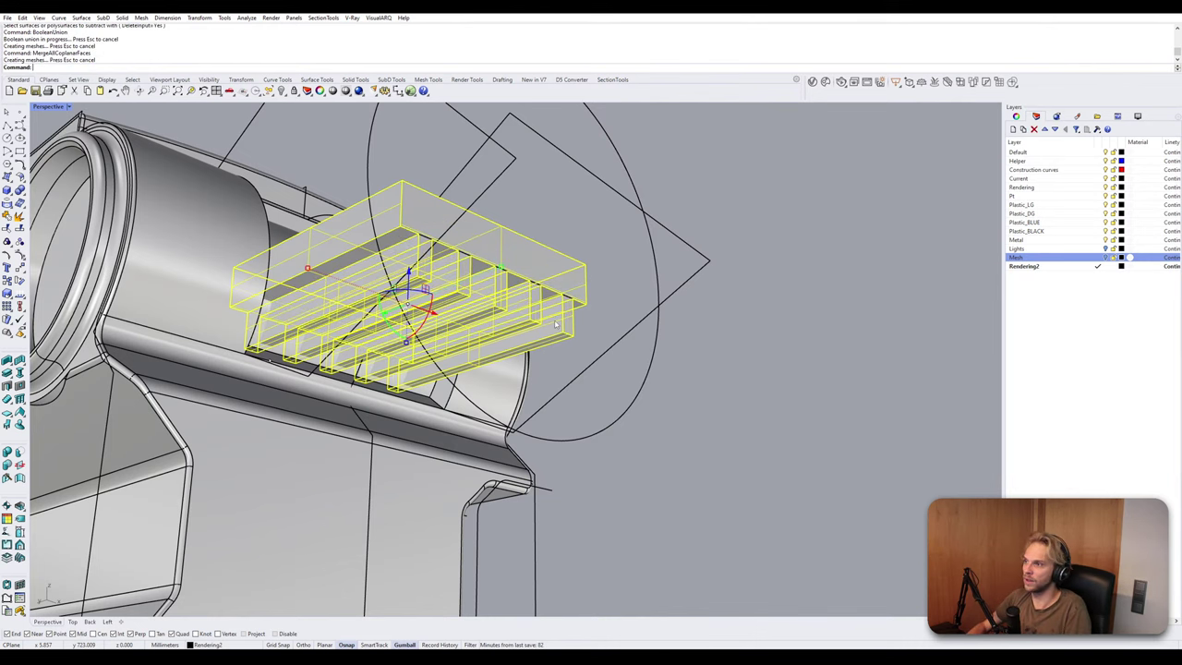
Examine the edges where the ribs meet the front face and underside of the united plate.
scroll(383, 268, up, 5)
scroll(383, 268, up, 5)
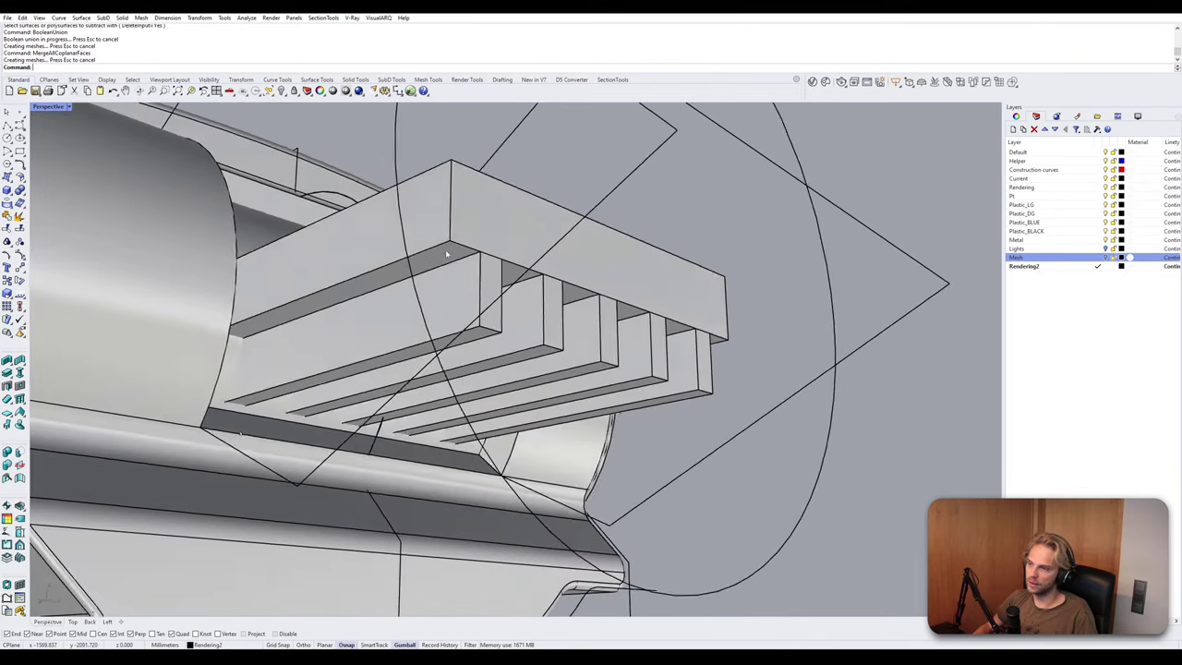
click(473, 215)
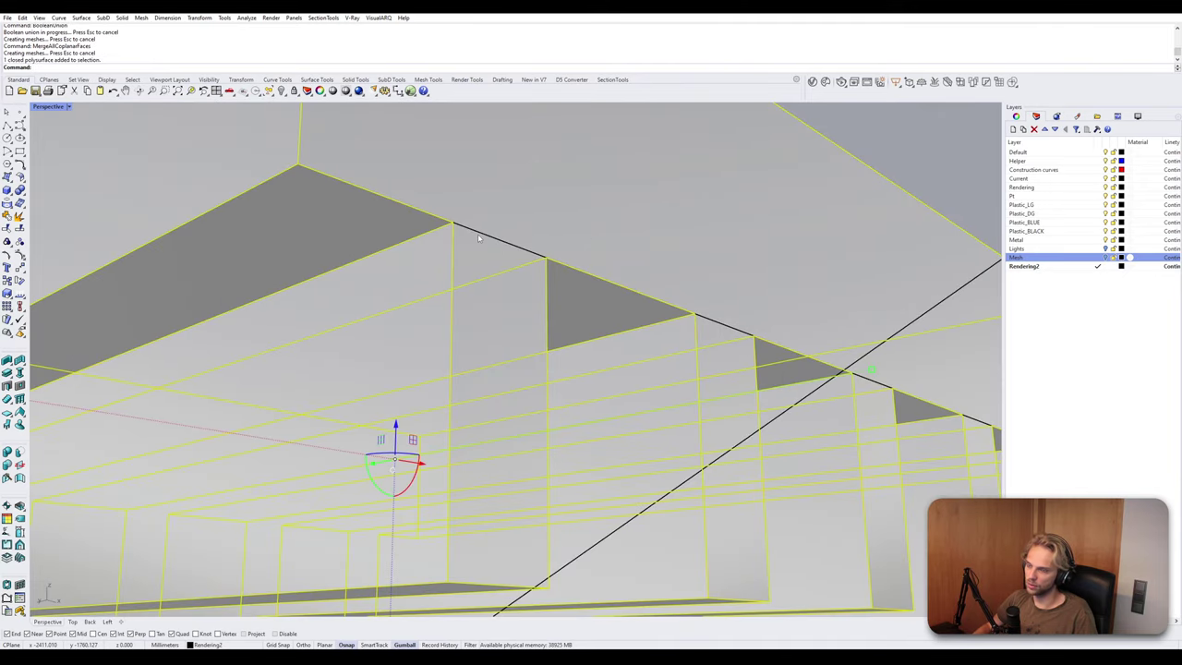
click(479, 235)
key(Escape)
scroll(474, 251, down, 8)
mouse_move(472, 256)
right_down()
mouse_move(480, 273)
mouse_move(488, 254)
right_up()
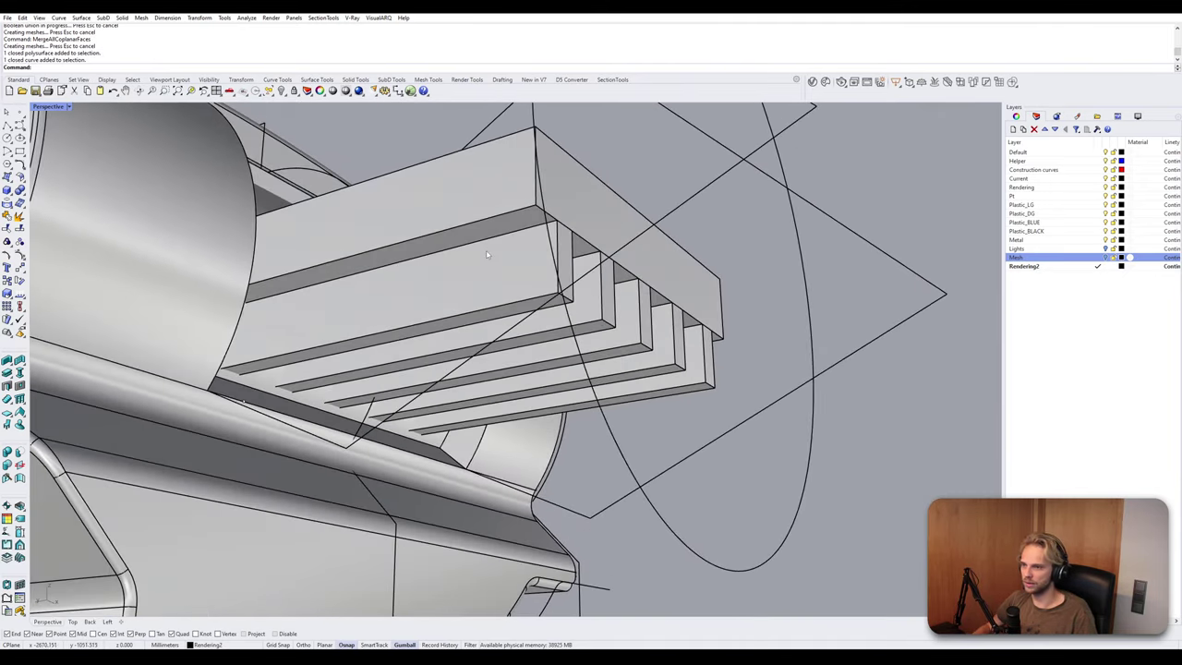
scroll(489, 259, down, 4)
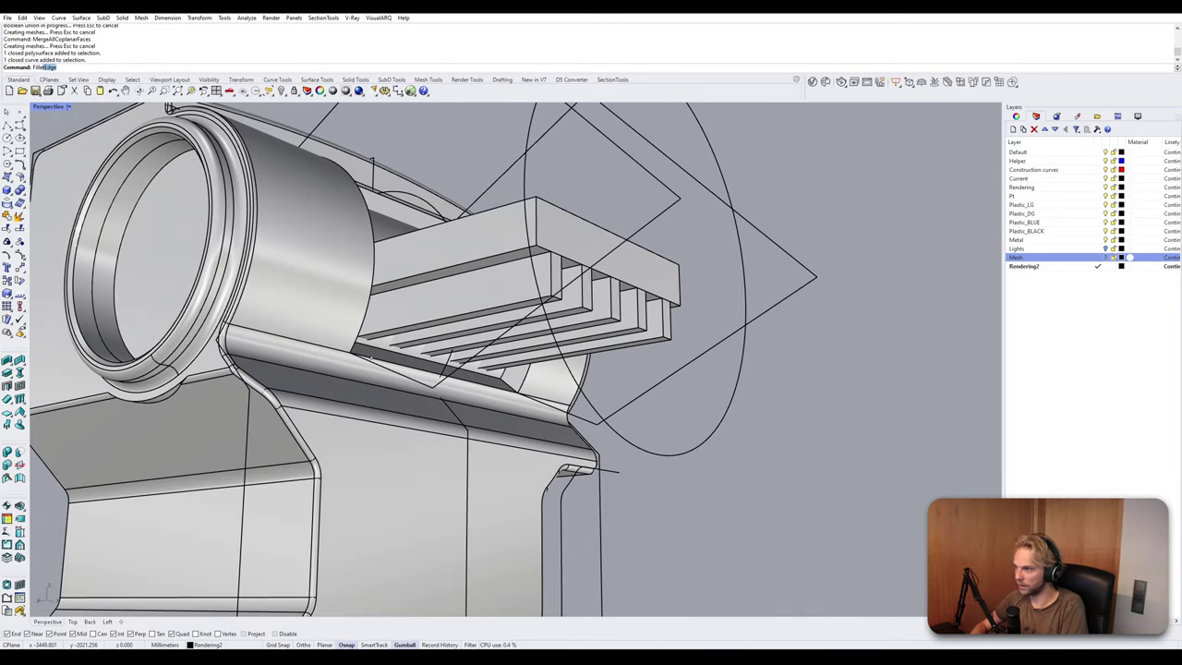
Fillet the plate's two upper side edges with FilletEdge at radius 2.
key(Return)
click(128, 68)
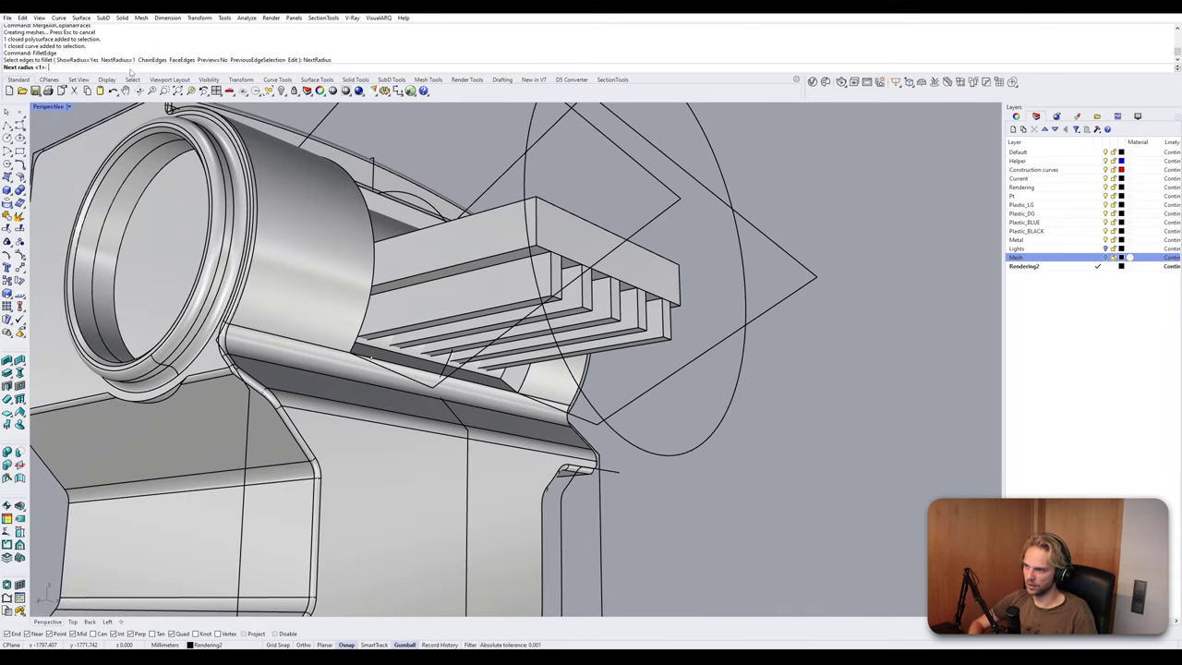
text(2)
key(Return)
right_drag(498, 199, 467, 325)
click(465, 323)
mouse_move(624, 311)
right_down()
mouse_move(513, 296)
mouse_move(623, 297)
right_up()
key(Return)
key(Return)
Fillet the plate's two lower side edges with the same radius of 2.
key(Return)
click(499, 300)
key(Return)
key(Return)
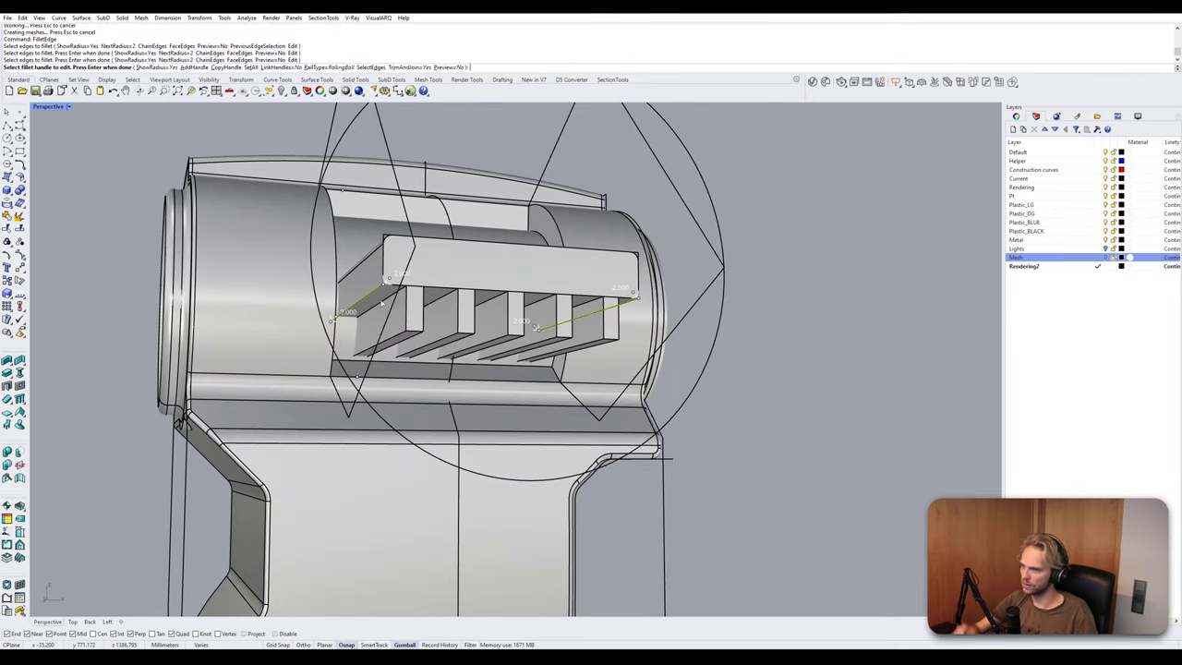
scroll(388, 294, up, 3)
key(Return)
Fillet the inner edges where both sides of all five ribs meet the plate's underside, using radius 2.
click(403, 292)
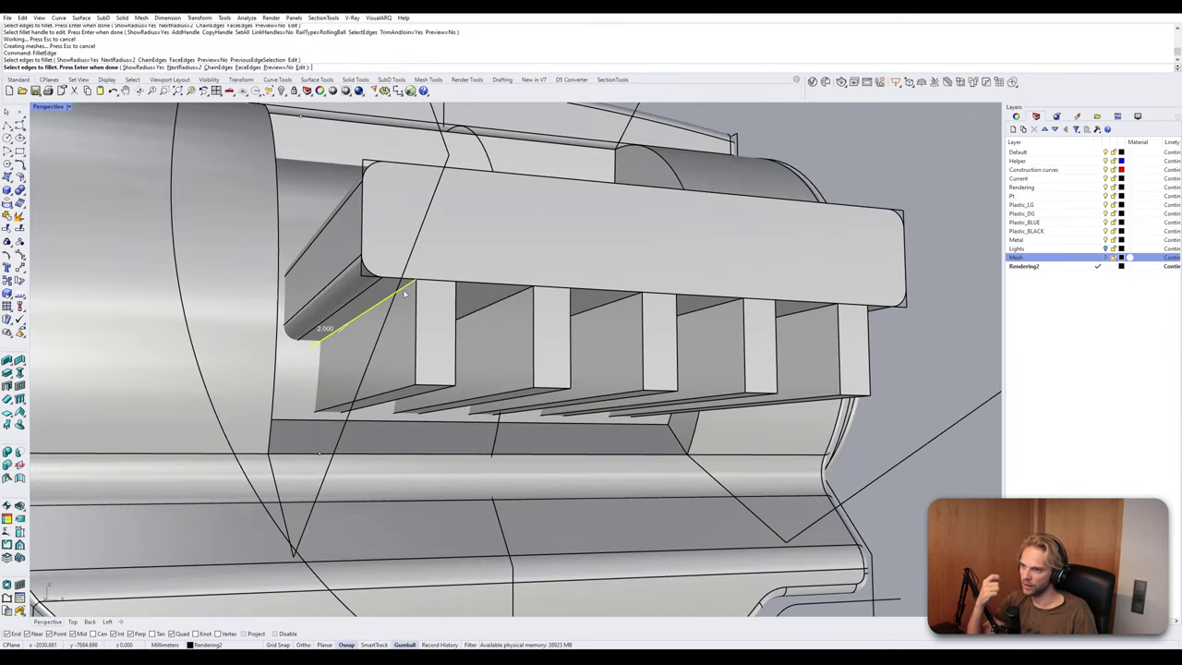
right_drag(506, 296, 471, 263)
click(295, 265)
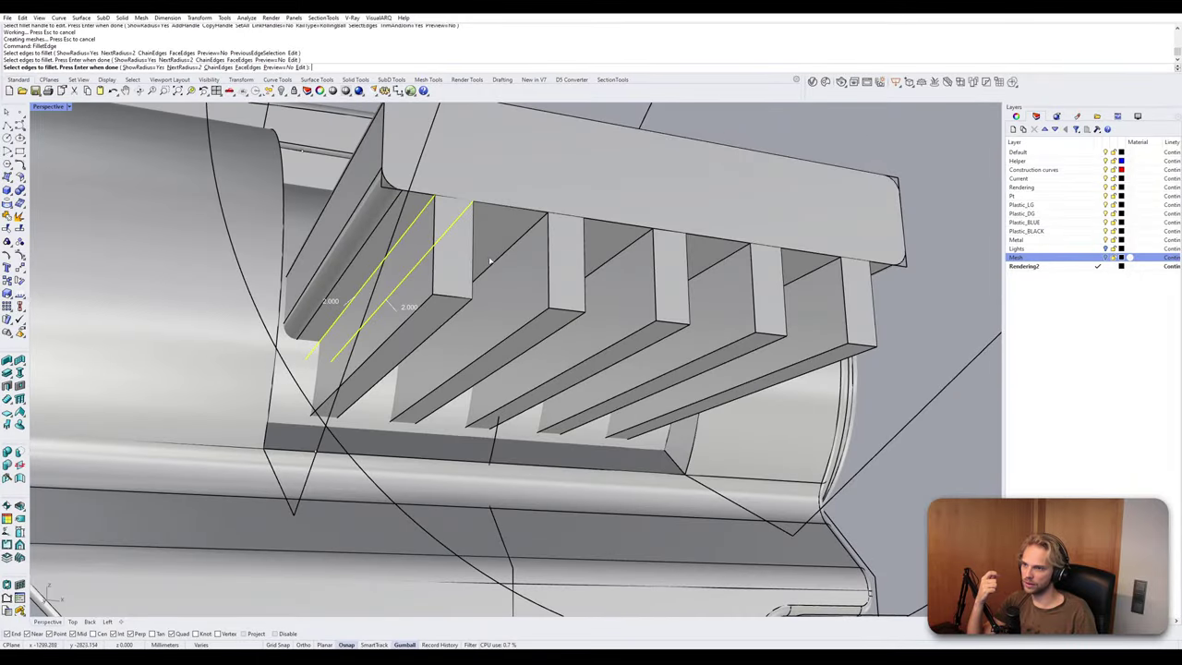
click(491, 263)
right_drag(562, 265, 494, 256)
click(372, 262)
click(437, 264)
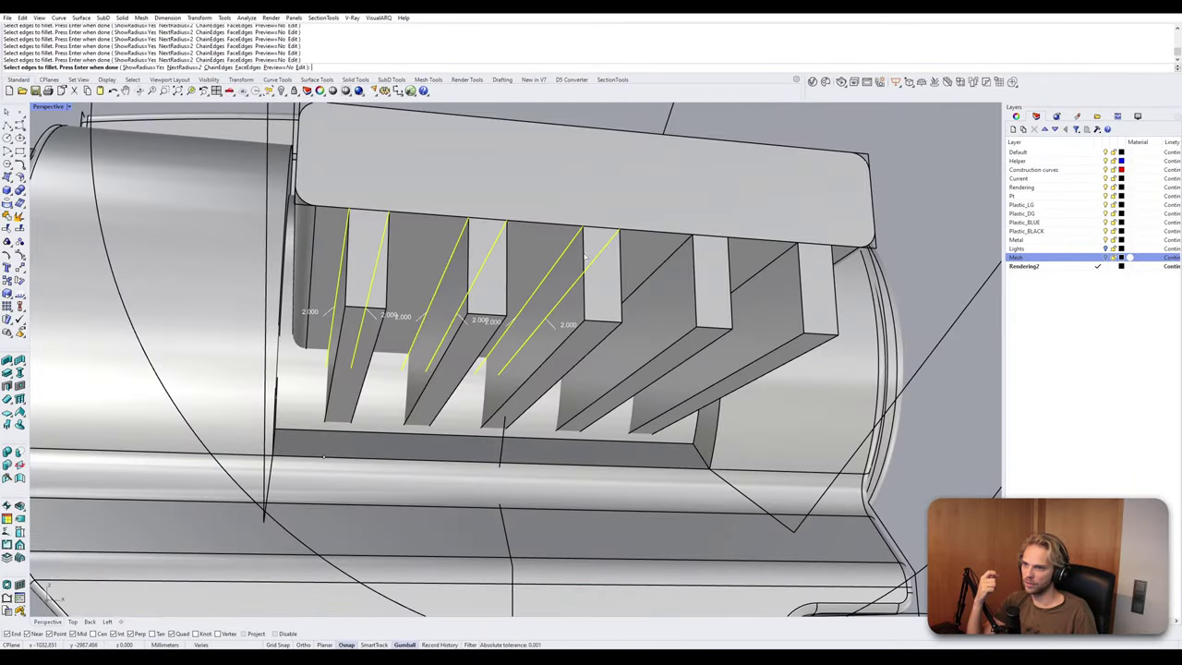
right_drag(675, 254, 395, 233)
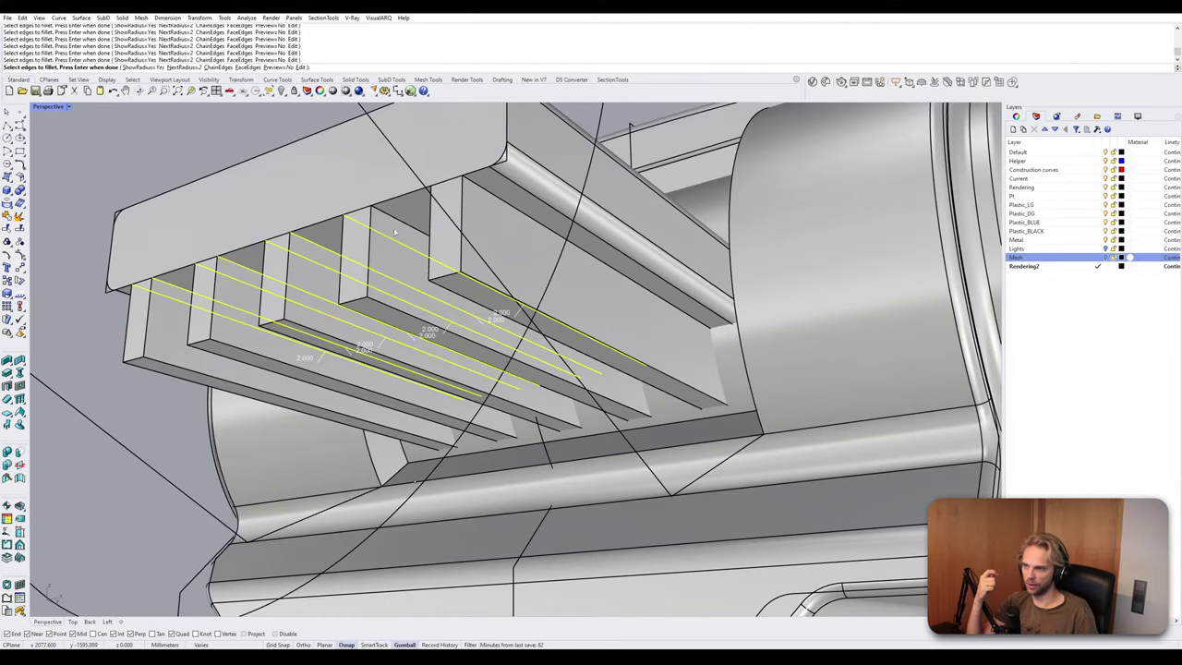
right_drag(497, 197, 709, 222)
key(Return)
key(Return)
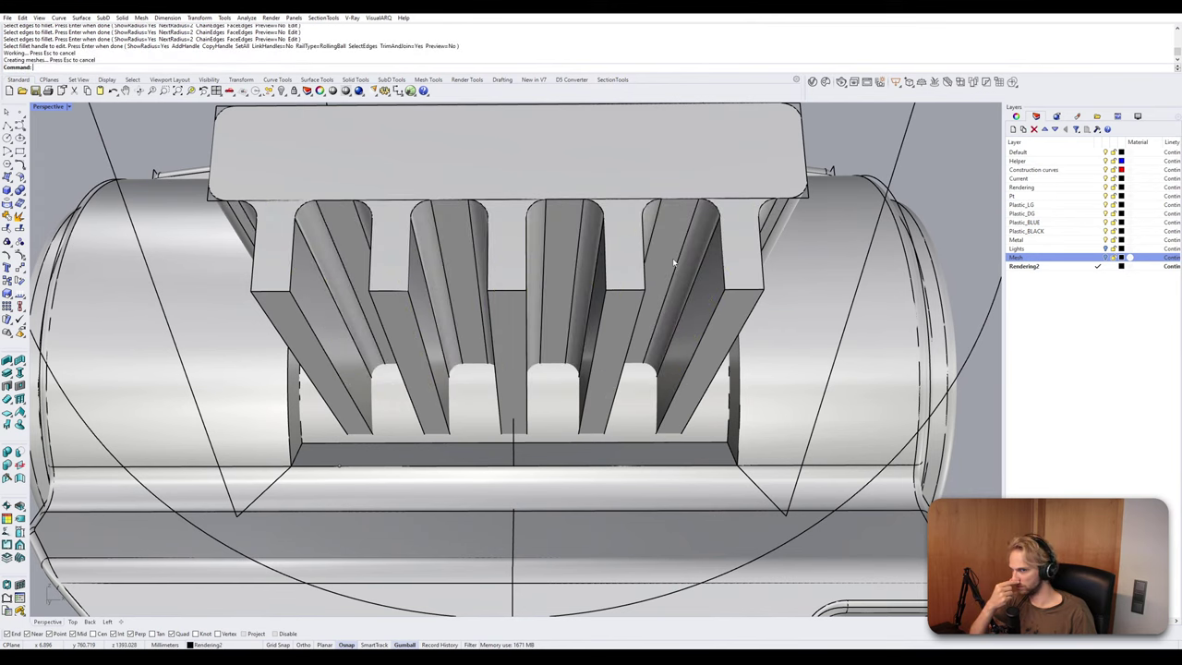
right_drag(672, 257, 442, 238)
key(Return)
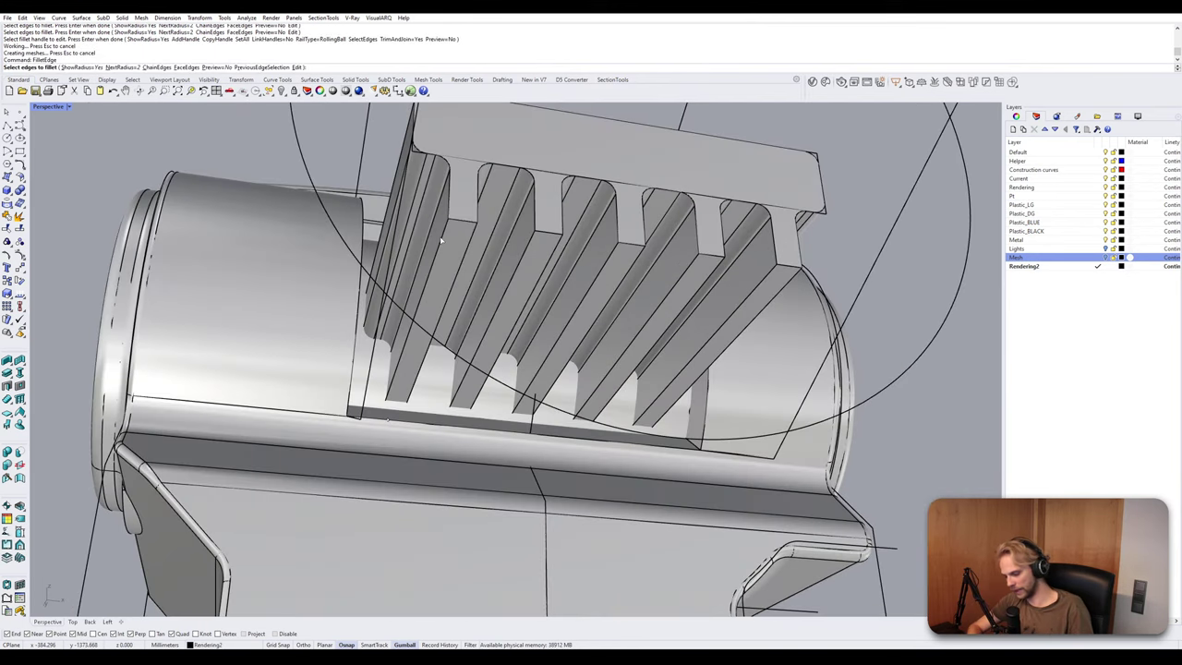
key(Return)
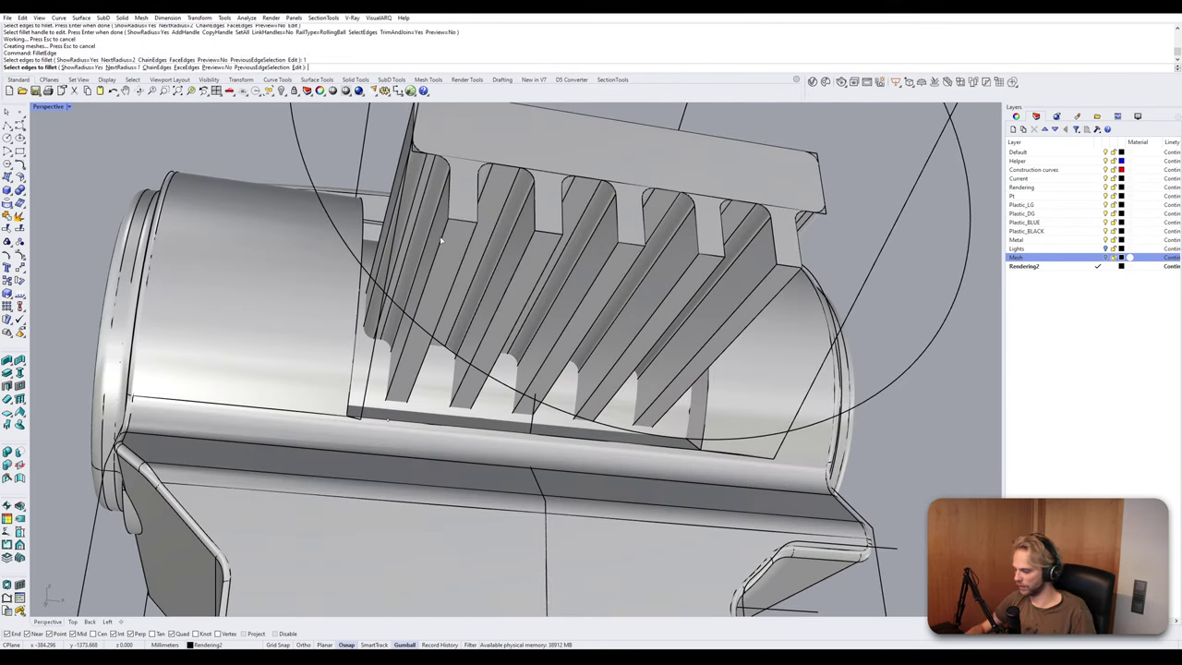
key(Return)
Chamfer both lower lengthwise edges of all five ribs with ChamferEdge at distance 1.
key(Return)
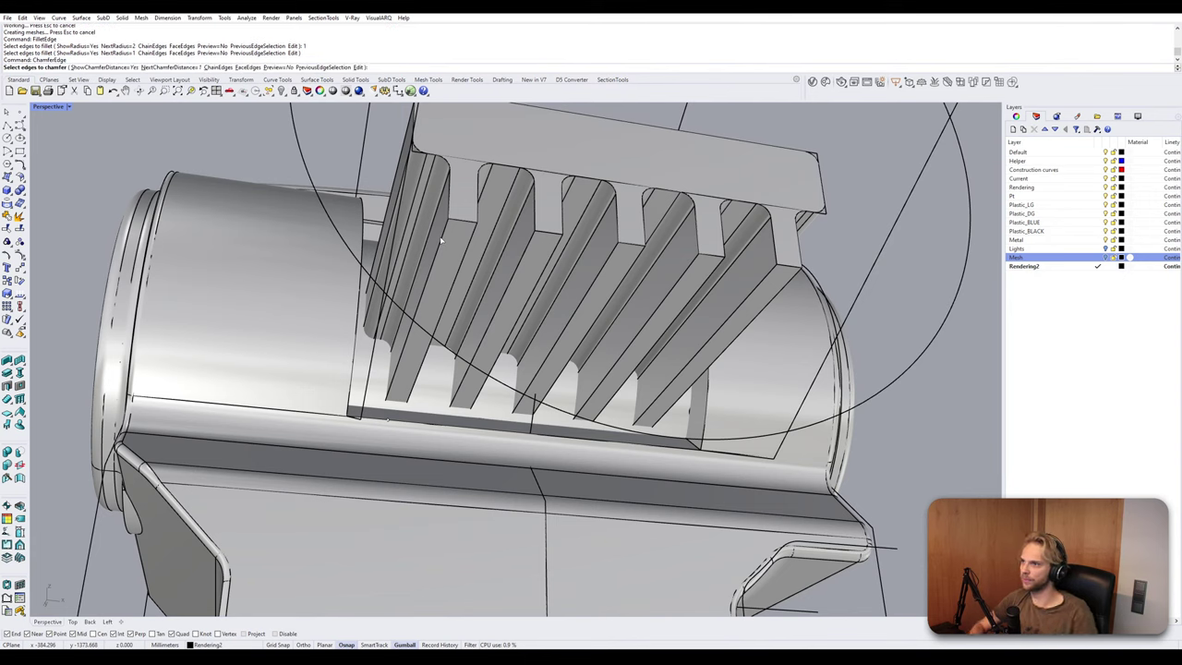
click(443, 244)
click(472, 240)
click(532, 243)
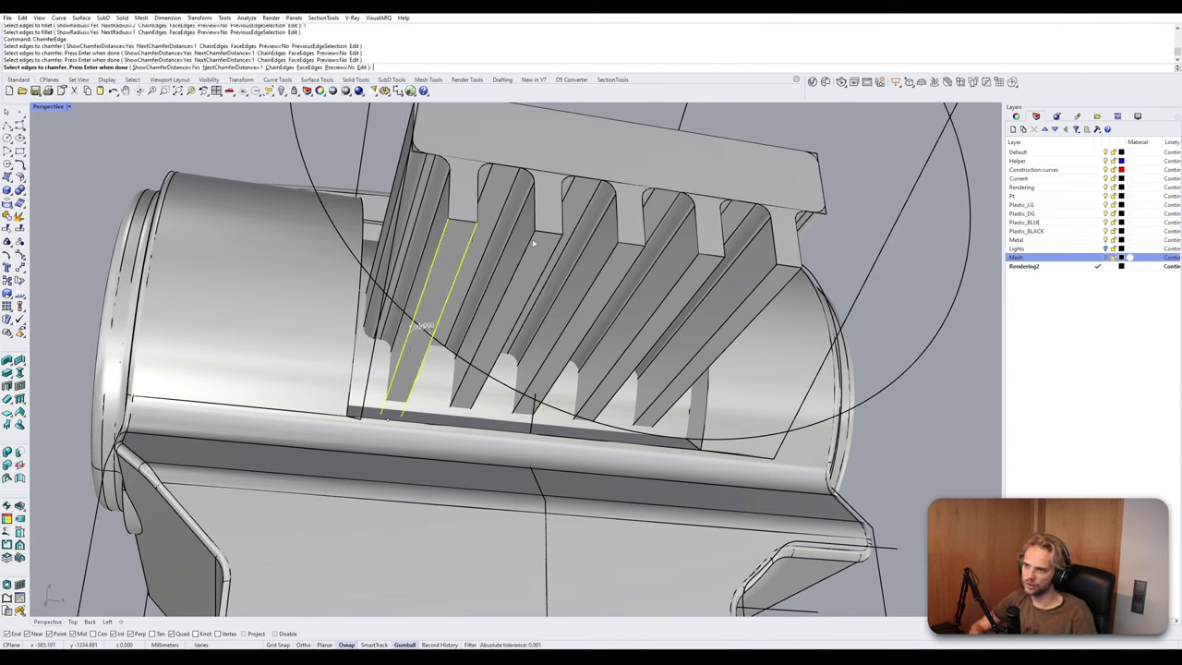
click(558, 247)
click(606, 256)
click(639, 255)
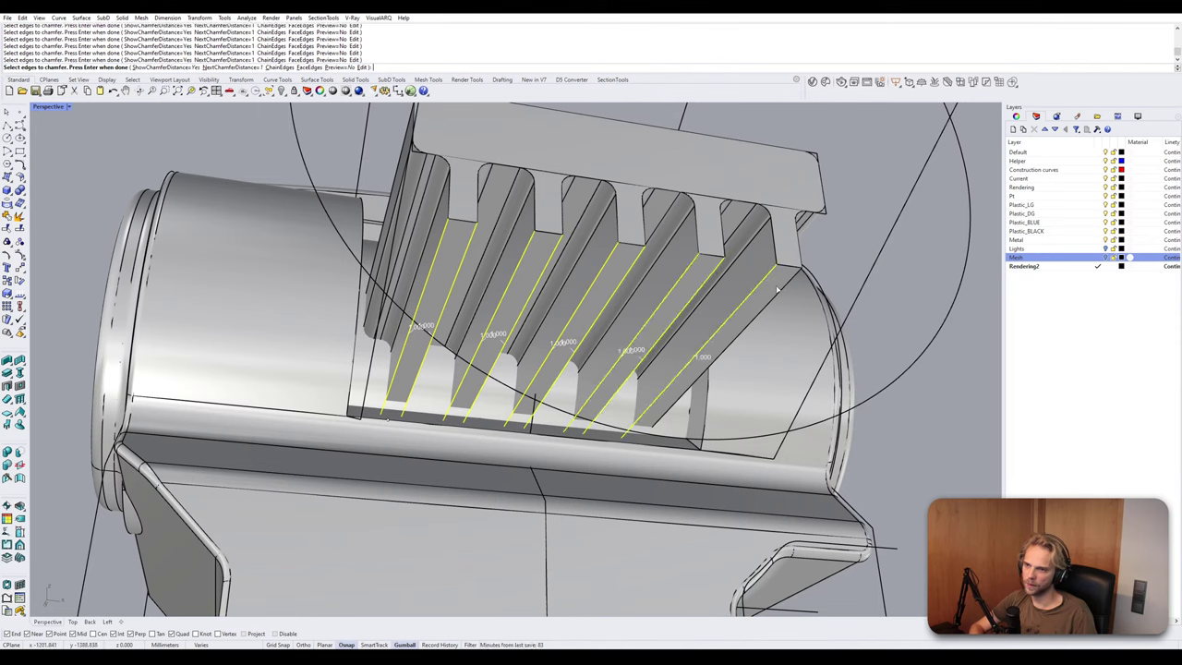
key(Return)
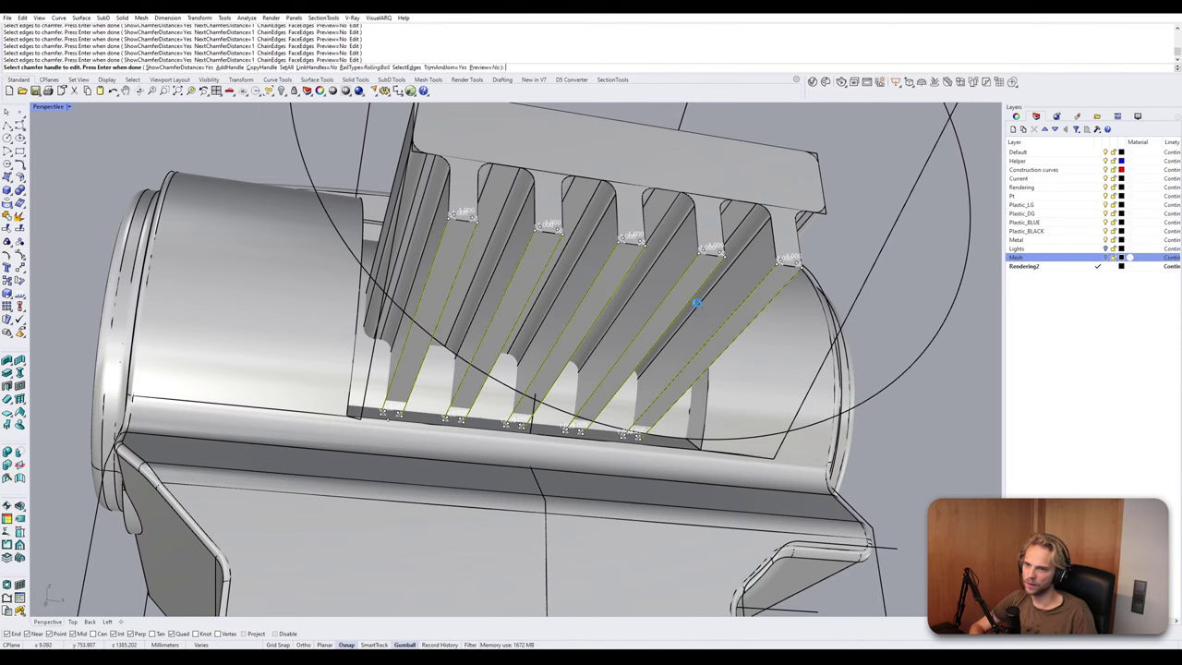
key(Return)
Bring back the hidden round disc at the end of the connecting piece with ShowSelected.
right_drag(698, 303, 587, 313)
key(Return)
click(514, 320)
key(Return)
Delete the three leftover angular construction curves around the connecting piece and disc.
scroll(477, 342, down, 10)
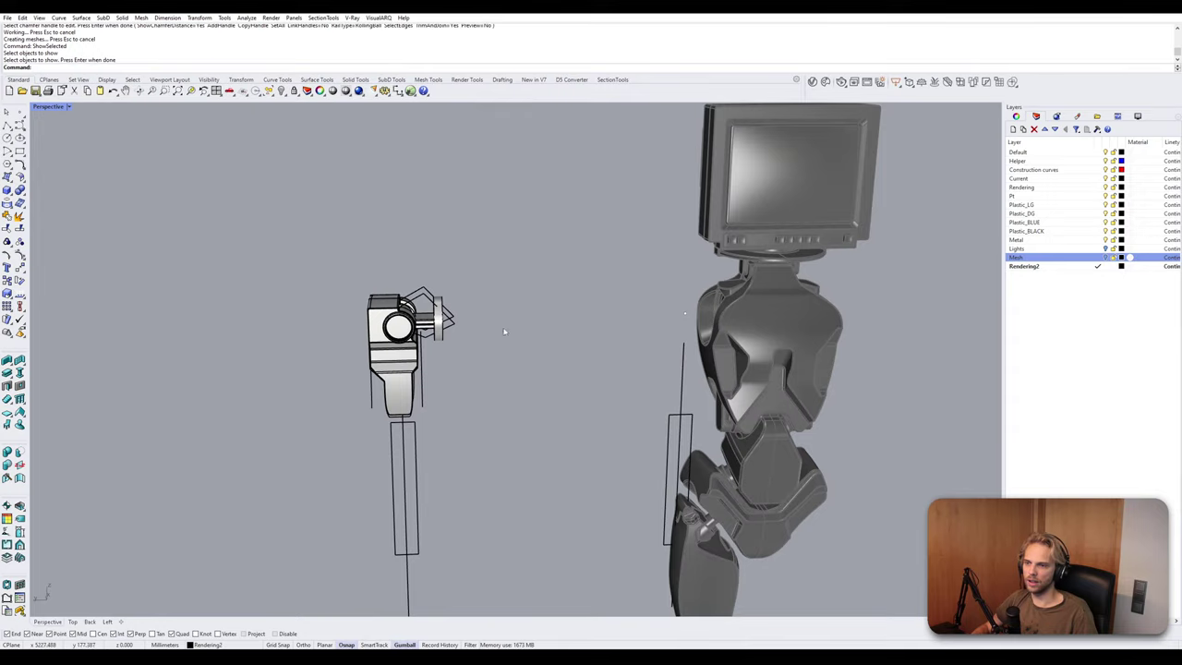
right_drag(504, 331, 475, 286)
scroll(423, 305, up, 8)
scroll(493, 306, up, 3)
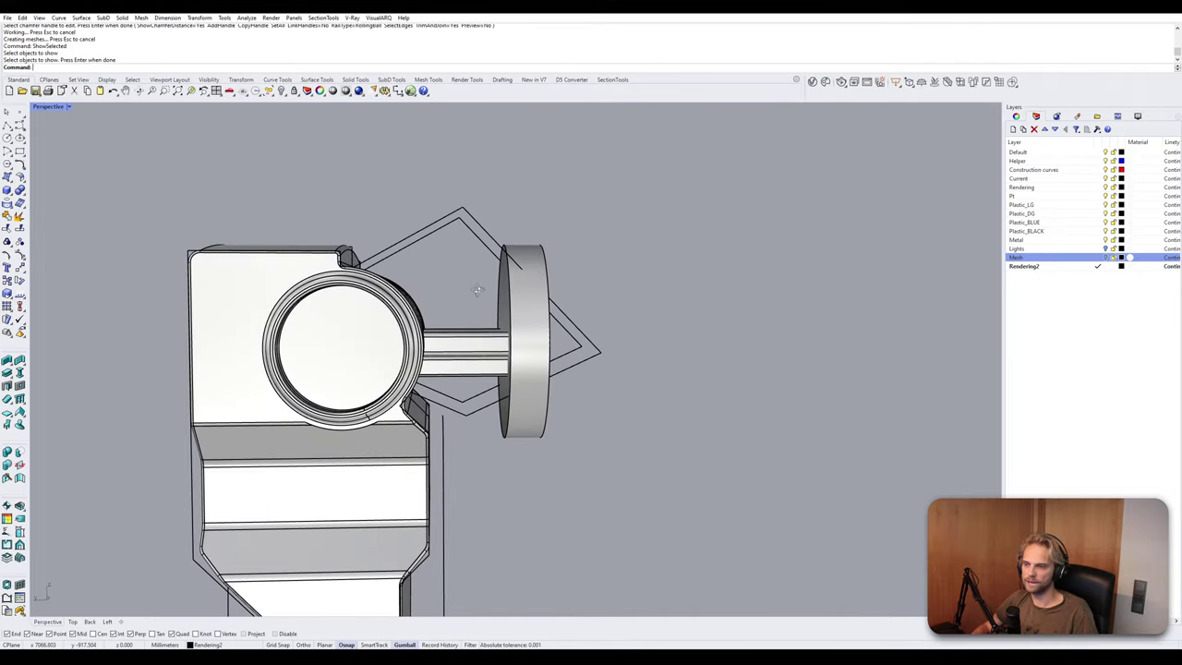
scroll(496, 338, down, 3)
right_drag(498, 339, 491, 323)
scroll(489, 319, up, 3)
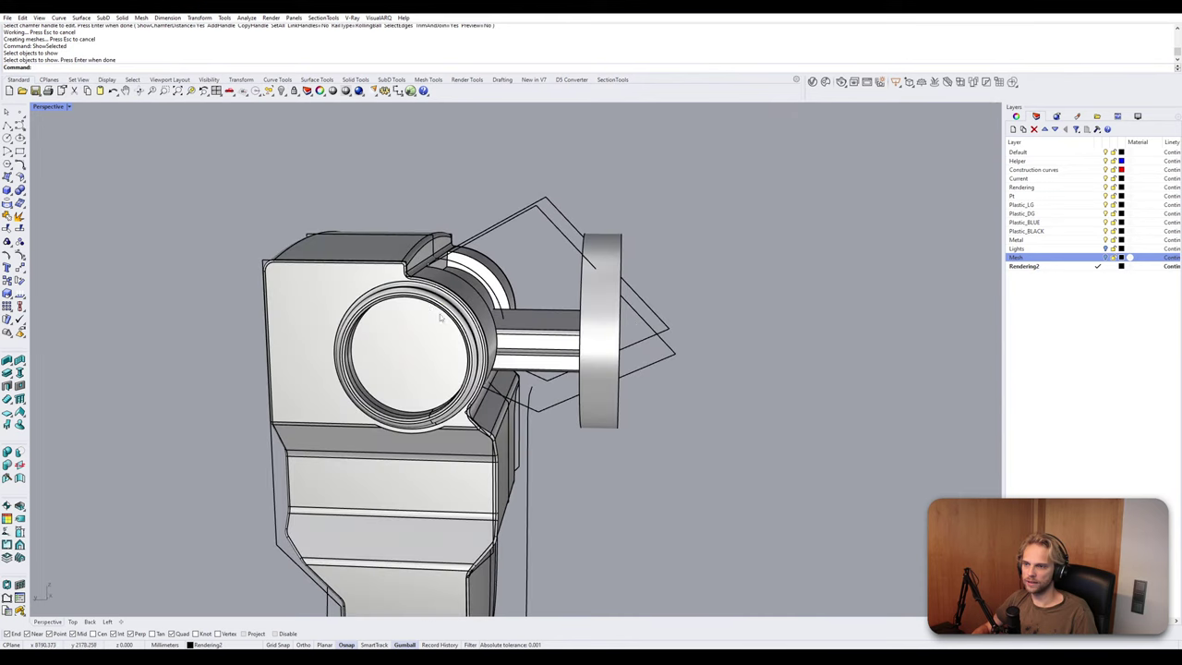
click(482, 303)
key(Escape)
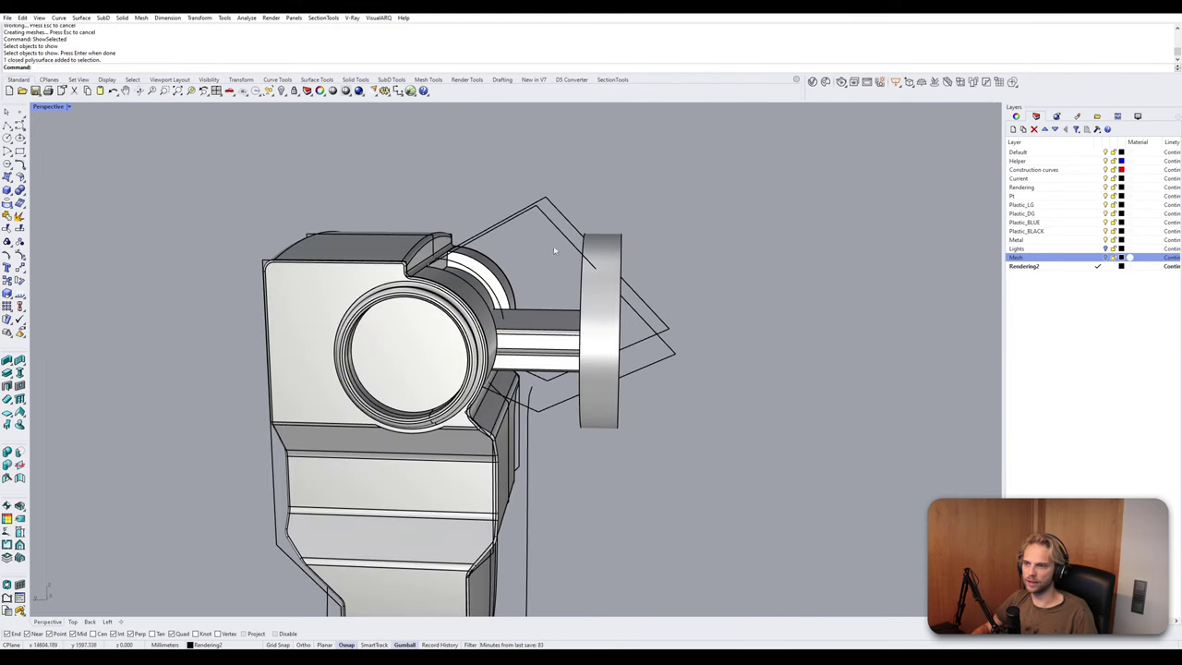
drag(555, 250, 523, 164)
key(Delete)
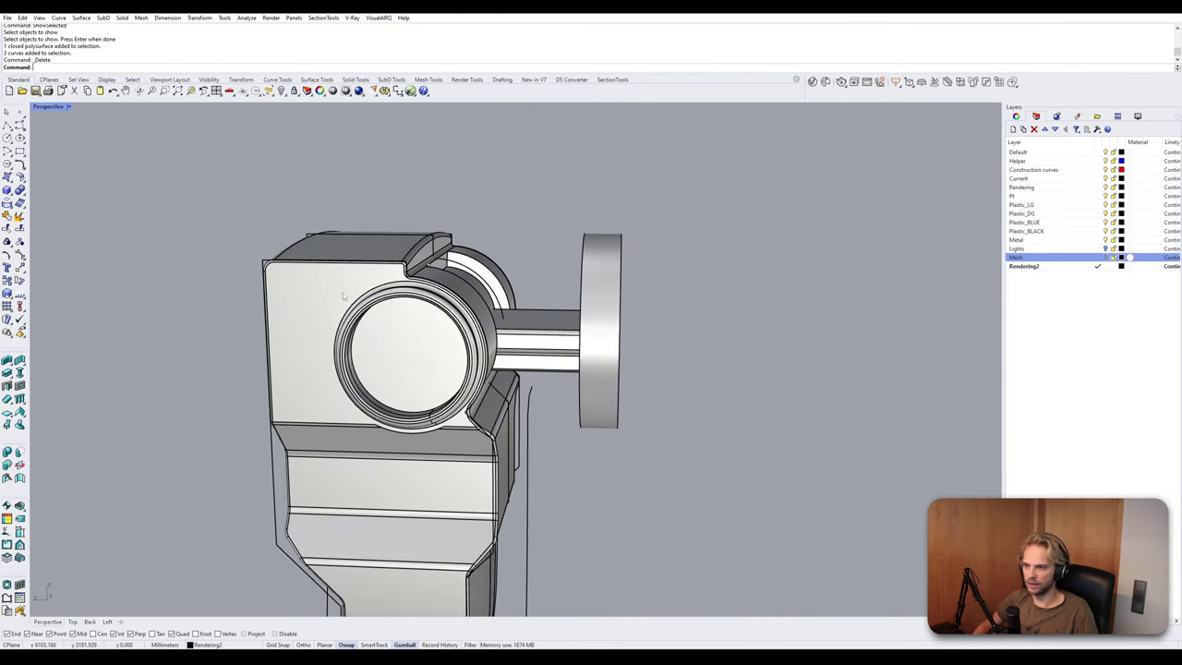
Unite the ribbed connecting piece with the cylinder inside the tubular housing using BooleanUnion.
click(405, 304)
shift+click(531, 344)
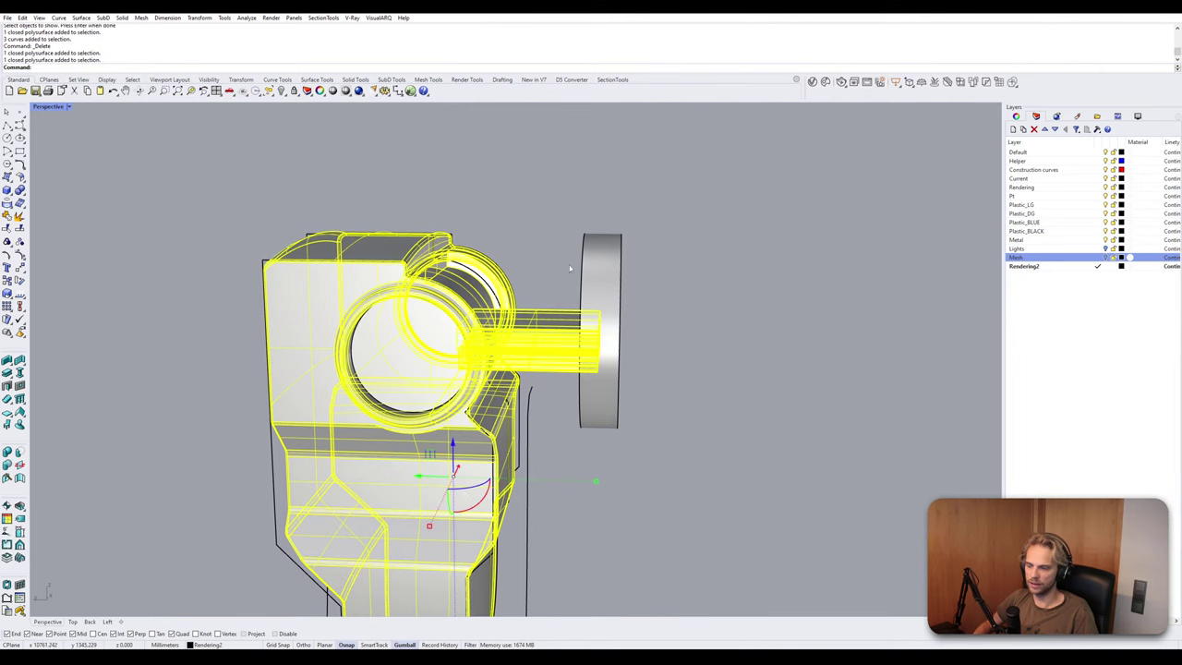
click(589, 265)
right_drag(555, 237, 540, 300)
click(533, 313)
shift+click(471, 273)
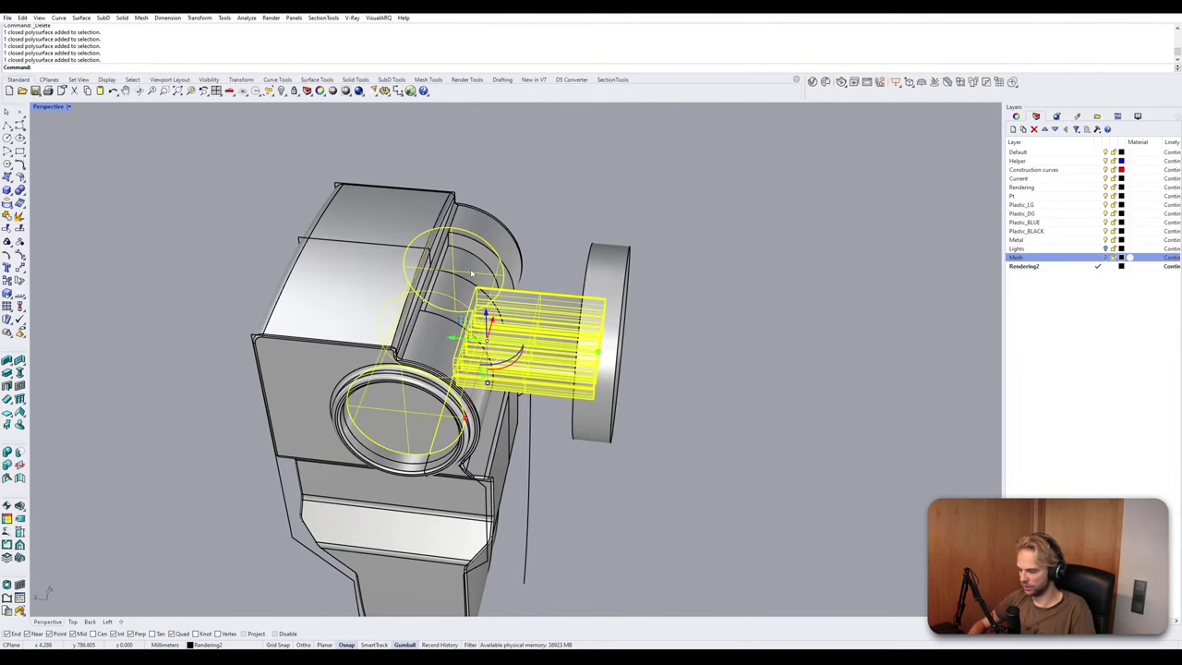
text(BooleanUnion)
key(Return)
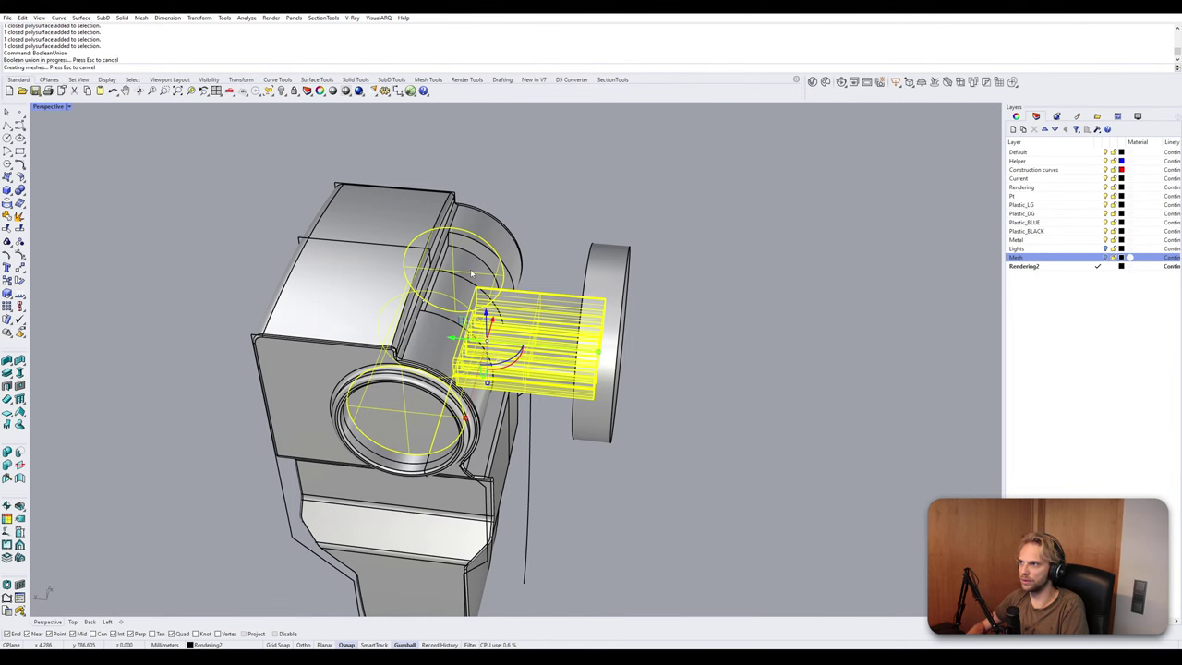
Try to copy the connecting piece, disc and housing from a base point picked in the Back view.
click(526, 336)
right_drag(526, 336, 558, 289)
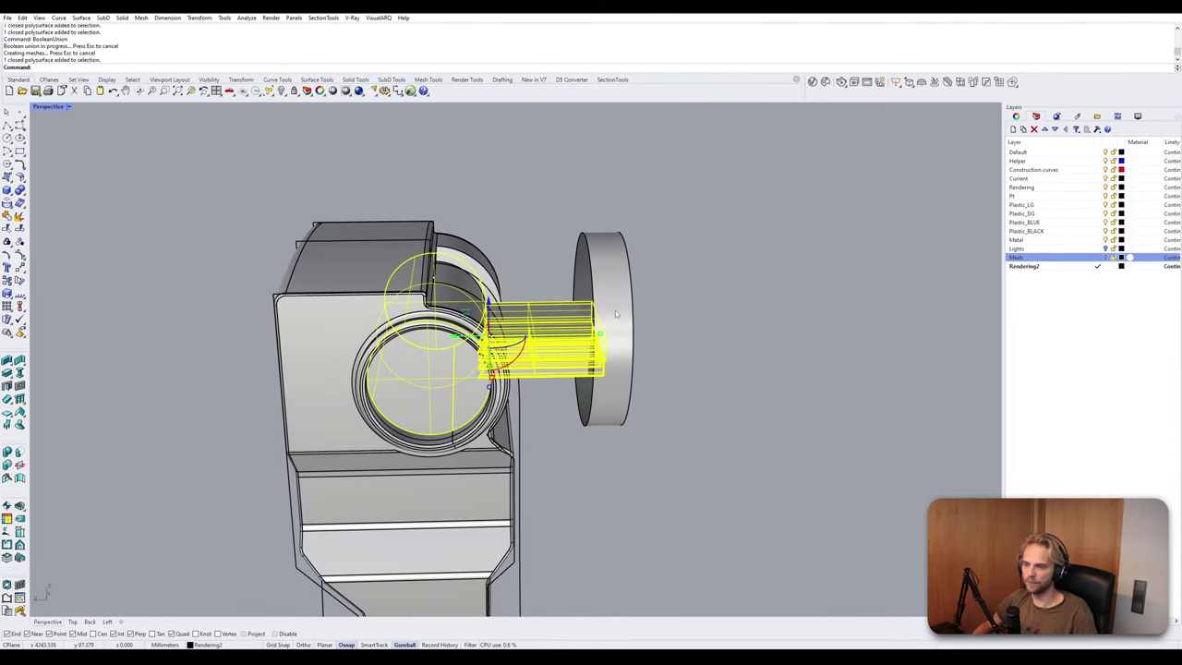
shift+click(621, 307)
shift+click(322, 308)
scroll(322, 308, down, 5)
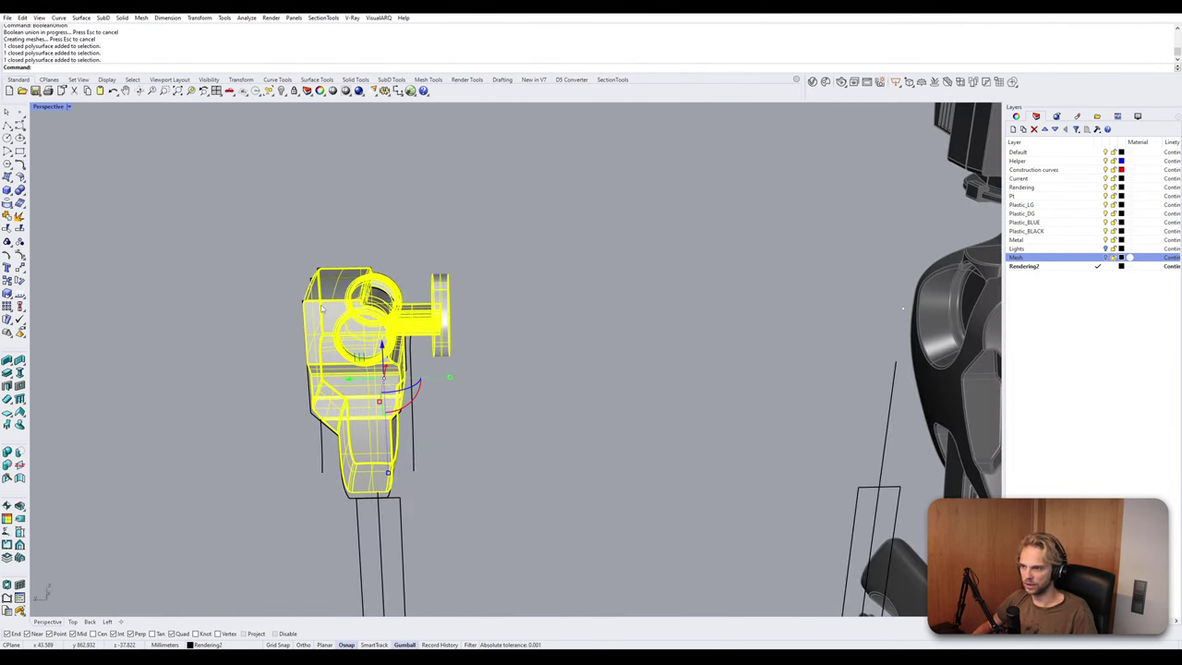
key(Return)
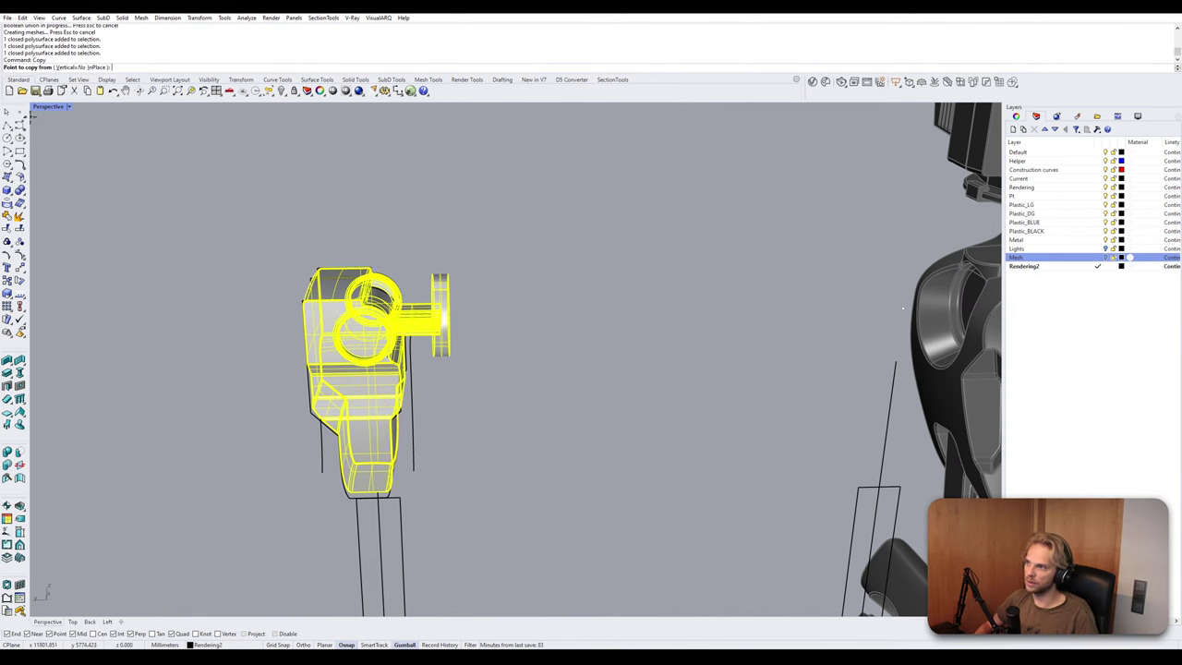
double_click(57, 107)
scroll(200, 561, up, 4)
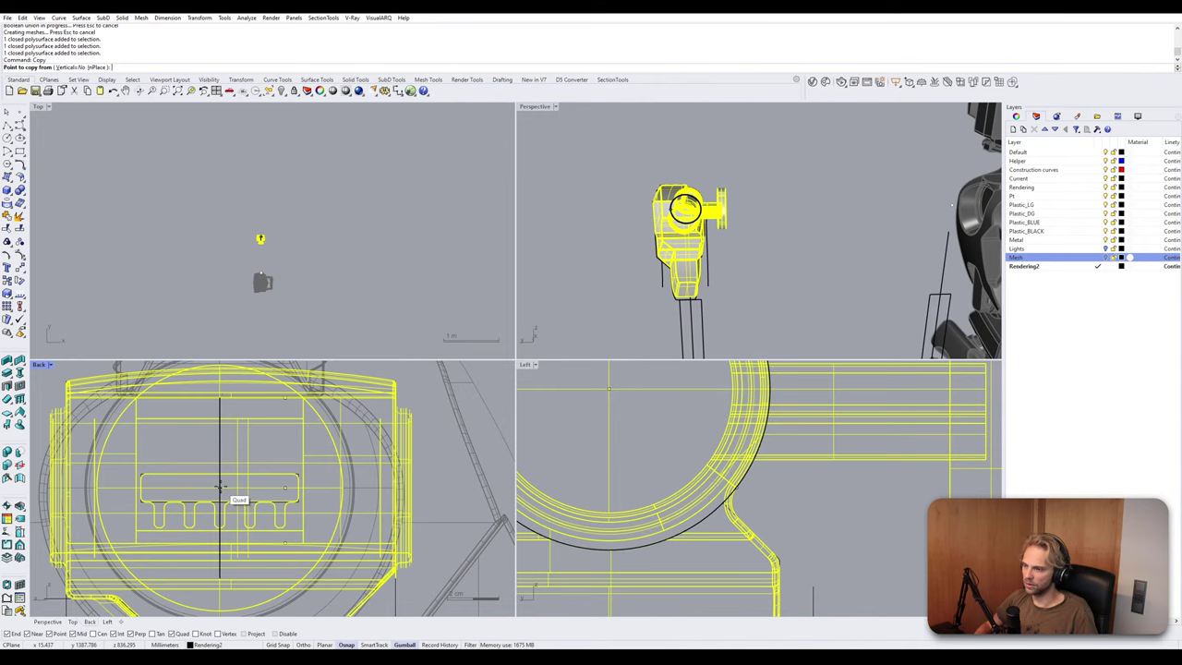
click(220, 487)
scroll(803, 467, down, 6)
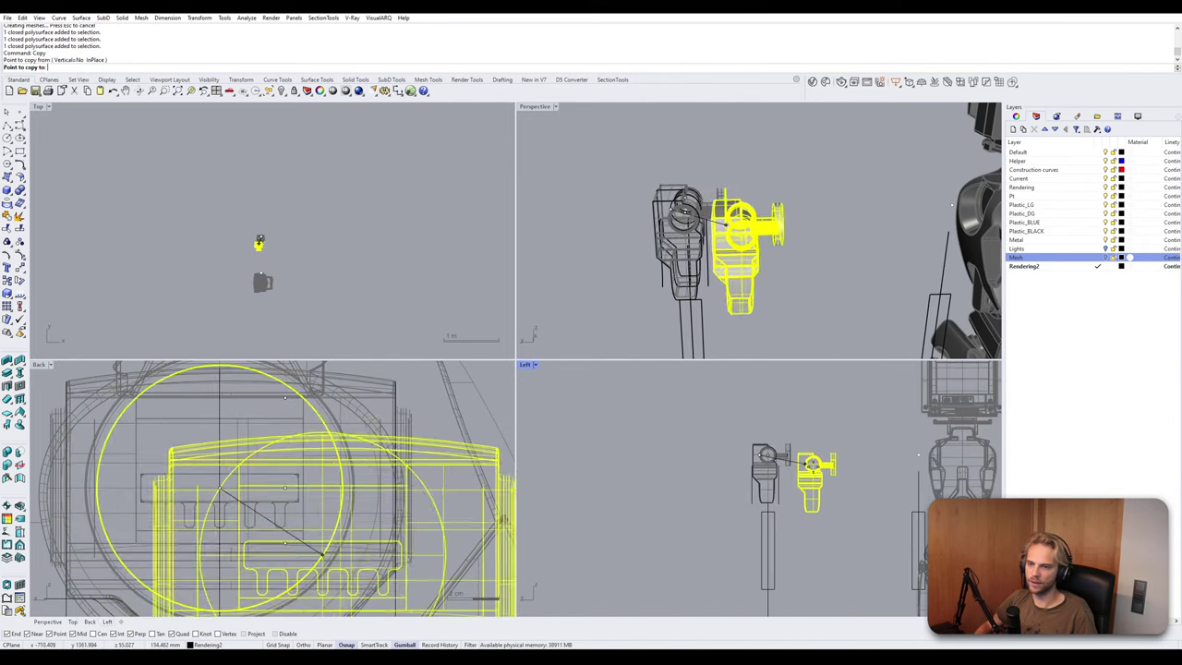
key(Escape)
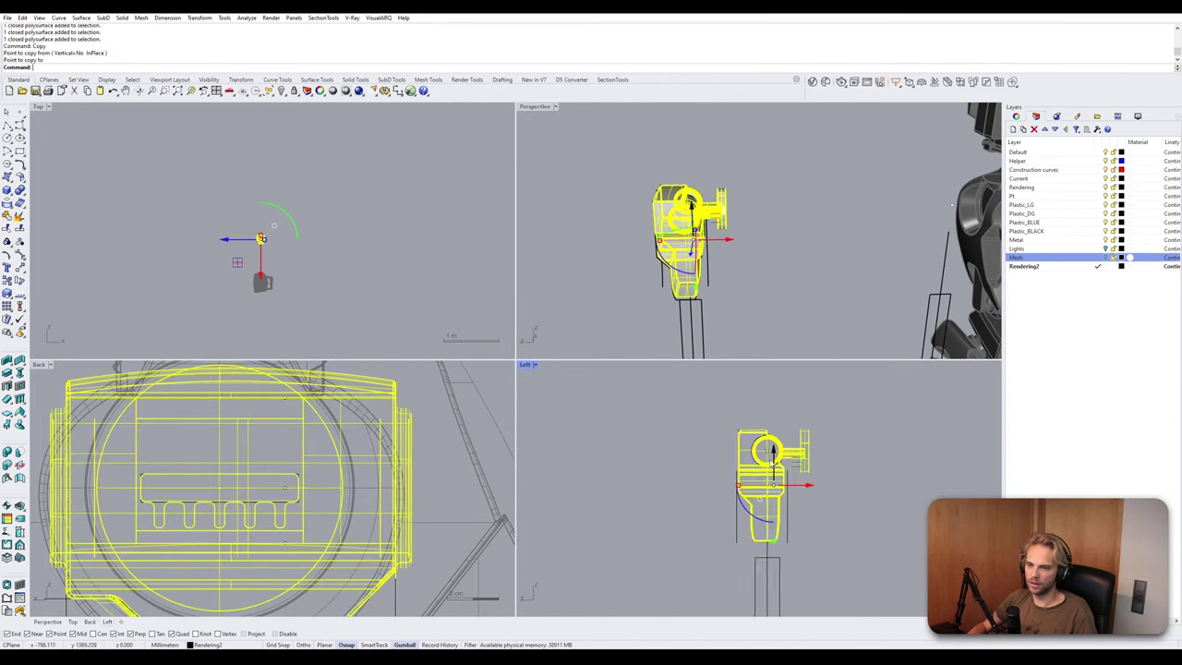
scroll(772, 462, up, 2)
right_click(773, 461)
scroll(773, 459, up, 6)
key(Escape)
key(Escape)
scroll(276, 462, up, 4)
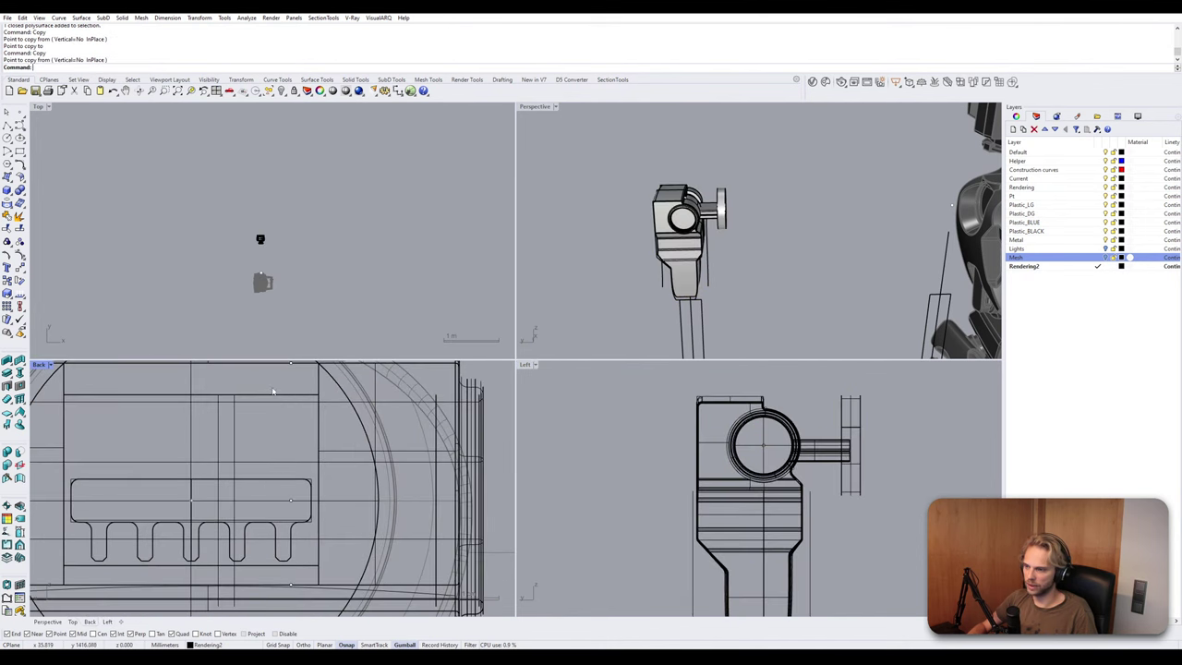
Delete the three stray point objects around the connecting piece in the Back view.
scroll(268, 415, down, 3)
click(265, 423)
drag(265, 423, 308, 584)
key(ctrl+z)
key(Escape)
key(Delete)
click(277, 428)
key(Delete)
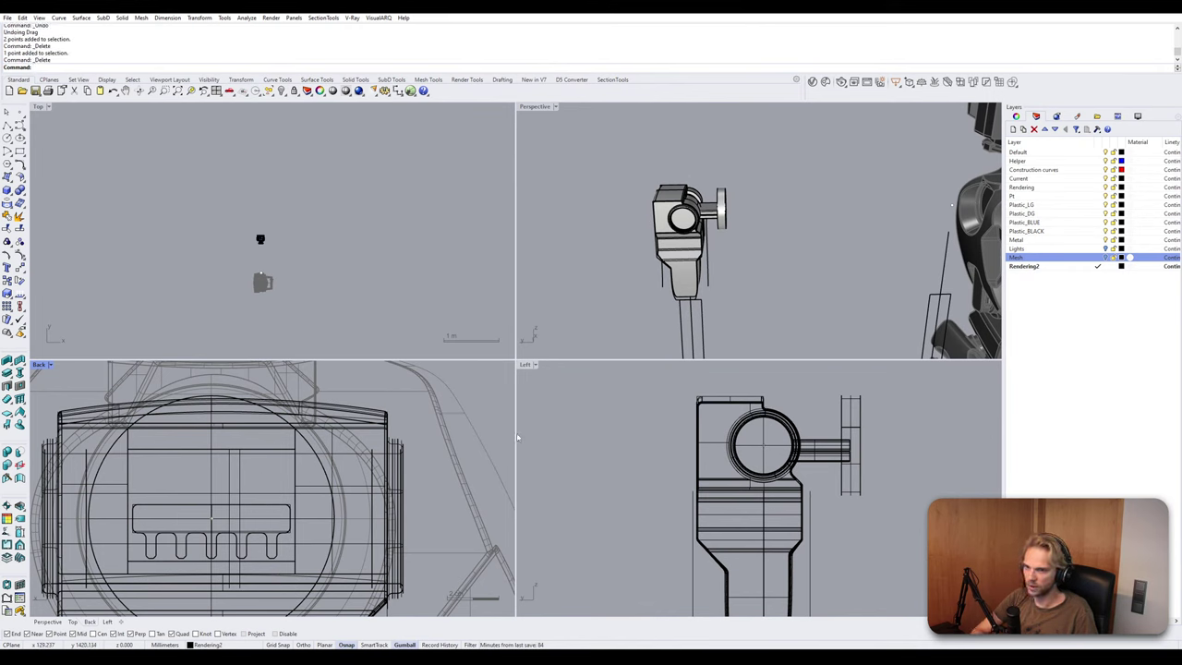
Copy the housing, connecting piece and disc with their curves from the tube's centre to the reference point beside the robot's torso.
drag(873, 482, 829, 432)
shift+click(756, 416)
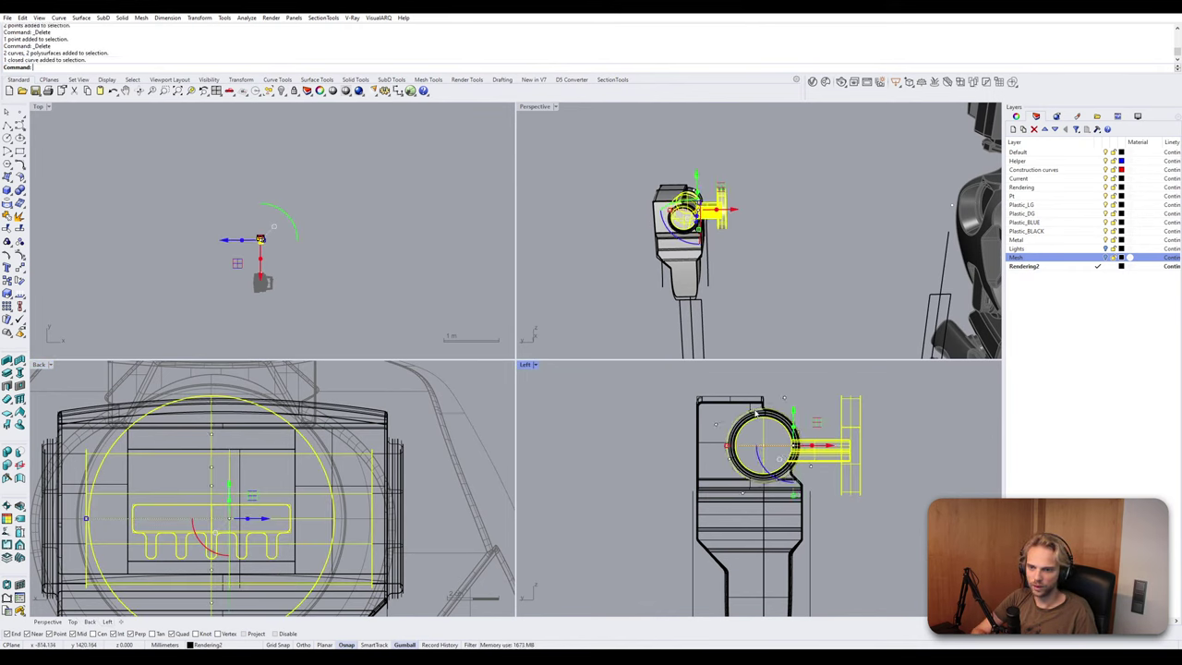
ctrl+click(757, 412)
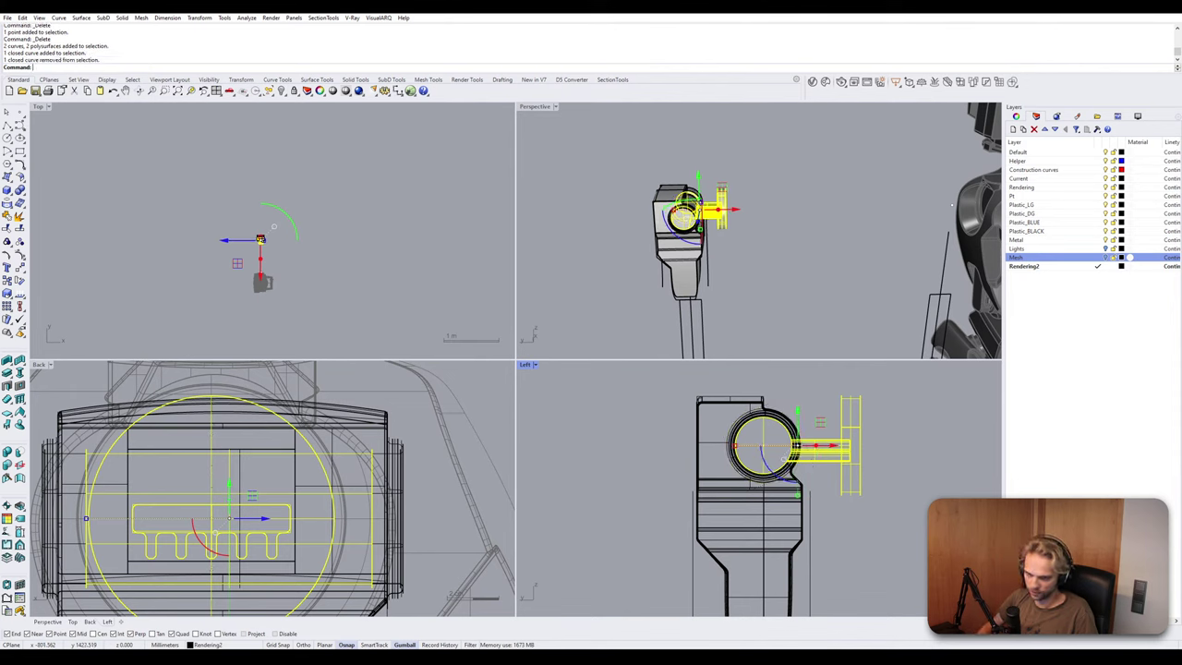
shift+click(746, 405)
click(780, 440)
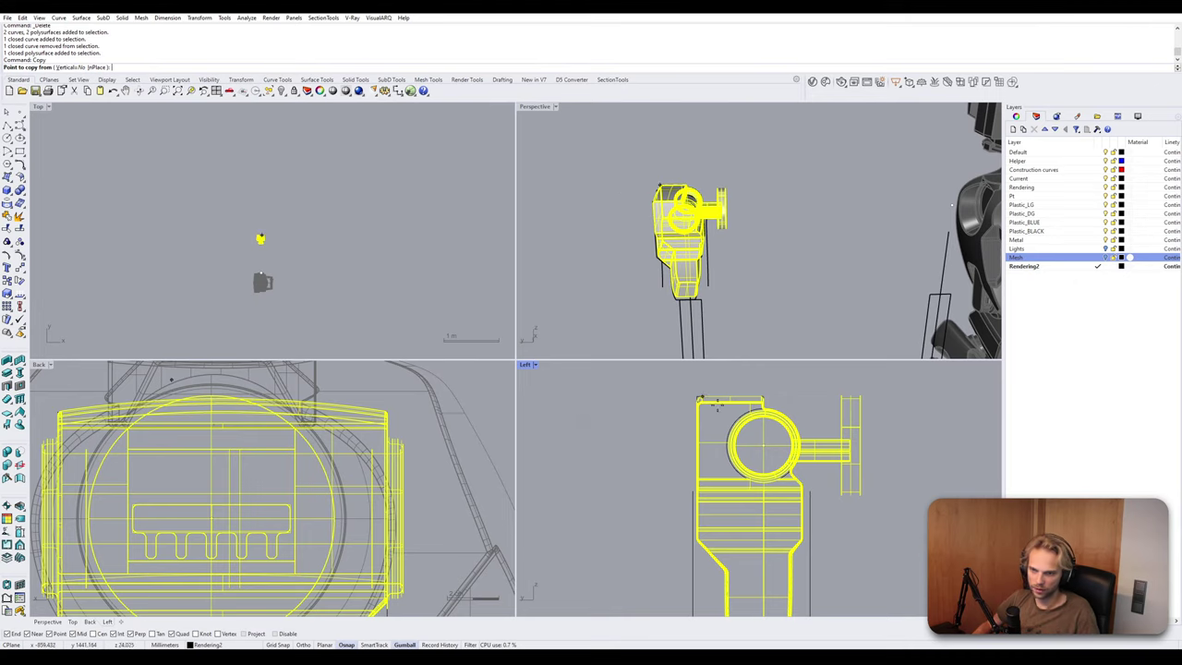
click(763, 449)
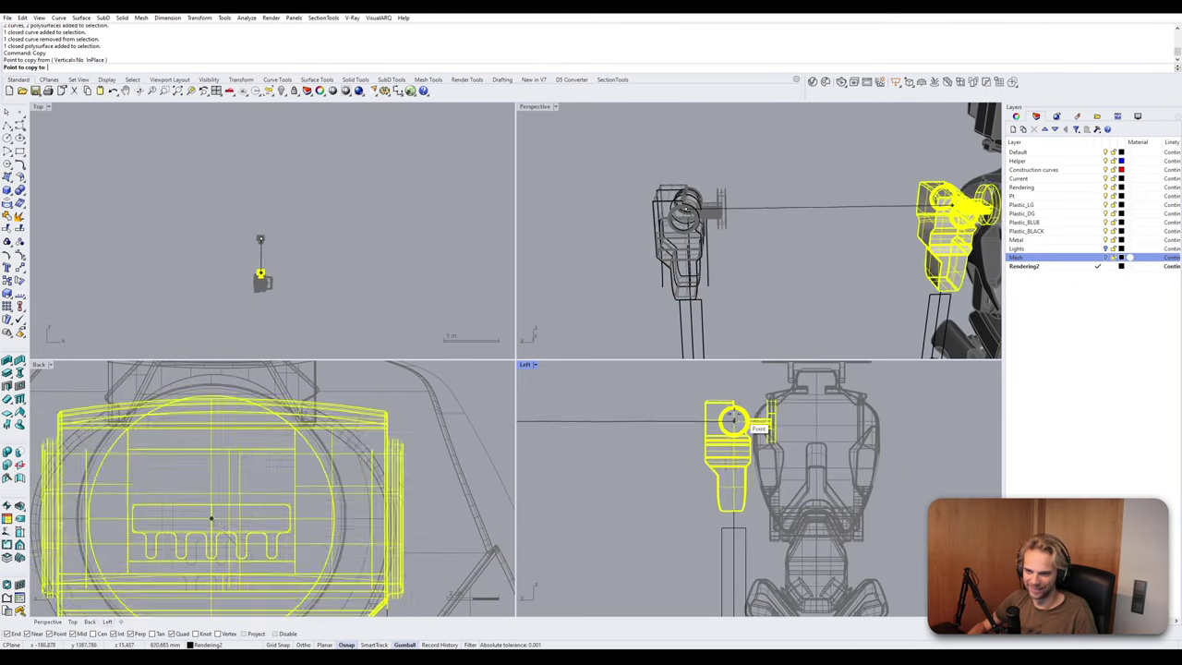
click(734, 421)
right_click(625, 322)
click(625, 321)
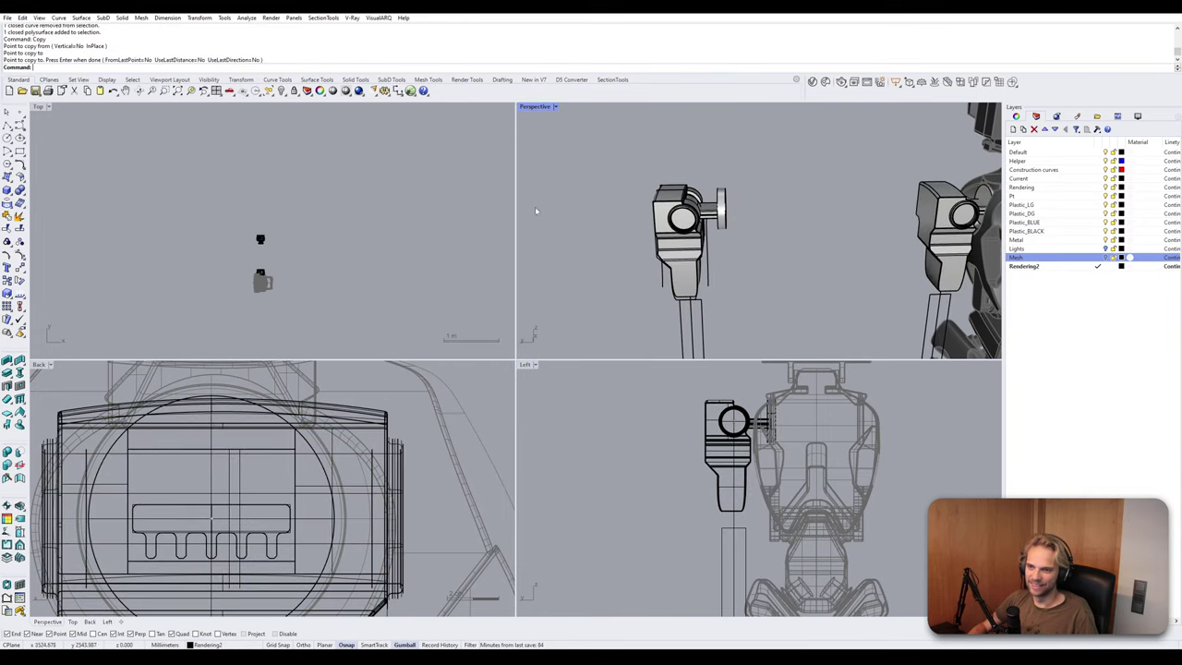
Extend the copied disc out of the torso by moving its outer face toward the arm housing.
double_click(531, 109)
right_drag(591, 157, 618, 282)
scroll(618, 296, up, 4)
click(528, 286)
text(zs)
key(Return)
key(Escape)
scroll(619, 281, down, 3)
shift+right_drag(618, 281, 588, 256)
scroll(574, 246, up, 4)
click(613, 282)
mouse_move(534, 318)
right_down()
mouse_move(514, 287)
mouse_move(542, 327)
right_up()
scroll(514, 288, down, 2)
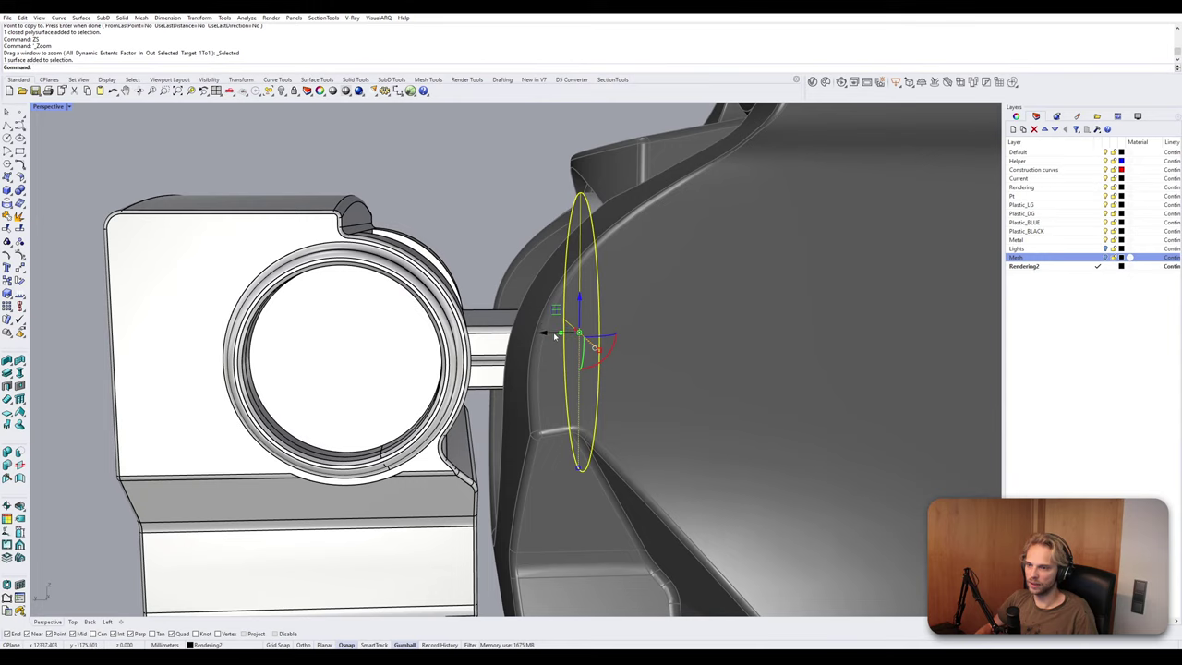
drag(549, 335, 469, 333)
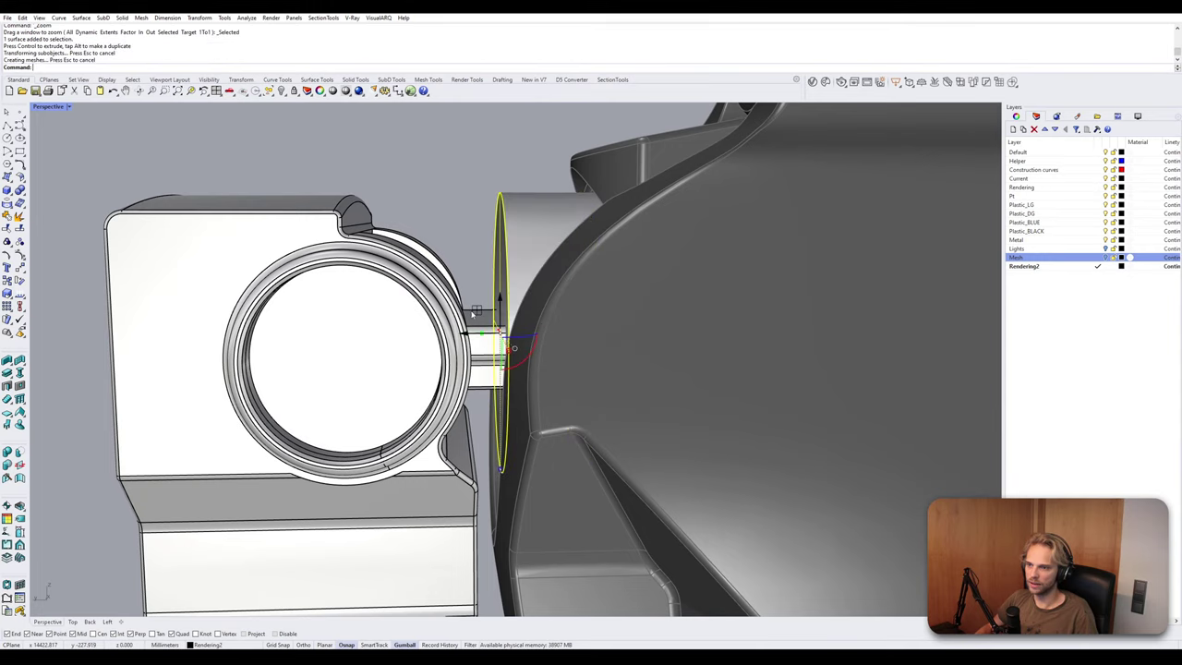
click(463, 260)
Examine how the copied shoulder assembly sits against the torso, both in the whole figure and up close.
right_drag(463, 259, 500, 325)
scroll(554, 289, down, 8)
scroll(500, 325, down, 4)
scroll(498, 325, down, 1)
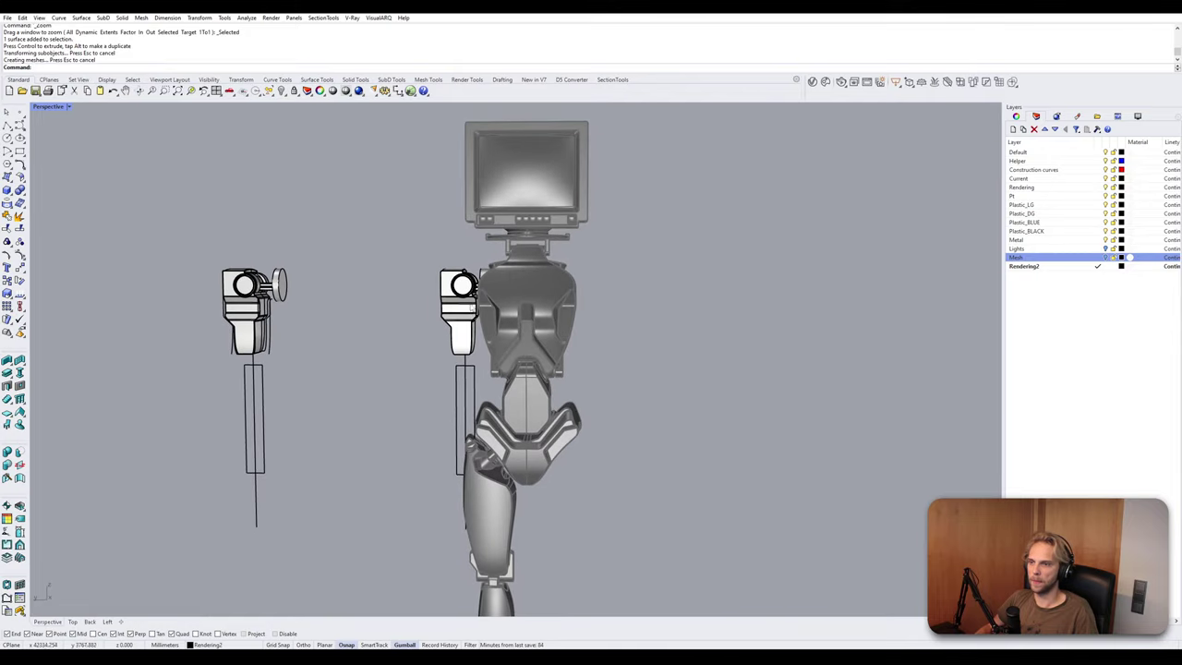
scroll(461, 282, up, 3)
mouse_move(462, 282)
right_down()
mouse_move(500, 340)
mouse_move(478, 298)
right_up()
scroll(476, 297, up, 6)
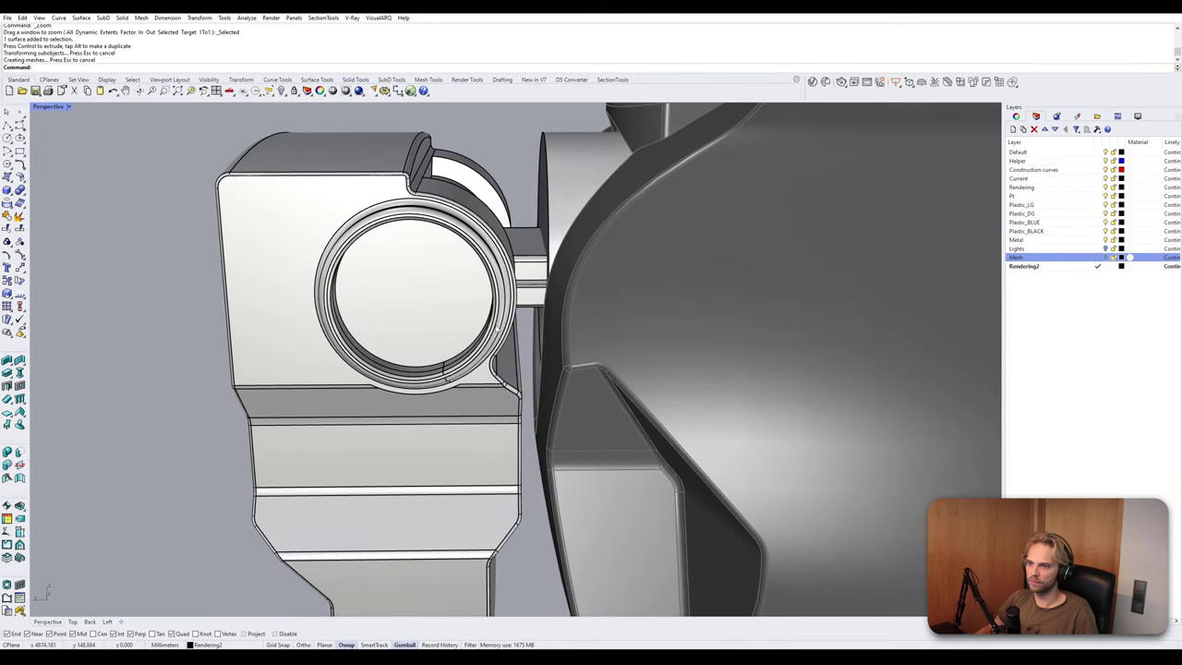
scroll(475, 305, down, 6)
Rotate the arm housing beside the torso outward about its tube's centre in the Left view until it is nearly horizontal.
click(450, 305)
shift+click(388, 286)
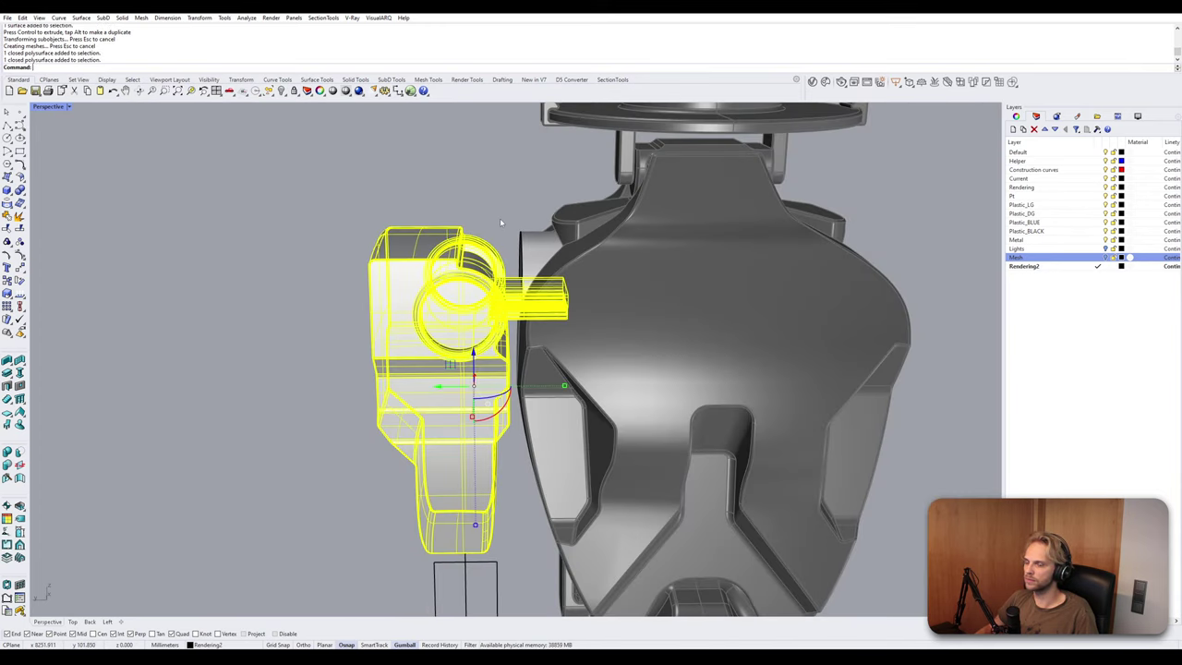
click(467, 216)
click(398, 307)
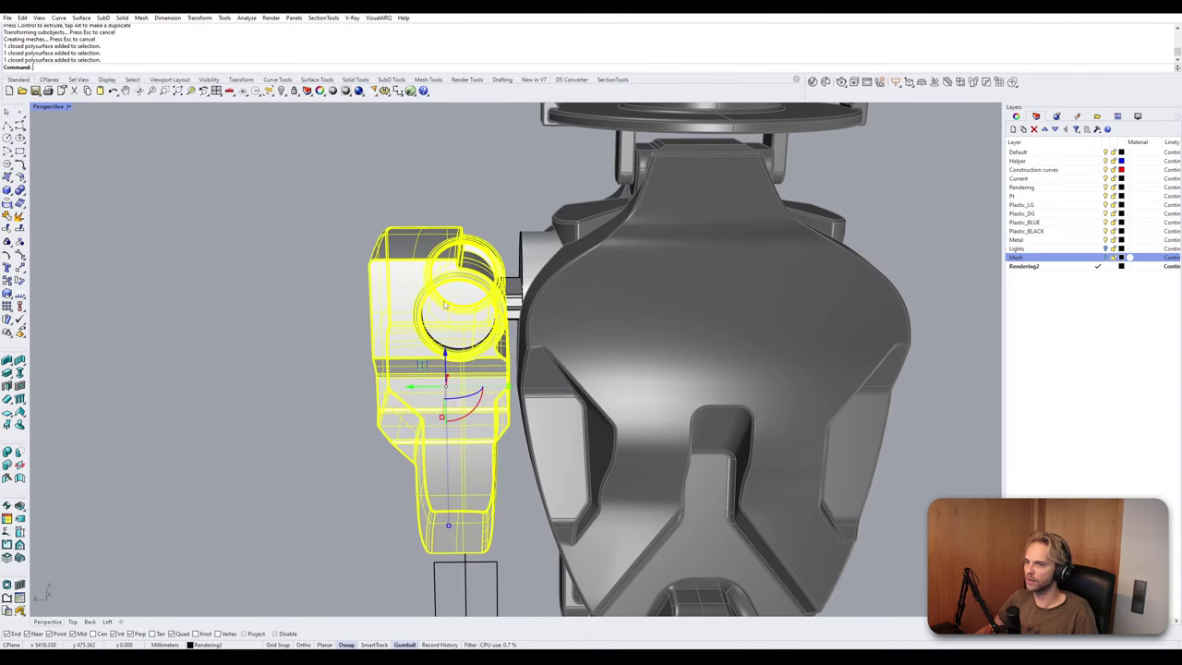
scroll(400, 307, up, 3)
double_click(54, 106)
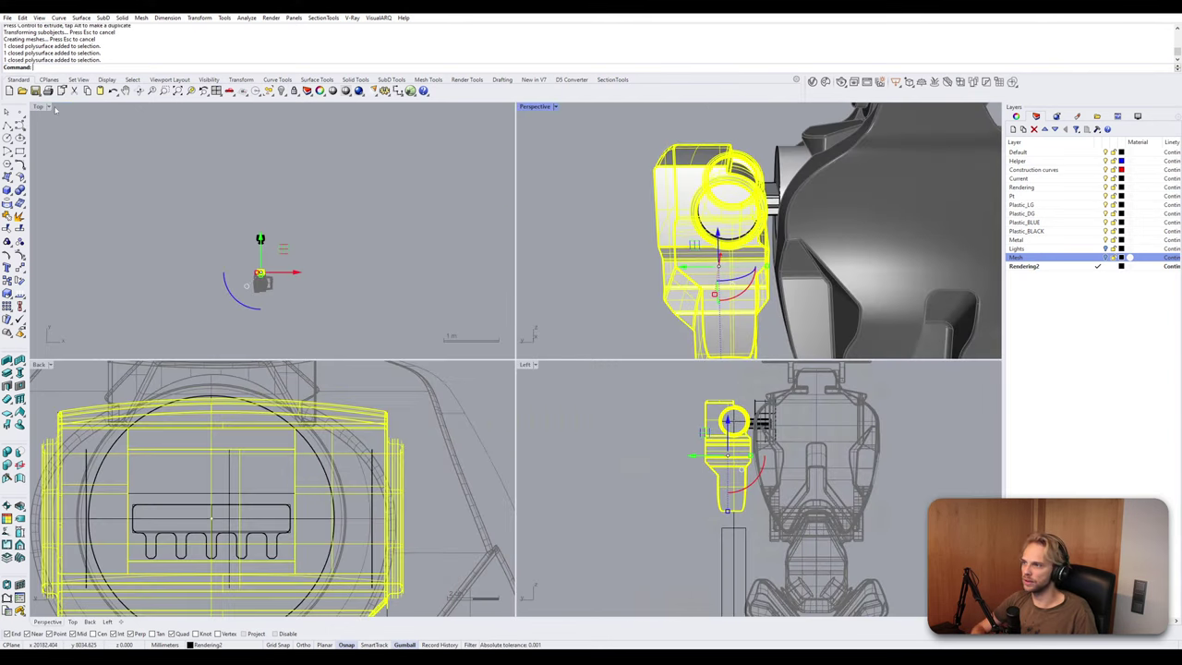
double_click(525, 365)
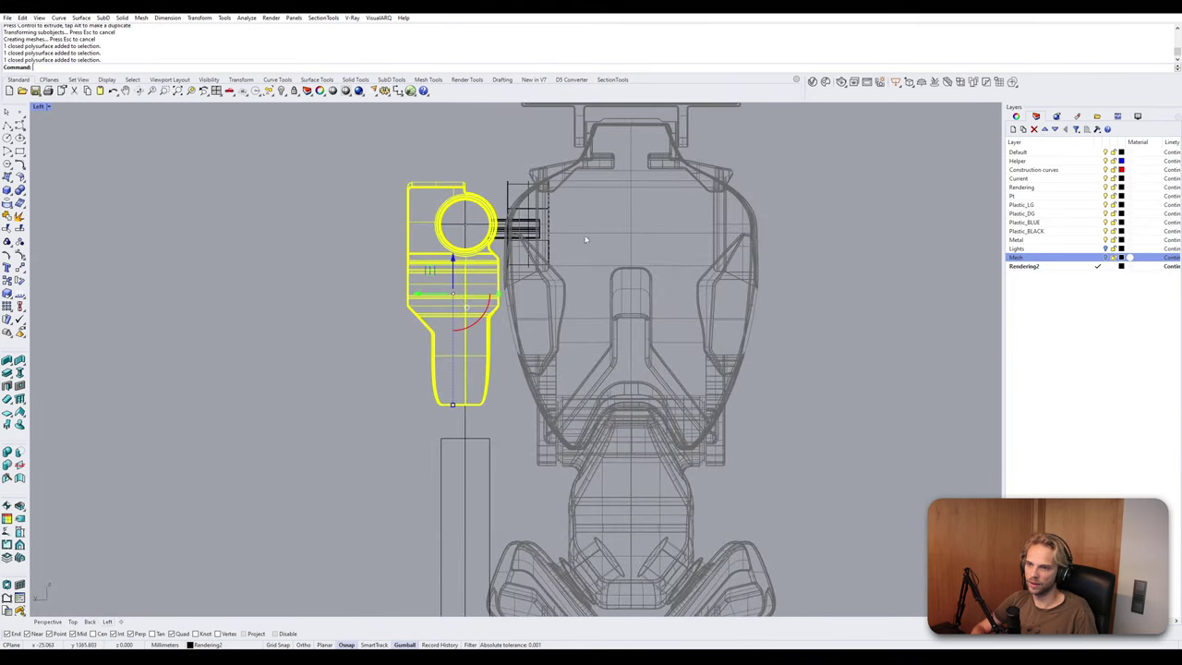
scroll(511, 219, up, 3)
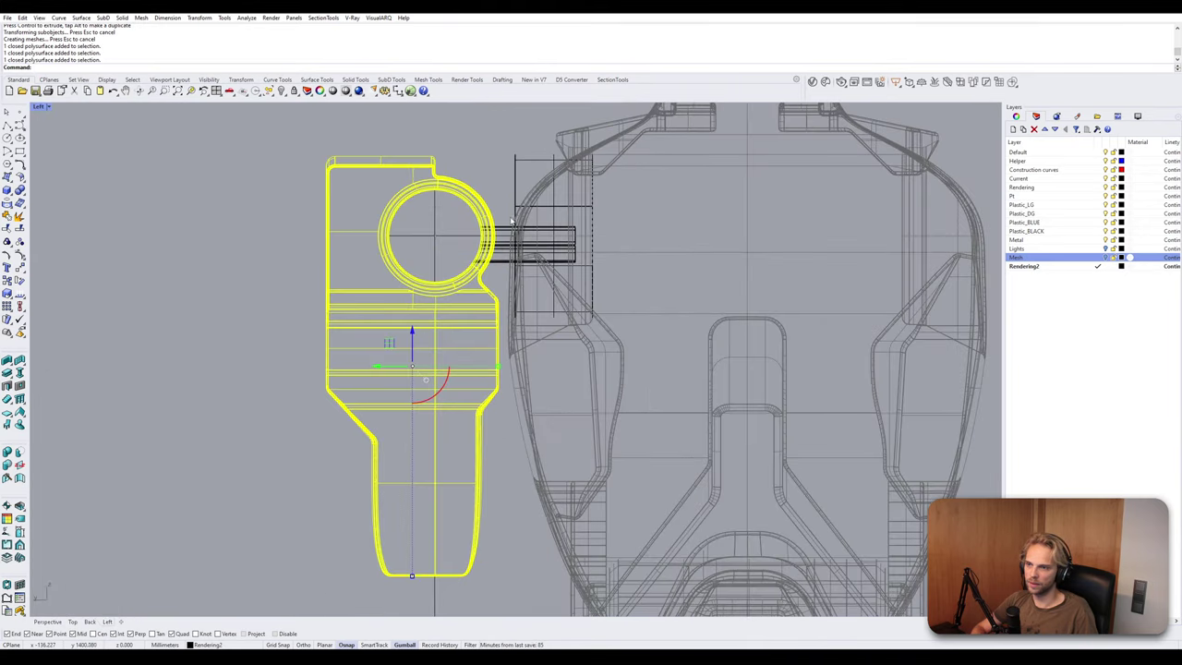
text(rotate)
key(Return)
click(436, 237)
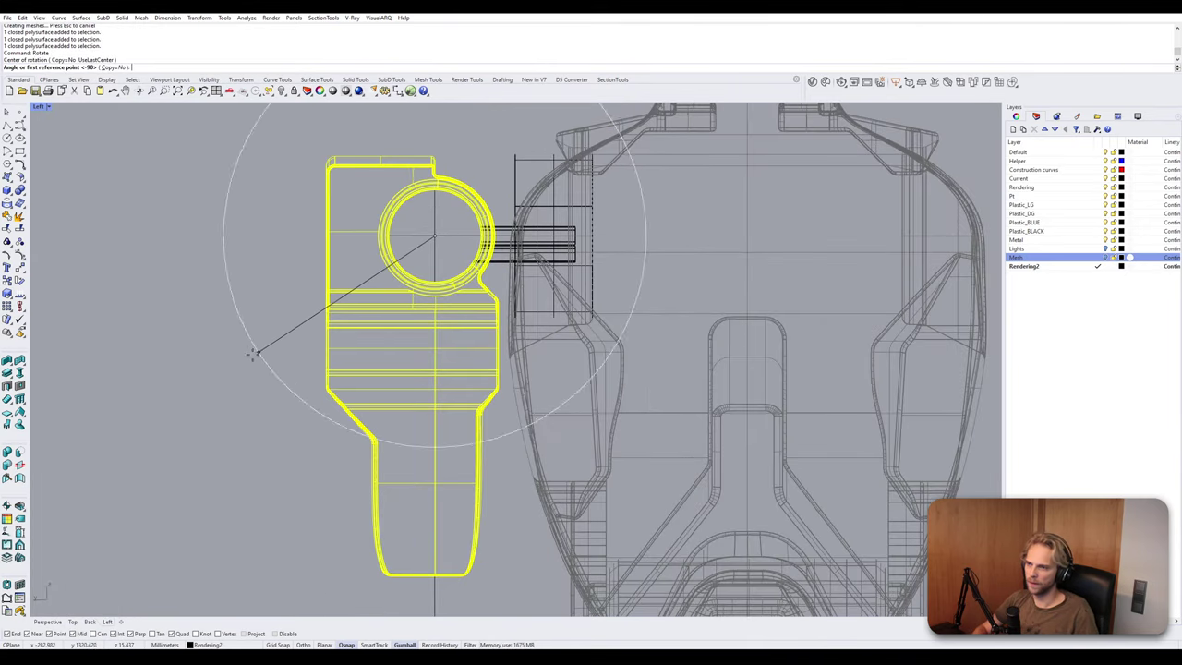
click(236, 374)
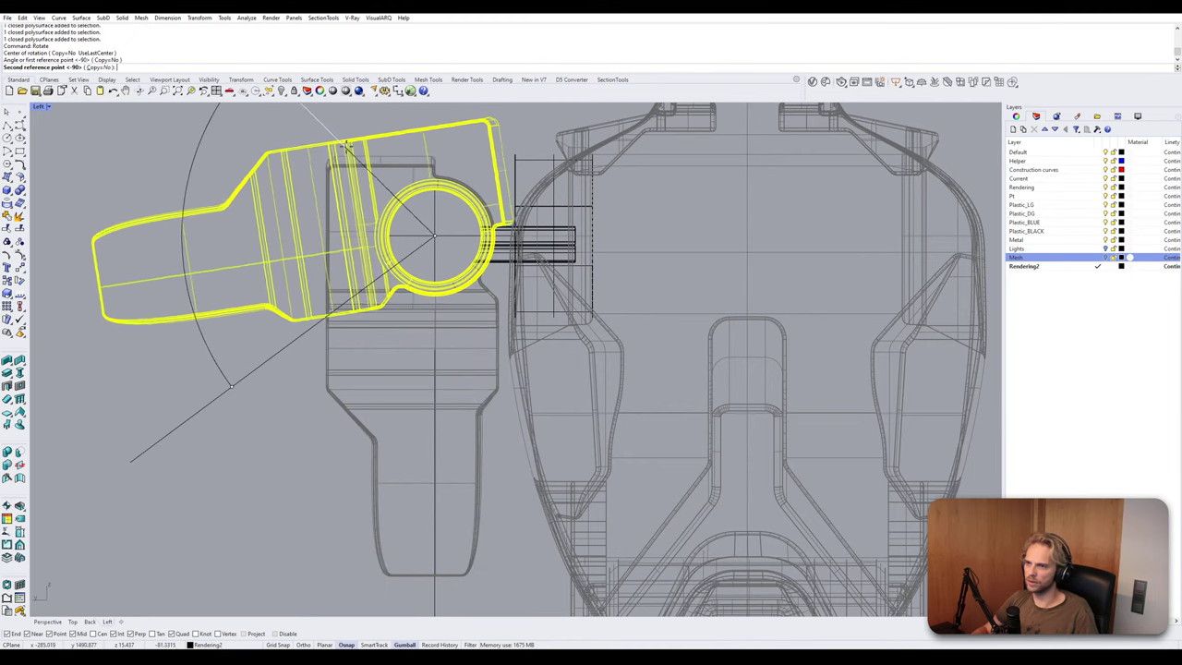
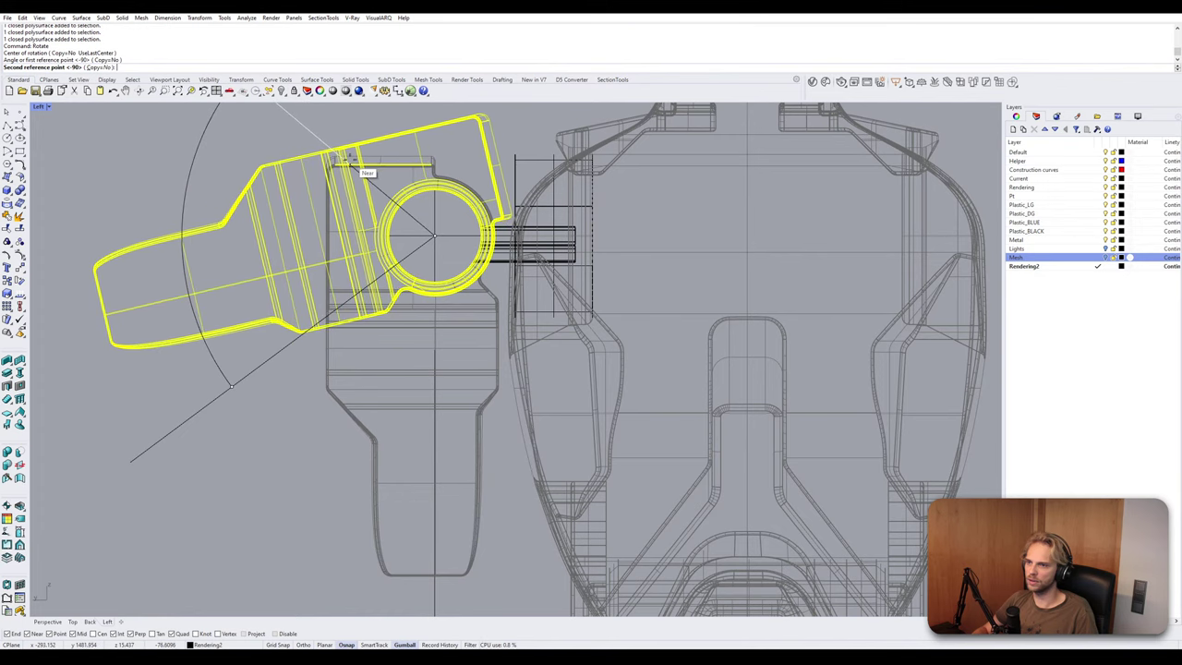
click(359, 163)
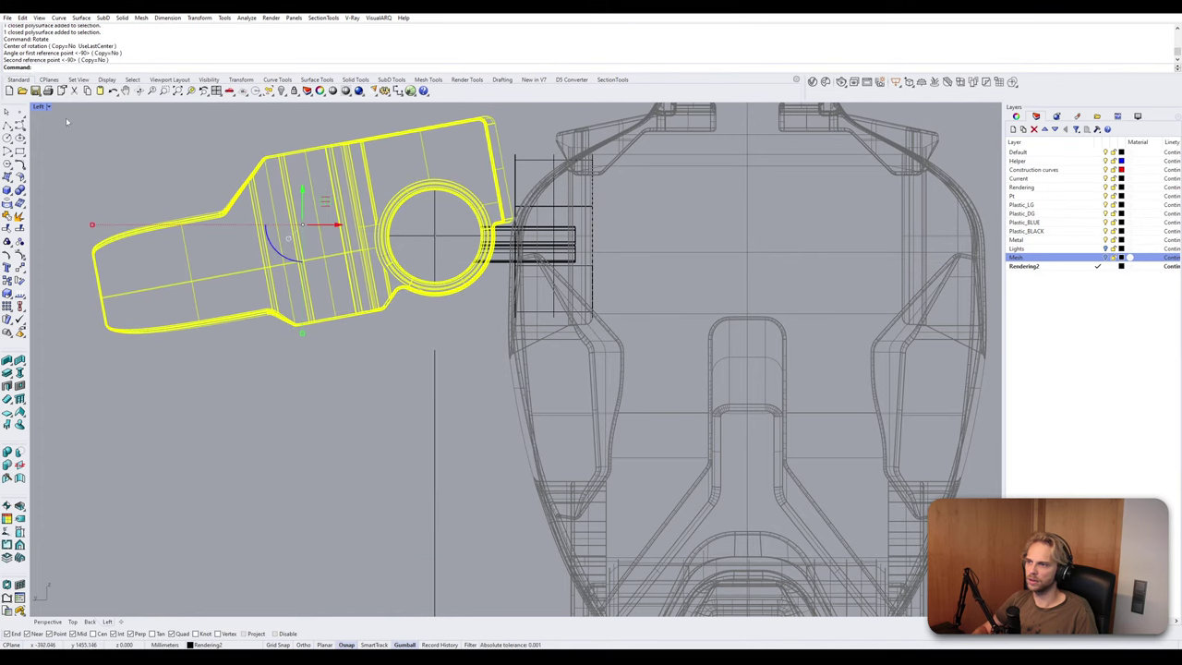
Inspect the clearance between the rotated arm housing, the disc and the torso up close, and undo the rotation.
double_click(43, 108)
double_click(530, 106)
right_drag(583, 268, 556, 202)
click(507, 417)
right_drag(507, 417, 551, 360)
scroll(531, 283, up, 6)
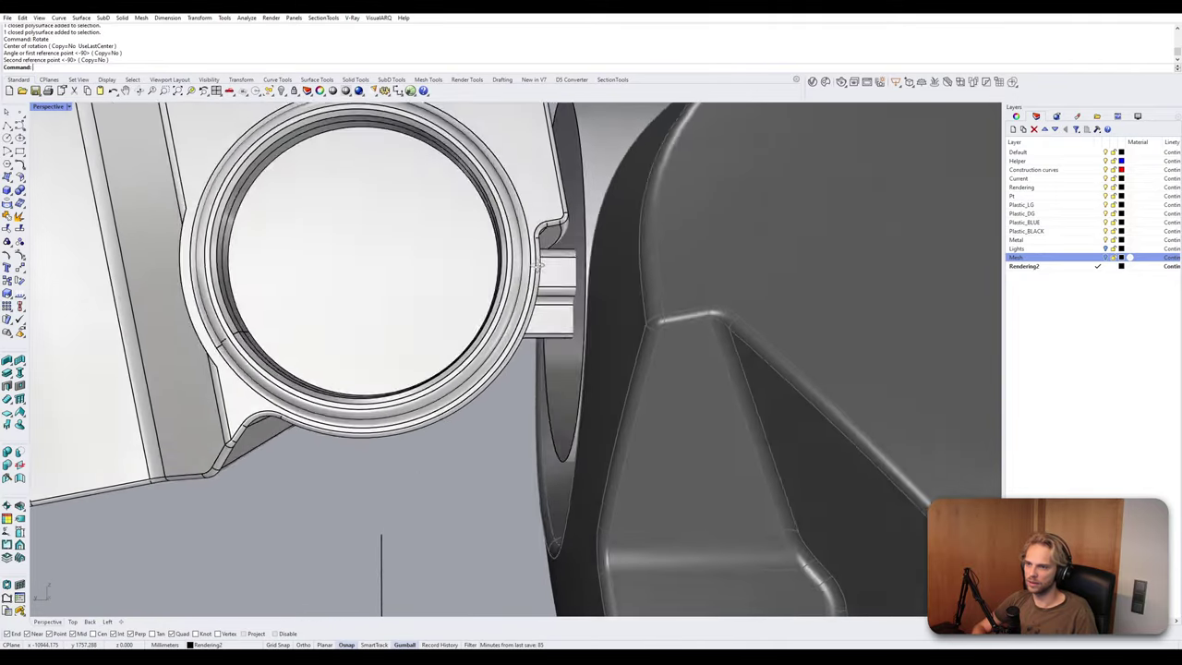
right_drag(546, 244, 520, 297)
scroll(526, 265, up, 3)
scroll(521, 274, down, 5)
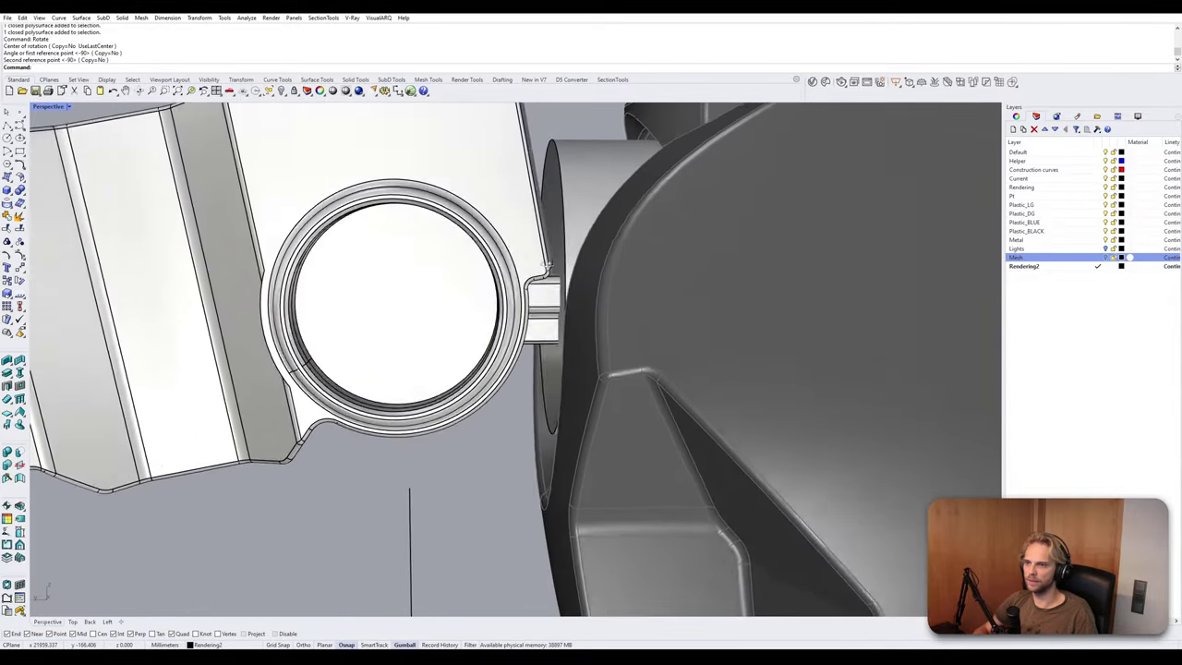
scroll(519, 298, down, 7)
key(ctrl+z)
Copy the extended disc beside the torso back to the original assembly, from tube centre to tube centre in the Left view.
click(332, 265)
right_drag(332, 265, 403, 292)
click(605, 240)
right_drag(605, 240, 555, 271)
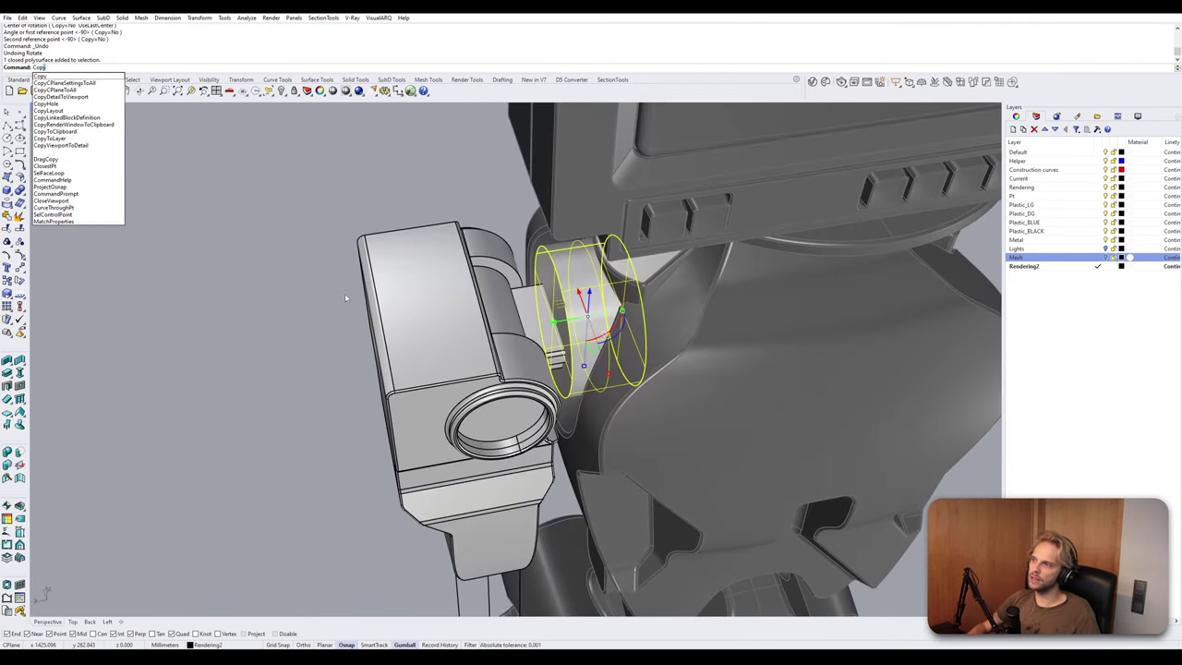
key(Return)
right_drag(346, 297, 504, 350)
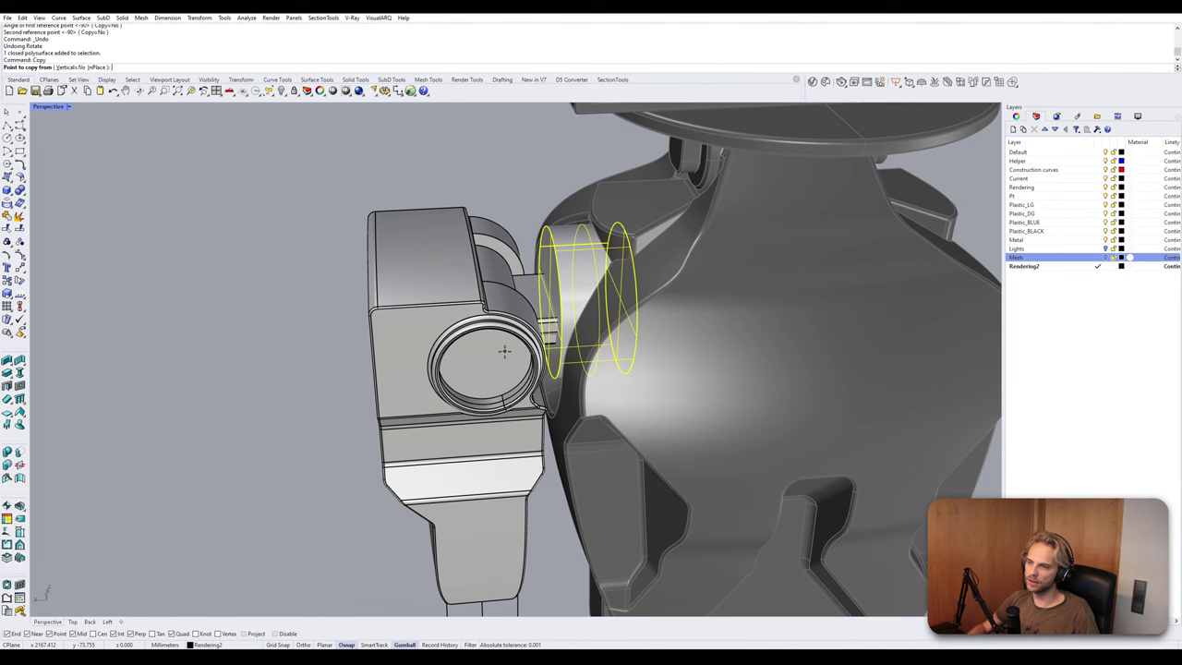
double_click(42, 108)
click(241, 520)
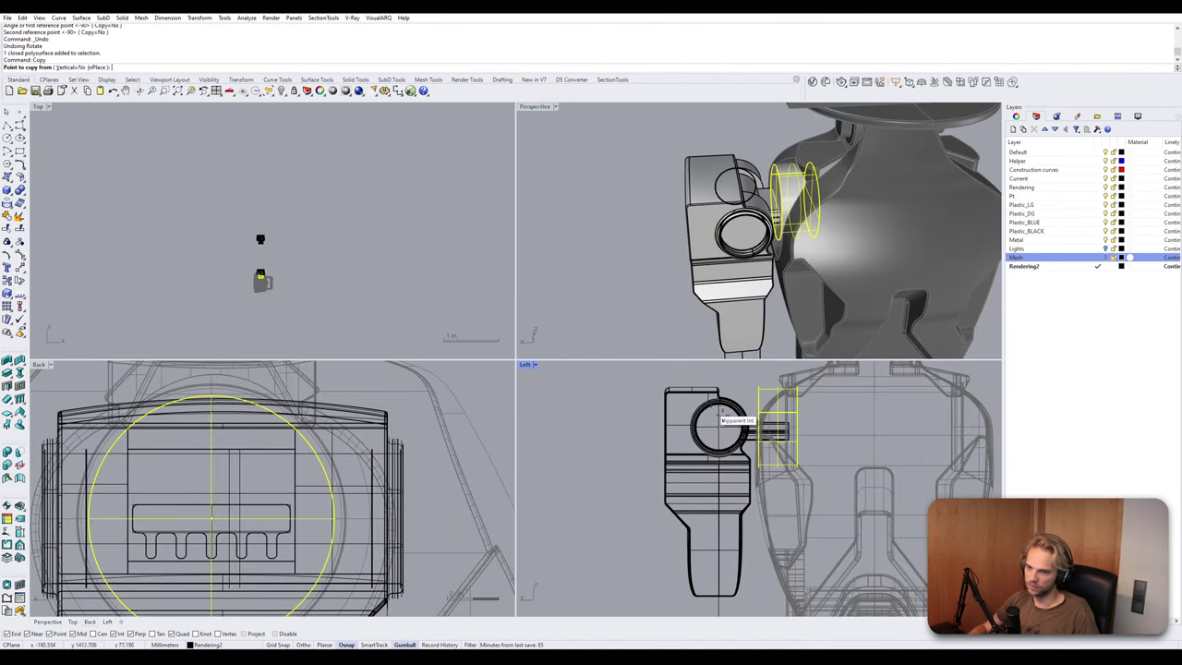
scroll(785, 434, up, 4)
scroll(644, 423, down, 5)
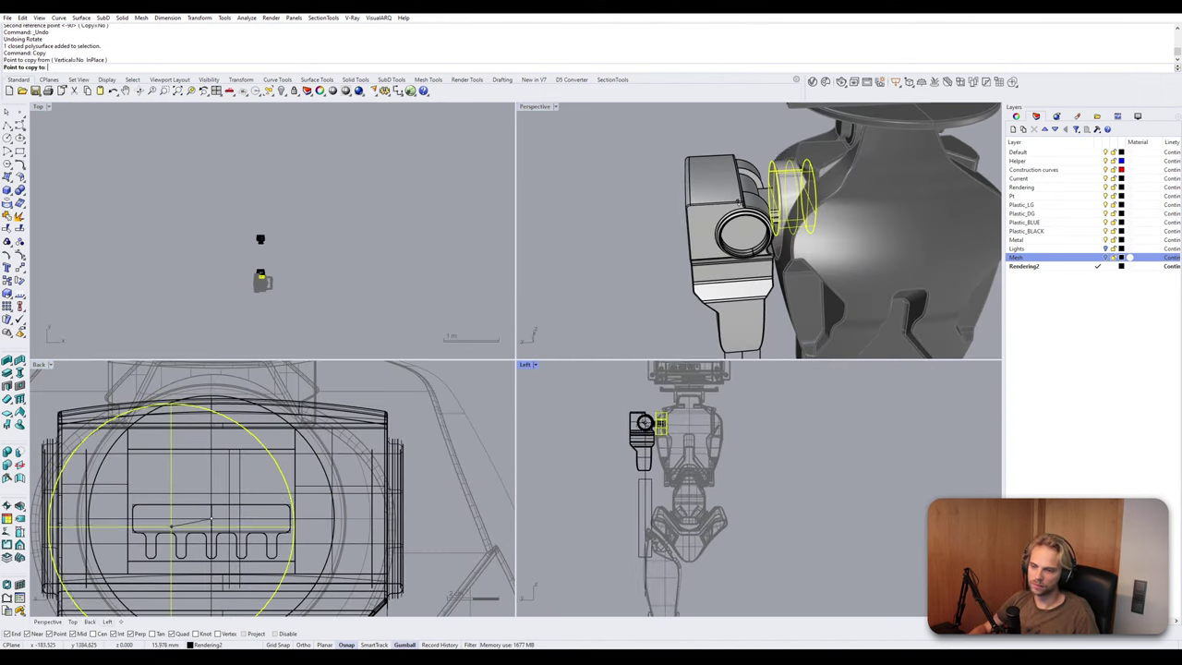
scroll(565, 425, up, 5)
click(566, 427)
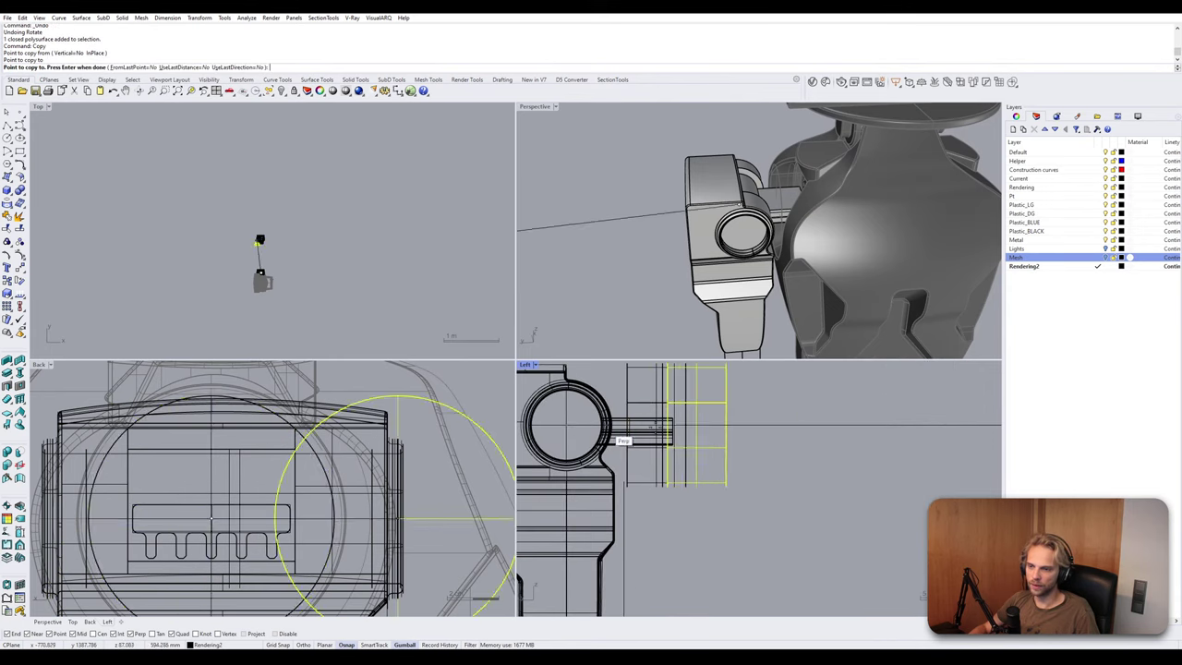
key(Return)
Delete the old shorter disc at the original assembly.
key(Escape)
click(663, 462)
key(Delete)
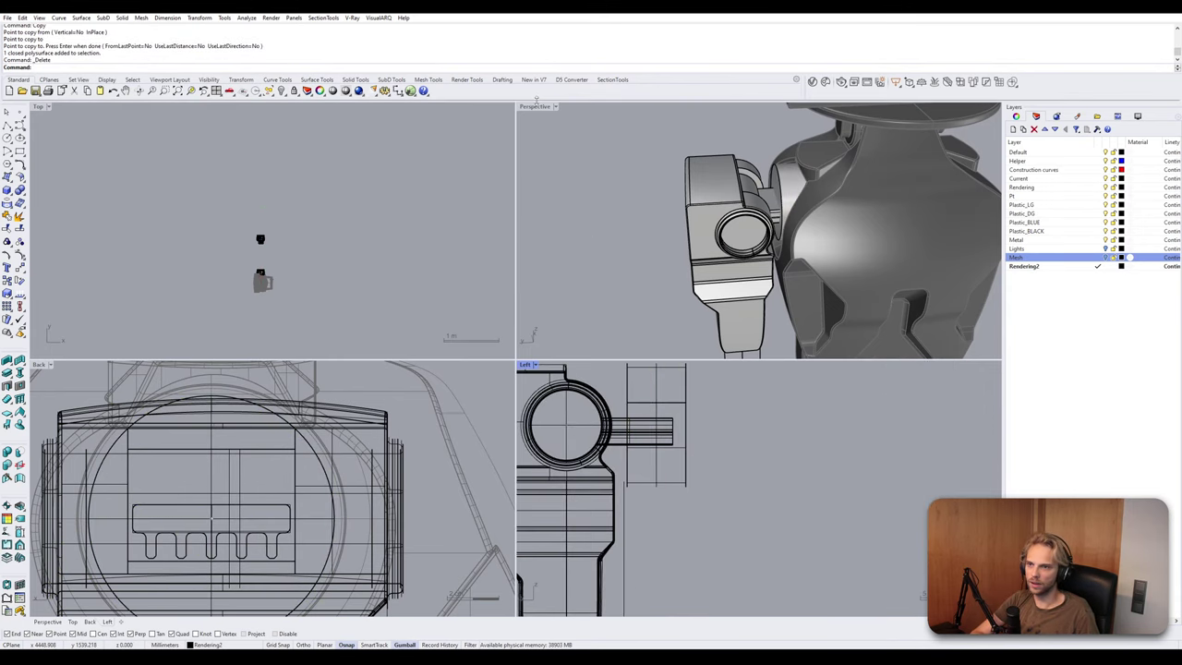
Delete the copied arm housing, connecting piece and disc beside the robot's torso.
double_click(534, 107)
key(ctrl+z)
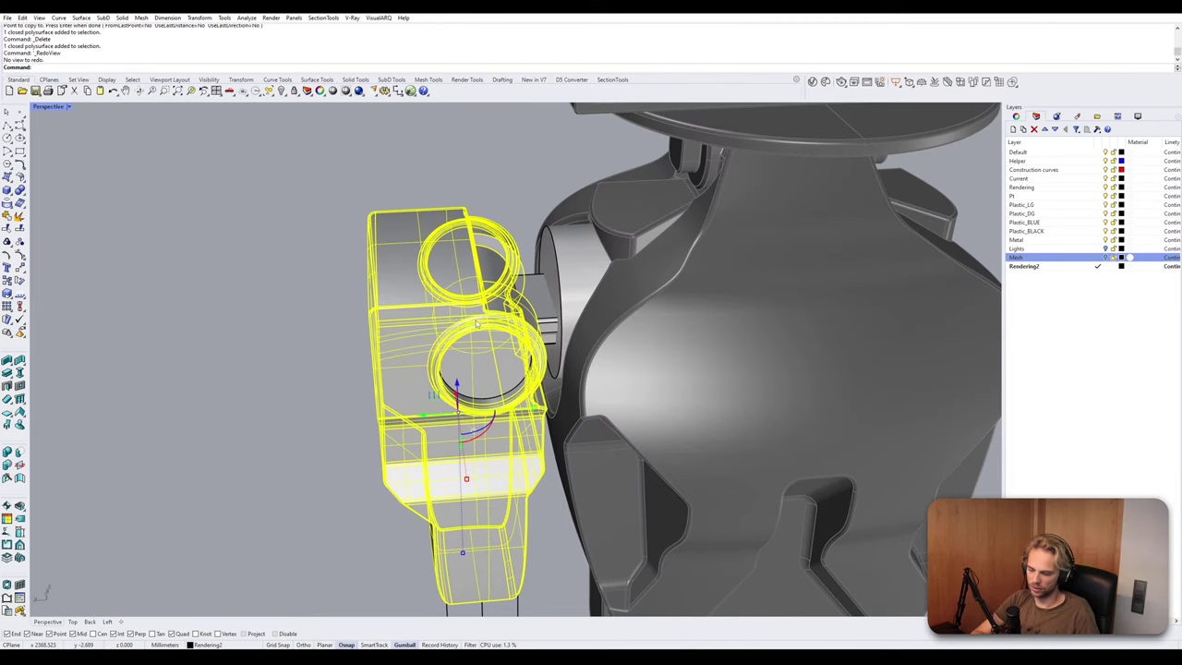
right_drag(479, 321, 454, 333)
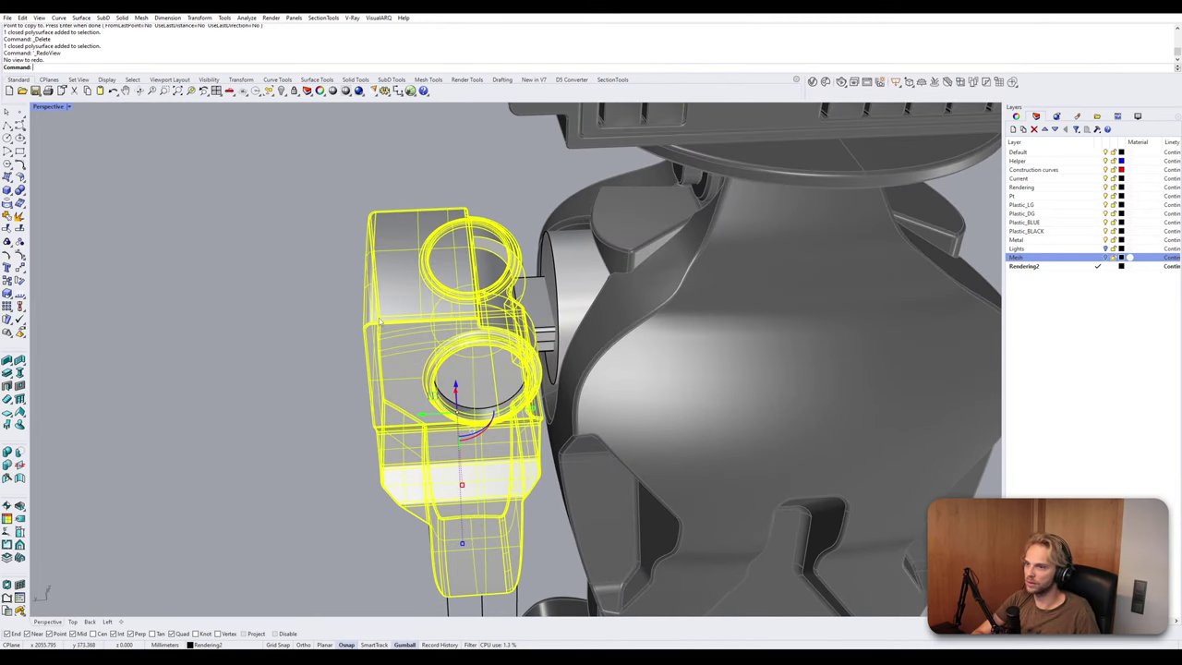
scroll(379, 322, down, 7)
right_drag(379, 322, 511, 308)
click(446, 319)
click(582, 312)
key(Delete)
click(583, 312)
key(Delete)
click(606, 302)
key(Delete)
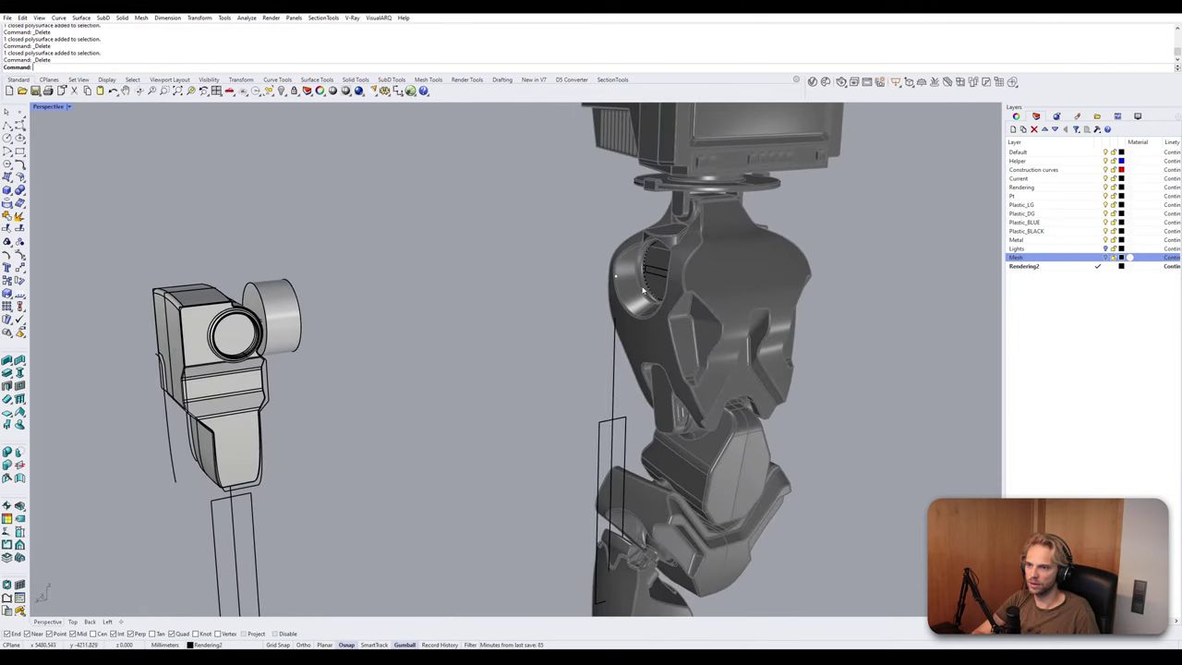
Delete the leftover copied curves at the torso's shoulder opening.
click(643, 290)
key(Delete)
scroll(657, 277, up, 4)
click(644, 256)
key(Delete)
Examine how the extended disc meets the connecting piece and tubular housing on the original assembly from several angles.
scroll(645, 298, down, 9)
shift+right_drag(628, 346, 504, 331)
scroll(504, 323, up, 4)
scroll(482, 264, up, 2)
right_drag(504, 286, 541, 295)
scroll(484, 263, up, 2)
scroll(499, 256, up, 4)
right_drag(507, 256, 517, 260)
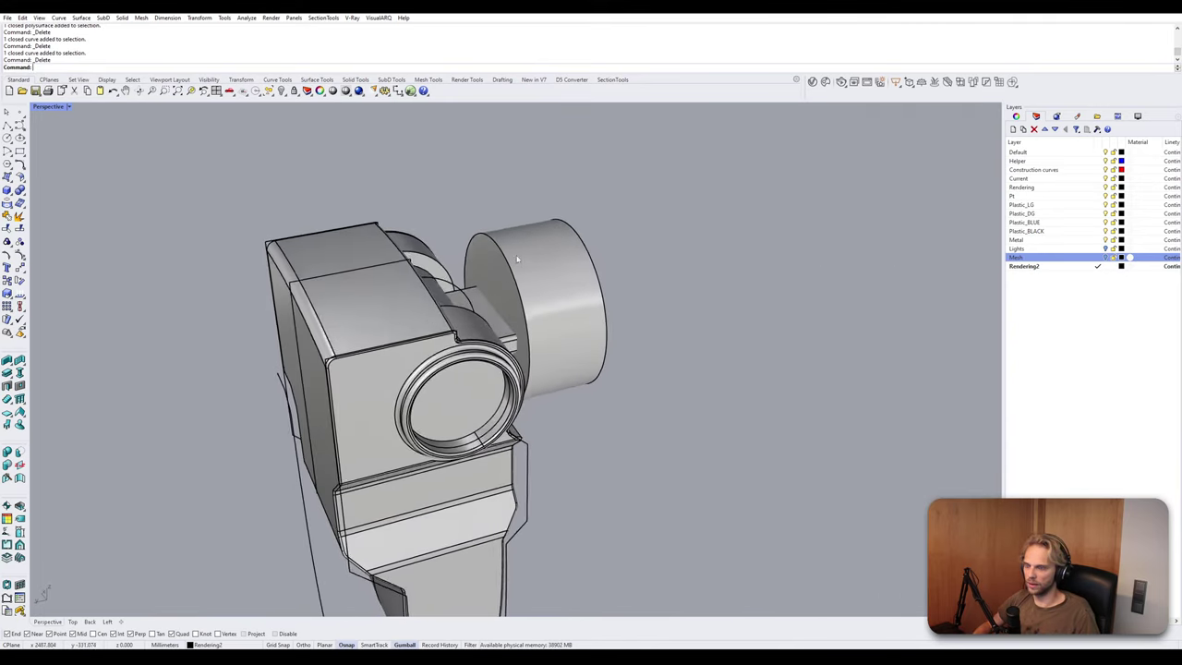
scroll(516, 259, up, 3)
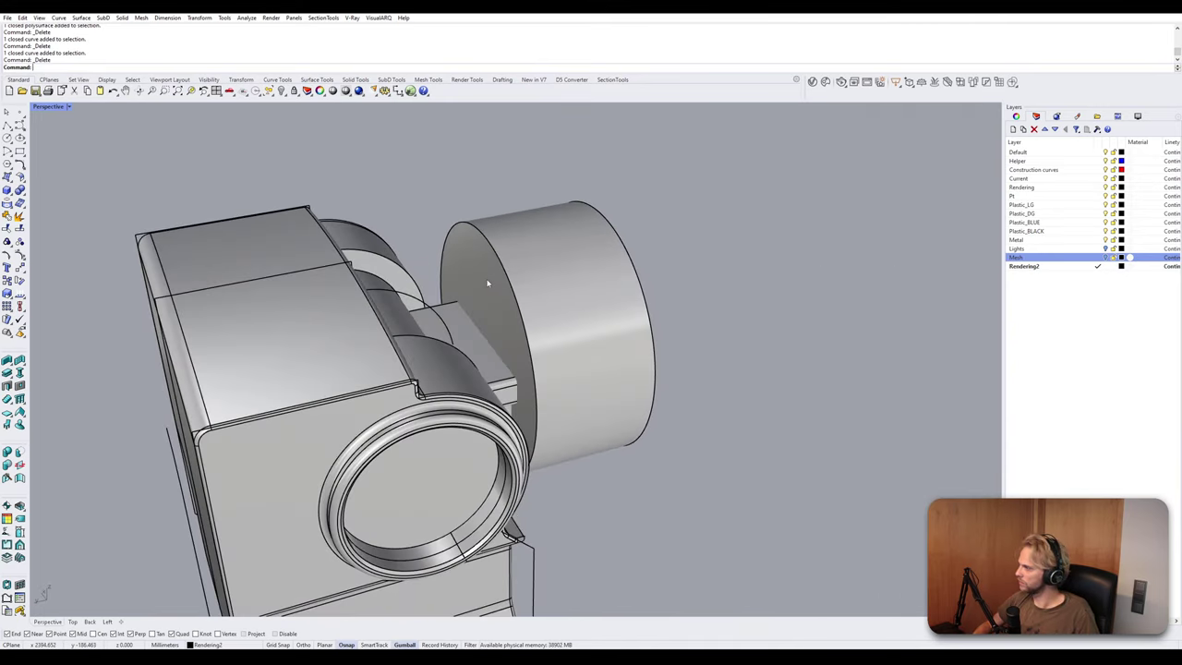
right_drag(574, 295, 608, 274)
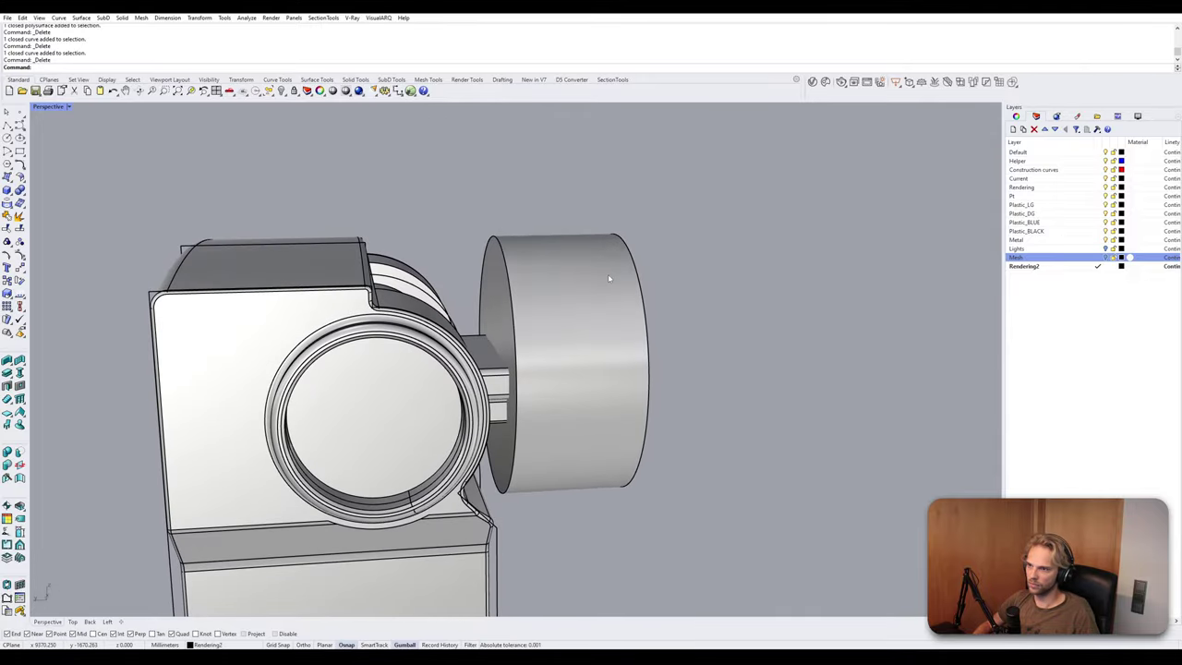
right_drag(530, 283, 476, 347)
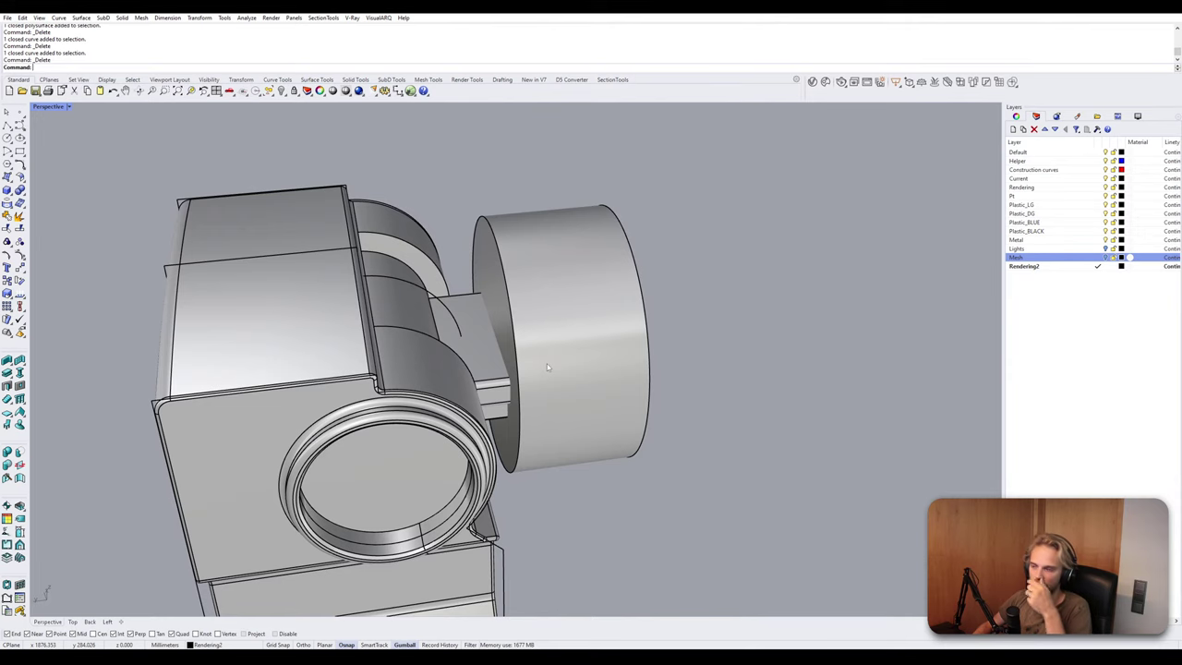
right_drag(547, 366, 517, 346)
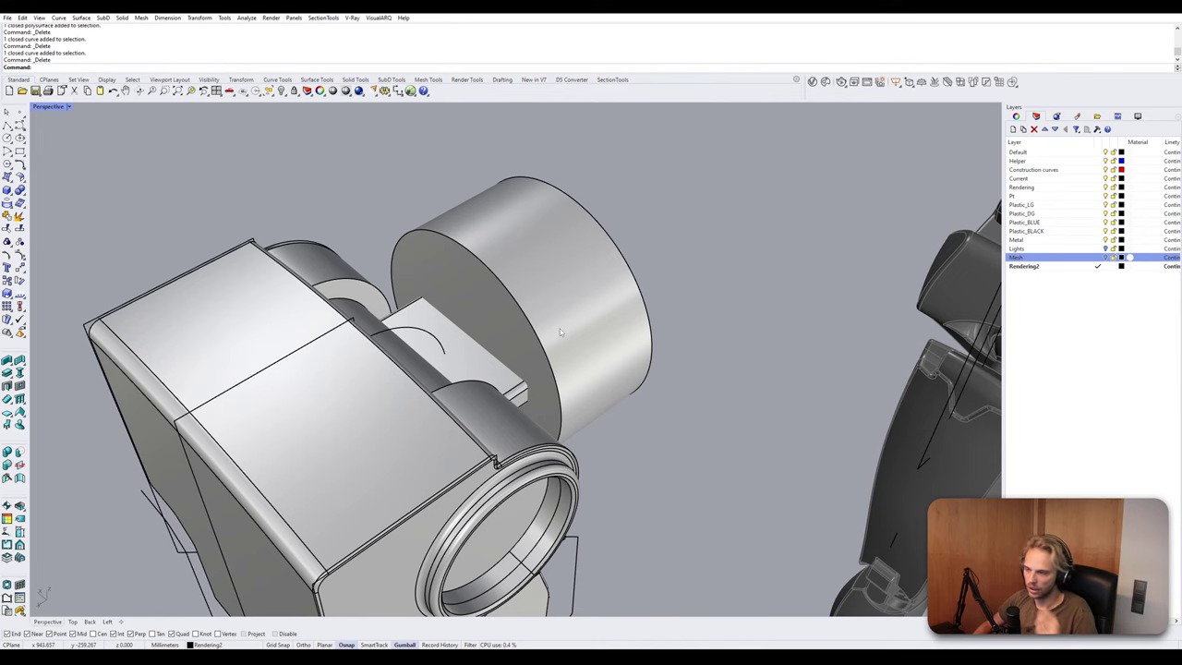
right_drag(559, 332, 581, 334)
scroll(503, 307, up, 4)
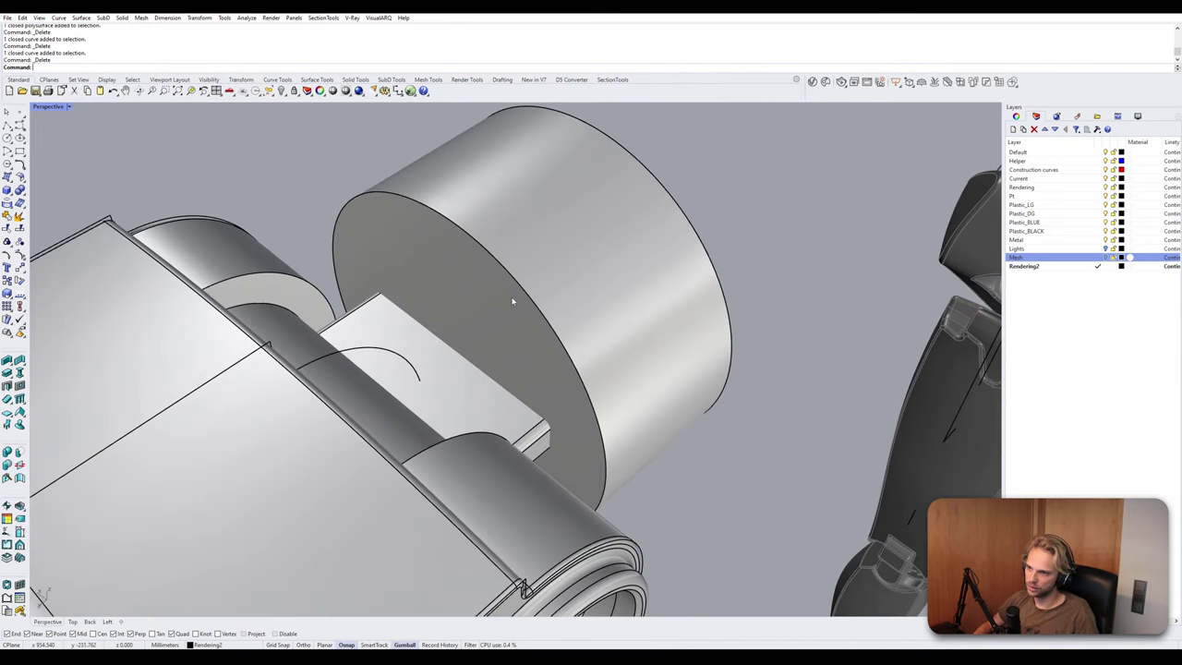
Chamfer the circular edge of the disc's face toward the housing with a distance of 3 mm.
click(485, 317)
key(Delete)
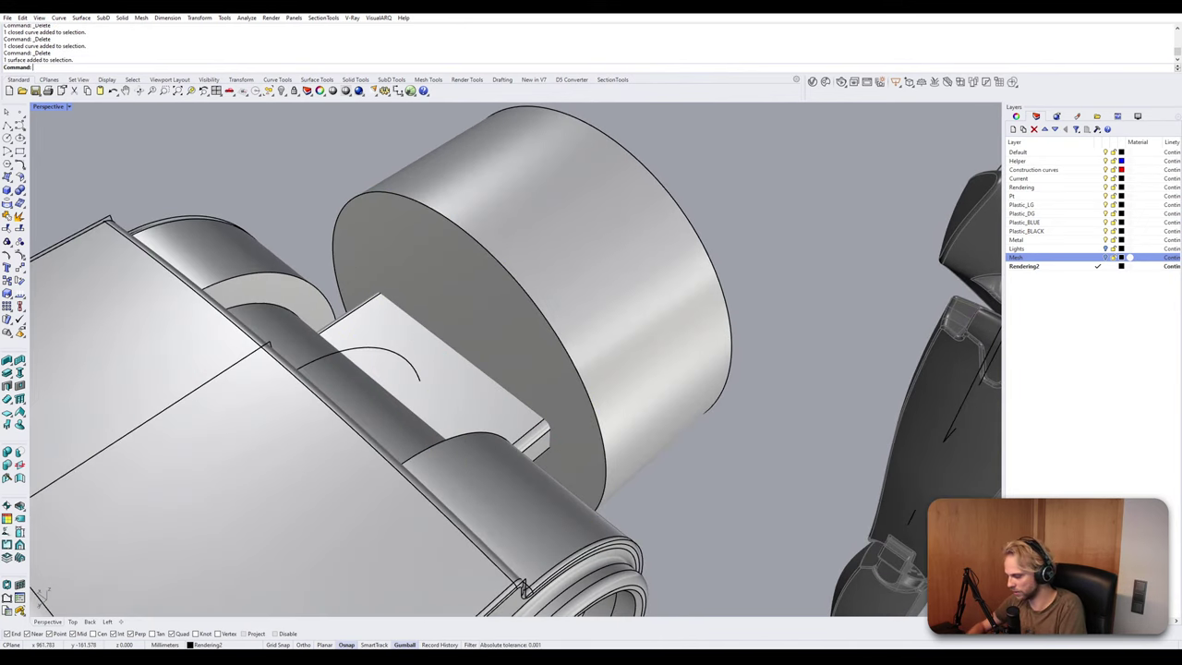
text(Fil)
key(Return)
text(Ch)
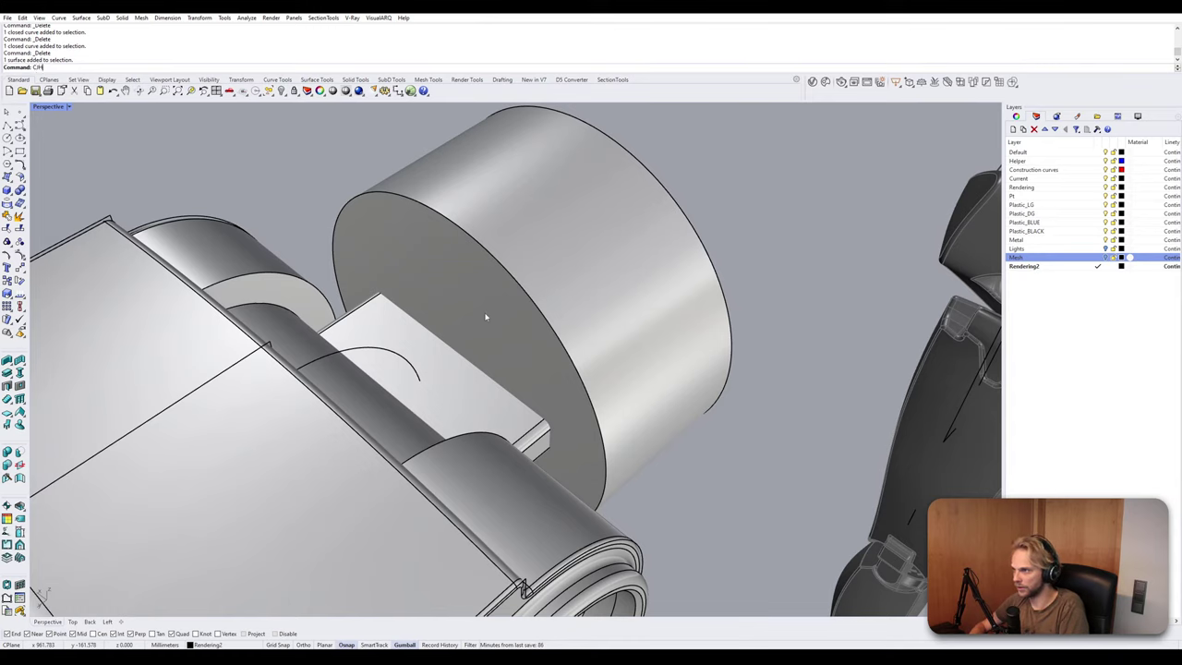
text(amferEdge)
key(Return)
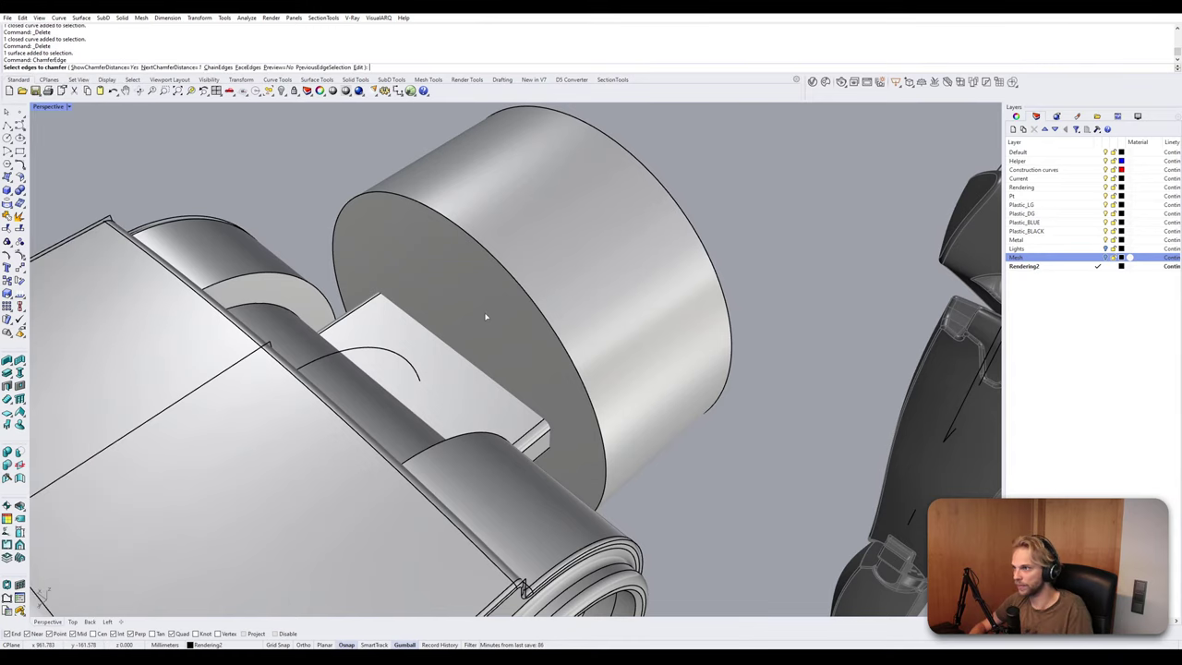
click(192, 67)
text(3)
key(Return)
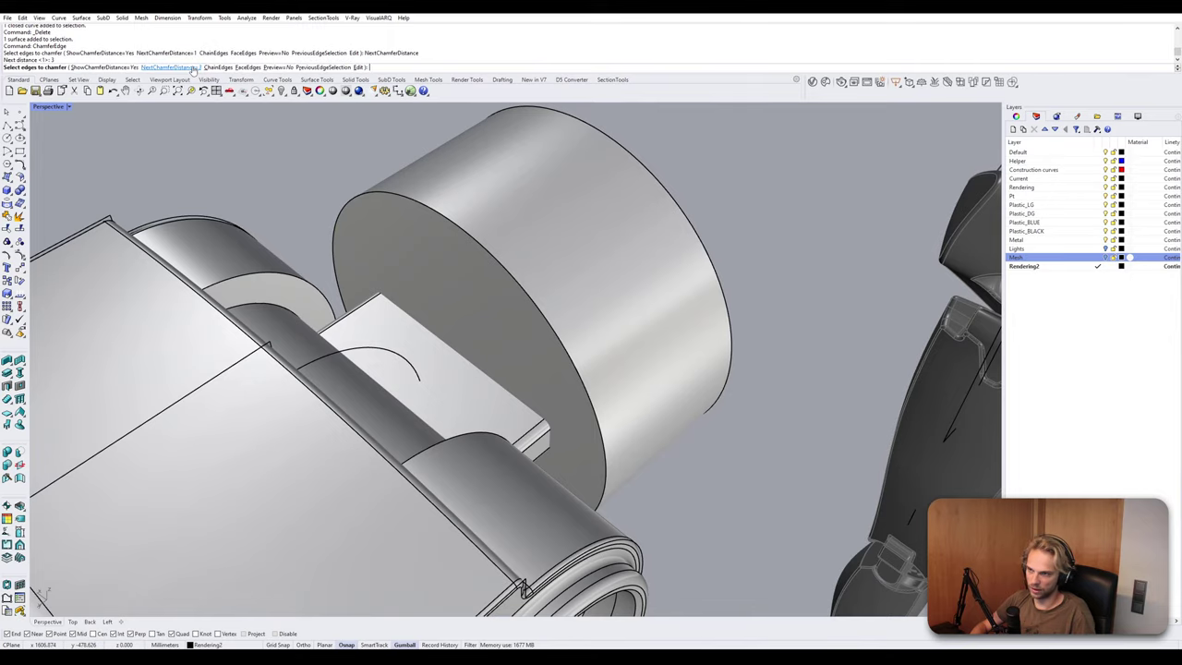
click(490, 262)
key(Return)
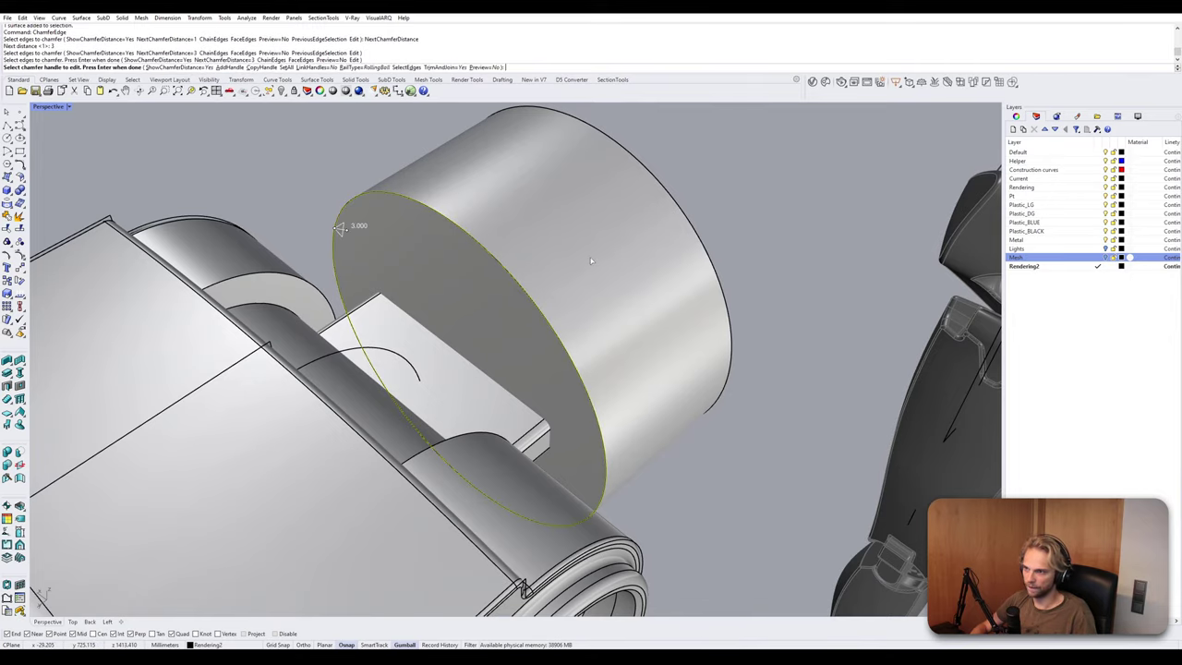
key(Return)
Duplicate the border of the disc's chamfered front face and offset that circle inward by 4 mm.
right_drag(489, 263, 451, 267)
scroll(522, 245, down, 5)
scroll(423, 239, up, 5)
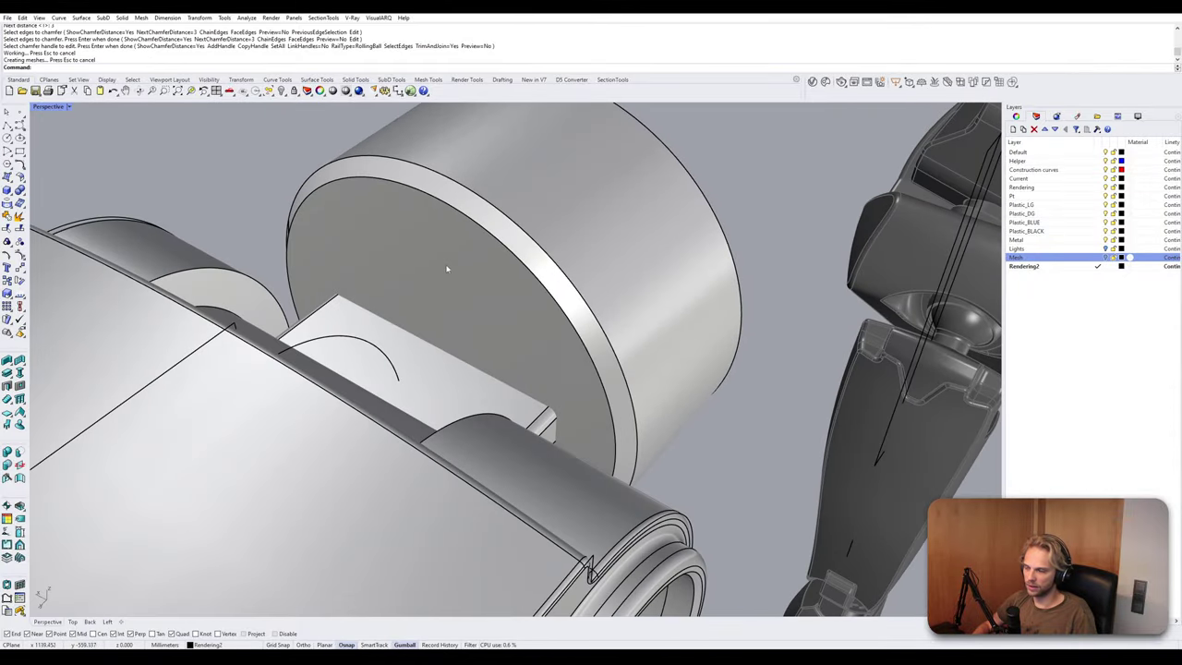
click(473, 271)
click(474, 271)
text(DupBorder)
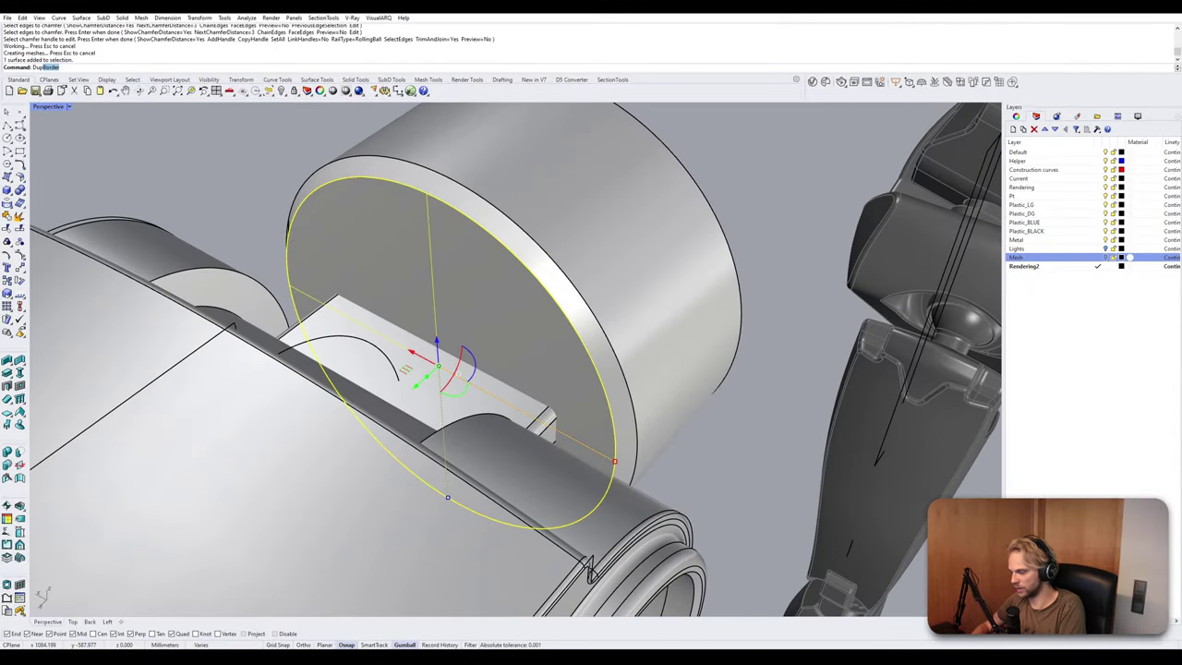
key(Return)
text(Offset)
key(Return)
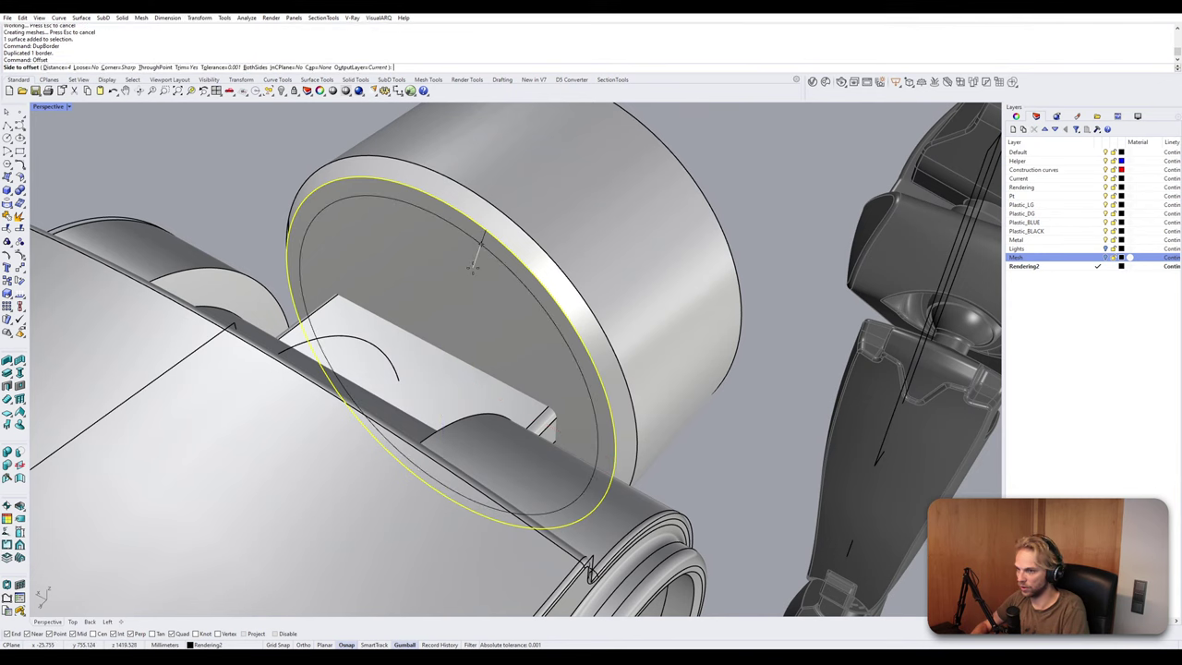
click(473, 267)
key(Escape)
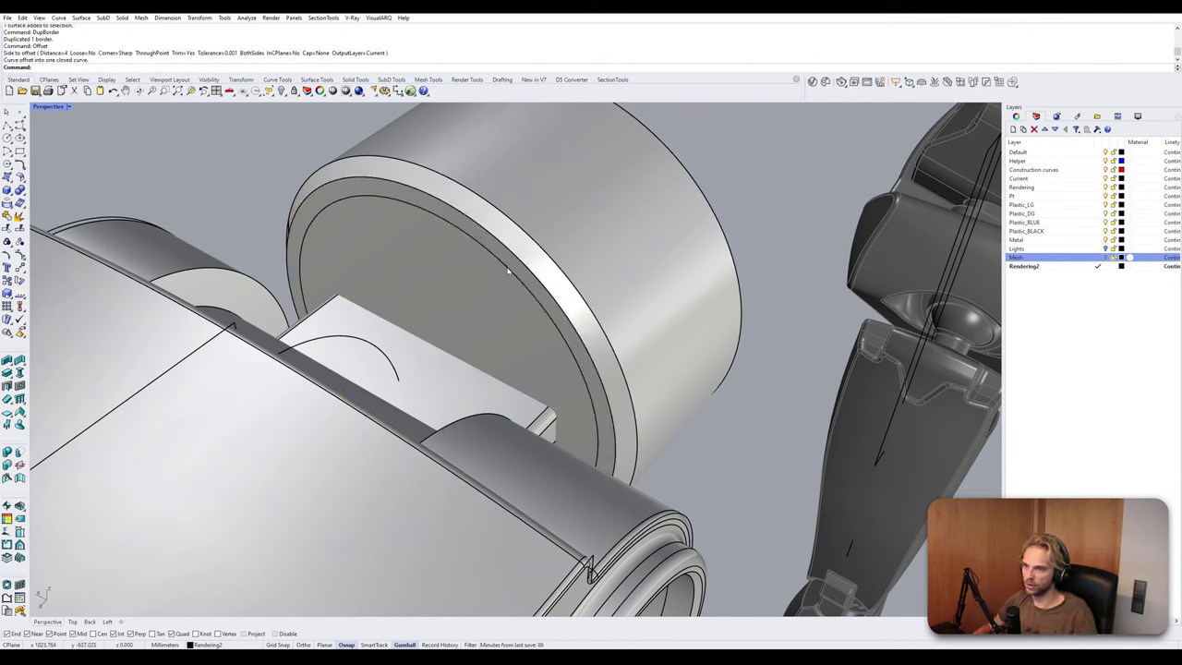
Create a planar surface from the inward-offset circle and extrude it into a thin solid at the disc's front face.
click(519, 289)
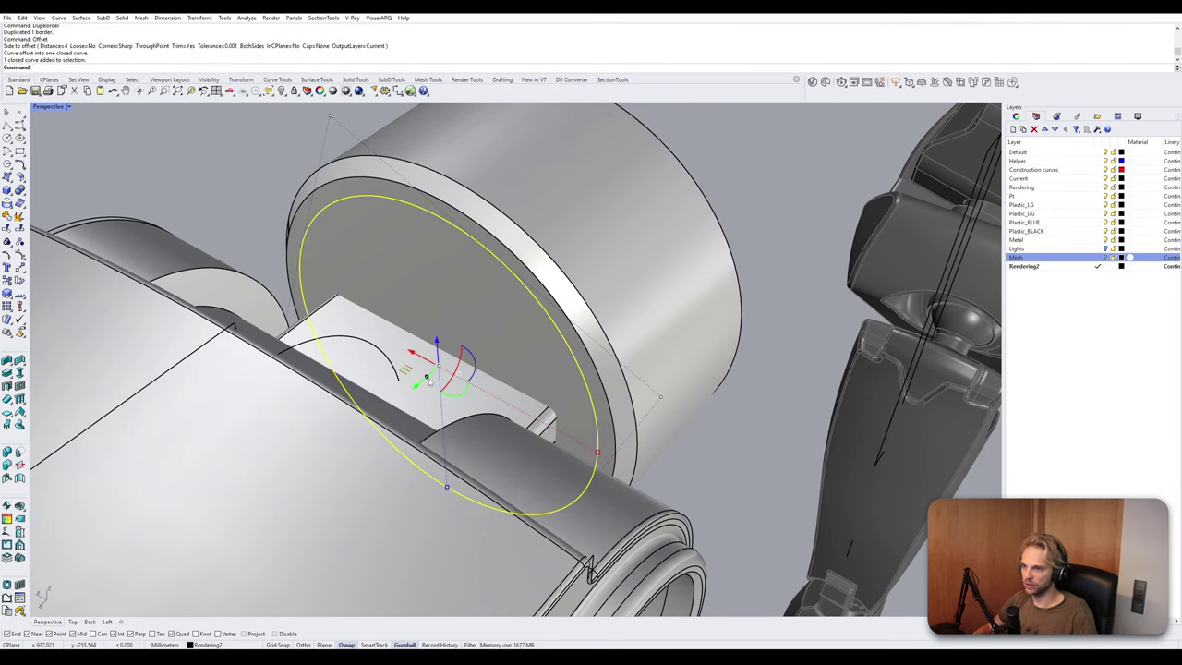
key(Return)
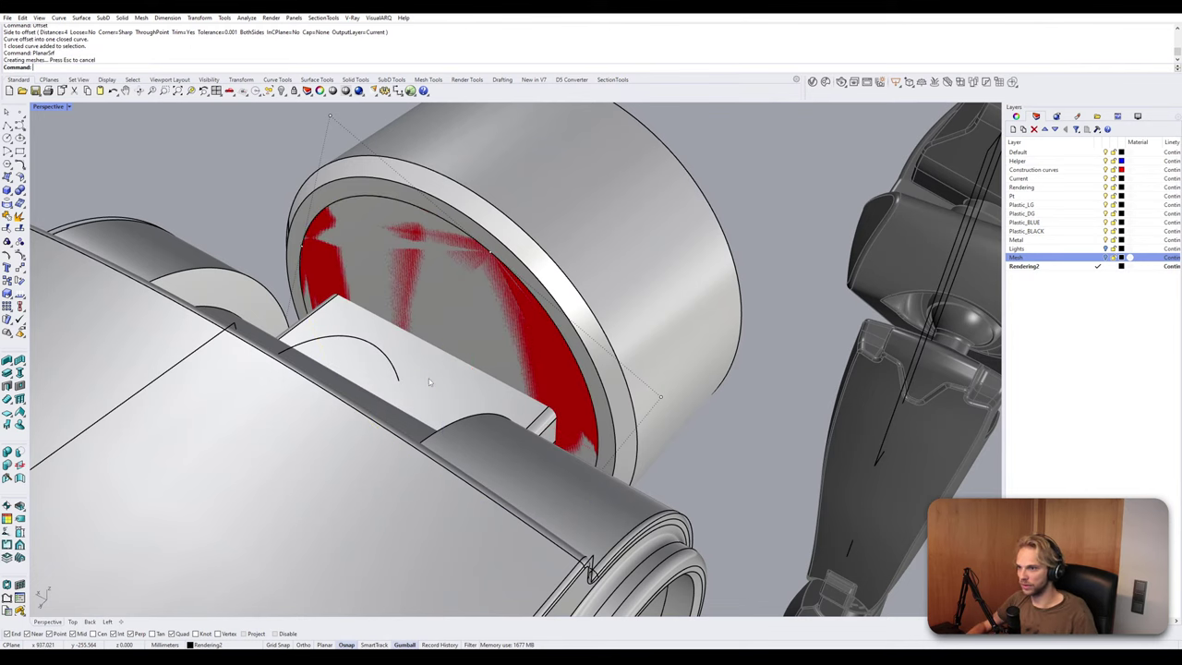
click(499, 337)
click(499, 328)
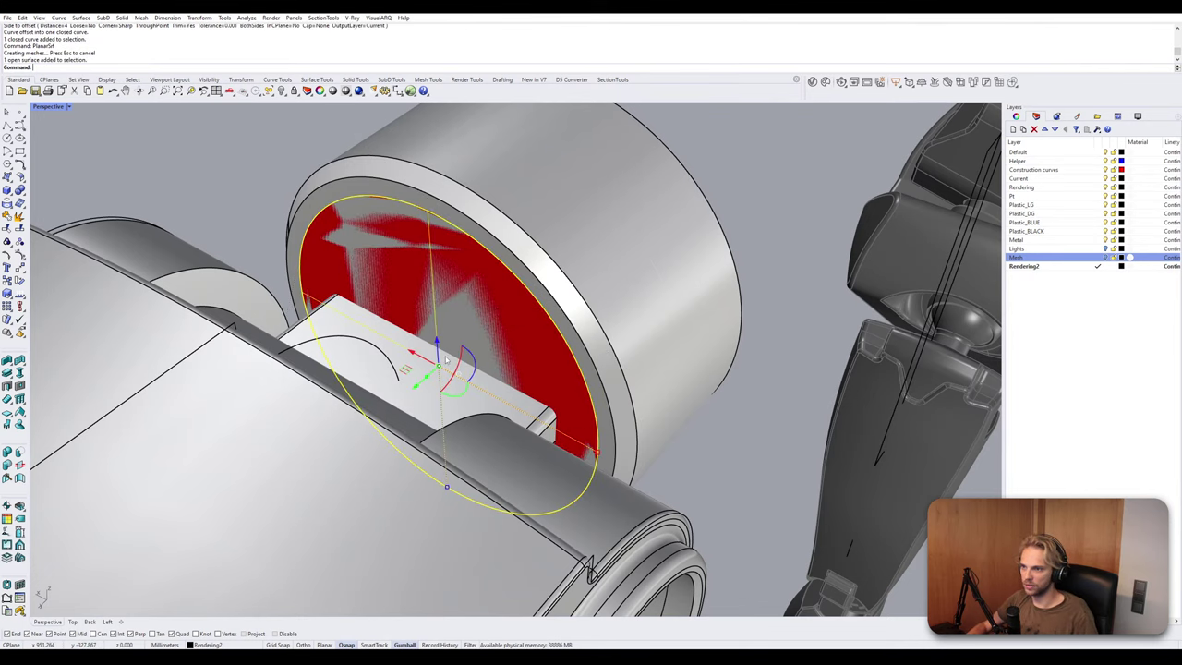
click(427, 377)
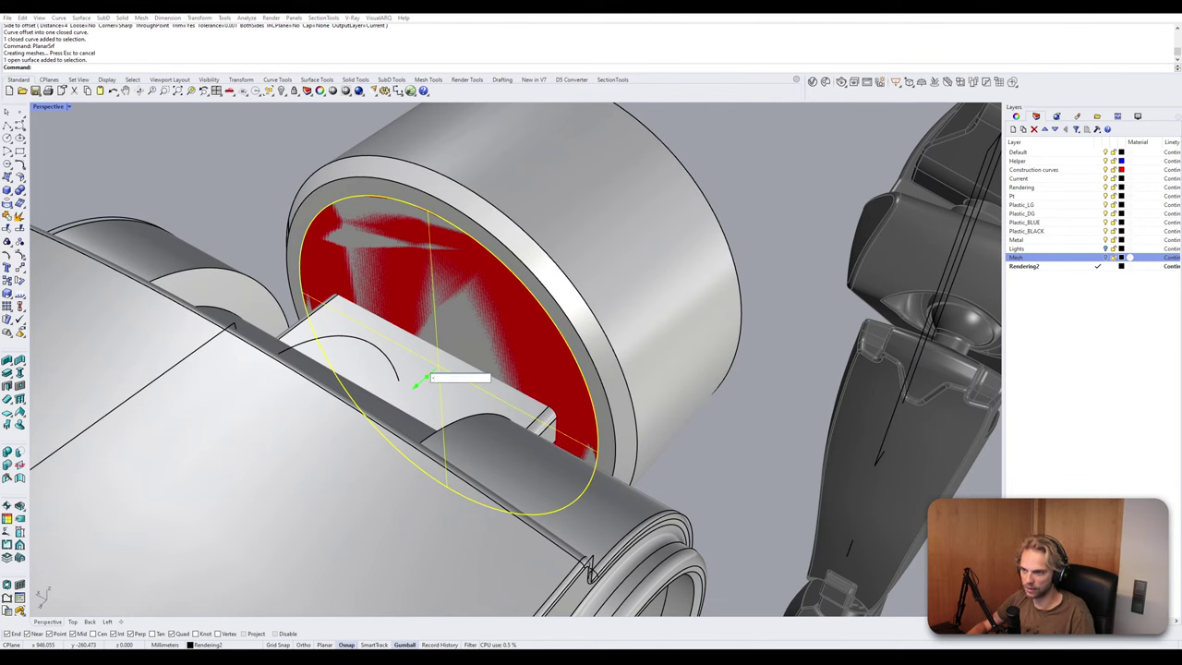
key(Return)
key(Escape)
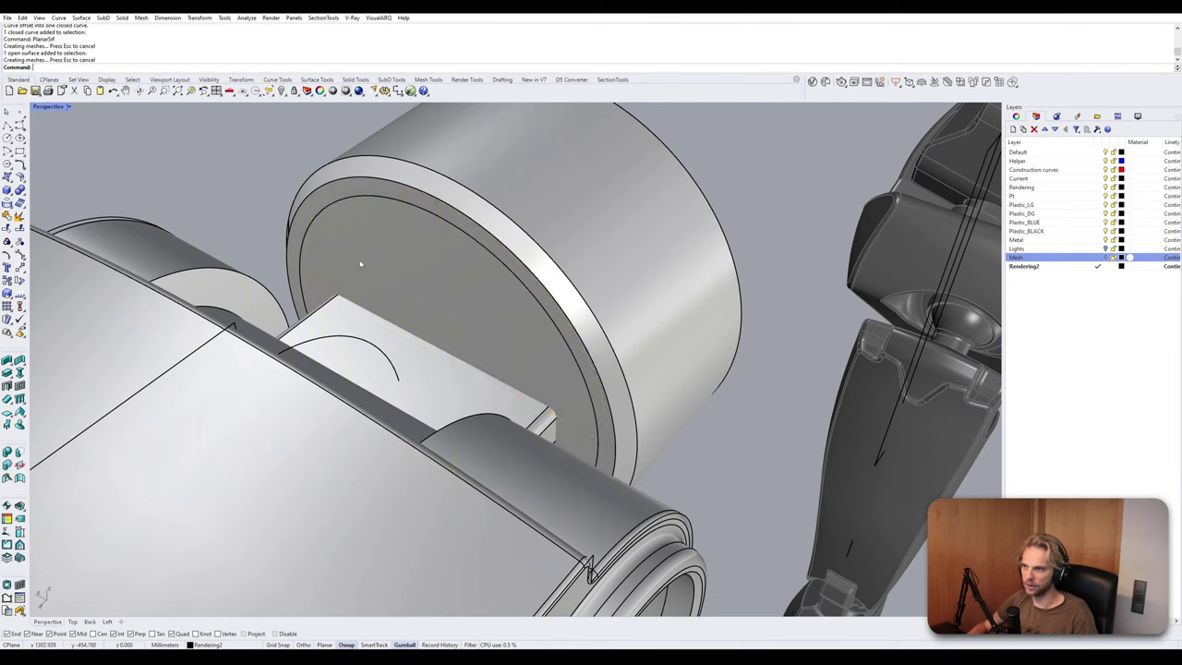
Subtract the thin circular solid from the extended disc with BooleanDifference, cutting a round recess into its front face.
click(361, 259)
key(Return)
text(BooleanDifference)
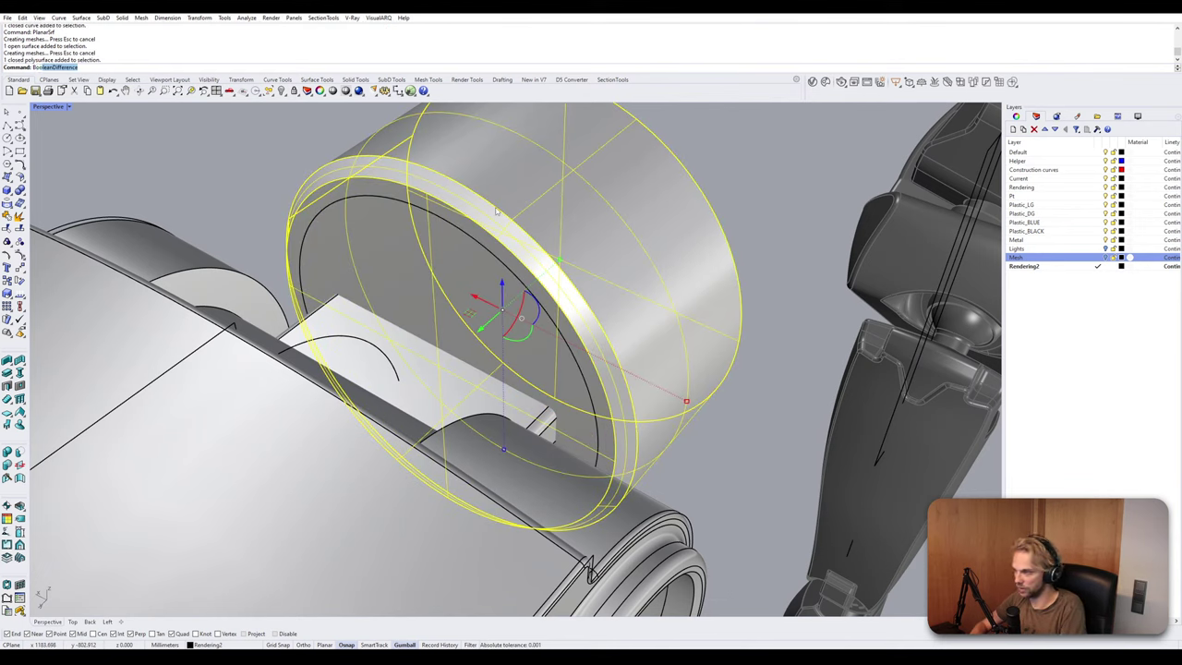
key(Return)
click(457, 266)
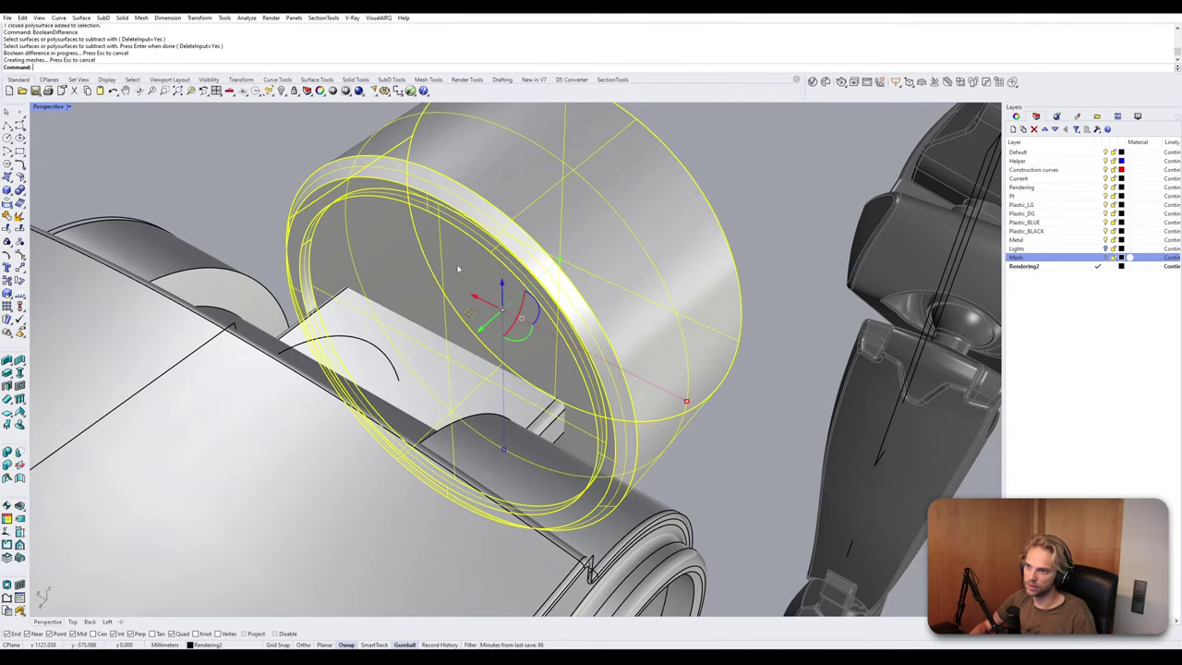
key(Return)
Place a point object at the centre of the disc's recessed front face.
mouse_move(459, 272)
right_down()
mouse_move(415, 239)
mouse_move(377, 243)
mouse_move(463, 263)
right_up()
scroll(419, 227, down, 3)
scroll(419, 227, up, 4)
right_drag(419, 227, 448, 267)
scroll(559, 382, up, 6)
scroll(373, 306, down, 3)
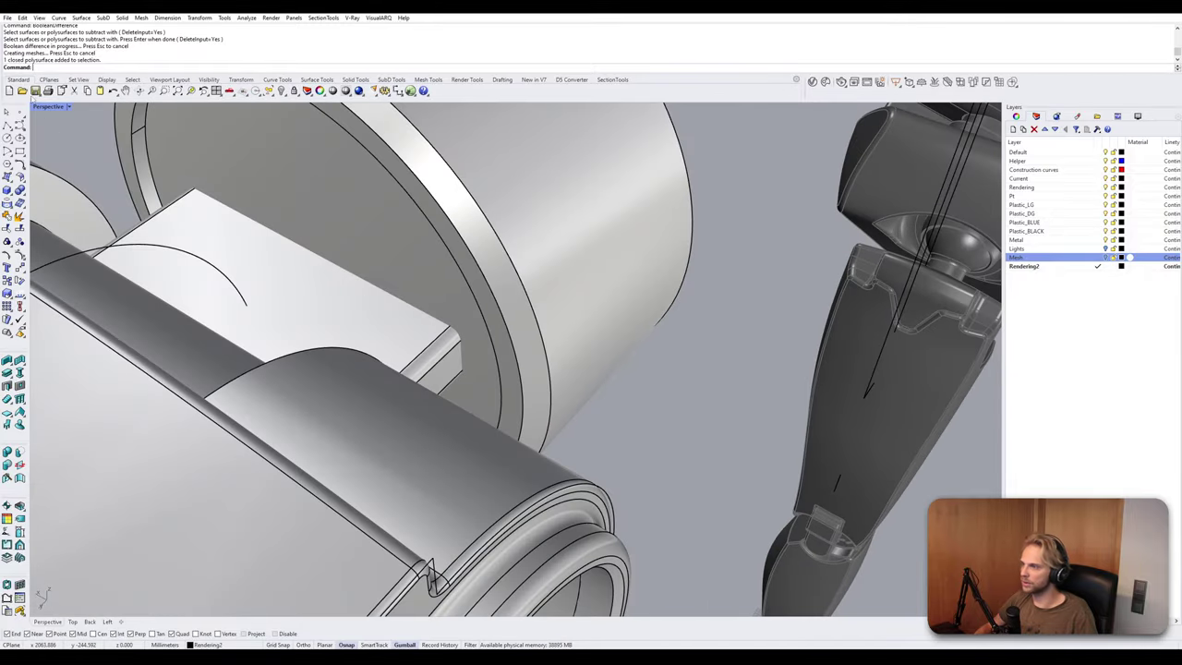
click(19, 113)
right_drag(362, 469, 191, 448)
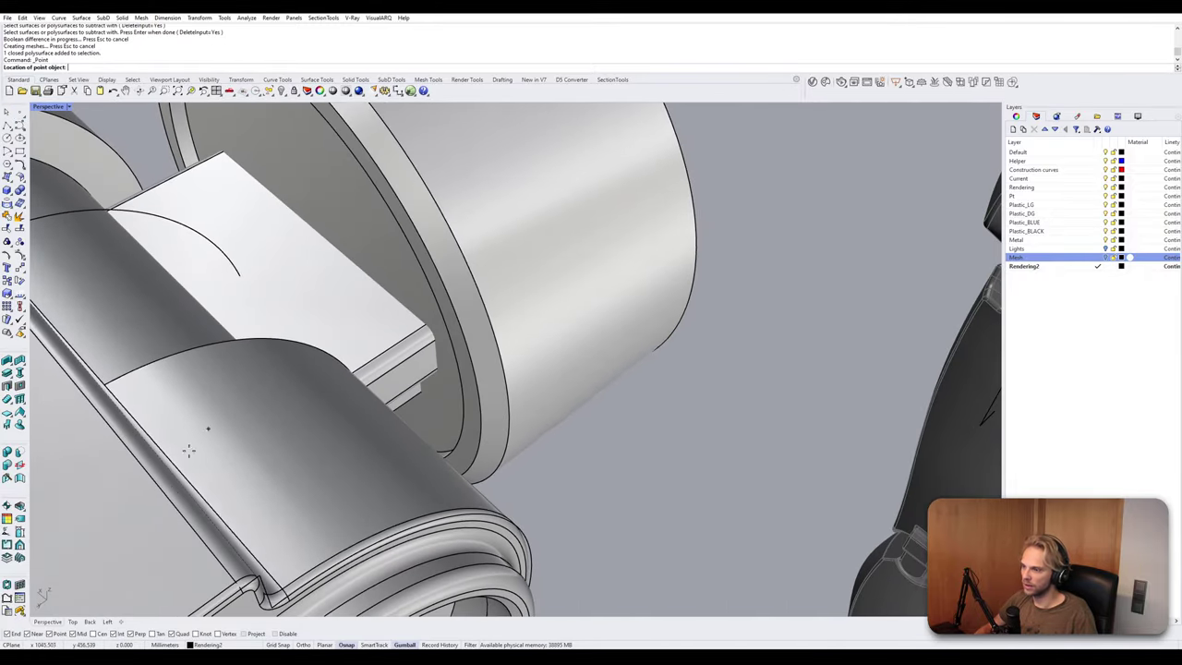
right_drag(374, 346, 436, 453)
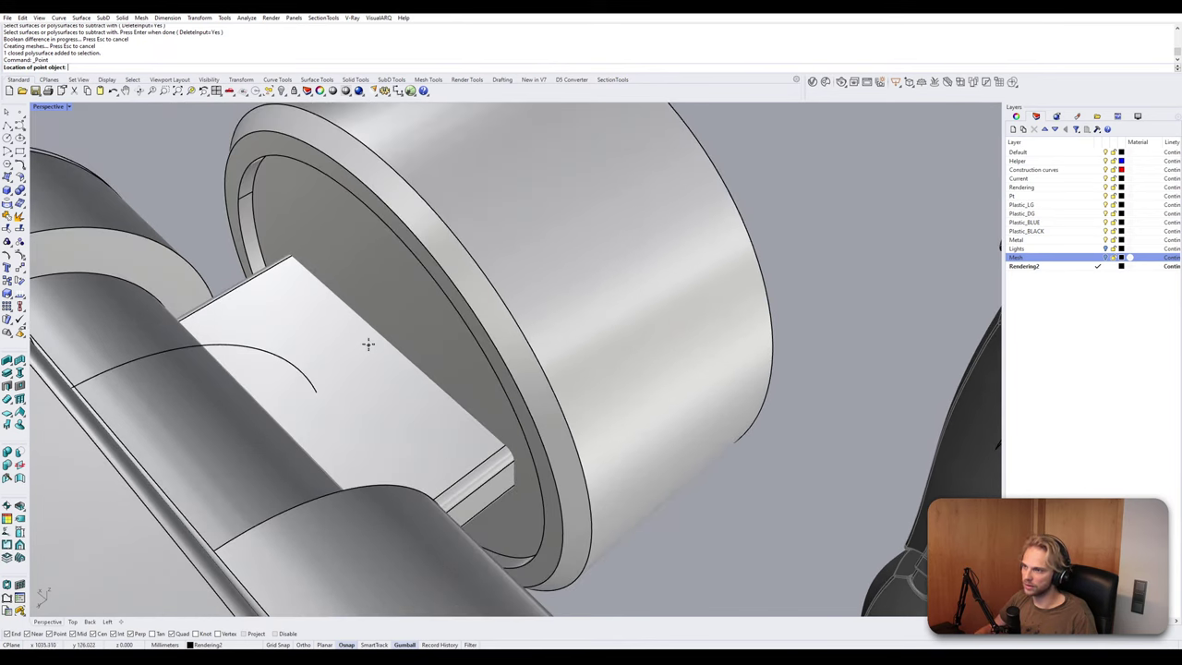
click(258, 211)
click(384, 346)
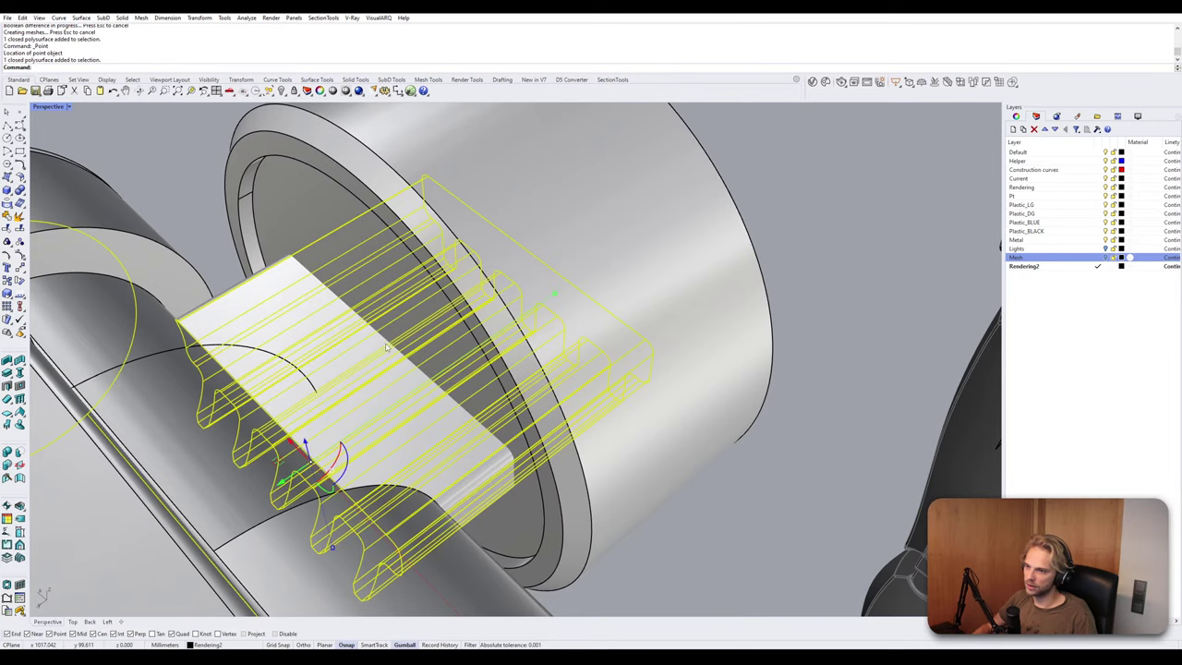
key(Delete)
click(391, 361)
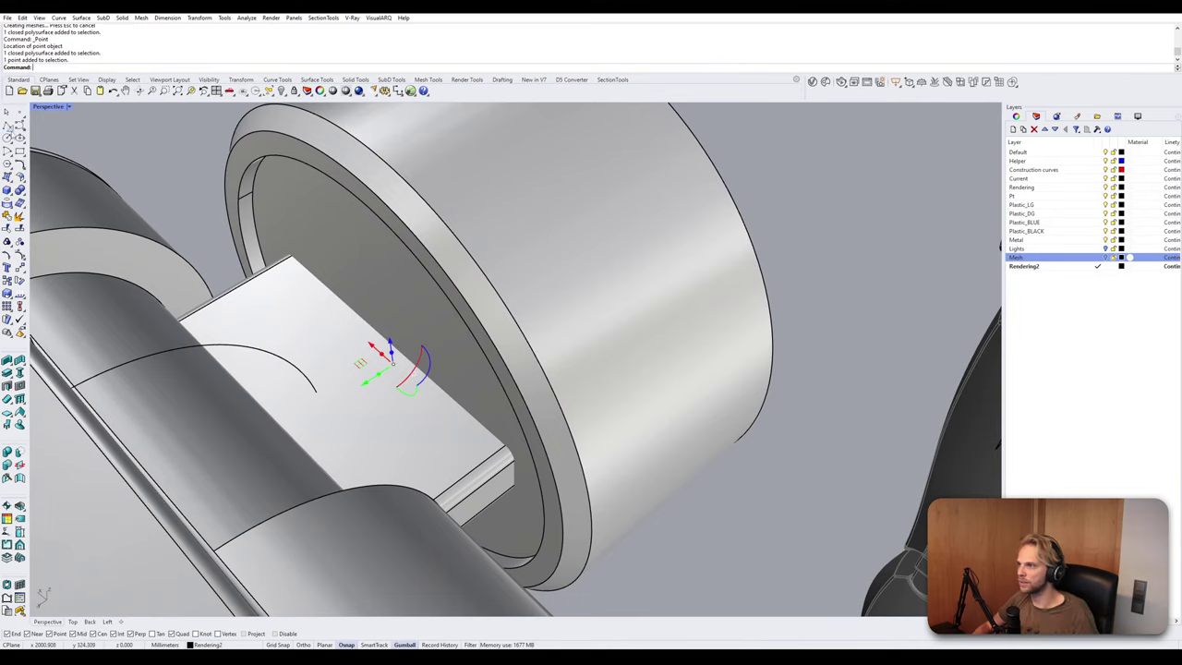
Try to place a point at the end of the connecting piece where it meets the recessed face.
click(19, 111)
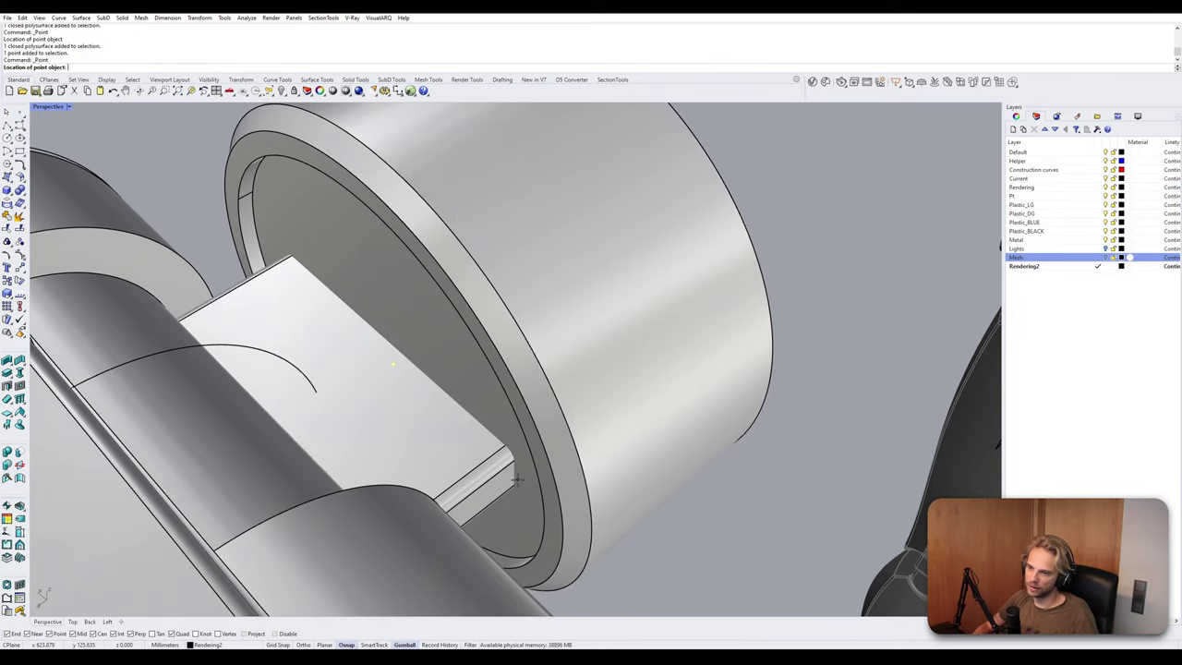
click(517, 474)
key(Delete)
Intersect the recessed disc with the ribbed connecting piece to generate their intersection curve.
click(501, 410)
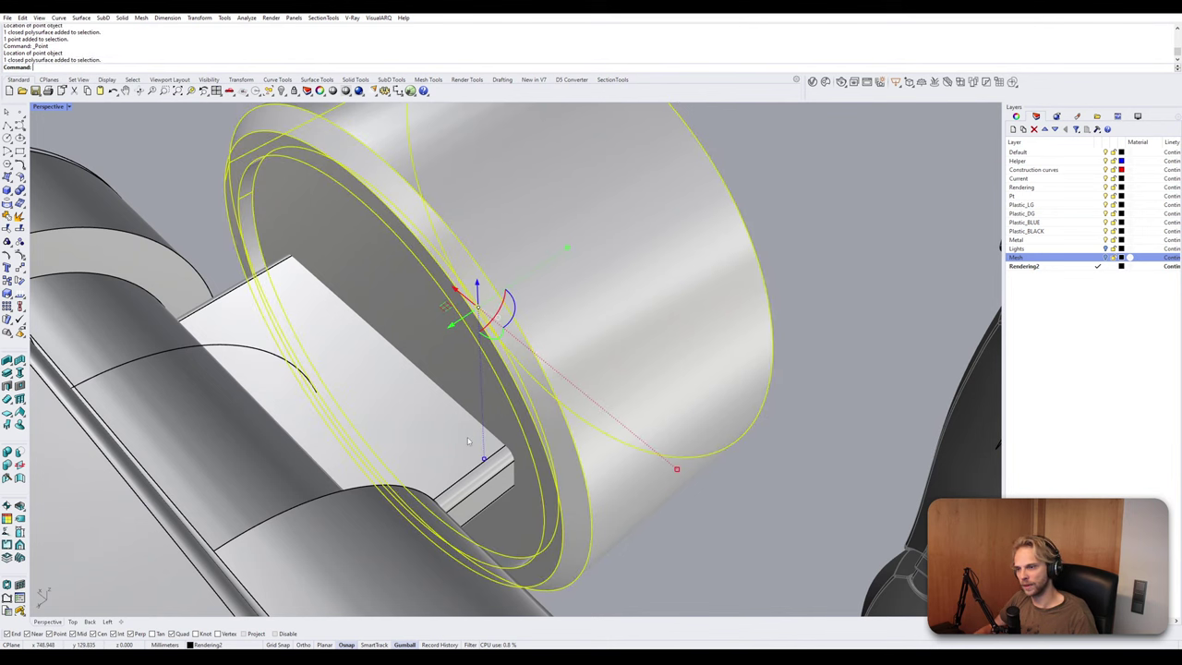
text(Intersect)
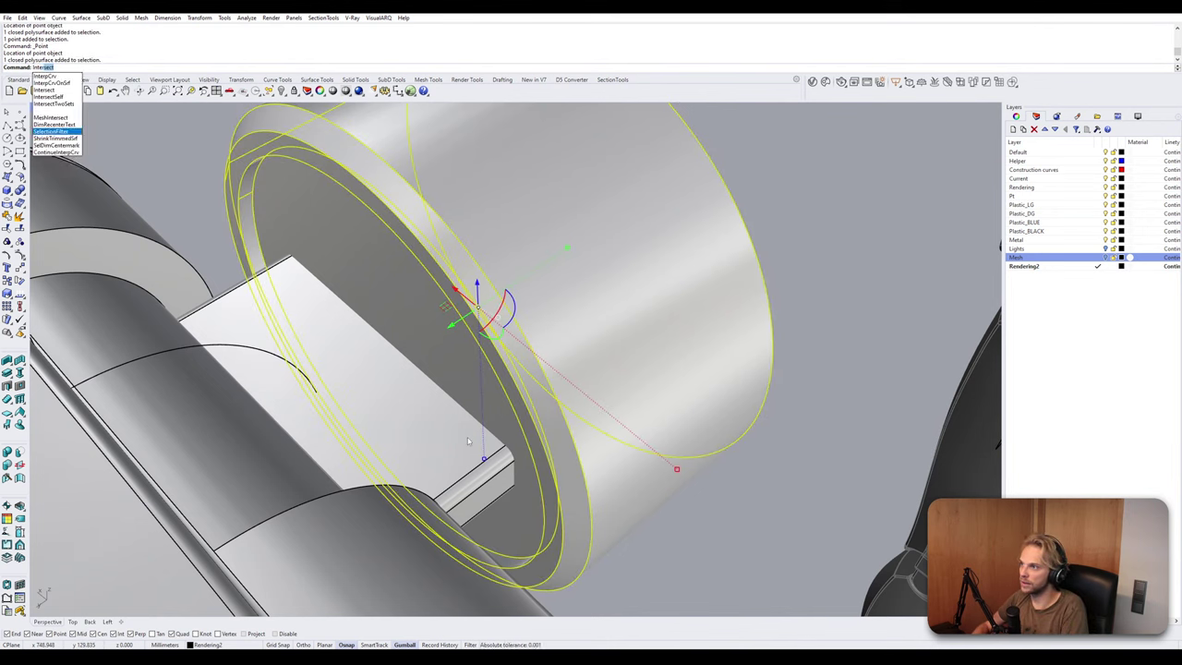
key(Return)
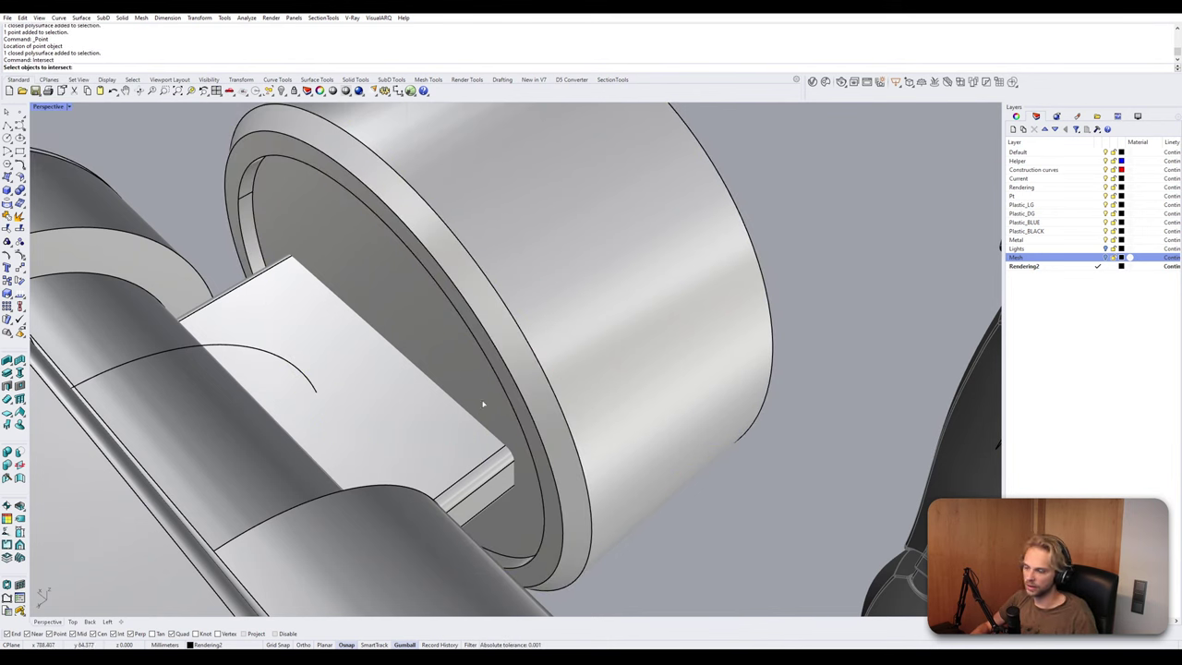
click(482, 404)
key(Return)
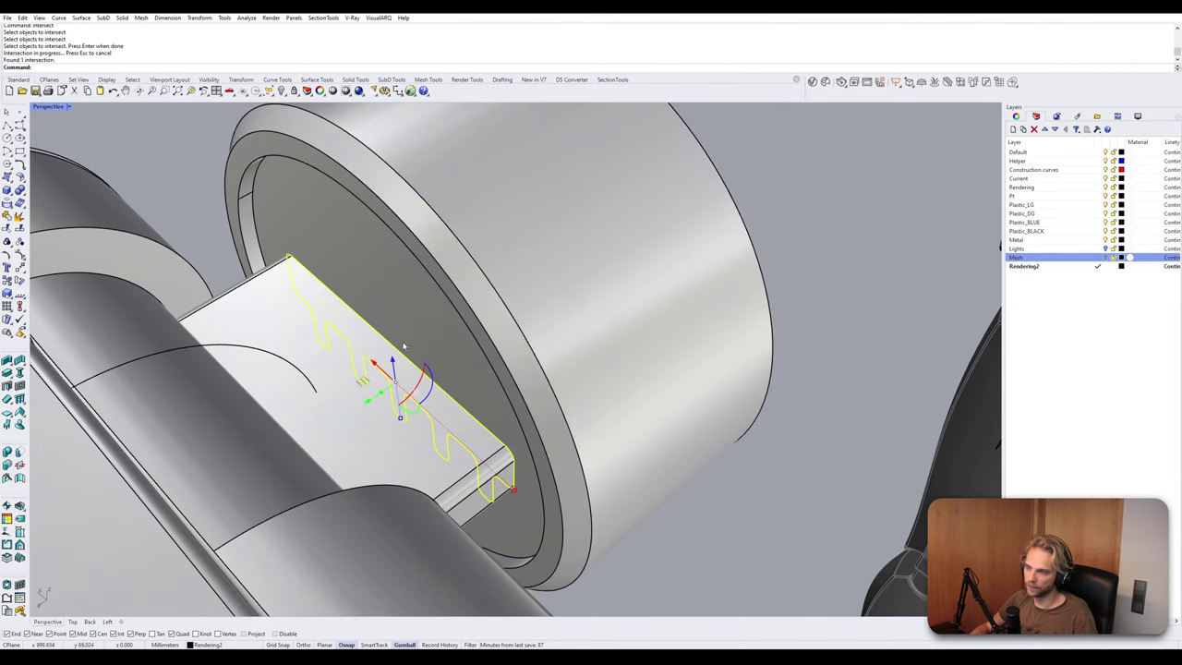
Place a point at the middle of the intersection curve's short end edge, and hide the ribbed connecting piece.
click(19, 112)
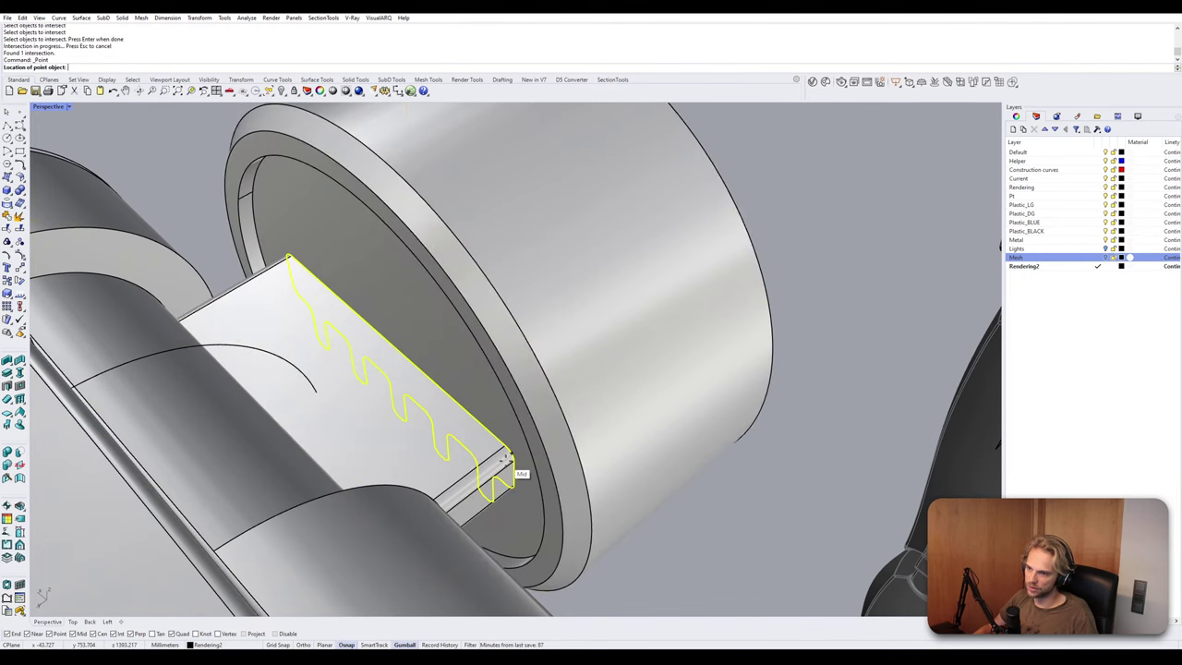
click(506, 476)
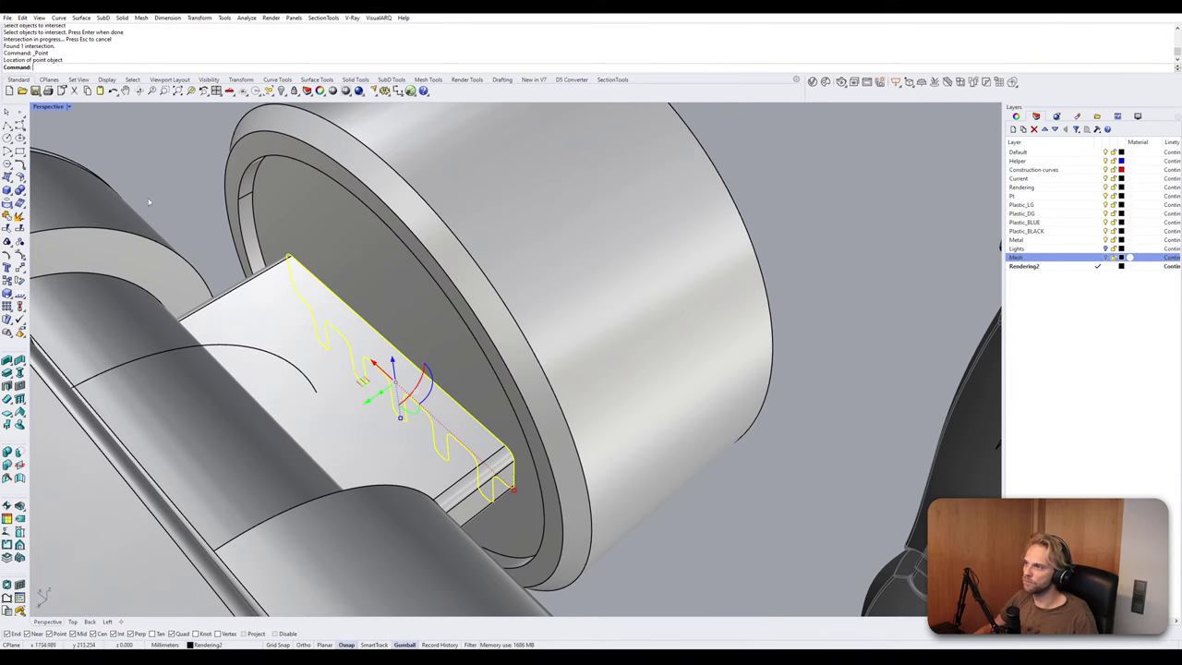
click(336, 406)
key(Return)
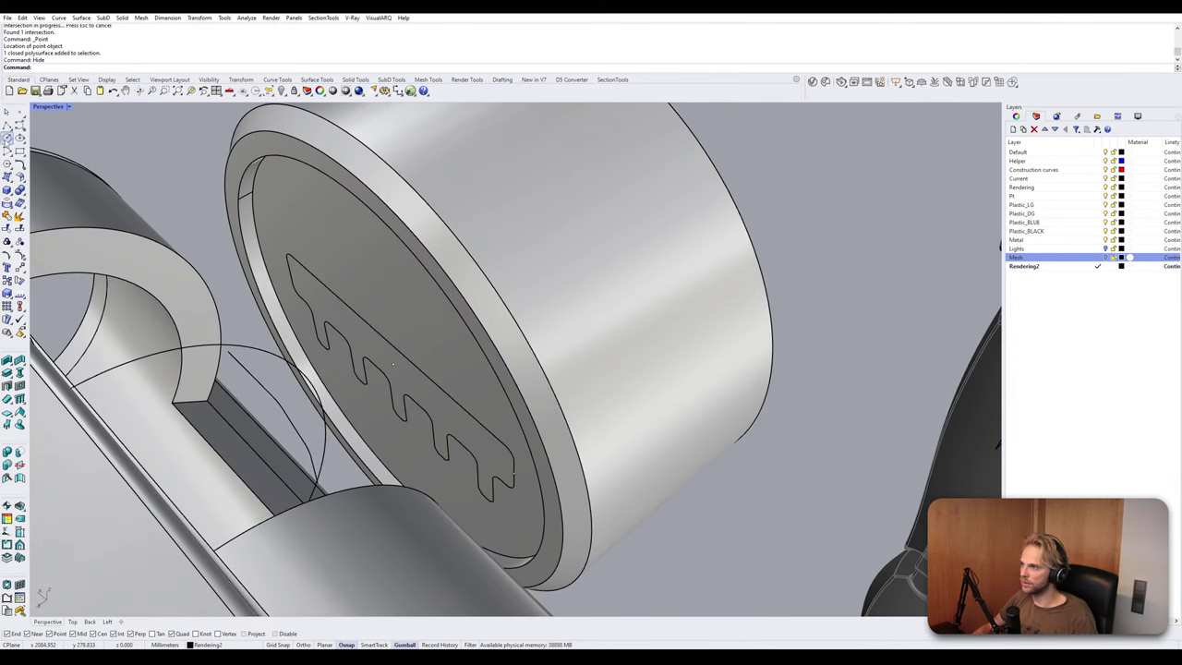
Draw a circle on the recessed face from its centre point out to the point at the intersection profile's end.
click(8, 137)
click(392, 364)
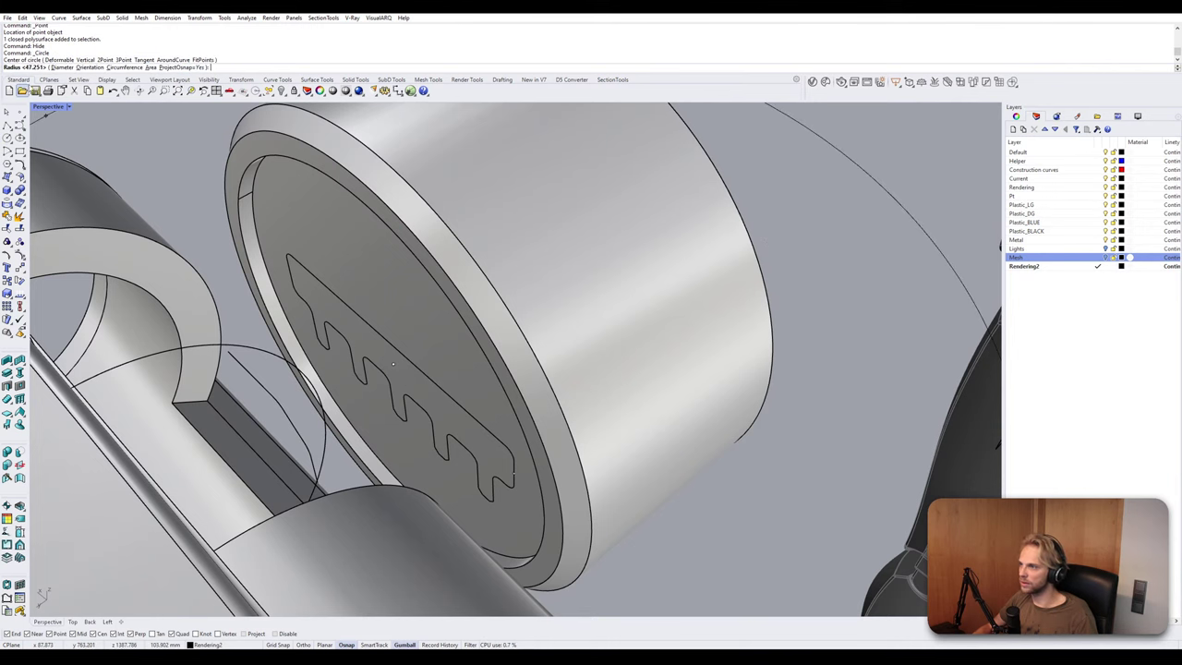
double_click(46, 107)
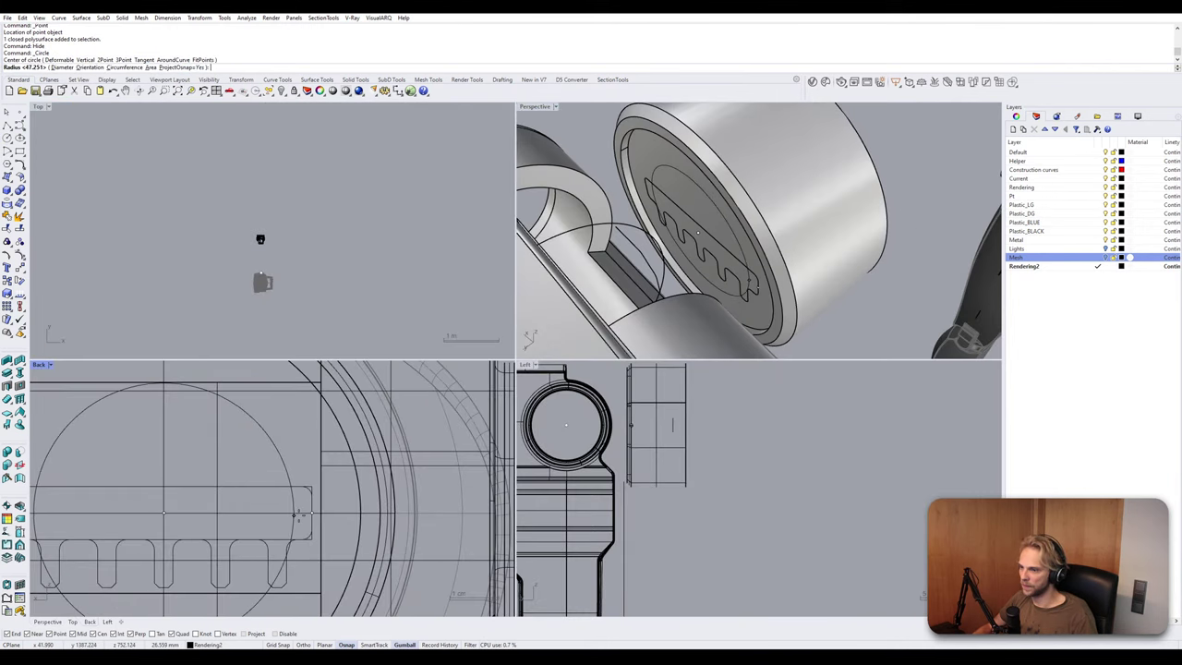
click(311, 513)
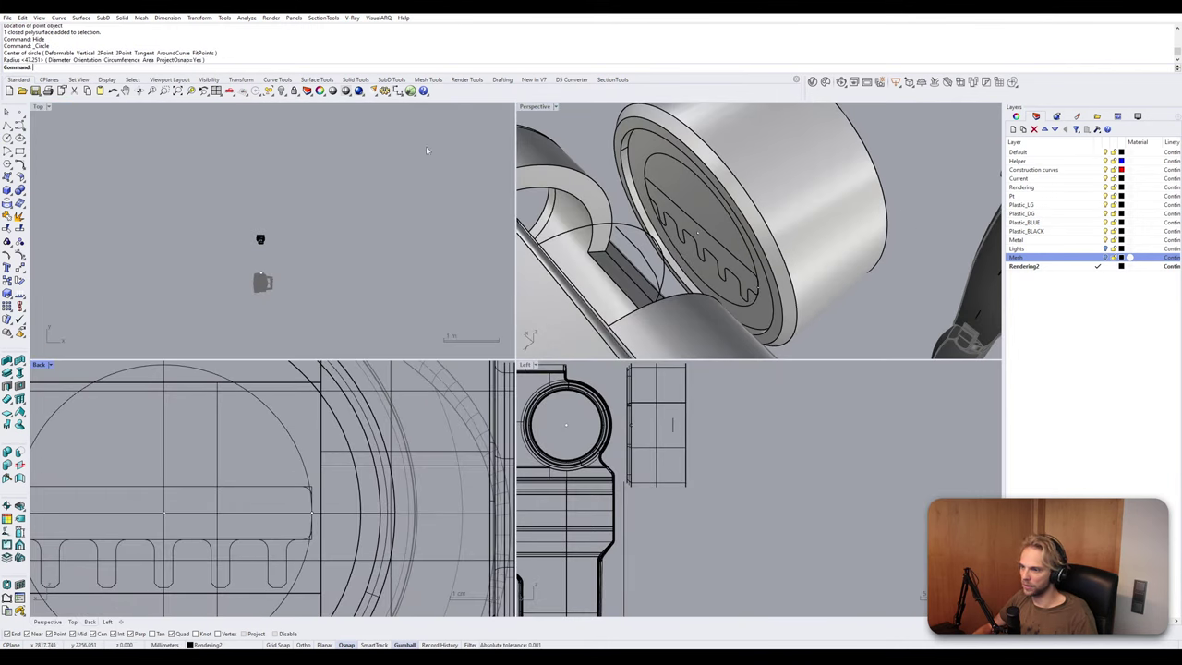
Offset the new circle by 2 mm both inward and outward on the recessed face.
double_click(529, 107)
scroll(416, 347, up, 2)
right_drag(416, 370, 570, 407)
text(offset)
key(Return)
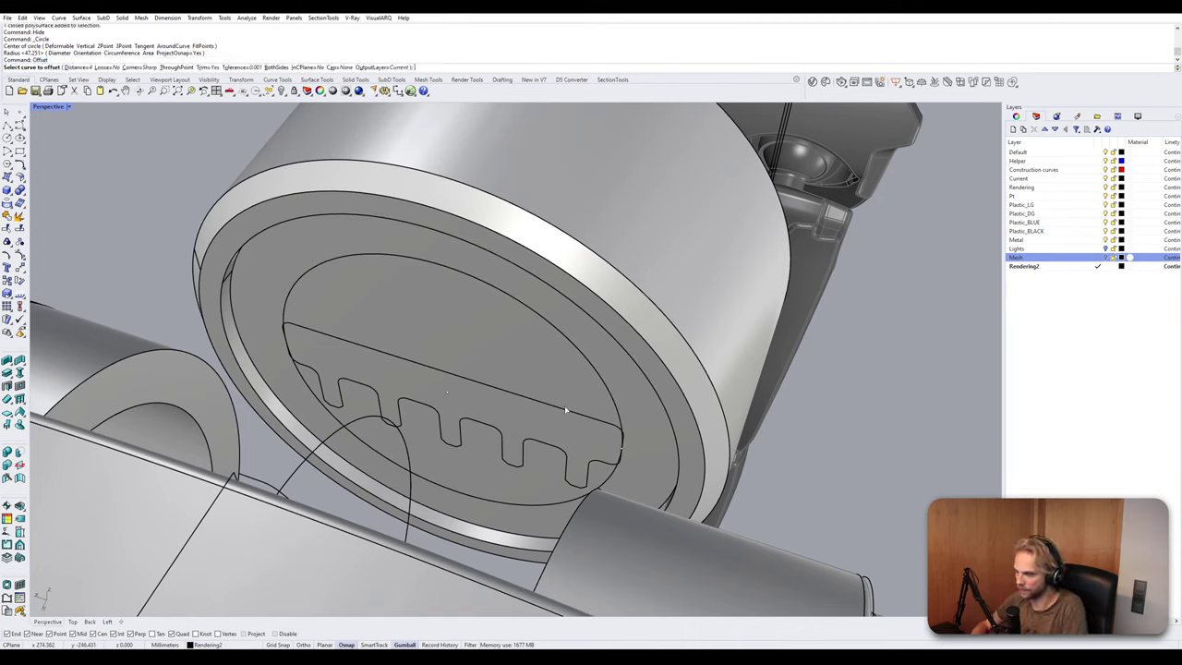
click(601, 376)
text(2)
key(Return)
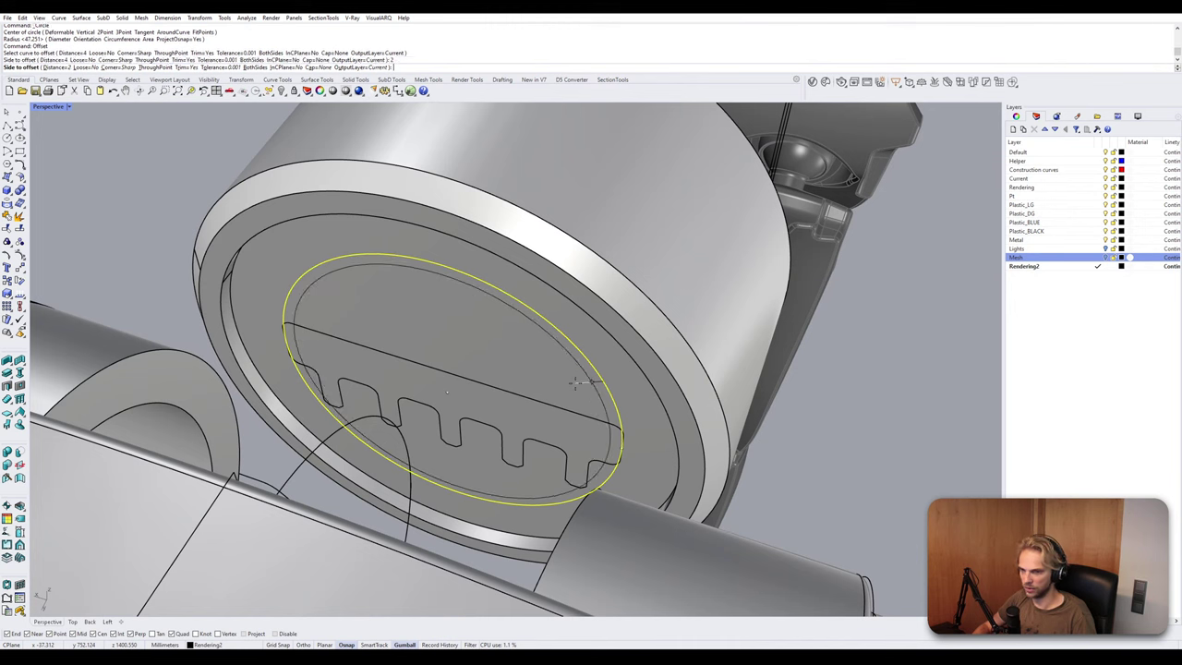
click(576, 387)
click(601, 382)
key(Return)
click(627, 388)
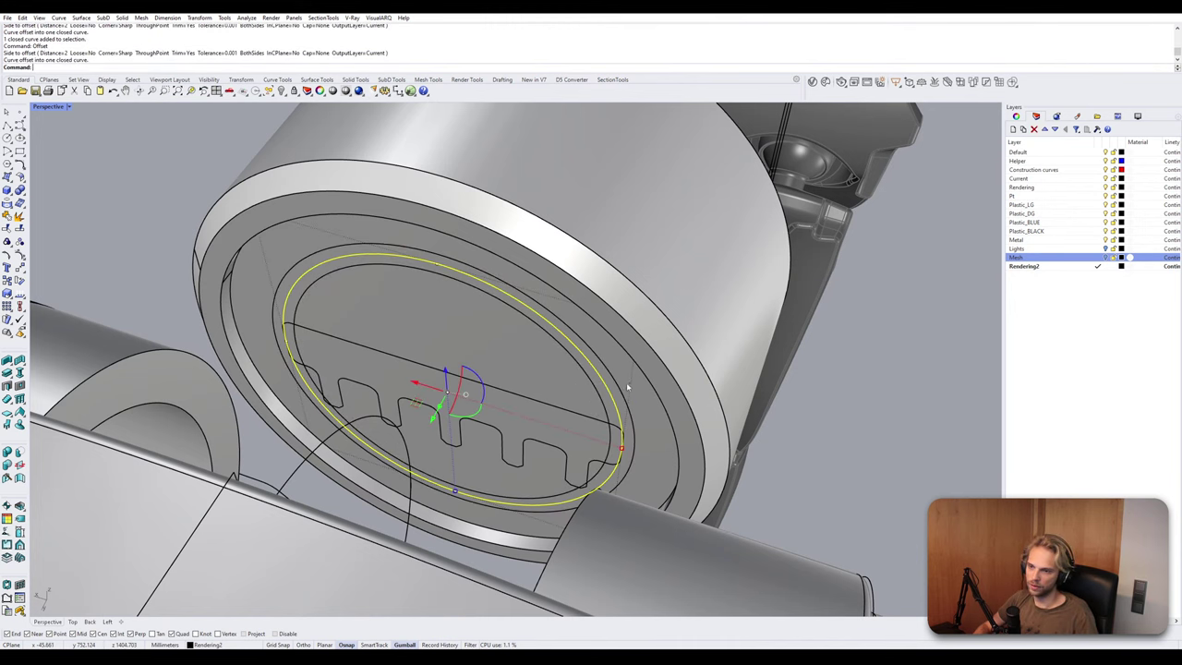
Loft a flat ring surface between the inner and outer offset circles.
click(615, 386)
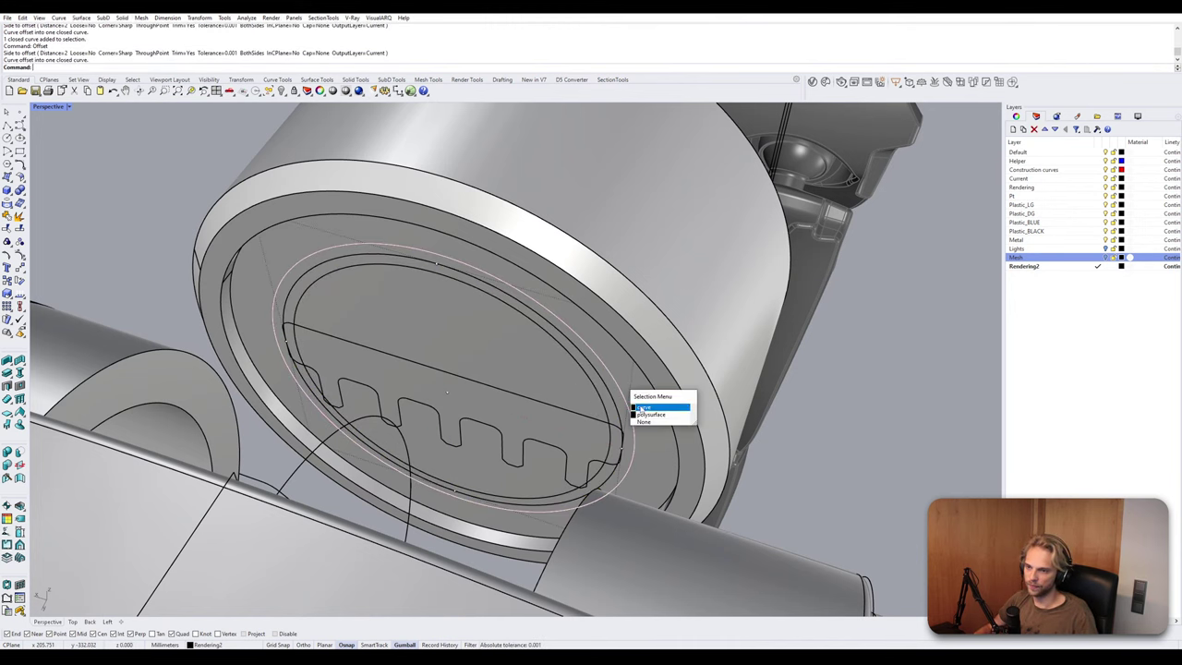
click(639, 407)
click(617, 413)
click(625, 416)
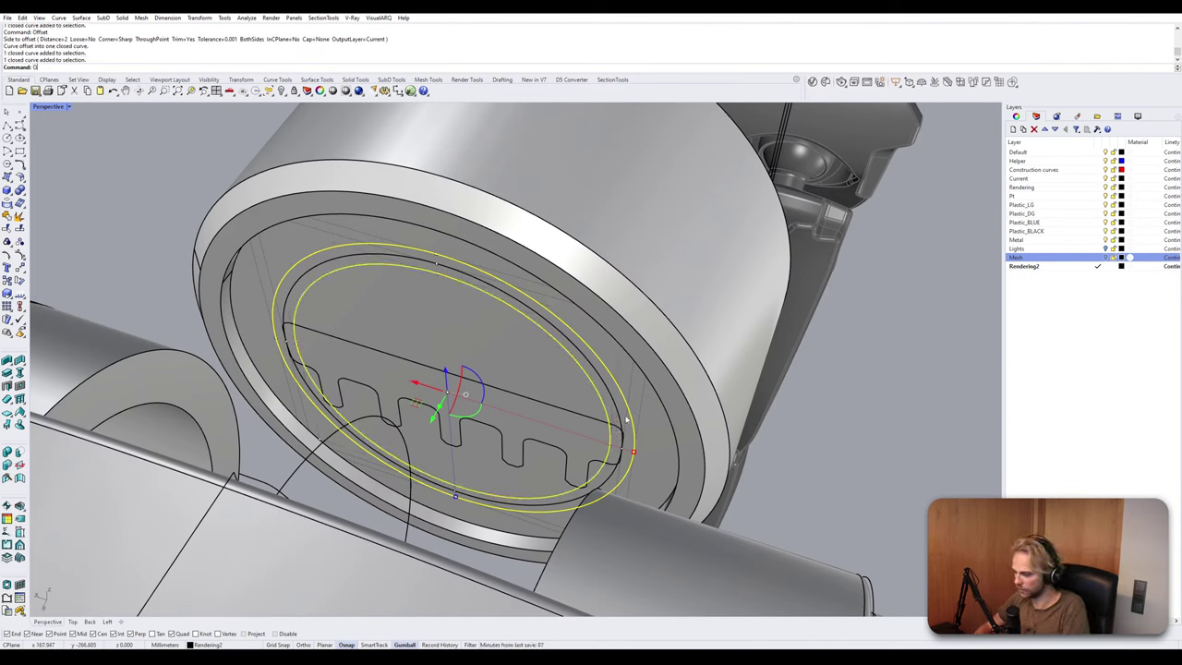
key(BackSpace)
key(BackSpace)
key(BackSpace)
key(BackSpace)
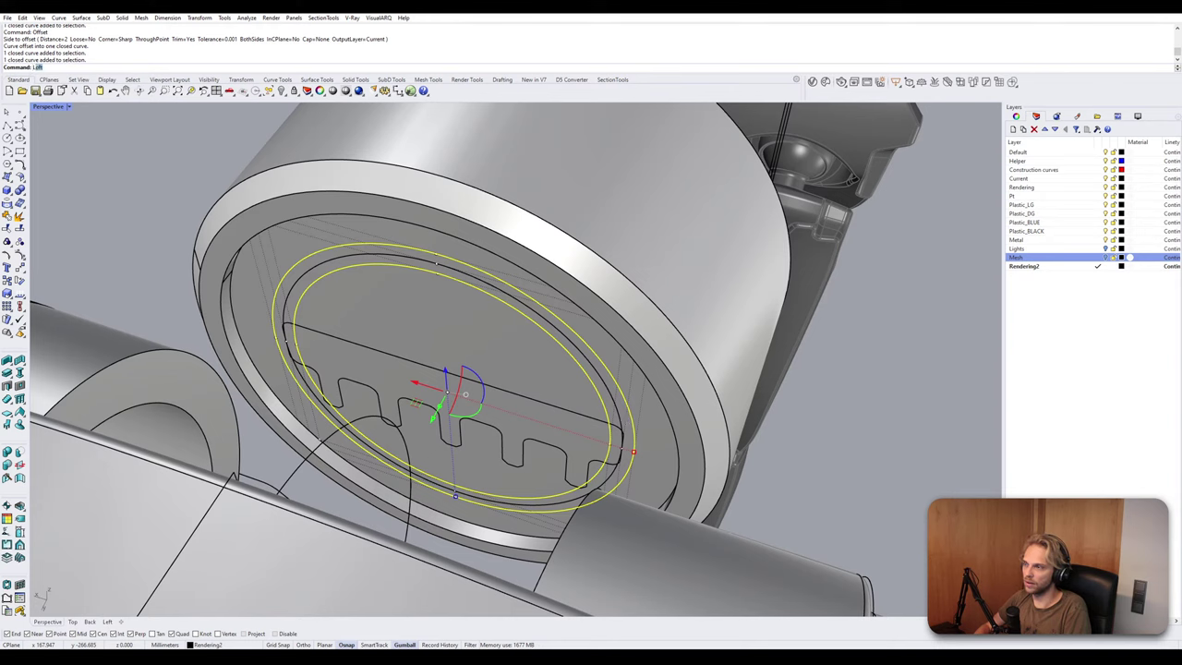
text(Loft)
key(Return)
key(Return)
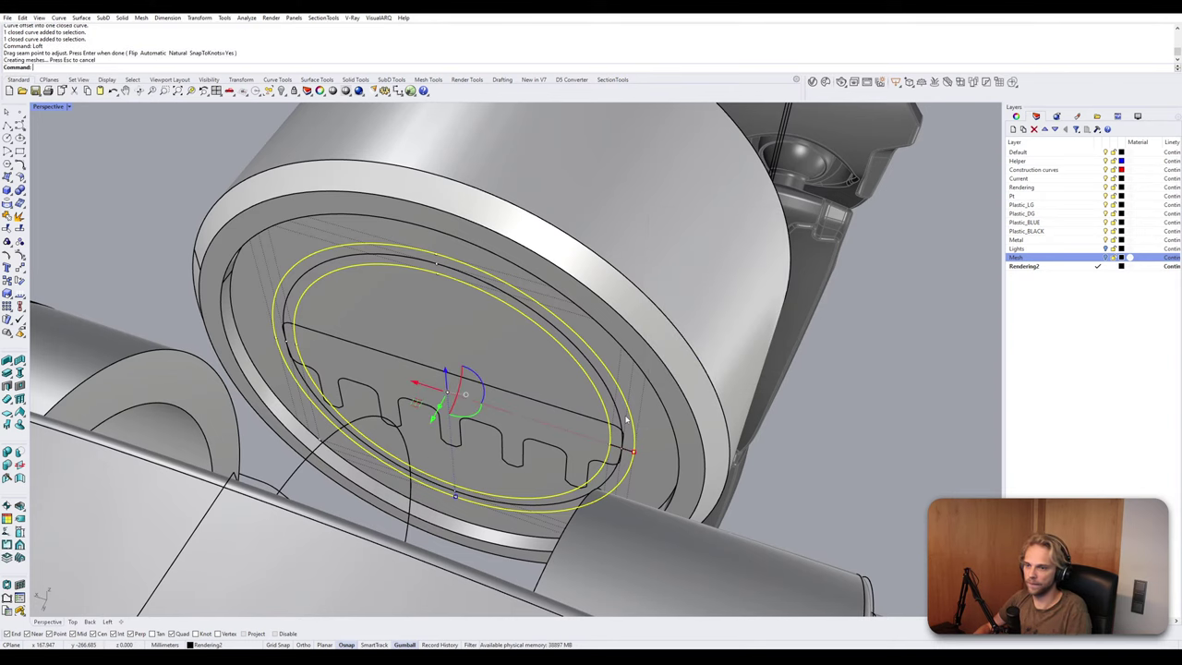
Extrude the lofted ring surface into a solid raised ring on the recessed face.
click(605, 392)
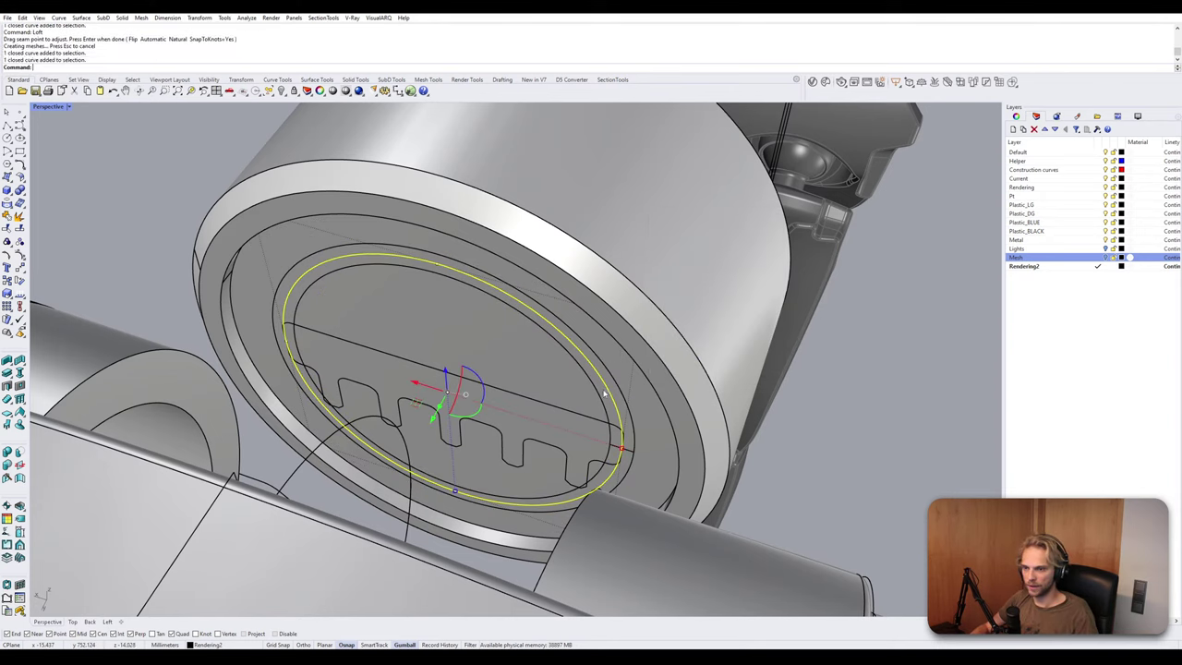
click(605, 397)
click(633, 421)
right_drag(634, 421, 446, 372)
key(Return)
key(Escape)
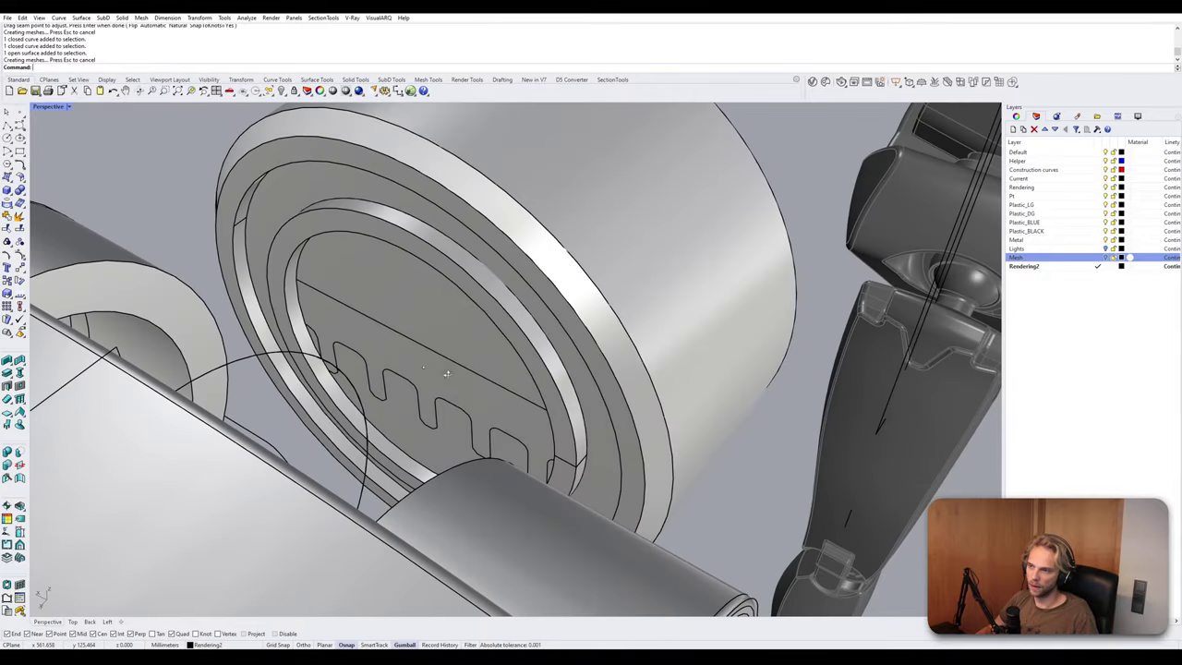
Join the raised ring and the extended disc into one solid with BooleanUnion.
click(484, 301)
click(529, 285)
key(Escape)
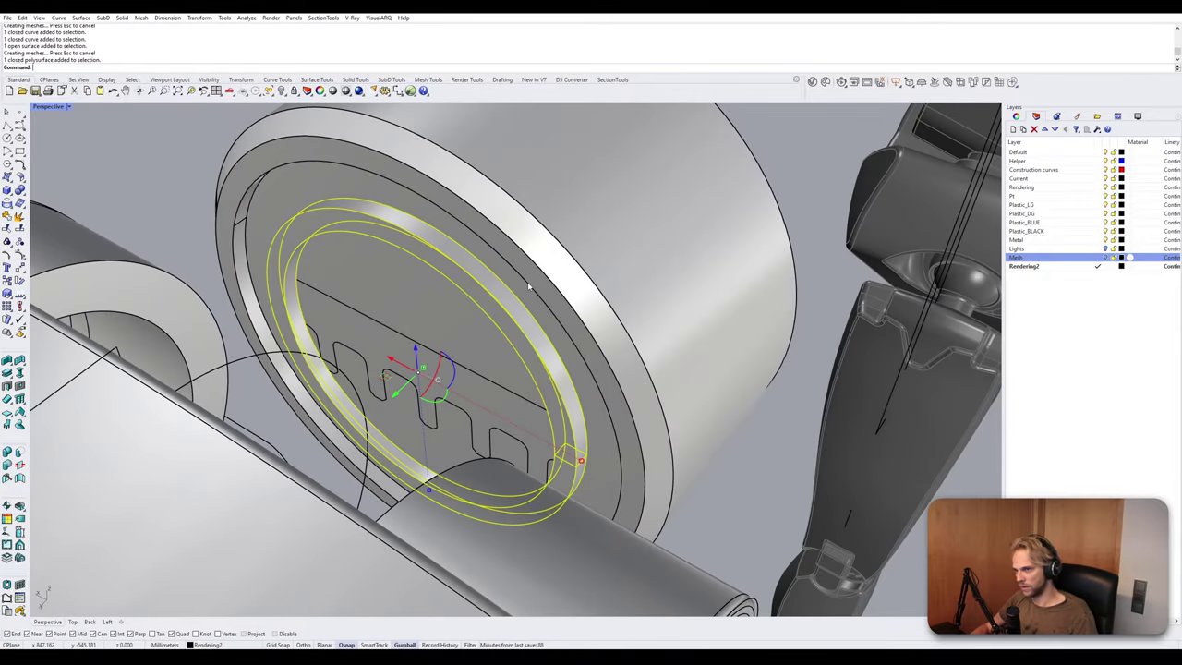
shift+click(582, 255)
text(Bool)
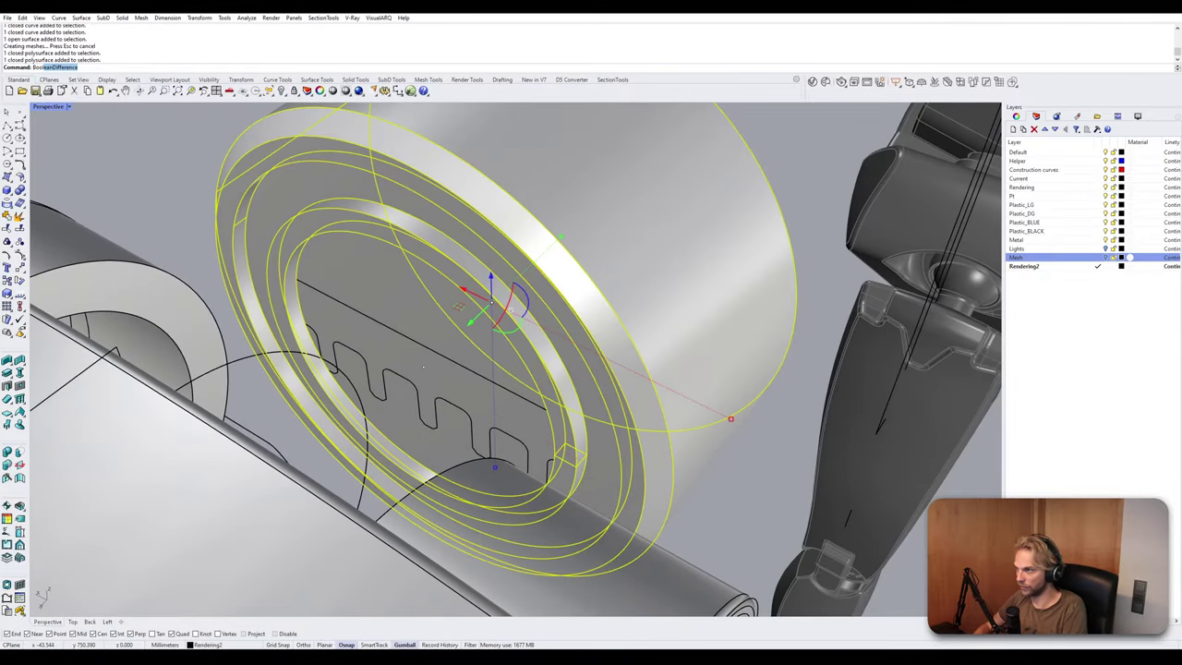
text(eanUnion)
key(Return)
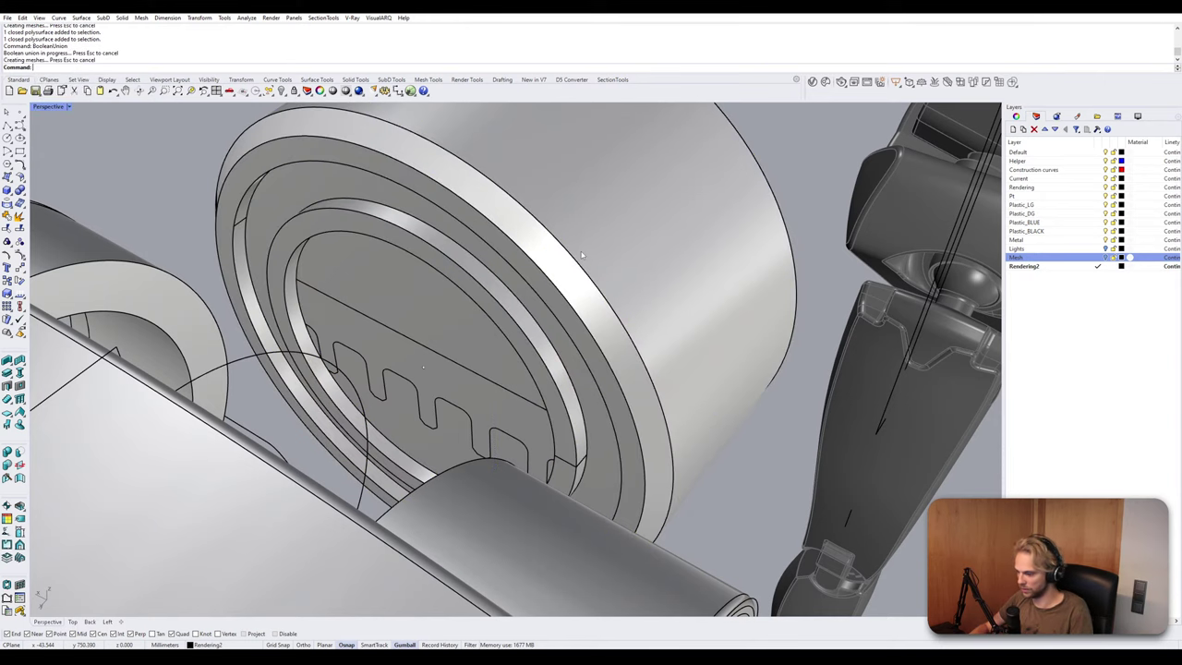
Show the hidden ribbed connecting piece again with ShowSelected.
key(Return)
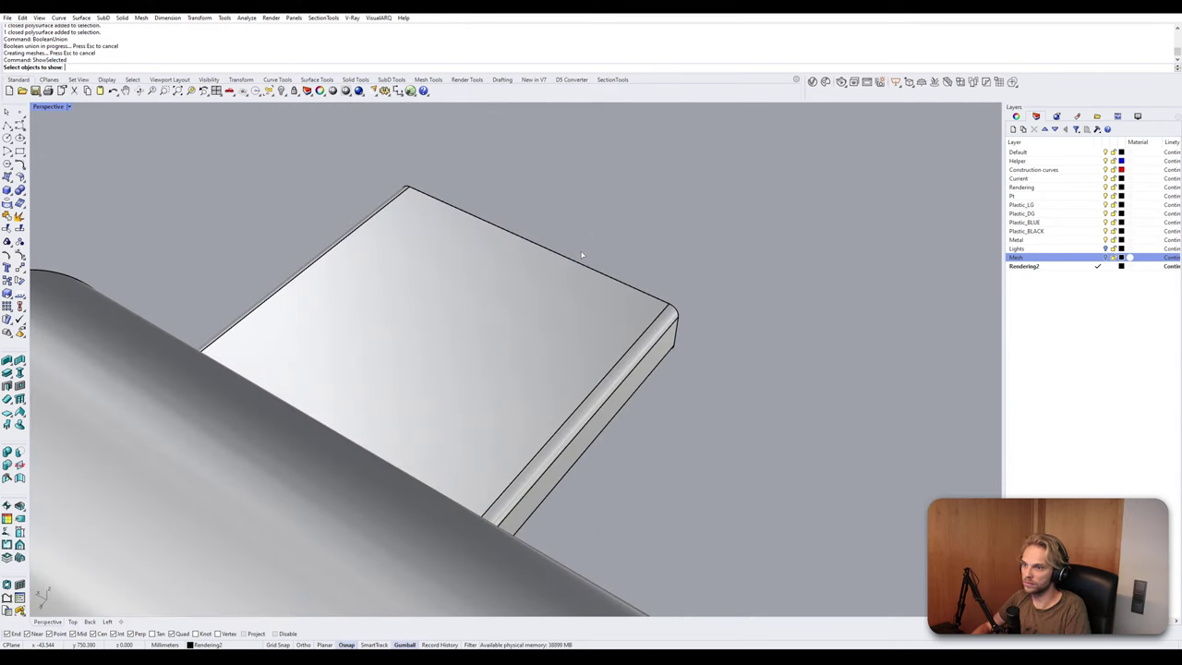
click(561, 297)
key(Return)
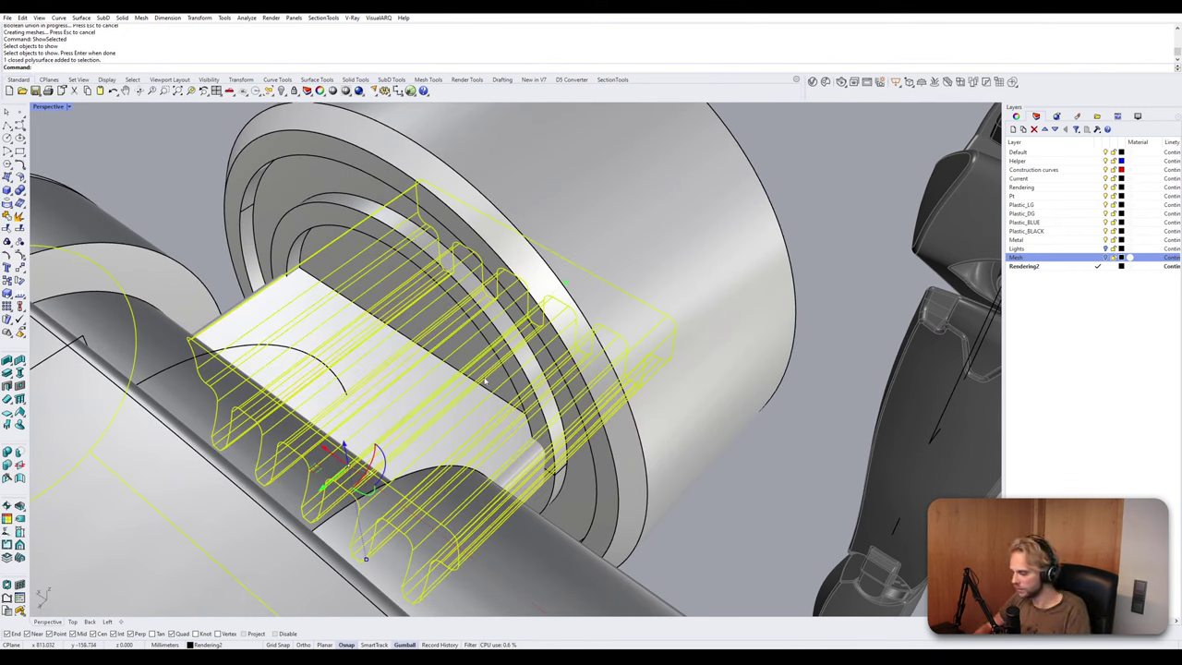
Subtract the recessed disc from the ribbed connecting piece with BooleanDifference, keeping the disc by setting DeleteInput to No.
key(Escape)
text(B)
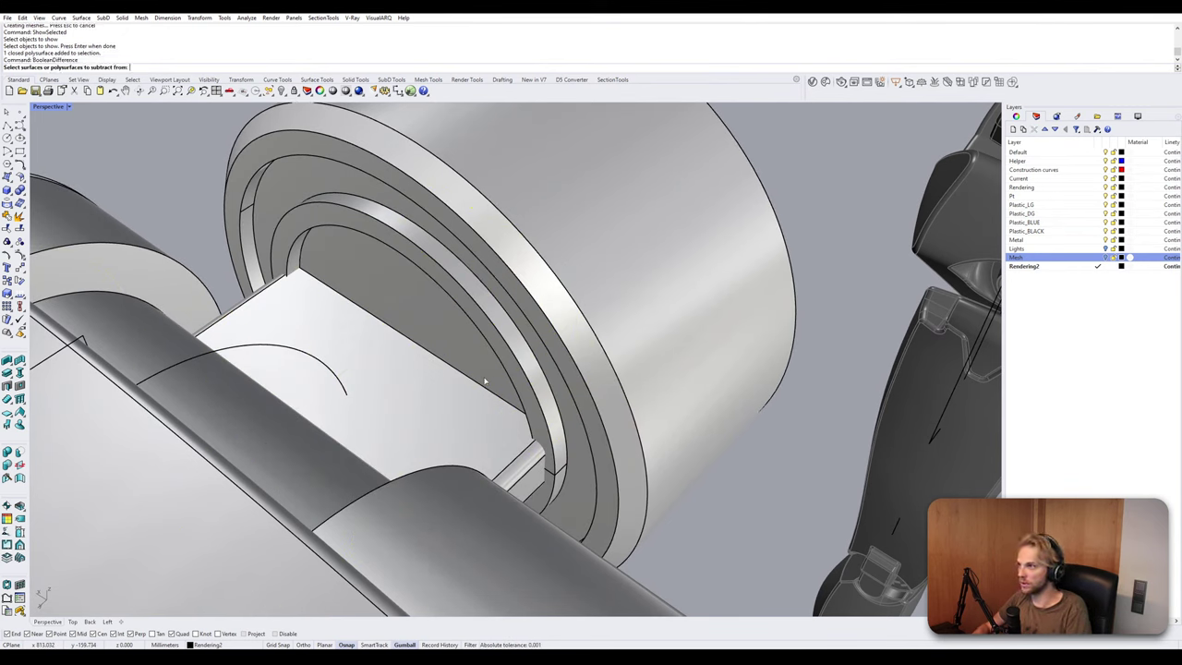
click(310, 289)
key(Return)
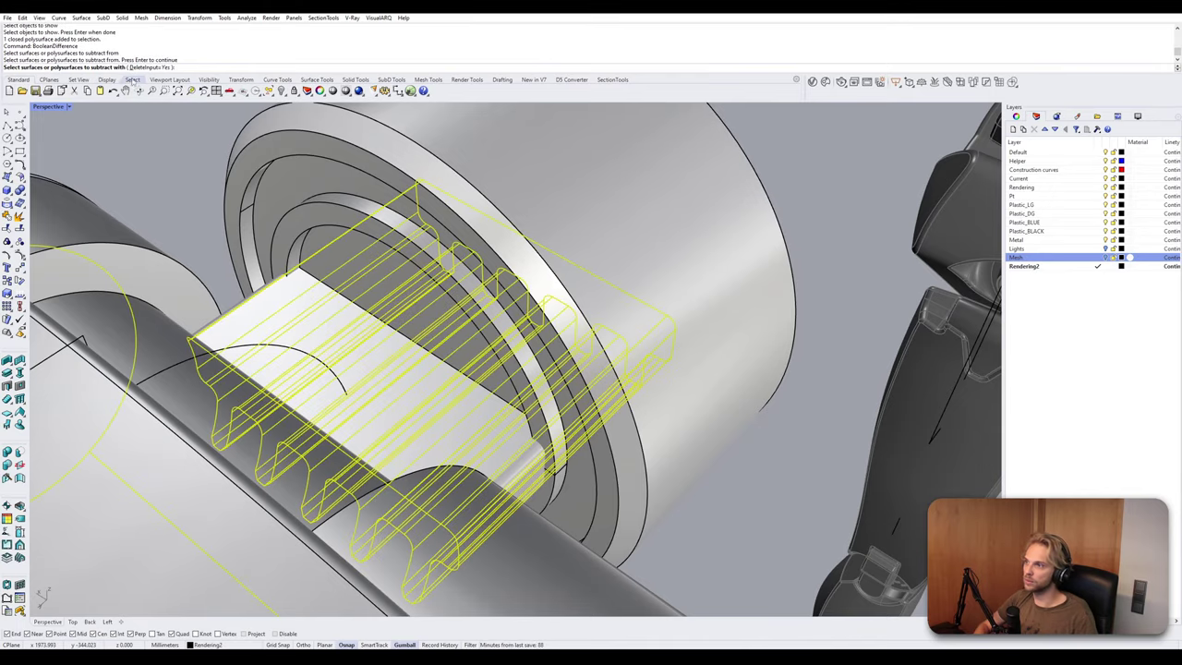
click(367, 211)
key(Return)
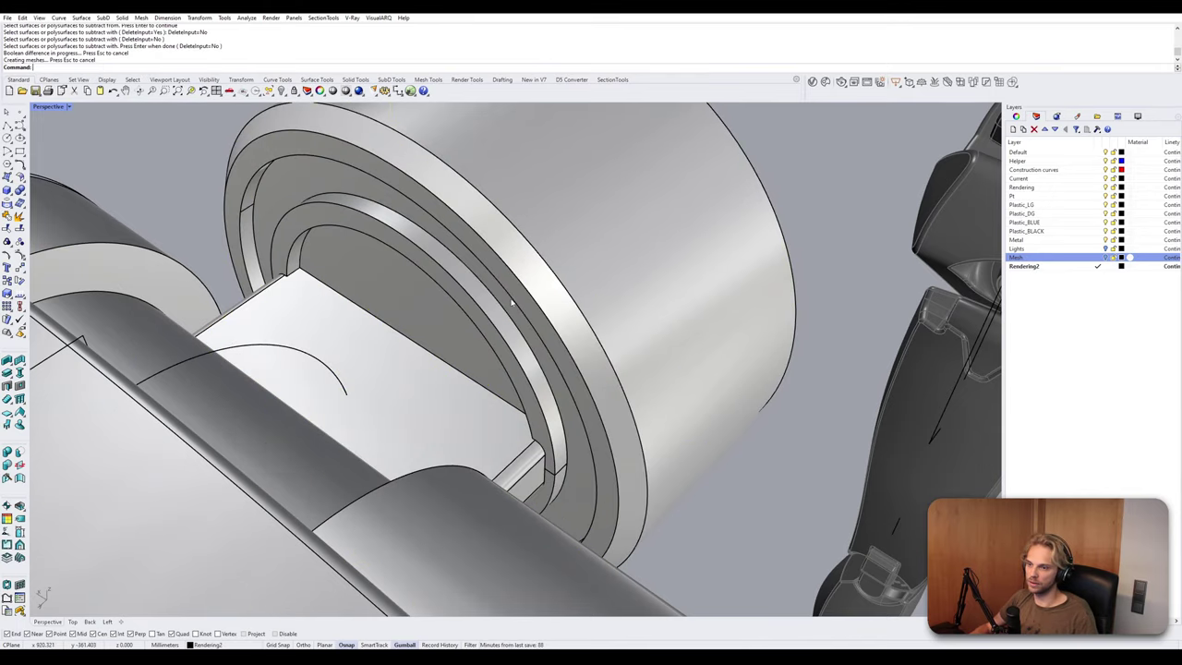
Offset the circle inside the raised ring inward to make a smaller concentric circle around the connecting piece's centre.
right_drag(511, 303, 549, 357)
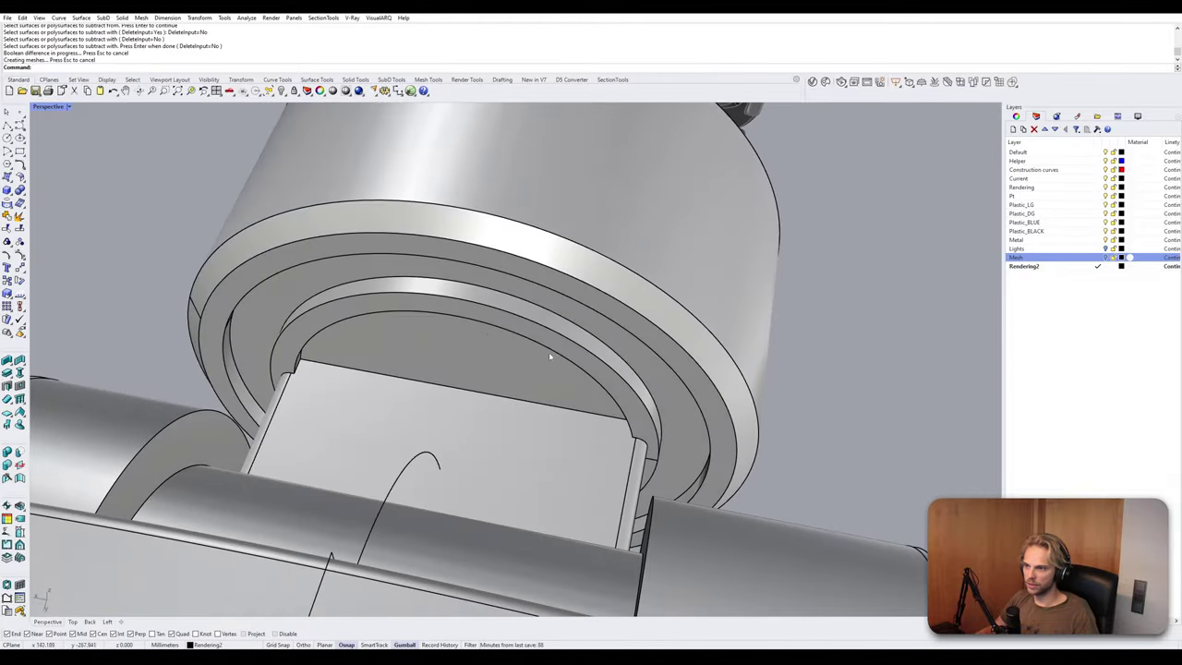
right_drag(454, 392, 296, 238)
scroll(327, 226, up, 5)
click(290, 238)
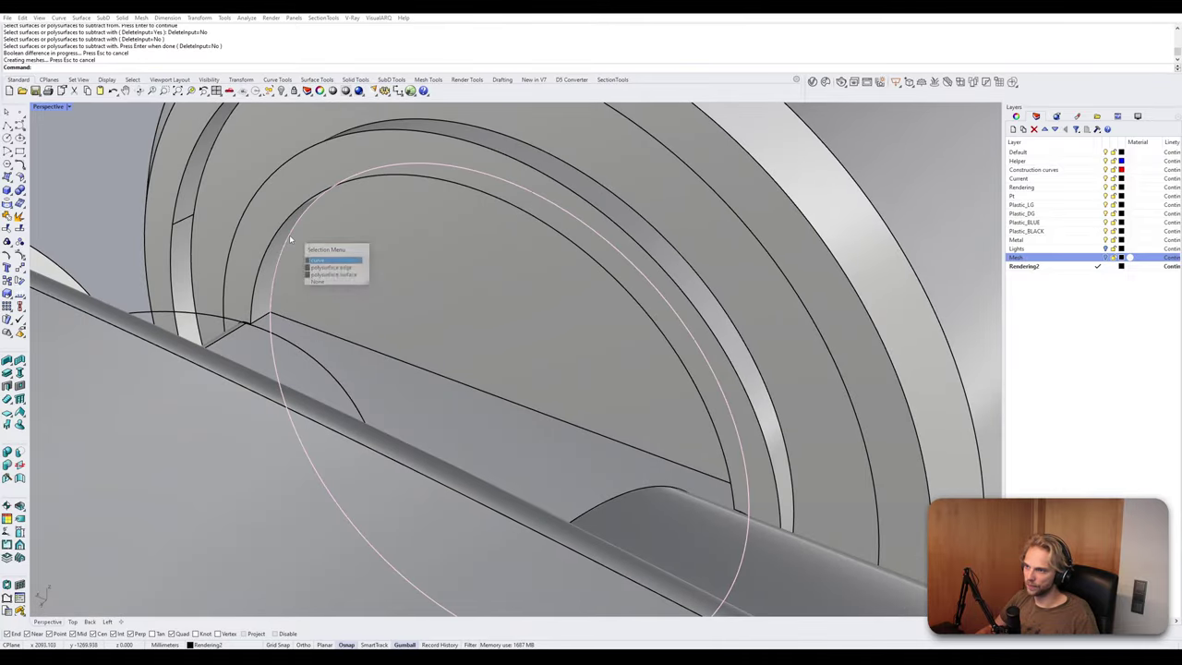
click(343, 259)
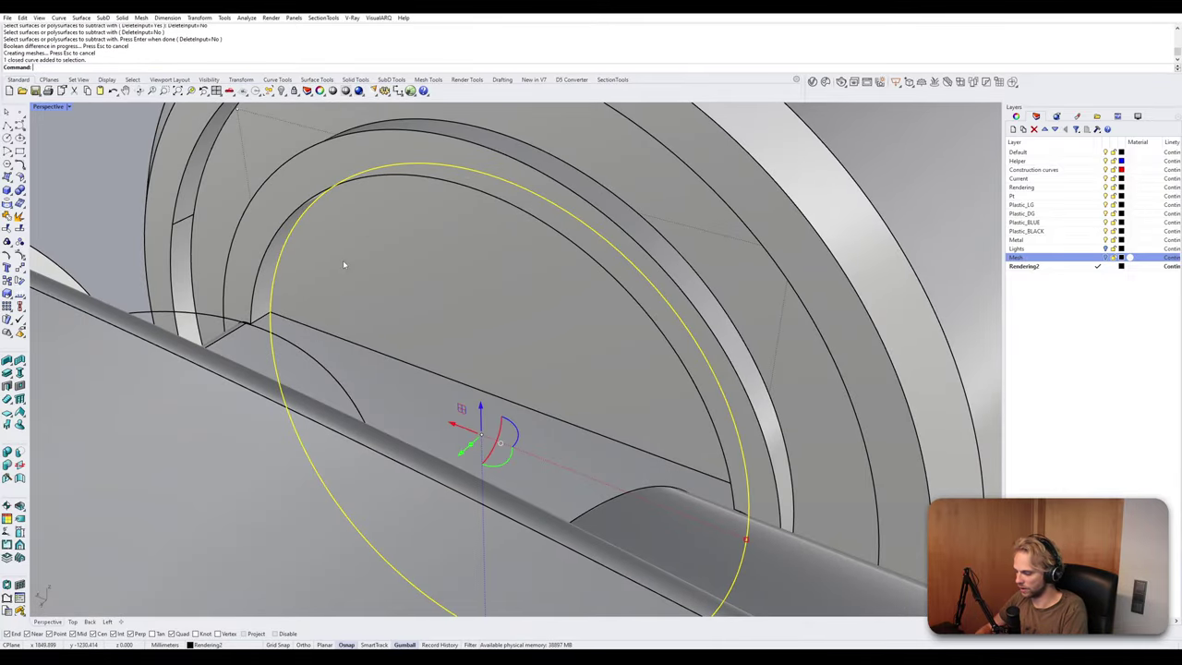
text(Offset)
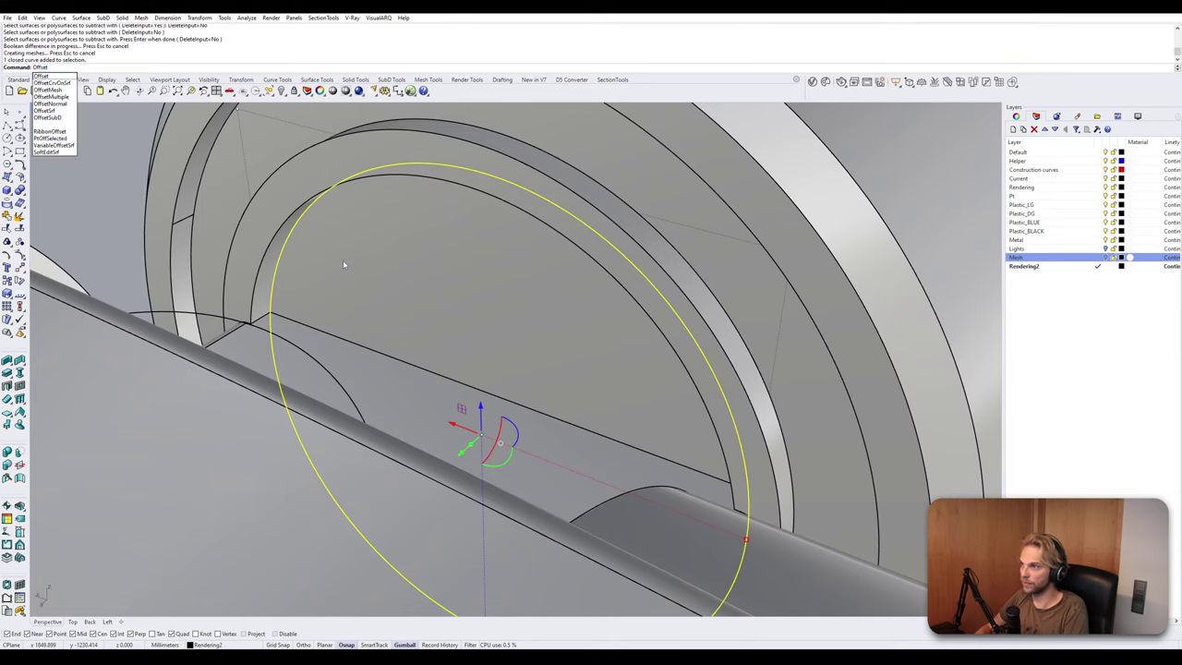
key(Return)
text(10)
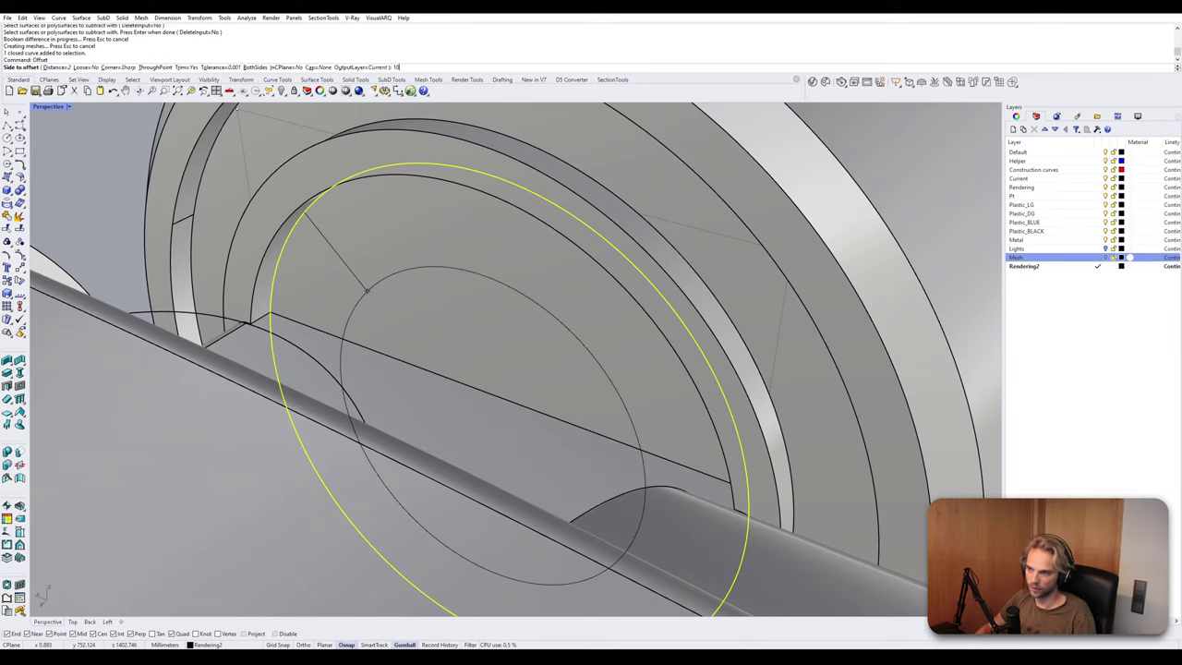
key(BackSpace)
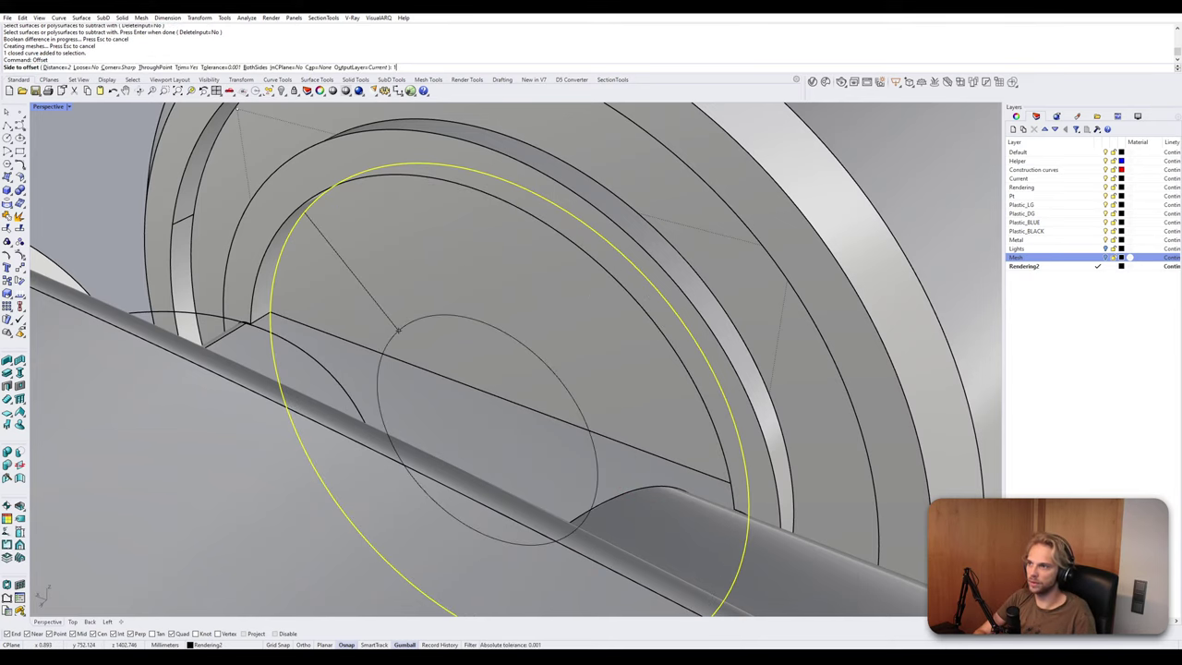
click(355, 271)
key(Escape)
Extrude the smaller offset circle out from the recessed face into a short cylinder above the connecting piece.
click(447, 321)
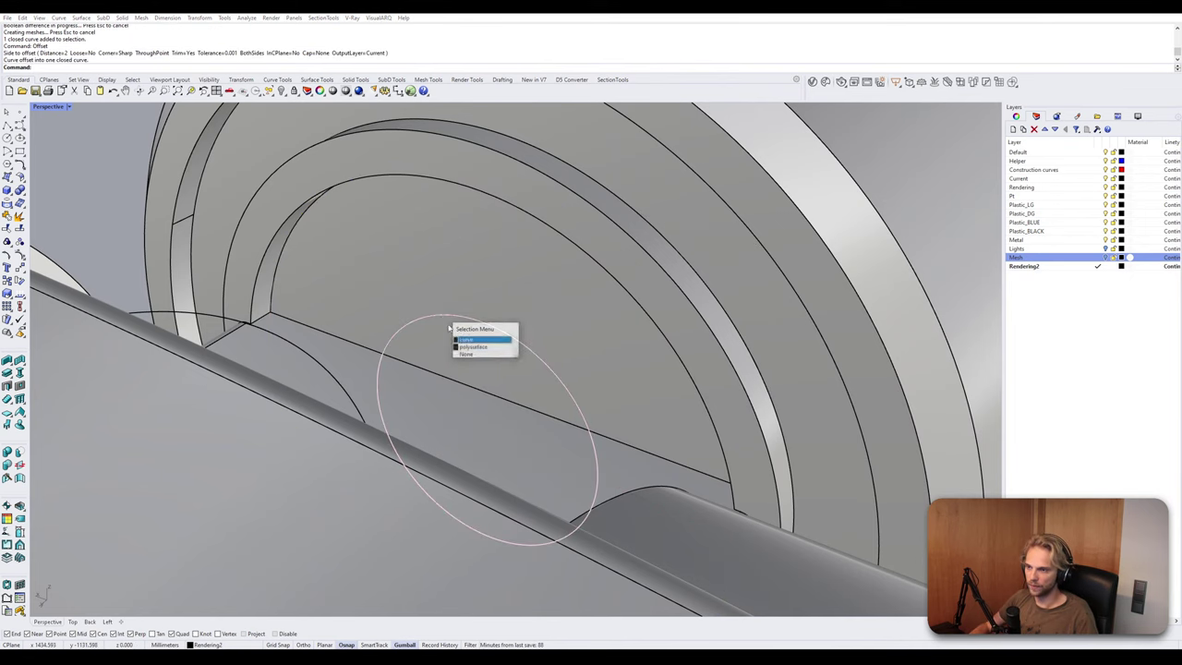
click(467, 341)
right_drag(467, 341, 443, 355)
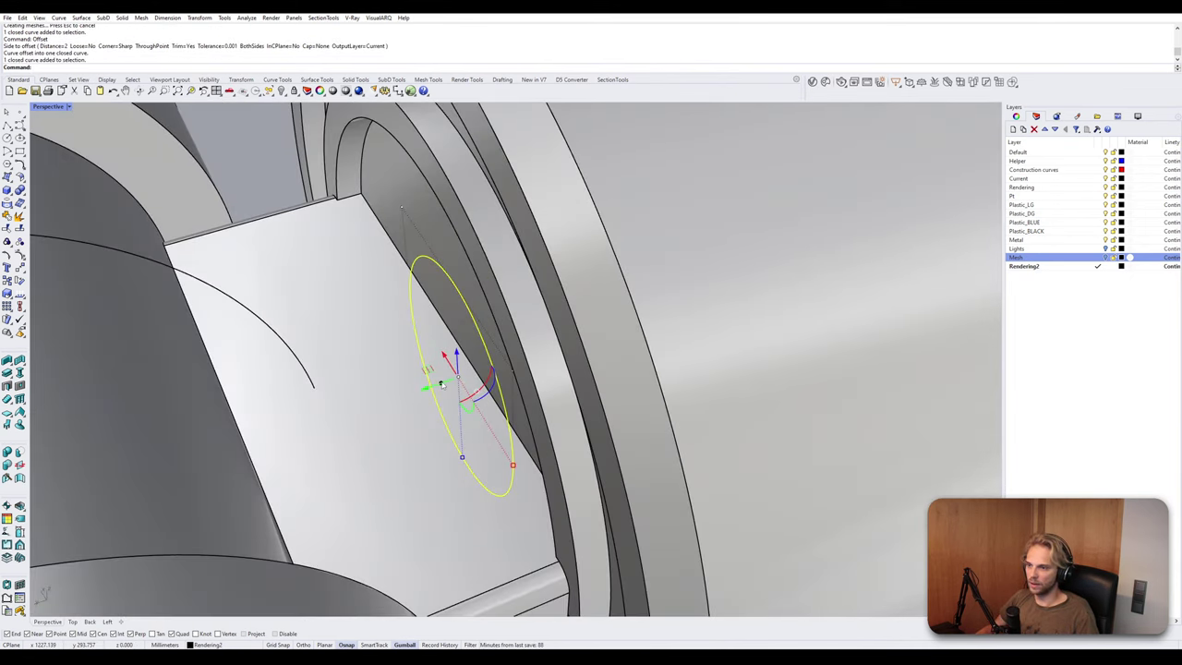
drag(442, 384, 365, 415)
right_drag(365, 414, 451, 393)
Cap the short cylinder and join it to the disc with BooleanUnion.
click(453, 395)
text(CVAP)
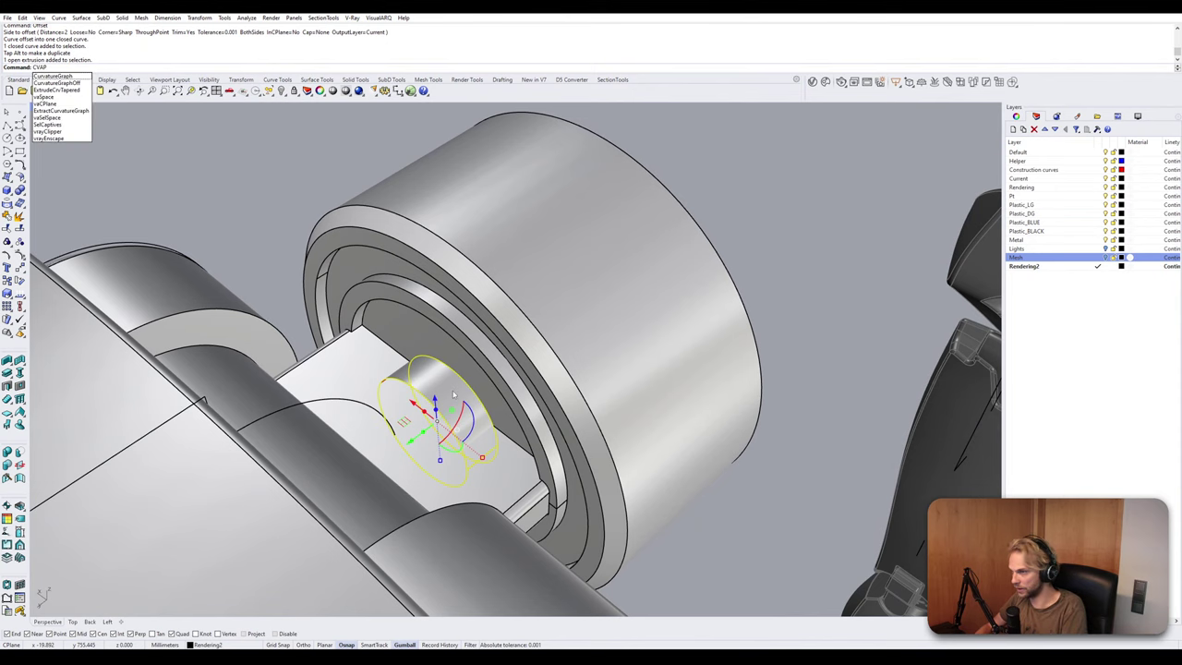
key(Return)
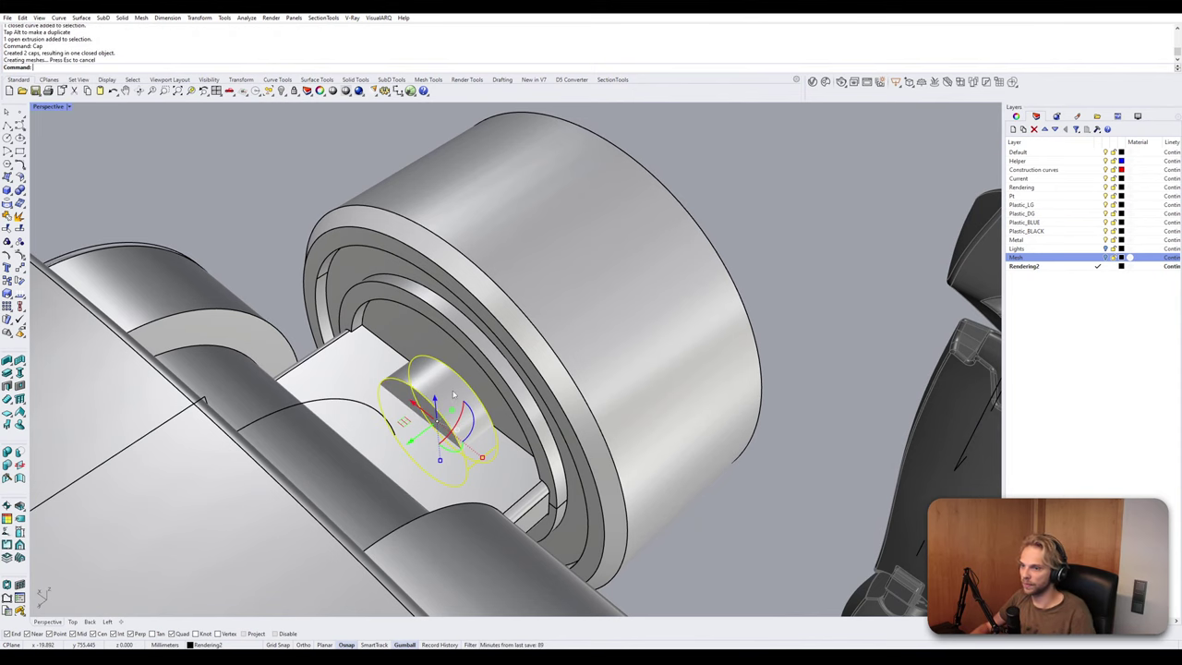
click(489, 384)
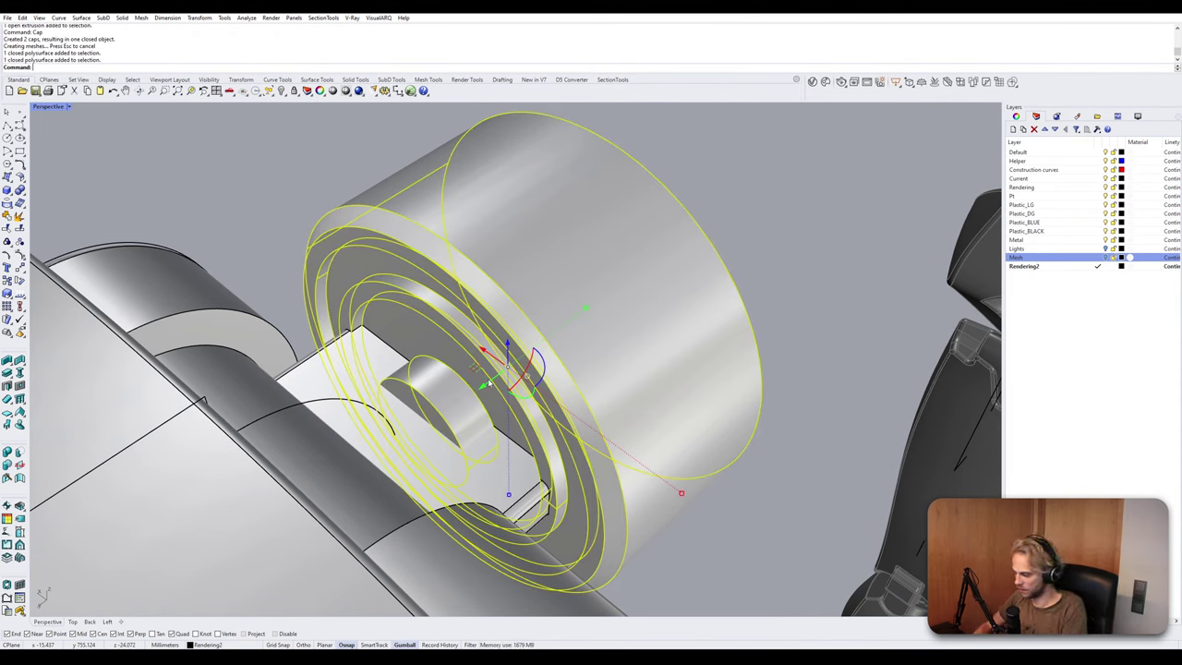
text(BooleanDifference)
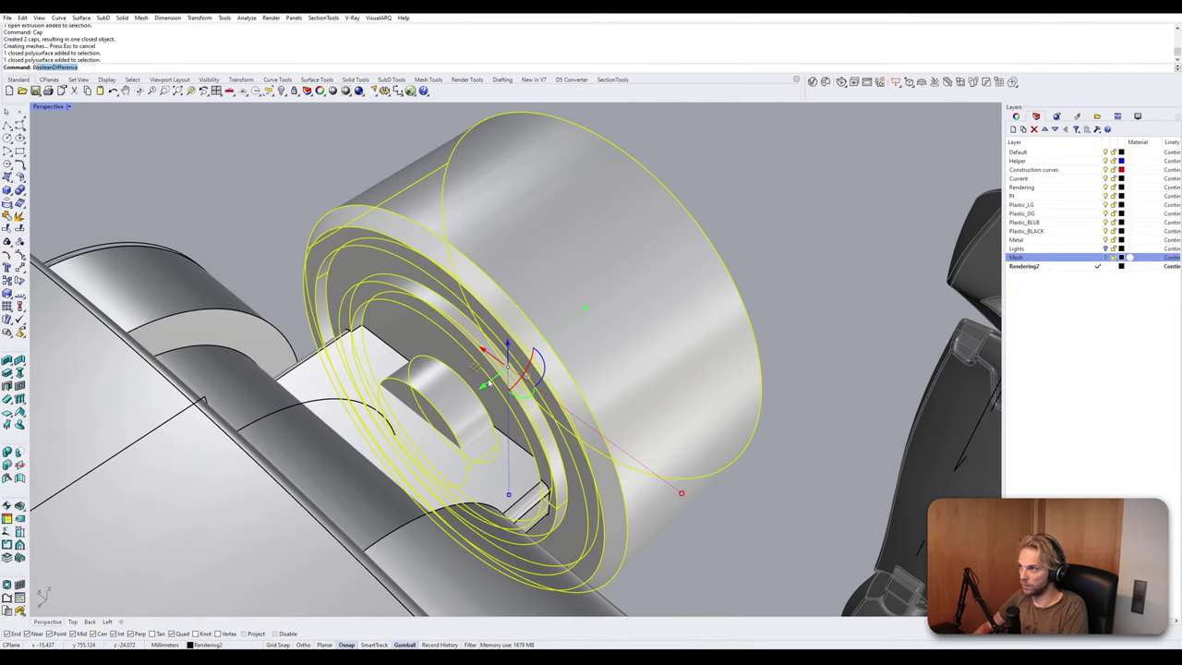
key(Escape)
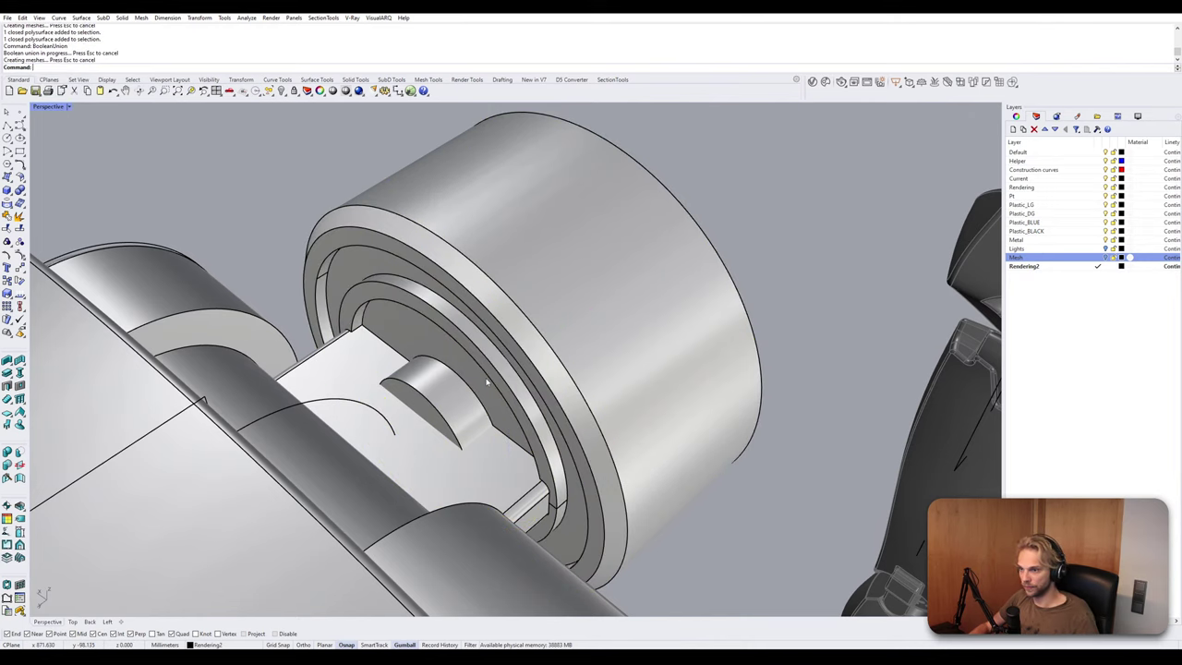
Fillet the edge where the short cylinder meets the disc's recessed face.
scroll(476, 369, up, 5)
click(463, 360)
key(Delete)
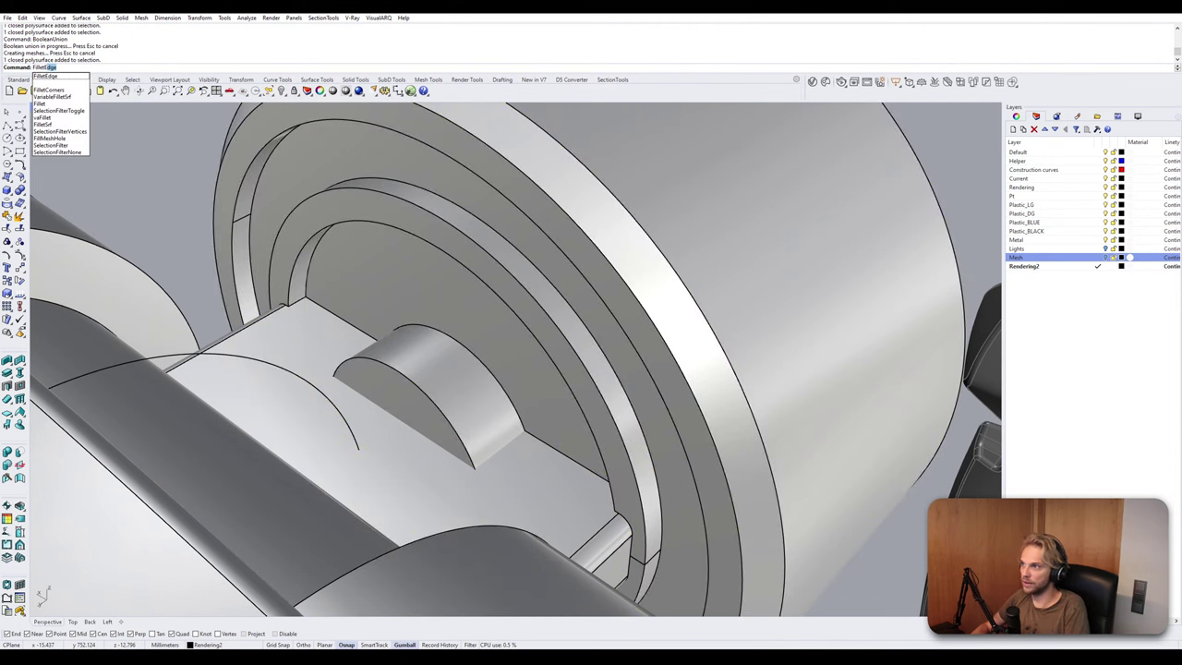
key(Return)
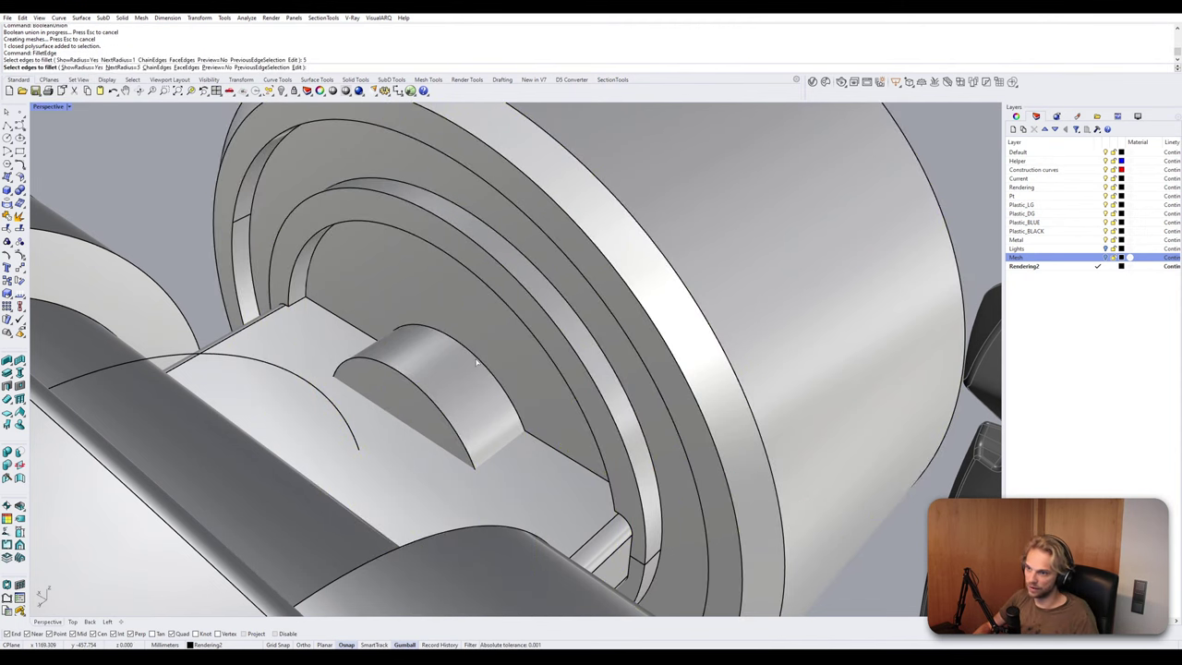
click(477, 363)
key(Return)
key(Return)
scroll(477, 362, down, 4)
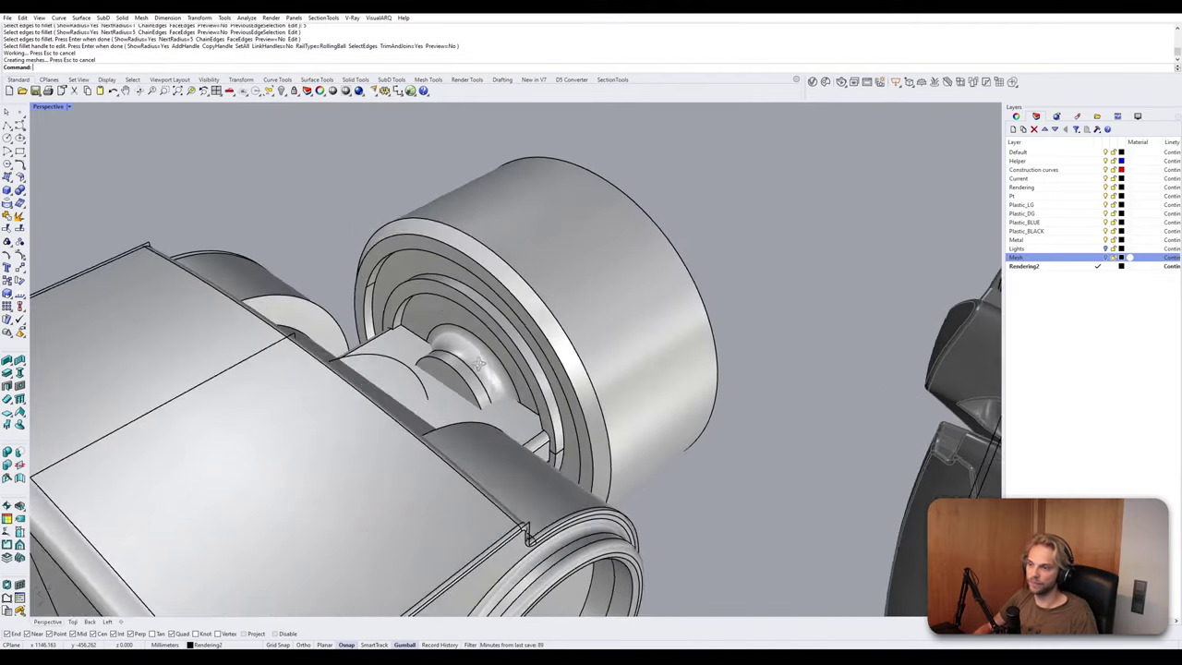
Switch the perspective view to wireframe and examine how the short cylinder fits between the body and the disc.
right_drag(478, 364, 388, 309)
scroll(416, 378, up, 8)
scroll(401, 372, down, 4)
click(49, 107)
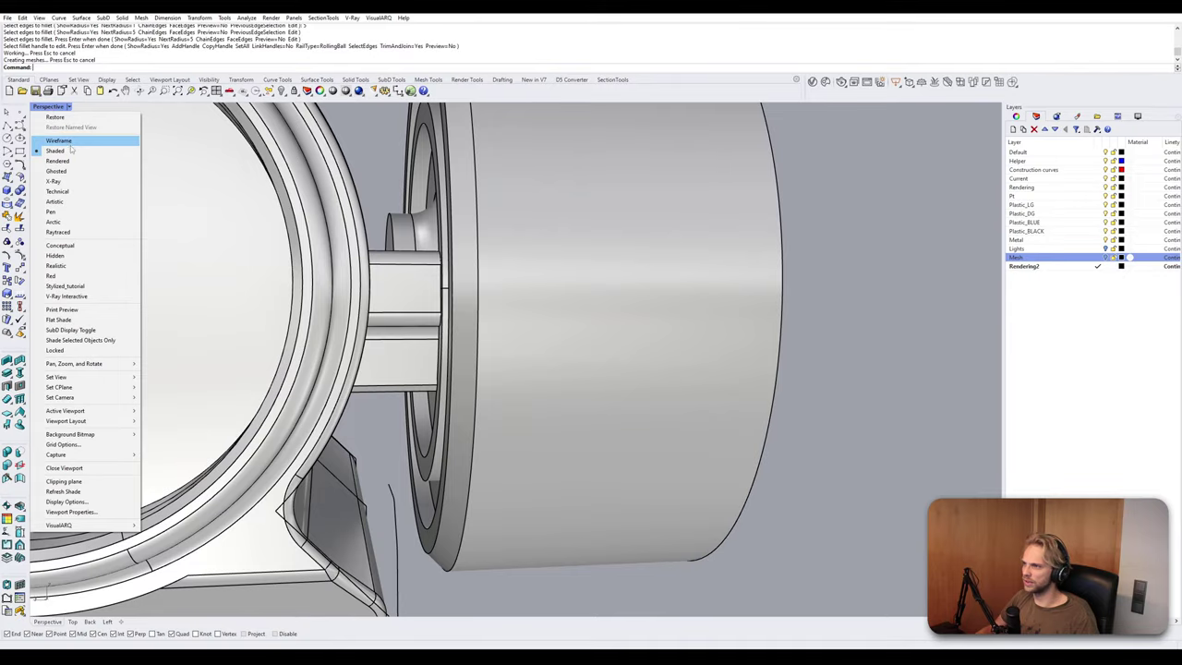
click(72, 151)
mouse_move(318, 282)
right_down()
mouse_move(428, 287)
mouse_move(388, 270)
mouse_move(734, 297)
mouse_move(442, 304)
right_up()
scroll(425, 285, down, 10)
click(49, 107)
click(58, 117)
scroll(442, 304, up, 6)
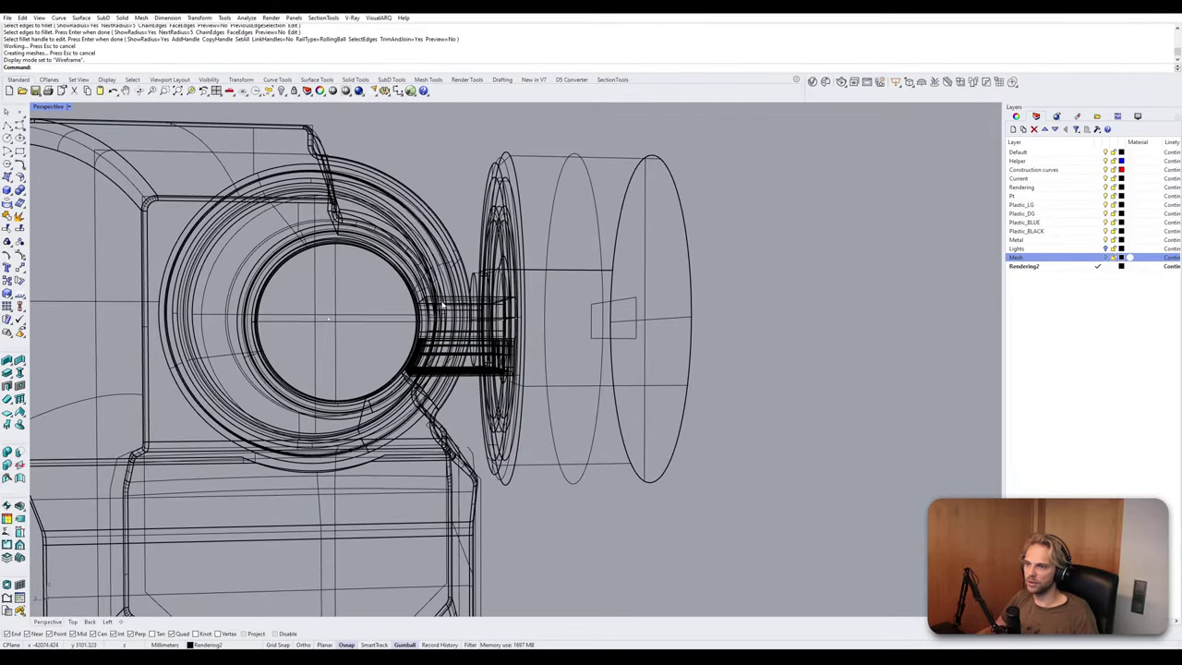
click(43, 107)
click(59, 140)
Return the perspective view to shaded display and inspect the joint between the body and the disc.
double_click(43, 107)
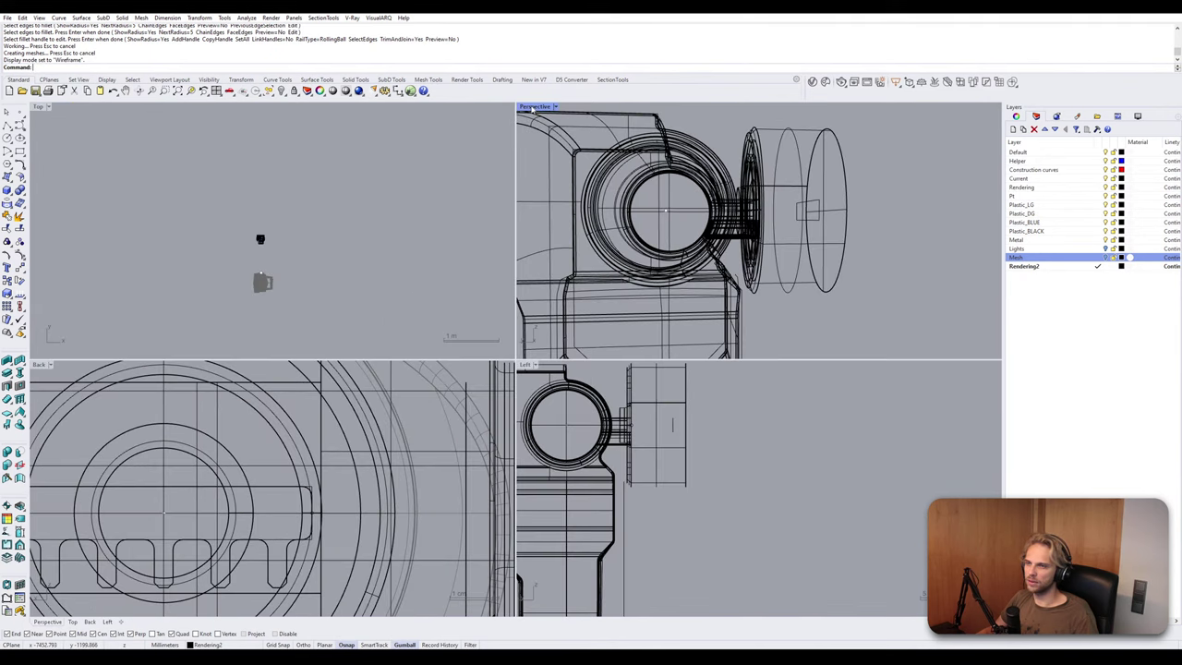
double_click(534, 107)
click(48, 106)
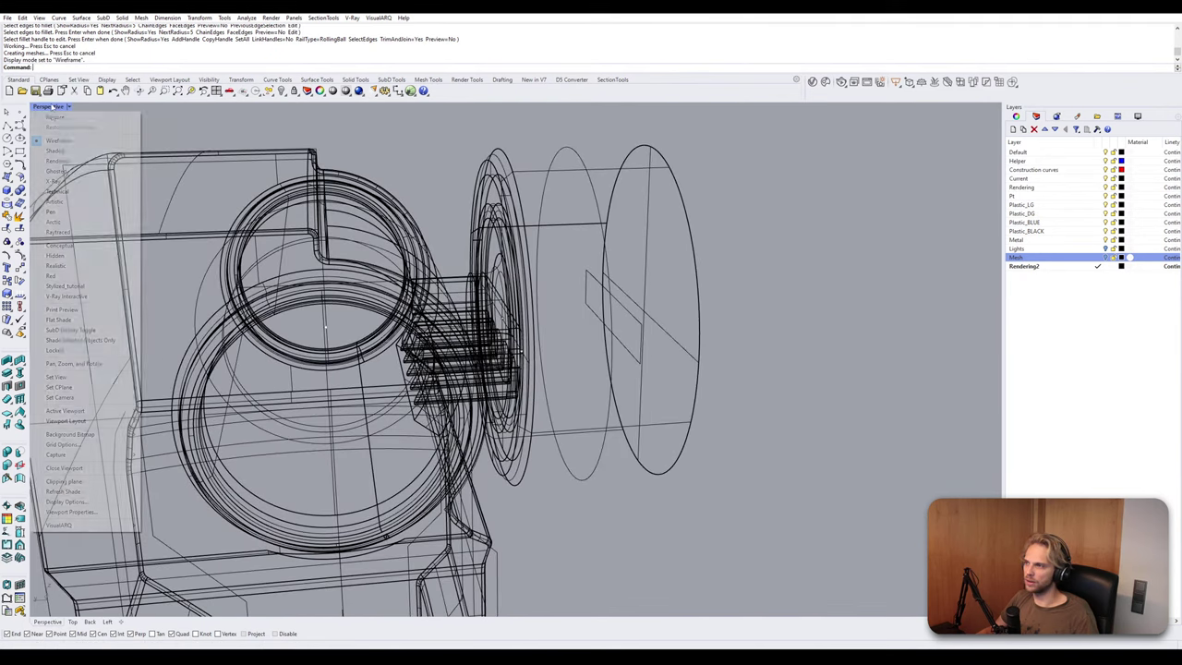
click(53, 151)
scroll(493, 325, up, 5)
mouse_move(416, 254)
right_down()
mouse_move(493, 325)
mouse_move(552, 413)
mouse_move(522, 275)
mouse_move(538, 337)
right_up()
scroll(552, 412, down, 5)
Undo the short cylinder's fillet, union, caps and extrusion, and delete its offset circle.
key(ctrl+z)
key(ctrl+z)
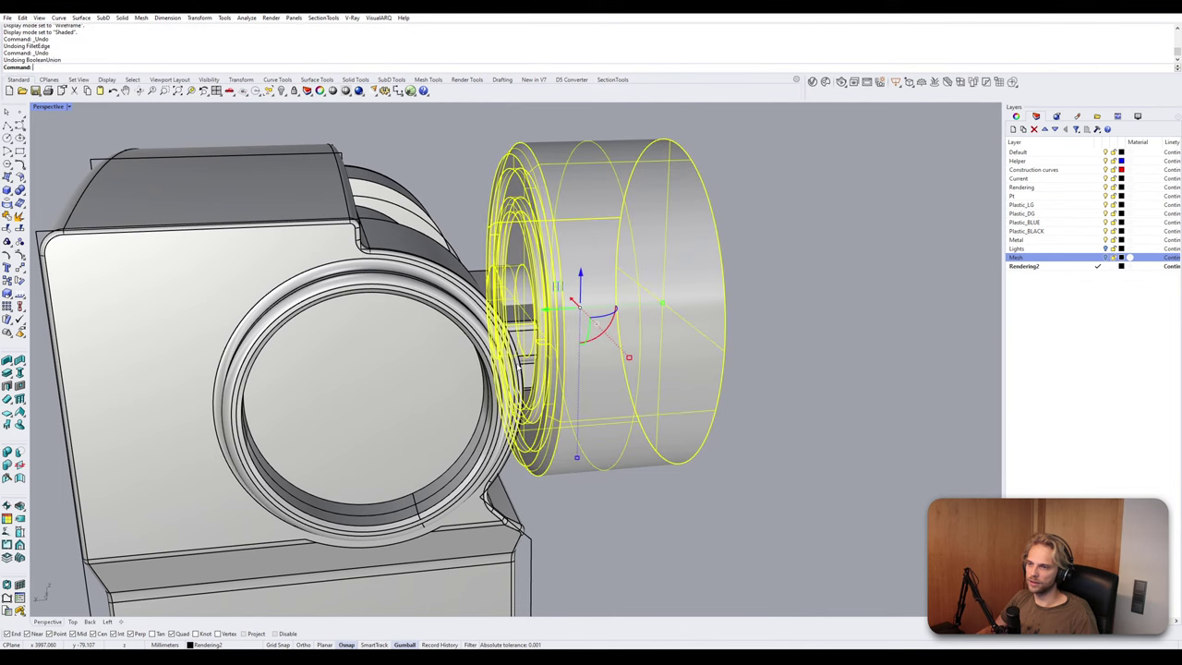
key(ctrl+z)
click(768, 338)
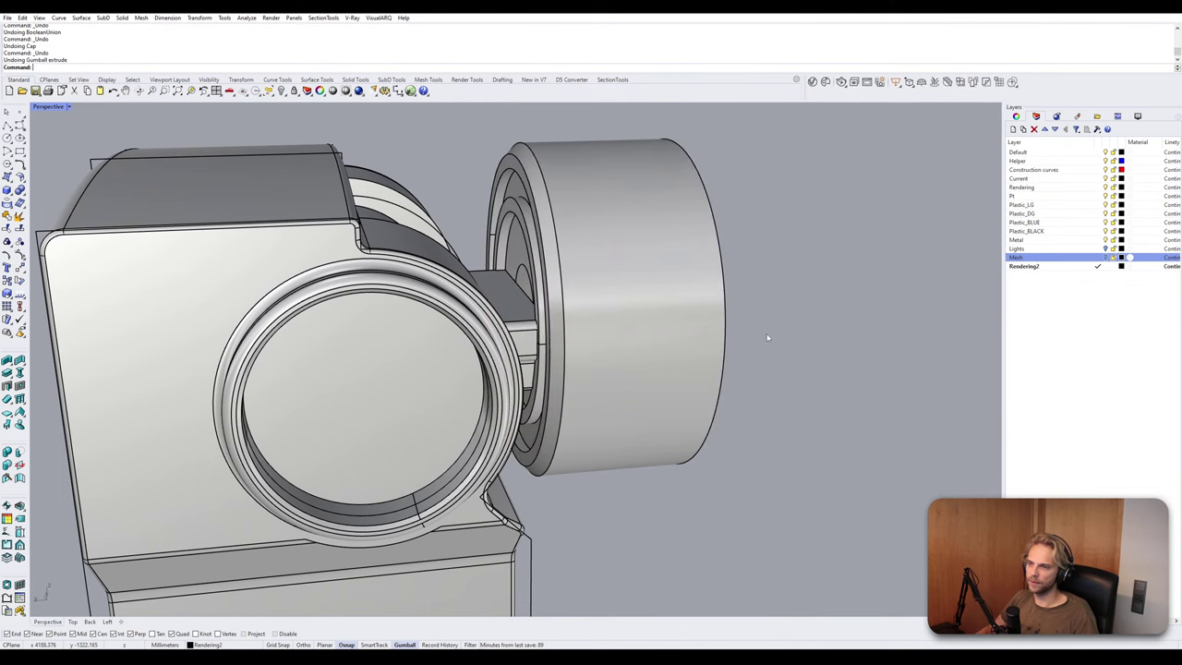
right_drag(768, 338, 807, 359)
scroll(527, 278, up, 3)
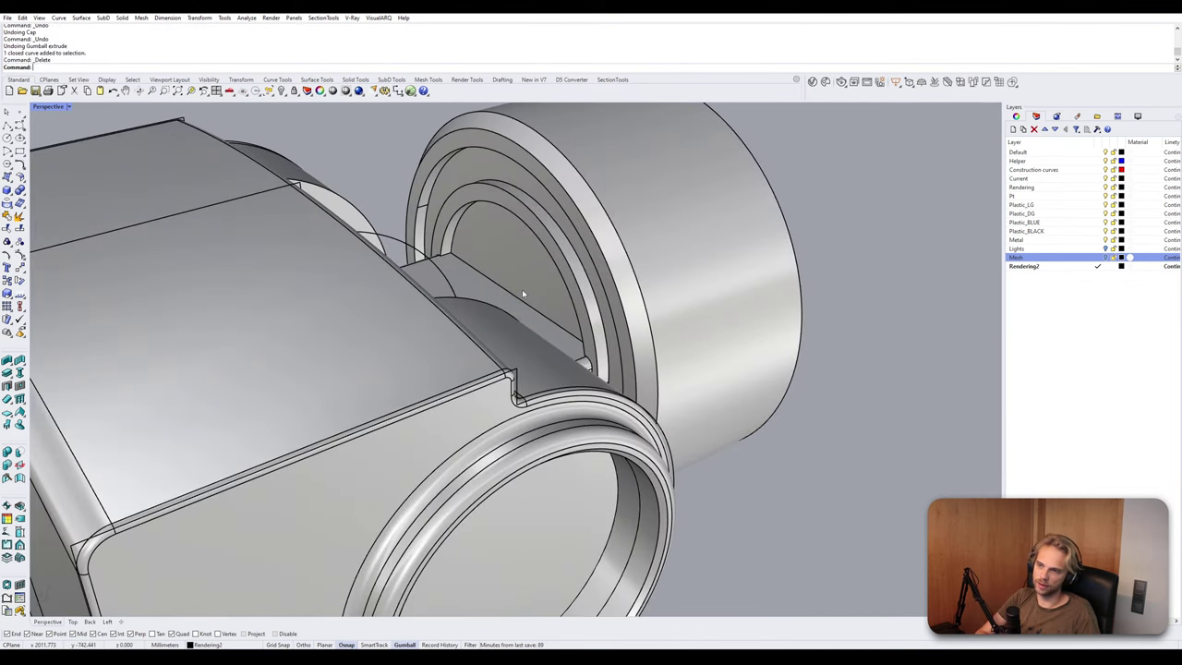
scroll(522, 294, down, 10)
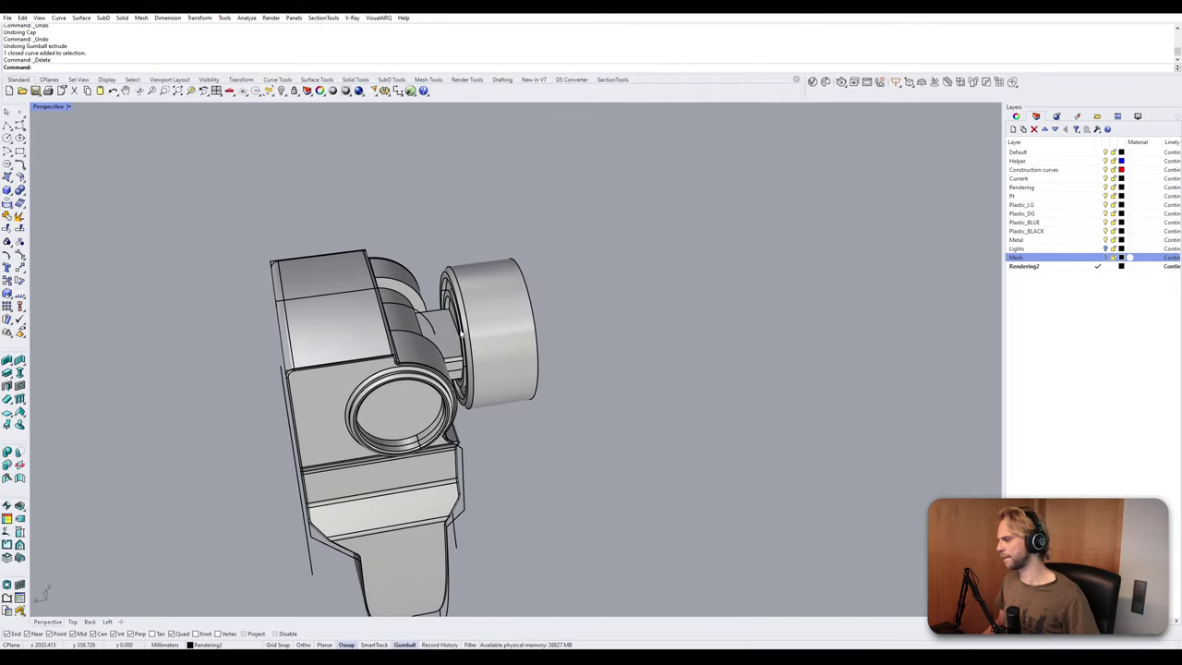
scroll(468, 316, up, 6)
right_drag(470, 311, 478, 269)
click(478, 268)
key(Escape)
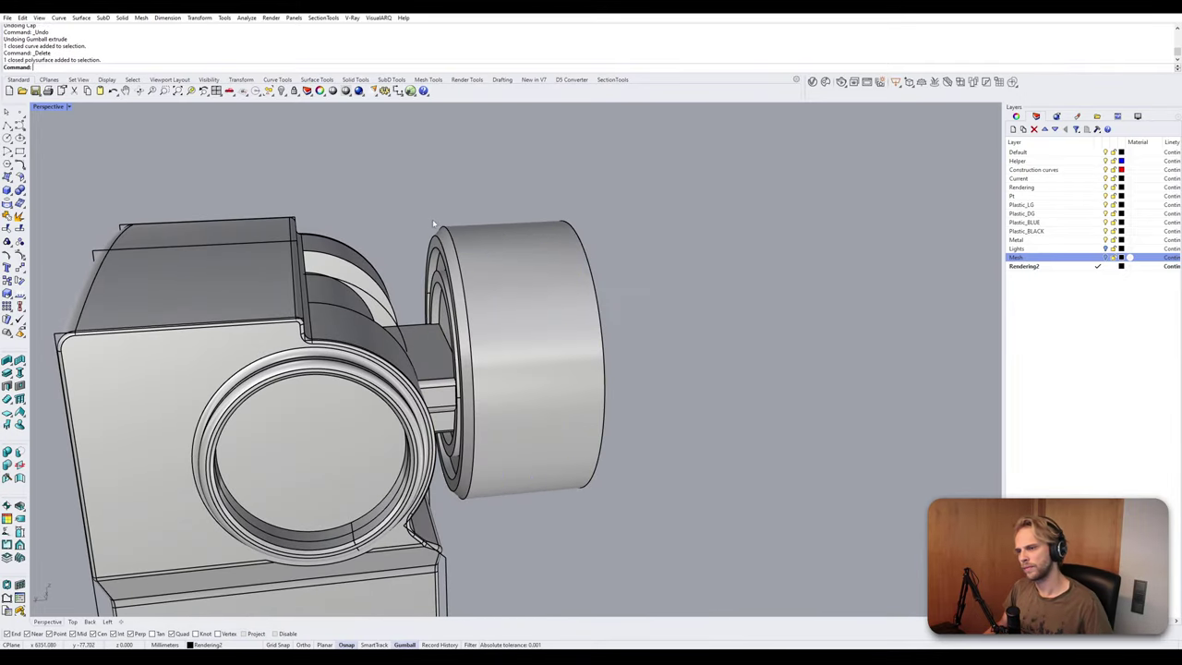
Copy the disc, body and ribbed connecting piece from the ring's centre to the matching reference point beside the robot's torso.
click(476, 269)
scroll(499, 272, down, 6)
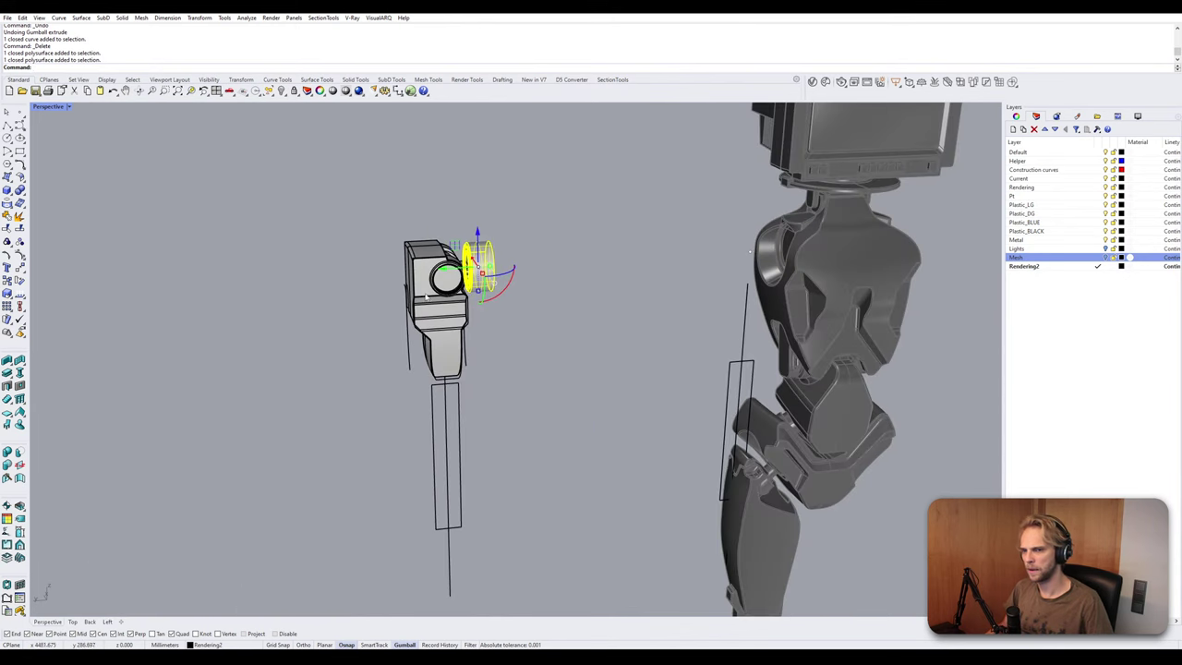
shift+click(427, 295)
scroll(445, 256, up, 8)
shift+click(449, 344)
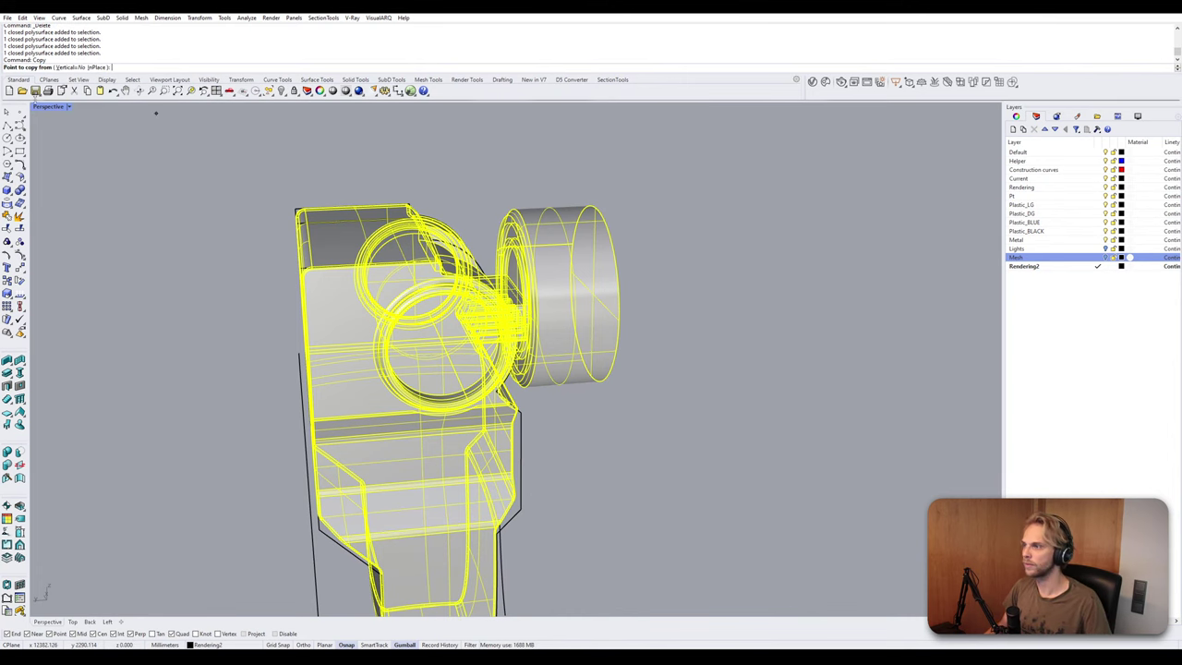
double_click(42, 108)
scroll(236, 489, down, 4)
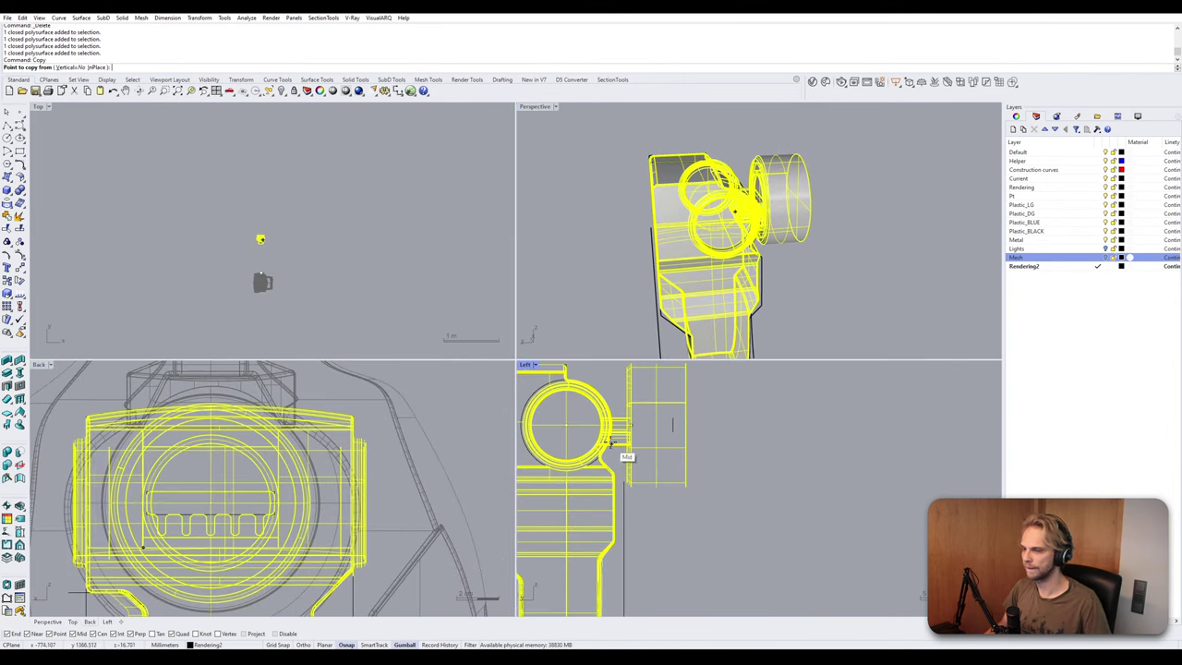
scroll(609, 443, up, 5)
click(554, 422)
scroll(554, 422, down, 8)
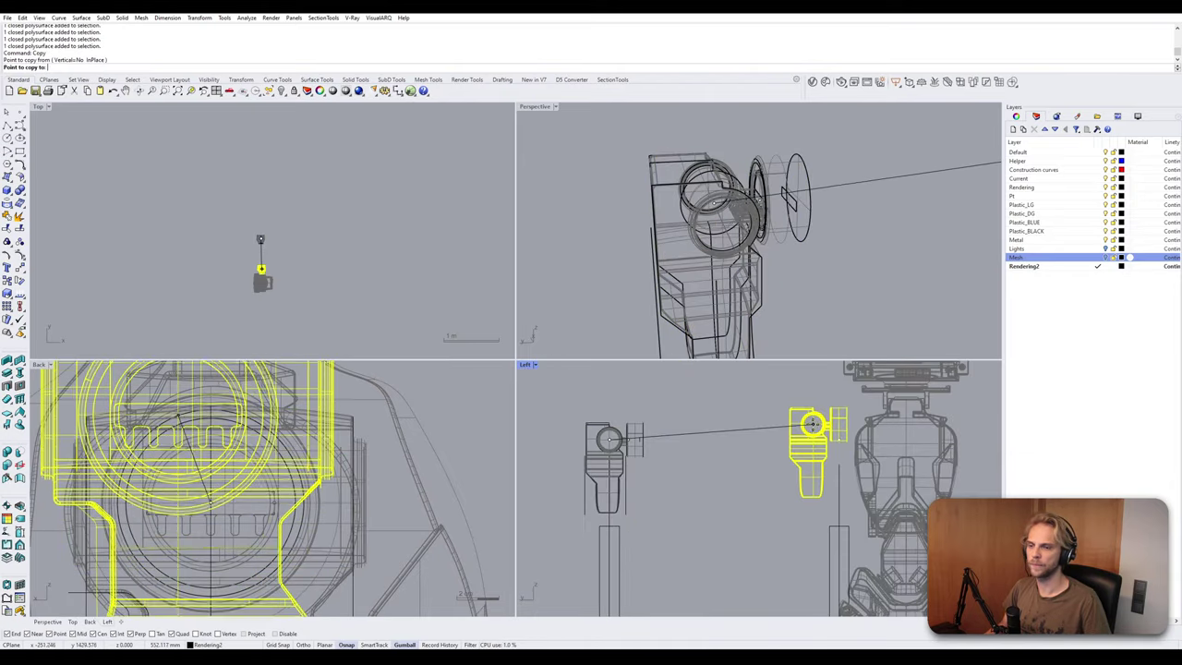
scroll(812, 424, up, 6)
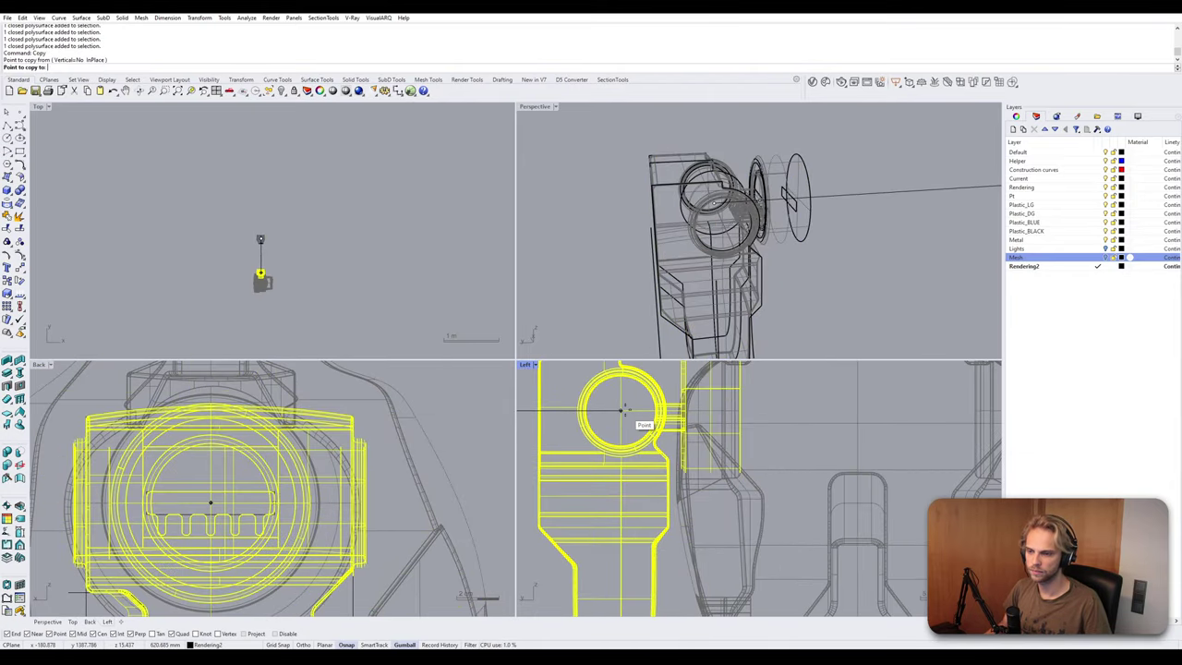
click(624, 409)
scroll(820, 452, down, 4)
key(Escape)
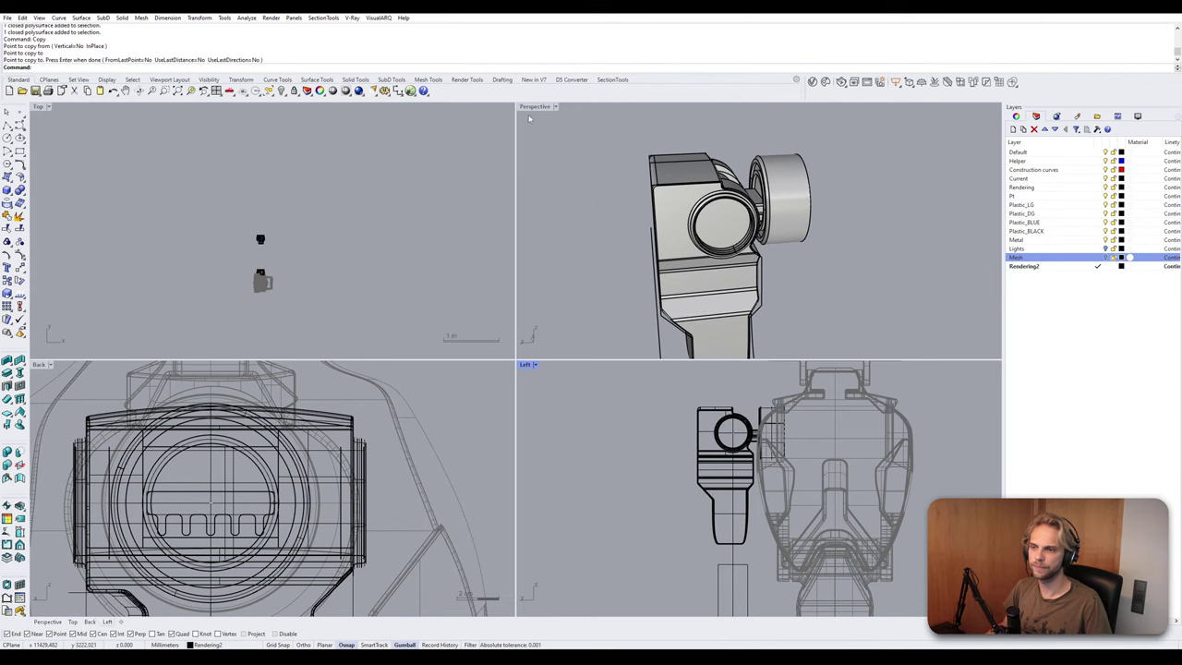
Switch the perspective view to the Stylized_tutorial display mode and inspect how the copied shoulder assembly fits against the torso.
double_click(536, 109)
scroll(517, 240, down, 4)
right_drag(461, 268, 300, 312)
scroll(277, 250, up, 3)
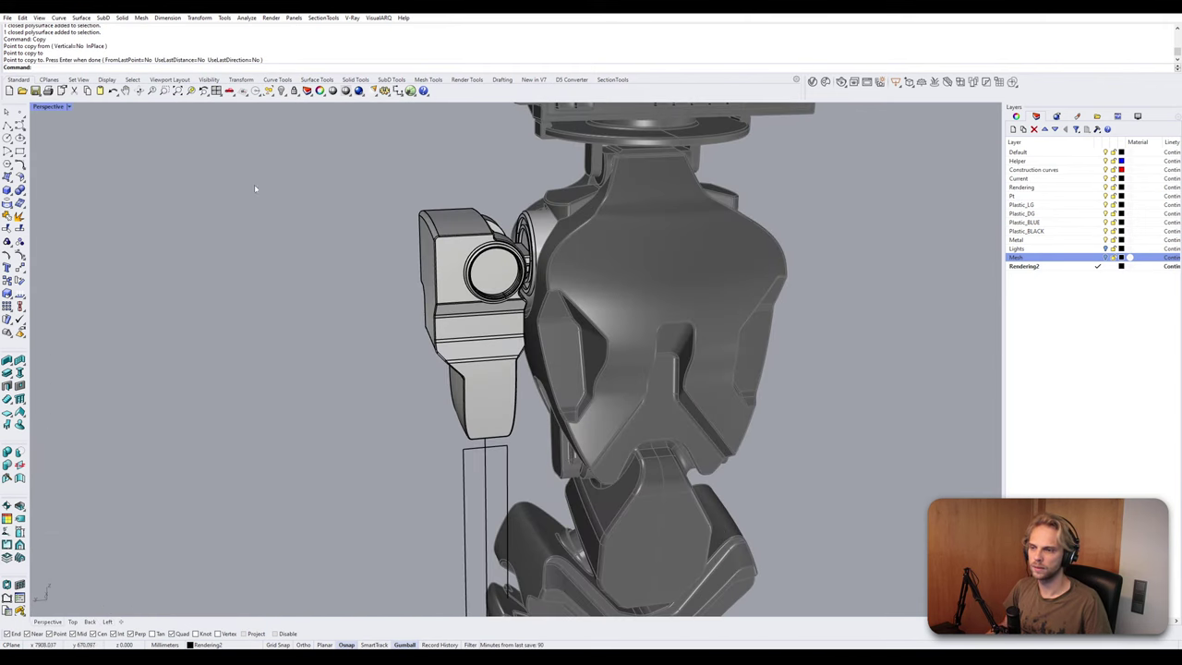
click(42, 109)
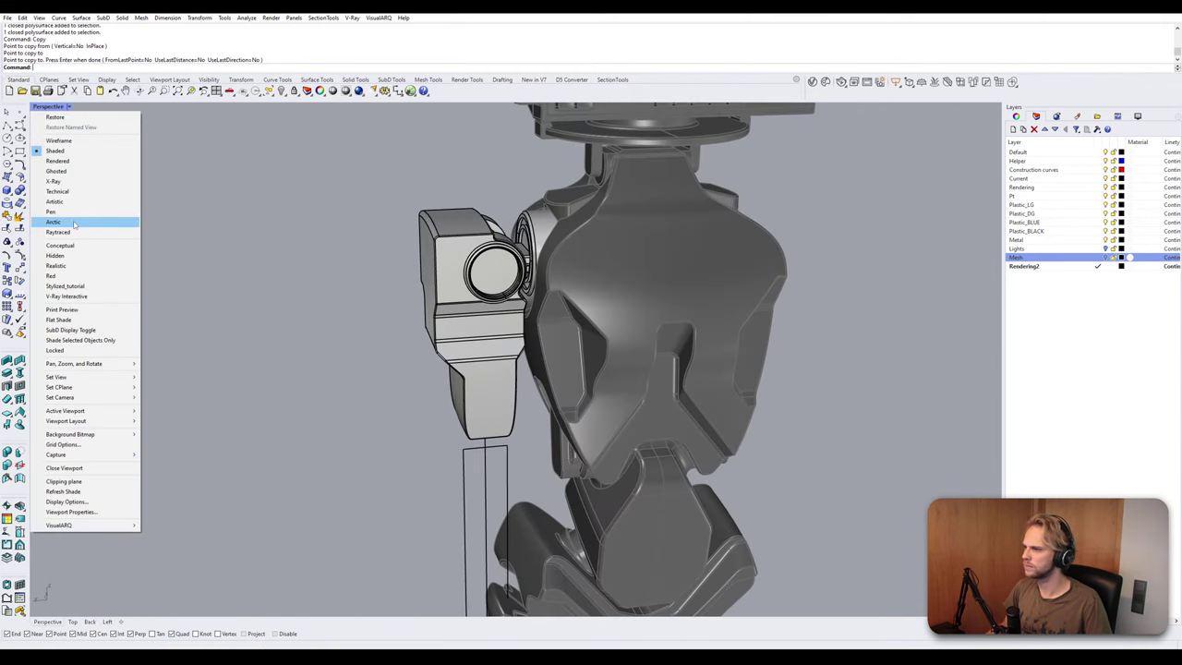
click(65, 287)
mouse_move(443, 319)
right_down()
mouse_move(526, 292)
mouse_move(532, 334)
mouse_move(558, 316)
mouse_move(551, 292)
mouse_move(442, 309)
mouse_move(509, 315)
mouse_move(472, 247)
right_up()
scroll(509, 316, up, 4)
scroll(472, 247, down, 6)
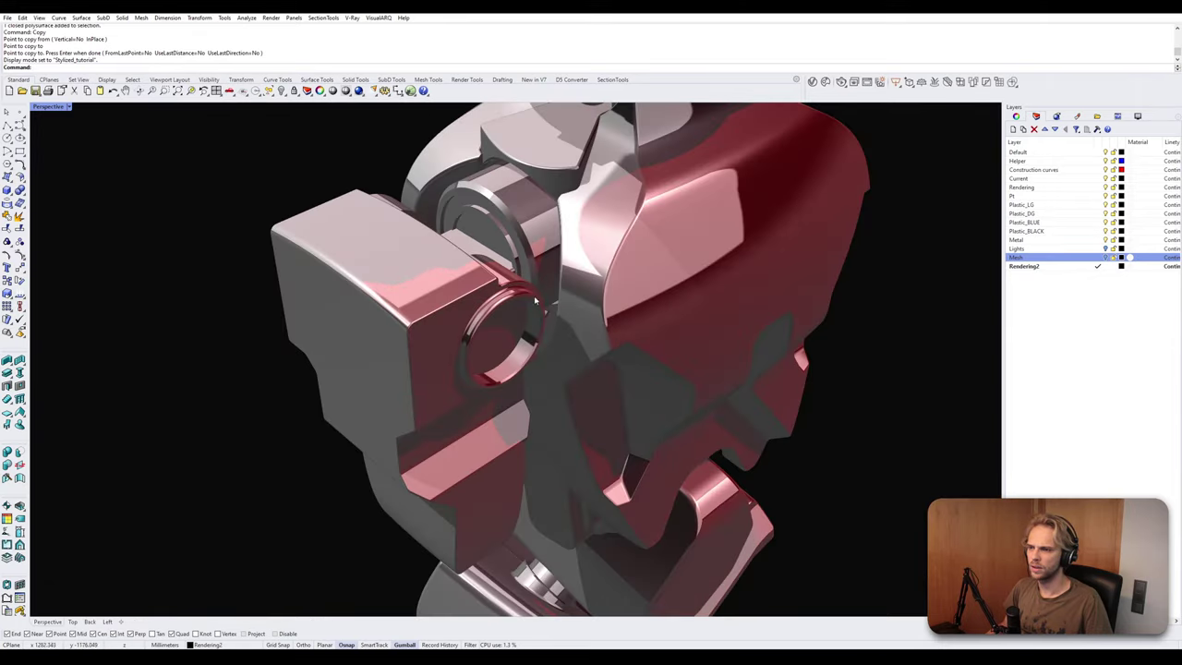
right_drag(535, 300, 436, 279)
scroll(386, 234, up, 5)
Rotate the copied shoulder body by -45 degrees about the centre of its ring in the Left view.
click(420, 275)
click(373, 368)
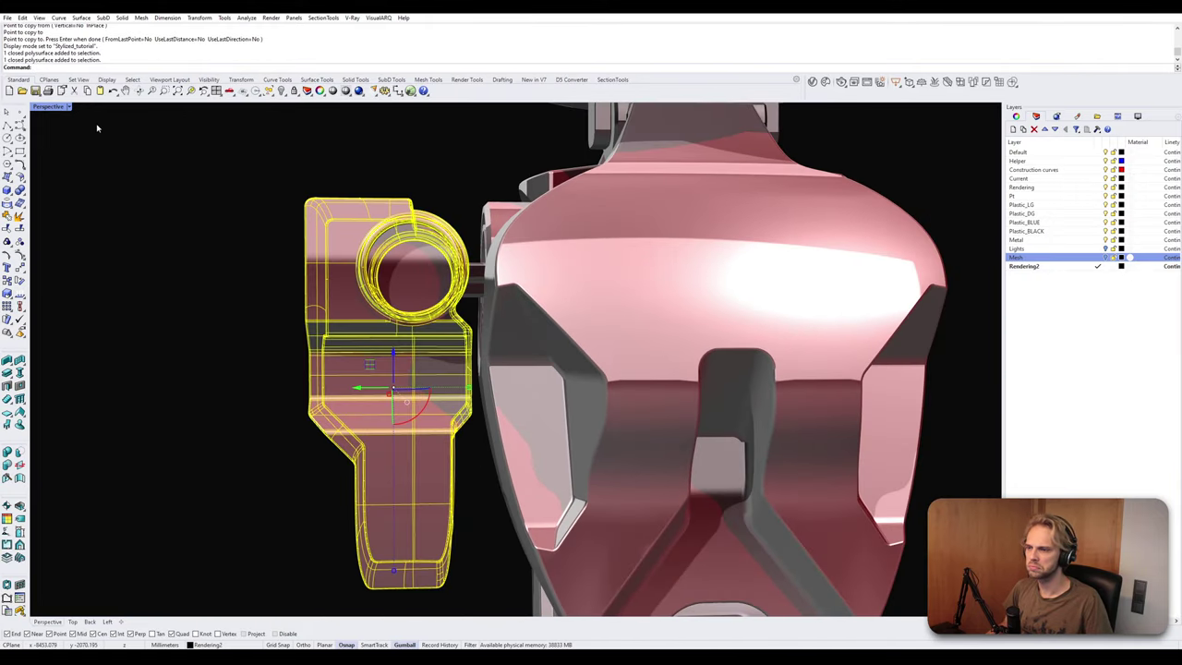
double_click(51, 107)
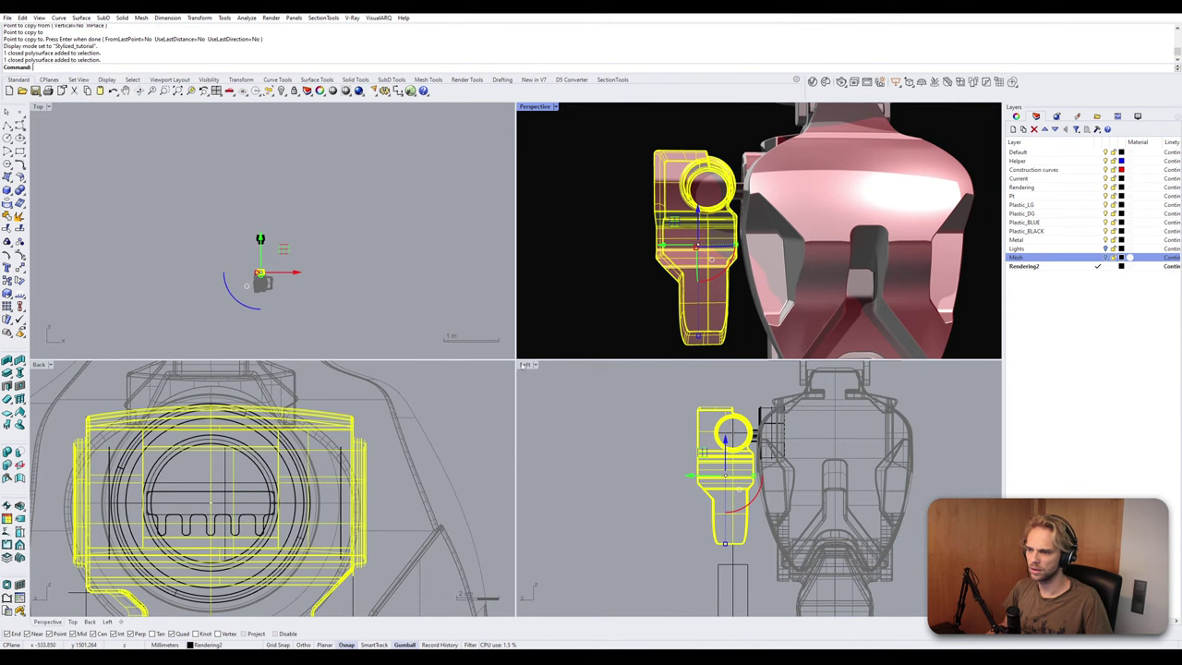
double_click(523, 365)
scroll(467, 222, up, 3)
text(Rotate)
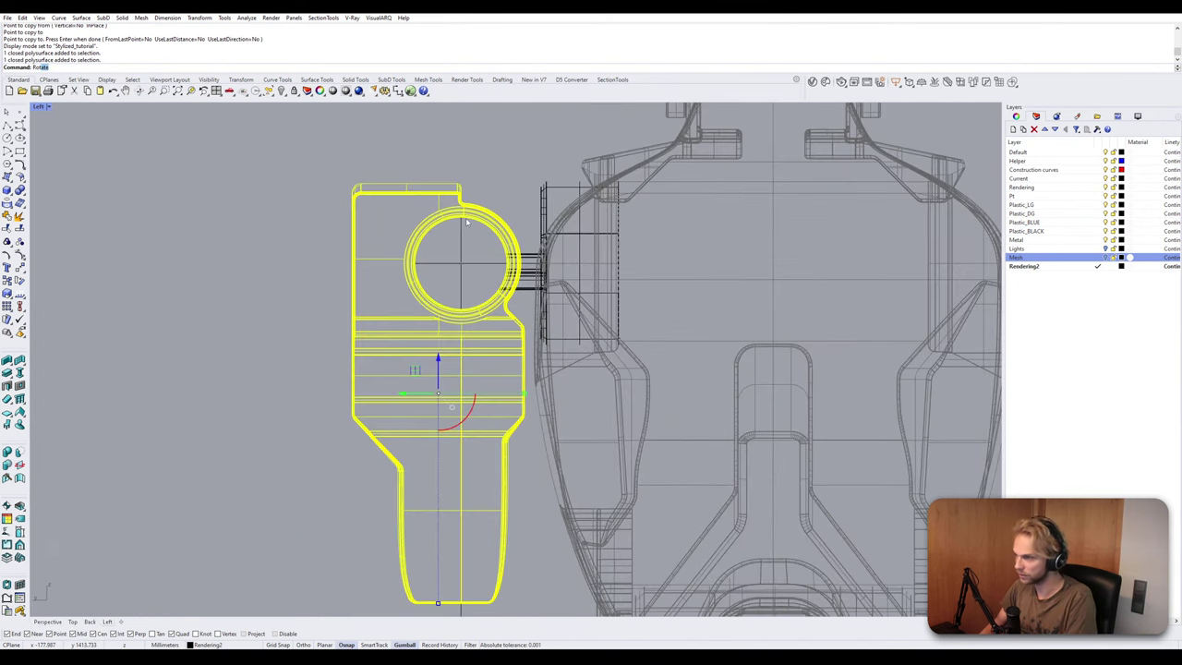
key(Return)
click(460, 265)
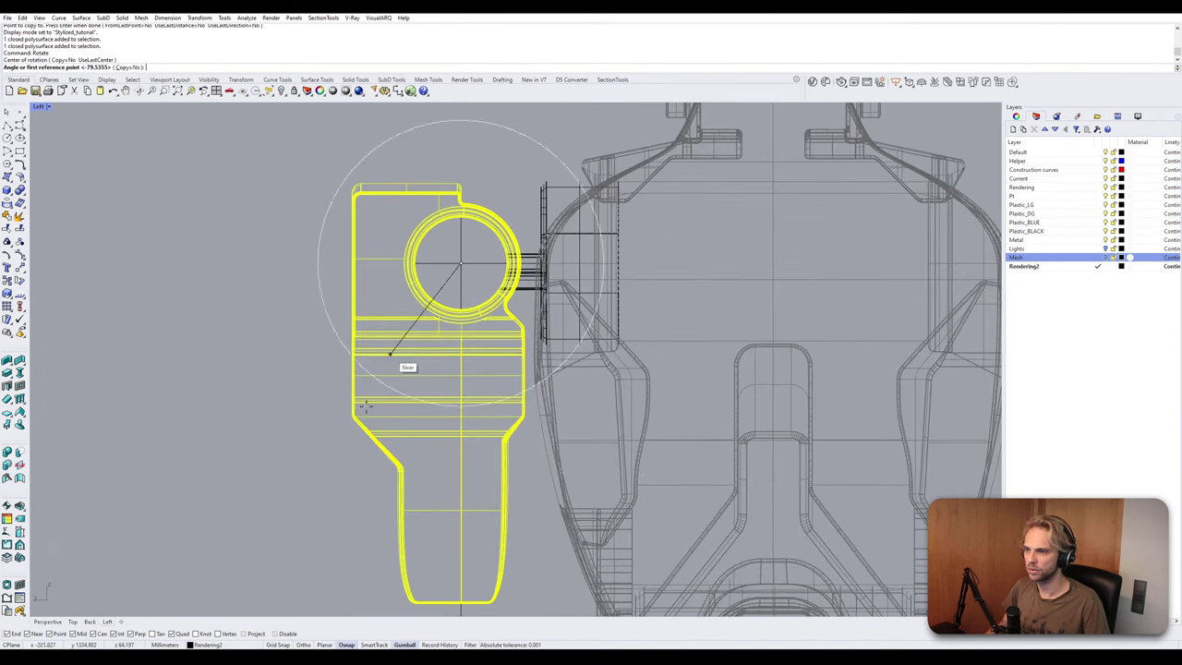
click(342, 551)
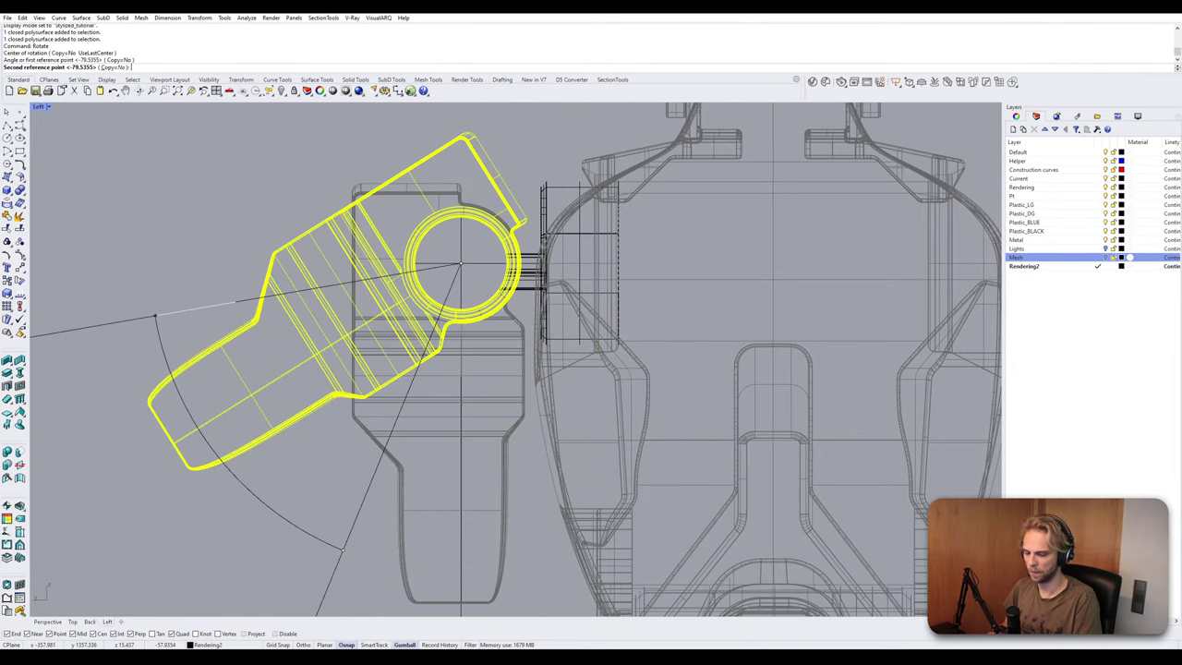
text(-45)
key(Return)
click(219, 248)
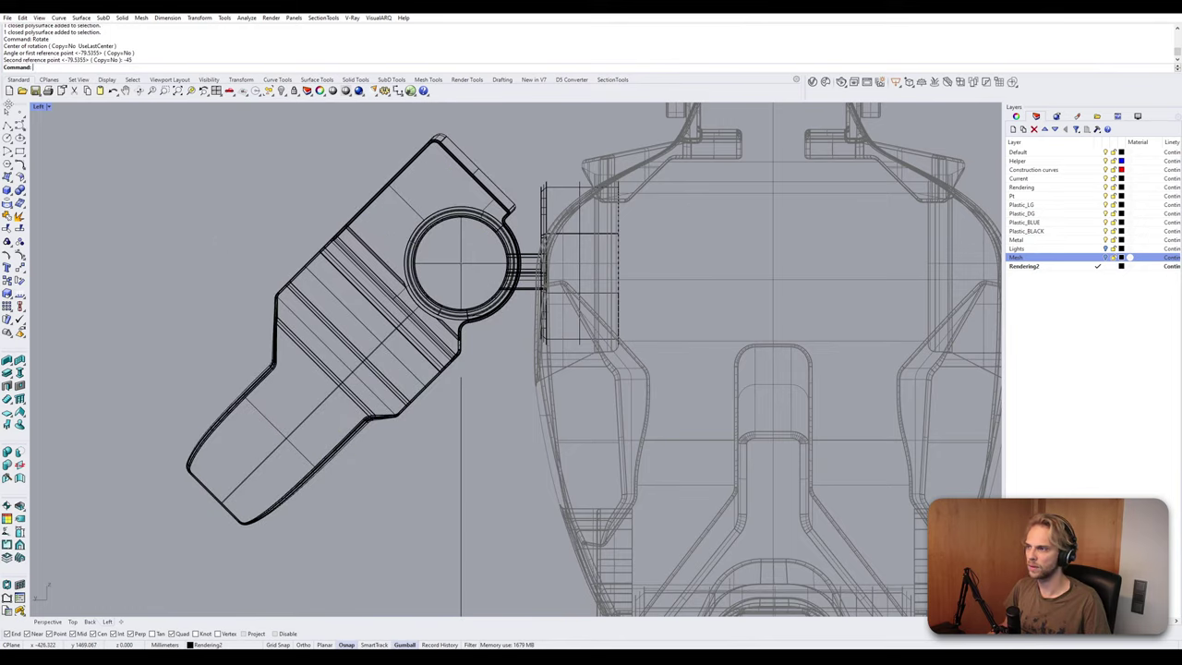
Rotate the copied body and ribbed connecting piece together by 45 degrees about the disc's centre in the Back view.
double_click(38, 107)
double_click(526, 111)
right_drag(525, 113, 579, 203)
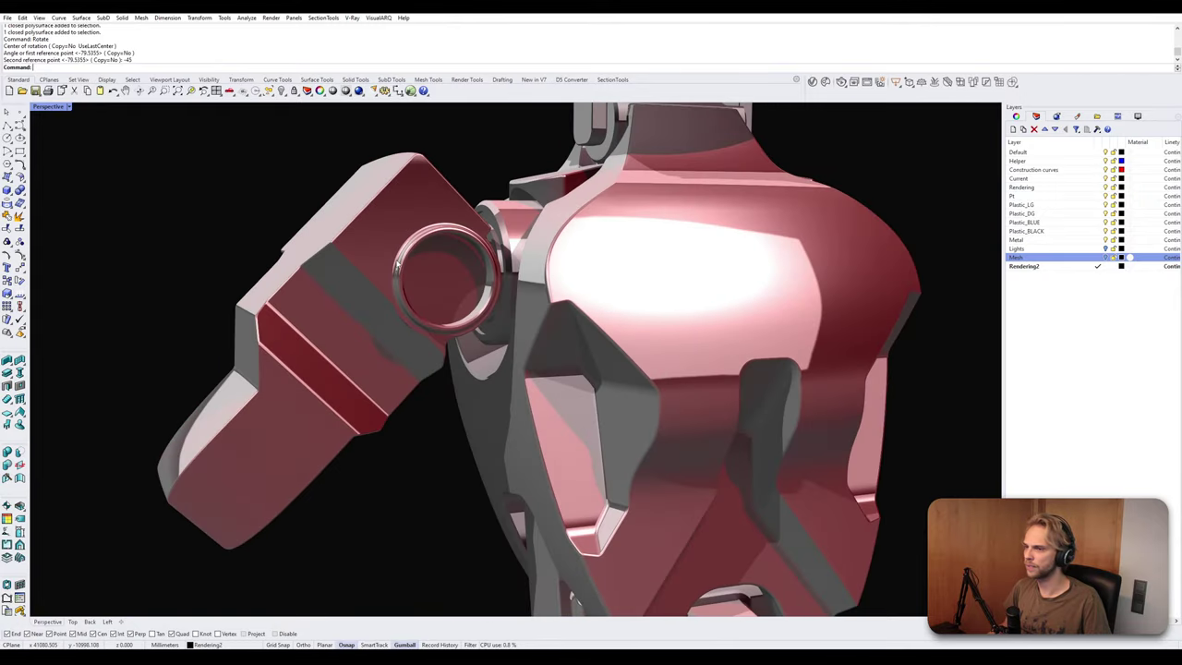
click(317, 361)
key(ctrl+m)
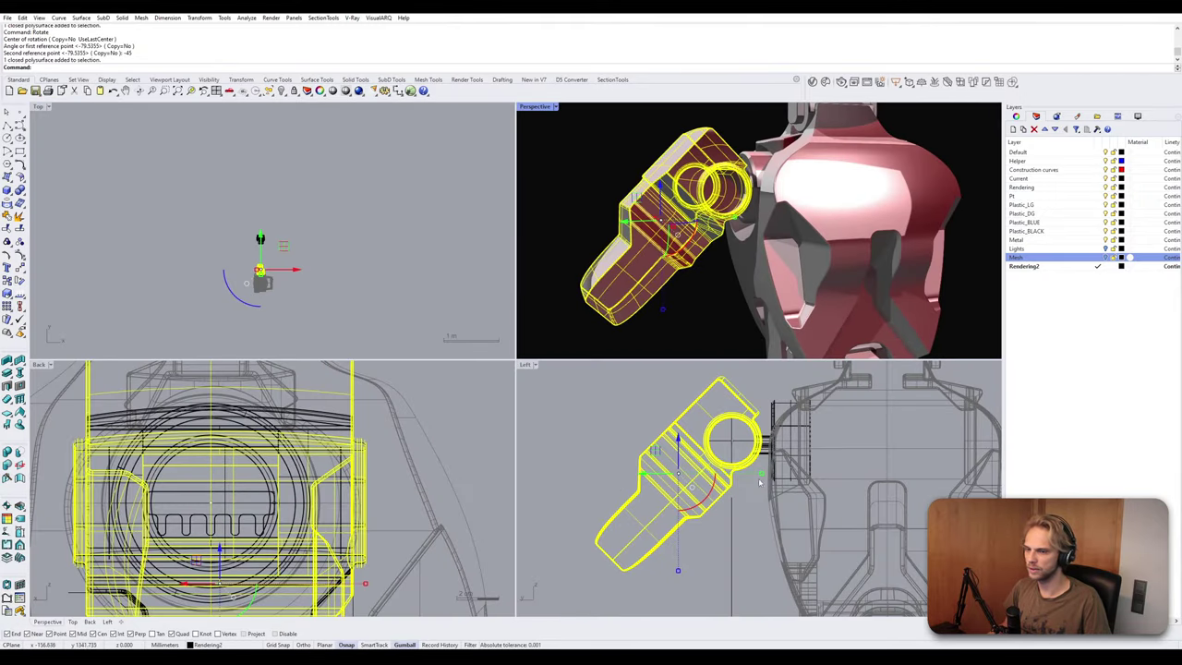
shift+click(764, 451)
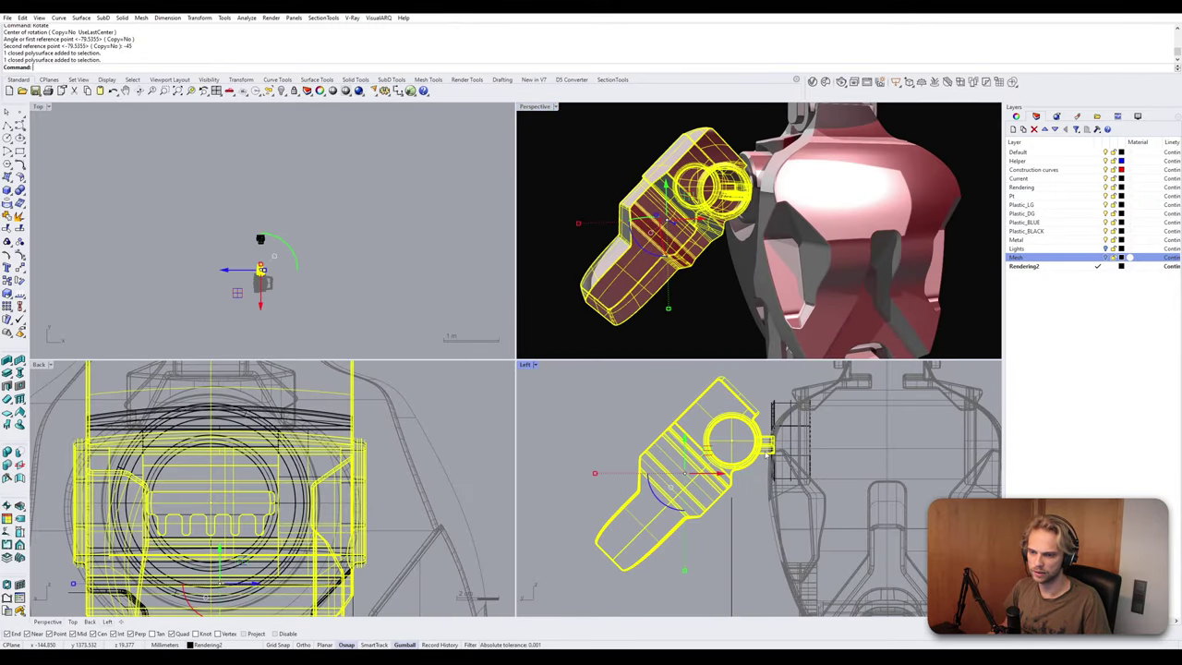
right_click(222, 503)
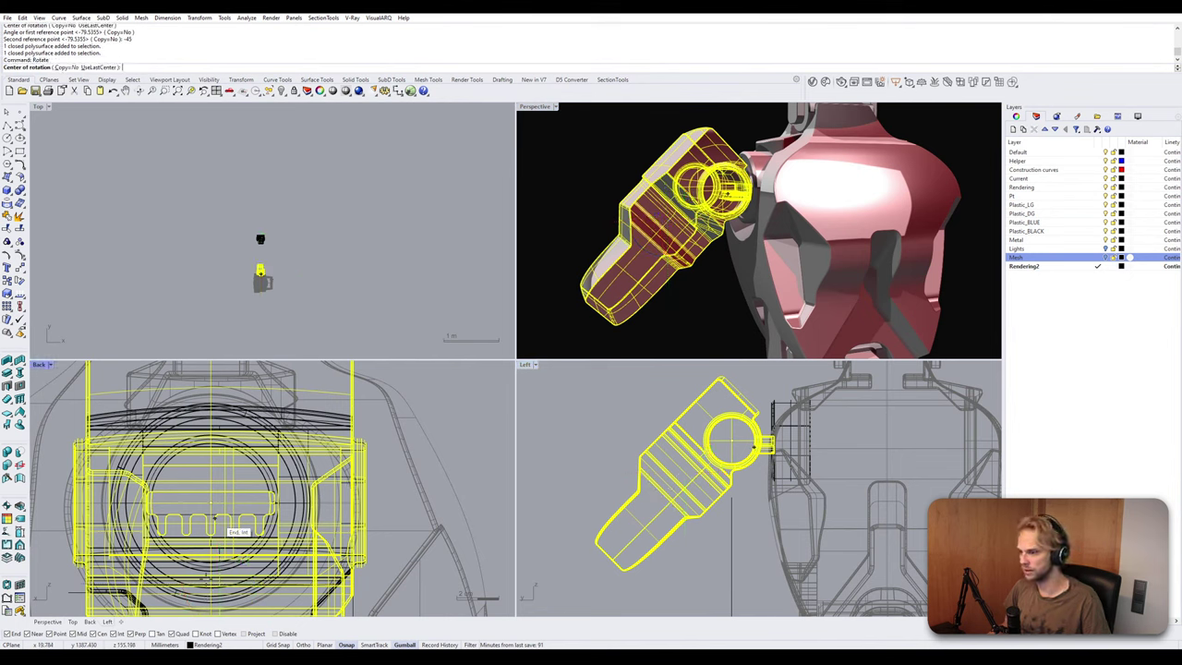
click(205, 522)
scroll(217, 508, down, 3)
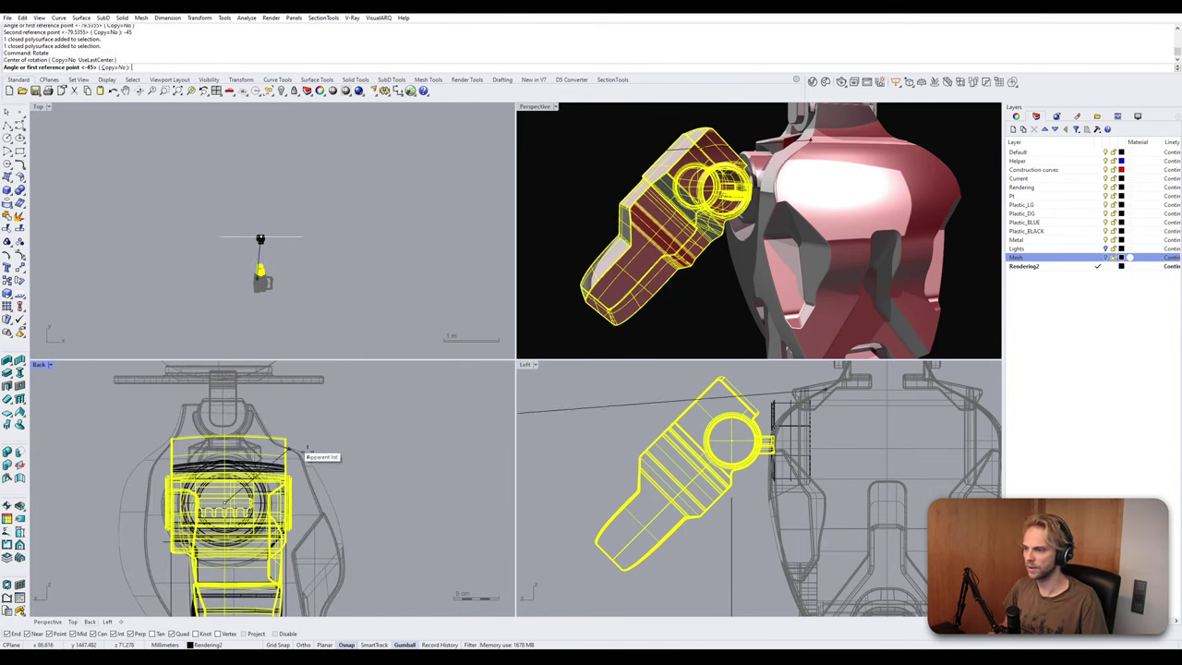
click(402, 483)
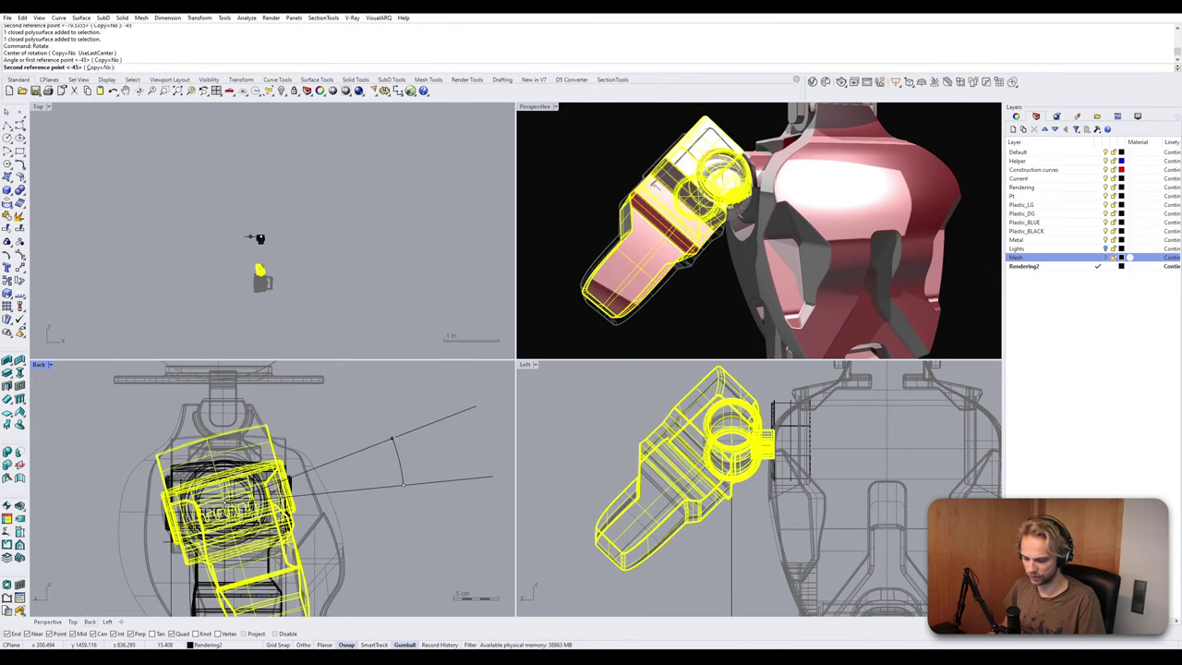
text(45)
key(Return)
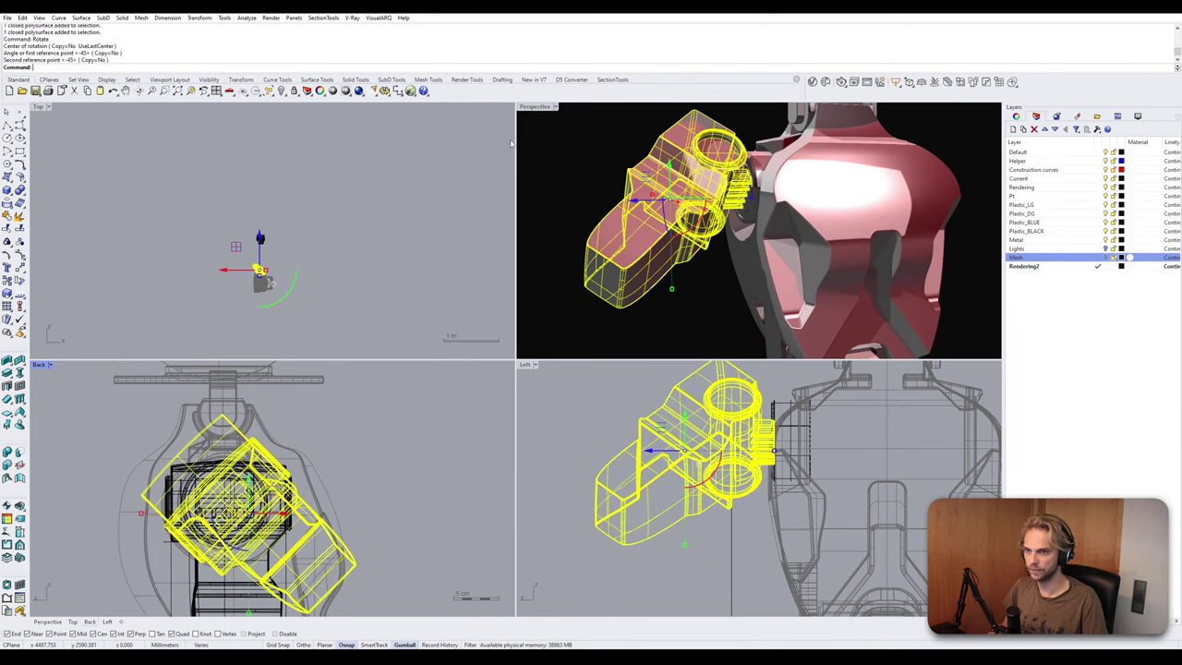
Inspect the posed shoulder from the front and rear, and undo both rotations.
double_click(535, 106)
right_drag(561, 217, 555, 228)
key(Escape)
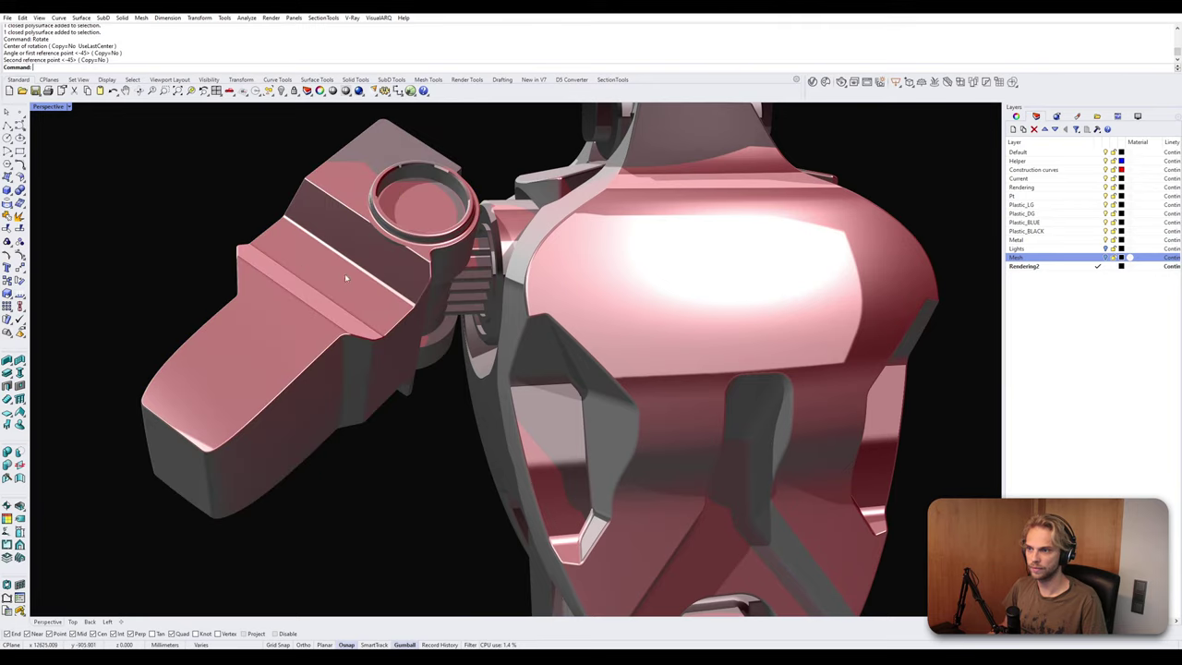
right_drag(344, 274, 624, 275)
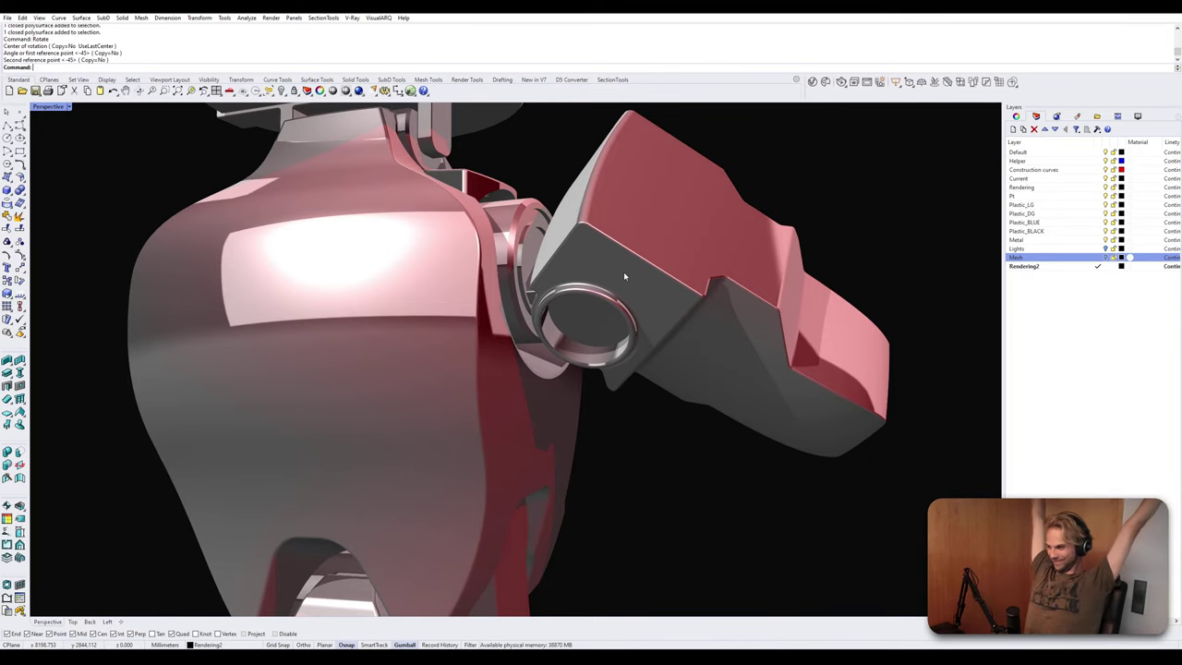
right_drag(624, 272, 387, 288)
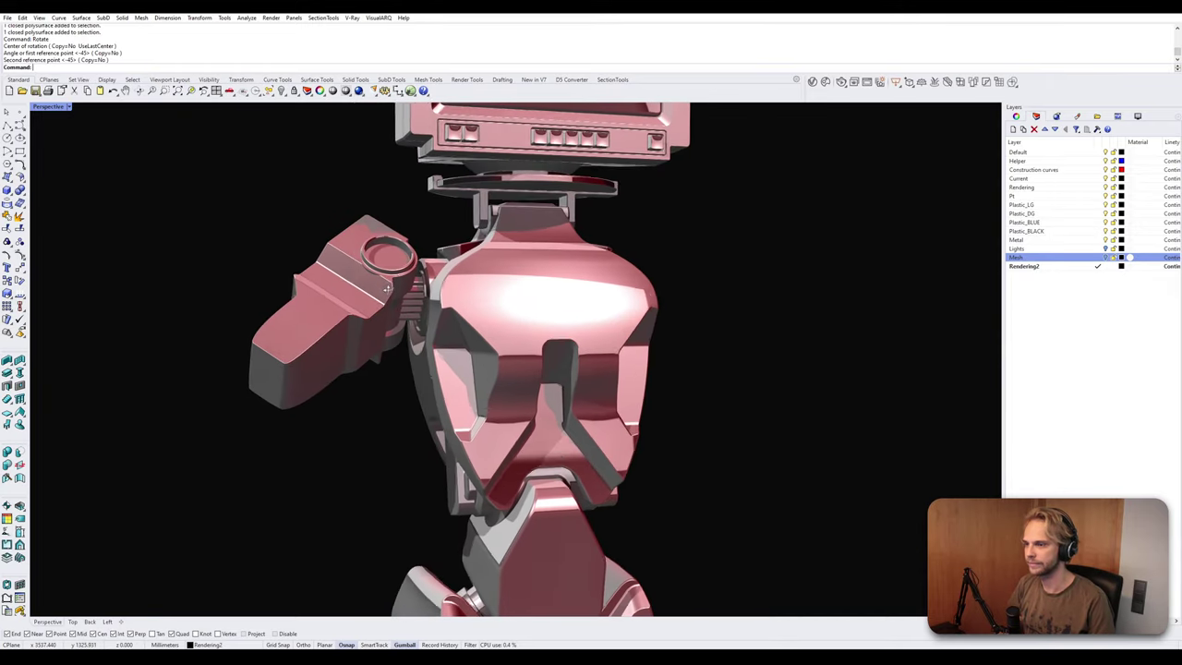
key(ctrl+z)
key(ctrl+z)
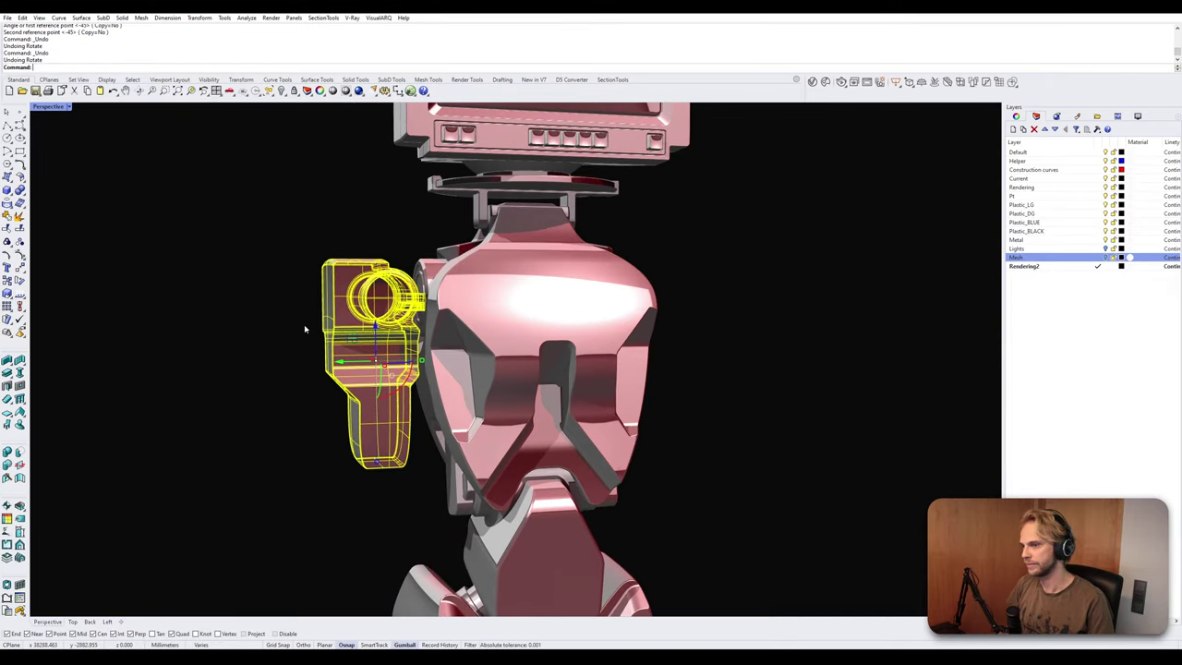
click(239, 296)
shift+right_drag(248, 309, 389, 295)
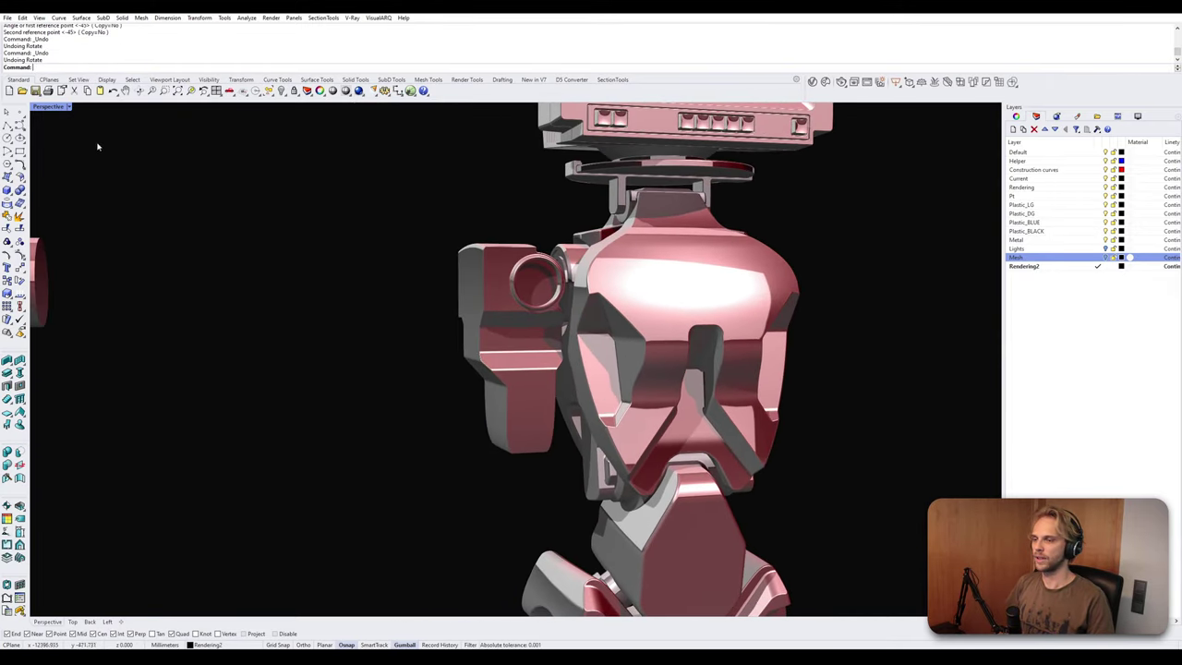
Return the perspective view to shaded display and enlarge it to show the original shoulder assembly.
double_click(56, 109)
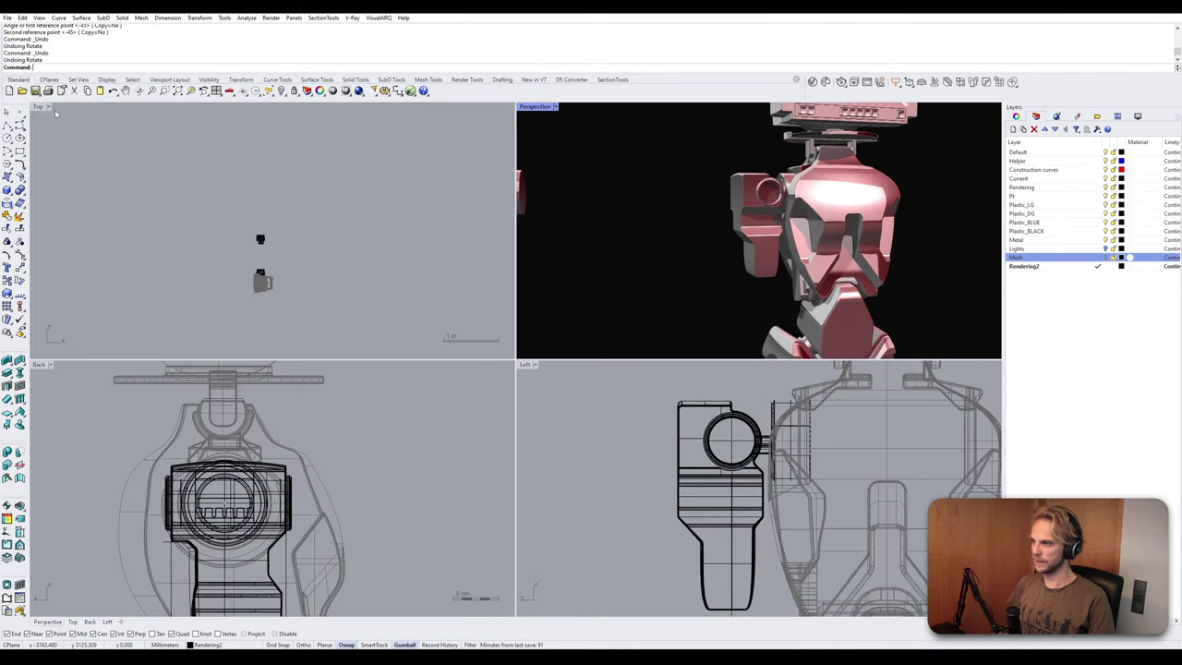
right_click(541, 109)
click(545, 150)
mouse_move(665, 311)
right_down()
mouse_move(606, 278)
mouse_move(556, 309)
mouse_move(543, 341)
mouse_move(530, 287)
right_up()
double_click(527, 108)
Delete the disc and the ribbed connecting piece from the original shoulder assembly.
scroll(525, 297, up, 4)
click(487, 261)
click(508, 306)
scroll(476, 310, down, 6)
click(523, 254)
key(Delete)
scroll(524, 252, up, 4)
click(513, 249)
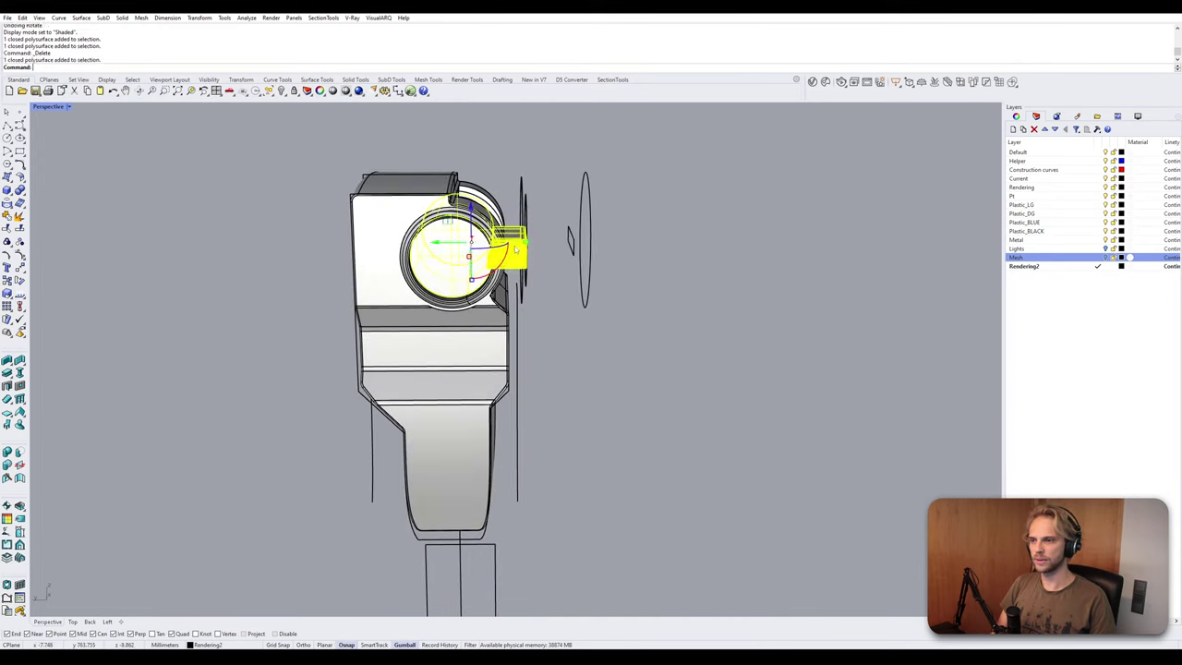
key(Delete)
Delete the leftover disc curves and points and the two vertical guide curves beside the original body.
drag(574, 229, 521, 195)
key(Delete)
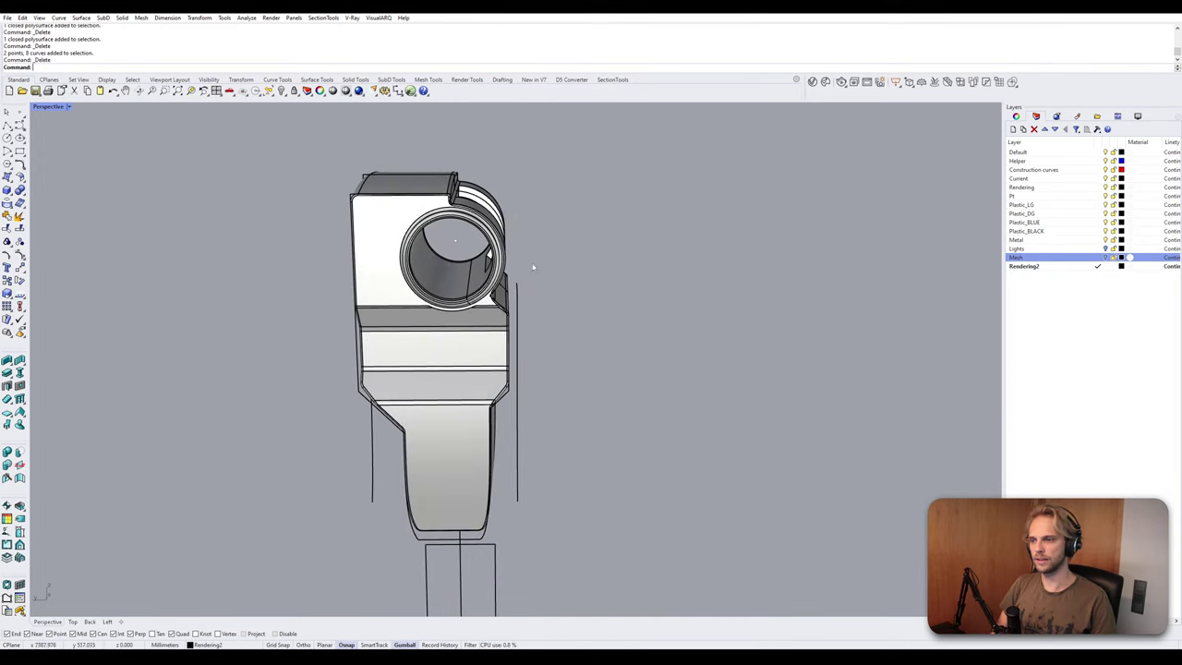
click(518, 295)
key(Delete)
click(373, 430)
key(Delete)
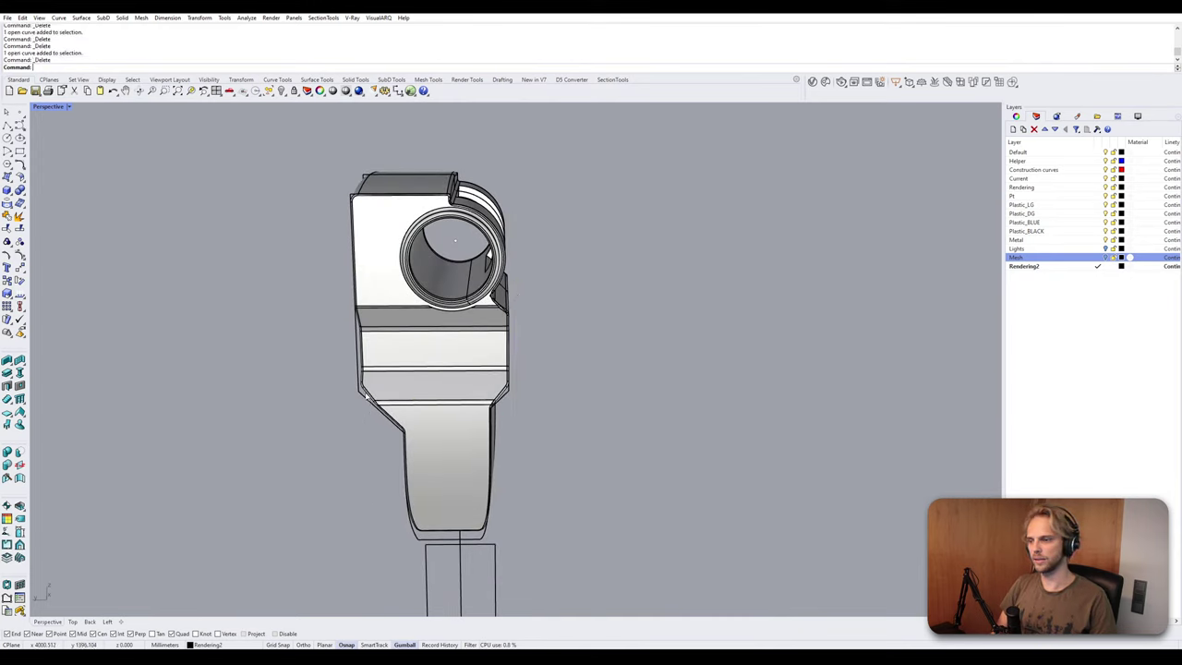
Delete all curves in the scene except the guide rectangle and centre line below the original shoulder body.
scroll(365, 407, down, 3)
scroll(405, 379, down, 4)
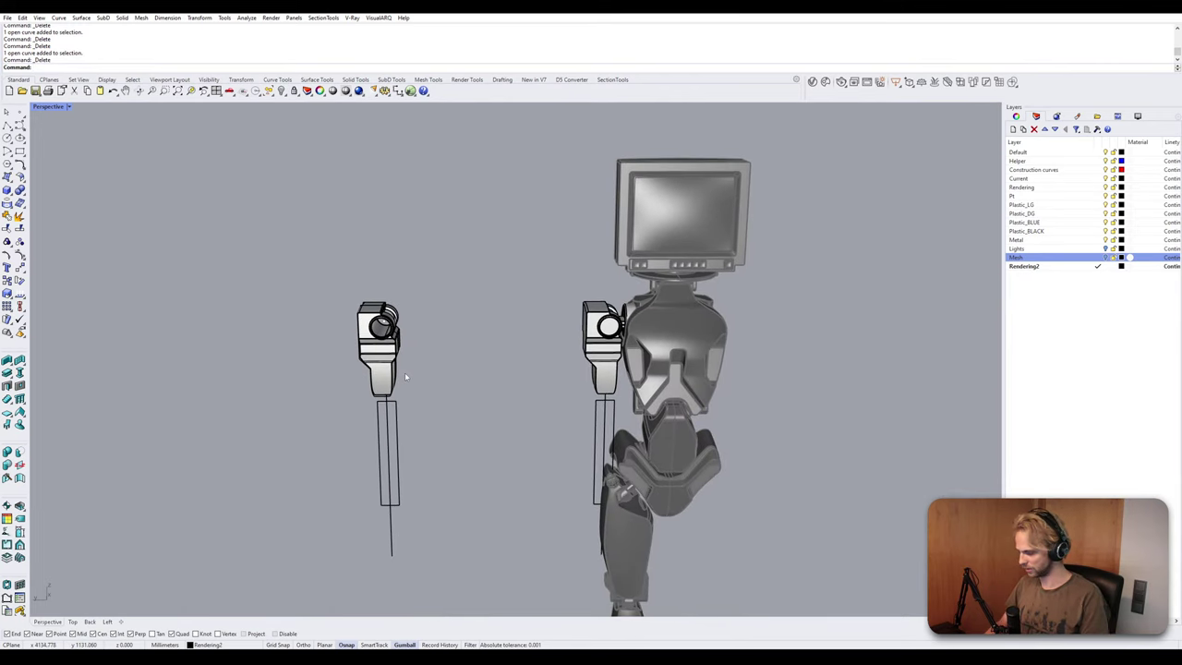
text(SelCrv)
key(Return)
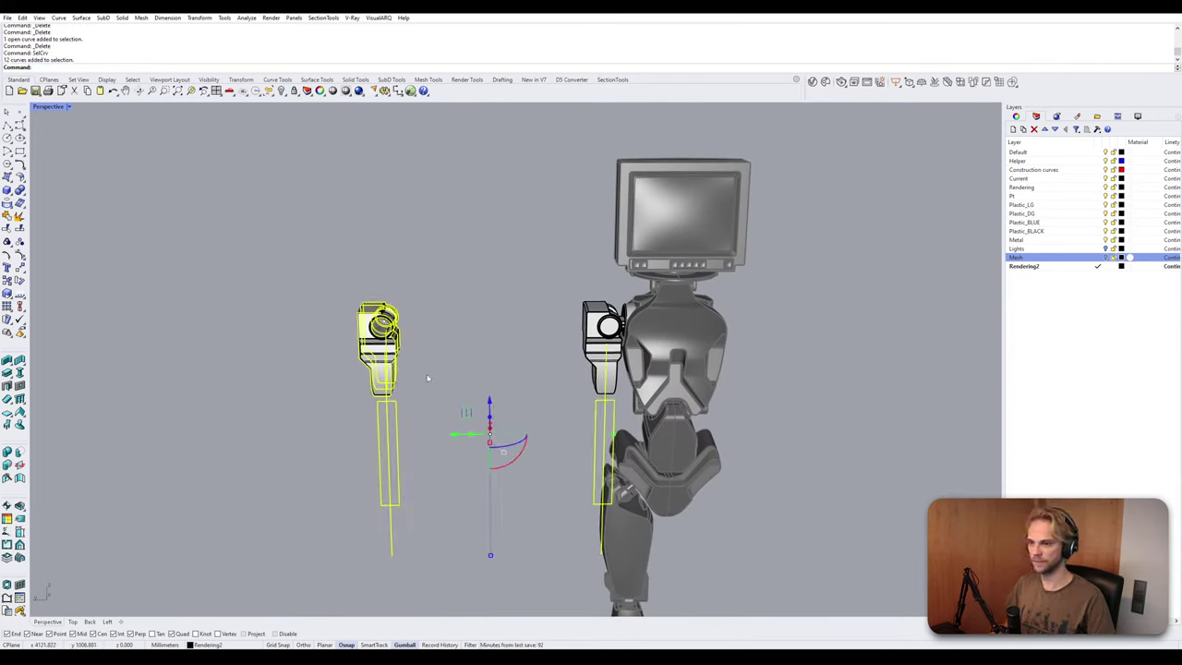
drag(790, 542, 706, 534)
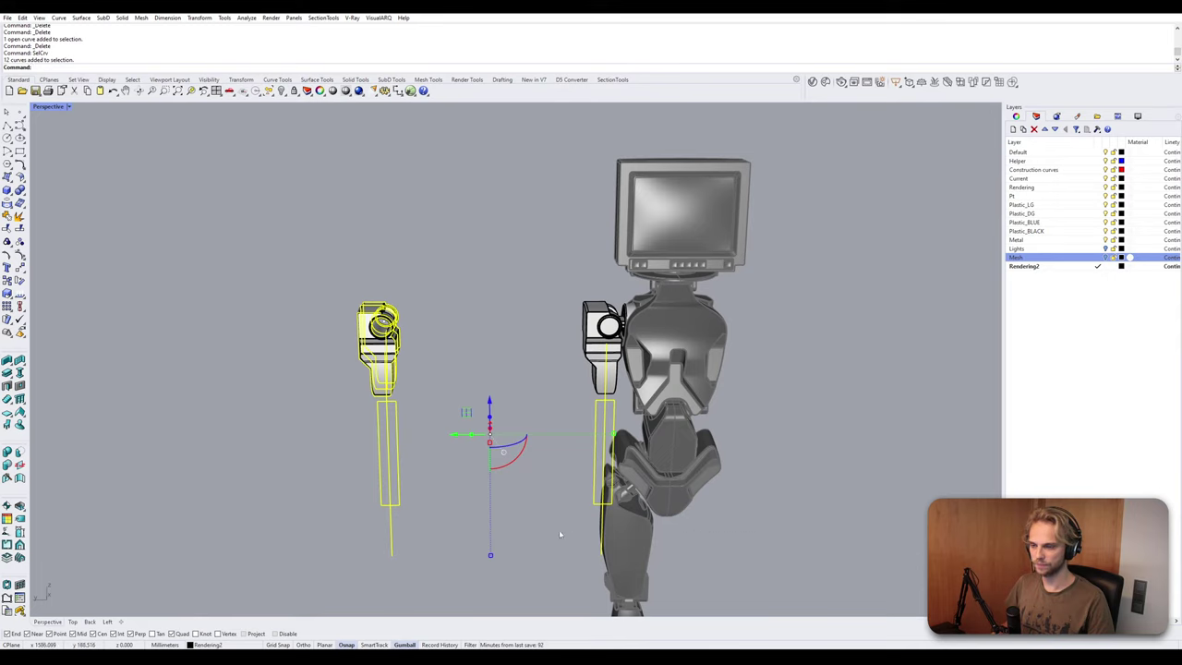
ctrl+drag(339, 447, 377, 452)
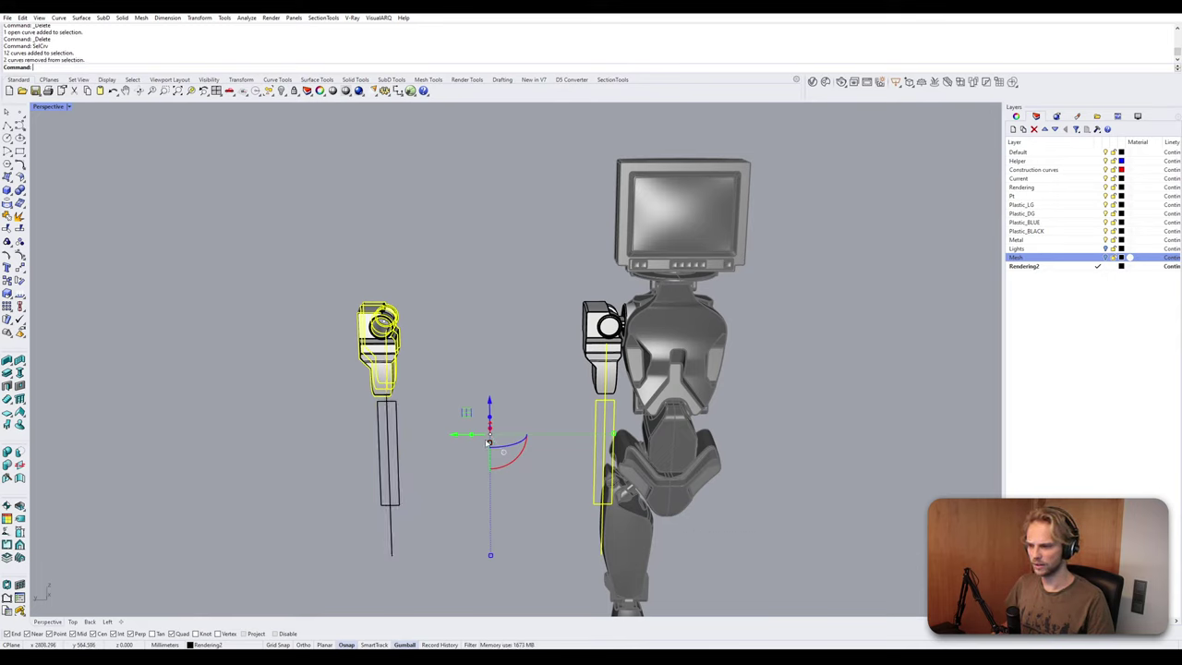
scroll(391, 397, up, 2)
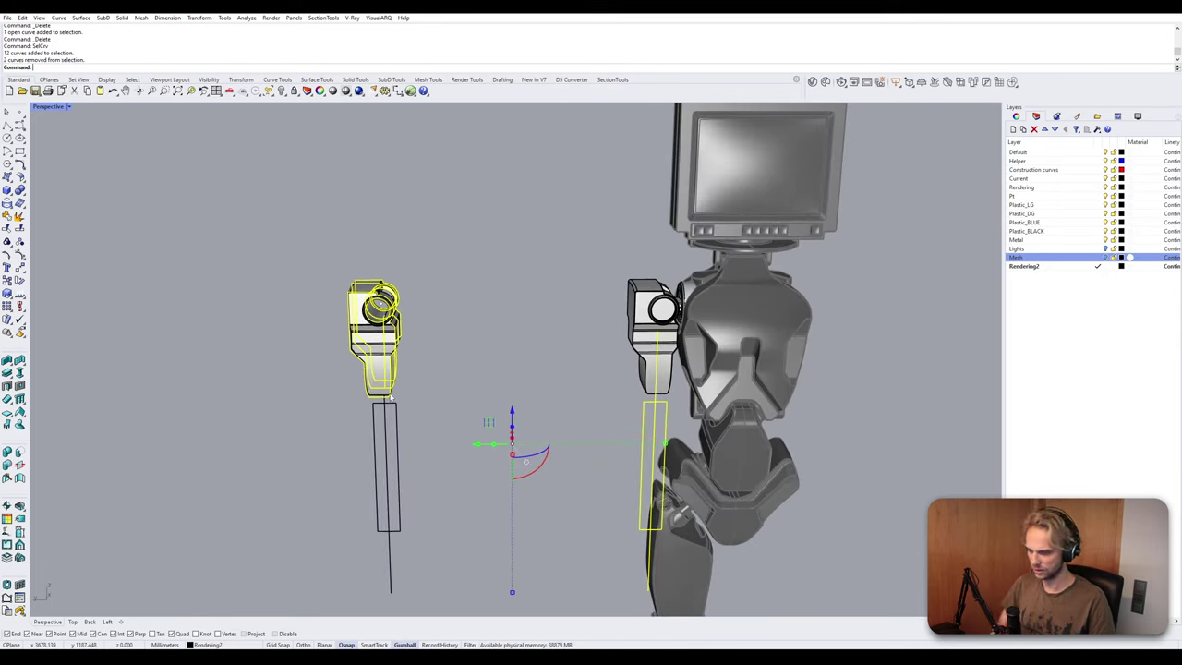
key(Delete)
Examine the recess between the two cylindrical housings of the original shoulder body.
right_drag(391, 397, 361, 322)
click(361, 322)
right_drag(251, 320, 408, 307)
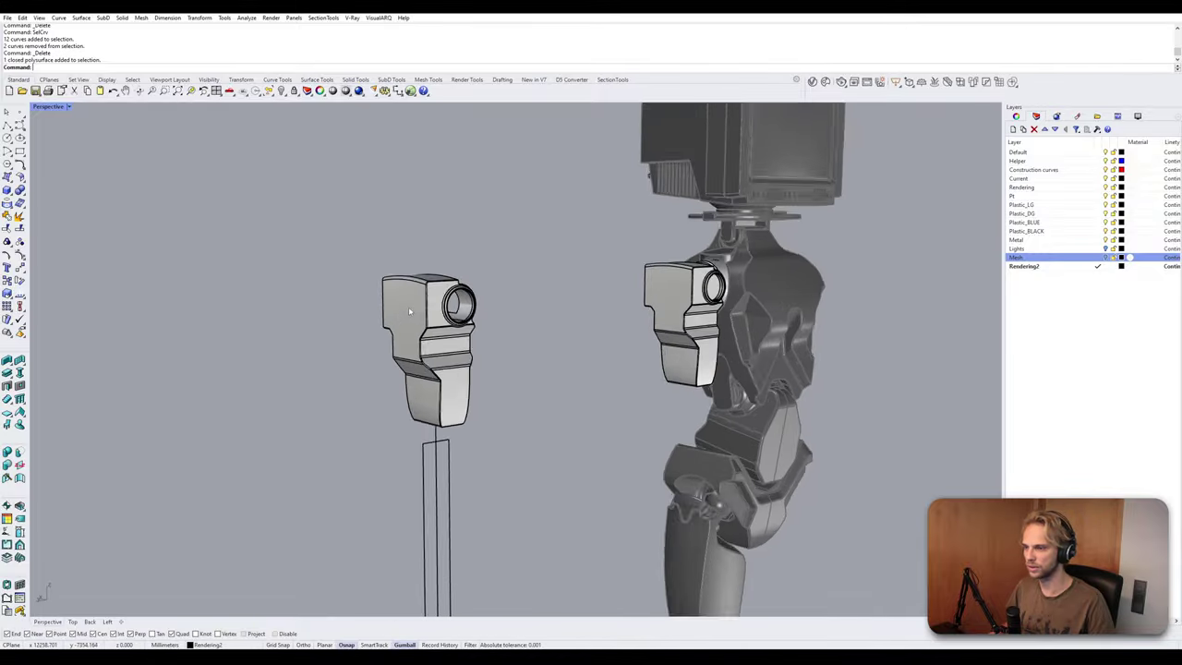
scroll(408, 307, up, 5)
scroll(234, 294, up, 4)
shift+right_drag(234, 294, 402, 286)
right_drag(403, 286, 294, 195)
scroll(346, 277, up, 4)
scroll(253, 317, up, 8)
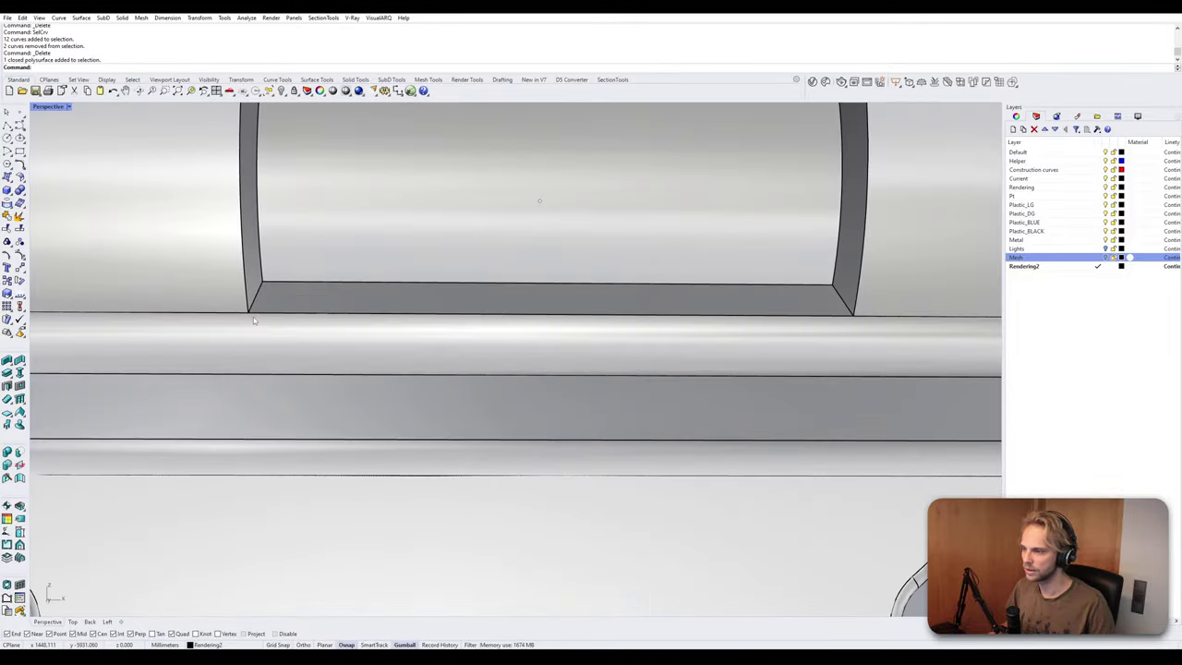
scroll(262, 304, down, 8)
right_drag(275, 277, 275, 324)
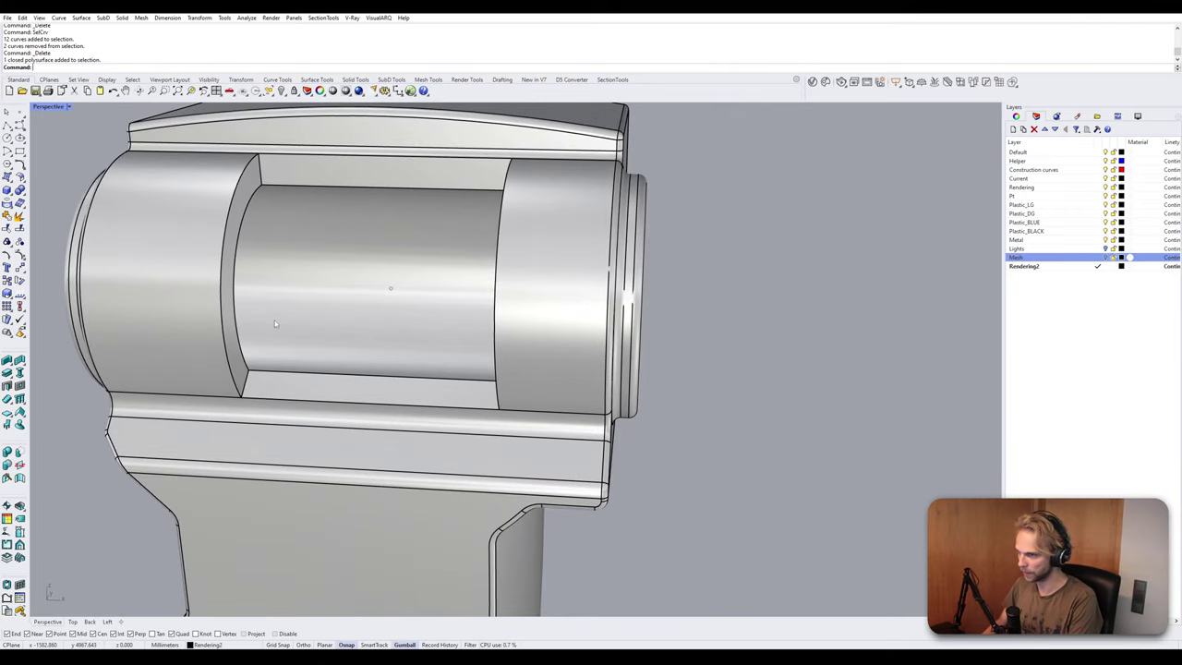
Fillet the outer curved edges on both sides of the shoulder body's recess with a radius of 2.
text(filletedge)
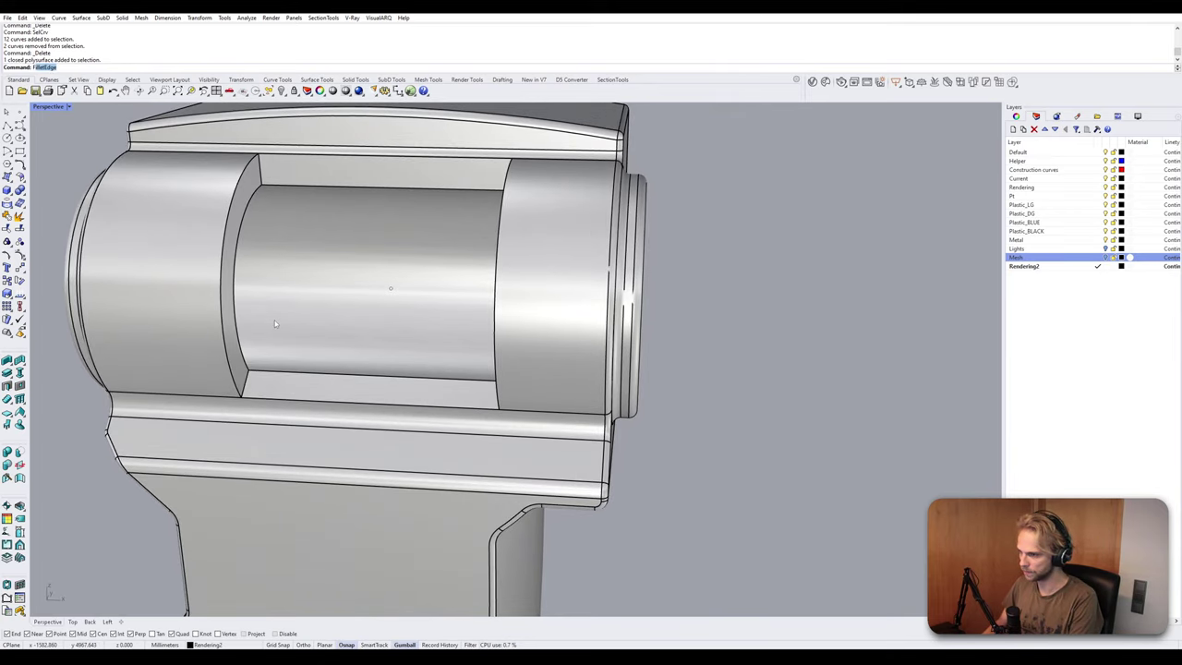
key(Return)
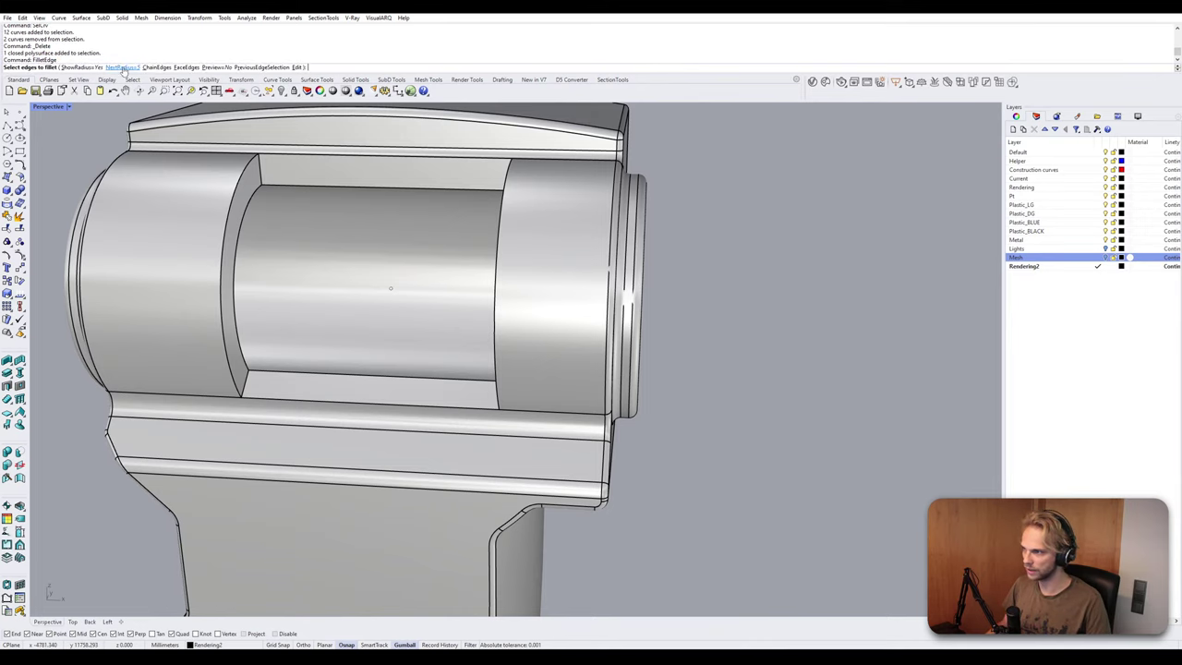
click(122, 67)
text(2)
key(Return)
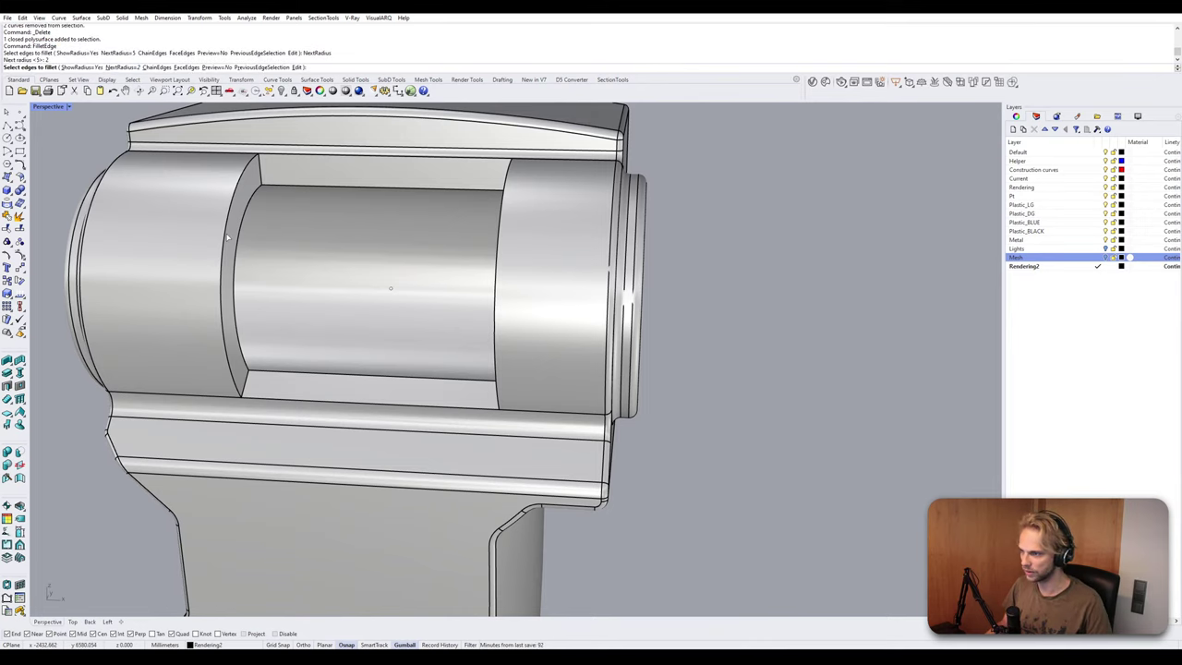
click(228, 237)
click(500, 281)
key(Return)
key(Return)
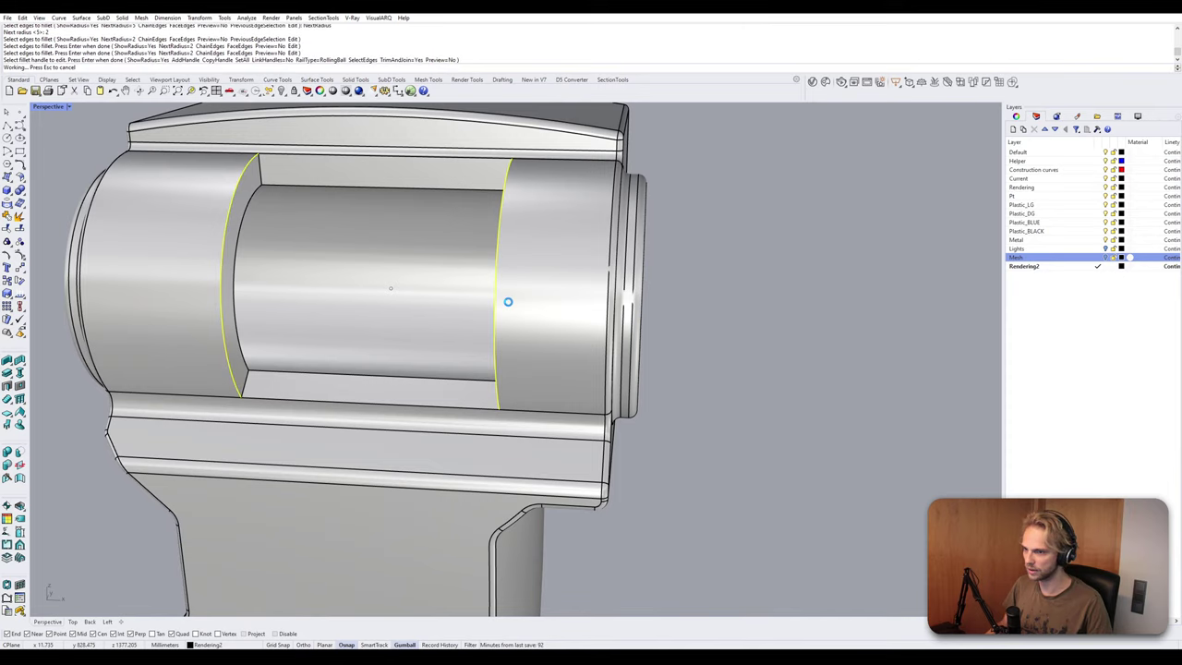
Fillet the inner curved edges where the recess sides meet the recessed cylinder, keeping the radius at 2.
right_drag(502, 307, 461, 305)
right_drag(232, 371, 242, 380)
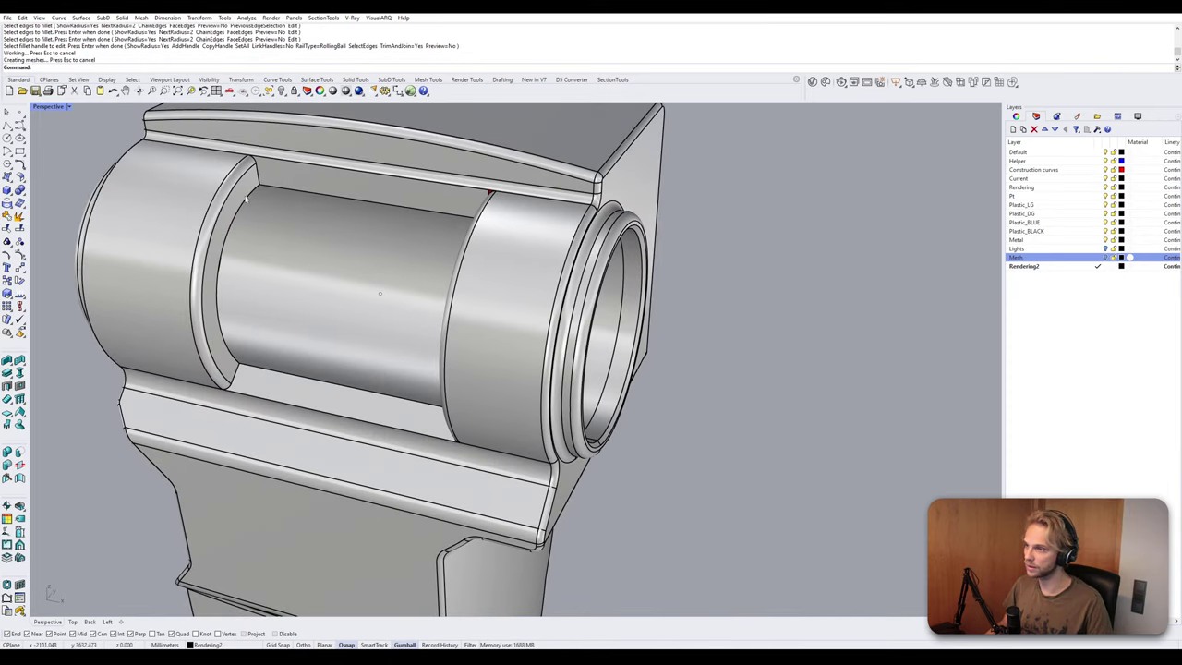
scroll(226, 212, up, 4)
key(Return)
click(238, 219)
right_drag(333, 226, 579, 269)
scroll(635, 185, up, 5)
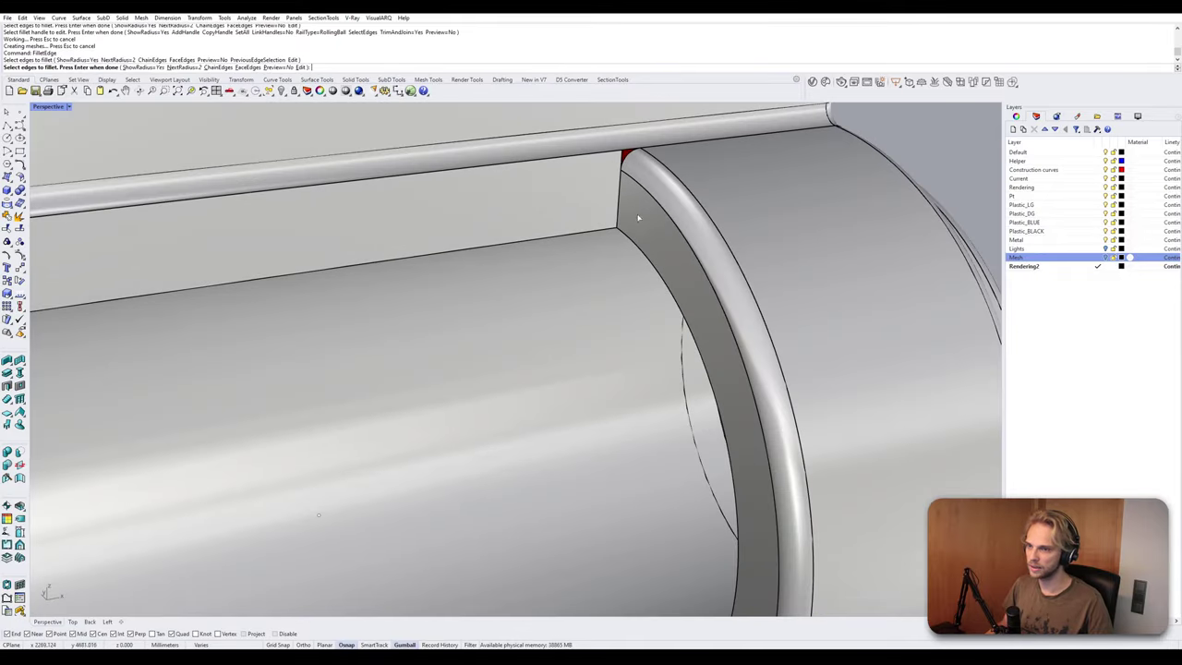
click(632, 249)
key(Return)
key(Return)
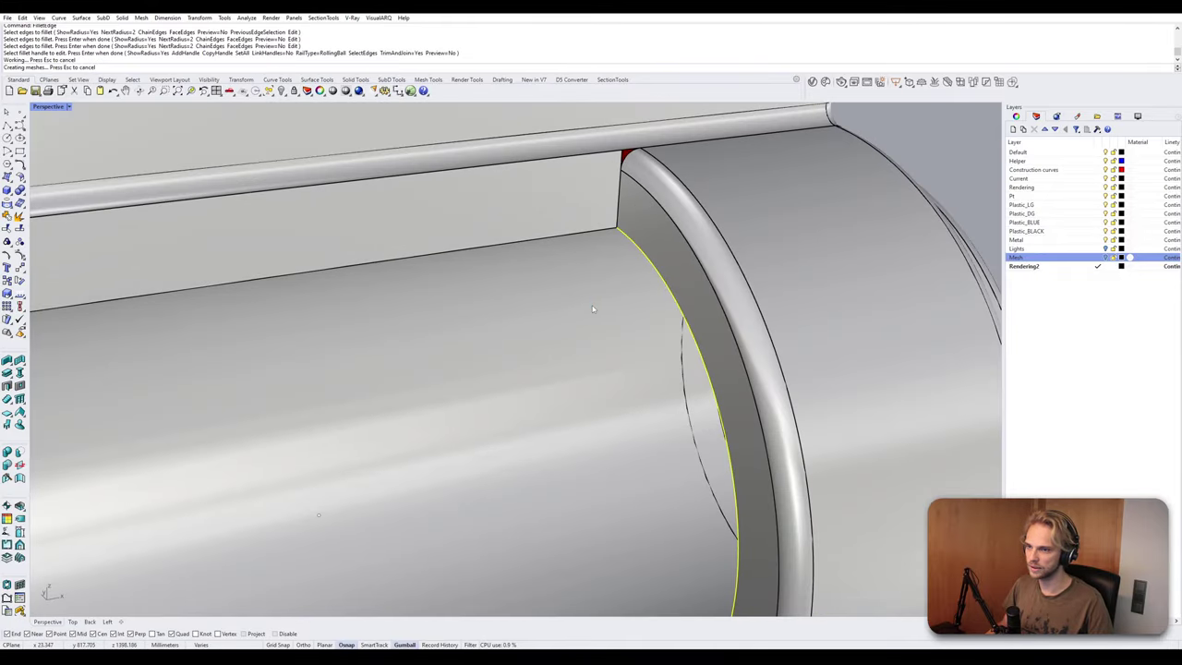
Cap the open gaps left where the rim fillets meet the recess walls of the shoulder body.
right_drag(594, 309, 659, 296)
scroll(594, 271, down, 5)
scroll(675, 221, up, 5)
shift+right_drag(675, 222, 551, 305)
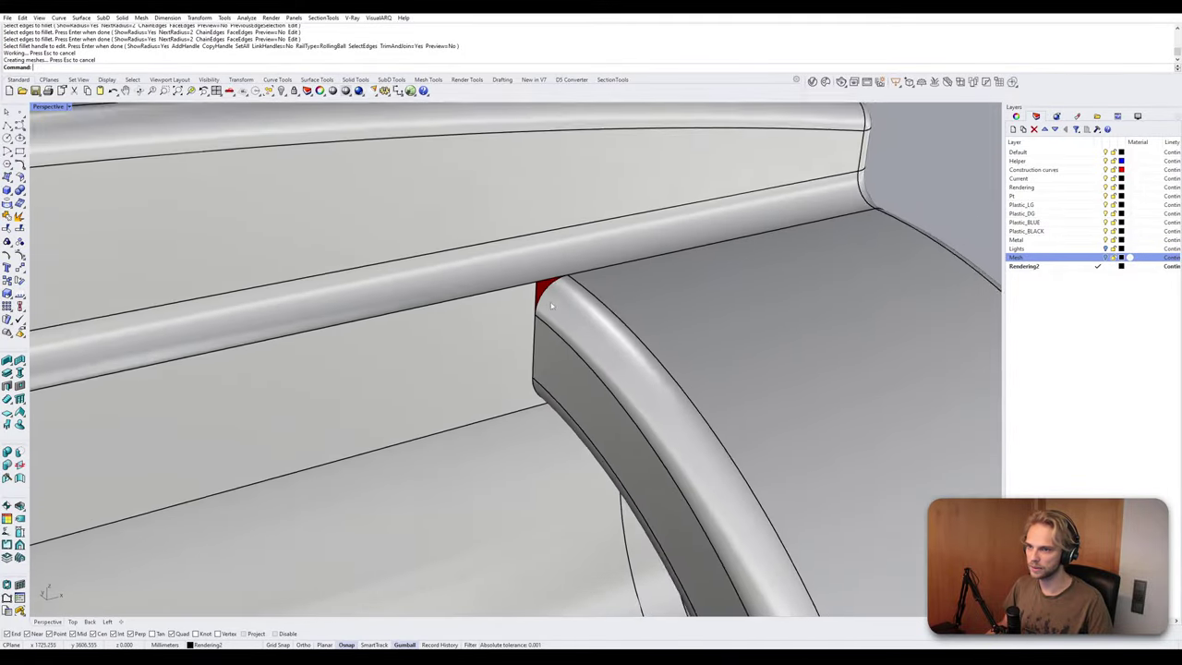
scroll(551, 306, up, 3)
click(605, 302)
text(Cap)
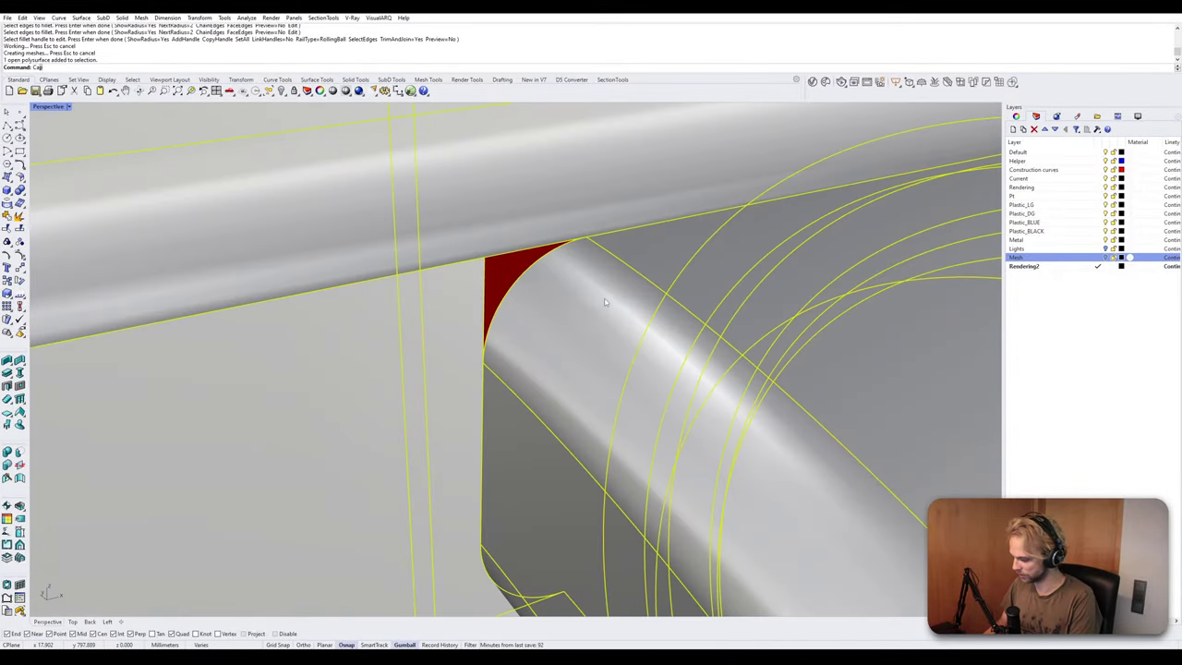
key(Return)
key(Escape)
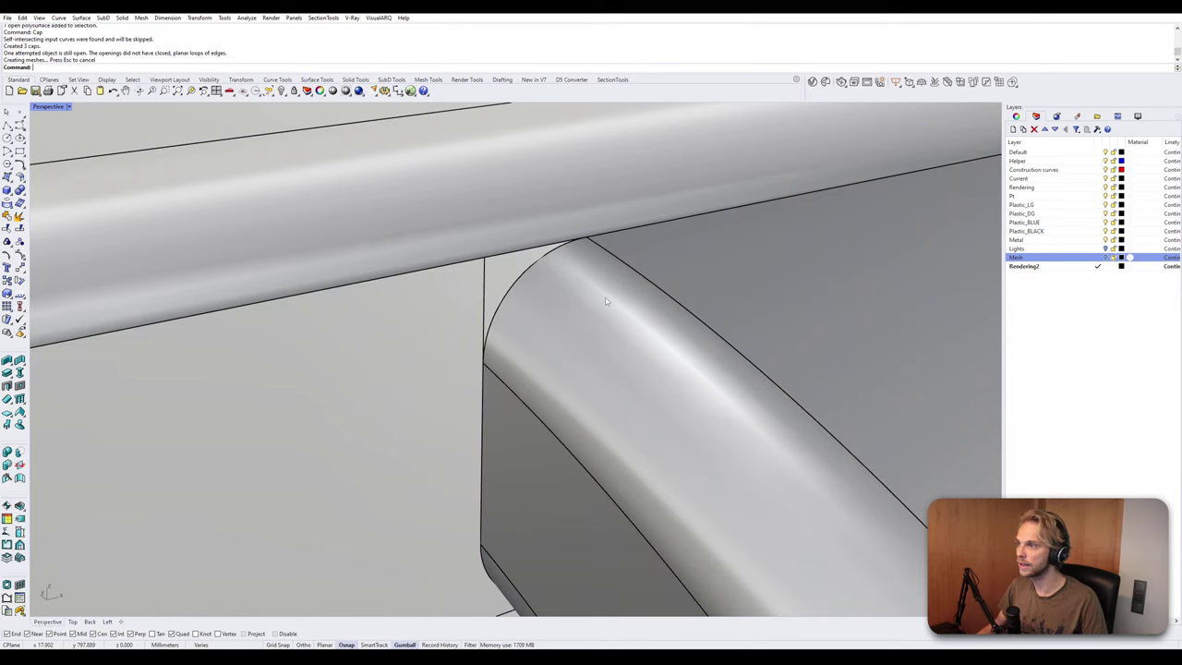
Duplicate the shoulder body's open border to locate the remaining gap, and delete the duplicated curve.
scroll(606, 300, down, 8)
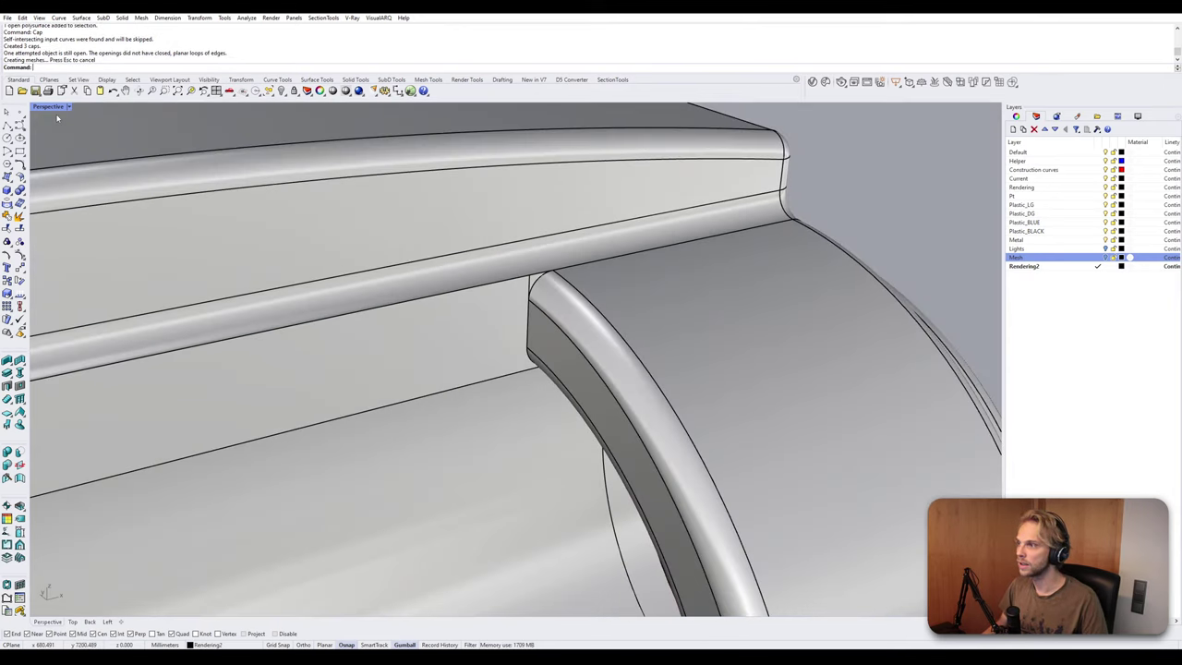
scroll(273, 319, down, 4)
shift+right_drag(273, 318, 463, 261)
scroll(462, 262, down, 5)
click(446, 292)
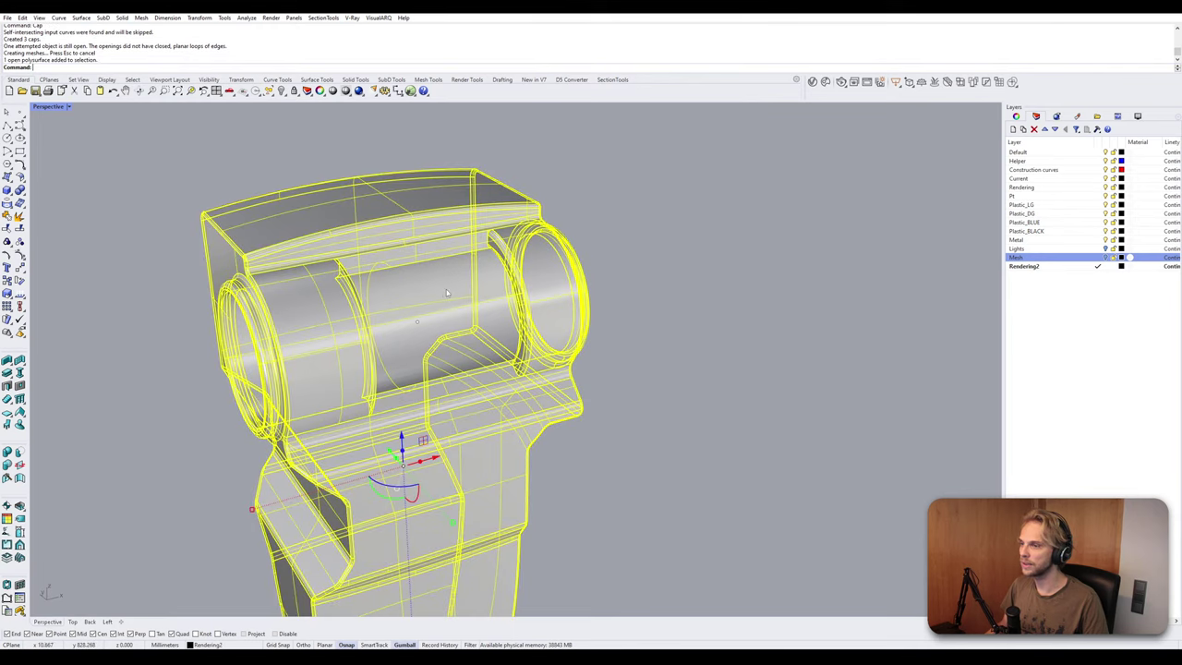
text(DupBorder)
key(Return)
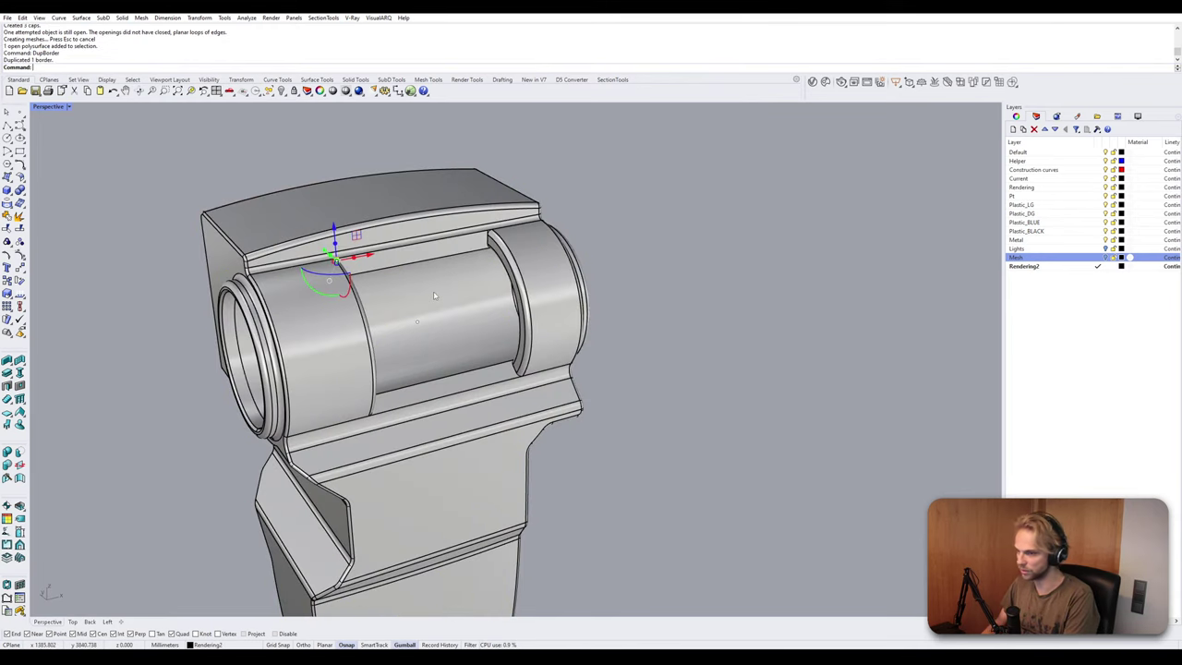
right_drag(433, 291, 359, 281)
scroll(359, 281, up, 10)
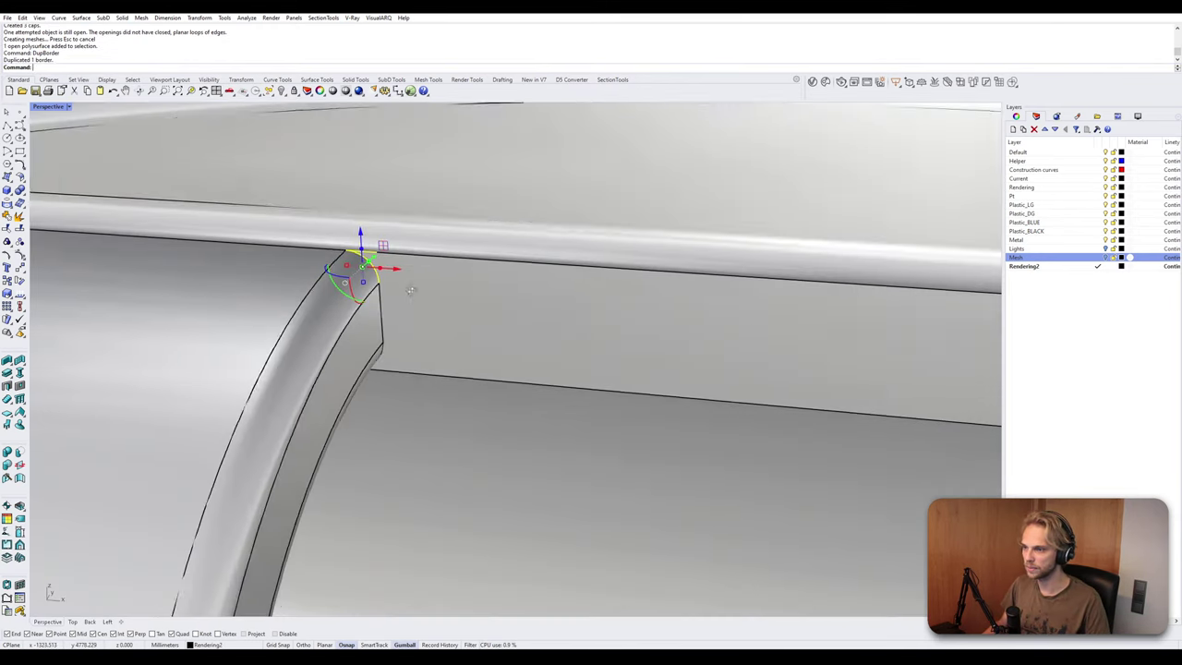
scroll(379, 257, down, 4)
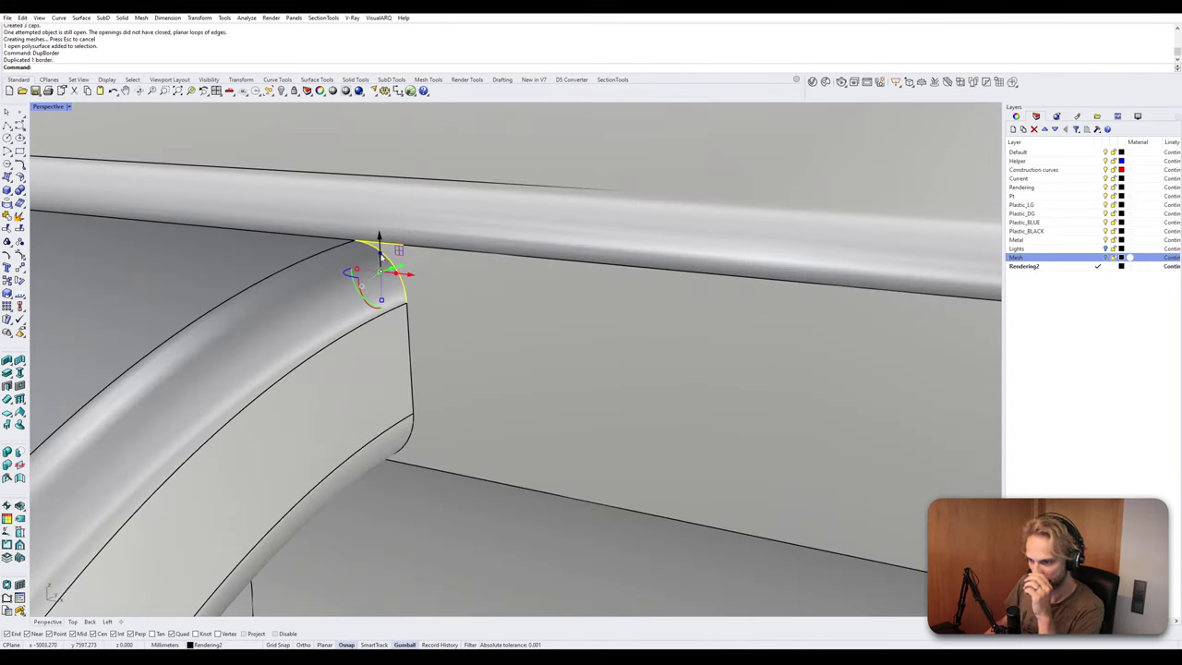
key(Delete)
Delete the flat upper wall of the recess and the small cap surface in its corner.
right_drag(379, 257, 370, 322)
click(371, 322)
key(Delete)
scroll(446, 309, up, 5)
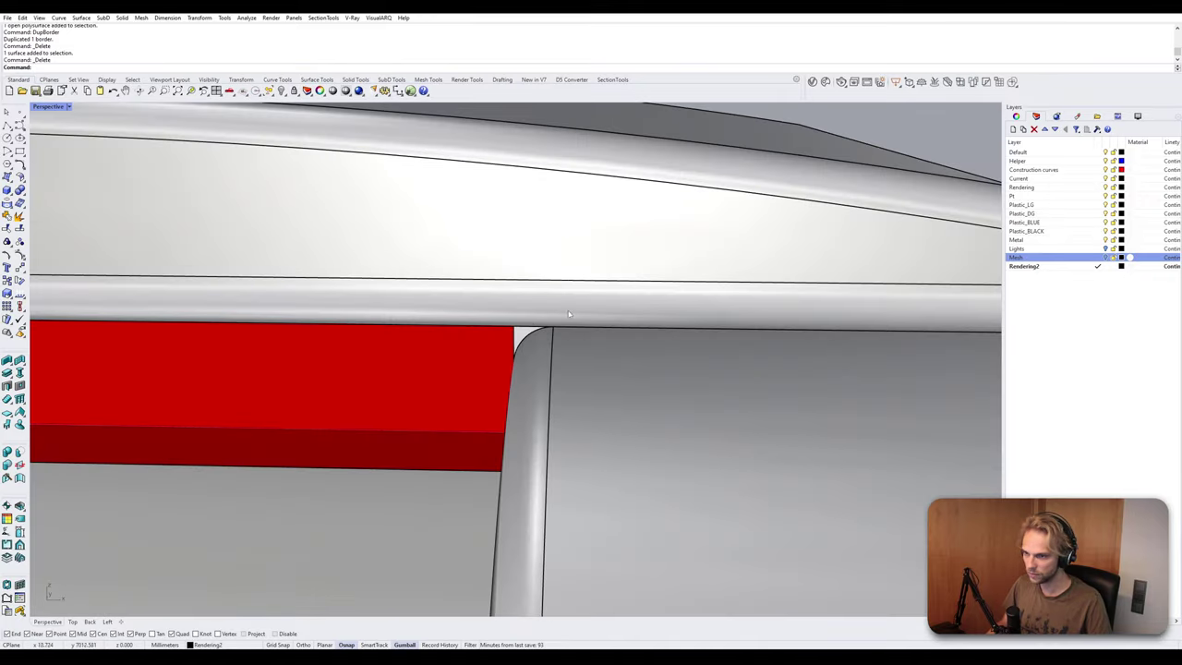
click(528, 341)
key(Delete)
Duplicate the border of the recess opening, fill it with a planar surface, and delete the border curve.
right_drag(522, 340, 628, 271)
click(627, 268)
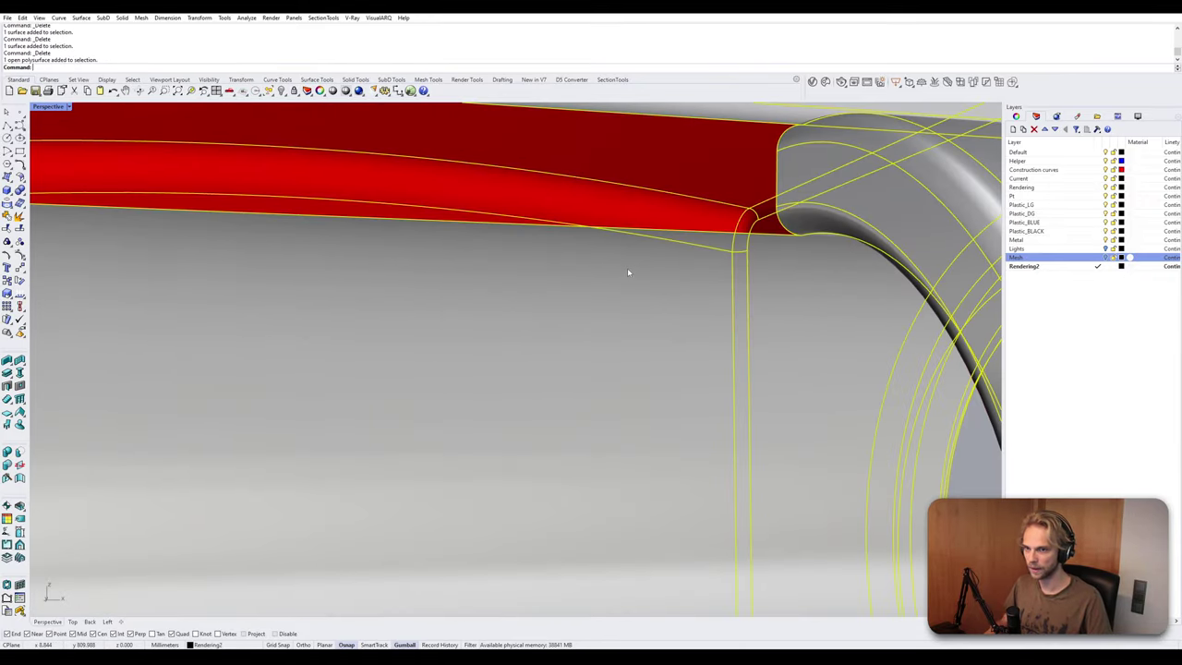
text(DupBorder)
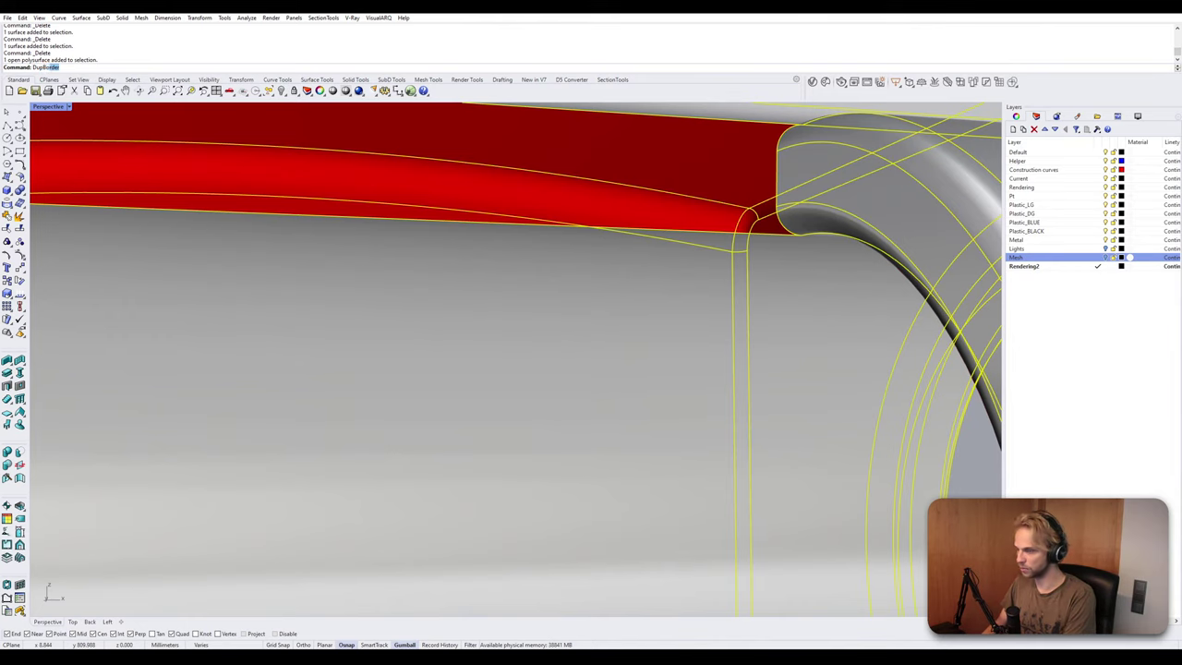
key(Return)
scroll(627, 268, down, 10)
right_drag(603, 265, 530, 309)
scroll(529, 309, up, 3)
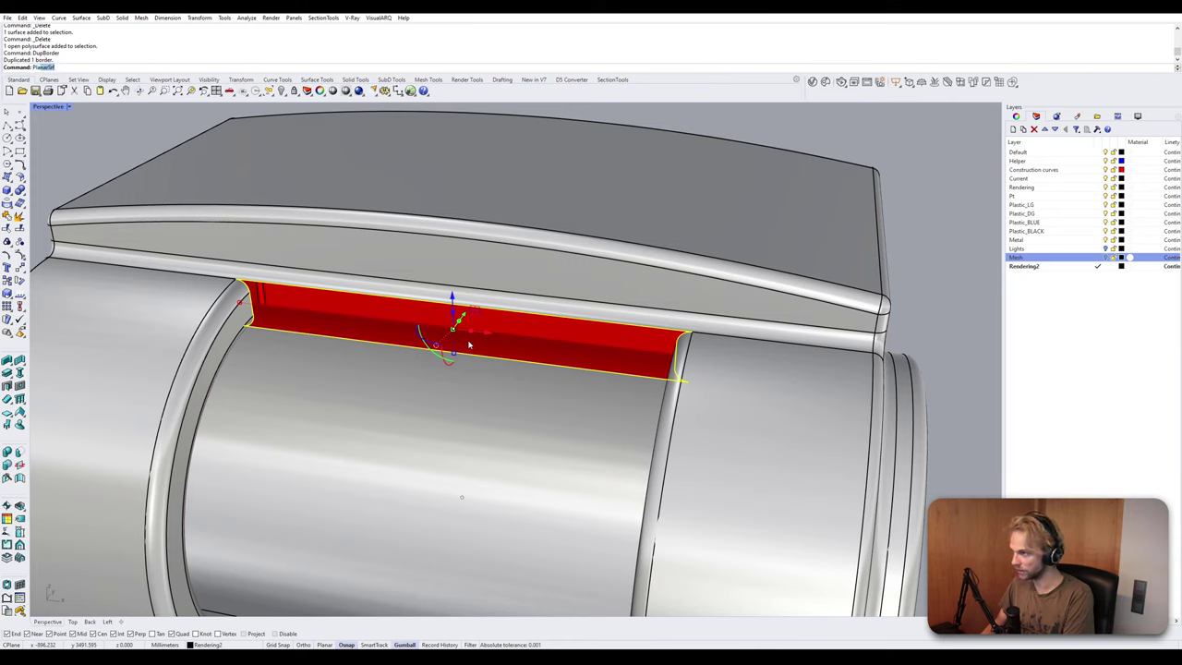
text(PlanarSrf)
key(Return)
key(Delete)
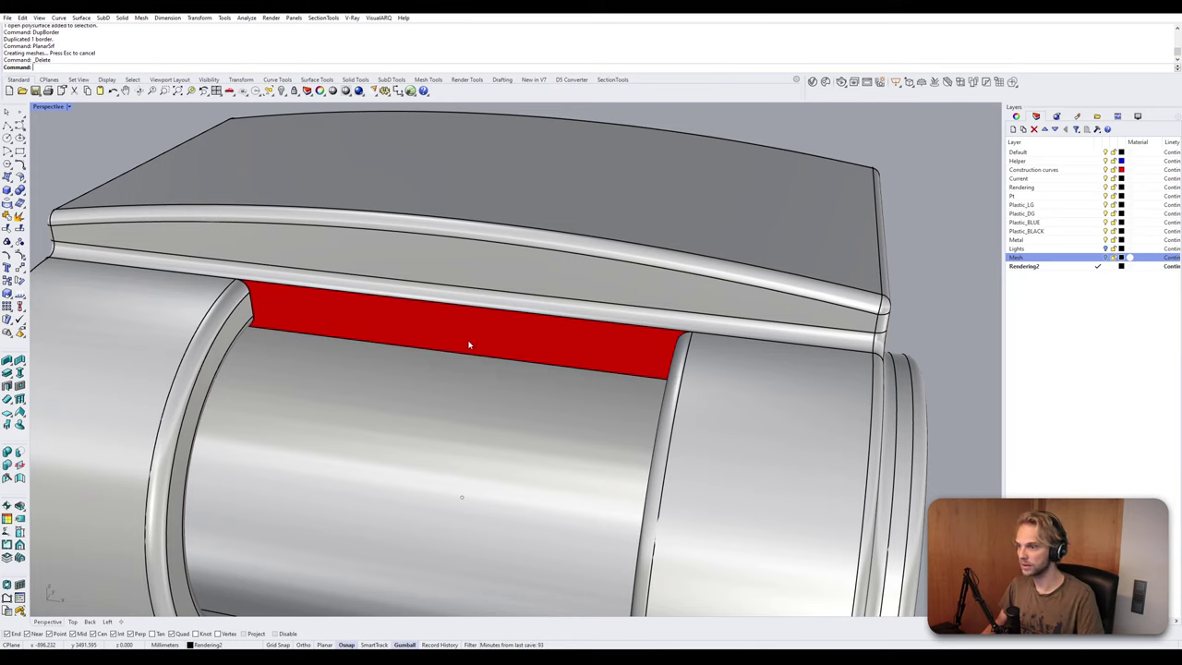
Join the new planar recess wall with the shoulder body.
click(469, 345)
shift+click(509, 285)
text(Join)
key(Return)
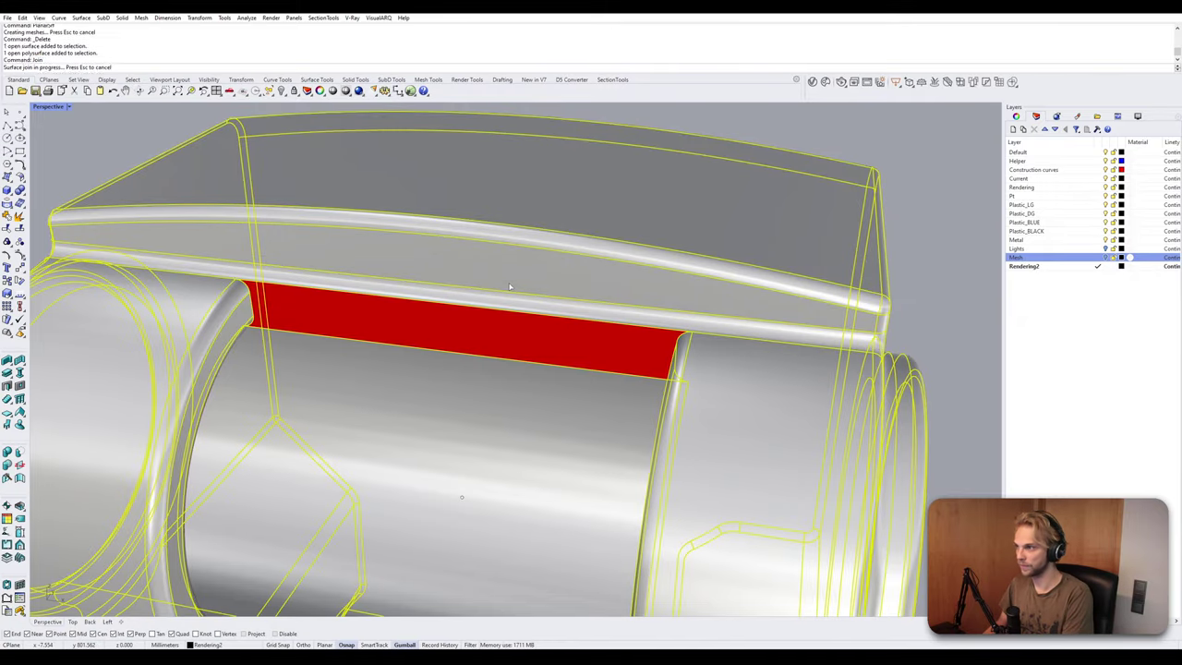
mouse_move(486, 302)
right_down()
mouse_move(407, 289)
mouse_move(409, 269)
mouse_move(390, 261)
mouse_move(311, 256)
mouse_move(489, 279)
right_up()
scroll(489, 279, down, 10)
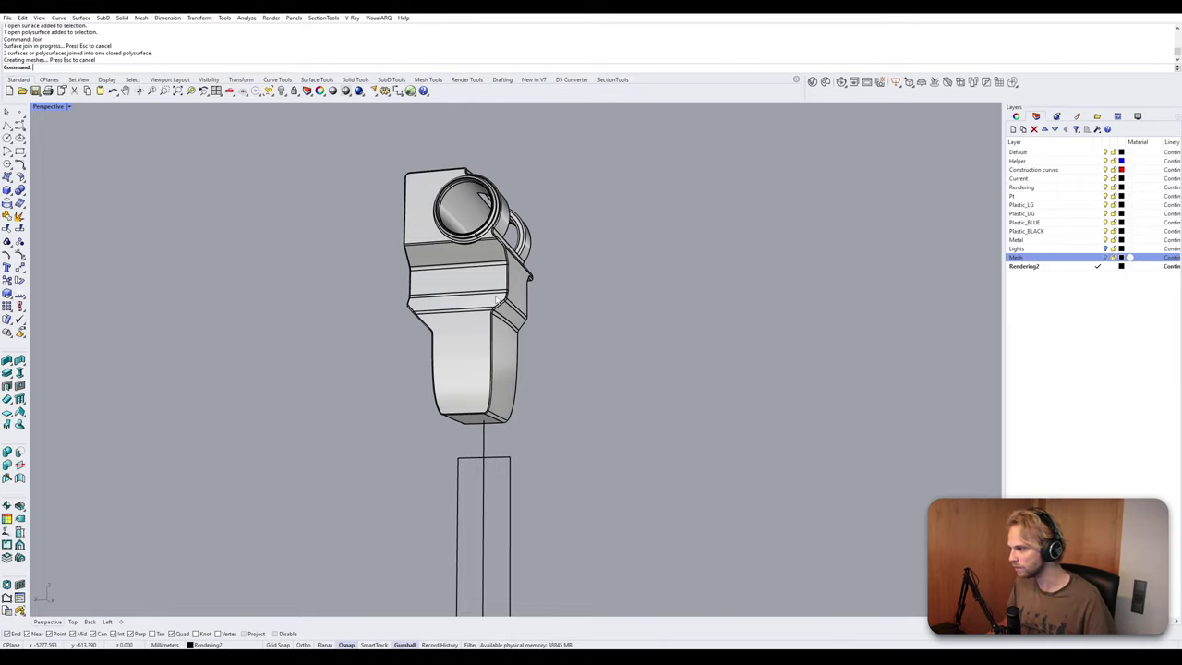
Compare the shoulder body with the robot from the side, and enlarge the Left view on the guide rectangle below it.
right_drag(402, 342, 507, 342)
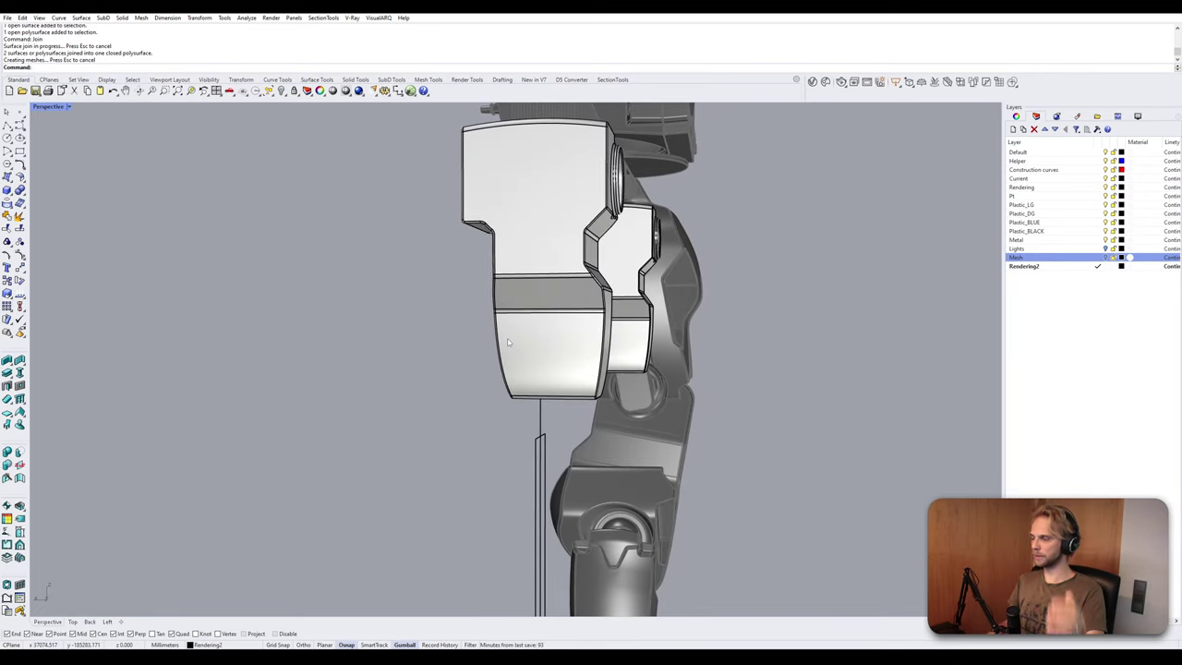
shift+right_drag(454, 271, 82, 136)
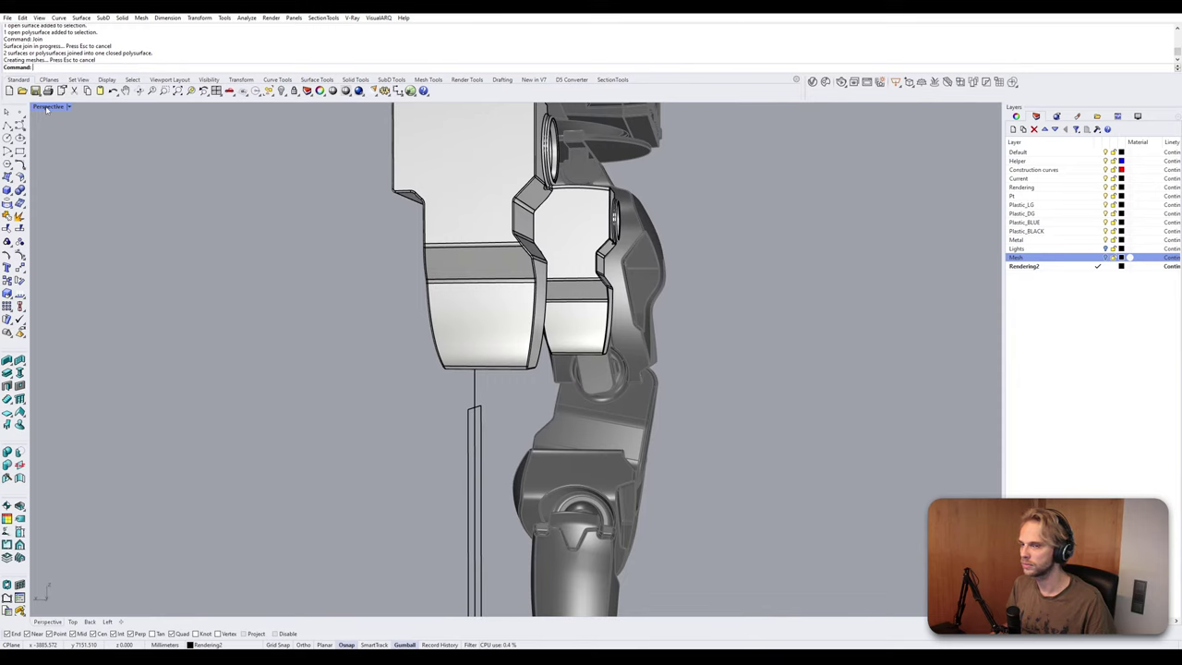
double_click(46, 107)
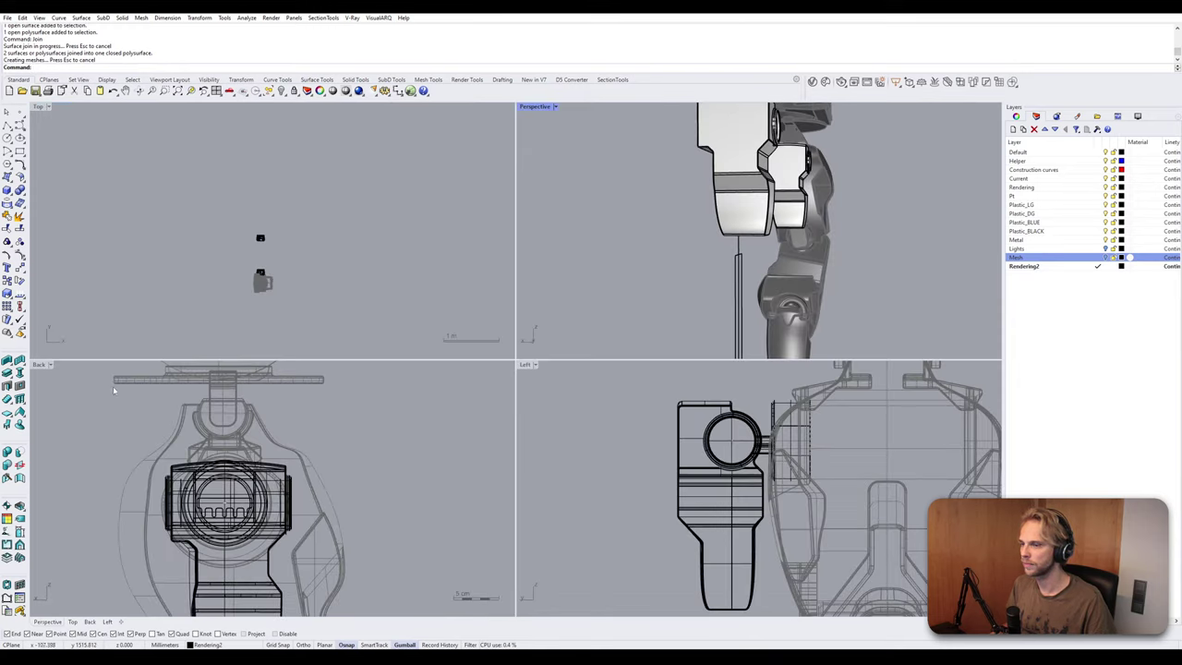
double_click(524, 365)
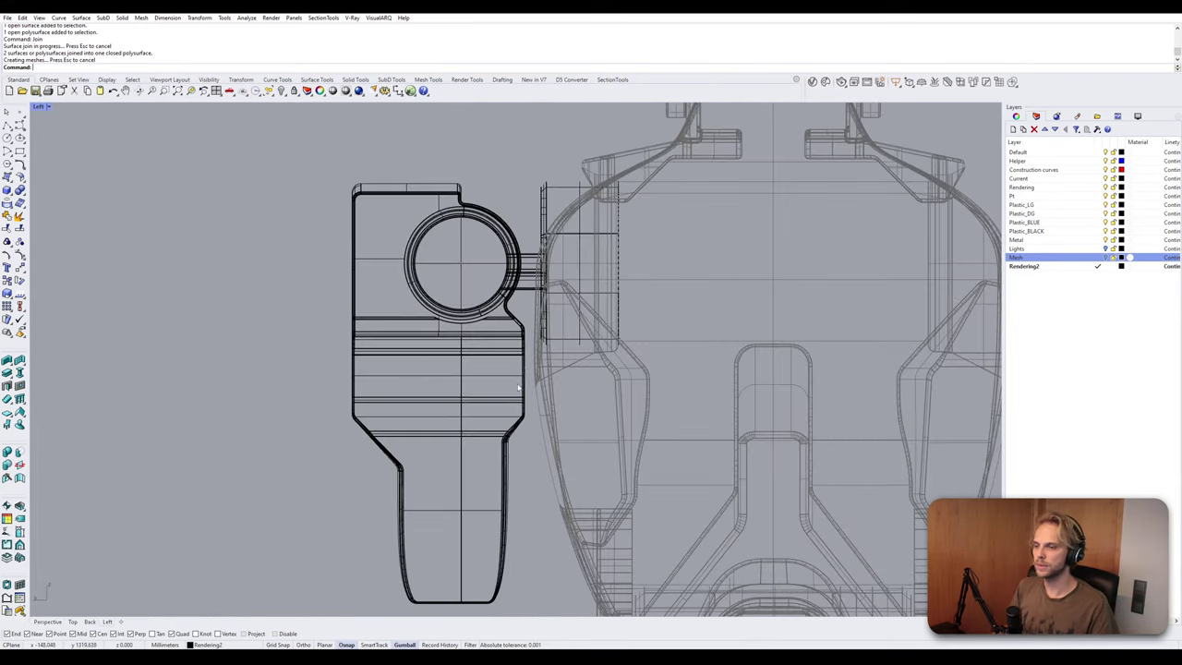
scroll(470, 292, down, 5)
right_drag(303, 373, 639, 321)
scroll(273, 294, up, 6)
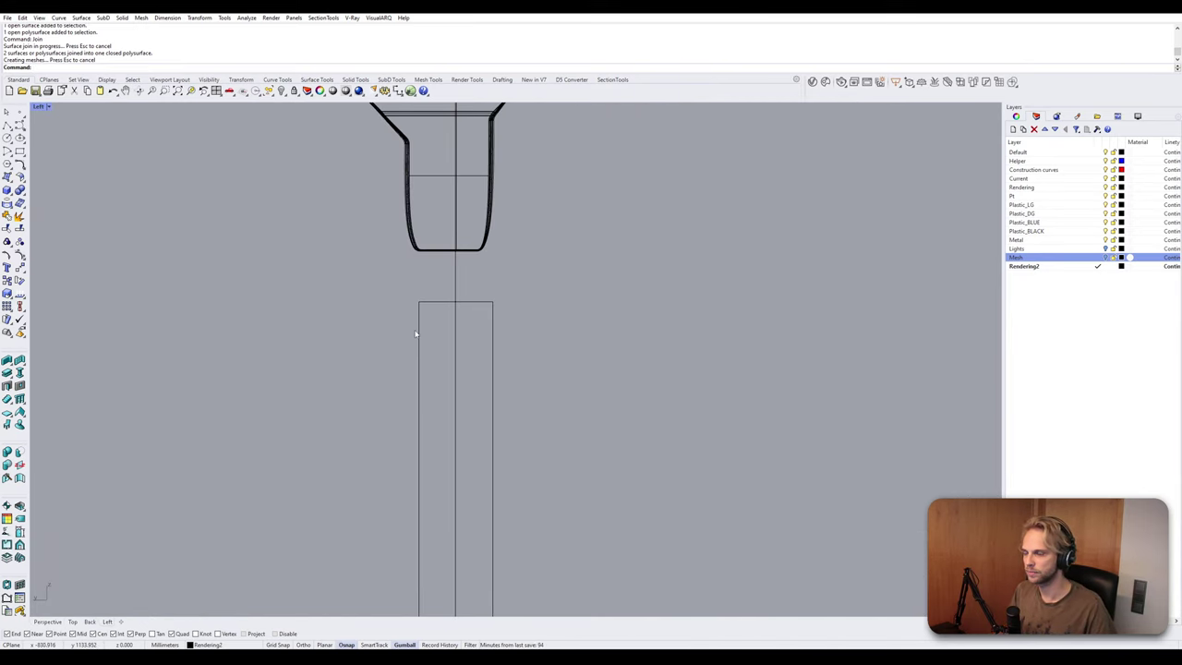
Unlock the guide rectangle below the original shoulder body with UnlockSelected.
right_drag(415, 334, 412, 282)
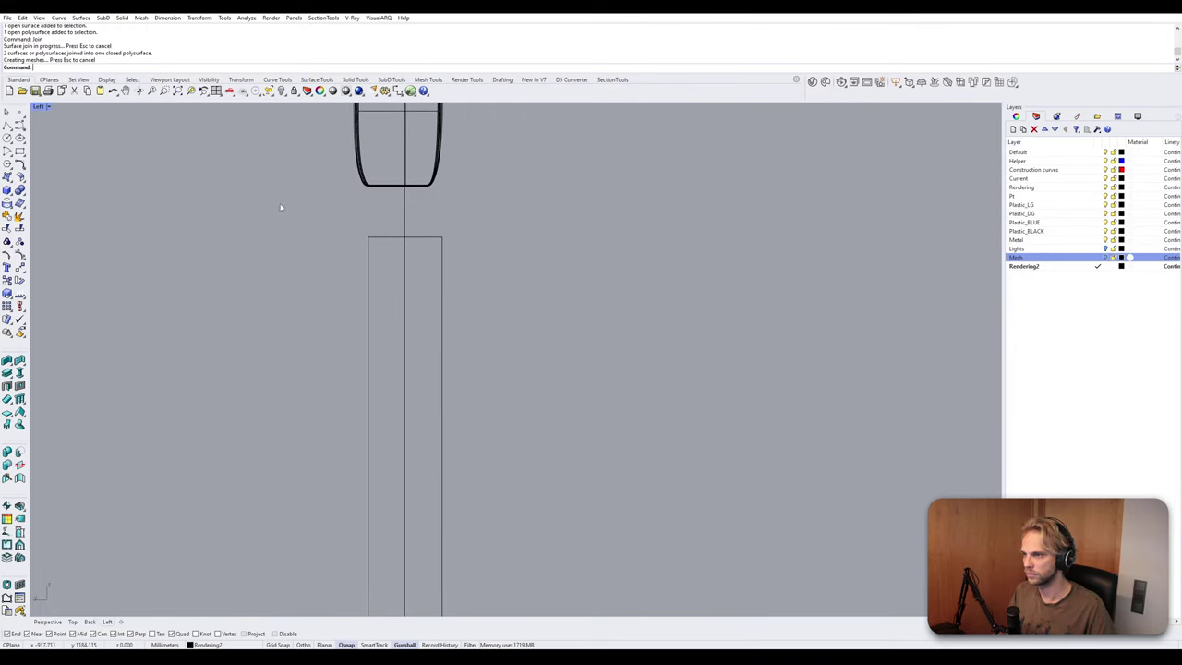
scroll(377, 277, down, 5)
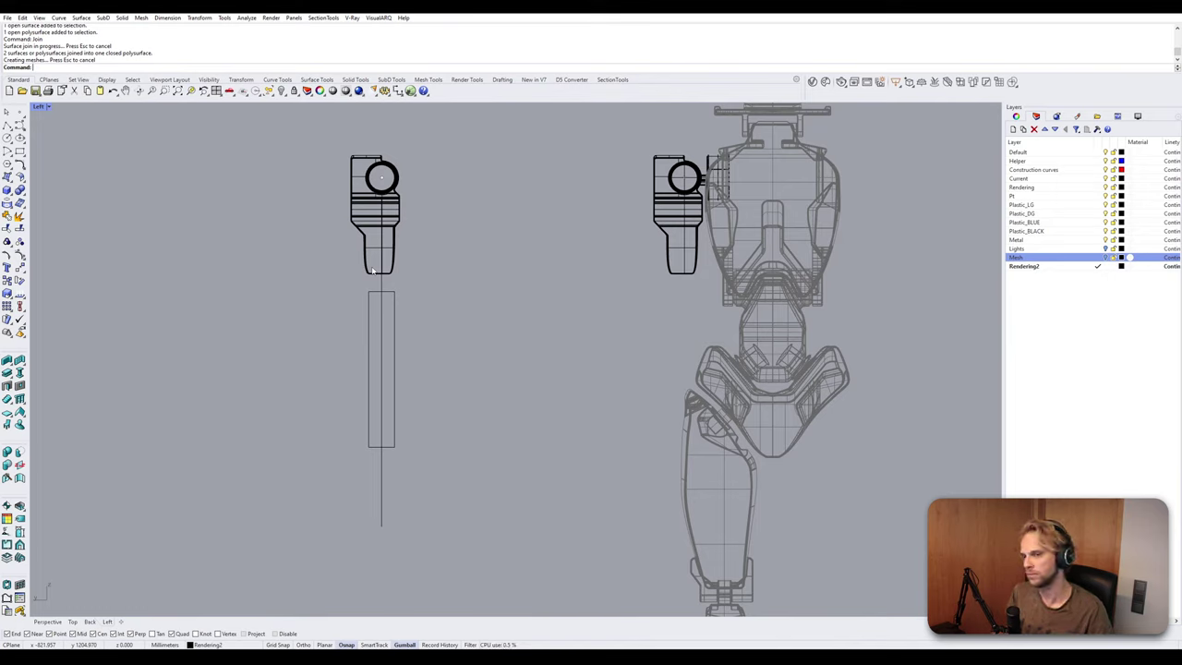
text(un)
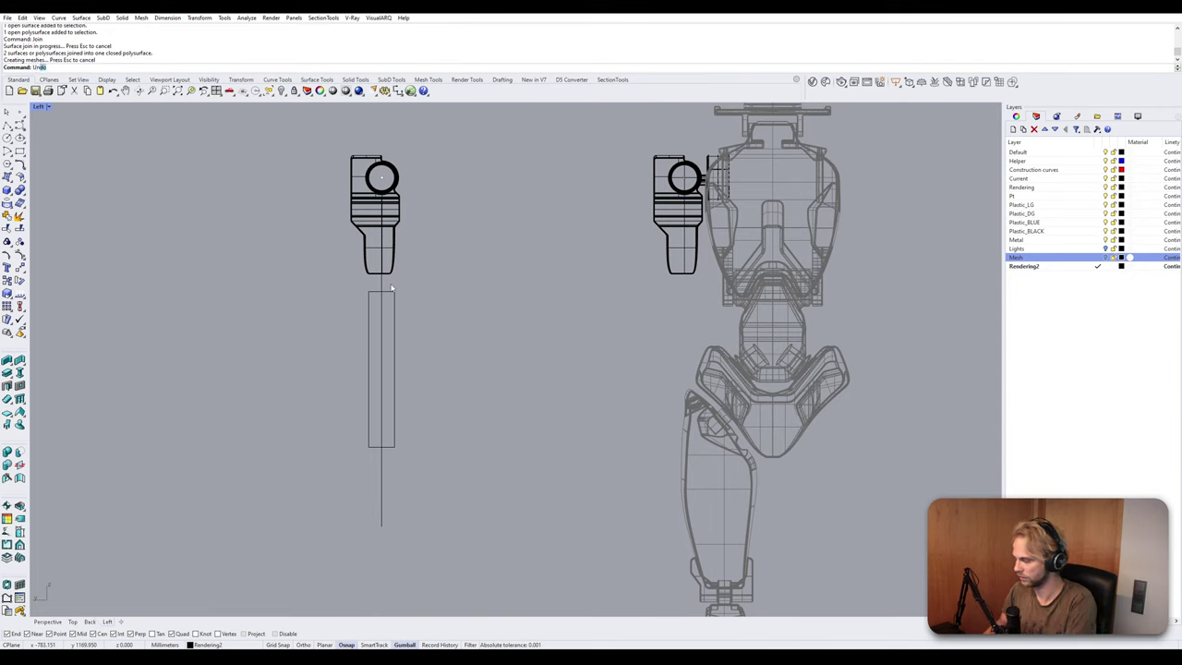
text(loKC)
key(BackSpace)
key(BackSpace)
text(ckSelecte)
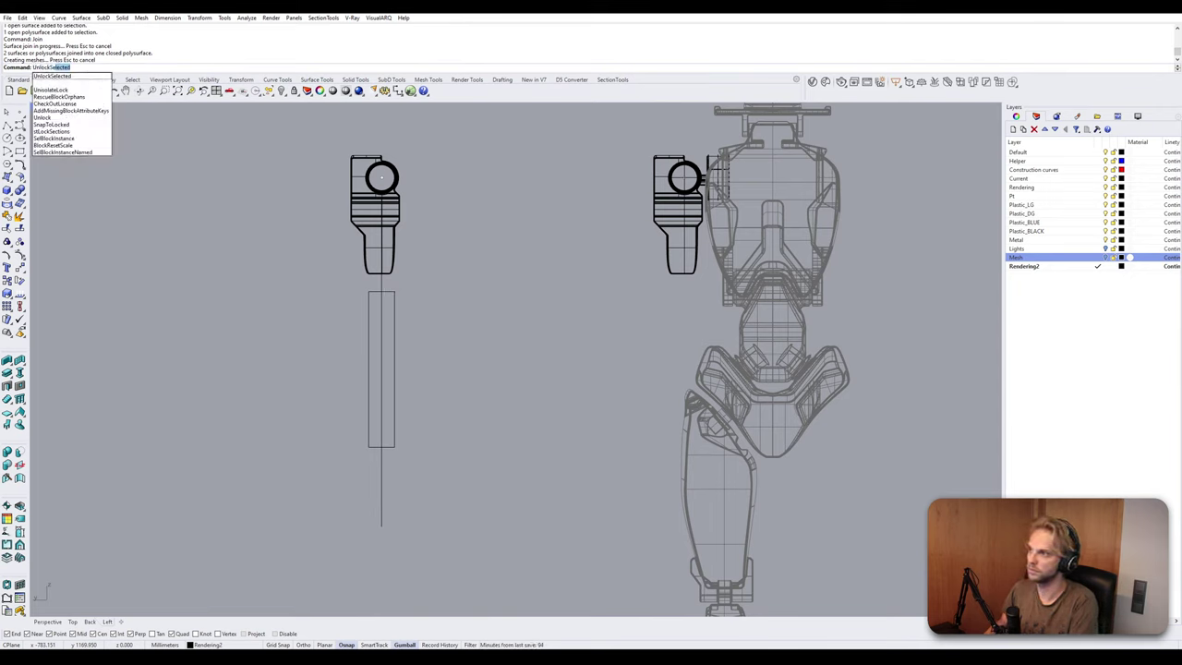
key(Return)
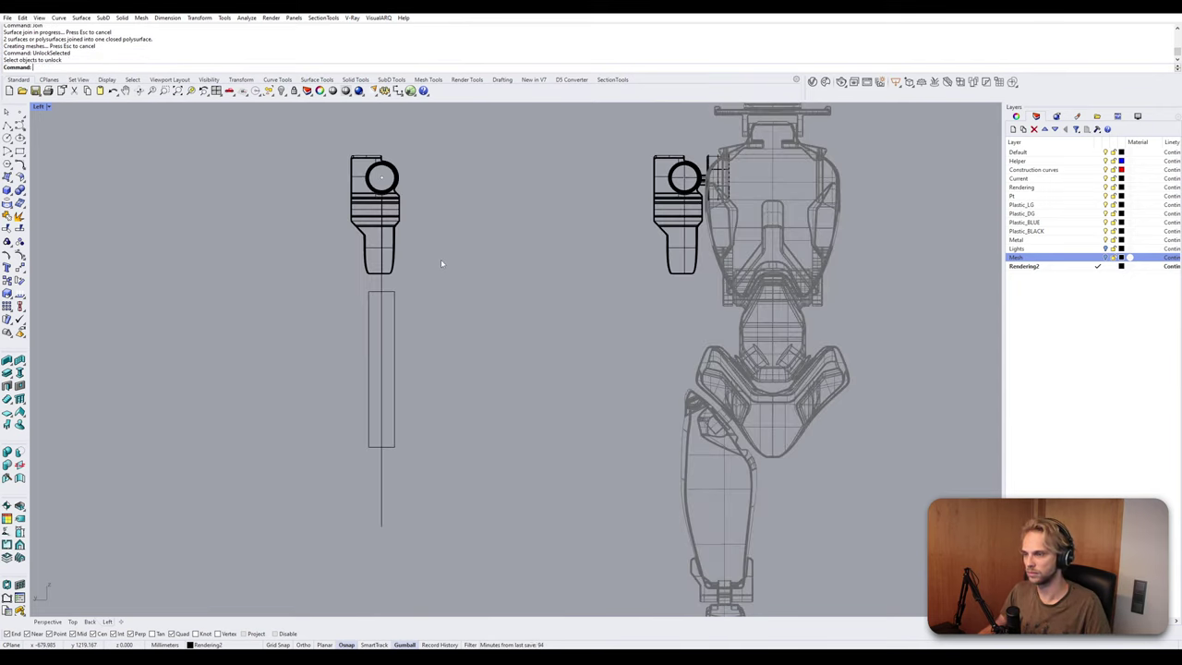
click(396, 309)
key(Return)
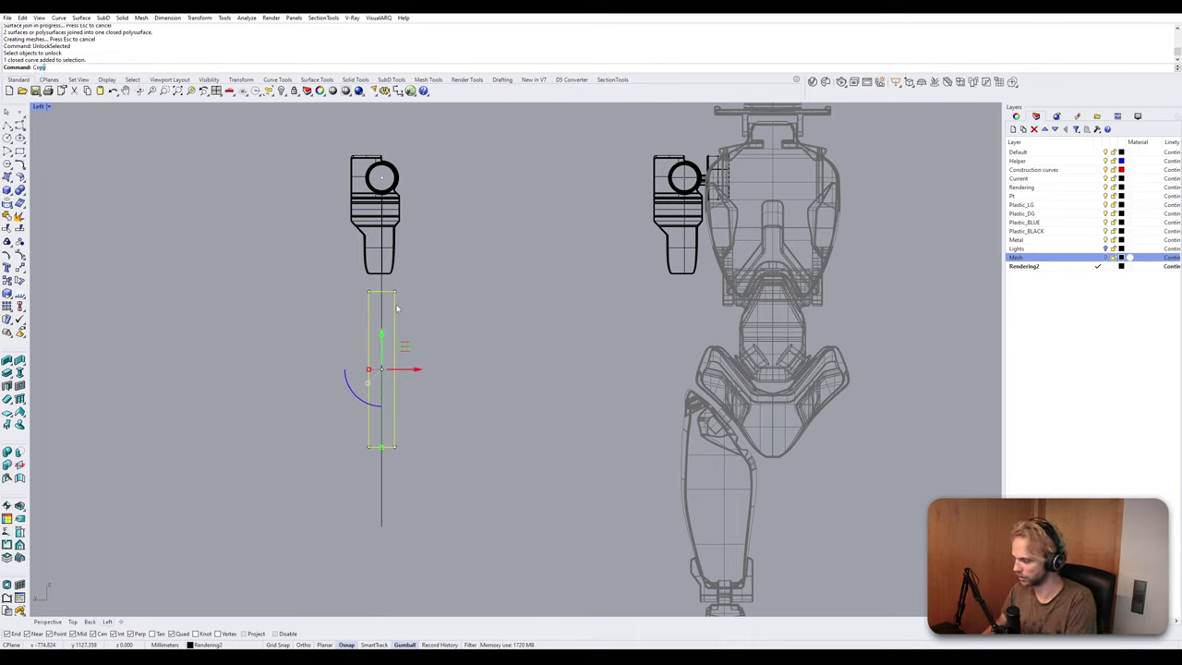
Copy the guide rectangle and the vertical axis line from the original shoulder's ring centre to the ring centre of the shoulder on the robot.
key(Return)
key(Escape)
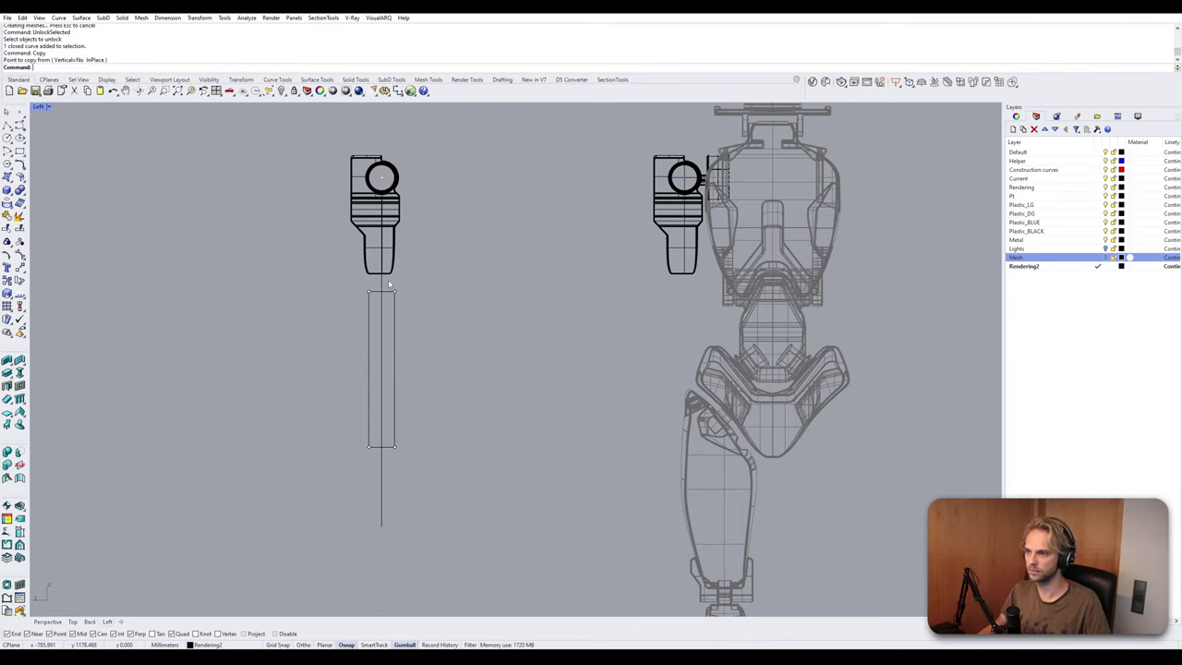
click(384, 288)
shift+click(395, 309)
key(Return)
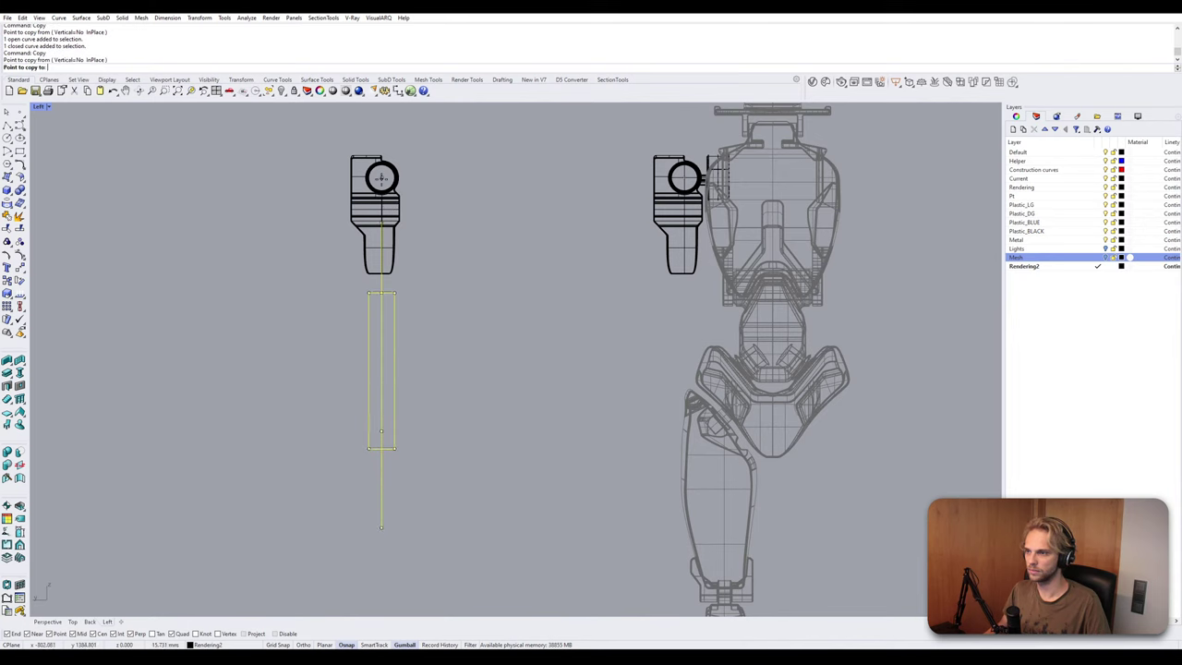
click(381, 177)
click(683, 178)
key(Return)
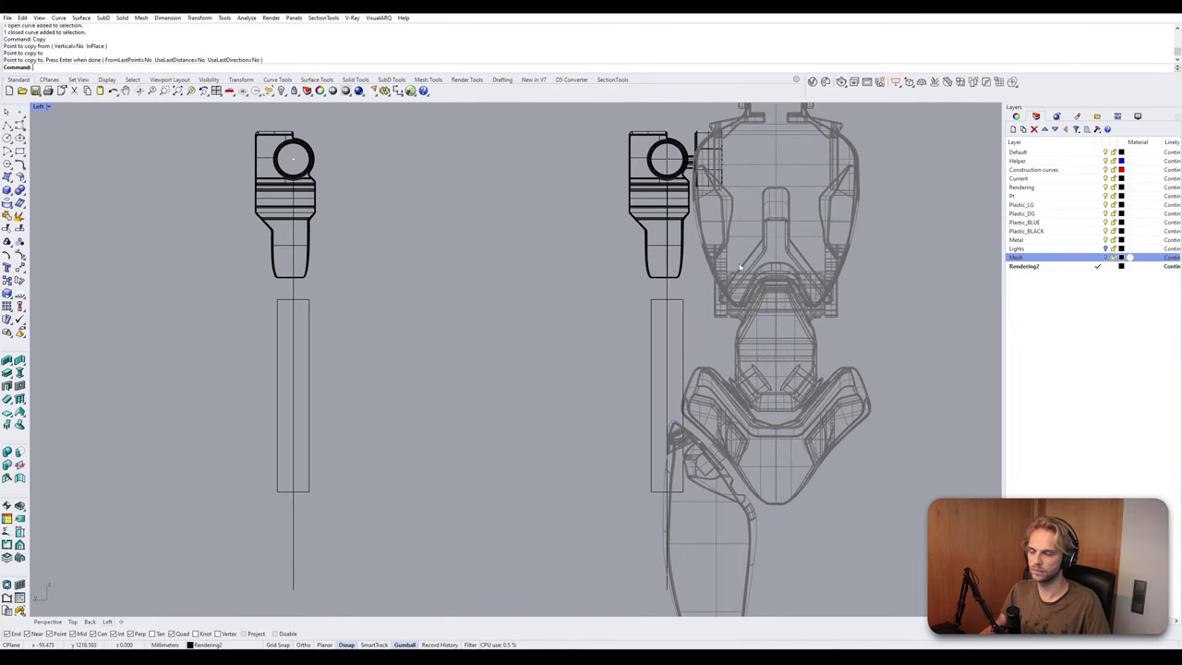
Switch to the browser, pick the labelled front-view muscular system picture, place it on the empty reference board, and close the browser.
scroll(554, 360, up, 3)
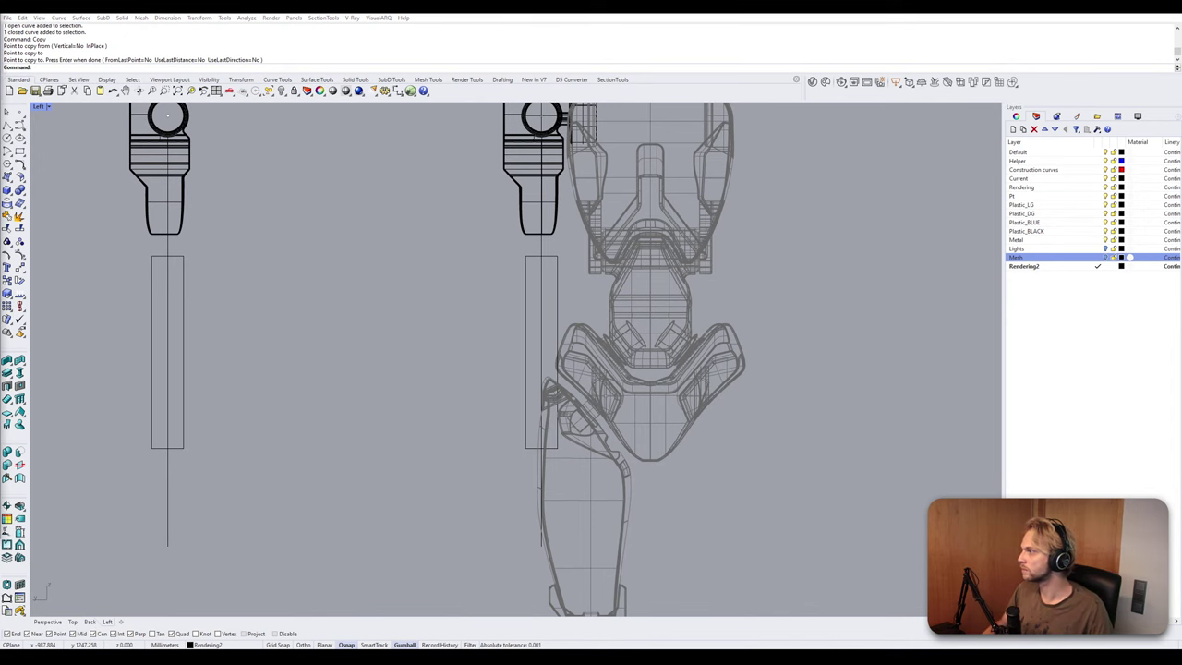
drag(0, 192, 615, 153)
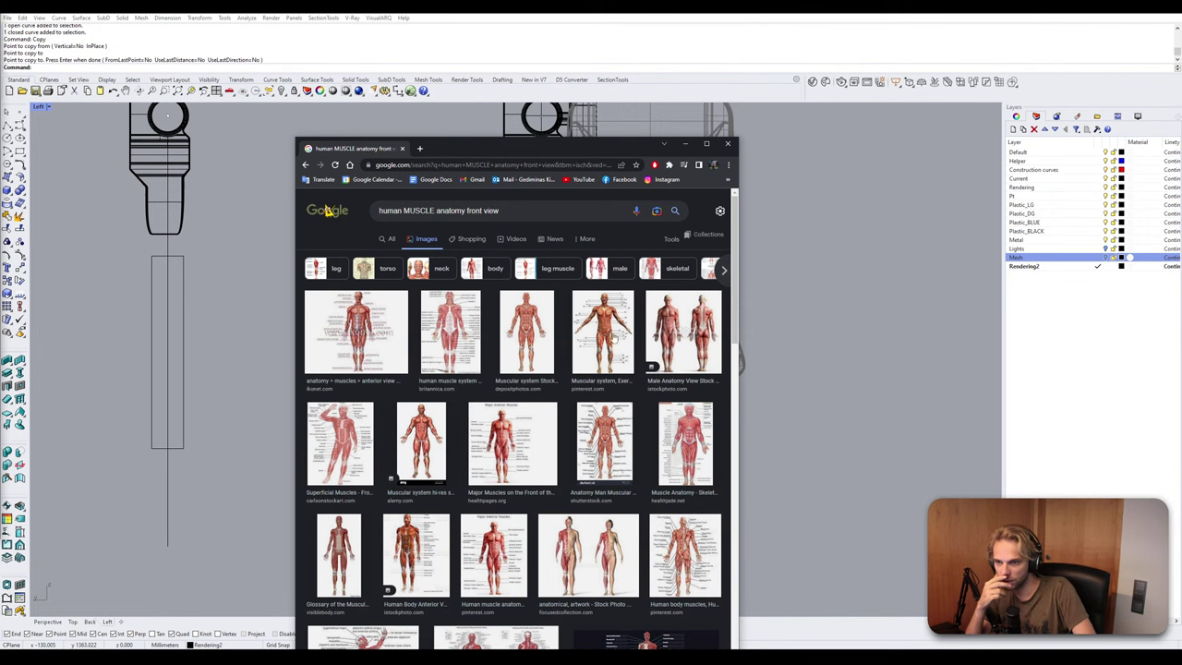
click(657, 360)
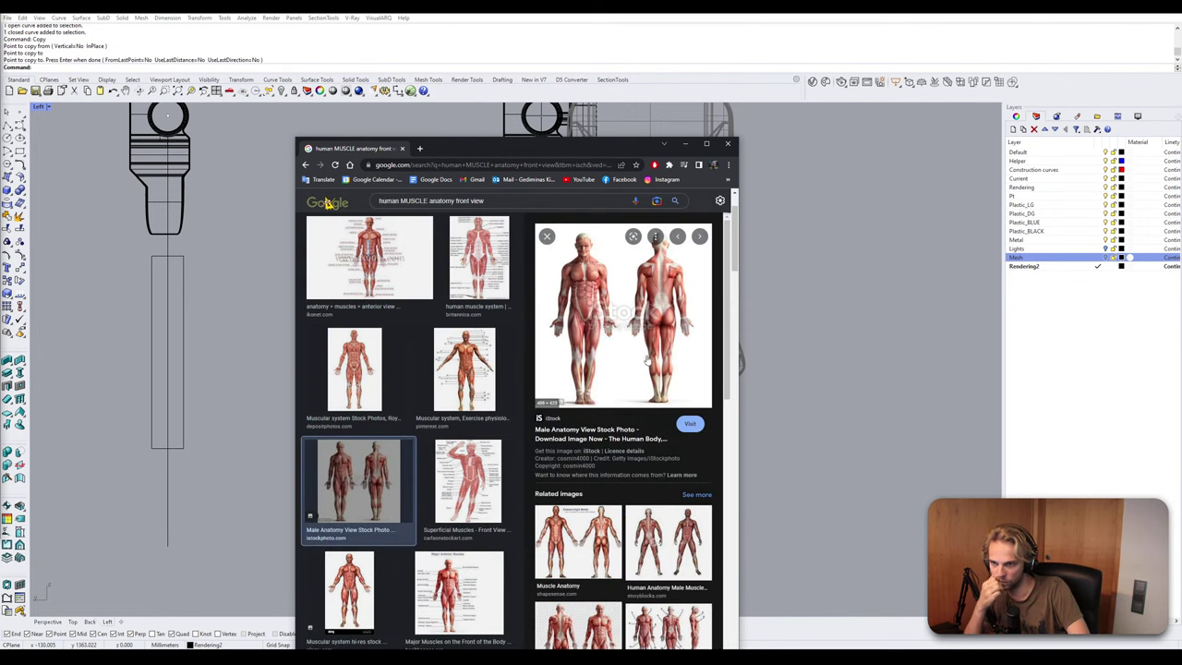
click(492, 386)
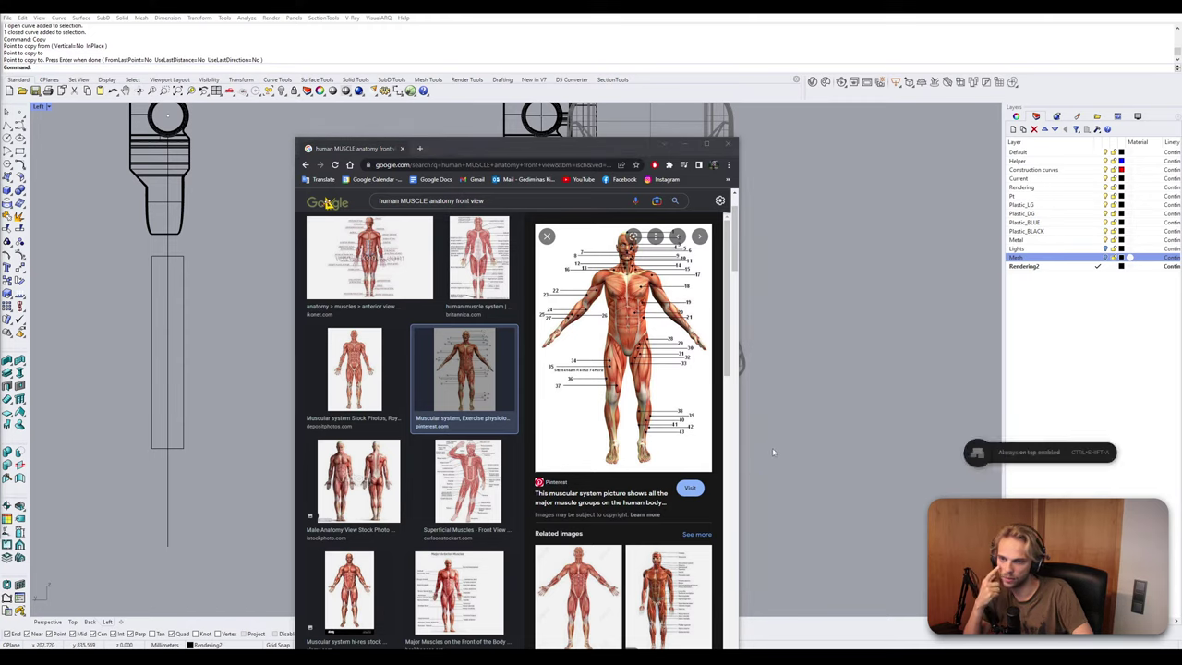
drag(621, 326, 1026, 409)
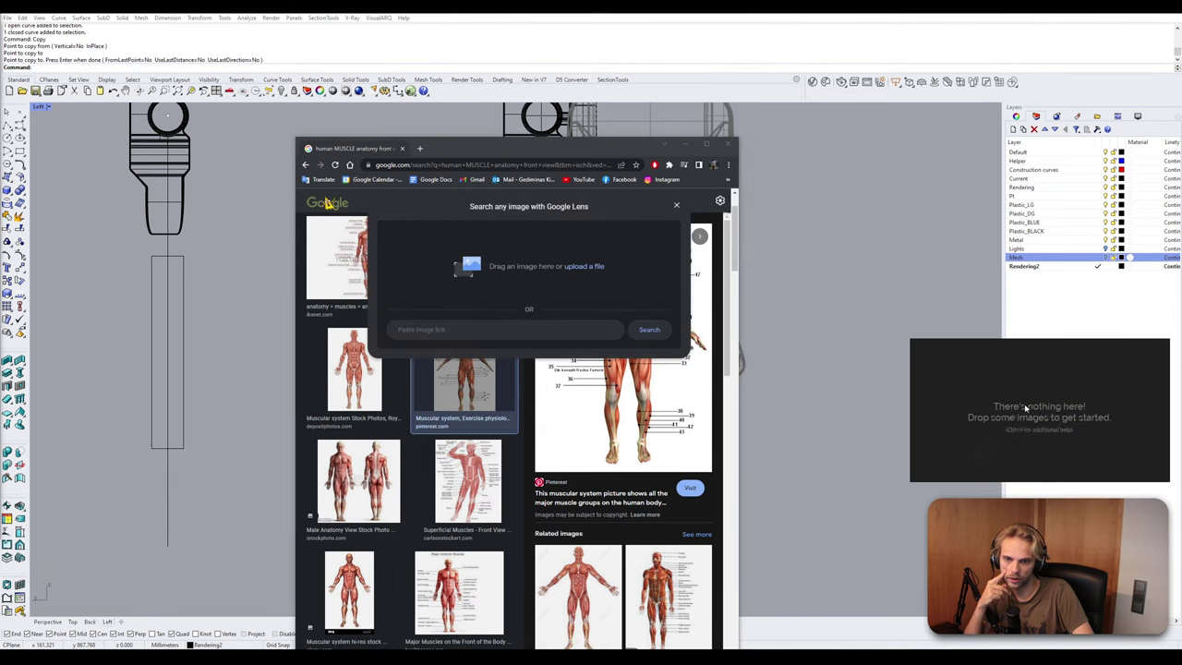
click(727, 144)
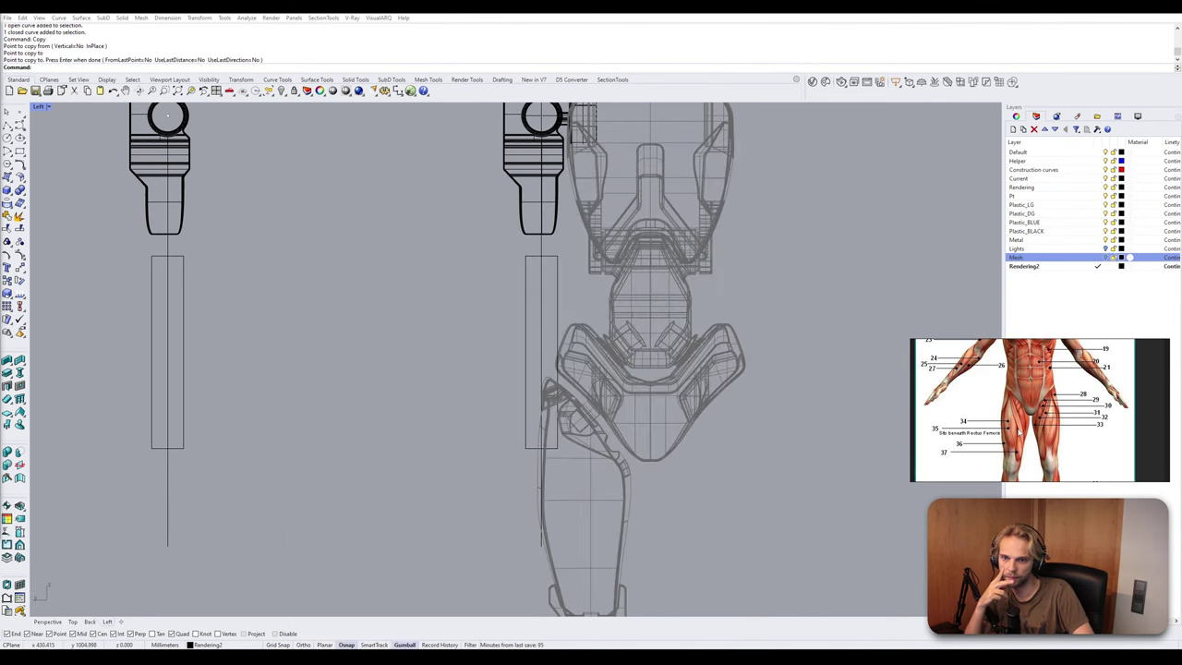
Enlarge the reference picture and frame it on the muscles of the forearm and elbow.
scroll(1017, 425, up, 5)
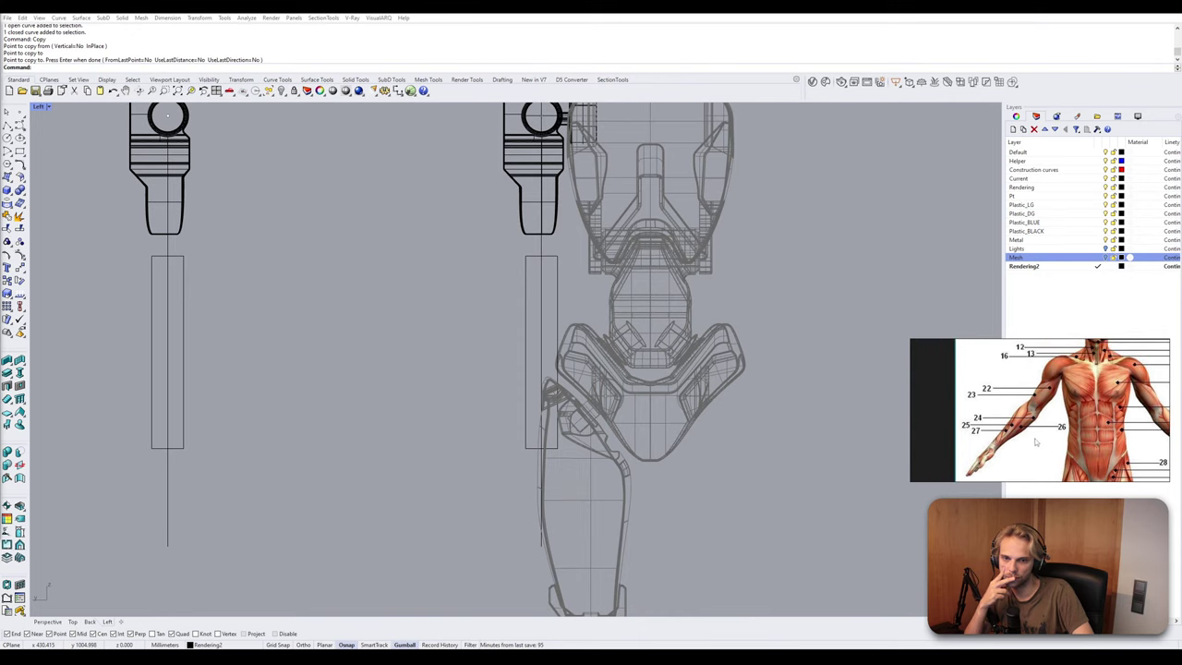
scroll(1017, 424, up, 2)
middle_drag(1016, 425, 1035, 395)
scroll(1039, 407, down, 2)
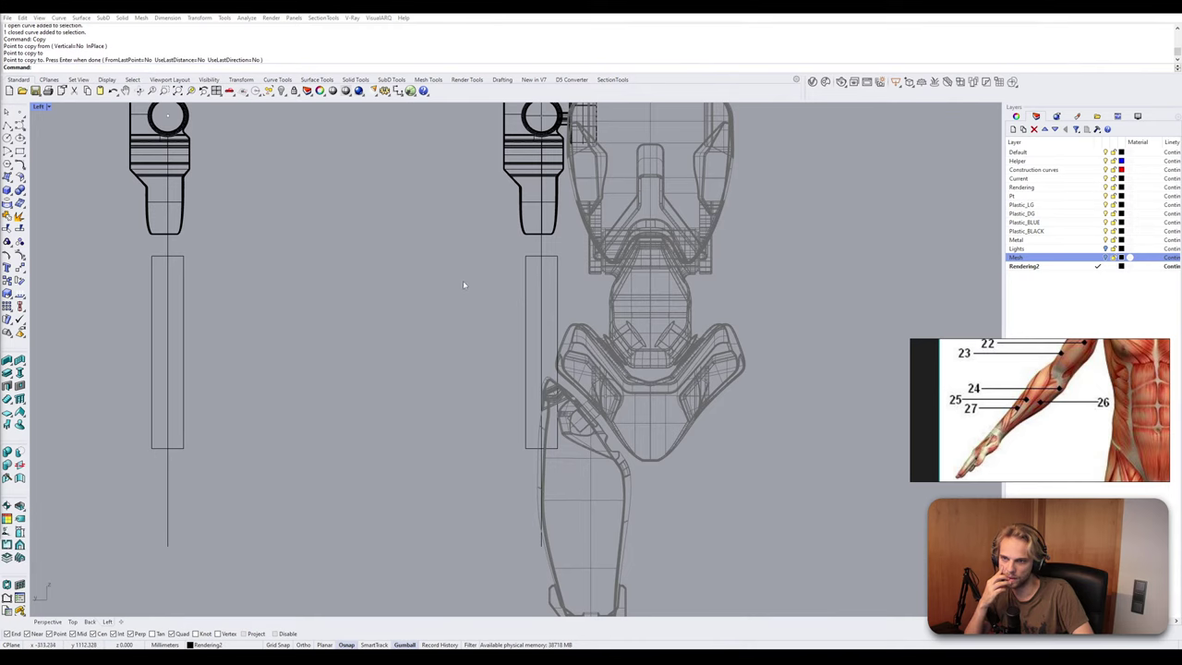
scroll(541, 252, up, 1)
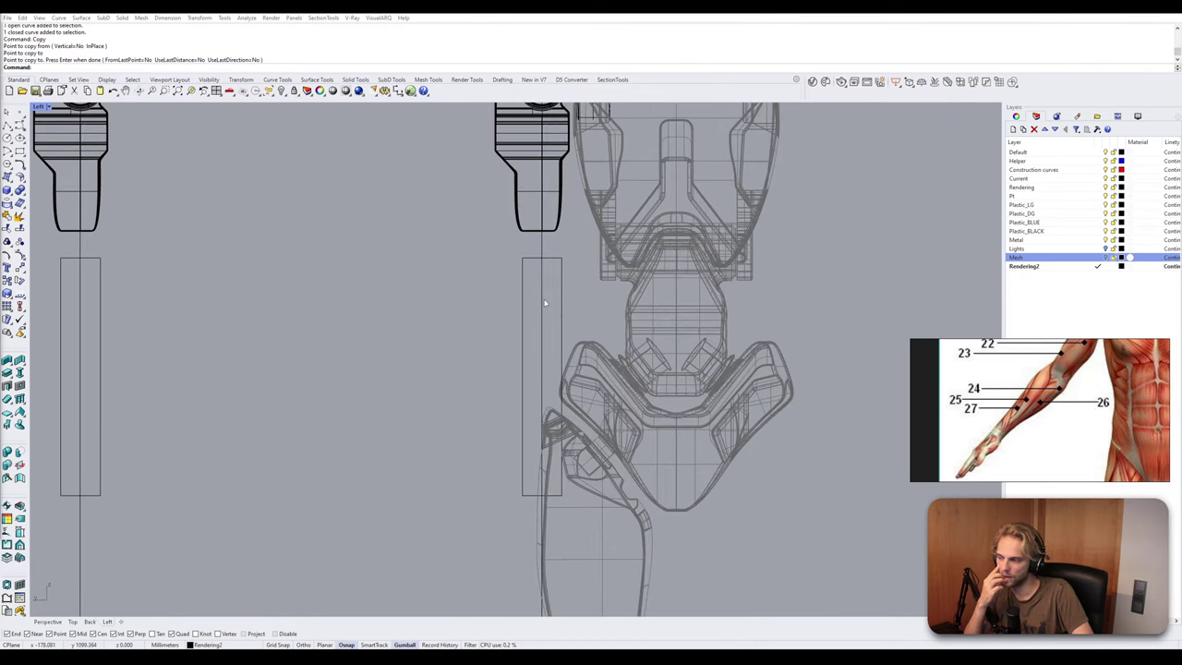
right_drag(545, 303, 394, 265)
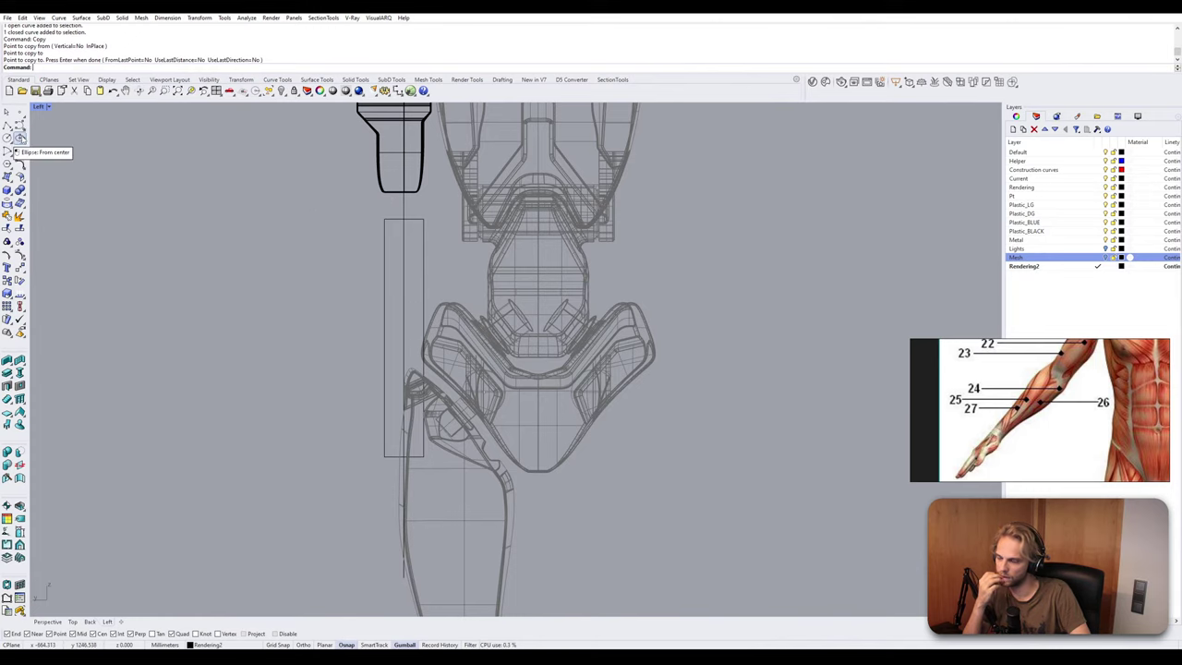
click(19, 138)
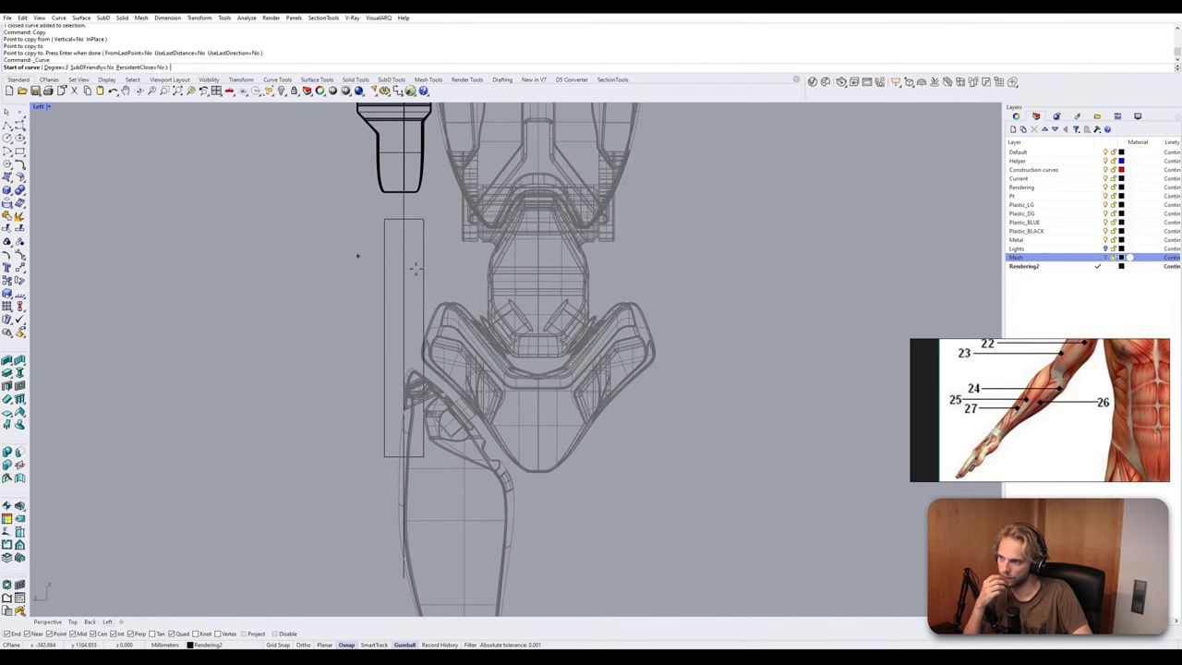
scroll(397, 226, up, 5)
scroll(394, 214, up, 2)
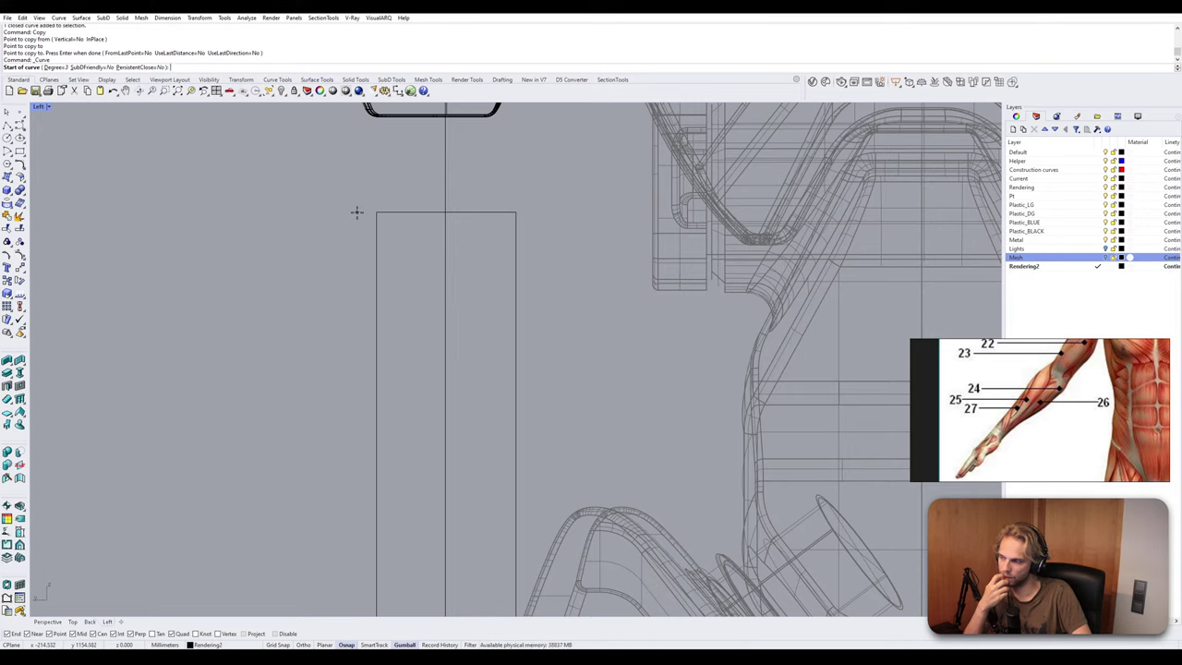
scroll(355, 213, down, 4)
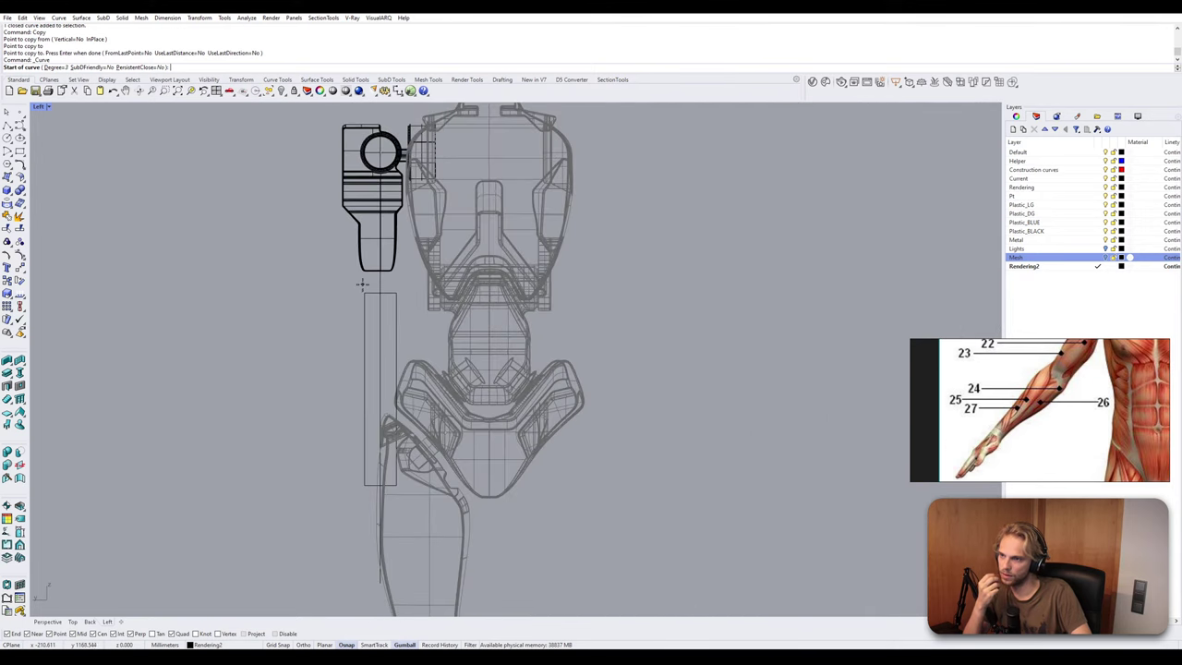
scroll(117, 126, up, 2)
double_click(38, 107)
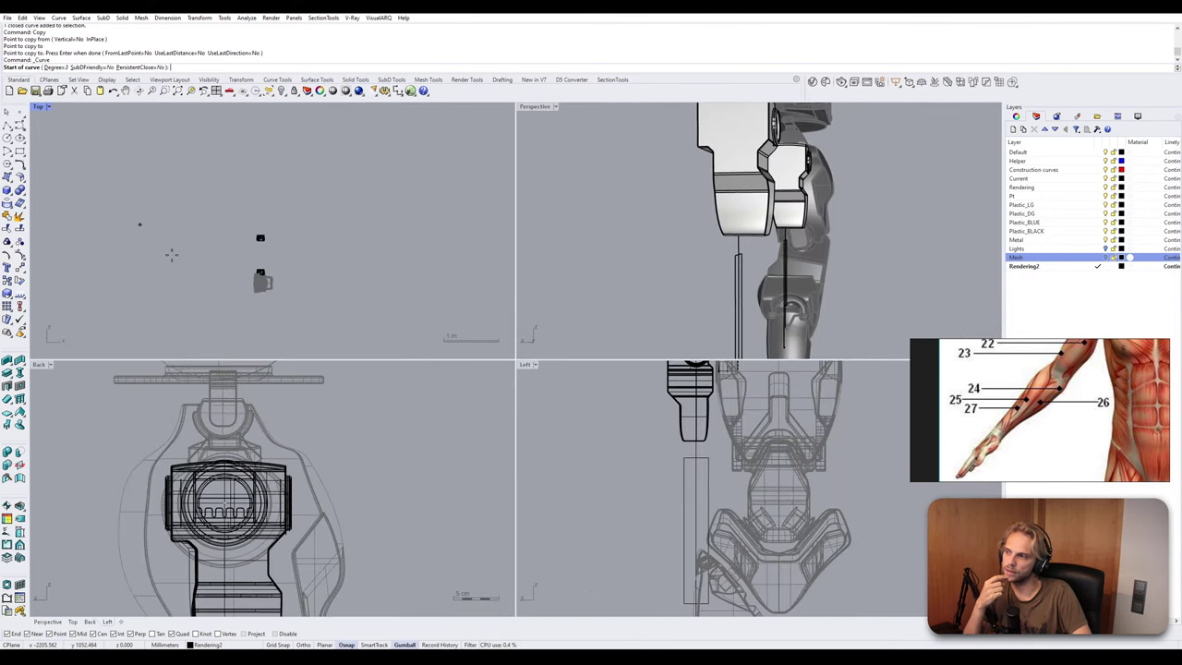
double_click(38, 365)
scroll(296, 295, down, 7)
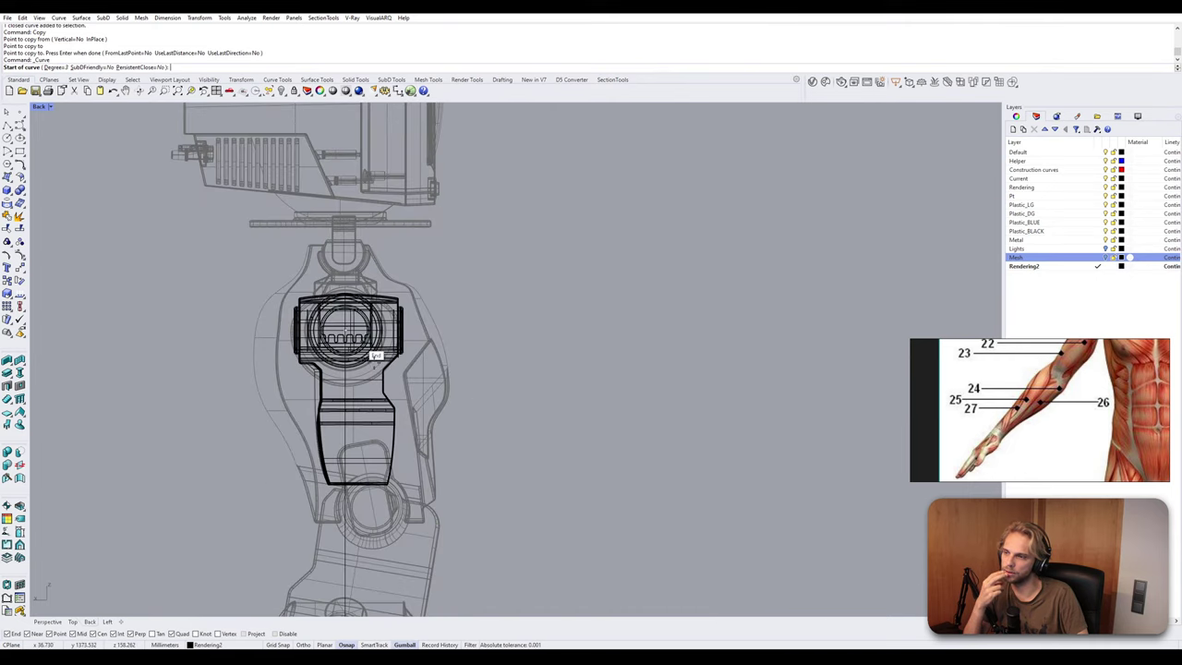
right_drag(369, 346, 337, 251)
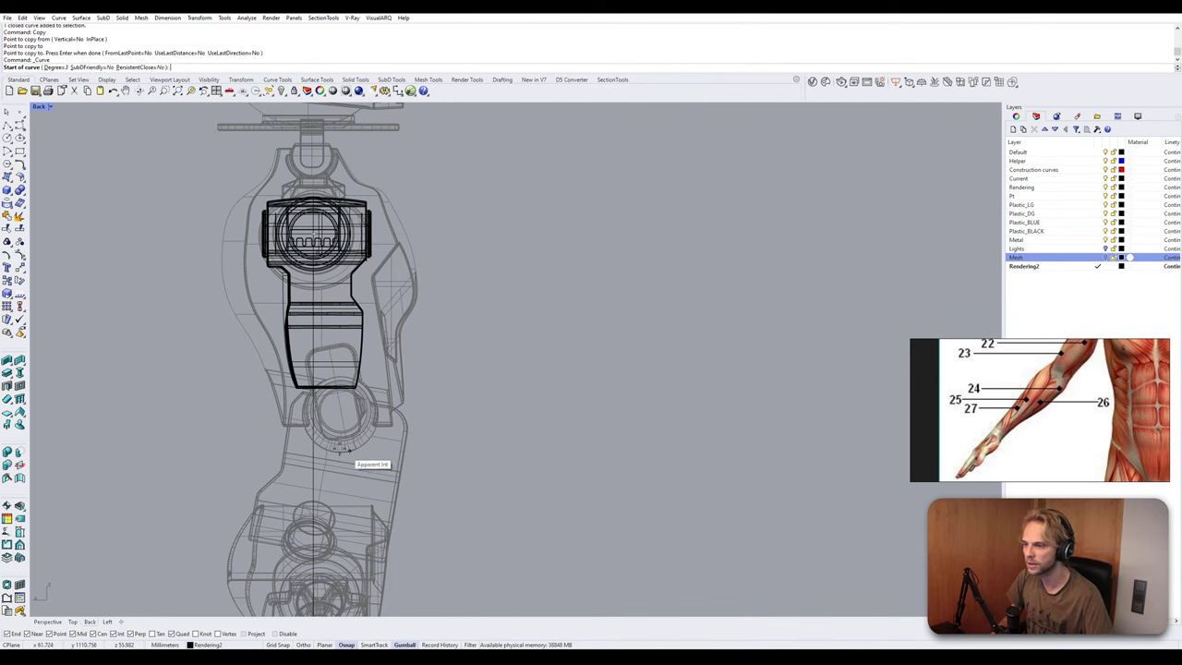
key(Escape)
scroll(333, 425, up, 2)
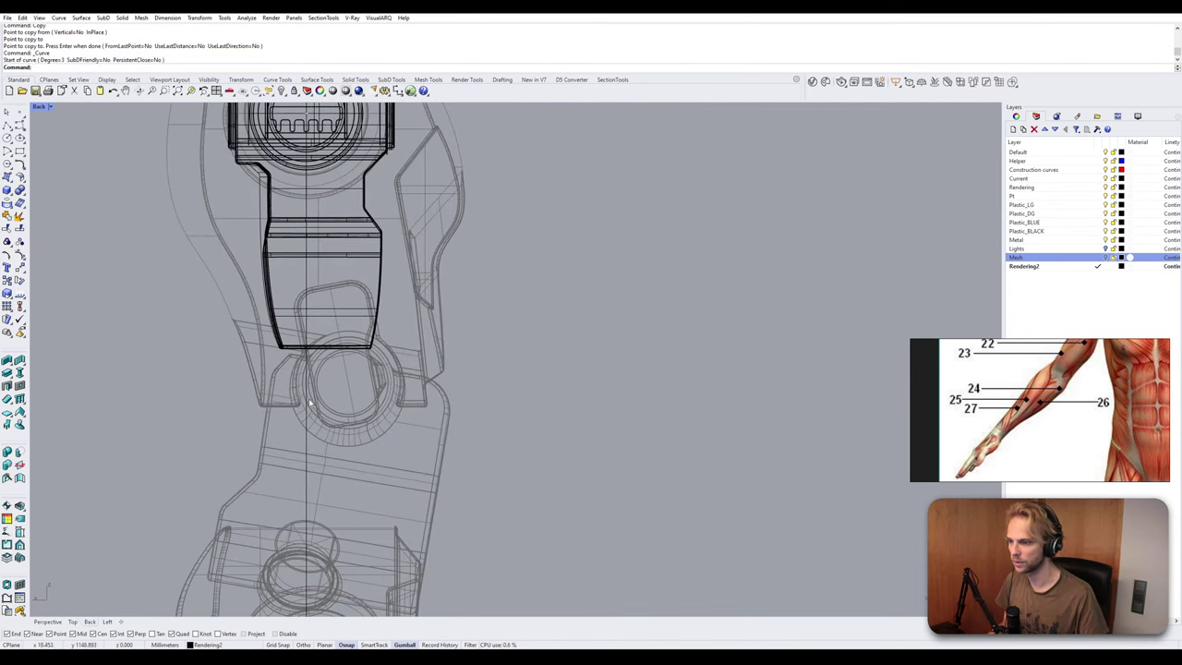
scroll(309, 404, up, 2)
click(8, 137)
scroll(351, 323, up, 2)
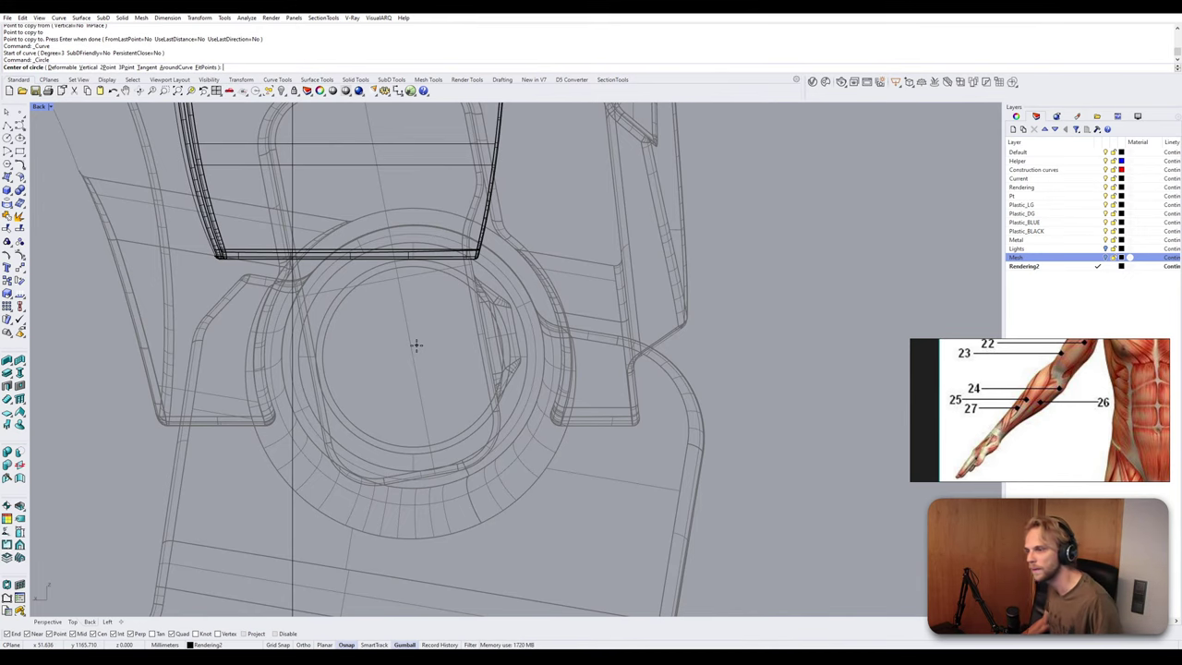
scroll(295, 379, down, 5)
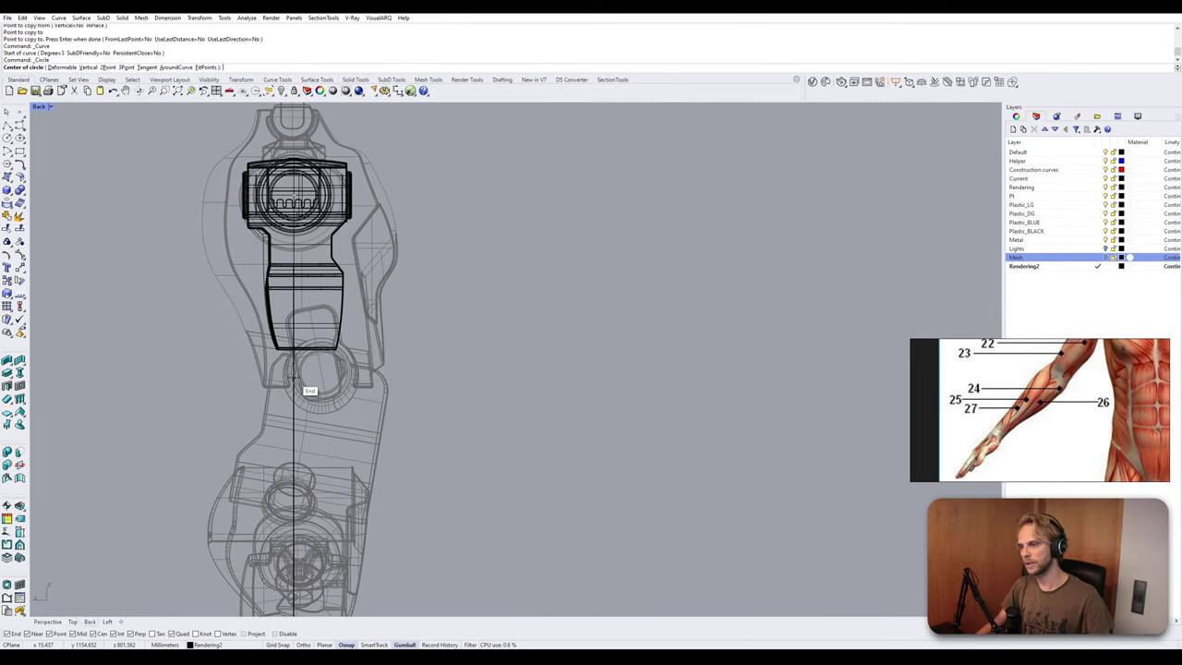
scroll(292, 380, up, 6)
click(289, 385)
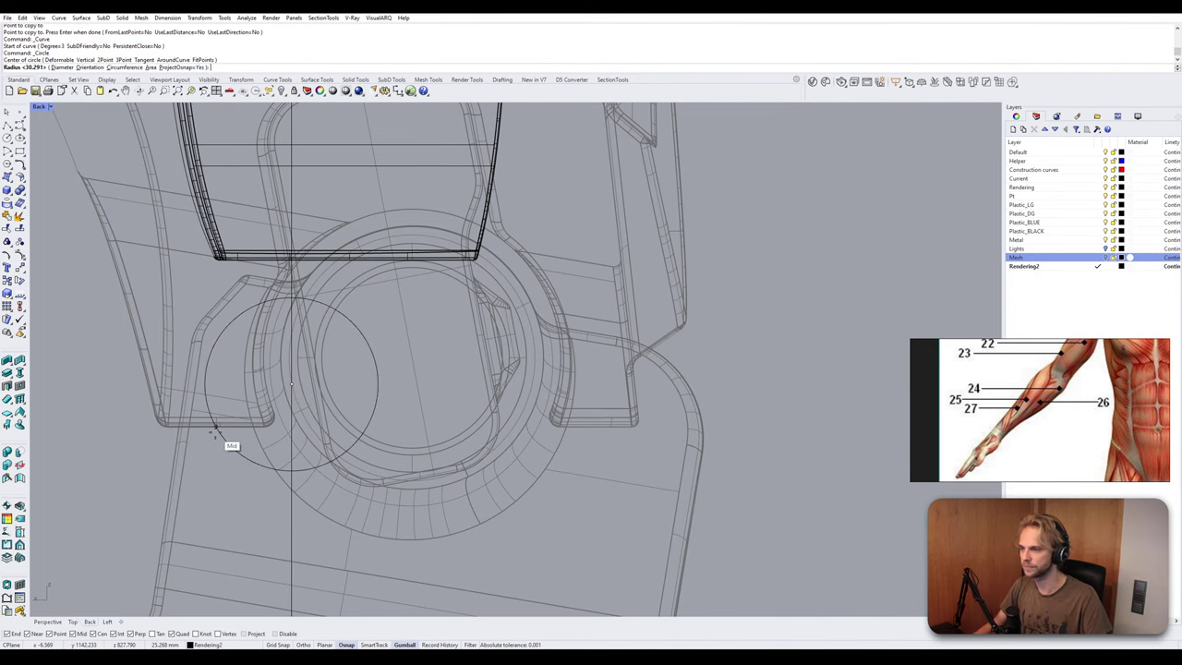
key(Escape)
Draw a circle of about 33 mm radius in the Back view plane, centred on the arm's axis between the shoulder body and the guide rectangle.
scroll(216, 432, down, 6)
right_drag(217, 432, 255, 398)
right_click(267, 392)
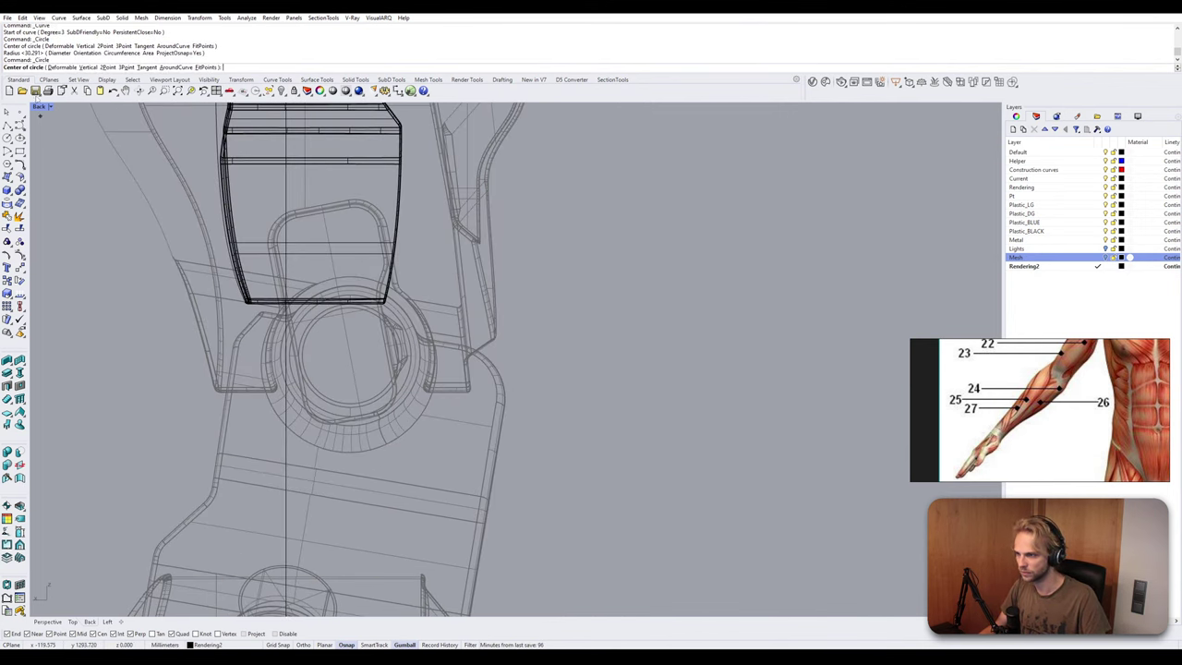
double_click(40, 107)
scroll(699, 452, up, 3)
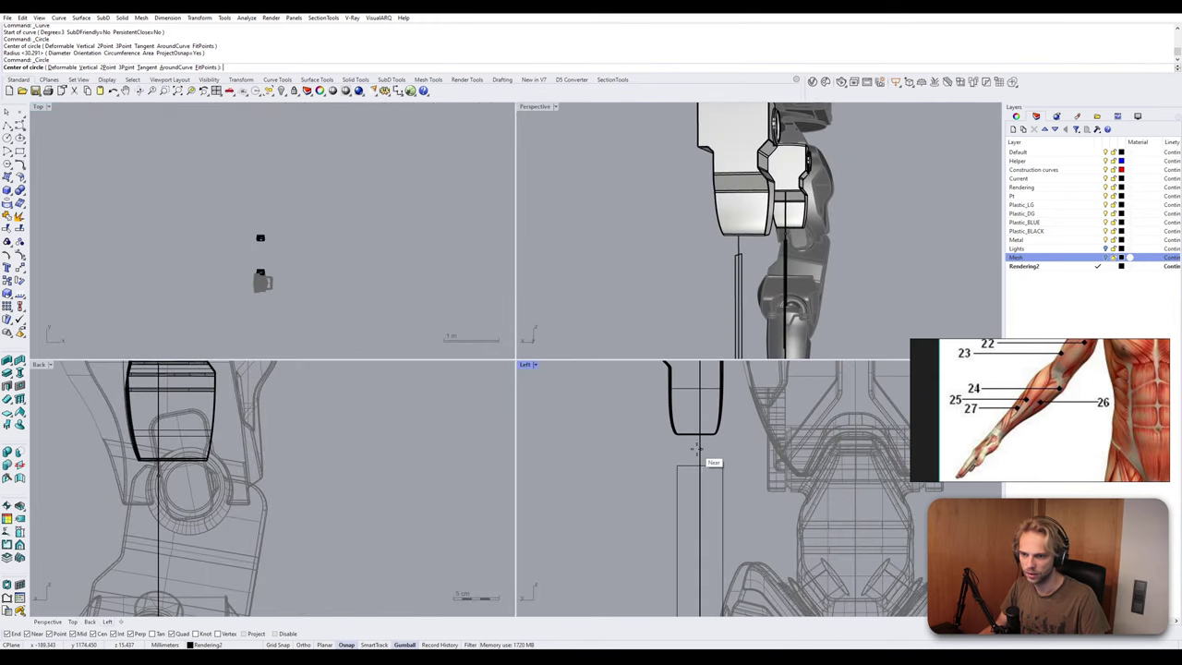
click(699, 454)
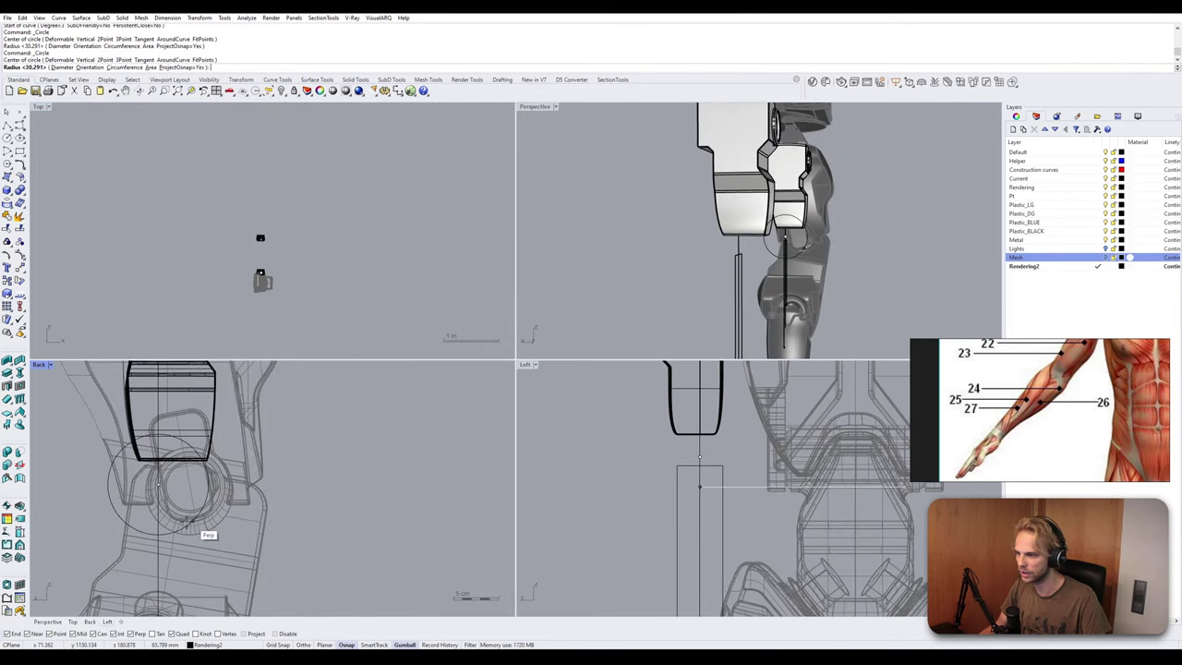
scroll(105, 485, up, 2)
scroll(104, 490, up, 1)
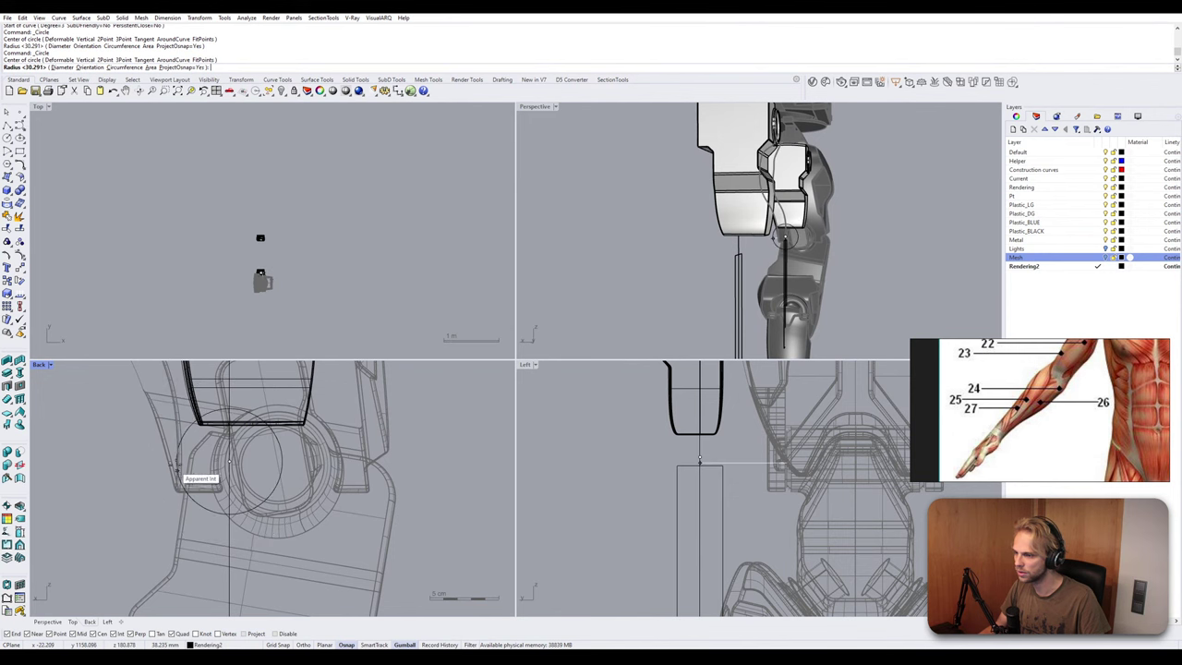
scroll(191, 458, up, 1)
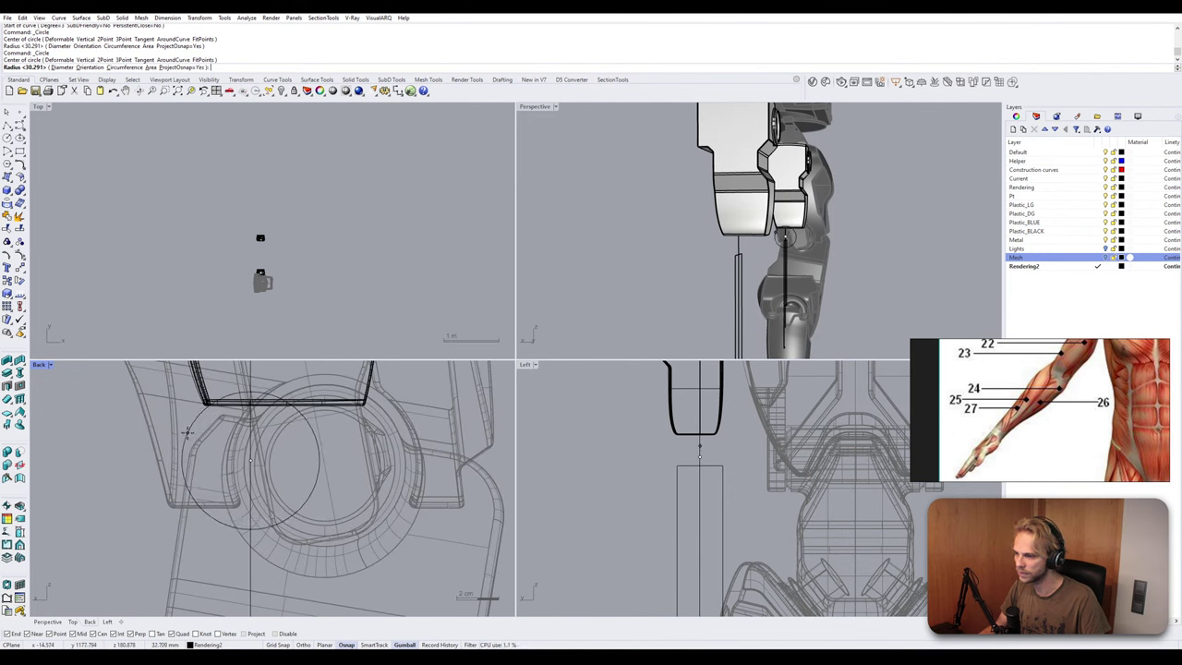
click(189, 436)
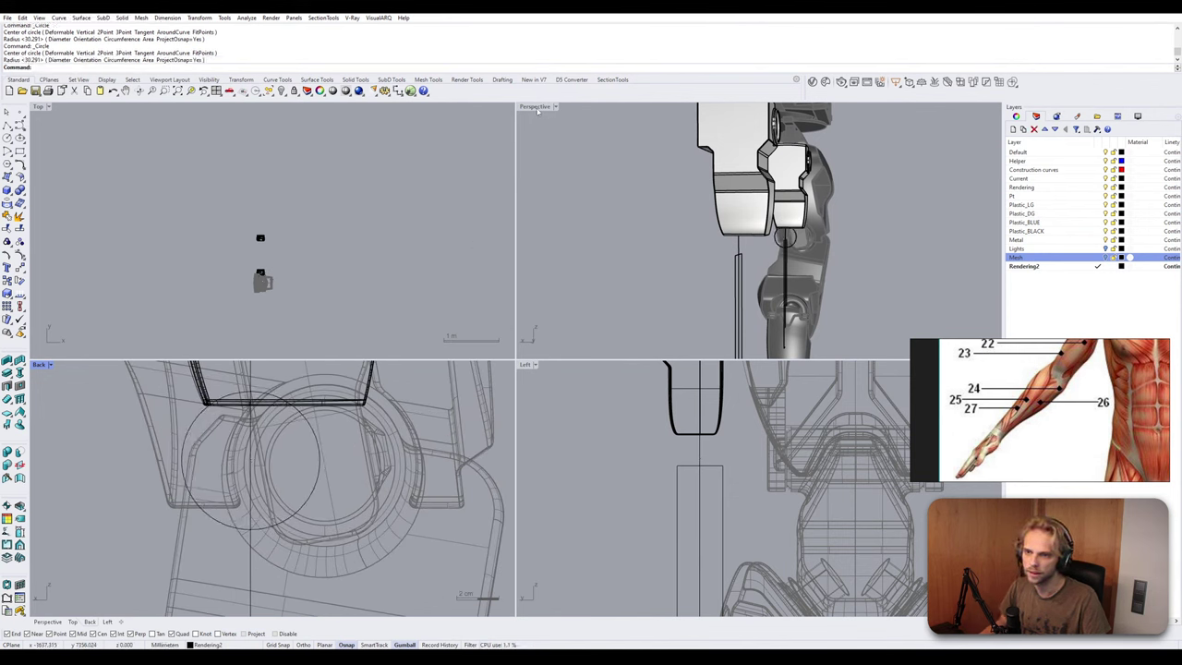
Move the elbow circle down along the arm's vertical axis in the Back view by roughly half its radius.
double_click(38, 365)
right_drag(467, 320, 462, 374)
click(473, 369)
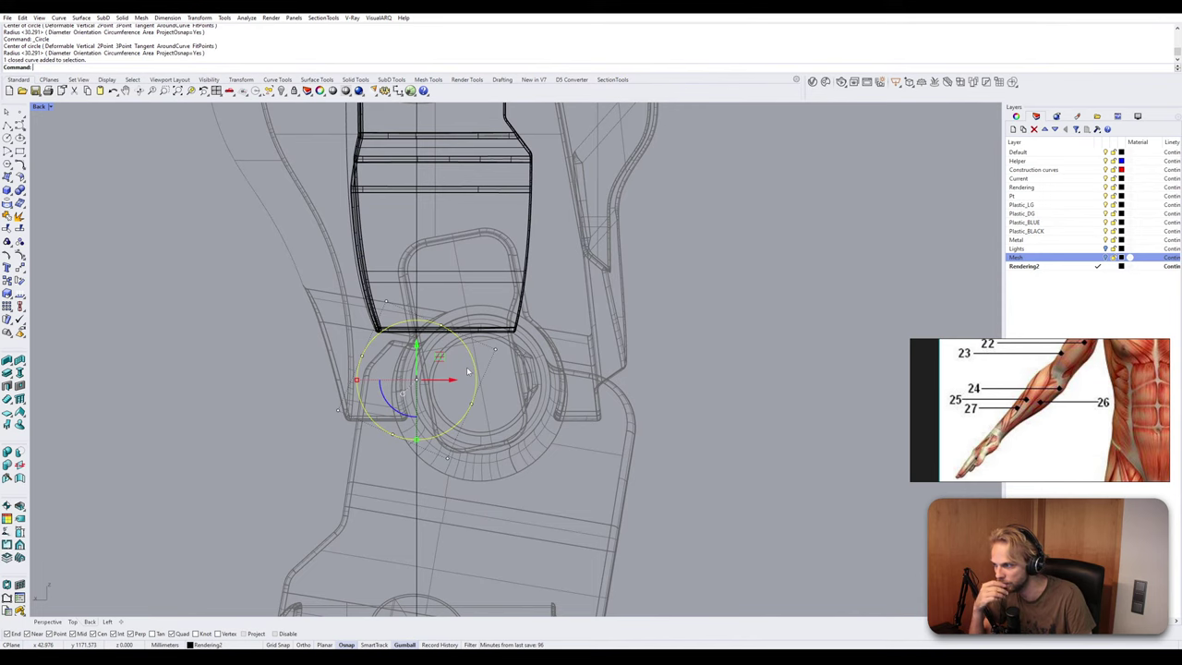
drag(417, 345, 416, 378)
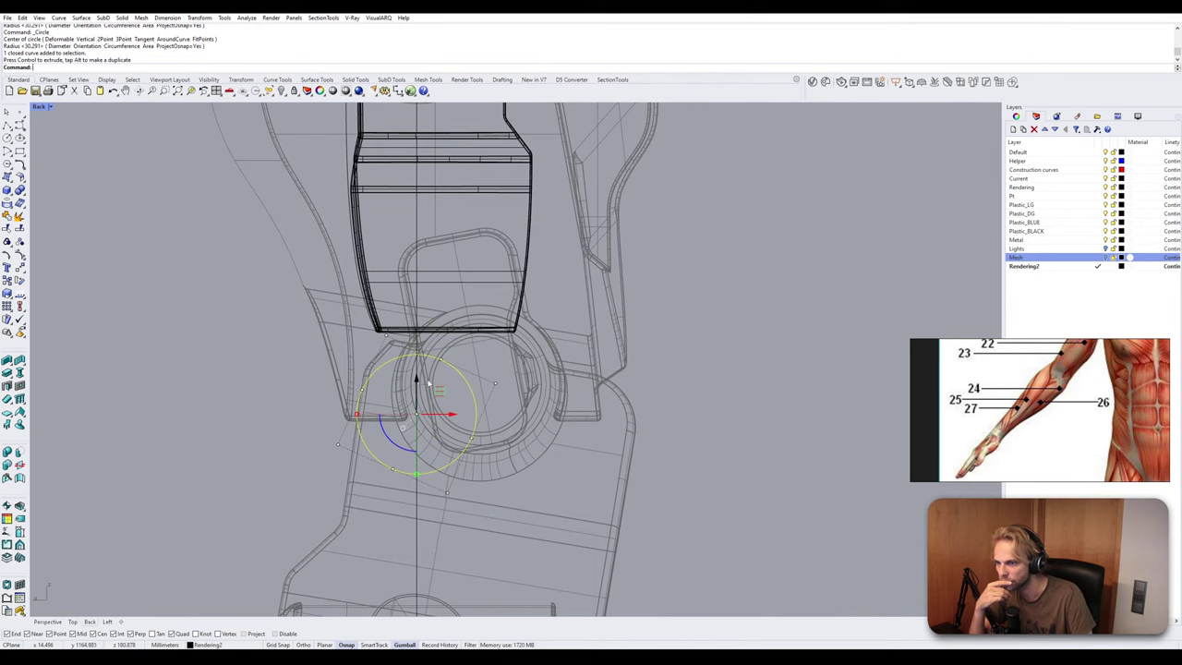
scroll(521, 319, down, 8)
right_drag(527, 317, 471, 367)
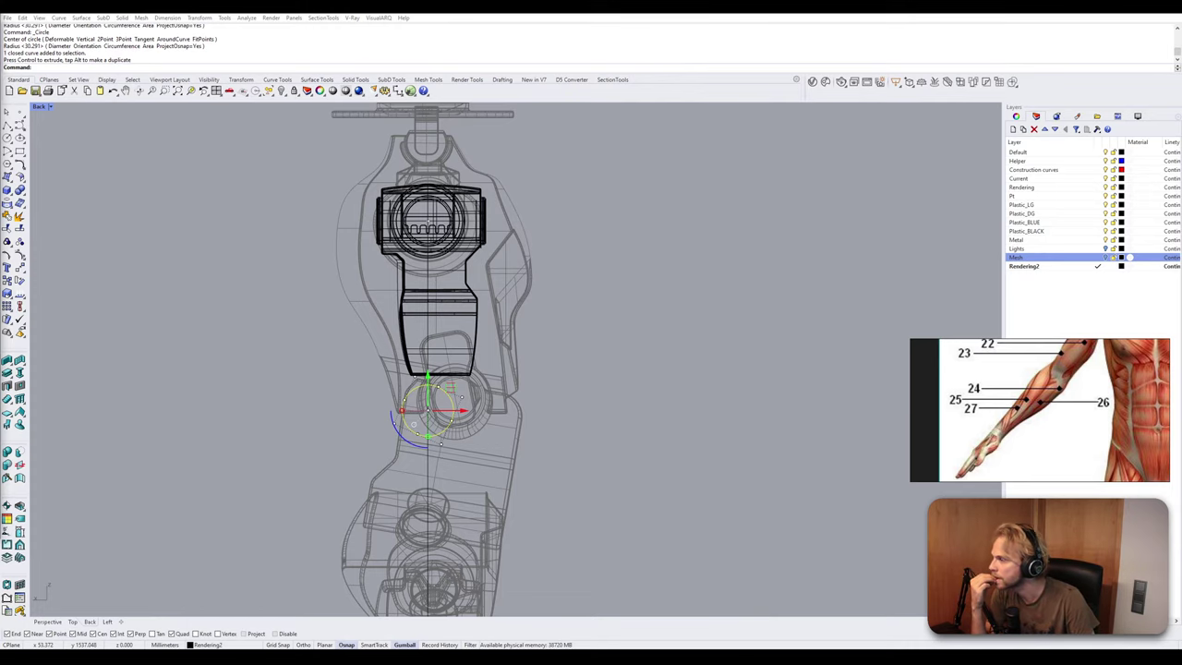
Switch to the browser, examine the "HUMAN ARM ROTATION AXIS" image results for shoulder, elbow and forearm movement diagrams, and return to the model.
drag(584, 59, 191, 59)
click(556, 51)
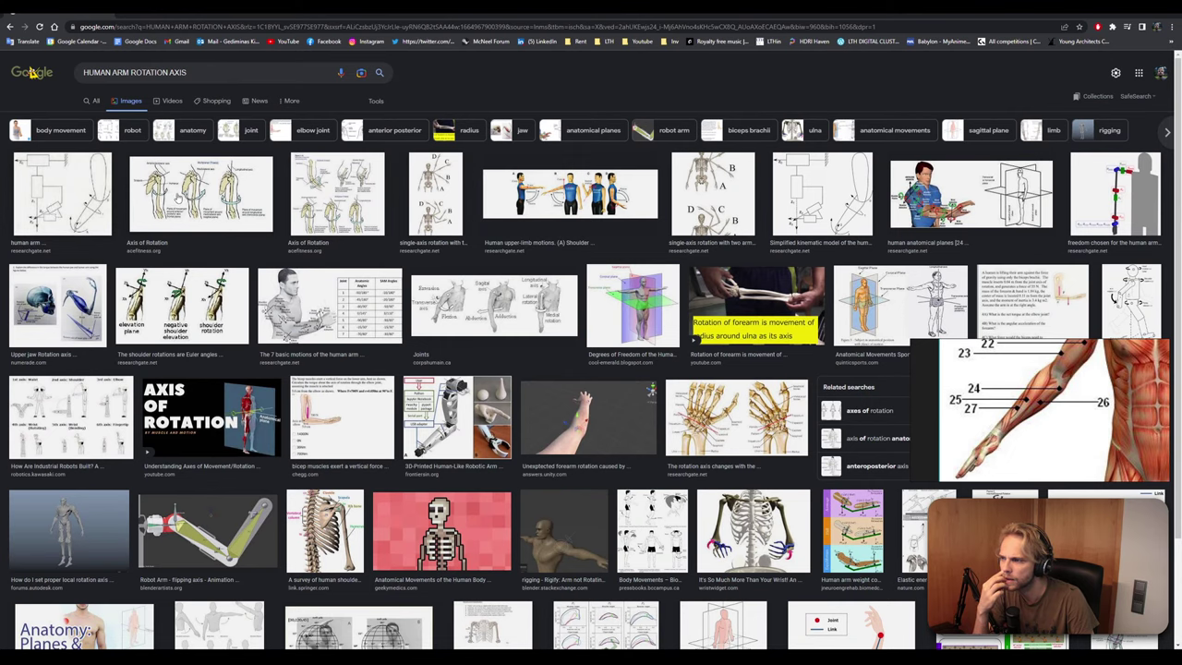
click(180, 199)
click(54, 141)
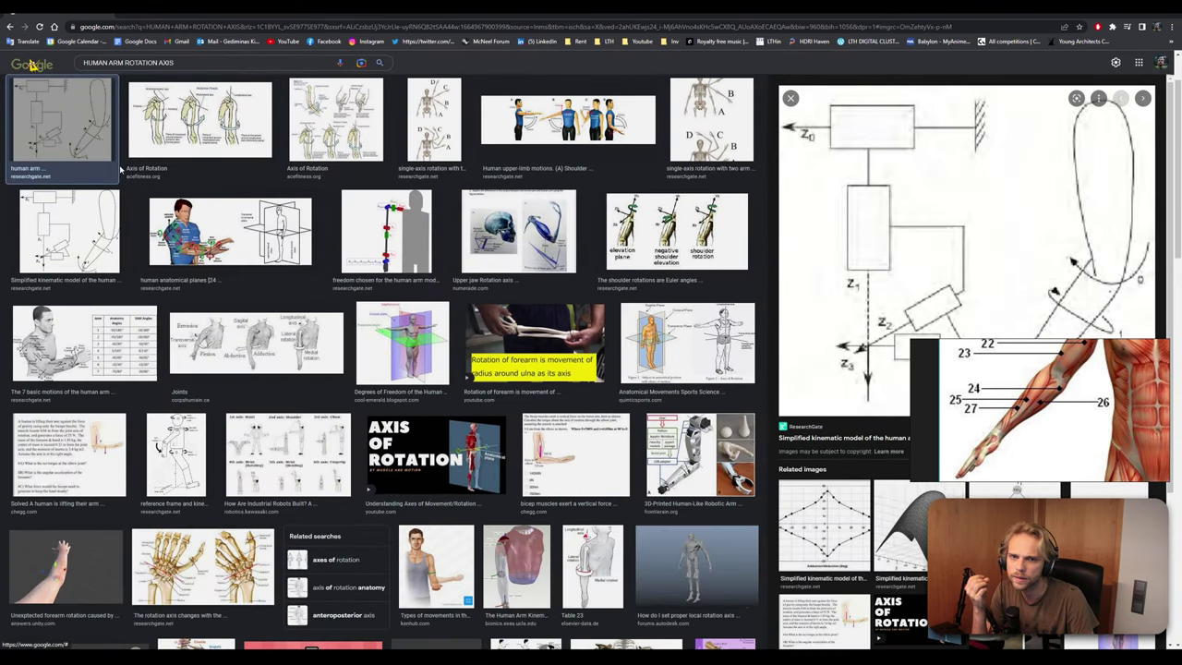
click(374, 104)
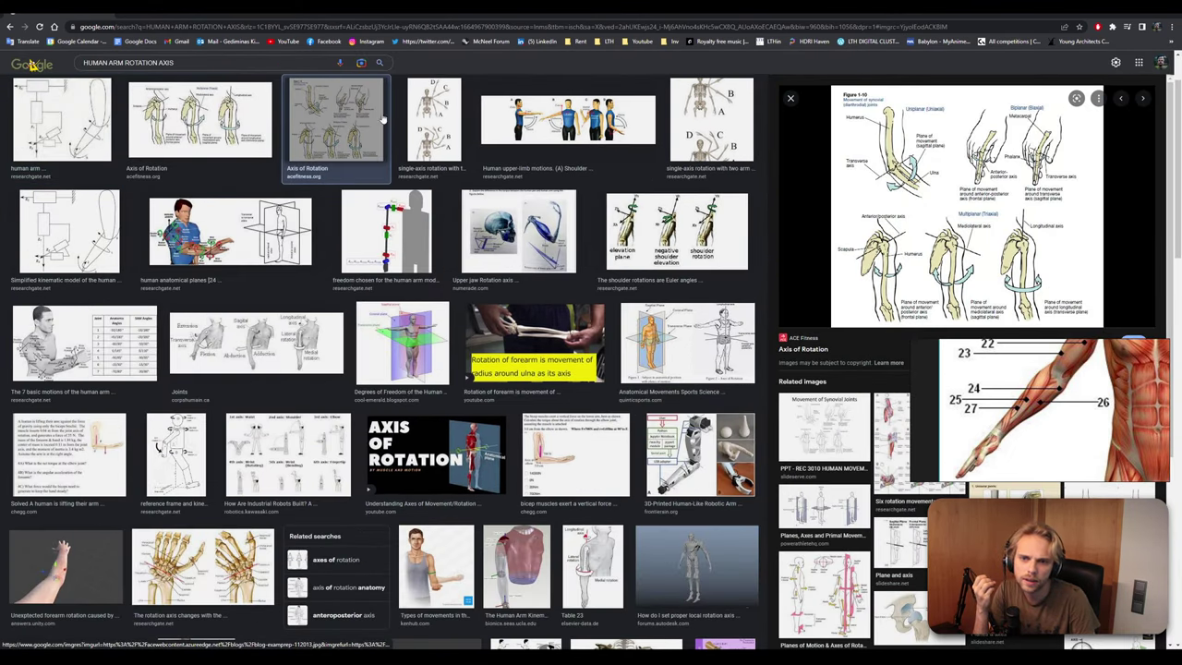
click(451, 132)
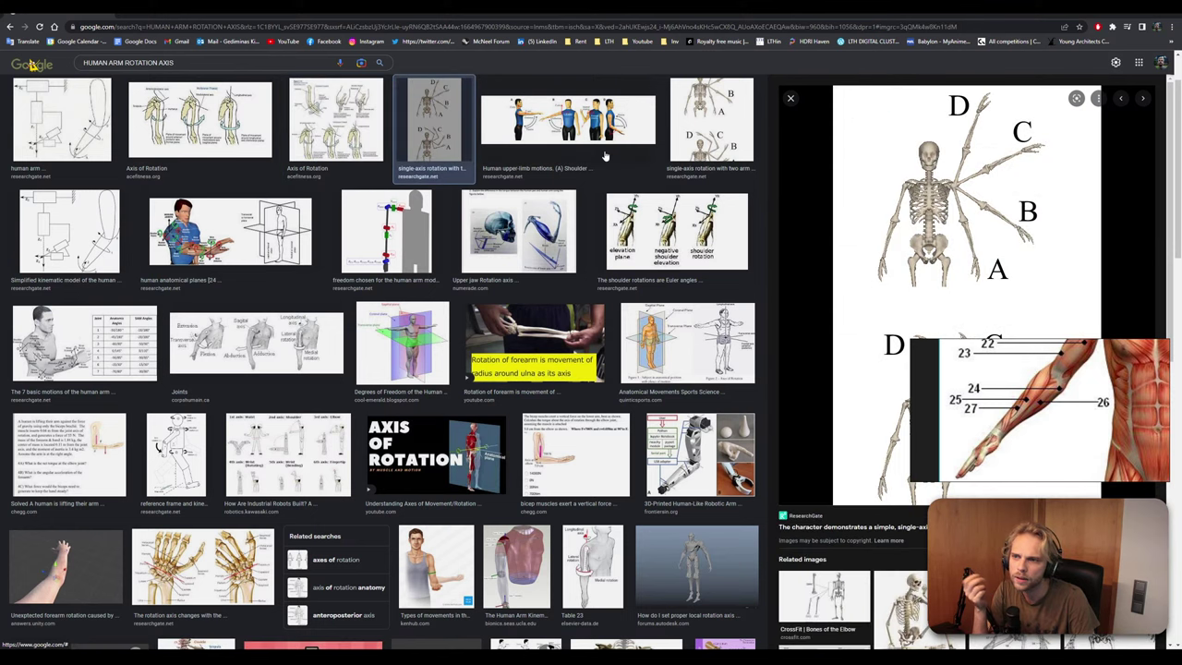
click(729, 143)
click(617, 143)
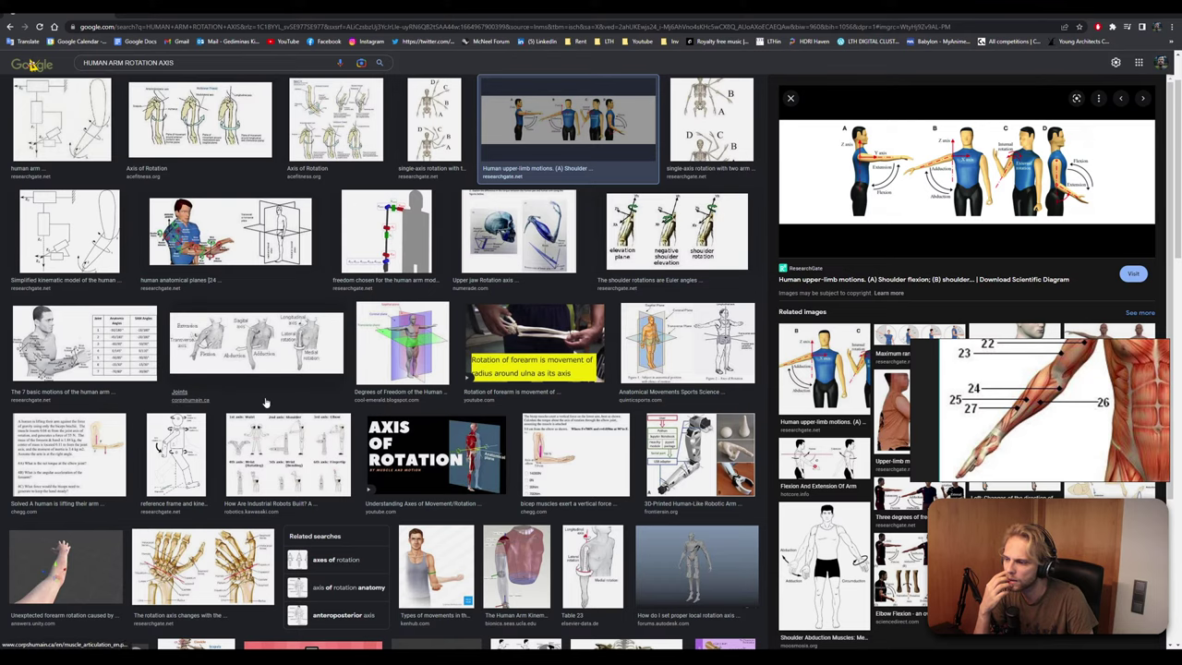
scroll(265, 401, down, 3)
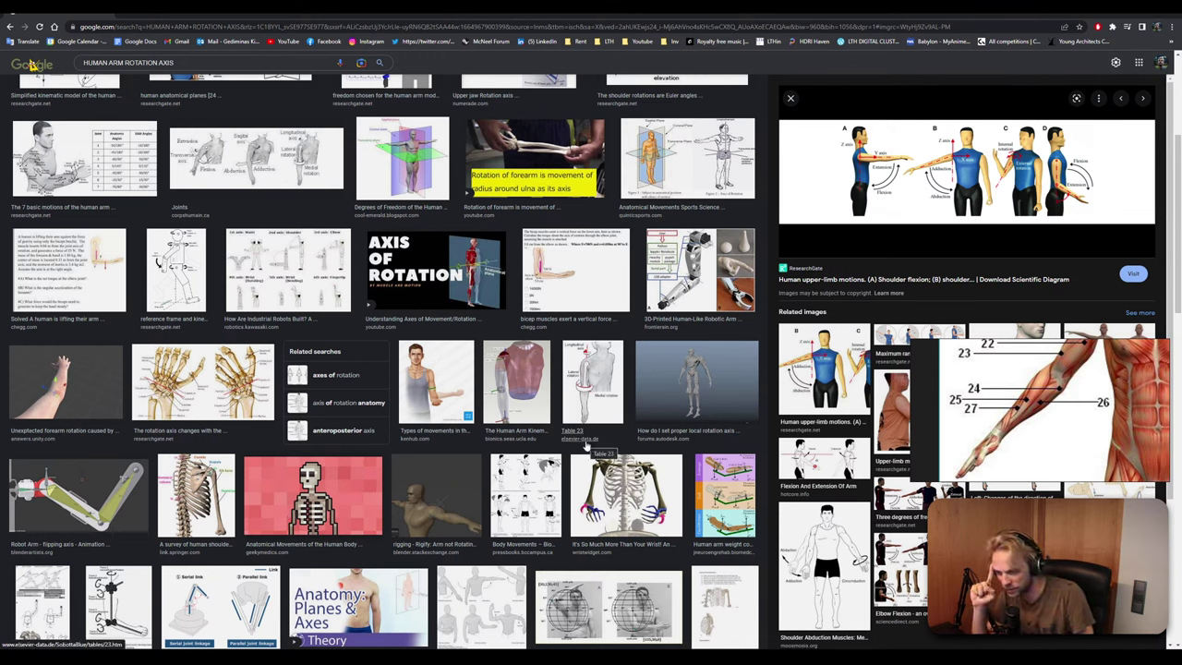
click(524, 479)
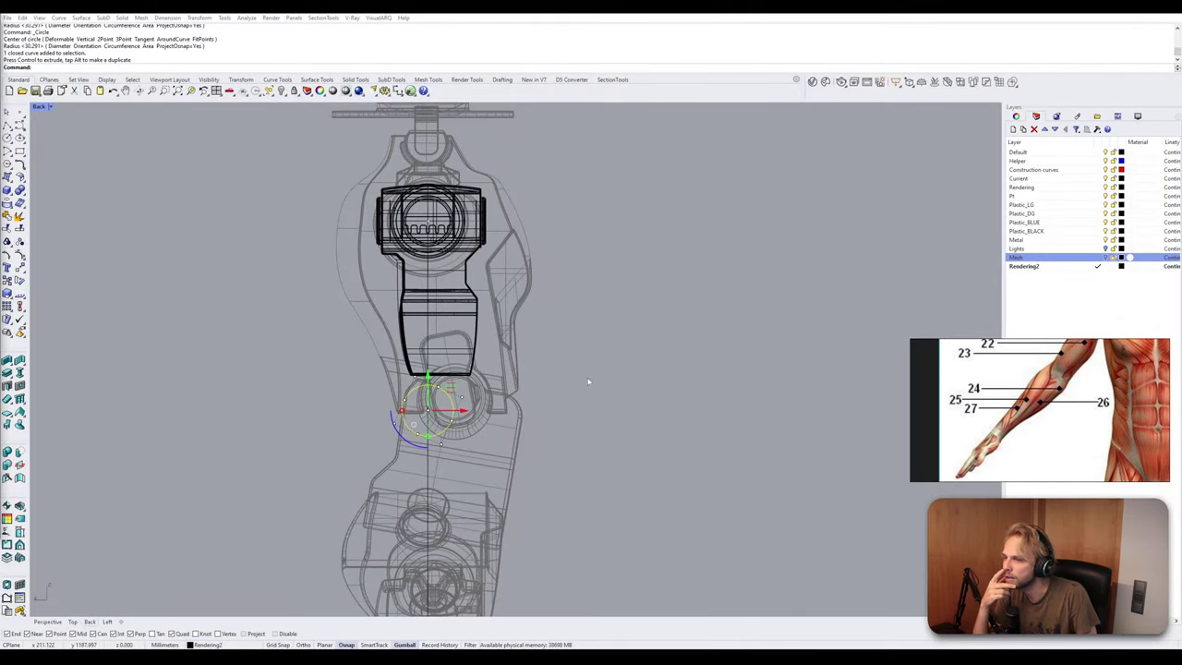
Shift the elbow circle slightly sideways off the arm's vertical axis in the Back view, toward the centre of the robot's elbow joint.
right_drag(588, 378, 588, 231)
scroll(463, 344, up, 2)
drag(450, 334, 461, 334)
scroll(448, 332, up, 2)
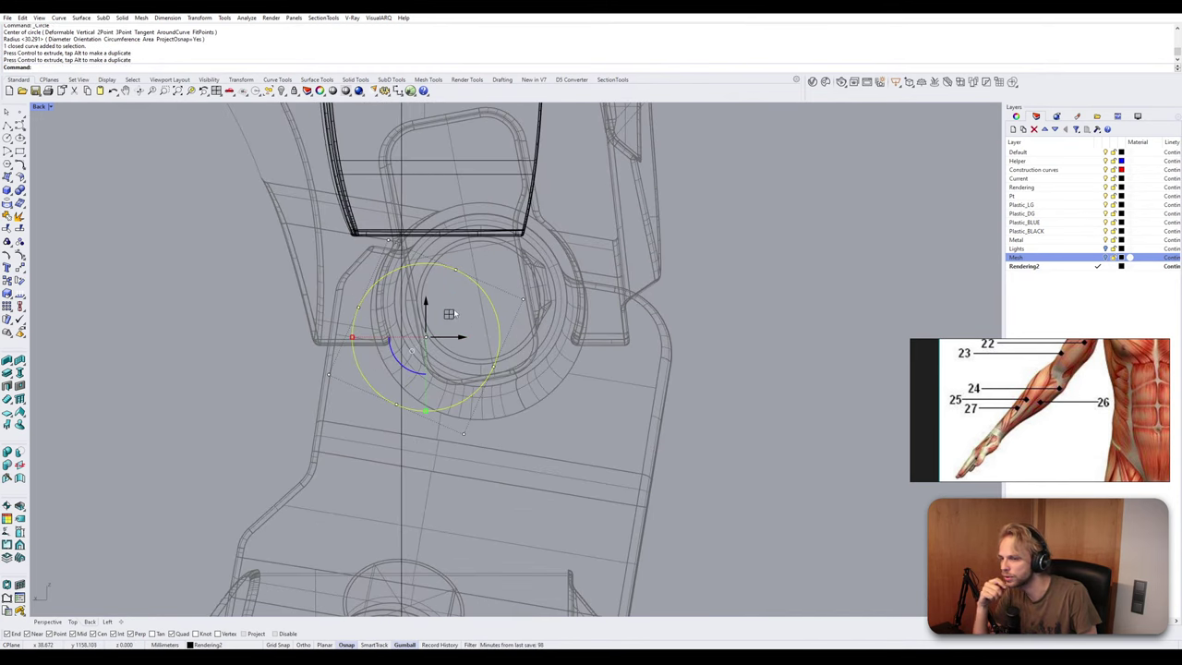
key(Escape)
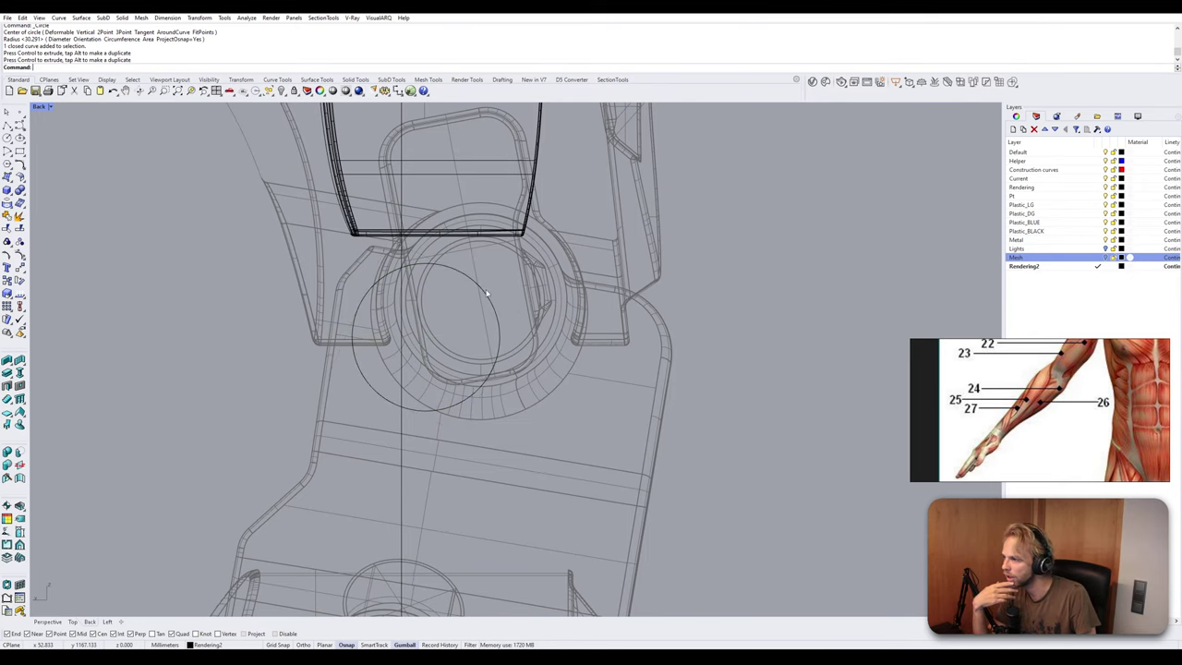
click(486, 292)
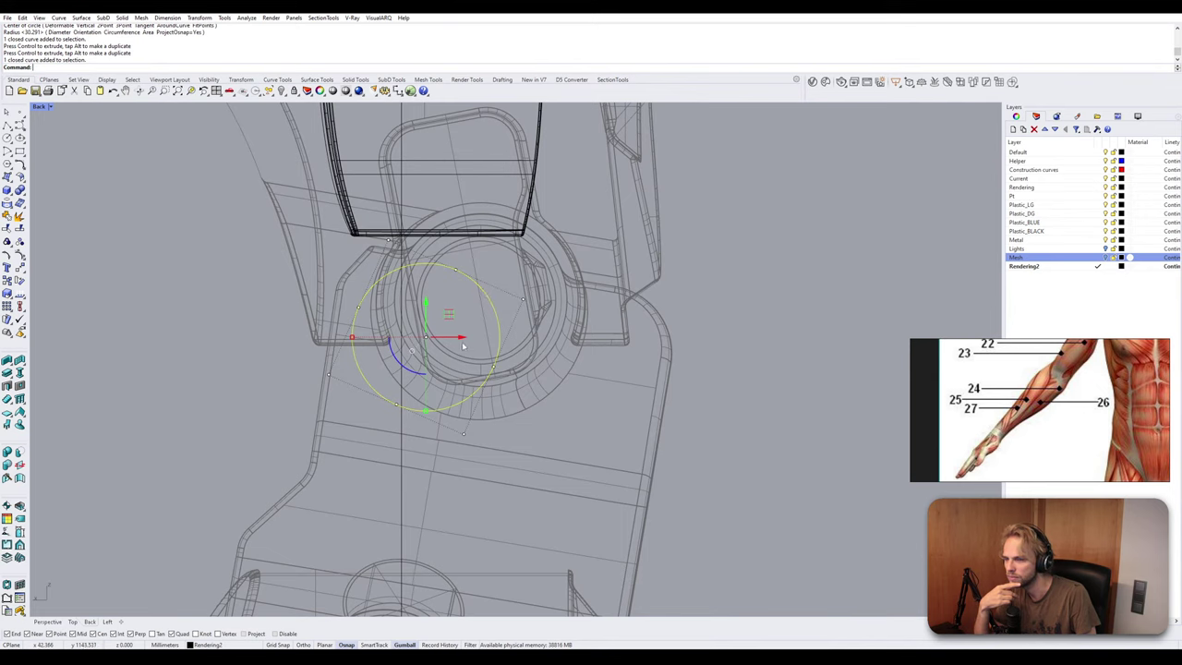
drag(464, 345, 460, 339)
drag(423, 299, 423, 299)
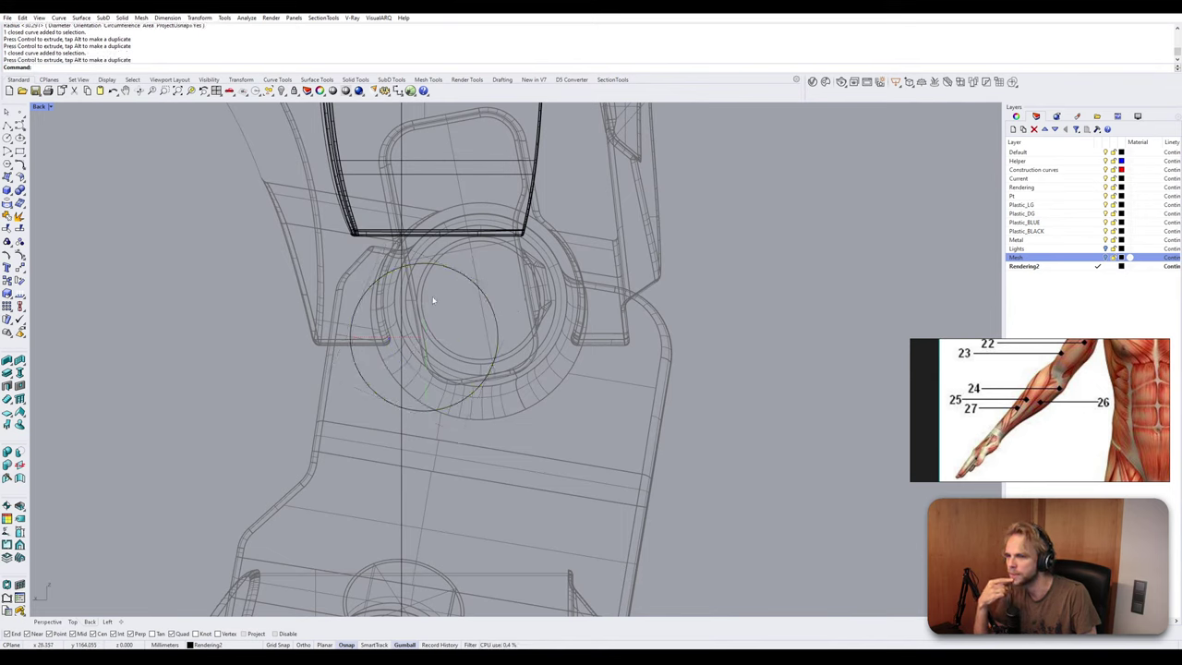
scroll(456, 314, down, 4)
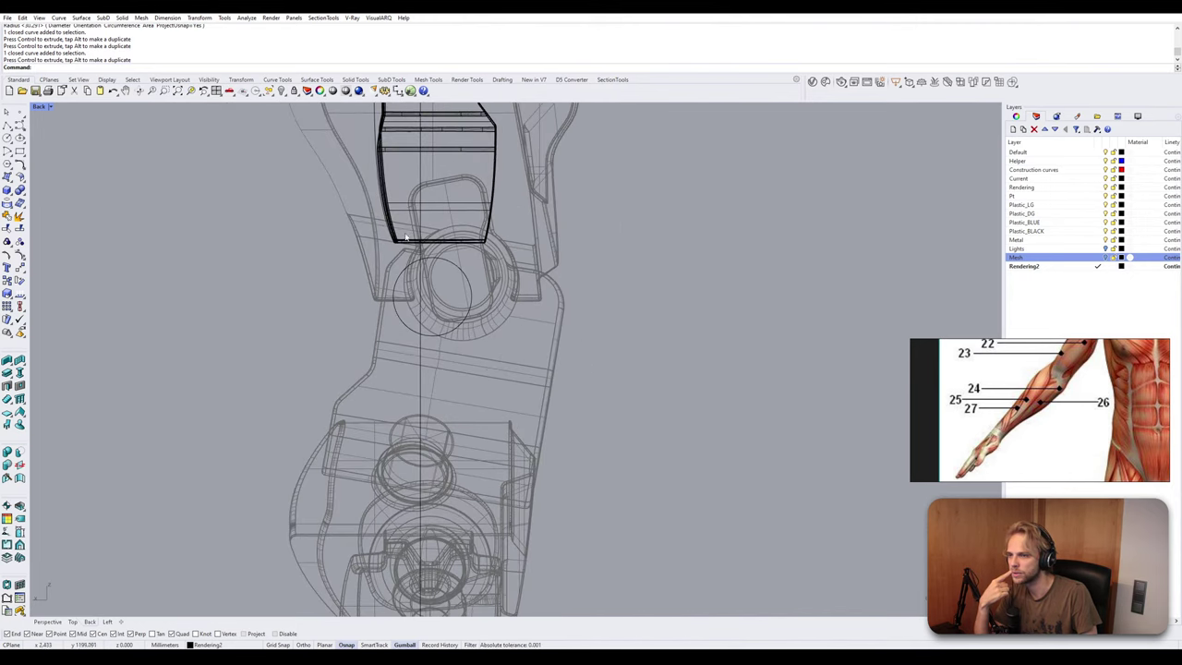
right_drag(375, 155, 385, 291)
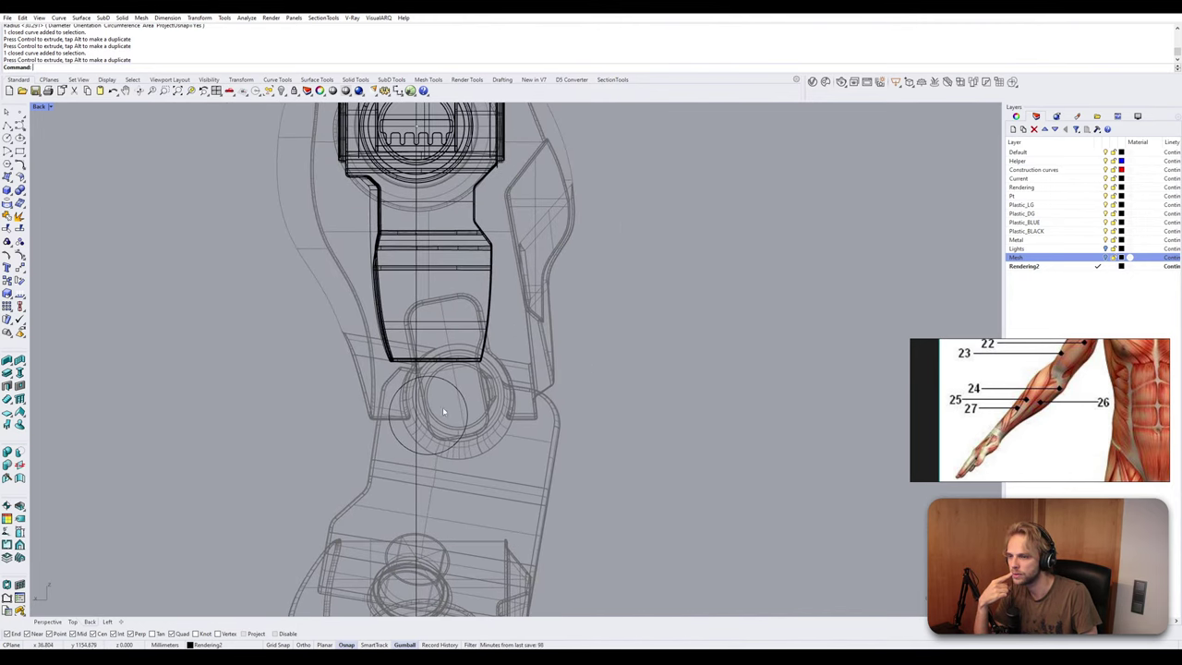
right_drag(445, 419, 453, 338)
scroll(452, 338, down, 4)
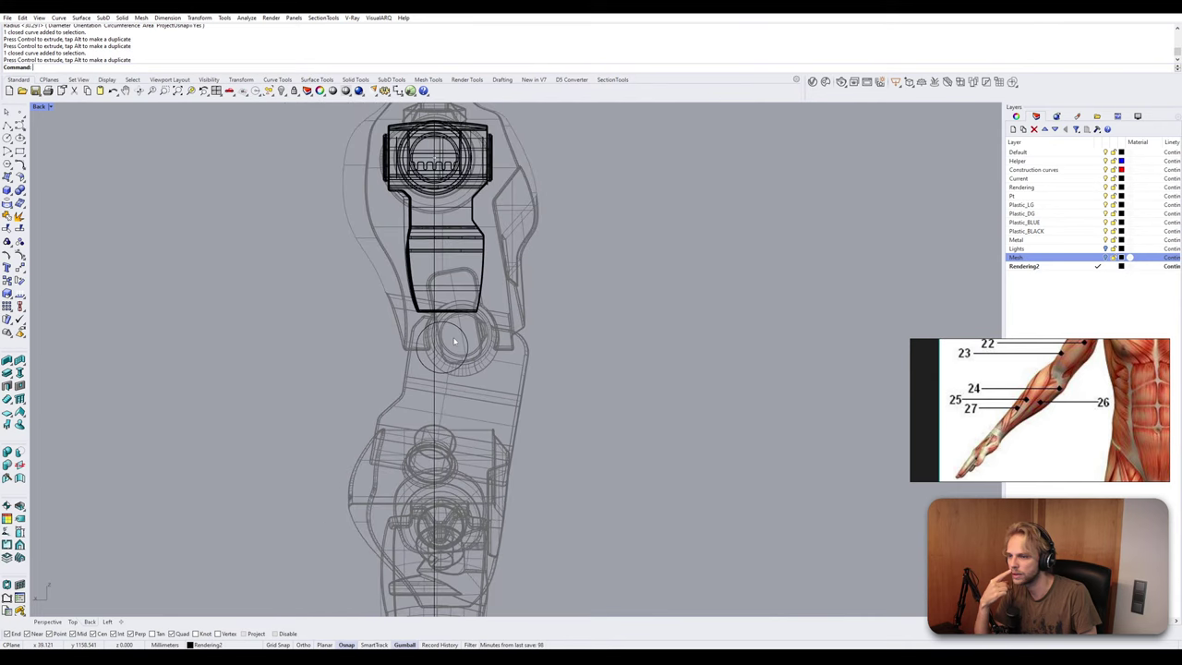
Lower the top edge of the guide rectangle on the robot's arm to slightly below the elbow circle's centre.
key(ctrl+m)
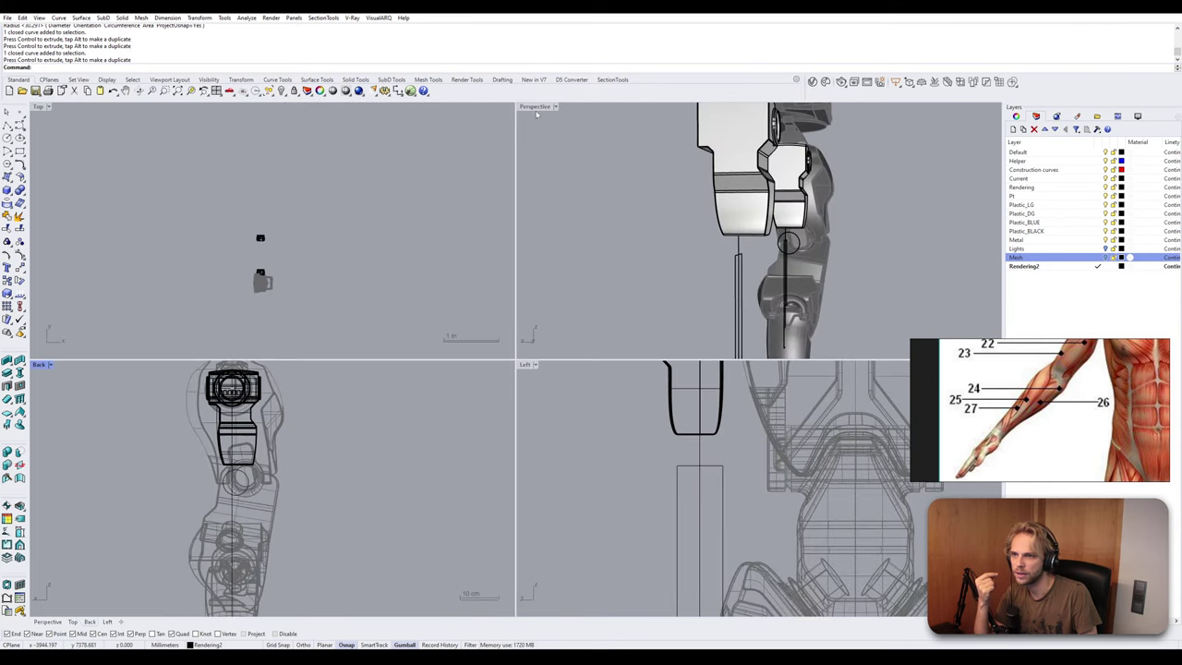
double_click(535, 107)
right_drag(554, 184, 501, 237)
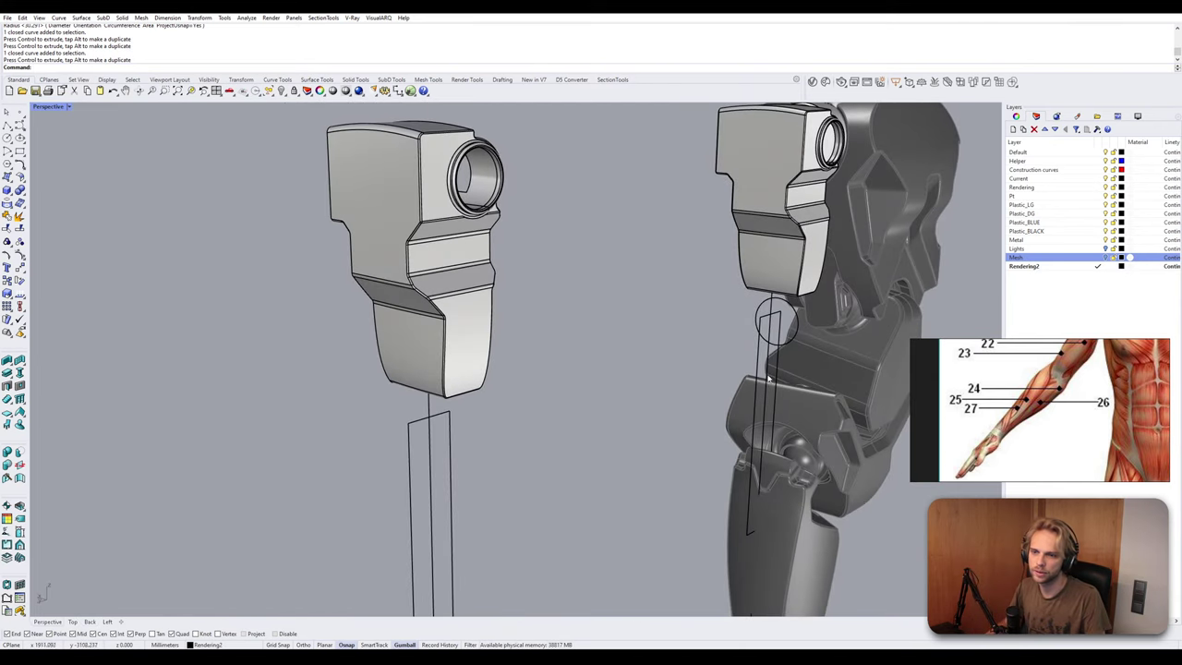
click(755, 362)
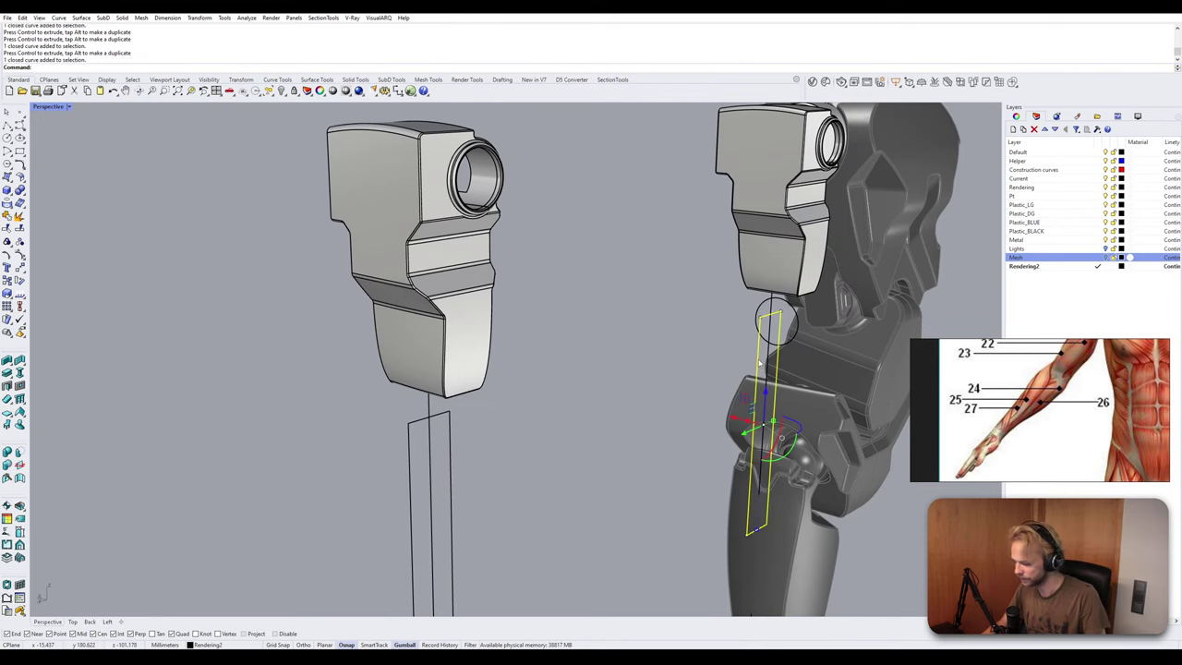
text(zs)
key(Return)
key(Escape)
scroll(759, 363, down, 7)
right_drag(755, 361, 473, 249)
scroll(473, 244, up, 2)
click(477, 242)
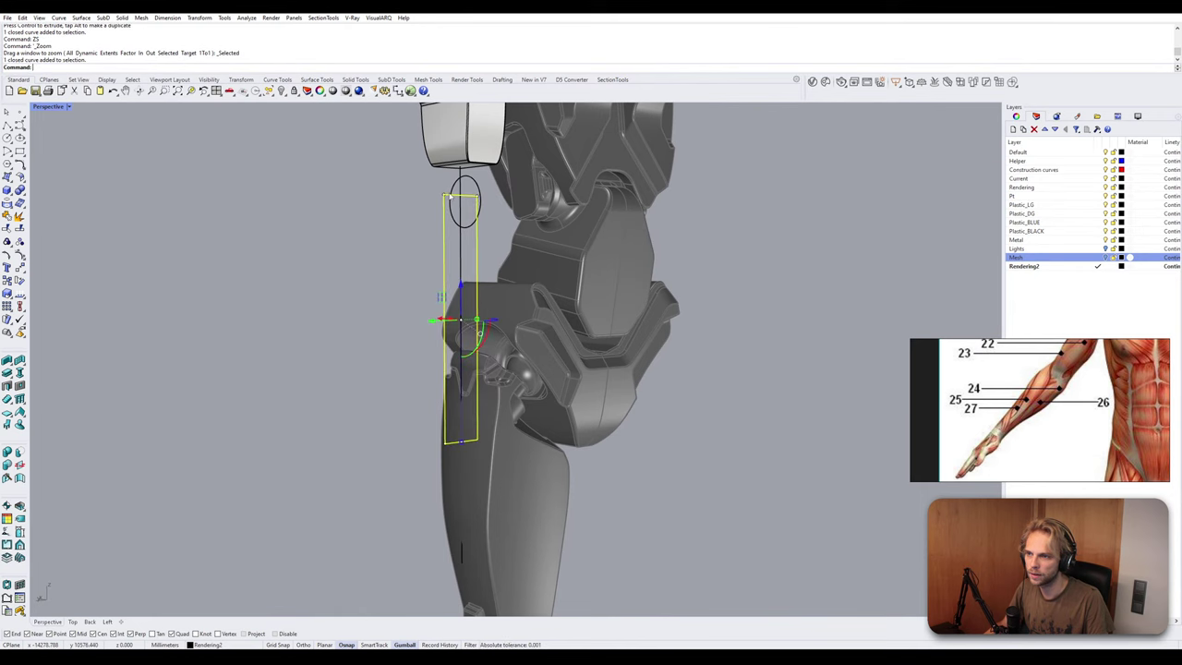
click(444, 195)
scroll(473, 200, up, 10)
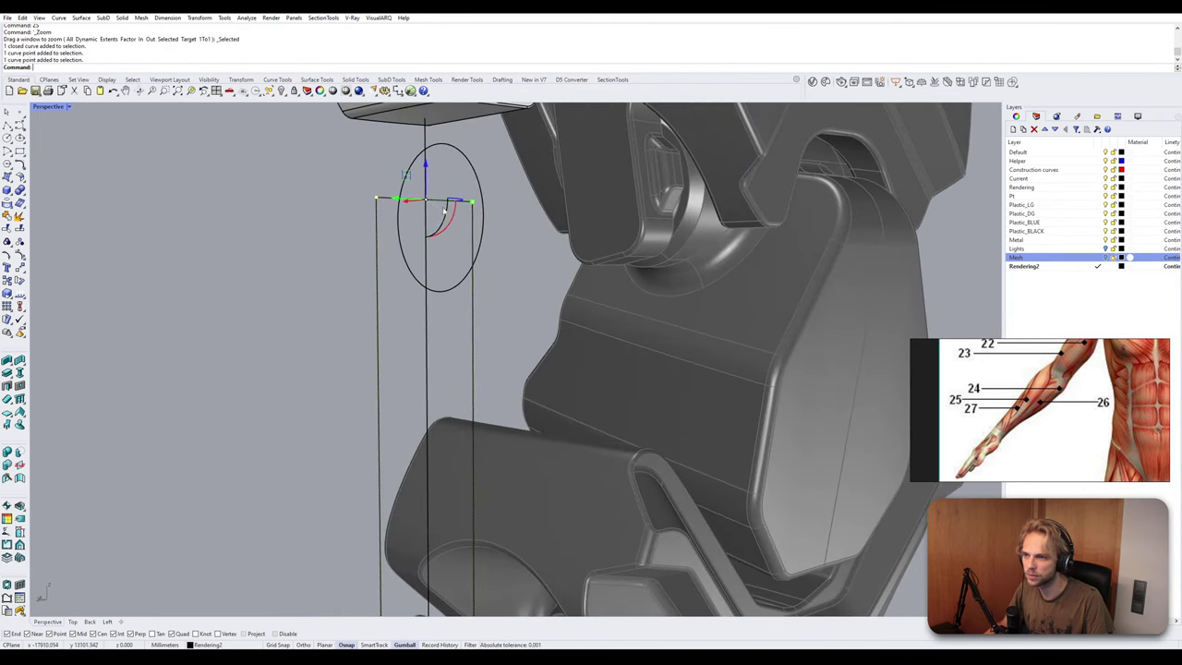
drag(429, 170, 429, 205)
click(501, 212)
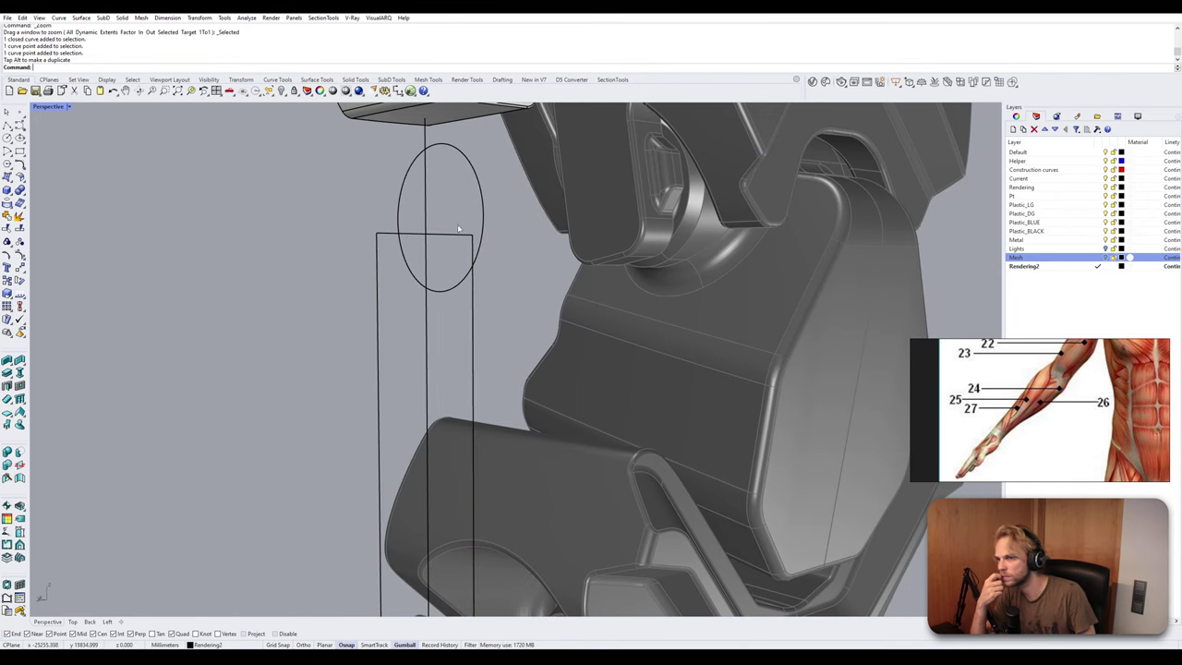
Extrude the guide rectangle sideways into a box for the lower arm and shift the box so it straddles the arm's axis.
right_drag(464, 231, 556, 234)
click(420, 342)
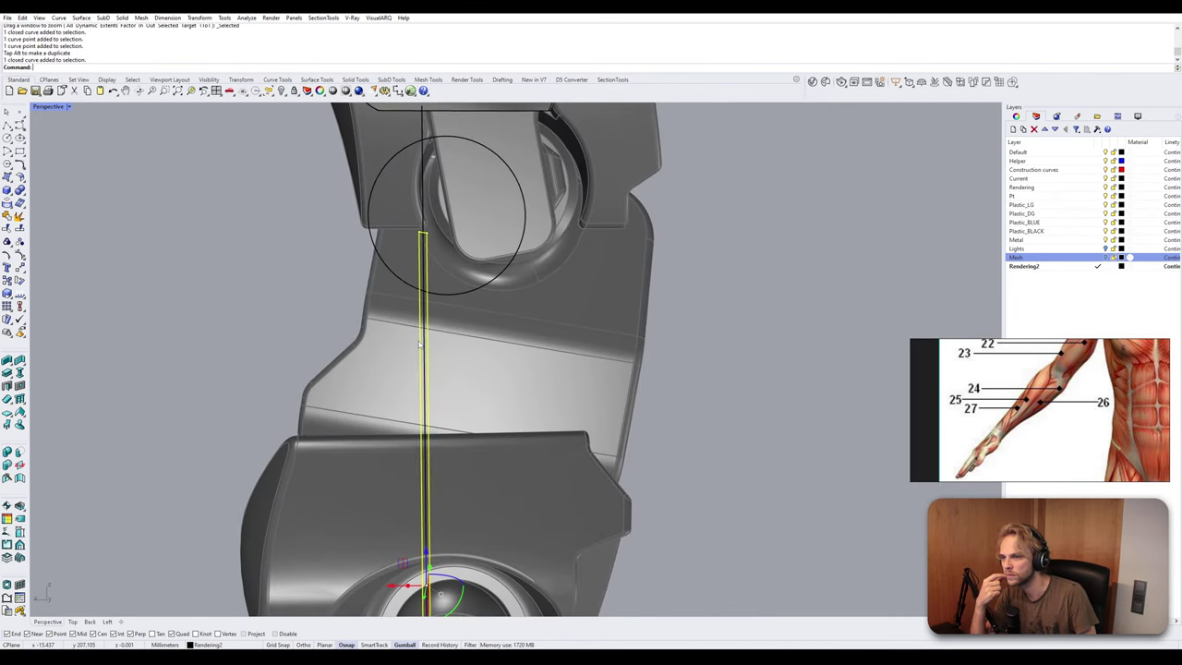
scroll(421, 345, down, 6)
drag(411, 477, 543, 458)
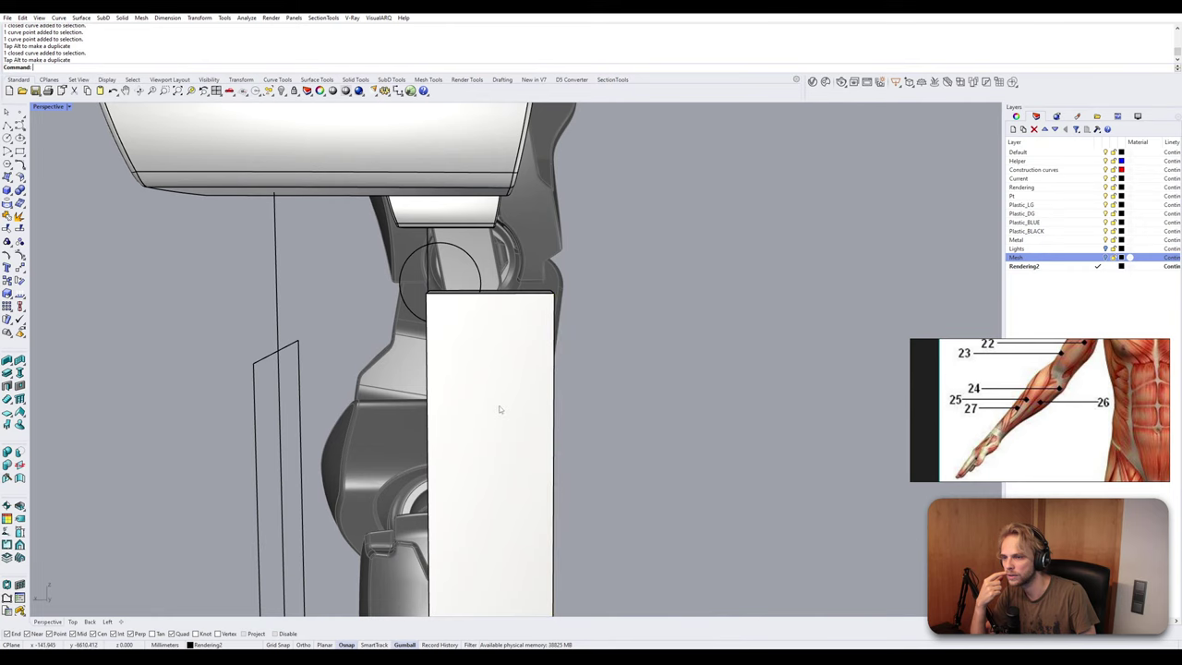
drag(455, 476, 399, 477)
click(629, 404)
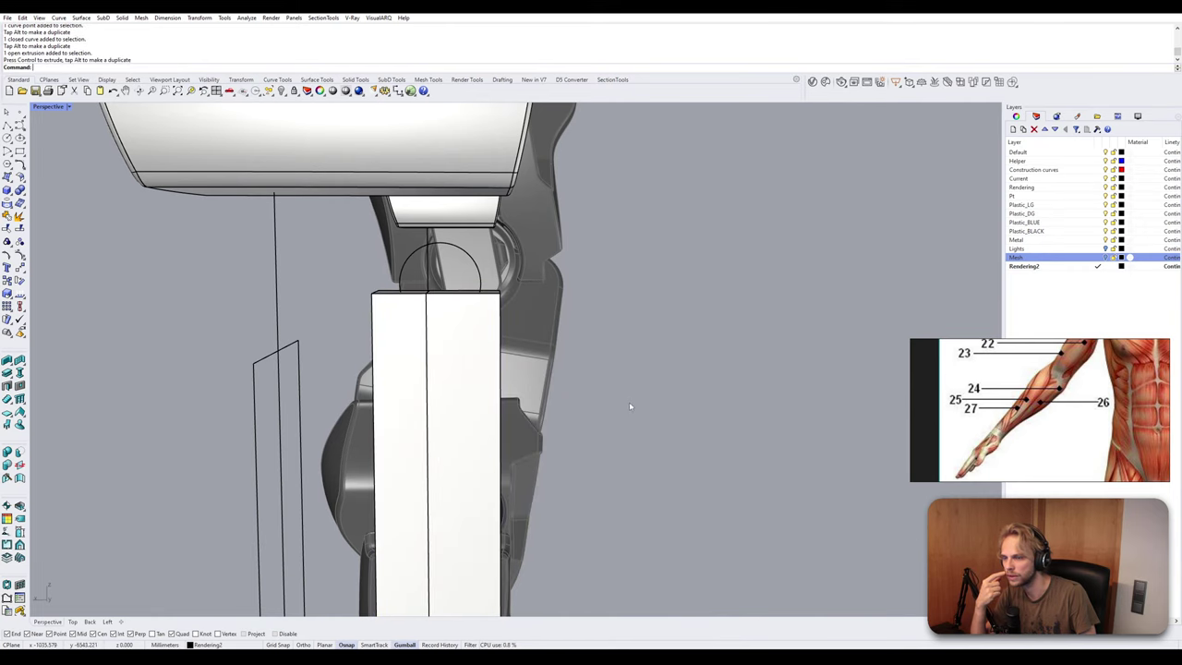
Taper the lower-arm box in the Back view by narrowing its lower end to a little under half the upper width.
right_drag(629, 360, 621, 349)
double_click(48, 107)
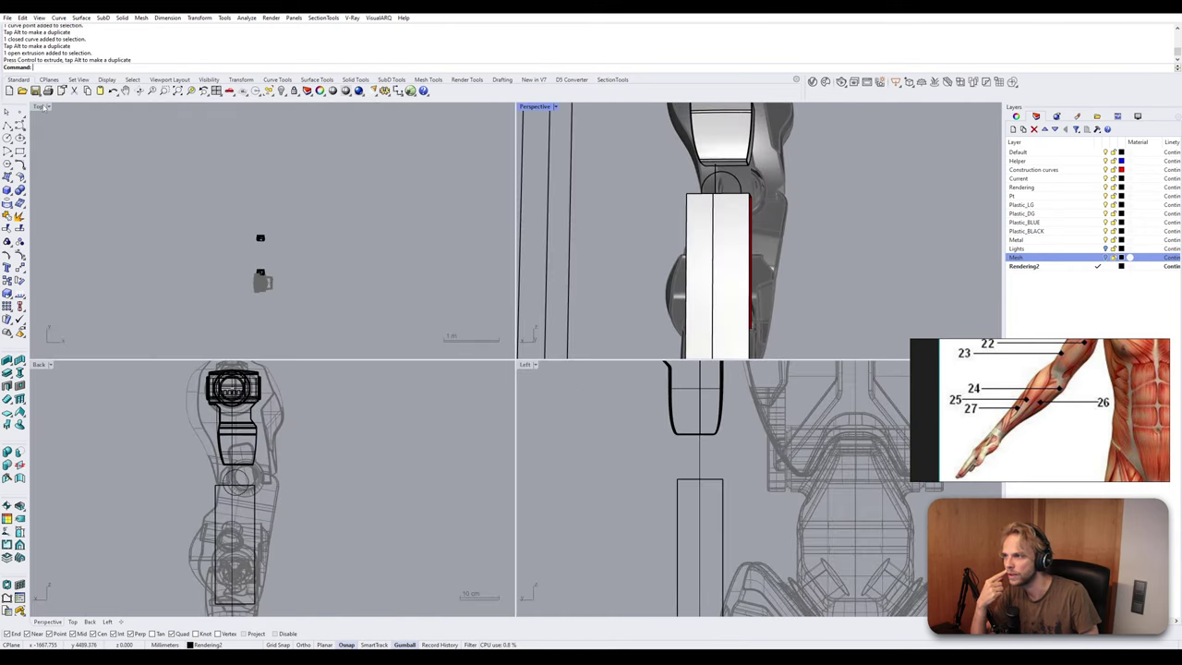
double_click(40, 365)
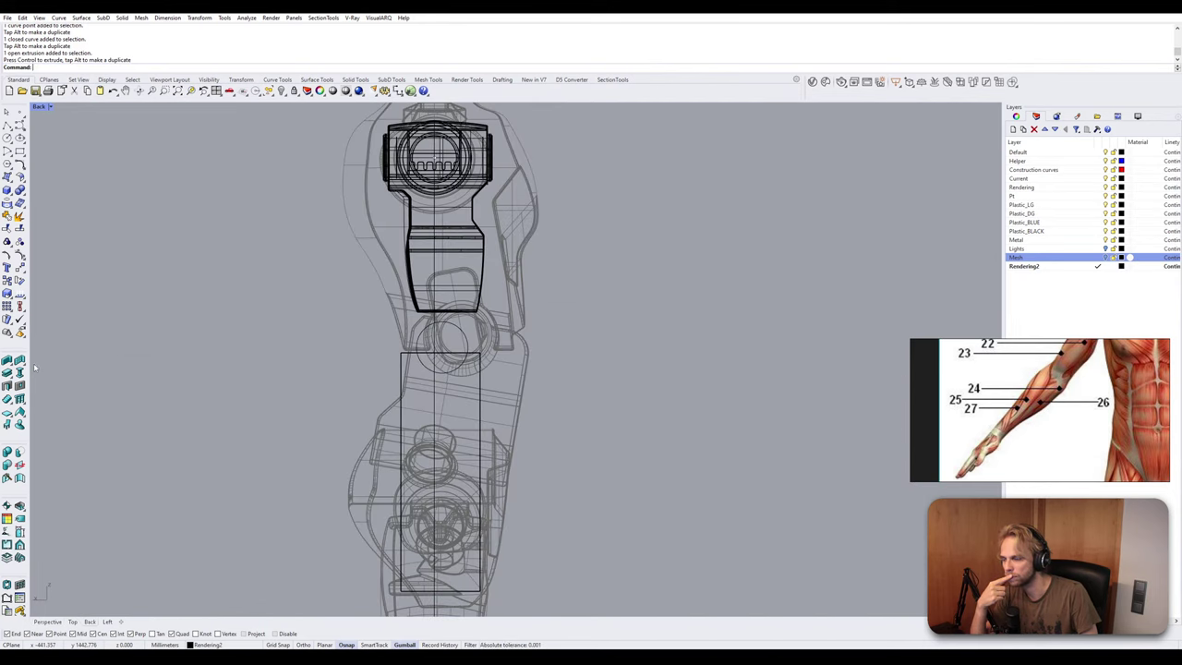
right_drag(478, 451, 404, 348)
click(342, 490)
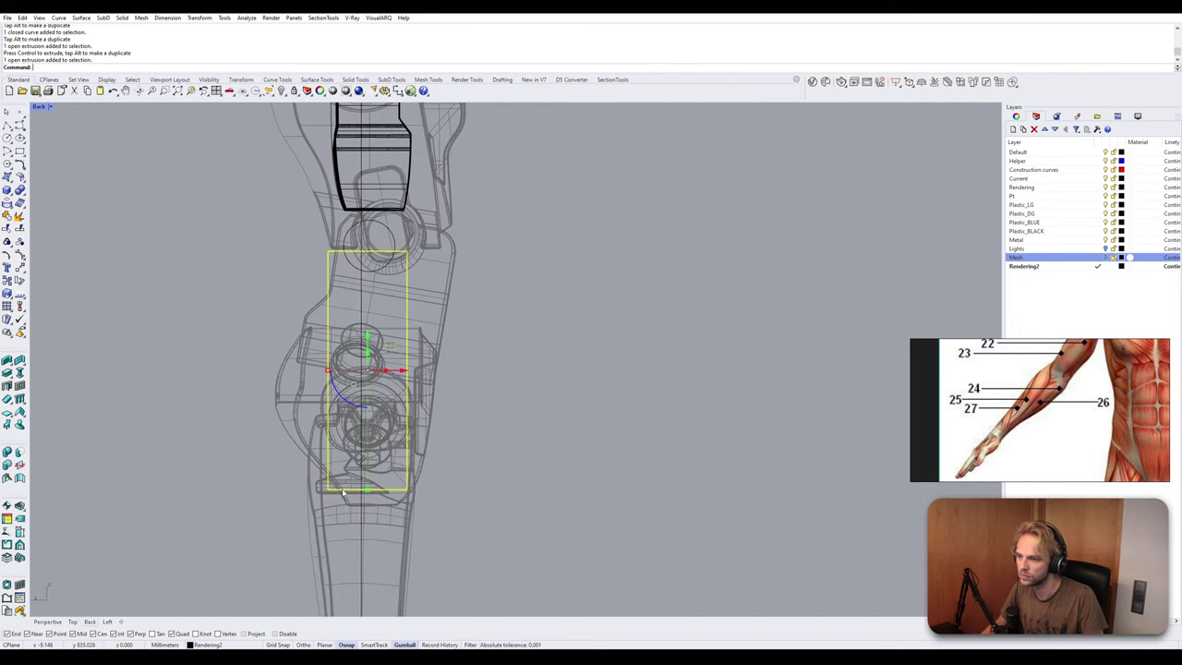
click(281, 478)
ctrl+shift+drag(251, 467, 489, 533)
drag(322, 496, 352, 492)
click(515, 366)
right_drag(396, 295, 403, 331)
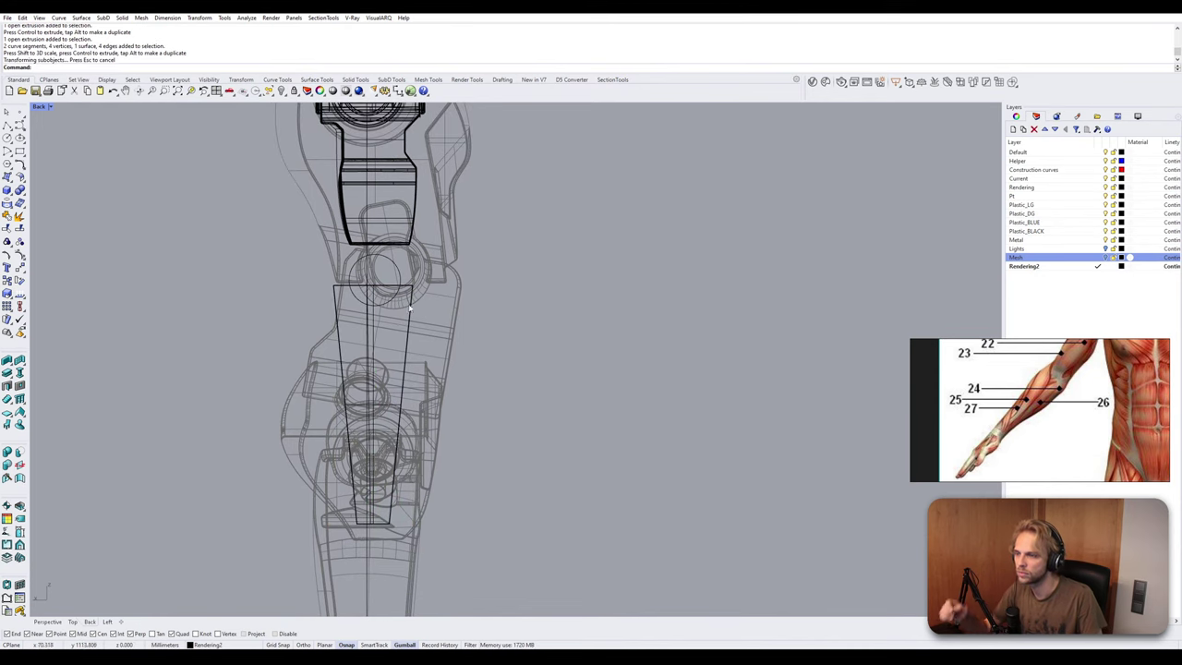
Set the Back view to Shaded display and check the tapered forearm block's proportions against the robot's body.
click(407, 295)
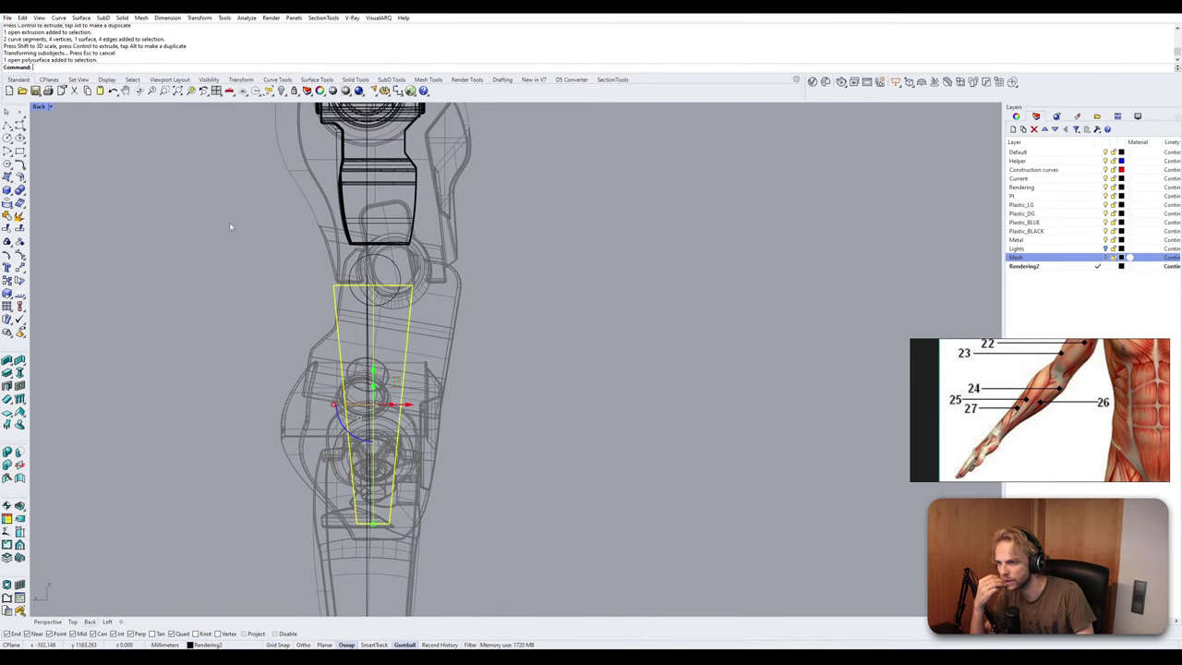
click(50, 106)
click(55, 151)
key(Escape)
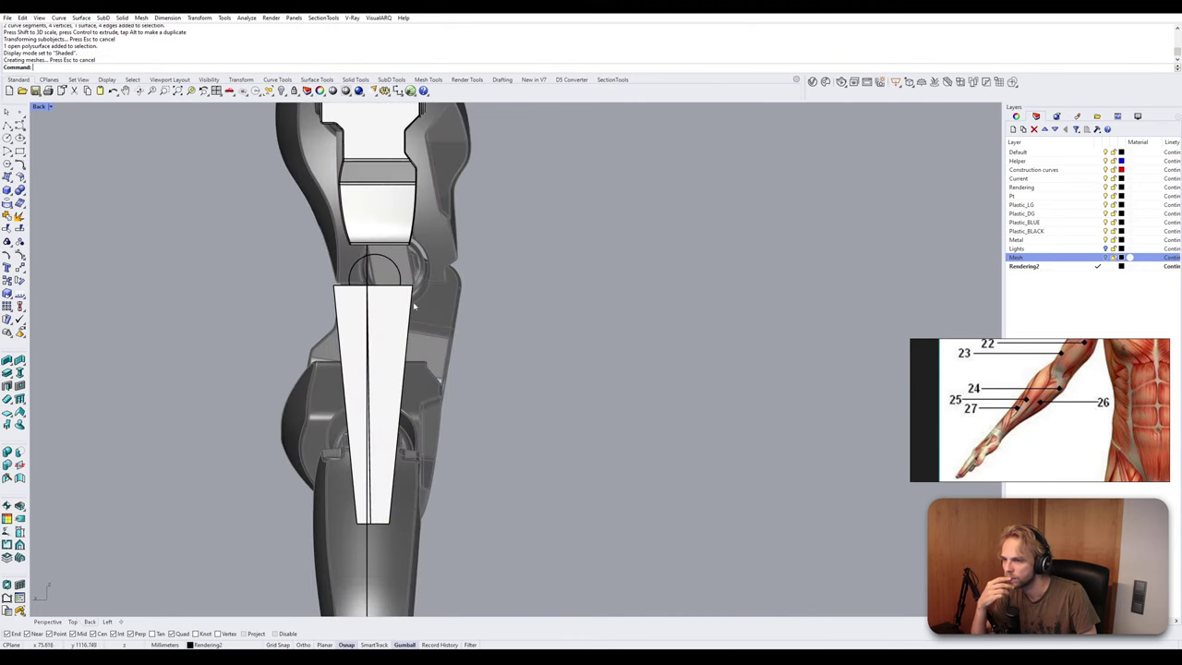
scroll(419, 306, down, 5)
scroll(423, 308, up, 4)
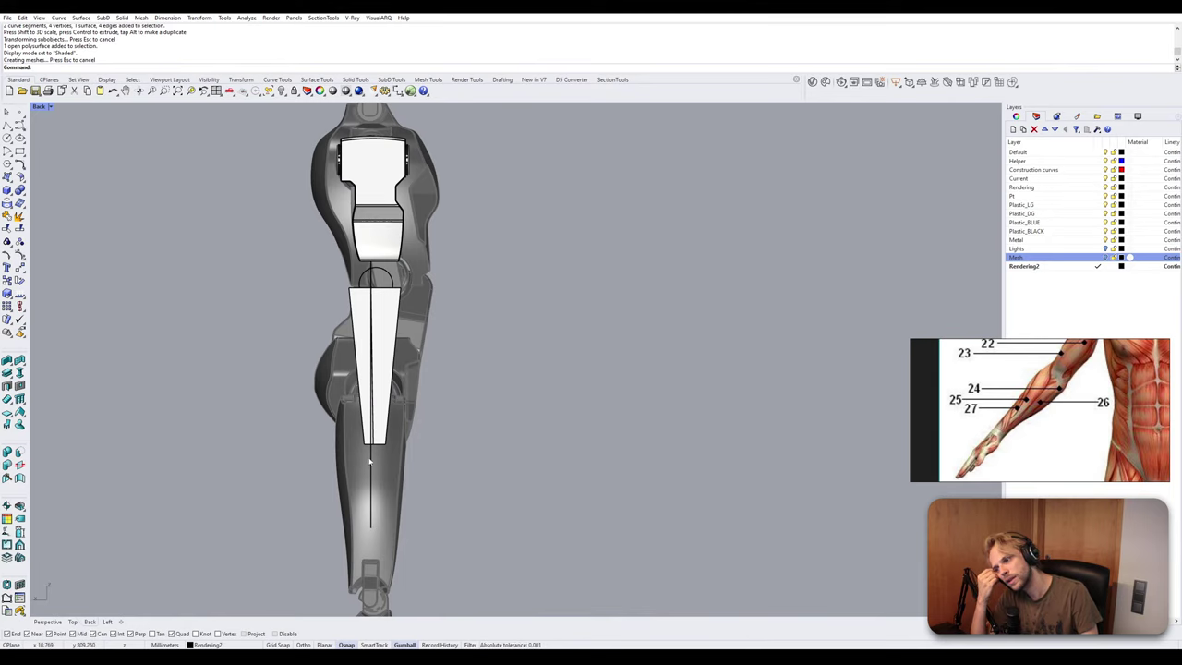
scroll(369, 462, down, 2)
scroll(378, 433, up, 5)
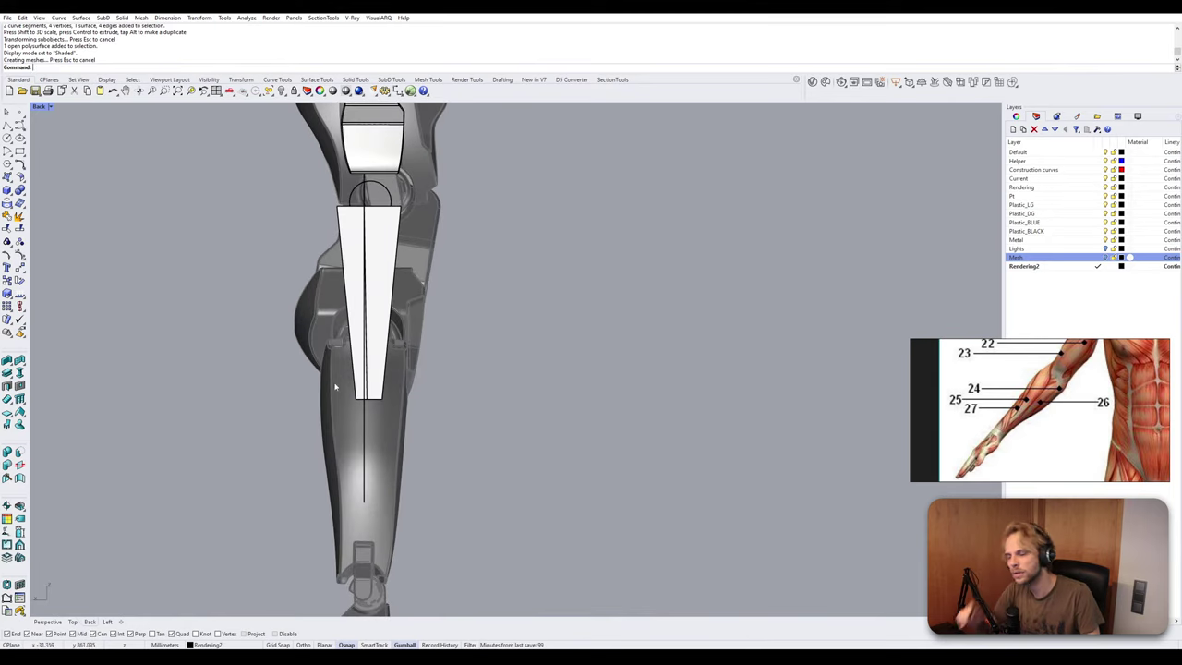
Try to move the tapered forearm block alone slightly down from the elbow circle, and undo the move.
click(373, 347)
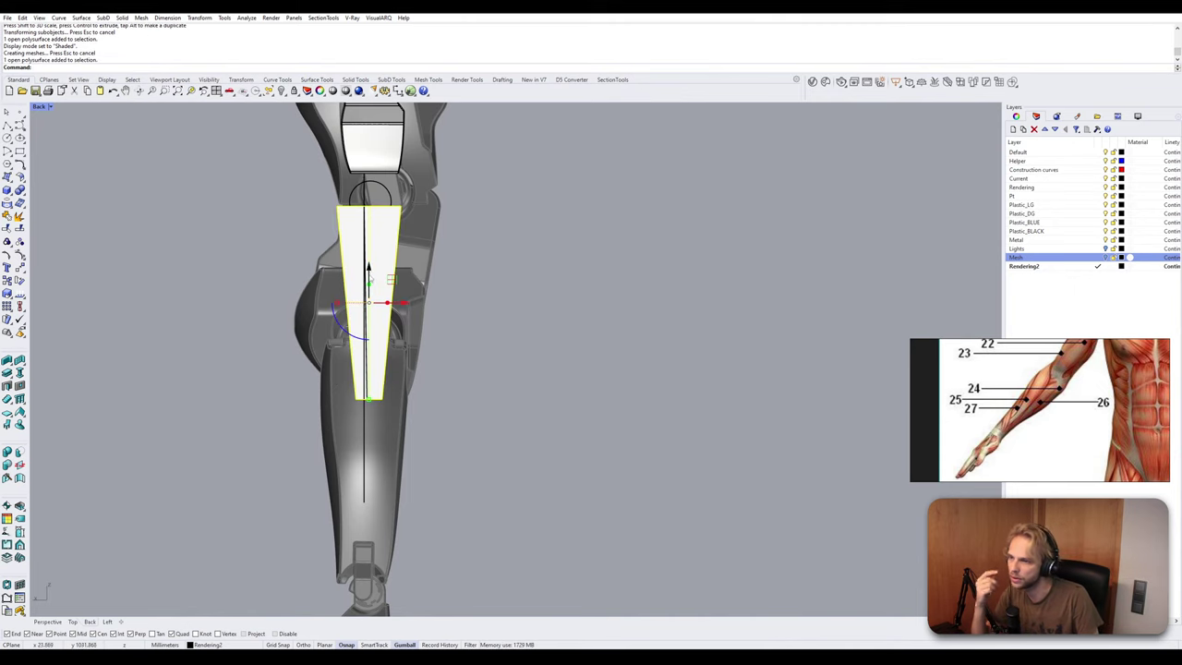
drag(367, 268, 367, 276)
click(555, 263)
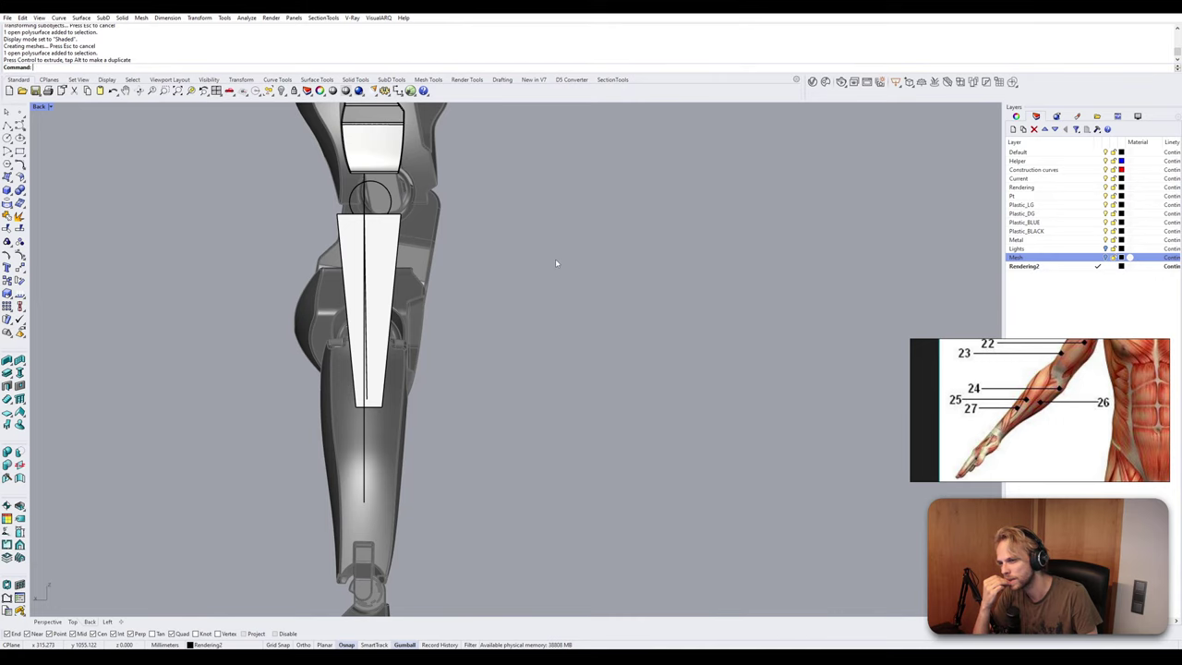
key(ctrl+z)
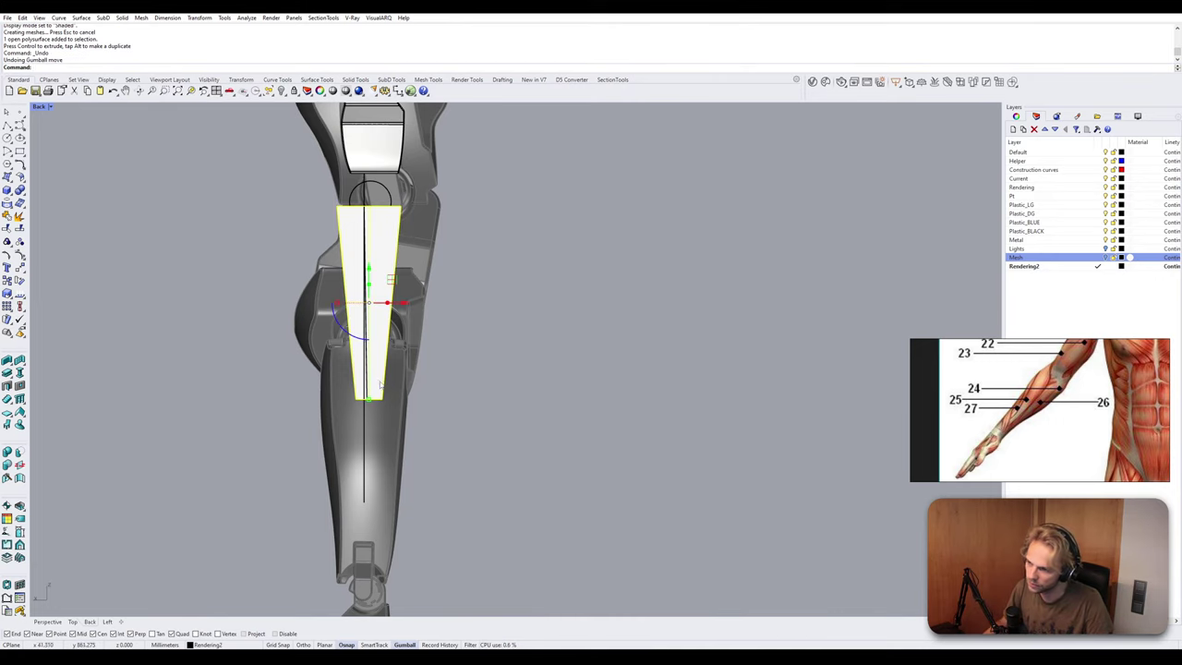
Move the tapered forearm block together with its thin closed curve slightly down from the elbow circle.
click(369, 384)
click(392, 410)
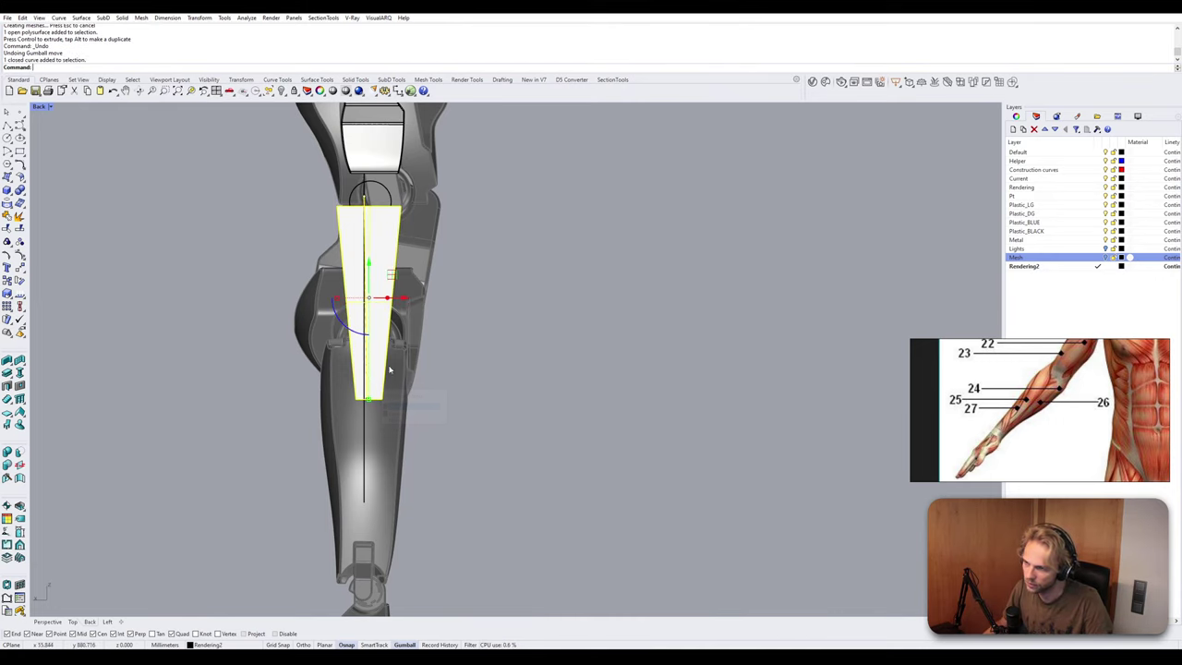
drag(369, 265, 369, 274)
click(442, 269)
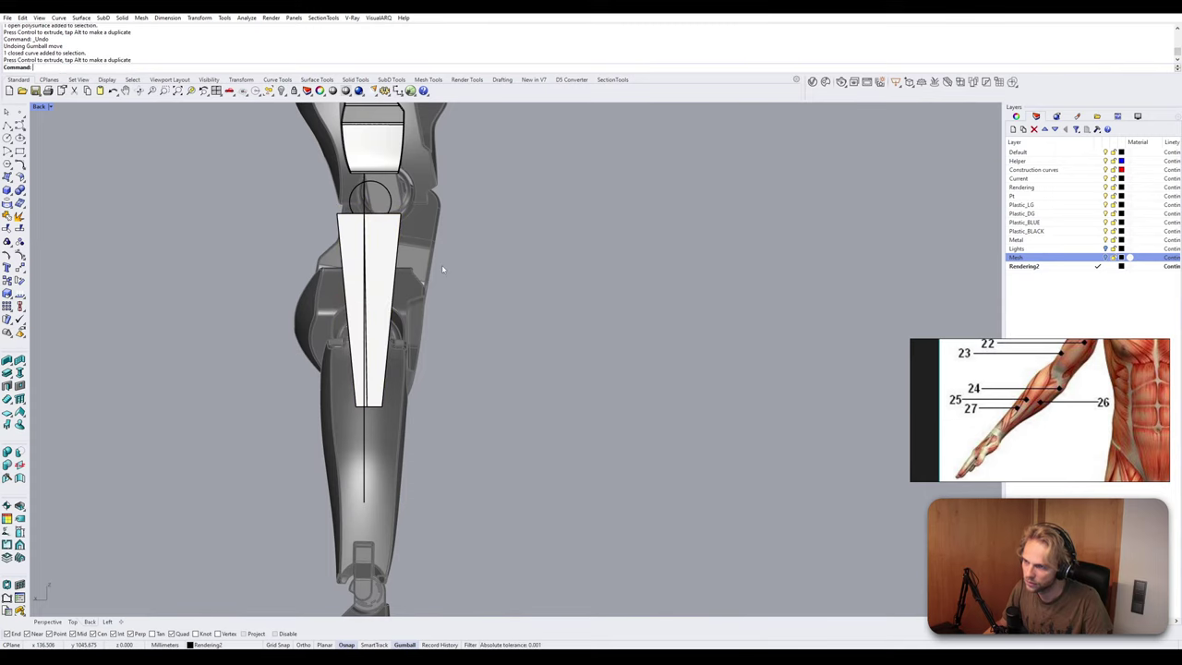
Adjust two upper control points of the thin closed curve near the top of the forearm block.
click(370, 216)
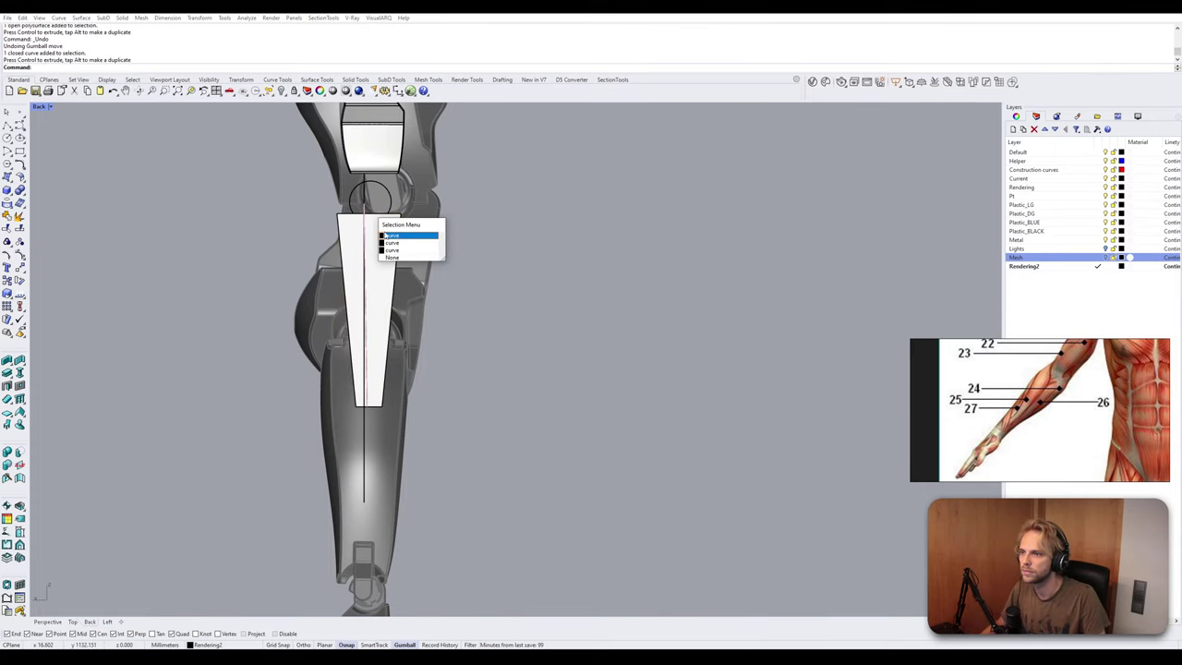
click(402, 242)
drag(278, 193, 364, 184)
click(513, 262)
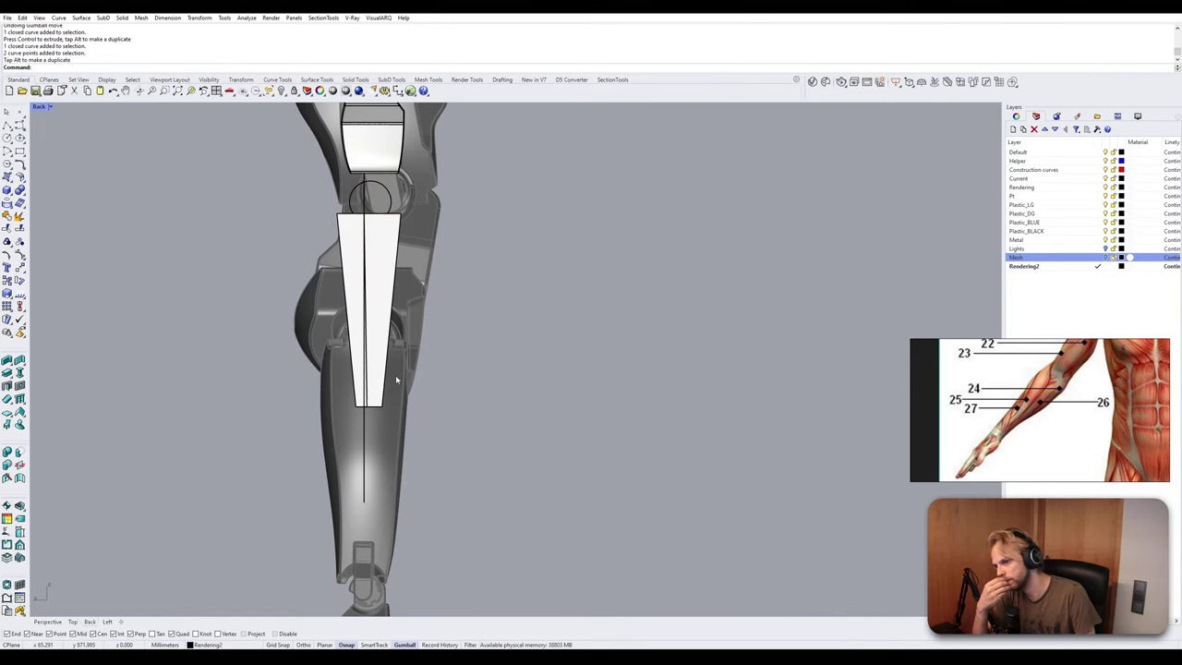
Delete one of the overlapping closed curves running along the forearm block's axis.
scroll(373, 388, up, 2)
click(370, 392)
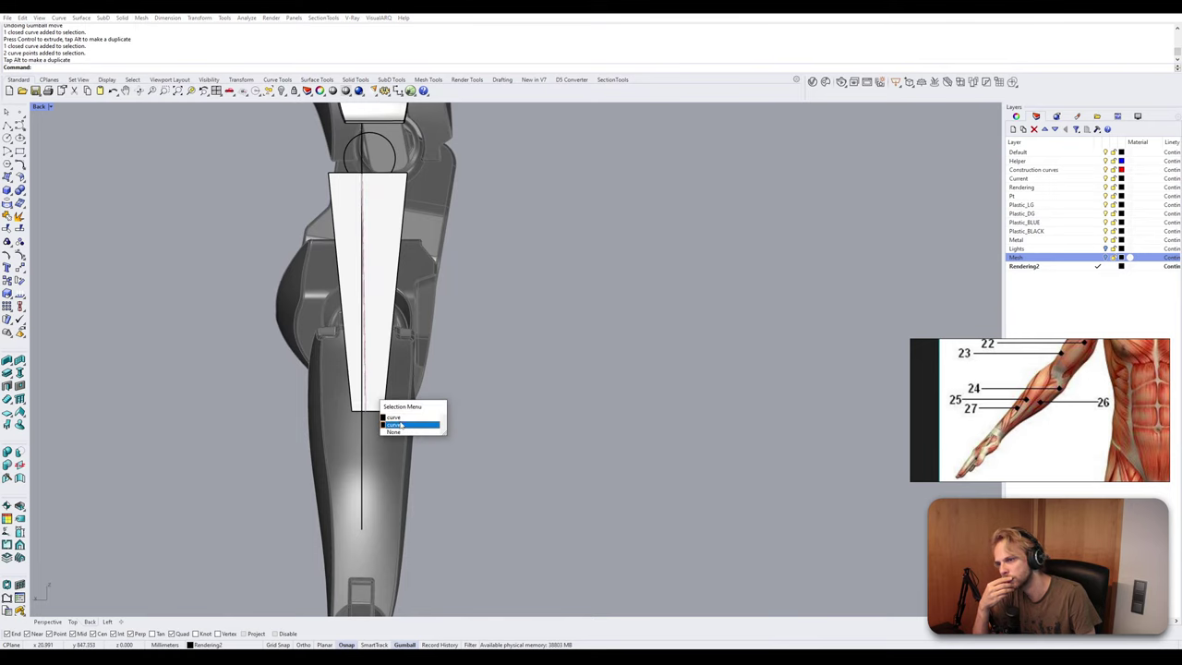
click(433, 424)
key(Escape)
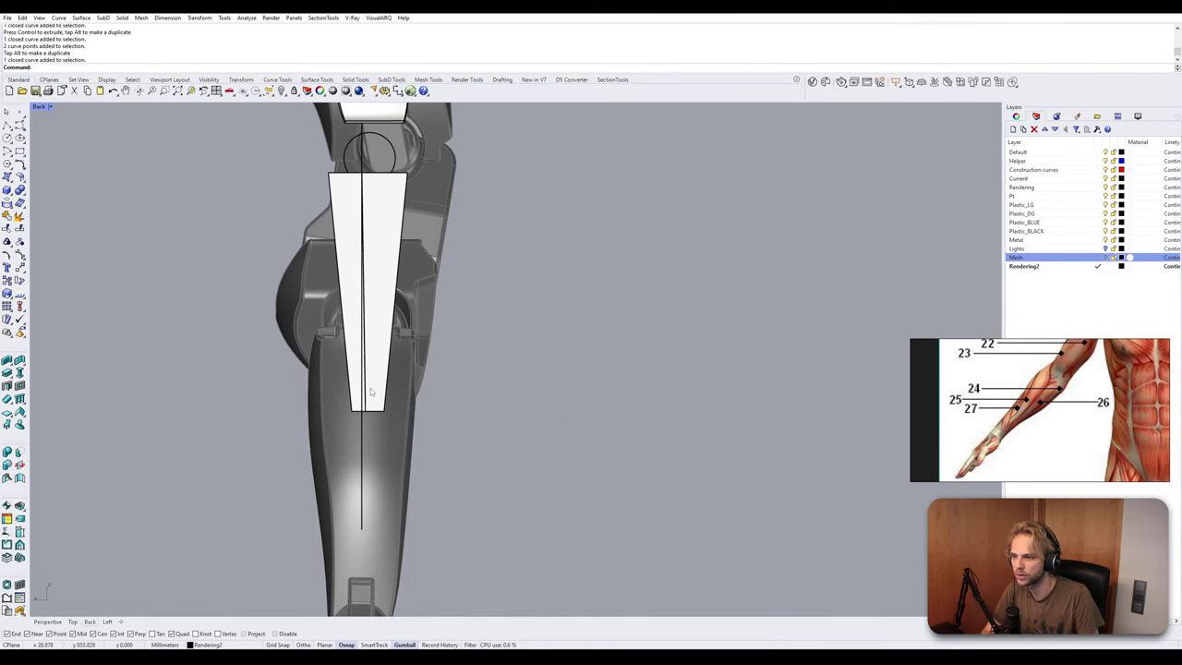
click(367, 392)
click(392, 412)
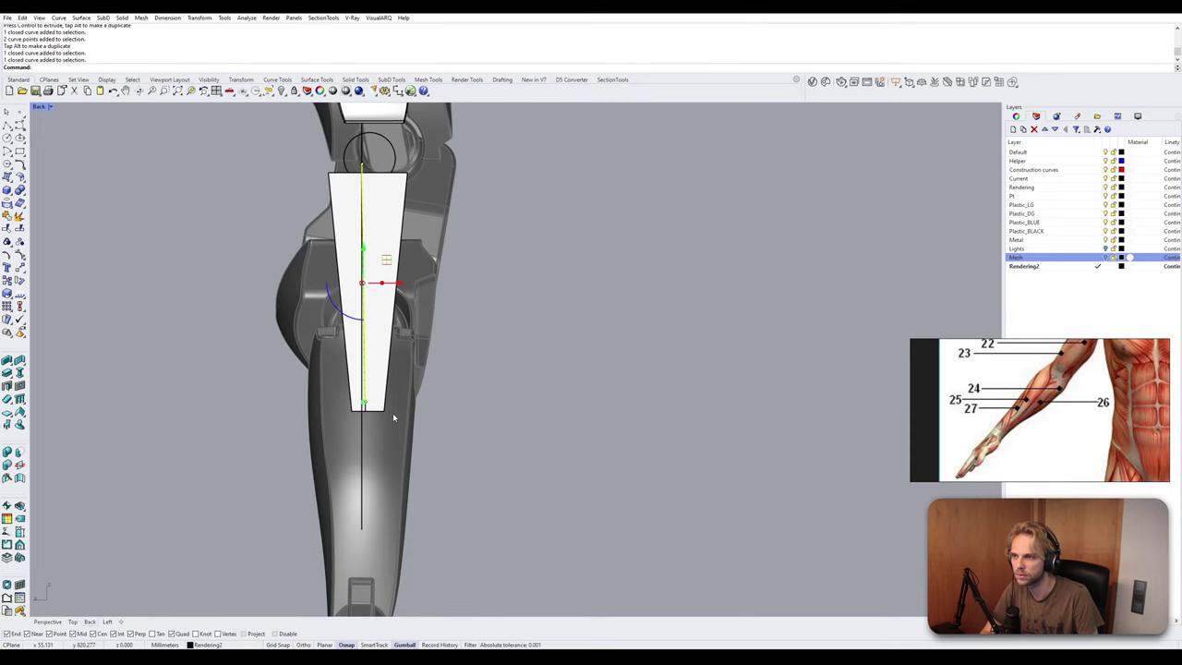
key(Delete)
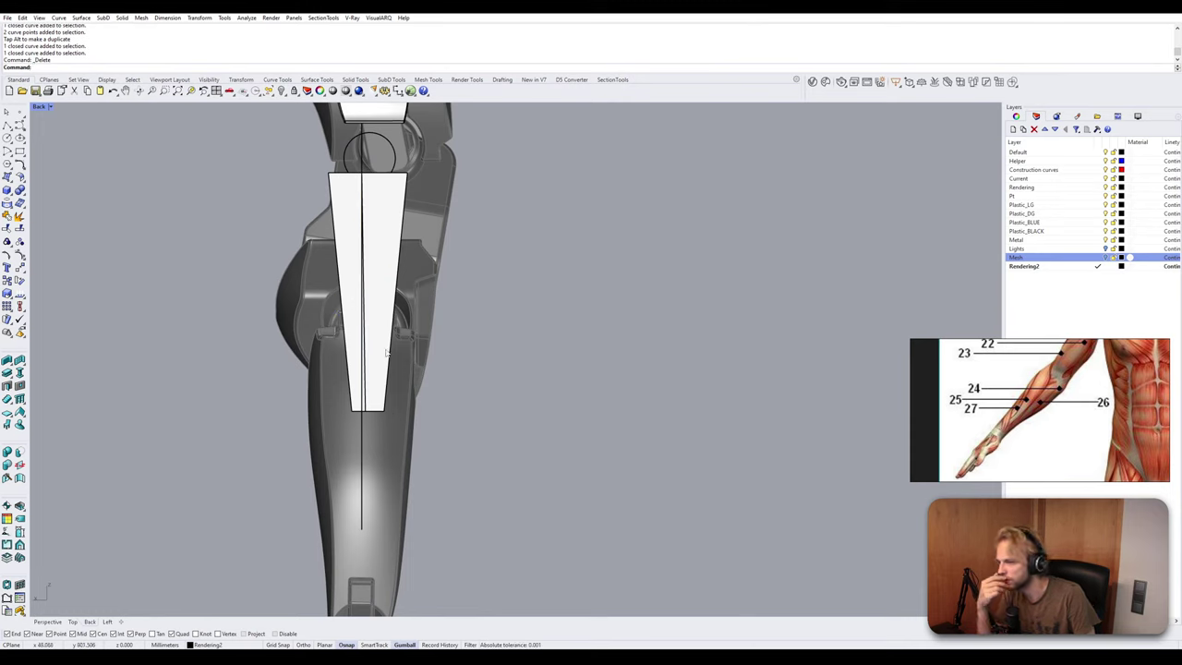
Draw a small box just below the forearm block's narrow end in the Back view, using its width as the height.
click(378, 344)
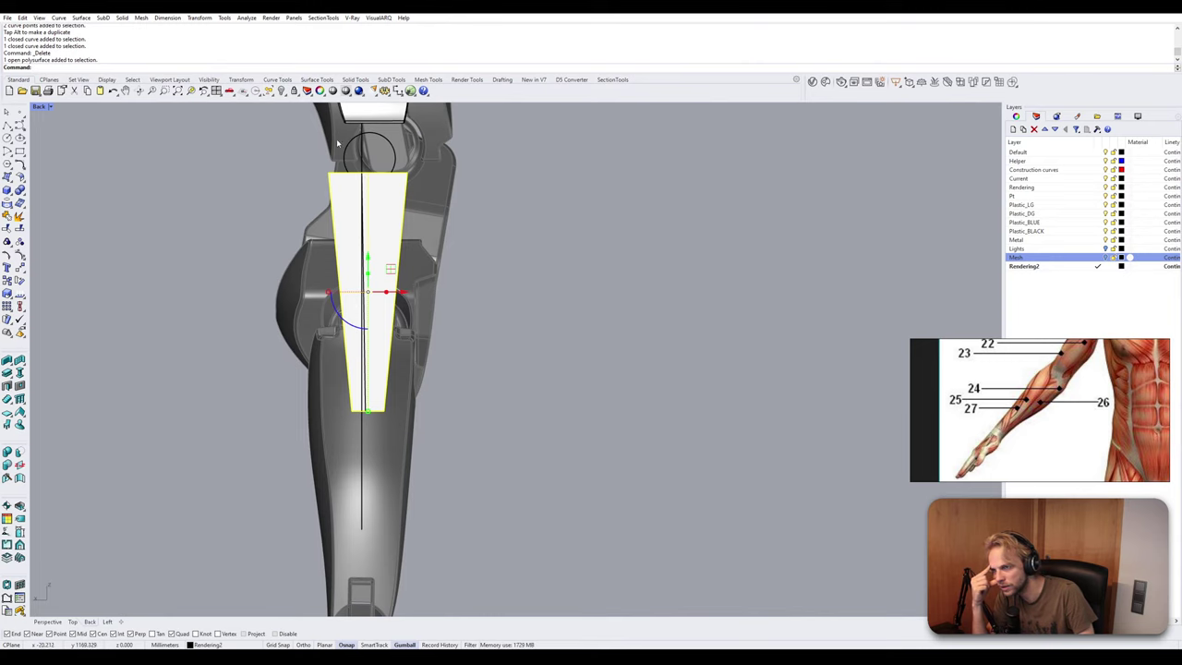
right_drag(367, 165, 270, 270)
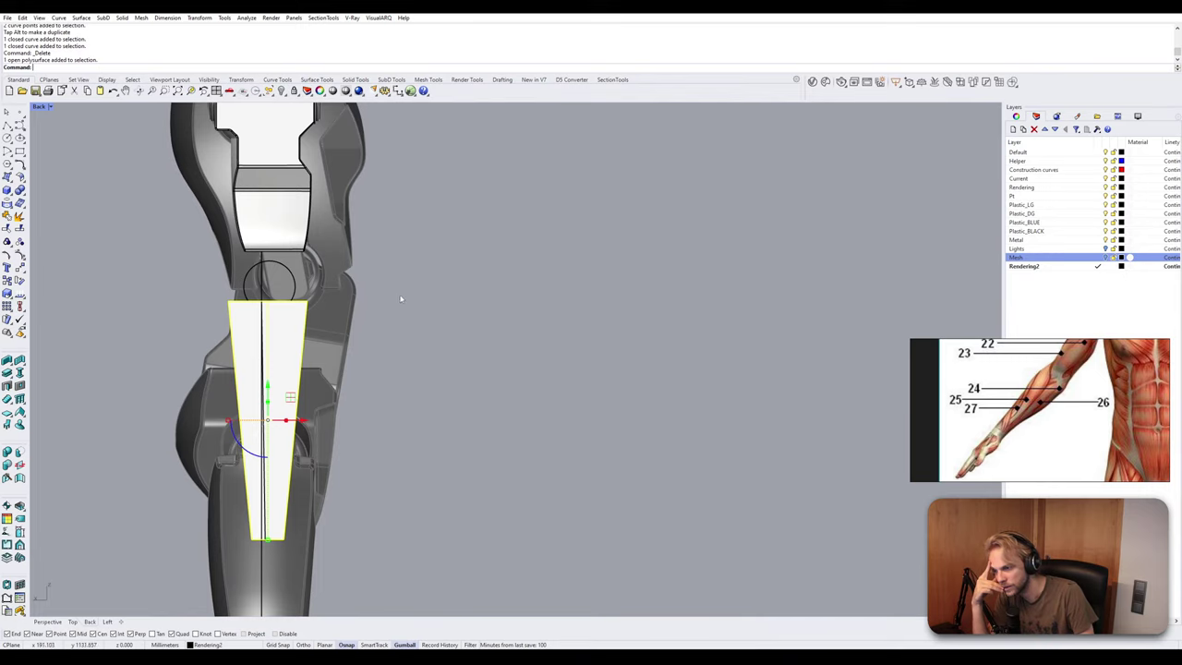
scroll(382, 406, down, 10)
scroll(350, 404, up, 2)
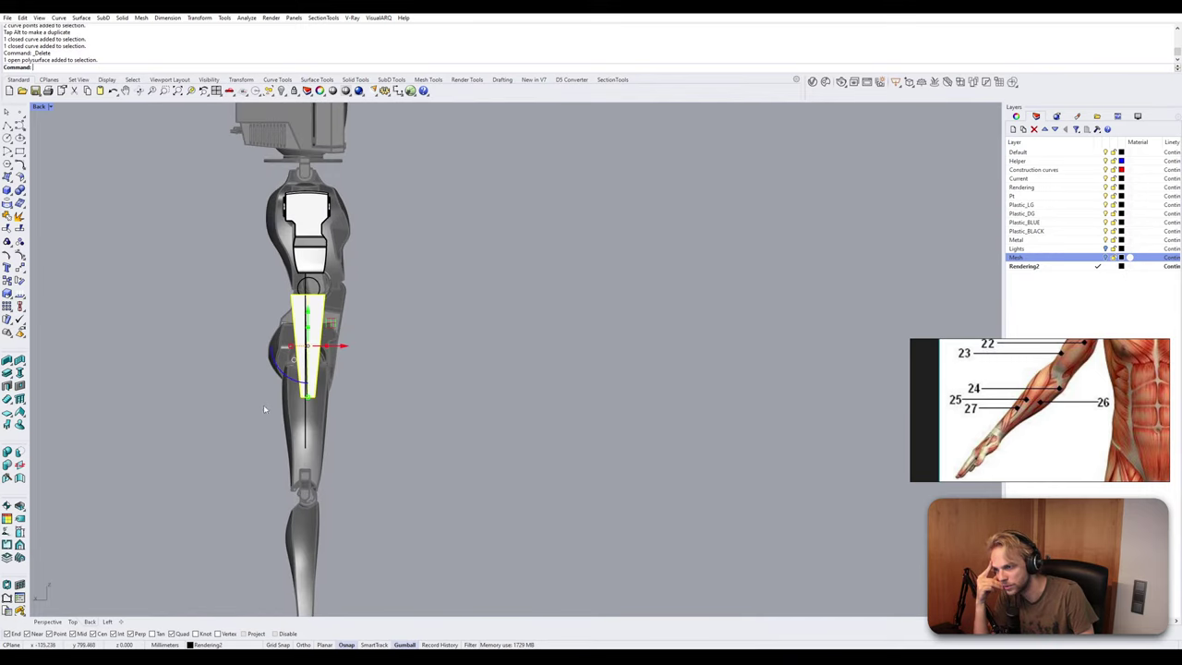
scroll(304, 423, up, 2)
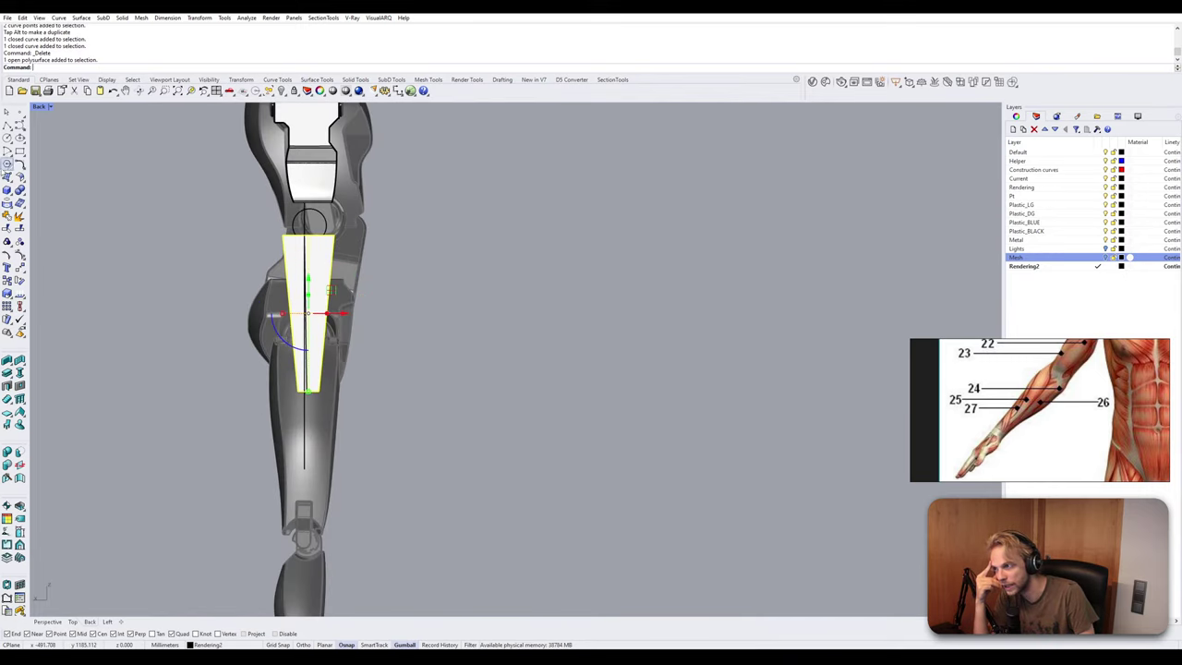
click(7, 190)
scroll(339, 423, up, 2)
click(280, 388)
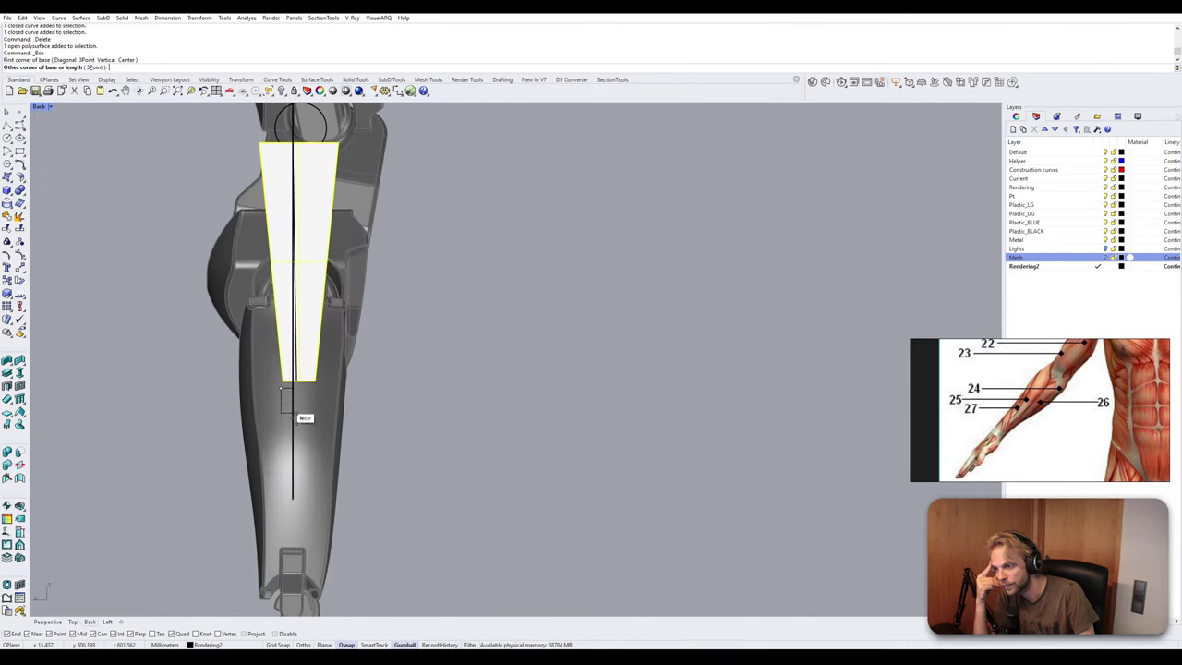
click(315, 431)
key(Return)
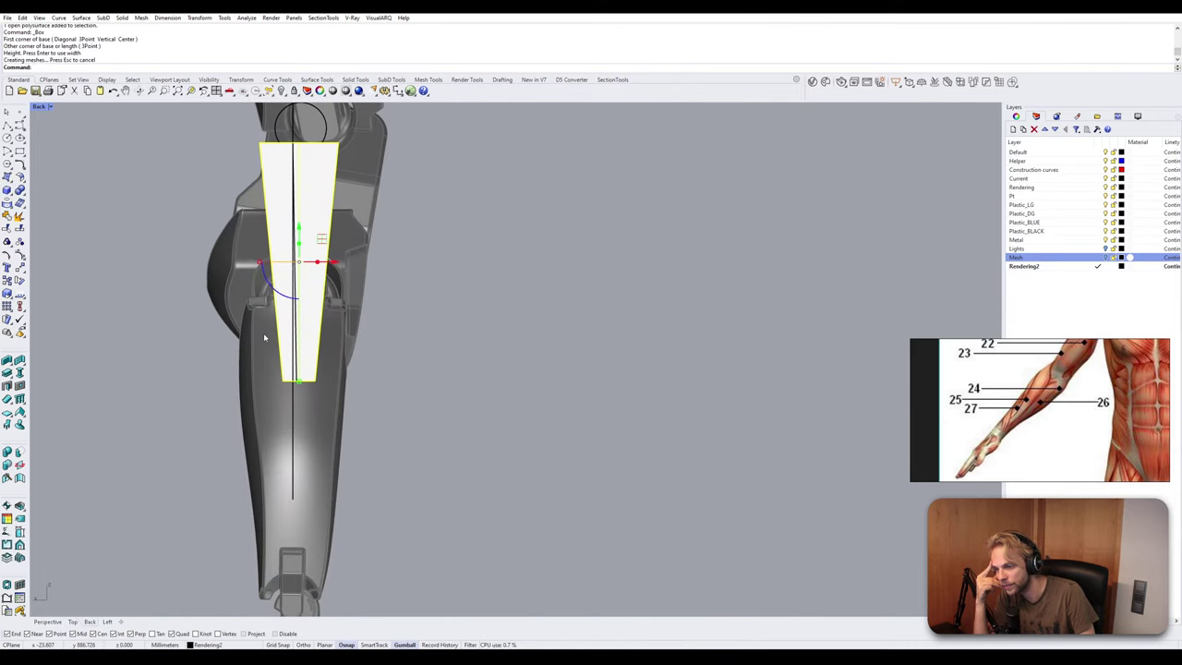
Move the new small box horizontally in the Left view so it sits under the forearm block.
click(298, 409)
double_click(37, 108)
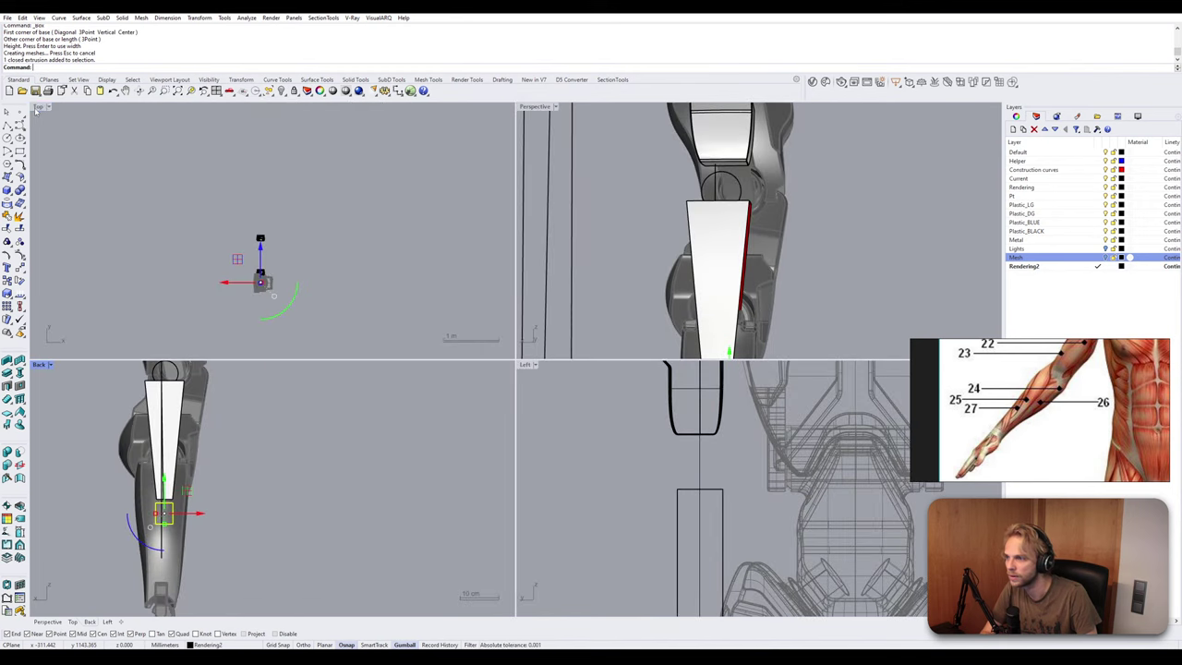
double_click(522, 365)
scroll(534, 410, down, 5)
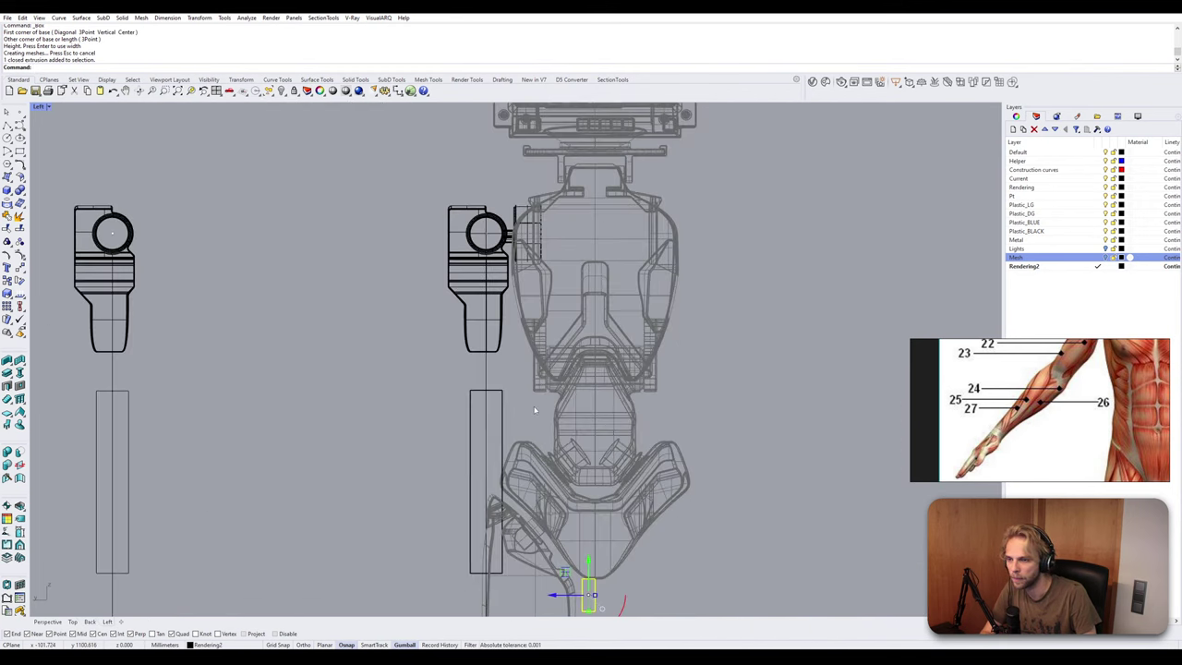
scroll(534, 410, down, 3)
drag(521, 459, 449, 457)
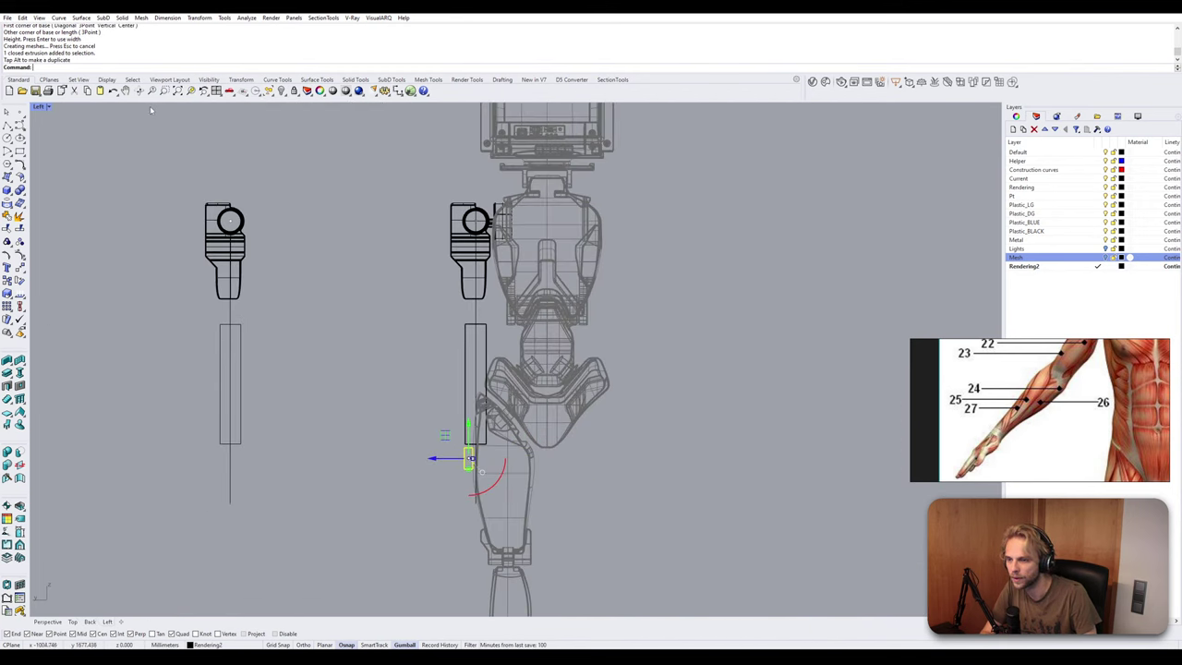
Move the small box slightly down in the Back view to widen the gap below the forearm block.
double_click(38, 107)
click(237, 535)
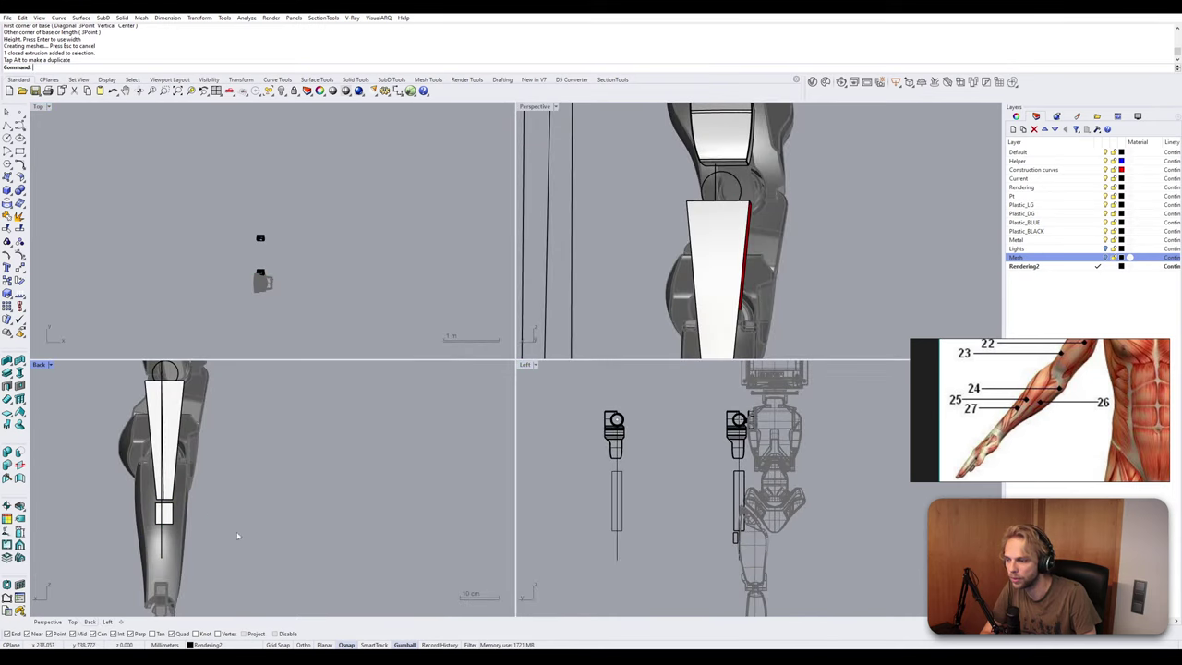
double_click(39, 364)
scroll(291, 340, up, 3)
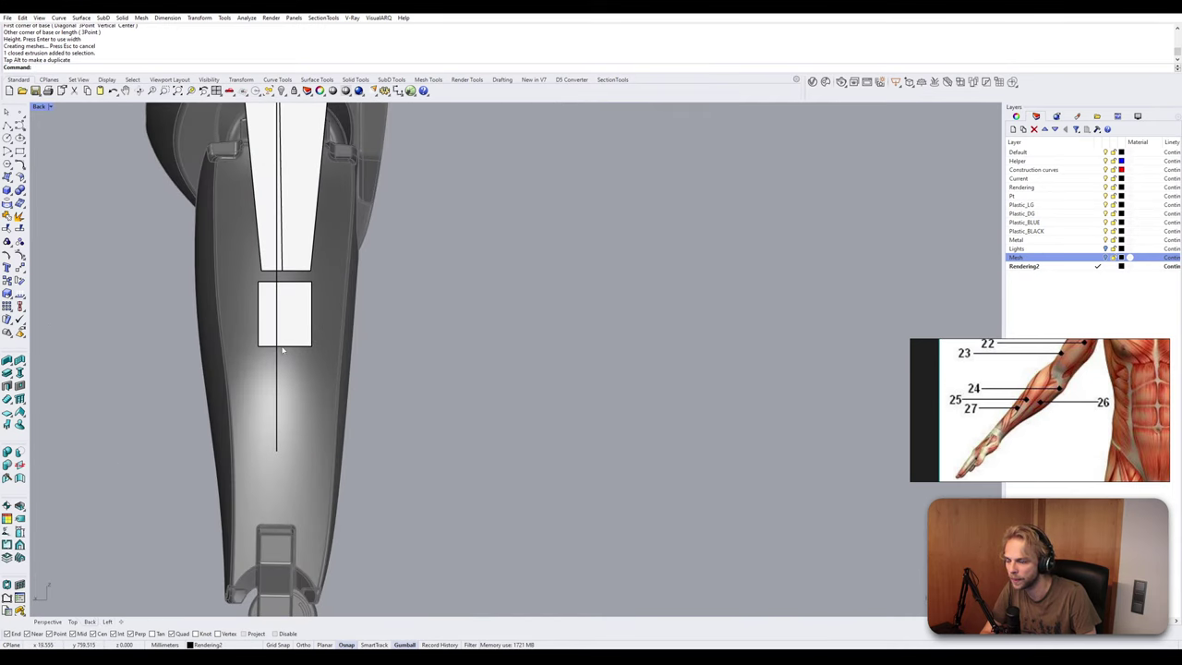
click(291, 340)
scroll(291, 339, down, 3)
drag(286, 287, 287, 291)
click(482, 325)
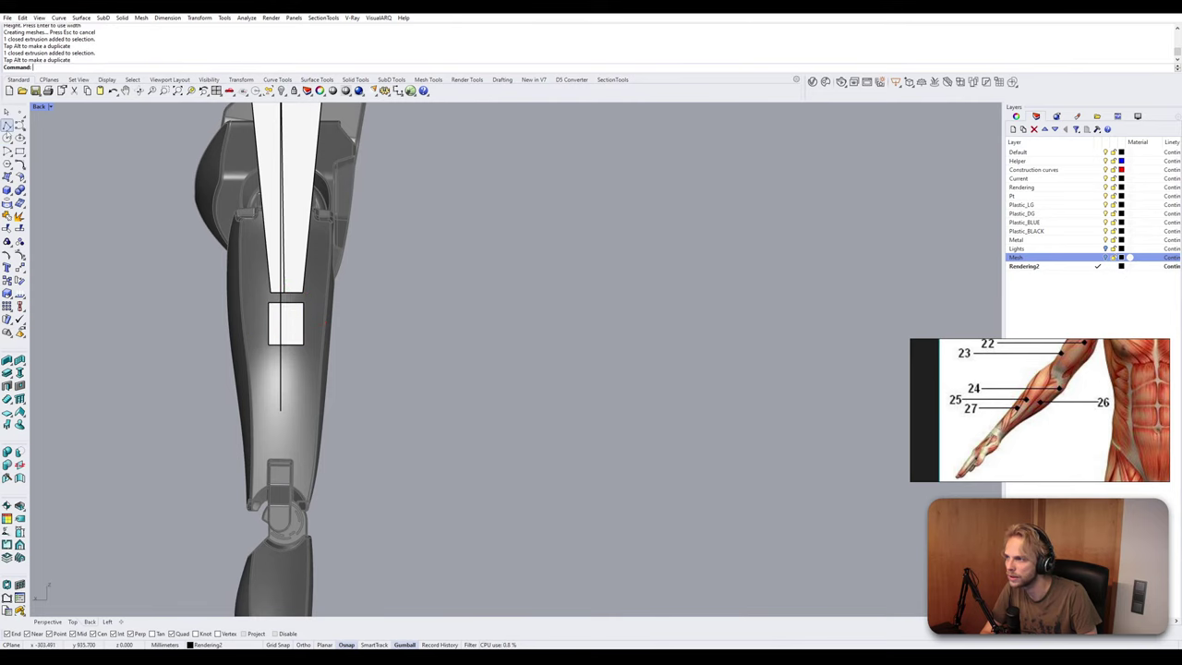
Duplicate the small box to make a finger block directly below it and a thumb block beside it.
click(20, 151)
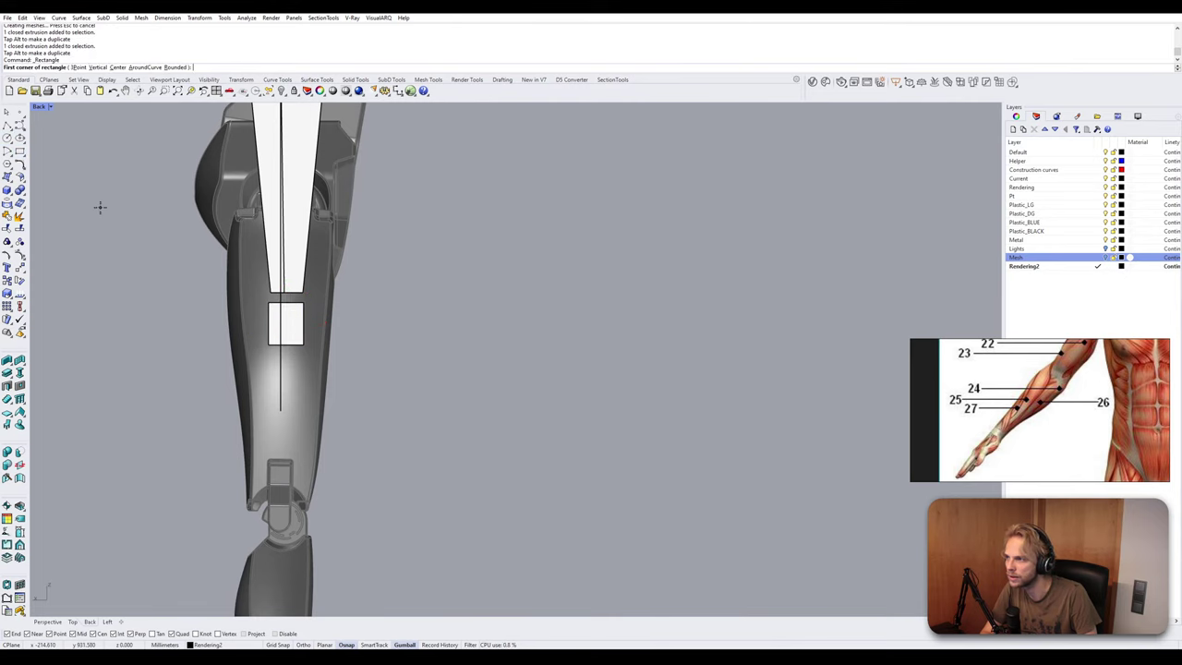
key(Escape)
click(279, 323)
key(alt)
drag(287, 303, 322, 324)
key(alt)
click(395, 325)
Taper the thumb block by shifting its upper outer edge inward, and move the block up beside the palm box.
scroll(364, 302, up, 6)
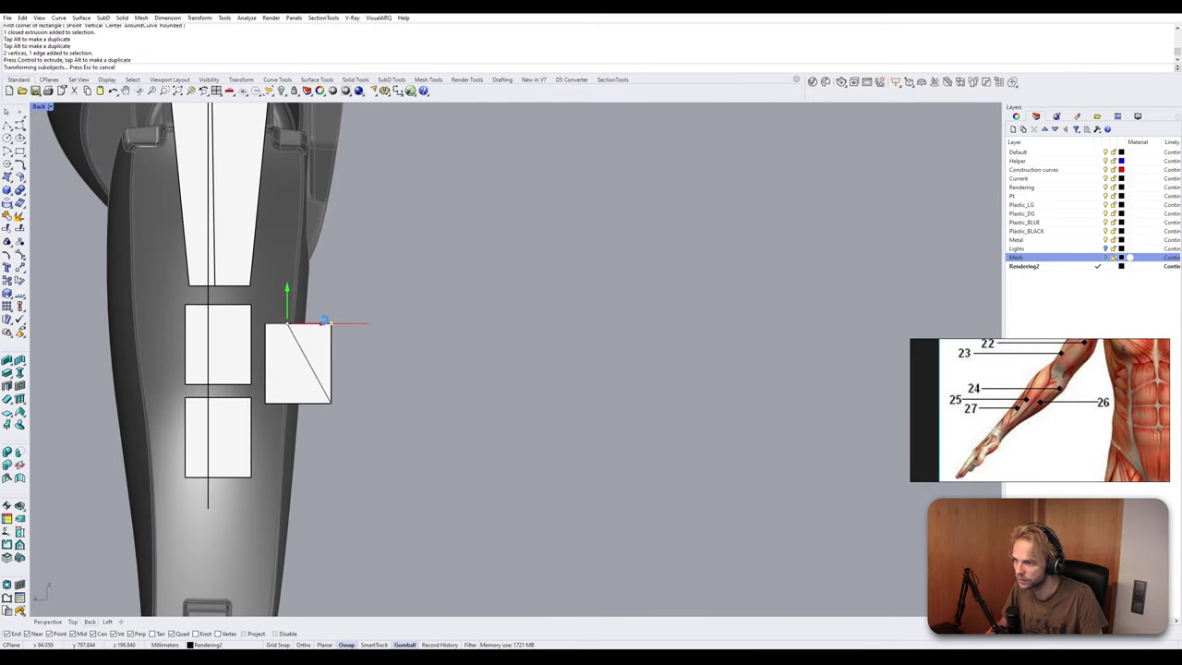
click(335, 377)
drag(293, 385, 284, 370)
click(376, 374)
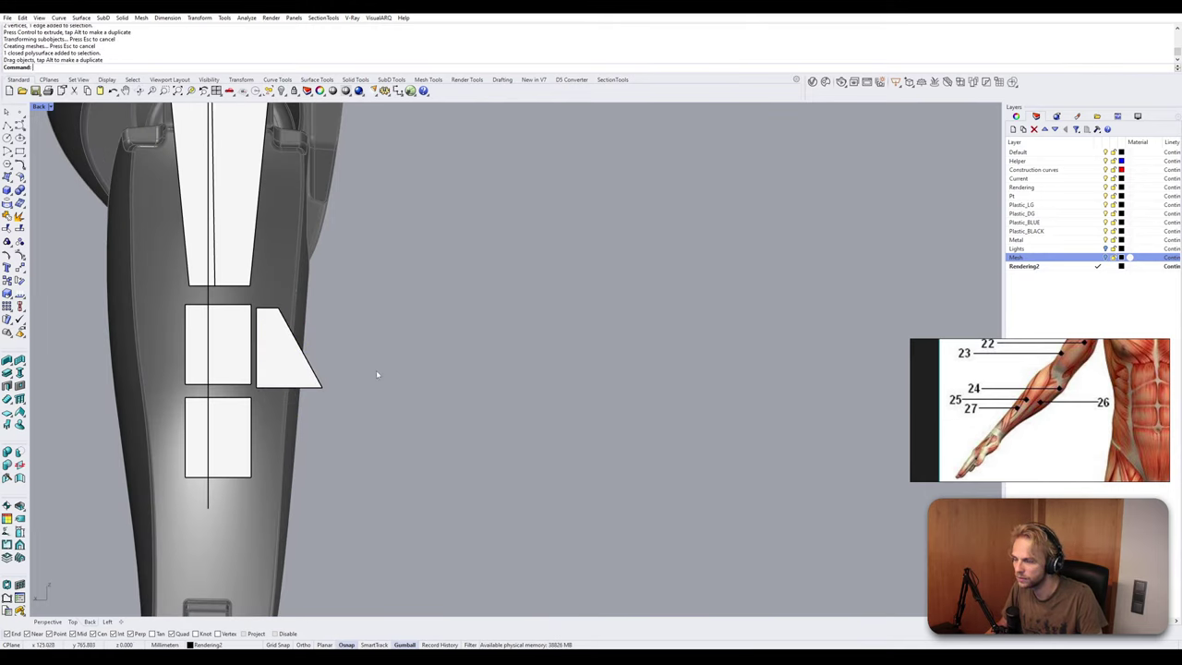
Examine the proportions of the forearm, palm, finger and thumb blocks against the body from the back and in perspective.
scroll(386, 384, down, 5)
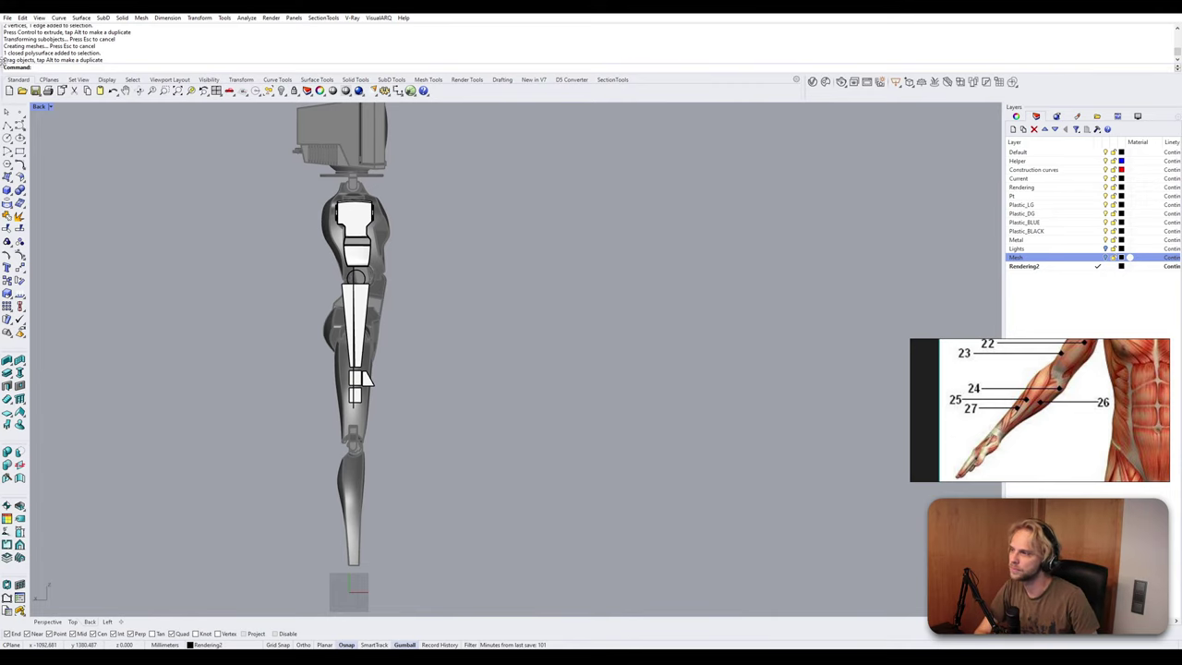
drag(460, 426, 478, 392)
scroll(360, 330, up, 3)
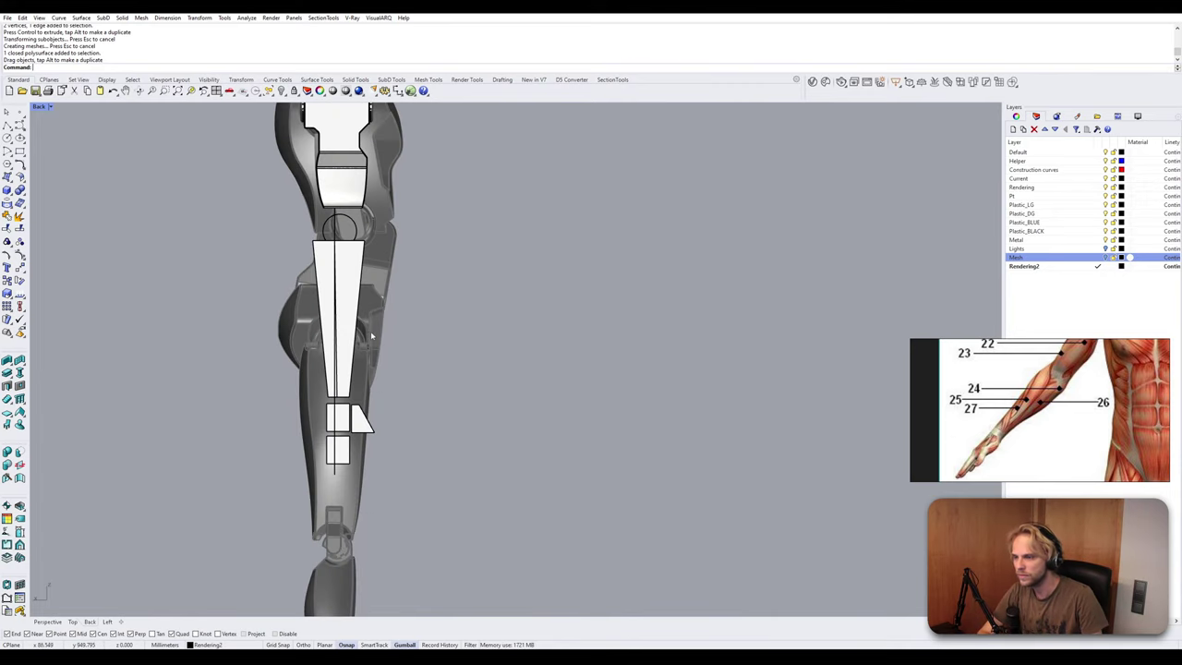
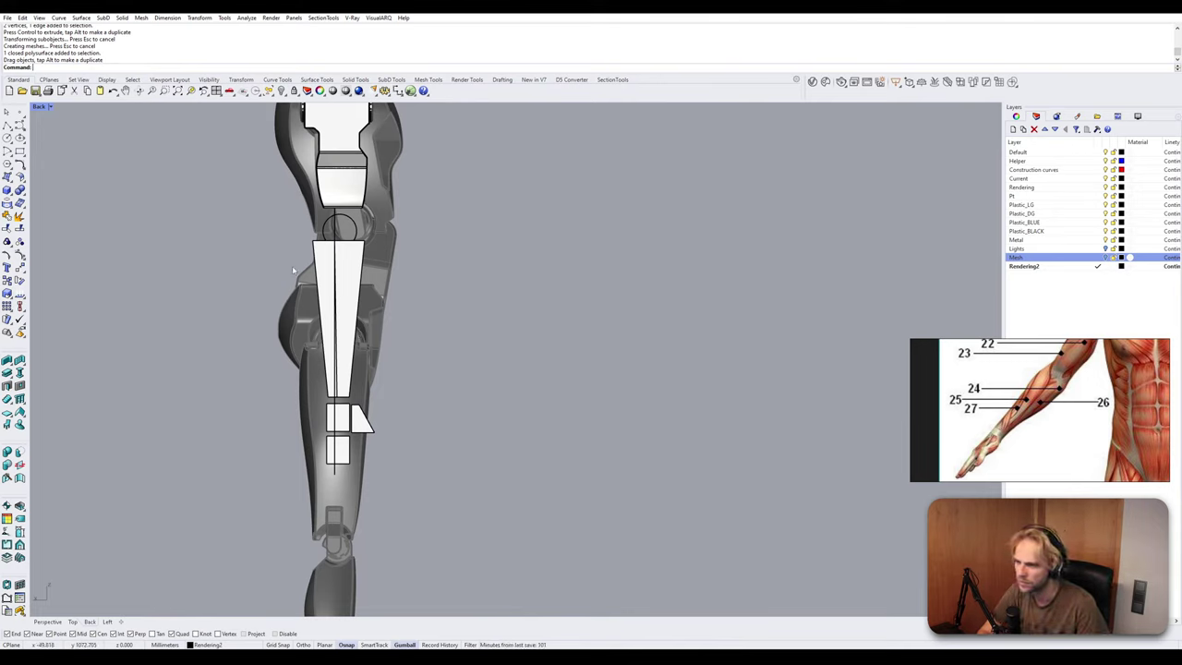
click(339, 269)
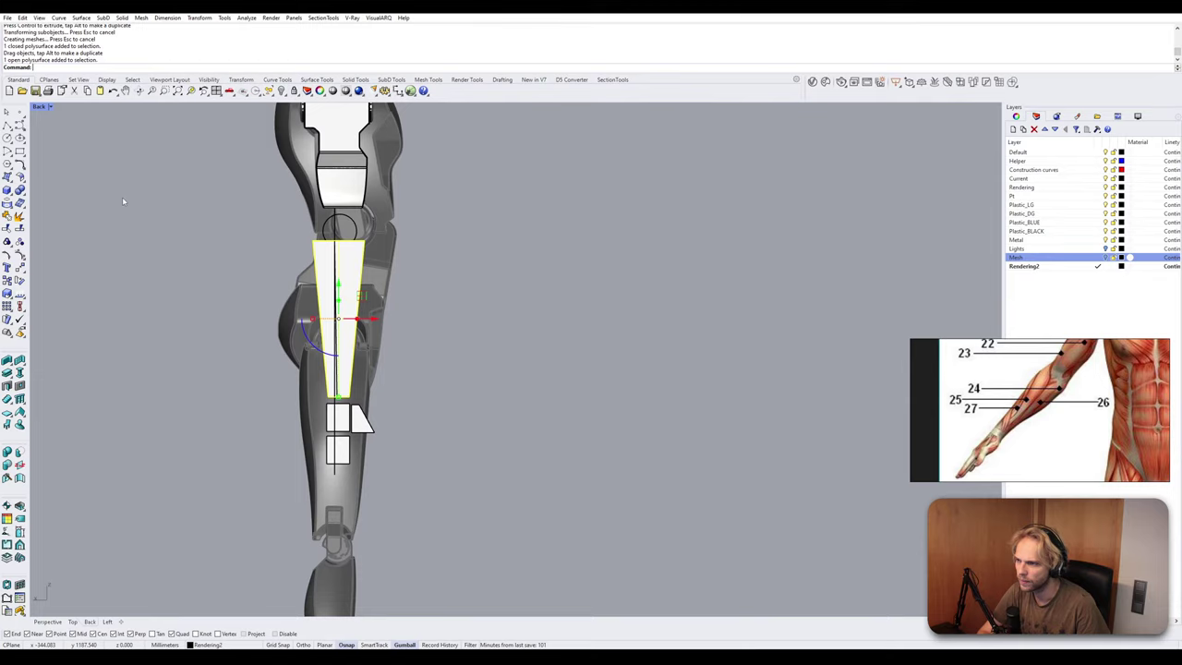
double_click(38, 109)
double_click(538, 110)
right_drag(591, 199, 449, 258)
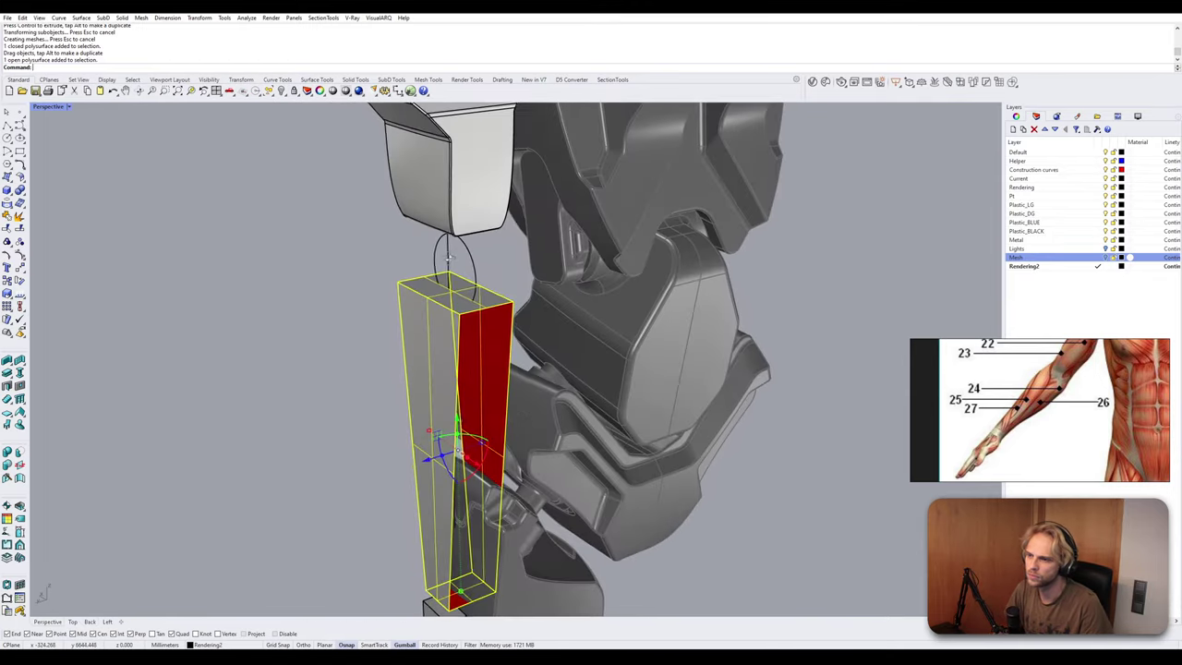
scroll(434, 263, down, 5)
click(346, 272)
right_drag(346, 272, 473, 205)
scroll(532, 399, down, 5)
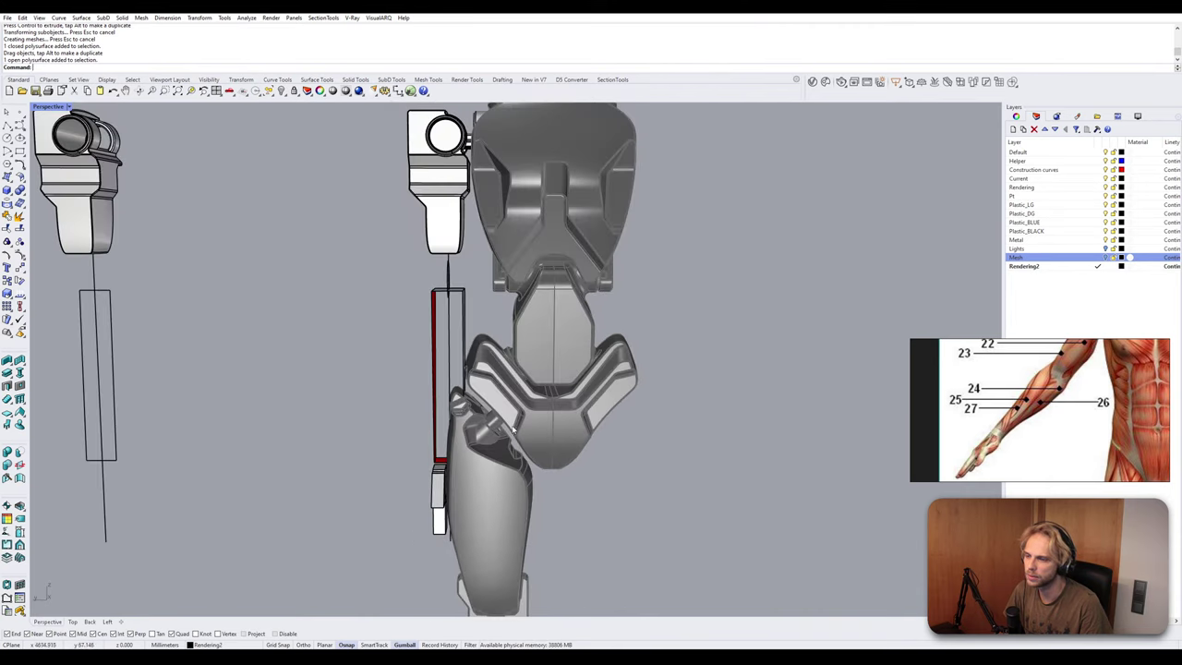
right_drag(360, 391, 481, 398)
Return to the maximized Back view, display it in wireframe, and make Construction curves the current layer.
double_click(61, 110)
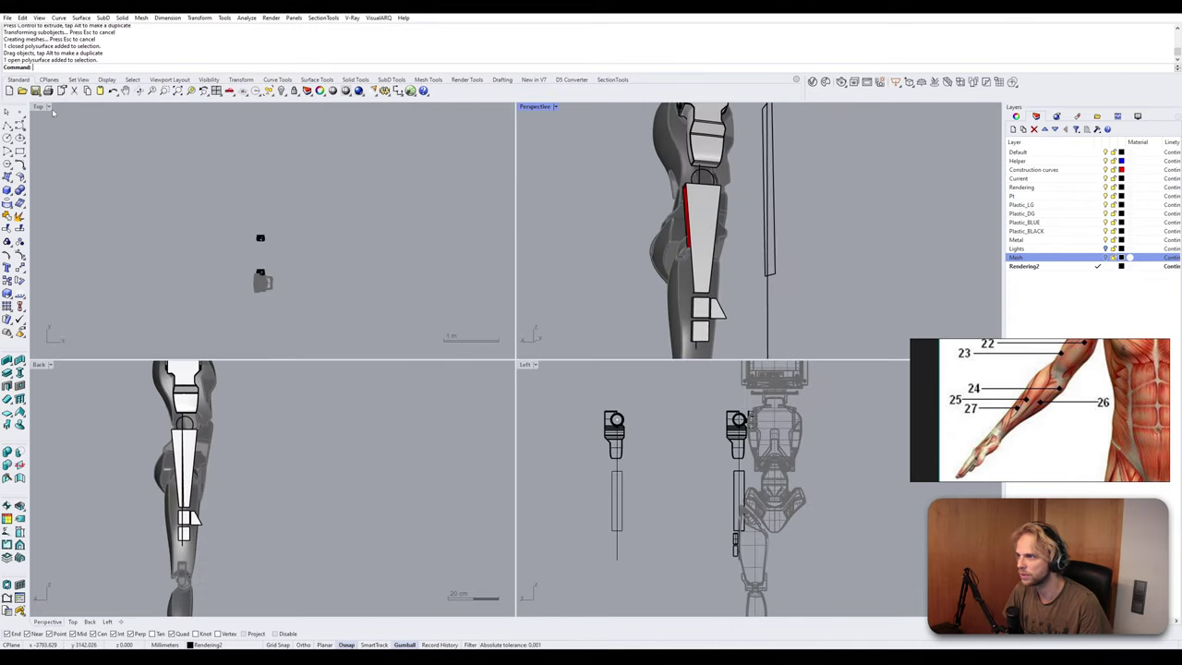
double_click(40, 365)
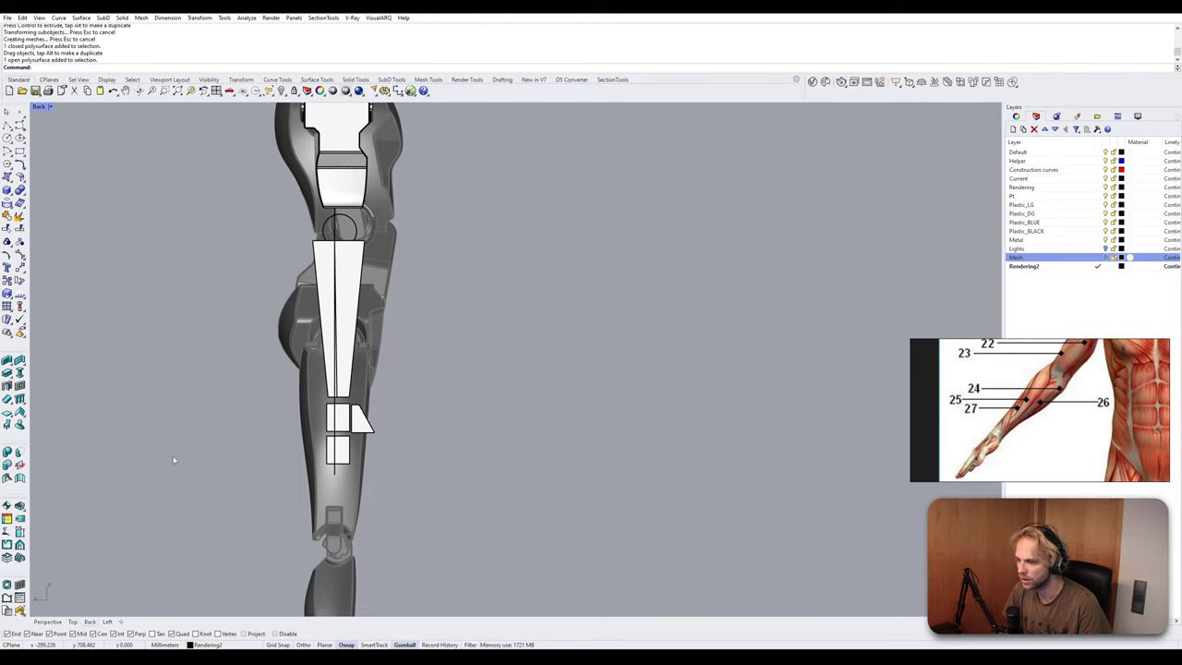
click(51, 107)
click(61, 141)
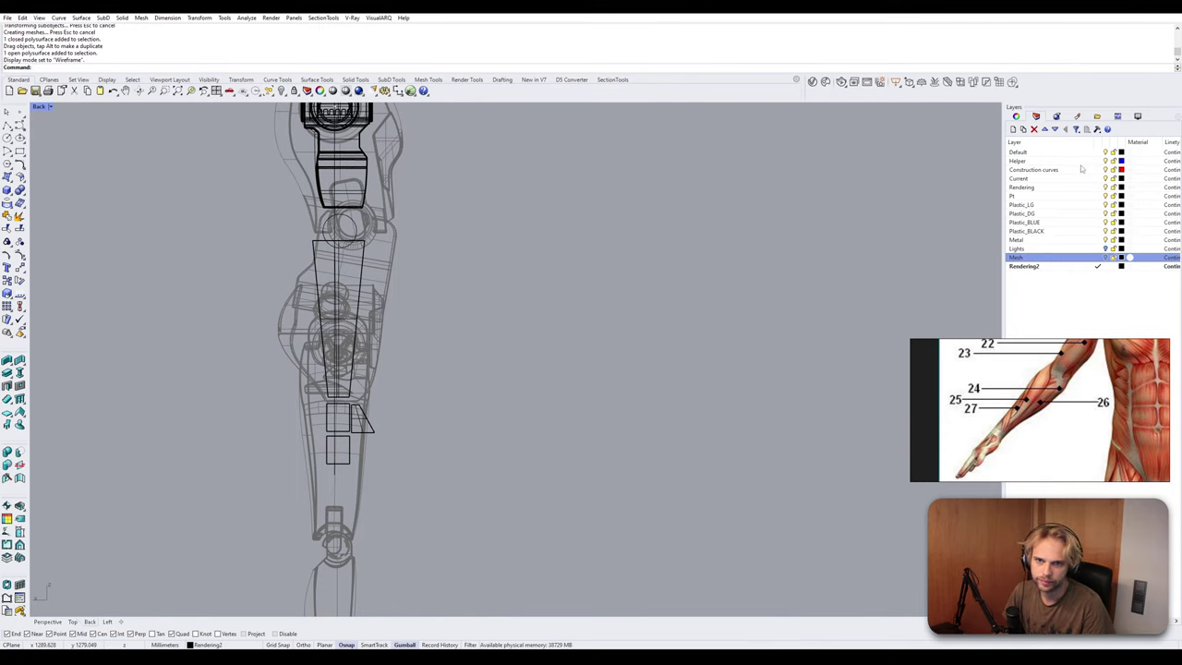
double_click(1034, 170)
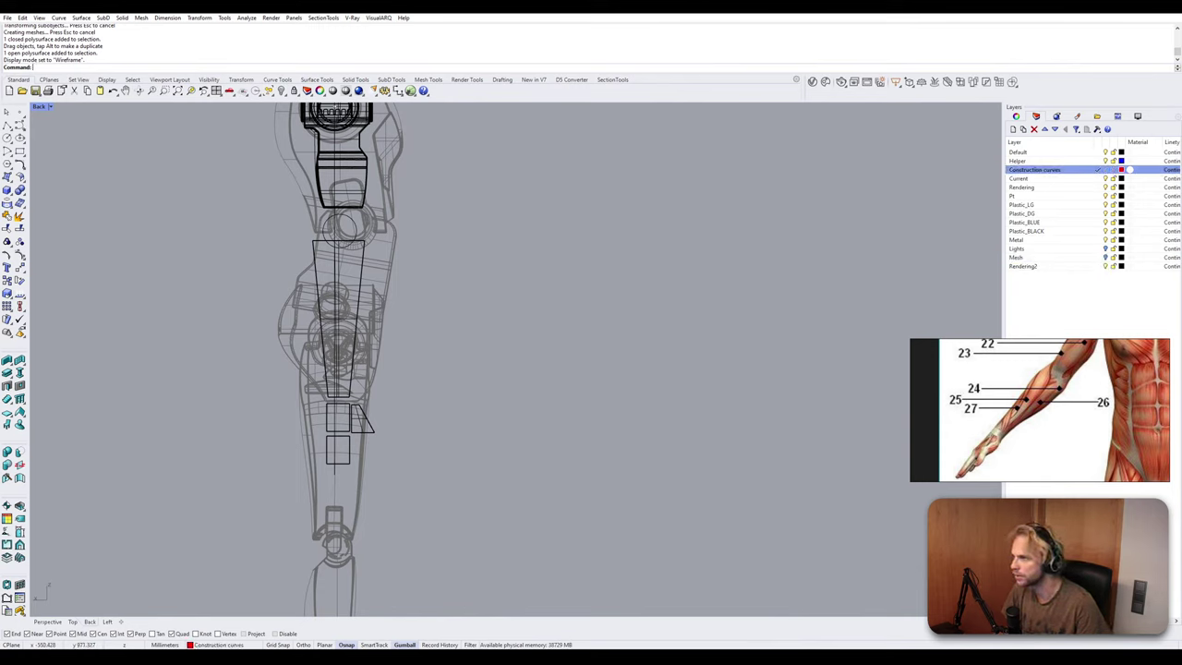
Turn off object snapping for freehand curve drawing around the elbow and forearm.
click(20, 126)
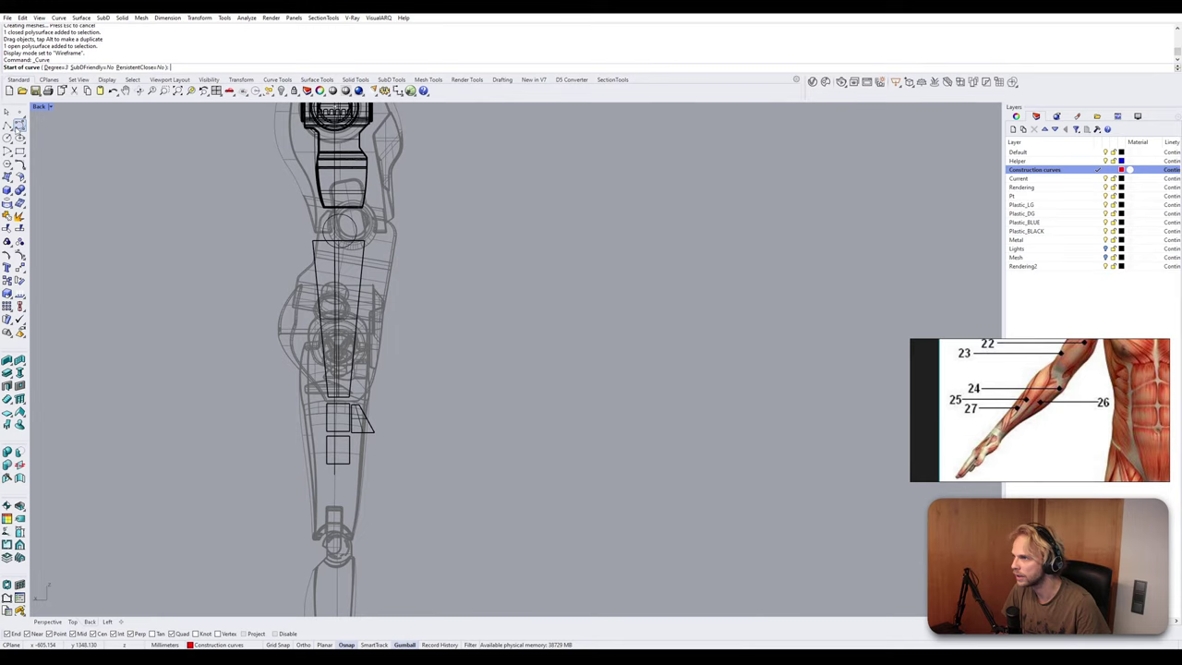
click(347, 645)
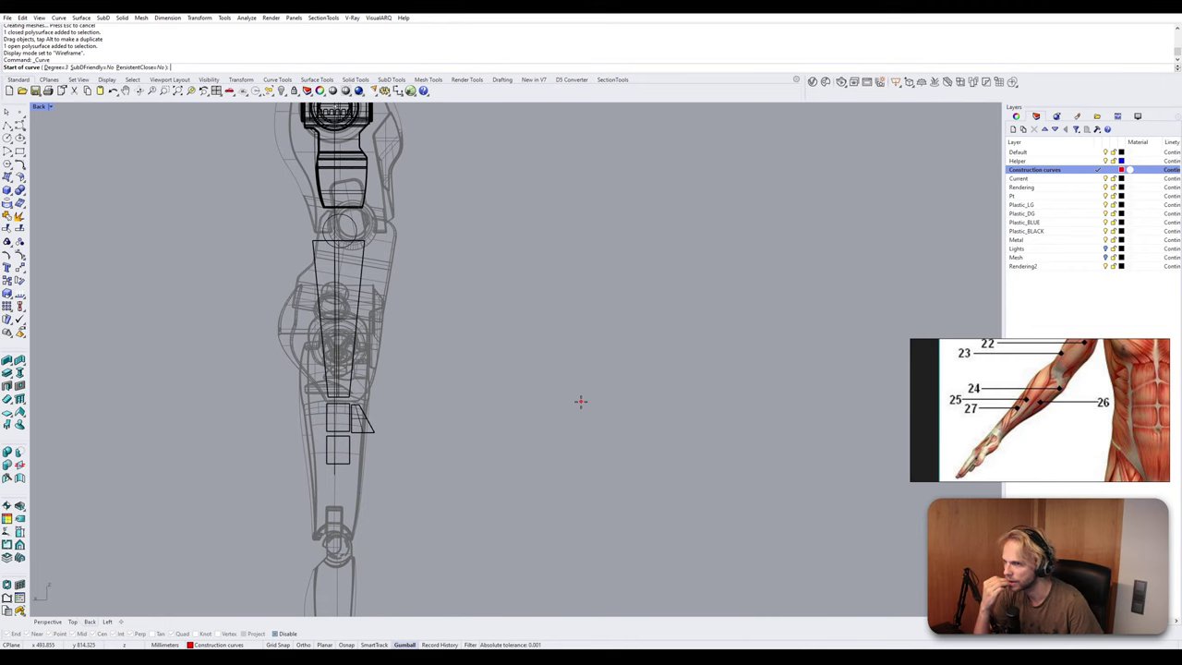
right_drag(580, 400, 591, 511)
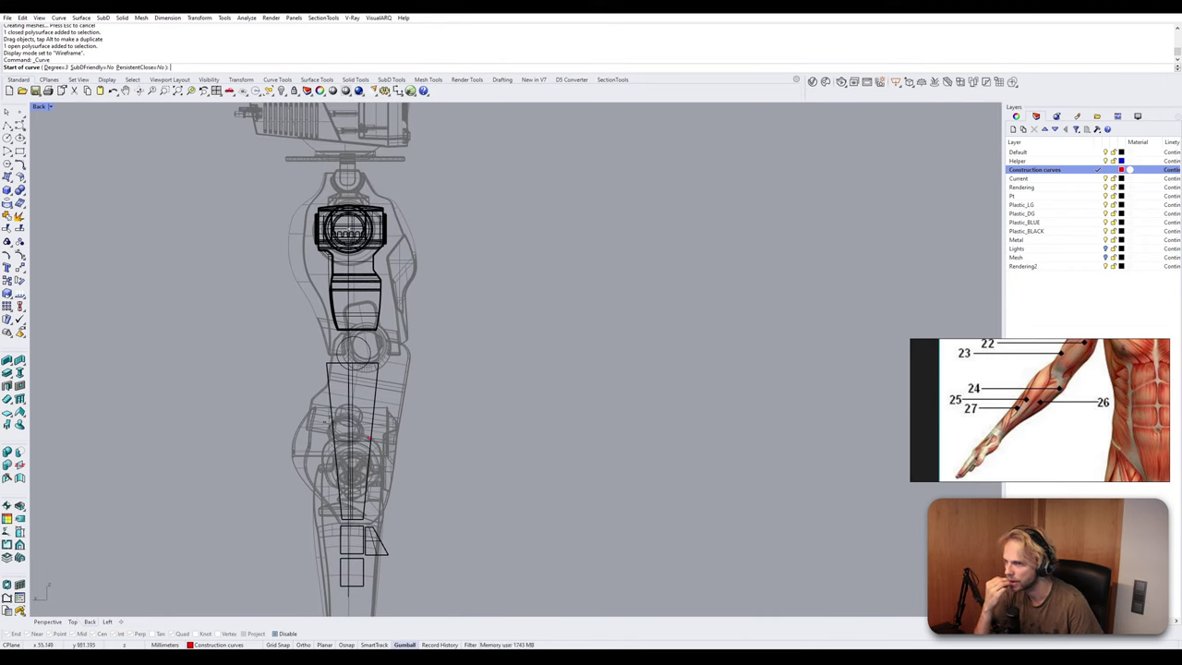
scroll(349, 369, up, 8)
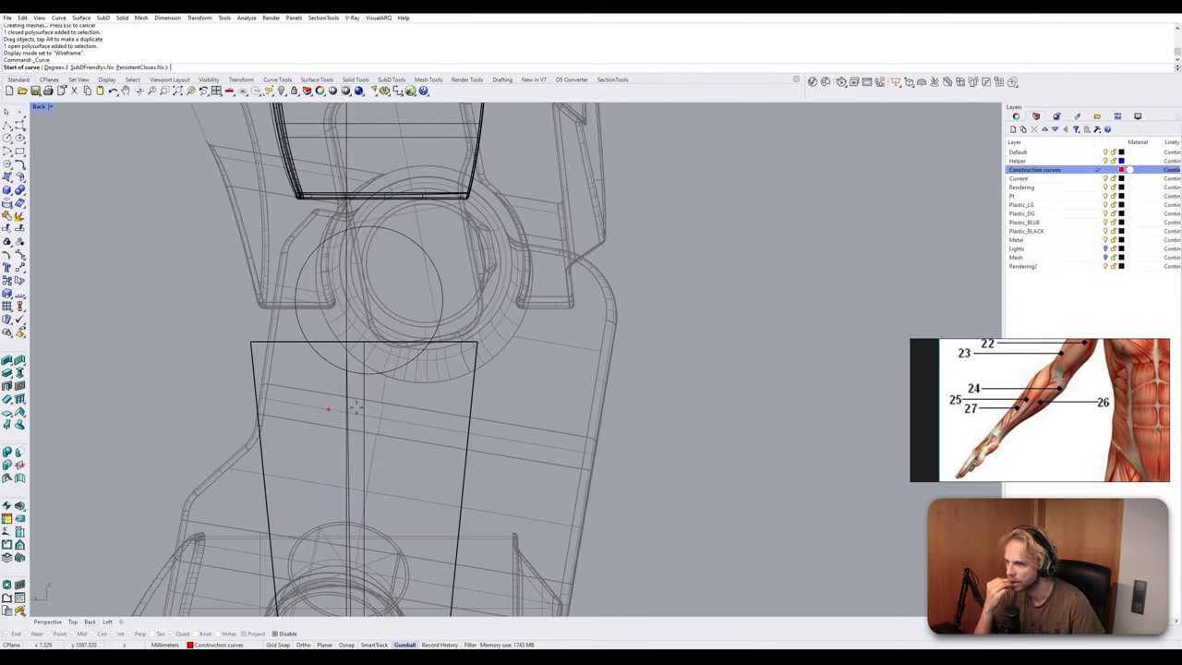
key(Escape)
Duplicate the elbow circle as a larger concentric copy, and scale the copy slightly down to form a narrow outer ring.
click(430, 341)
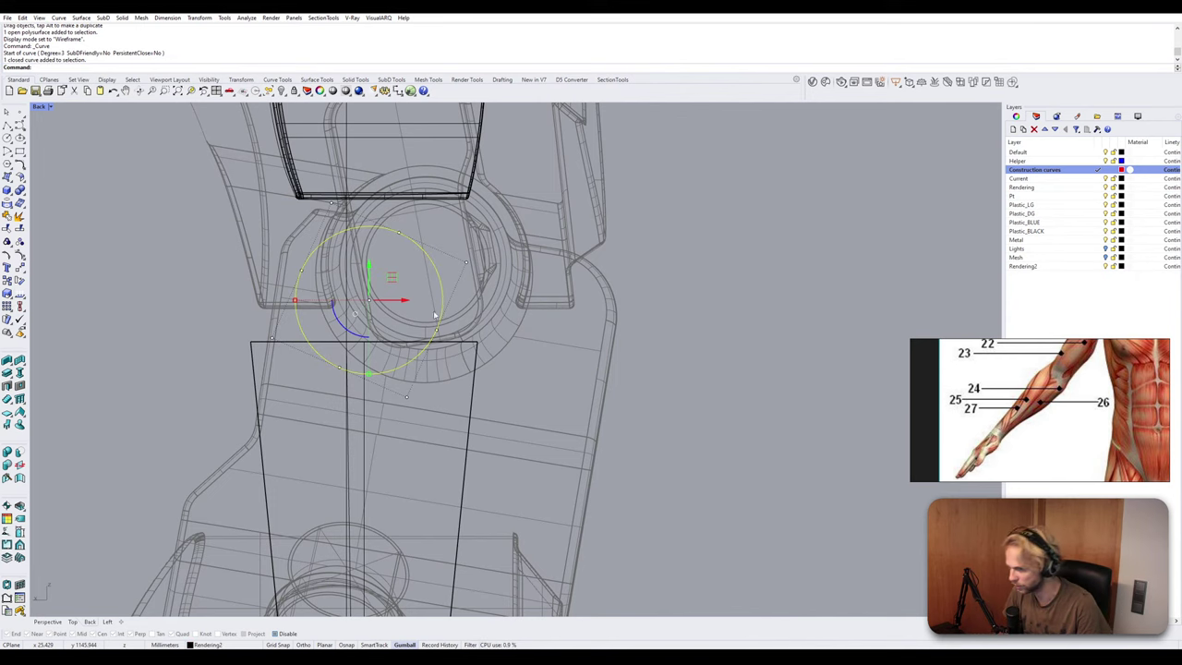
alt+shift+drag(294, 300, 256, 301)
click(536, 367)
scroll(534, 369, down, 3)
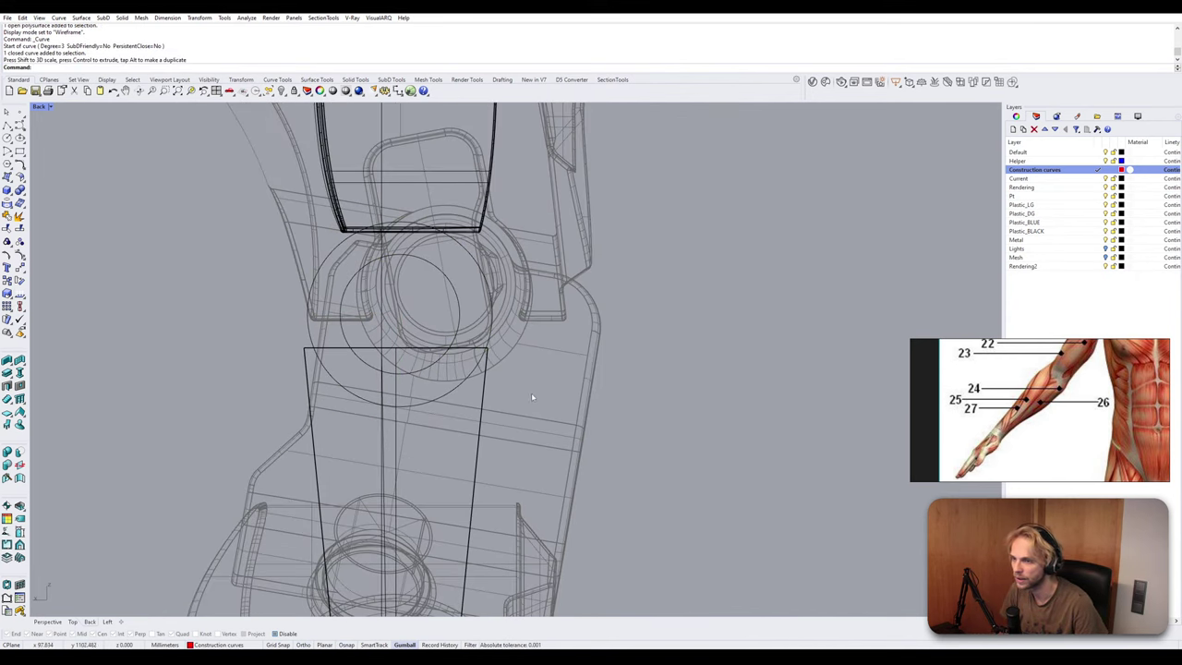
click(463, 309)
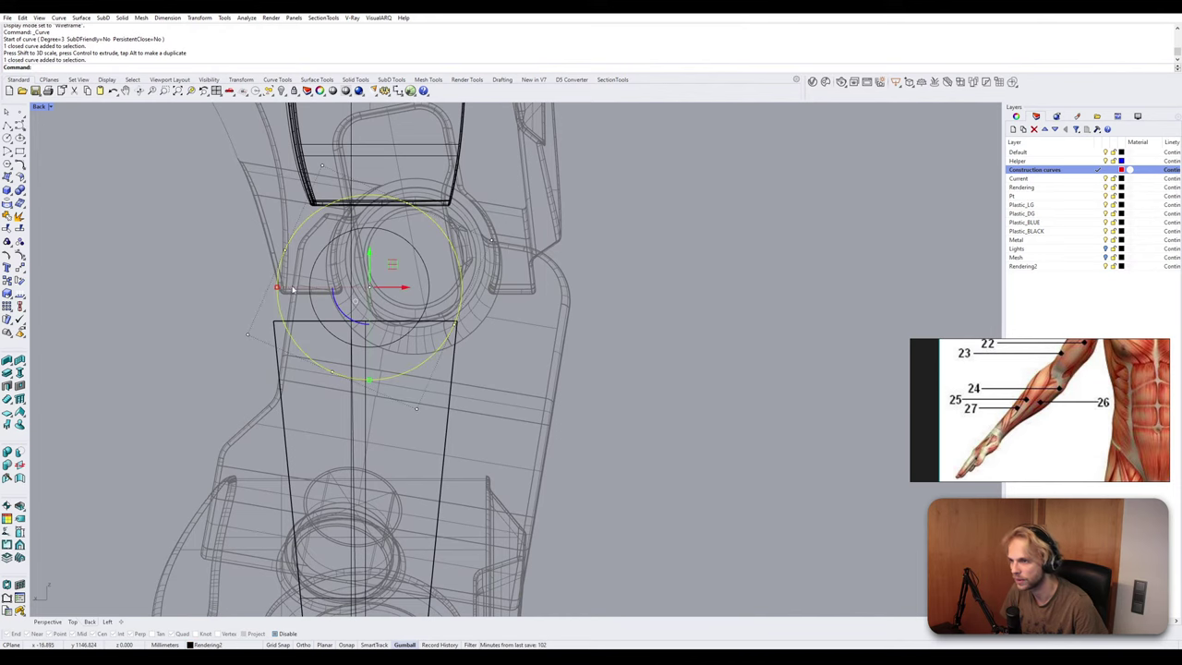
drag(278, 285, 294, 292)
click(571, 313)
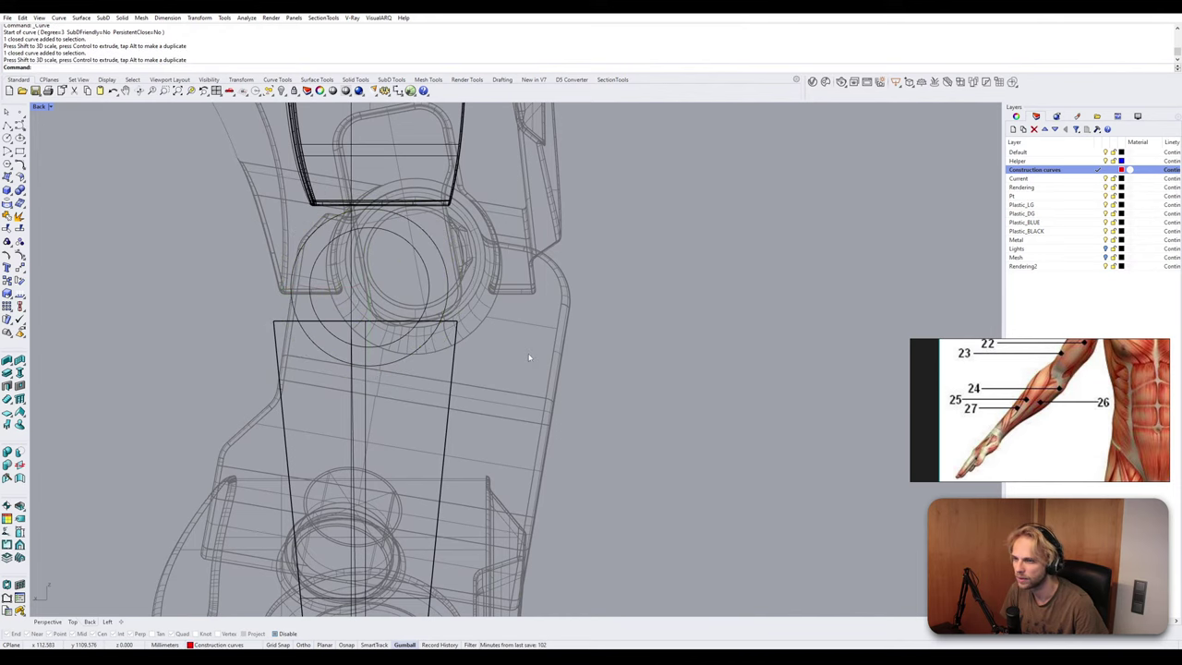
Start a polyline at the outer edge of the elbow ring, angling outward and running down beside the upper forearm block.
click(19, 126)
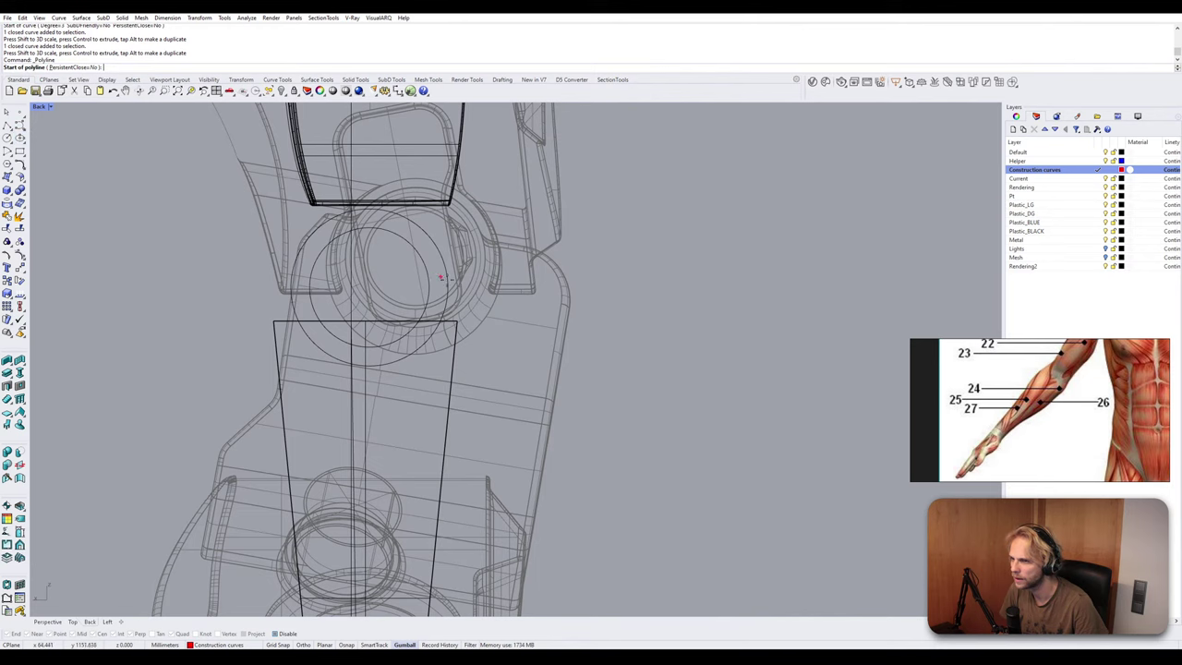
scroll(455, 284, up, 2)
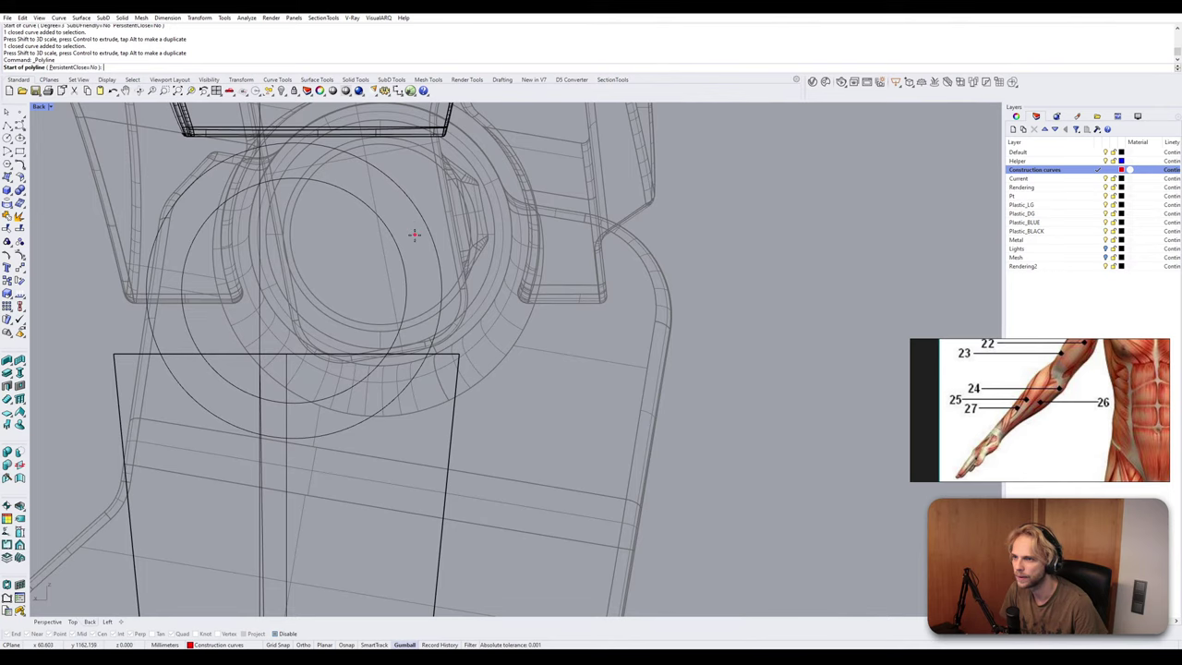
click(405, 214)
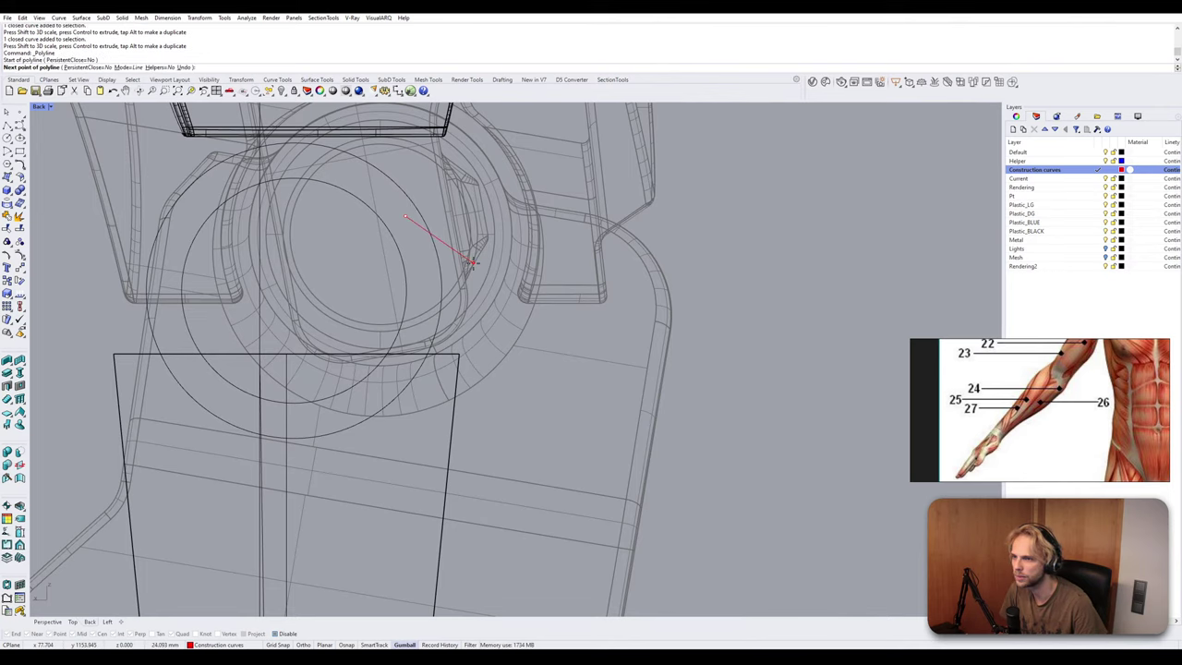
scroll(467, 261, down, 5)
scroll(435, 246, up, 2)
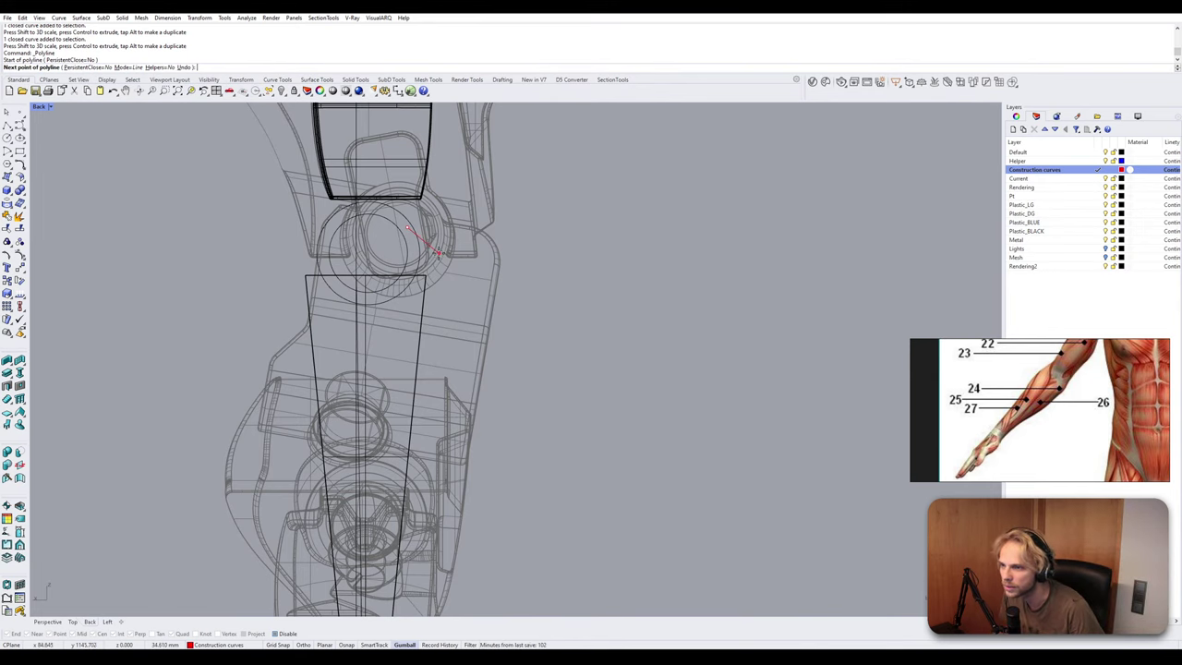
click(434, 252)
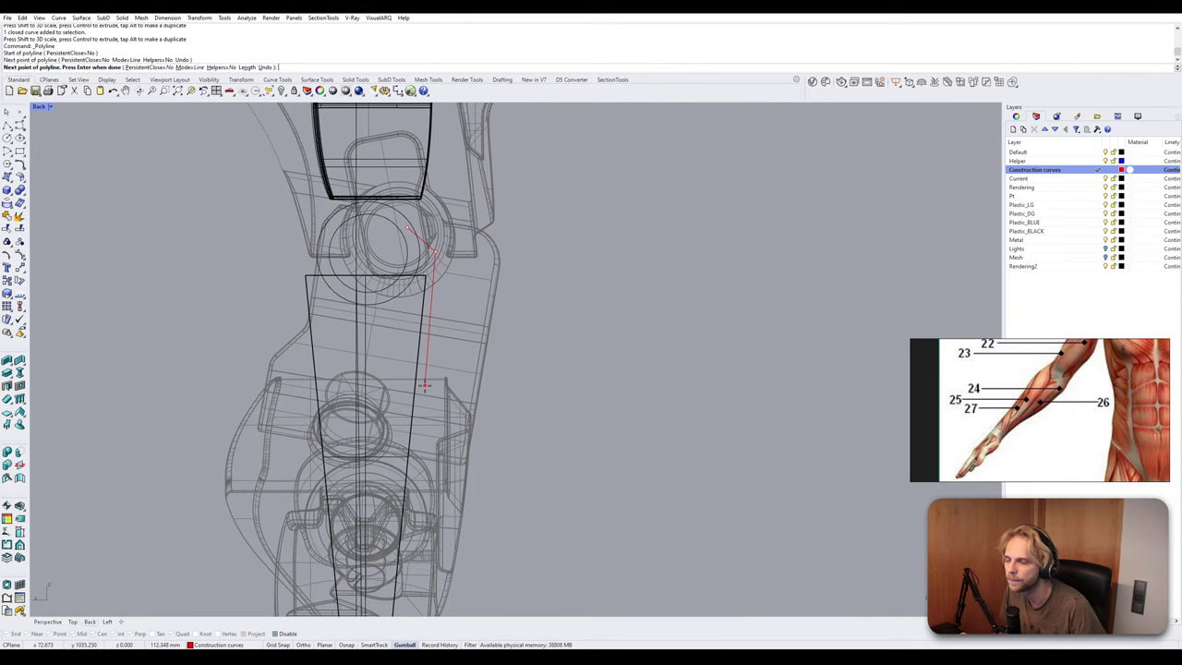
click(423, 390)
Continue the polyline inward, add a horizontal bottom segment about 45 mm long, and finish it back up the forearm's other side.
scroll(389, 422, down, 3)
scroll(390, 423, up, 3)
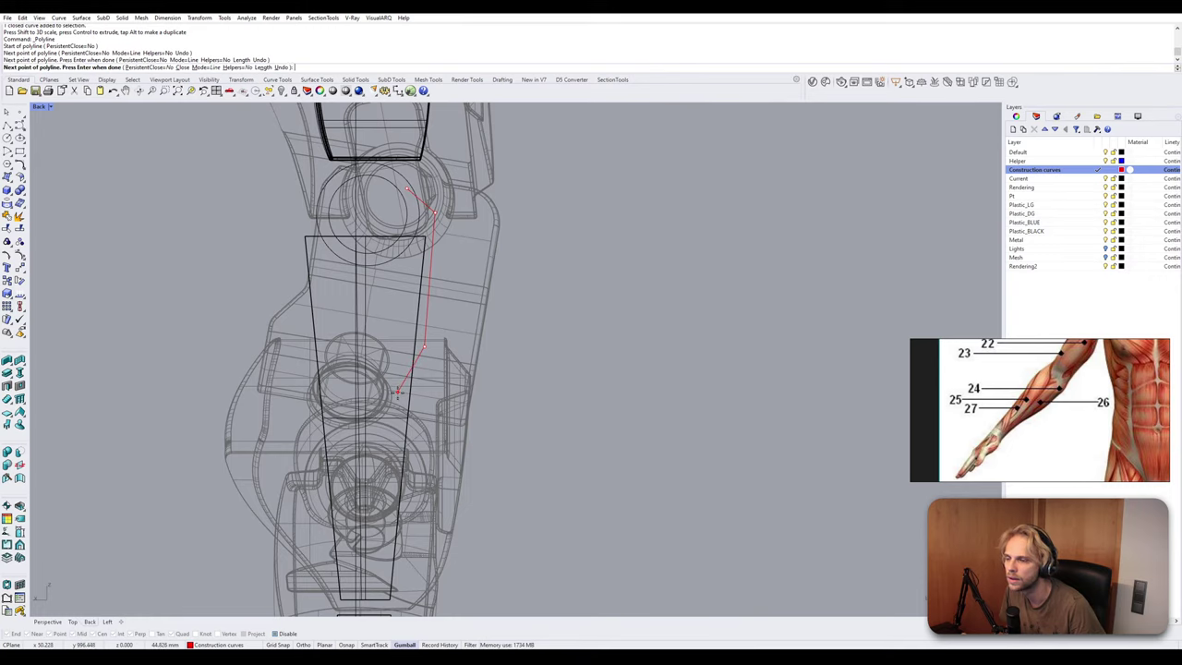
click(397, 397)
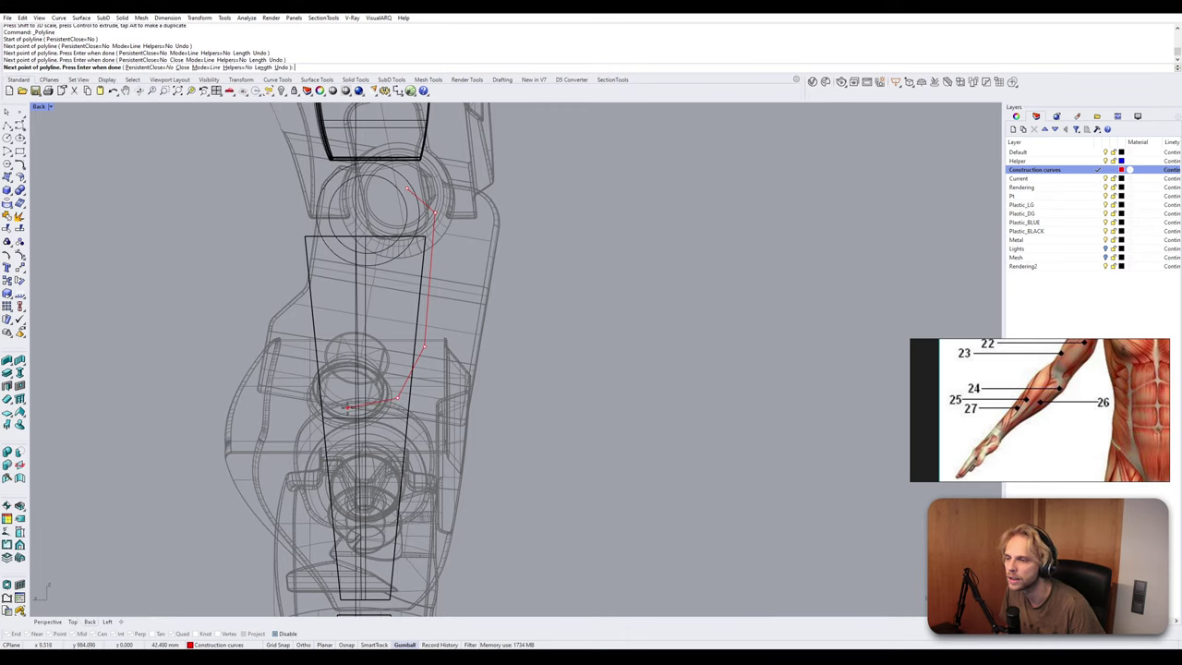
key(F8)
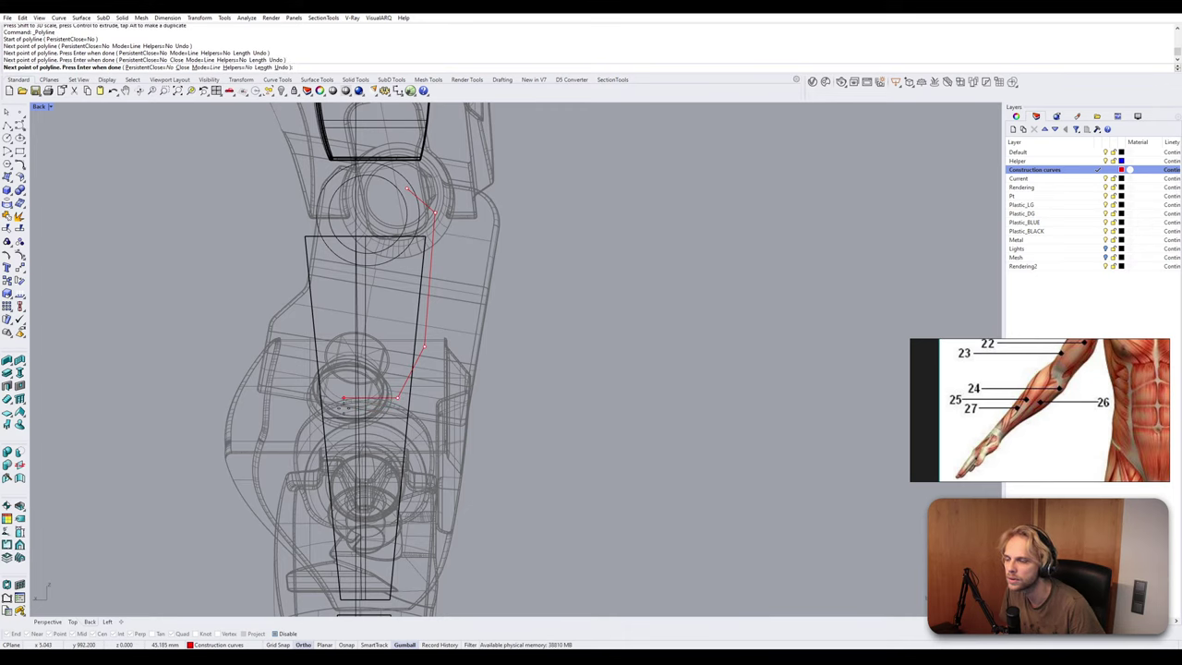
click(341, 399)
key(F8)
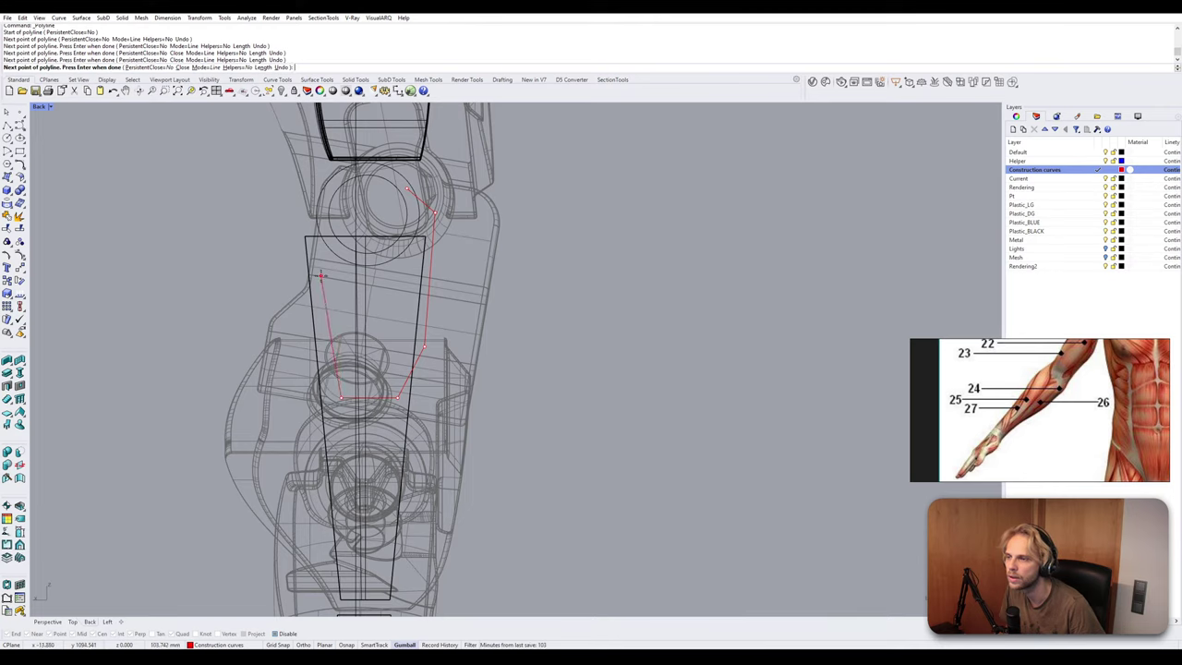
click(336, 328)
key(Return)
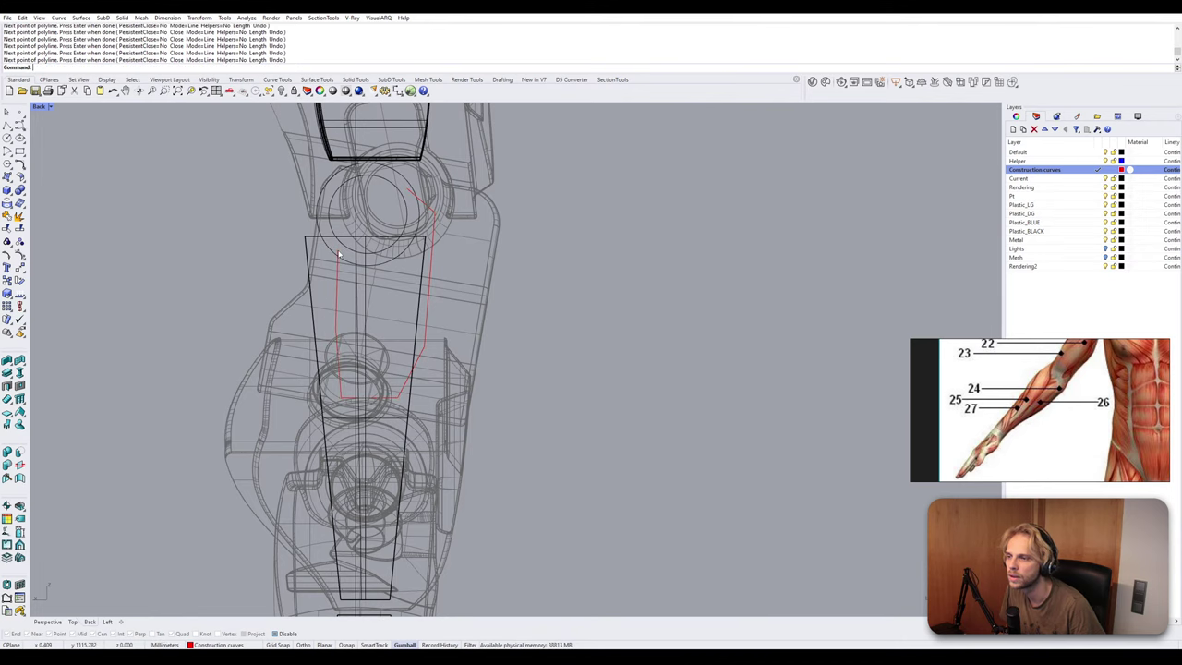
Move the outer elbow circle to the Construction curves layer together with the forearm polyline.
scroll(389, 280, down, 2)
click(413, 290)
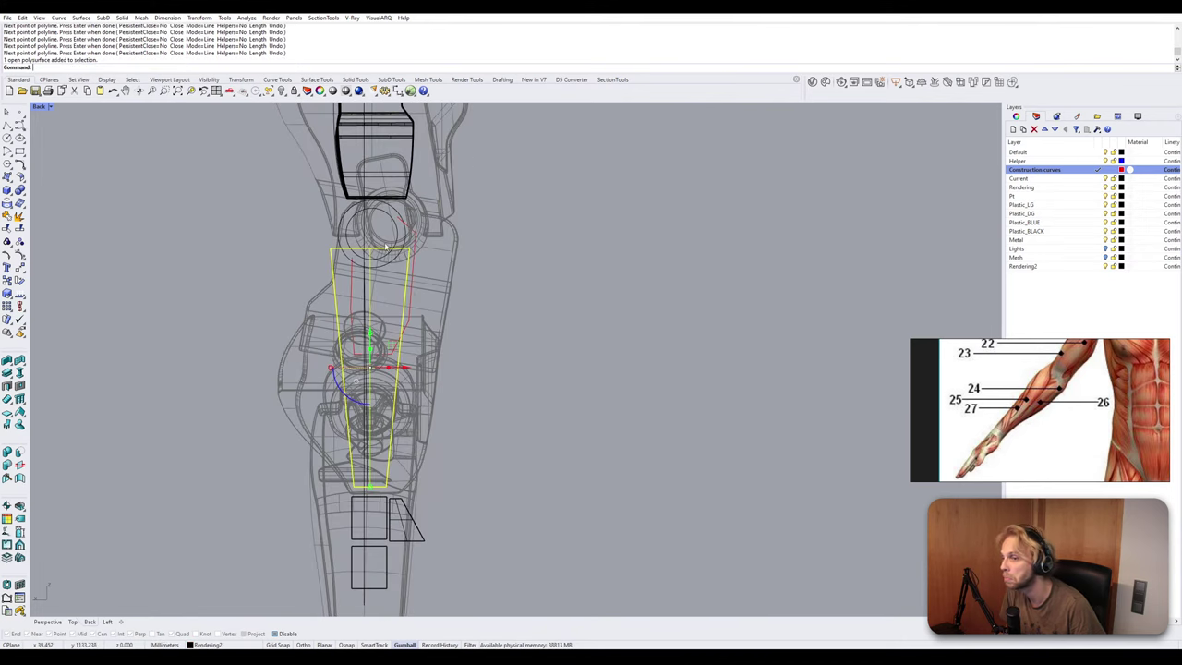
click(249, 291)
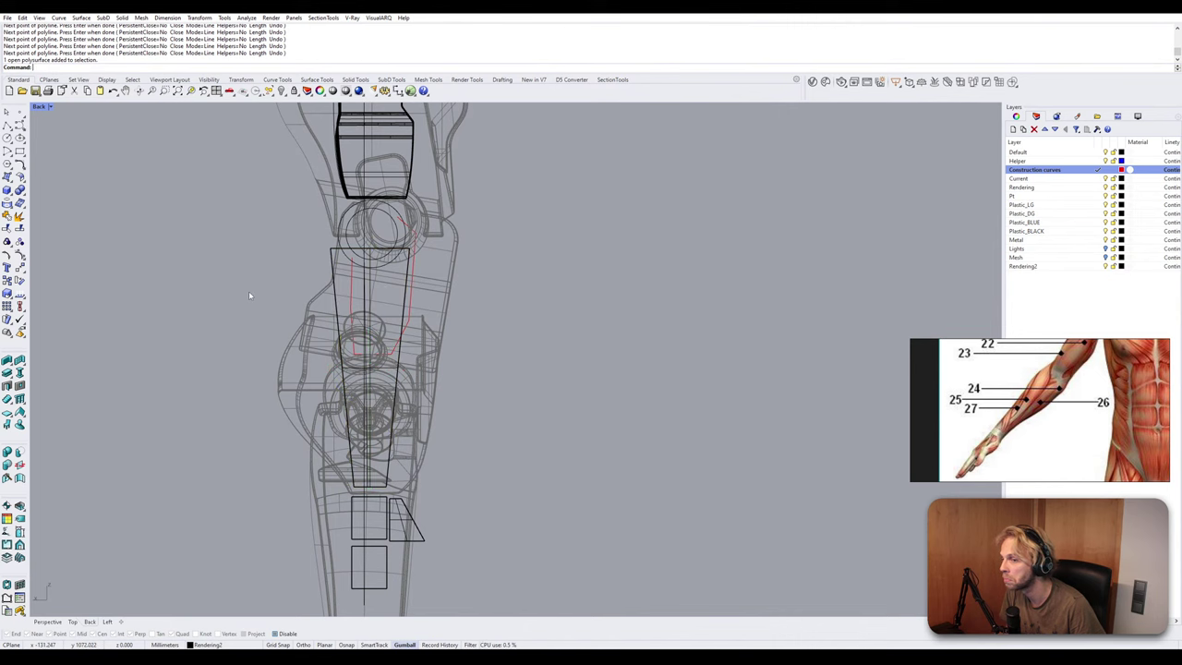
scroll(341, 278, up, 3)
click(351, 277)
scroll(355, 277, down, 3)
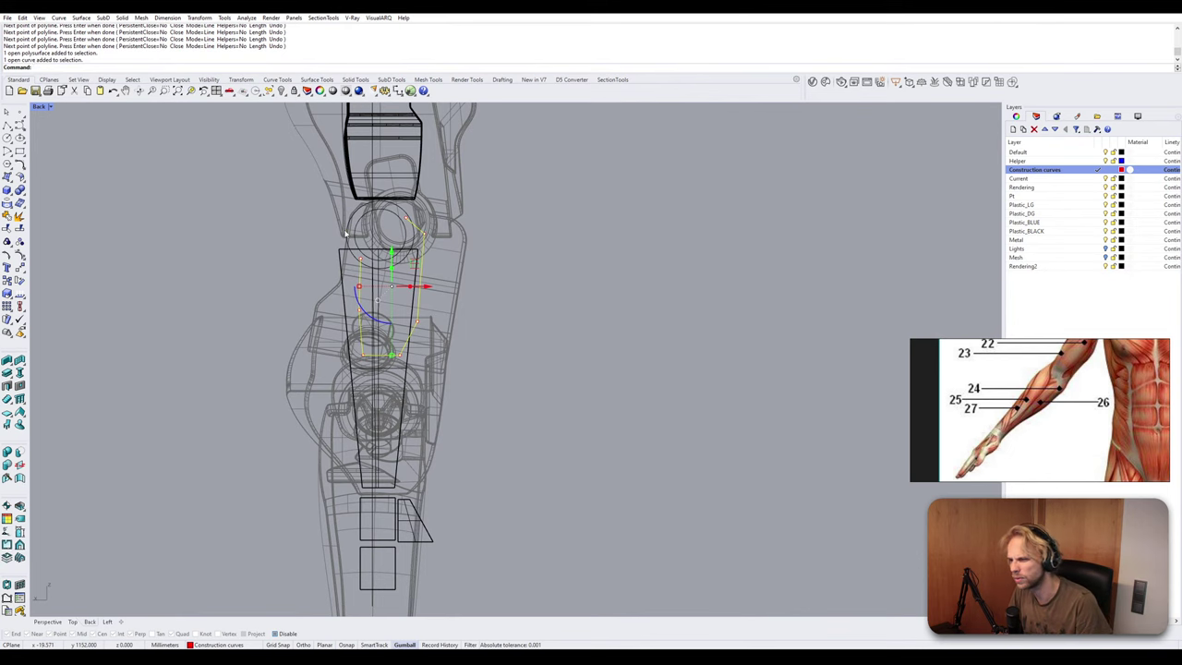
click(348, 233)
right_click(1075, 171)
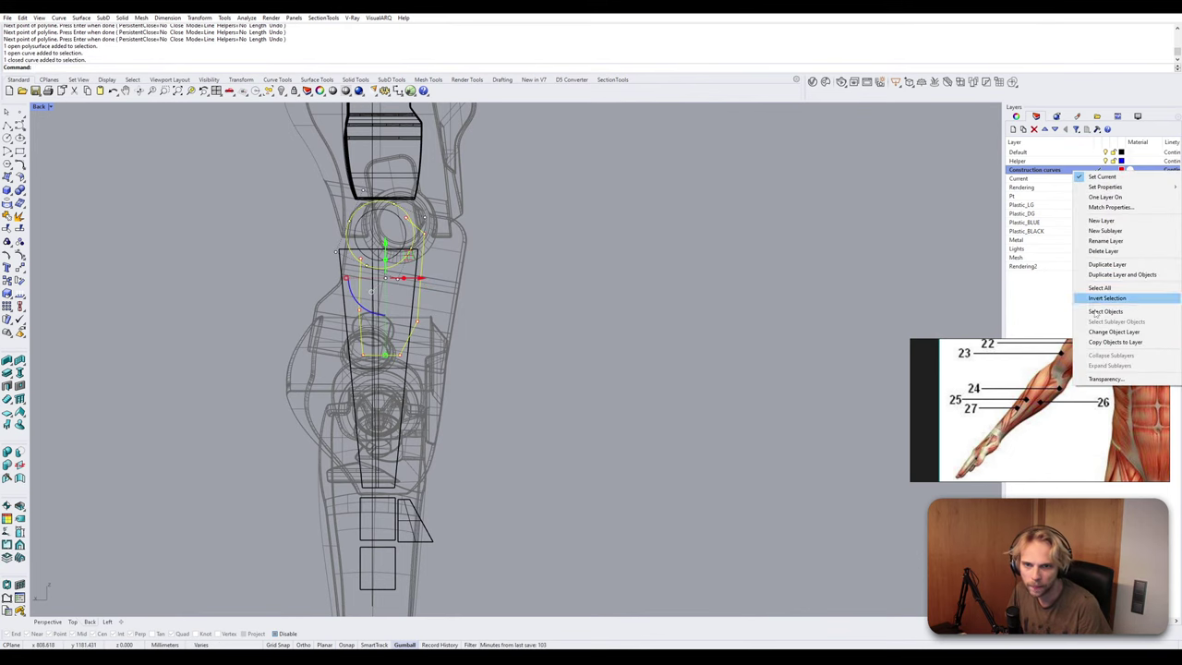
click(1113, 332)
scroll(411, 226, up, 3)
scroll(386, 233, down, 3)
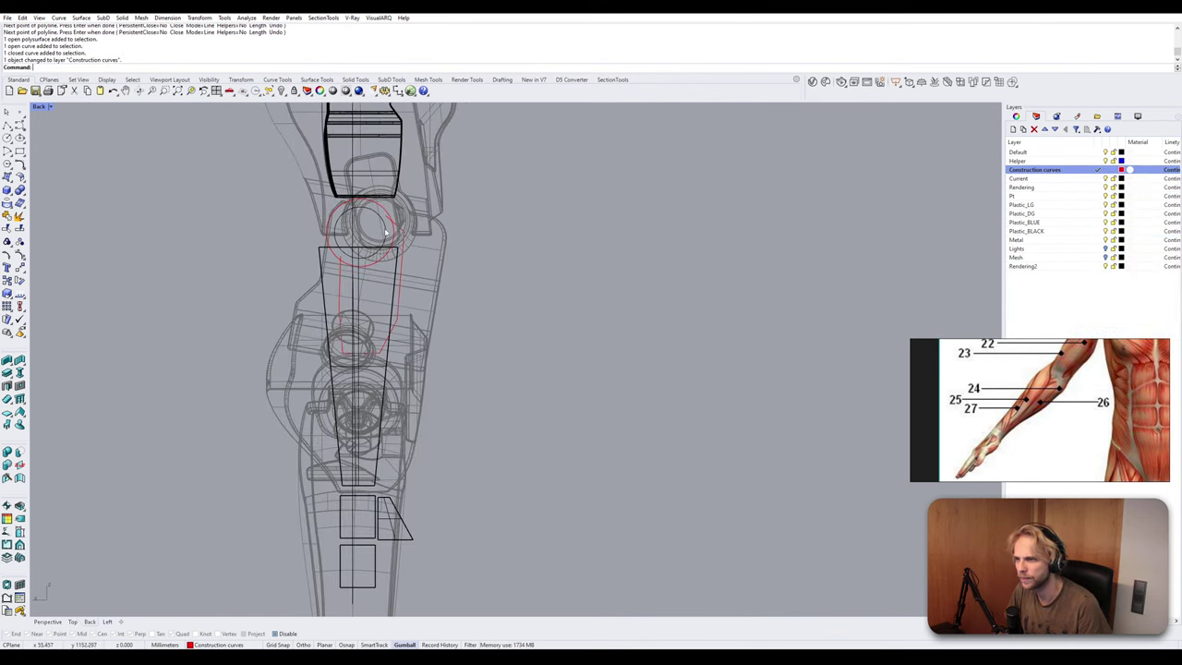
click(388, 234)
shift+click(403, 239)
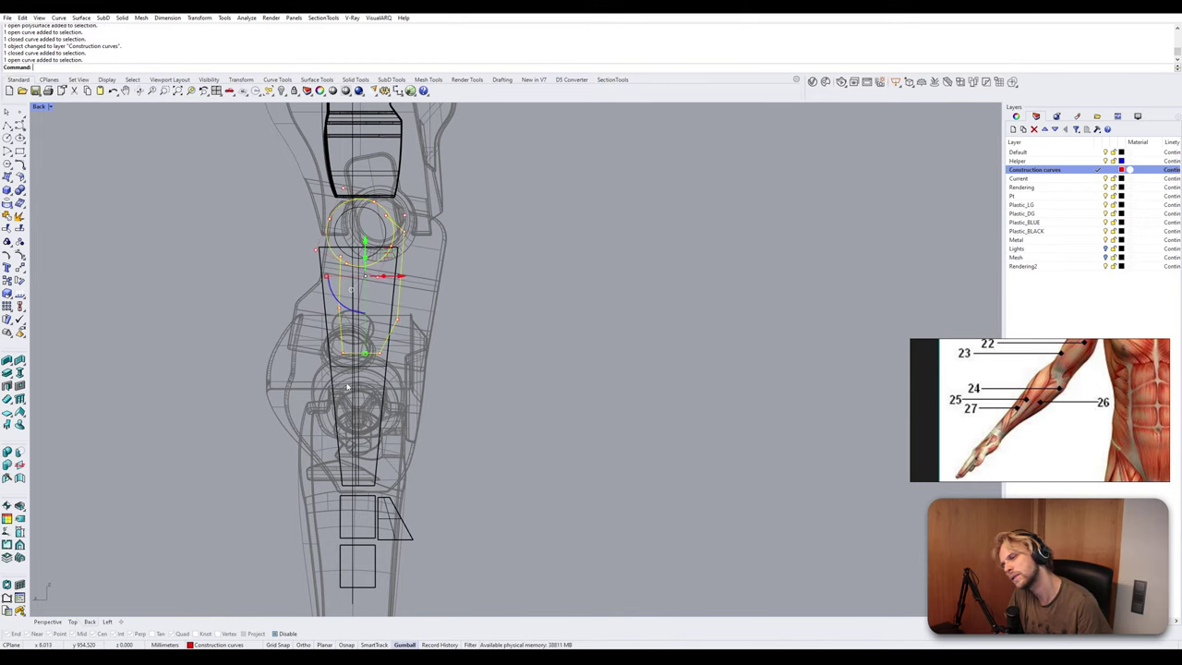
scroll(347, 387, up, 3)
key(Escape)
scroll(386, 245, up, 2)
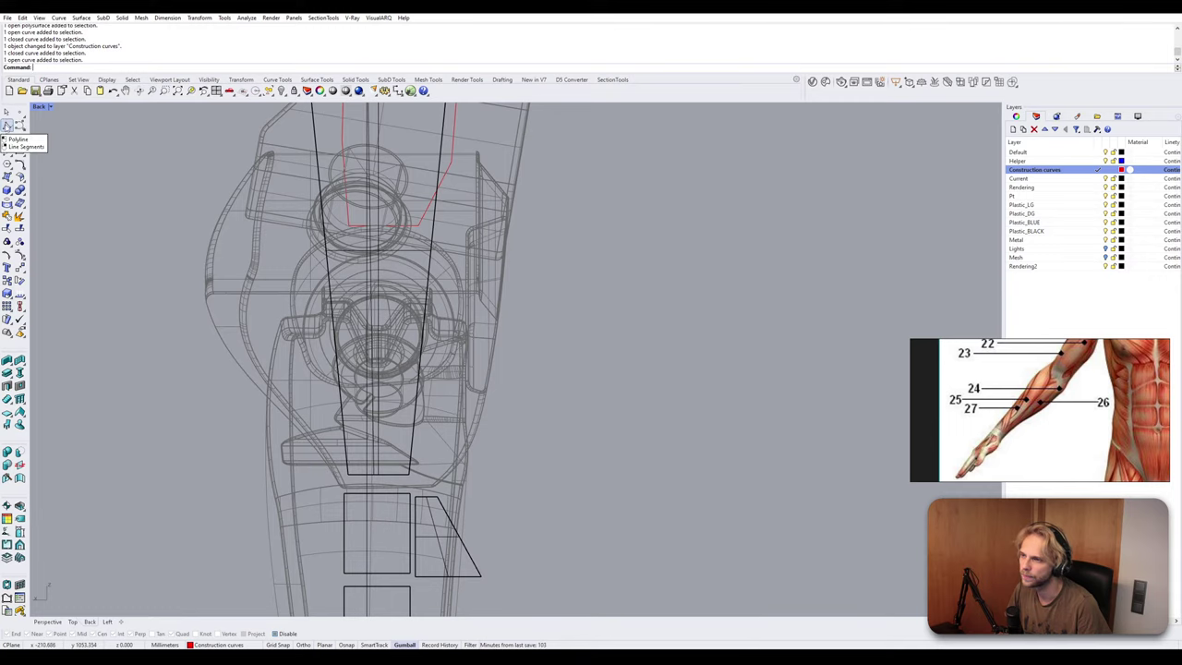
click(8, 125)
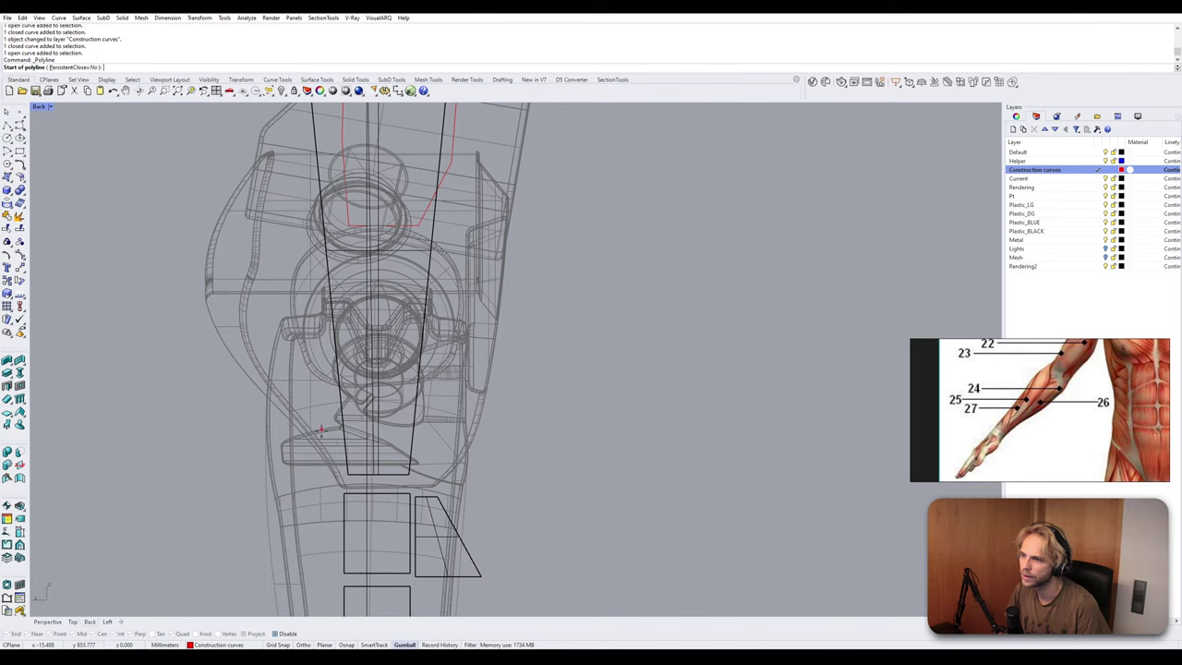
scroll(349, 423, up, 2)
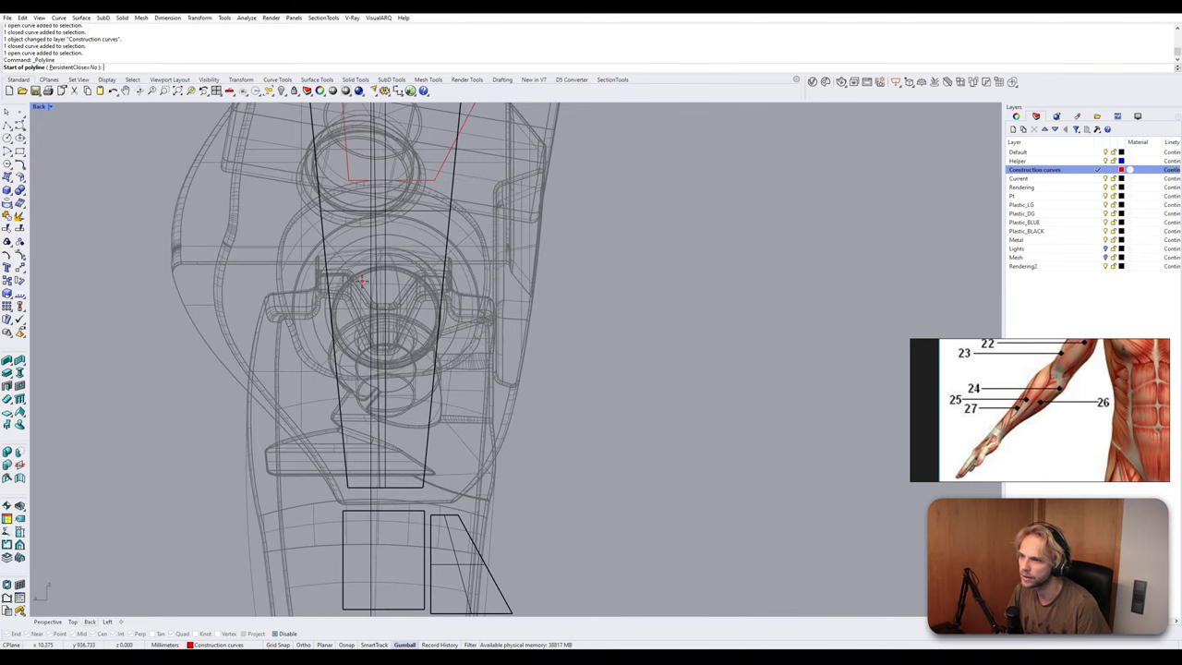
key(Escape)
Draw a three-point degree-3 curve down the right-hand edge of the tapered forearm block's lower half, ending near its bottom.
click(20, 125)
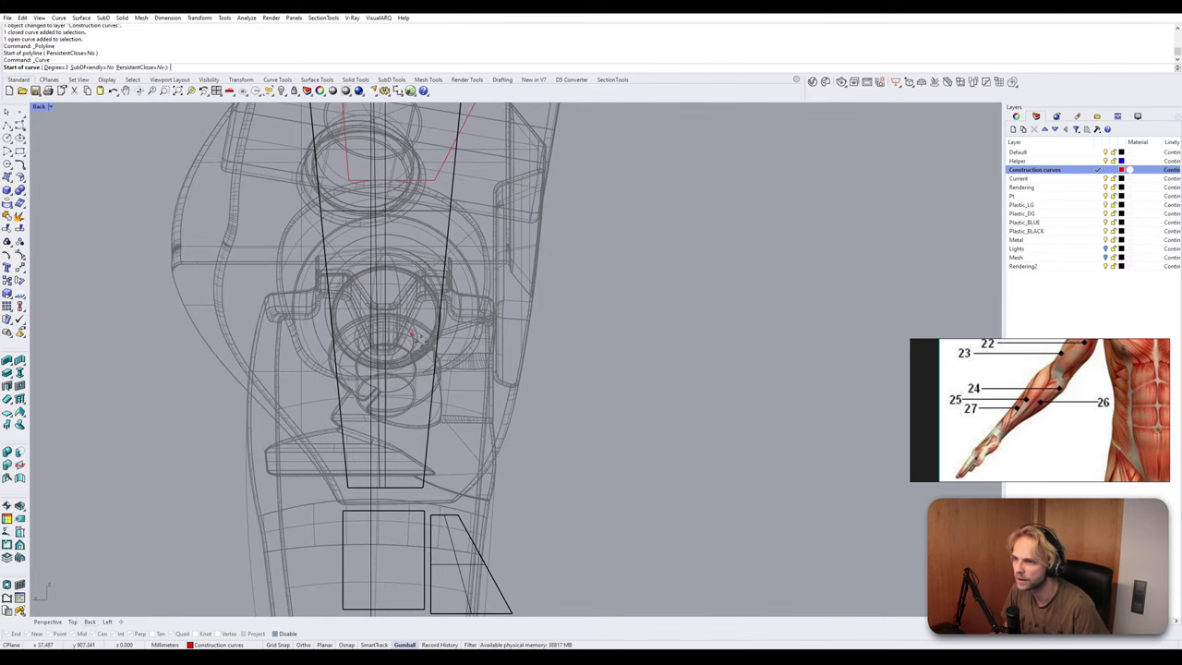
click(433, 327)
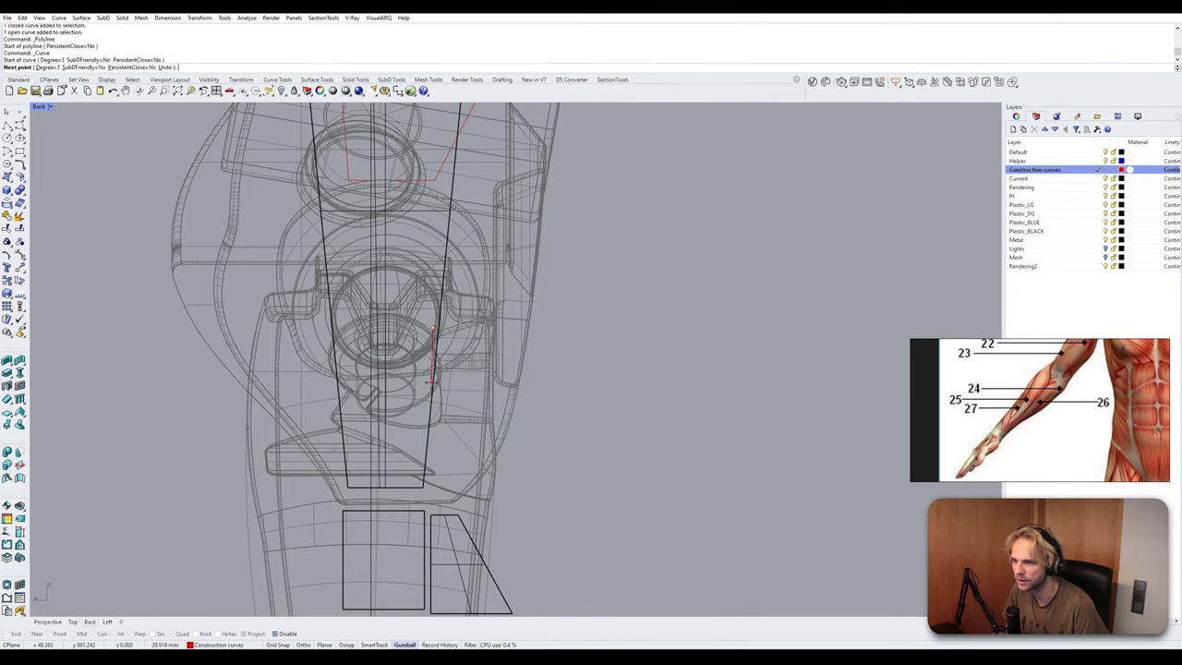
click(428, 393)
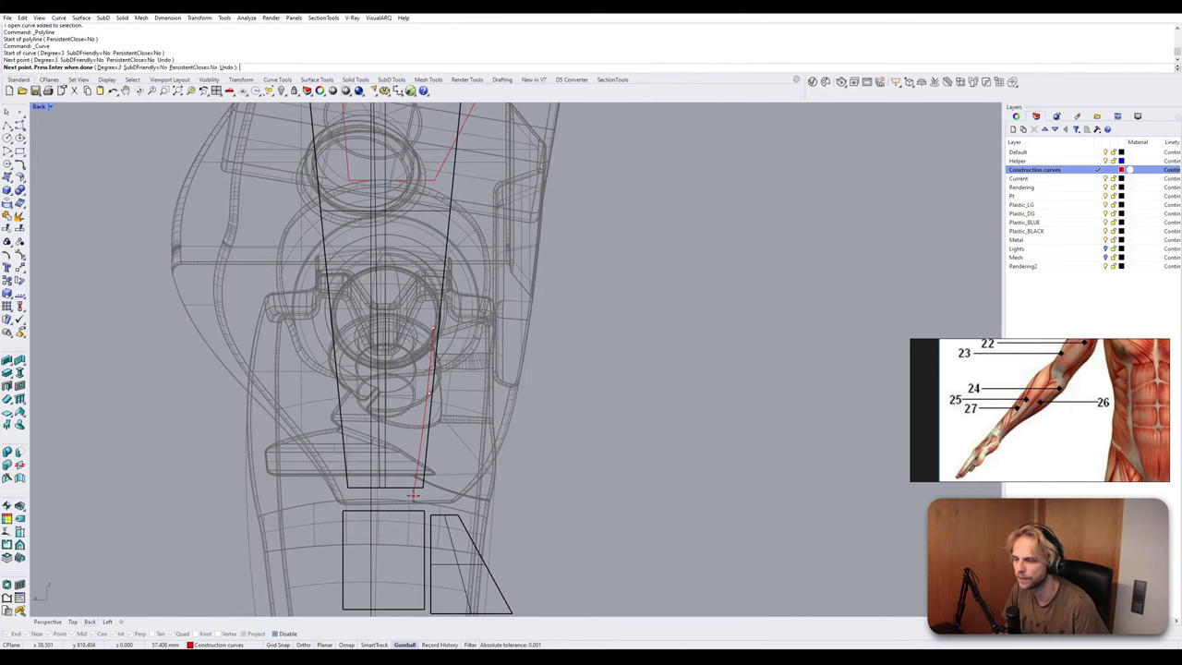
click(412, 496)
key(Return)
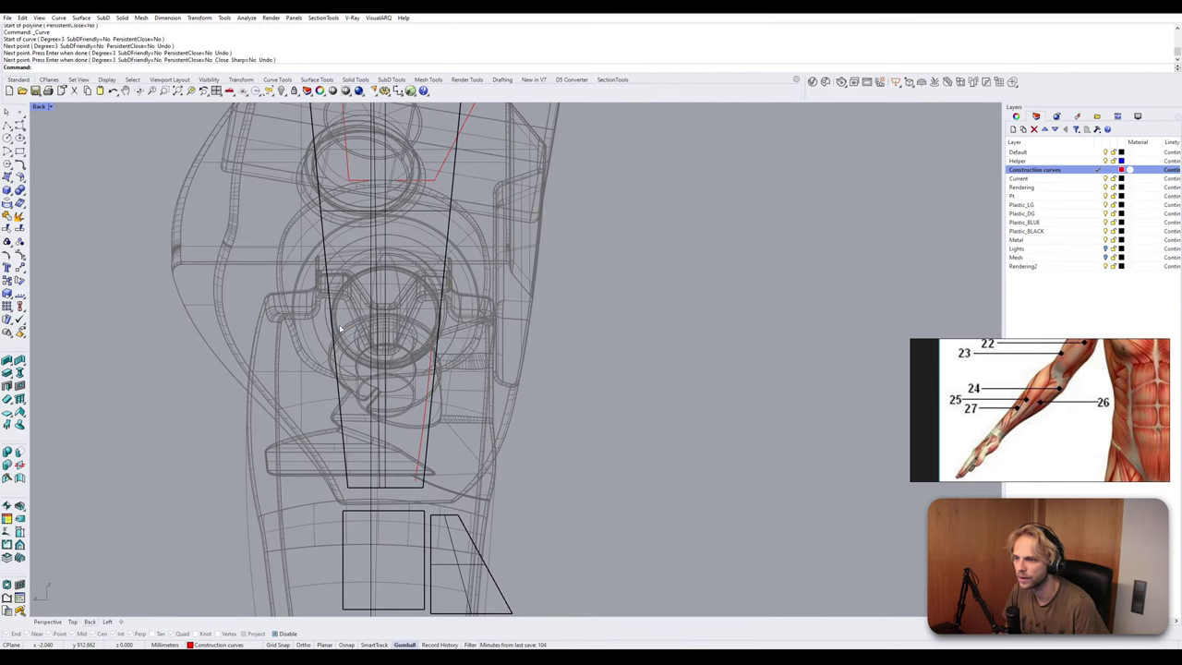
key(Return)
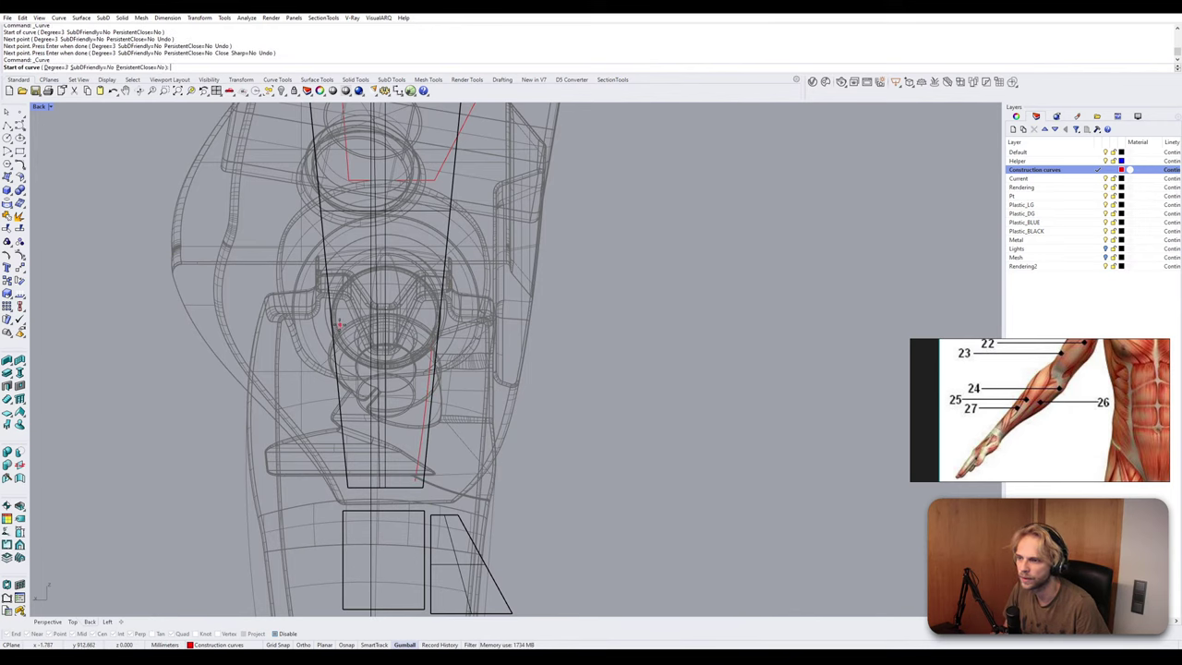
click(338, 335)
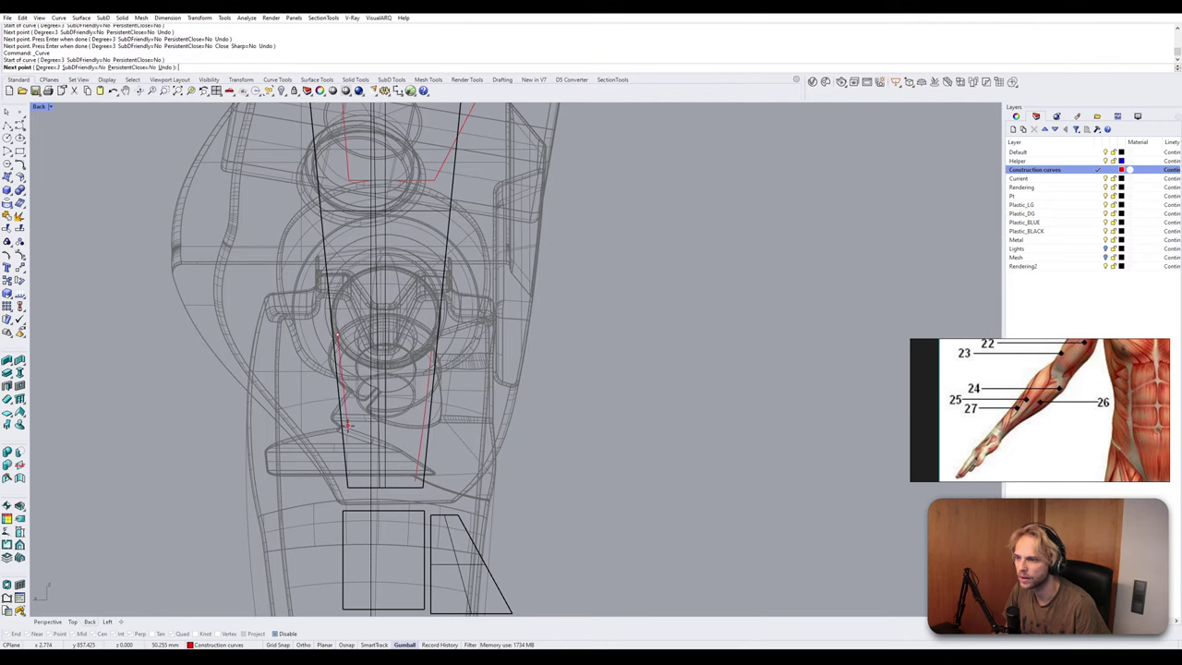
key(Escape)
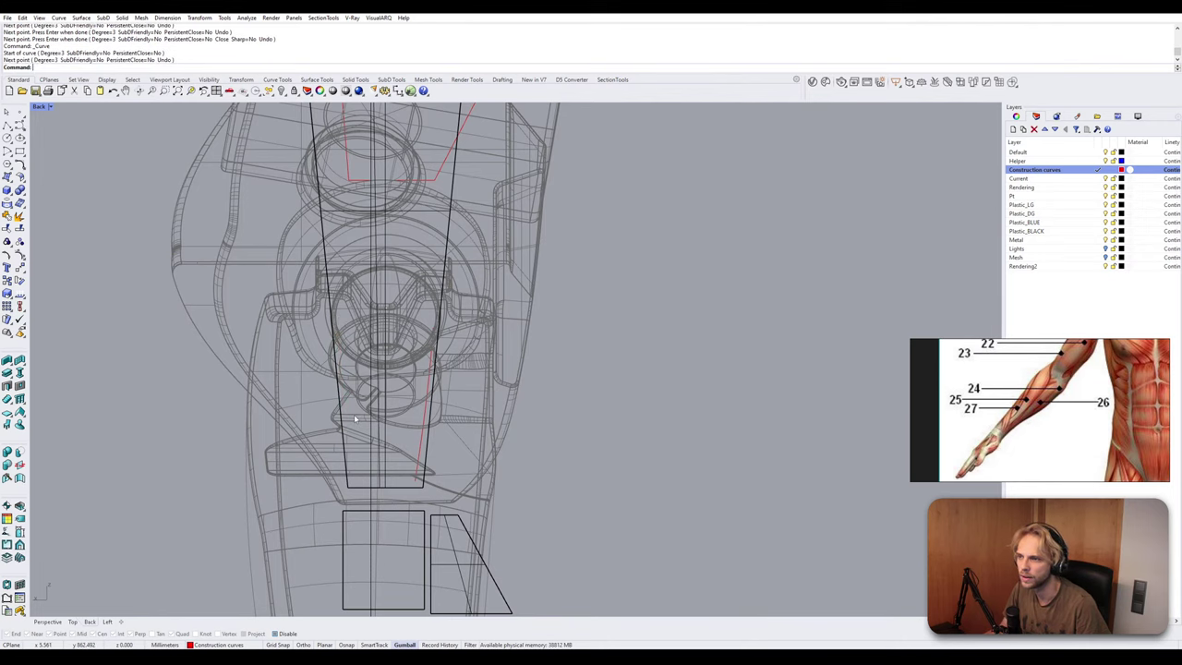
Draw a matching three-point curve down the forearm block's opposite edge, angling inward near its bottom.
key(Return)
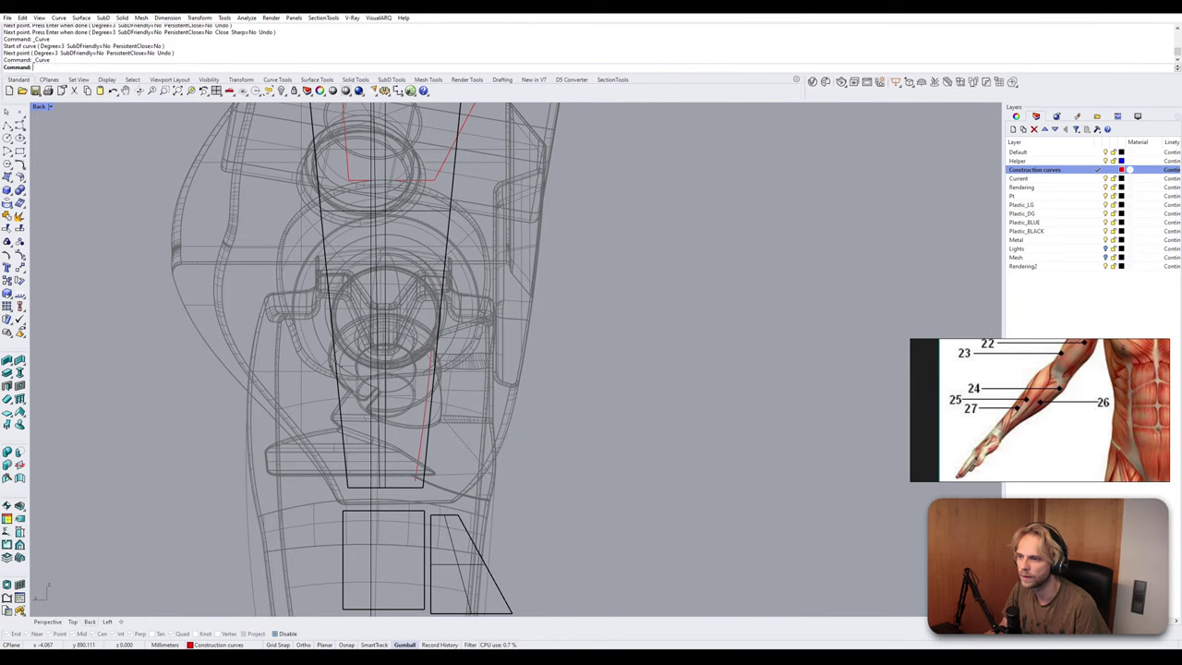
click(333, 355)
click(336, 414)
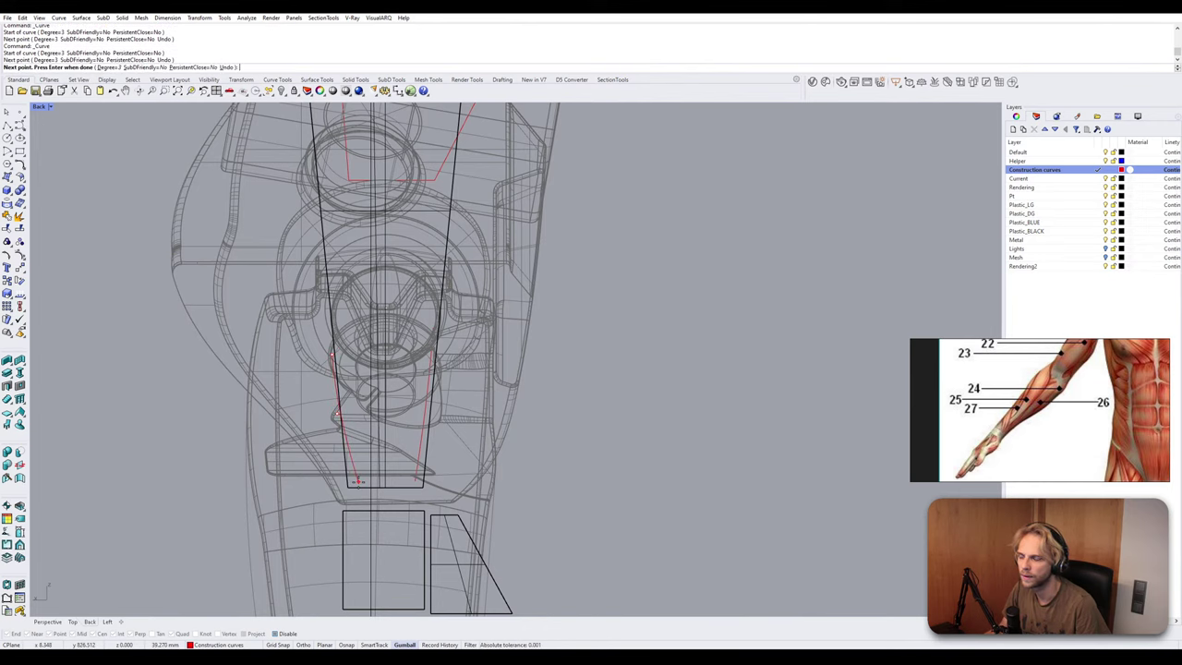
click(356, 481)
key(Return)
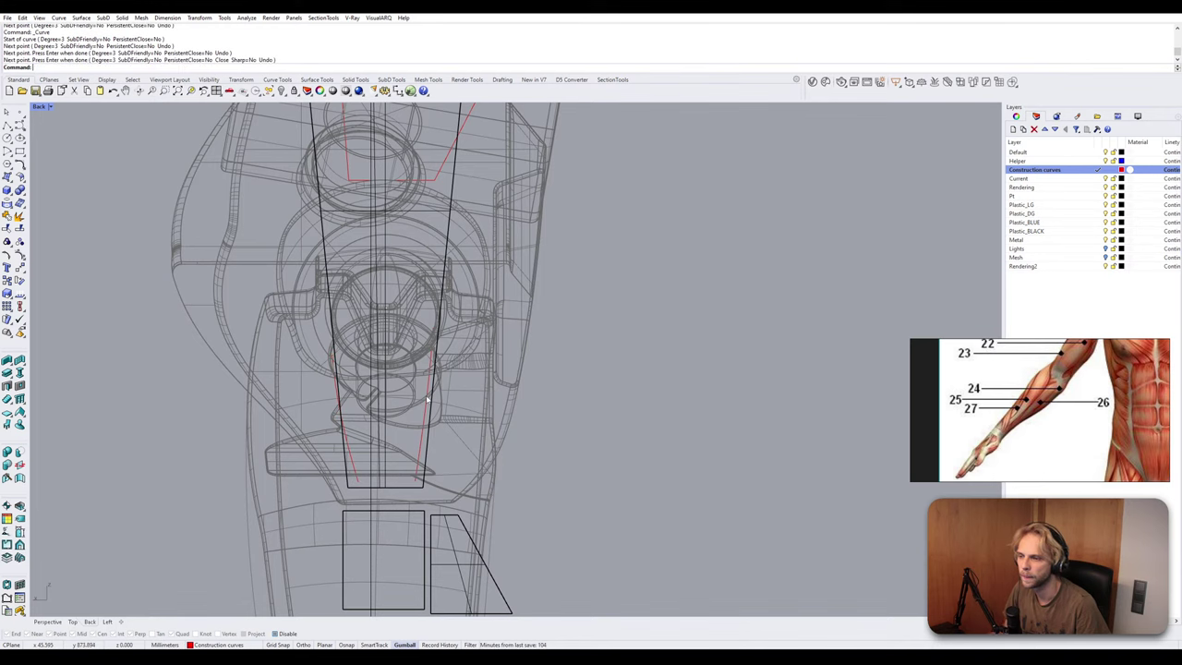
Shift both lower forearm side curves slightly inward, toward the forearm's centre line.
scroll(438, 399, down, 2)
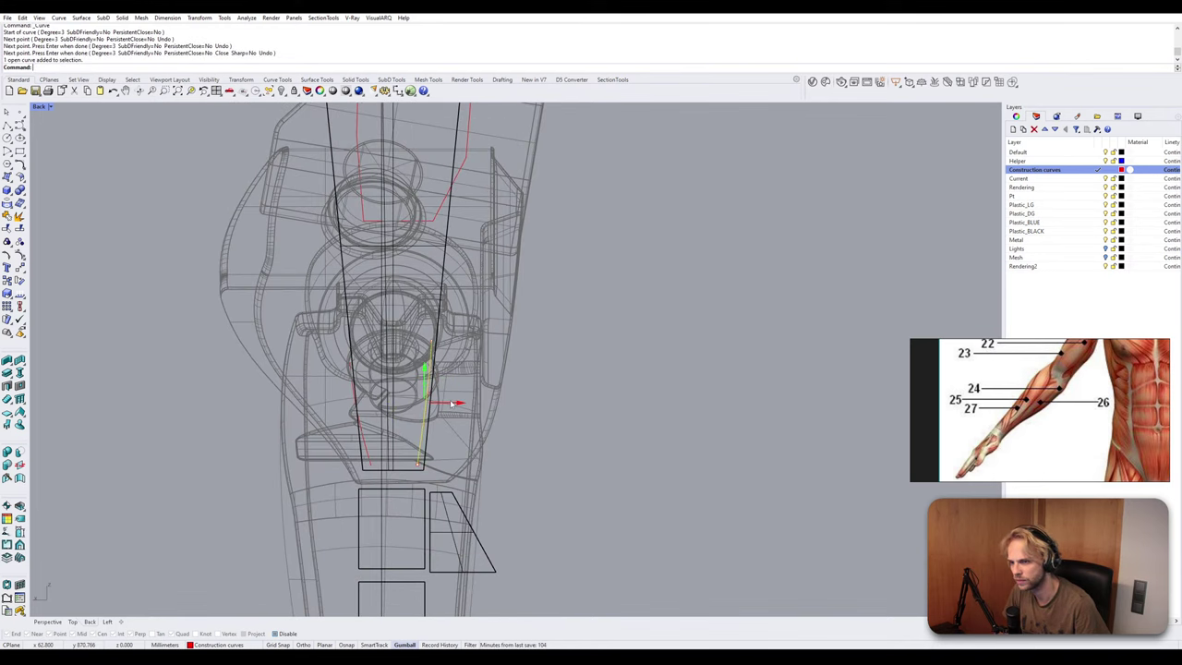
drag(450, 404, 449, 403)
click(481, 398)
scroll(365, 412, up, 2)
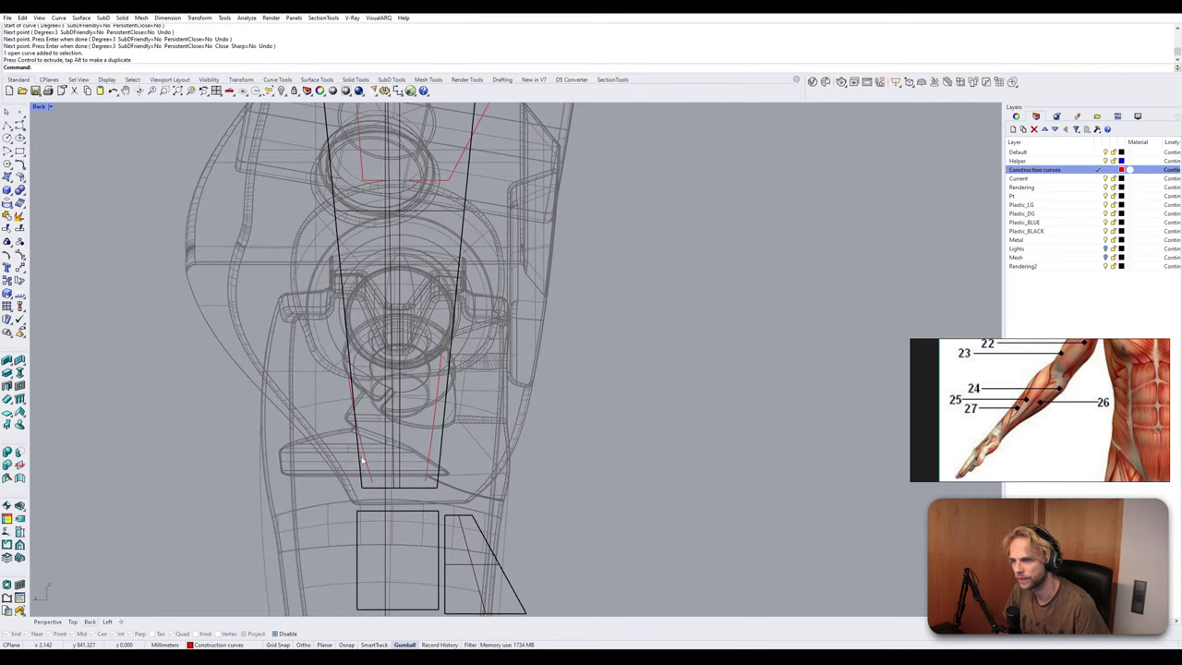
click(368, 459)
drag(383, 420, 398, 418)
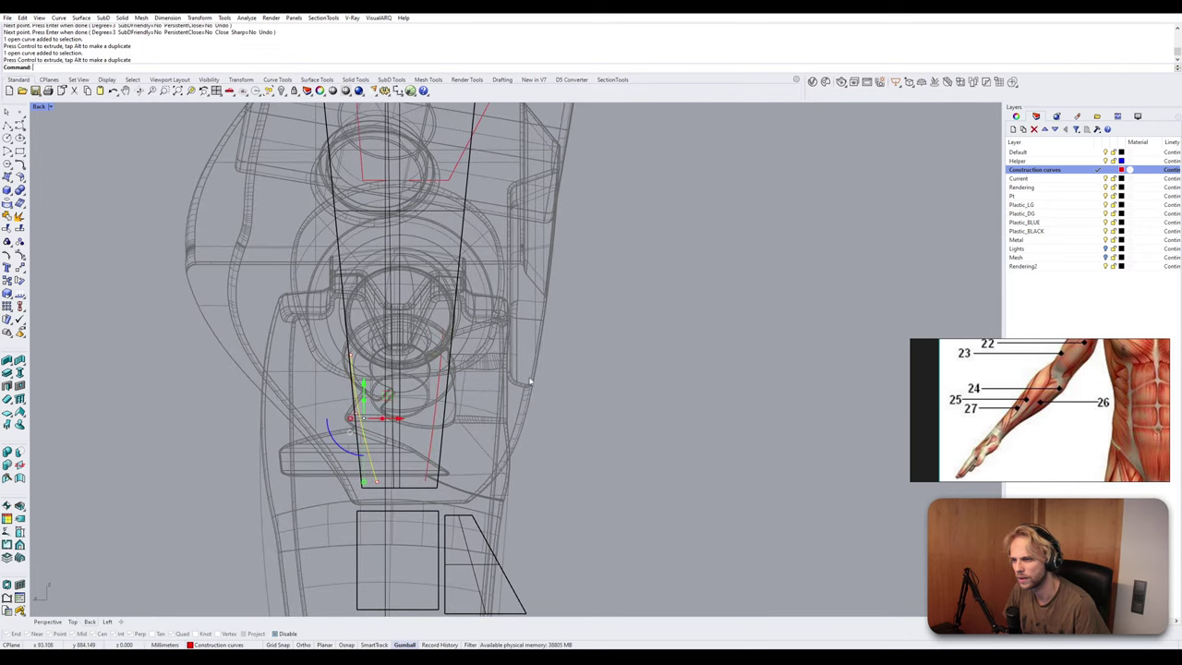
Select the two side curves to show their control points, and move the left-hand curve's top point up toward the other curve's height.
click(391, 396)
scroll(377, 325, up, 4)
click(474, 365)
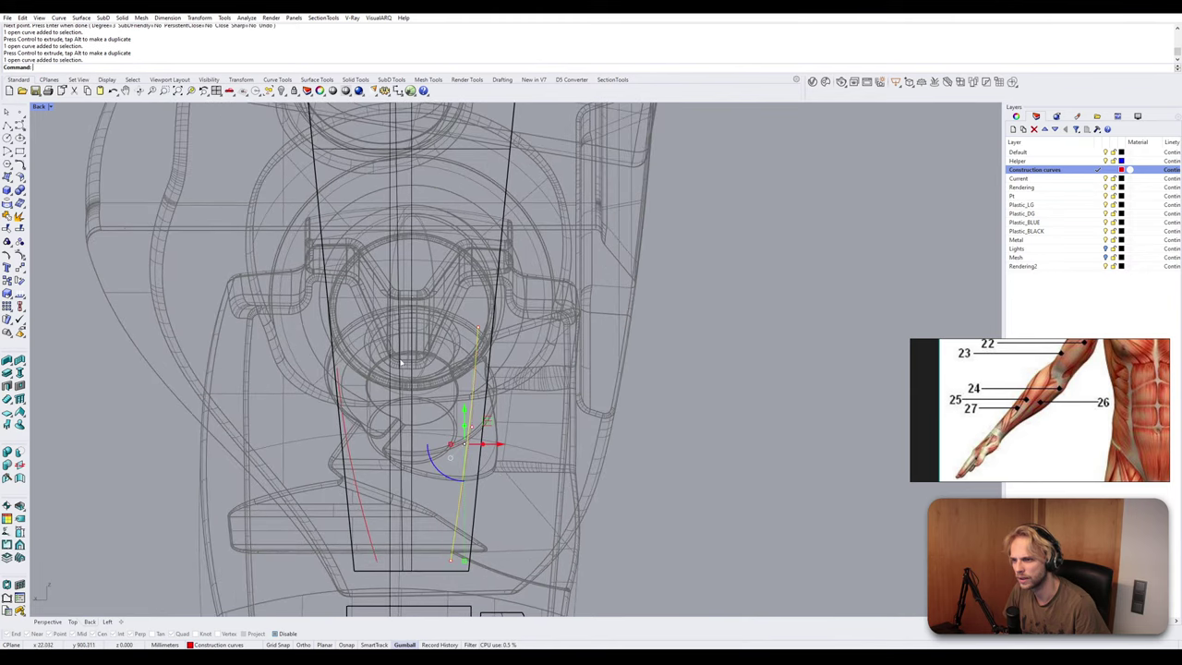
click(335, 403)
click(366, 426)
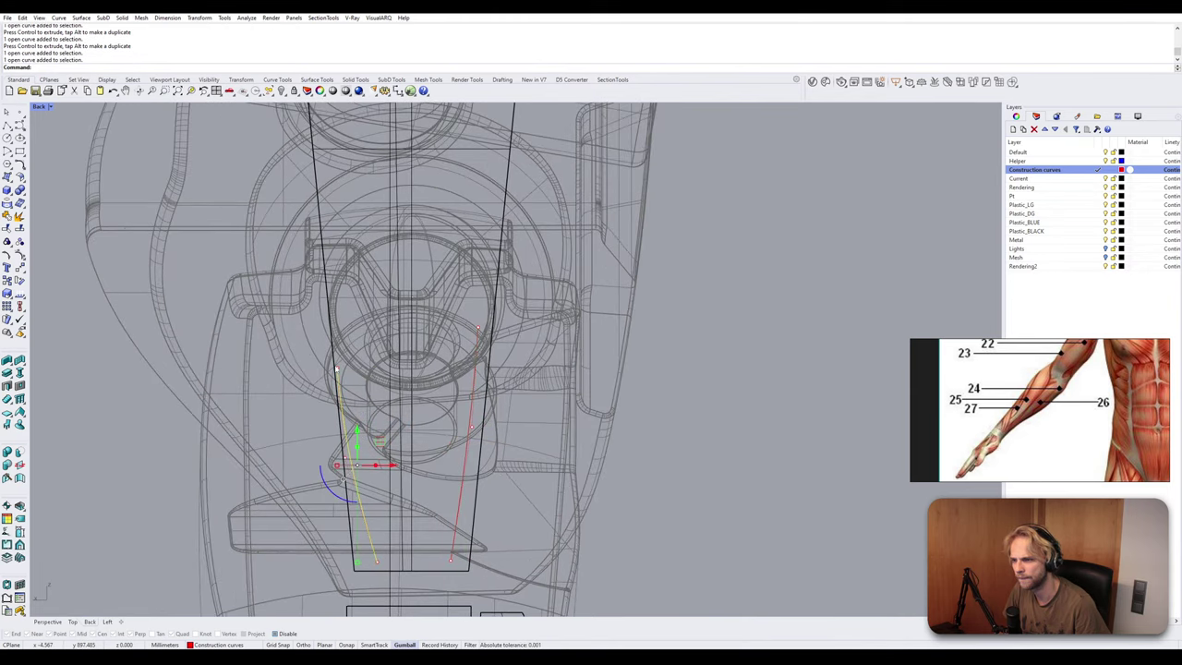
click(336, 369)
drag(336, 369, 347, 306)
click(370, 262)
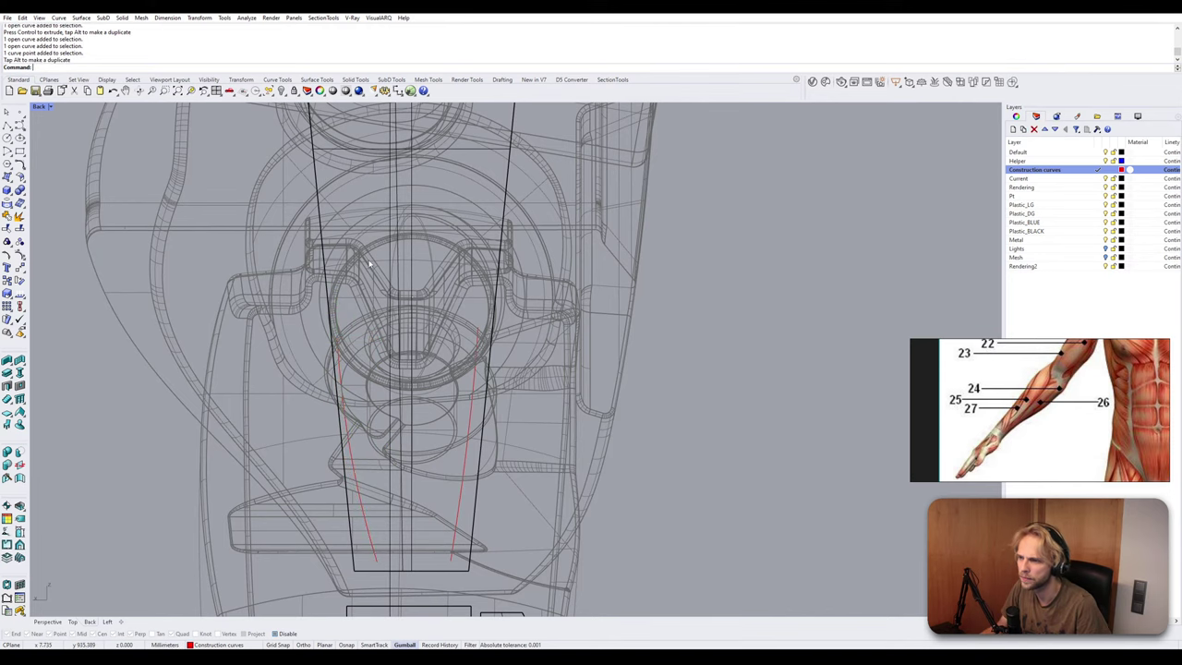
Draw a horizontal line across the upper ends of the two lower forearm curves, extending past the left-hand one.
click(7, 126)
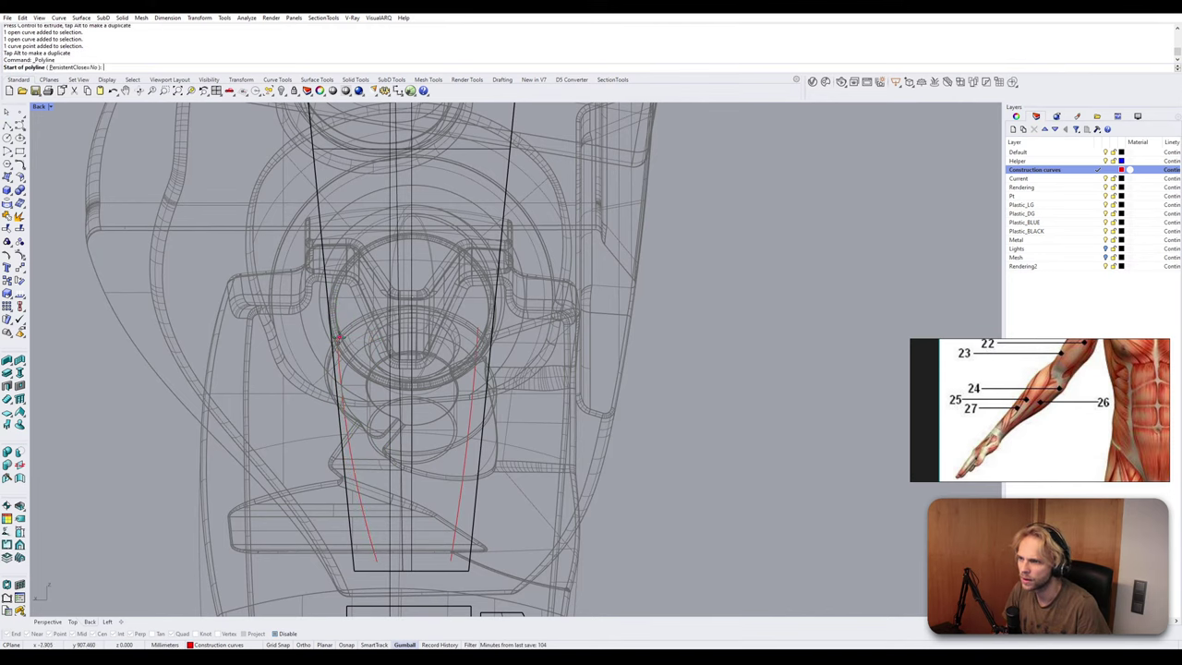
click(479, 339)
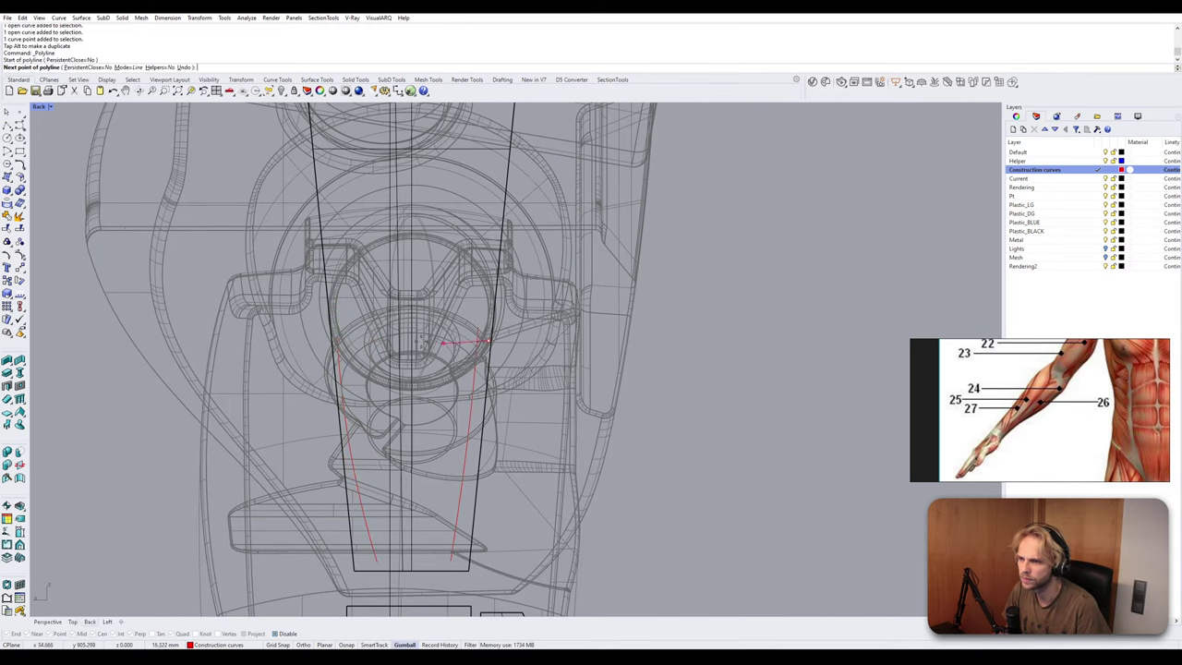
click(316, 340)
key(Return)
Draw a horizontal line about 60 mm long just below the lower ends of the two forearm side curves.
scroll(445, 317, down, 6)
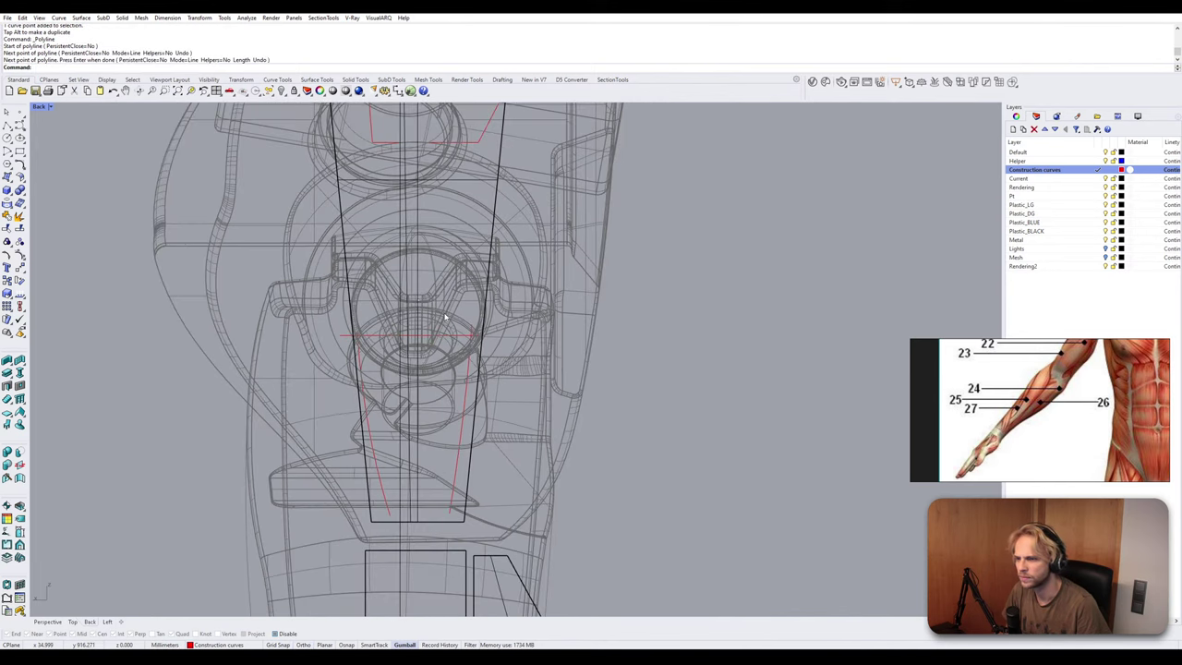
scroll(419, 447, up, 6)
scroll(406, 448, up, 3)
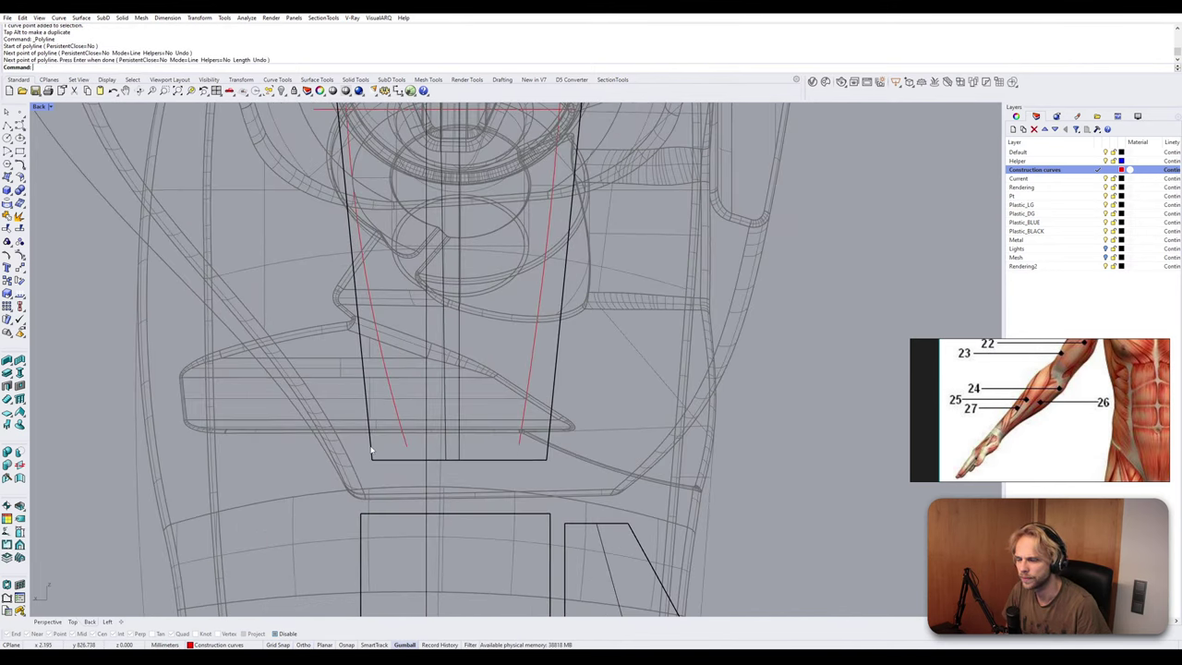
key(Return)
click(348, 449)
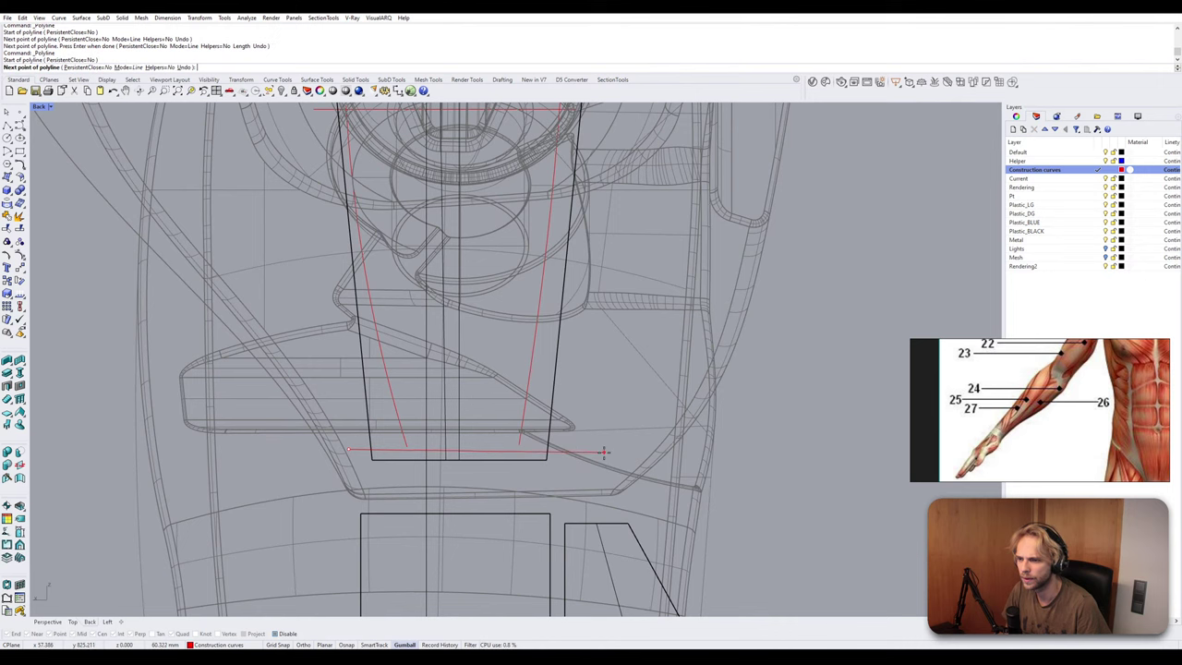
click(592, 451)
key(Return)
Review the elbow and forearm construction curves together in the back view by selecting them all, and clear the selection.
scroll(577, 427, down, 10)
right_drag(545, 382, 493, 410)
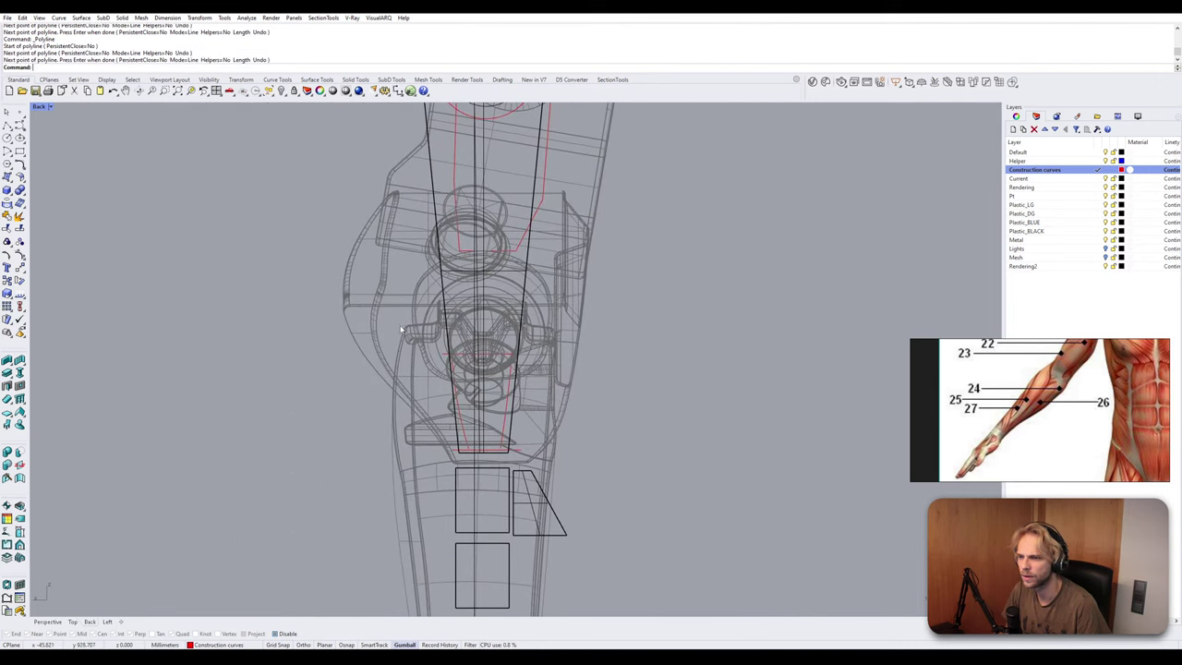
drag(400, 328, 593, 481)
right_drag(473, 350, 432, 478)
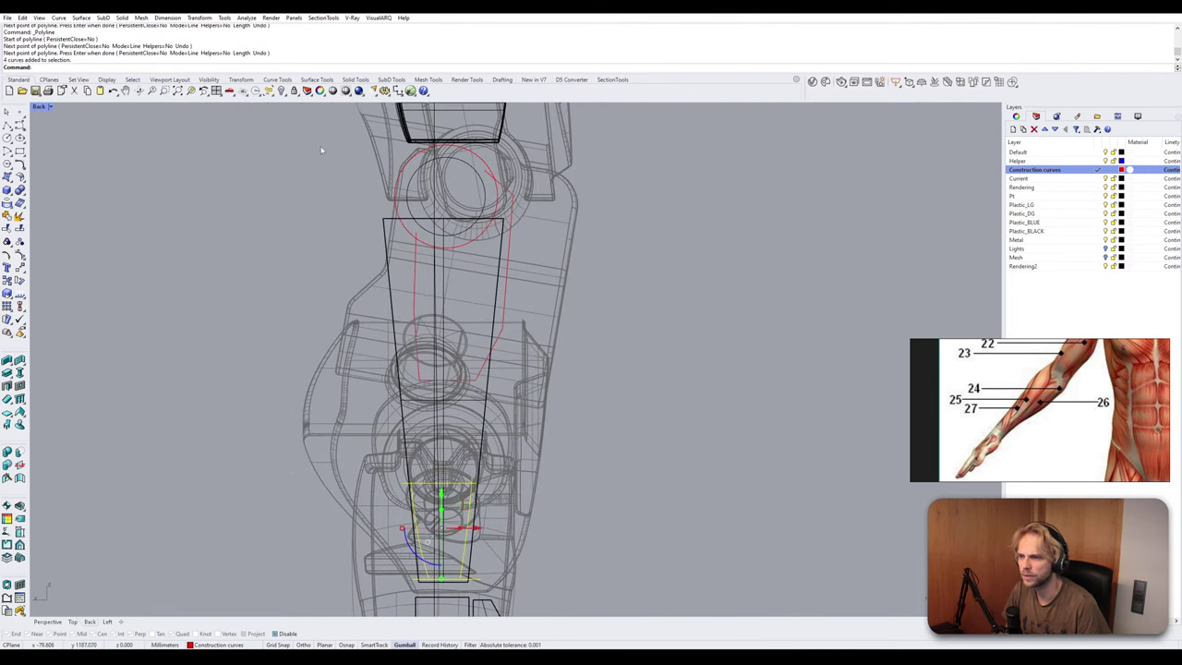
shift+drag(321, 150, 601, 409)
scroll(402, 300, up, 4)
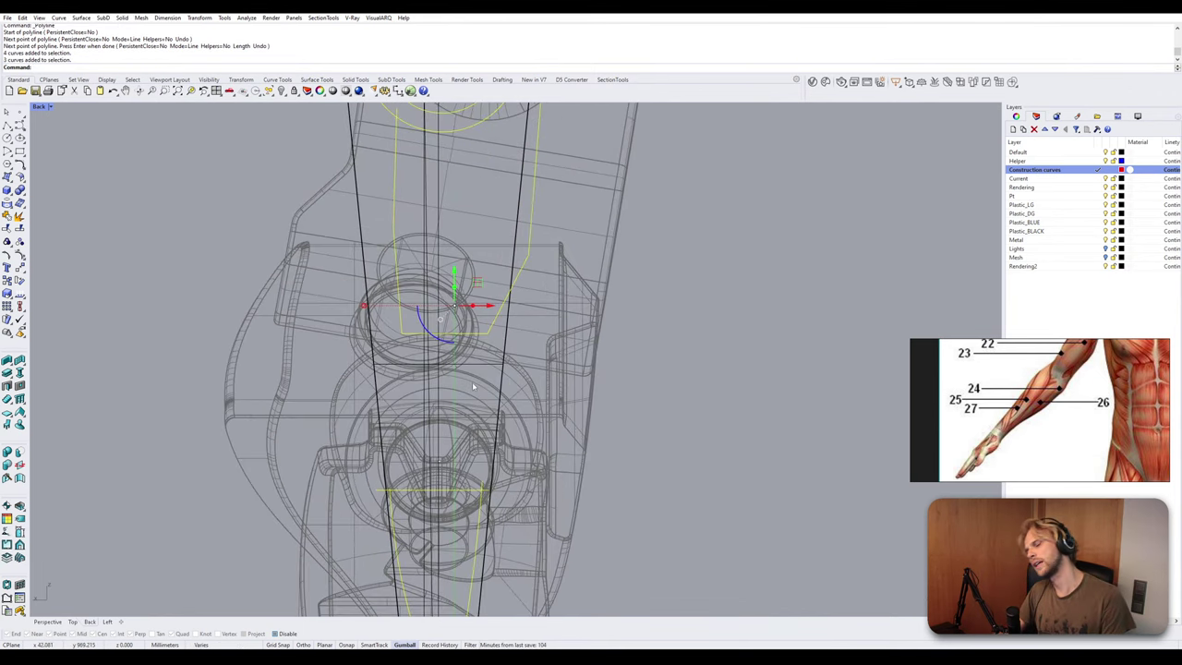
scroll(582, 325, down, 4)
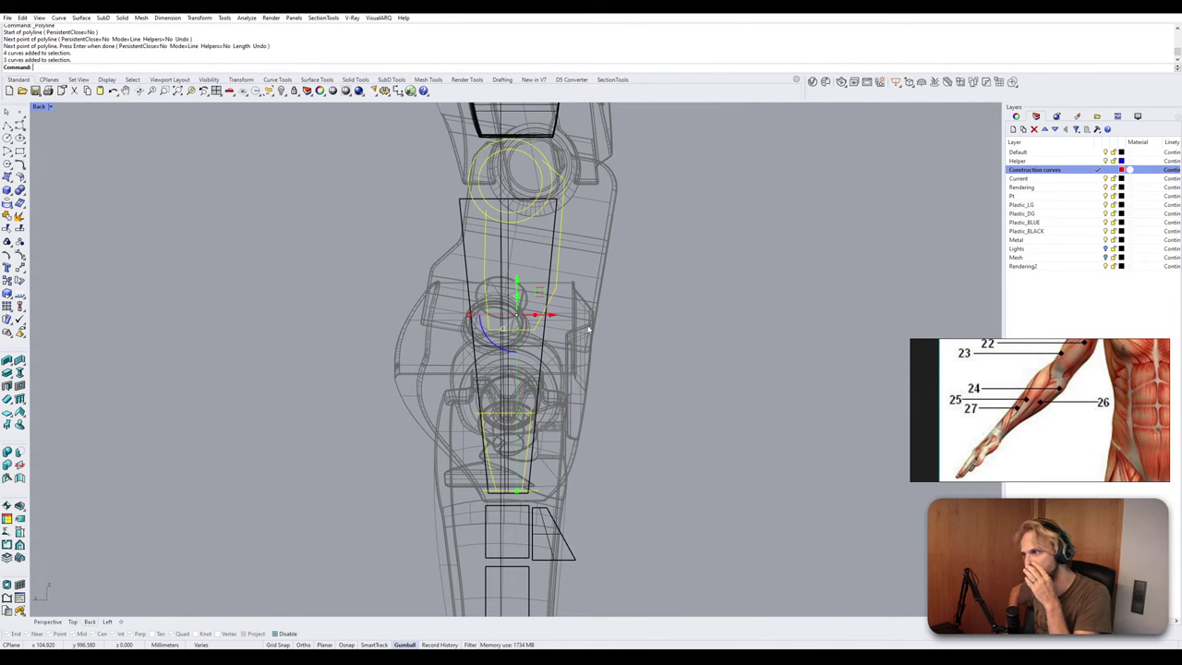
key(Escape)
scroll(499, 422, up, 2)
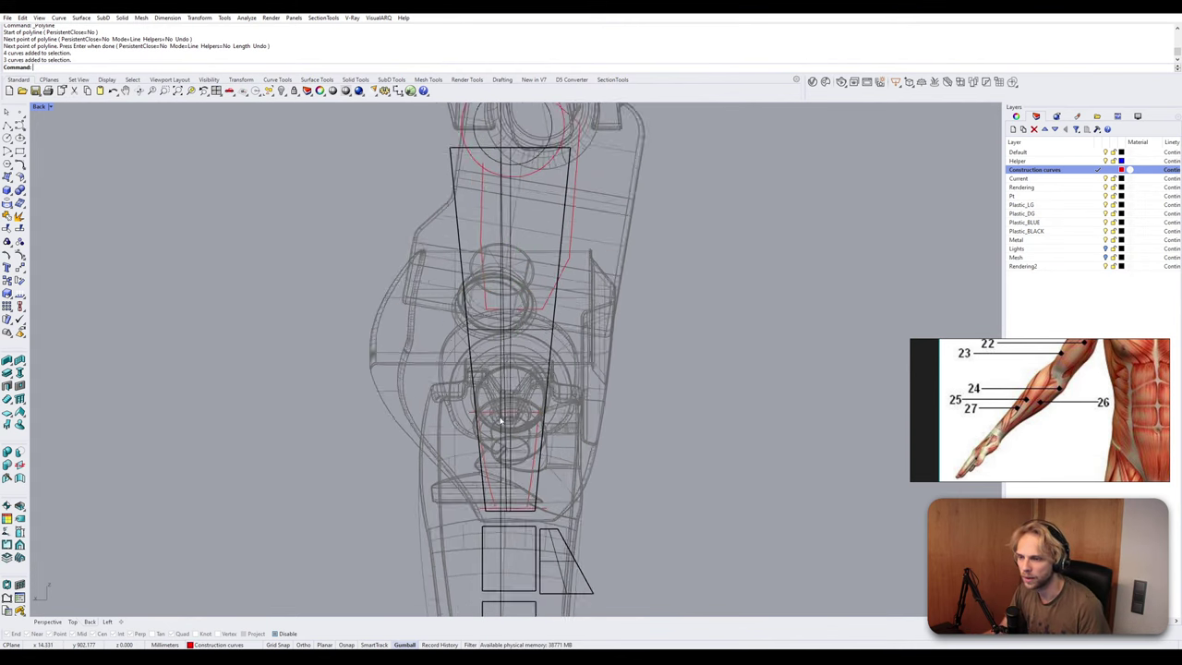
scroll(500, 421, up, 3)
scroll(540, 404, down, 4)
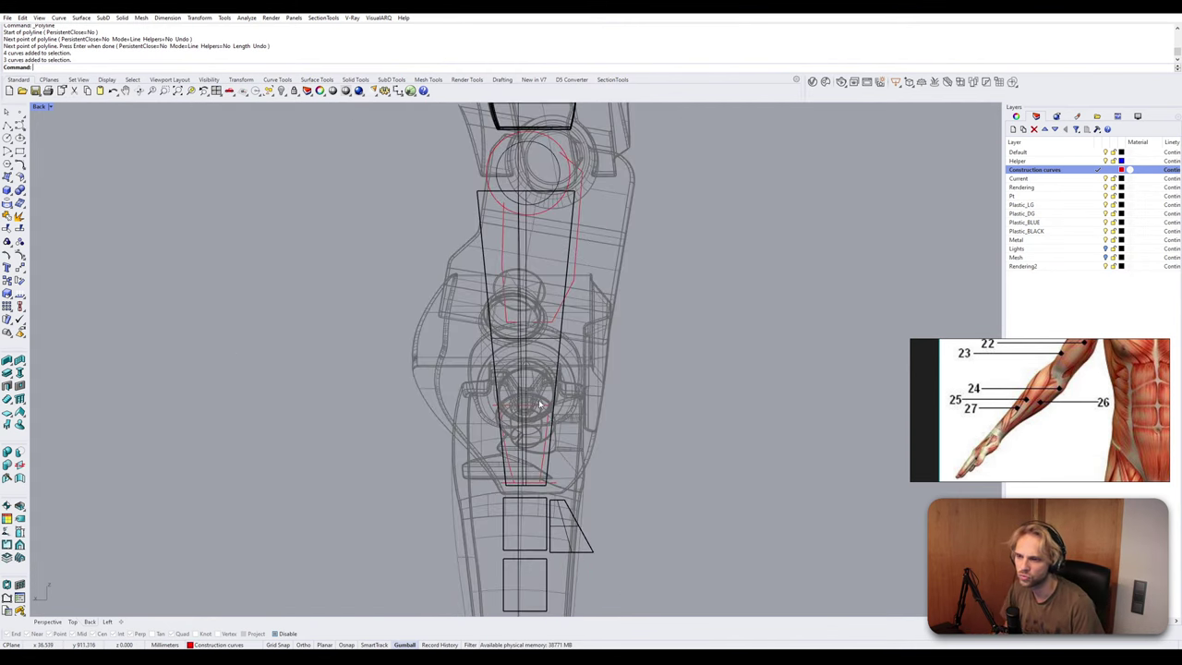
Switch to the maximized perspective view and delete the tapered forearm block polysurface.
double_click(37, 108)
double_click(531, 109)
right_drag(628, 277, 395, 266)
click(410, 295)
key(Delete)
Select the red forearm curves and the outer elbow circle, and flatten them sideways onto one common plane.
scroll(543, 299, down, 4)
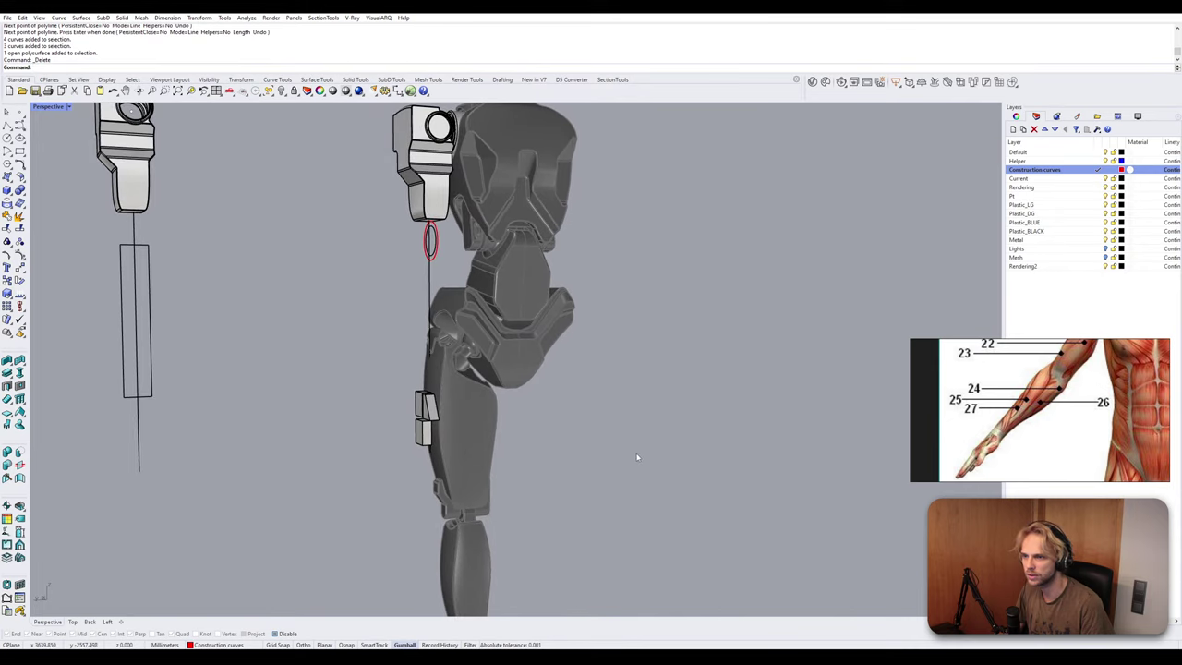
drag(636, 453, 475, 191)
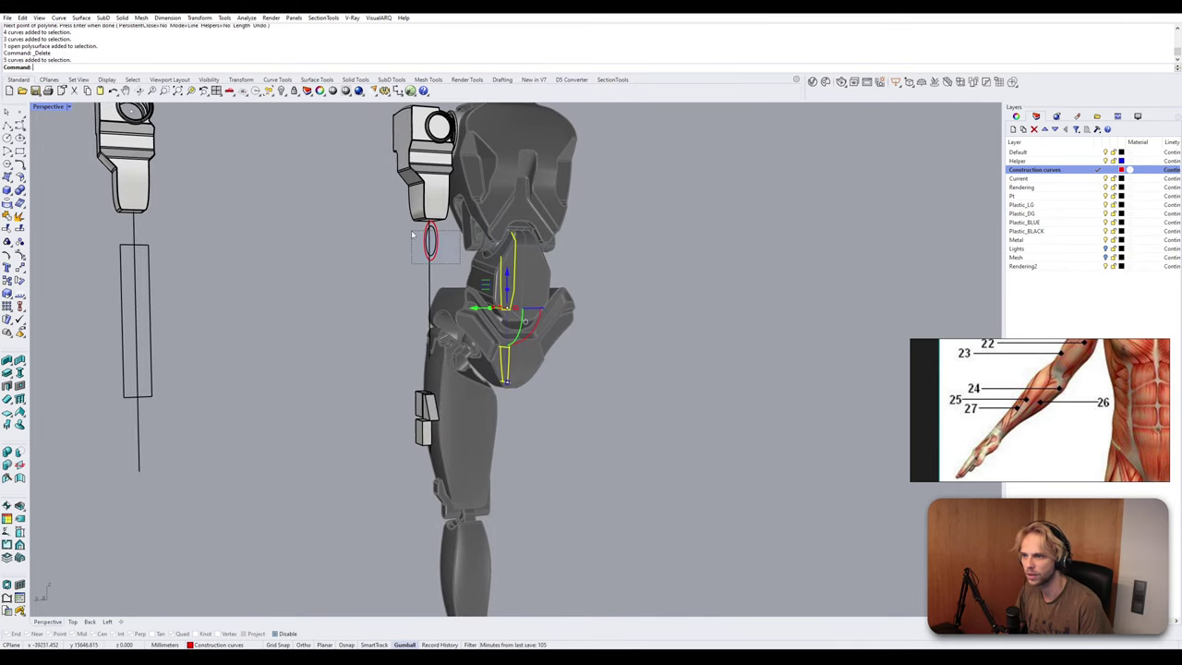
shift+click(437, 247)
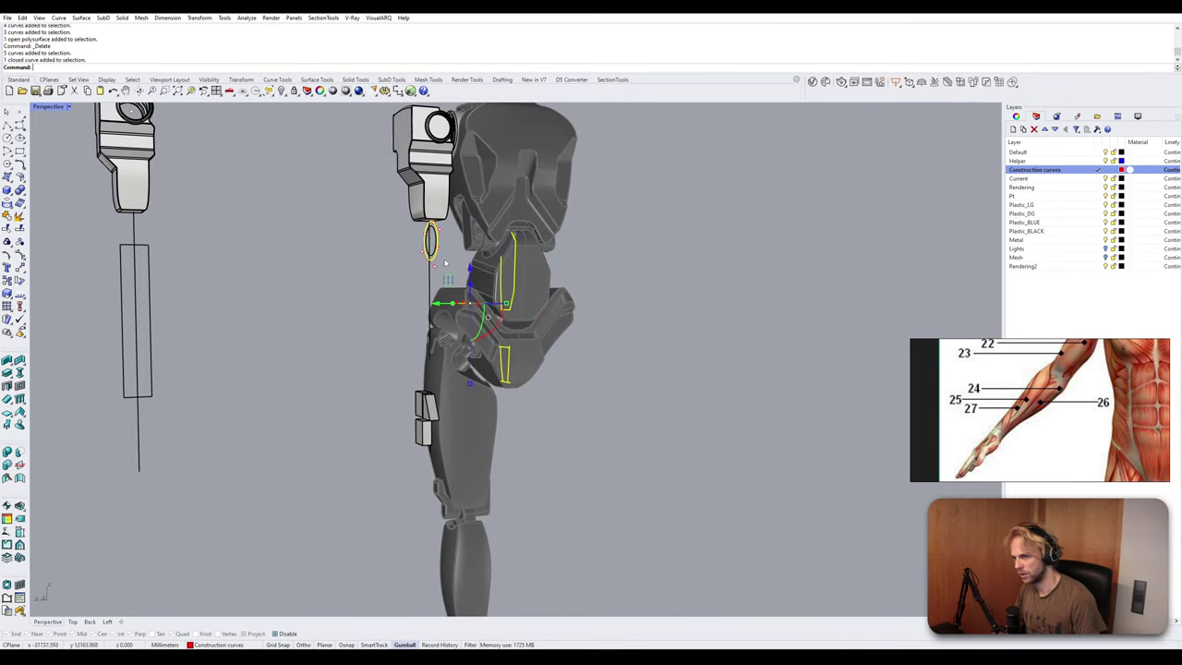
click(506, 304)
drag(507, 304, 506, 305)
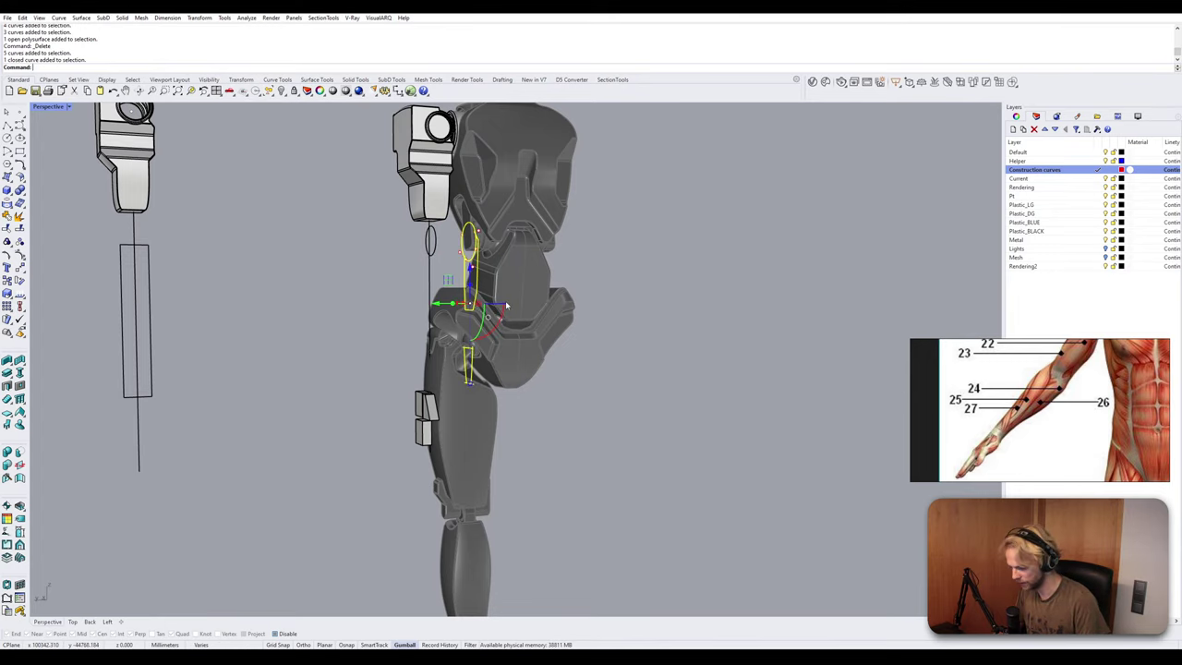
Turn on object snaps and move the selected elbow and forearm curves from the outer circle's centre onto the black circle on the arm's axis.
text(M)
key(Return)
scroll(499, 277, up, 5)
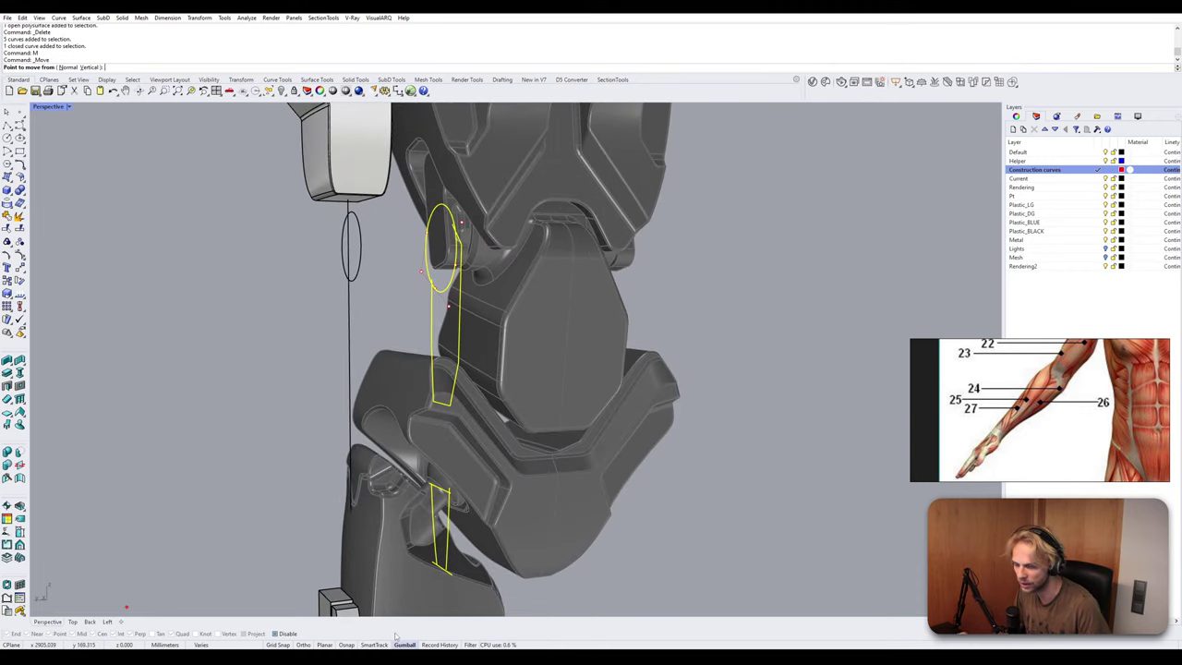
click(344, 644)
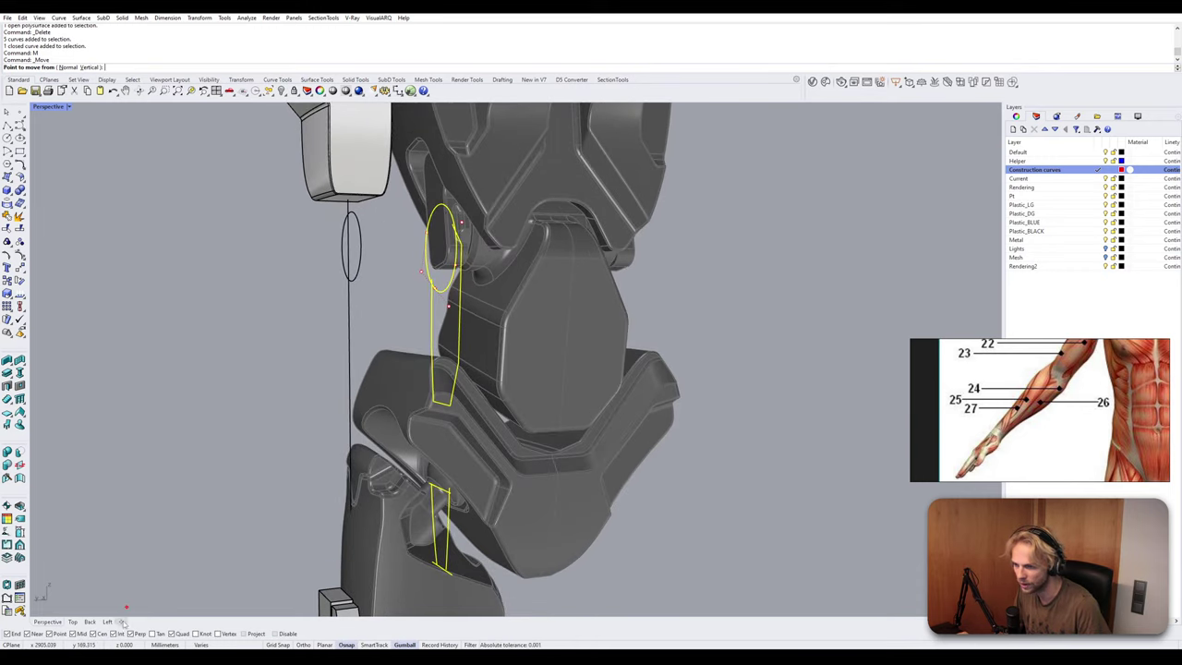
scroll(445, 231, up, 2)
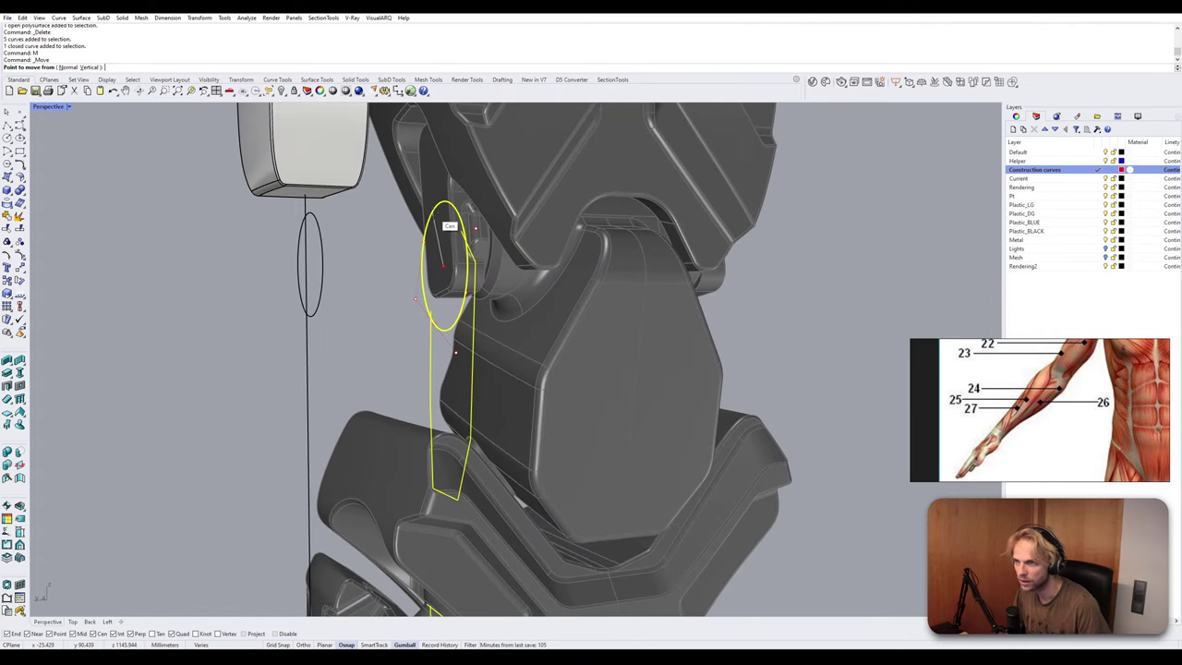
click(441, 228)
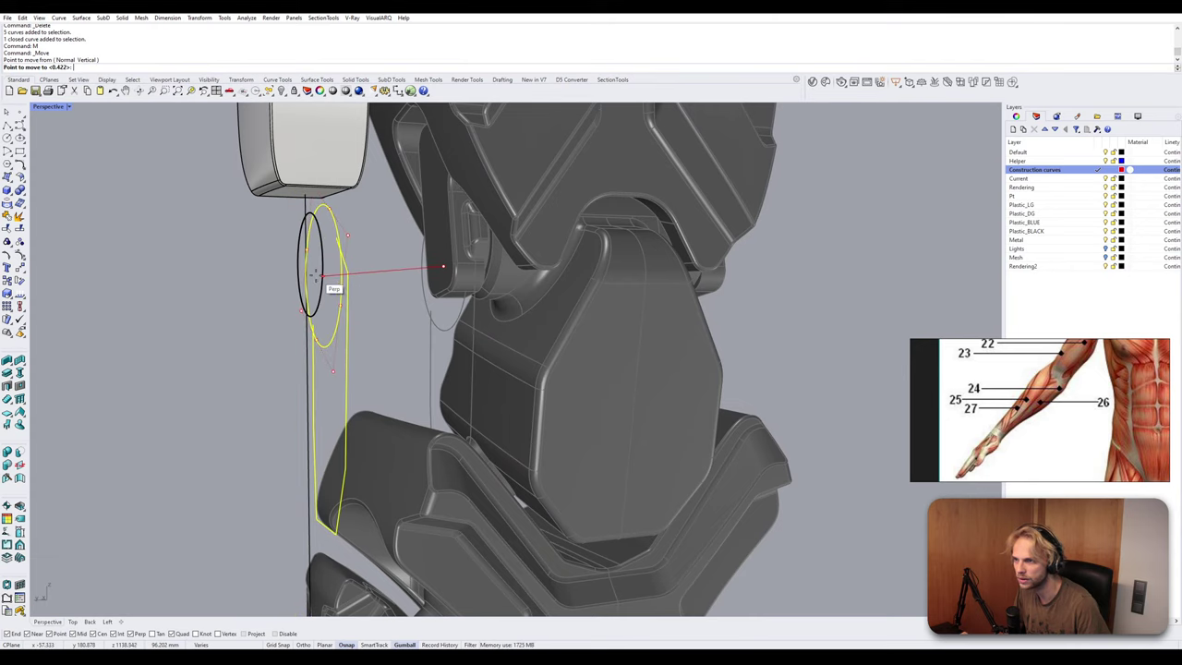
right_drag(308, 258, 414, 338)
scroll(361, 250, down, 4)
scroll(489, 356, up, 3)
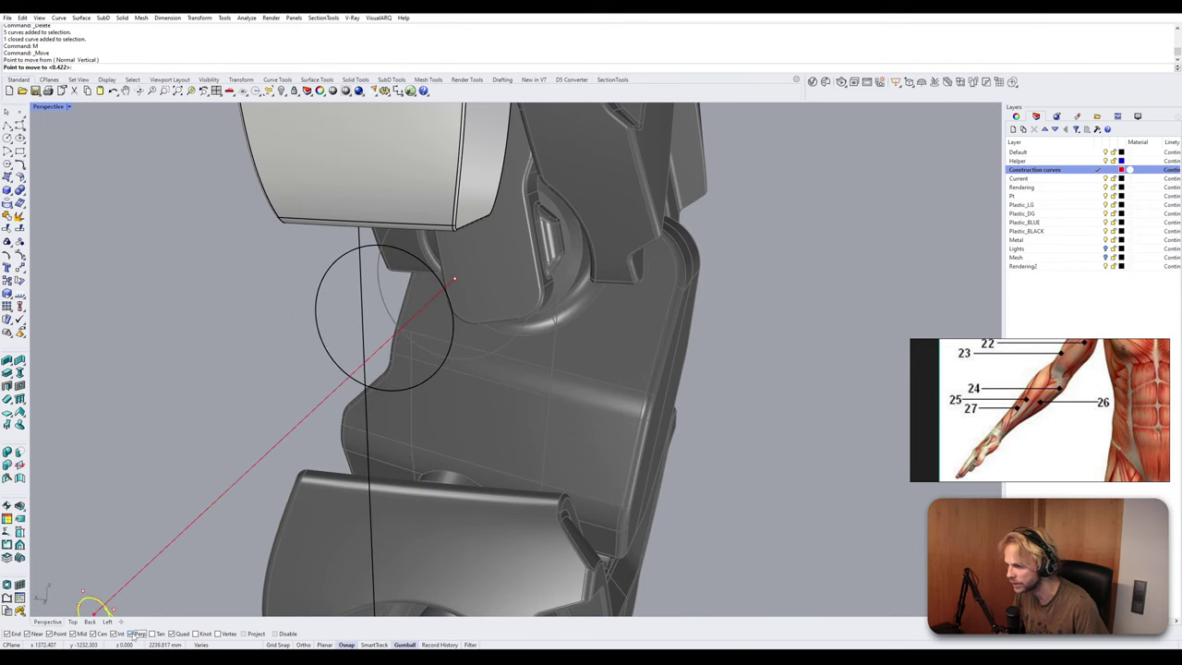
click(338, 281)
scroll(428, 379, down, 5)
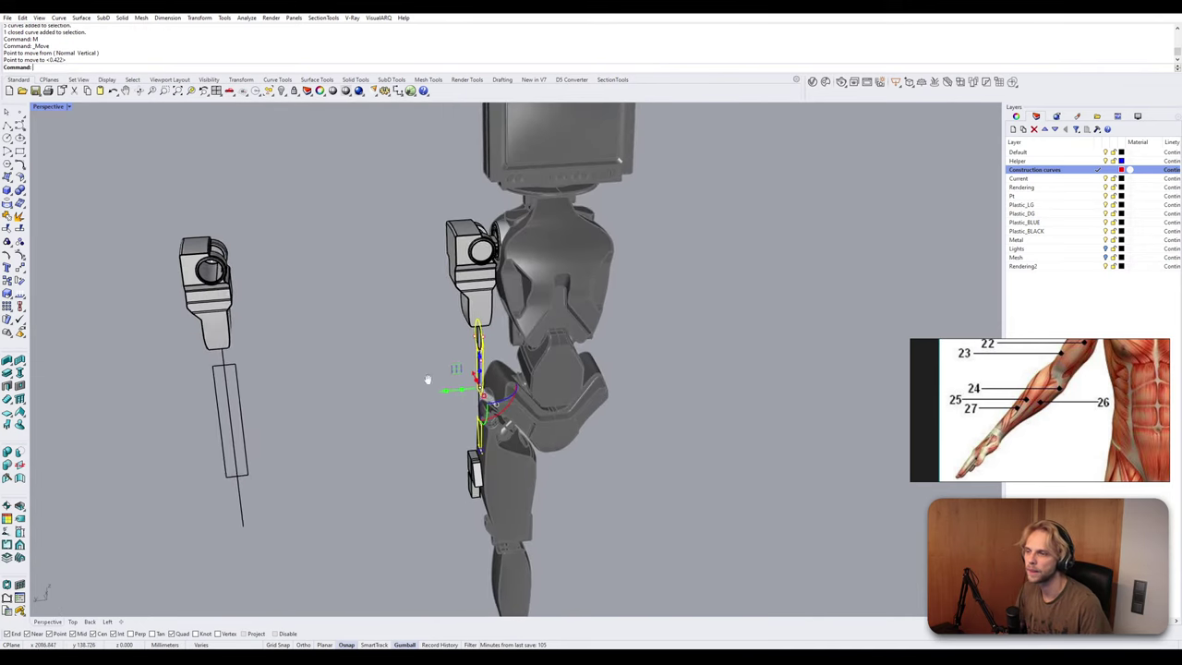
Copy the selected elbow and forearm curves in the left view from the robot's shoulder circle centre to that of the separate arm.
right_drag(428, 379, 516, 311)
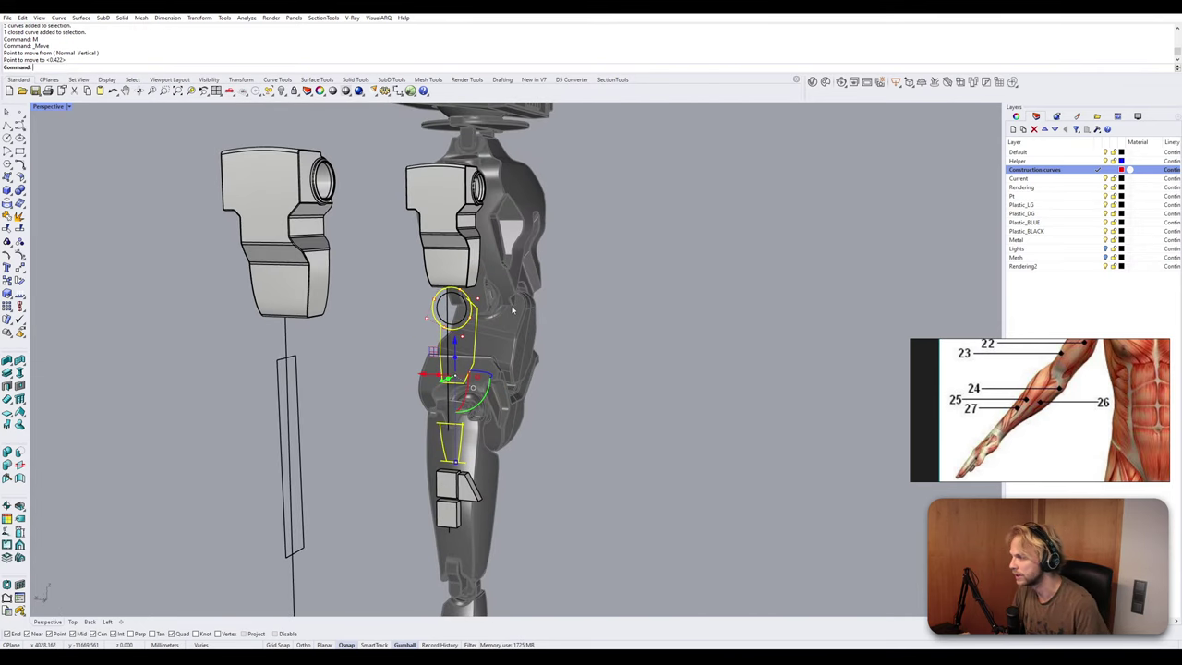
scroll(445, 291, up, 5)
right_drag(447, 291, 361, 284)
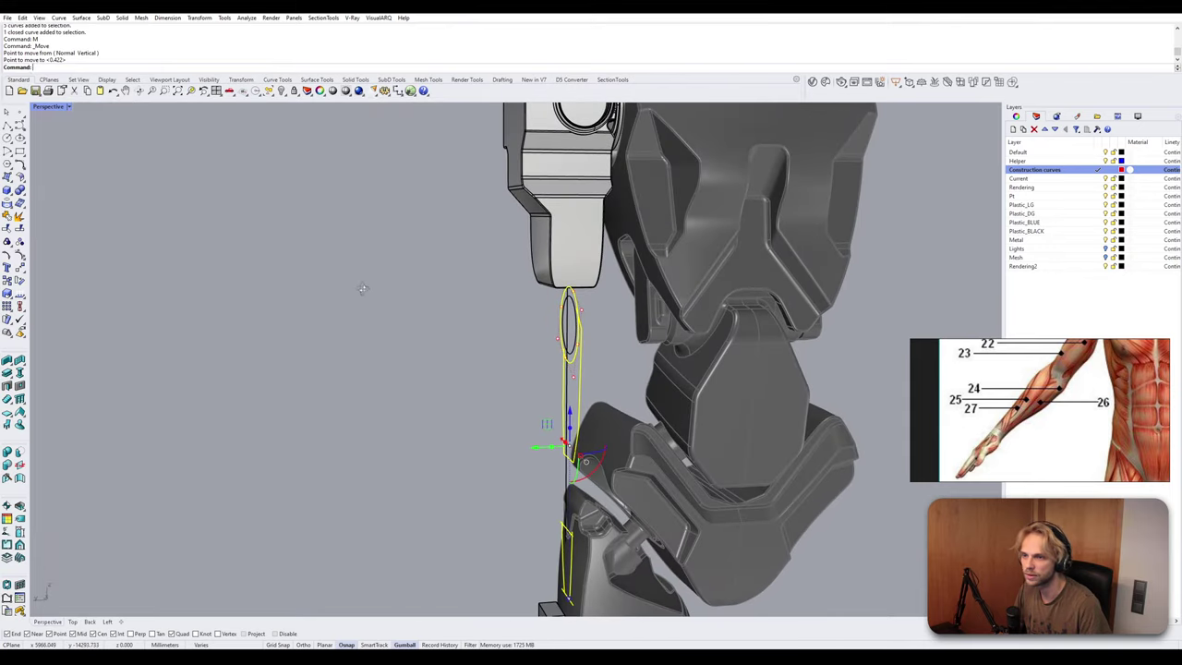
shift+right_drag(522, 334, 457, 306)
text(Copy)
key(Return)
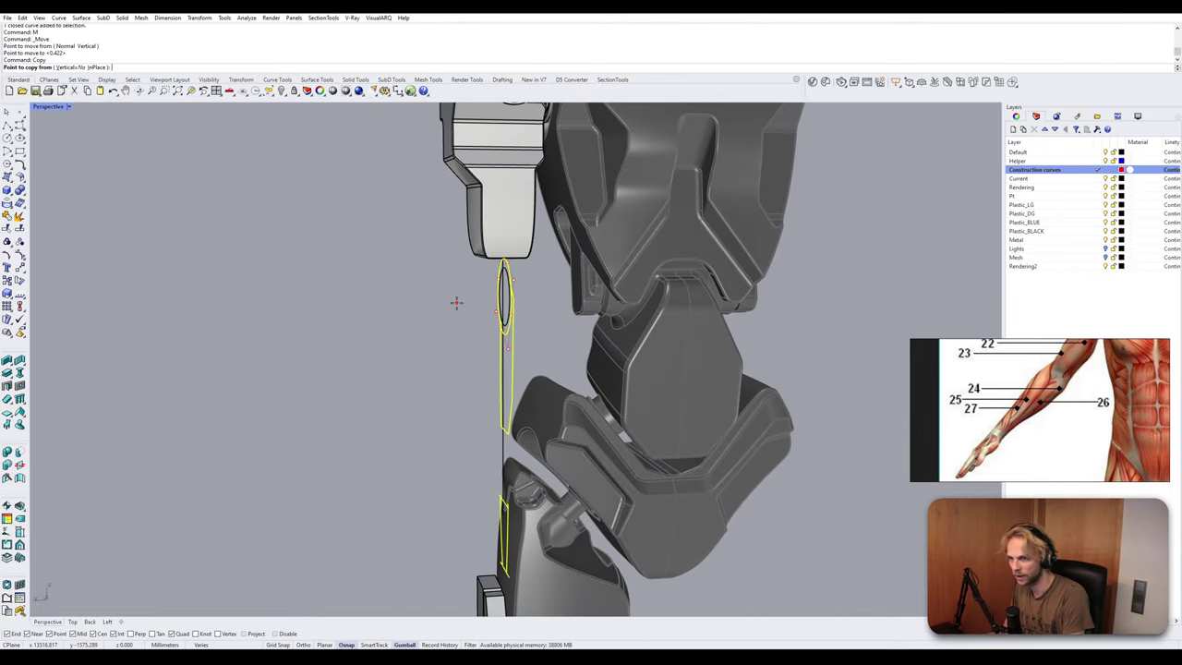
scroll(489, 294, up, 5)
scroll(491, 294, down, 4)
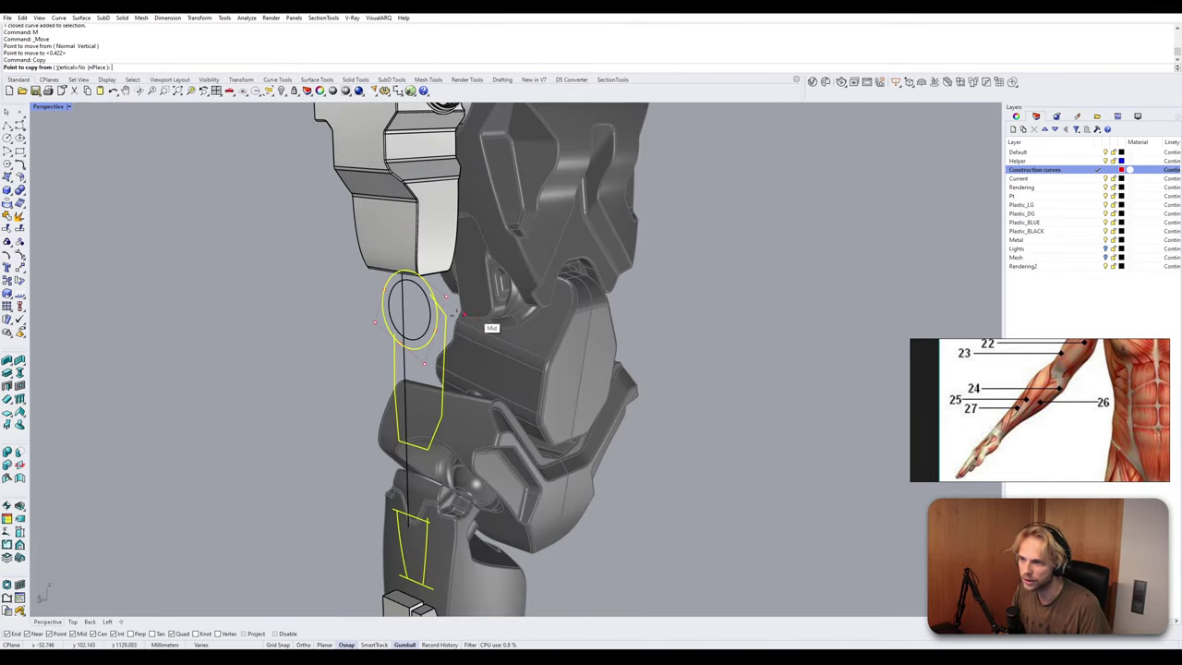
scroll(446, 249, up, 3)
double_click(63, 108)
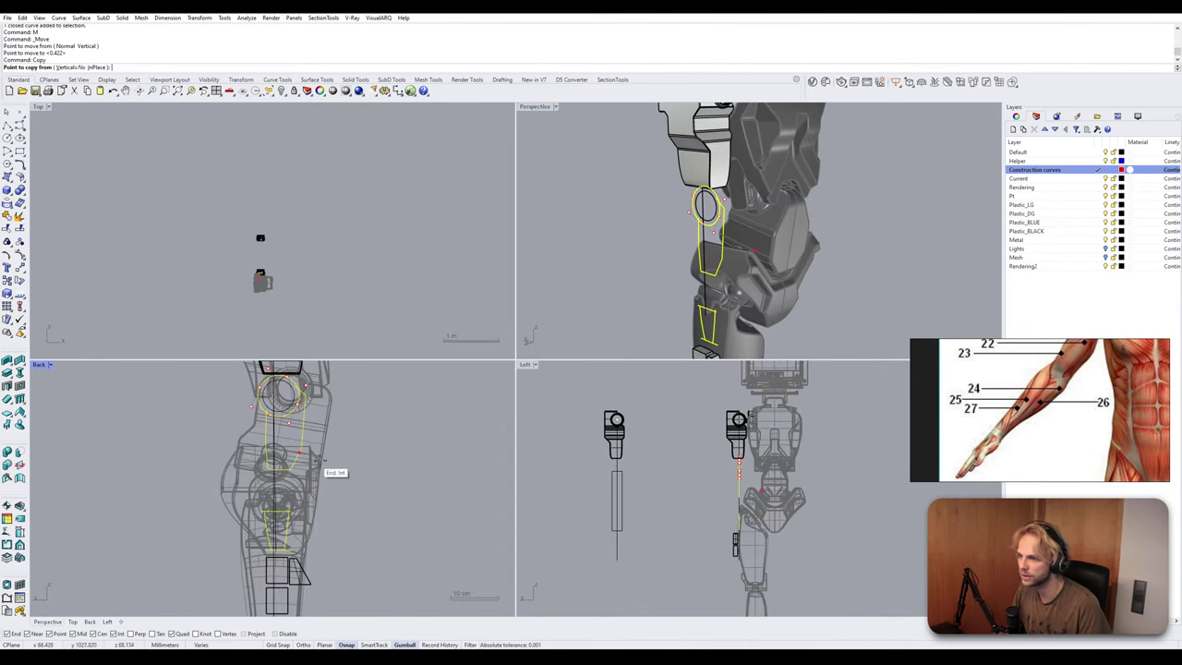
double_click(527, 364)
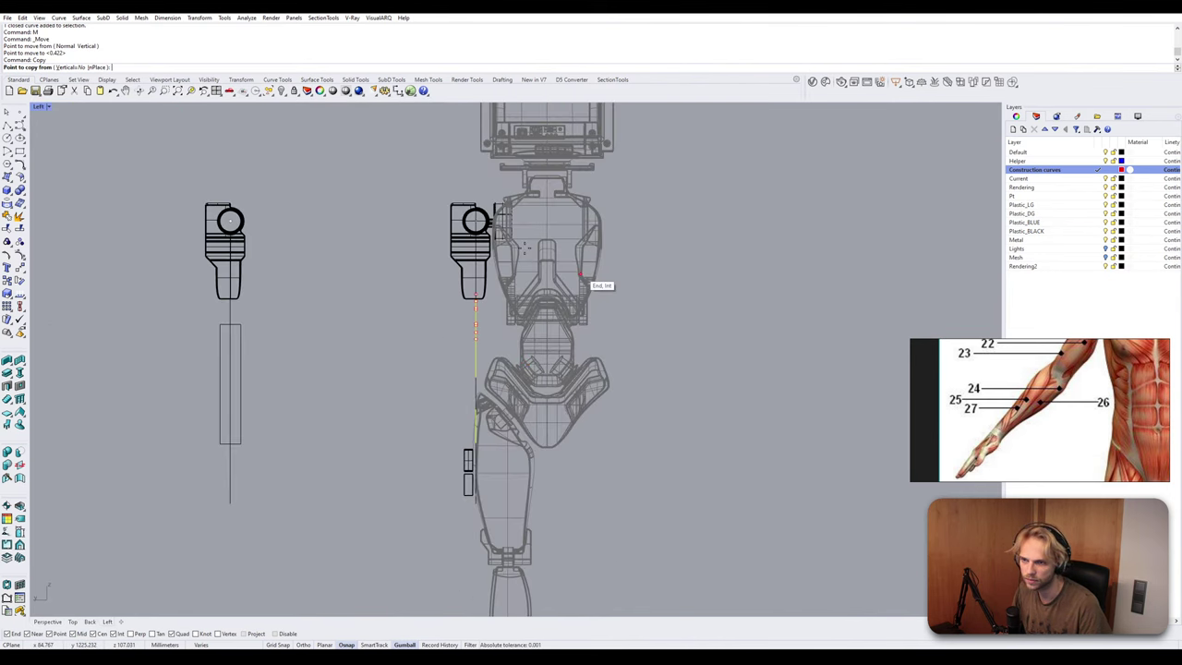
scroll(499, 227, up, 3)
click(483, 231)
scroll(397, 262, down, 8)
right_drag(219, 250, 430, 303)
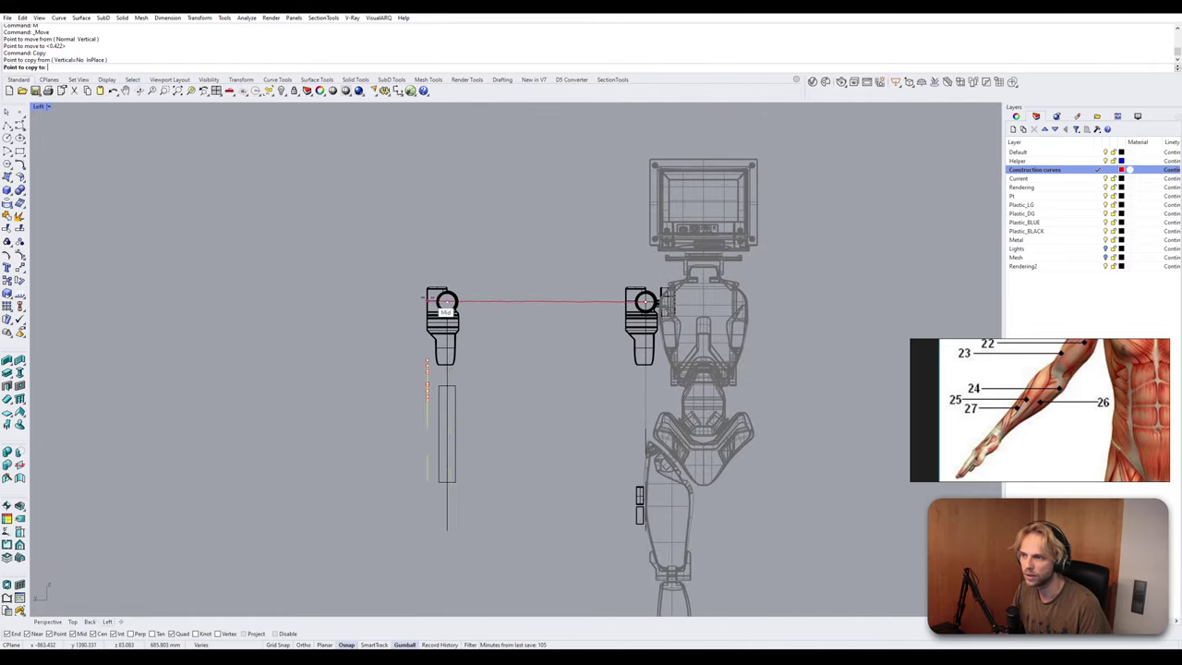
scroll(426, 301, up, 8)
click(475, 309)
scroll(561, 329, down, 8)
key(Return)
click(229, 135)
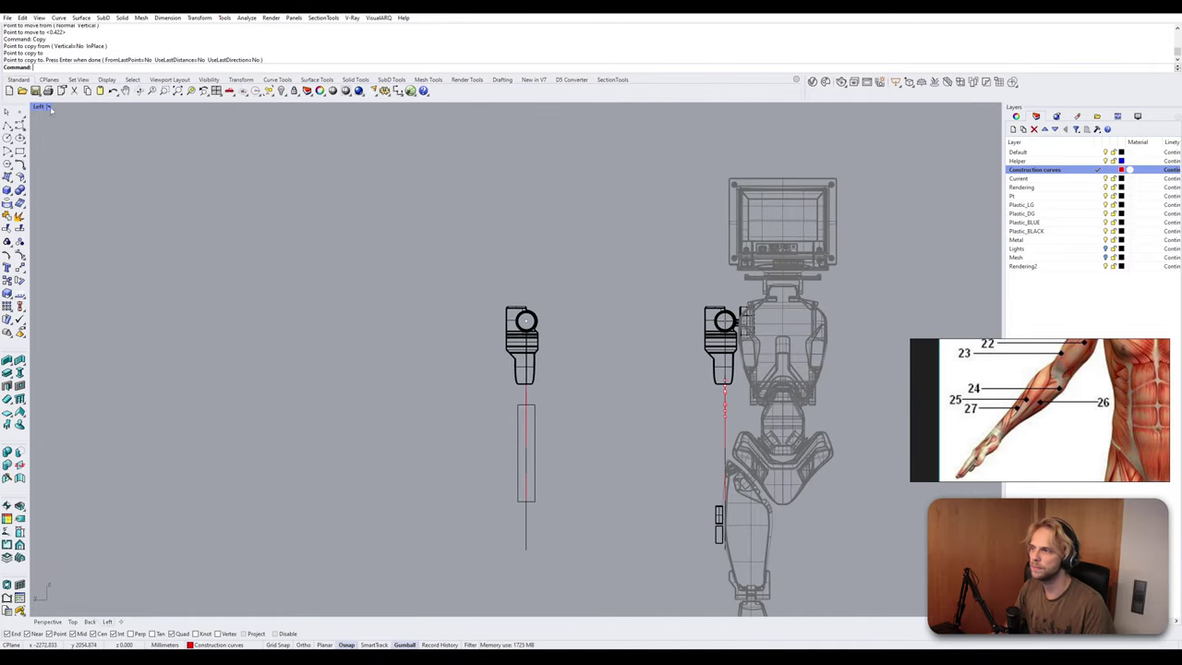
Return to the maximized perspective view and delete the tall black rectangle around the separate arm's axis line.
double_click(37, 108)
double_click(535, 108)
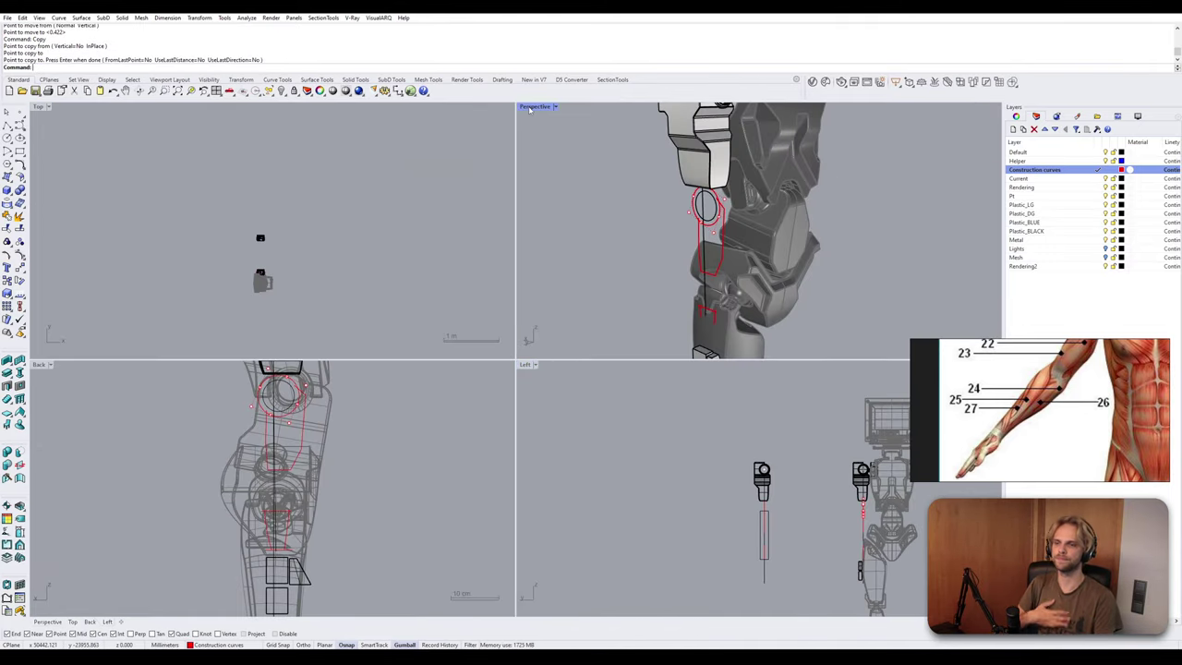
scroll(552, 327, down, 6)
right_drag(390, 396, 578, 350)
scroll(578, 349, up, 3)
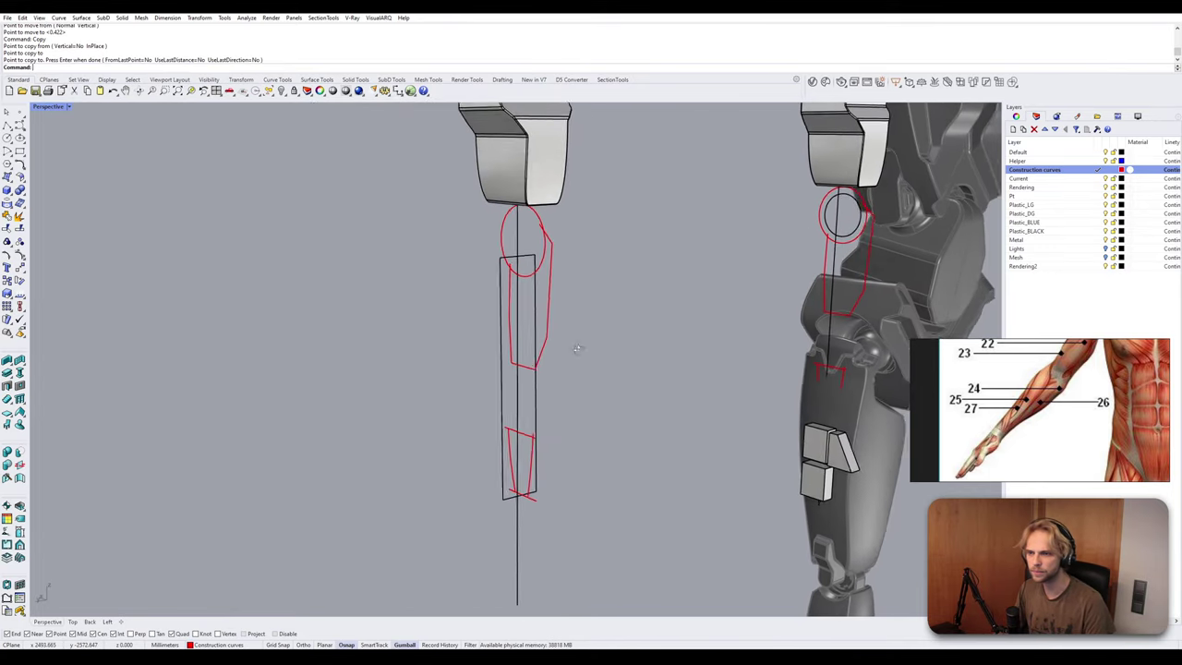
click(526, 399)
key(Delete)
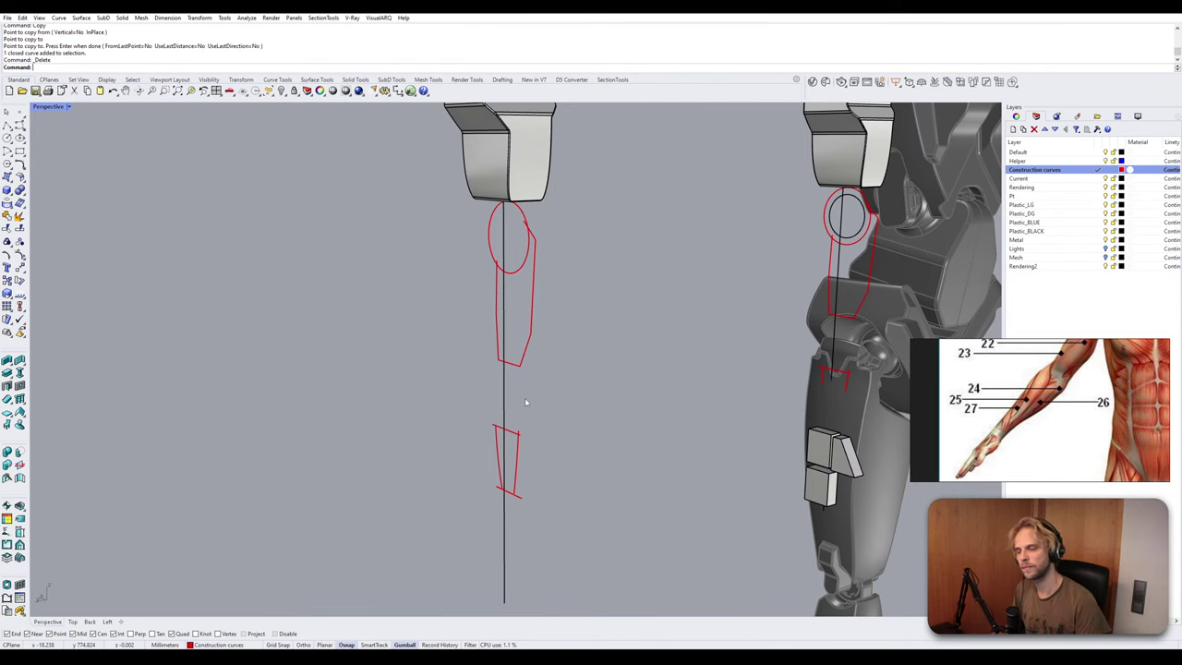
Trim the elbow circle and outline curves against each other on the separate arm, leaving one continuous upper forearm outline.
scroll(526, 402, down, 4)
right_drag(526, 401, 469, 351)
scroll(428, 284, up, 4)
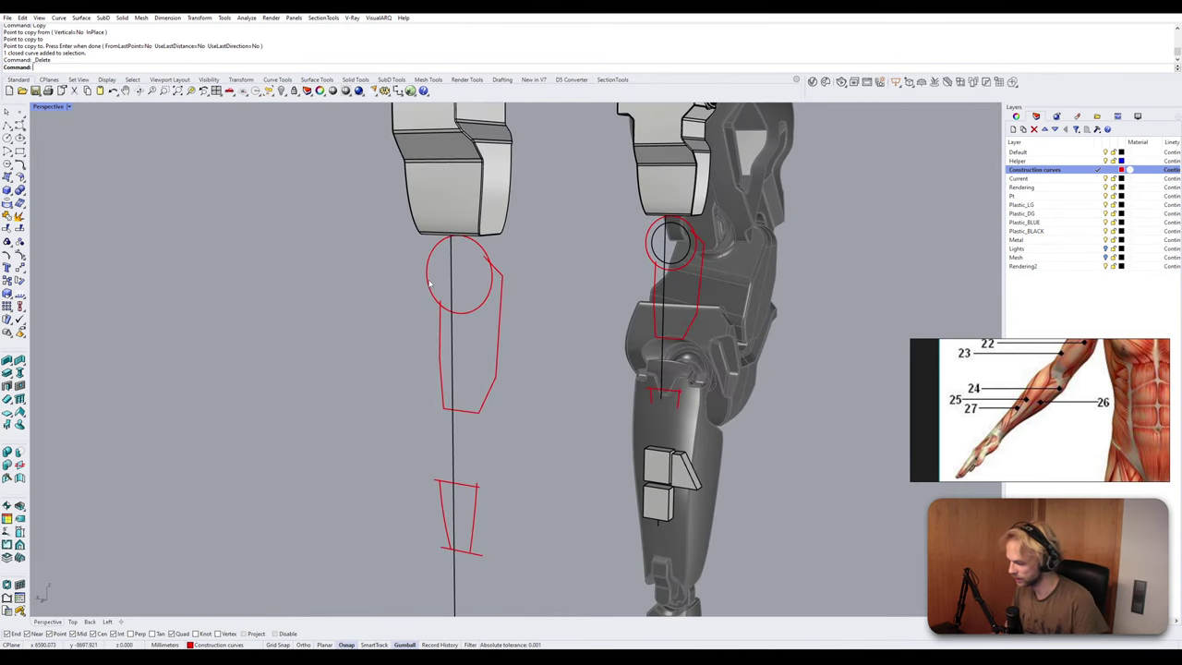
key(Return)
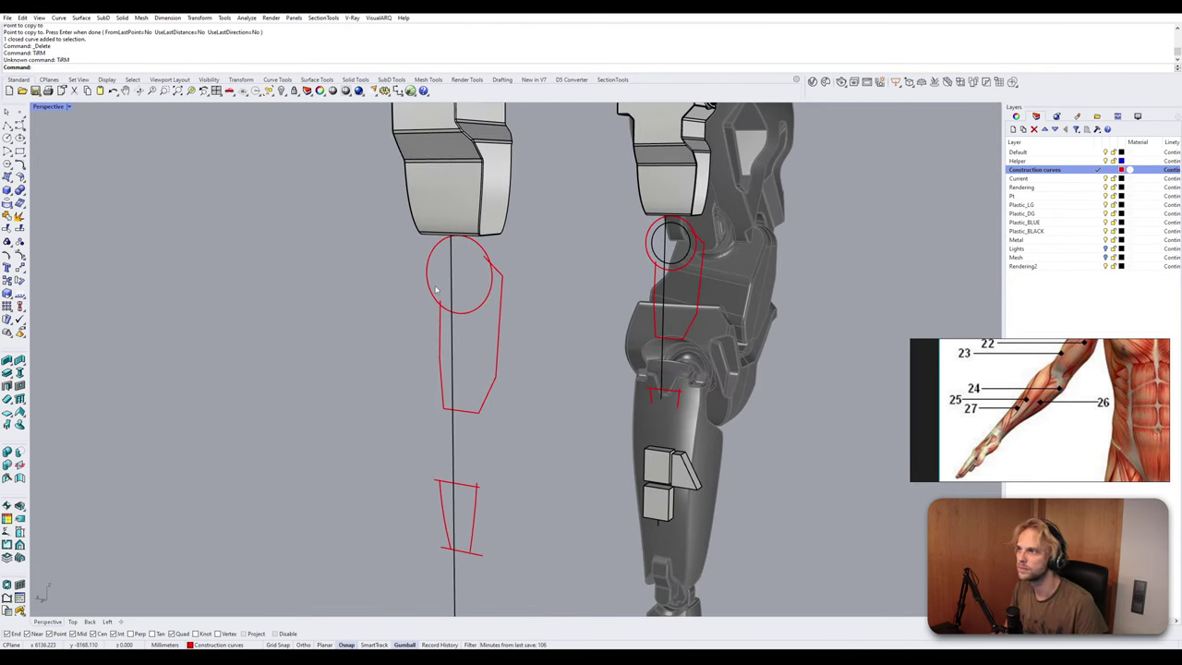
text(Trim)
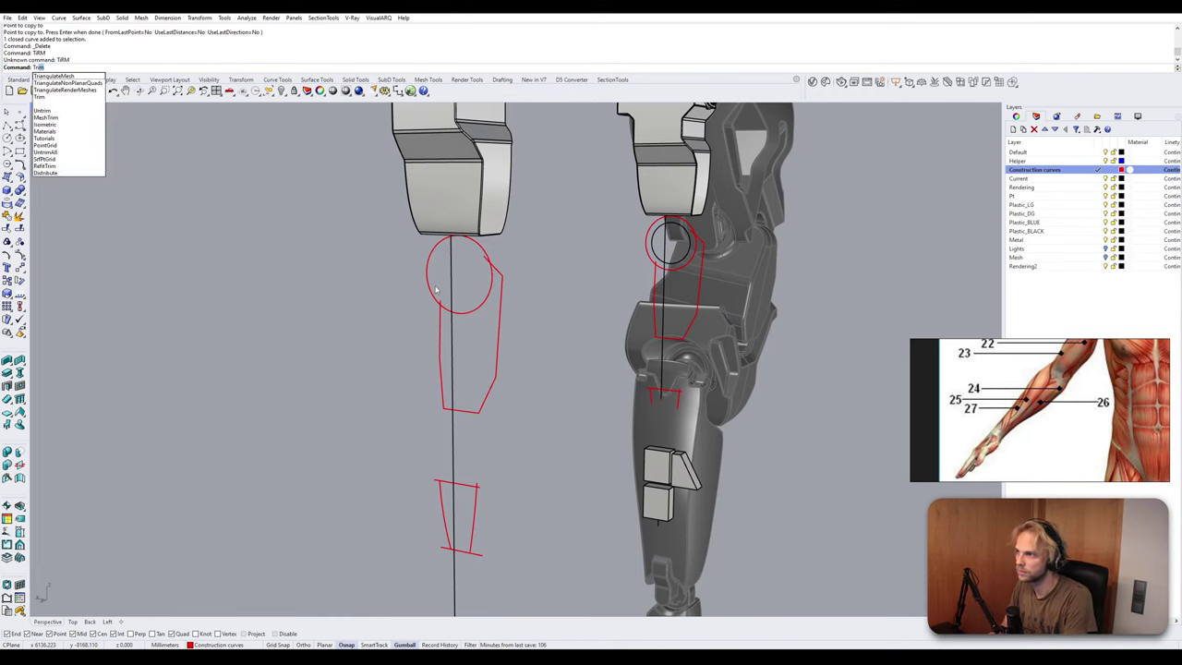
key(Return)
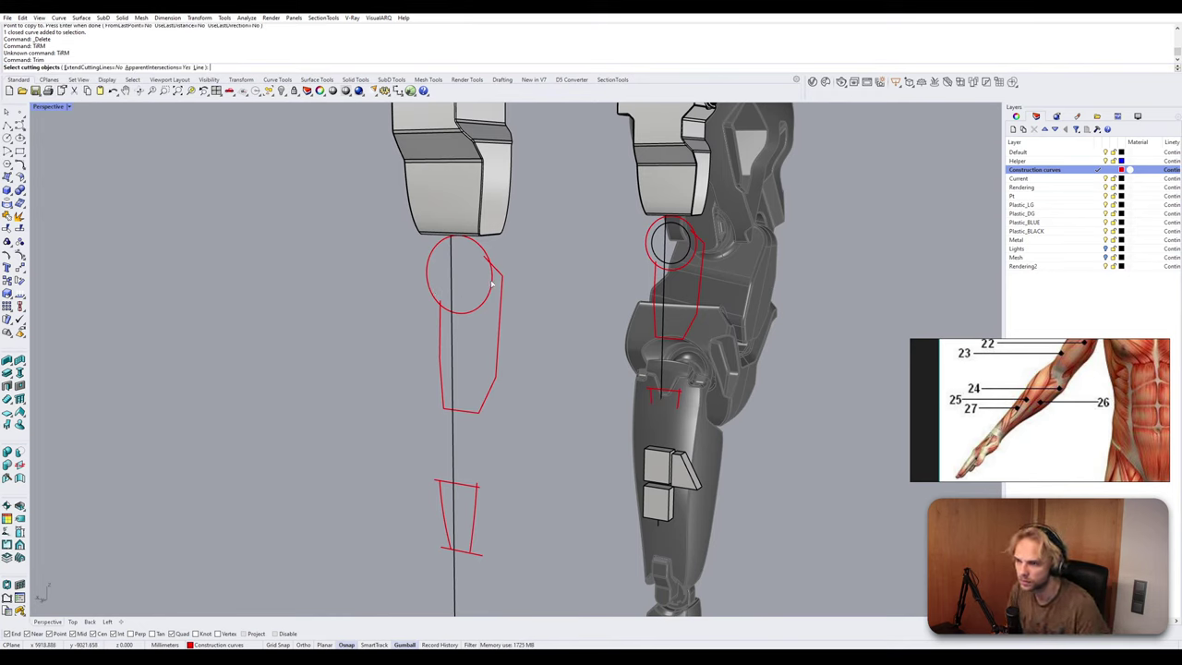
click(492, 285)
click(487, 266)
key(Return)
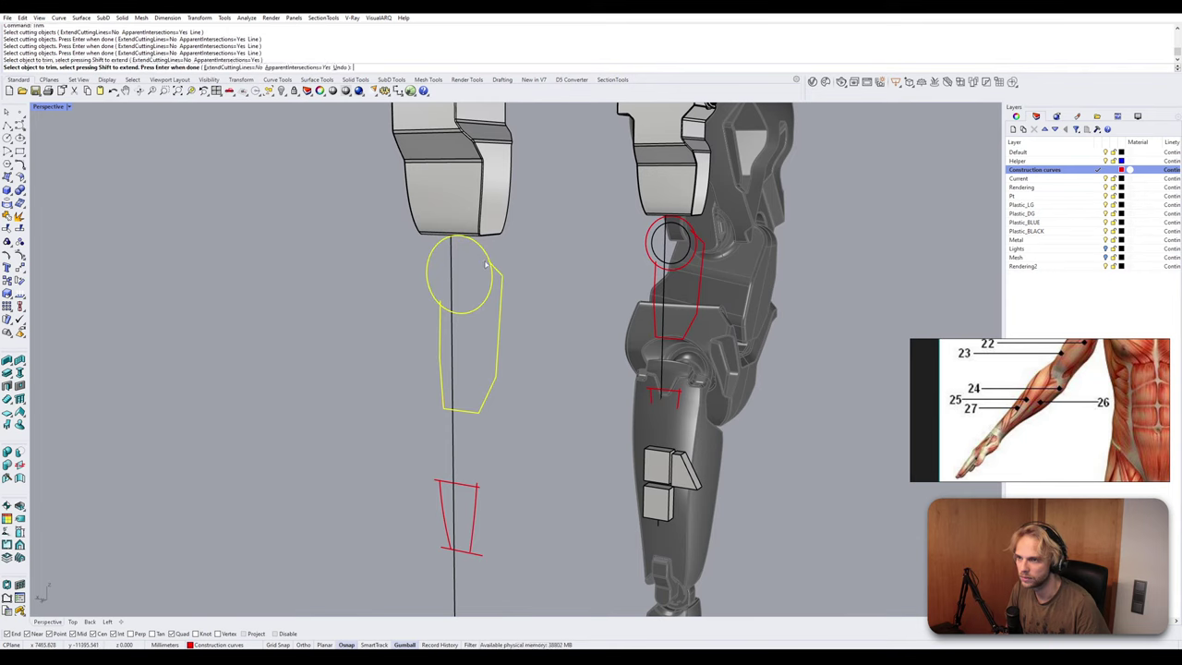
click(469, 309)
click(441, 304)
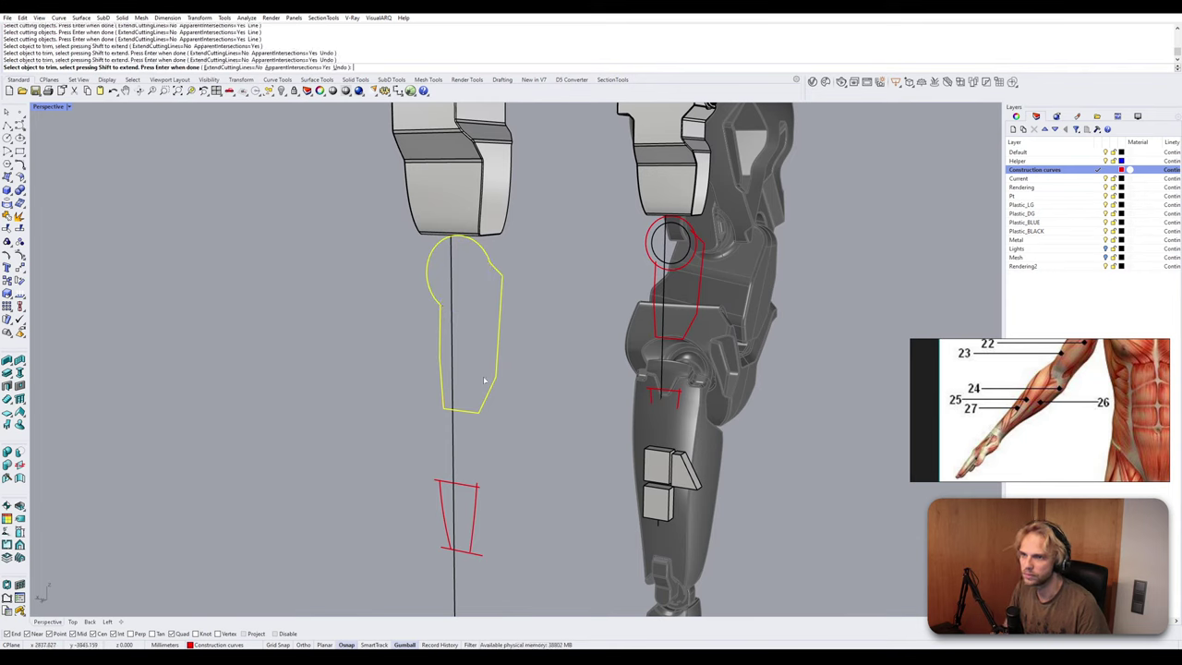
key(Return)
shift+right_drag(492, 429, 477, 350)
scroll(450, 392, up, 6)
key(Return)
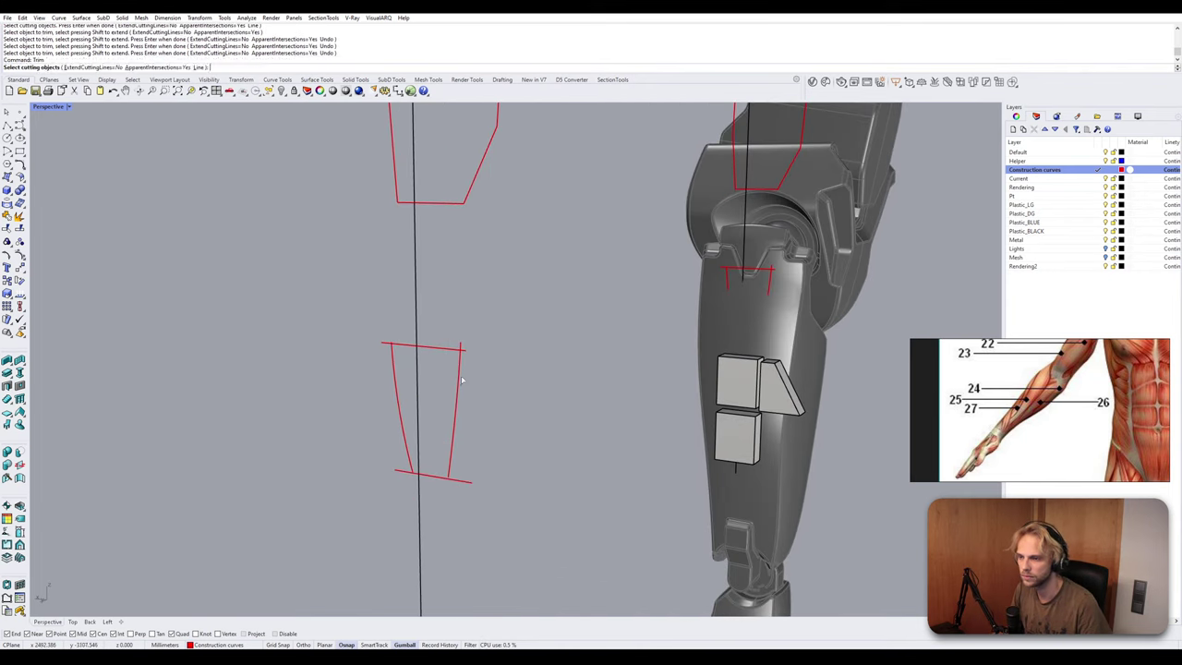
click(462, 354)
key(Escape)
drag(476, 499, 441, 465)
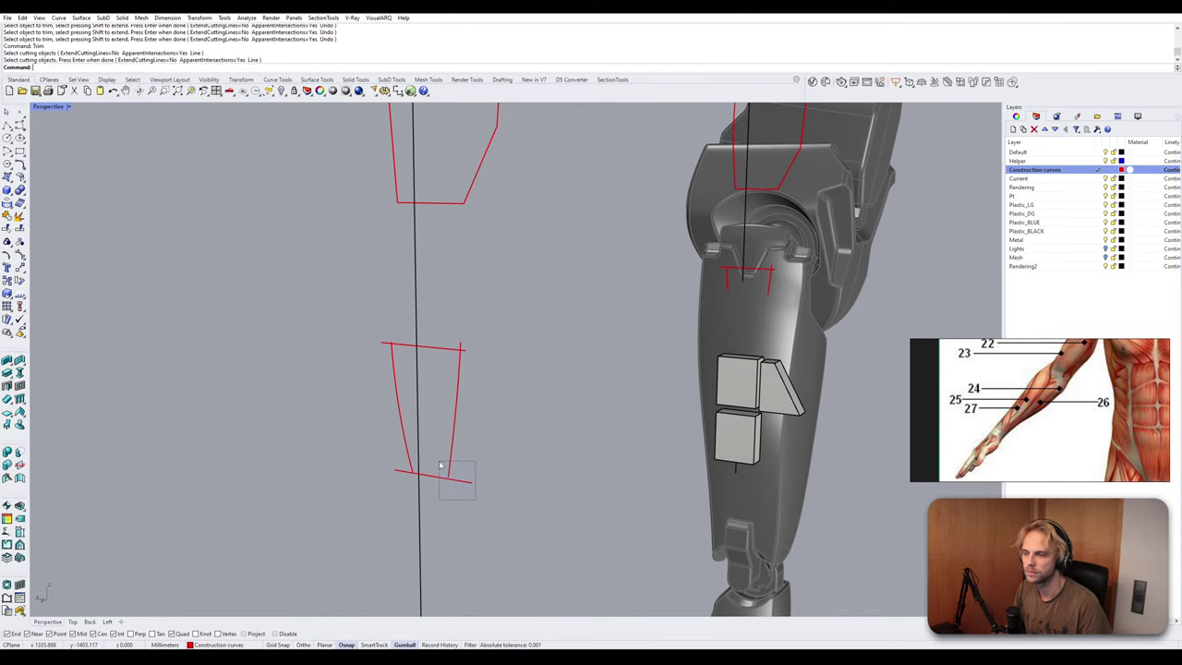
Extend the lower ends of the two forearm side curves to the short bottom line.
scroll(426, 389, up, 3)
scroll(425, 388, down, 3)
scroll(427, 465, up, 5)
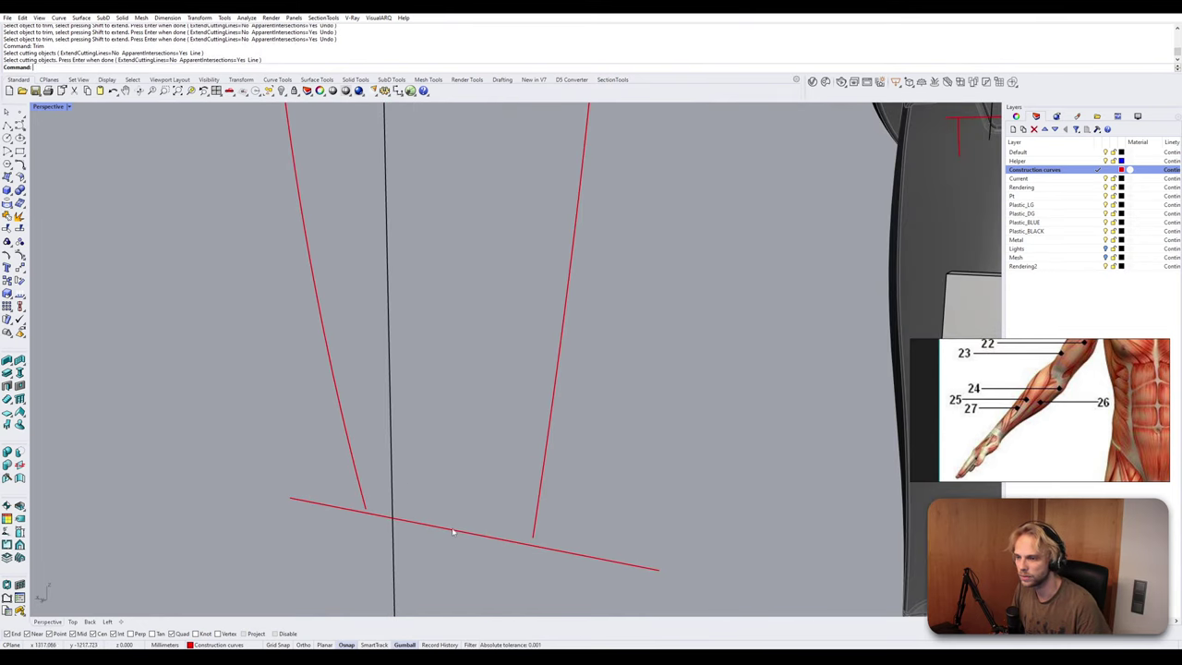
click(452, 531)
key(Return)
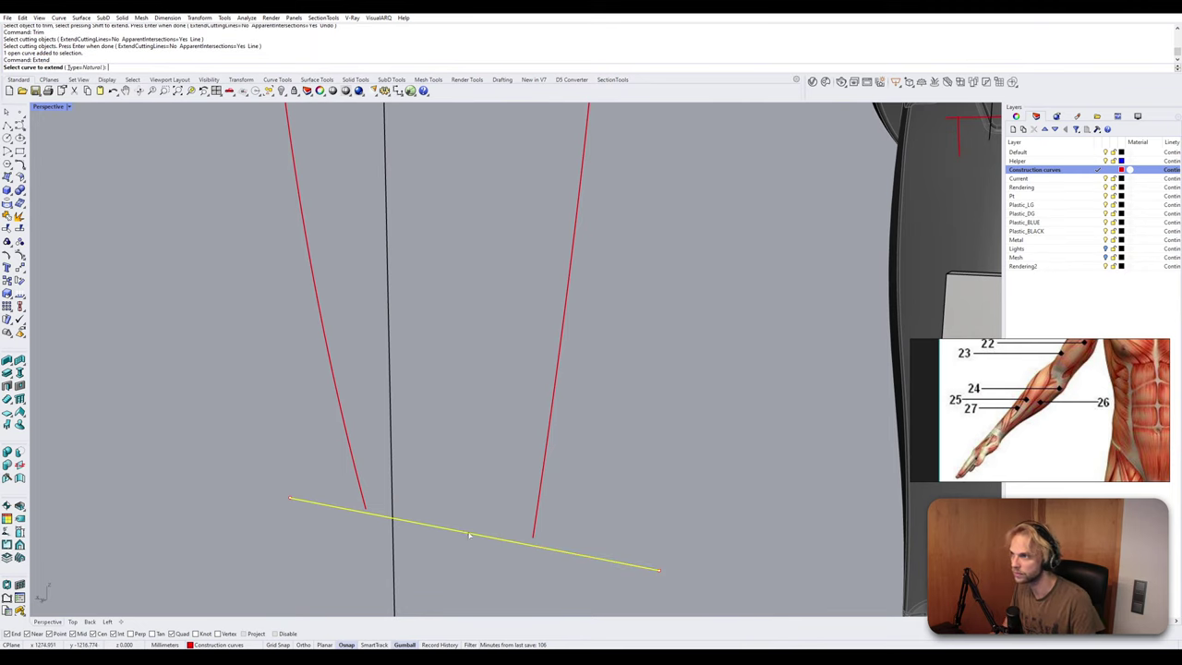
click(545, 498)
click(367, 496)
key(Return)
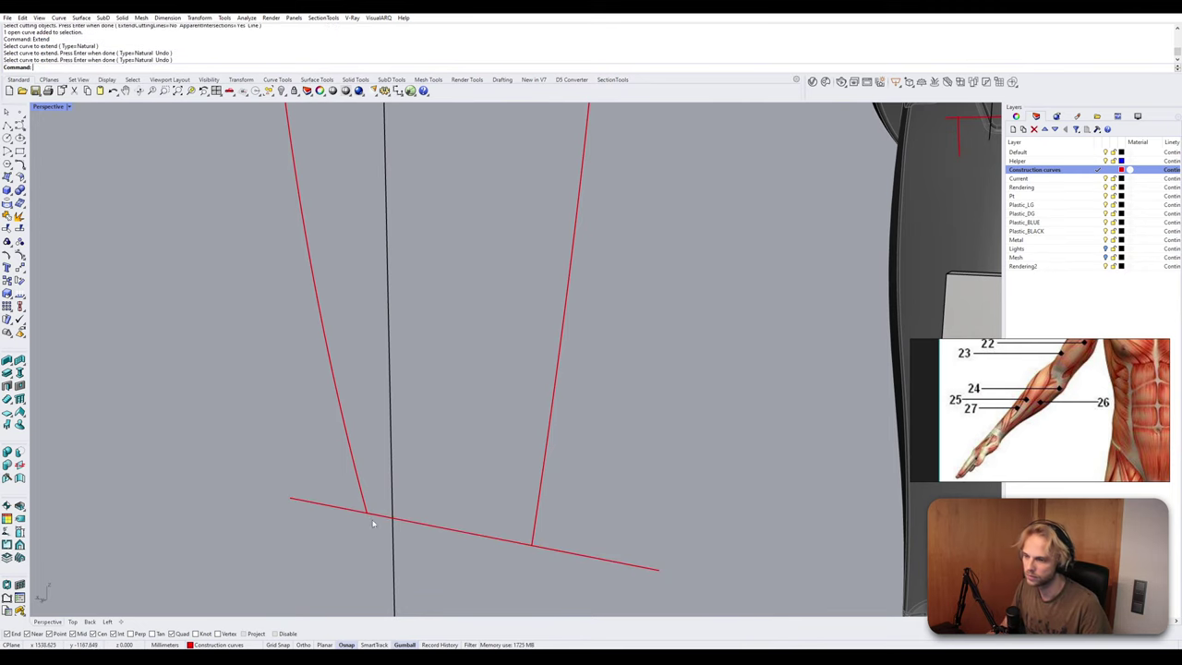
Select the four lower forearm curves and trim their overhanging ends at both upper corners.
scroll(566, 554, down, 4)
drag(434, 336, 619, 572)
text(R)
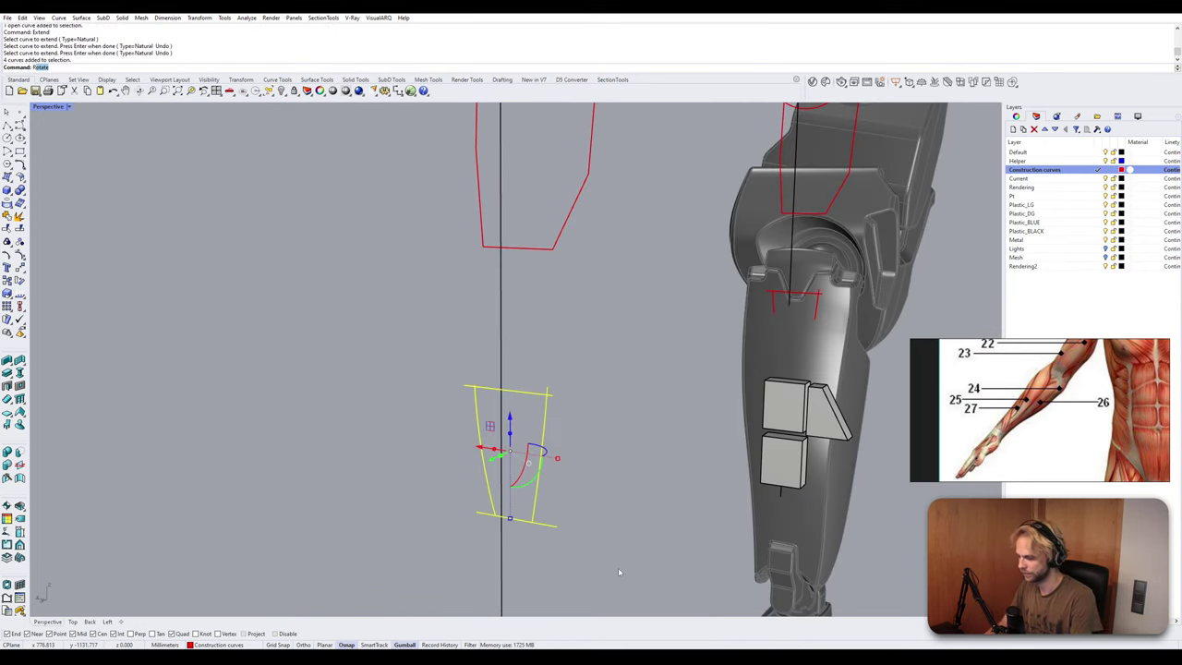
text(TRIM)
key(Return)
text(trim)
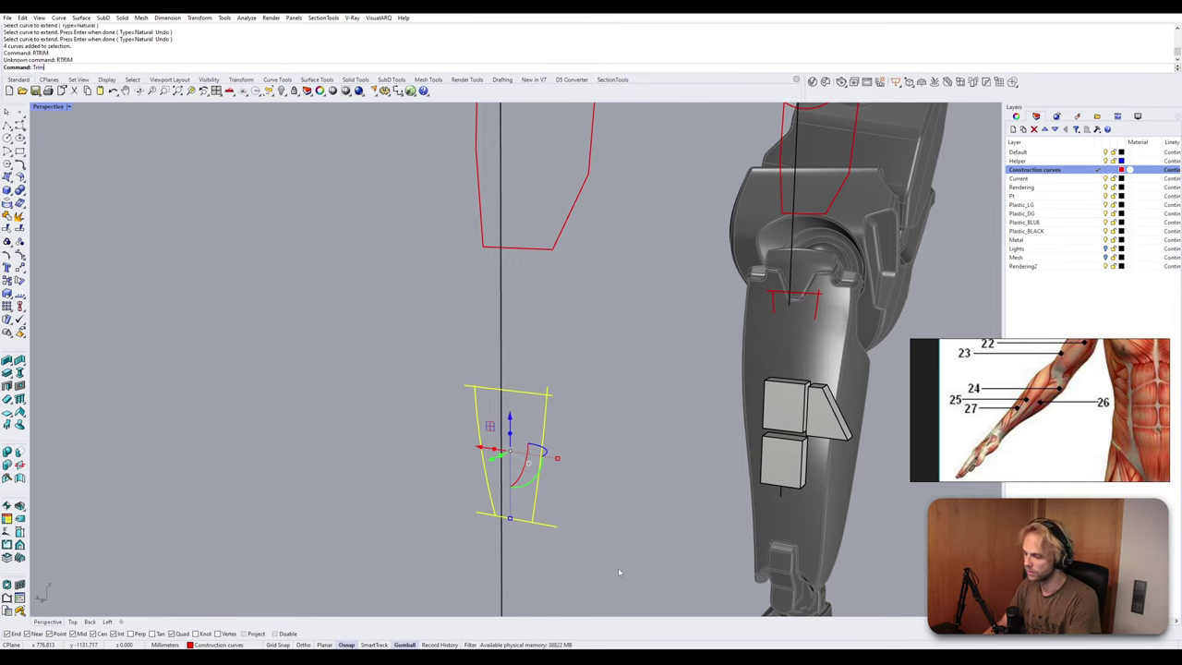
key(Return)
click(554, 394)
click(552, 395)
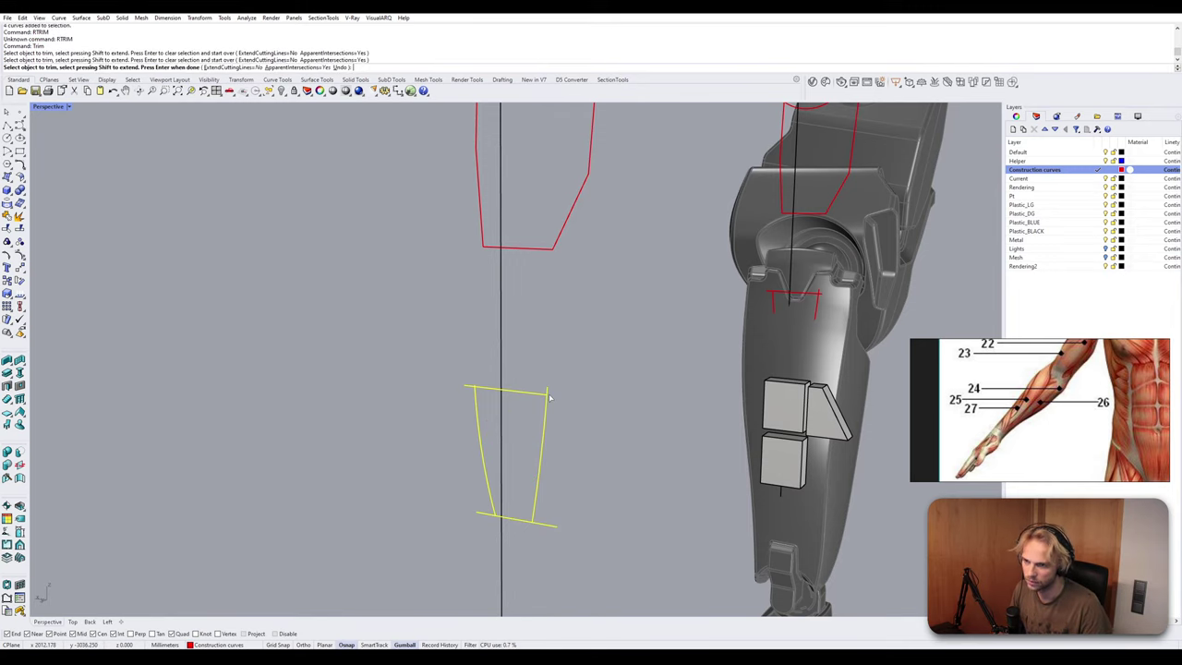
click(547, 390)
scroll(468, 388, up, 5)
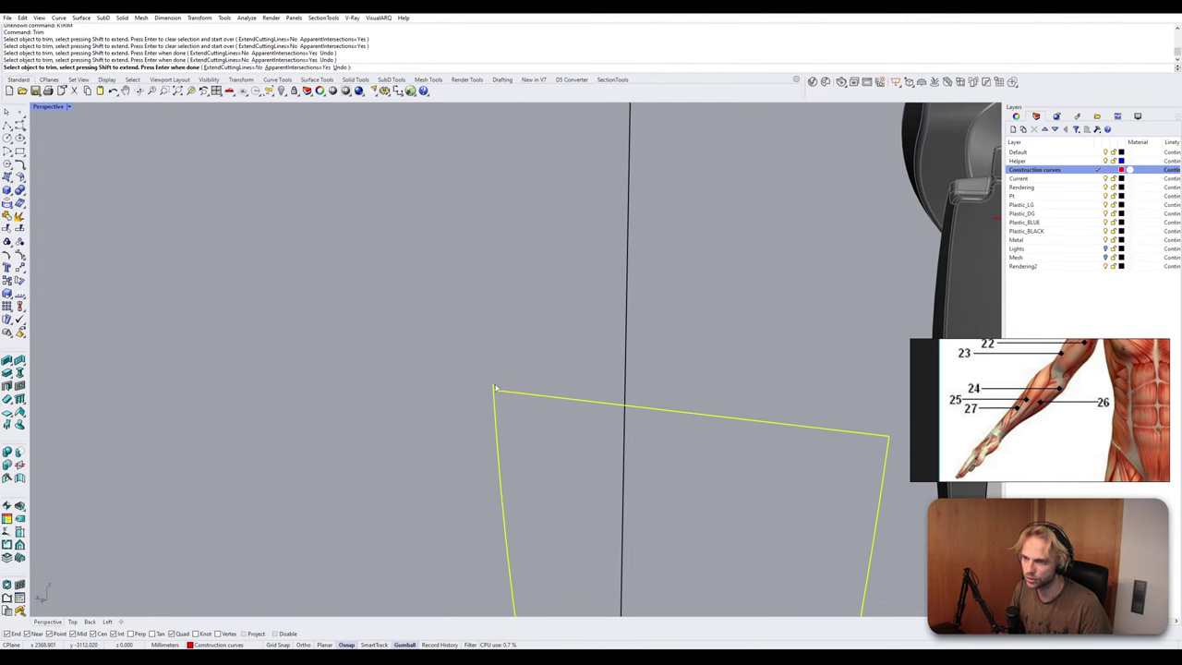
click(494, 386)
Trim both overhanging ends of the lower forearm profile's bottom line and finish trimming.
scroll(495, 393, down, 8)
scroll(522, 494, up, 3)
click(515, 371)
click(449, 367)
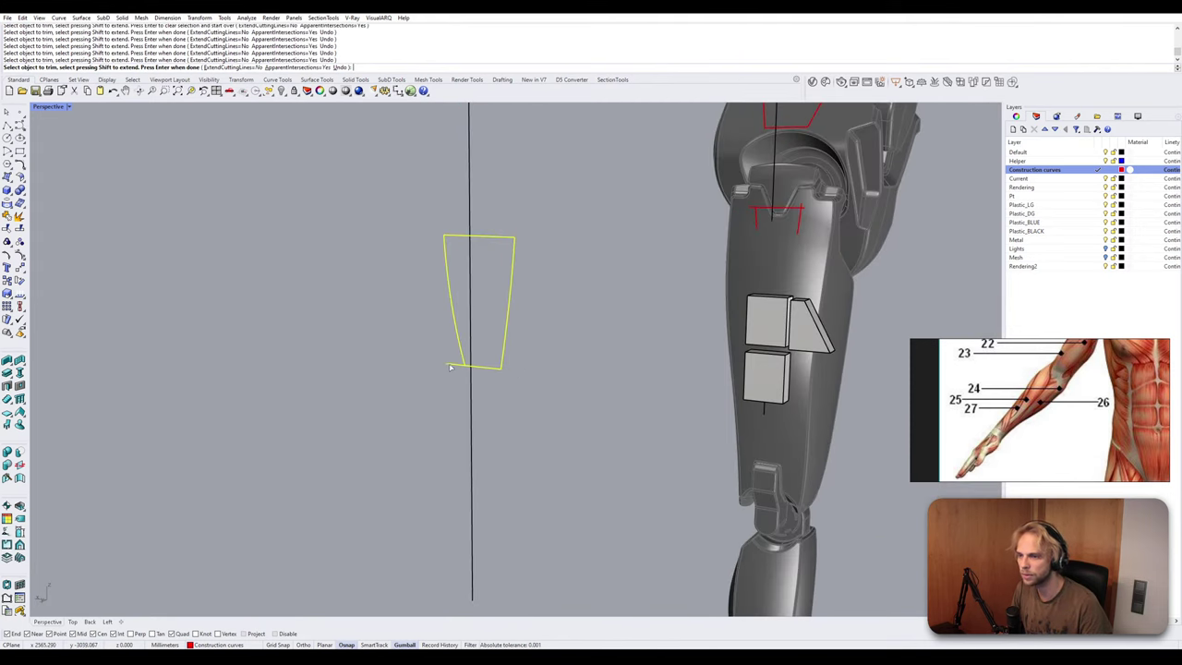
scroll(450, 366, down, 7)
scroll(475, 397, up, 5)
shift+right_drag(496, 199, 462, 296)
right_click(465, 481)
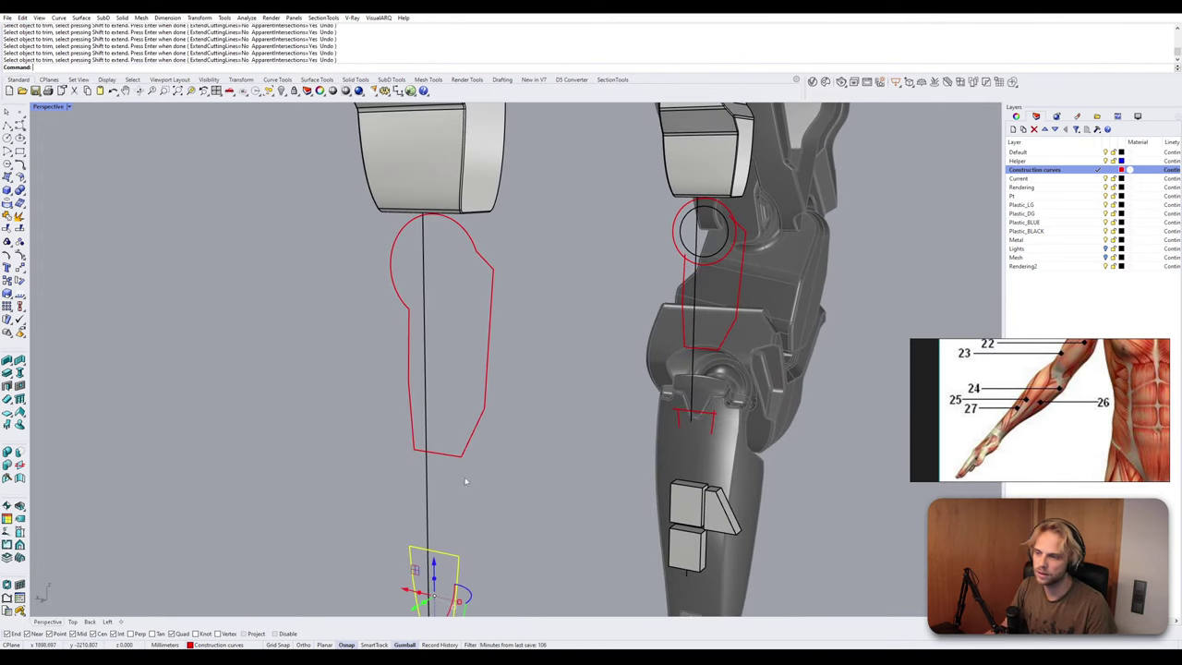
Lock the long vertical centre line running through the separate arm's forearm outlines.
drag(465, 481, 363, 494)
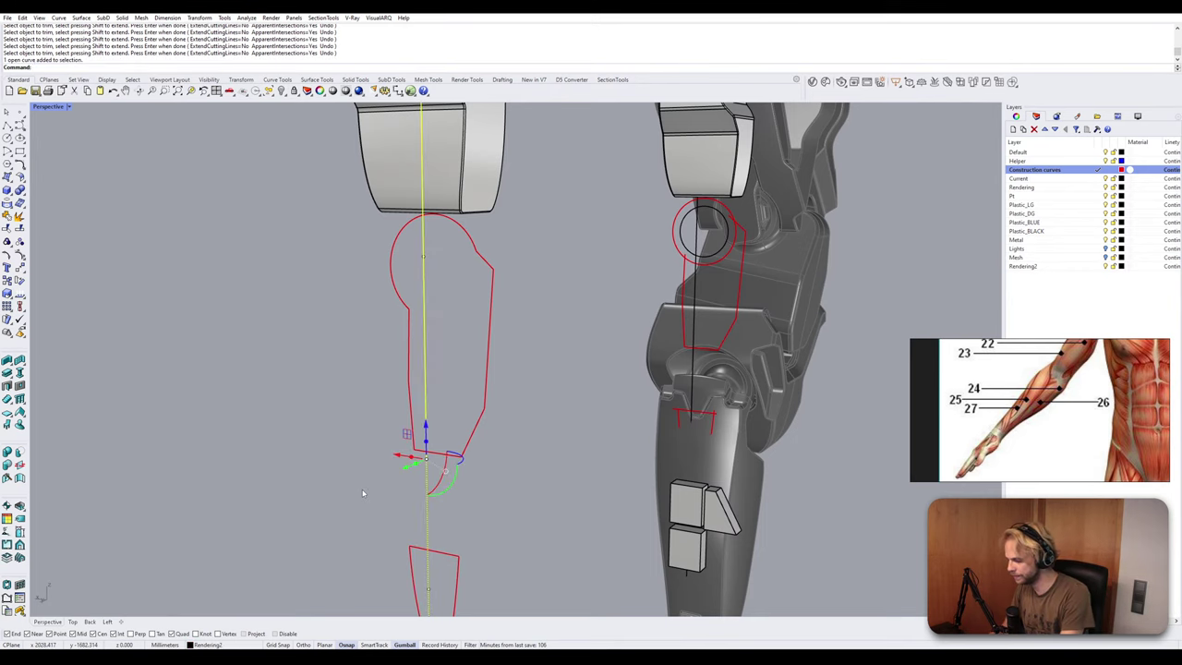
key(ctrl+l)
scroll(452, 395, down, 5)
shift+right_drag(470, 386, 476, 433)
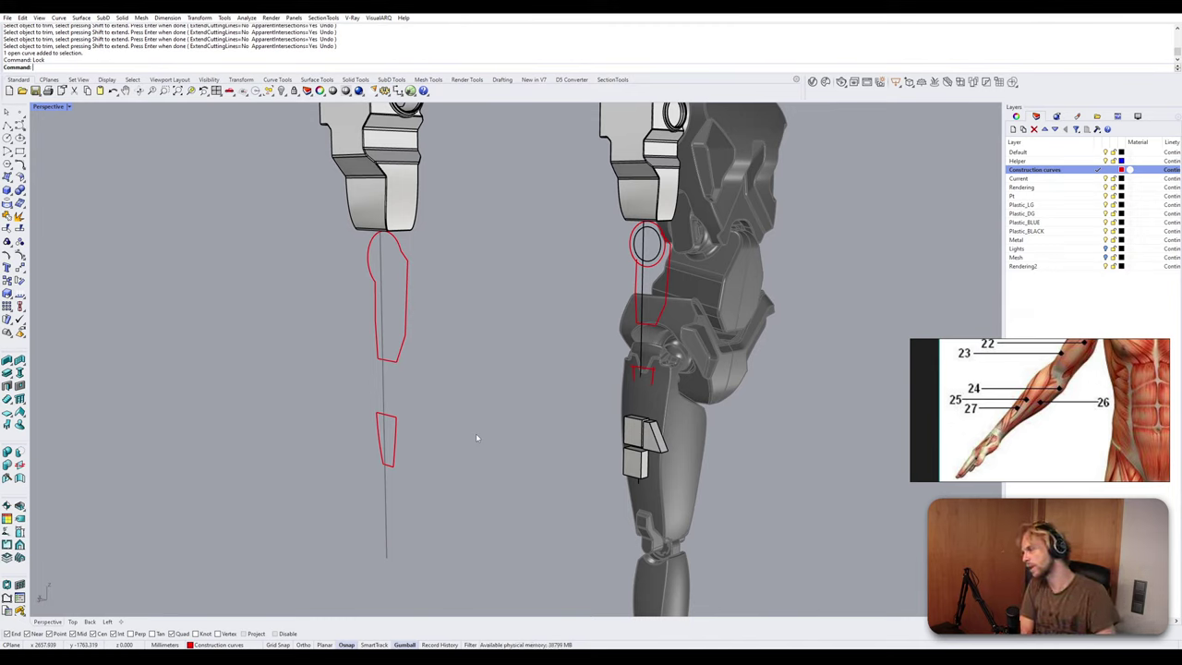
click(407, 331)
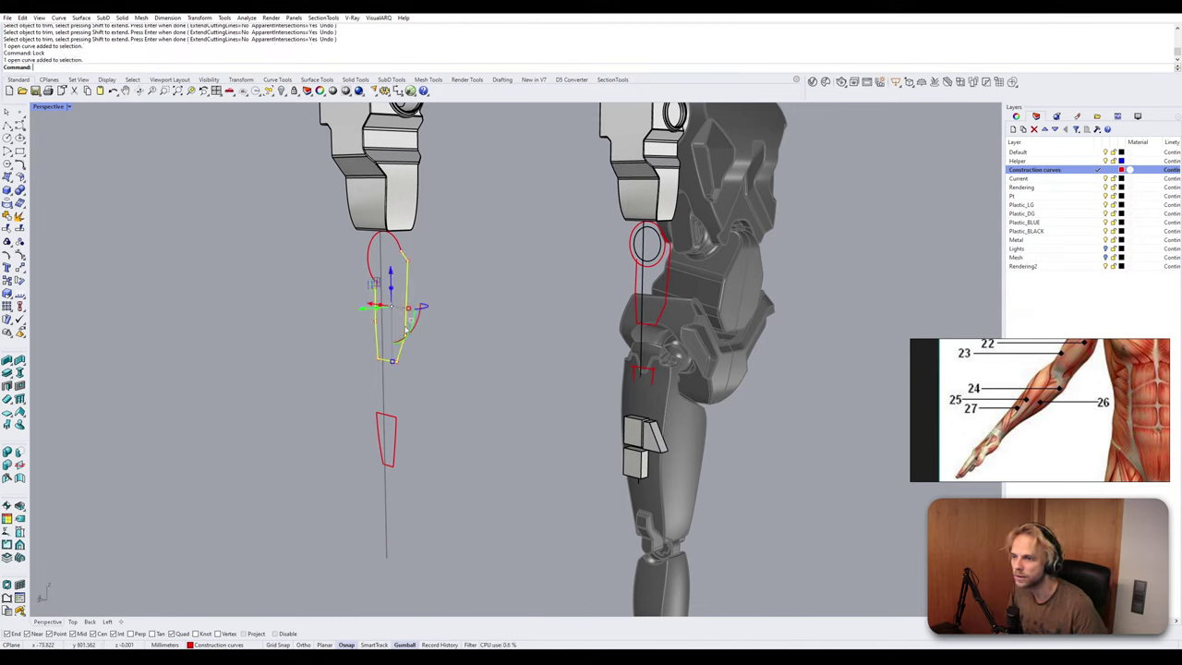
right_drag(471, 334, 485, 334)
scroll(485, 334, up, 5)
click(508, 325)
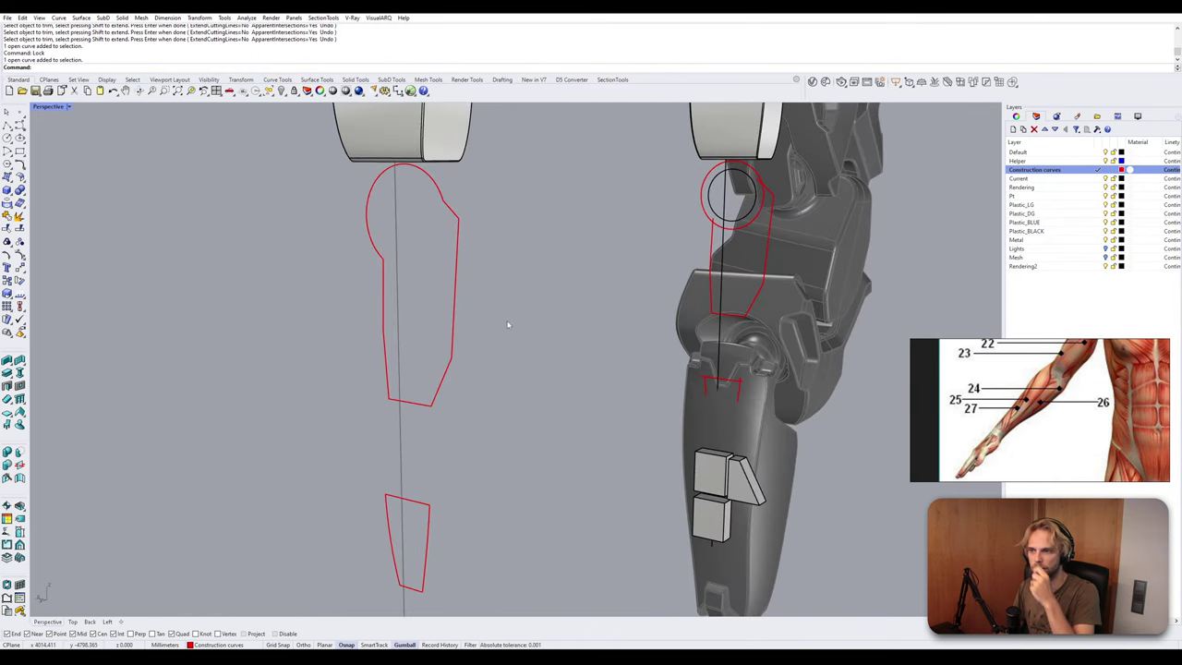
click(444, 256)
click(517, 272)
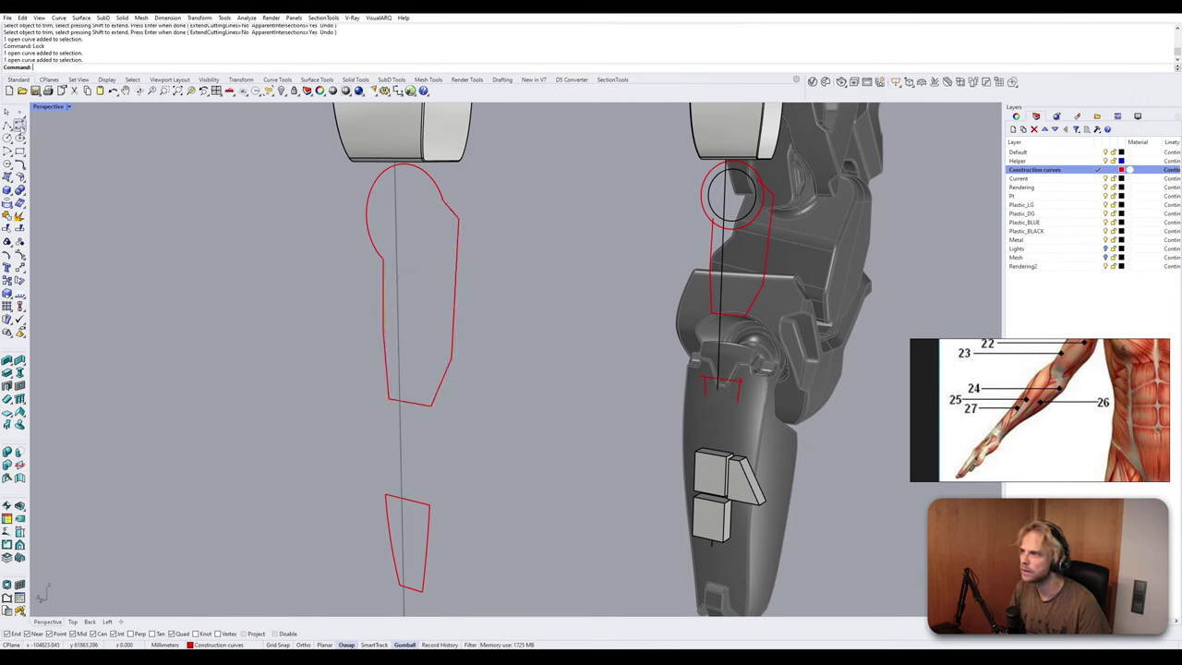
Draw a smooth degree 3 curve along the upper forearm outline's left side, from the elbow arc's end to the lower corner.
click(19, 150)
click(381, 260)
click(382, 282)
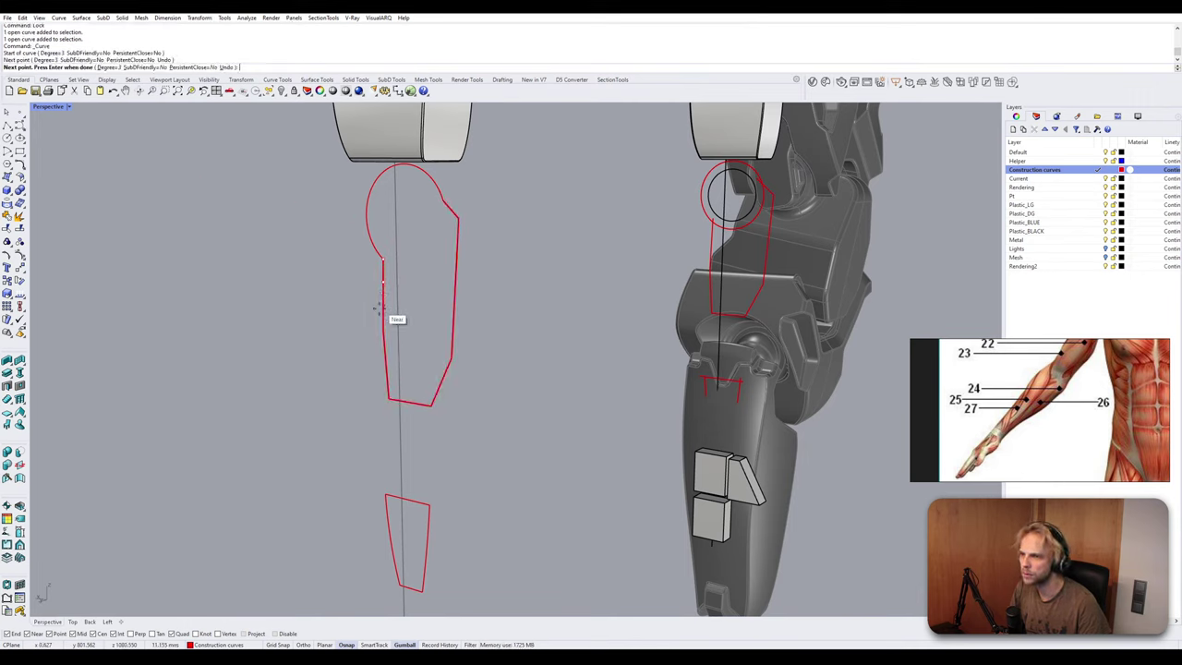
click(383, 337)
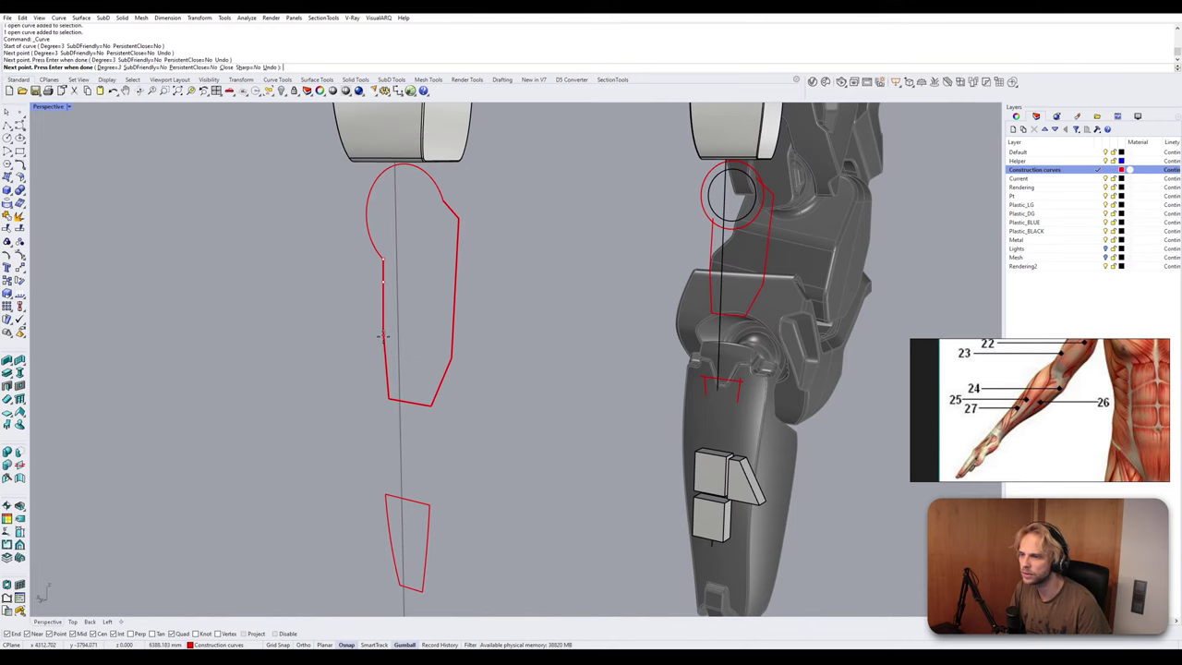
click(392, 398)
key(Return)
click(387, 337)
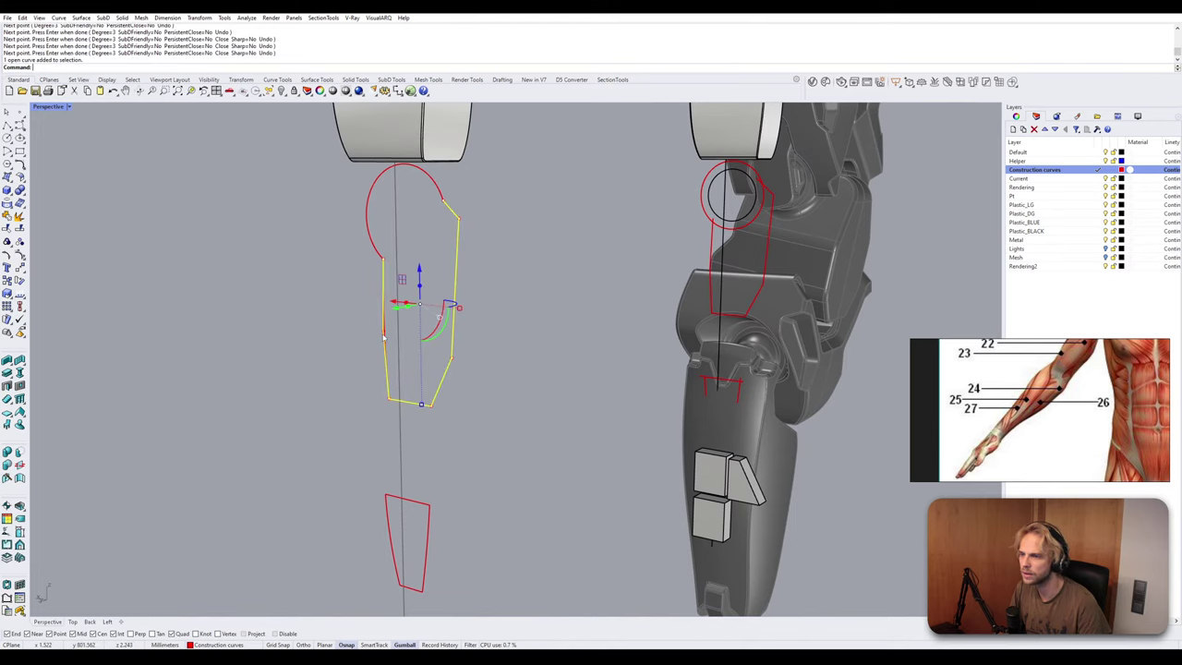
scroll(388, 336, up, 11)
scroll(392, 335, down, 8)
click(501, 314)
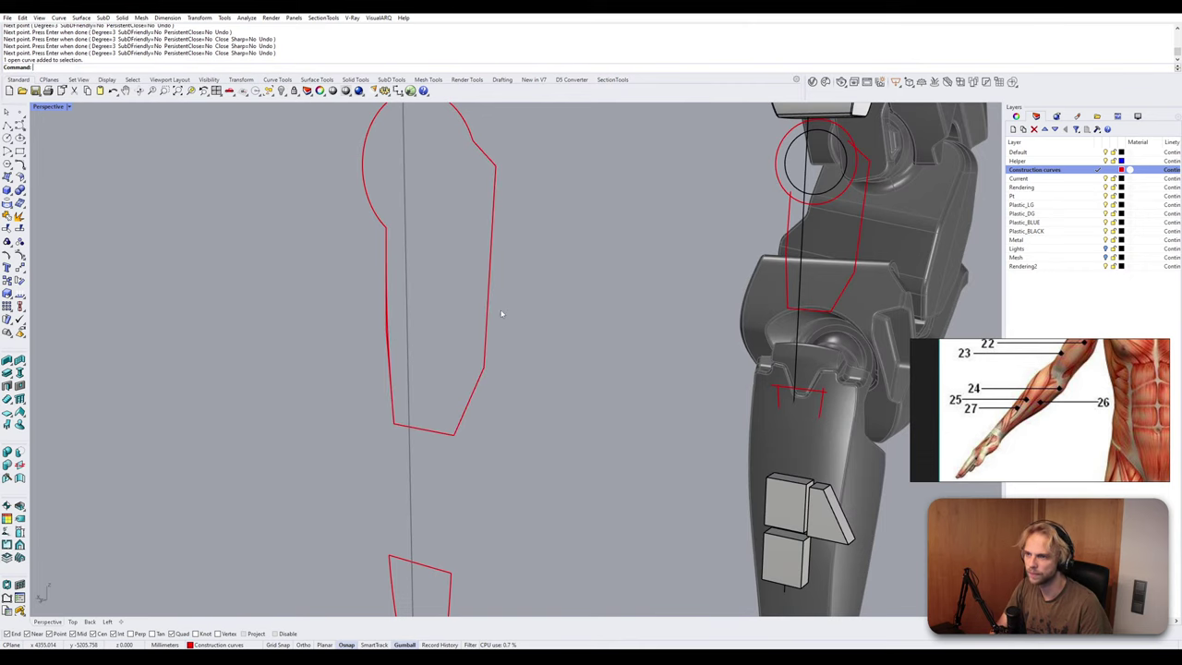
Draw a smooth degree 3 curve along the upper forearm's right side, from the corner below the elbow arc to the bottom edge.
key(Return)
click(495, 166)
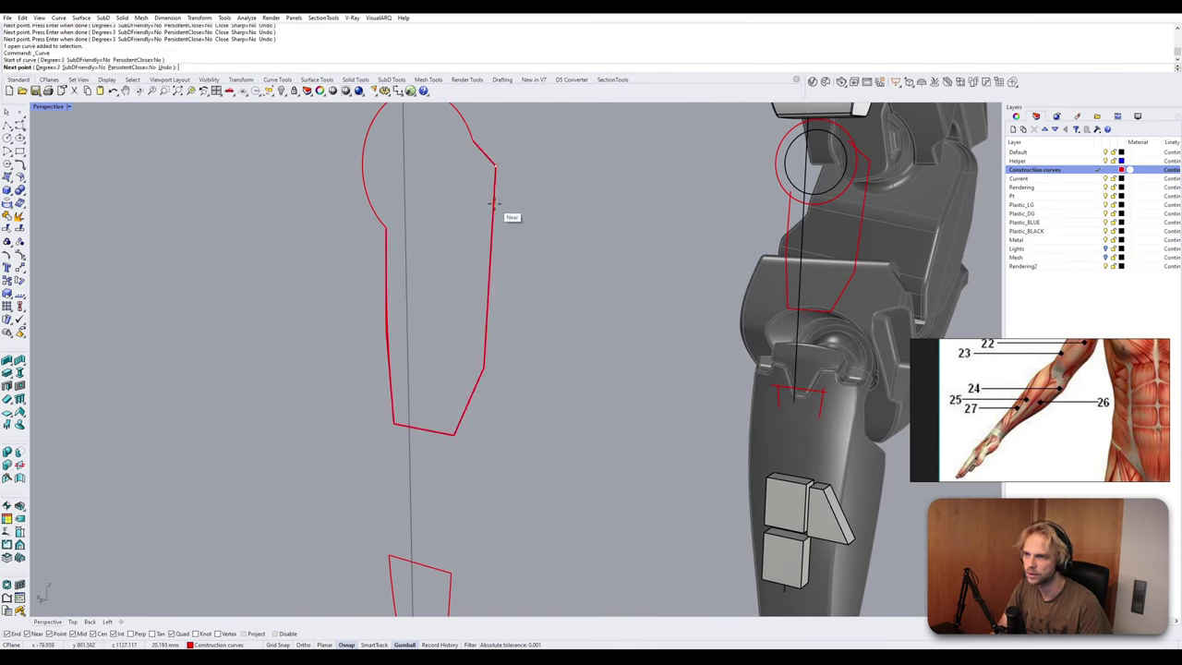
click(491, 212)
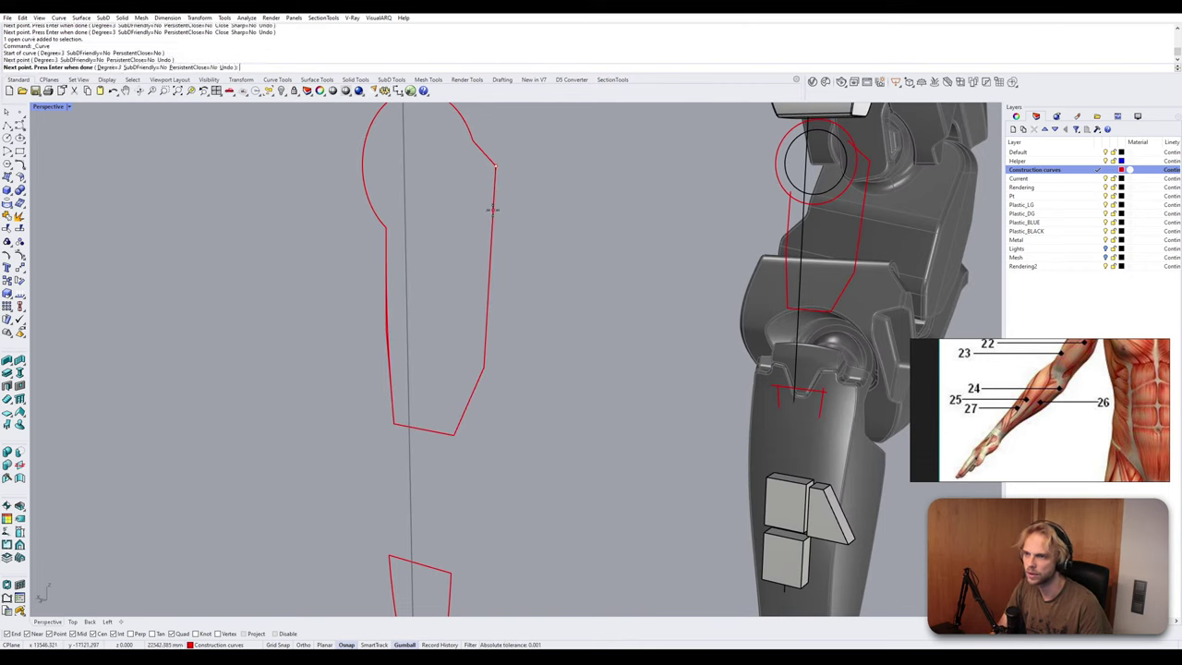
click(481, 369)
click(470, 404)
click(454, 433)
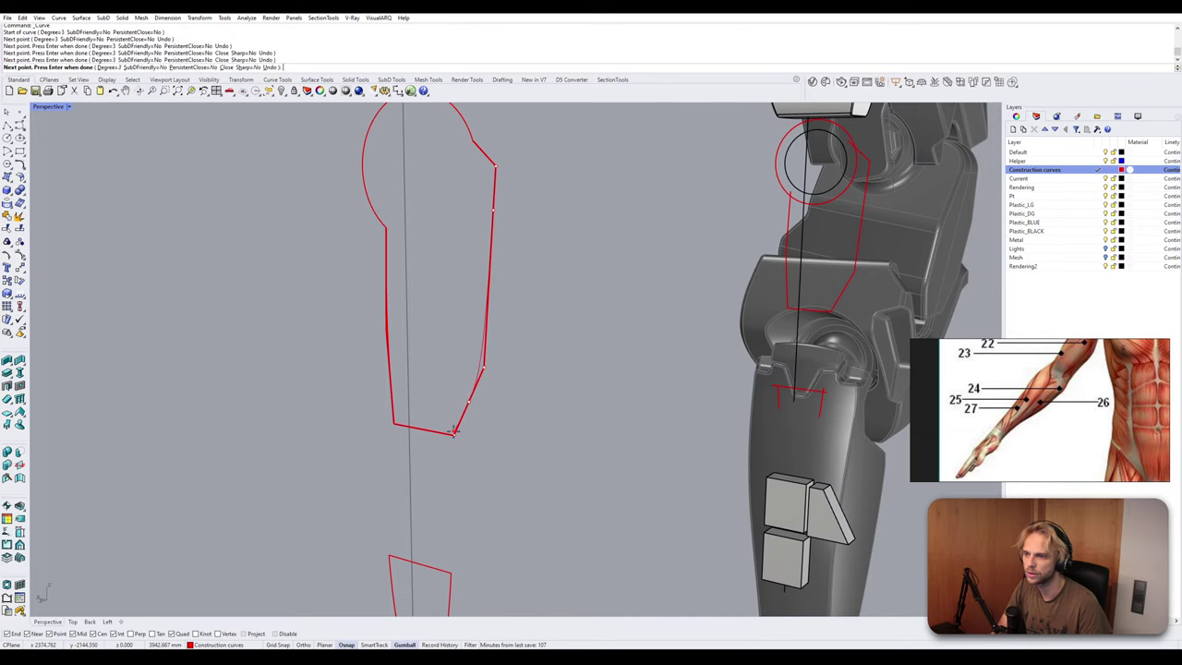
key(Return)
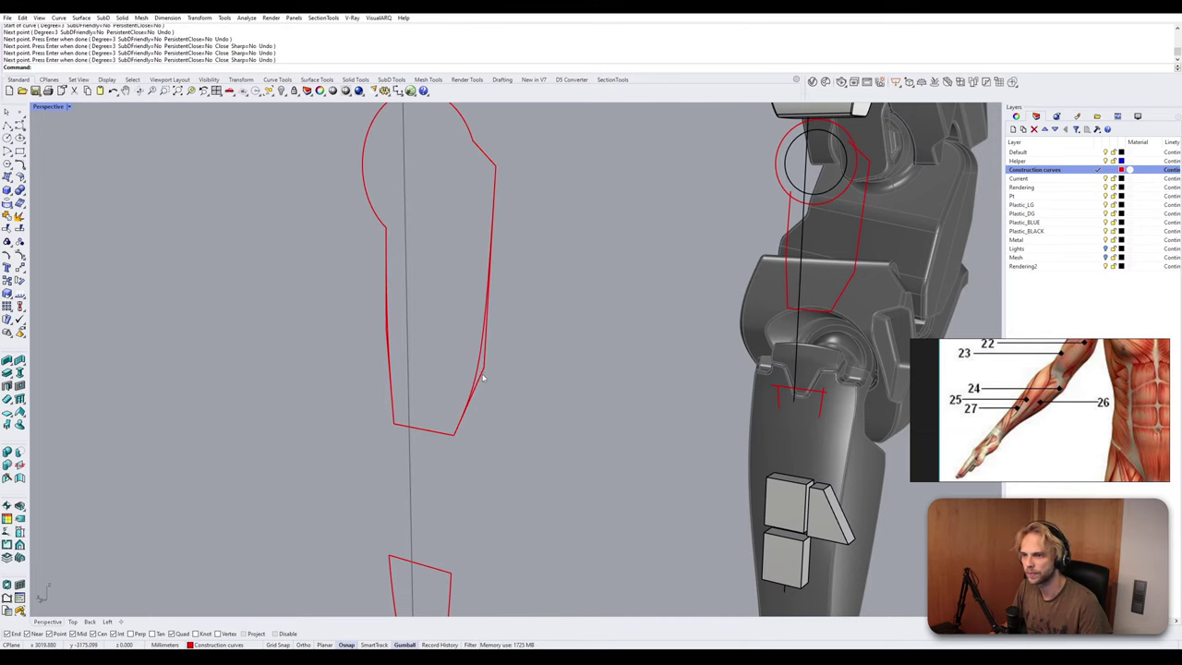
Delete the angular polyline segments on both sides of the upper forearm outline, keeping the smooth curves and bottom edge.
ctrl+shift+click(481, 388)
ctrl+shift+click(490, 277)
key(Delete)
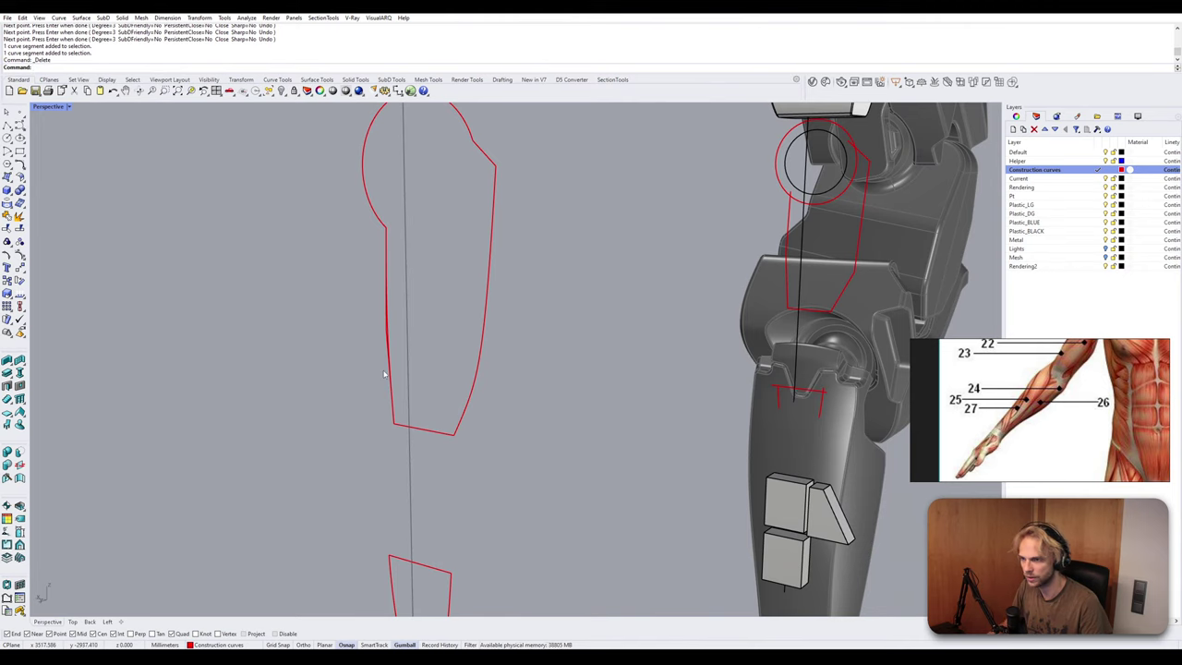
scroll(384, 373, up, 5)
ctrl+shift+click(404, 275)
ctrl+shift+click(399, 221)
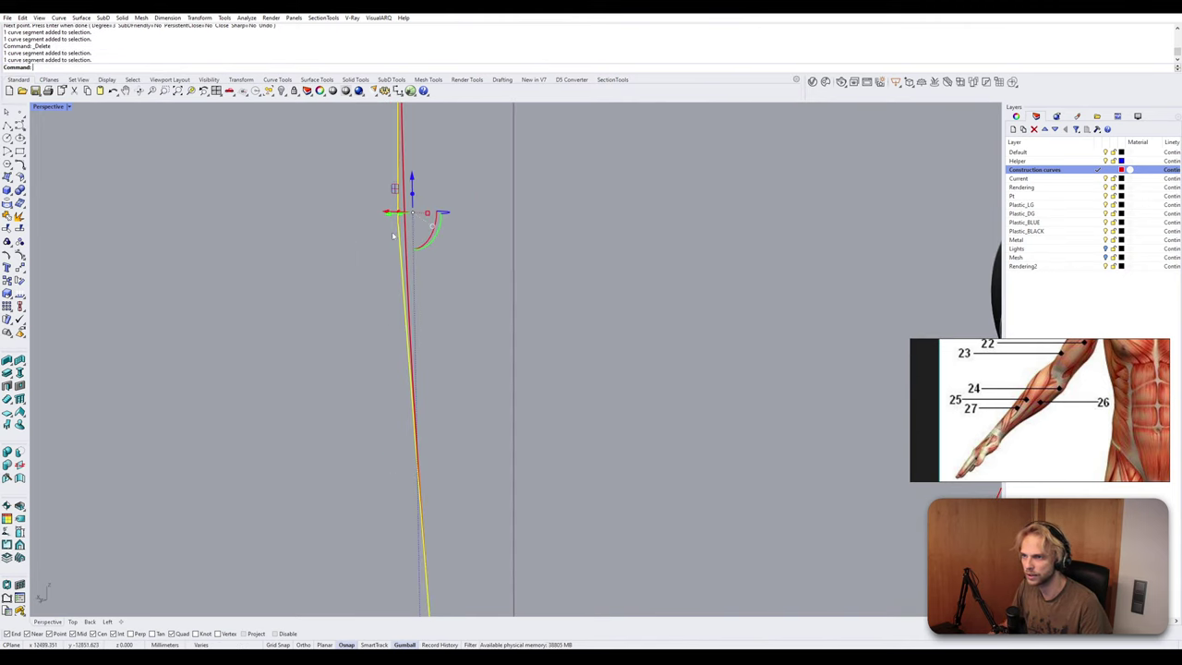
key(Delete)
scroll(506, 323, down, 5)
right_drag(480, 275, 513, 387)
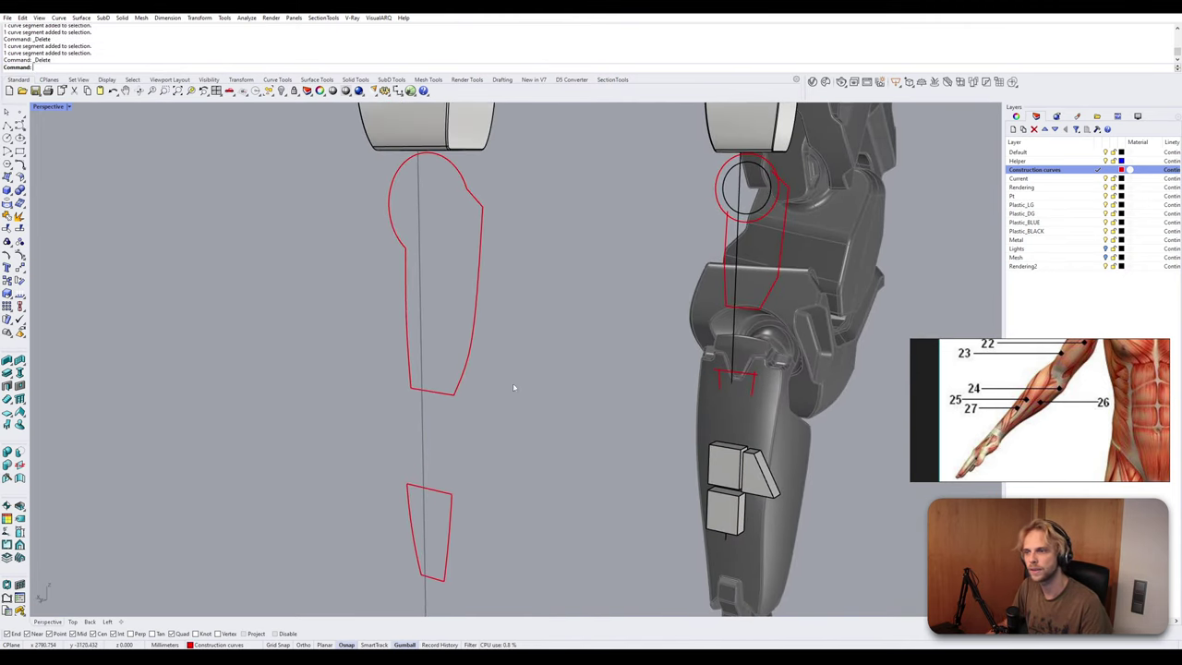
Join the elbow arc, the short corner line, the smooth side curves and the bottom edge into one closed upper forearm outline.
drag(443, 351, 443, 351)
shift+click(408, 331)
shift+click(392, 218)
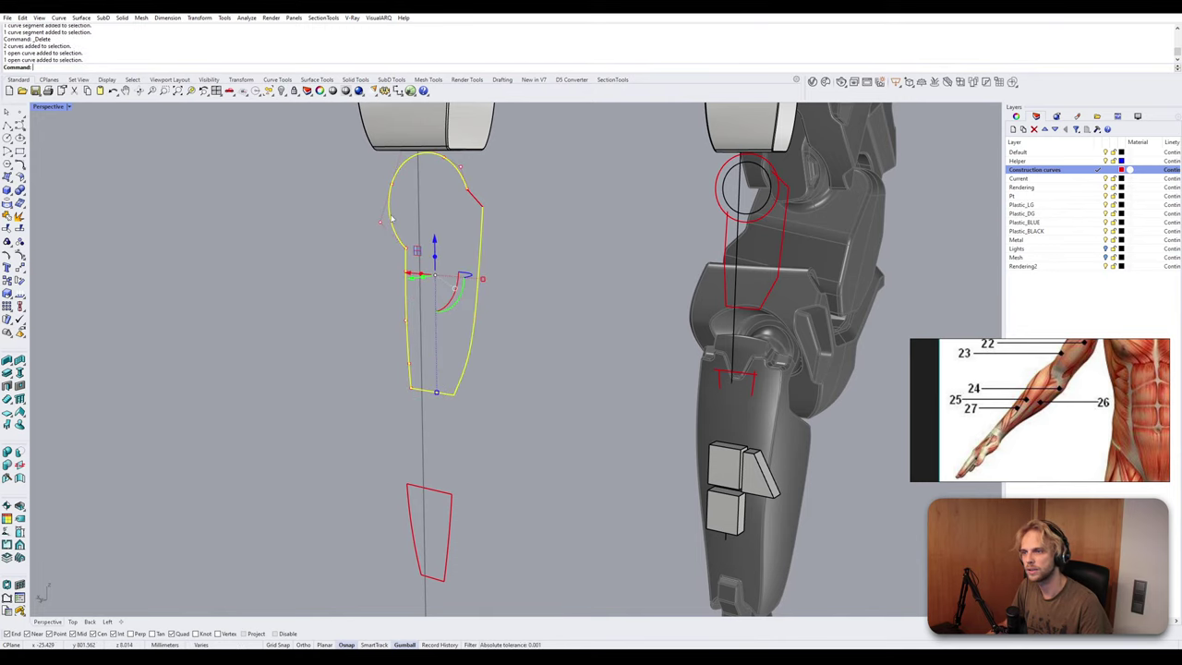
shift+click(479, 203)
text(J)
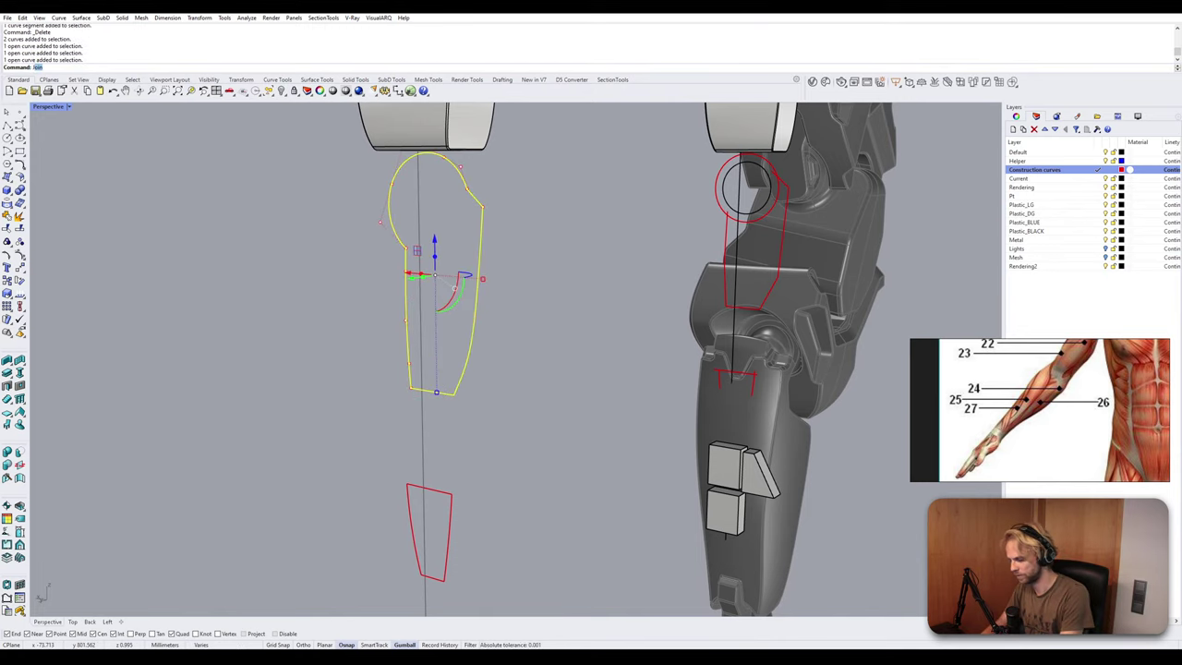
text(oin)
key(Return)
key(Escape)
scroll(473, 202, down, 5)
right_drag(473, 201, 428, 285)
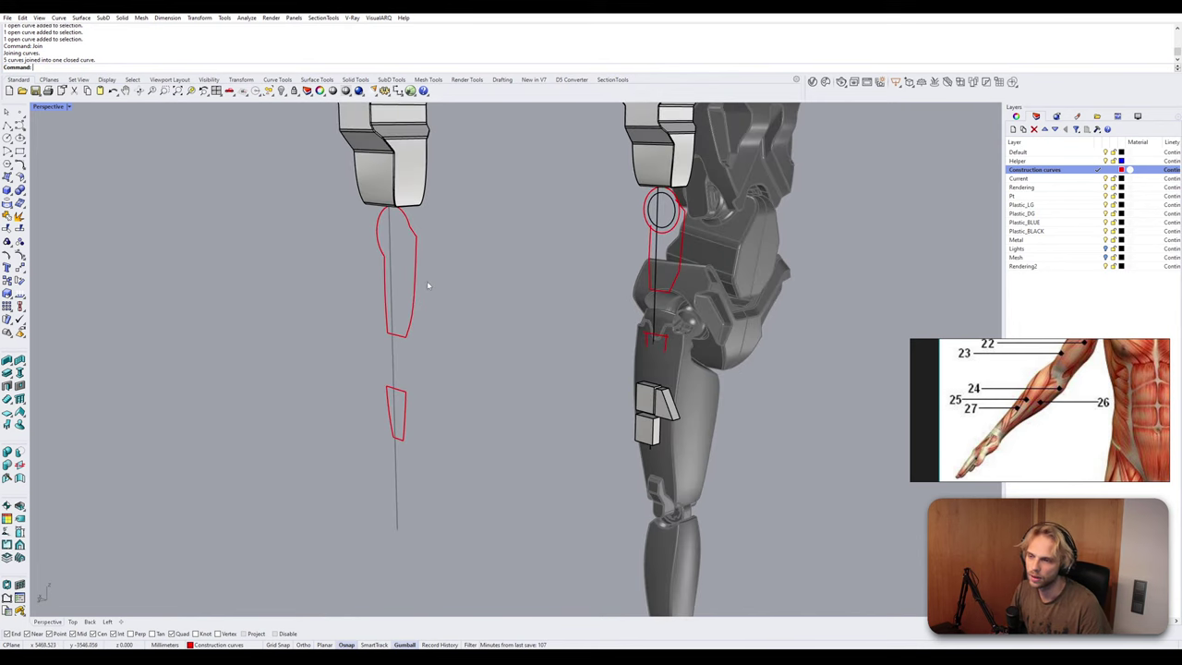
click(417, 281)
key(Escape)
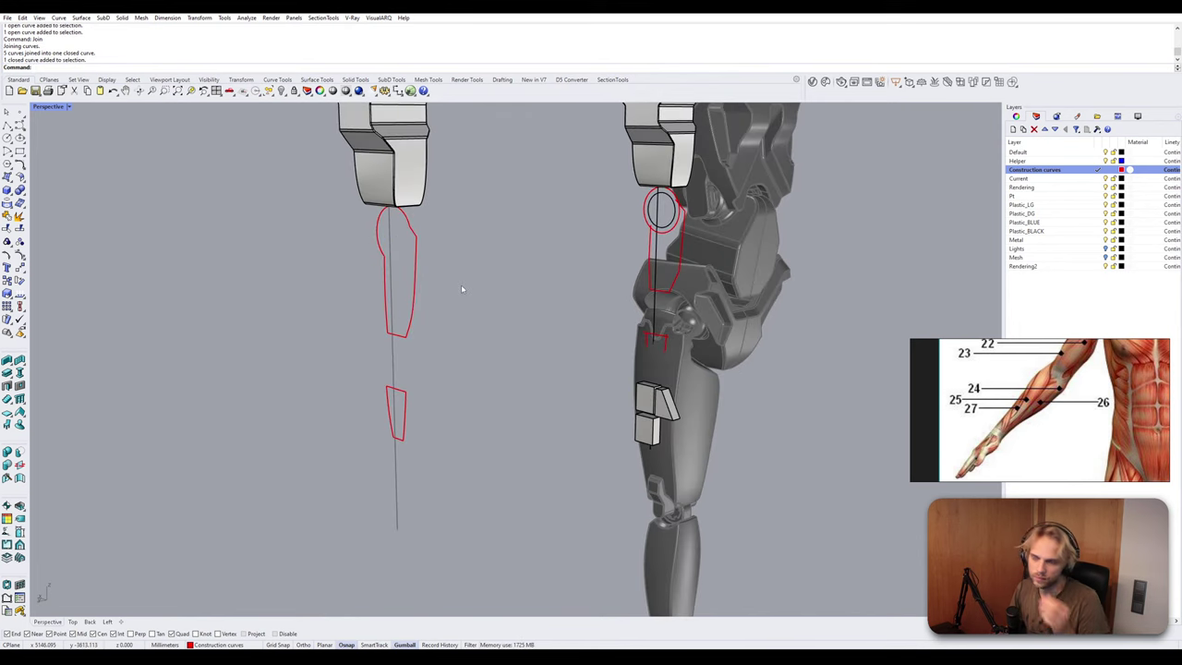
Join the four lower forearm curves into one closed outline.
click(409, 295)
right_drag(409, 296, 436, 353)
shift+click(438, 352)
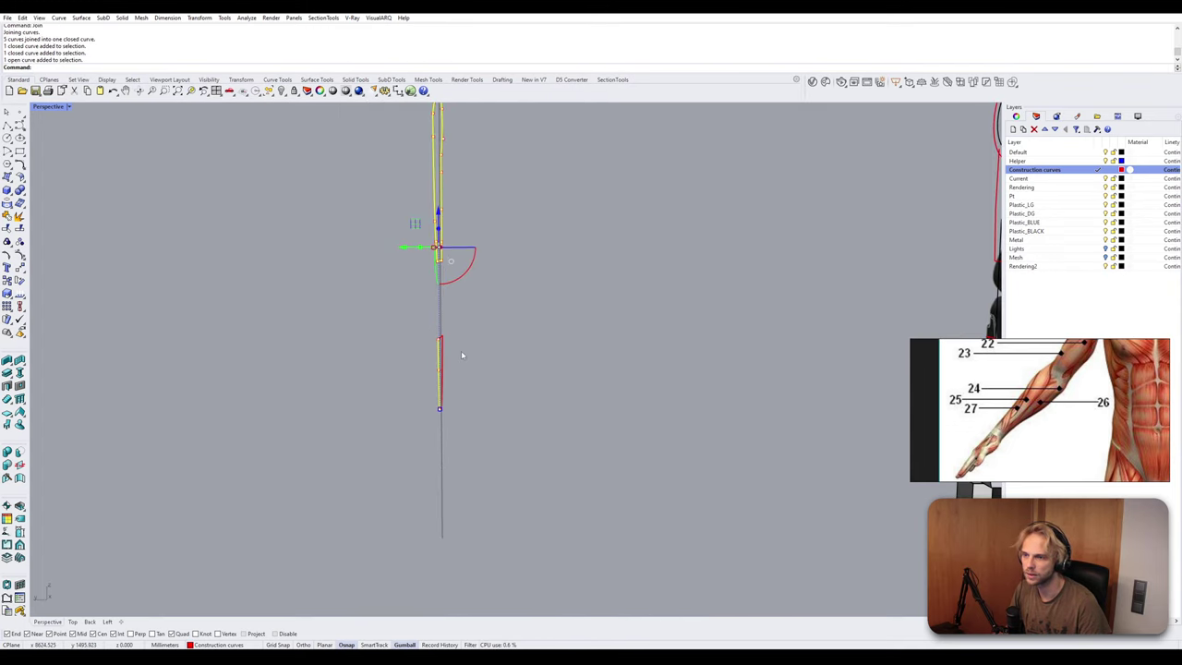
drag(378, 305, 498, 420)
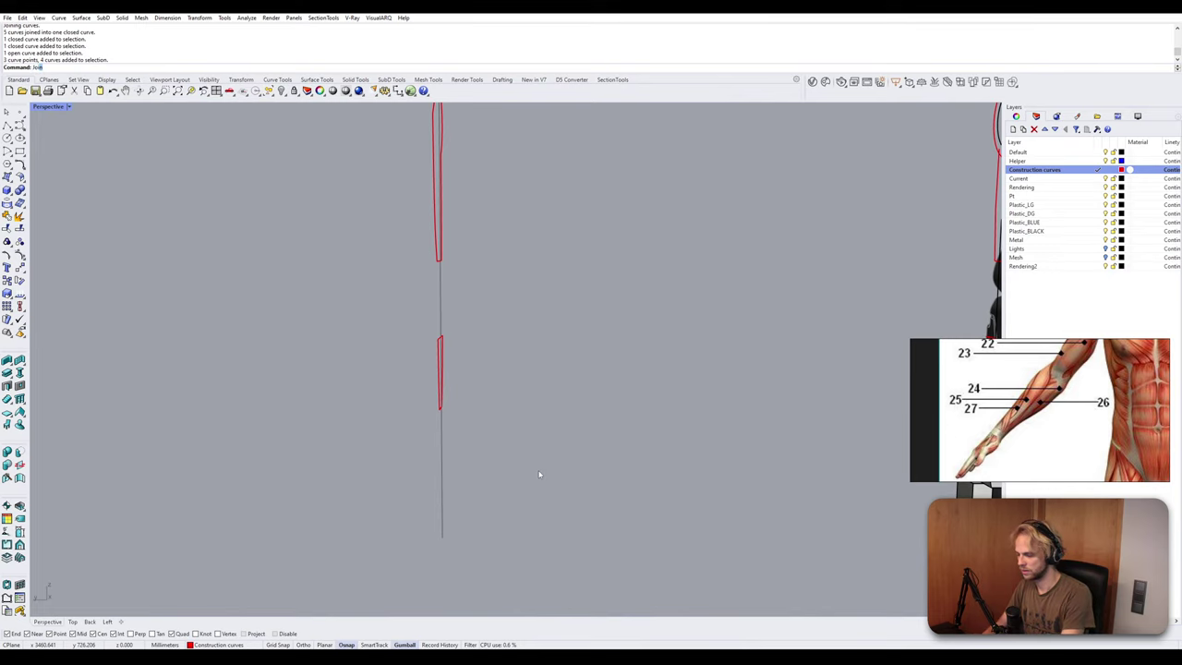
key(Return)
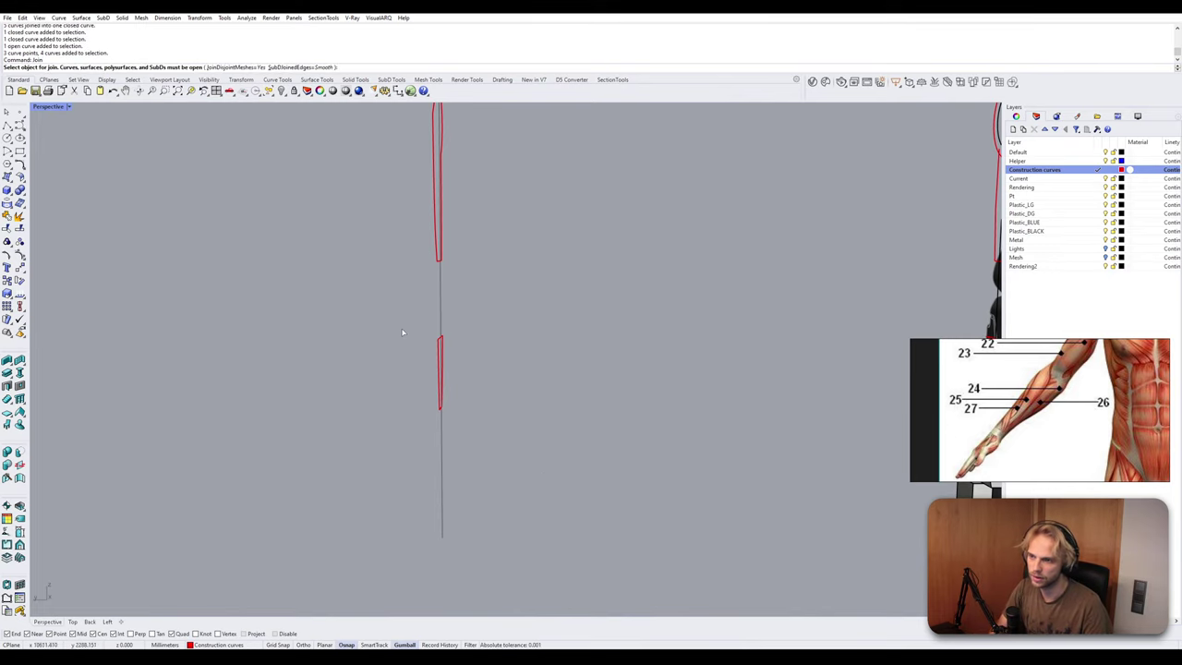
key(Return)
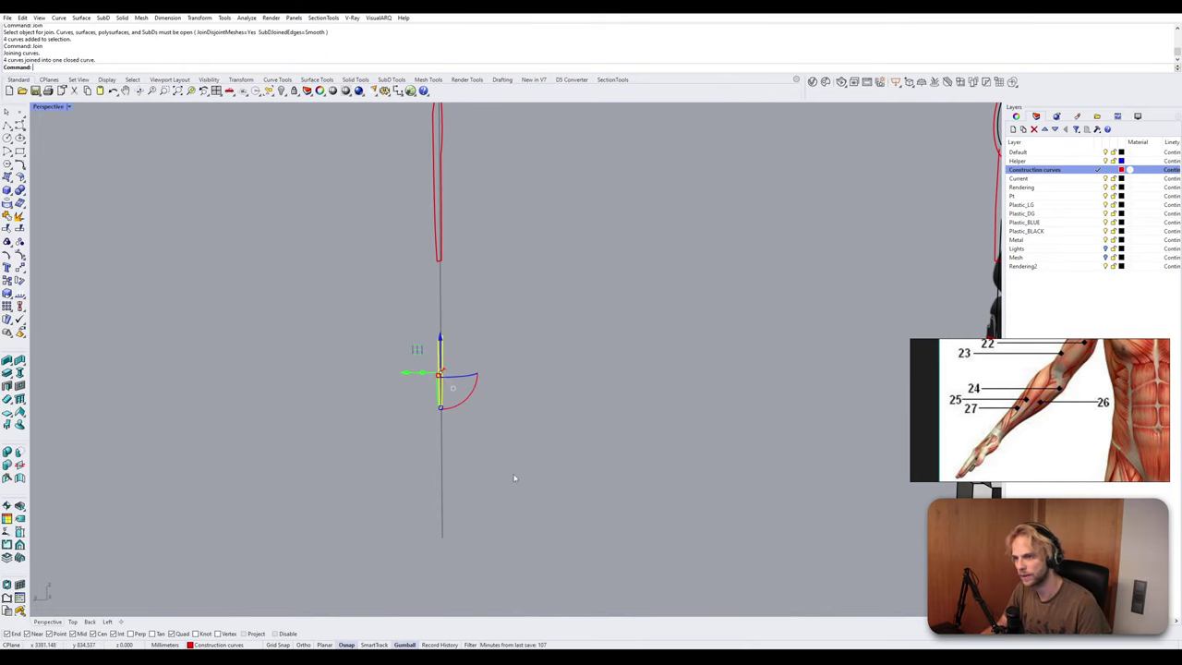
key(Escape)
Duplicate both closed forearm outlines in the Left view, placing the copies slightly to the right of the arm's centre line.
shift+right_drag(450, 340, 452, 428)
click(441, 443)
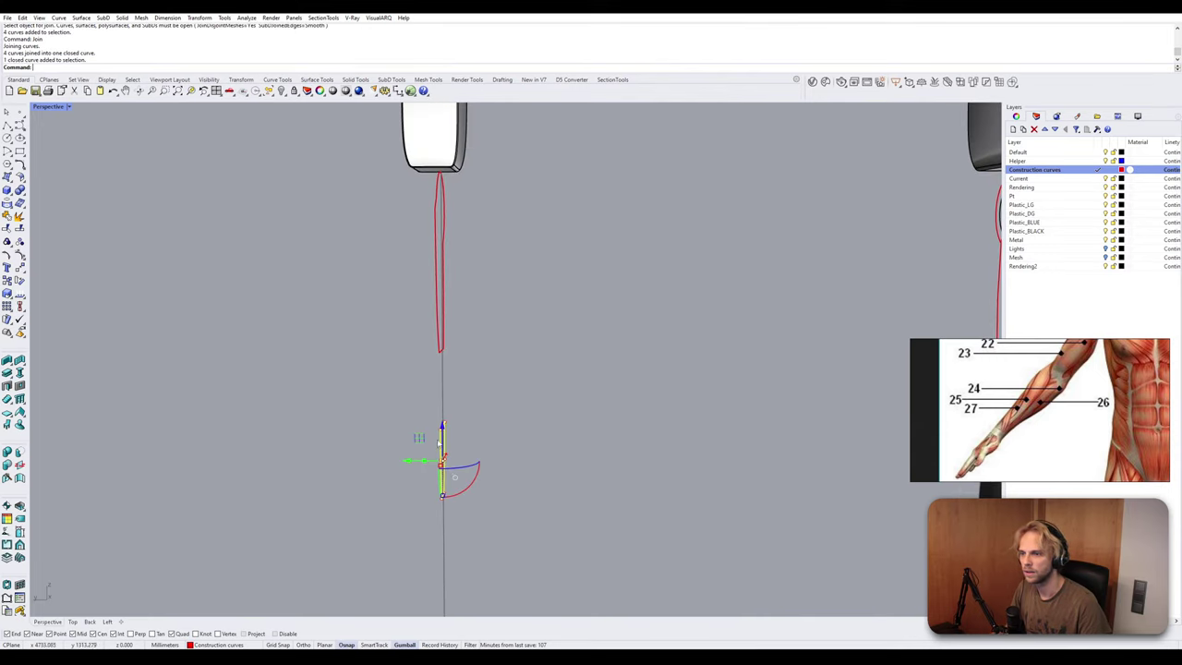
shift+click(437, 334)
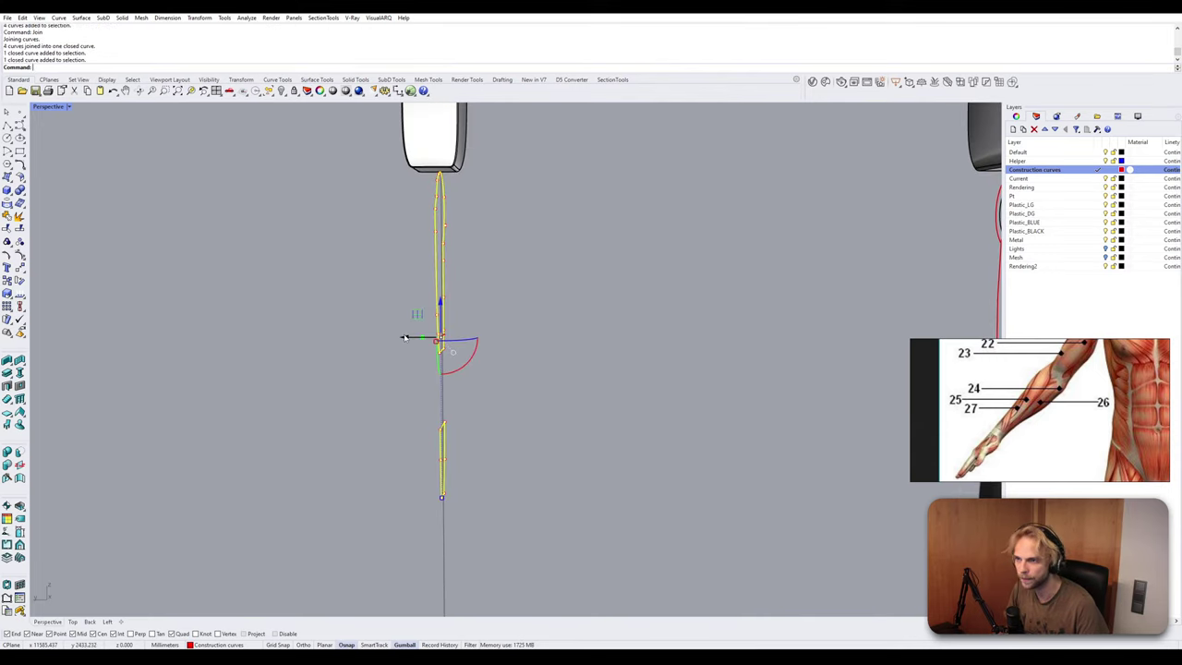
double_click(61, 108)
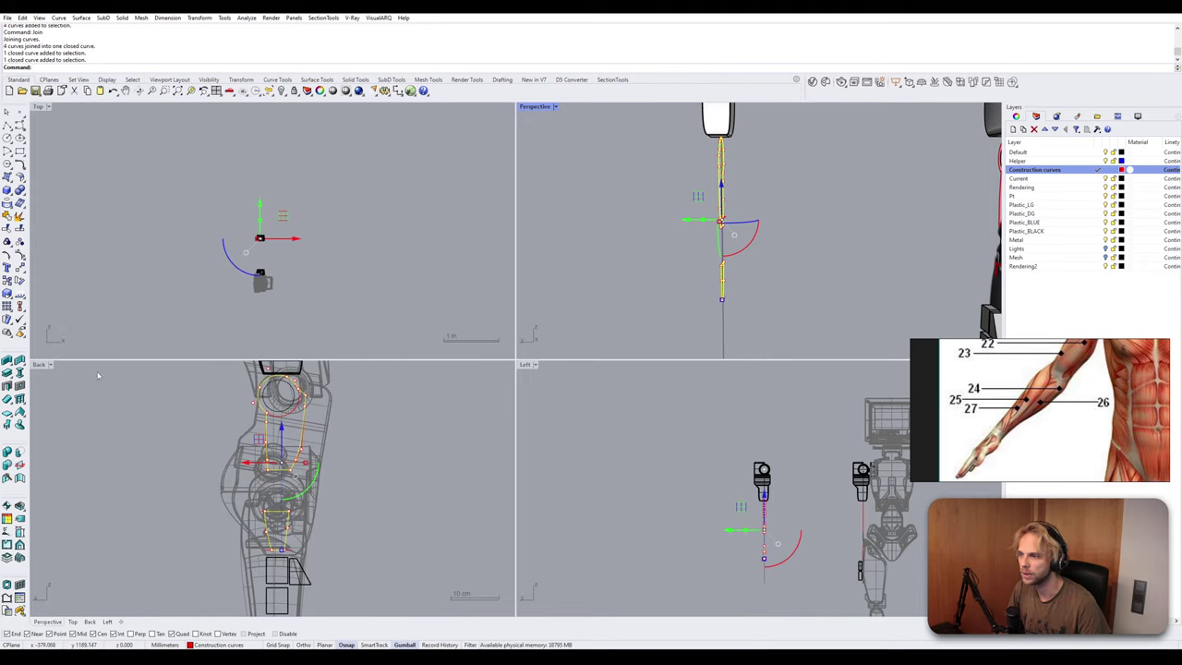
double_click(525, 365)
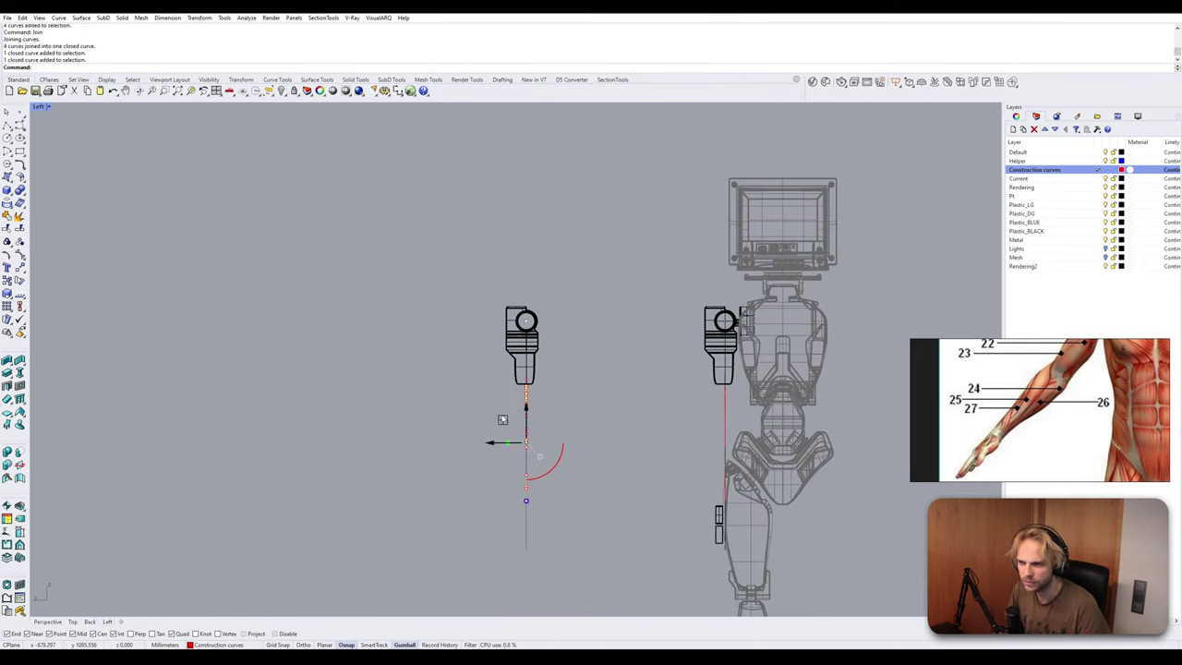
scroll(544, 415, up, 5)
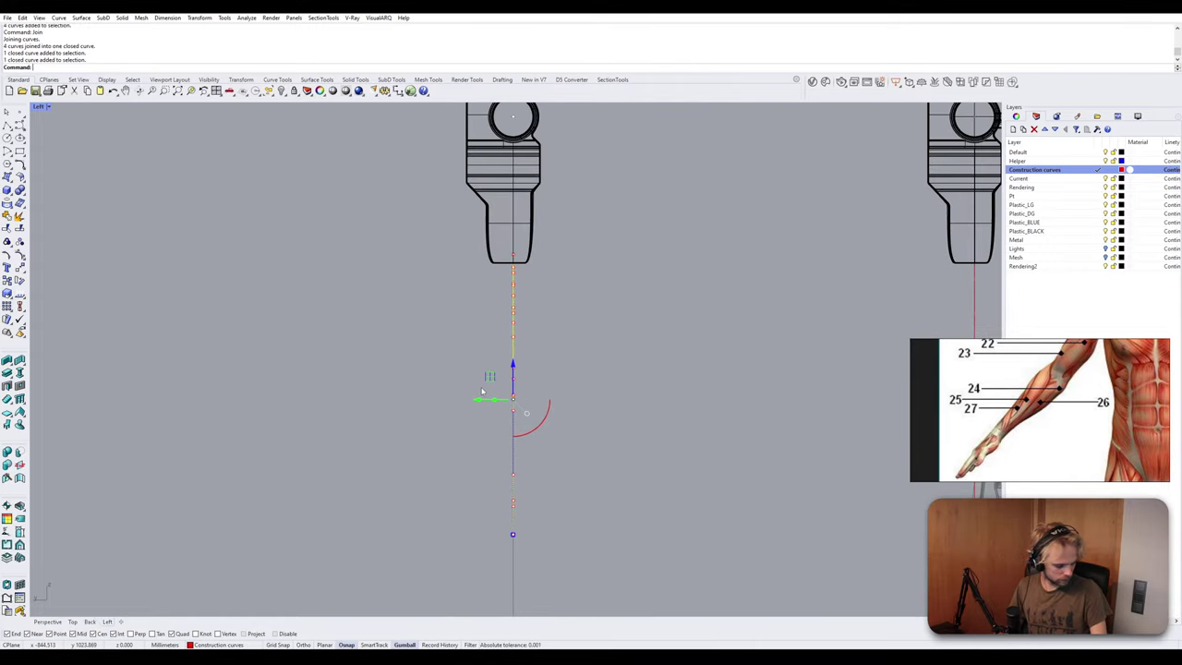
scroll(488, 385, up, 2)
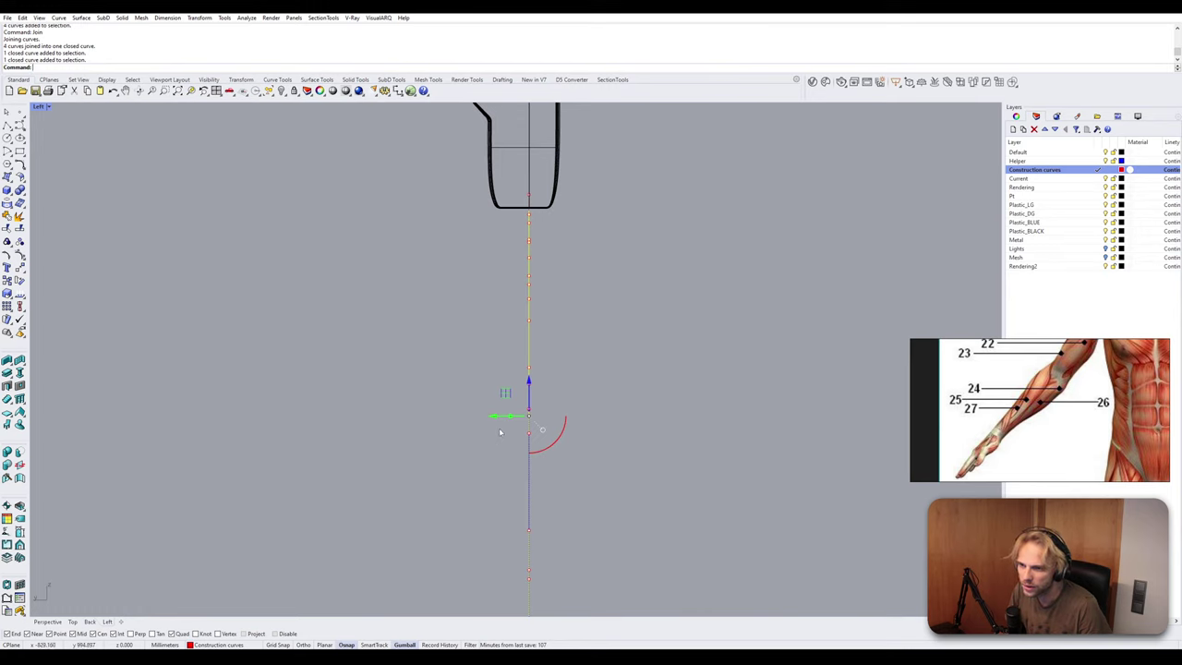
drag(498, 416, 520, 416)
scroll(582, 379, down, 5)
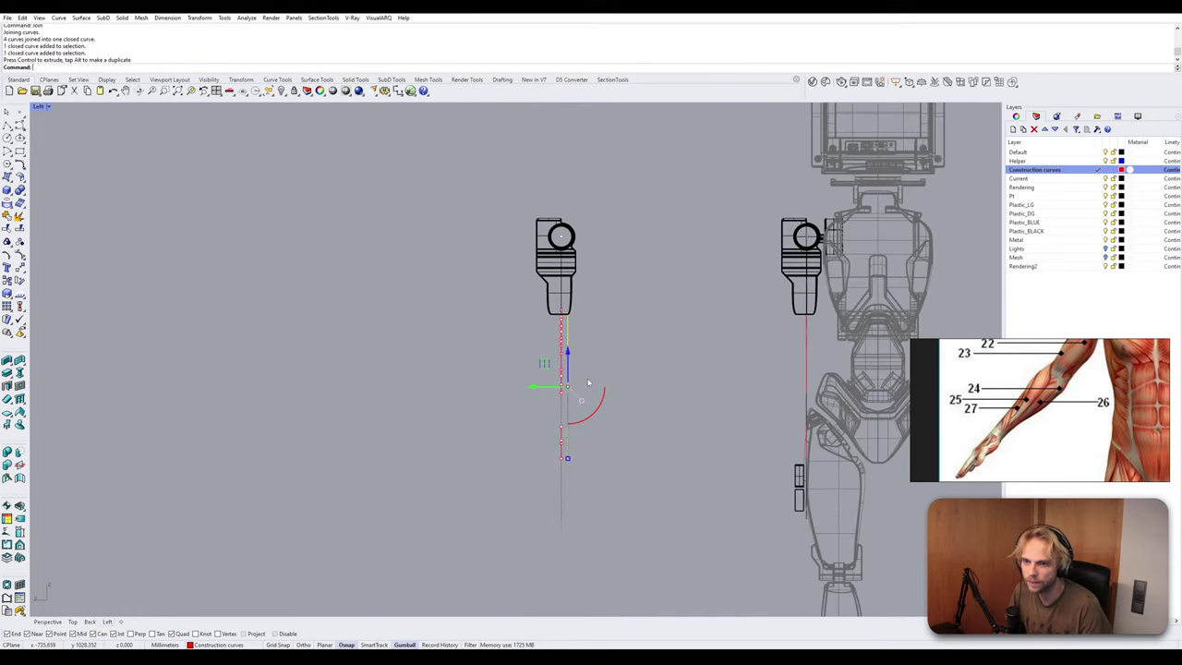
right_drag(588, 382, 564, 363)
click(582, 363)
Move the copy of the lower forearm outline slightly closer to the arm's centre line in the Left view.
scroll(529, 347, up, 4)
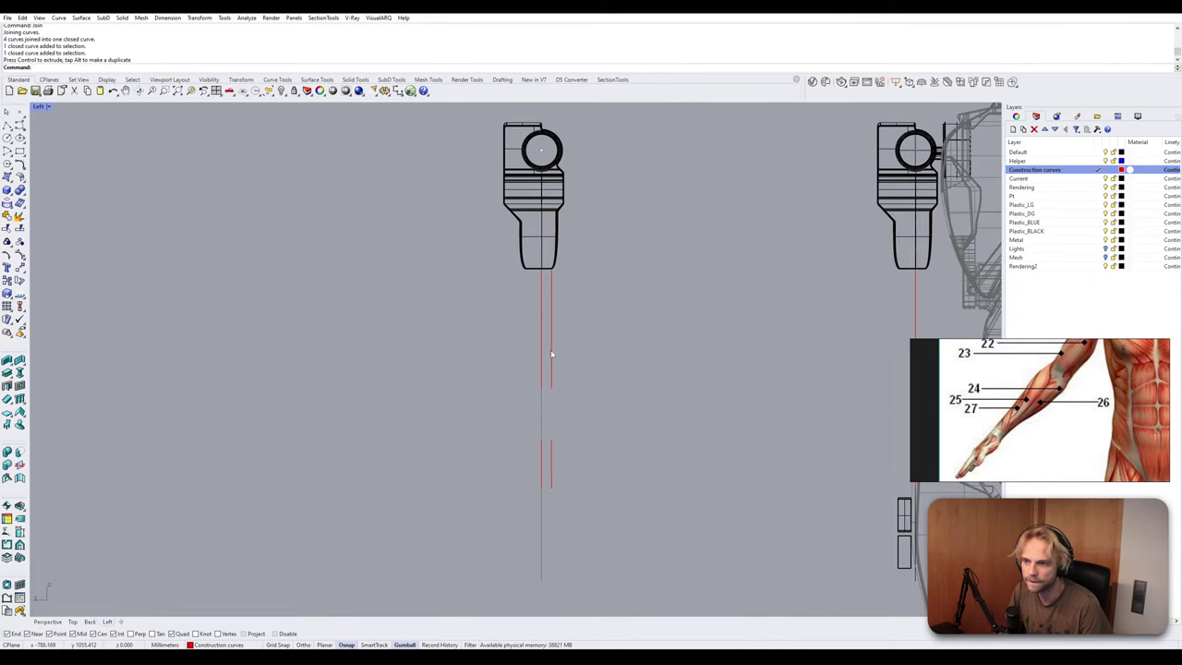
click(553, 368)
shift+click(549, 459)
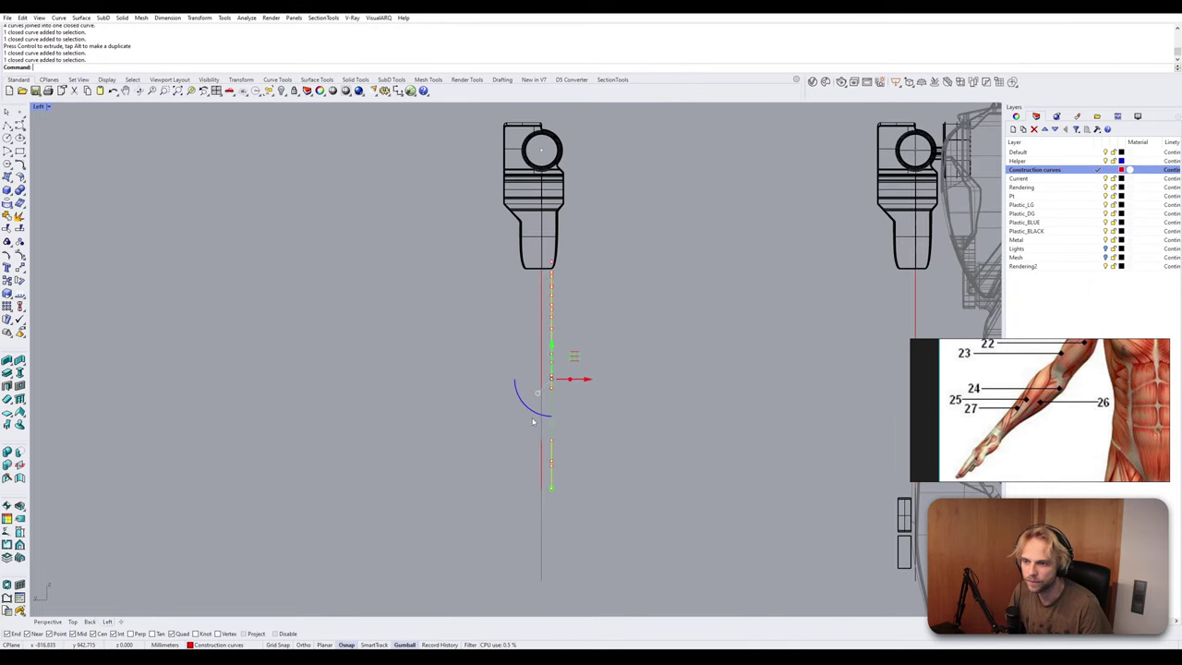
click(608, 383)
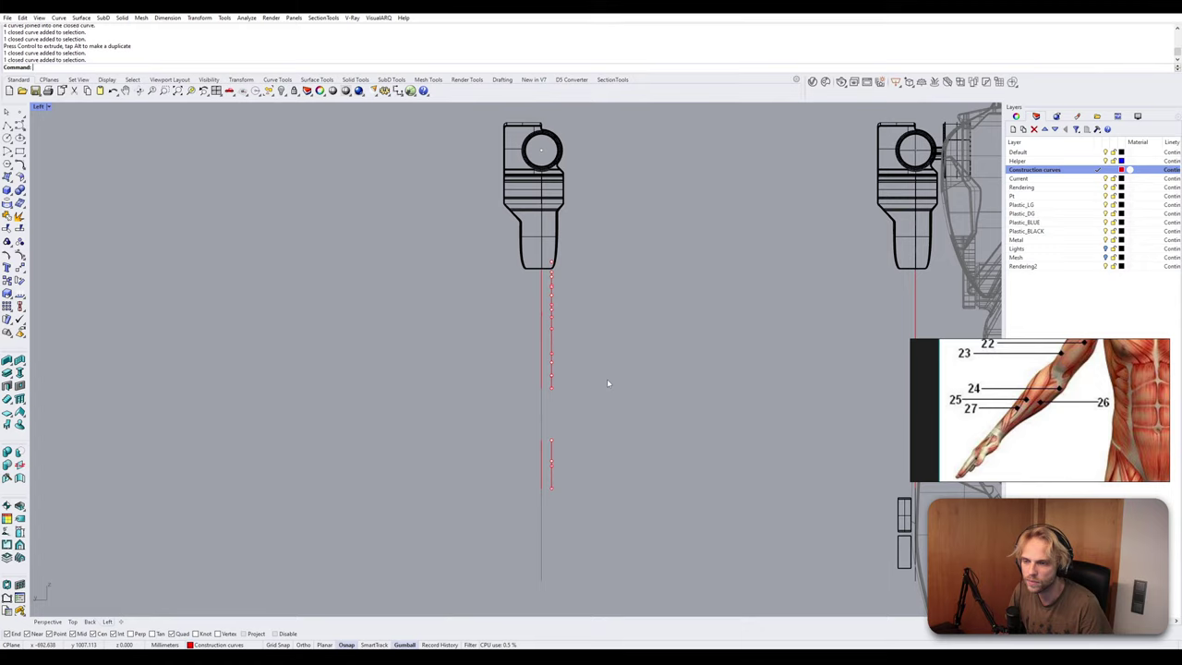
click(549, 456)
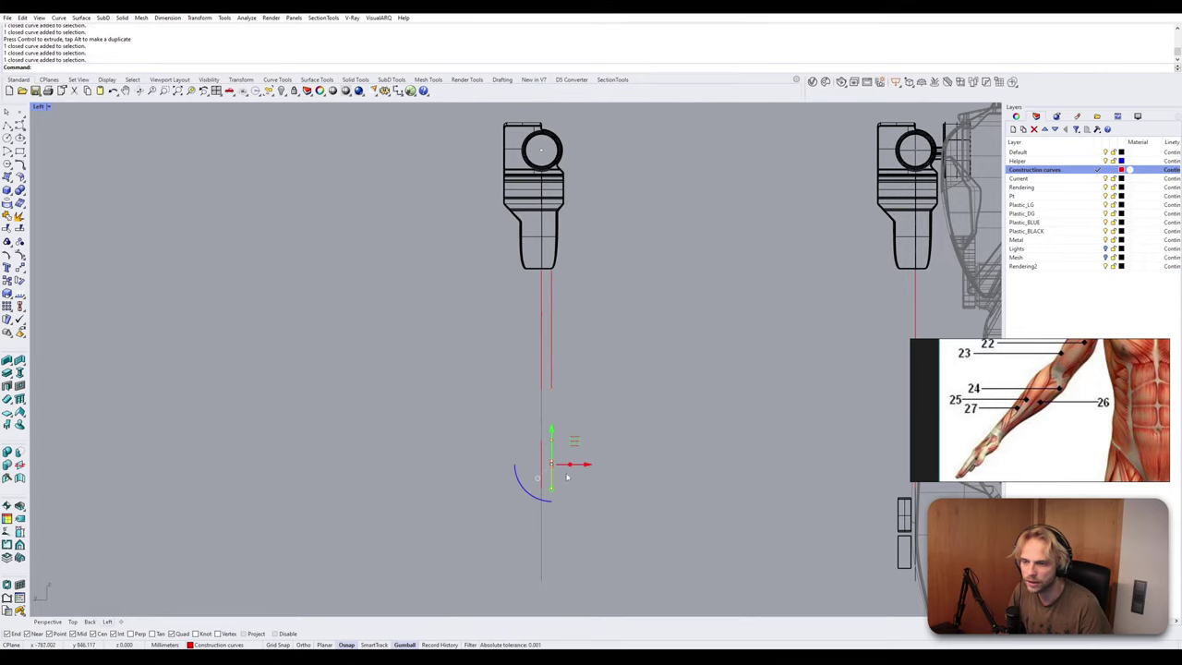
click(464, 492)
scroll(550, 486, up, 4)
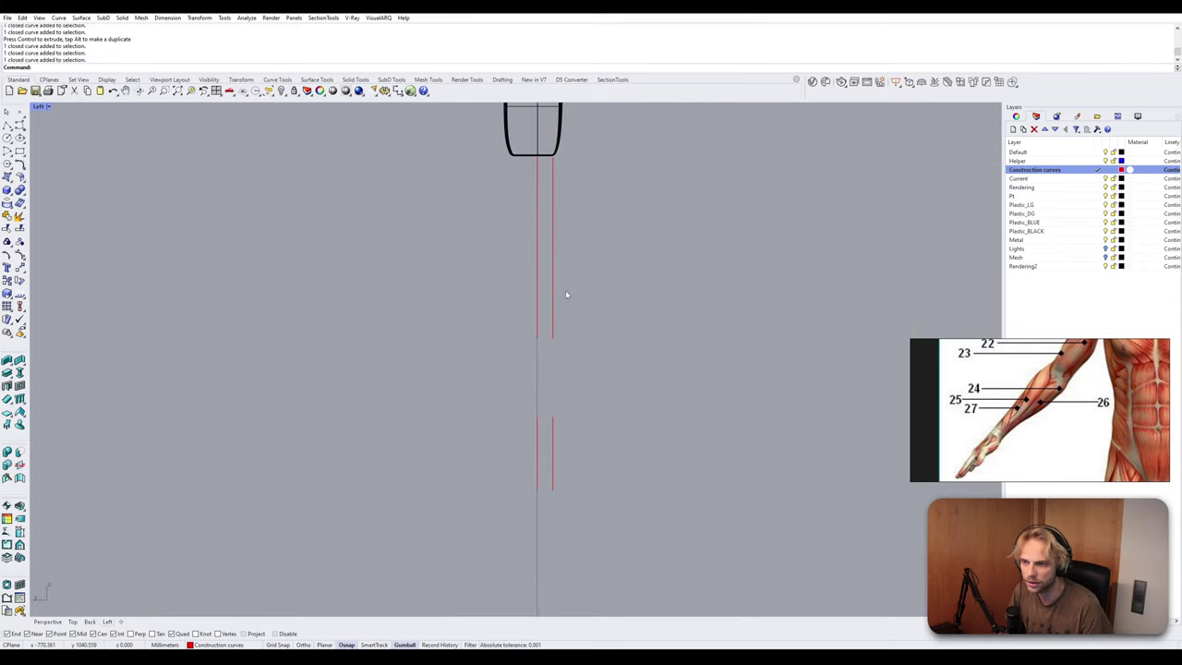
click(552, 452)
drag(587, 458, 586, 456)
click(582, 393)
Duplicate the upper forearm copy slightly further from the centre line and delete the previous copy.
right_drag(556, 277, 511, 368)
click(510, 364)
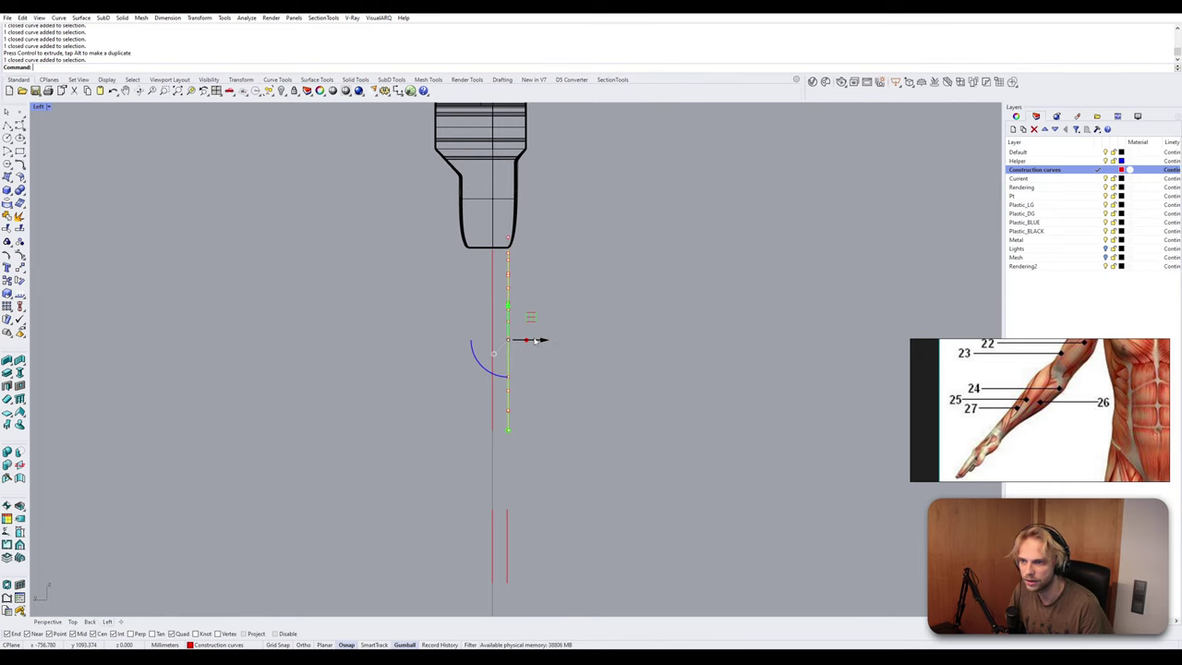
alt+drag(535, 341, 543, 341)
key(Escape)
click(509, 286)
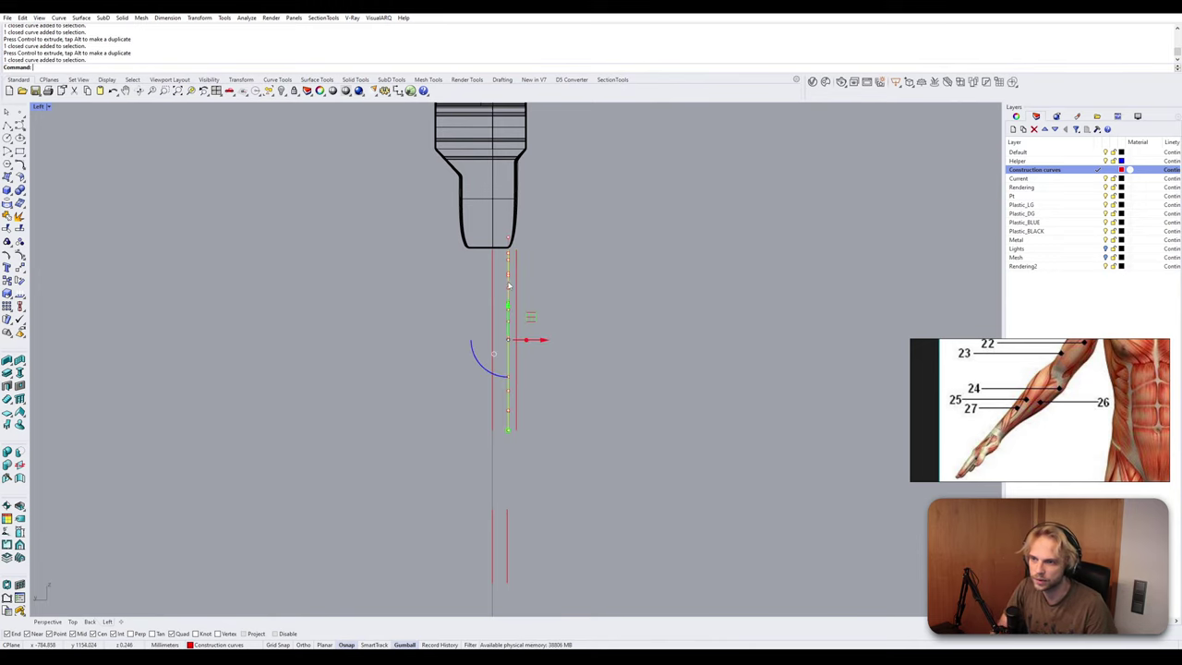
key(Delete)
click(516, 287)
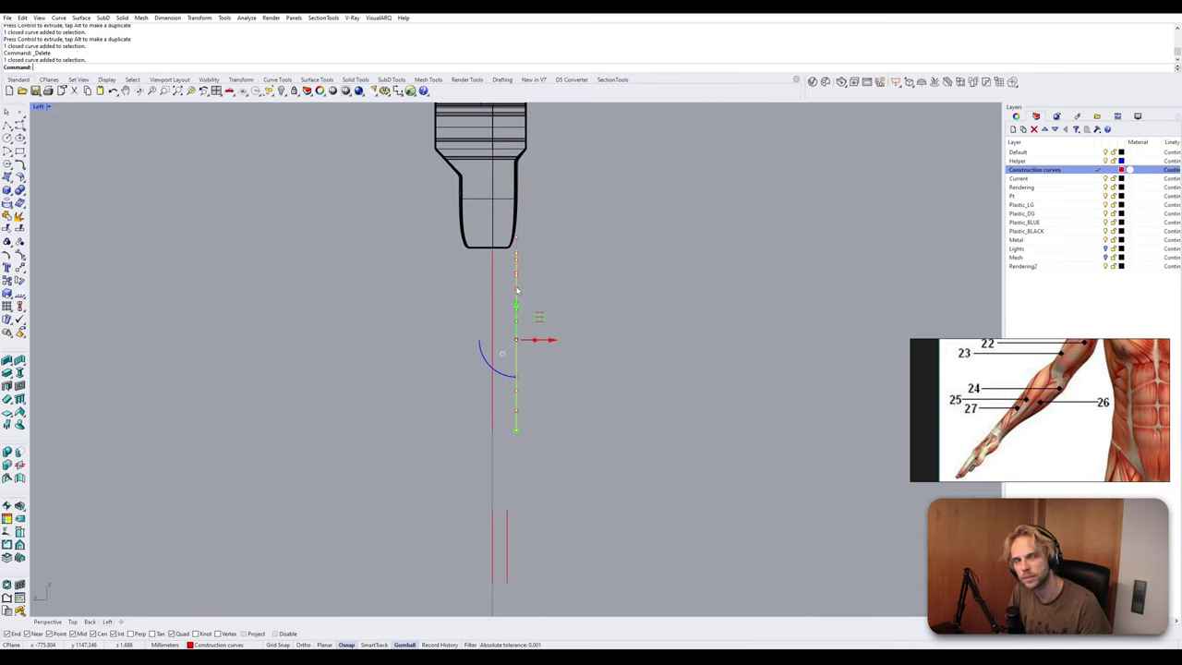
Shift the remaining upper forearm copy slightly back toward the arm's centre line.
drag(545, 341, 547, 343)
click(545, 342)
click(604, 382)
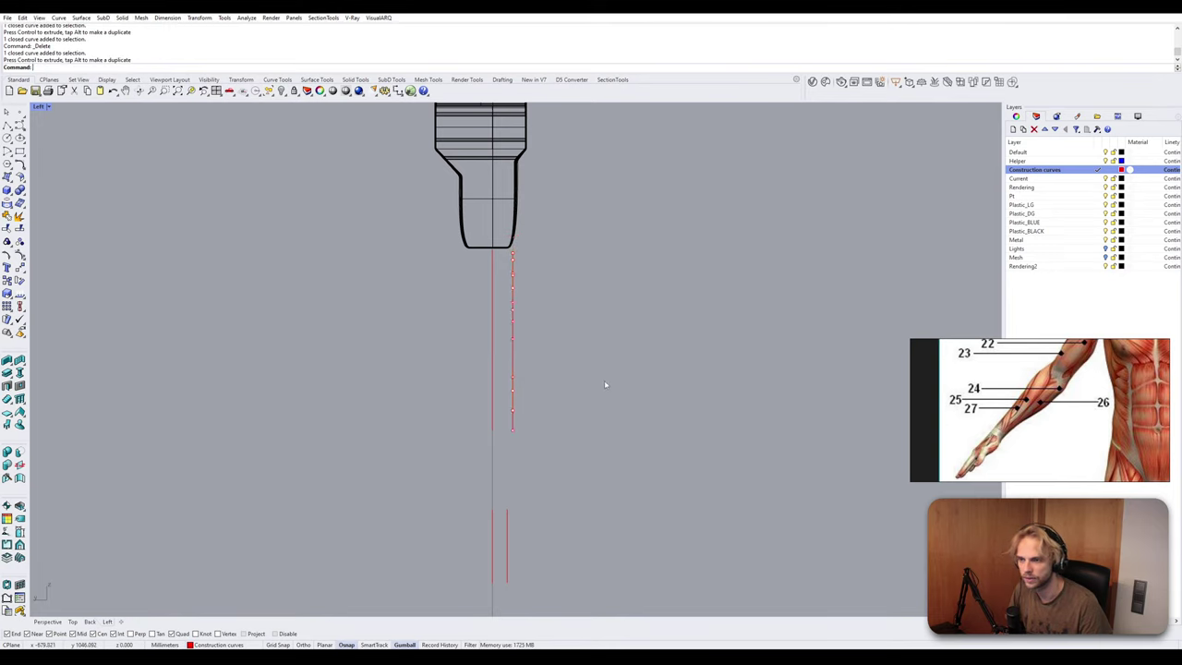
In the Perspective view, pull the control points along the upper copy's bulging side edge inward to slim the outline.
click(514, 362)
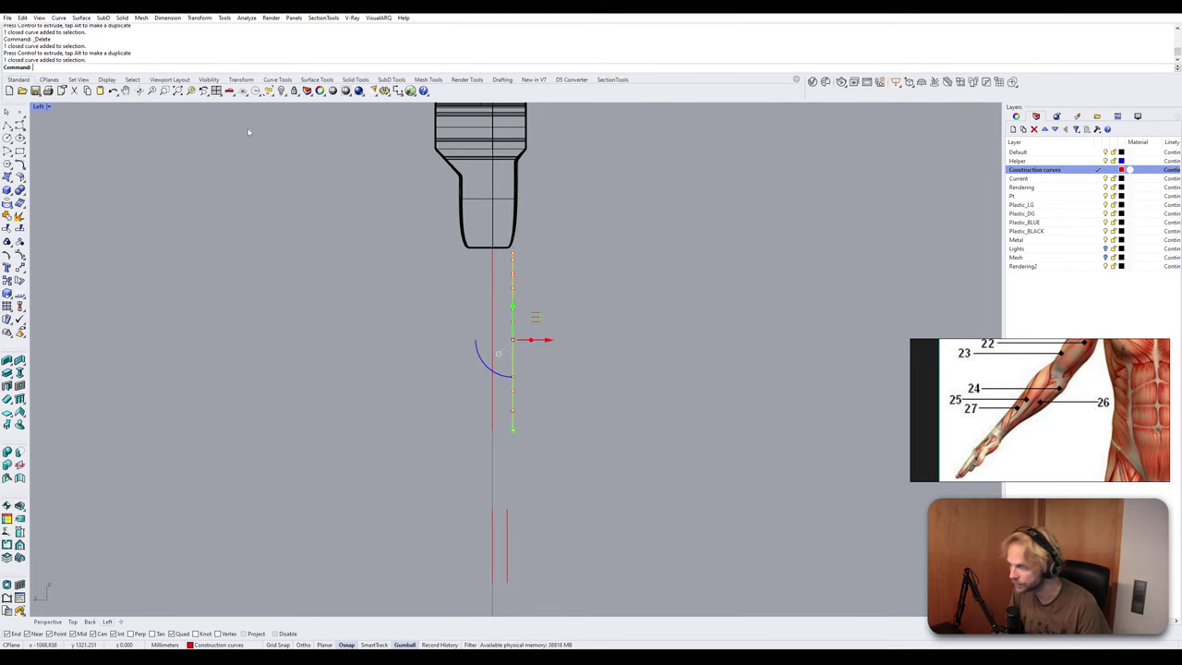
key(ctrl+m)
key(Escape)
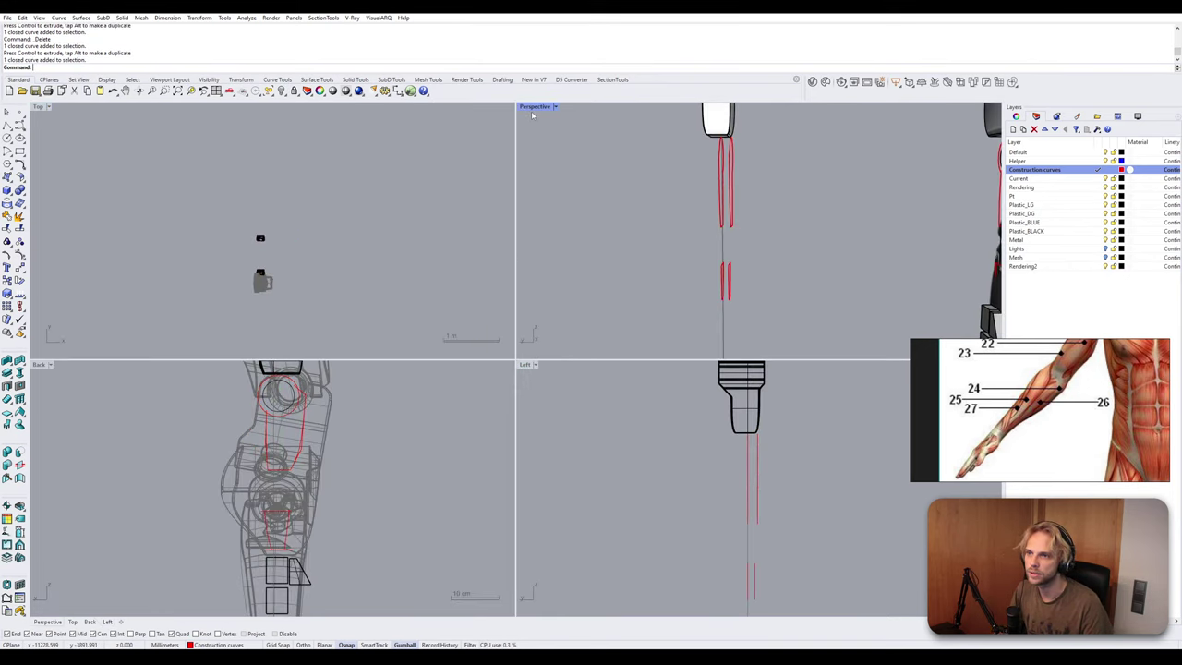
double_click(534, 106)
right_drag(519, 198, 624, 293)
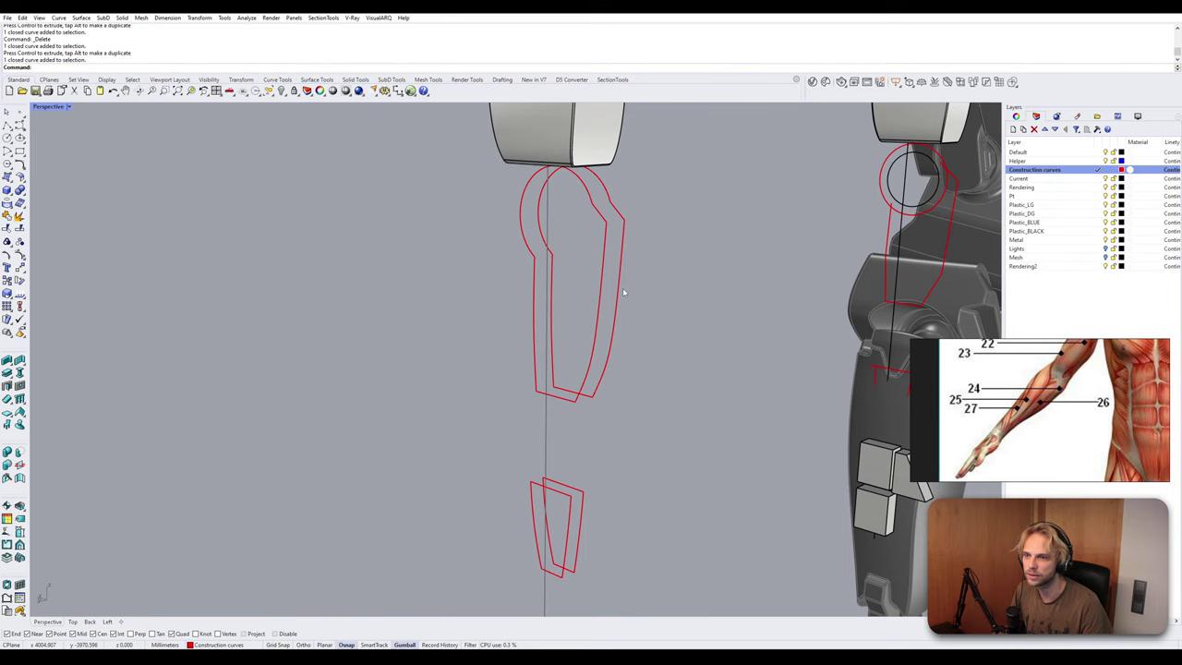
click(612, 341)
scroll(614, 344, up, 2)
click(610, 356)
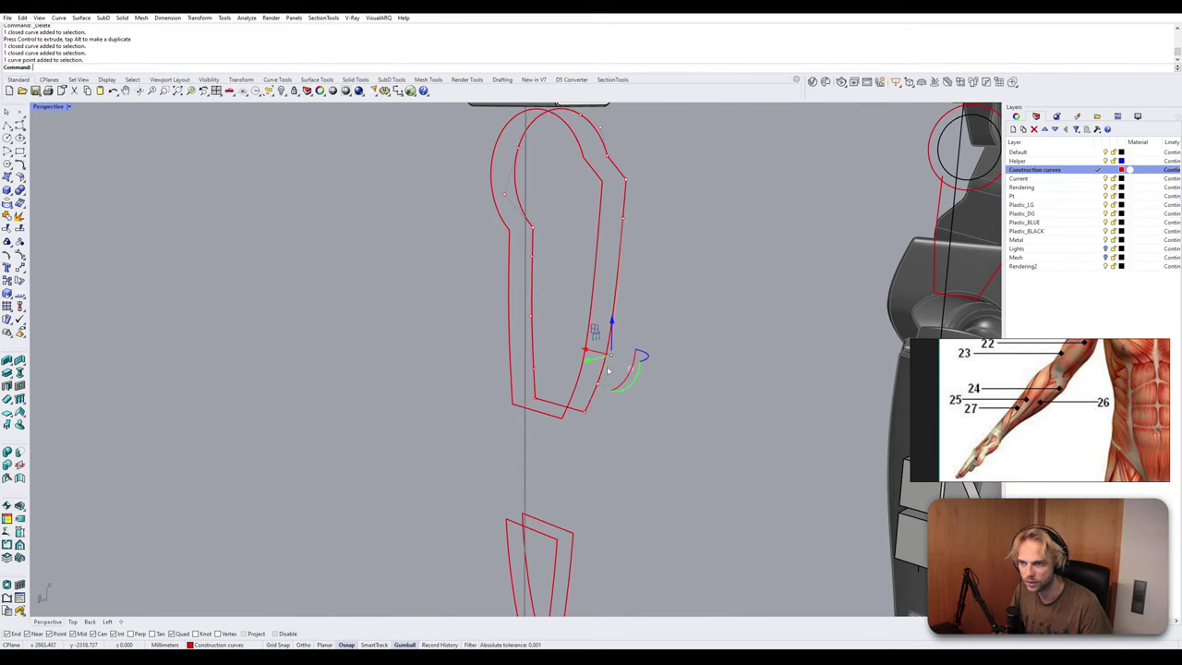
click(604, 372)
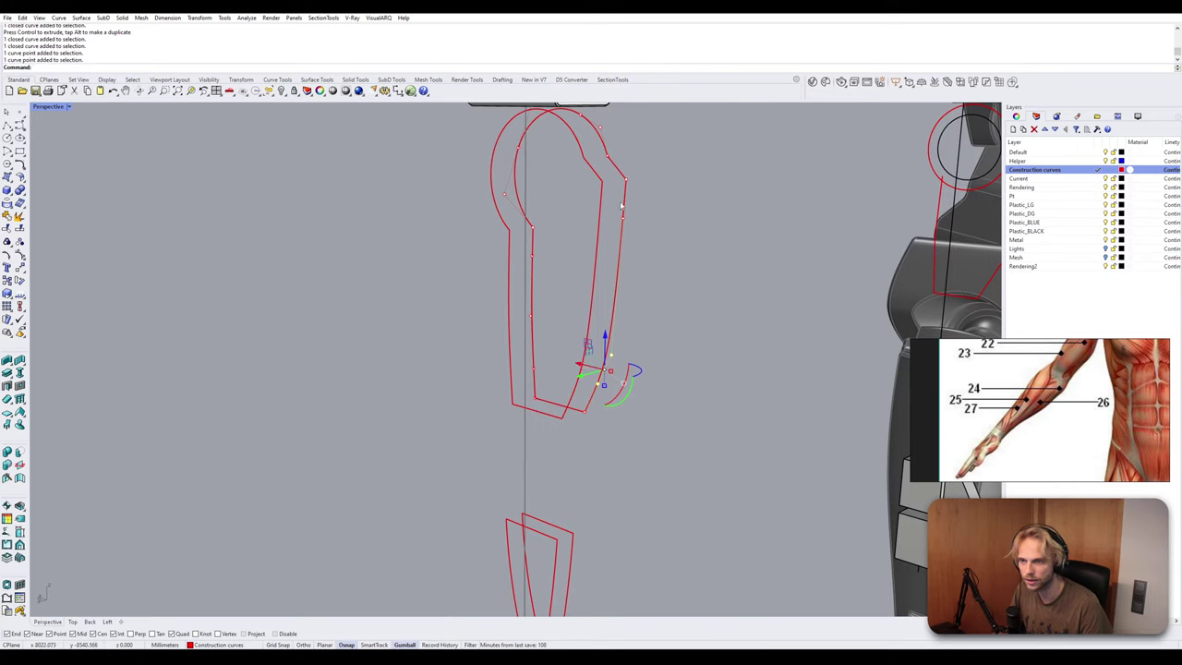
right_drag(625, 221, 653, 219)
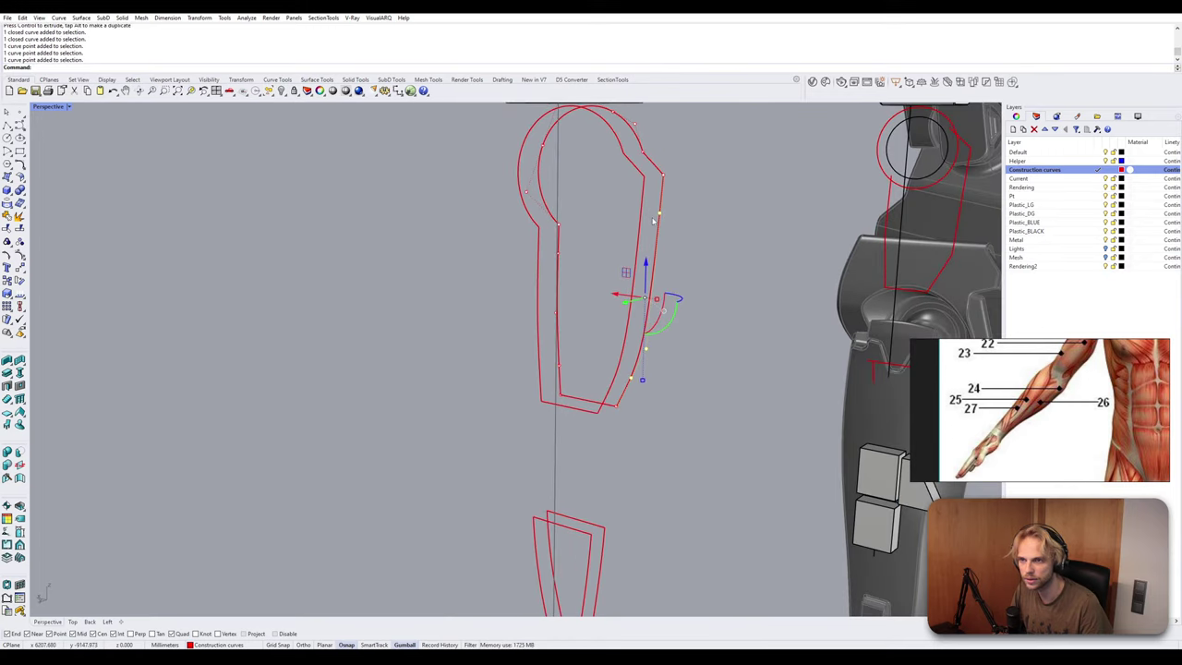
drag(634, 294, 613, 295)
click(598, 260)
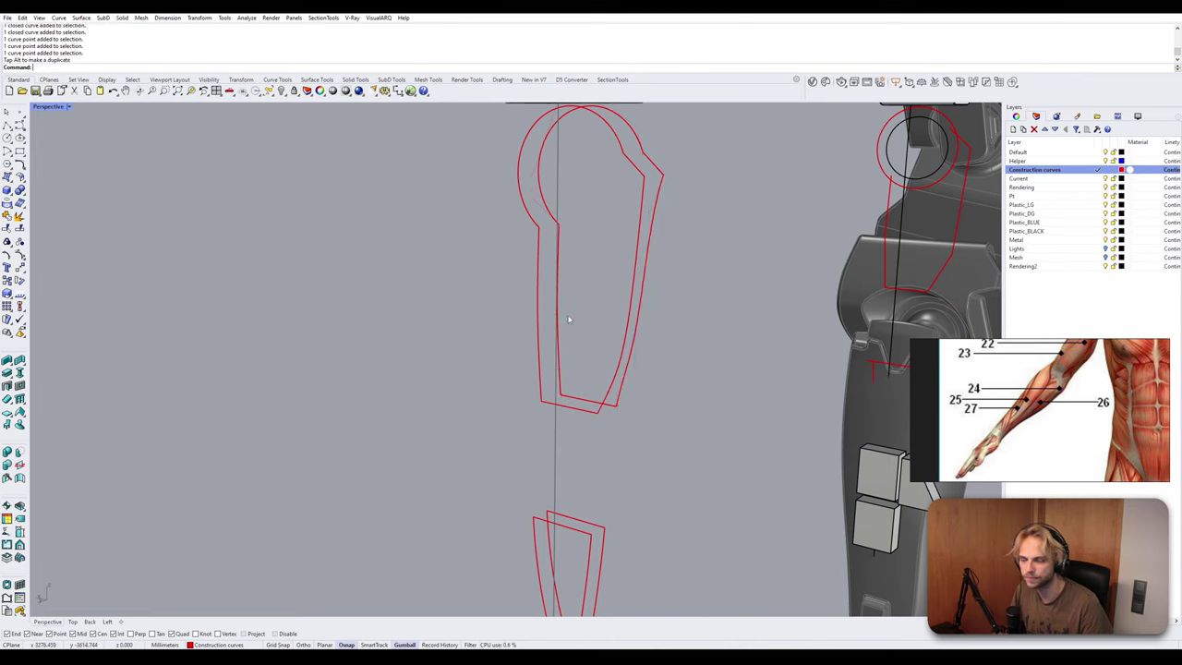
Try pulling the control points along the upper copy's straighter side edge inward and undo that move.
scroll(550, 311, up, 2)
click(564, 352)
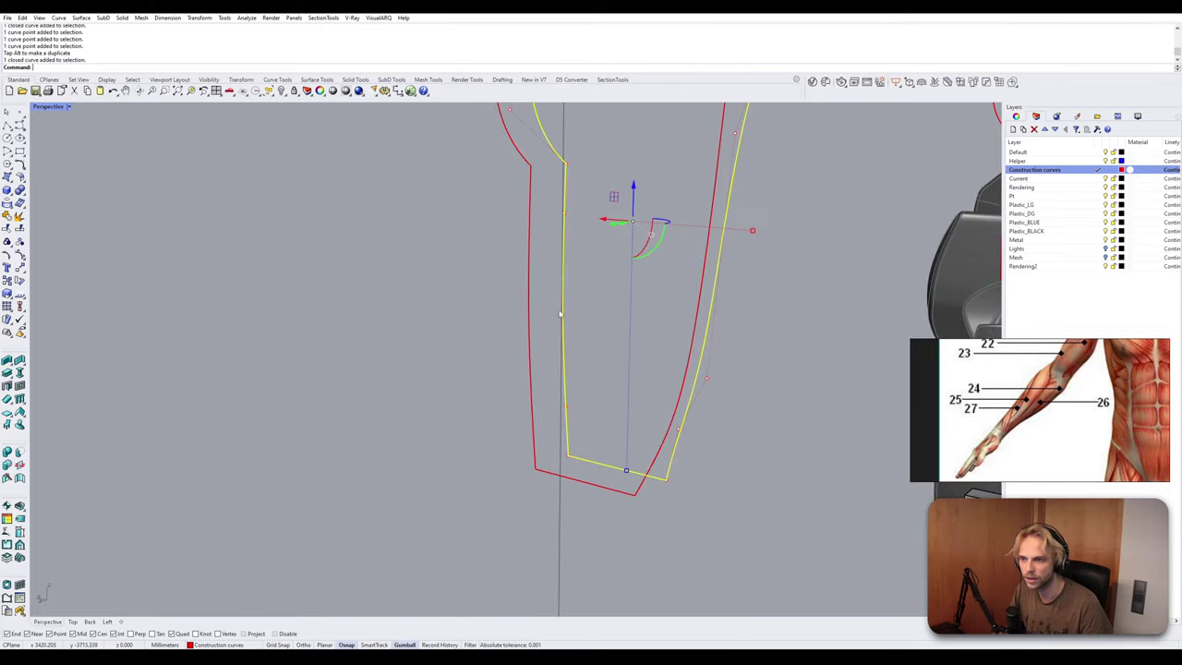
key(F10)
mouse_move(548, 301)
mouse_down()
mouse_move(571, 343)
mouse_move(545, 315)
mouse_up()
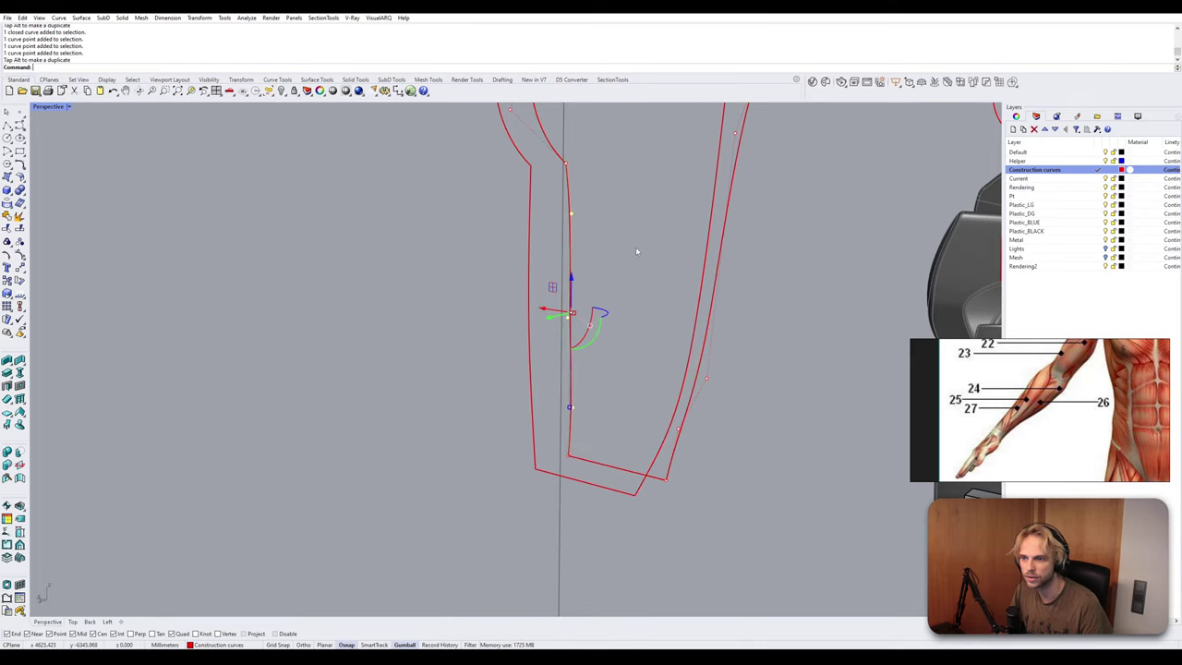
key(Escape)
key(Escape)
scroll(636, 249, down, 6)
mouse_move(641, 252)
right_down()
mouse_move(598, 250)
mouse_move(684, 248)
mouse_move(637, 265)
right_up()
scroll(635, 305, up, 4)
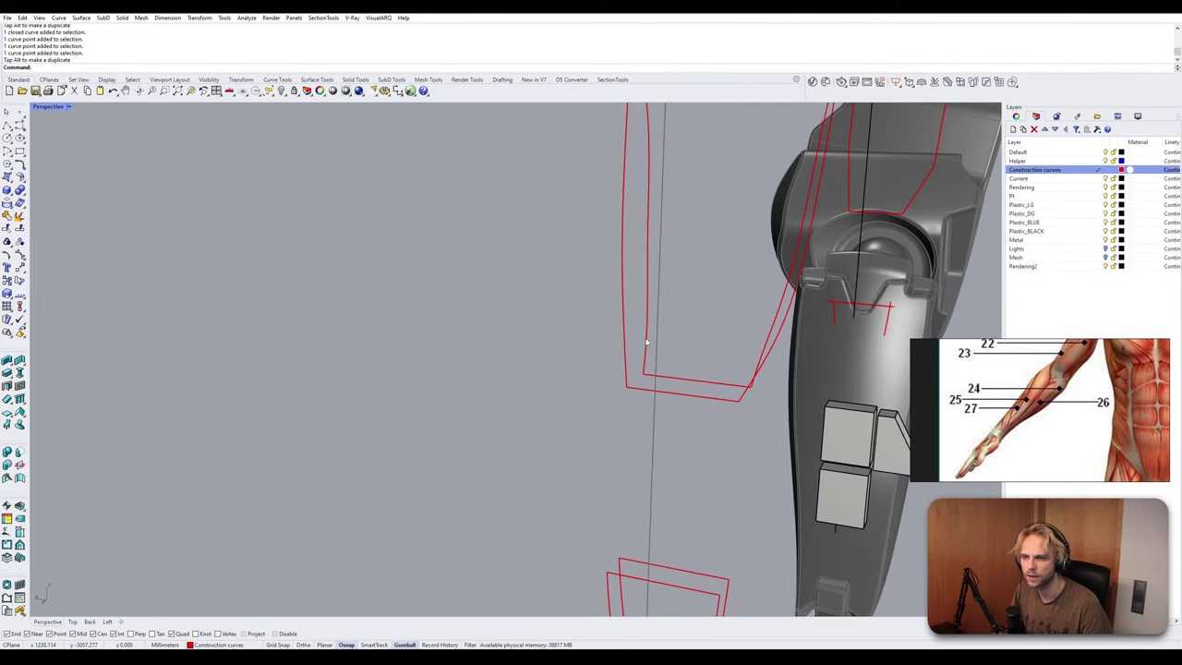
click(647, 341)
click(649, 330)
key(ctrl+z)
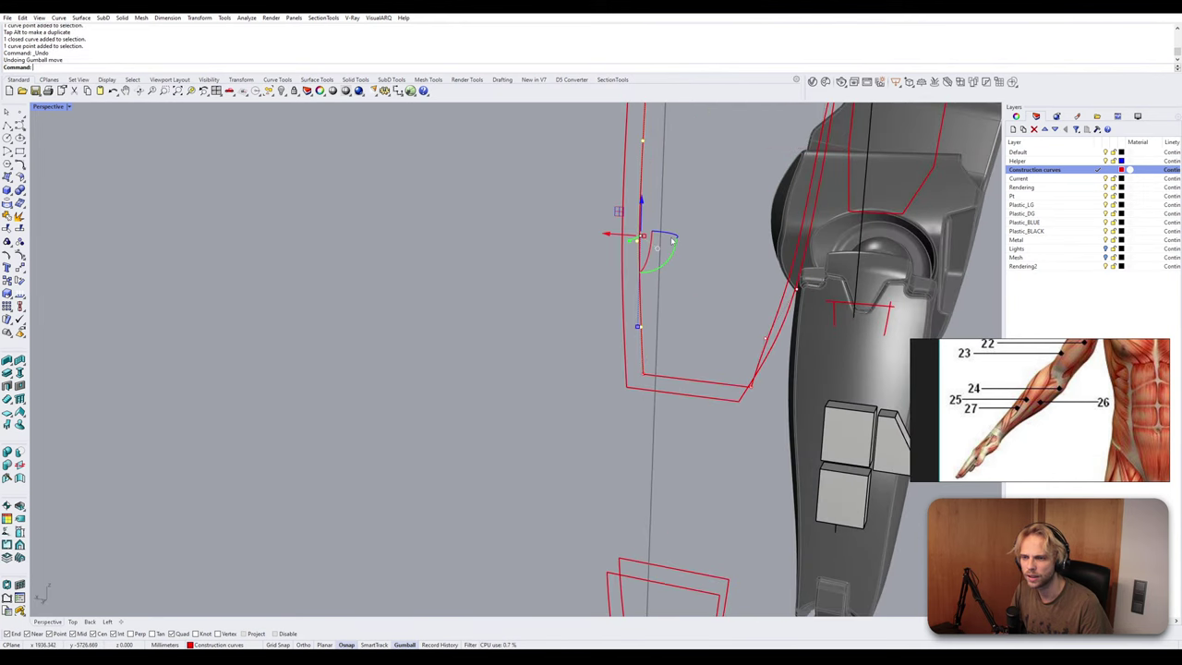
Move the upper and middle control points of the upper copy's straighter side edge slightly inward.
right_drag(646, 330, 617, 318)
click(615, 317)
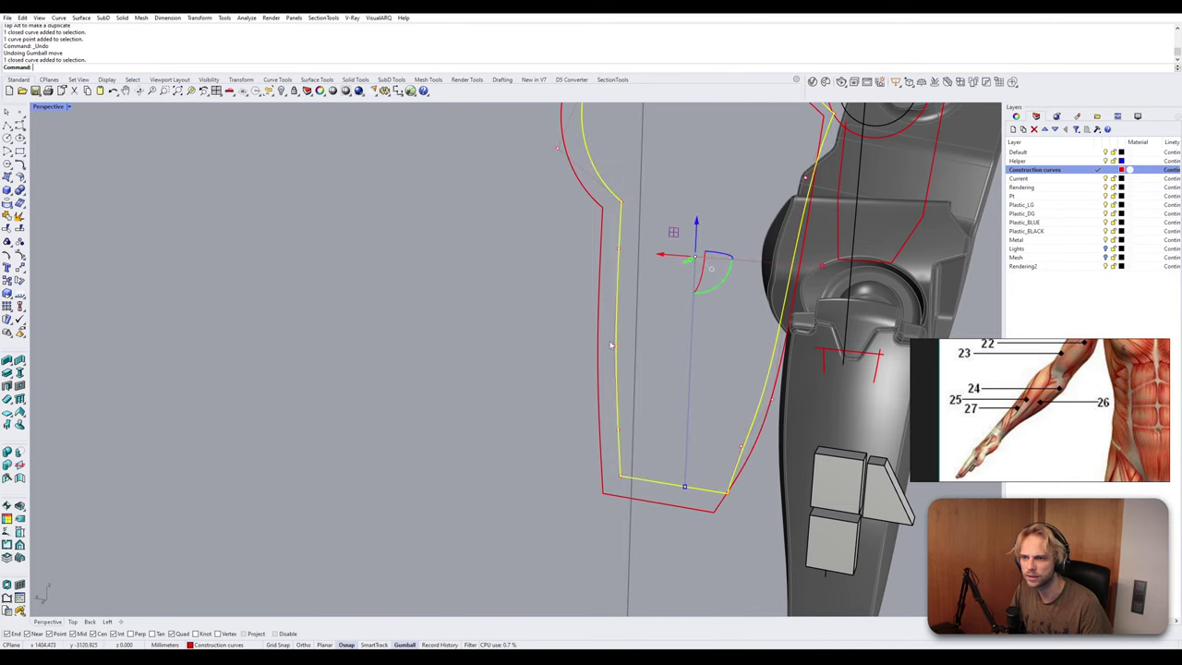
click(615, 346)
shift+click(620, 249)
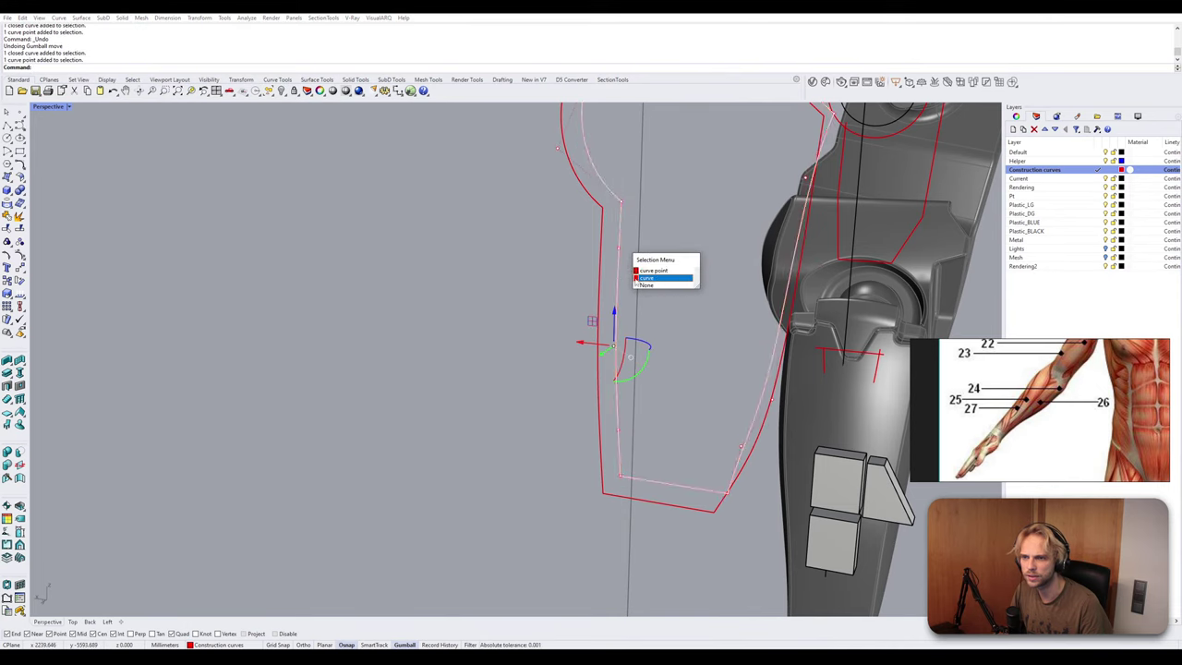
click(647, 272)
click(595, 300)
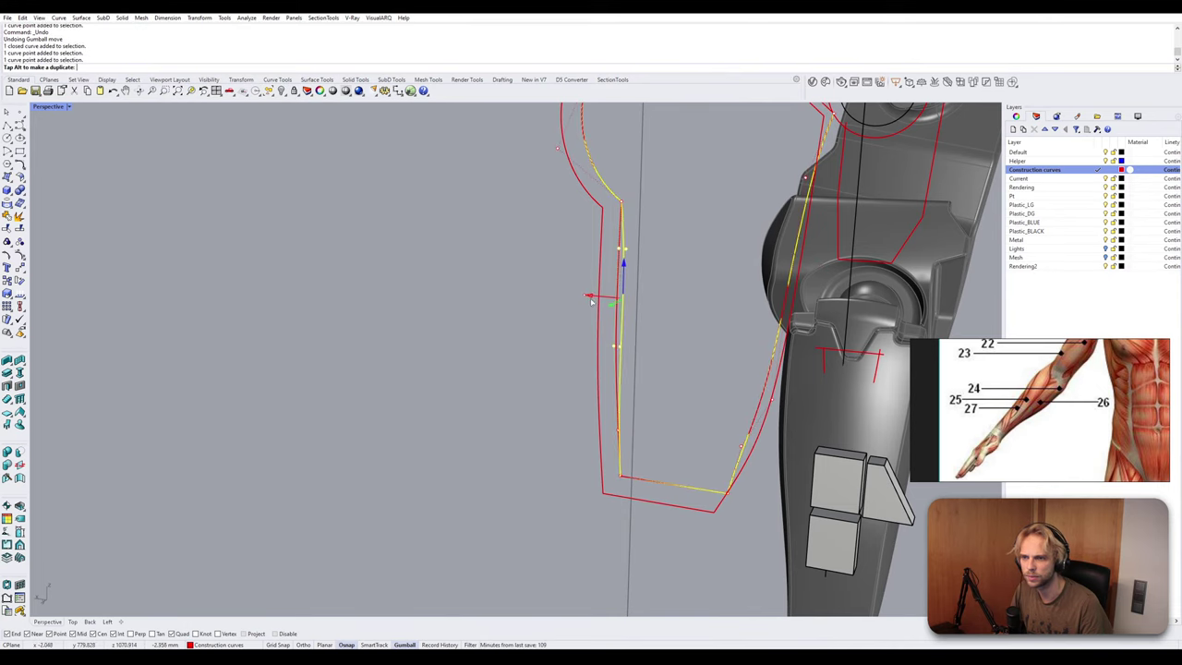
key(Escape)
key(Escape)
Inspect both forearm outlines and their copies from several angles against the robot body.
scroll(707, 281, down, 5)
right_drag(707, 281, 605, 281)
click(466, 301)
right_drag(466, 301, 572, 422)
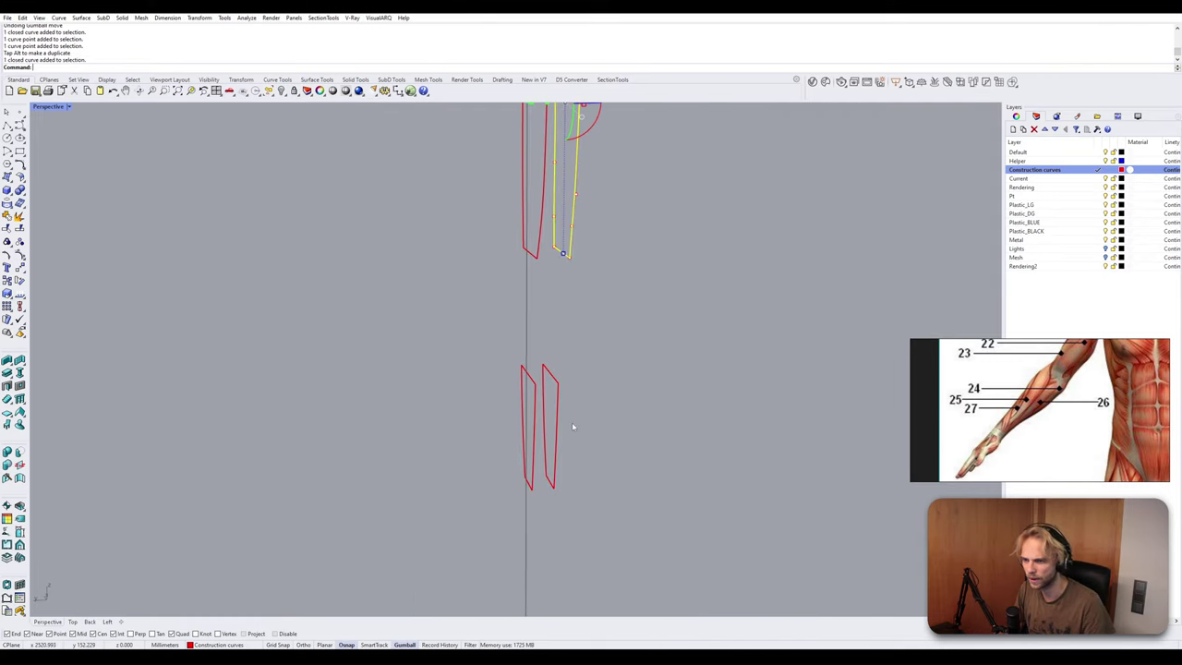
shift+click(558, 381)
right_drag(590, 301, 651, 319)
shift+right_drag(672, 382, 429, 345)
click(347, 361)
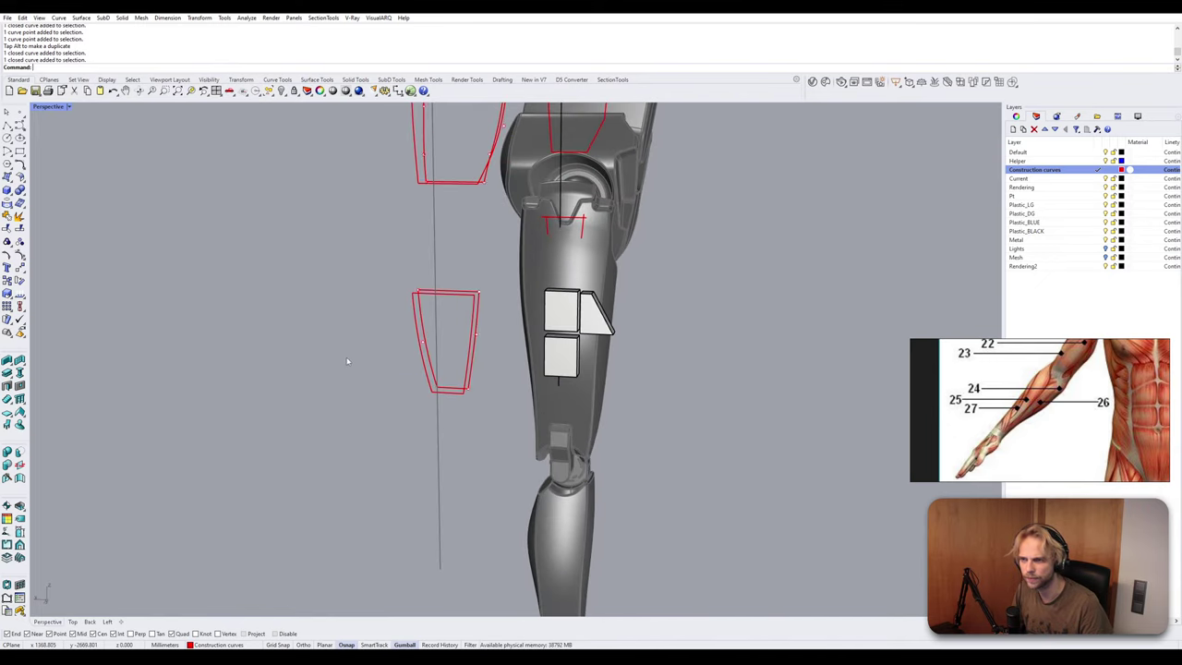
right_drag(349, 361, 449, 382)
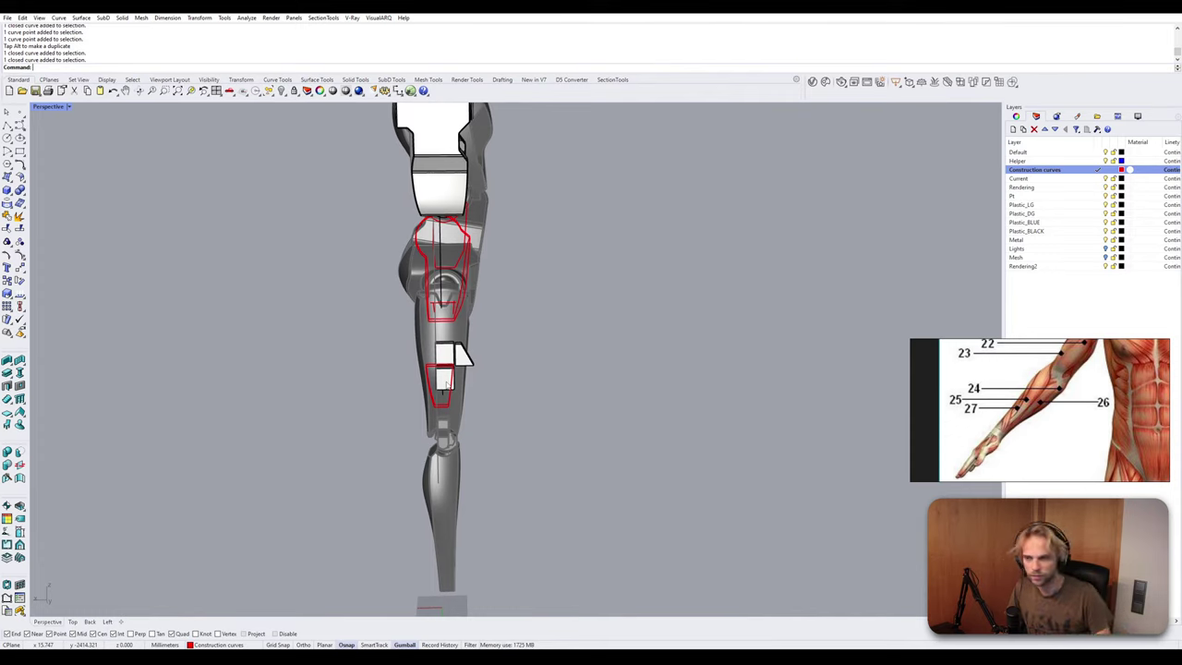
Pull the middle control point on the curved side of the lower forearm copy inward to narrow its outline.
scroll(330, 423, up, 1)
scroll(330, 423, up, 4)
click(325, 318)
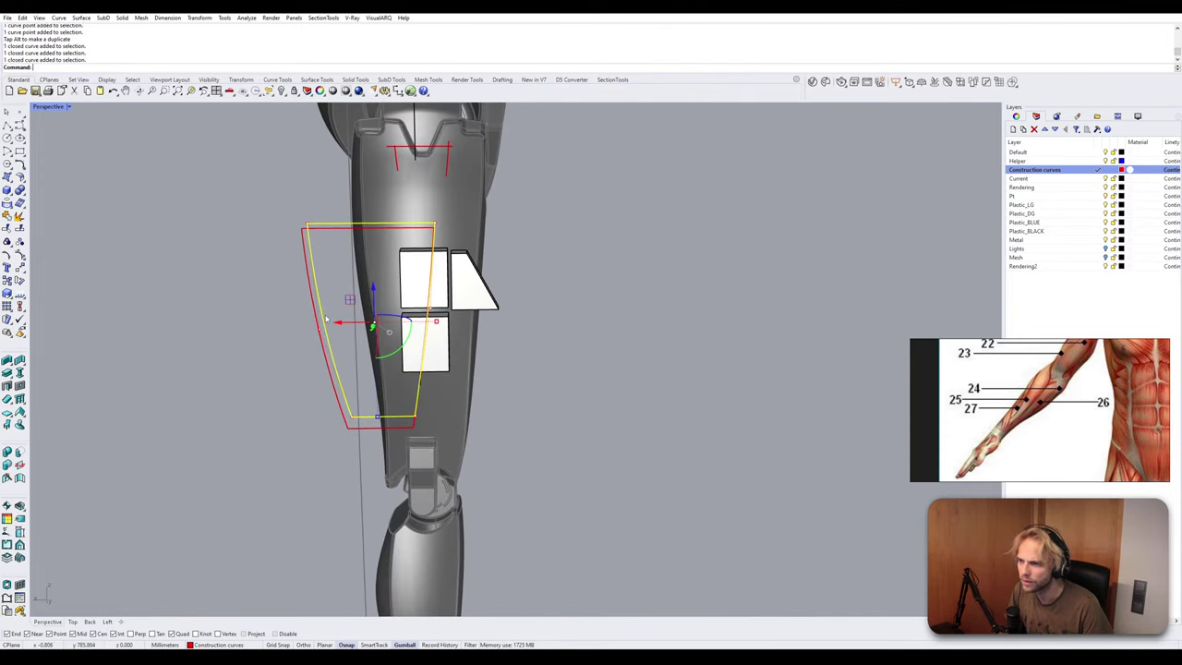
click(316, 332)
click(343, 356)
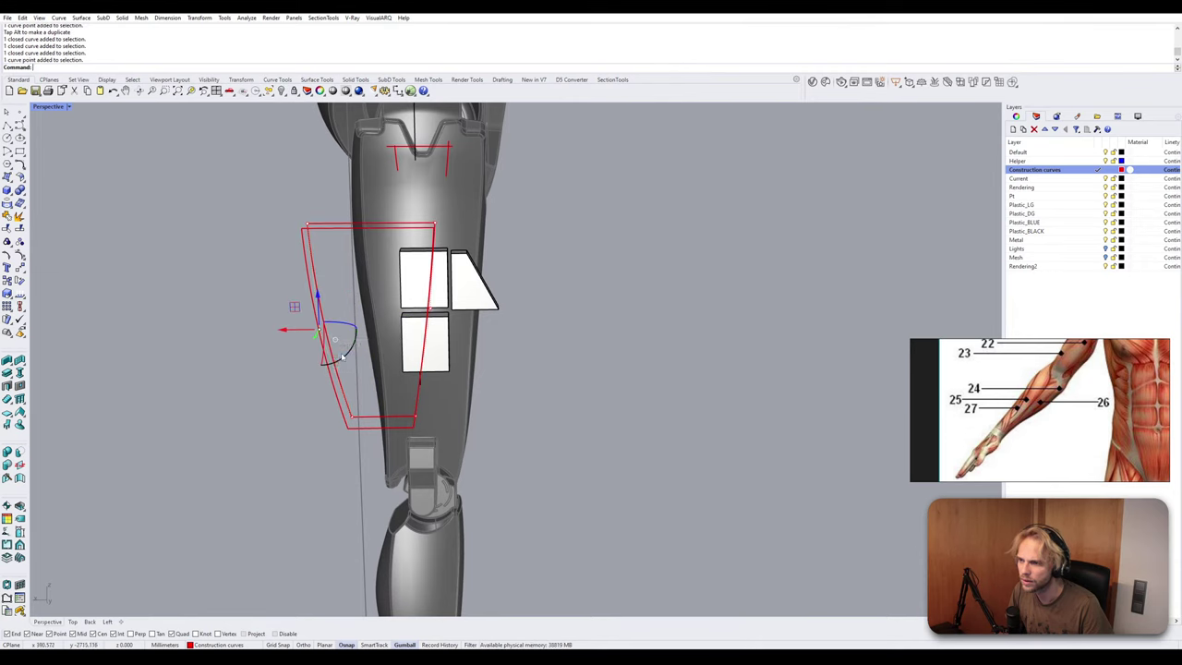
click(336, 394)
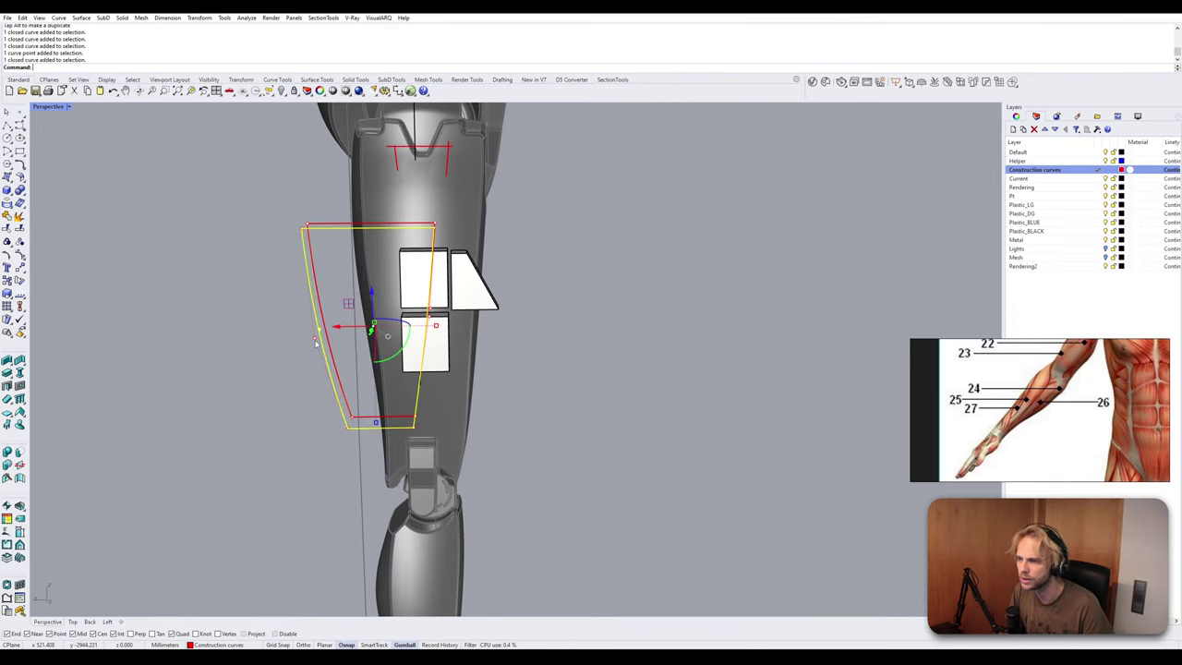
click(316, 339)
drag(293, 336, 321, 330)
click(275, 346)
scroll(328, 338, up, 1)
click(336, 337)
click(329, 330)
click(304, 340)
Duplicate the adjusted upper and lower forearm copies together to the opposite side of the arm's centre line.
scroll(304, 343, down, 5)
right_drag(304, 343, 426, 442)
scroll(452, 435, up, 2)
click(453, 435)
shift+click(459, 280)
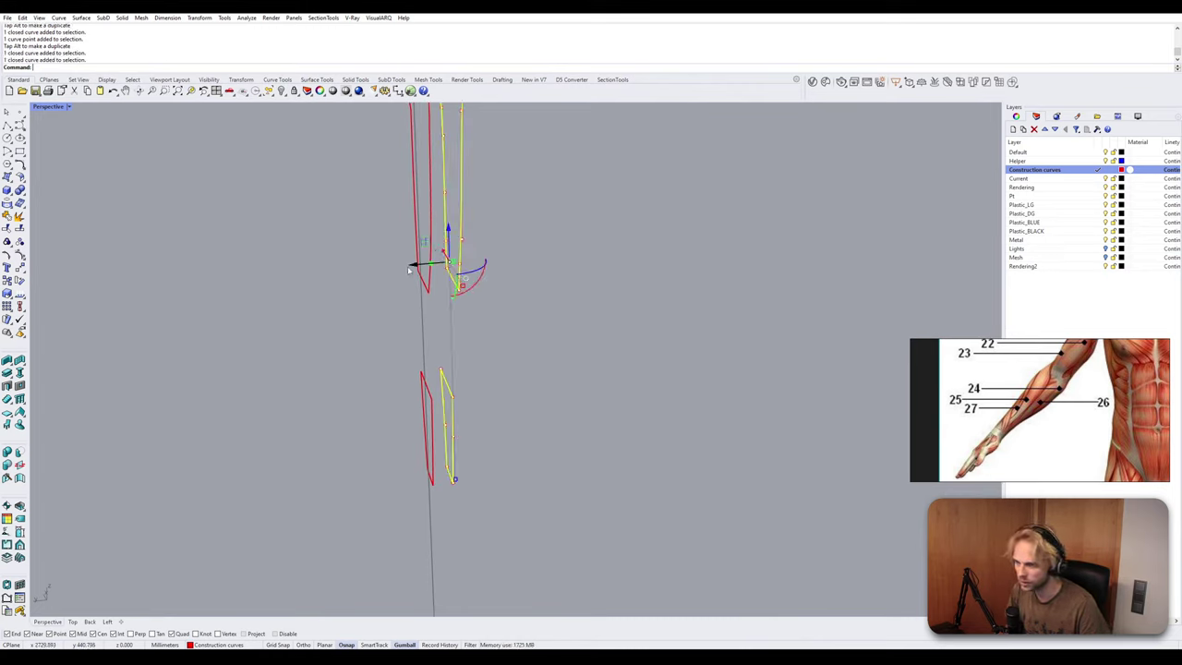
drag(415, 265, 369, 275)
click(533, 323)
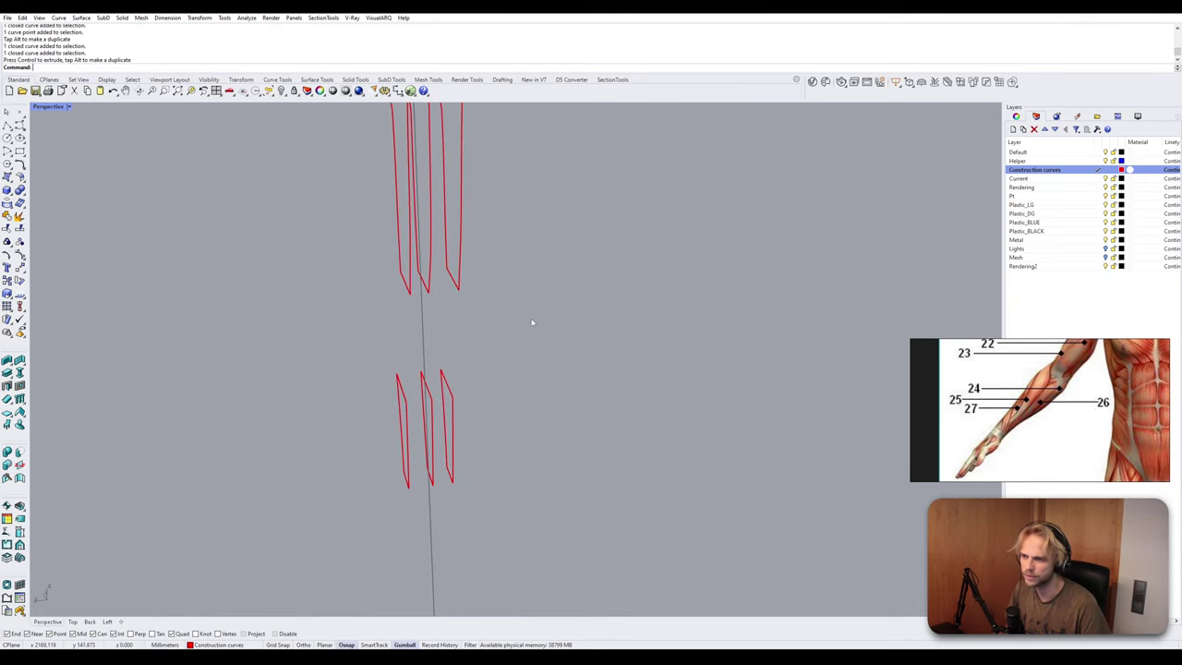
Move the new upper forearm duplicate further outward from the centre line and return to the Left view.
scroll(507, 264, down, 2)
right_drag(507, 264, 481, 258)
mouse_move(481, 259)
shift+right_down()
mouse_move(524, 379)
mouse_move(462, 264)
shift+right_up()
click(468, 265)
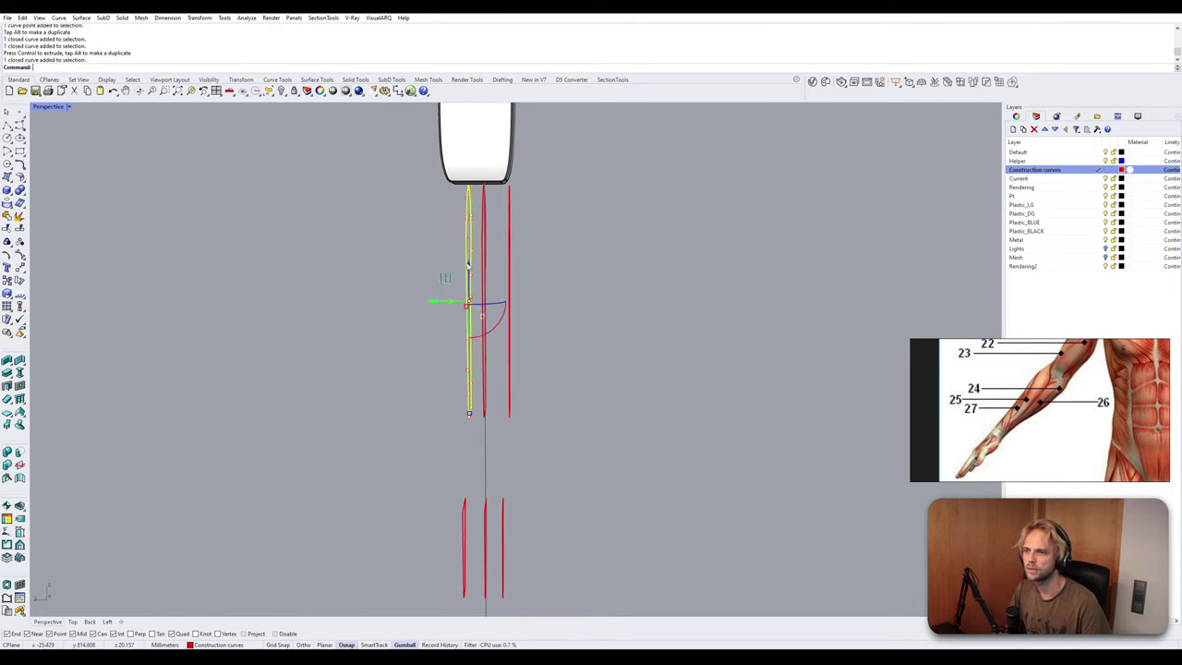
drag(435, 301, 415, 301)
click(474, 315)
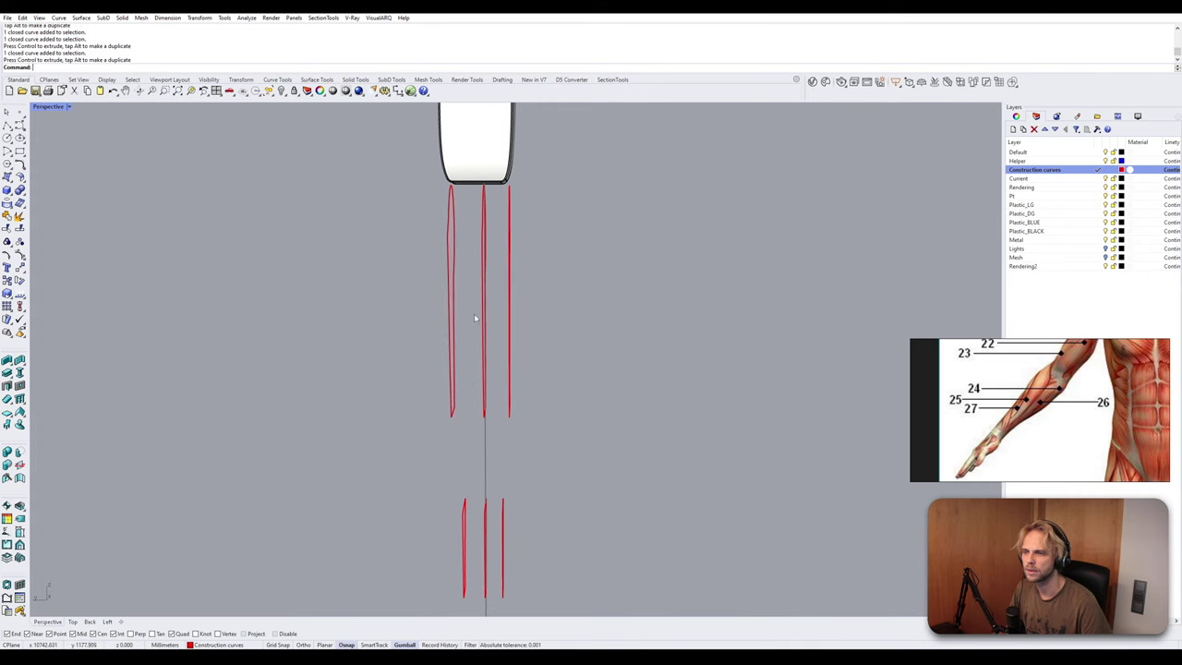
scroll(475, 316, down, 3)
mouse_move(475, 317)
right_down()
mouse_move(488, 326)
mouse_move(480, 338)
right_up()
double_click(46, 106)
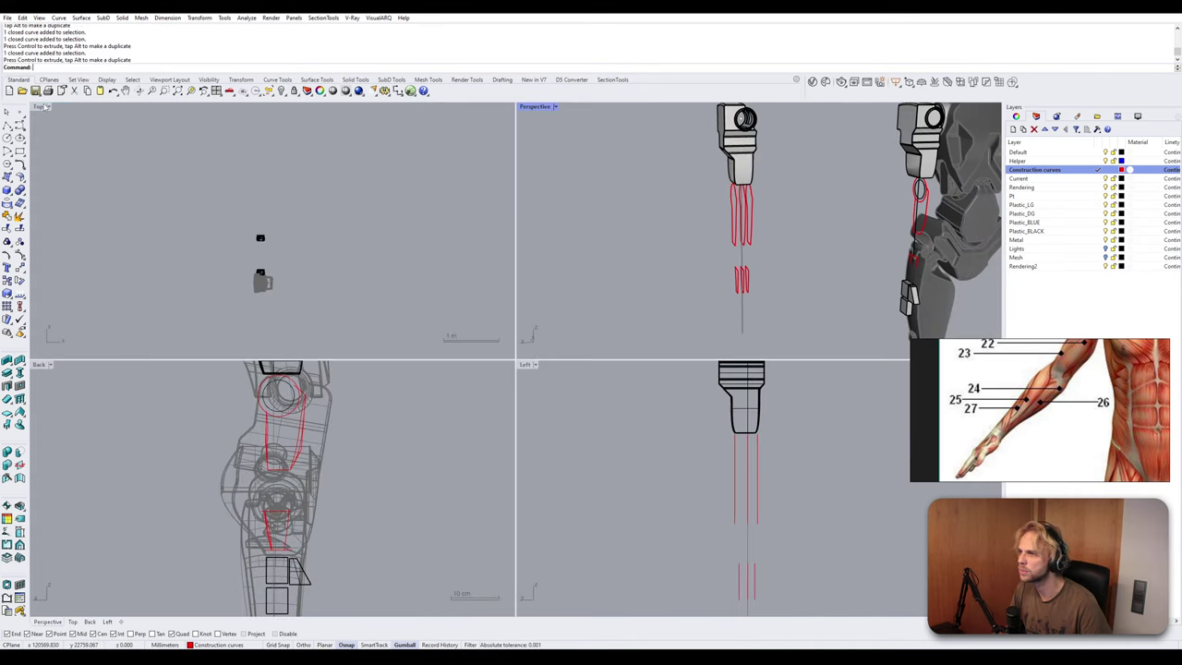
double_click(524, 364)
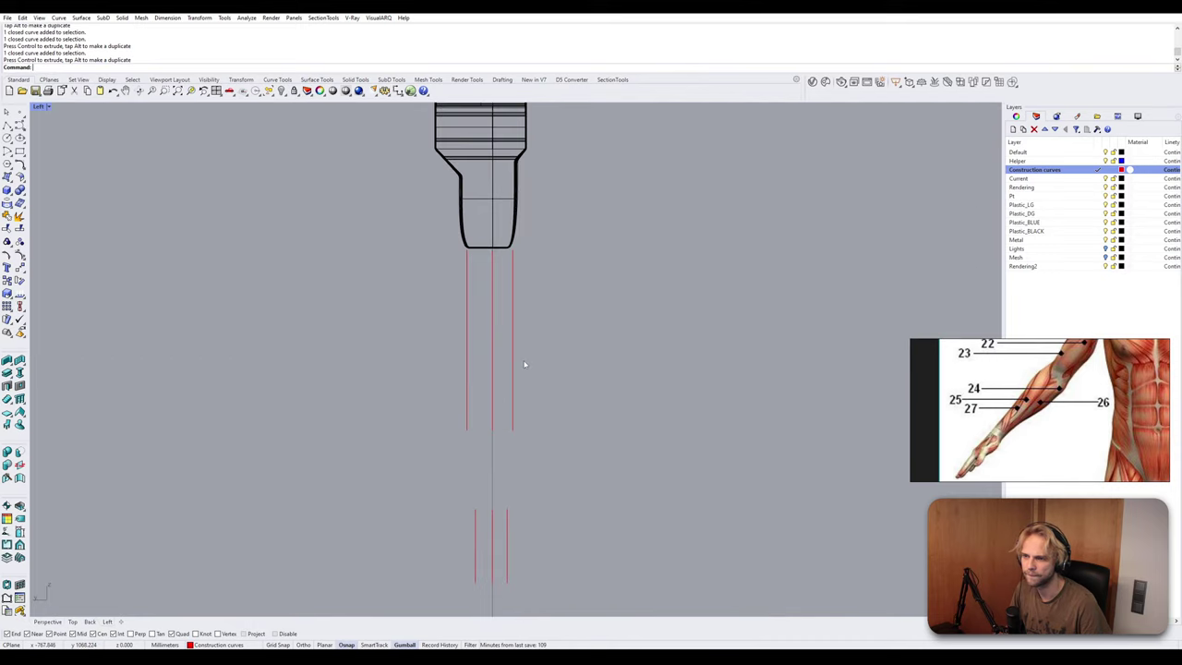
Move the upper forearm profile copies on both sides slightly further outward from the arm's centre line and return to the Perspective view.
scroll(499, 332, up, 3)
click(464, 282)
drag(496, 372, 480, 372)
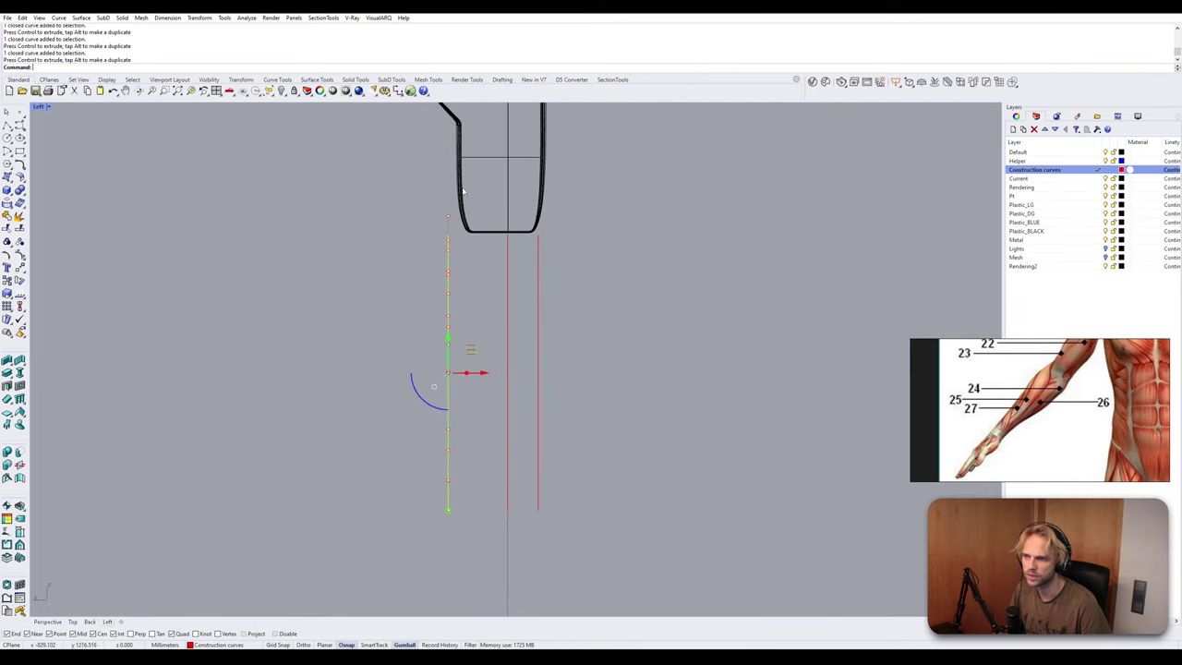
click(417, 409)
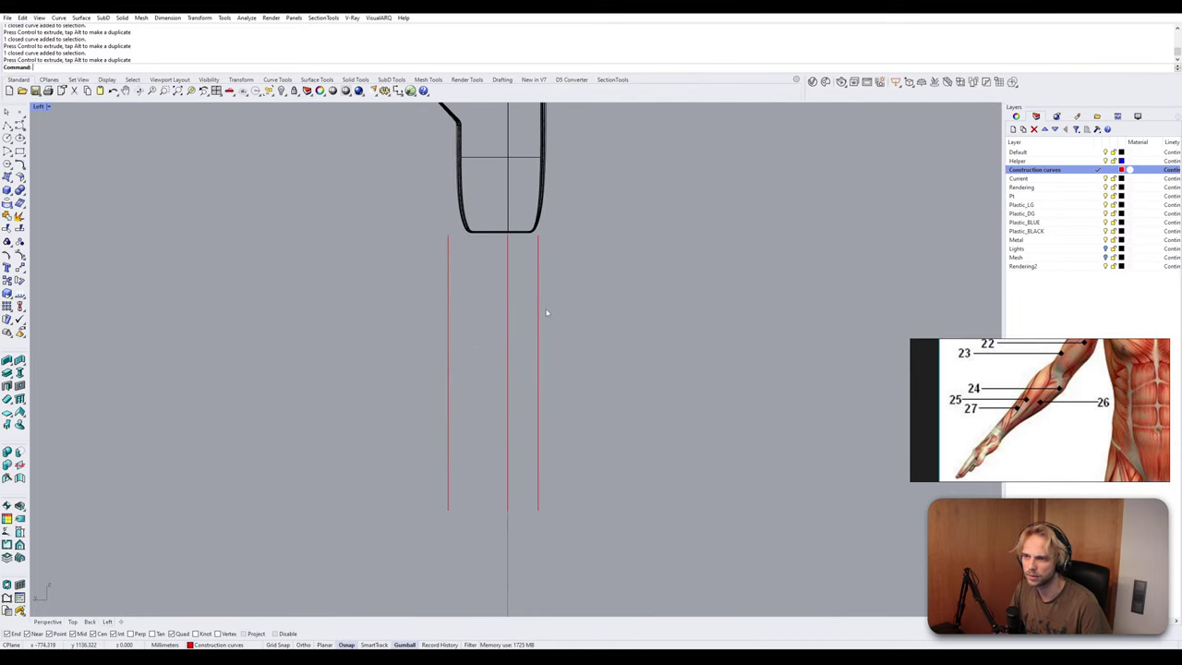
click(539, 310)
drag(570, 372, 577, 372)
click(640, 317)
double_click(38, 106)
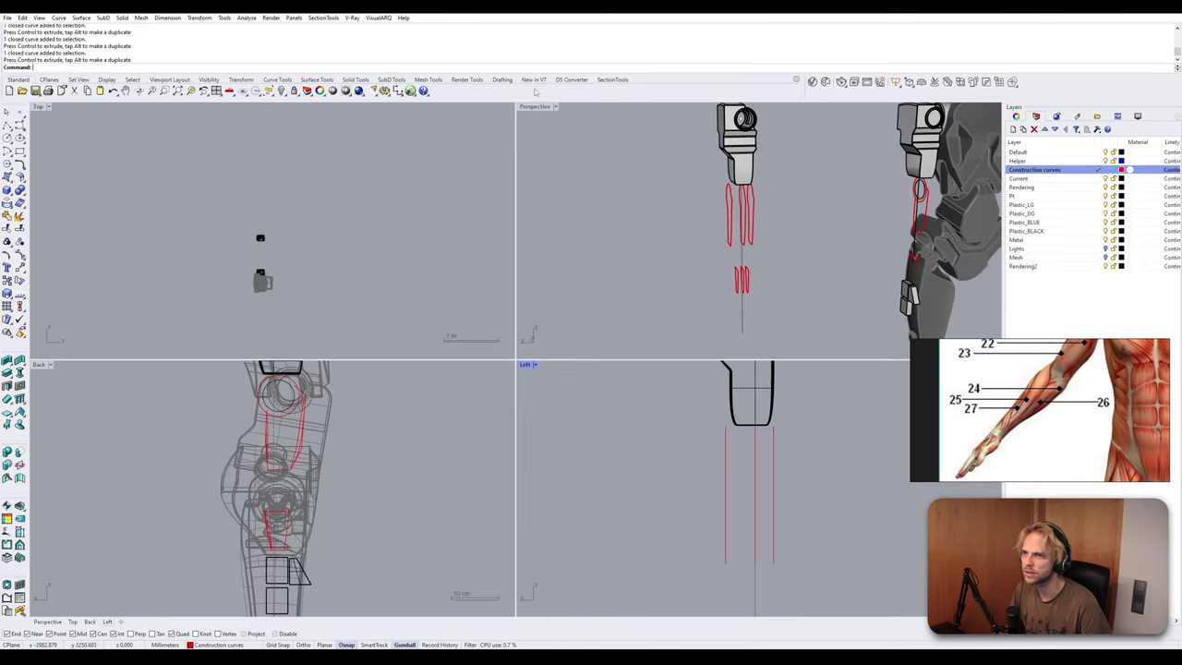
click(523, 111)
double_click(526, 108)
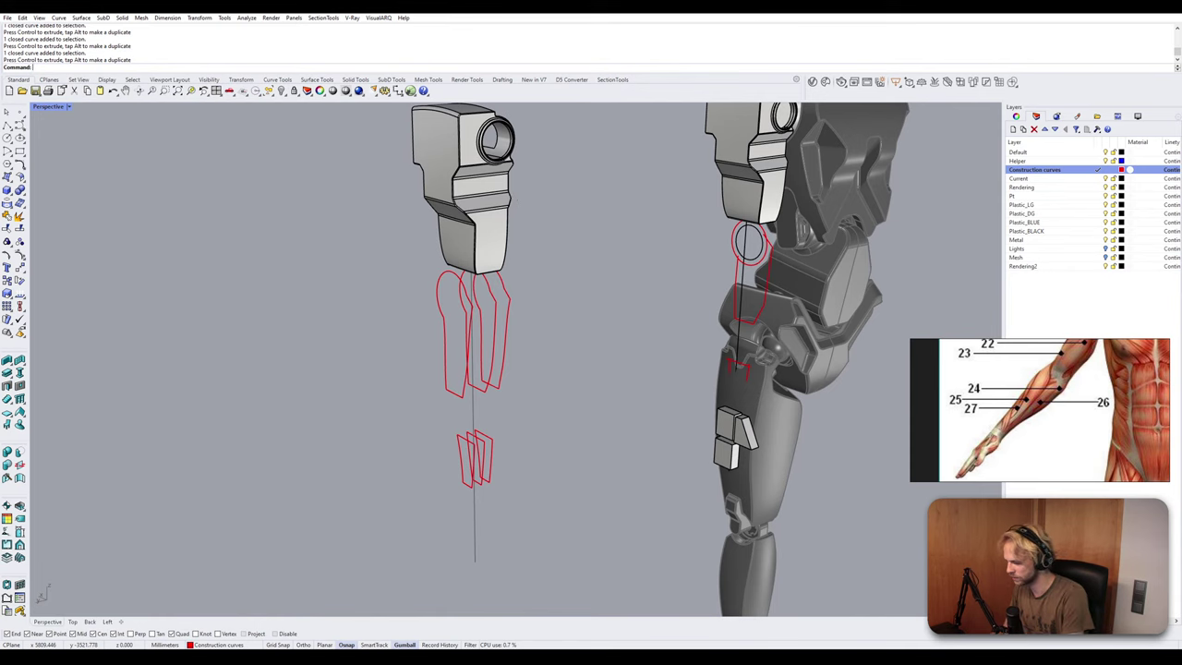
text(Loft)
key(Return)
scroll(517, 295, up, 4)
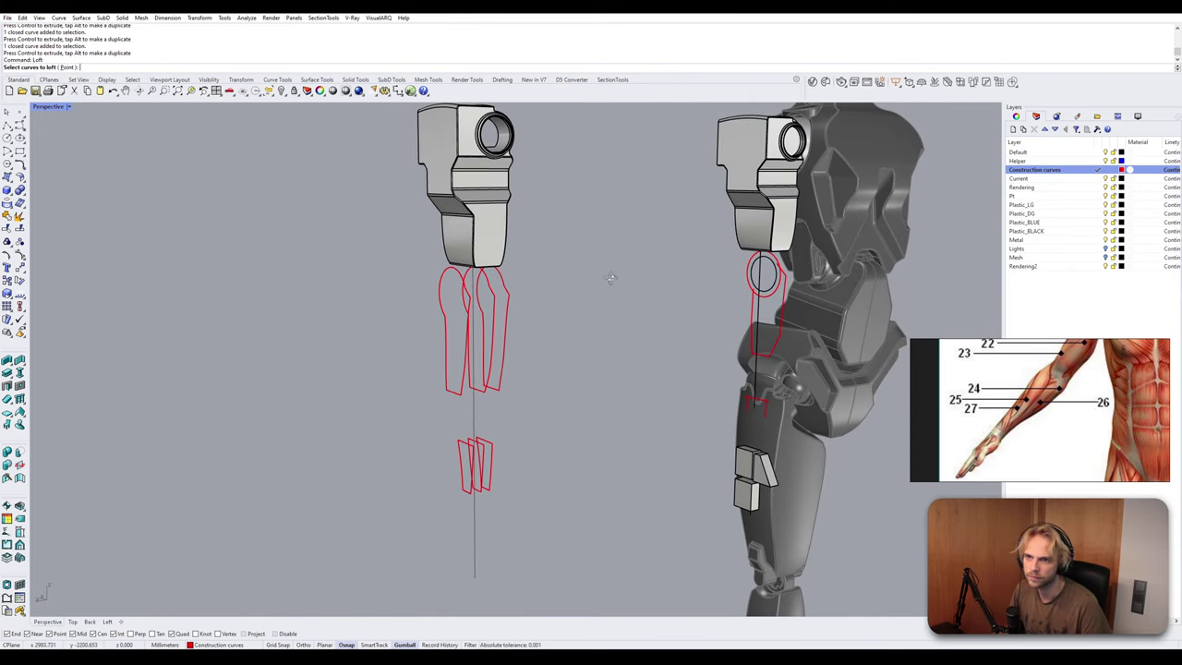
click(494, 304)
click(502, 307)
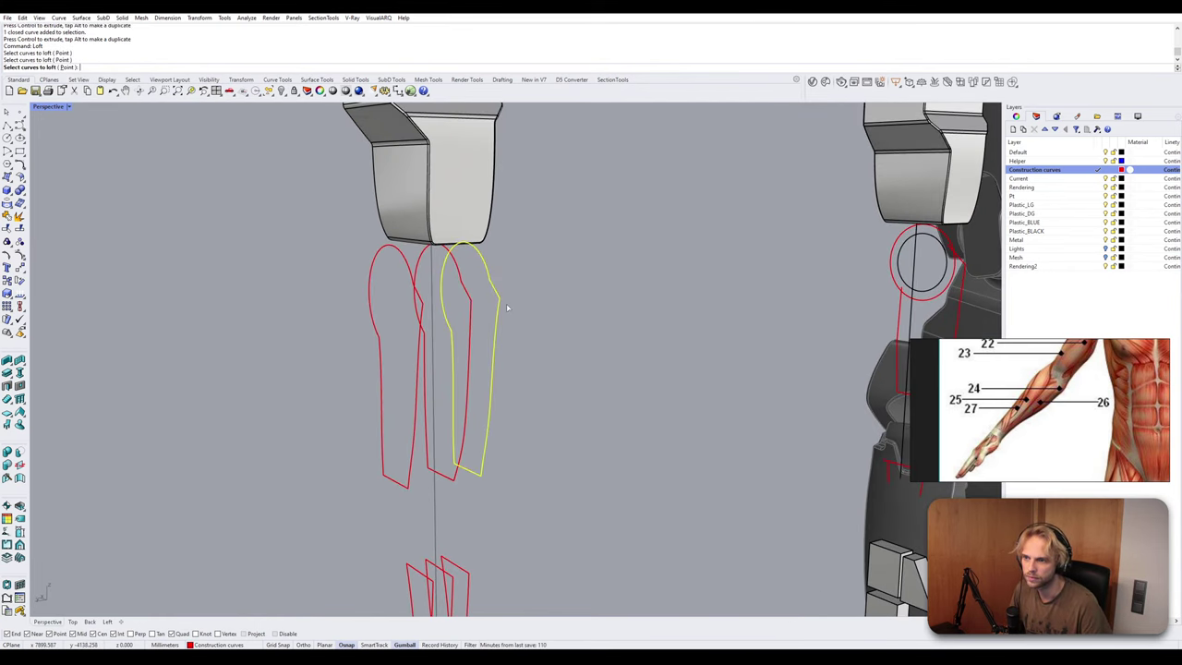
click(468, 314)
click(425, 316)
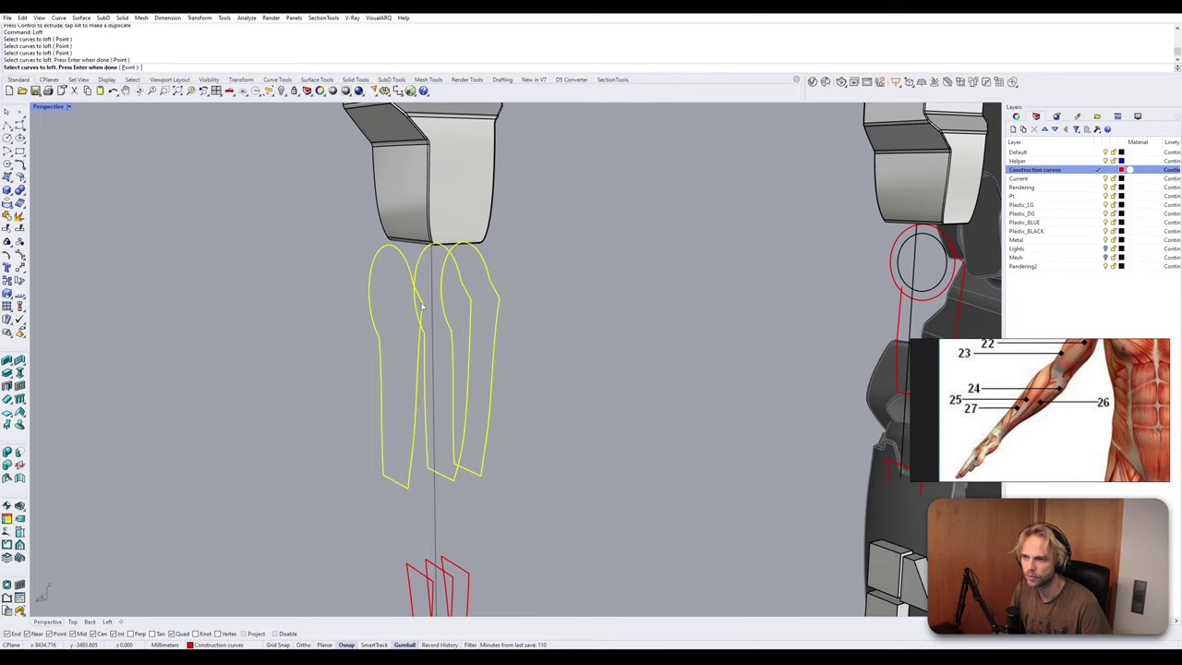
key(Escape)
text(Fillet)
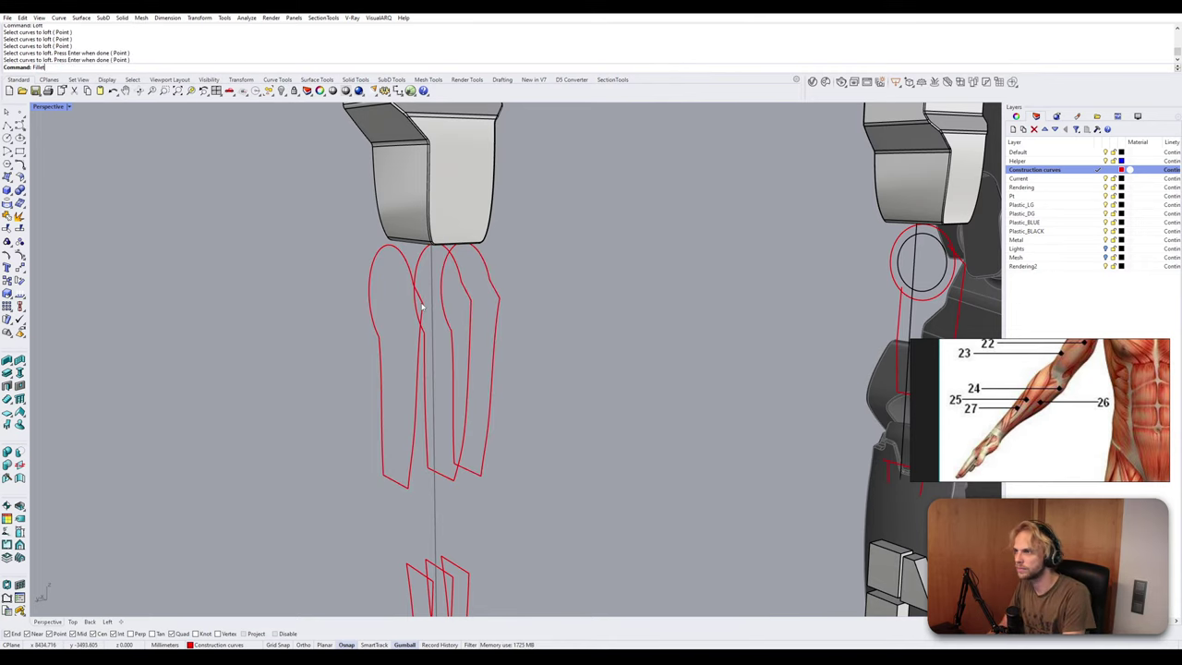
text(Edge)
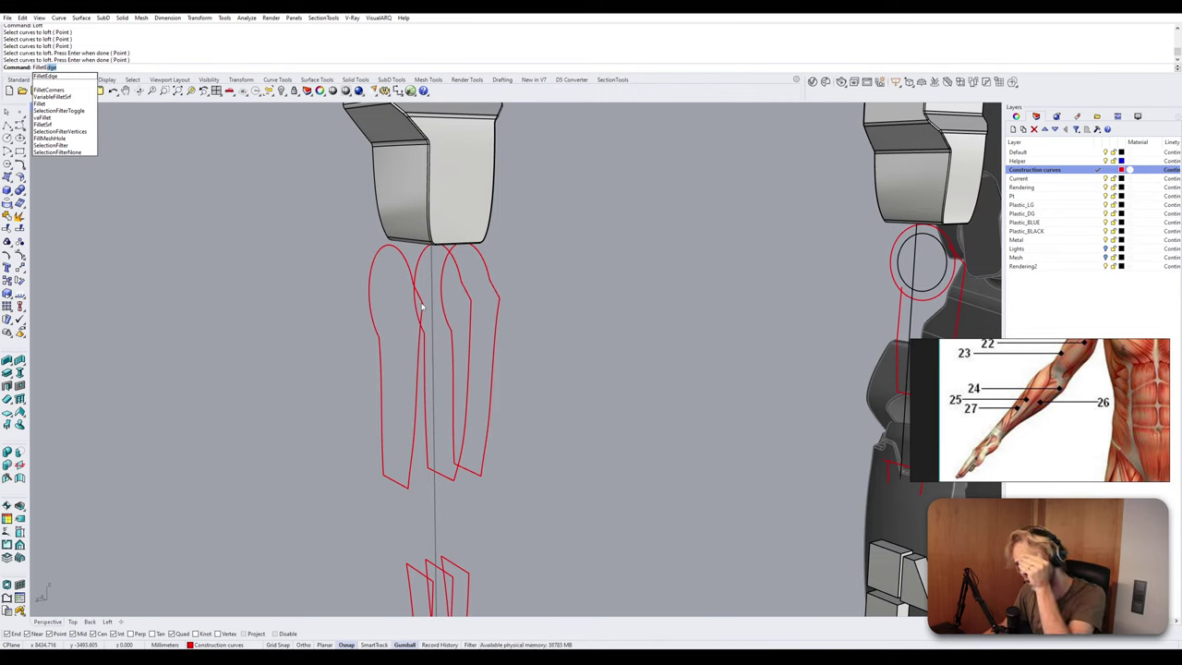
key(Escape)
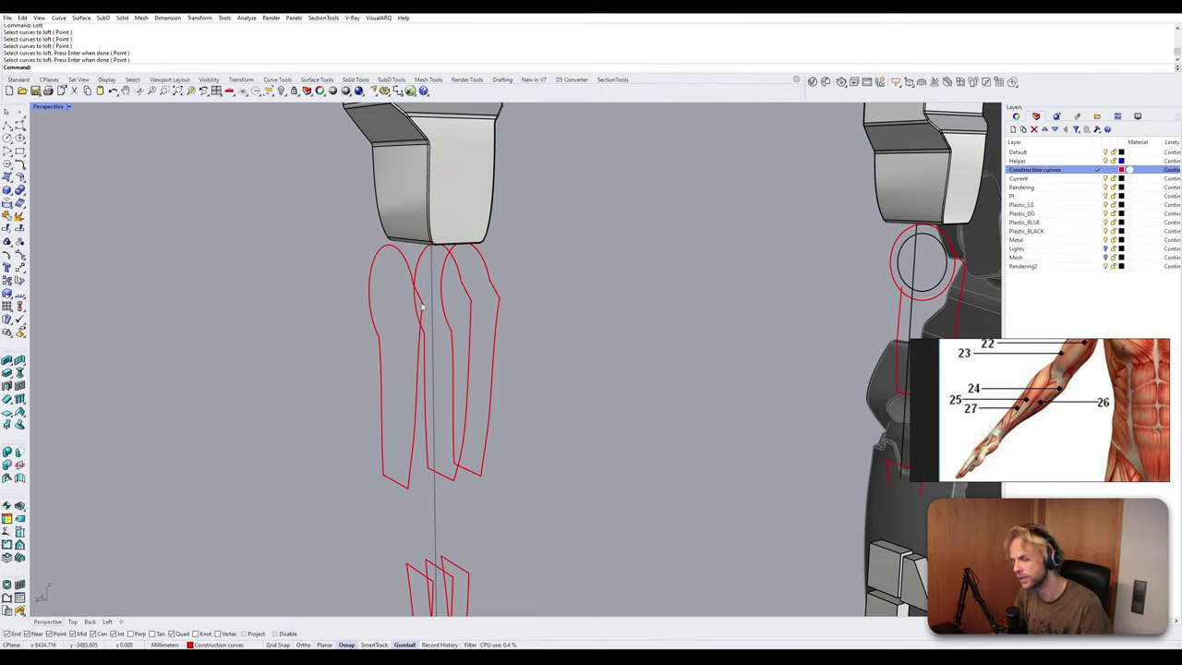
key(Return)
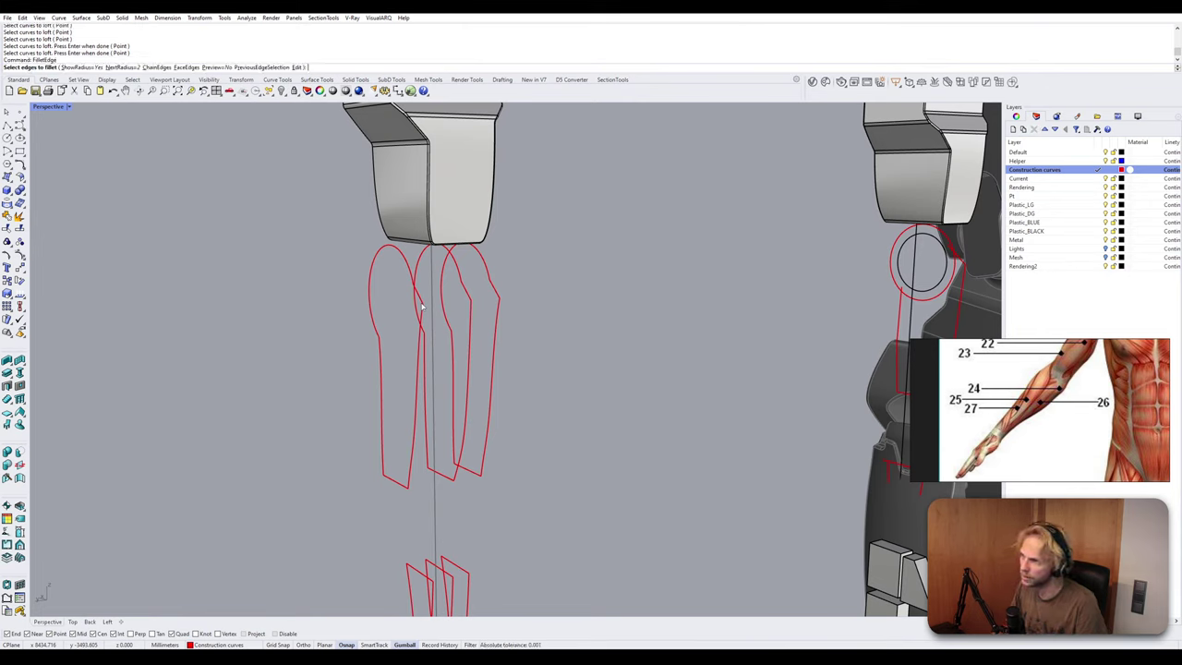
key(Escape)
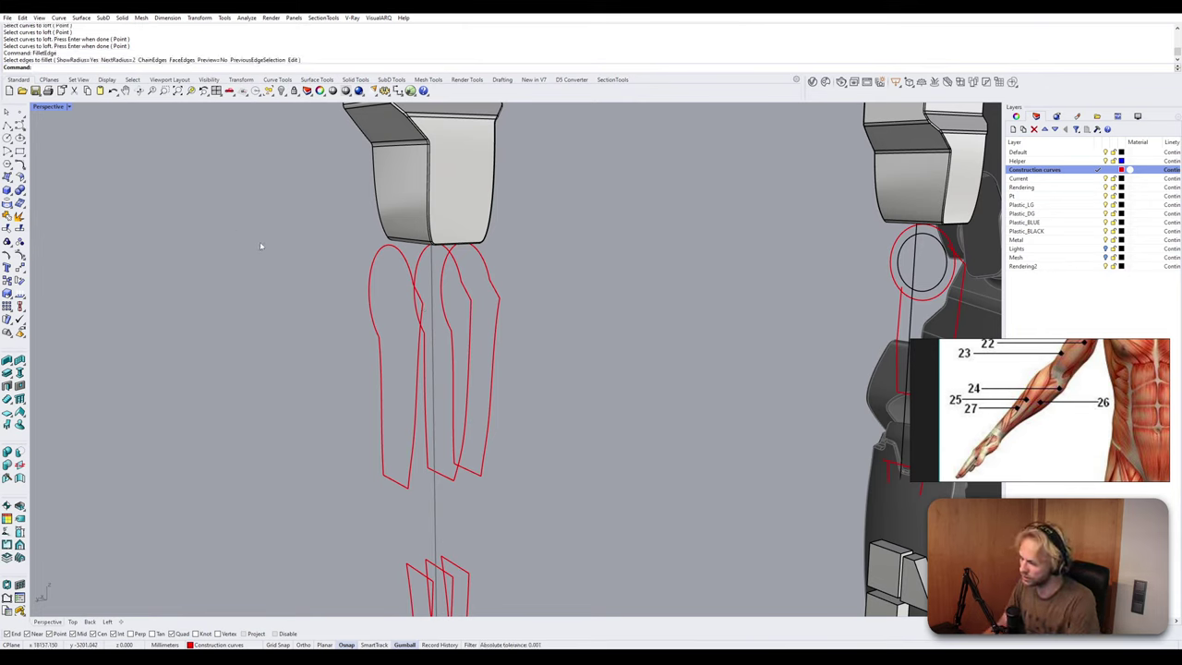
Loft a surface through the three upper forearm profiles of the separate arm.
key(Return)
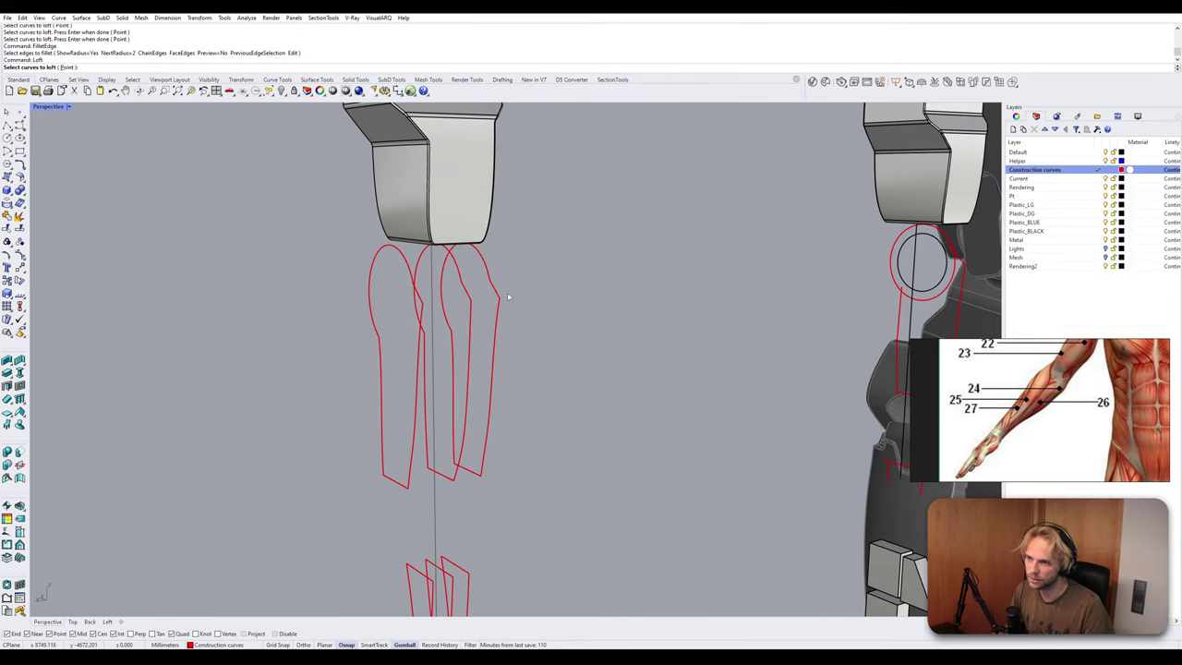
click(500, 296)
click(473, 388)
click(370, 314)
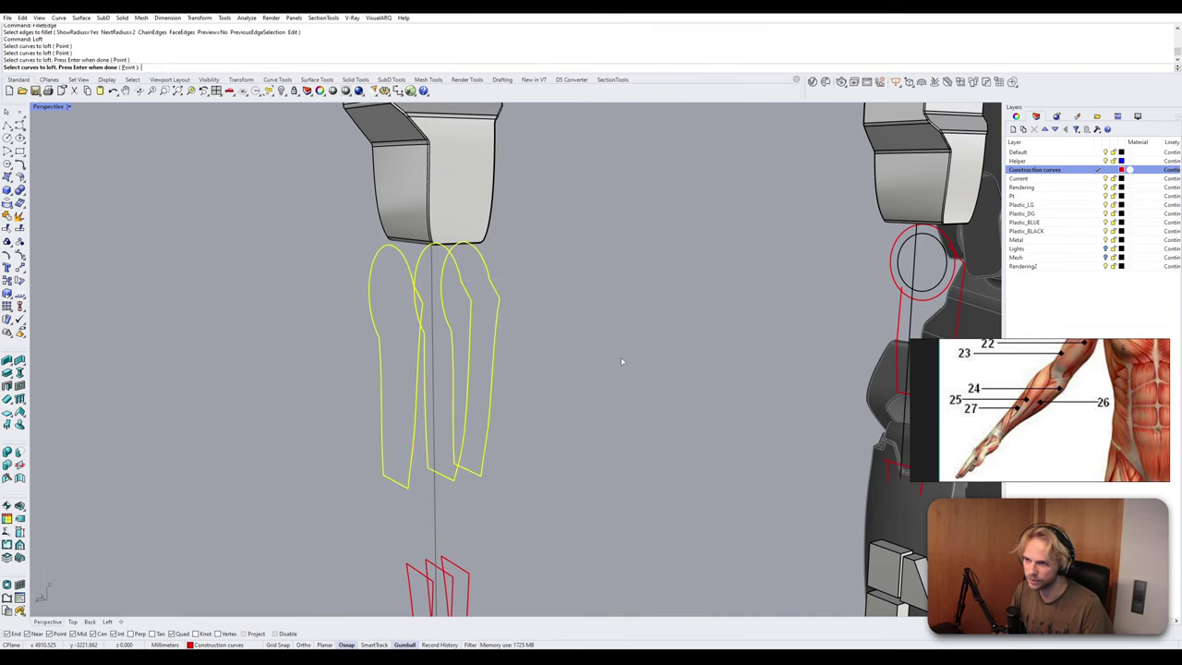
key(Return)
key(Return)
key(Return)
Loft a surface through the three lower forearm profiles of the separate arm.
shift+right_drag(557, 403, 513, 260)
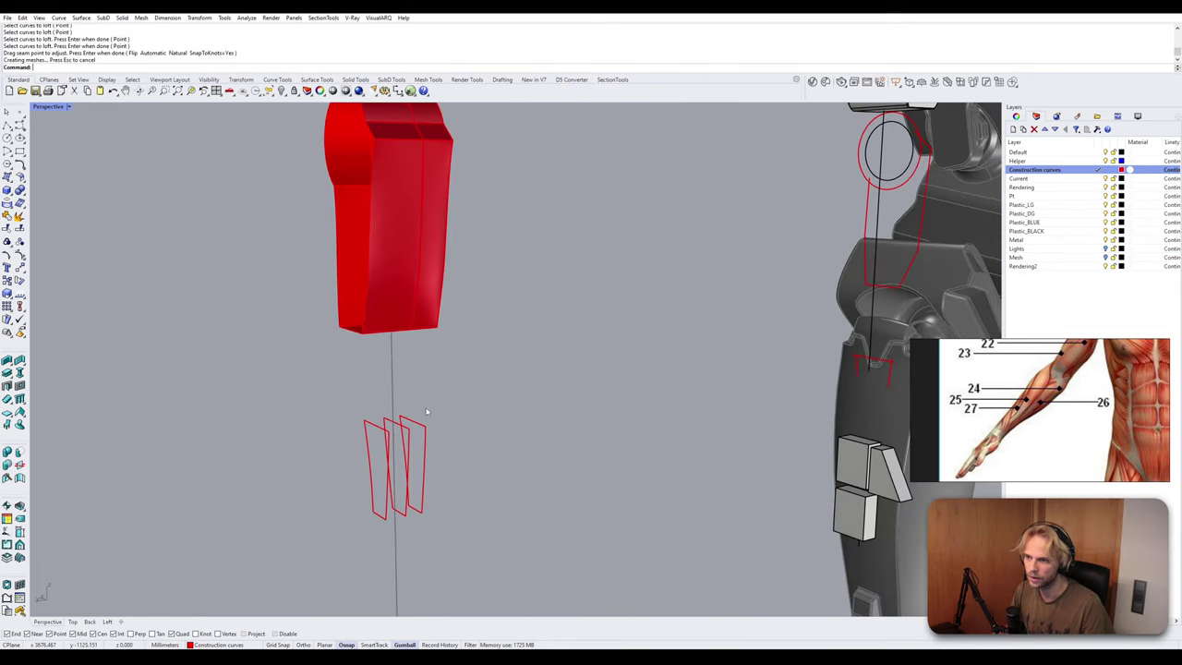
click(425, 435)
shift+click(408, 431)
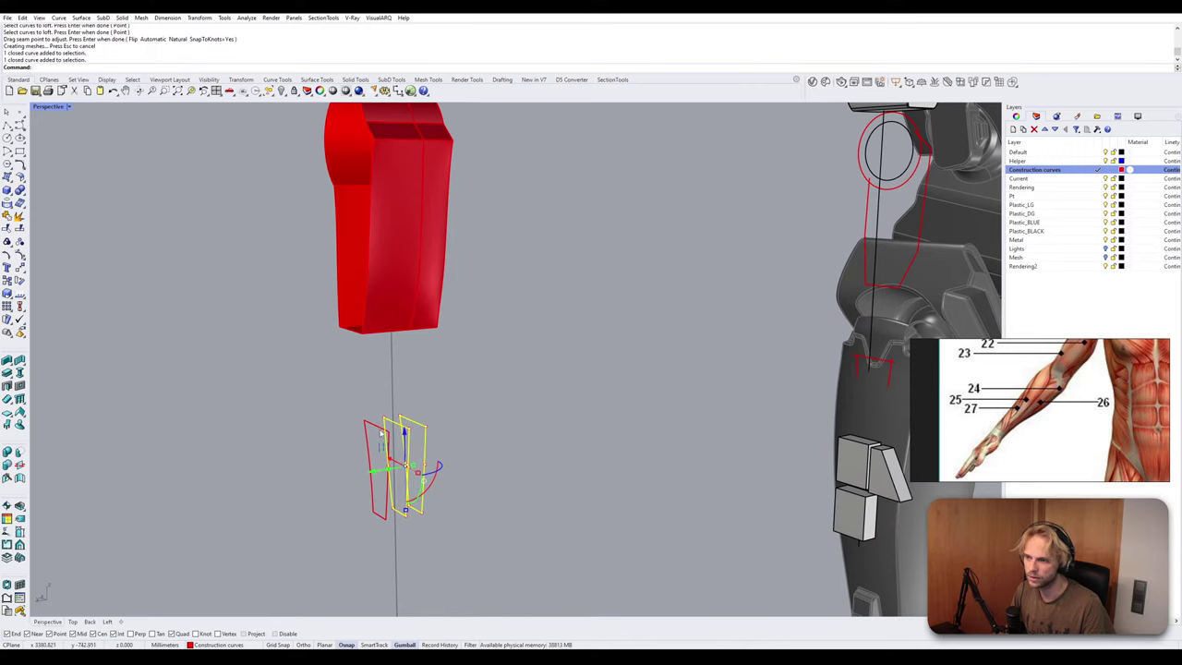
shift+click(368, 424)
key(Return)
key(Return)
key(Return)
Move both the upper and lower forearm lofts to the Default layer.
right_drag(327, 388, 423, 438)
click(425, 438)
shift+click(438, 199)
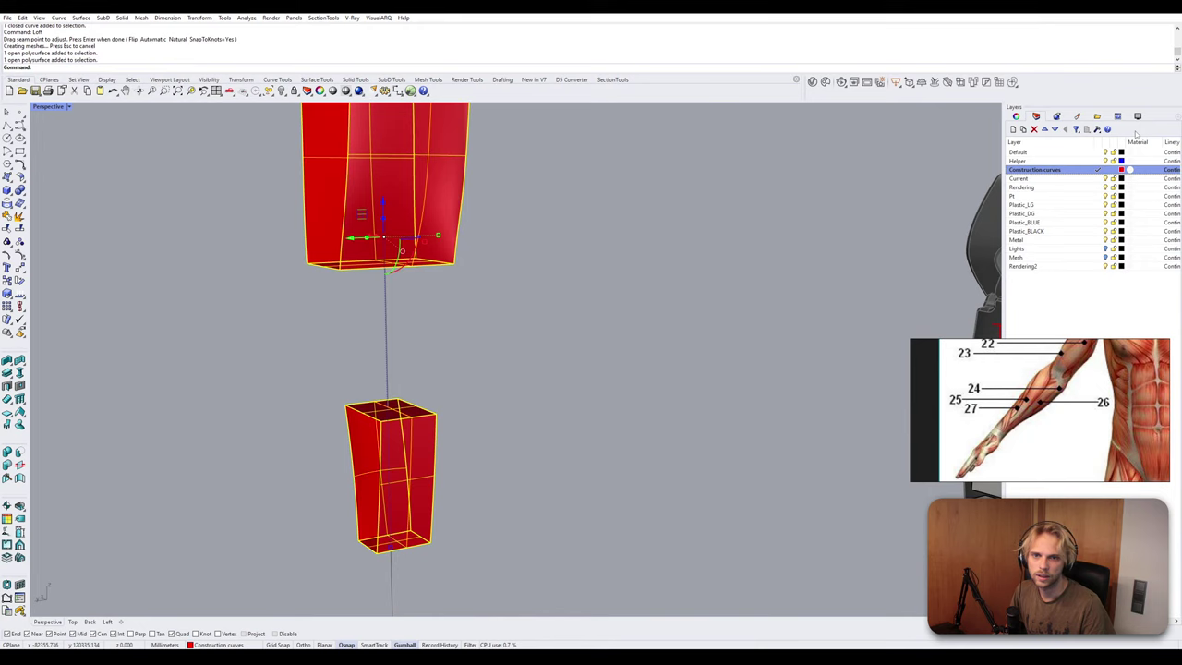
right_click(1060, 152)
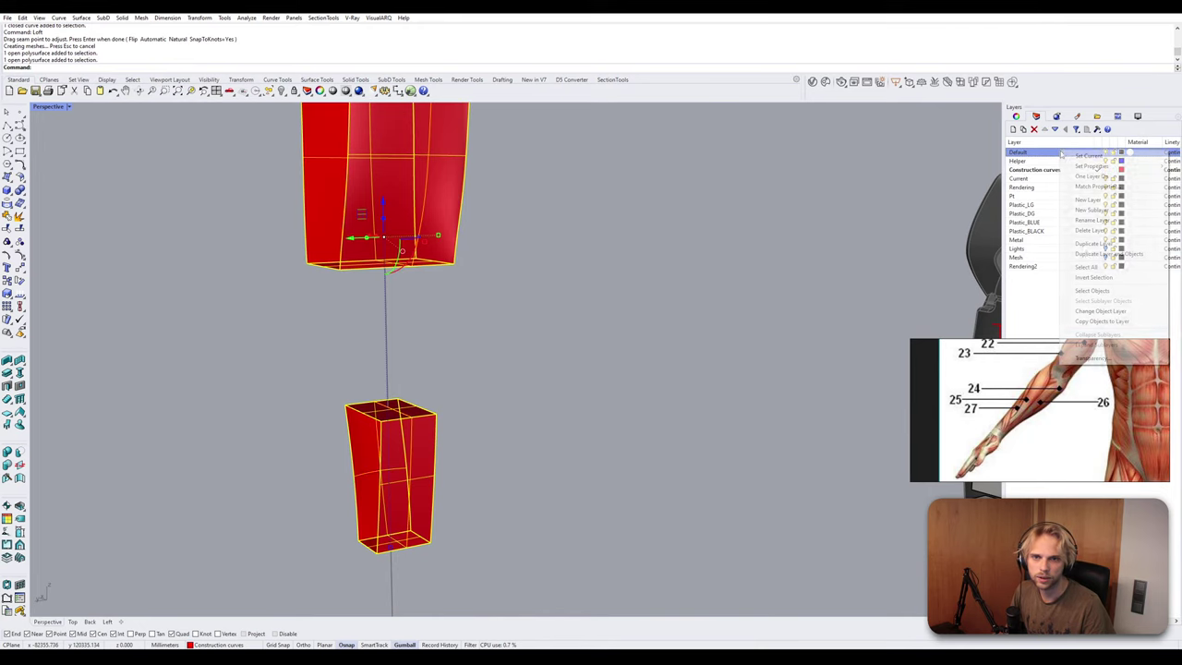
click(1092, 314)
key(Escape)
Try to cap the open sides of both forearm lofts and inspect the upper one from several angles.
right_drag(494, 184, 534, 212)
click(550, 372)
scroll(517, 296, up, 3)
shift+click(501, 384)
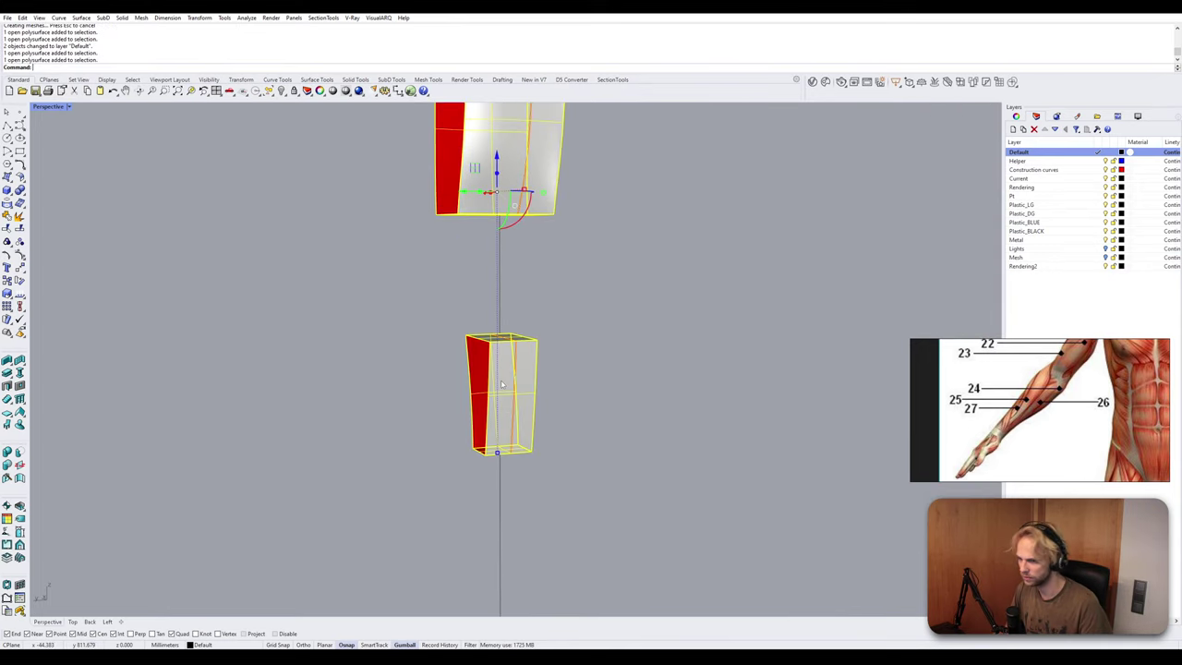
text(Cap)
key(Return)
right_drag(500, 379, 505, 350)
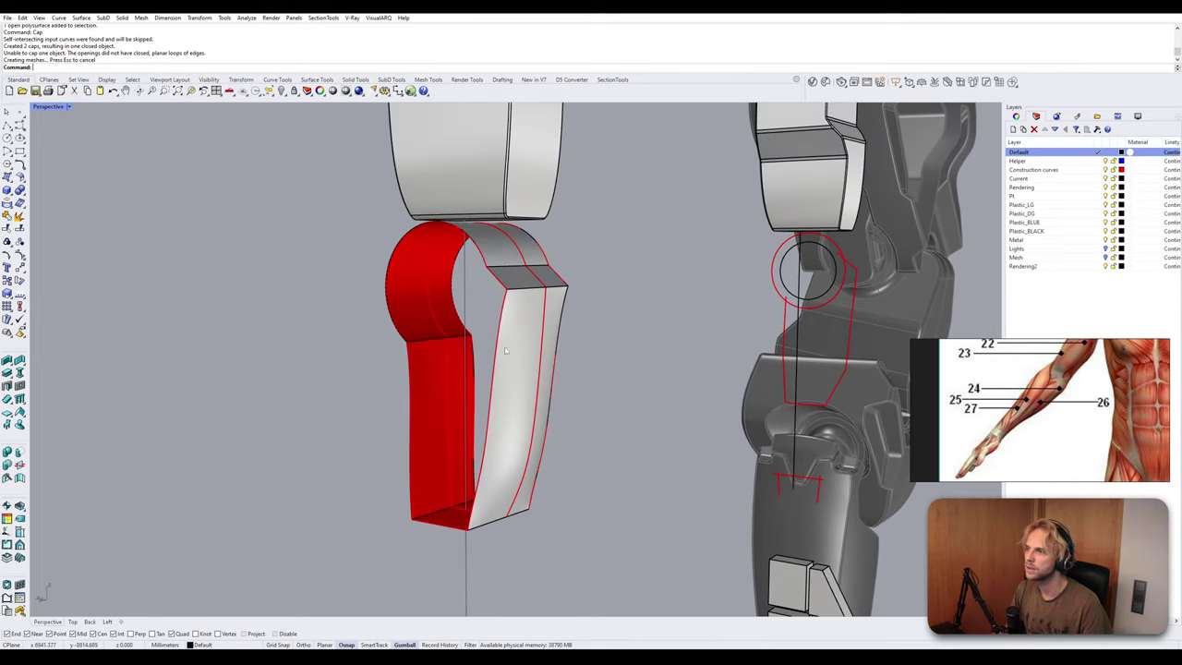
right_drag(394, 283, 479, 353)
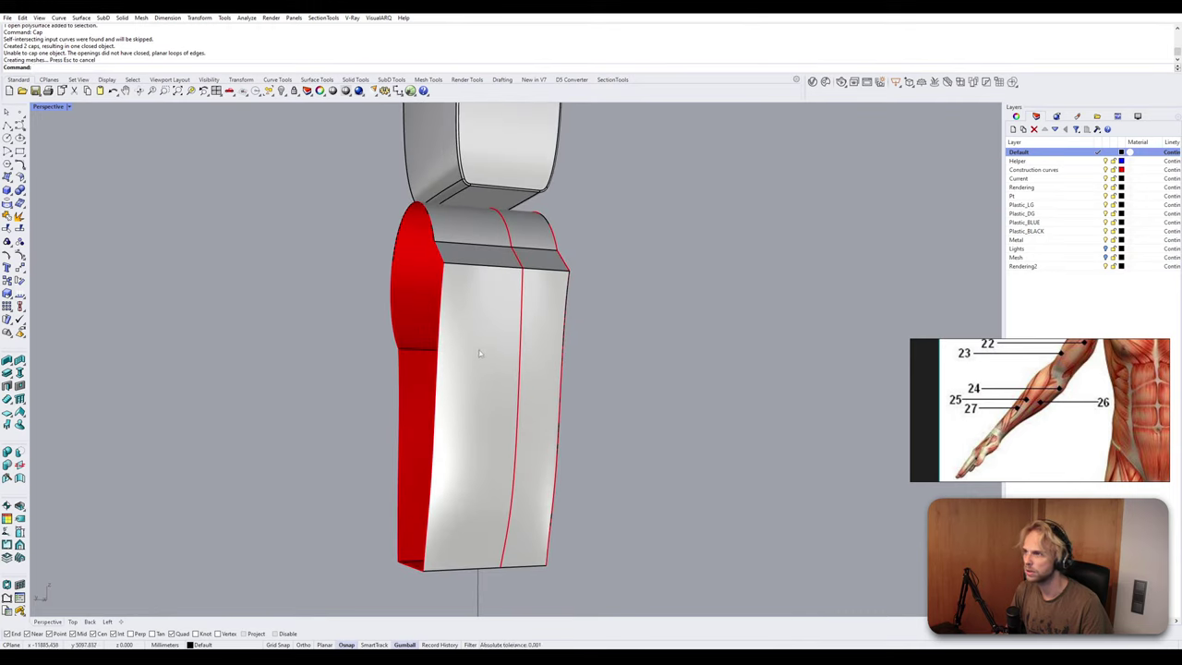
Undo the capping and the layer change, and delete the upper forearm loft.
key(ctrl+z)
key(ctrl+z)
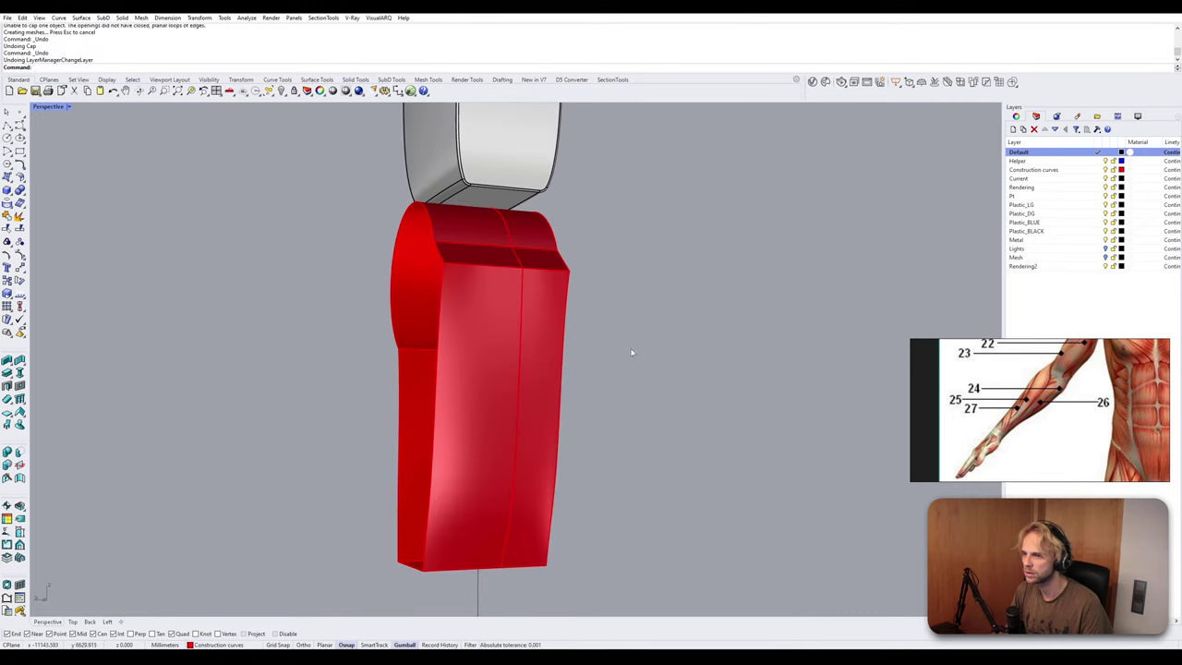
click(496, 298)
key(Delete)
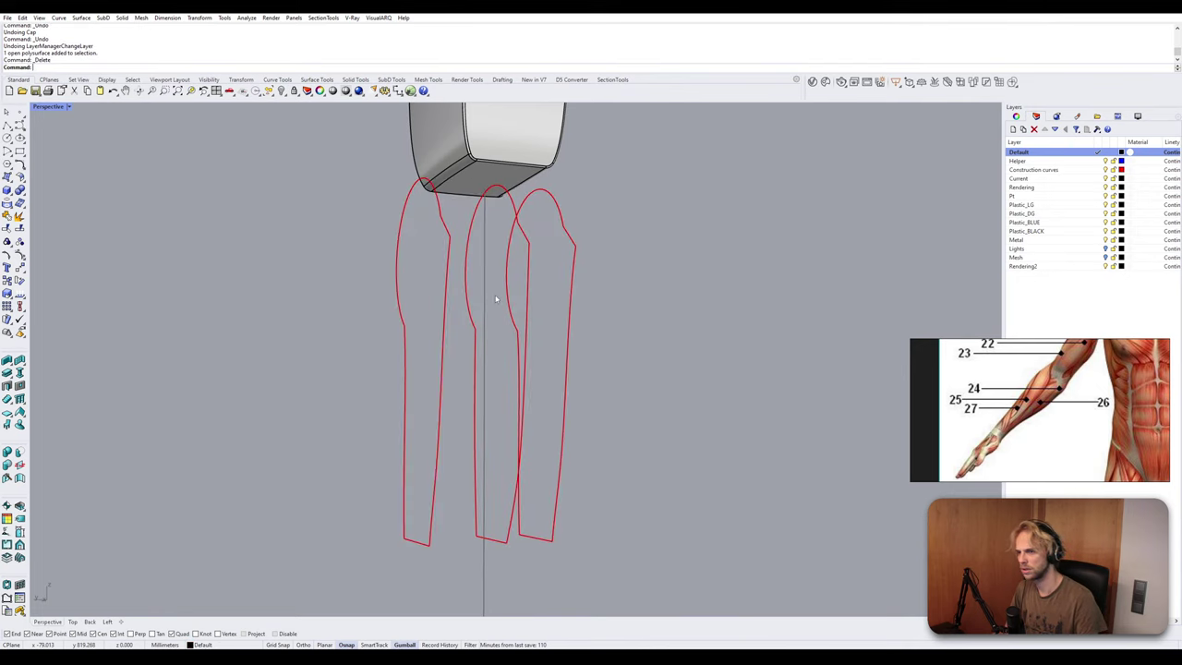
Check the upper forearm side profiles and place a point on the lower corner of the one nearer the centre line.
click(444, 295)
right_drag(411, 360, 458, 382)
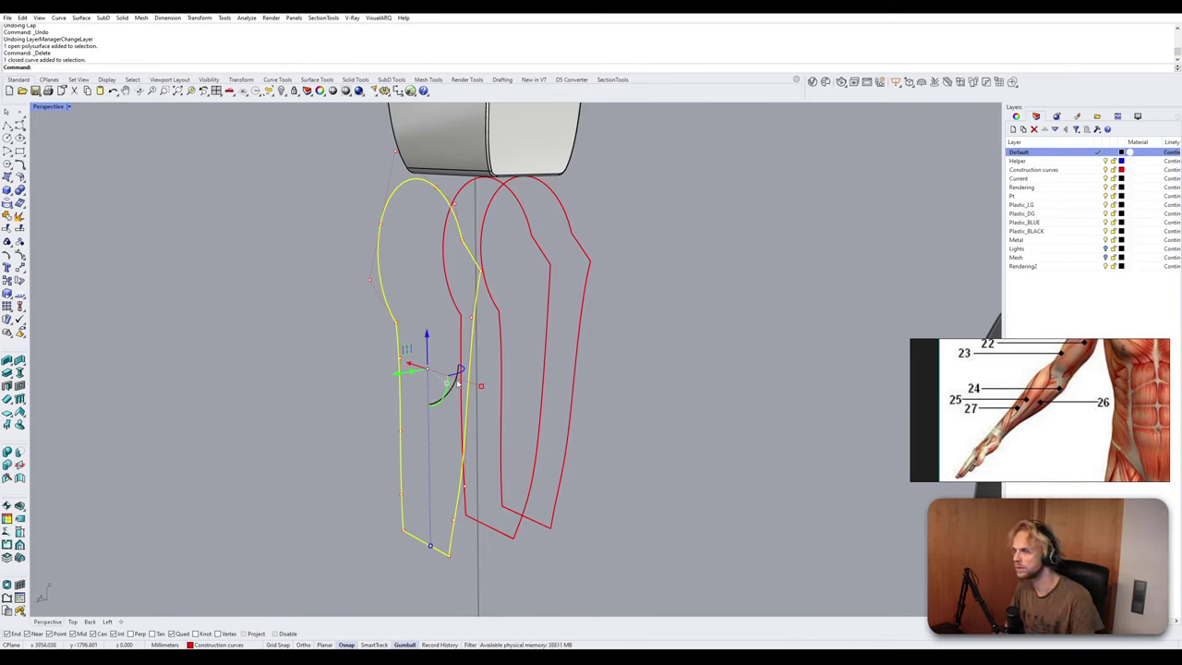
click(583, 300)
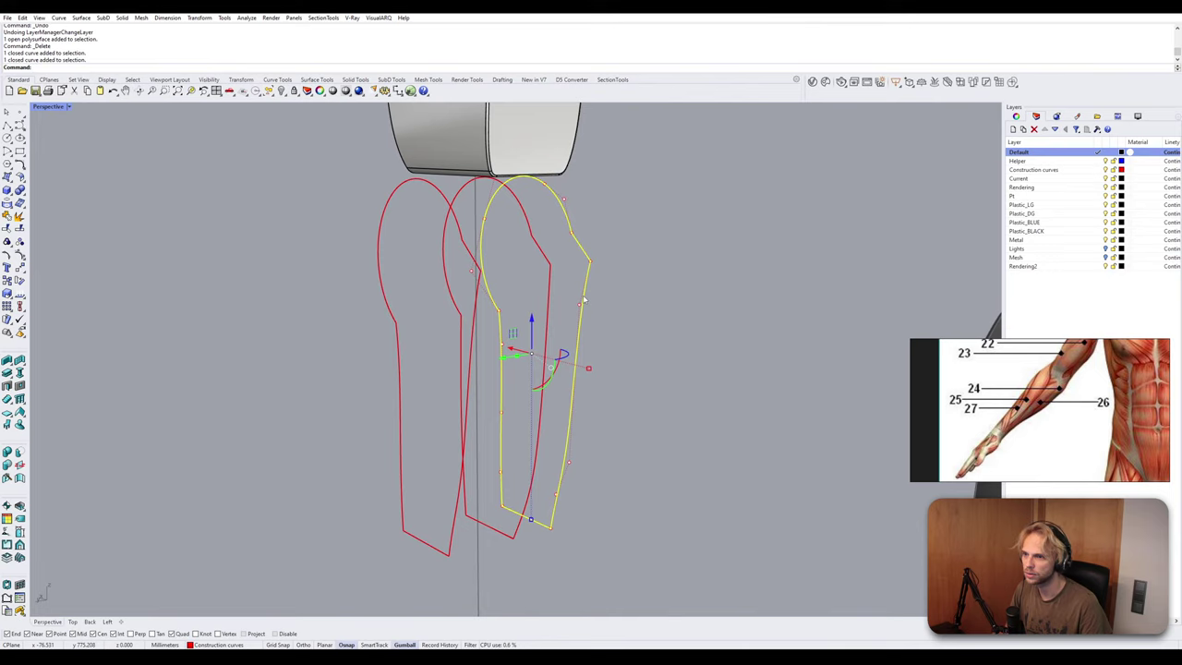
scroll(546, 367, up, 8)
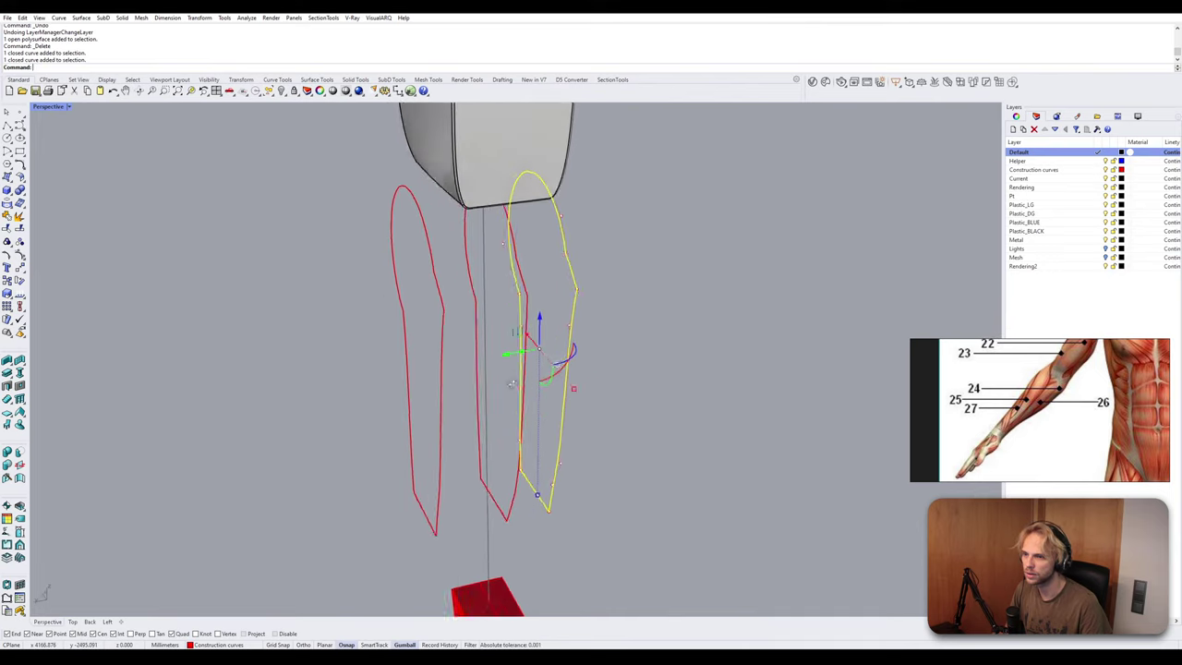
scroll(479, 336, down, 6)
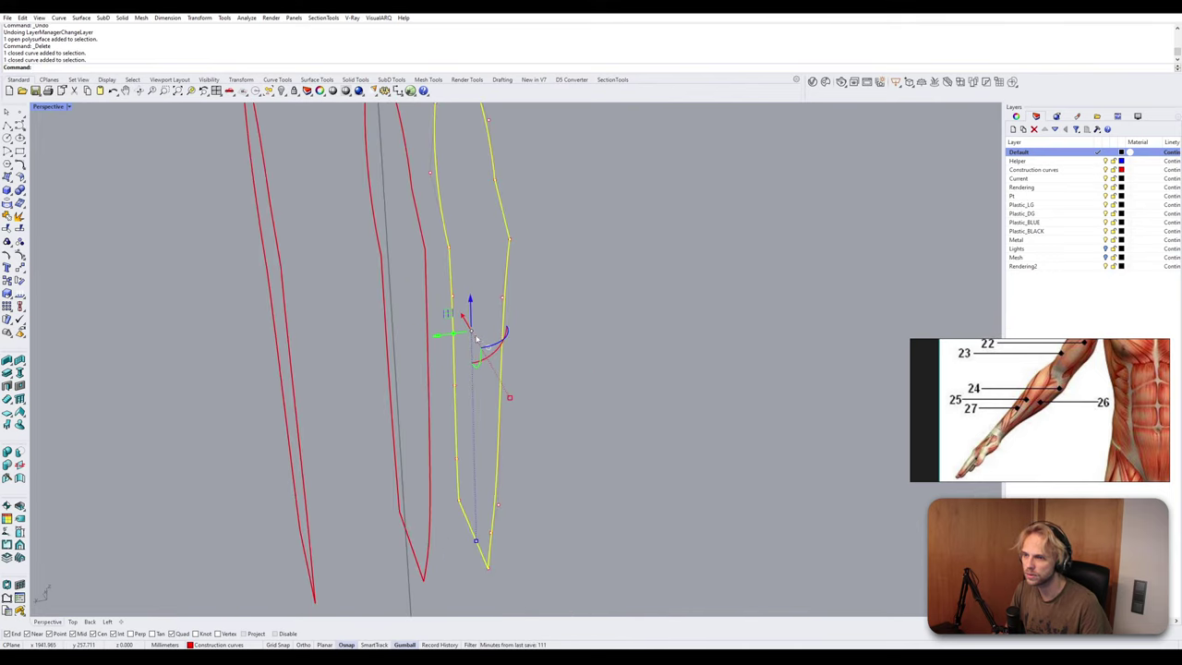
key(Escape)
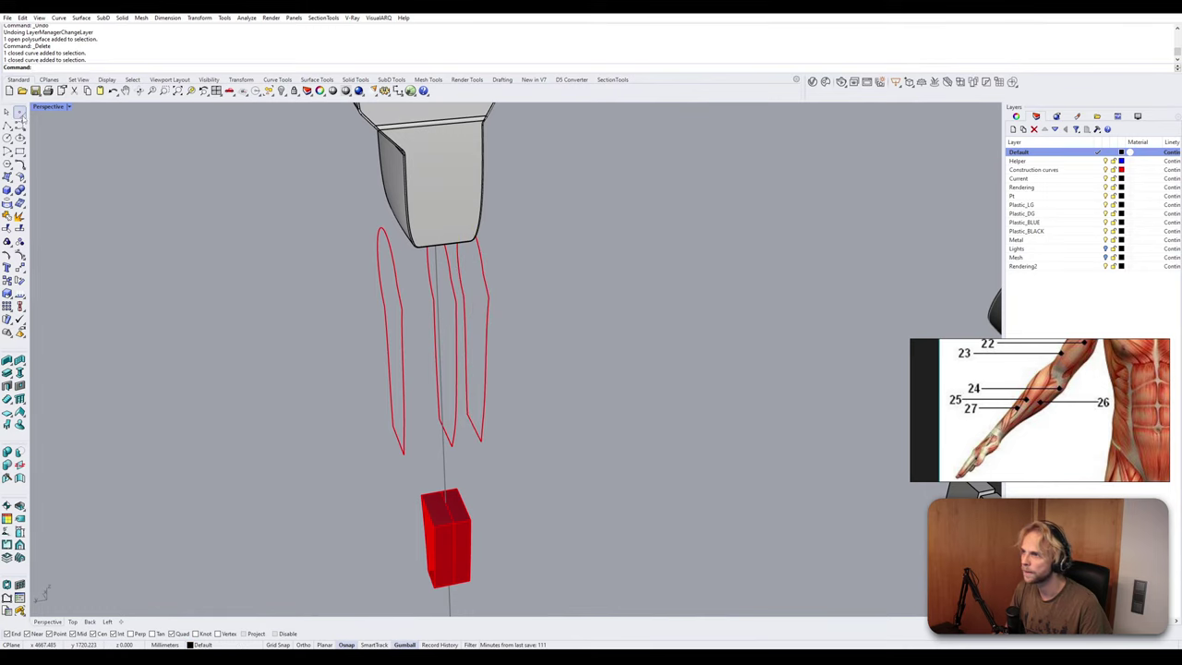
click(19, 112)
click(490, 445)
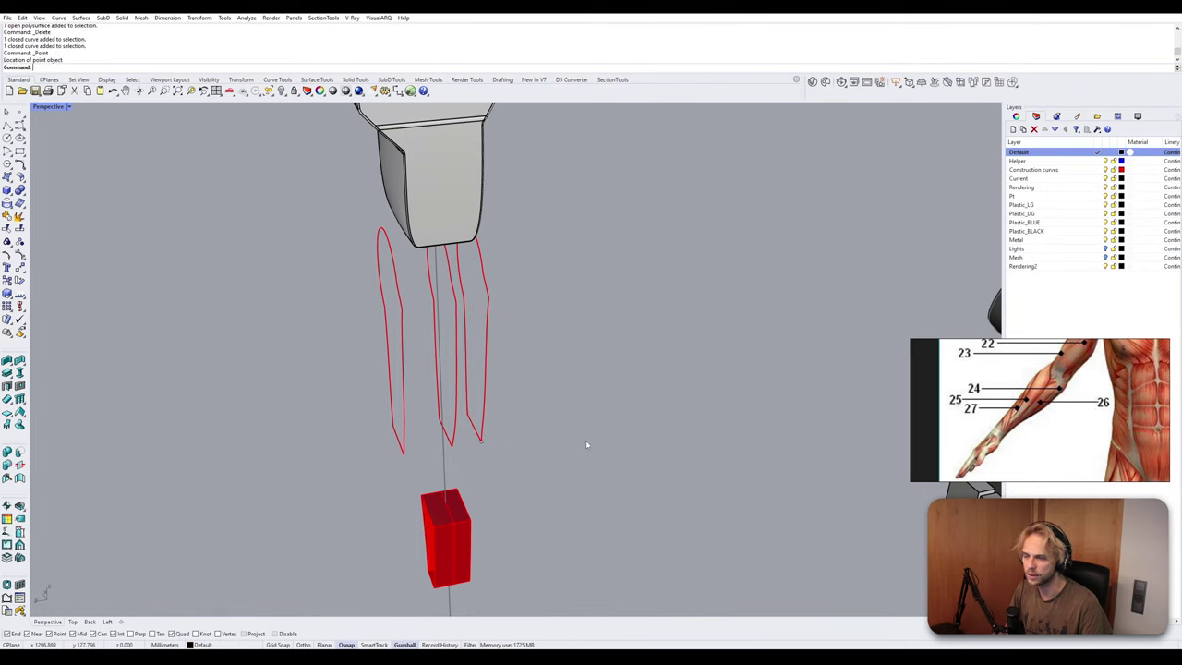
Project the upper forearm side profile nearer the centre line onto the Back view's construction plane, deleting the original, and return to Perspective.
click(489, 335)
text(Point)
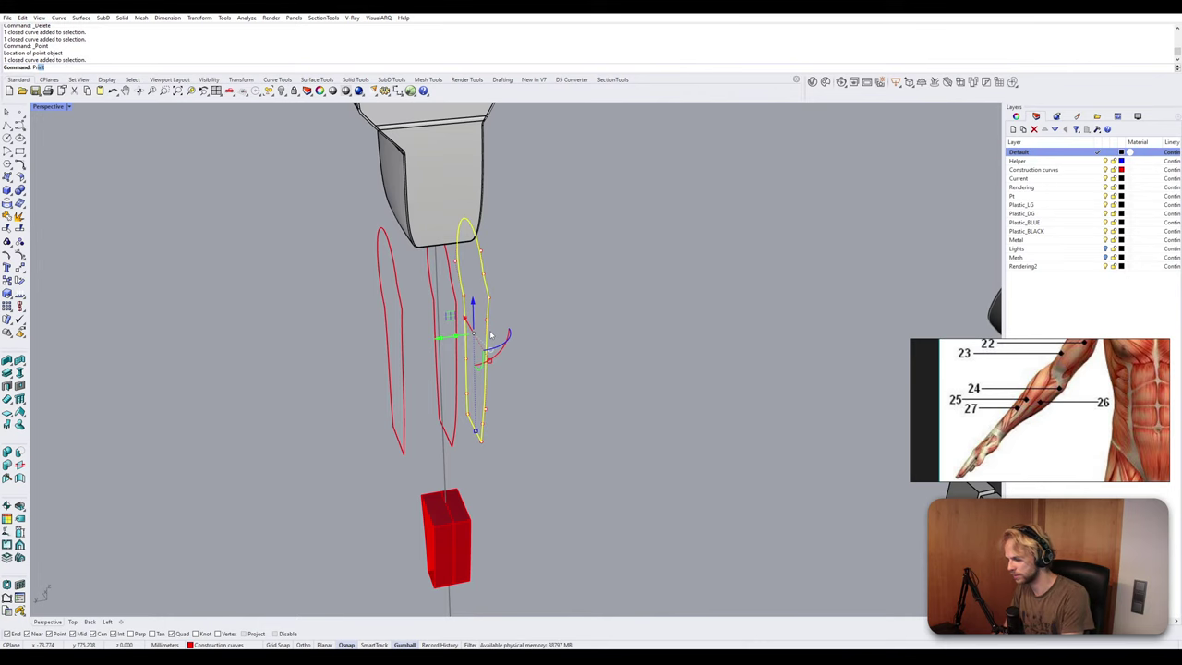
key(Escape)
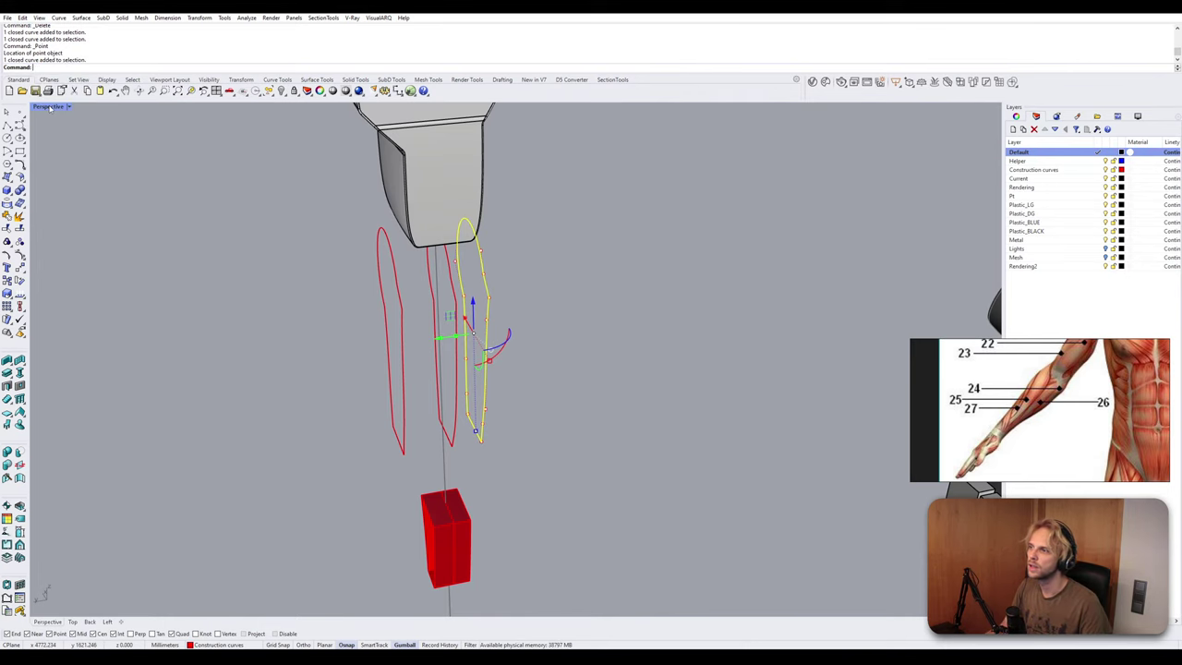
double_click(45, 107)
click(39, 364)
double_click(39, 365)
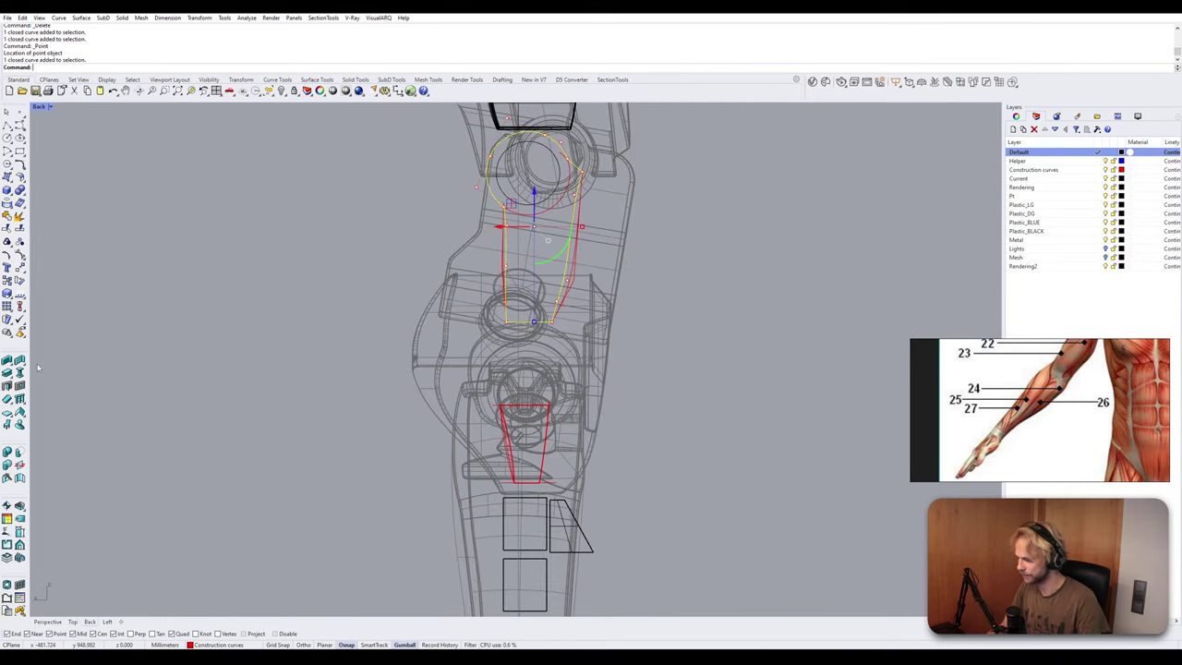
text(ProjectToCPlane)
key(Return)
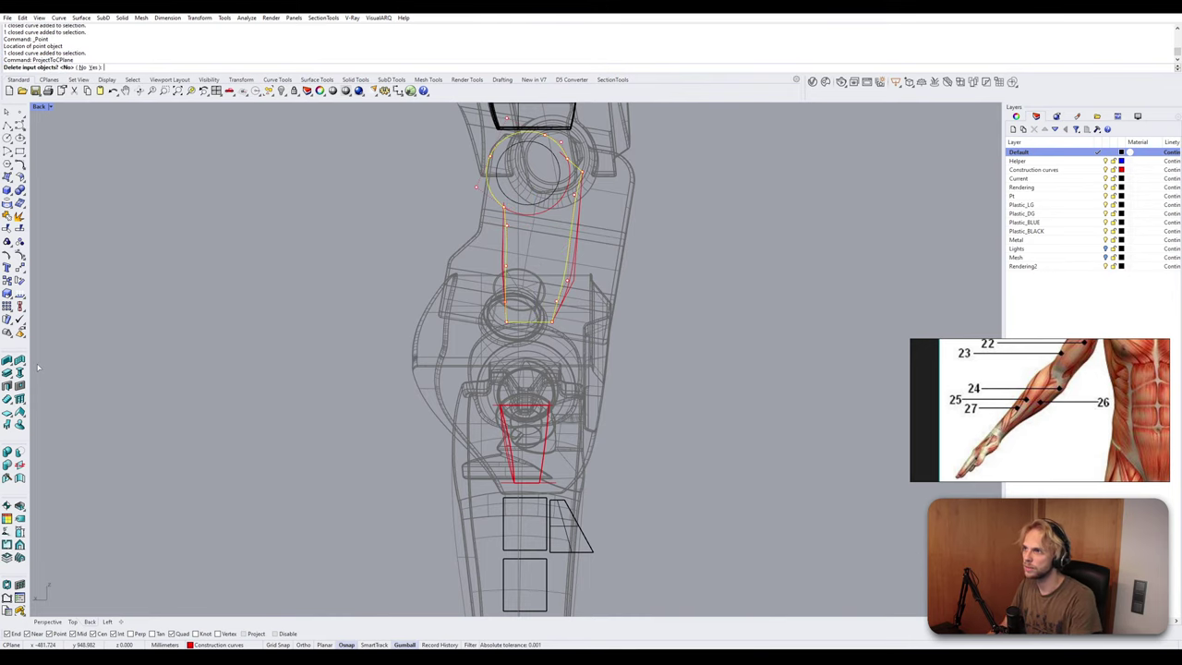
text(y)
key(Return)
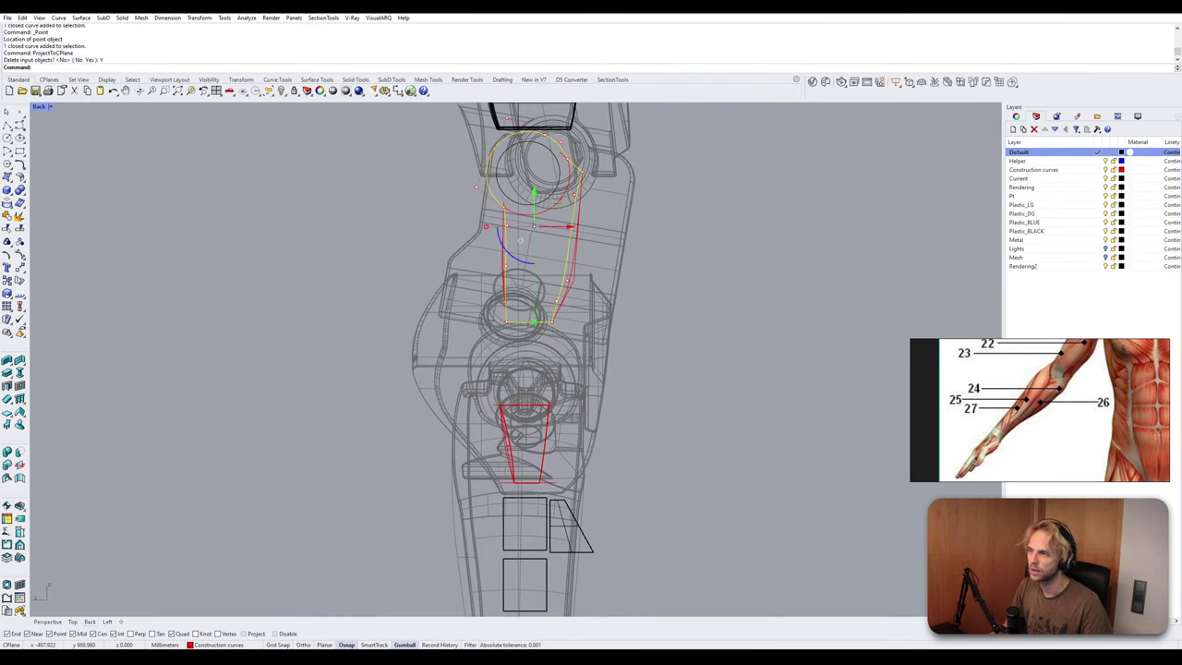
double_click(38, 106)
double_click(535, 107)
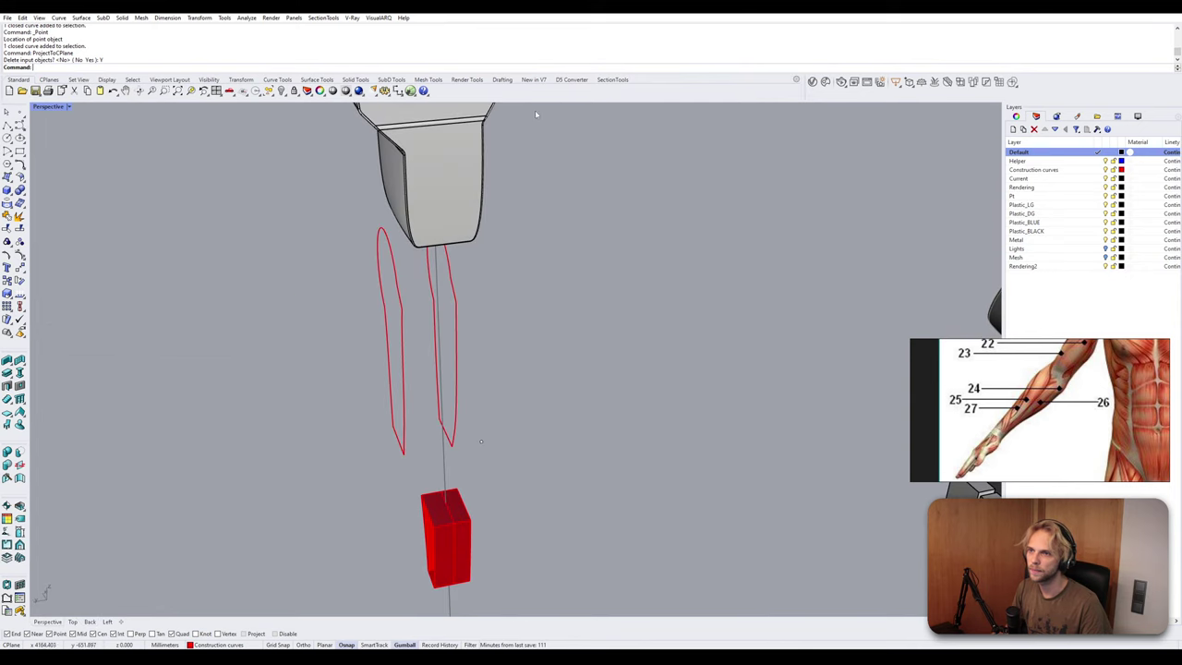
Move the flattened profile closer, mark the lower corner of the remaining upper forearm side profile with a point, and delete that side profile.
scroll(529, 320, down, 5)
drag(718, 294, 501, 321)
scroll(530, 352, up, 7)
click(561, 377)
scroll(463, 320, up, 5)
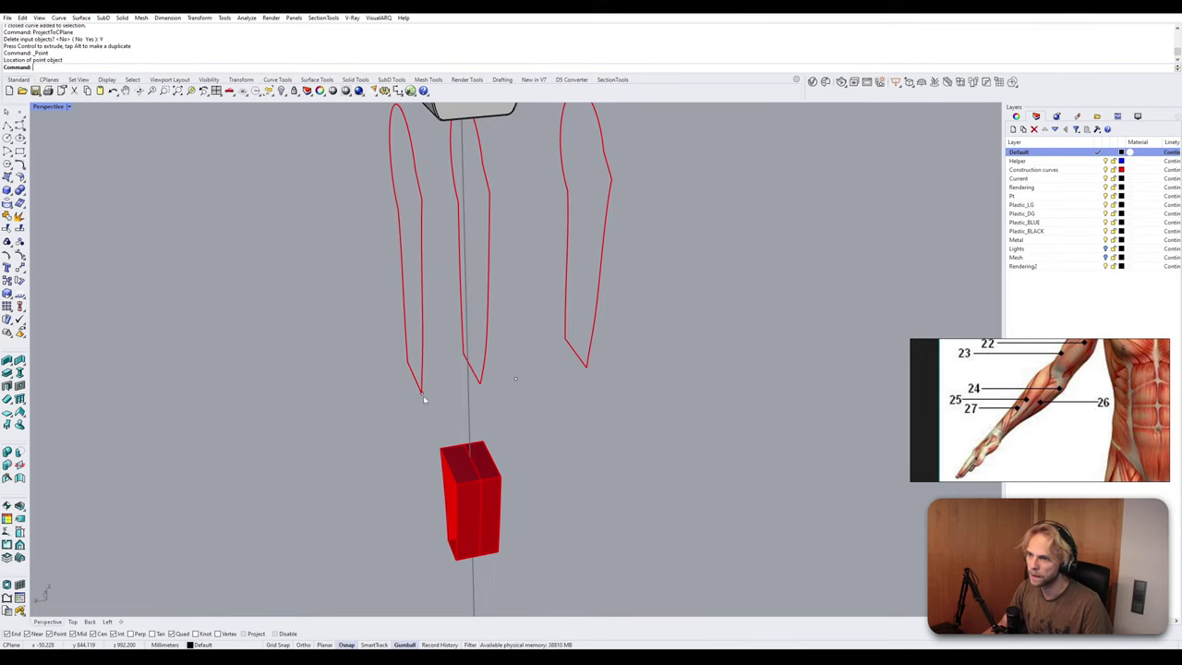
click(423, 356)
key(Delete)
Copy the flattened profile from its lower corner to both marker points beside the centre profile and delete the original.
click(585, 351)
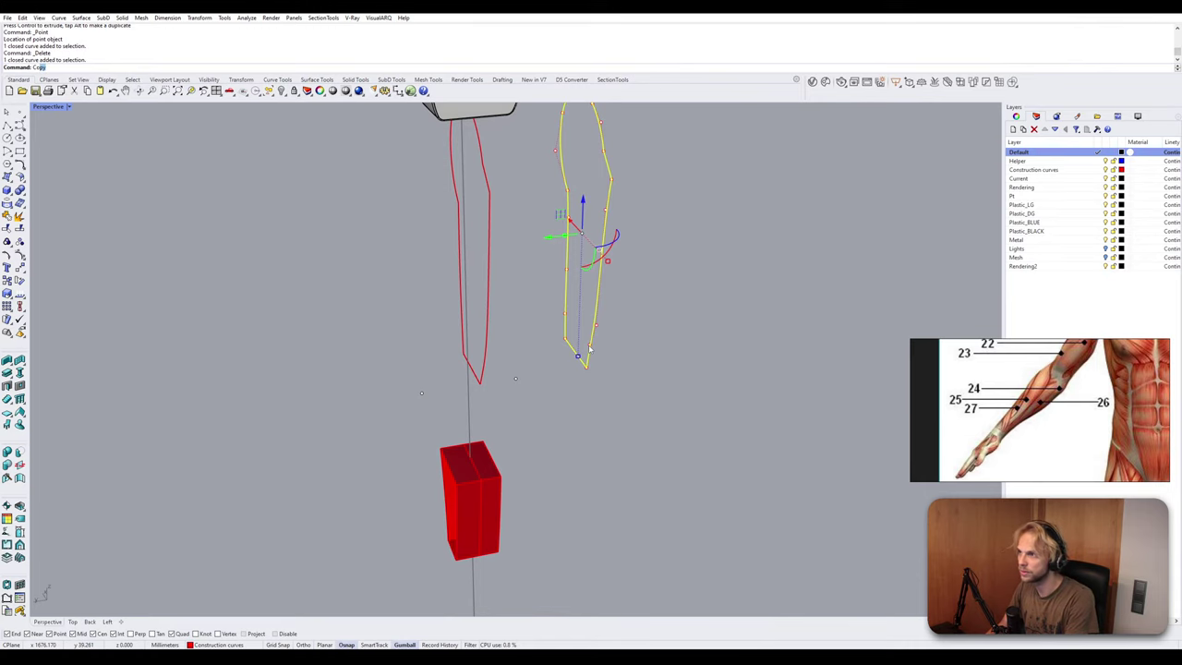
key(BackSpace)
key(BackSpace)
key(BackSpace)
text(MCopy)
key(Return)
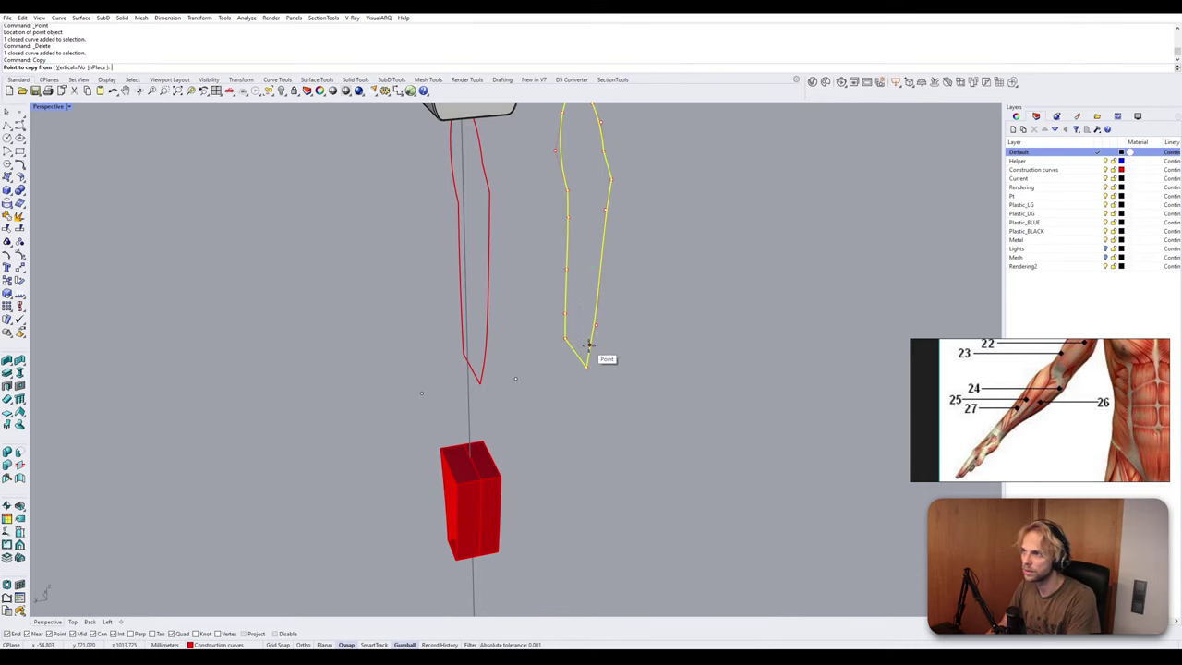
click(584, 365)
click(516, 377)
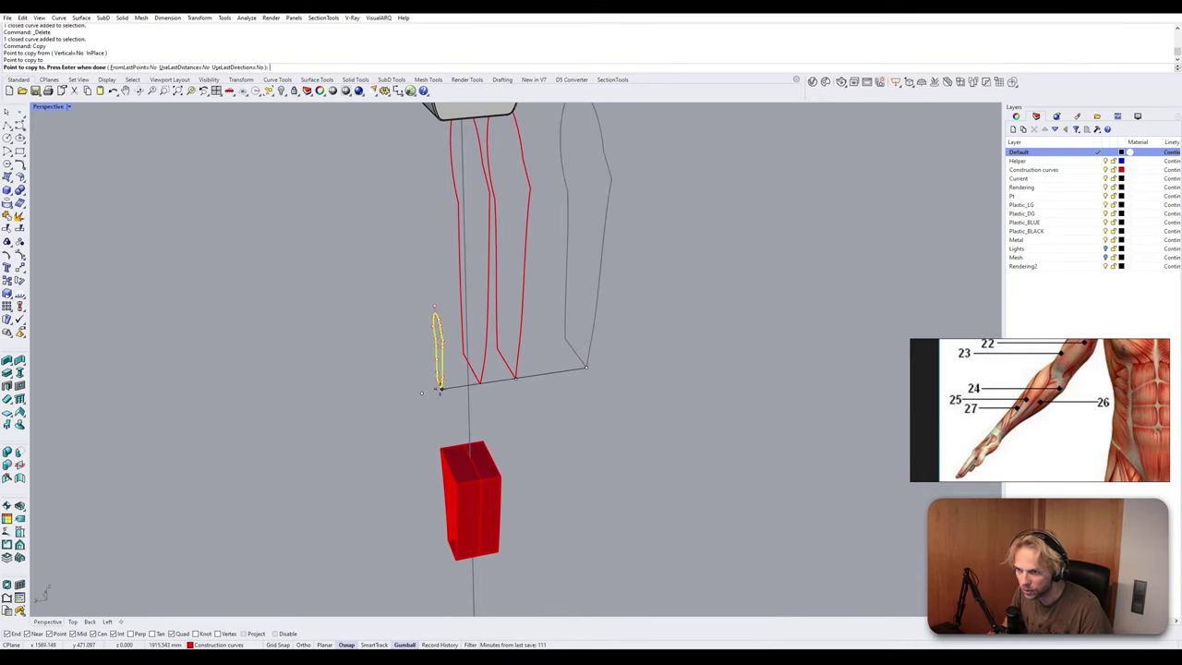
click(421, 393)
key(Return)
click(560, 340)
key(Delete)
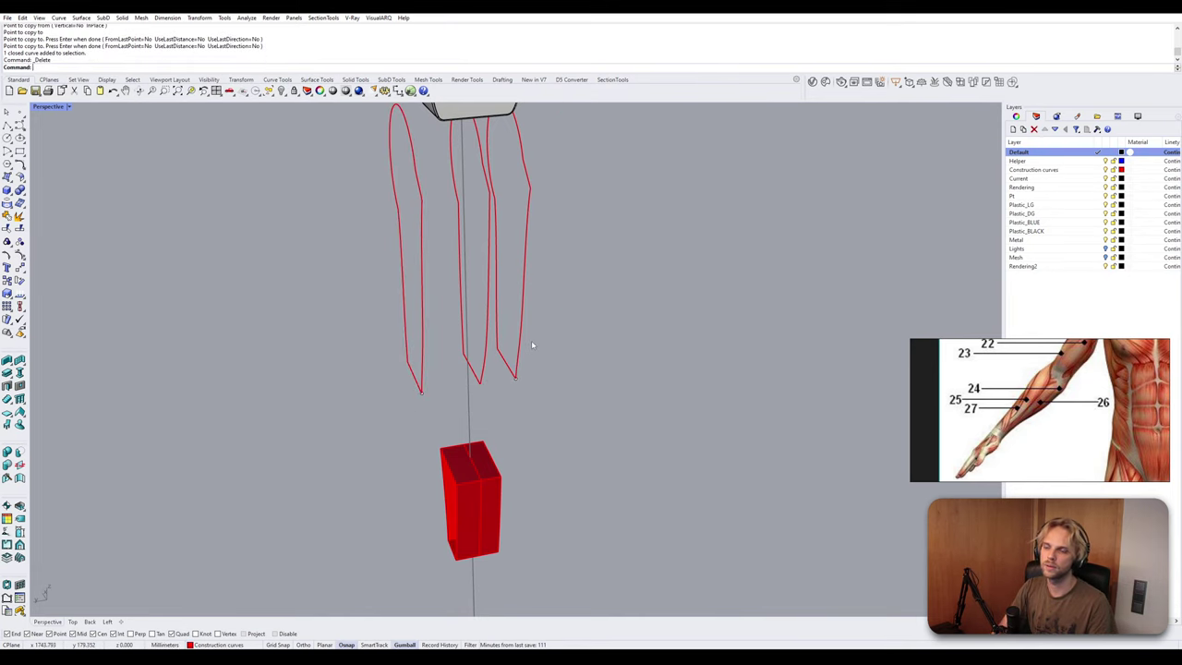
Loft the three upper forearm profiles with the Normal style and try to cap the resulting surface.
text(Loft)
key(Return)
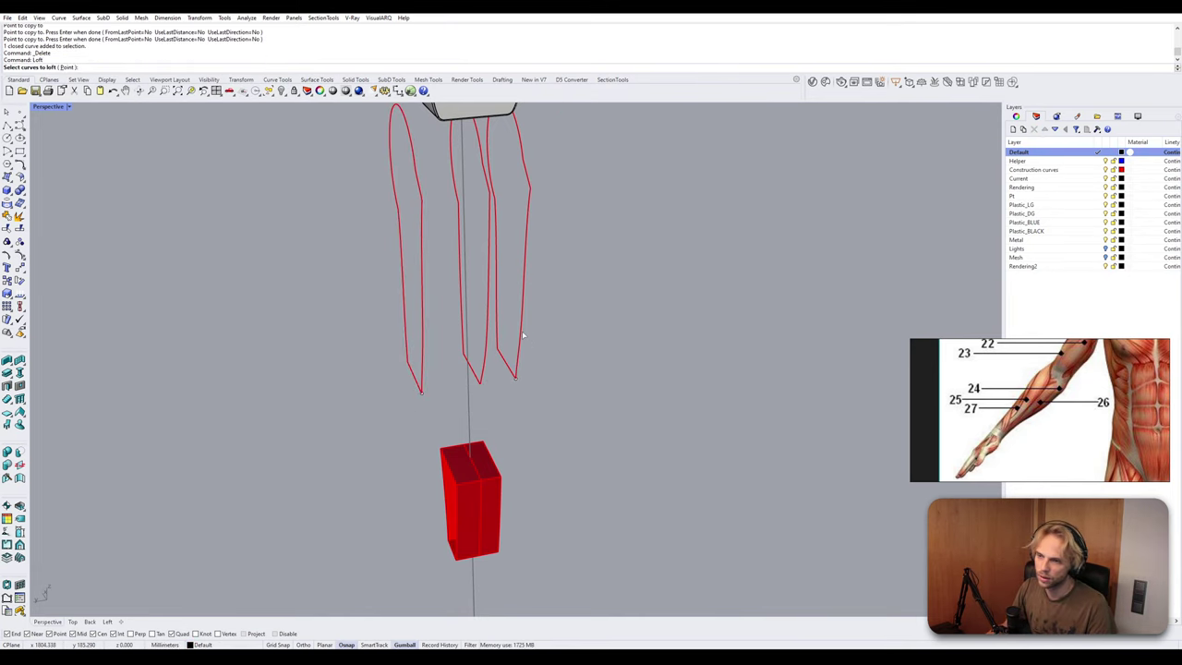
click(521, 335)
click(489, 332)
click(422, 341)
key(Return)
key(Return)
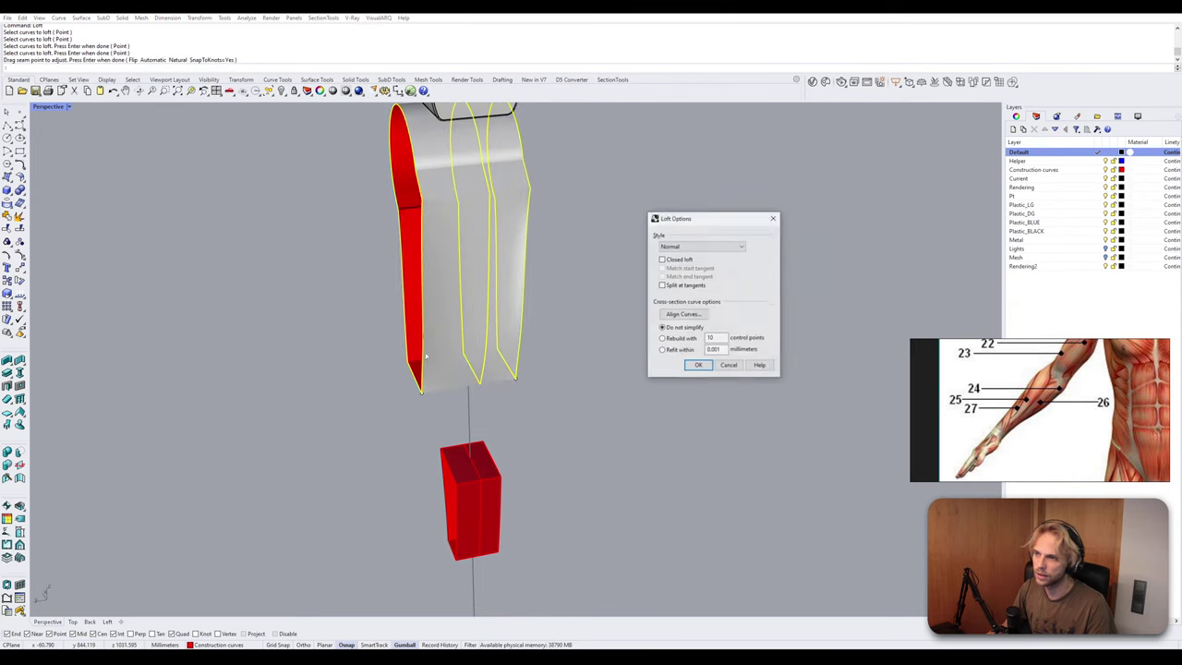
key(Return)
text(Cap)
key(Return)
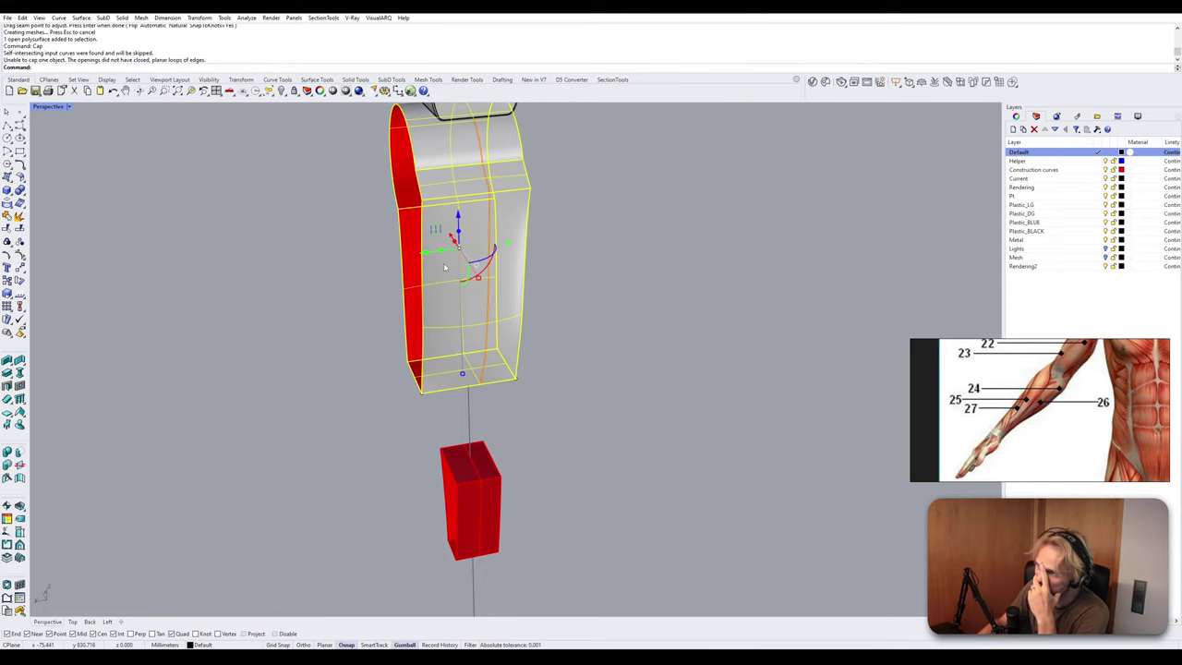
Create a planar surface from the upper forearm side profile farther from the centre profile to close that open side.
key(Escape)
click(443, 262)
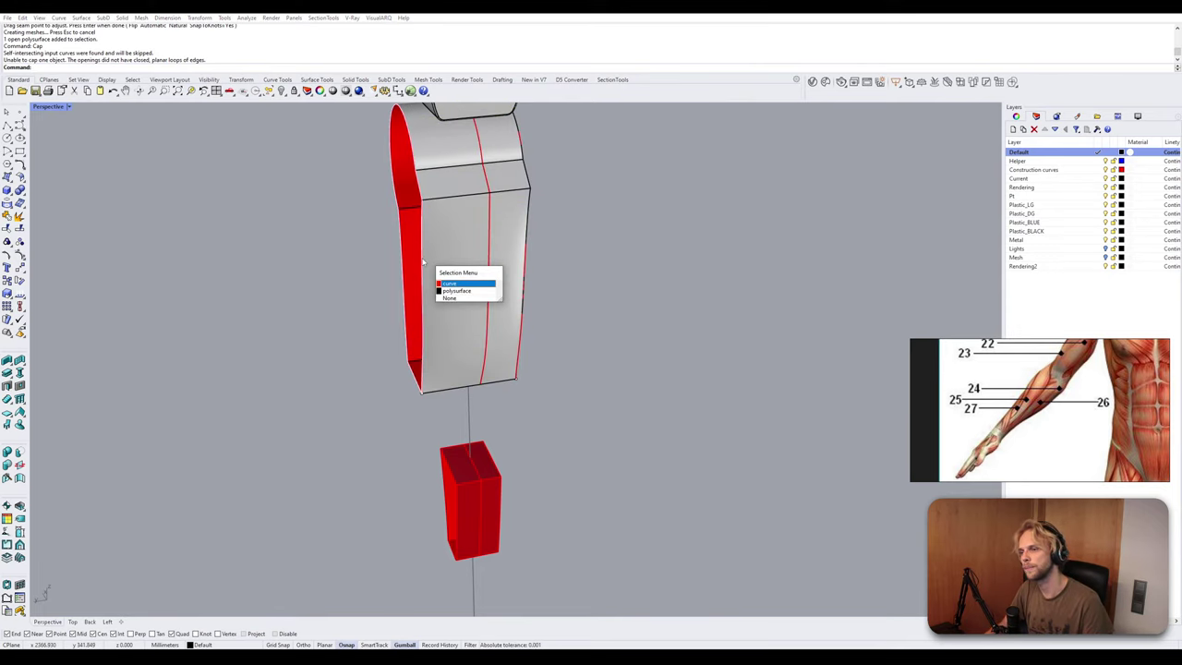
click(466, 284)
text(FlanarSrf)
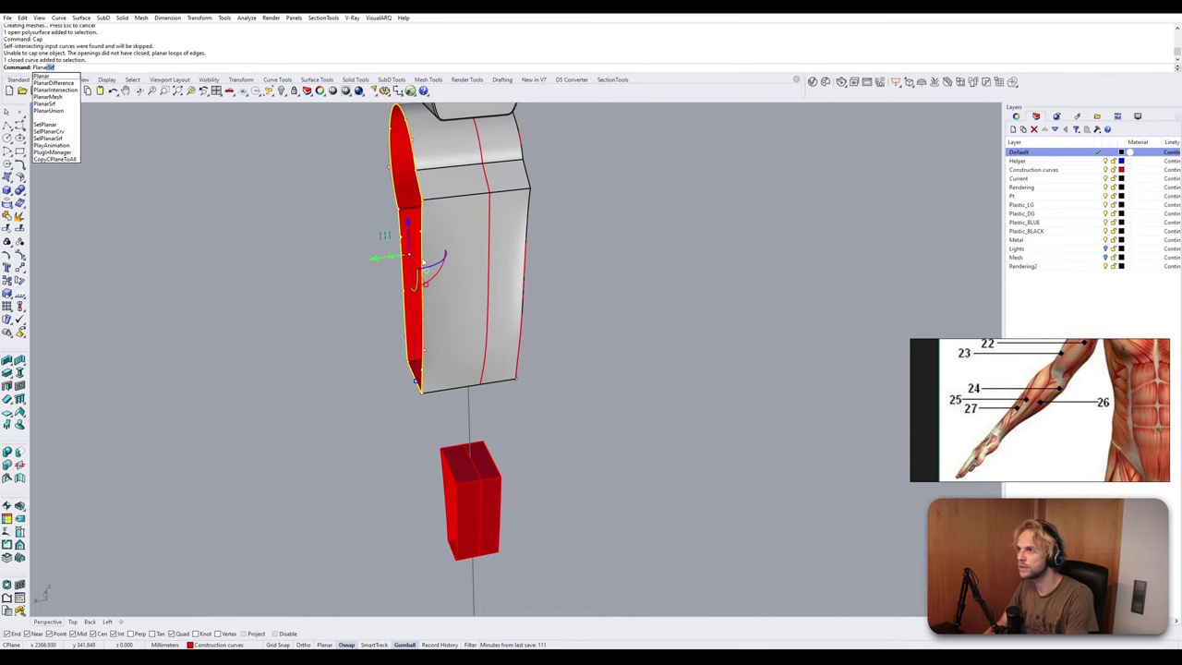
key(Return)
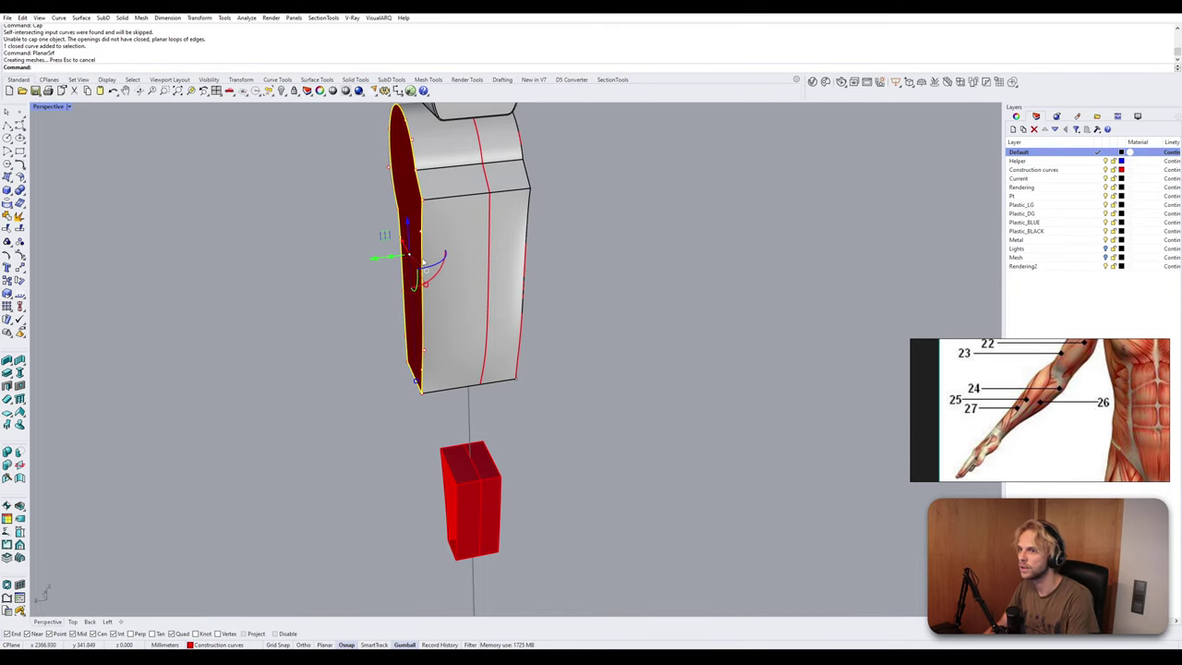
click(329, 290)
Close the opposite open side of the upper forearm loft with a planar surface from its side profile.
right_drag(330, 291, 552, 254)
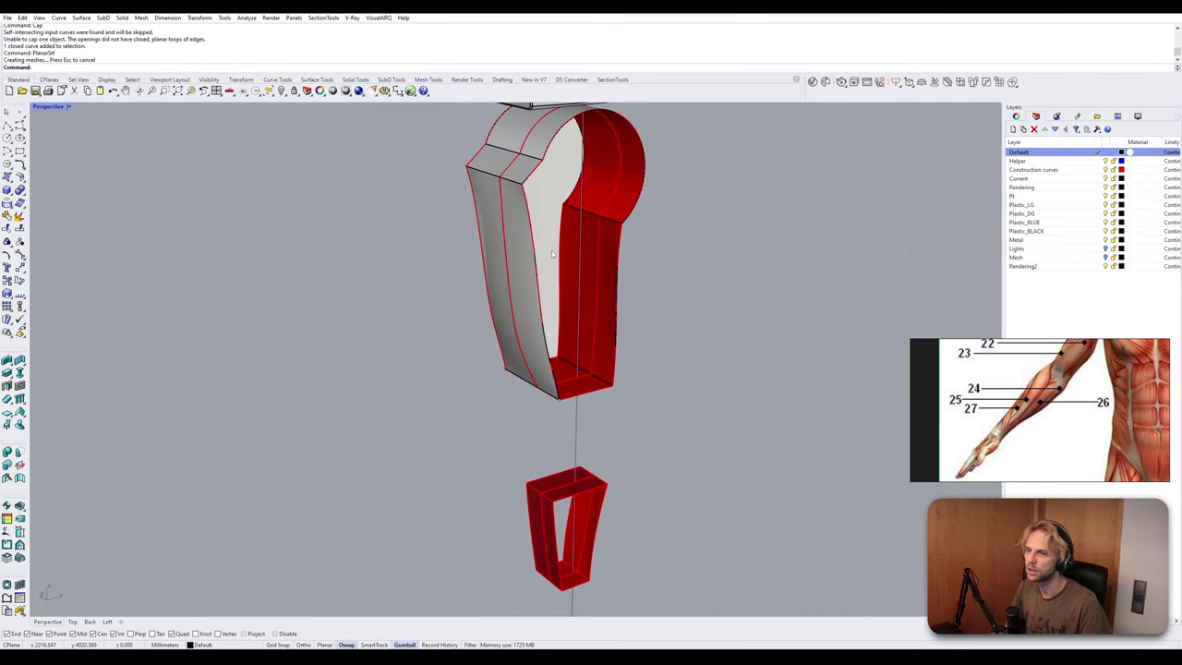
click(532, 234)
click(705, 333)
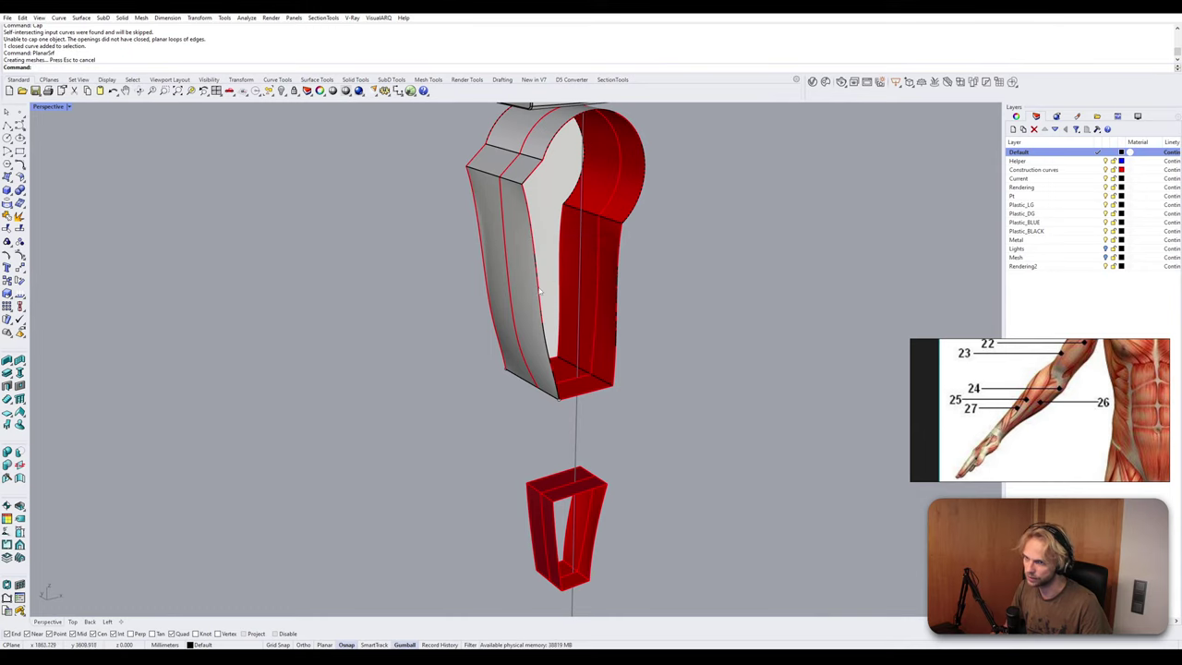
click(540, 292)
click(577, 314)
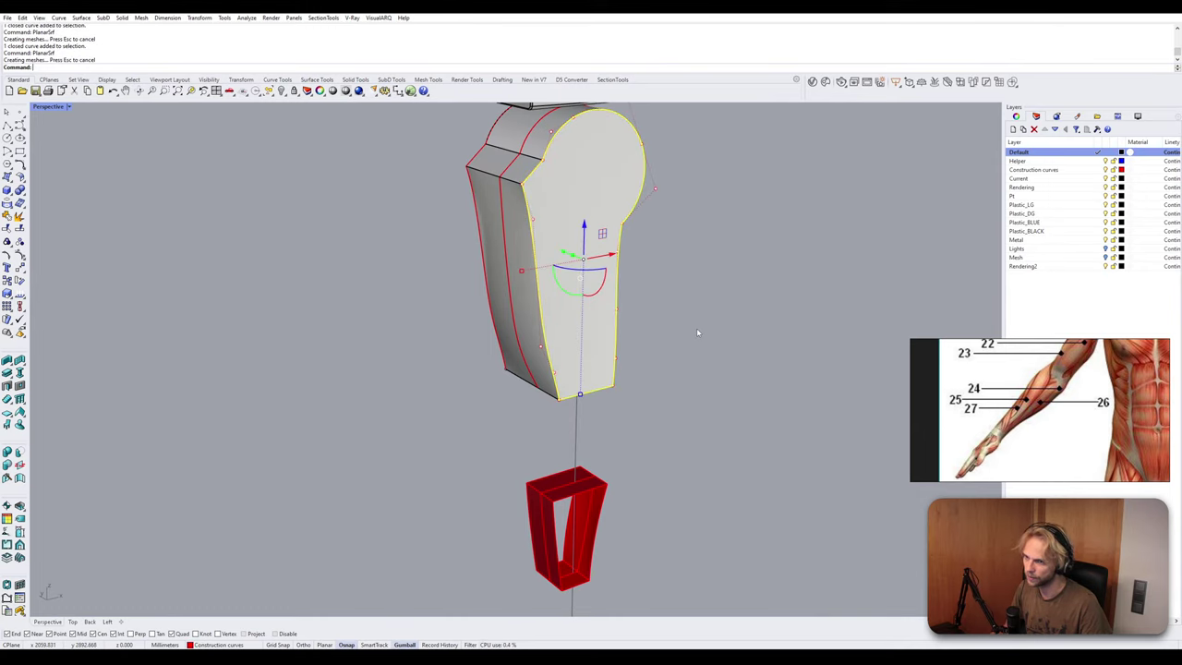
click(697, 332)
Join the upper forearm loft with both planar side surfaces into one body.
click(560, 233)
shift+click(519, 238)
right_drag(438, 256, 575, 258)
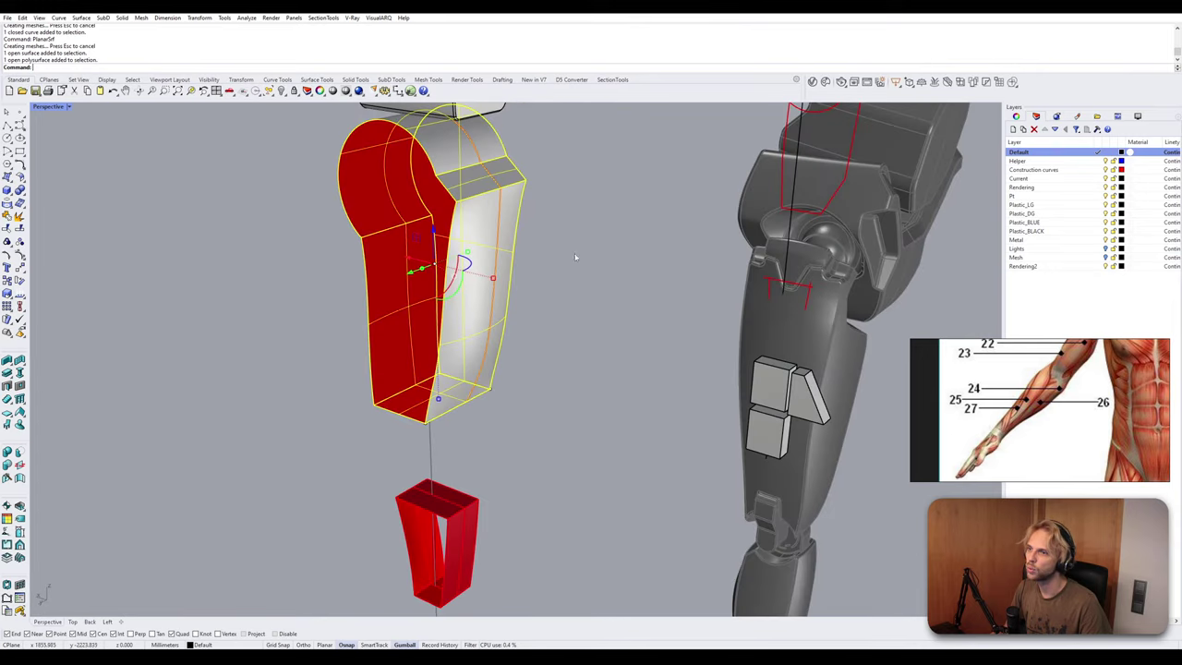
shift+click(392, 198)
key(Return)
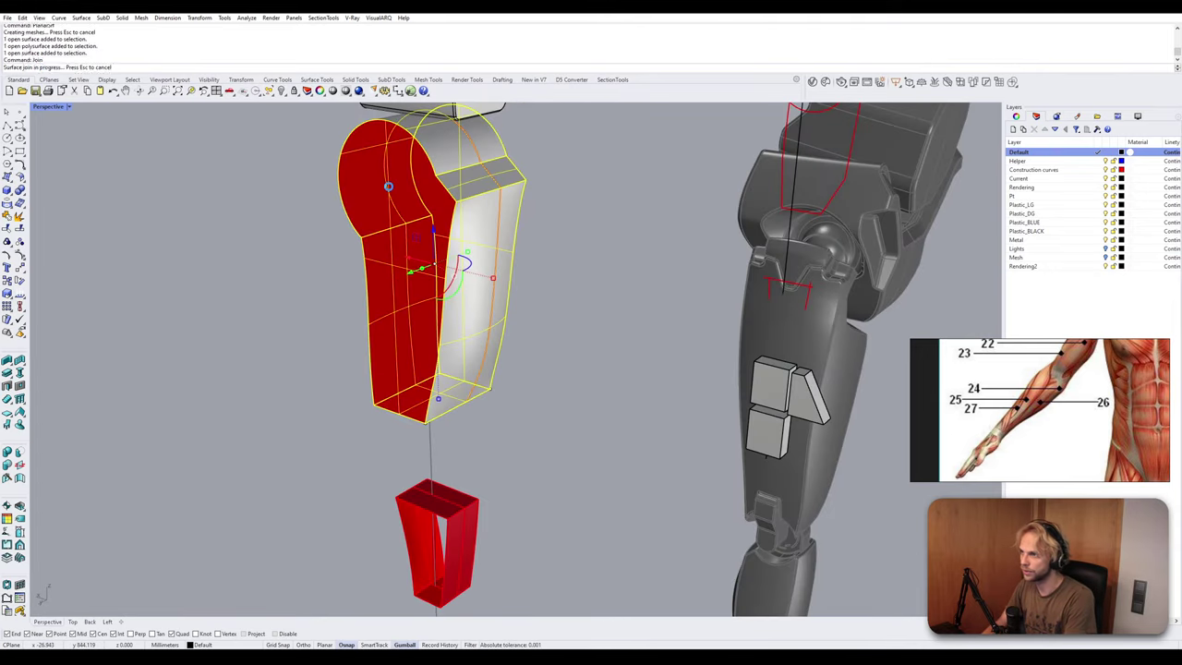
click(277, 261)
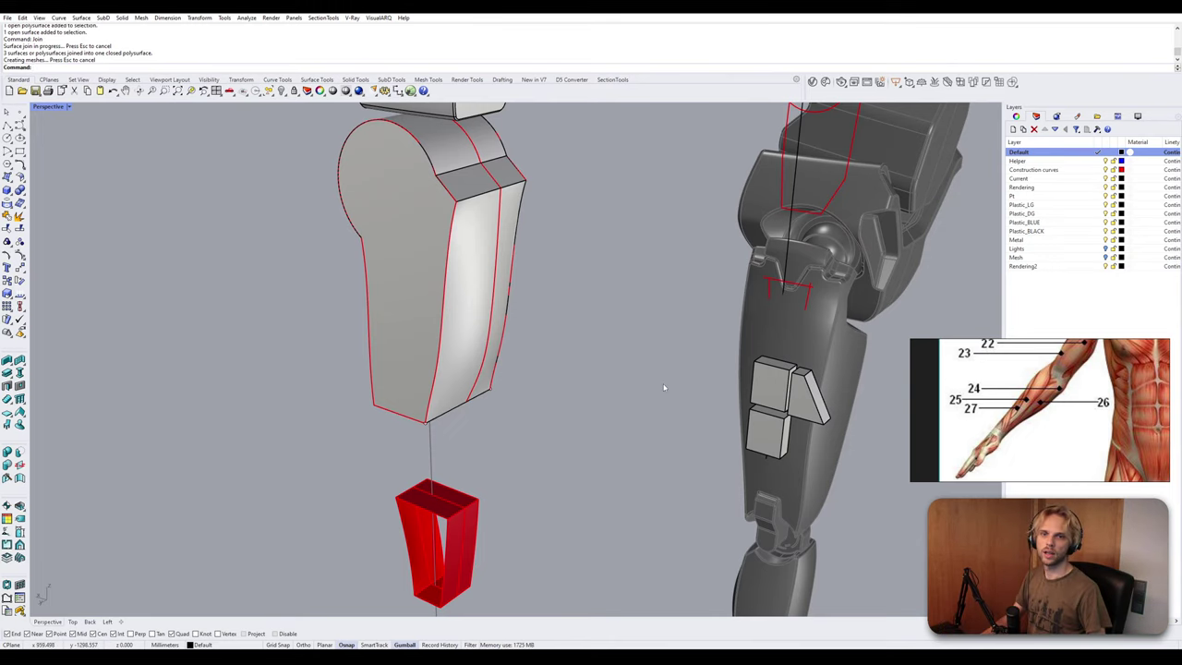
Cap the lower forearm loft and change the resulting body to the Default layer.
scroll(416, 527, up, 5)
click(460, 495)
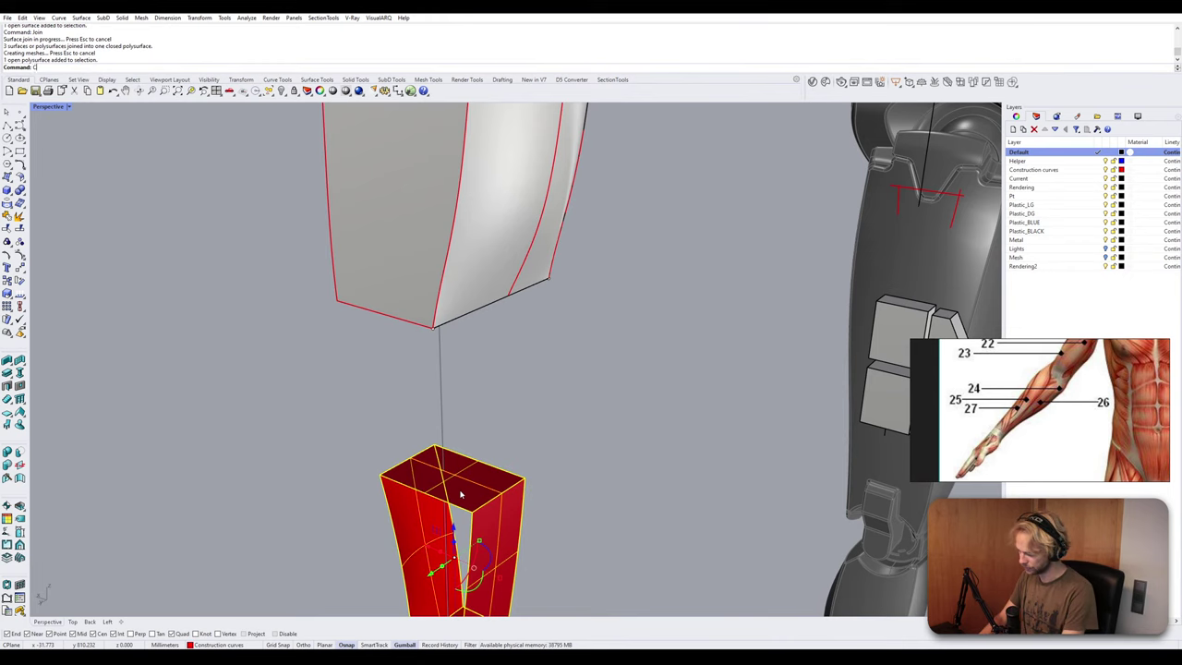
text(ap)
key(Return)
right_drag(471, 485, 528, 400)
click(496, 415)
key(Delete)
click(478, 416)
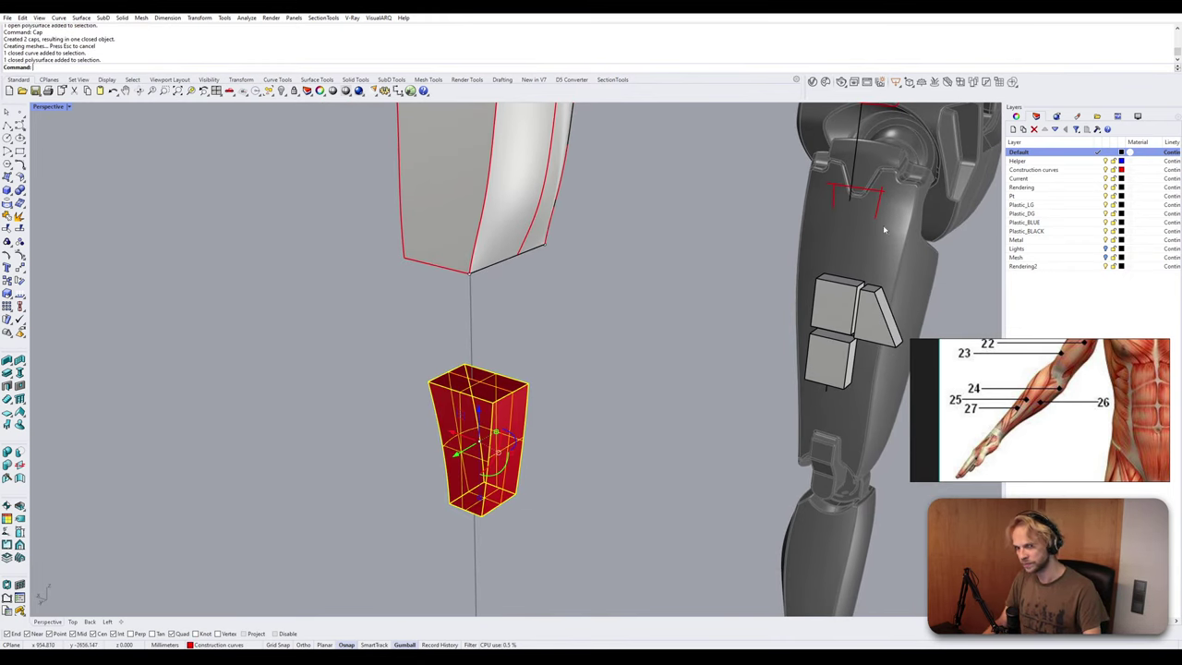
right_click(1062, 152)
click(1104, 311)
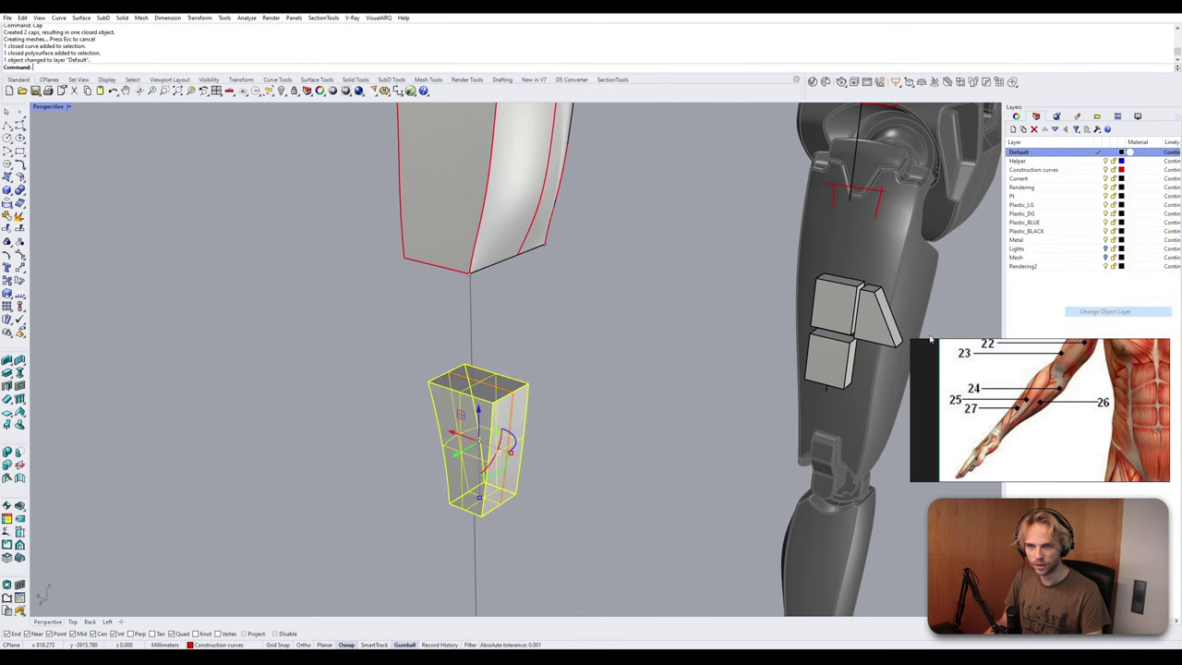
key(Escape)
Compare the widths of the two forearm bodies from the front and delete the lower forearm body.
scroll(636, 319, down, 10)
shift+right_drag(636, 319, 580, 367)
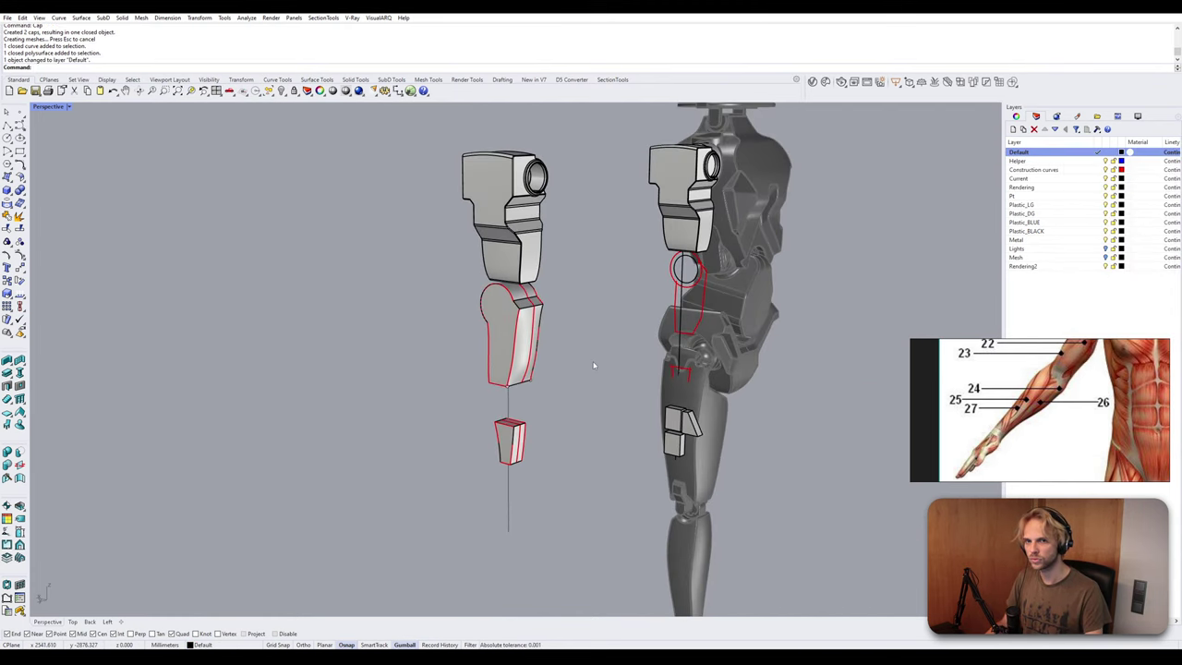
scroll(596, 360, up, 5)
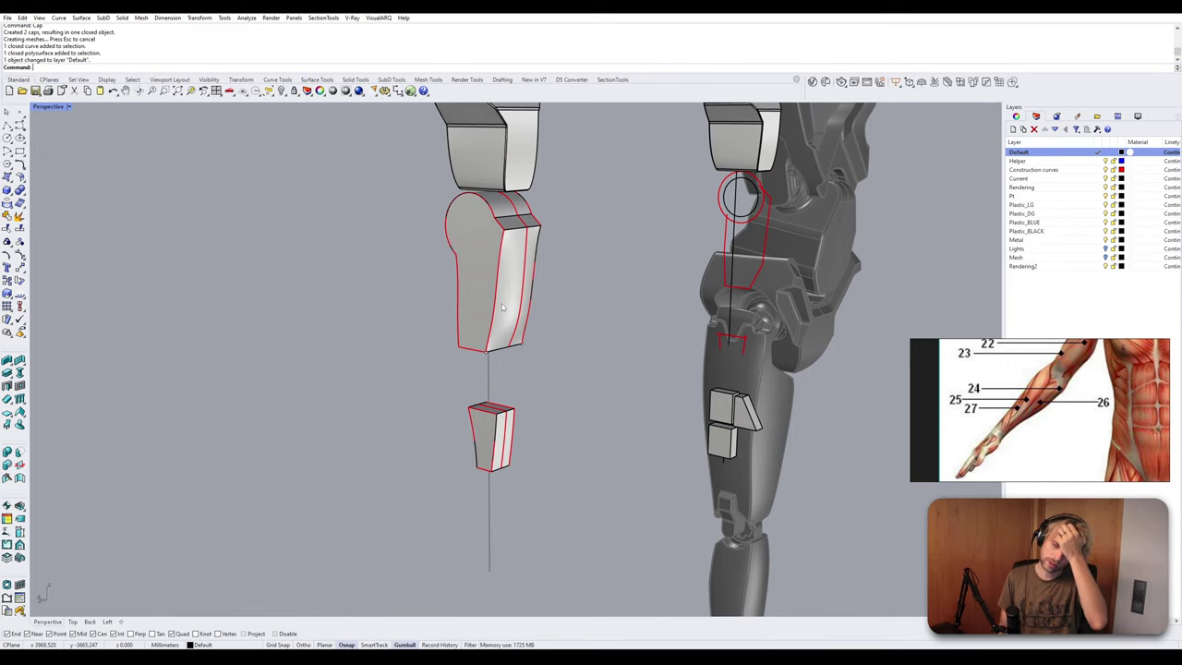
right_drag(504, 308, 441, 353)
scroll(471, 315, up, 7)
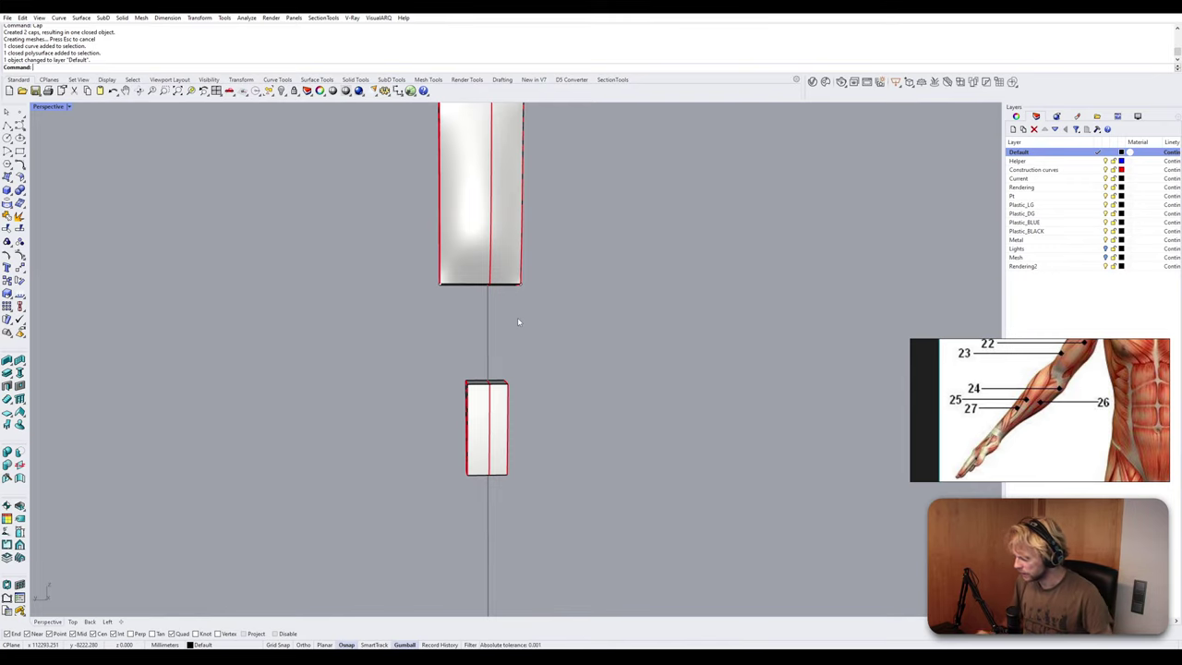
right_drag(458, 364, 456, 397)
click(456, 397)
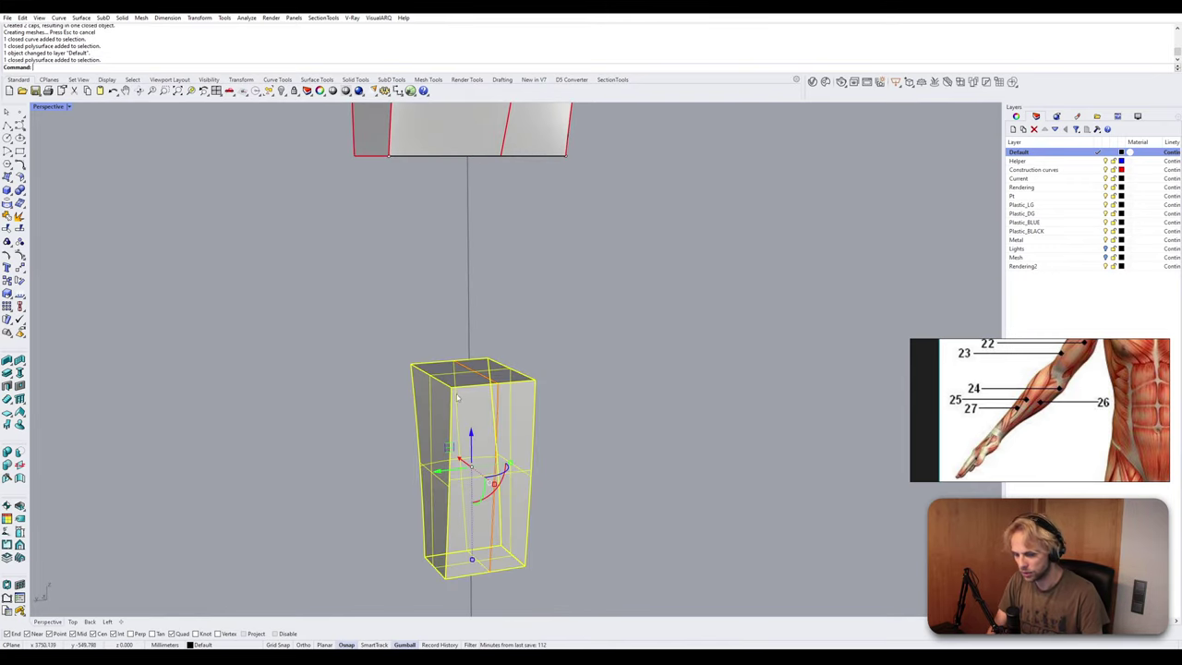
key(Delete)
Move the lower forearm's two side profiles outward to roughly equal distances from the centre profile, the nearer one by about 14 mm.
click(441, 413)
drag(398, 476, 344, 481)
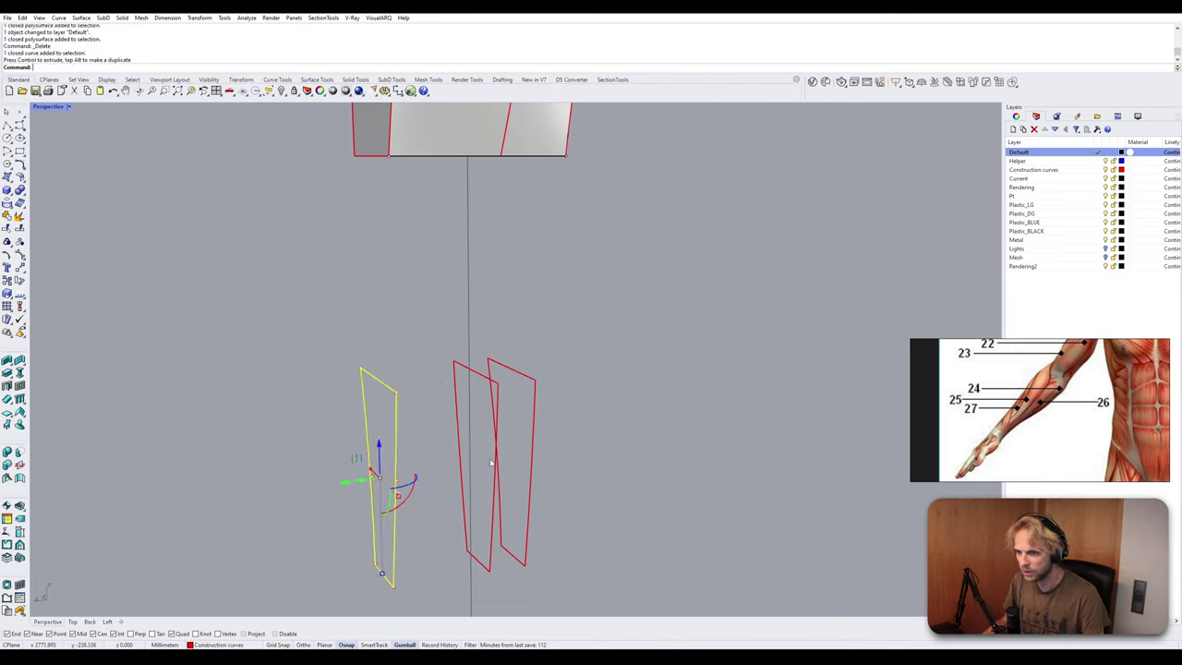
click(575, 422)
right_drag(587, 413, 564, 422)
click(562, 424)
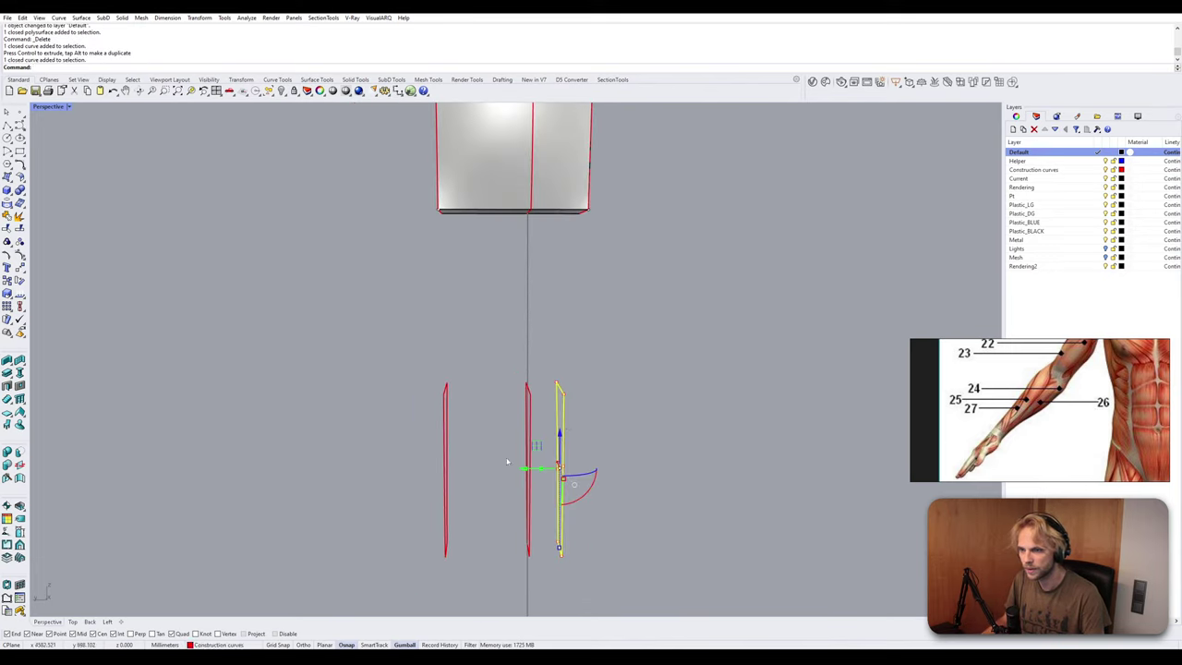
drag(514, 468, 427, 469)
click(563, 448)
drag(526, 469, 555, 471)
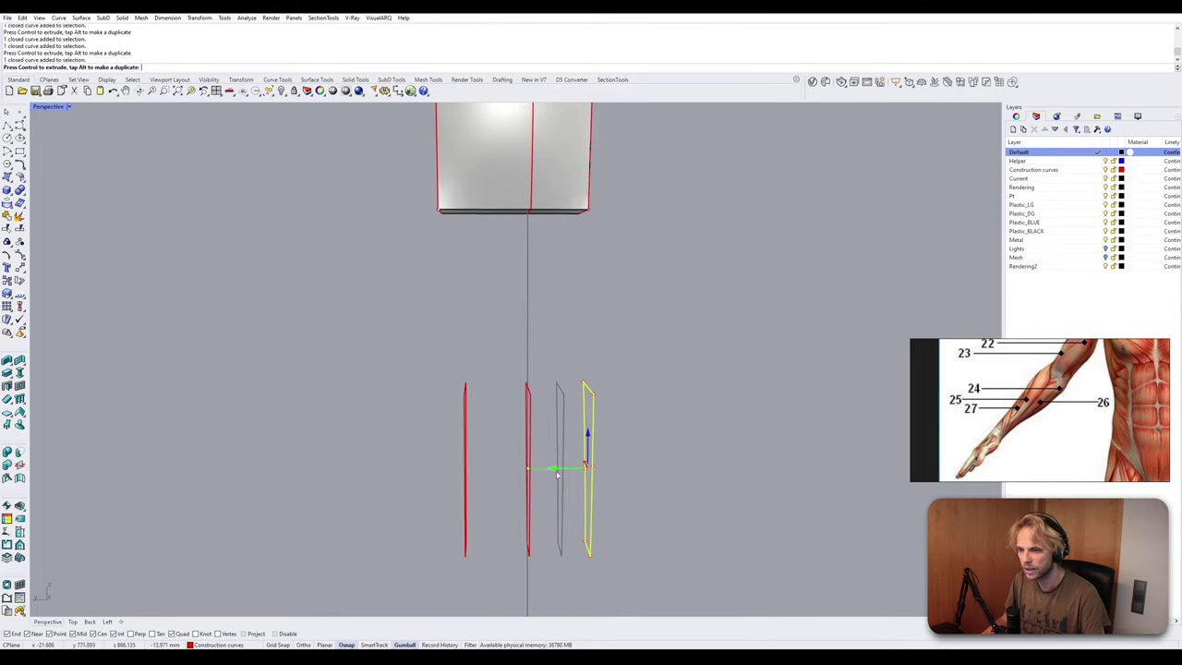
click(656, 432)
right_drag(631, 439, 578, 407)
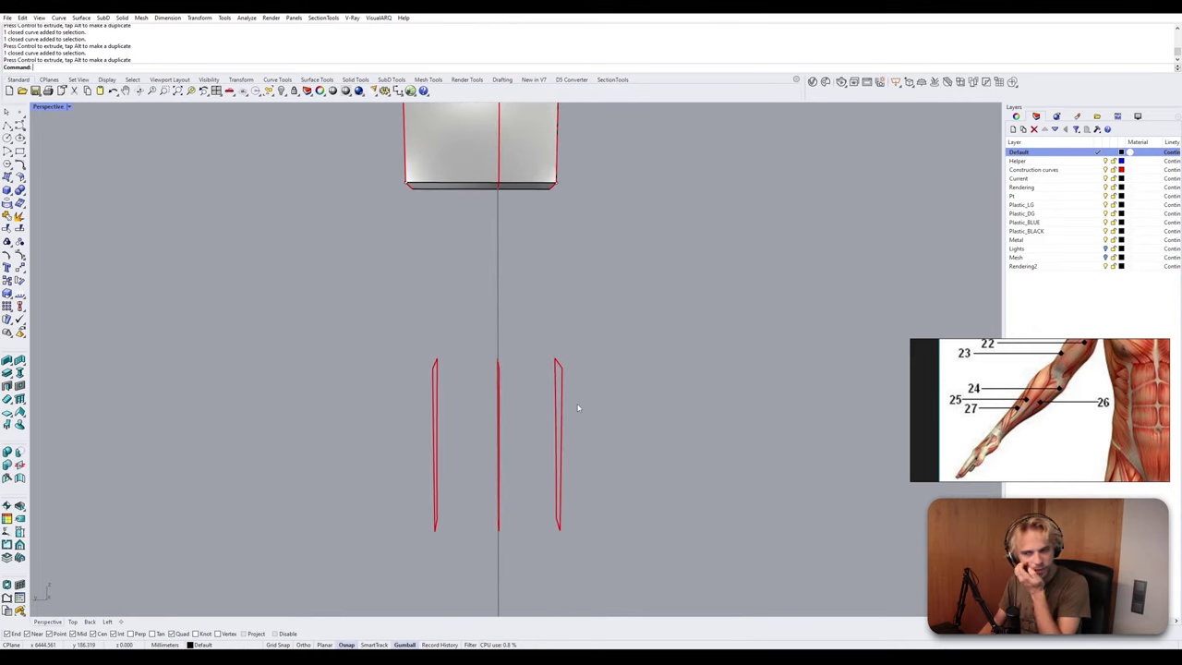
Loft the three respaced lower forearm profiles with the Normal style and no simplification.
text(loft)
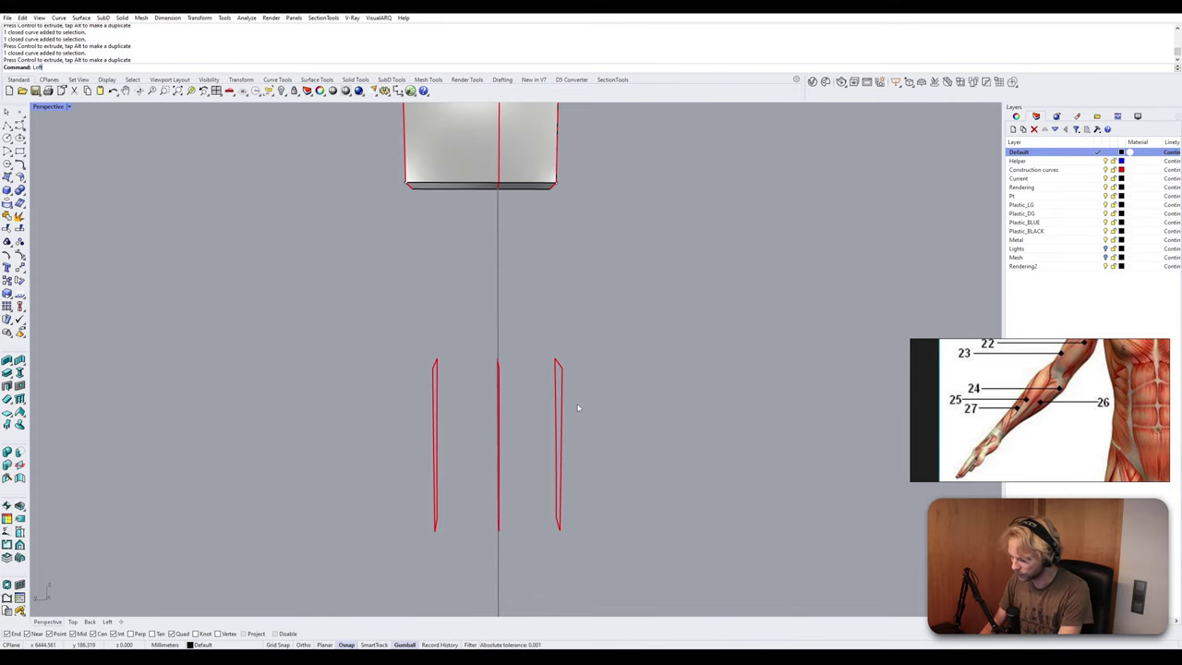
key(Return)
click(562, 406)
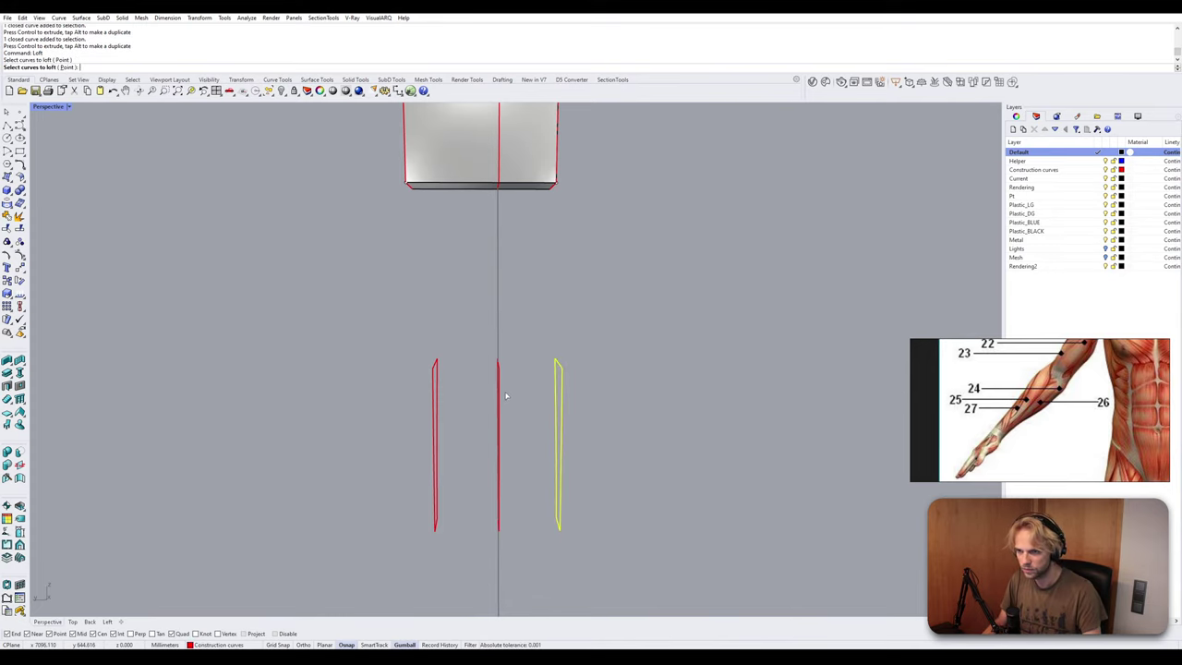
click(500, 399)
click(437, 404)
key(Return)
key(Return)
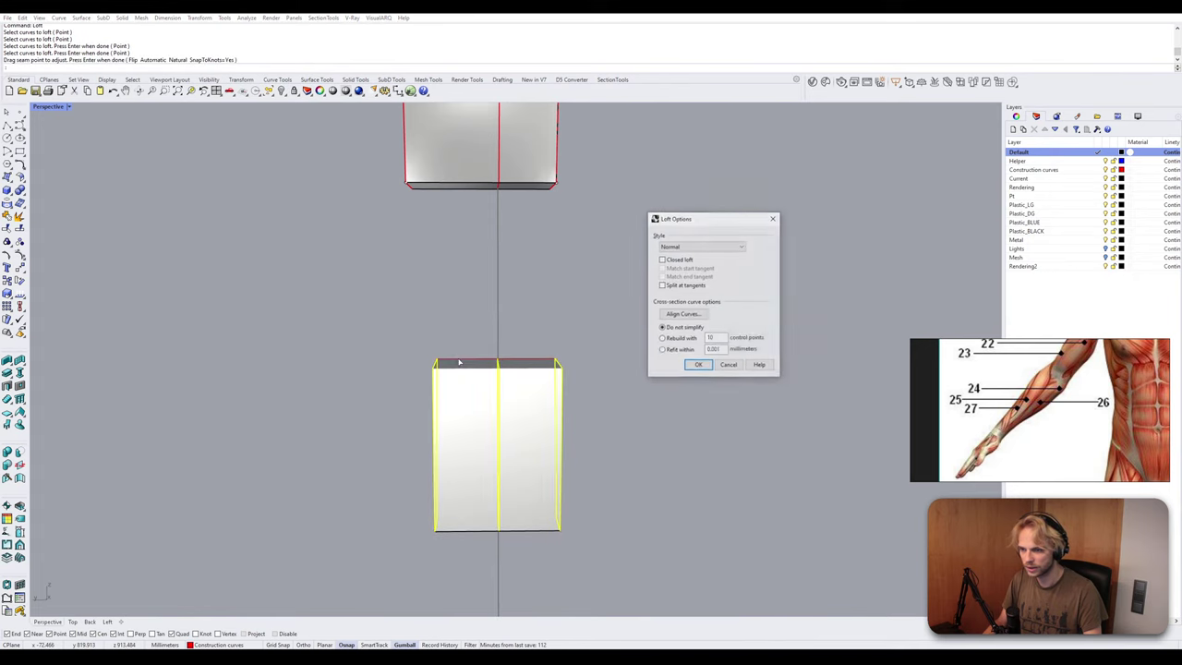
key(Return)
Cap the open sides of the wider lower forearm loft.
right_drag(426, 342, 484, 379)
click(484, 380)
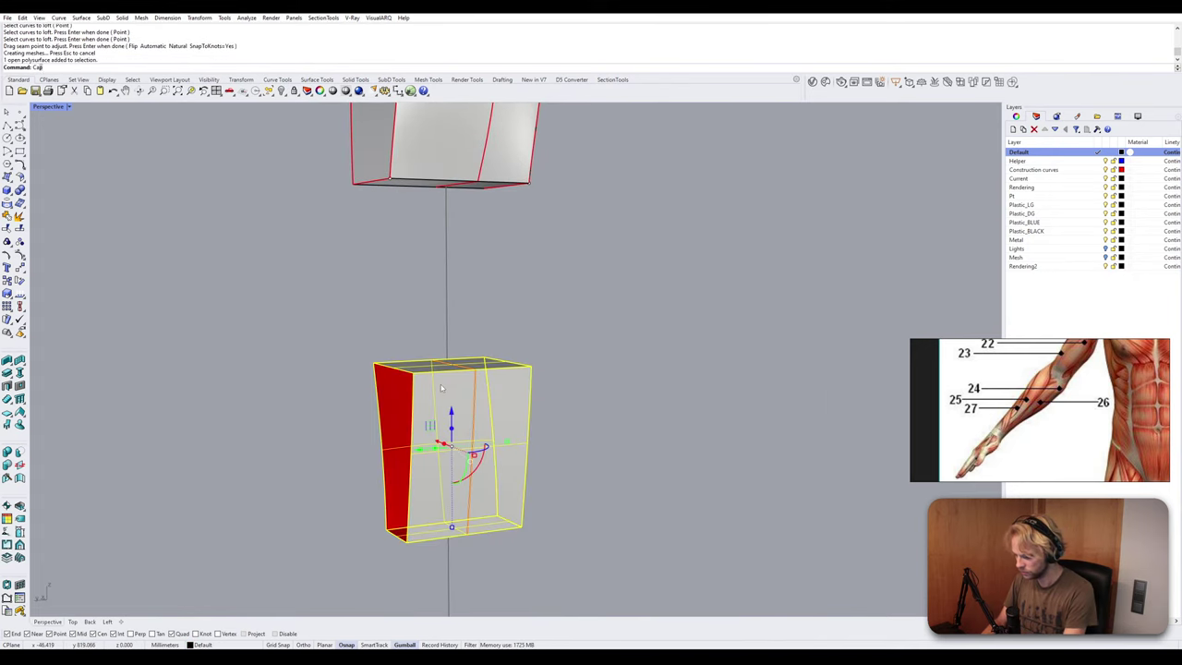
text(cap)
key(Return)
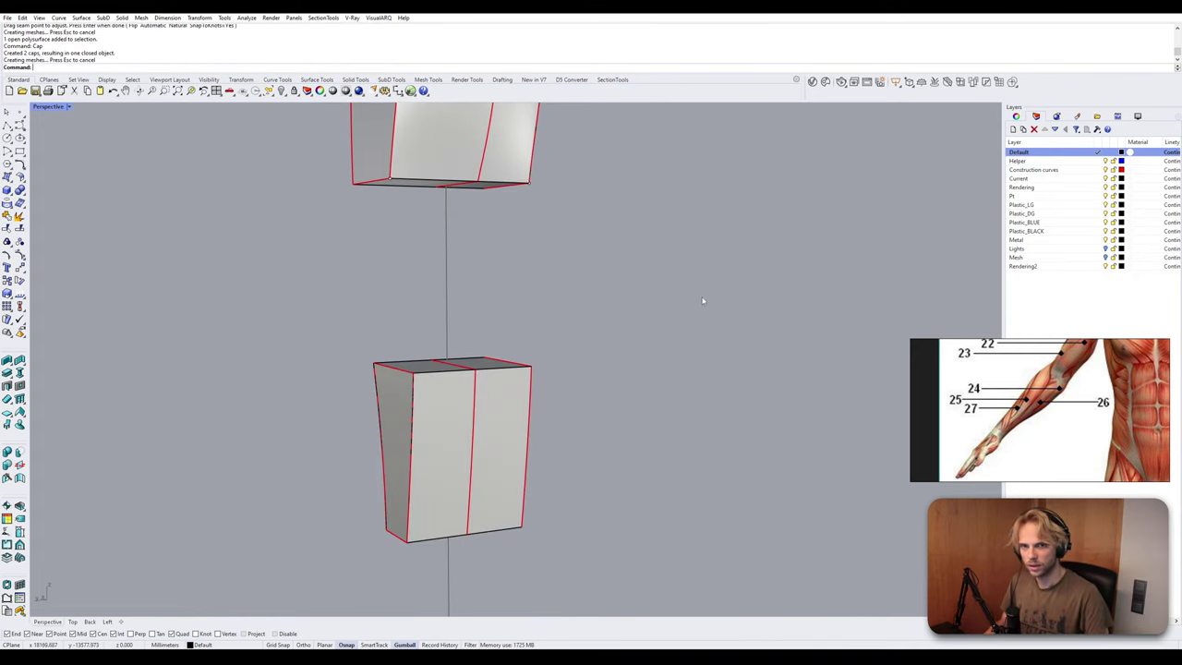
Select every curve, keep the elbow circle out of the selection, and delete the leftover profile and construction curves.
right_drag(702, 300, 962, 201)
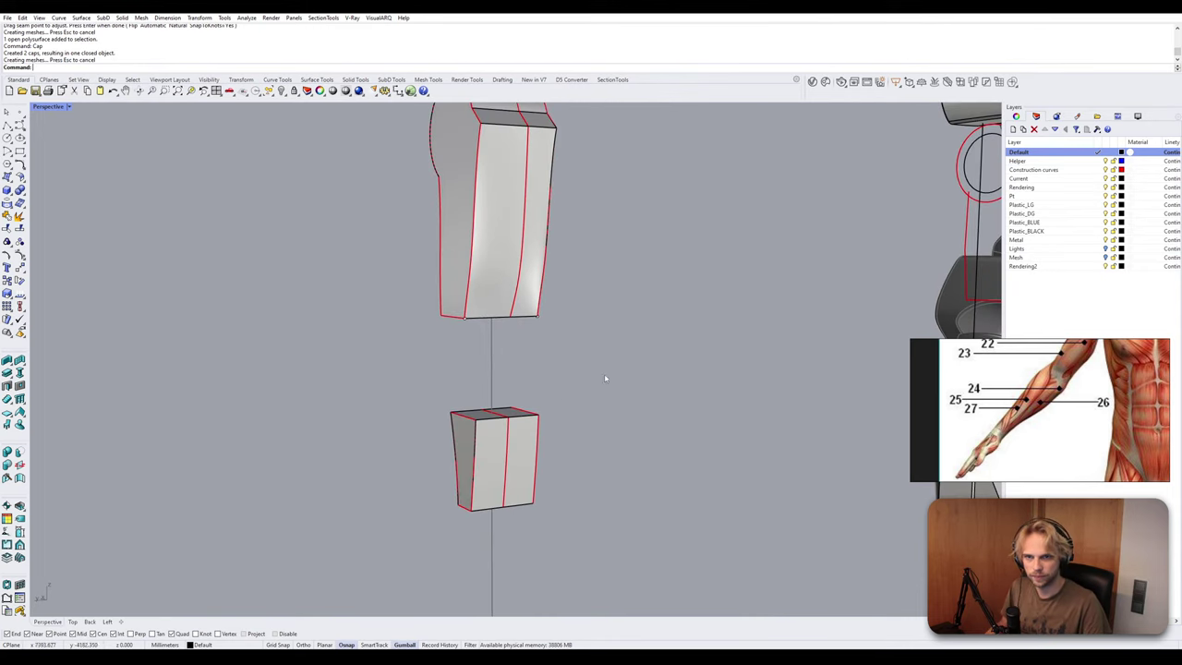
text(Section)
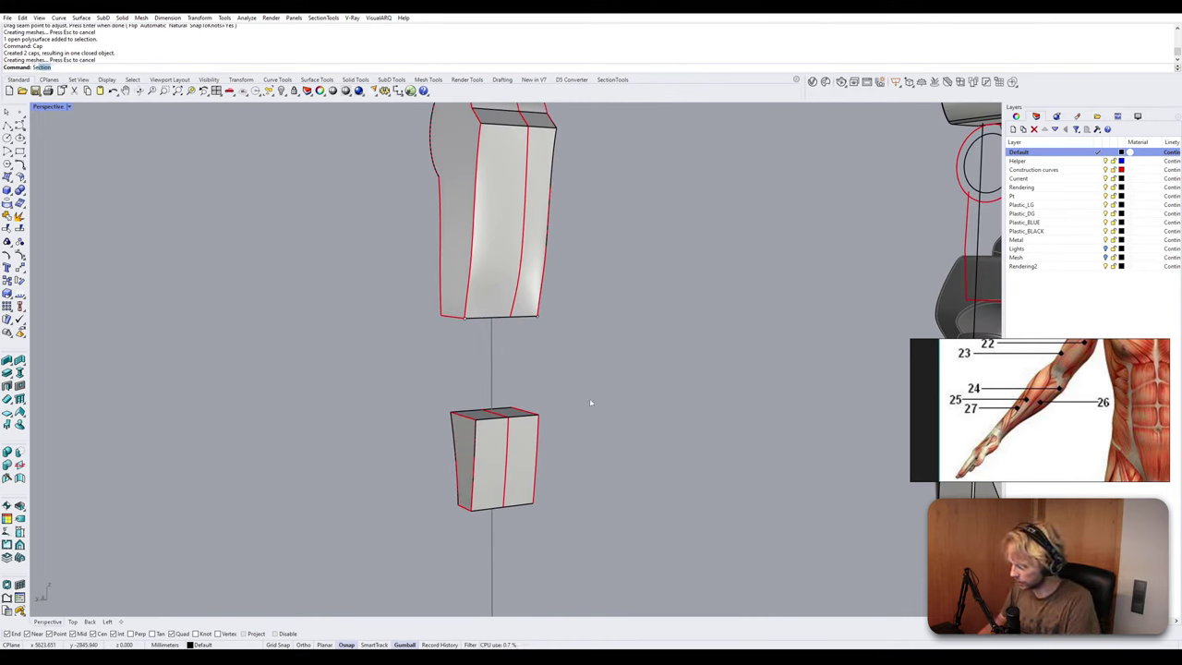
text(rv)
key(Return)
scroll(647, 407, down, 8)
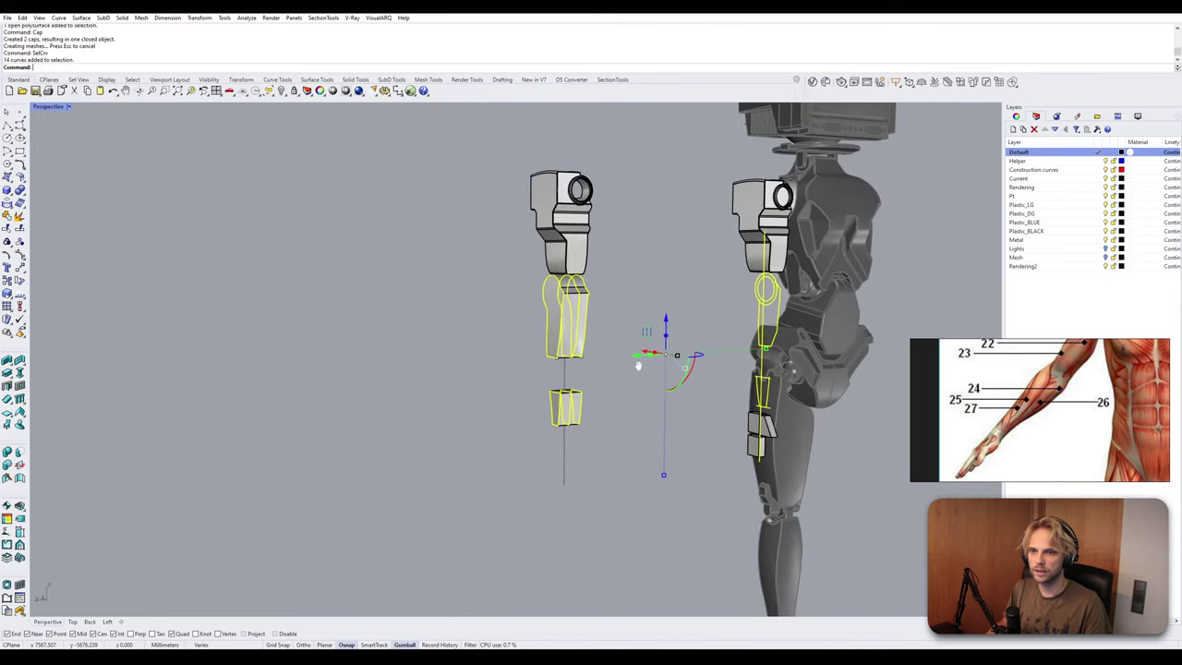
shift+right_drag(637, 364, 466, 371)
scroll(612, 303, up, 6)
ctrl+click(612, 305)
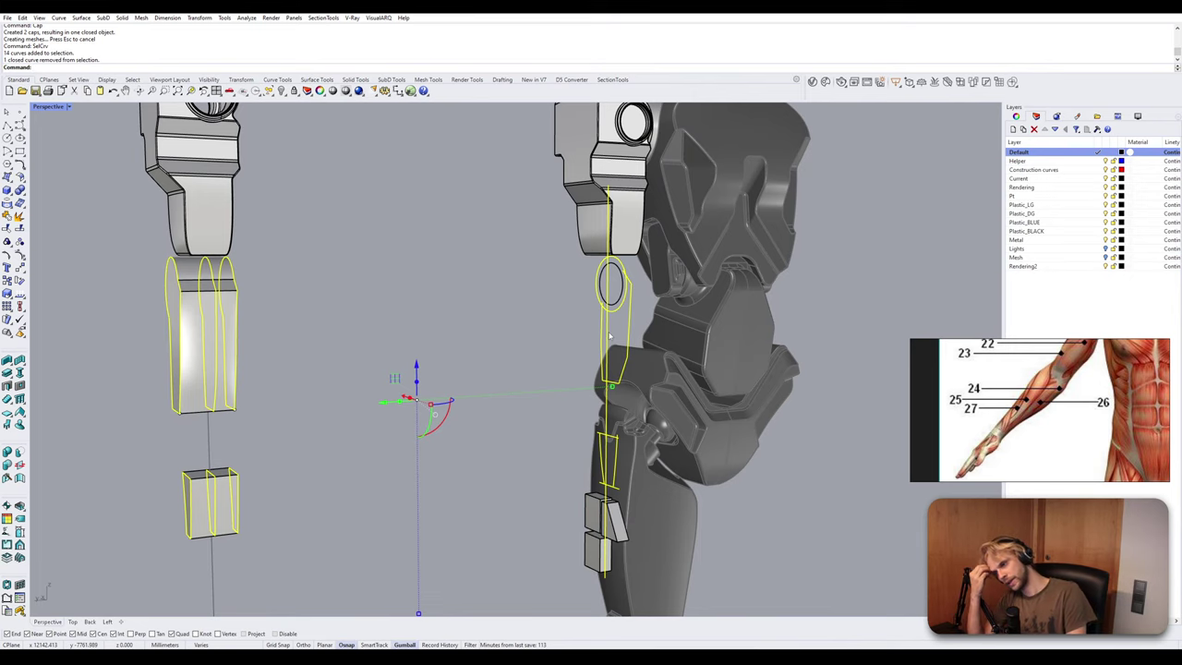
key(Delete)
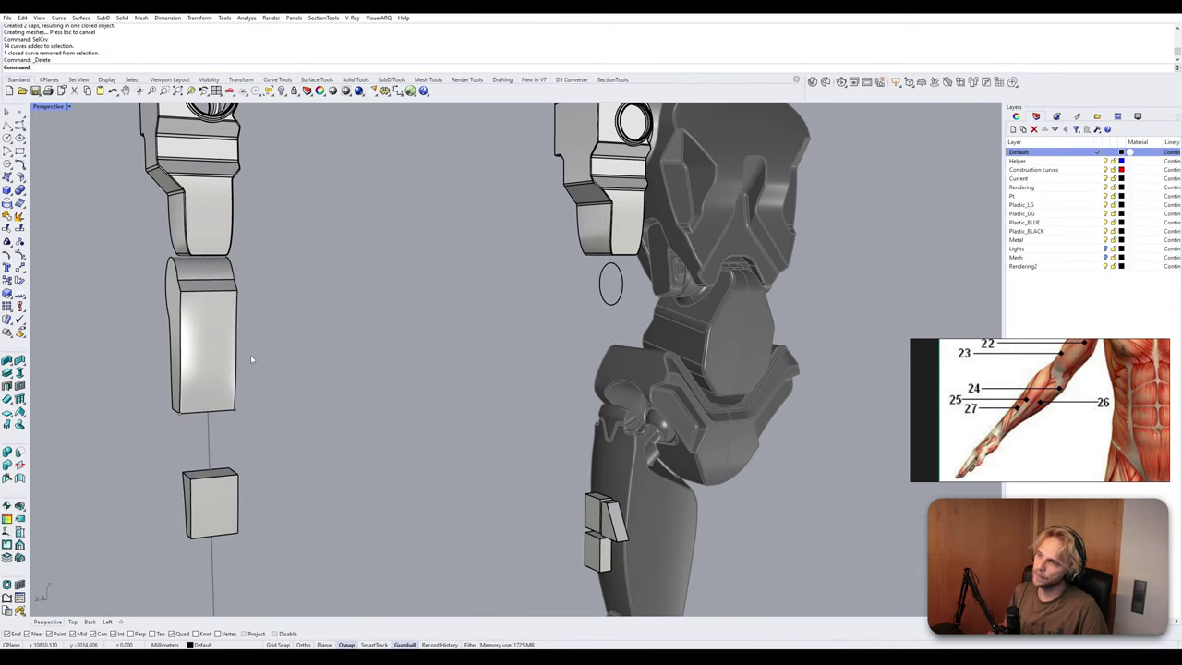
Fillet the three crosswise edges around the elbow end of the upper forearm body with a 5 mm radius.
right_drag(251, 359, 420, 307)
scroll(287, 332, up, 4)
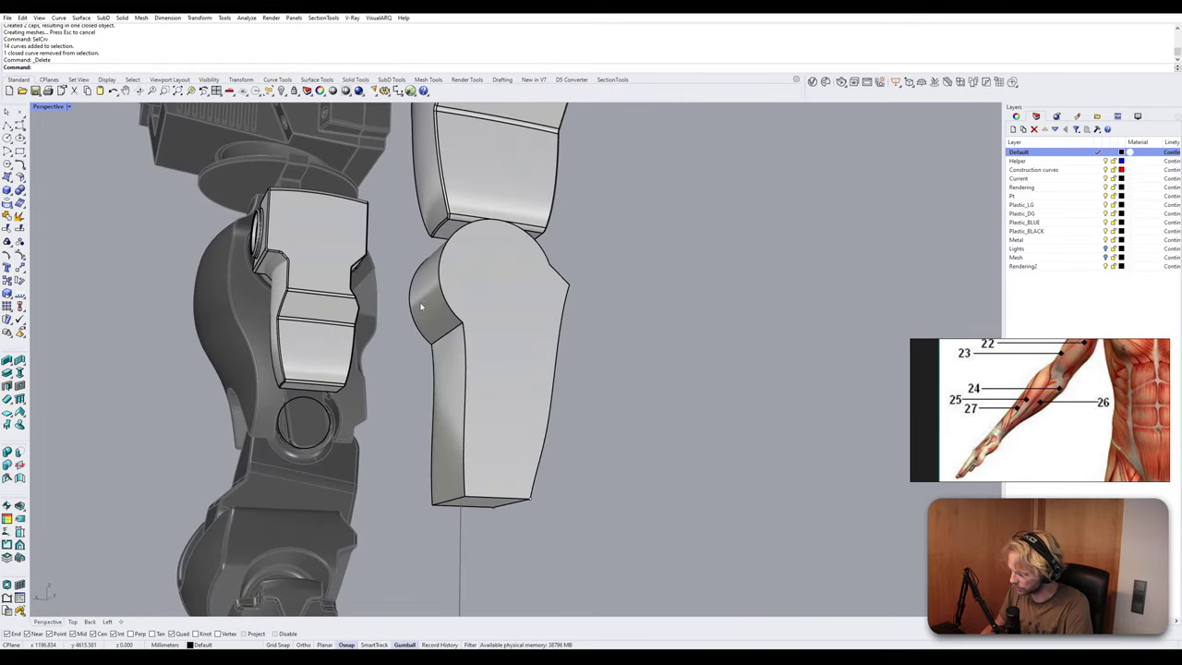
text(FilletEdge)
key(Return)
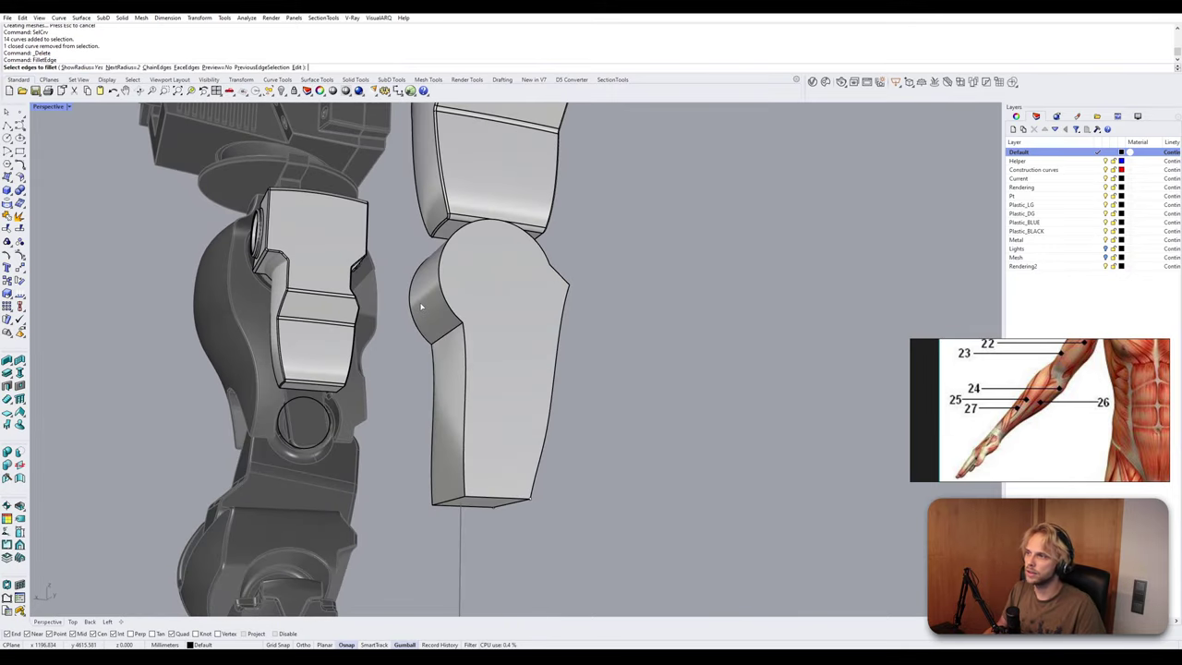
click(123, 67)
text(5)
key(Return)
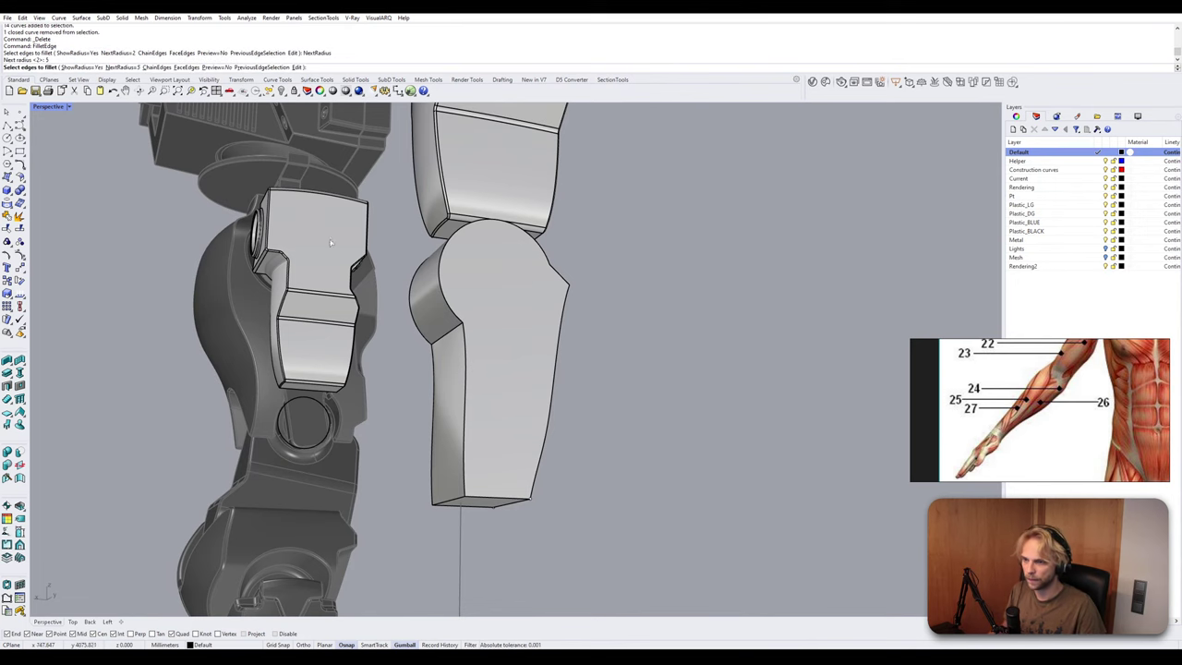
click(455, 337)
right_drag(456, 338, 396, 323)
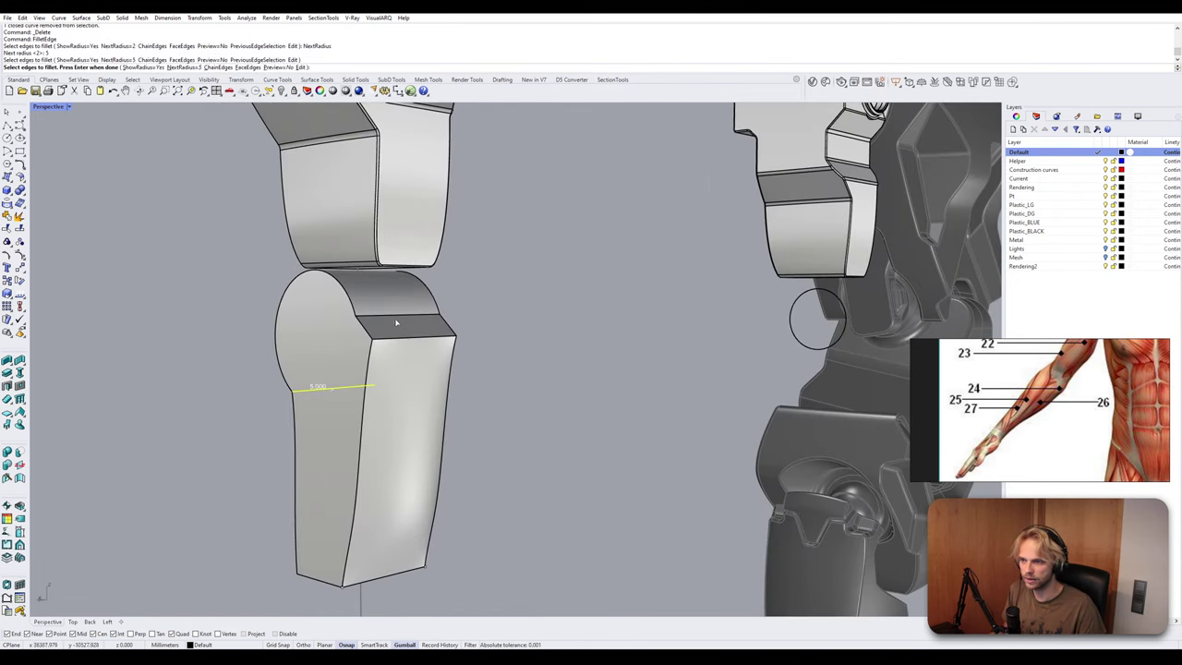
key(Return)
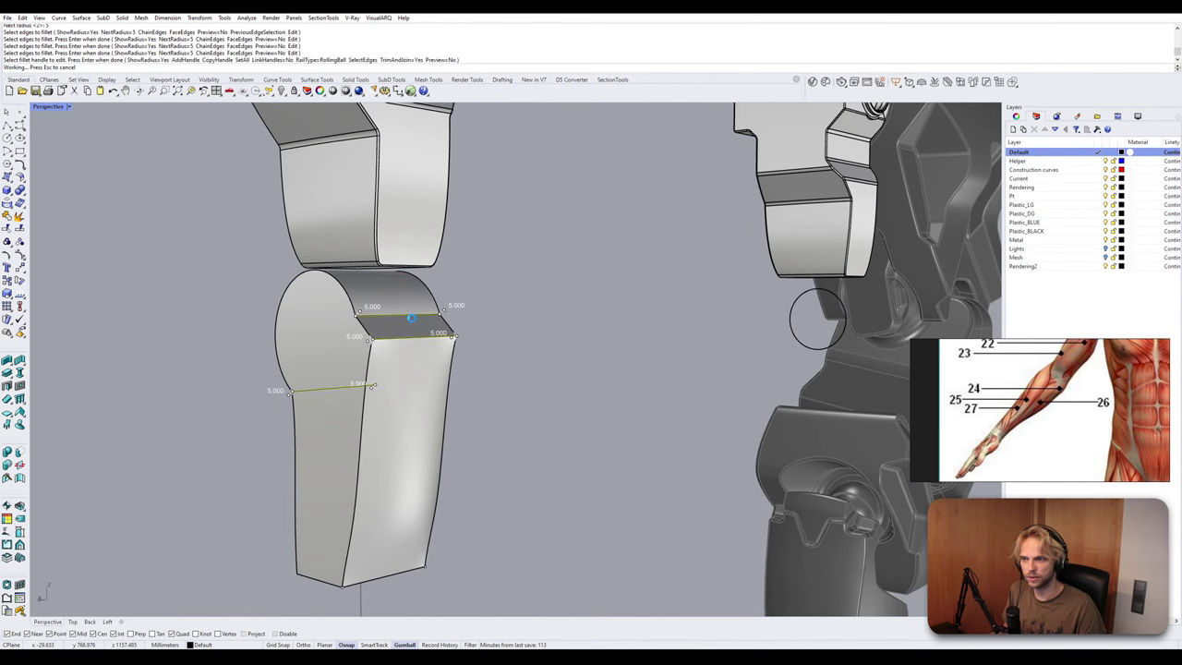
key(Return)
Fillet the four crosswise end edges of the lower forearm body with a 5 mm radius.
right_drag(408, 323, 452, 314)
scroll(453, 315, down, 6)
right_drag(473, 408, 419, 485)
key(Return)
click(410, 453)
click(410, 455)
click(454, 390)
right_drag(454, 390, 564, 441)
key(Return)
key(Return)
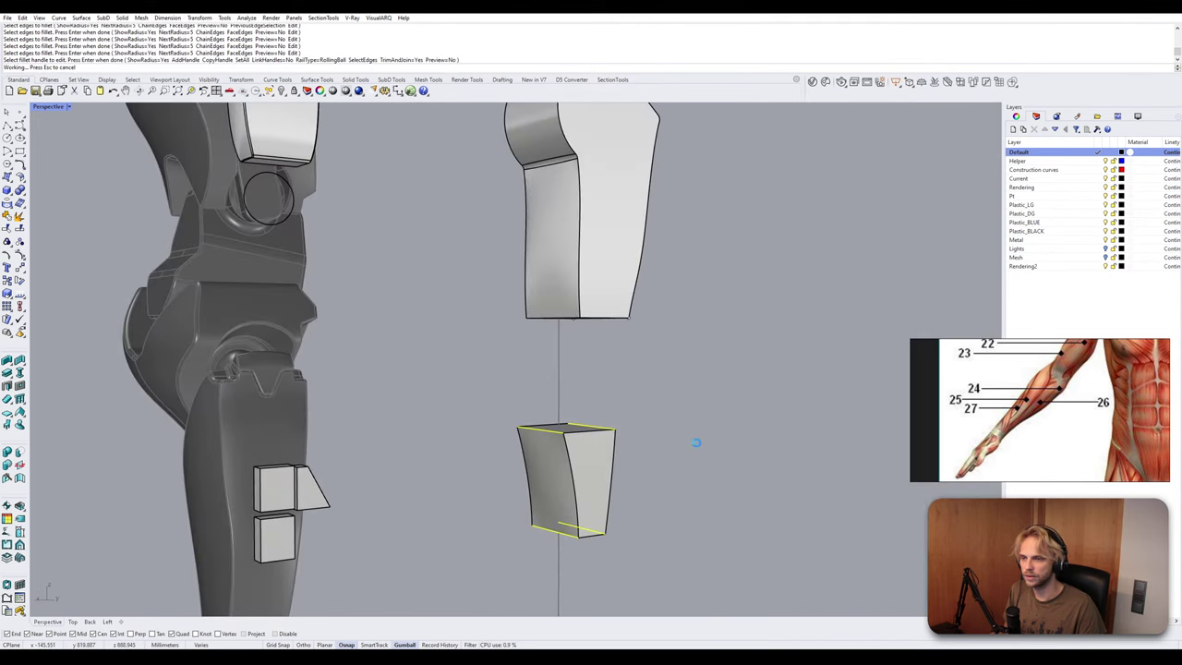
Fillet the two crosswise edges at the lower end of the upper forearm body with a 5 mm radius.
right_drag(697, 441, 580, 282)
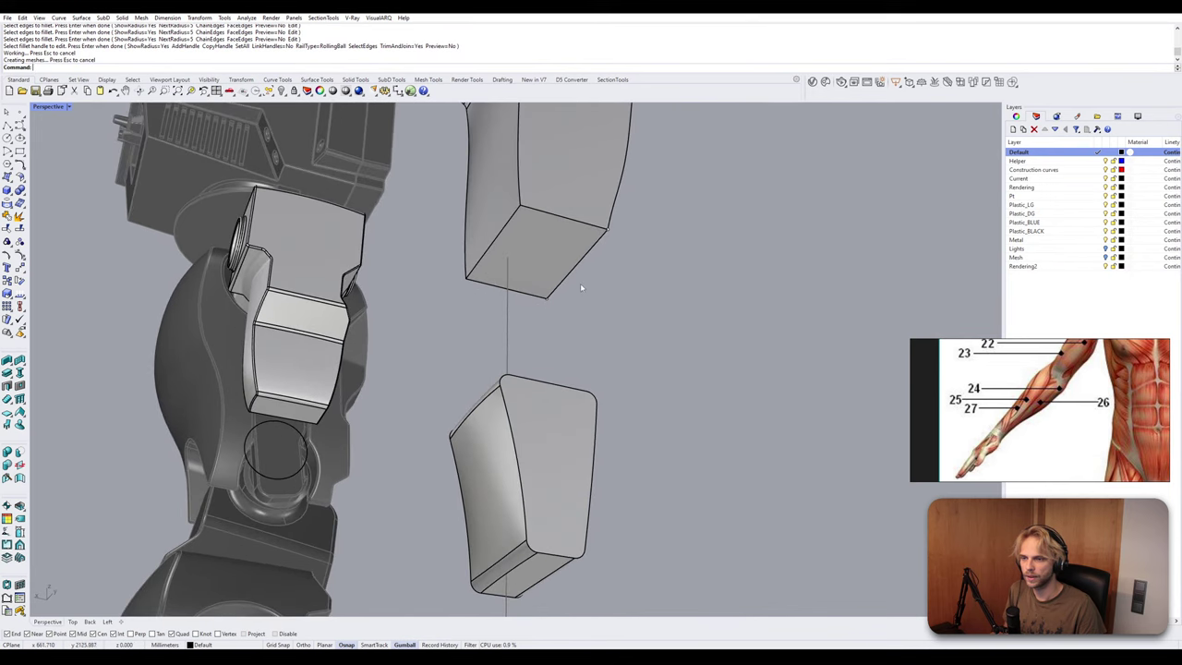
key(Return)
click(580, 265)
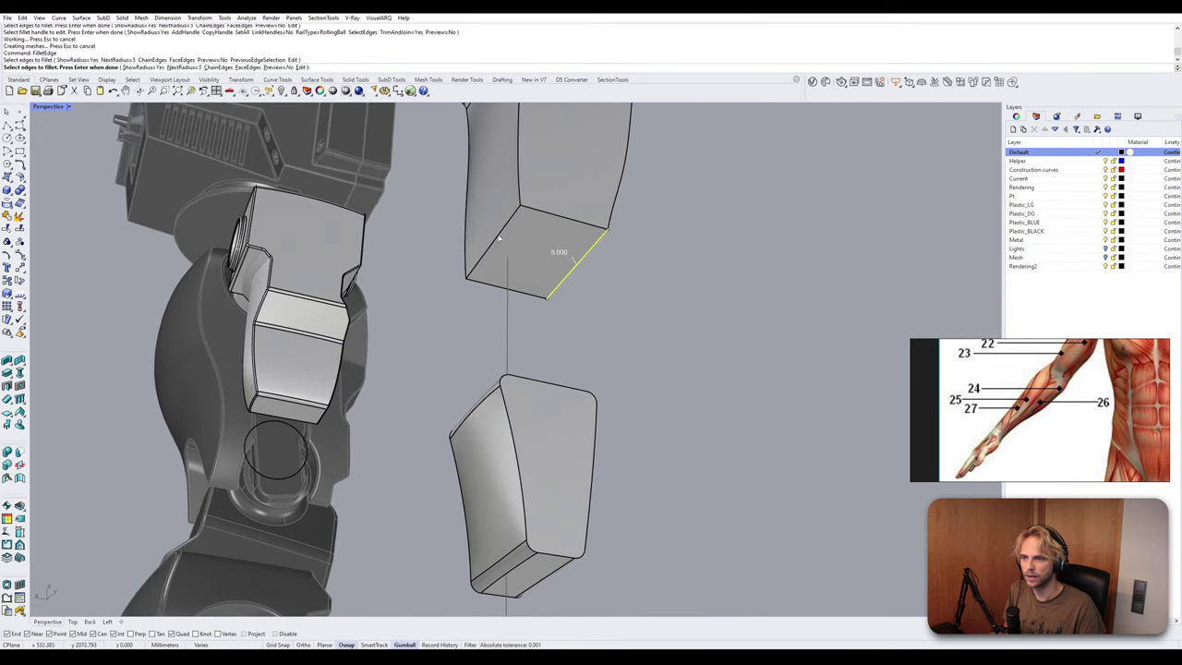
key(Return)
key(Return)
right_drag(692, 309, 650, 373)
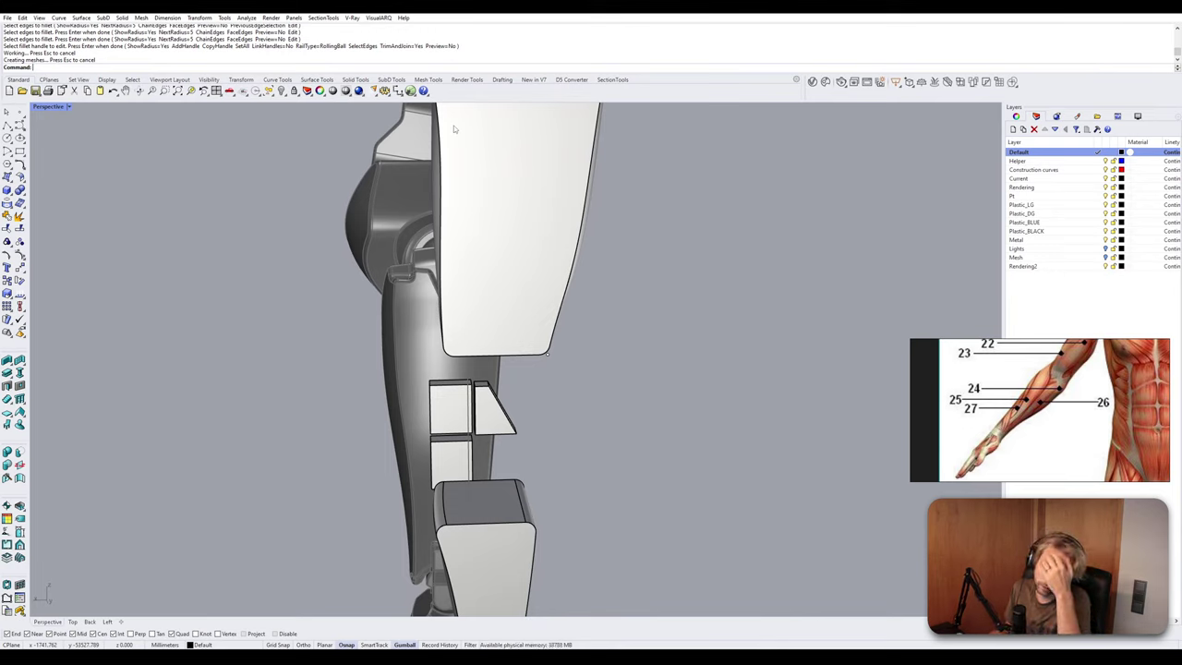
Inspect the filleted forearm bodies from several sides and maximize the Left view.
right_drag(605, 363, 524, 318)
drag(382, 396, 617, 285)
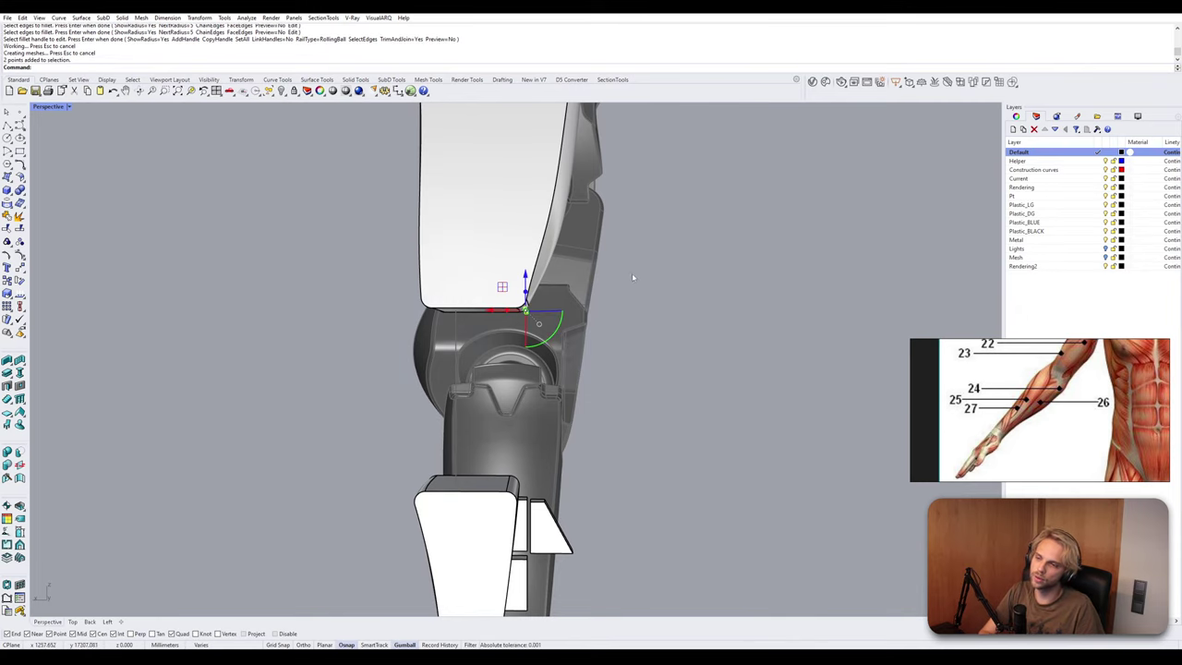
right_drag(631, 273, 551, 395)
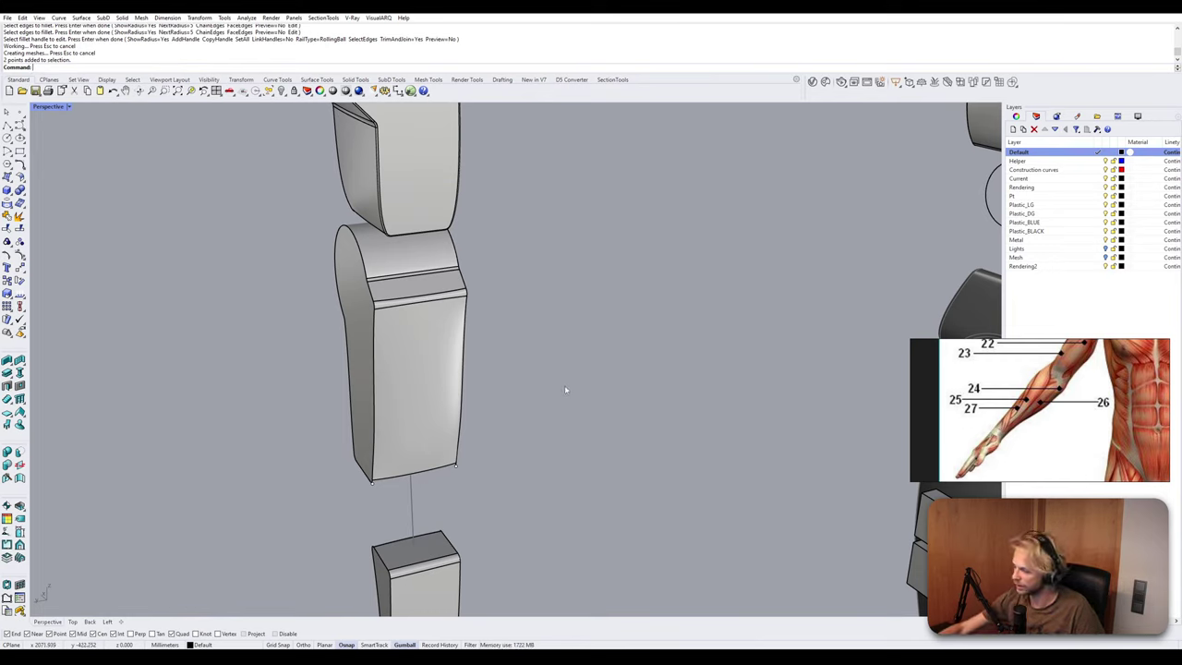
right_drag(565, 384, 461, 322)
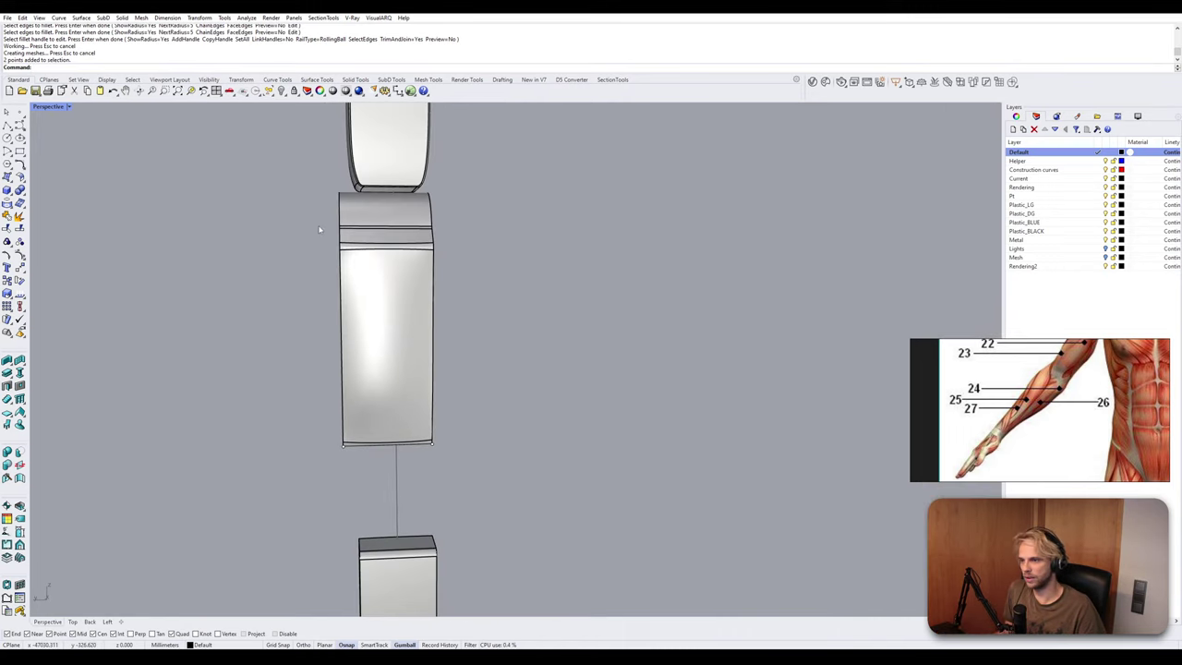
double_click(54, 108)
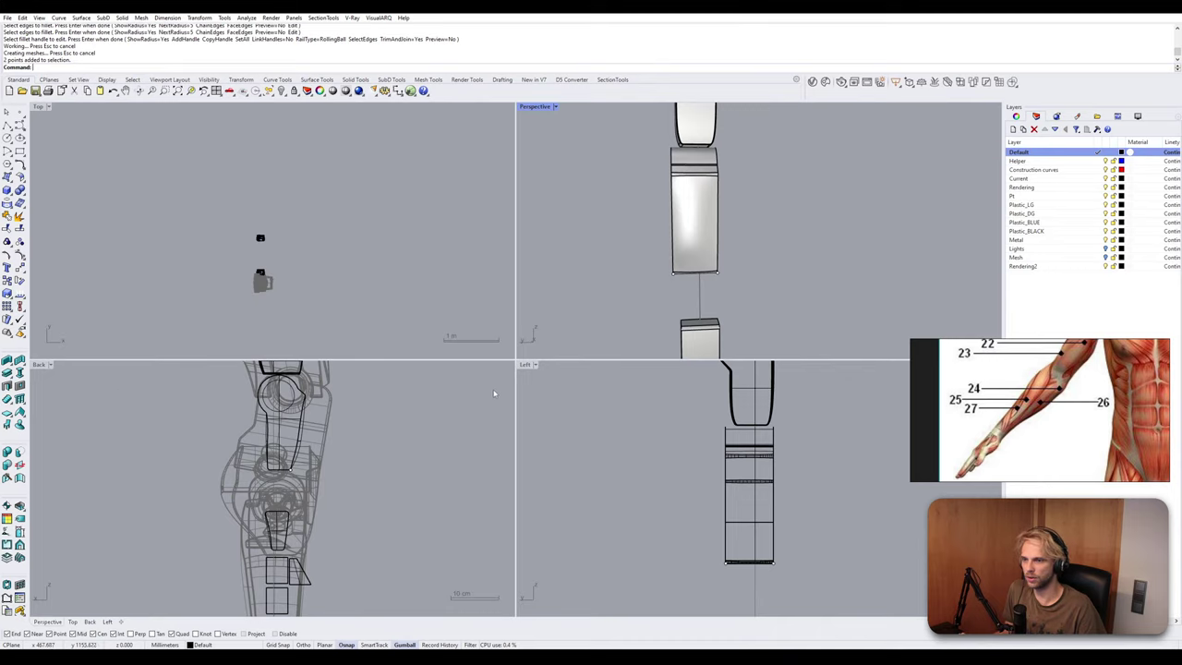
double_click(525, 365)
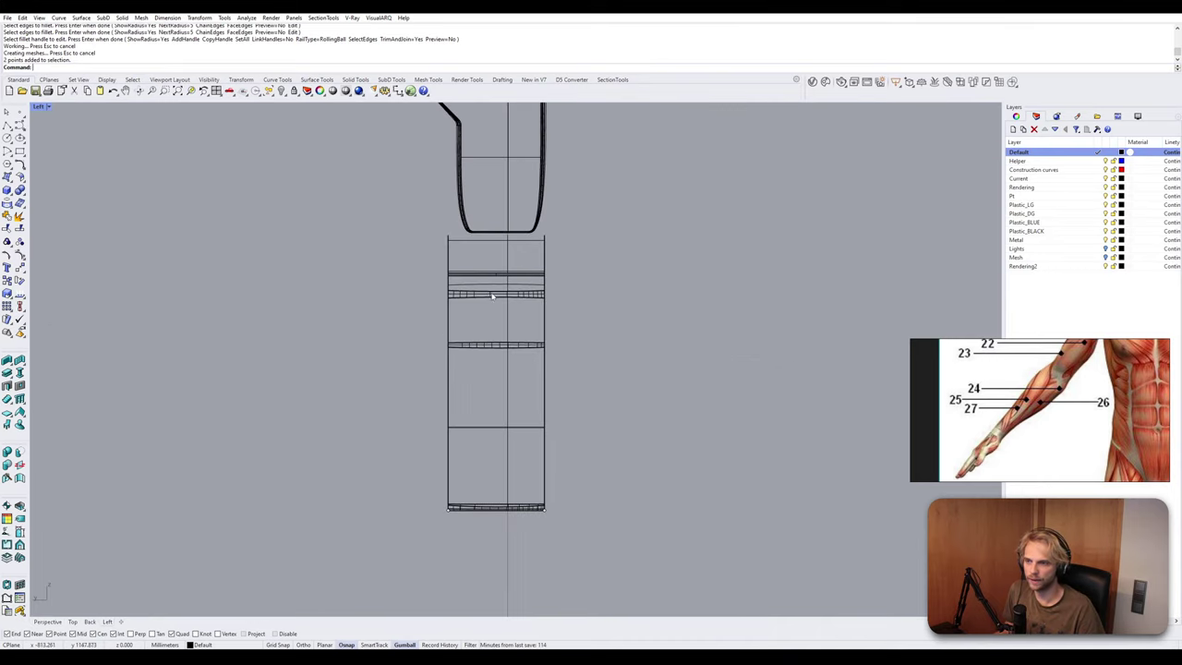
click(19, 125)
scroll(493, 248, up, 3)
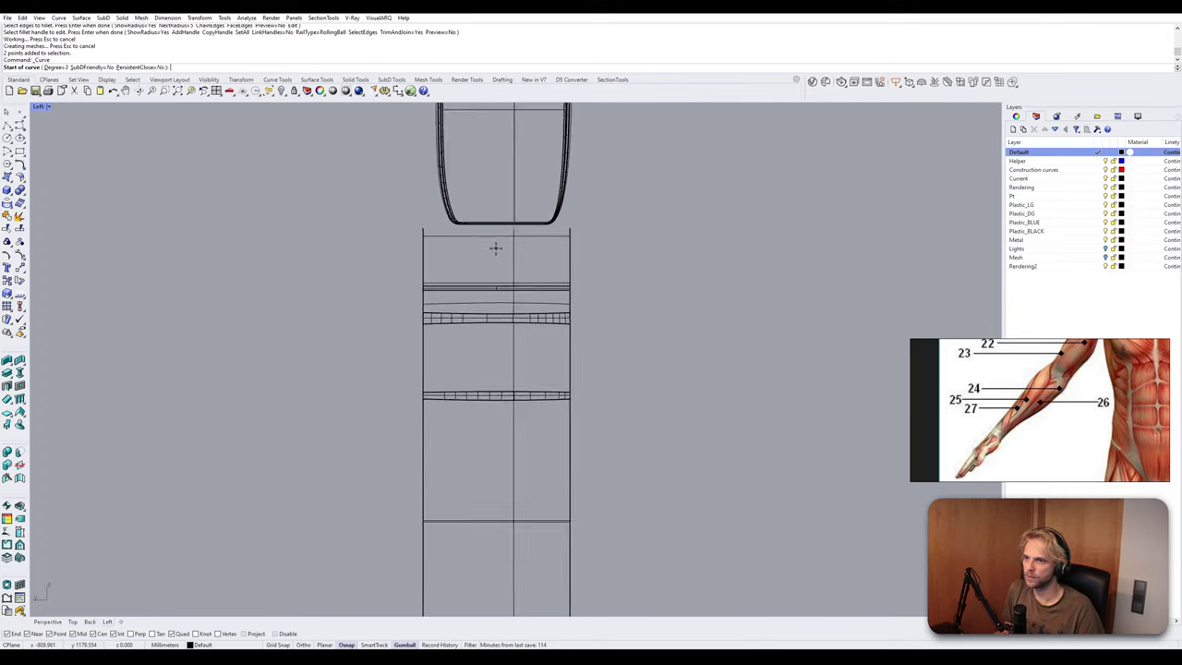
click(412, 199)
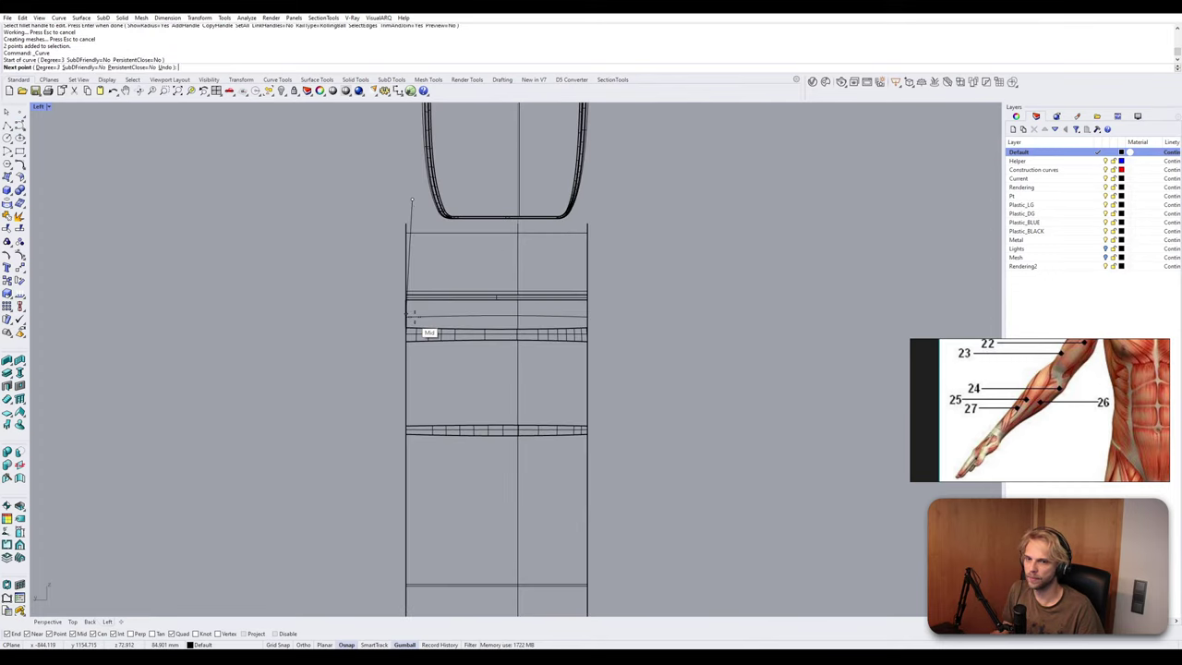
key(Escape)
Draw a degree 3 curve with five control points along the upper forearm, from above its elbow end past its lower end, curving inward.
right_click(430, 197)
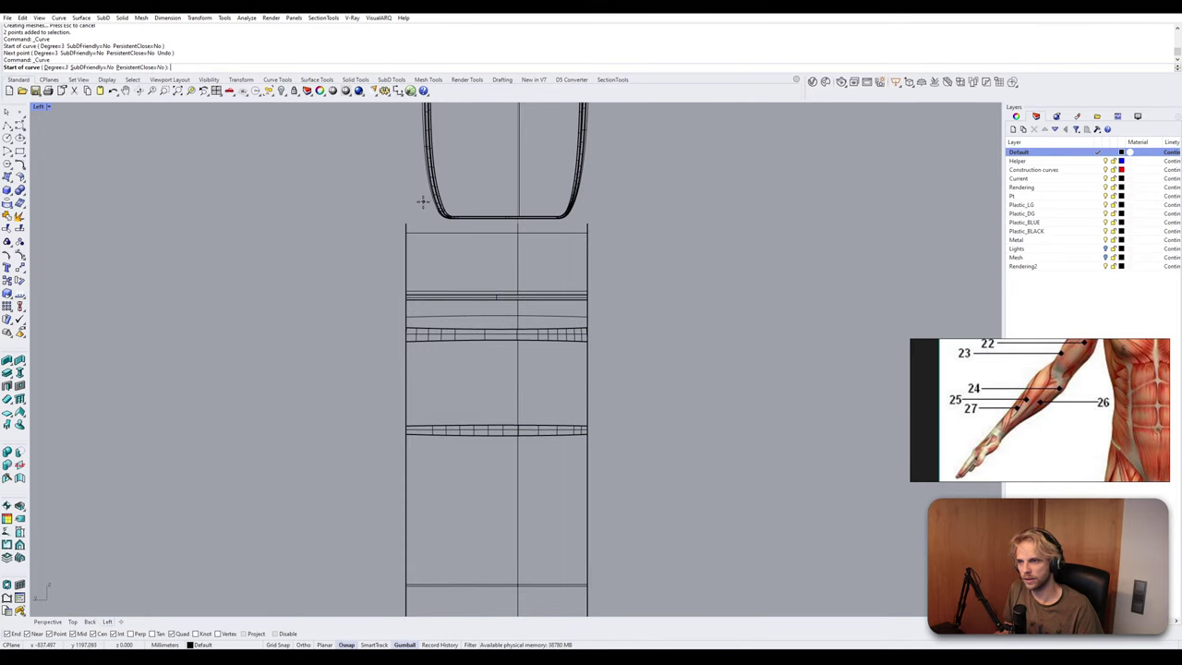
click(422, 202)
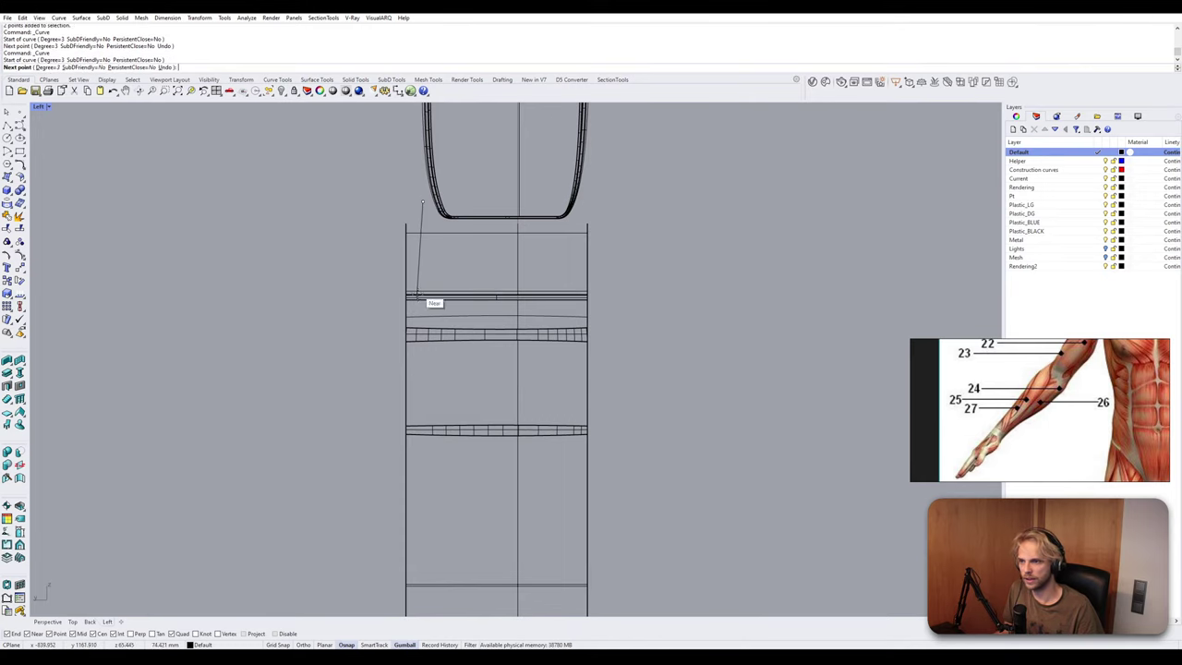
click(424, 356)
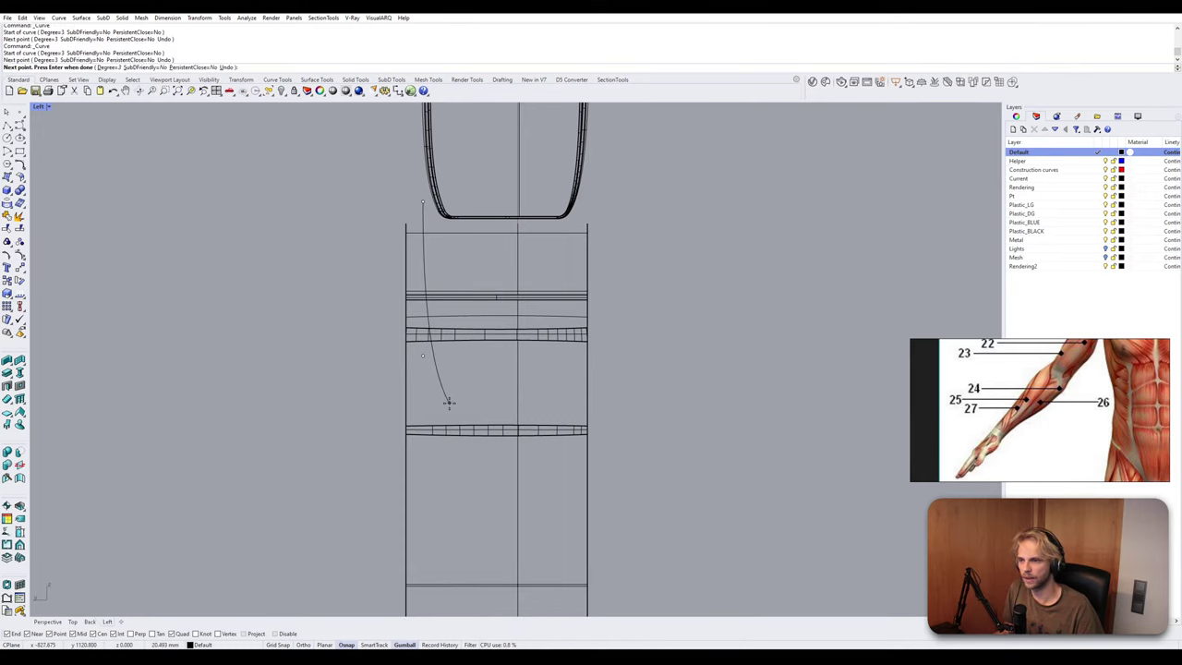
click(449, 402)
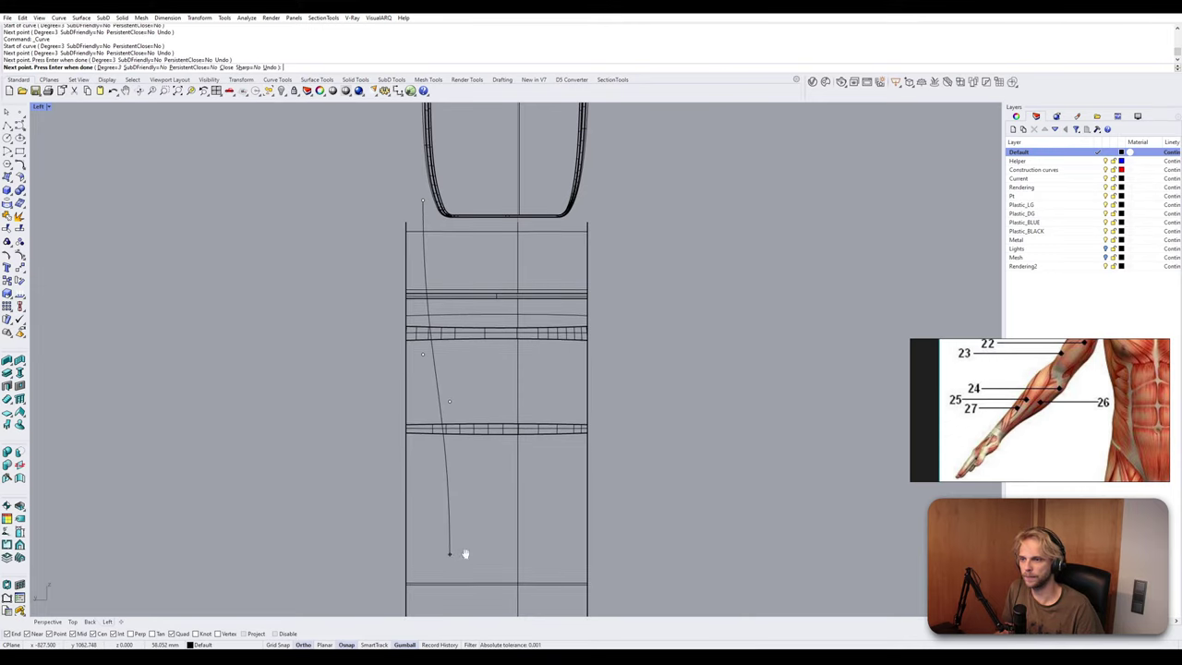
right_drag(464, 551, 481, 375)
scroll(480, 376, down, 4)
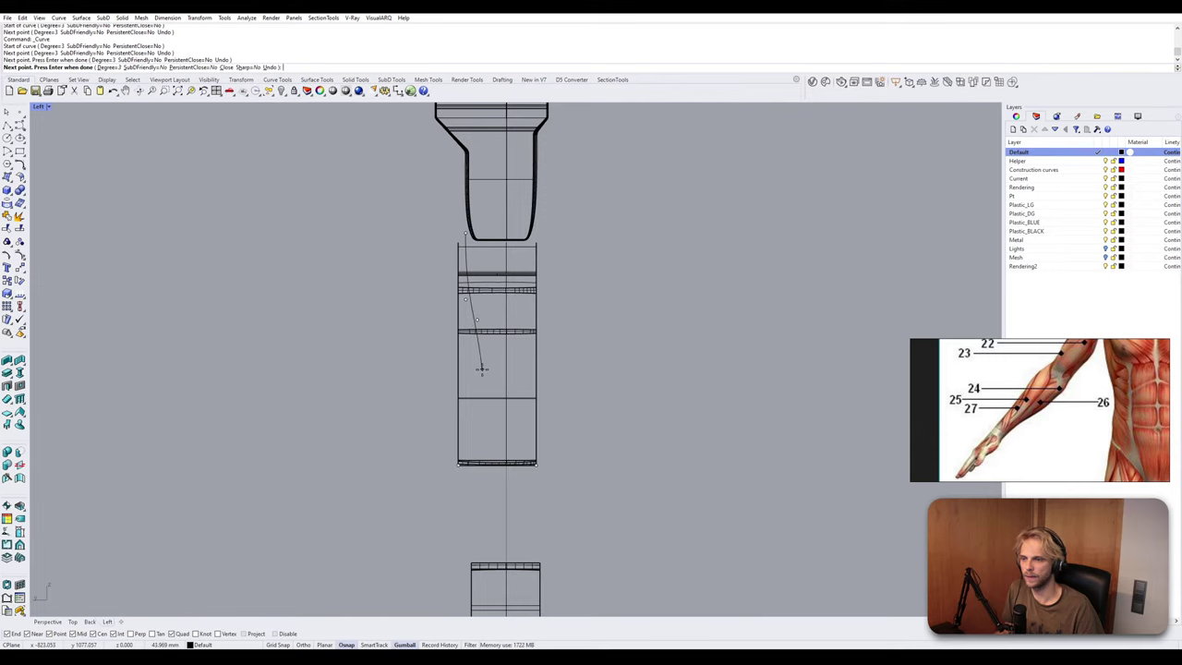
click(481, 368)
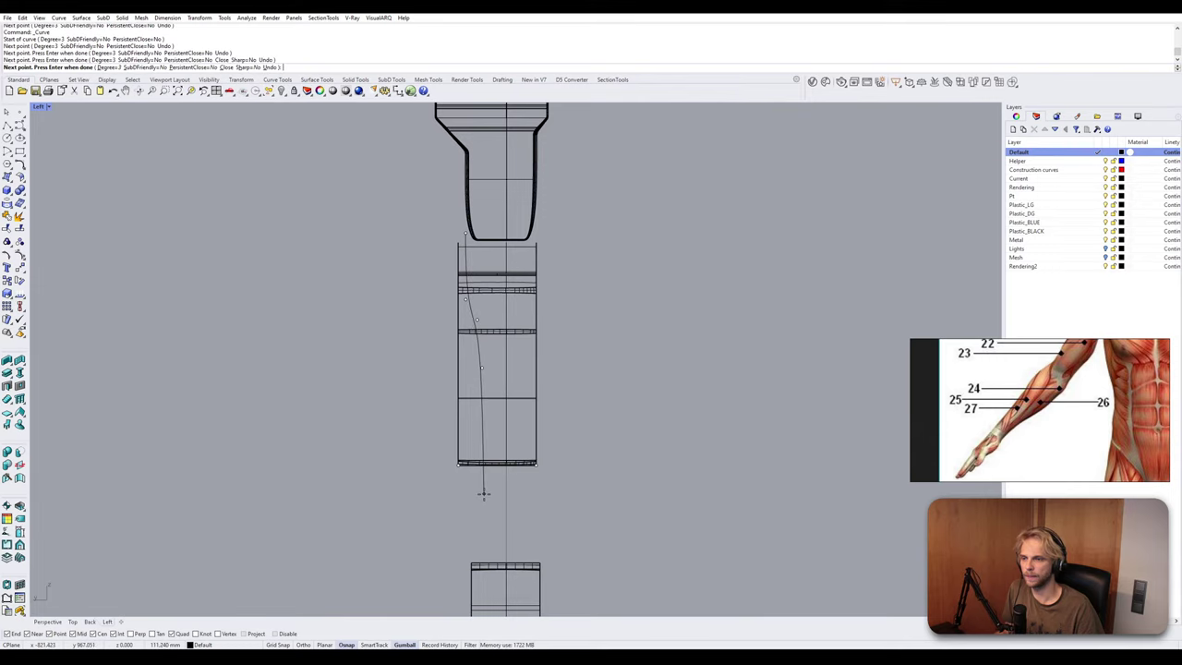
click(482, 488)
key(Return)
Move the new curve slightly sideways towards the nearer long edge of the upper forearm.
click(482, 420)
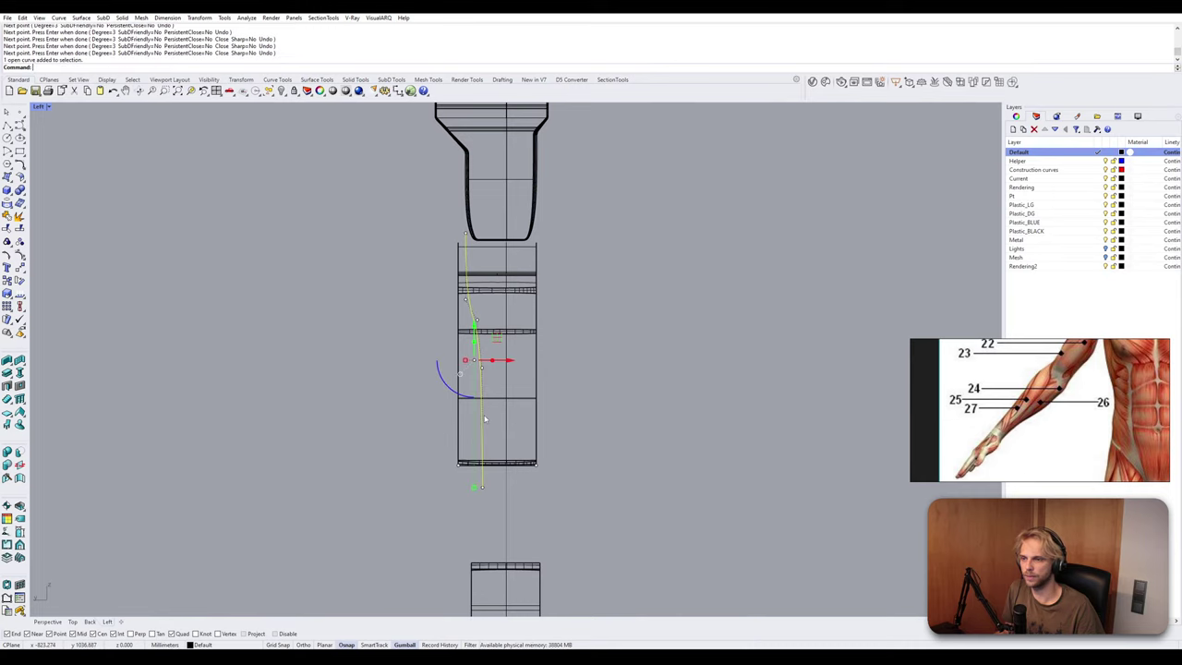
drag(513, 363, 507, 362)
click(612, 334)
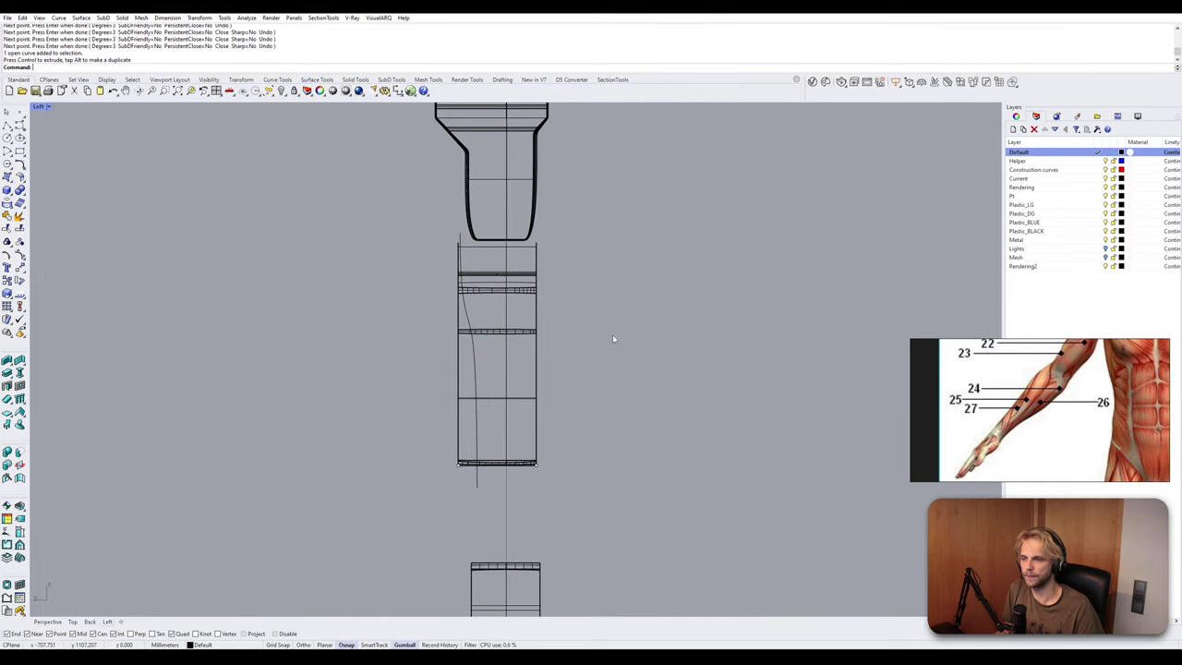
Smooth the curve by lowering its fourth control point well down the forearm and its third control point slightly.
scroll(477, 317, up, 2)
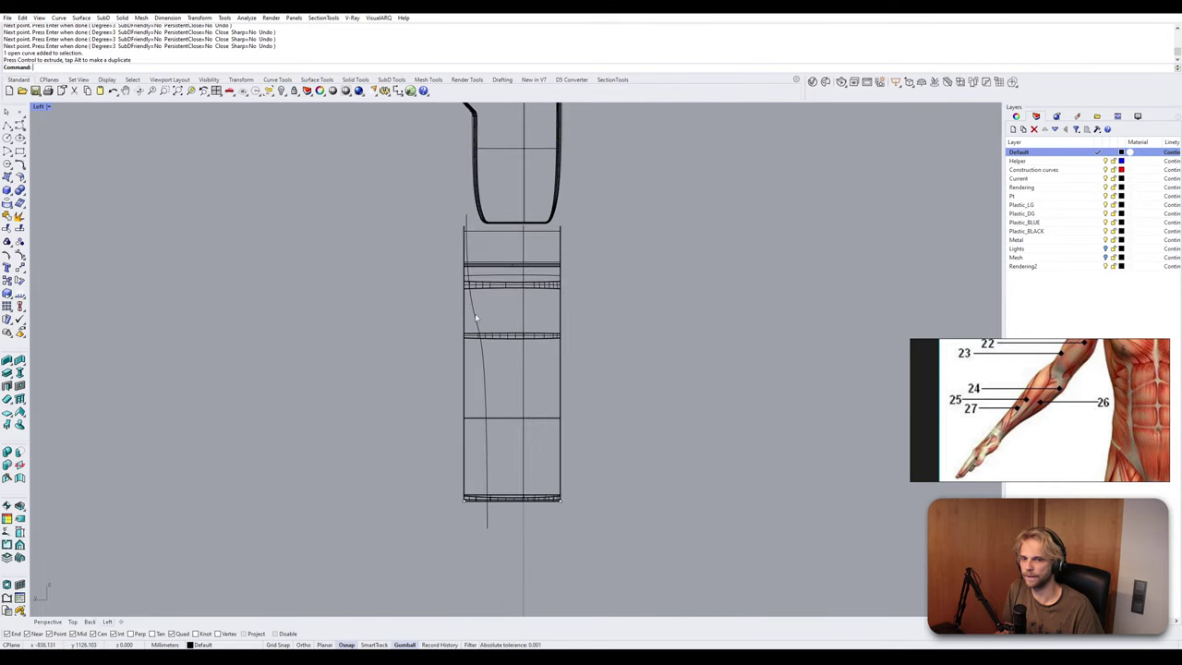
click(477, 318)
click(487, 381)
drag(487, 351, 486, 406)
scroll(479, 321, up, 1)
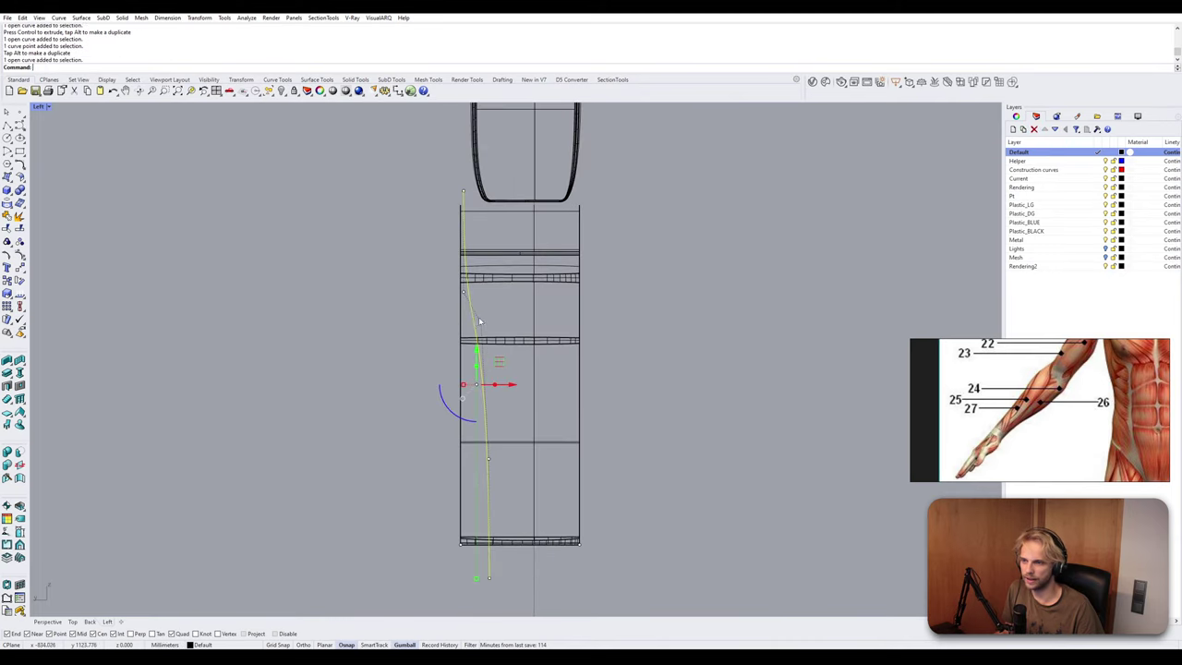
click(481, 323)
drag(481, 297, 482, 309)
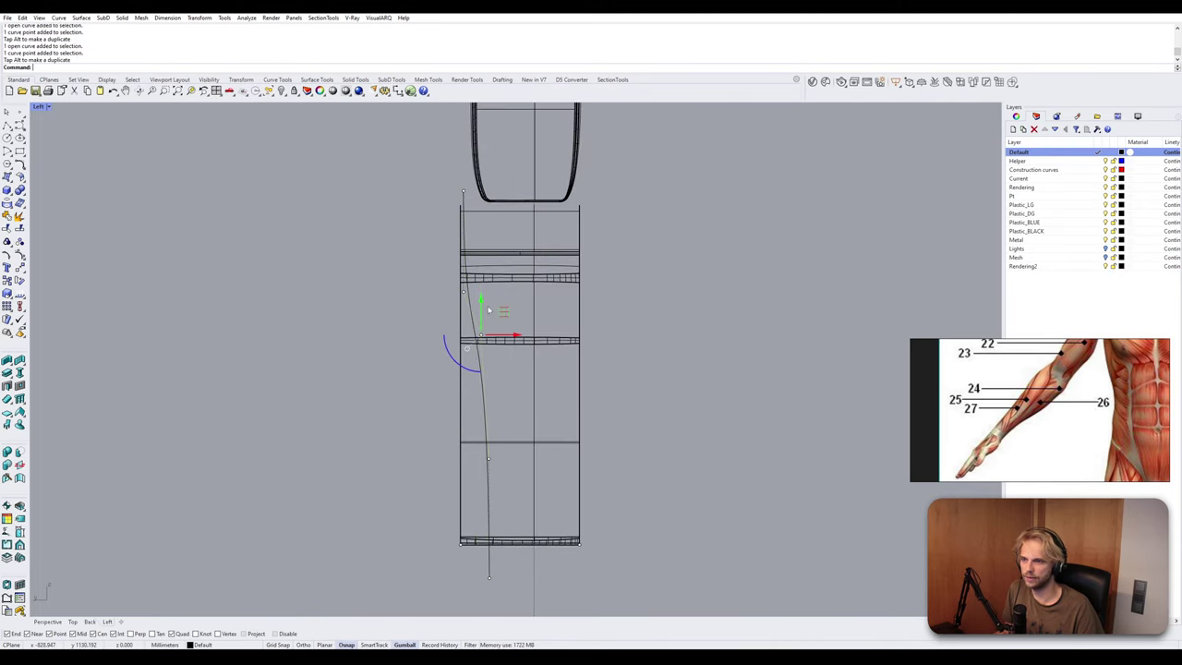
key(Escape)
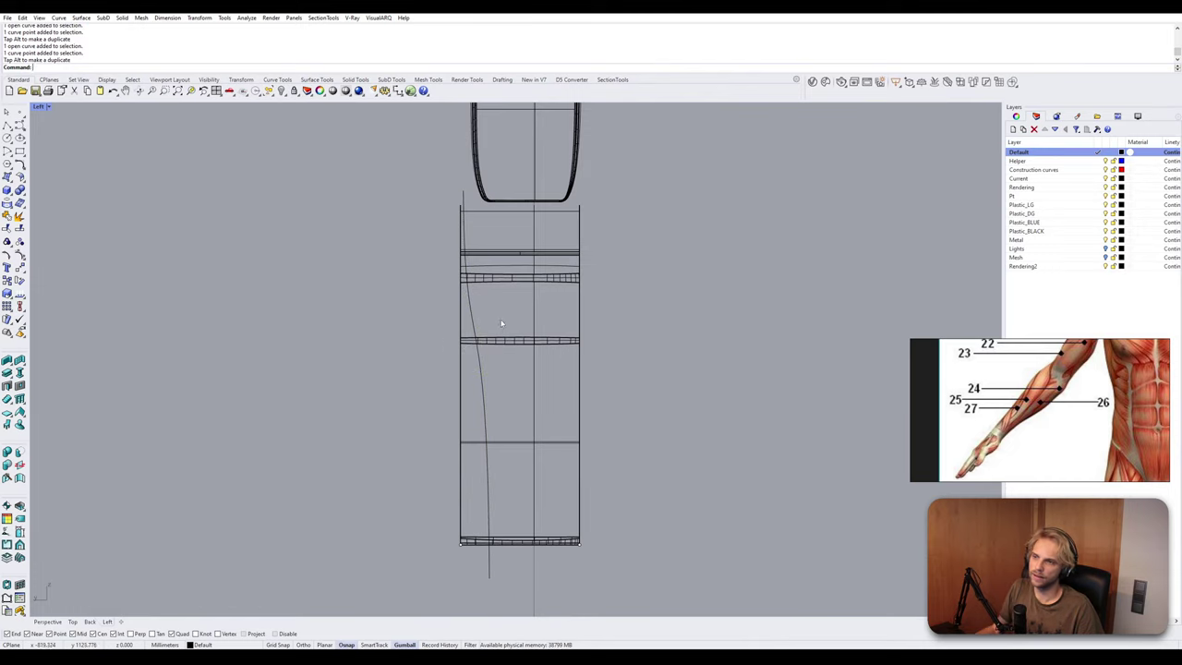
Start a degree 3 curve just below the upper arm's rounded lower corner and set the Left view to Ghosted display.
click(19, 125)
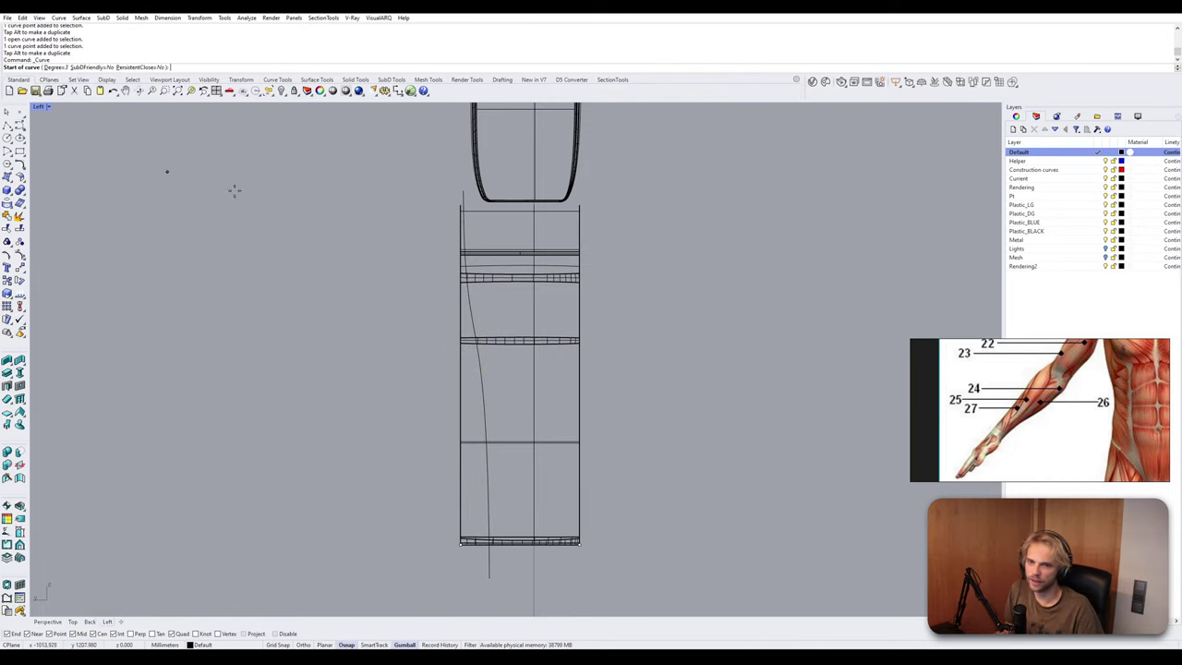
scroll(541, 193, up, 3)
scroll(533, 190, down, 6)
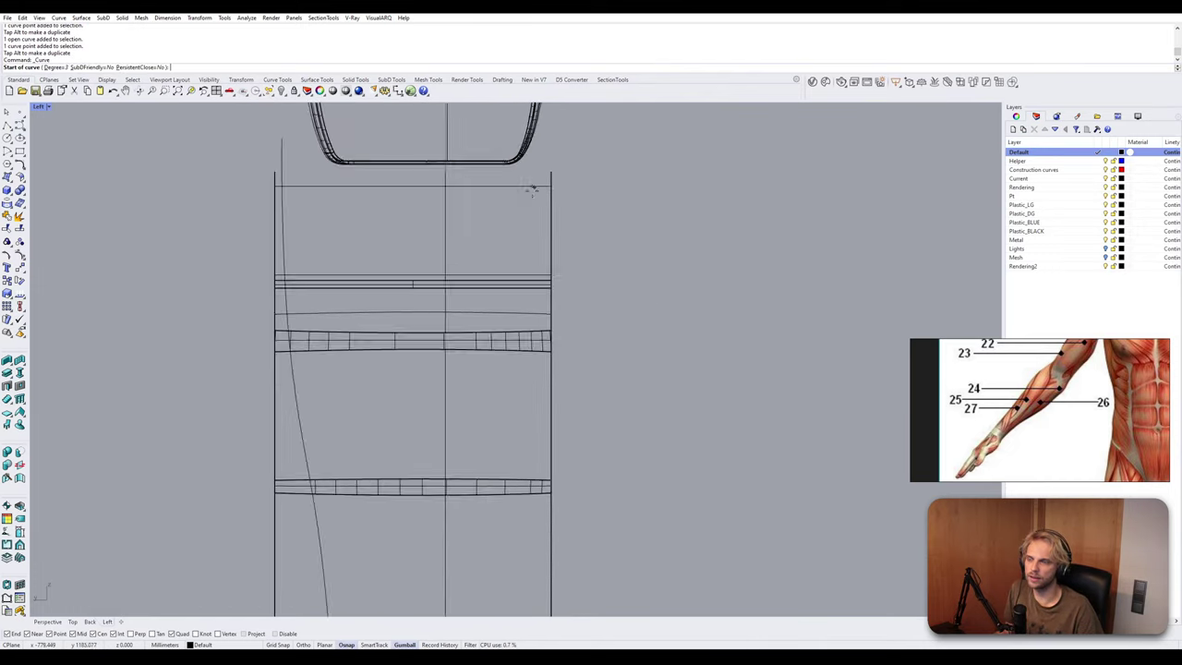
scroll(534, 202, down, 2)
scroll(545, 205, up, 7)
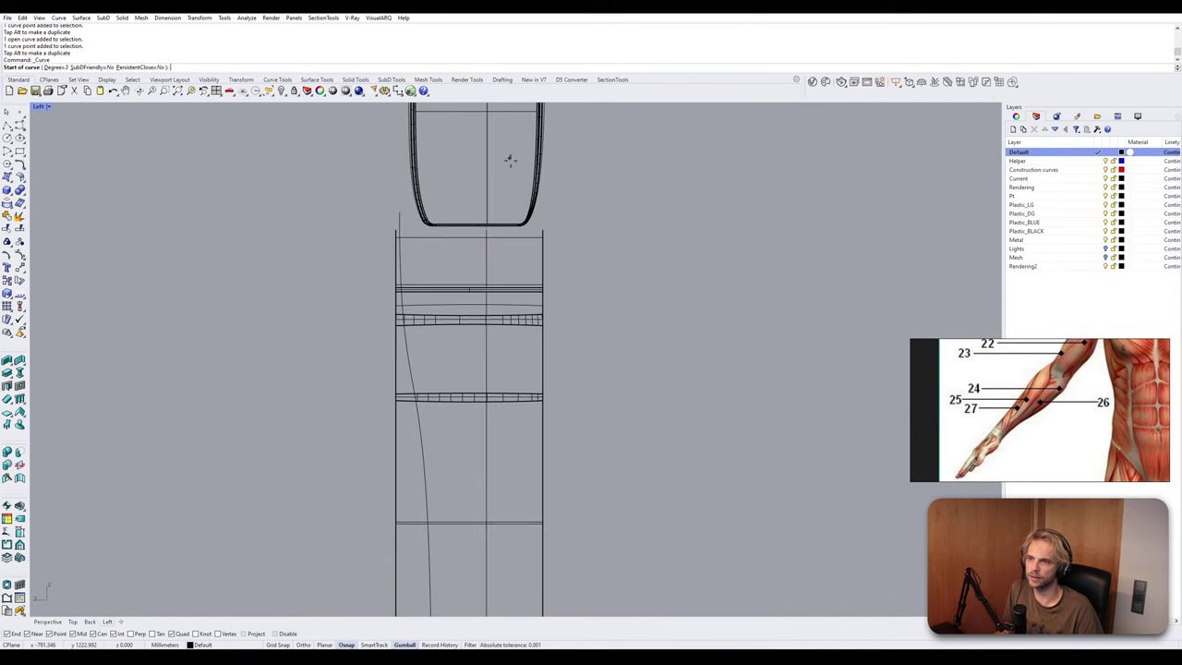
scroll(534, 236, up, 2)
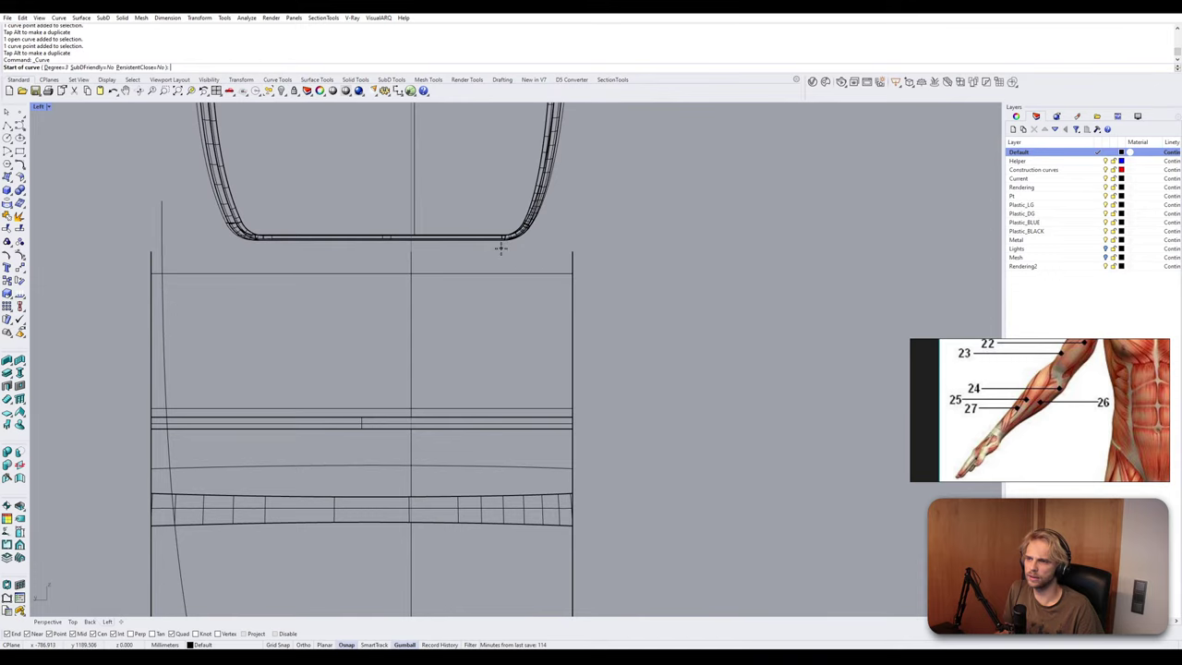
click(39, 107)
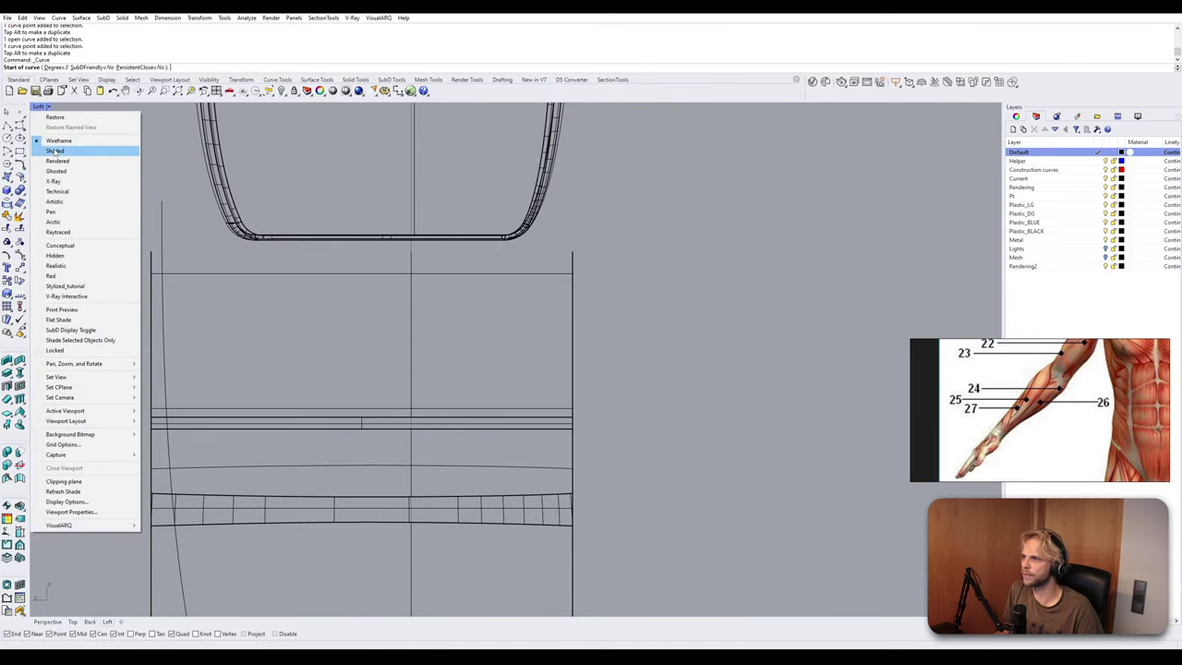
click(57, 149)
scroll(495, 244, up, 2)
click(470, 218)
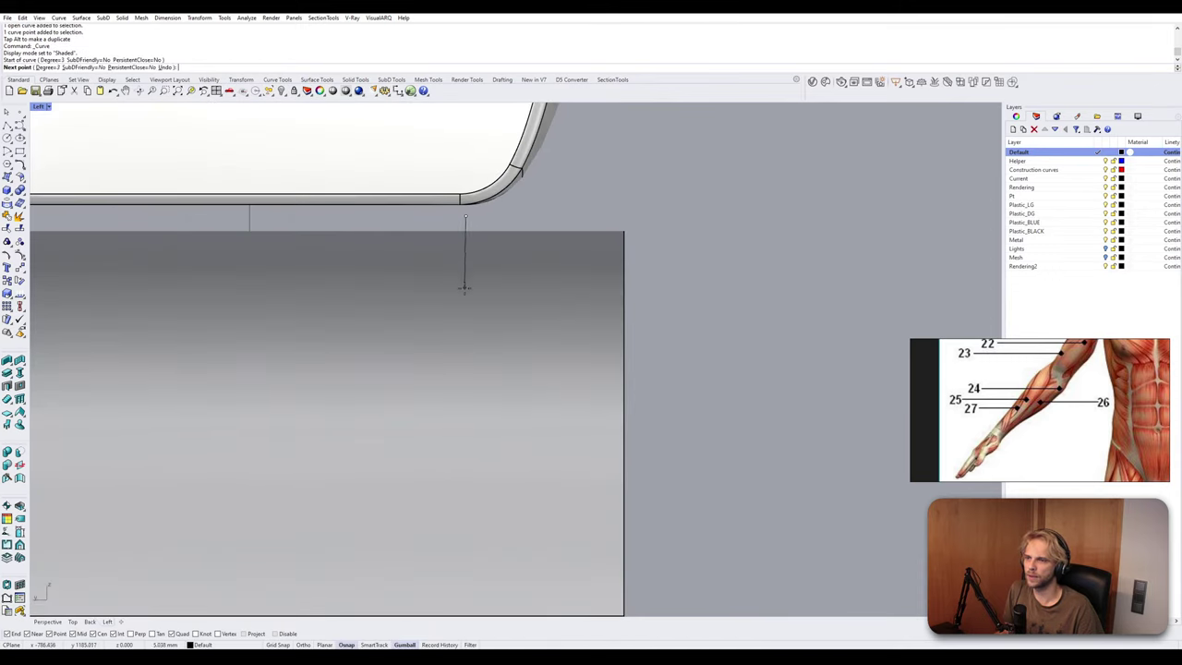
scroll(461, 290, down, 4)
click(39, 107)
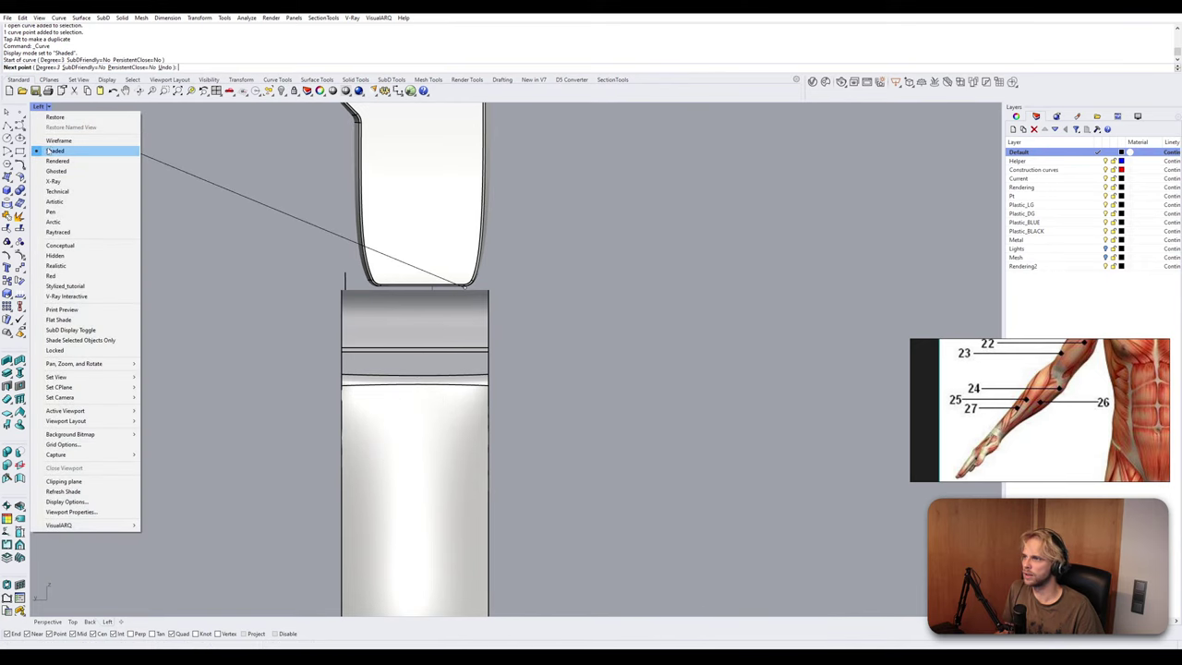
click(74, 162)
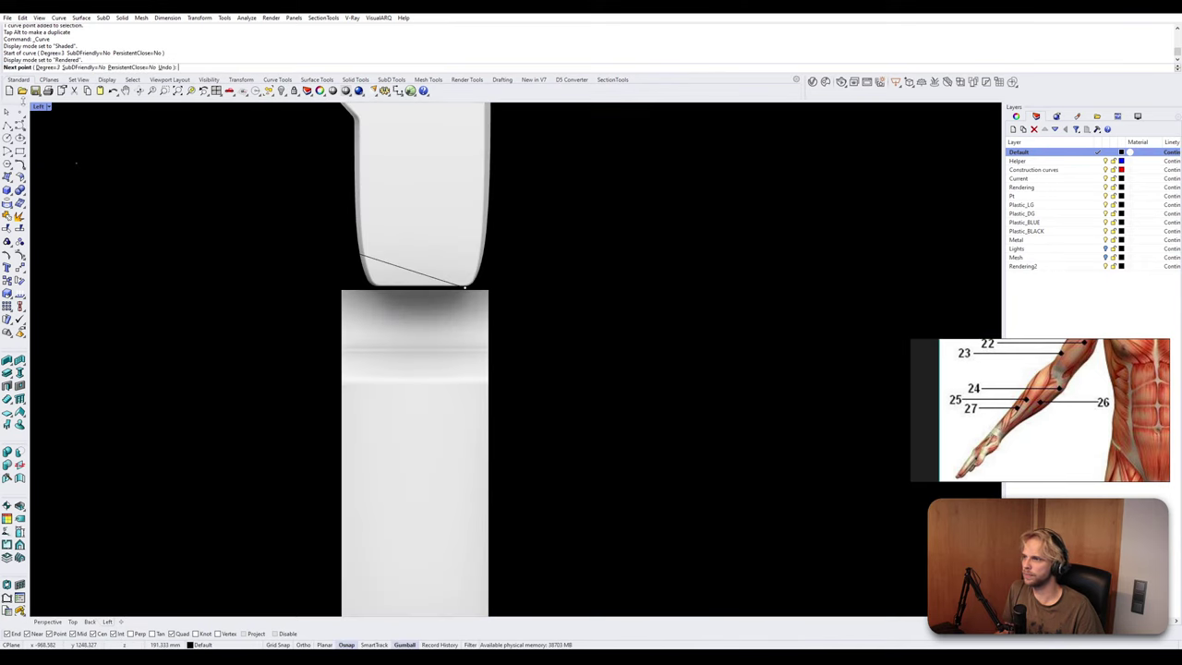
click(39, 107)
click(74, 170)
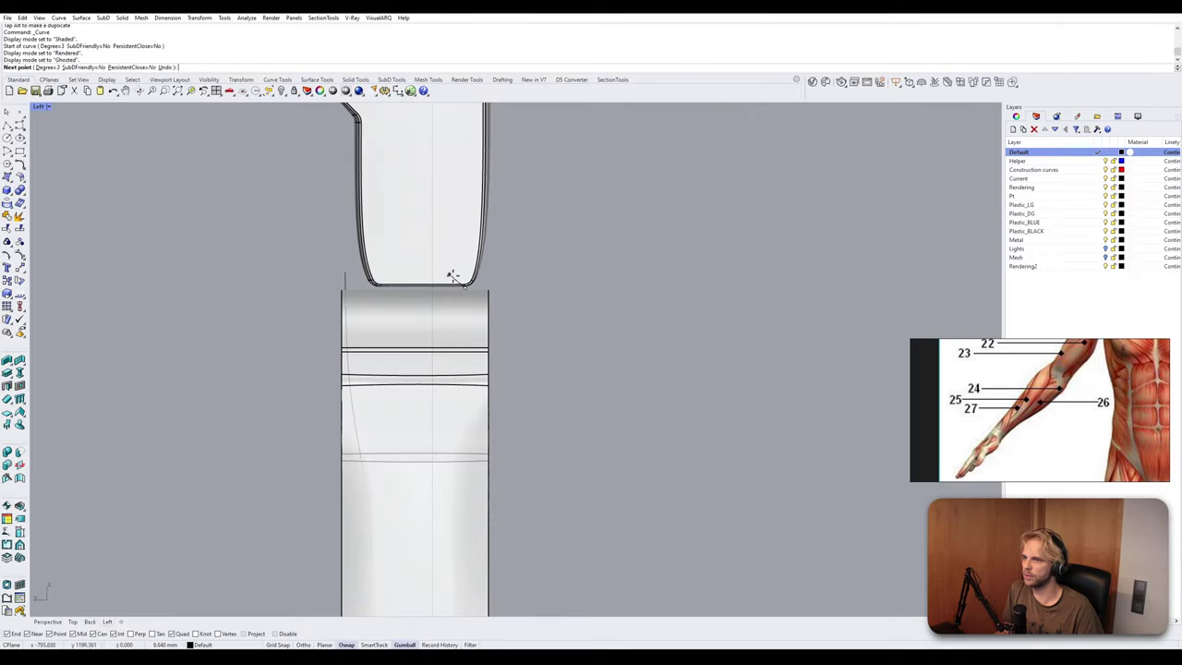
Continue the curve to six control points along the upper forearm's other long side, bulging outward and ending below its lower end.
scroll(471, 314, up, 4)
key(shift)
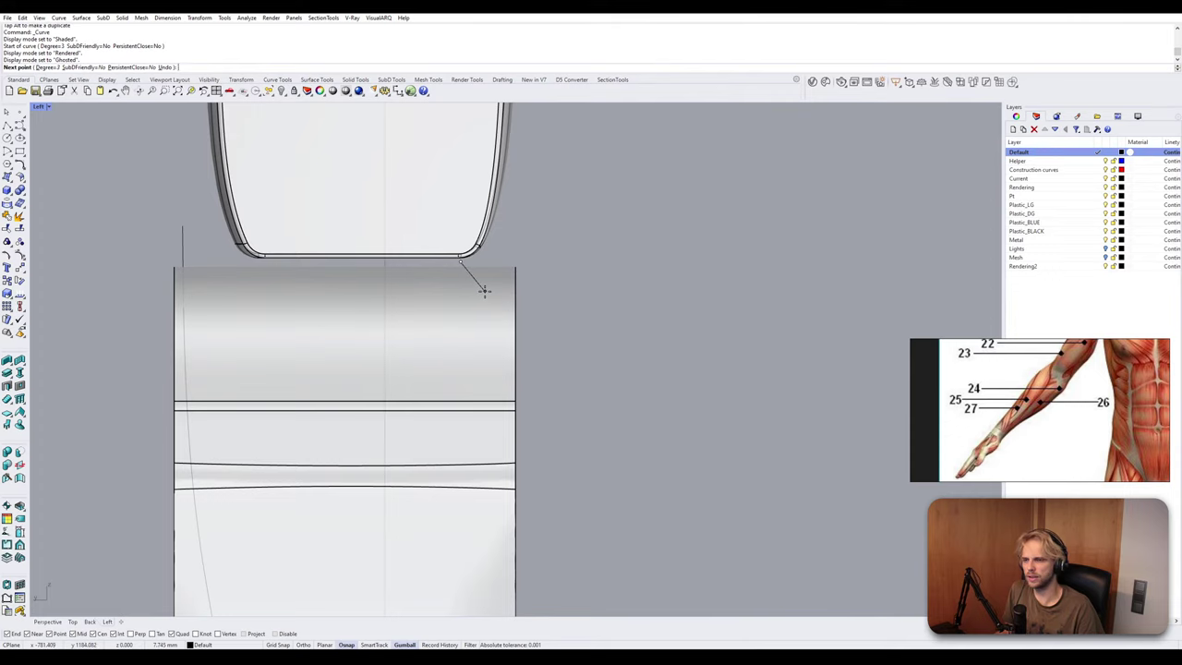
click(487, 291)
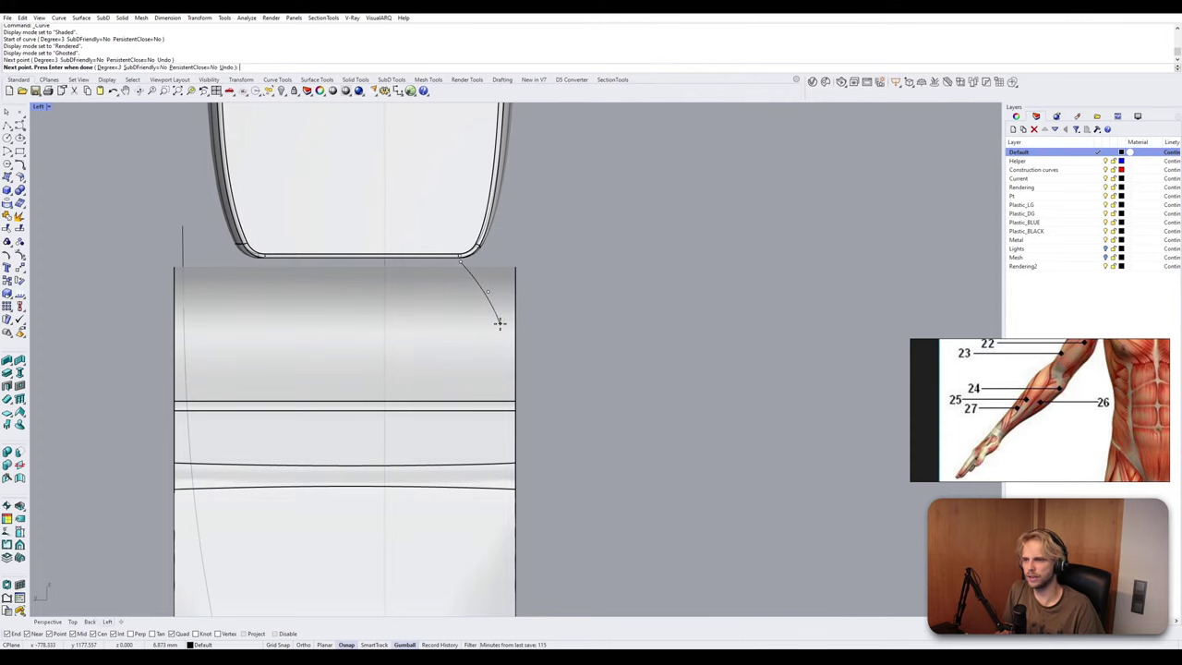
click(493, 328)
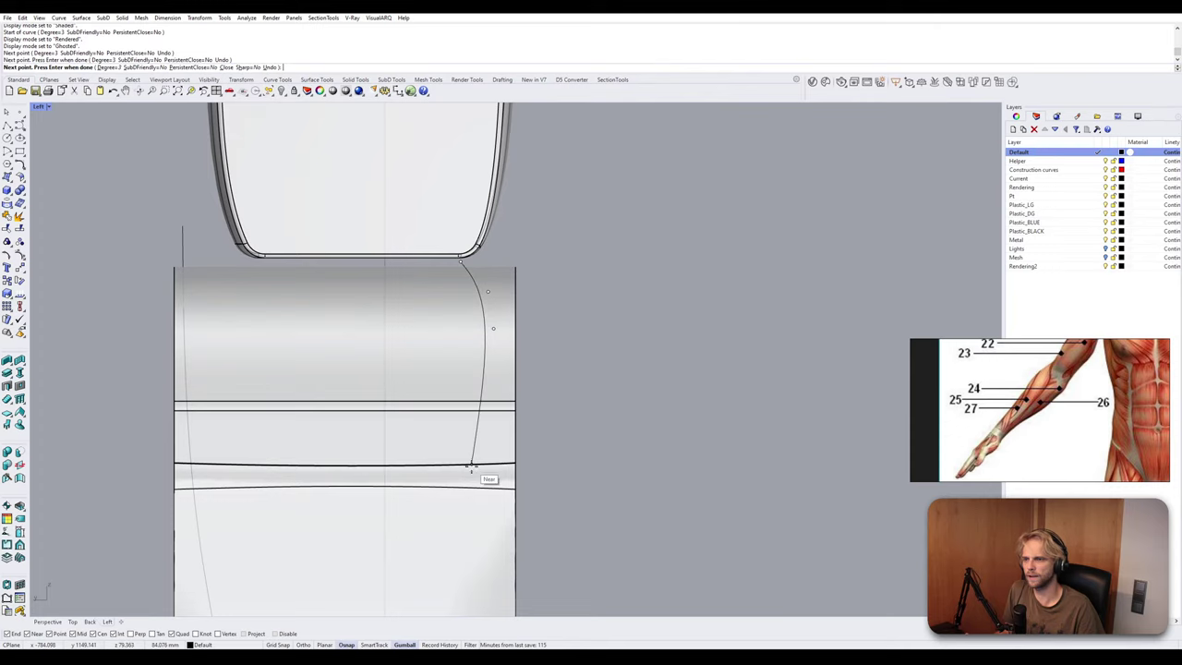
right_drag(473, 506, 473, 353)
scroll(472, 353, down, 3)
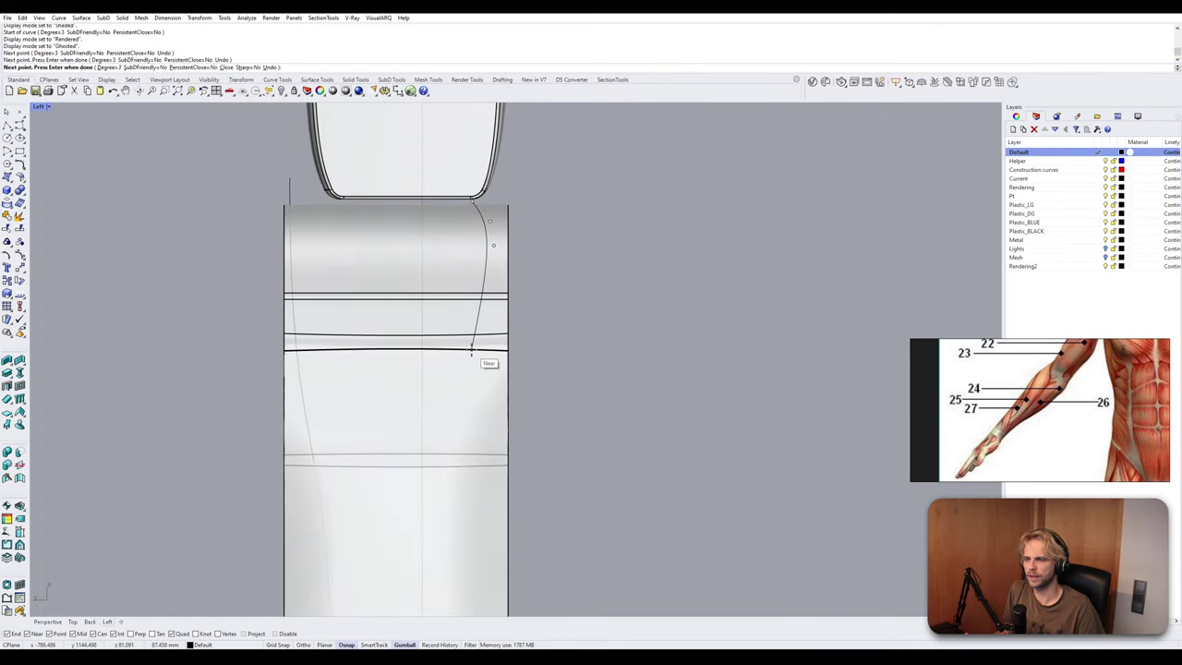
key(ctrl+z)
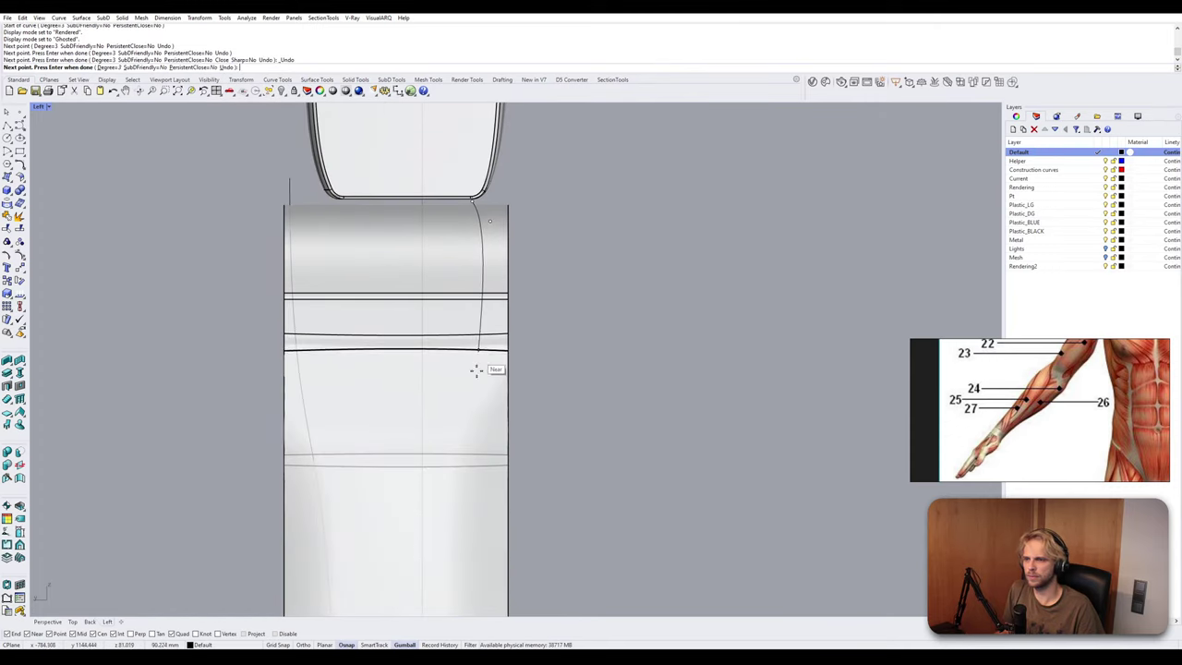
click(494, 261)
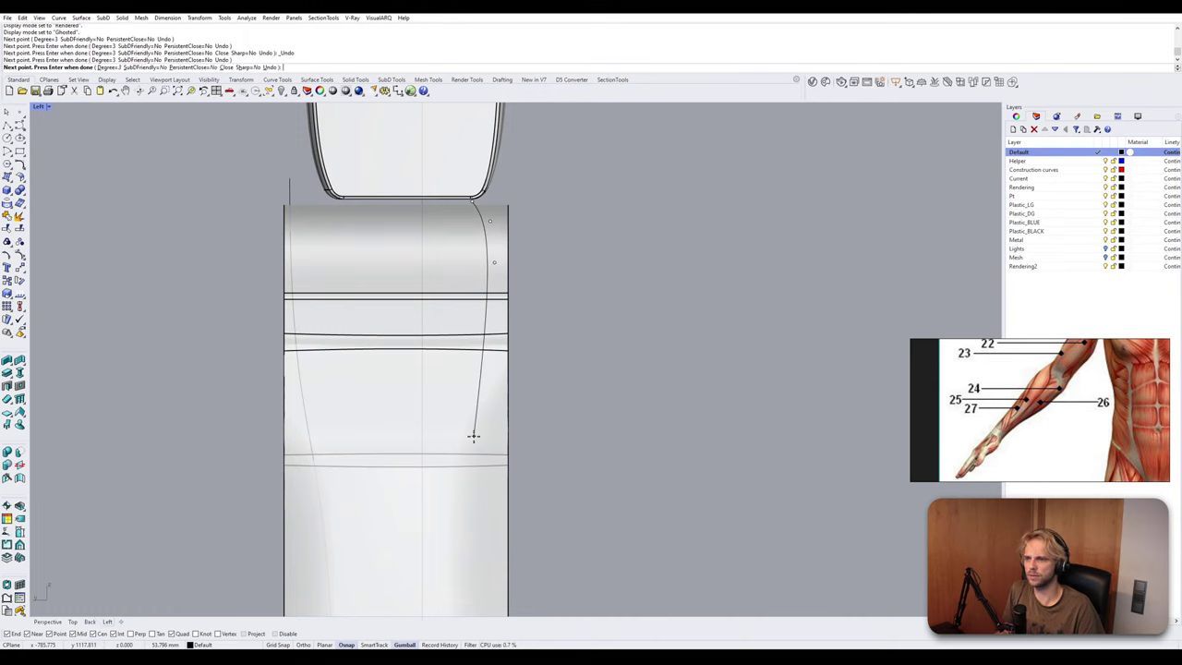
right_drag(474, 436, 493, 326)
scroll(493, 323, down, 2)
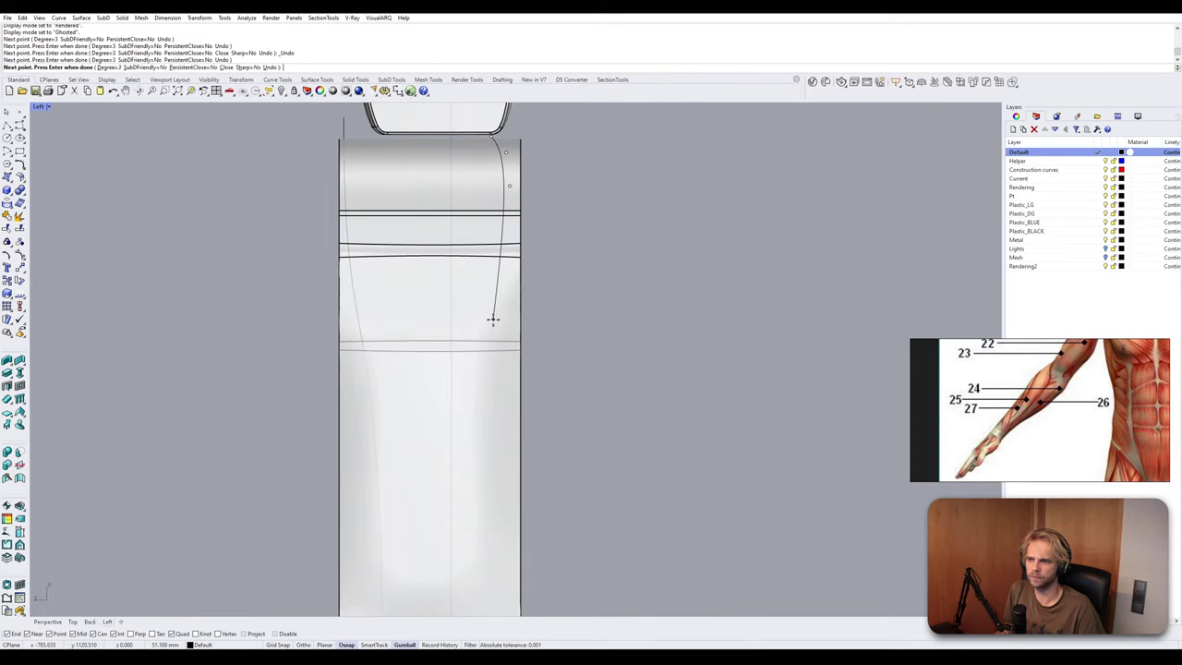
click(494, 316)
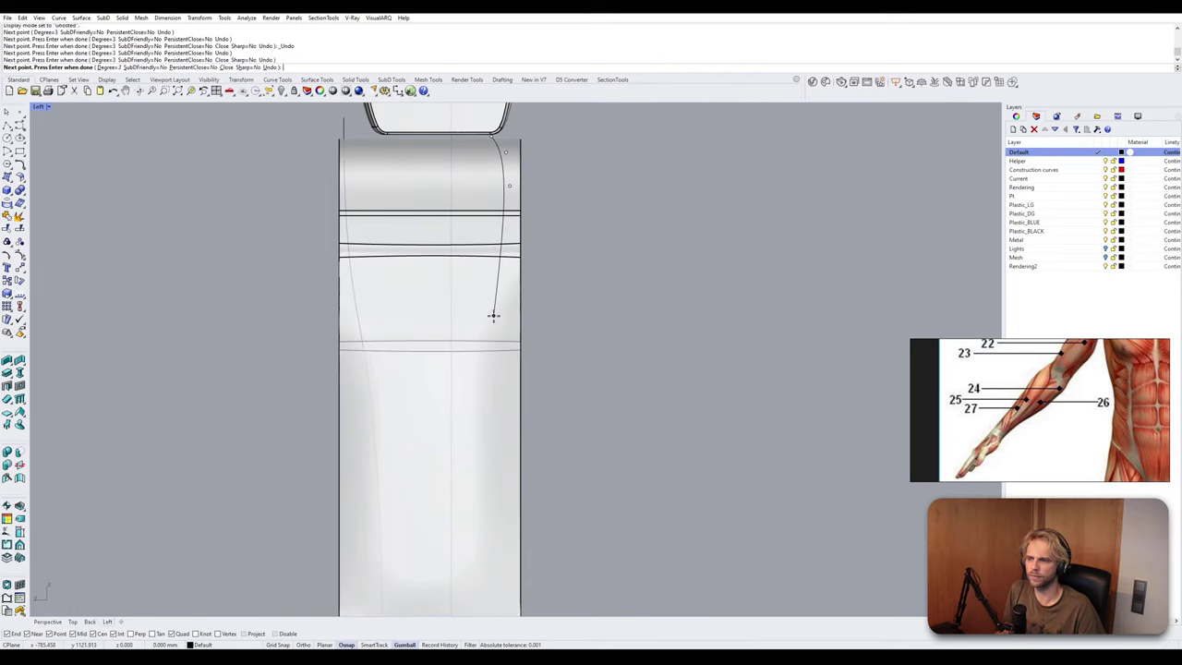
click(474, 491)
right_drag(483, 517, 470, 388)
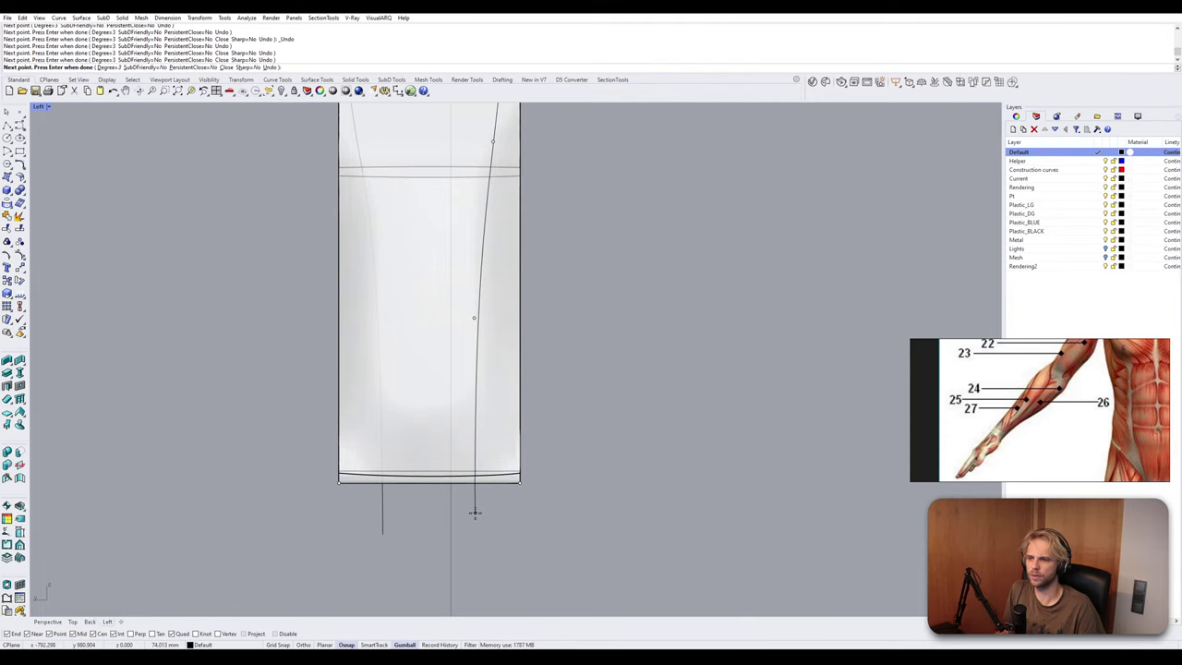
right_click(475, 513)
Check the arm's proportions against the body and move the second side curve slightly outward.
scroll(490, 416, down, 5)
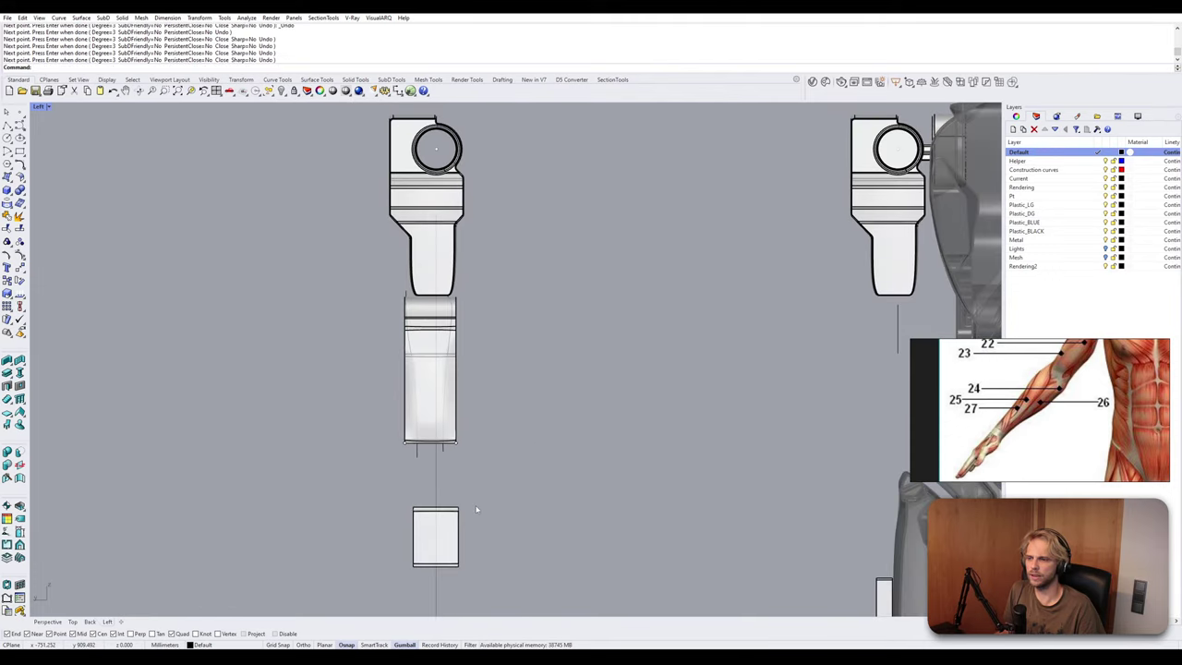
right_drag(477, 509, 439, 333)
right_drag(425, 272, 416, 435)
scroll(420, 363, down, 2)
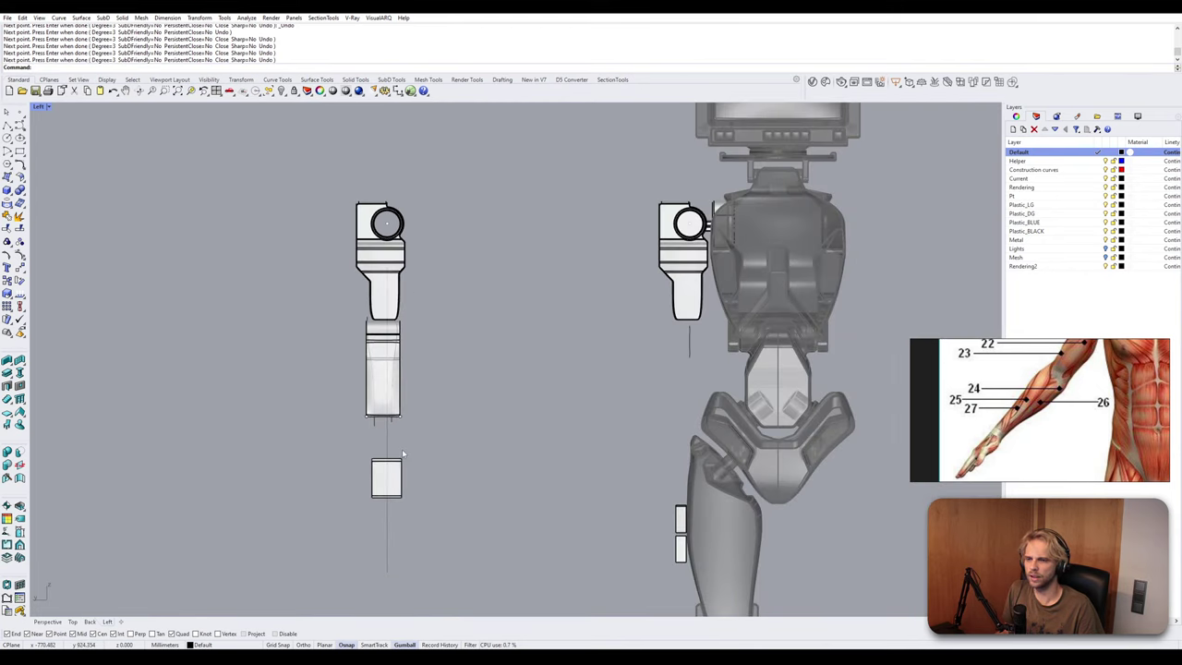
scroll(392, 417, up, 5)
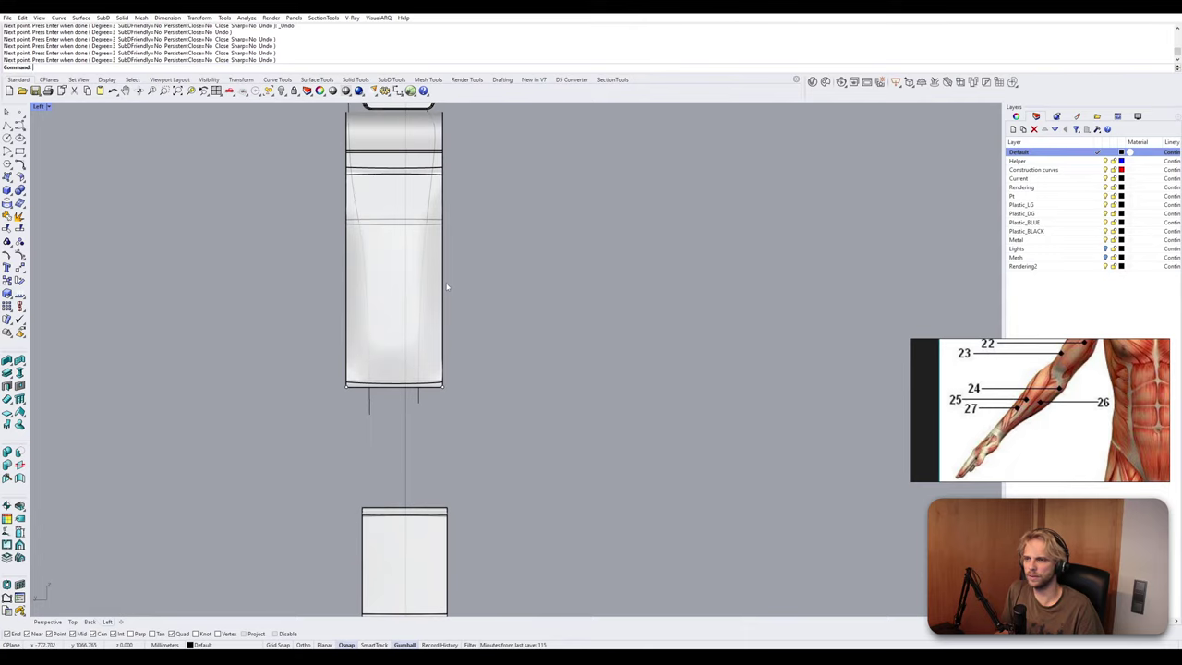
scroll(406, 222, up, 5)
click(392, 211)
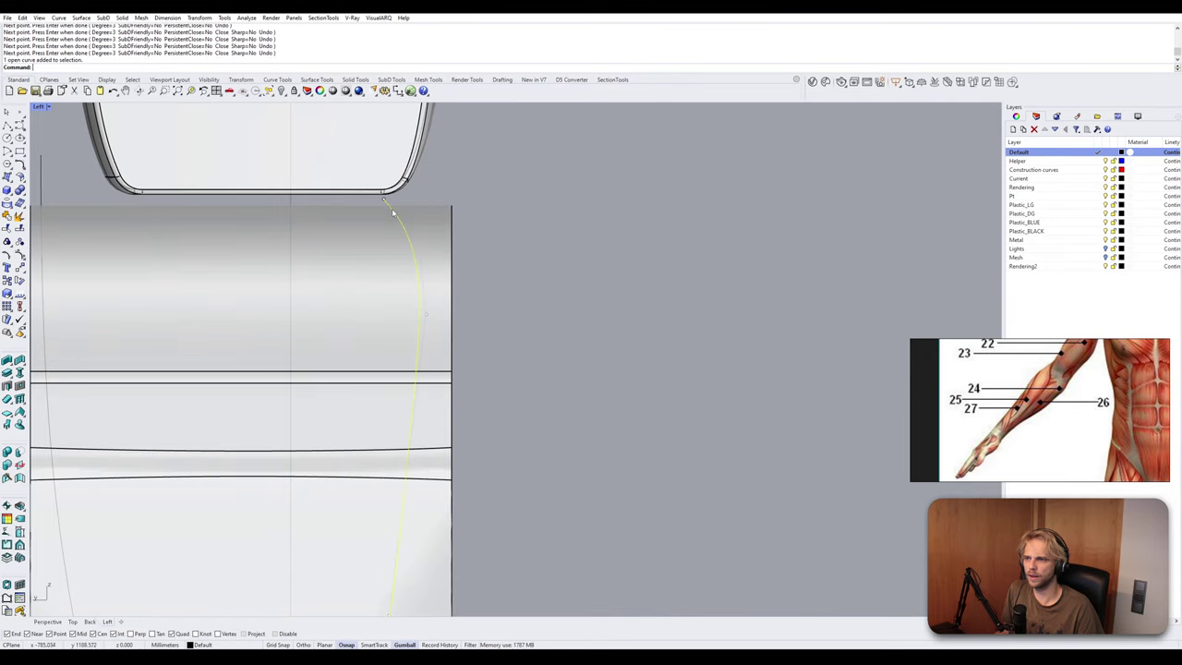
scroll(447, 425, down, 10)
right_drag(444, 560, 414, 418)
drag(436, 430, 439, 428)
scroll(443, 377, down, 3)
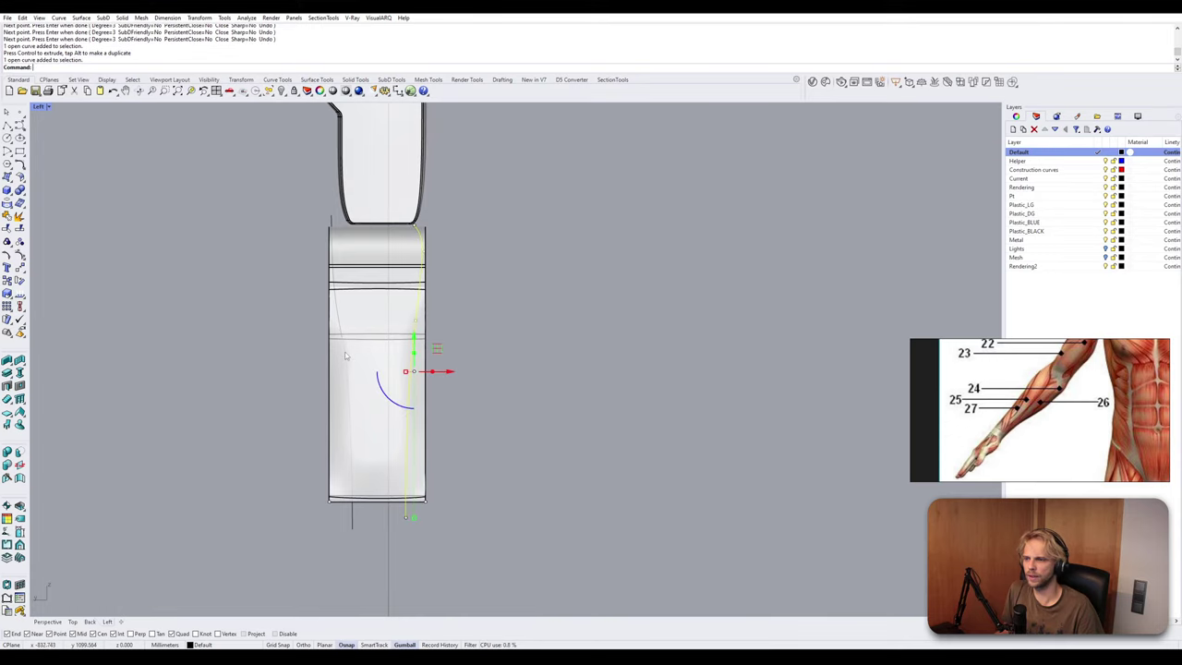
Lower the third control point of the first side curve, near the upper forearm's crossing seam.
click(344, 355)
drag(278, 310, 381, 398)
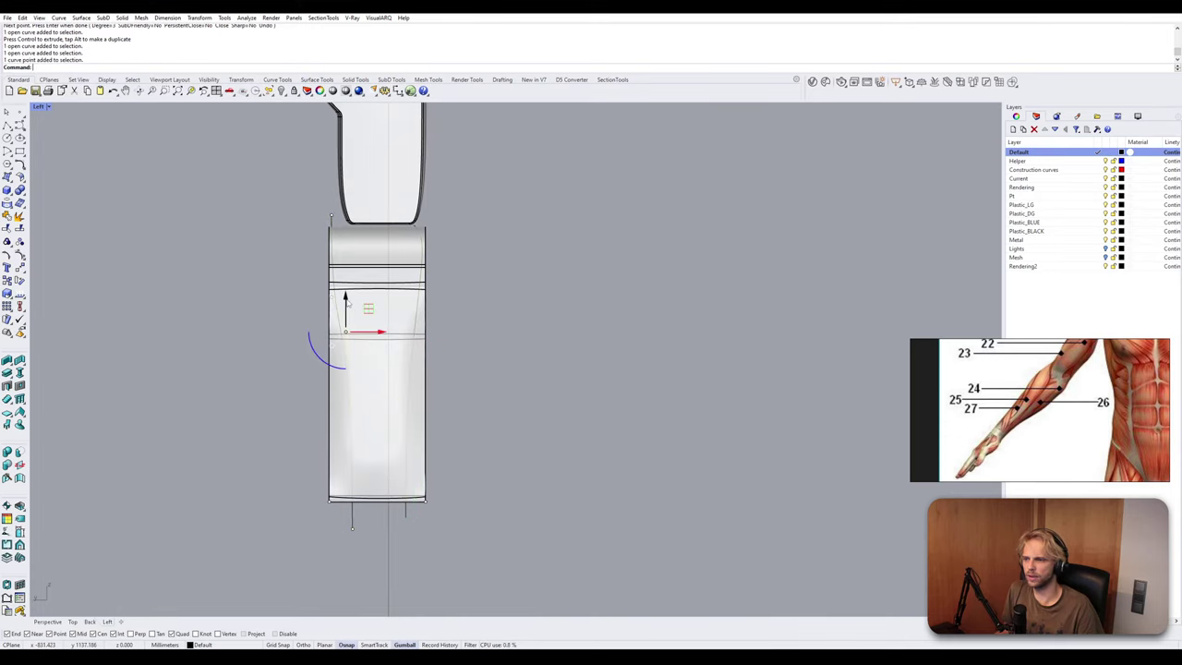
drag(346, 301, 340, 342)
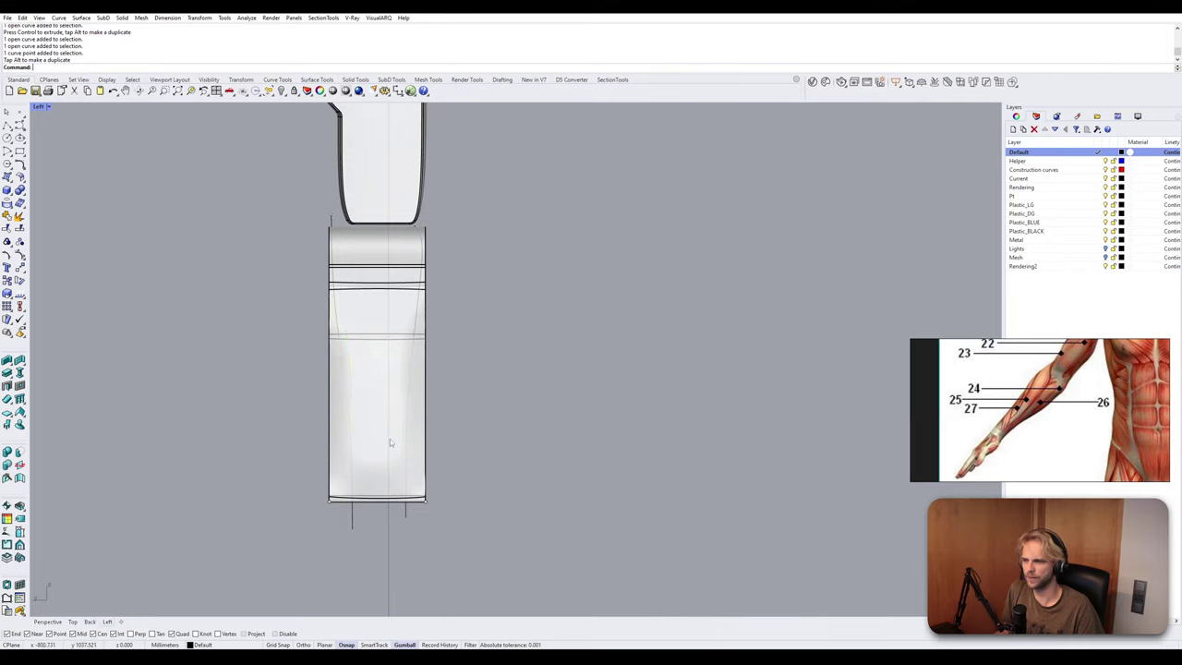
scroll(349, 413, down, 2)
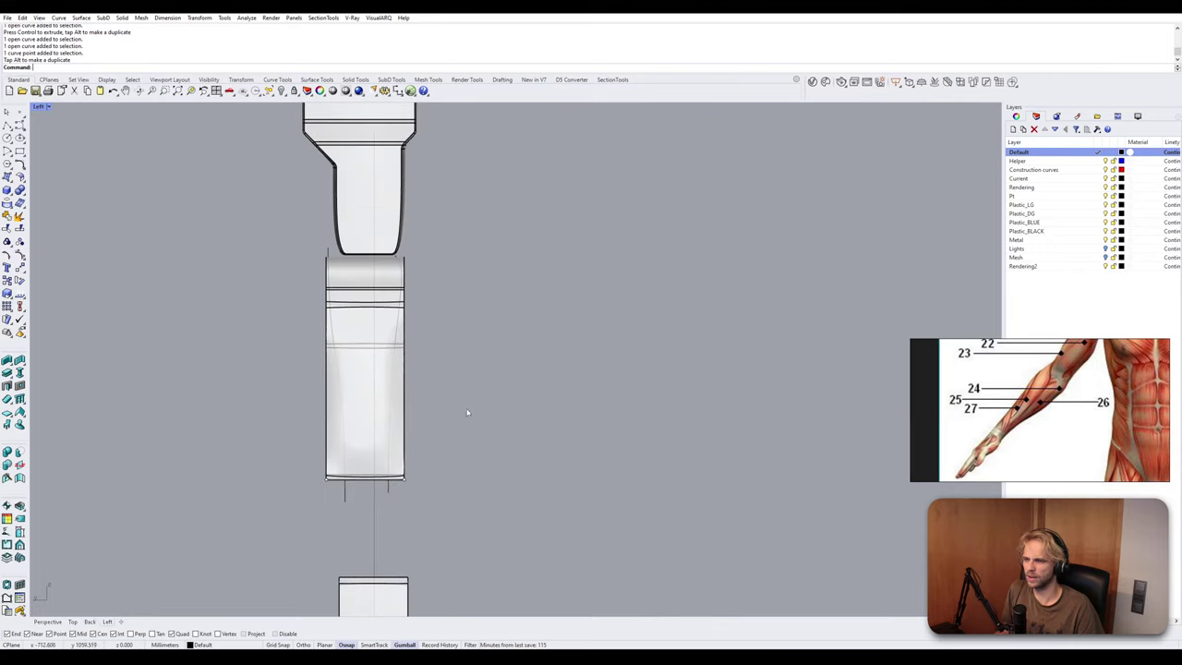
Nudge the second side curve a little further towards its nearer long edge of the upper forearm.
click(346, 499)
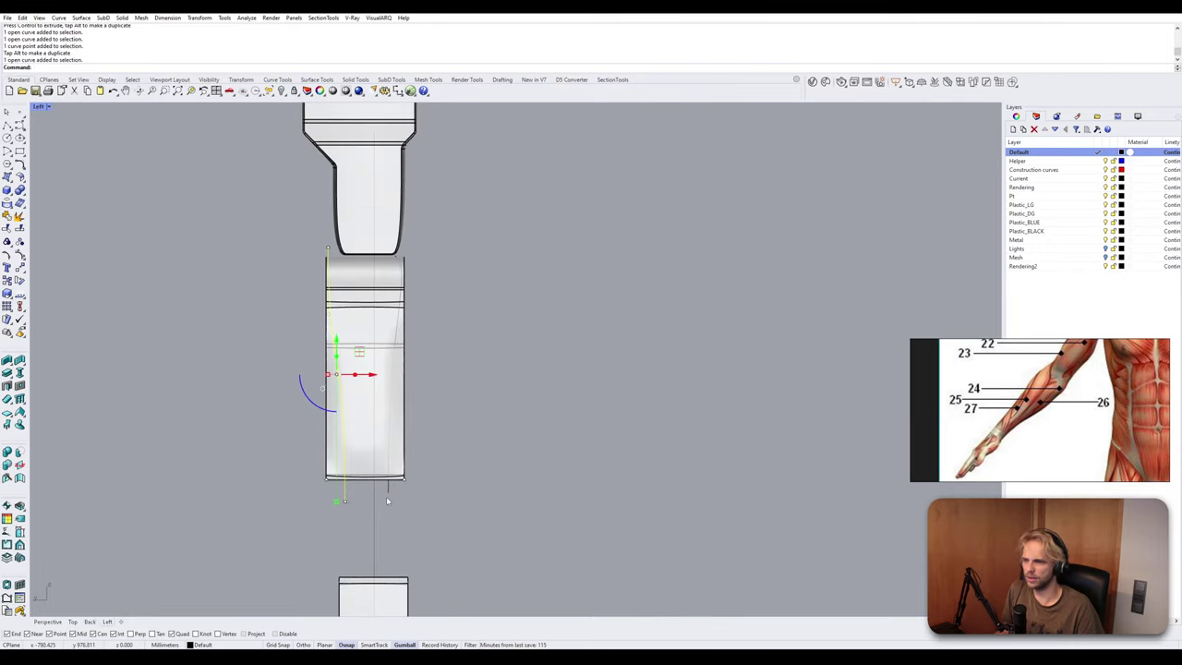
click(387, 500)
scroll(388, 481, up, 5)
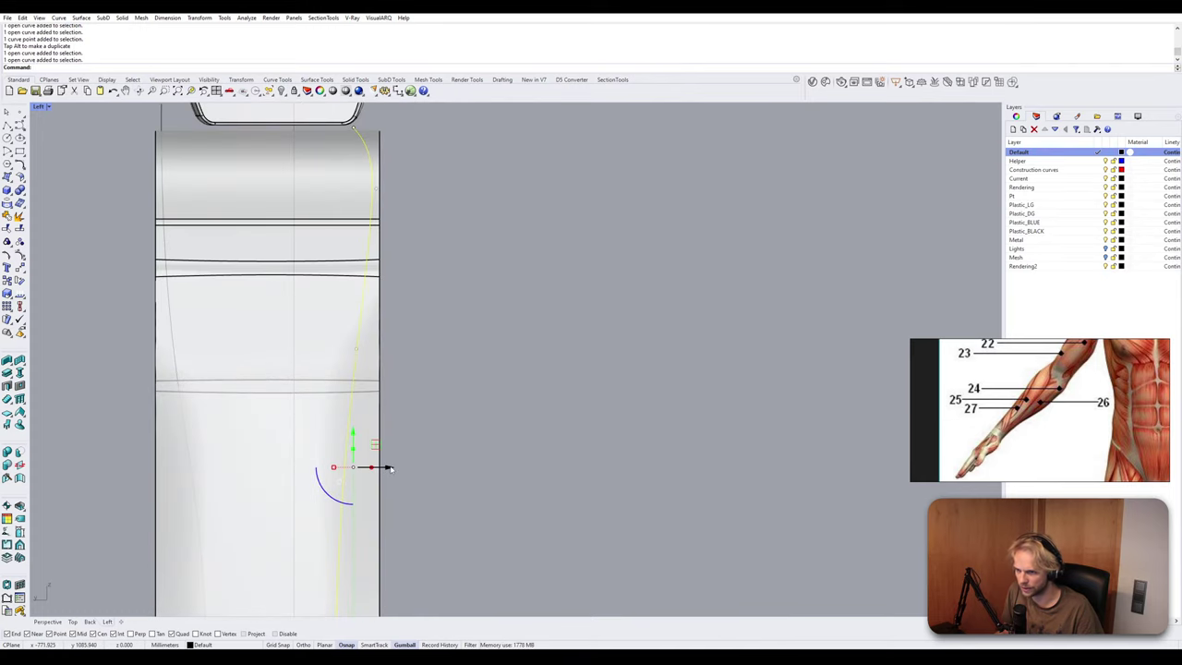
click(391, 468)
click(457, 409)
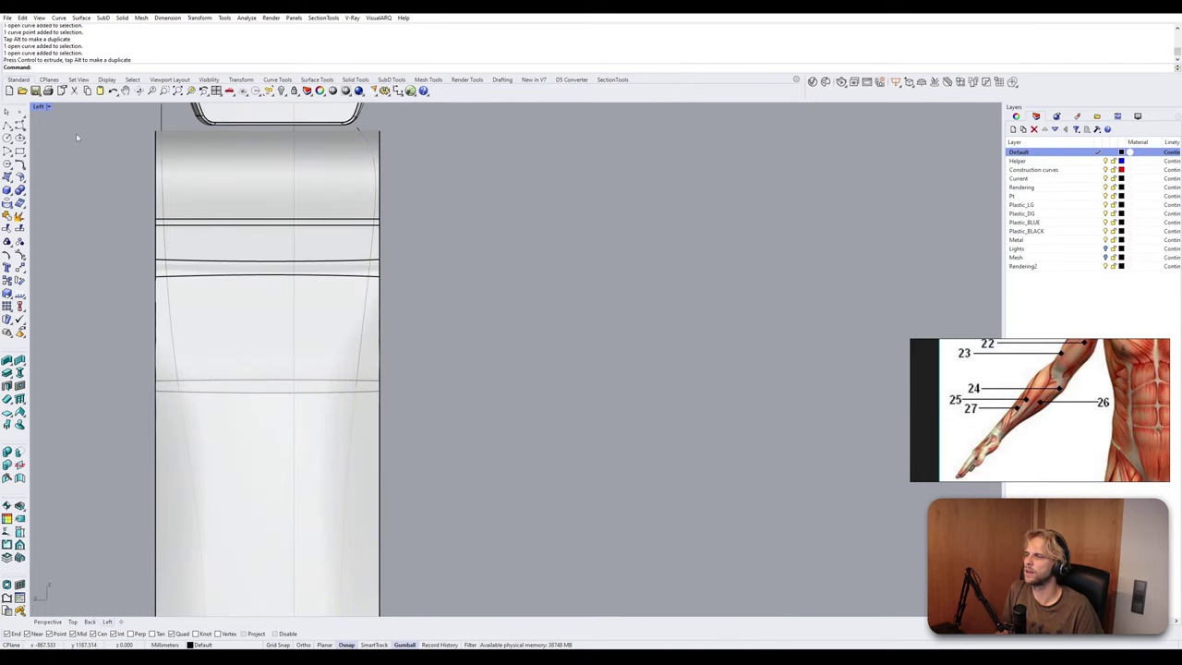
Maximize the Perspective view and move one side curve along X, farther over the upper forearm's side face.
double_click(40, 108)
double_click(535, 109)
right_drag(517, 231, 373, 329)
scroll(599, 300, down, 3)
click(373, 356)
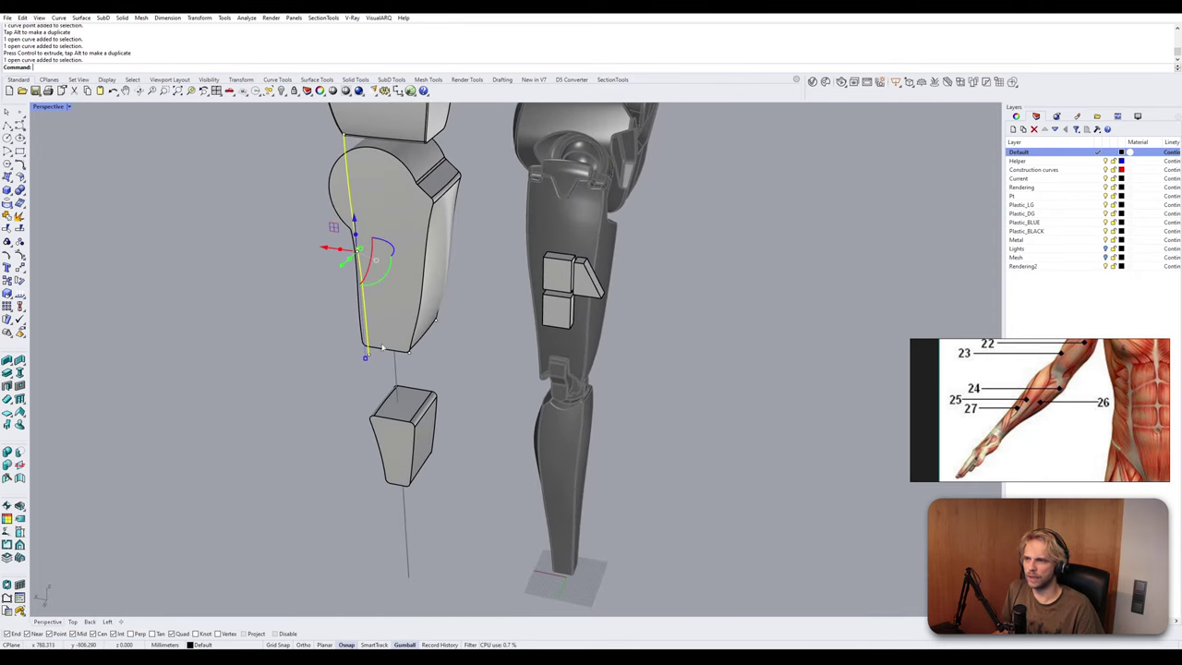
drag(331, 247, 347, 249)
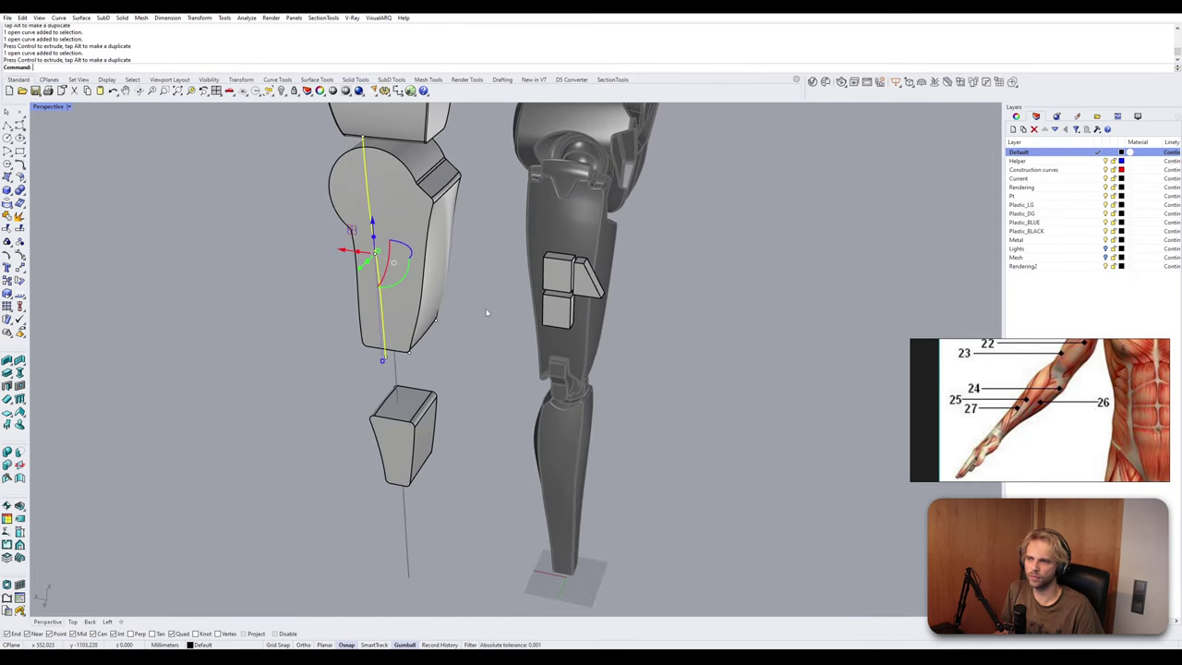
click(486, 311)
right_drag(486, 311, 480, 286)
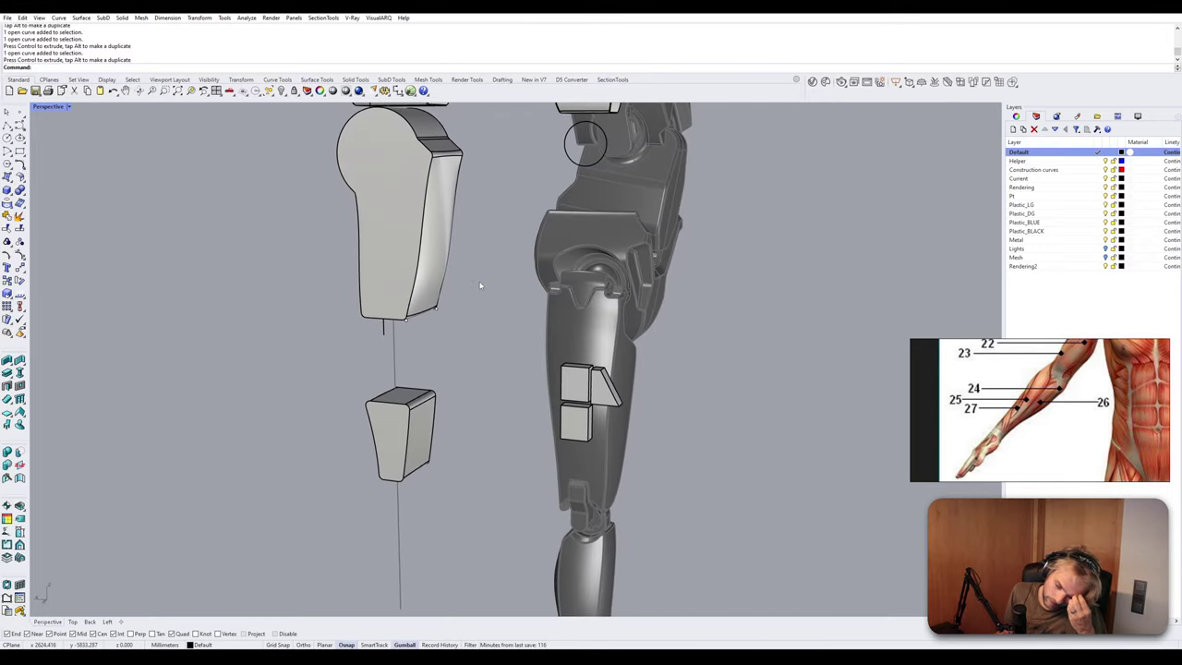
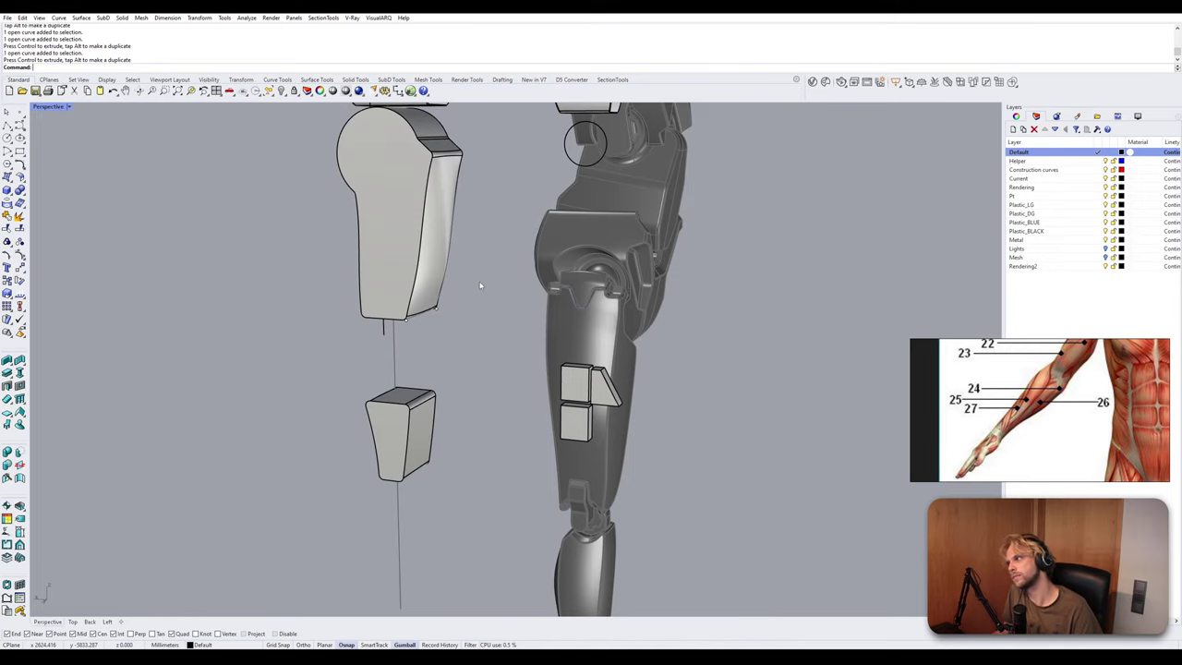
Move the two side curves along X so each runs along the middle of its upper forearm side face.
right_drag(474, 285, 329, 347)
click(404, 347)
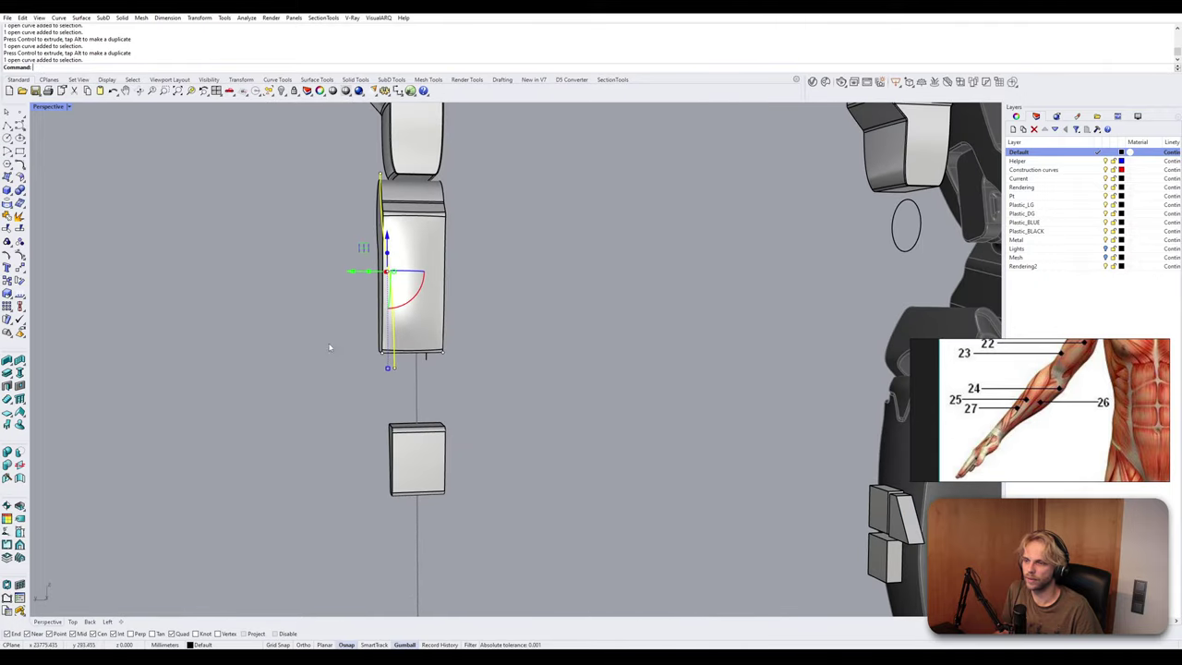
shift+click(426, 359)
right_drag(428, 360, 546, 379)
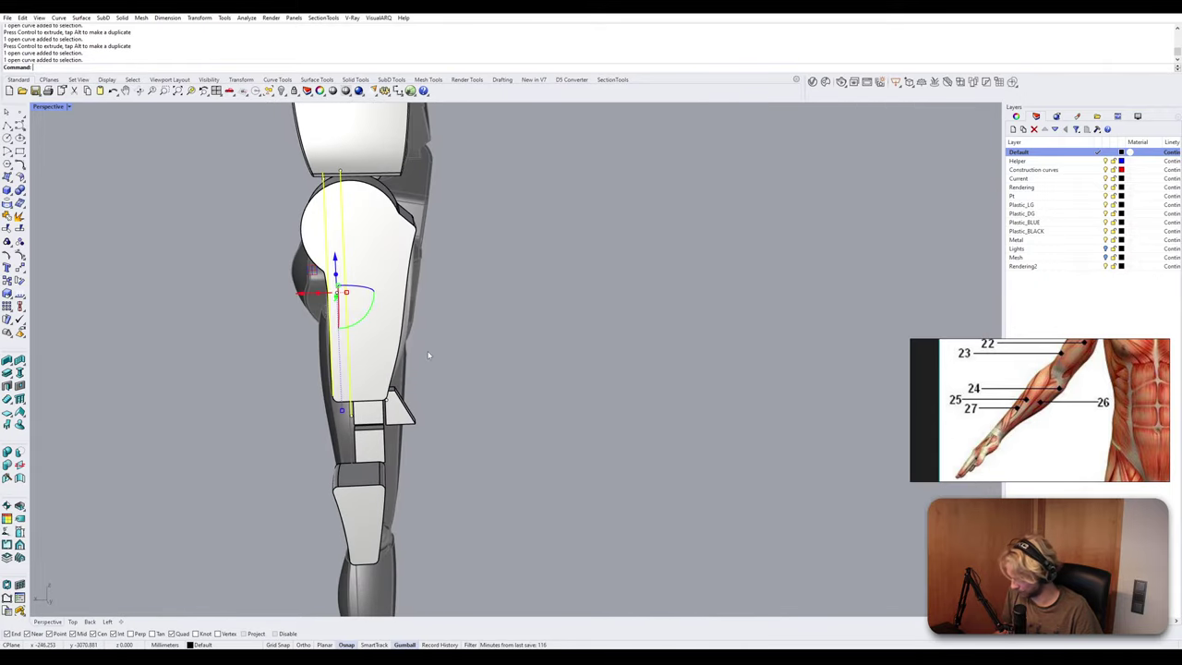
click(268, 300)
right_drag(268, 300, 361, 369)
click(350, 373)
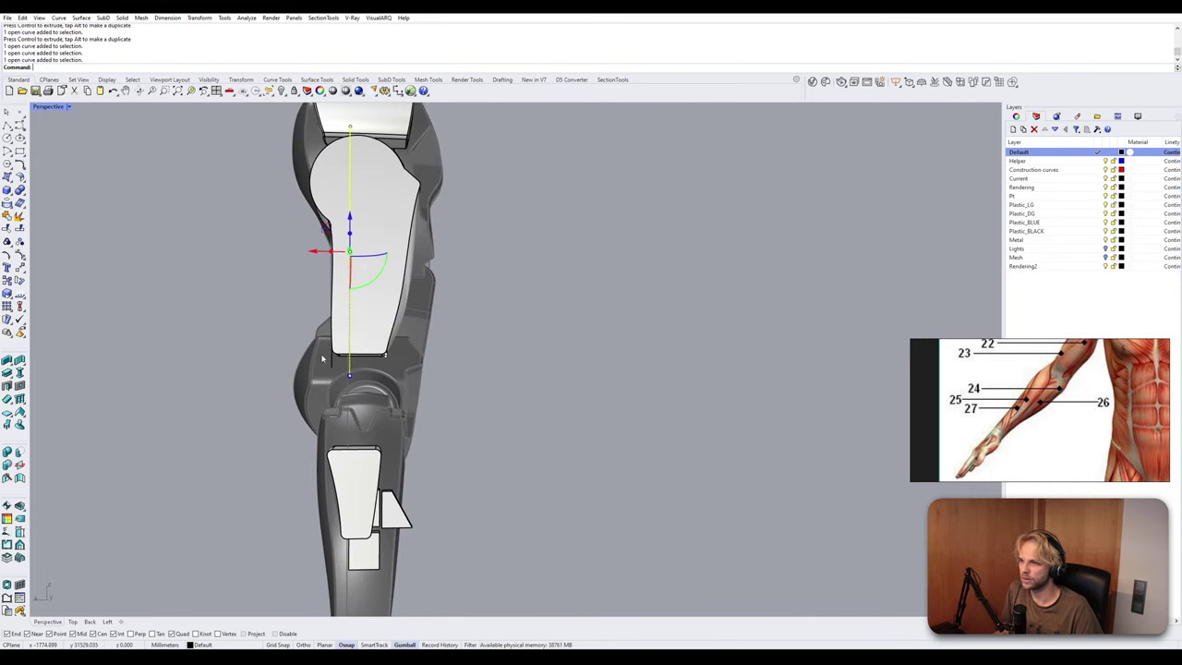
click(331, 363)
click(334, 368)
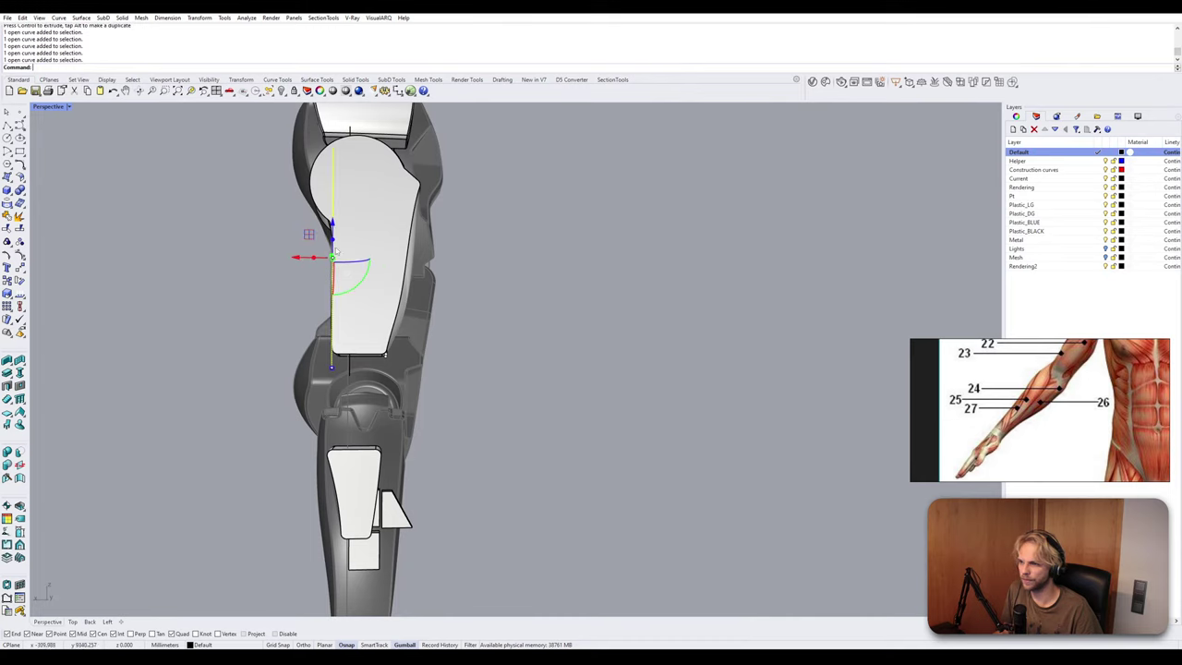
drag(299, 261, 344, 252)
click(356, 369)
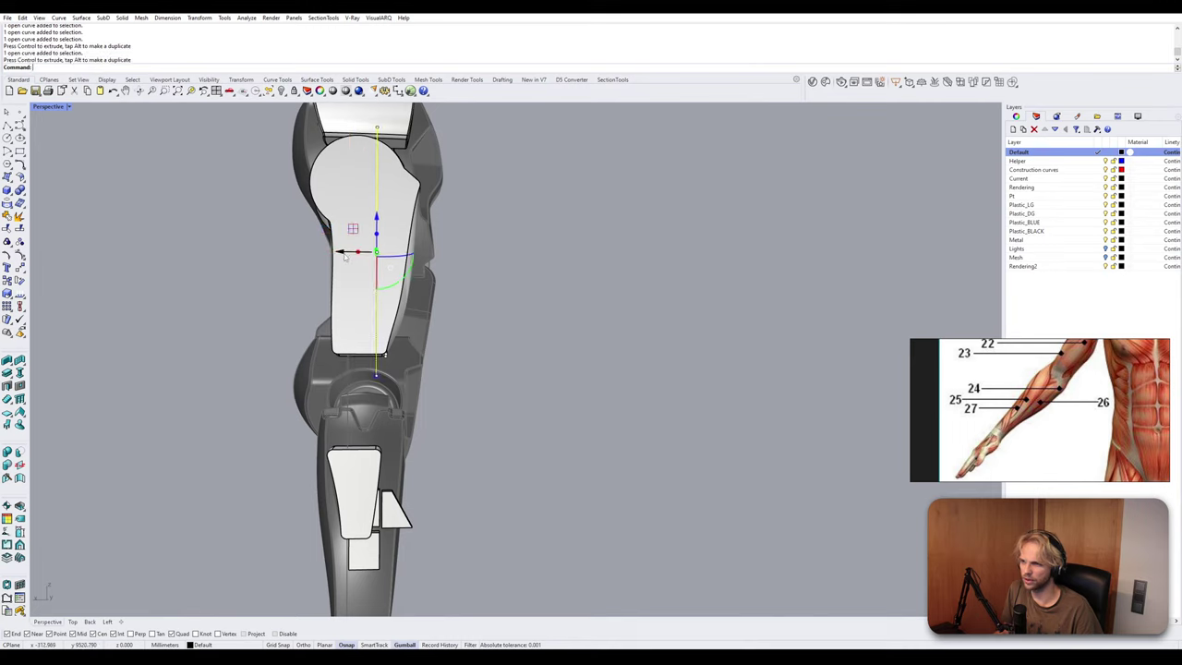
click(563, 355)
right_drag(564, 355, 552, 369)
Copy both side curves along X to just beyond the upper forearm's stepped narrow side.
click(352, 380)
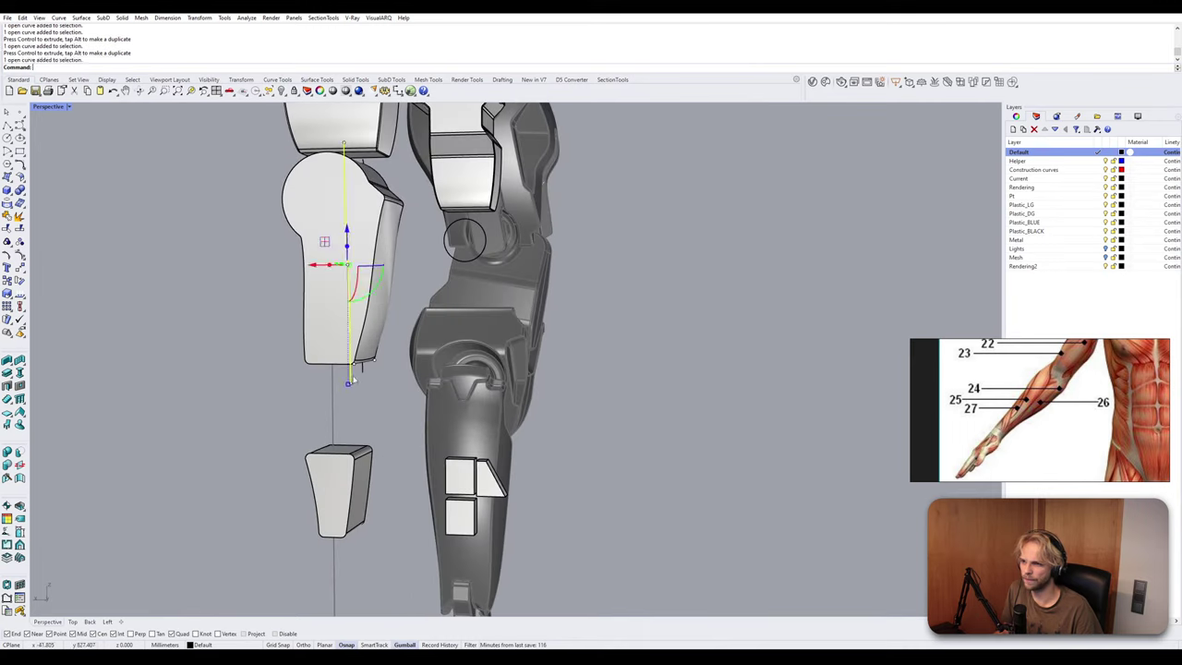
shift+click(362, 372)
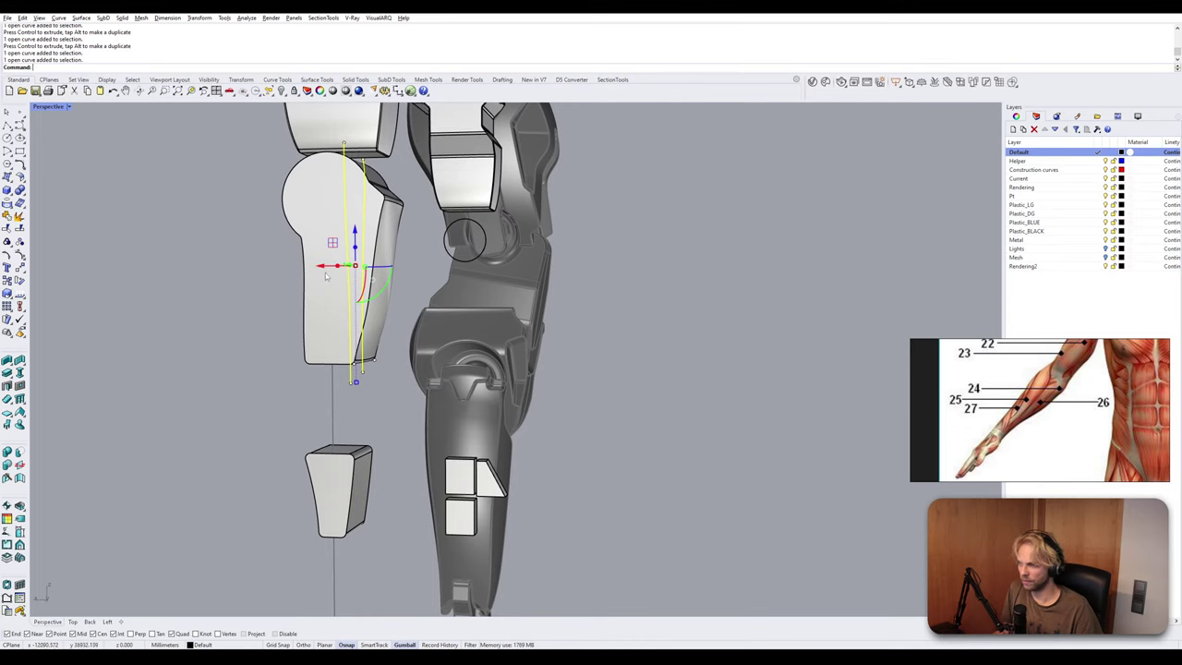
drag(323, 267, 369, 267)
click(275, 323)
Move each of the two copied curves about 5 mm inward along Y, towards the forearm's centreline.
right_drag(274, 324, 345, 320)
click(410, 390)
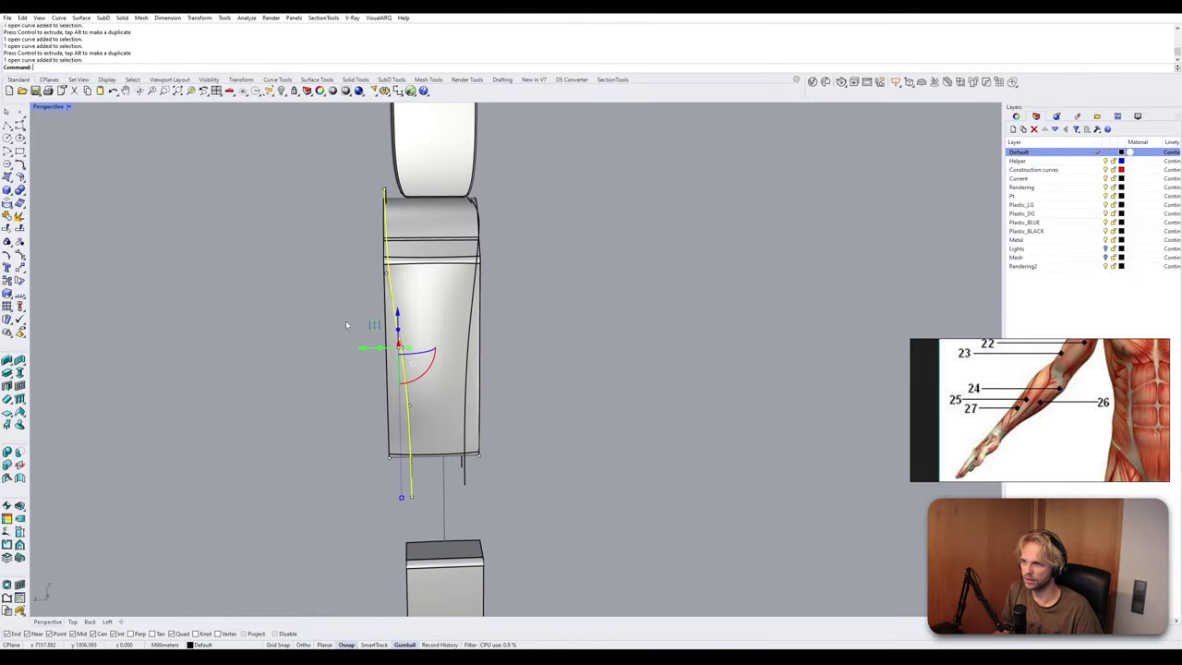
drag(364, 348, 372, 348)
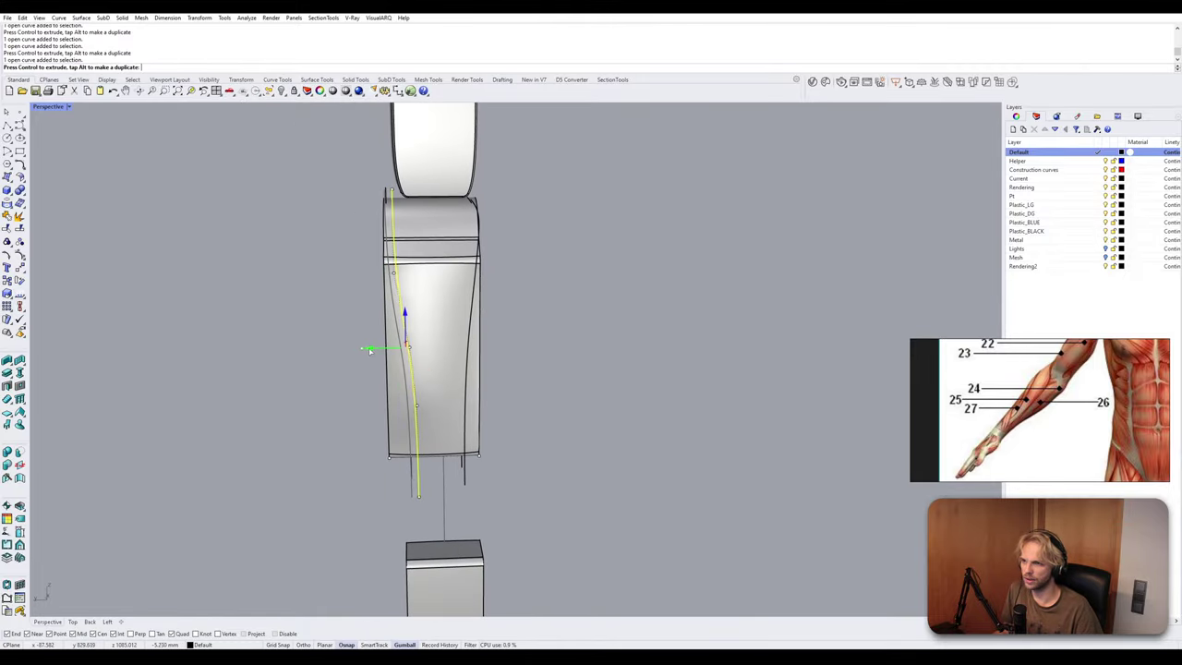
click(468, 404)
drag(445, 349, 438, 349)
click(558, 378)
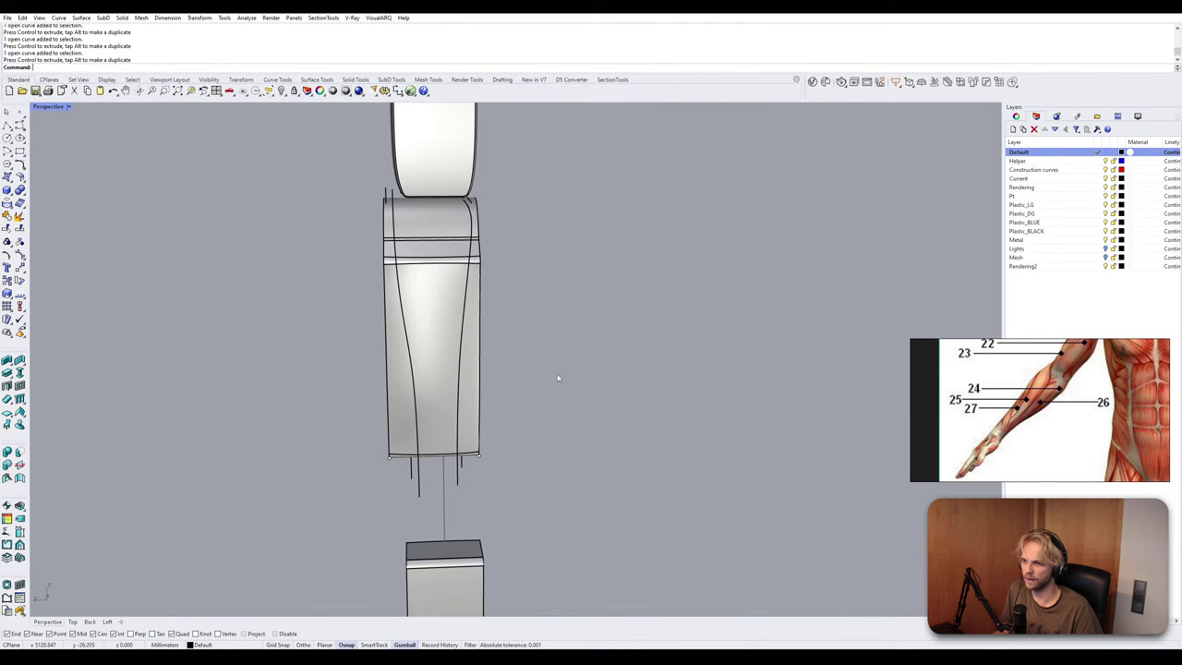
Copy the two inset curves about 114 mm along X, past the rounded edge on the upper forearm's opposite narrow side.
right_drag(559, 378, 566, 393)
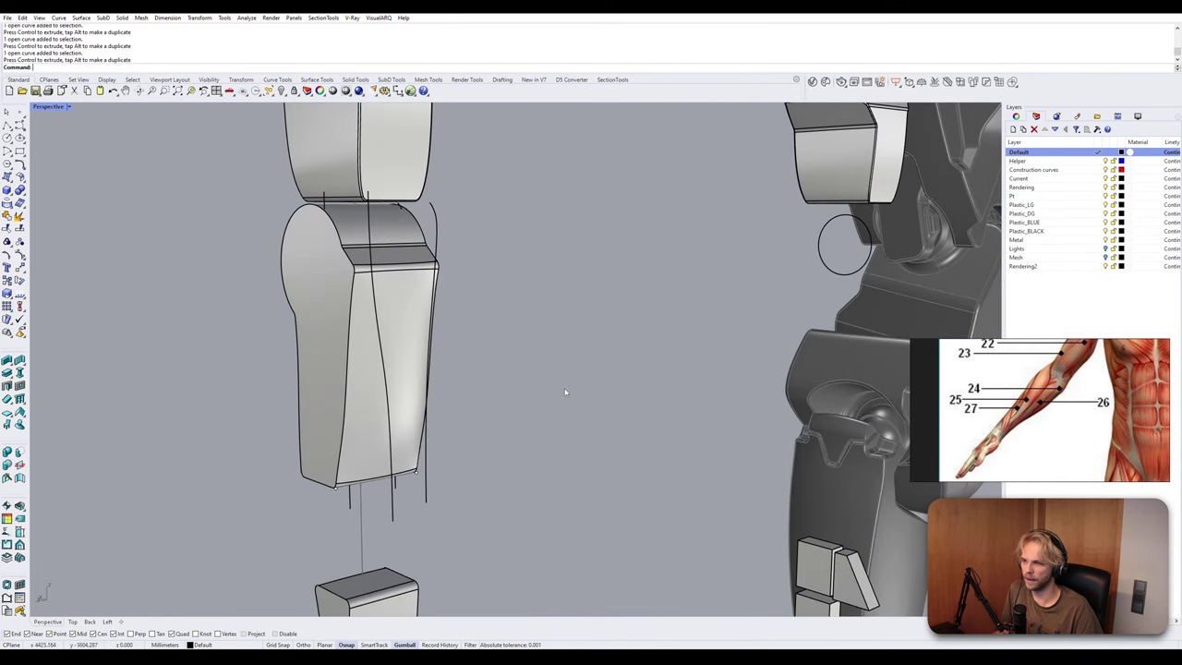
click(425, 501)
shift+click(392, 510)
right_drag(393, 510, 446, 503)
scroll(446, 503, down, 4)
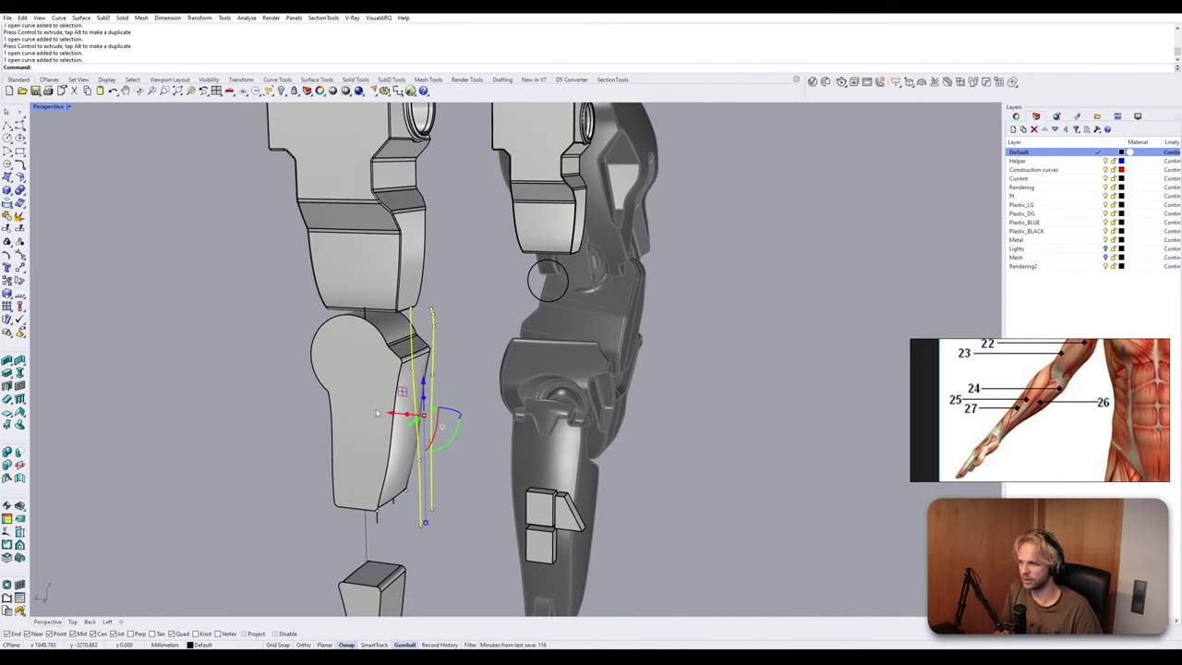
drag(389, 417, 287, 417)
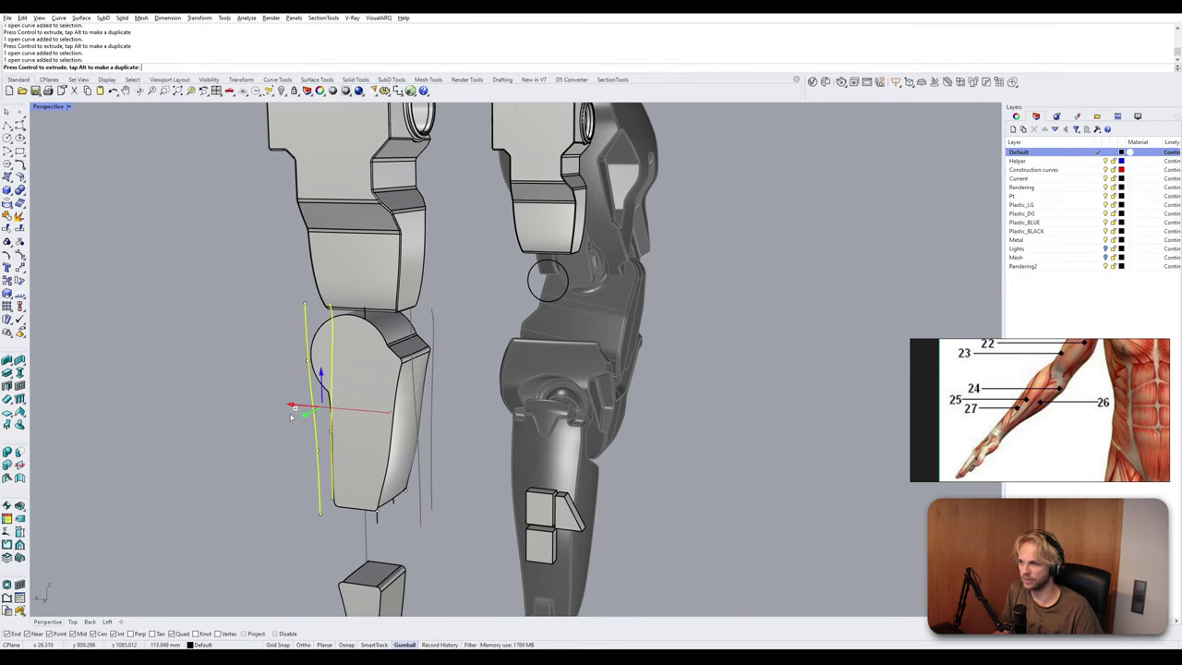
mouse_move(287, 417)
right_down()
mouse_move(239, 436)
mouse_move(272, 416)
right_up()
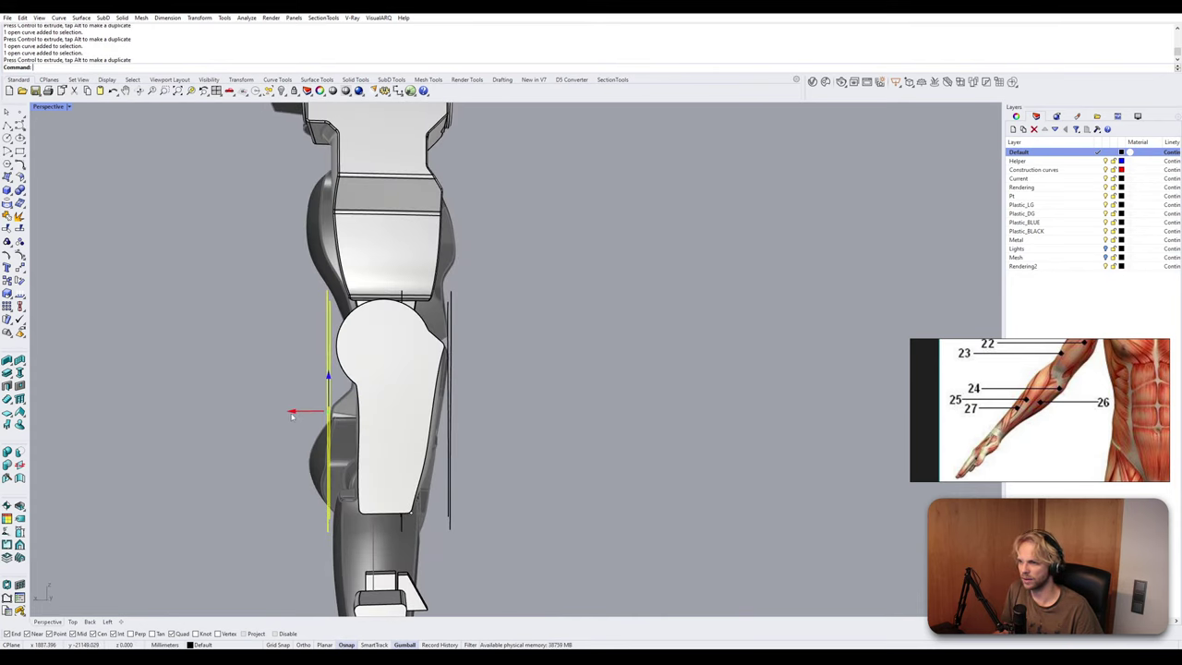
drag(293, 414, 294, 417)
click(289, 420)
right_drag(288, 421, 243, 447)
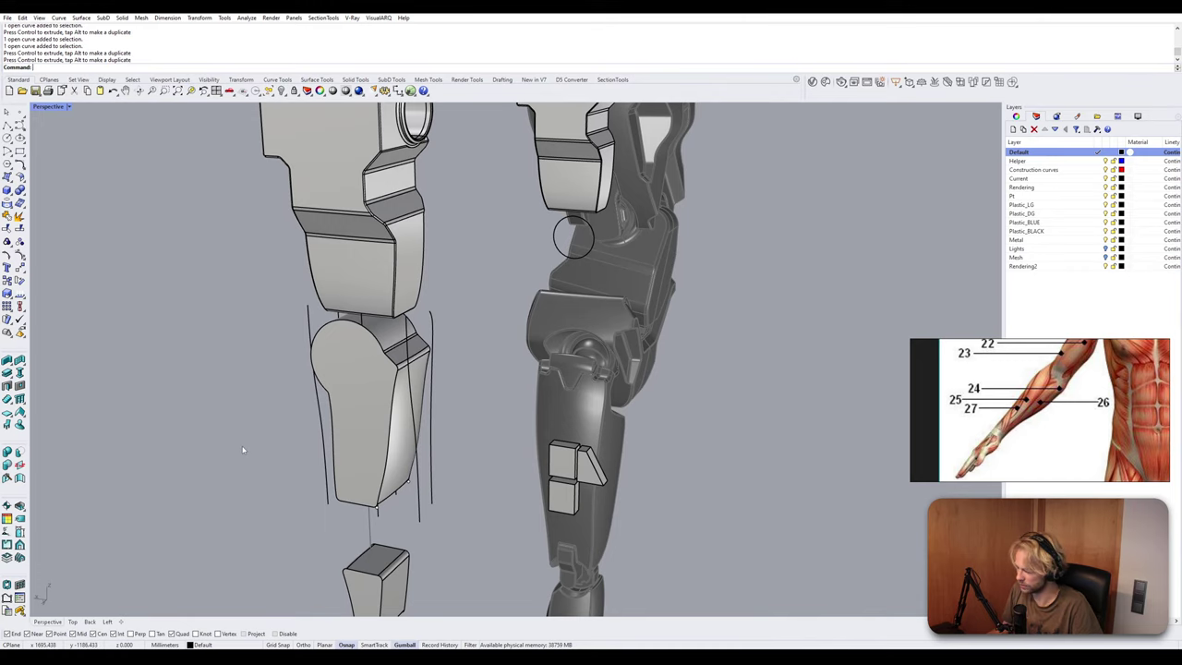
Loft a surface through the three curves along the first side face of the upper forearm, keeping the default loft options.
text(Loft)
key(Return)
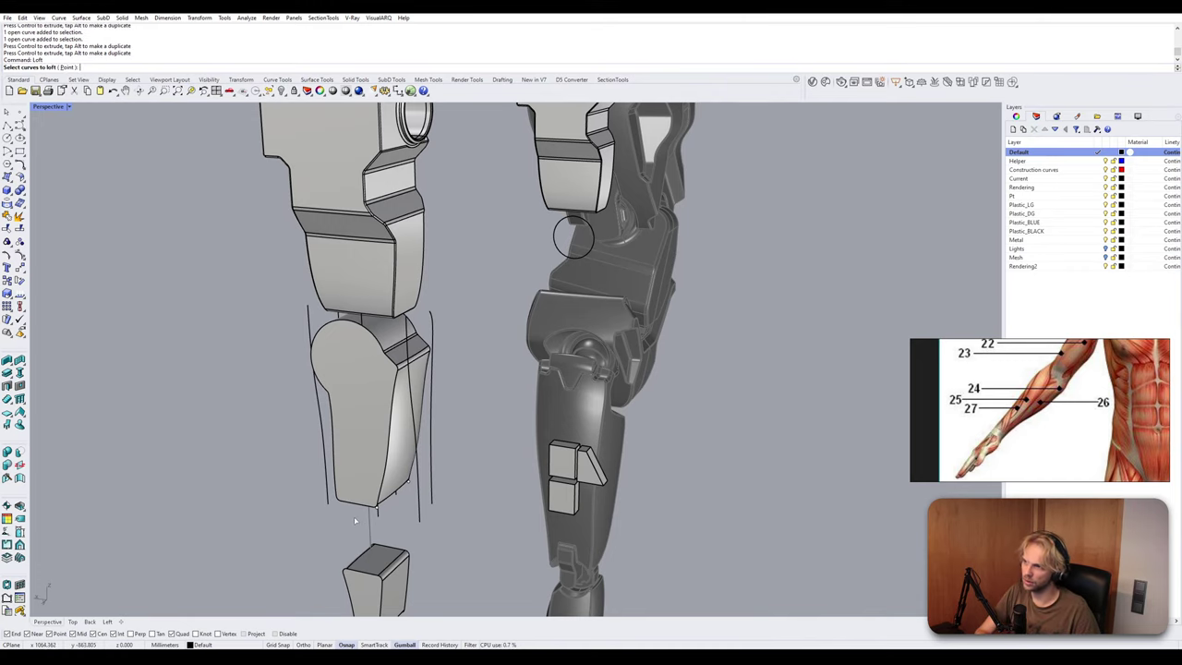
click(328, 503)
click(378, 513)
click(421, 519)
key(Return)
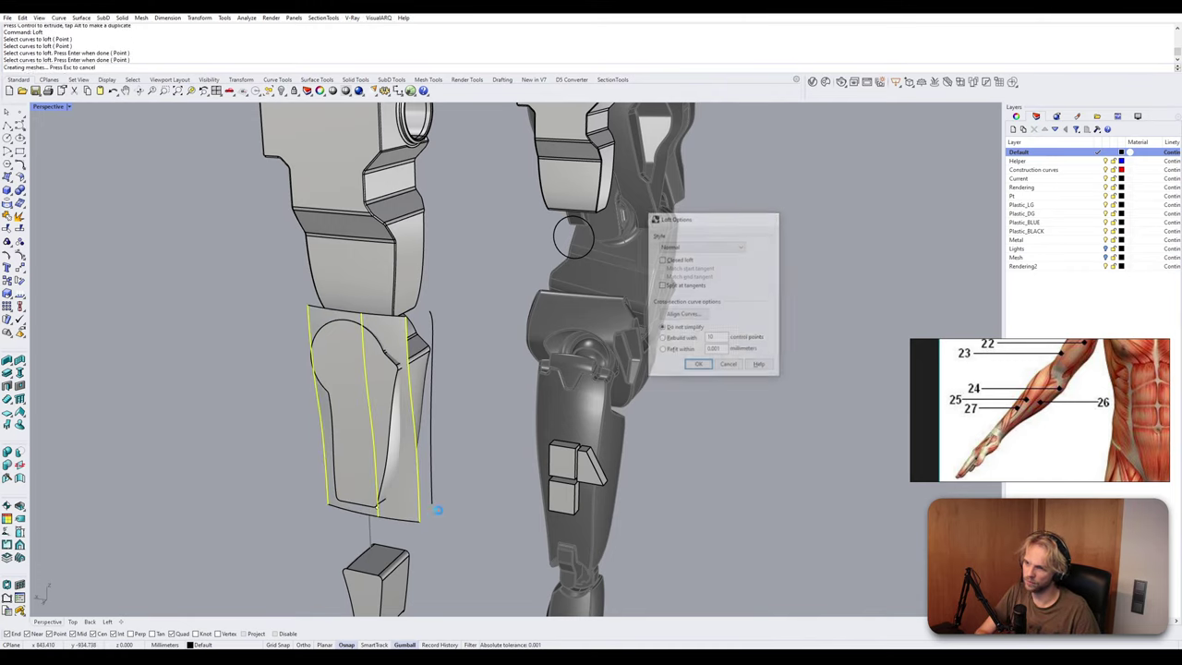
key(Return)
Loft a matching surface through the three curves along the opposite side face of the upper forearm.
right_drag(434, 509, 313, 500)
scroll(360, 470, up, 5)
key(Return)
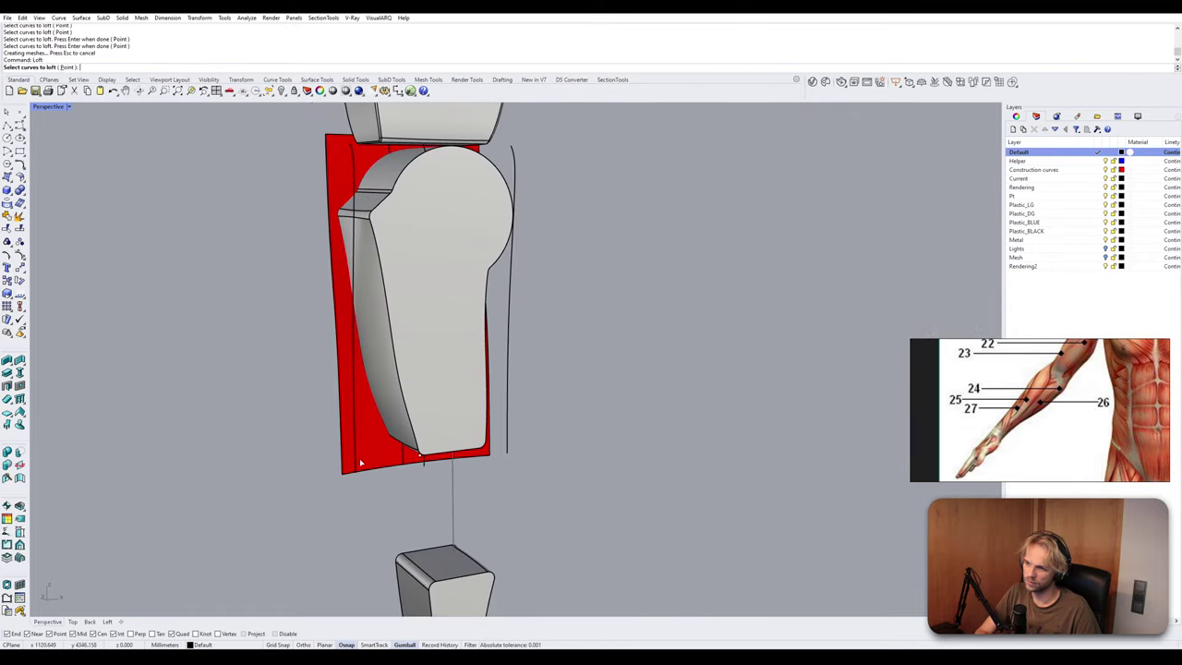
click(356, 464)
click(425, 463)
click(507, 452)
key(Return)
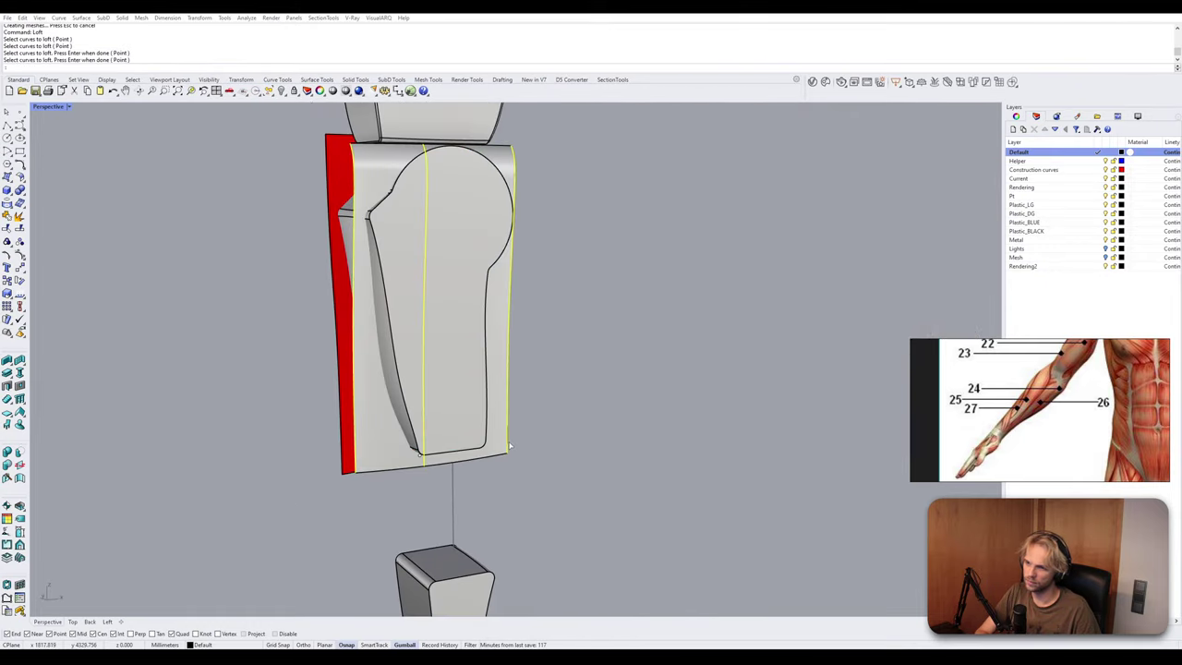
key(Return)
Trim away the upper forearm body's outer portions on both sides, using the two lofted surfaces as cutters.
scroll(504, 456, down, 5)
right_drag(503, 456, 432, 460)
scroll(403, 416, up, 3)
click(361, 453)
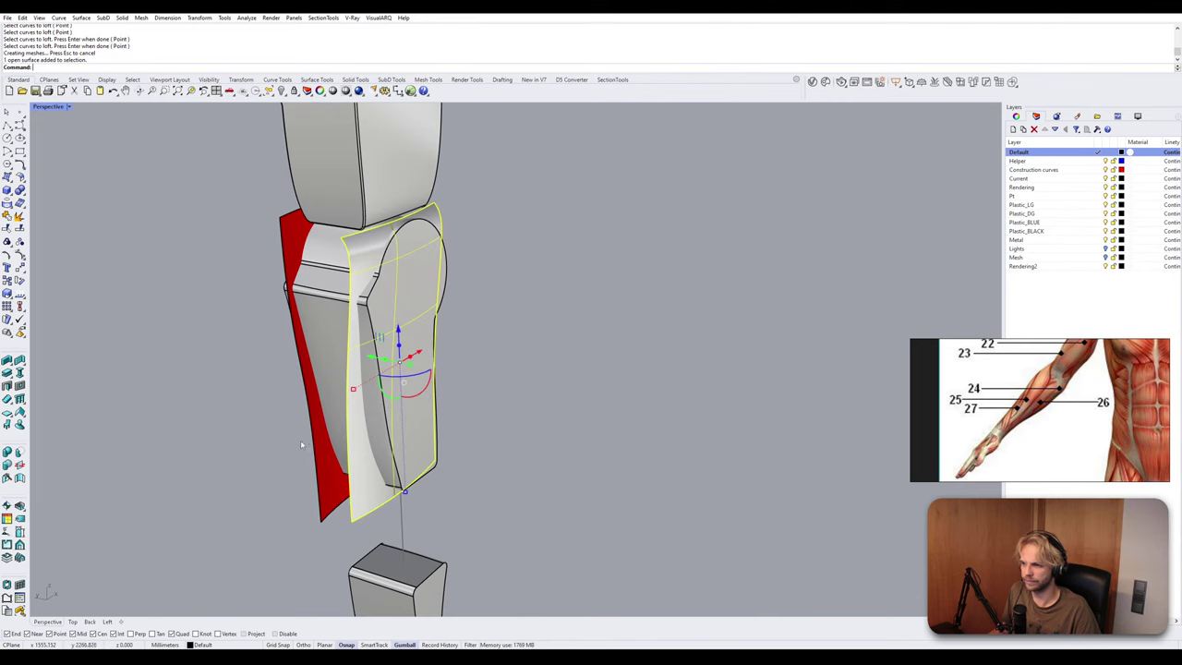
shift+click(327, 451)
text(Trl)
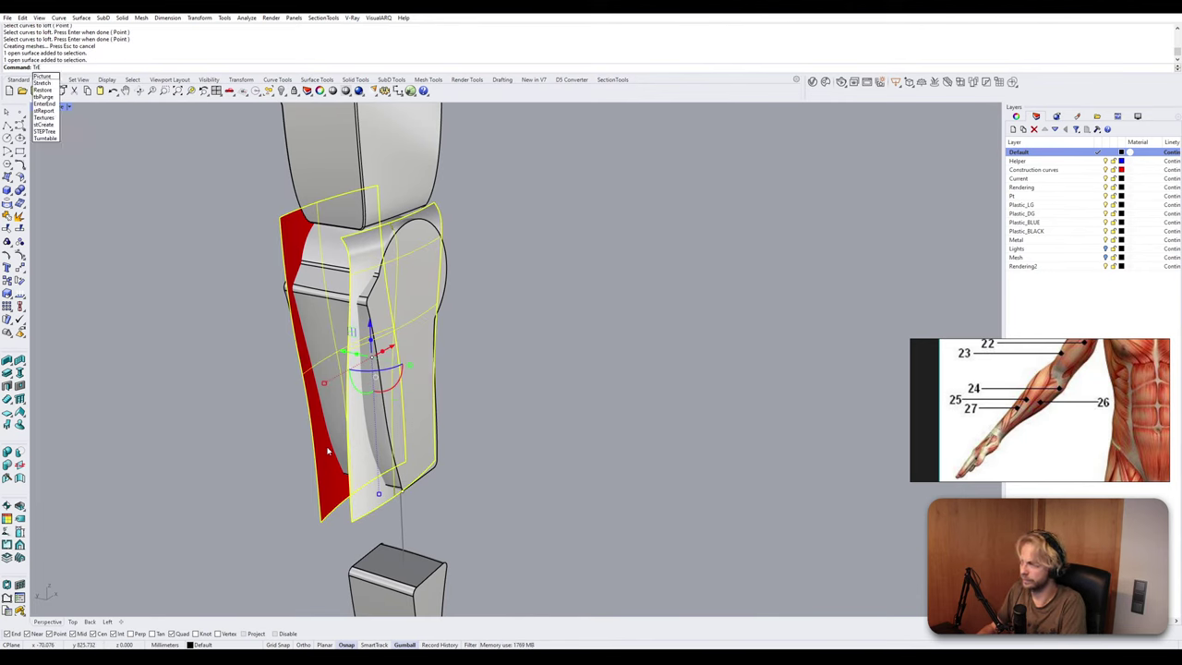
key(BackSpace)
text(im)
key(Return)
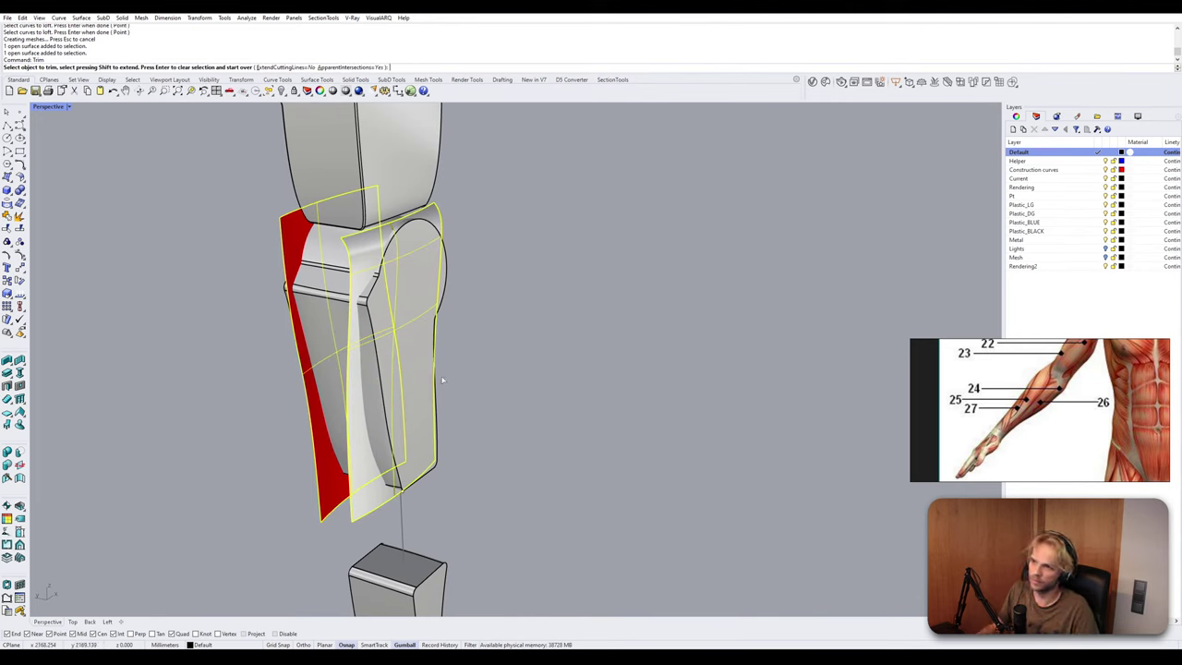
click(430, 381)
right_drag(430, 381, 346, 404)
click(346, 404)
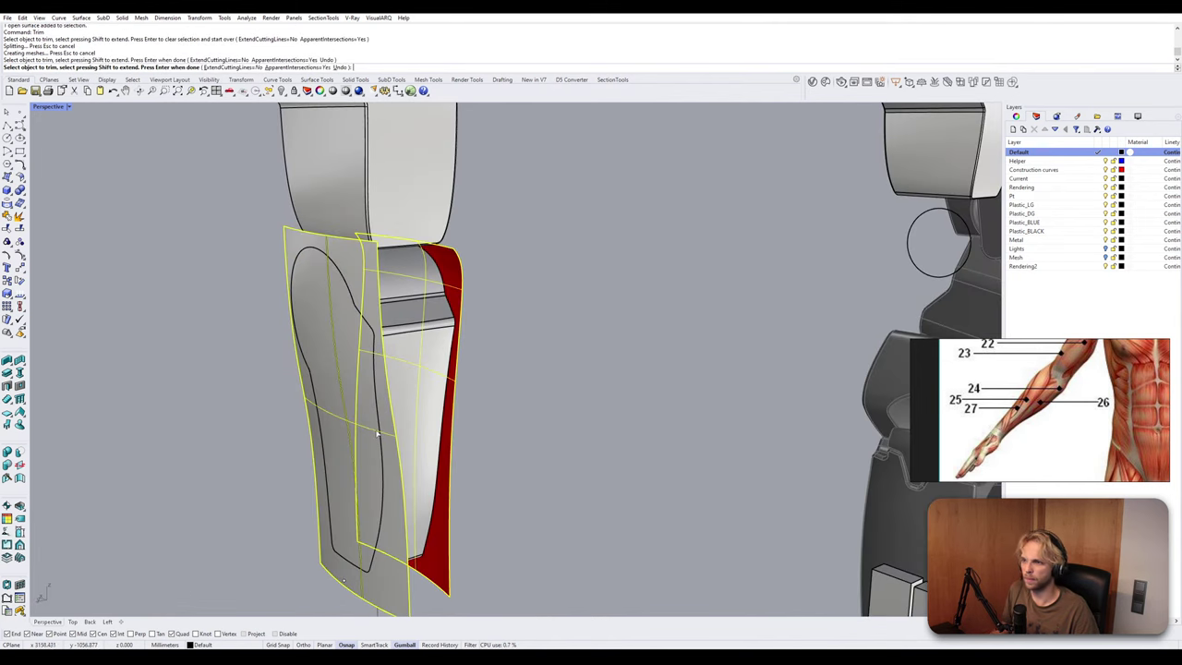
Trim off the excess of both lofted surfaces outside the upper forearm body, using the body as the cutter.
key(Return)
key(Escape)
click(399, 362)
key(Return)
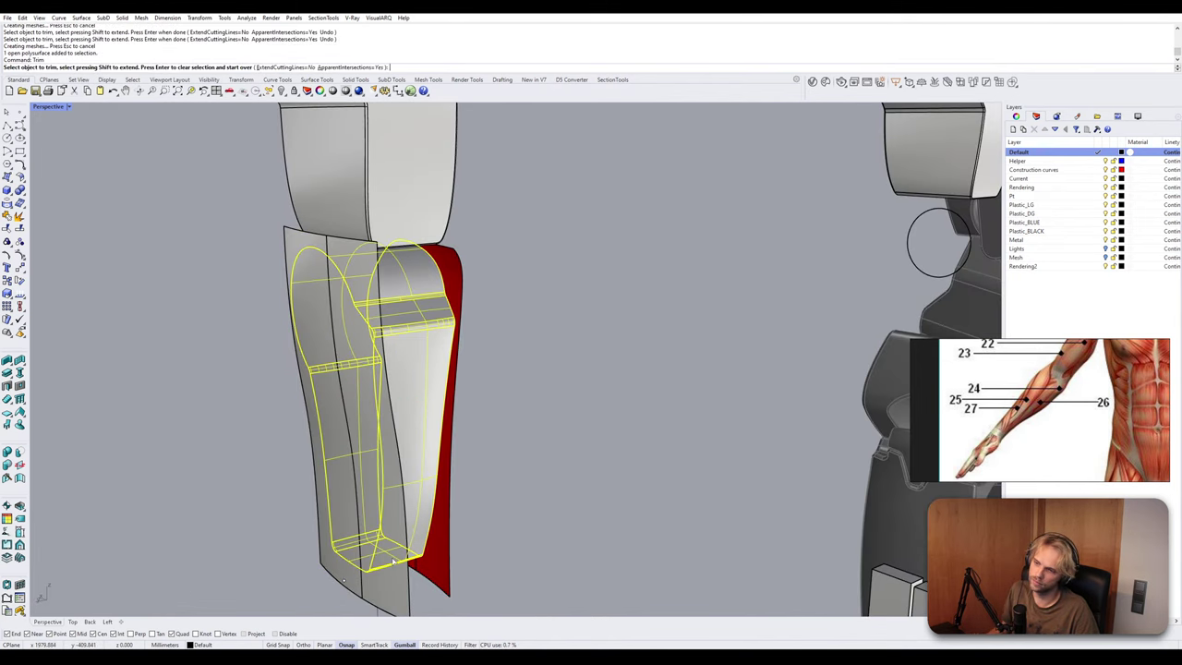
click(392, 575)
click(435, 562)
key(Return)
key(Escape)
Join the two trimmed side surfaces with the upper forearm body into one closed polysurface.
click(381, 354)
right_drag(463, 543, 185, 334)
shift+click(341, 327)
key(Escape)
click(379, 341)
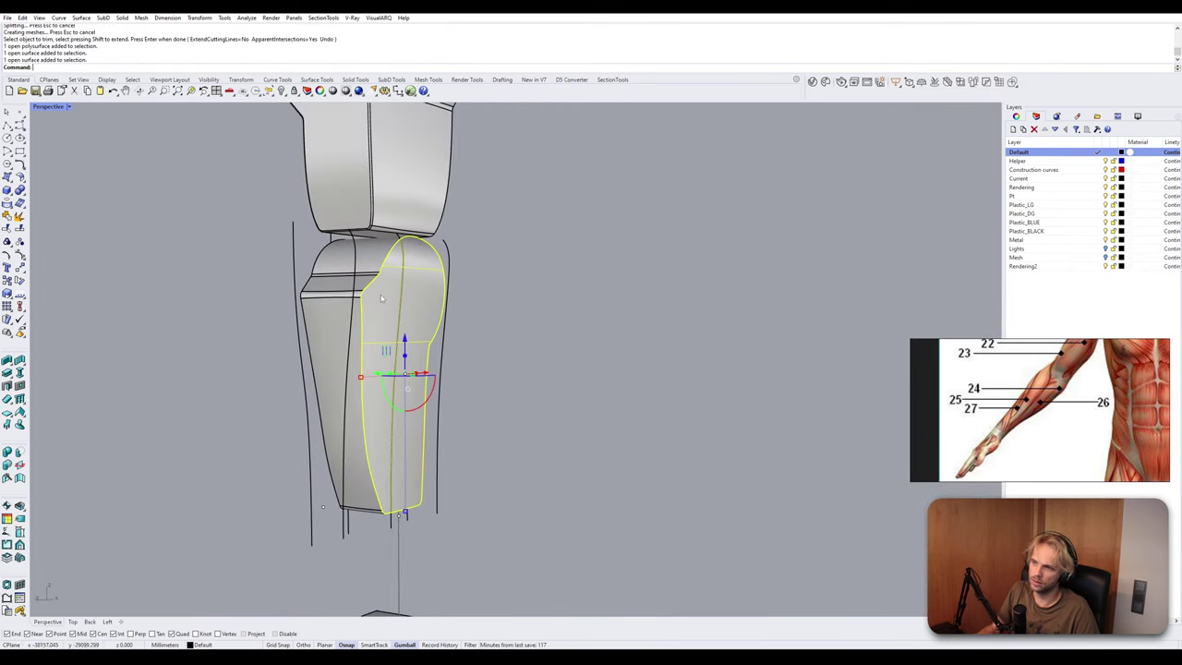
right_drag(354, 331, 451, 337)
shift+click(333, 331)
shift+click(387, 286)
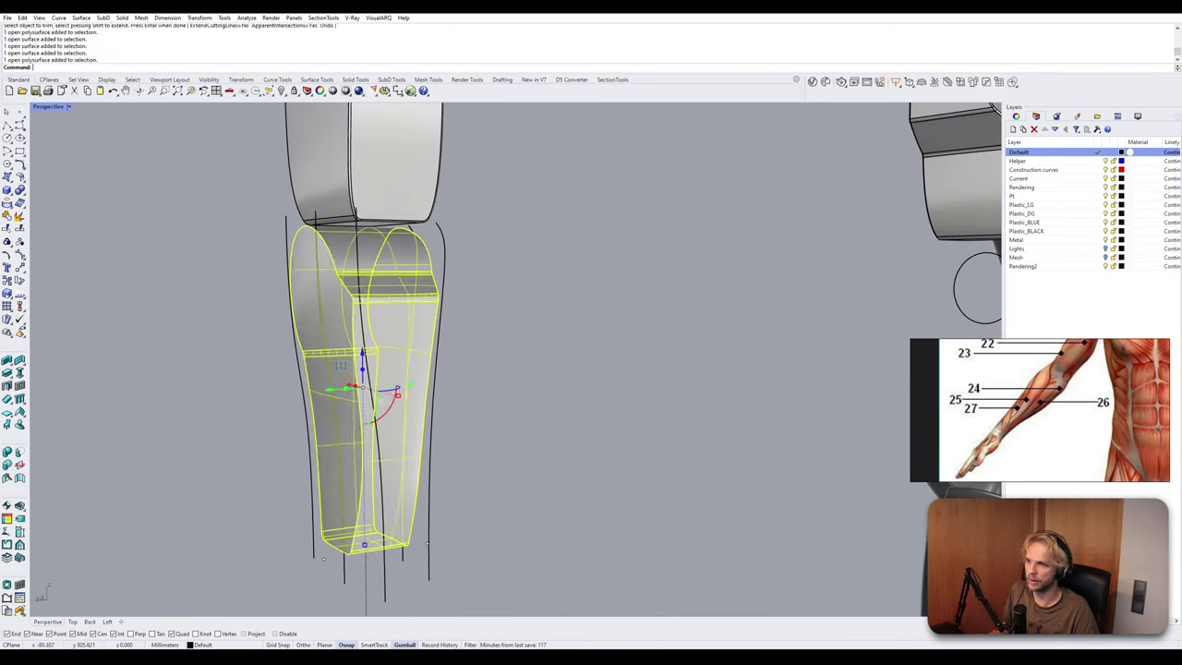
key(Return)
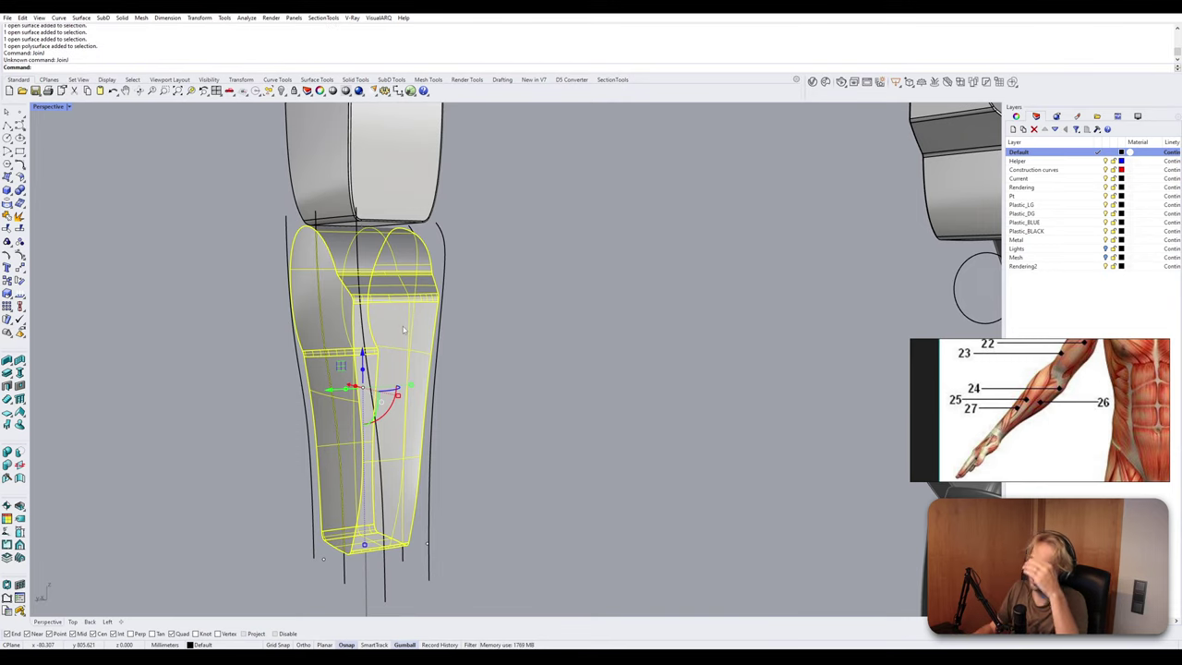
text(join)
key(Return)
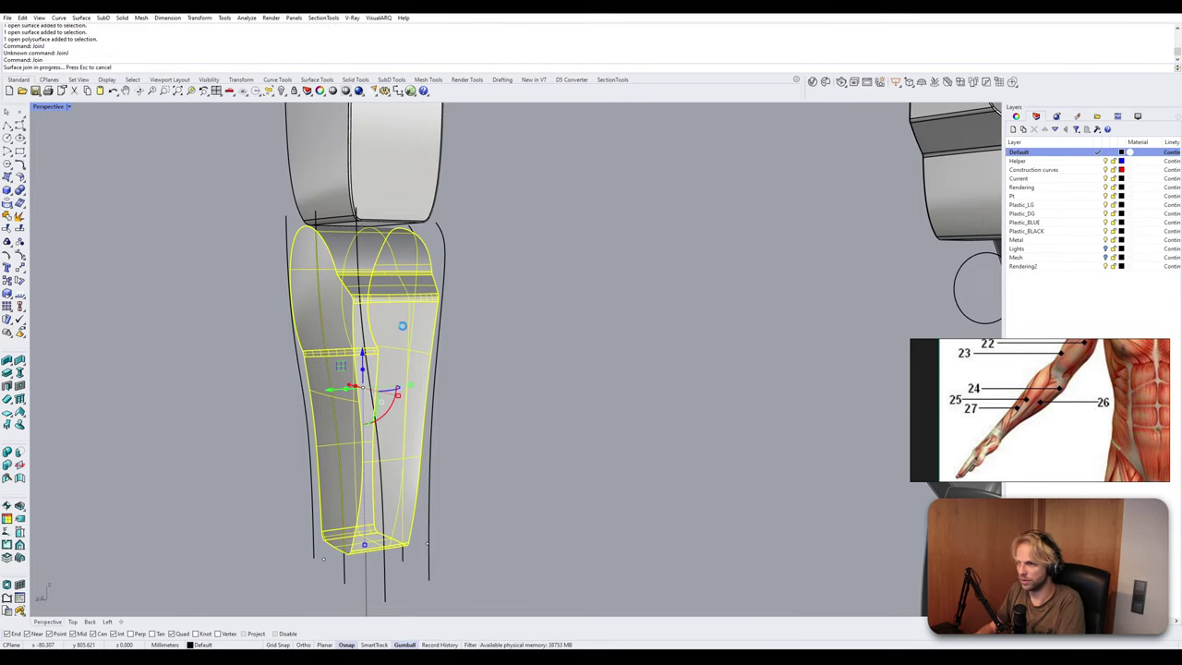
Fillet all edges around both curved side faces of the upper forearm with a radius of 3, selecting them by face.
scroll(402, 328, down, 3)
scroll(438, 323, up, 3)
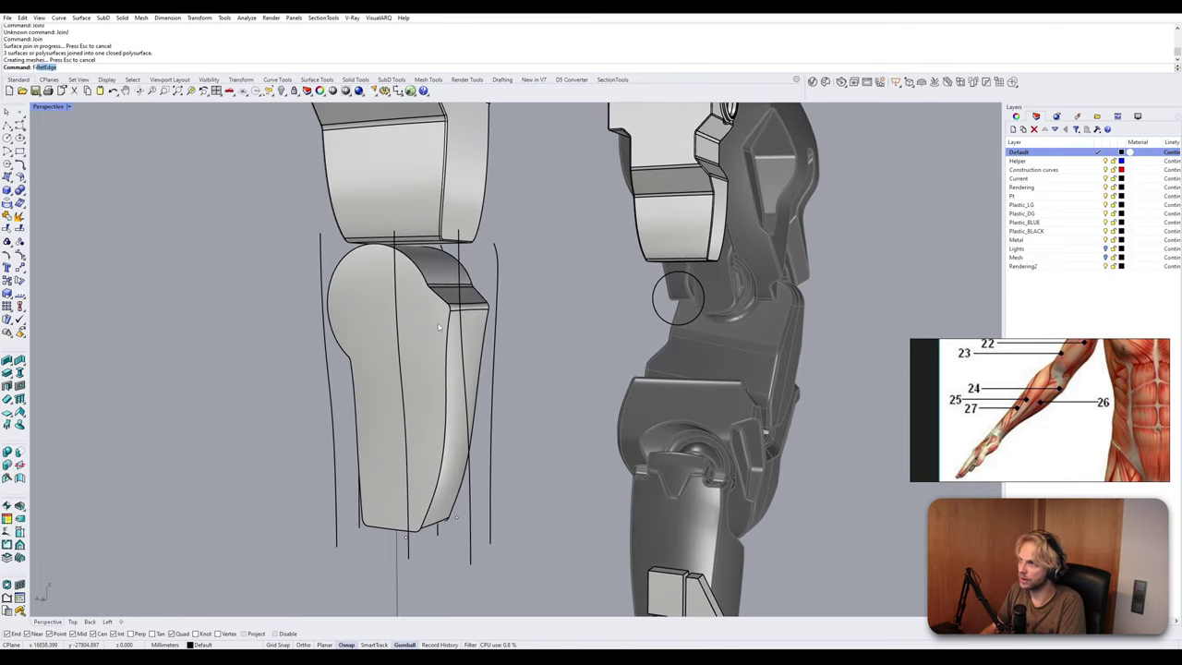
key(Return)
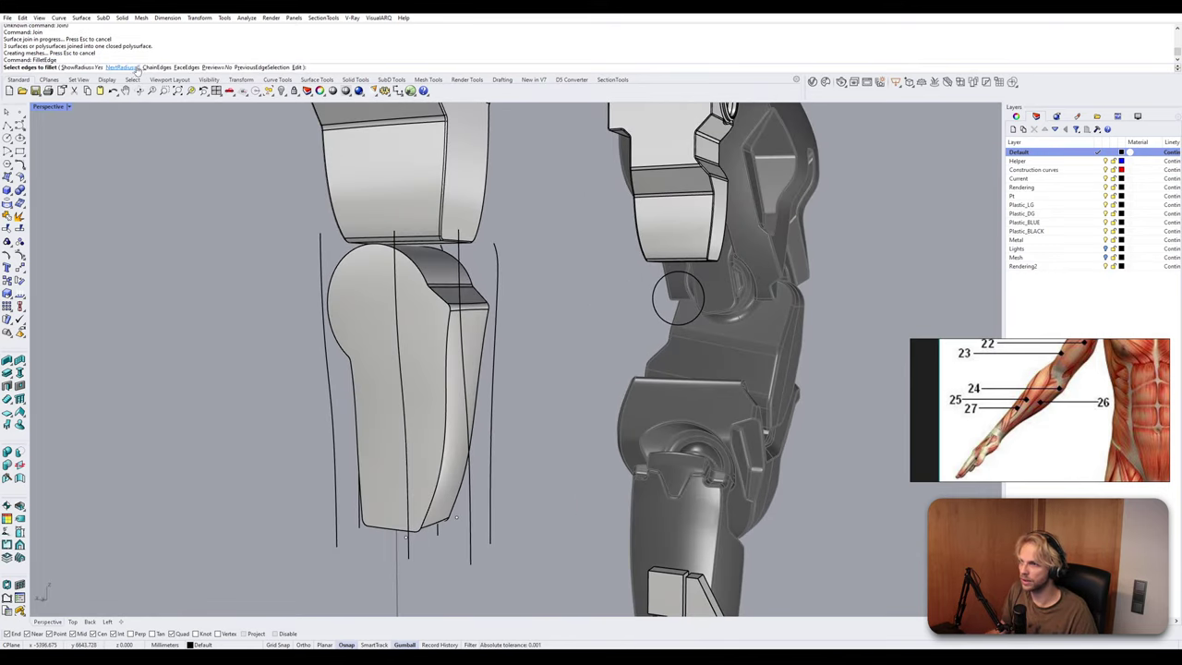
click(134, 68)
text(1)
key(Return)
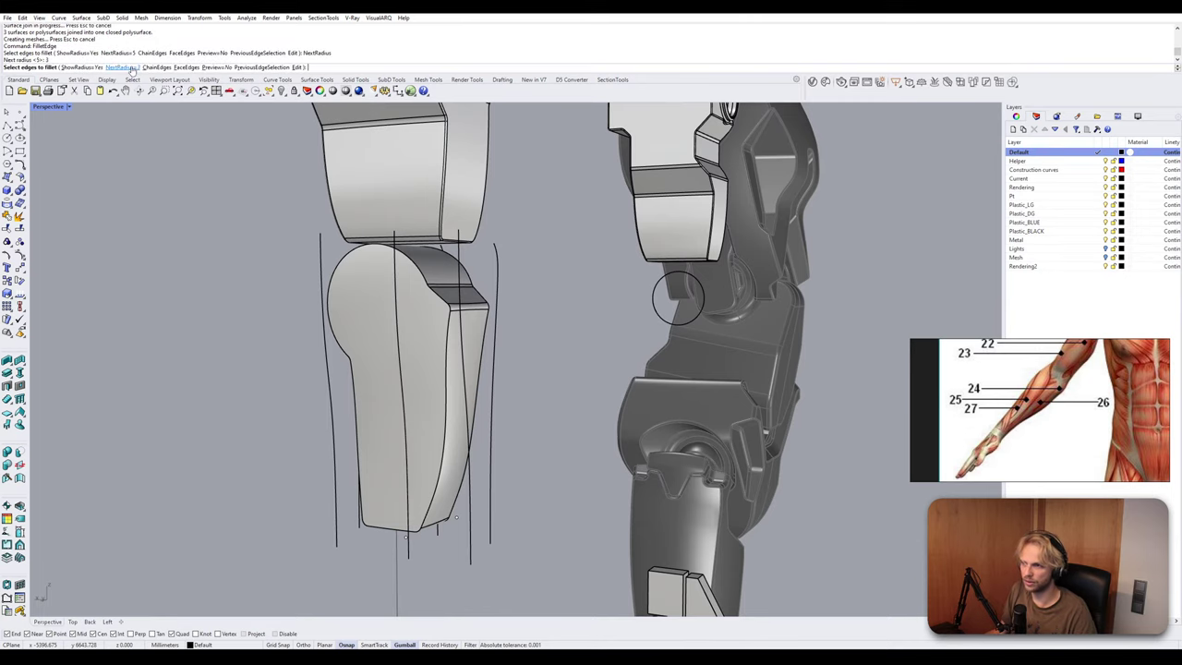
click(182, 70)
click(424, 356)
right_drag(572, 356, 370, 340)
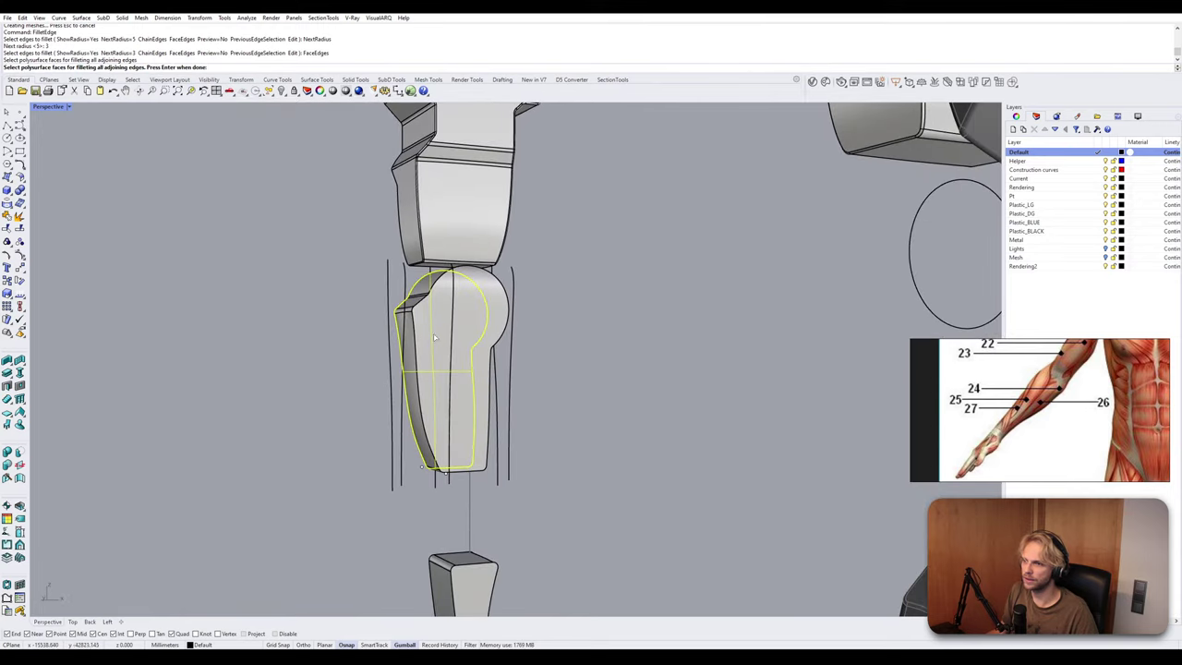
click(440, 335)
key(Return)
key(Return)
key(Return)
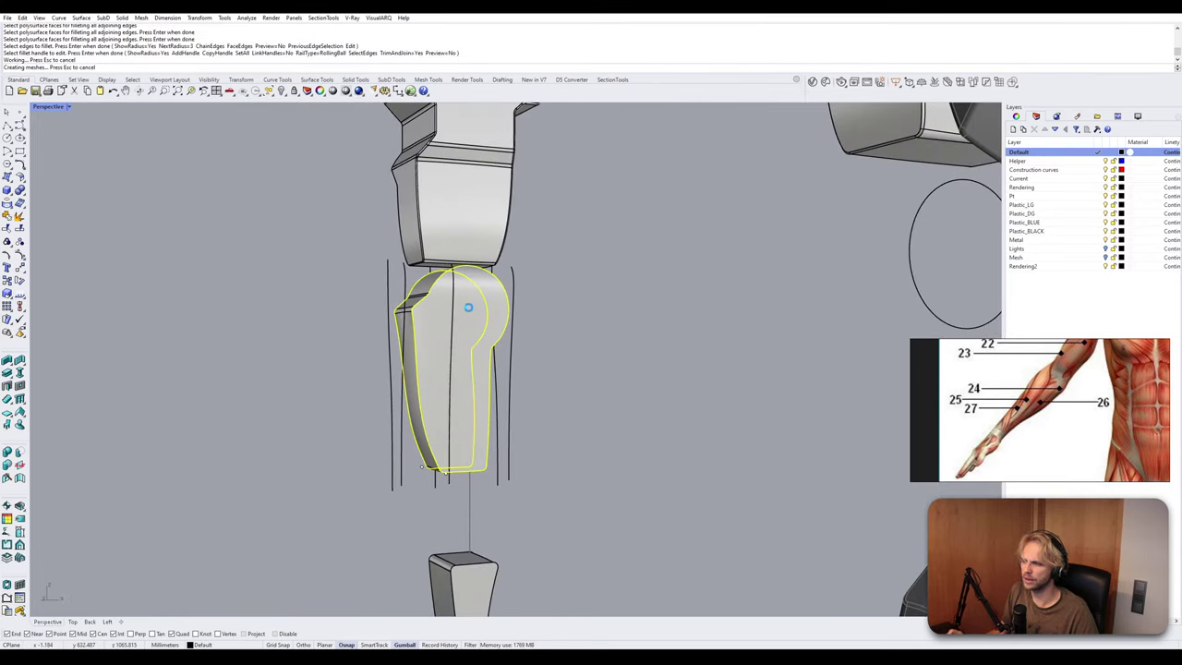
Examine the filleted upper forearm from several sides and compare its shape with the rest of the arm and body.
scroll(468, 306, up, 6)
scroll(504, 356, down, 3)
right_drag(505, 358, 622, 439)
scroll(590, 434, down, 5)
shift+right_drag(526, 434, 490, 314)
right_drag(493, 379, 565, 393)
scroll(549, 309, up, 5)
right_drag(537, 254, 474, 255)
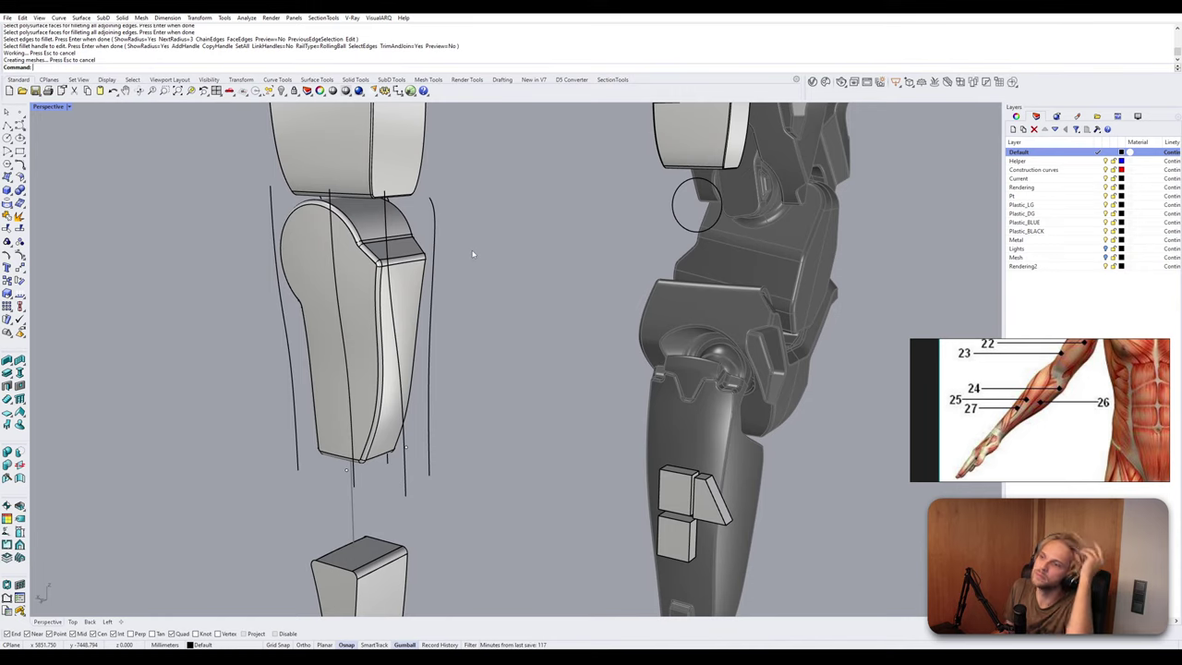
right_drag(457, 205, 311, 186)
scroll(402, 202, up, 3)
right_drag(353, 233, 464, 198)
scroll(462, 200, down, 4)
shift+right_drag(512, 332, 501, 274)
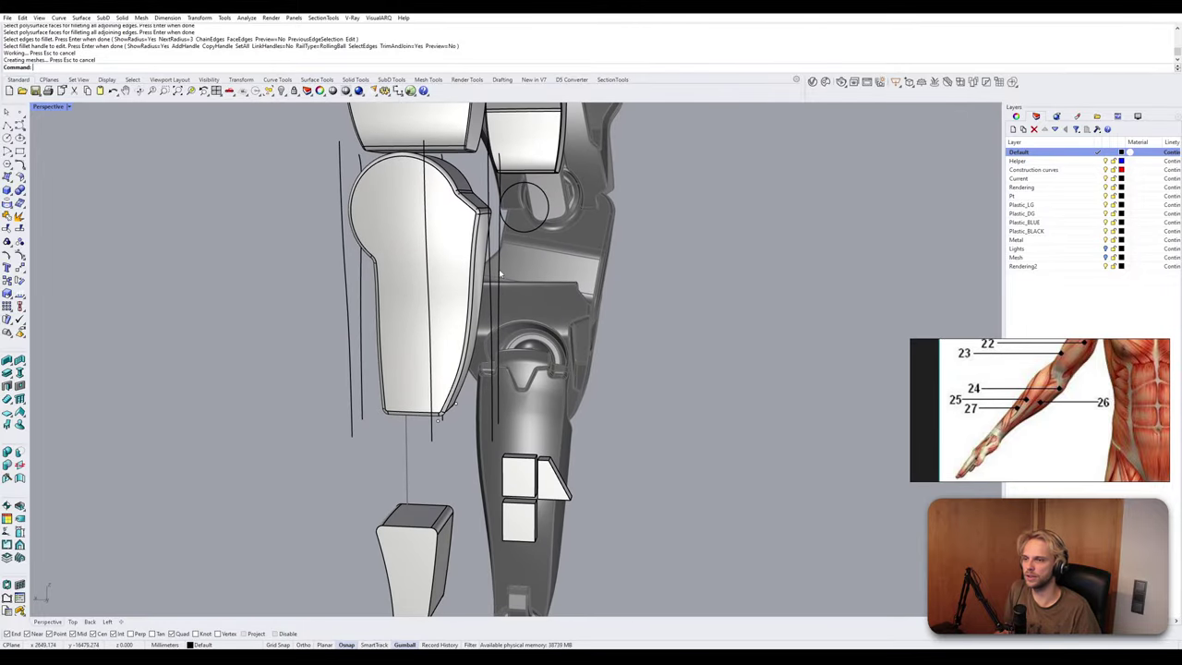
Move the joint circle from the reference body onto the round head of the upper forearm.
click(547, 214)
right_drag(550, 220, 500, 230)
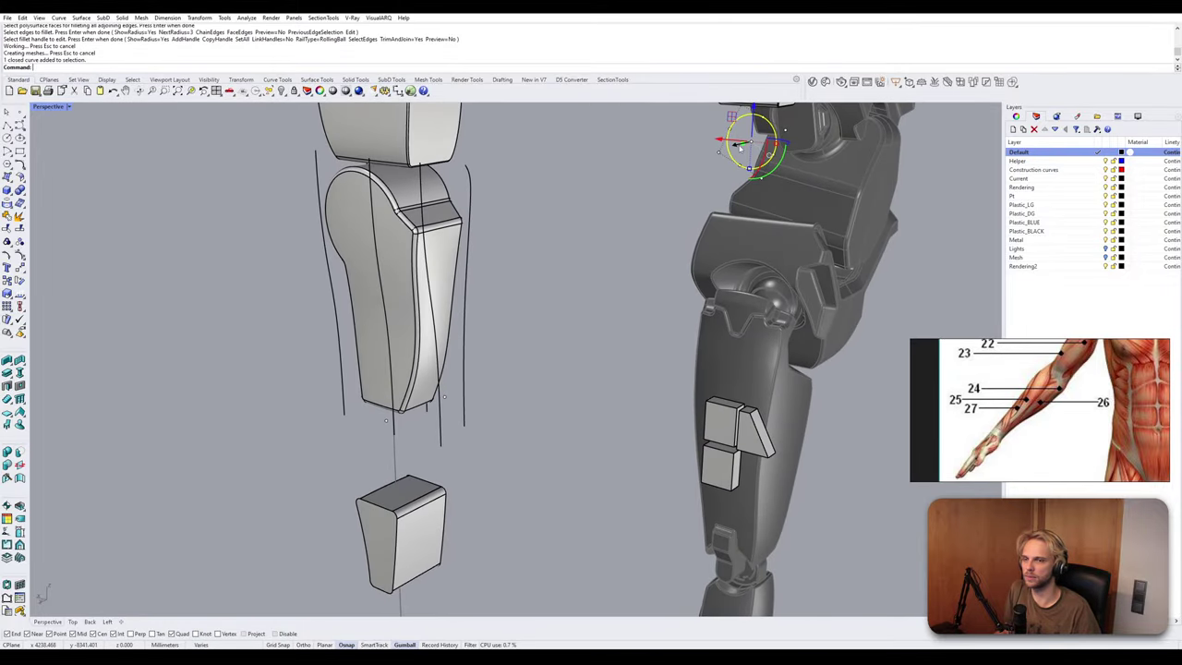
drag(739, 148, 712, 167)
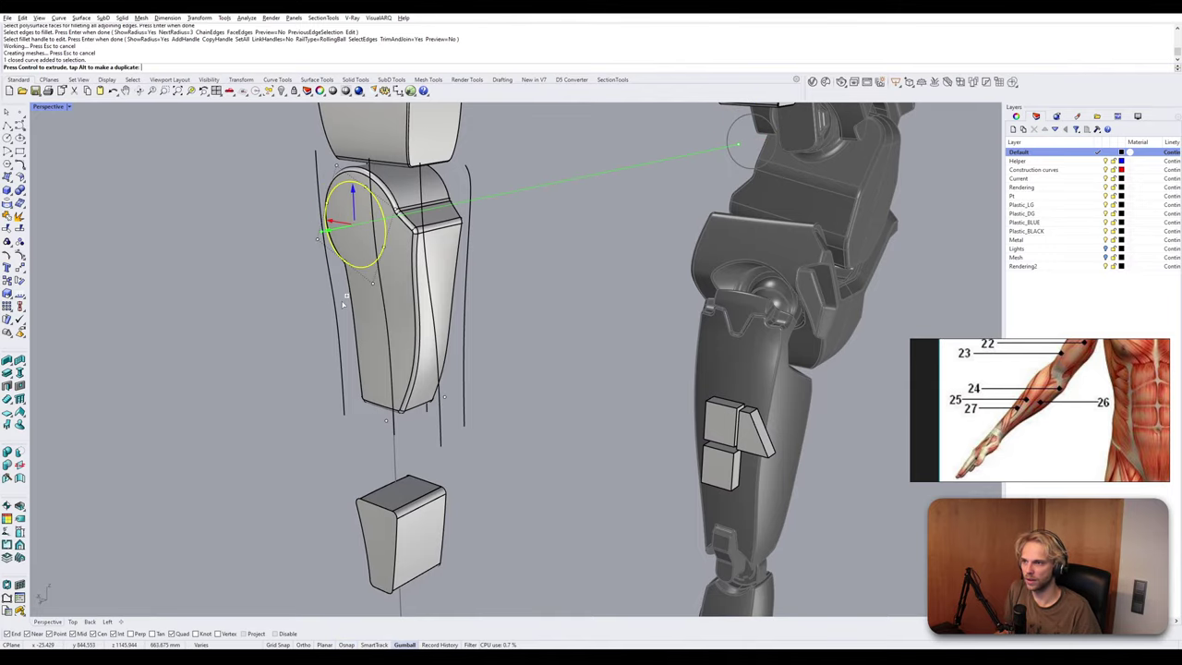
drag(323, 231, 325, 231)
Extrude the circle straight through the upper forearm's round head so it passes from one side to the other.
scroll(351, 226, up, 5)
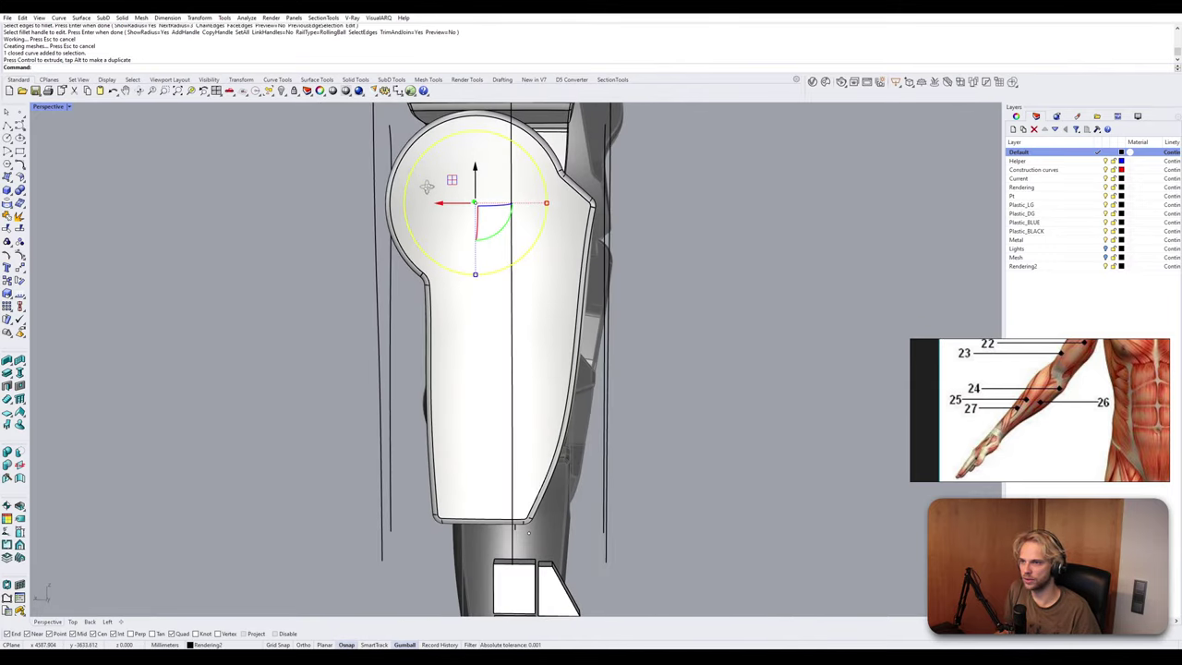
right_drag(427, 187, 321, 222)
scroll(322, 229, up, 3)
drag(322, 235, 453, 235)
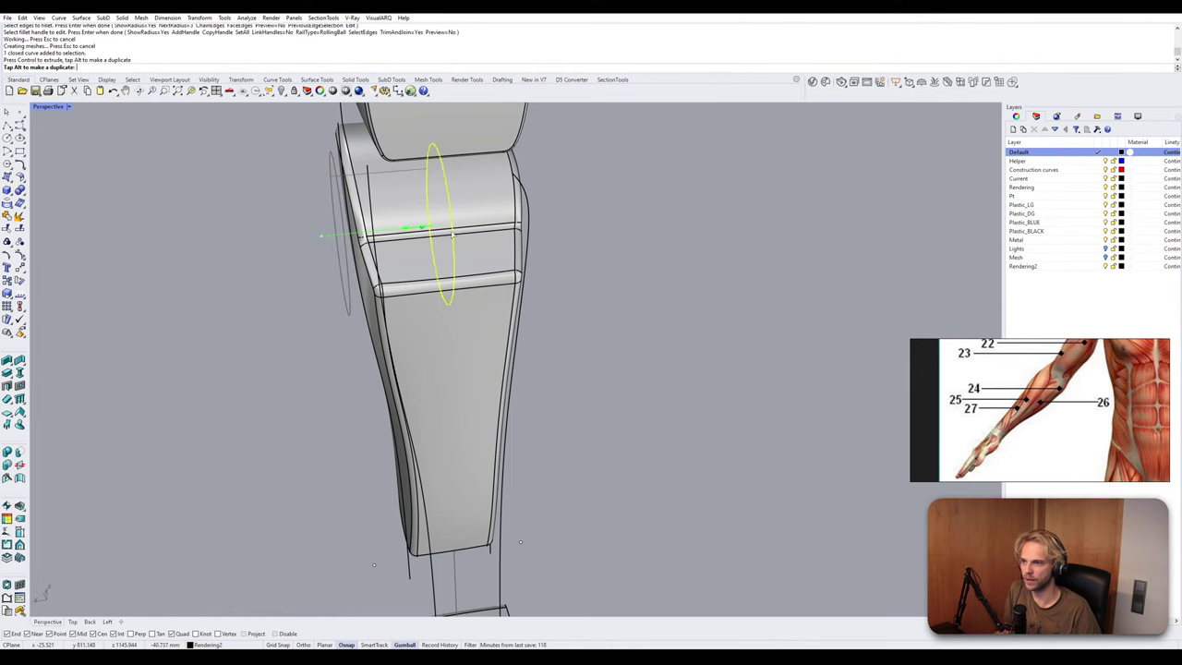
ctrl+drag(525, 232, 528, 232)
click(626, 321)
right_drag(625, 322, 614, 288)
scroll(419, 283, up, 3)
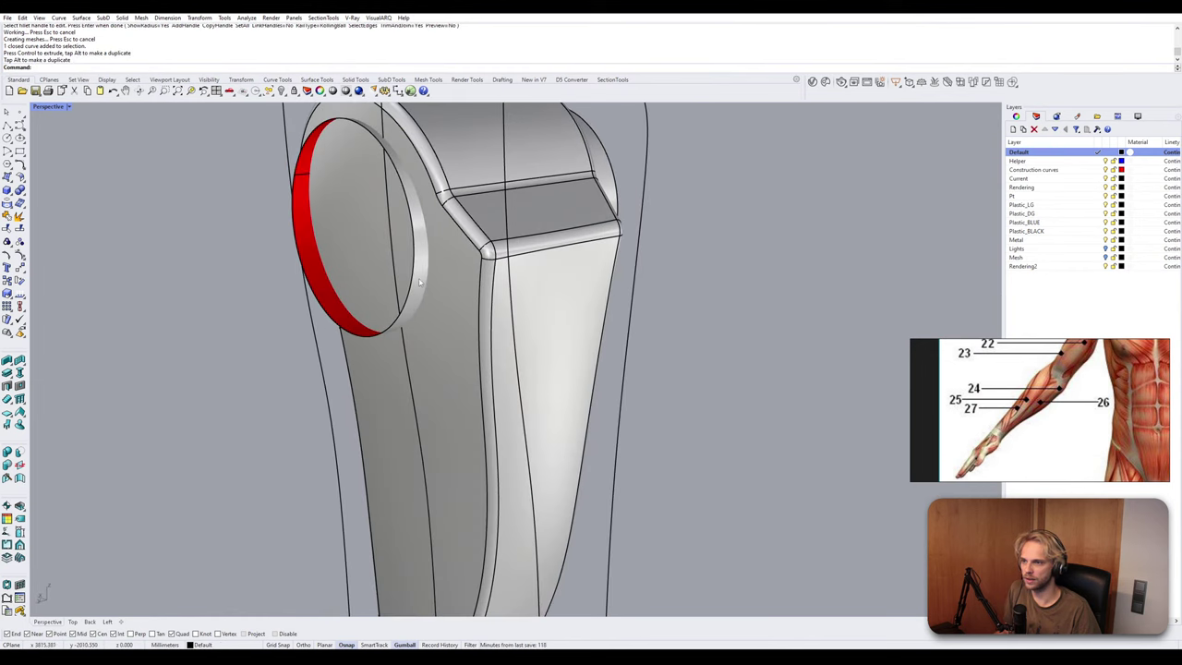
Cap the open ends of the extruded joint cylinder to make it a closed solid.
click(419, 282)
text(Cap)
key(Return)
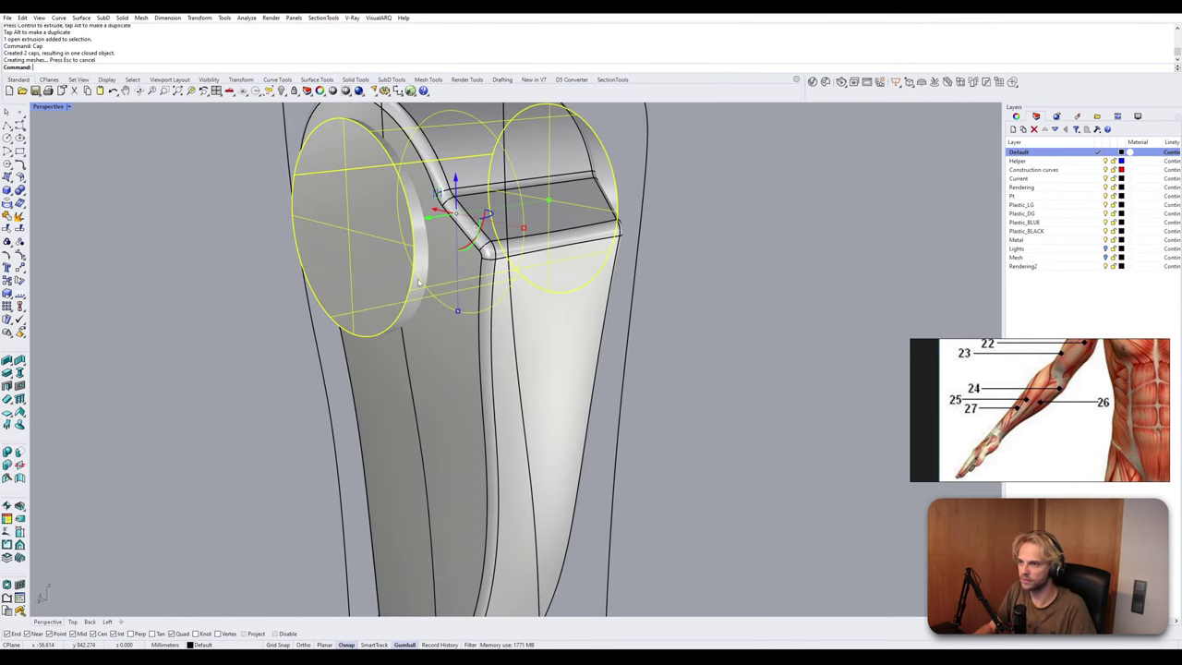
click(466, 343)
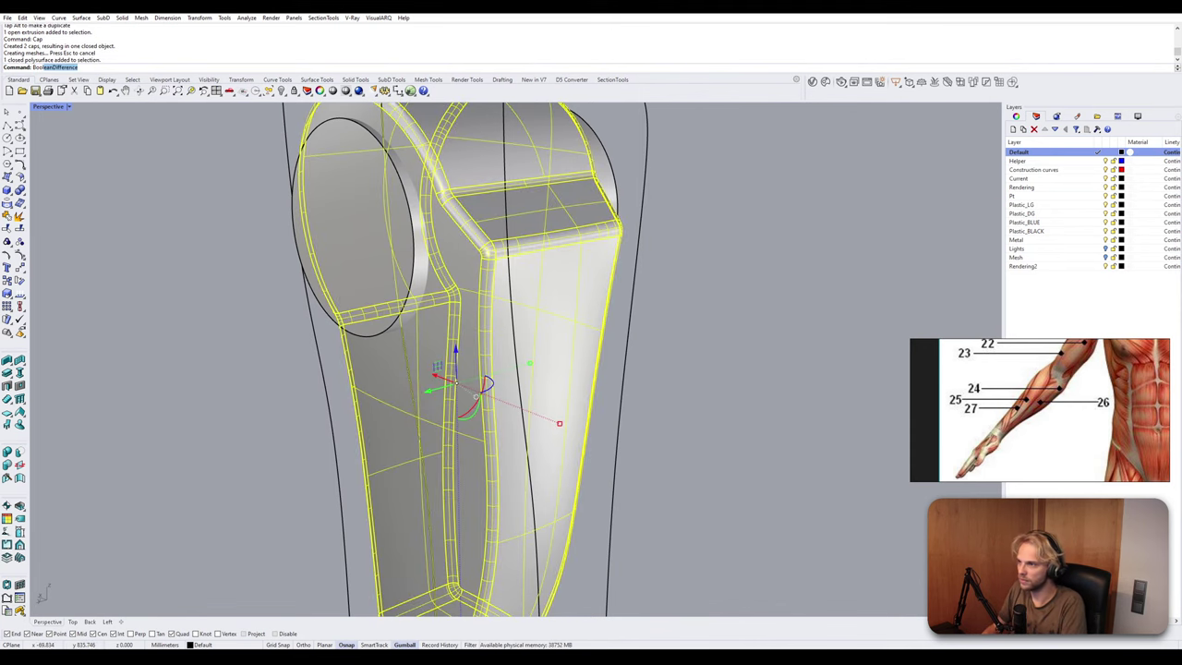
key(Escape)
Pull the joint cylinder's far end face inward so it protrudes less from that side of the forearm.
right_drag(517, 345, 347, 340)
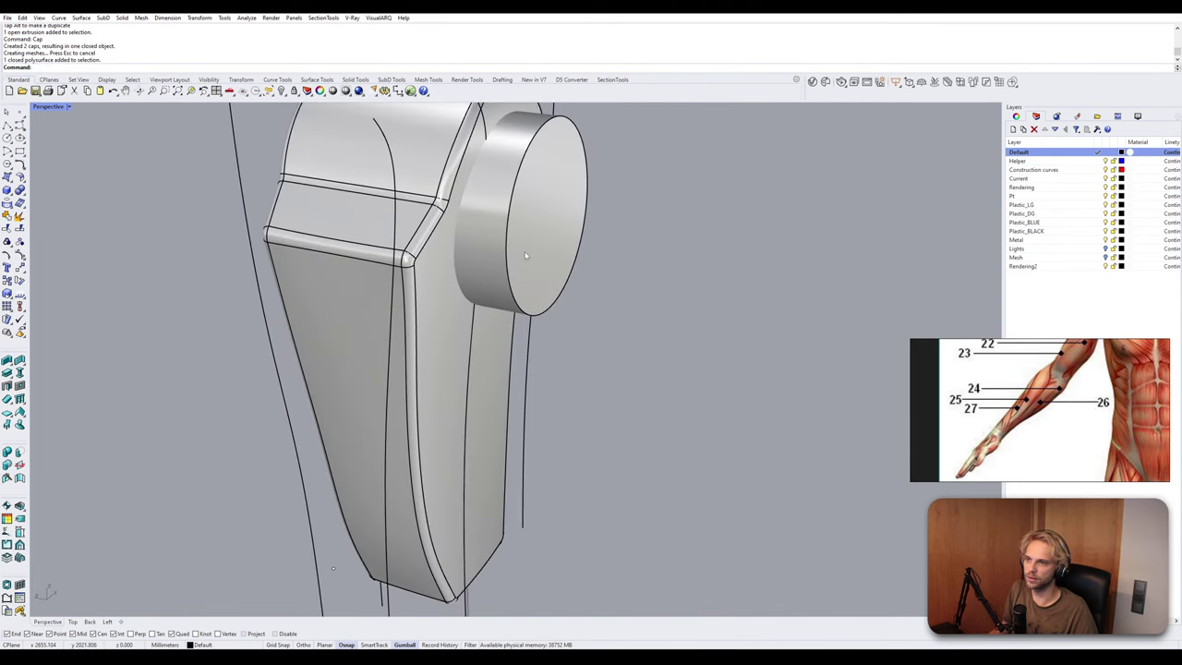
ctrl+shift+click(524, 256)
drag(524, 217, 493, 212)
key(Escape)
right_drag(554, 270, 491, 283)
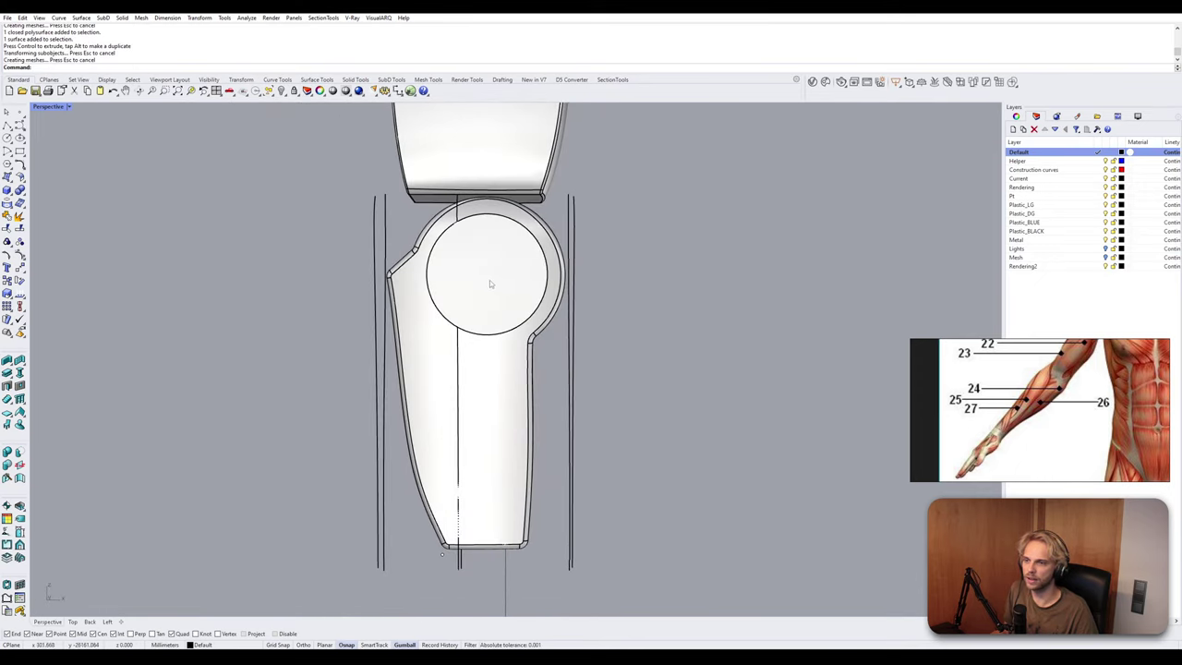
click(490, 284)
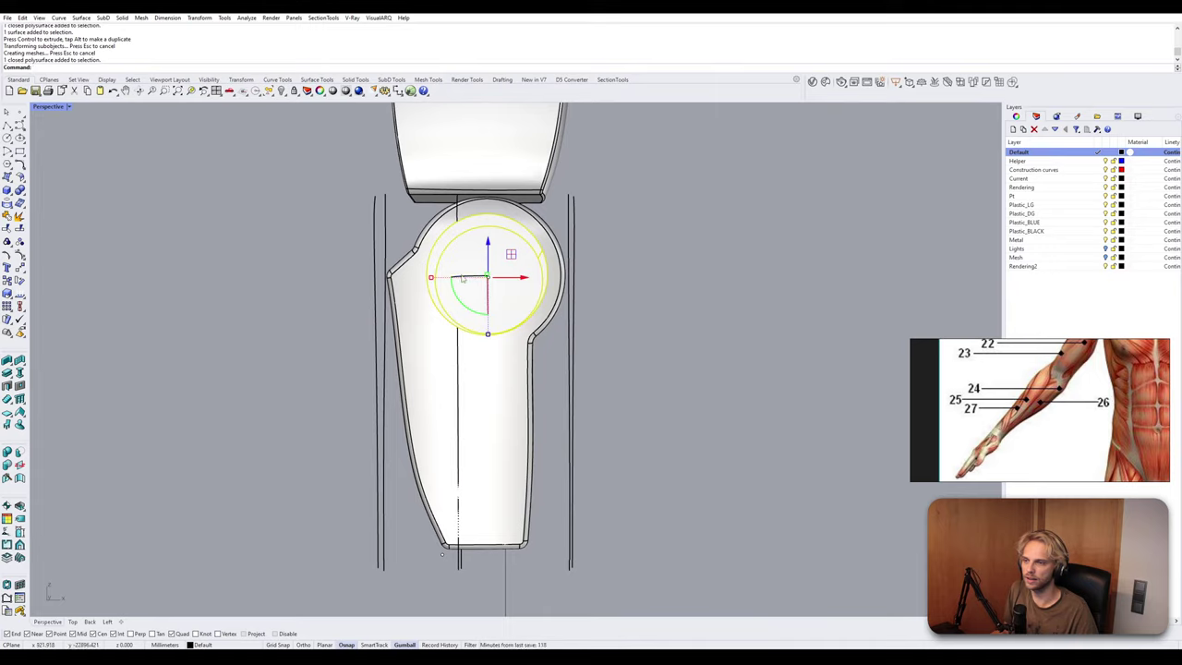
key(Escape)
right_drag(509, 351, 444, 299)
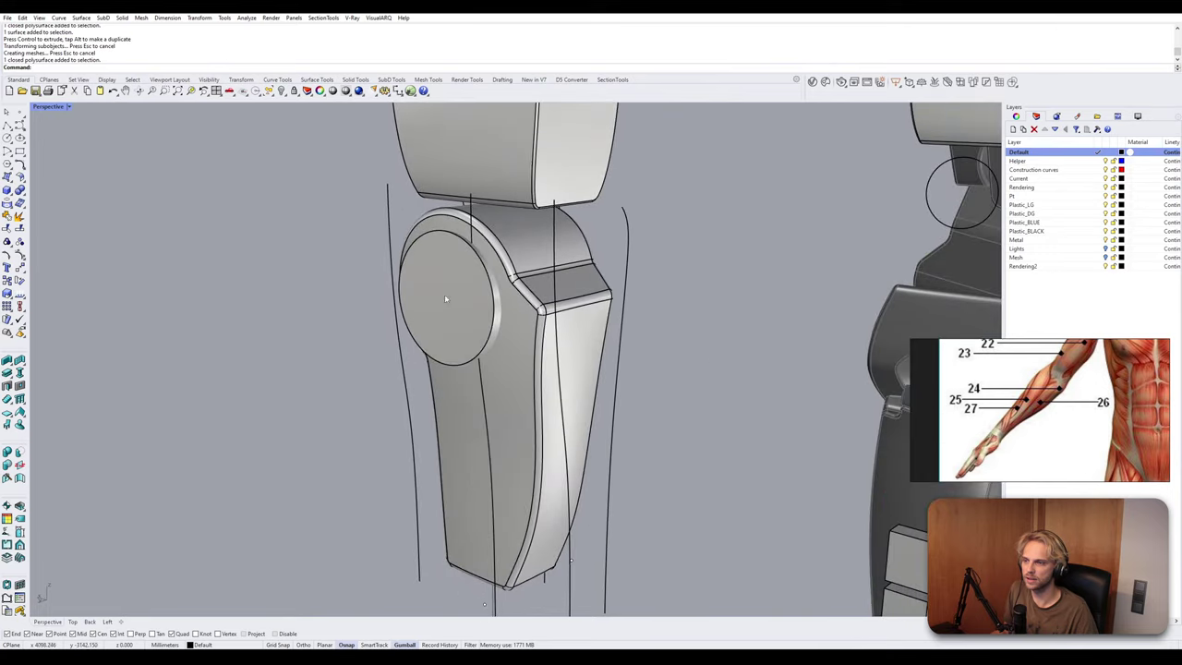
Adjust the cylinder's opposite end face so it protrudes slightly farther from the forearm's curved side.
click(444, 298)
drag(423, 304, 410, 308)
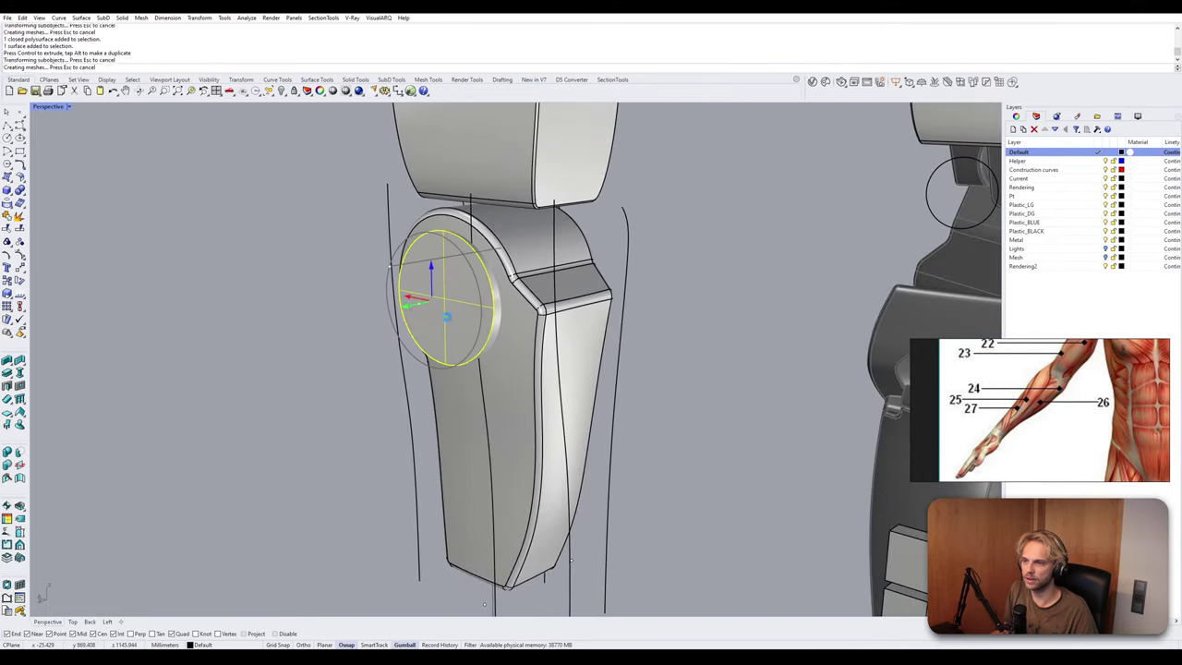
right_drag(449, 317, 574, 369)
key(Escape)
right_drag(450, 369, 404, 275)
click(404, 275)
drag(384, 300, 392, 300)
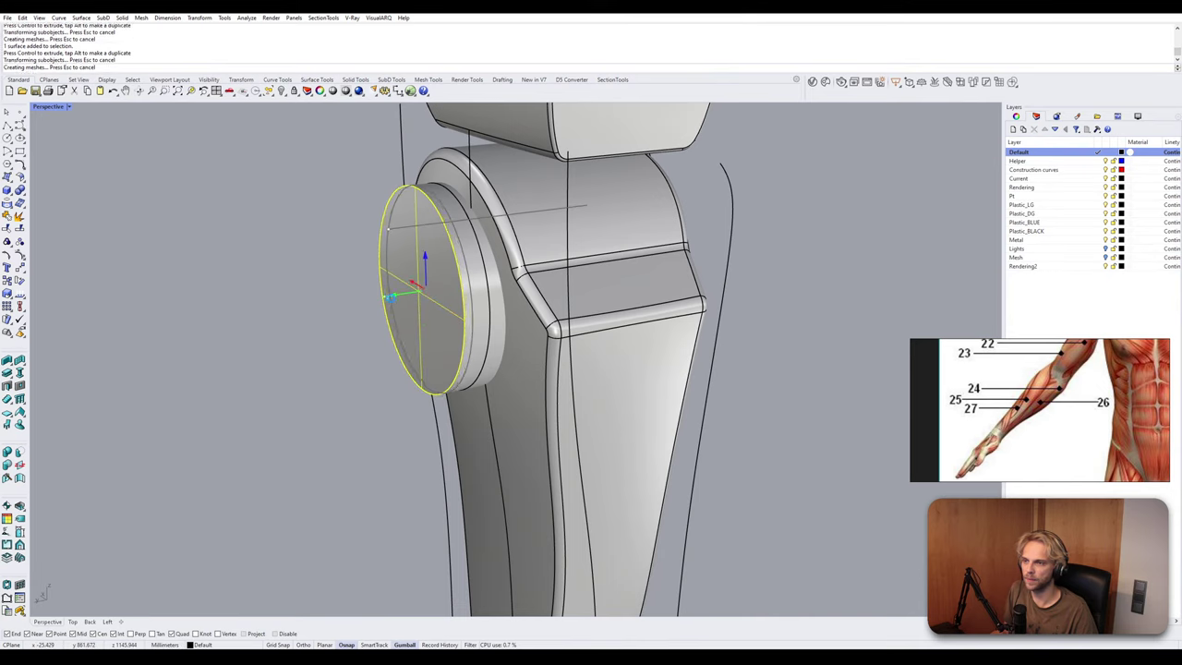
Move the joint circle outward until it sits clear of the cylinder's outer face.
key(Escape)
click(484, 268)
click(512, 290)
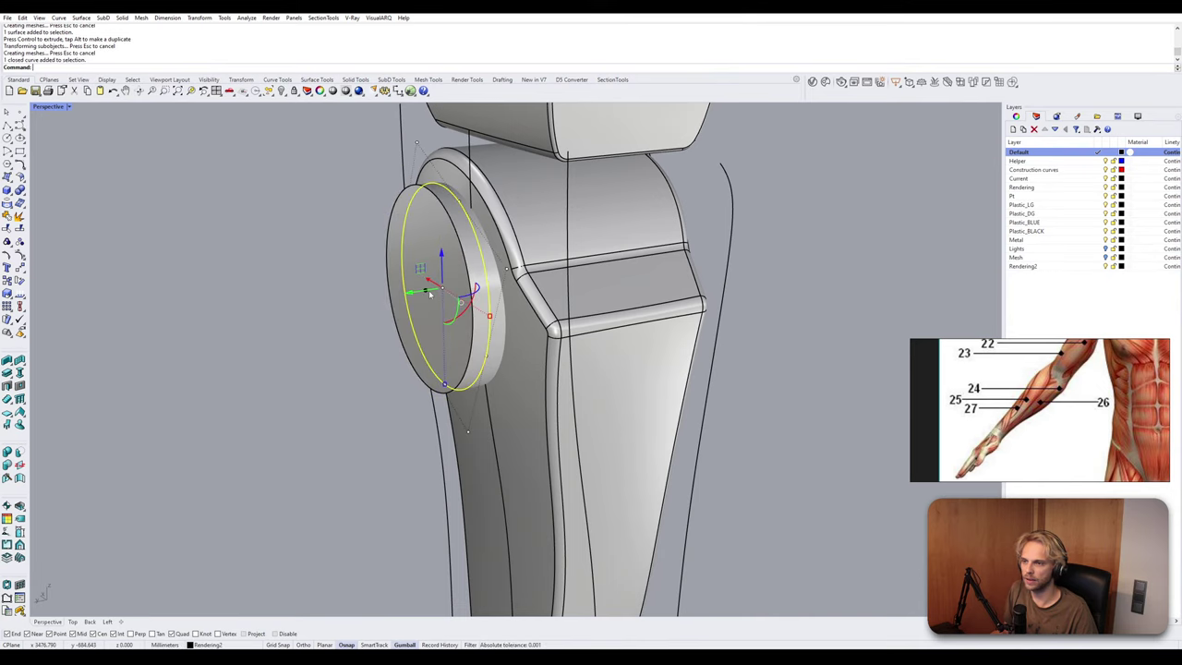
drag(412, 296, 377, 301)
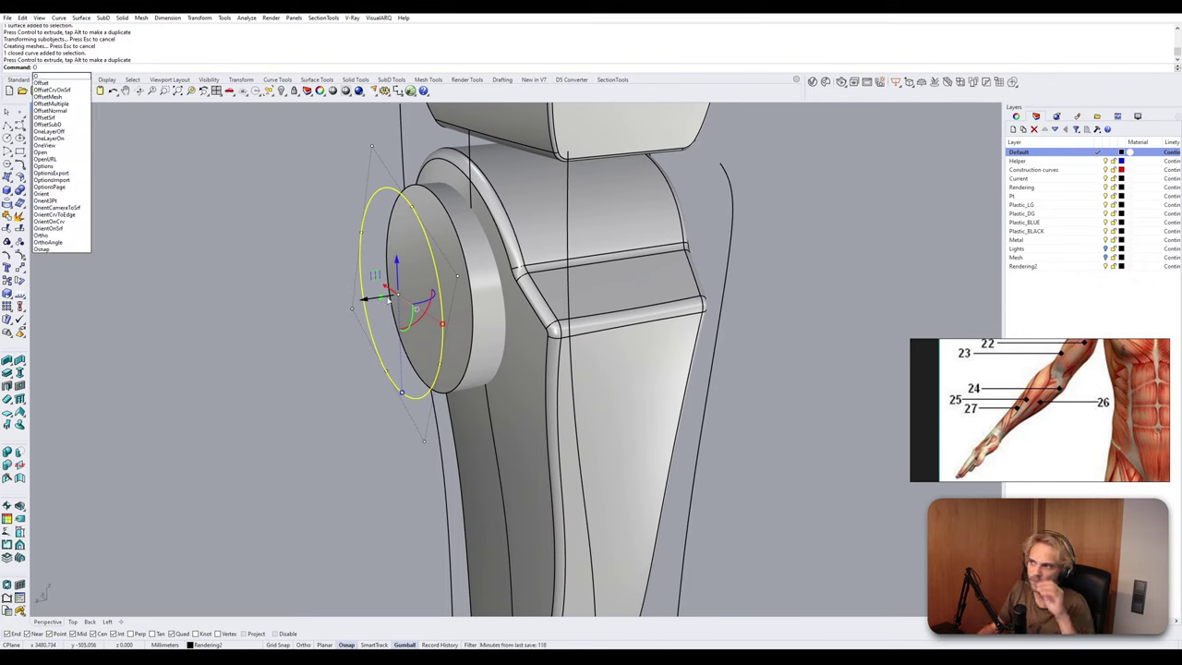
Offset the joint circle inward by 5.
text(ffset)
key(Return)
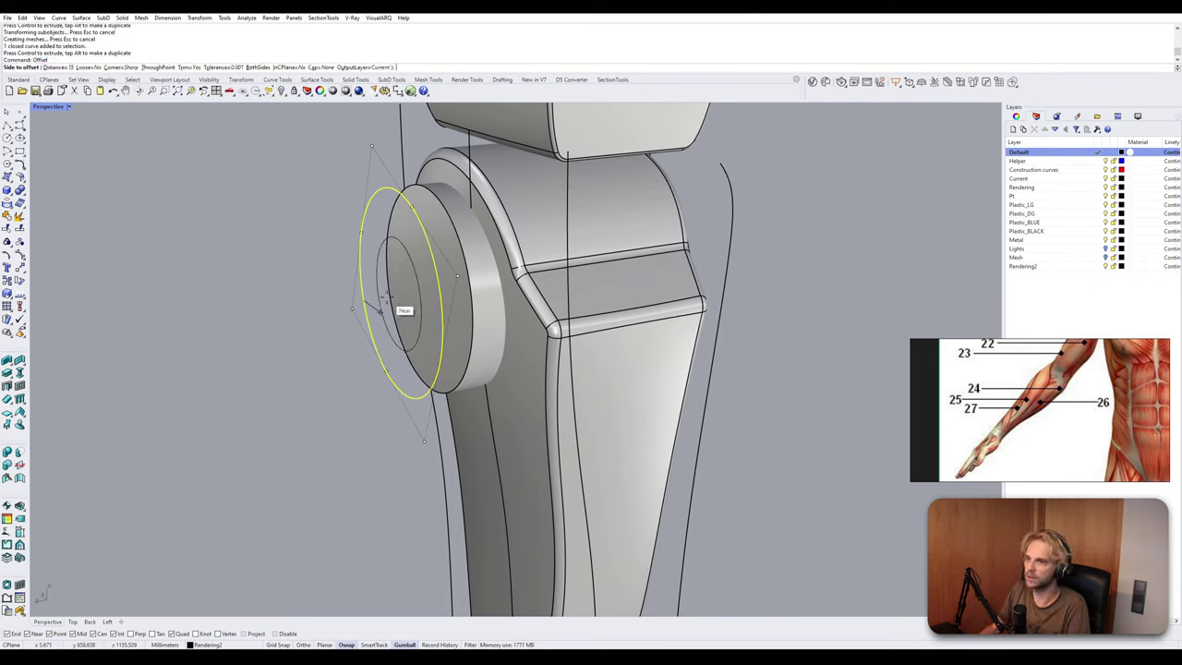
right_drag(380, 311, 427, 294)
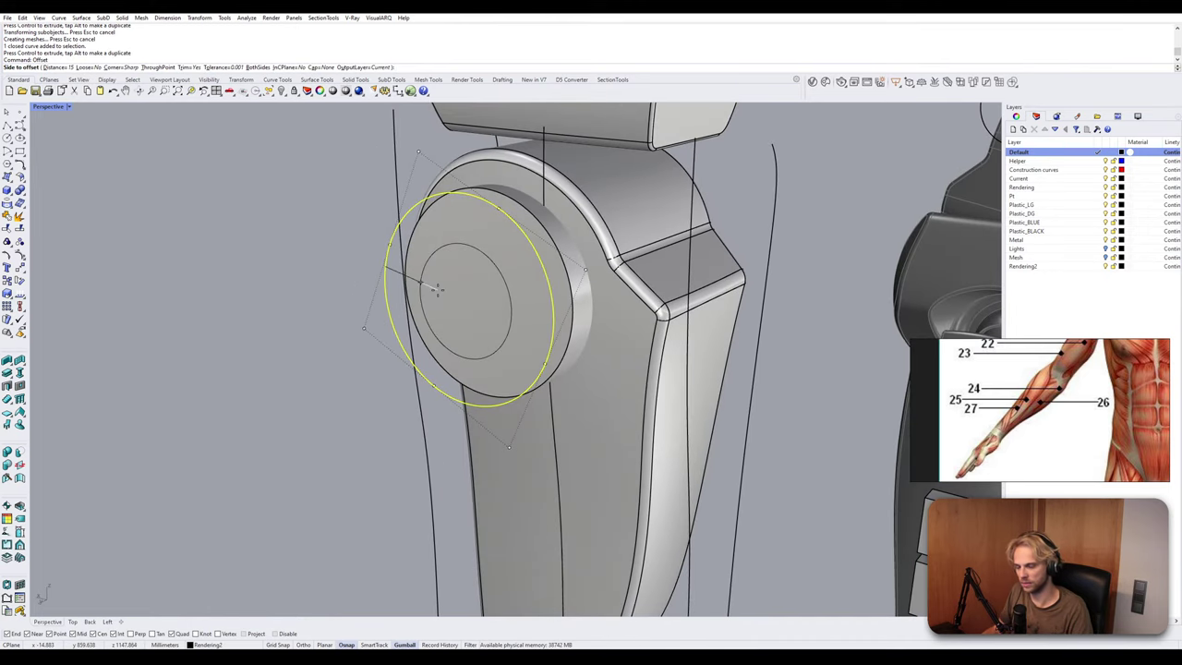
text(4)
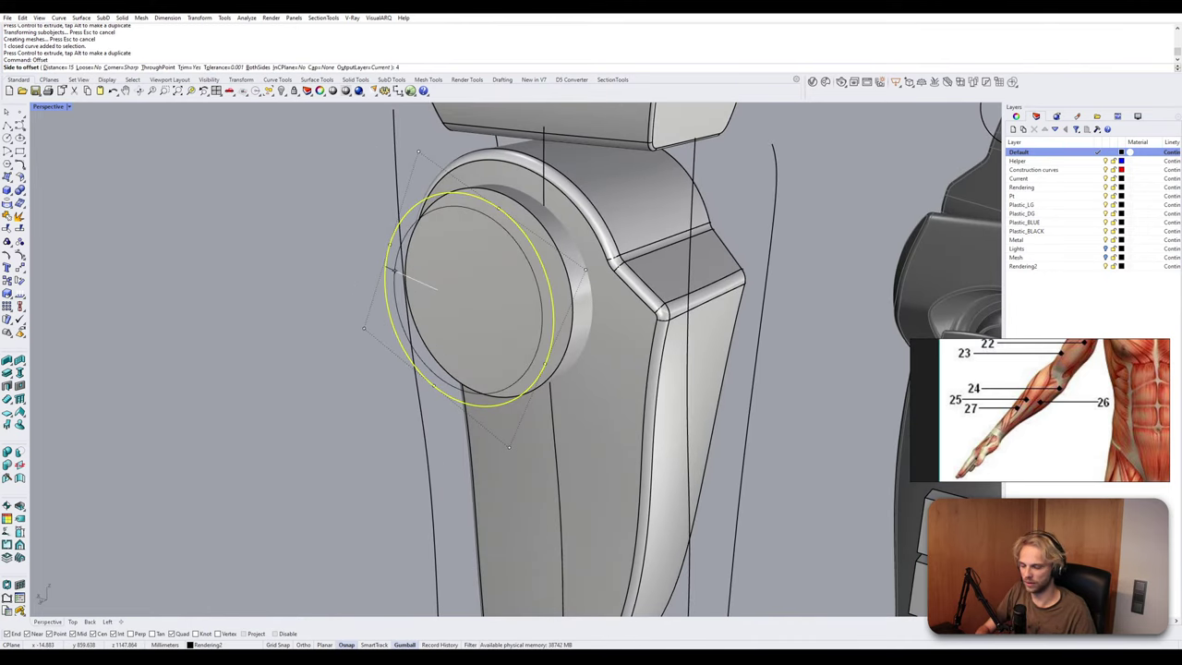
key(BackSpace)
text(5)
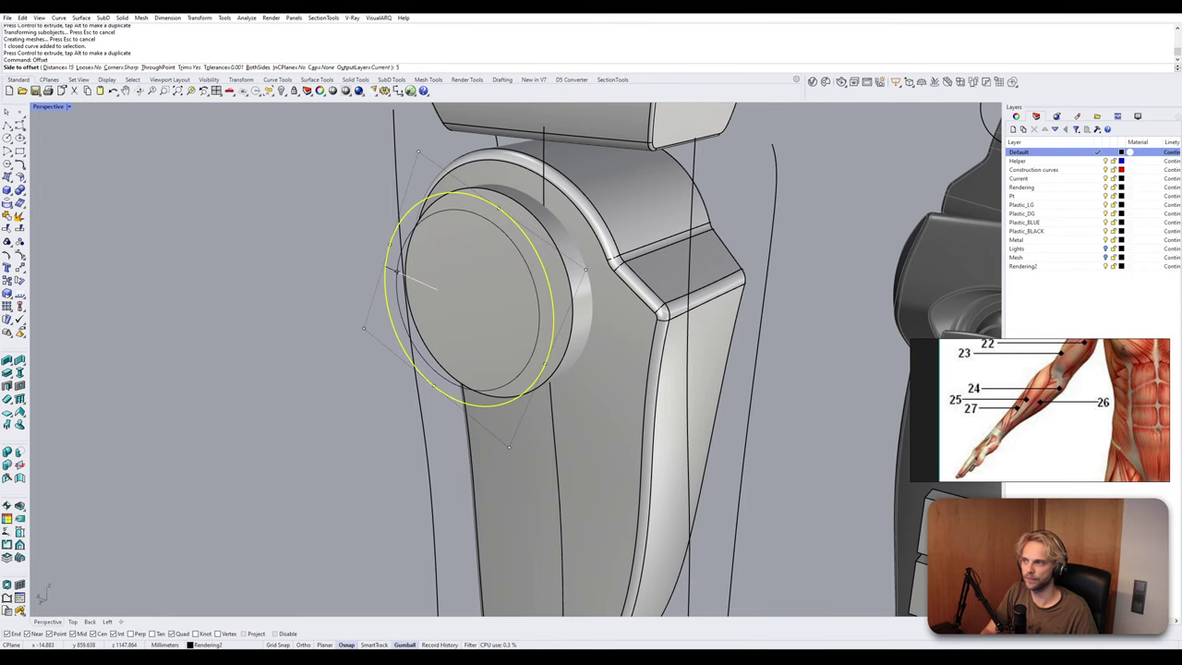
key(Return)
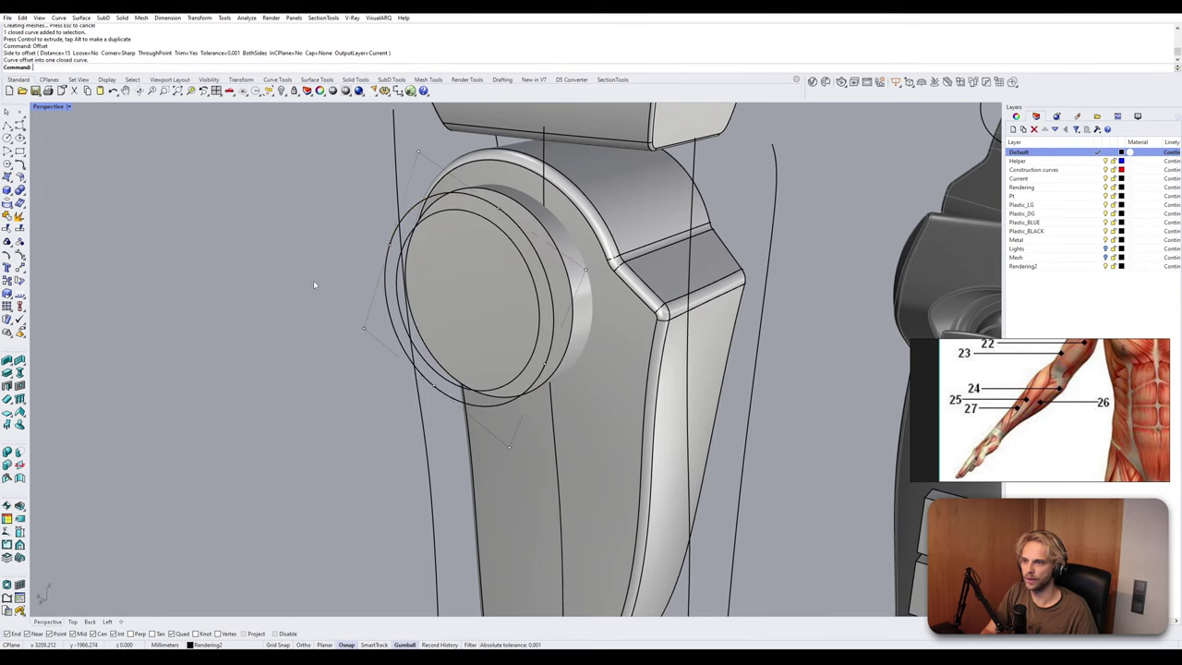
Enable snappy gumball dragging and extrude the smaller offset circle through the joint, between the large cylinder's two end faces.
click(516, 247)
right_drag(515, 247, 471, 284)
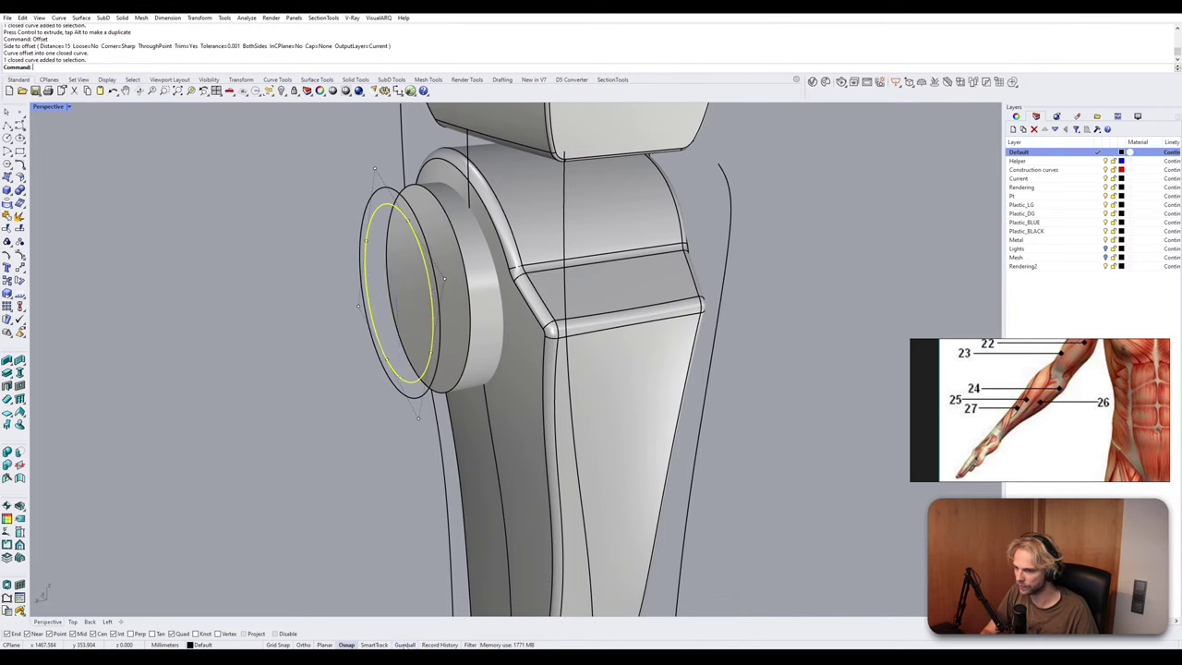
right_click(404, 644)
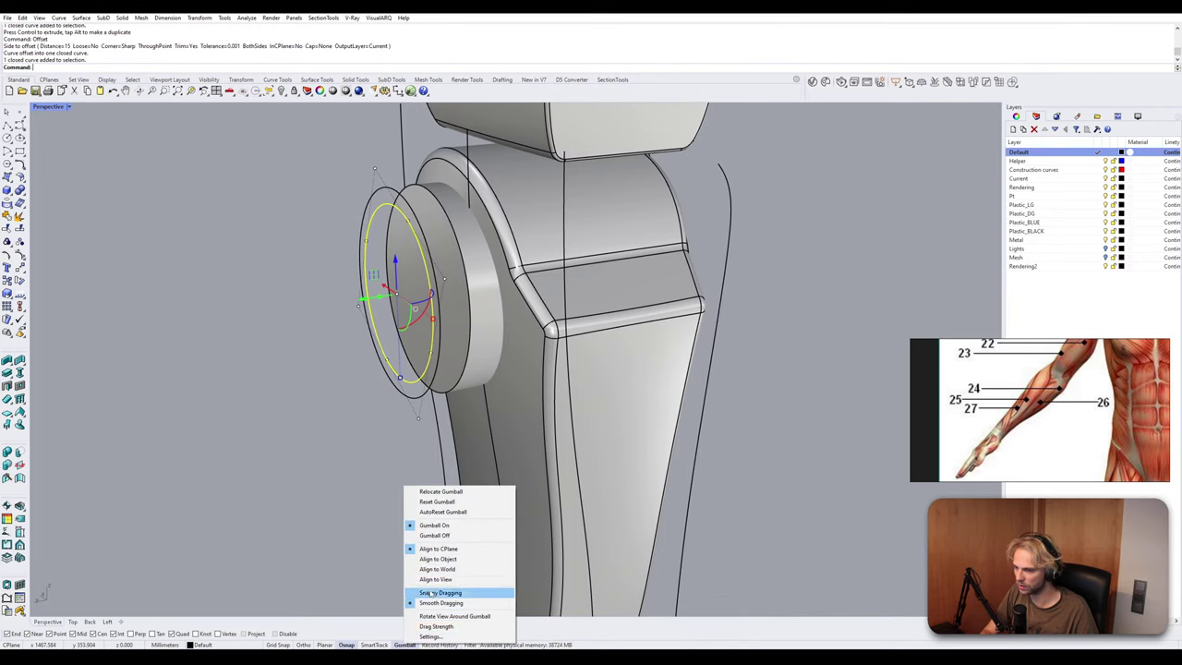
click(448, 593)
drag(363, 300, 464, 251)
drag(407, 293, 591, 265)
right_drag(767, 266, 630, 276)
drag(546, 276, 611, 276)
click(680, 304)
right_drag(681, 304, 602, 309)
Cap both open ends of the smaller inner cylinder to make it a closed solid.
scroll(602, 309, up, 5)
click(608, 312)
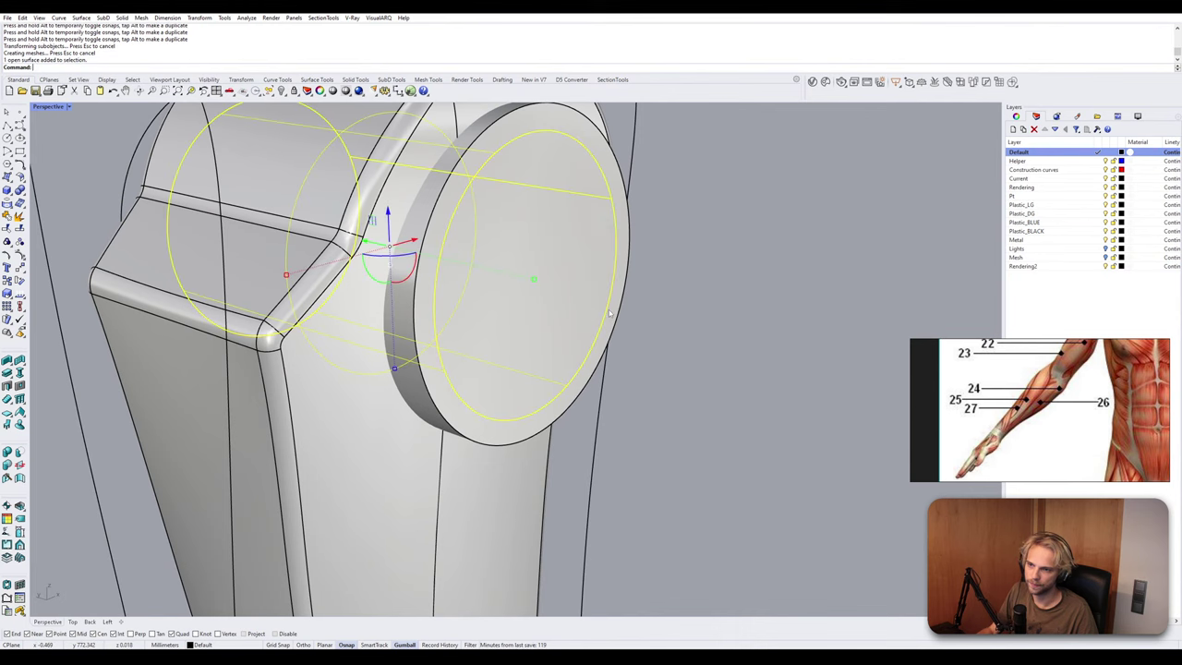
key(Return)
scroll(596, 311, down, 3)
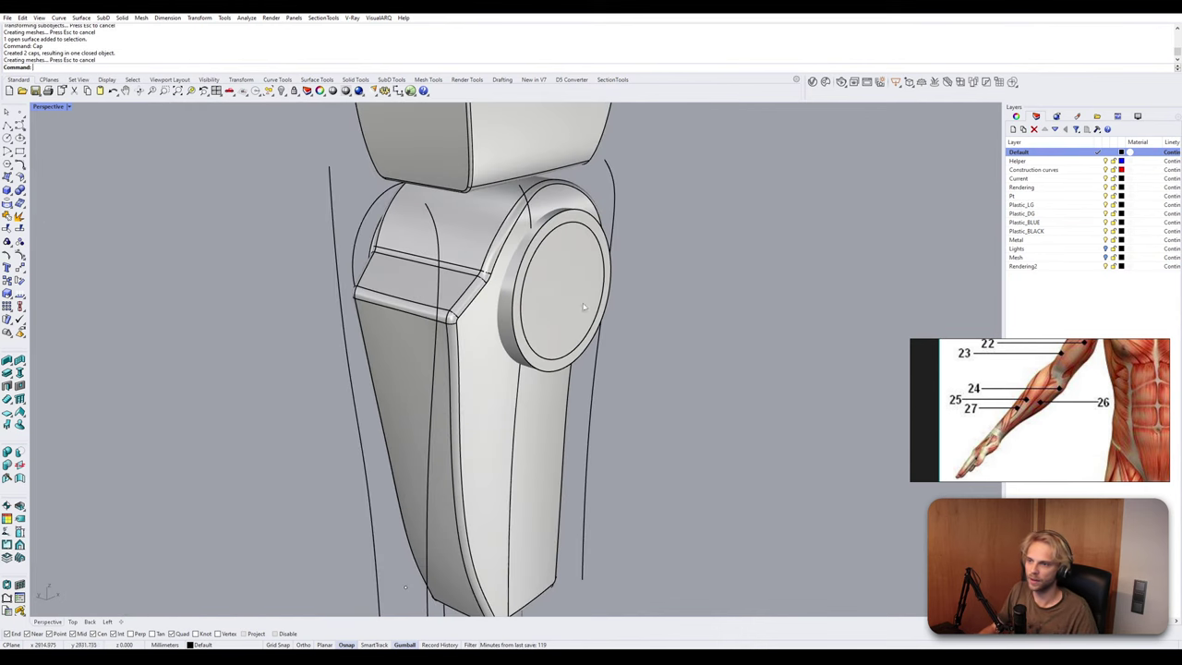
Combine the upper forearm body and the large joint cylinder with a Boolean union.
click(473, 342)
shift+click(515, 335)
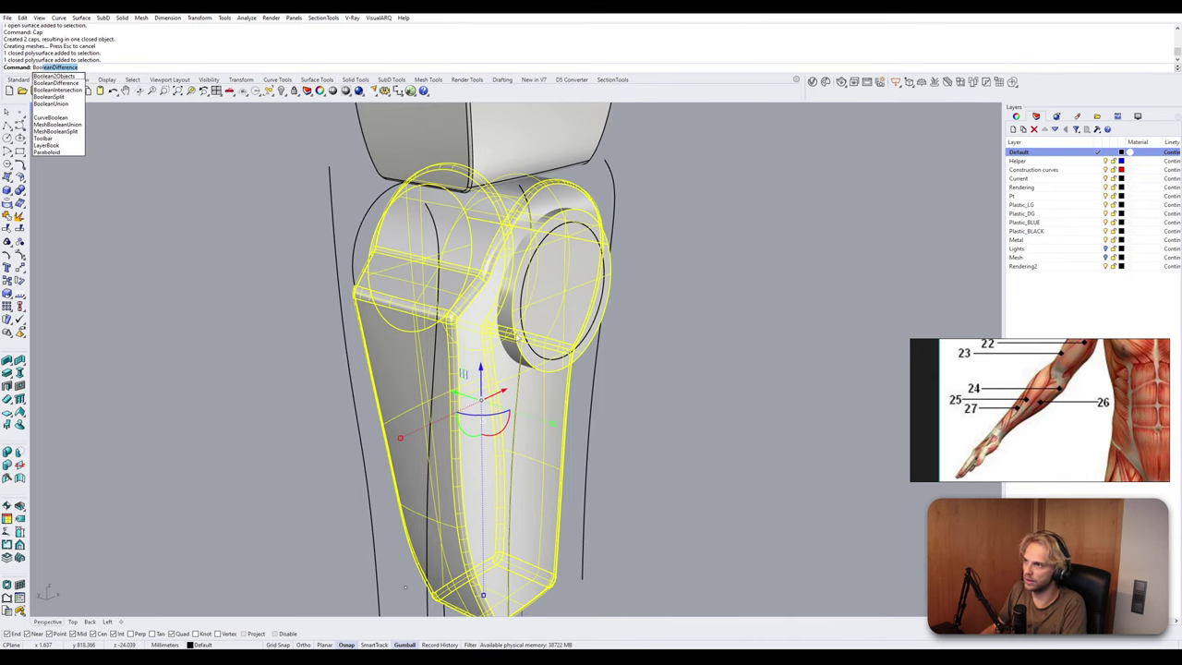
key(Return)
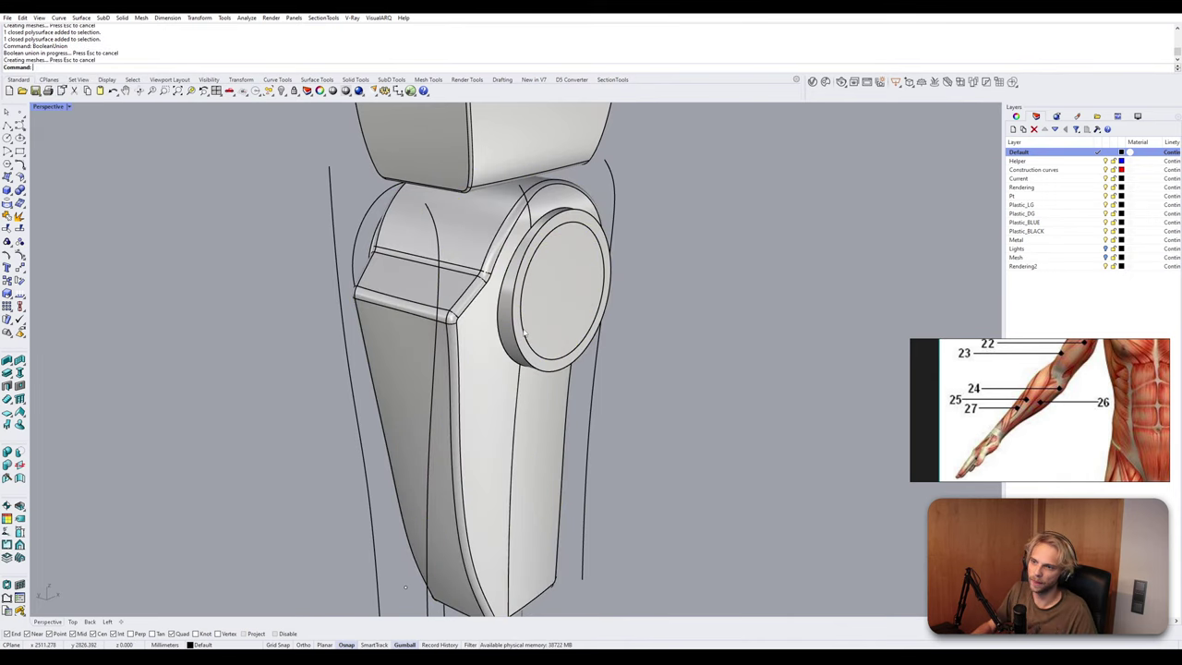
Subtract the inner cylinder from the tapered lower limb segment with BooleanDifference, without deleting the cylinder.
click(509, 325)
key(Return)
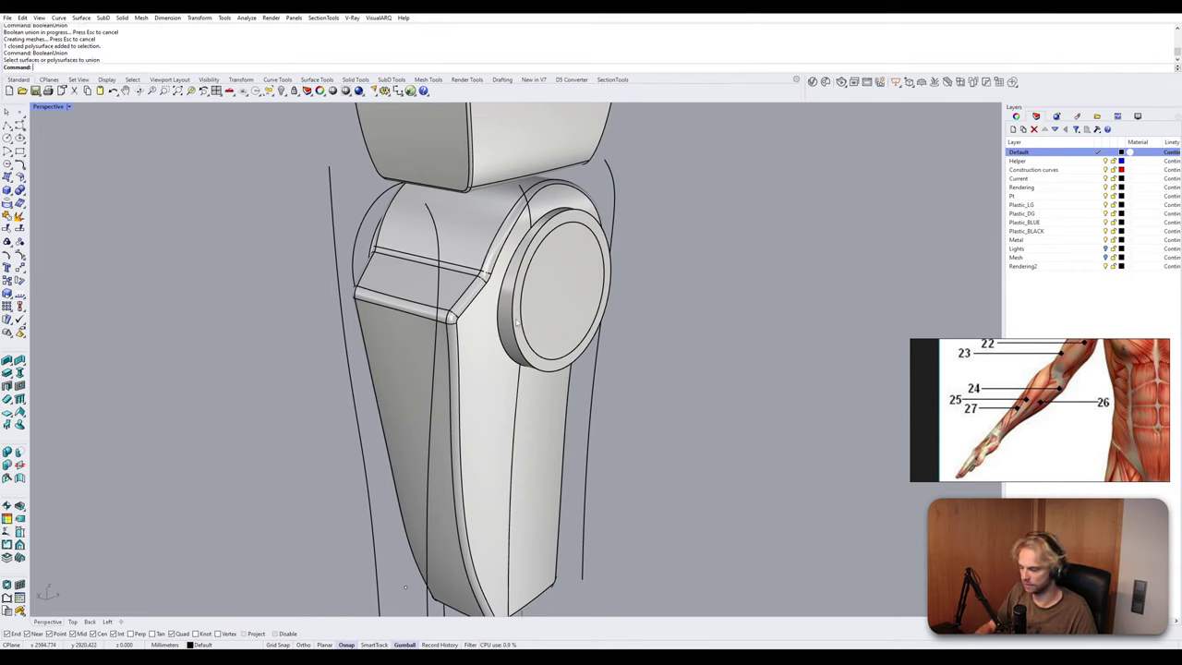
key(Return)
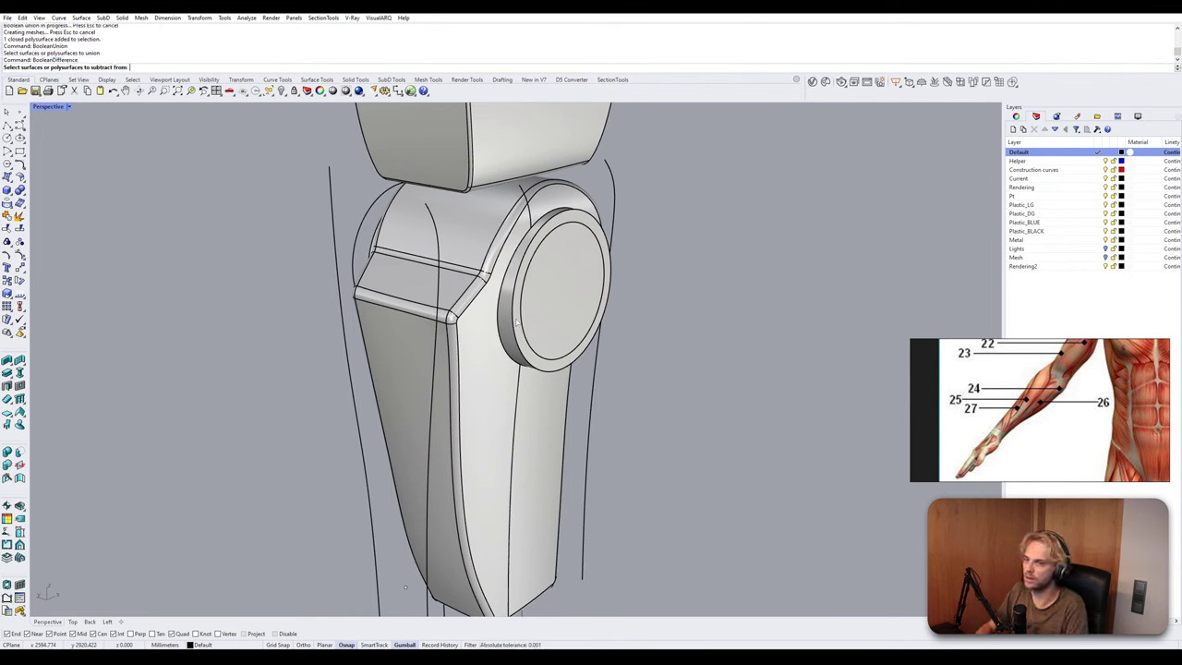
click(473, 360)
key(Return)
click(539, 309)
key(Return)
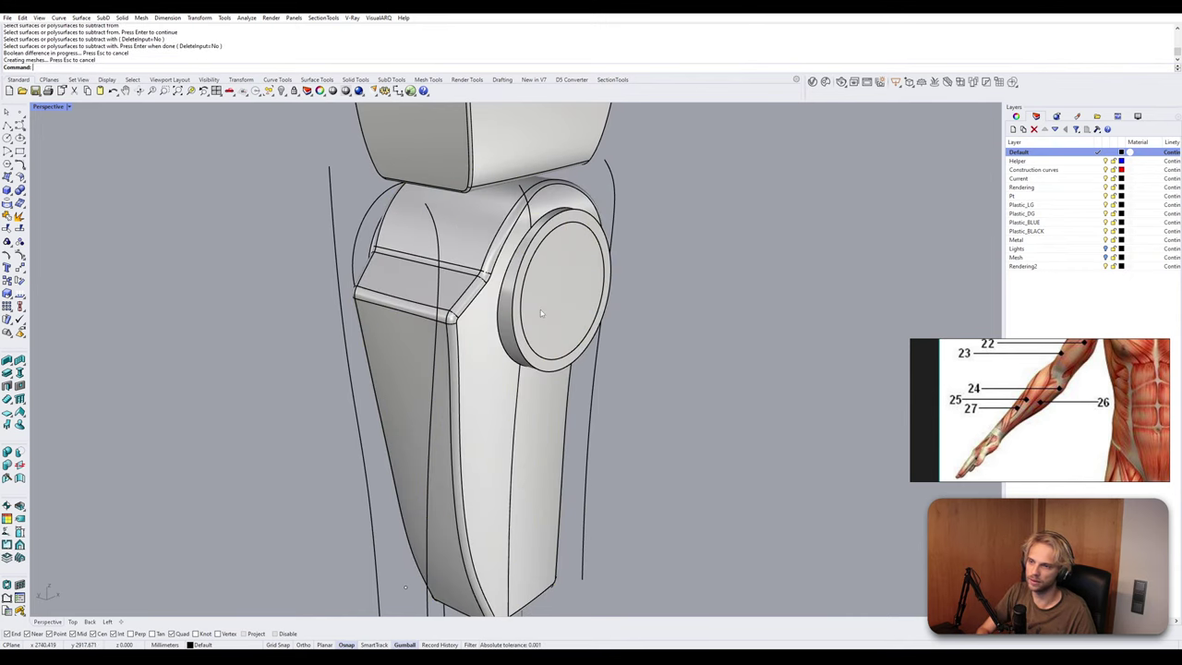
Shorten the inner cylinder so it sits recessed in the joint ring, and delete the leftover closed curve.
right_drag(561, 315, 609, 311)
scroll(607, 284, up, 2)
drag(601, 280, 582, 285)
right_drag(720, 325, 418, 316)
click(730, 356)
click(249, 264)
key(Delete)
Make a scaled copy of the inner cylinder as a narrower disc with a larger diameter, centred in the joint.
click(285, 280)
click(258, 287)
click(480, 310)
right_drag(476, 564, 444, 292)
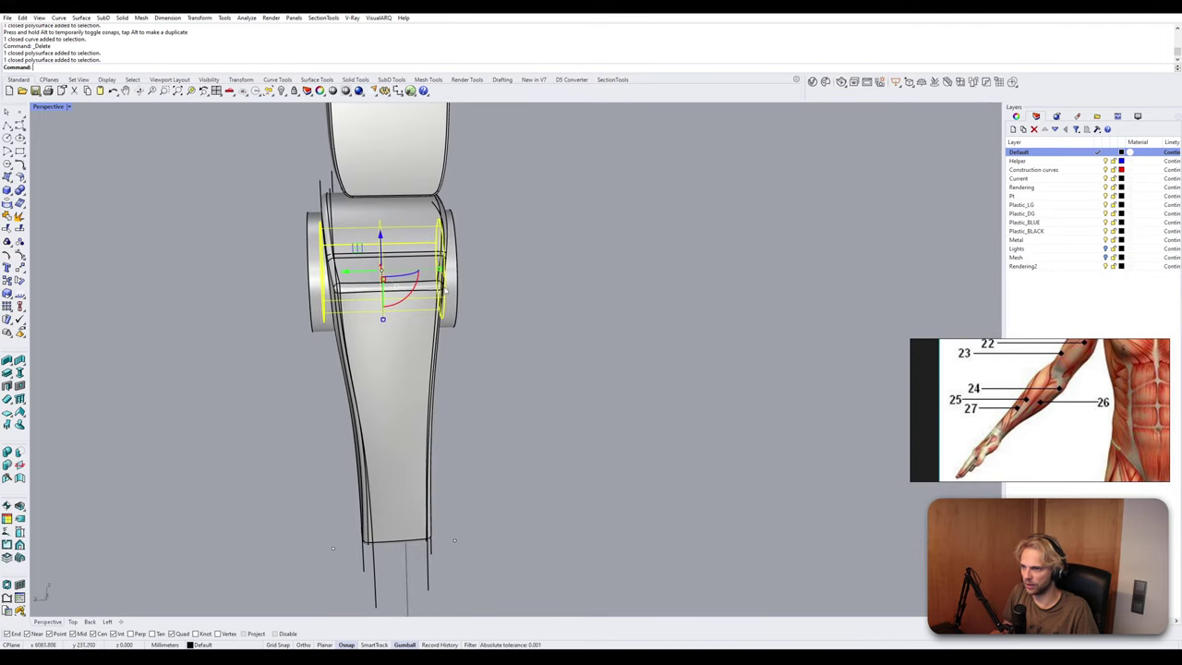
drag(440, 270, 402, 269)
right_drag(404, 277, 485, 293)
shift+drag(485, 295, 546, 297)
right_drag(558, 300, 397, 294)
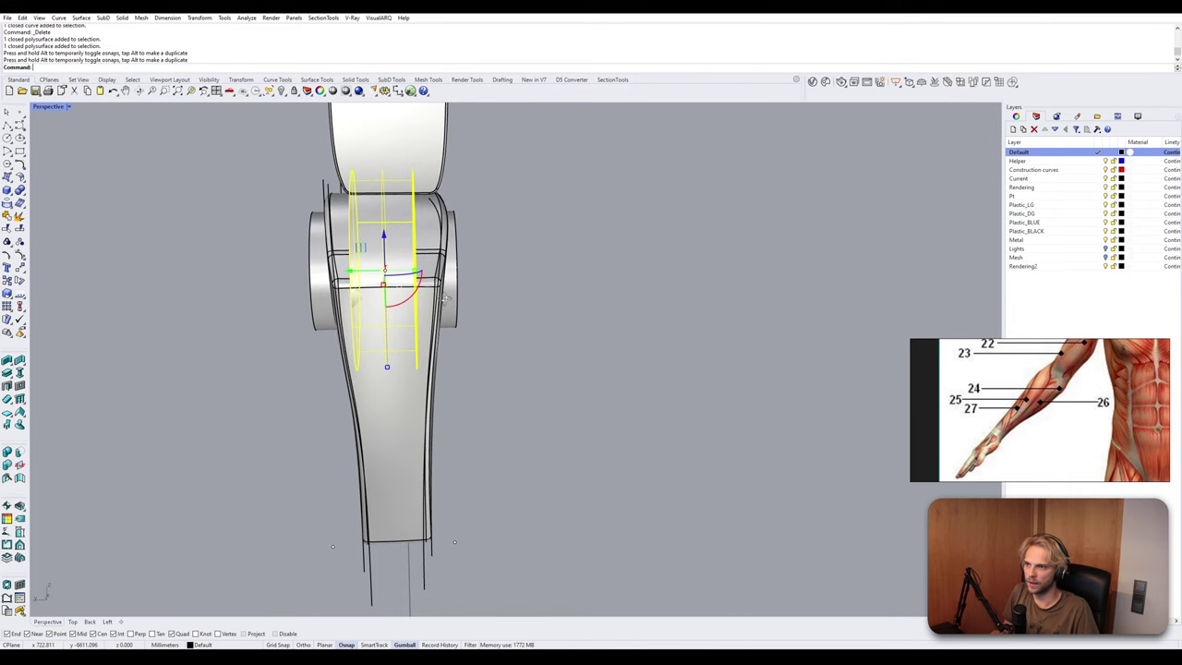
Align the gumball to the object and slightly narrow the large disc along the joint axis.
click(495, 296)
right_drag(496, 295, 350, 284)
click(352, 285)
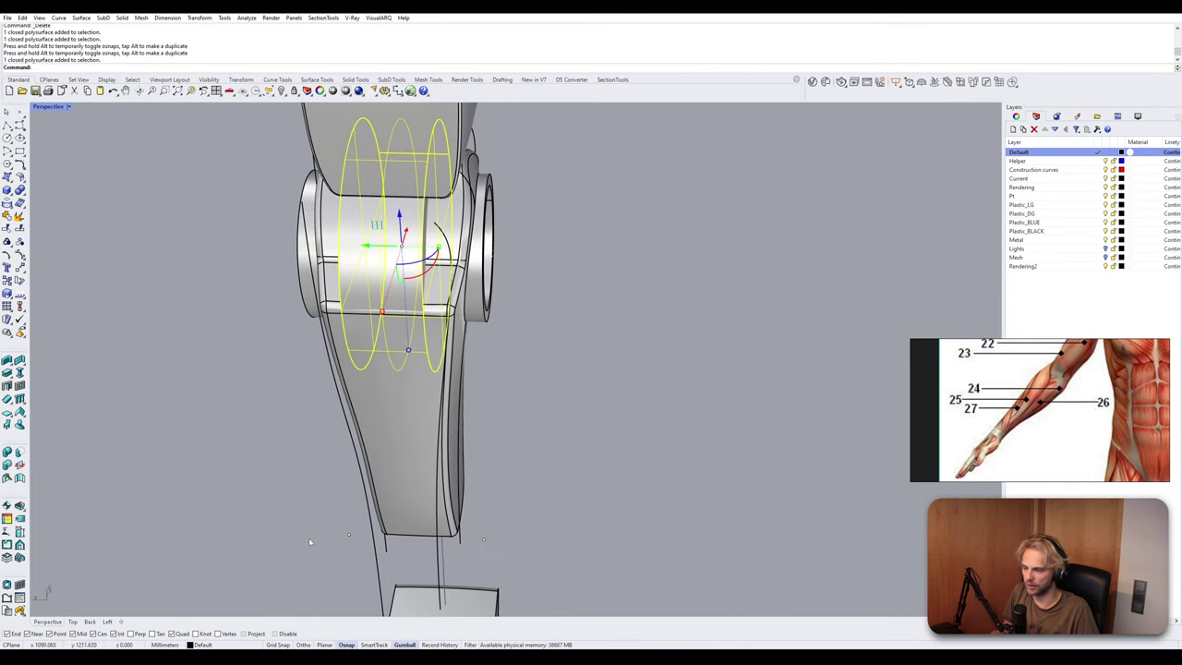
right_click(403, 645)
click(435, 560)
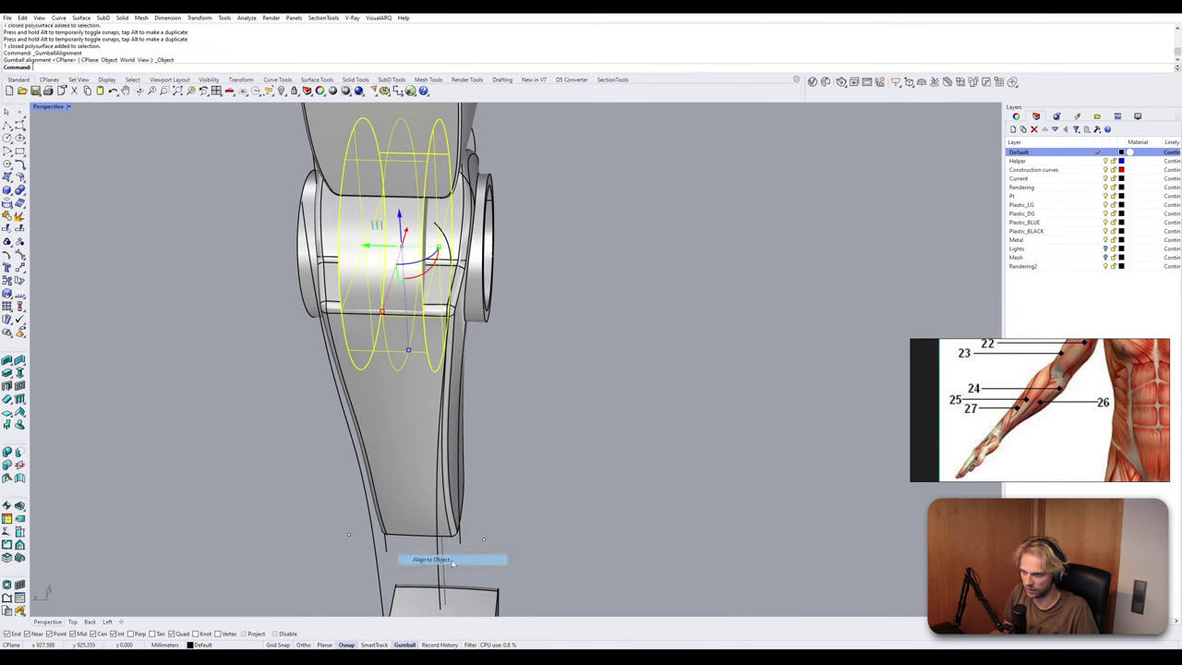
right_drag(346, 444, 421, 420)
drag(418, 265, 413, 262)
click(539, 345)
right_drag(540, 347, 556, 385)
scroll(568, 367, down, 8)
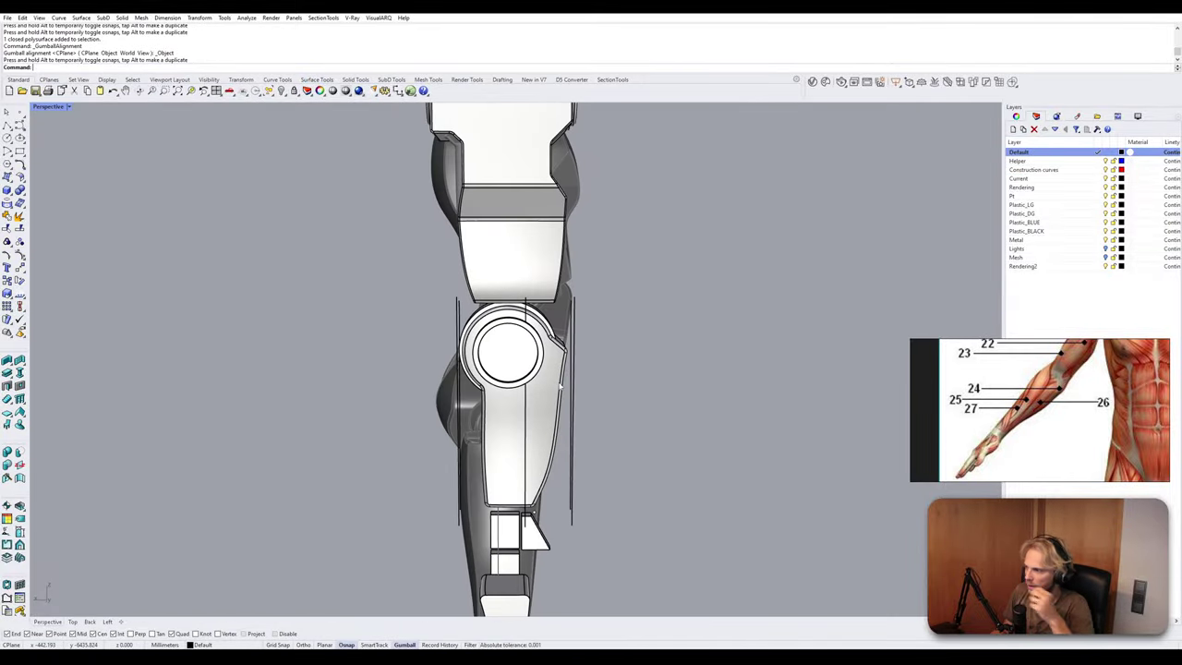
Enlarge the disc's diameter slightly with smooth gumball dragging and reduce its width along the joint axis.
right_drag(560, 388, 481, 358)
scroll(524, 348, up, 3)
click(524, 349)
mouse_move(599, 358)
shift+mouse_down()
mouse_move(586, 359)
mouse_move(599, 359)
shift+mouse_up()
click(404, 645)
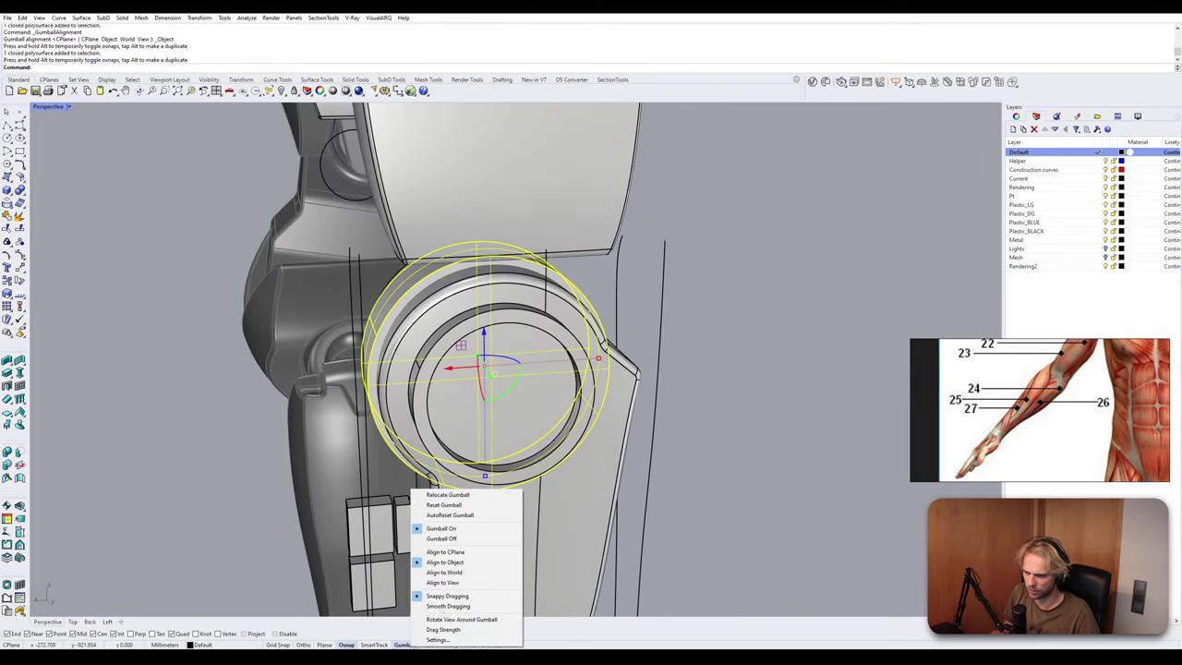
click(444, 607)
shift+drag(599, 359, 608, 356)
right_drag(527, 395, 557, 401)
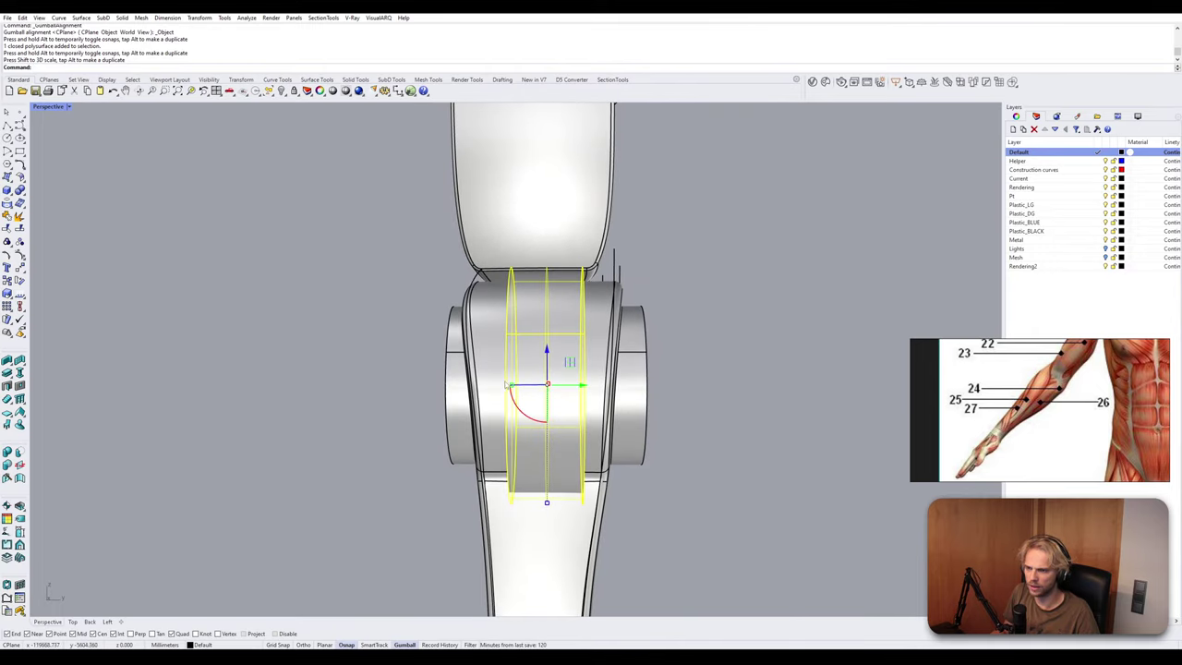
drag(513, 387, 520, 387)
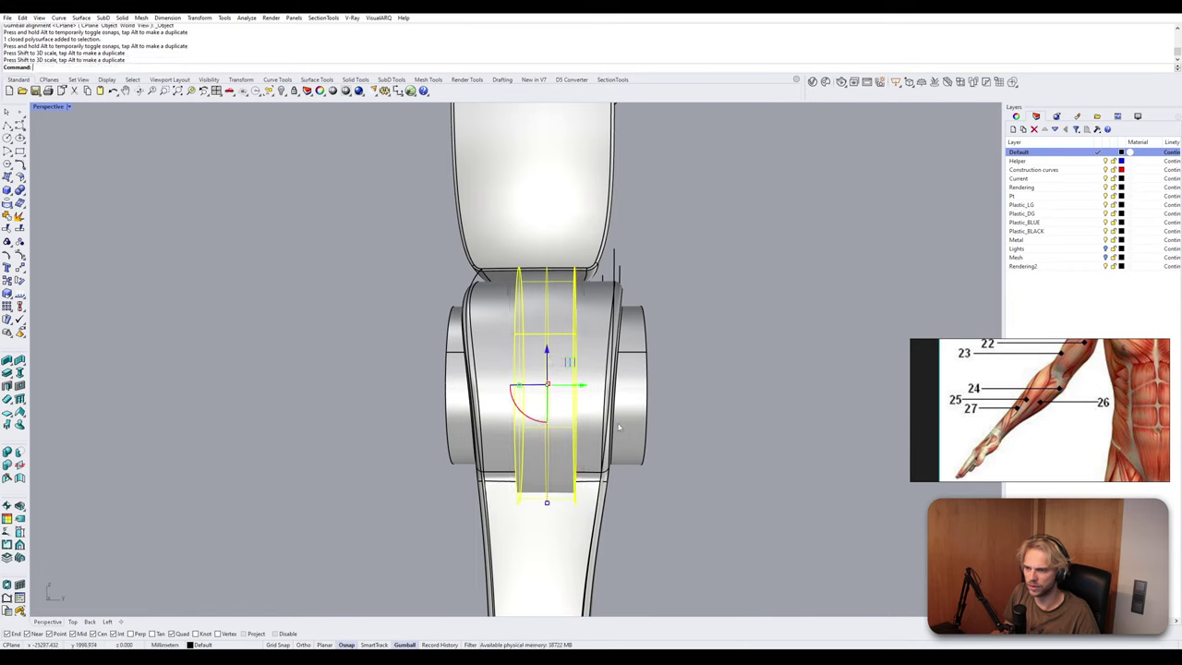
Shift the large disc slightly sideways along the joint axis.
click(722, 460)
click(539, 388)
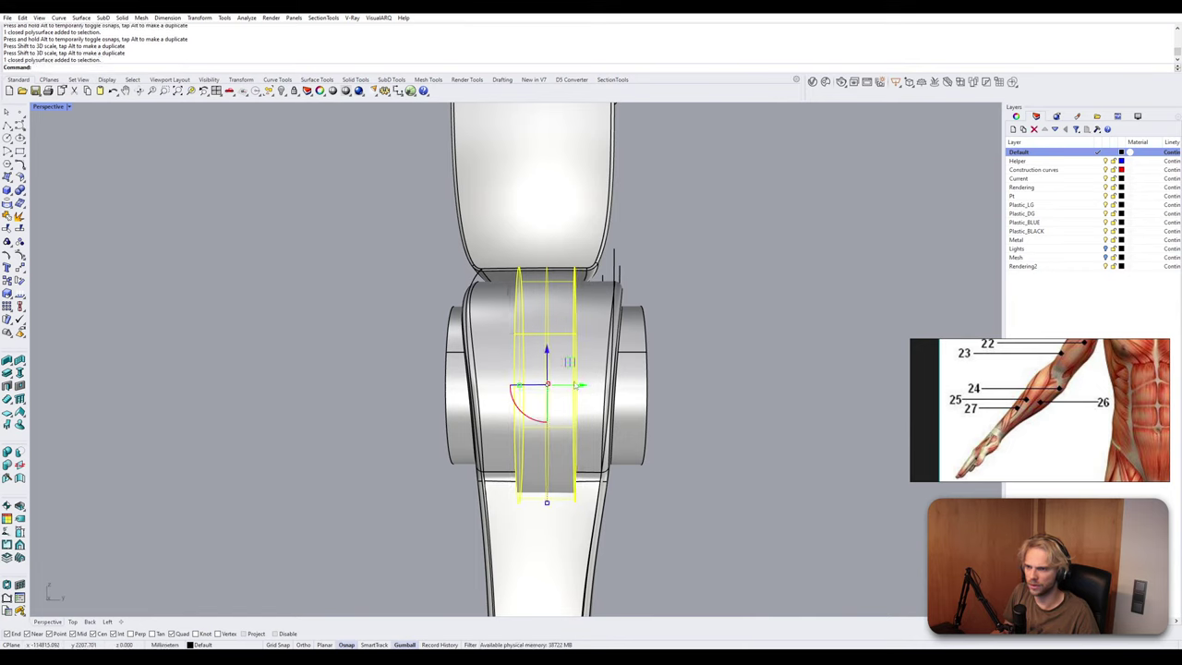
drag(573, 385, 569, 382)
key(ctrl+z)
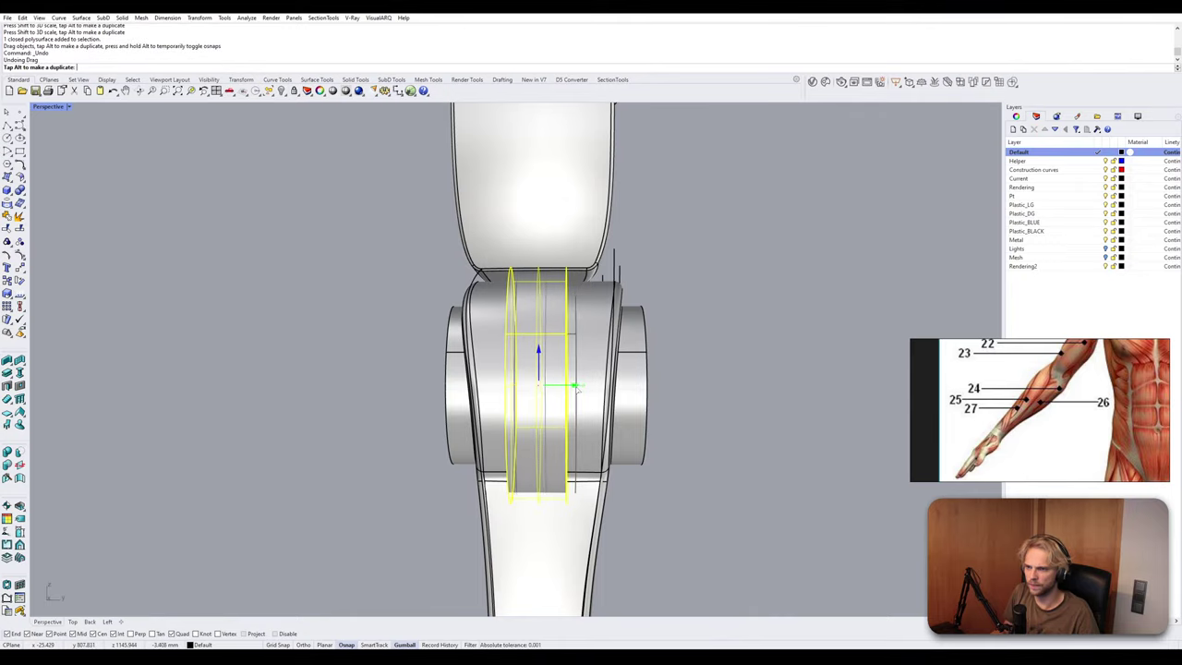
drag(577, 388, 576, 388)
click(770, 445)
Cut a slot through the joint by subtracting the large disc from the lower segment, and delete the disc.
right_drag(770, 447, 686, 464)
click(557, 540)
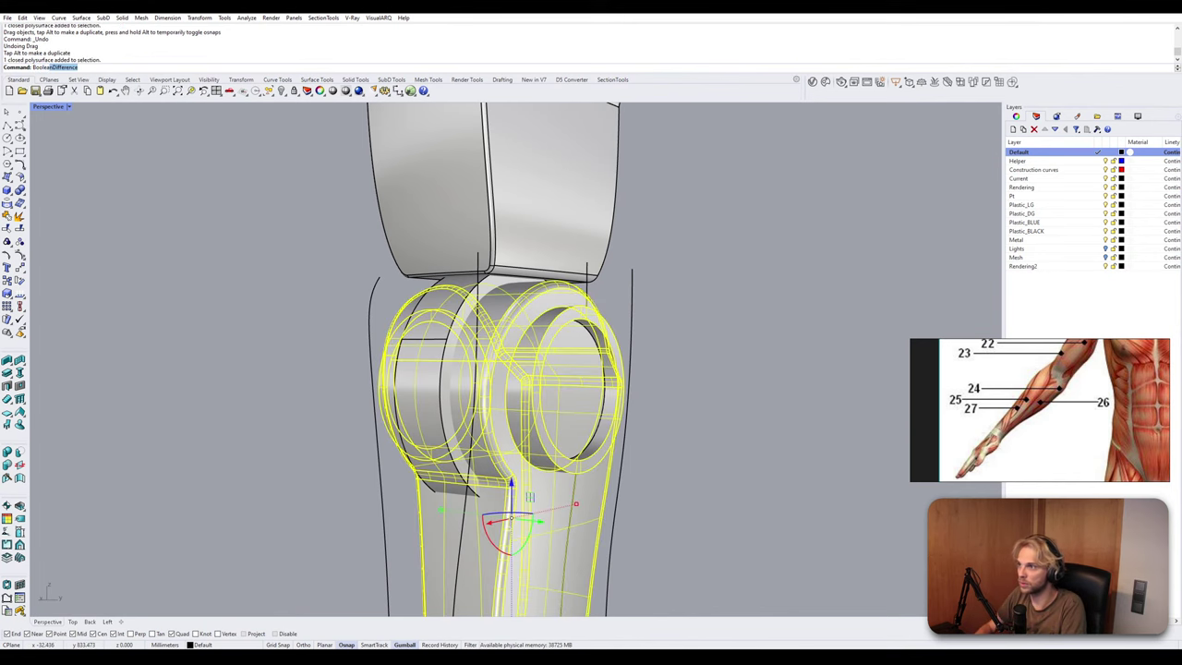
text(Boolean)
key(Return)
click(437, 425)
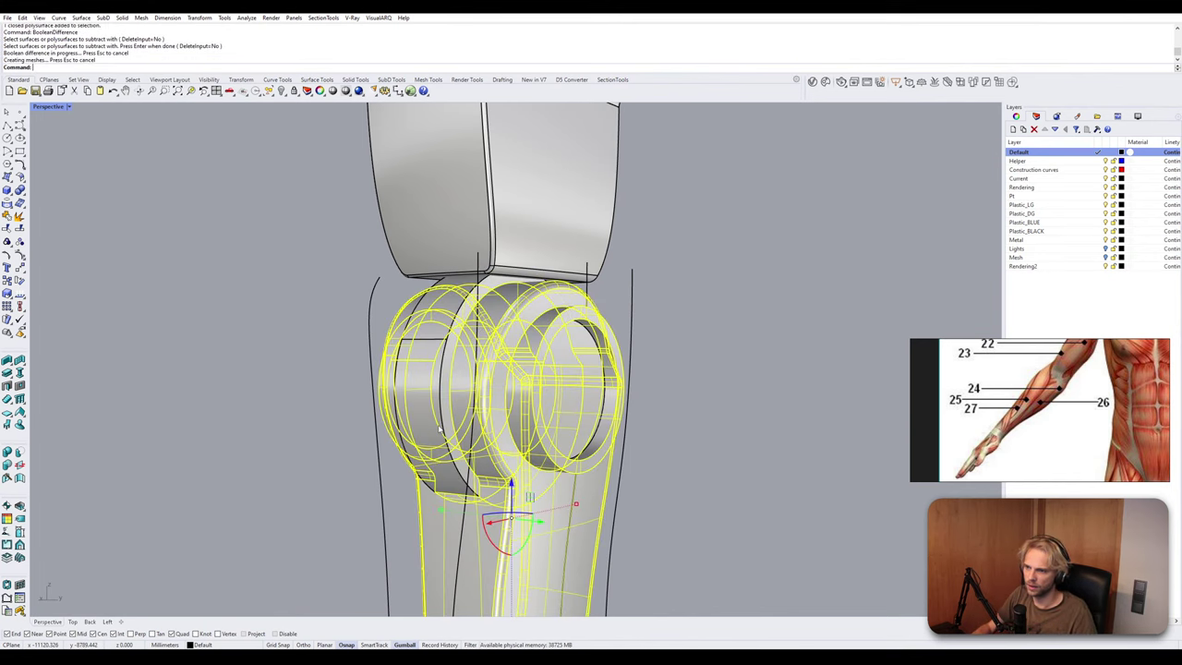
key(Return)
click(437, 423)
key(Delete)
Examine the slotted joint's proportions and parts against the rest of the limb and the dark reference model.
right_drag(436, 425, 508, 429)
scroll(512, 434, down, 3)
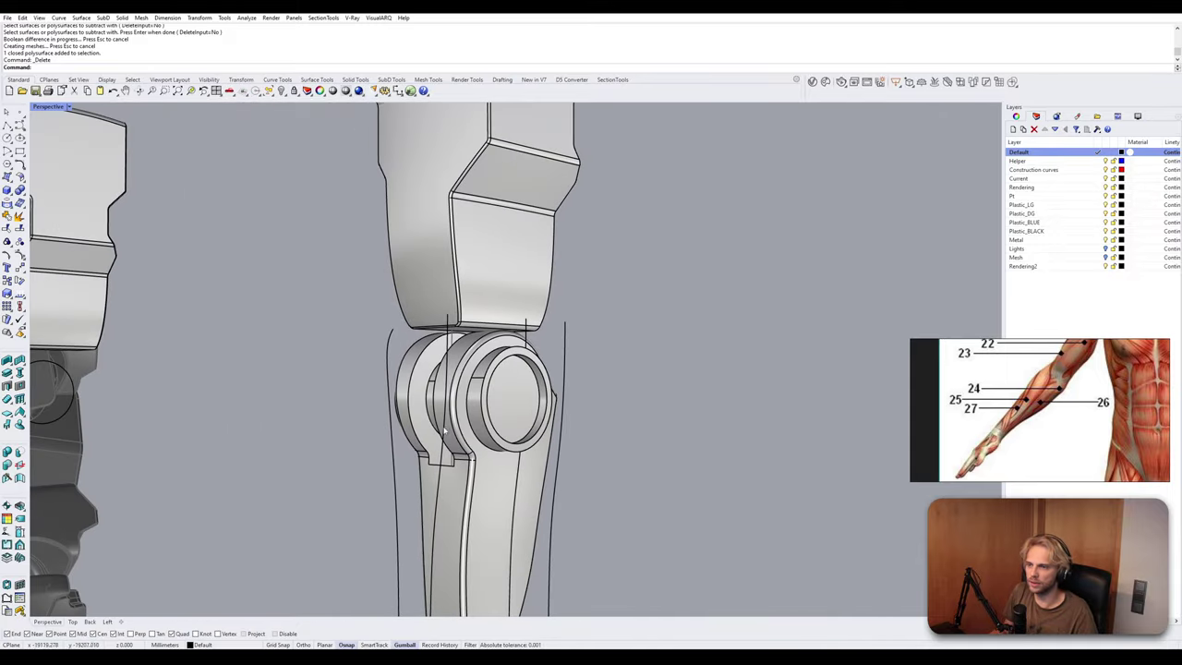
shift+right_drag(515, 469, 503, 444)
scroll(527, 409, down, 5)
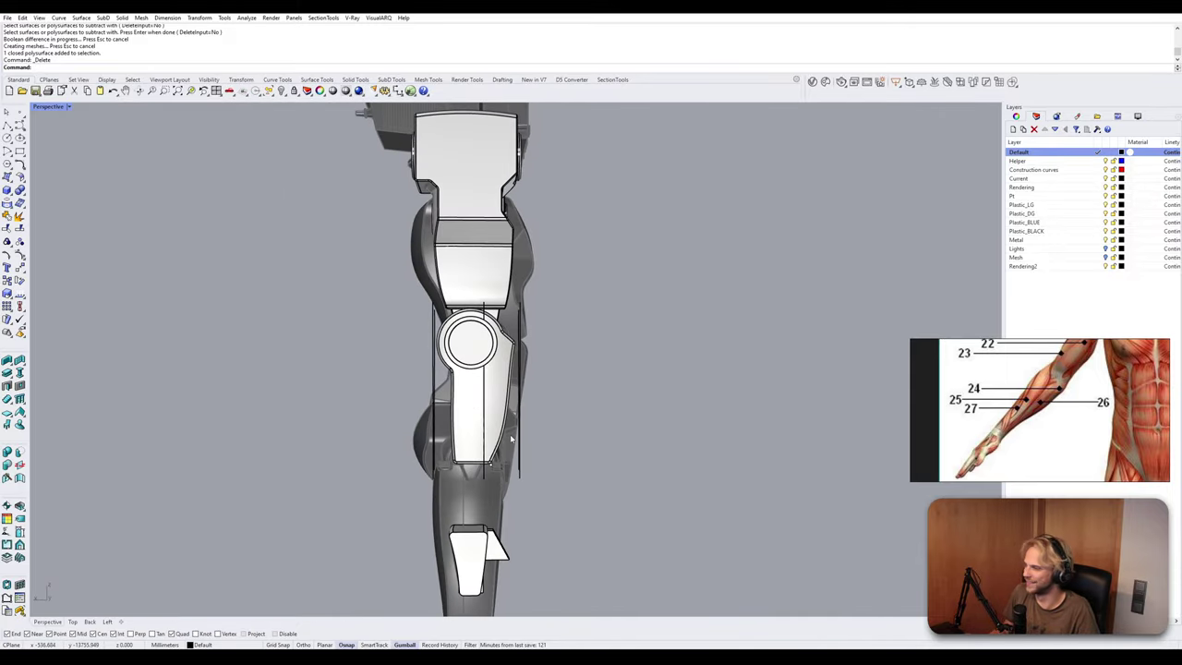
right_drag(552, 431, 489, 396)
scroll(519, 447, down, 6)
scroll(414, 404, up, 6)
click(493, 393)
click(513, 445)
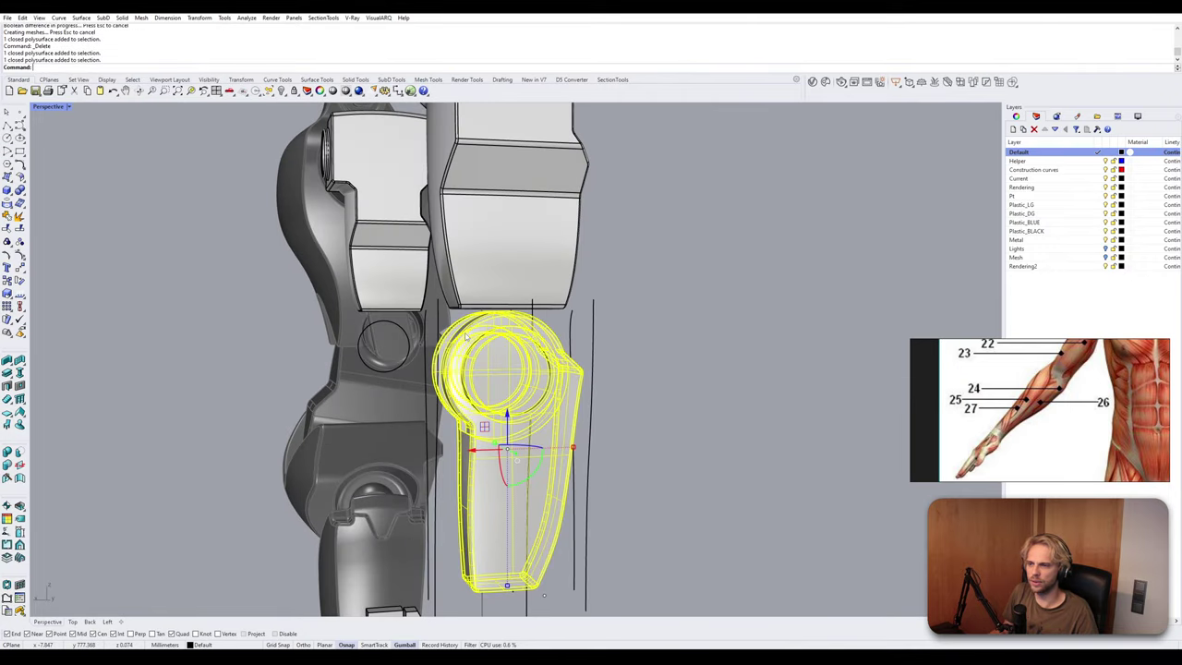
click(655, 403)
Mirror the lower segment and its joint pin across a vertical plane through the ring's centre, and delete the originals.
right_drag(652, 430, 487, 325)
click(531, 430)
scroll(606, 403, up, 5)
scroll(641, 413, down, 4)
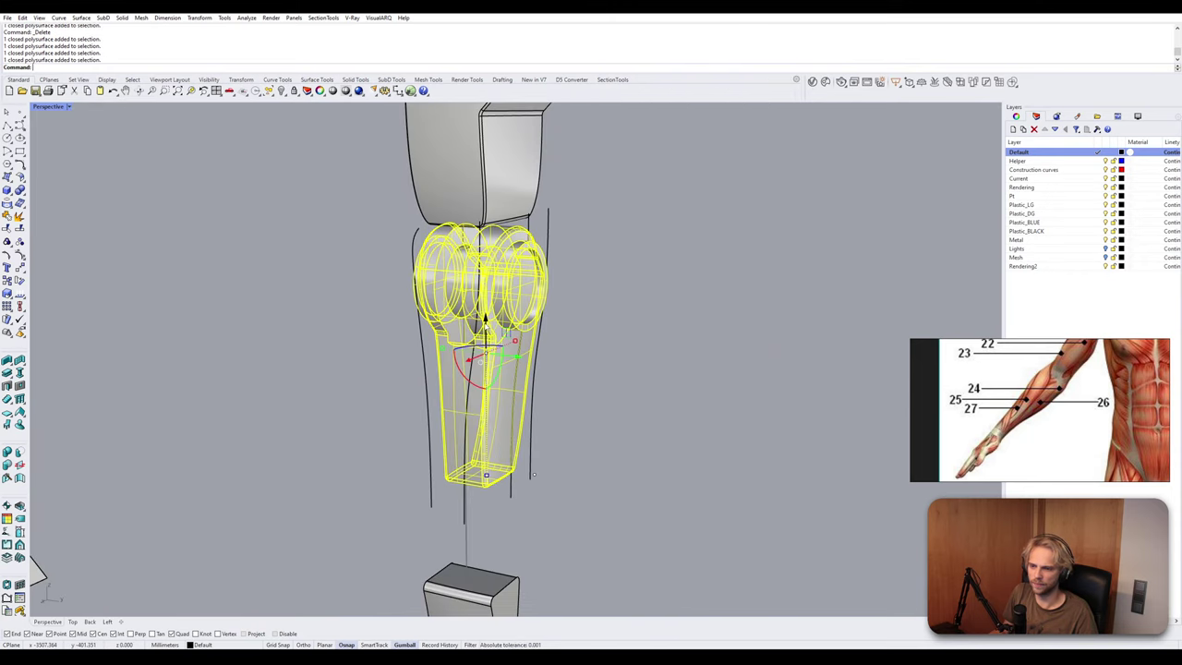
text(irror)
key(Return)
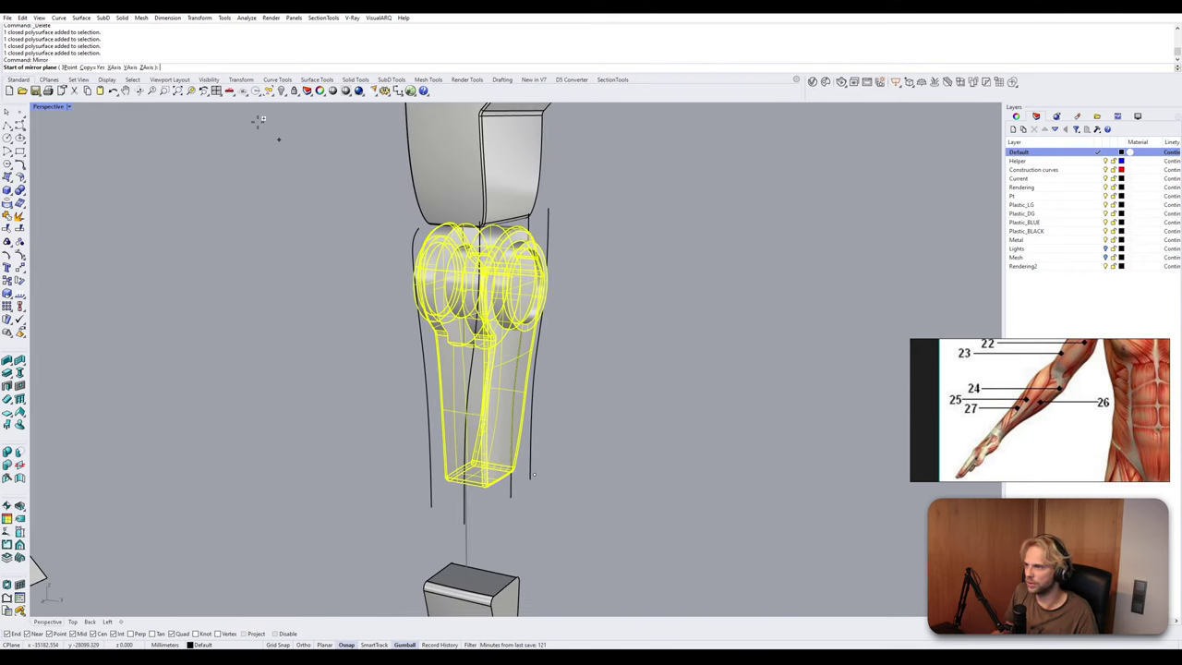
double_click(49, 107)
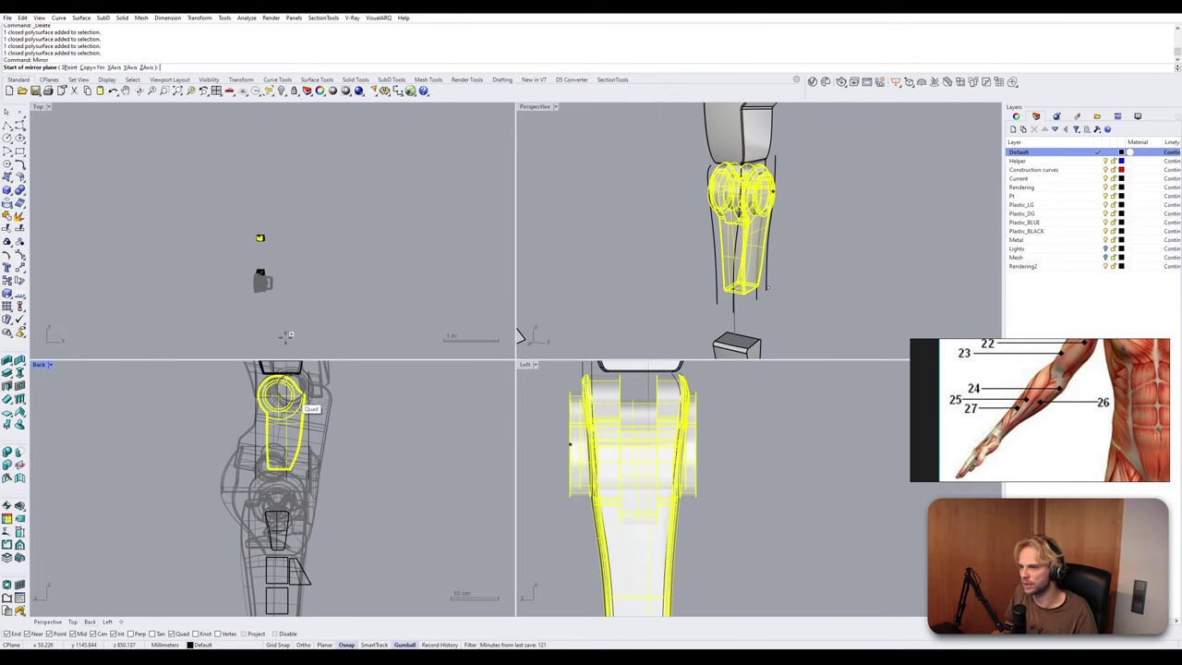
scroll(265, 256, up, 5)
scroll(275, 294, down, 3)
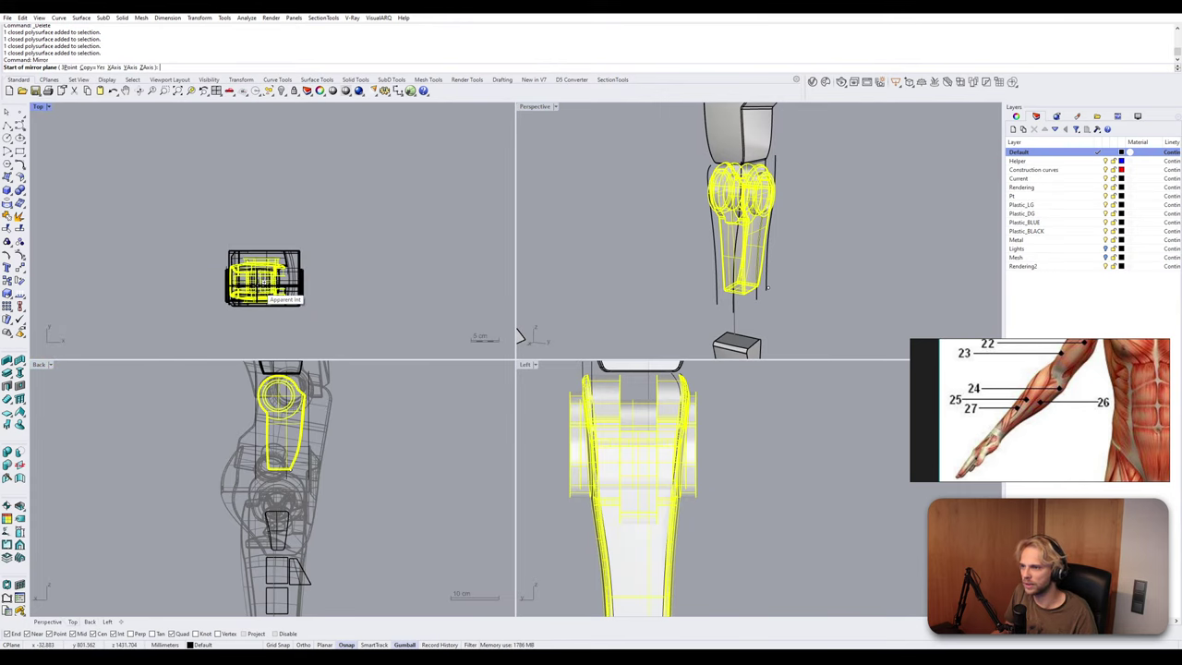
scroll(293, 448, down, 3)
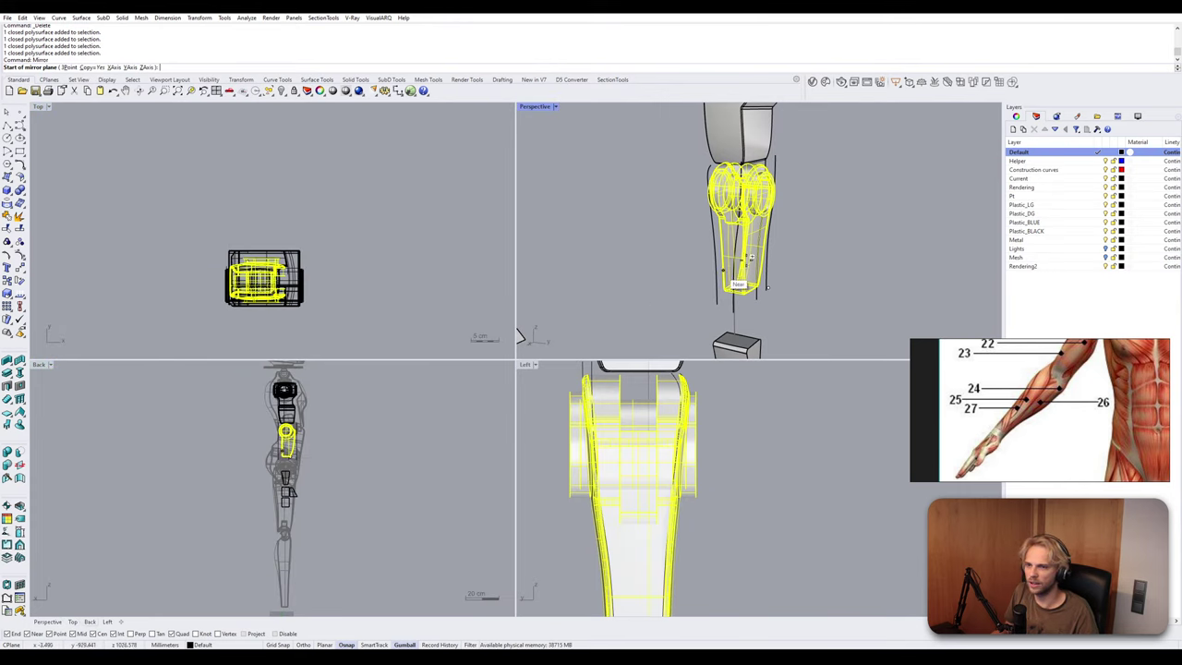
right_drag(751, 257, 664, 255)
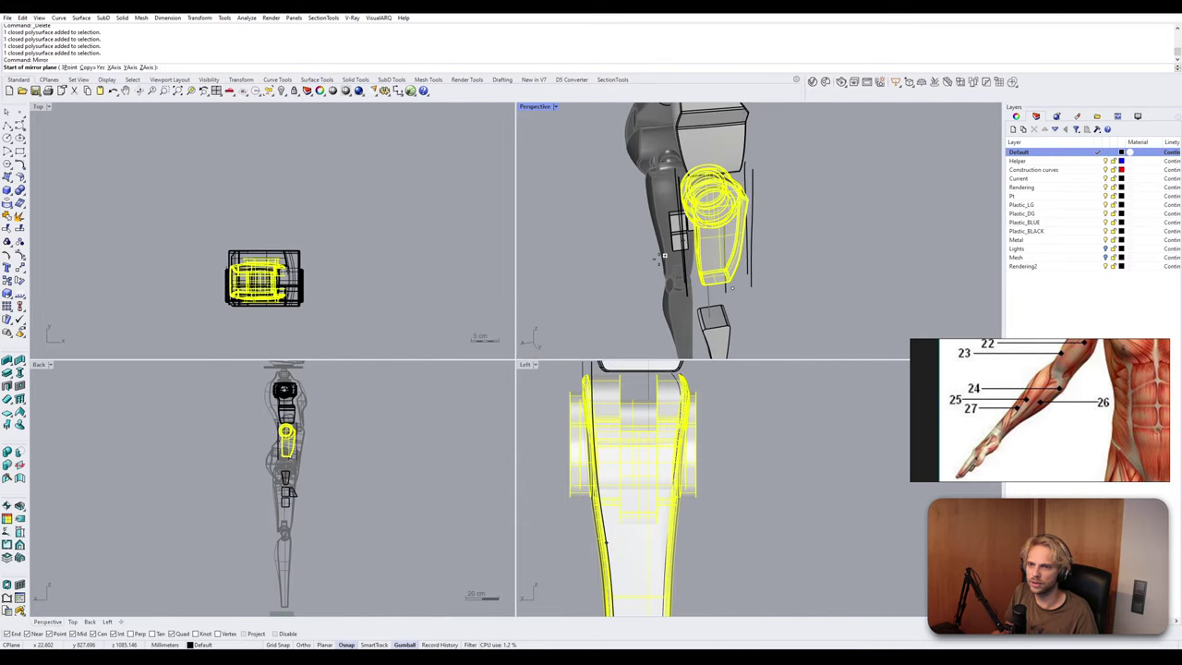
scroll(717, 218, up, 4)
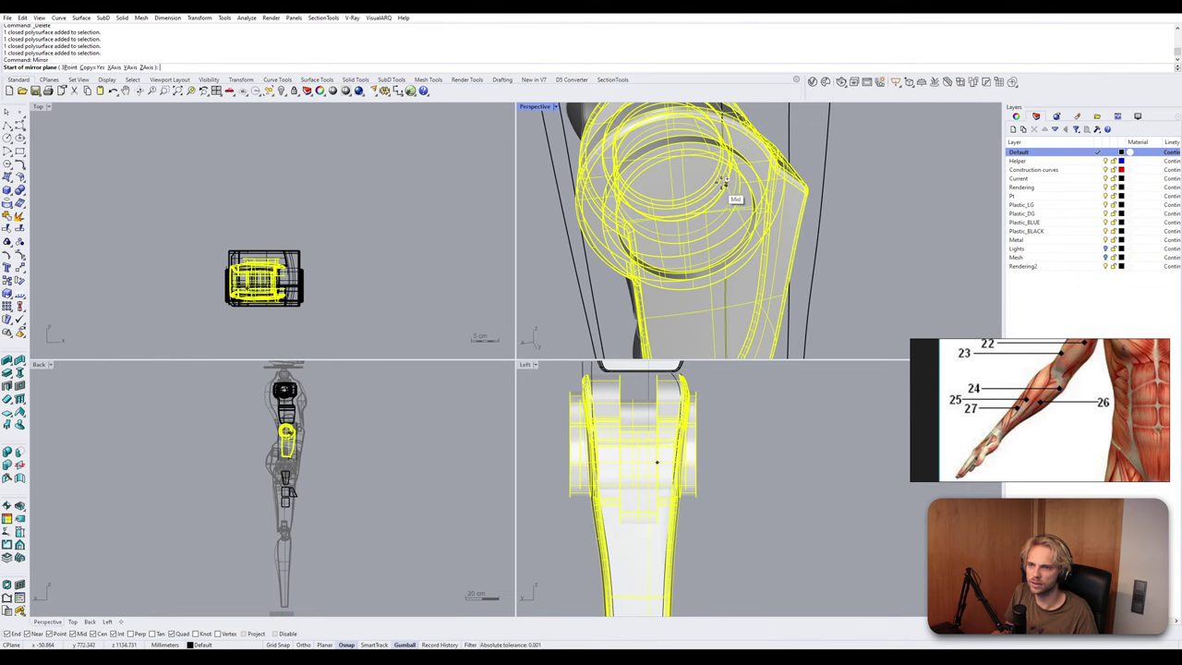
right_drag(718, 178, 699, 172)
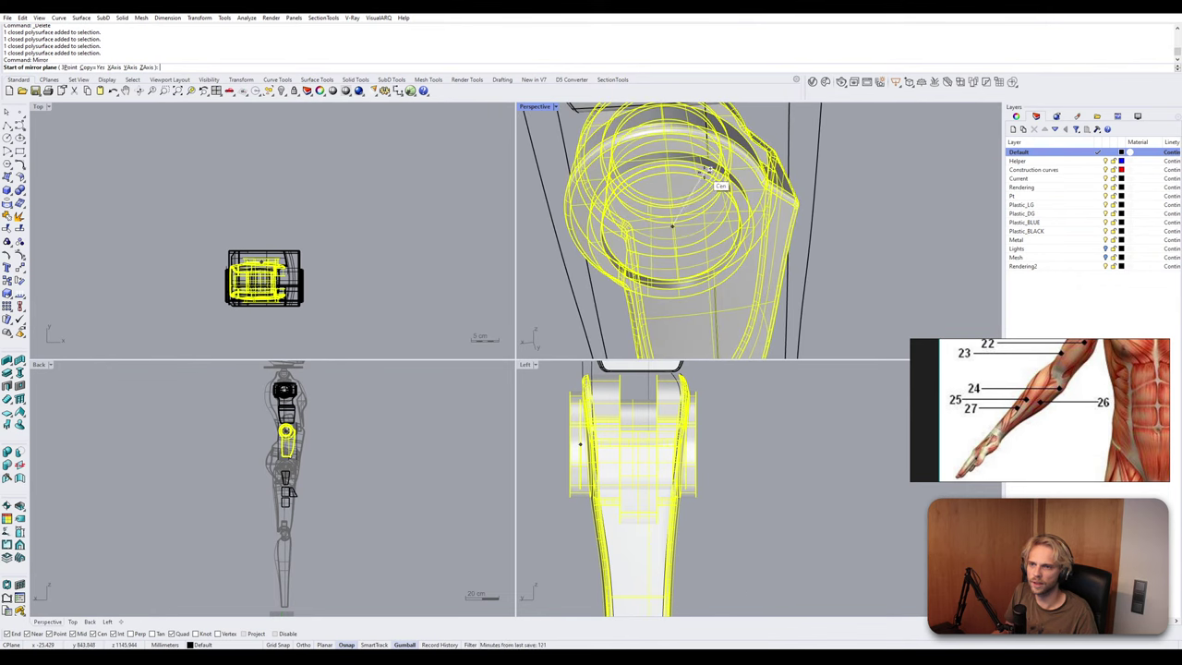
click(719, 181)
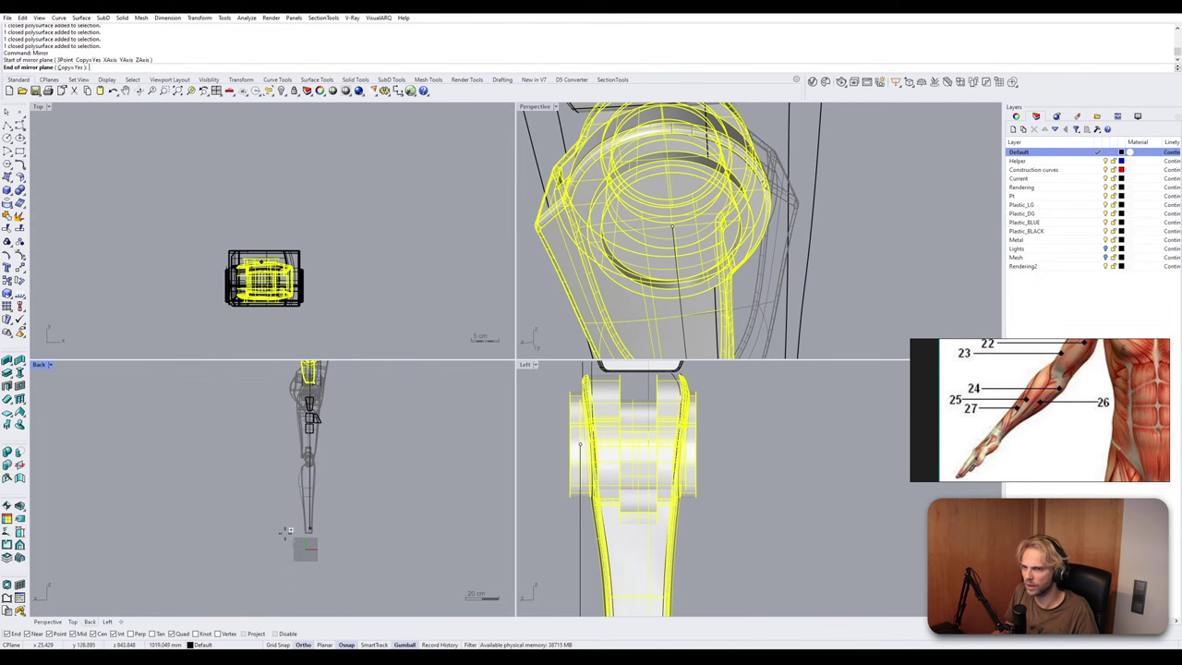
click(307, 580)
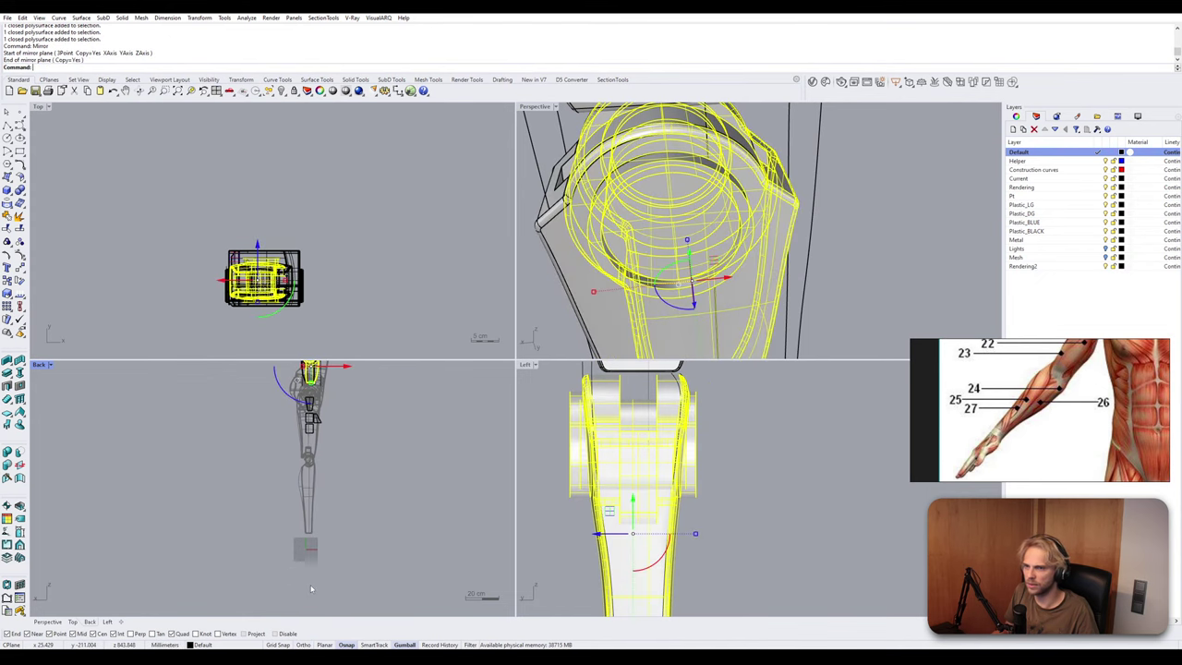
double_click(534, 106)
key(Delete)
Examine the mirrored lower segment from several angles, in line with the upper segment and reference model.
scroll(353, 257, down, 10)
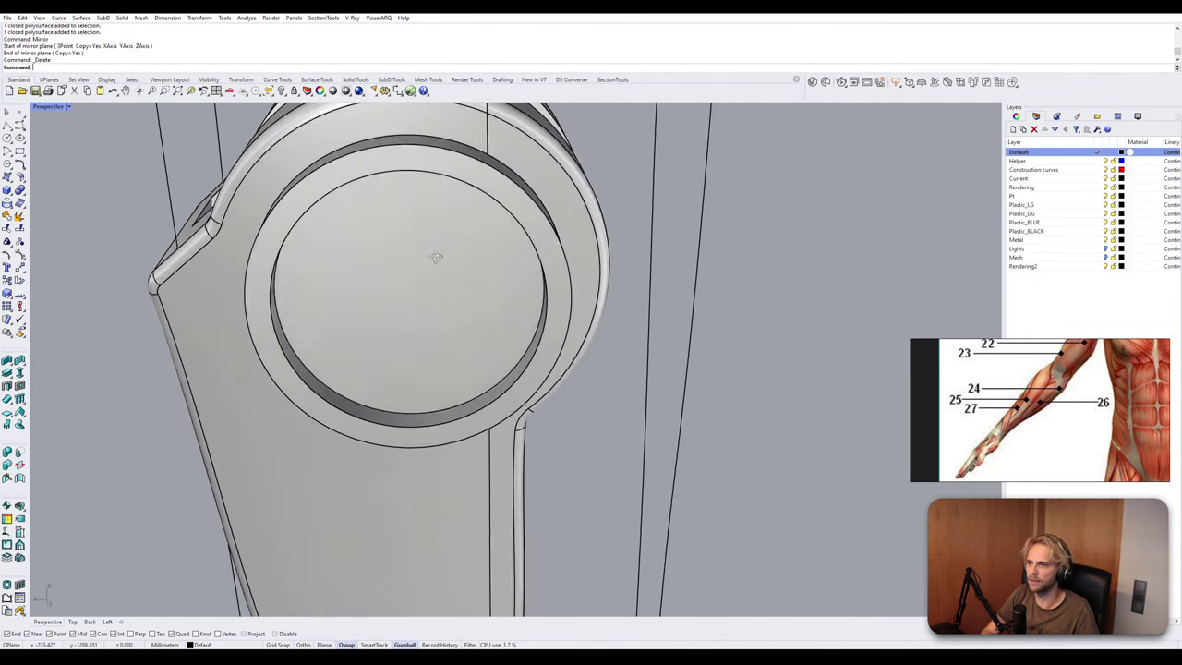
right_drag(540, 292, 619, 331)
scroll(457, 319, down, 5)
scroll(517, 338, up, 7)
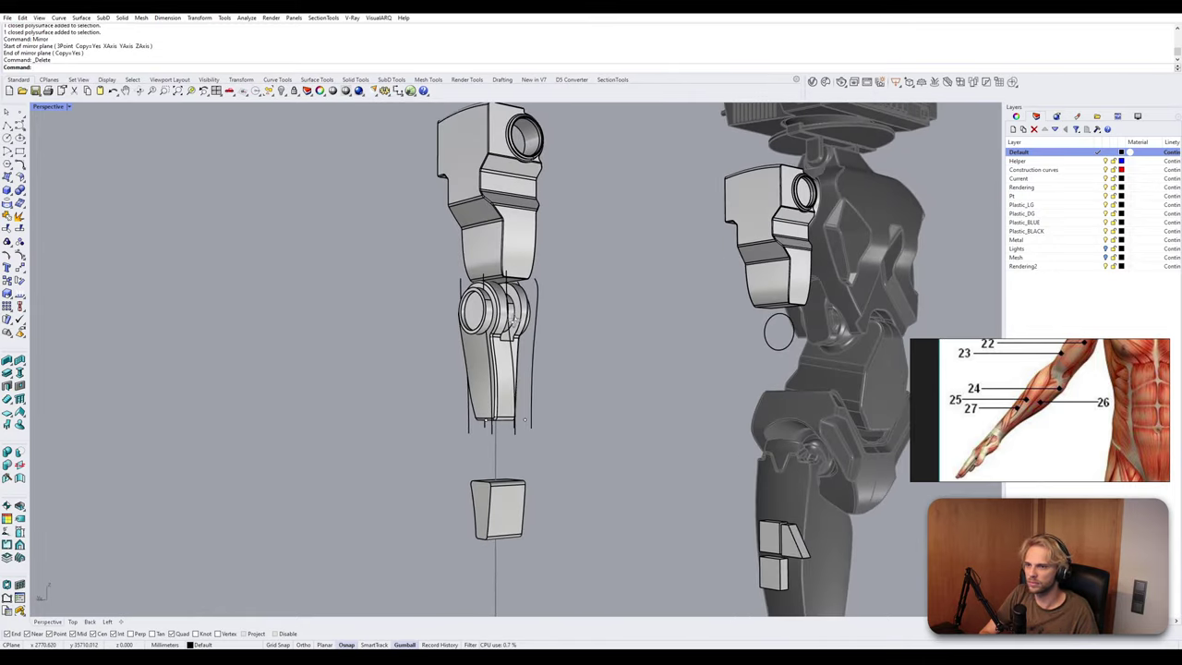
right_drag(514, 320, 468, 294)
scroll(468, 294, up, 7)
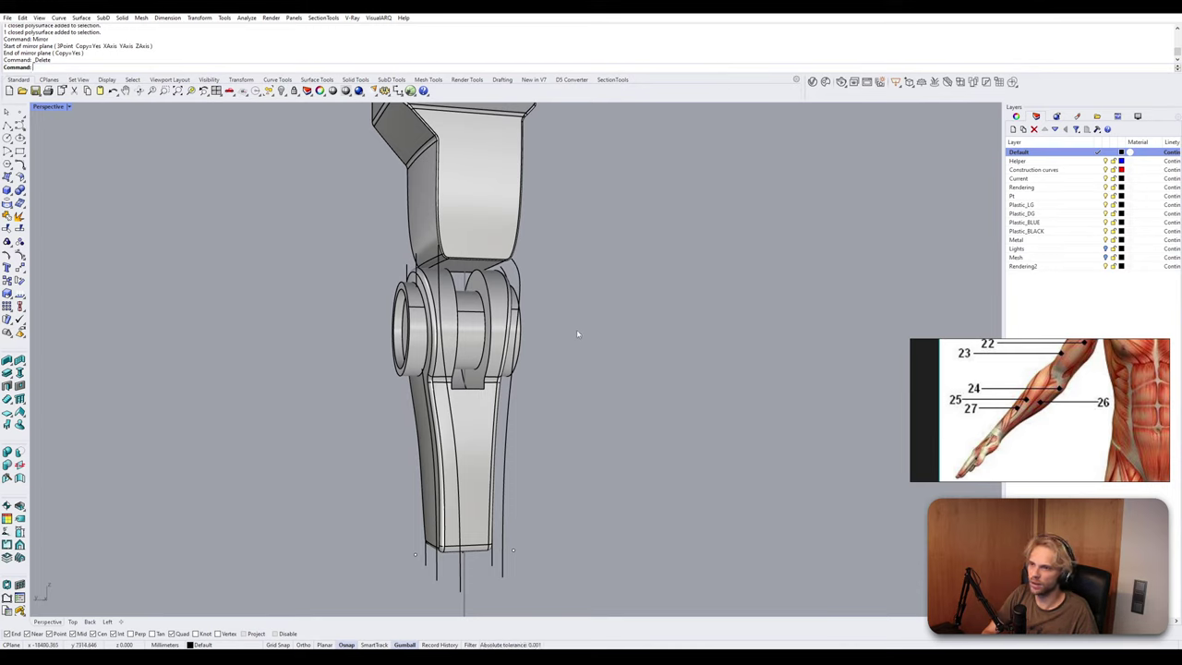
right_drag(578, 333, 544, 345)
scroll(405, 357, up, 5)
Make a scaled copy of the joint pin as a narrow disc with a slightly larger diameter.
click(399, 357)
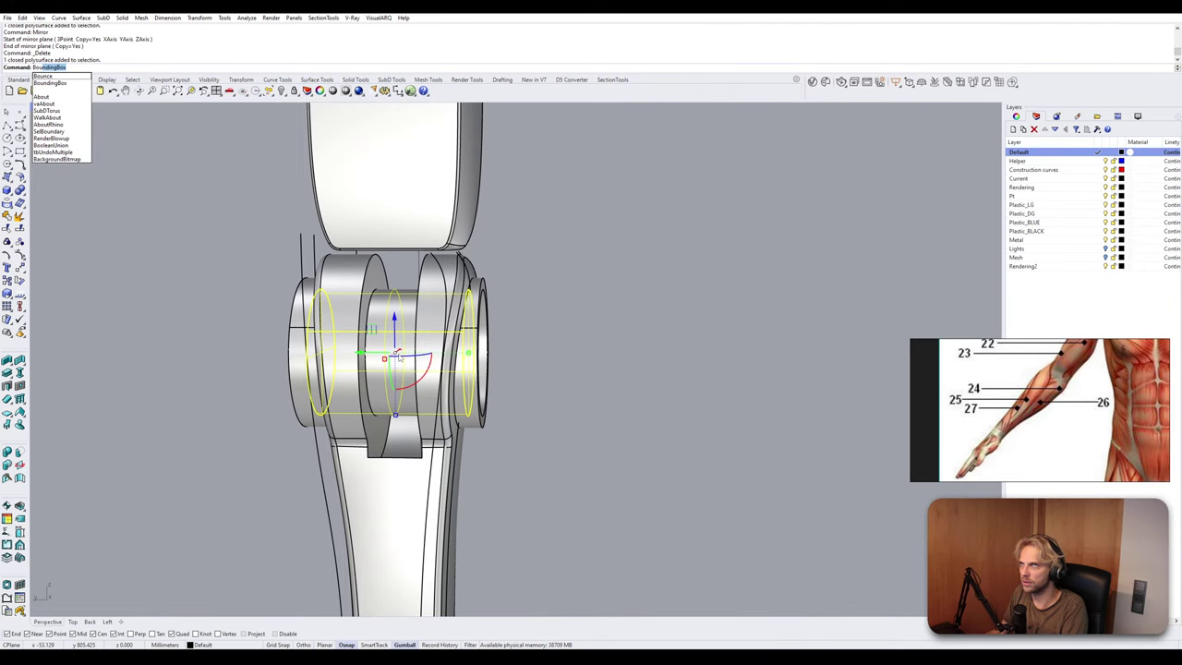
key(Escape)
key(Escape)
click(399, 359)
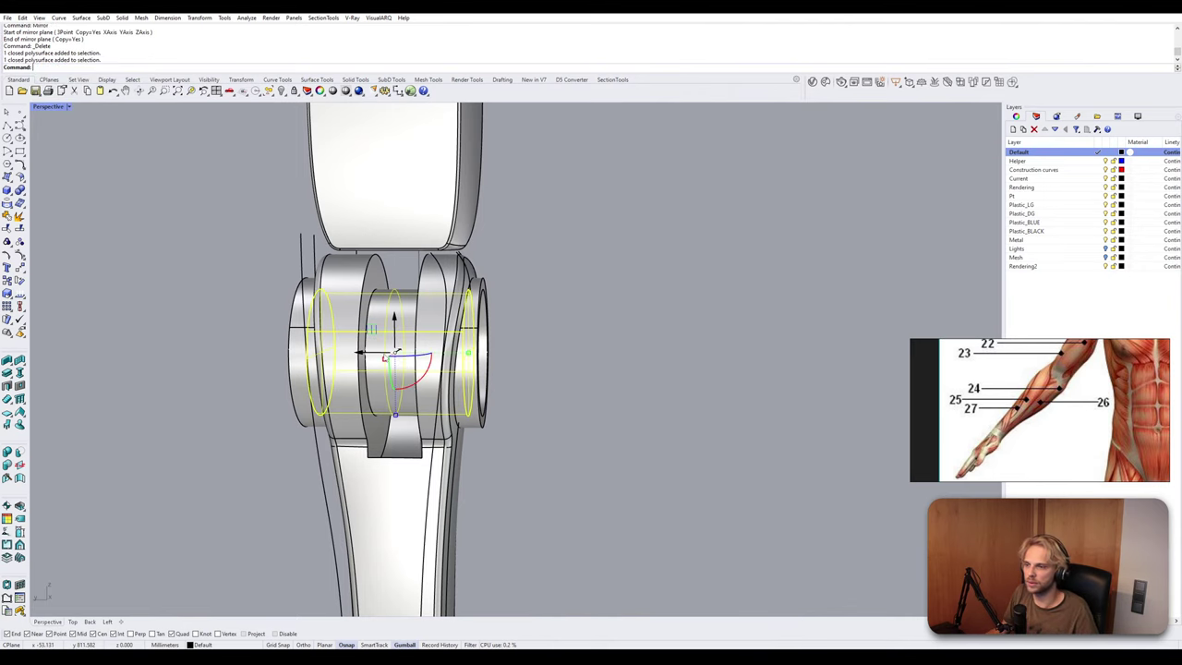
right_drag(399, 359, 476, 356)
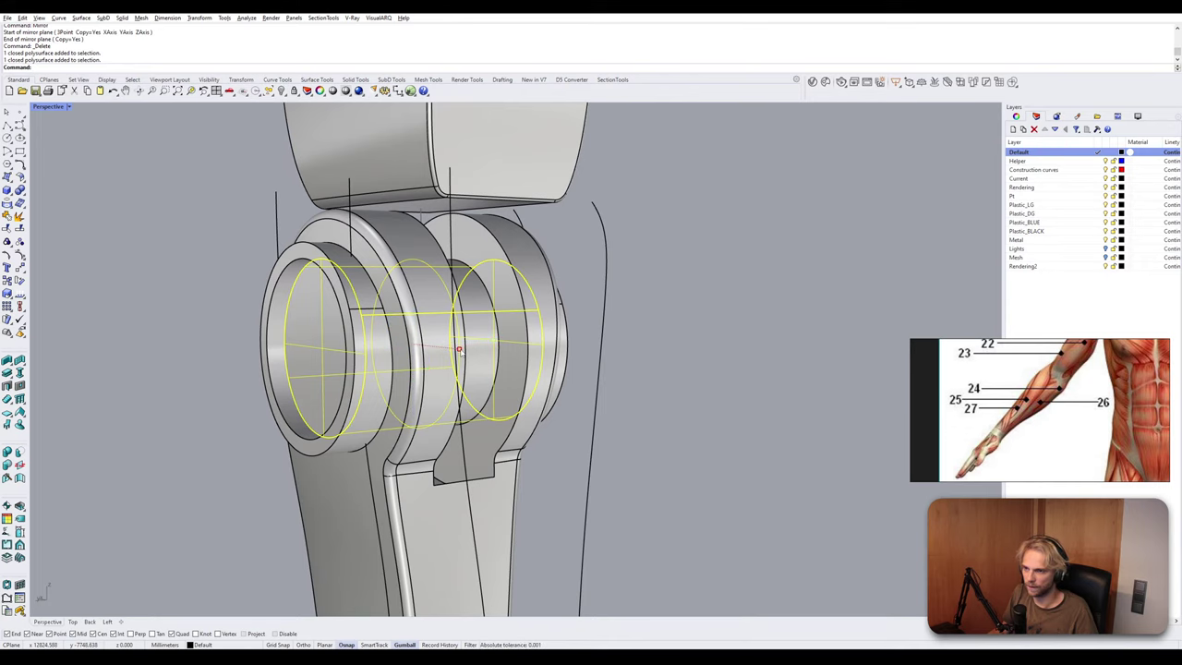
drag(459, 349, 471, 352)
right_drag(472, 355, 388, 358)
drag(416, 352, 318, 359)
Move the narrow disc along the joint axis to the middle of the slot.
right_drag(342, 360, 298, 348)
scroll(296, 349, up, 3)
drag(291, 344, 248, 343)
right_drag(251, 342, 286, 327)
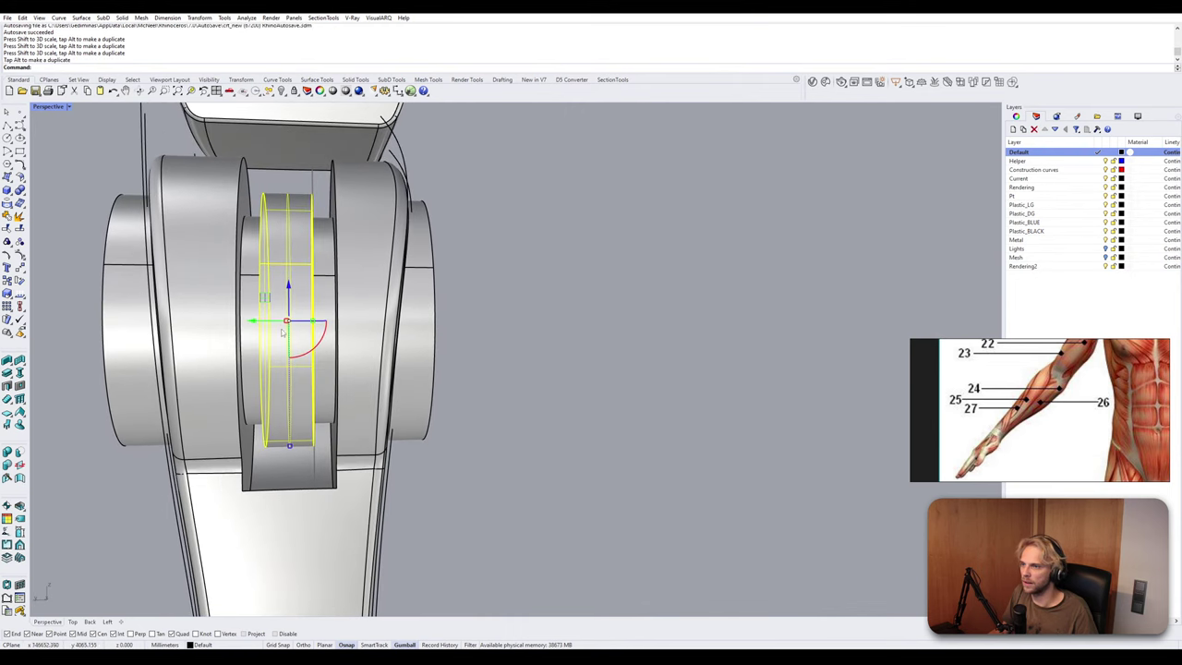
Widen the inner disc along the joint axis so that it nearly fills the slot.
scroll(289, 322, up, 3)
drag(320, 321, 265, 327)
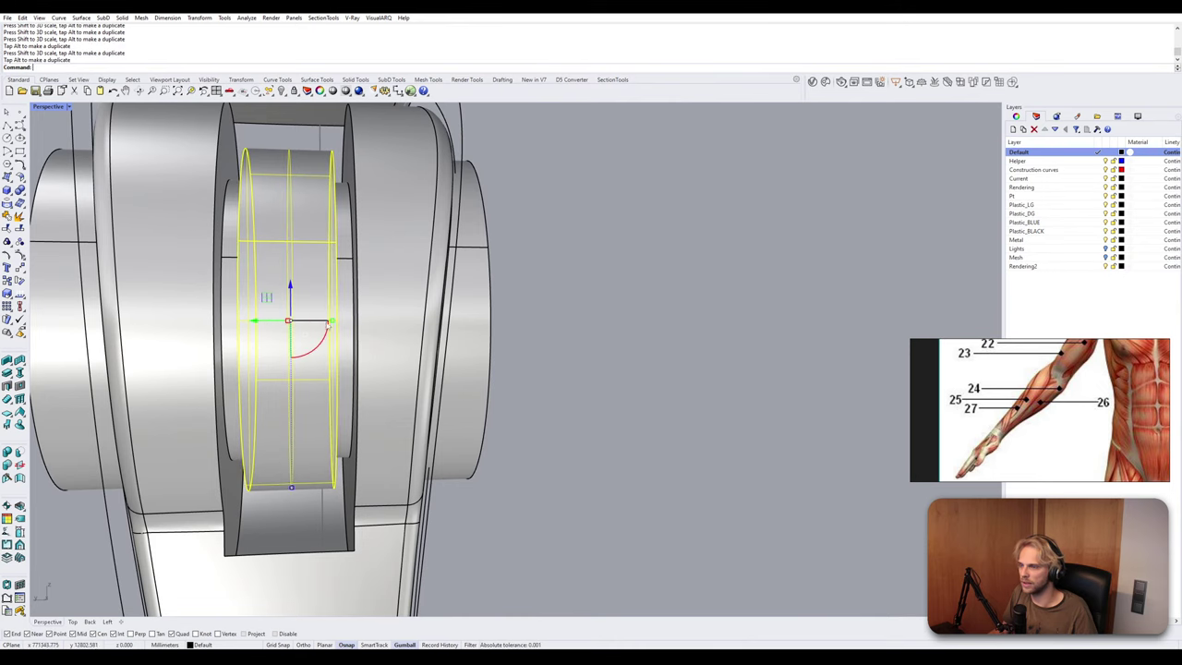
click(589, 368)
right_drag(589, 368, 518, 354)
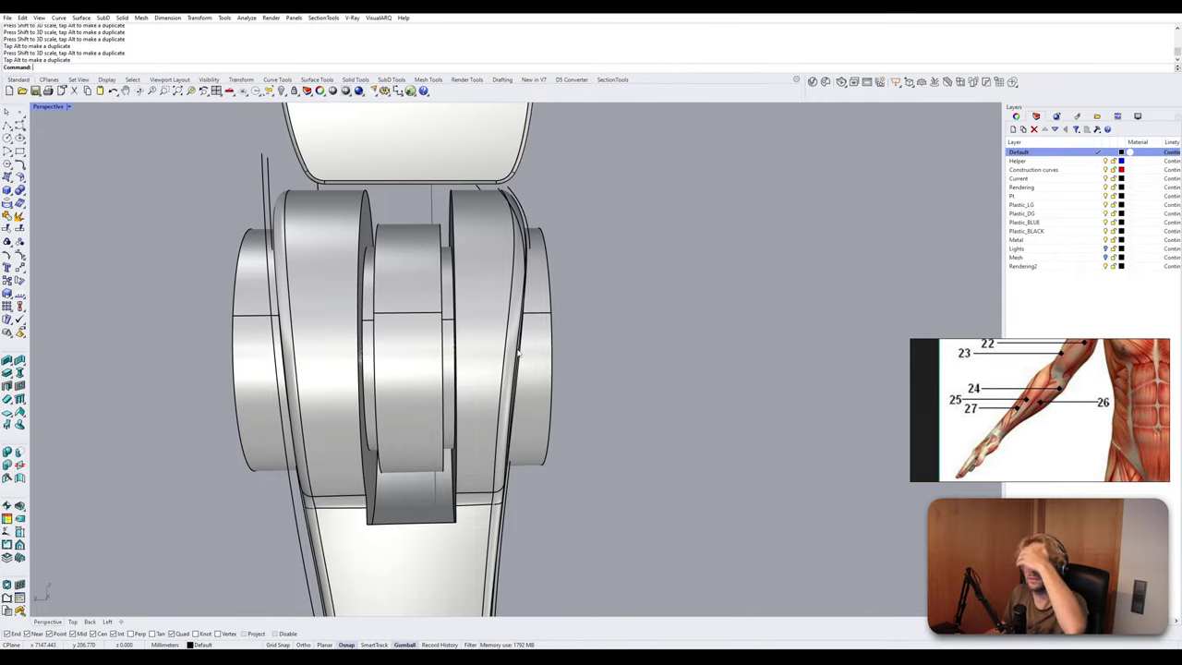
right_drag(398, 327, 342, 332)
Create a bounding box solid around the inner disc.
click(305, 329)
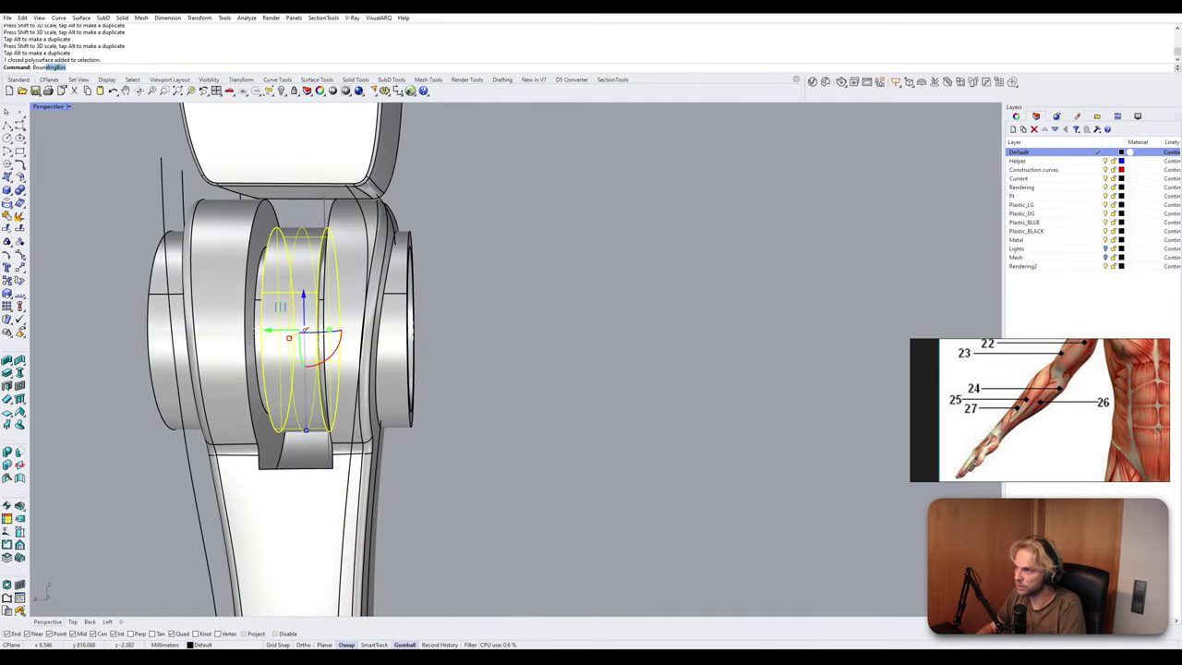
key(Return)
key(Return)
right_drag(305, 329, 324, 380)
key(Escape)
Raise the top face of the box so that it reaches into the upper segment.
ctrl+shift+click(303, 297)
right_drag(303, 297, 305, 260)
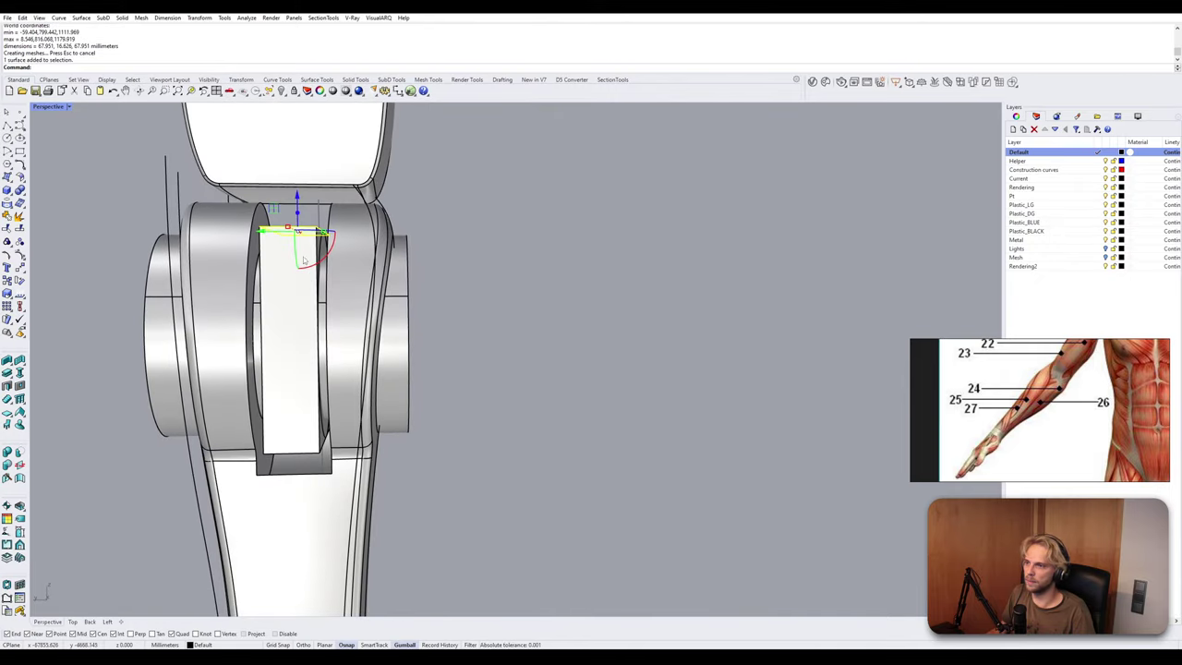
drag(298, 206, 297, 125)
Examine the raised box, the slot and the upper segment from the side, front and back of the joint.
click(525, 304)
right_drag(526, 304, 459, 301)
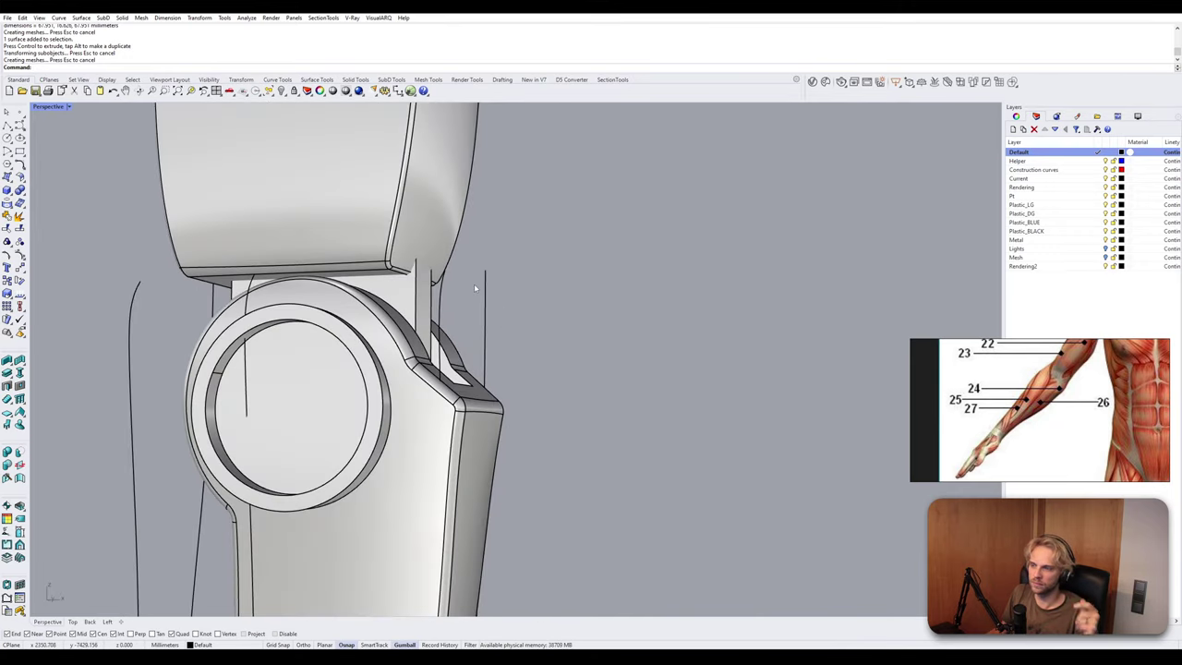
right_drag(474, 288, 462, 331)
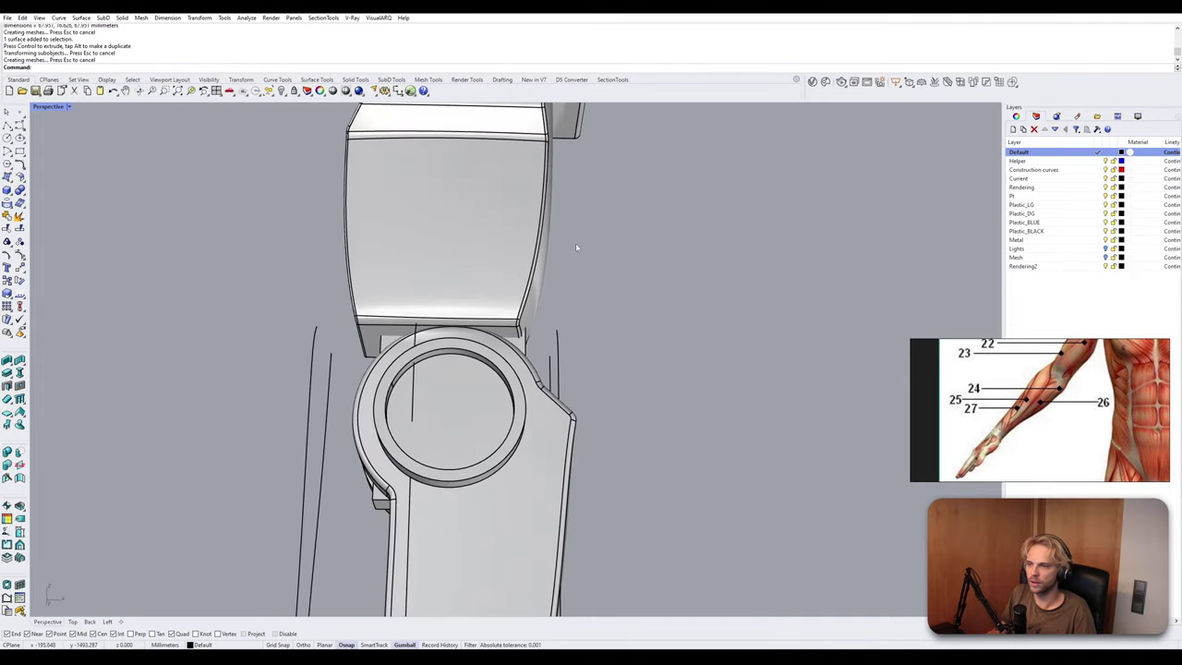
right_drag(575, 246, 583, 318)
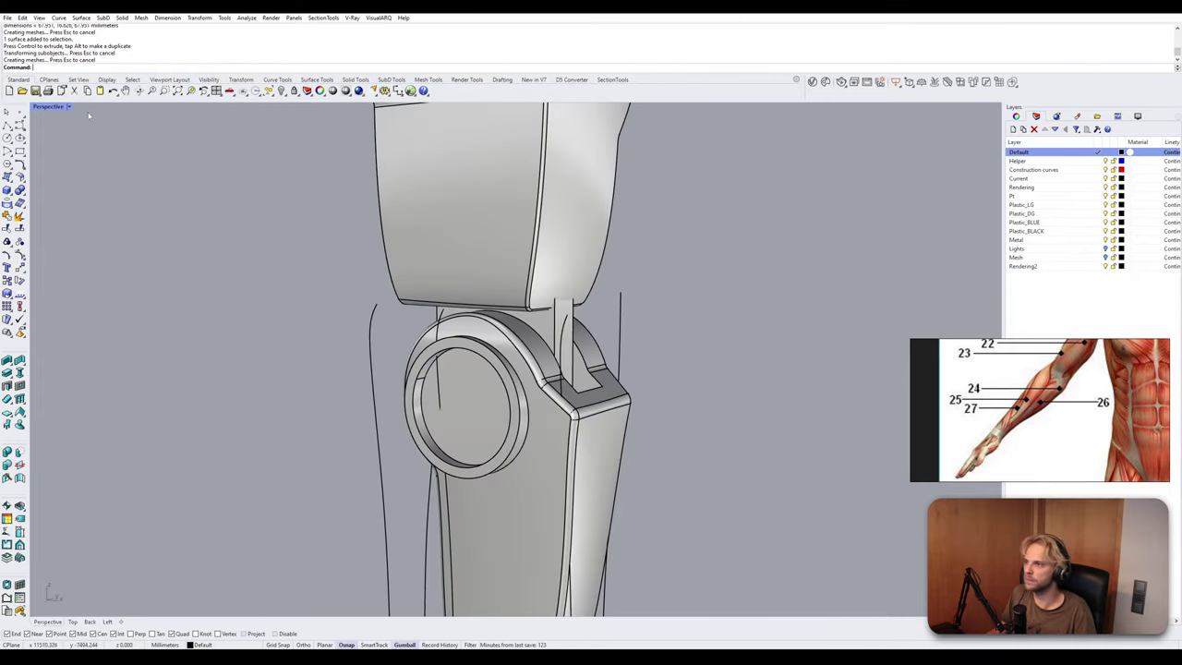
click(50, 106)
right_drag(231, 357, 401, 443)
scroll(403, 449, up, 2)
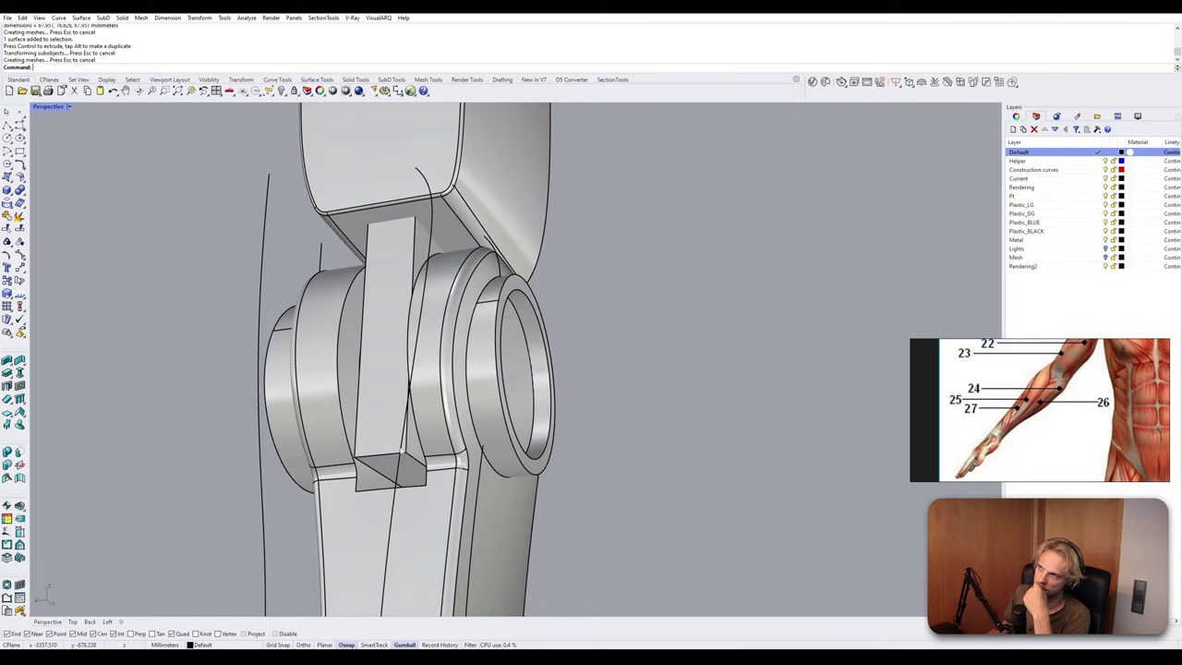
right_drag(403, 451, 508, 455)
Move the box vertically so that its bottom face lies at the inner disc's widest points, at mid-height.
click(521, 453)
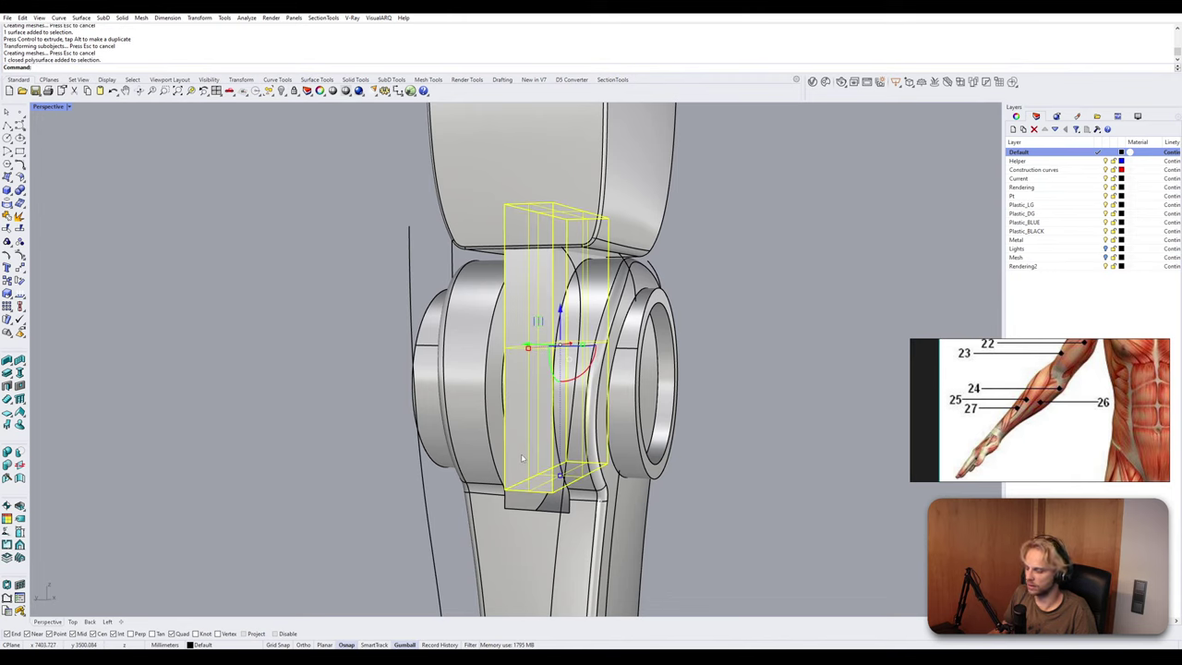
text(m)
key(Return)
text(v)
key(Return)
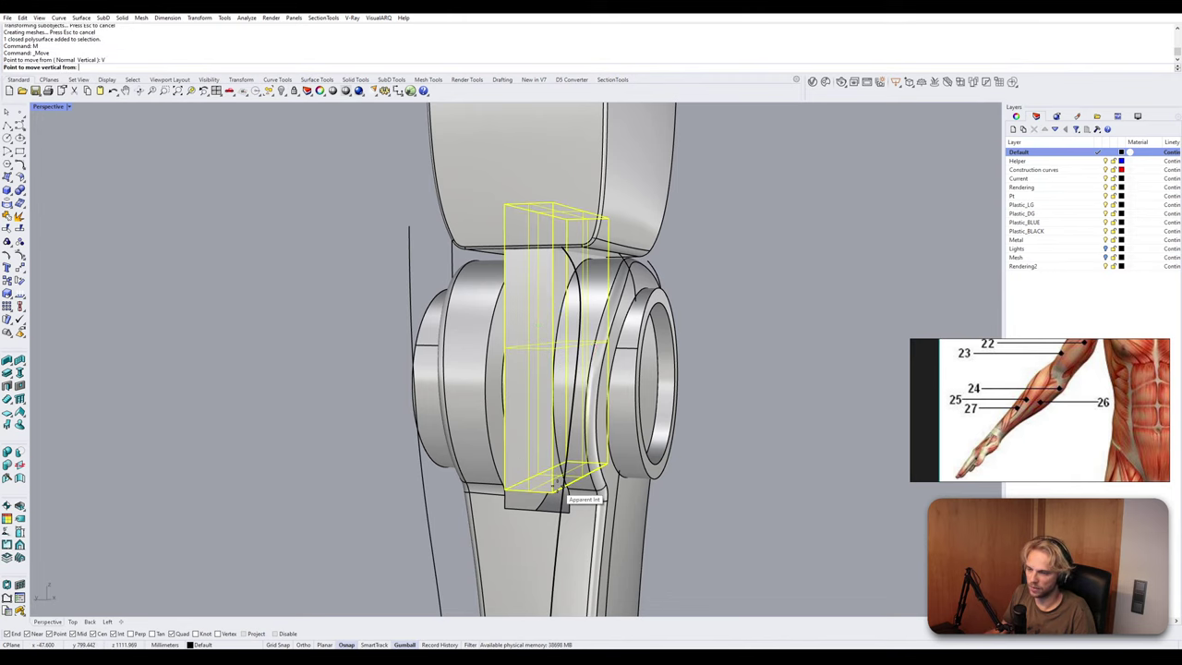
click(552, 489)
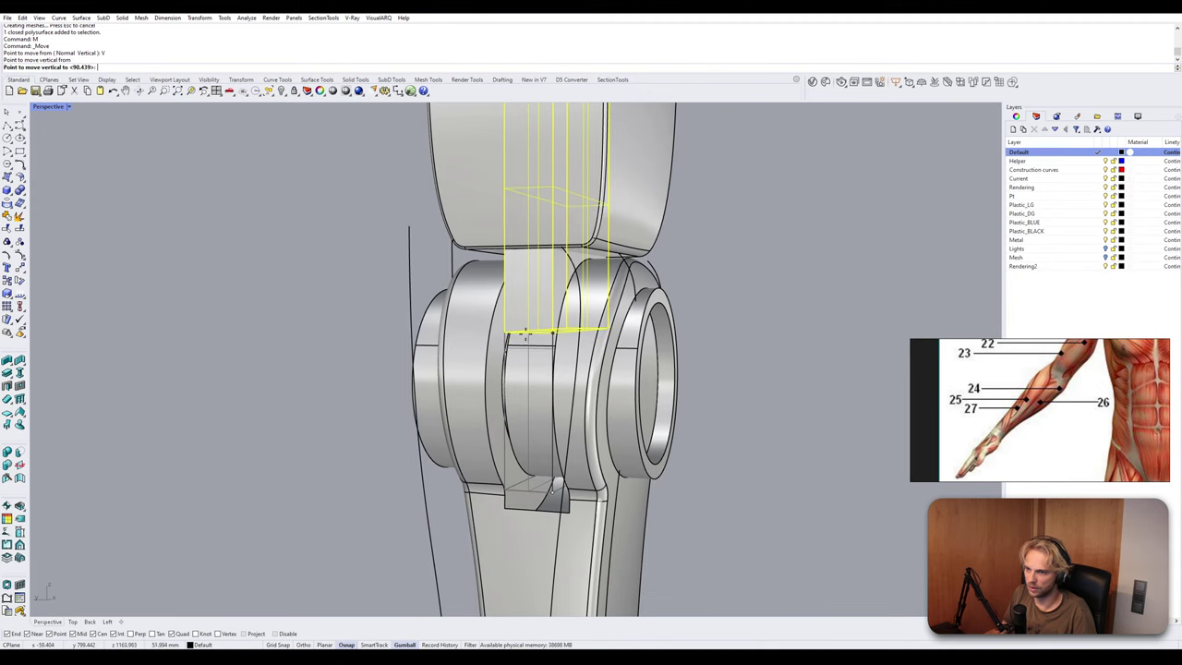
right_drag(524, 334, 273, 607)
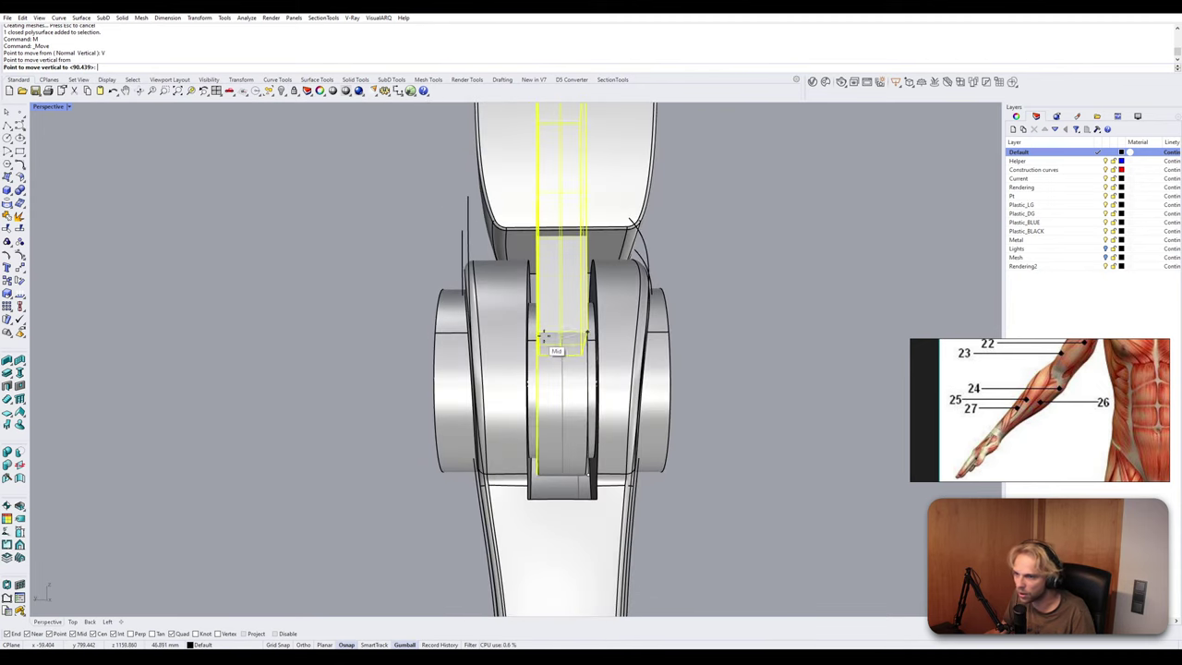
scroll(546, 336, up, 2)
right_drag(547, 336, 471, 319)
scroll(494, 342, up, 2)
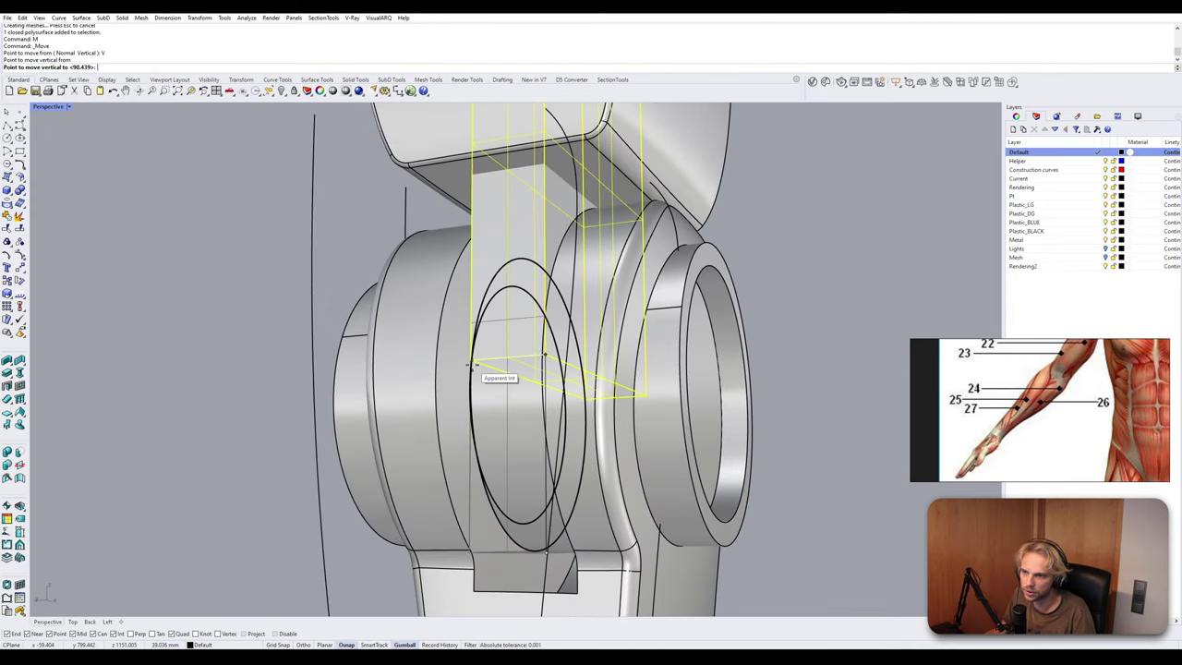
right_drag(473, 371, 499, 392)
scroll(501, 393, up, 2)
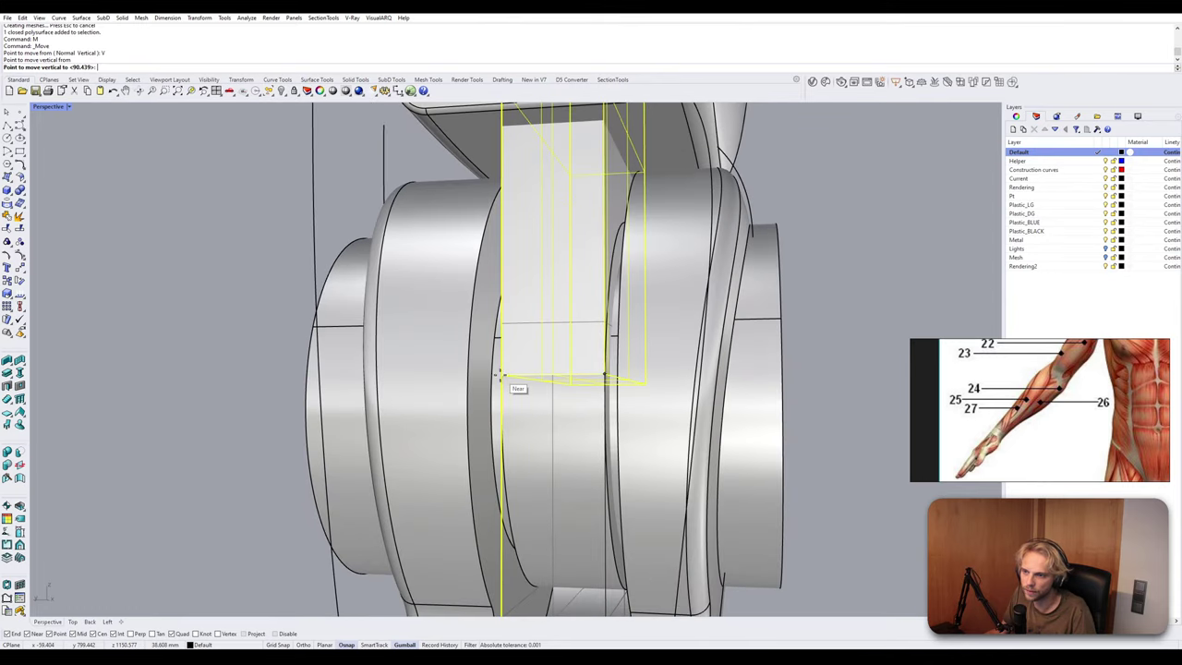
right_drag(506, 341, 651, 366)
right_drag(719, 415, 636, 403)
scroll(736, 379, up, 3)
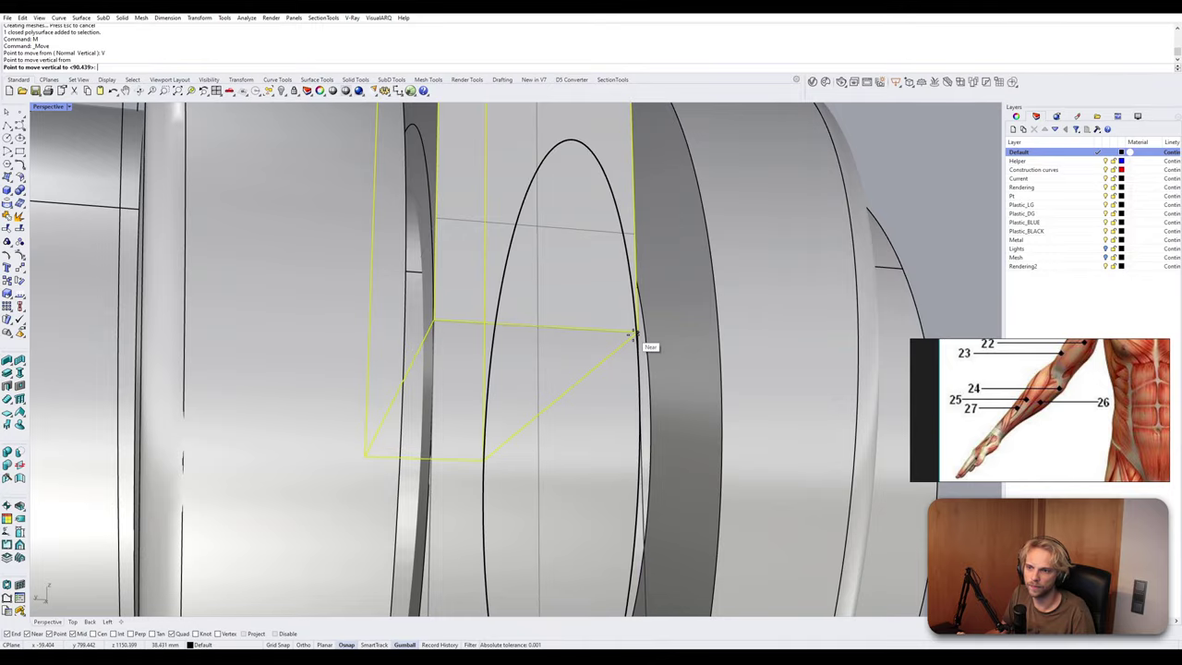
click(637, 388)
scroll(637, 388, down, 8)
right_drag(637, 388, 564, 379)
key(Escape)
Examine how the raised box meets the inner disc from both sides of the joint.
click(564, 377)
shift+click(574, 292)
right_drag(633, 323, 560, 370)
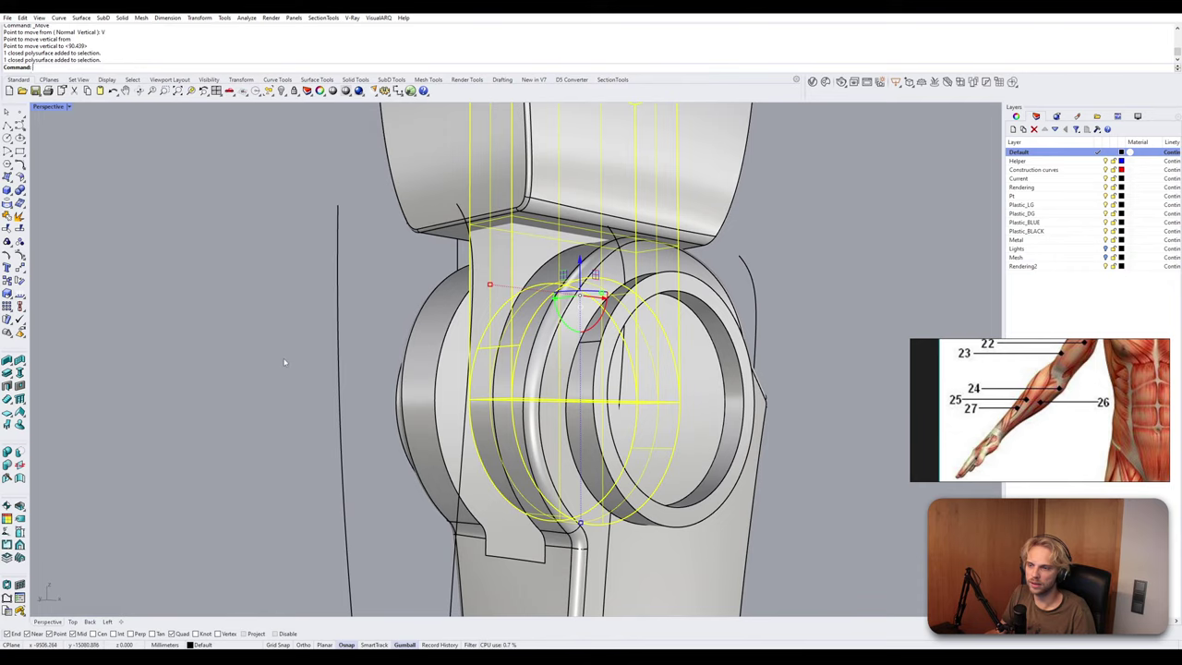
click(407, 307)
right_drag(408, 307, 440, 331)
scroll(439, 332, down, 4)
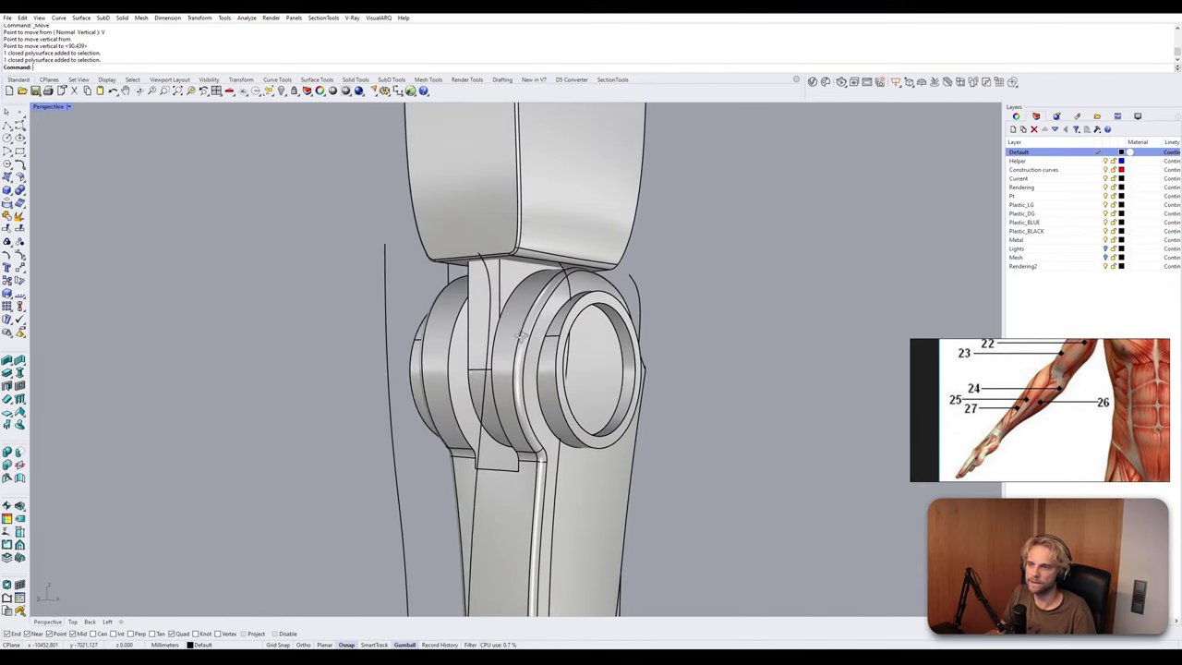
right_drag(545, 346, 330, 366)
scroll(518, 323, up, 2)
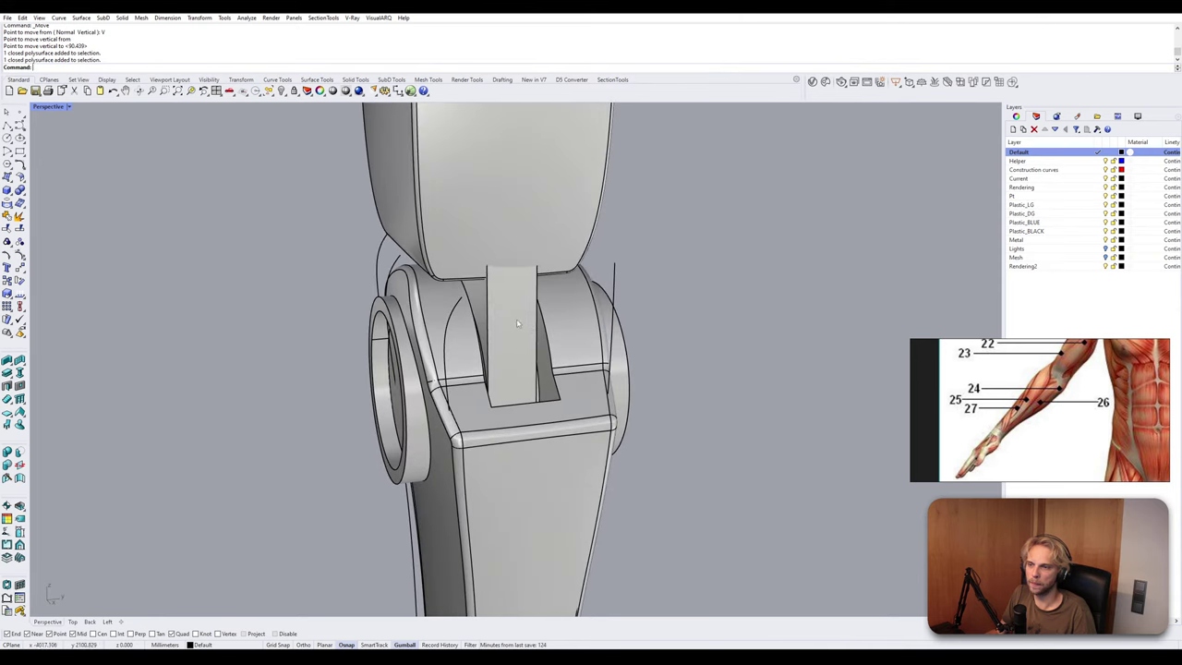
Boolean-union the box with the inner disc and merge the coplanar faces of the result.
click(504, 333)
right_drag(504, 332, 561, 432)
shift+click(505, 417)
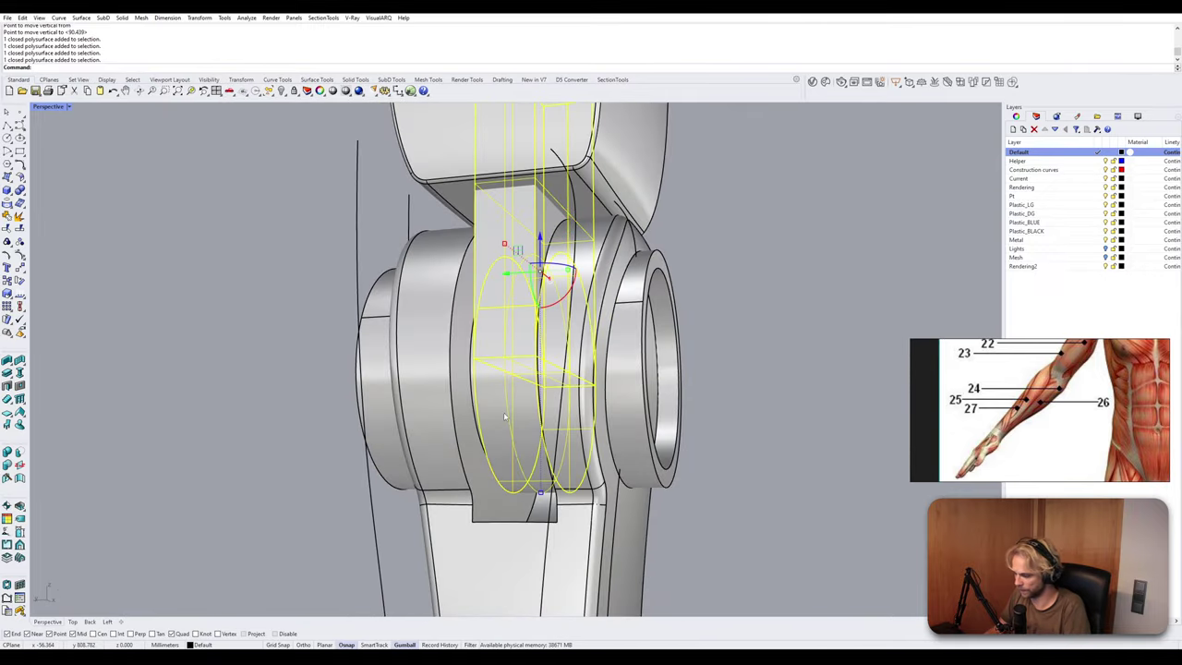
key(Return)
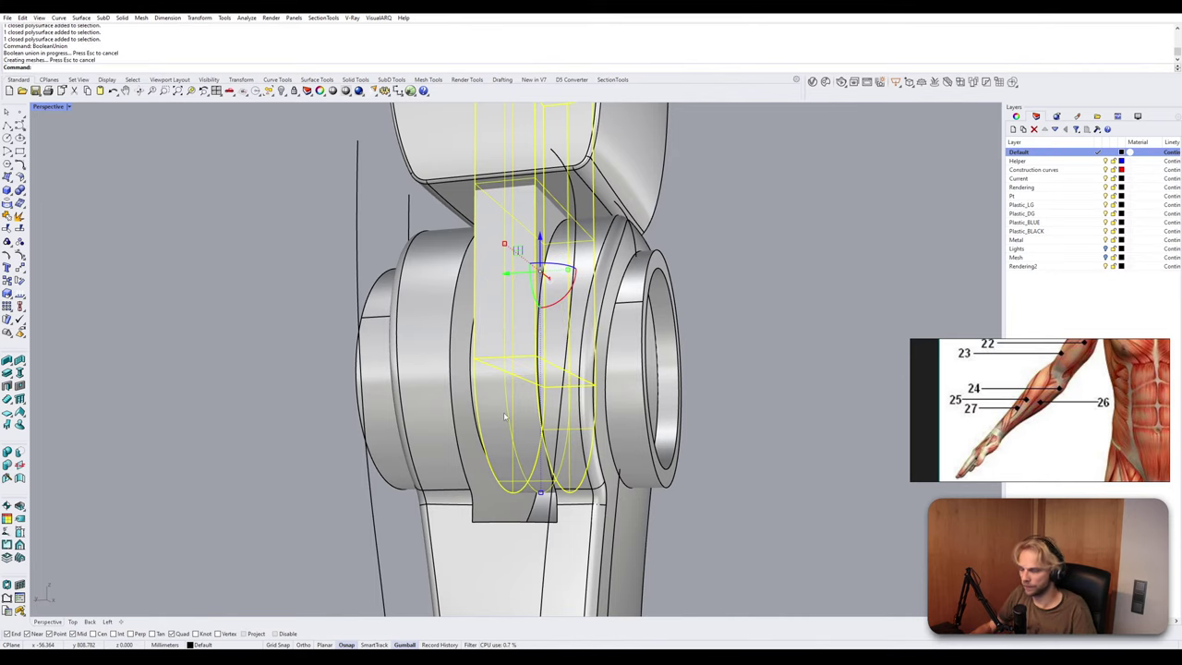
text(Merge)
key(Return)
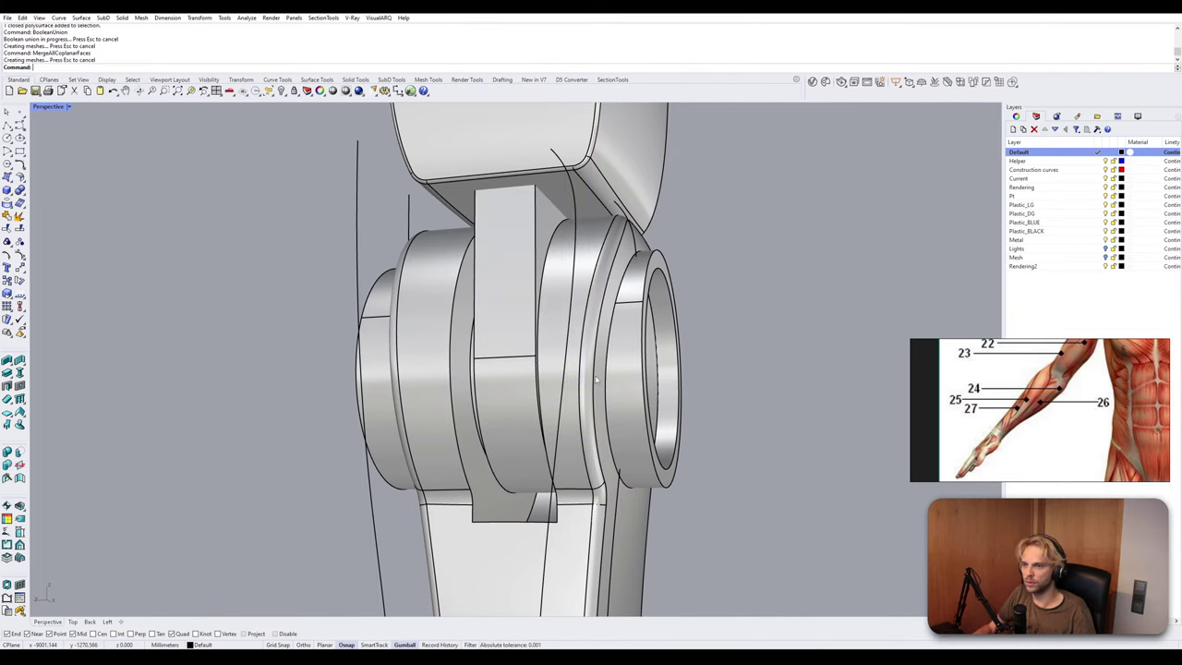
Duplicate the curved edge of the lower segment's hinge cheek along the slot as a separate curve.
right_drag(505, 418, 496, 264)
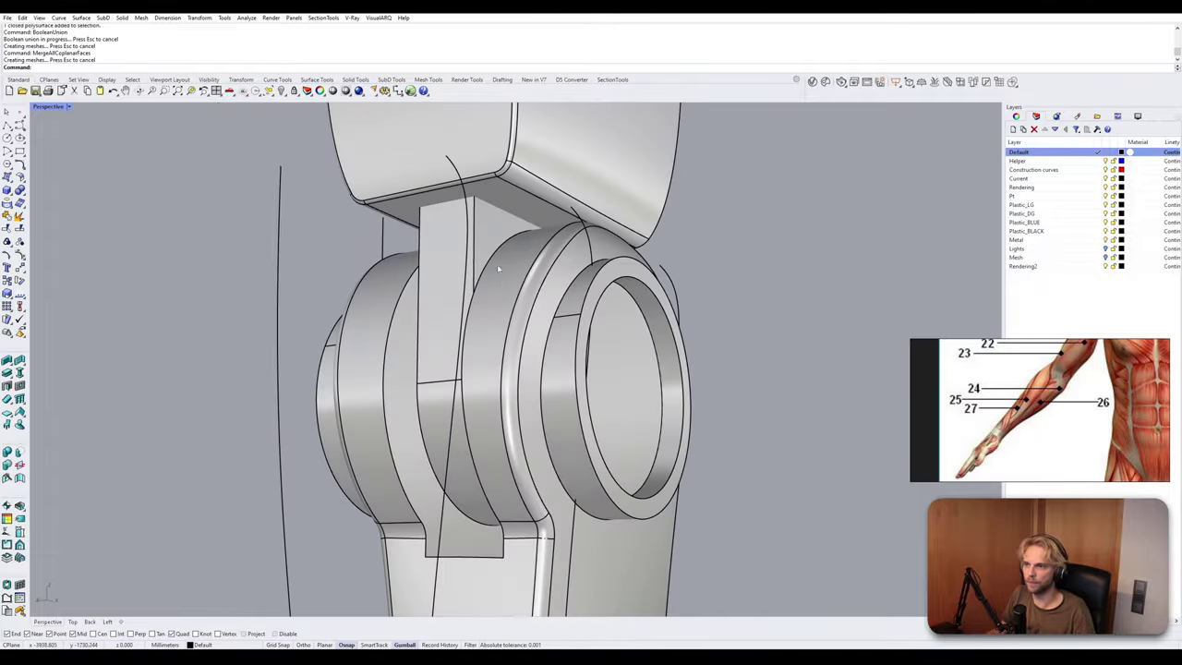
scroll(491, 192, up, 6)
right_drag(491, 192, 395, 219)
scroll(532, 310, down, 4)
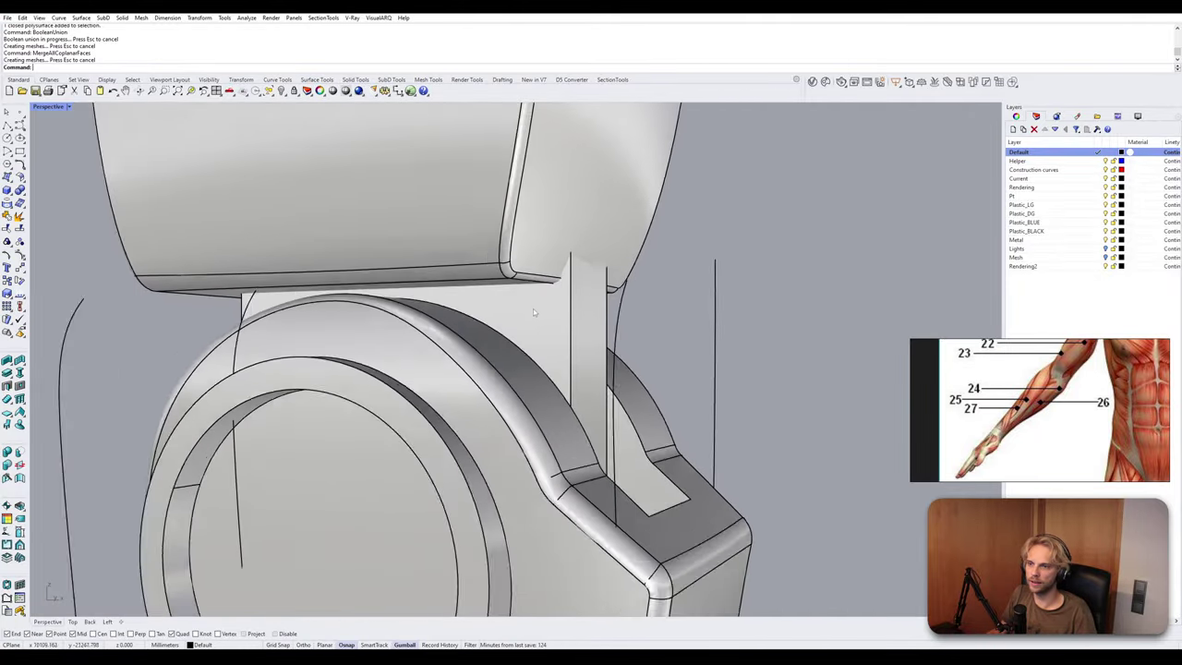
right_drag(533, 309, 546, 339)
ctrl+shift+click(546, 342)
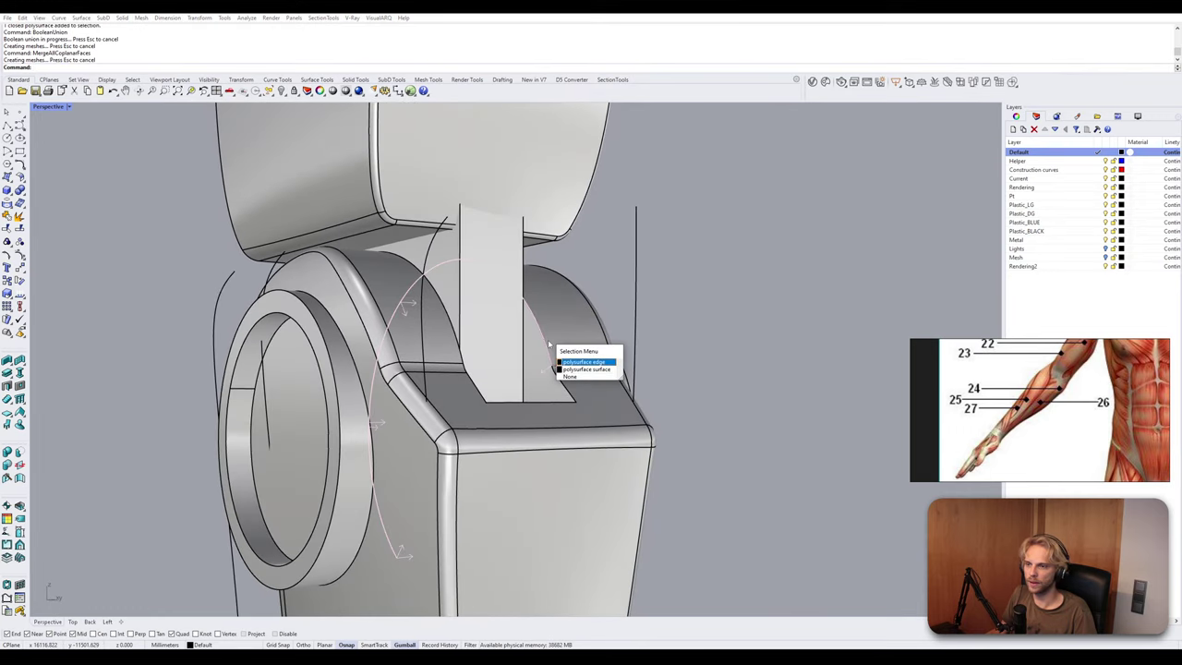
click(567, 362)
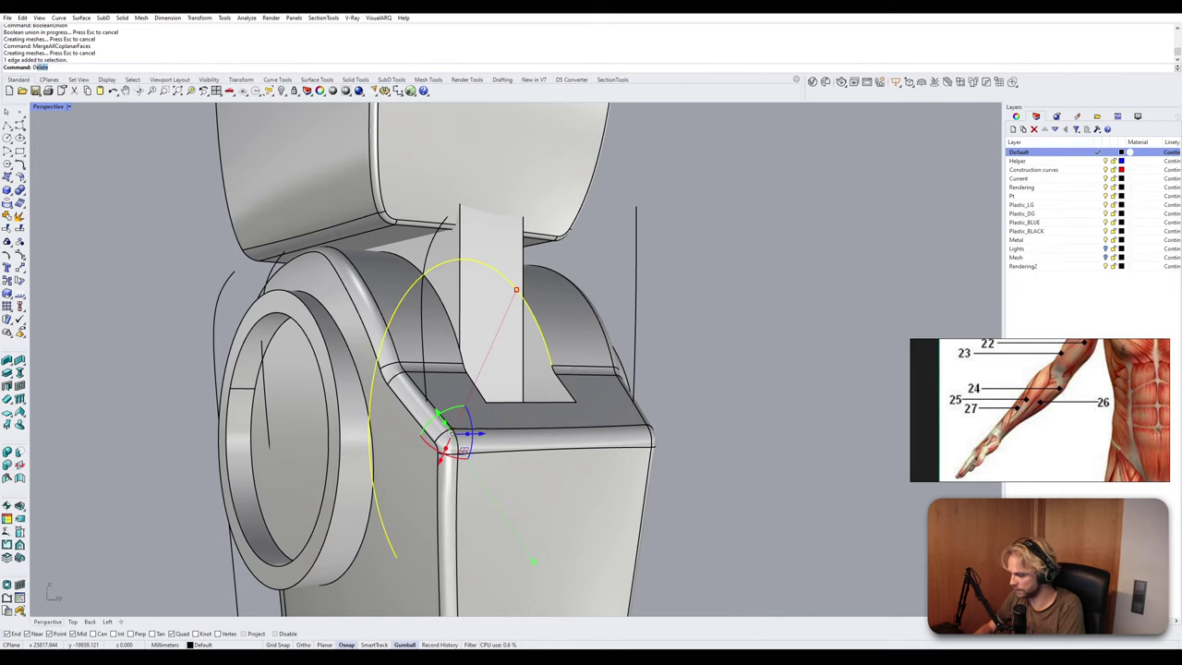
key(Return)
key(Escape)
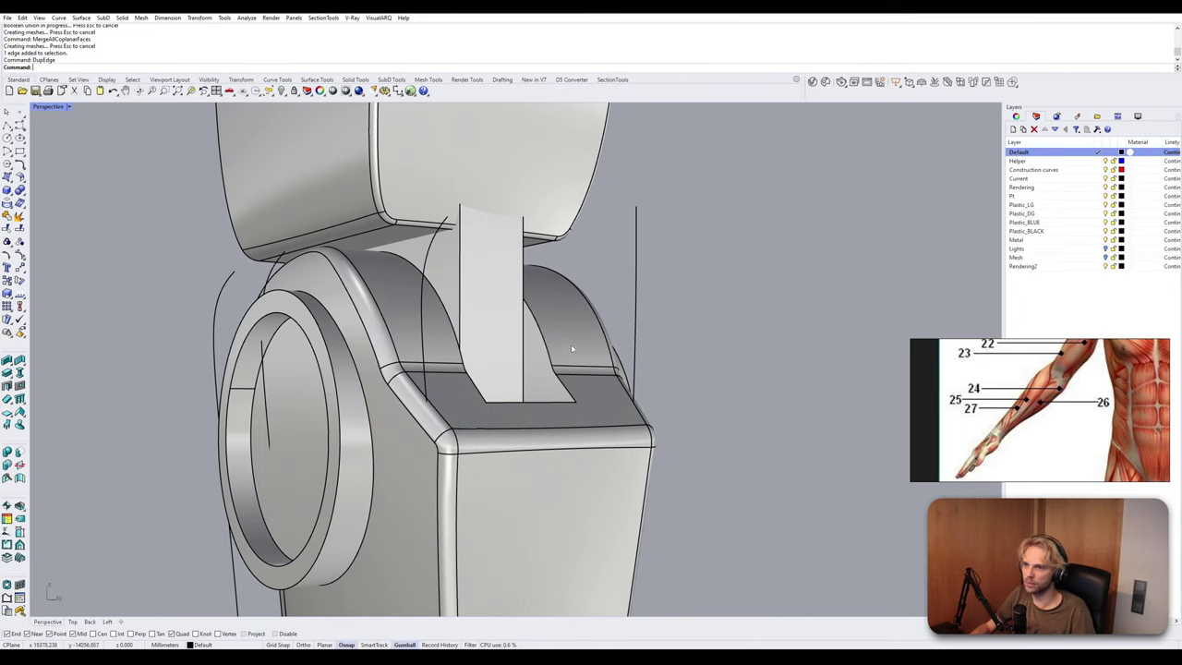
Extrude the duplicated arc curve sideways across the slot and hinge cheek into an open surface.
click(544, 342)
click(567, 364)
right_drag(567, 364, 503, 395)
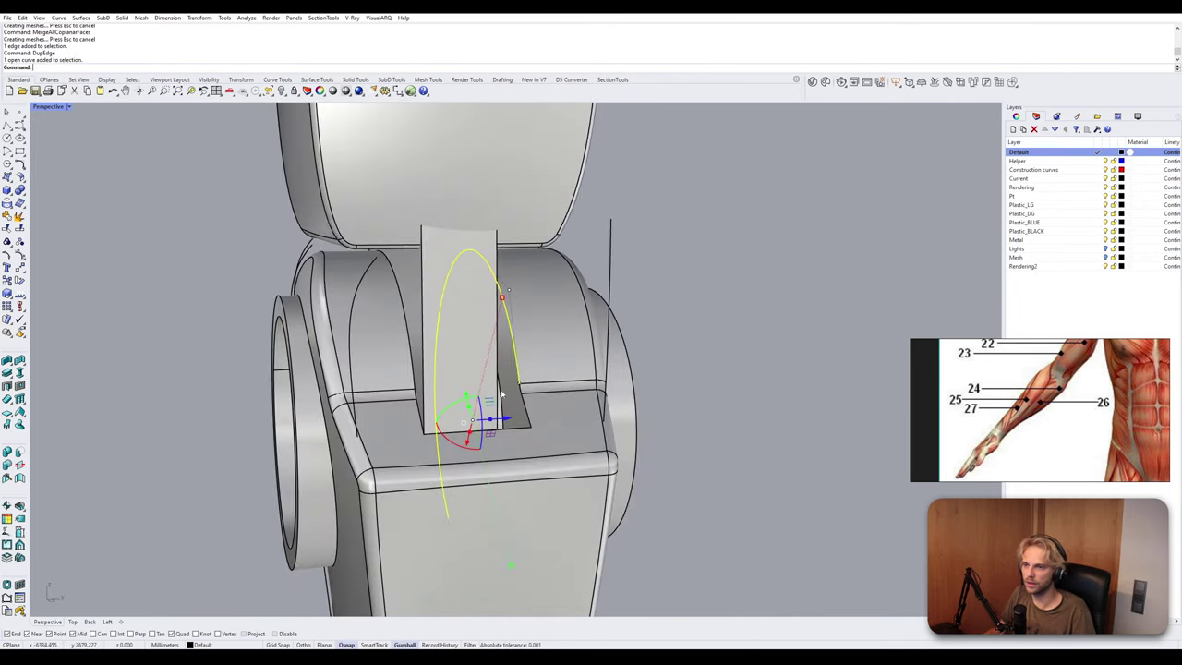
drag(490, 419, 335, 425)
key(Escape)
right_drag(409, 389, 567, 354)
Try offsetting the arc surface outward into a 10 mm thick solid, and undo it.
click(480, 371)
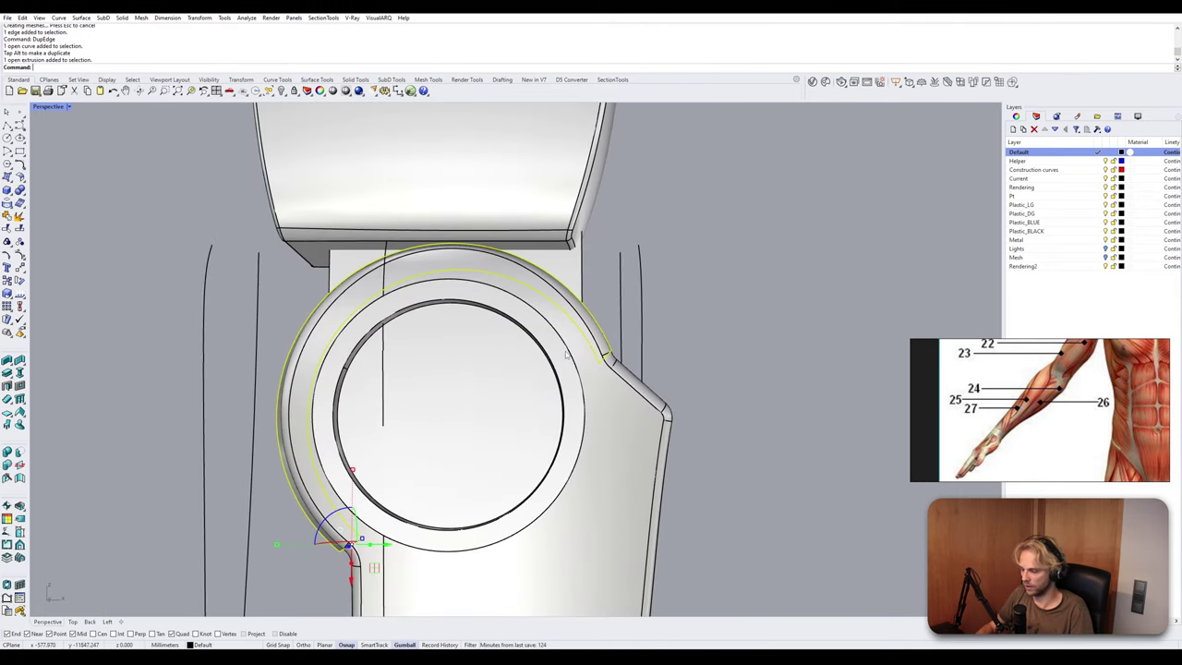
text(etSrf)
key(Return)
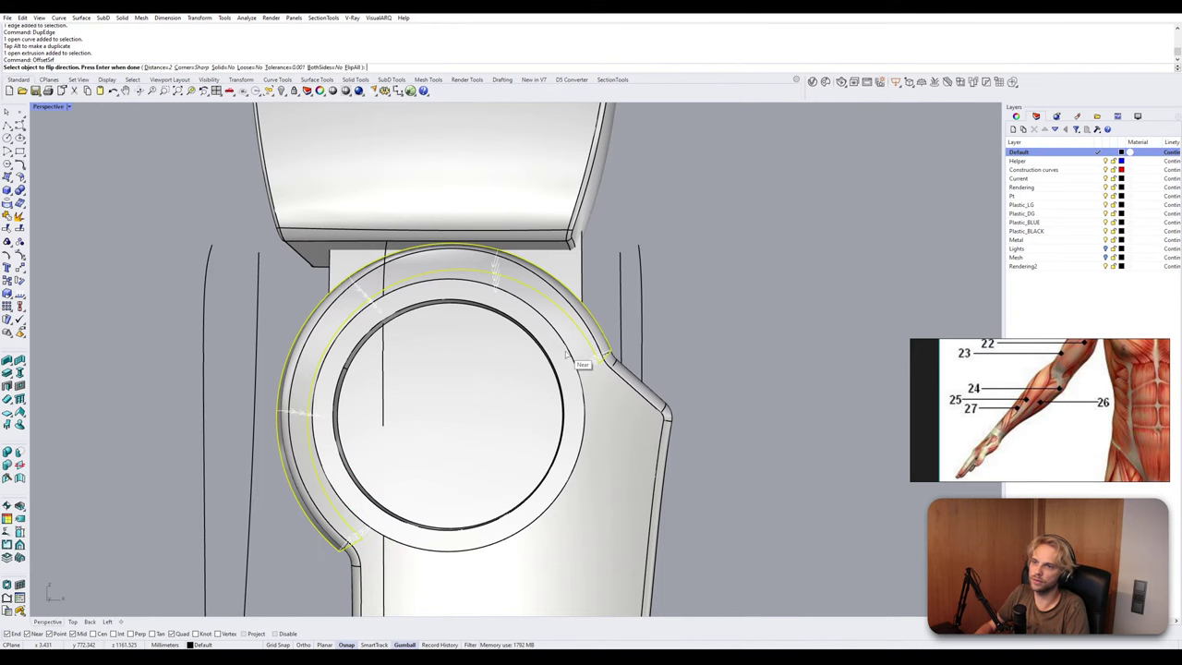
right_drag(585, 344, 337, 136)
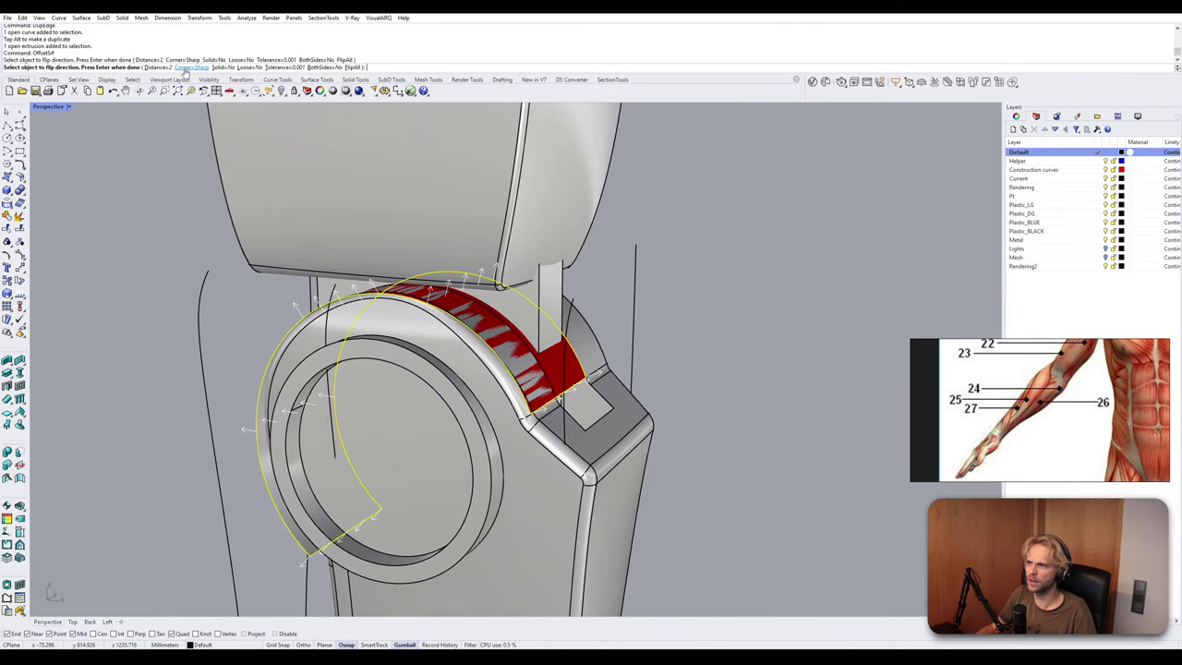
click(221, 68)
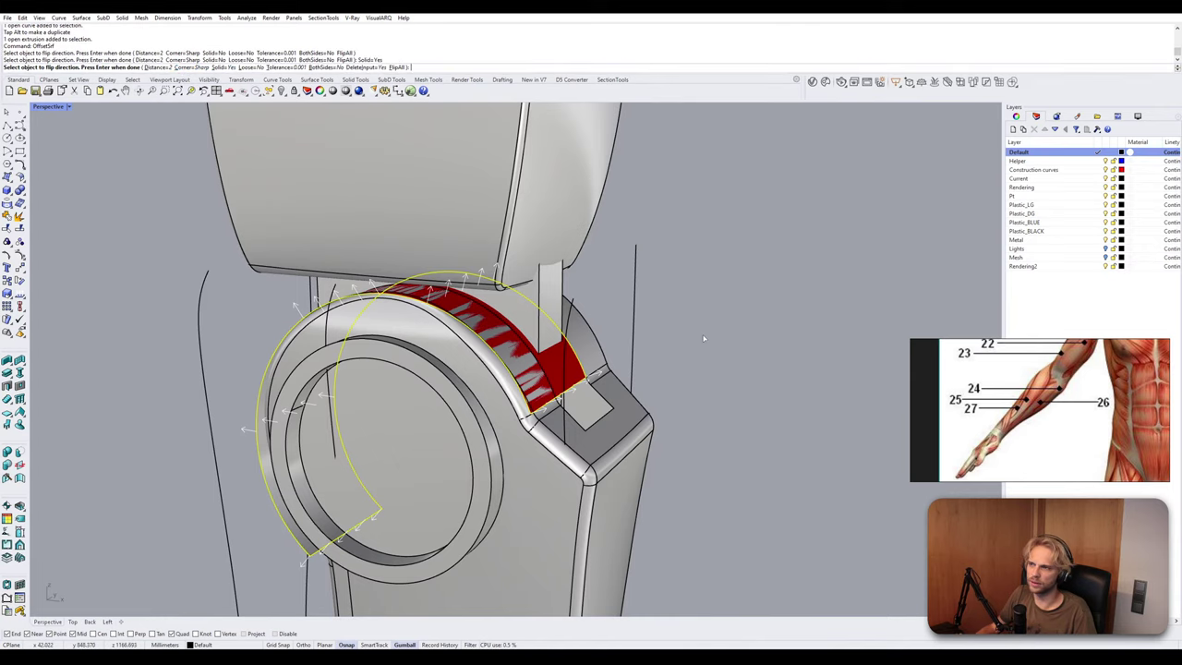
click(159, 68)
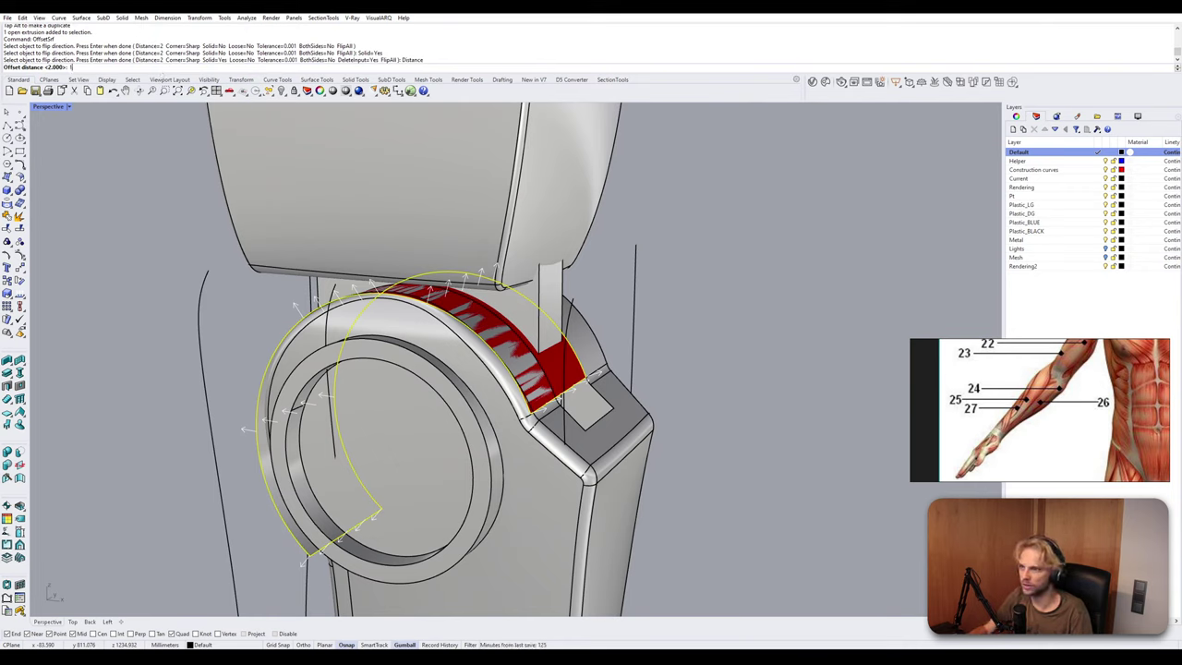
text(10)
key(Return)
key(Return)
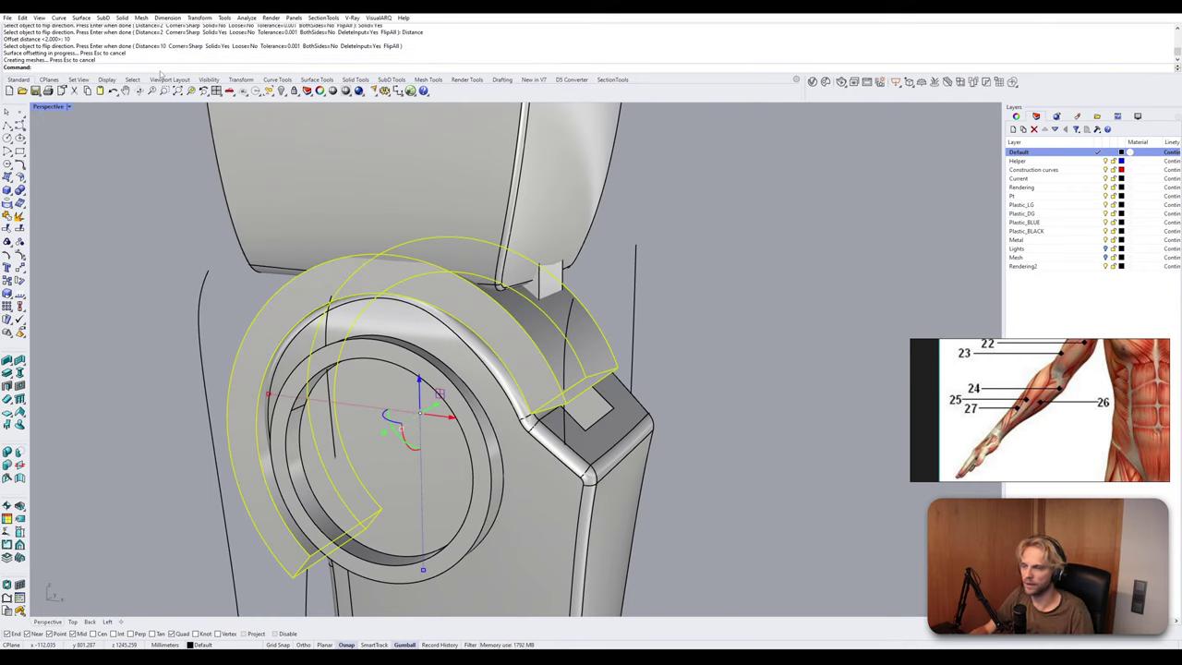
right_drag(345, 217, 430, 247)
key(ctrl+z)
Offset the arc surface outward by 25 mm into a solid curved block around the hinge.
key(Return)
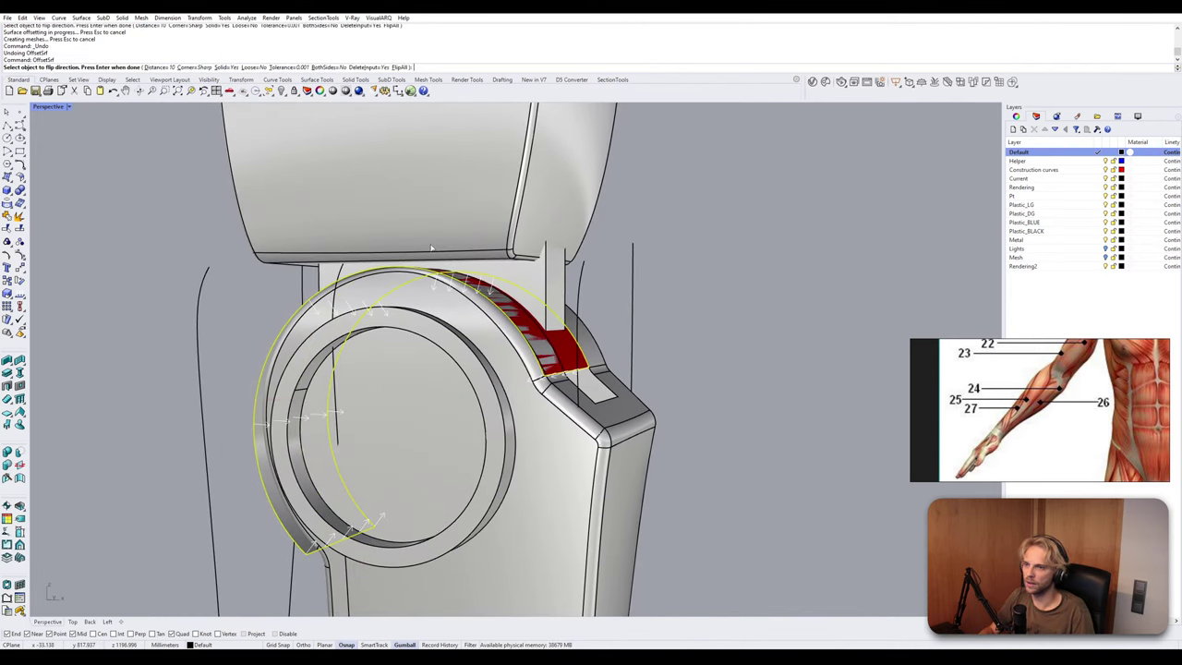
click(505, 315)
text(25)
key(Return)
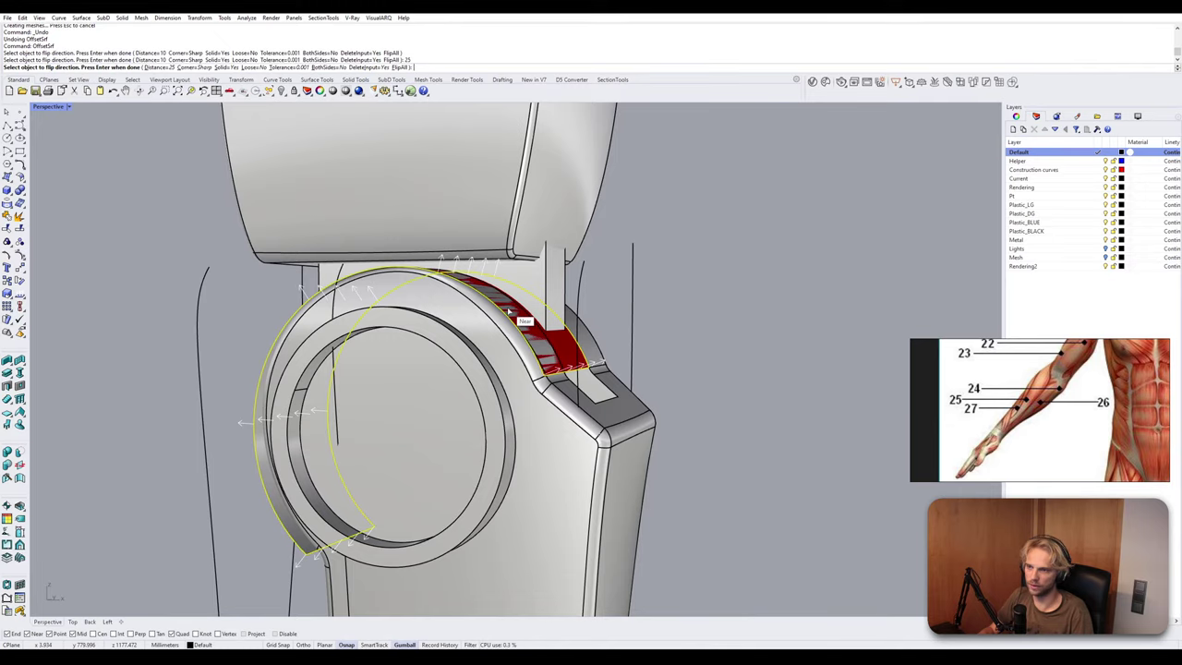
key(Return)
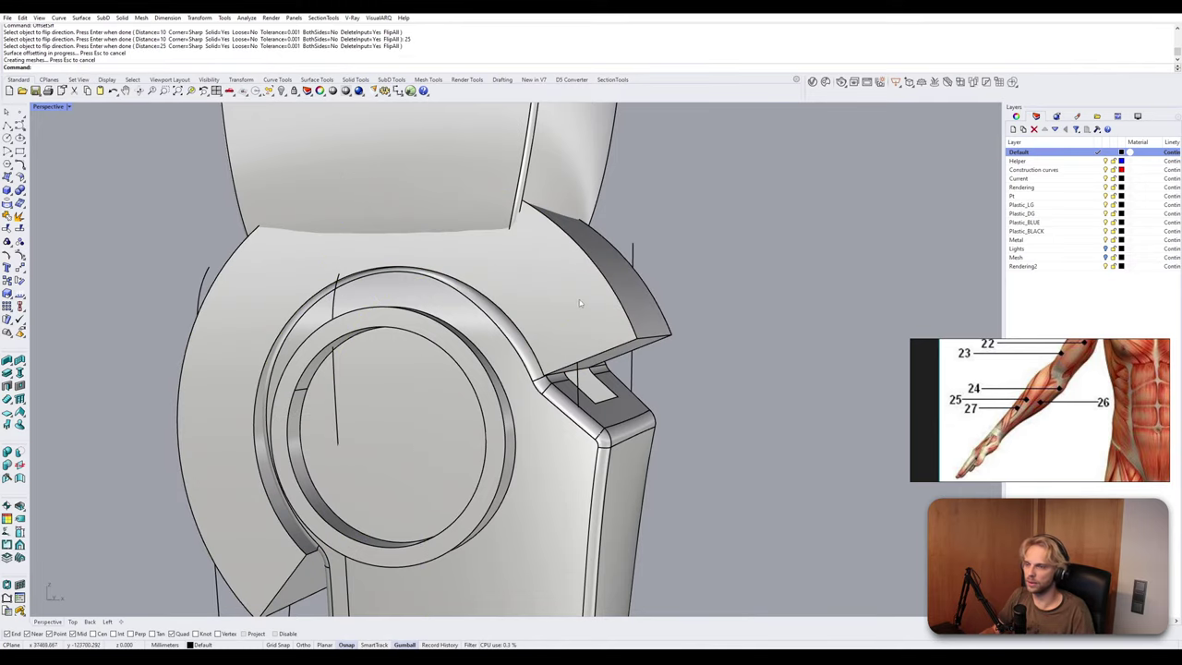
click(580, 302)
right_drag(580, 302, 486, 314)
key(Escape)
Create a solid bounding box around the hinge tab and inner disc piece.
click(464, 403)
right_drag(463, 403, 582, 404)
key(Return)
key(Return)
click(476, 427)
Isolate the bounding box and the curved offset solid from the rest of the model.
click(511, 456)
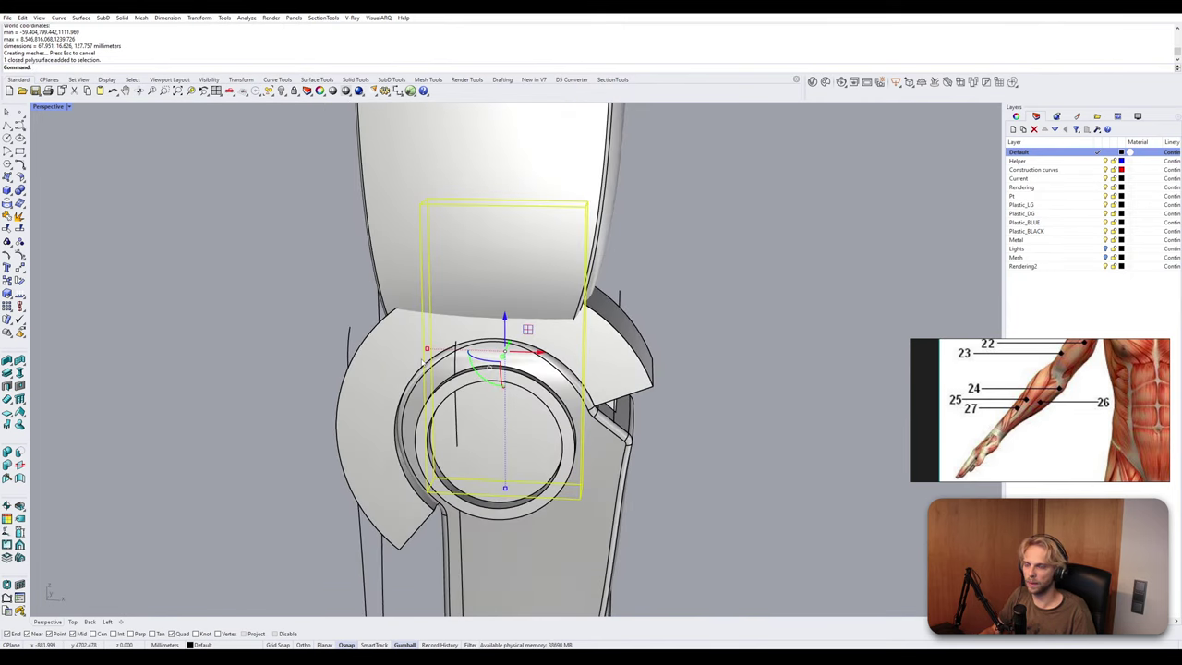
right_drag(424, 363, 397, 360)
shift+click(625, 362)
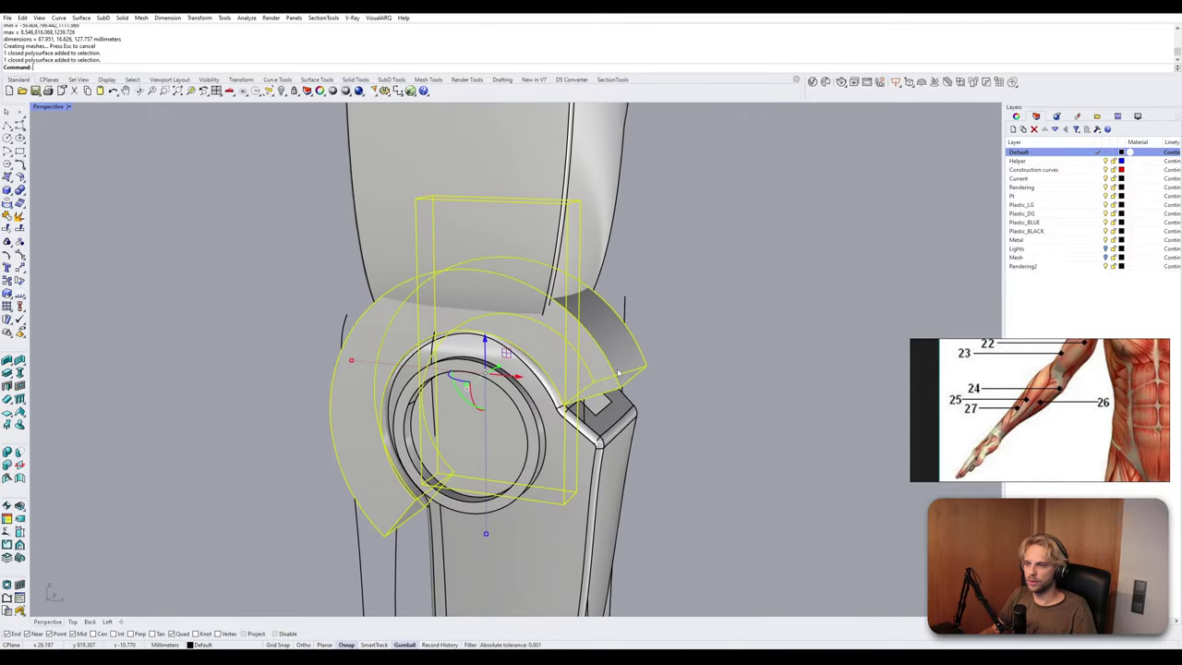
right_drag(626, 362, 514, 376)
scroll(514, 377, up, 10)
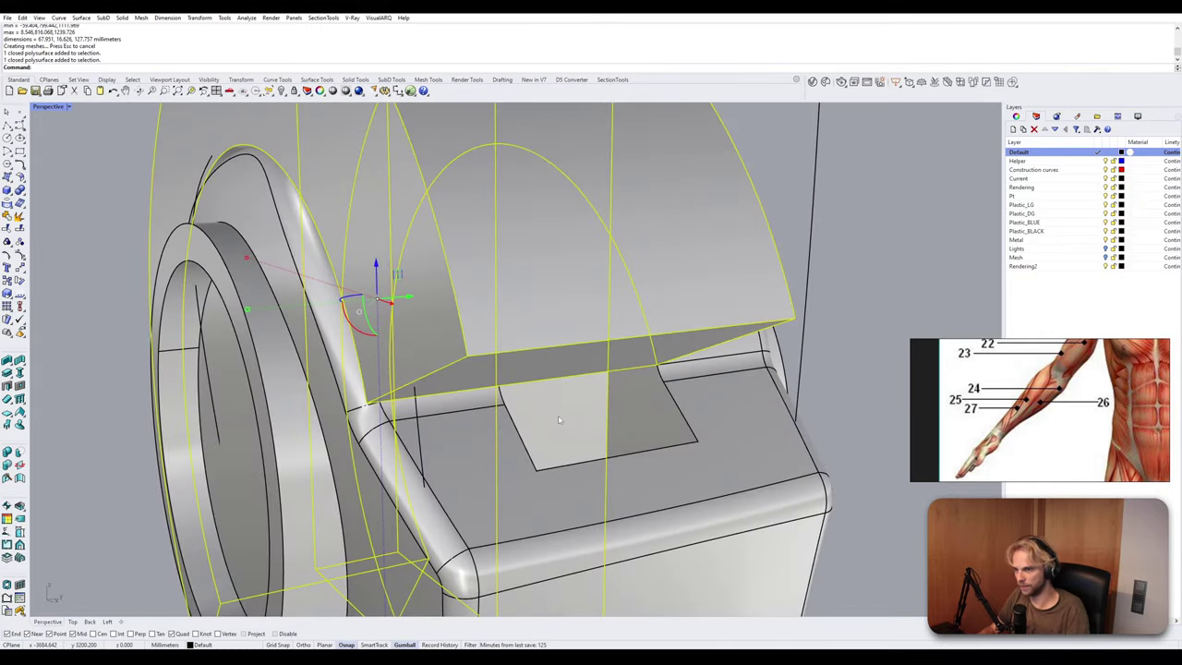
scroll(554, 412, down, 6)
shift+right_drag(549, 398, 569, 384)
text(SiO)
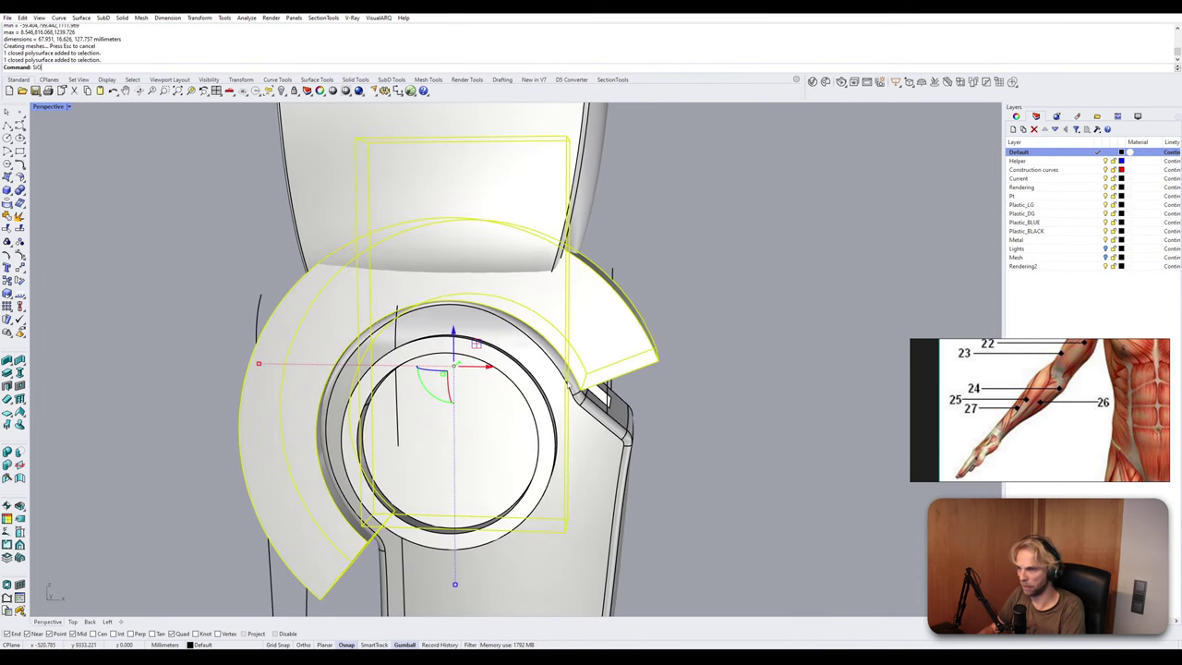
key(BackSpace)
key(BackSpace)
key(BackSpace)
text(Isolate)
key(Return)
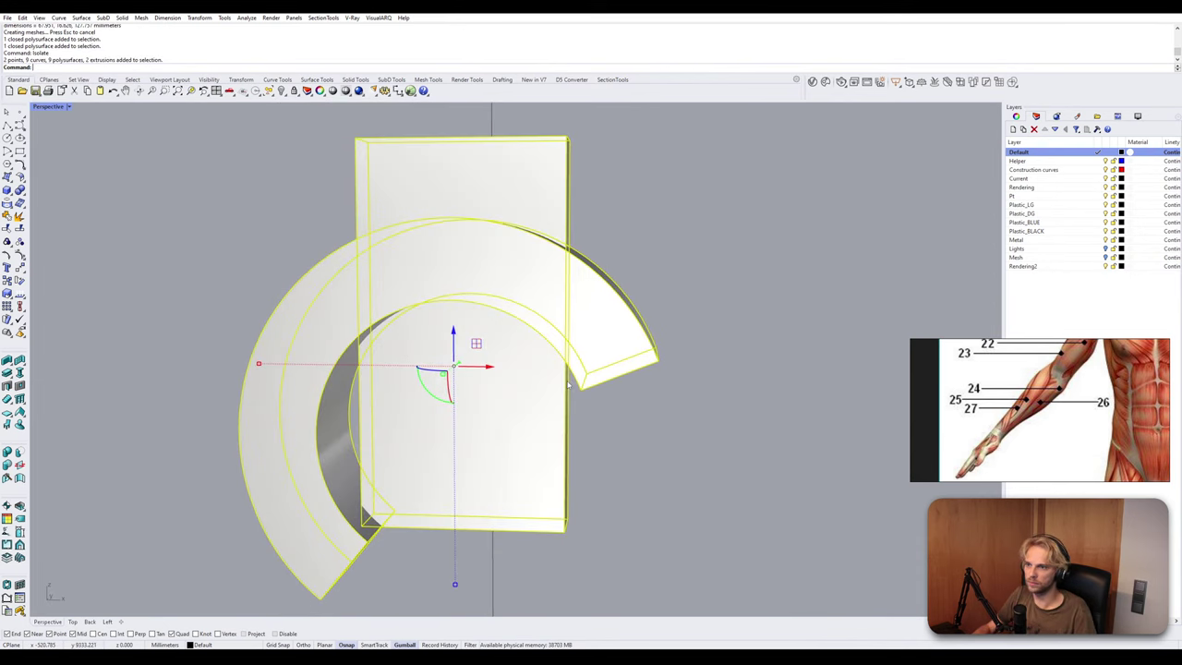
Scale the bounding box in its thickness direction so it extends past both sides of the curved solid.
key(Escape)
right_drag(569, 385, 414, 351)
click(502, 410)
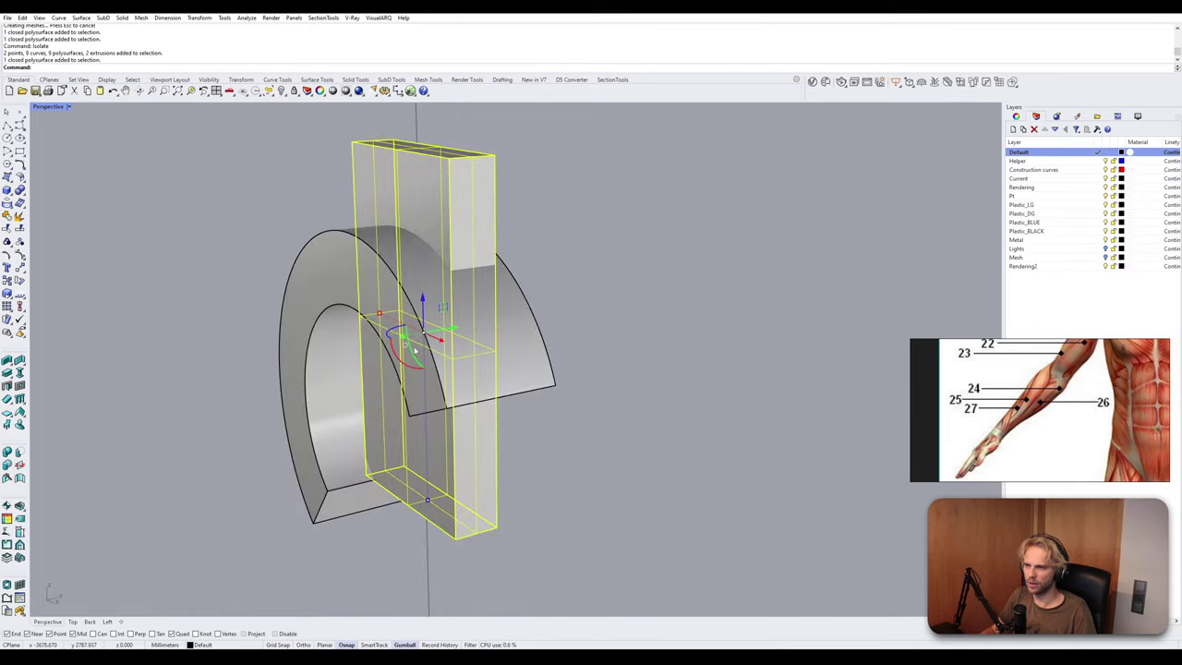
drag(403, 337, 298, 354)
click(246, 385)
right_drag(246, 386, 443, 335)
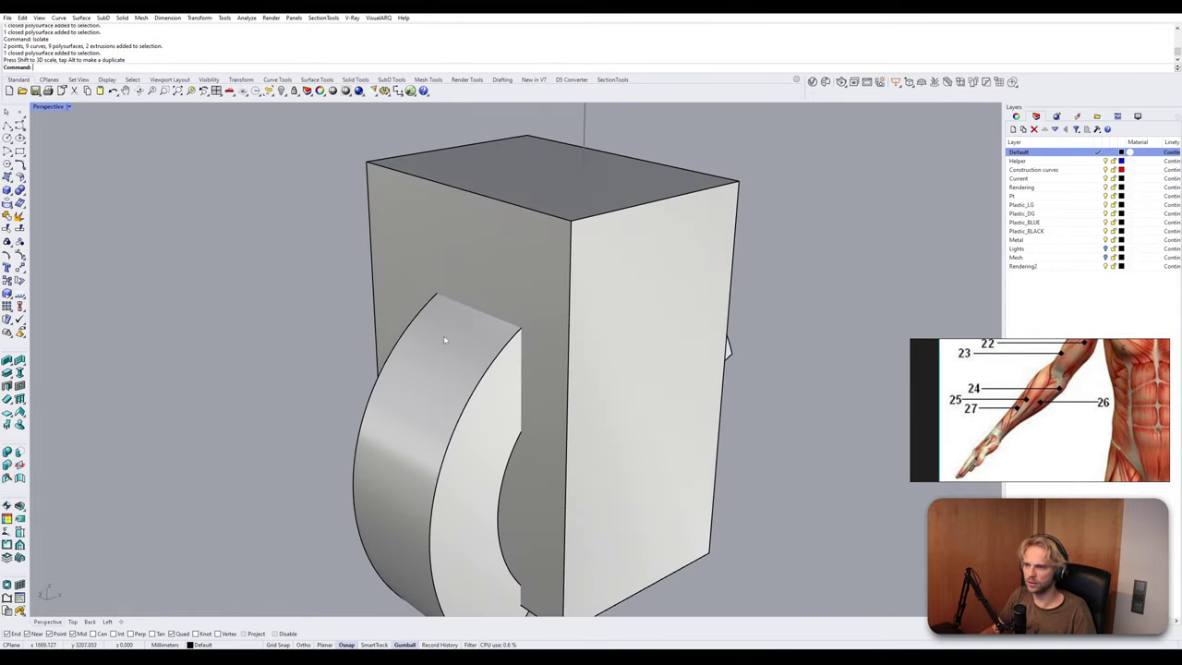
Pull one side face of the widened box inward to leave a narrow upright slab crossing the curved solid.
ctrl+shift+click(551, 306)
right_drag(550, 306, 488, 279)
drag(339, 340, 499, 343)
right_drag(499, 343, 599, 393)
click(778, 394)
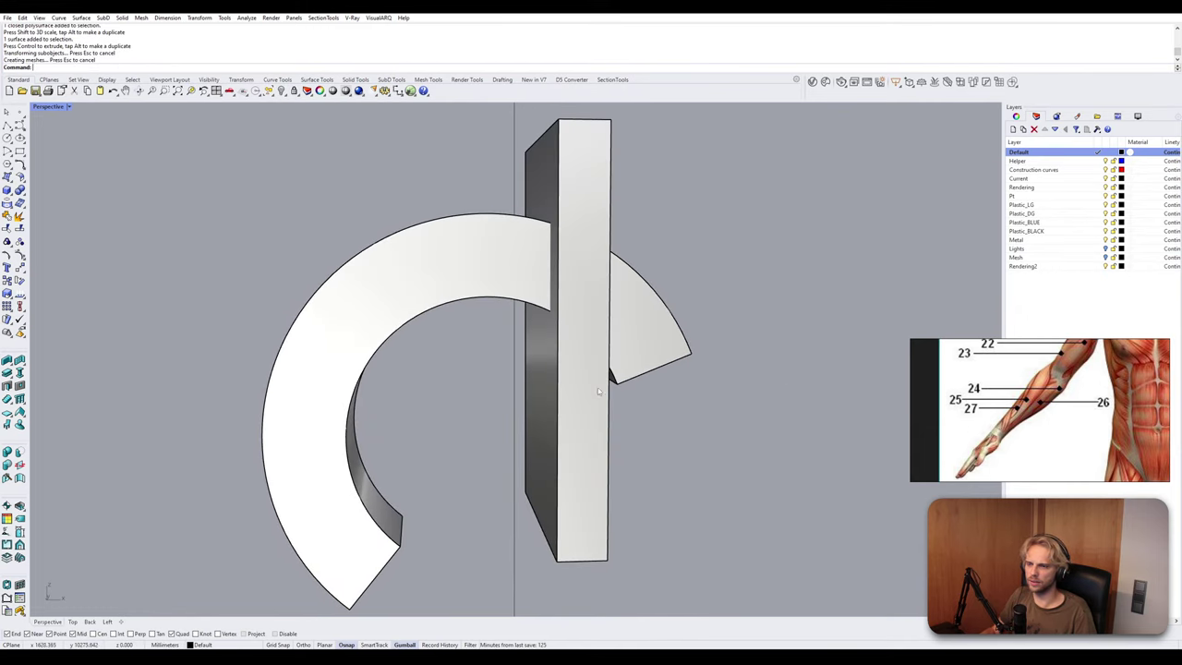
Try a Boolean difference that cuts the upright slab out of the curved solid.
click(650, 347)
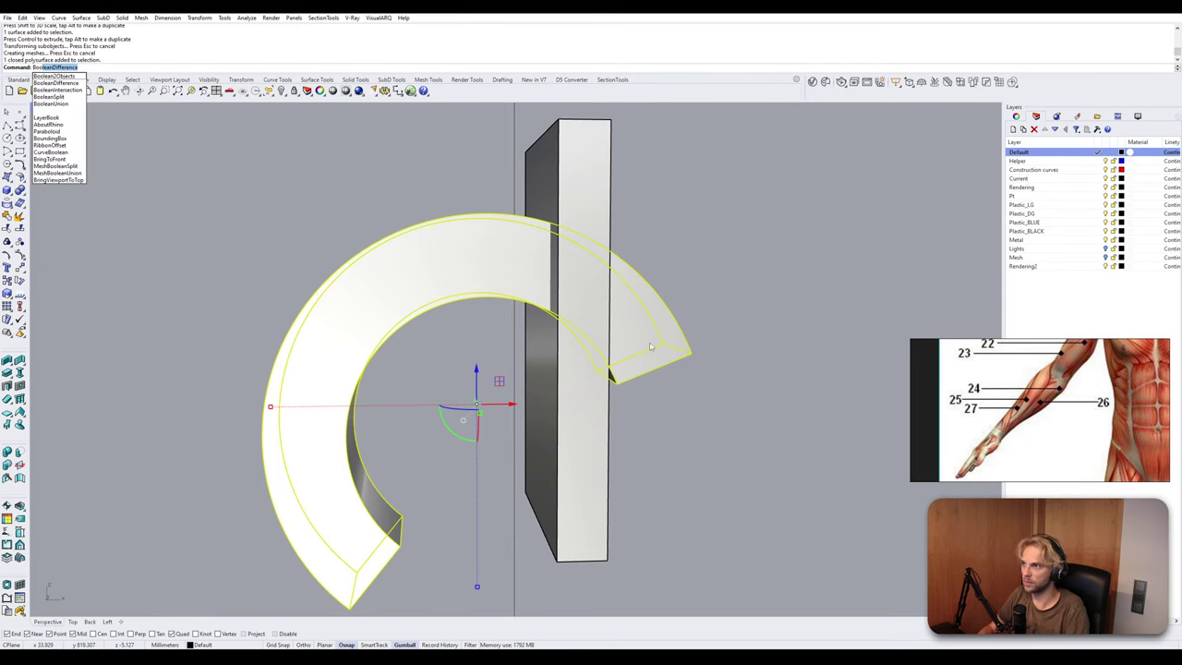
key(Return)
click(580, 390)
key(Return)
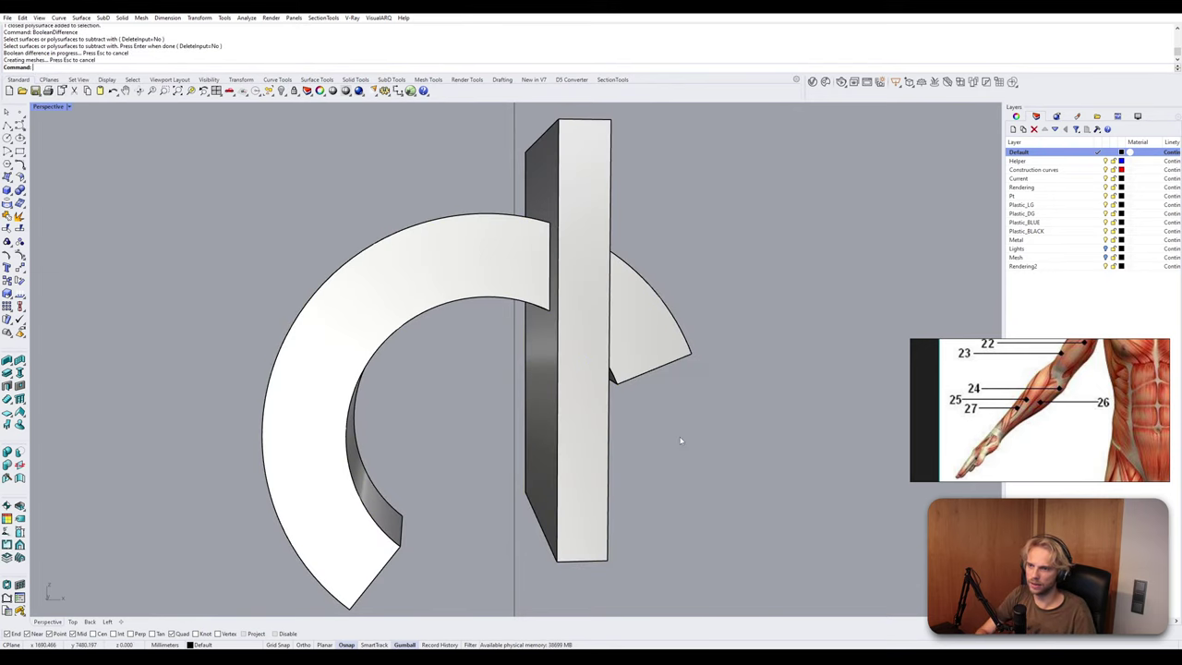
Try showing the hinge tab and deleting the slab, and undo both along with the Boolean difference.
text(Show)
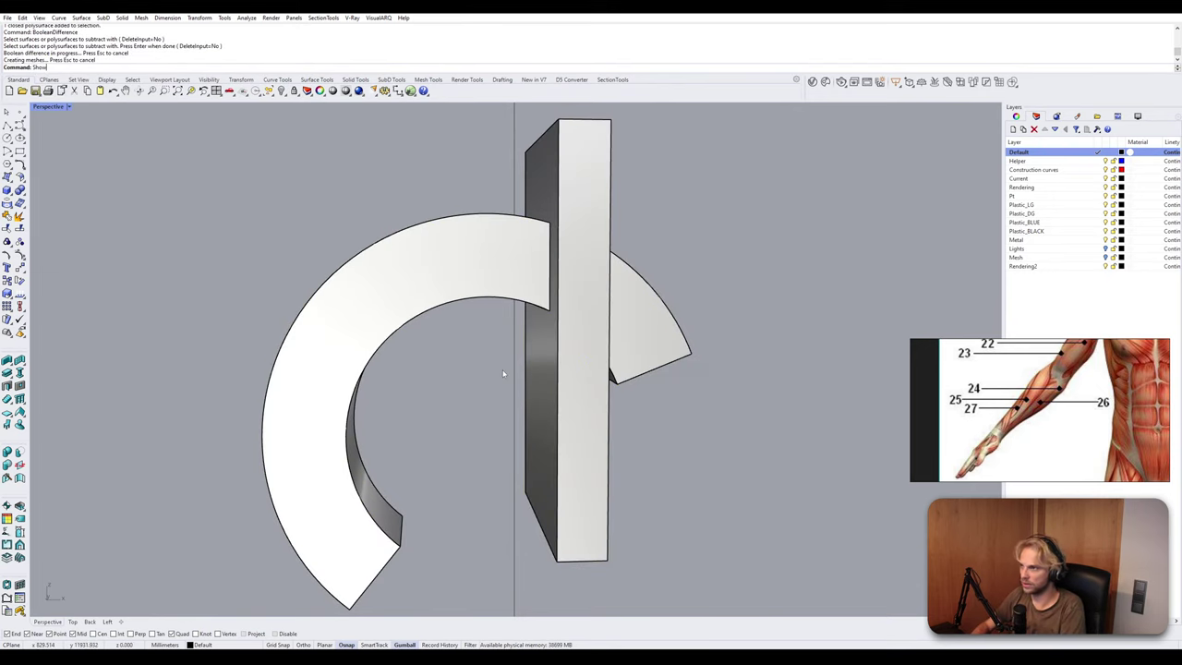
text(Selected)
key(Return)
right_drag(503, 373, 420, 403)
click(531, 344)
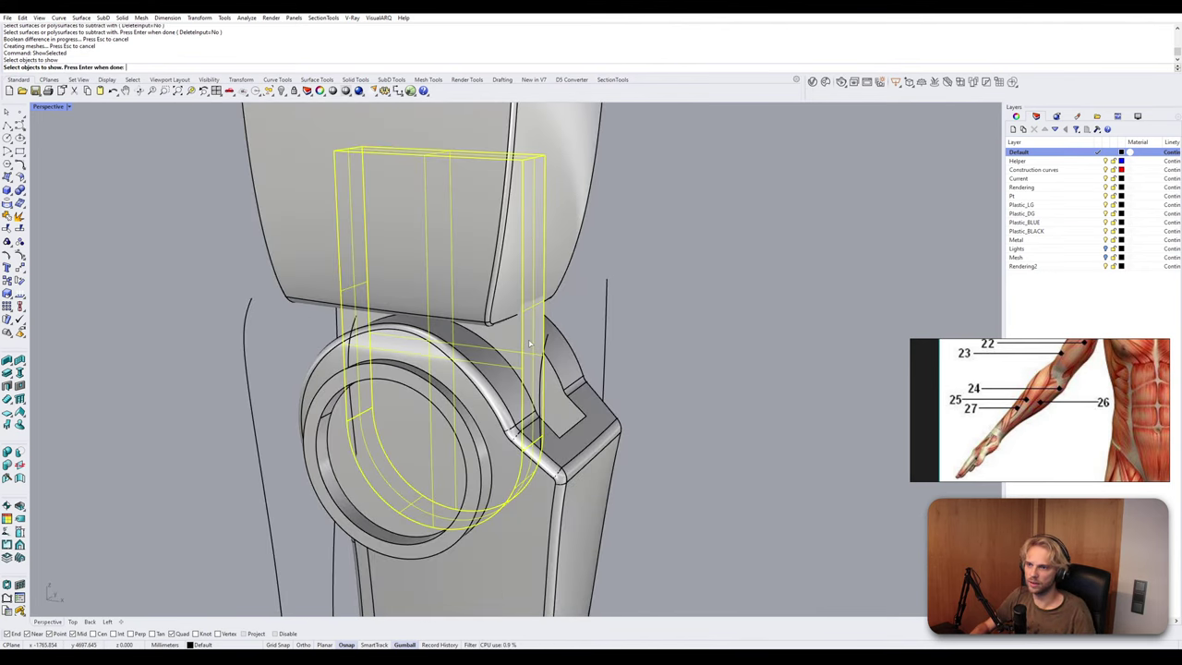
key(Return)
click(456, 325)
key(Delete)
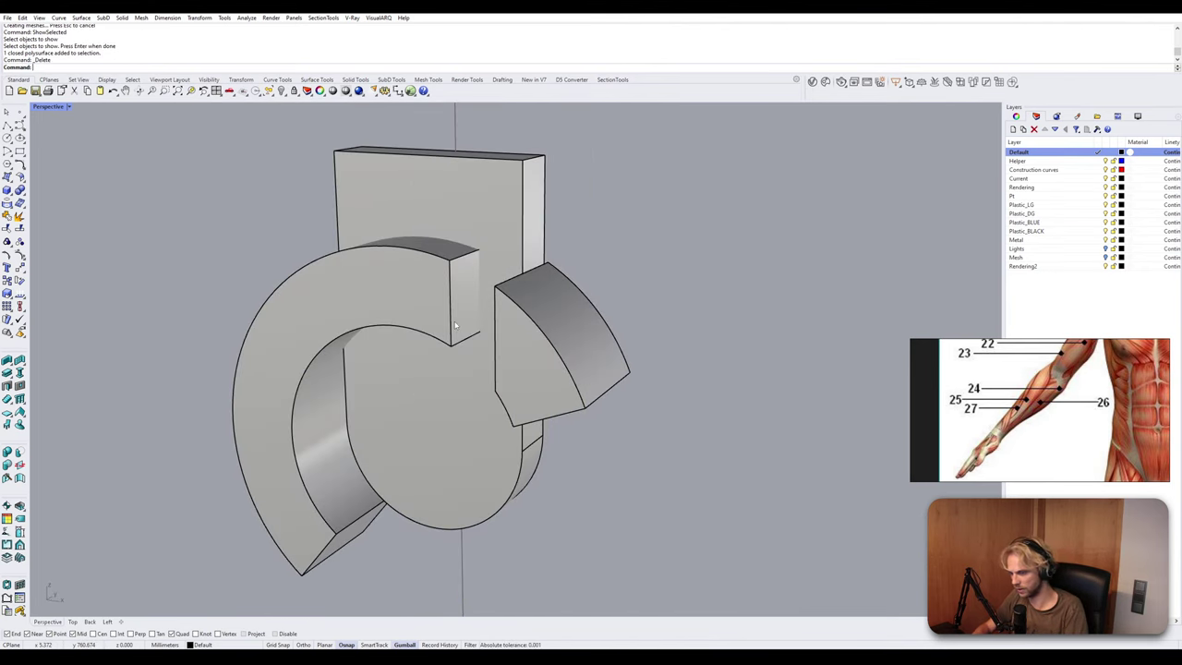
right_drag(467, 321, 584, 294)
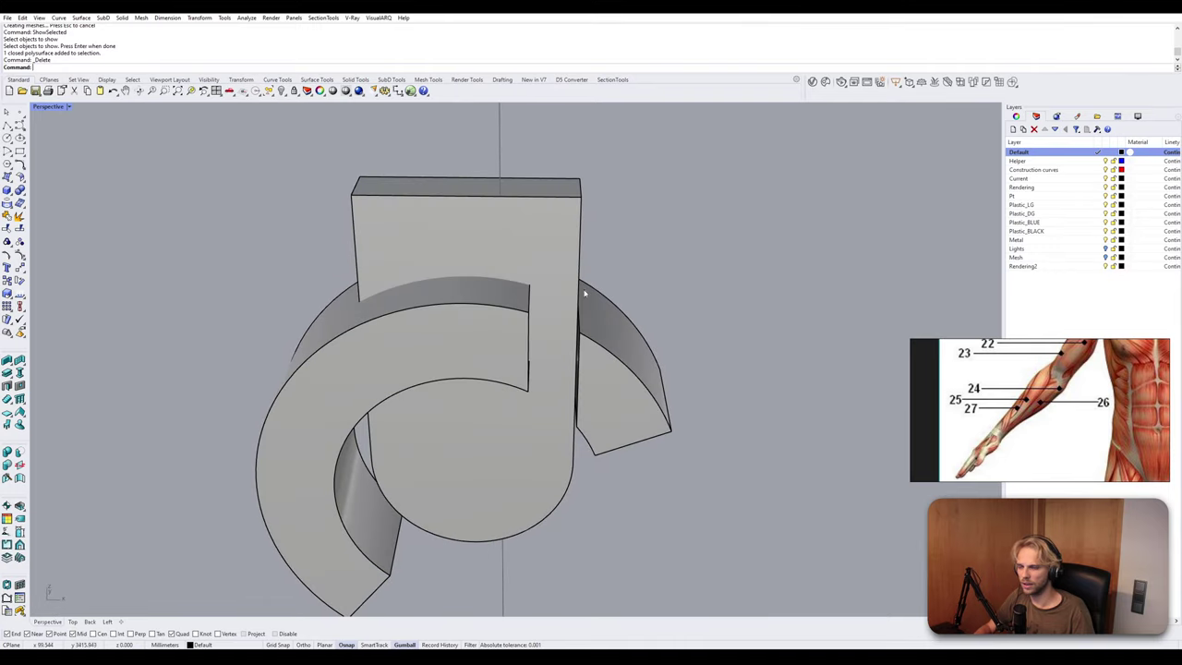
key(ctrl+z)
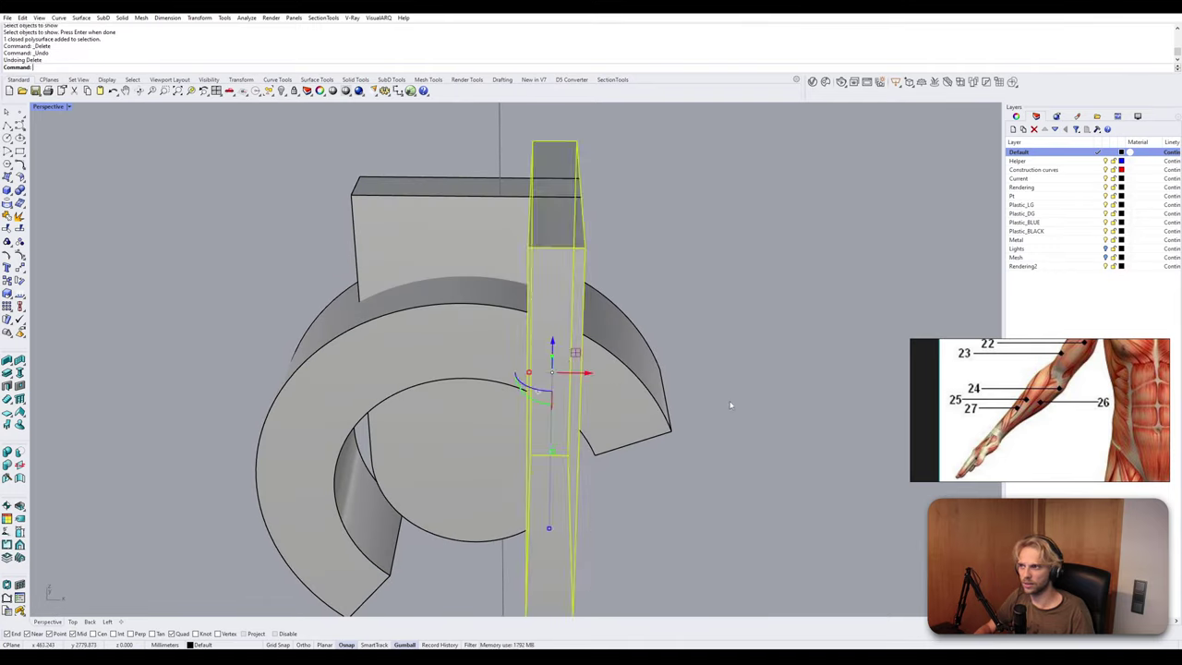
key(ctrl+z)
key(ctrl+z)
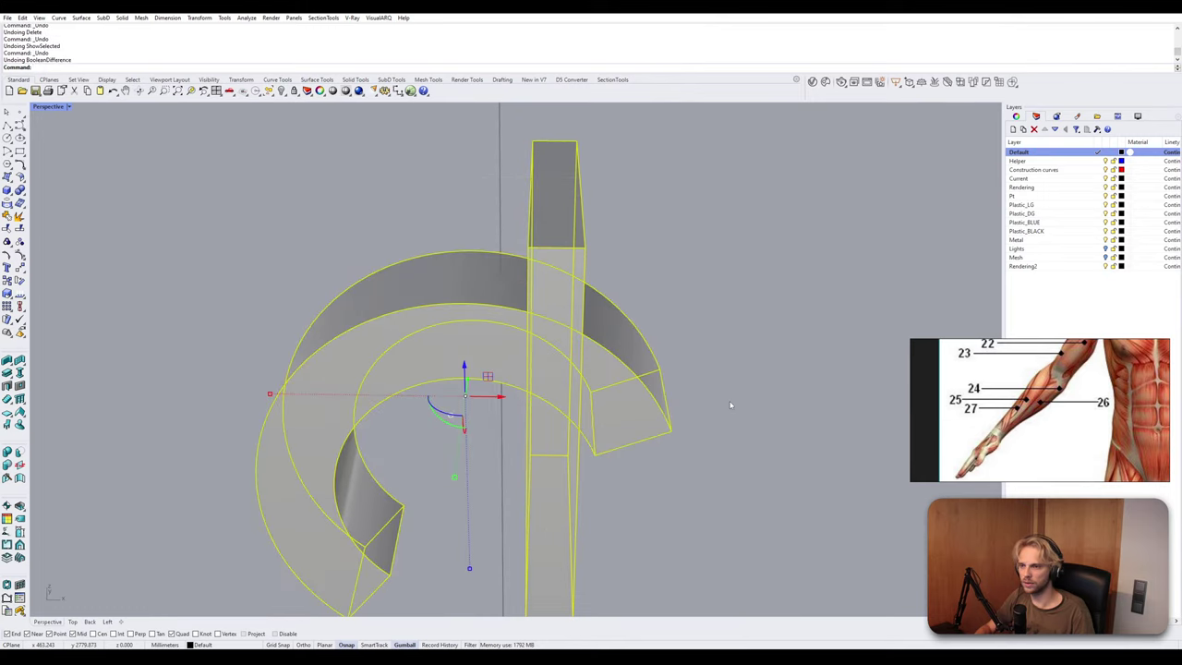
Move the upright slab about 13 mm along the X direction toward the middle of the curved solid.
click(731, 404)
right_drag(499, 311, 571, 289)
click(607, 277)
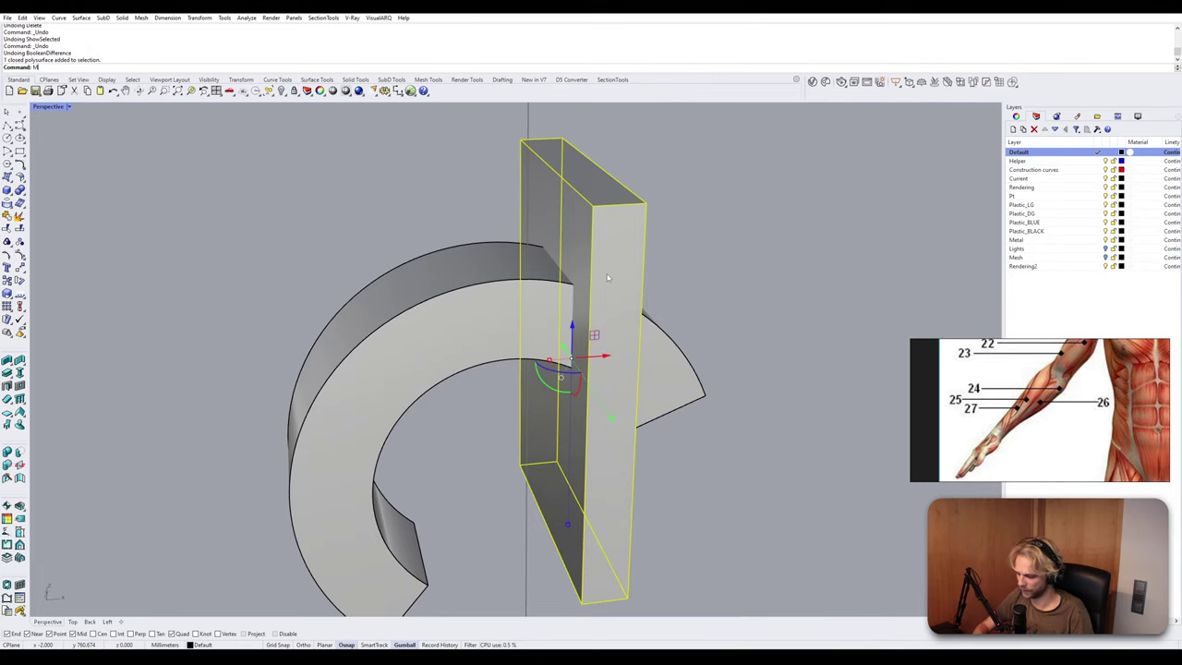
text(M)
key(Return)
click(646, 204)
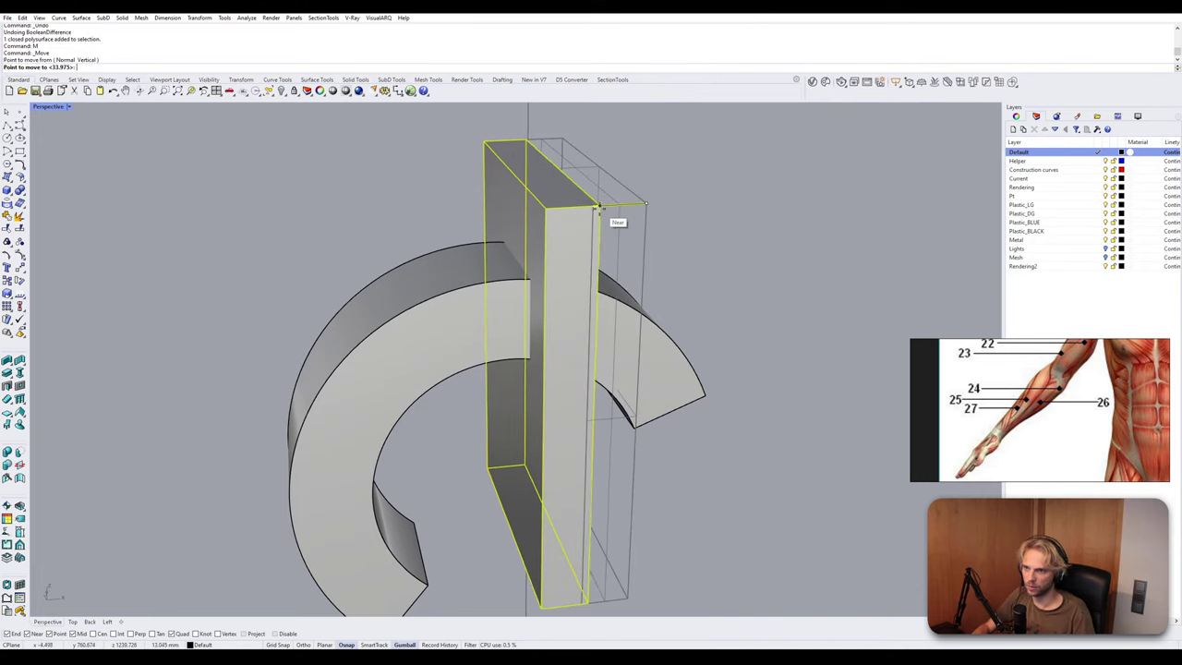
click(593, 205)
click(636, 221)
right_drag(709, 227, 672, 235)
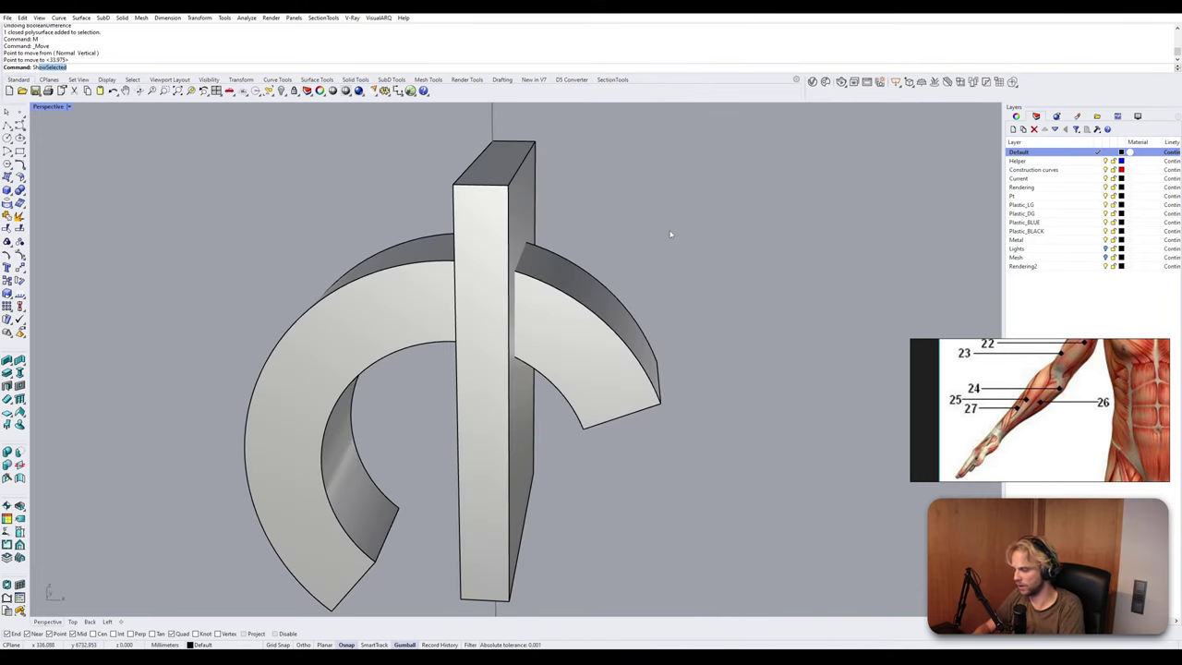
Unhide only the hinge tab alongside the slab and the curved solid.
key(Return)
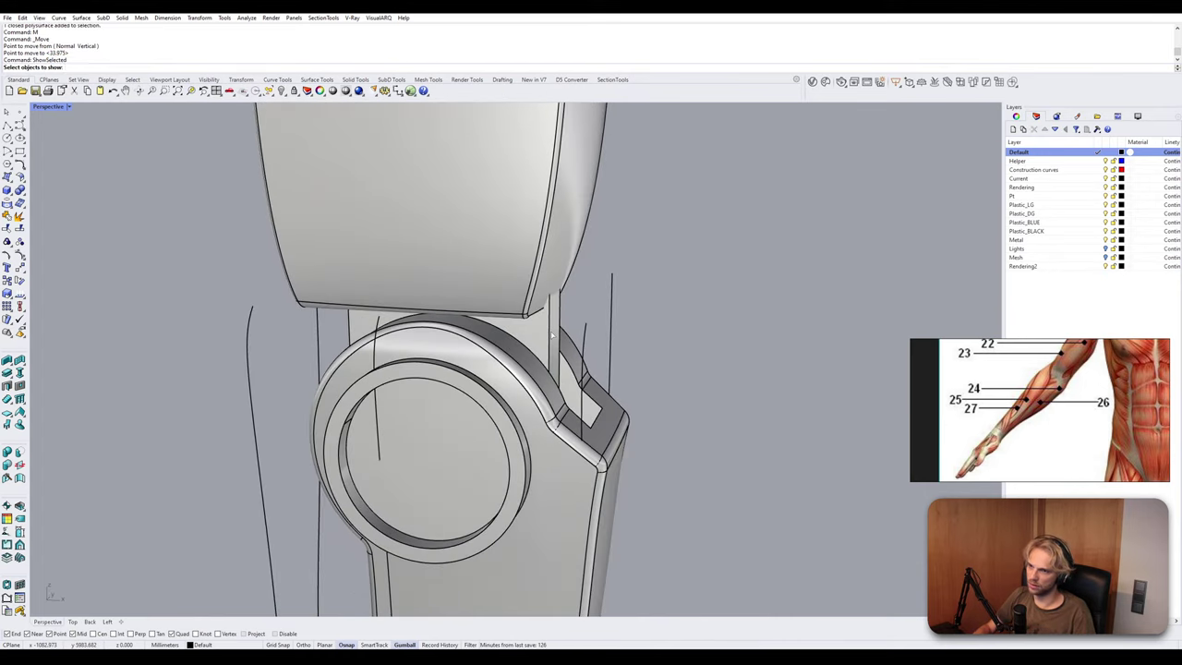
key(Return)
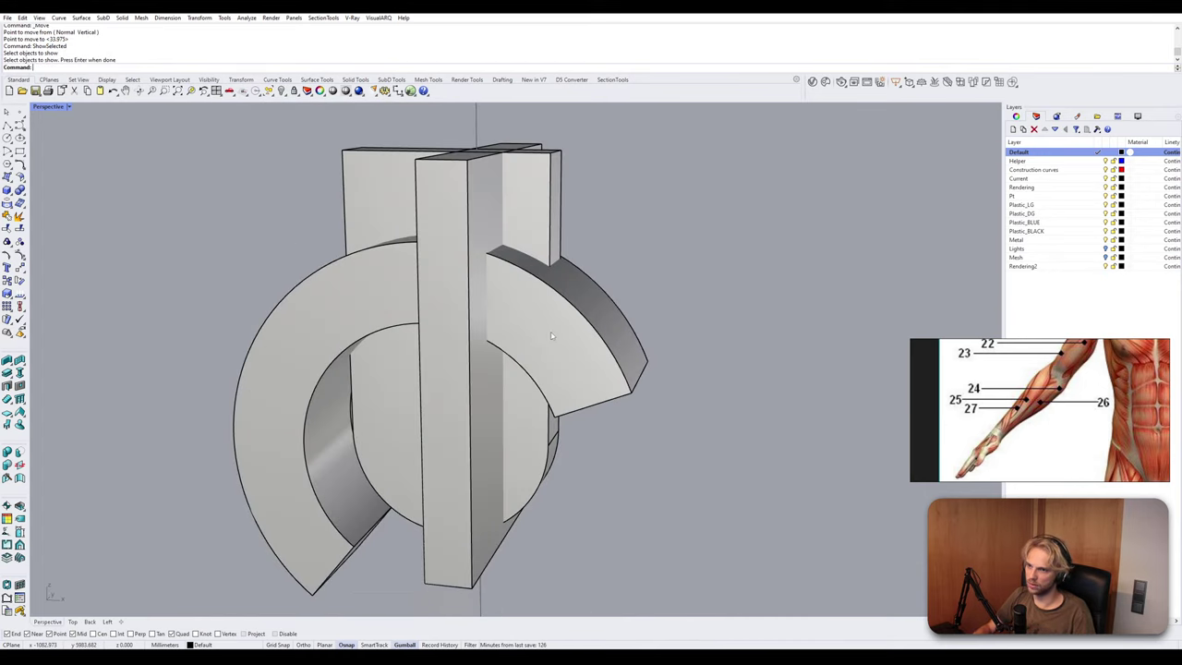
right_drag(551, 336, 582, 326)
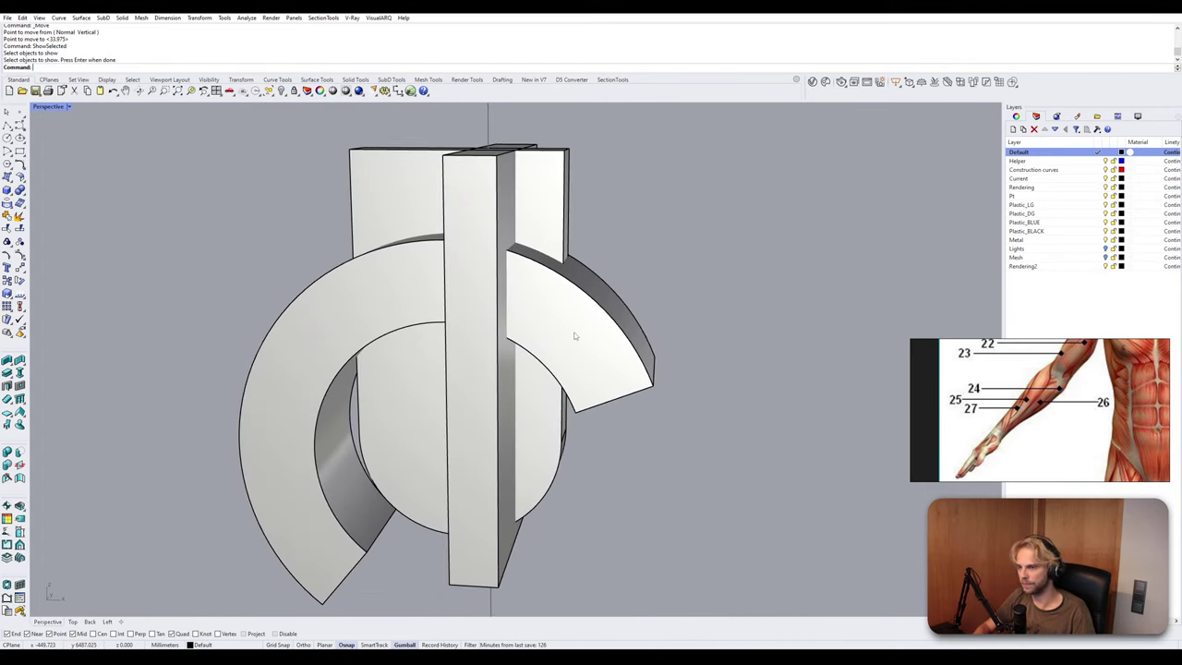
Boolean-subtract the repositioned slab from the curved solid to split it into two pieces.
text(BooleanDifference)
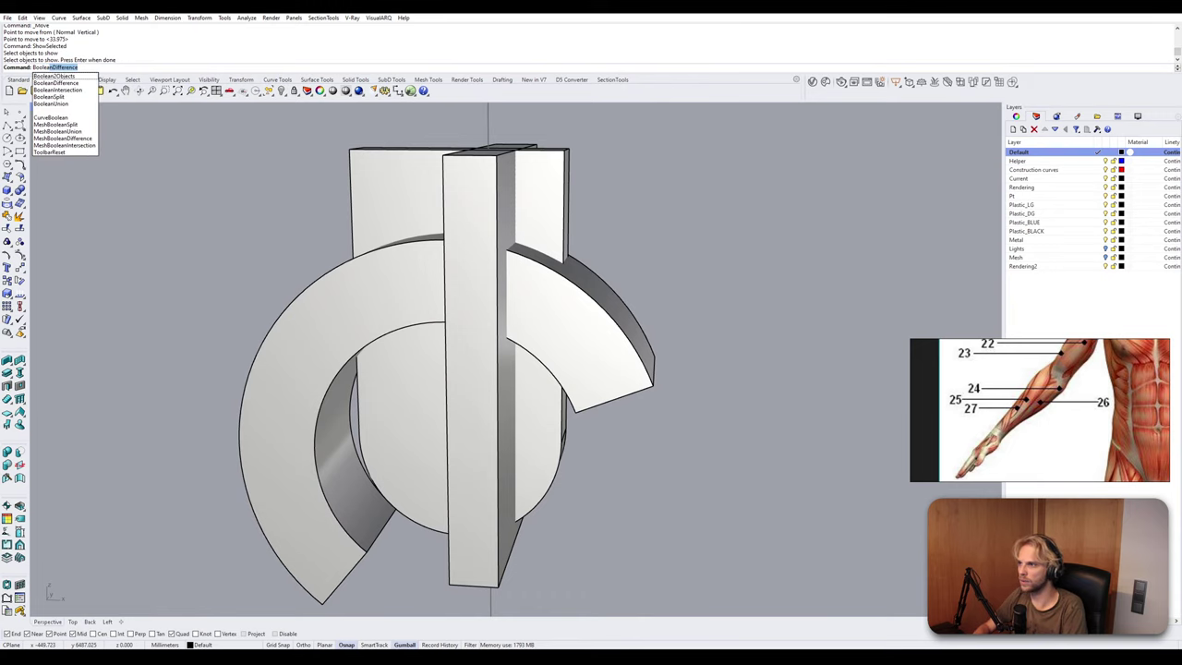
key(Return)
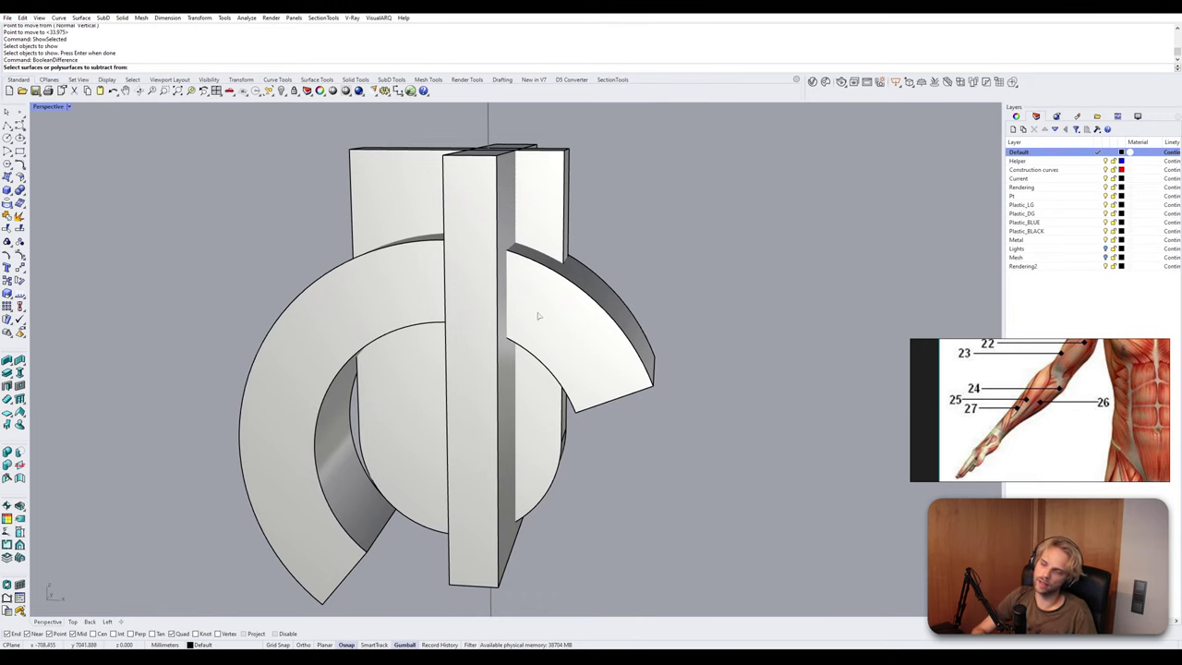
click(539, 316)
key(Return)
click(480, 316)
key(Return)
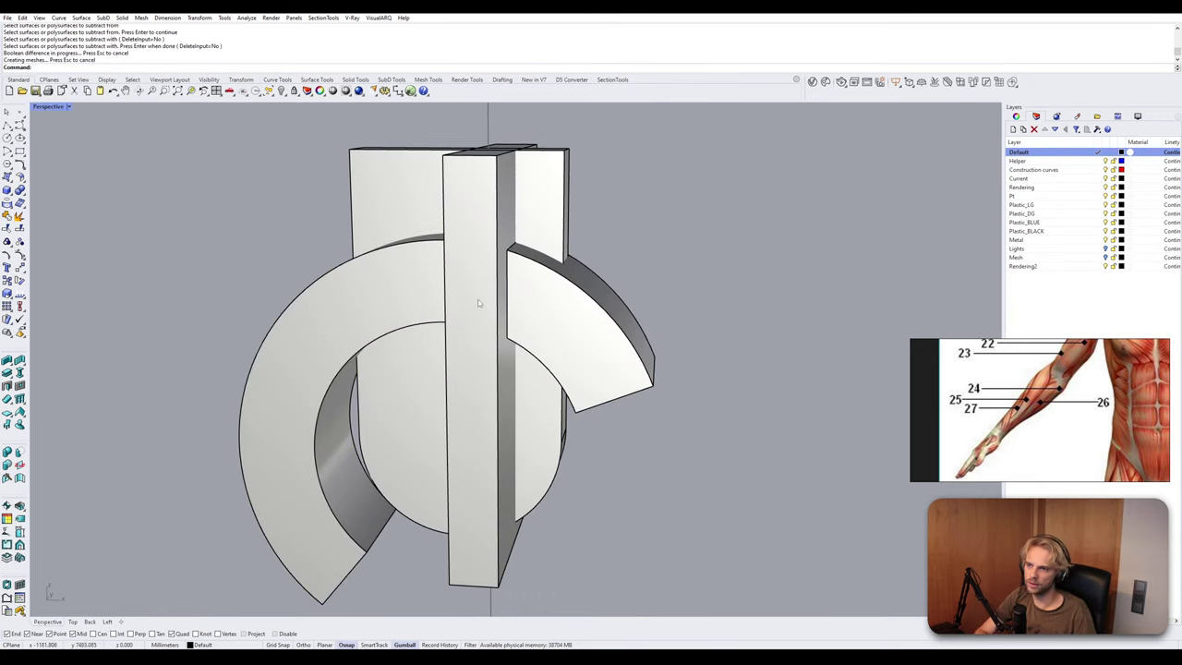
Delete the slab and the longer piece of the curved solid, keeping the short piece.
click(478, 303)
key(Delete)
click(428, 285)
key(Delete)
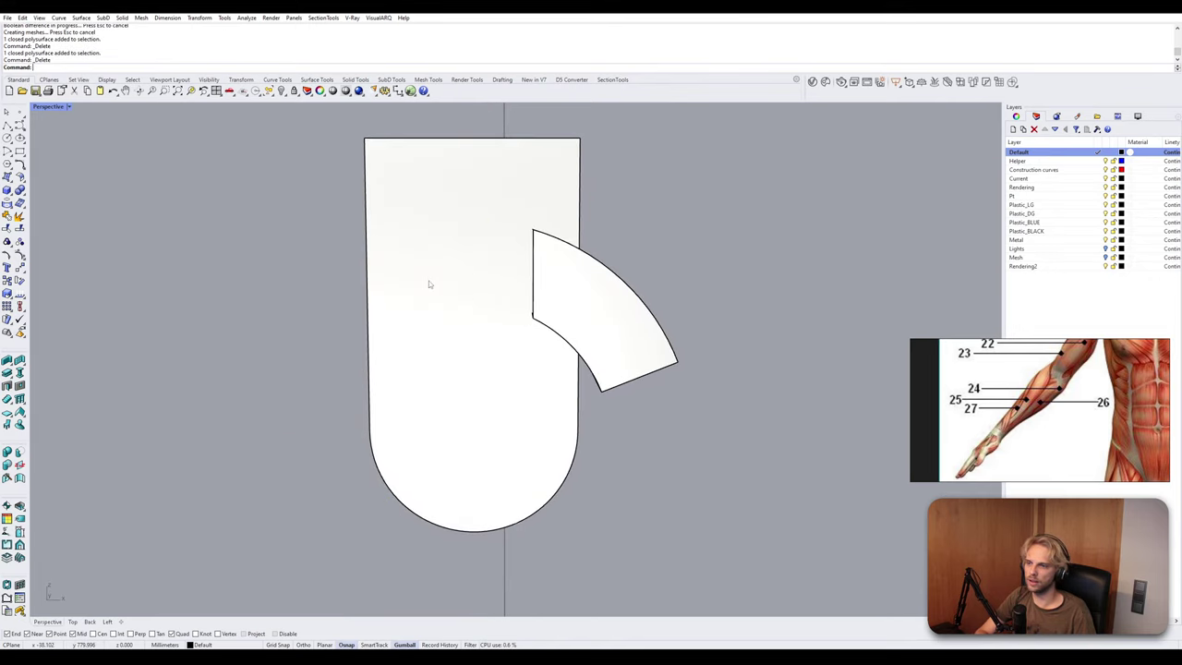
Boolean-subtract the short curved piece from the hinge tab to cut a side notch, and delete the cutting piece.
mouse_move(429, 284)
right_down()
mouse_move(467, 306)
mouse_move(493, 290)
mouse_move(460, 311)
mouse_move(475, 300)
right_up()
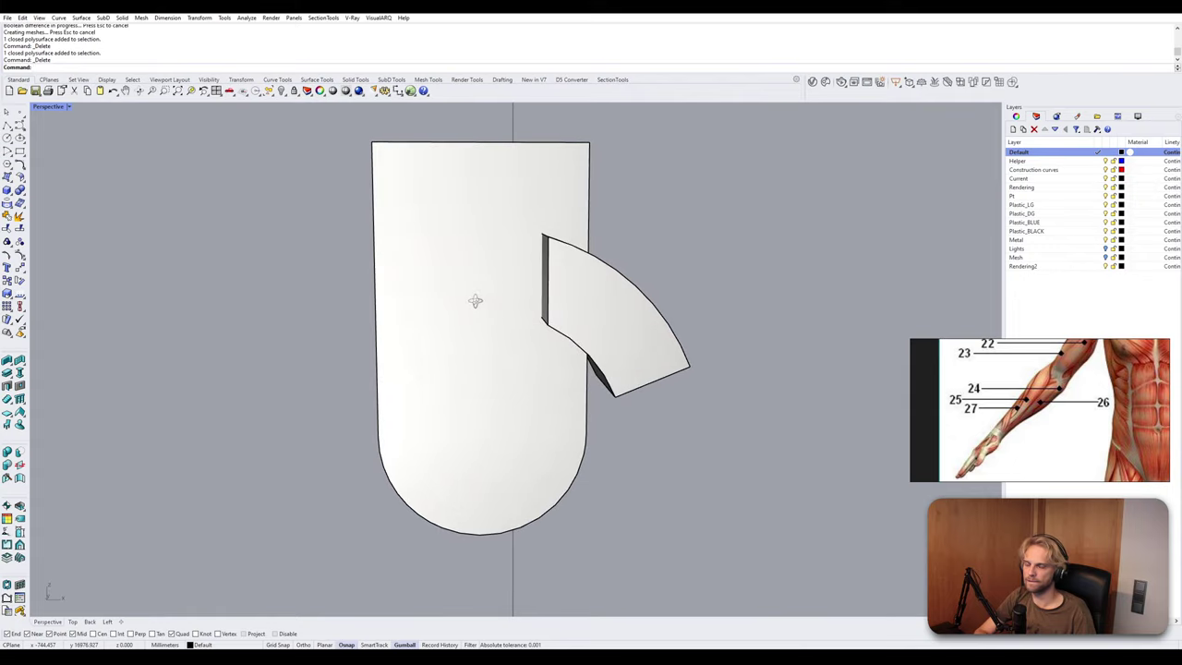
click(477, 305)
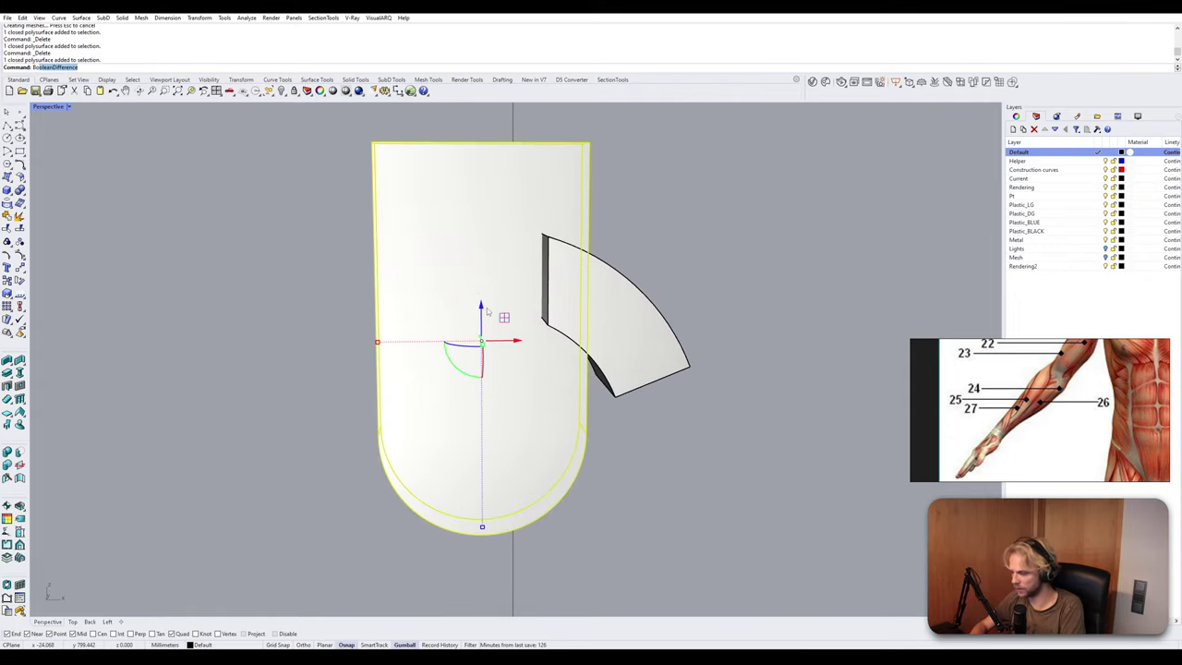
key(Return)
click(600, 327)
key(Return)
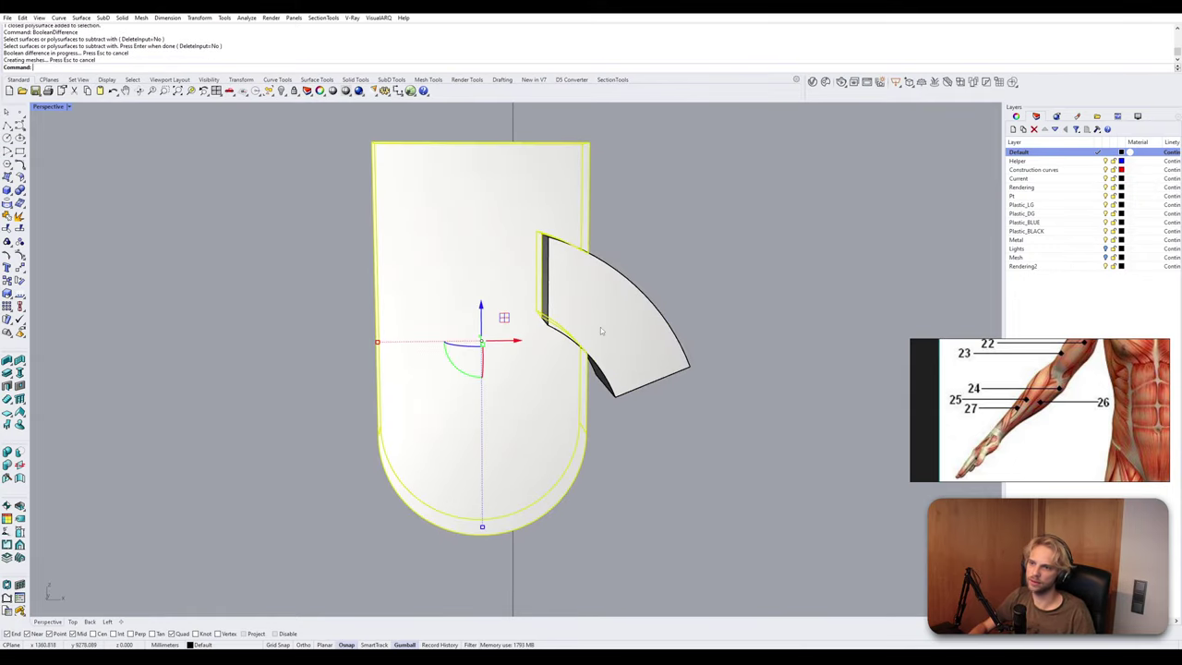
click(610, 325)
key(Delete)
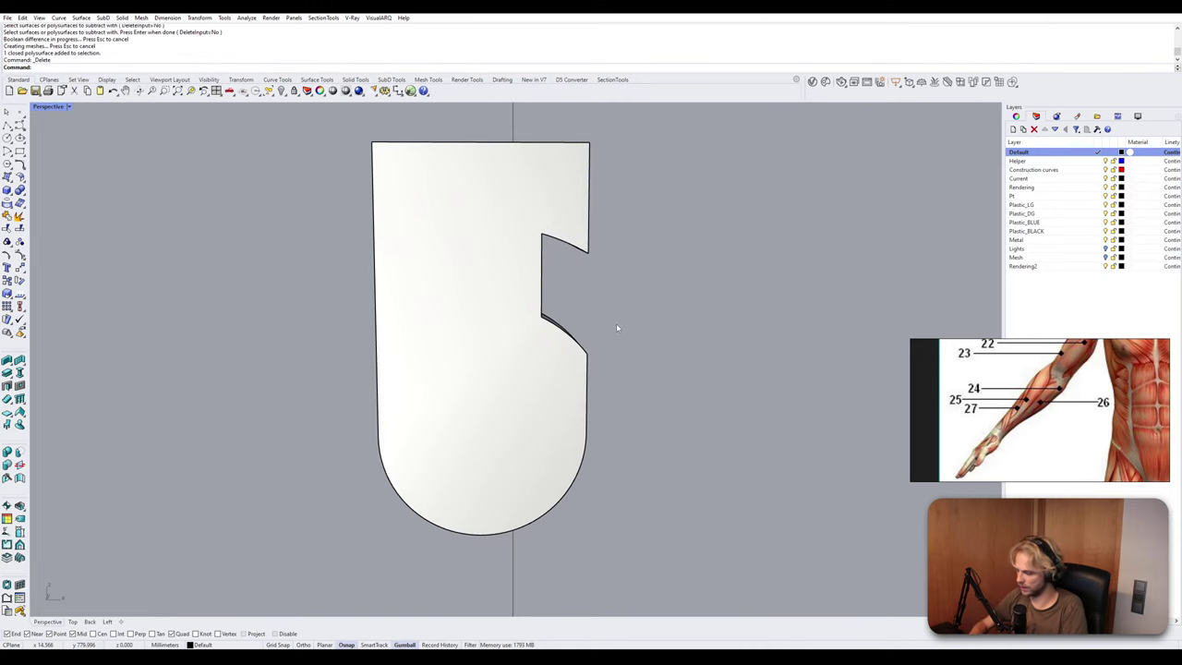
Show all hidden objects again and examine the notched tab inside the hinge slot.
text(Selected)
key(Return)
key(Escape)
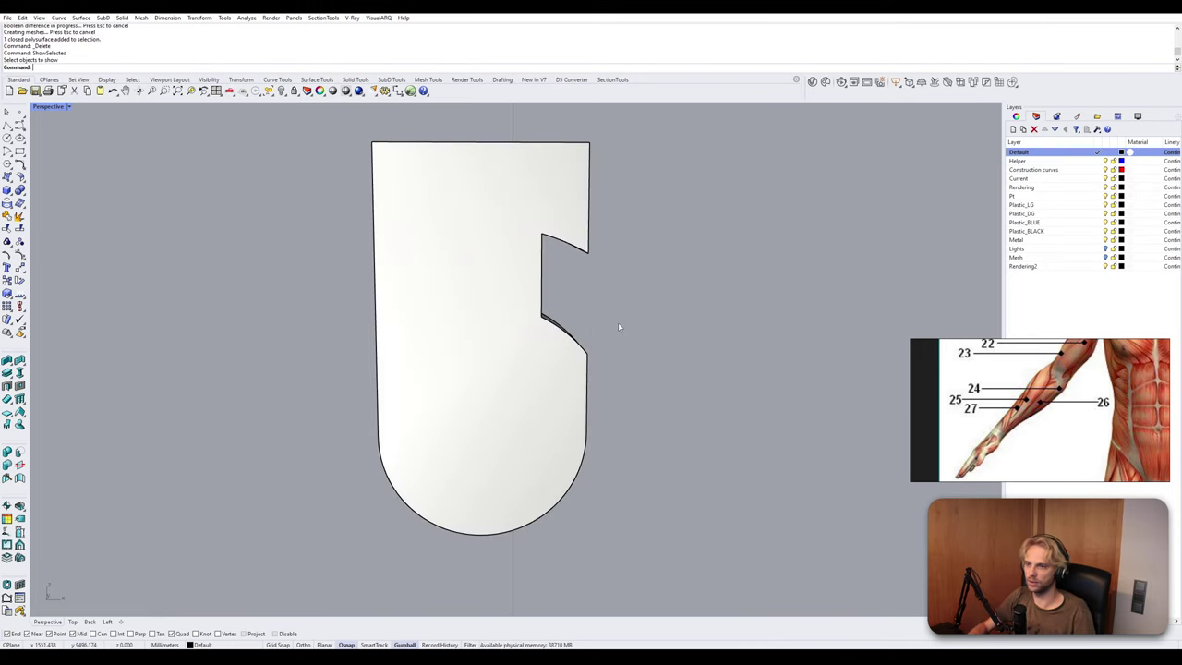
text(ShowSelected)
key(Return)
right_drag(620, 327, 455, 277)
scroll(459, 286, up, 4)
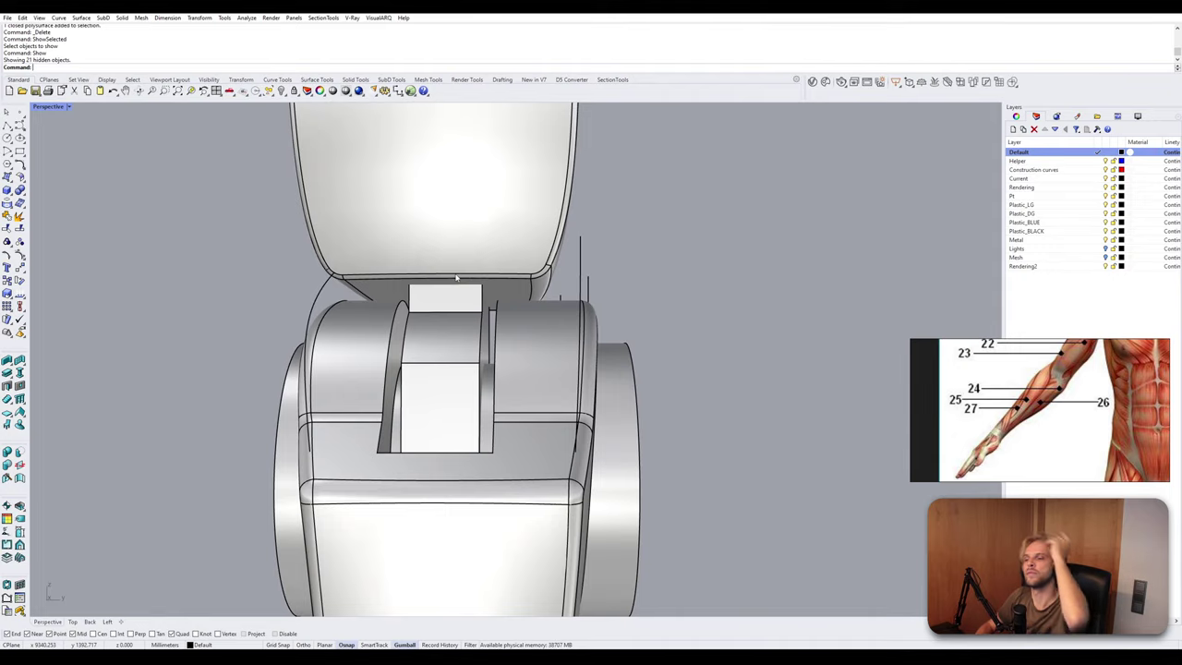
Boolean-union the notched hinge tab, the hinge cylinder and the upper limb segment into one solid.
right_drag(455, 277, 490, 305)
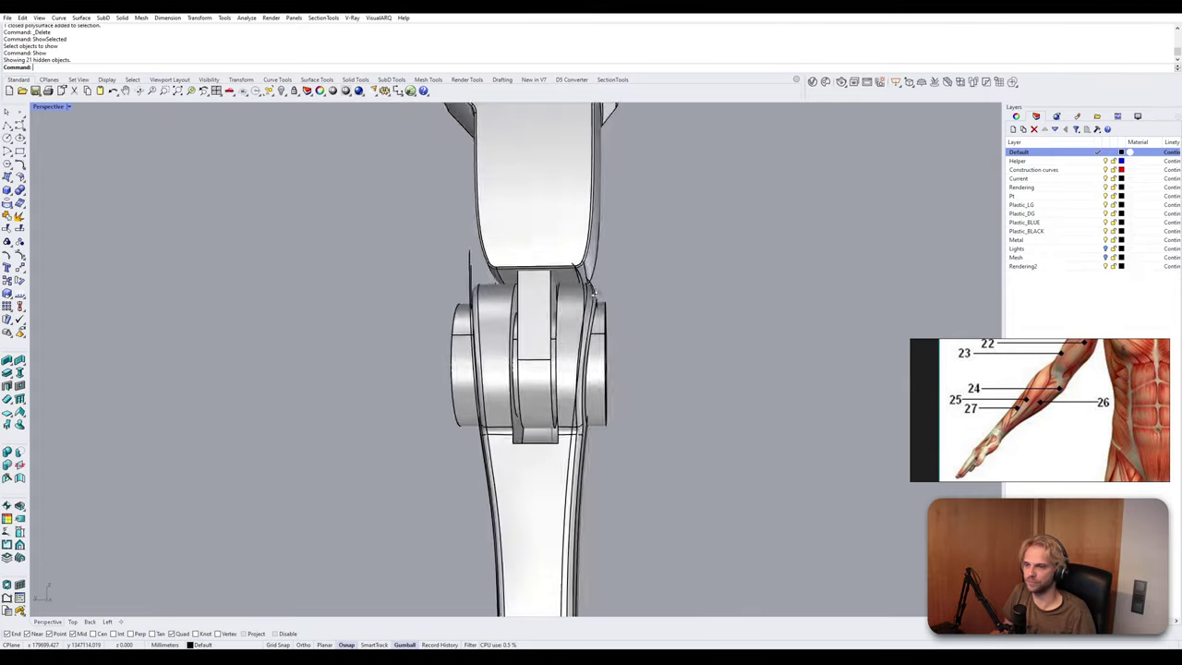
scroll(439, 307, up, 5)
shift+right_drag(543, 308, 473, 273)
click(473, 276)
click(484, 347)
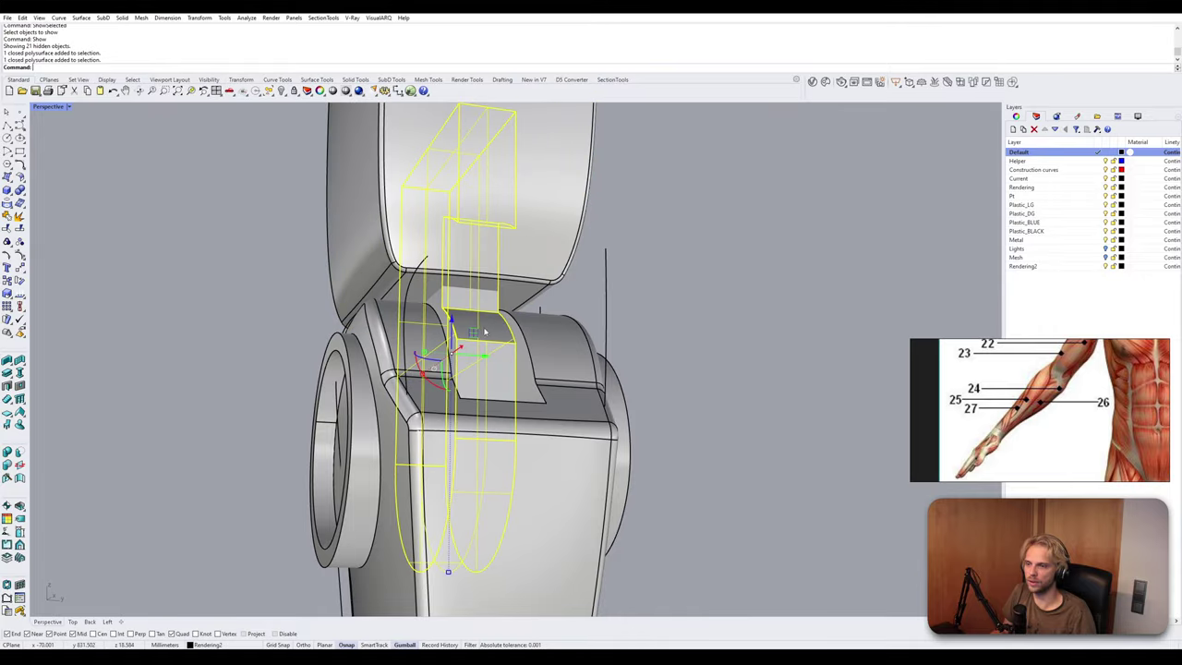
right_drag(484, 347, 498, 312)
mouse_move(358, 477)
right_down()
mouse_move(334, 498)
mouse_move(311, 490)
mouse_move(378, 466)
right_up()
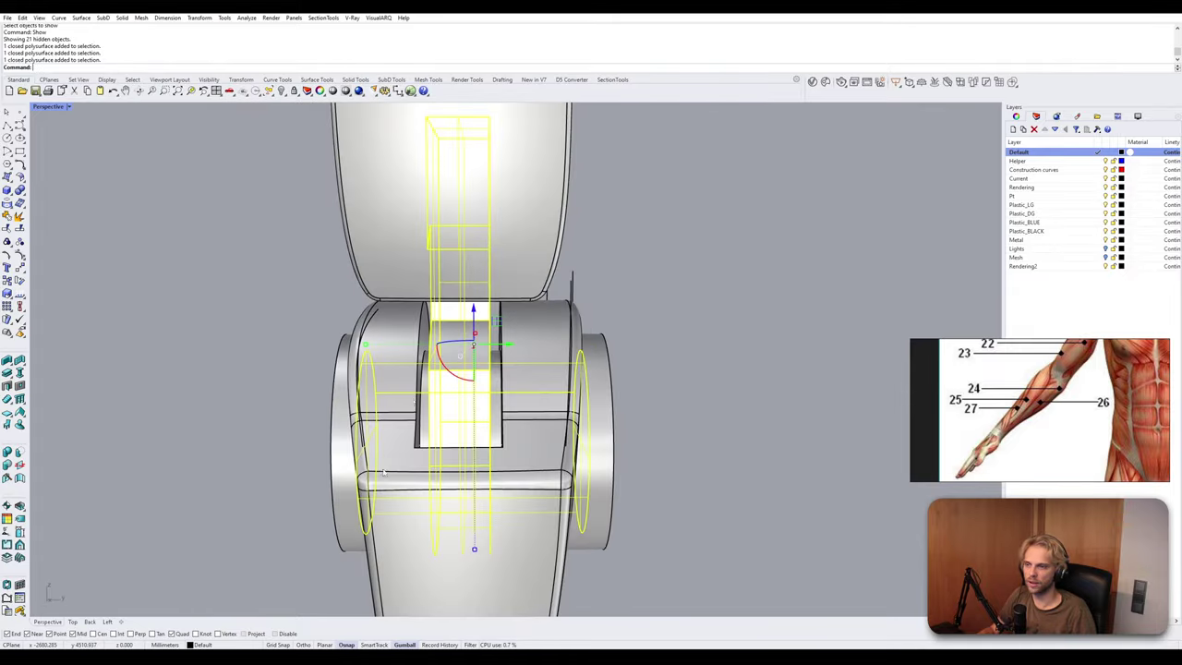
shift+click(397, 250)
text(Boolean)
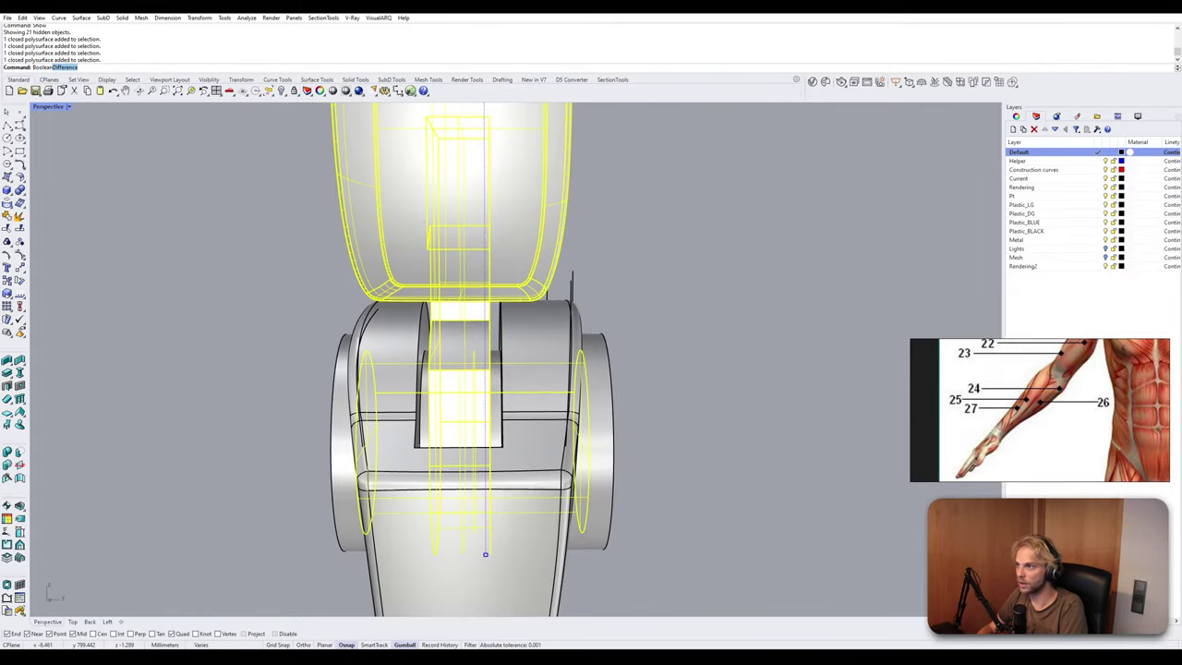
text(Union)
key(Return)
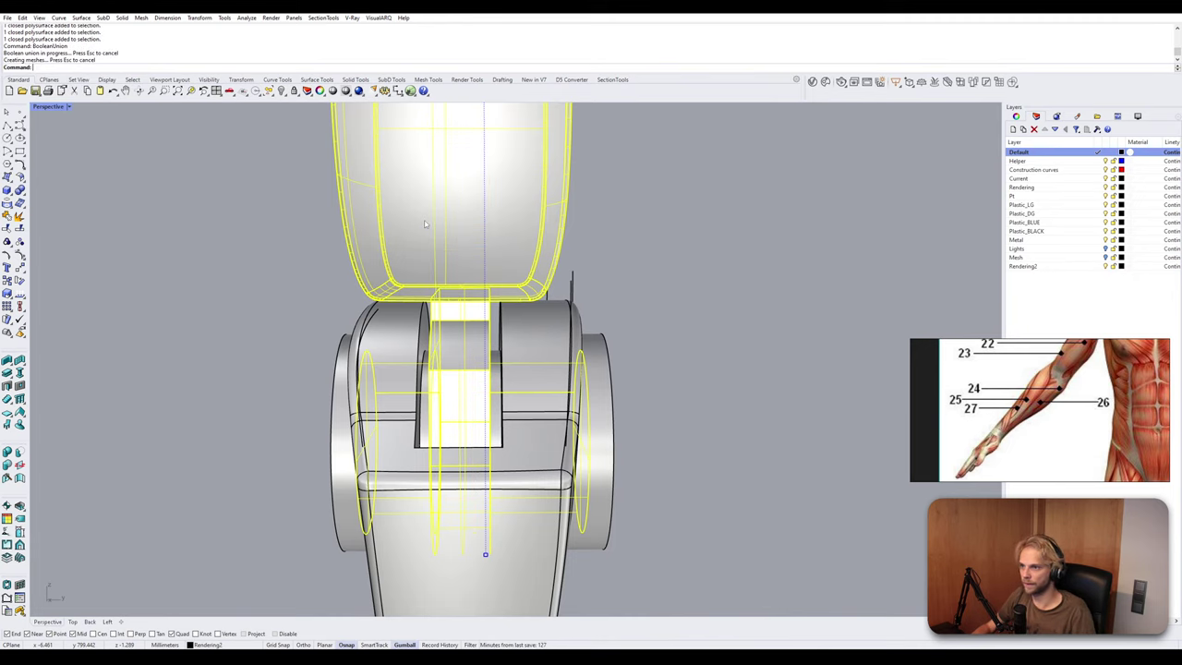
Isolate the united upper segment and hinge tab, hiding all other objects.
text(Isol)
key(Return)
key(Escape)
click(426, 224)
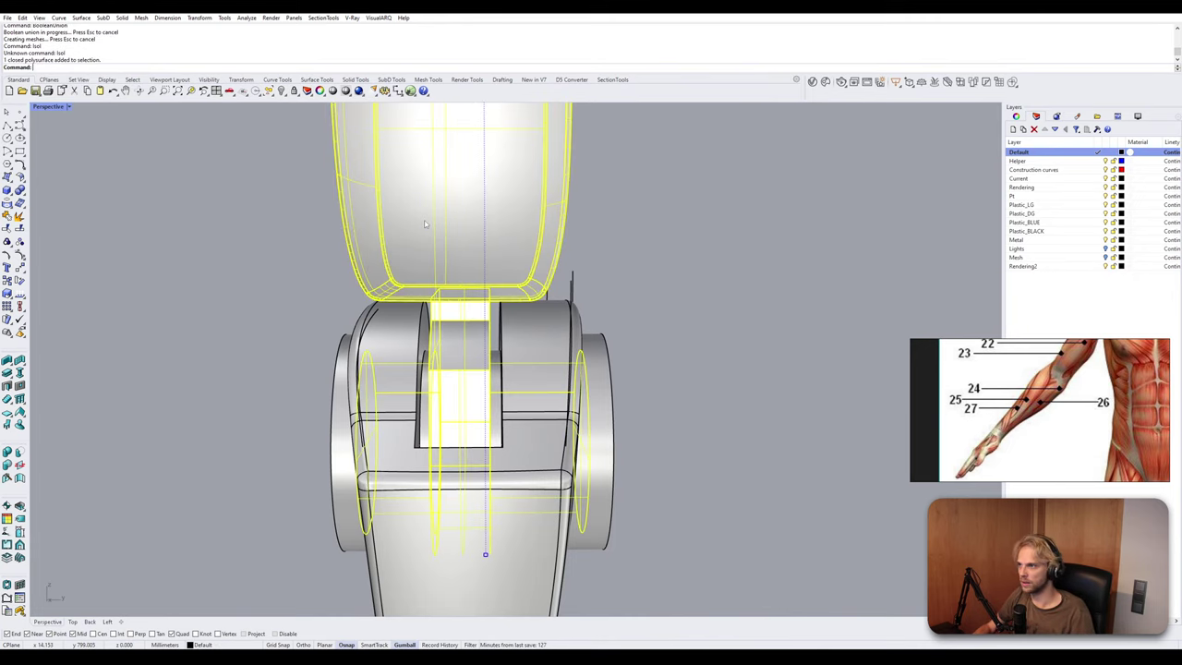
text(Isolate)
key(Return)
key(Escape)
right_drag(448, 372, 504, 348)
scroll(466, 311, up, 3)
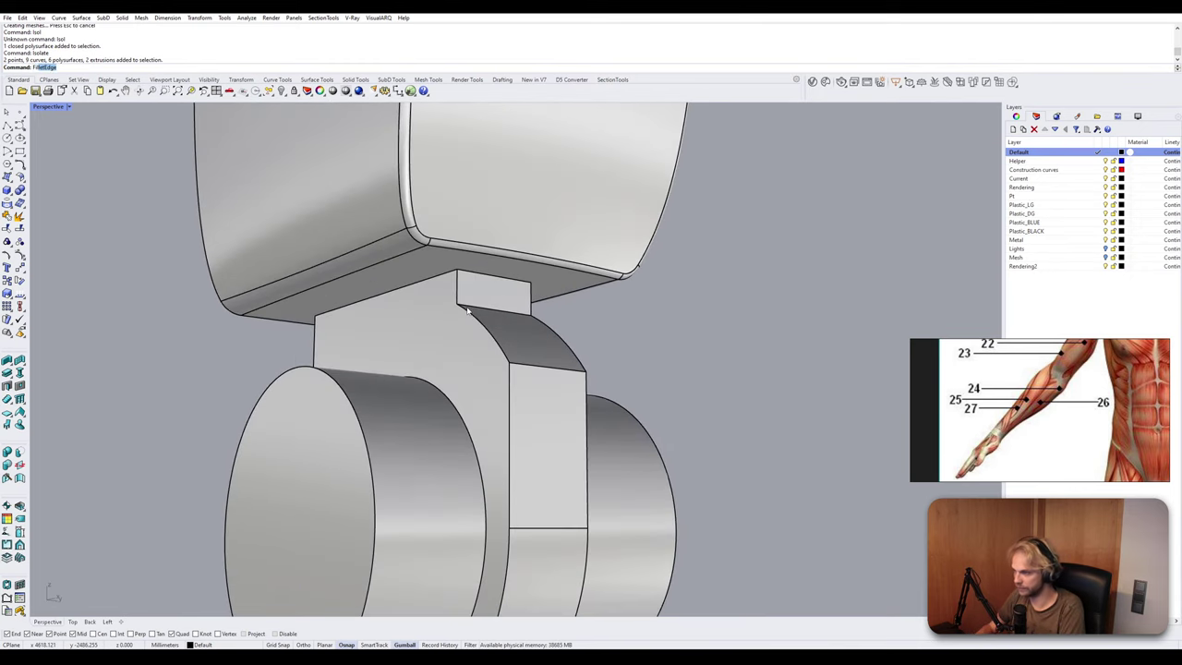
Fillet the two cross edges at the start and end of the tab's curved notch with a 3 mm radius.
key(Return)
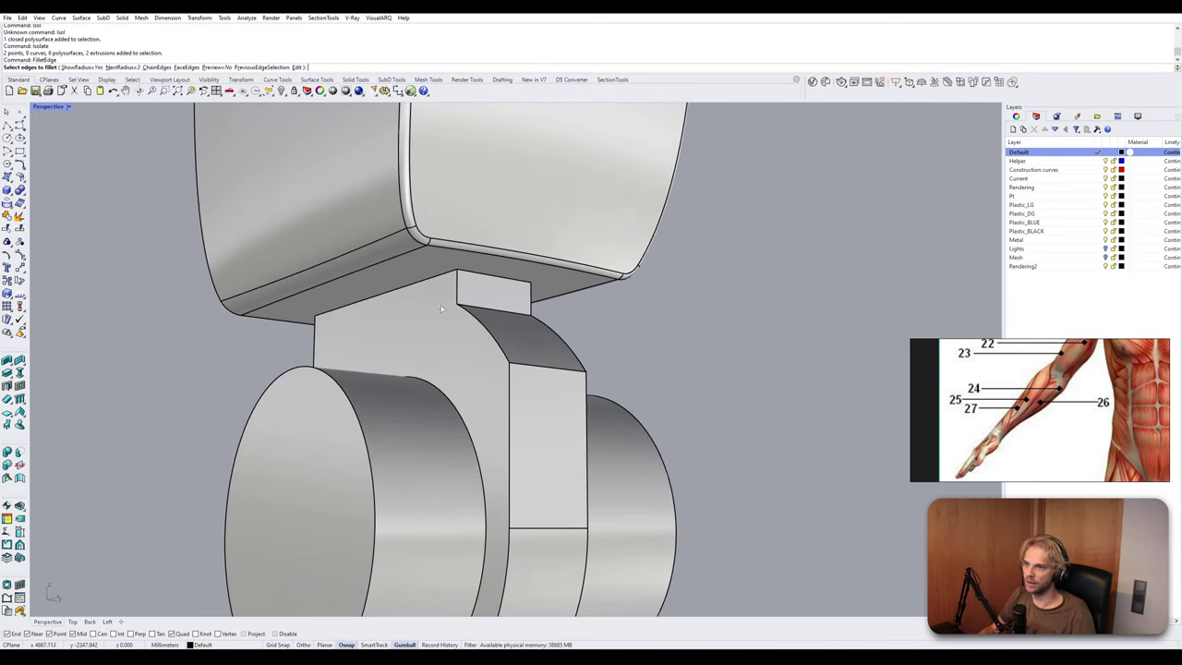
right_drag(441, 309, 374, 334)
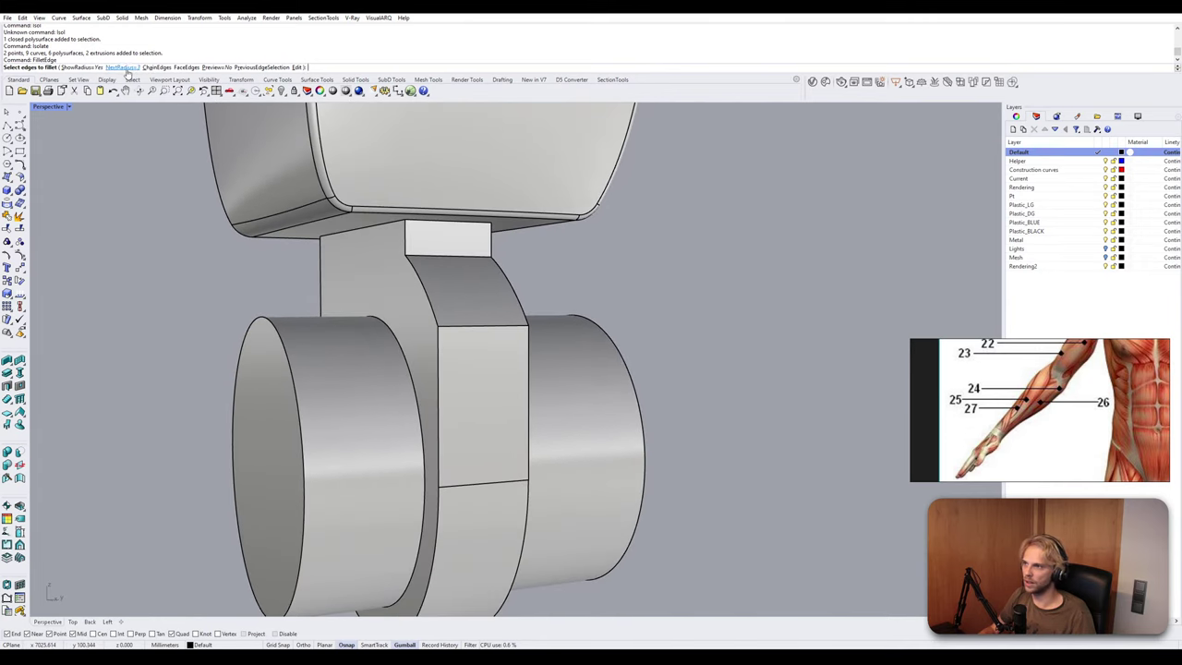
click(469, 328)
click(453, 257)
key(Return)
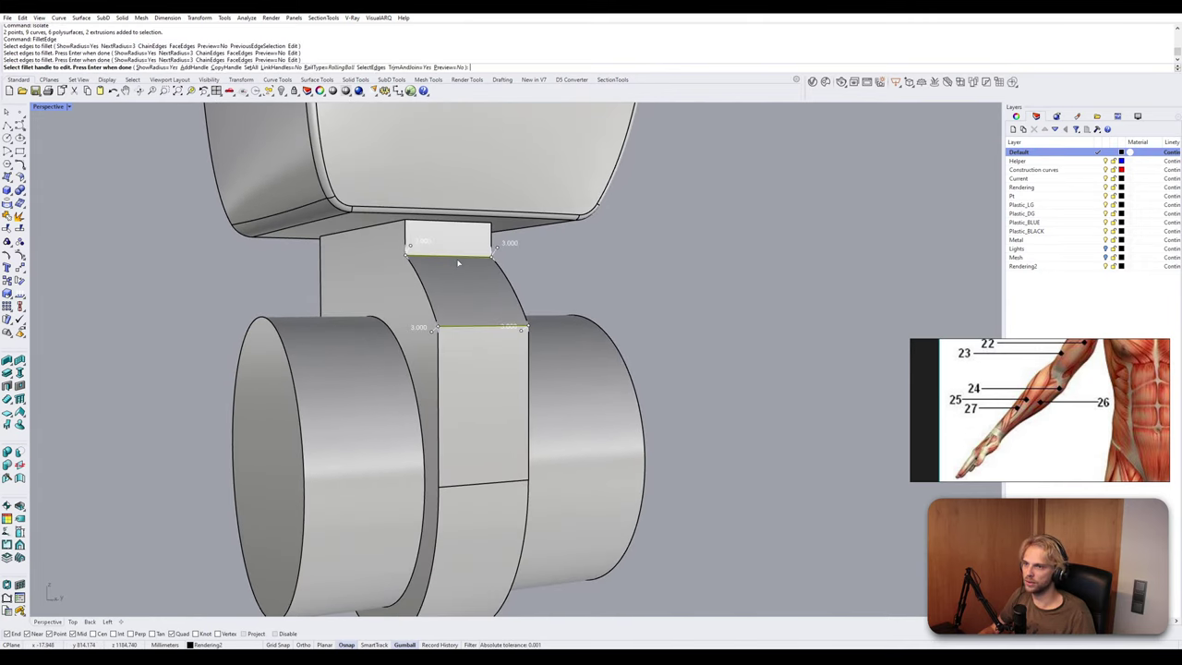
key(Return)
Try a 3 mm fillet on the short edge where the tab's notched side meets the upper segment, and undo it.
scroll(498, 347, down, 4)
right_drag(499, 346, 333, 354)
right_drag(504, 354, 333, 218)
scroll(506, 244, up, 4)
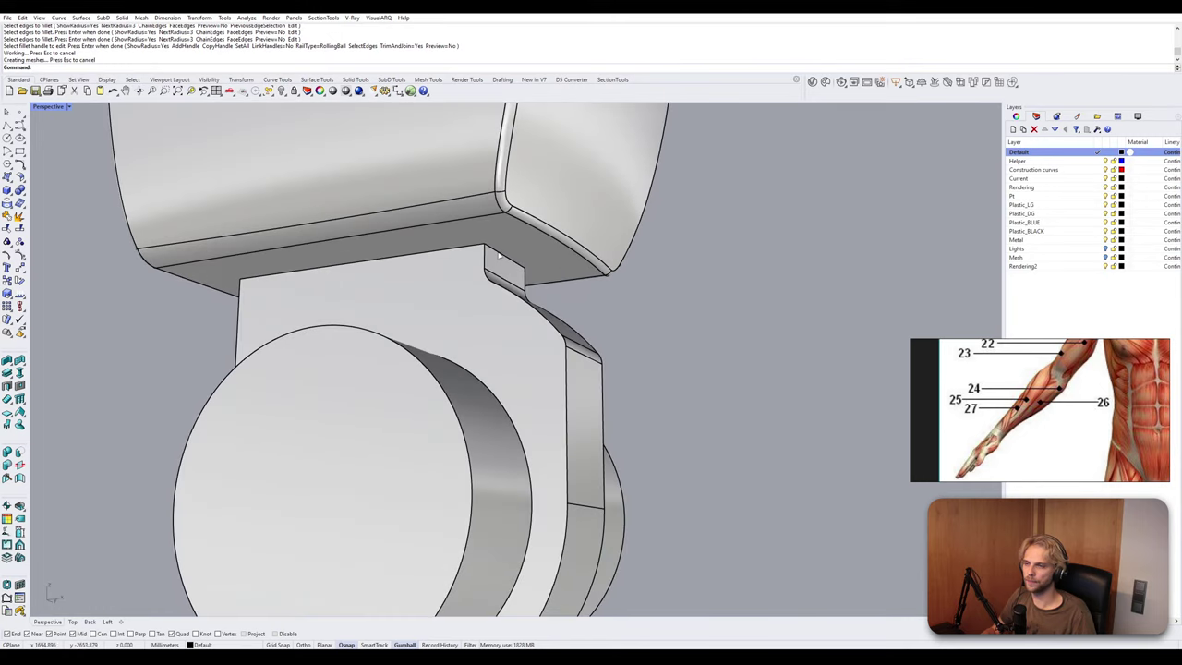
key(Return)
click(501, 255)
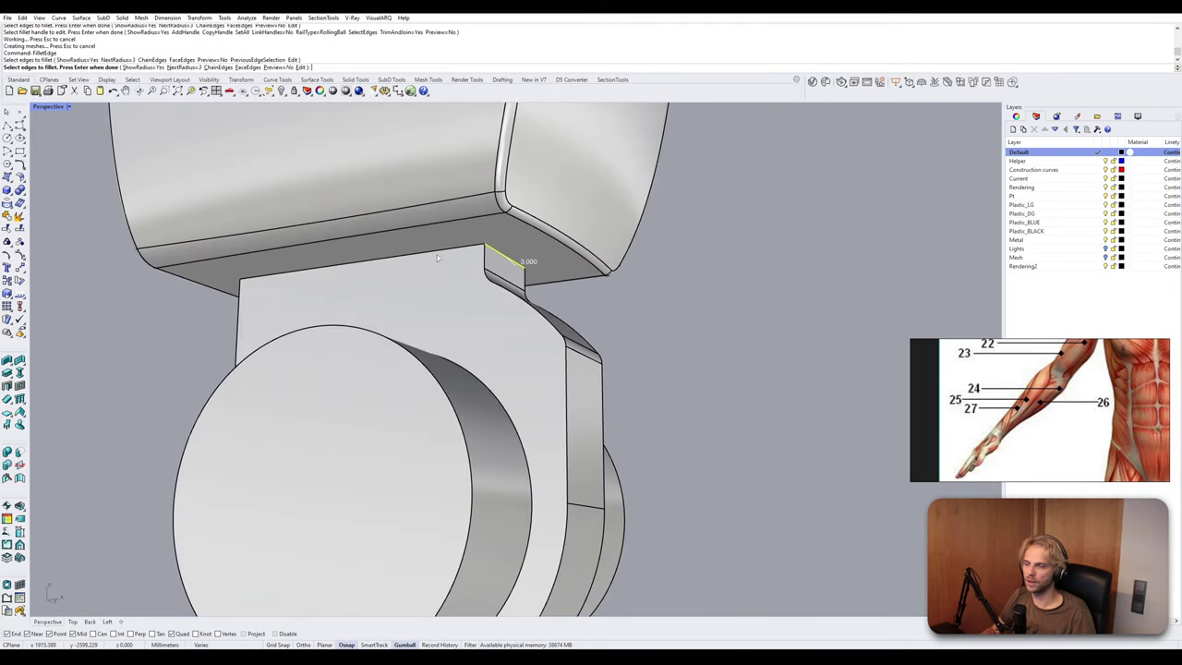
key(Return)
key(Return)
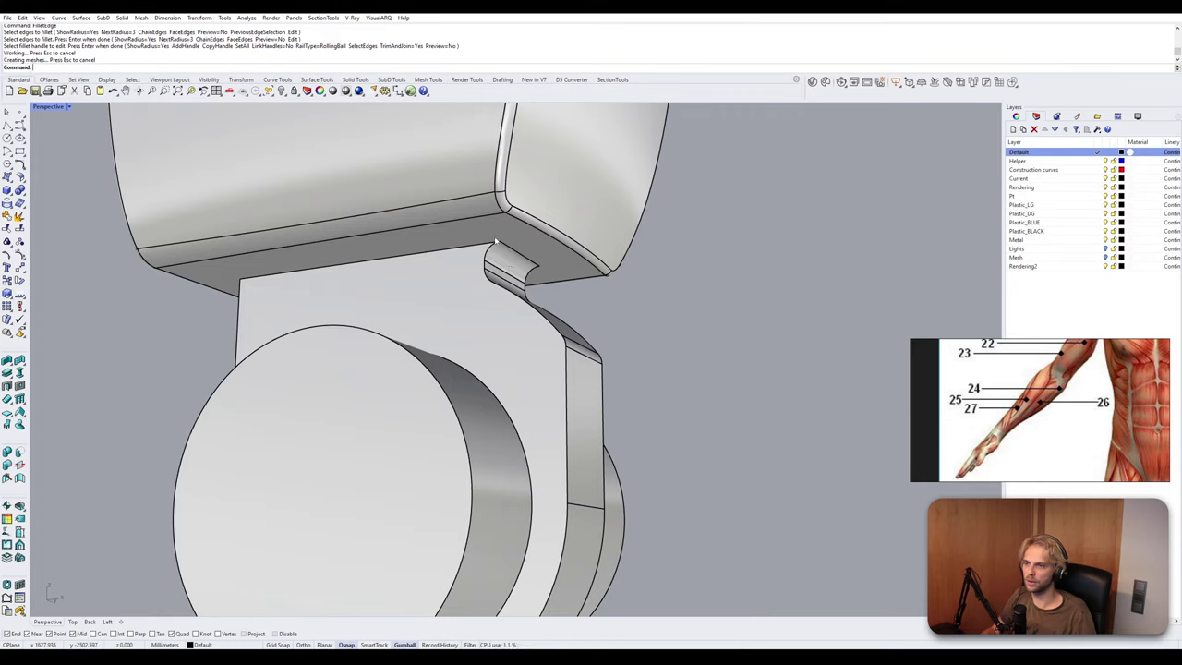
key(ctrl+z)
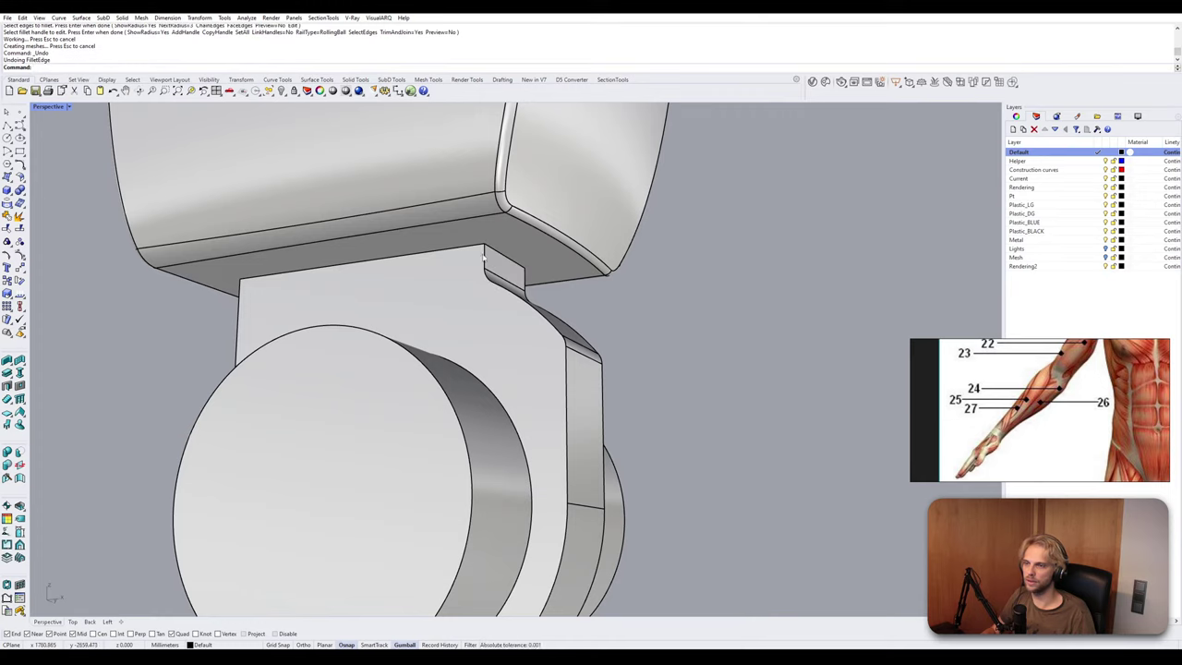
key(Return)
click(157, 67)
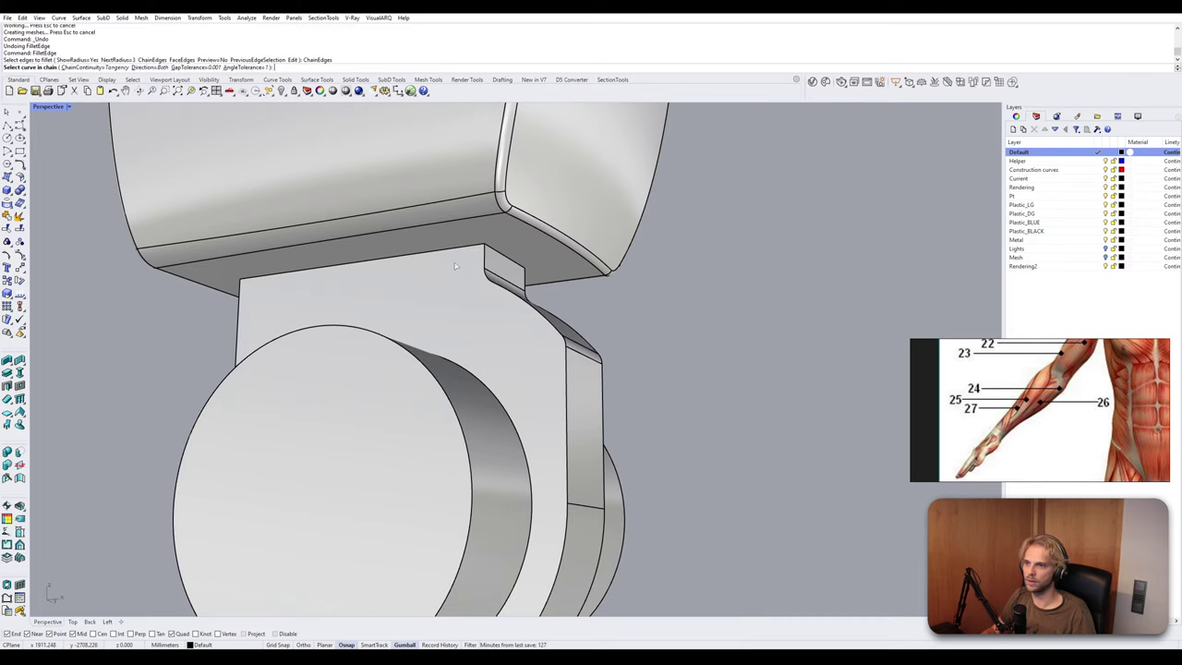
click(484, 262)
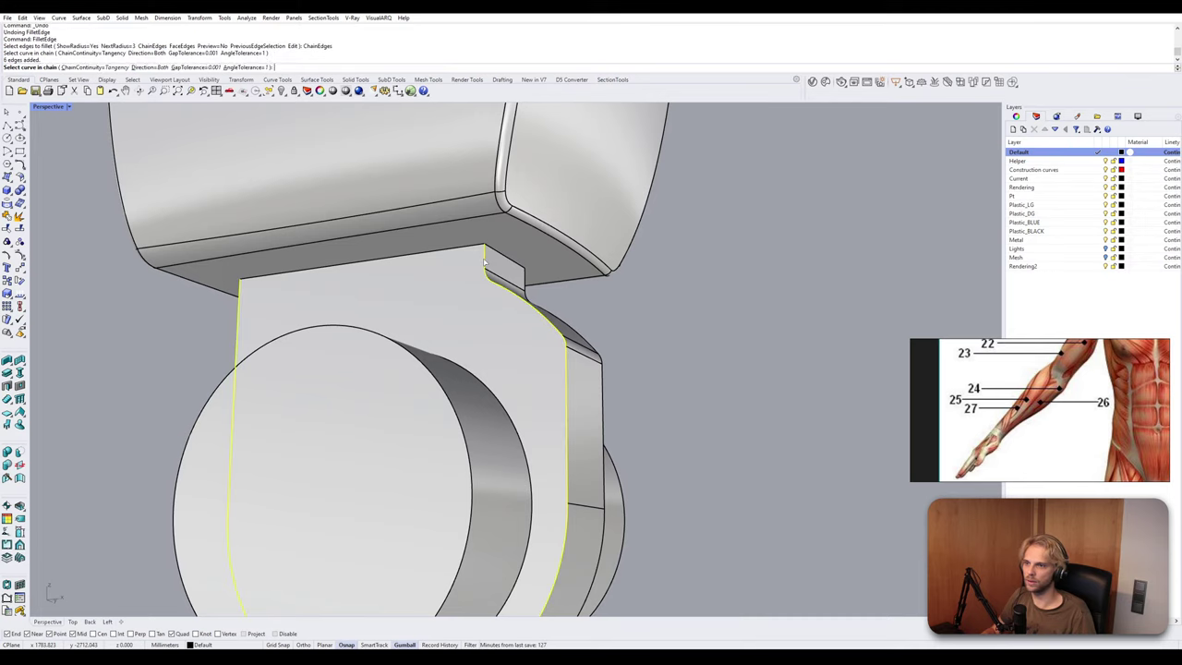
click(528, 281)
key(Escape)
Fillet the chained outline edges on one side of the hinge tab with a 2 mm radius.
key(Return)
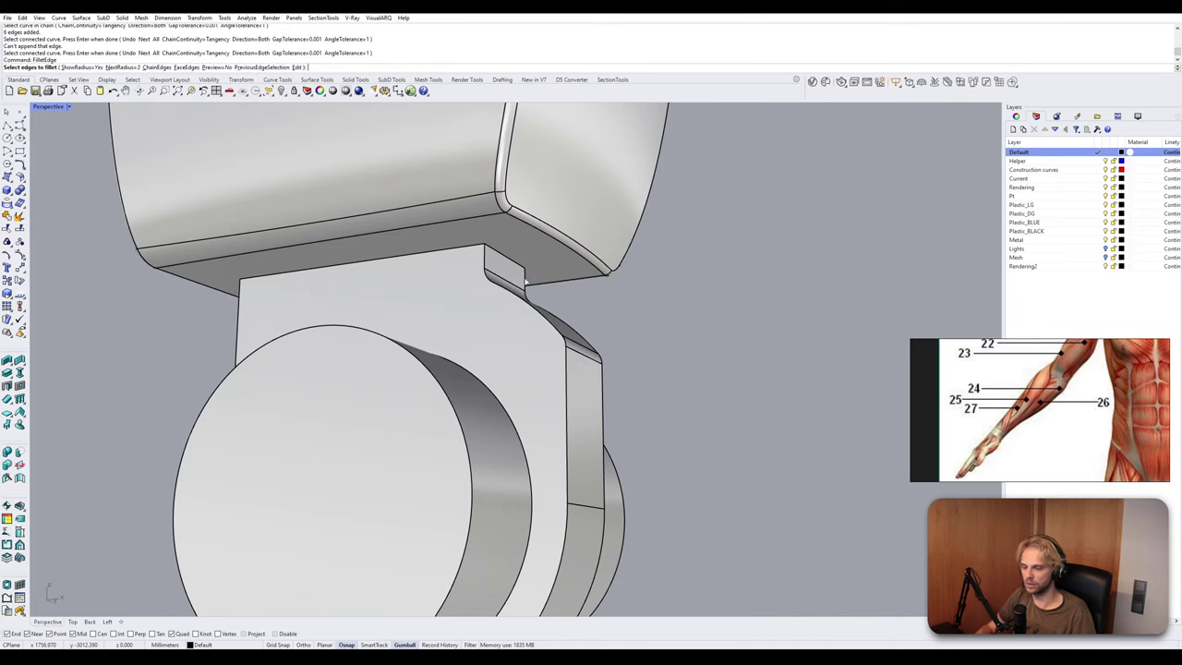
text(2)
key(Return)
click(155, 68)
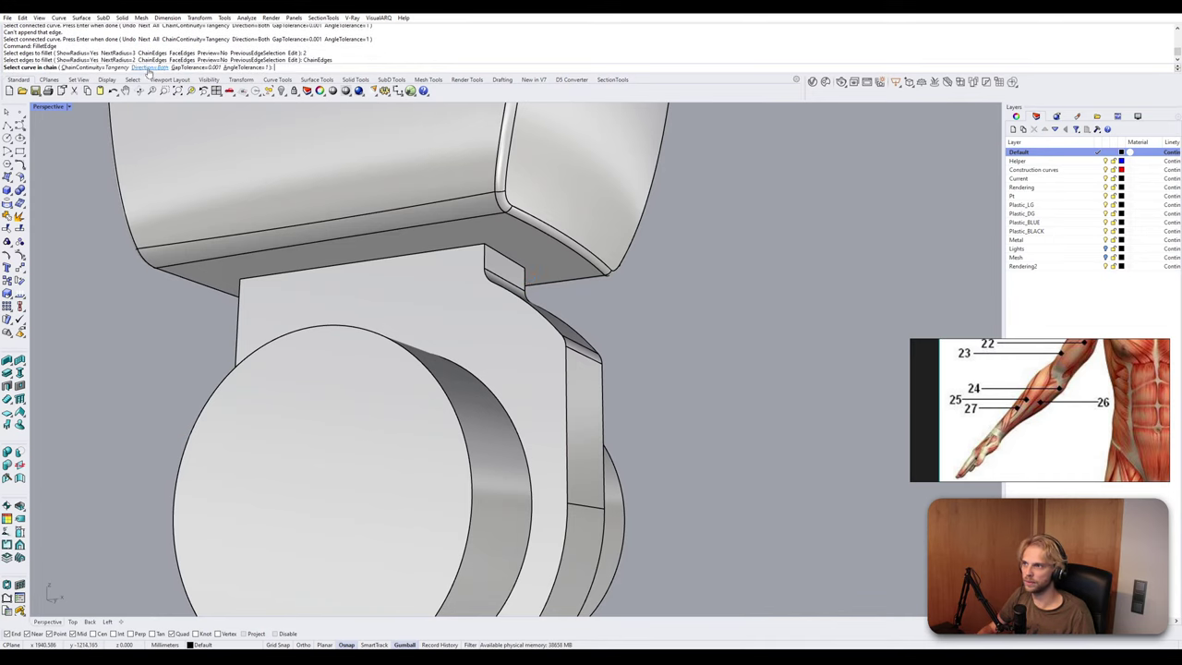
click(484, 263)
key(Return)
key(Return)
key(Return)
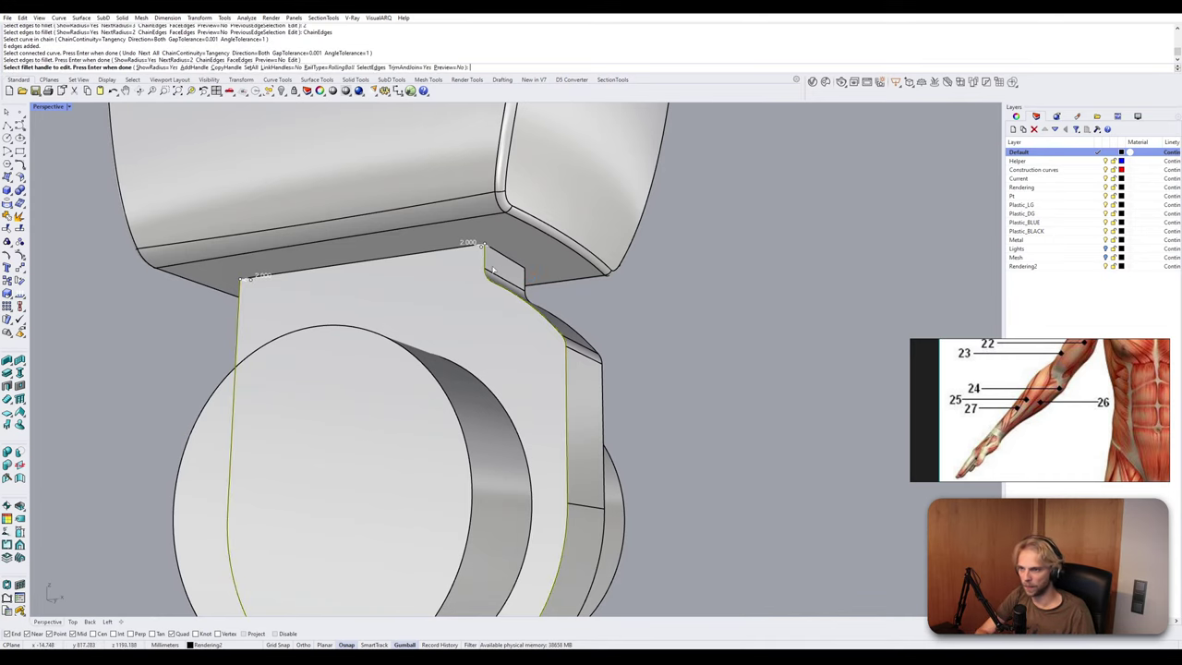
Fillet the chained outline edges on the opposite side of the hinge tab with the same 2 mm radius.
right_drag(545, 283, 484, 294)
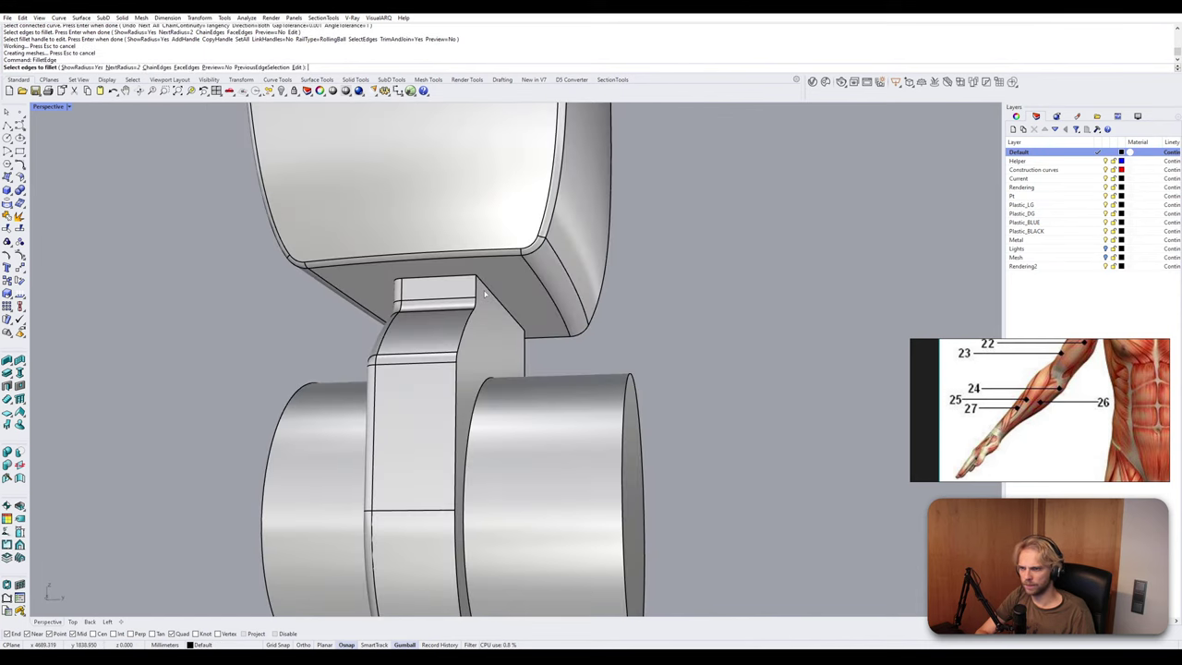
click(157, 68)
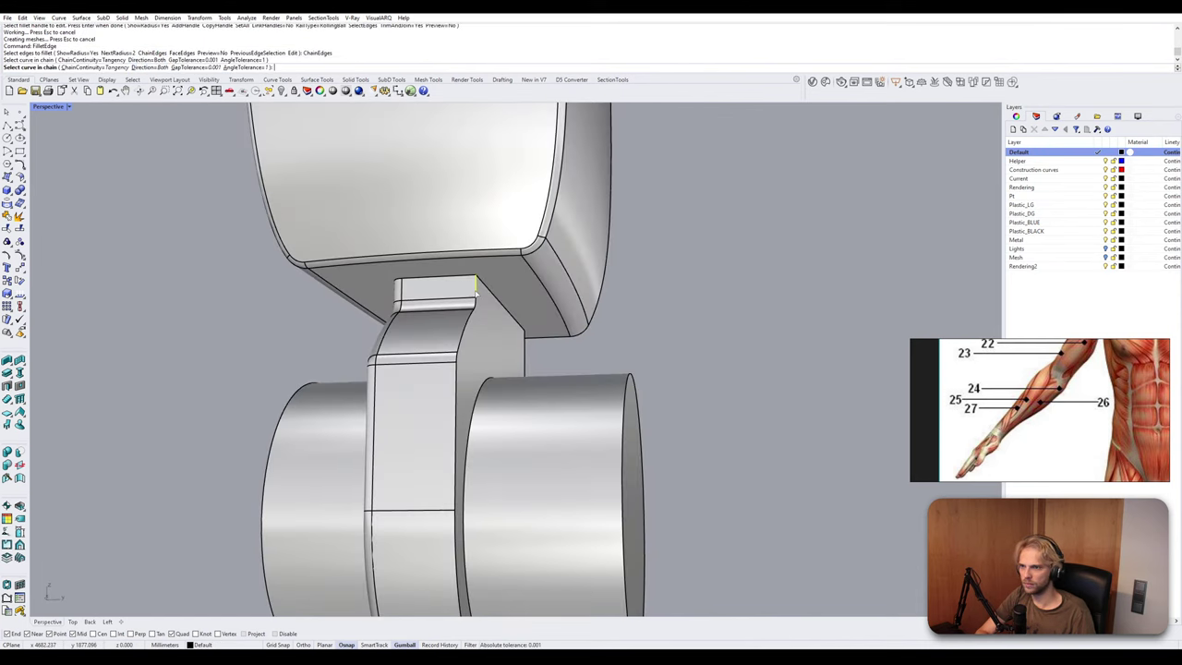
click(479, 294)
key(Return)
key(Return)
key(Return)
key(Return)
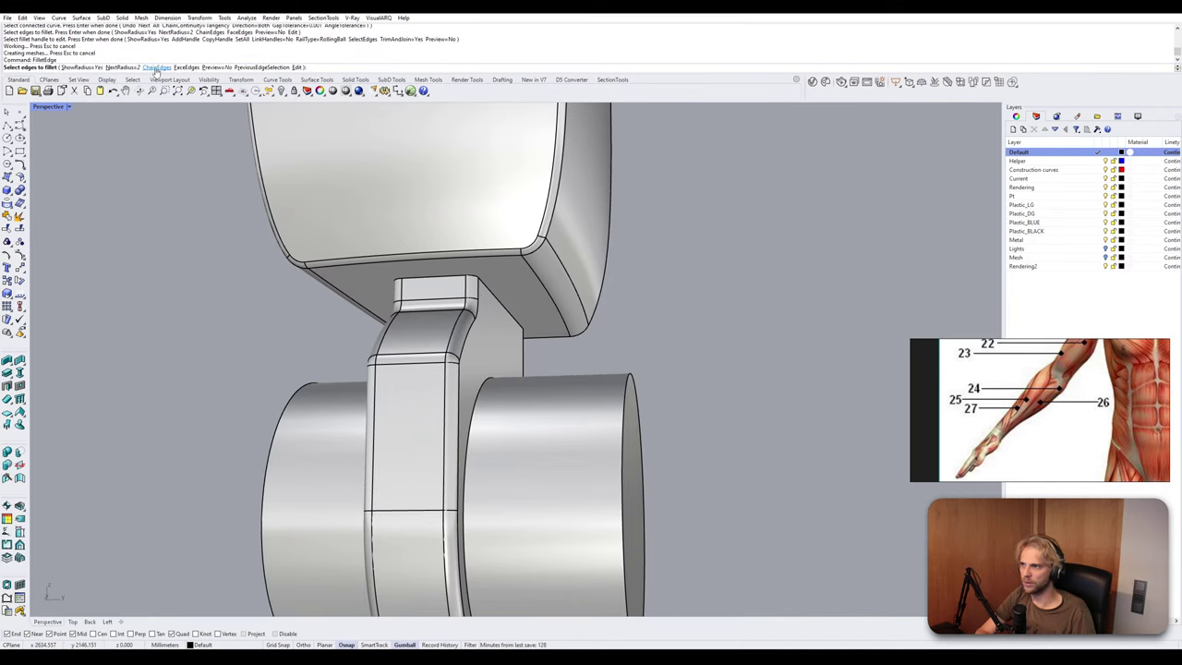
click(464, 280)
key(Escape)
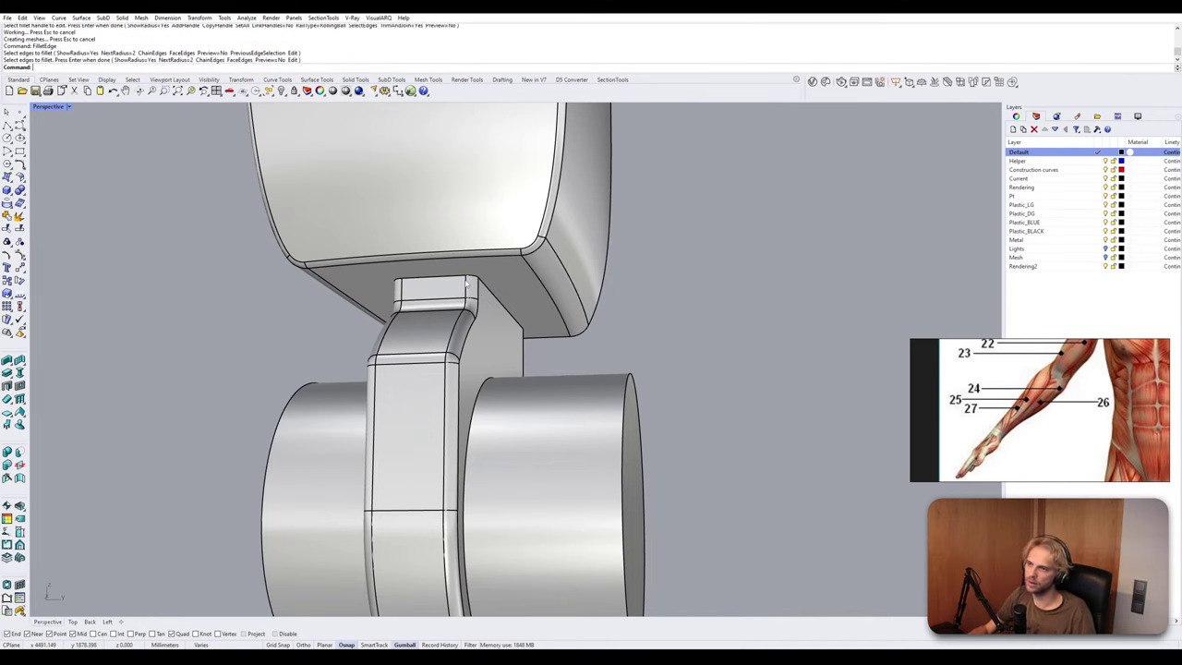
Fillet the full chain of edges where the tab meets the upper segment's underside with a 2 mm radius.
key(Return)
click(155, 68)
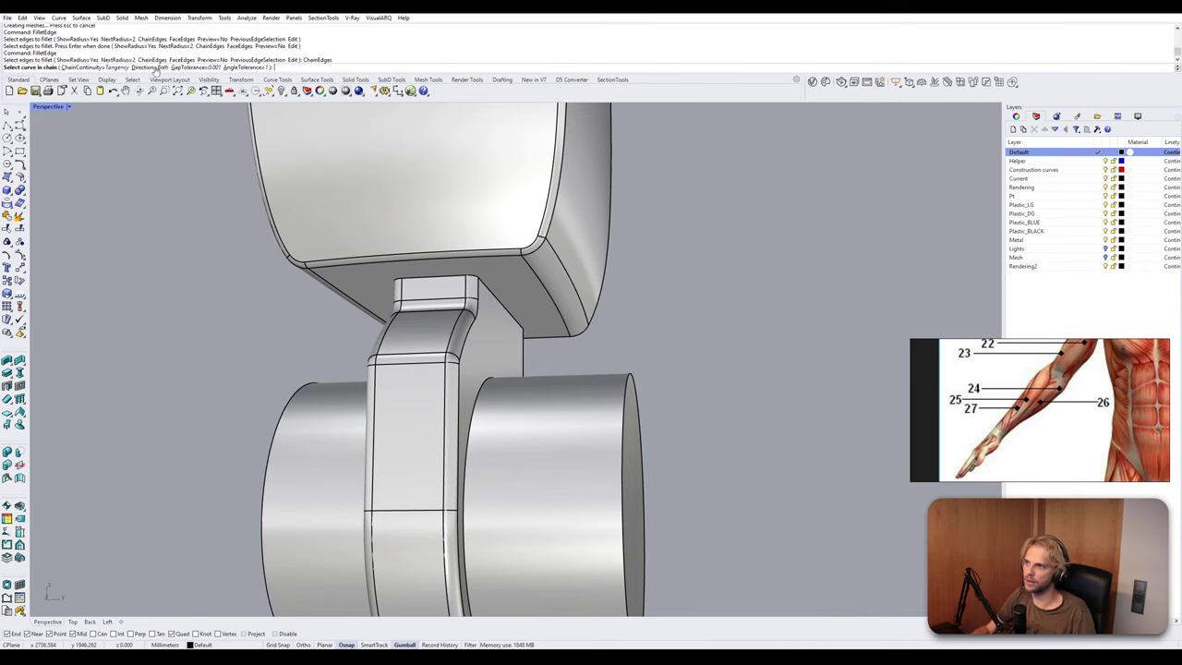
click(490, 289)
key(Return)
key(Return)
key(Return)
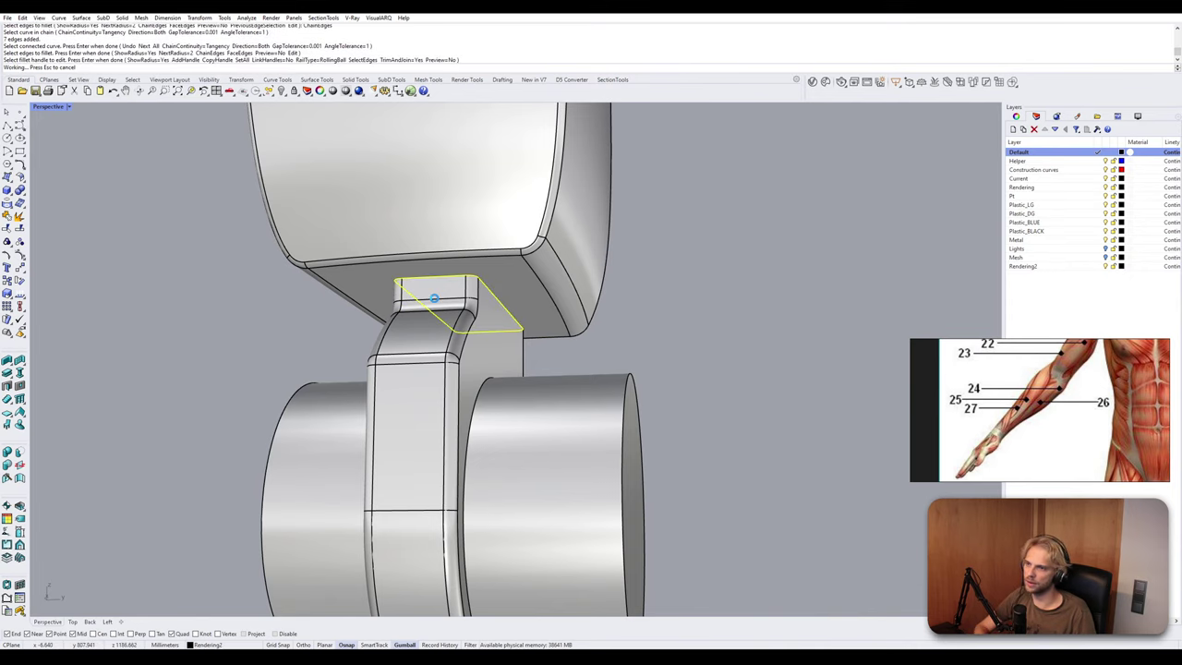
Chamfer the circular end edges on both sides of the hinge cylinder by 3 mm.
right_drag(436, 303, 516, 299)
text(Chamfer)
key(Return)
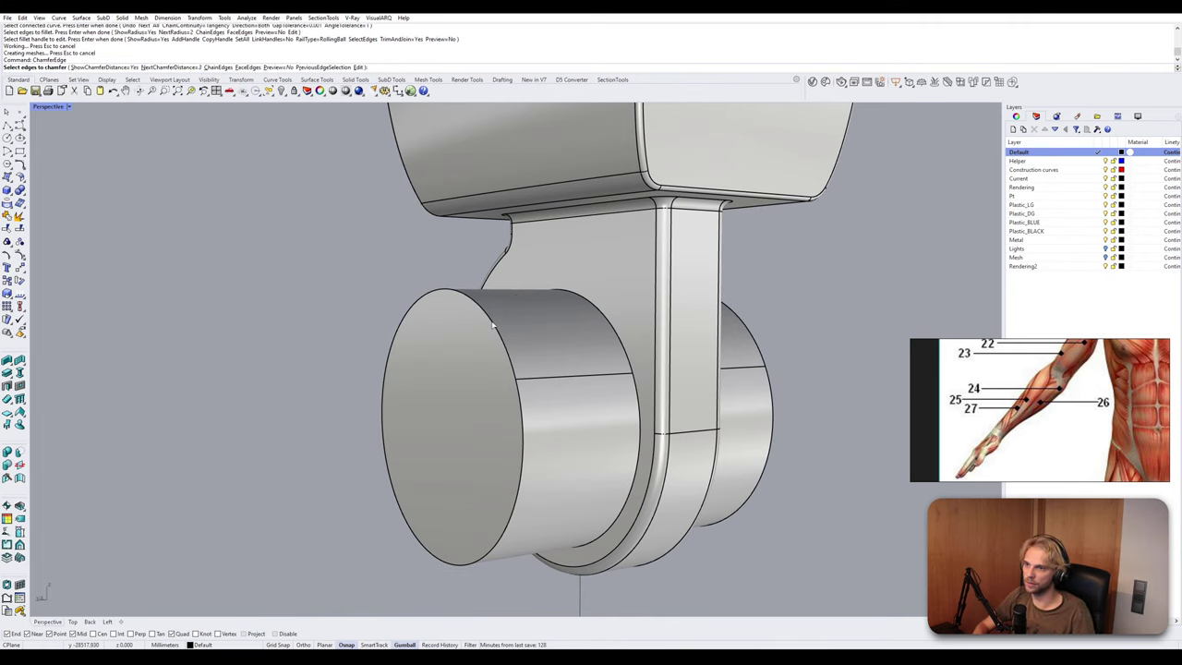
click(500, 327)
right_drag(522, 335, 651, 347)
click(674, 337)
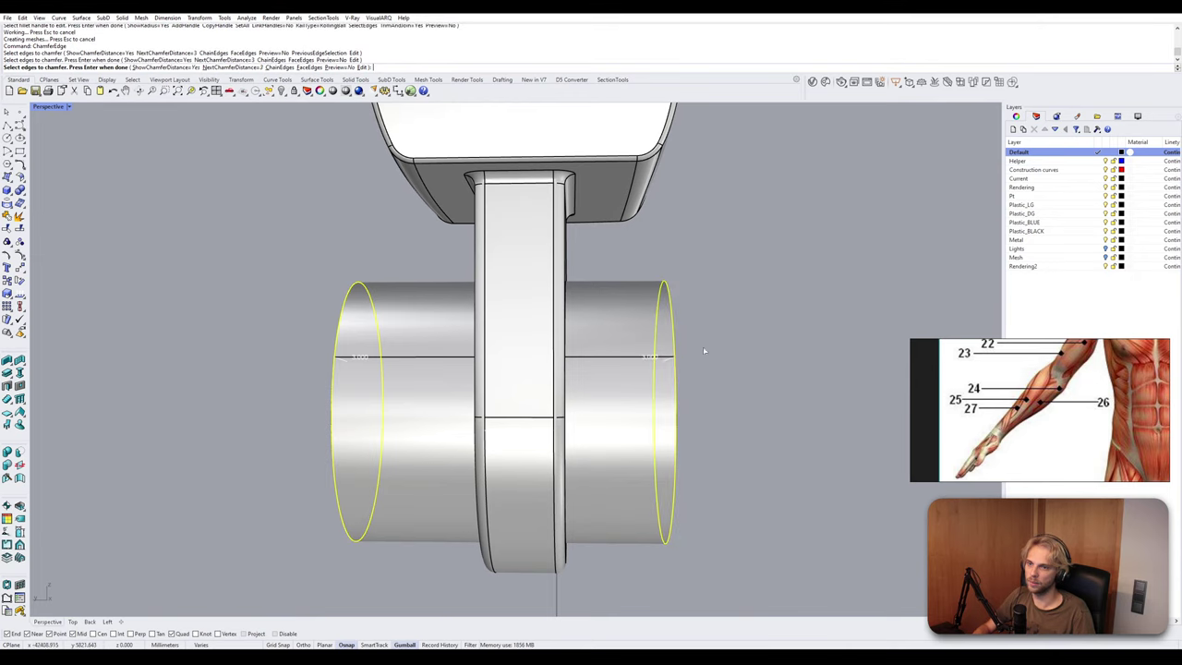
key(Return)
key(Return)
Show all hidden objects again and examine the whole limb down to the lower block.
right_drag(736, 363, 403, 427)
text(show)
key(Return)
scroll(596, 346, down, 10)
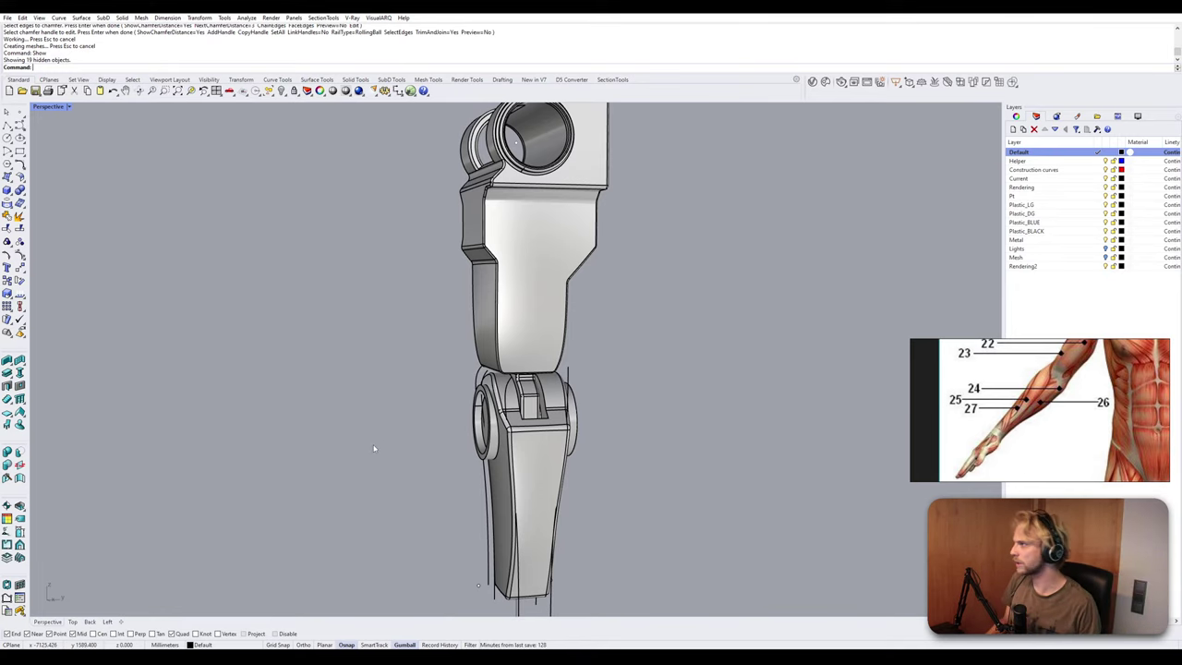
shift+right_drag(539, 509, 467, 330)
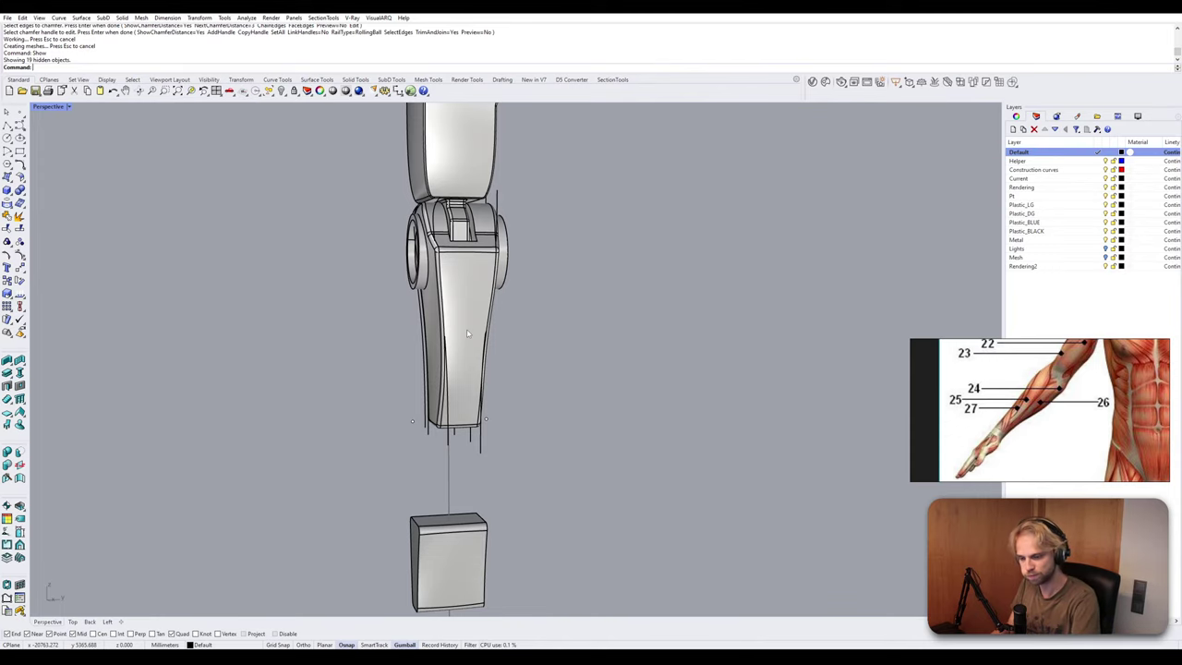
Move one side face of the separate block below the lower segment inward to narrow the block.
shift+right_drag(493, 411, 434, 283)
right_drag(286, 388, 415, 413)
scroll(395, 415, up, 6)
ctrl+shift+click(335, 442)
right_drag(548, 396, 445, 394)
drag(231, 469, 264, 468)
click(427, 335)
Try moving the lower block's opposite side face slightly inward after comparing its width with the limb.
right_drag(428, 337, 283, 373)
double_click(46, 107)
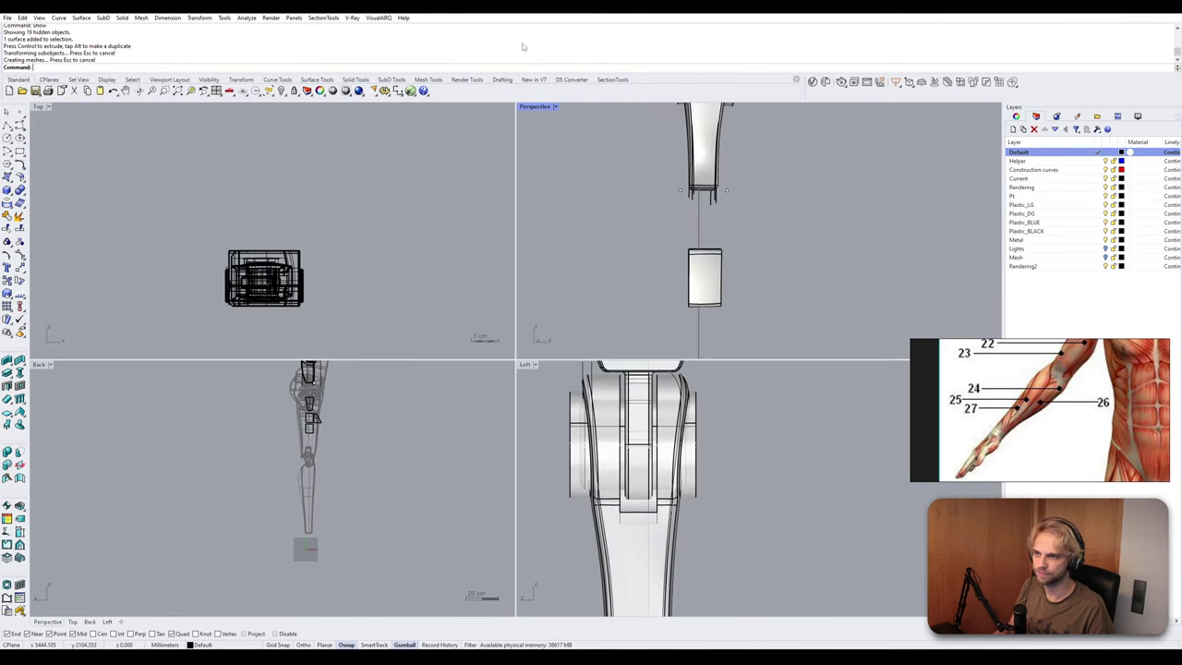
double_click(527, 363)
scroll(546, 416, down, 5)
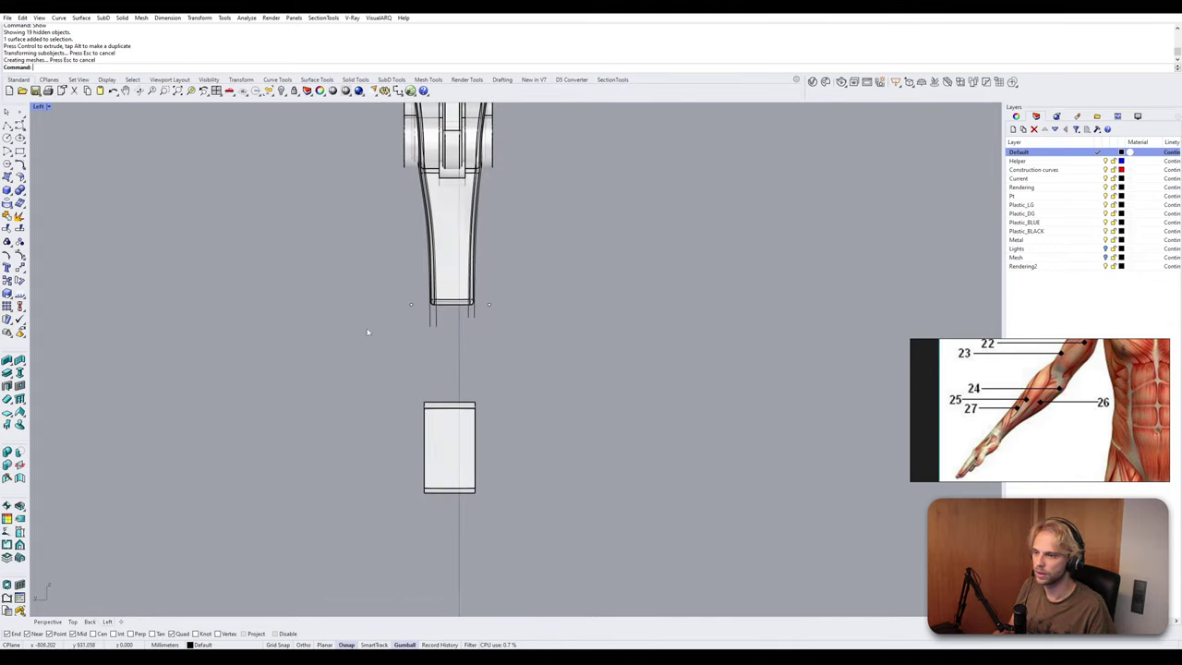
double_click(37, 107)
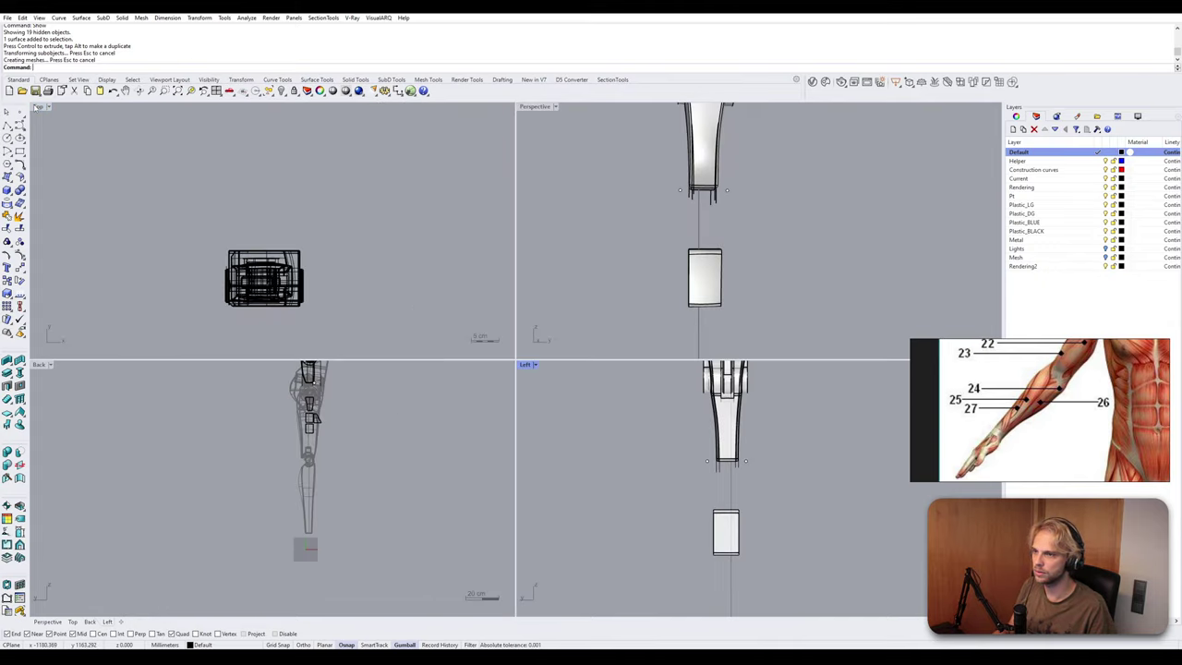
double_click(535, 106)
right_drag(441, 270, 598, 319)
ctrl+shift+click(408, 460)
right_drag(461, 443, 407, 445)
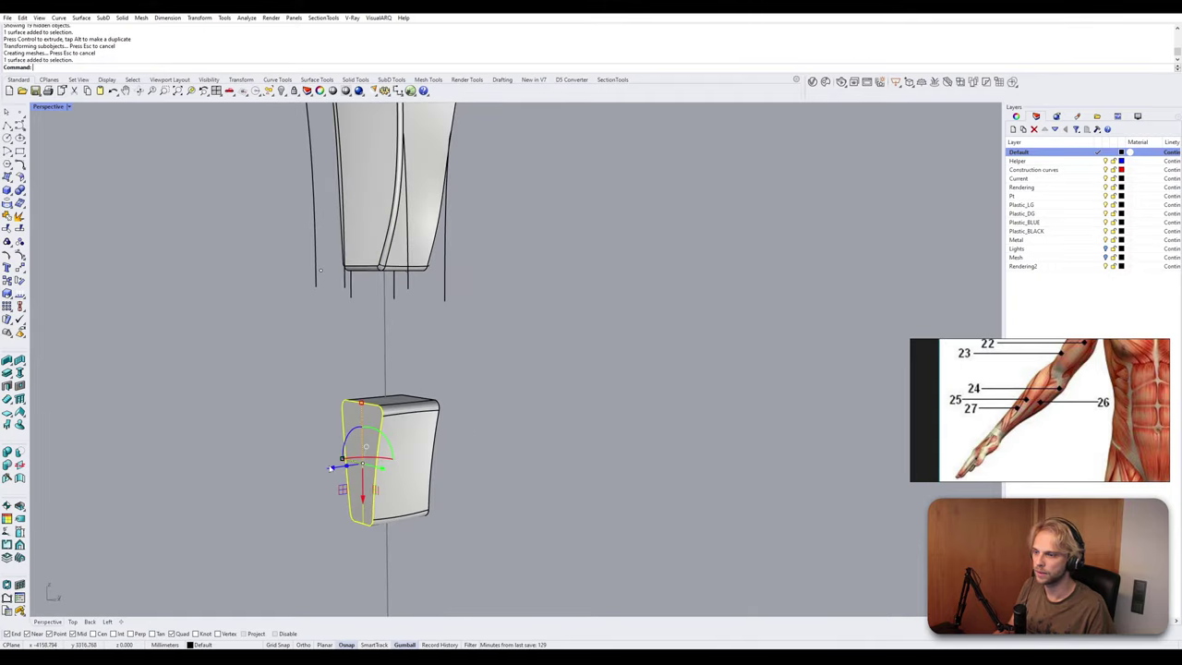
drag(333, 470, 347, 468)
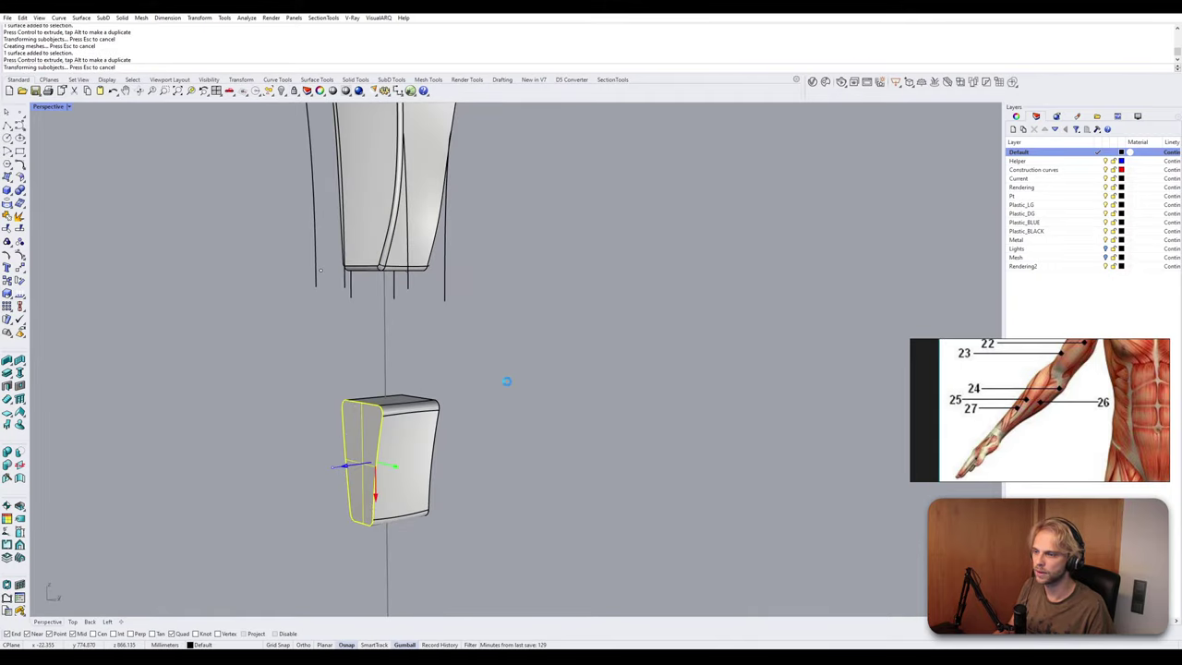
click(346, 381)
Undo the last move made on the lower block.
right_drag(413, 450, 348, 416)
click(376, 402)
right_drag(304, 368, 465, 402)
key(ctrl+z)
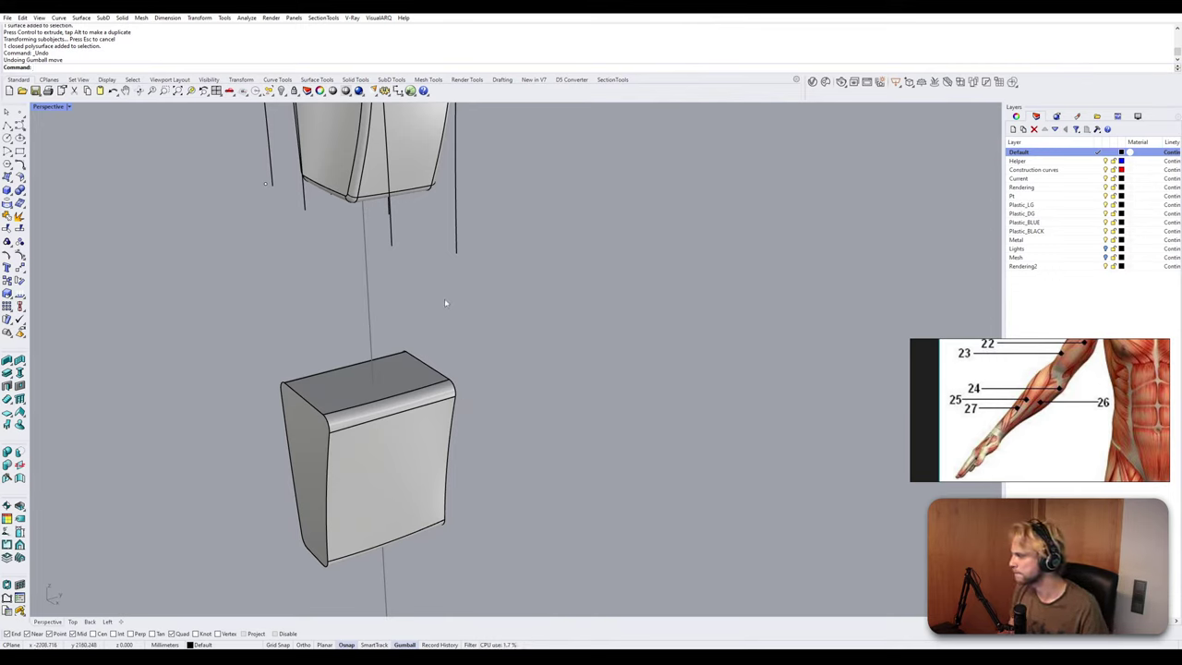
In the left view, draw an open polyline along one side of the lower block, alternating vertical and slanted segments and extending past both ends.
right_drag(413, 344, 430, 301)
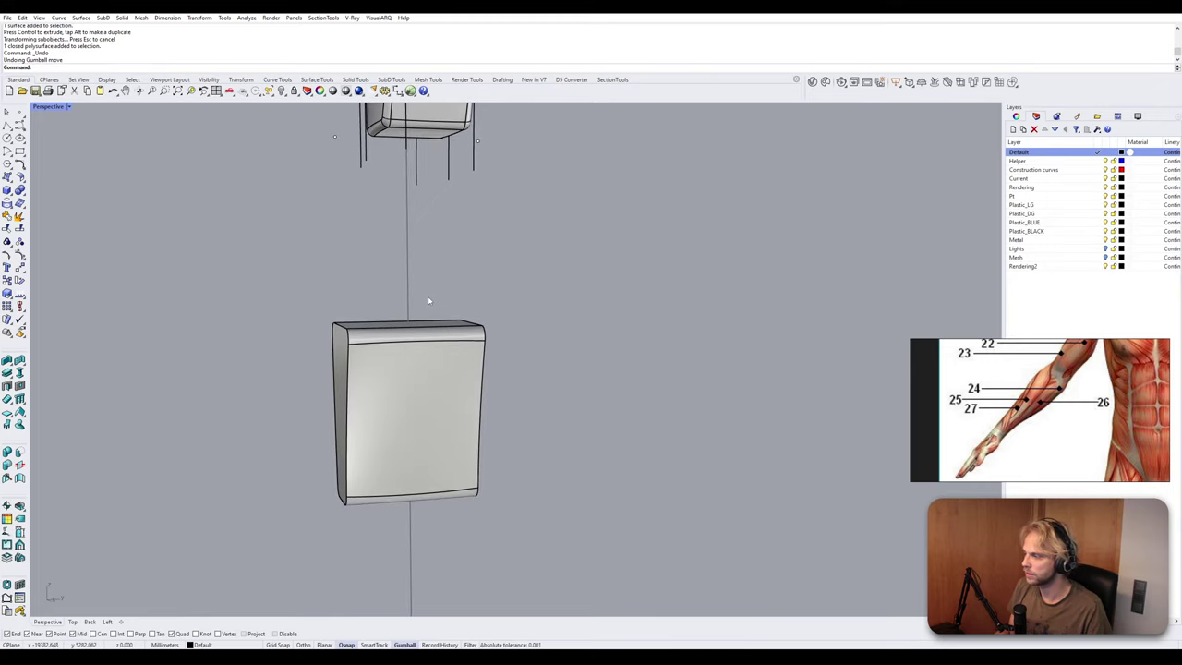
double_click(48, 106)
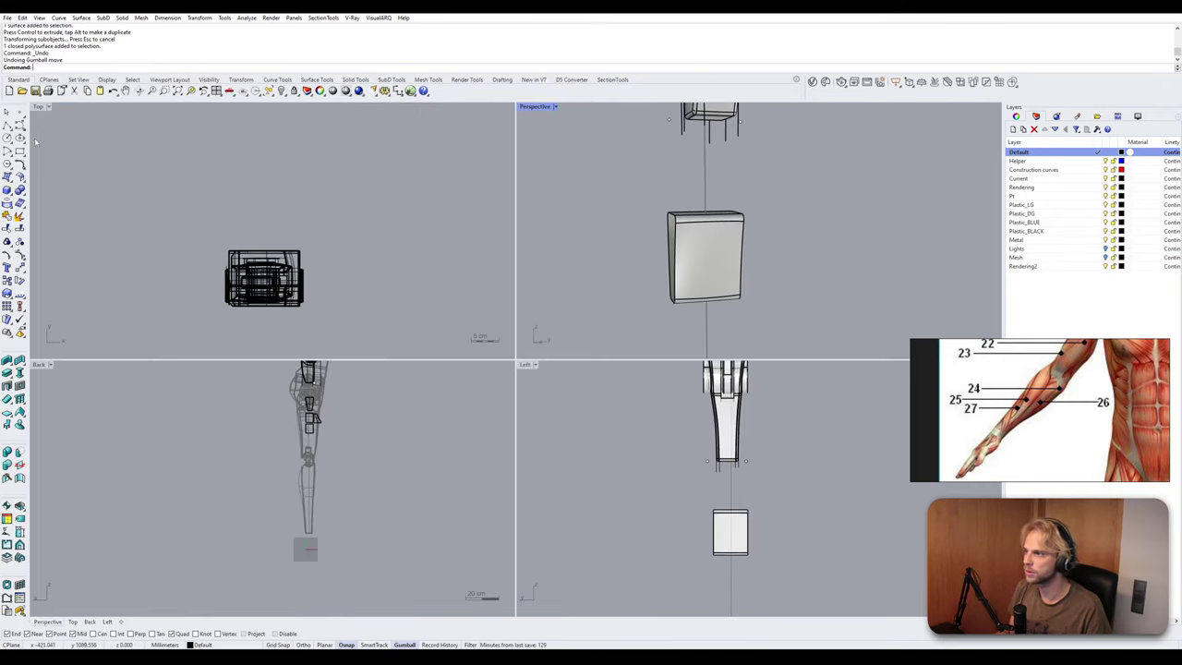
double_click(527, 364)
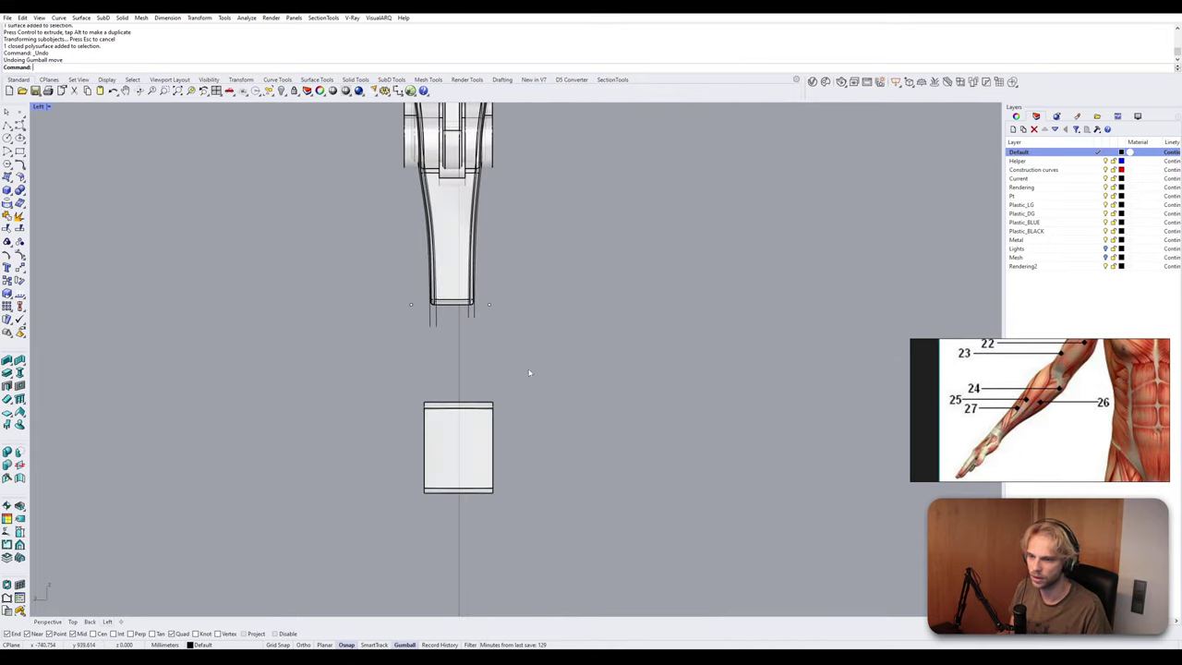
scroll(437, 316, up, 5)
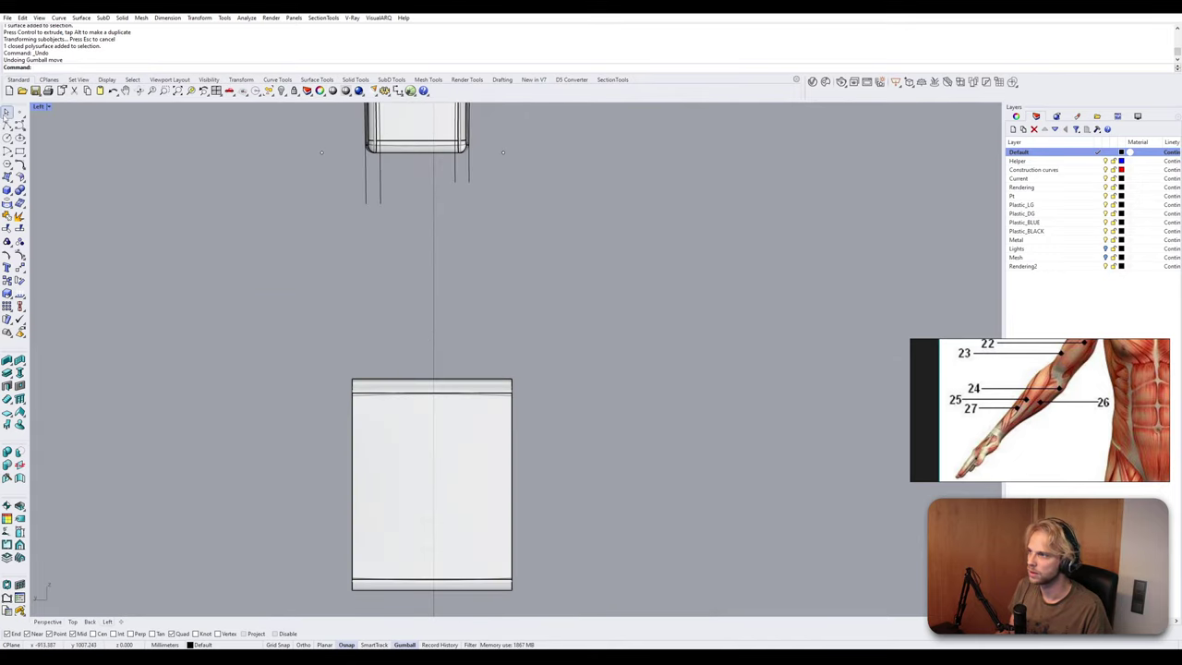
click(6, 123)
scroll(545, 369, down, 4)
scroll(514, 318, up, 5)
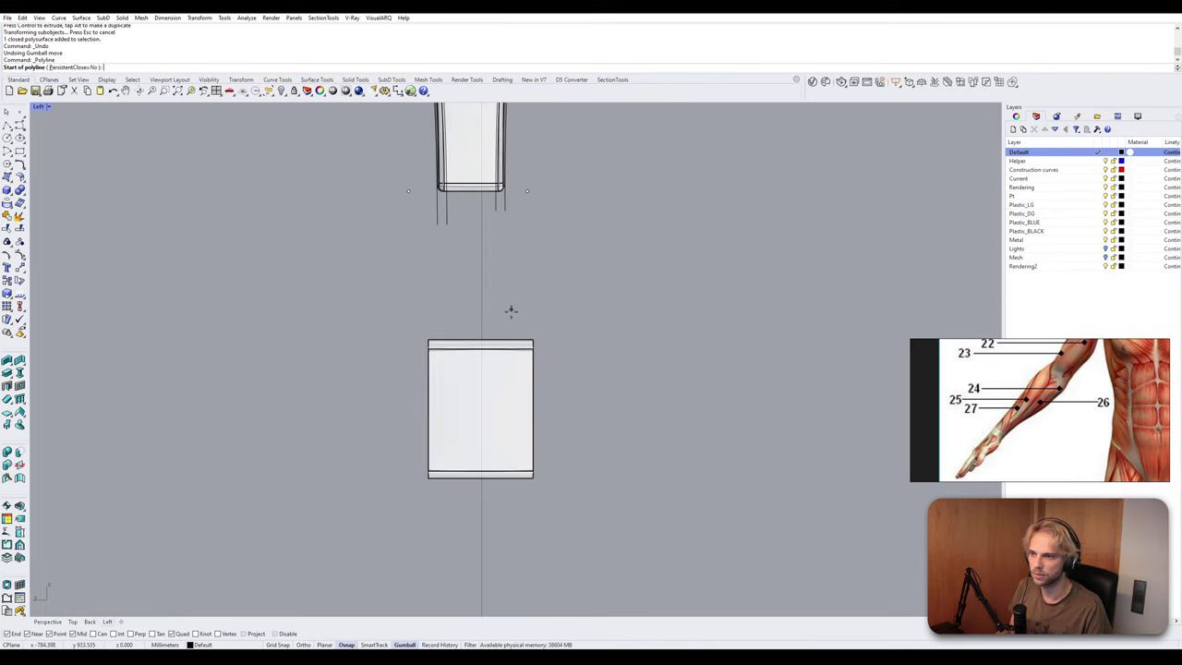
click(519, 321)
key(F8)
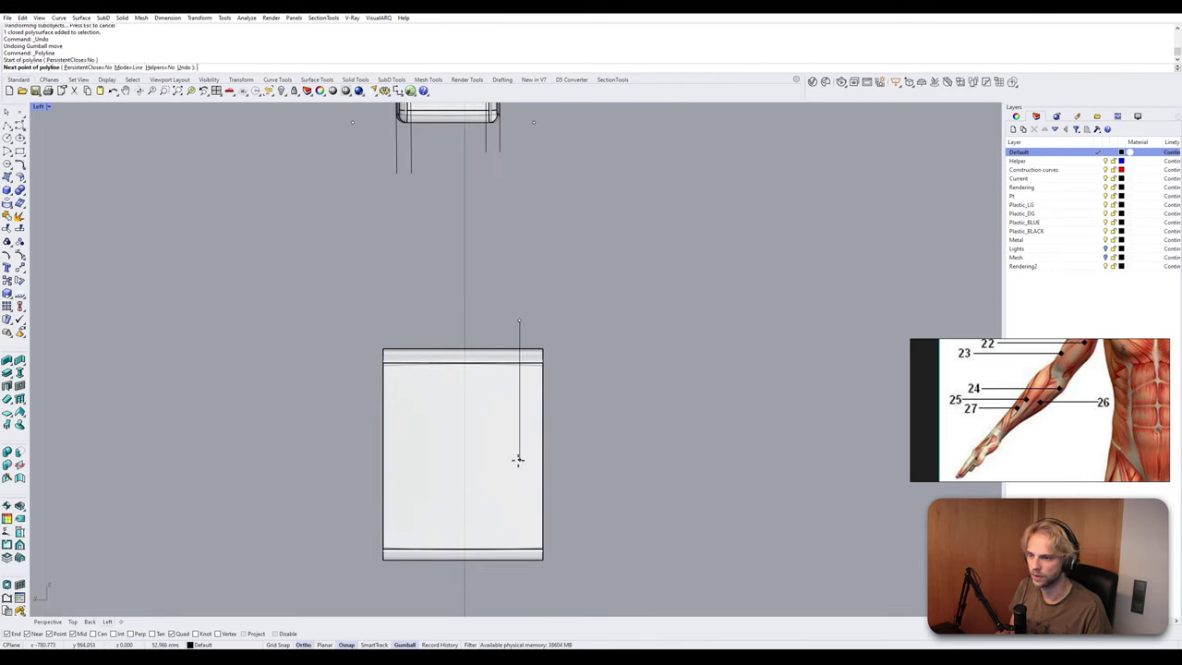
click(519, 399)
key(F8)
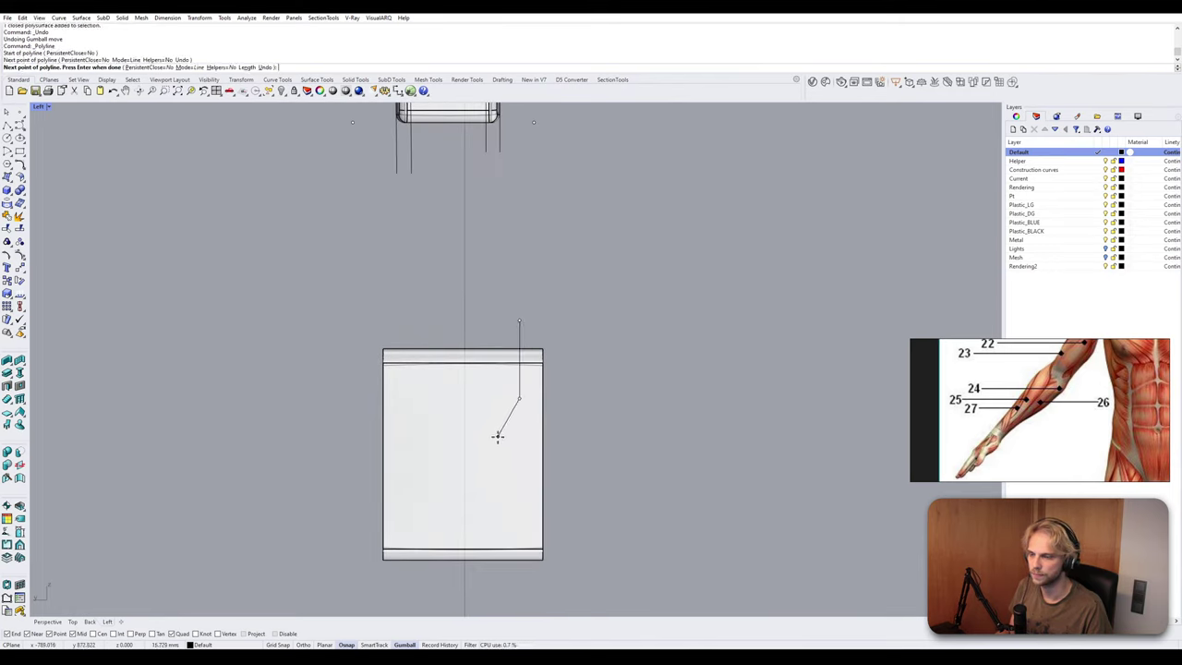
click(502, 434)
key(F8)
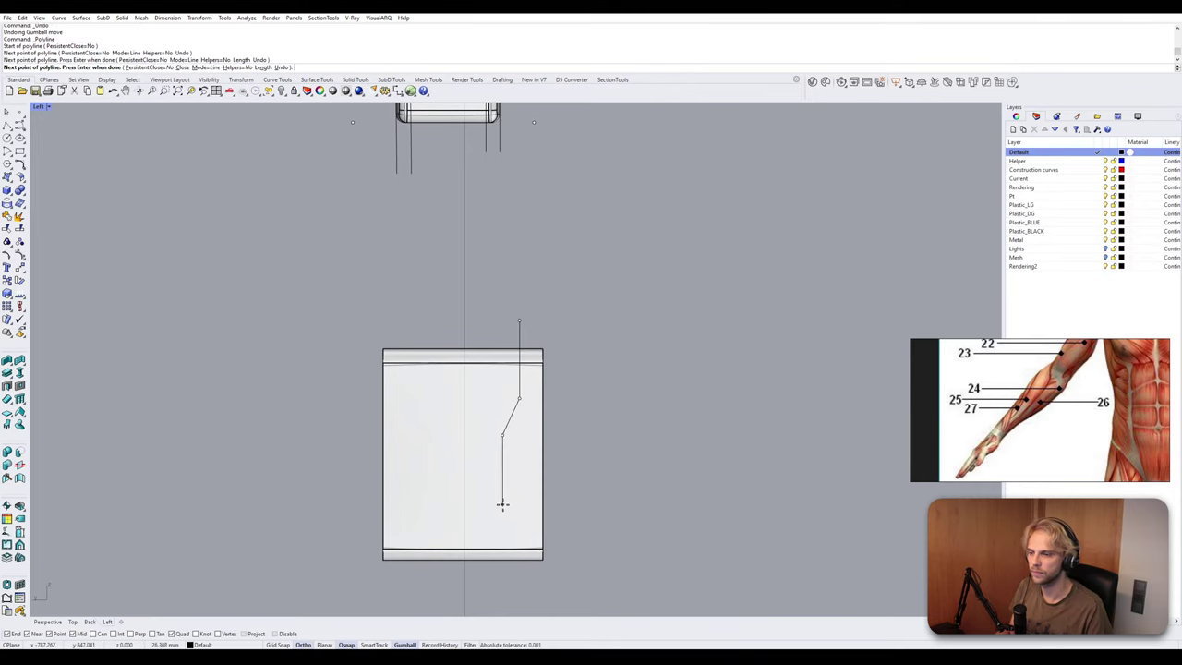
click(503, 507)
key(F8)
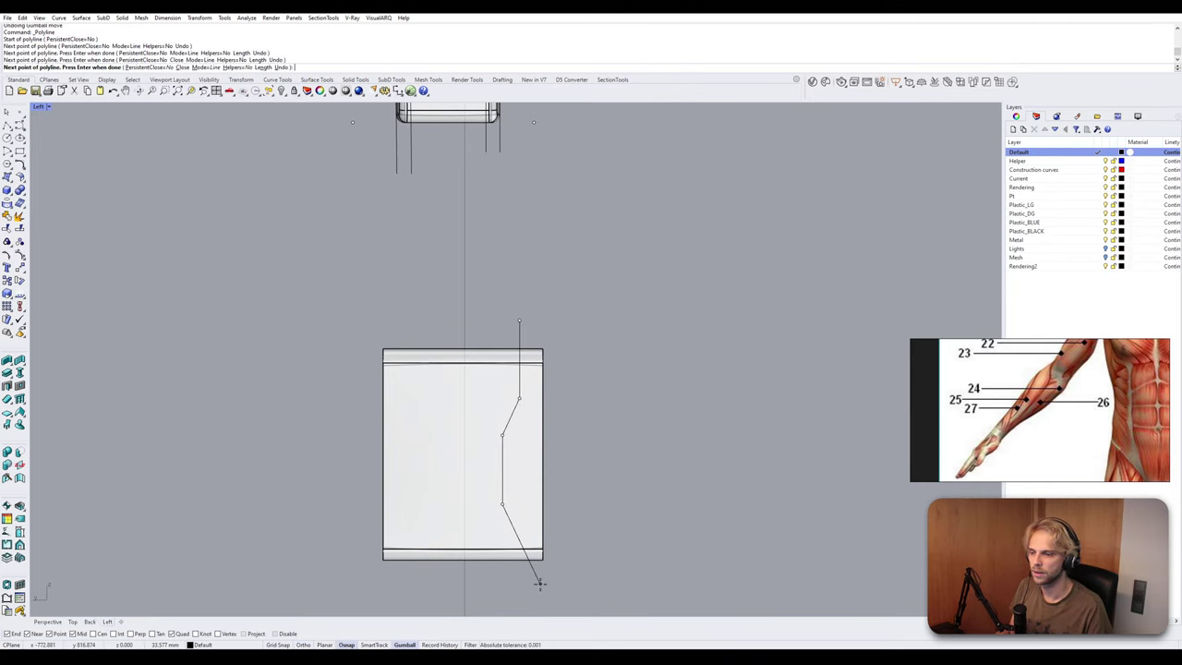
click(540, 582)
key(Return)
key(Return)
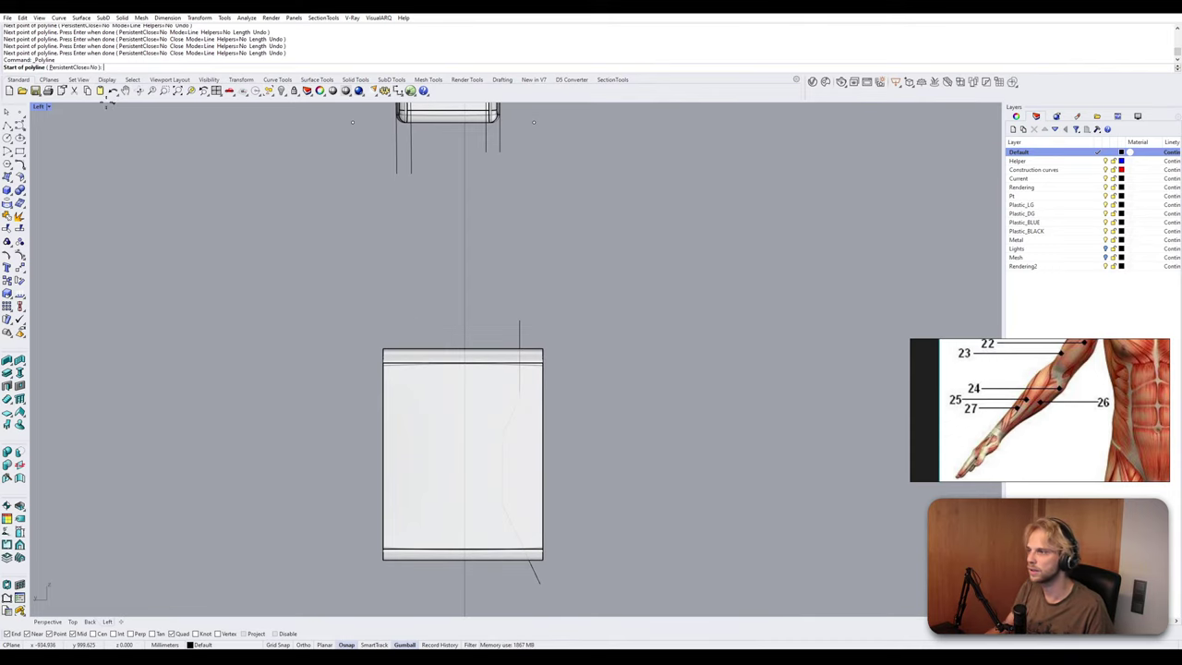
key(Escape)
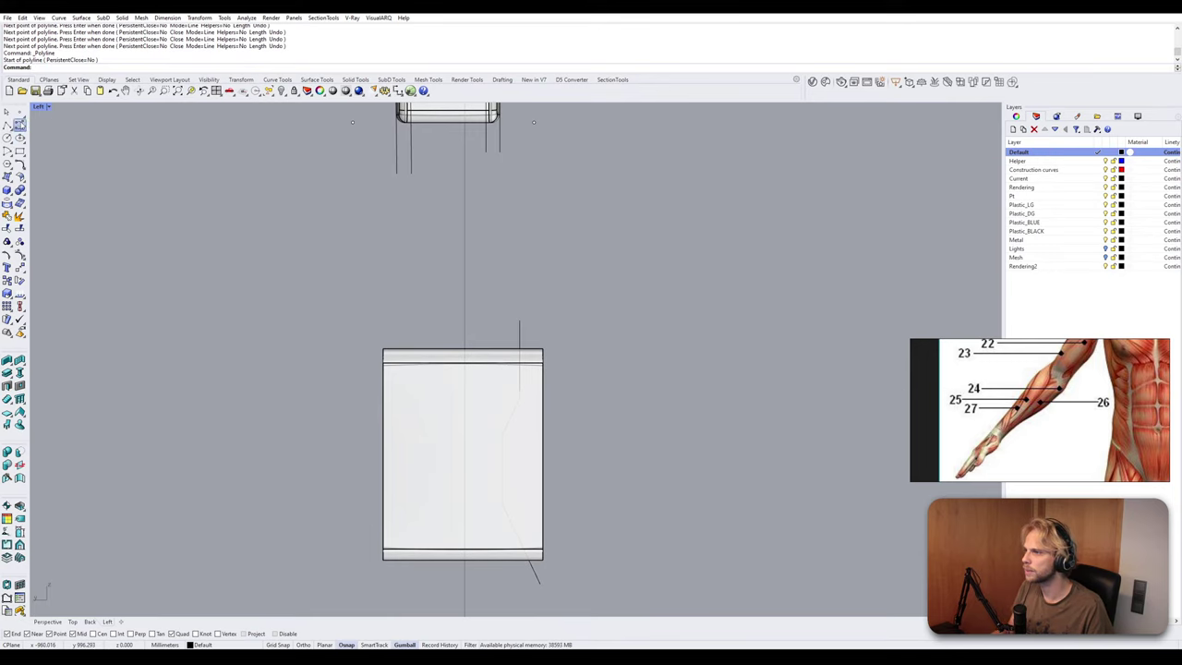
Draw a gently bowed four-point, degree 3 curve along the block's opposite side, starting above the block and ending below it.
click(22, 126)
scroll(448, 334, up, 1)
click(398, 324)
click(377, 439)
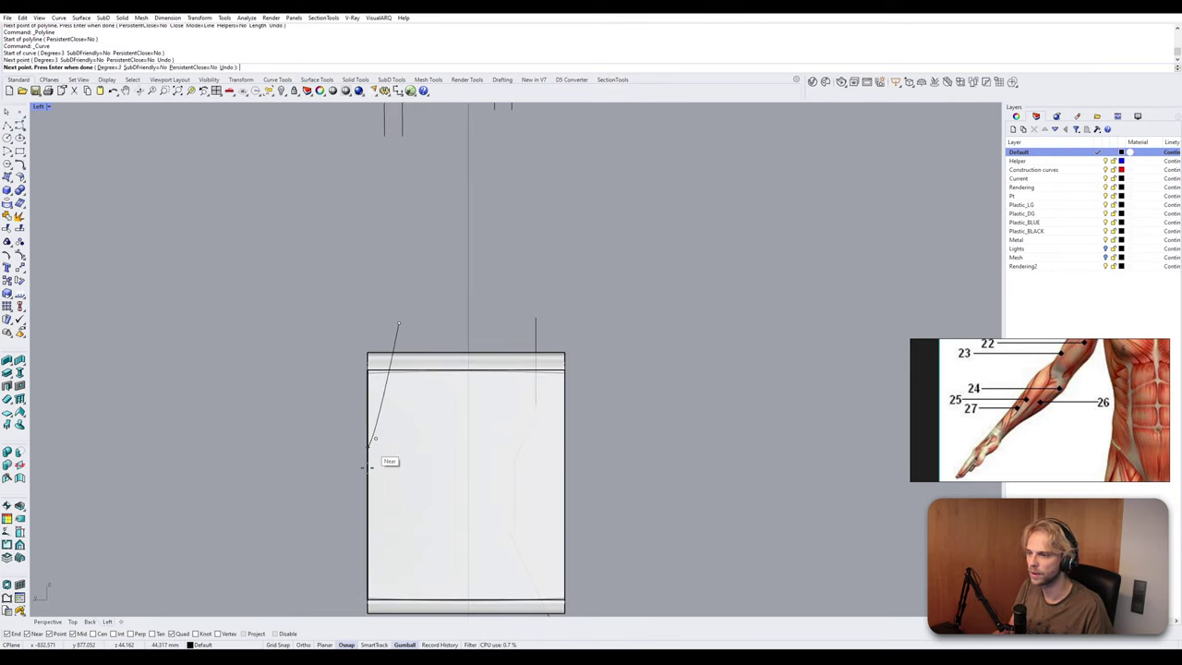
right_drag(379, 532, 378, 333)
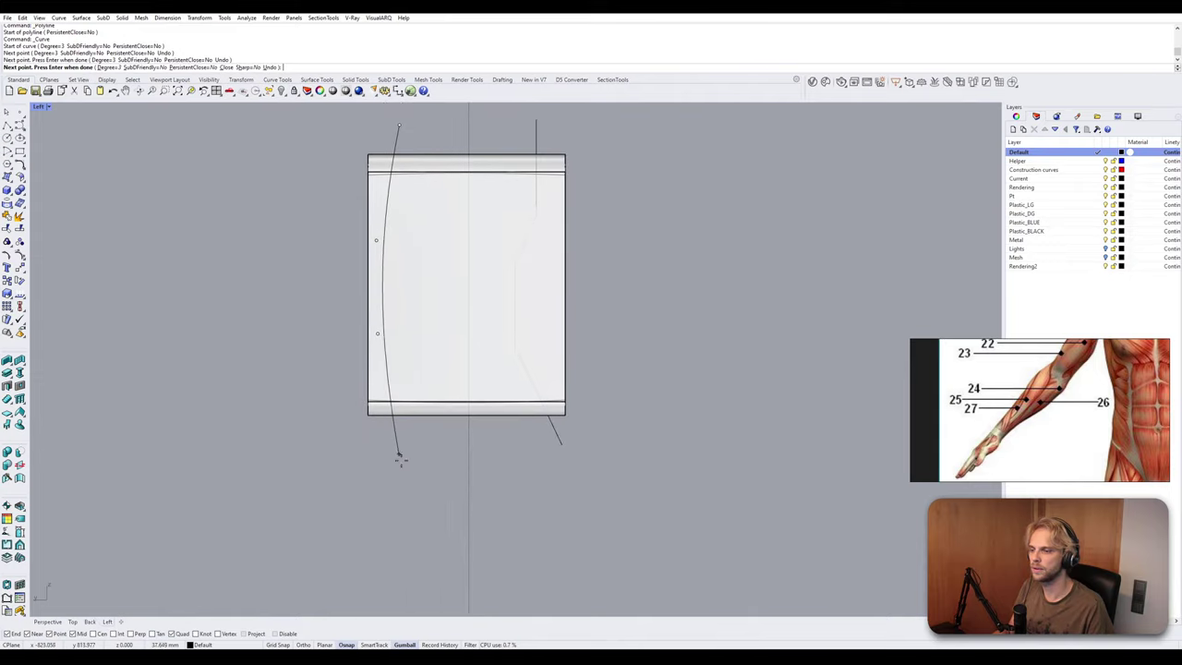
click(405, 476)
right_click(405, 475)
Adjust the bowed curve's sideways position until it runs slightly inside the block's side edge.
right_drag(411, 172, 403, 241)
click(389, 205)
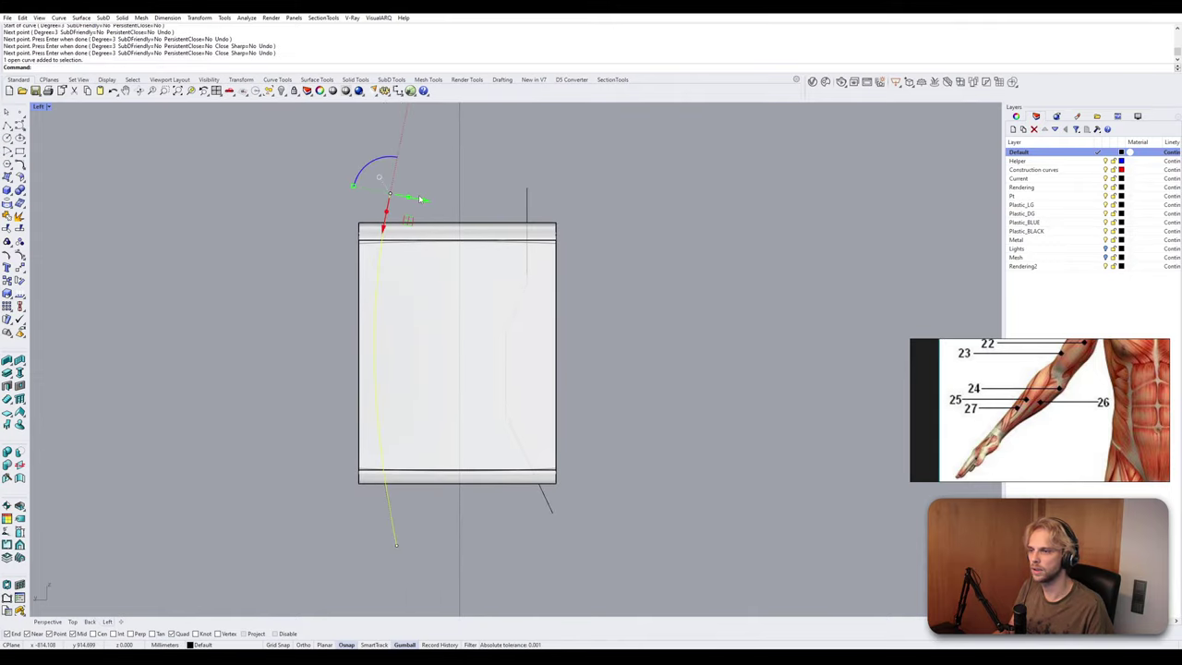
drag(420, 199, 412, 198)
click(533, 168)
scroll(408, 193, down, 7)
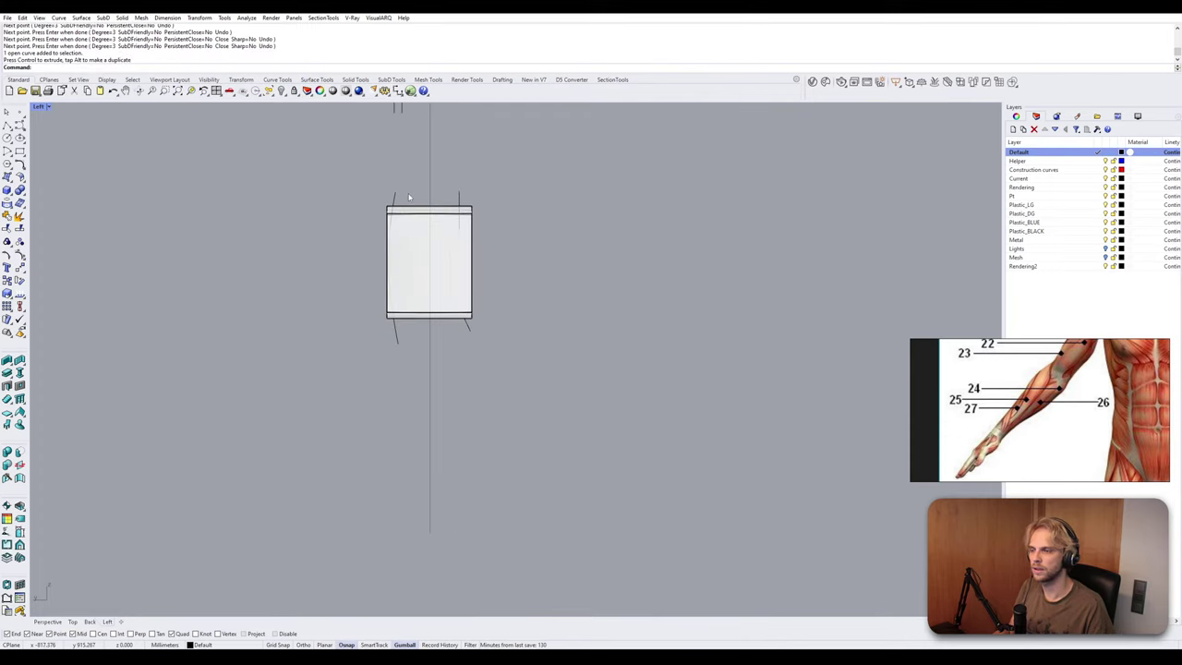
right_drag(399, 203, 352, 309)
scroll(352, 310, up, 2)
click(352, 310)
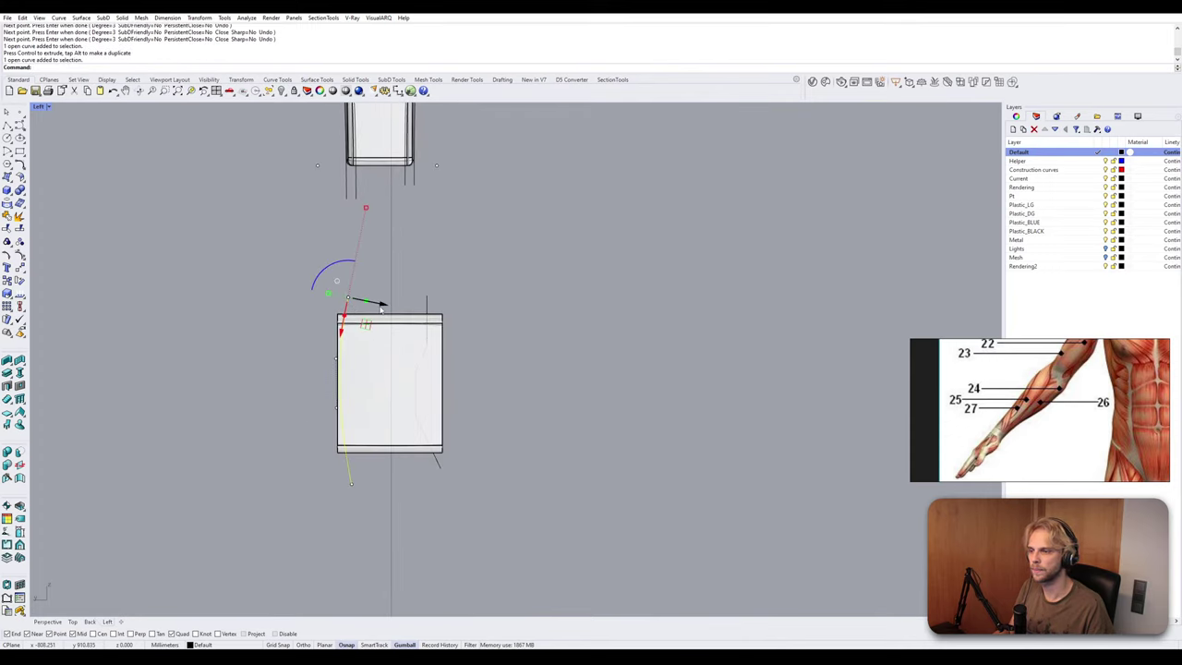
drag(390, 306, 393, 308)
click(450, 311)
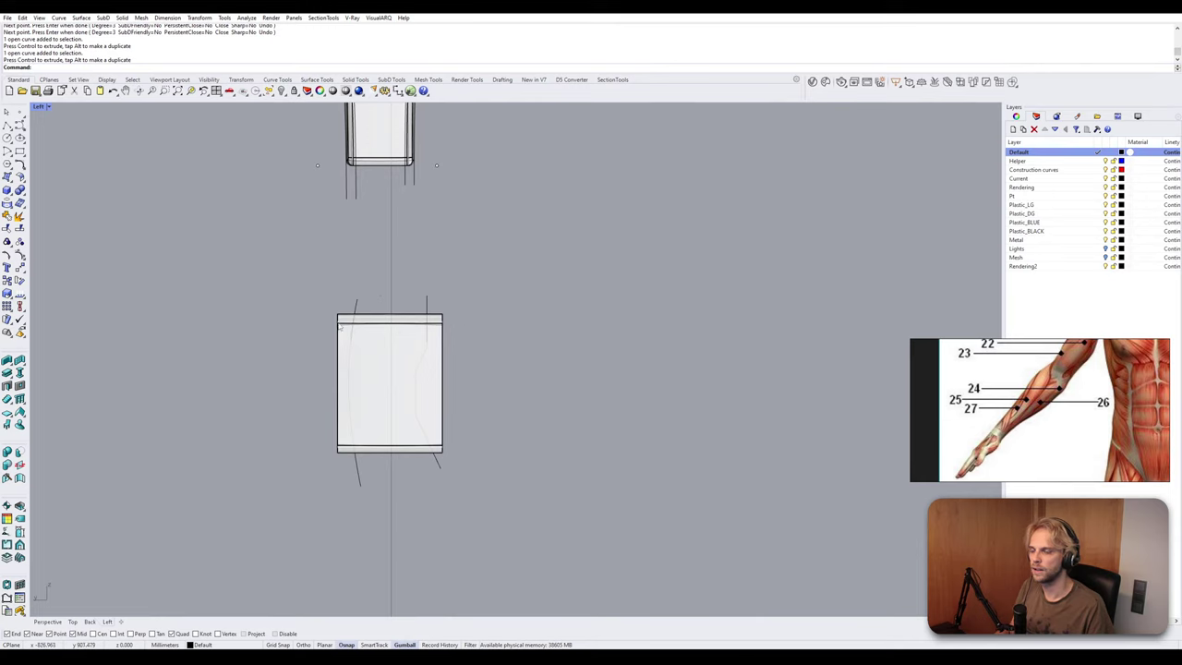
Rotate the angular polyline 180 degrees so it is upside down, and shift it slightly toward the block's centre line.
click(427, 360)
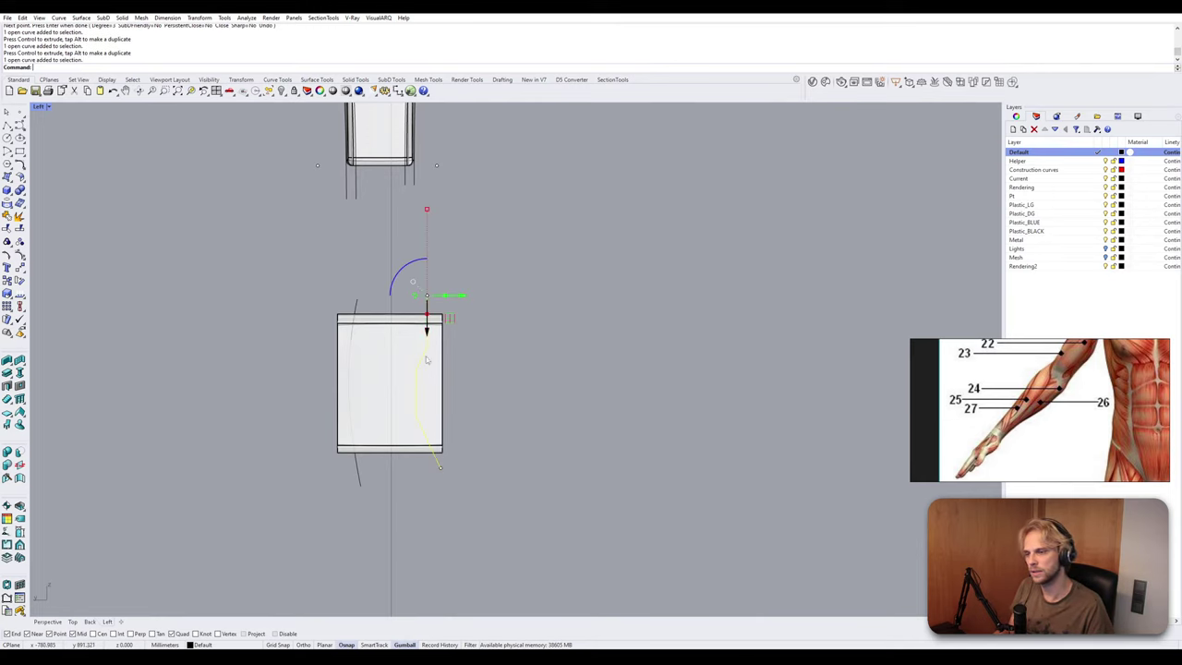
drag(411, 268, 467, 434)
click(467, 434)
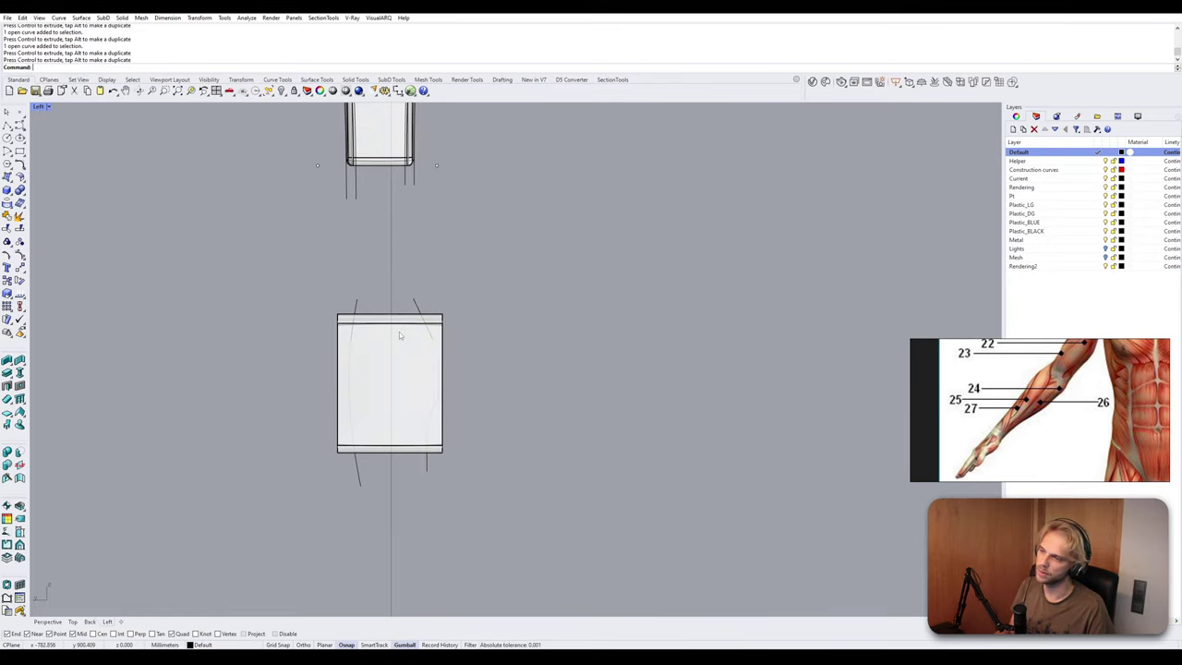
scroll(393, 337, up, 2)
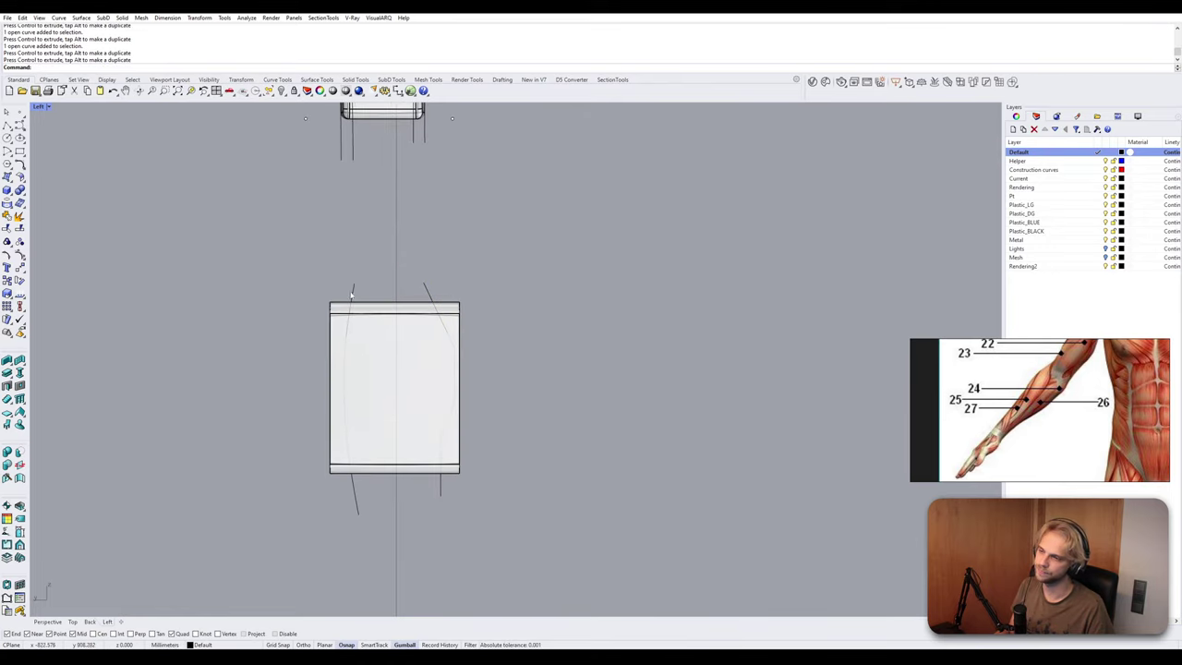
click(434, 302)
drag(415, 496, 409, 496)
click(490, 368)
Round all corners of the angular polyline with FilletCorners at a radius of 5 mm.
click(423, 298)
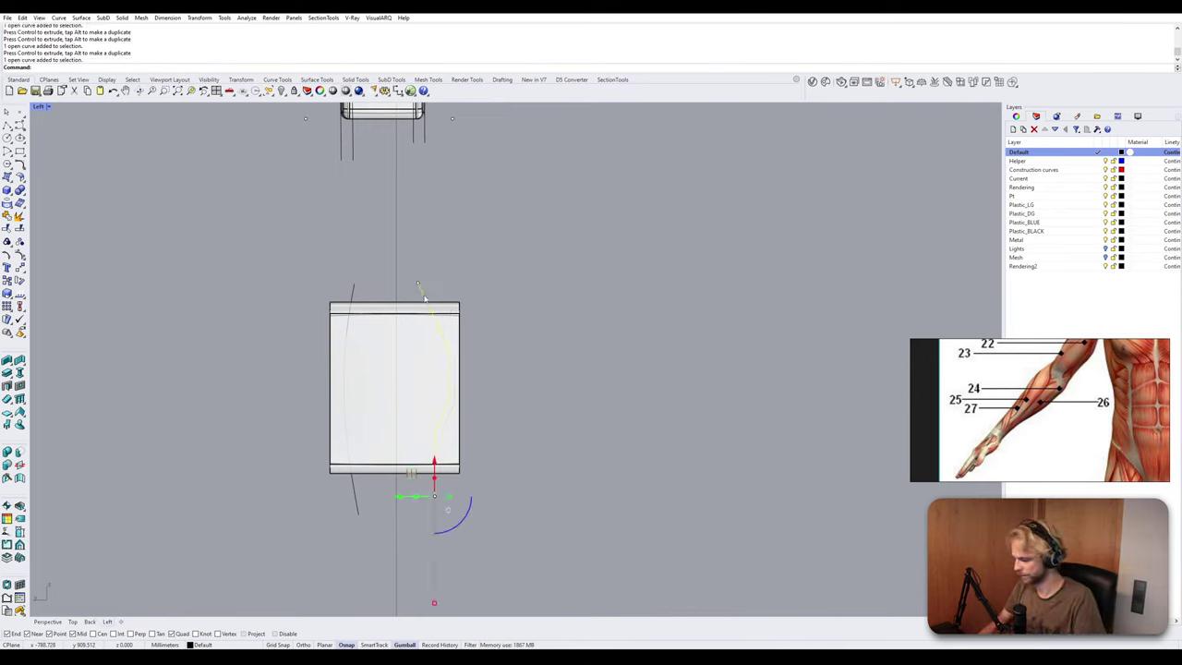
text(tCorners)
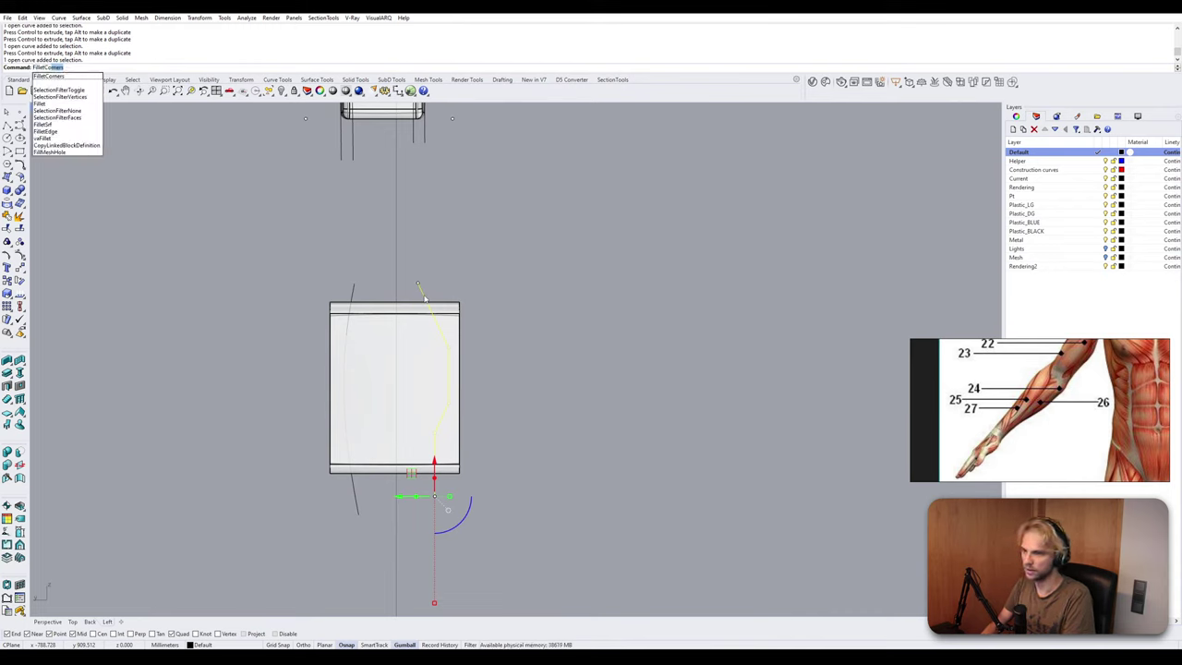
key(Return)
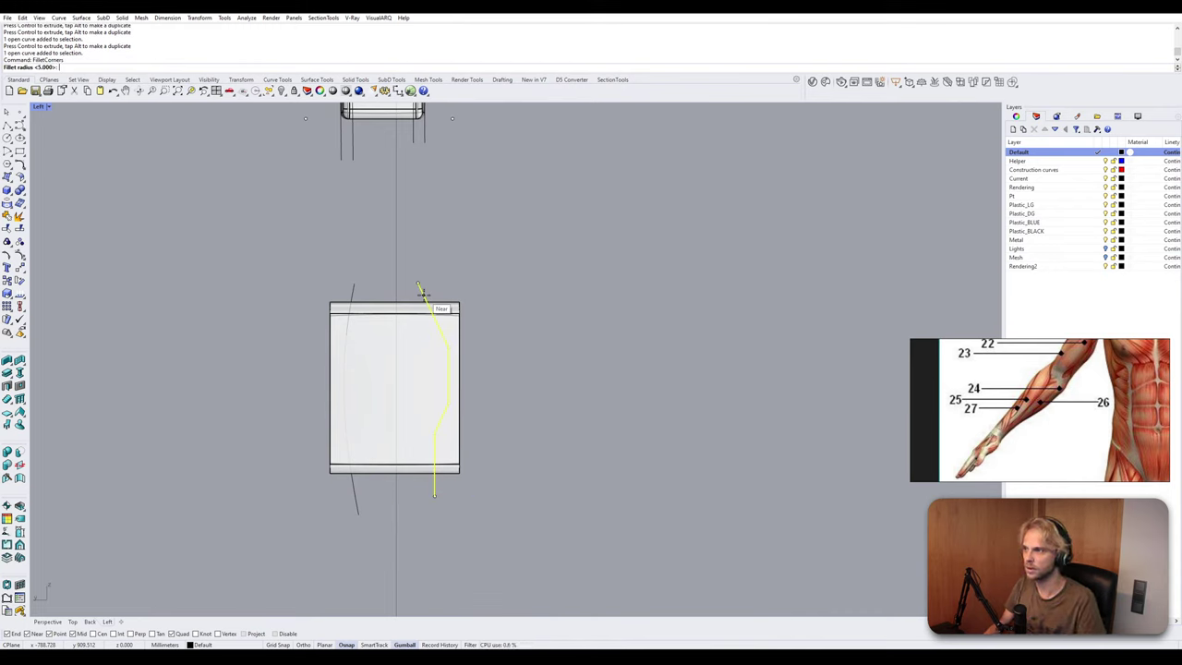
key(Return)
Extrude both side curves into surfaces in the perspective view and move the surfaces so they pass completely through the block.
click(426, 292)
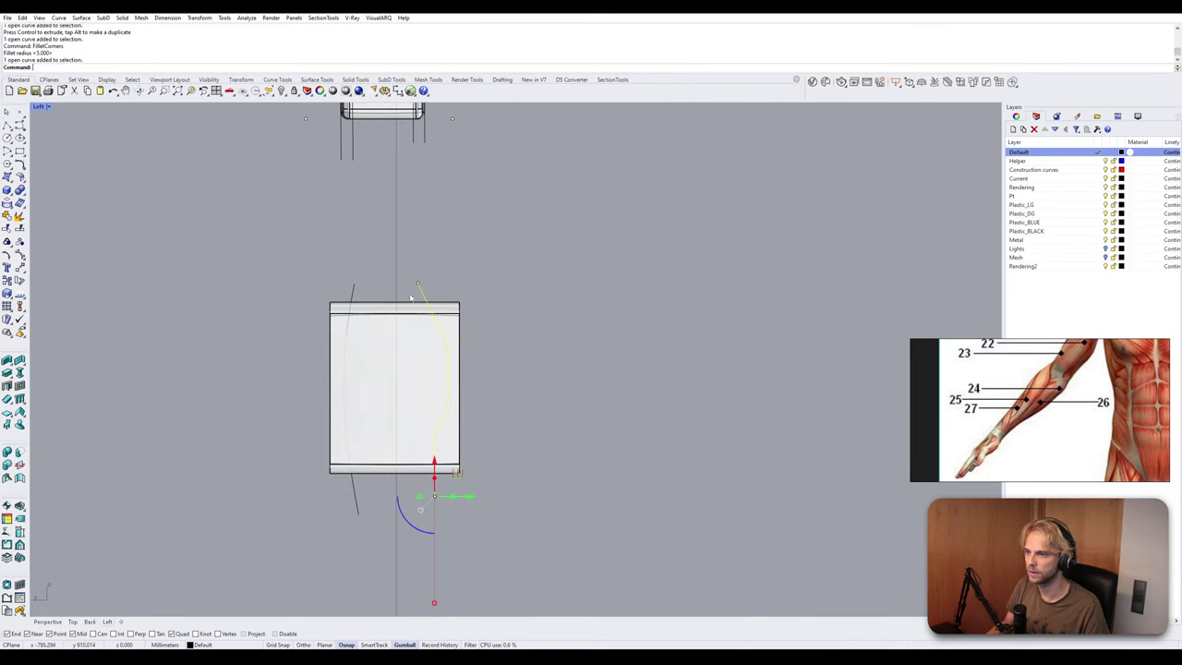
click(356, 293)
double_click(40, 108)
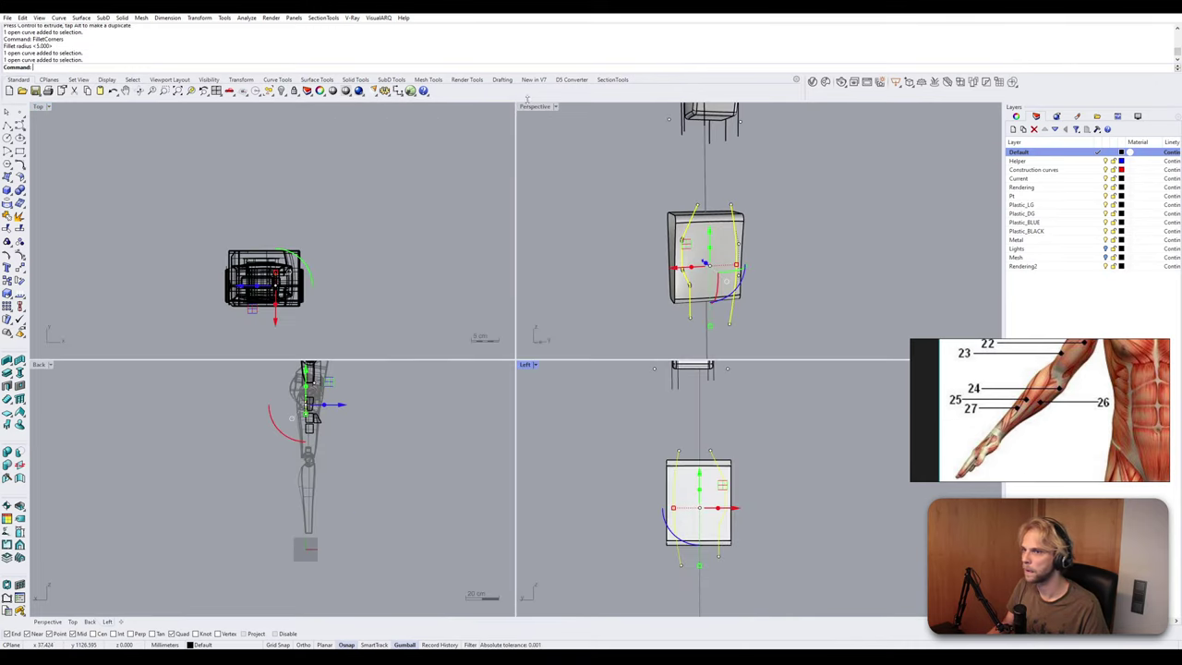
double_click(543, 108)
right_drag(449, 248, 568, 291)
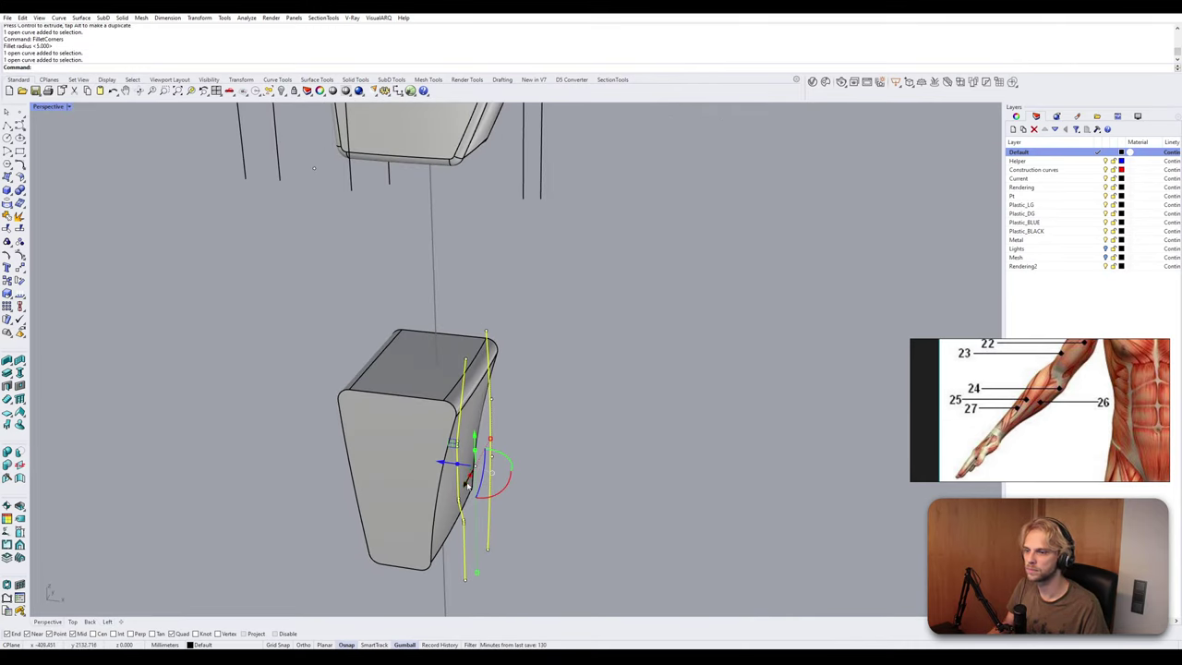
ctrl+drag(459, 467, 227, 471)
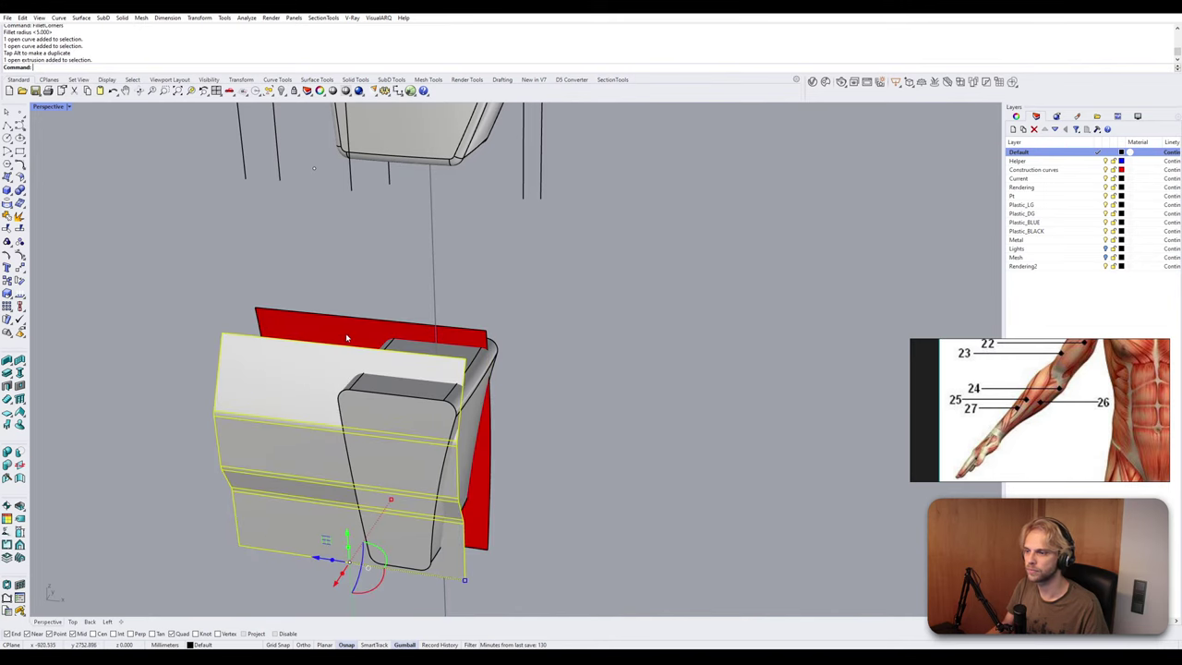
drag(390, 455, 455, 463)
key(Escape)
Trim away the block's outer portions on both sides using the two extruded surfaces as cutters.
right_drag(500, 461, 470, 429)
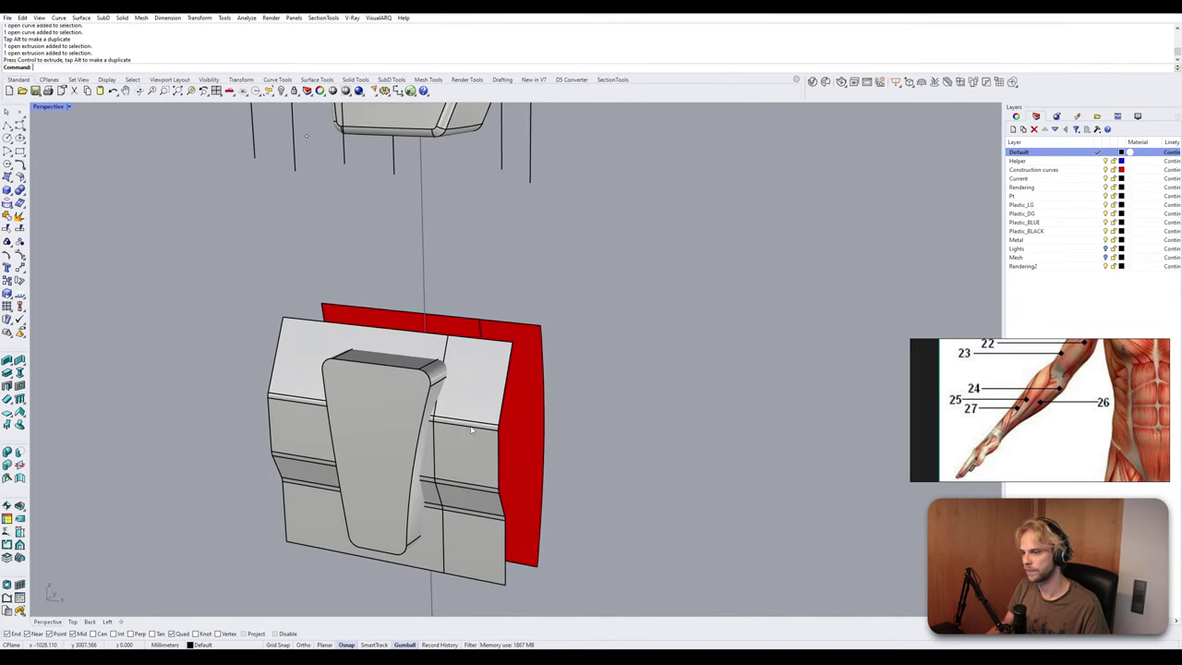
click(483, 394)
shift+click(527, 363)
text(trim)
key(Return)
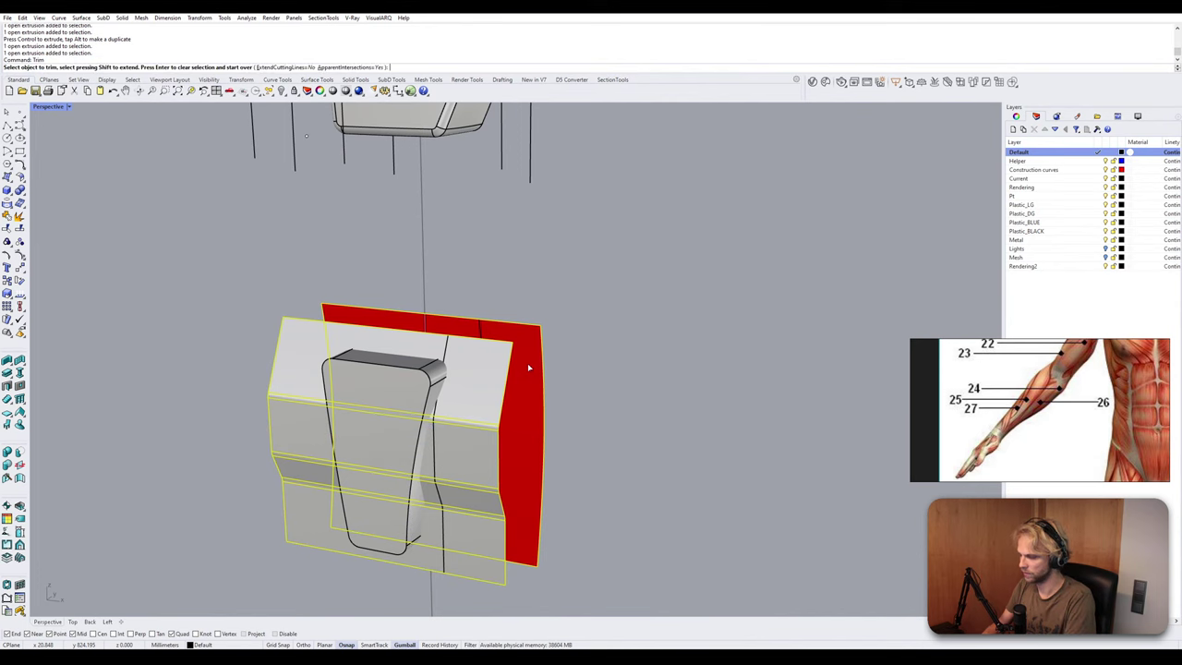
click(439, 385)
right_drag(440, 386, 574, 395)
click(525, 375)
key(Return)
Trim off the parts of both extruded surfaces that extend beyond the block, using the block as the cutter.
click(432, 367)
text(trim)
key(Return)
click(503, 301)
click(431, 299)
key(Return)
Join the trimmed block and its two new side surfaces into one closed polysurface.
click(411, 374)
shift+click(531, 383)
shift+click(386, 383)
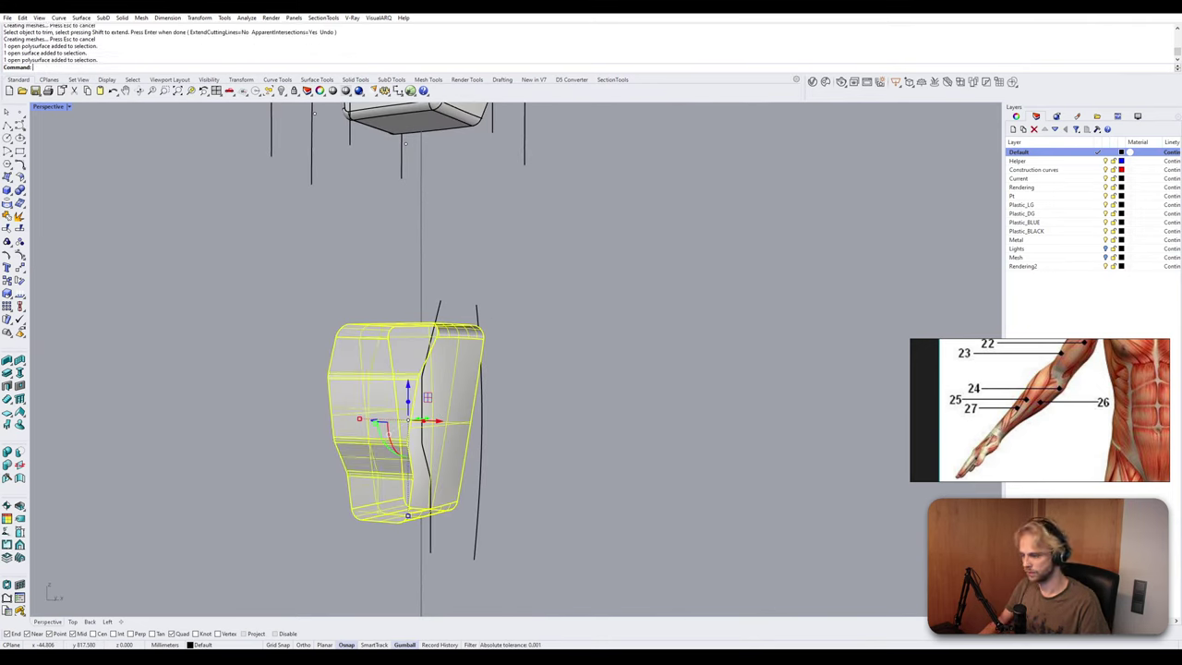
text(joJoin)
key(Return)
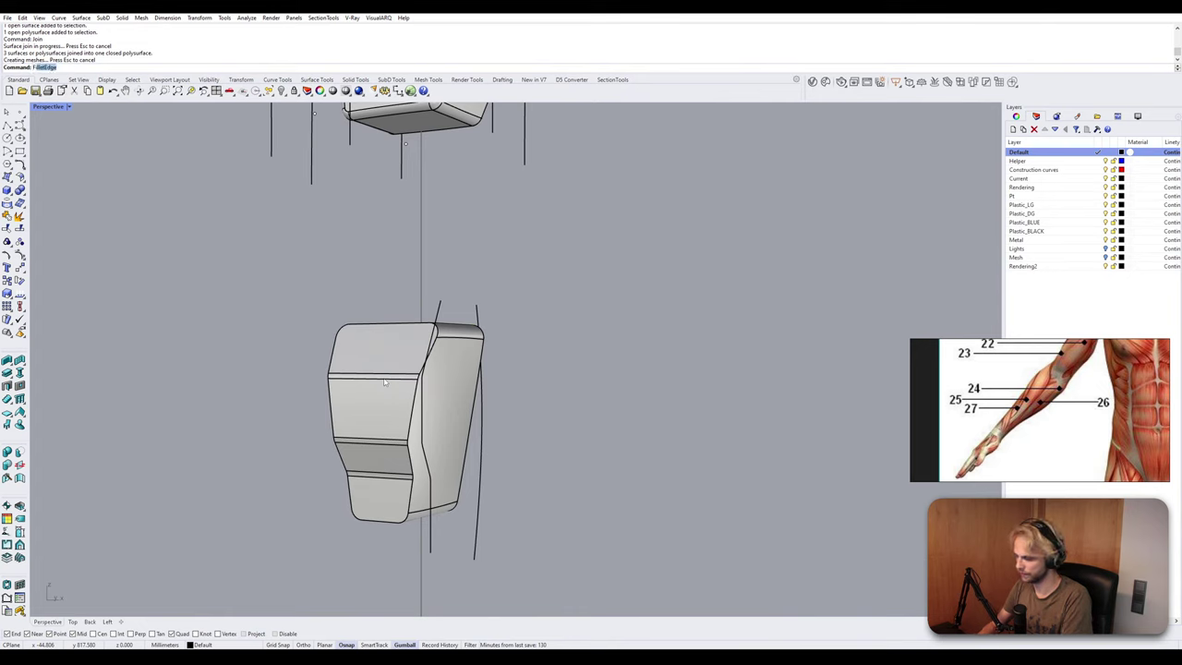
Fillet the whole chained edge loop around the block's angular side face with a radius of 2 mm.
key(Return)
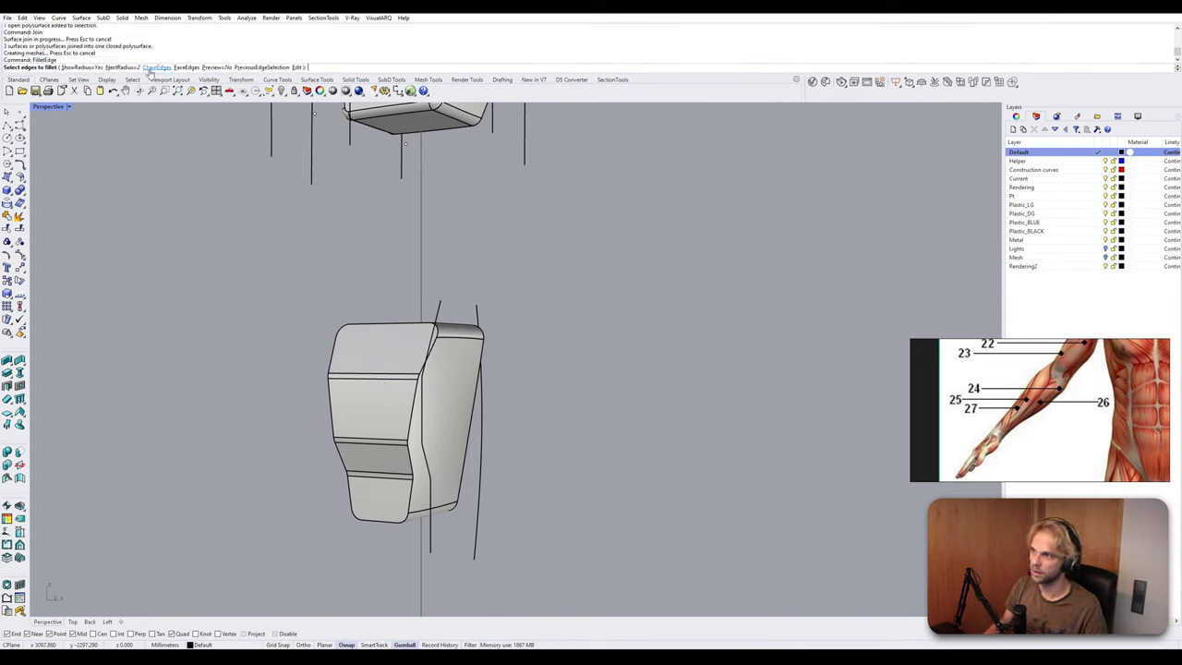
click(156, 67)
click(434, 325)
key(Return)
key(Return)
right_drag(626, 351, 601, 357)
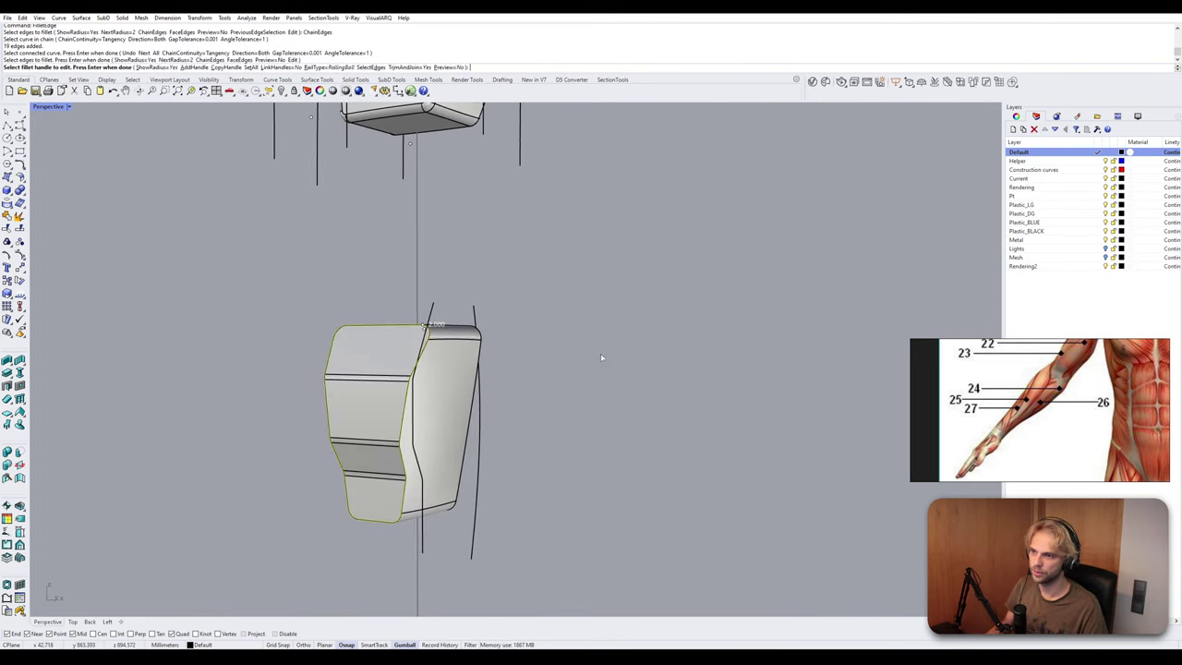
key(Return)
Fillet the whole chained edge loop around the block's smoothly curved side face with a radius of 2 mm.
mouse_move(504, 343)
shift+right_down()
mouse_move(601, 345)
mouse_move(492, 350)
shift+right_up()
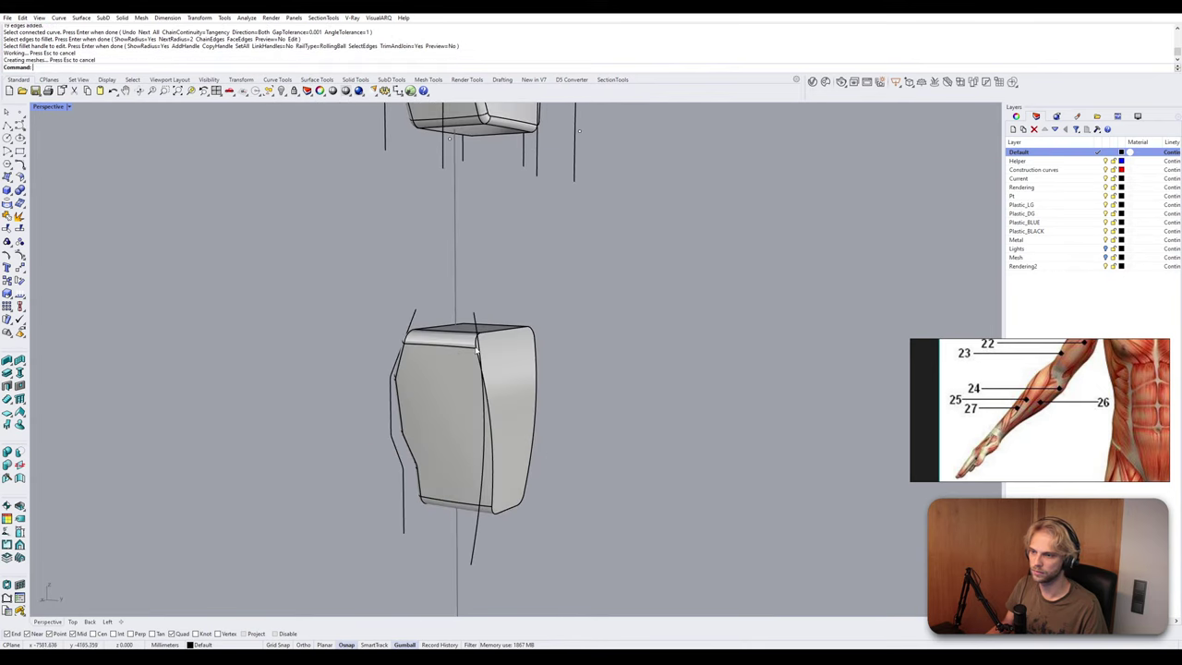
key(Return)
scroll(491, 350, up, 5)
click(166, 67)
click(490, 354)
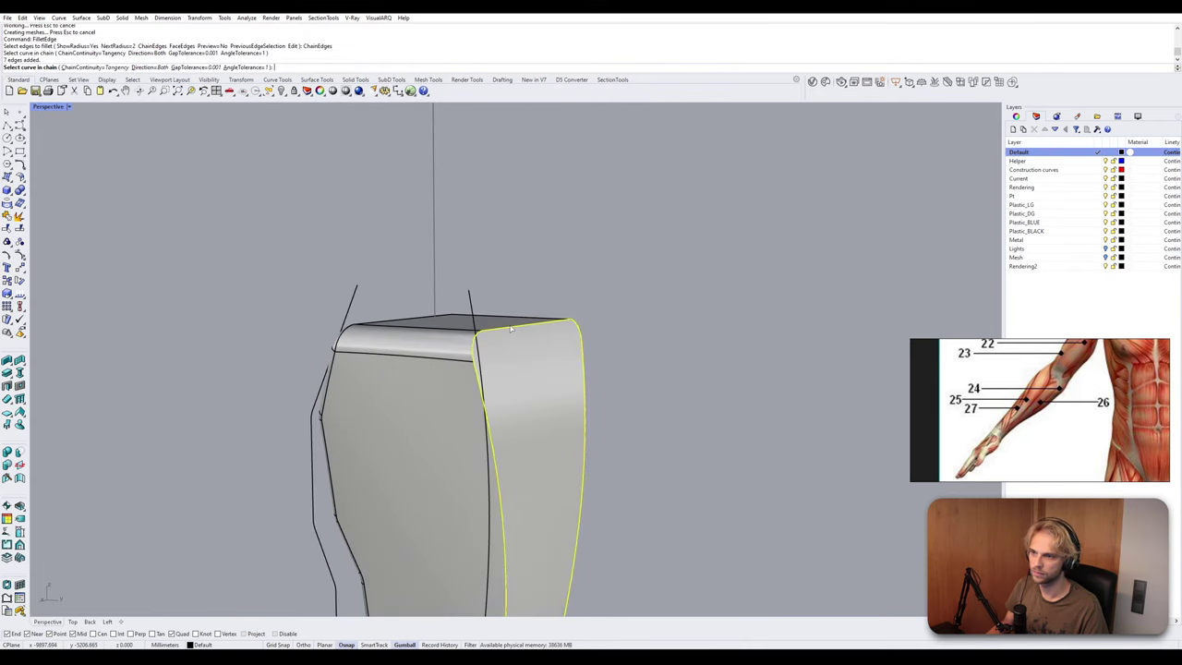
key(Return)
key(Return)
key(Return)
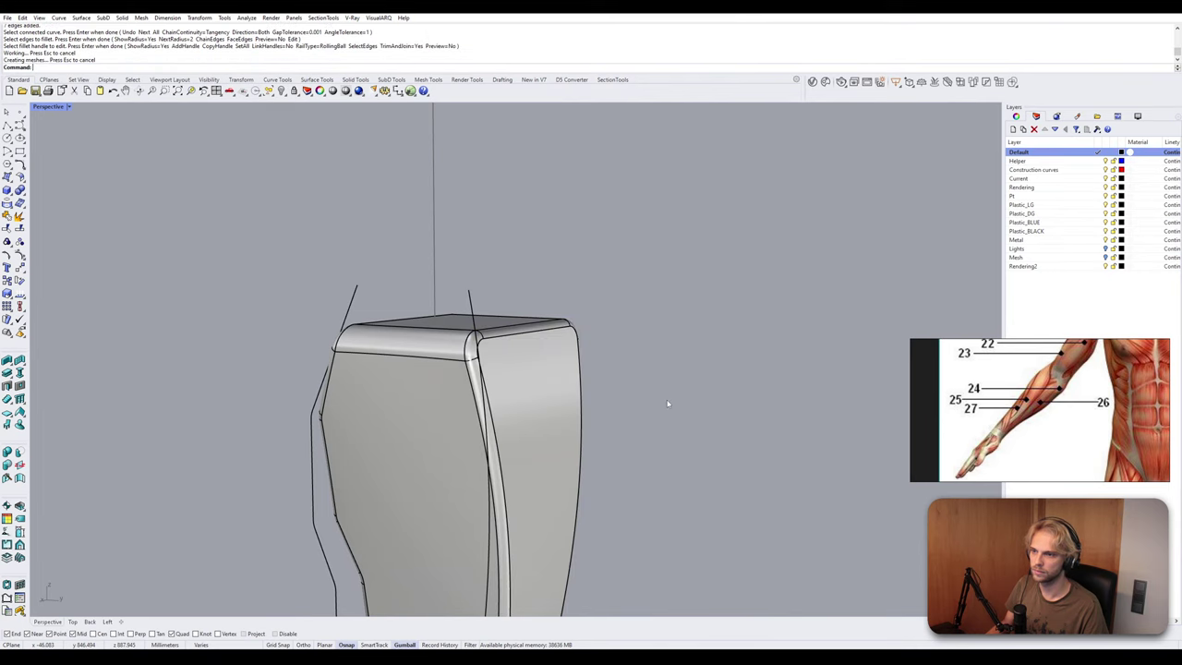
Switch from the perspective view to a maximized Left view framing the gap between the lower segment and the block.
scroll(667, 401, down, 8)
shift+right_drag(667, 401, 514, 388)
scroll(547, 348, down, 3)
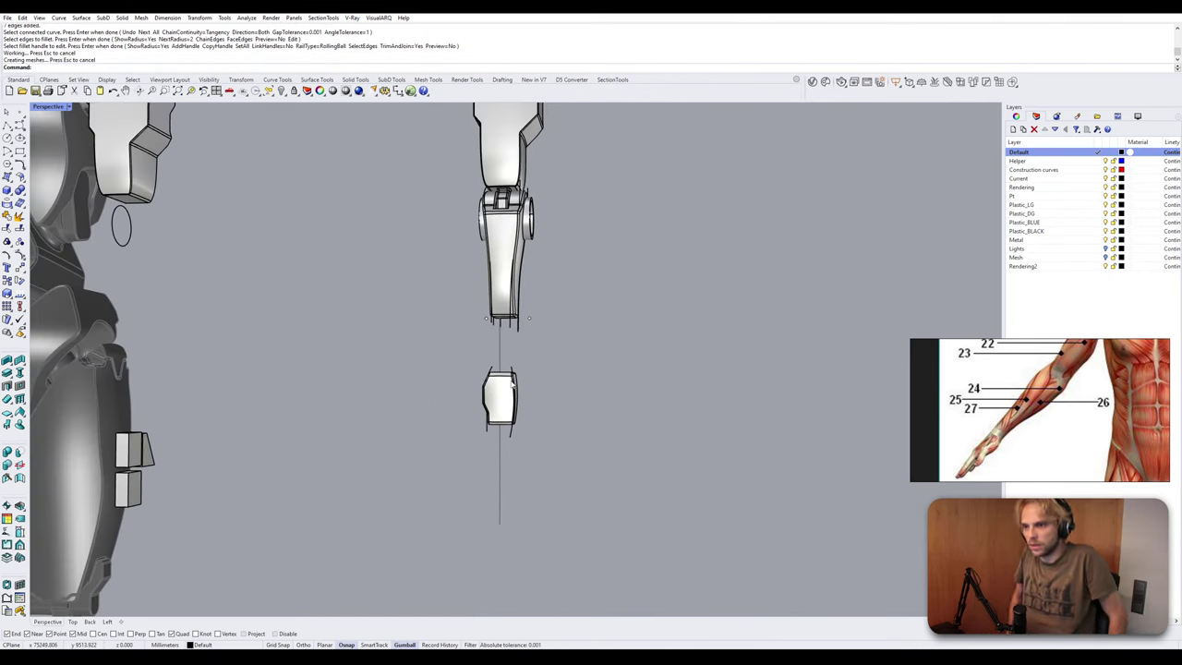
shift+right_drag(470, 363, 518, 323)
scroll(505, 275, up, 6)
shift+right_drag(505, 264, 482, 252)
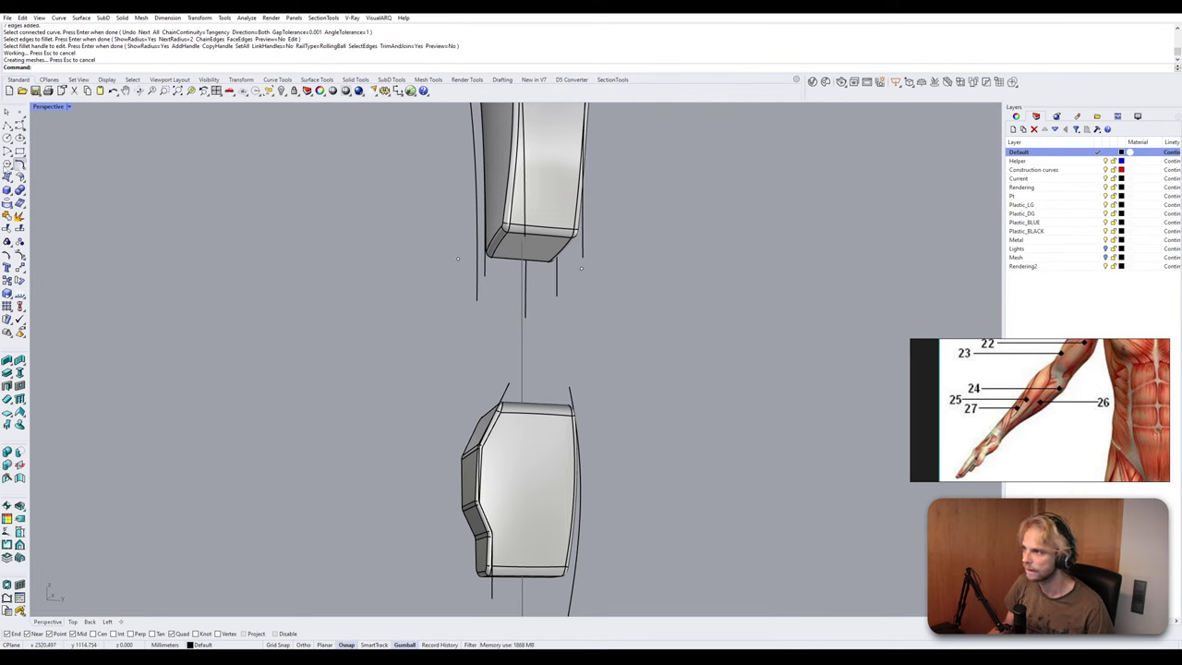
double_click(47, 108)
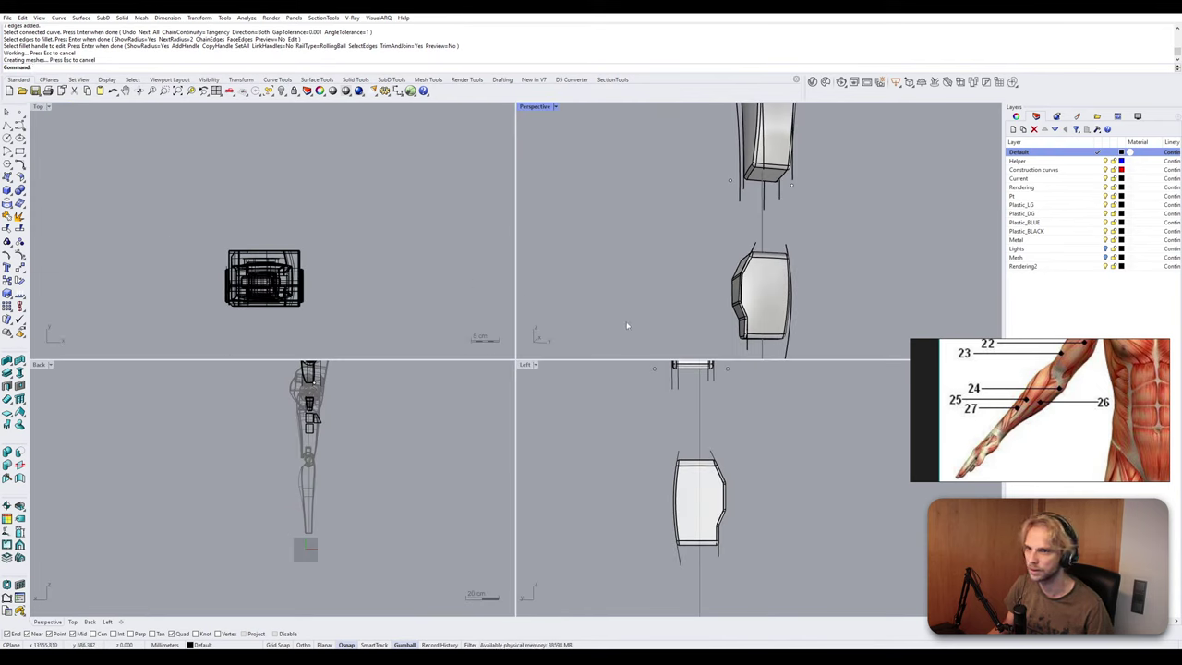
scroll(580, 404, down, 10)
scroll(614, 411, up, 8)
right_drag(612, 413, 659, 497)
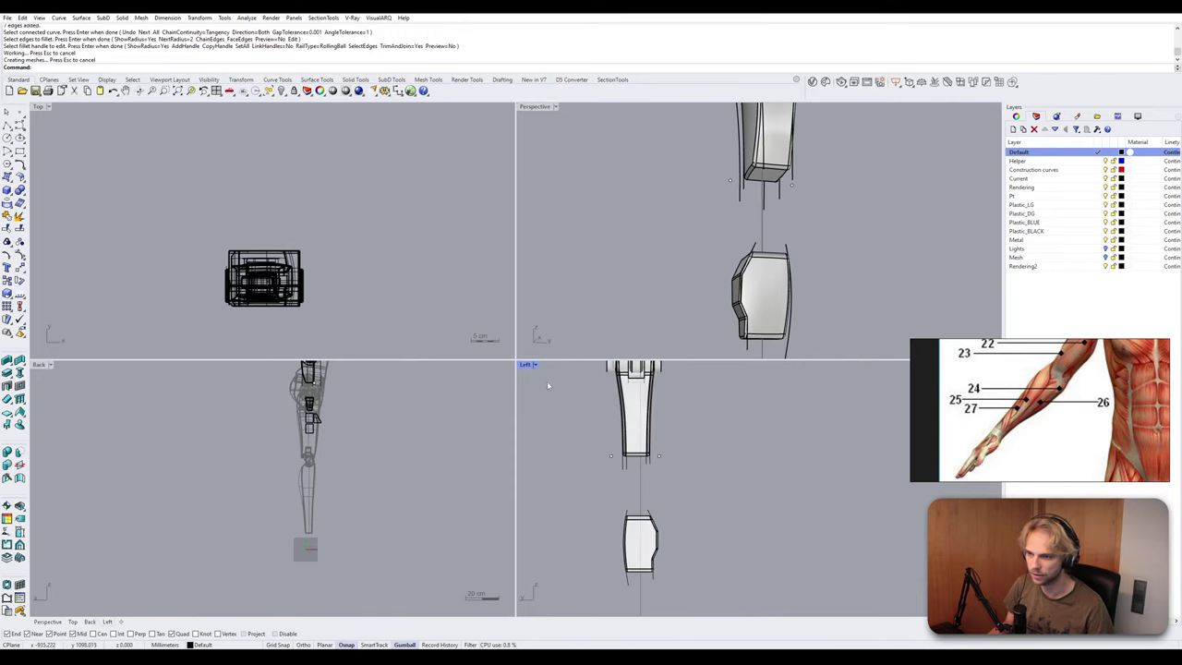
double_click(527, 367)
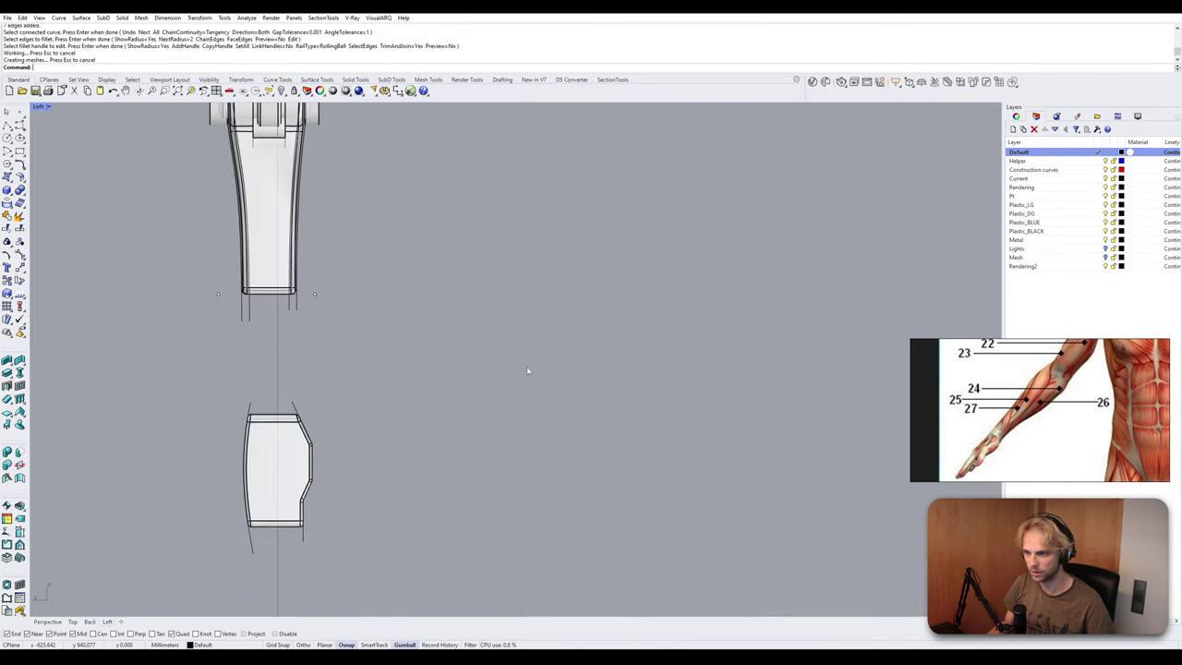
scroll(258, 341, up, 4)
right_drag(264, 346, 289, 256)
Draw a closed, narrow four-sided polyline spanning the gap on the block's angular side, overlapping the lower segment and the block.
click(7, 125)
scroll(305, 199, up, 6)
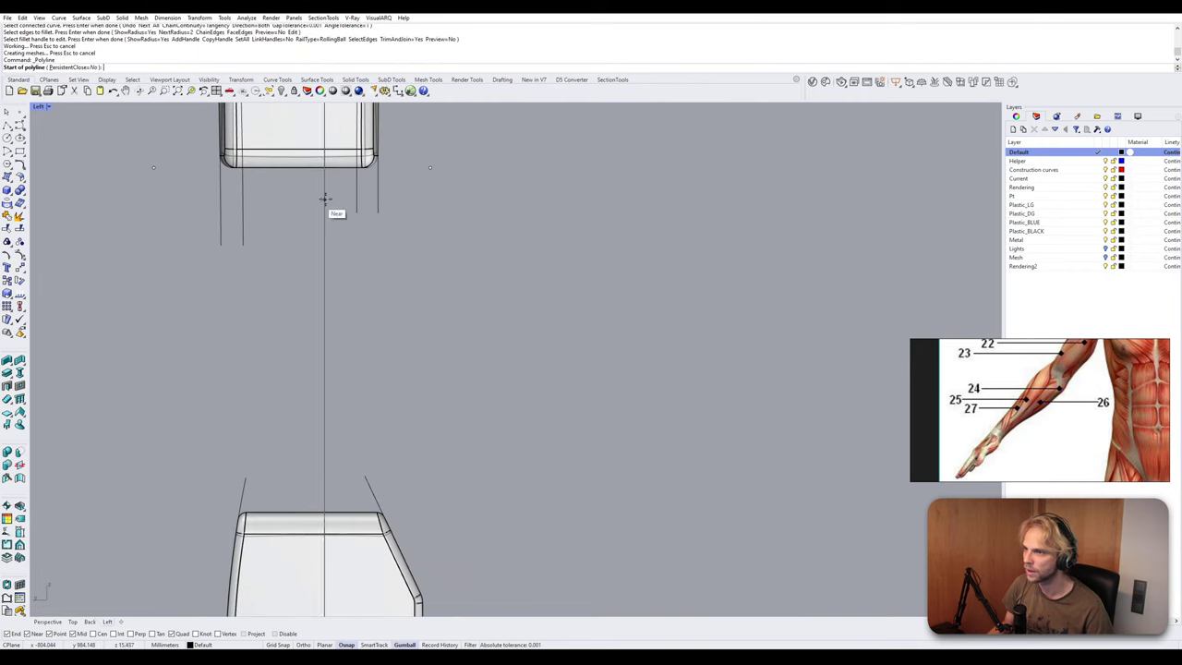
click(341, 188)
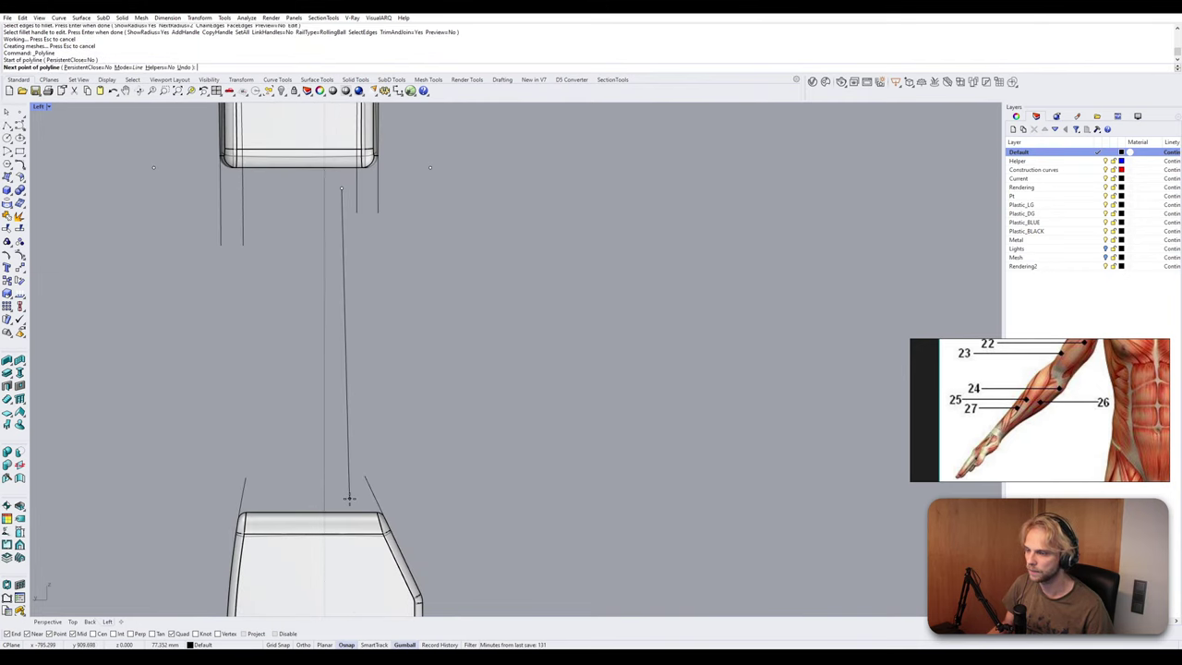
click(354, 557)
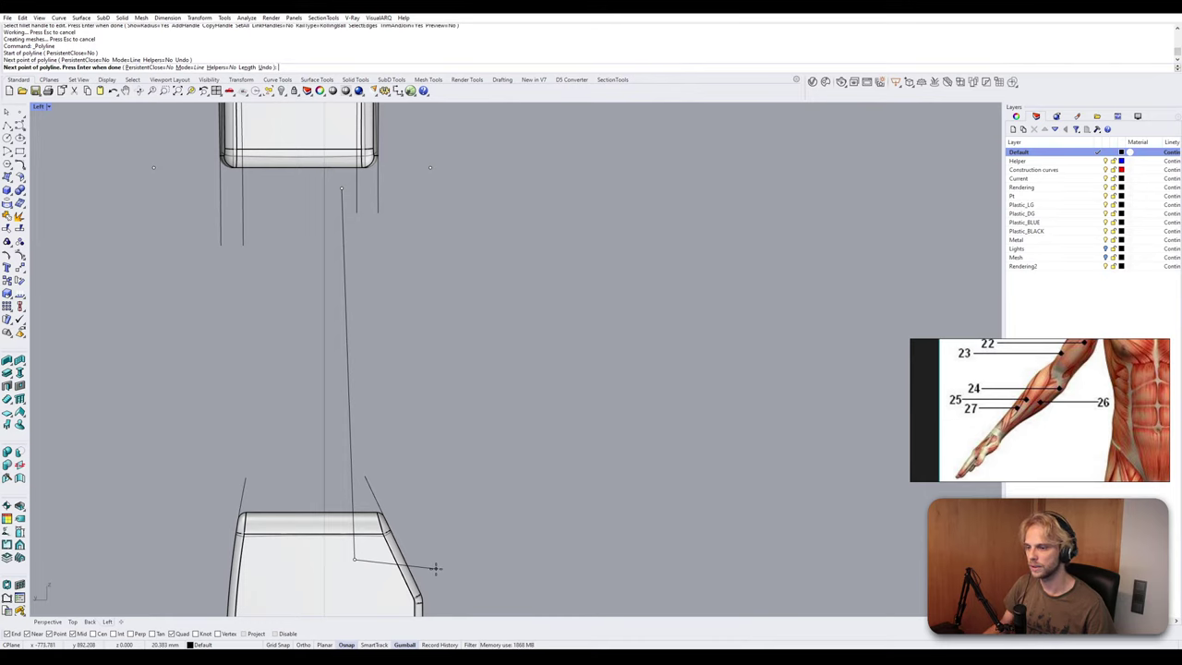
click(421, 549)
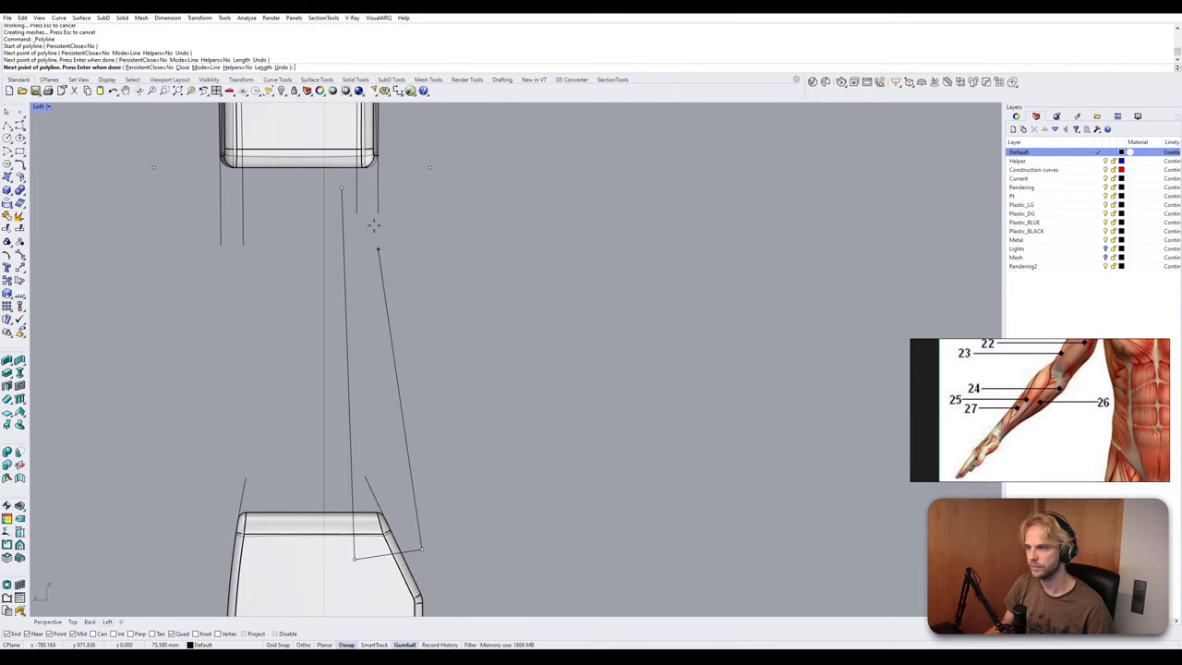
click(390, 123)
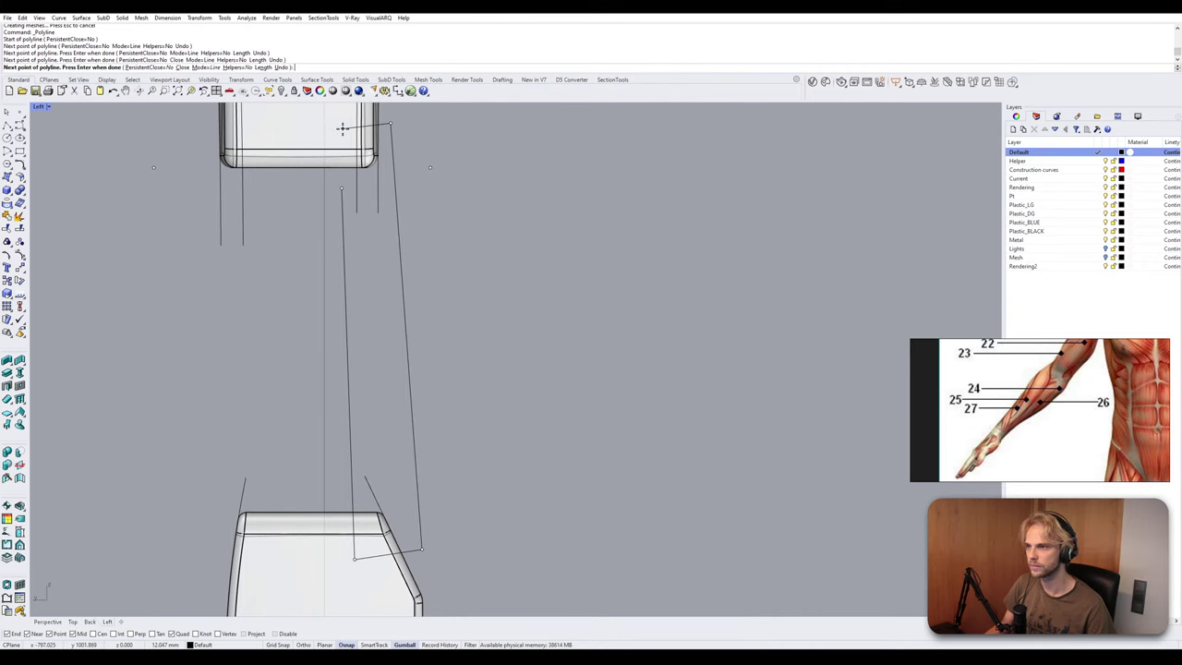
click(342, 189)
Draw a second narrow four-sided polyline spanning the gap along the block's smoothly curved side.
key(Return)
click(263, 130)
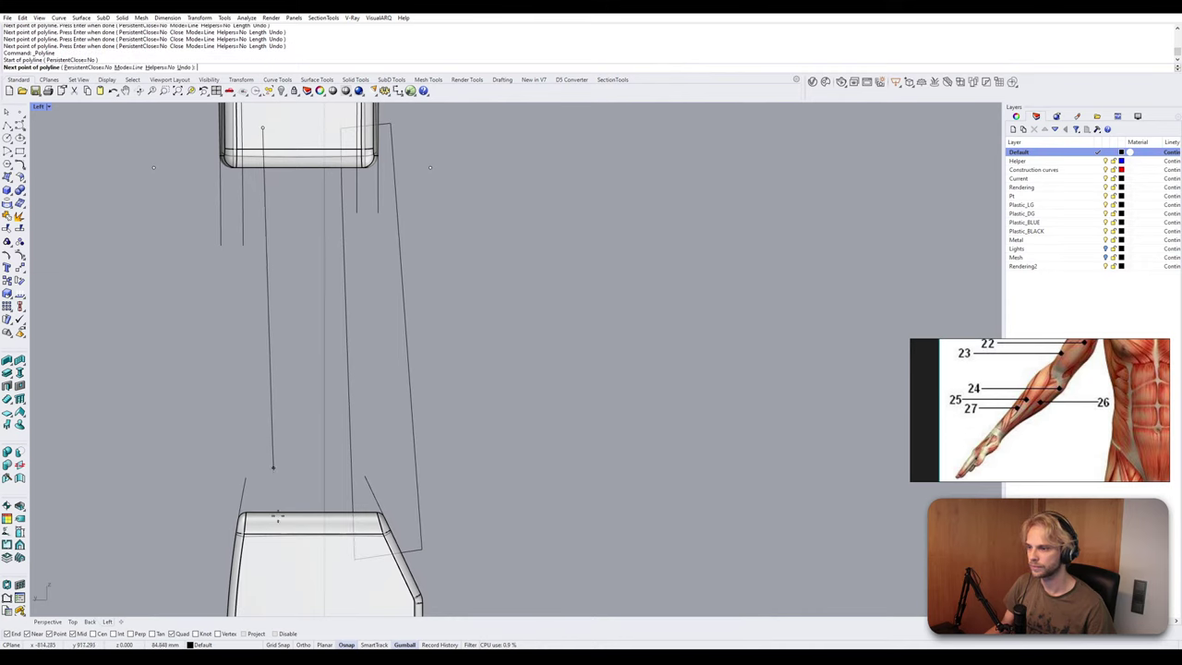
click(269, 579)
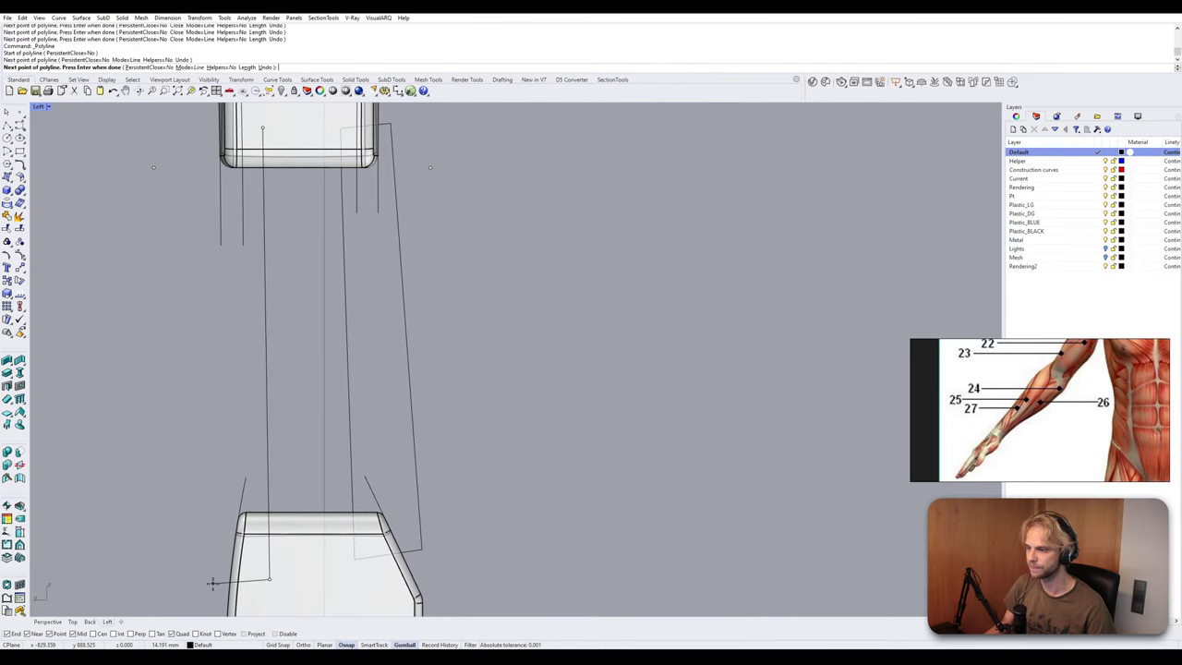
click(212, 583)
click(211, 129)
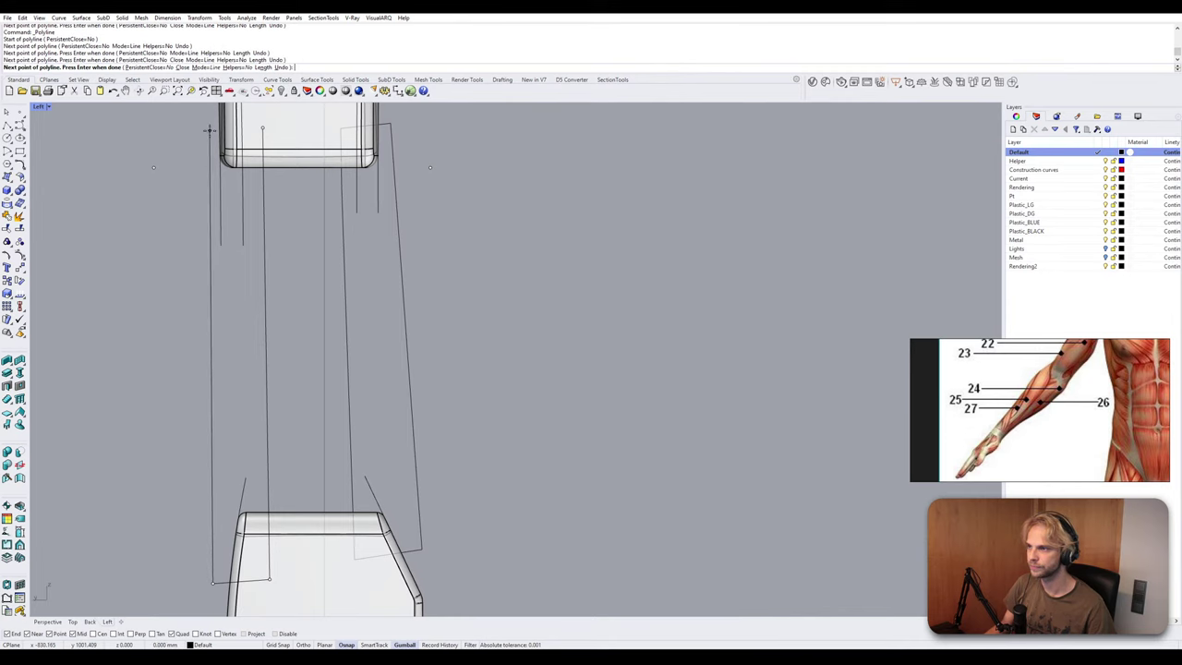
key(Return)
Delete both four-sided outlines in the gap and the leftover construction curves hanging below the lower segment.
scroll(347, 351, down, 5)
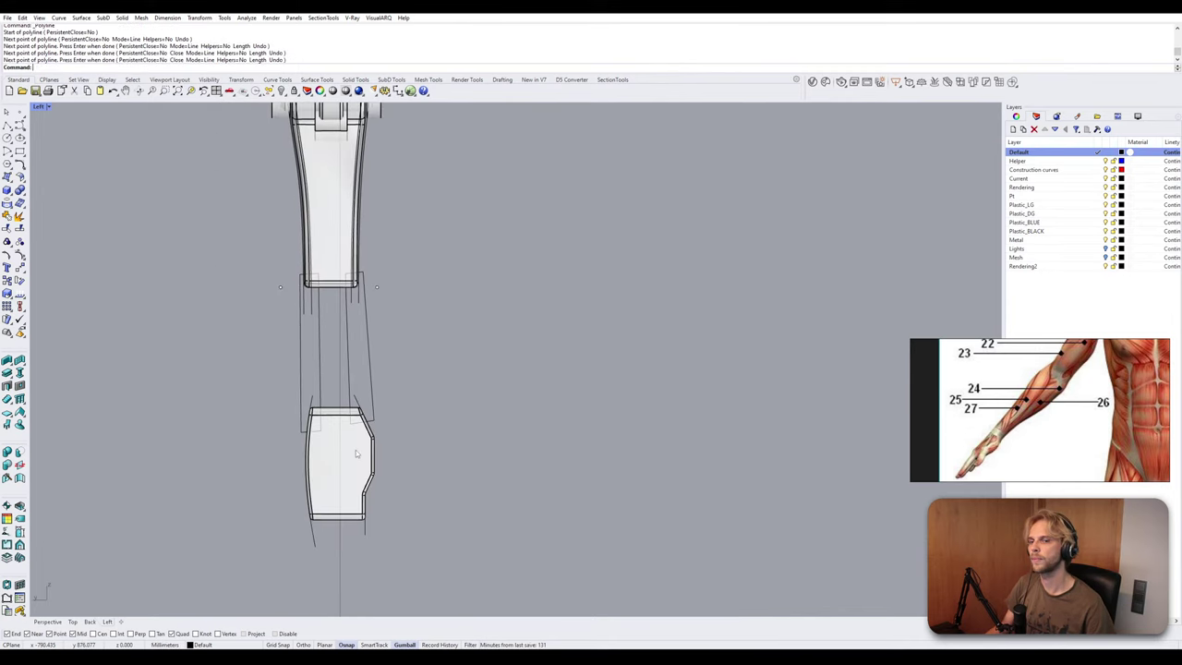
scroll(356, 453, down, 3)
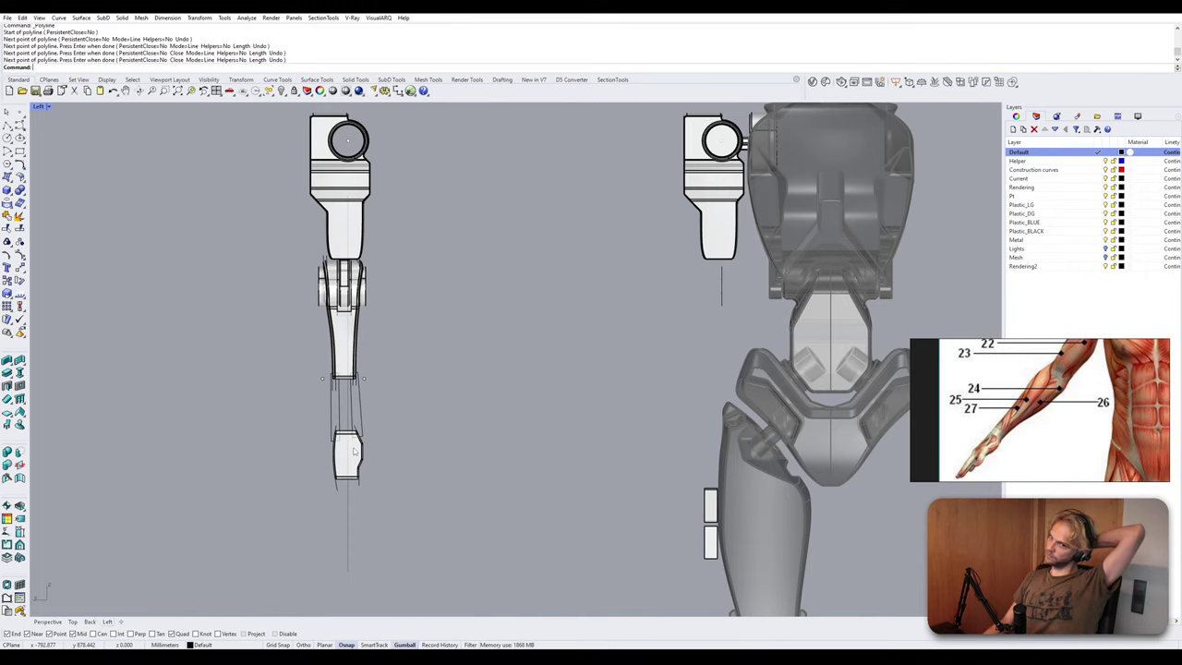
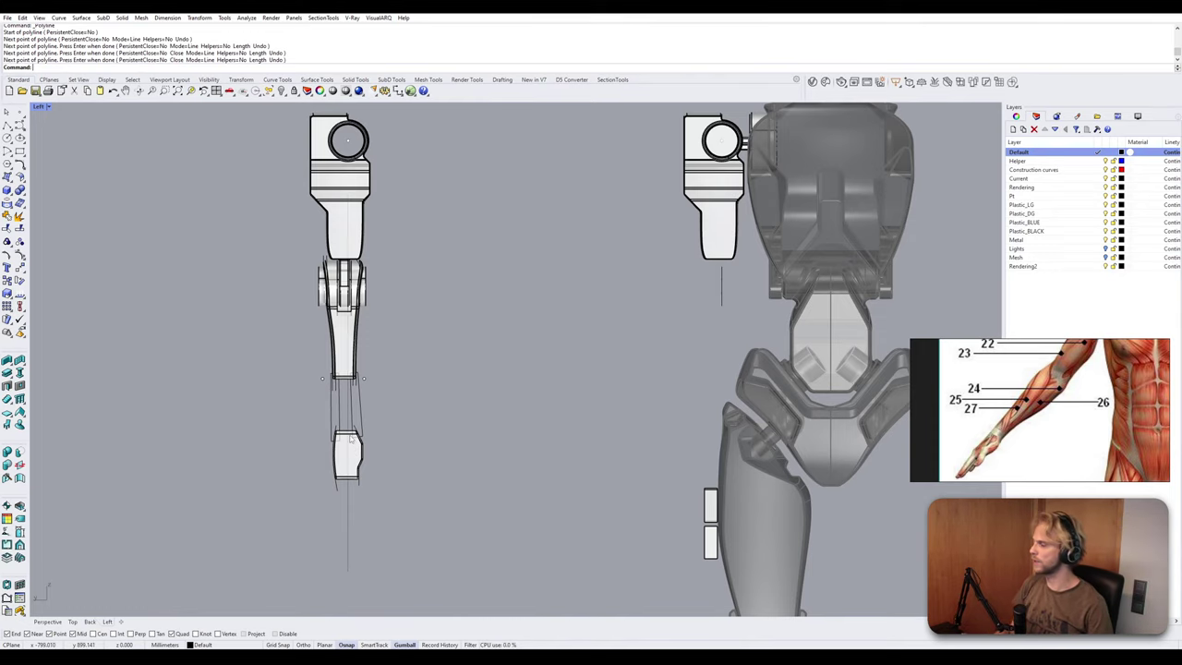
scroll(350, 440, up, 5)
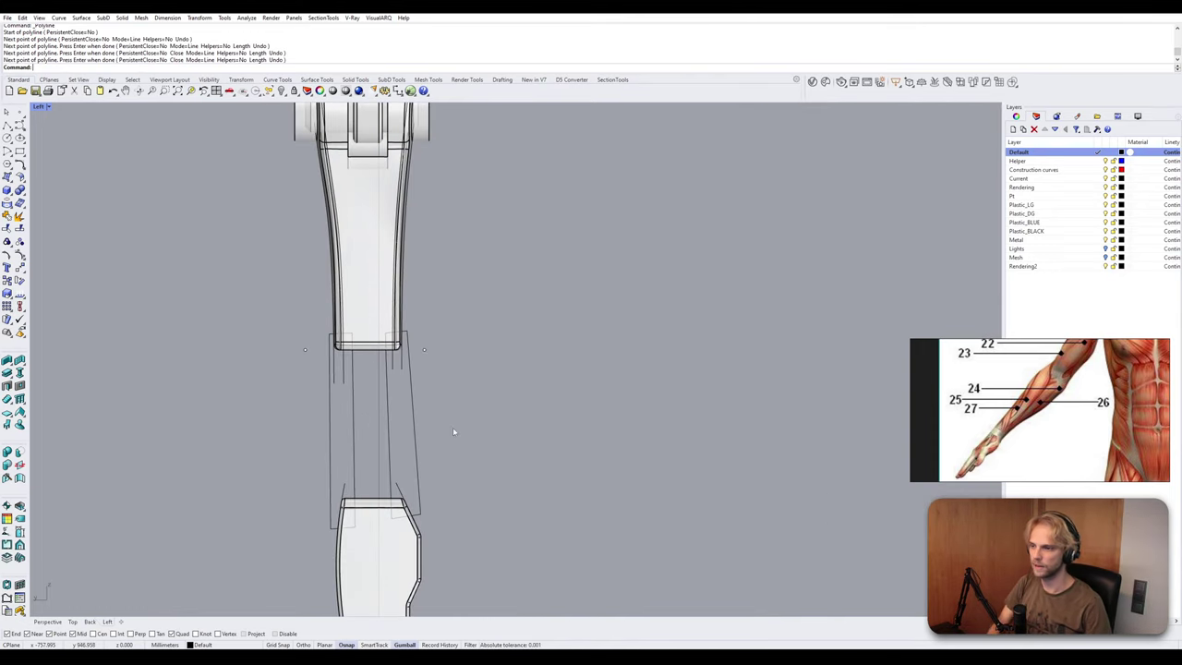
drag(453, 428, 386, 402)
key(Delete)
click(400, 361)
key(Delete)
click(394, 363)
key(Delete)
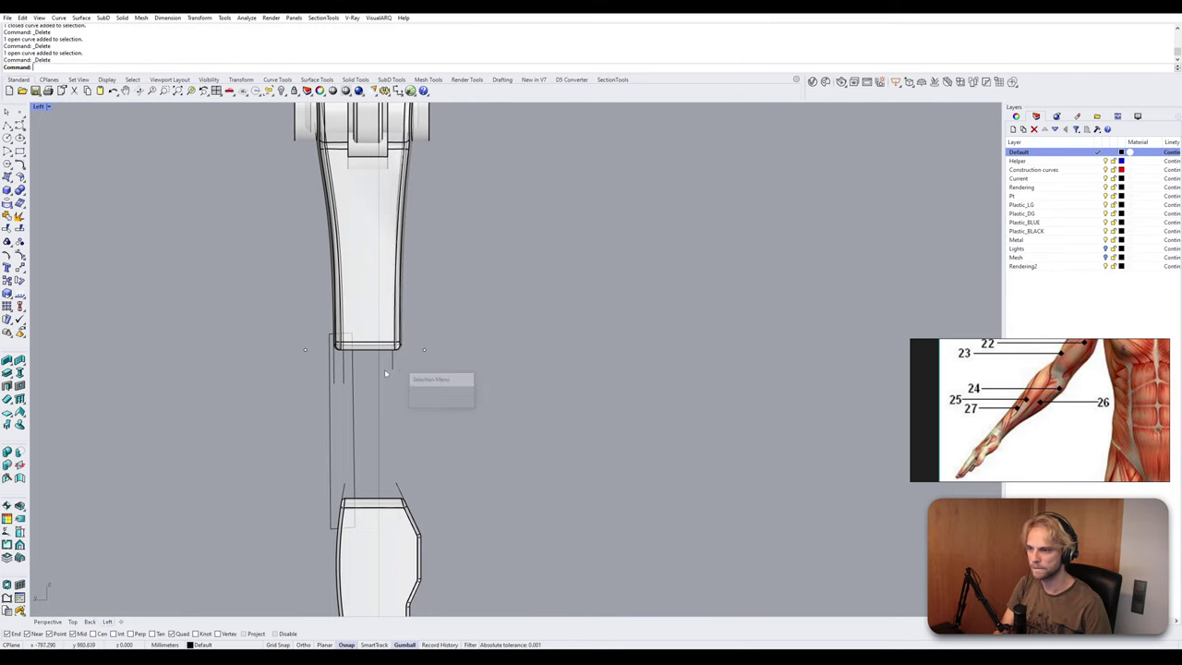
drag(301, 365, 298, 361)
key(Delete)
Delete the stray points beside the lower segment's end and the two leftover profile curves along the block's sides.
right_drag(393, 471, 388, 430)
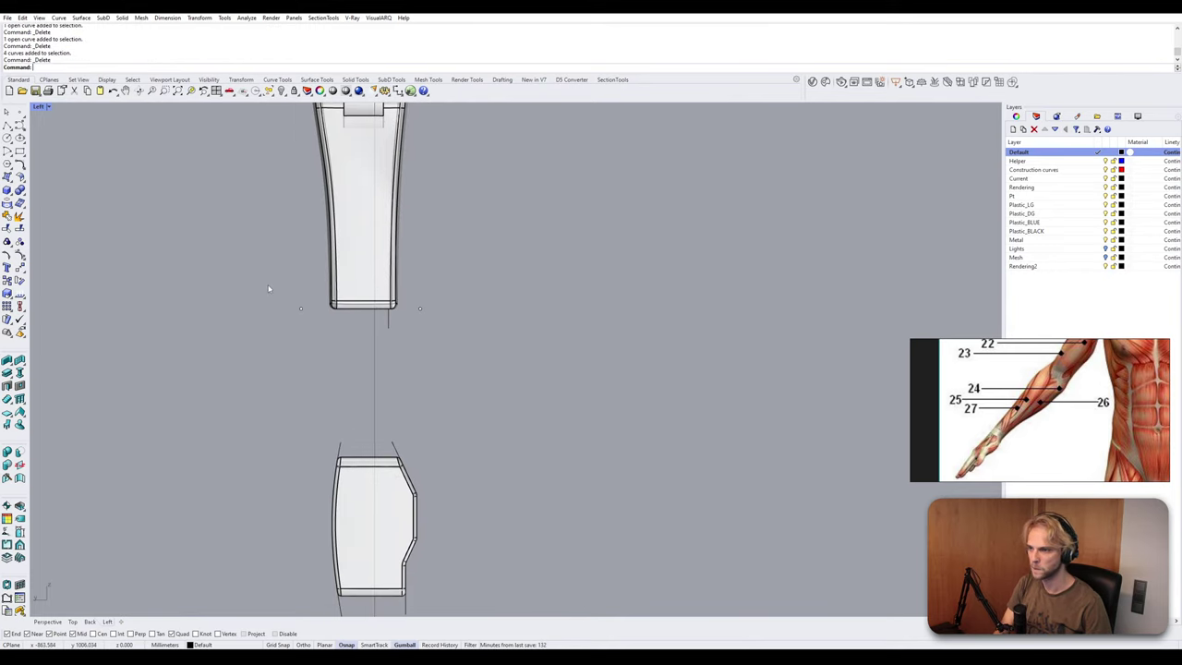
drag(269, 285, 456, 389)
key(Delete)
click(335, 449)
key(Delete)
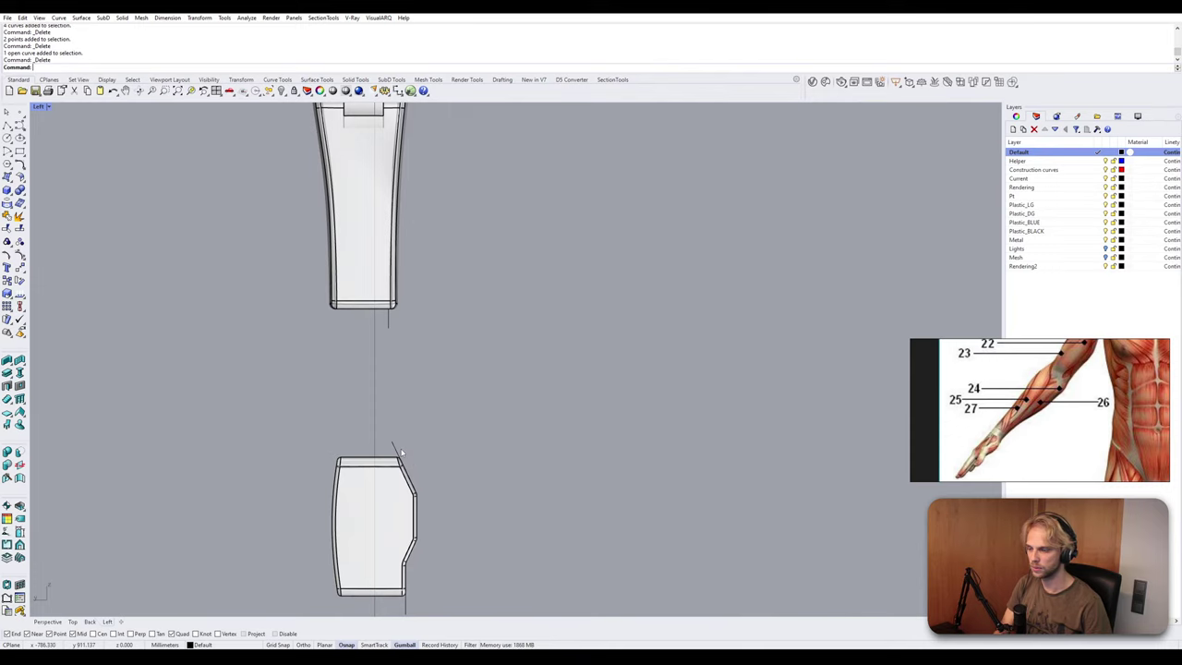
click(395, 452)
key(Delete)
Delete the leftover curves around the elbow joint and the upper part of the lower segment.
scroll(389, 354, down, 5)
right_drag(389, 356, 377, 453)
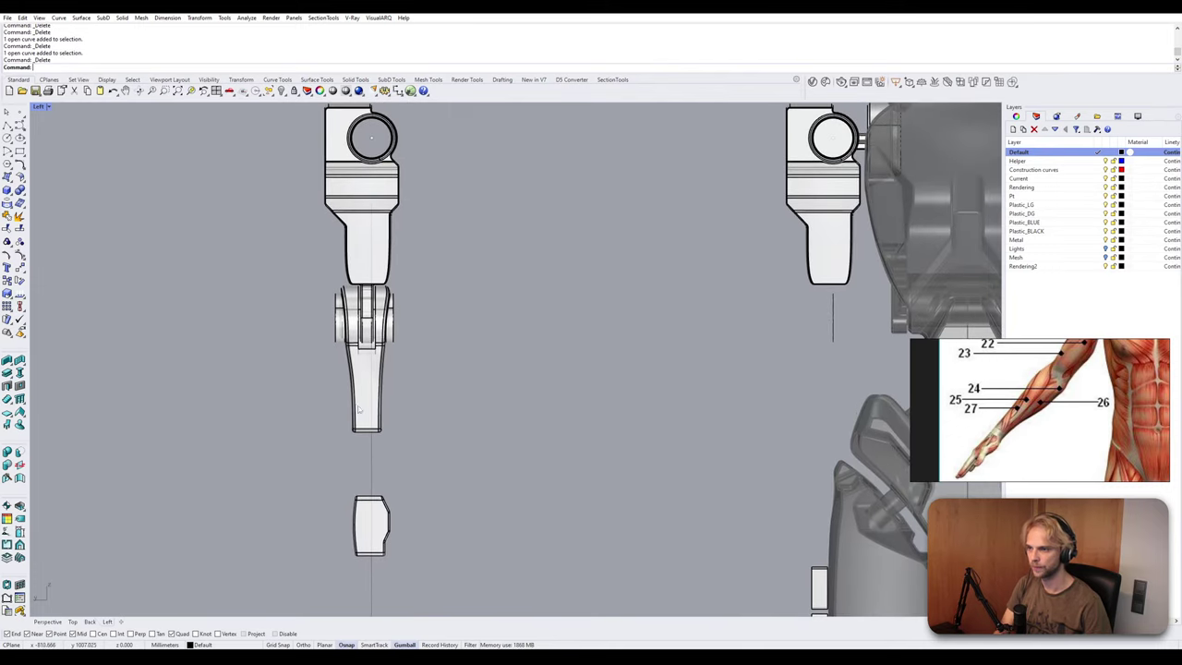
scroll(334, 341, up, 4)
drag(268, 233, 467, 450)
key(Escape)
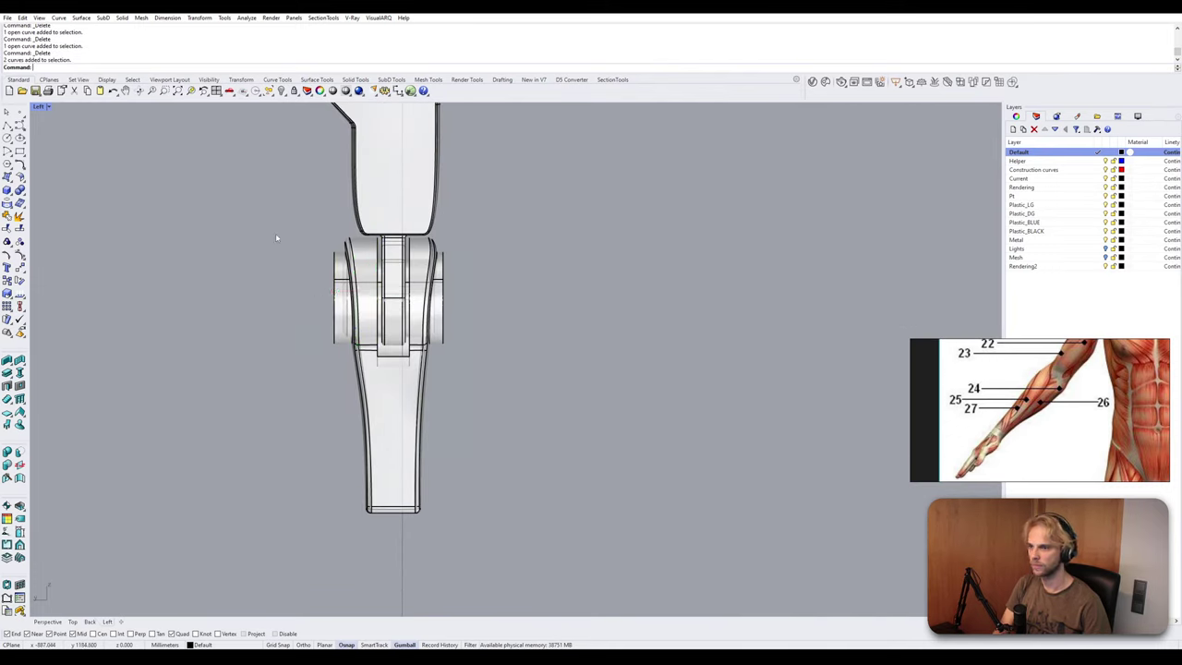
drag(256, 201, 400, 438)
key(Delete)
drag(317, 198, 478, 328)
Try a slanted line from beside the lower segment's end down into the block on its angular side, and delete it.
scroll(517, 443, down, 1)
scroll(467, 472, down, 2)
right_drag(466, 473, 441, 259)
scroll(378, 287, up, 6)
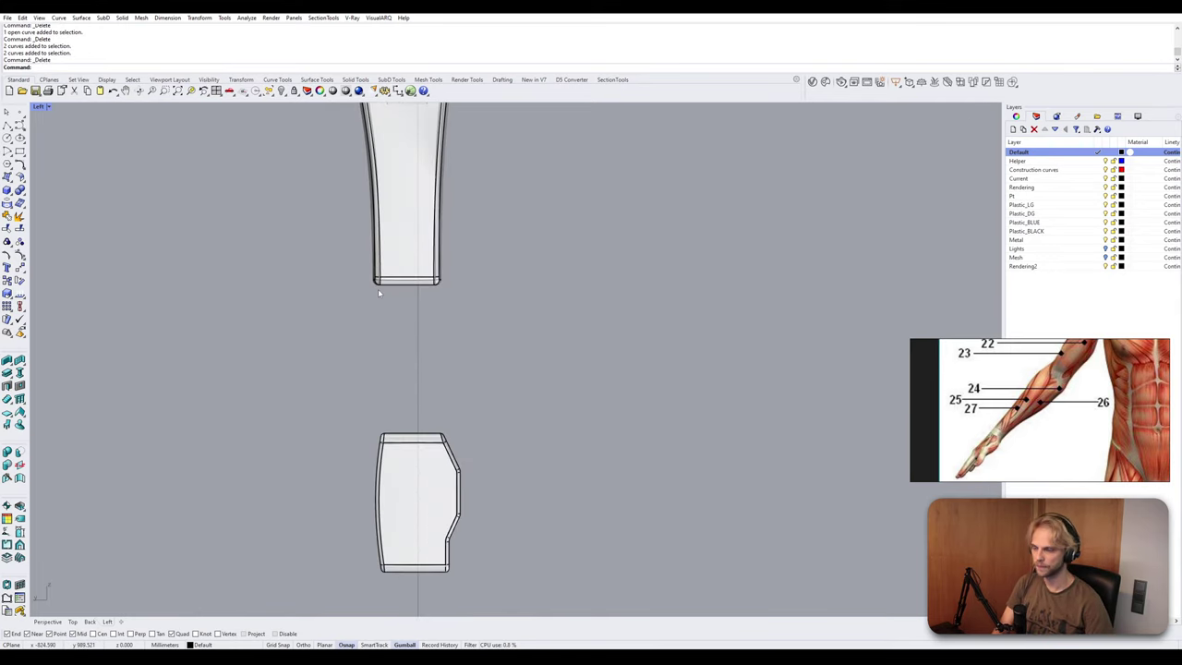
right_drag(377, 288, 368, 249)
click(20, 136)
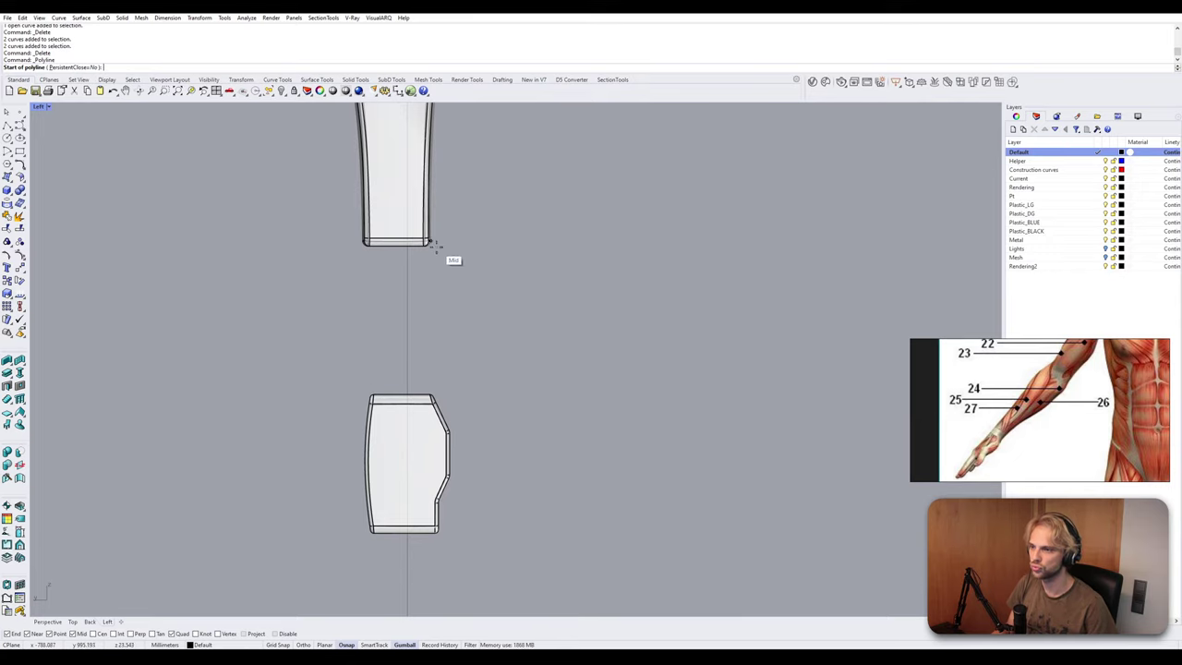
scroll(433, 247, up, 2)
click(437, 216)
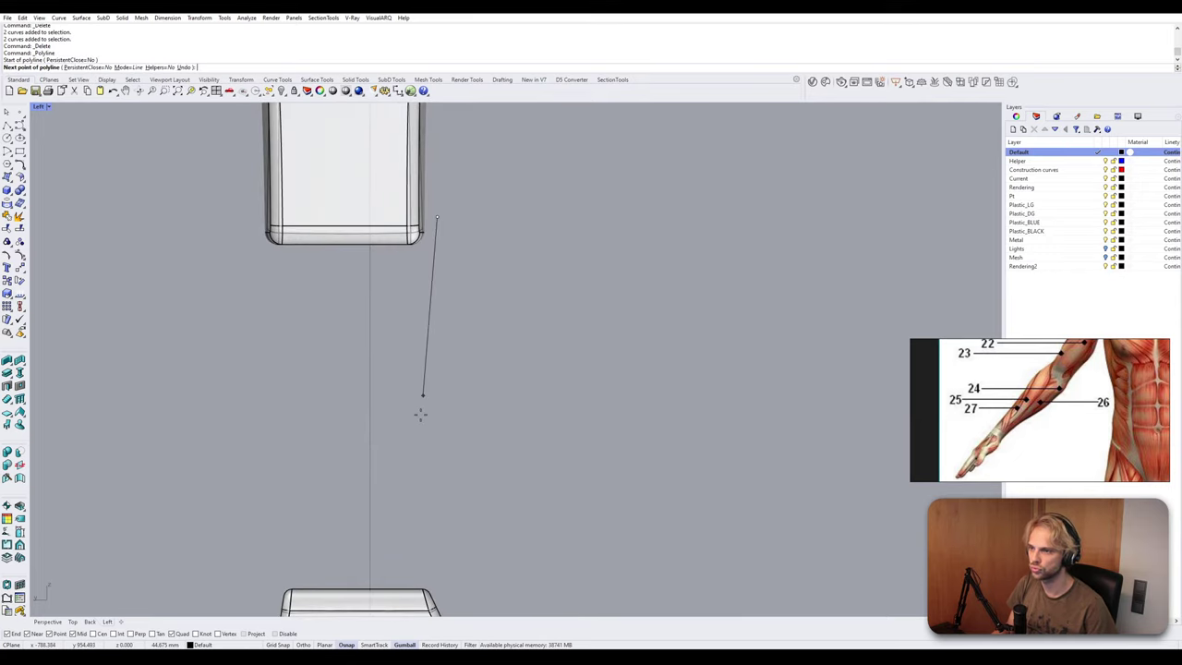
scroll(420, 409, down, 3)
click(440, 426)
key(Return)
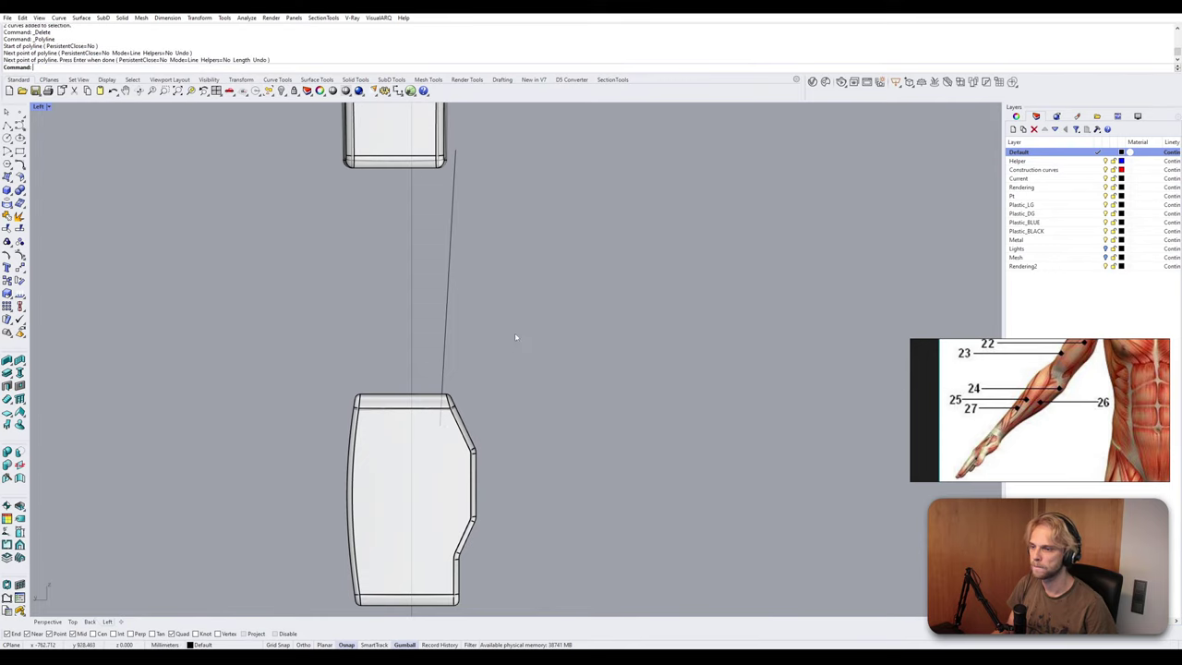
scroll(514, 333, down, 2)
scroll(427, 358, up, 3)
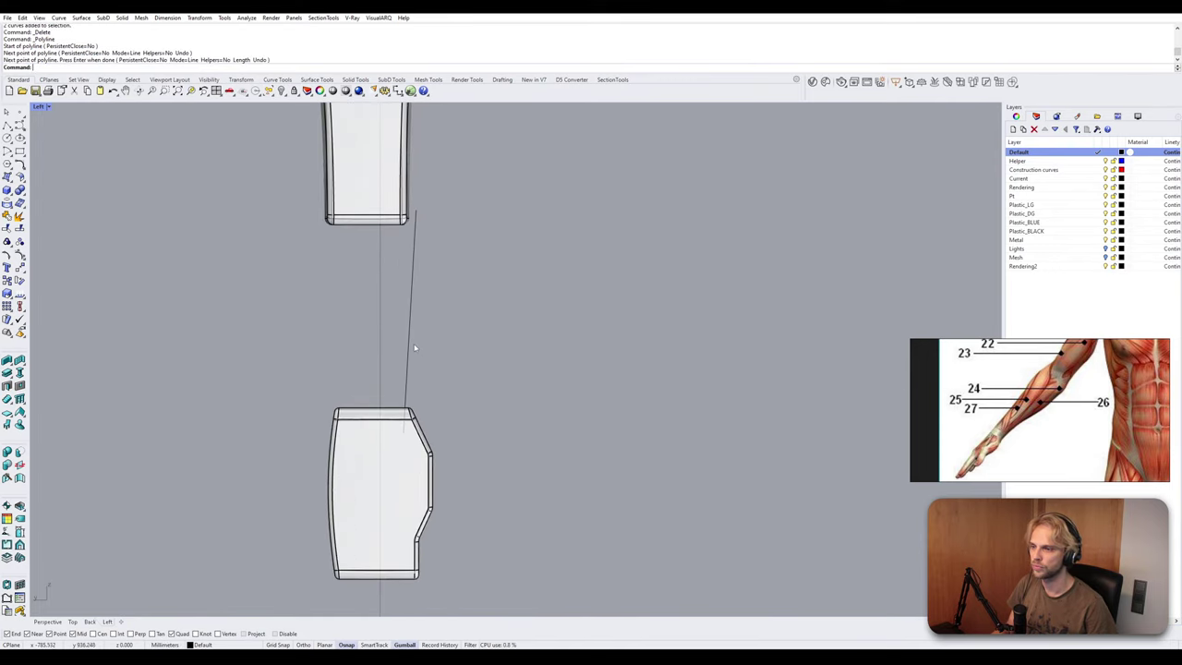
click(411, 345)
key(Delete)
Draw a straight vertical line from beside the lower segment's end down into the block's angular side.
key(Return)
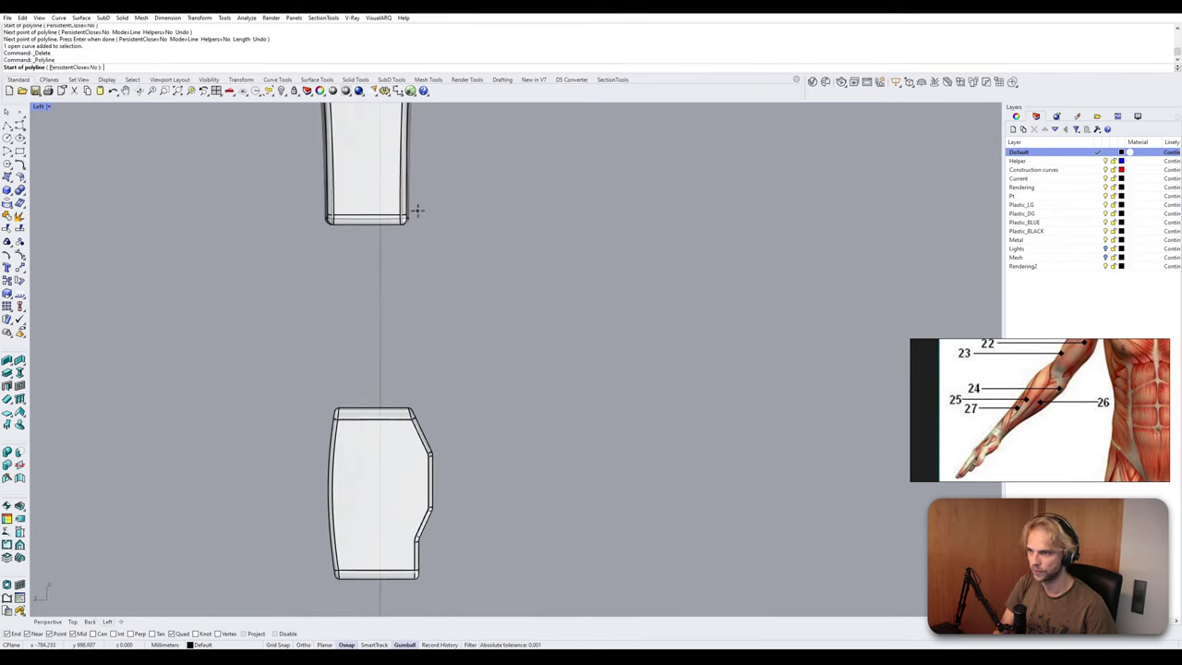
click(417, 202)
click(417, 430)
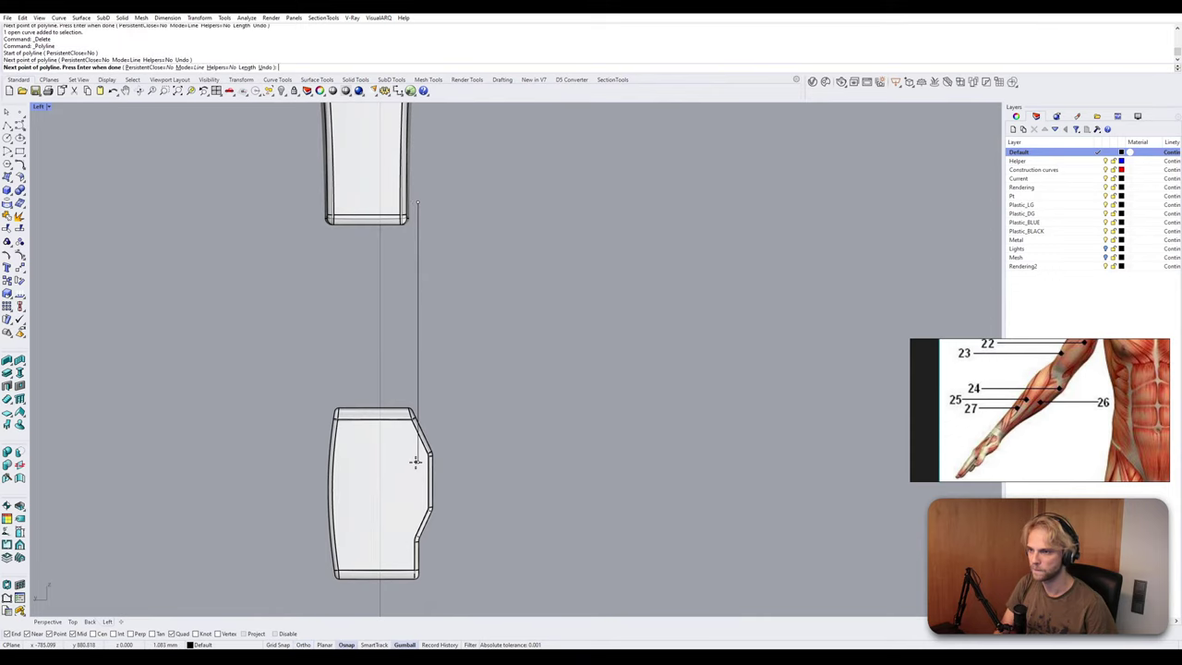
key(Return)
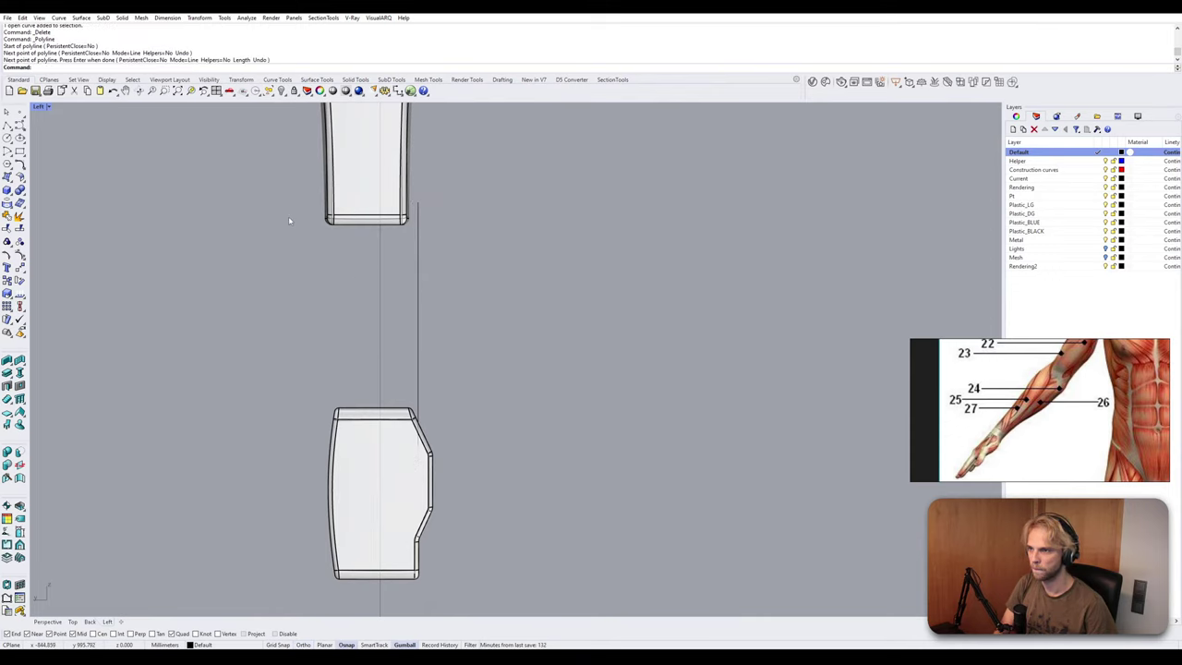
Move the new vertical line horizontally toward the middle of the block's width, working in a maximized perspective view.
double_click(43, 108)
double_click(527, 107)
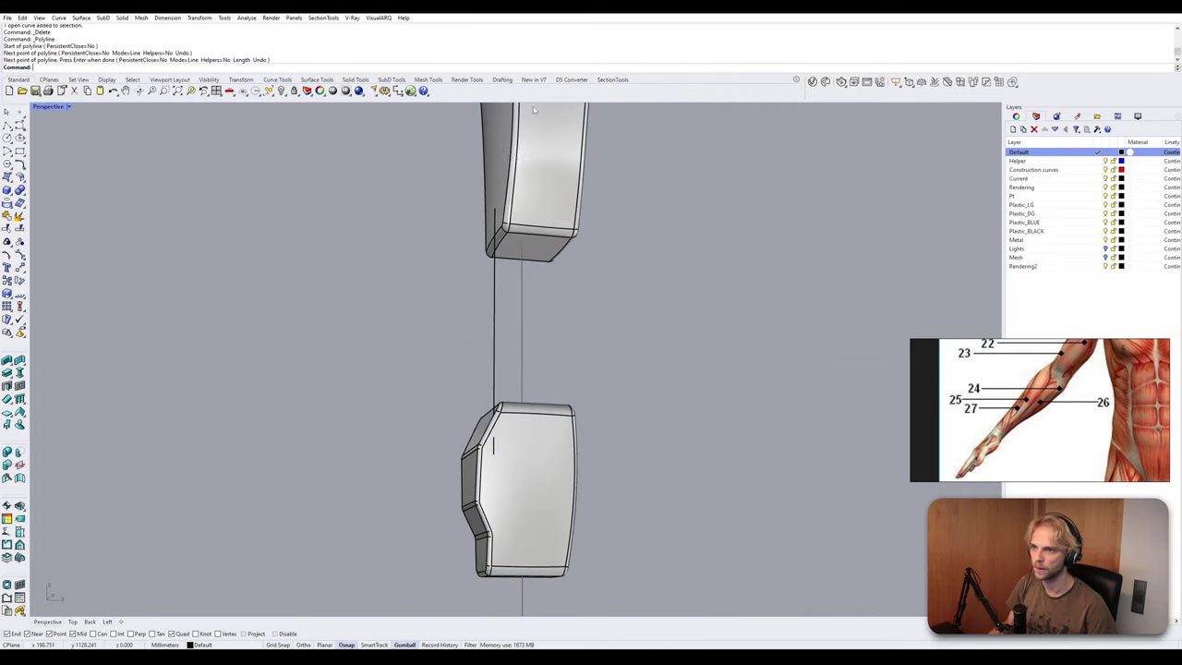
right_drag(464, 217, 660, 369)
click(481, 370)
drag(682, 369, 639, 372)
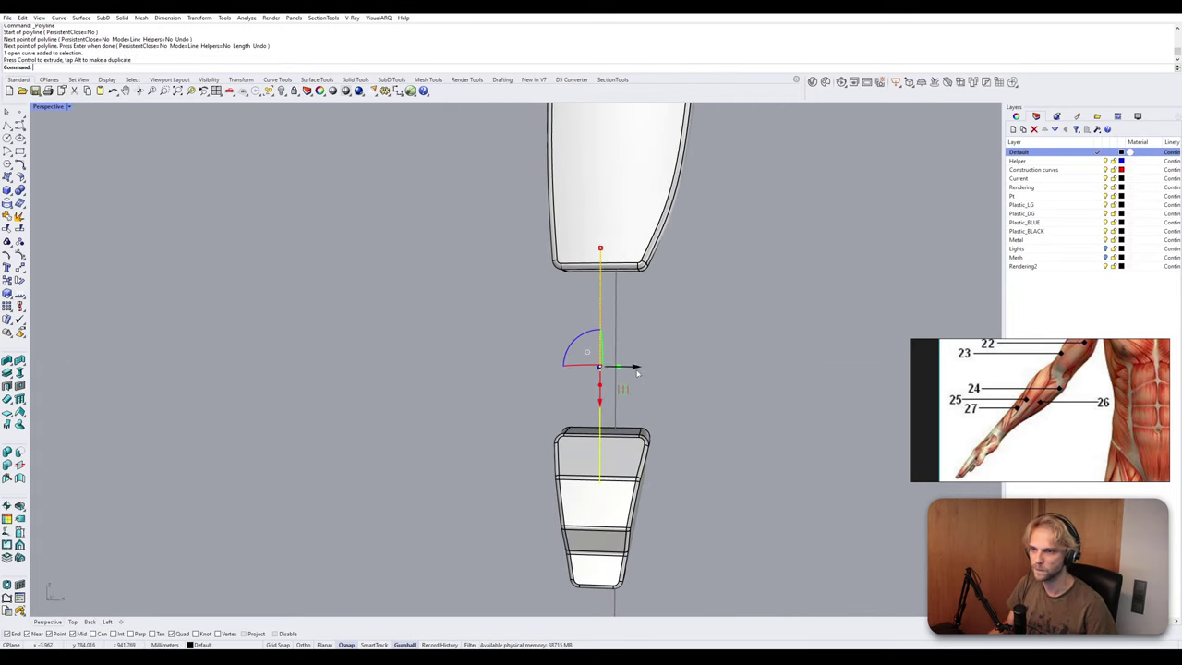
Duplicate the vertical line to the opposite side of the lower segment, parallel to the first one.
right_drag(637, 377, 471, 388)
alt+drag(431, 382, 519, 381)
click(630, 375)
right_drag(630, 375, 617, 336)
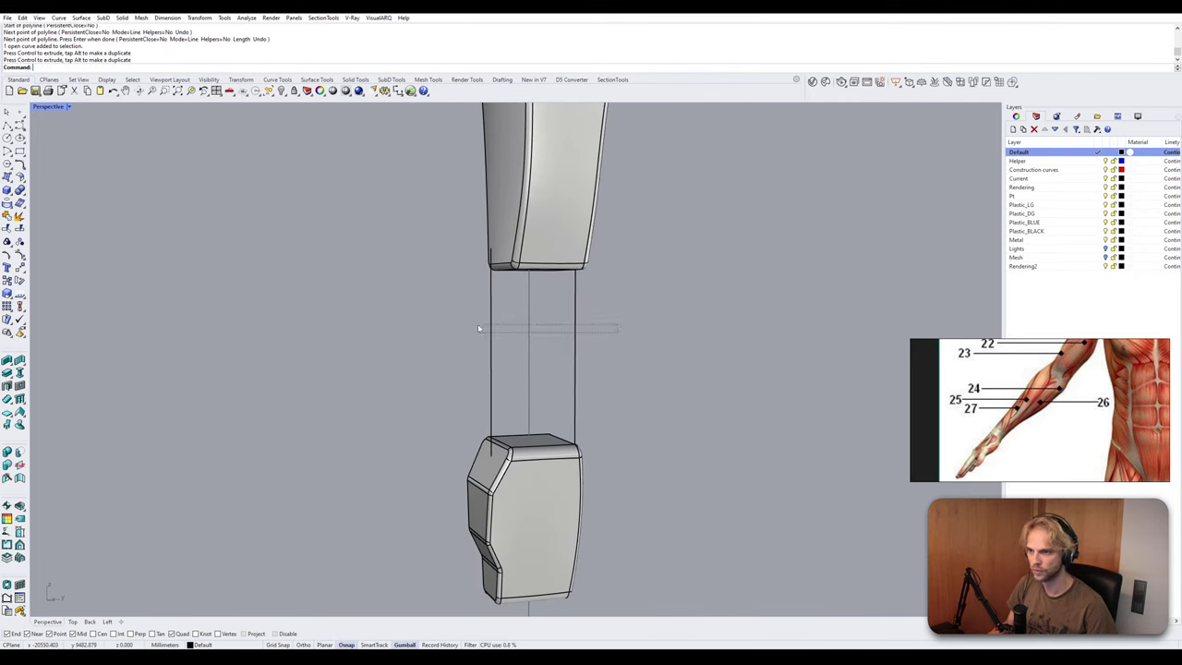
Try to pipe the two vertical lines with a radius of 5, and undo the pipes.
drag(479, 328, 477, 325)
text(pipe)
key(Return)
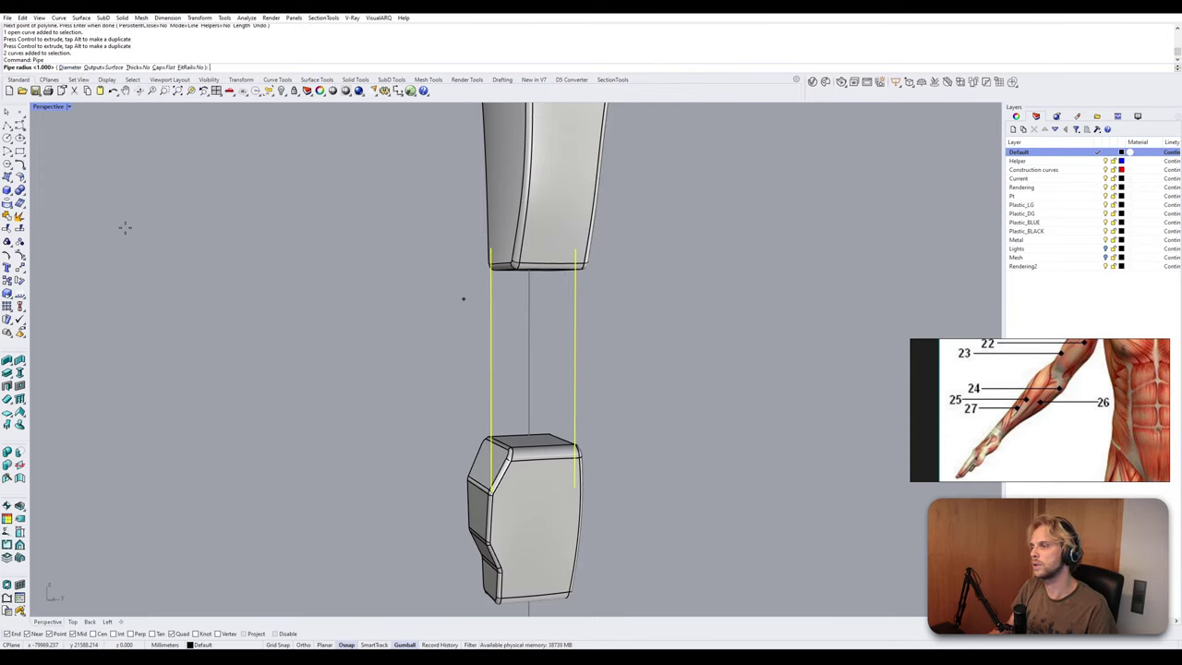
text(5)
key(Return)
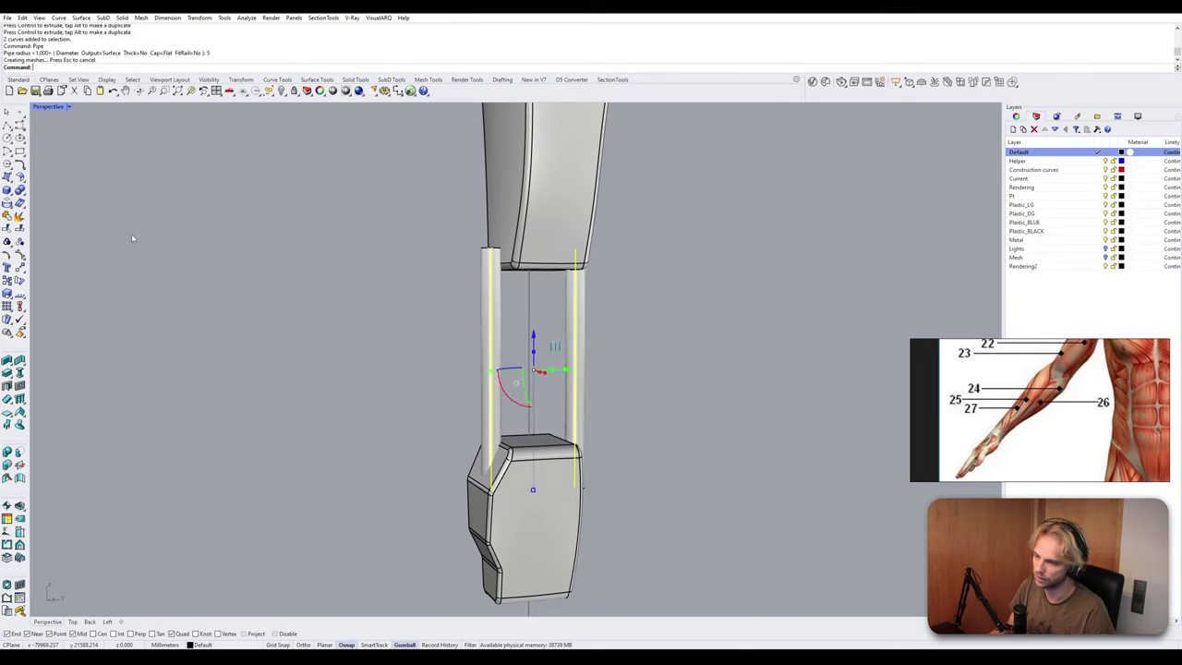
key(Return)
right_drag(311, 296, 330, 295)
key(ctrl+z)
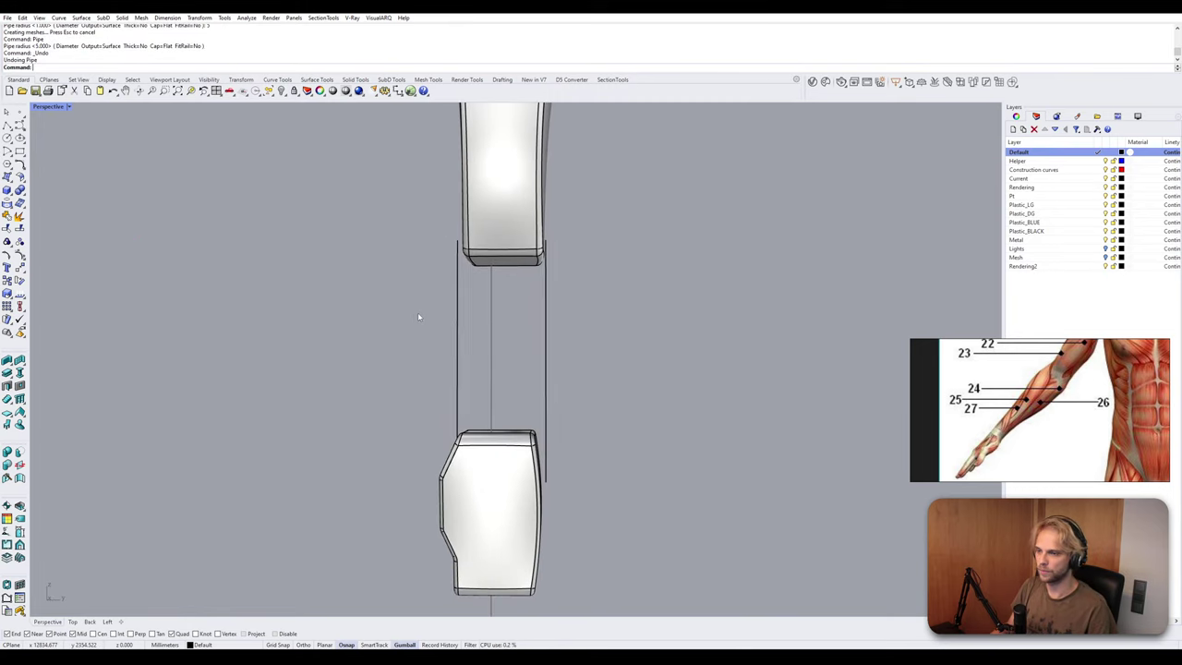
Pipe both vertical lines with a radius of 10.
drag(488, 322, 392, 316)
right_click(393, 316)
text(10)
key(Return)
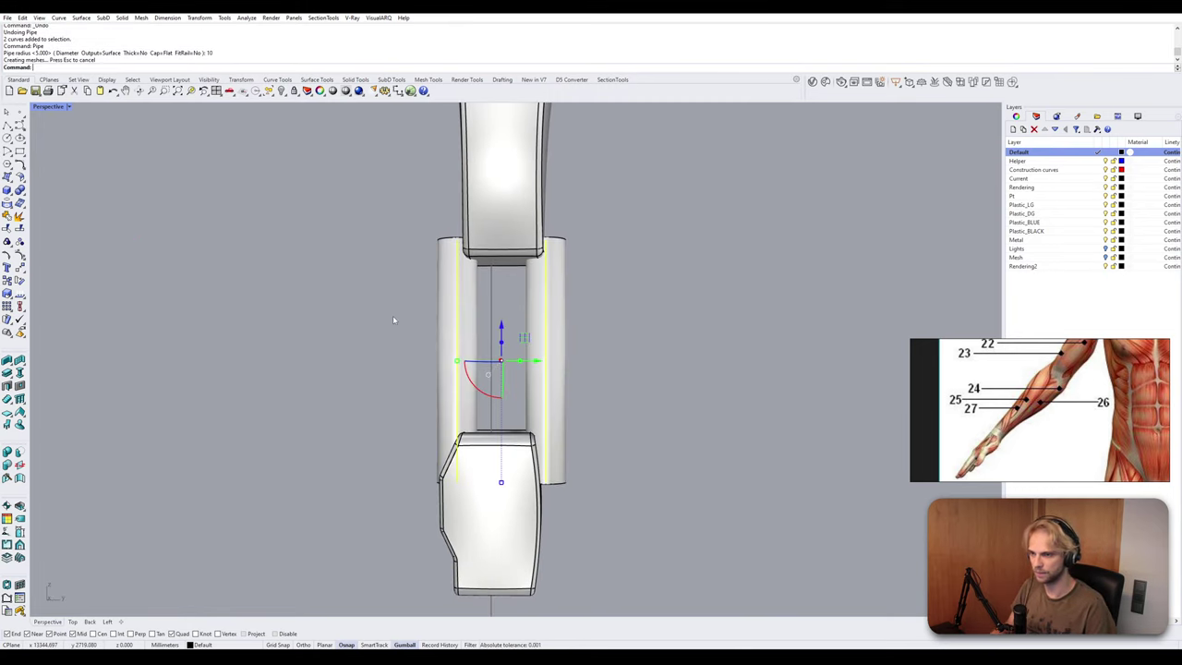
key(Return)
mouse_move(392, 314)
right_down()
mouse_move(529, 295)
mouse_move(373, 283)
mouse_move(380, 316)
right_up()
scroll(364, 276, up, 5)
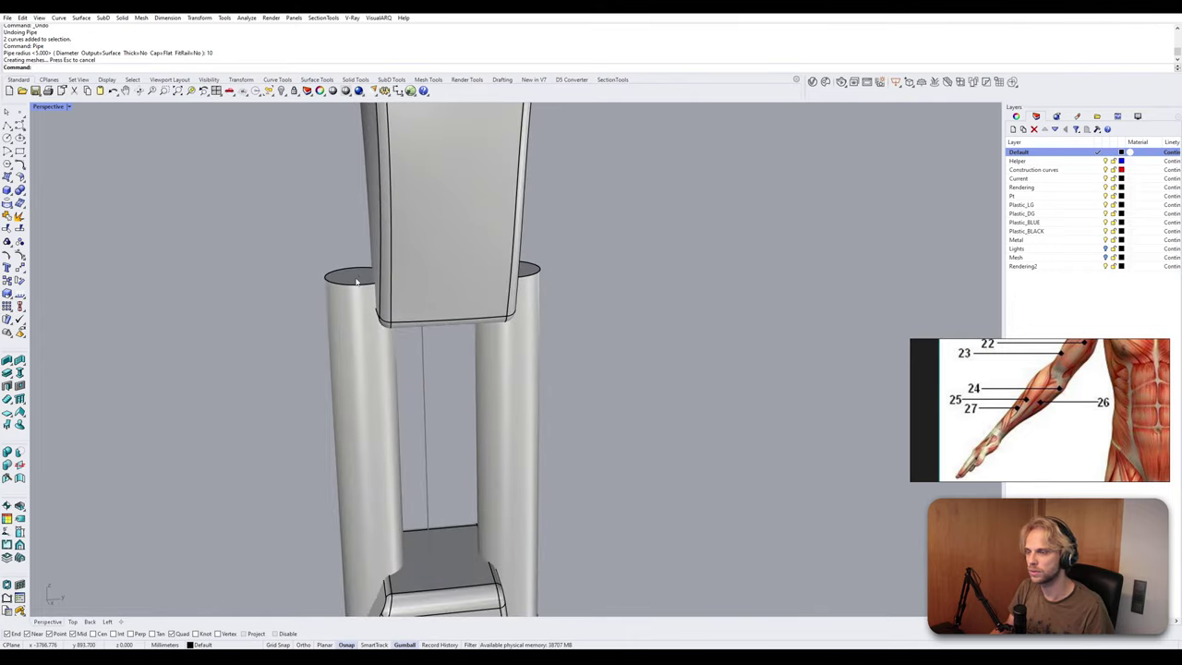
Move the pipe on the block's angular side slightly inward toward the middle of the limb.
scroll(357, 280, down, 7)
right_drag(361, 314, 365, 303)
click(364, 304)
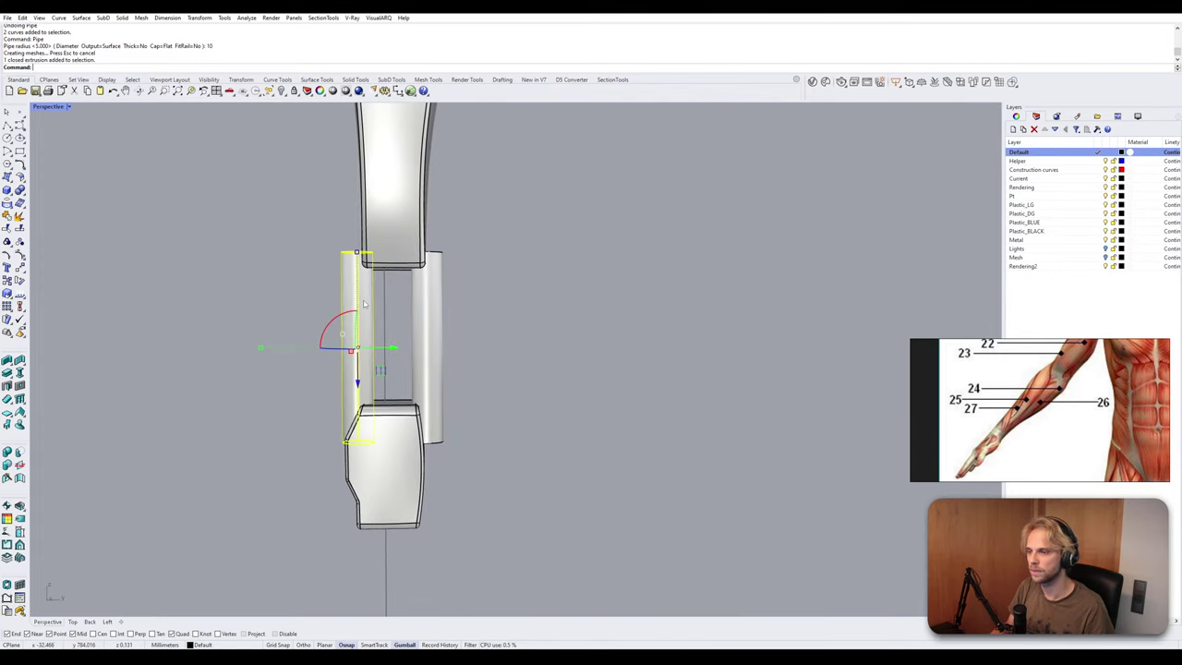
drag(398, 350, 409, 350)
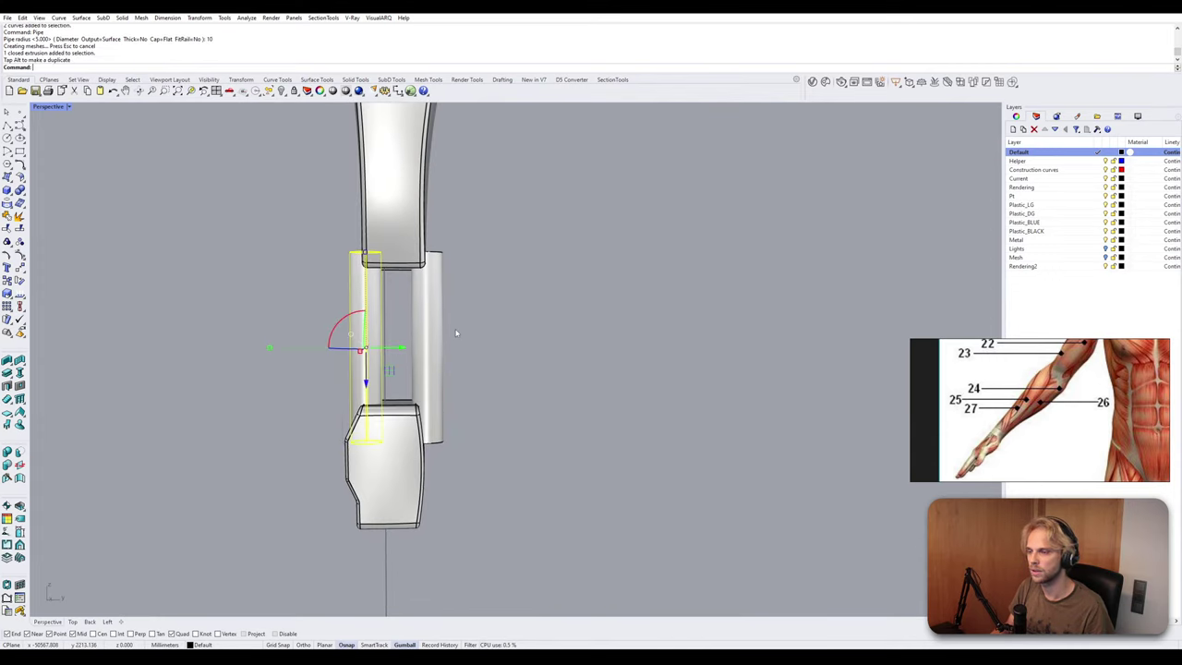
key(Escape)
Extend the upper end of the angular-side pipe further up along the lower segment as a separate section.
right_drag(421, 311, 434, 331)
scroll(344, 273, up, 11)
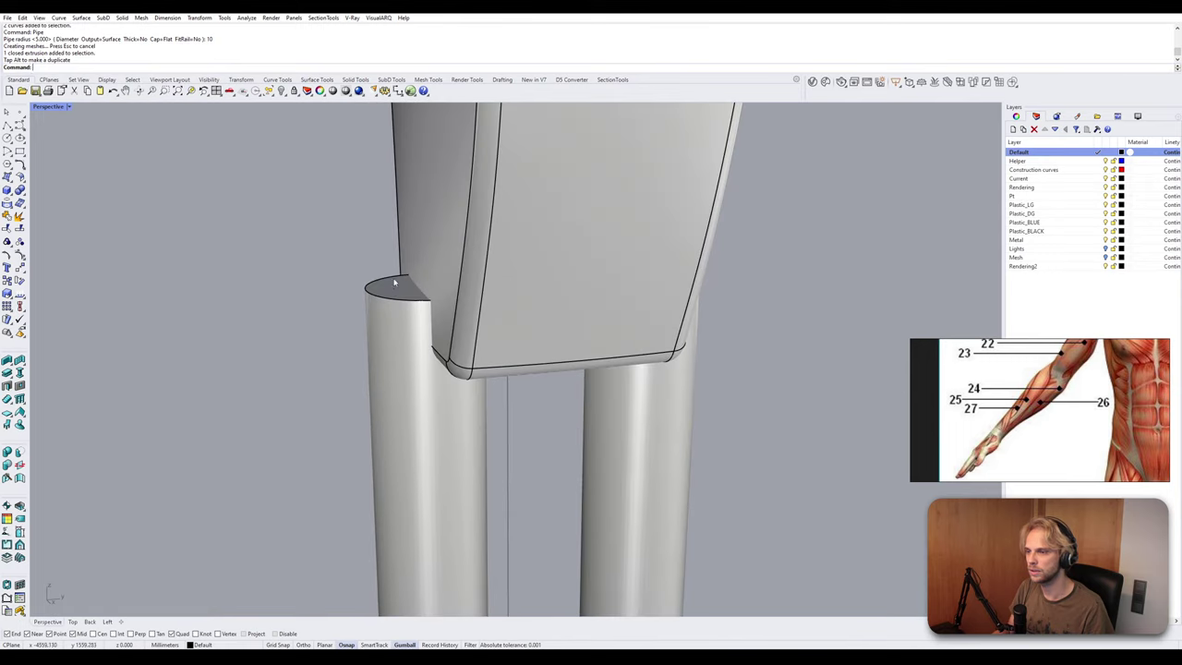
ctrl+shift+click(411, 283)
scroll(412, 284, down, 3)
drag(398, 325, 395, 233)
click(660, 301)
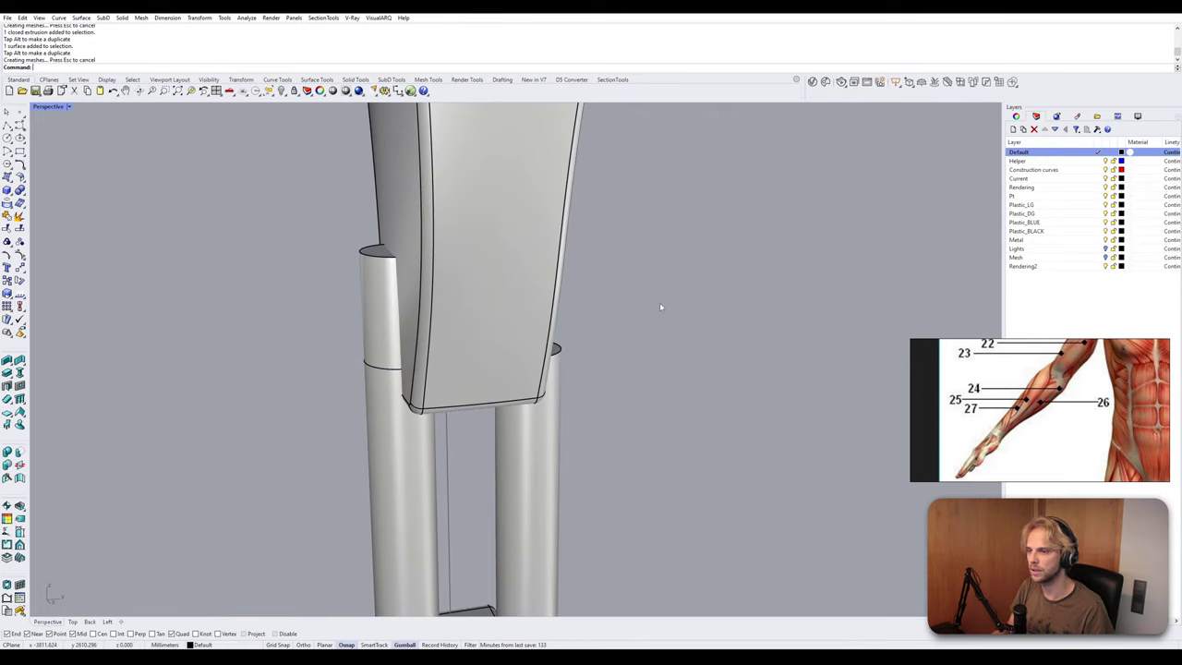
Shrink the top face of the angular-side pipe's new section so that it tapers to a point.
right_drag(415, 292, 403, 325)
scroll(403, 325, up, 2)
scroll(404, 325, up, 2)
ctrl+shift+click(342, 320)
drag(296, 325, 367, 322)
click(248, 295)
Move the second pipe slightly inward toward the middle of the limb.
scroll(247, 293, down, 7)
right_drag(288, 335, 451, 356)
scroll(392, 282, up, 5)
scroll(393, 282, down, 7)
scroll(463, 250, up, 5)
scroll(440, 262, down, 2)
scroll(348, 315, up, 3)
click(416, 365)
drag(429, 398, 420, 398)
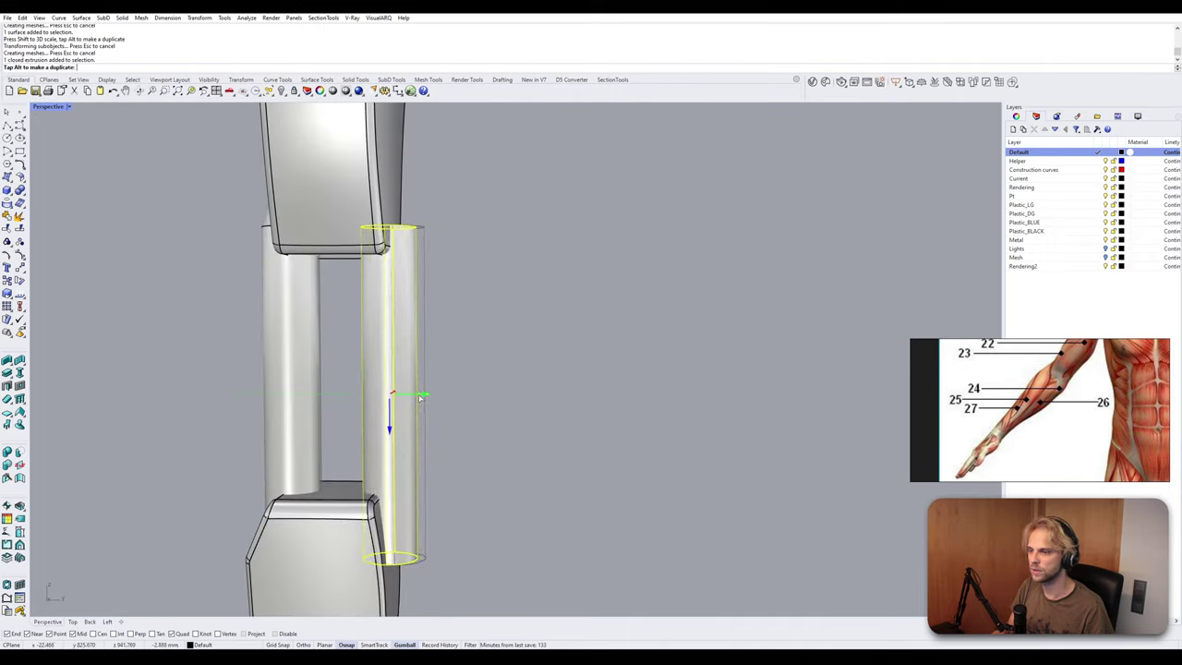
right_drag(459, 300, 464, 365)
click(464, 356)
Extend the second pipe's upper end further up along the lower segment as a separate section.
scroll(419, 232, up, 5)
click(427, 287)
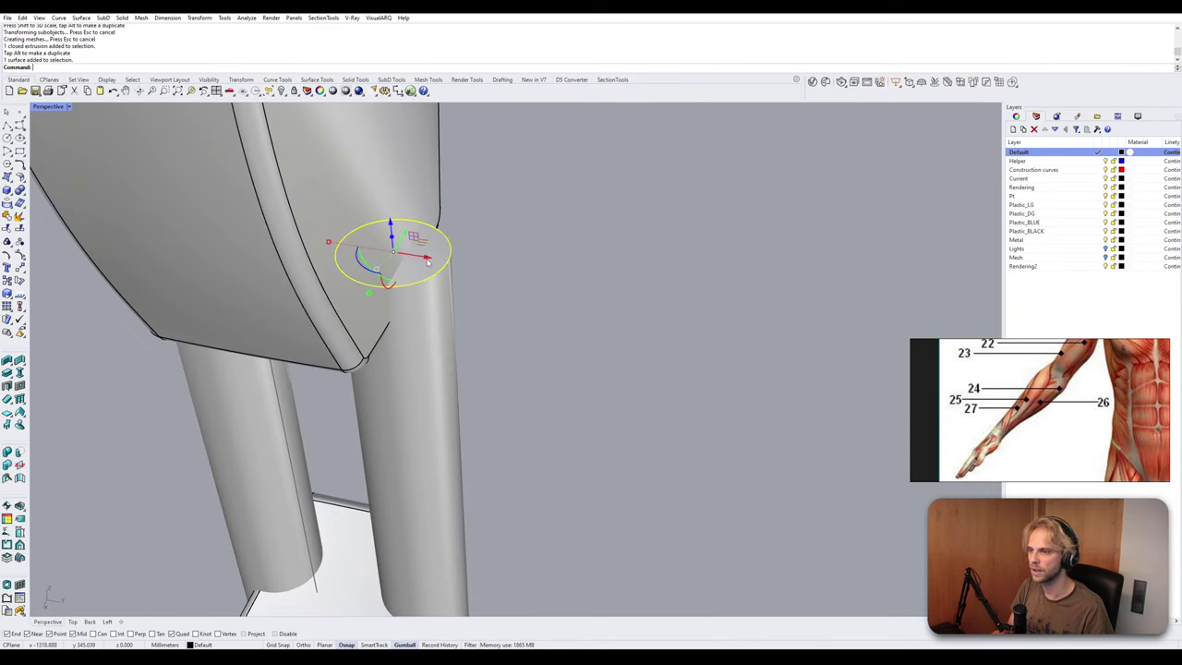
right_drag(427, 288, 441, 277)
drag(451, 209, 452, 208)
click(490, 227)
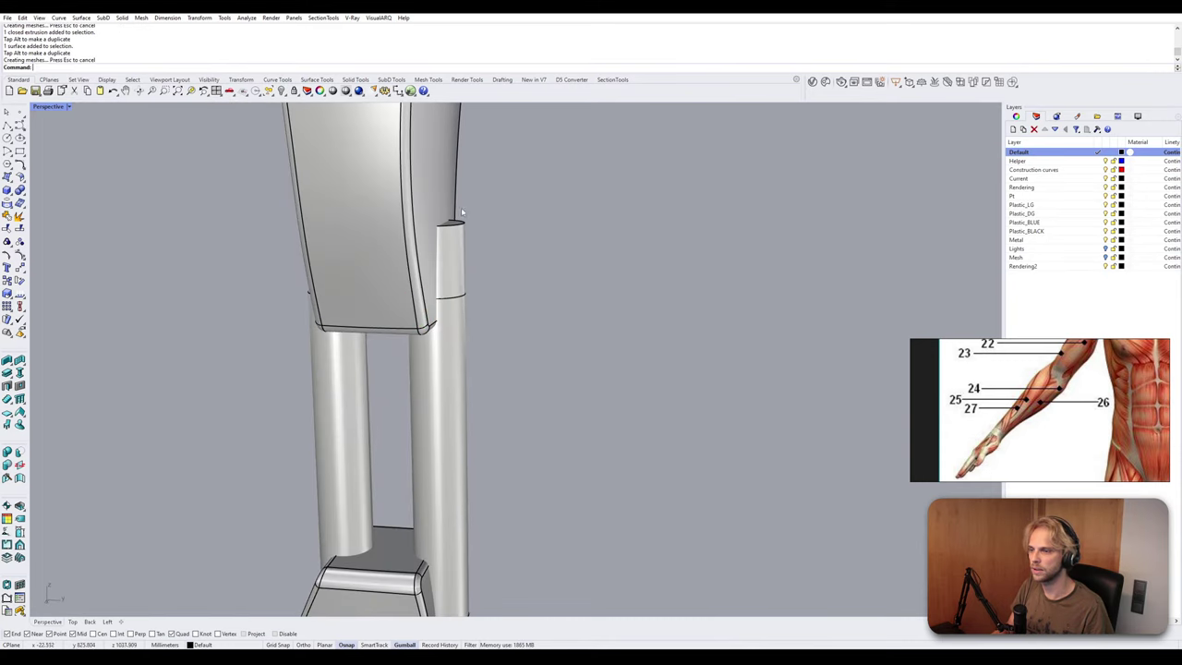
Scale down the top face of the second pipe's new section uniformly into a pointed tip.
right_drag(490, 228, 489, 258)
scroll(449, 242, up, 5)
ctrl+shift+click(431, 255)
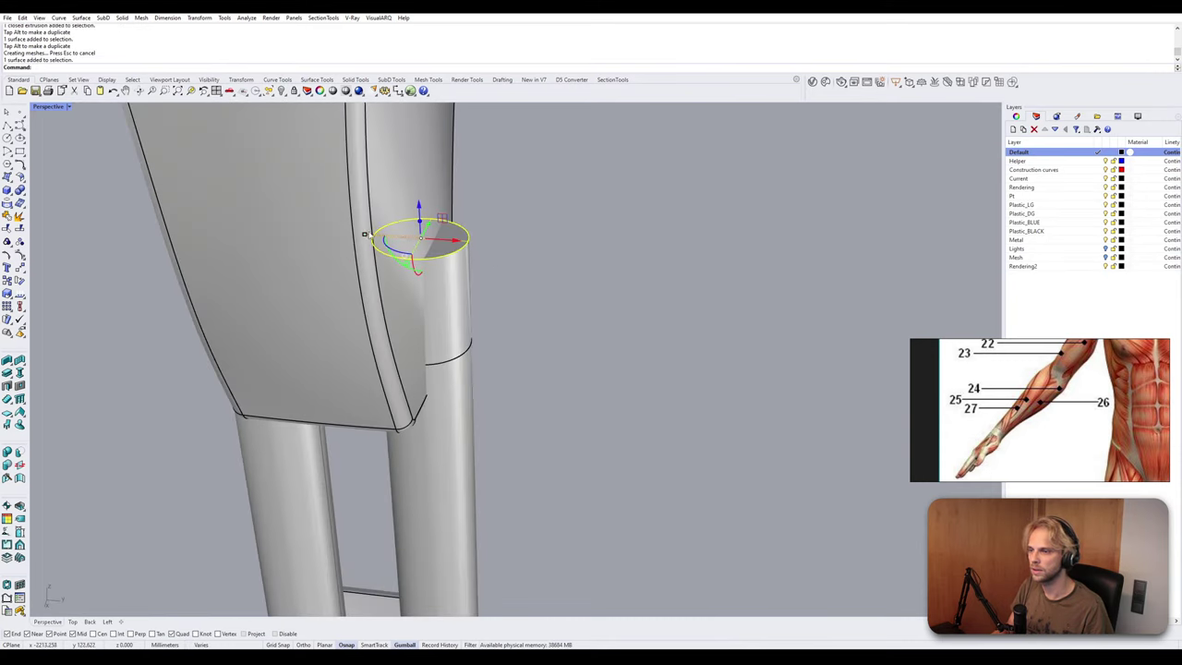
shift+drag(368, 234, 420, 238)
click(507, 248)
scroll(450, 256, up, 2)
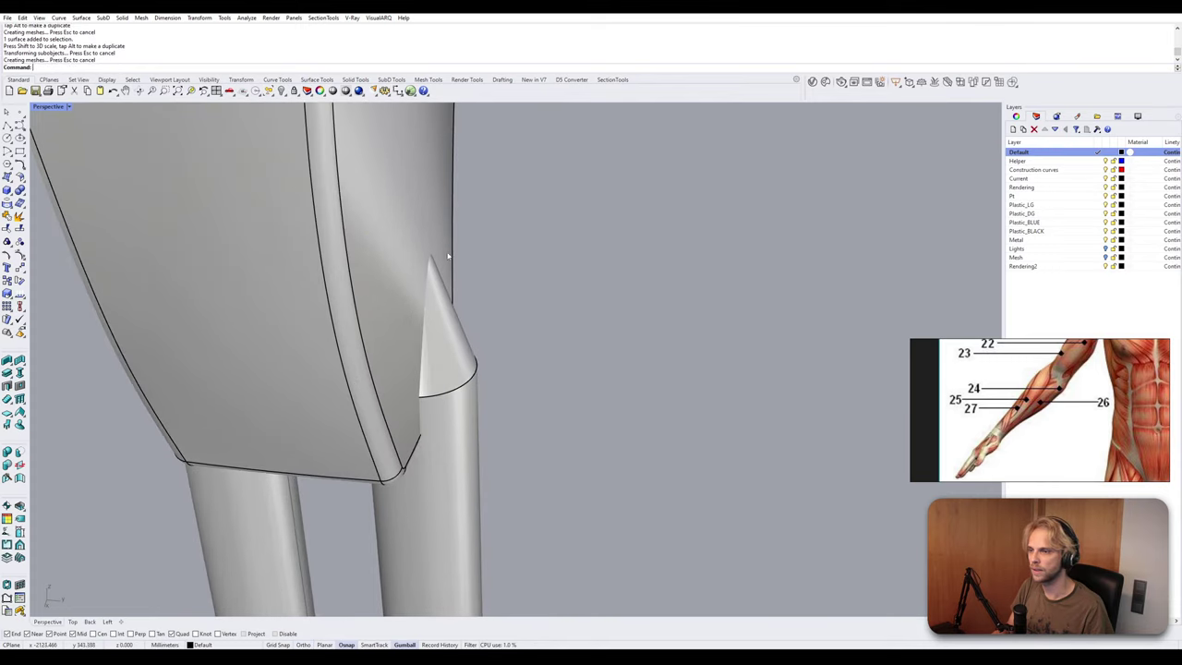
Examine how the two tapered pipes run from the lower segment down to the block.
scroll(501, 442, down, 3)
right_drag(501, 442, 462, 268)
scroll(419, 190, up, 5)
right_drag(416, 191, 397, 210)
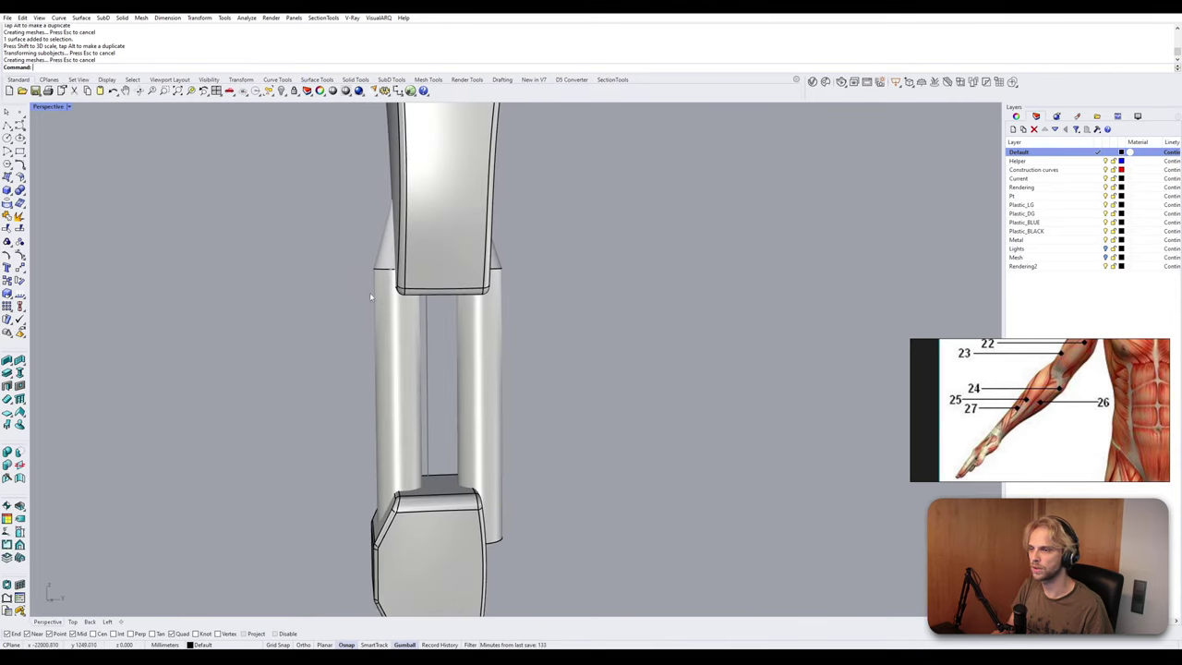
right_drag(393, 281, 391, 338)
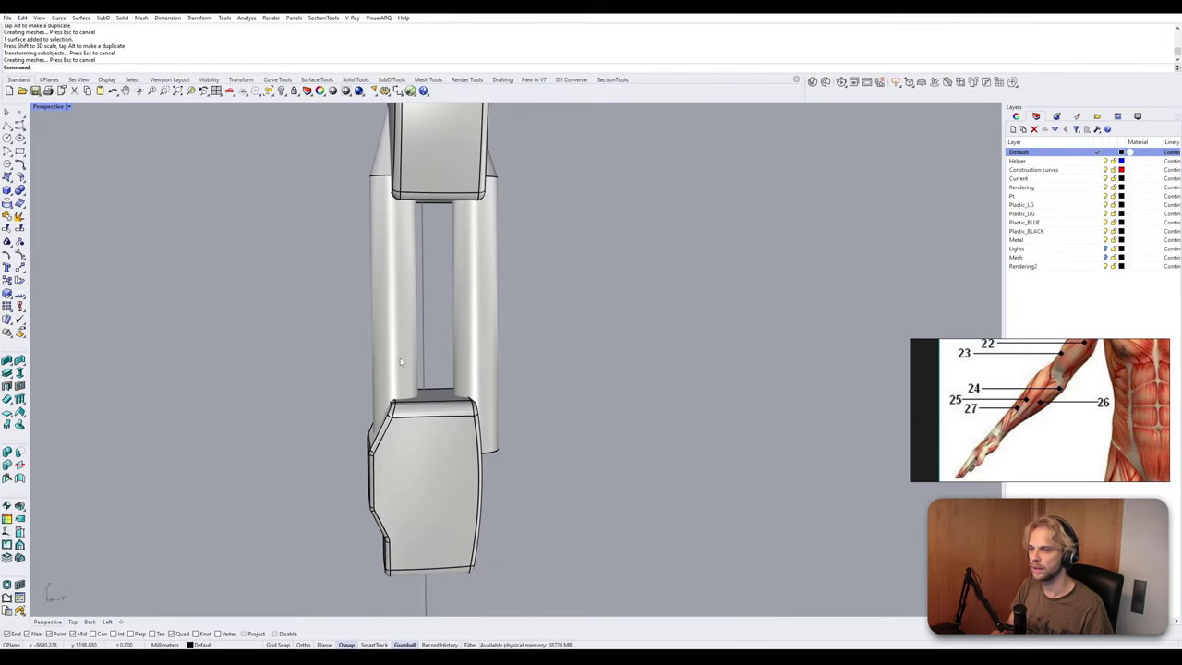
right_drag(400, 358, 500, 455)
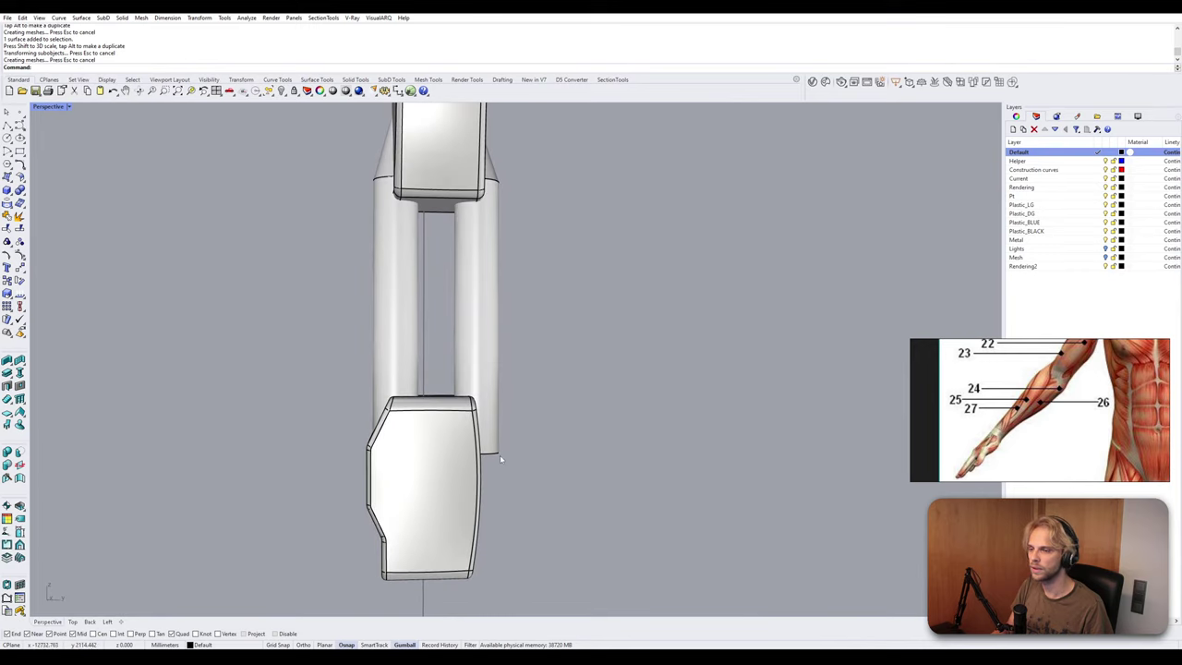
click(486, 348)
click(571, 399)
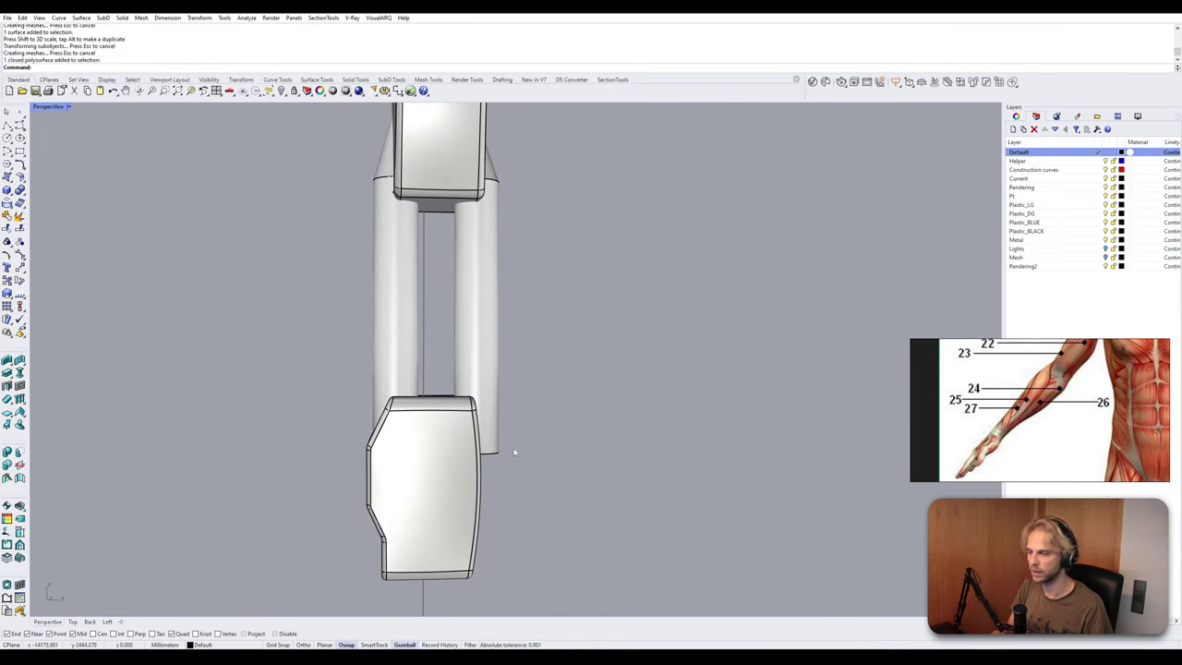
Extend the second pipe's protruding lower end further down along the block's side as a separate section.
right_drag(514, 452, 451, 437)
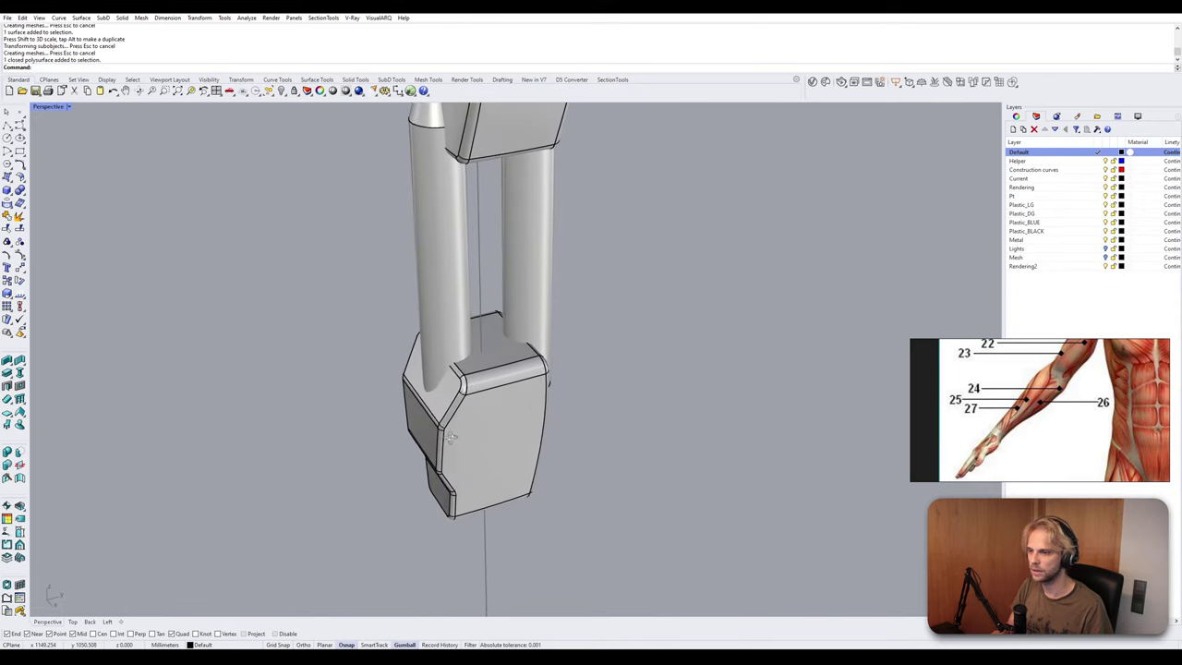
scroll(444, 386, up, 4)
right_drag(430, 319, 467, 276)
right_drag(485, 258, 461, 285)
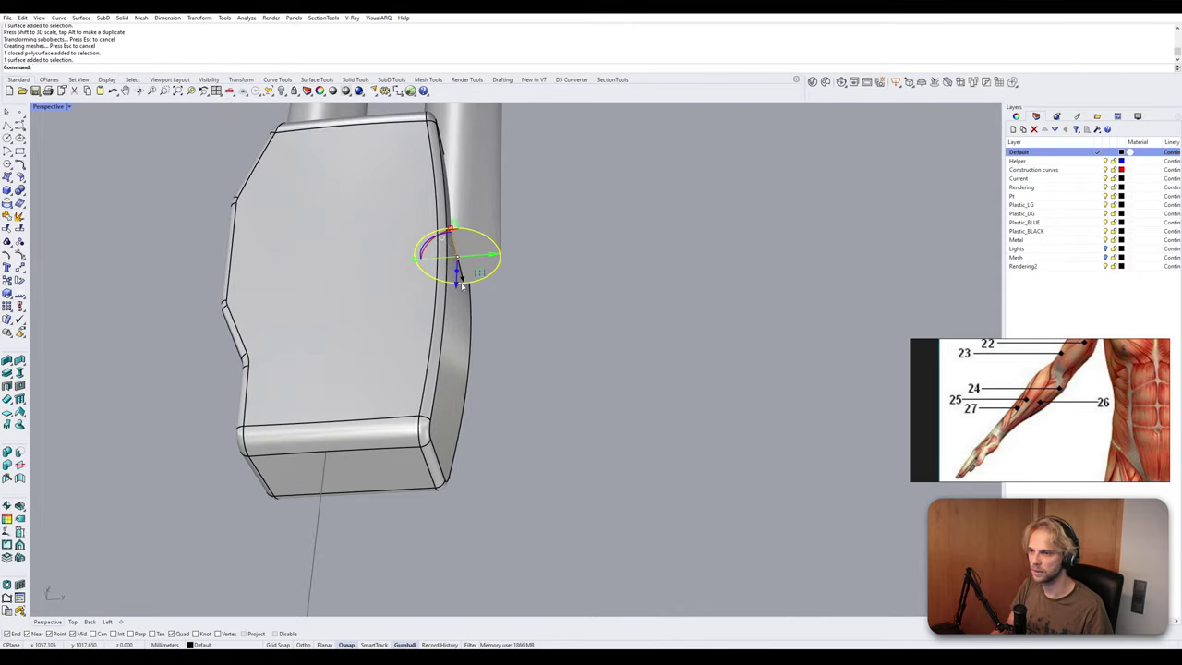
drag(457, 274, 463, 425)
click(541, 412)
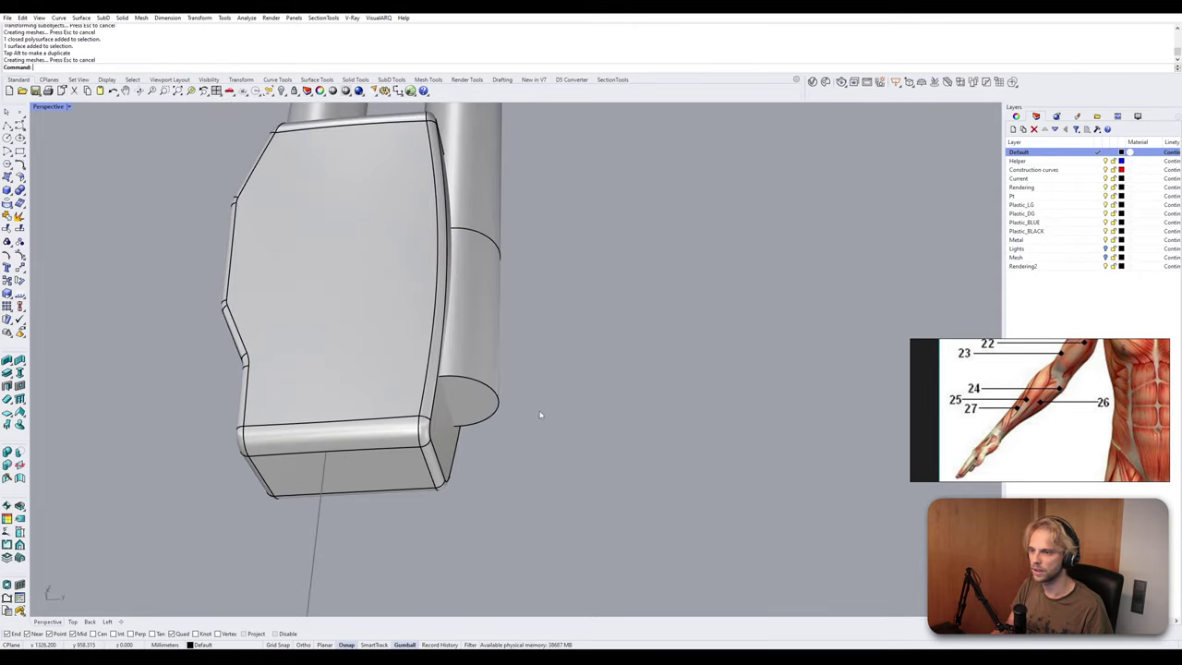
Shrink the second pipe's lower end face to a point and shift the tip up against the block's side.
right_drag(541, 411, 503, 392)
ctrl+shift+click(493, 389)
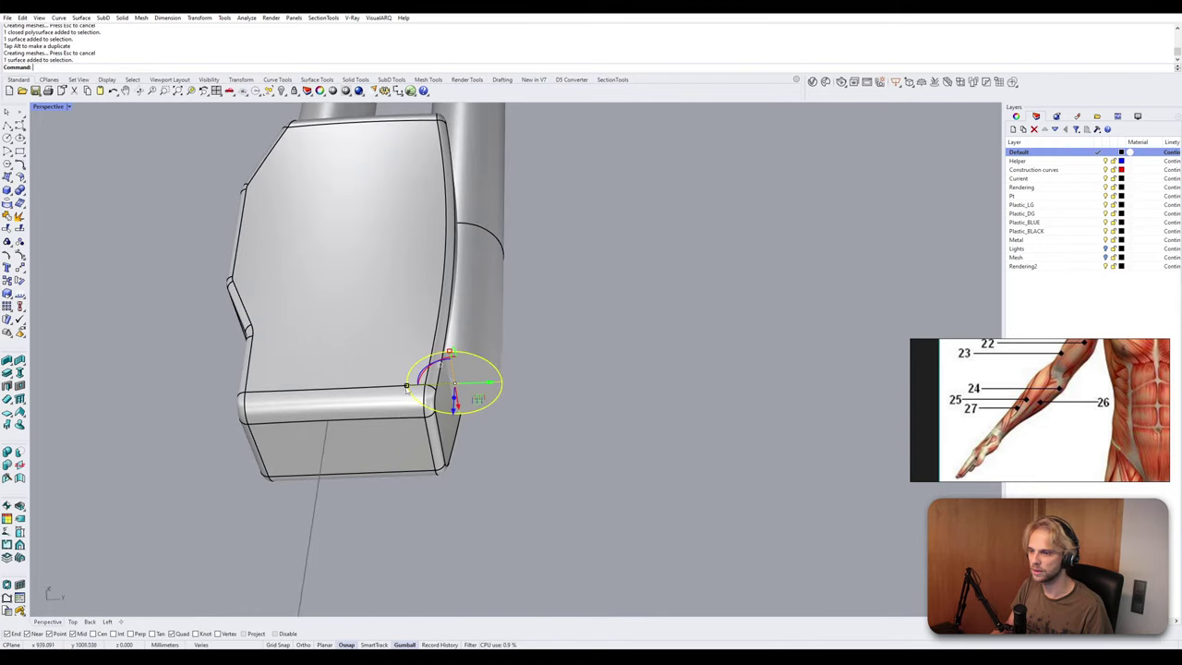
shift+drag(408, 386, 452, 393)
right_drag(493, 398, 472, 481)
drag(465, 454, 468, 441)
drag(474, 387, 474, 385)
click(596, 361)
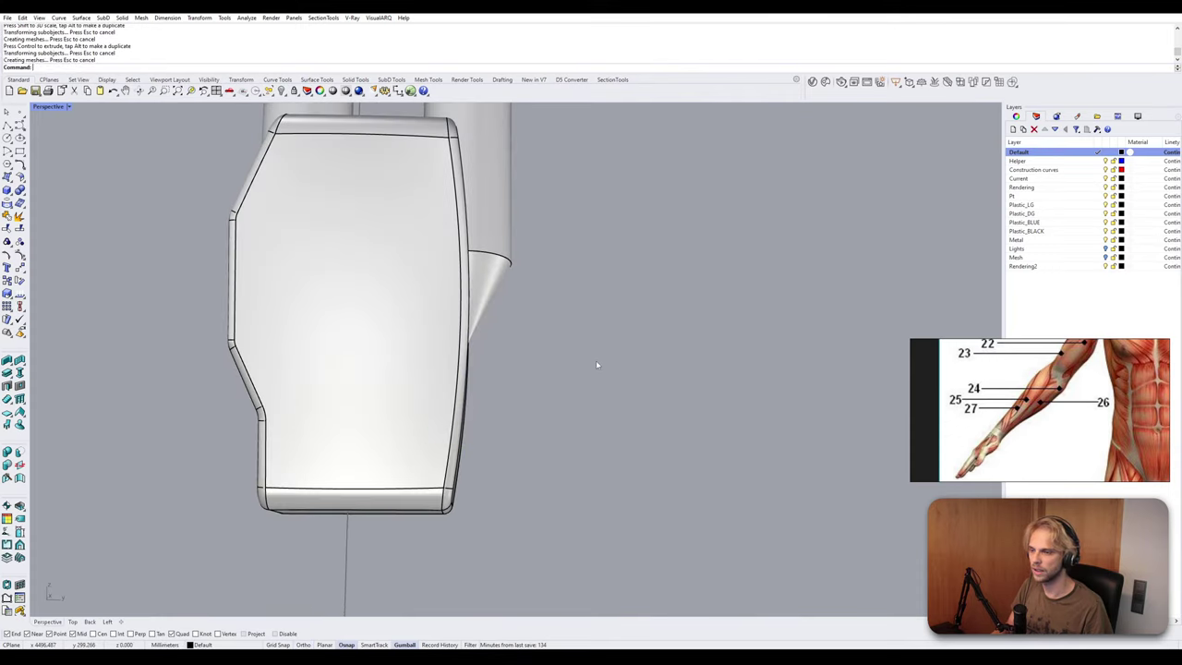
Inspect the pointed lower tip against the block and the overall shape of the two pipes.
right_drag(596, 362, 420, 307)
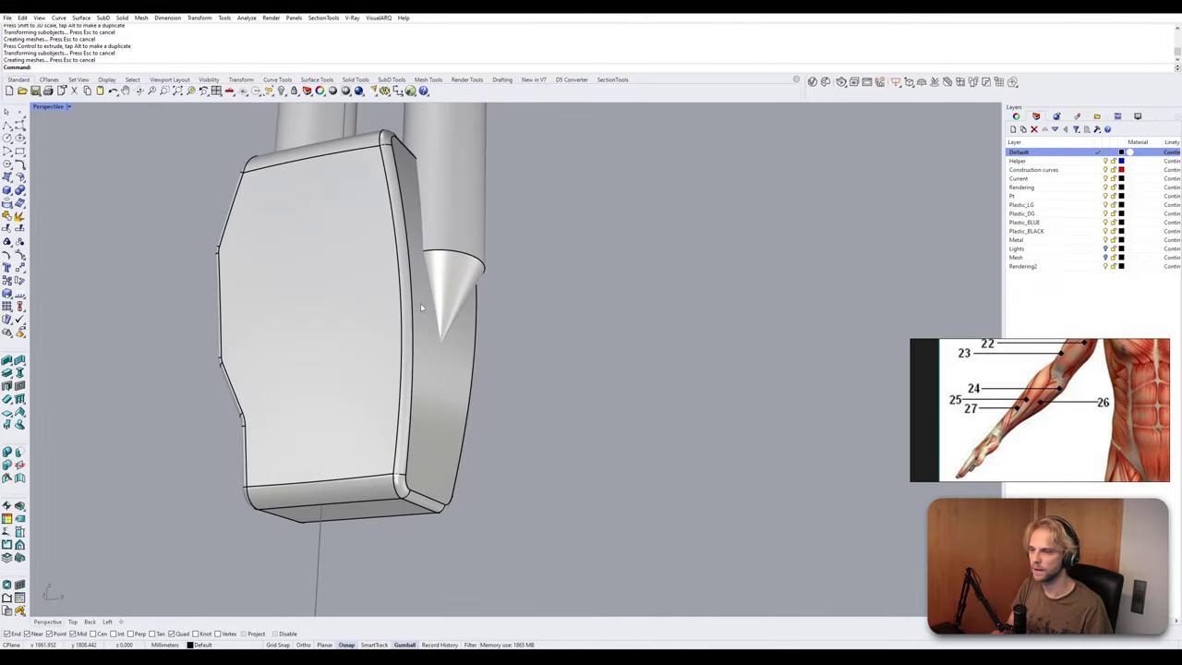
scroll(442, 337, up, 5)
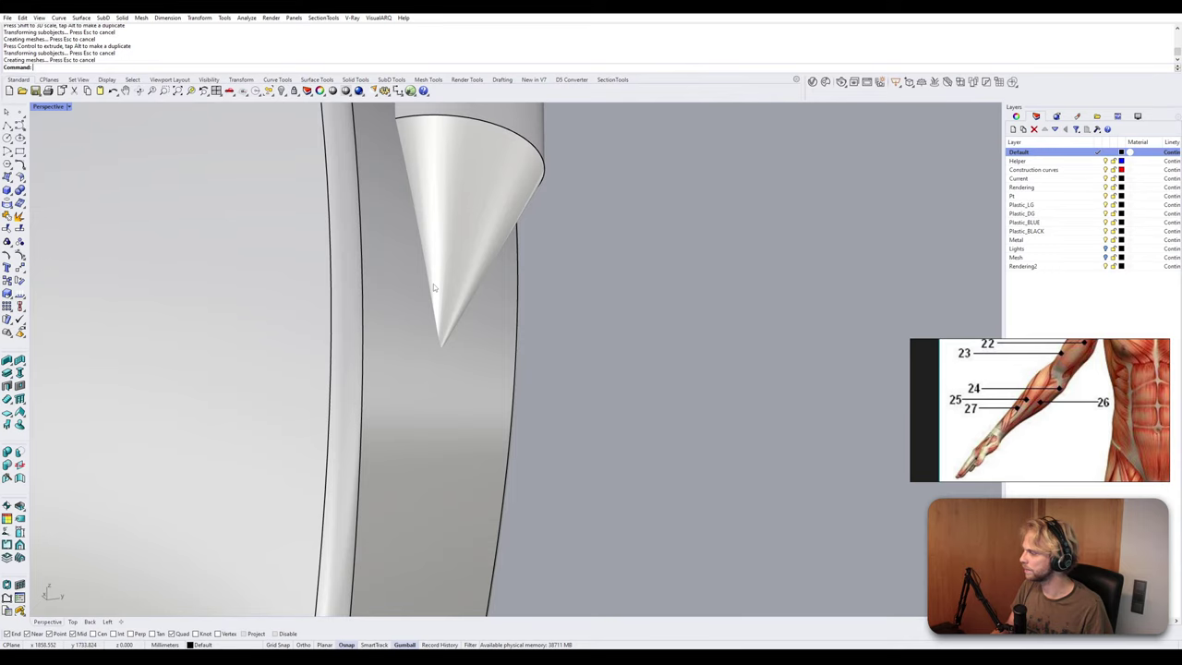
scroll(433, 286, down, 5)
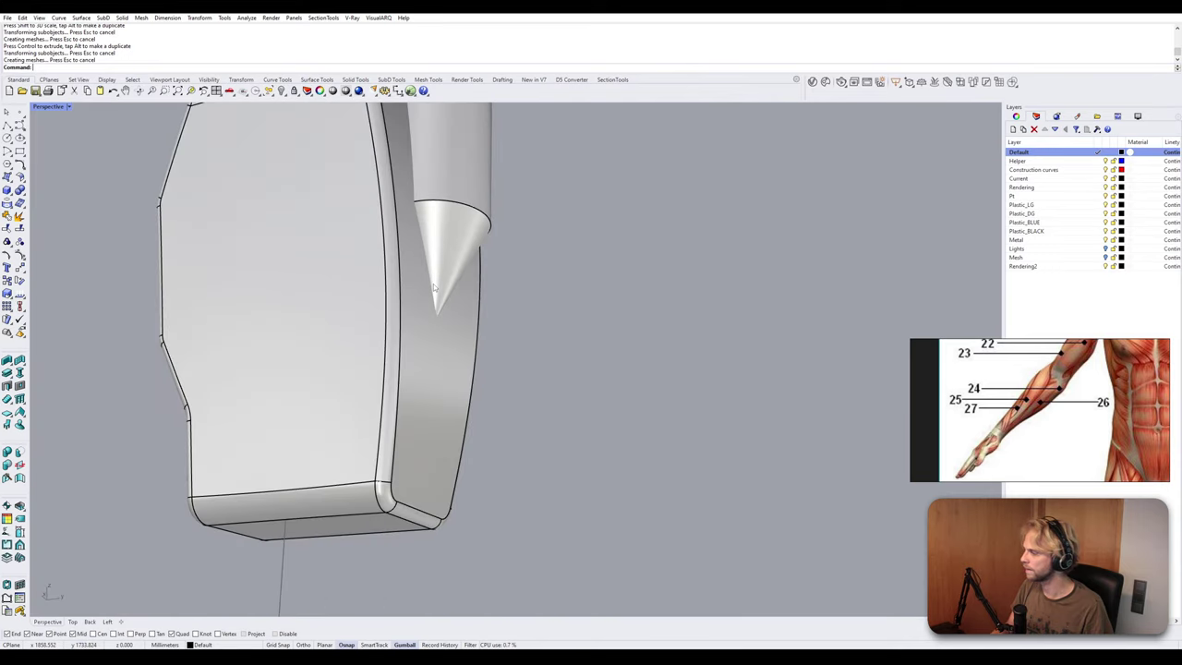
right_drag(434, 287, 377, 228)
scroll(474, 324, up, 4)
click(474, 326)
key(Escape)
scroll(497, 410, down, 6)
scroll(468, 440, down, 6)
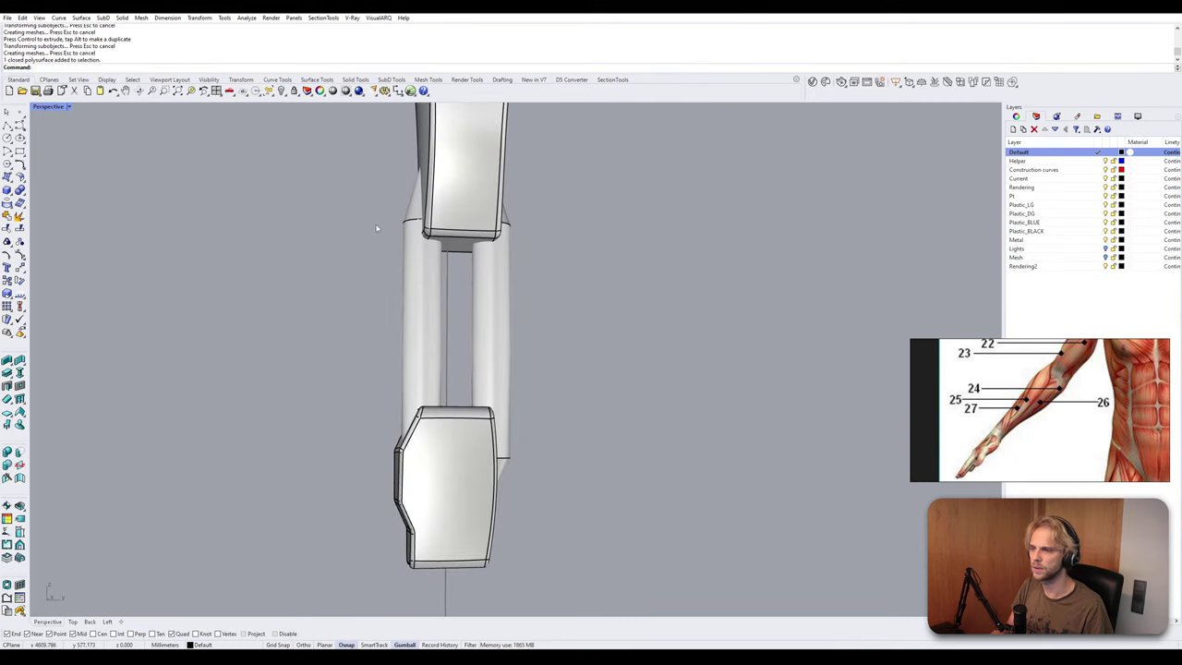
right_drag(398, 349, 469, 302)
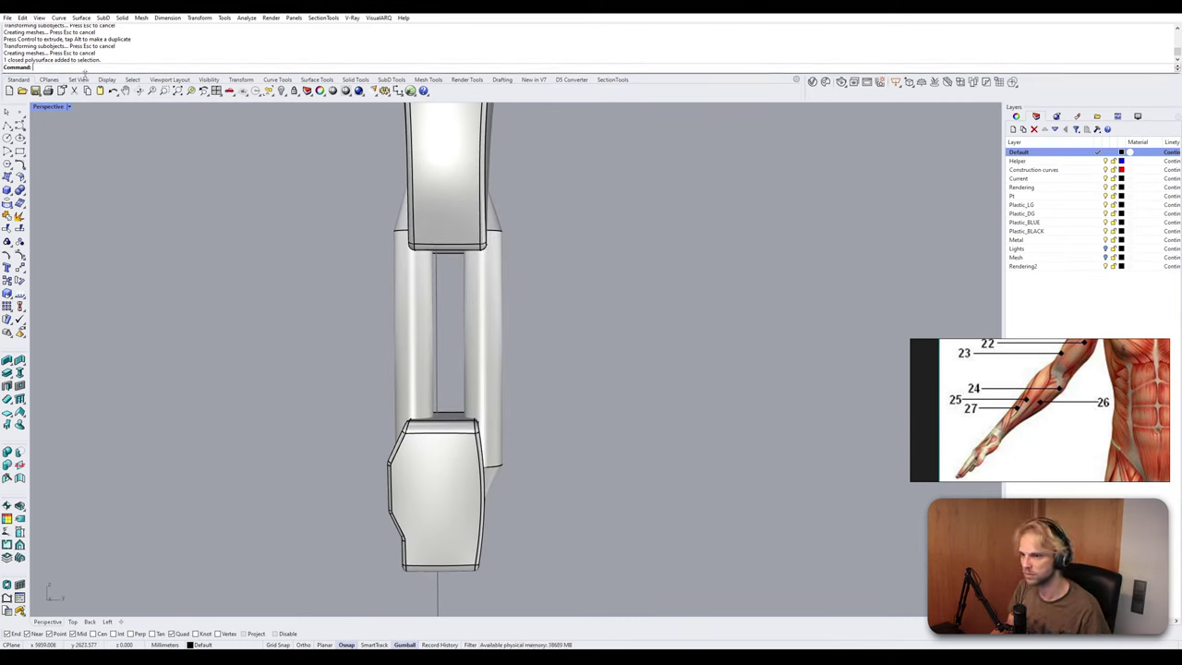
right_drag(324, 302, 379, 283)
right_drag(420, 245, 378, 278)
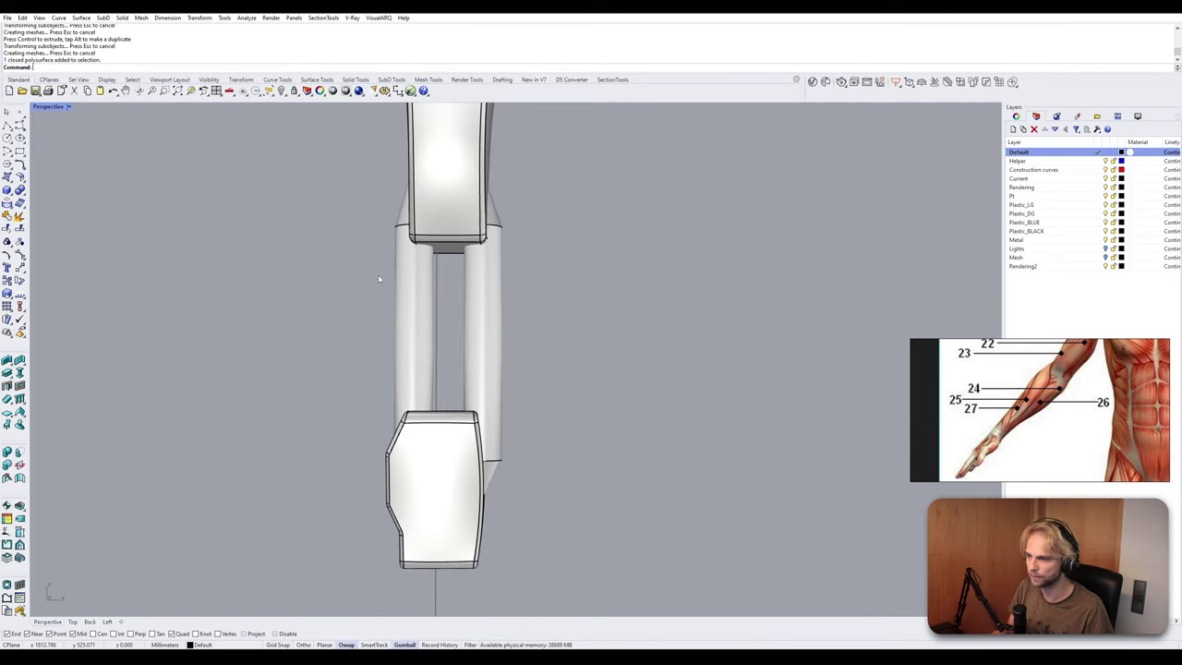
Create a solid bounding box around the two pipes.
click(406, 306)
shift+click(487, 298)
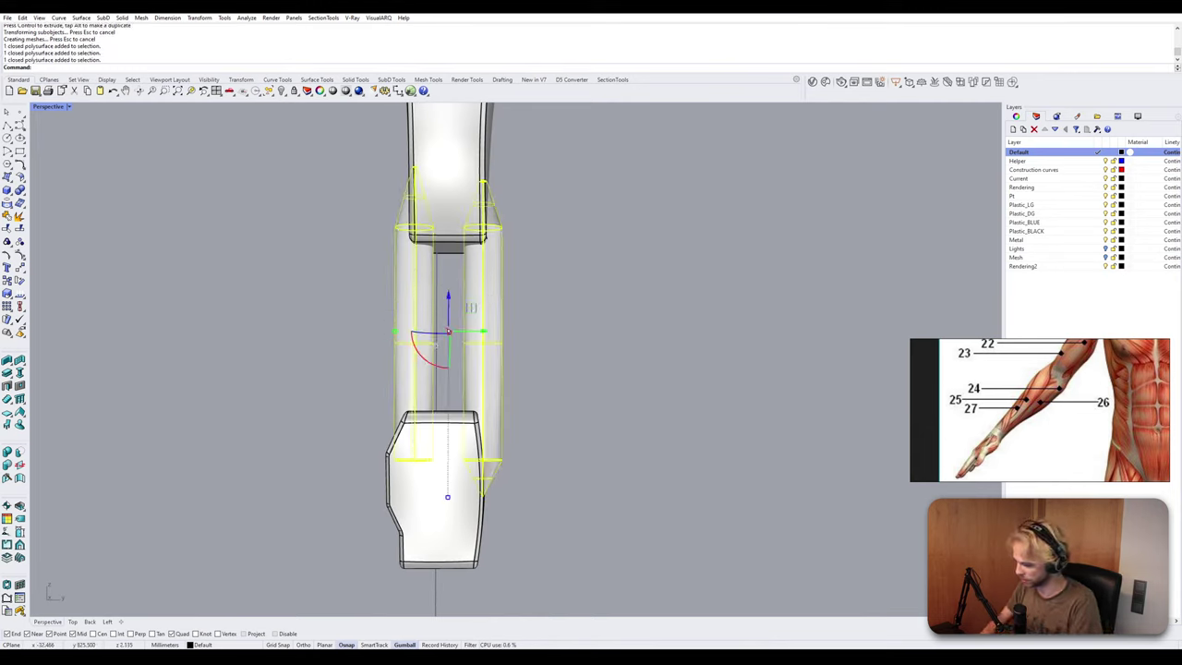
text(b)
key(Return)
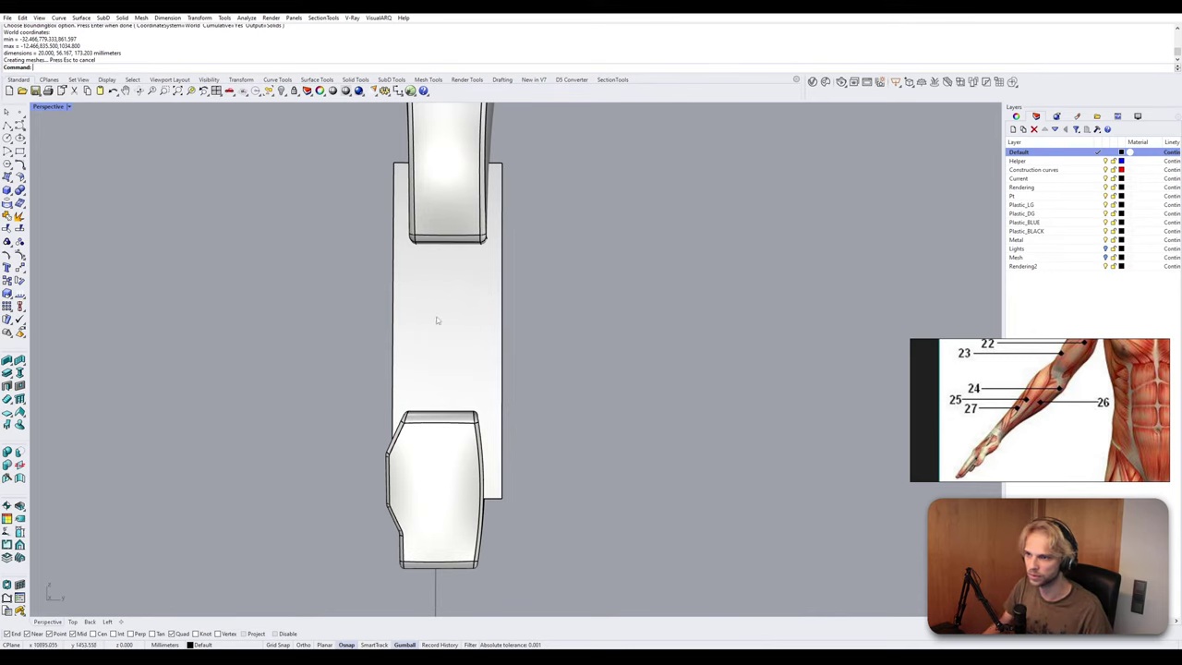
Scale the bounding box down vertically so that it covers only the middle stretch of the pipes.
click(439, 466)
drag(448, 496, 470, 404)
click(539, 379)
right_drag(538, 379, 539, 389)
Widen the box horizontally so that it extends beyond both pipes.
scroll(449, 279, up, 9)
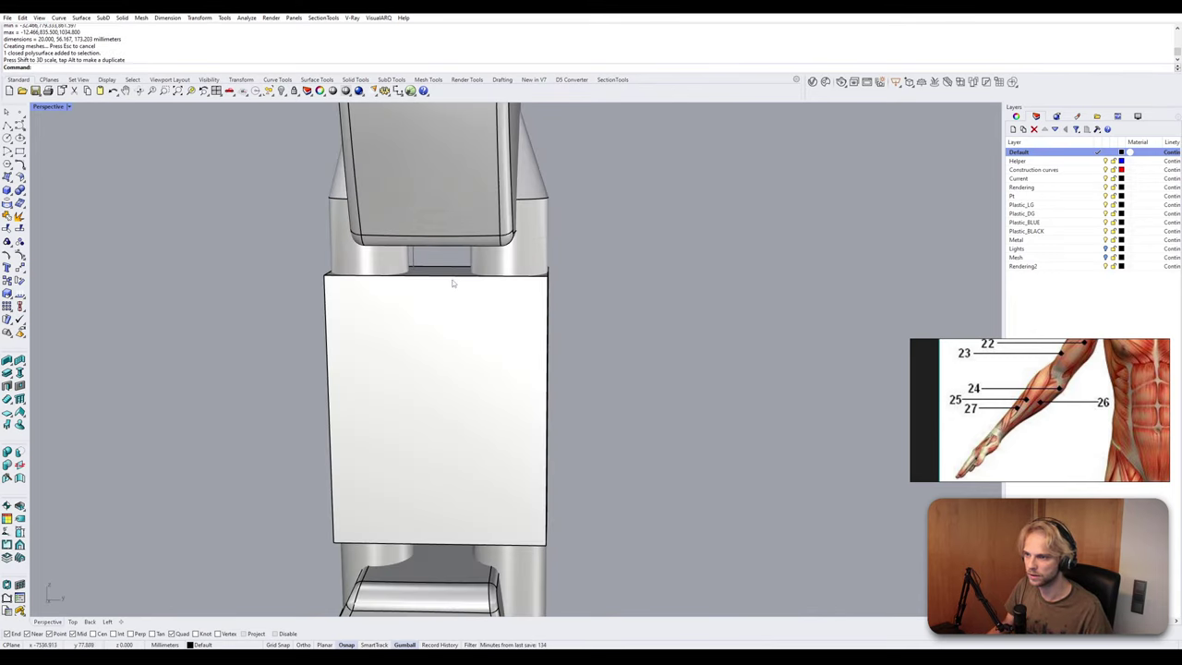
click(444, 274)
scroll(454, 417, down, 3)
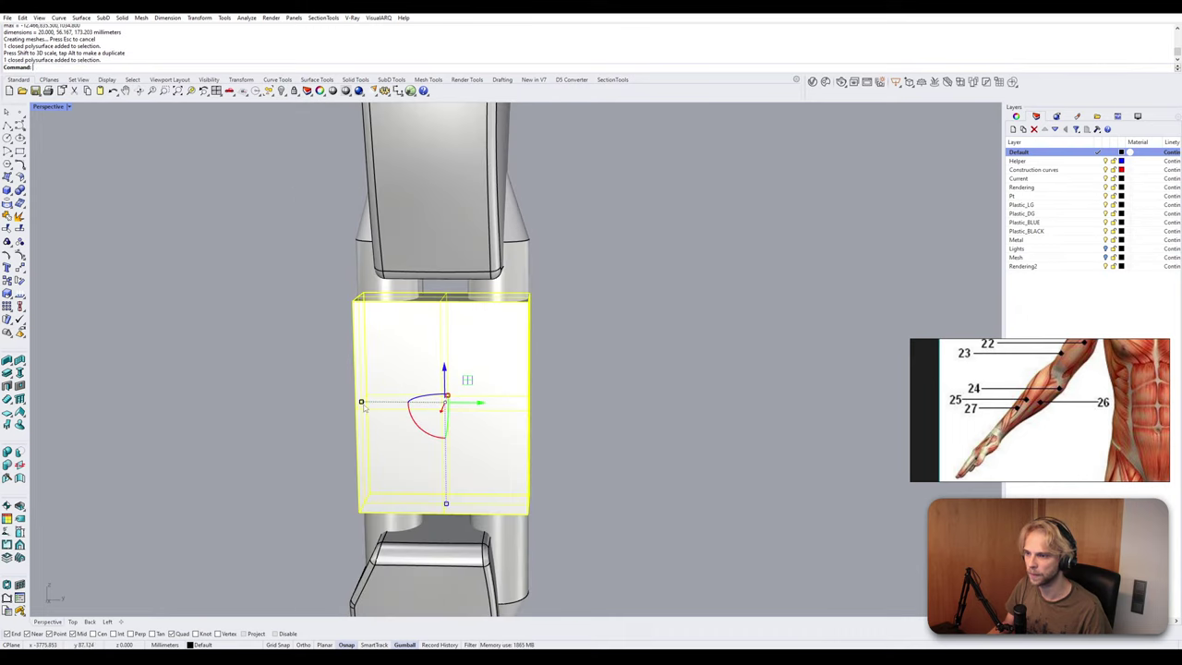
drag(361, 403, 325, 404)
click(591, 430)
right_drag(595, 428, 654, 400)
right_drag(486, 411, 488, 416)
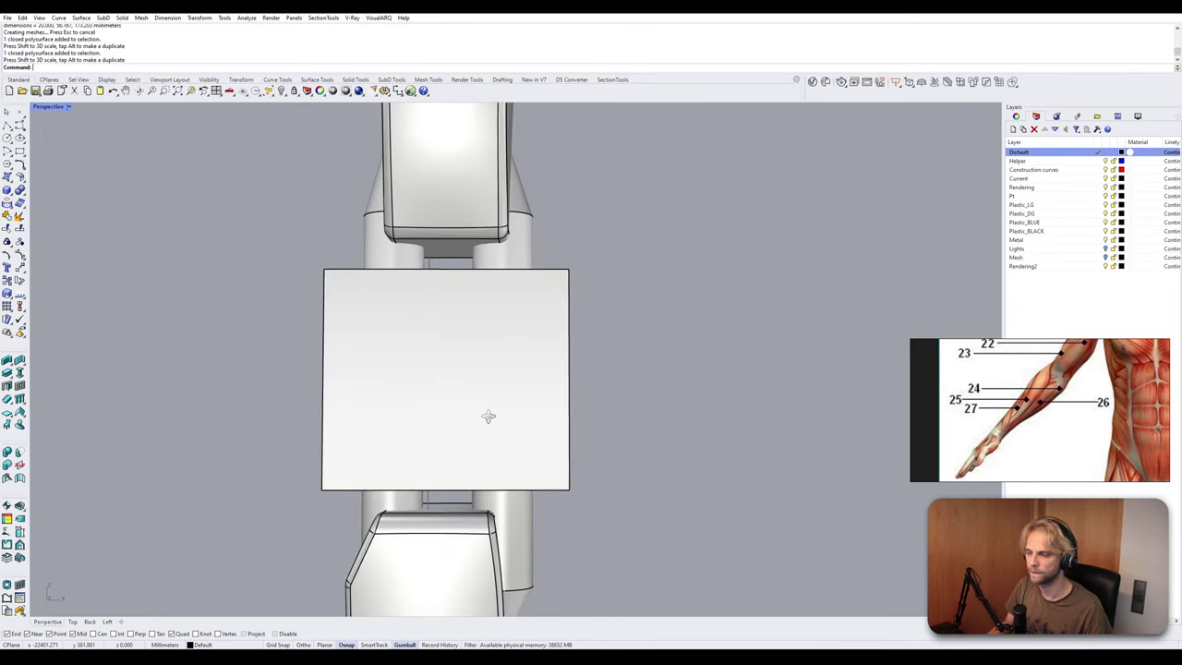
Scale the box around the two pipes slightly taller in the vertical direction.
scroll(569, 448, down, 4)
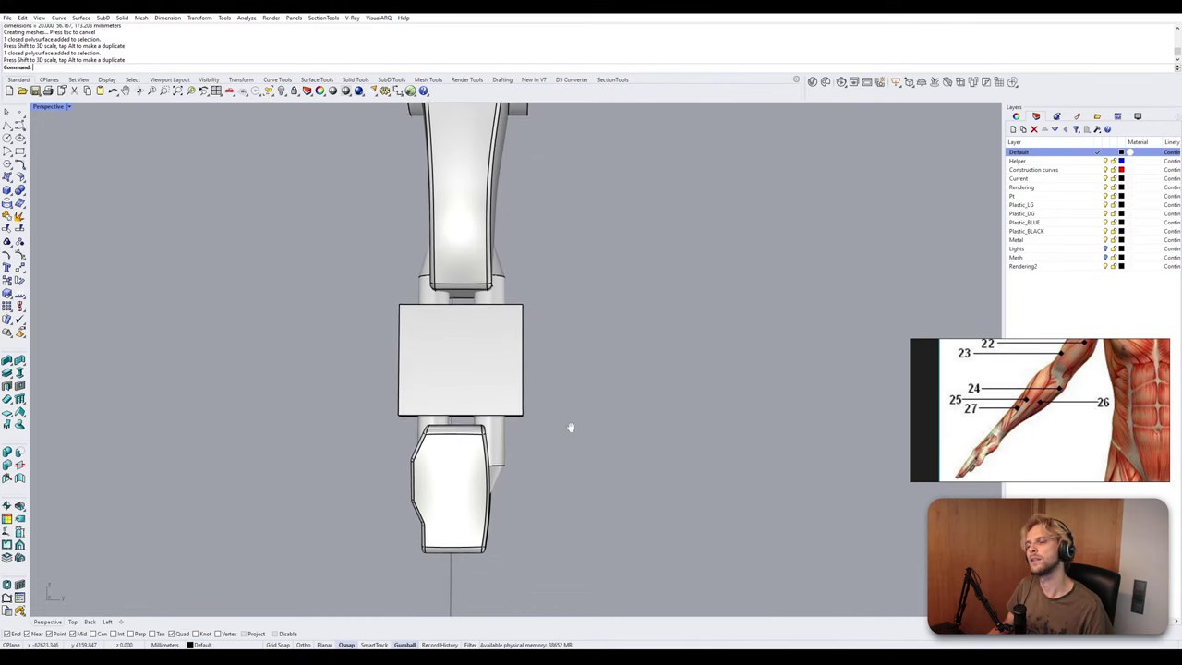
scroll(462, 370, up, 3)
click(458, 349)
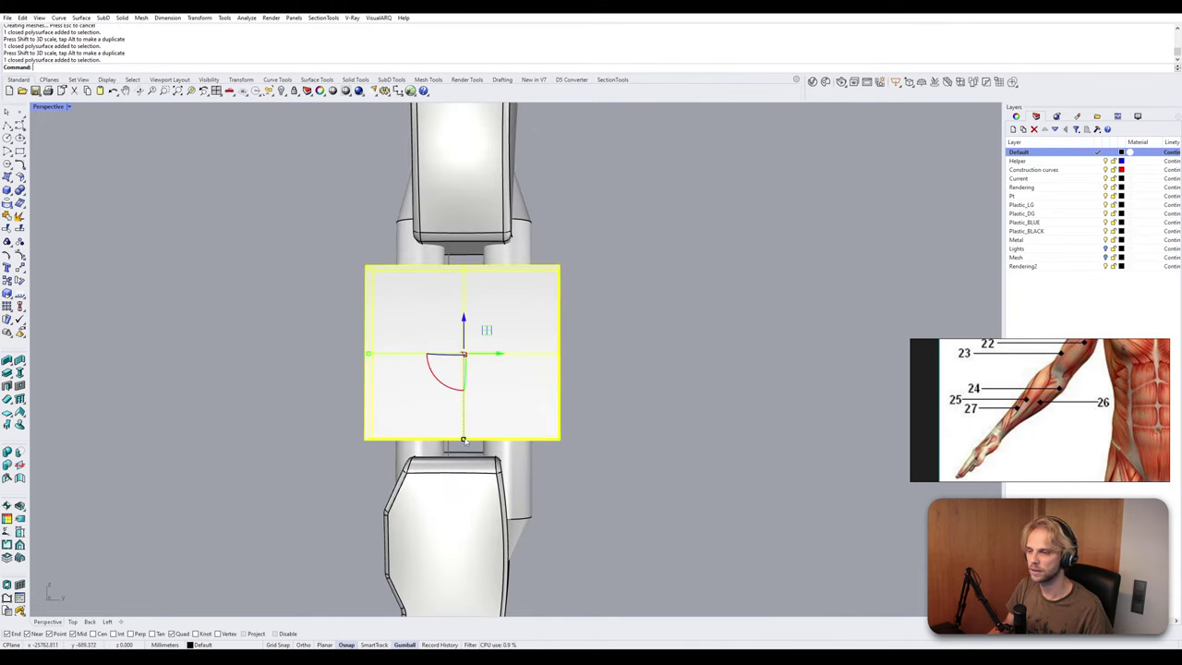
drag(464, 440, 463, 443)
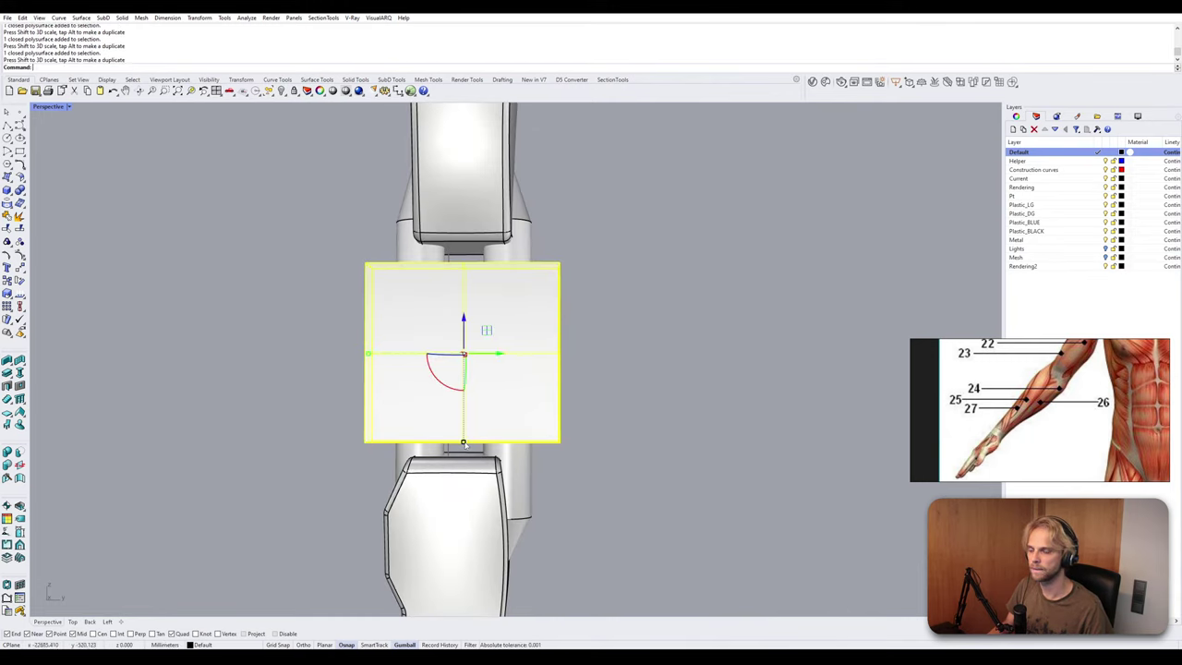
click(652, 258)
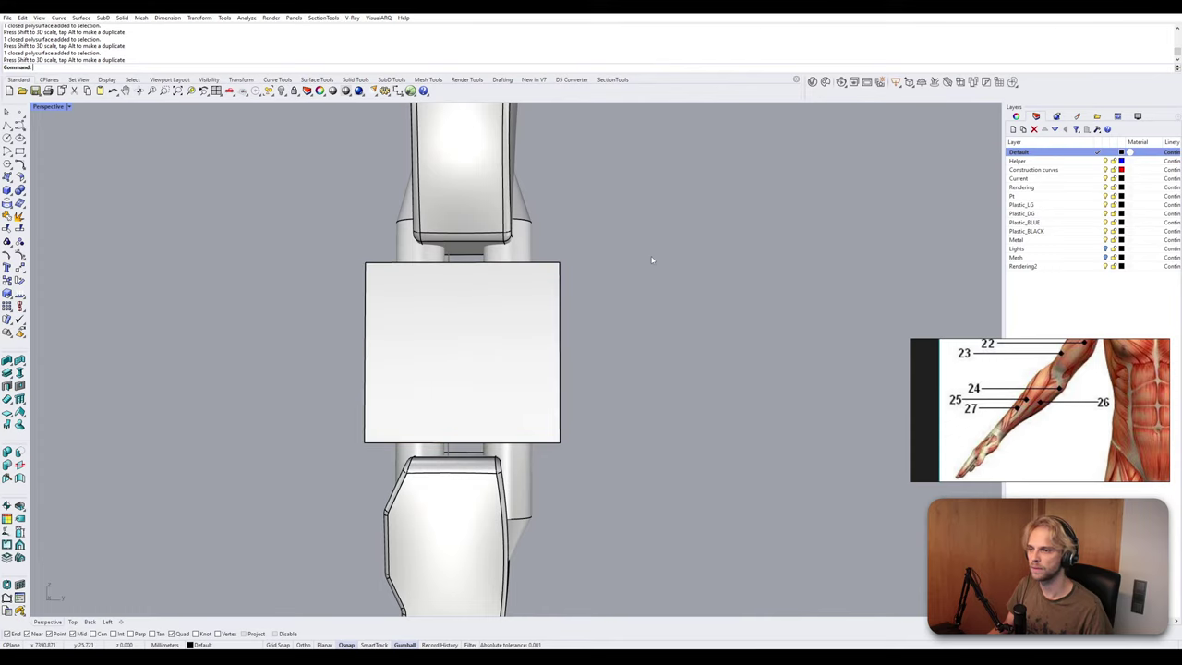
Move one narrow side face of the box to the midpoint of its top edge, halving the box's width.
mouse_move(652, 259)
right_down()
mouse_move(615, 282)
mouse_move(566, 282)
mouse_move(654, 269)
mouse_move(645, 277)
right_up()
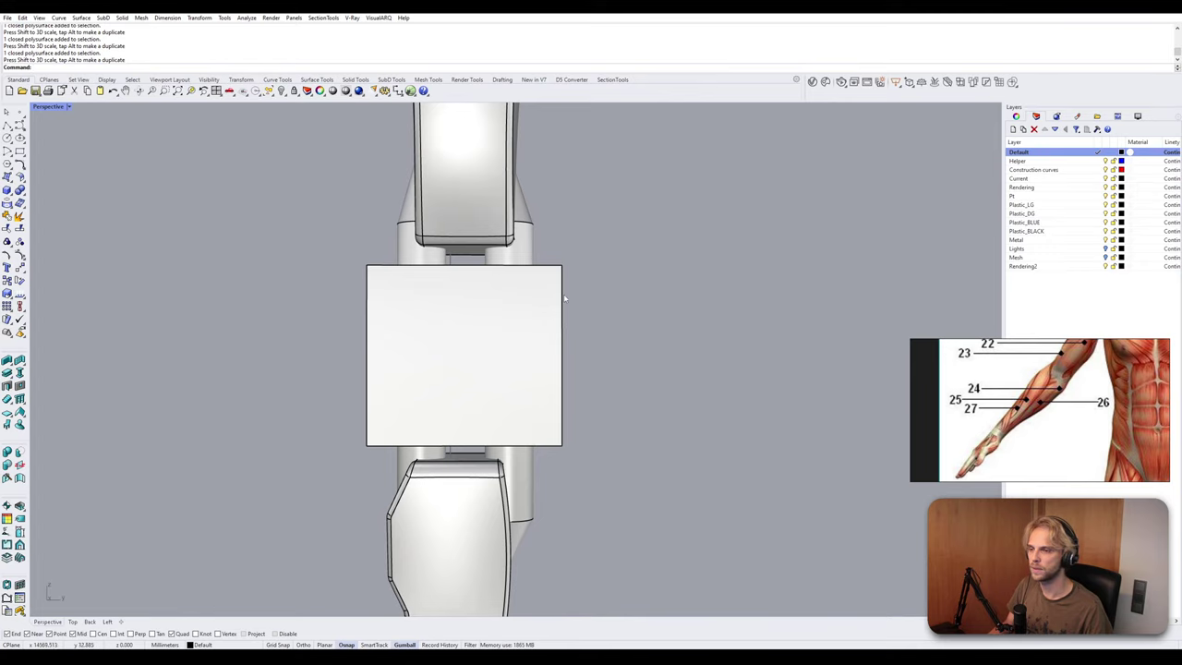
right_drag(563, 298, 548, 316)
ctrl+shift+click(540, 319)
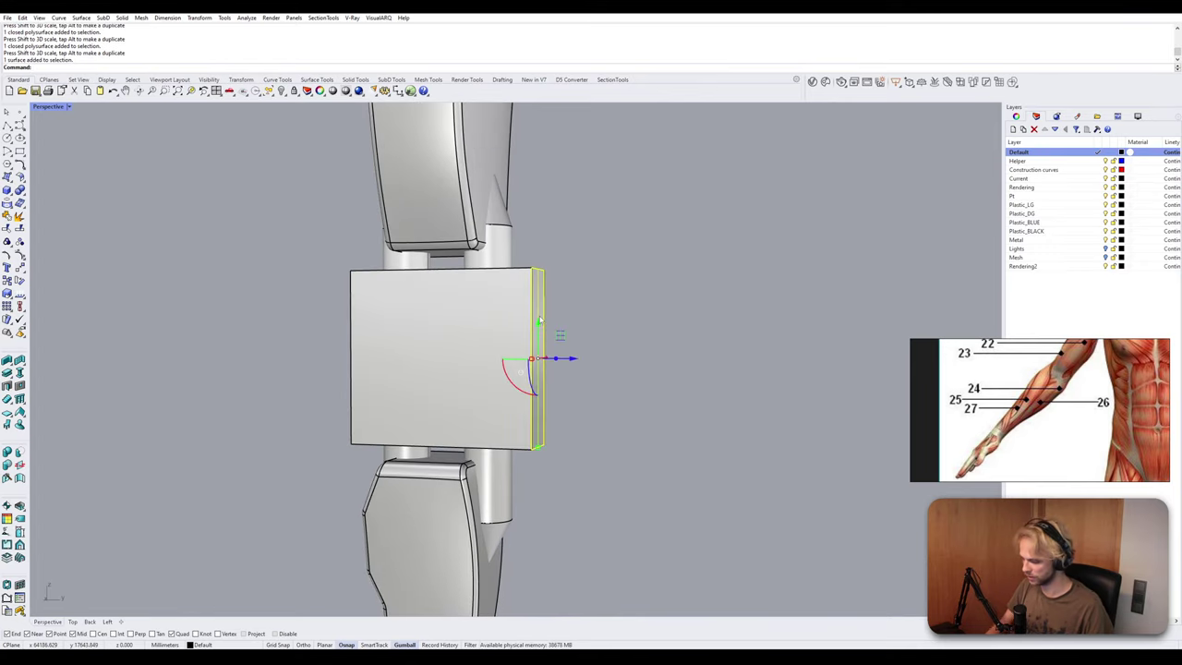
text(M)
key(Return)
click(538, 270)
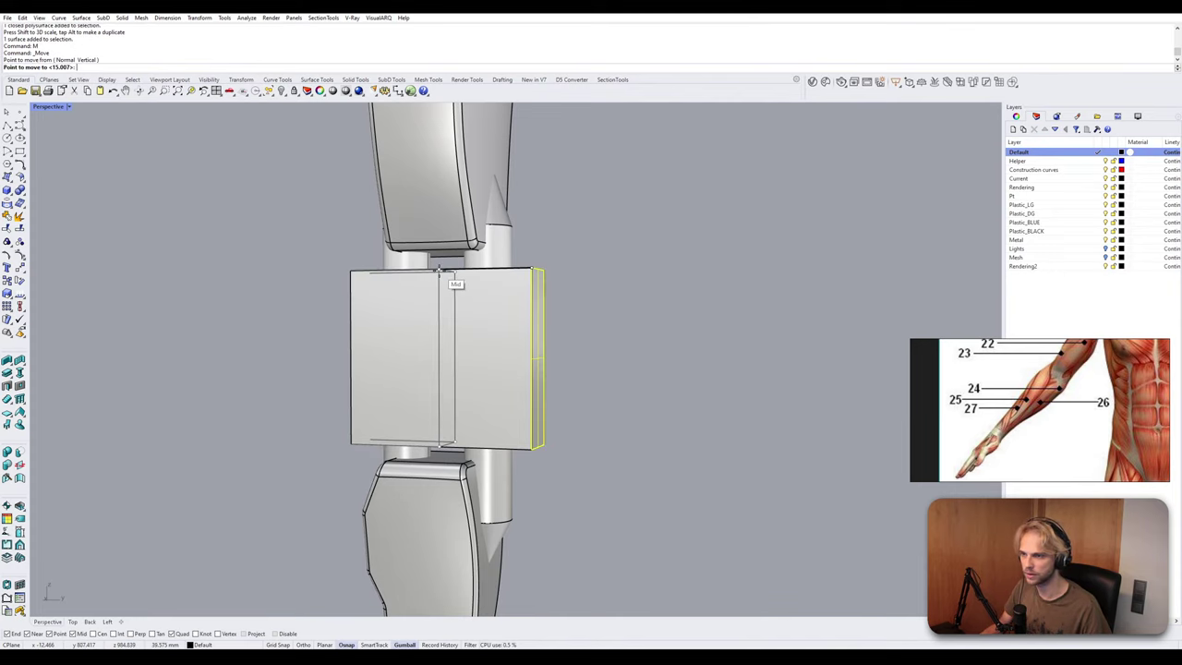
click(441, 270)
Extrude the moved side face back outward past the pipe, leaving a vertical seam down the middle of the box.
ctrl+shift+click(441, 323)
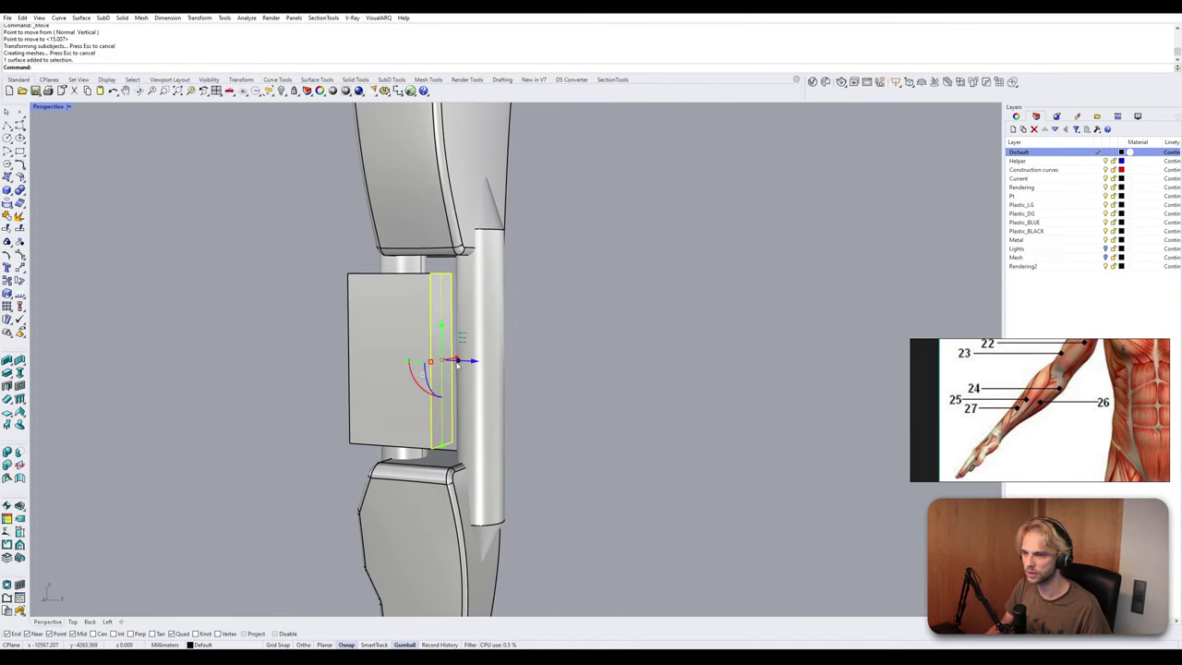
drag(457, 362, 554, 385)
click(572, 385)
right_drag(572, 385, 550, 286)
scroll(572, 314, up, 4)
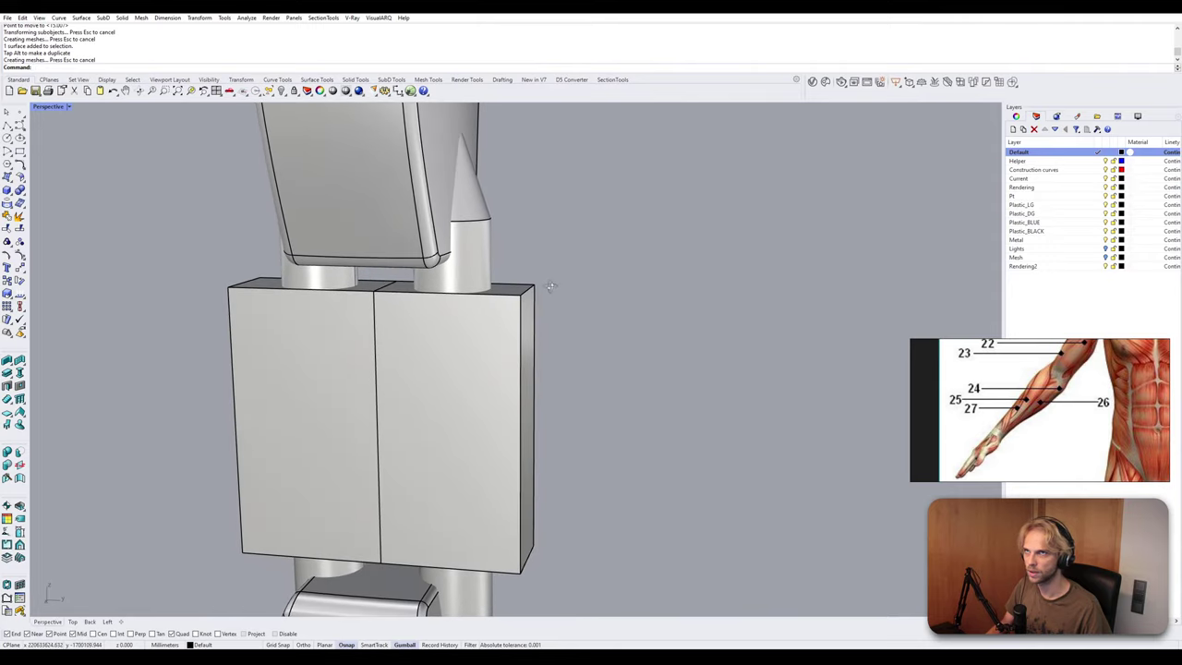
Scale both outer side faces of the box down vertically to give it a hexagonal front outline with peaks at the seam.
scroll(386, 303, up, 3)
ctrl+shift+click(388, 282)
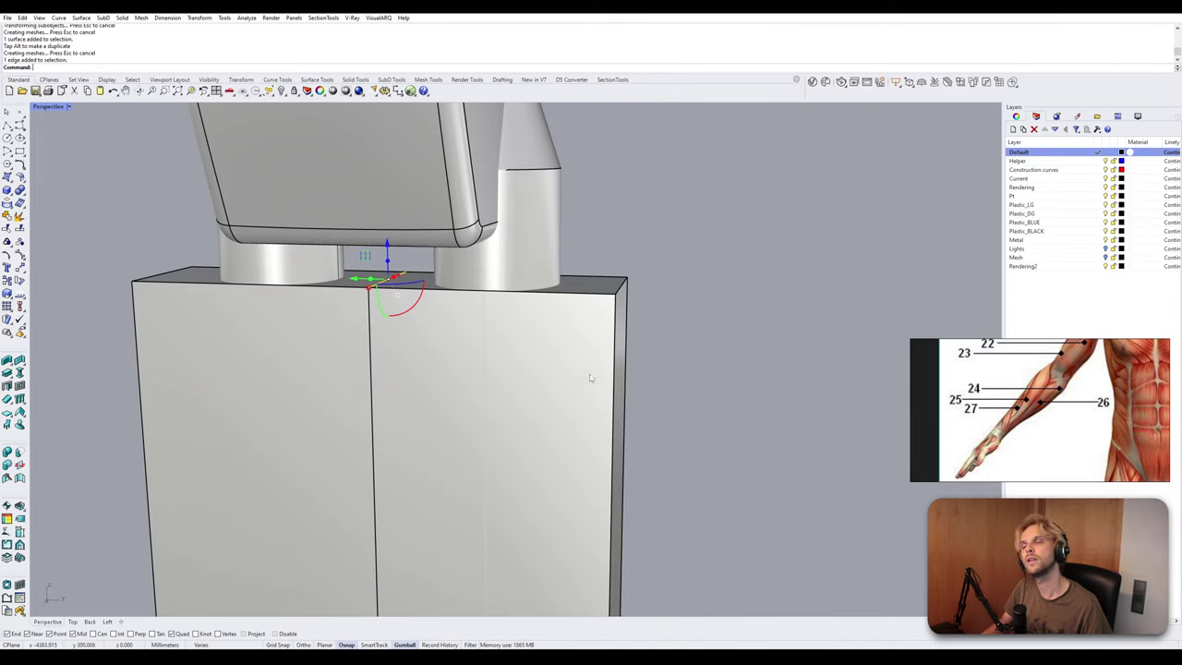
key(Escape)
right_drag(591, 378, 567, 377)
ctrl+shift+click(527, 368)
scroll(545, 420, down, 4)
right_drag(444, 418, 562, 413)
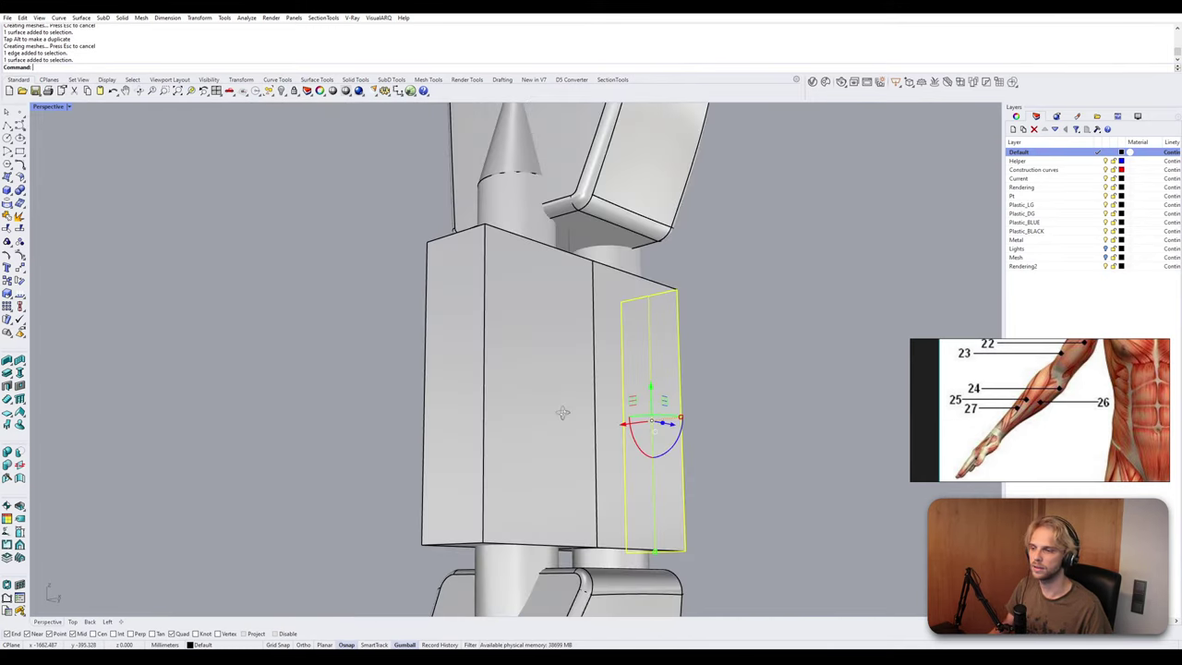
ctrl+shift+click(456, 336)
drag(655, 551, 656, 497)
right_drag(720, 482, 485, 504)
key(Escape)
Scale the whole hexagonal block slightly taller so that its peaks come closer to the limb segments.
click(481, 504)
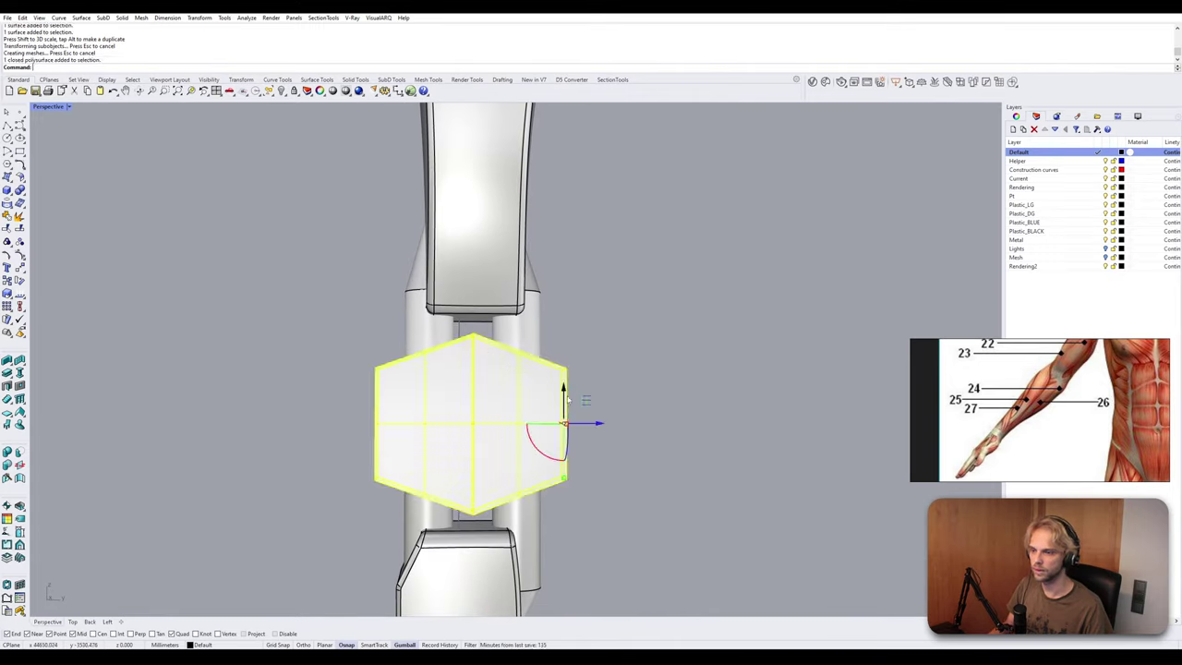
drag(564, 478, 565, 484)
click(591, 443)
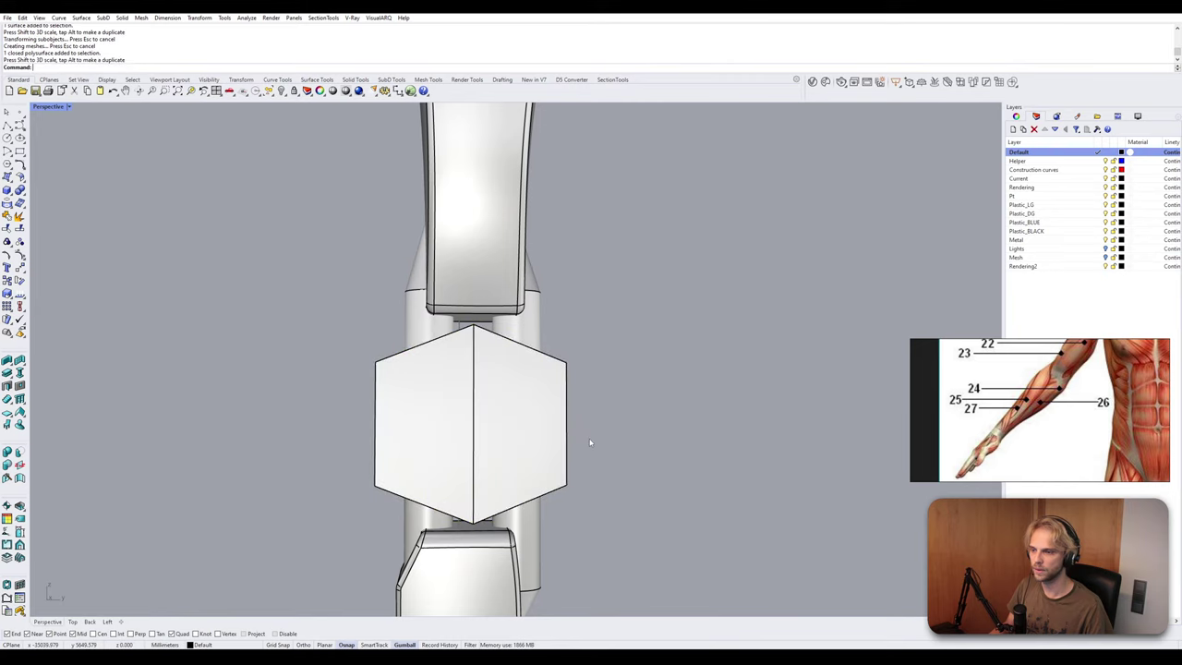
shift+right_drag(591, 442, 586, 447)
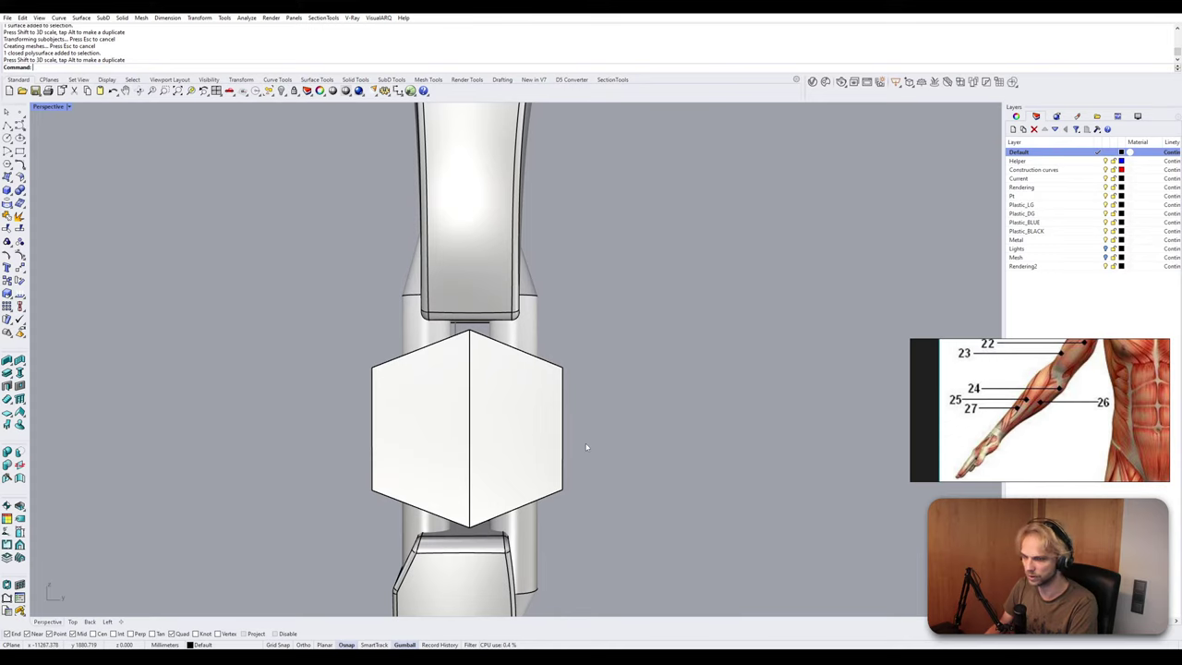
Subtract the hexagonal block from both tapered pipes with BooleanDifference and delete the block.
key(Return)
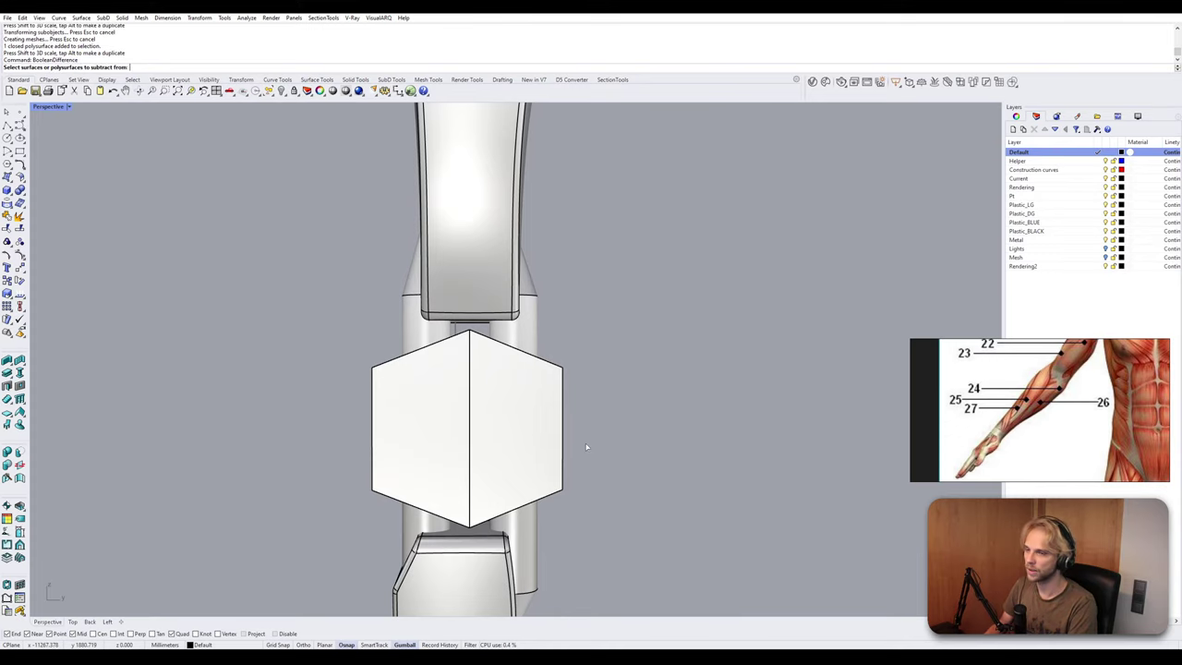
click(538, 346)
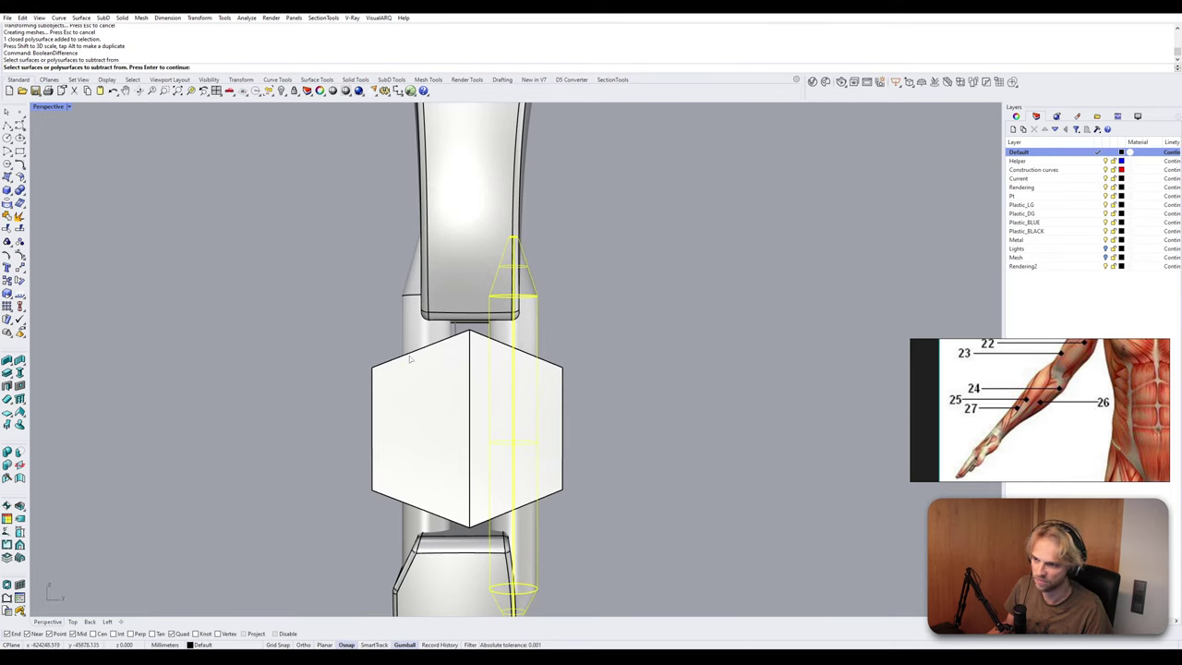
key(Return)
click(466, 411)
key(Return)
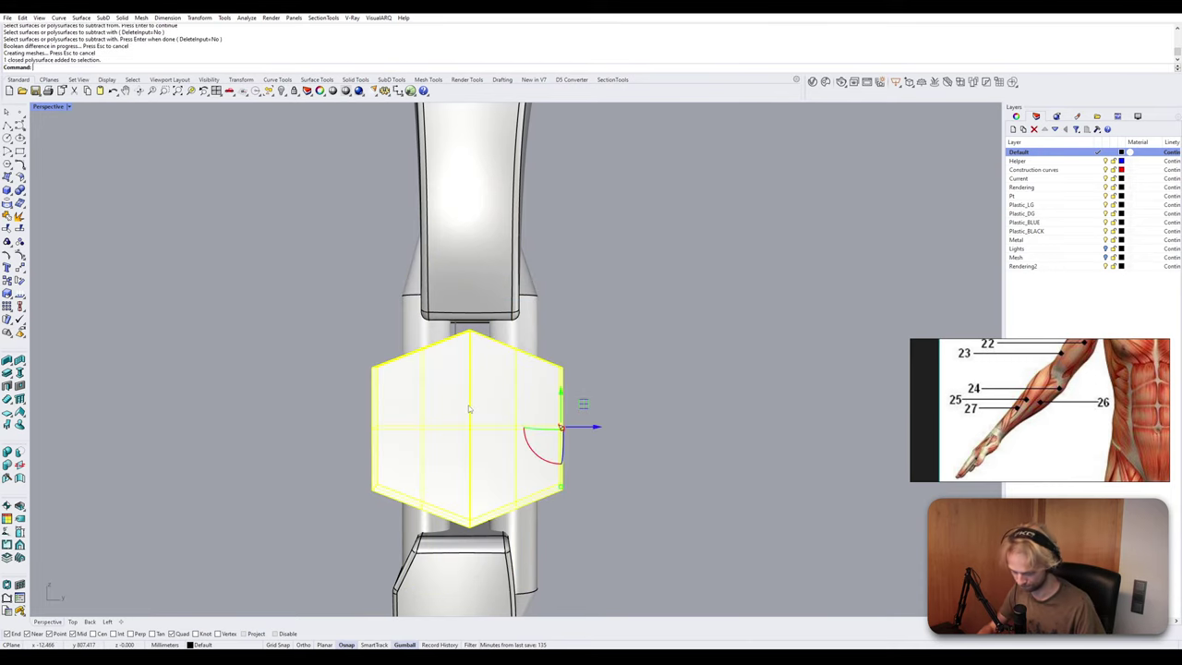
key(Delete)
Delete the two outer vertical guide lines spanning the gap between the cut pipe ends.
right_drag(468, 409, 442, 370)
scroll(465, 344, down, 5)
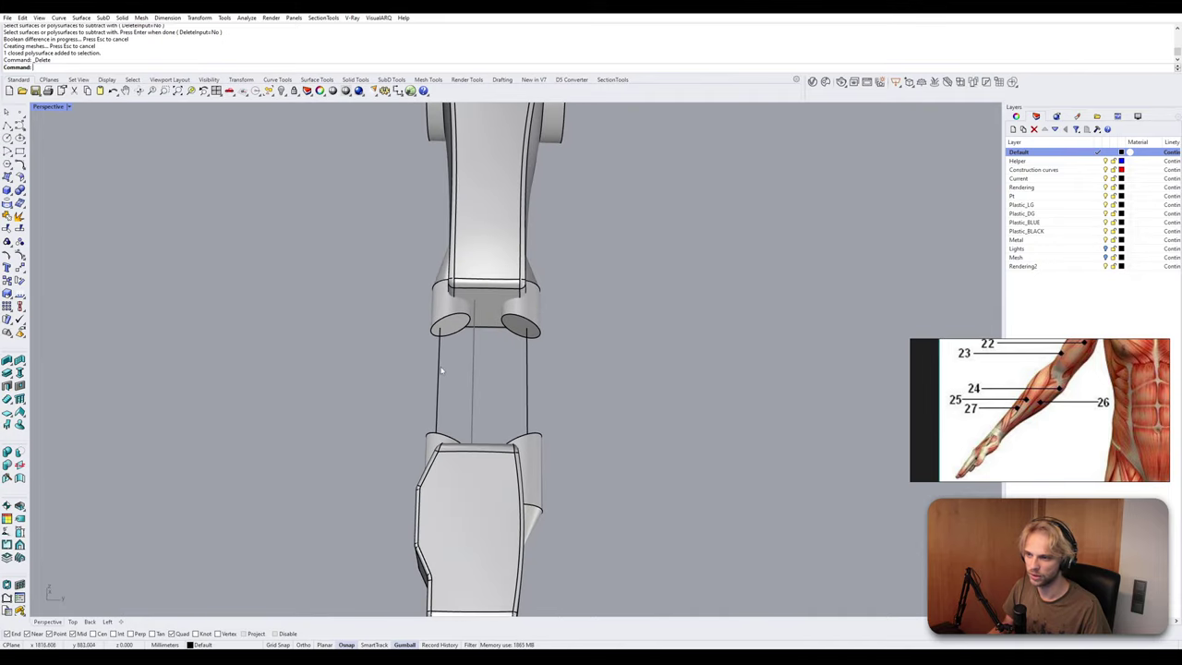
click(438, 370)
key(Delete)
click(527, 378)
key(Delete)
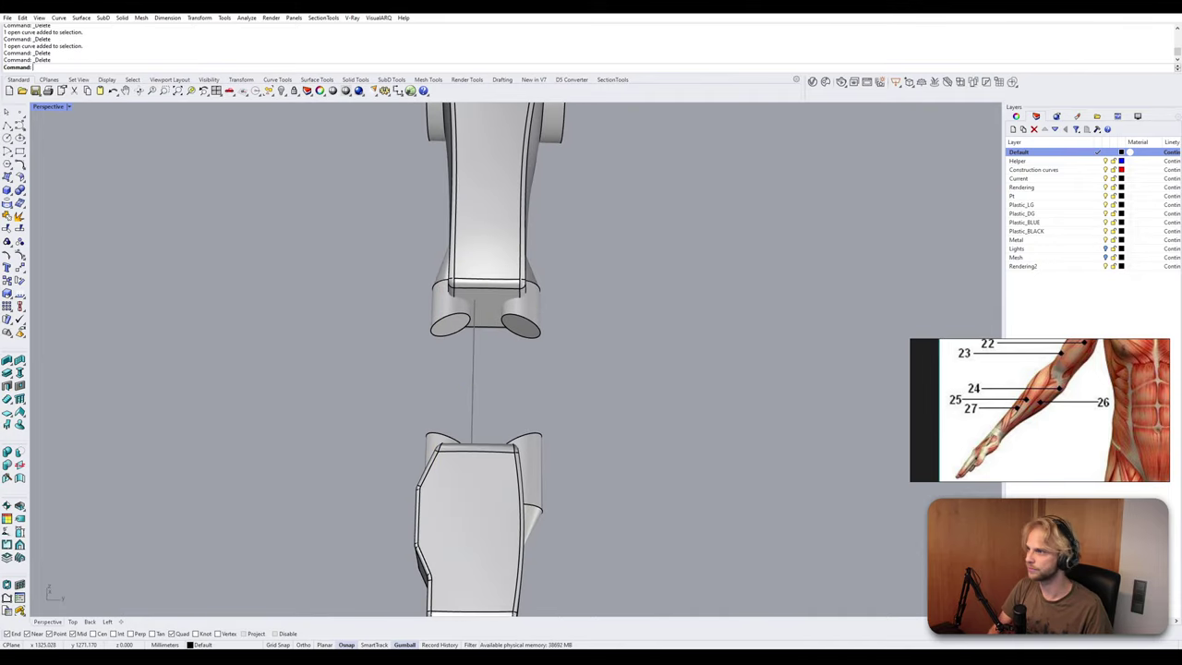
Place a point object on one of the cut pipe ends beneath the upper segment.
click(19, 112)
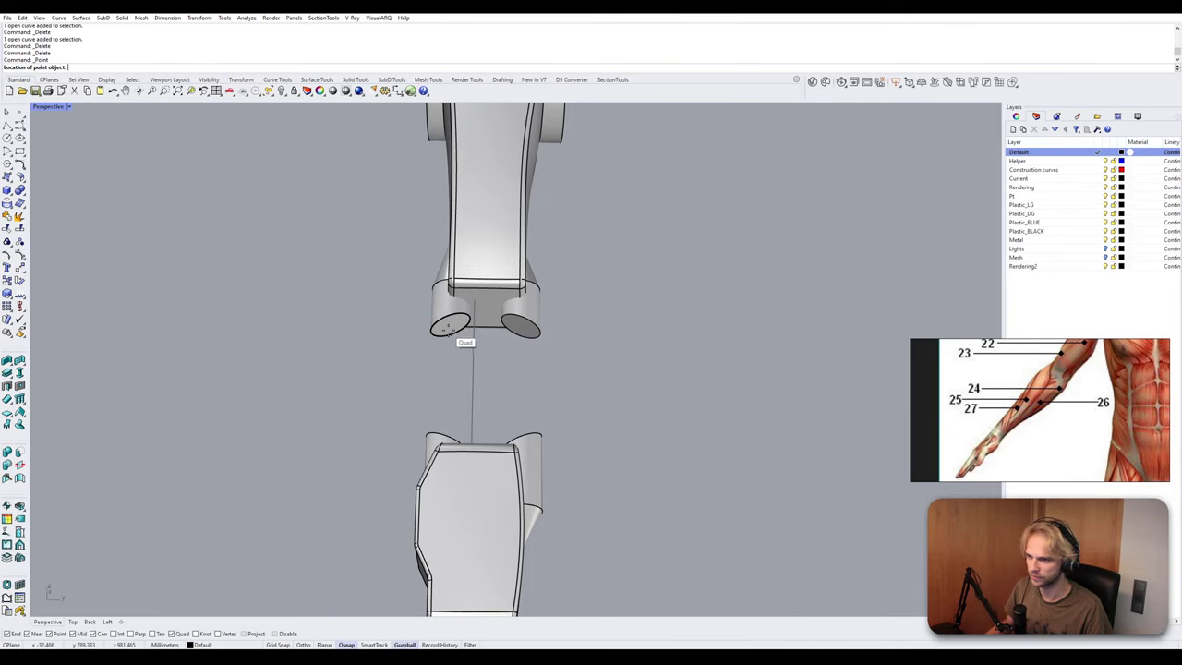
scroll(441, 322, up, 3)
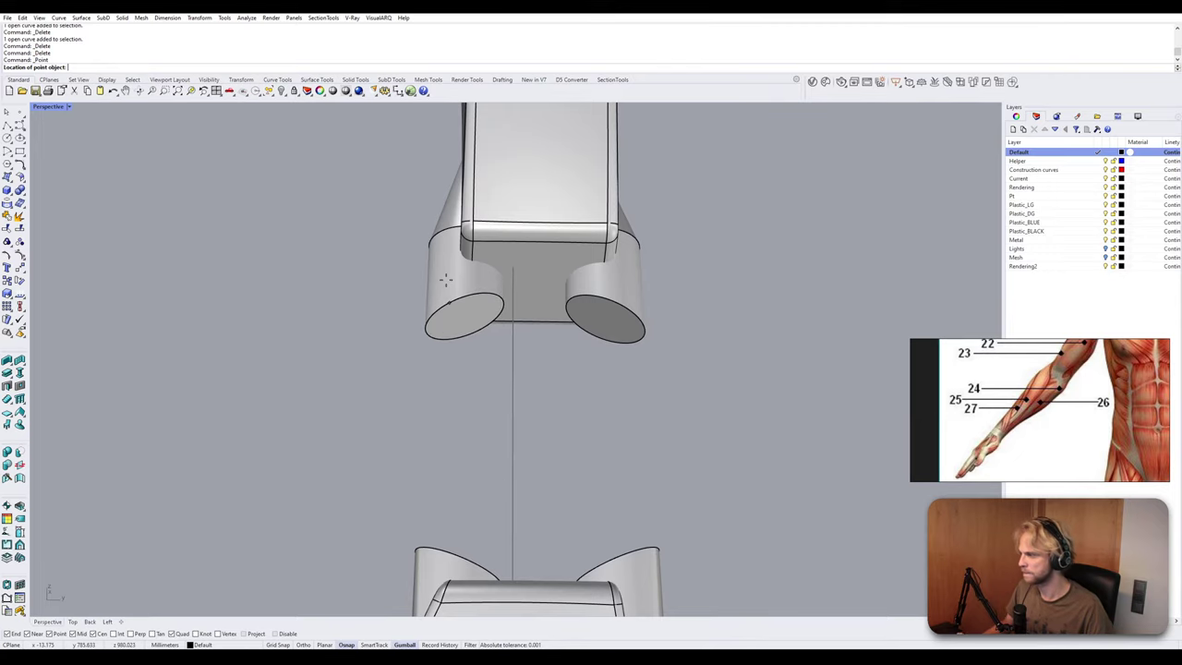
click(585, 298)
scroll(586, 299, down, 4)
right_drag(585, 301, 482, 420)
scroll(468, 379, down, 4)
scroll(555, 328, up, 8)
scroll(556, 330, up, 4)
scroll(495, 378, up, 5)
Place a point at the centre of the circular edge of one lower pipe end and select it.
right_click(450, 400)
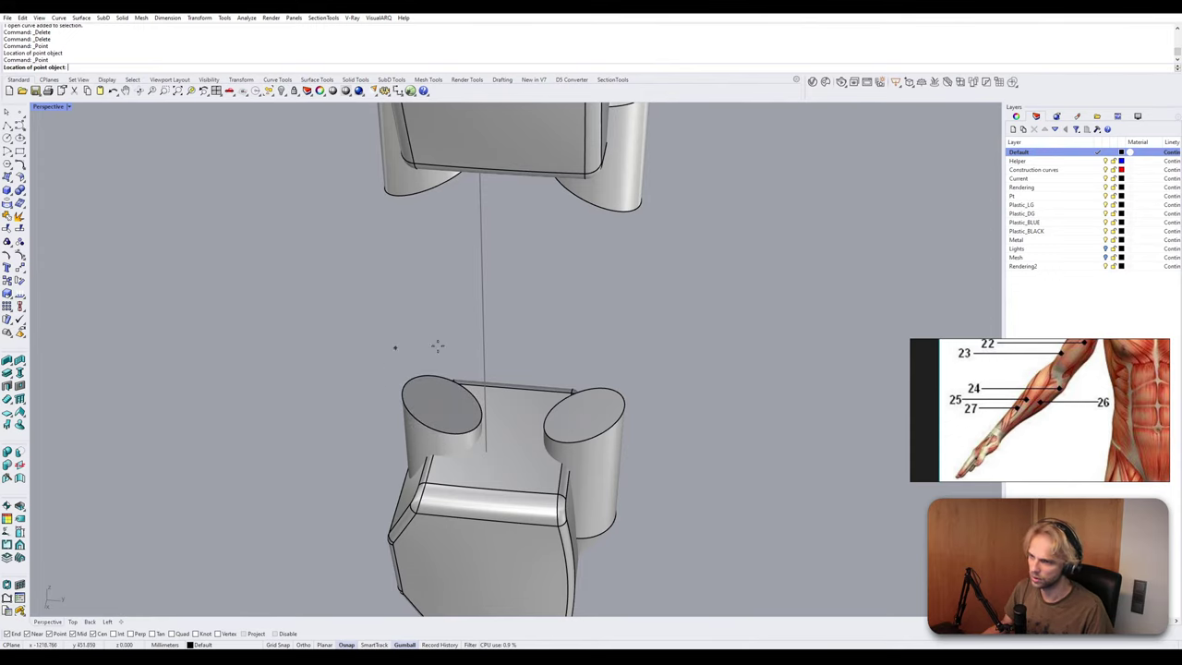
click(581, 513)
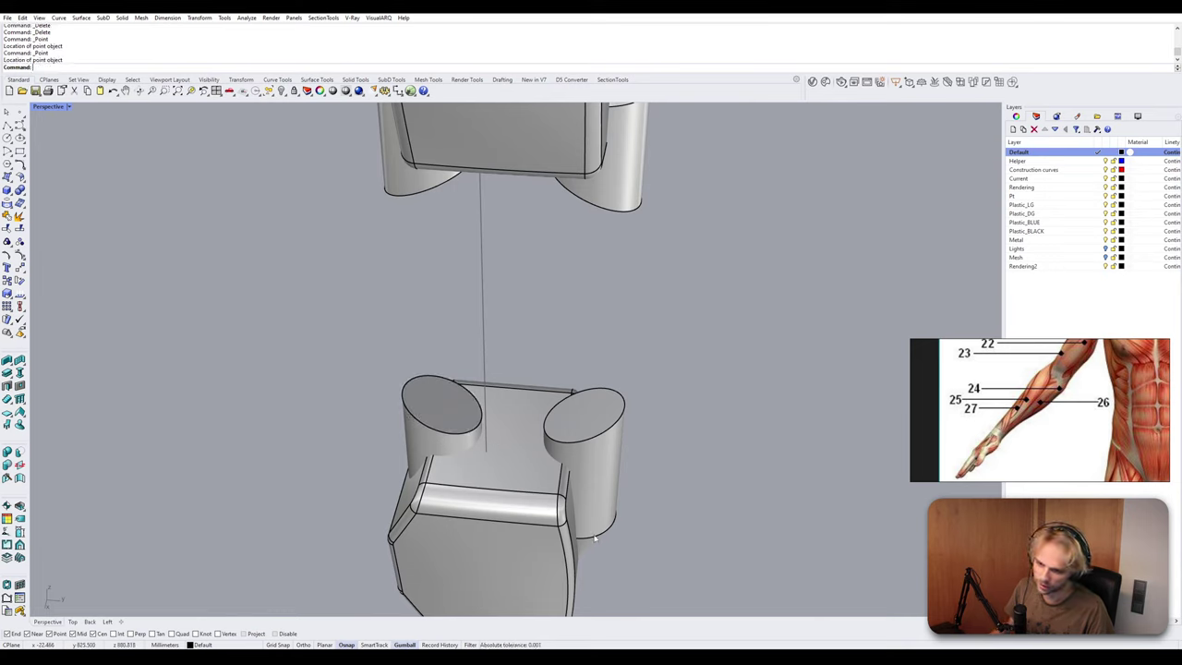
right_click(583, 518)
click(584, 519)
drag(568, 384, 641, 510)
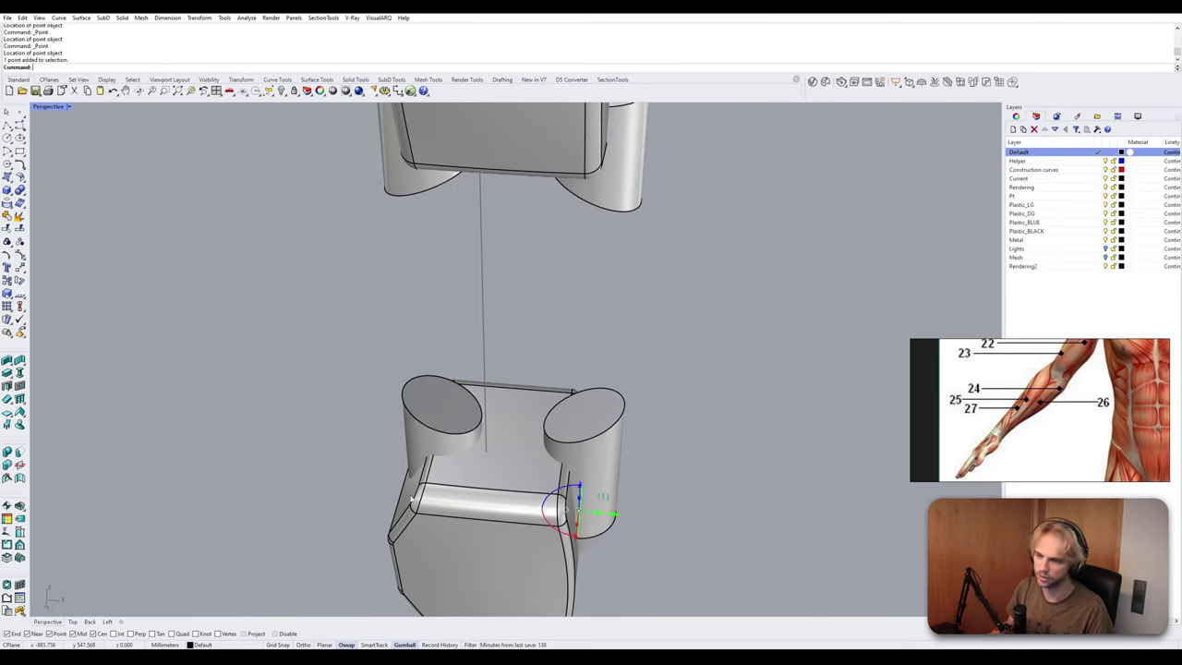
Switch the viewport to Wireframe and place a point at the centre of the other lower pipe end's circular edge.
click(65, 107)
click(60, 146)
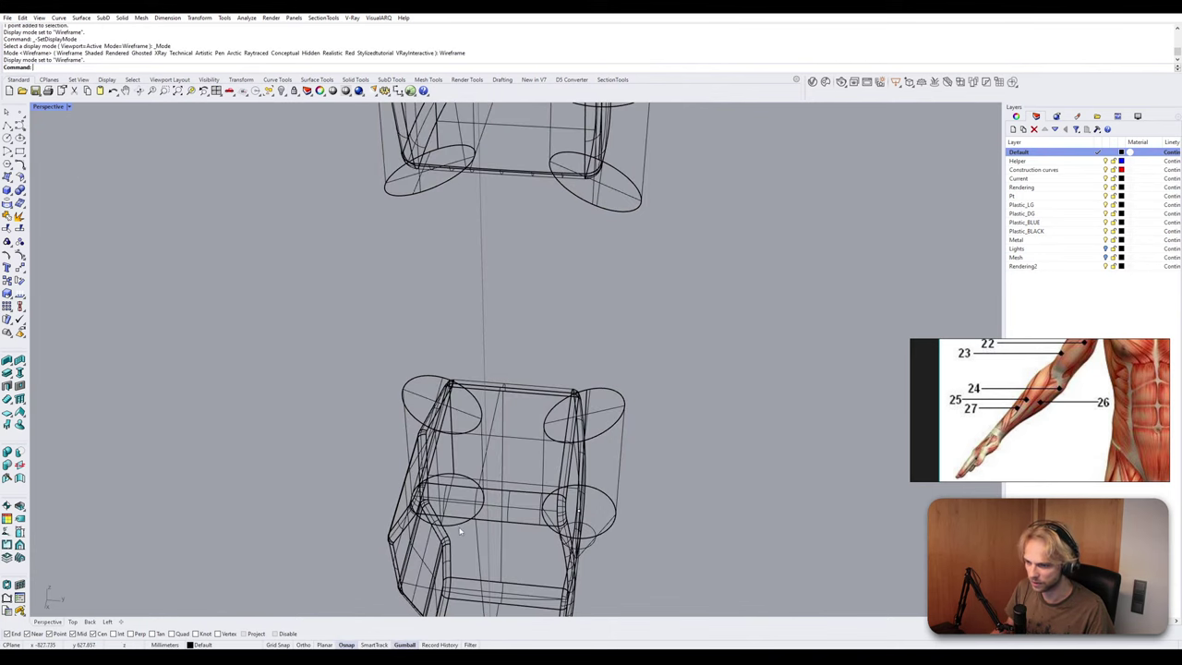
click(20, 111)
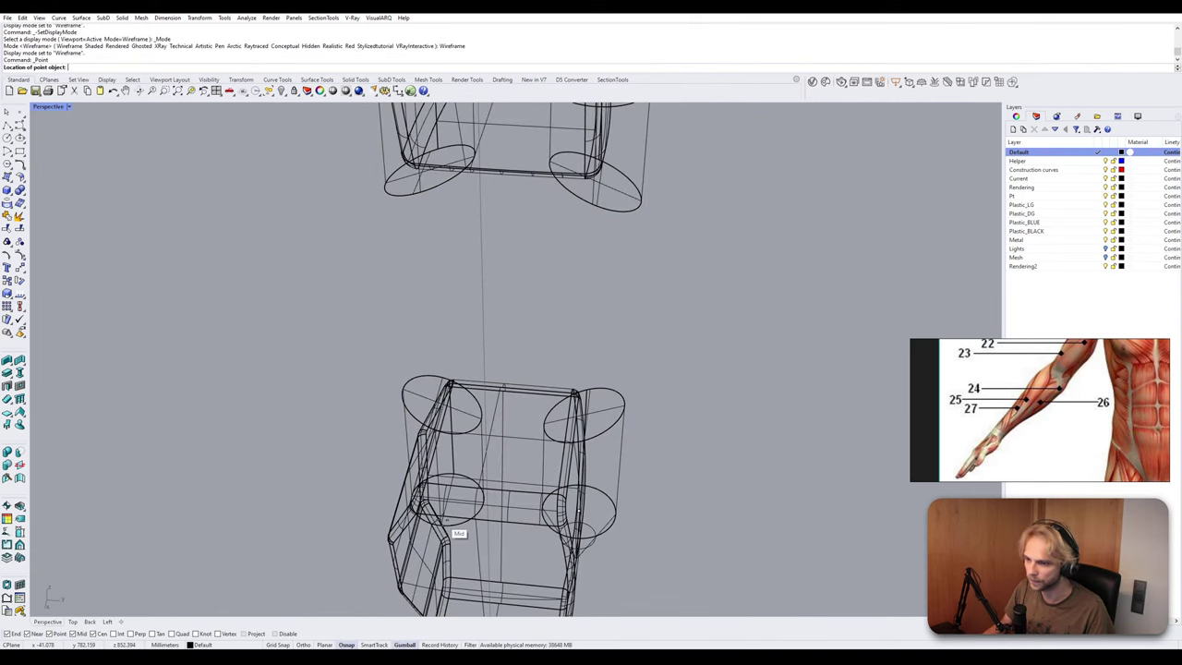
click(462, 529)
Extrude the two lower centre points upward into vertical lines reaching the upper pipe ends, and return the viewport to Shaded.
click(462, 508)
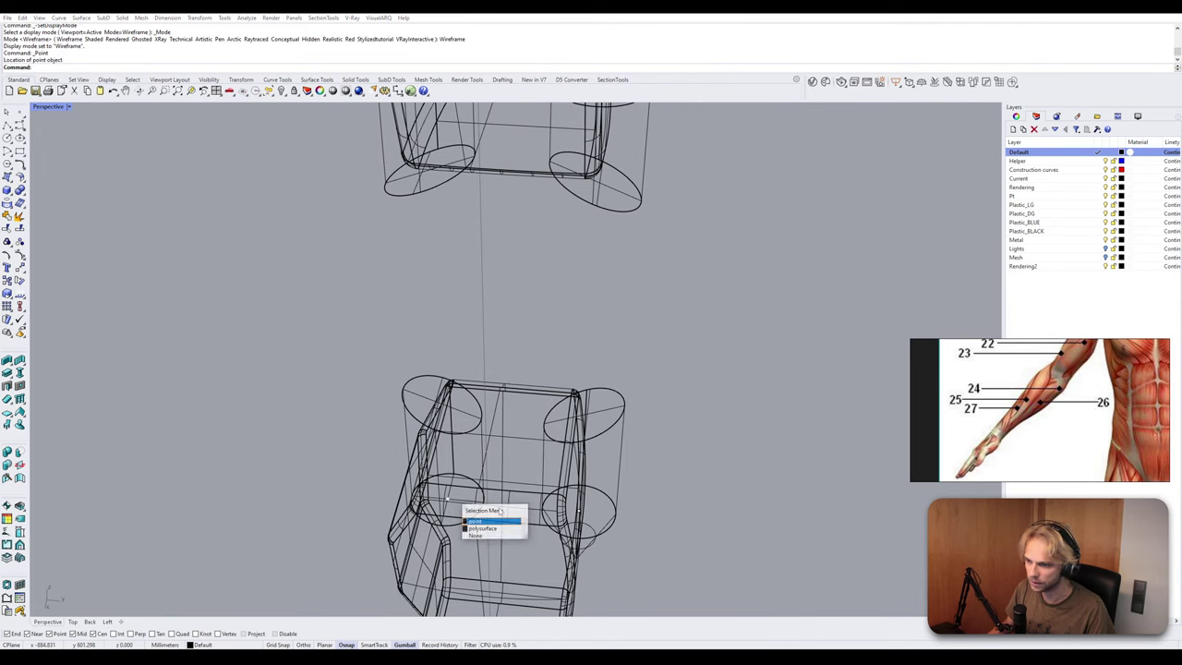
click(504, 523)
right_drag(579, 514, 507, 548)
drag(504, 551, 504, 328)
click(584, 351)
click(48, 107)
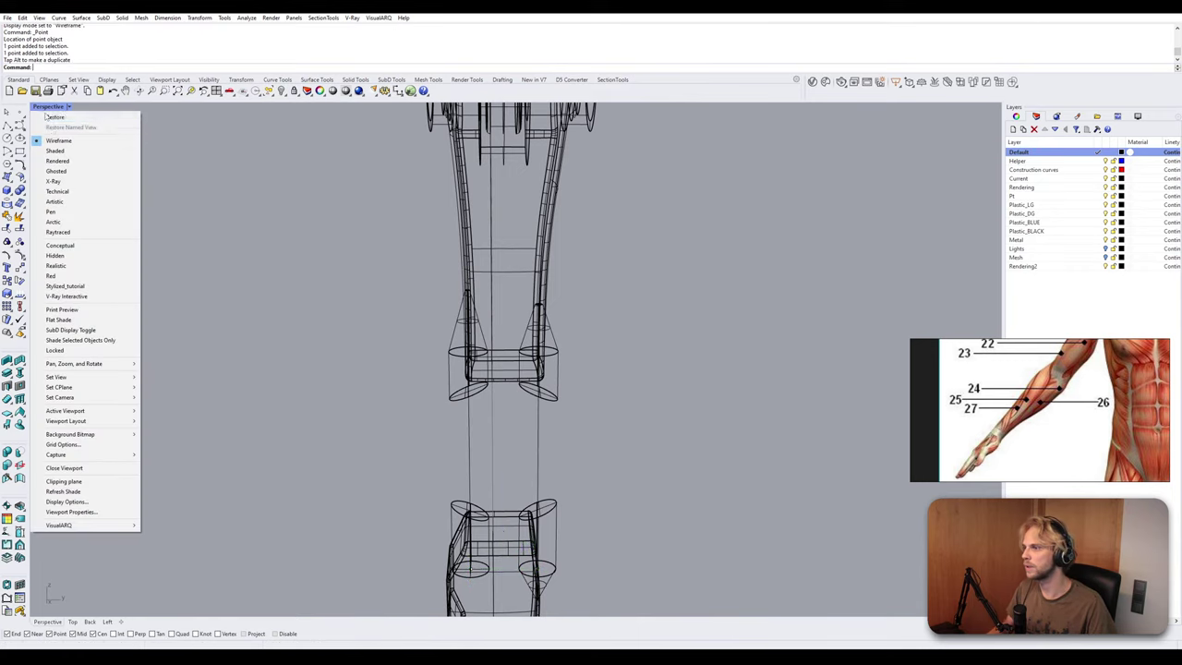
click(56, 144)
Create pipes with a radius of 5 along both vertical lines.
drag(516, 423, 407, 416)
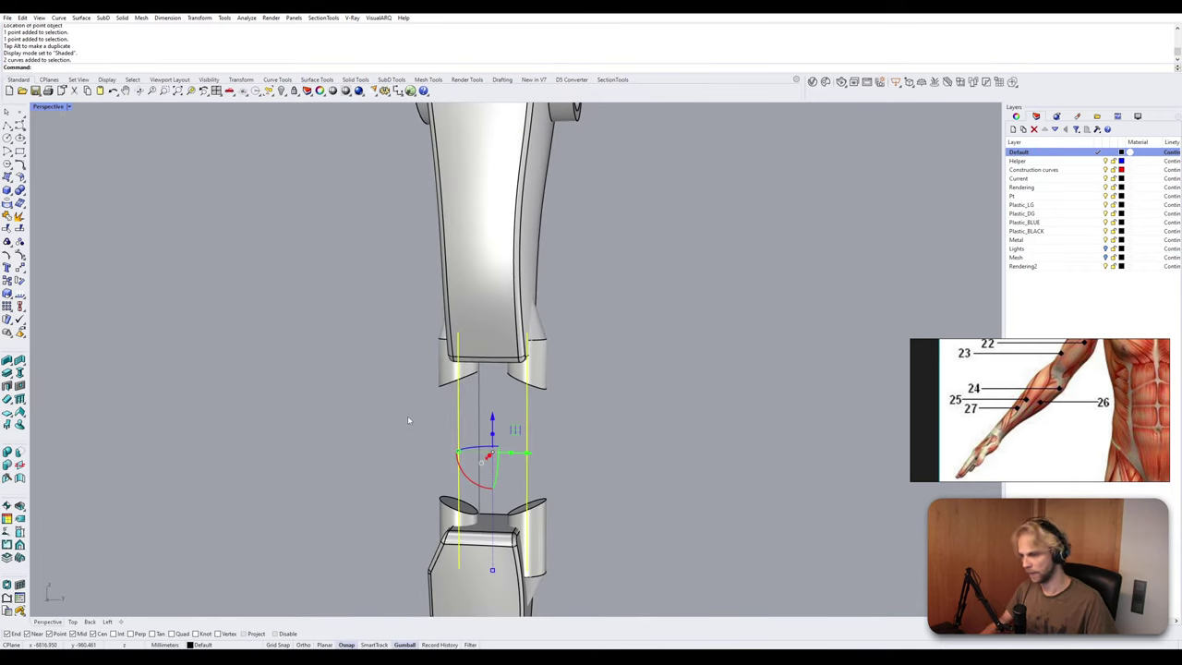
text(pipe)
key(Return)
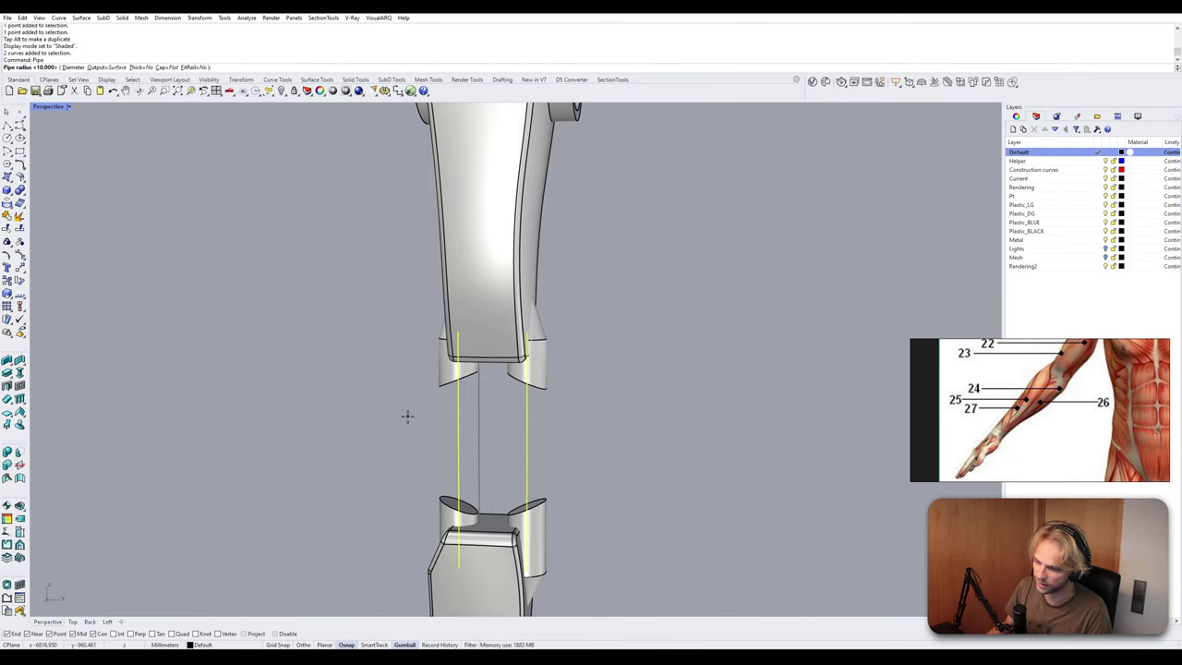
text(5)
key(Return)
key(Return)
scroll(408, 416, down, 5)
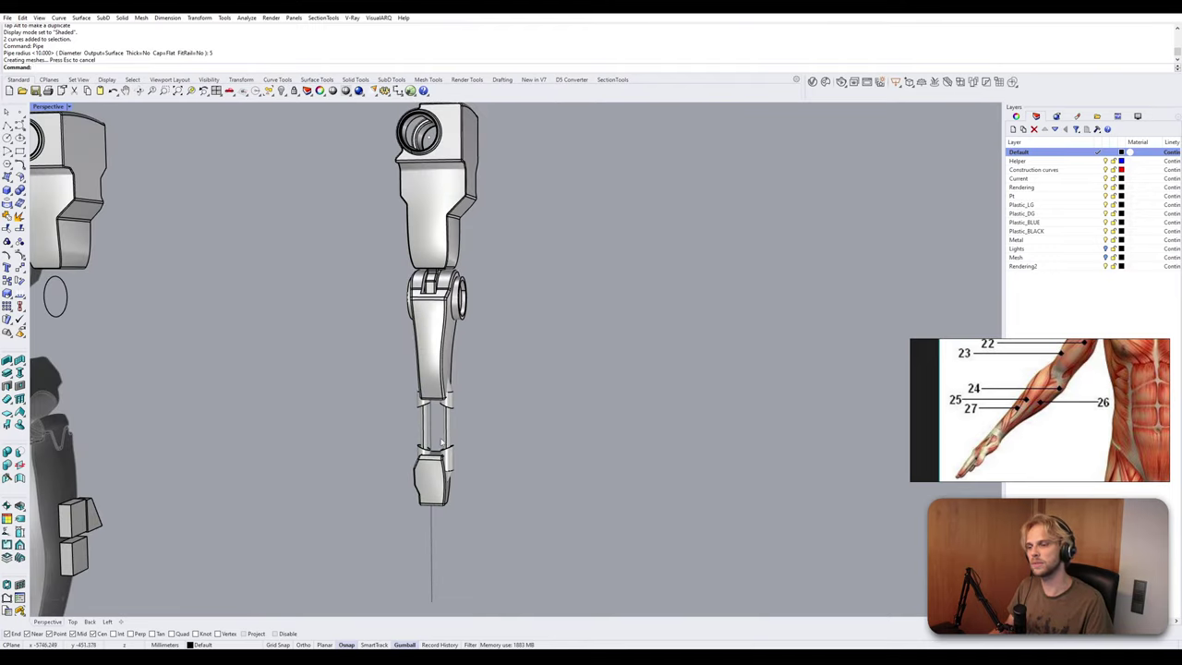
Select the slanted end face of the left-hand upper outer pipe and align the Gumball to World.
scroll(566, 351, down, 5)
right_drag(565, 356, 467, 398)
scroll(468, 398, up, 8)
shift+right_drag(545, 438, 402, 302)
scroll(428, 331, up, 6)
scroll(409, 308, up, 2)
scroll(400, 301, up, 4)
click(398, 302)
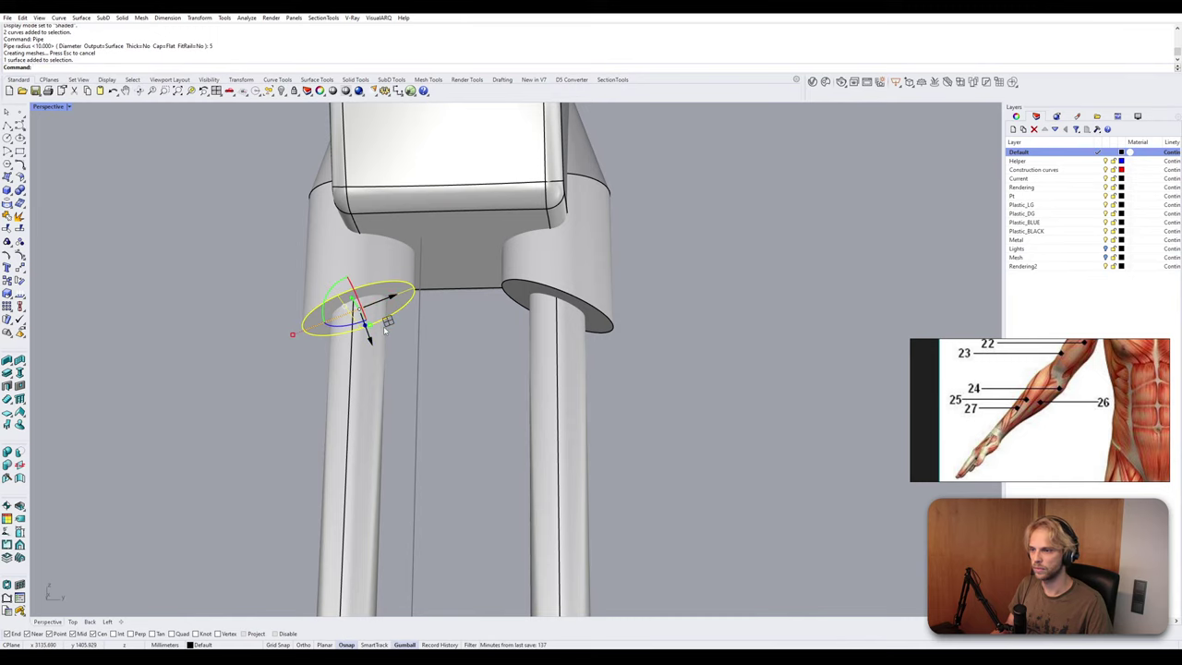
right_click(405, 644)
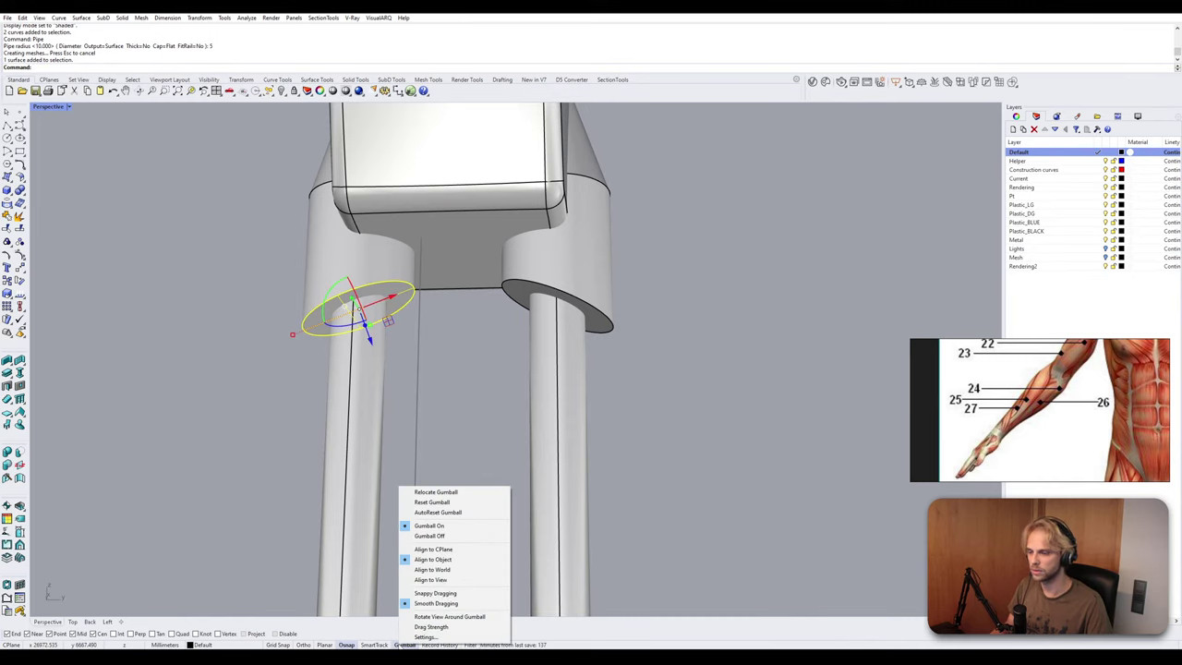
right_click(346, 645)
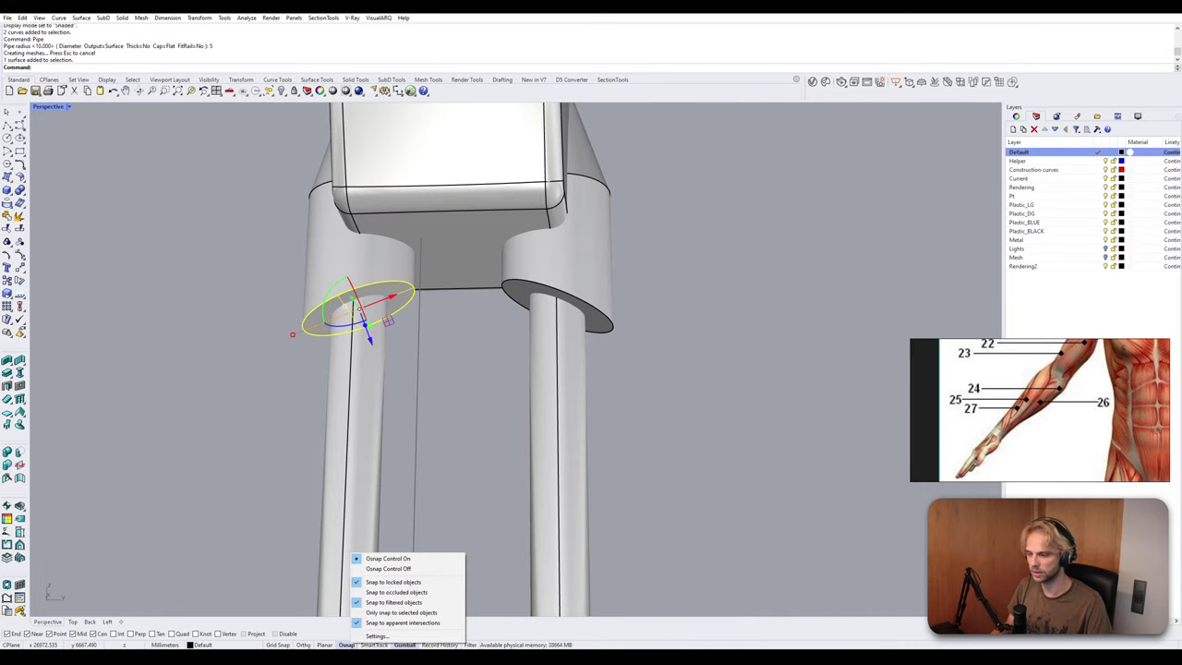
right_click(404, 644)
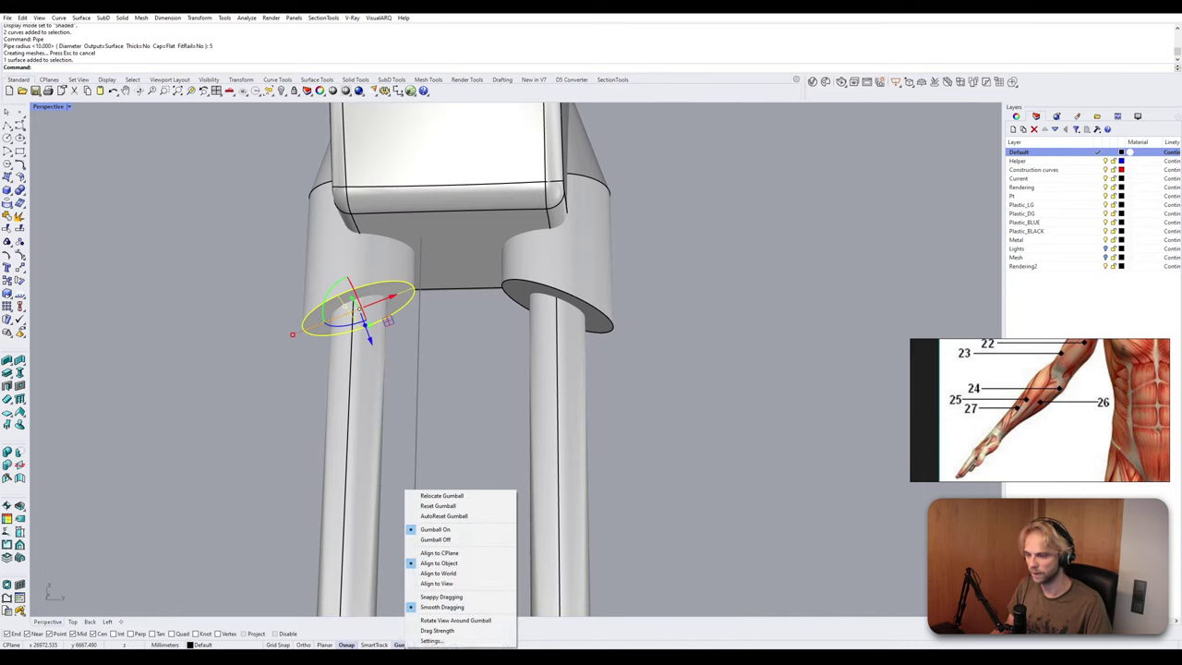
click(451, 573)
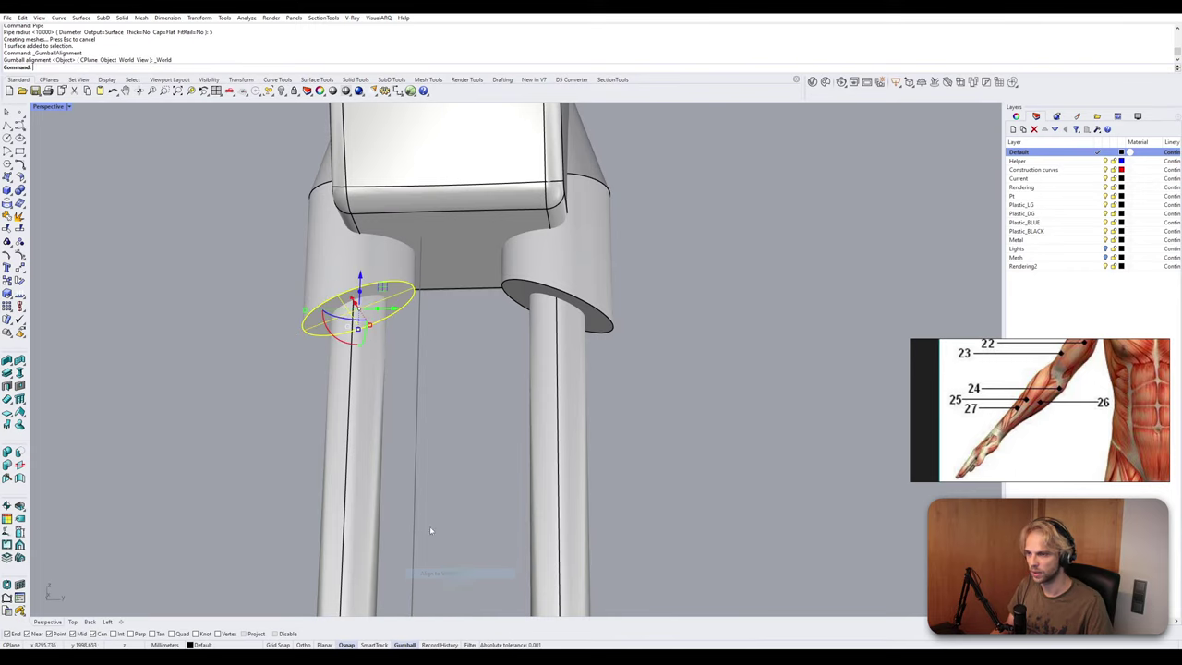
Move the selected slanted end face straight down to lengthen the left-hand upper outer pipe.
drag(361, 279, 357, 383)
click(454, 350)
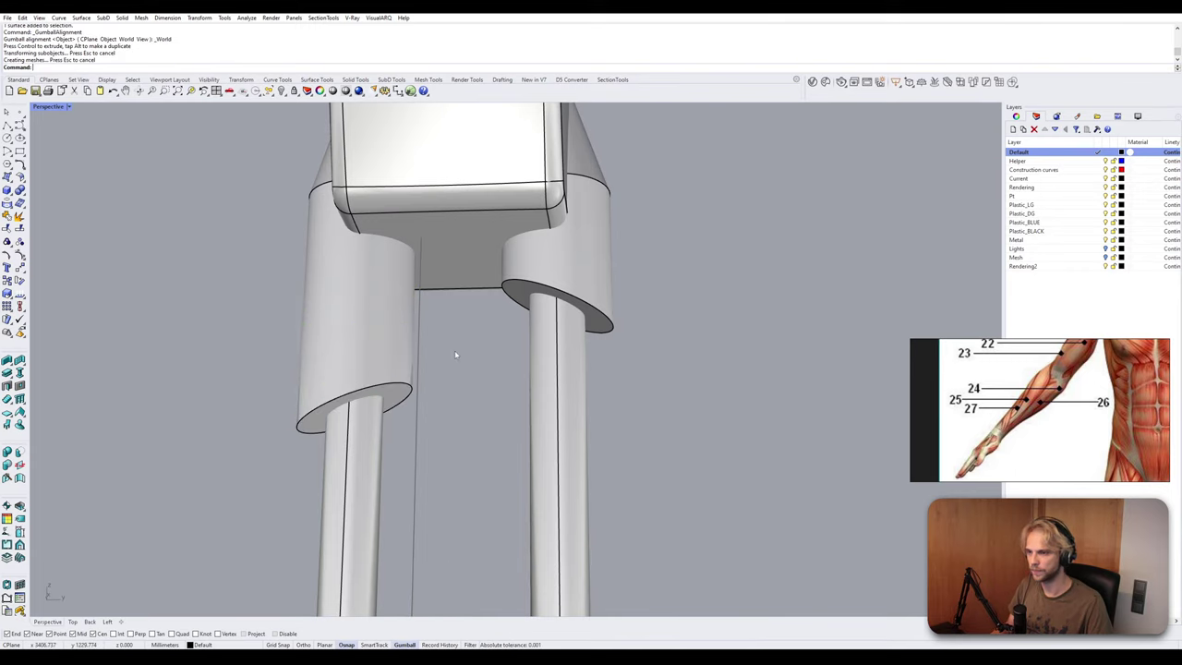
scroll(456, 353, down, 9)
mouse_move(476, 373)
right_down()
mouse_move(467, 357)
mouse_move(453, 374)
right_up()
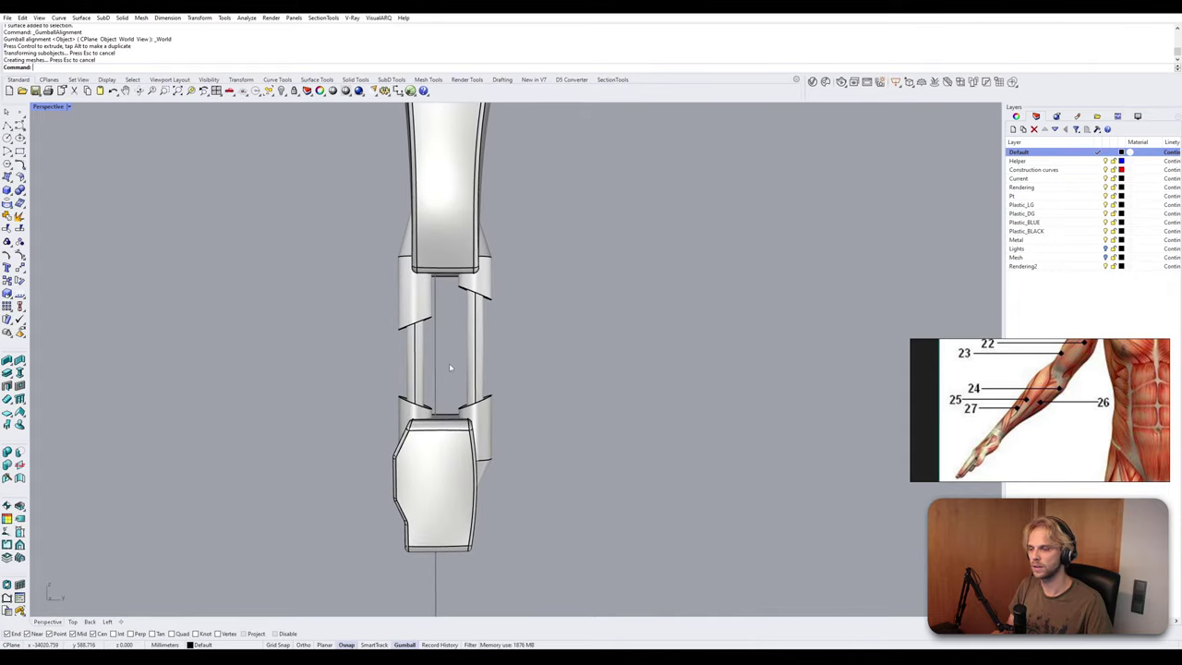
Raise the slanted end face of the left-hand lower outer pipe vertically to lengthen that pipe toward the upper one.
scroll(450, 364, up, 10)
right_drag(442, 381, 374, 465)
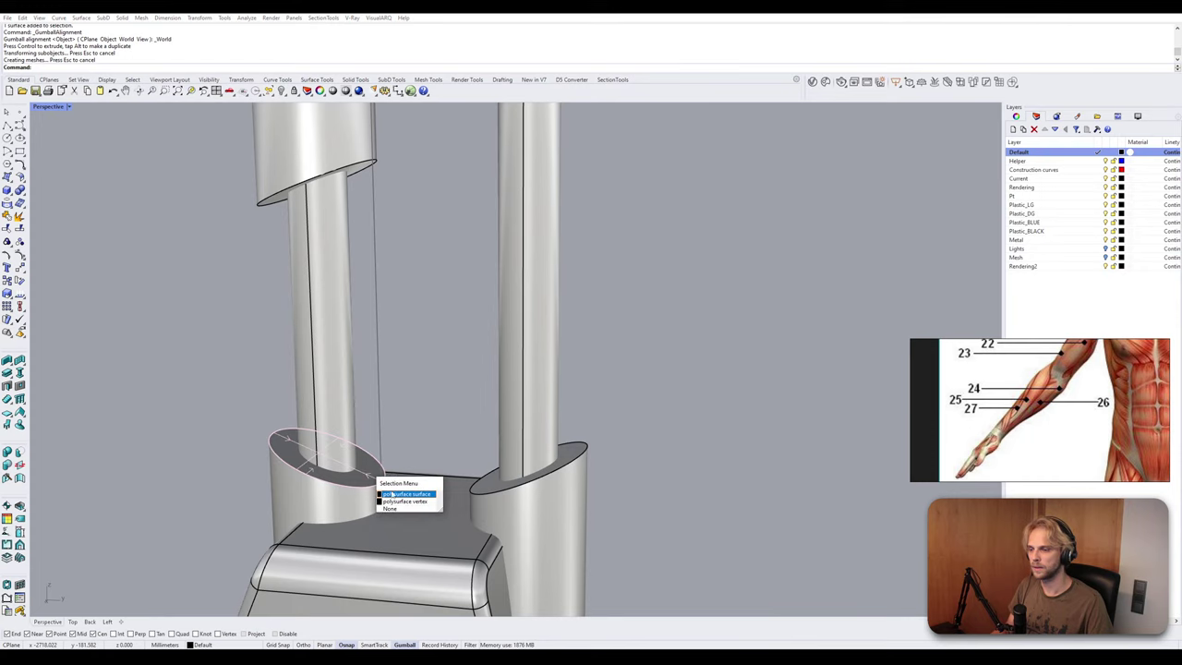
click(404, 494)
drag(325, 420, 340, 335)
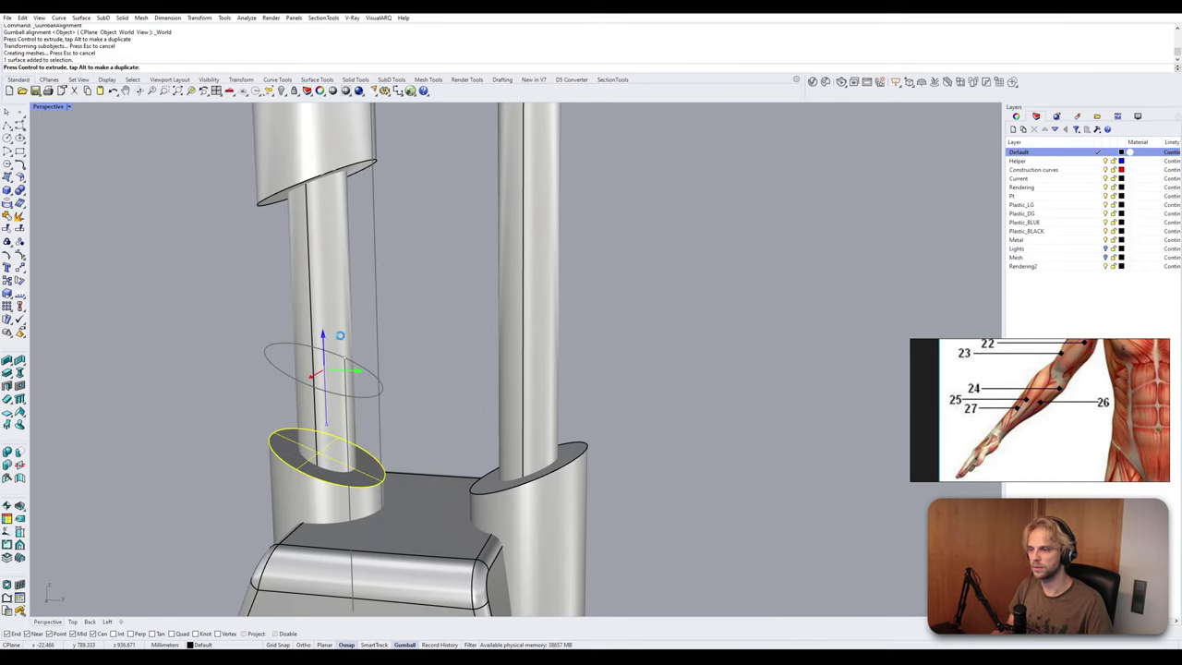
click(437, 249)
scroll(440, 266, down, 6)
right_drag(441, 268, 510, 344)
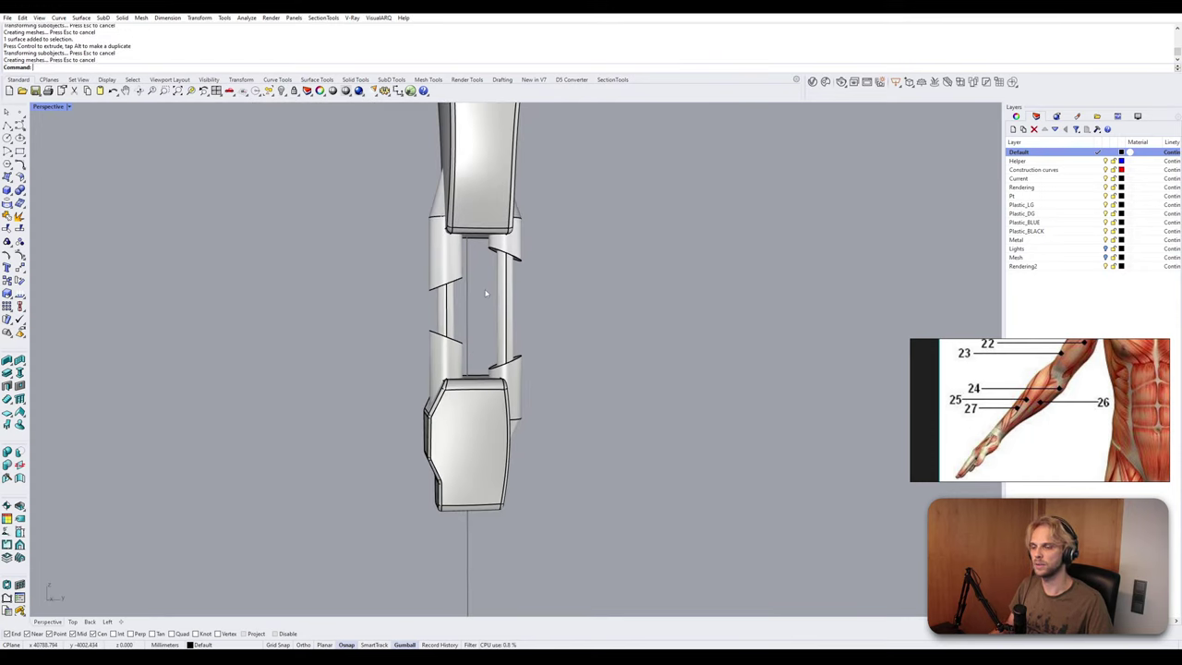
Try a ChamferEdge with distance 3 on the two facing slanted rims of the left-hand outer pipes, and undo it.
scroll(513, 270, up, 5)
text(ch)
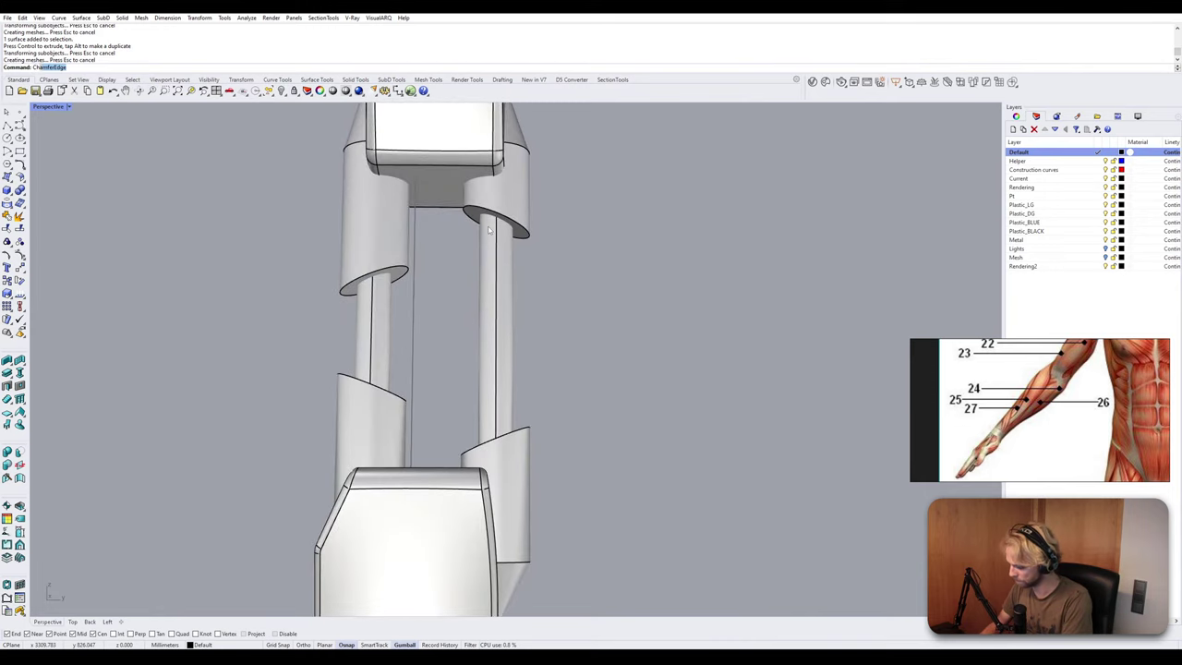
text(amfer)
key(Return)
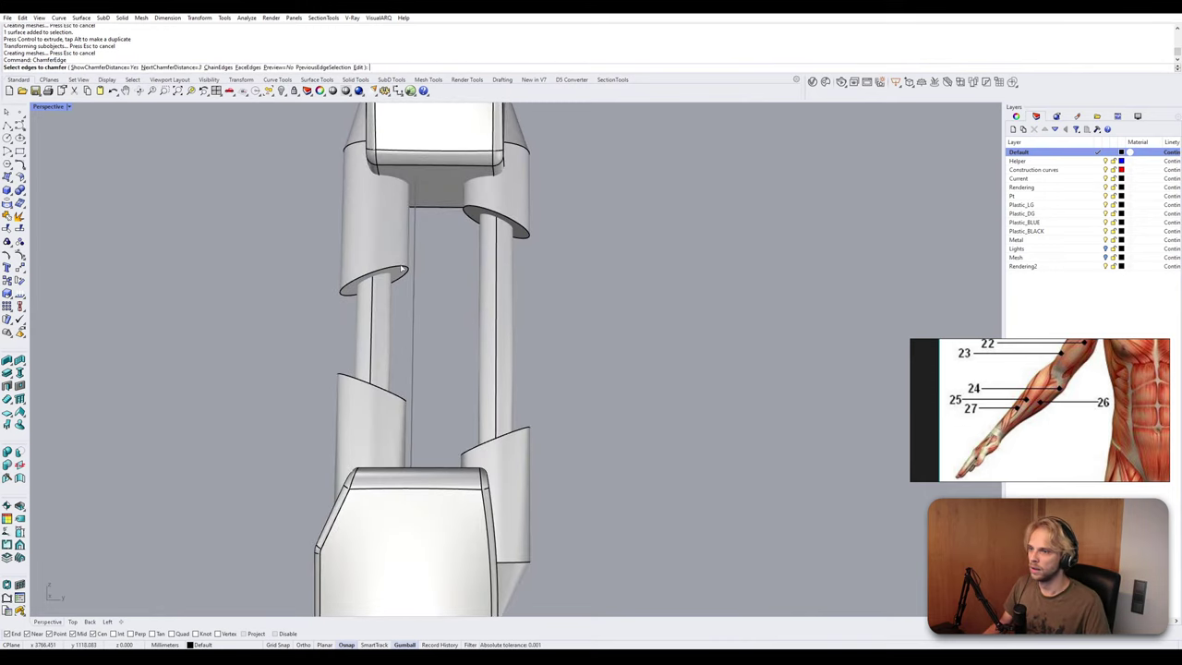
click(362, 280)
click(362, 396)
key(Return)
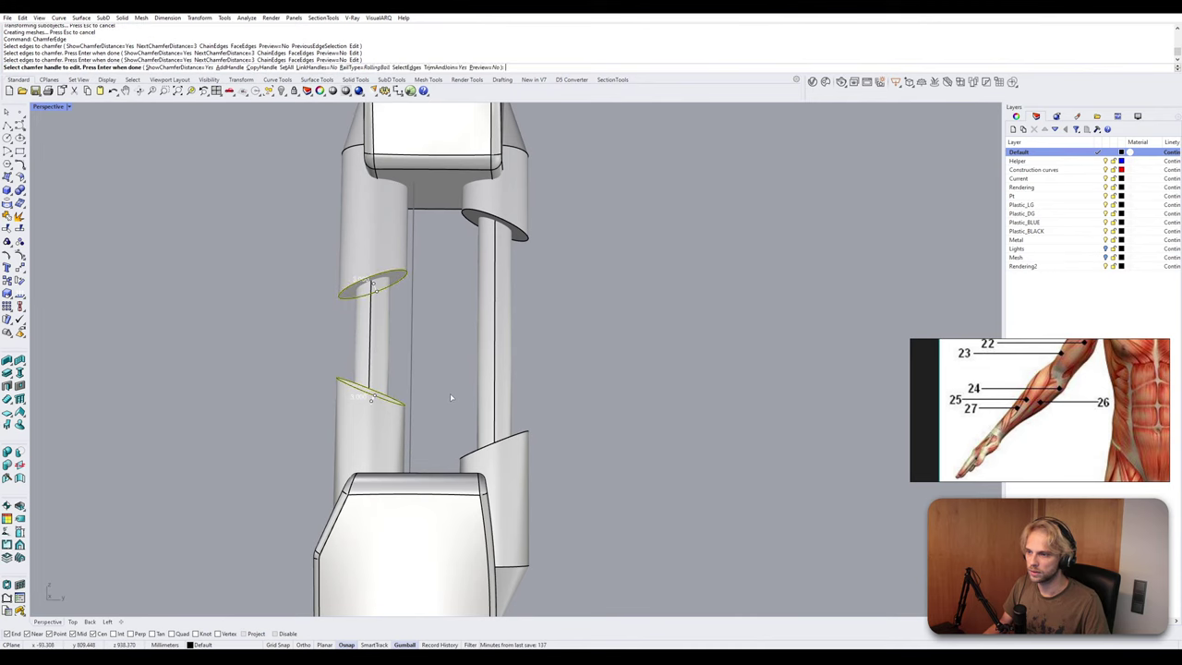
key(Return)
scroll(372, 288, up, 3)
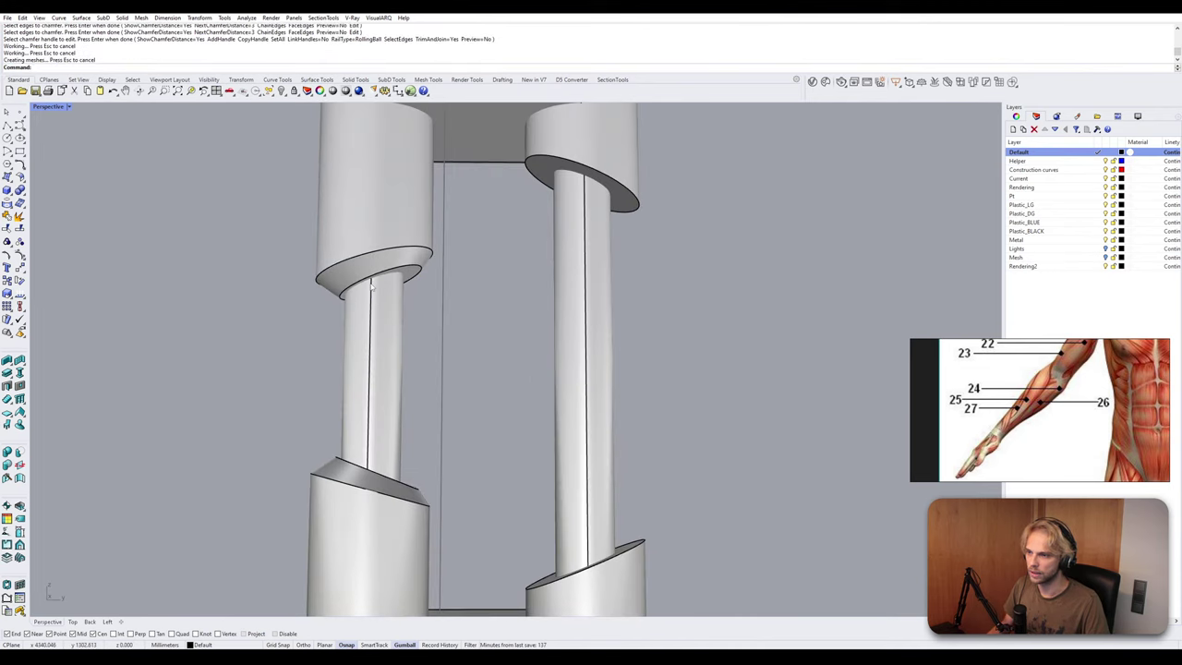
mouse_move(370, 285)
right_down()
mouse_move(309, 258)
mouse_move(369, 290)
mouse_move(375, 307)
mouse_move(369, 282)
right_up()
scroll(366, 295, down, 3)
scroll(343, 434, up, 5)
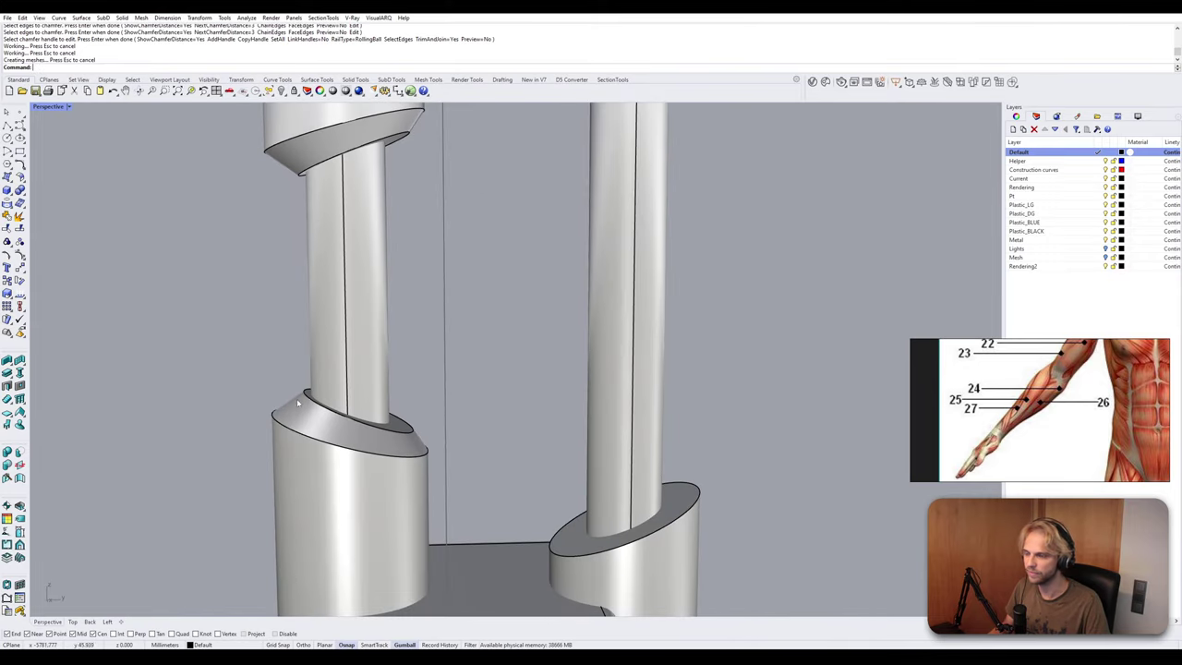
key(ctrl+z)
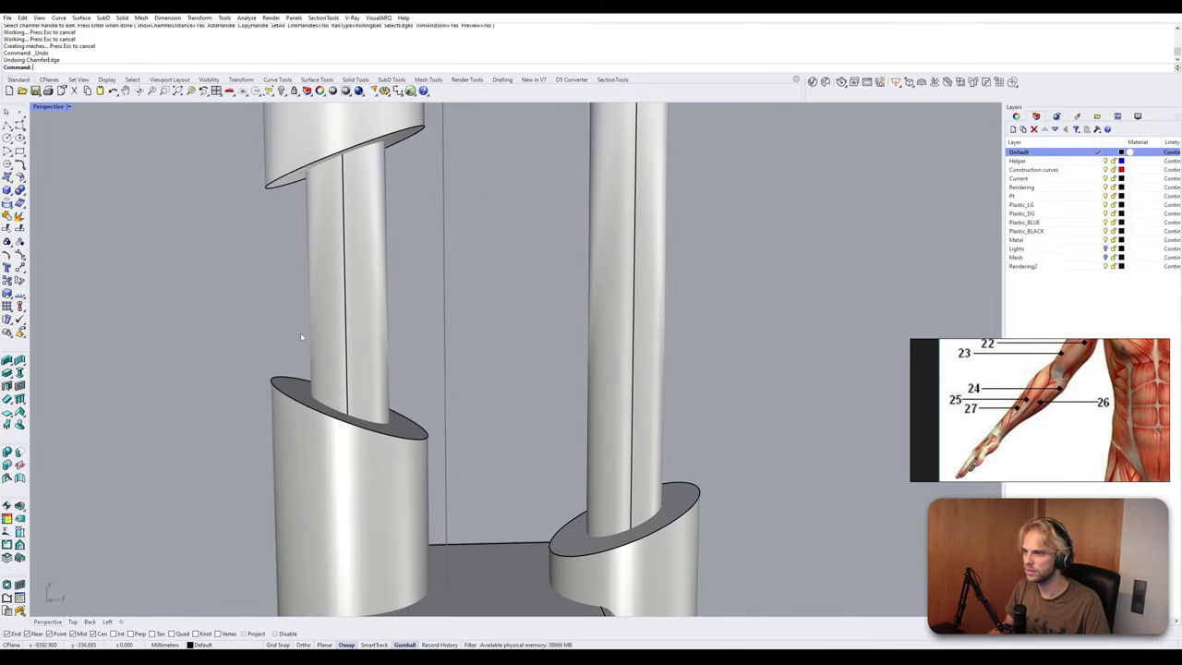
key(Return)
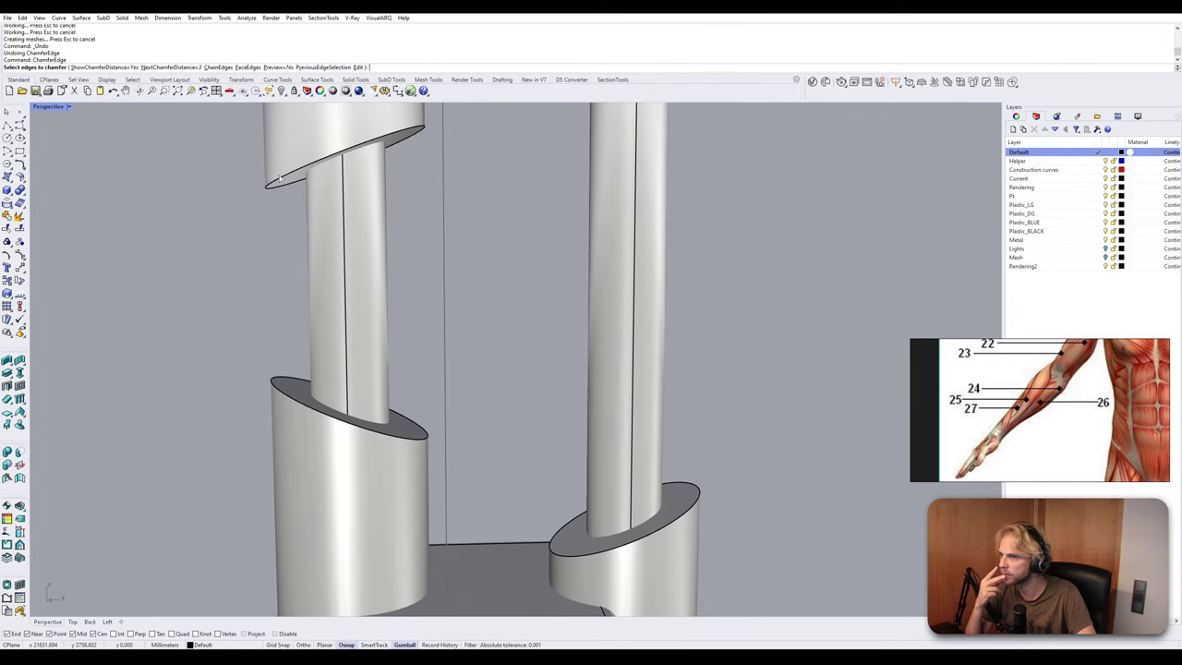
right_drag(280, 177, 257, 172)
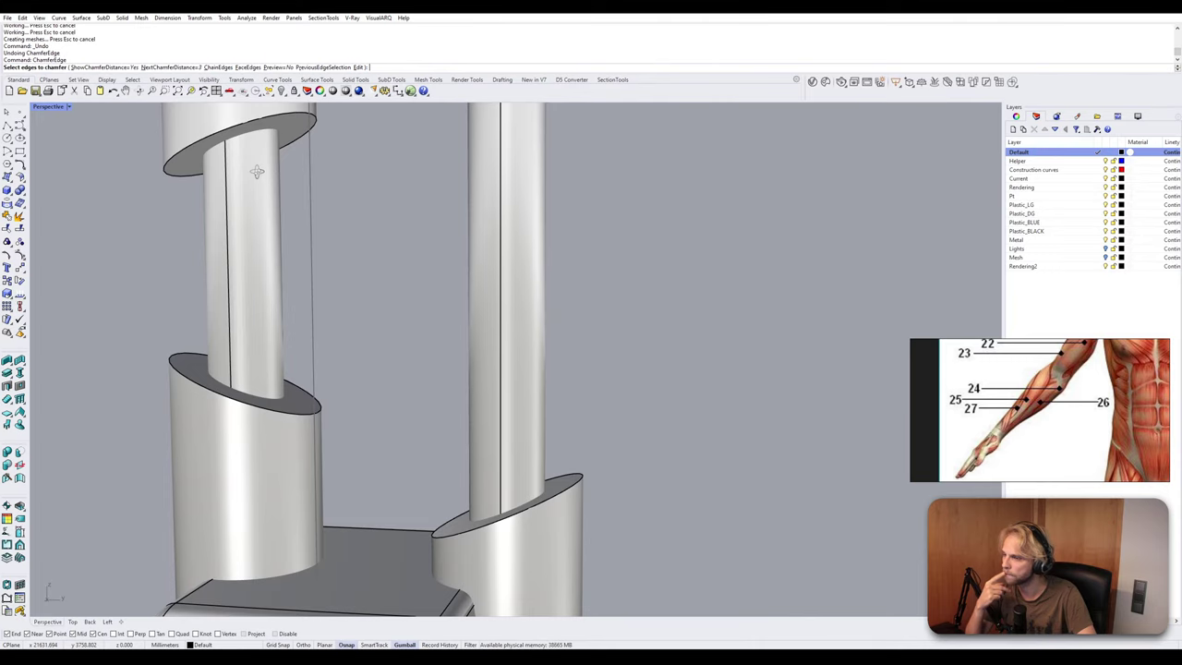
key(Escape)
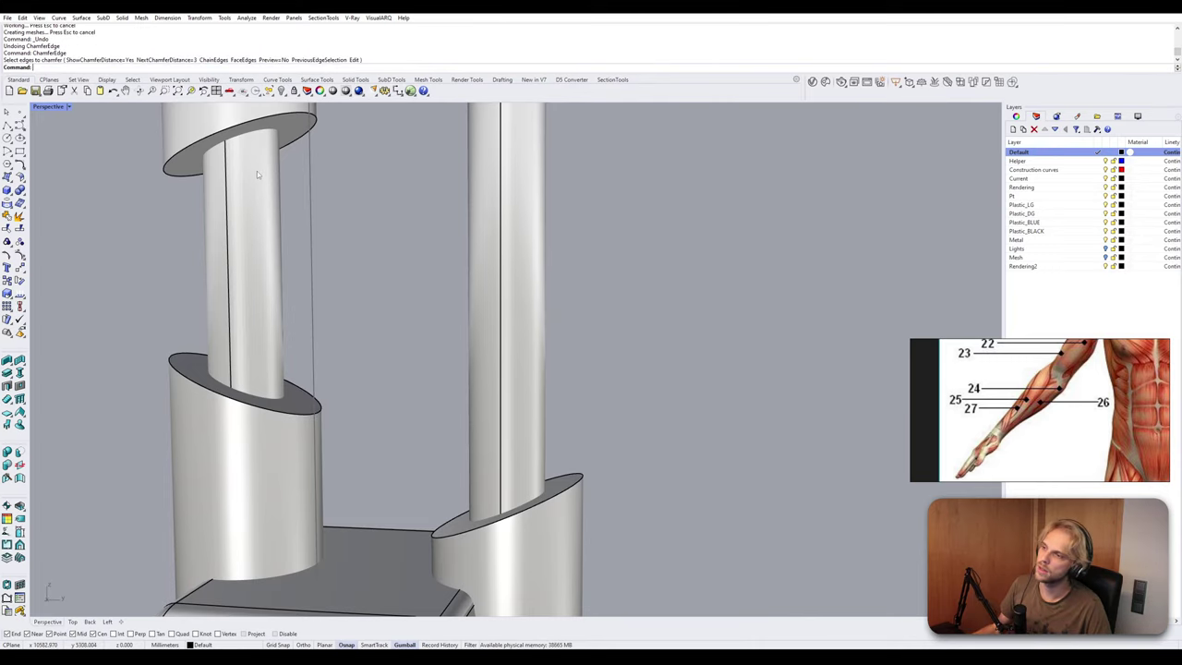
Shorten the left-hand inner pipe by scaling it vertically, keeping both ends inside the outer pipes.
scroll(286, 201, down, 5)
right_drag(287, 203, 330, 297)
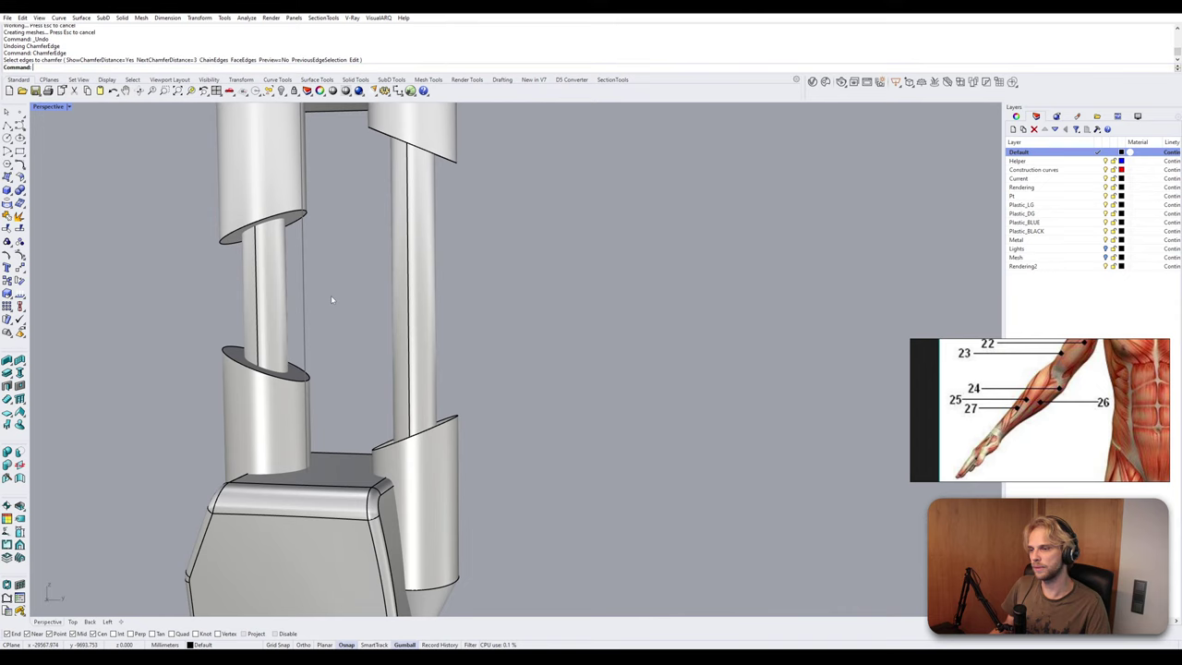
scroll(282, 271, up, 2)
click(273, 270)
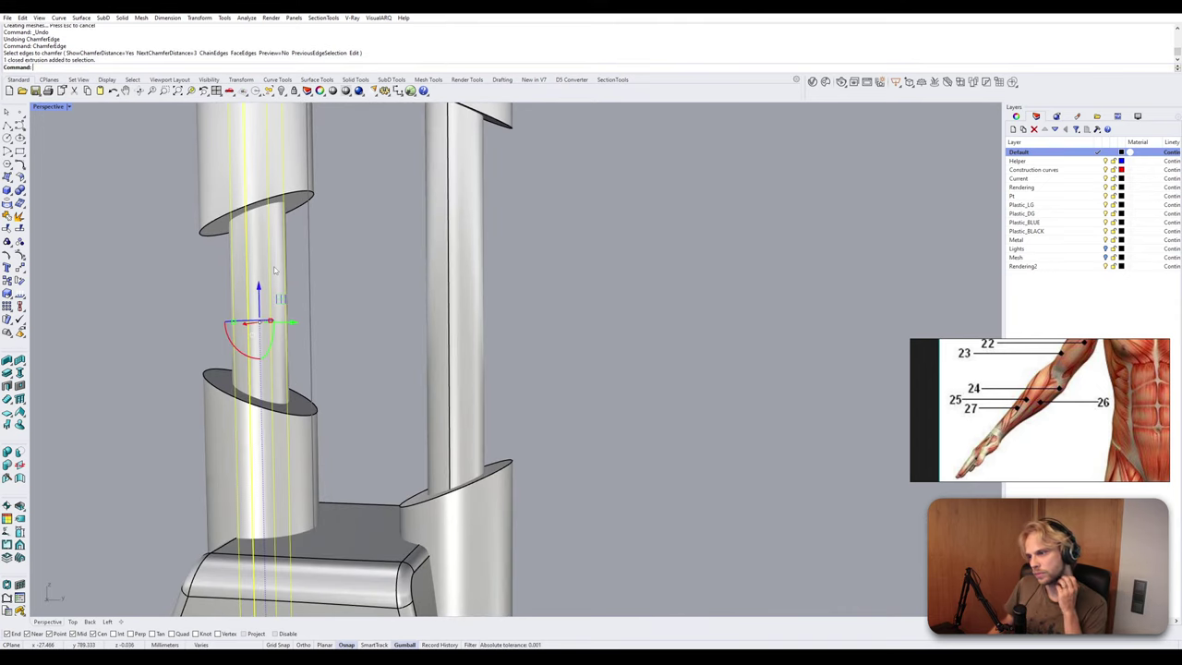
scroll(274, 270, down, 3)
shift+right_drag(285, 366, 305, 330)
drag(283, 414, 290, 351)
Shorten the right-hand inner pipe with a vertical scale and shift it slightly upward between its outer pipes.
click(370, 302)
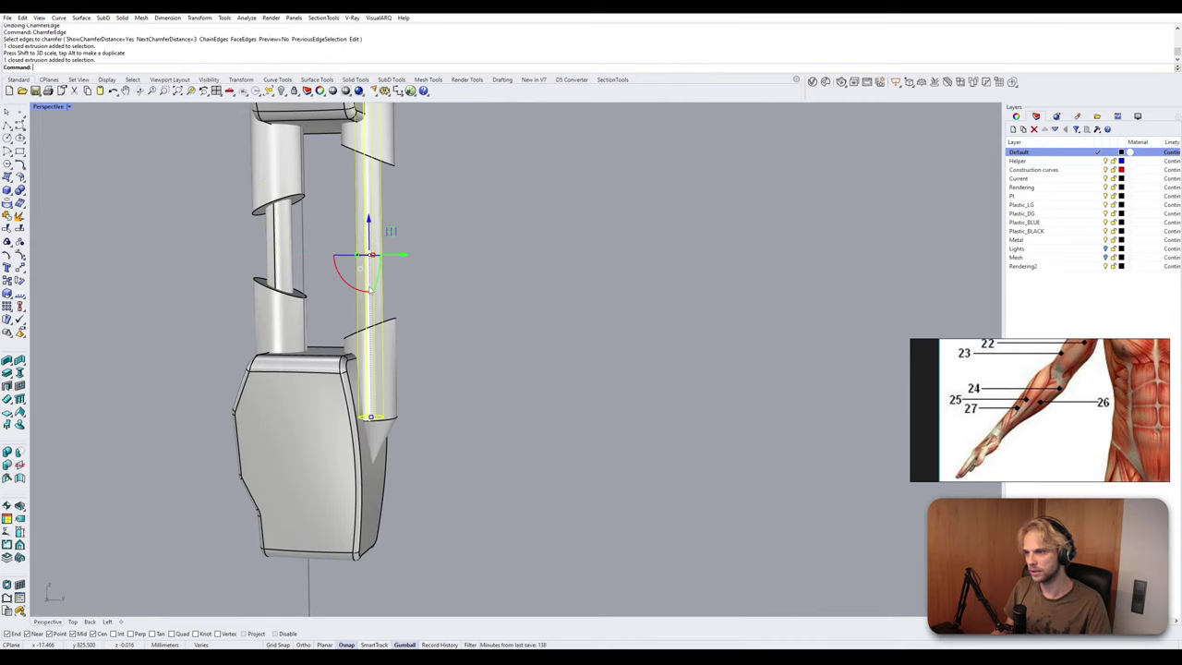
drag(384, 368, 384, 367)
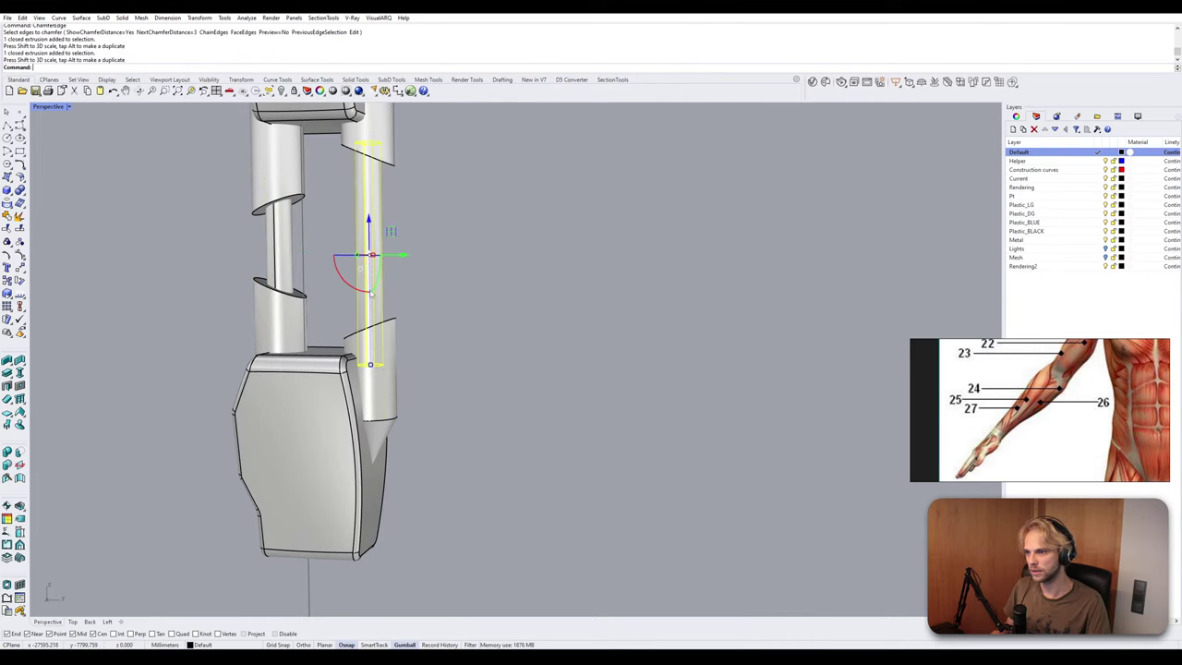
drag(371, 229, 370, 215)
click(496, 218)
right_drag(496, 218, 495, 229)
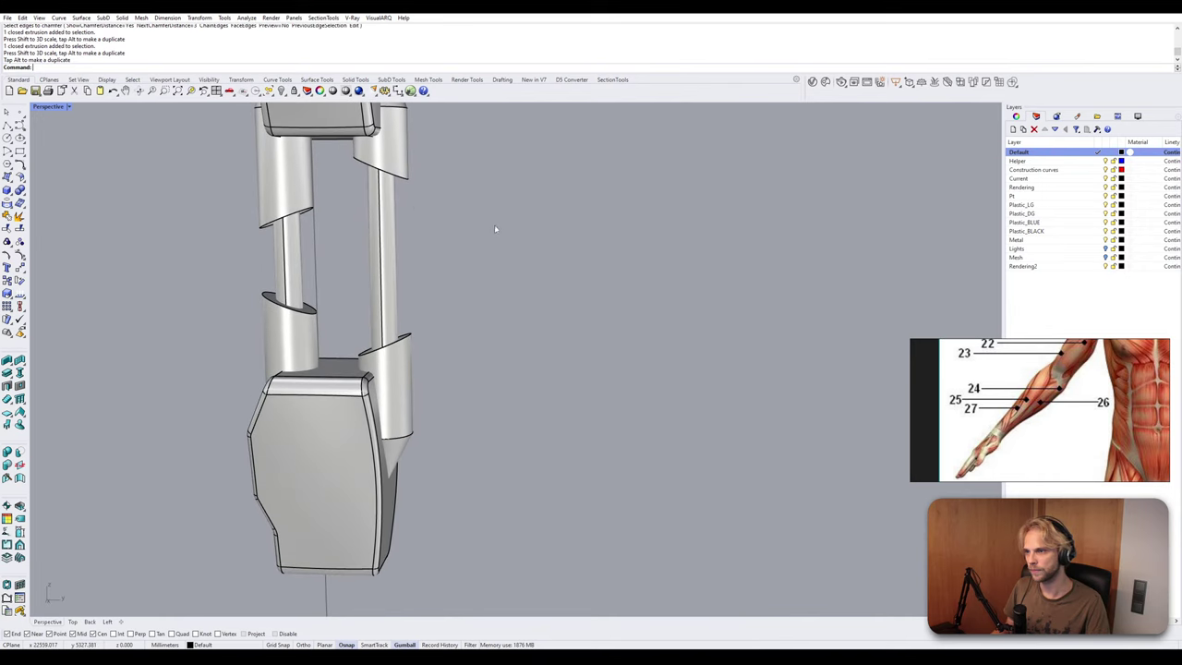
Subtract both inner pipes from the four outer pipes with BooleanDifference, keeping the inner pipes with DeleteInput=No.
click(407, 168)
shift+click(388, 368)
shift+click(284, 320)
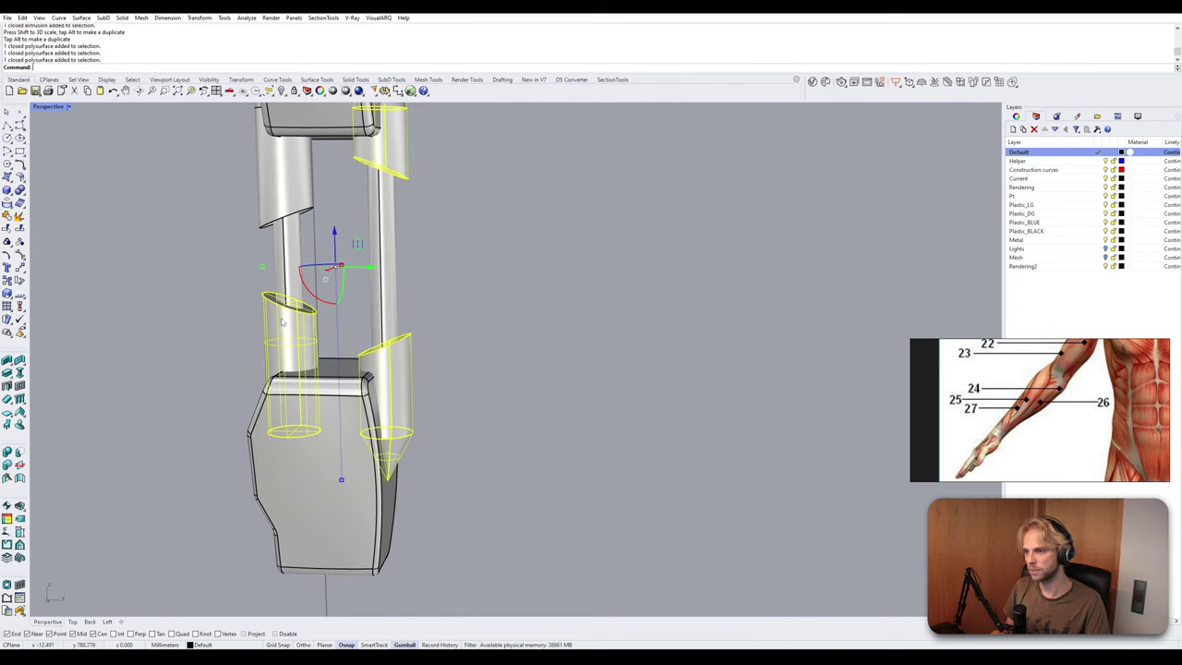
shift+click(274, 197)
text(BooleanDifference)
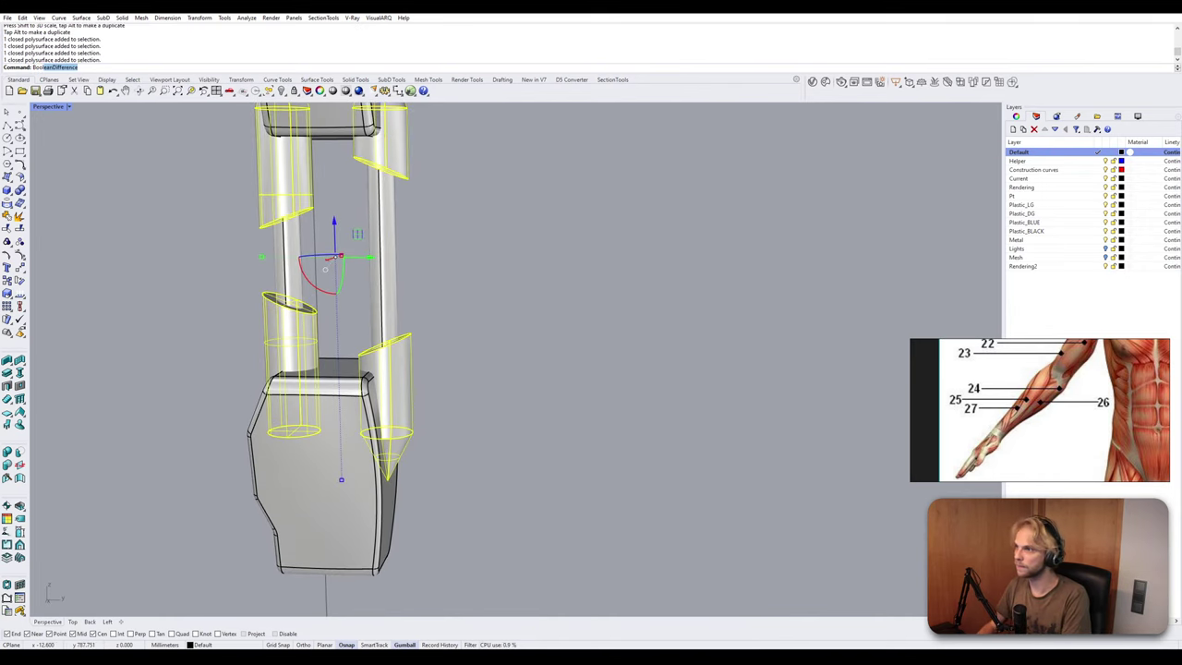
key(Return)
click(386, 232)
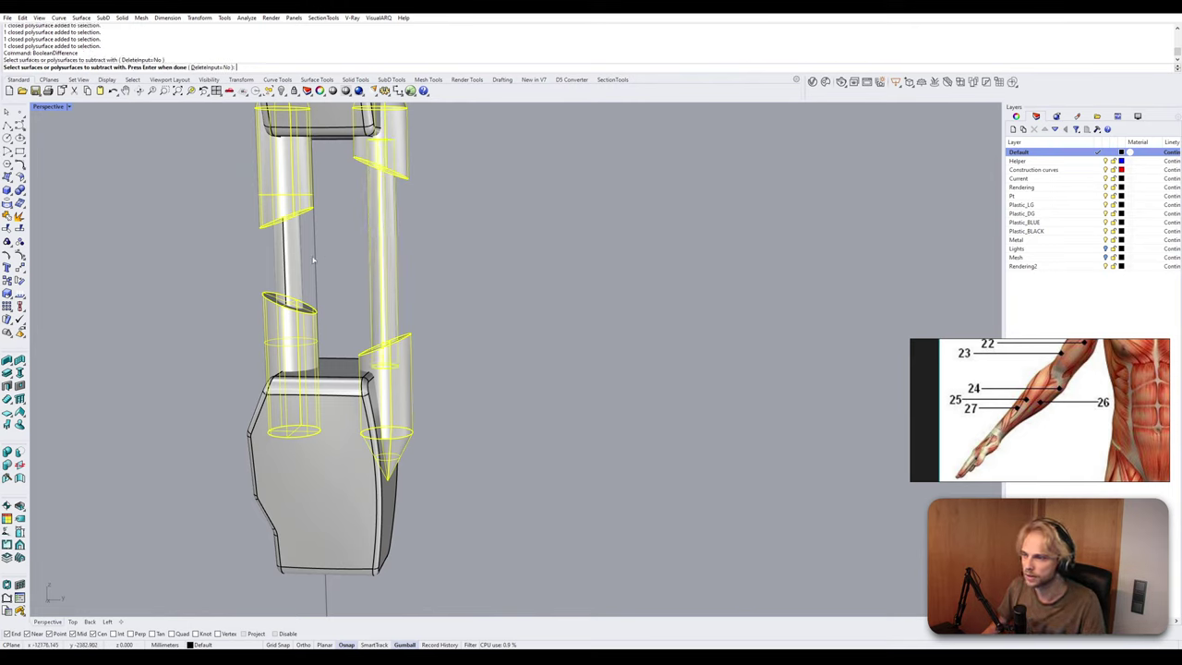
key(Return)
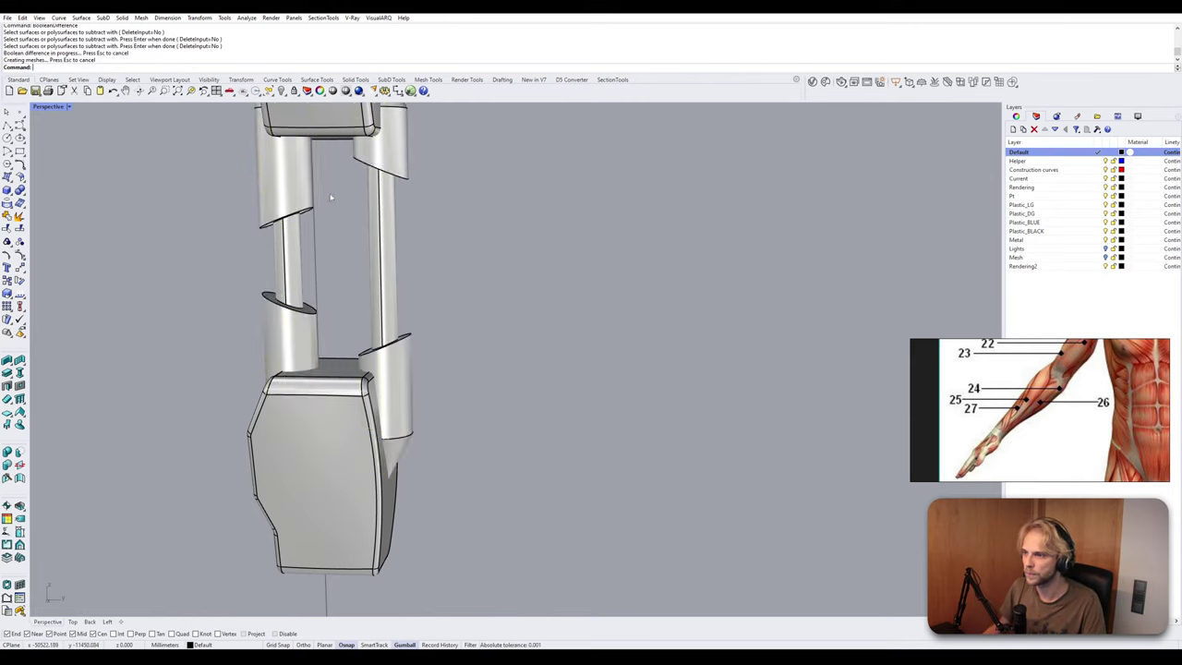
Try widening the left-hand inner pipe along a single axis, and undo the scaling.
right_drag(319, 258, 302, 164)
scroll(301, 164, up, 4)
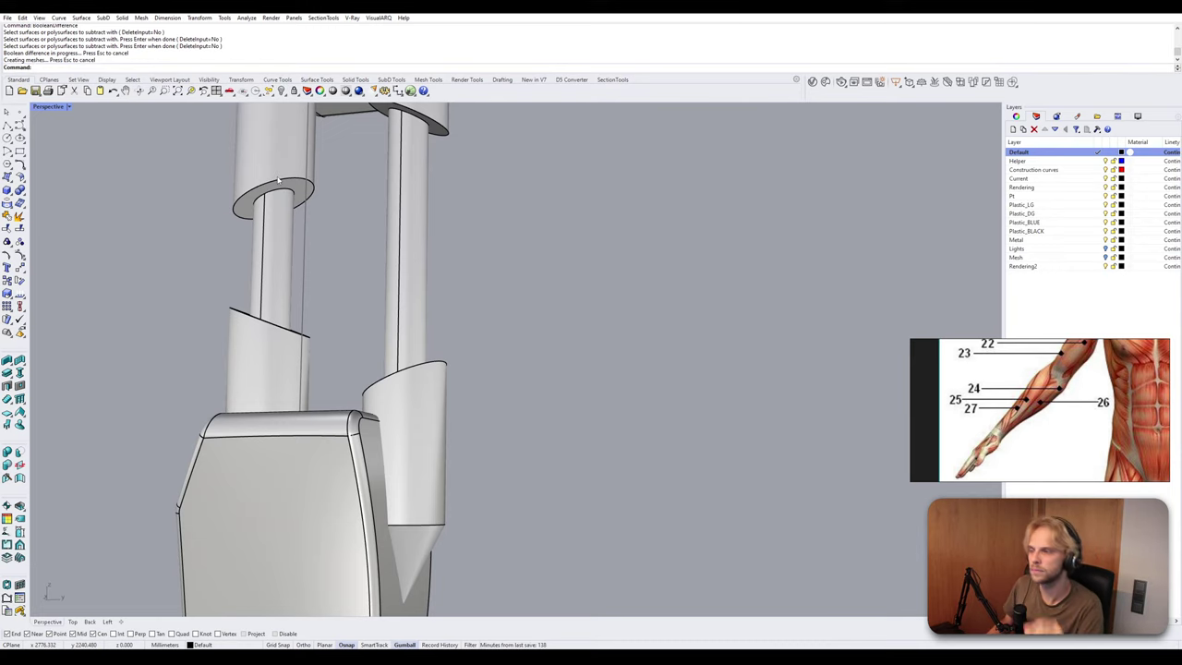
click(297, 196)
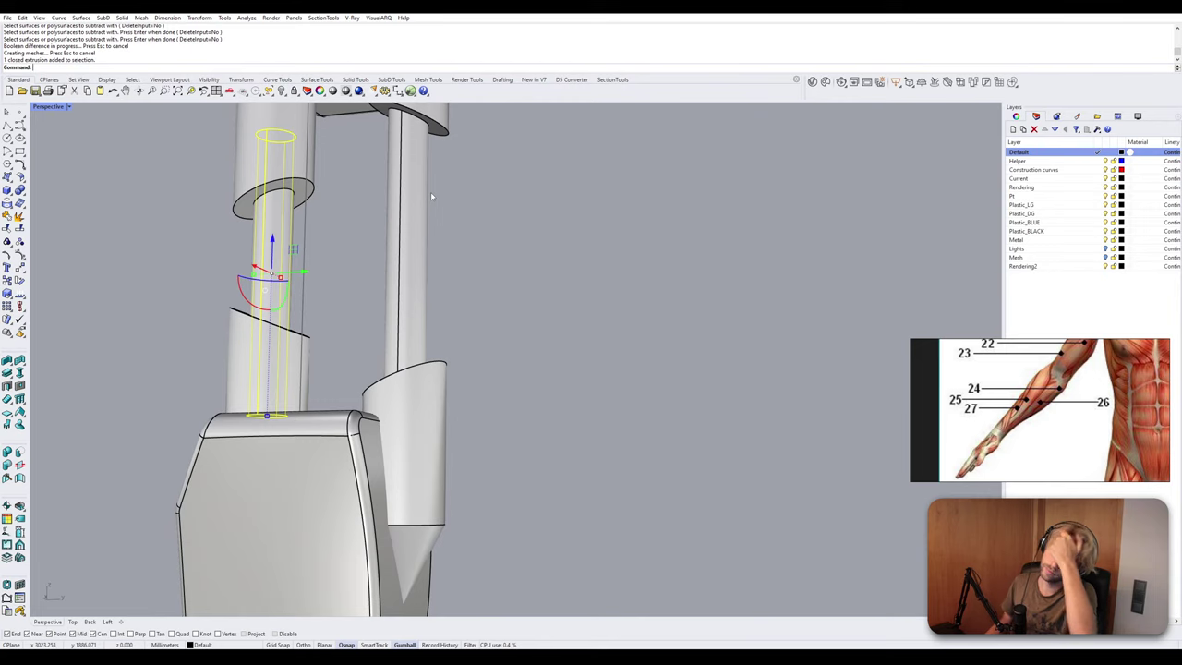
right_drag(278, 280, 285, 318)
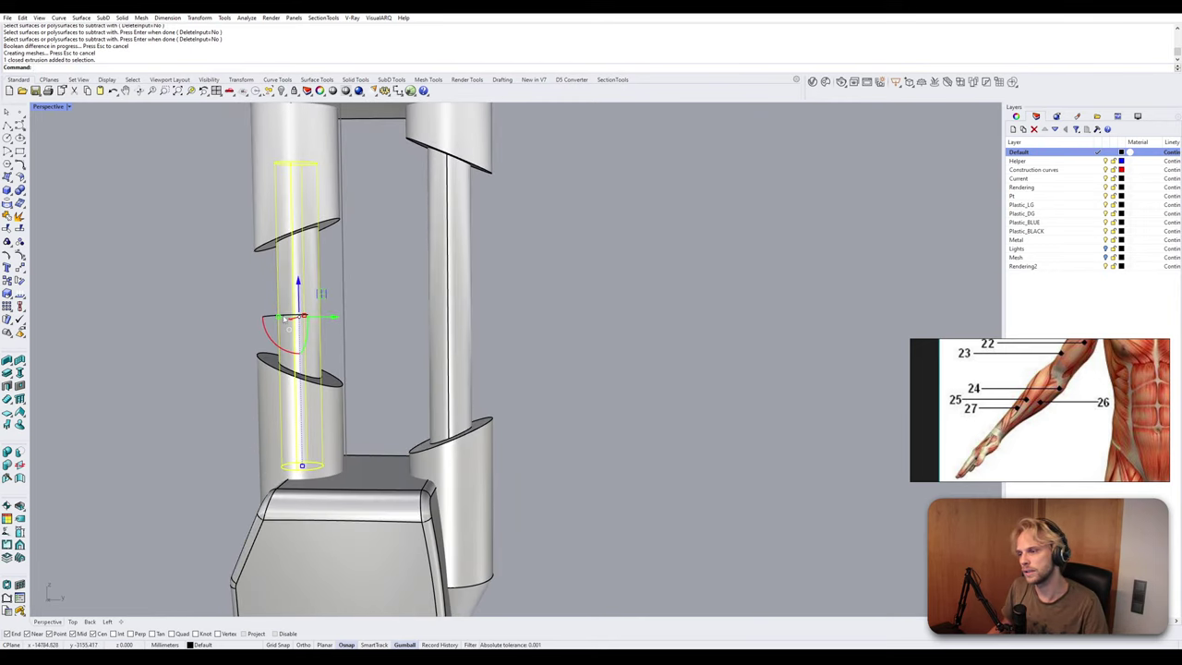
scroll(285, 319, up, 3)
drag(279, 321, 253, 320)
scroll(388, 269, down, 4)
shift+right_drag(397, 275, 396, 282)
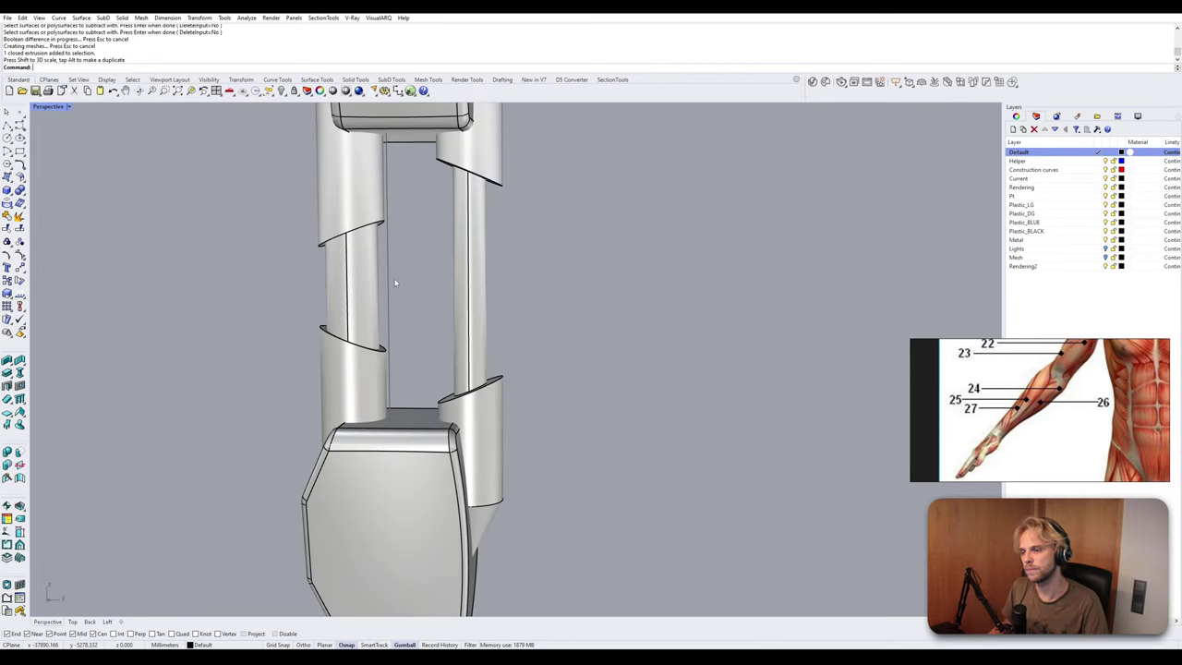
key(ctrl+z)
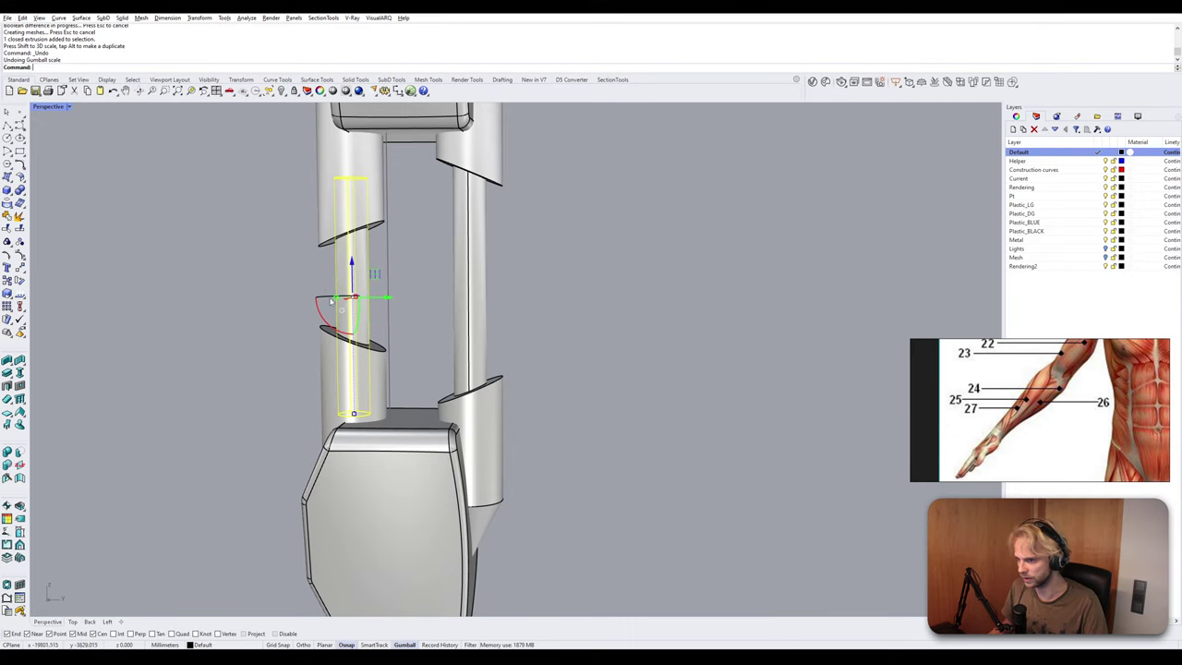
Enlarge the left-hand inner pipe slightly with a uniform 3D scale.
shift+drag(336, 300, 326, 299)
click(413, 242)
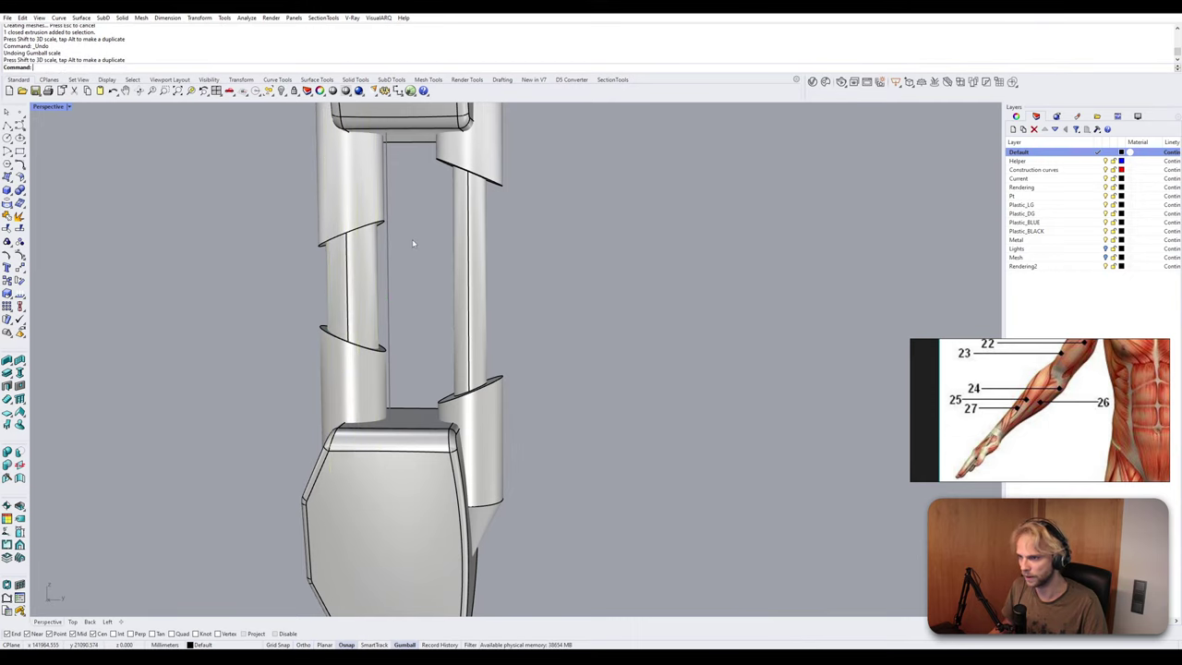
Intersect the enlarged left-hand inner pipe with its upper and lower outer pipes to create curves on their slanted ends.
scroll(390, 242, up, 5)
right_drag(383, 236, 342, 333)
scroll(341, 333, up, 3)
click(341, 224)
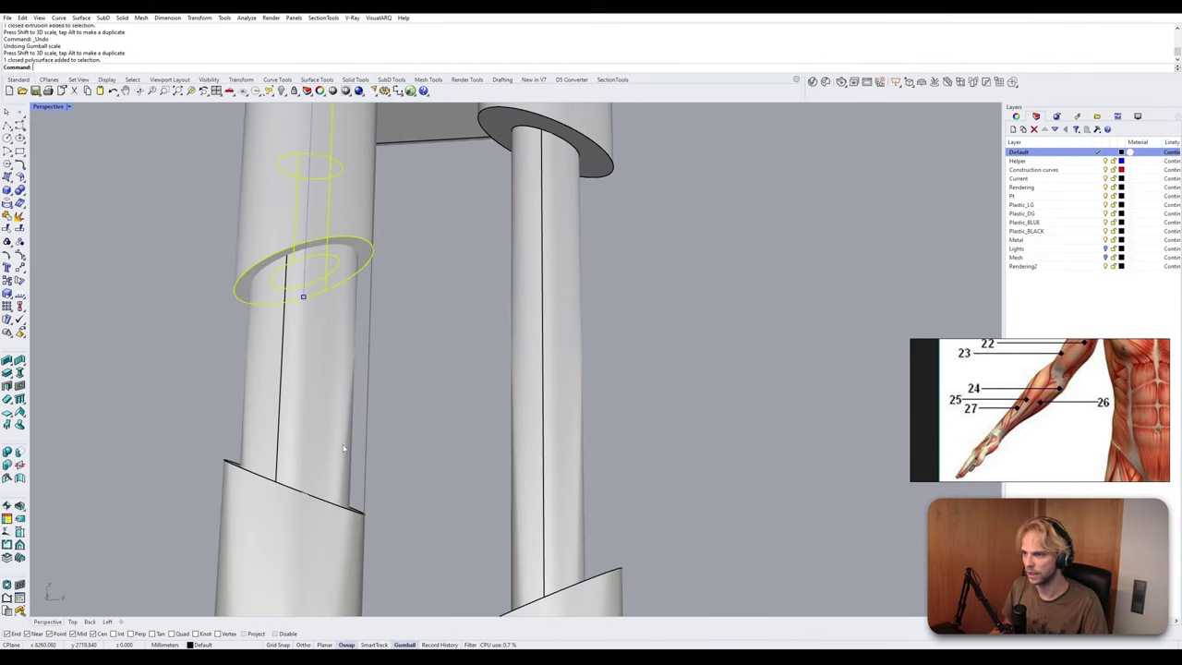
shift+click(333, 550)
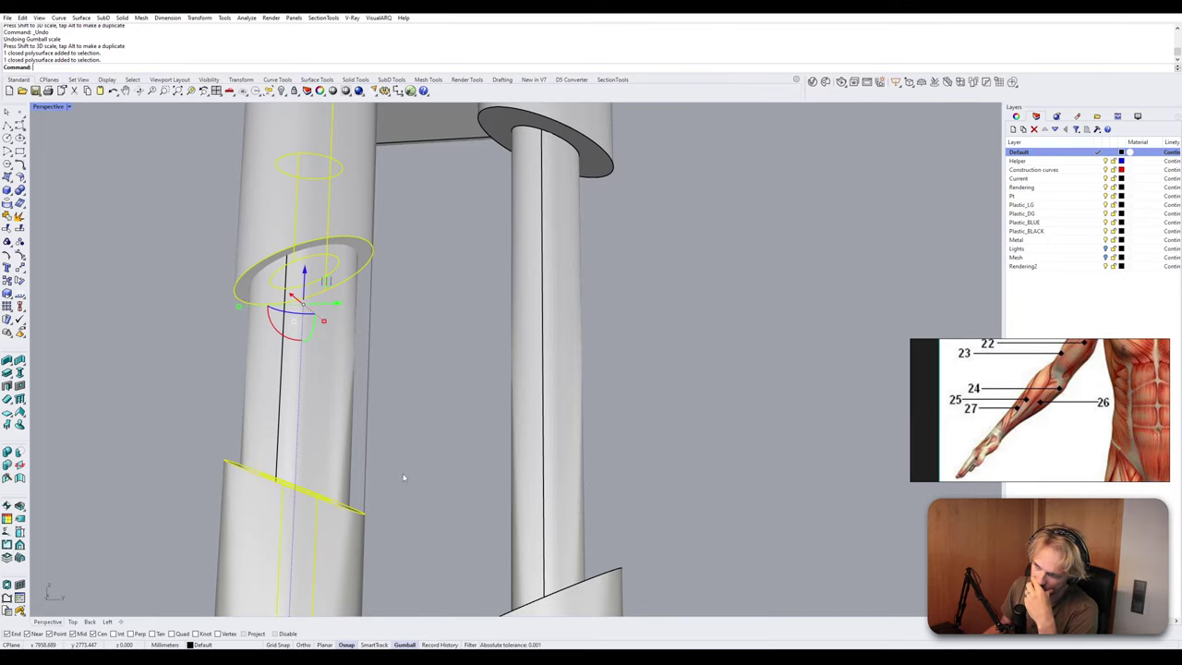
key(Escape)
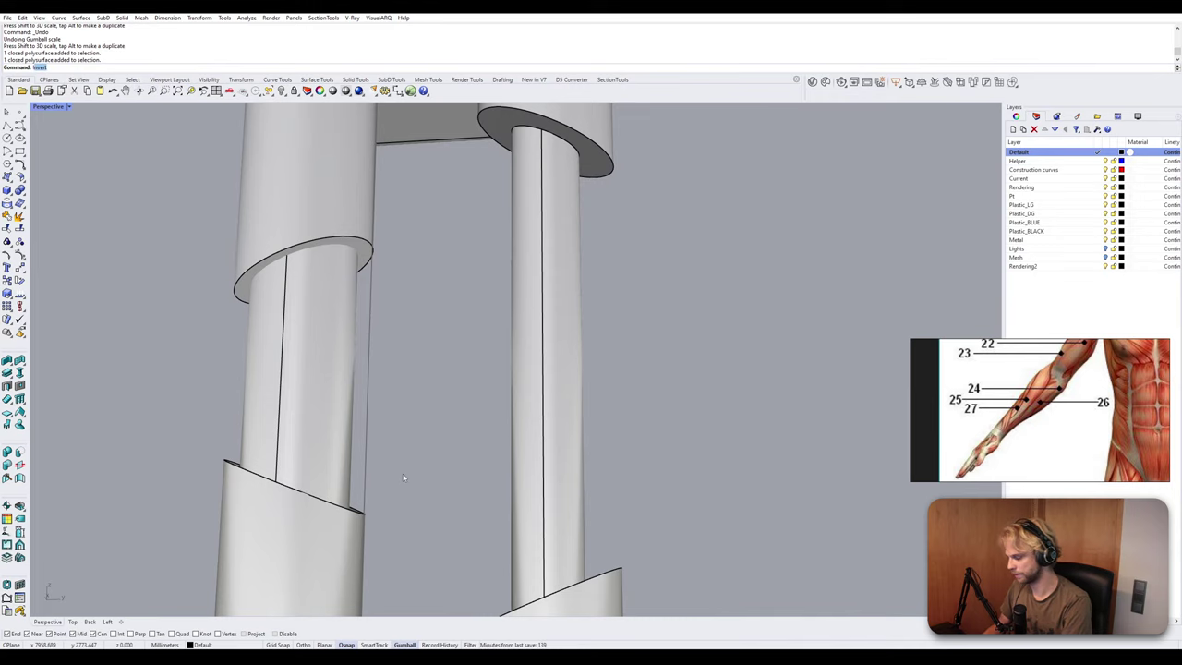
key(Return)
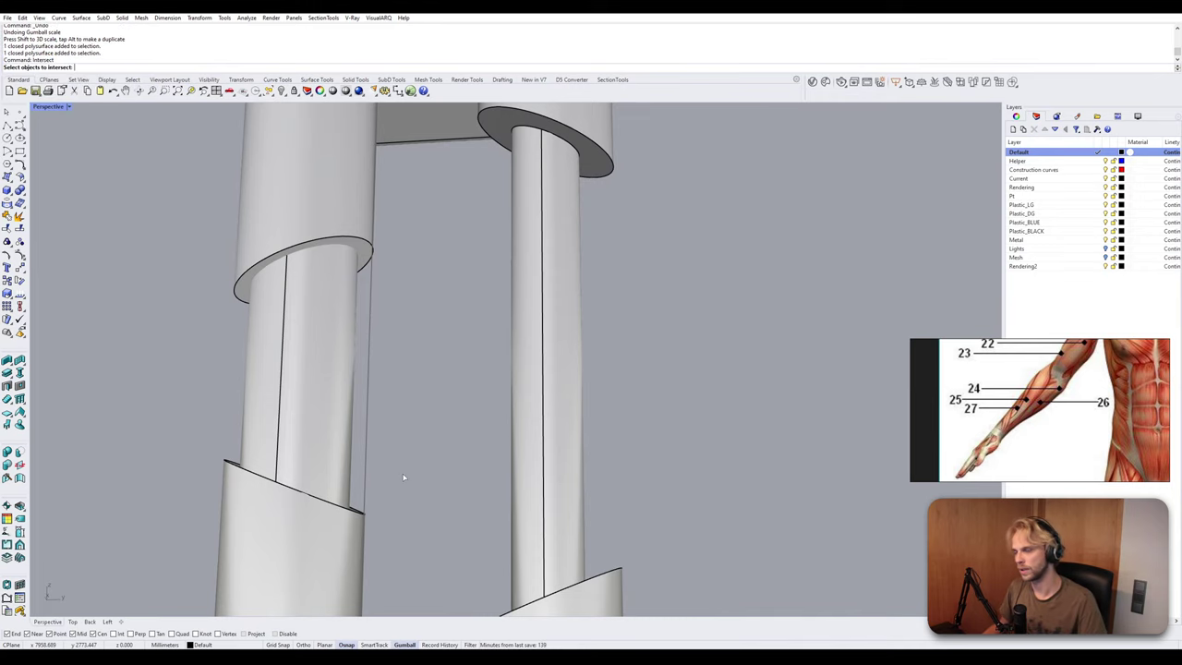
click(343, 263)
click(345, 287)
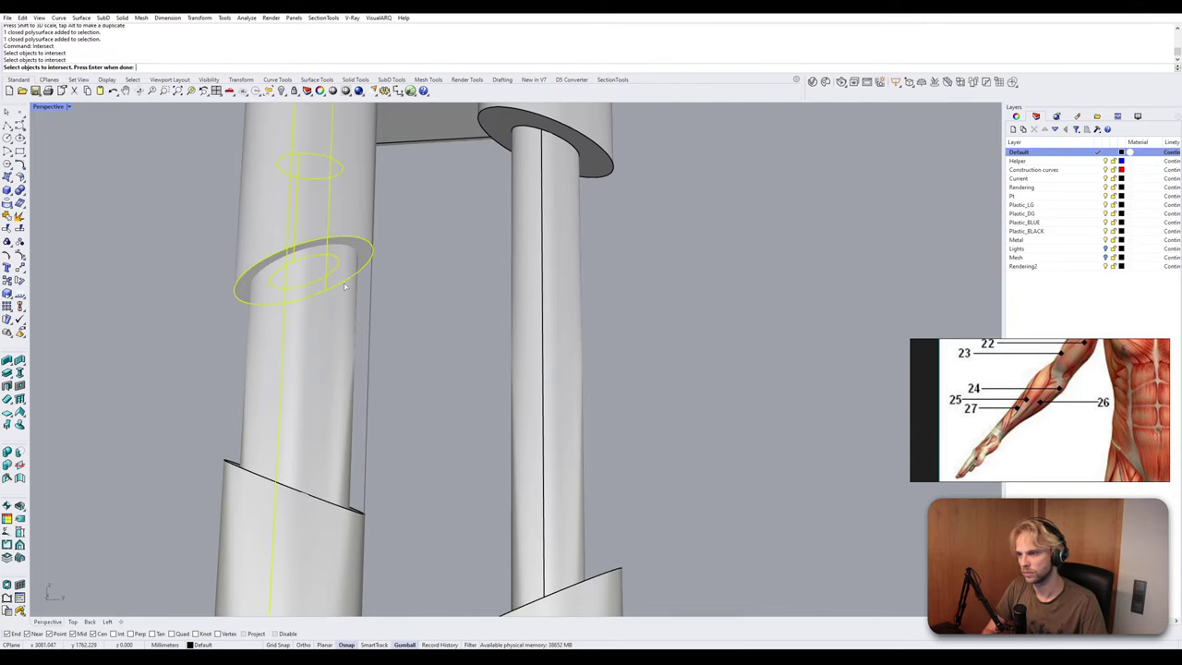
click(343, 523)
key(Return)
Delete the enlarged left-hand inner pipe, keeping the thinner pipe and the intersection curves.
scroll(365, 482, down, 5)
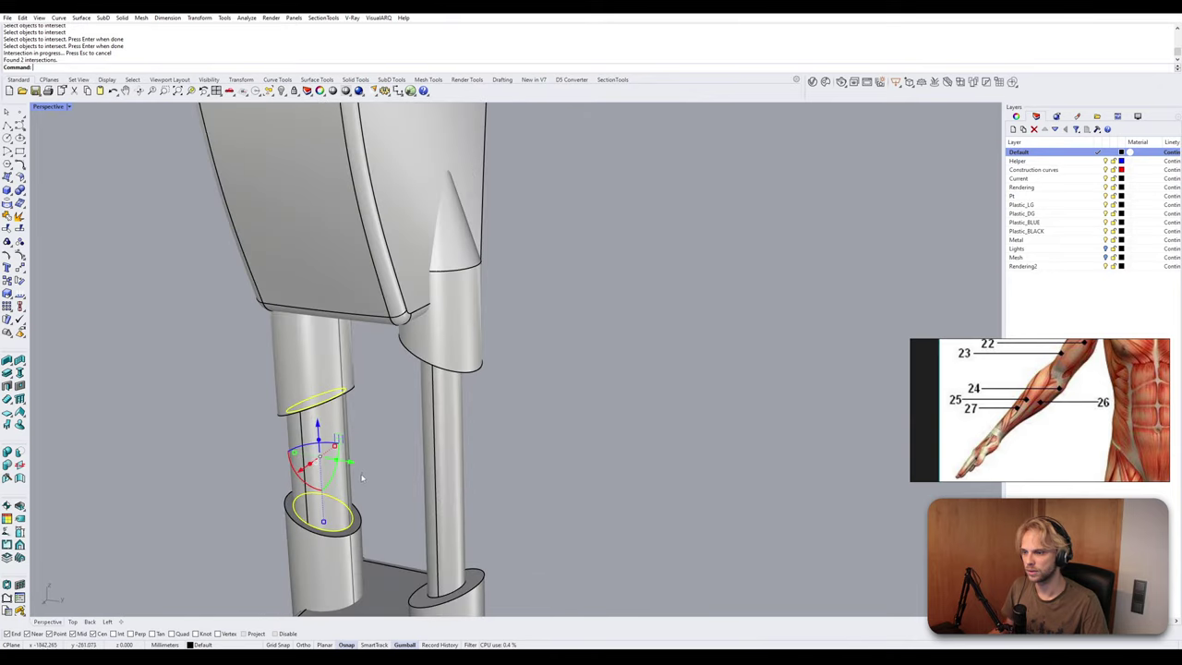
shift+right_drag(362, 478, 365, 230)
scroll(392, 369, up, 6)
click(391, 368)
click(362, 259)
key(Delete)
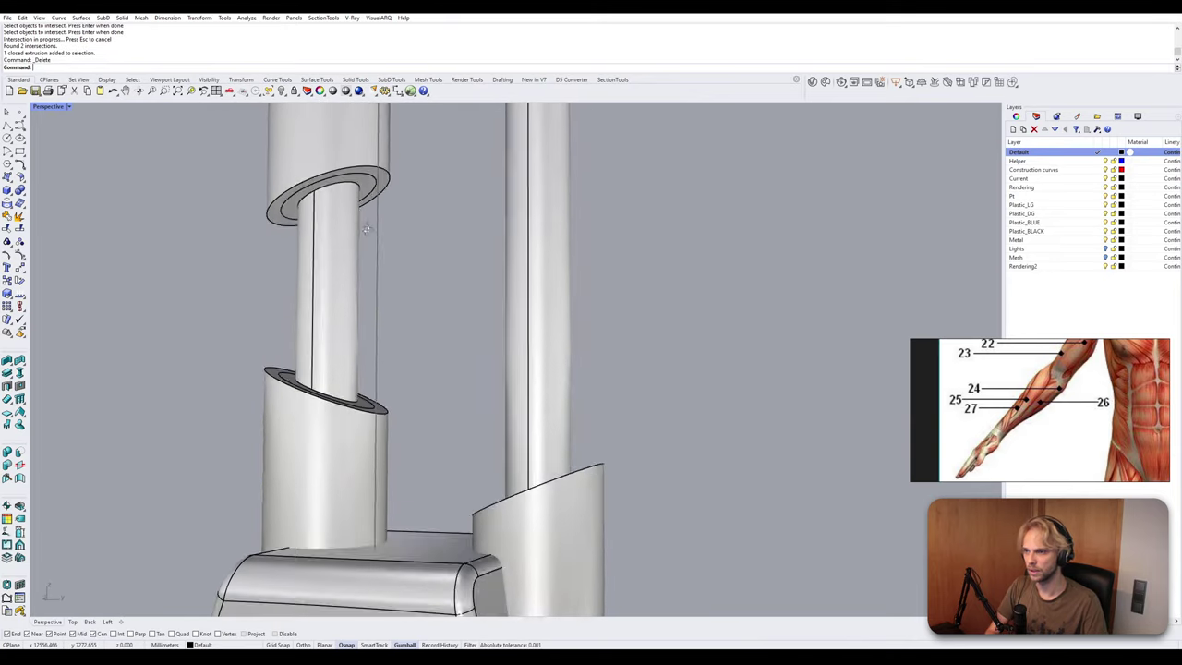
Duplicate the circular edge at the base of the cone above the left-hand upper outer pipe with DupEdge.
scroll(367, 230, up, 3)
shift+right_drag(381, 141, 380, 267)
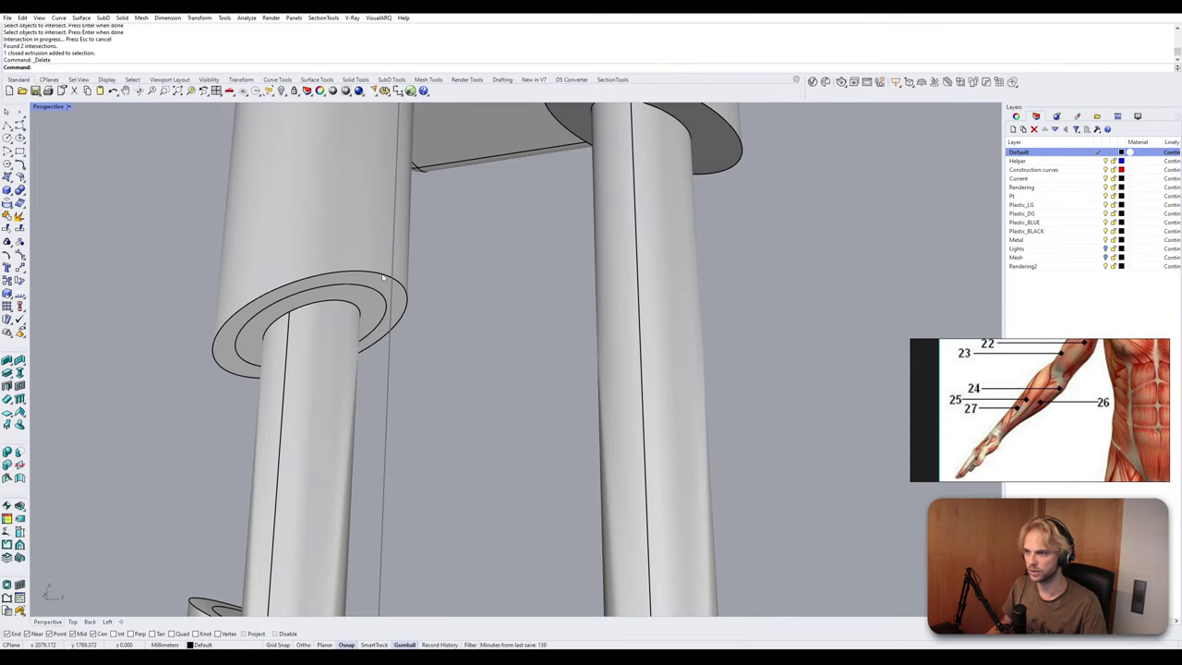
click(387, 279)
click(421, 316)
scroll(422, 319, down, 6)
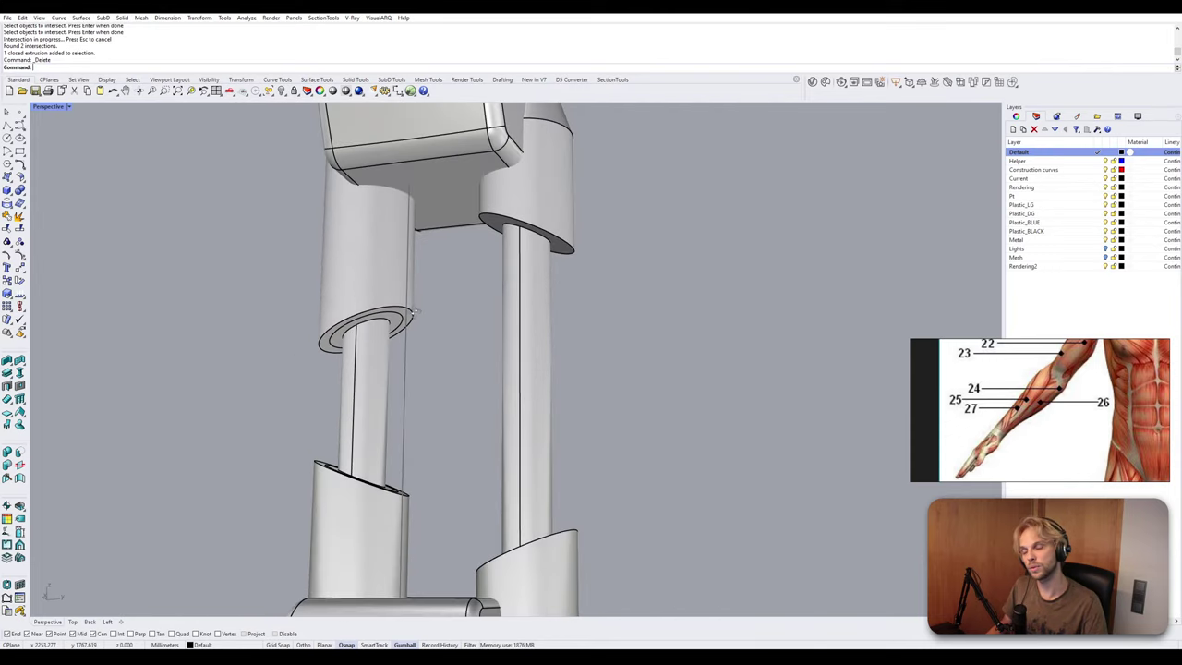
right_drag(412, 315, 427, 296)
click(424, 286)
mouse_move(364, 151)
right_down()
mouse_move(366, 181)
mouse_move(358, 170)
right_up()
click(343, 169)
ctrl+shift+click(361, 169)
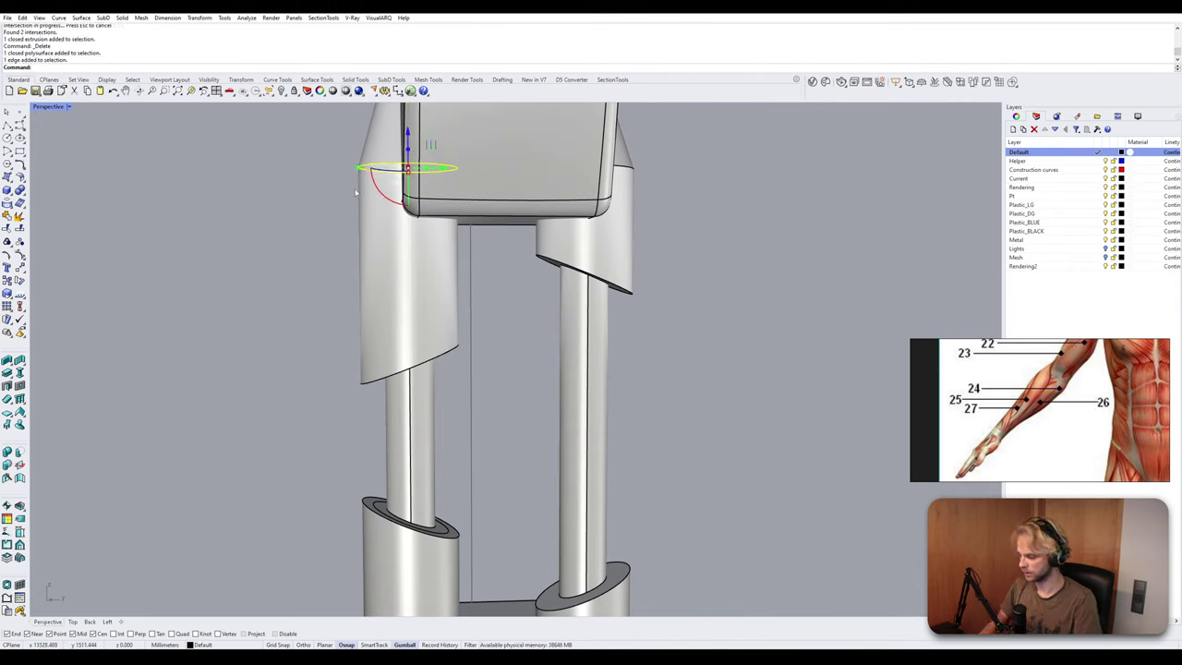
text(DupEdge)
key(Return)
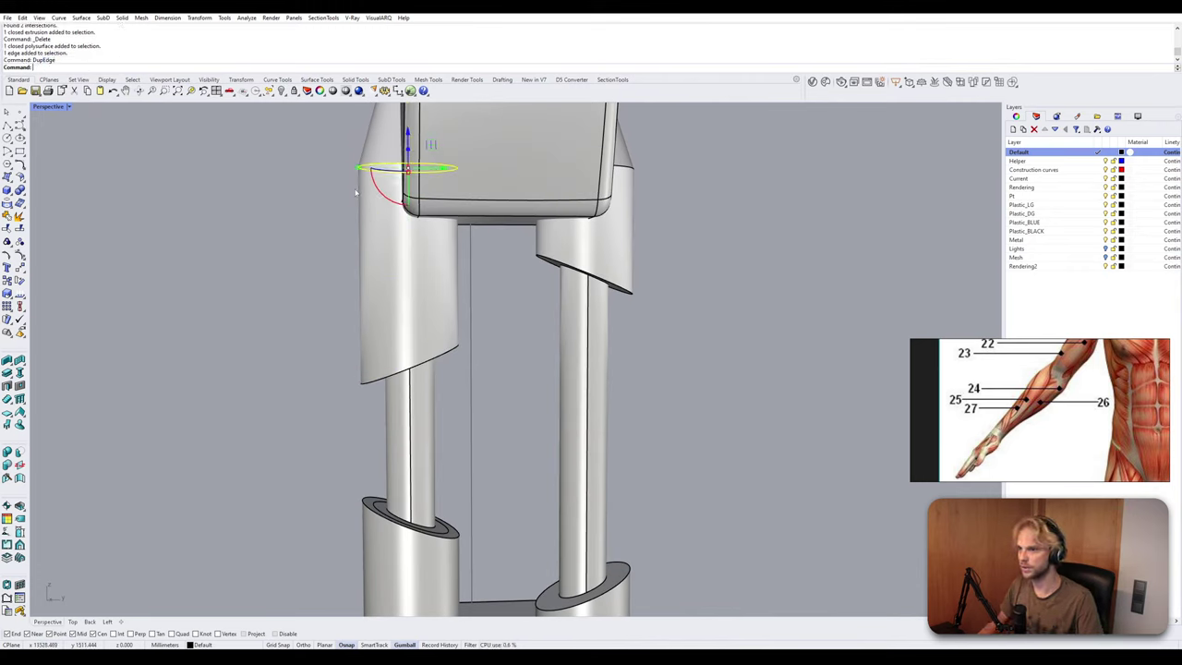
Move the duplicated circle vertically down the left-hand upper outer pipe to just above its slanted end.
click(336, 187)
click(372, 165)
click(394, 188)
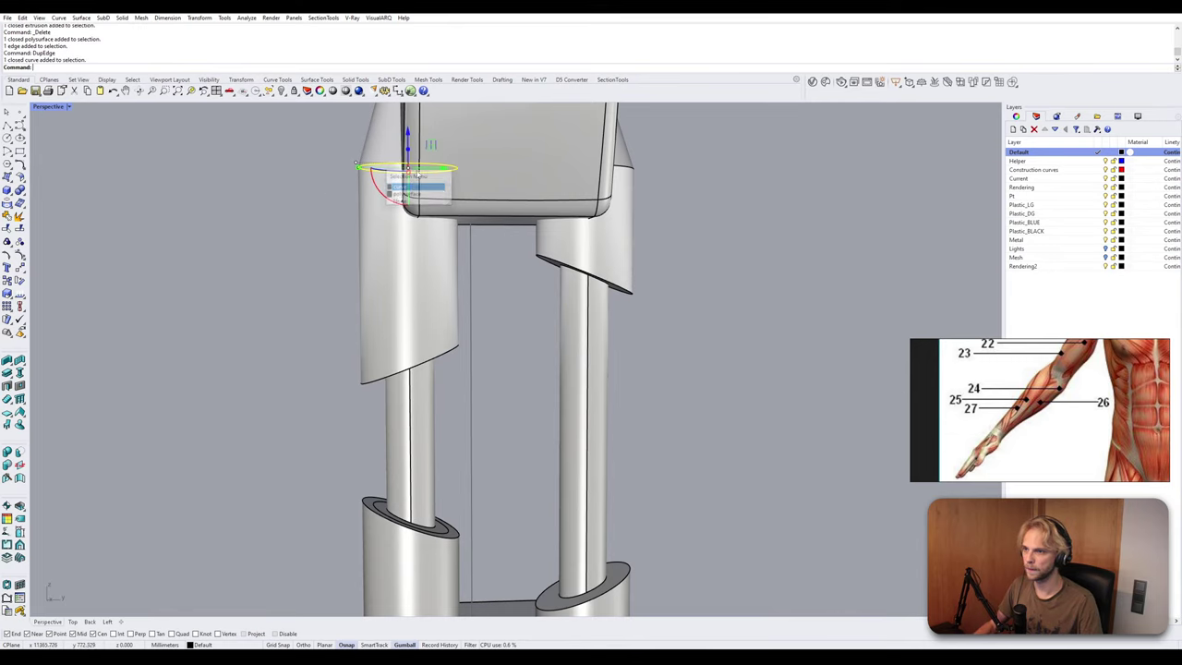
drag(407, 132, 408, 300)
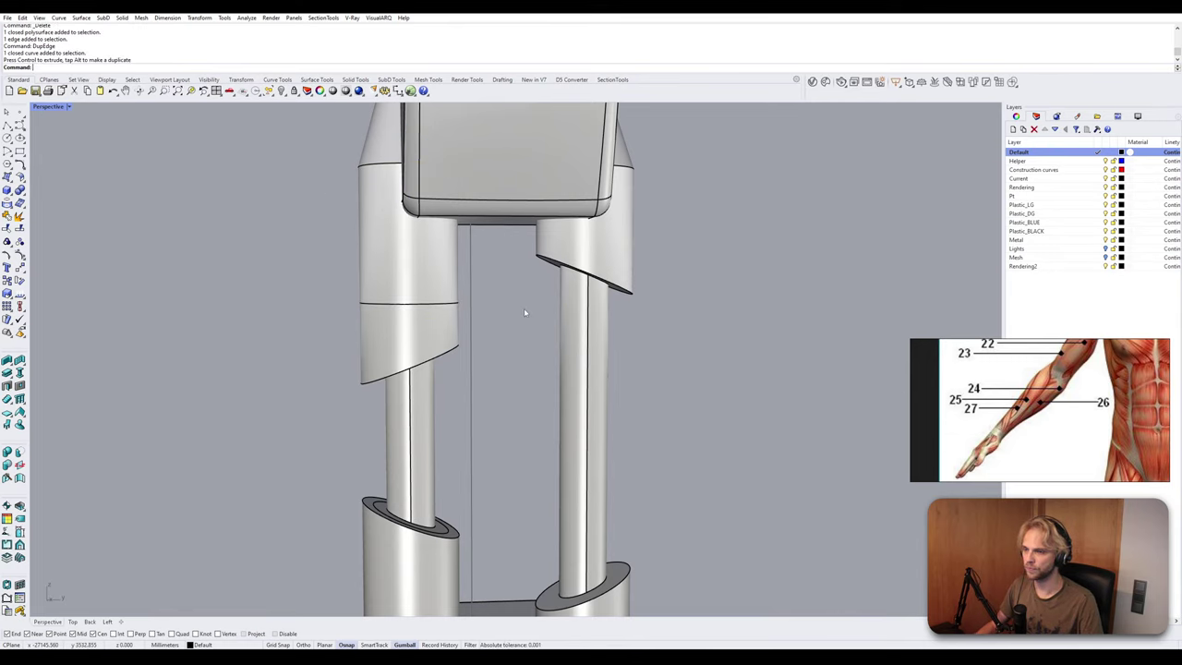
Delete the cylindrical side face of the left-hand upper outer pipe.
right_drag(523, 307, 491, 277)
scroll(405, 268, up, 5)
shift+right_drag(404, 281, 428, 342)
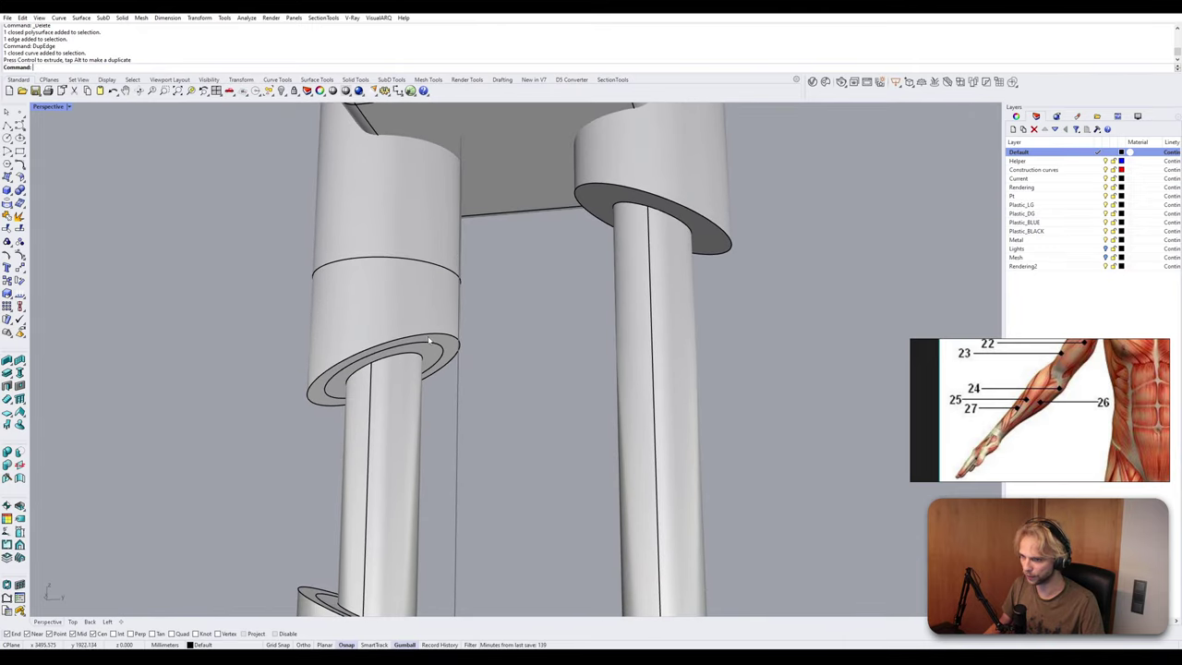
click(437, 327)
click(539, 341)
right_drag(539, 342, 545, 377)
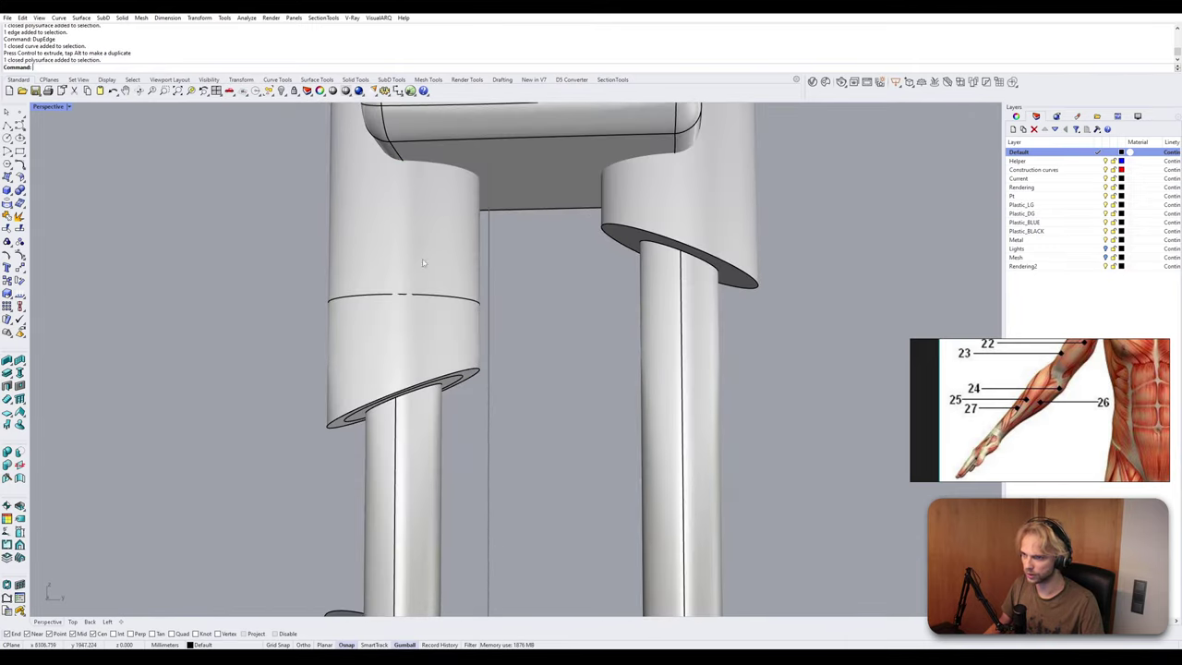
click(418, 254)
key(Delete)
Delete the slanted ring-shaped end face of the left-hand upper outer pipe.
right_drag(418, 254, 439, 319)
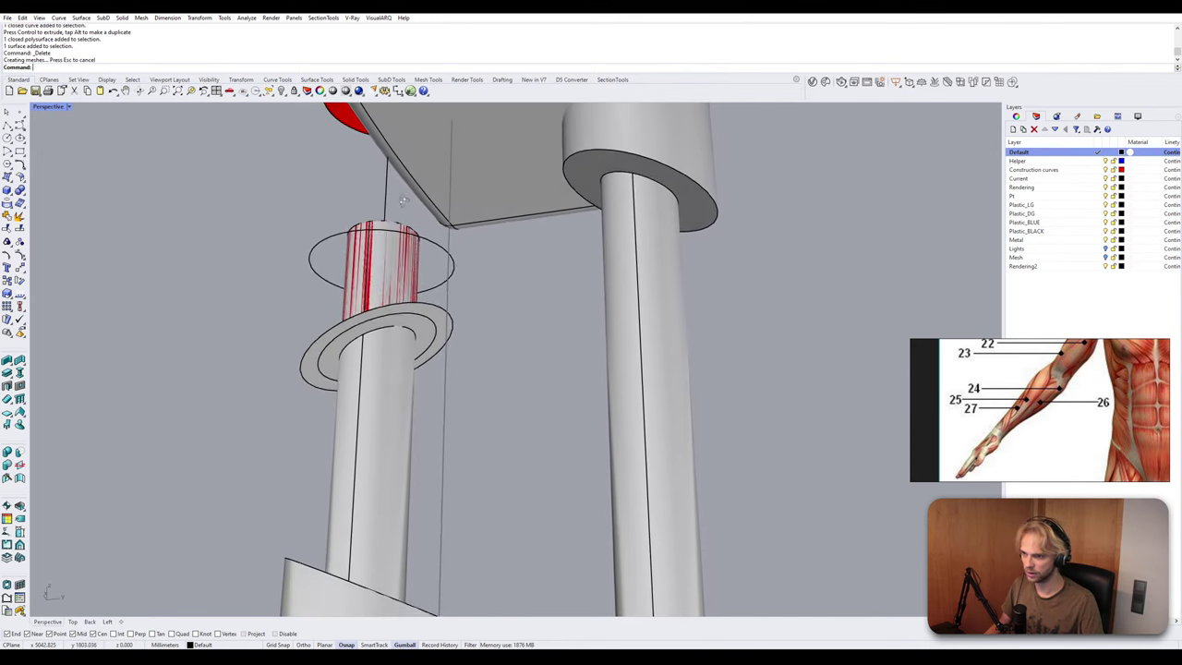
scroll(442, 331, up, 5)
ctrl+shift+click(459, 342)
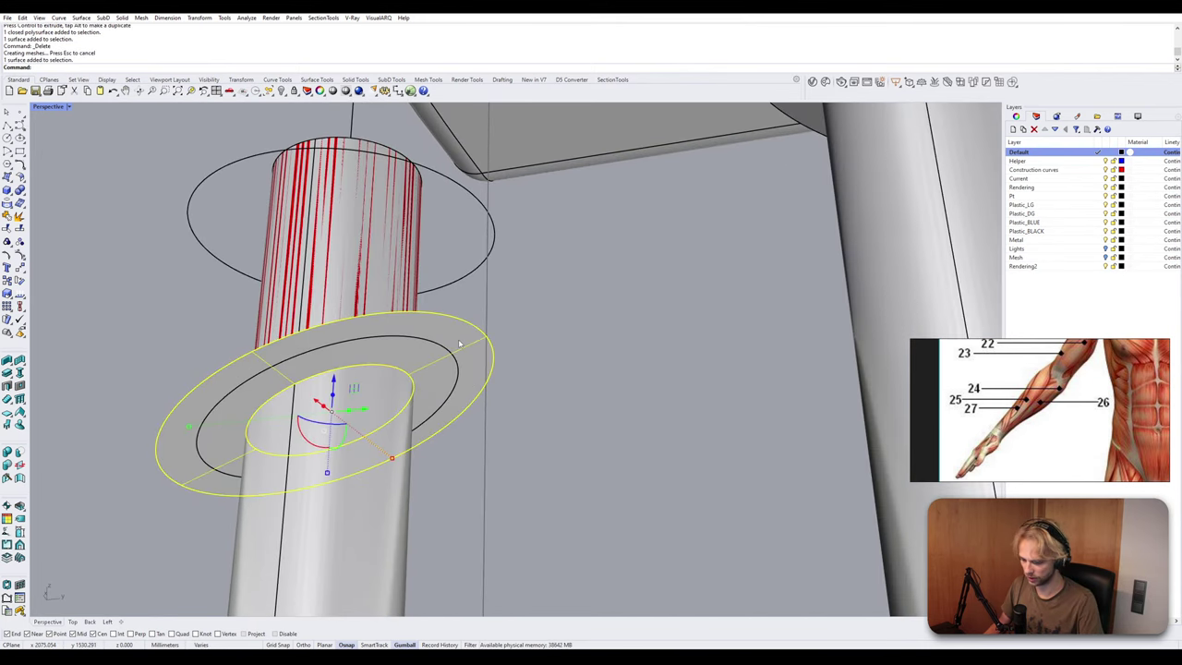
key(Delete)
Create a planar surface with PlanarSrf between the slanted hole edge and the surrounding intersection curve.
click(390, 373)
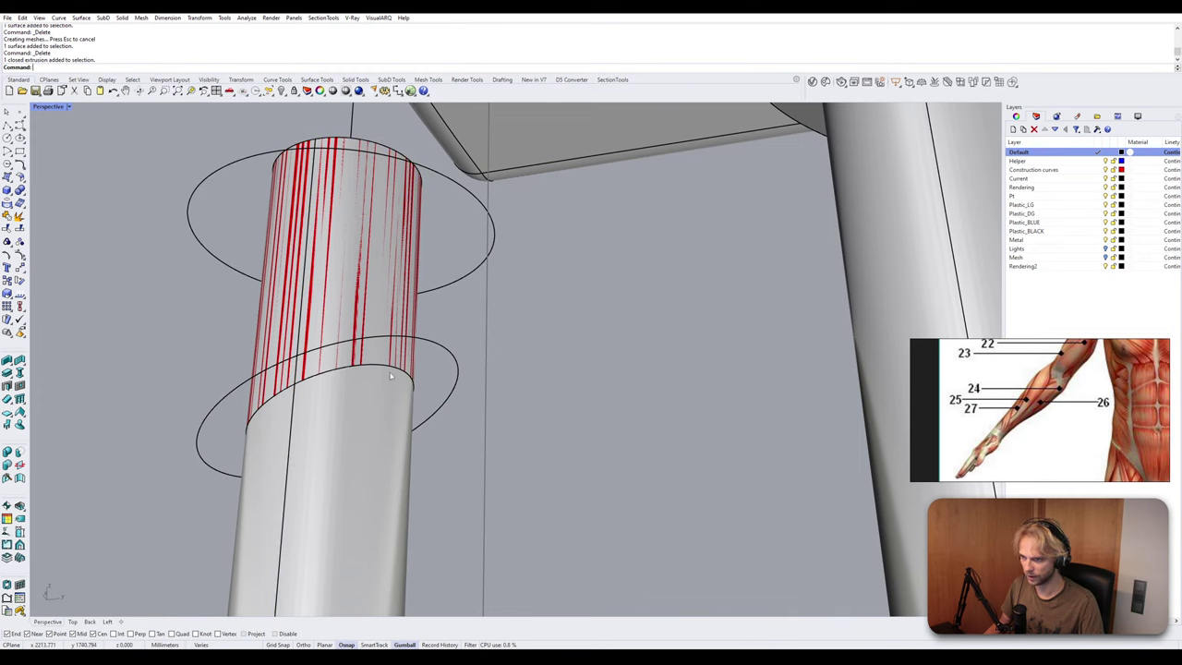
ctrl+shift+click(390, 373)
key(Escape)
ctrl+shift+click(397, 371)
click(427, 391)
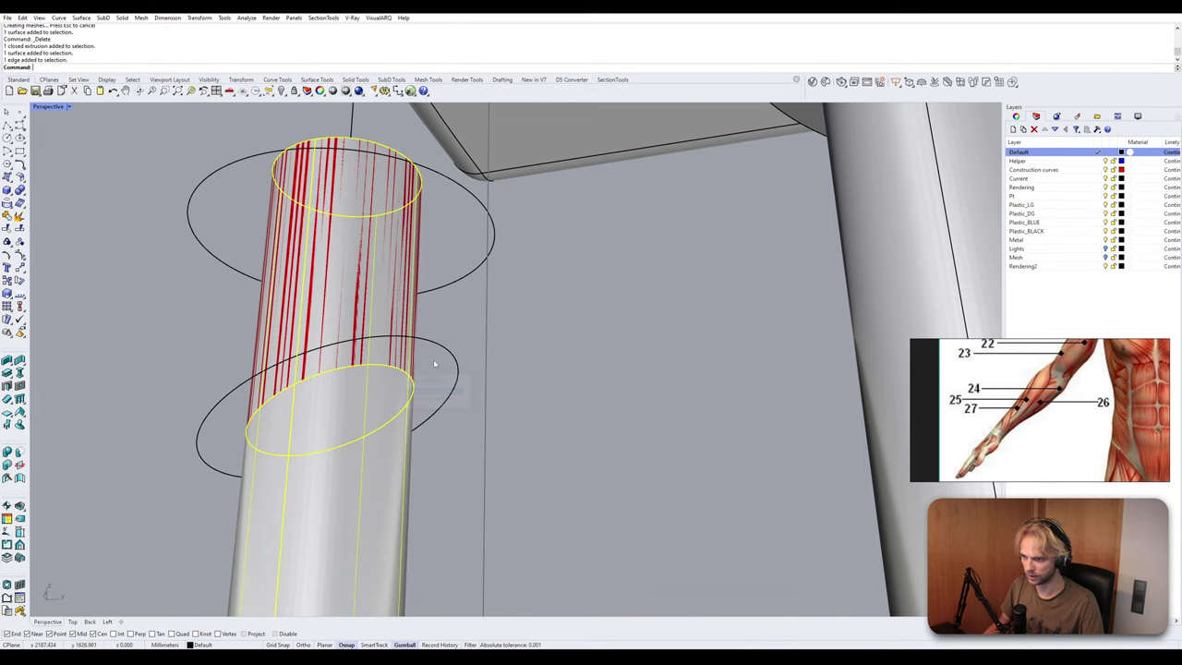
key(Escape)
scroll(423, 328, up, 3)
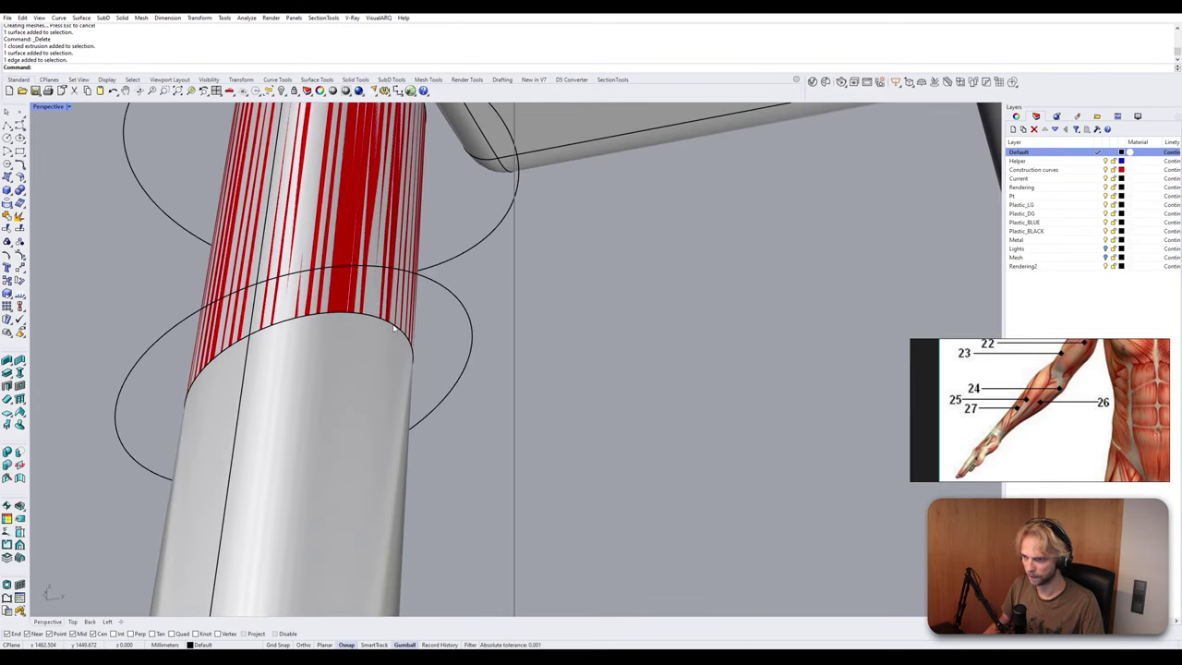
ctrl+shift+click(397, 325)
click(438, 348)
shift+click(462, 315)
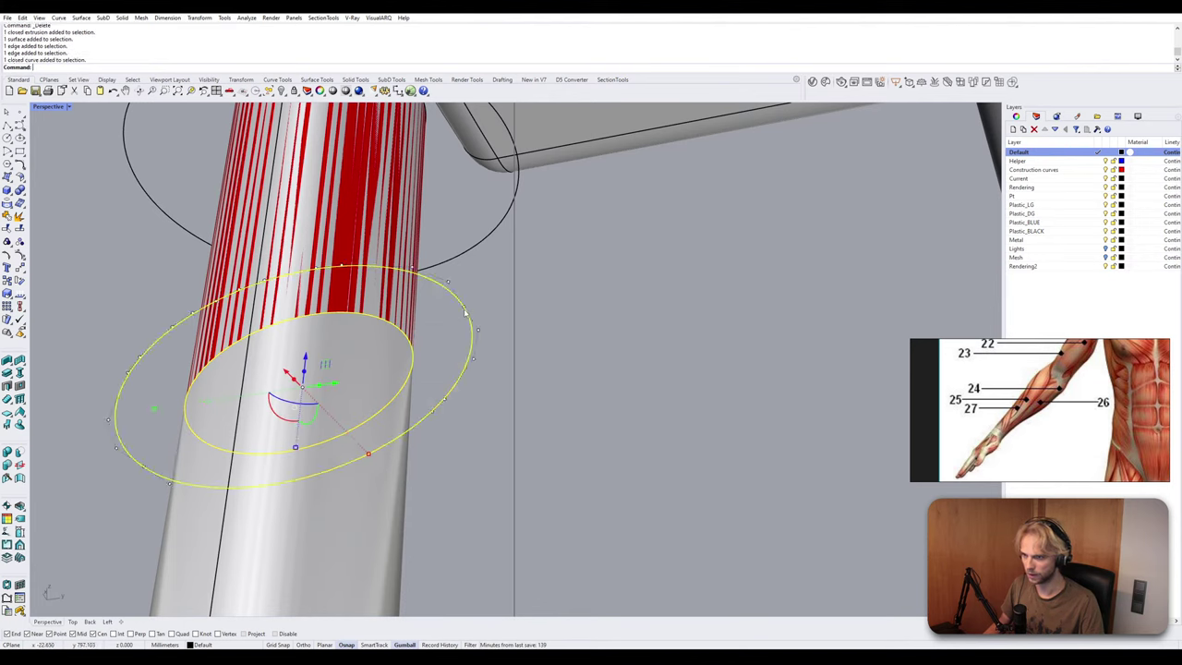
key(Return)
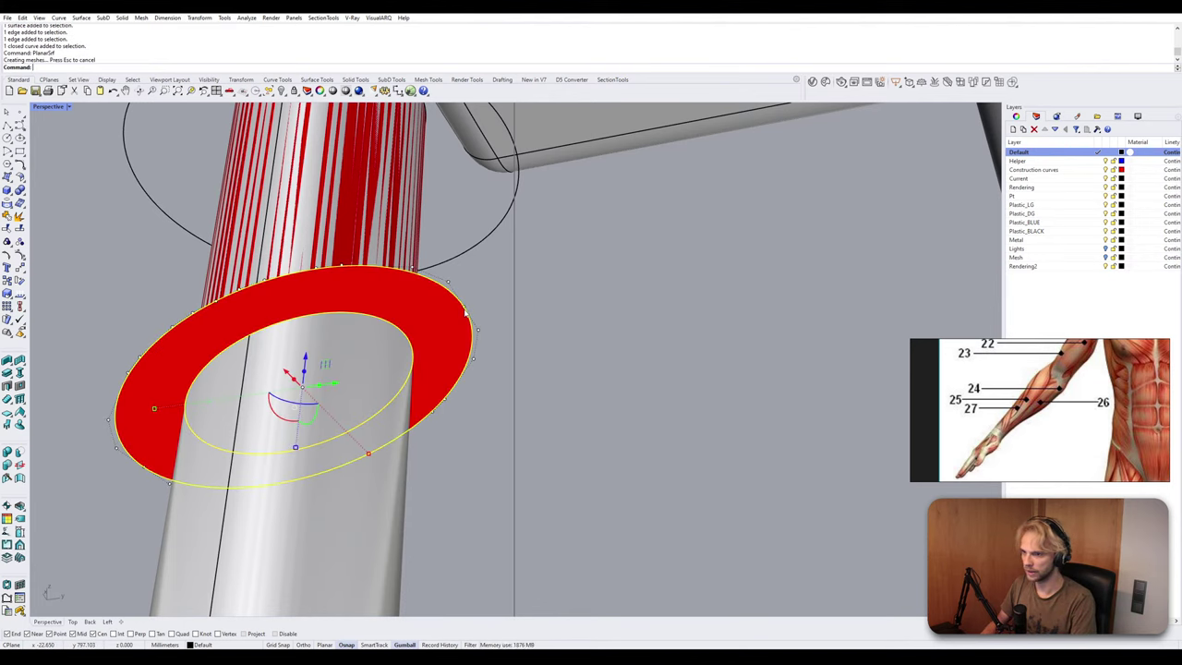
key(Escape)
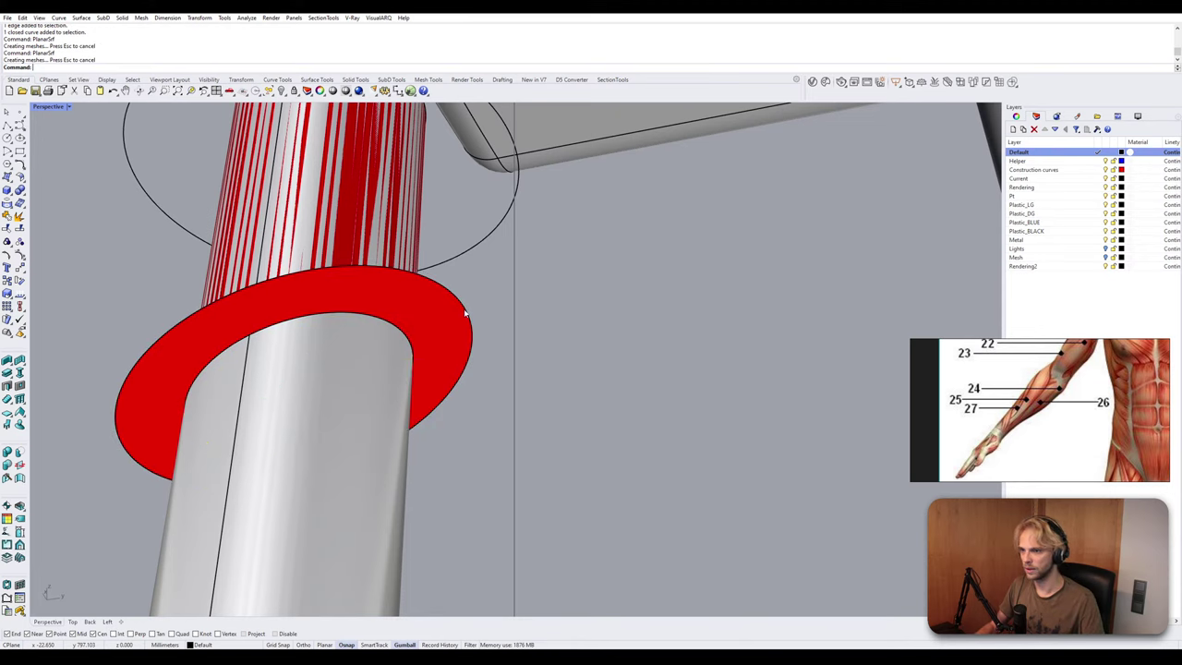
Loft a tapered wall between the slanted intersection curve and the duplicated circle above it, using the Normal style.
click(473, 315)
click(492, 335)
shift+click(494, 232)
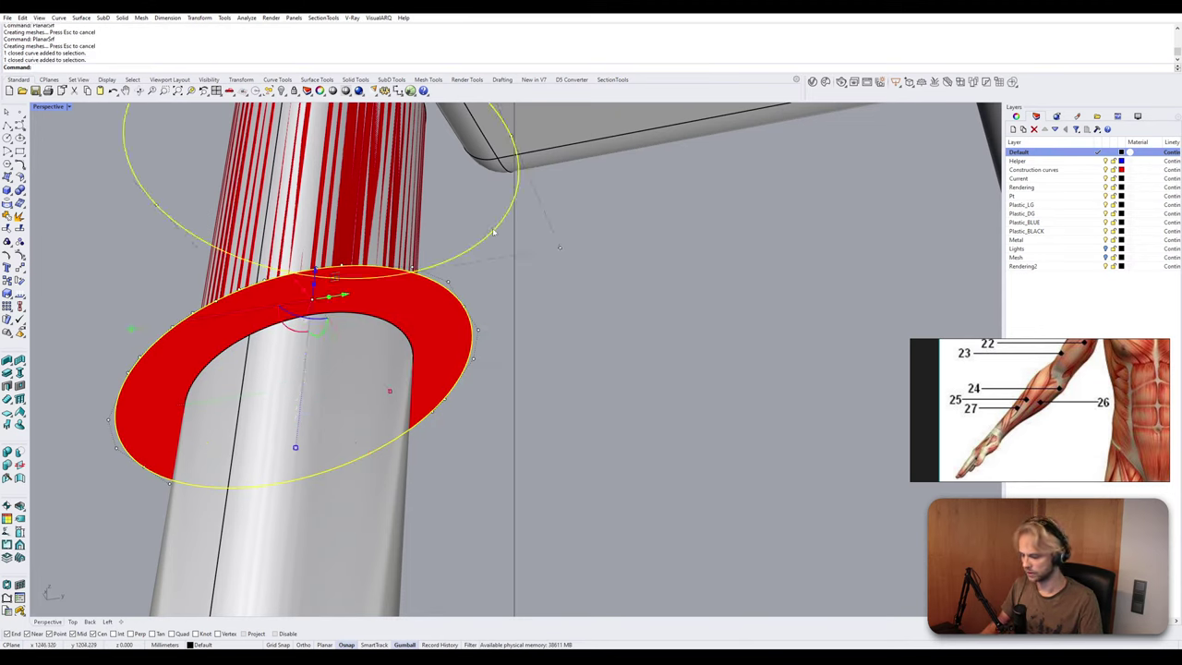
text(loft)
key(Return)
key(Return)
key(Return)
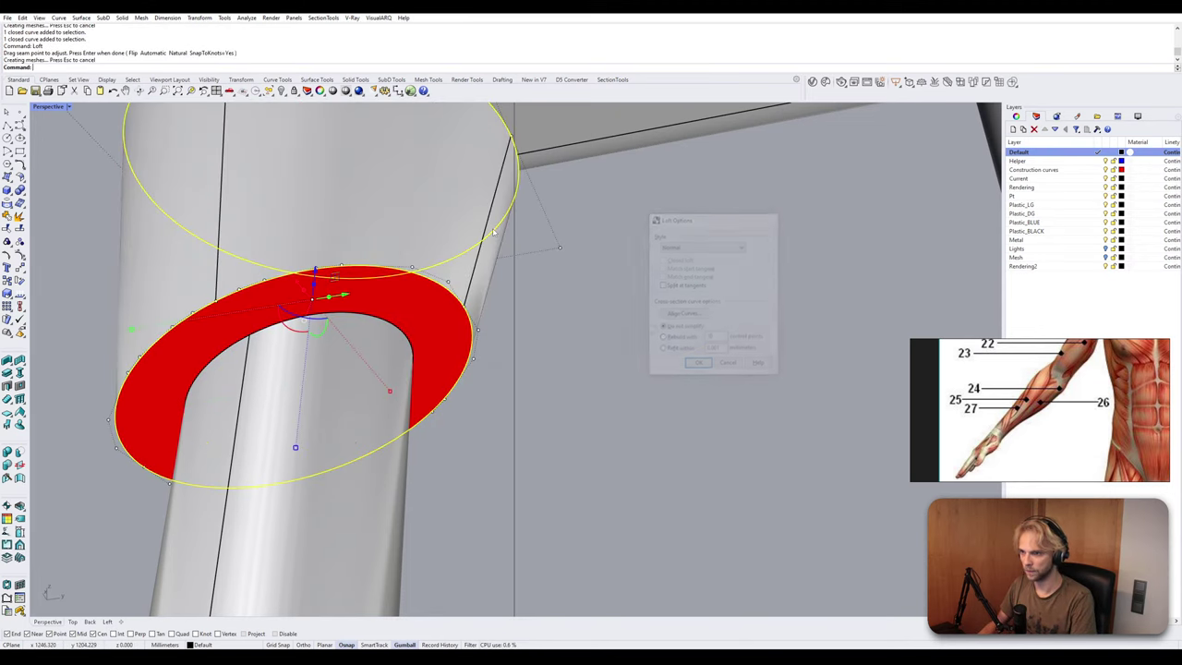
scroll(493, 233, down, 6)
right_drag(493, 233, 490, 319)
click(346, 189)
right_drag(346, 189, 382, 277)
click(385, 369)
click(415, 390)
scroll(398, 365, down, 4)
shift+click(377, 237)
click(342, 261)
ctrl+shift+click(369, 240)
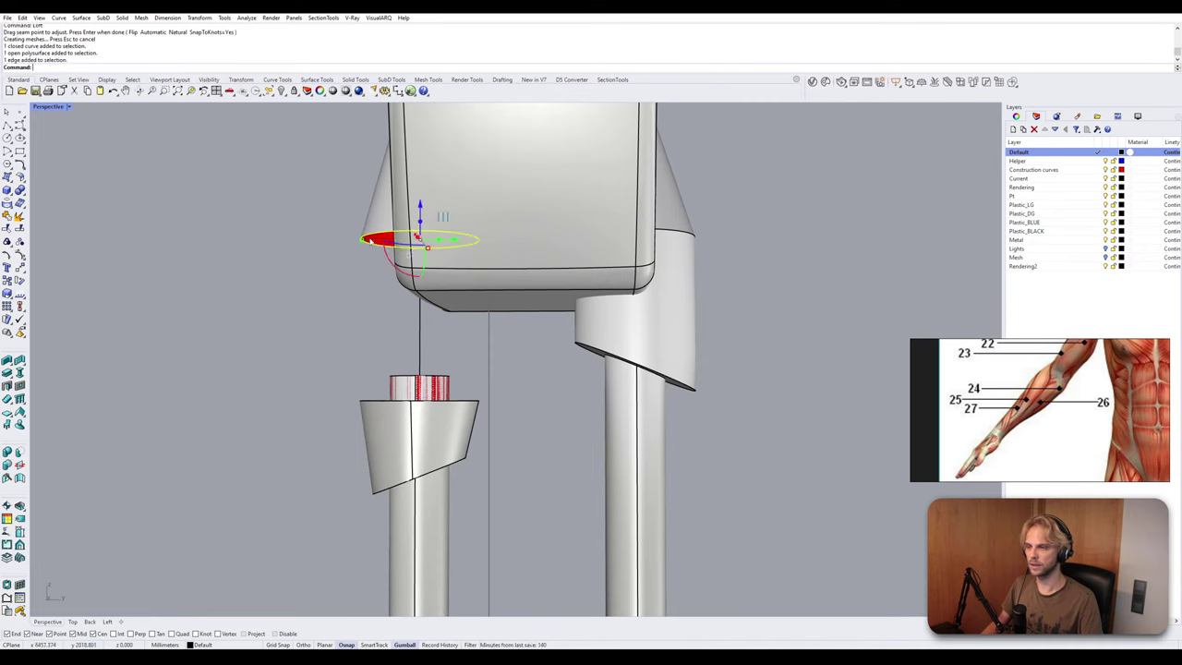
shift+click(376, 406)
click(385, 269)
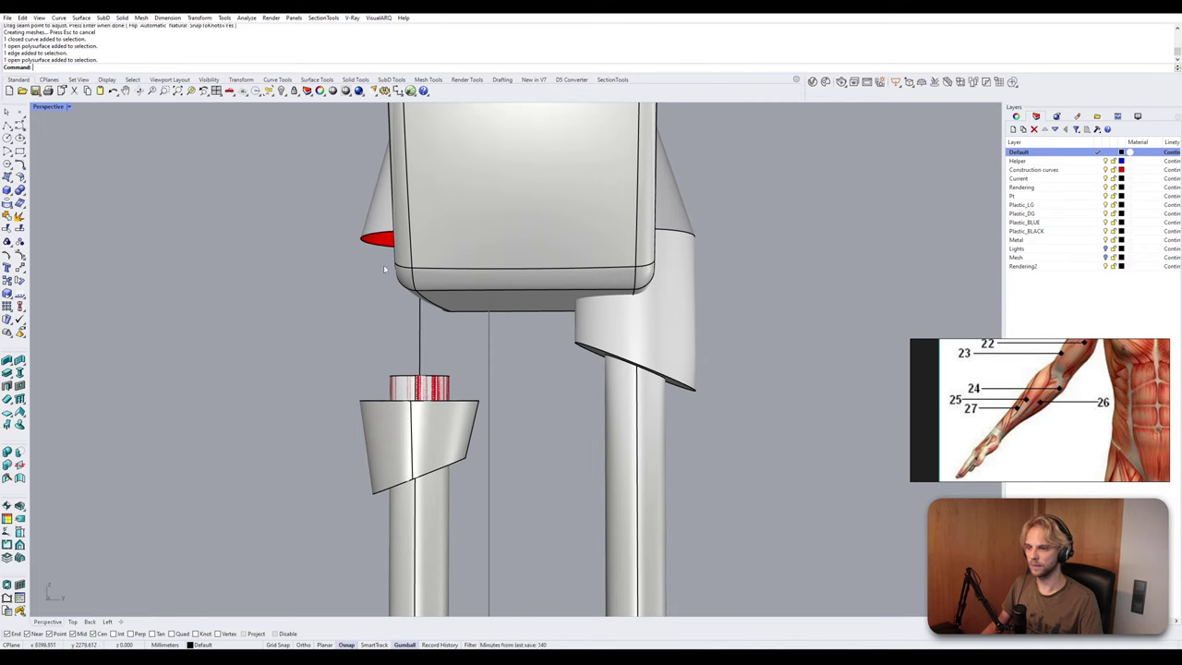
ctrl+shift+click(374, 239)
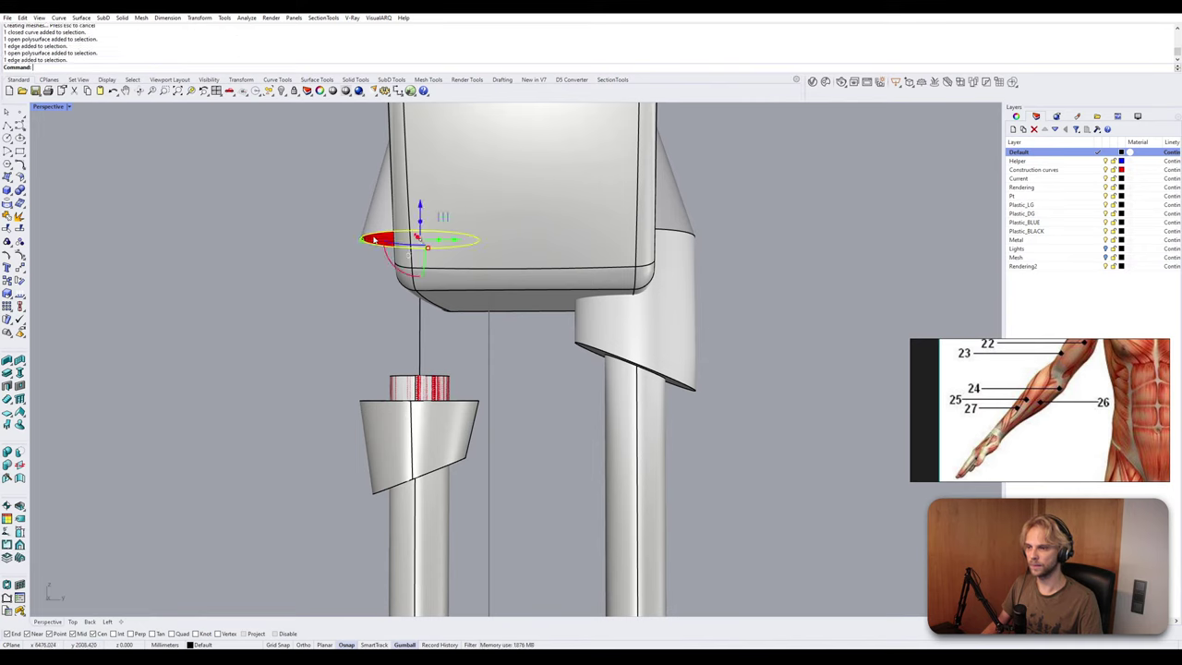
shift+click(381, 404)
click(333, 352)
click(386, 239)
click(333, 259)
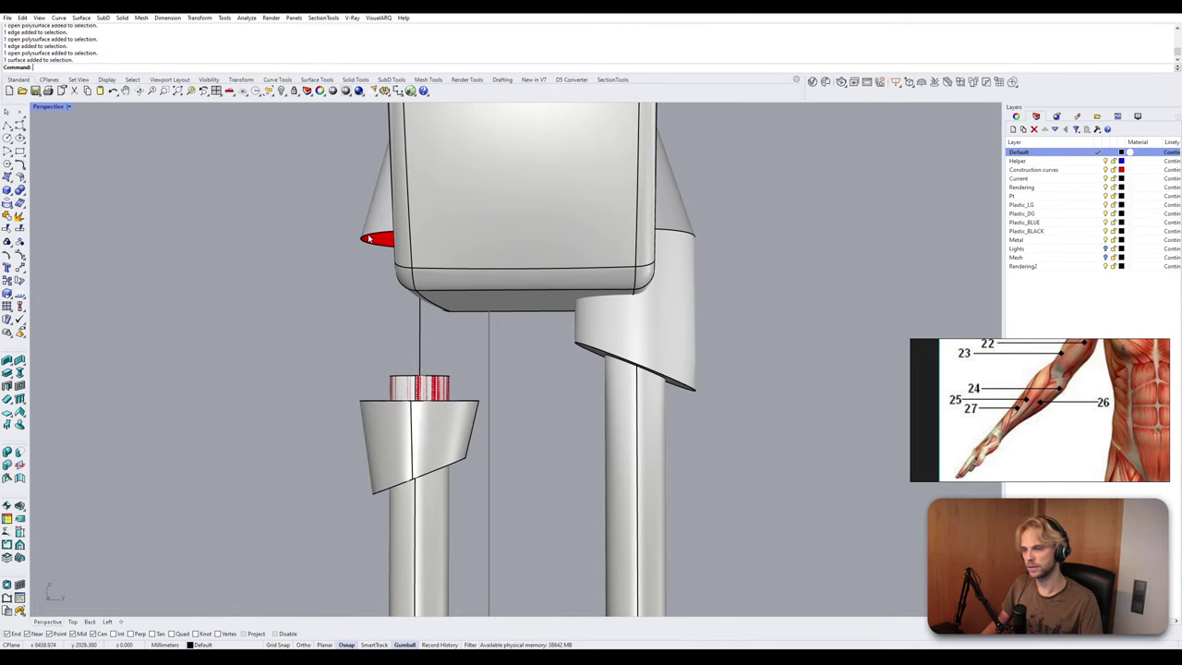
Loft a straight wall between the cone's circular bottom edge and the circle at the top of the tapered wall.
ctrl+shift+click(369, 239)
shift+click(371, 404)
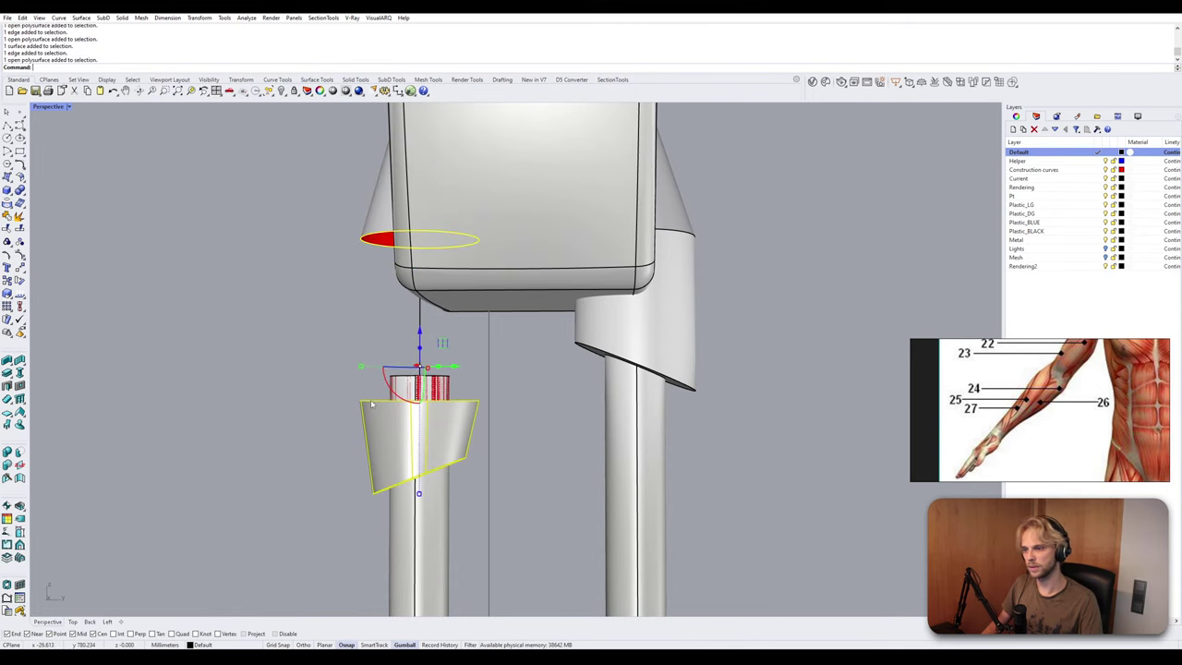
shift+click(372, 401)
ctrl+click(381, 435)
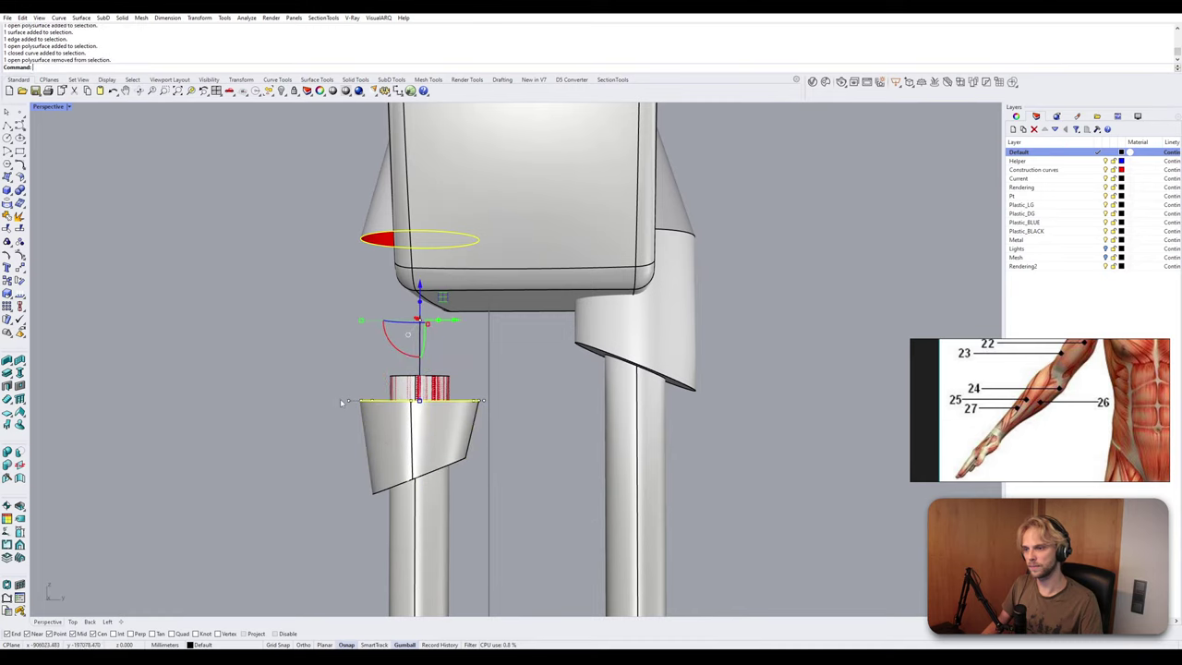
text(Loft)
key(Return)
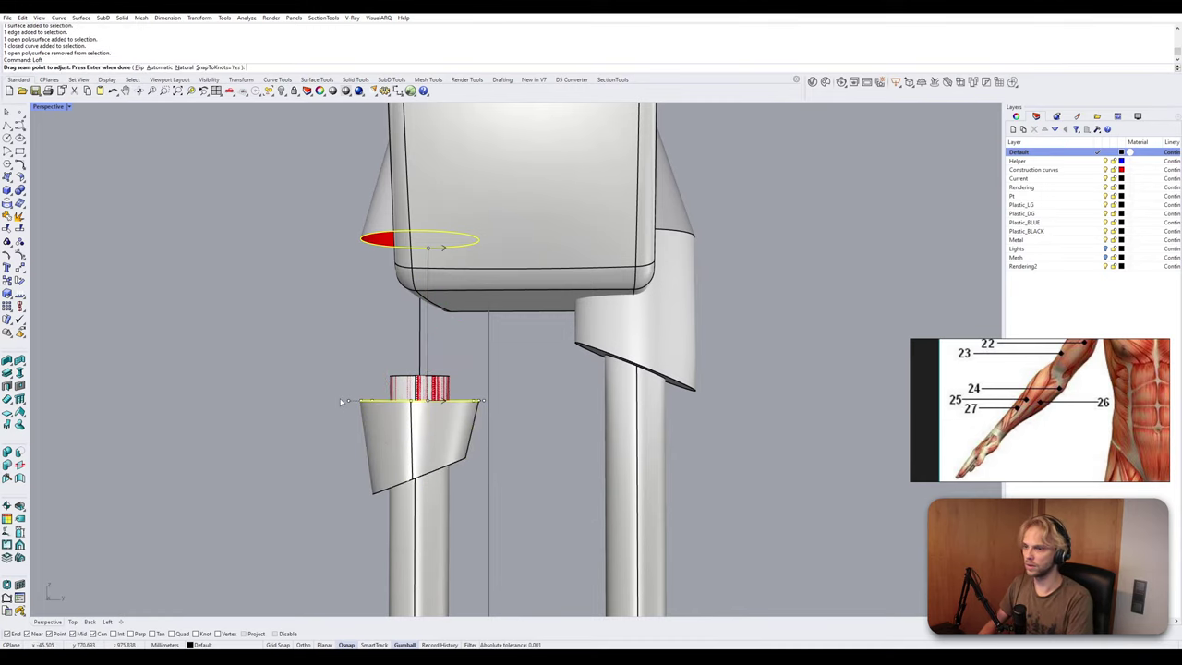
right_drag(340, 402, 311, 399)
key(Return)
key(Return)
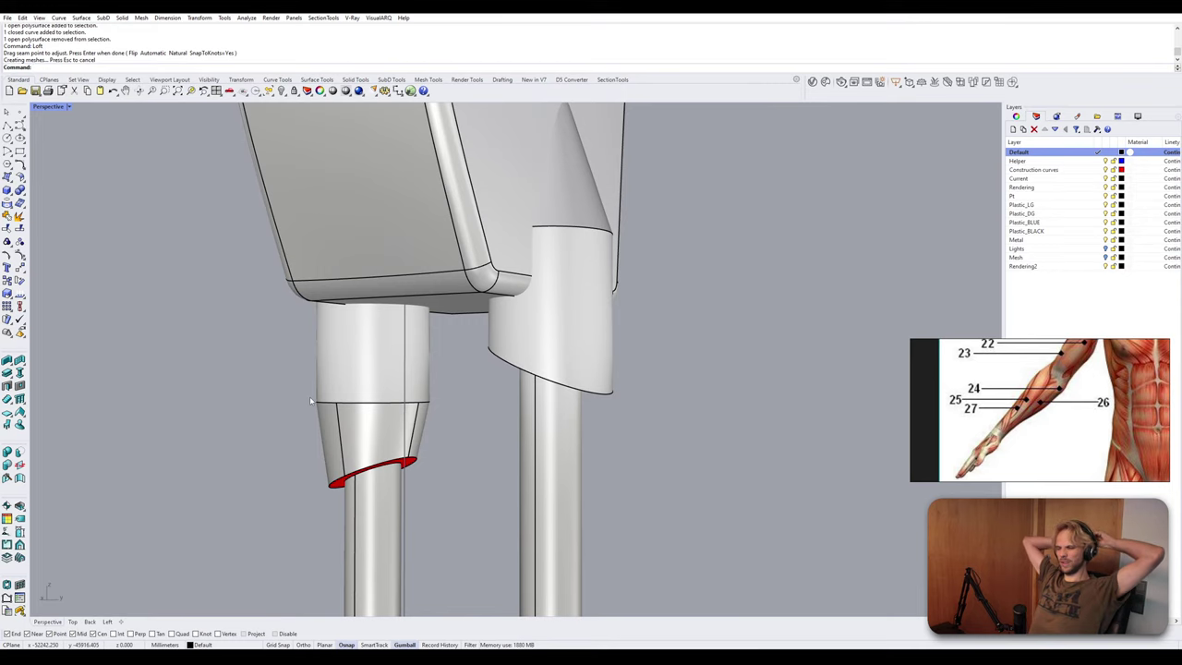
Join the cone and the straight lofted wall below it on the left-hand upper outer pipe.
right_drag(312, 401, 429, 388)
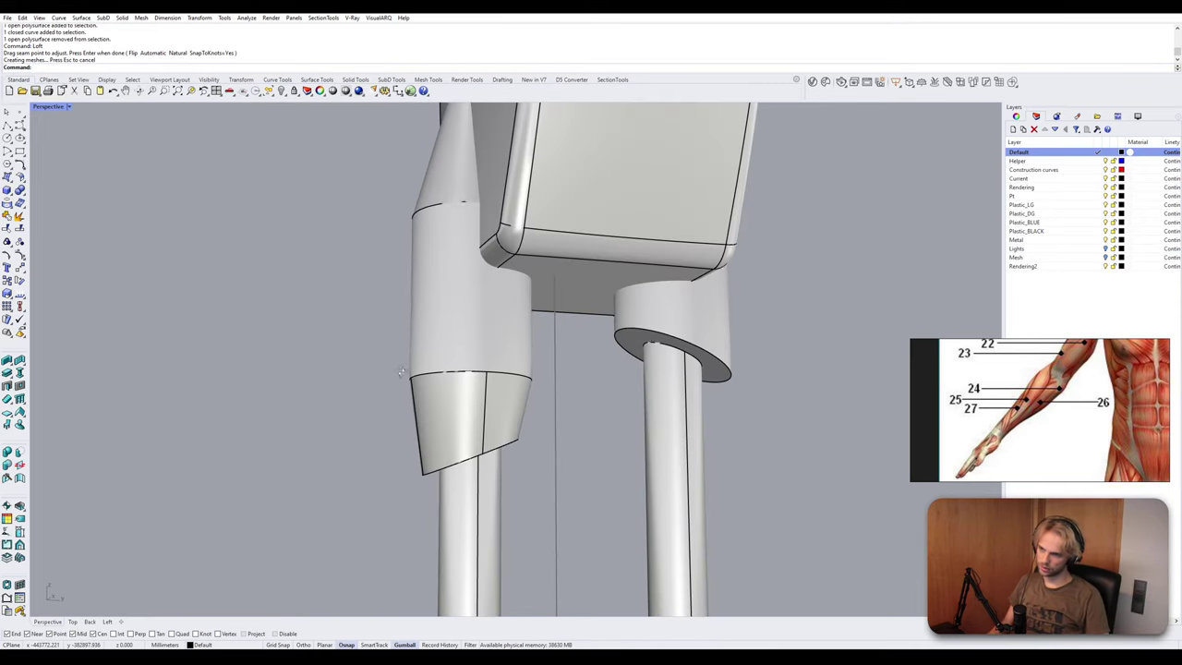
click(430, 185)
click(450, 286)
text(join)
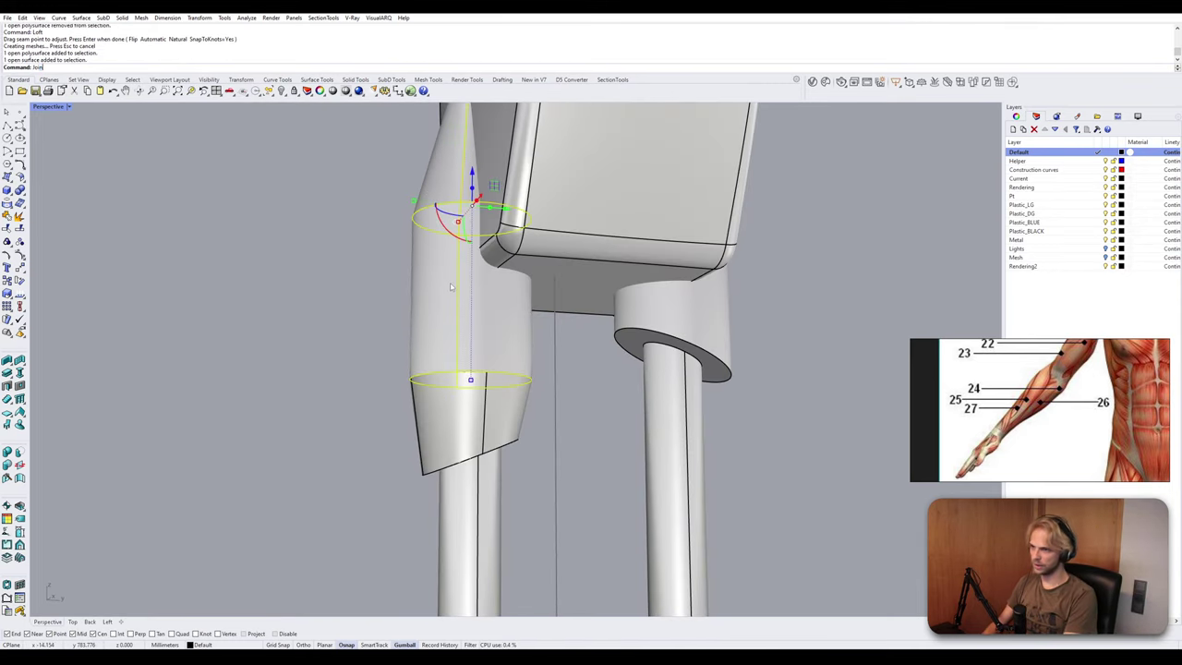
key(Return)
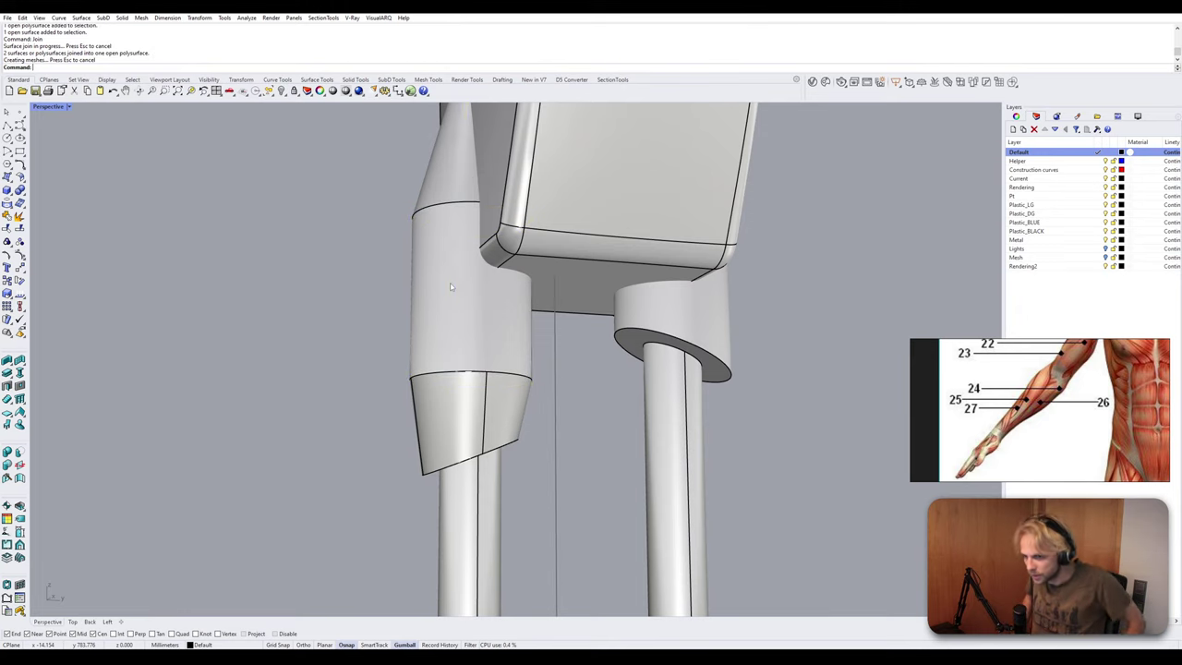
Delete the tapered lofted wall between the straight wall and the slanted ring, along with the duplicated circle at its top.
scroll(442, 294, down, 8)
right_drag(441, 294, 450, 345)
scroll(427, 342, up, 8)
scroll(451, 344, up, 3)
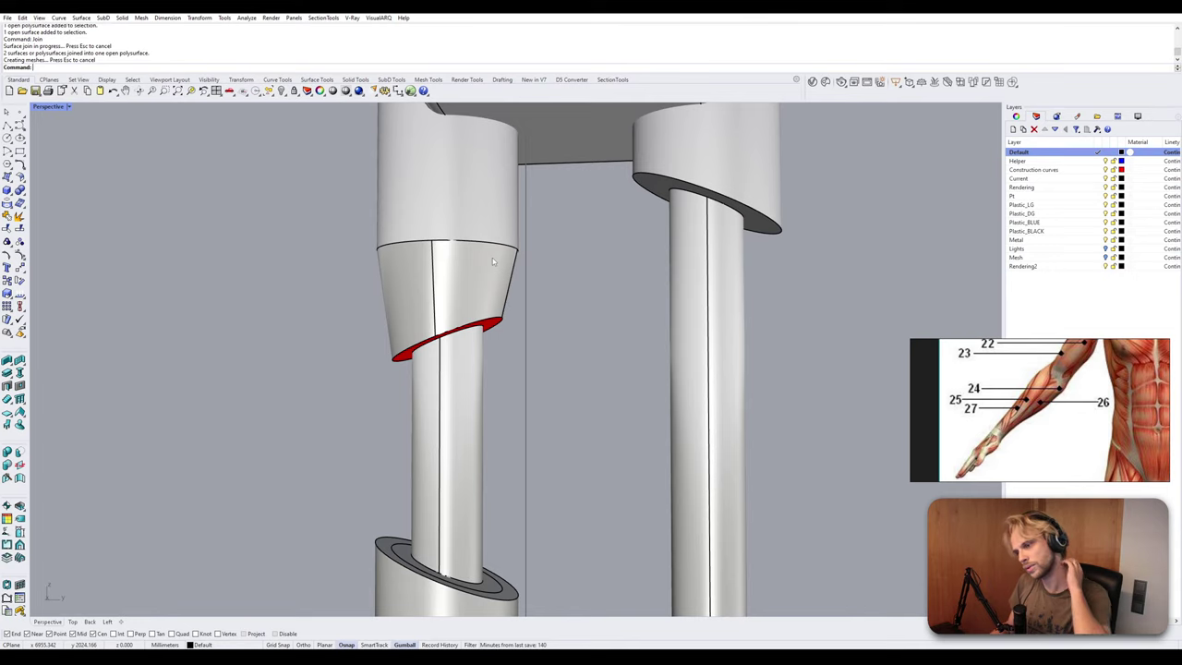
right_drag(454, 327, 478, 220)
scroll(460, 221, up, 2)
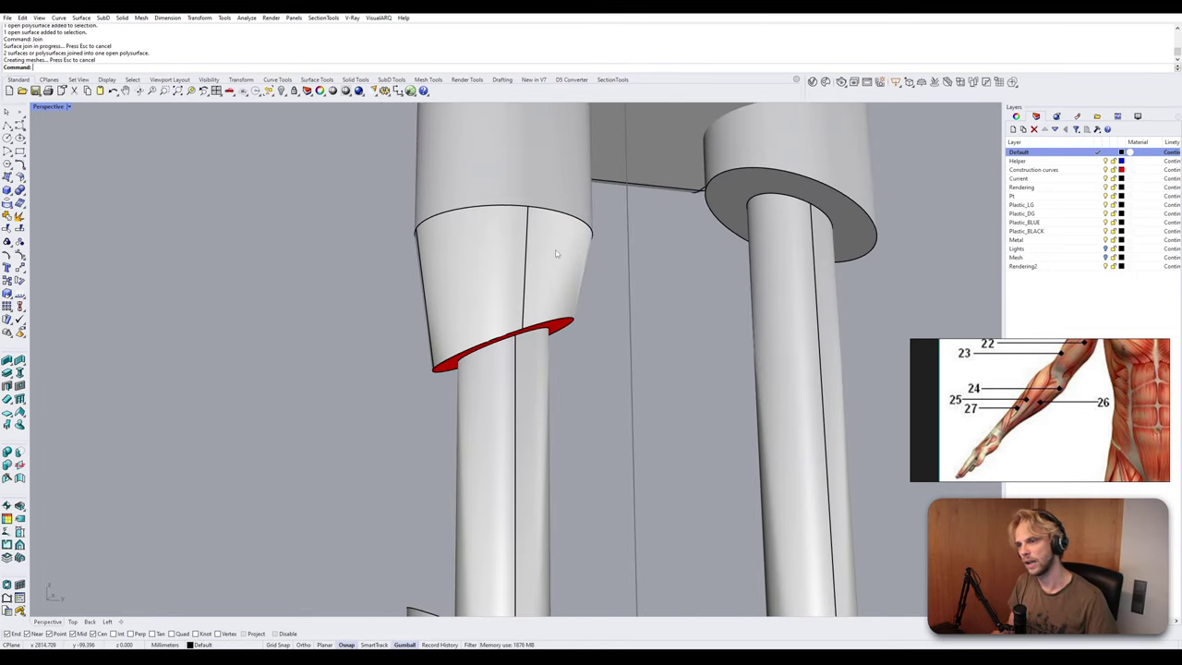
click(488, 275)
key(Delete)
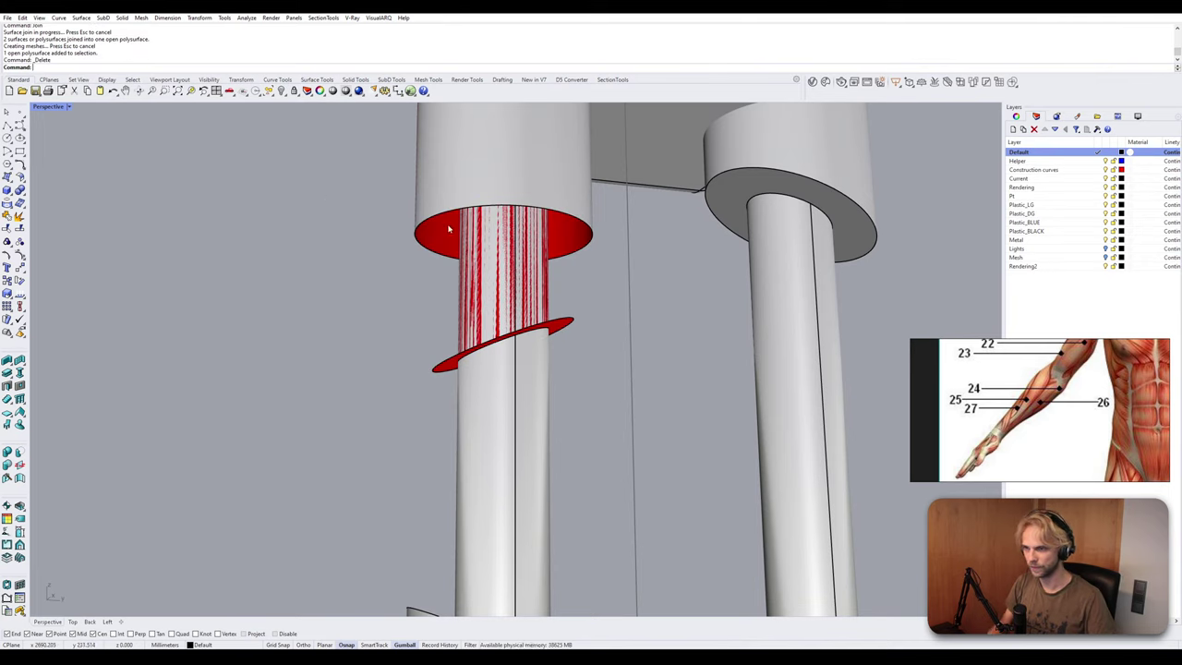
click(437, 224)
click(453, 242)
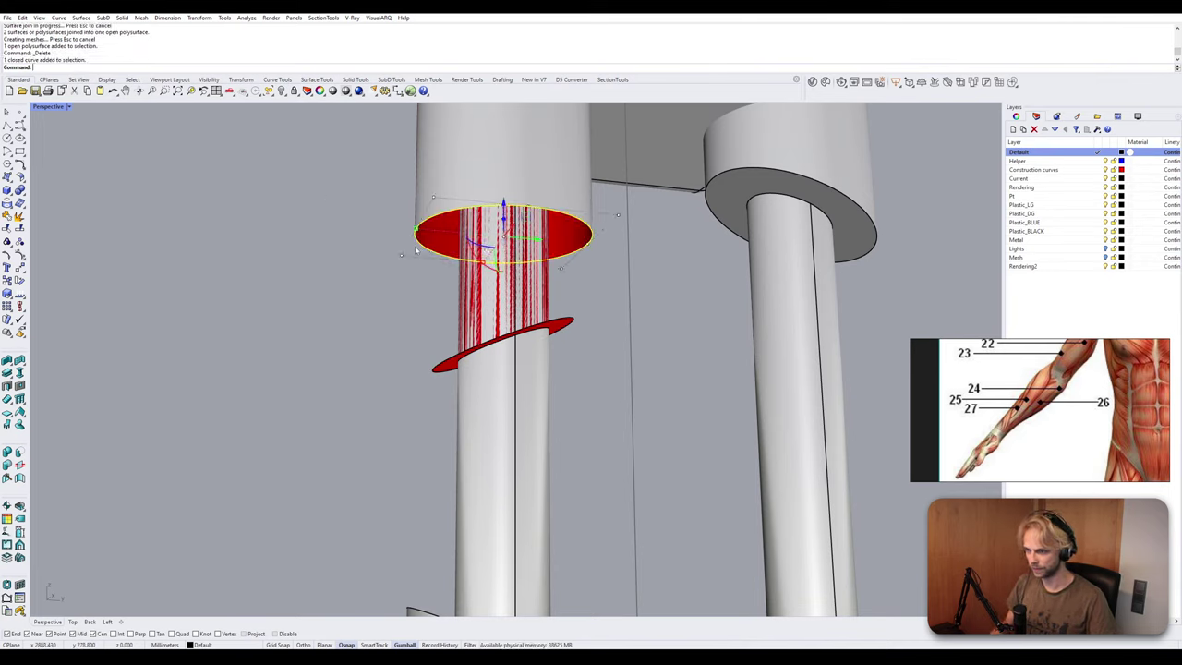
click(441, 222)
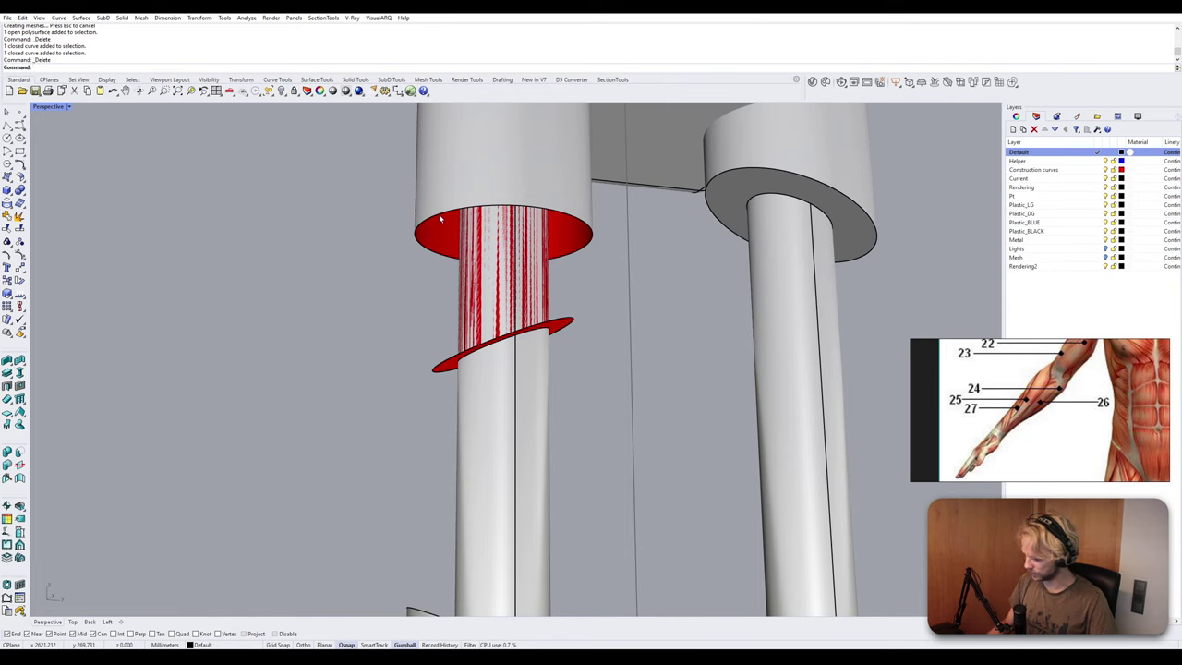
Move the straight wall's lower circular edge down towards the slanted ring face to lengthen the straight section.
ctrl+shift+click(439, 218)
drag(503, 231, 502, 275)
scroll(667, 353, up, 5)
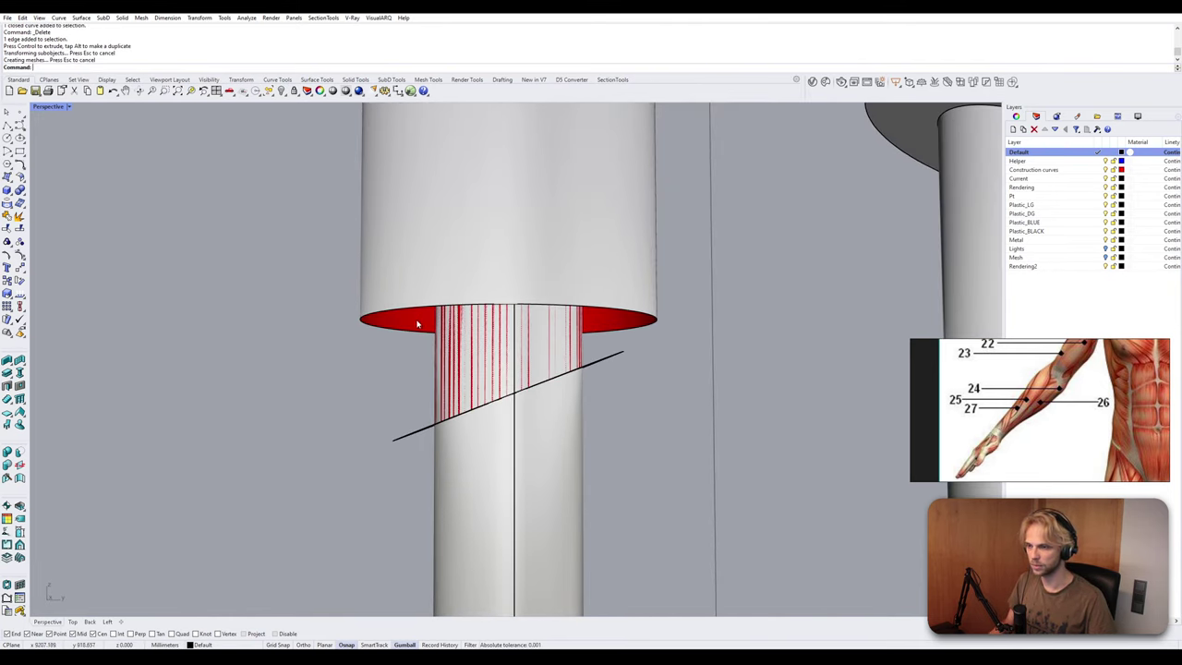
Loft a shorter tapered wall between the lowered circular edge and the slanted intersection curve.
ctrl+shift+click(417, 321)
ctrl+shift+click(426, 430)
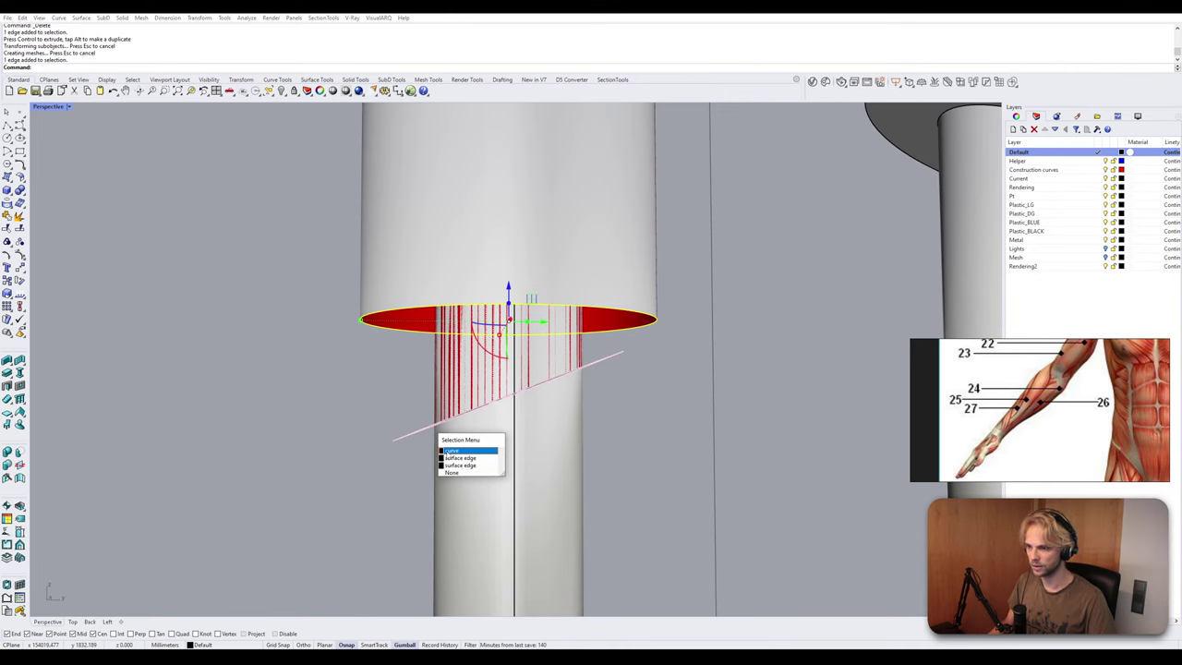
click(450, 451)
right_drag(450, 452, 432, 430)
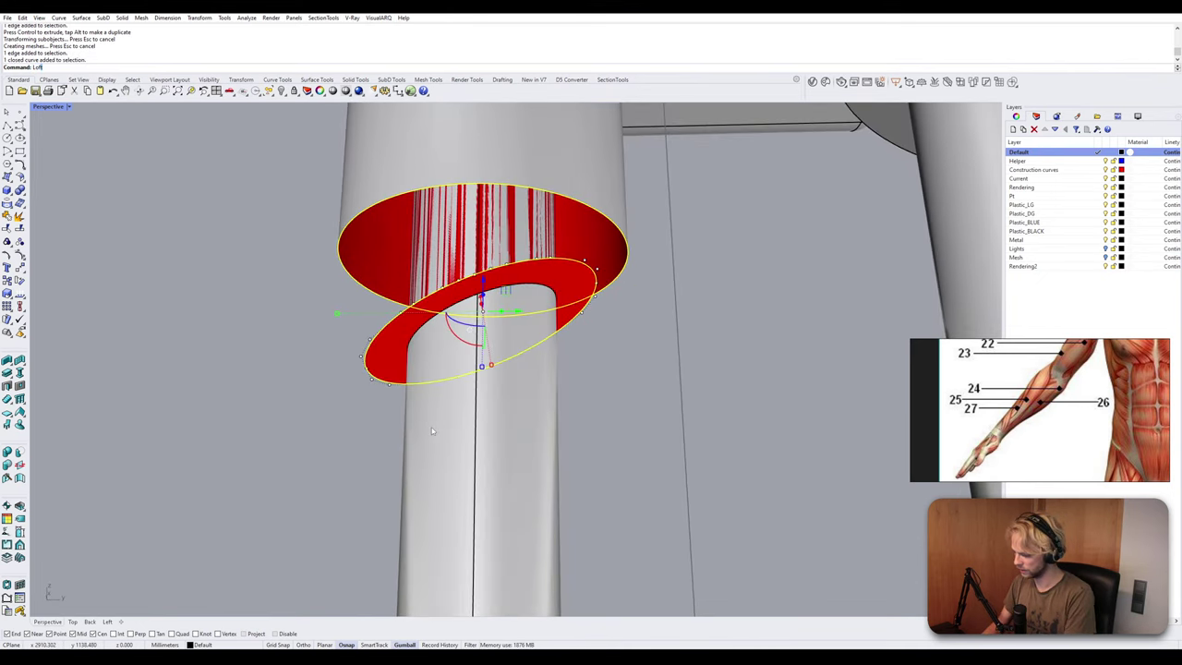
key(Return)
key(Return)
key(Return)
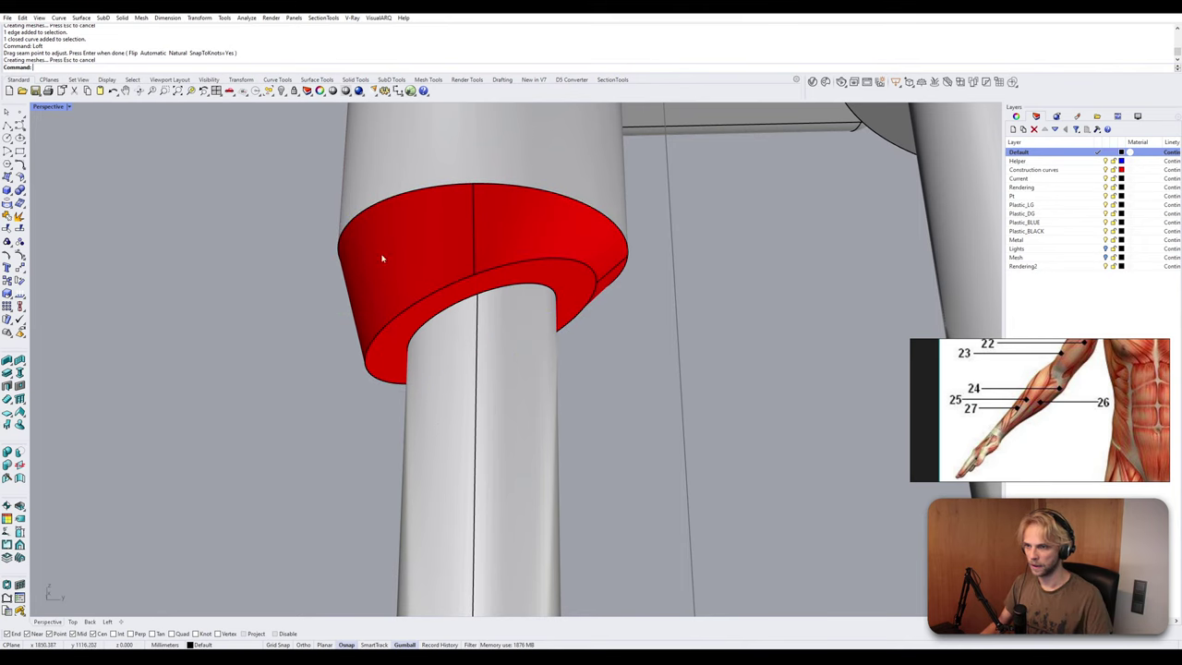
Join the straight outer wall, the new tapered wall and the slanted ring face.
click(403, 181)
shift+click(404, 264)
shift+click(411, 330)
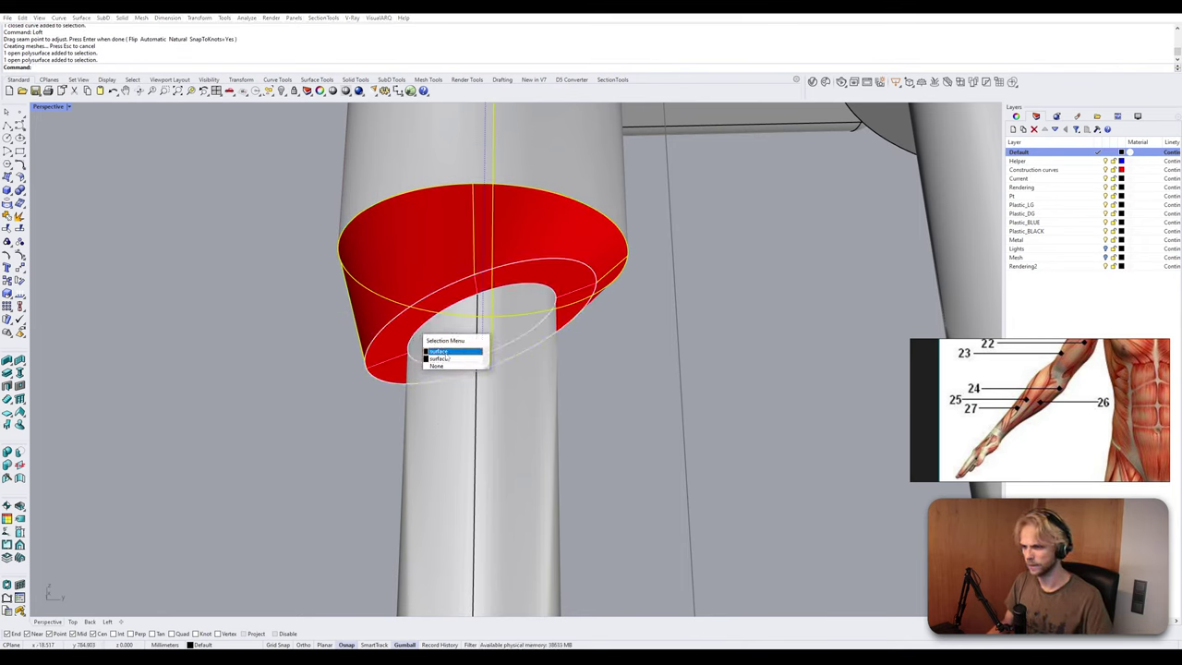
click(448, 352)
text(Join)
key(Return)
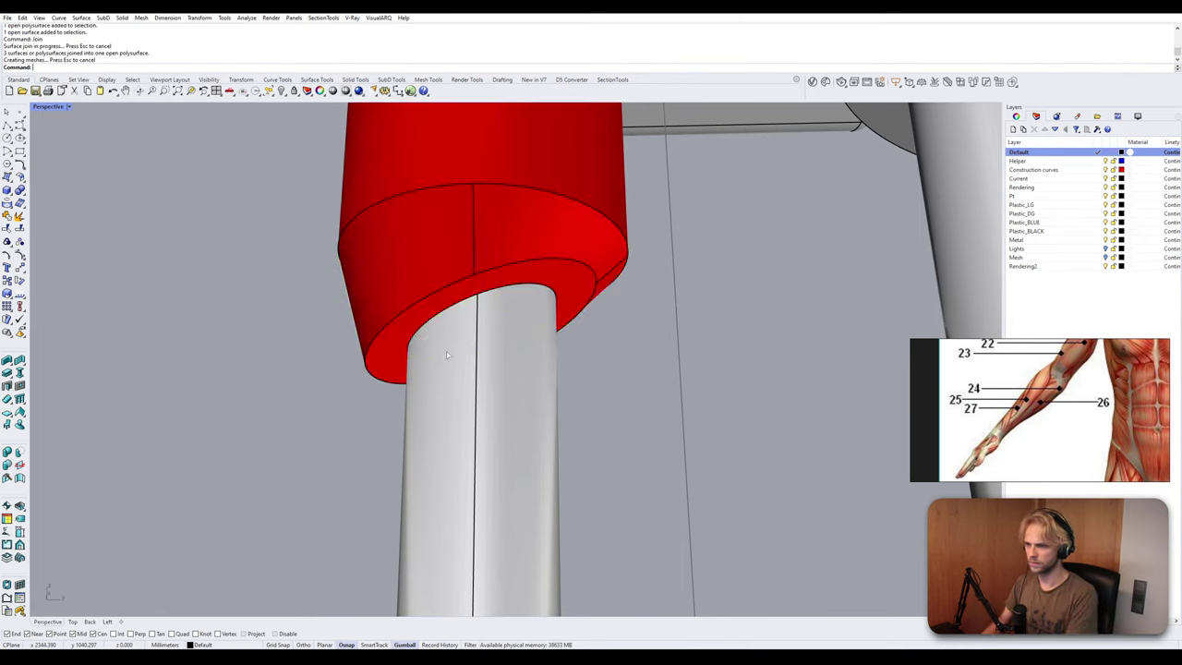
Hide the thinner inner pipe that runs into the tapered end.
click(482, 438)
text(Hide)
key(Return)
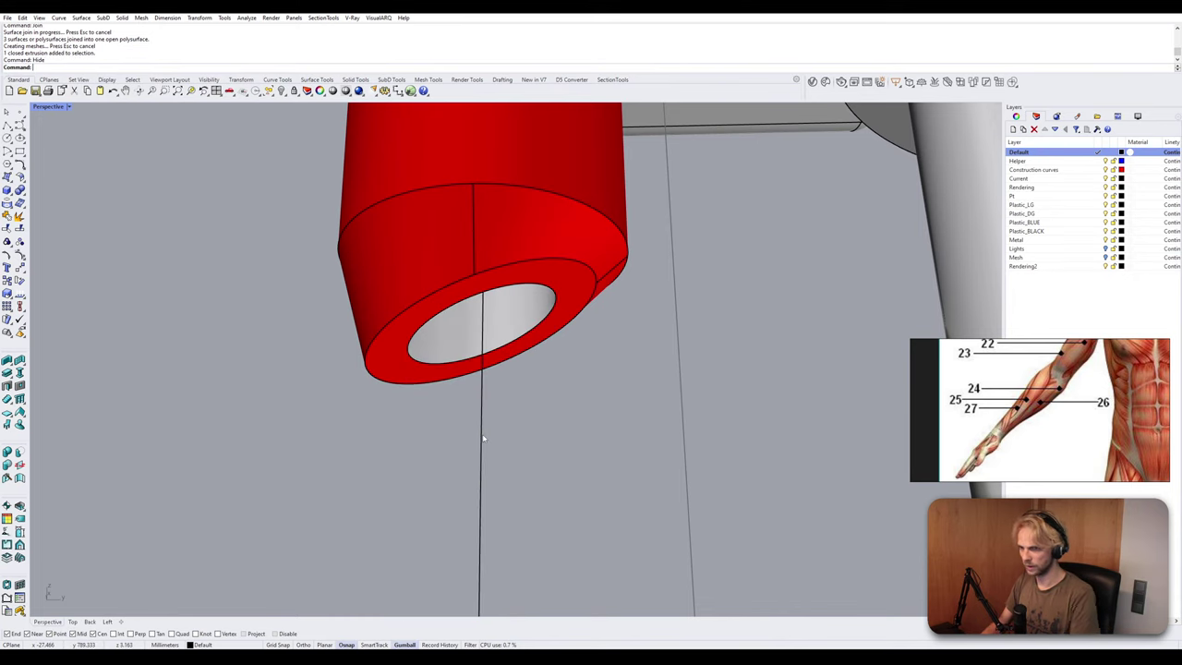
Try to join the inner hole surfaces with the outer shell and the separate slanted ring surface.
click(447, 358)
click(401, 384)
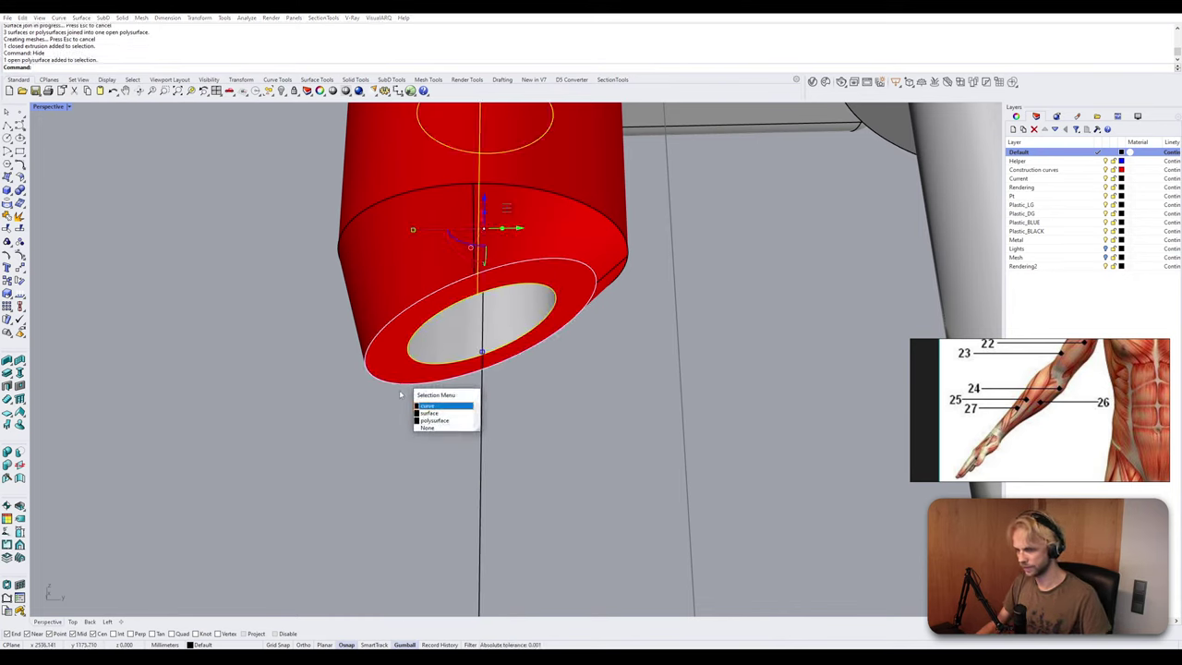
click(434, 420)
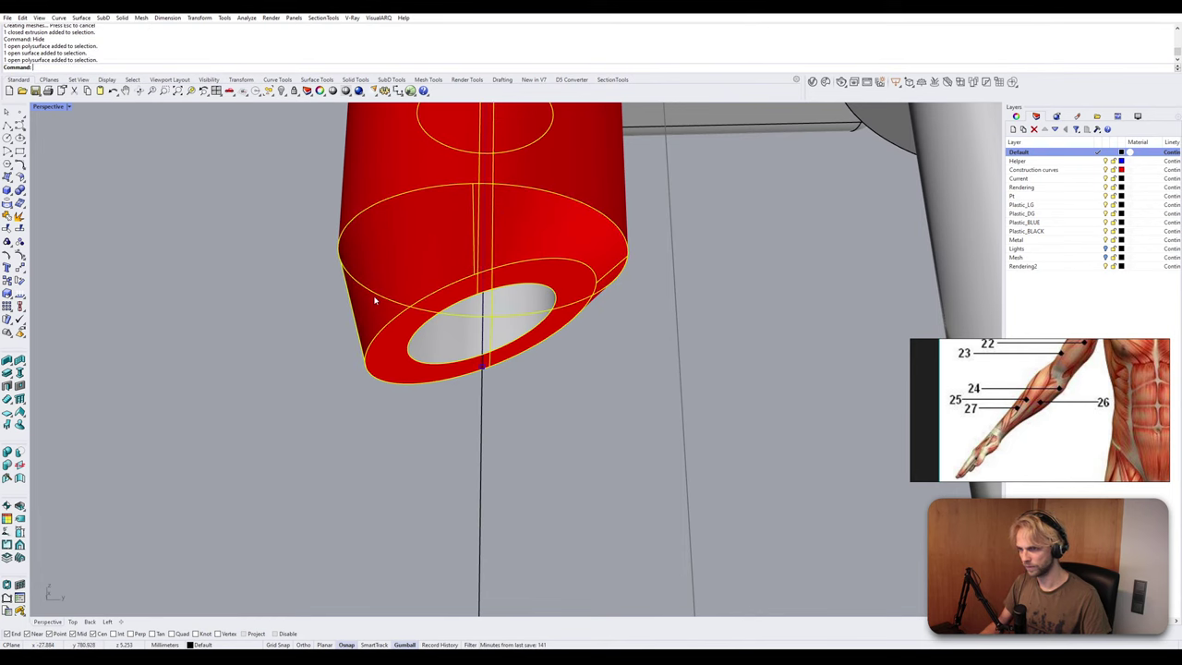
scroll(365, 199, down, 5)
shift+right_drag(359, 185, 361, 420)
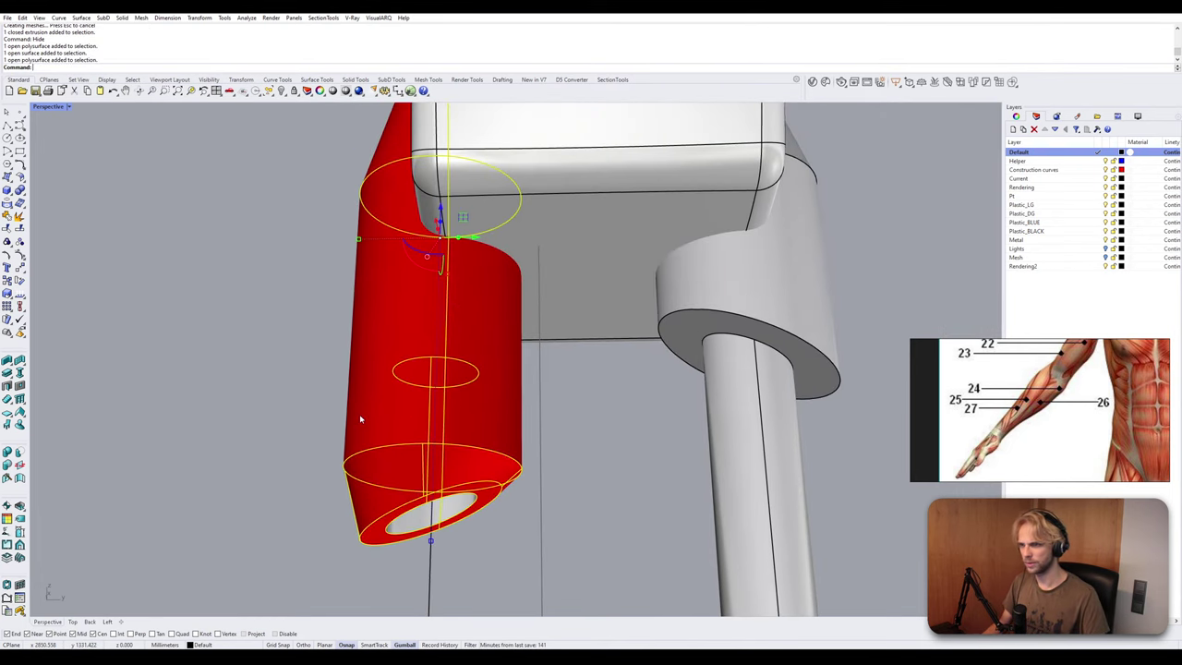
key(Return)
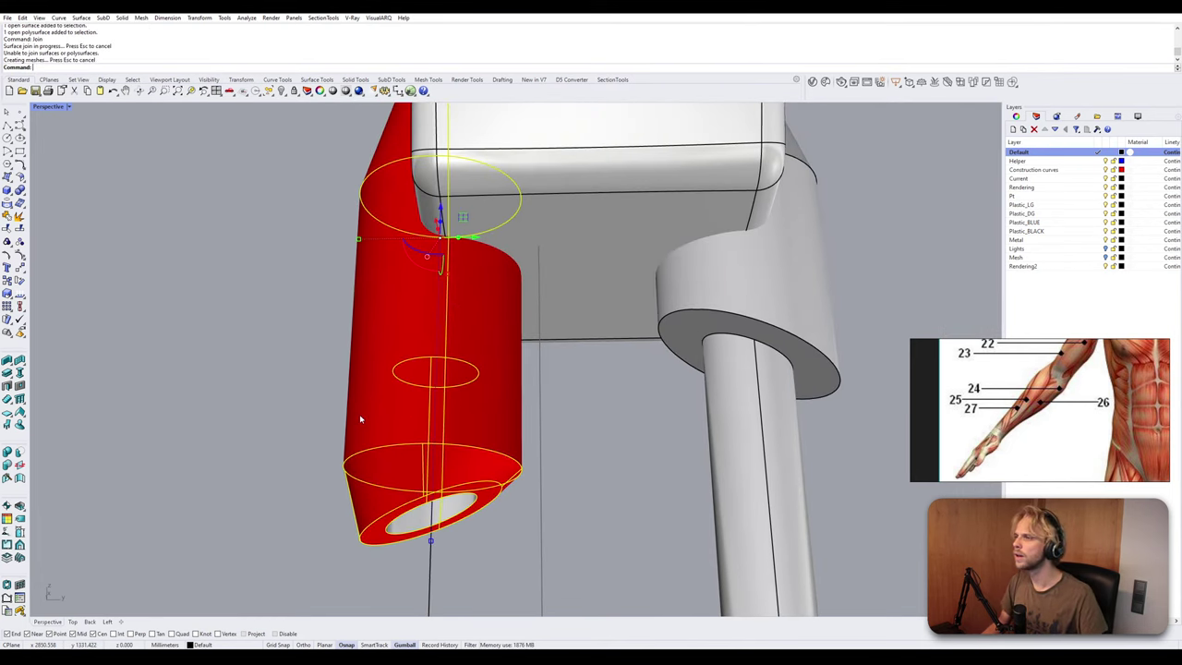
Delete the separate ring surface that duplicates the slanted end face of the outer pipe.
click(307, 415)
click(416, 480)
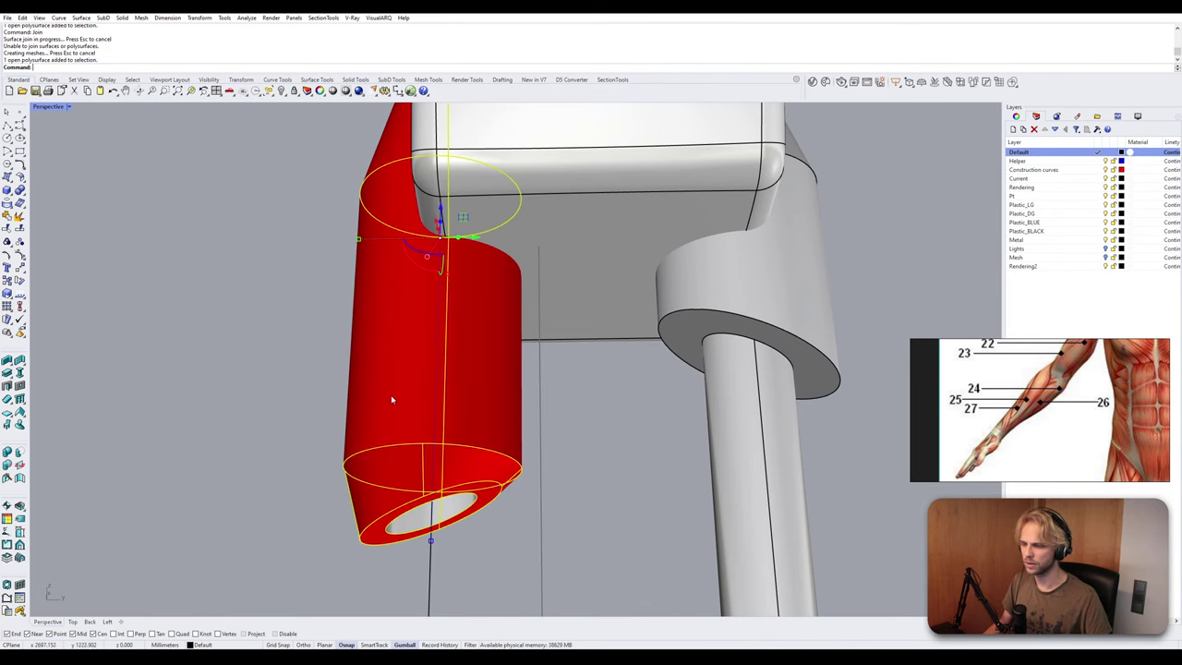
click(393, 401)
click(267, 404)
right_drag(385, 546, 345, 440)
scroll(383, 535, up, 3)
click(345, 440)
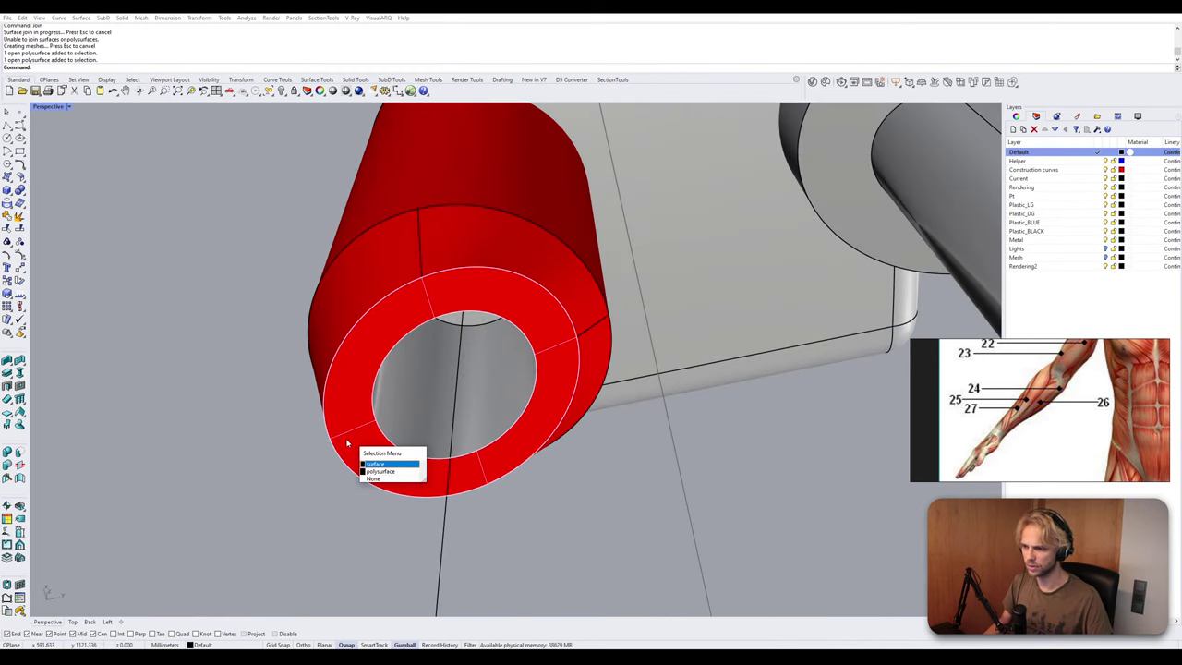
click(379, 464)
key(Delete)
Join the inner hole surfaces with the tapered outer shell into one closed pipe body.
click(346, 416)
click(237, 447)
click(328, 407)
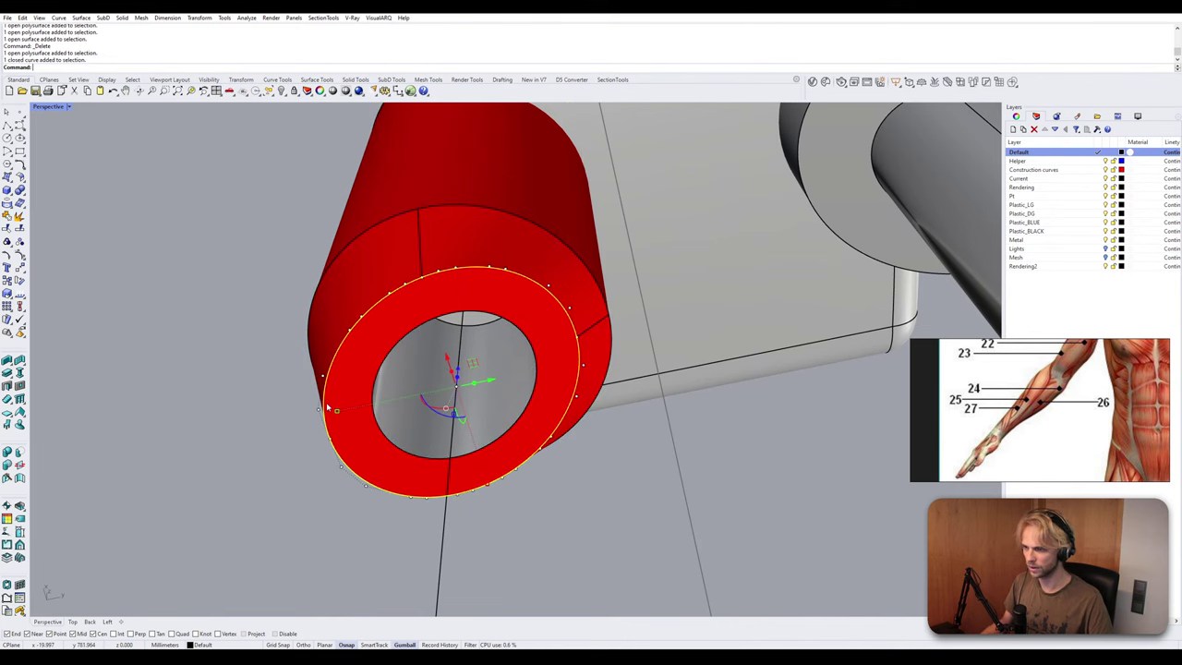
click(340, 398)
key(Escape)
right_drag(339, 396, 420, 406)
click(372, 475)
text(Join)
key(Return)
key(Escape)
scroll(309, 507, down, 6)
click(422, 403)
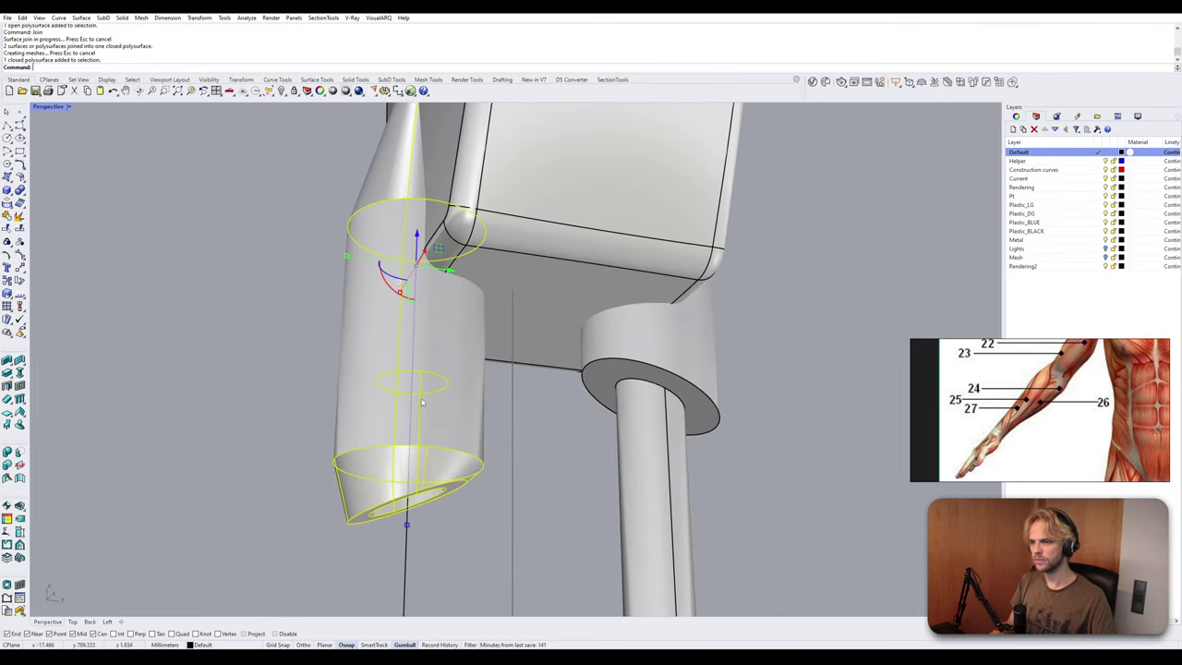
Show the hidden thinner inner pipe again with ShowSelected.
scroll(242, 449, down, 6)
click(242, 449)
right_drag(242, 449, 328, 459)
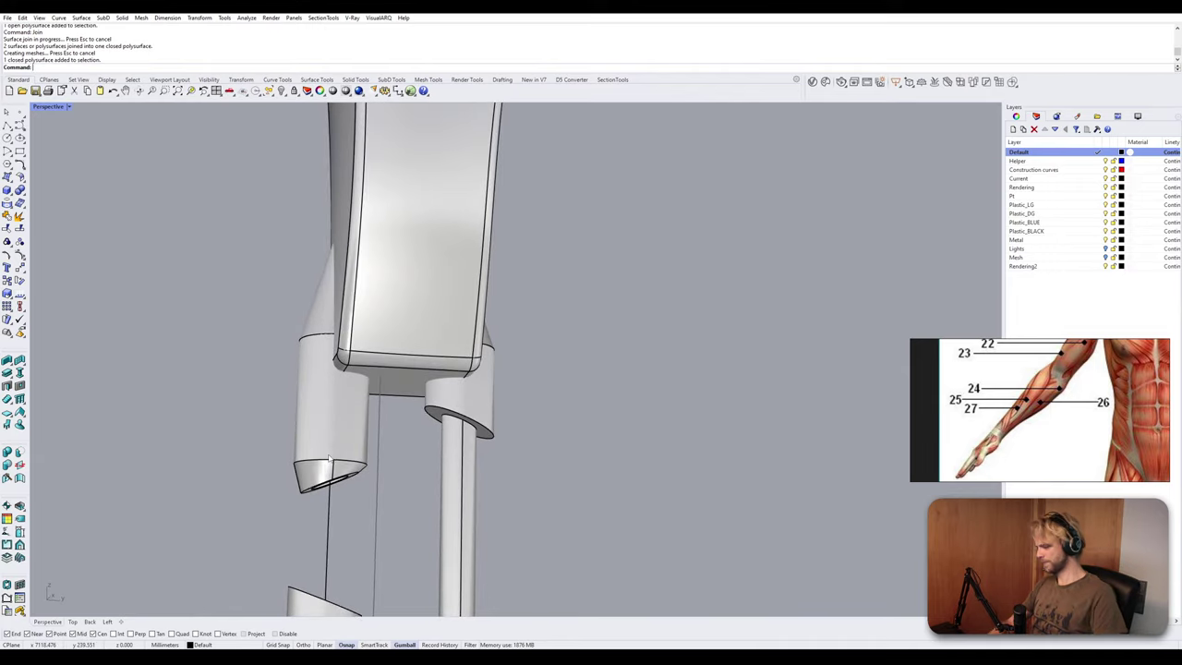
text(ShowSelected)
key(Return)
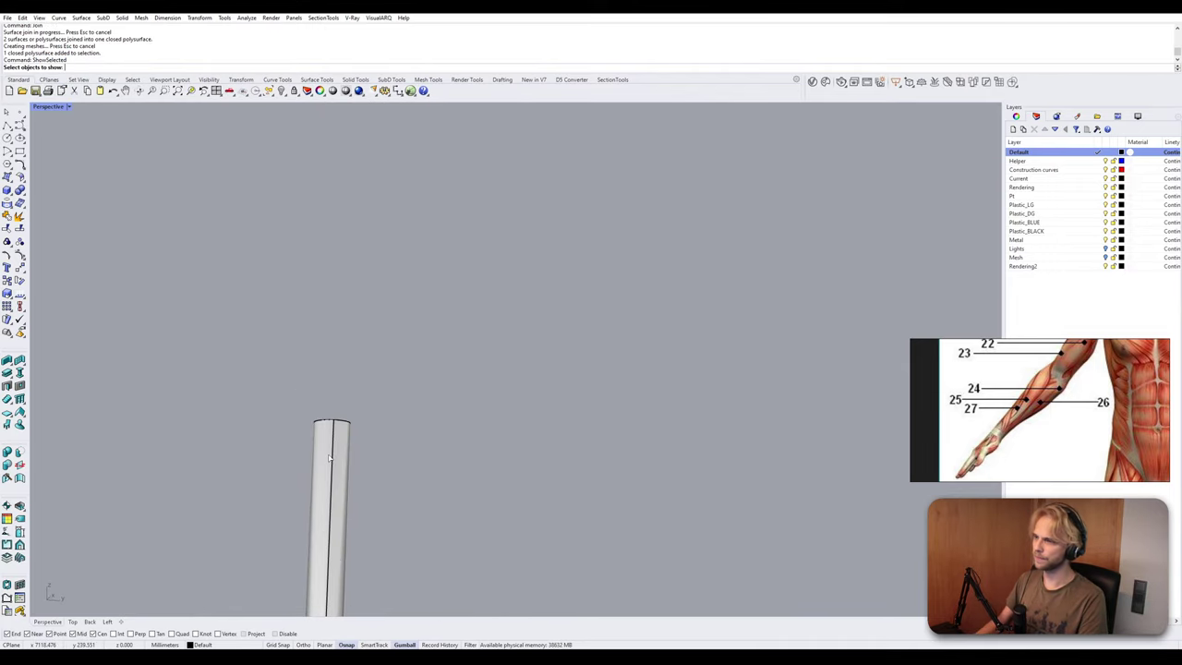
click(329, 458)
key(Return)
Examine the reshaped upper pipe end and the lower outer pipes, both within the whole arm and close up.
scroll(330, 458, down, 4)
shift+right_drag(330, 458, 416, 298)
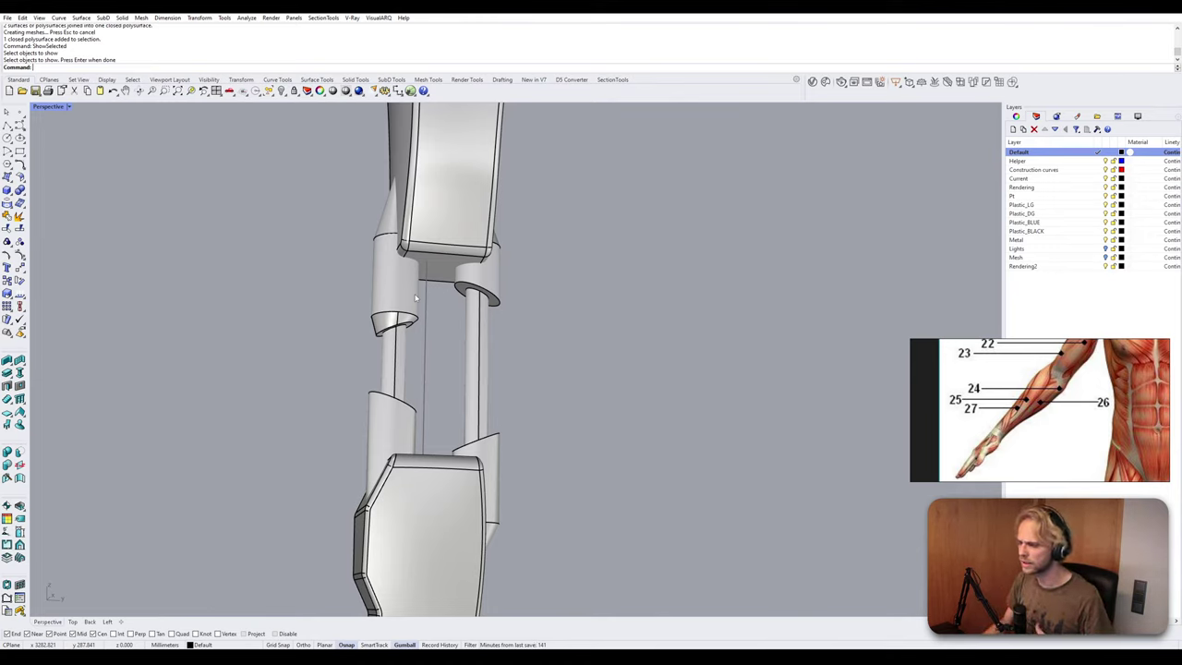
scroll(415, 298, down, 9)
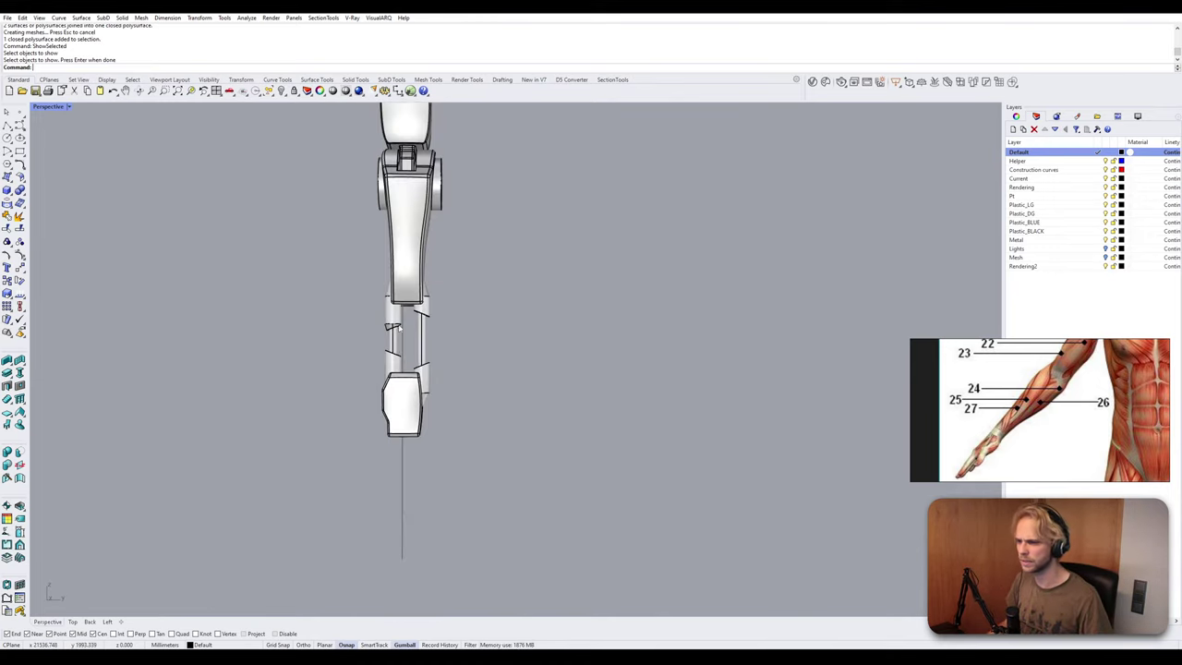
right_drag(415, 299, 378, 309)
scroll(378, 311, up, 8)
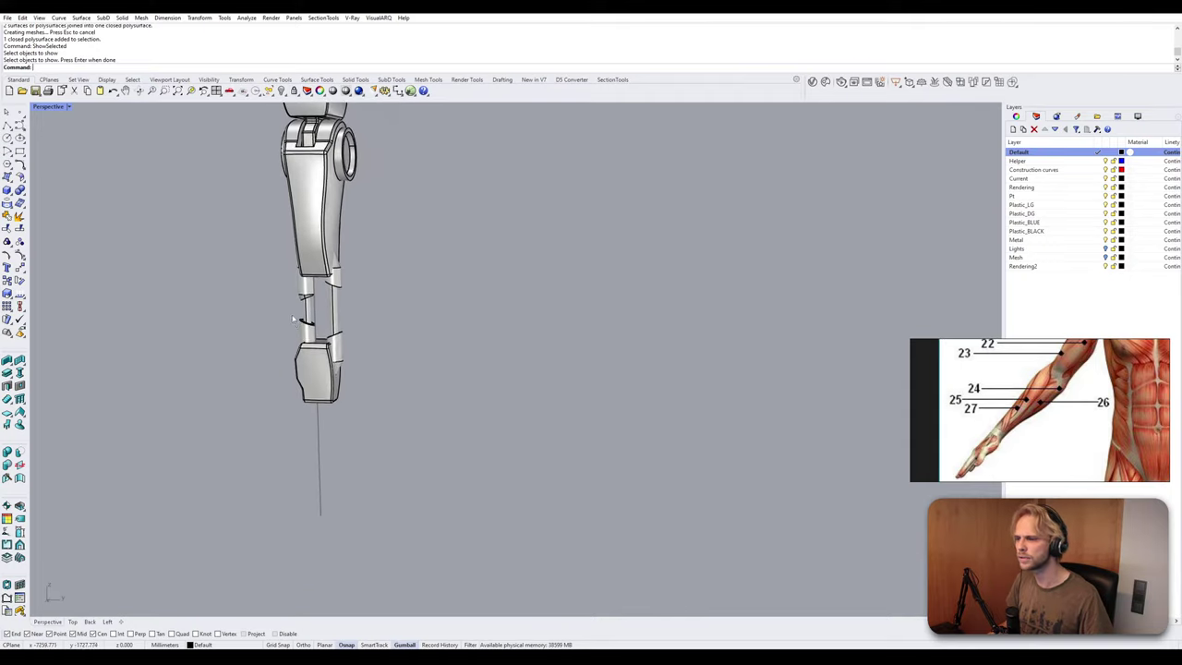
scroll(429, 263, up, 8)
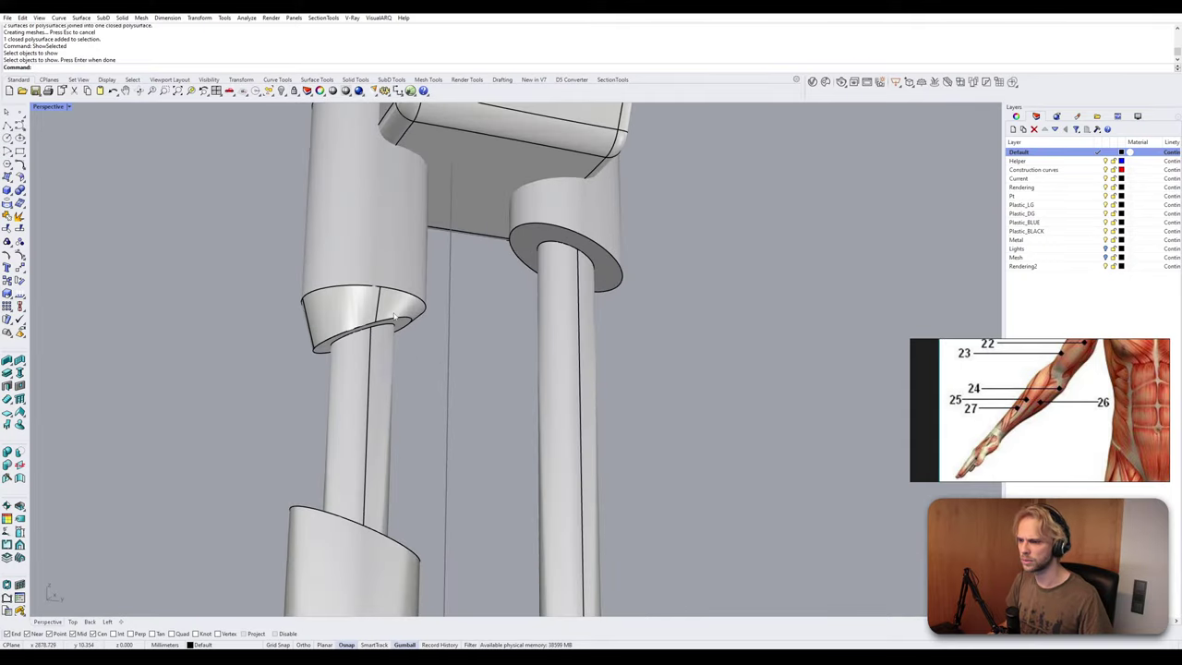
scroll(412, 330, down, 7)
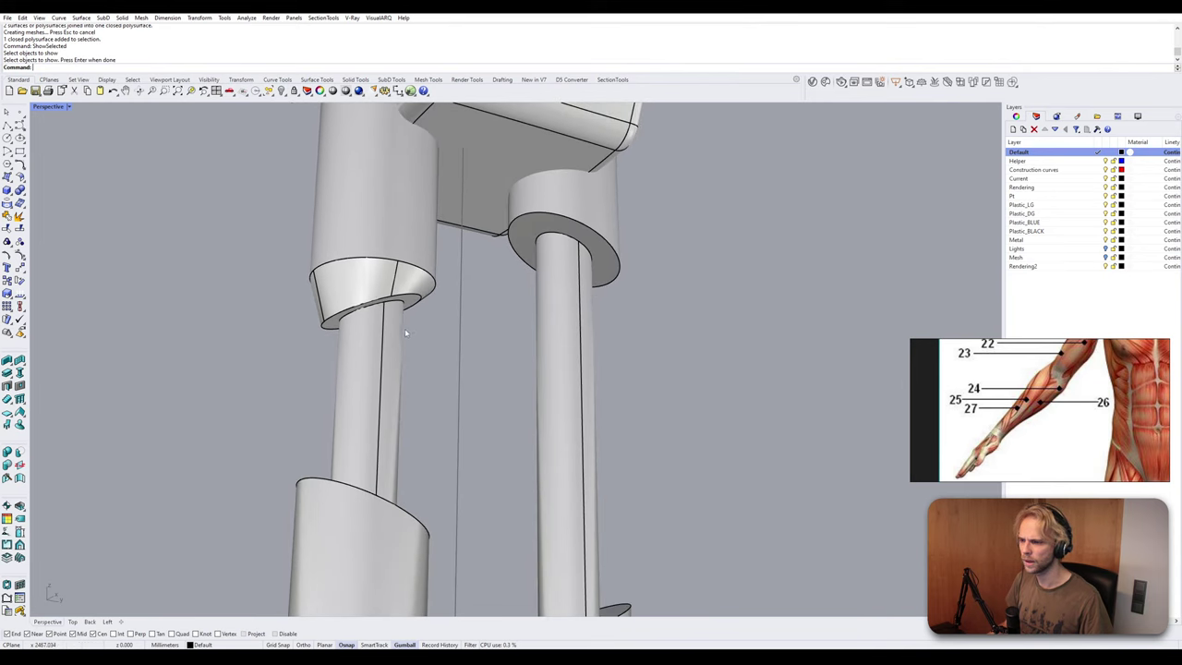
right_drag(404, 328, 333, 438)
scroll(412, 407, up, 7)
shift+right_drag(412, 406, 443, 360)
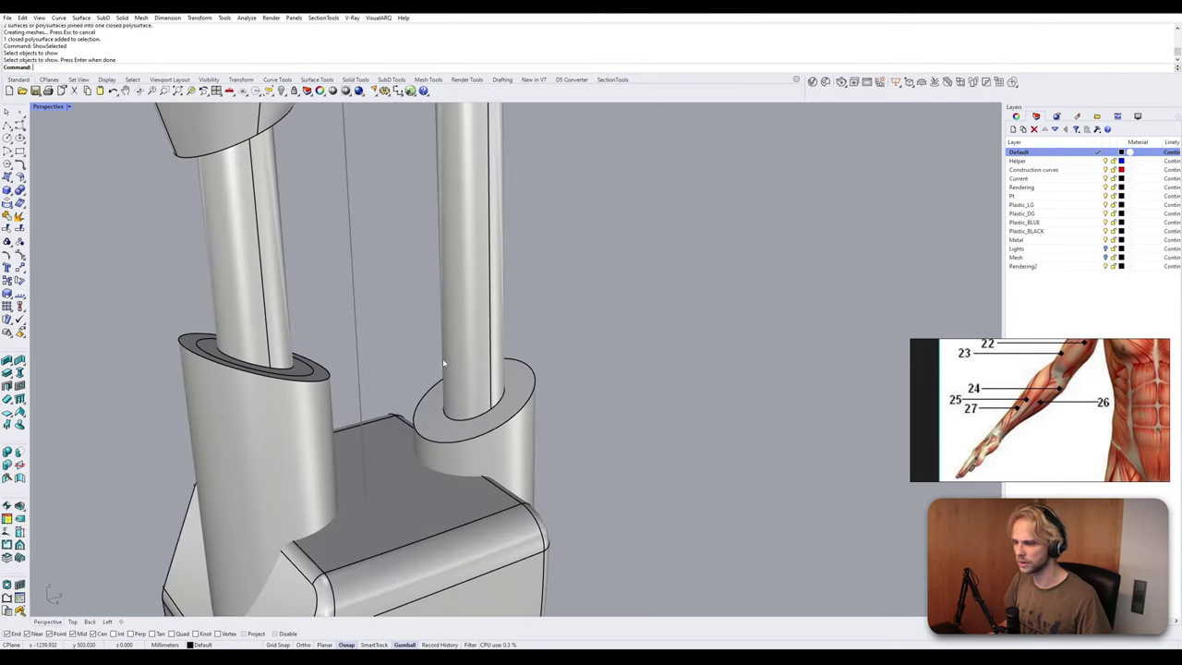
Hide the lower forearm block that encloses the bottom ends of the outer pipes.
click(218, 482)
shift+right_drag(184, 517, 239, 358)
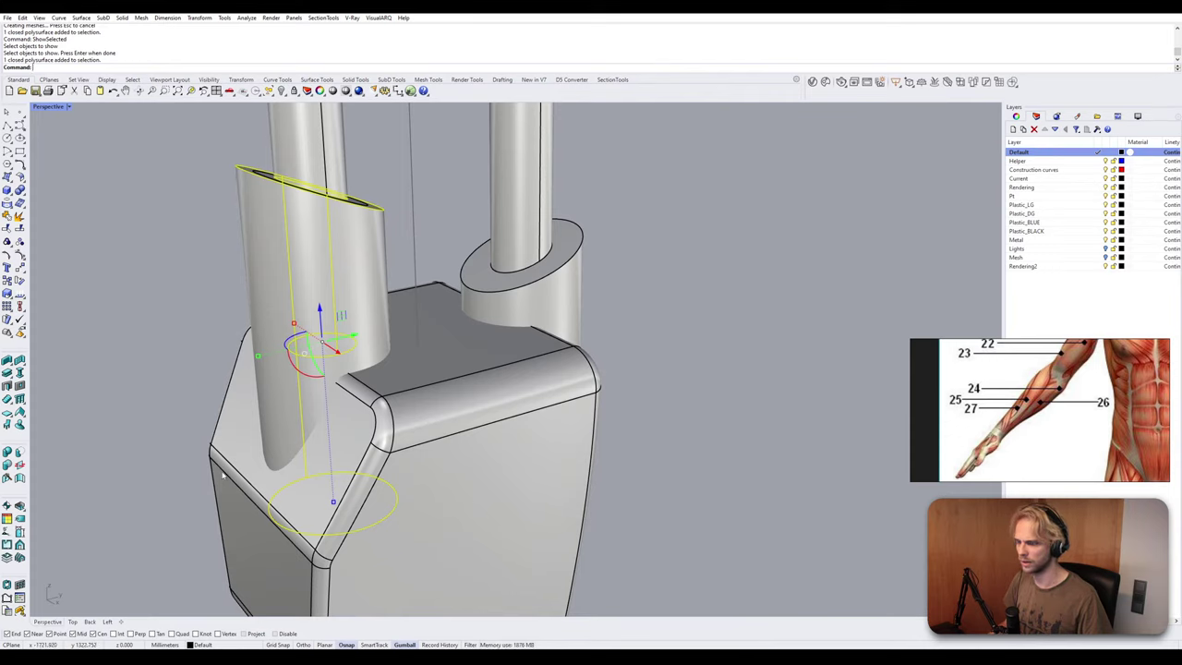
click(402, 445)
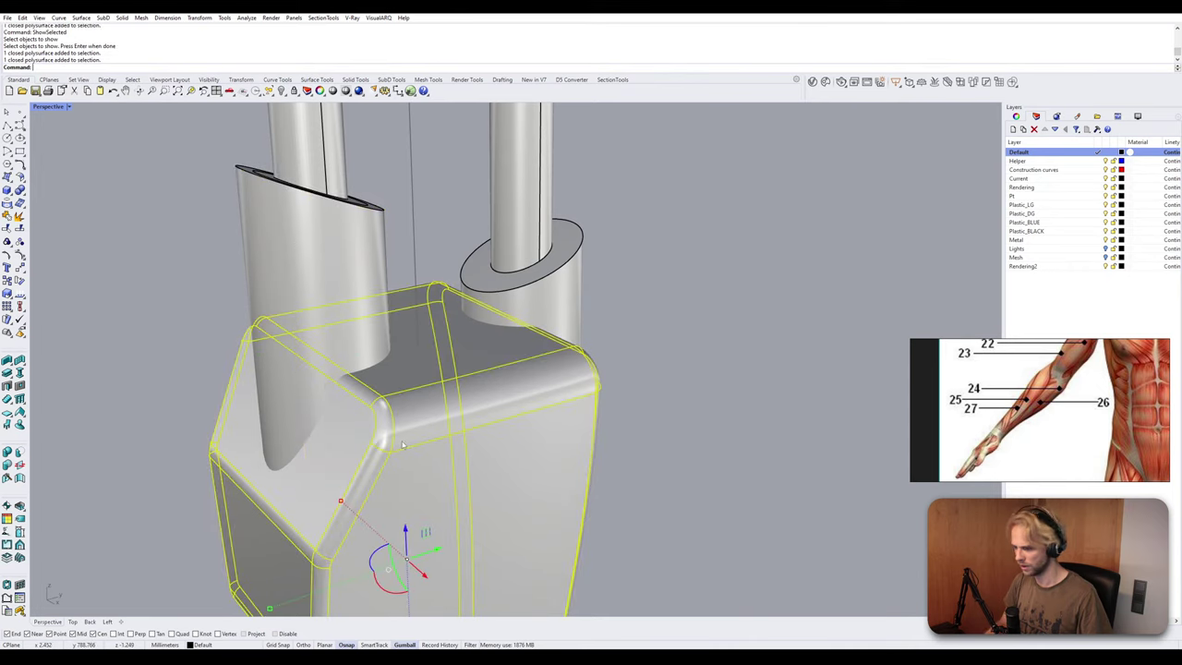
text(Hide)
key(Return)
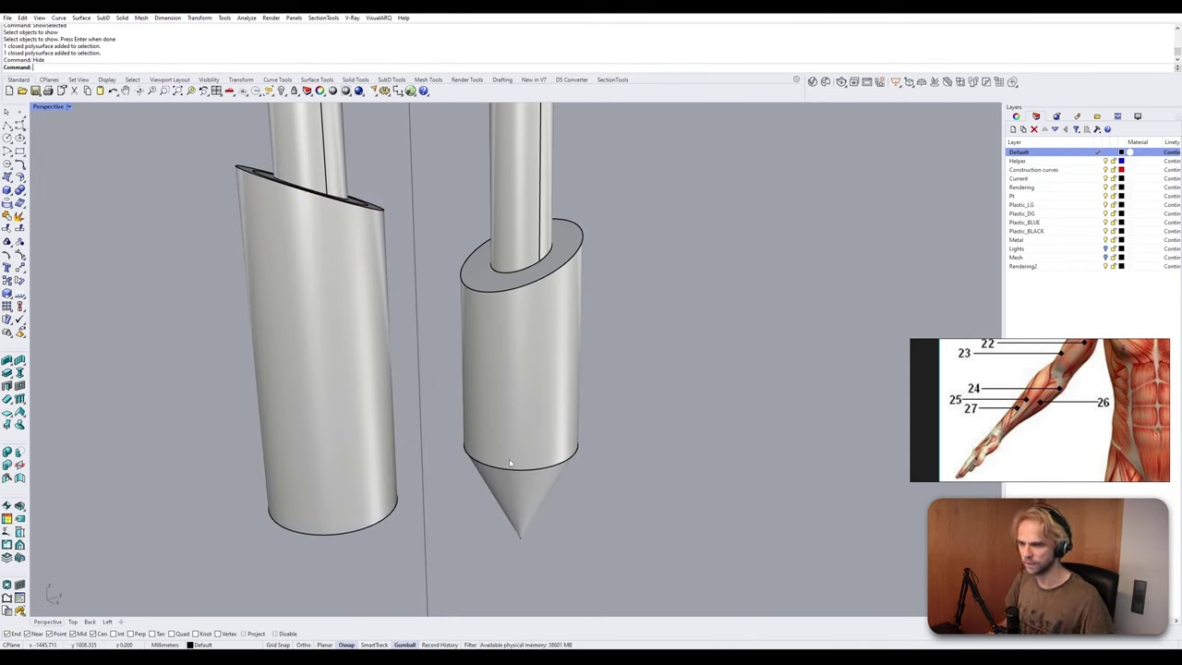
Extract the circular bottom edges of both lower outer pipes as separate curves with DupEdge.
ctrl+shift+click(517, 470)
click(547, 491)
ctrl+shift+click(382, 520)
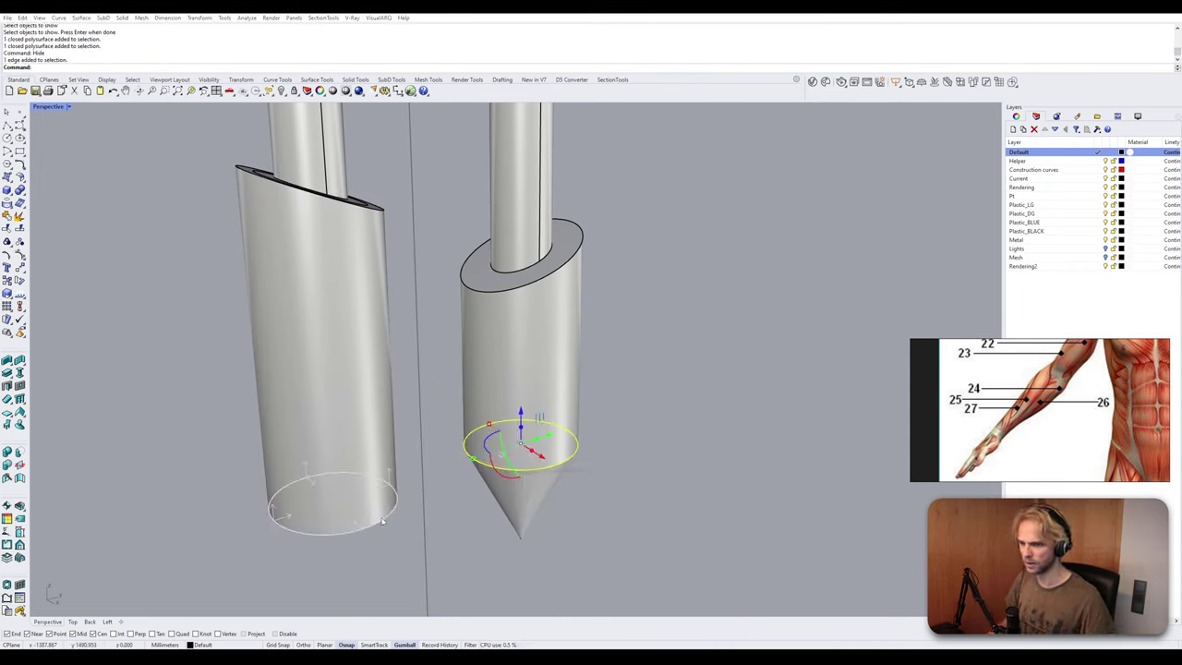
ctrl+shift+click(382, 522)
click(413, 545)
text(DupEdge)
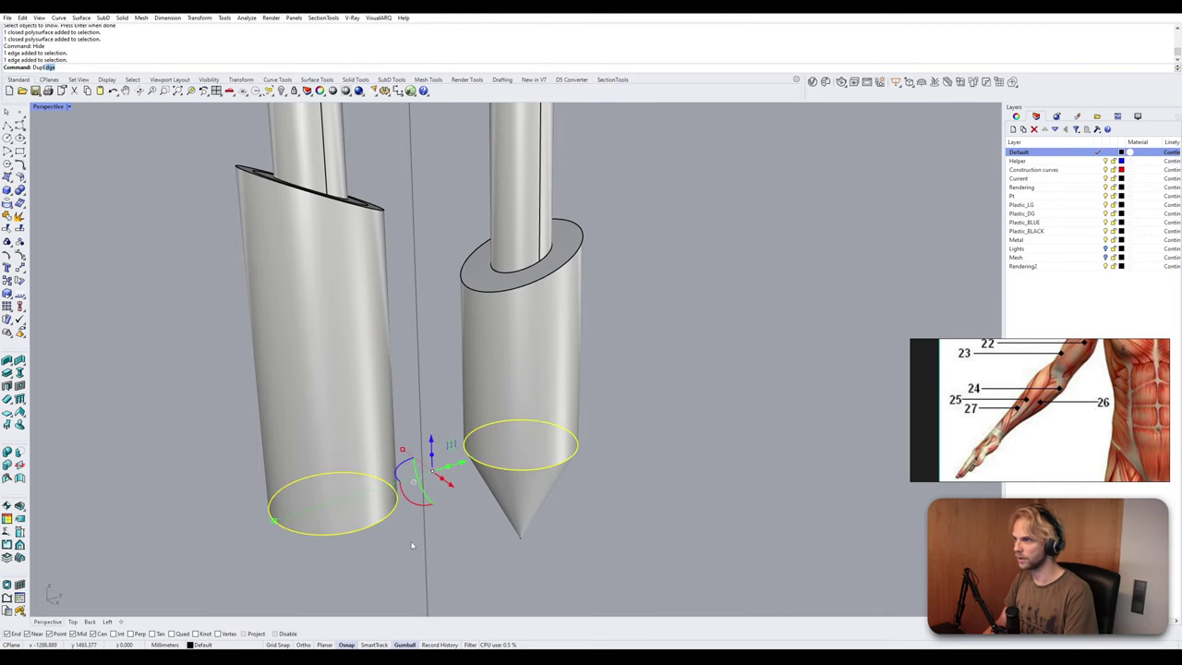
key(Return)
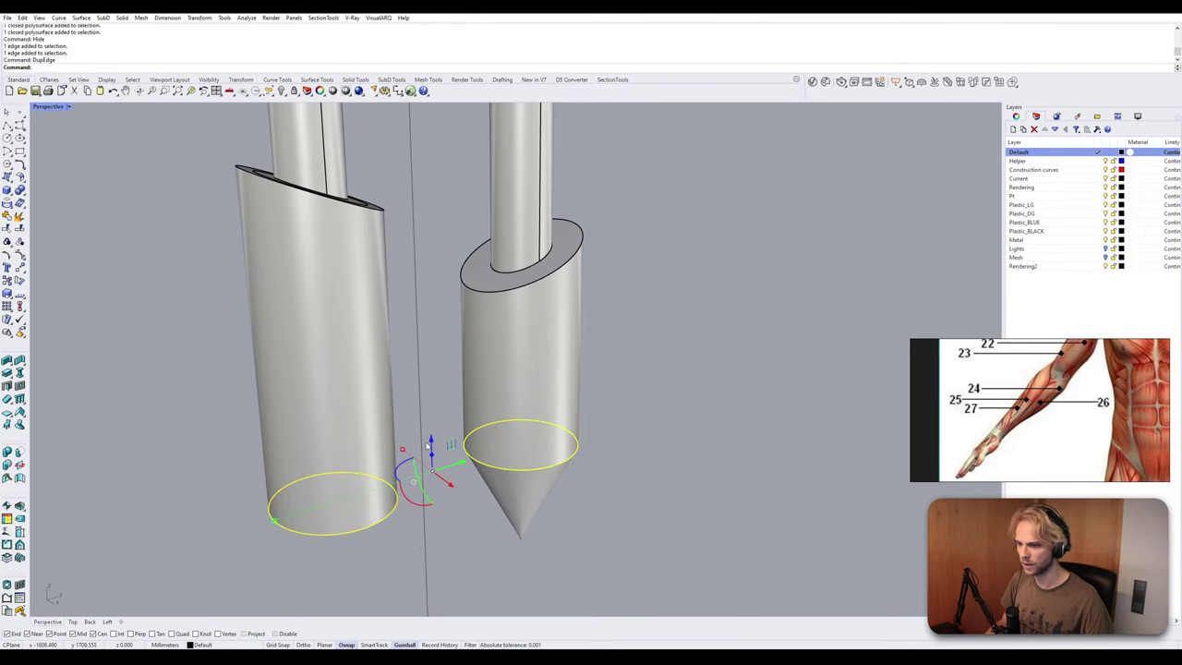
Move the two extracted circles up along the lower outer pipes, placing each just below its pipe's slanted end.
drag(429, 446, 542, 311)
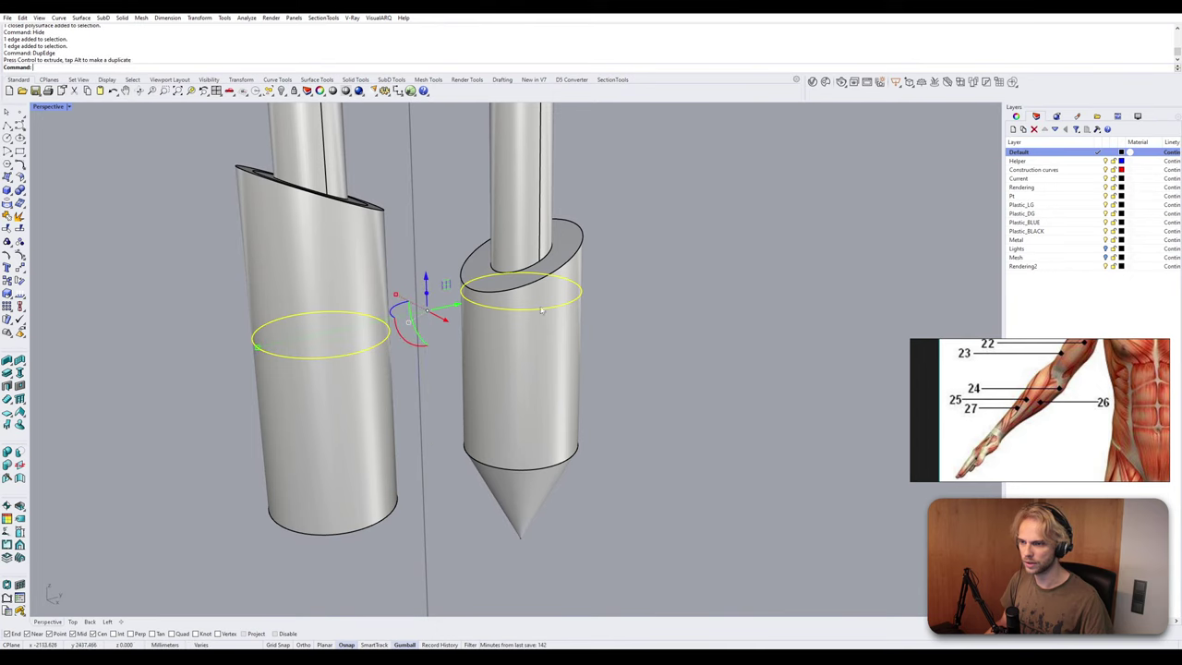
scroll(592, 327, up, 5)
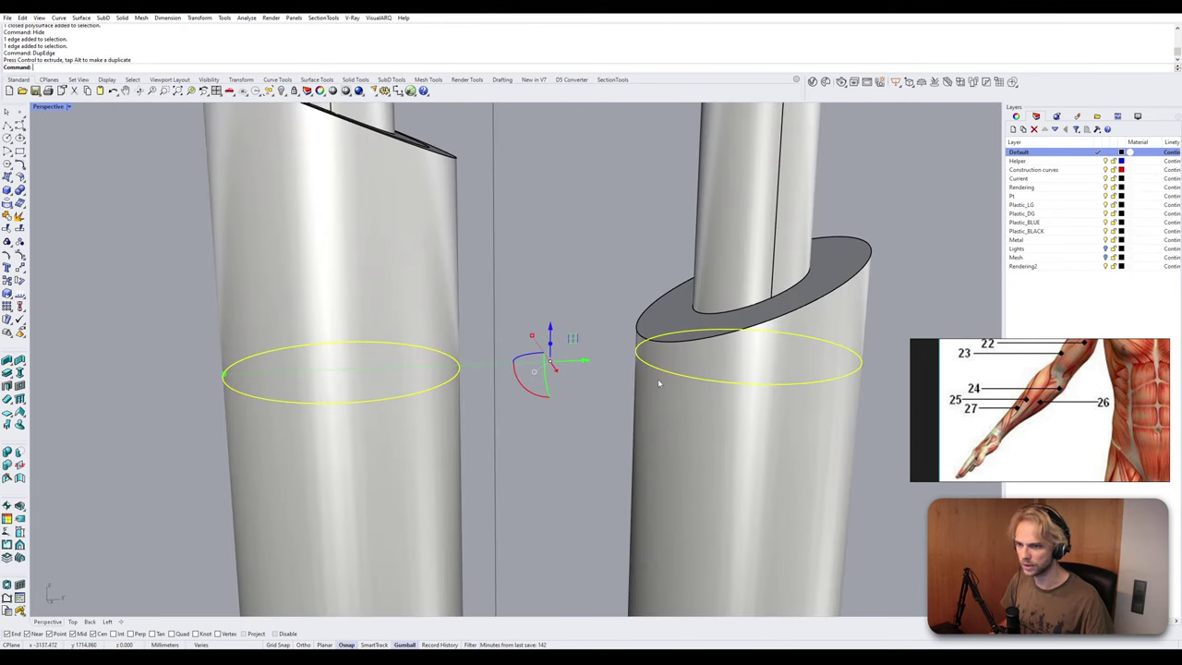
ctrl+click(677, 374)
drag(341, 334, 333, 142)
click(600, 200)
scroll(562, 211, down, 4)
shift+right_drag(562, 212, 447, 293)
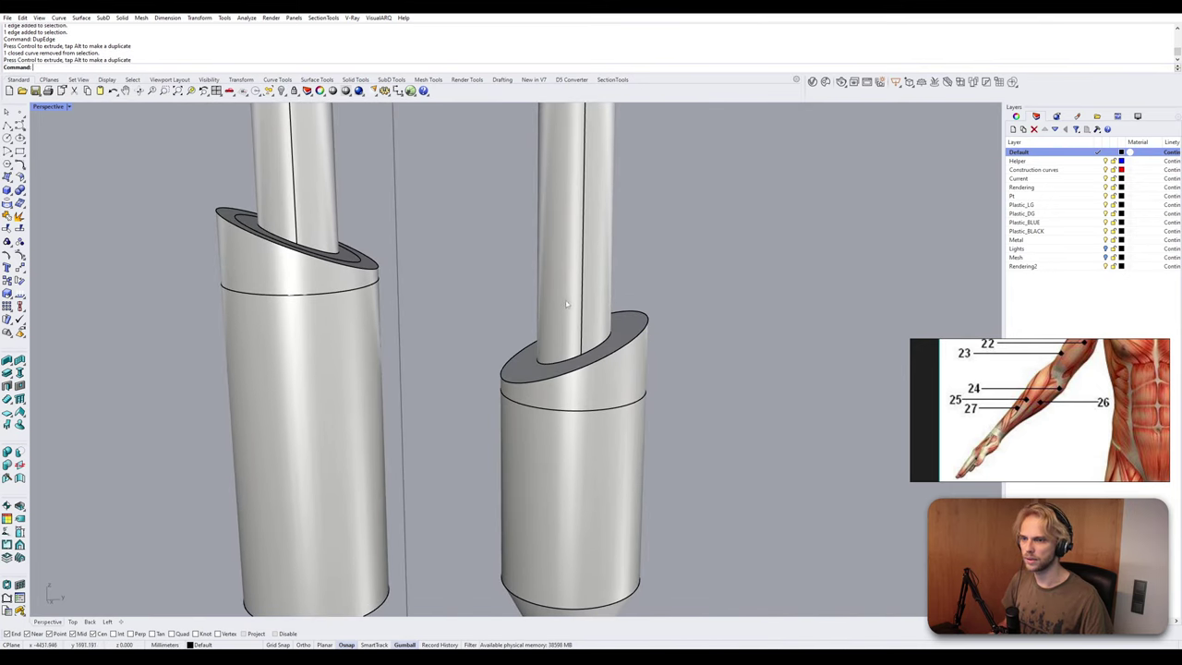
Make a widened copy of the right-hand inner pipe by scaling a duplicate to nearly the outer pipes' width.
click(565, 303)
scroll(558, 310, down, 6)
shift+right_drag(554, 312, 479, 443)
scroll(479, 369, up, 3)
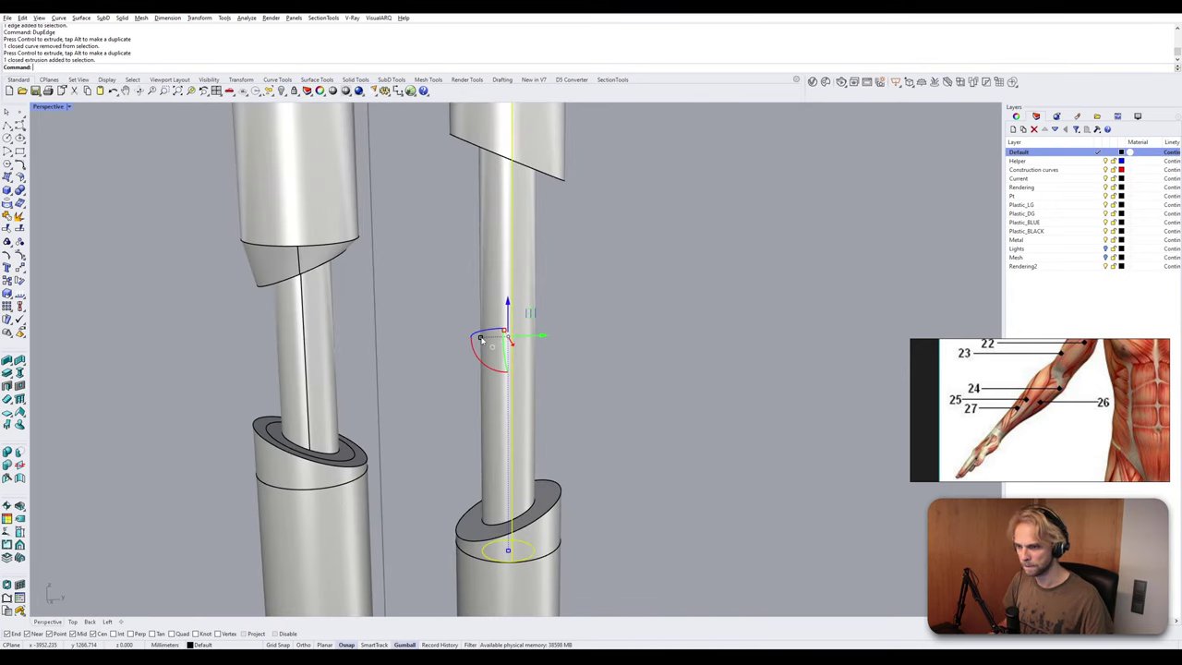
drag(480, 339, 469, 341)
click(582, 353)
mouse_move(526, 547)
shift+right_down()
mouse_move(537, 431)
mouse_move(523, 530)
shift+right_up()
Create intersection curves between the widened inner pipe copy and the upper and lower outer pipes with Intersect.
click(539, 447)
scroll(539, 447, down, 5)
shift+click(527, 346)
shift+click(538, 248)
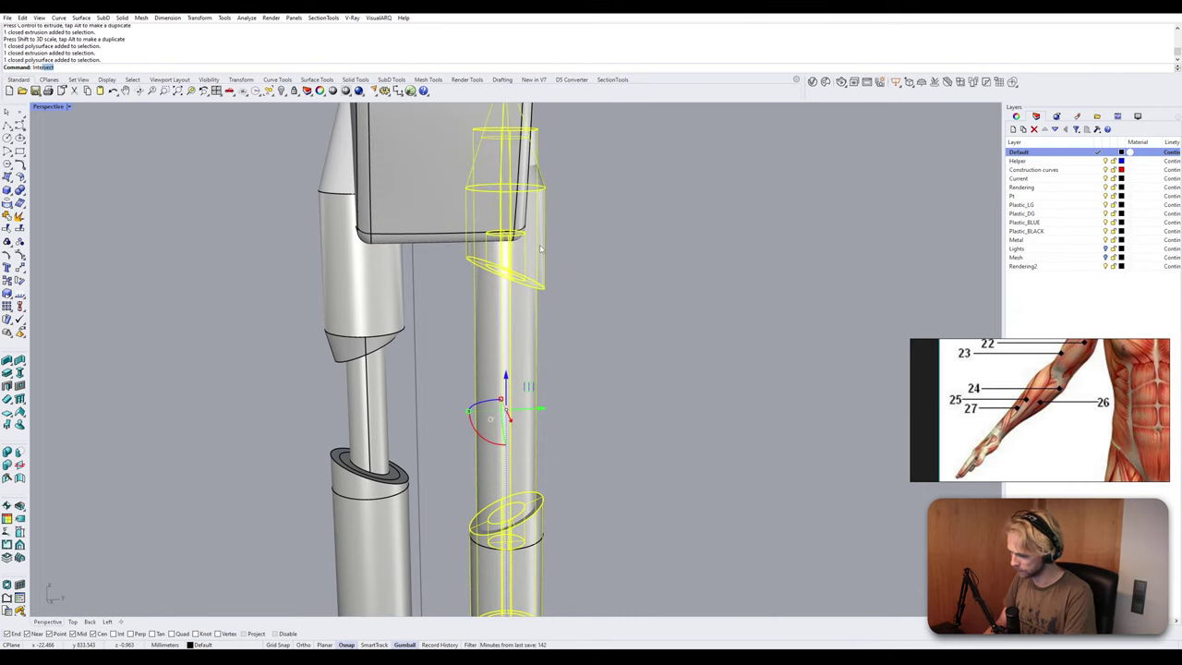
key(Return)
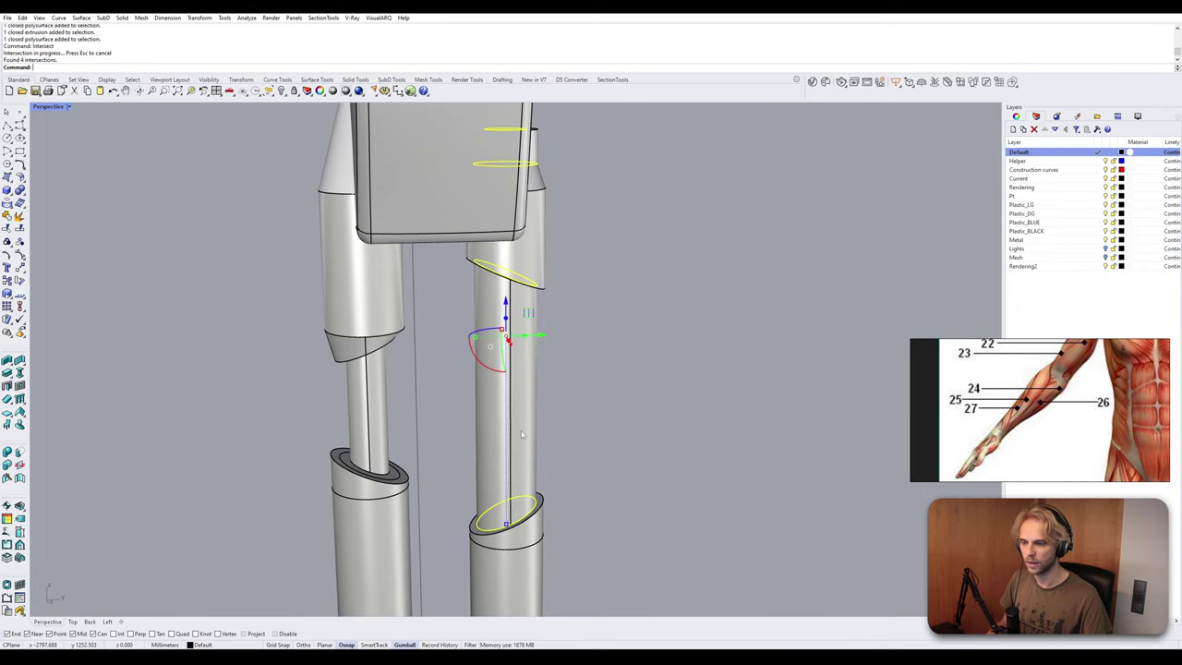
Delete the two uppermost intersection curves and the widened pipe copy, keeping the curves on the slanted end faces.
ctrl+click(537, 514)
ctrl+click(522, 283)
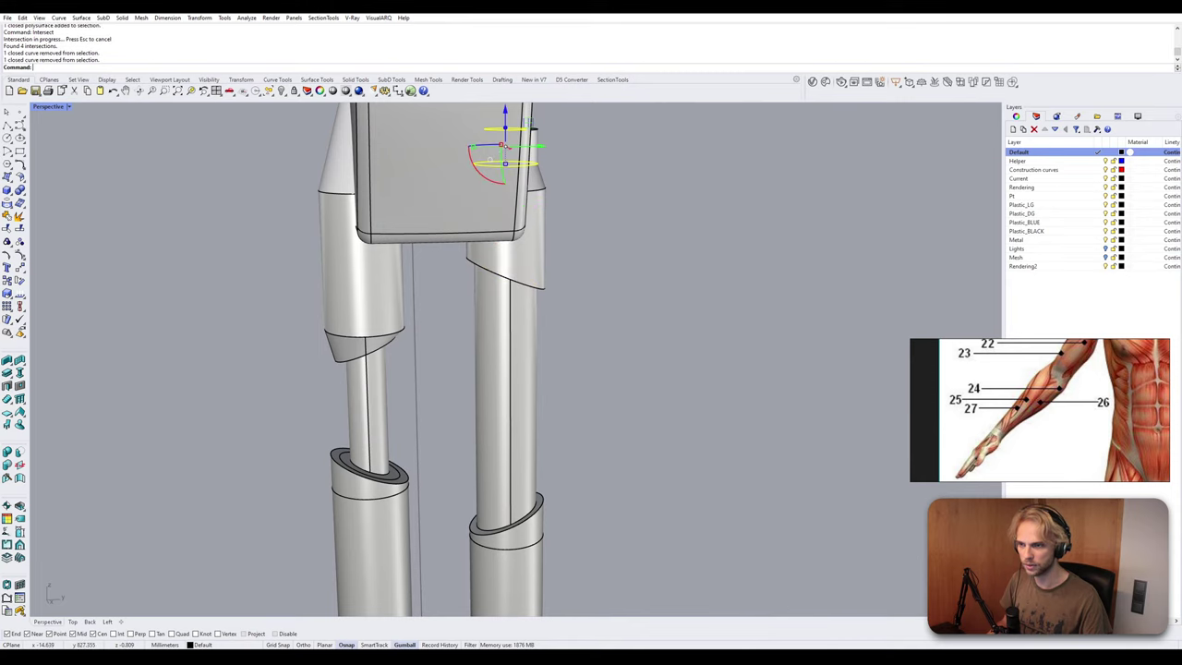
key(Delete)
click(538, 332)
key(Delete)
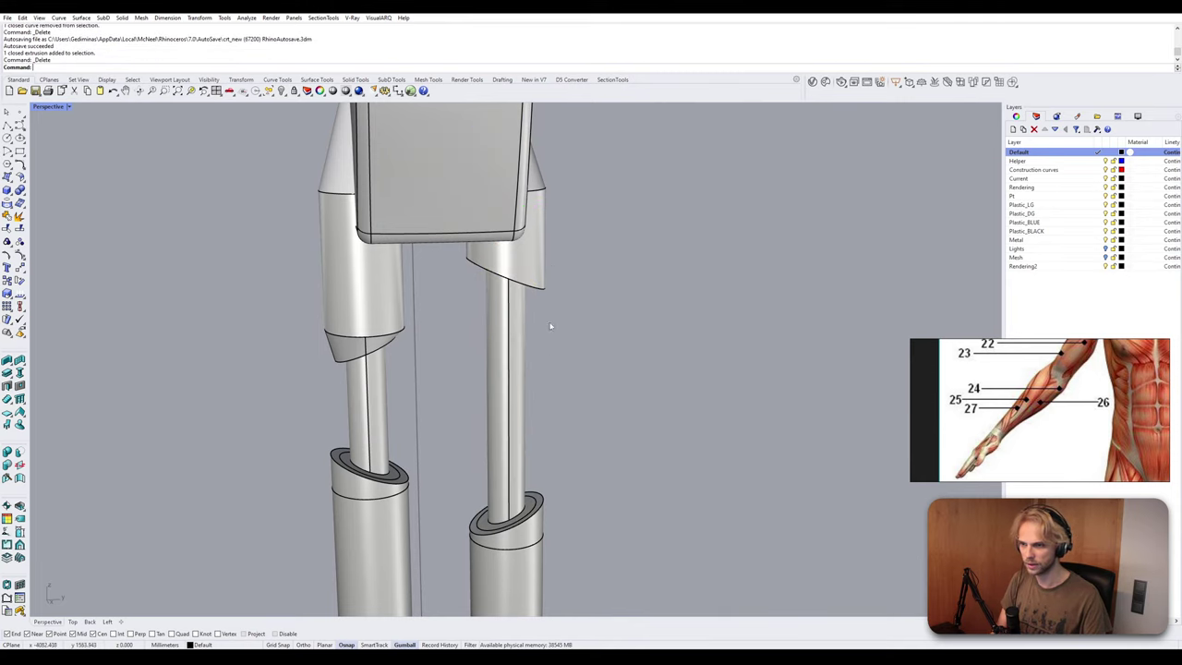
Duplicate the edge between the right-hand upper outer pipe and its cone, and move the circle down to just above the slanted end.
click(543, 193)
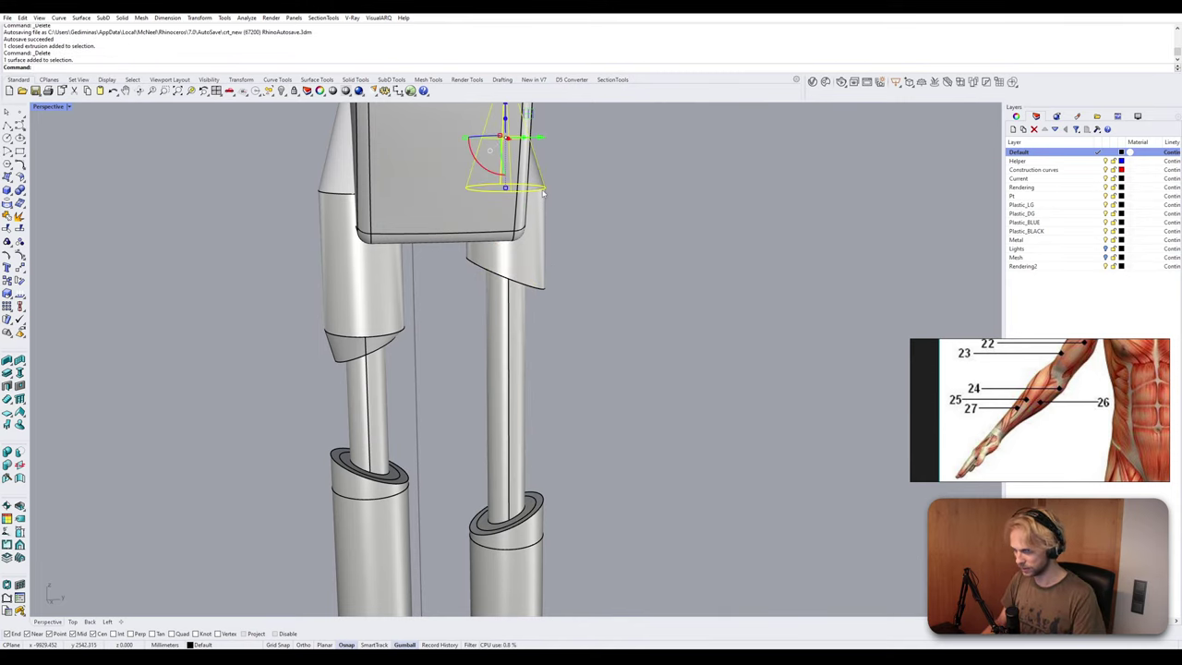
key(Escape)
click(541, 194)
click(579, 222)
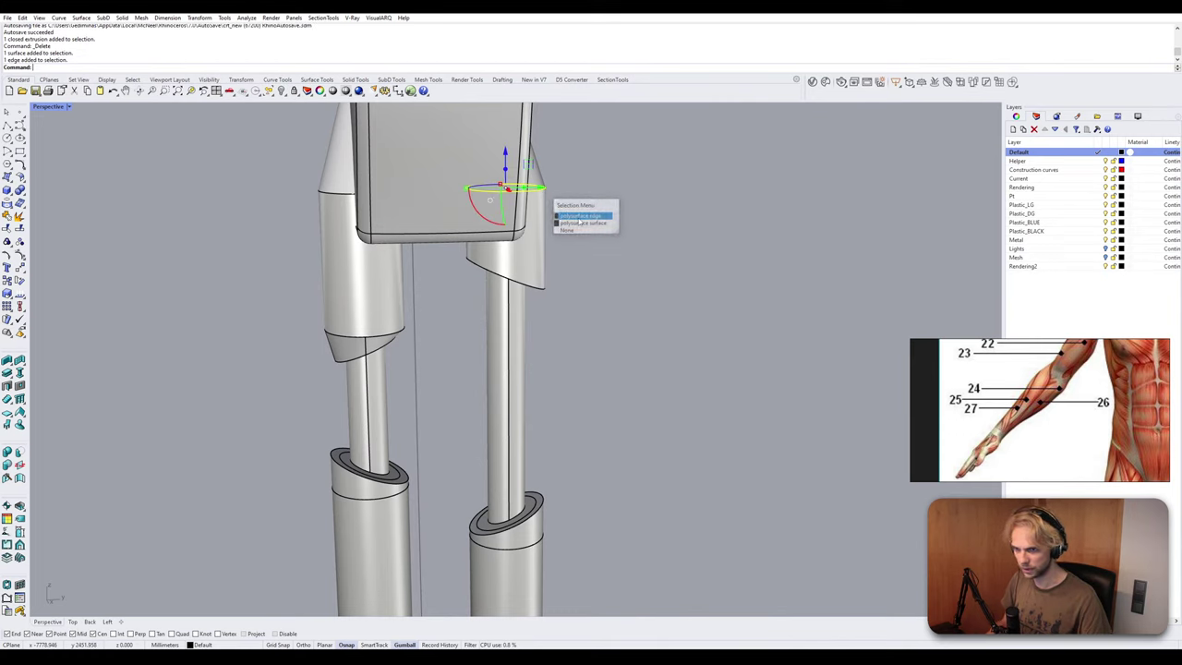
text(Edge)
key(Return)
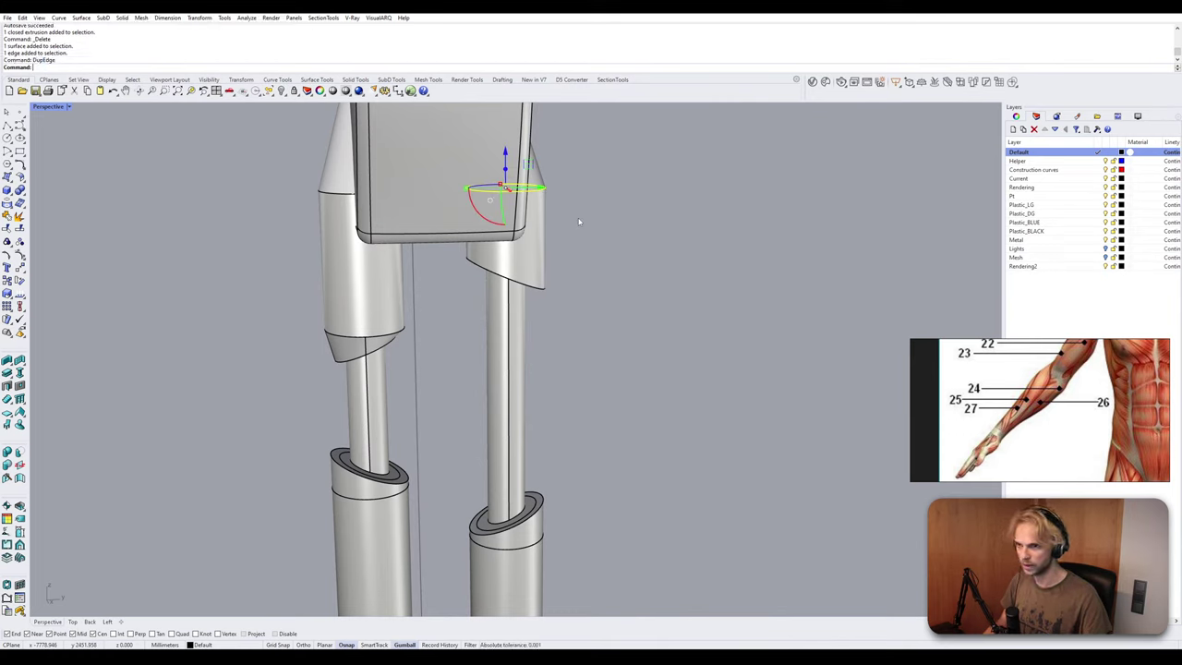
drag(505, 161, 505, 225)
click(627, 287)
Delete the outer wall surfaces of the right-hand upper pipe and both lower outer pipes.
click(545, 231)
shift+click(532, 590)
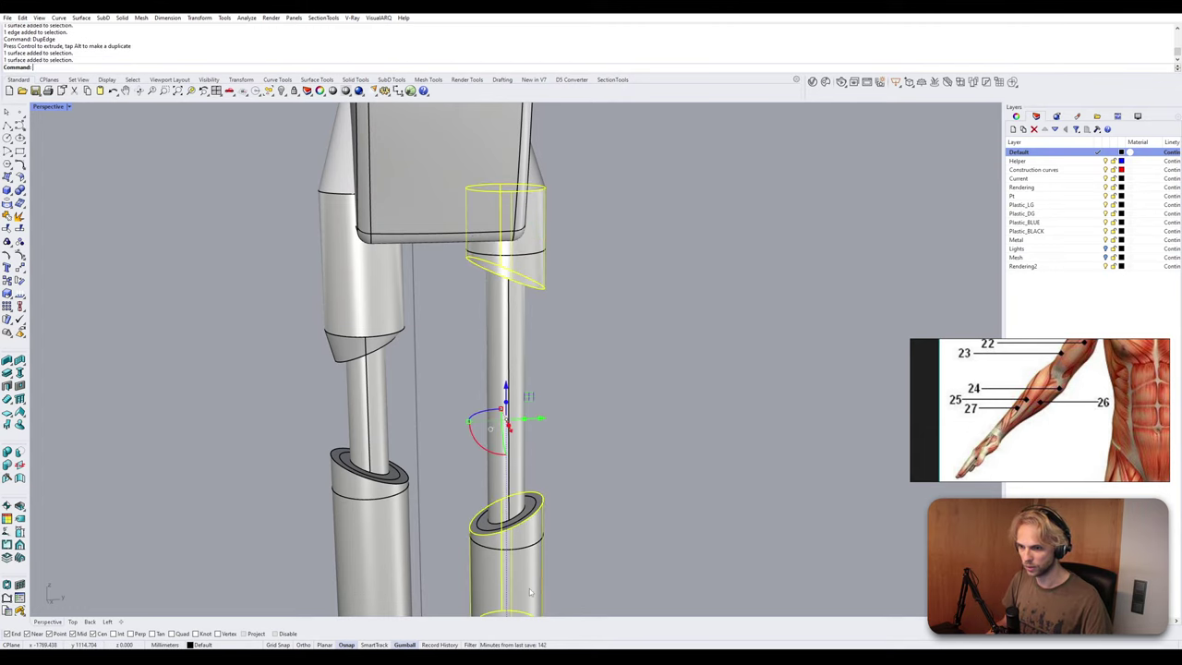
shift+right_drag(532, 589, 588, 425)
shift+click(449, 434)
key(Delete)
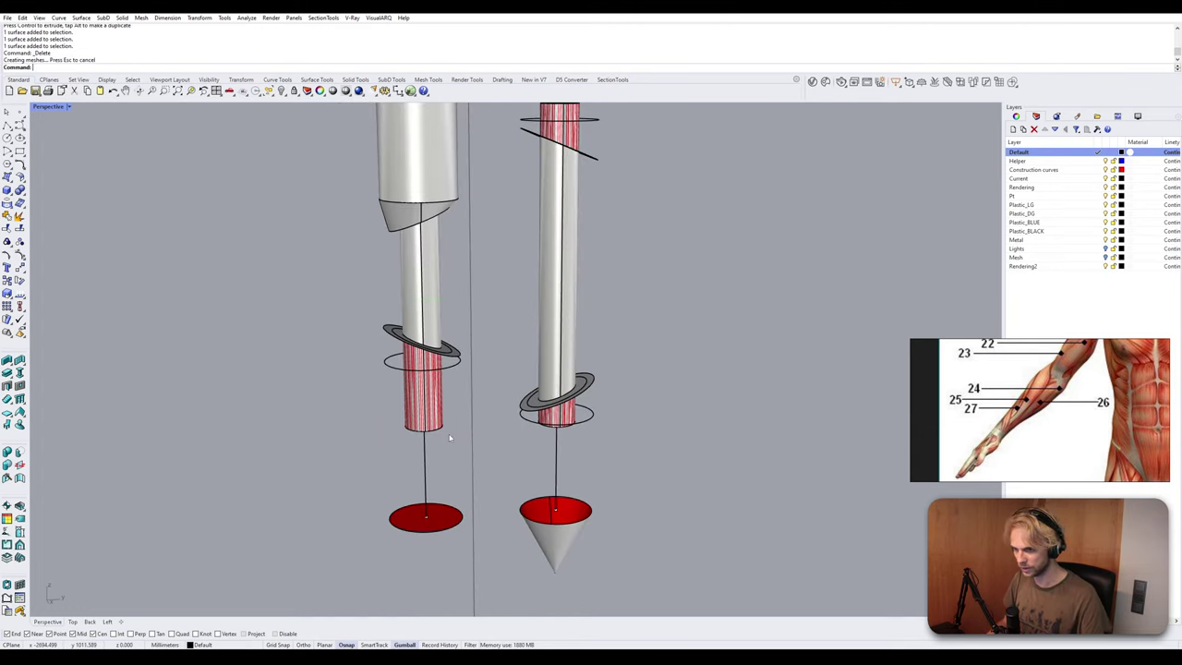
Delete the slanted ring-shaped end faces of both lower outer pipes.
scroll(589, 471, up, 5)
click(589, 471)
key(Delete)
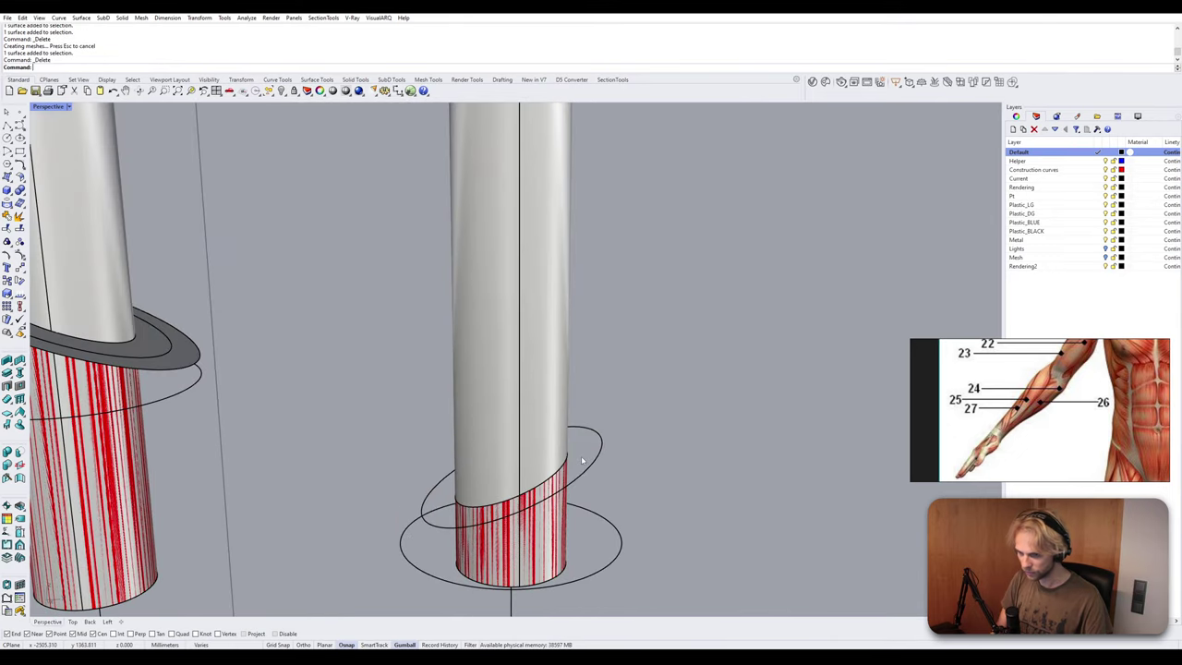
right_drag(589, 471, 422, 441)
click(422, 440)
key(Delete)
scroll(517, 277, down, 5)
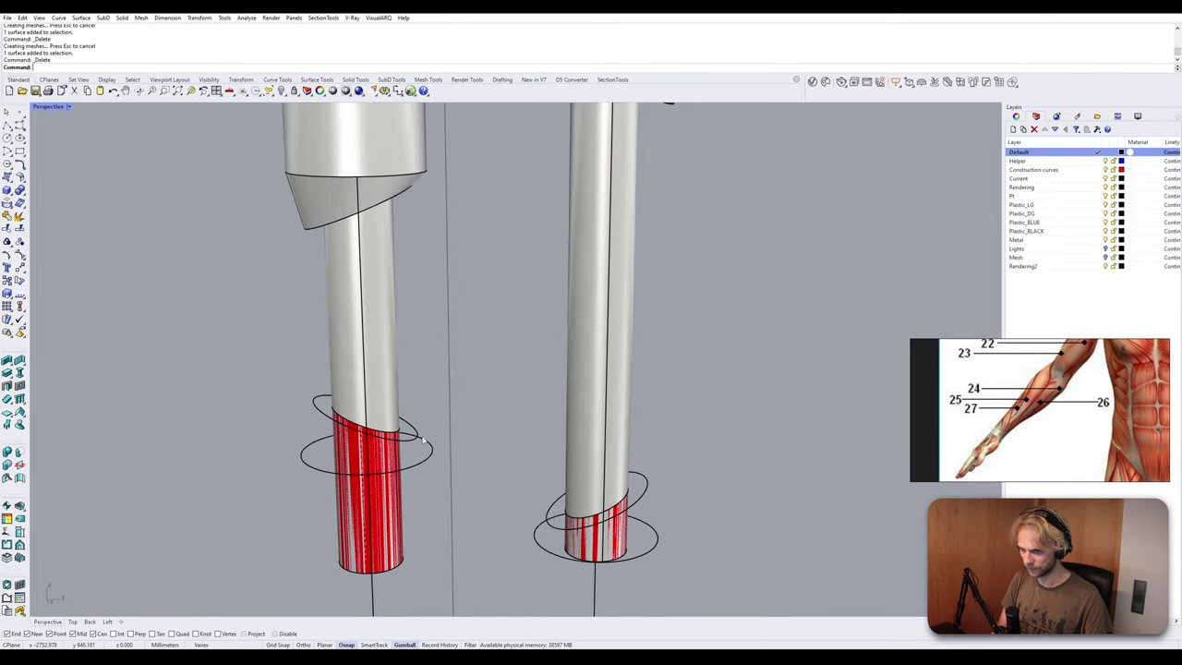
Delete the slanted ring-shaped end face of the right-hand upper outer pipe.
scroll(529, 251, up, 6)
scroll(521, 277, down, 5)
scroll(515, 304, up, 5)
click(526, 267)
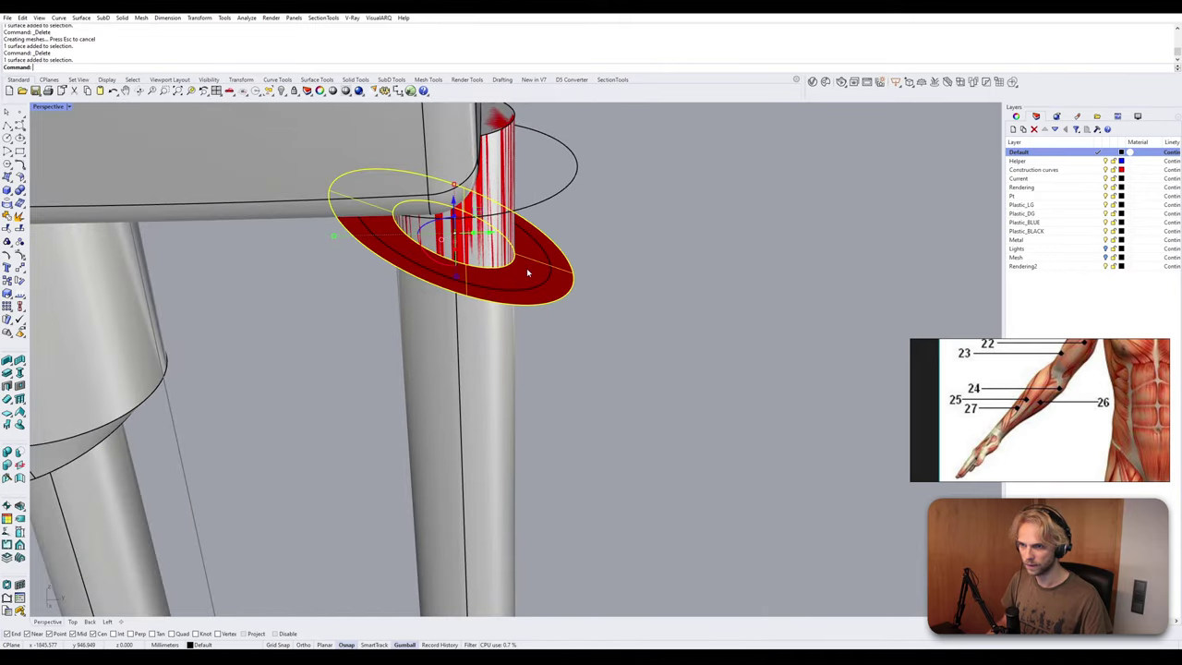
key(Delete)
scroll(545, 231, down, 3)
right_drag(549, 222, 535, 300)
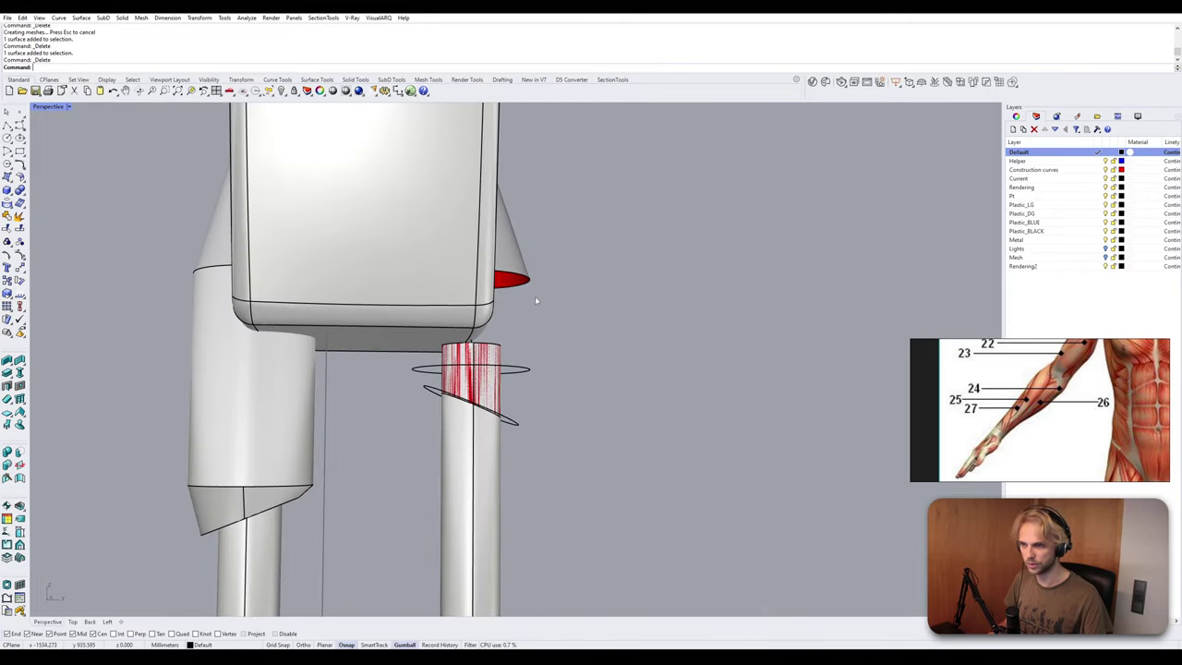
text(loft)
key(Return)
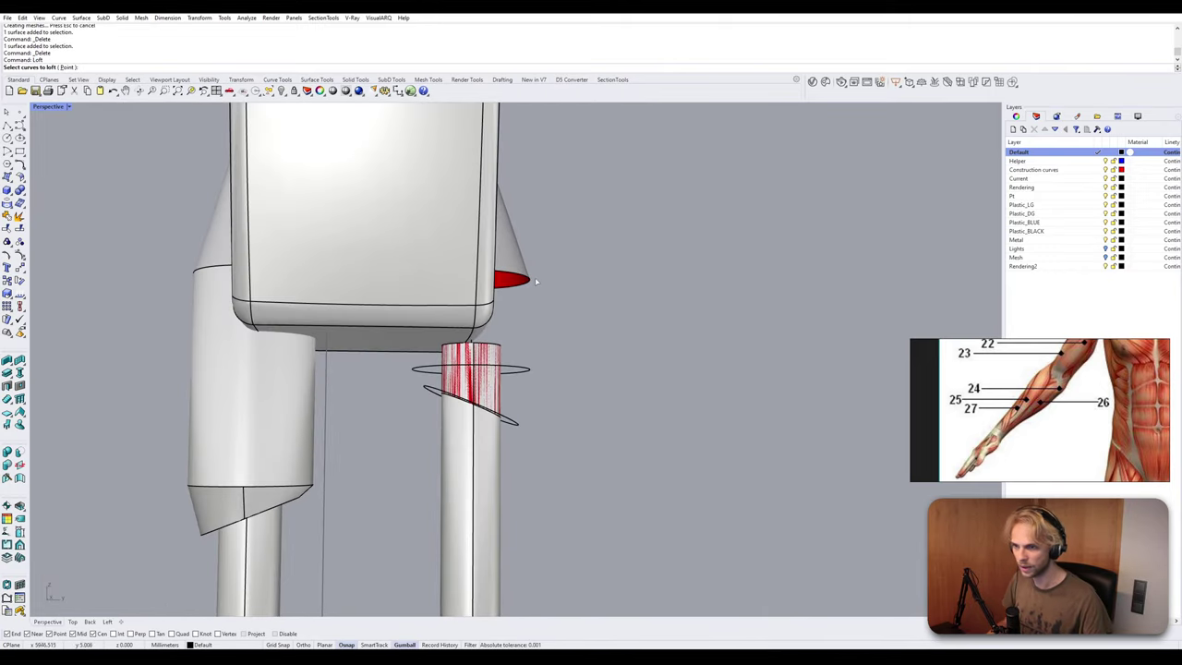
click(530, 279)
click(520, 369)
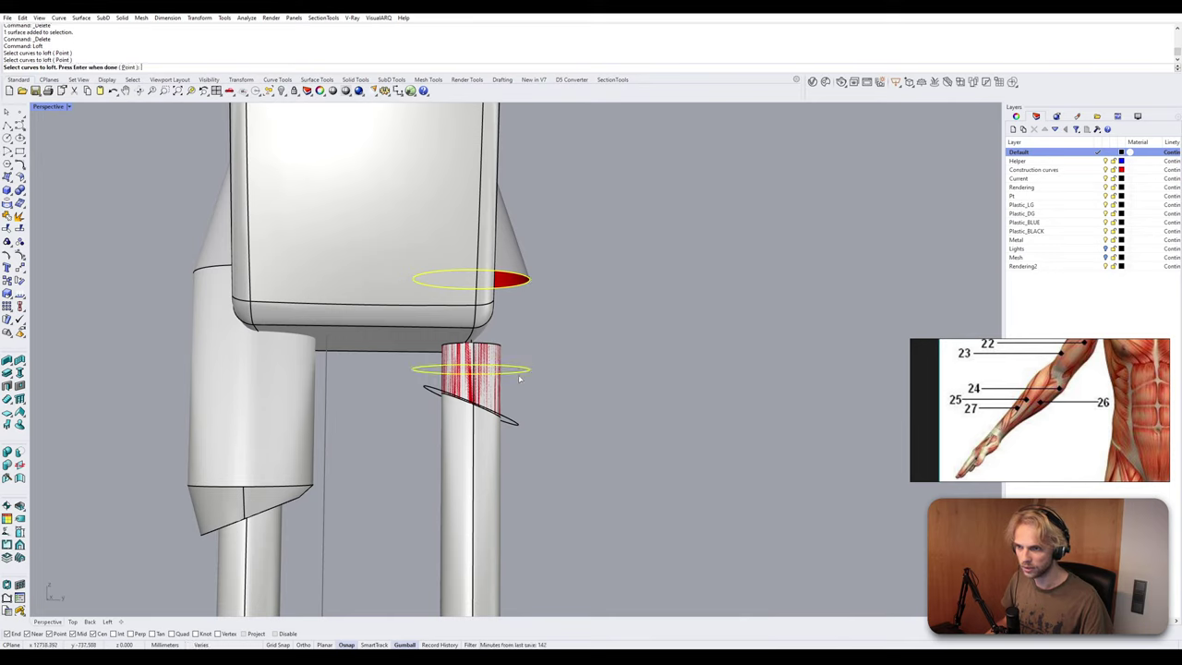
click(519, 427)
key(Return)
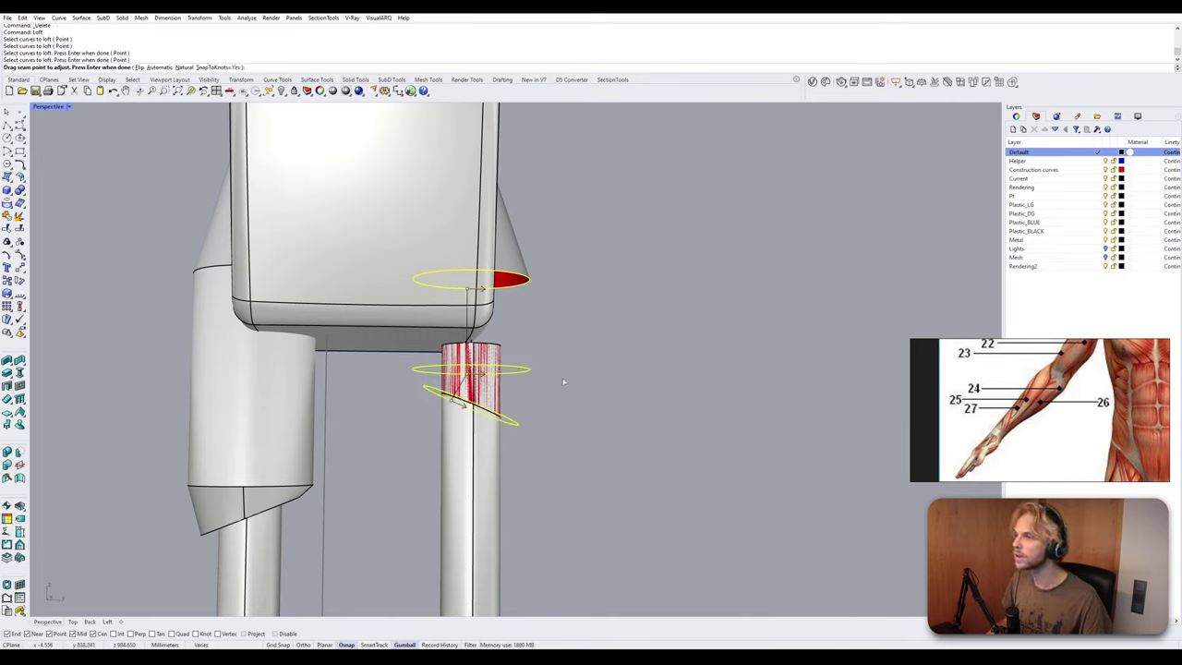
key(Return)
click(695, 249)
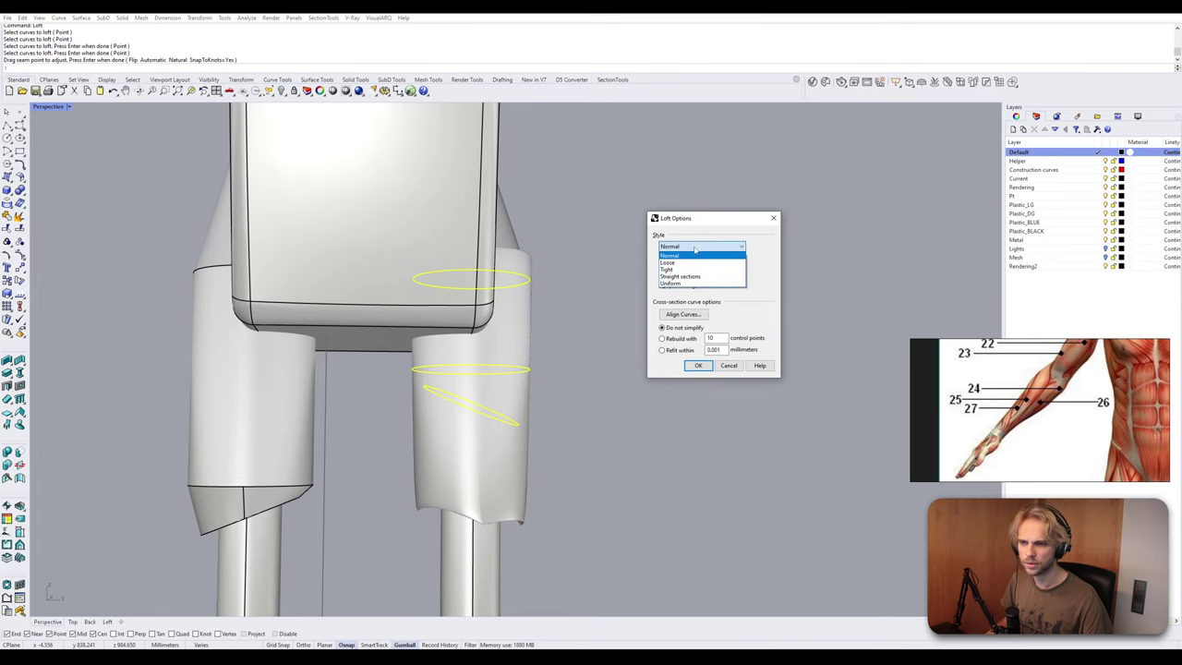
click(683, 276)
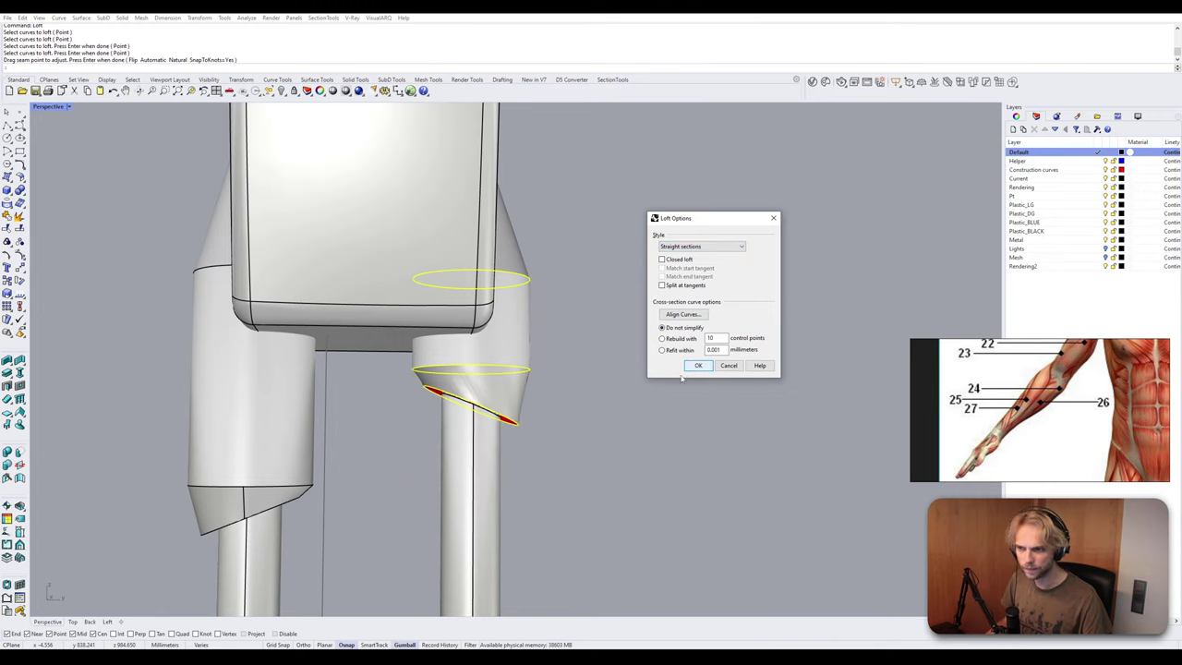
scroll(531, 380, up, 6)
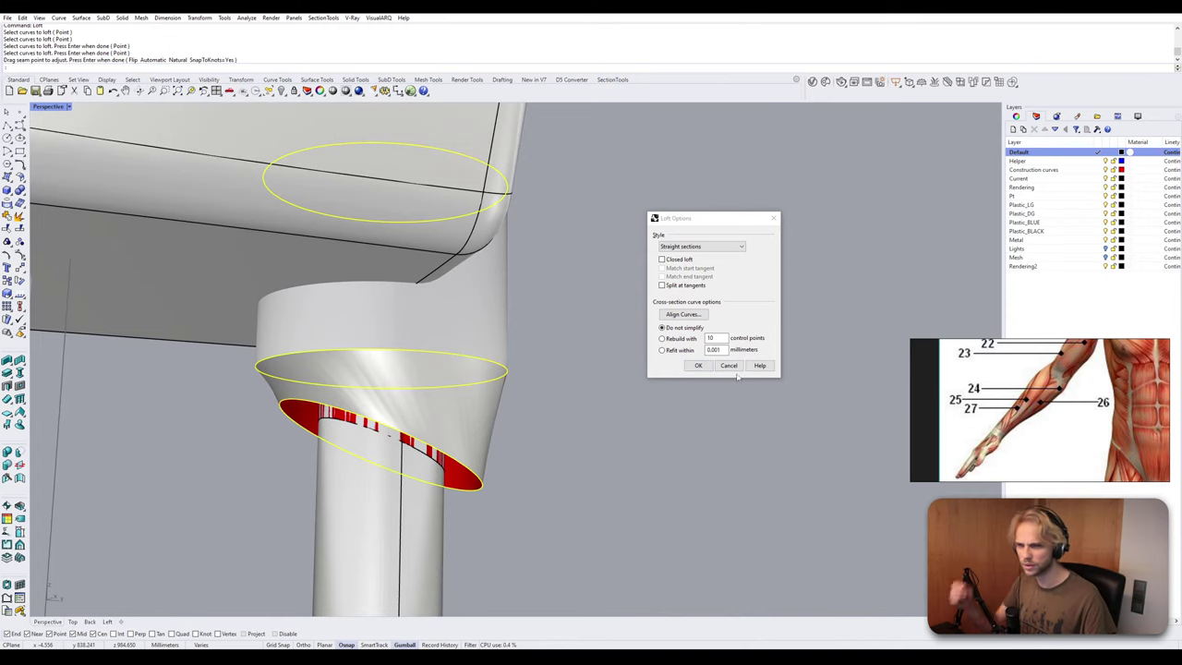
click(729, 366)
right_drag(530, 222, 555, 171)
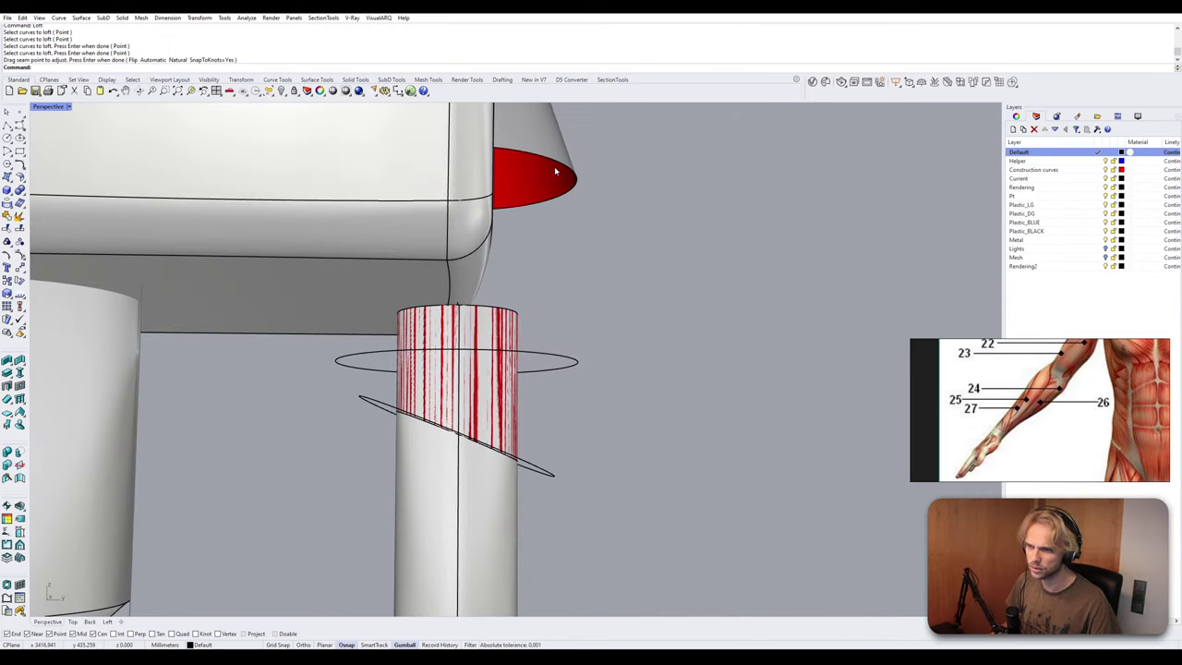
click(563, 169)
shift+click(570, 358)
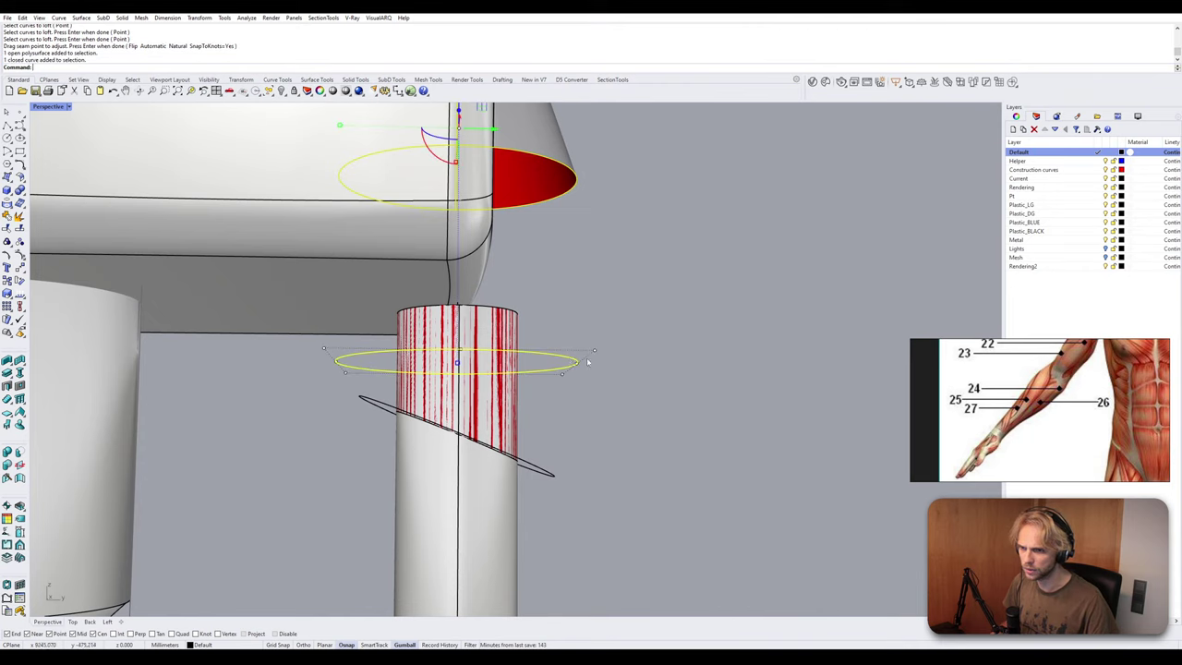
right_click(652, 345)
key(Escape)
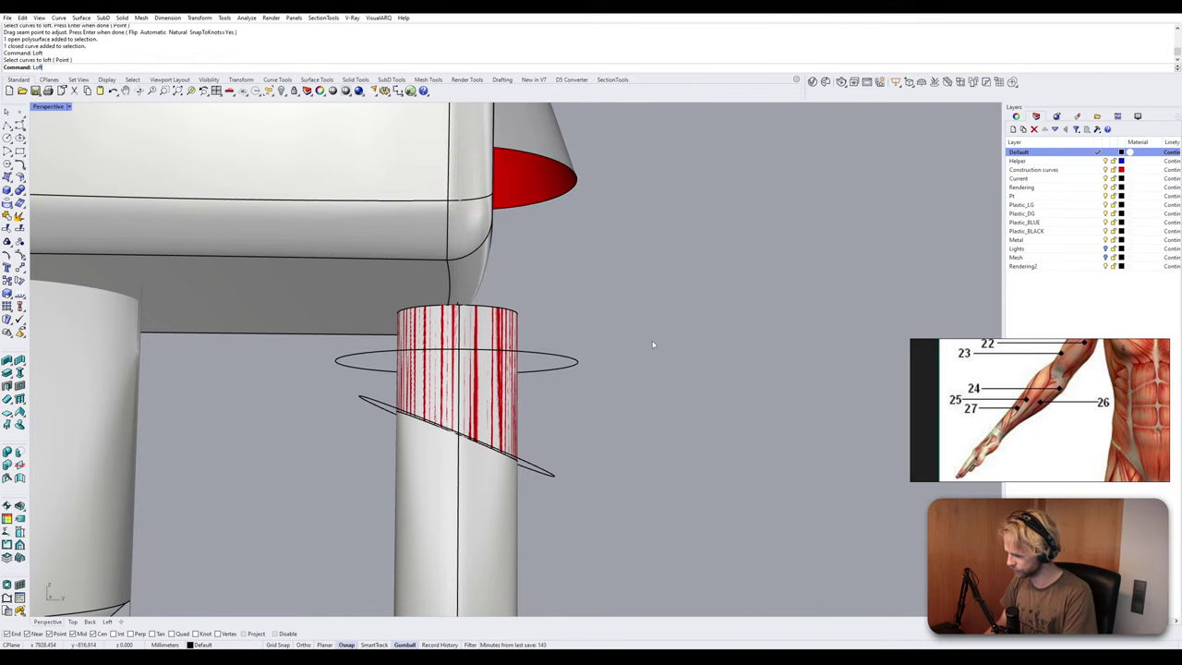
Loft the bottom circle of the conical shoulder beside the box body to the horizontal circle around the right-hand rod's top.
key(Return)
click(577, 183)
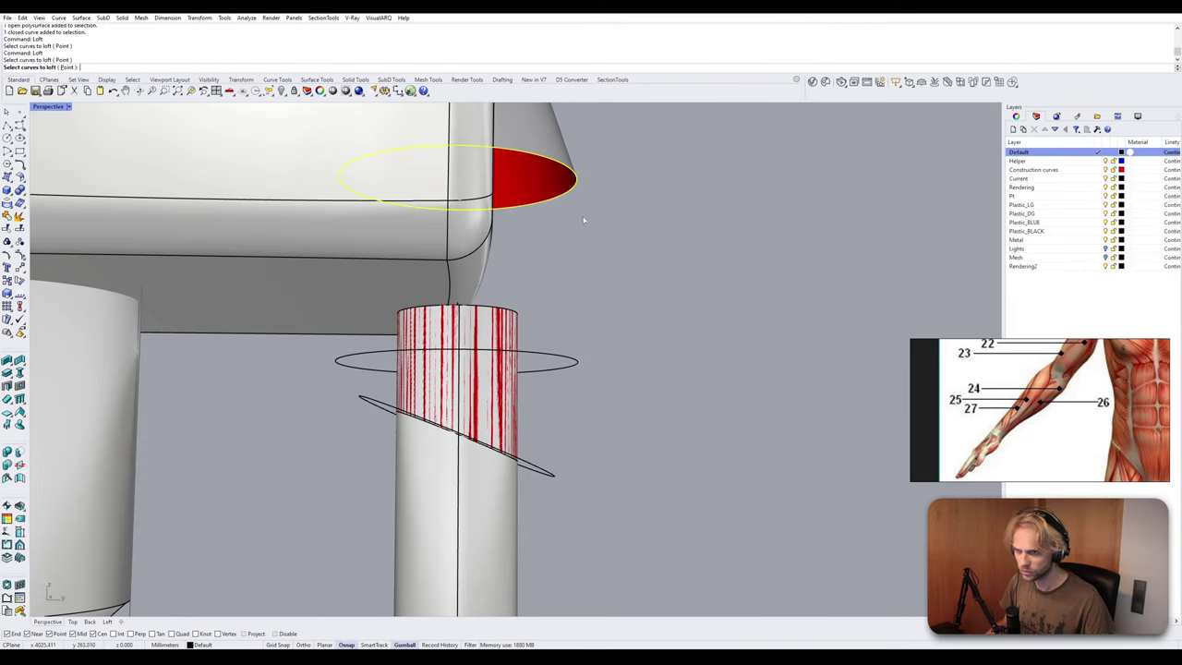
click(562, 362)
key(Return)
key(Return)
key(Return)
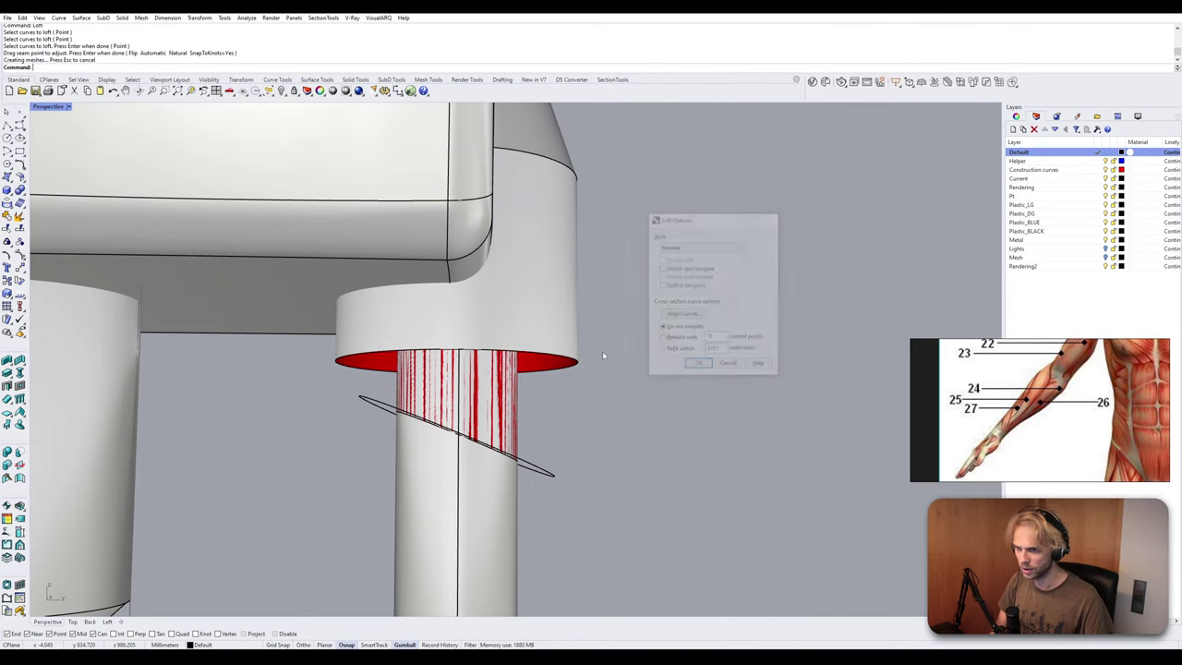
Loft the tilted ellipse to the horizontal circle around the lower end of the right-hand rod as a collar.
scroll(604, 356, down, 12)
shift+right_drag(617, 434, 602, 313)
scroll(602, 313, up, 11)
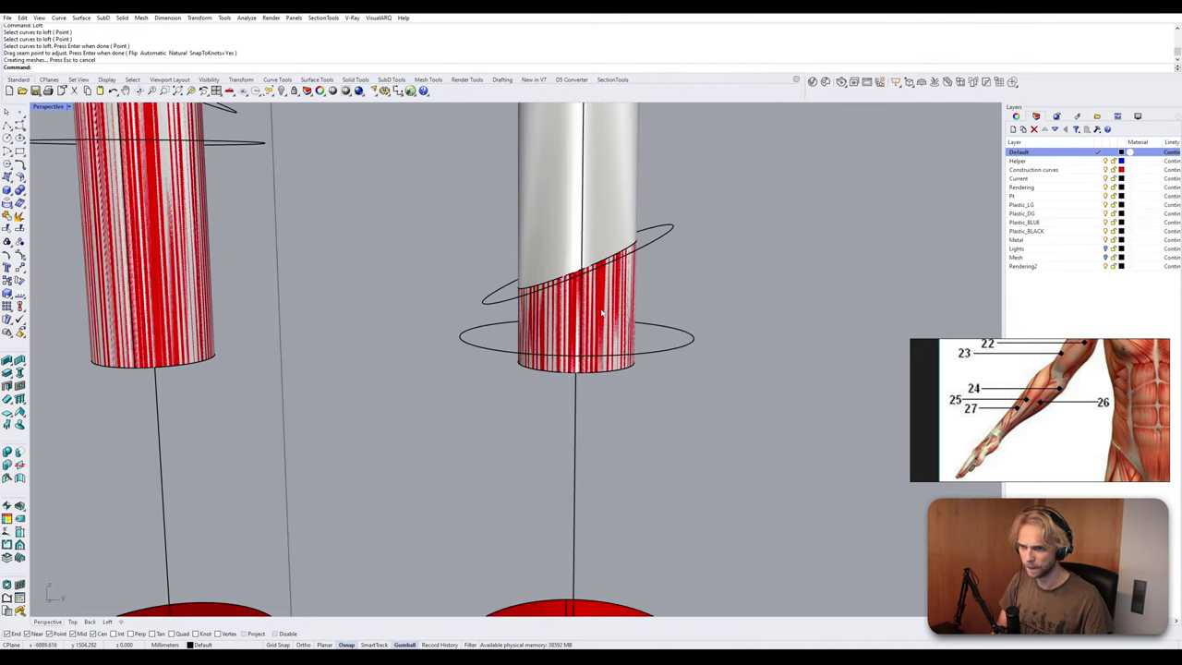
key(Return)
click(657, 246)
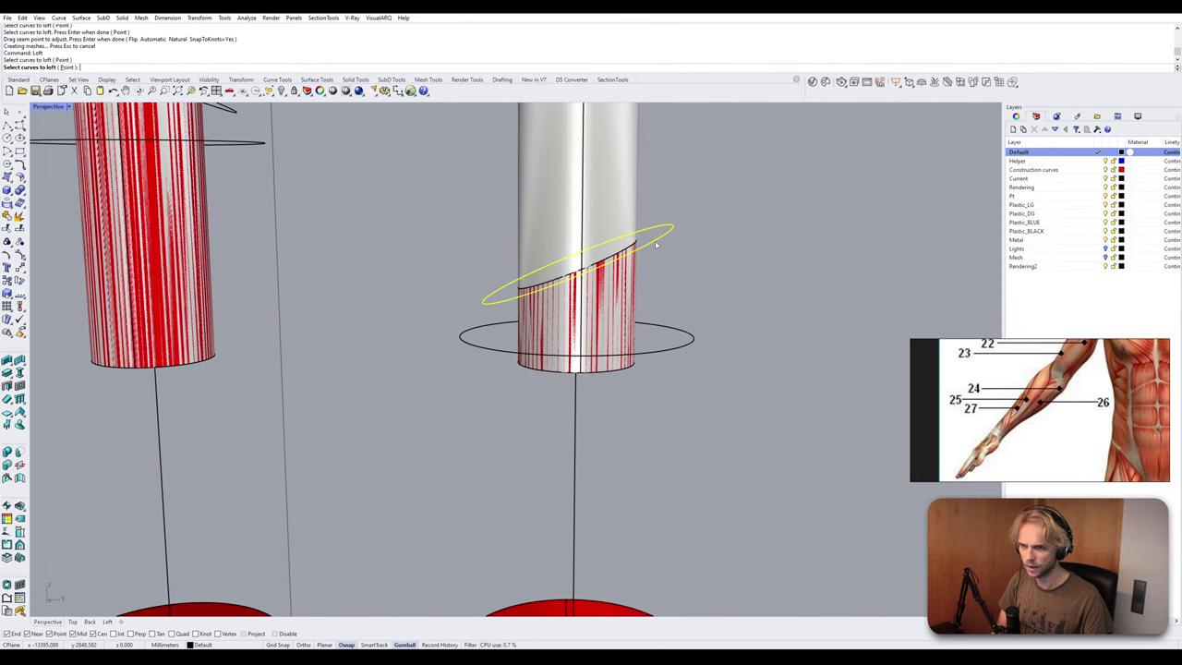
click(663, 352)
key(Return)
key(Return)
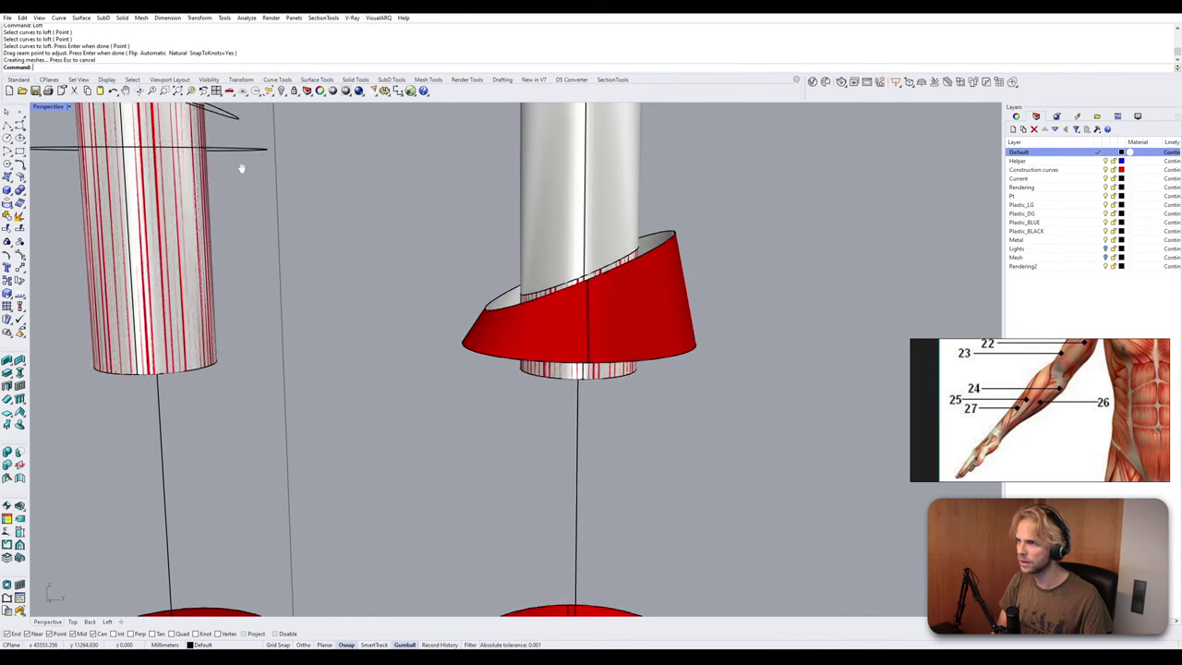
Loft the tilted ellipse to the horizontal circle around the lower end of the left-hand rod.
shift+right_drag(242, 168, 369, 373)
key(Return)
click(181, 270)
click(176, 370)
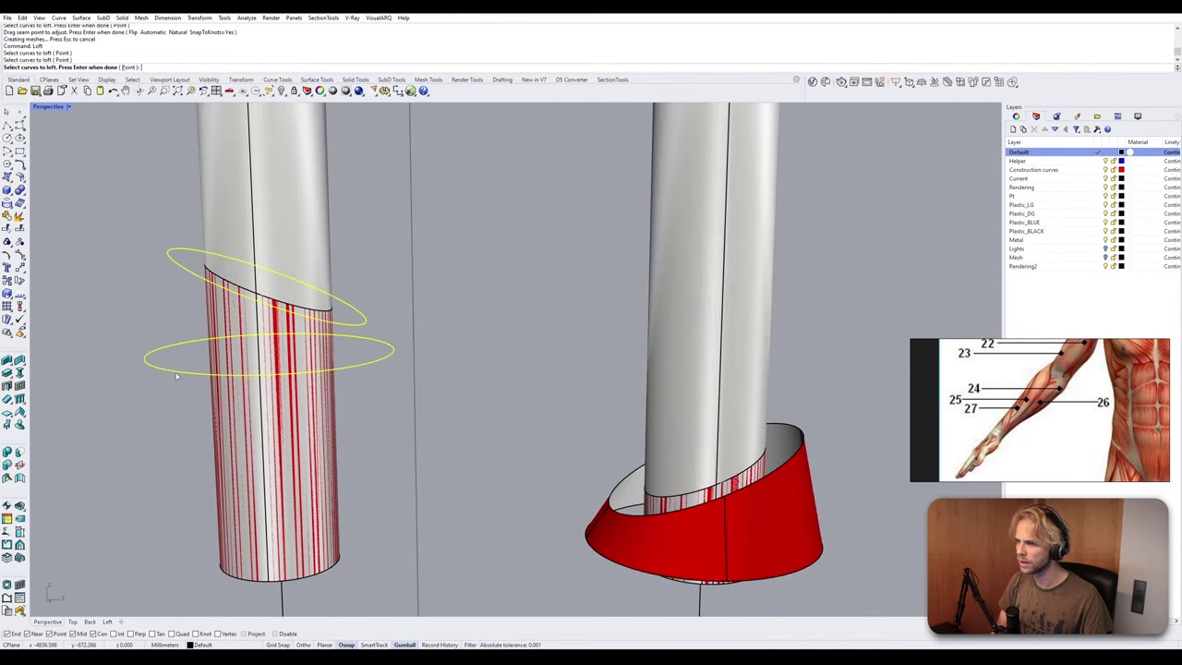
key(Return)
key(Return)
key(Return)
Loft the left collar's bottom circle to the edge of the disc below it to form the lower cylinder.
scroll(265, 319, down, 5)
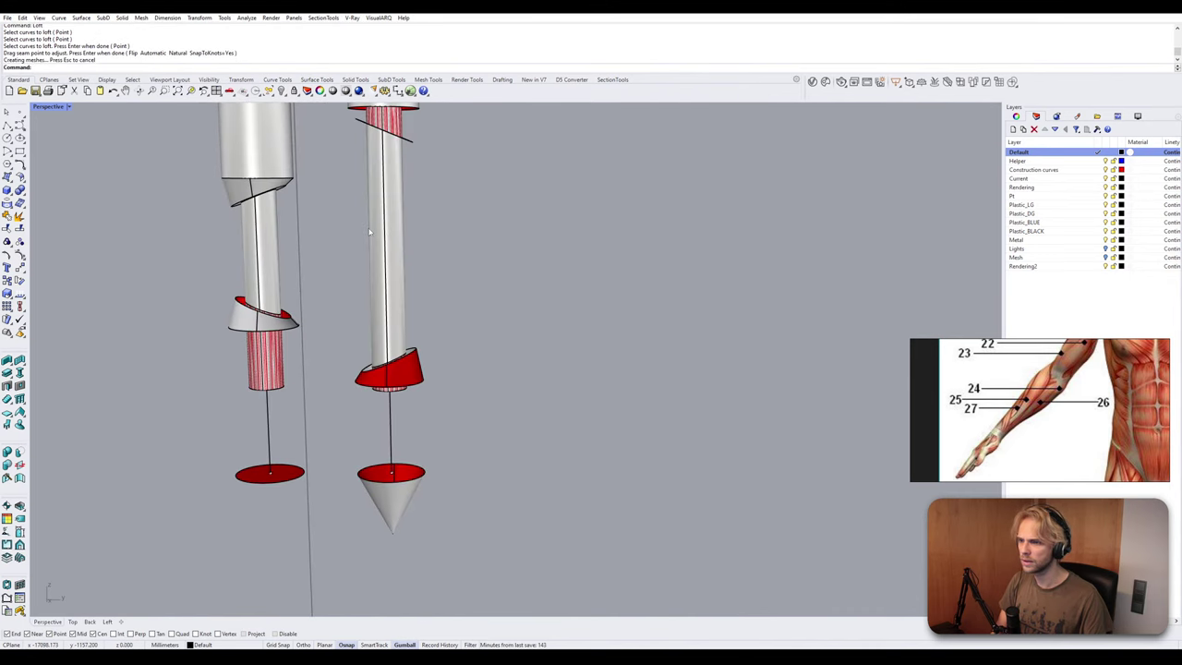
scroll(229, 374, up, 4)
click(241, 306)
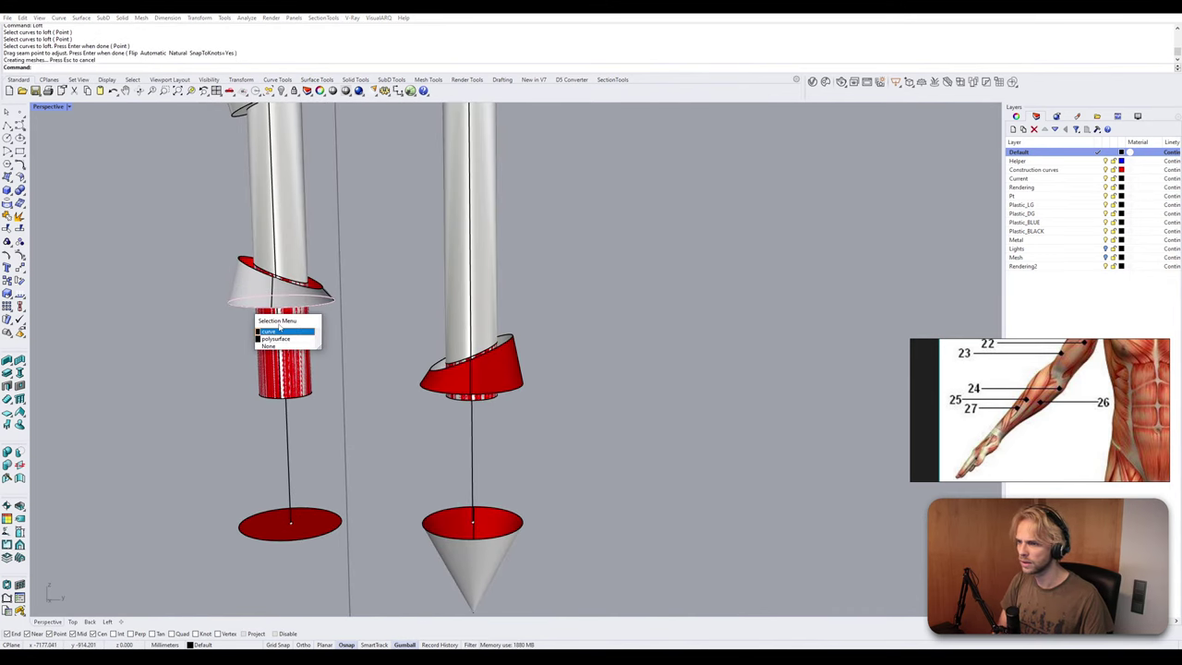
click(203, 324)
key(Return)
click(241, 306)
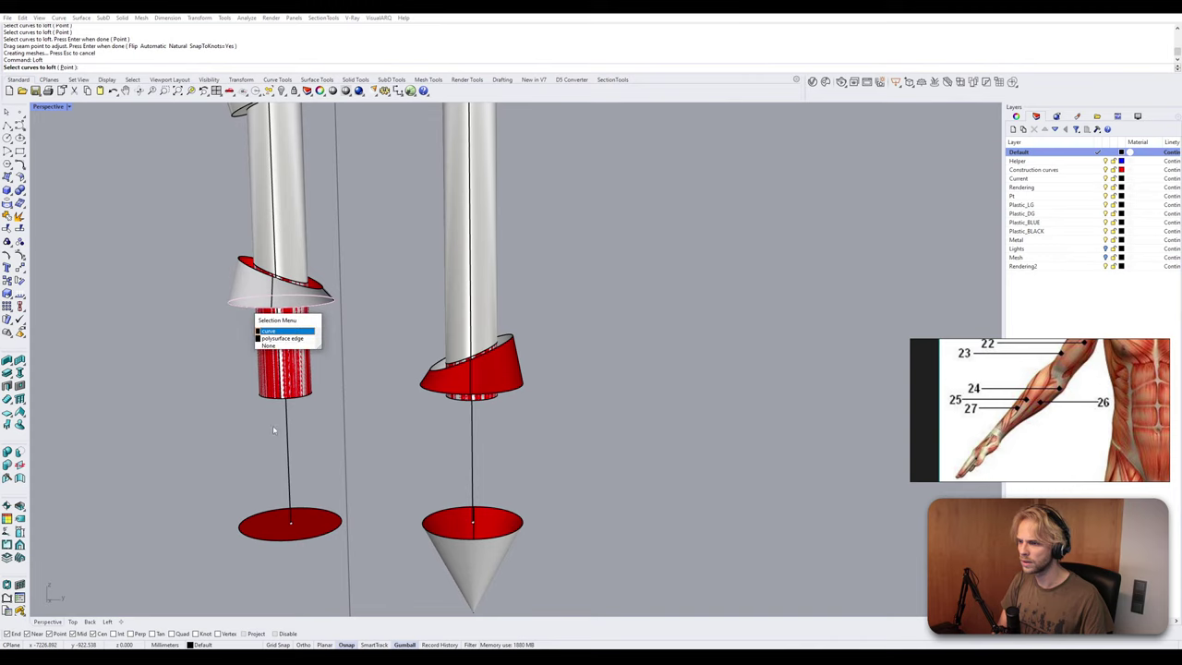
click(267, 330)
click(263, 545)
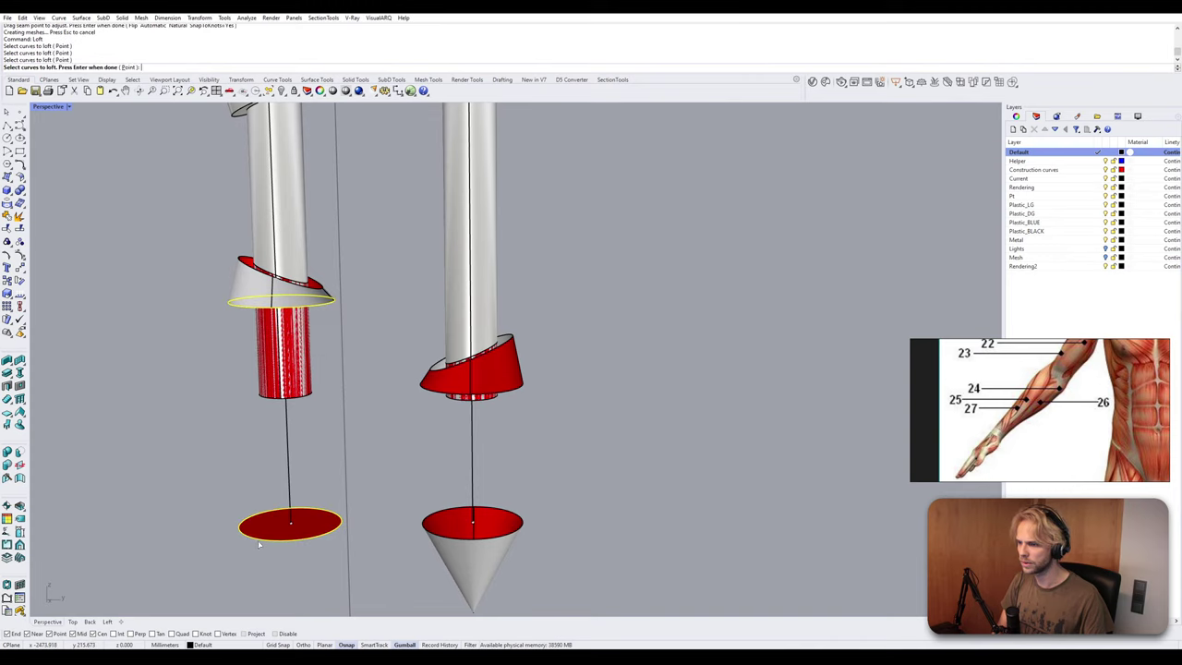
key(Return)
key(Return)
key(Return)
shift+right_drag(394, 450, 319, 360)
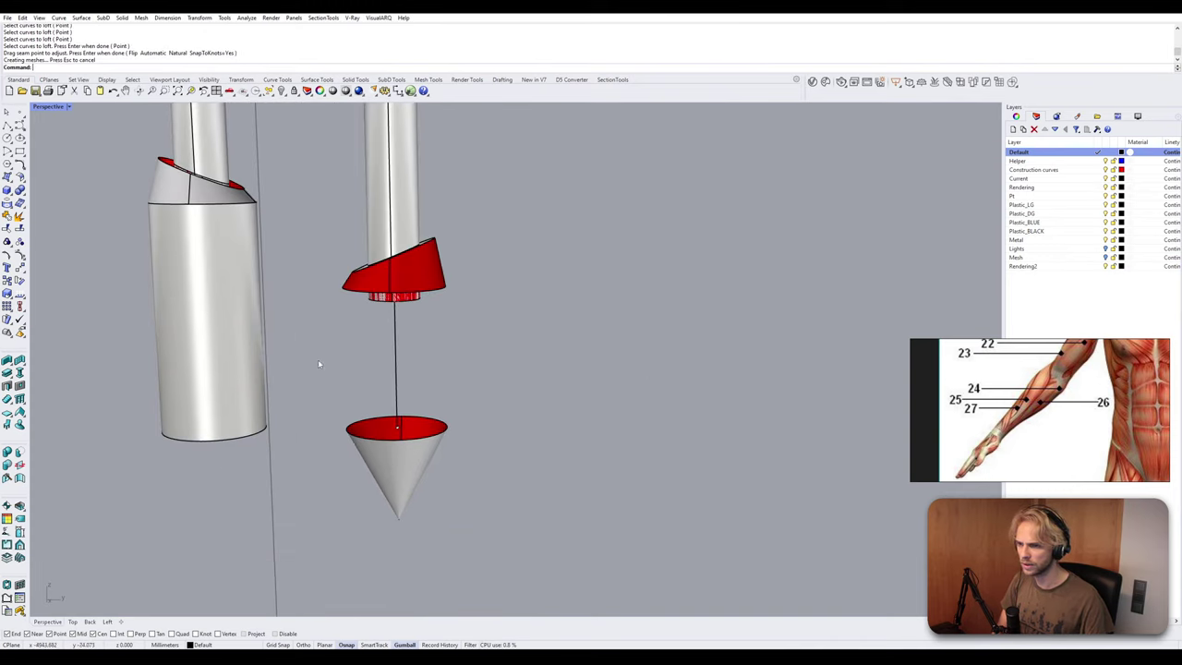
key(Return)
click(354, 293)
click(360, 315)
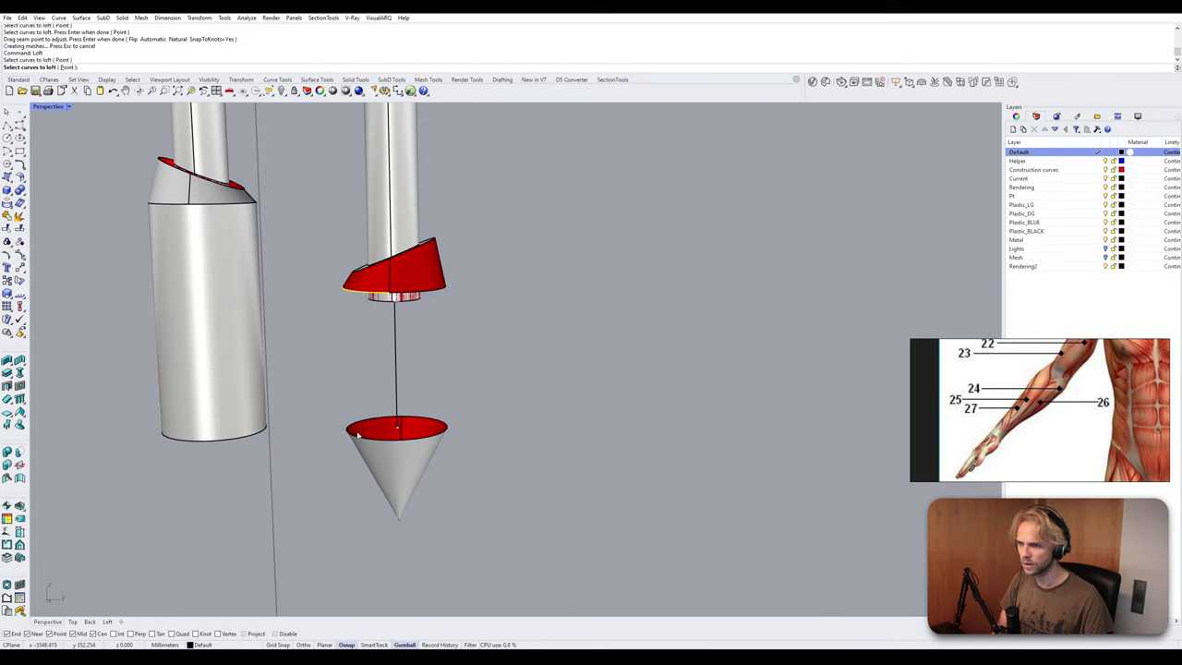
key(F1)
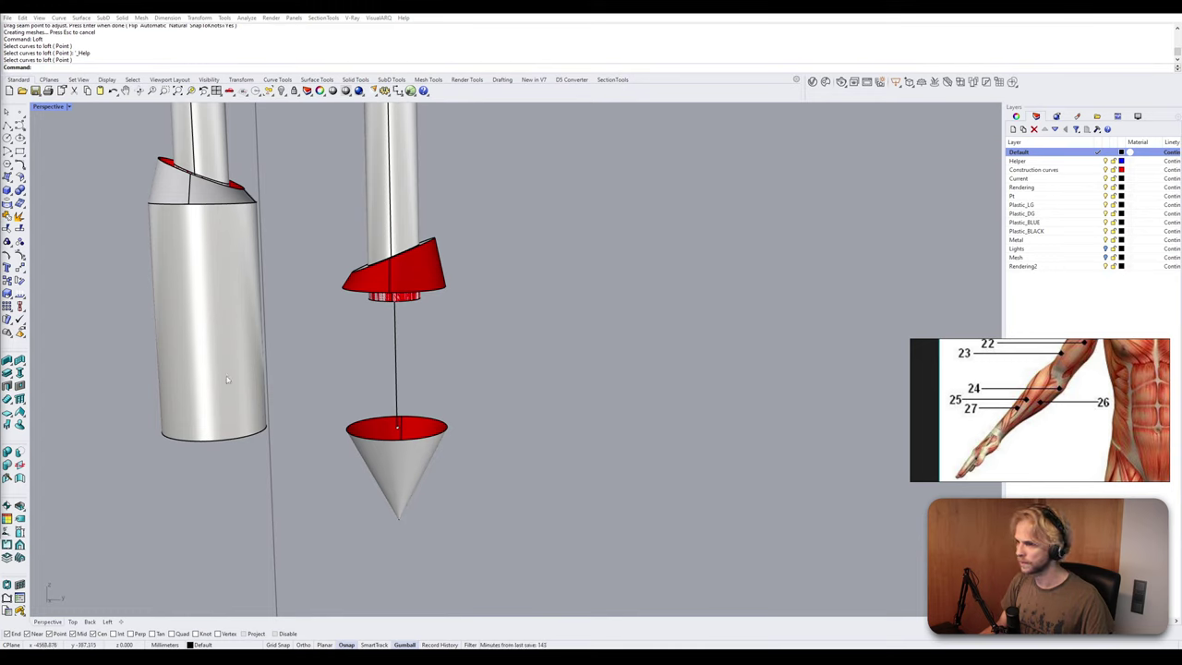
click(362, 293)
click(379, 320)
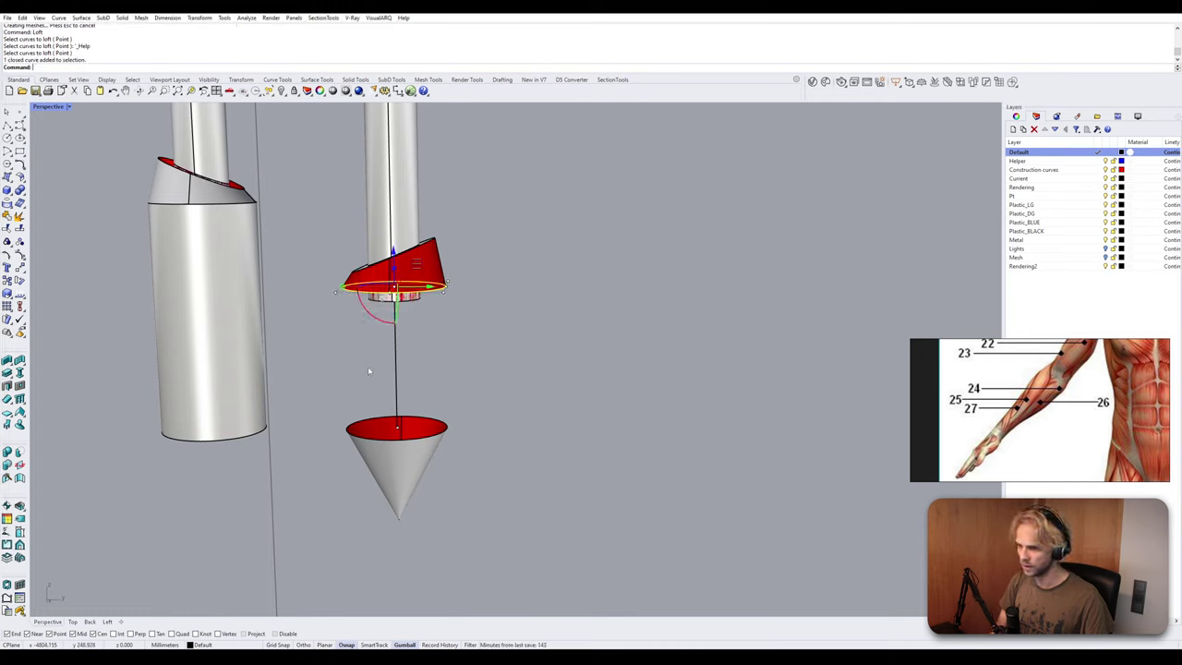
key(Escape)
key(Return)
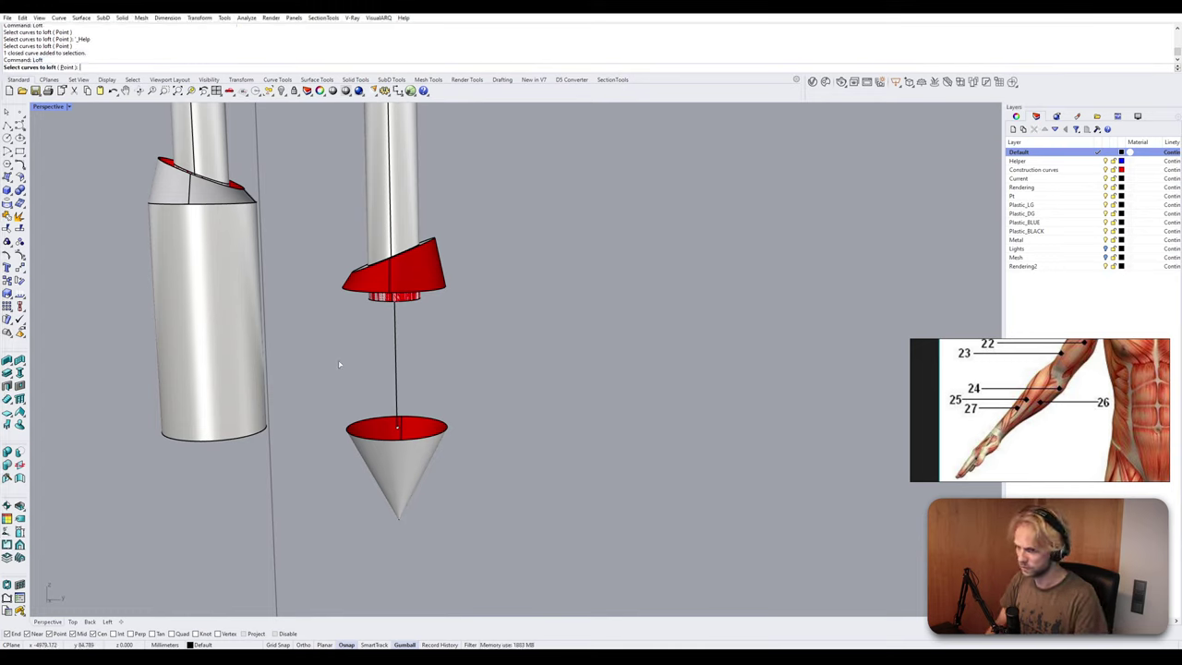
click(348, 291)
key(Escape)
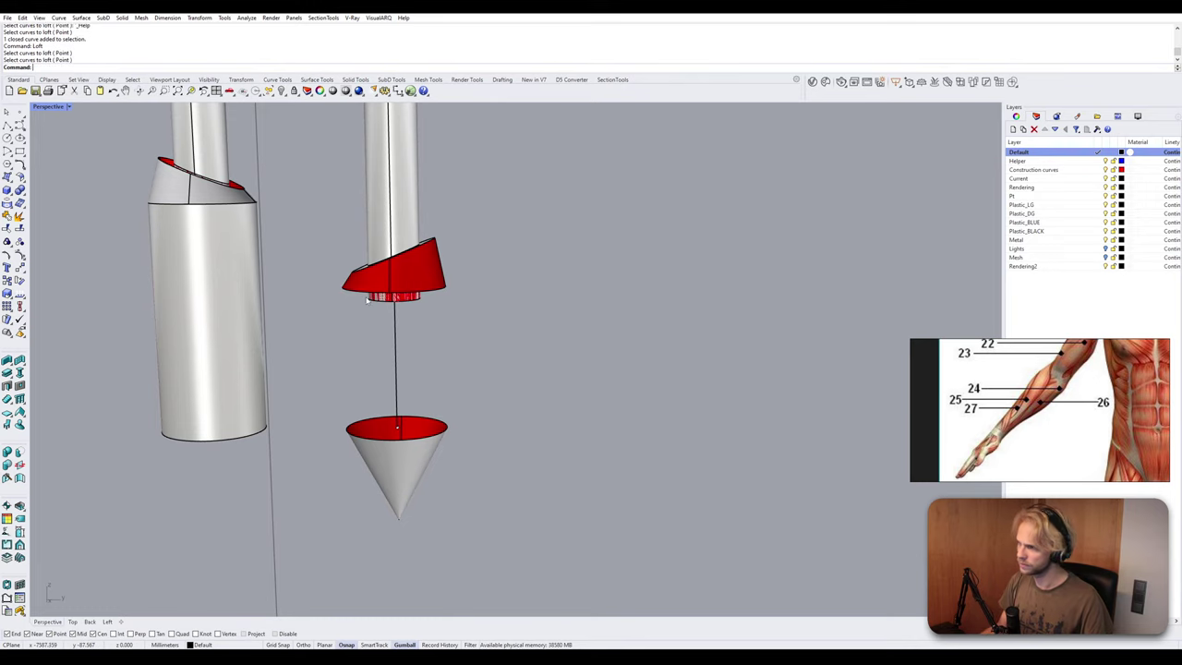
Loft the right collar's bottom circle to the top circle of the cone below it.
key(Return)
click(362, 297)
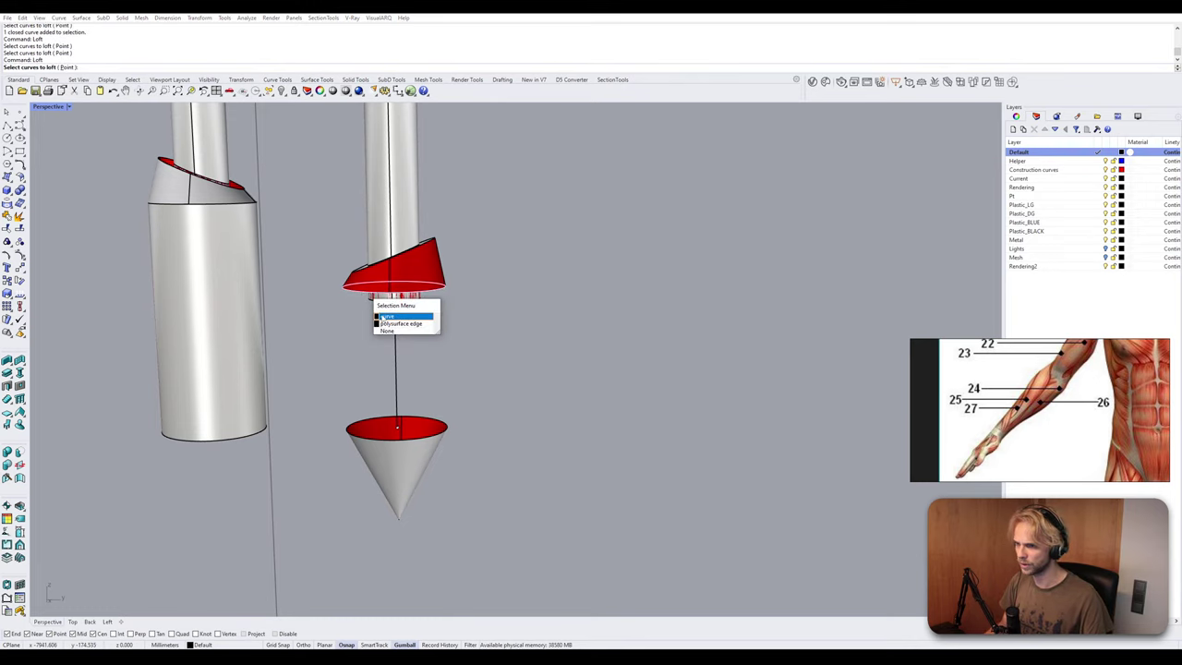
click(382, 316)
click(370, 441)
key(Return)
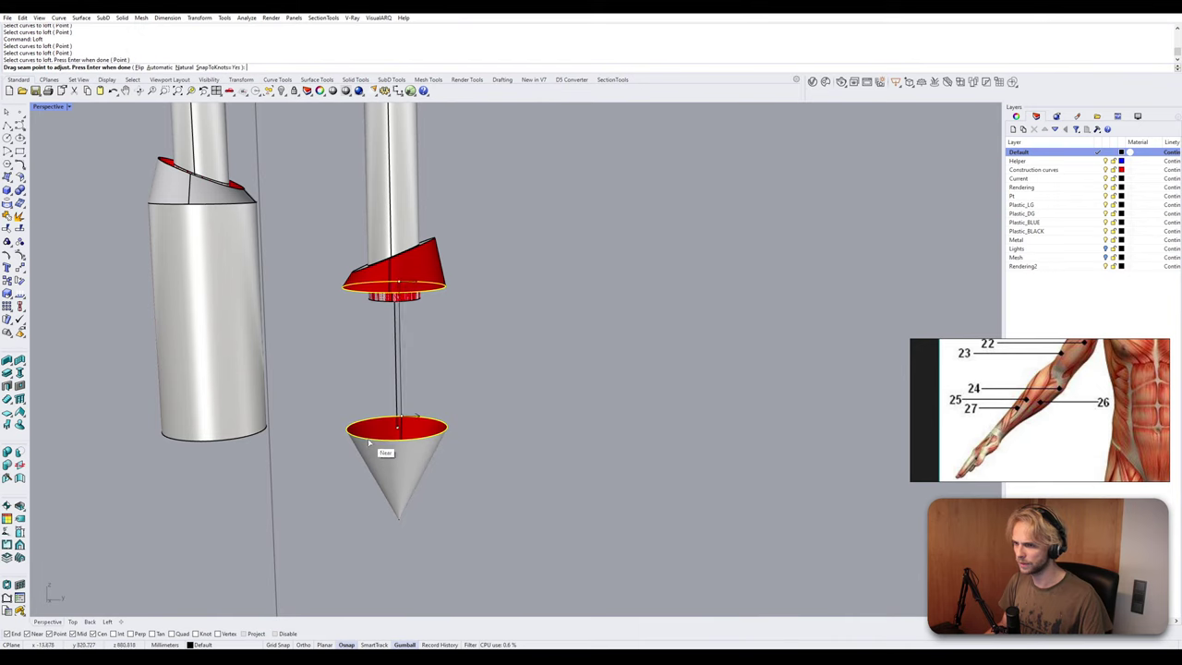
key(Return)
key(Return)
Loft the upper right sleeve's bottom circle to the tilted ellipse below it, moving the ellipse's seam point into line with the circle's.
scroll(414, 398, down, 8)
shift+right_drag(416, 360, 404, 536)
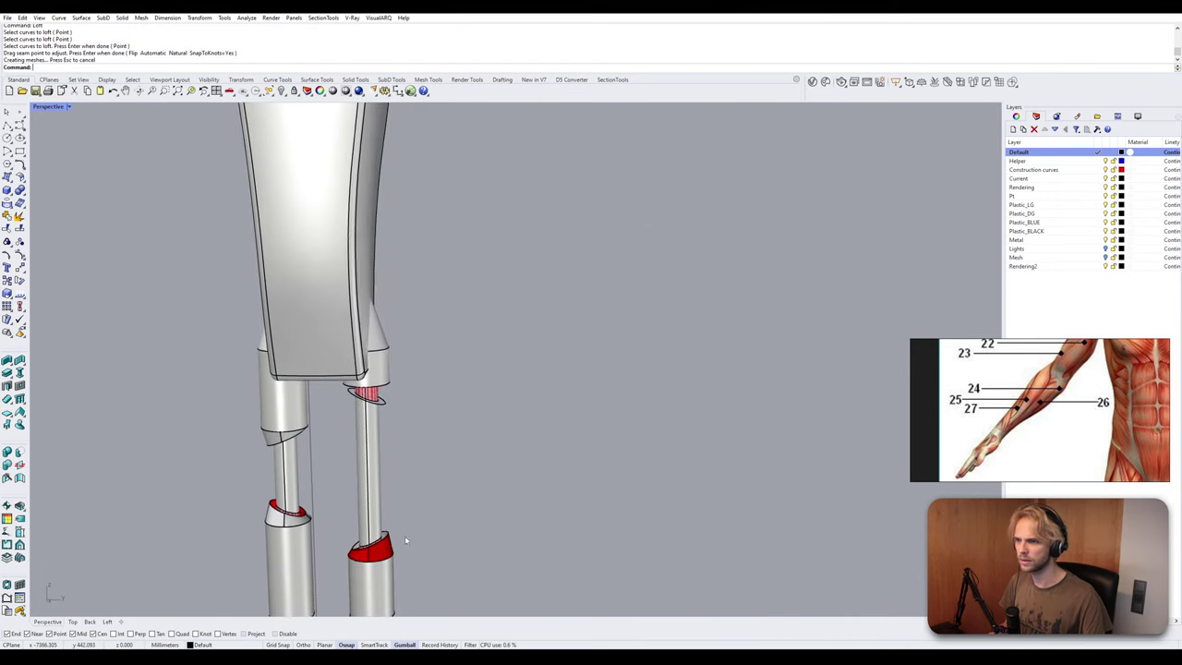
scroll(358, 407, up, 8)
scroll(358, 414, up, 5)
key(Return)
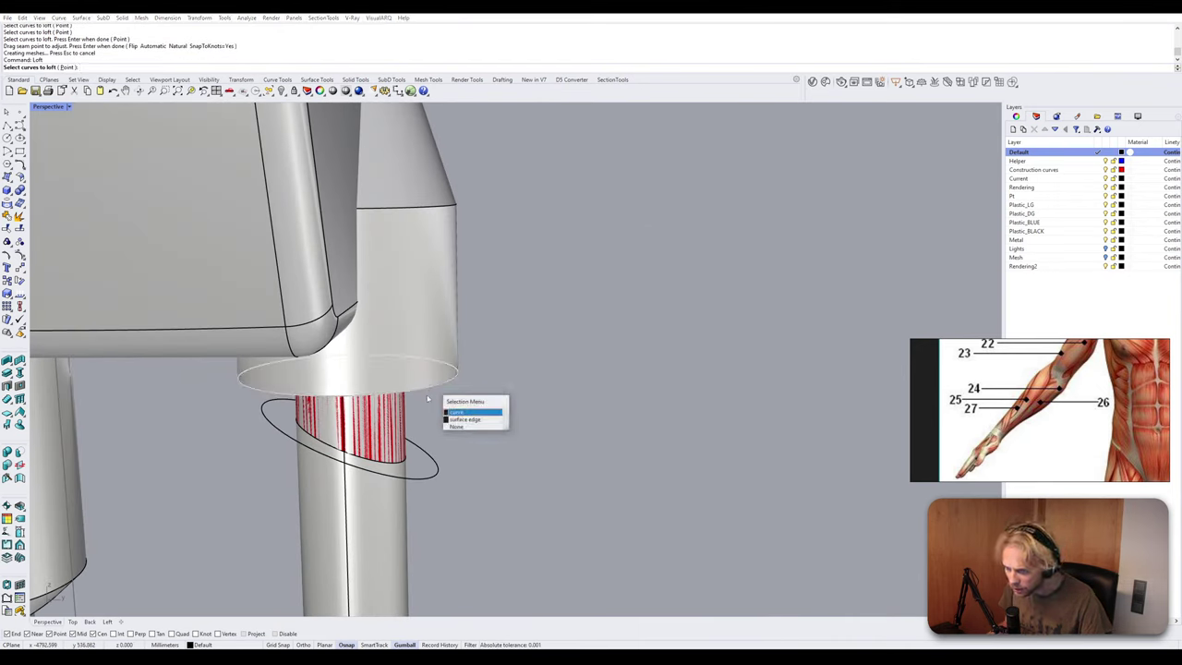
click(442, 389)
click(462, 421)
click(414, 481)
key(Return)
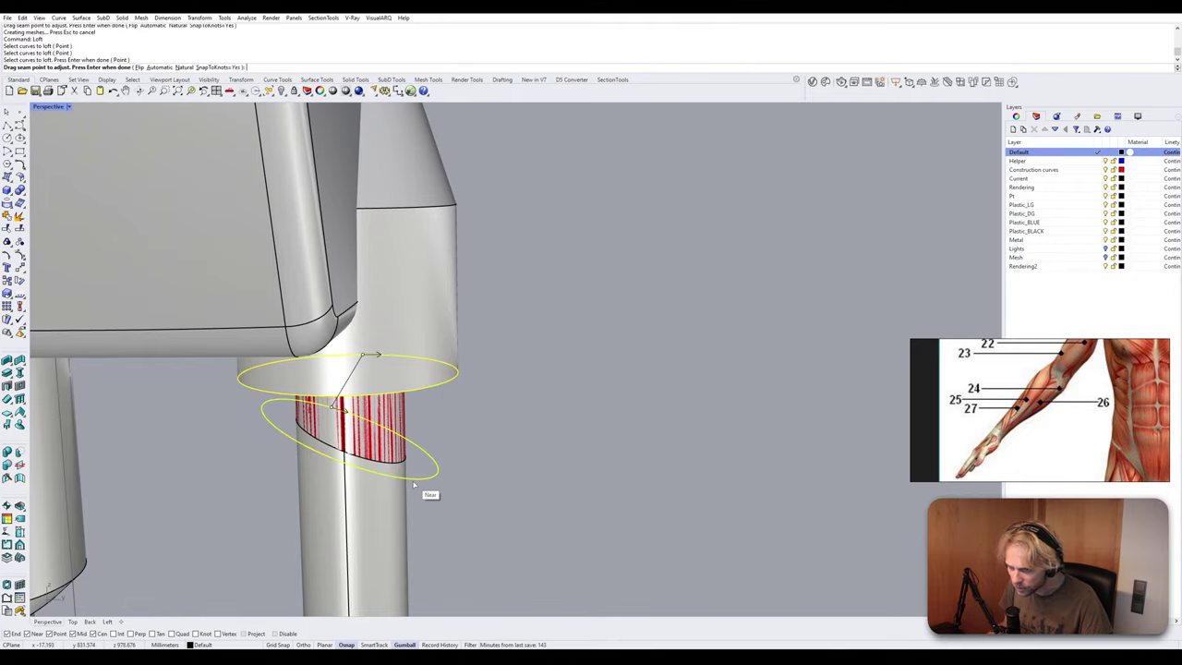
right_drag(416, 489, 549, 422)
scroll(549, 420, up, 5)
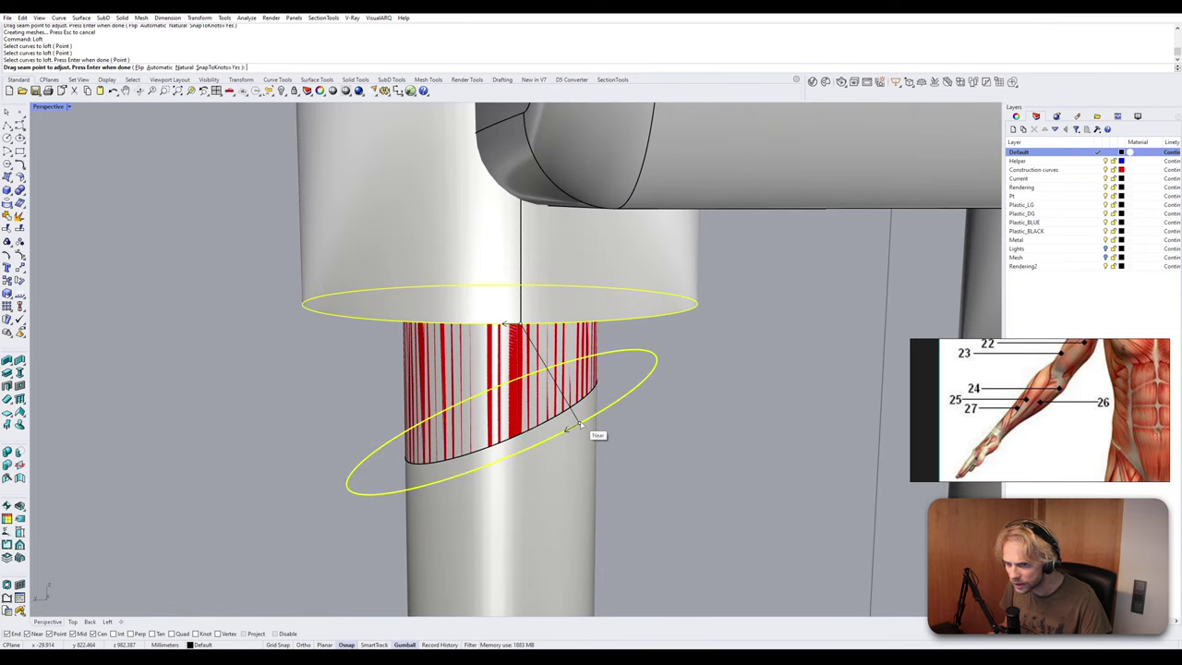
click(578, 424)
click(509, 461)
right_drag(509, 464, 514, 469)
key(Return)
key(Return)
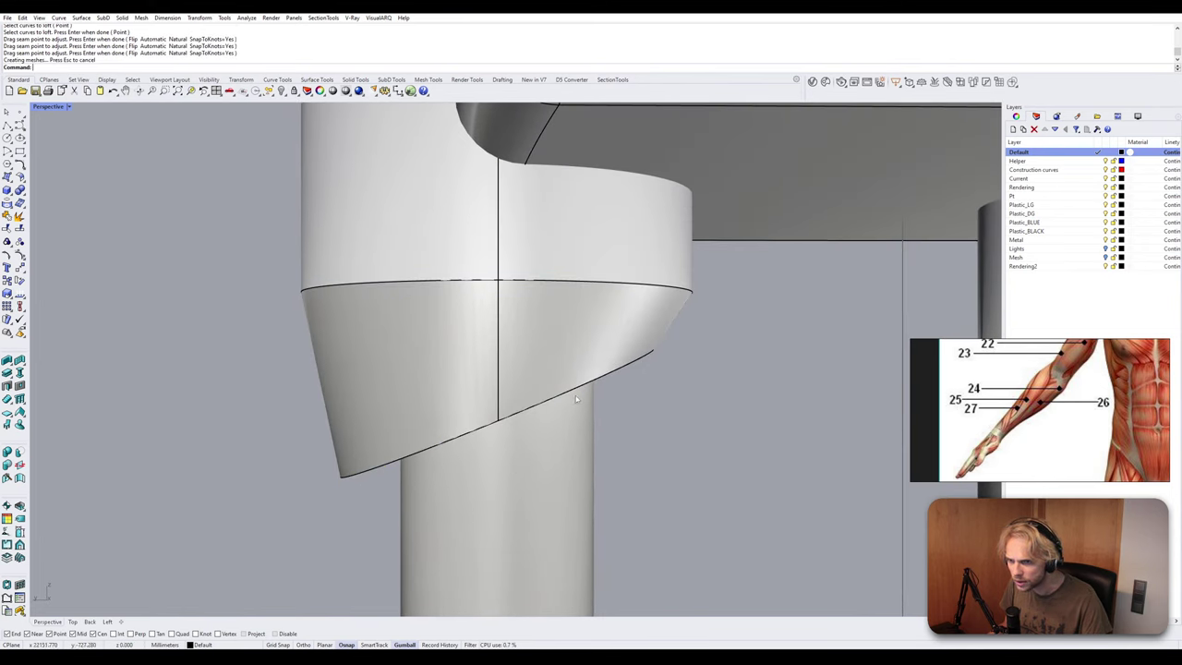
Close the ring between the rod-side edge and the tilted ellipse under the upper right collar with a planar surface.
right_drag(571, 374, 477, 360)
click(472, 326)
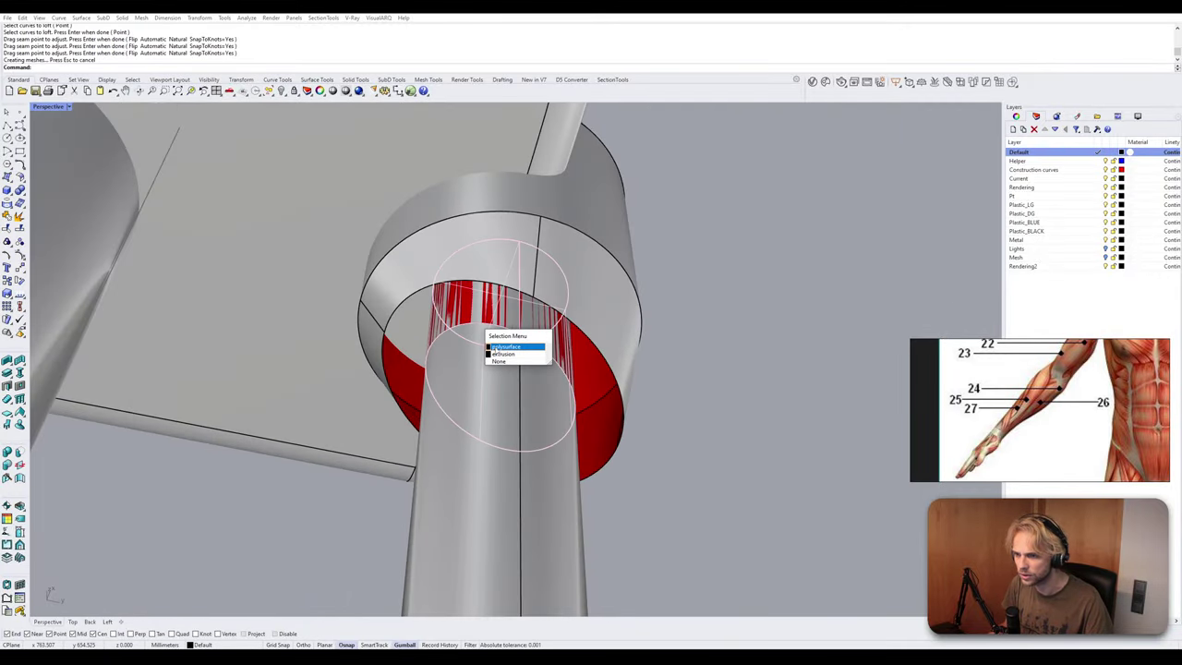
click(499, 354)
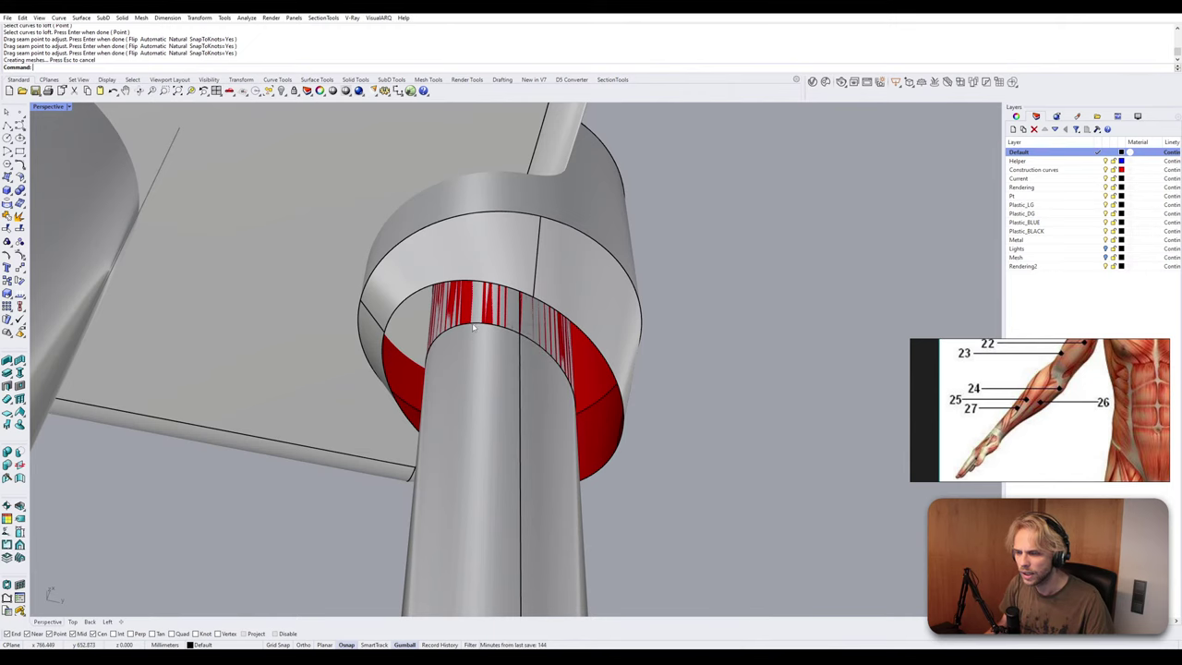
click(476, 325)
click(501, 353)
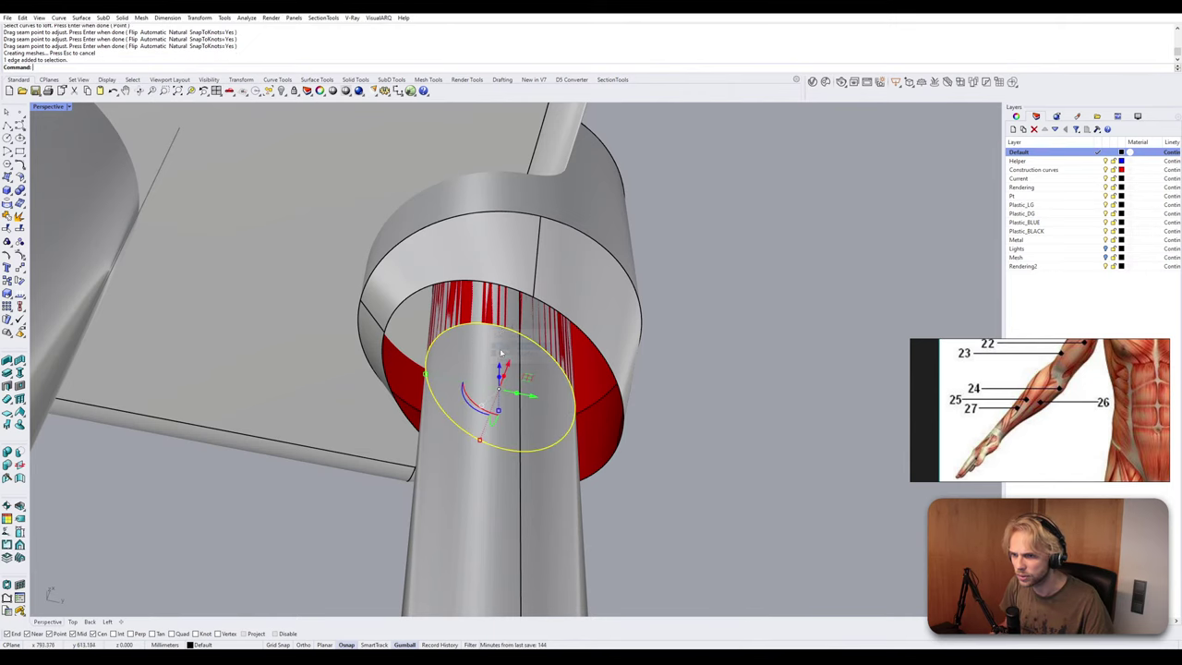
shift+click(505, 288)
click(531, 311)
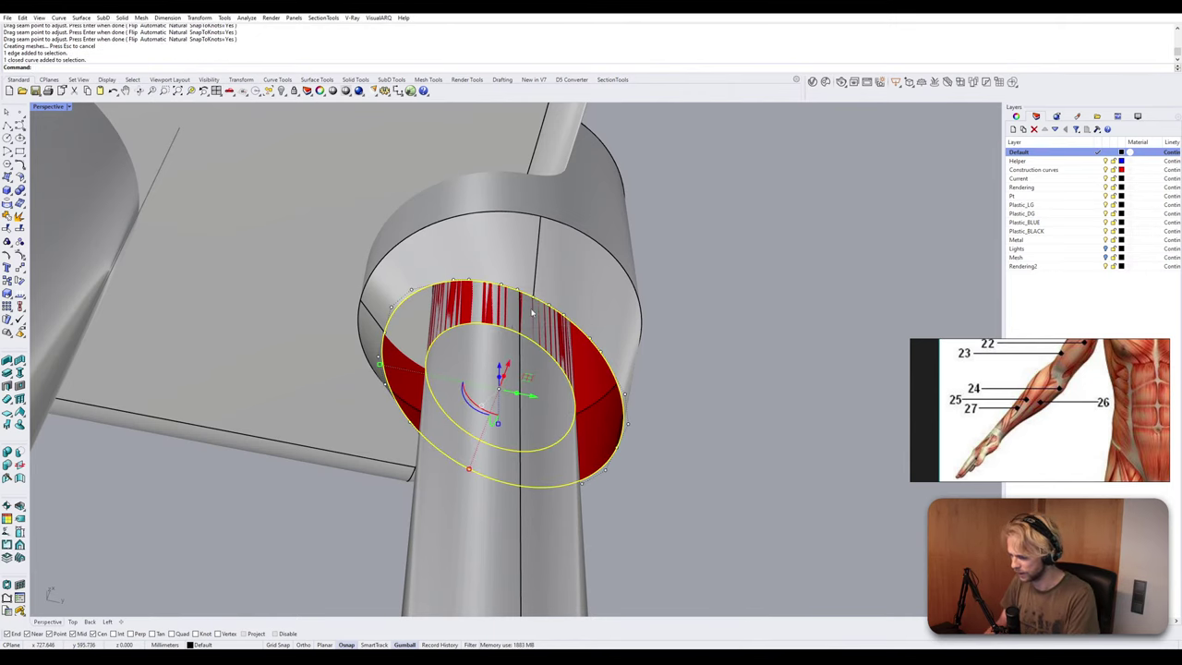
text(PlanarSrf)
key(Return)
key(Escape)
Create a planar surface between the inner edge and the tilted ellipse on the lower left collar.
scroll(533, 311, down, 8)
right_drag(480, 323, 517, 369)
scroll(469, 462, up, 5)
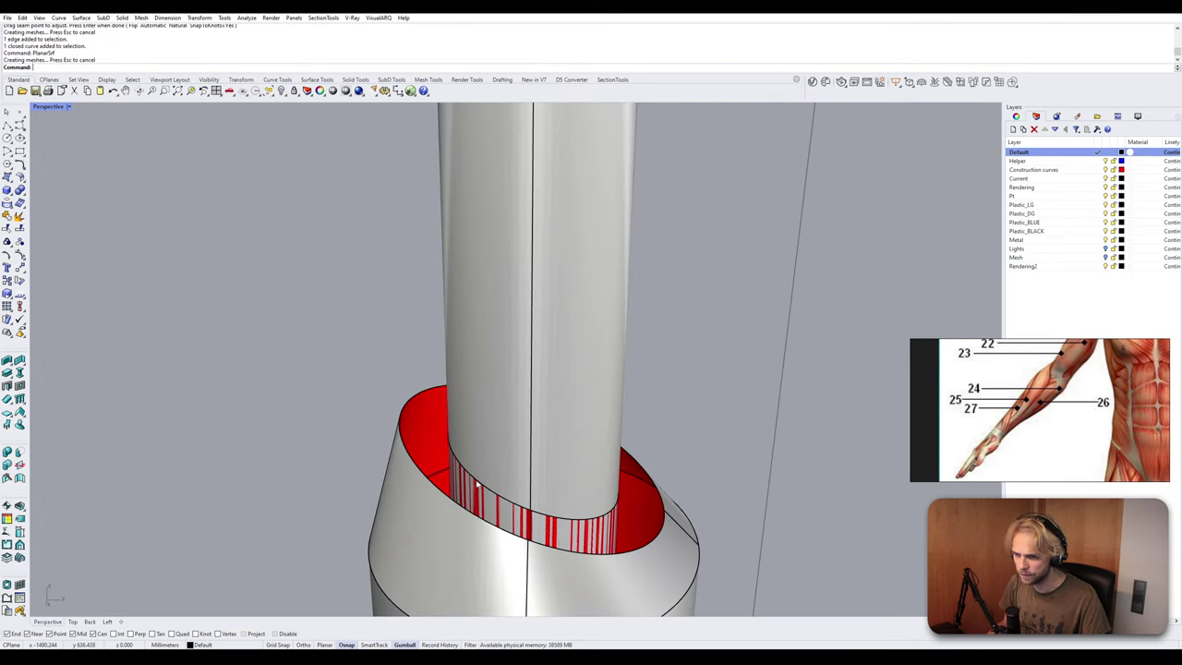
click(478, 486)
click(346, 449)
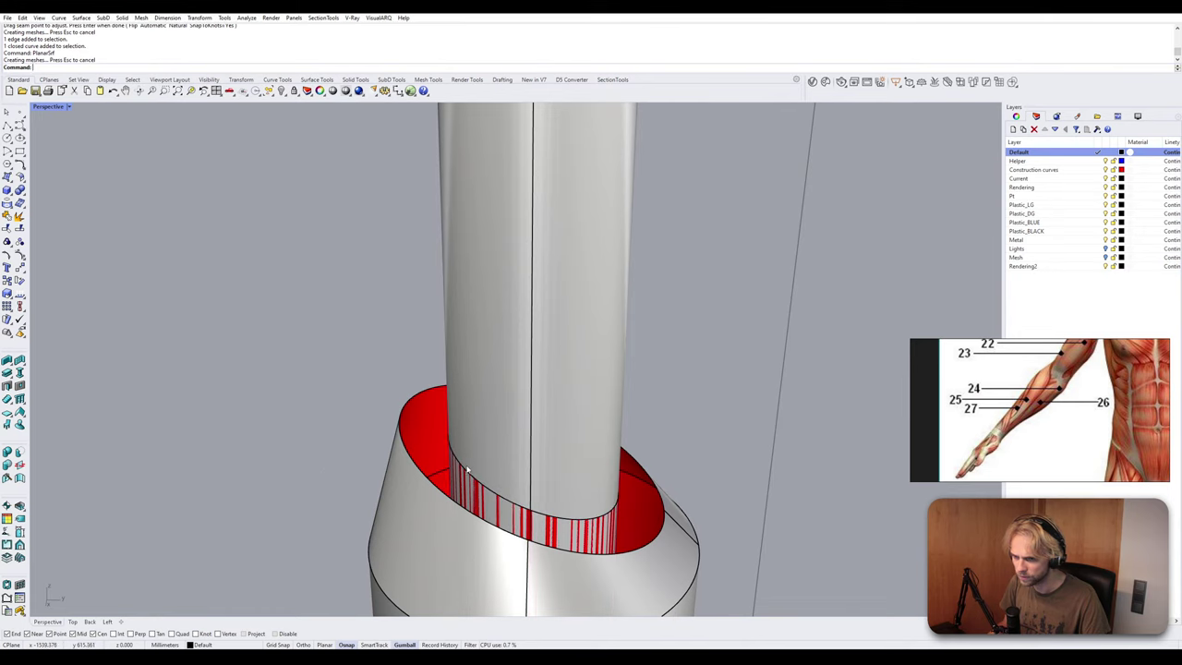
ctrl+shift+click(465, 471)
click(499, 496)
shift+click(443, 495)
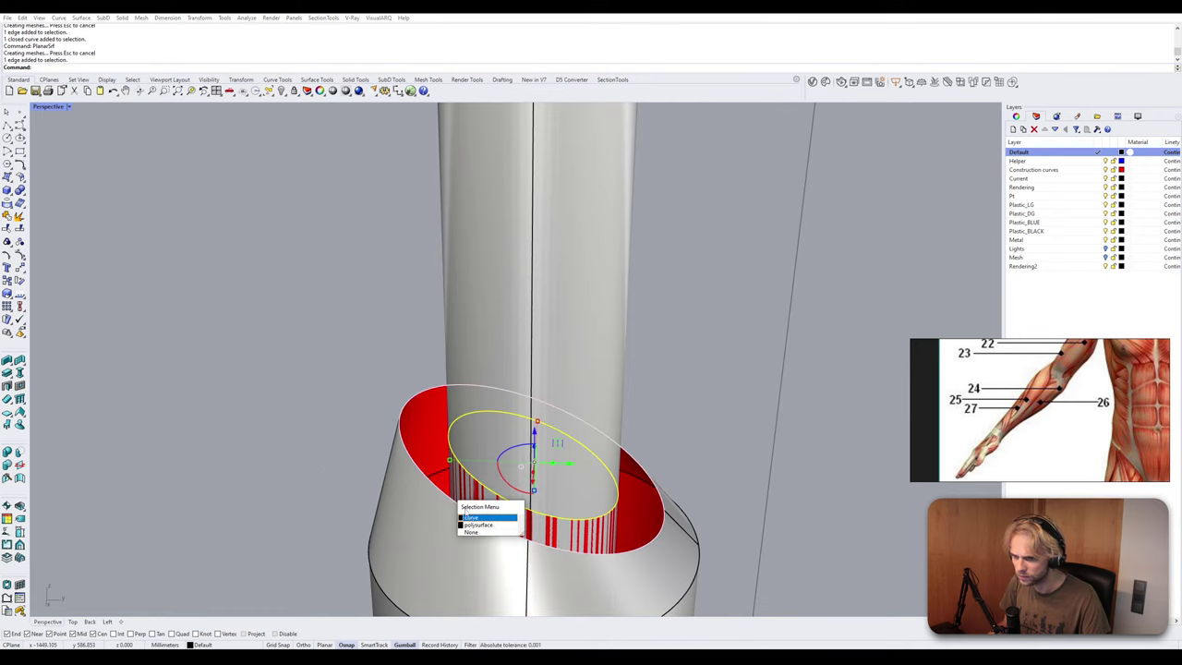
click(471, 520)
text(PLA)
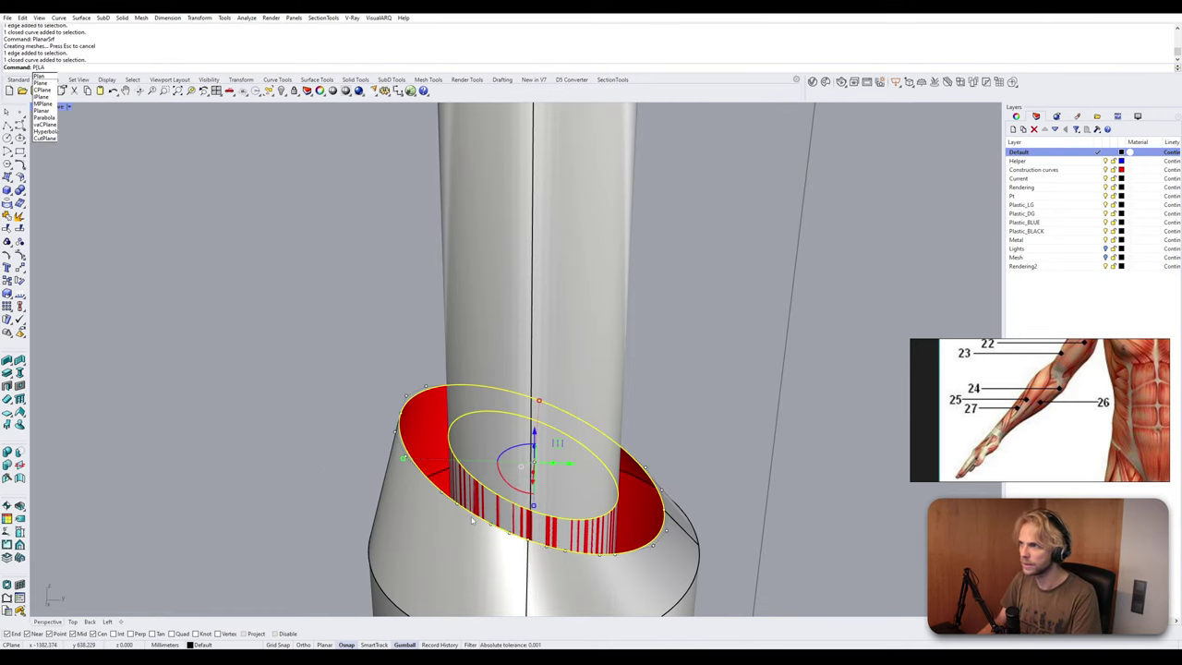
key(BackSpace)
key(BackSpace)
text(AL)
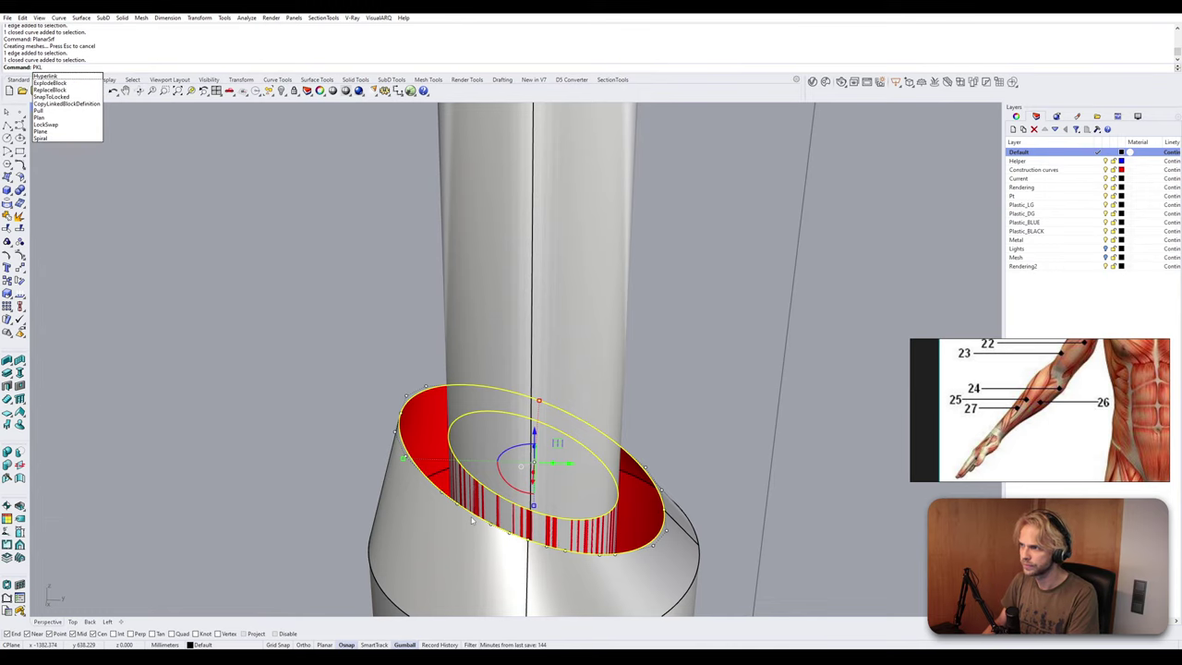
key(BackSpace)
key(BackSpace)
text(L)
key(BackSpace)
key(BackSpace)
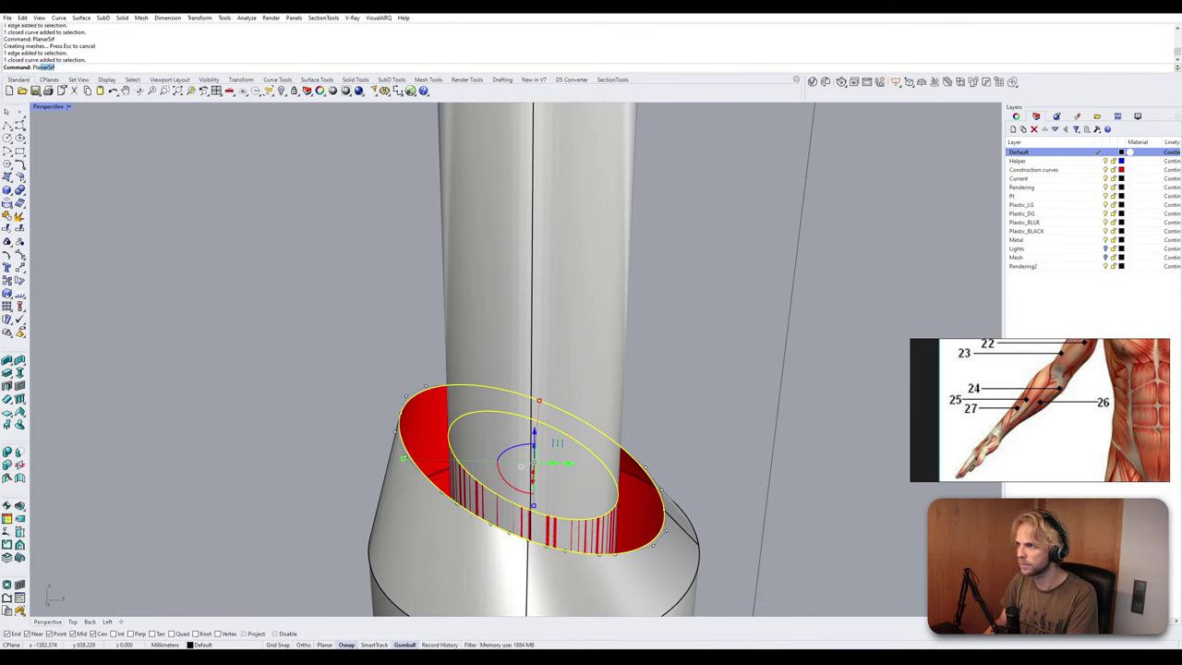
key(Return)
key(Escape)
Create a planar surface between the inner edge and the tilted ellipse on the lower right collar.
scroll(512, 469, down, 8)
shift+right_drag(512, 469, 320, 349)
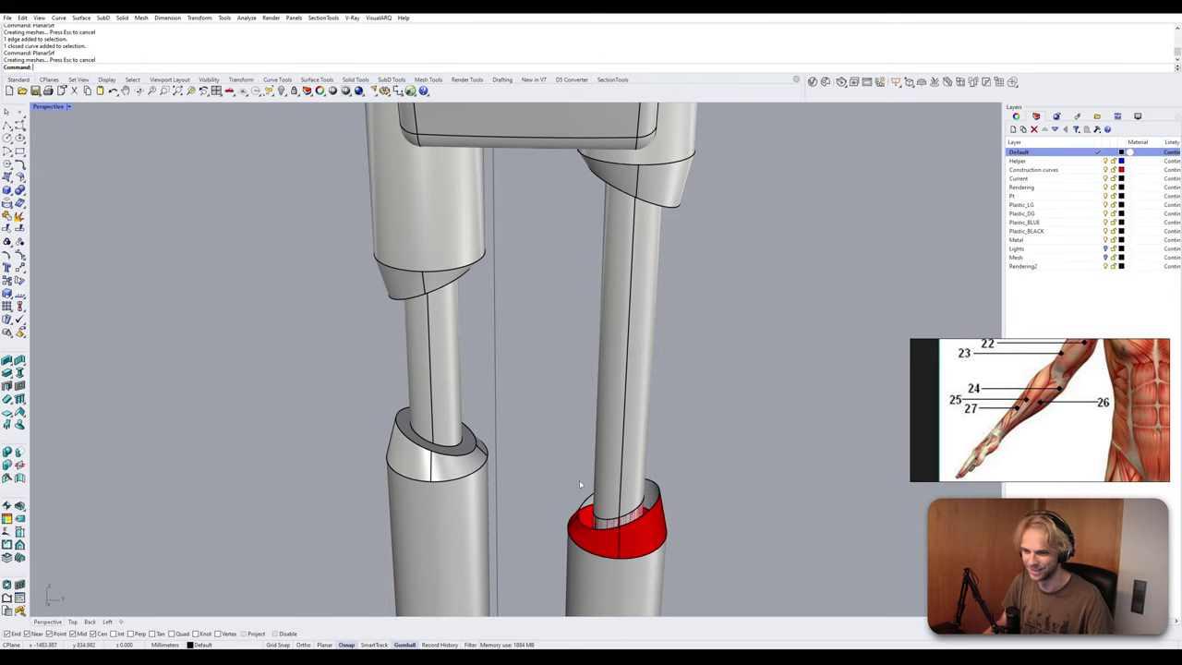
scroll(517, 416, up, 4)
scroll(513, 404, up, 3)
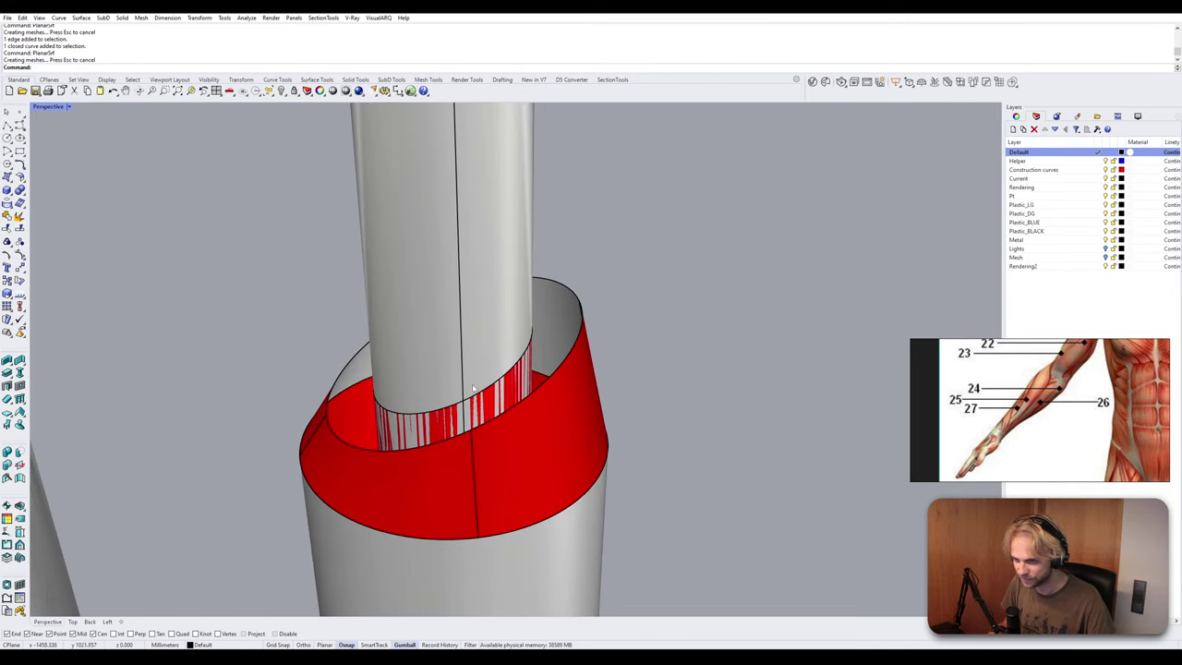
click(485, 392)
key(Escape)
ctrl+shift+click(507, 376)
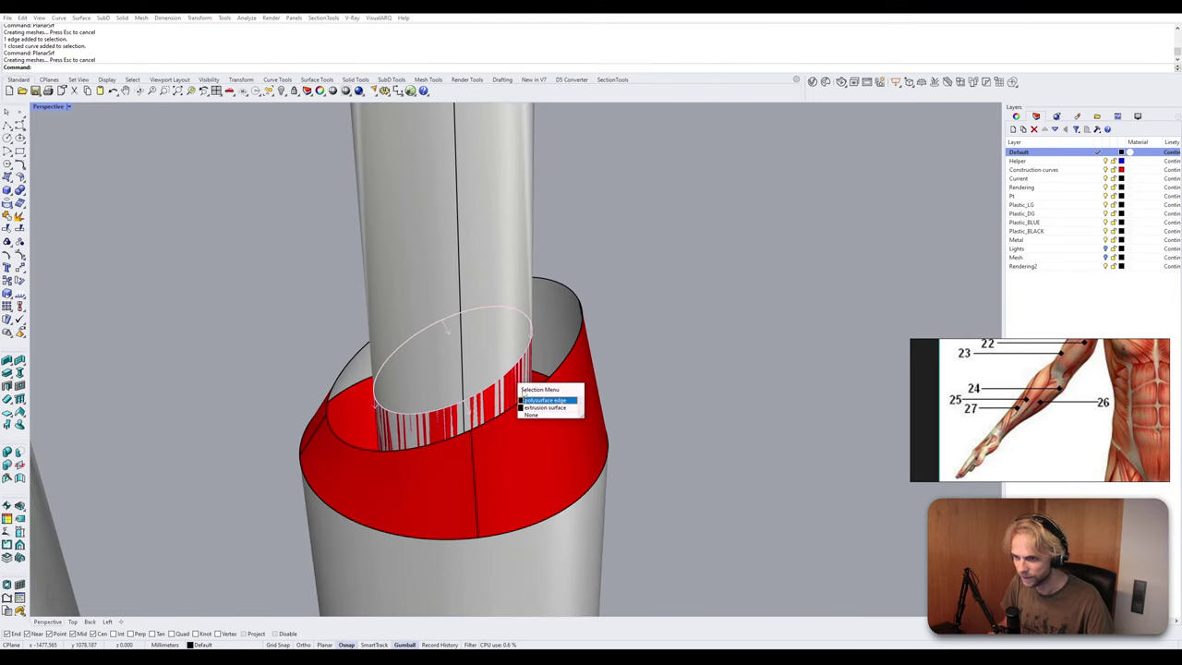
click(535, 400)
click(557, 392)
click(562, 407)
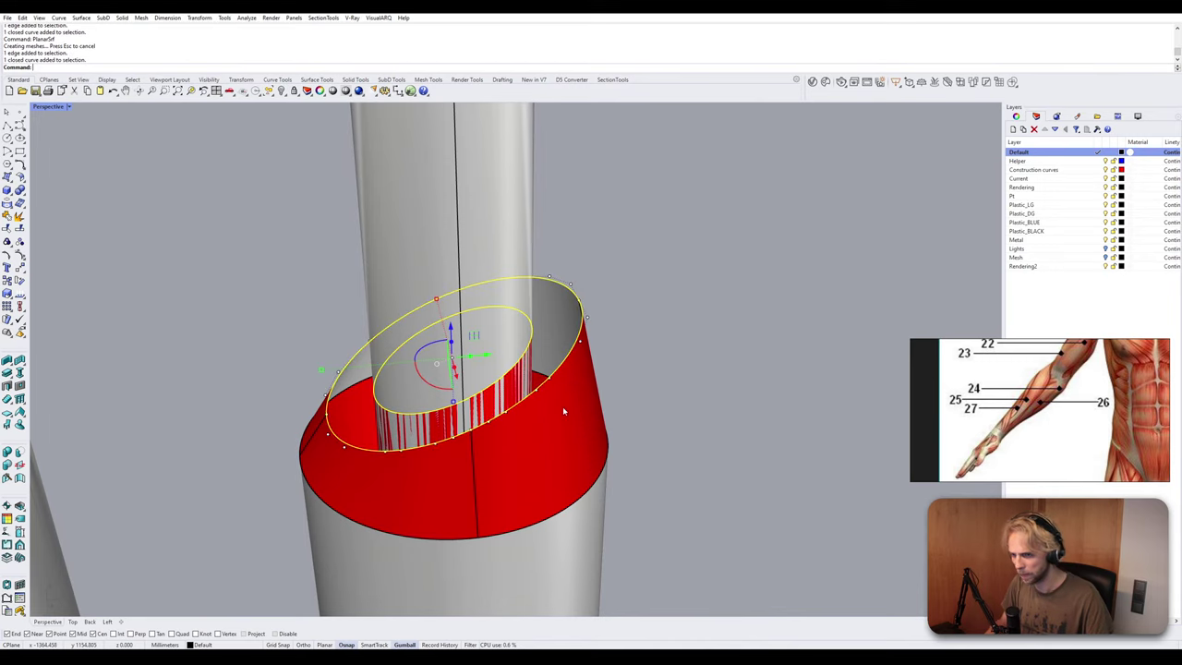
right_click(563, 407)
Join the surfaces of the cones, sleeves and collars around both rods into closed solids and check each part by selecting it.
scroll(563, 406, down, 6)
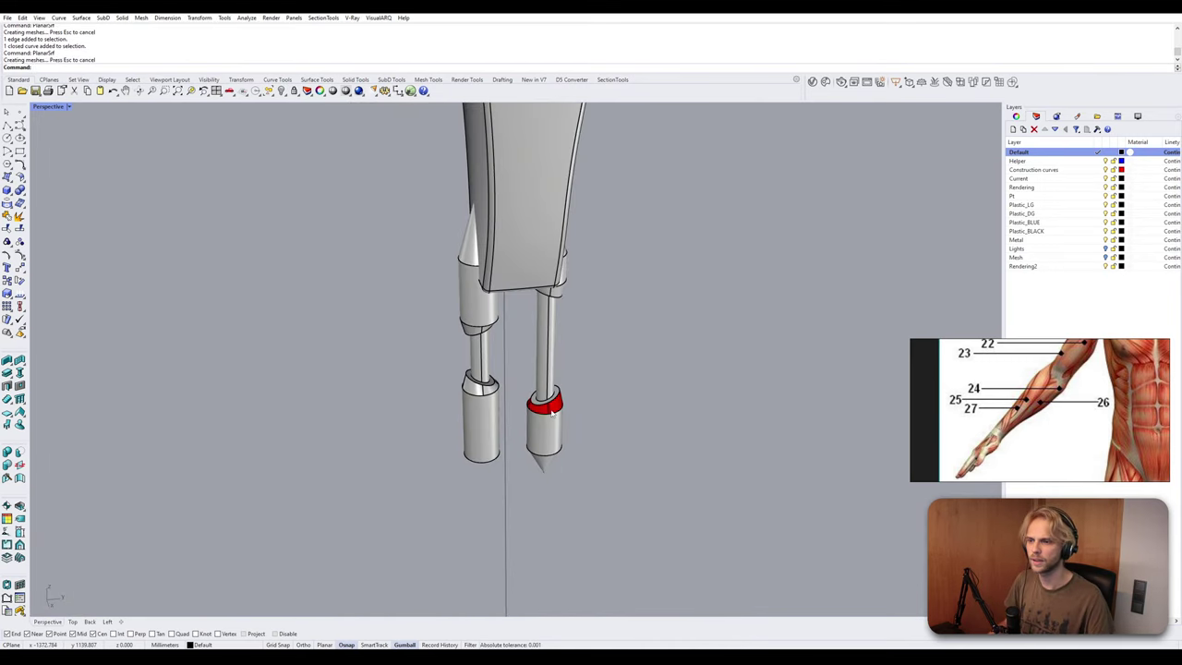
right_drag(538, 377, 511, 321)
drag(383, 144, 659, 550)
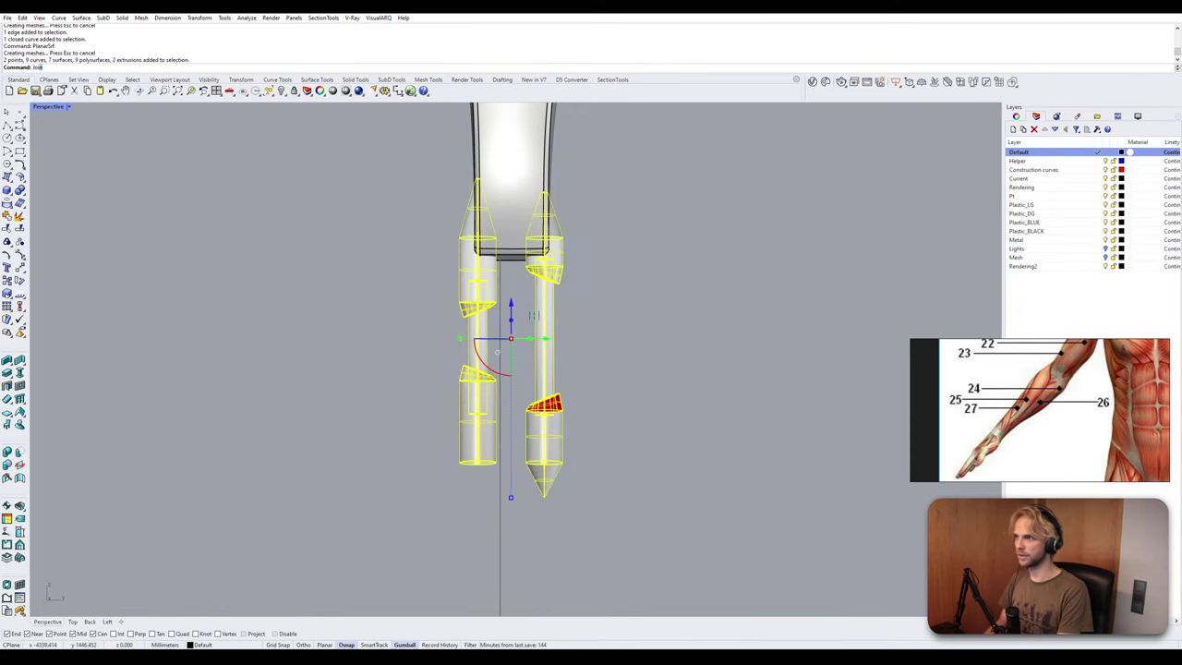
key(Return)
click(659, 547)
click(558, 455)
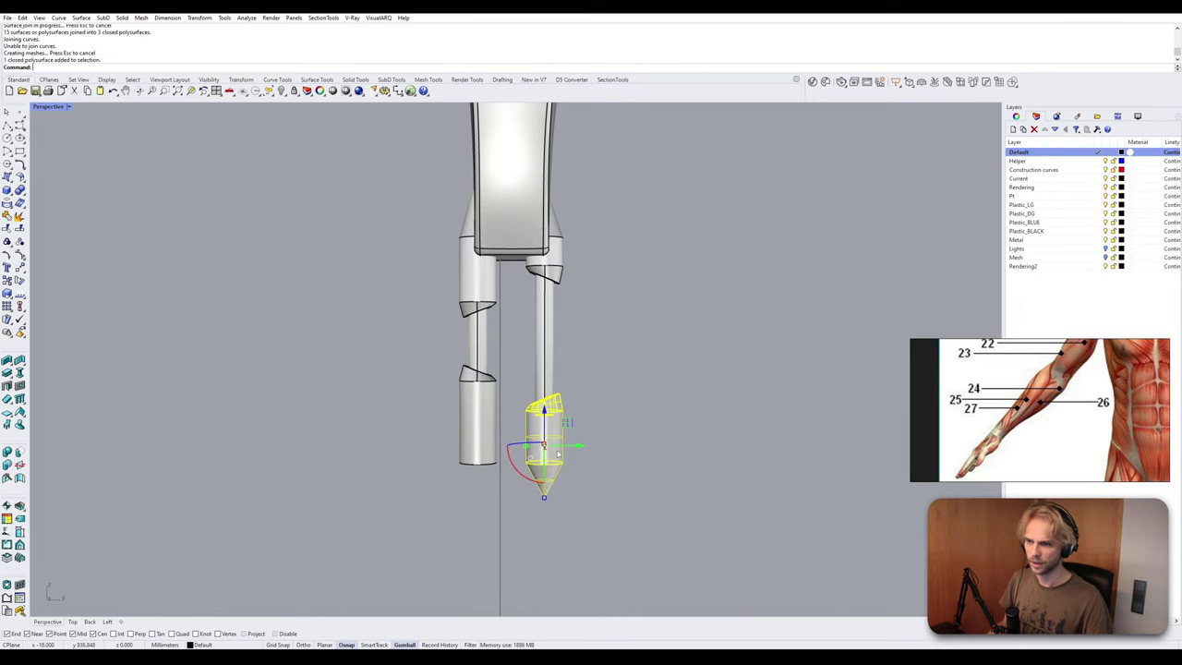
click(487, 423)
click(478, 285)
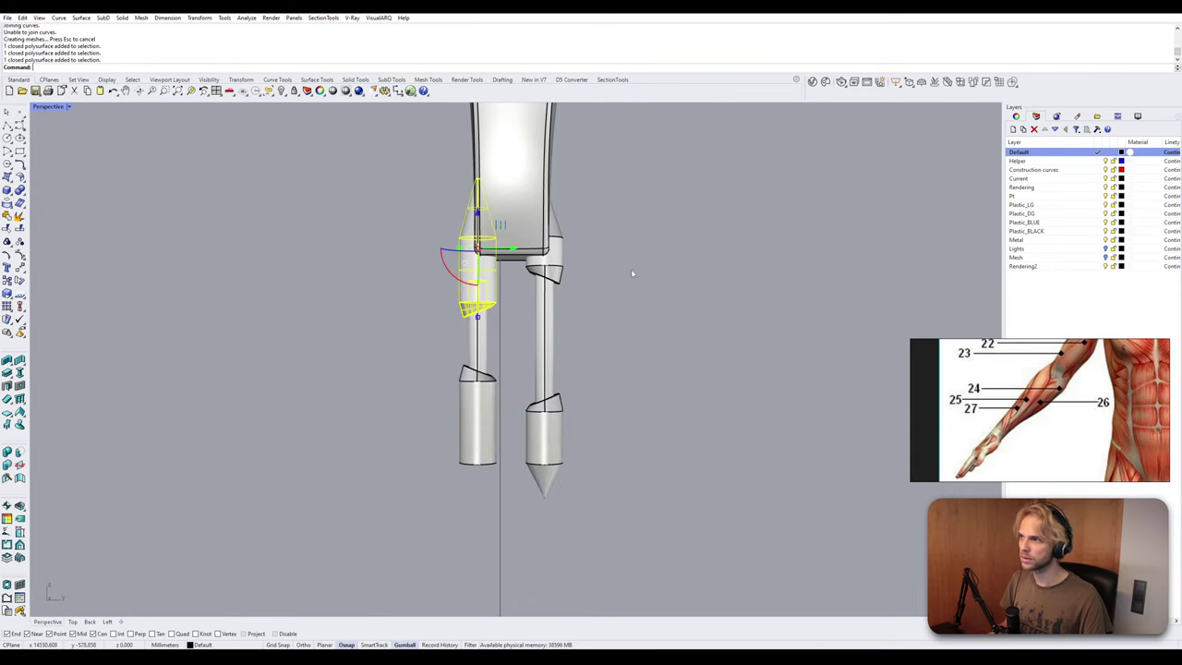
click(616, 286)
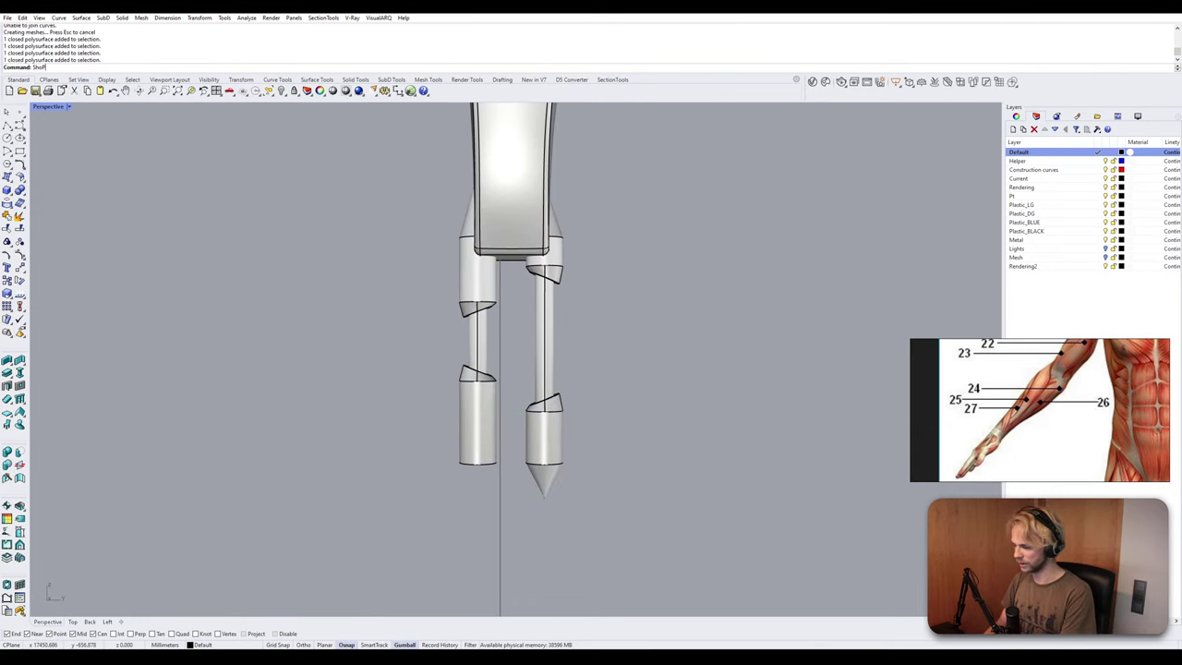
Show the hidden lower box-shaped body again.
text(W)
key(Return)
text(Show)
key(Return)
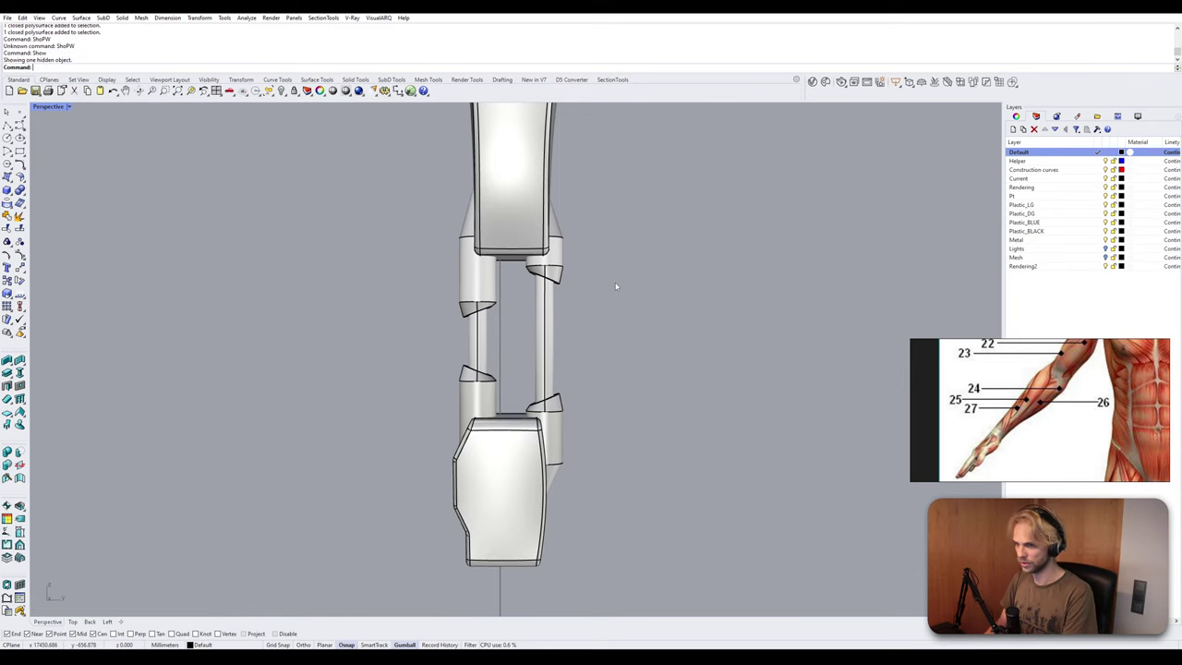
Select all curves, exclude the ellipse beside the figure, and delete the remaining curves.
right_drag(538, 334, 522, 356)
text(SelCr)
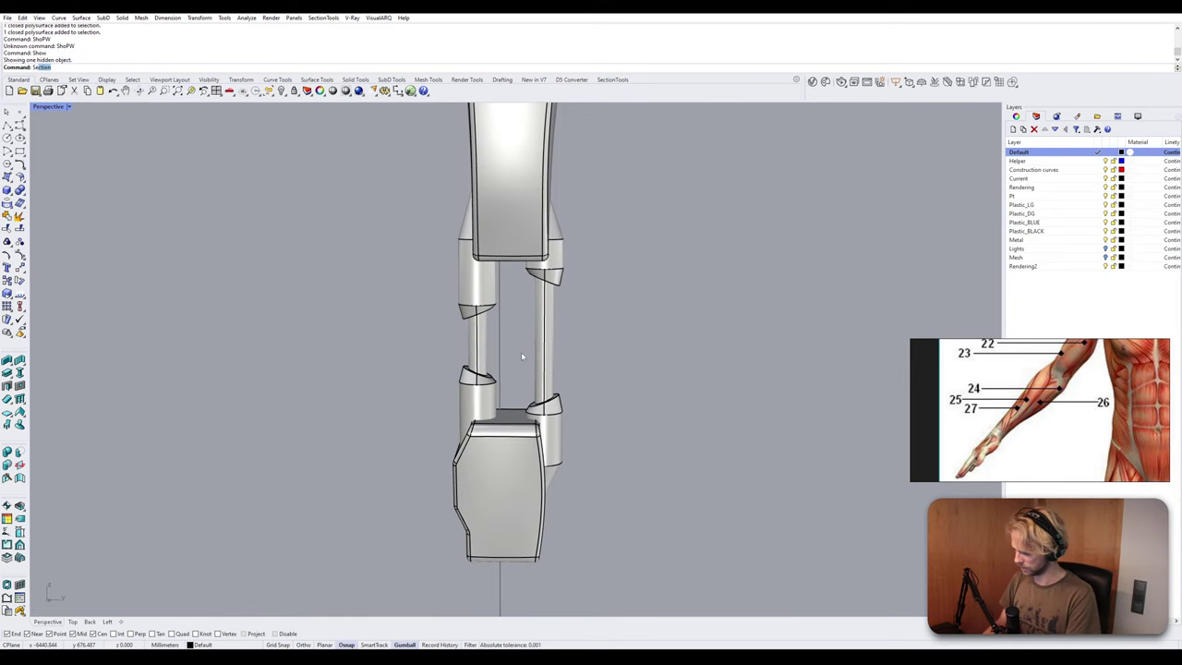
text(v)
key(Return)
scroll(520, 356, down, 5)
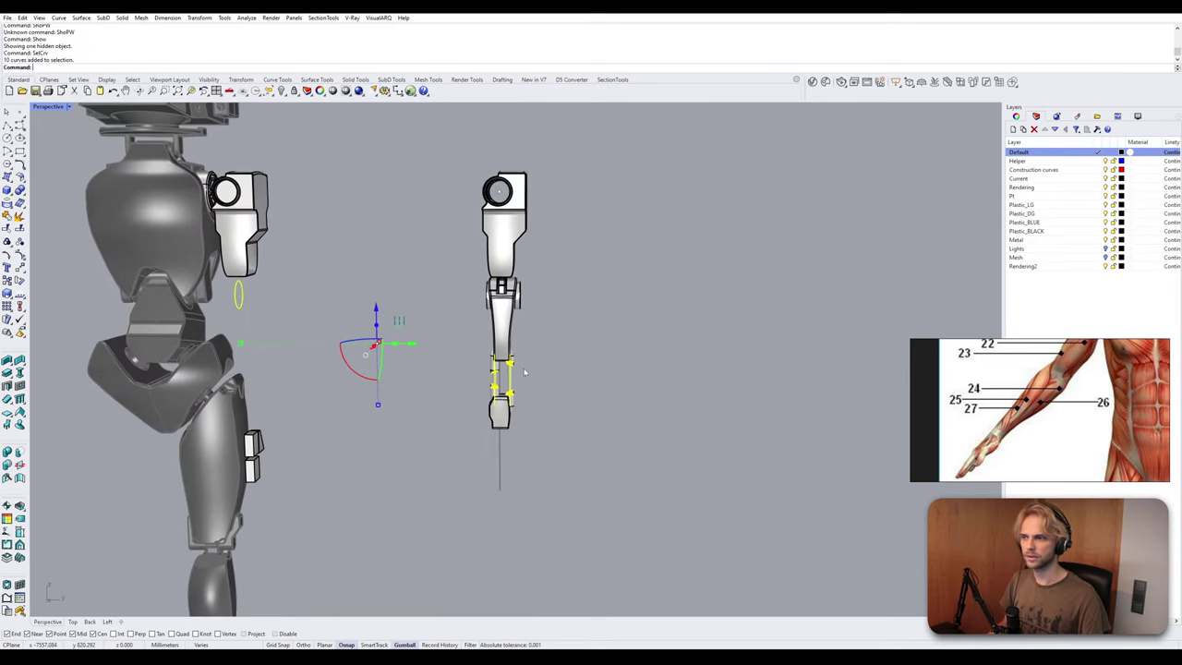
ctrl+click(239, 296)
shift+right_drag(432, 320, 290, 358)
key(Delete)
Boolean-union the upper box-shaped body with the two upper sleeves.
drag(366, 398, 492, 554)
text(zs)
key(Return)
key(Escape)
right_drag(493, 554, 451, 293)
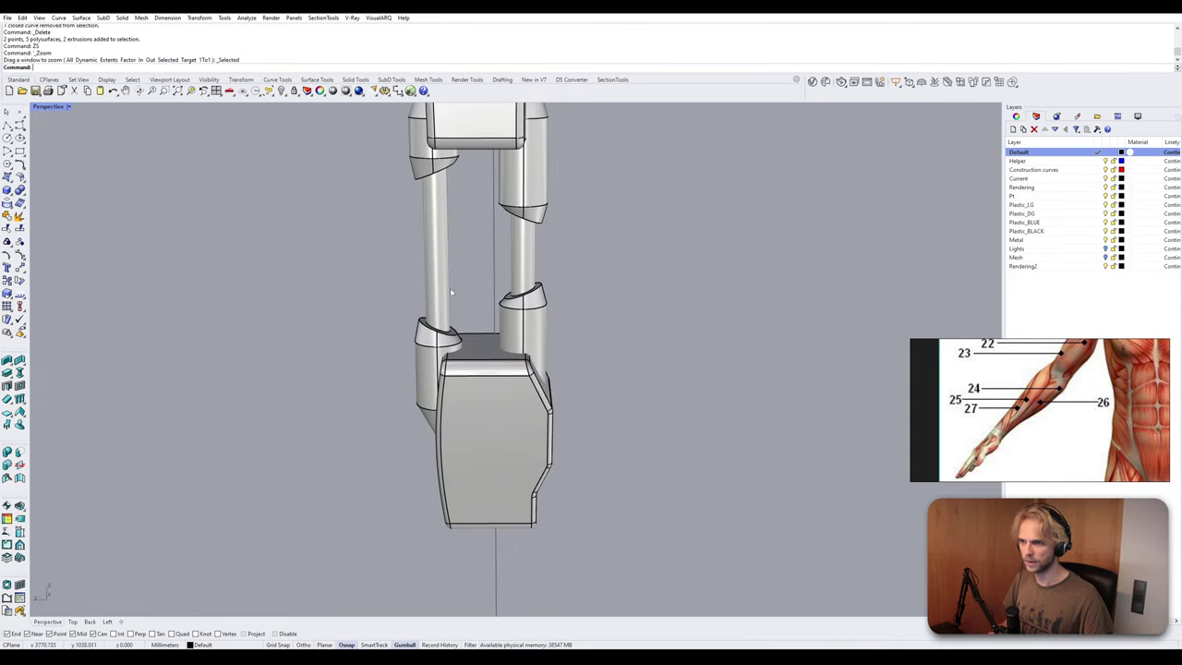
click(444, 288)
click(591, 263)
shift+right_drag(617, 261, 494, 410)
click(494, 410)
shift+click(532, 440)
shift+right_drag(535, 499, 564, 404)
shift+click(442, 350)
text(BooleanUnion)
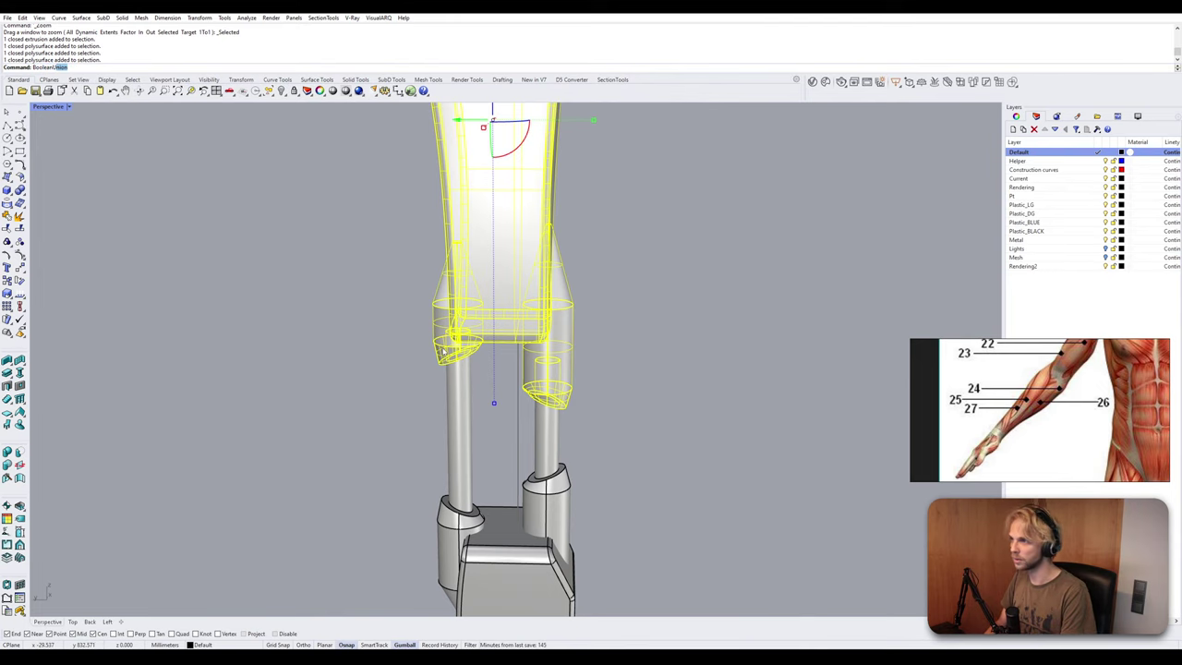
key(Return)
Boolean-union the lower box-shaped body with the two lower sleeves.
right_drag(435, 358, 424, 412)
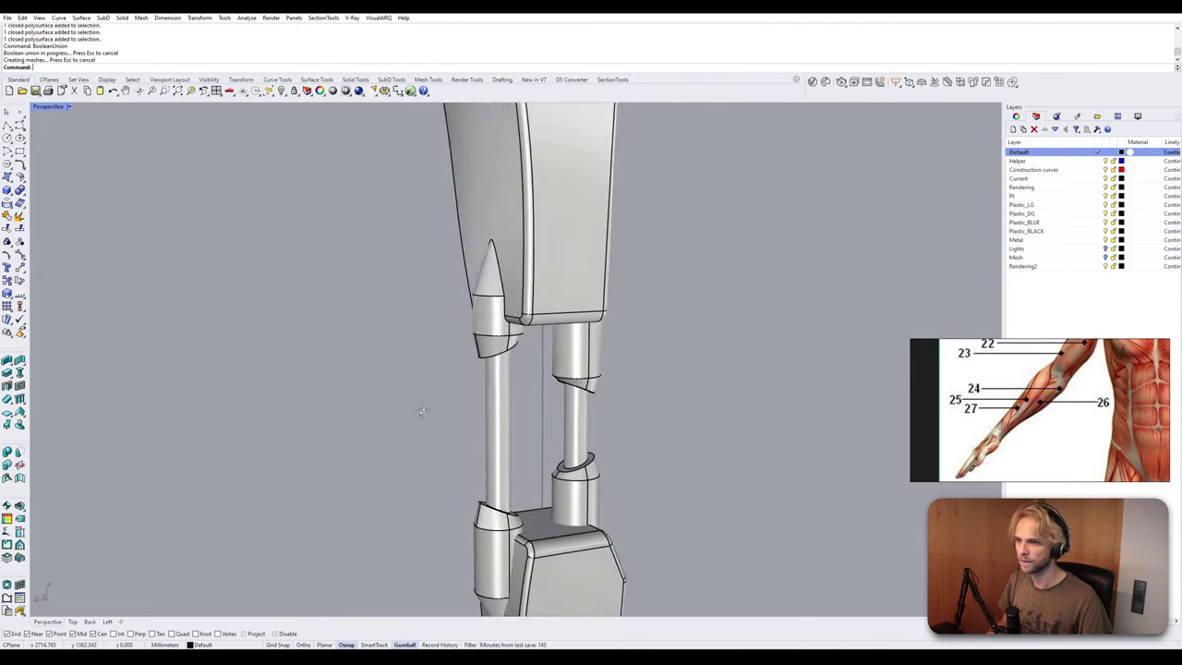
scroll(443, 369, up, 4)
scroll(531, 490, down, 6)
shift+right_drag(531, 490, 506, 299)
click(499, 396)
shift+click(543, 390)
shift+click(556, 323)
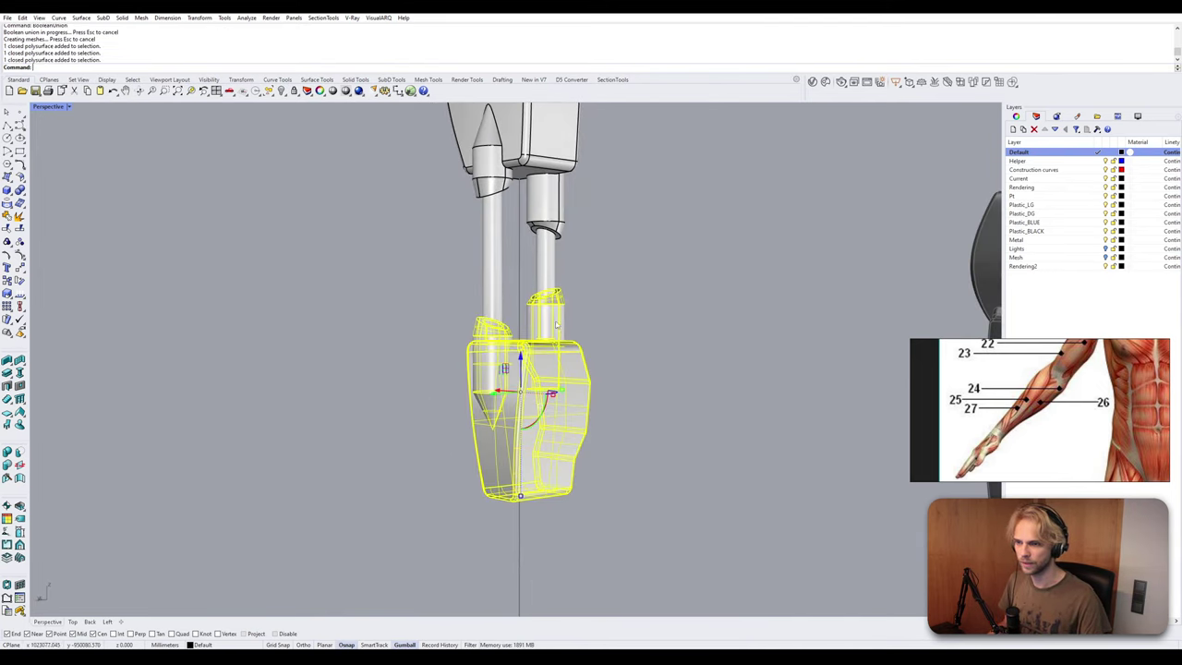
right_click(589, 329)
Inspect the united upper and lower bodies and the sleeves around the rods.
right_drag(628, 338, 504, 389)
scroll(551, 351, down, 3)
scroll(442, 390, down, 4)
scroll(441, 391, down, 2)
scroll(492, 447, up, 5)
click(504, 388)
click(562, 426)
shift+right_drag(562, 426, 584, 359)
right_drag(517, 351, 591, 348)
scroll(534, 305, up, 5)
shift+right_drag(506, 304, 555, 329)
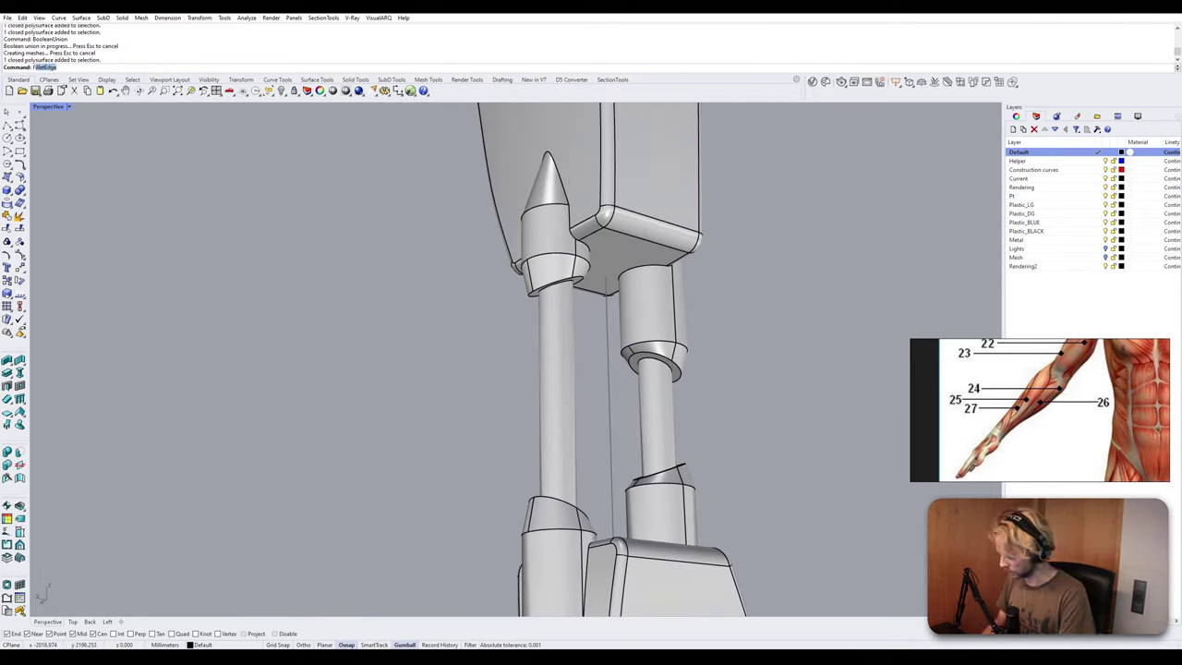
text(FilletEdge)
key(Return)
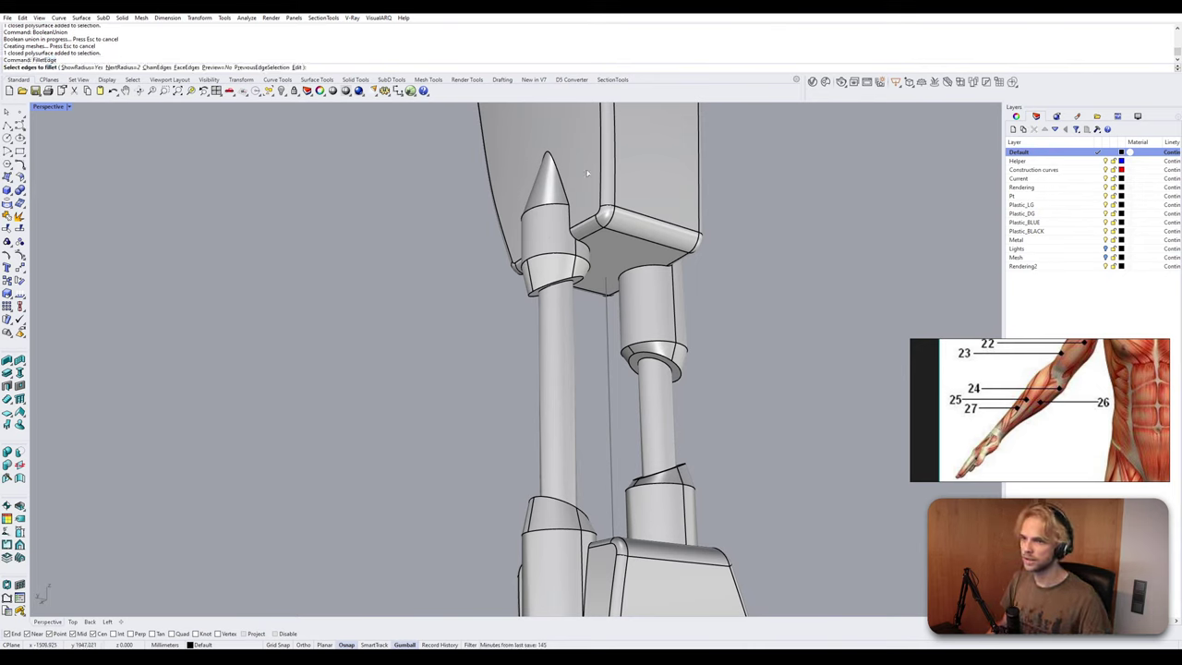
click(157, 67)
click(565, 193)
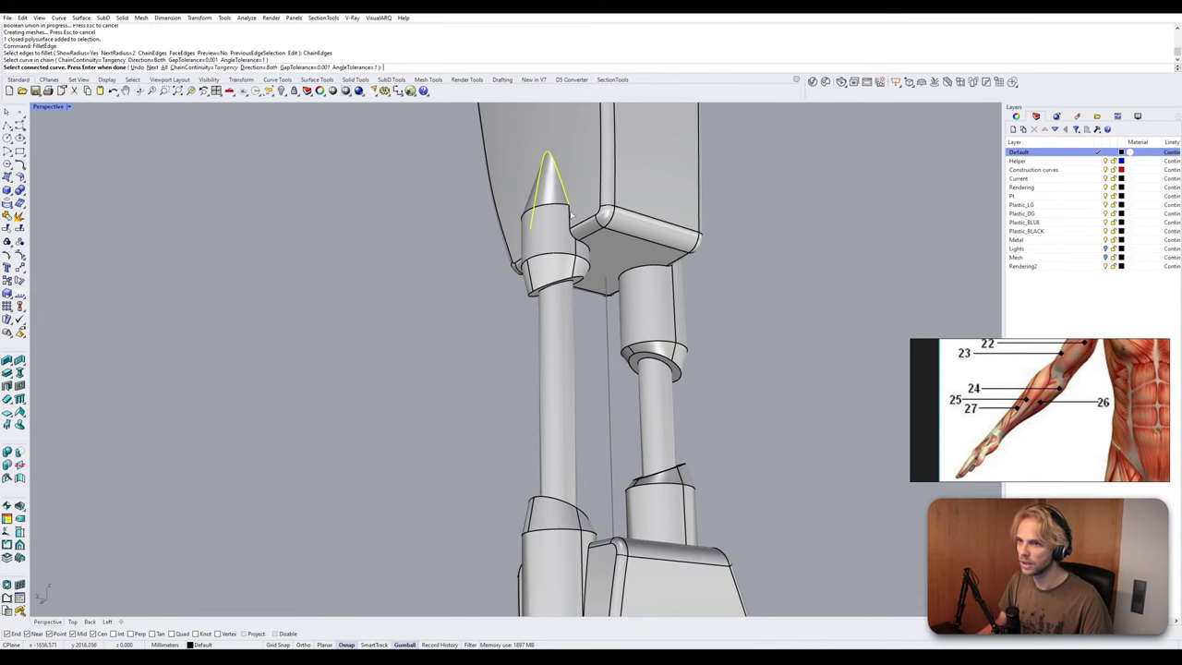
scroll(570, 215, up, 3)
key(Escape)
Try a radius 2 fillet on the edge between the upper left sleeve's cone and cylinder, and undo it.
key(Return)
click(533, 198)
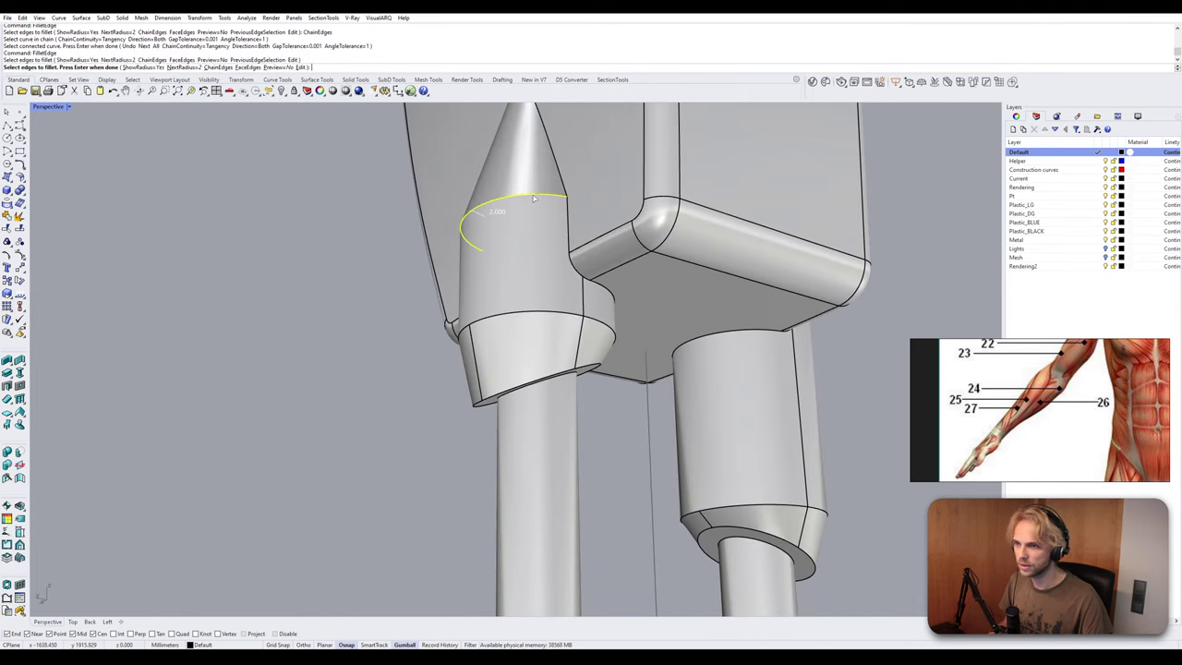
key(Return)
key(Return)
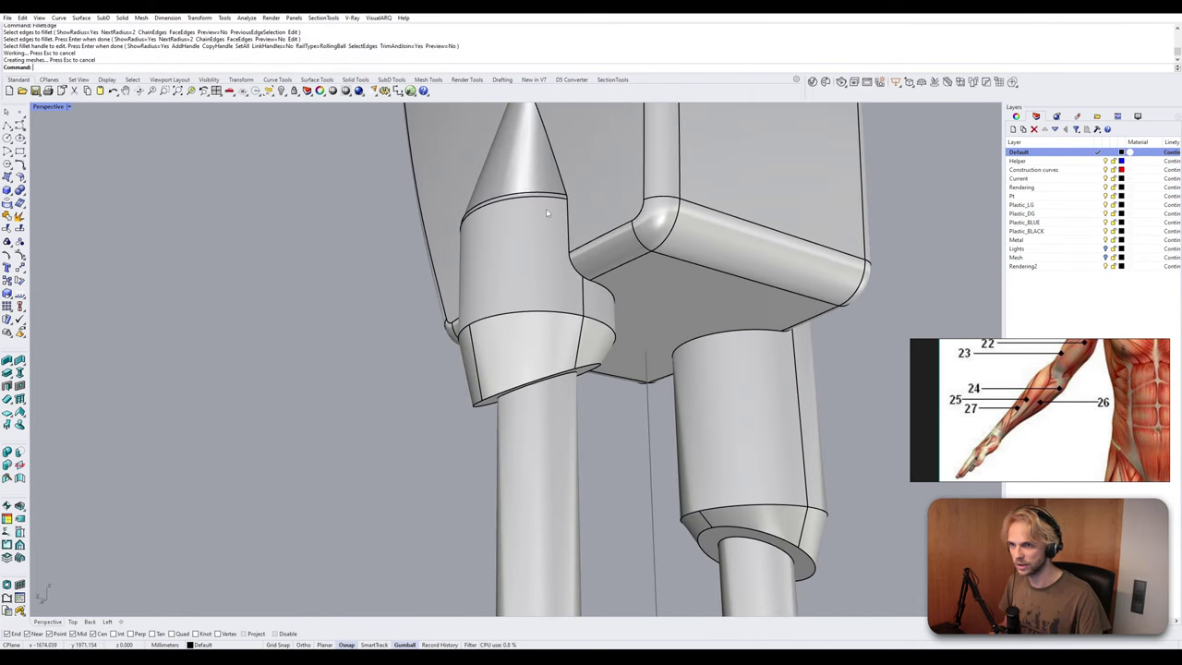
scroll(566, 198, up, 5)
key(ctrl+z)
Fillet the edge between the upper left sleeve's cone and cylinder with a radius of 5.
key(Return)
text(5)
key(Return)
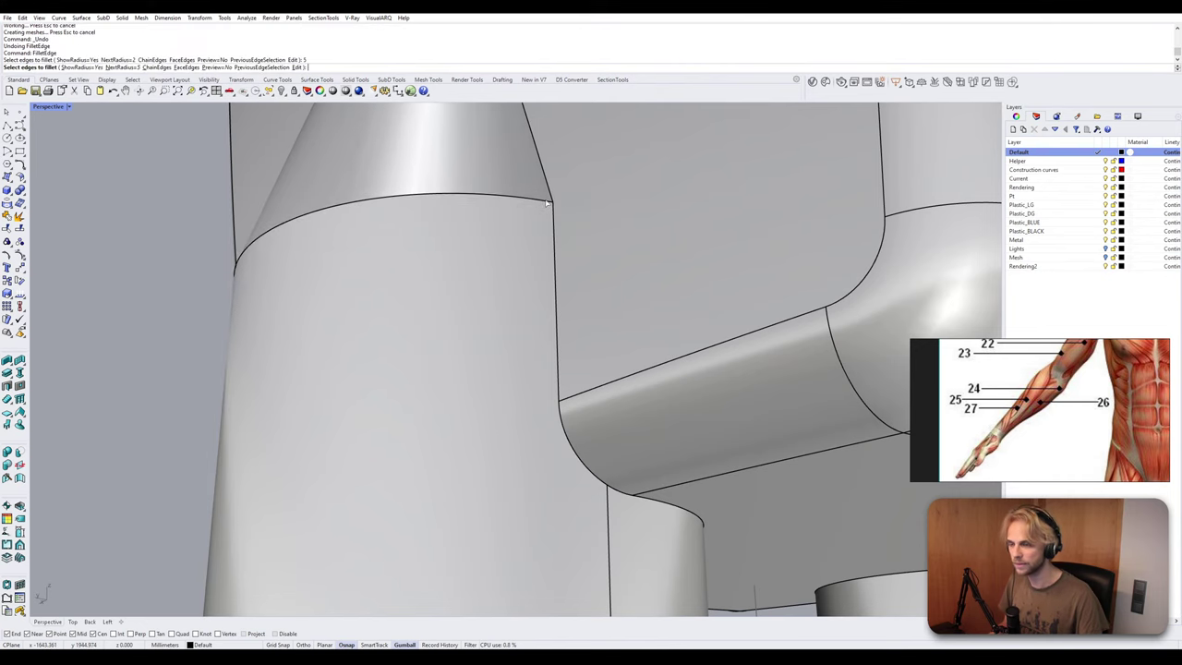
click(545, 205)
key(Return)
key(Return)
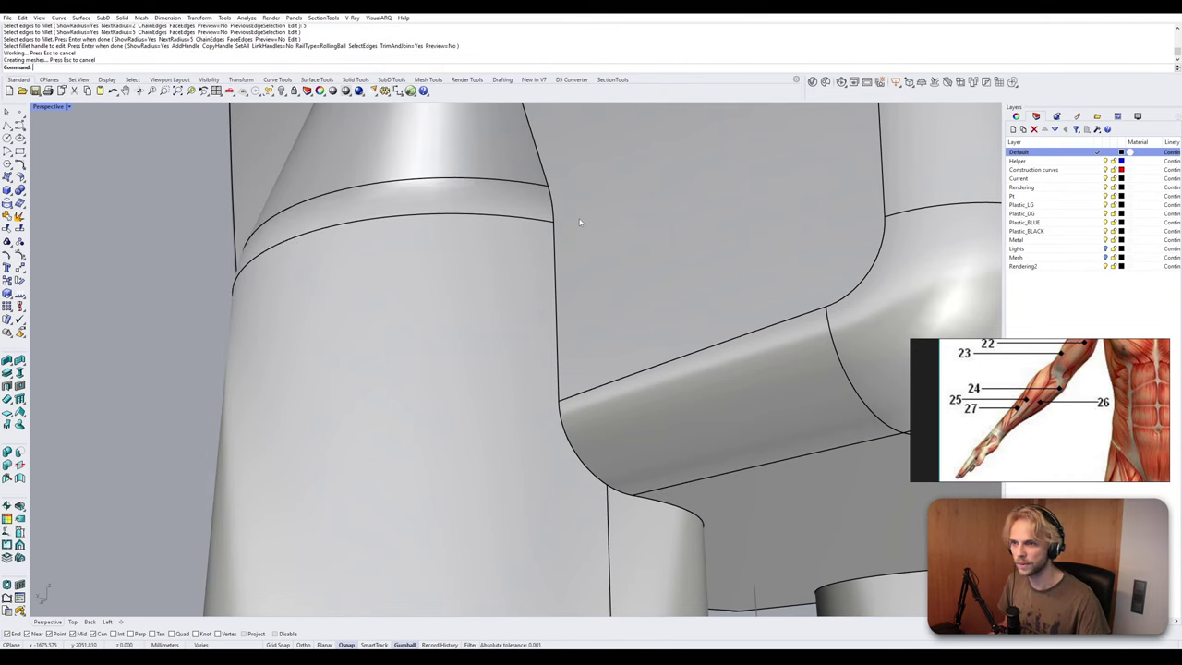
Fillet the edge between the cone and cylinder of the upper sleeve on the opposite side with a radius of 5.
scroll(647, 235, down, 5)
right_drag(648, 236, 493, 250)
scroll(401, 272, up, 3)
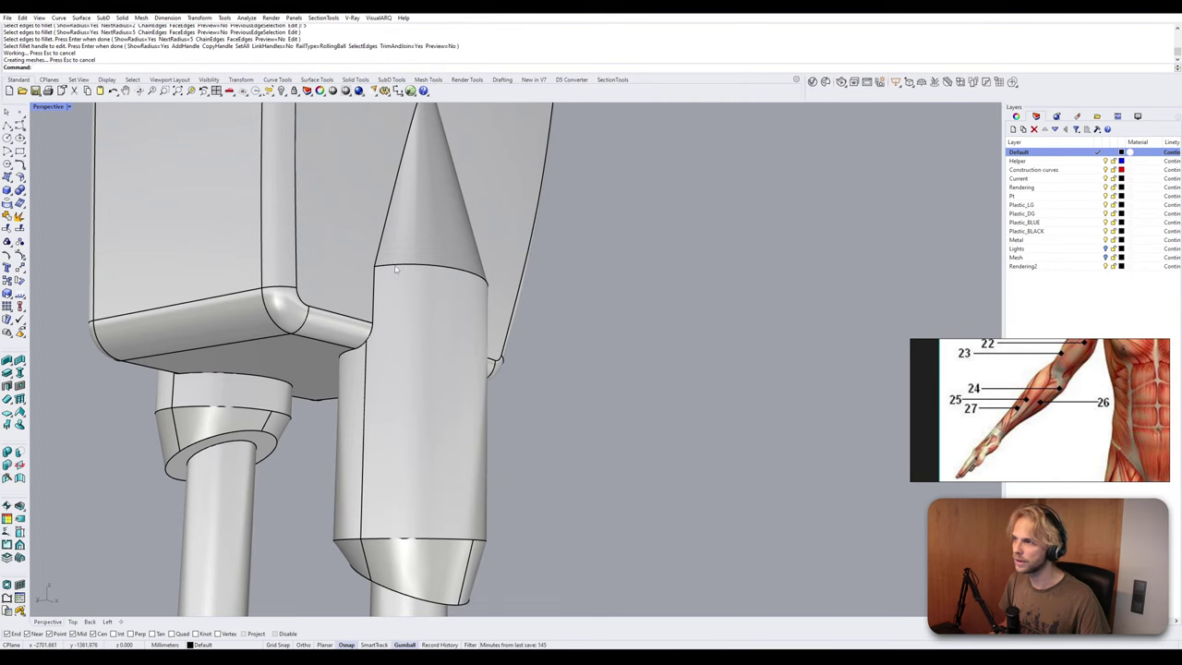
key(Return)
click(412, 269)
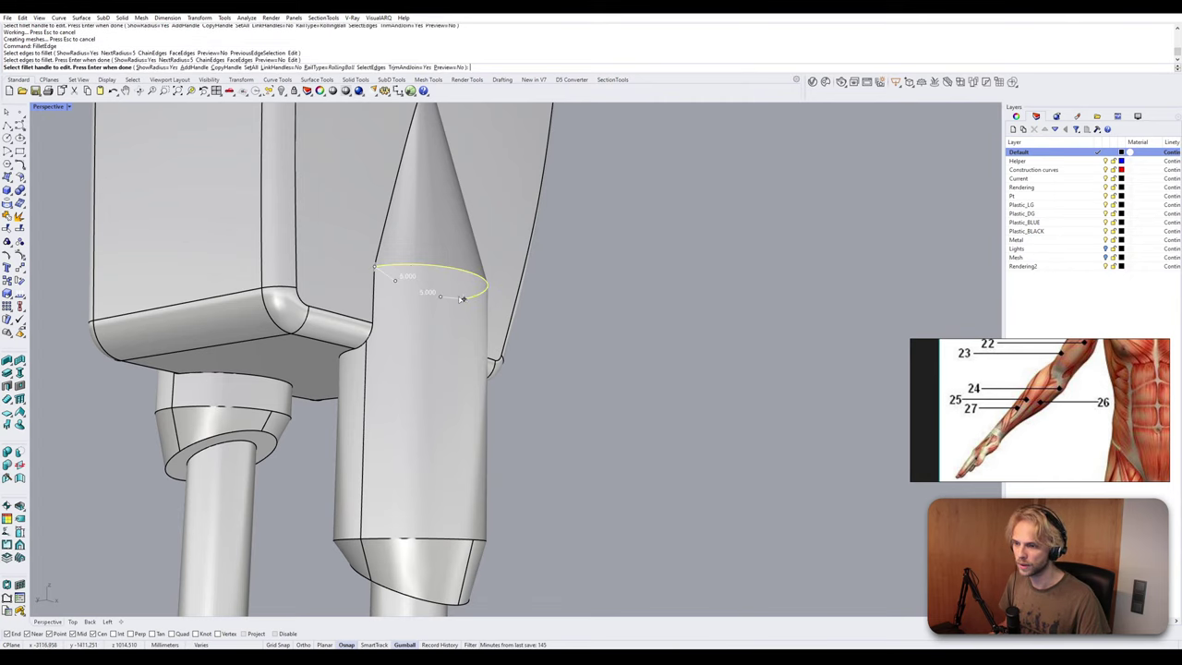
key(Return)
key(Return)
Fillet the edge between the cone and cylinder of the pointed lower sleeve with a radius of 5.
scroll(471, 364, down, 3)
scroll(525, 238, down, 4)
shift+right_drag(471, 364, 508, 338)
scroll(479, 334, up, 4)
key(Return)
click(489, 416)
key(Return)
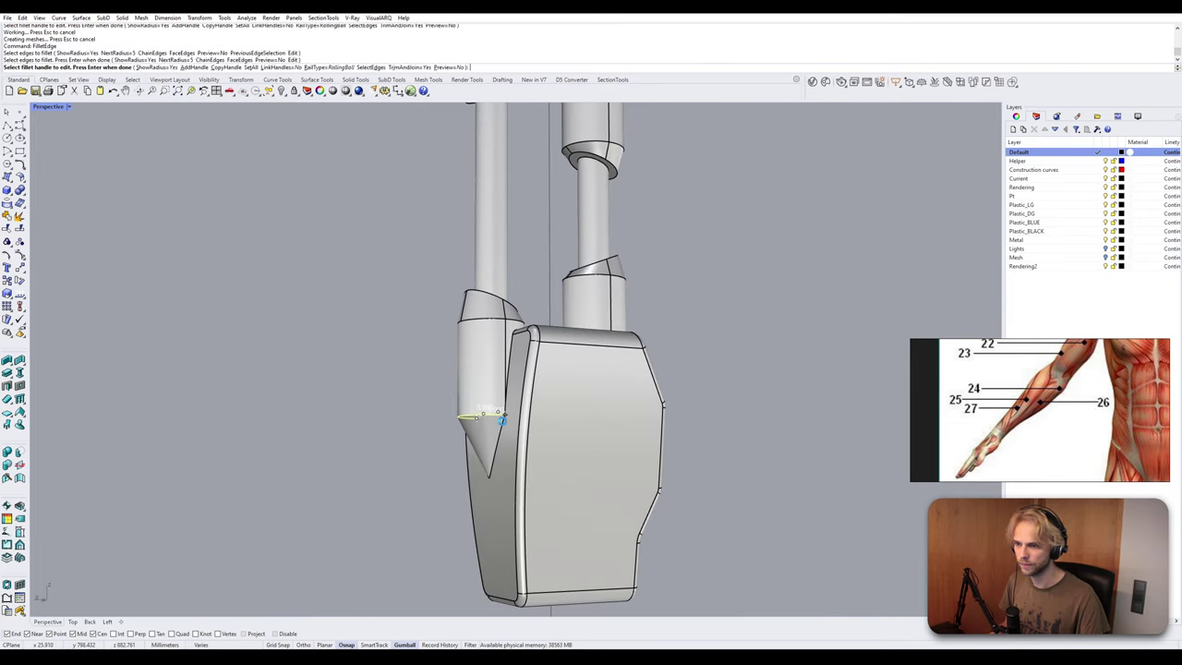
key(Return)
Start an edge fillet with the next radius set to 2 for the joints between sleeves and bodies.
scroll(521, 379, up, 3)
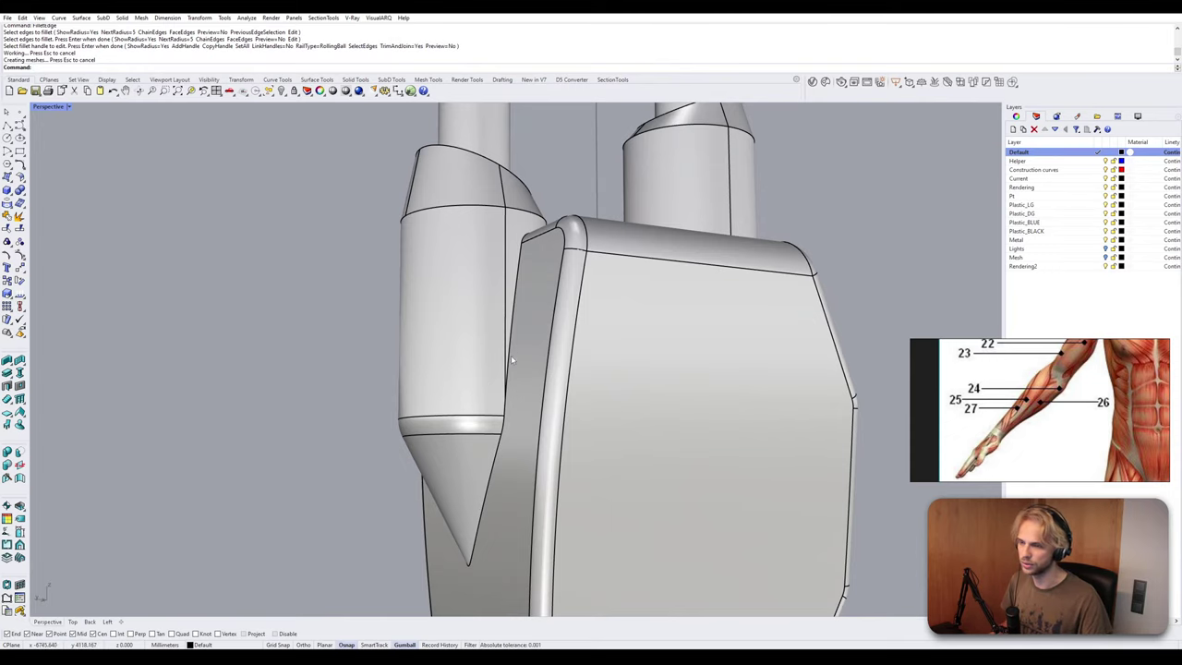
mouse_move(507, 360)
right_down()
mouse_move(482, 377)
mouse_move(464, 343)
mouse_move(493, 352)
right_up()
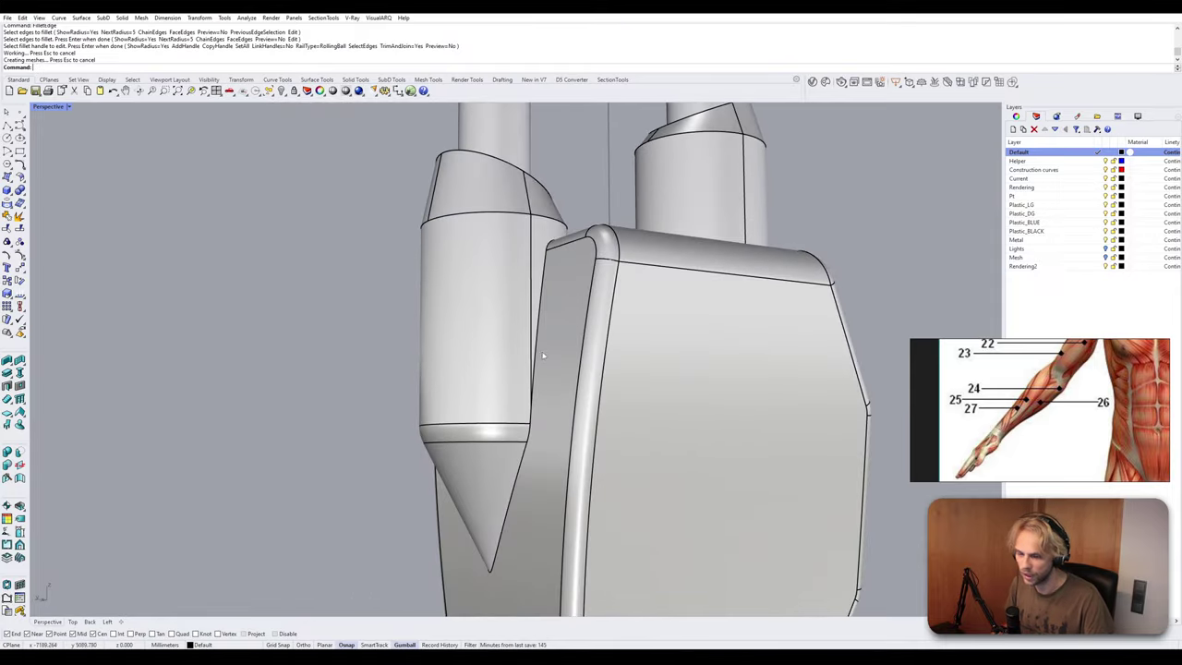
scroll(543, 349, down, 5)
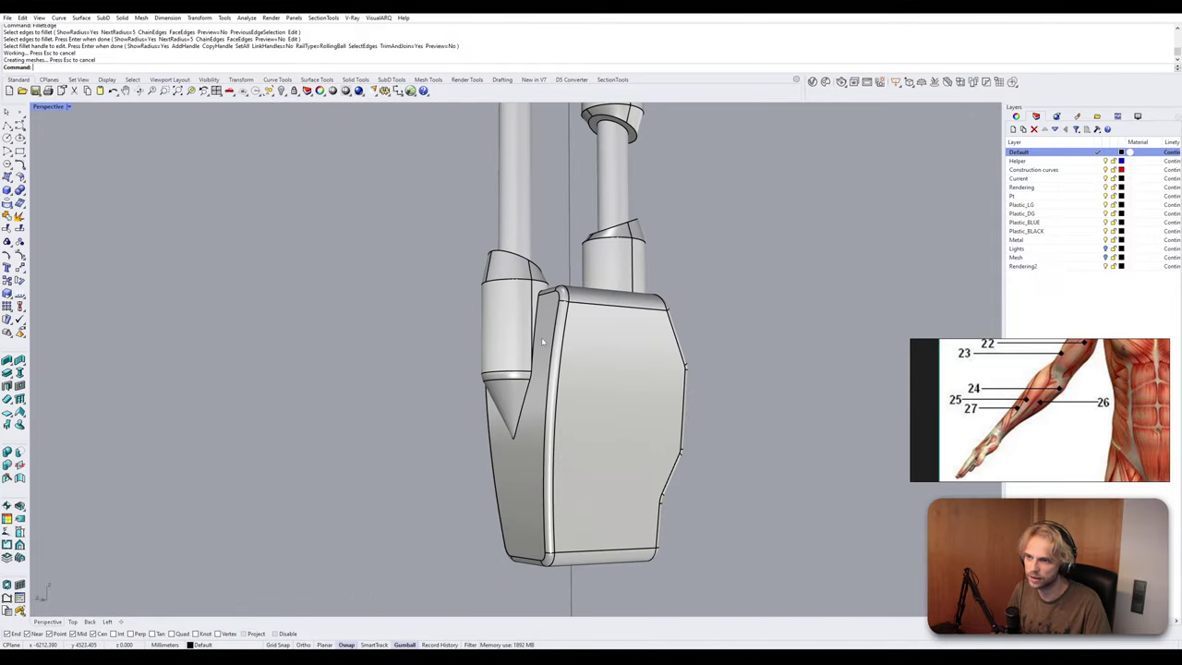
scroll(545, 349, up, 5)
scroll(545, 360, down, 5)
right_drag(543, 355, 530, 386)
scroll(531, 389, up, 6)
right_click(531, 389)
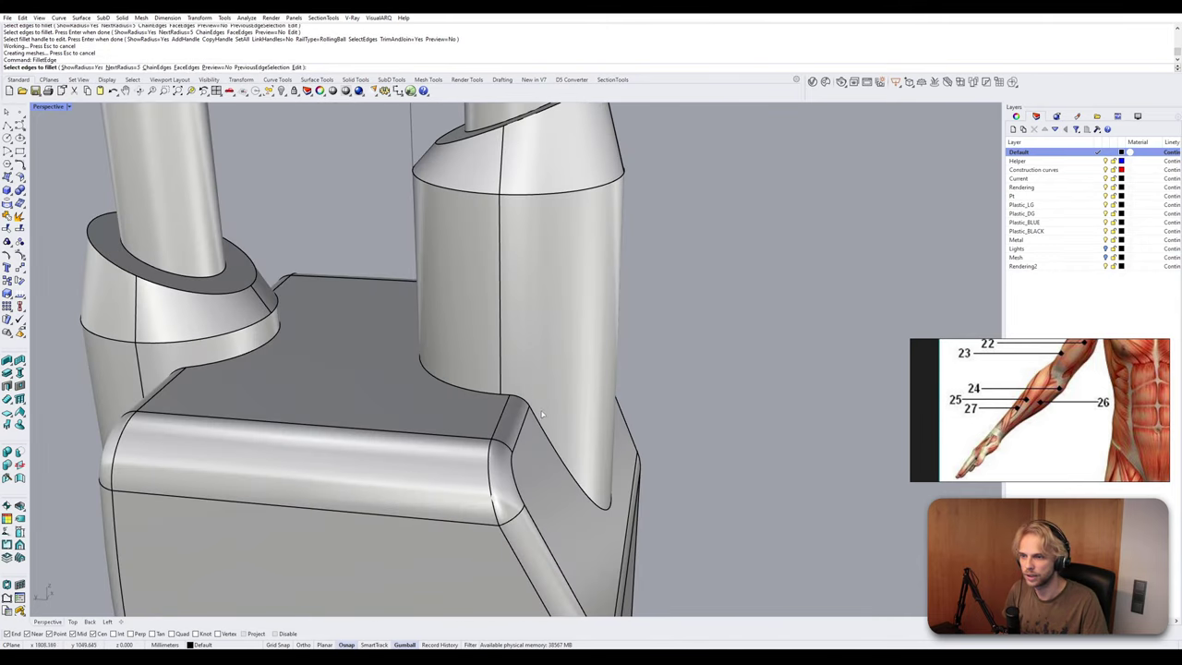
right_drag(569, 340, 530, 346)
scroll(522, 346, down, 7)
scroll(505, 300, up, 2)
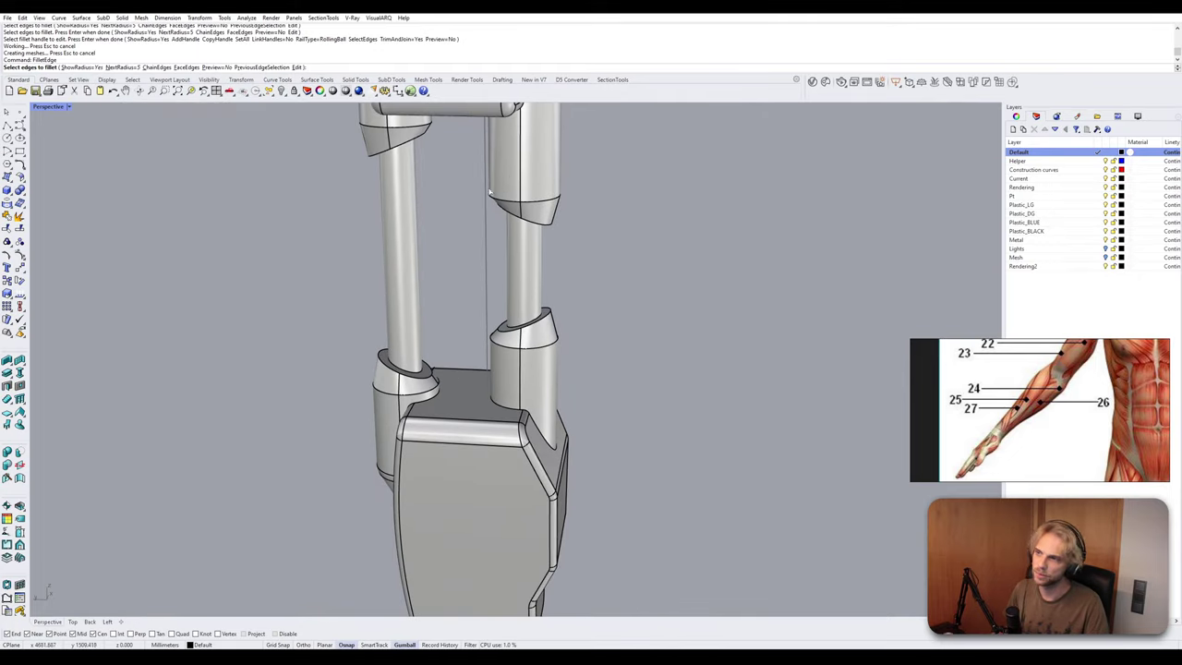
right_drag(490, 191, 527, 355)
click(119, 66)
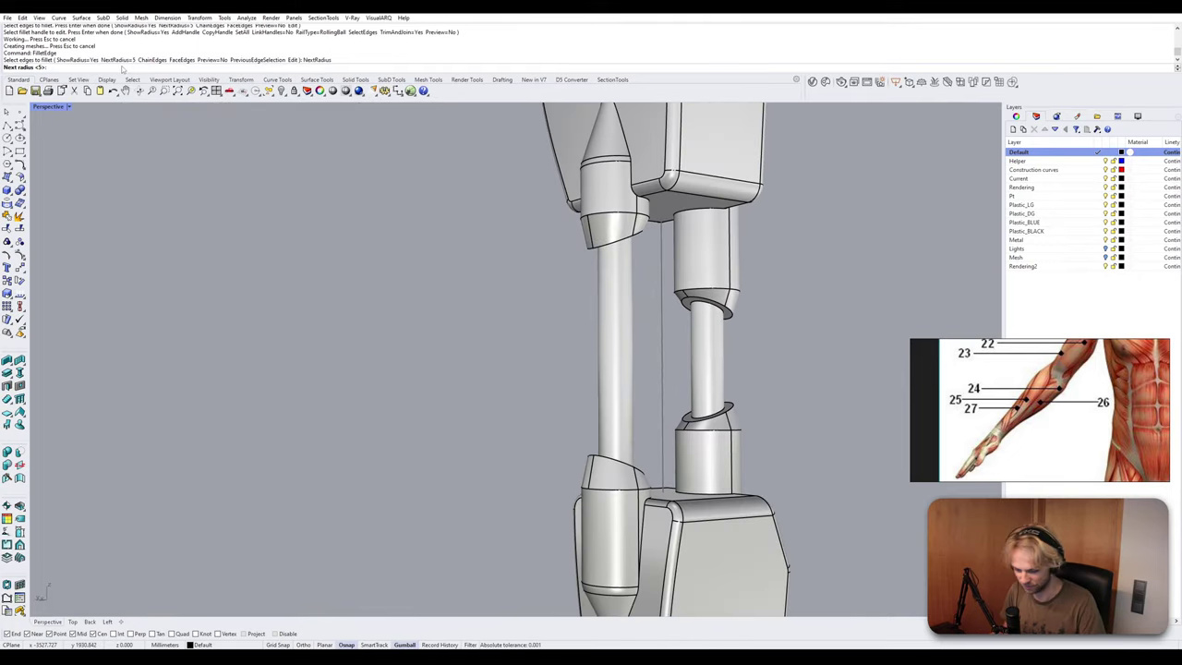
text(2)
key(Return)
Try a radius 2 fillet on the chained edges where the pointed lower sleeve meets the lower box-shaped body, and undo it.
right_drag(444, 448, 304, 272)
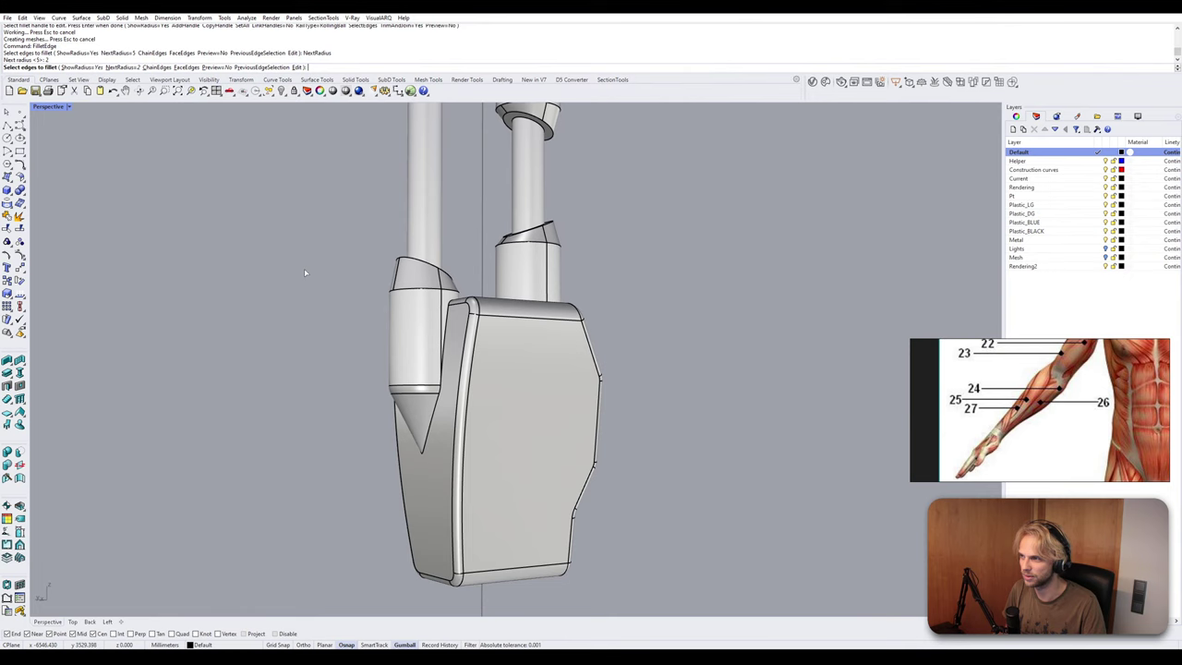
click(155, 67)
scroll(407, 300, up, 3)
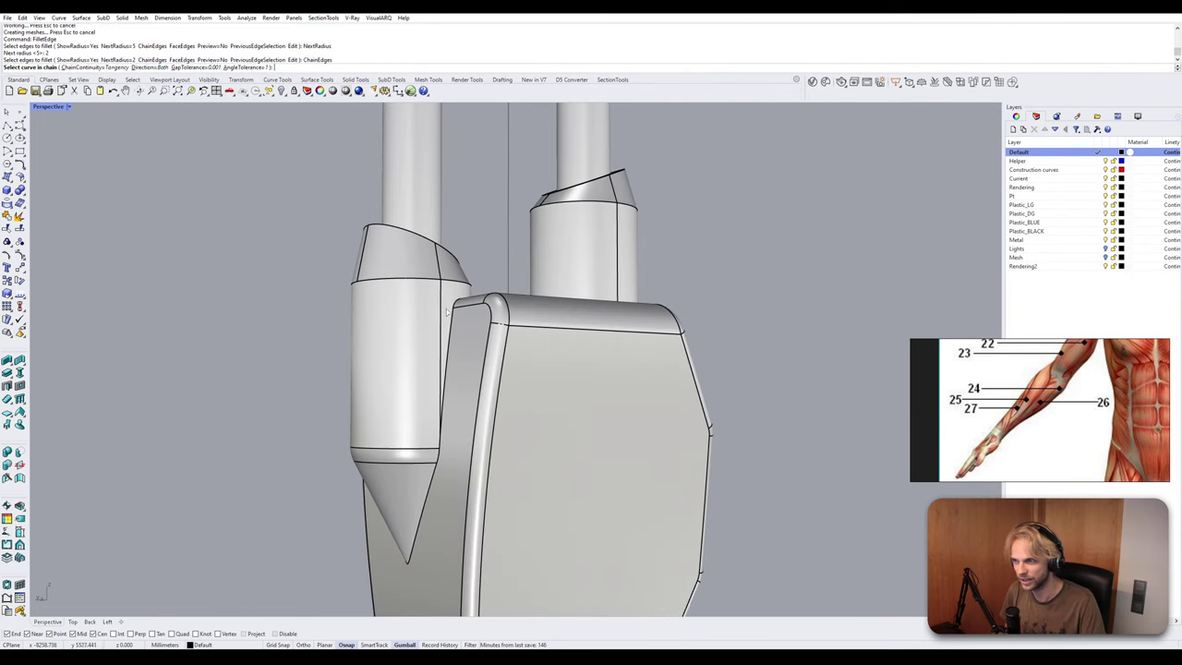
click(453, 334)
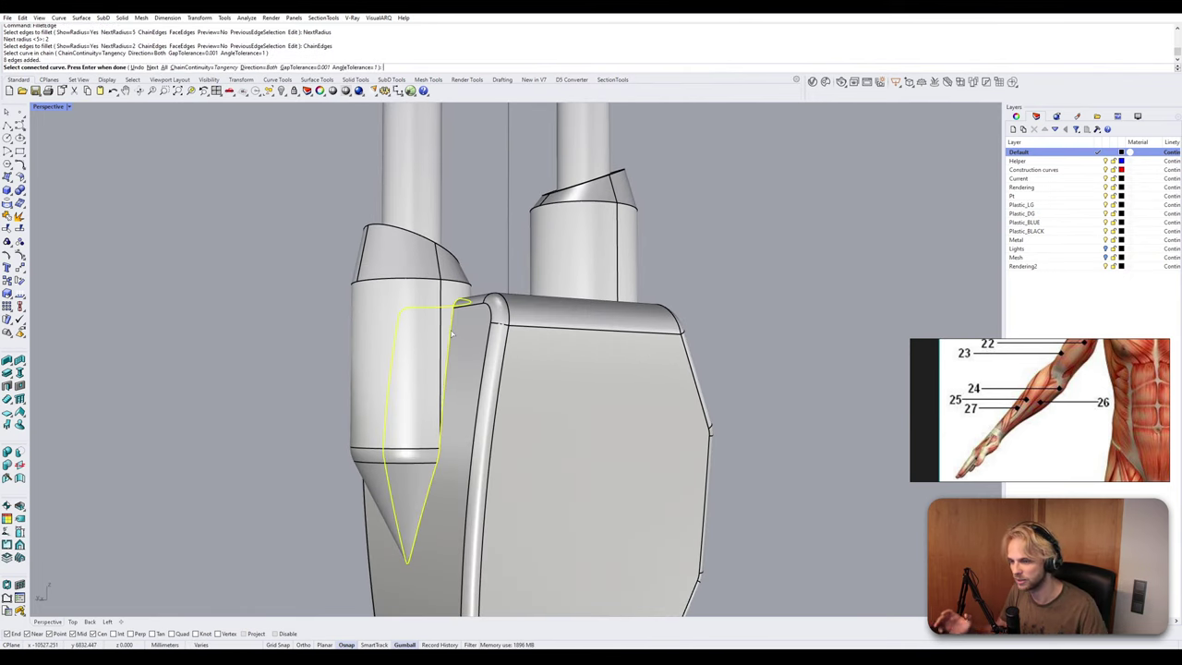
right_drag(425, 392, 418, 395)
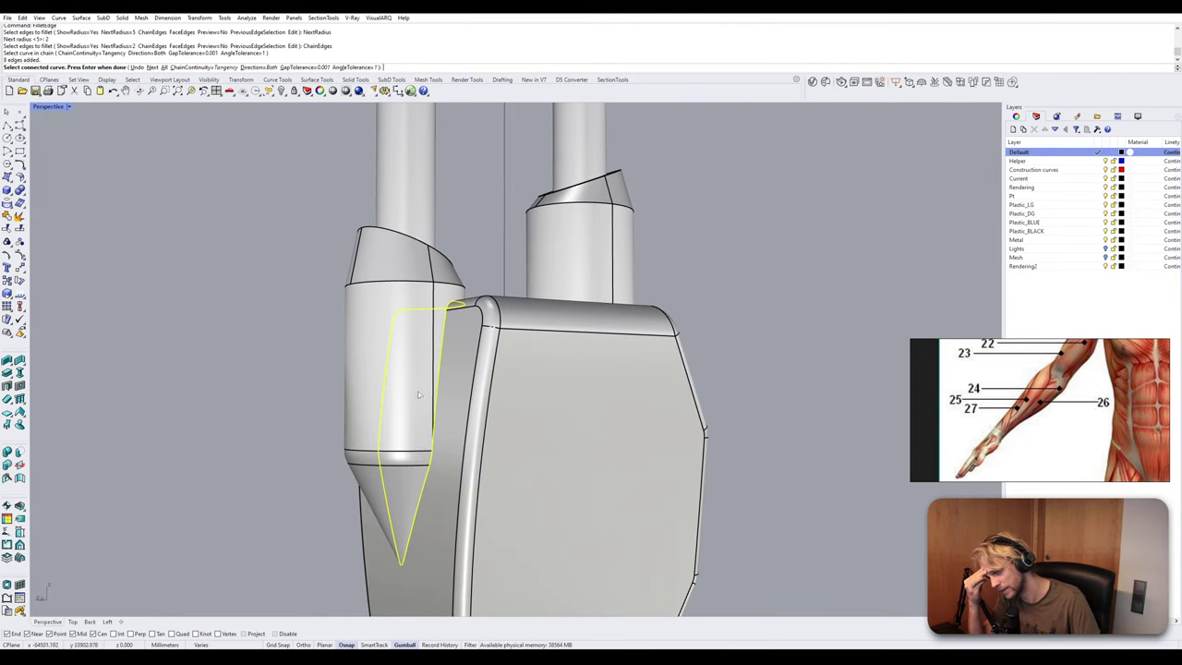
scroll(429, 439, up, 3)
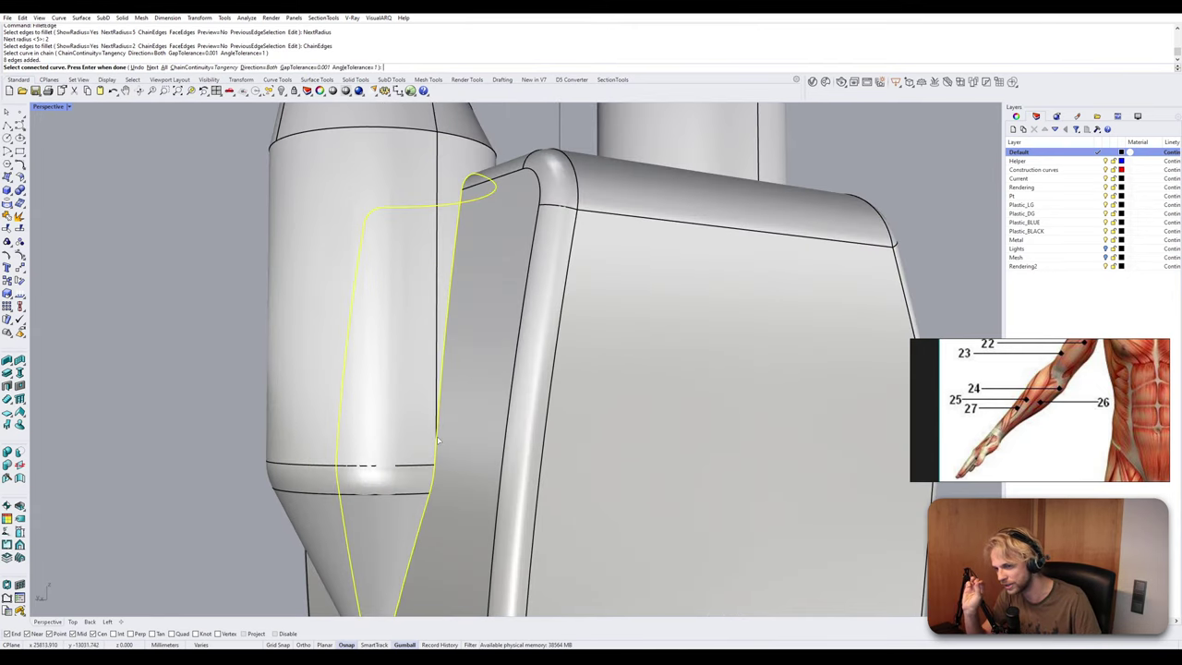
key(Return)
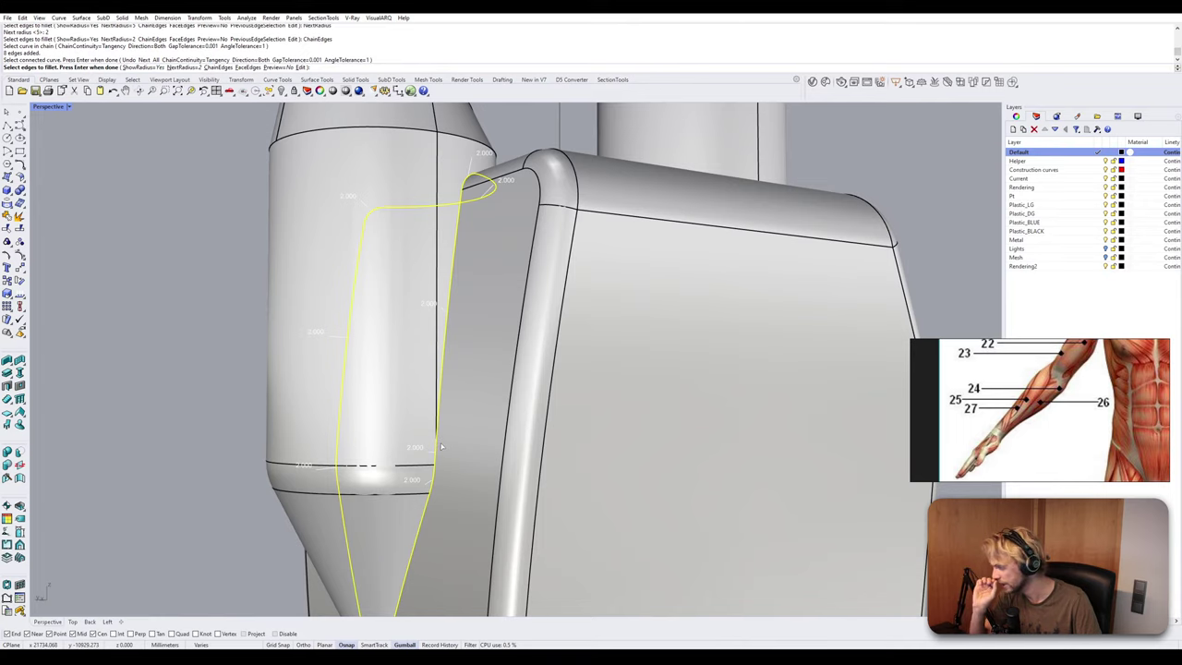
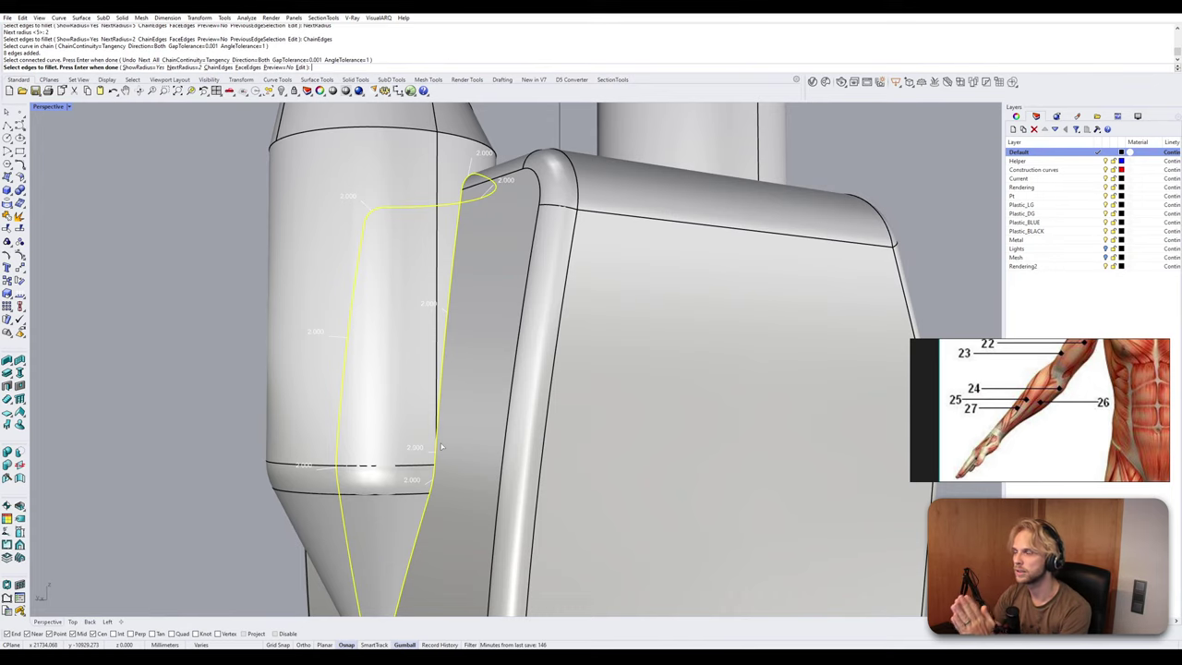
scroll(437, 445, up, 3)
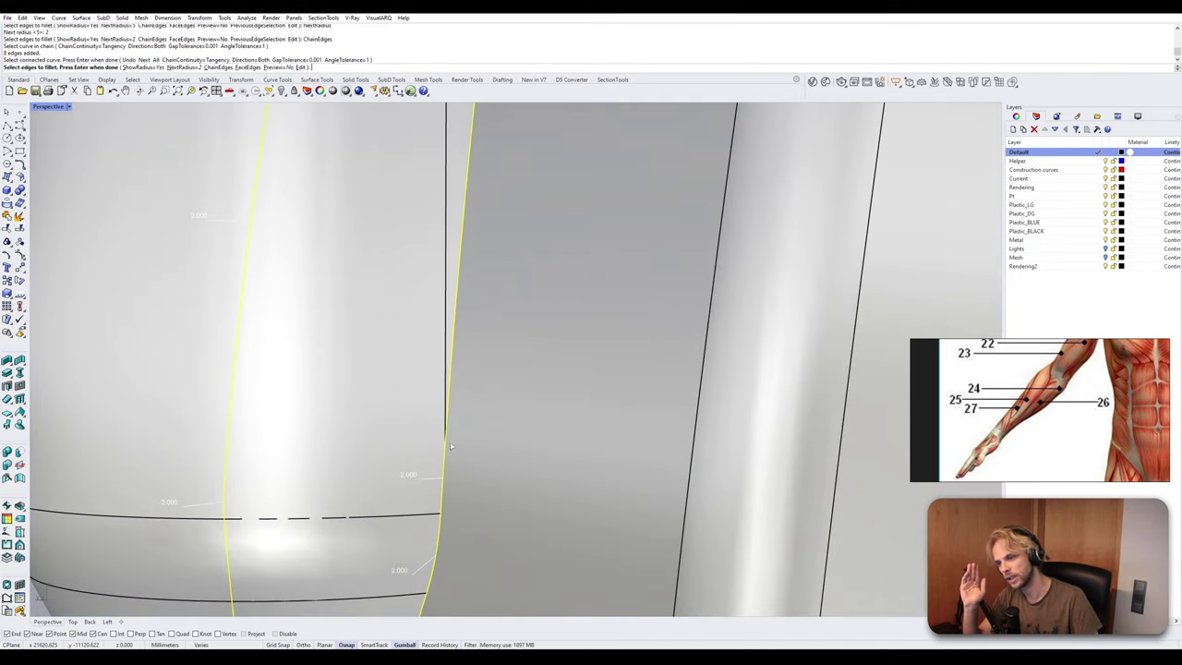
scroll(454, 445, down, 4)
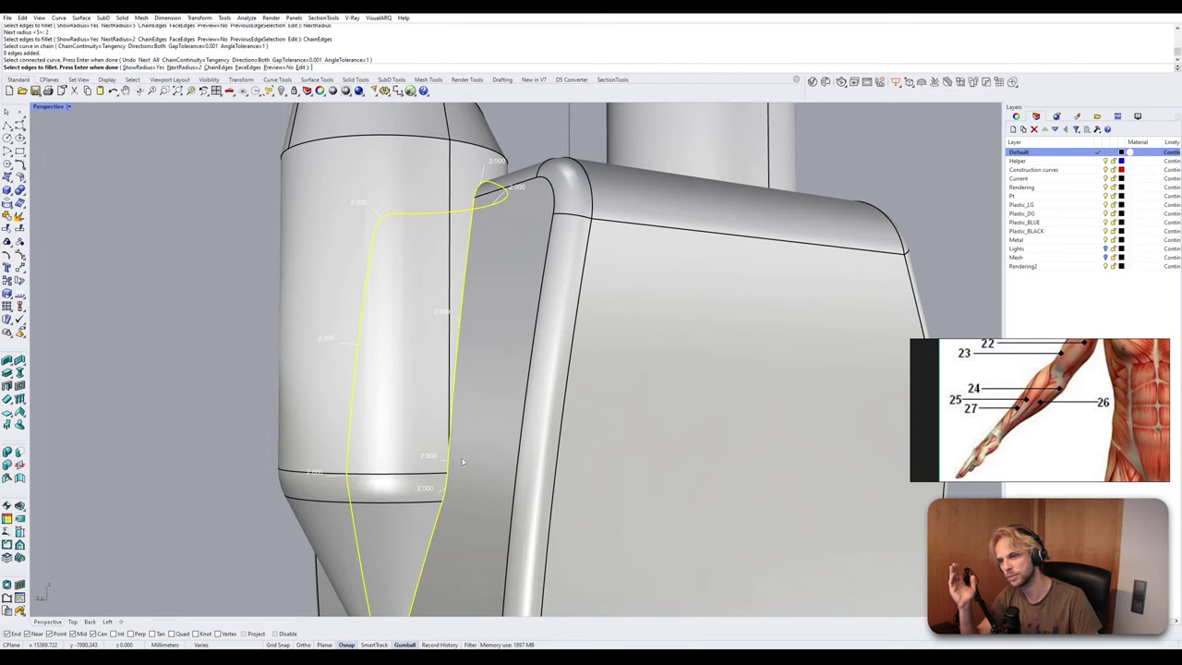
right_click(461, 458)
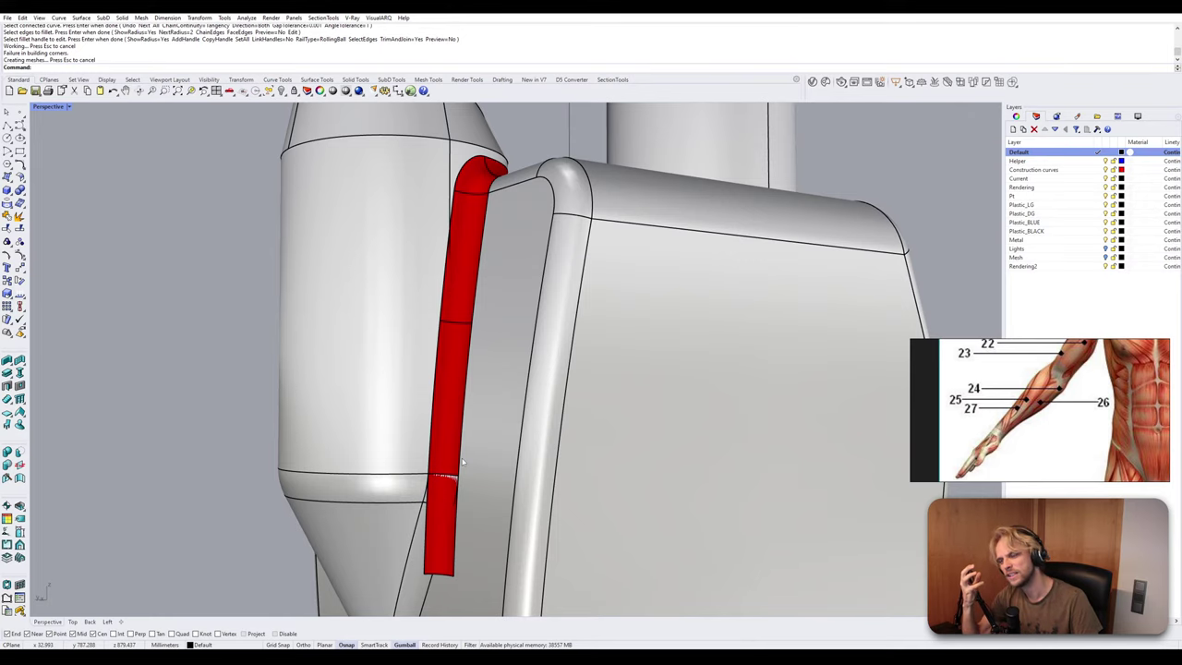
scroll(462, 462, down, 3)
scroll(448, 469, up, 6)
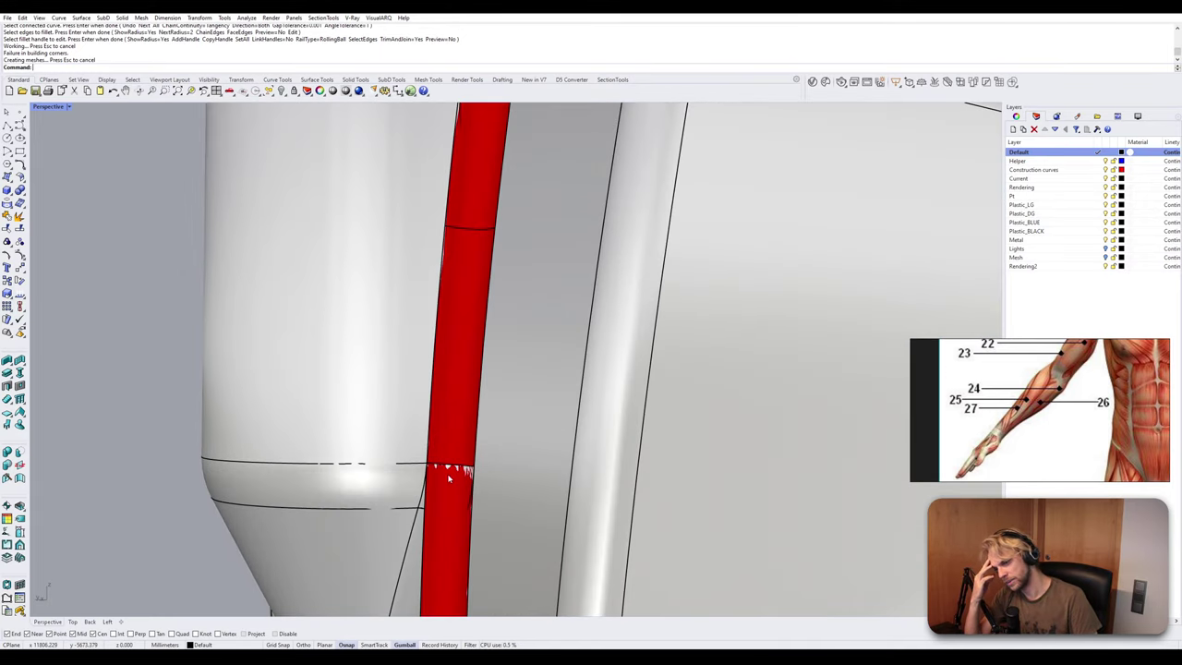
scroll(449, 477, down, 3)
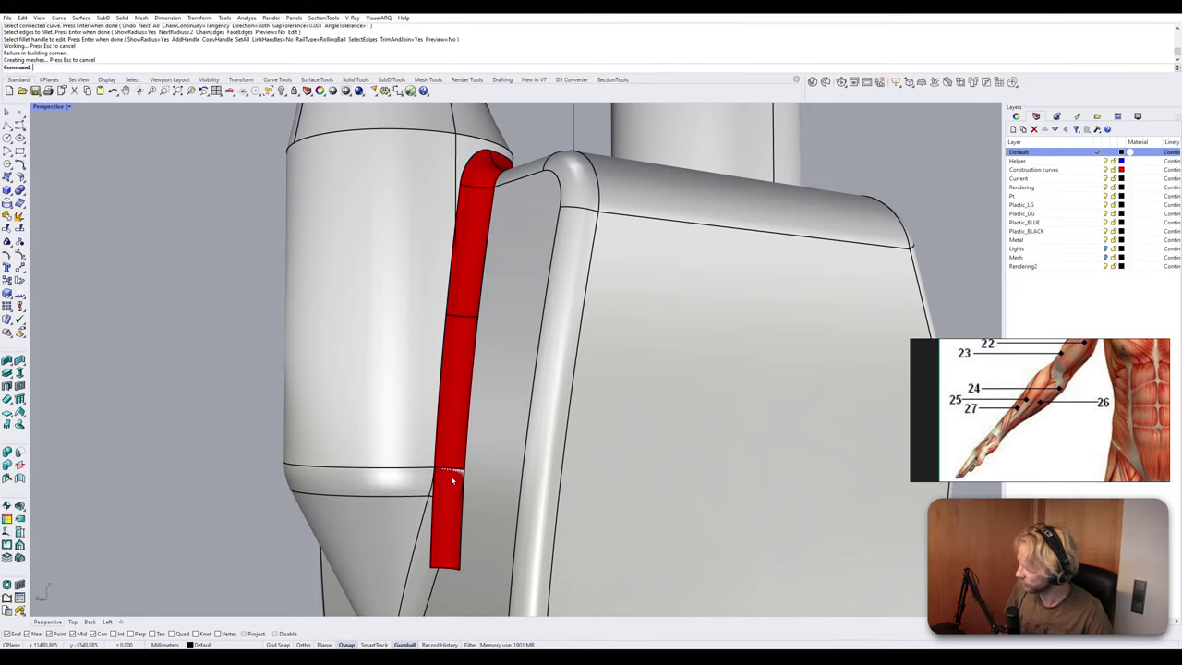
key(ctrl+z)
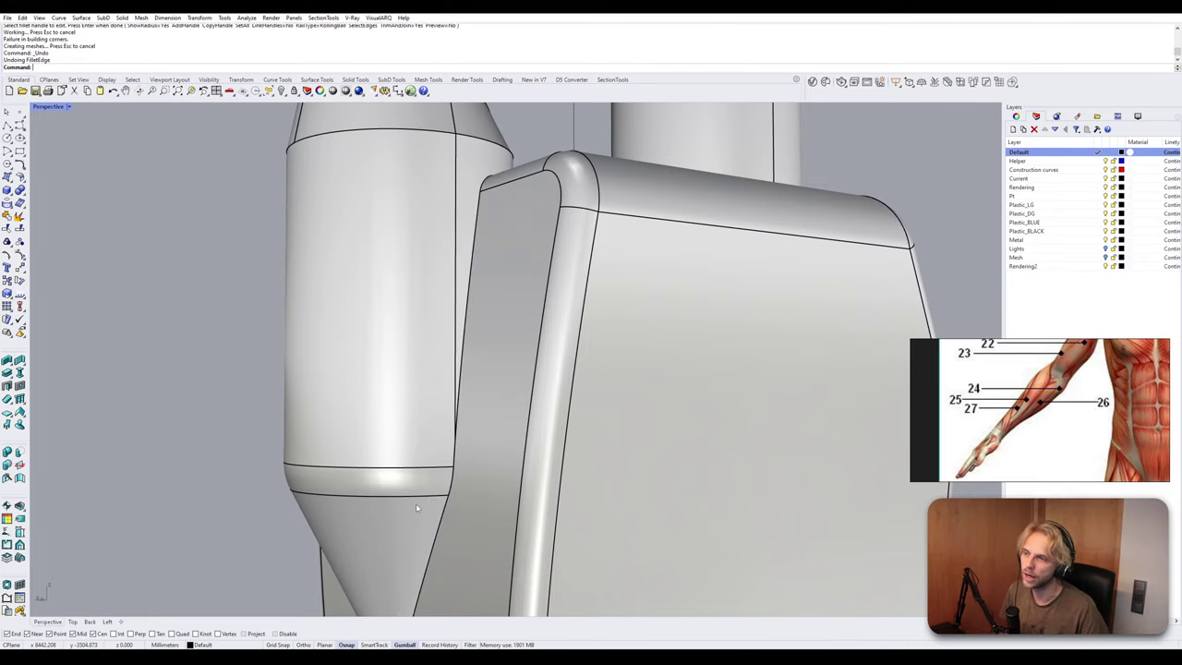
Fillet the chained edges where the other lower sleeve, without a cone, meets the lower box-shaped body with a radius of 2.
right_drag(416, 503, 395, 400)
scroll(432, 456, down, 9)
scroll(431, 401, up, 2)
right_click(395, 400)
click(393, 402)
key(Escape)
right_click(393, 403)
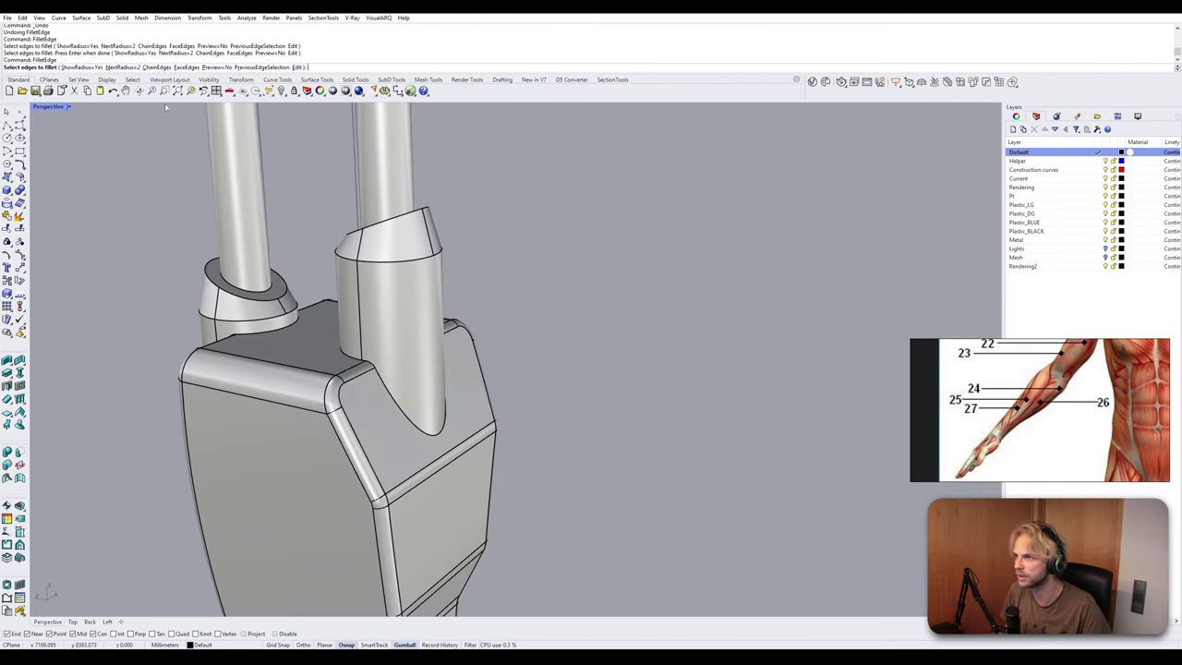
click(158, 67)
click(407, 415)
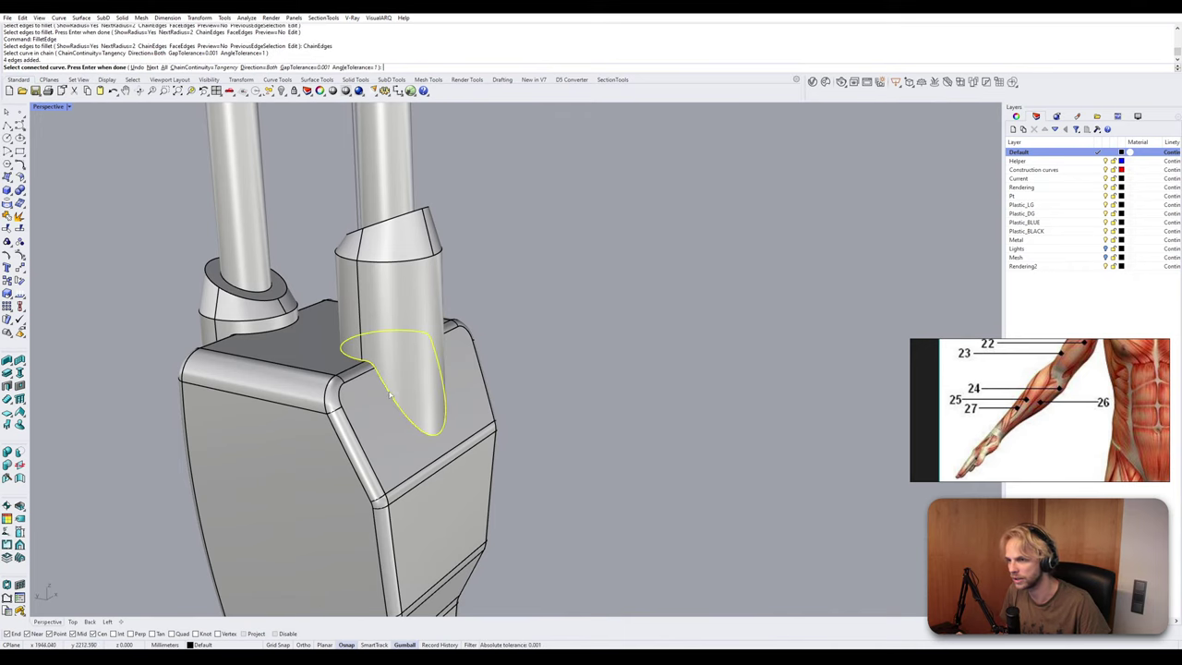
right_click(418, 415)
right_click(419, 416)
right_click(419, 415)
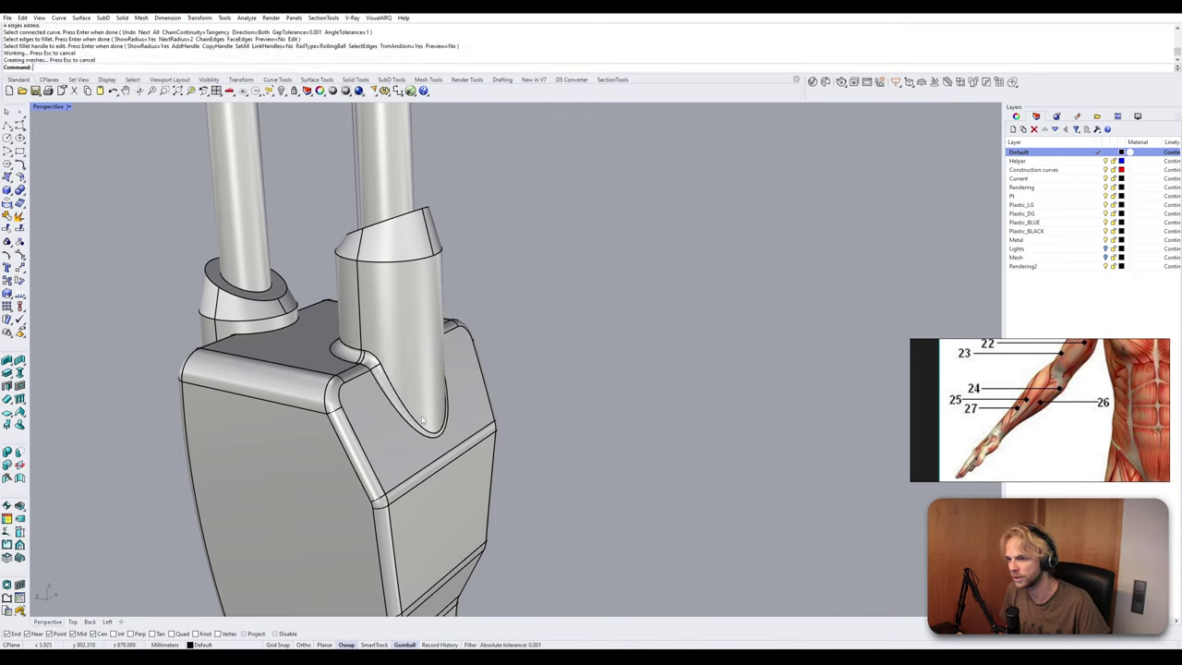
Fillet the chained edges where the upper sleeve above that lower sleeve meets the upper box-shaped body with a radius of 2.
scroll(408, 339, down, 8)
shift+right_drag(416, 273, 415, 390)
right_drag(416, 390, 409, 370)
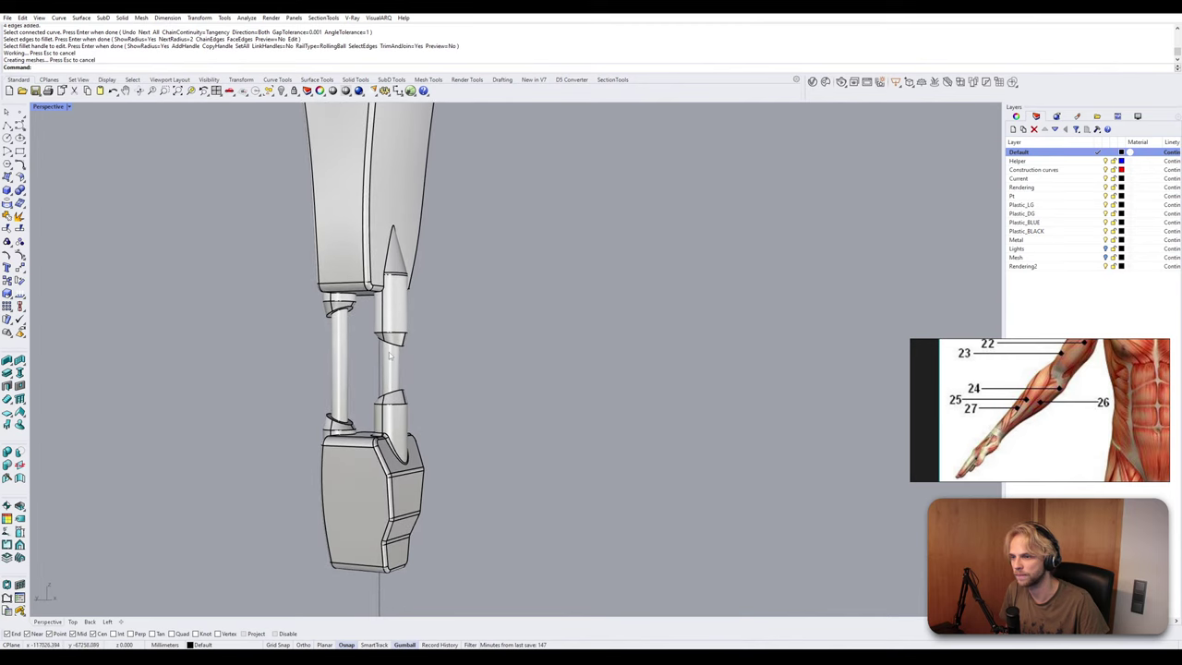
scroll(409, 370, up, 5)
key(Return)
scroll(414, 325, down, 8)
scroll(397, 262, up, 9)
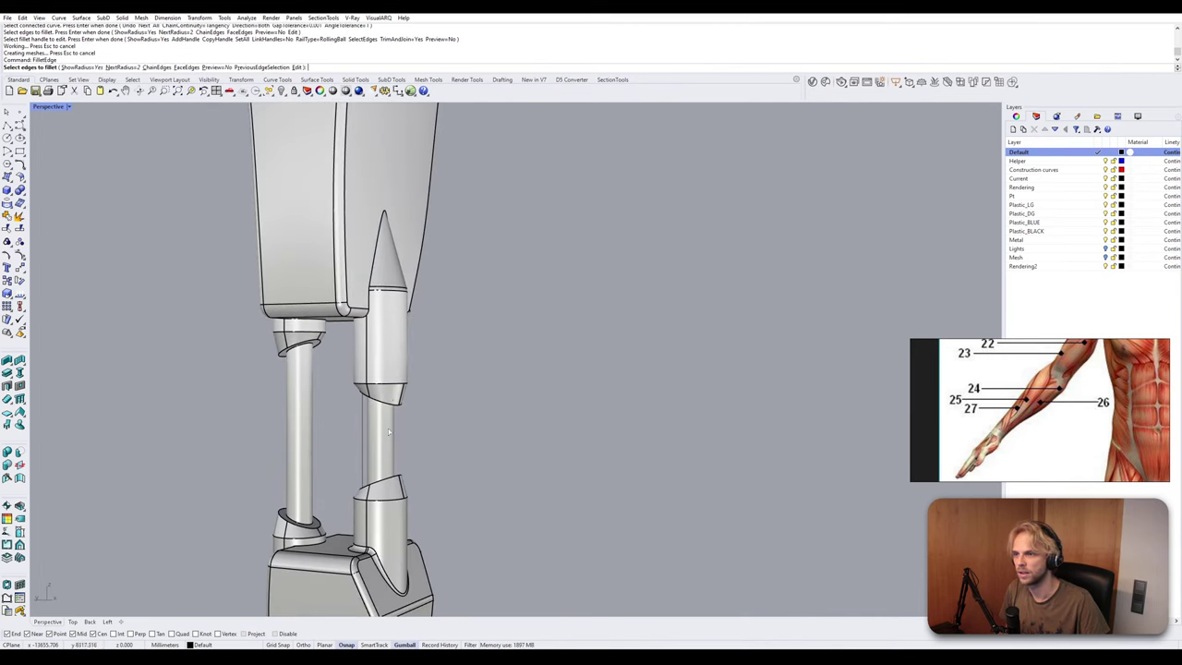
click(375, 263)
key(Escape)
key(Return)
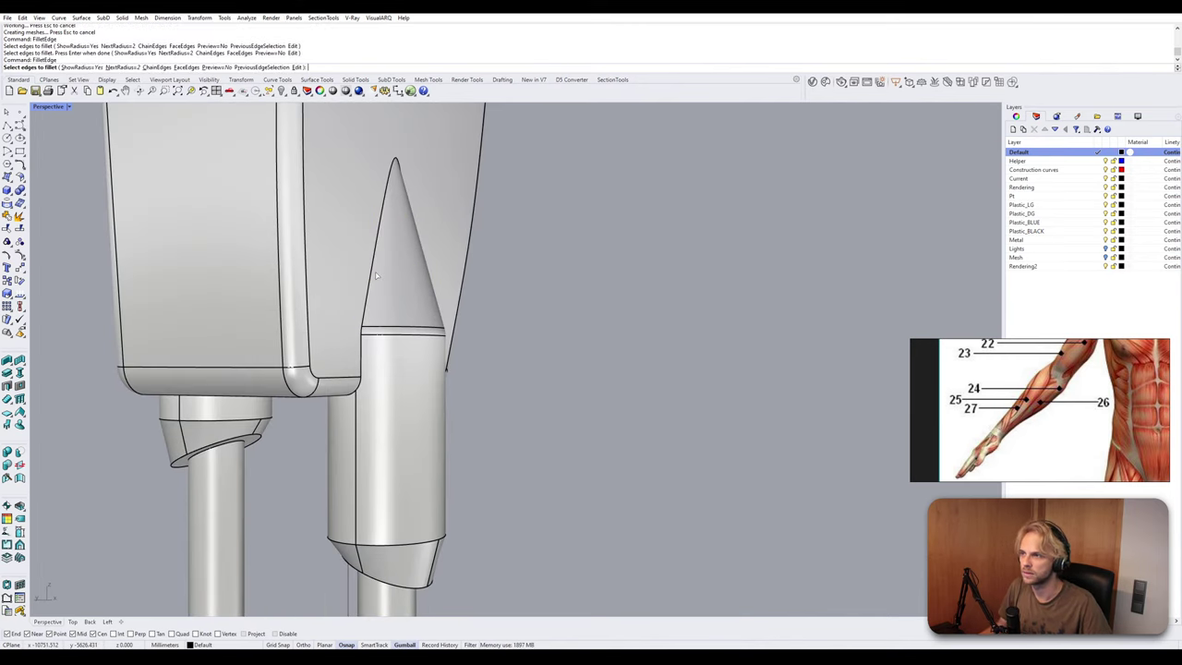
click(156, 67)
click(378, 254)
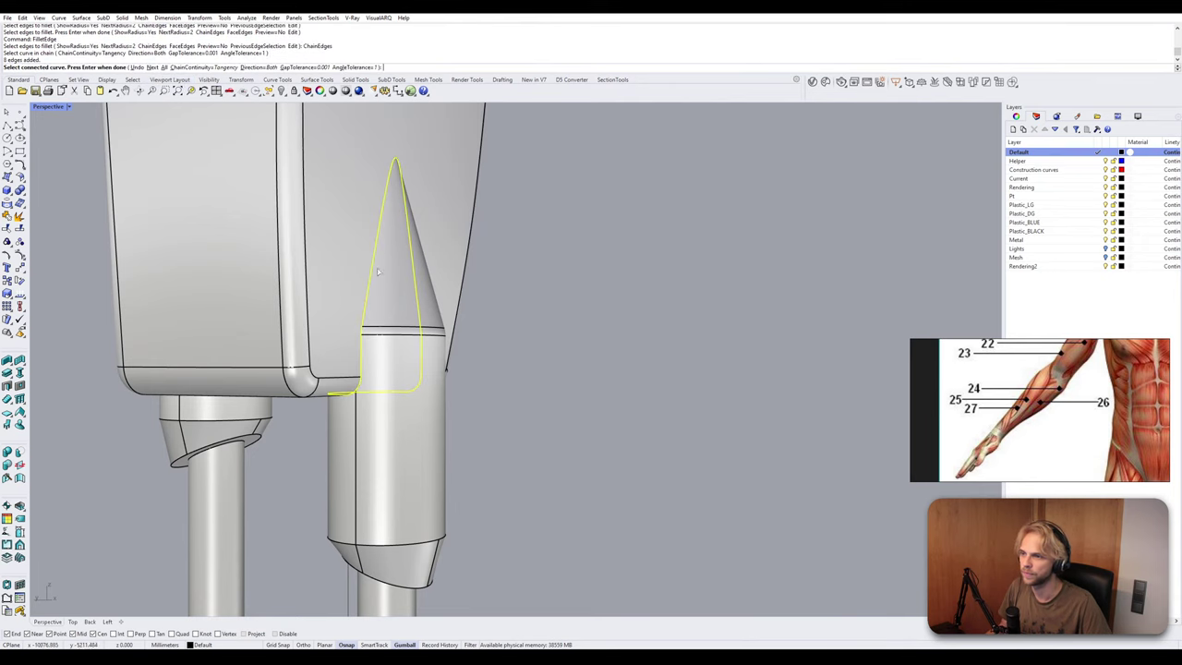
key(Return)
key(Return)
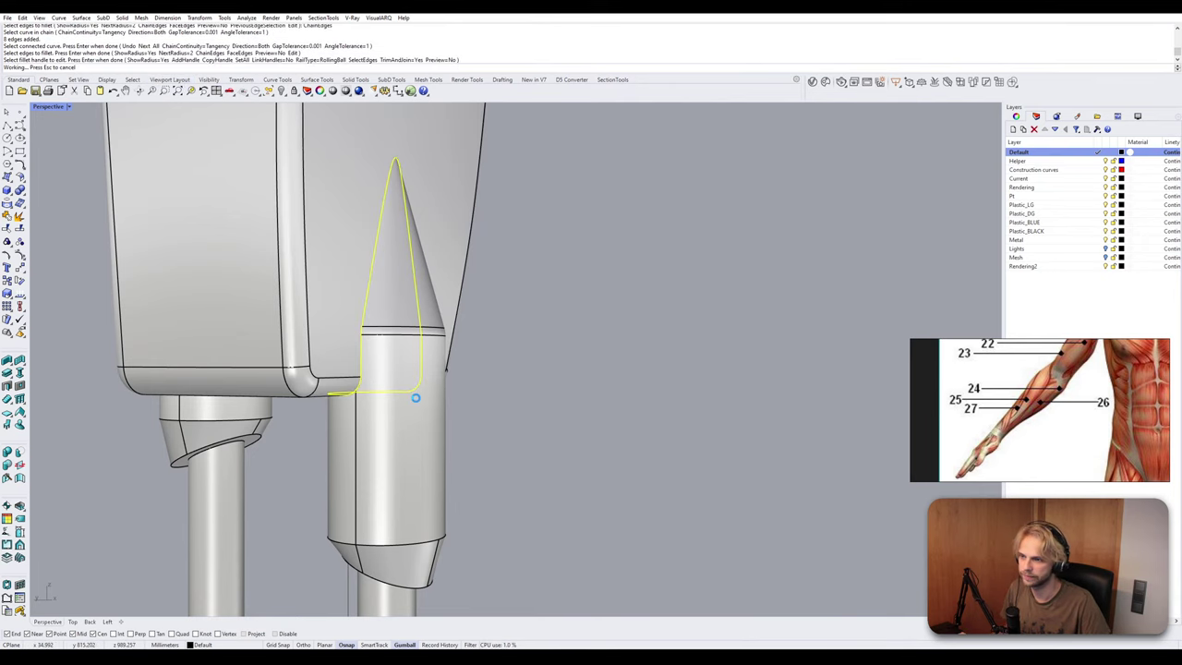
Fillet the chained edges joining the upper sleeve on the opposite side to the upper box-shaped body with a radius of 2.
right_drag(417, 402, 532, 343)
key(Return)
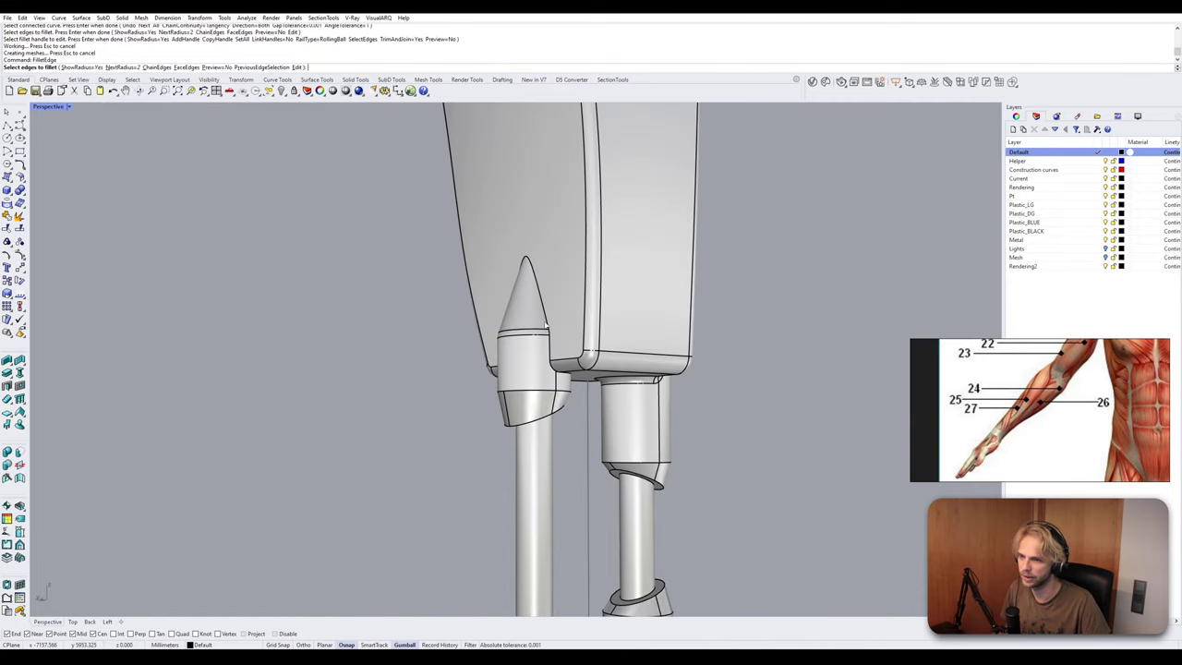
click(155, 69)
click(539, 290)
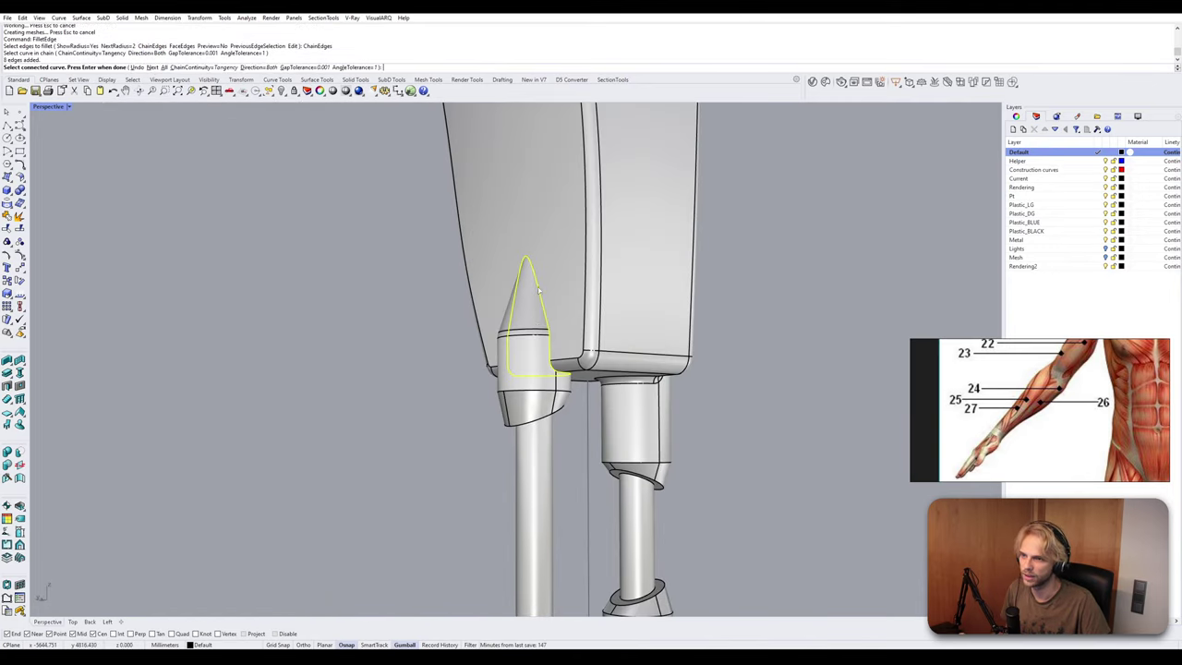
key(Return)
key(Return)
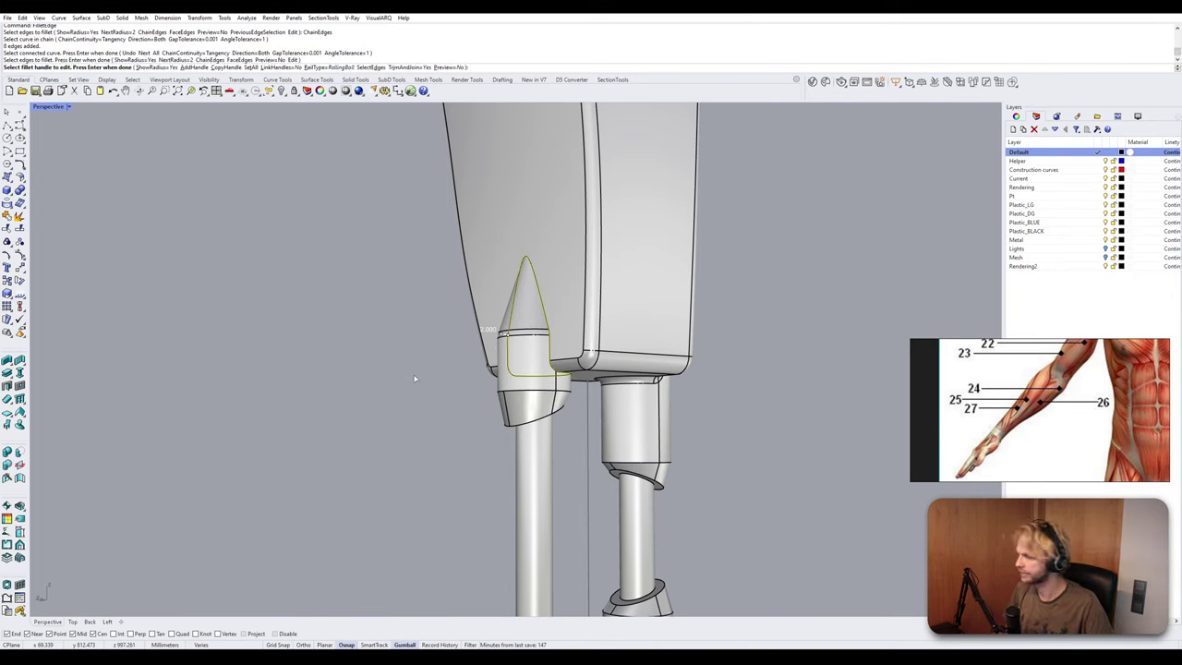
right_click(414, 379)
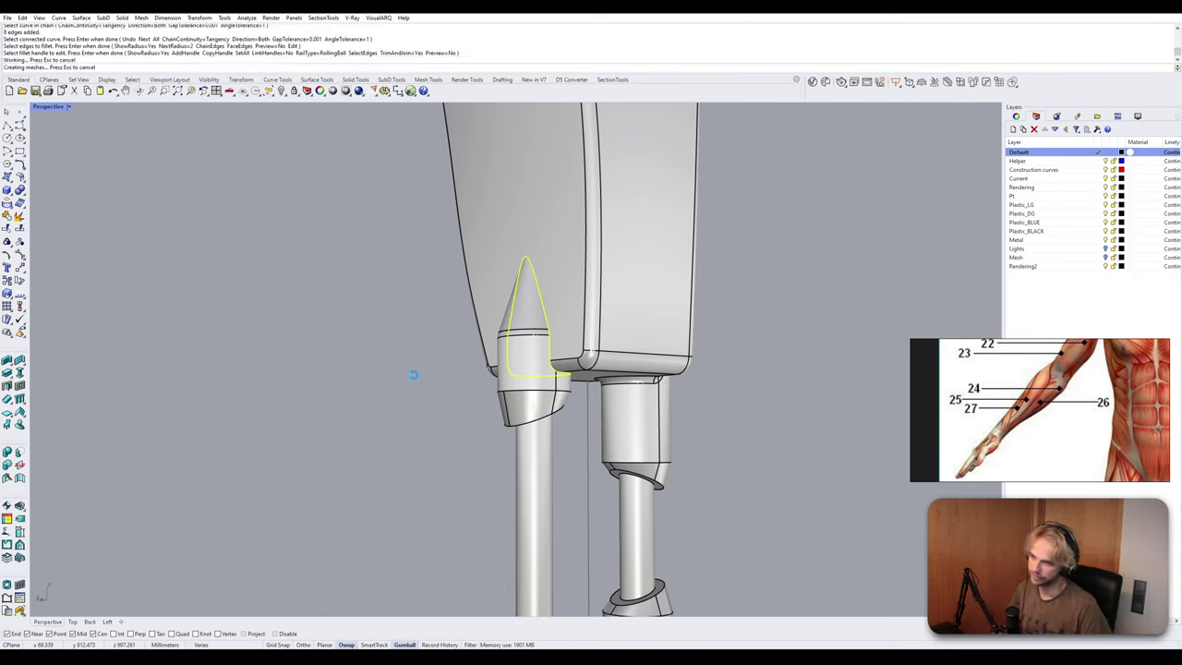
right_drag(415, 376, 559, 443)
scroll(465, 432, down, 4)
scroll(559, 444, up, 5)
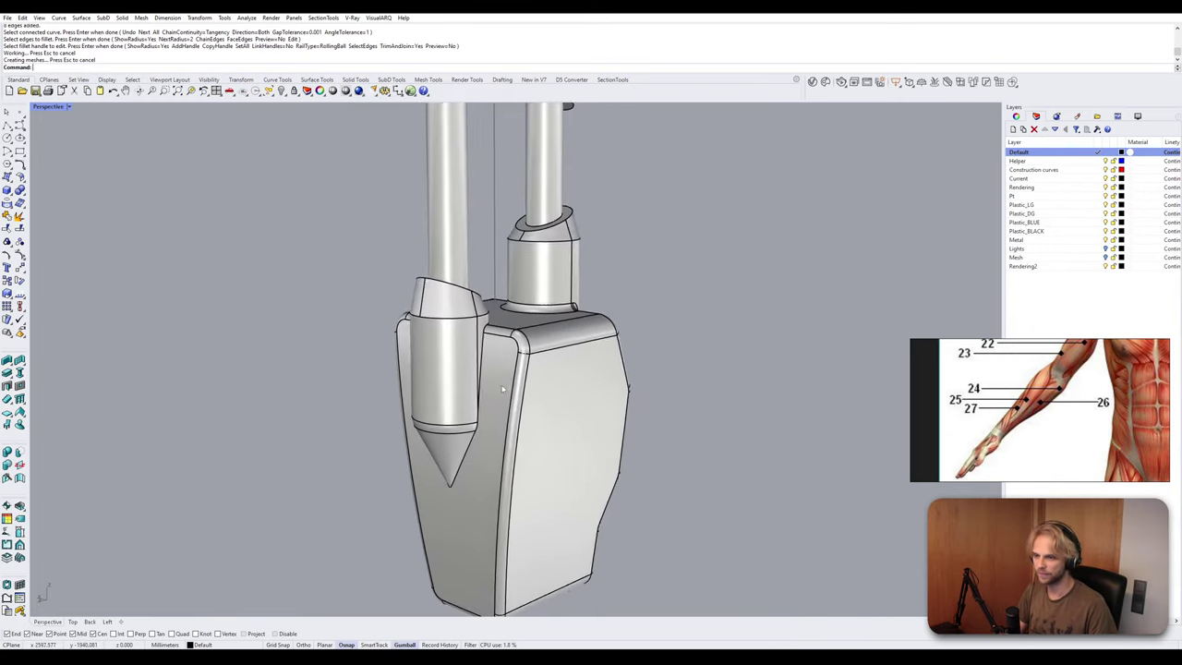
Try to delete the vertical seam edge on the cylindrical part of the pointed lower sleeve.
click(476, 328)
click(511, 346)
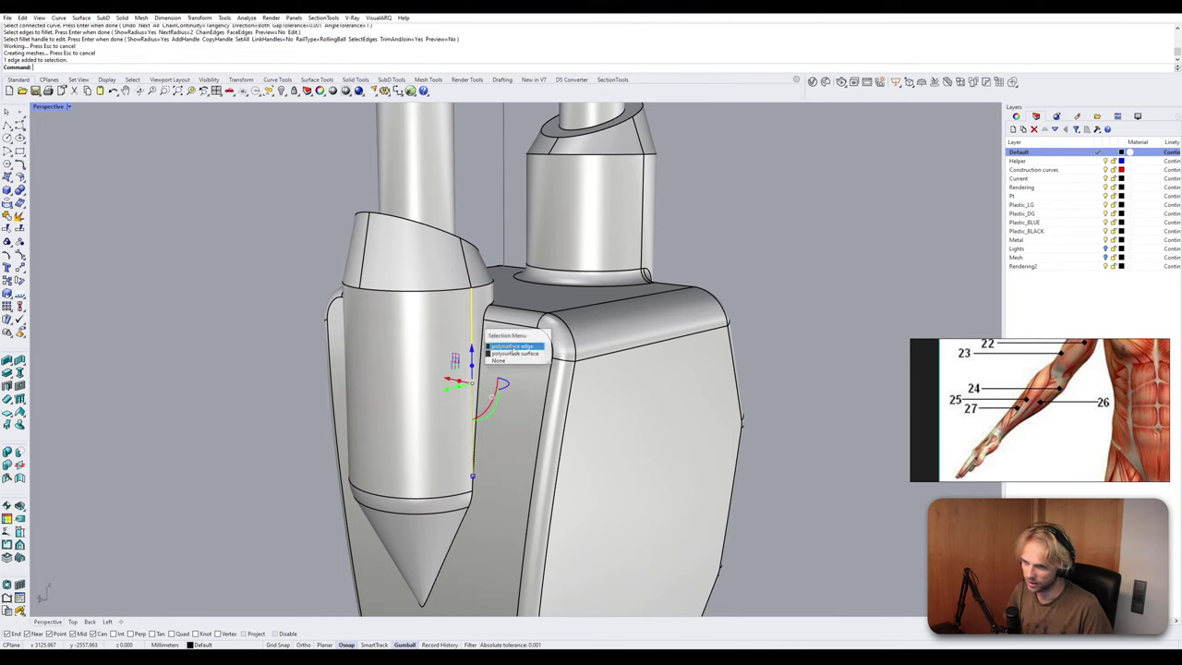
key(Delete)
key(Delete)
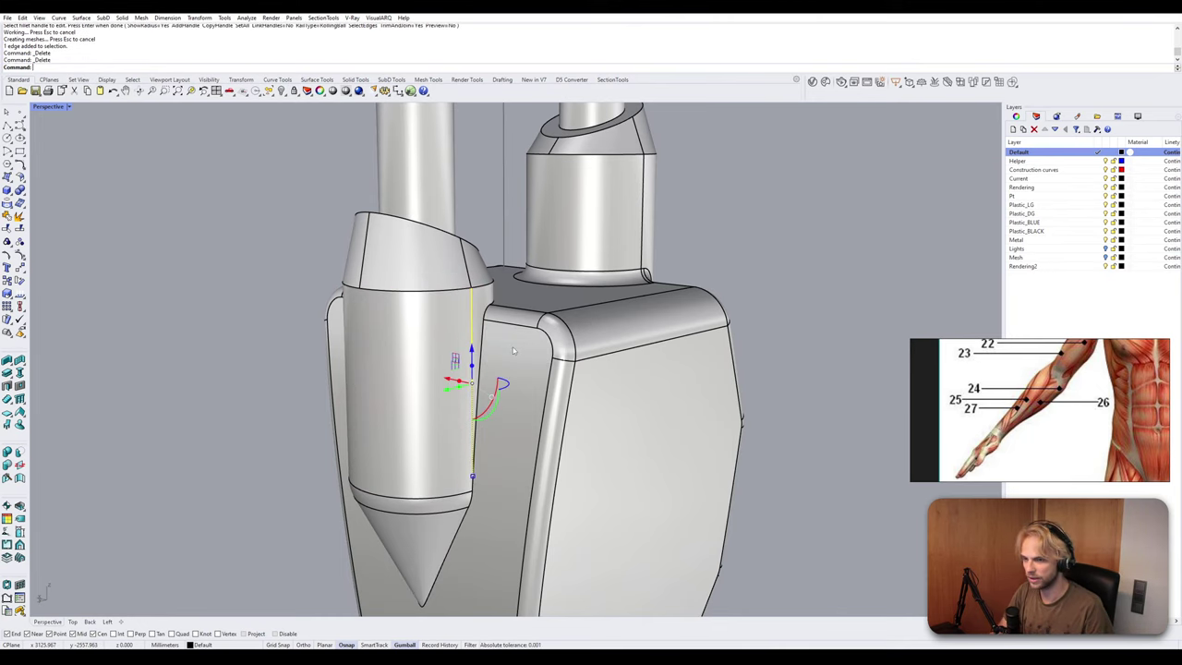
Delete the cylindrical face of the pointed lower sleeve between the angled collar and the cone.
right_drag(514, 350, 477, 347)
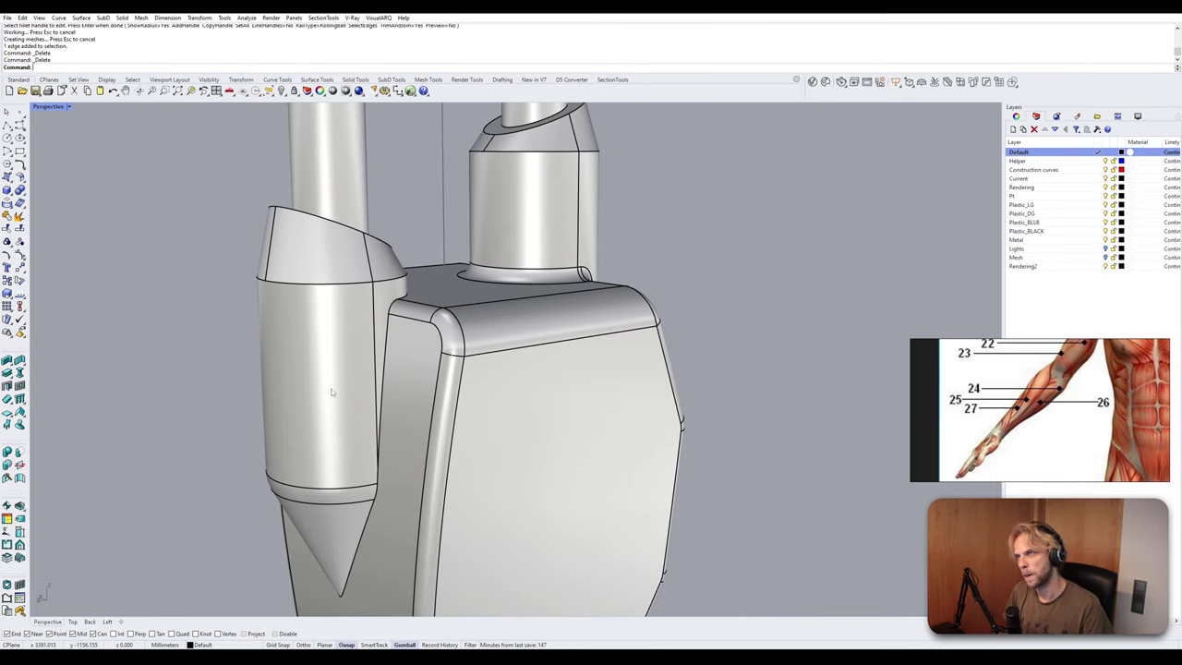
right_drag(331, 388, 356, 361)
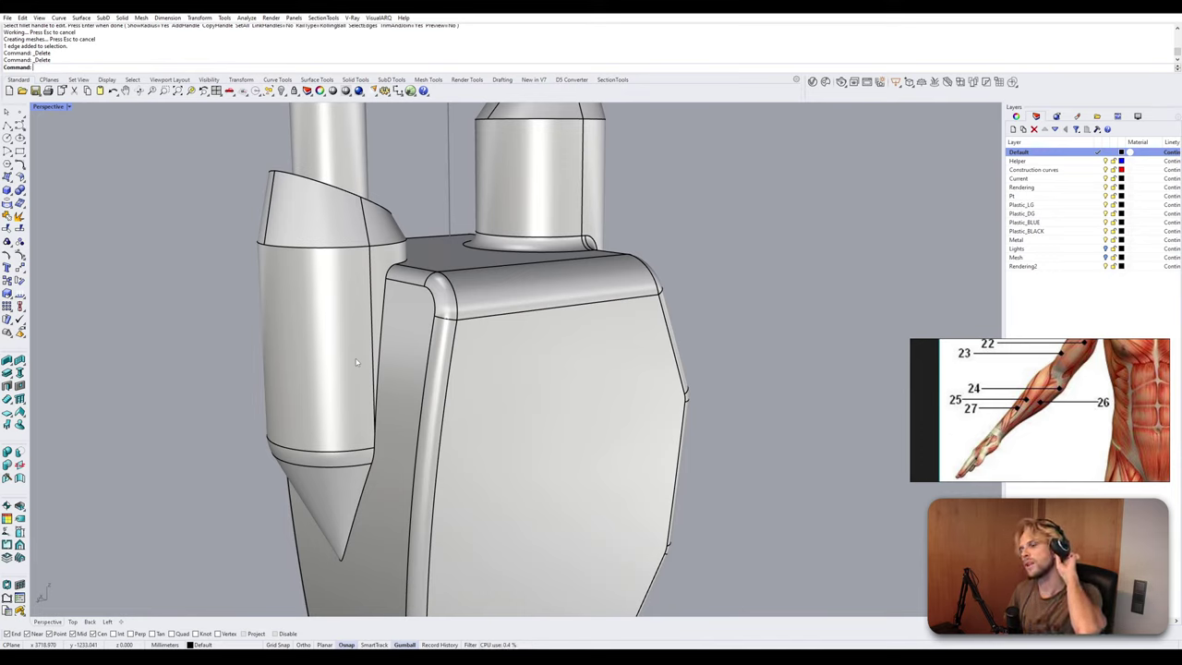
mouse_move(400, 350)
right_down()
mouse_move(391, 360)
mouse_move(392, 347)
right_up()
click(409, 333)
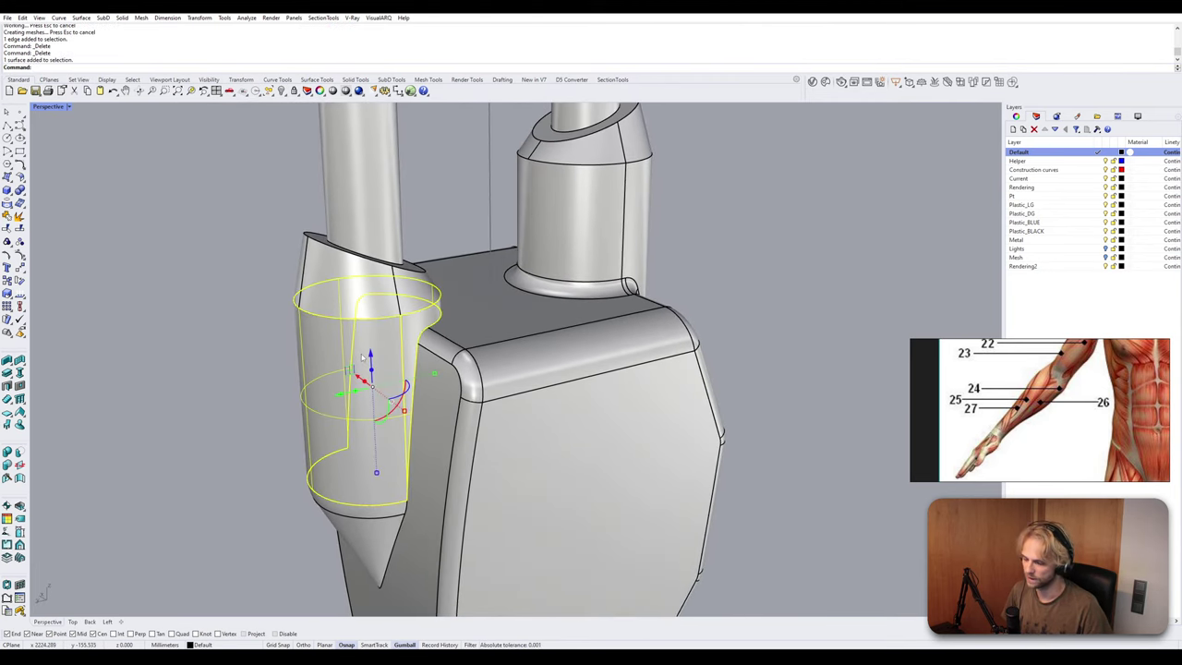
key(Delete)
mouse_move(362, 357)
right_down()
mouse_move(358, 346)
mouse_move(365, 380)
right_up()
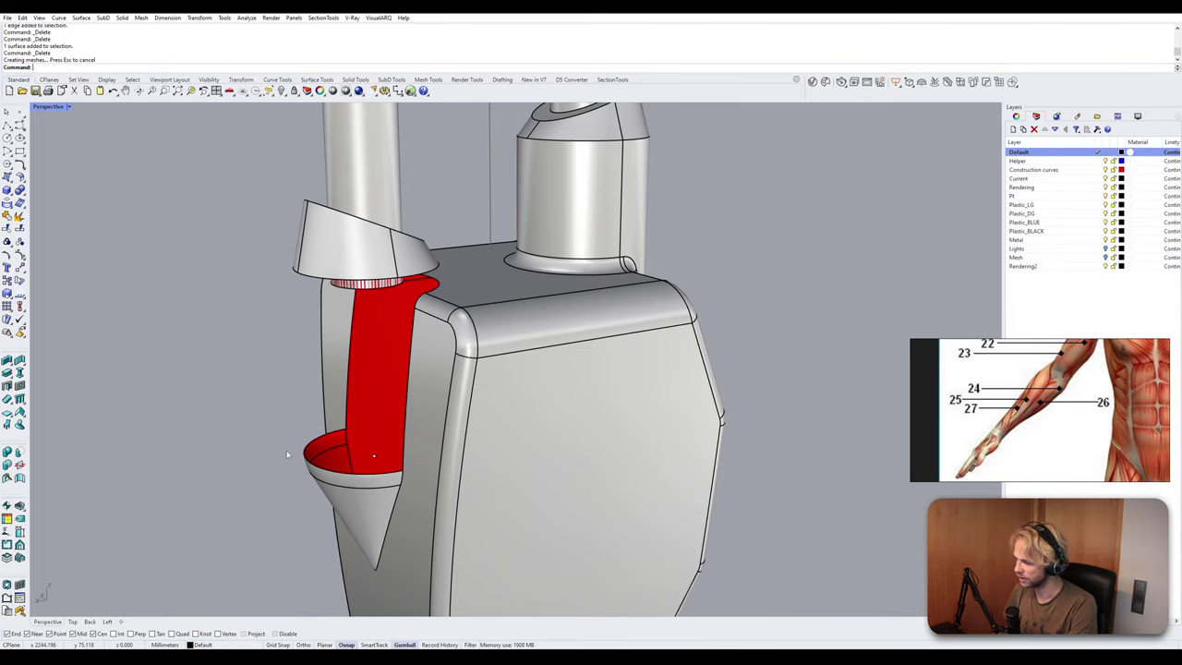
key(Return)
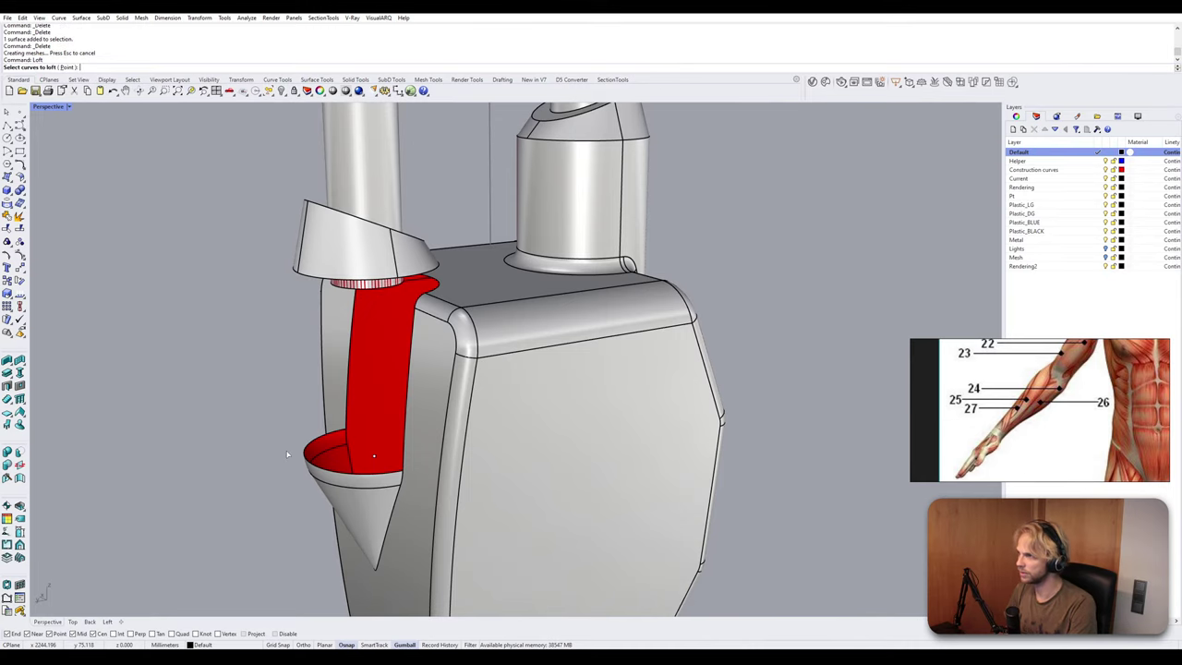
click(306, 275)
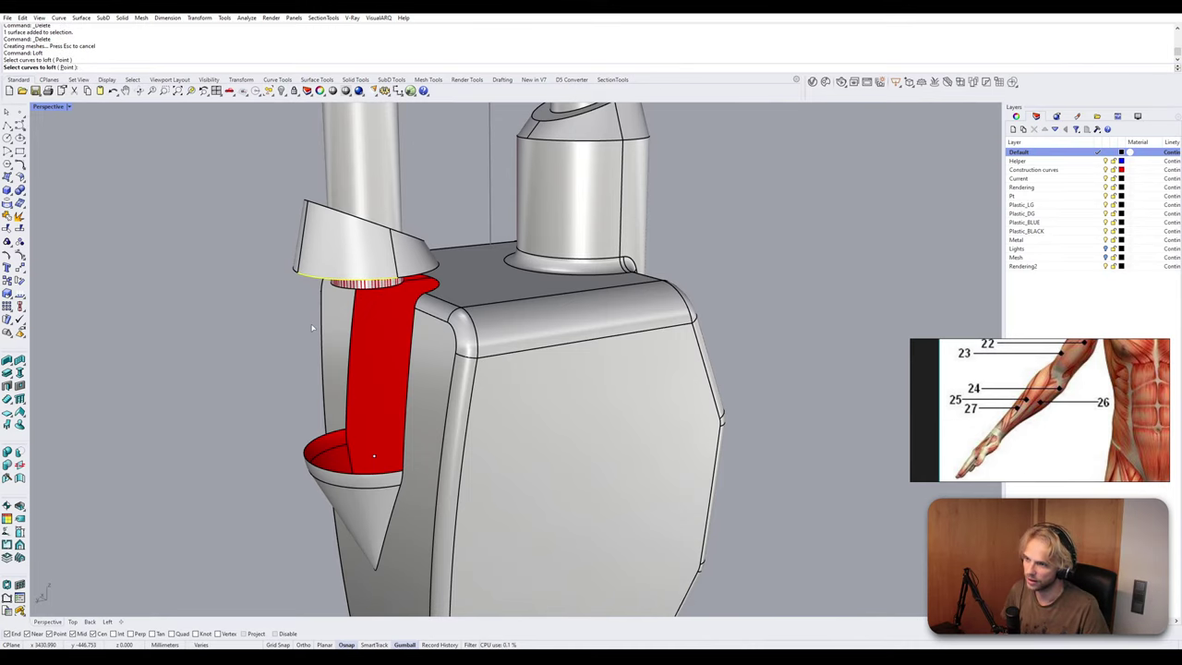
key(Escape)
key(Return)
key(Escape)
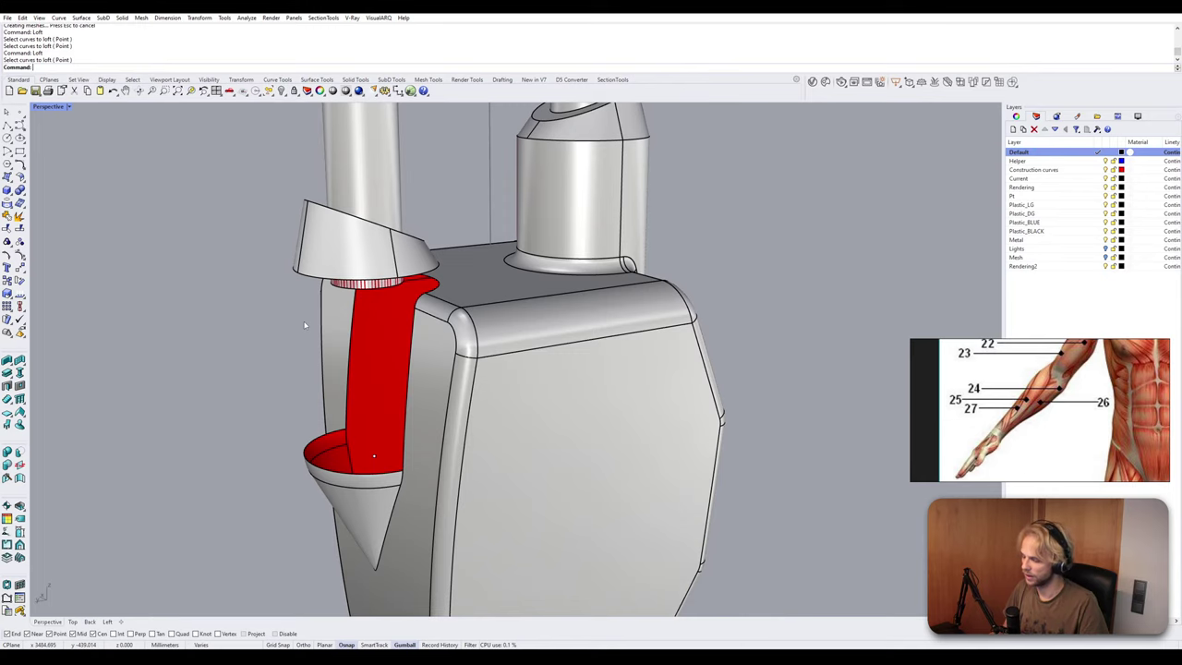
Duplicate the bottom circular edges of the angled collar and join them into one closed curve.
text(DupEdge)
key(Return)
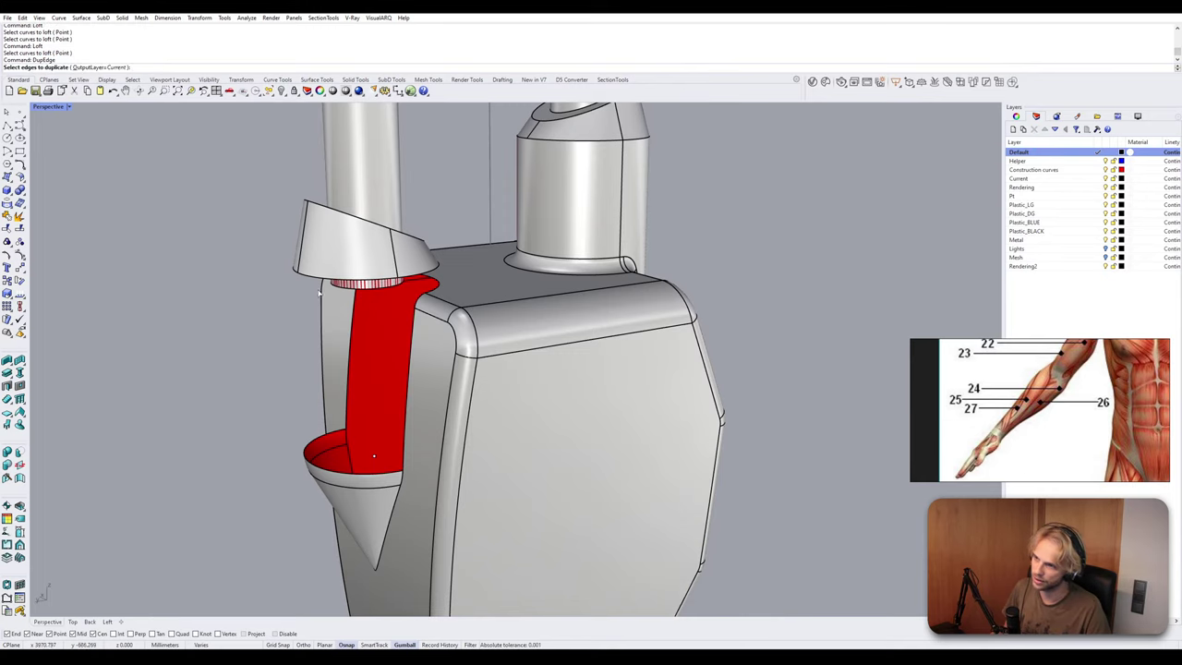
click(310, 279)
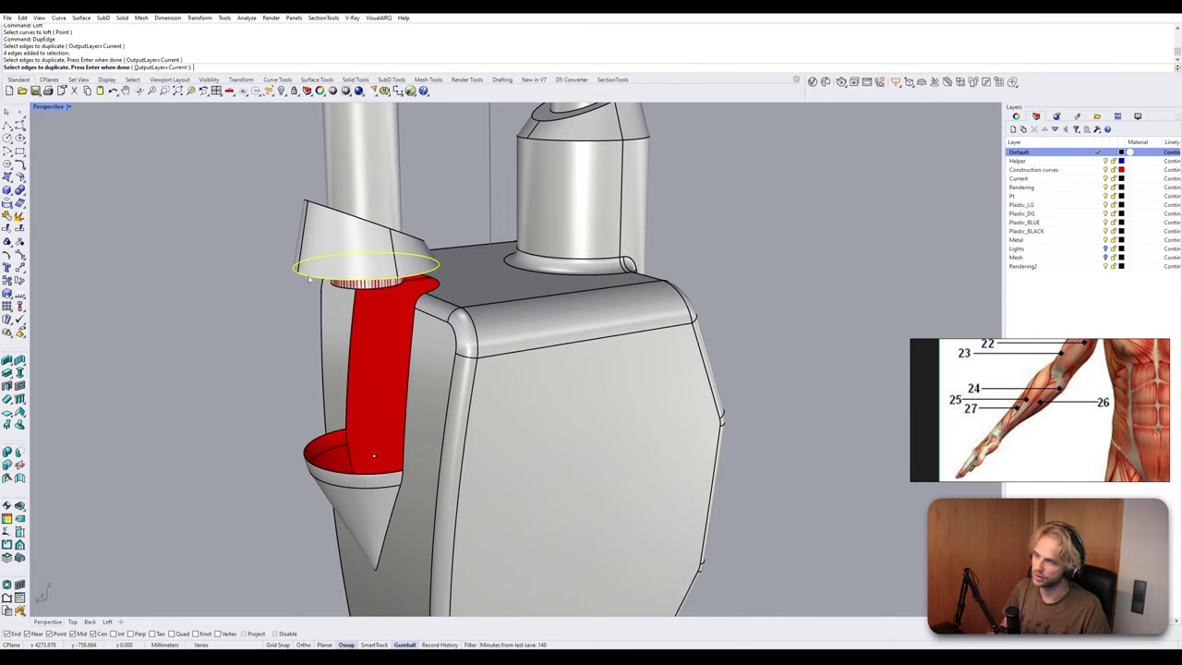
click(322, 471)
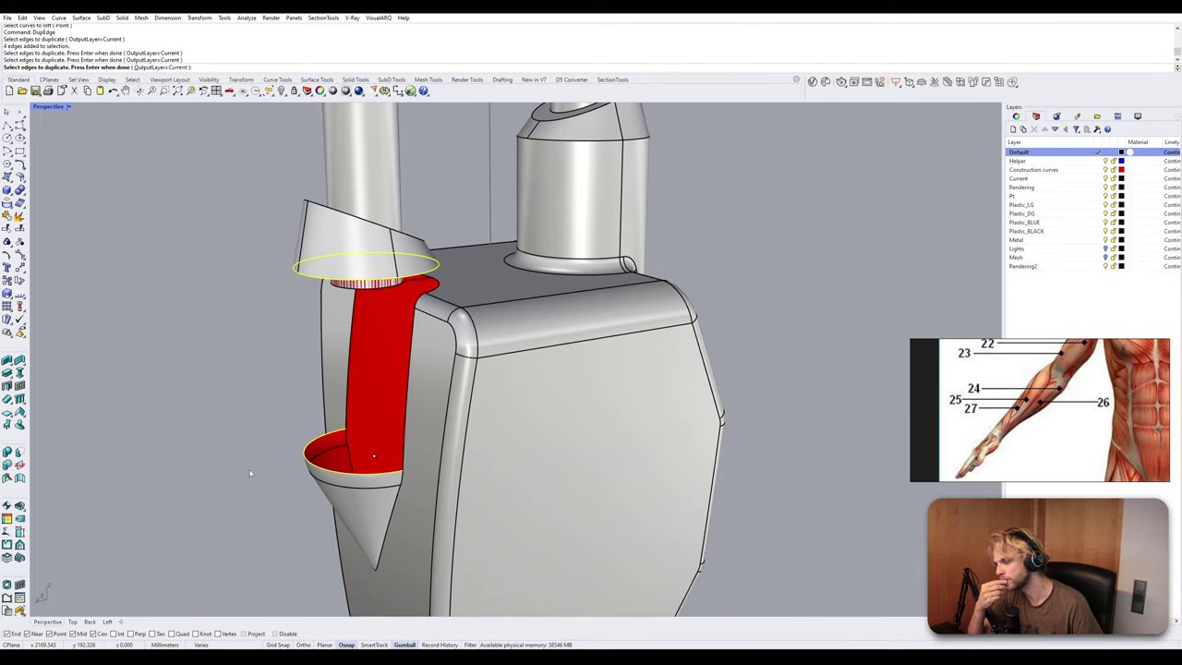
key(Return)
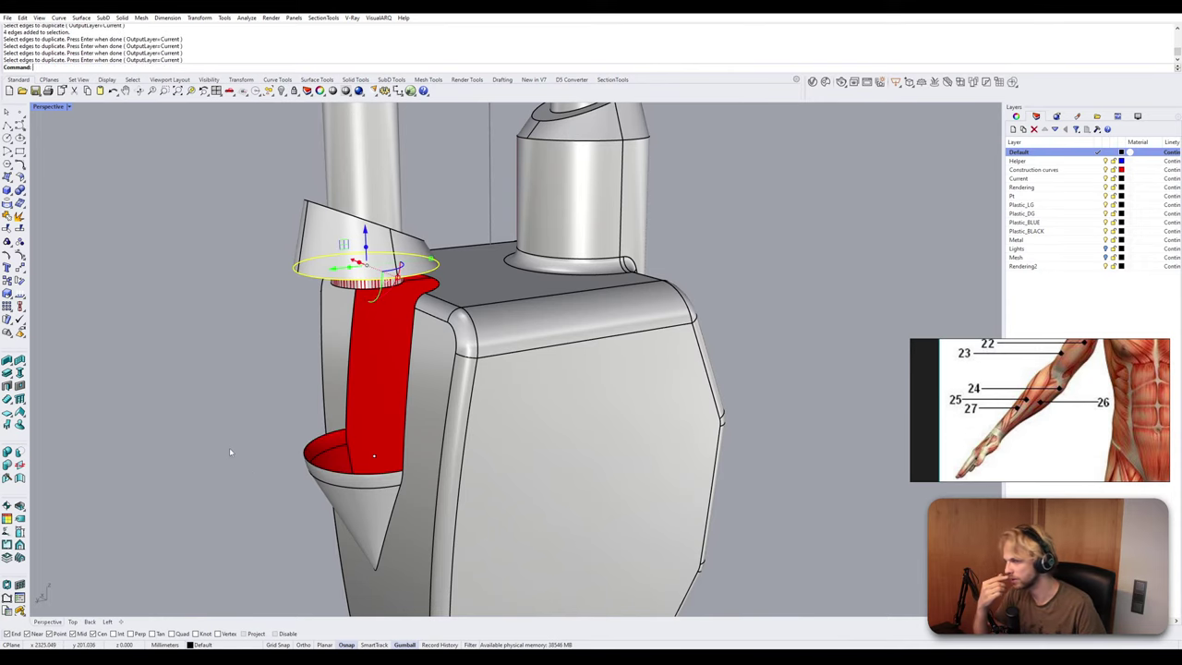
text(Join)
key(Return)
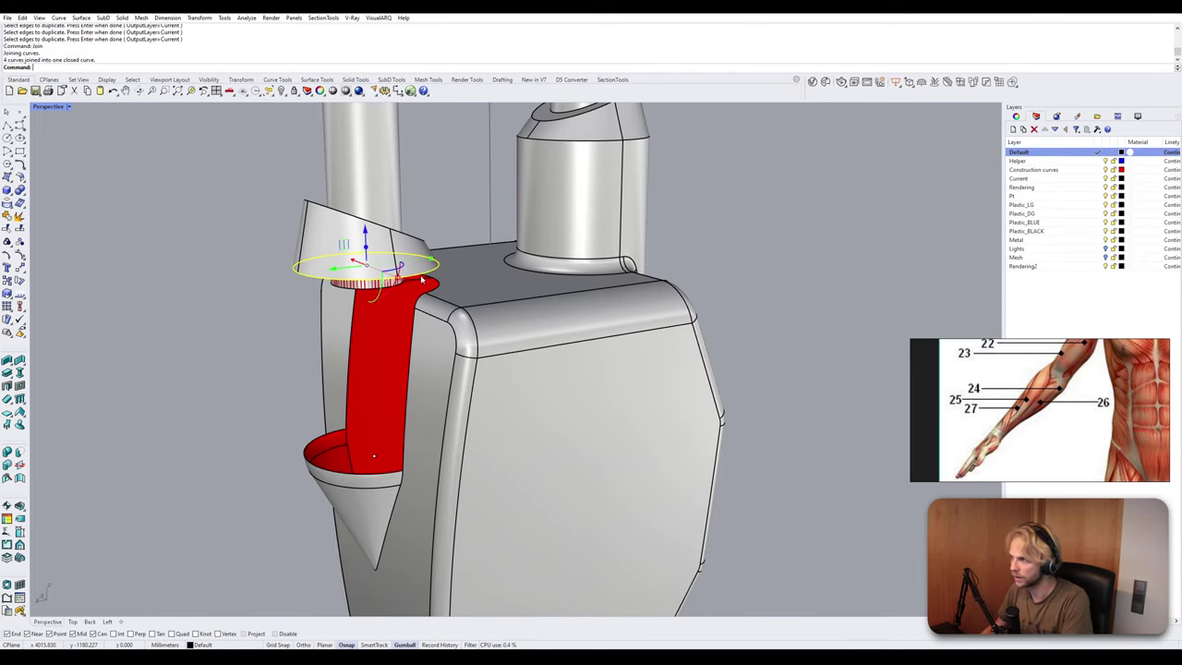
Extrude the closed curve downward into a cylindrical surface and move its lower edge vertically onto the cone's upper rim.
drag(364, 236, 279, 414)
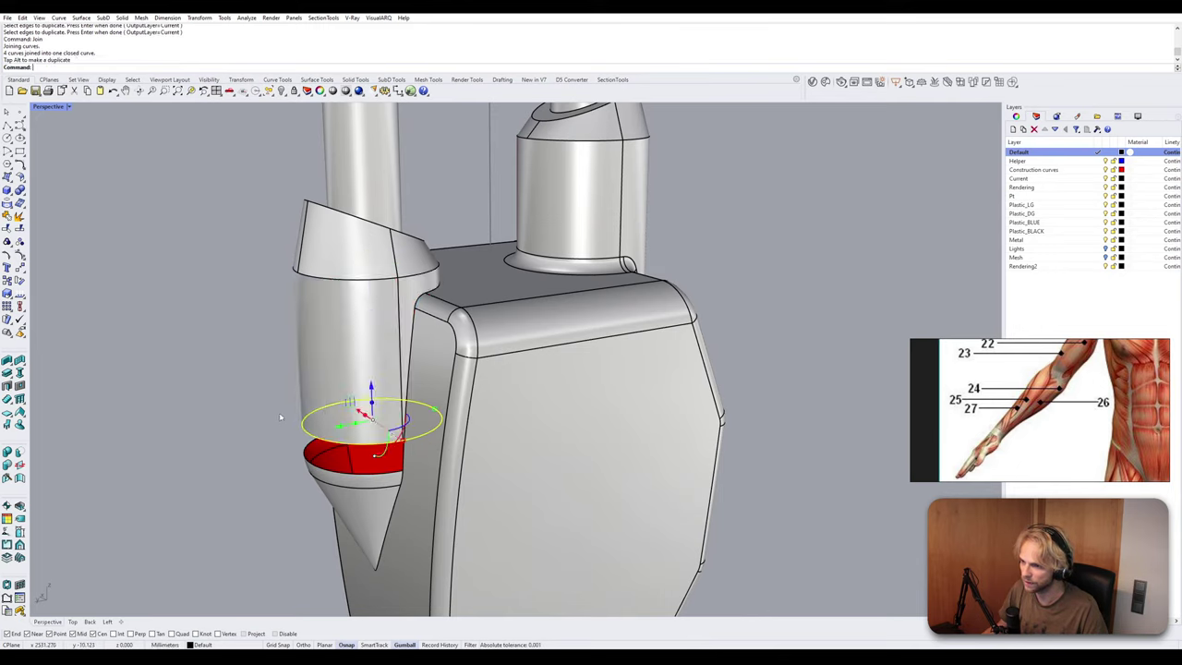
key(Escape)
ctrl+shift+click(321, 446)
text(M)
key(Return)
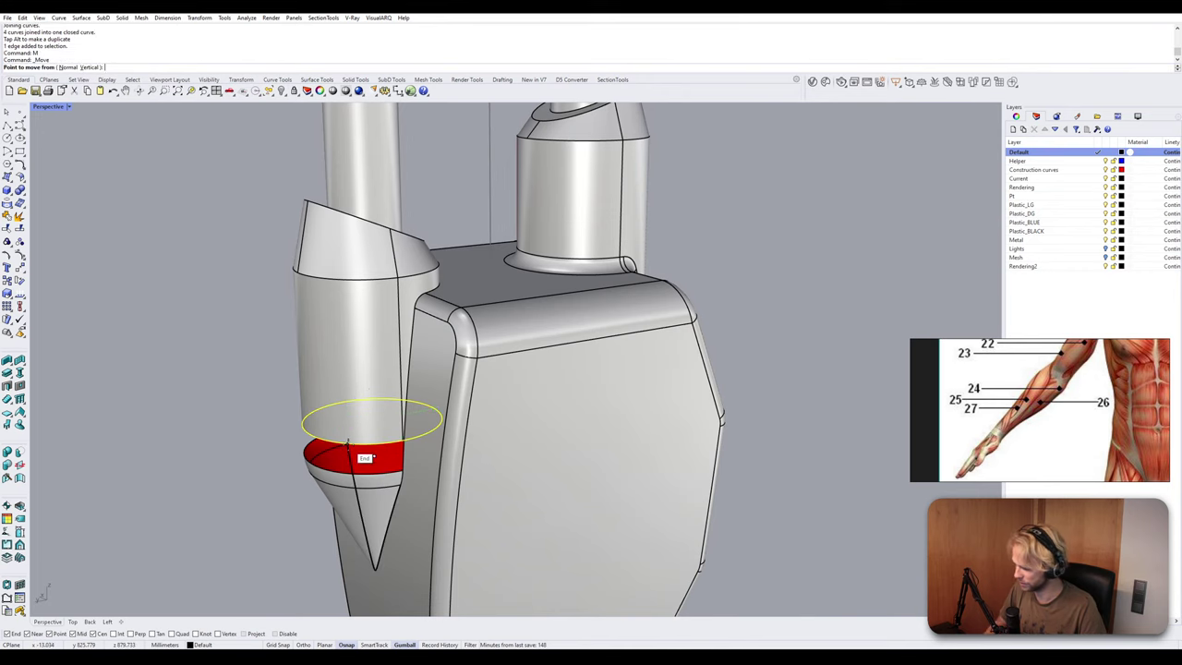
text(V)
key(Return)
click(366, 458)
scroll(311, 430, up, 4)
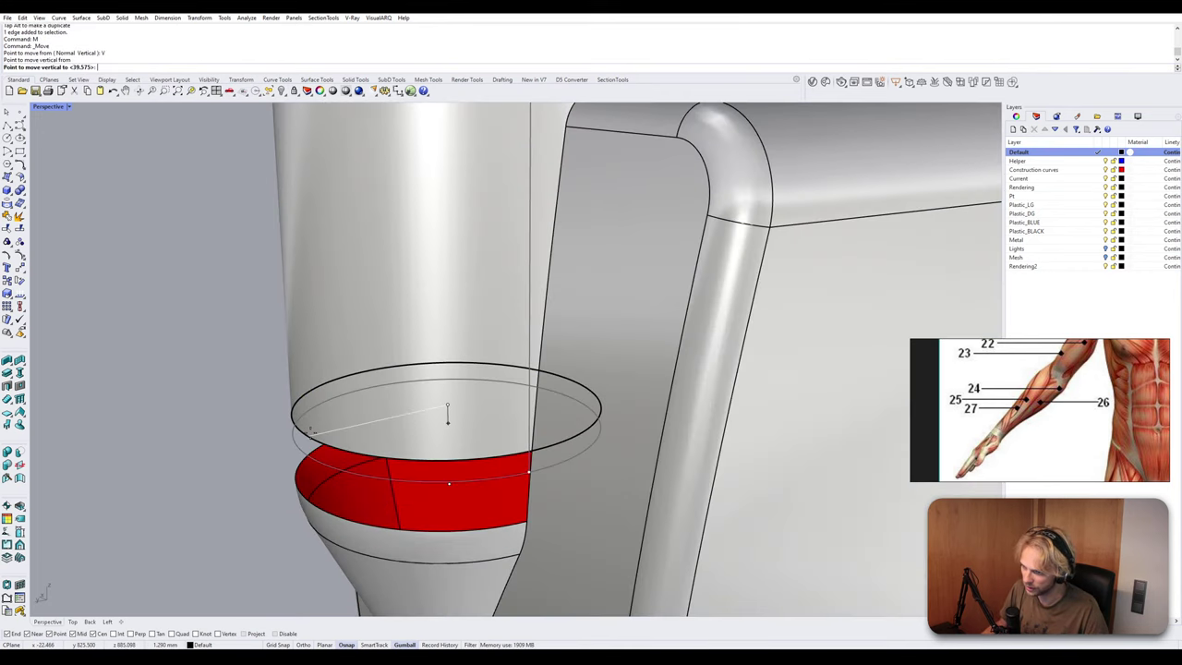
click(312, 506)
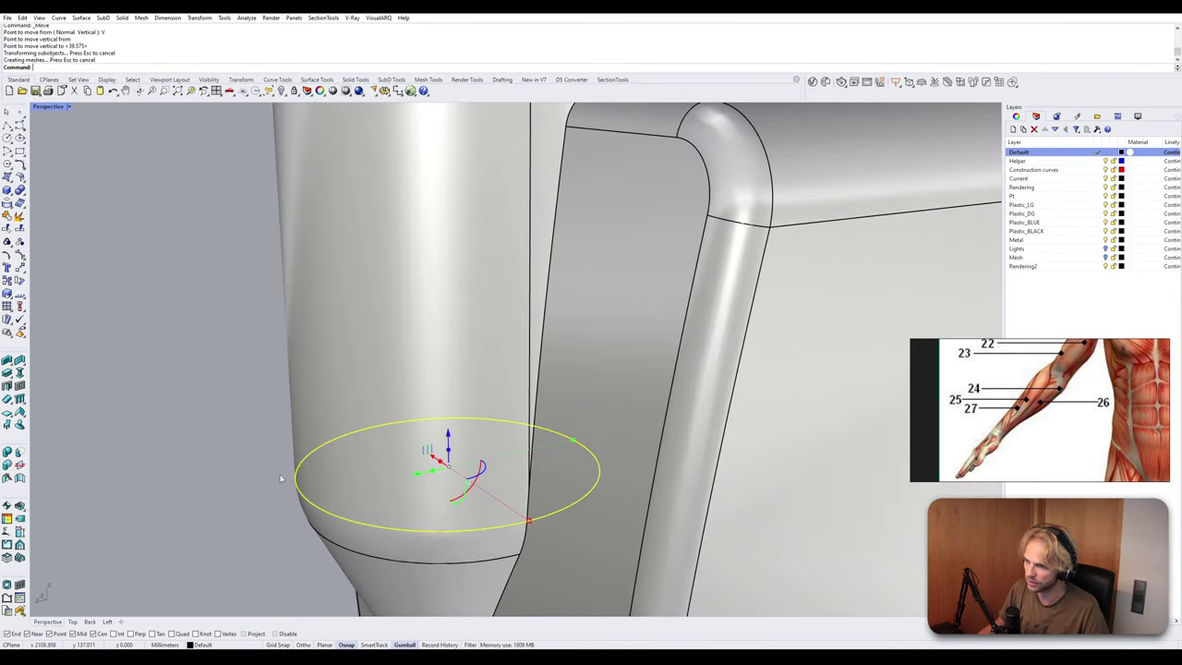
Rotate the new cylindrical surface by -90 degrees about its vertical axis.
scroll(293, 474, down, 5)
scroll(386, 437, up, 3)
ctrl+shift+click(398, 409)
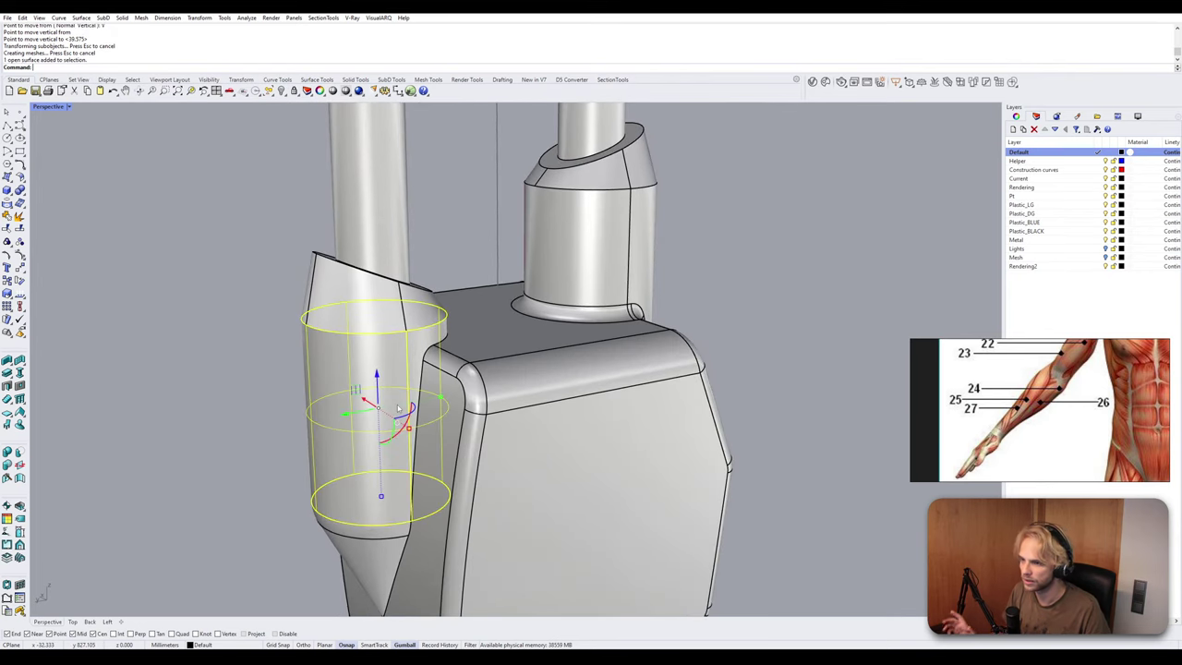
scroll(399, 409, up, 4)
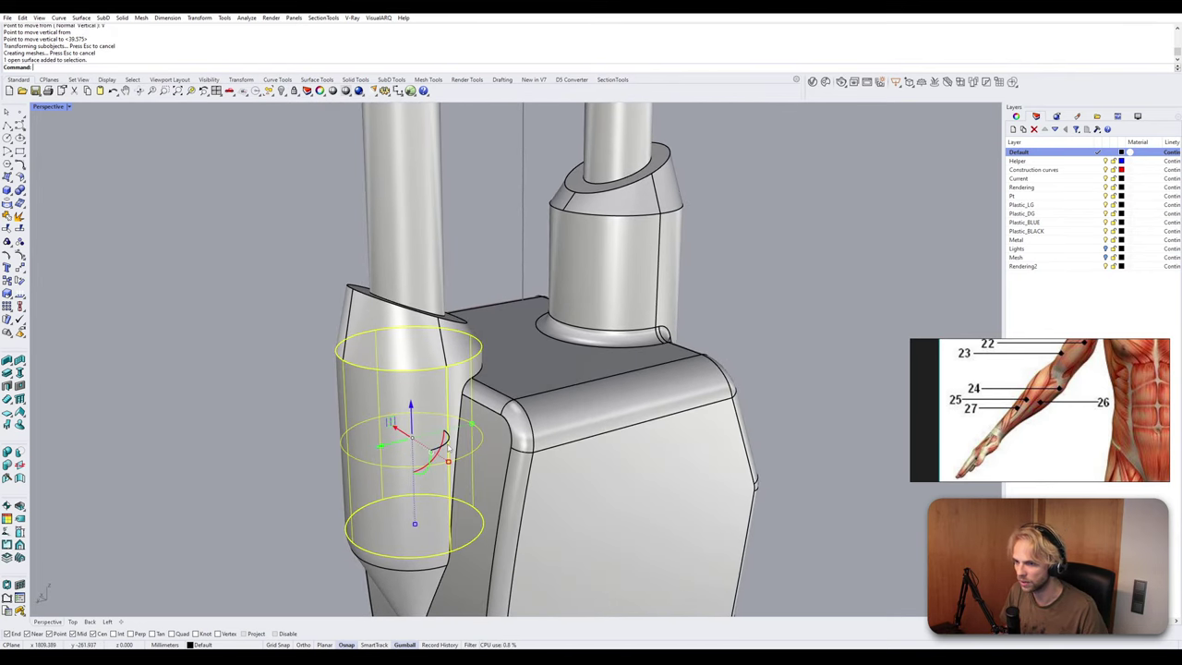
click(449, 446)
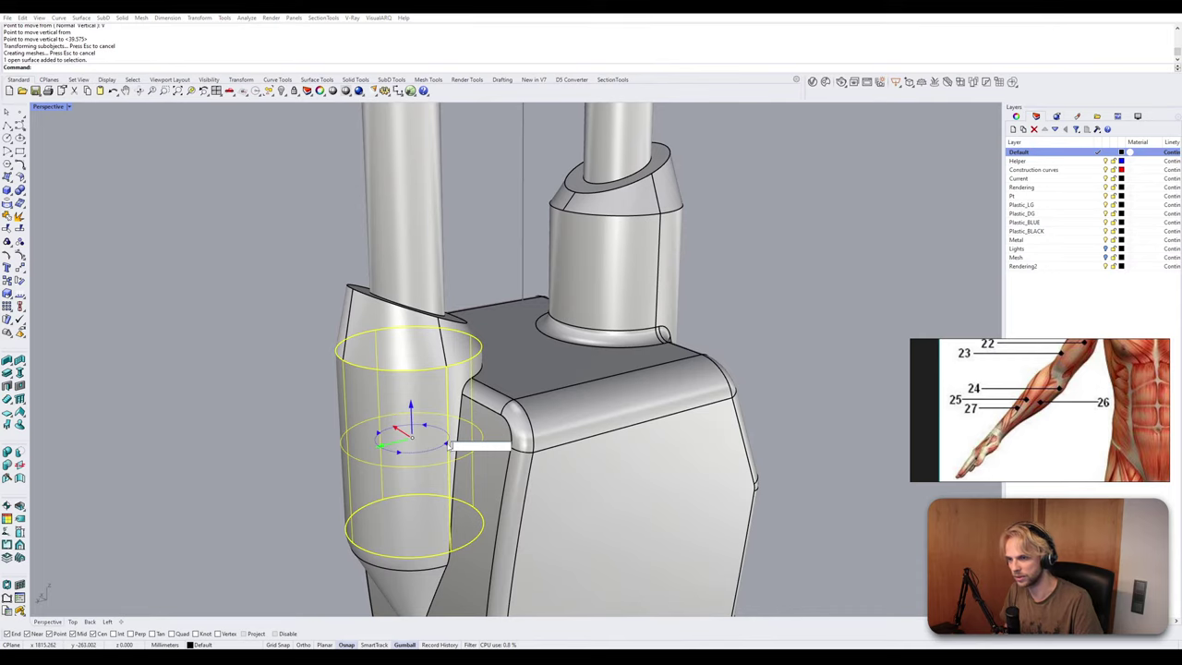
text(-90)
key(Return)
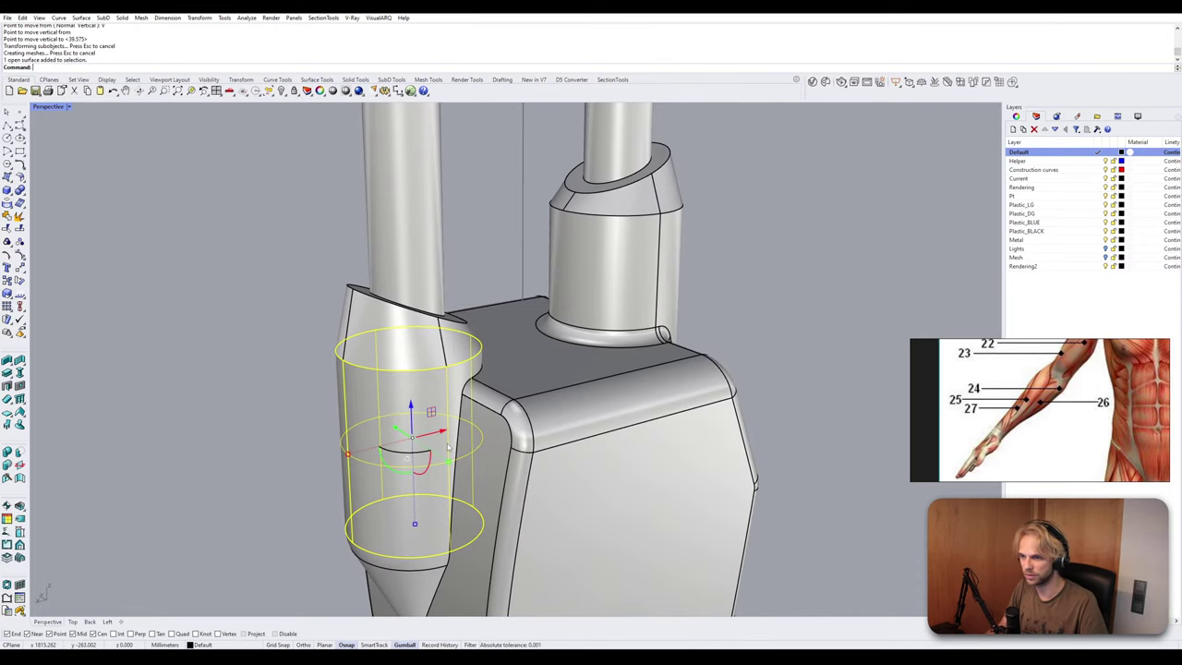
key(Escape)
scroll(380, 401, down, 3)
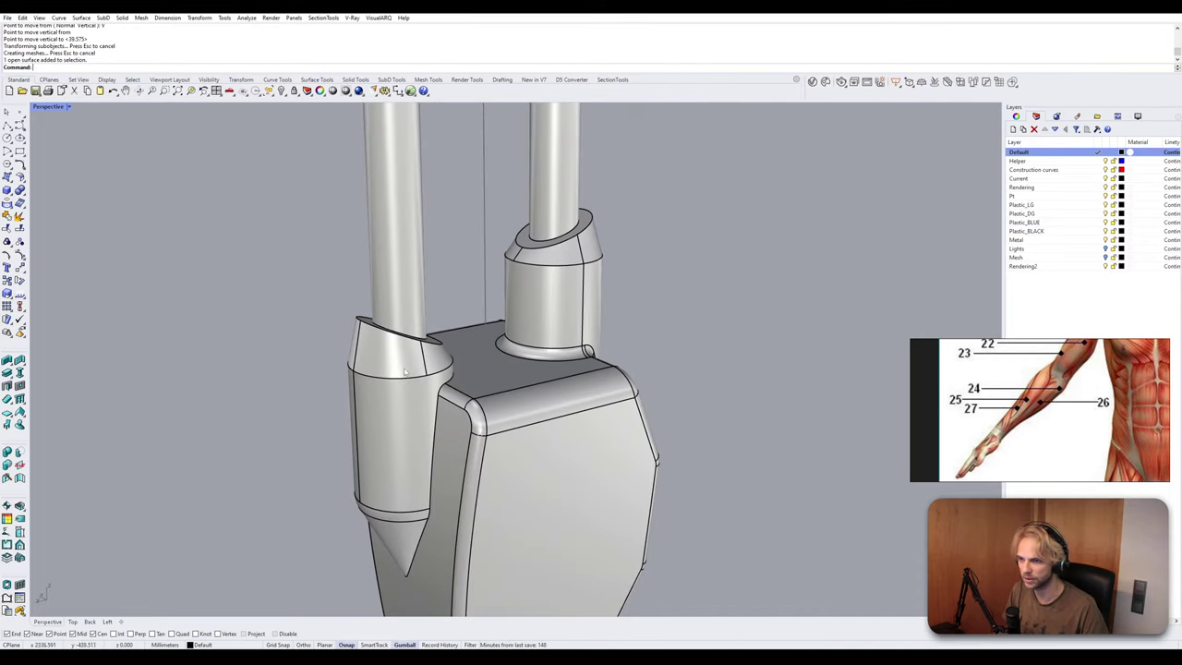
Create the intersection curve between the new cylindrical surface and the open box-shaped polysurface.
click(401, 356)
shift+click(403, 416)
shift+click(396, 534)
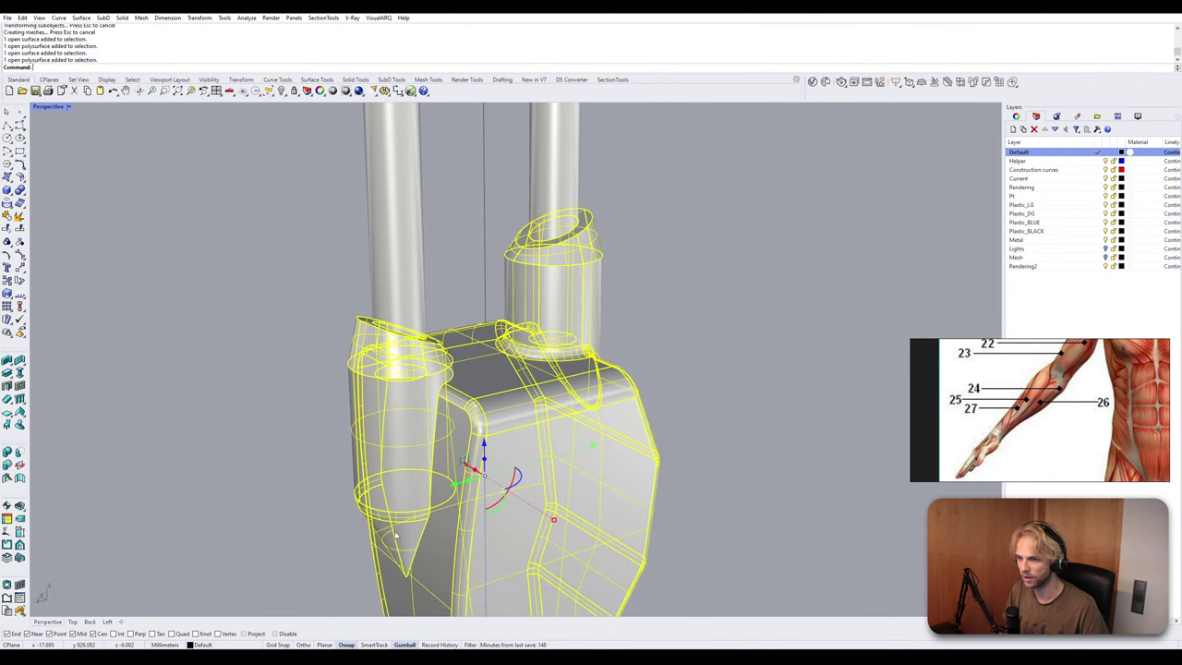
click(261, 451)
right_drag(261, 452, 335, 444)
click(335, 443)
shift+click(462, 423)
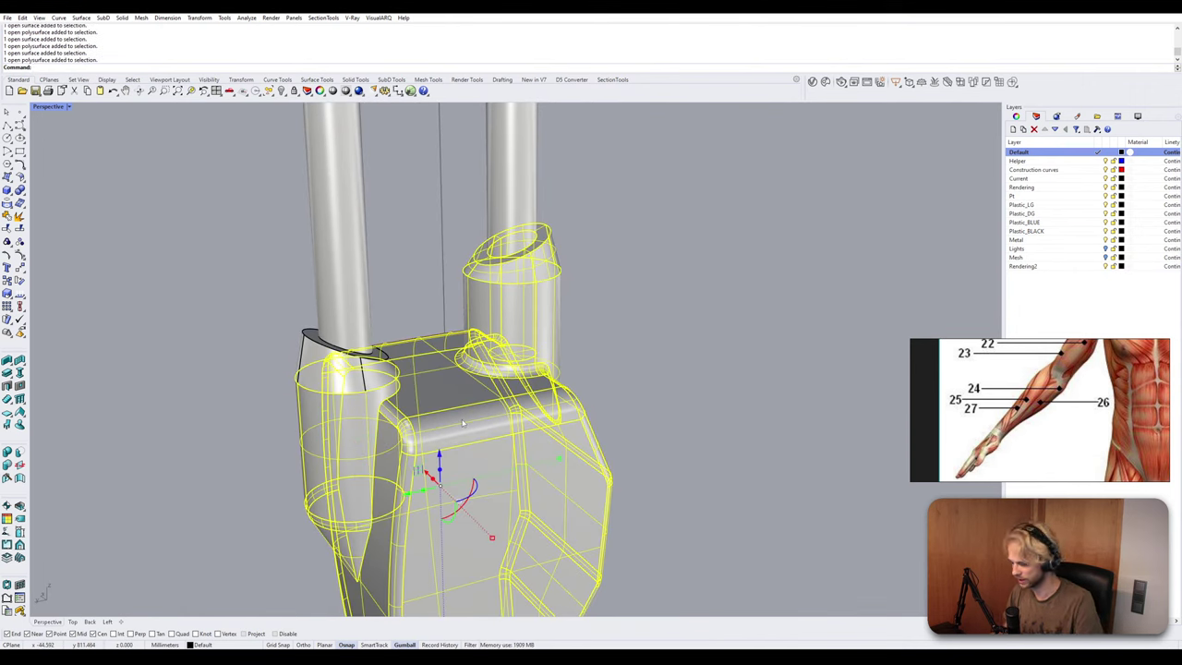
text(ib)
key(BackSpace)
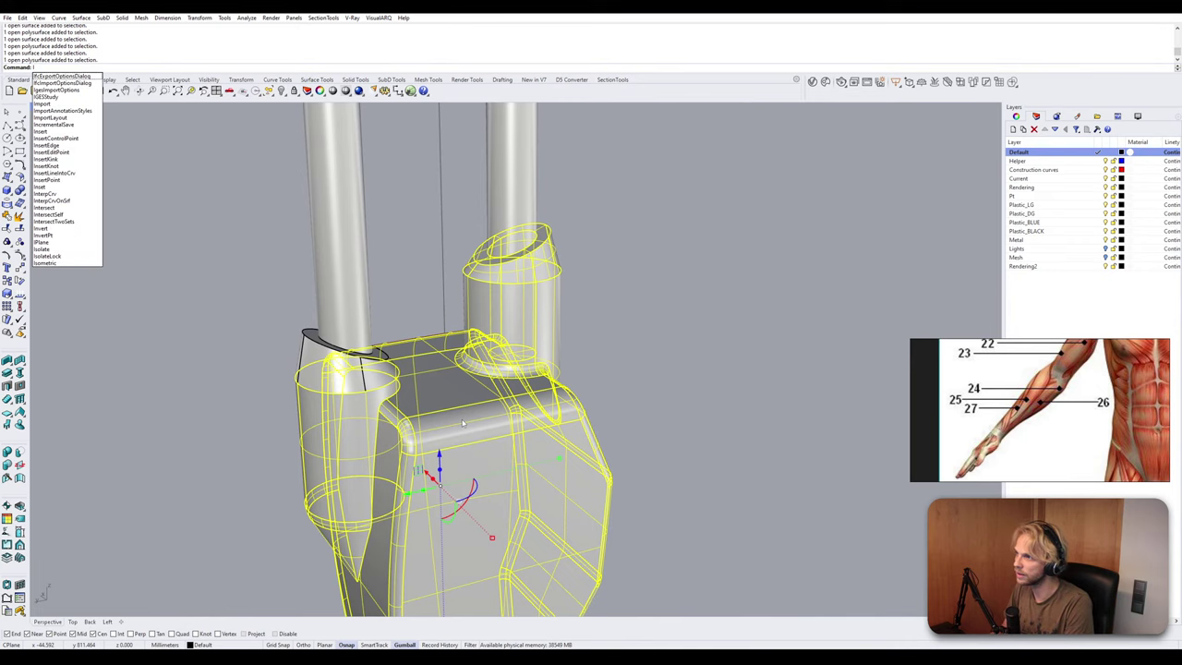
text(ntersect)
key(Return)
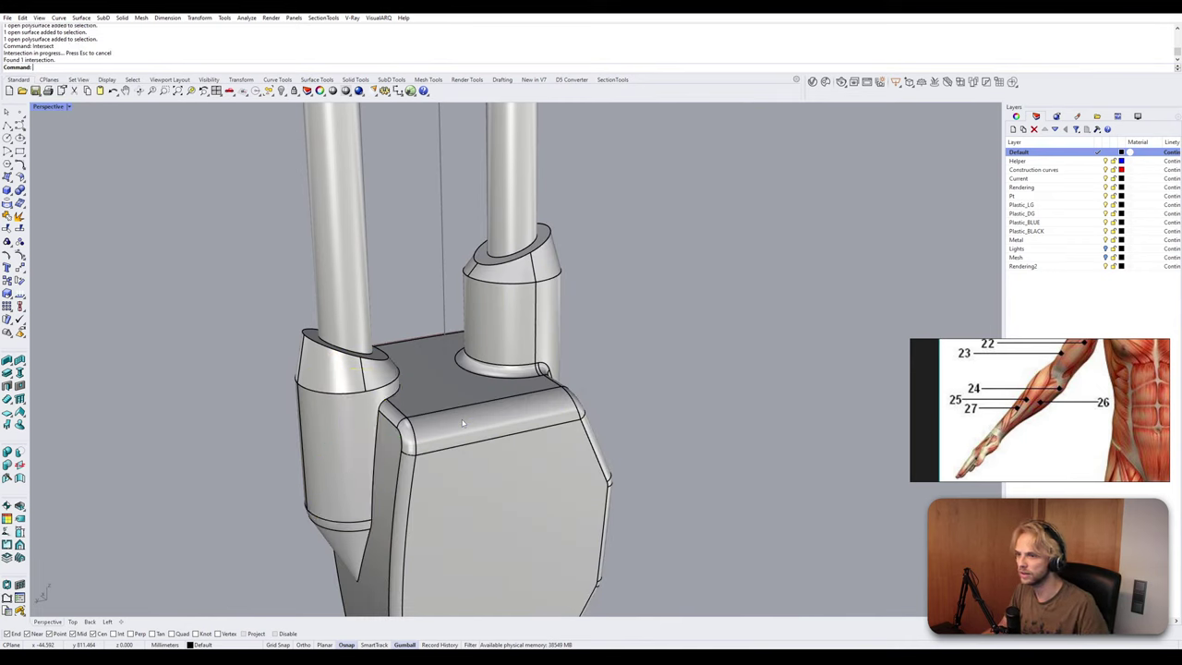
Hide the box-shaped polysurface and trim away the part of the cylindrical surface inside it, using the intersection curve.
text(Hide)
key(Return)
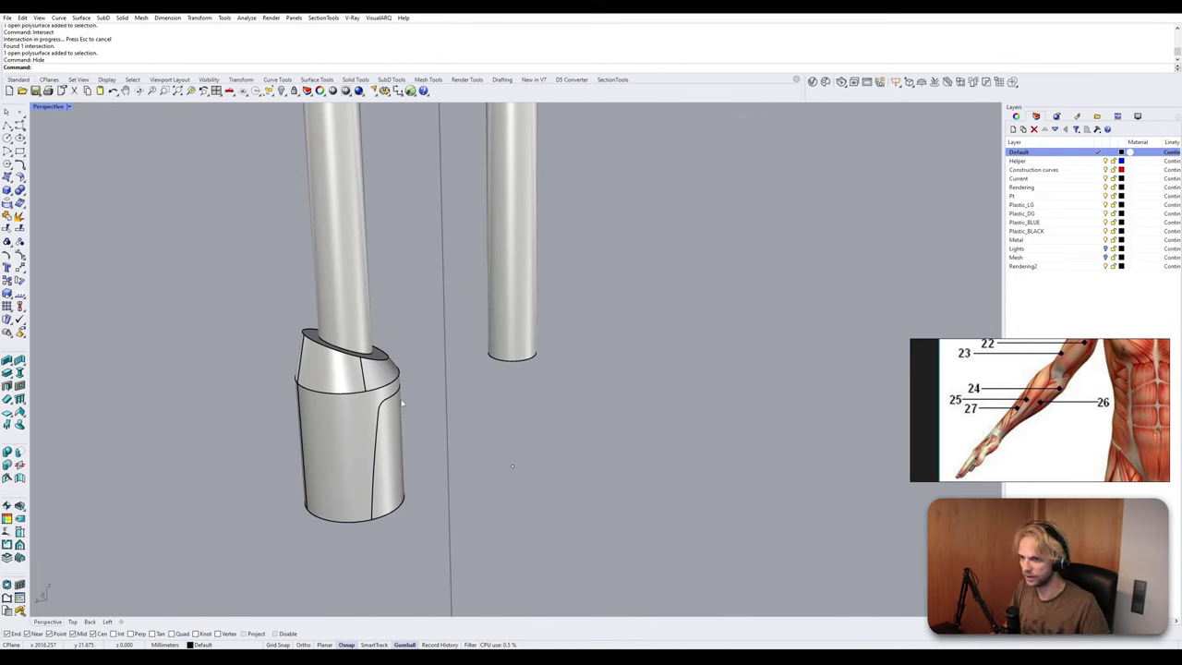
click(390, 401)
text(trim)
key(Return)
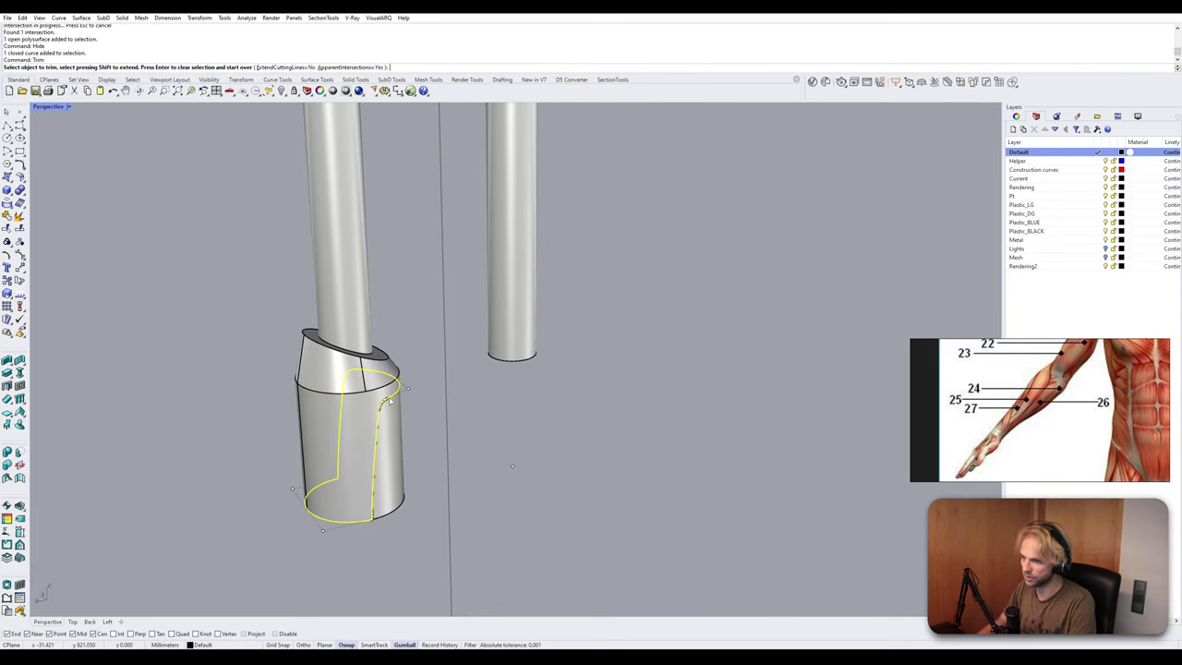
click(391, 417)
key(Return)
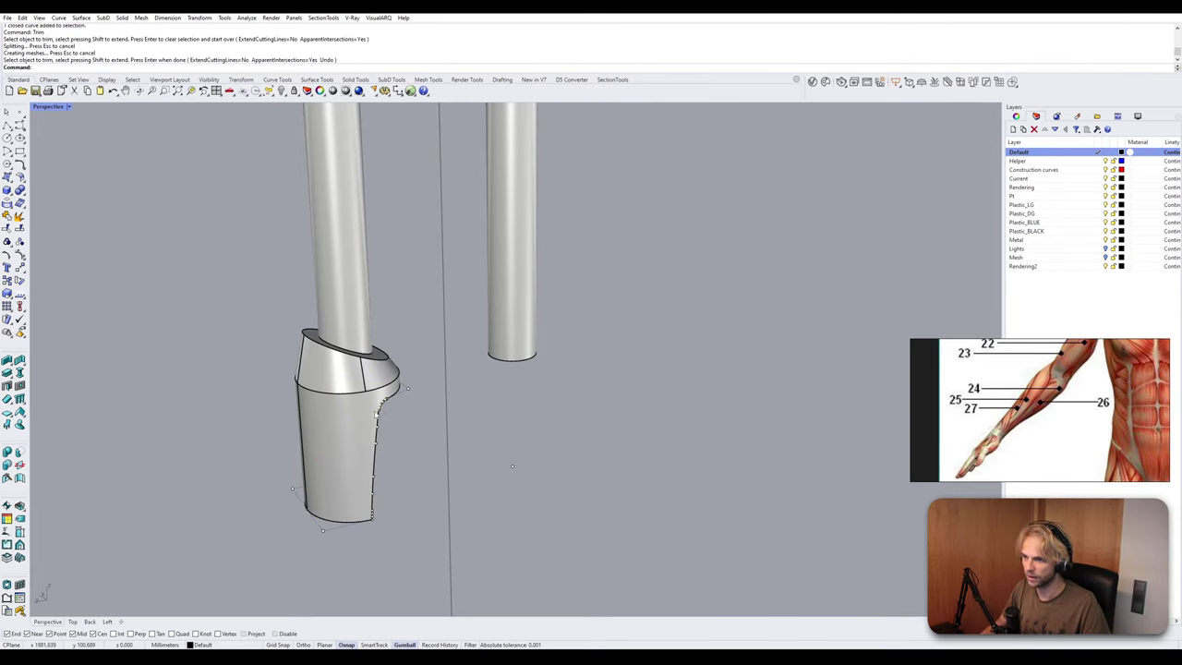
Delete the intersection curve and show the hidden box-shaped polysurface again.
click(378, 423)
click(404, 445)
key(Delete)
click(368, 432)
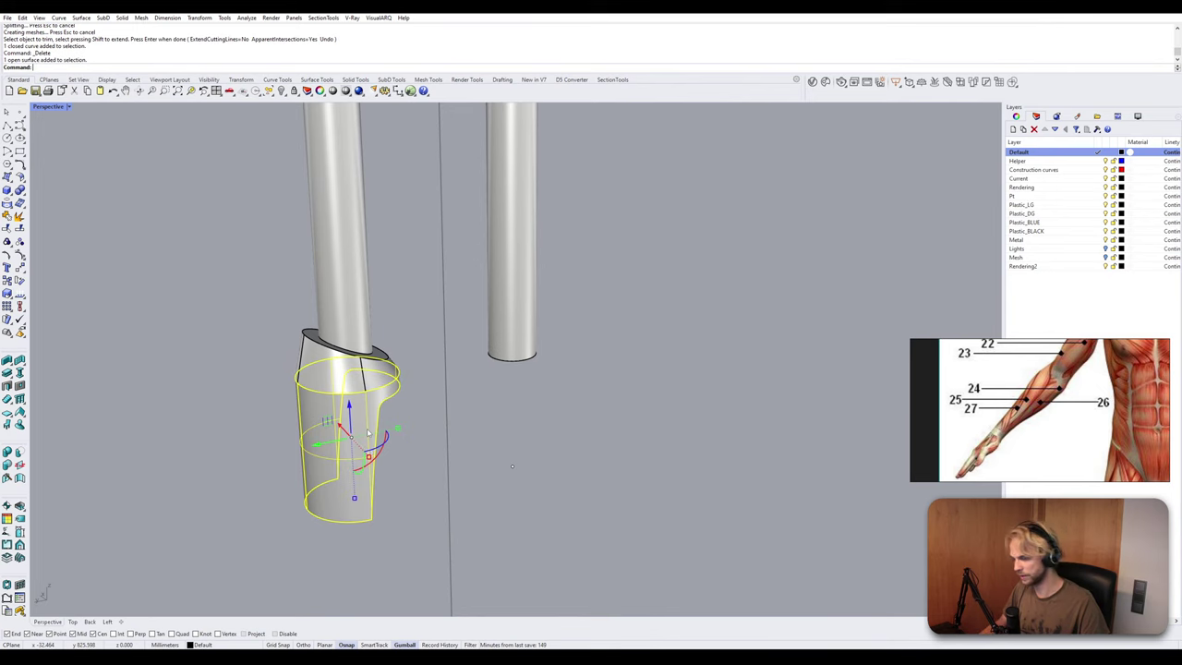
text(Show)
key(Return)
key(Escape)
Join the trimmed cylindrical surface, the angled collar and the box-shaped polysurface with its cone.
click(367, 432)
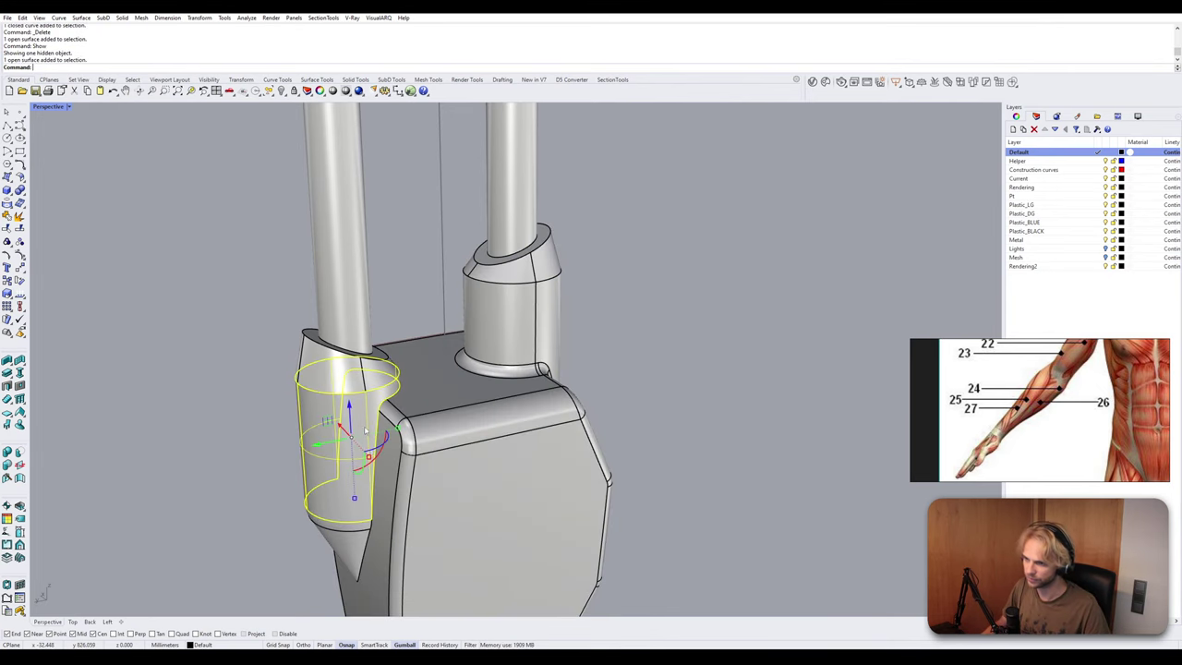
shift+click(365, 371)
shift+click(347, 548)
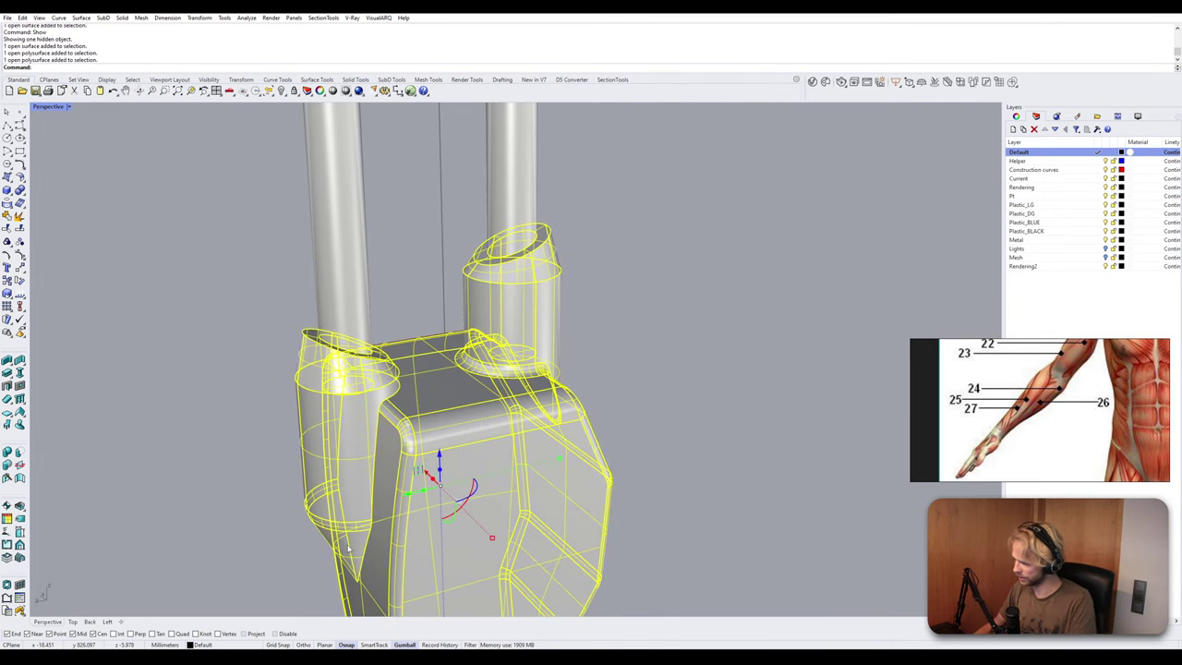
text(Join)
key(Return)
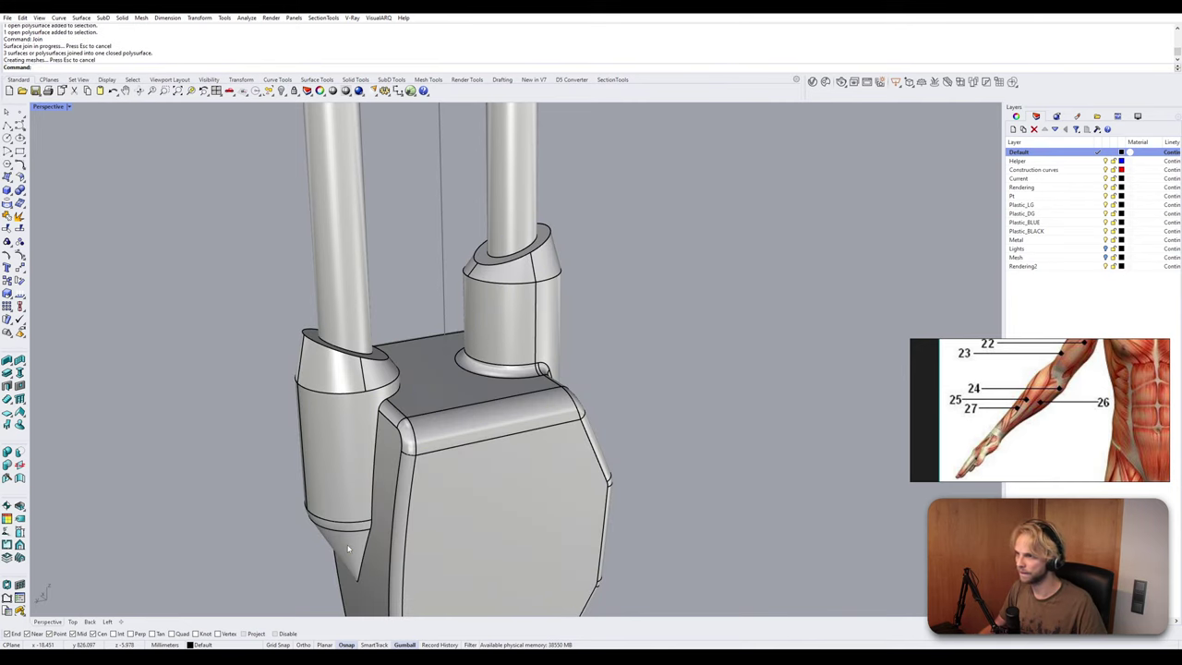
Fillet the tangent edge chain where the pointed sleeve meets the lower box-shaped body with a 2 mm radius.
key(Return)
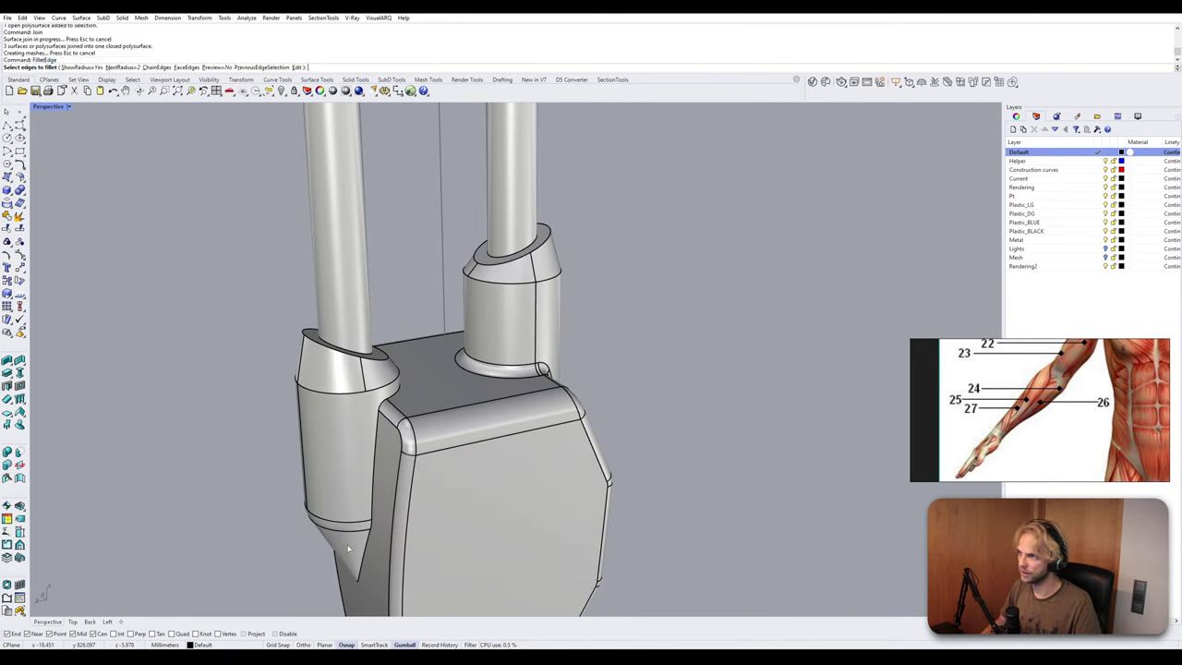
click(159, 73)
click(364, 423)
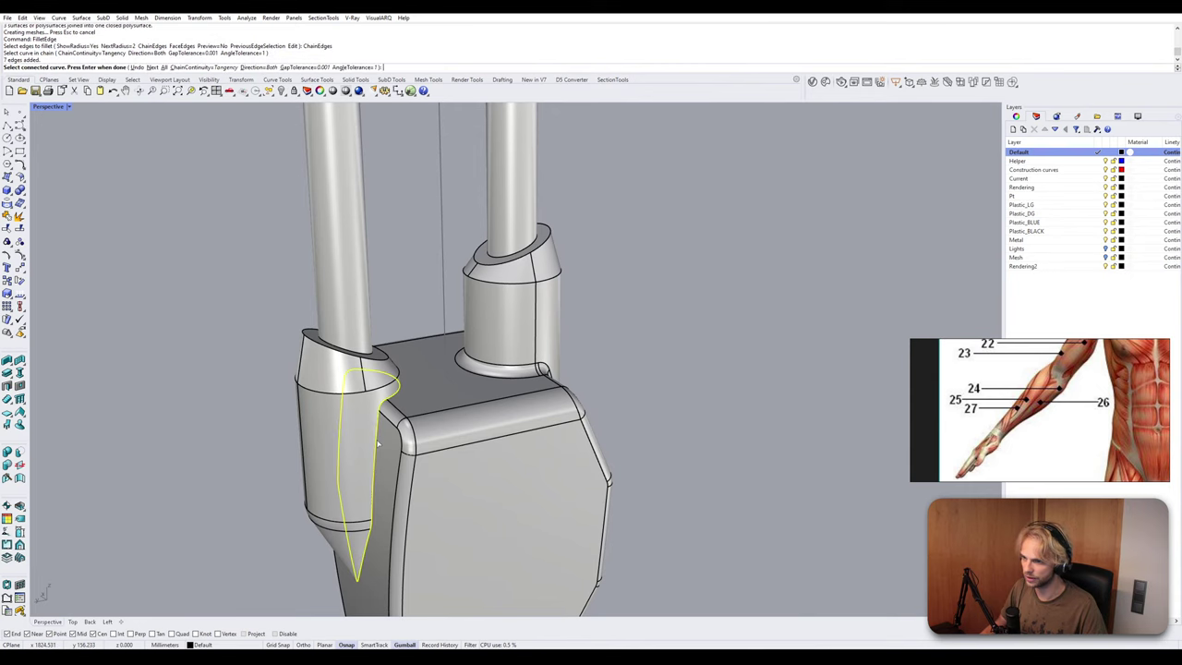
key(Return)
key(Return)
key(Return)
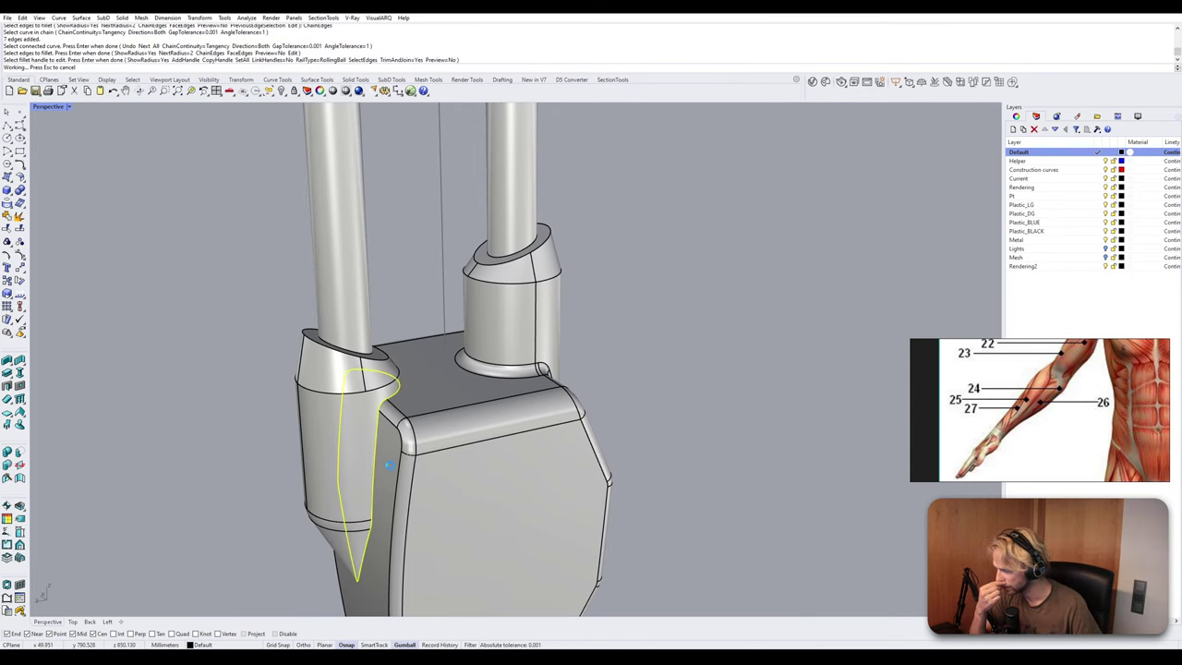
right_drag(390, 464, 530, 355)
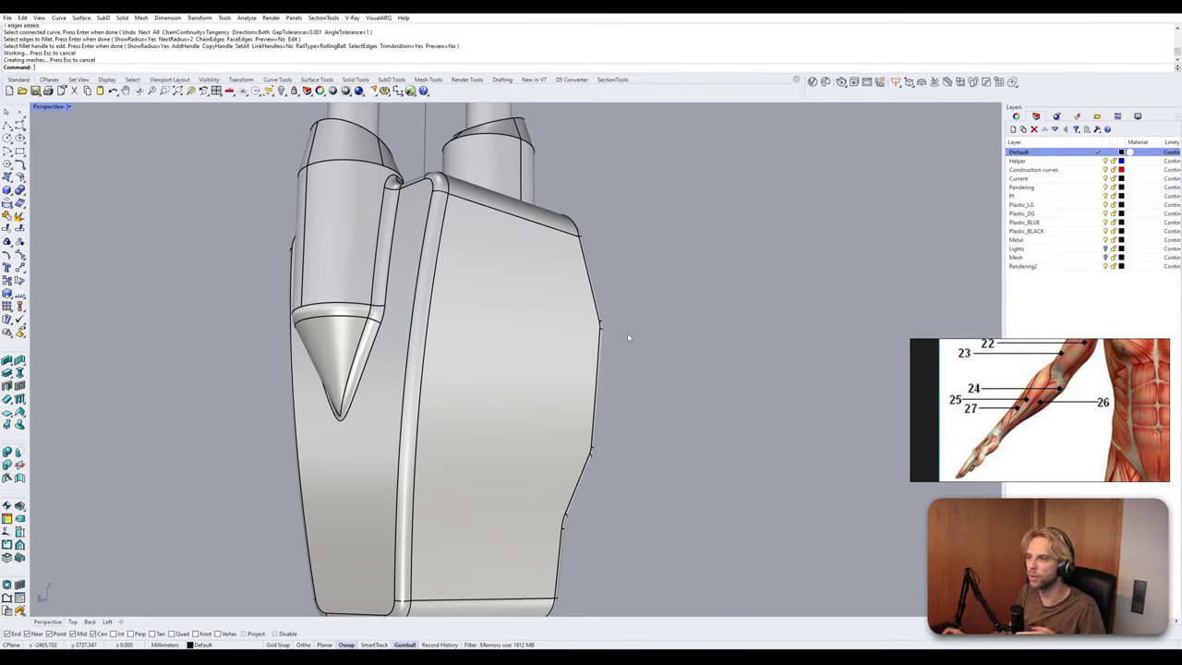
scroll(446, 319, down, 5)
right_drag(448, 319, 488, 377)
scroll(351, 359, up, 4)
scroll(520, 358, down, 6)
scroll(519, 358, up, 8)
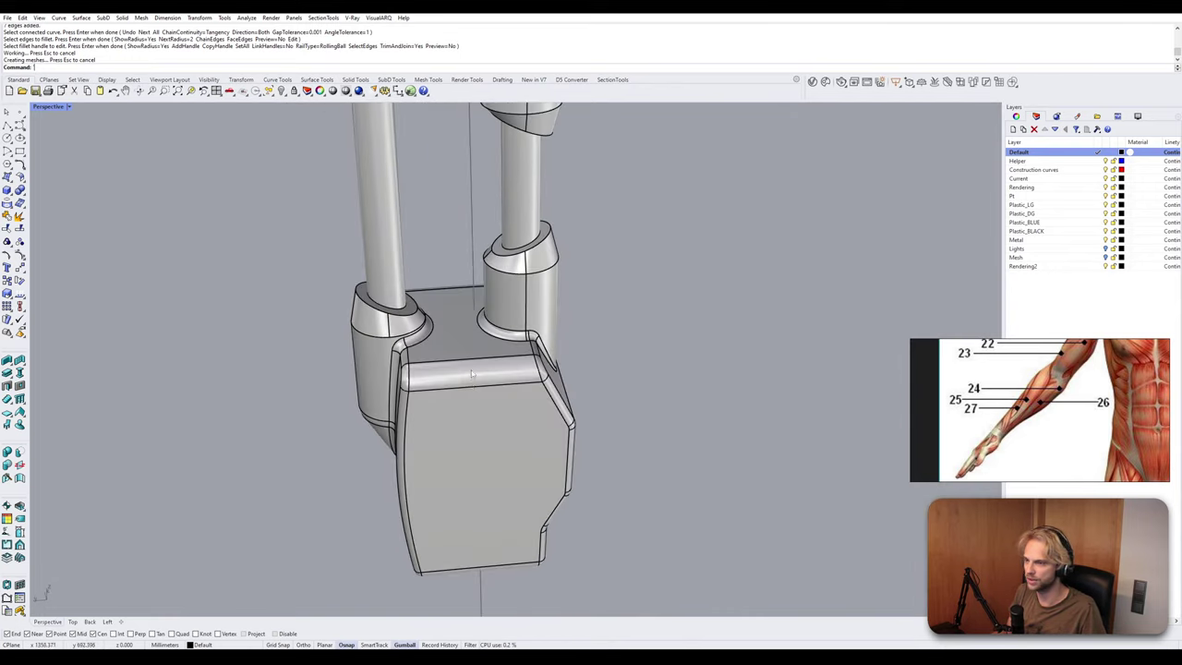
Try to fillet all edges of the pointed sleeve's angled collar end face with a 1 mm radius.
click(480, 376)
click(268, 367)
scroll(323, 360, up, 4)
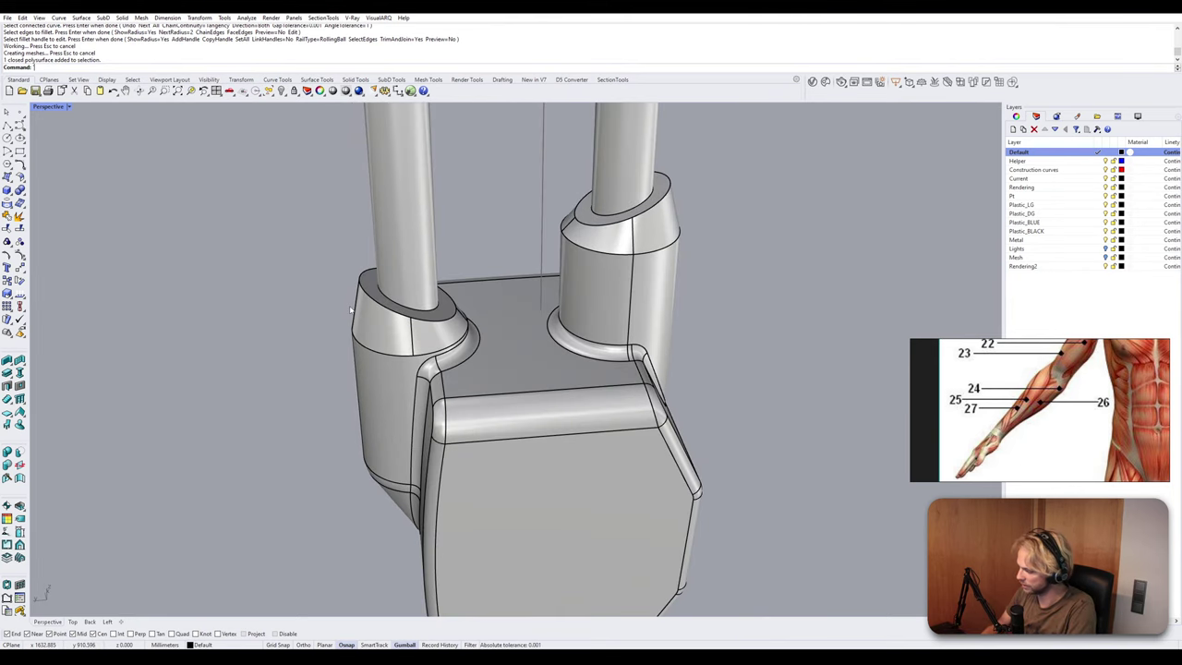
text(fi)
key(BackSpace)
key(BackSpace)
text(filletedge)
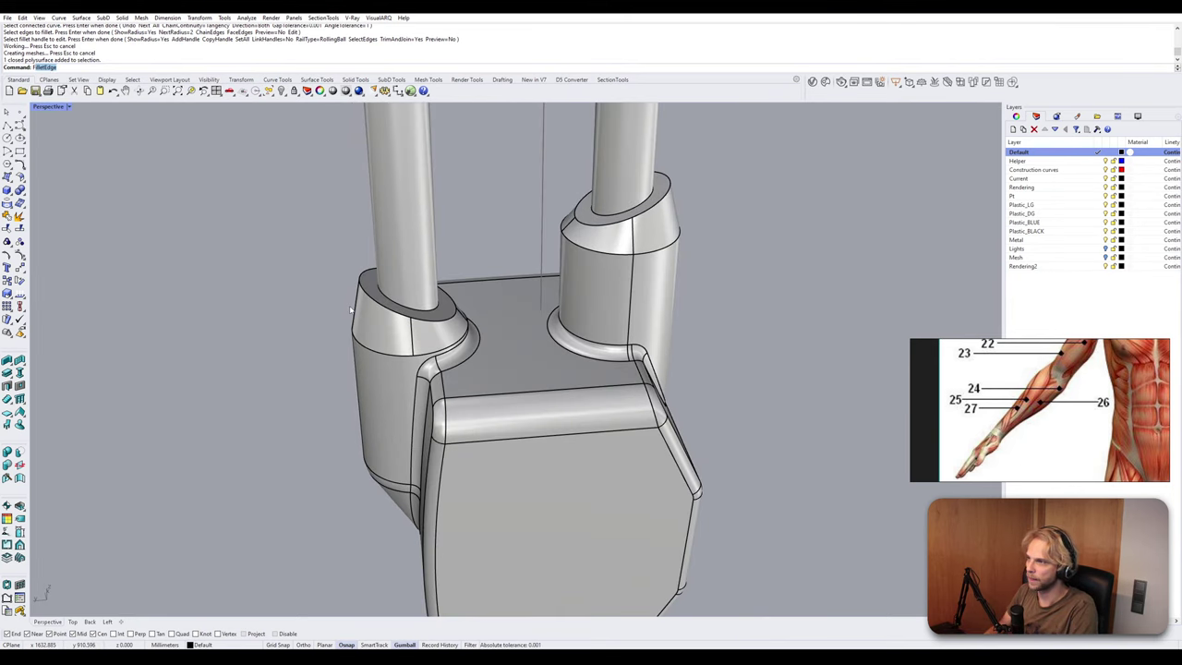
key(Return)
text(1)
key(Return)
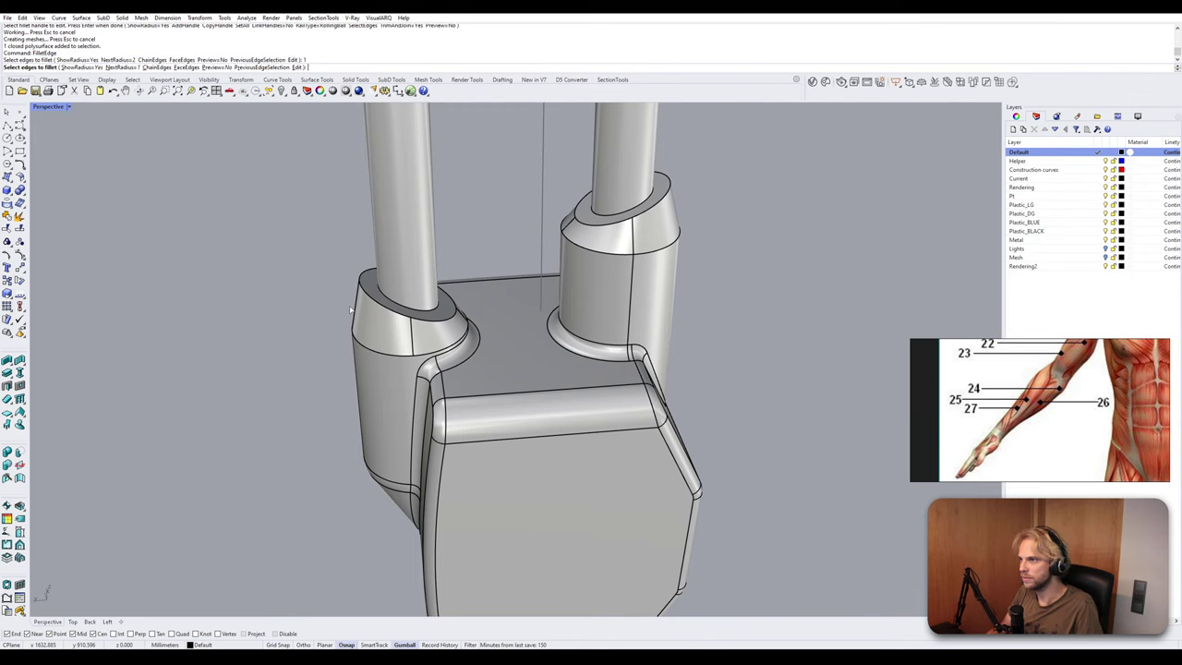
click(184, 68)
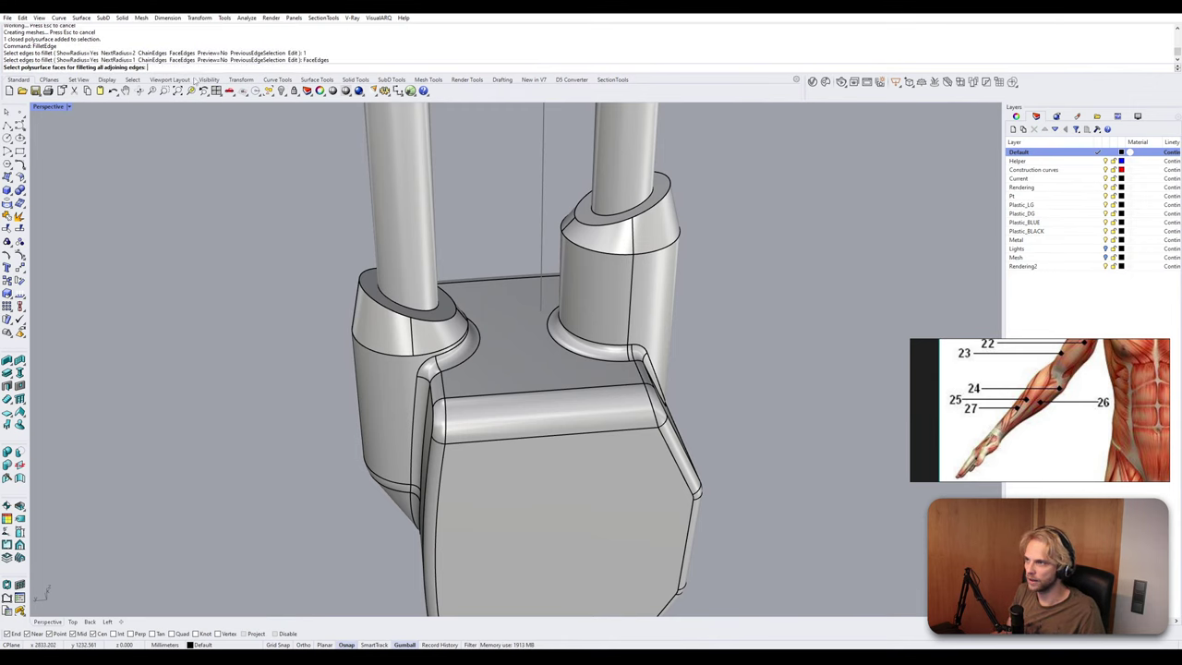
click(406, 316)
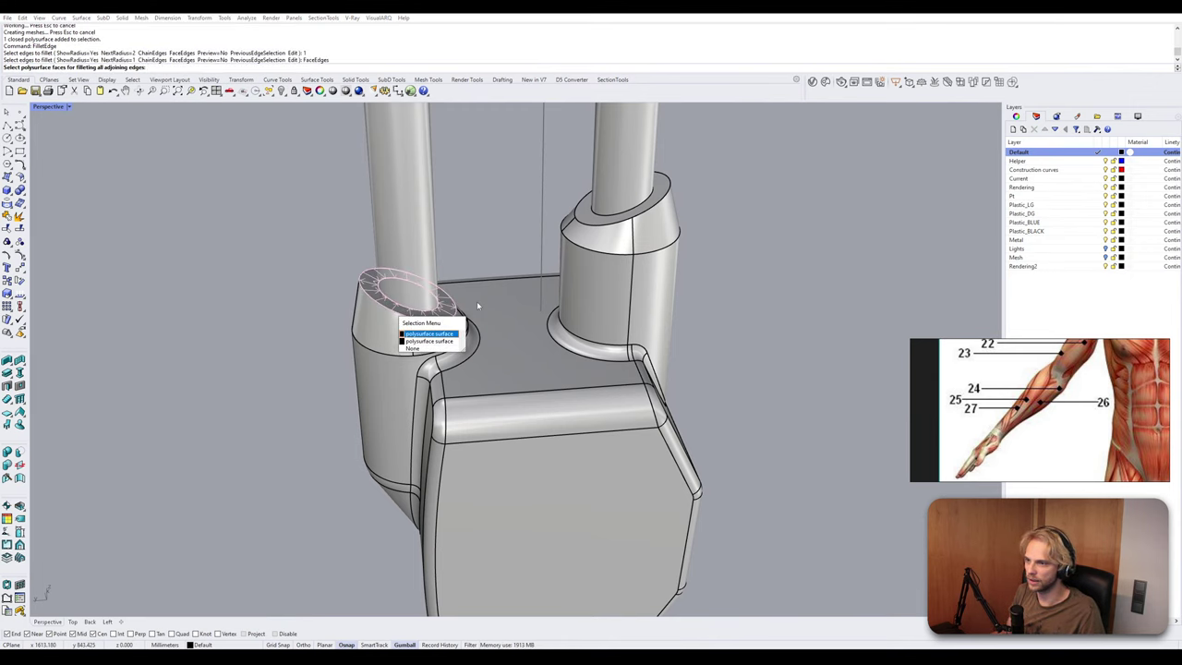
click(428, 348)
click(375, 323)
key(Escape)
click(369, 319)
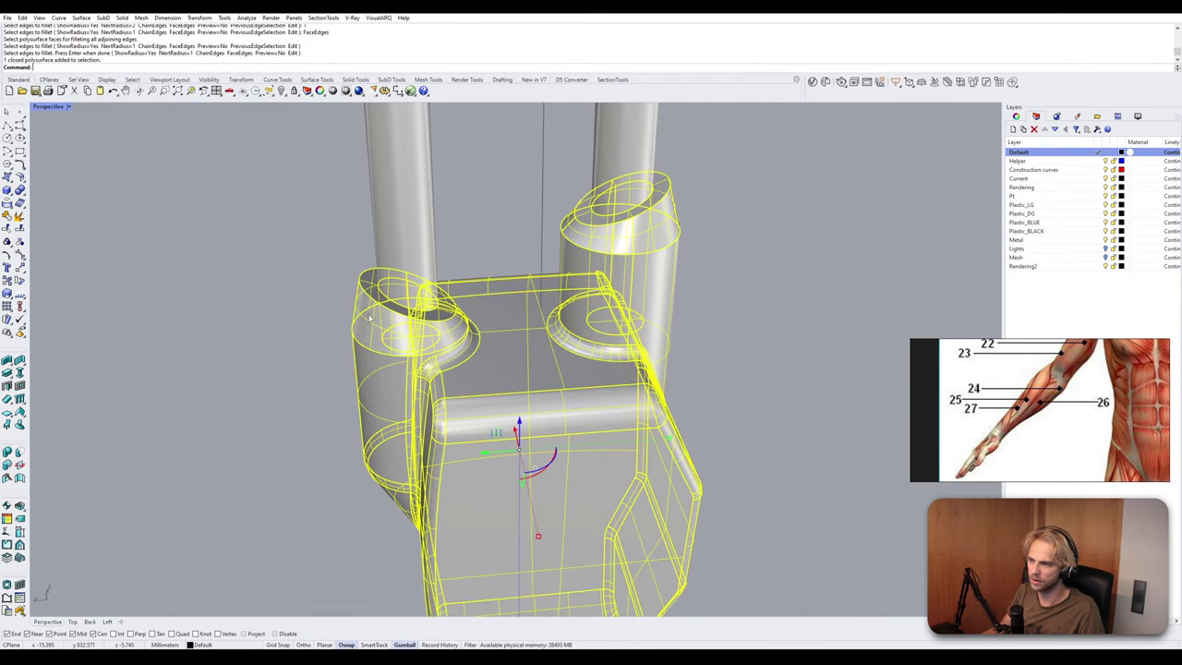
click(306, 297)
scroll(344, 307, down, 8)
scroll(396, 402, up, 2)
shift+right_drag(361, 270, 418, 301)
key(Up)
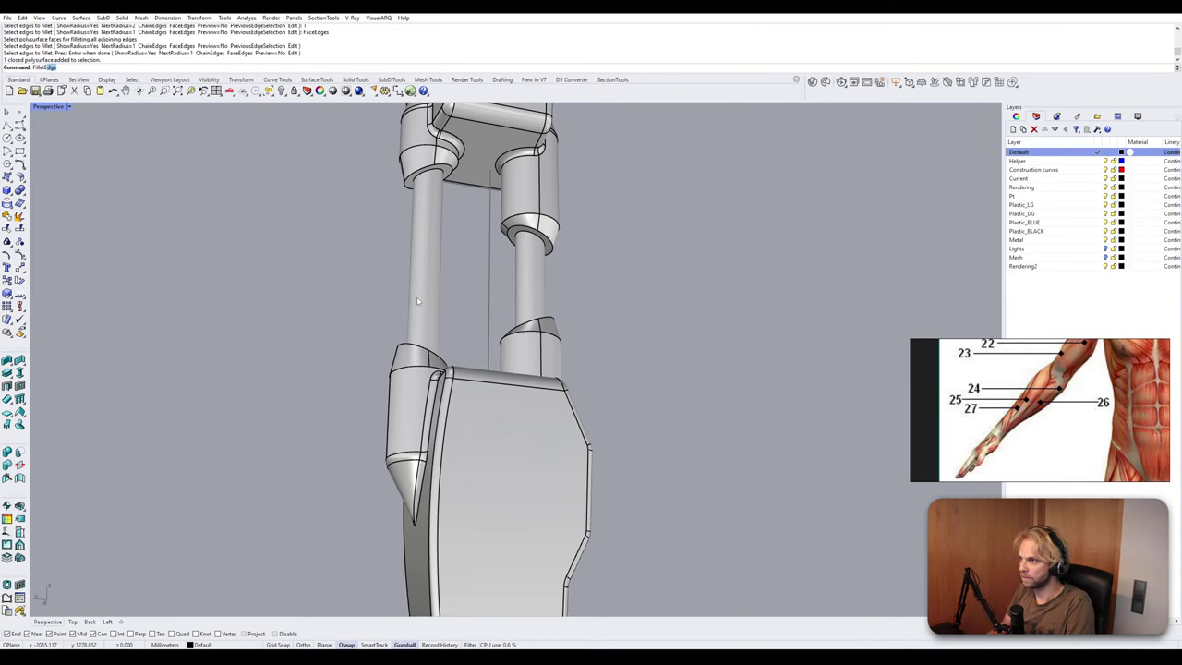
key(Return)
scroll(425, 161, up, 3)
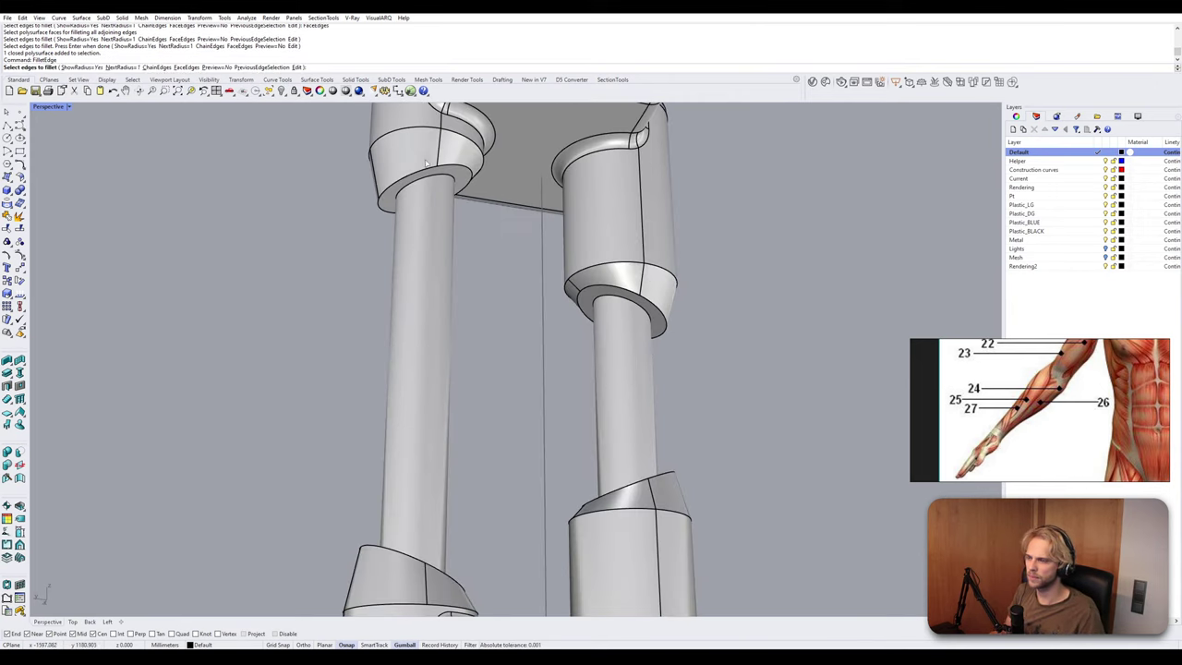
right_drag(421, 164, 412, 220)
click(416, 242)
key(Escape)
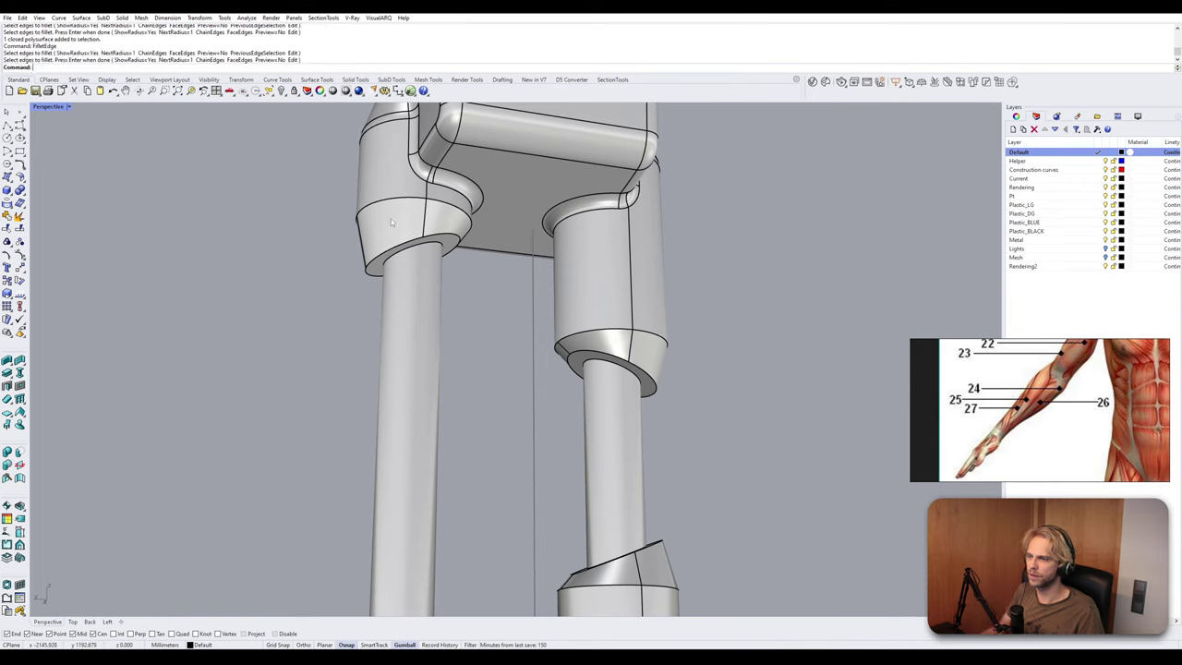
On the upper body, fillet the edge chain between collar and sleeve on the pointed sleeve's rod with a 2 mm radius.
key(Return)
text(2)
key(Return)
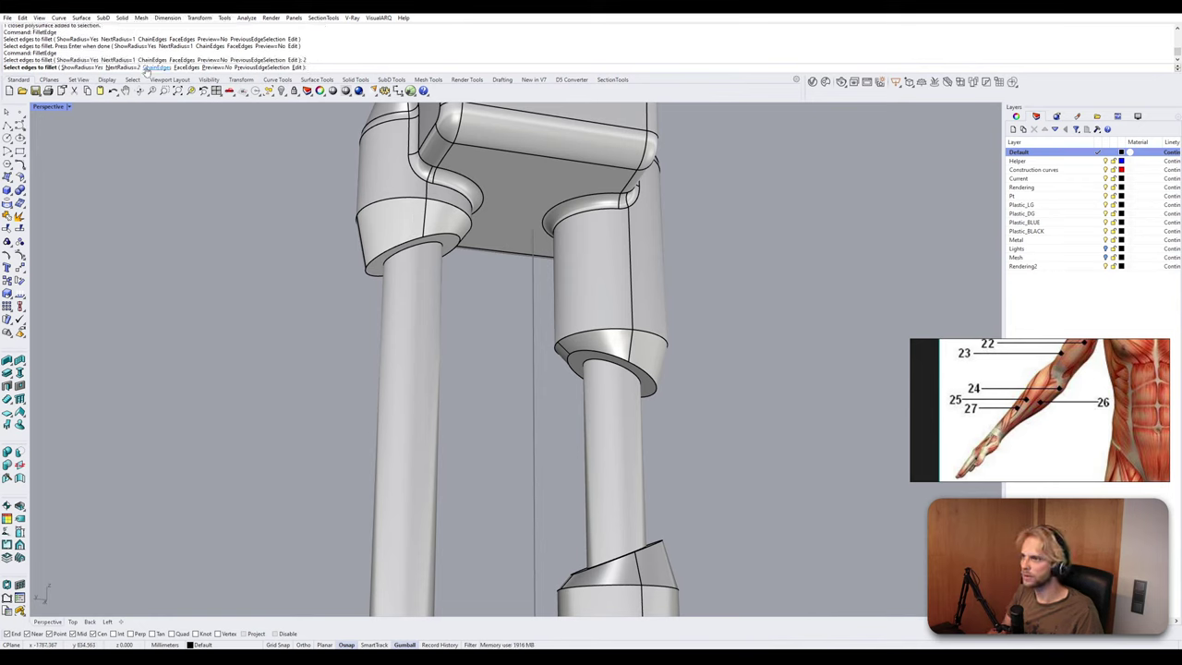
click(154, 67)
click(383, 205)
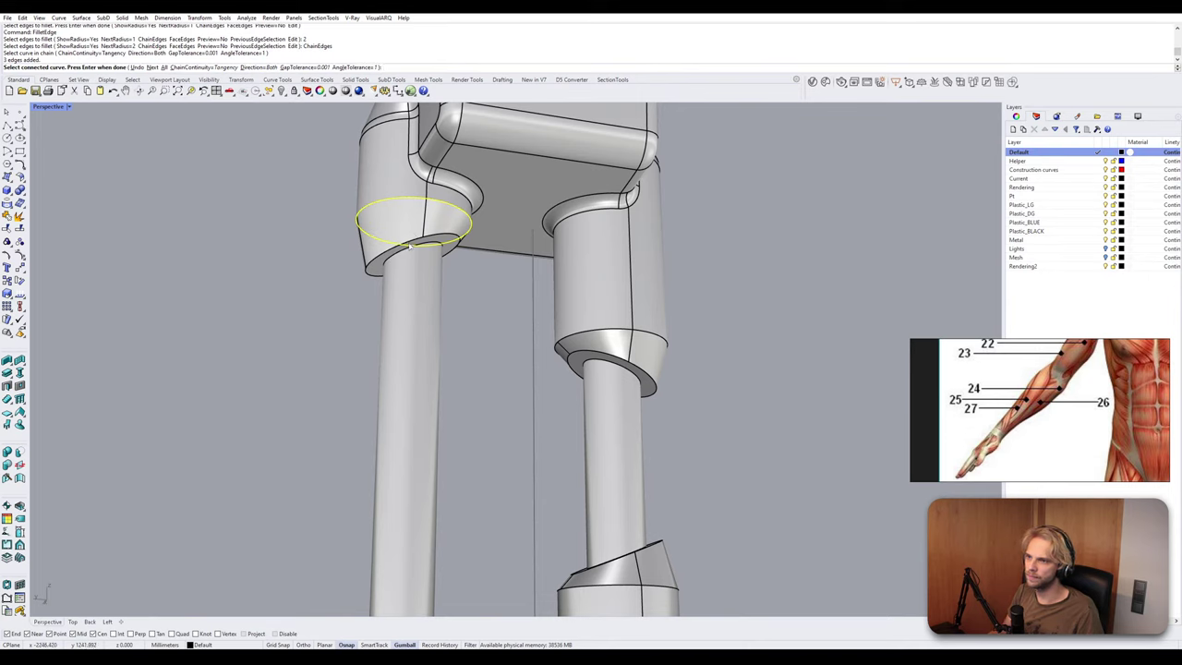
click(635, 340)
key(Return)
key(Return)
key(Return)
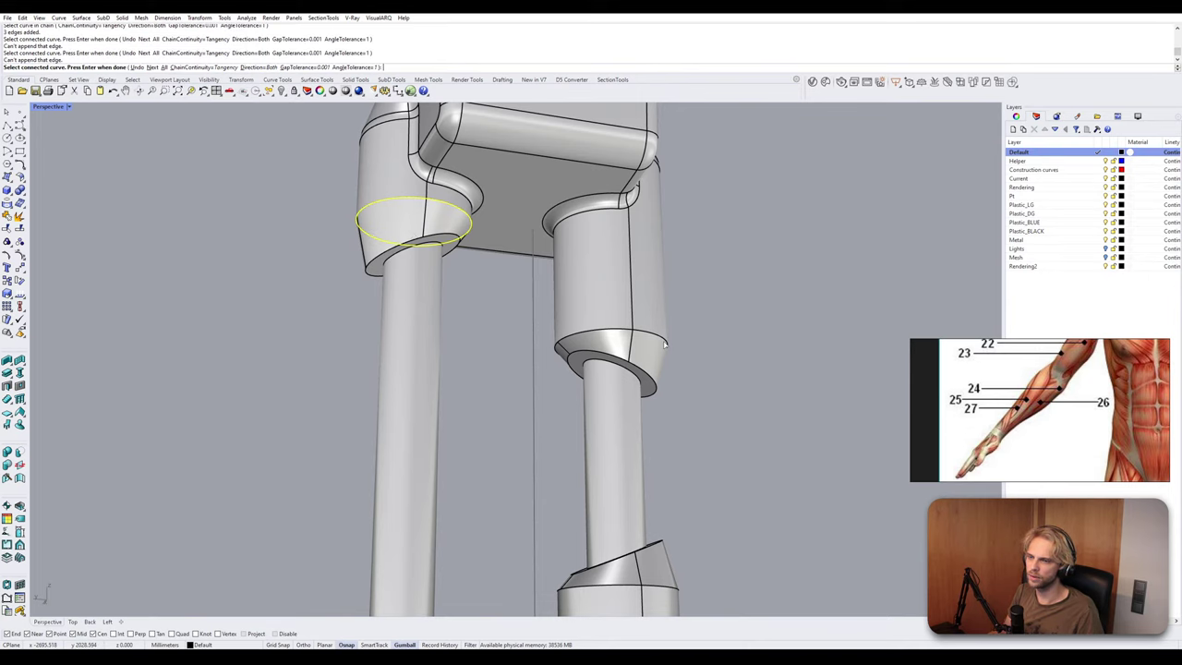
Fillet the edge chain between the upper body's other, further projecting sleeve and its collar with the same 2 mm radius.
key(Return)
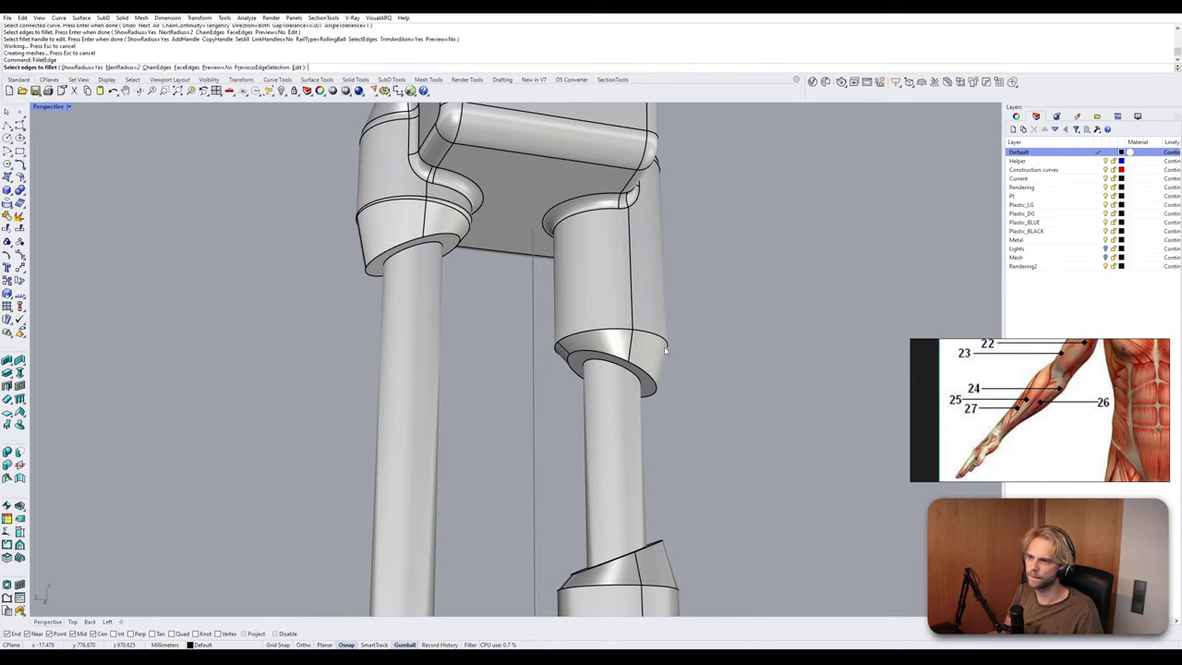
text(c)
key(Return)
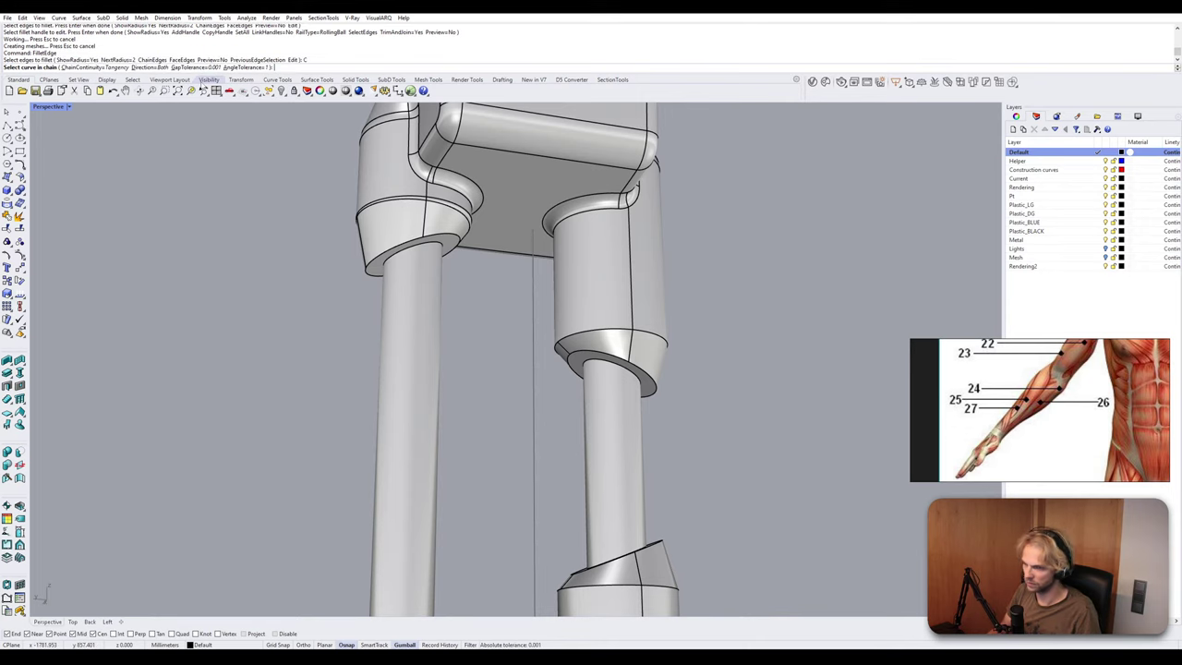
click(598, 339)
key(Return)
key(Return)
key(Return)
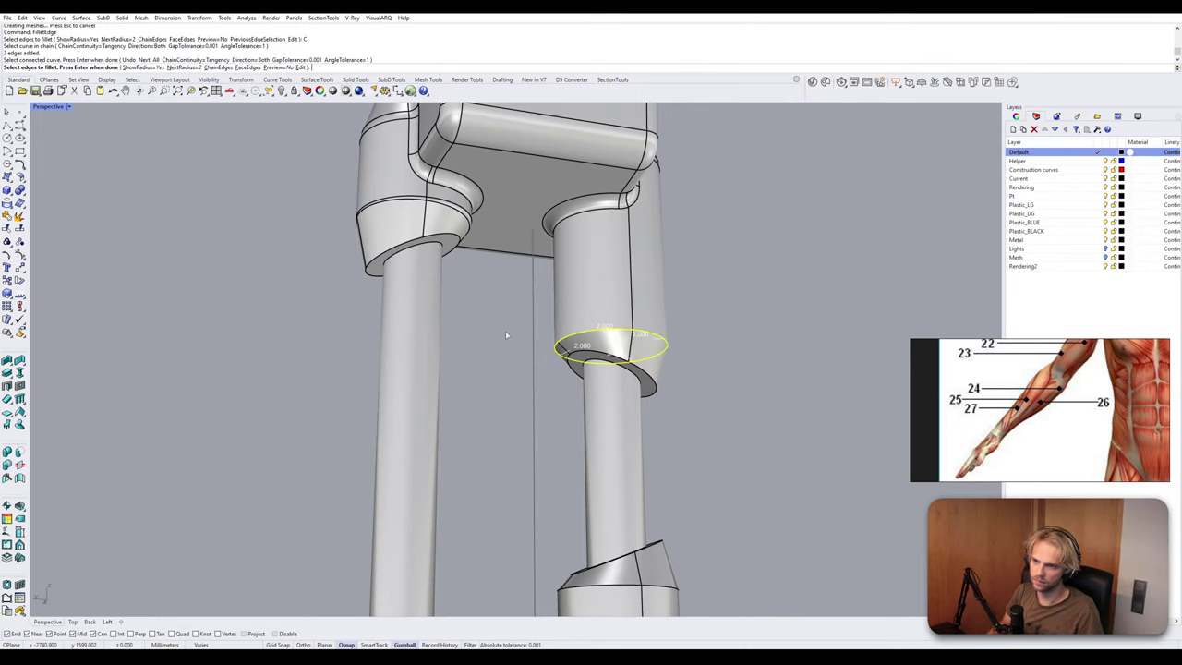
Fillet the edge chain between the lower body's non-pointed sleeve and its angled collar with a 2 mm radius.
scroll(506, 334, down, 8)
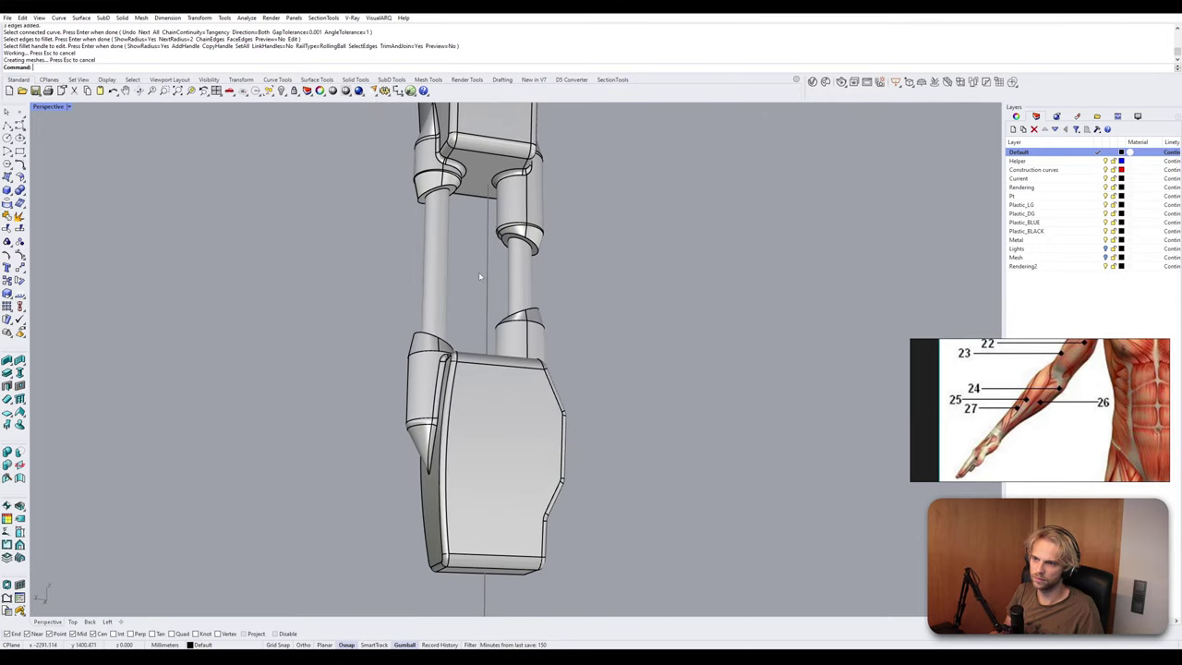
right_drag(478, 271, 477, 295)
key(Return)
text(2)
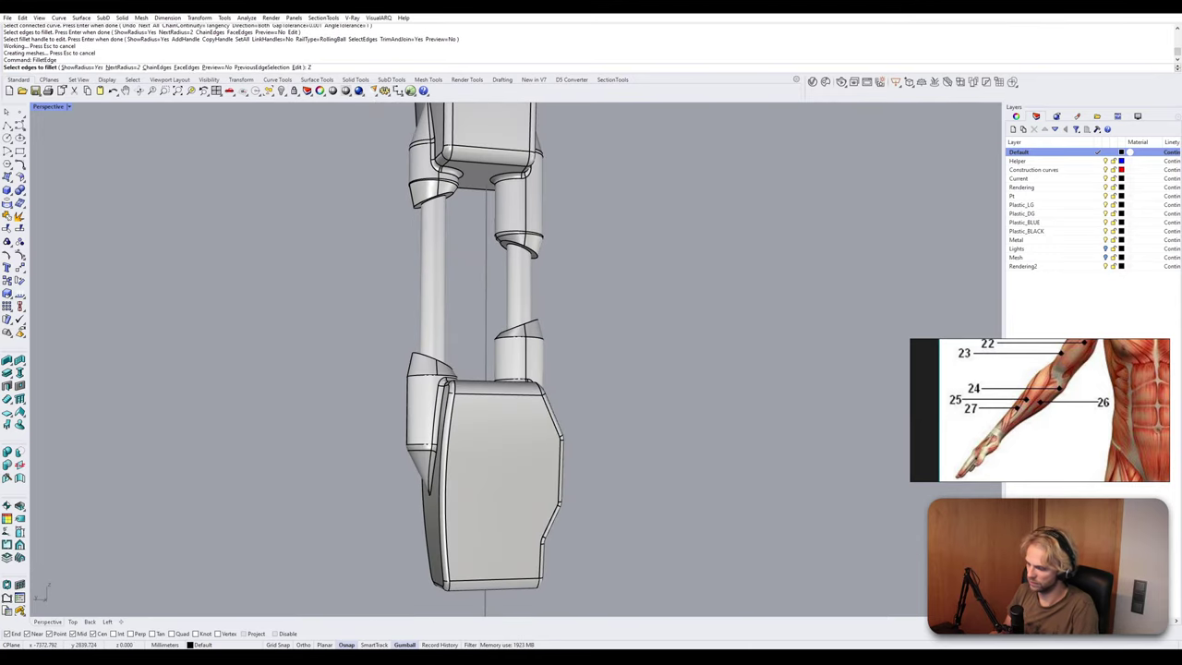
key(BackSpace)
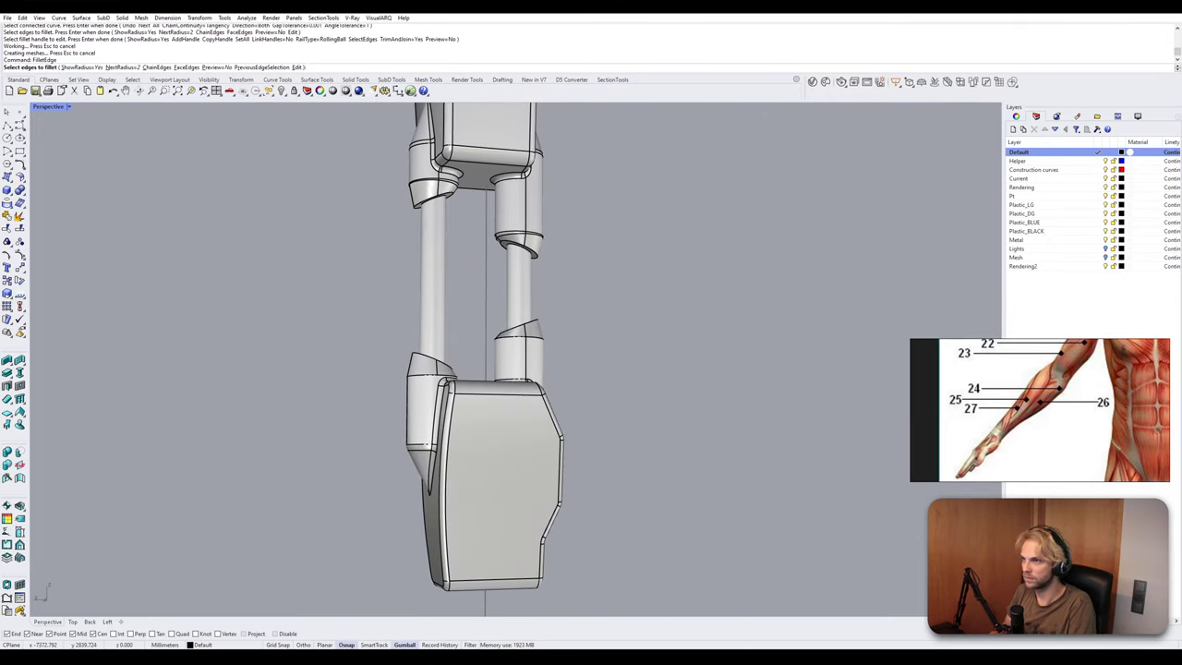
text(c)
key(Return)
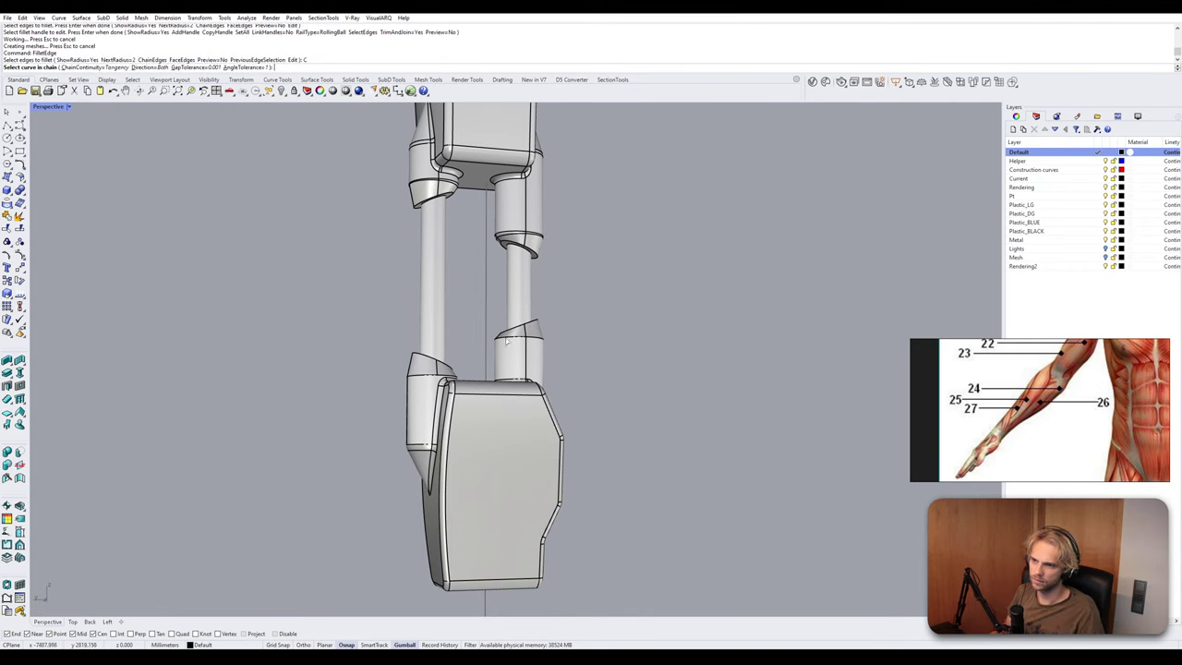
click(512, 339)
key(Return)
key(Return)
key(Return)
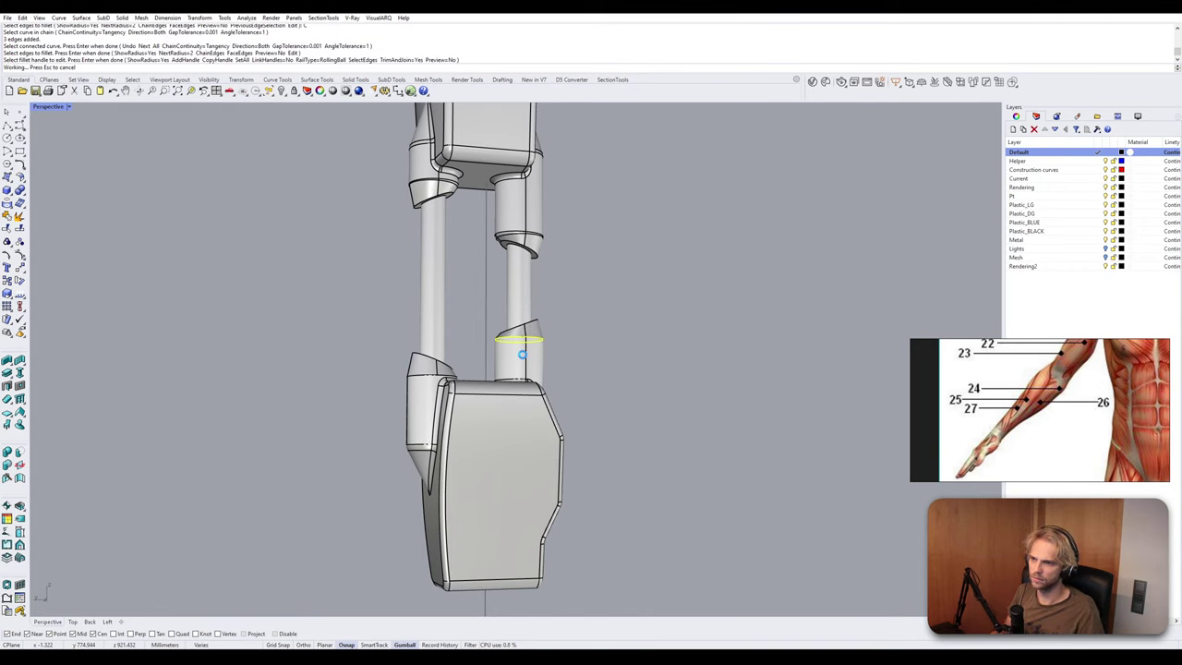
scroll(517, 351, up, 5)
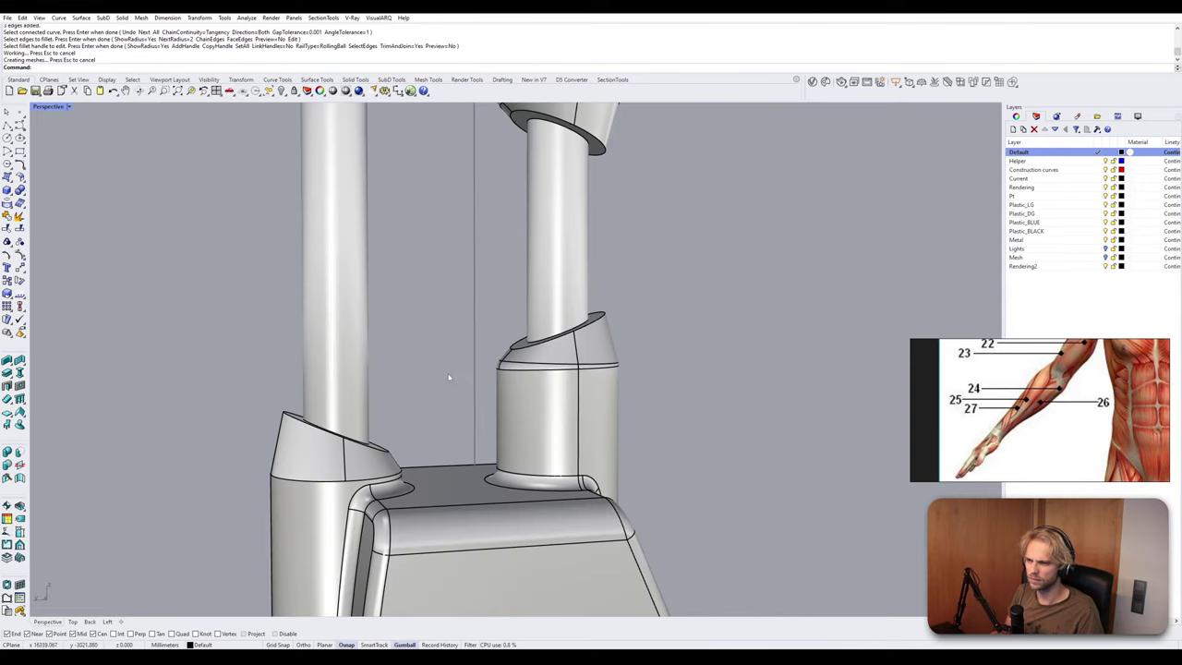
scroll(449, 377, up, 2)
key(Return)
scroll(444, 423, up, 3)
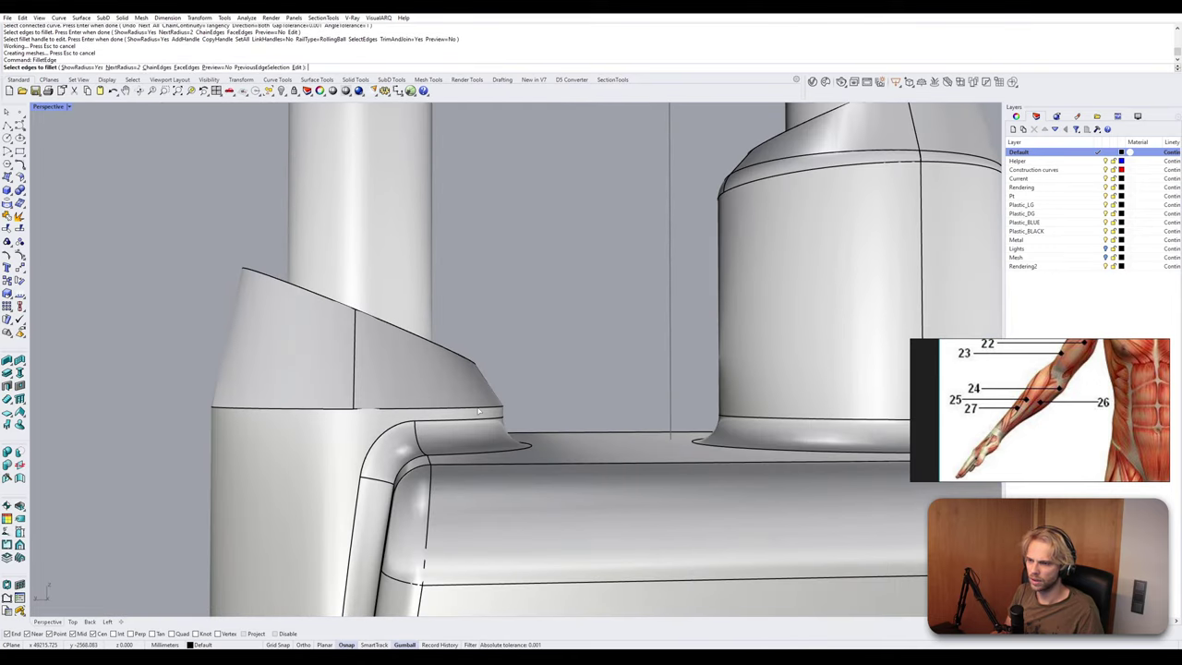
click(478, 410)
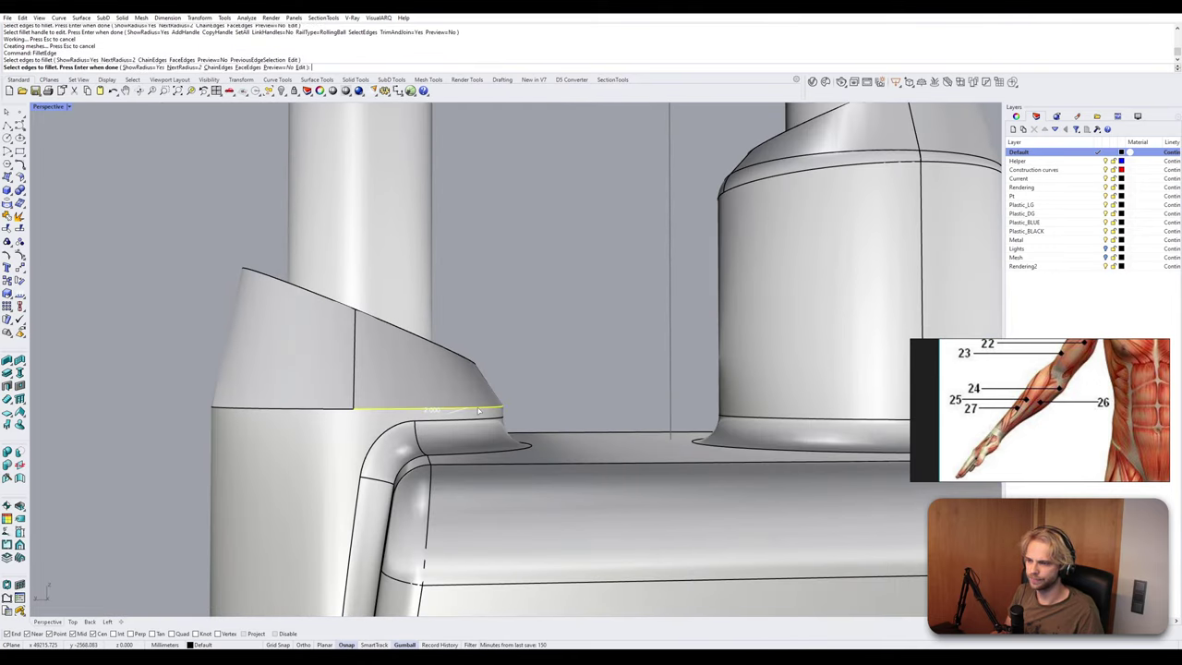
key(Escape)
Fillet the full edge chain between the pointed sleeve and its angled collar with a 2 mm radius.
right_click(139, 58)
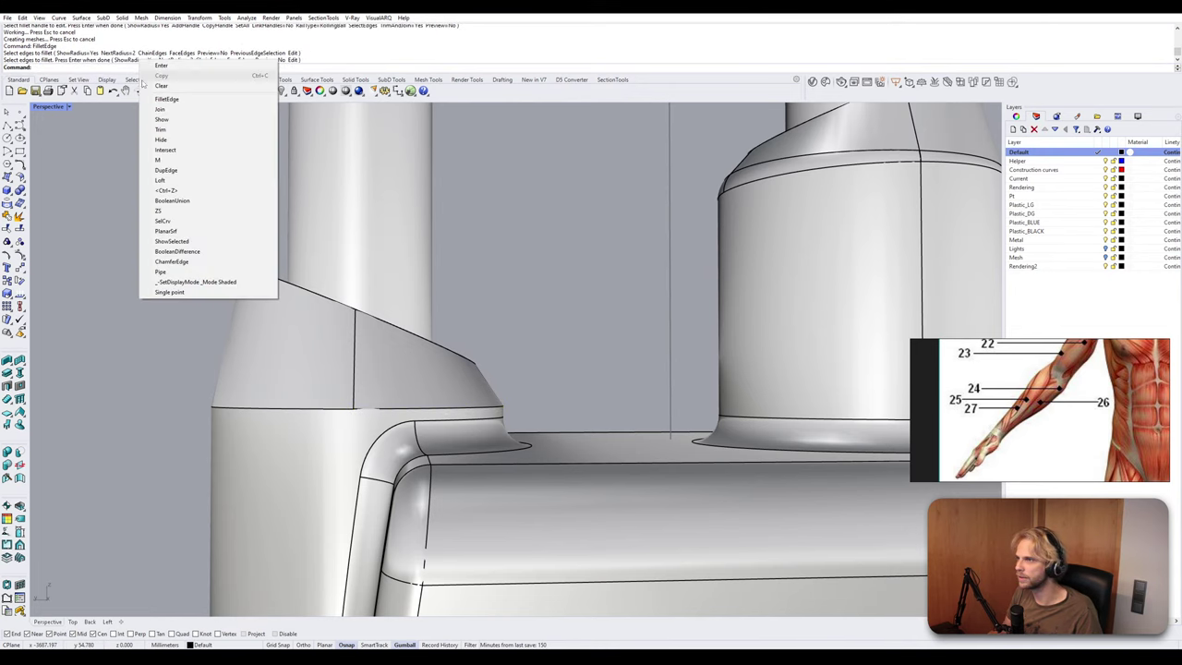
right_click(101, 115)
click(158, 66)
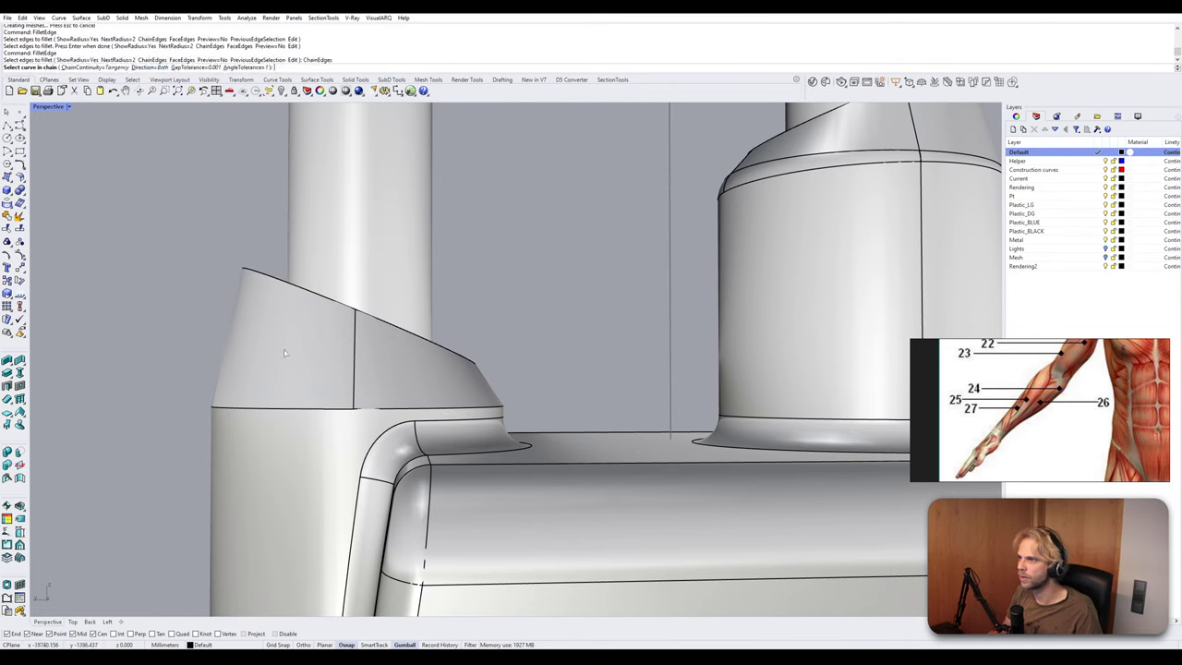
click(357, 409)
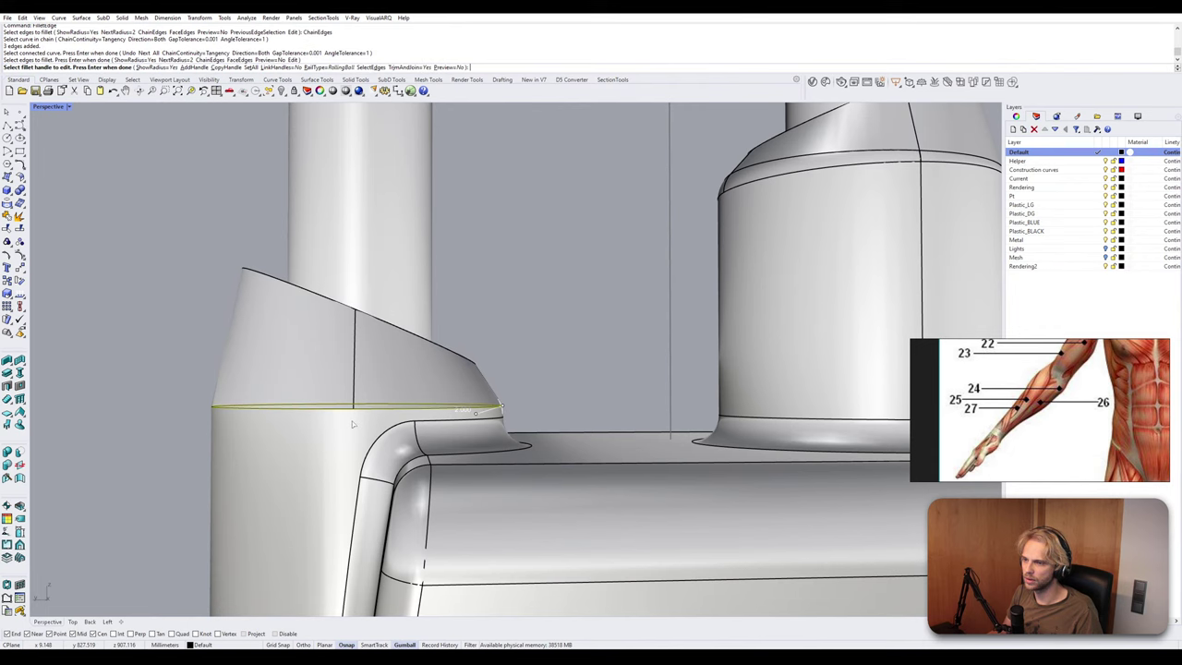
key(Return)
Delete the leftover curve running around the pointed sleeve just below its angled collar.
scroll(487, 421, up, 3)
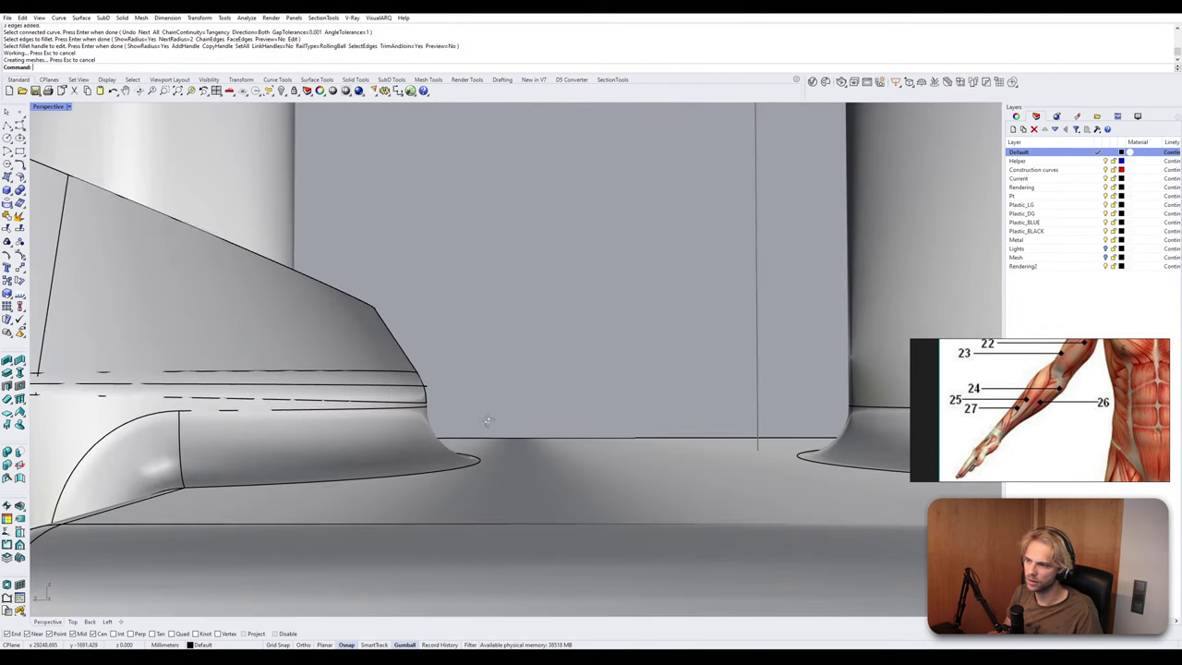
click(395, 383)
click(418, 390)
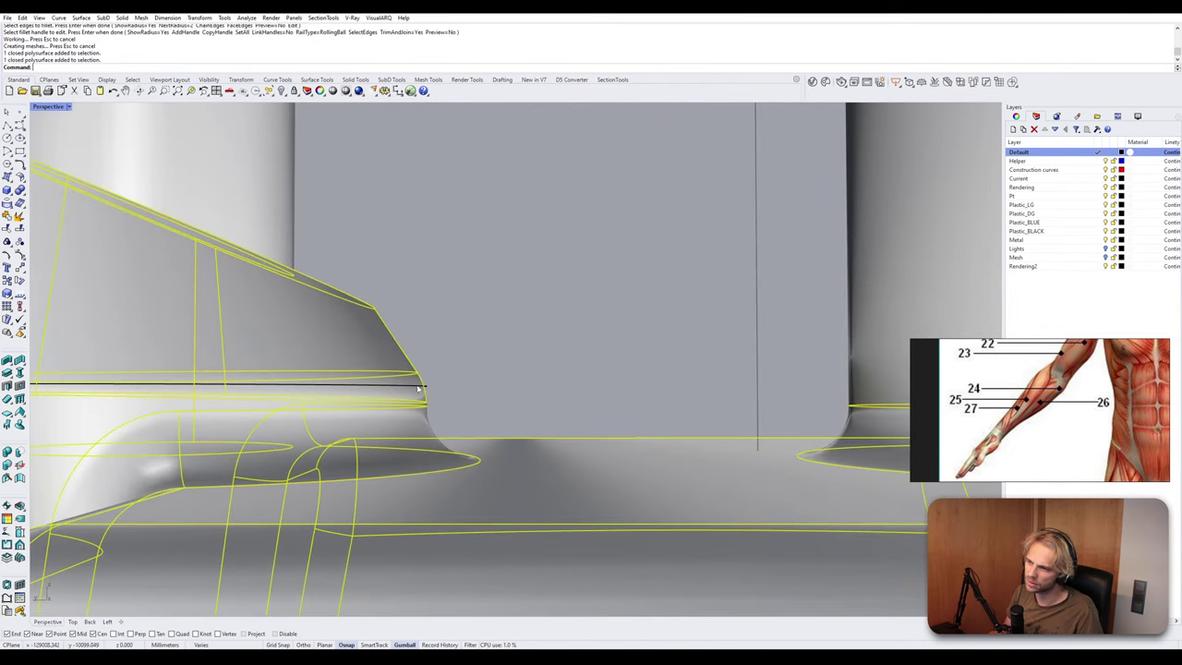
key(Escape)
scroll(440, 386, down, 3)
scroll(260, 386, up, 3)
click(263, 382)
click(281, 405)
key(Delete)
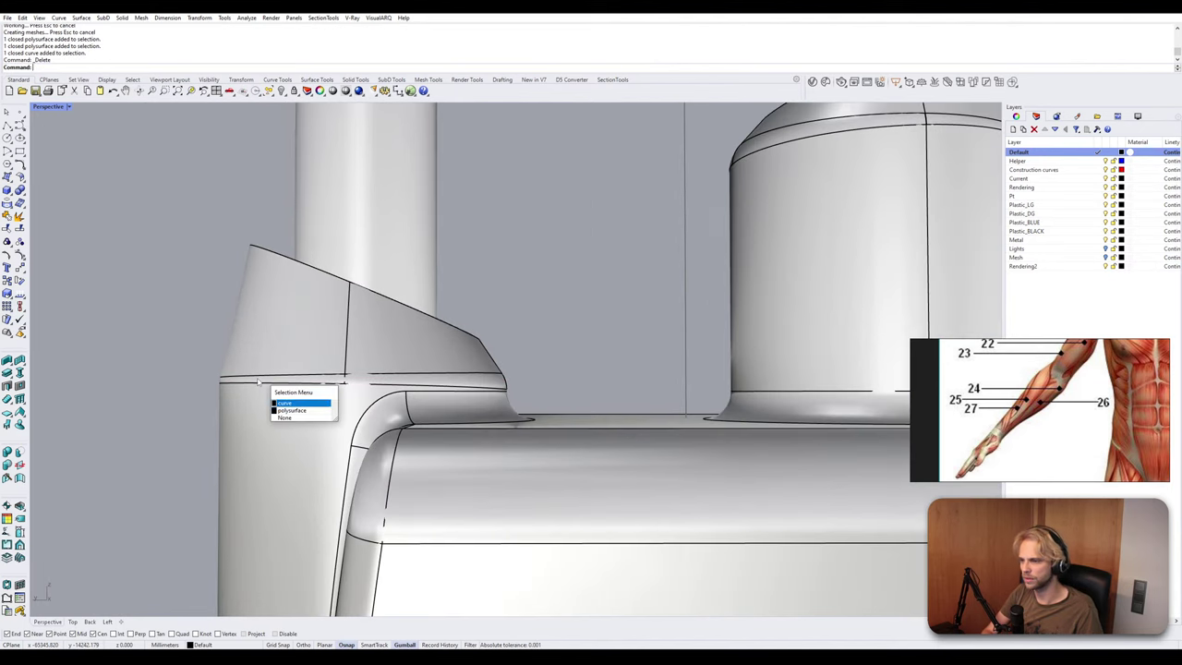
scroll(332, 434, down, 4)
right_drag(437, 318, 451, 379)
right_click(353, 400)
scroll(352, 400, up, 2)
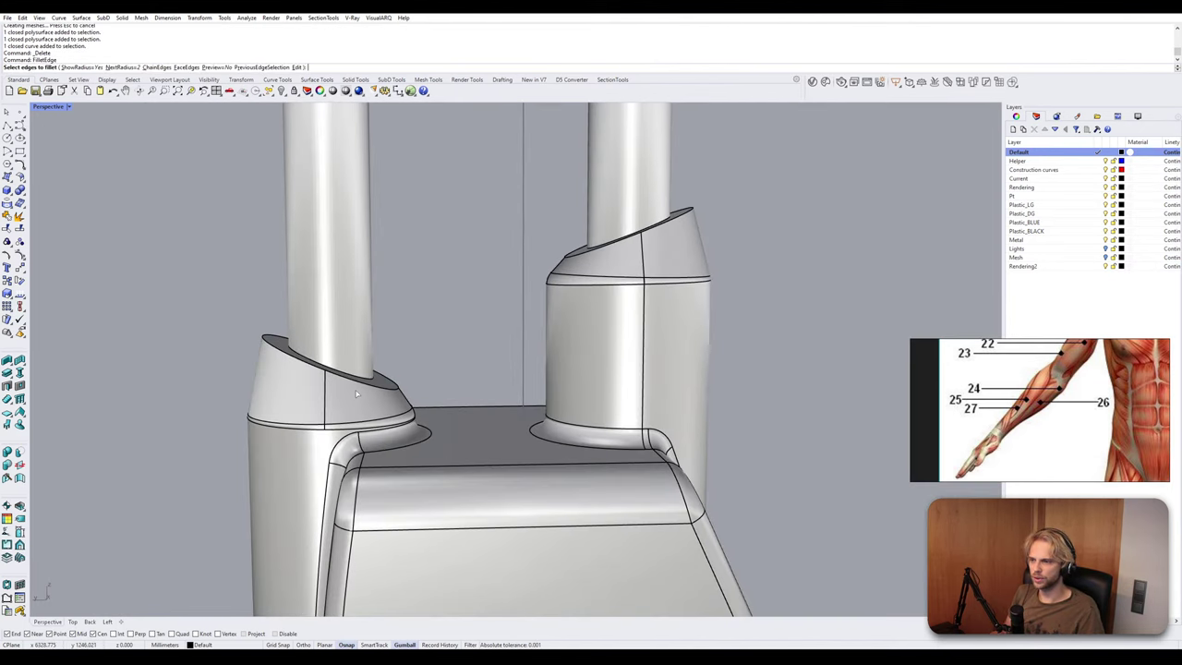
click(362, 387)
key(Escape)
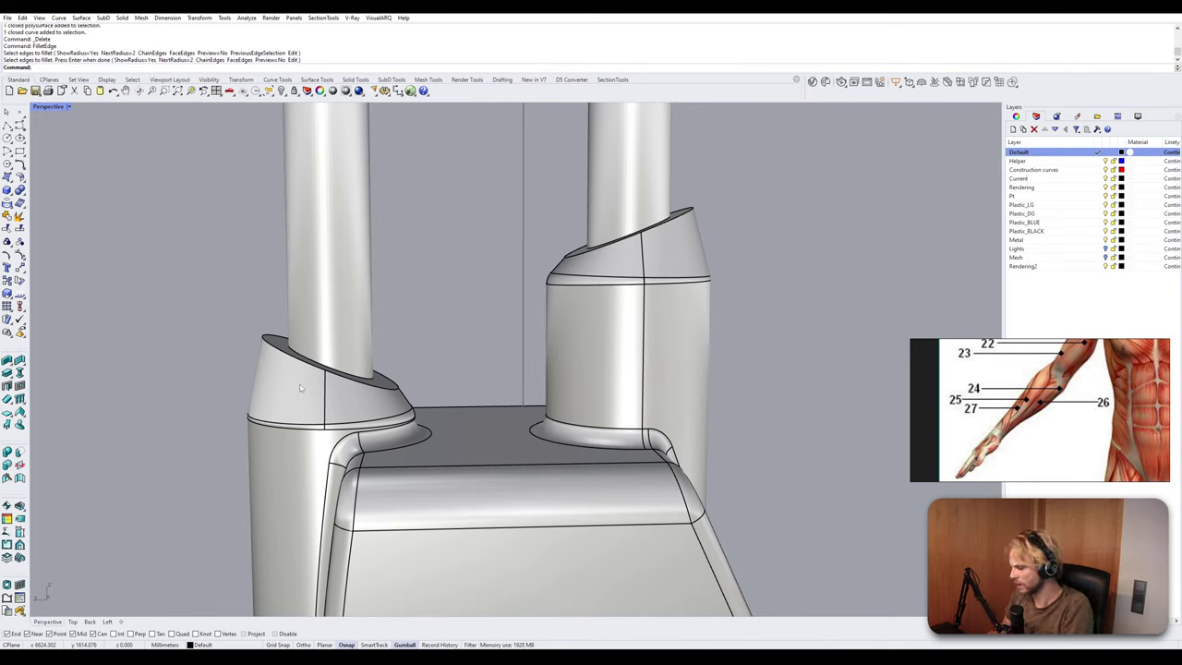
Fillet the outer rim chain of the angled collar on the lower body's pointed sleeve with a 1 mm radius.
text(FilEL)
key(BackSpace)
key(BackSpace)
key(BackSpace)
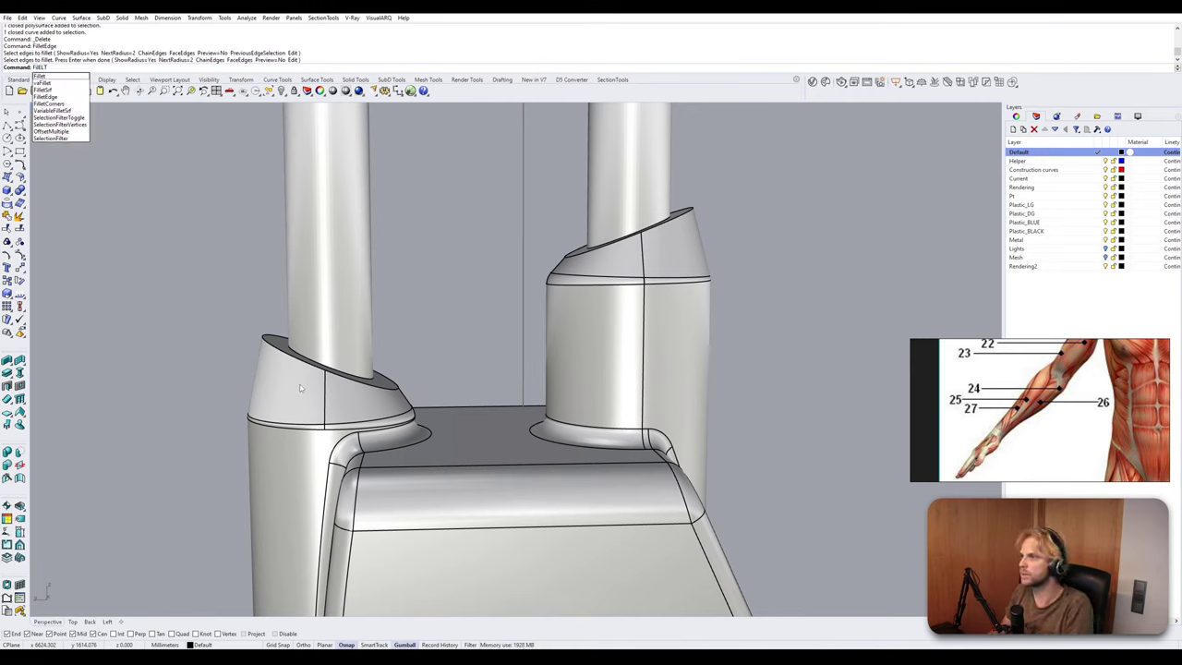
text(lletEdge)
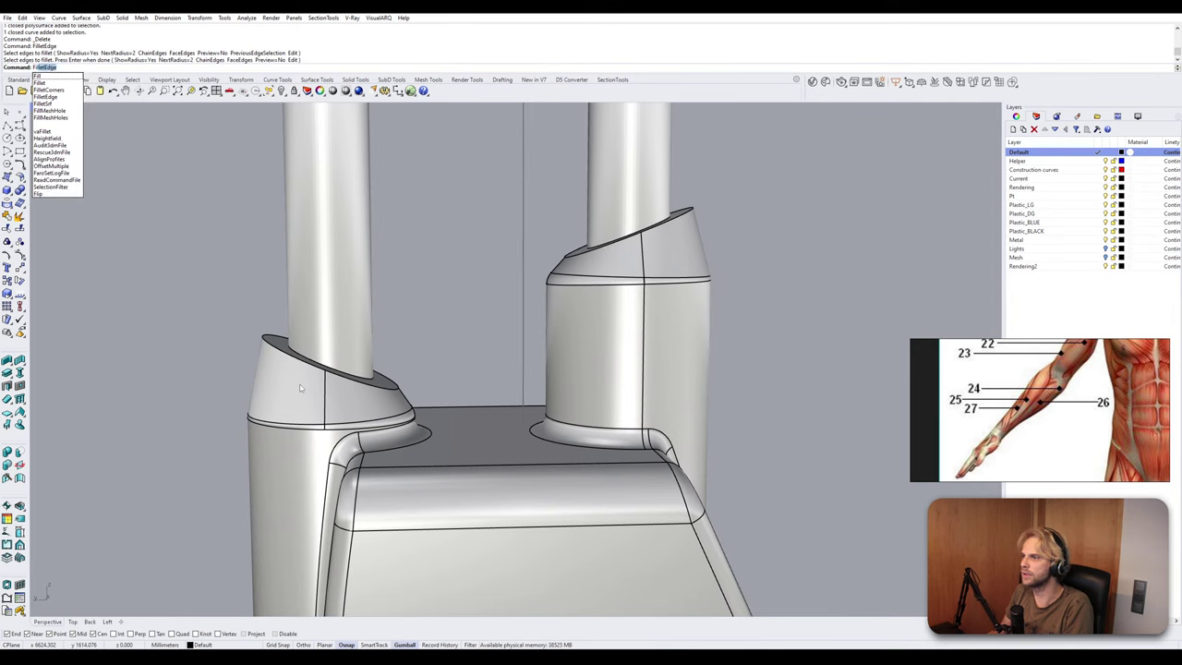
key(Return)
click(127, 69)
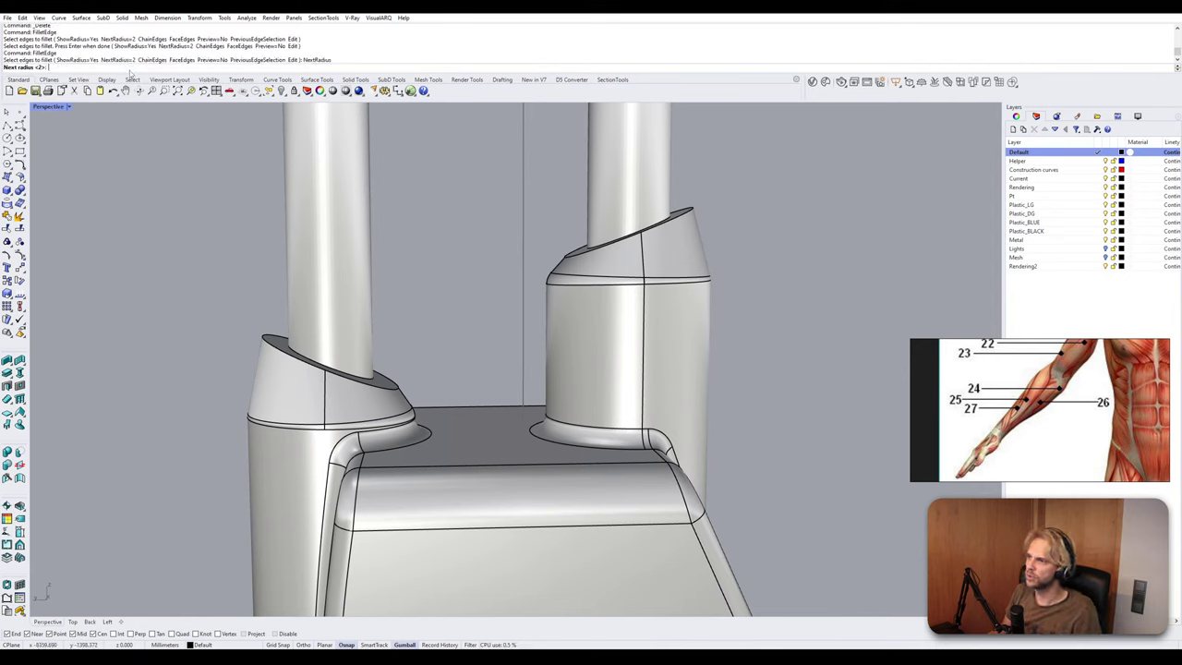
text(1)
key(Return)
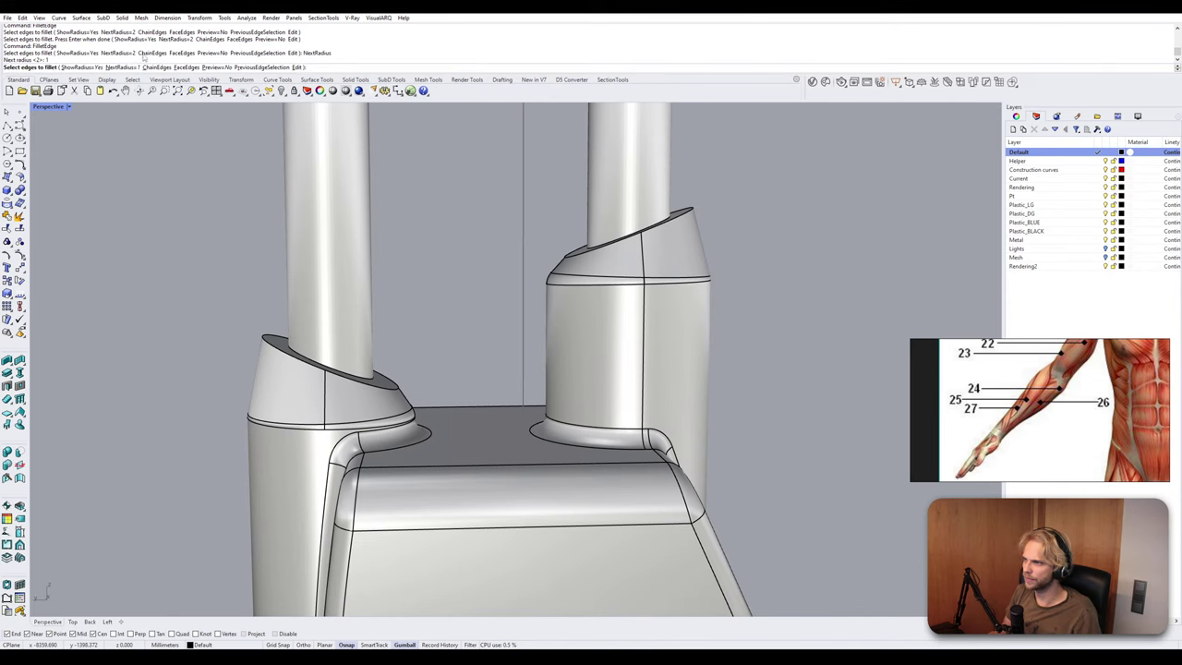
click(148, 67)
click(287, 351)
key(Return)
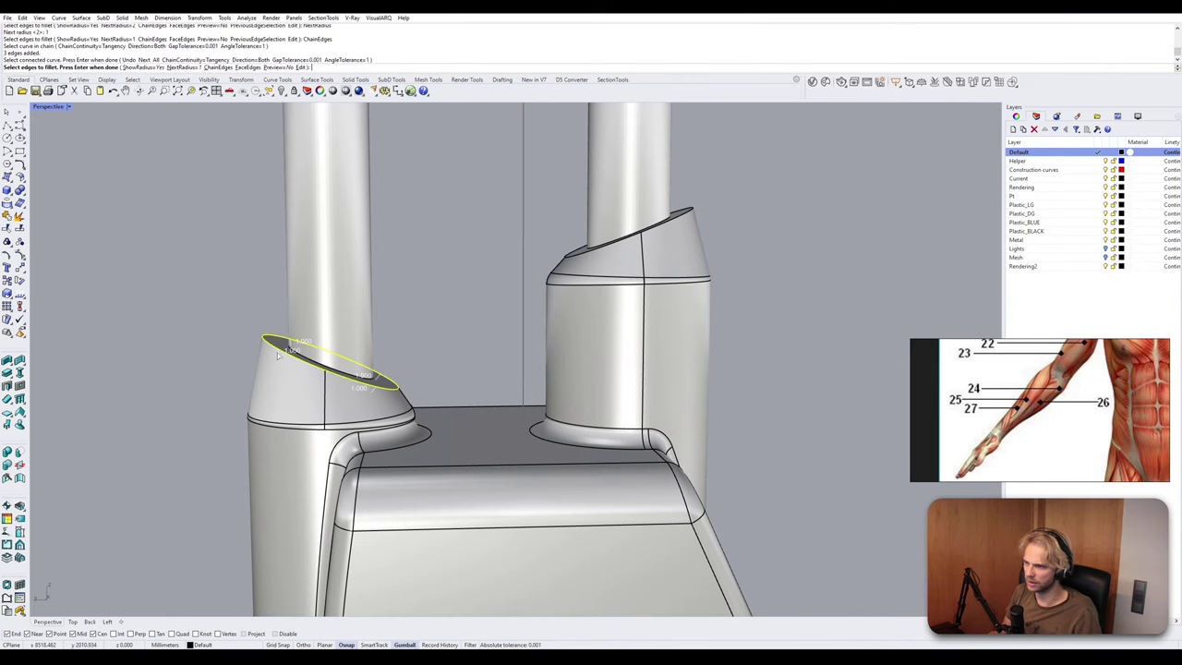
key(Return)
key(Return)
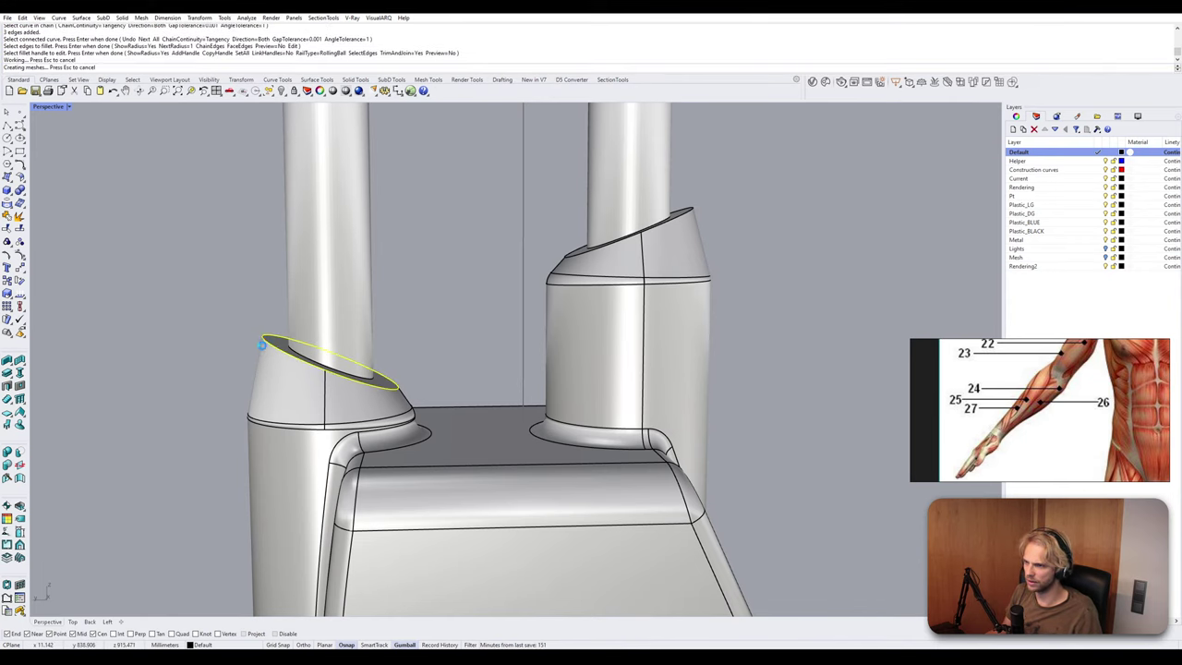
Fillet the outer rim chain of the angled collar on the lower body's non-pointed sleeve with the same 1 mm radius.
scroll(293, 343, down, 7)
right_drag(296, 343, 306, 320)
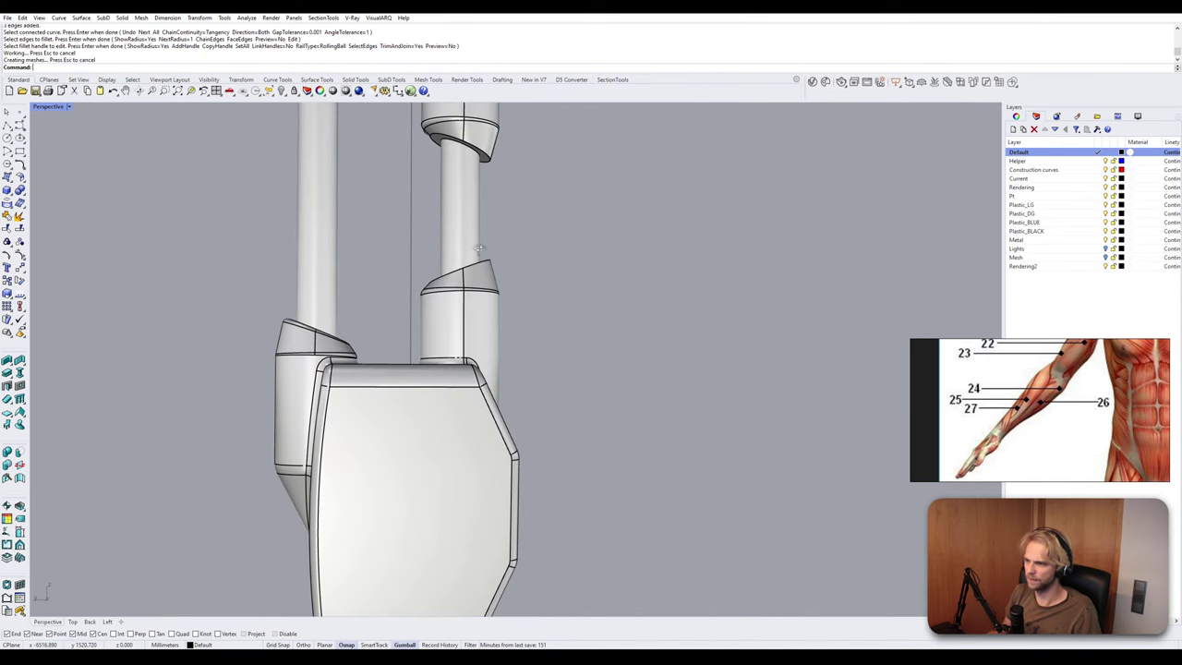
scroll(480, 251, up, 7)
right_drag(480, 251, 477, 285)
key(Return)
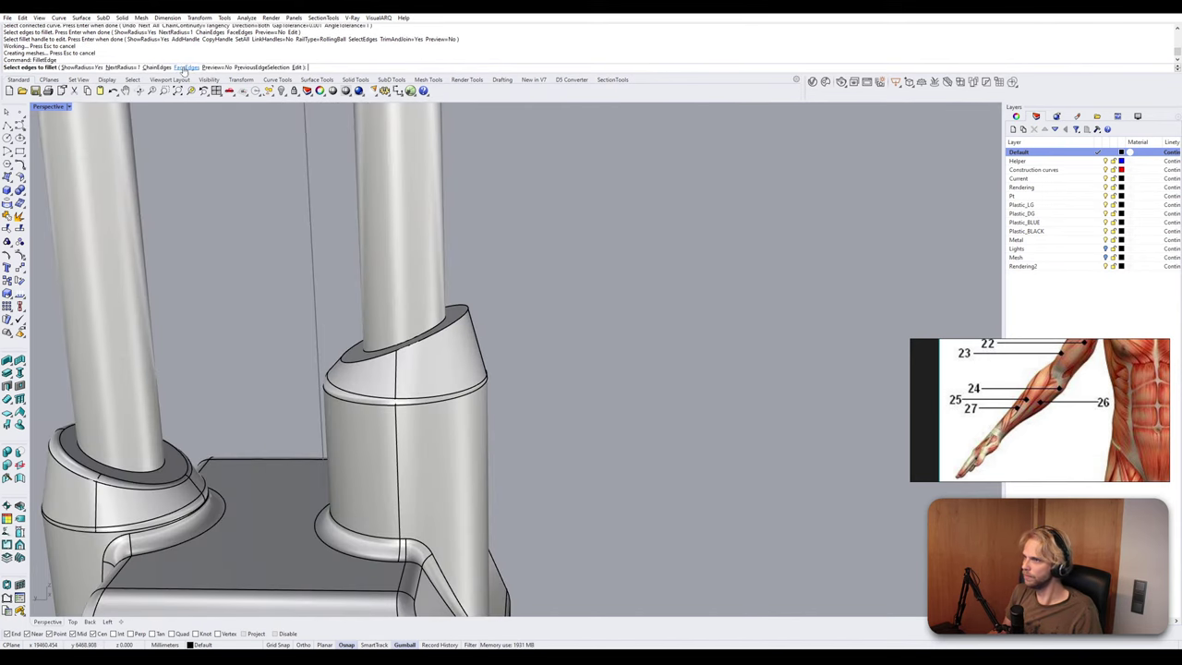
click(183, 67)
key(Return)
key(Return)
key(Return)
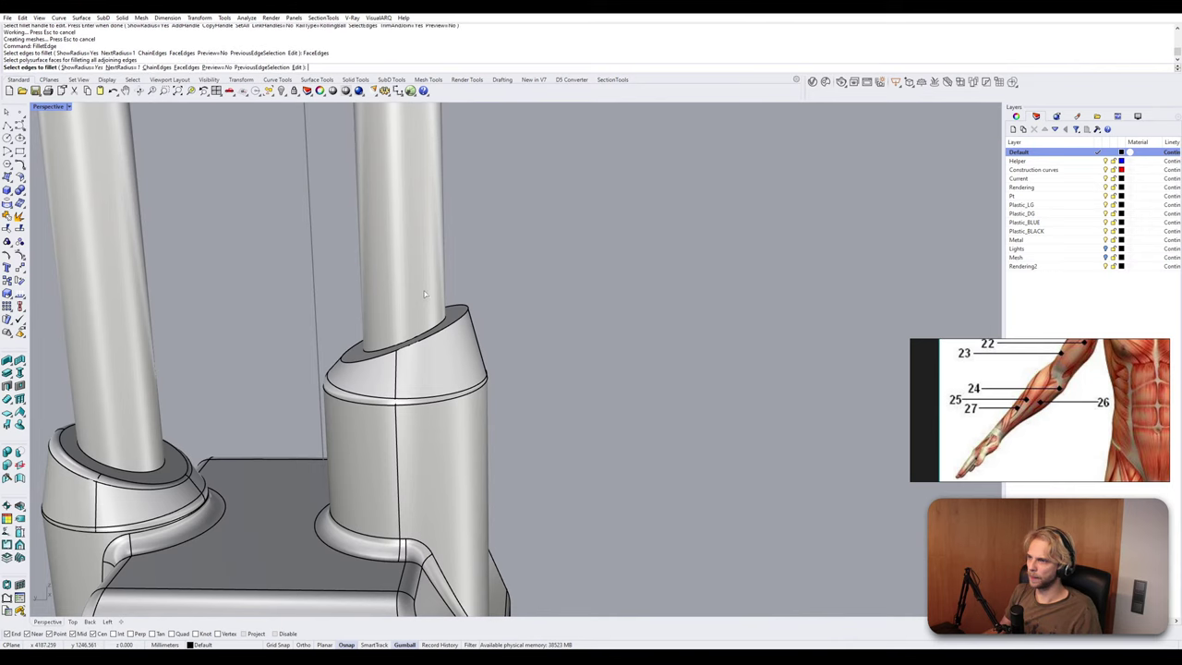
click(146, 68)
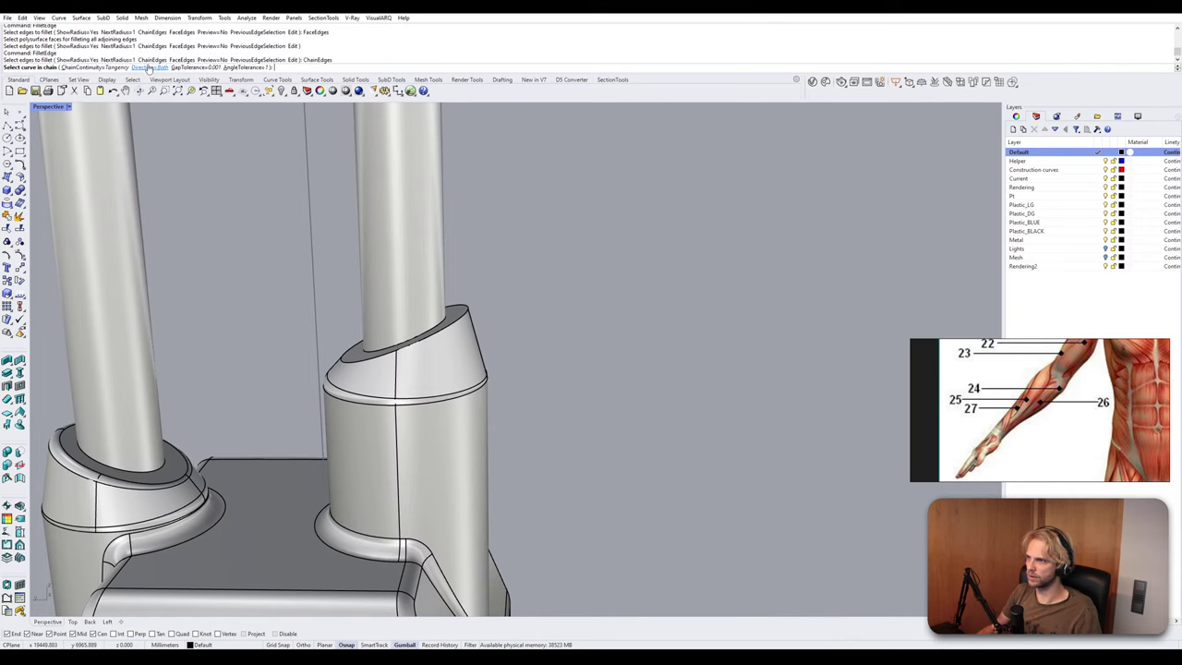
click(465, 317)
key(Return)
key(Return)
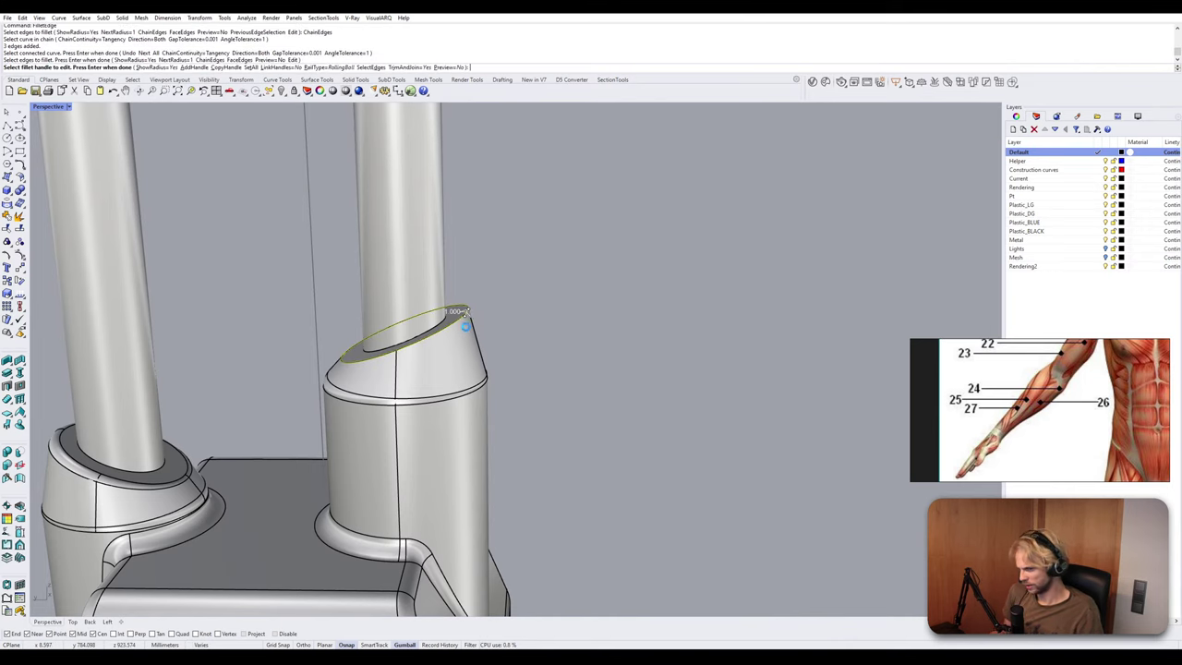
key(Return)
Fillet the outer rim chain of the angled collar on the upper body's further projecting sleeve with a 1 mm radius.
right_drag(465, 317, 504, 282)
scroll(505, 283, up, 4)
key(Return)
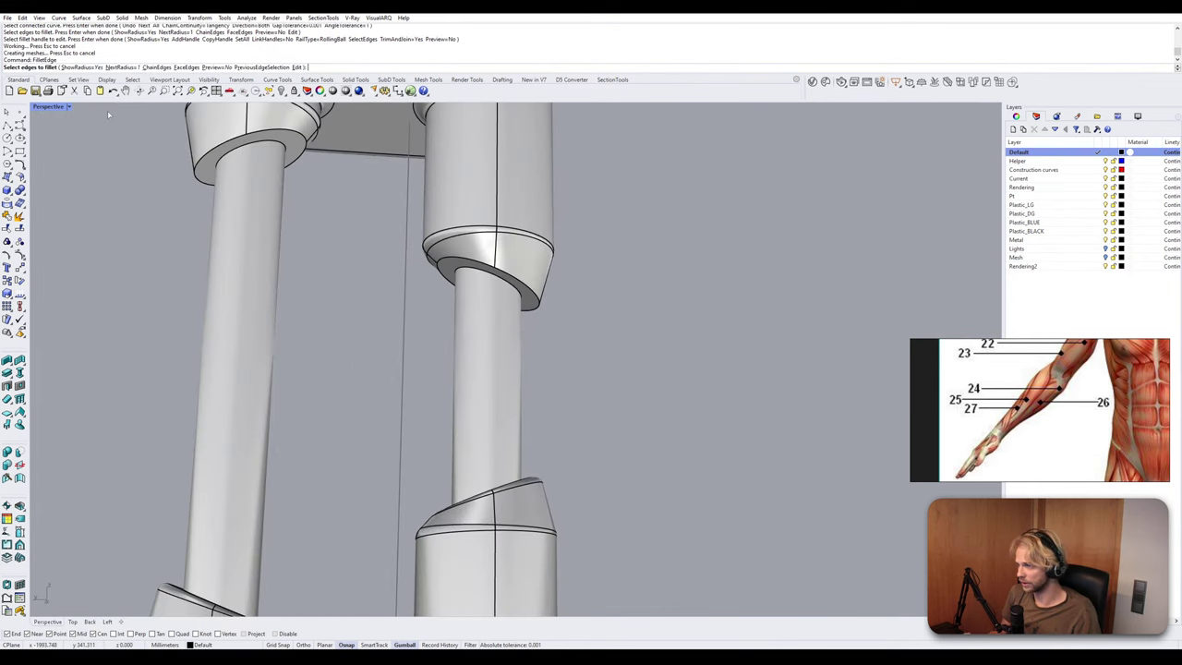
click(157, 66)
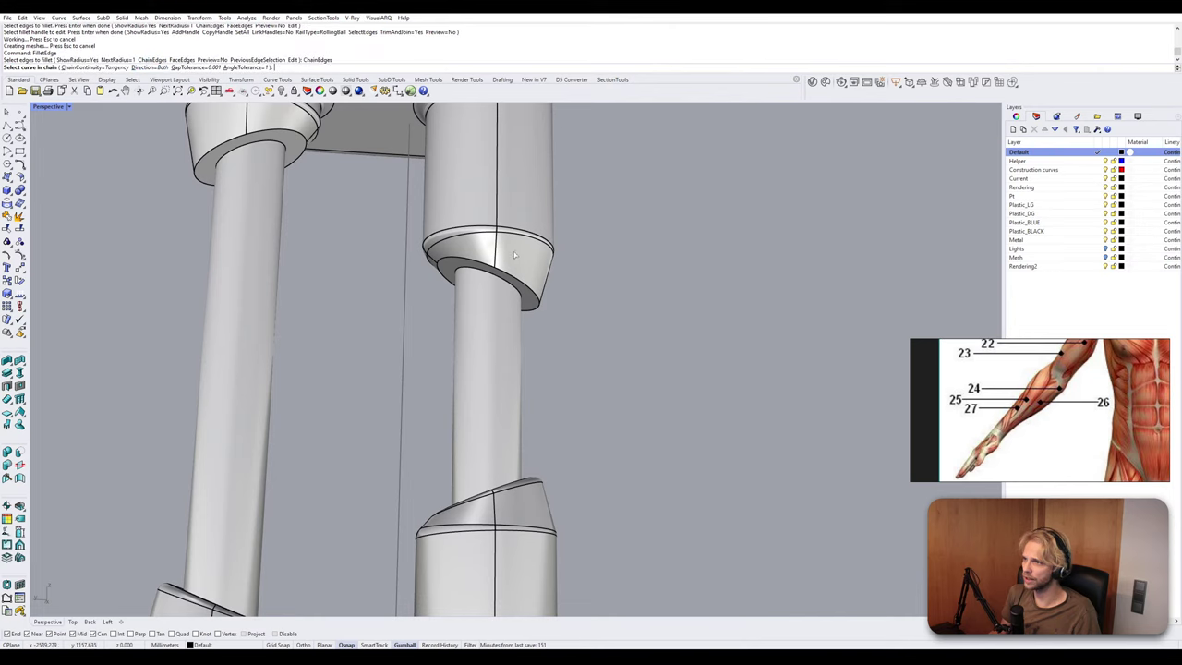
click(503, 279)
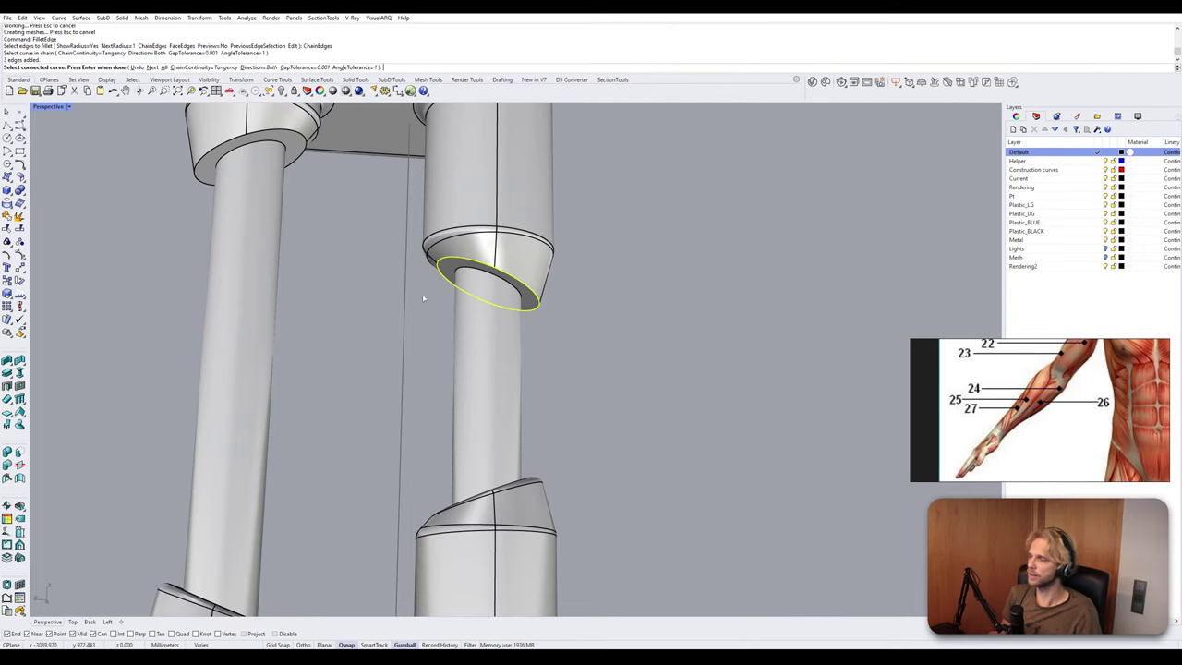
click(266, 132)
click(261, 132)
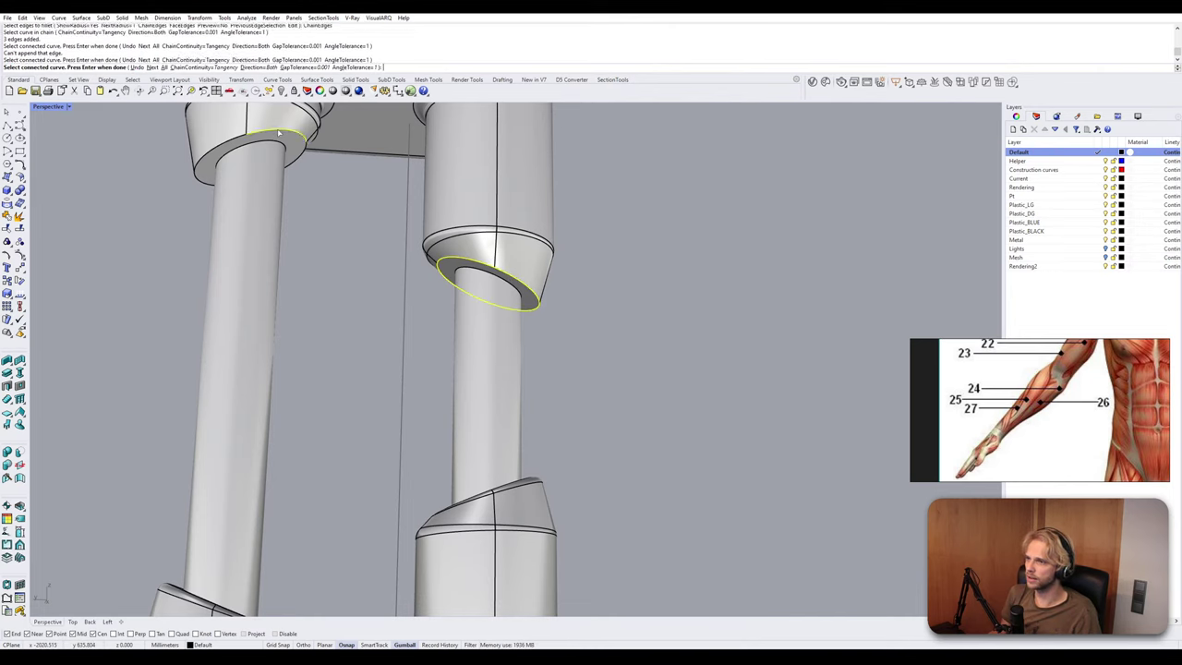
click(222, 147)
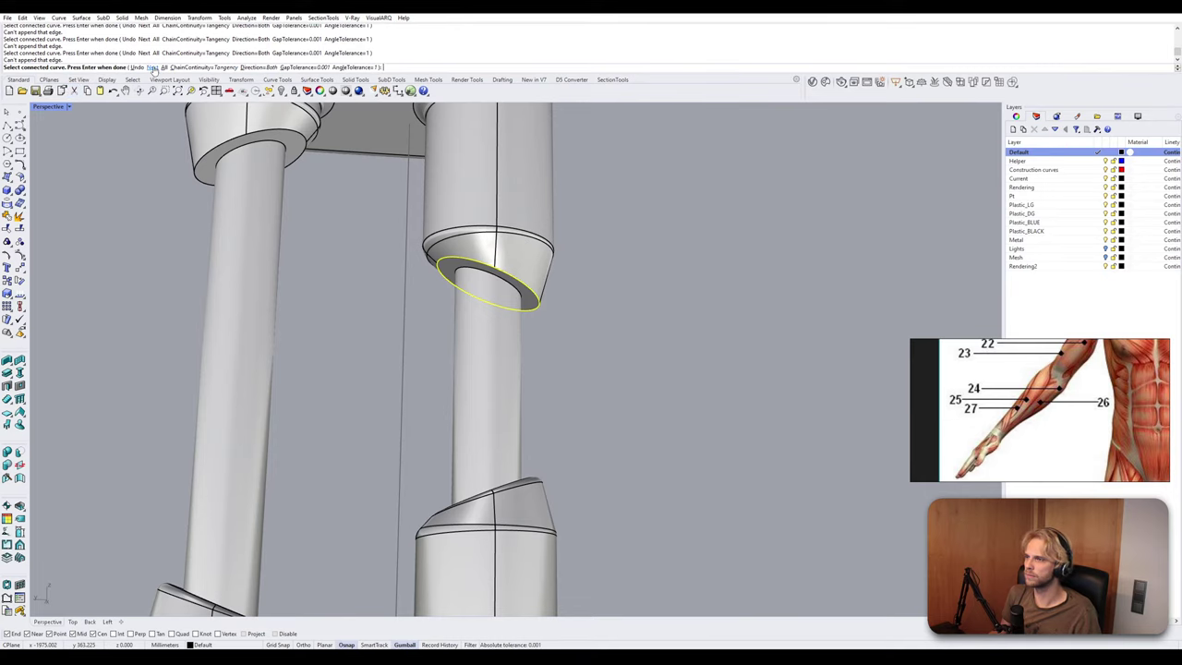
click(152, 67)
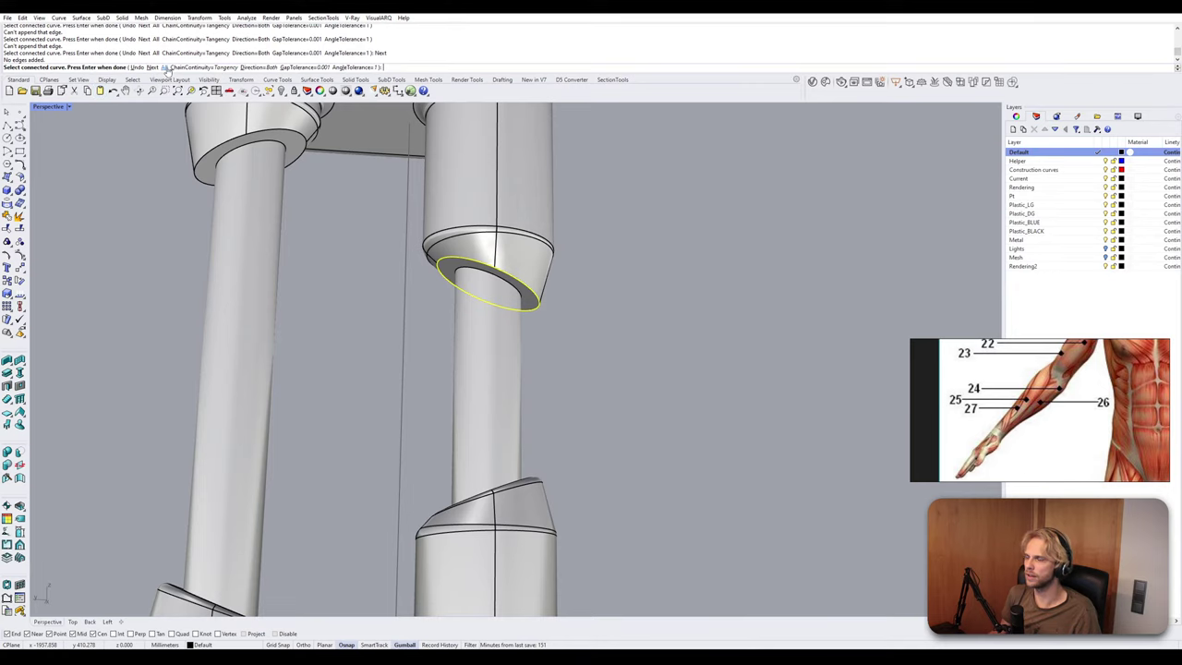
click(165, 67)
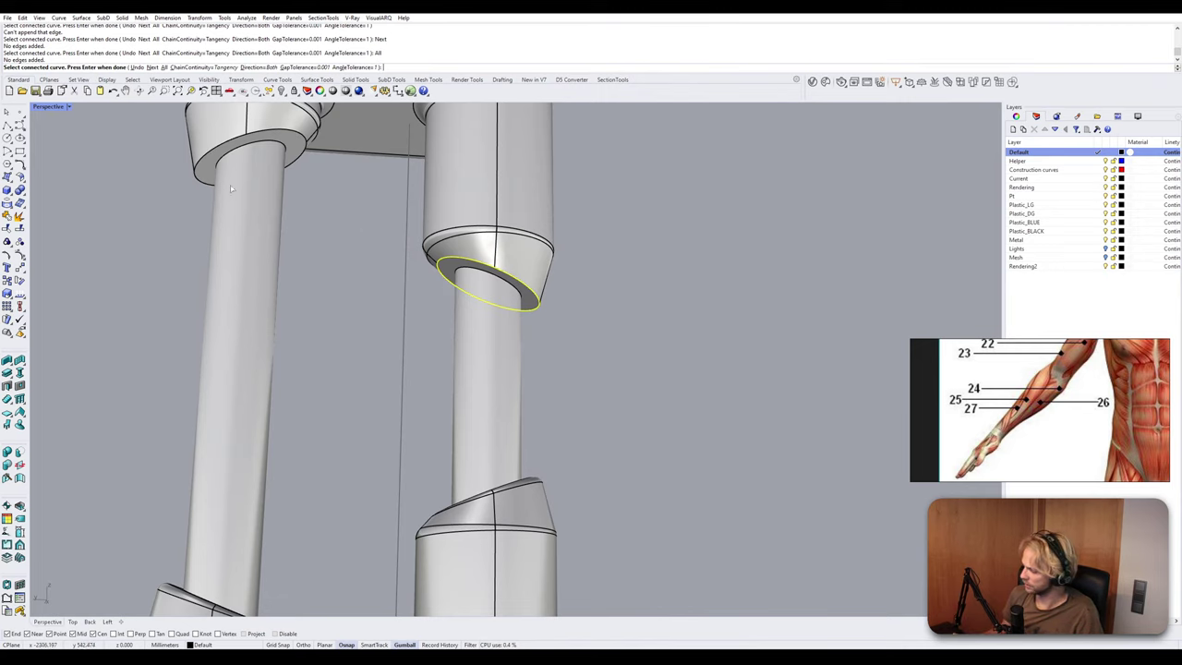
click(213, 153)
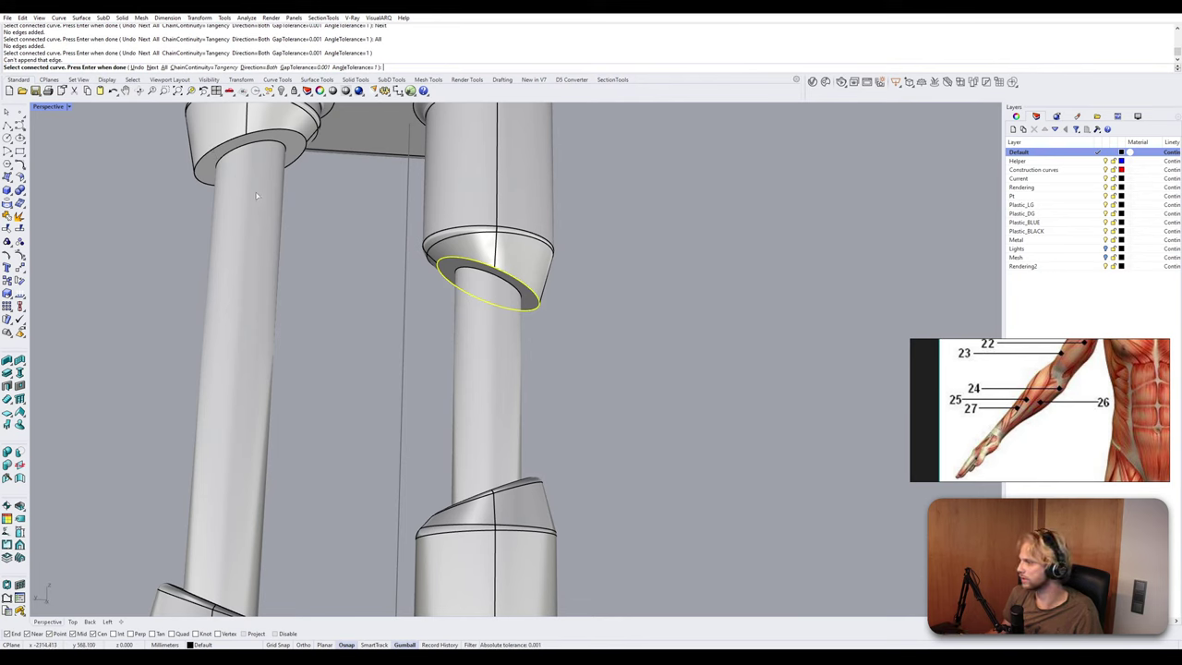
key(Return)
key(Return)
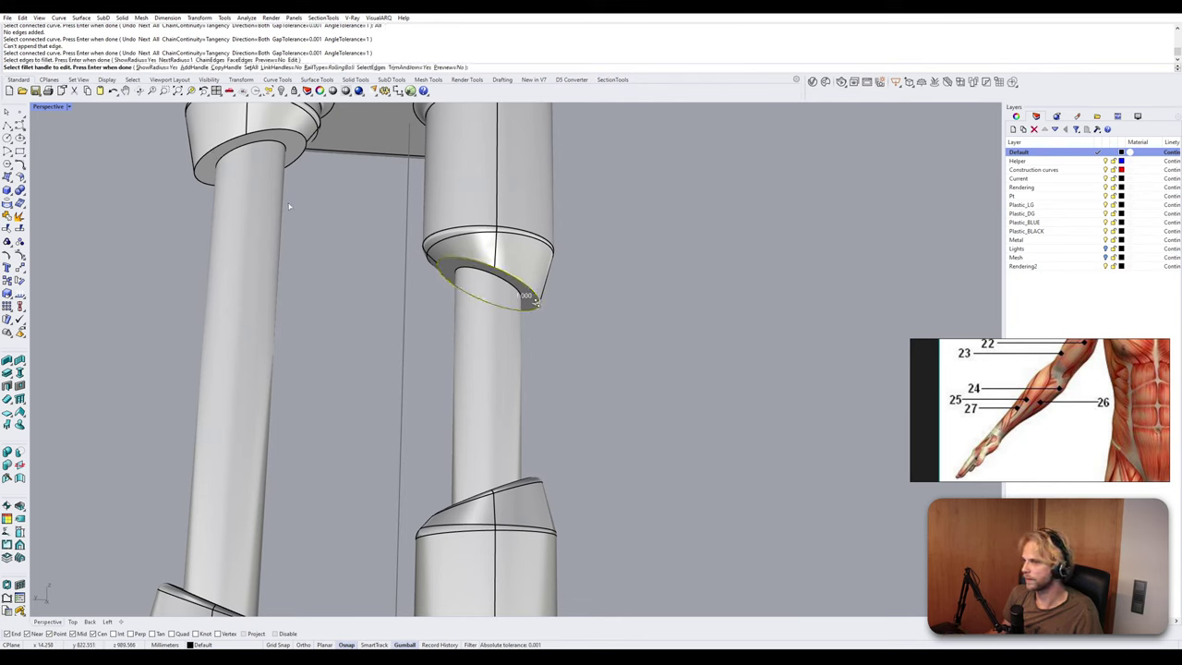
key(Return)
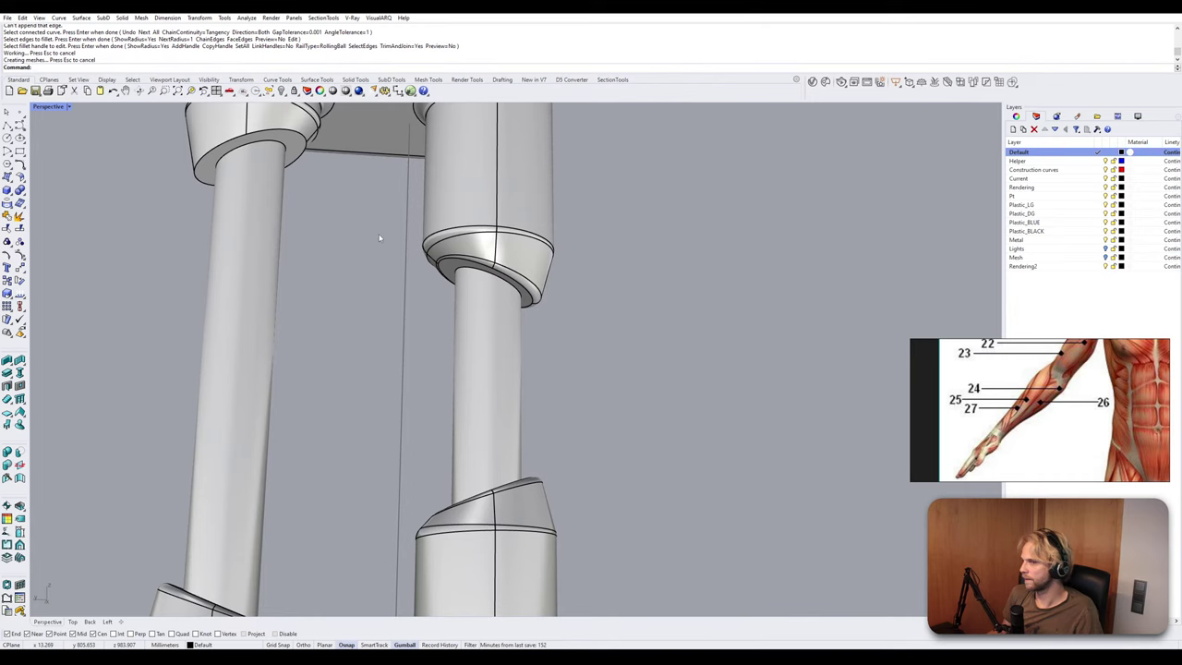
Fillet the outer rim chain of the angled collar on the upper body's shorter sleeve with a 1 mm radius.
right_drag(379, 238, 435, 269)
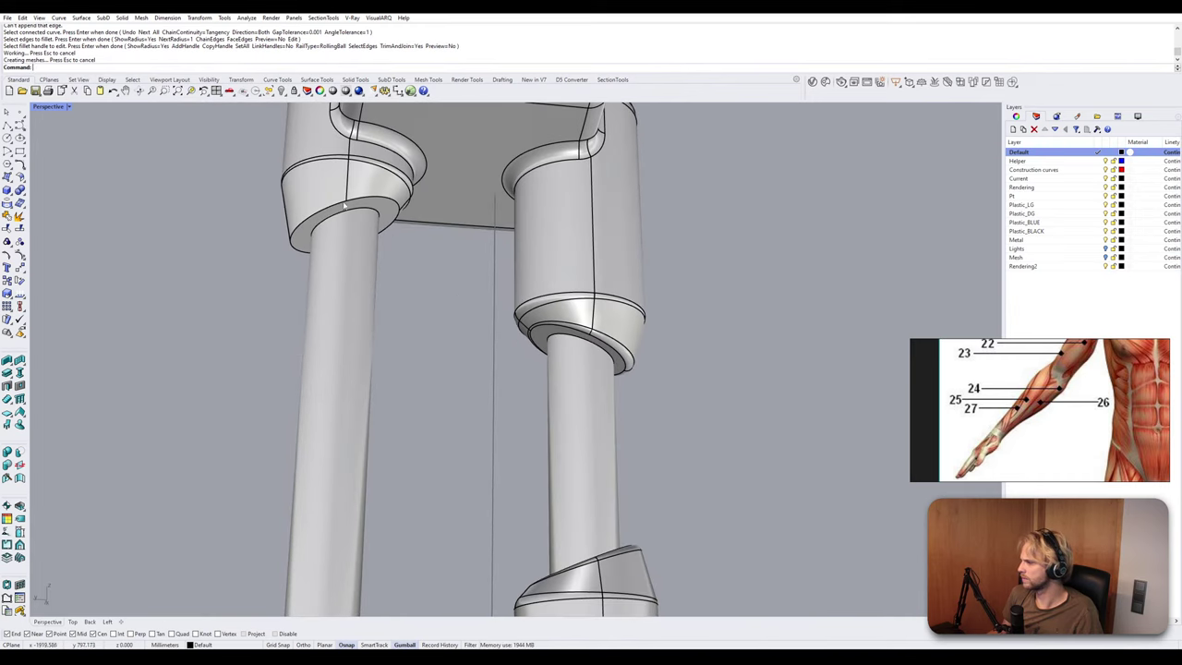
key(Return)
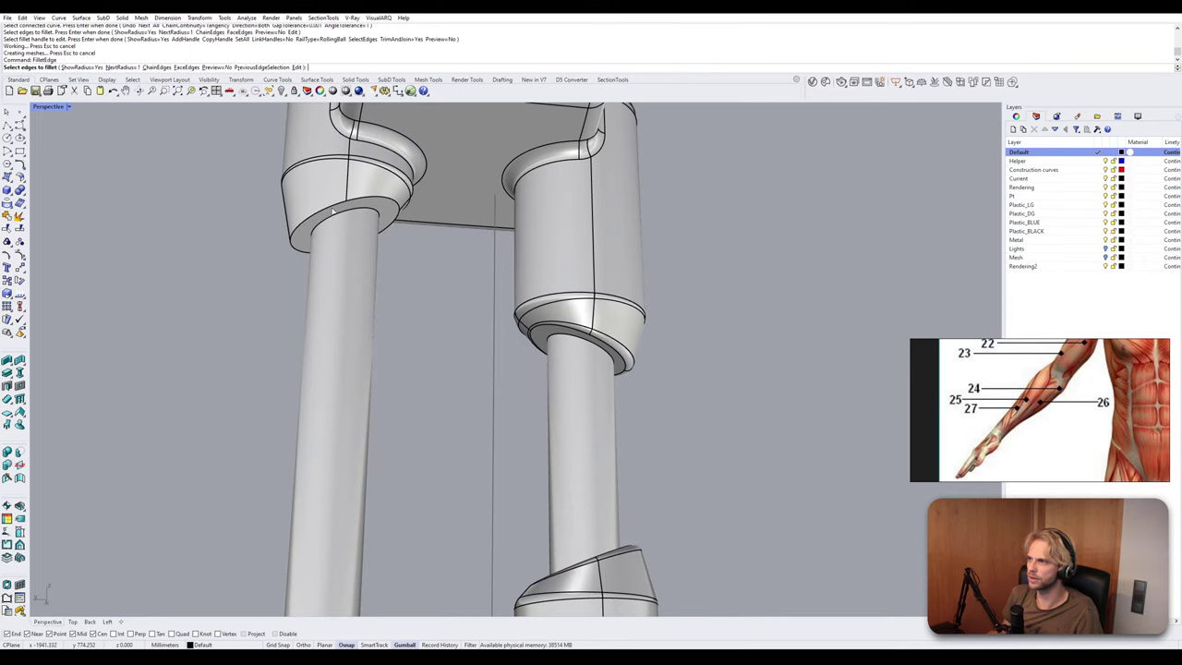
click(157, 66)
click(355, 251)
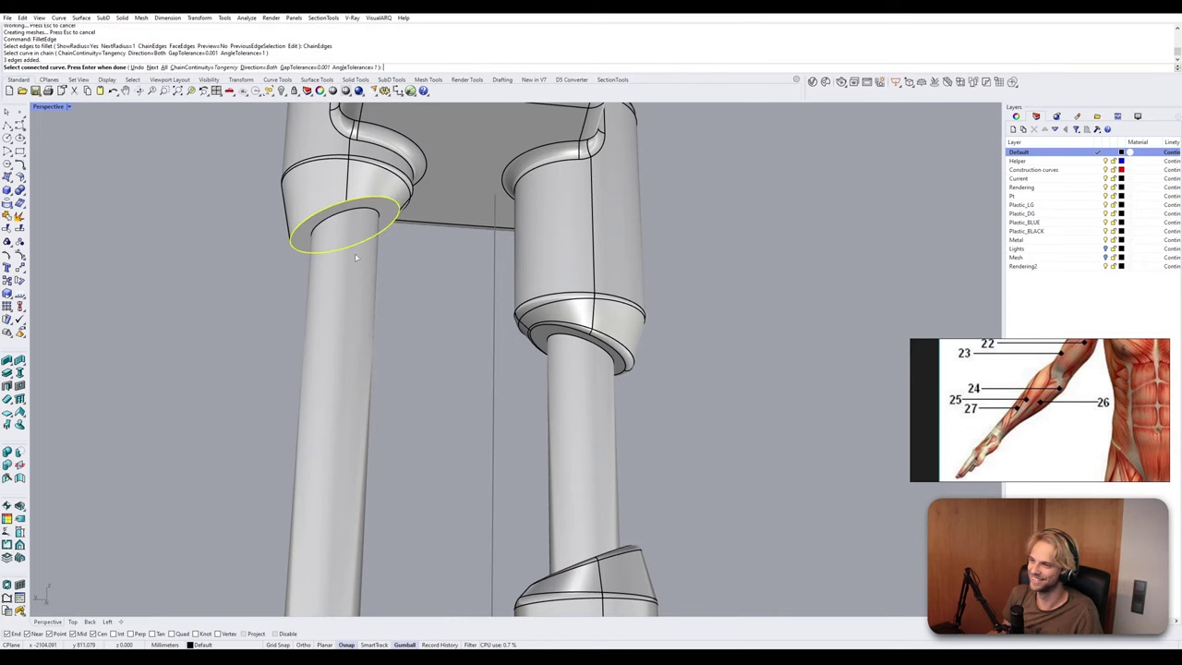
key(Return)
key(Return)
key(Return)
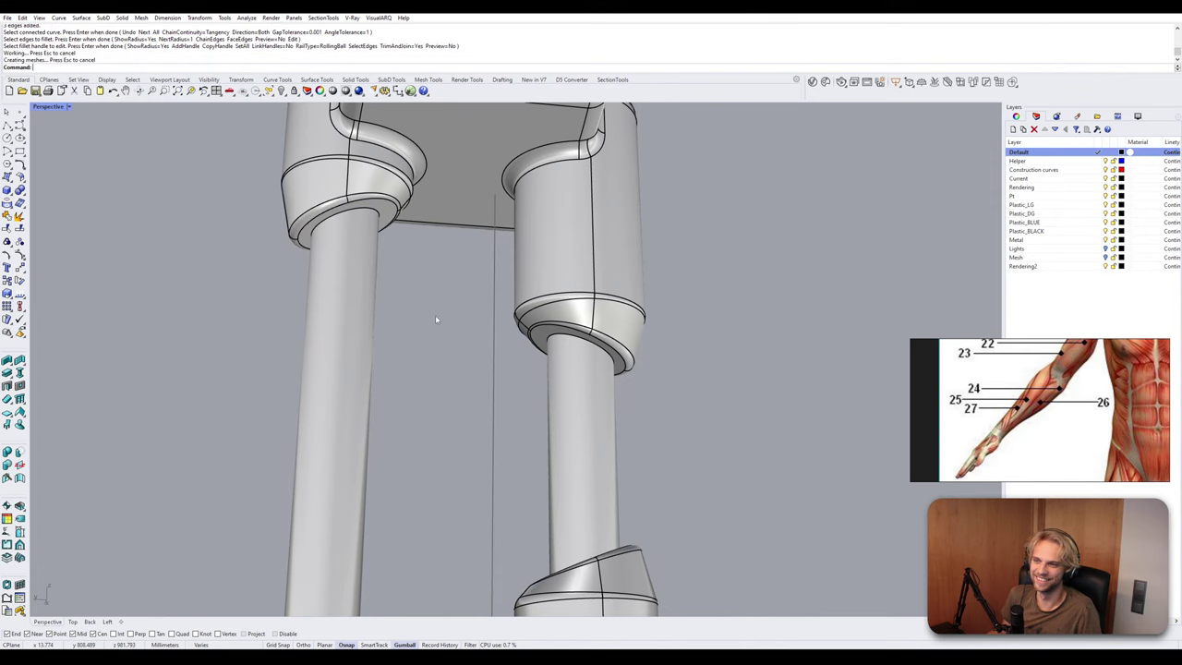
scroll(437, 311, down, 3)
right_drag(439, 315, 343, 213)
scroll(388, 227, up, 3)
scroll(369, 268, up, 2)
right_click(342, 213)
click(120, 68)
key(Escape)
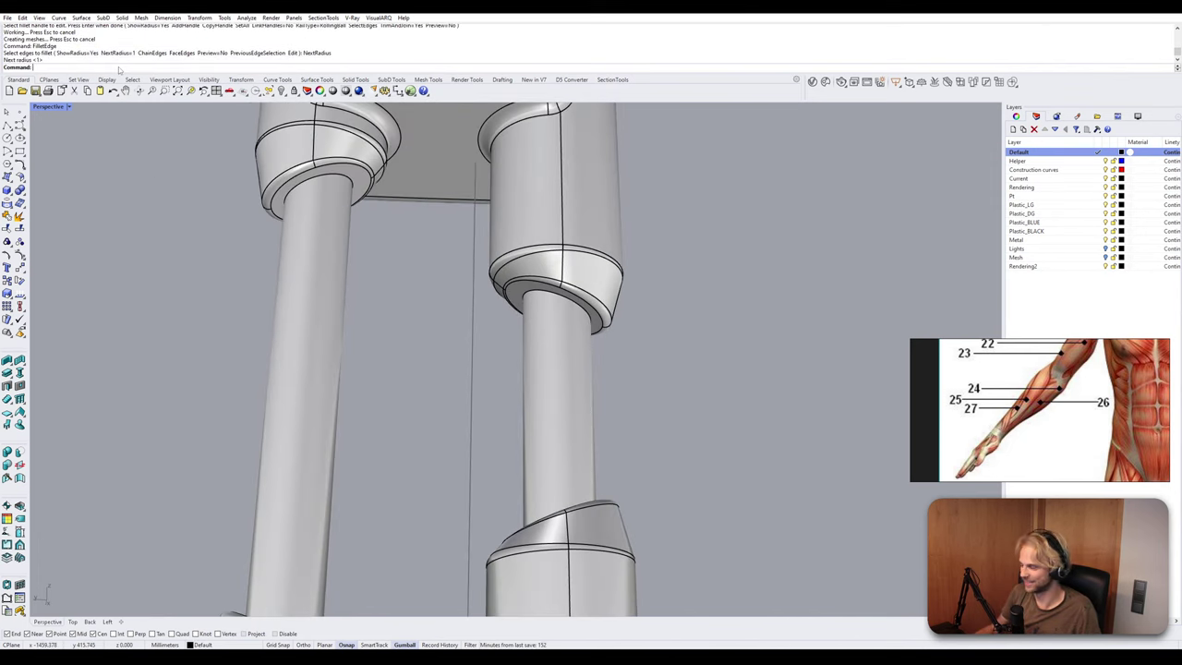
right_click(163, 184)
key(Escape)
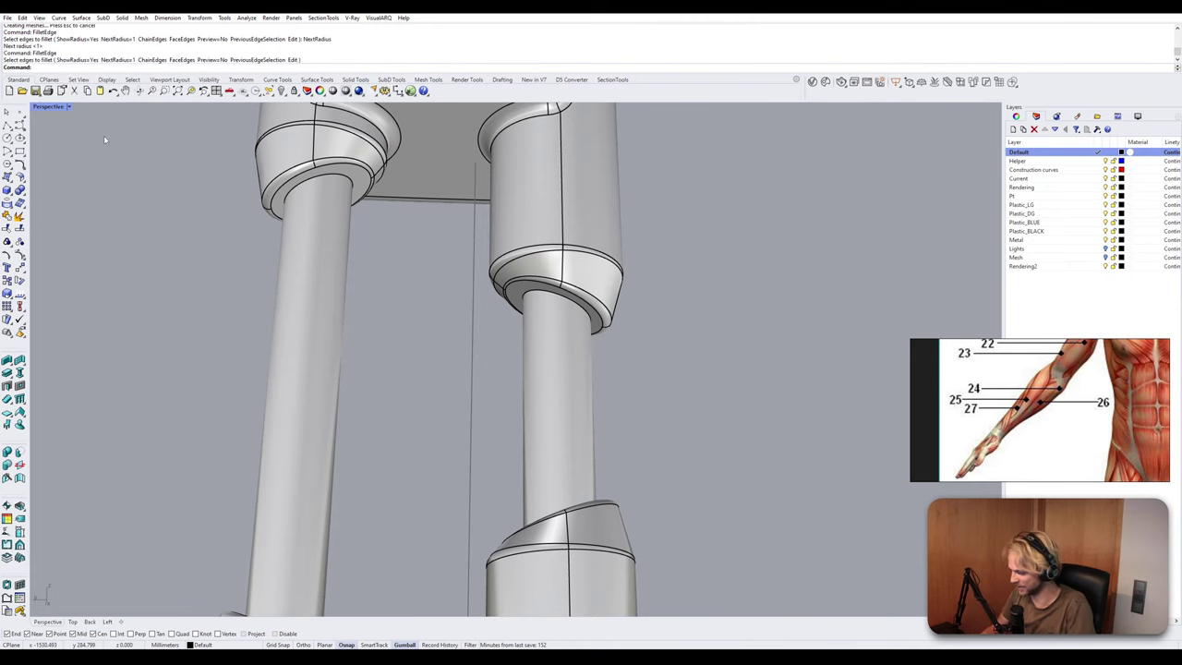
Try to chamfer the edge loop where the rod enters the collar of the upper body's shorter sleeve, at a distance of 3 mm.
text(chamferedge)
key(Return)
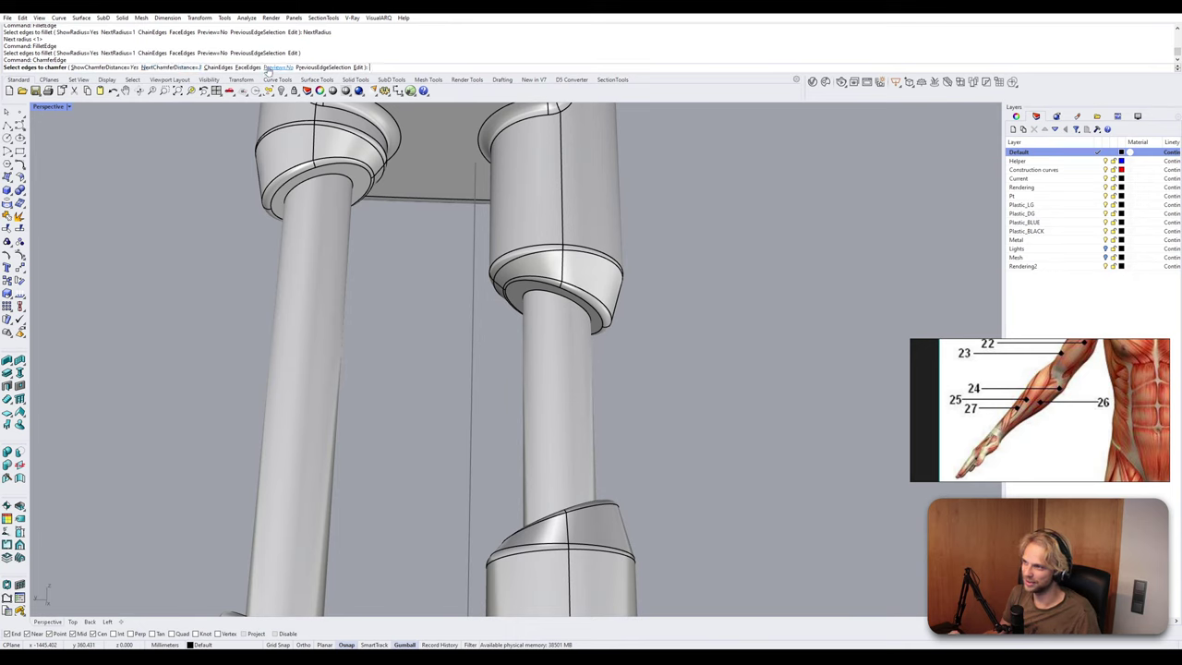
click(219, 67)
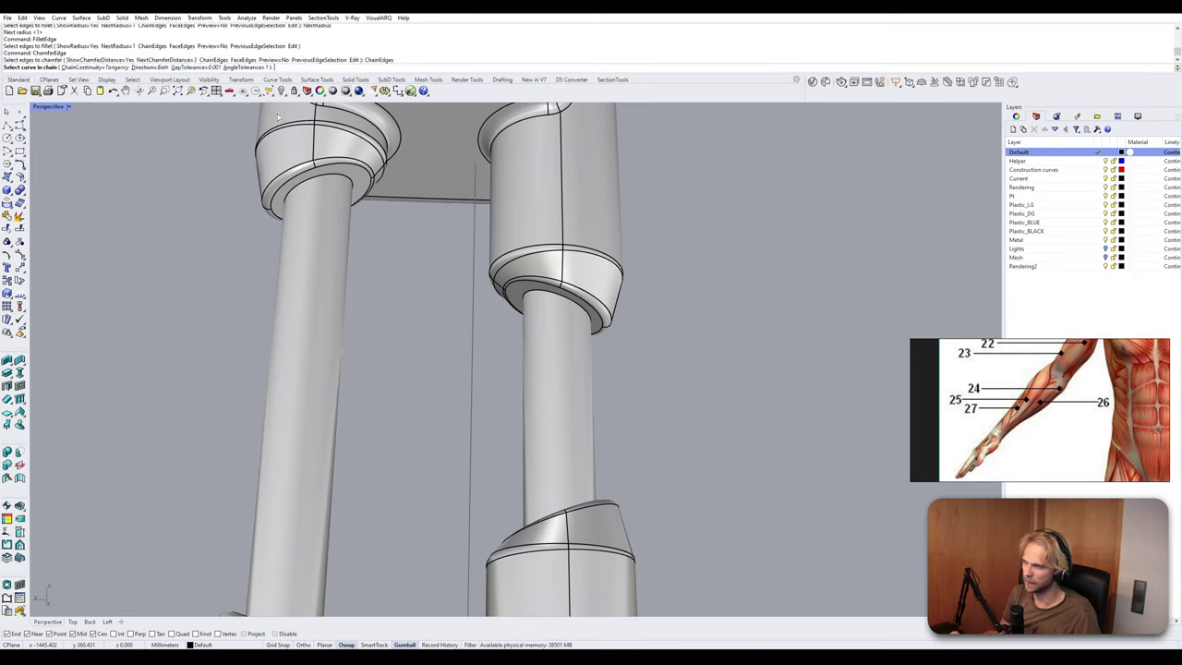
click(337, 179)
key(Return)
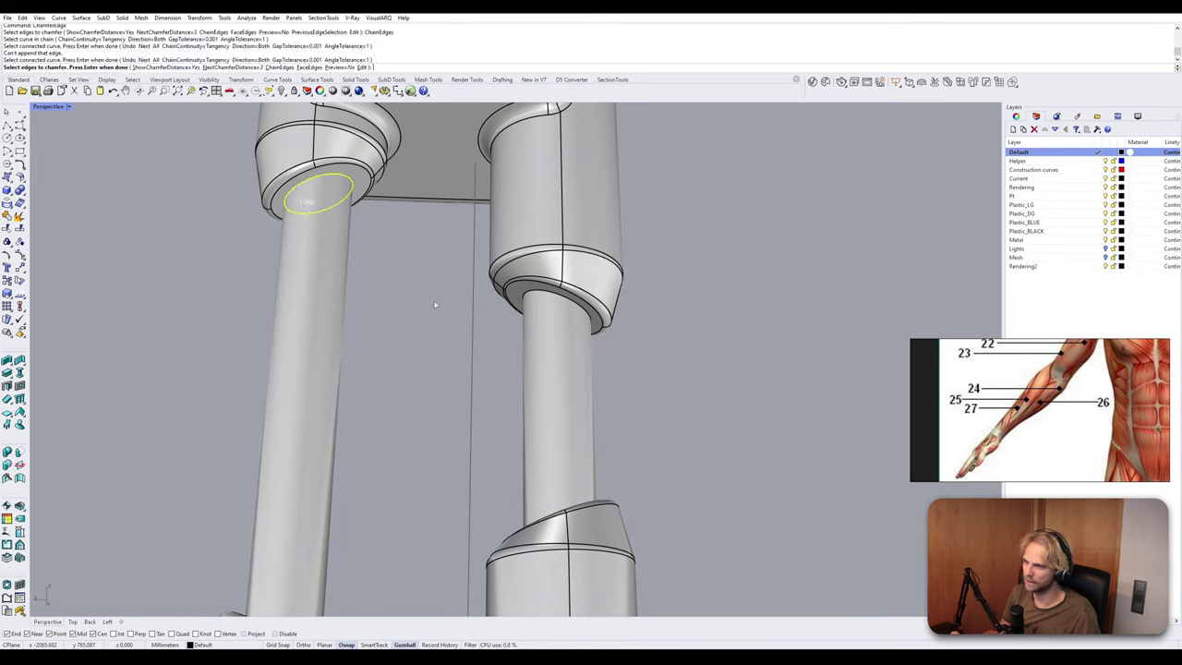
key(Return)
key(Return)
Chamfer the edge loop where the rod enters the collar of the upper body's shorter sleeve, at a distance of 1 mm.
key(Return)
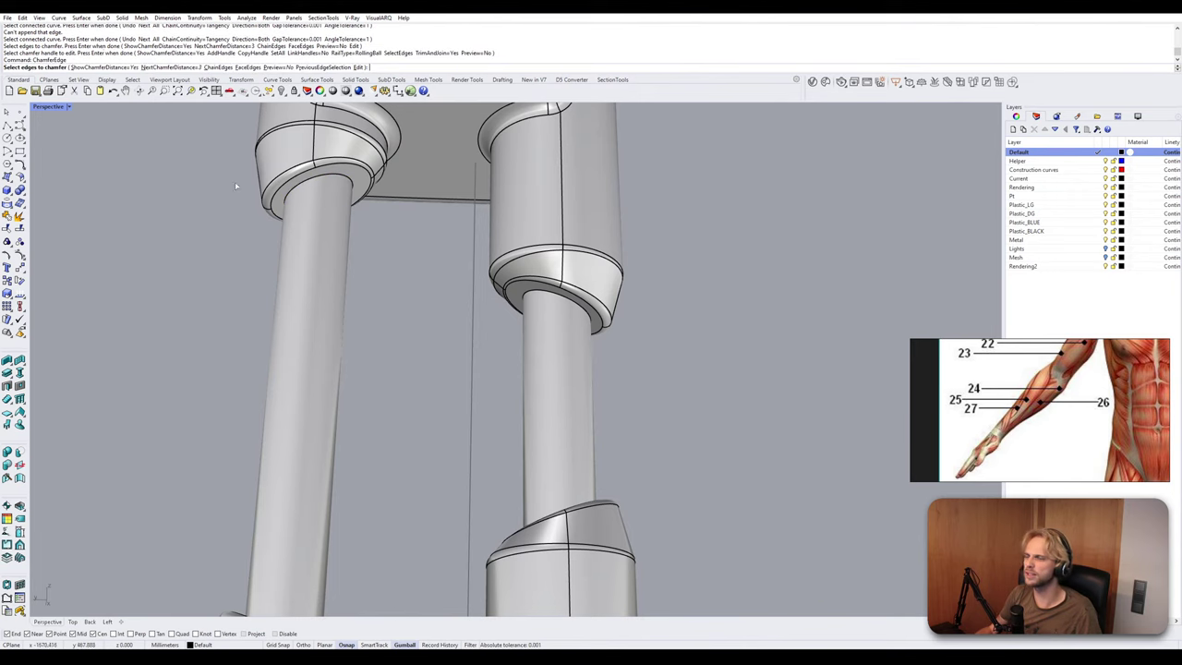
click(206, 71)
key(Escape)
key(Return)
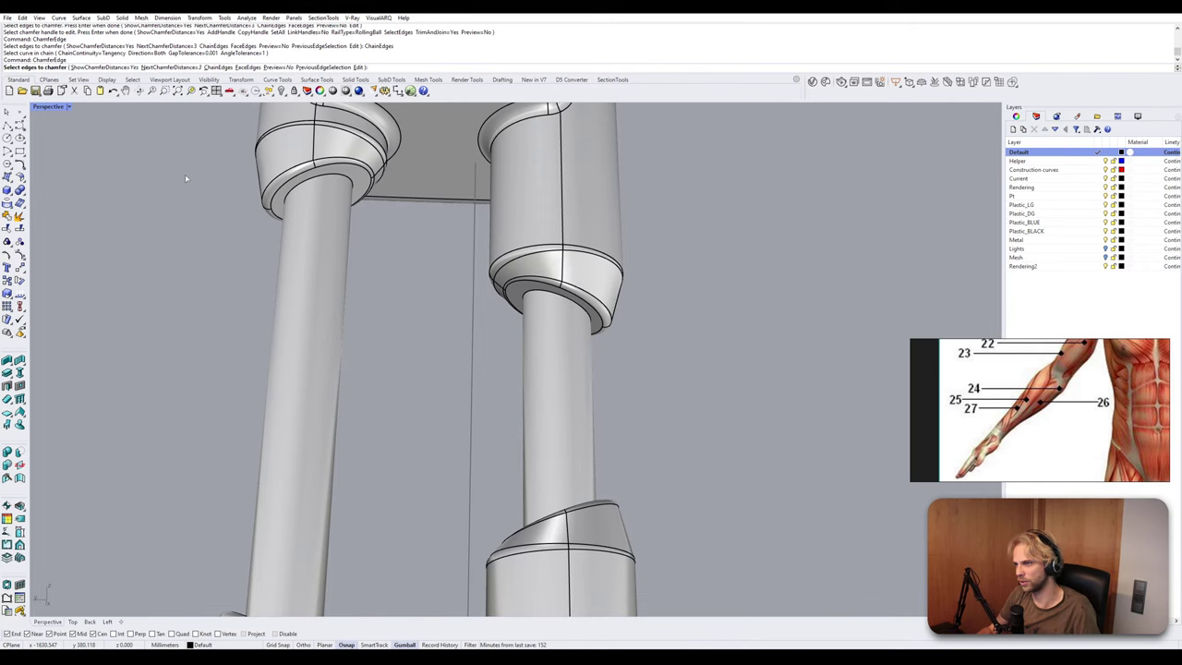
text(1)
key(Return)
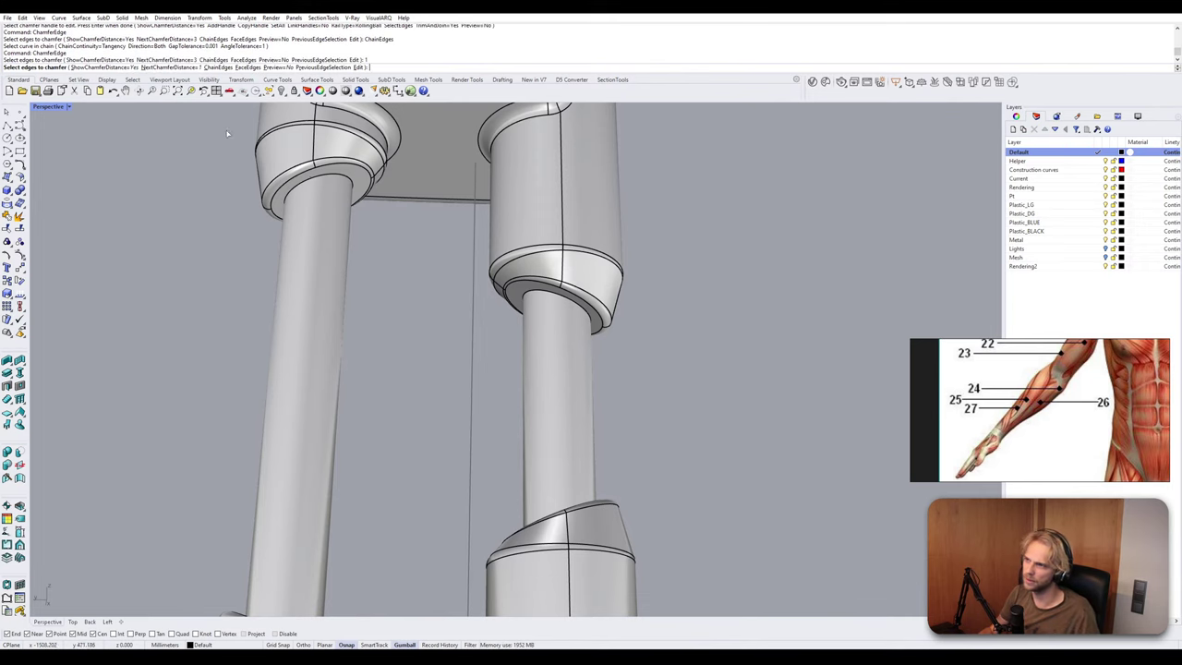
click(313, 184)
key(Return)
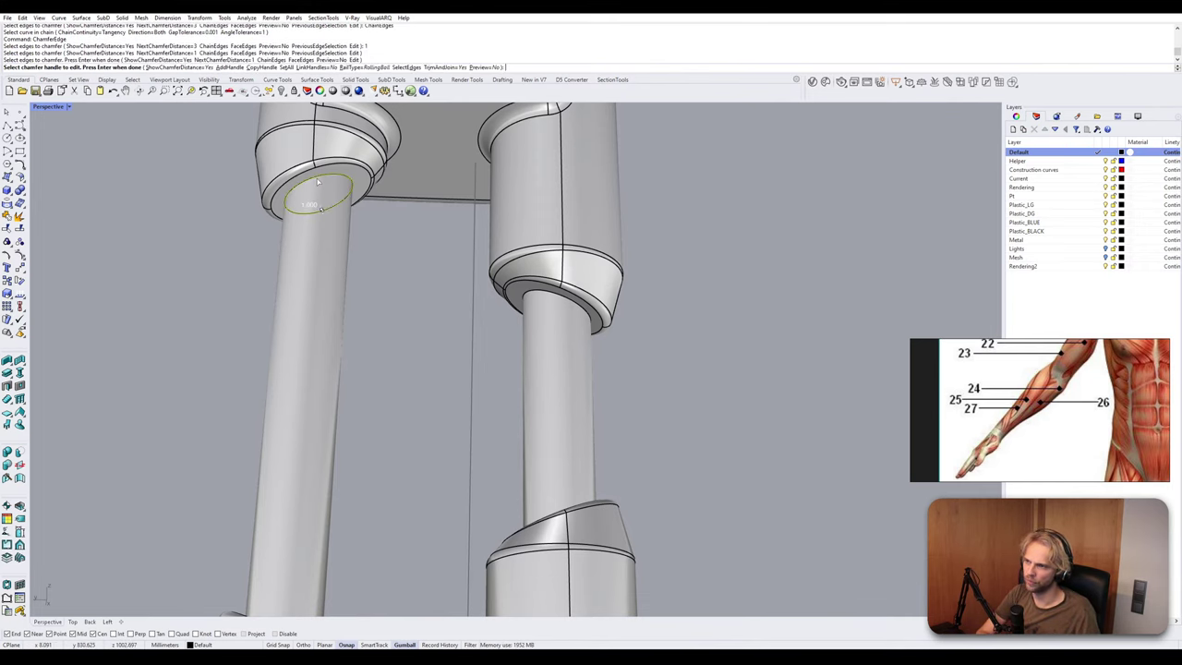
key(Return)
Chamfer the chained edge loop where the rod enters the collar of the upper body's further projecting sleeve by 1 mm.
right_drag(403, 229, 365, 258)
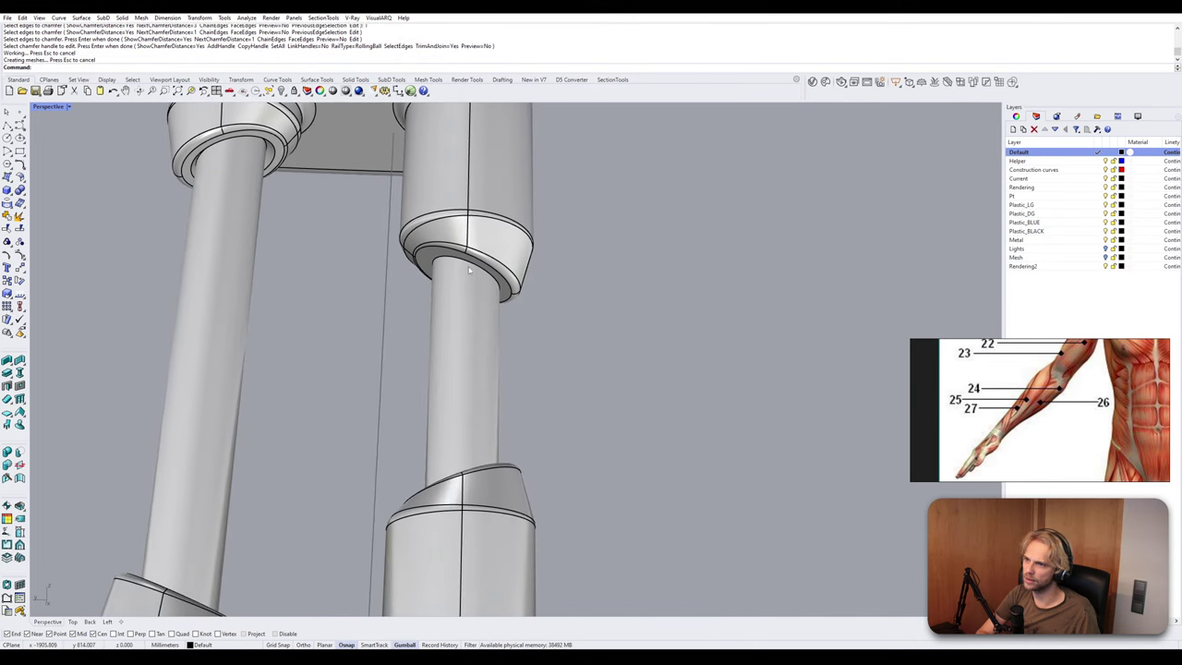
key(Return)
click(211, 68)
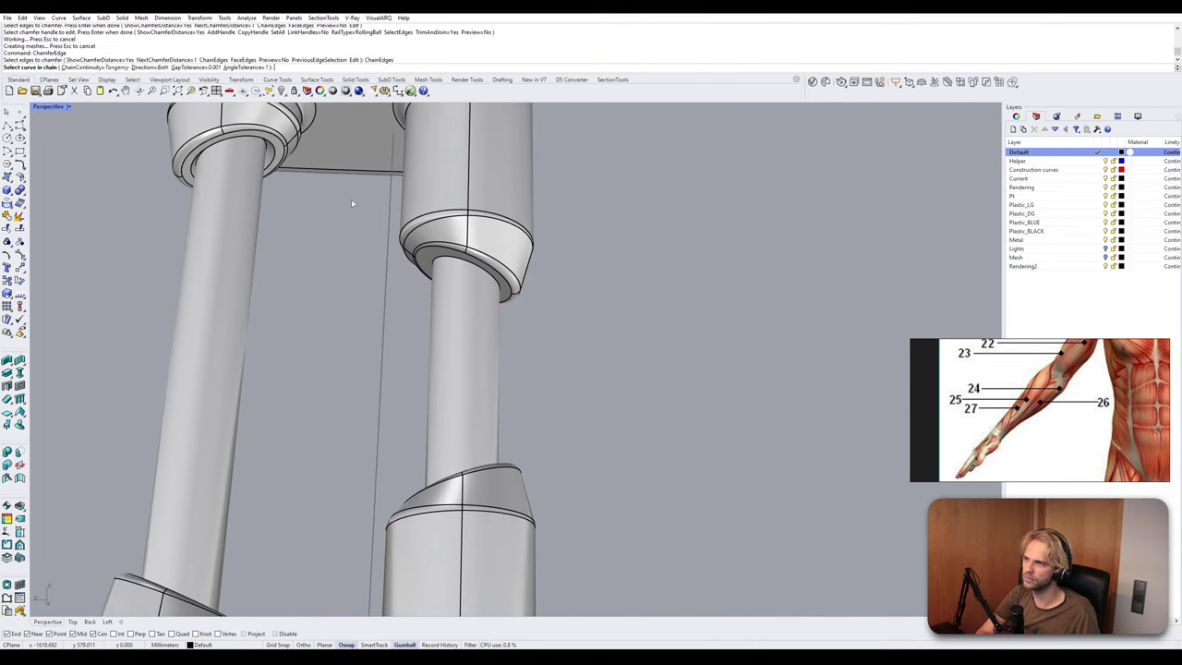
click(481, 286)
key(Return)
key(Return)
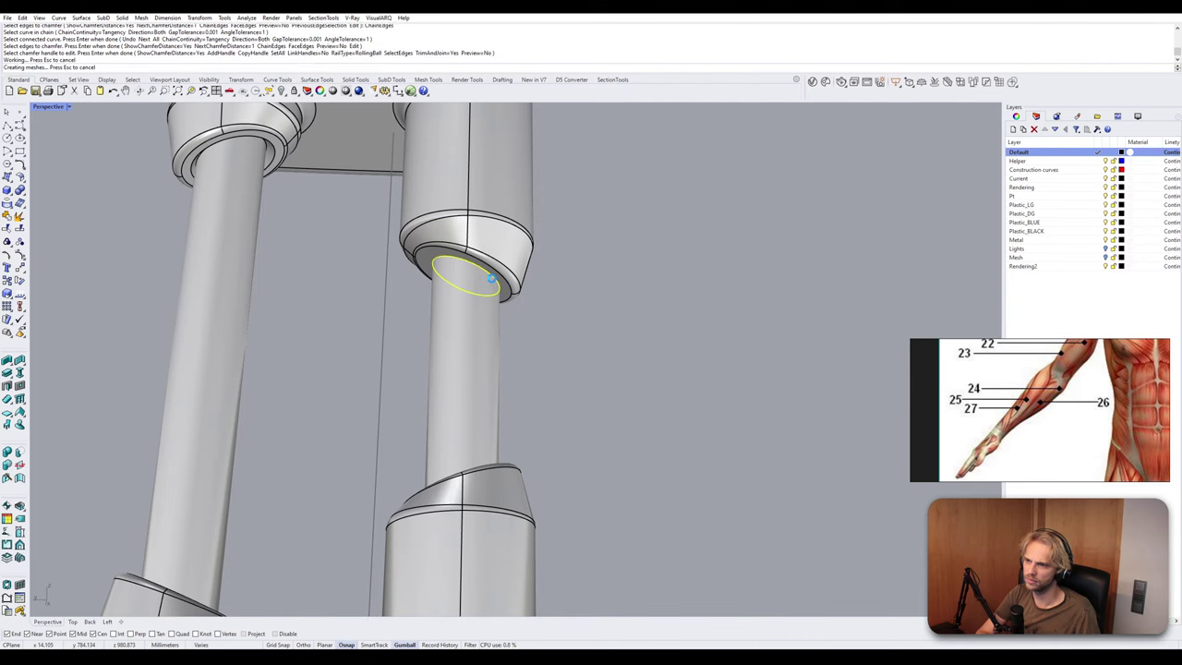
key(Return)
Chamfer the chained edge loop where the rod enters the collar of the lower body's shorter sleeve by 1 mm.
right_drag(486, 285, 462, 335)
scroll(474, 221, down, 6)
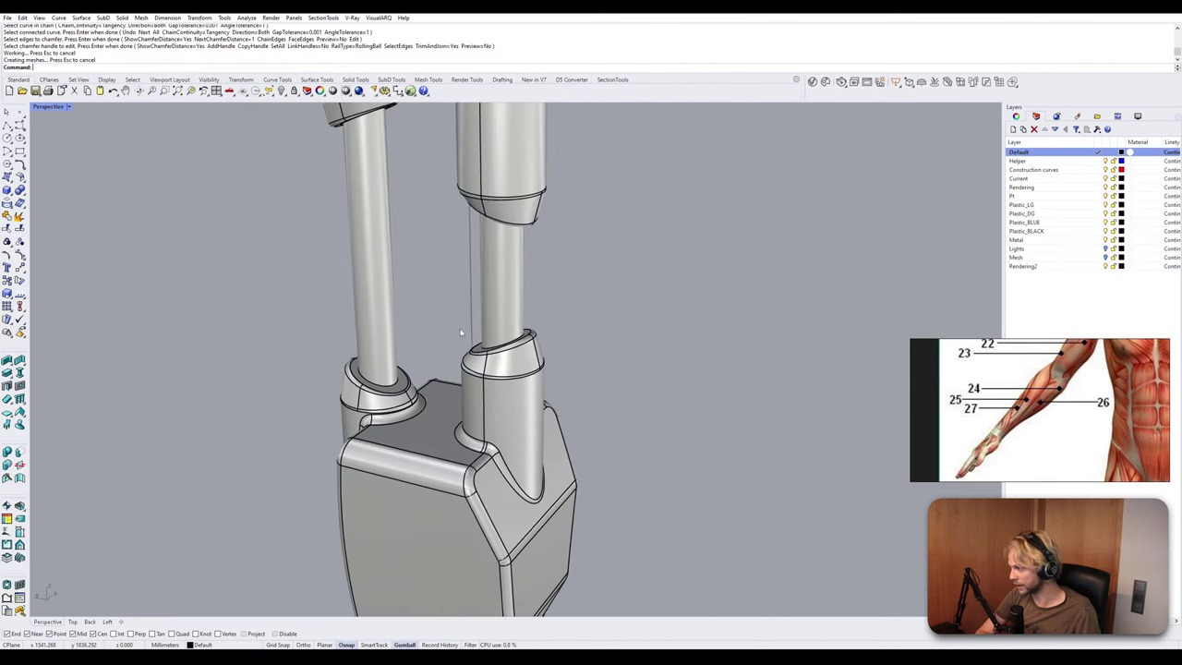
scroll(393, 366, up, 7)
key(Return)
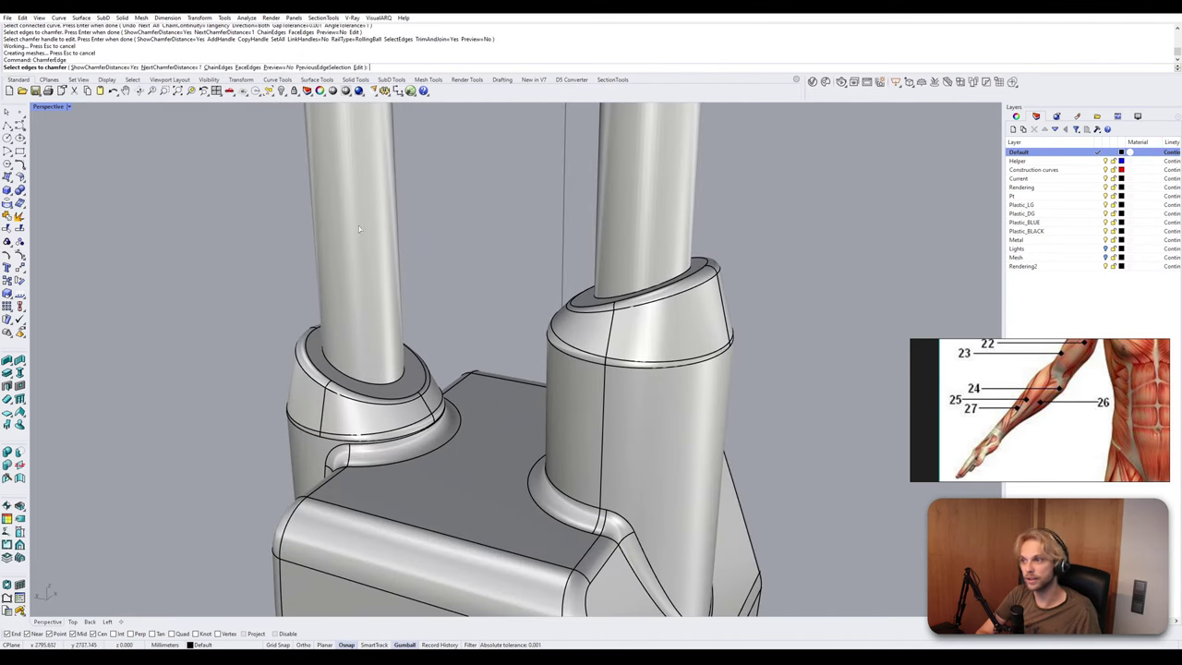
click(212, 67)
click(395, 379)
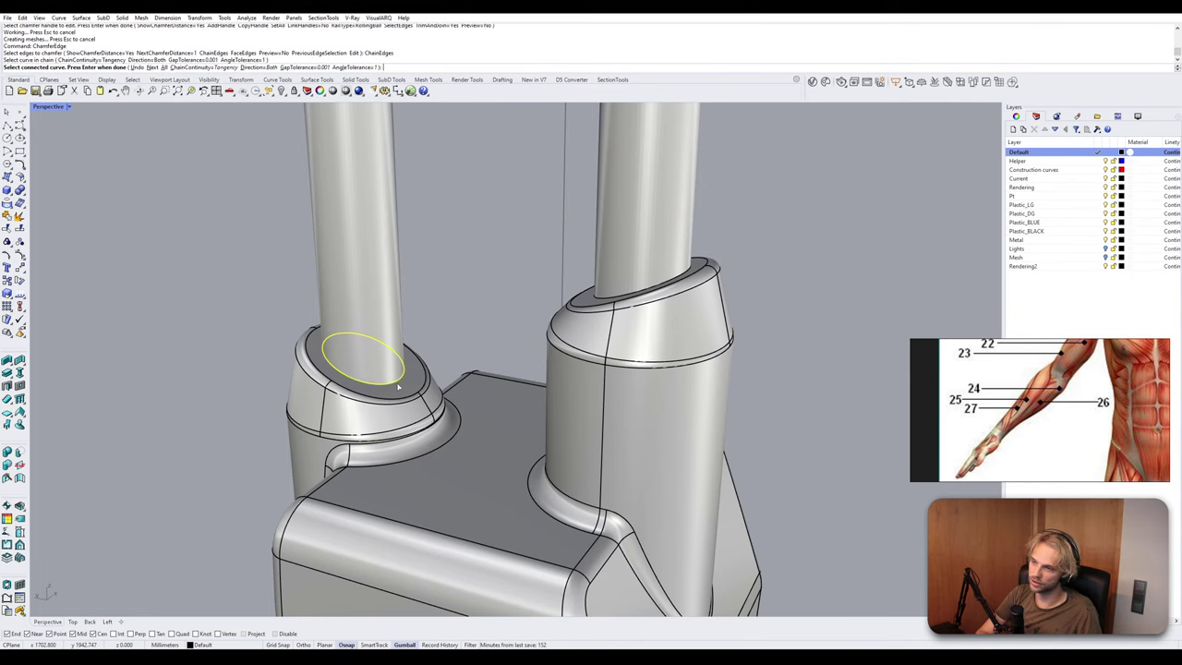
key(Return)
key(Return)
key(Return)
Chamfer the chained edge loop where the rod enters the collar of the lower body's taller sleeve by 1 mm.
right_drag(478, 338, 324, 330)
right_click(323, 329)
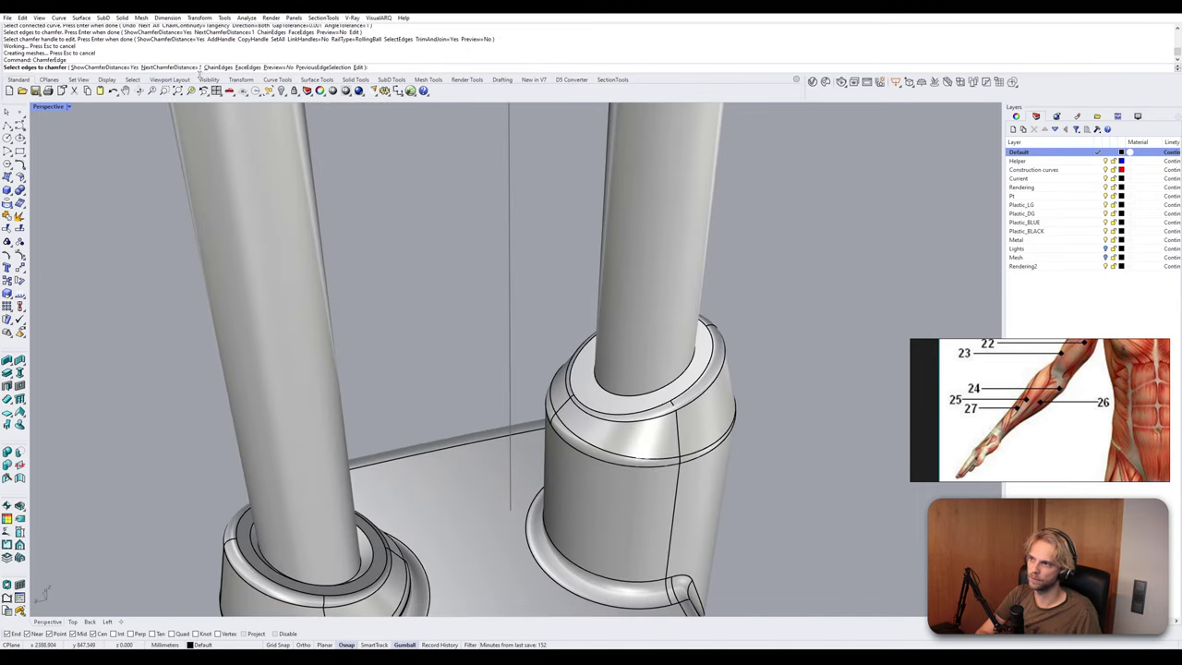
click(214, 68)
click(610, 393)
key(Return)
key(Return)
key(Return)
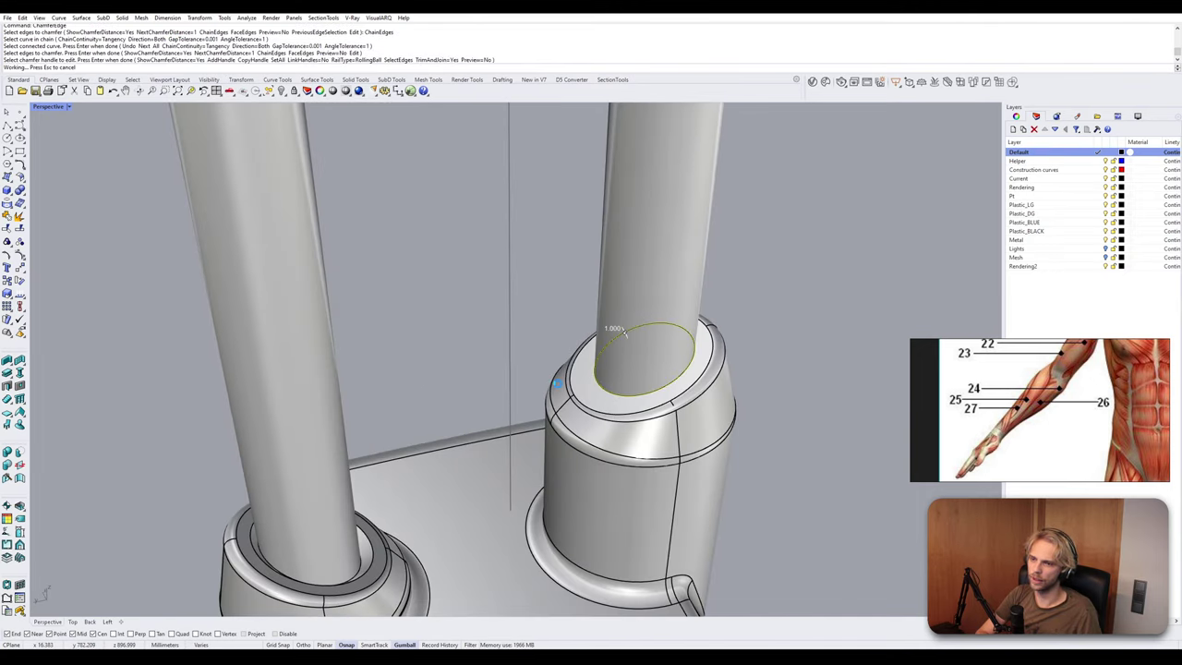
Examine the arm beside the robot in the Stylized_tutorial display mode, and return the view to Shaded.
scroll(559, 387, down, 10)
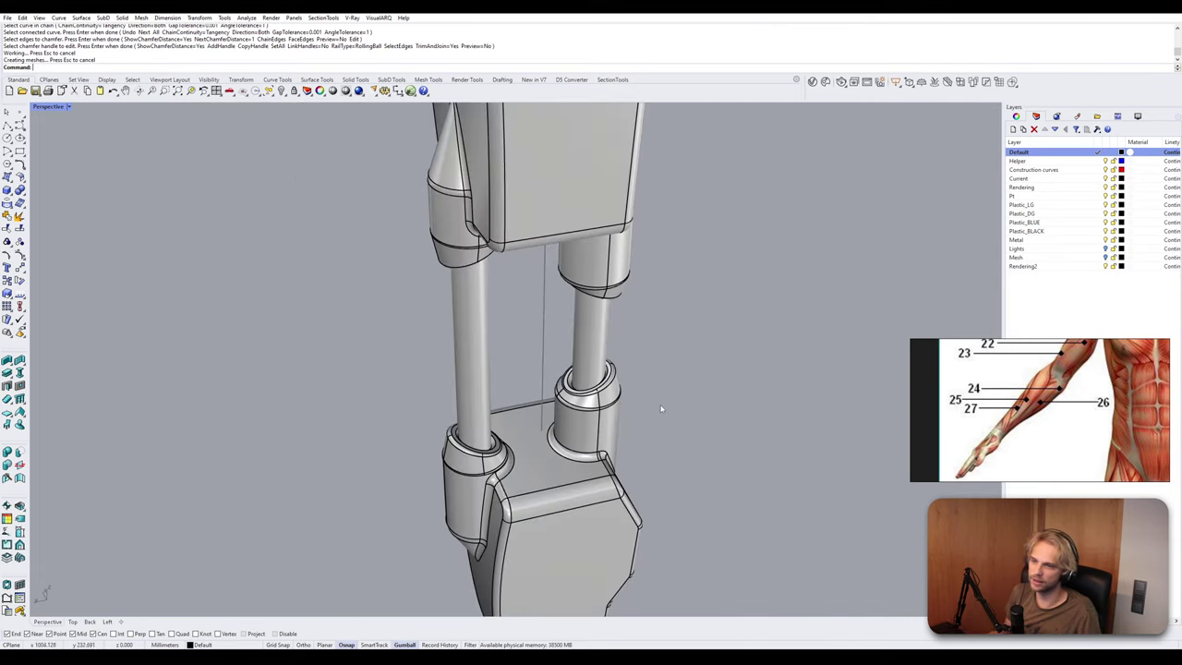
right_drag(659, 406, 539, 423)
scroll(485, 346, down, 8)
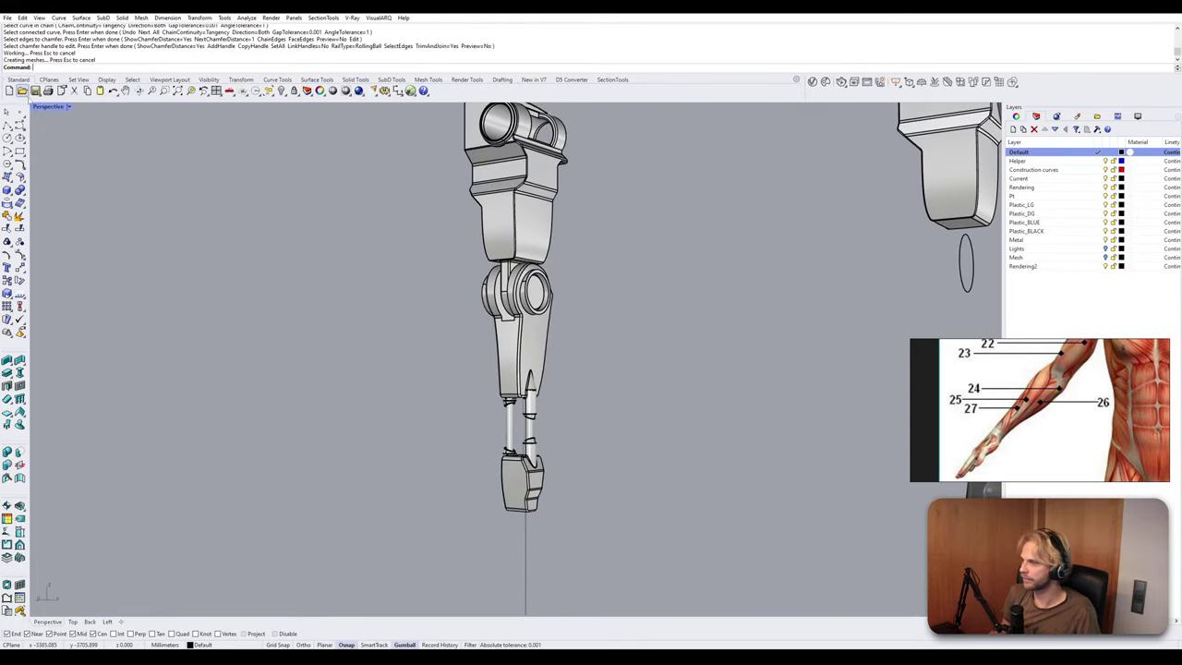
click(47, 106)
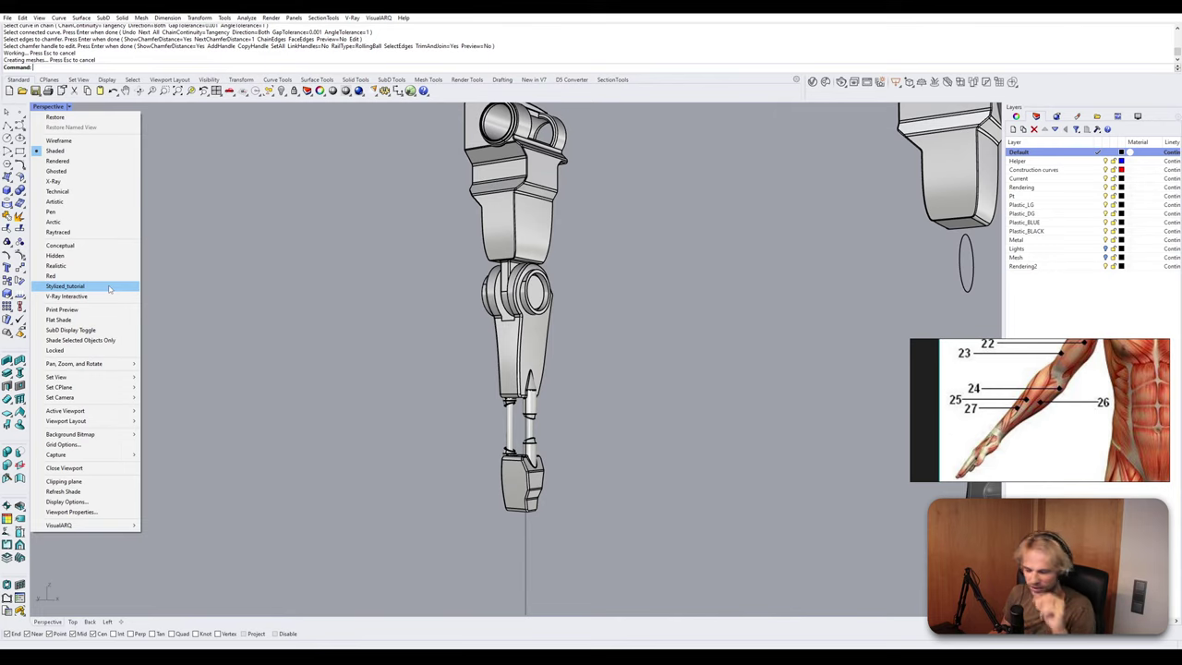
click(109, 289)
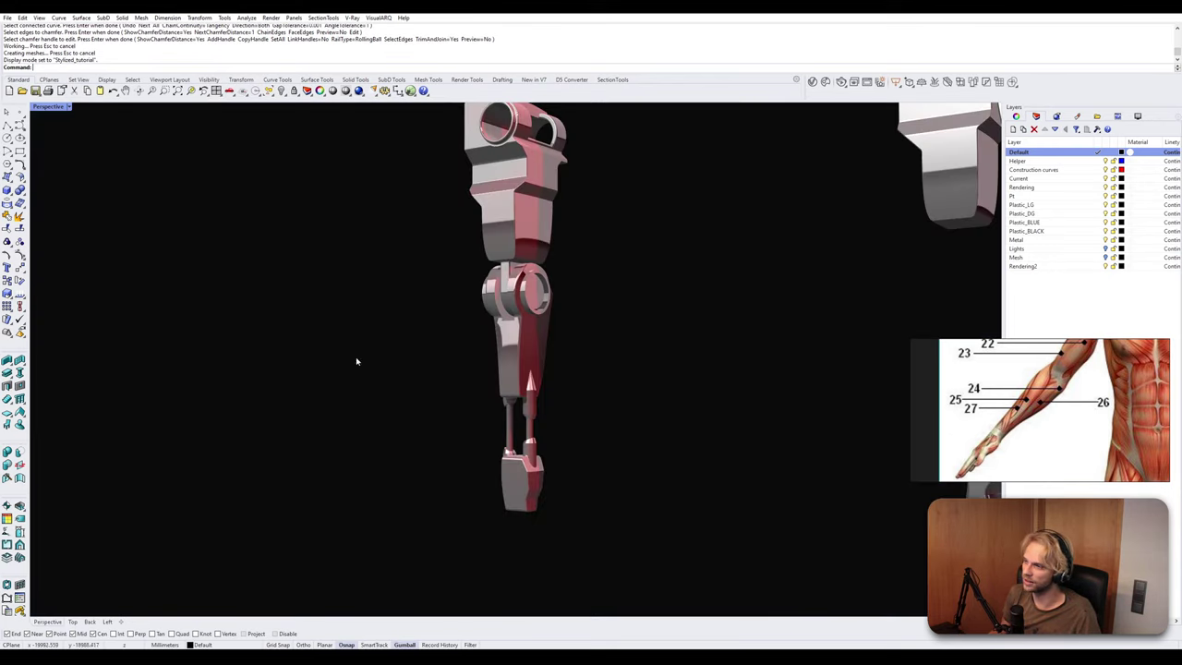
right_drag(406, 374, 409, 401)
scroll(371, 420, down, 10)
scroll(459, 356, up, 3)
scroll(274, 348, up, 3)
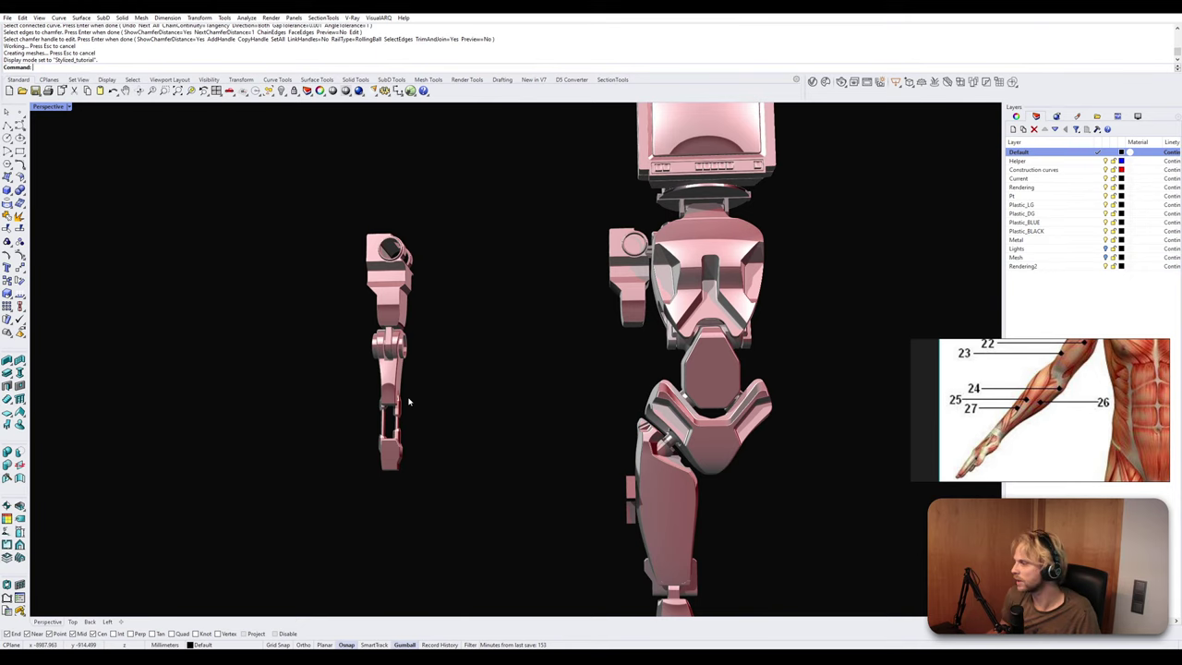
mouse_move(335, 412)
right_down()
mouse_move(231, 411)
mouse_move(382, 401)
mouse_move(443, 369)
mouse_move(395, 381)
right_up()
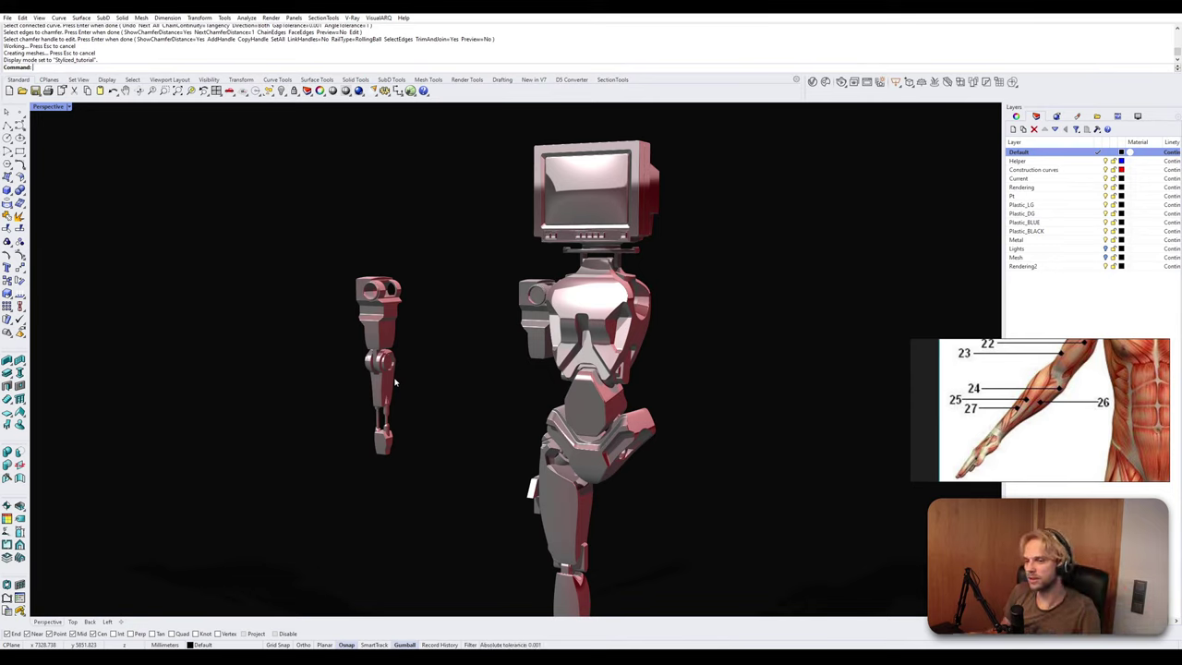
click(51, 106)
click(55, 151)
Delete the old upper-arm solid beside the robot's torso and the leftover closed curve beneath it.
scroll(578, 317, up, 4)
click(574, 295)
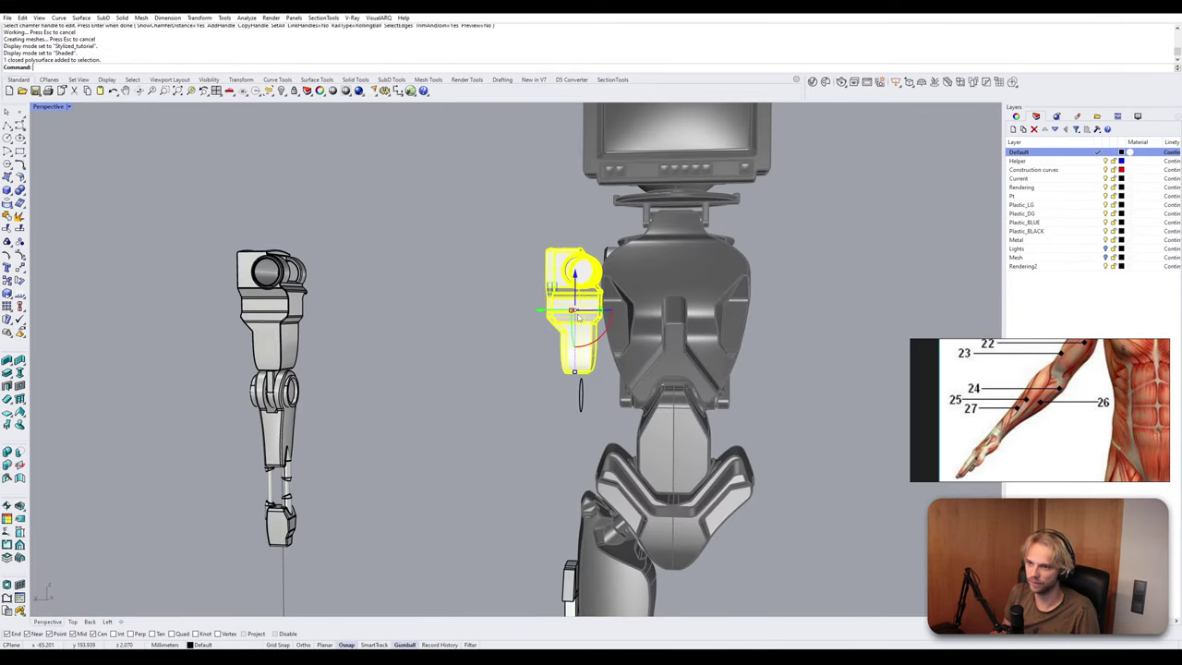
key(Delete)
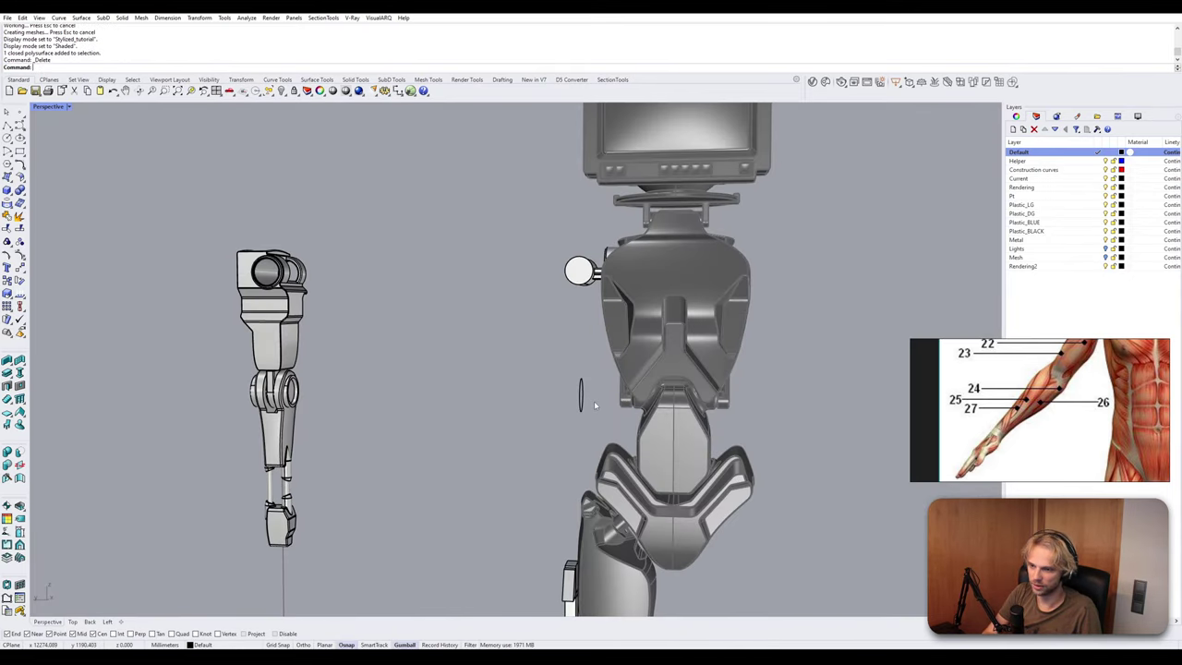
drag(524, 371, 525, 372)
key(Delete)
mouse_move(537, 416)
right_down()
mouse_move(611, 586)
mouse_move(592, 421)
mouse_move(559, 420)
right_up()
drag(532, 295, 601, 476)
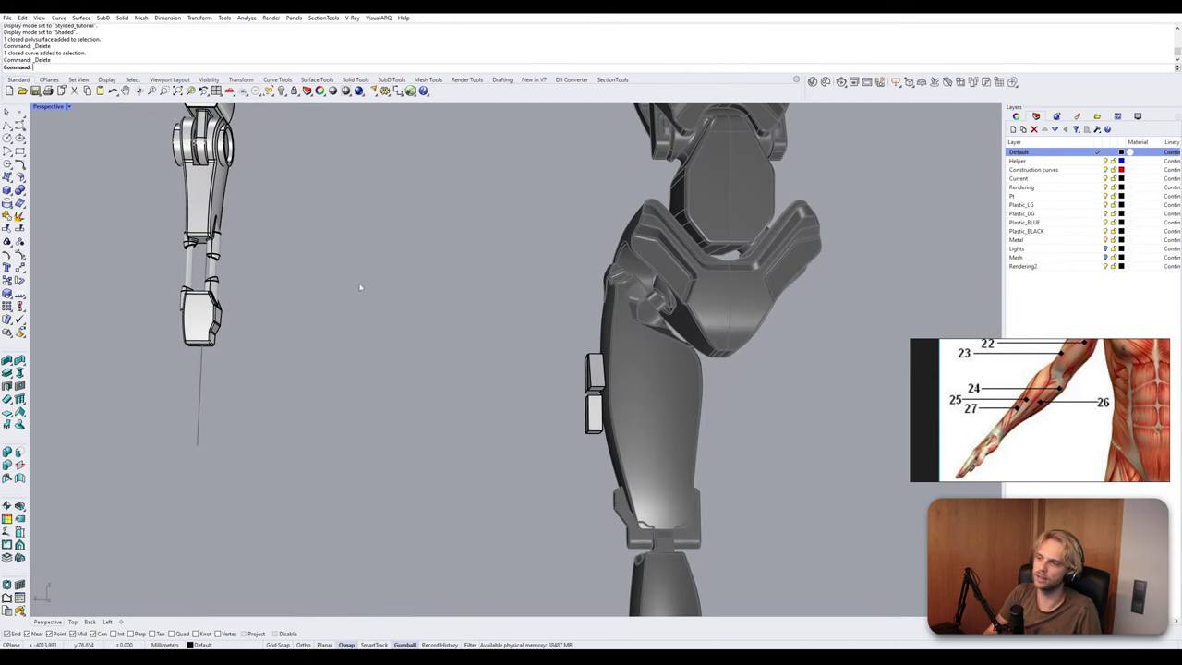
Check which objects make up the separate arm by selecting its lower forearm body and the arm parts together.
shift+right_drag(361, 285, 305, 355)
scroll(277, 328, down, 5)
click(219, 362)
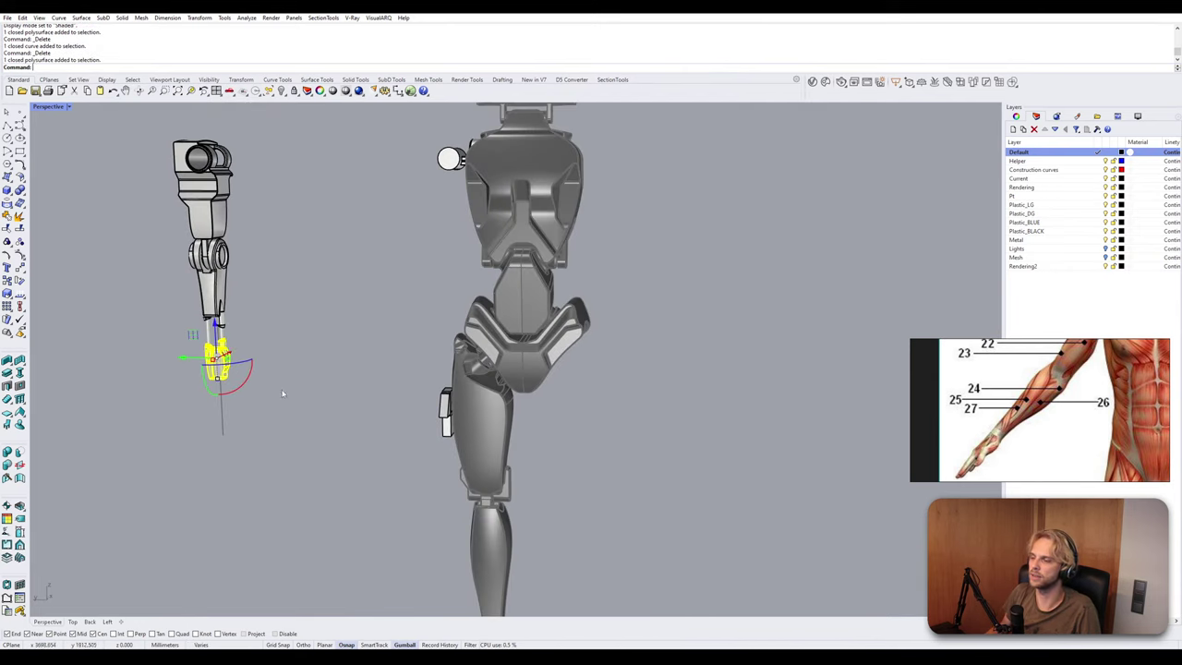
click(282, 391)
shift+right_drag(170, 221, 281, 328)
drag(212, 182, 414, 543)
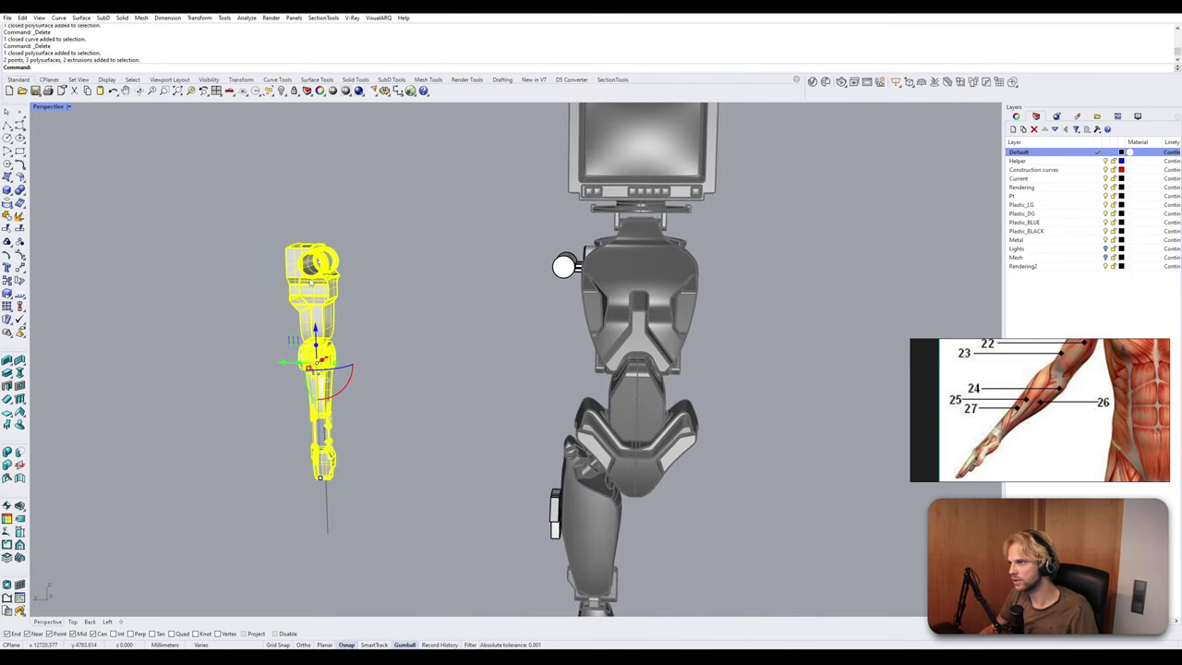
key(Escape)
scroll(292, 267, up, 2)
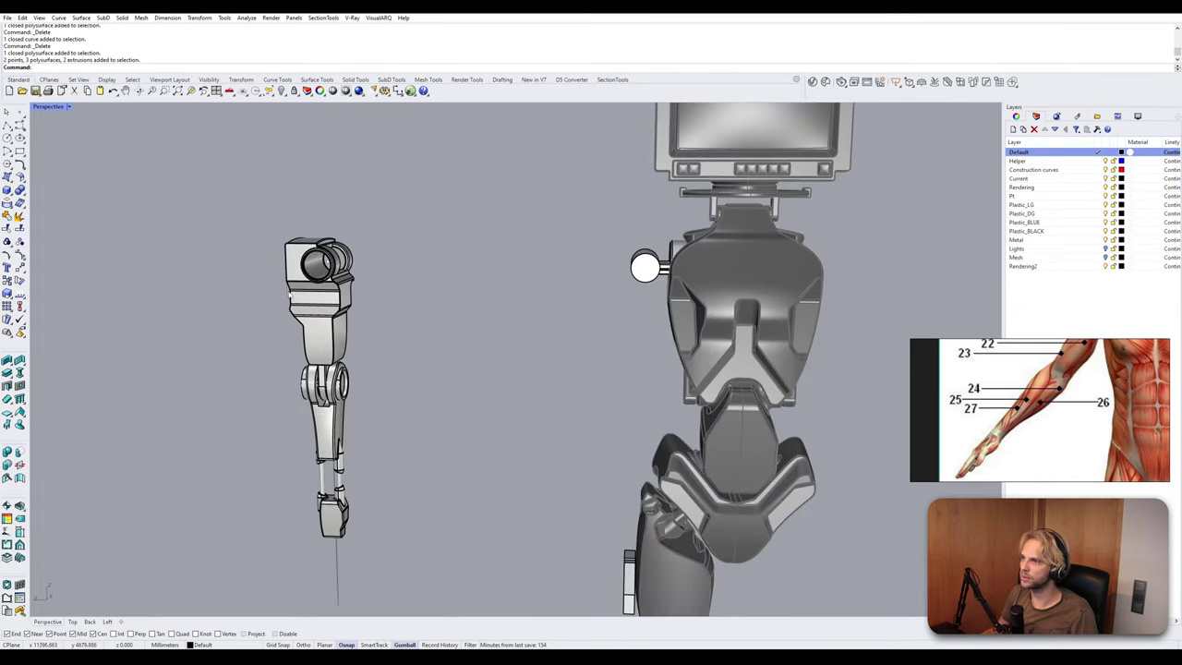
shift+right_drag(238, 369, 244, 304)
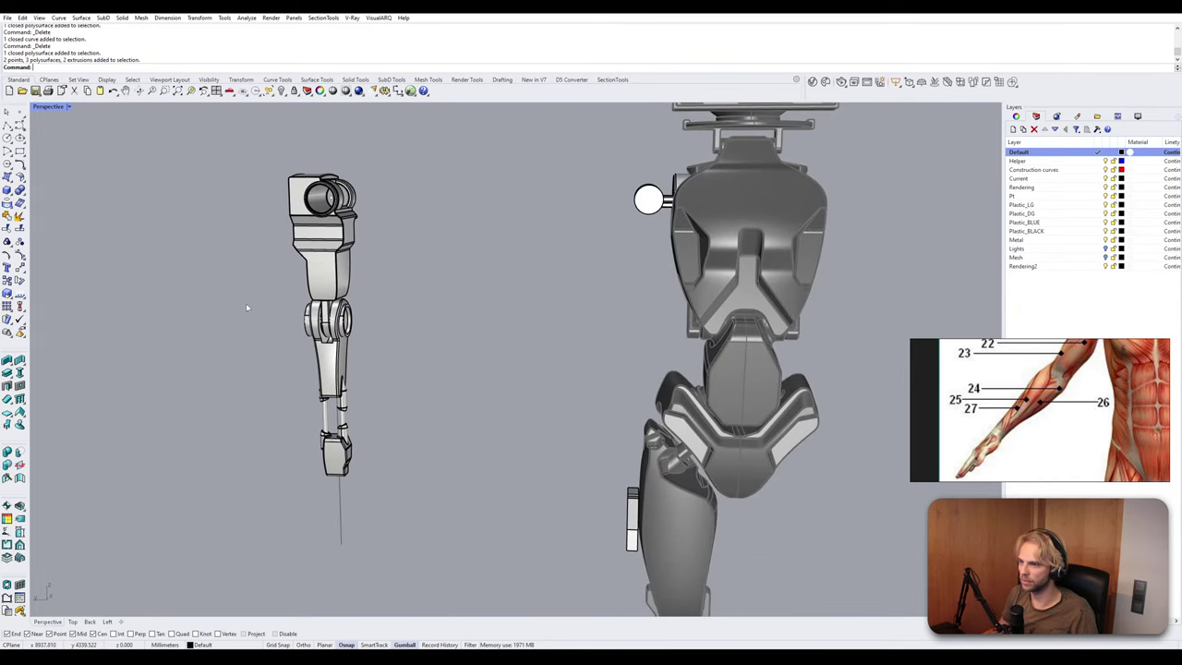
Delete the two stray points around the forearm, keeping its lower body and both rods.
drag(246, 305, 493, 502)
scroll(340, 462, up, 3)
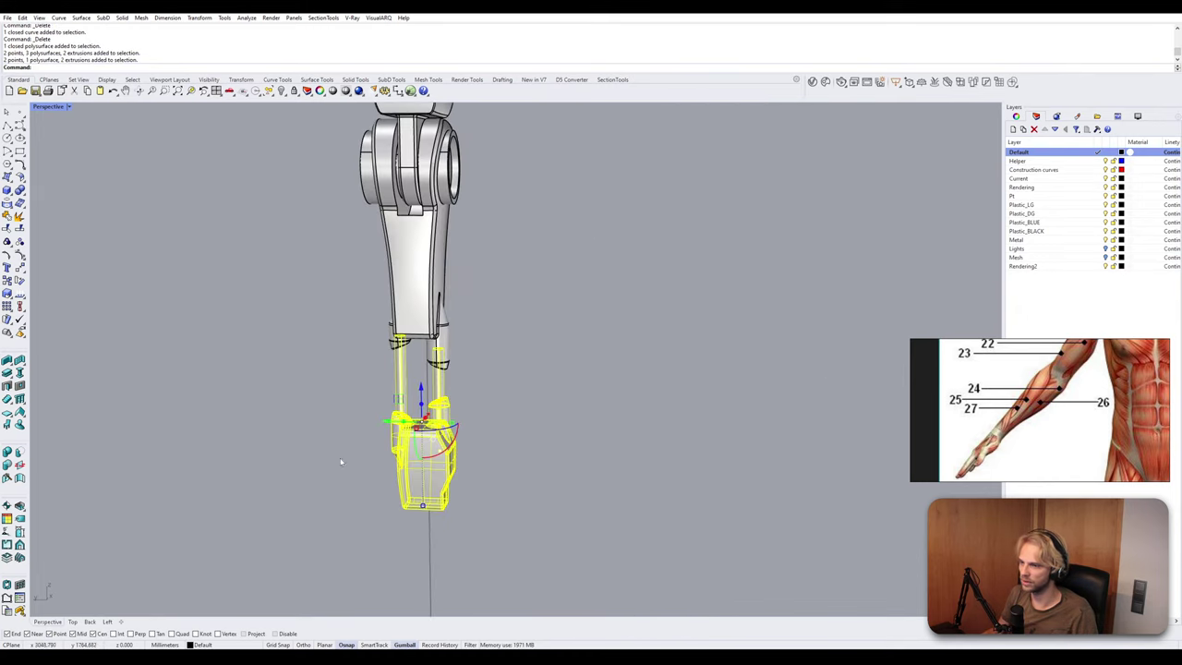
ctrl+click(396, 371)
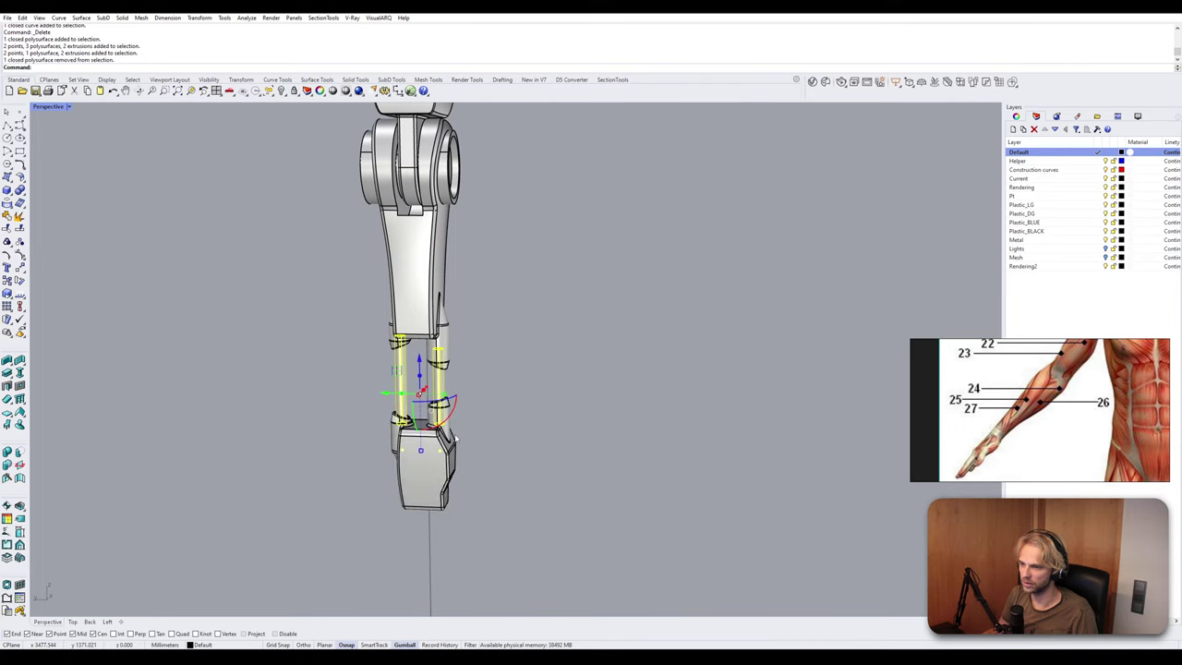
ctrl+click(403, 362)
ctrl+click(443, 386)
key(Delete)
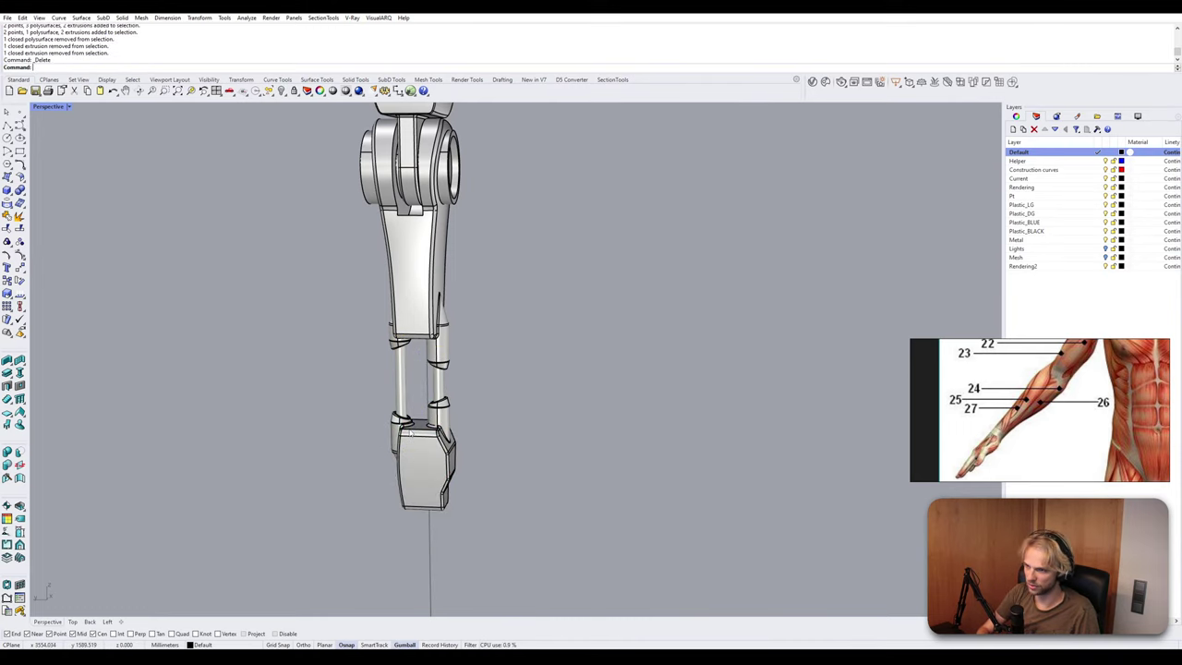
scroll(411, 432, up, 6)
click(412, 435)
click(400, 375)
click(461, 359)
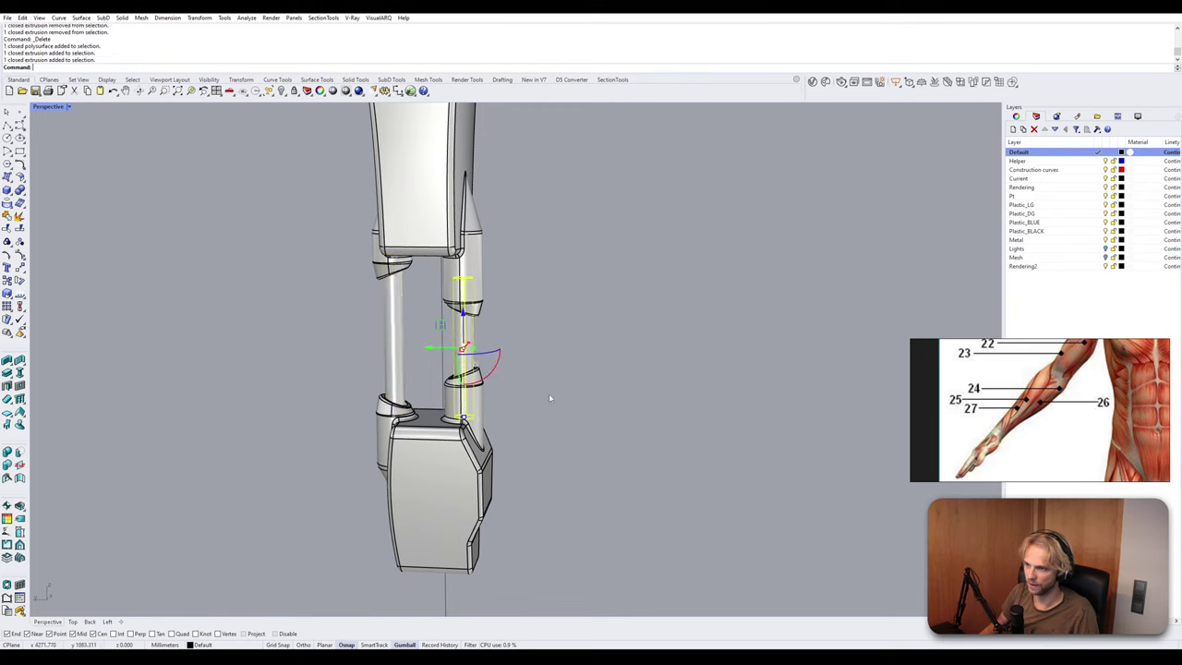
click(549, 393)
click(468, 345)
click(367, 341)
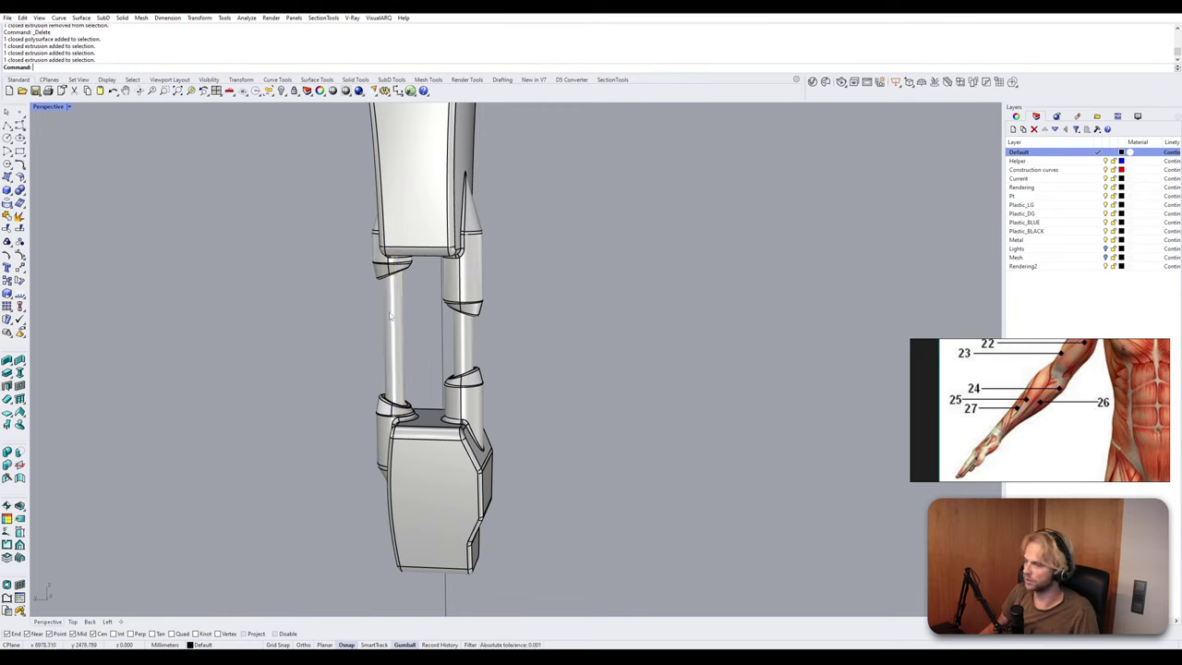
click(394, 332)
shift+click(470, 340)
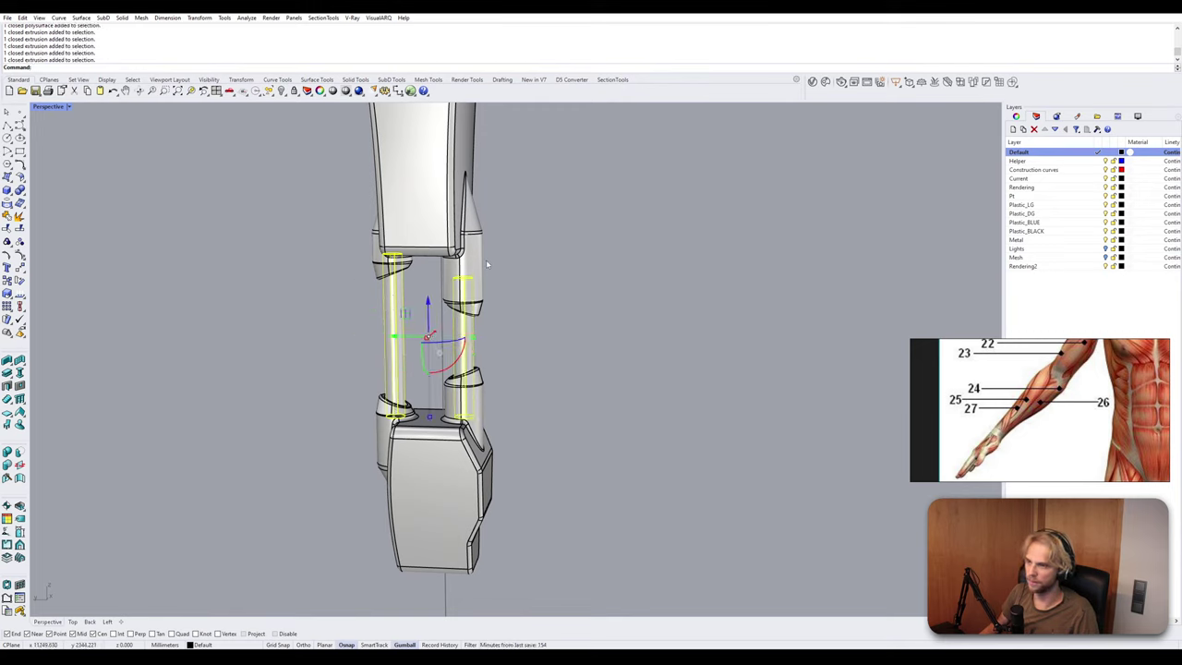
shift+click(484, 264)
click(525, 296)
Try to group the forearm's two rods with its lower and upper bodies.
click(461, 346)
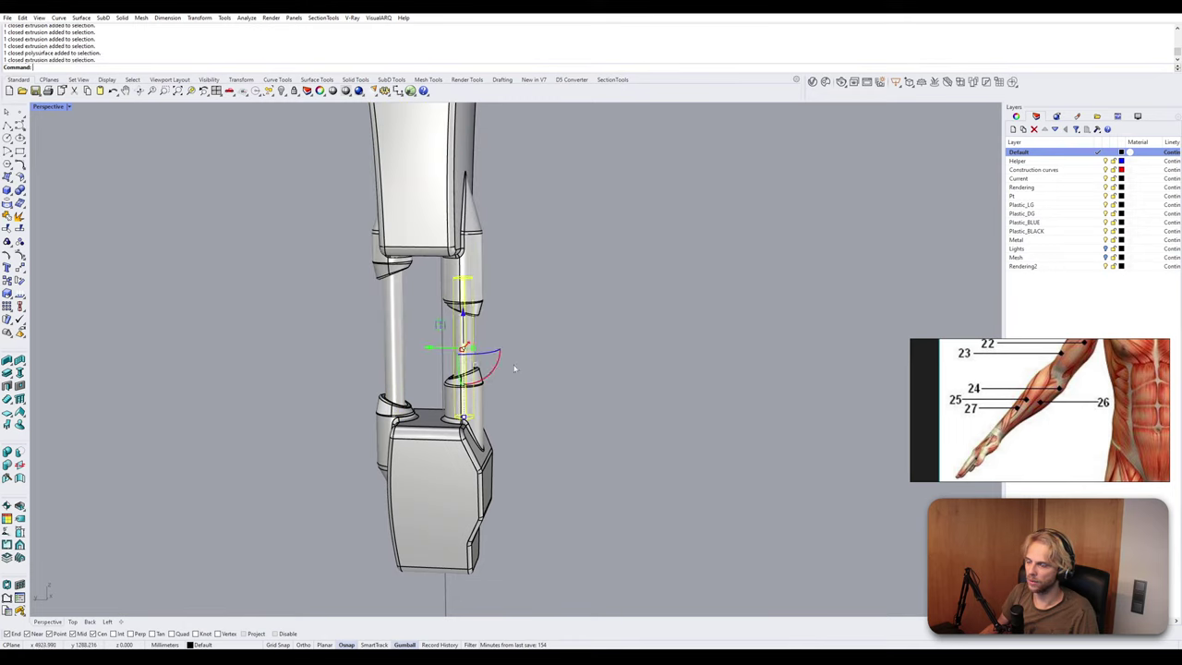
shift+click(396, 337)
shift+click(427, 465)
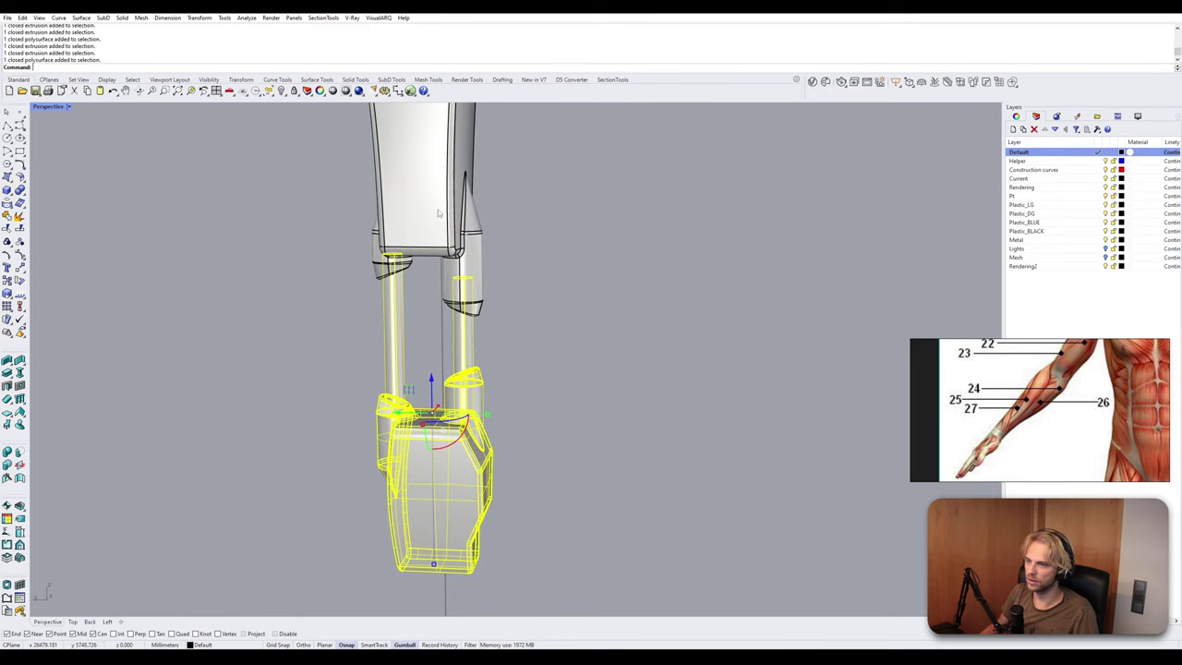
shift+click(442, 214)
text(Grou)
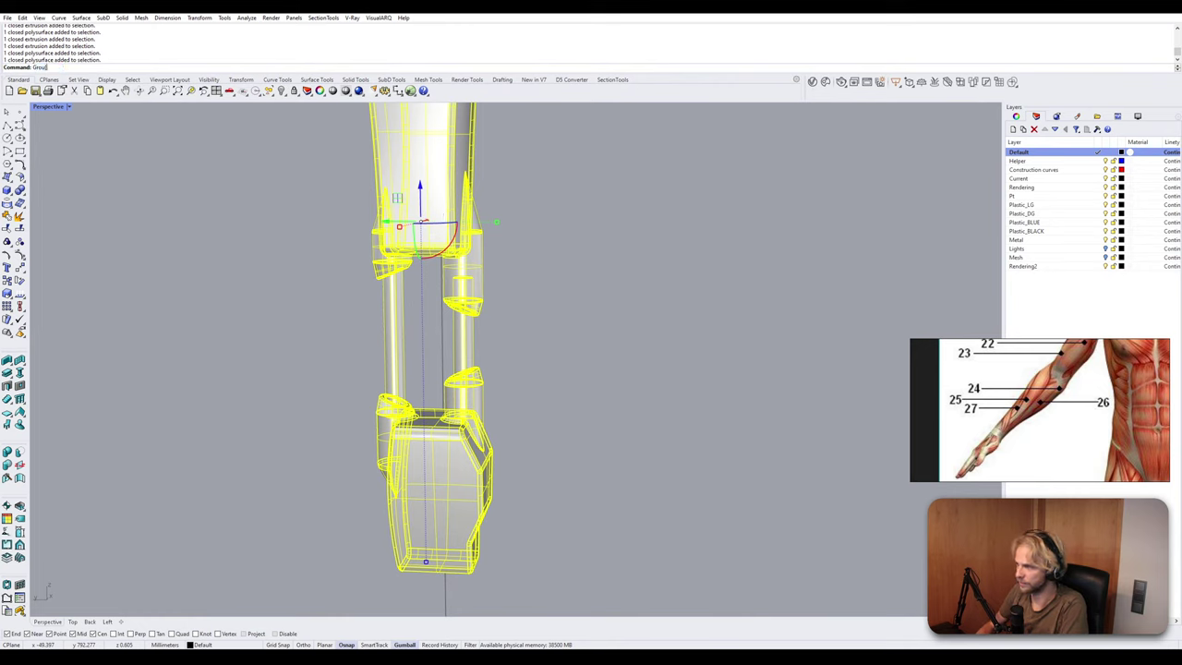
text(p)
key(Escape)
key(Escape)
scroll(443, 218, down, 10)
shift+right_drag(445, 223, 459, 382)
click(450, 261)
click(480, 283)
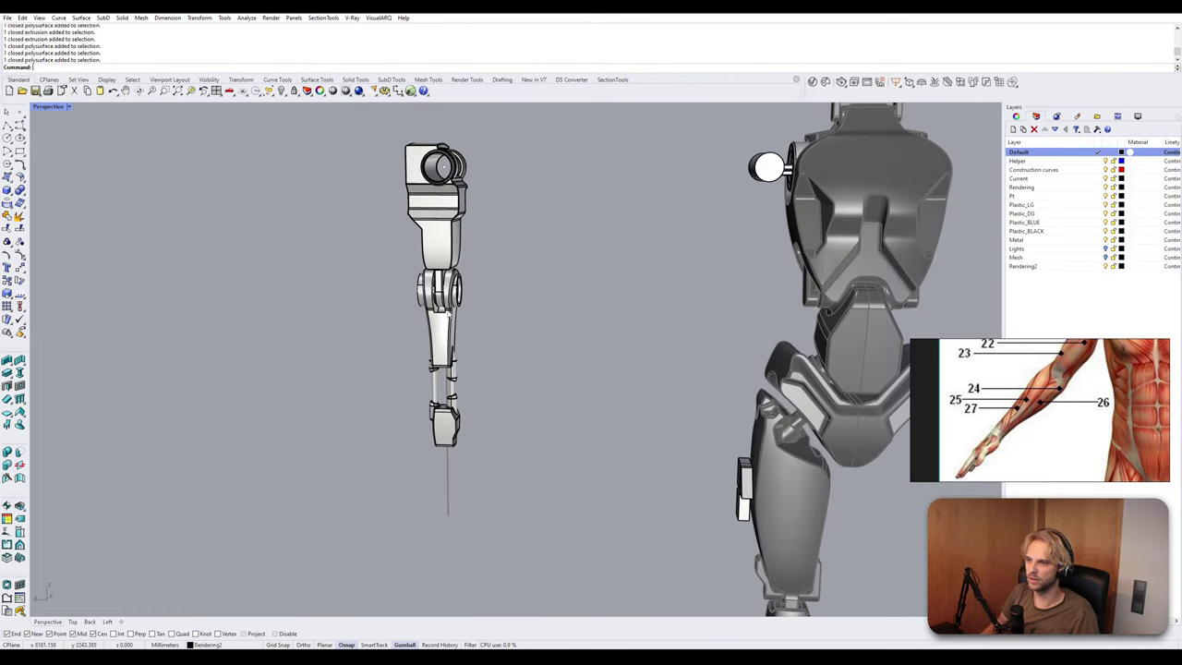
Examine the forearm's upper body around the elbow joint and its round side collar.
click(447, 315)
click(358, 279)
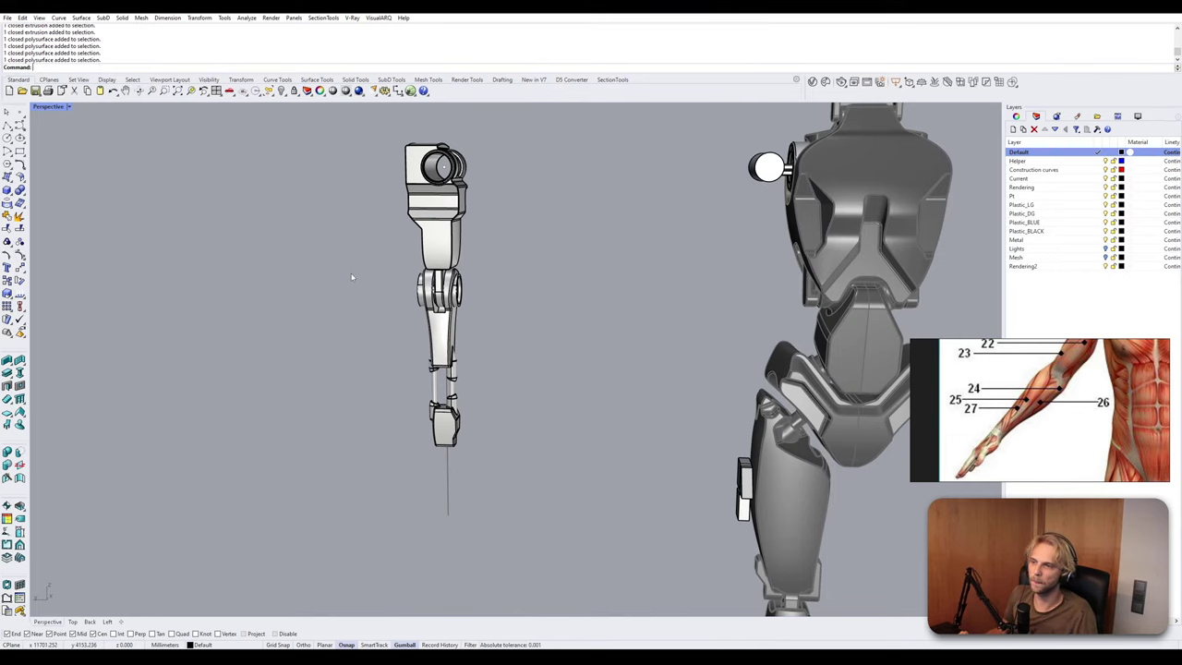
click(437, 292)
scroll(450, 298, up, 5)
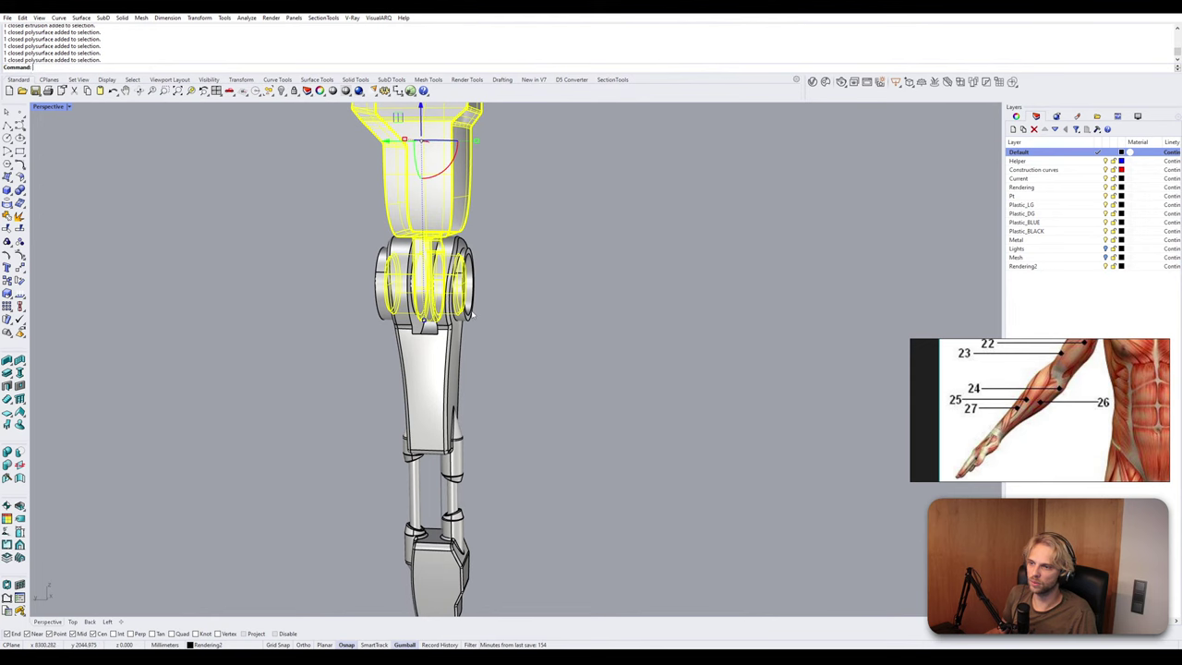
click(472, 315)
click(517, 330)
right_drag(517, 331, 416, 314)
scroll(411, 307, up, 4)
click(271, 298)
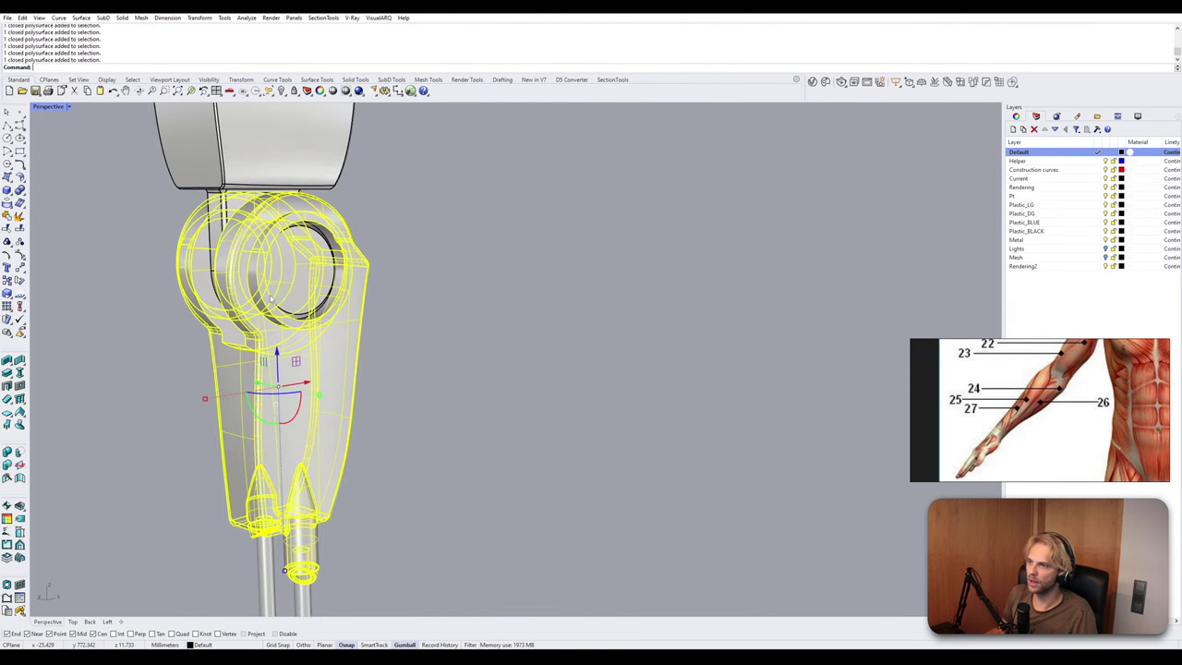
text(zs)
key(Return)
key(Escape)
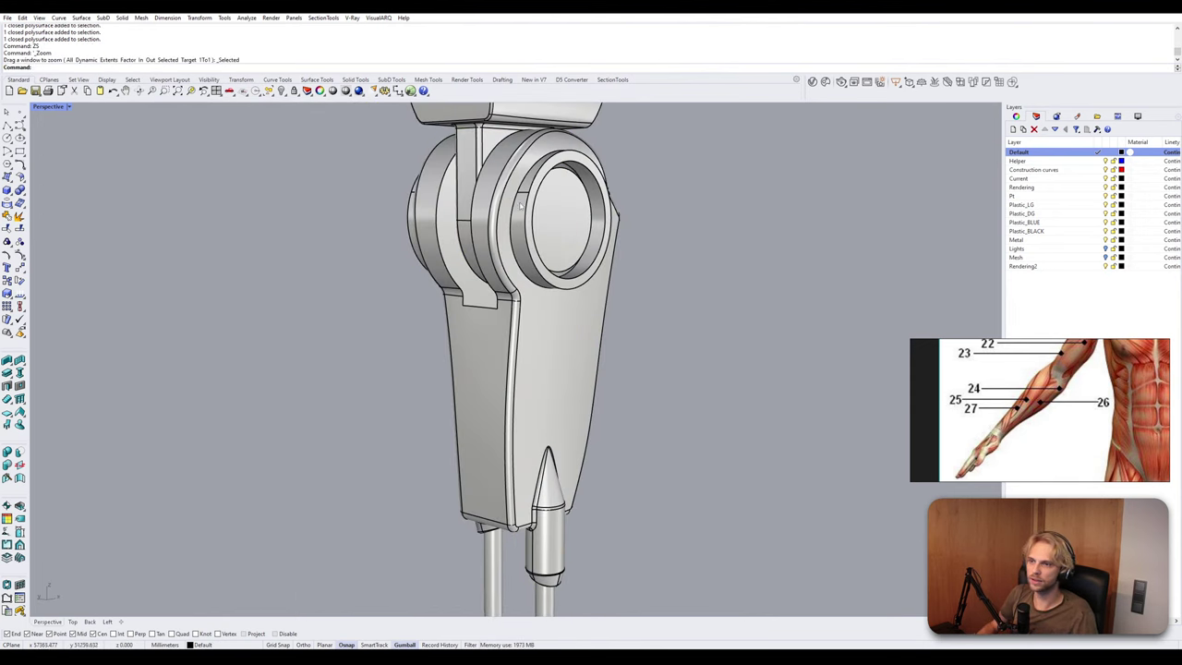
mouse_move(522, 204)
right_down()
mouse_move(286, 212)
mouse_move(520, 207)
right_up()
Try a 3 mm edge fillet where the round collar meets the side of the forearm's elbow hub.
text(fil)
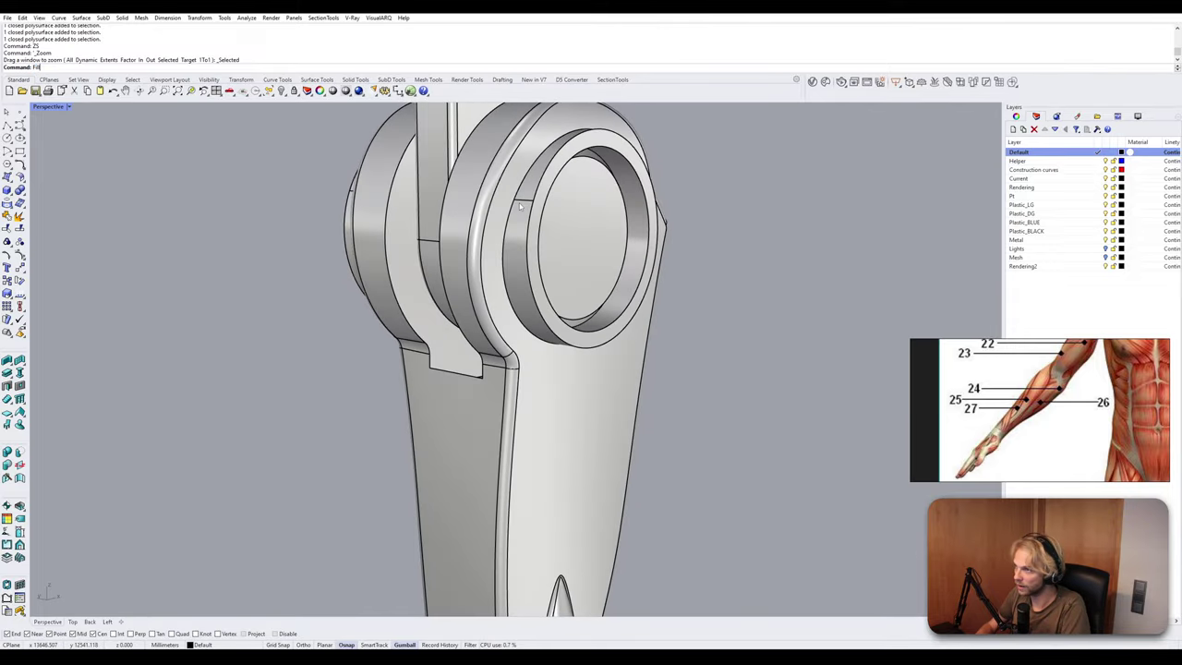
text(letEdge)
key(Return)
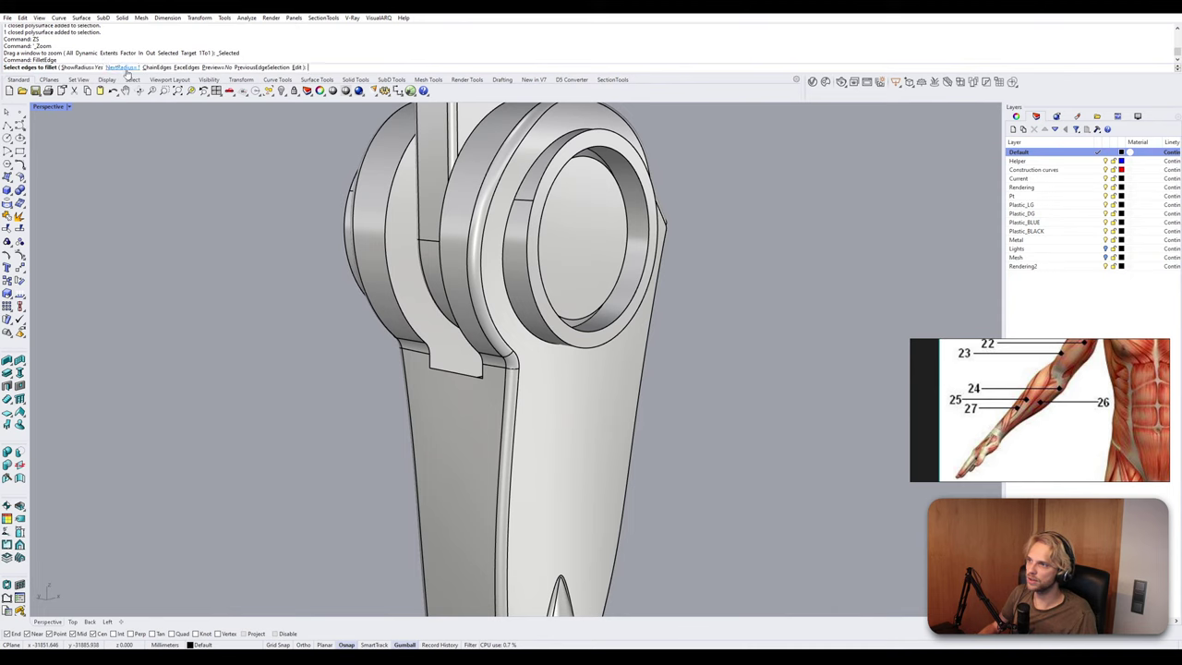
click(126, 69)
text(3)
key(Return)
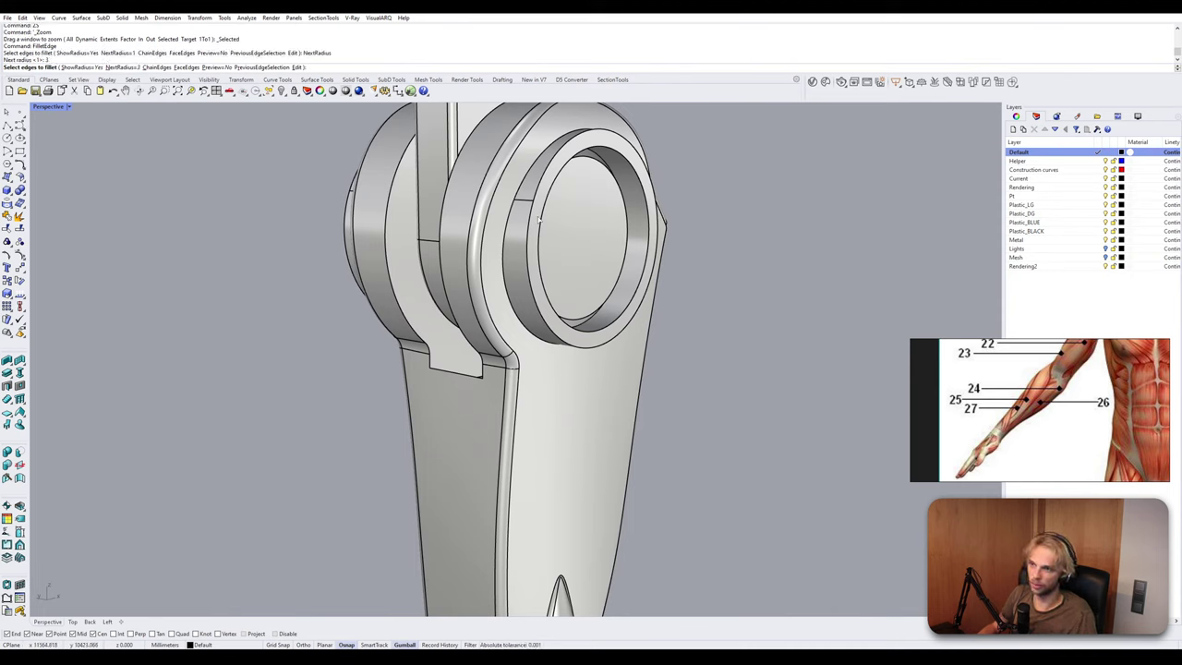
click(511, 239)
key(Return)
key(Return)
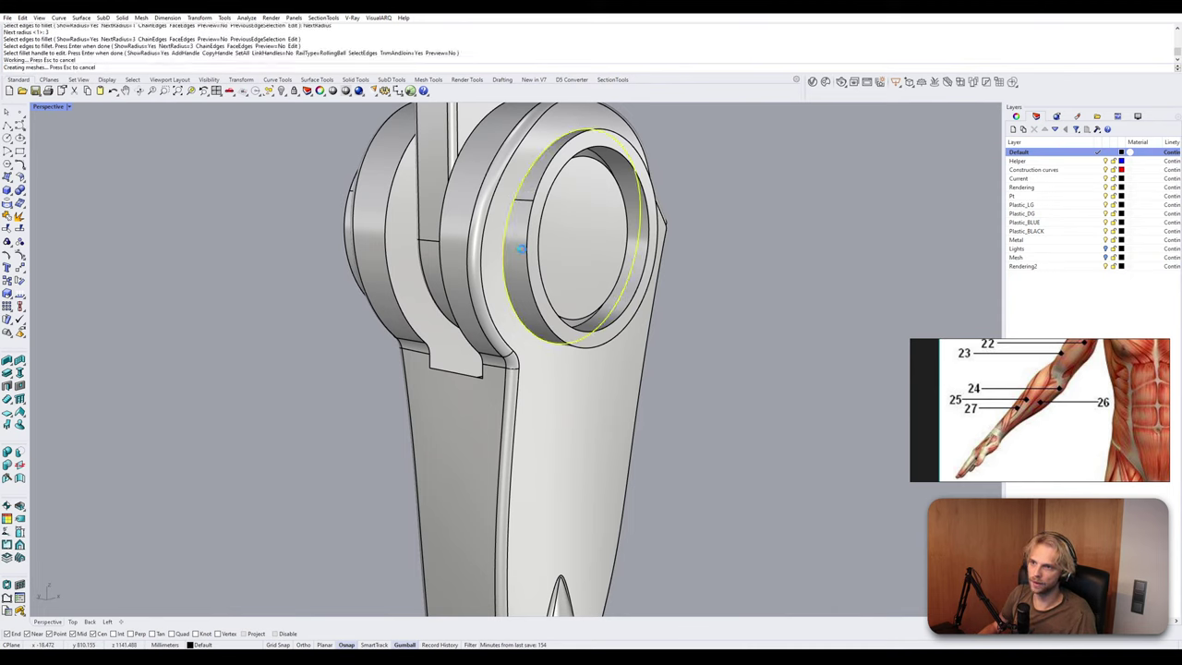
right_drag(511, 242, 572, 346)
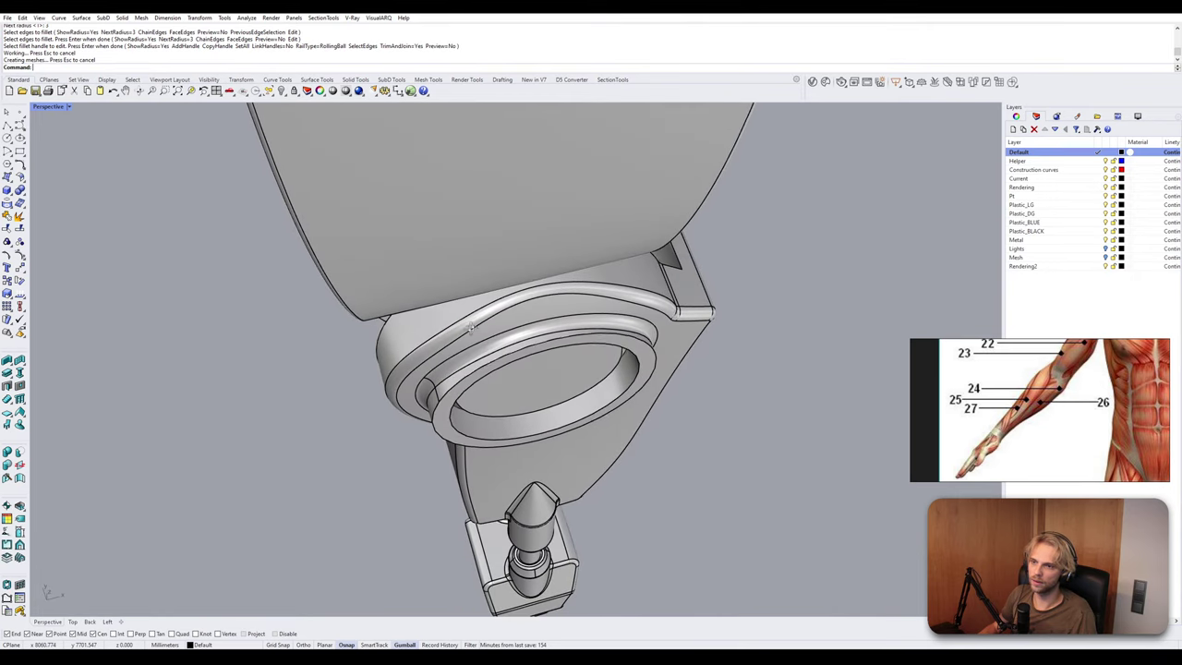
scroll(563, 333, up, 6)
scroll(560, 327, down, 6)
key(ctrl+z)
Fillet the chained base edge of the elbow hub's round collar with a 2 mm radius.
key(Return)
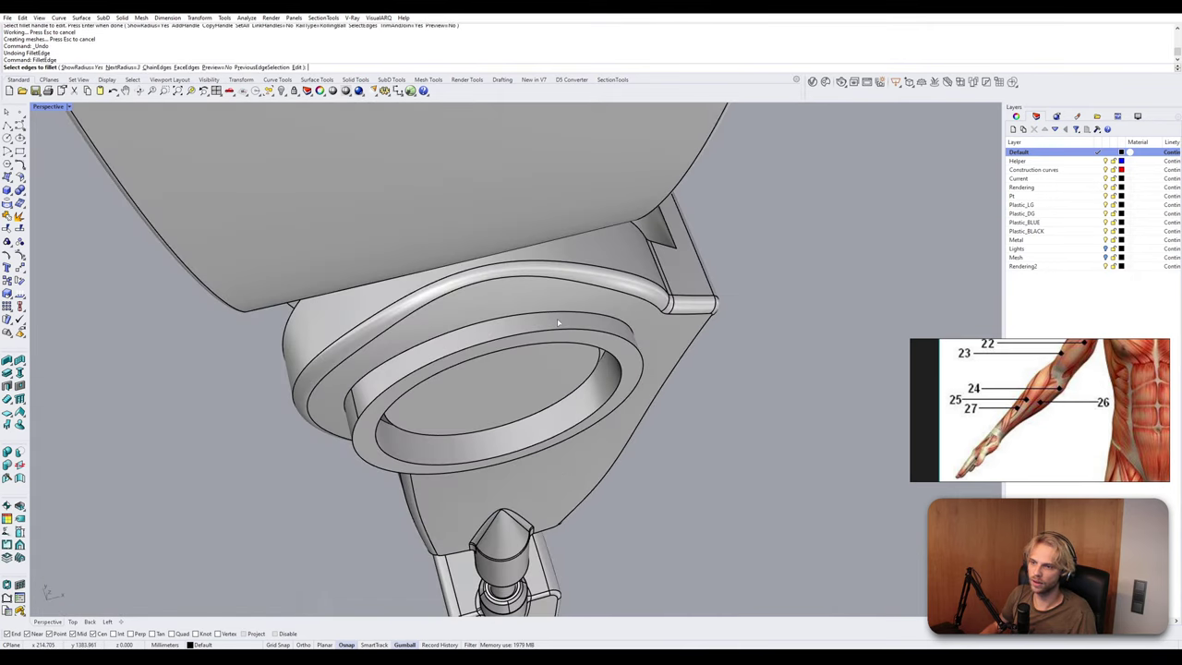
text(2)
key(Return)
click(157, 68)
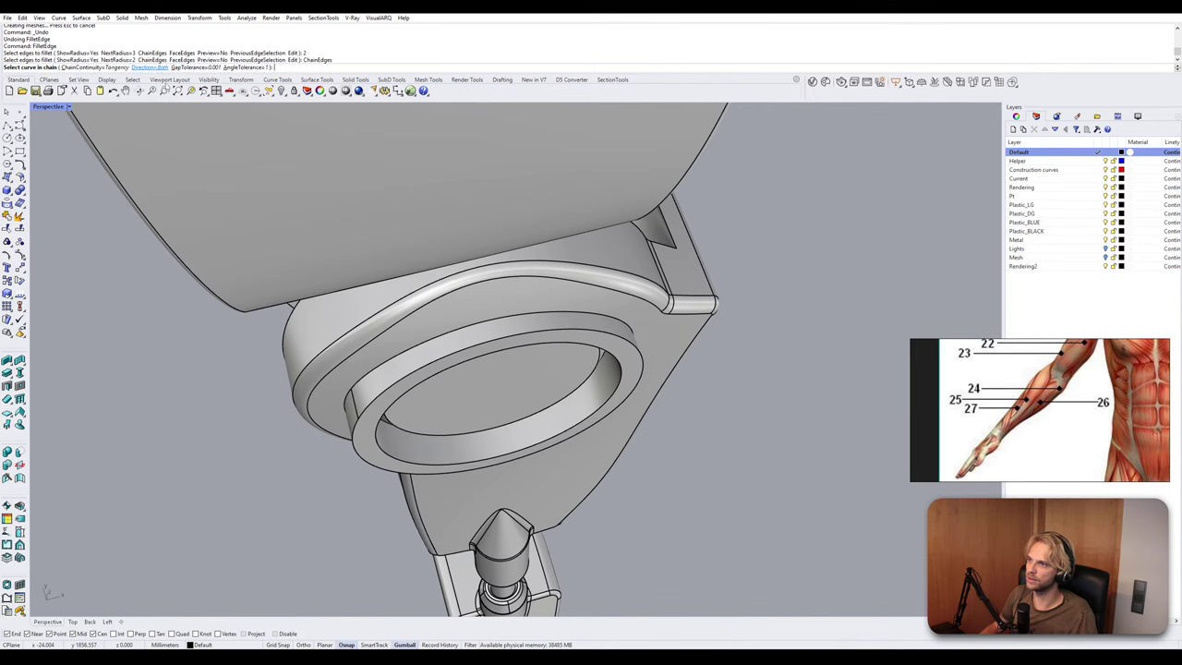
click(531, 316)
click(535, 335)
right_drag(535, 336, 567, 277)
right_drag(310, 238, 421, 244)
key(Return)
key(Return)
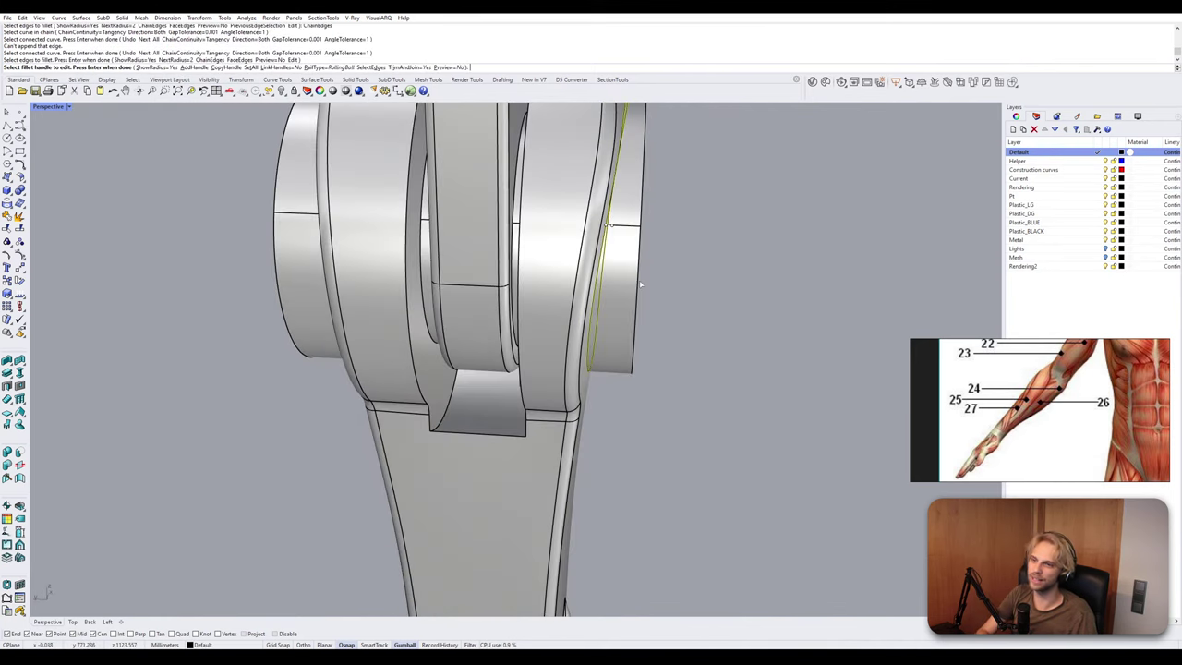
right_drag(639, 279, 578, 275)
key(Return)
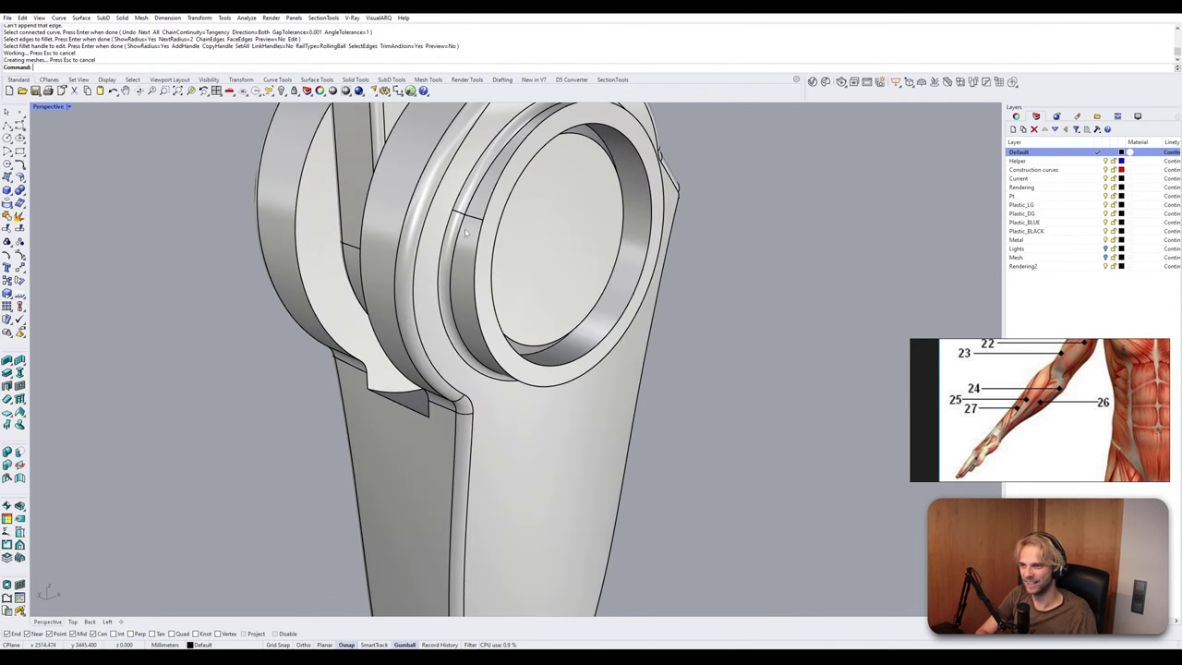
Fillet the outer rim of the same elbow collar with a 2 mm radius, using chained edges.
key(Return)
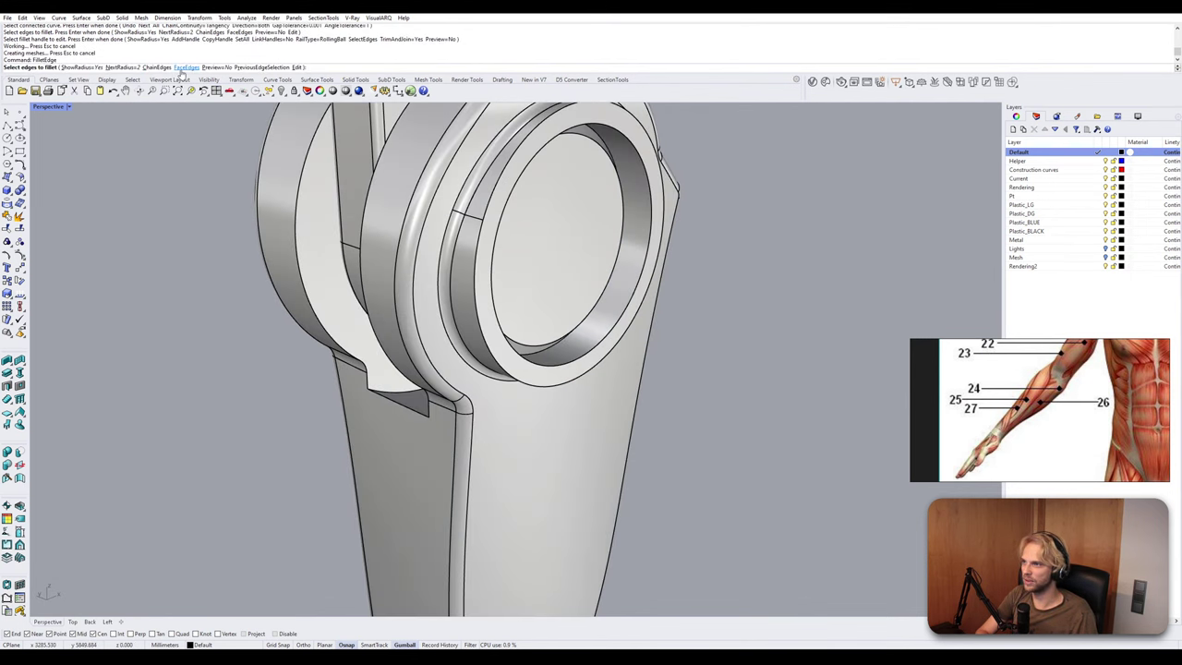
click(164, 69)
click(481, 240)
key(Return)
key(Return)
key(Return)
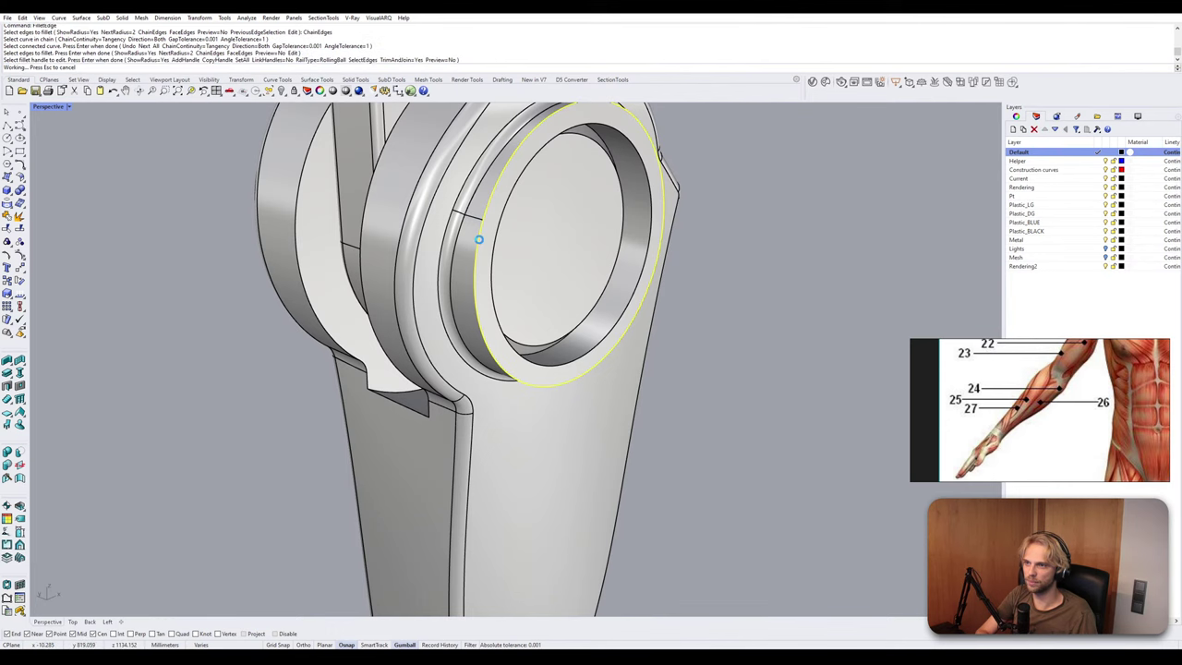
Fillet the chained base edge of the collar on the opposite side of the elbow with a 2 mm radius.
right_drag(481, 242, 383, 189)
key(Return)
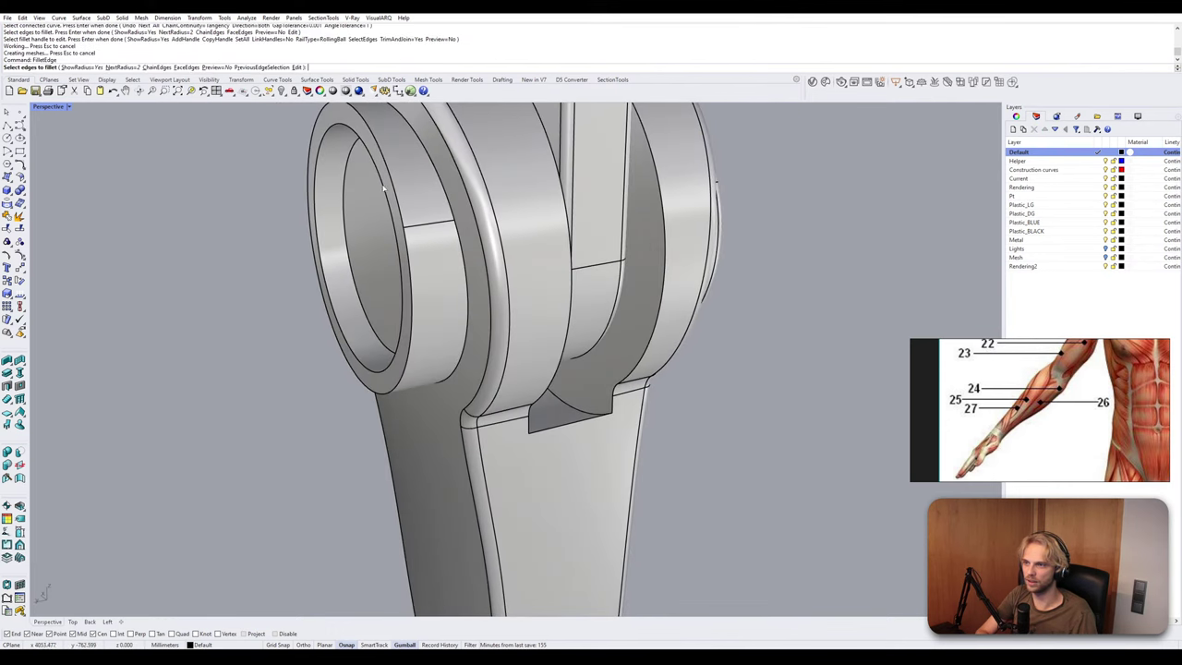
click(157, 68)
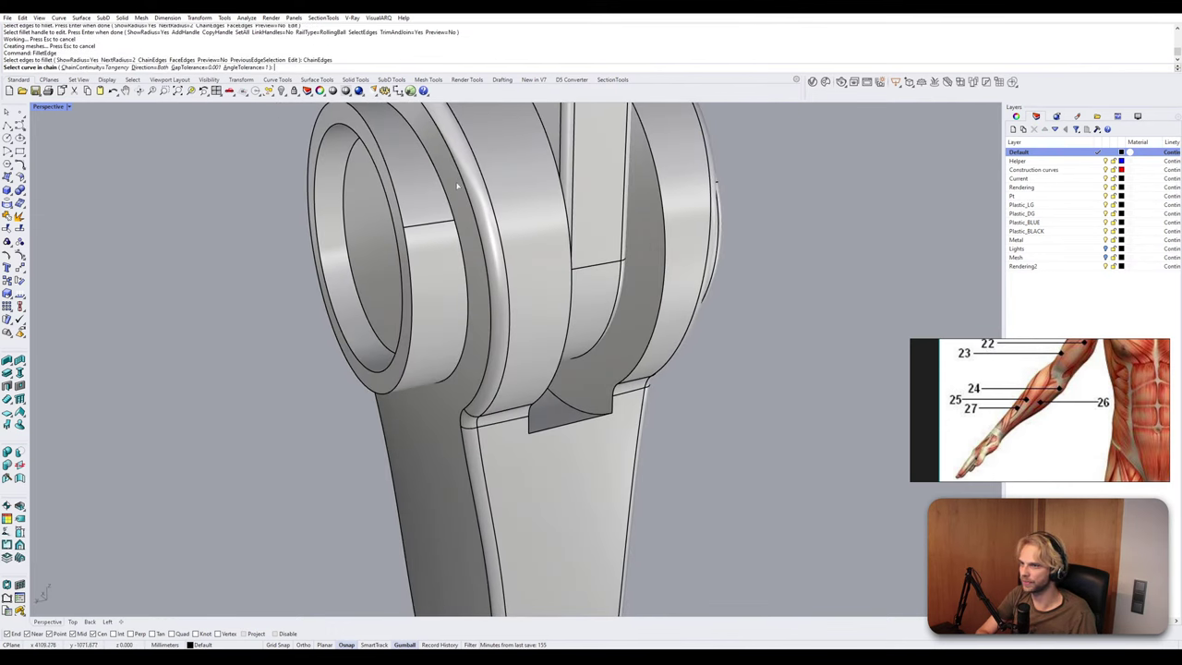
click(441, 189)
key(Return)
key(Return)
key(Return)
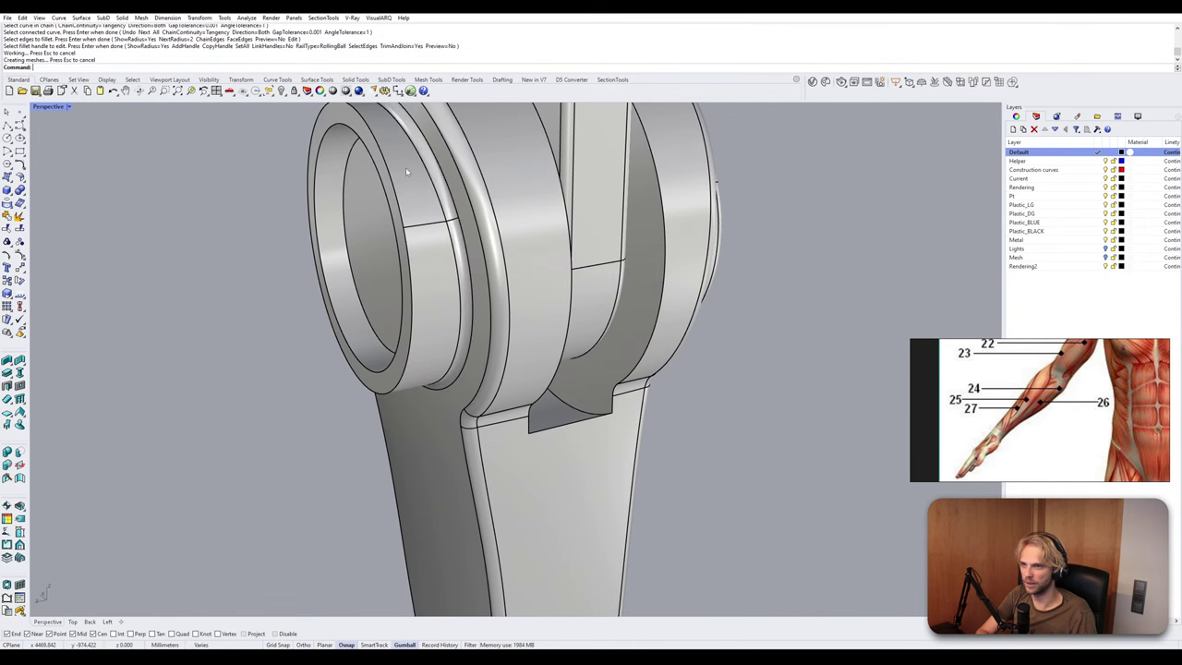
Fillet the outer rim of the opposite elbow collar with a 2 mm radius.
right_drag(407, 169, 451, 267)
key(Return)
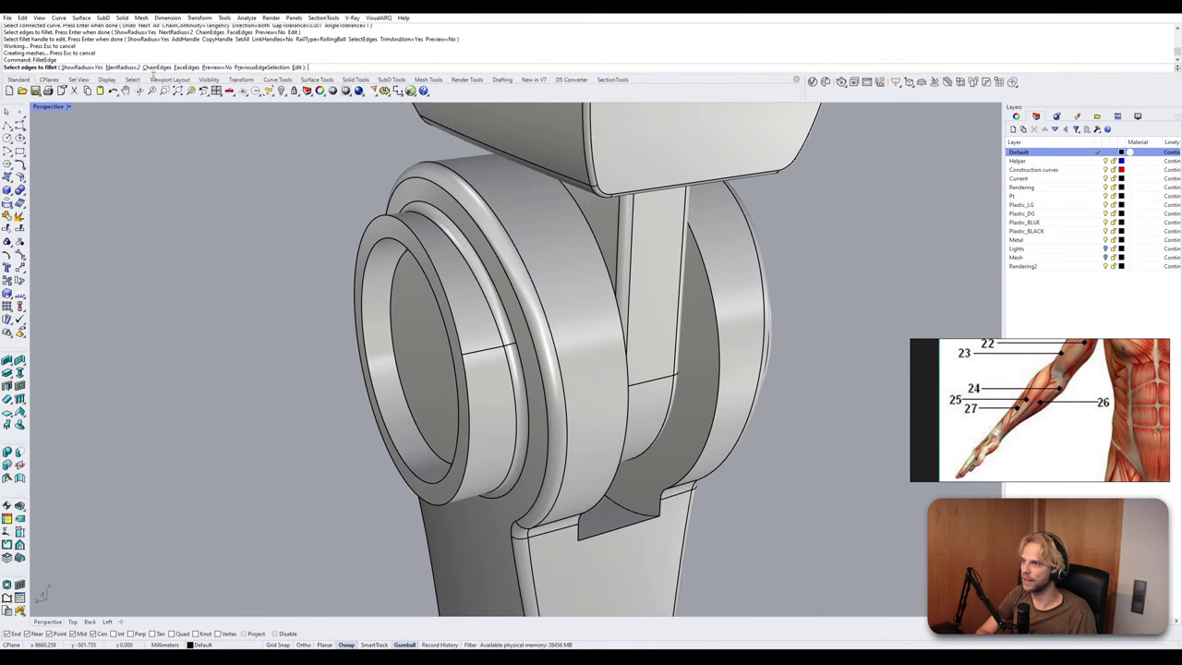
click(425, 249)
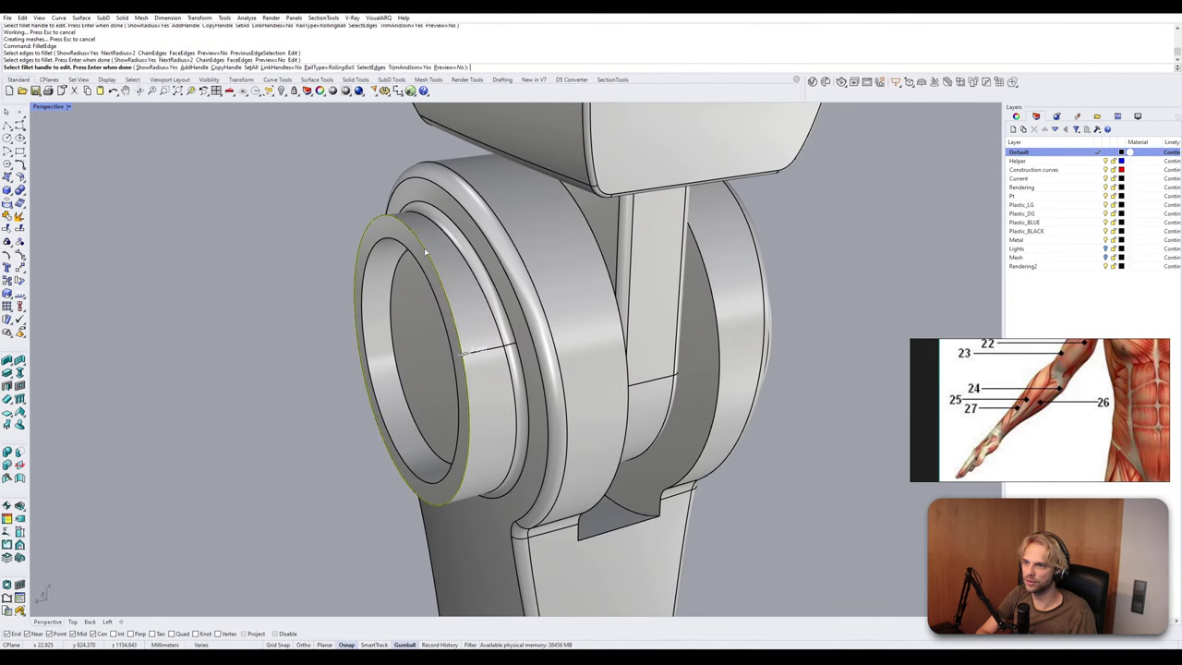
key(Return)
key(Return)
key(Return)
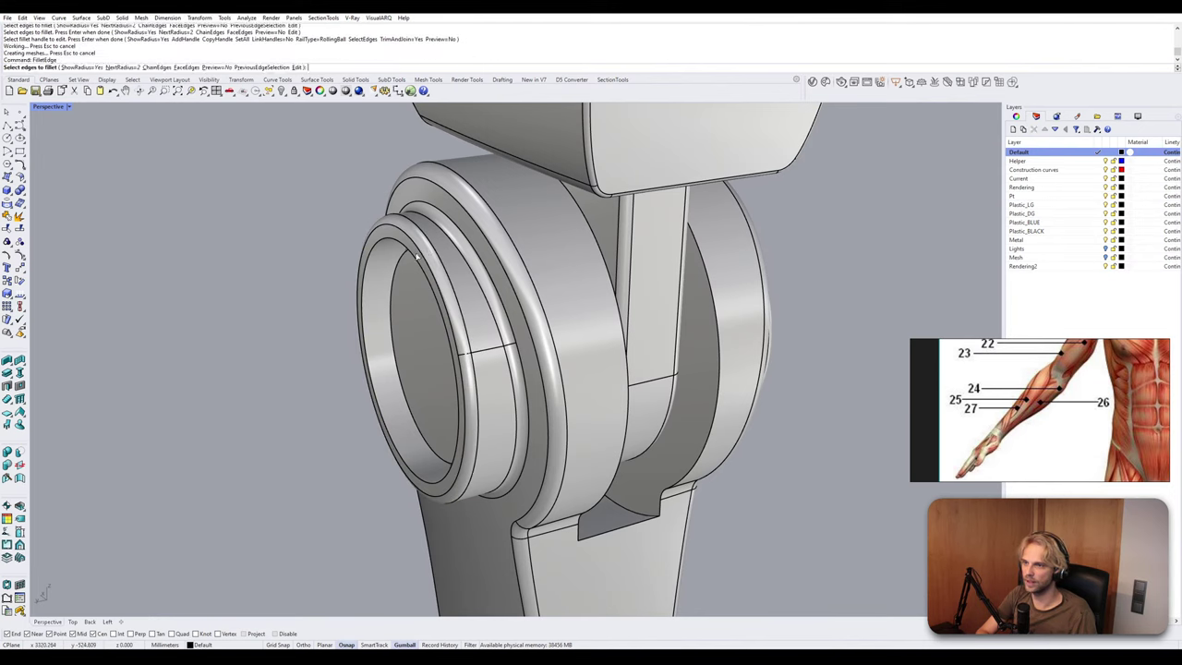
key(Escape)
Chamfer the chained inner rim of the opposite elbow collar by 1 mm.
text(cha)
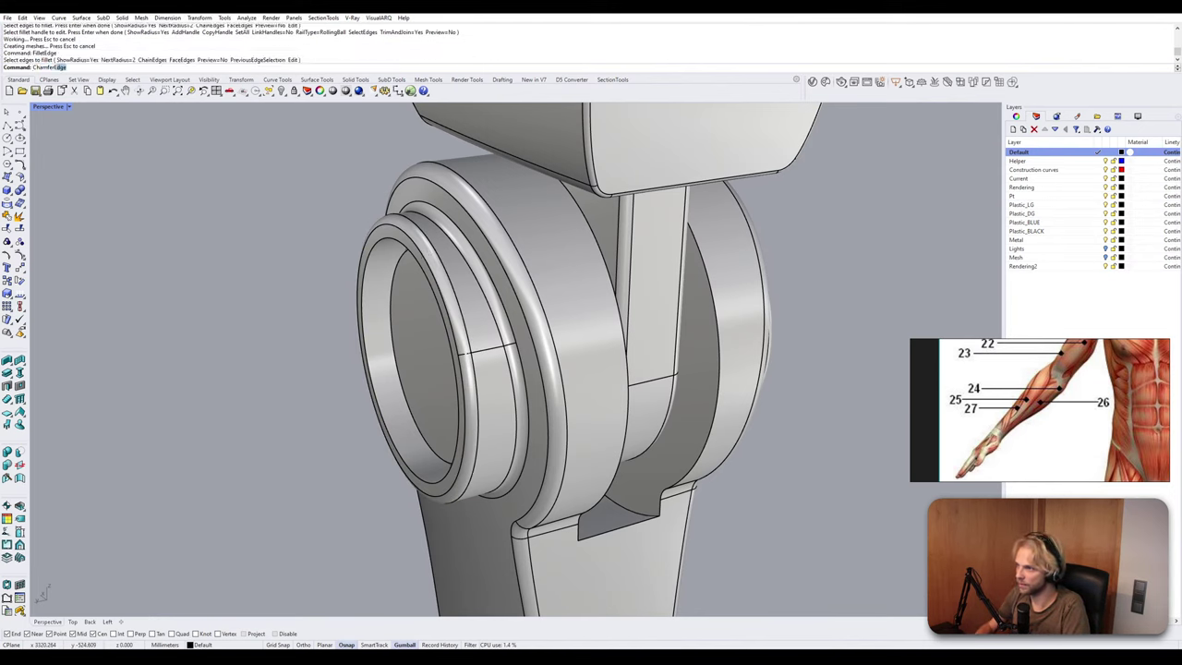
text(mfer)
key(Return)
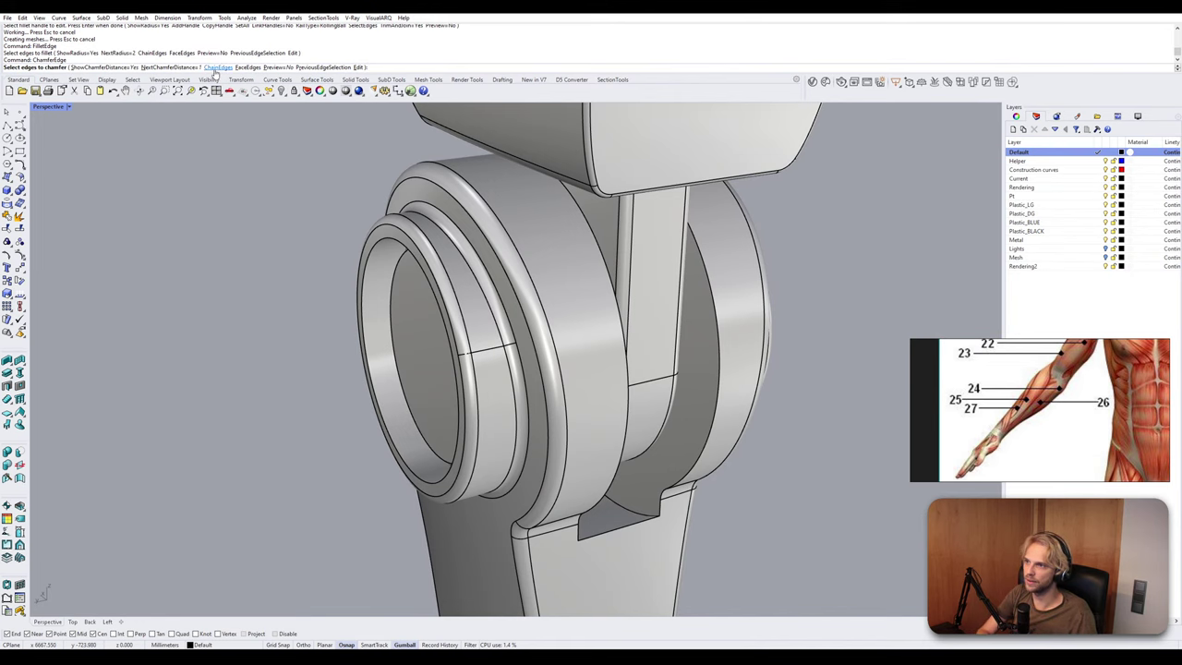
click(214, 69)
click(387, 238)
key(Return)
key(Return)
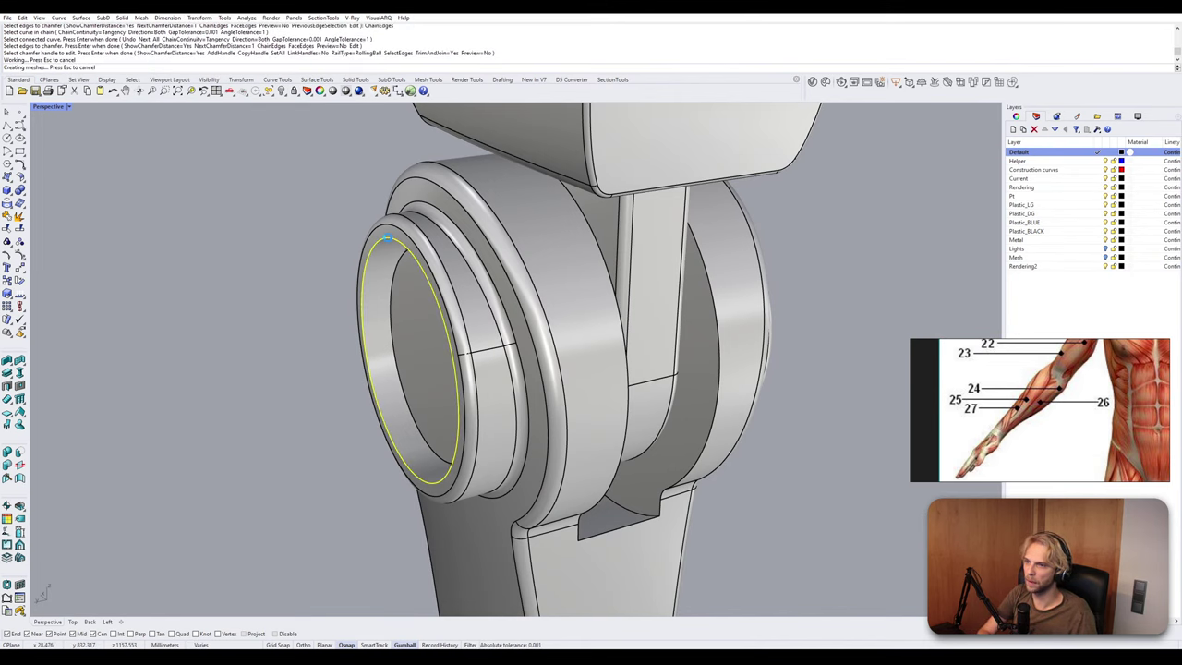
Chamfer the inner rim of the first elbow collar by 1 mm to match the other side.
right_drag(688, 260, 480, 238)
key(Return)
click(555, 229)
key(Return)
key(Return)
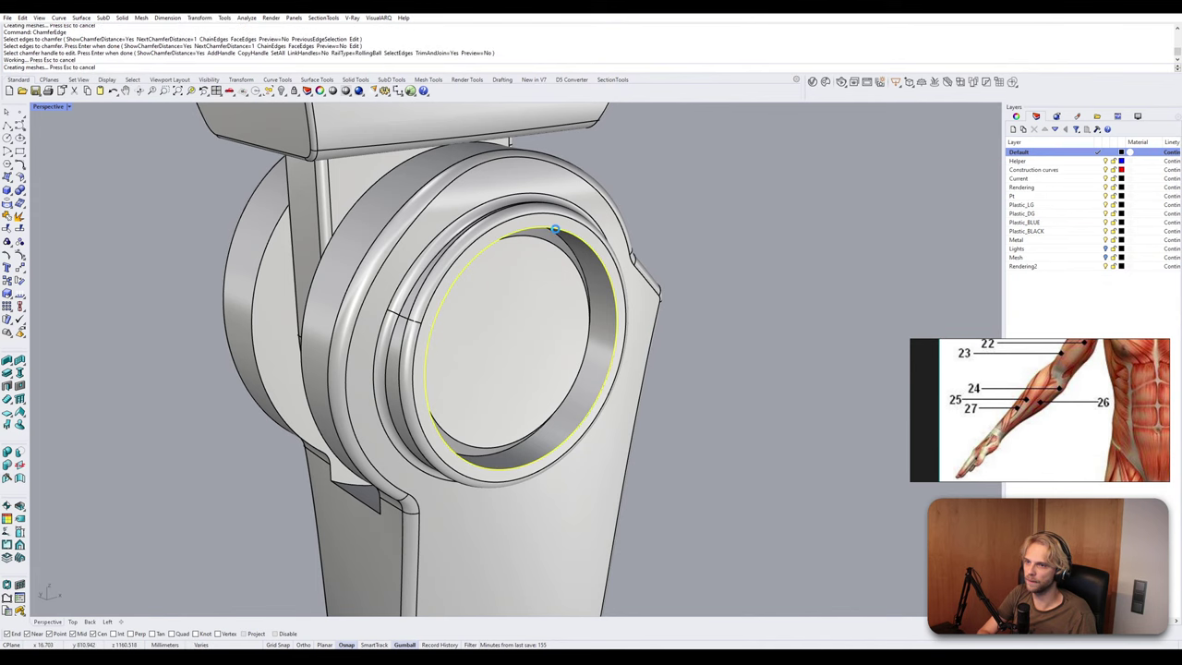
scroll(556, 228, down, 4)
right_drag(557, 228, 499, 390)
scroll(499, 390, up, 3)
scroll(563, 428, up, 3)
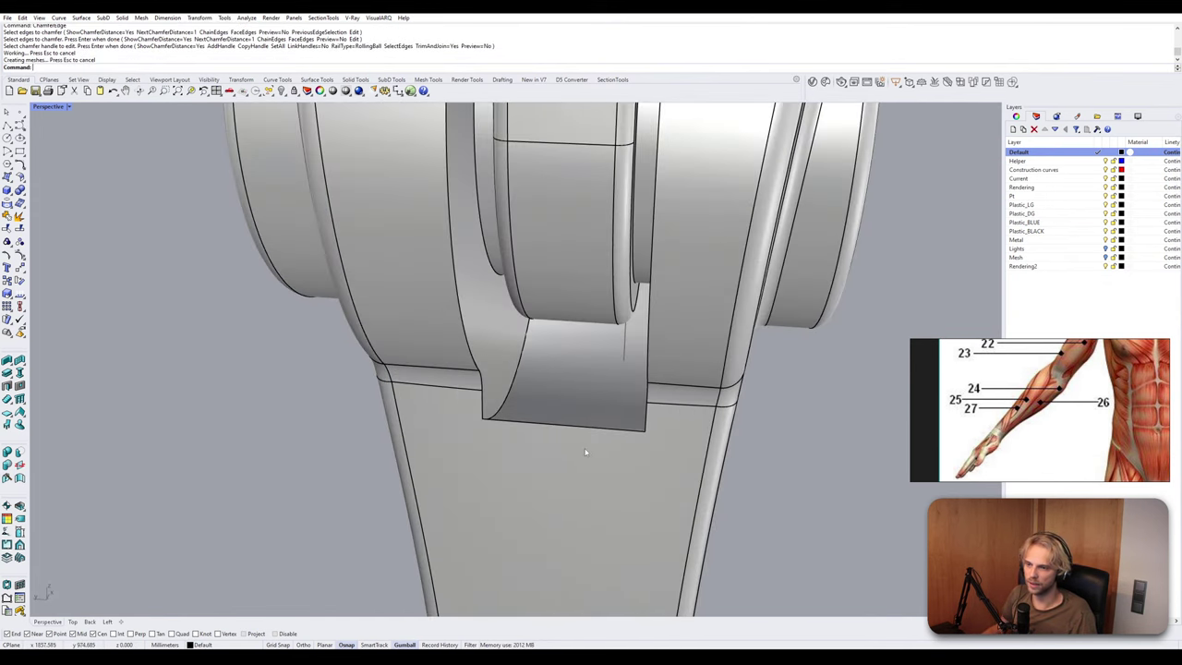
key(Return)
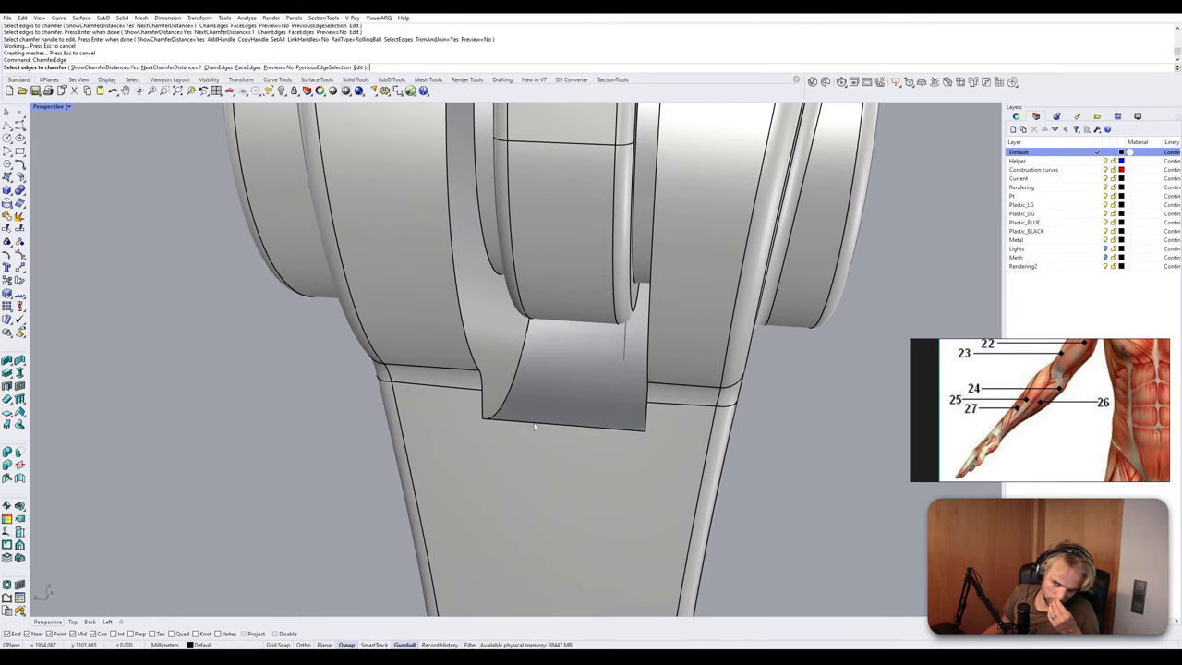
right_drag(533, 427, 331, 472)
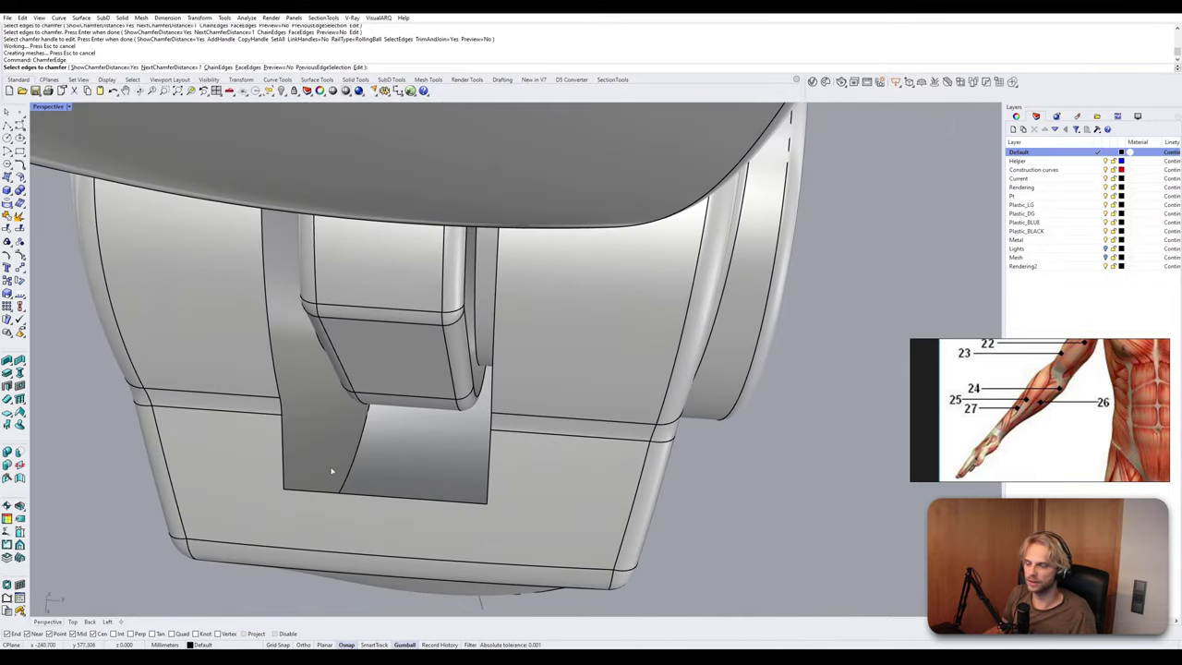
key(Escape)
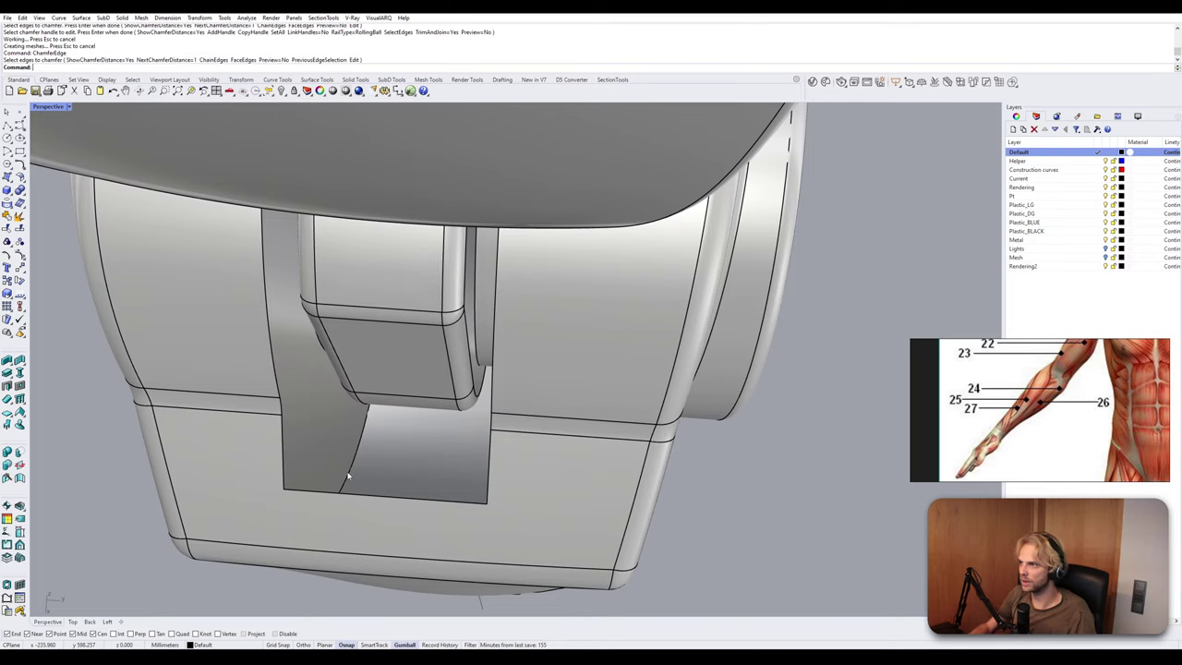
Try to fillet the two inner bottom edges of the forearm's elbow slot with radius 5.
key(Return)
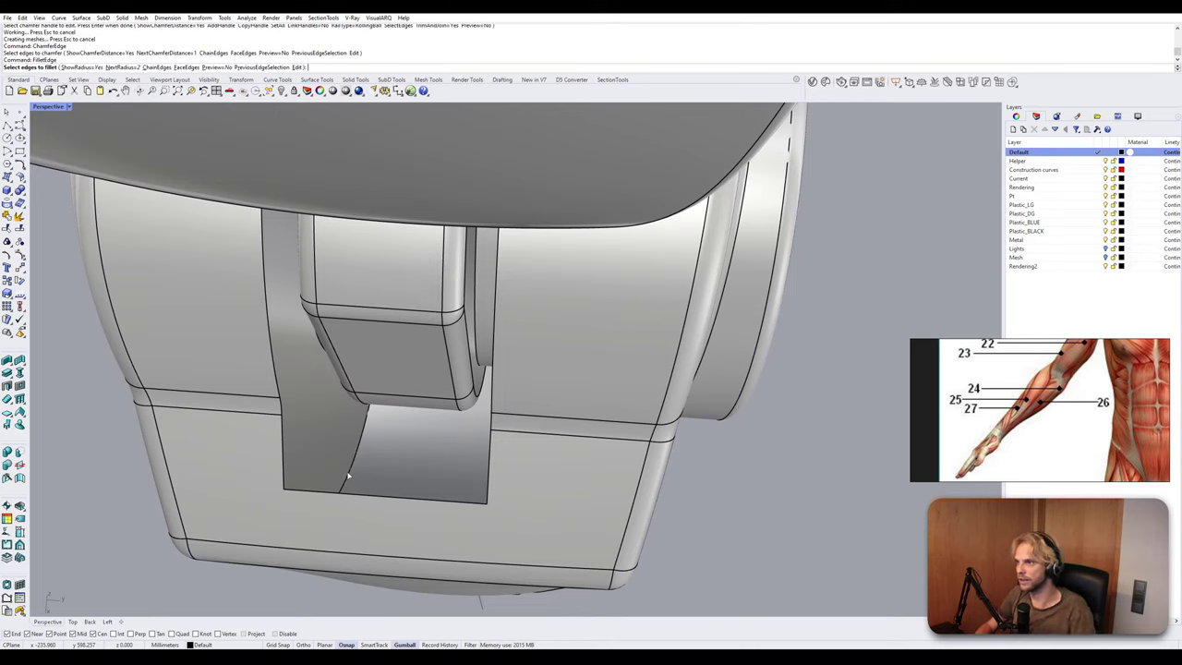
click(123, 68)
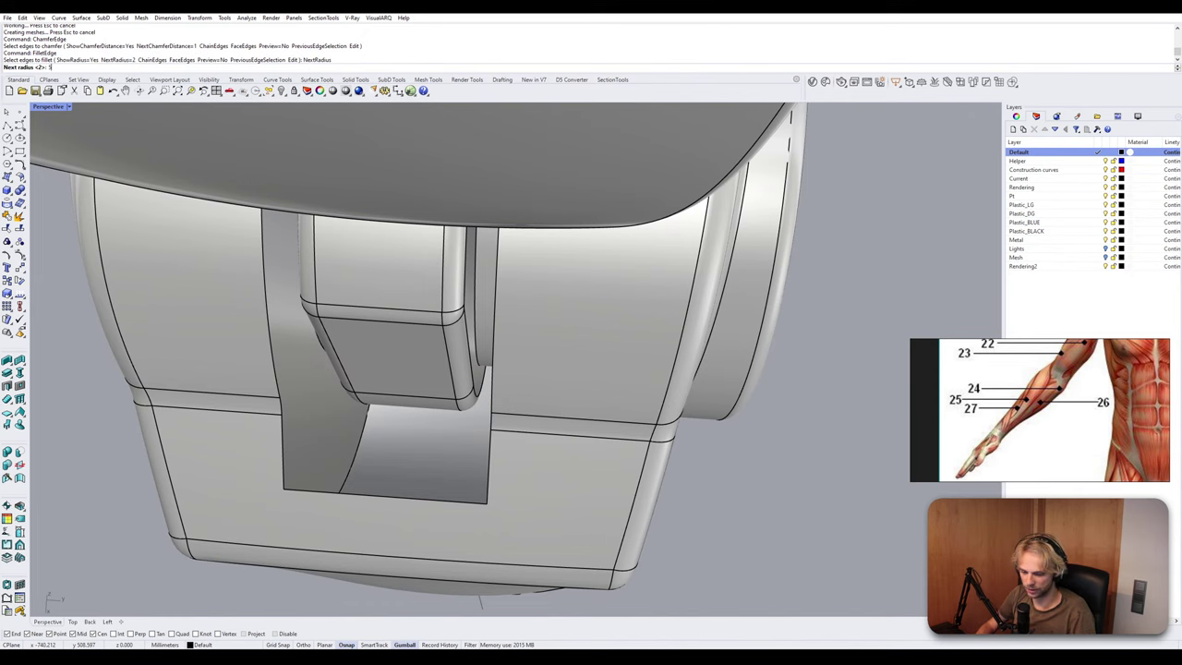
text(5)
key(Return)
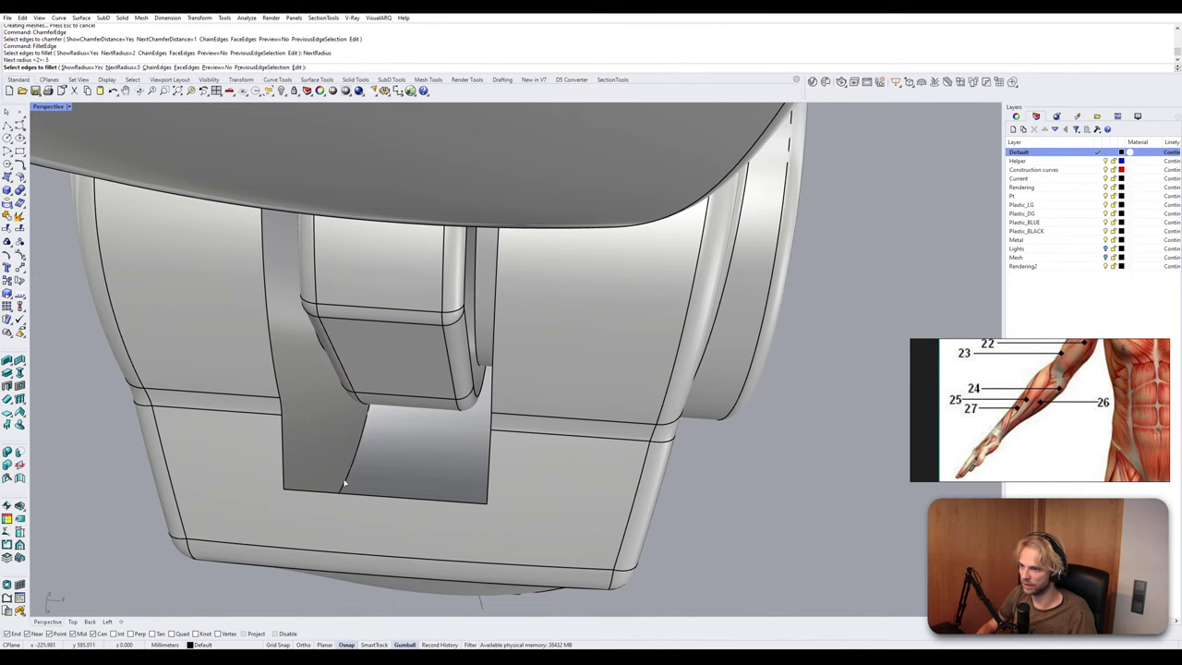
click(343, 482)
right_drag(465, 485, 527, 459)
click(541, 470)
key(Return)
key(Return)
Isolate the forearm's upper body together with the two loose fillet surfaces in its elbow slot.
click(502, 441)
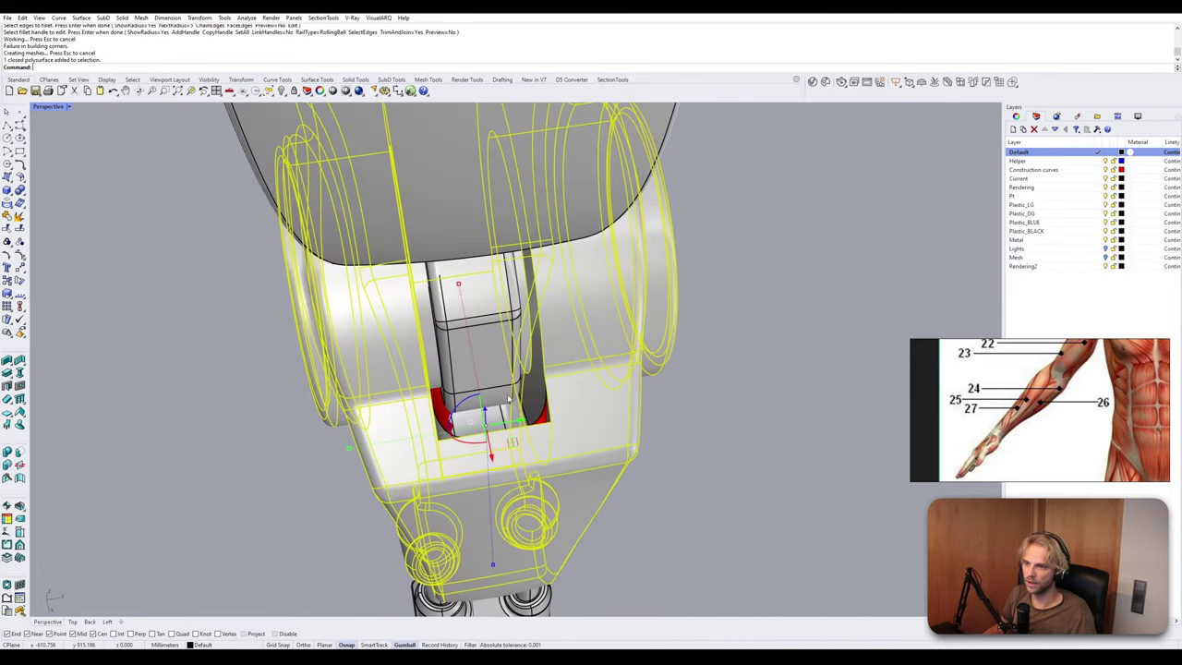
scroll(530, 412, up, 6)
shift+click(556, 435)
shift+click(409, 434)
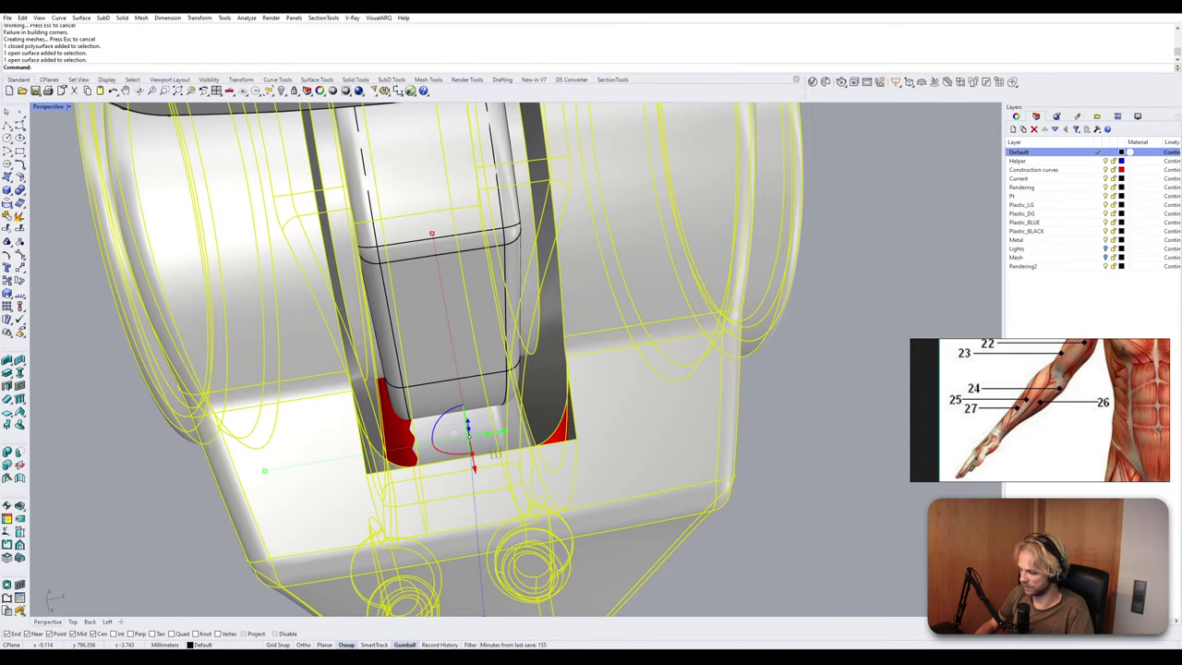
key(Return)
key(Escape)
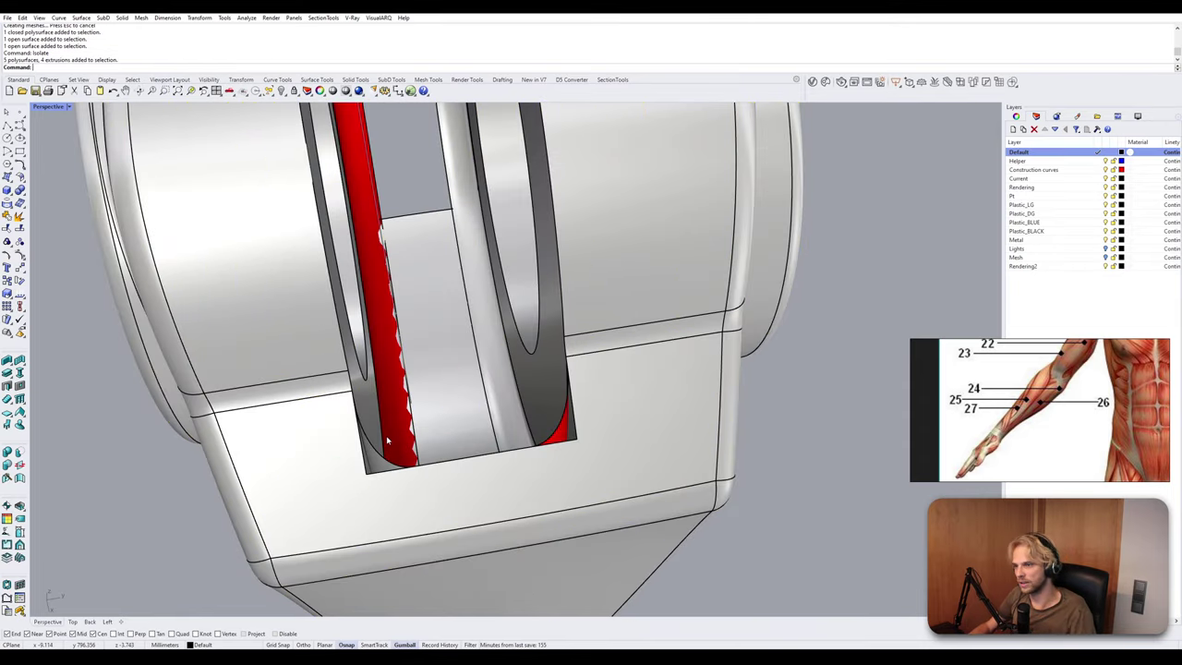
Undo the isolation of the forearm and the radius 5 fillet on the elbow slot's inner edges.
right_drag(388, 441, 496, 267)
scroll(591, 291, up, 6)
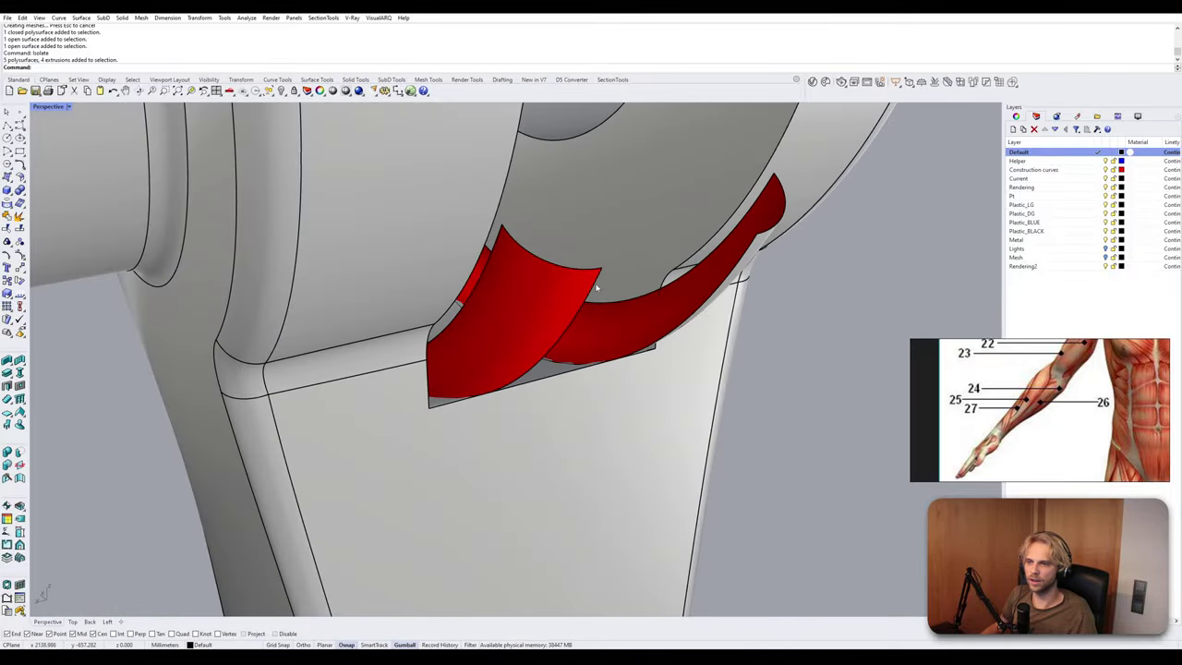
right_drag(661, 316, 633, 372)
key(ctrl+z)
key(ctrl+z)
right_click(634, 372)
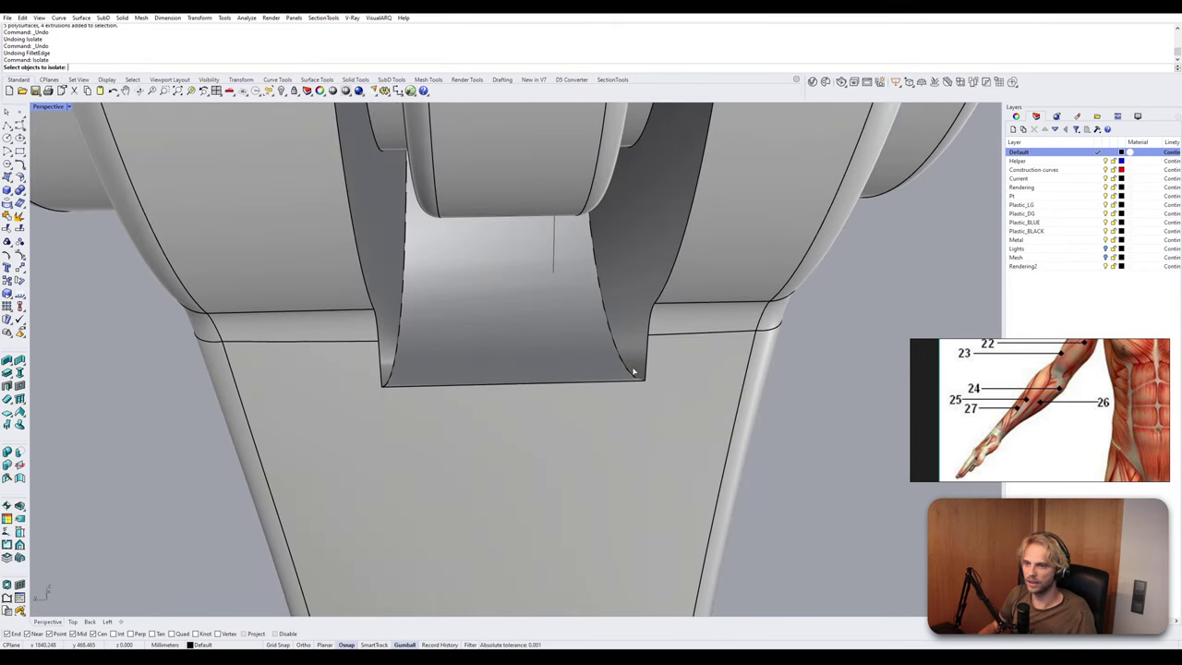
text(FILLETE)
key(Return)
key(Escape)
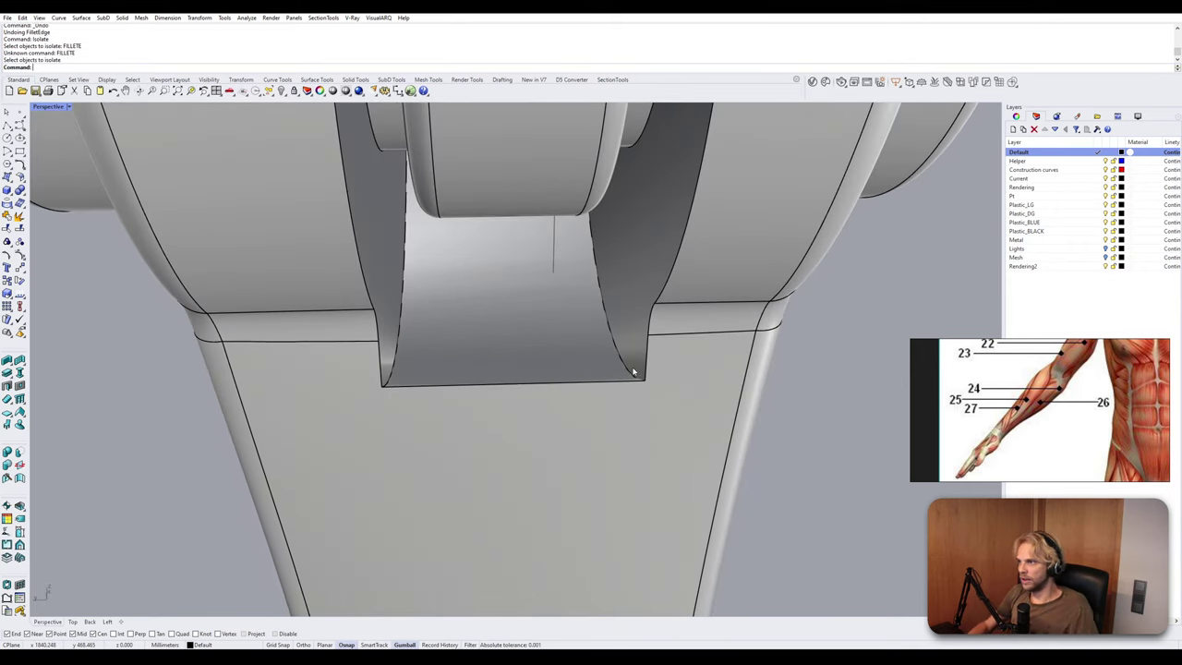
Fillet the two inner bottom edges of the forearm's elbow slot with radius 3.
text(FilletEdge)
key(Return)
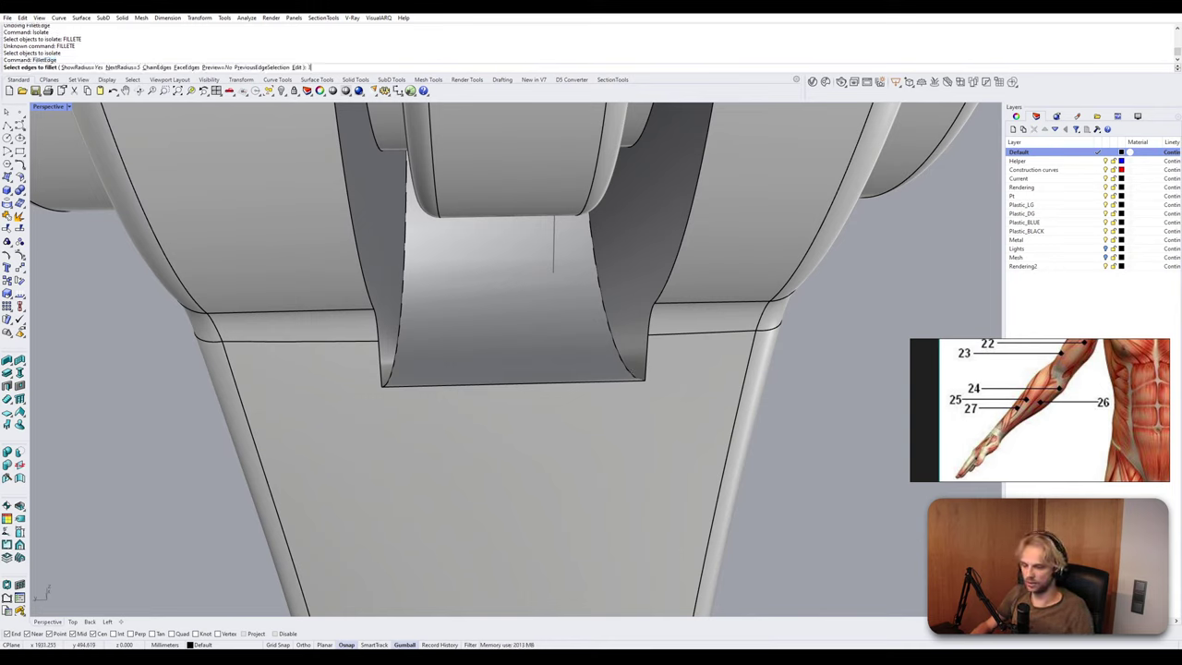
text(3)
key(Return)
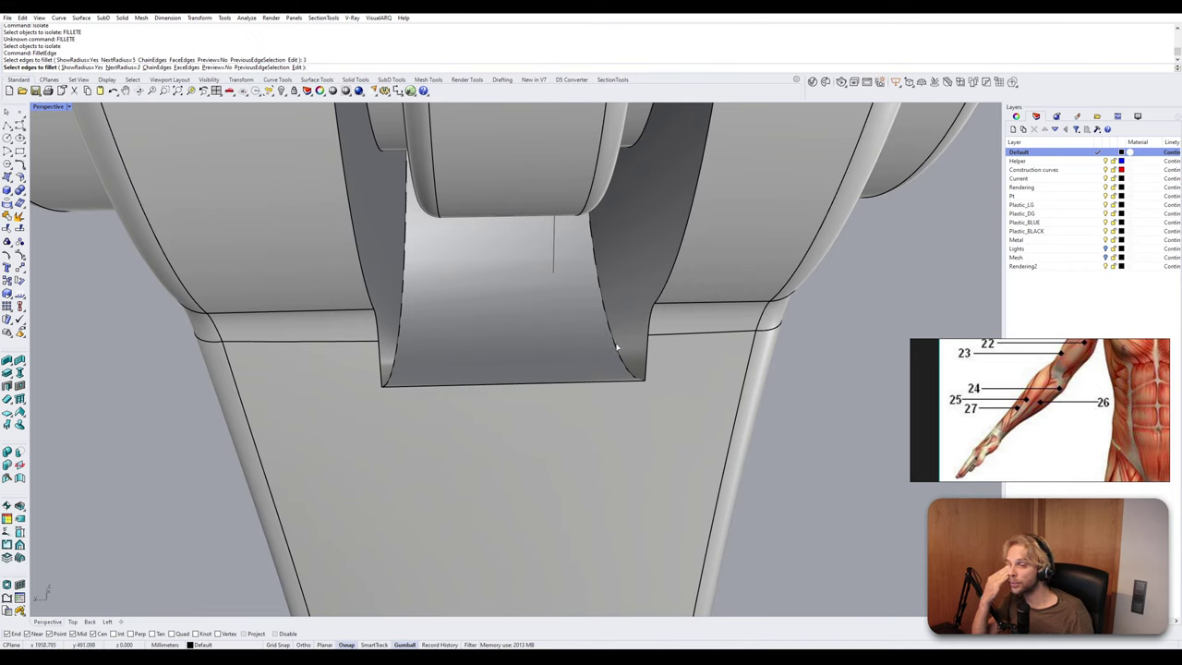
click(617, 347)
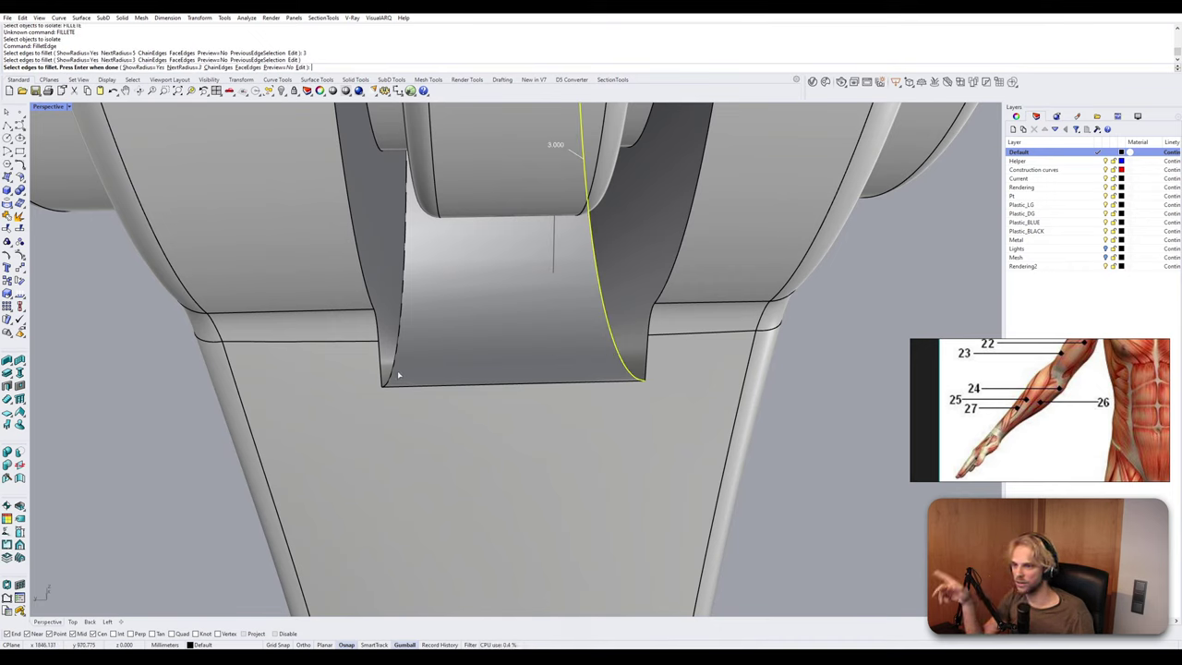
click(393, 370)
key(Return)
key(Return)
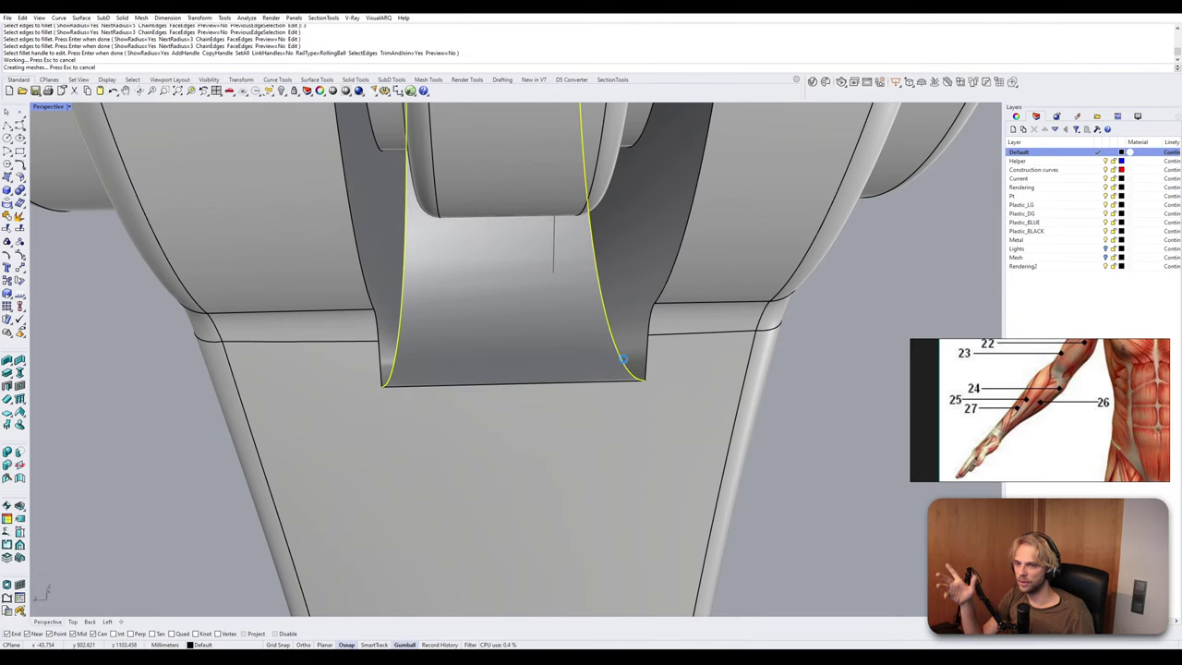
click(616, 368)
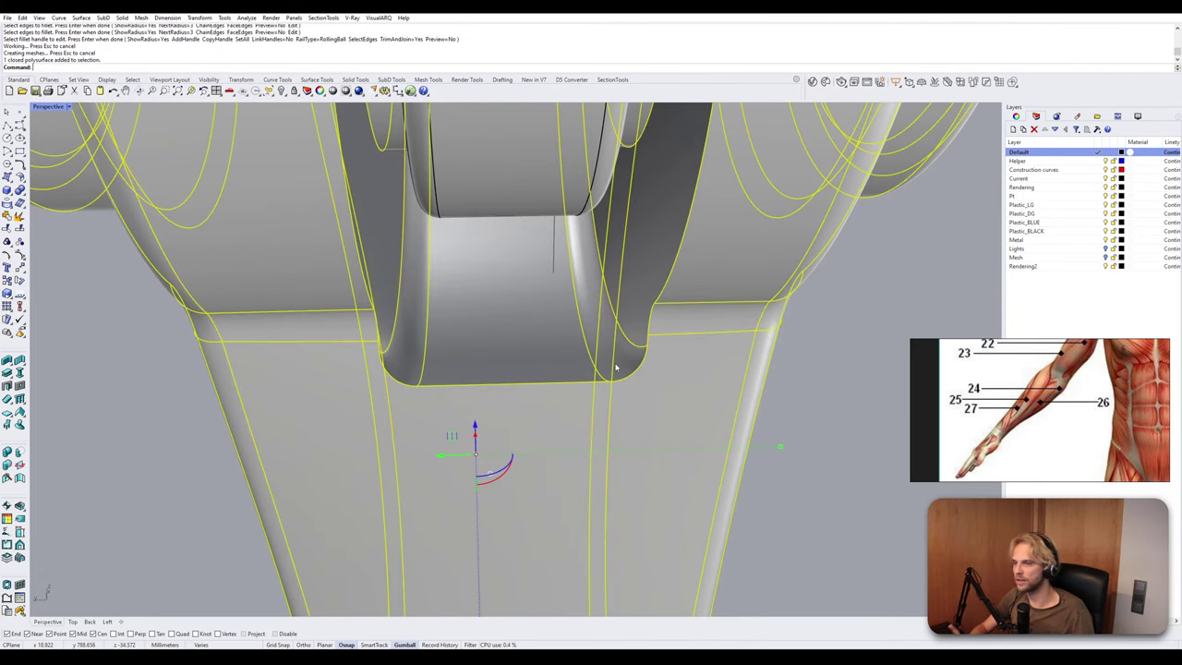
Reopen the elbow slot's edge fillets for editing and set one end handle of the first edge to radius 5.
key(Return)
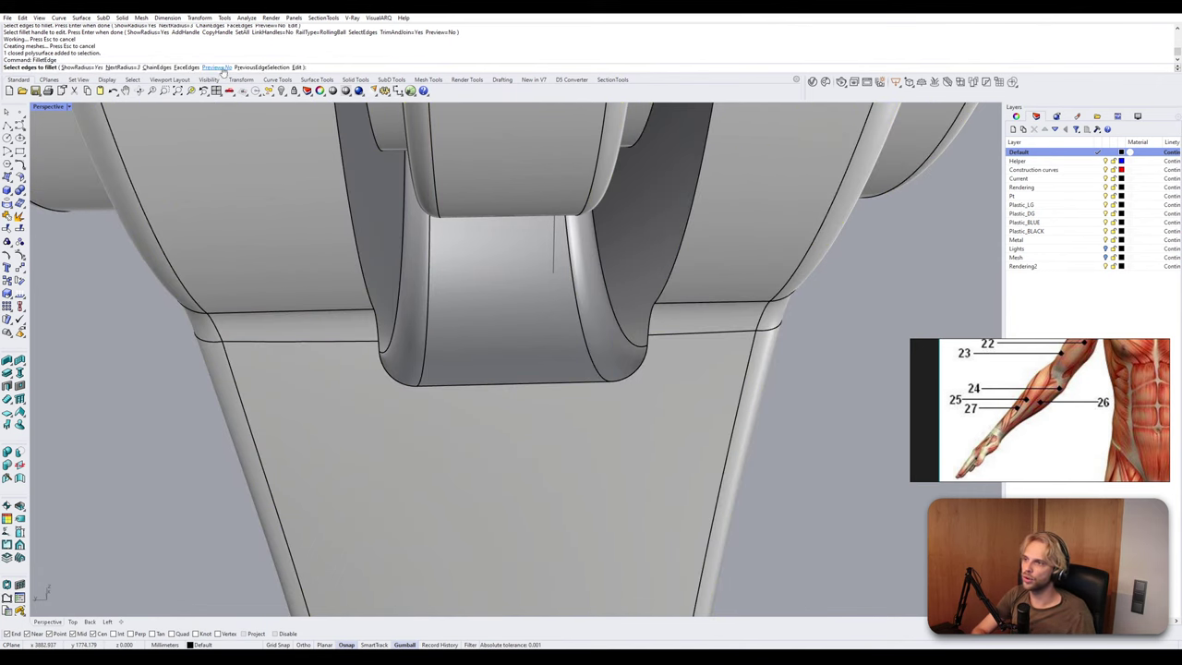
click(296, 67)
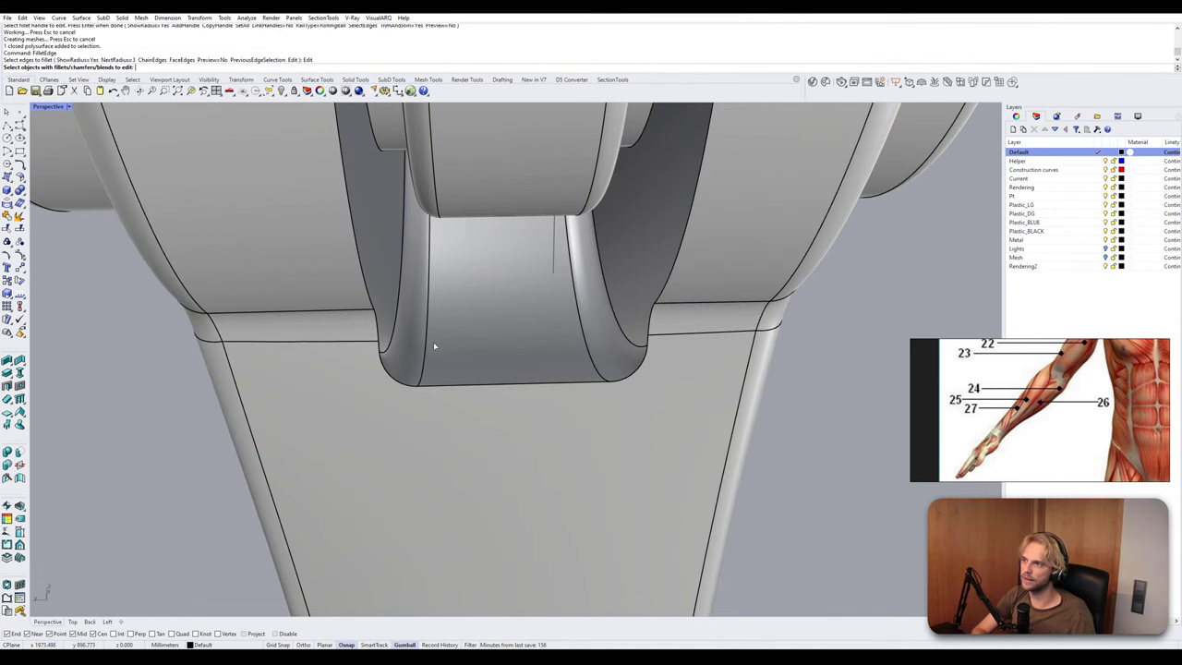
click(412, 298)
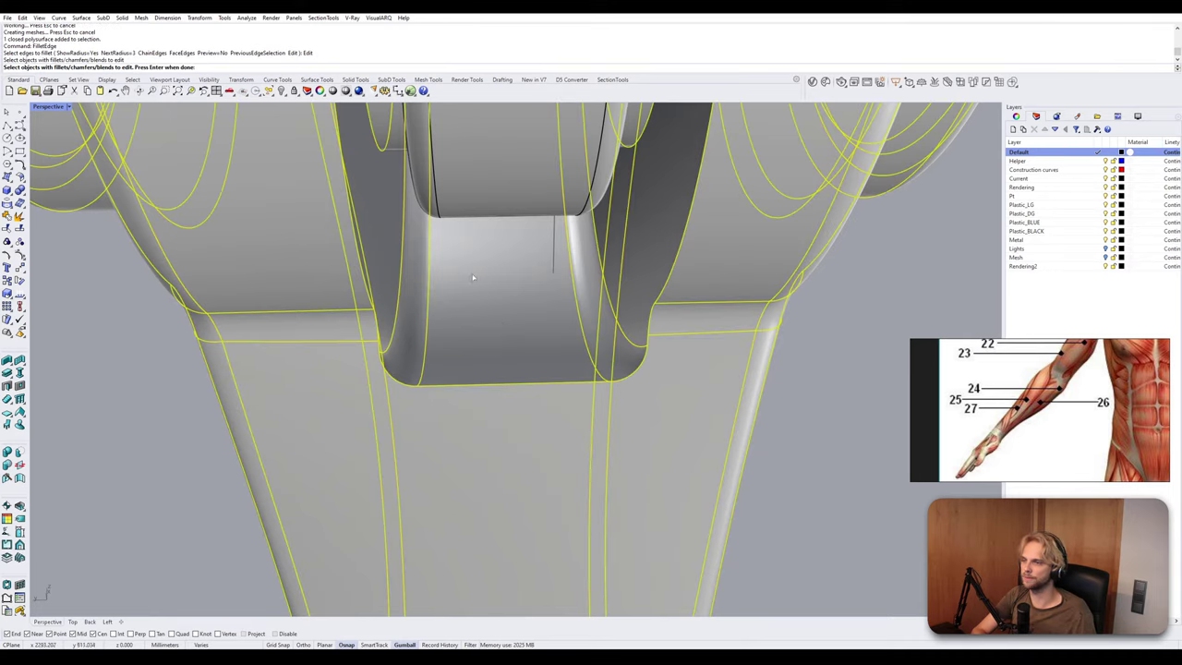
key(Return)
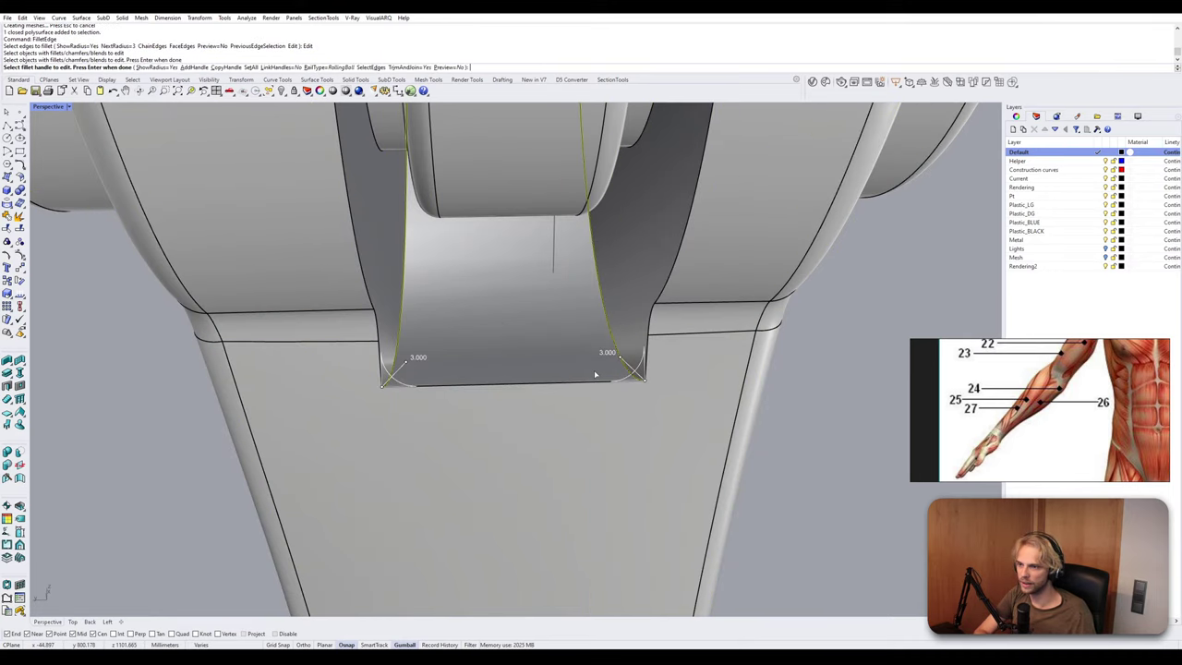
right_drag(624, 358, 413, 369)
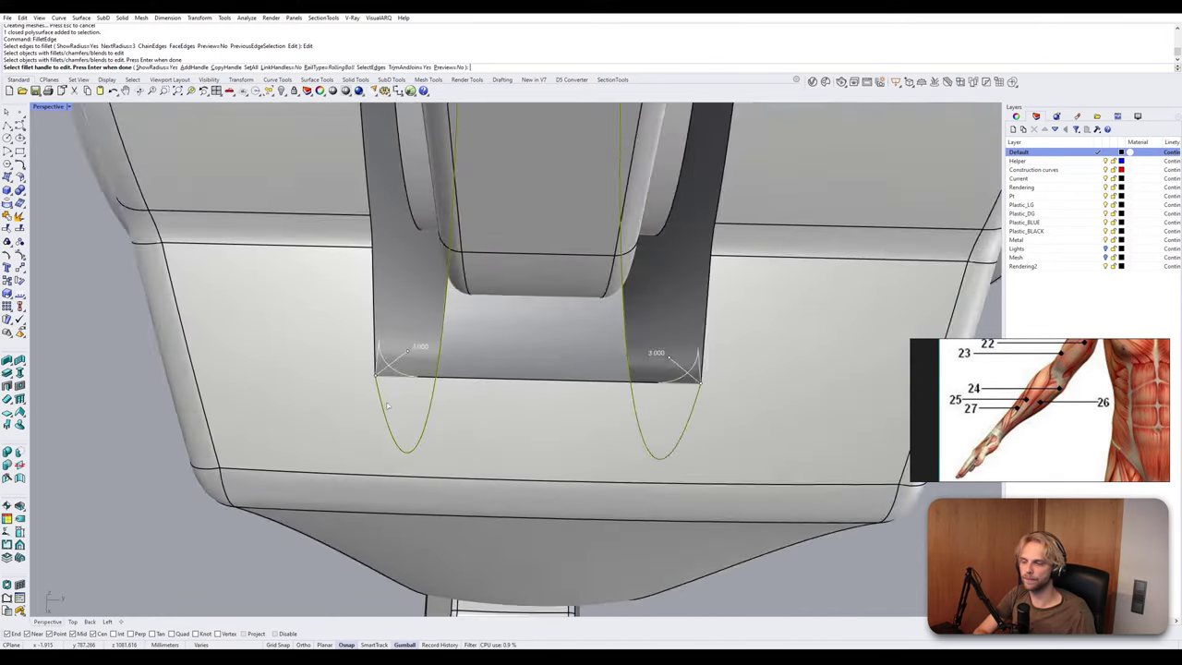
scroll(412, 369, up, 3)
click(422, 323)
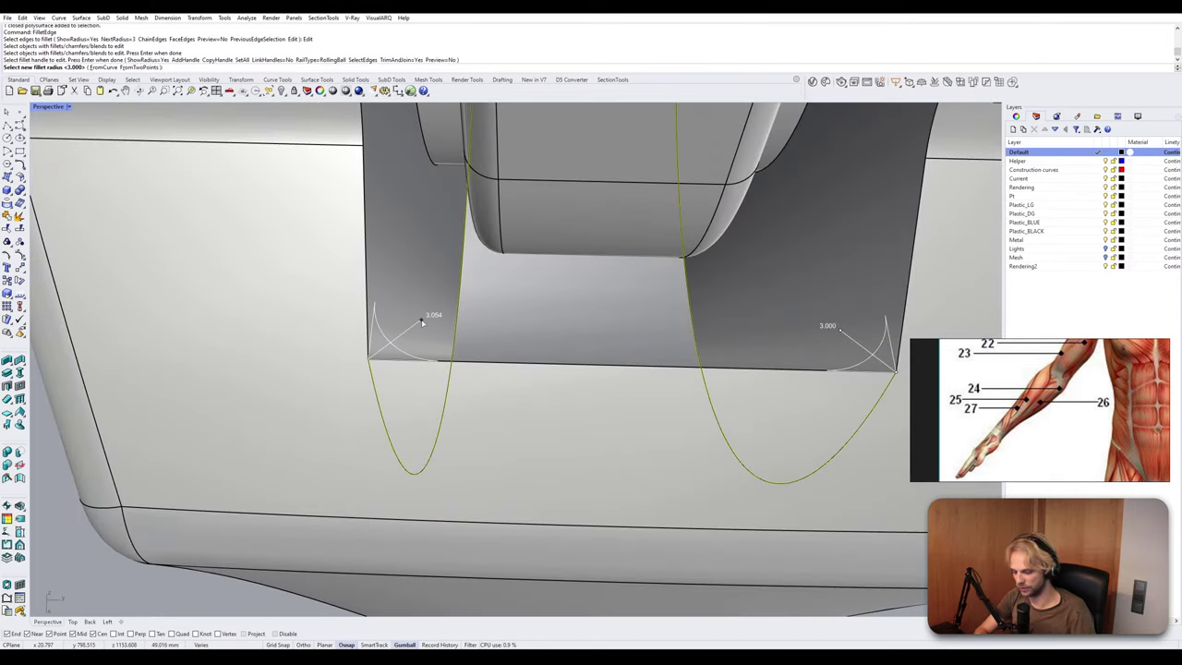
text(5)
key(Return)
Set the second edge's handle at the same end of the slot to radius 5 and apply the variable fillets.
click(839, 333)
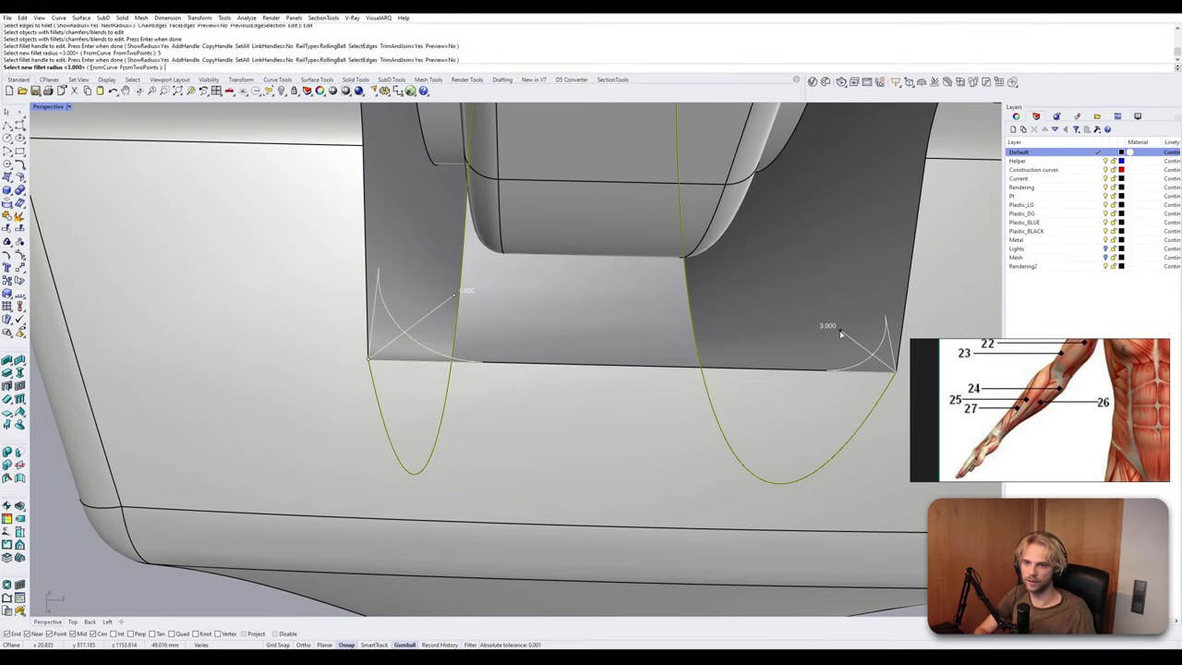
text(5)
key(Return)
right_drag(840, 334, 296, 302)
scroll(328, 315, up, 8)
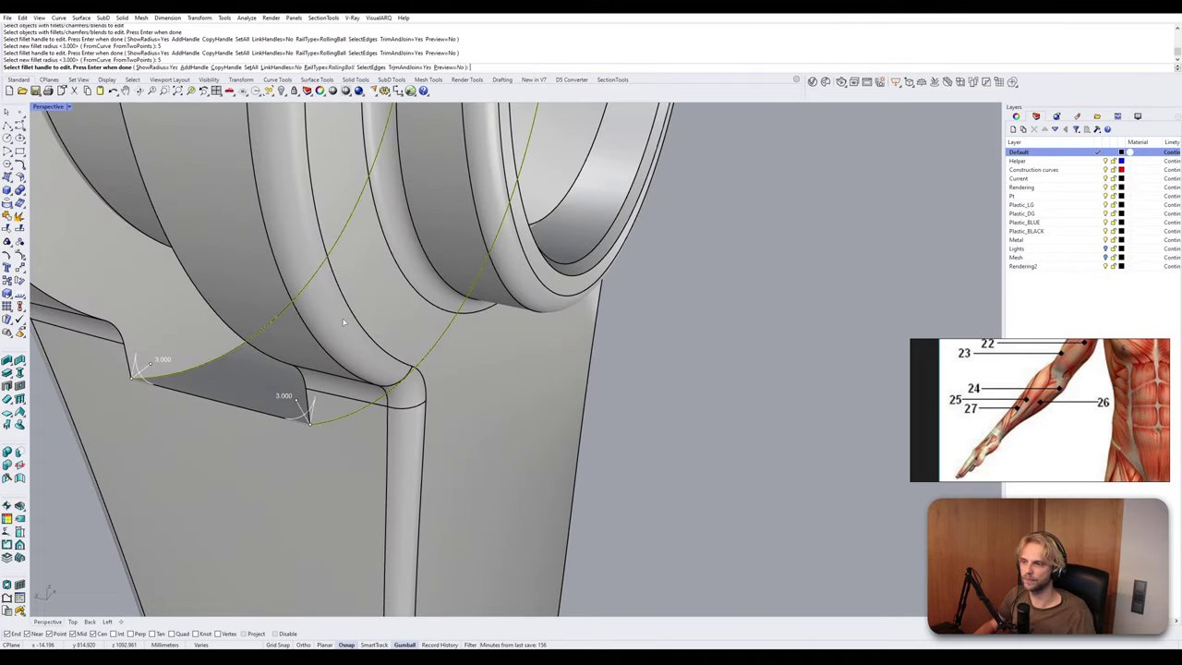
scroll(348, 321, down, 5)
right_drag(375, 319, 444, 318)
scroll(407, 324, up, 4)
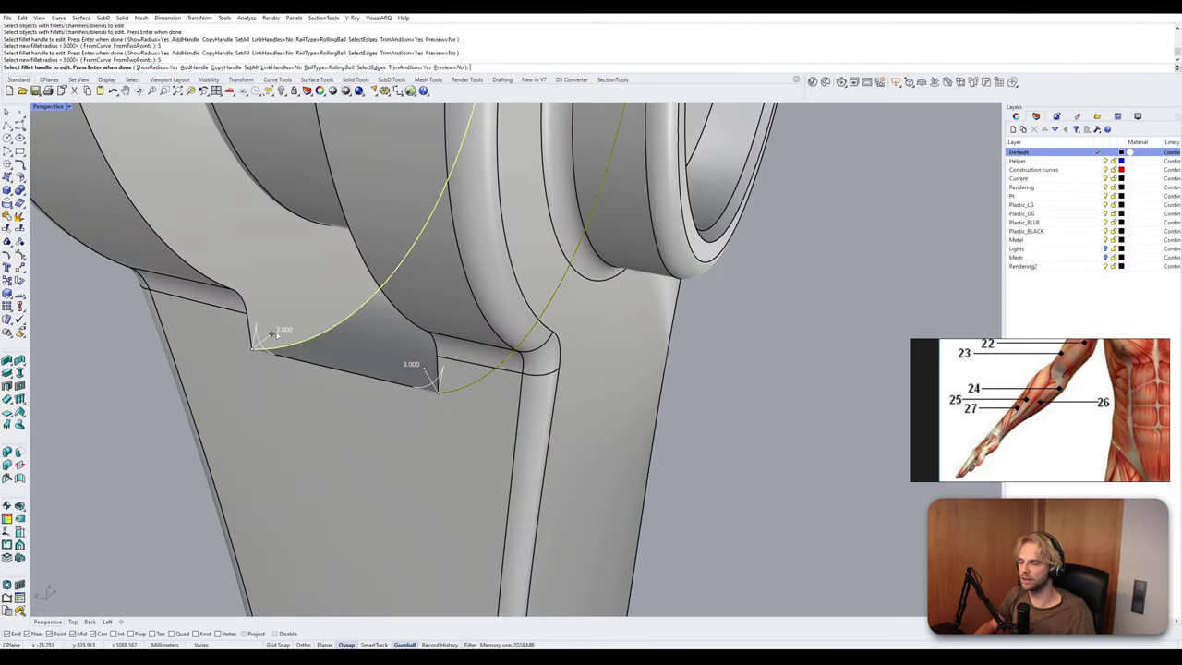
scroll(406, 282, down, 9)
right_drag(406, 281, 518, 315)
scroll(674, 270, up, 9)
scroll(654, 261, down, 6)
key(Return)
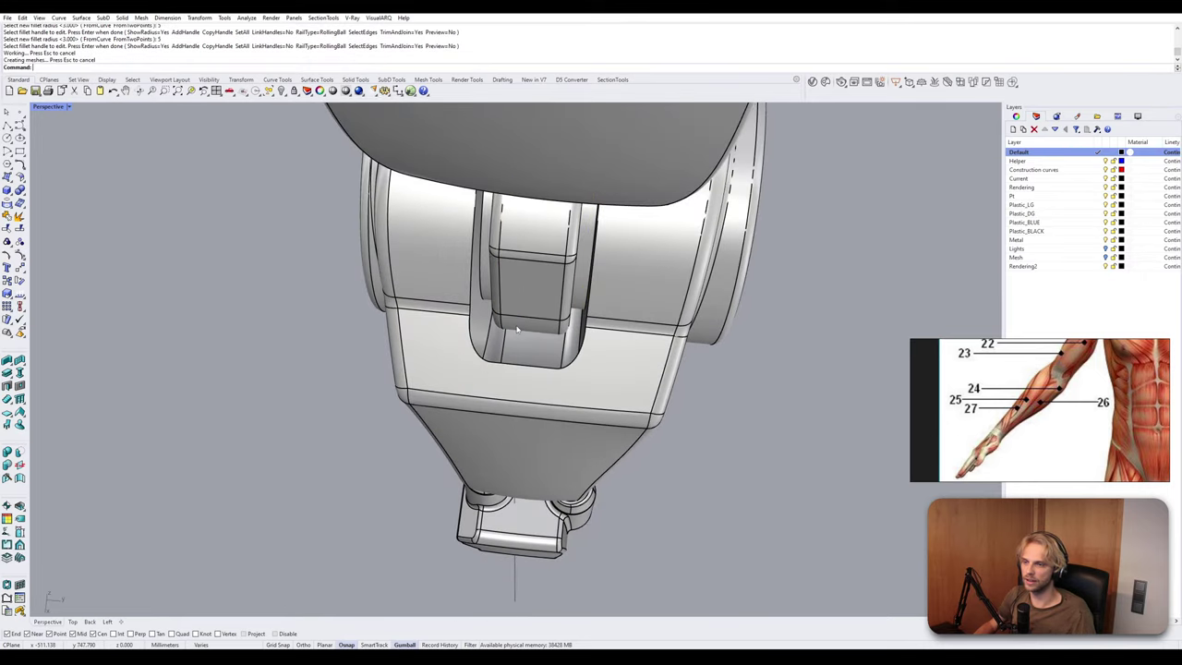
Examine the variable-radius fillets in the elbow slot from the front, the back and the underside of the joint.
scroll(481, 354, up, 1)
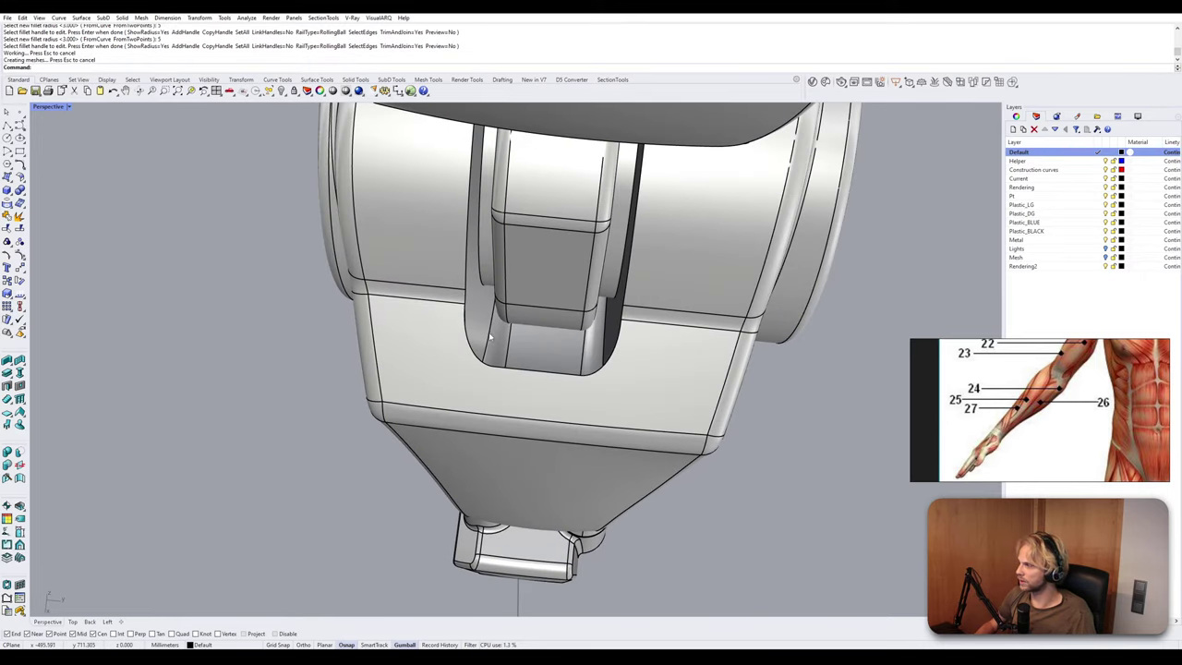
right_drag(517, 388, 833, 270)
scroll(445, 355, down, 5)
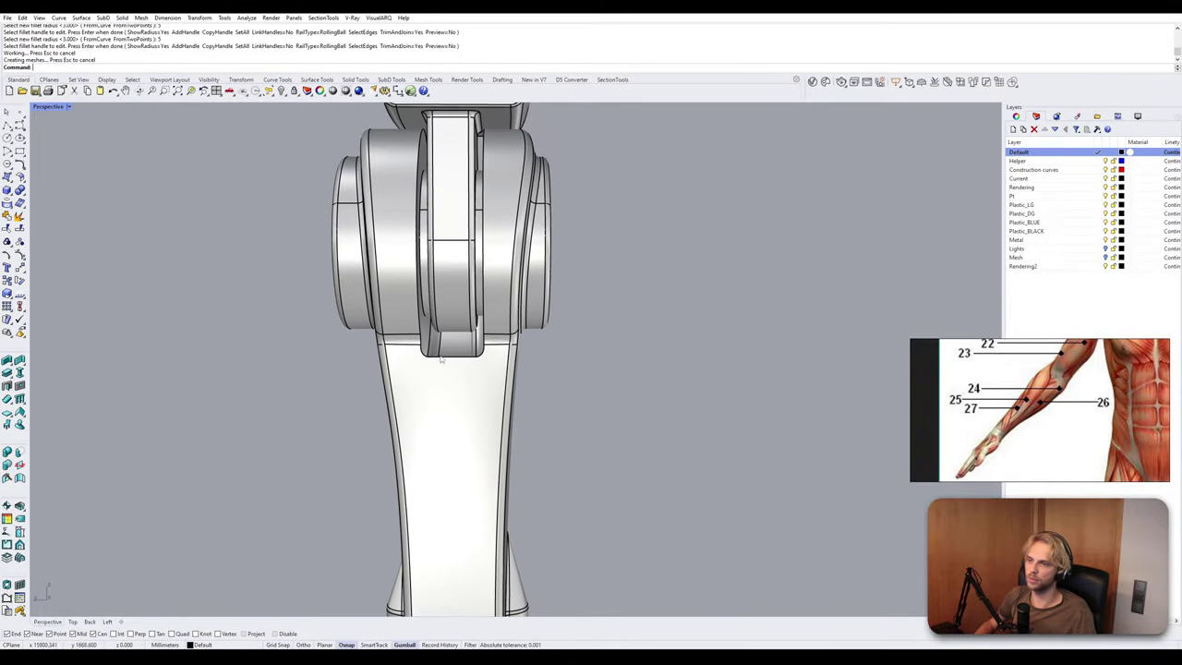
scroll(451, 342, up, 7)
right_drag(472, 308, 249, 342)
scroll(457, 330, down, 5)
right_drag(489, 351, 129, 321)
scroll(510, 233, up, 5)
scroll(511, 234, down, 3)
right_drag(511, 233, 438, 259)
scroll(370, 299, up, 5)
scroll(444, 270, down, 5)
Edit the elbow slot's fillets again and set both radius 5 handles to 3.
click(439, 263)
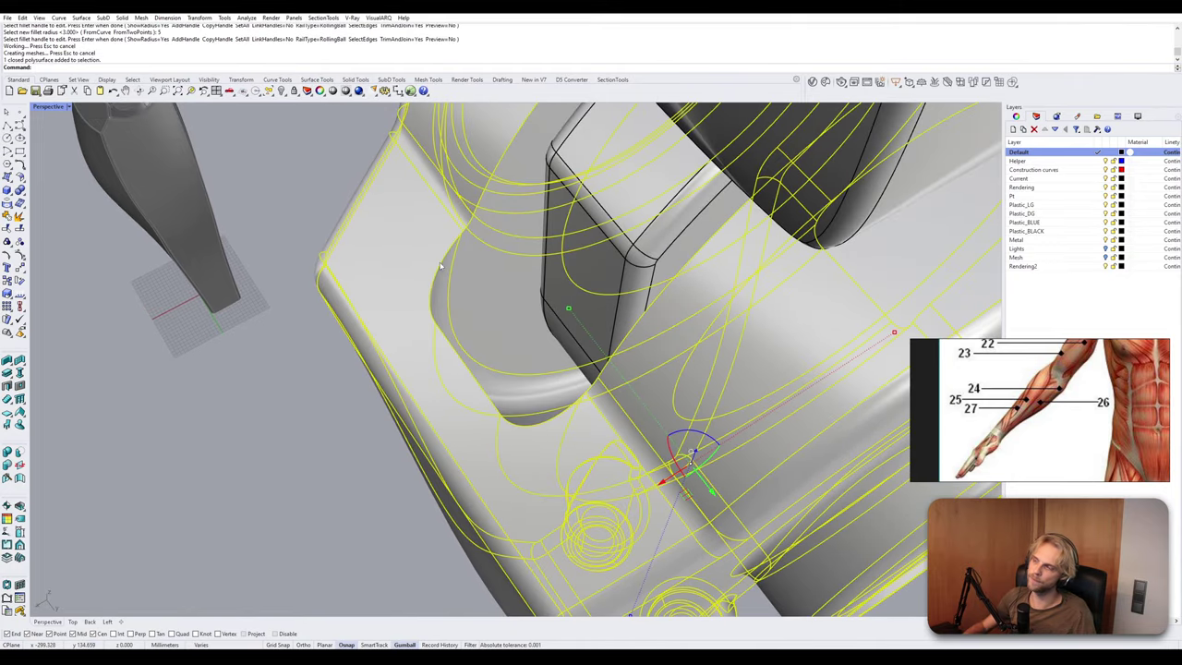
key(Return)
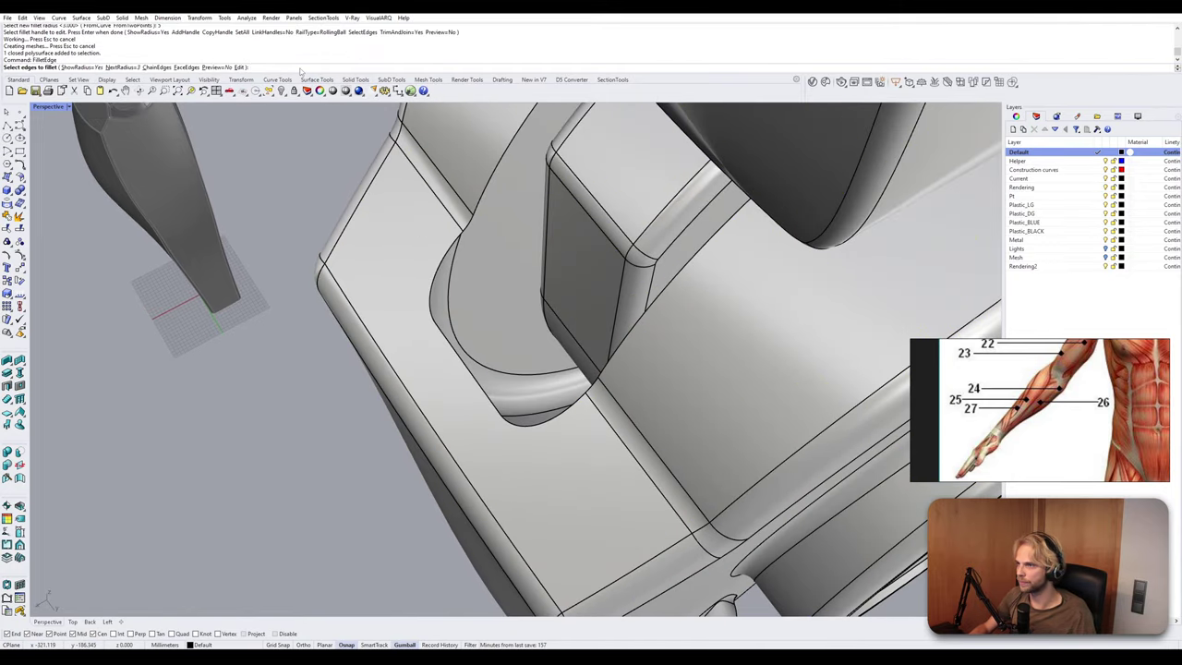
click(241, 68)
click(430, 313)
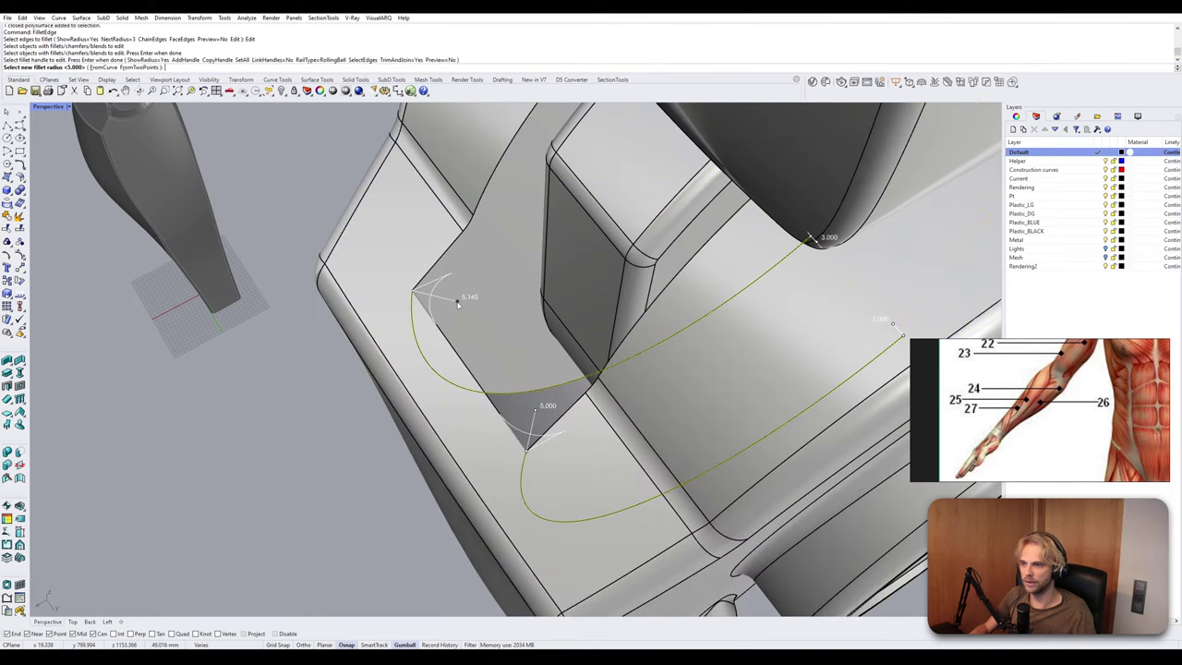
text(3)
key(Return)
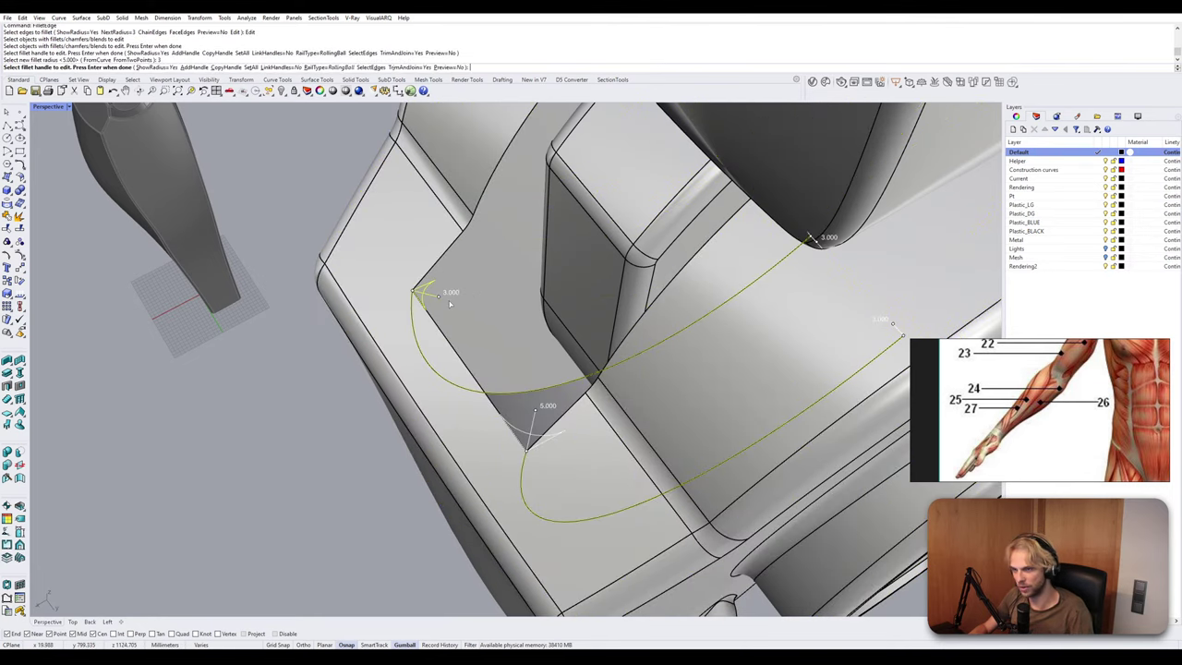
click(535, 427)
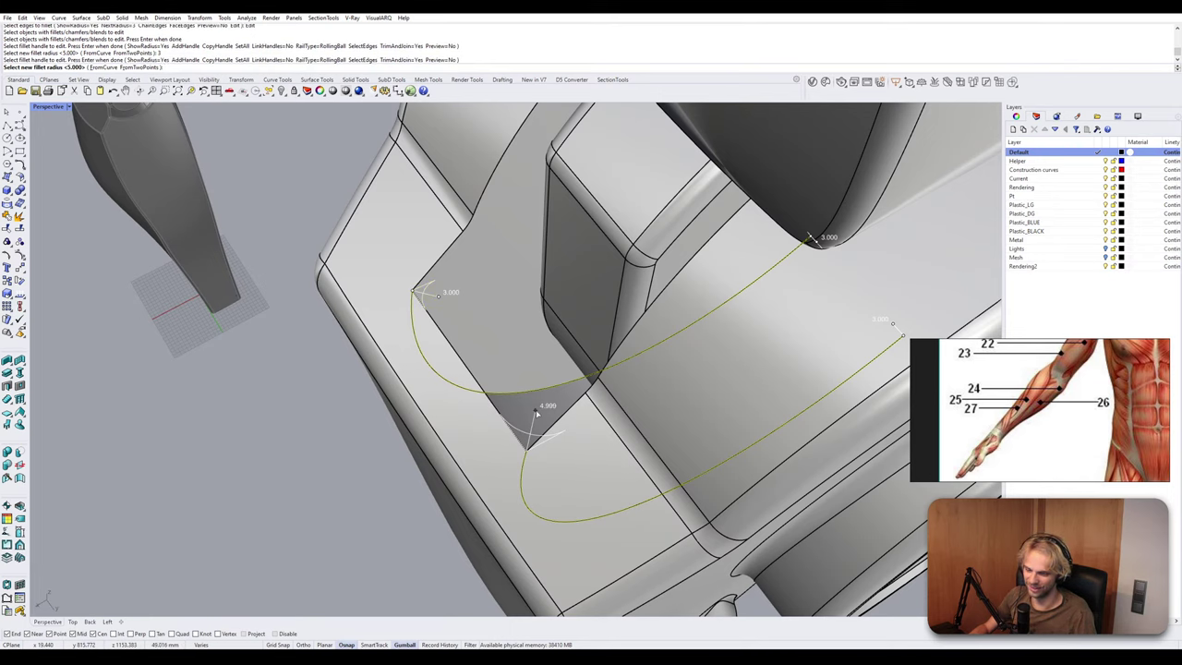
text(3)
key(Return)
key(Return)
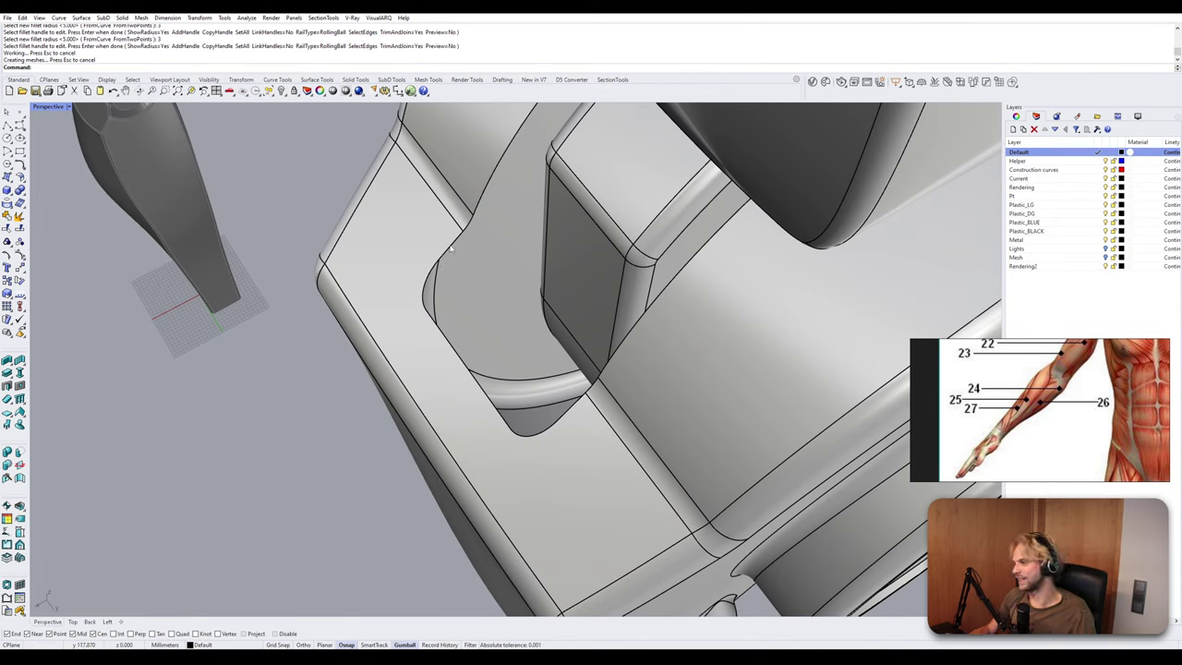
text(Fillet)
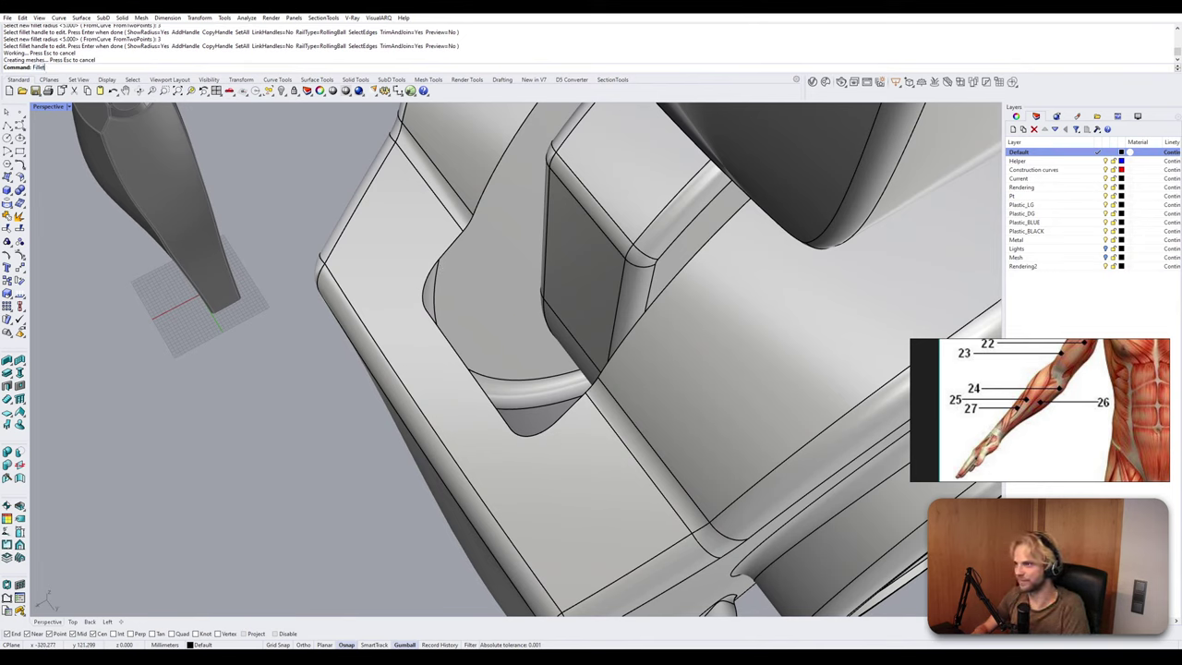
text(Edge)
key(Return)
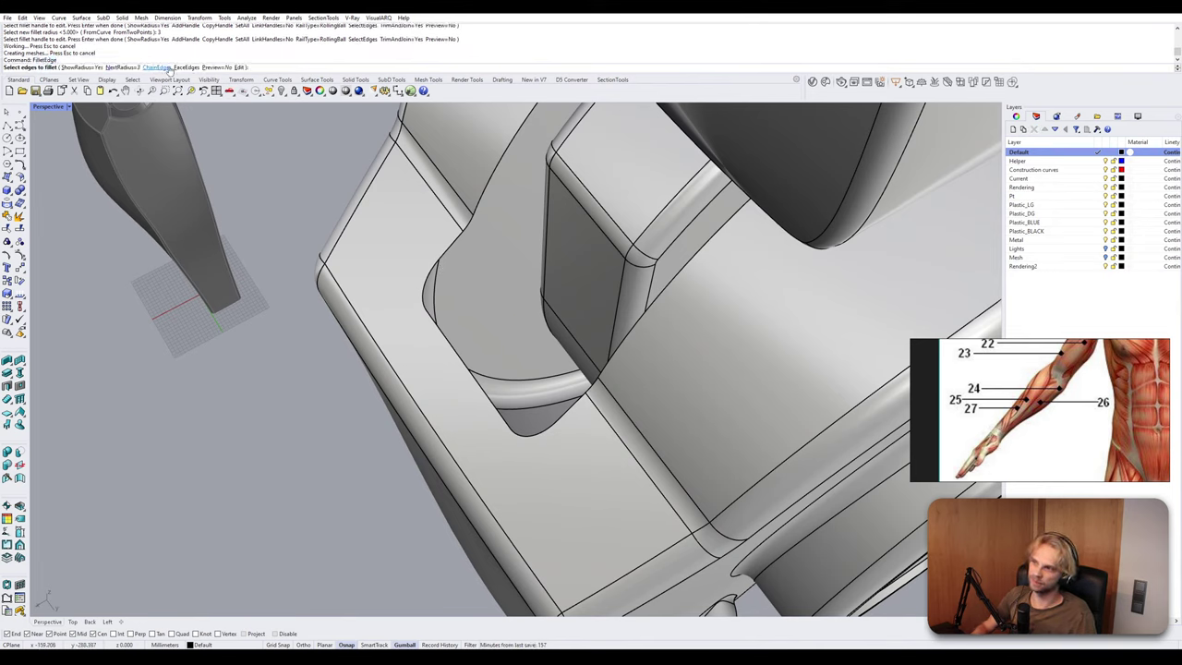
click(157, 67)
click(459, 243)
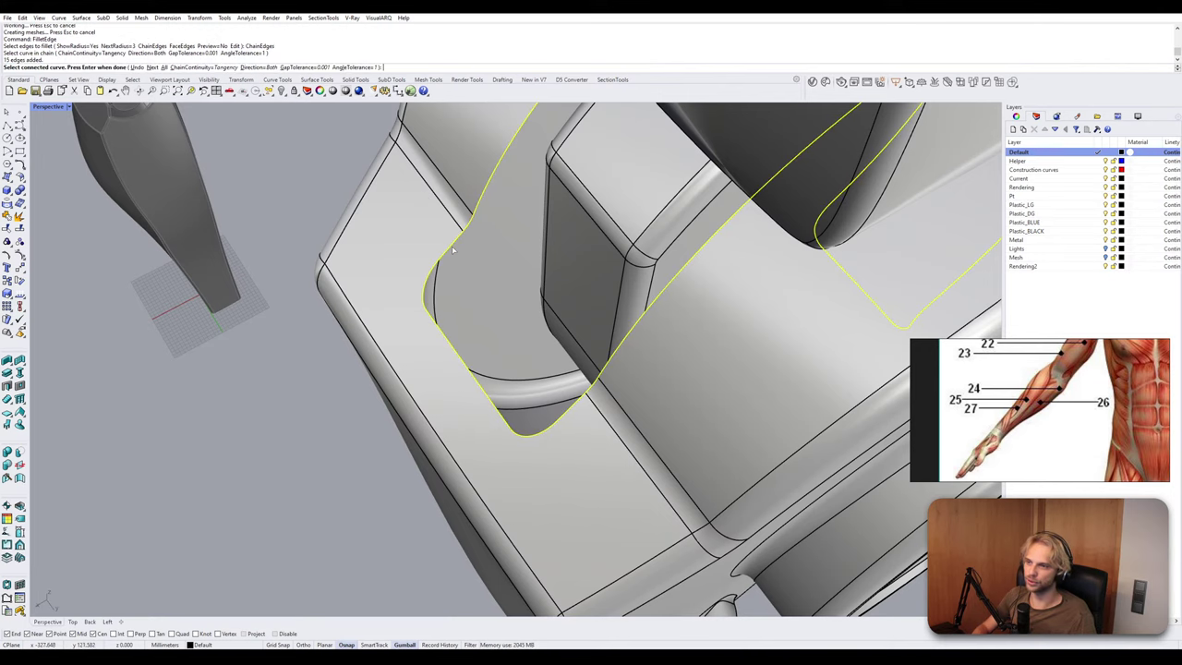
key(Return)
key(Escape)
Fillet the chained outer rim of the elbow slot with radius 2.
key(Return)
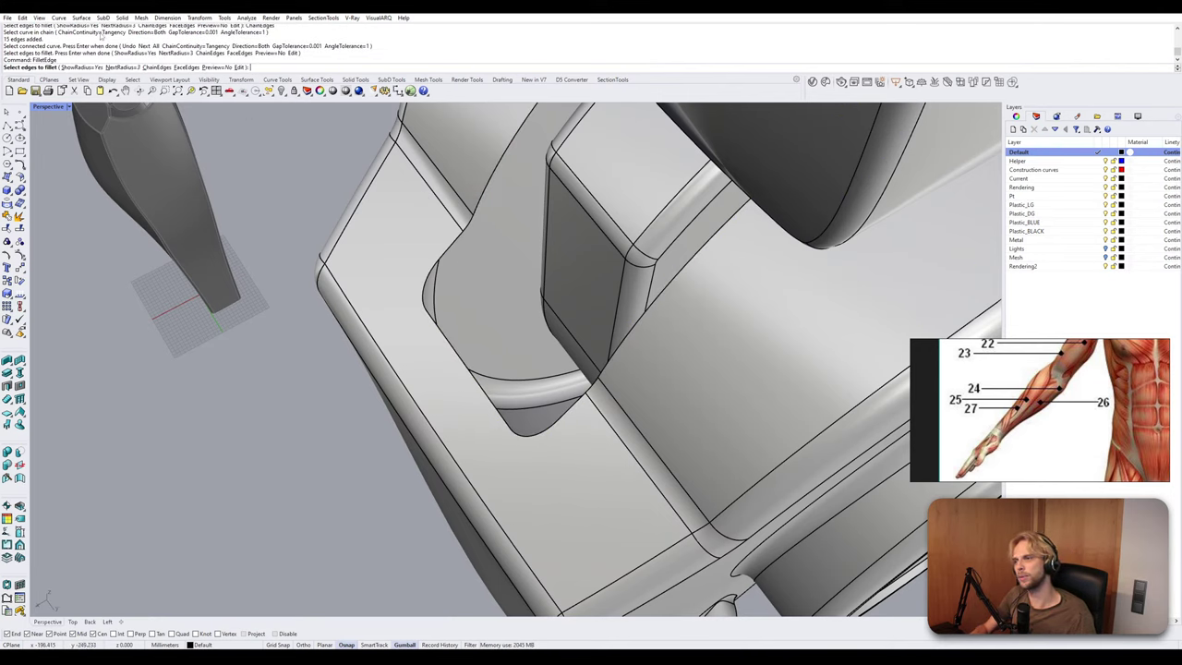
click(129, 68)
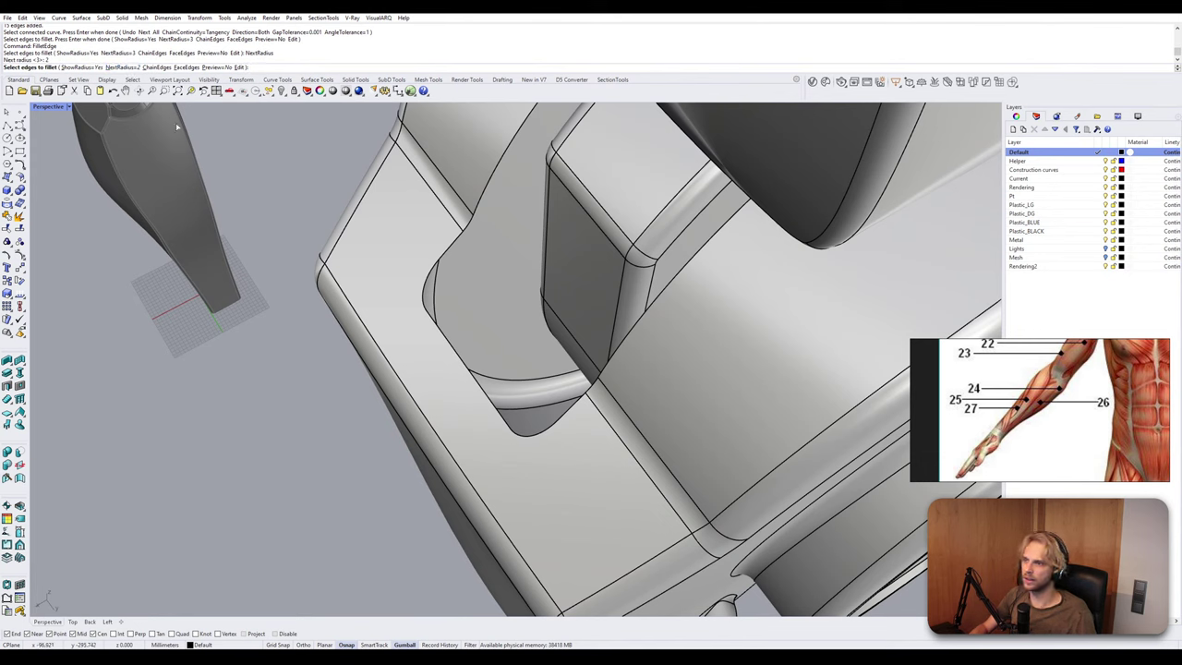
click(149, 68)
click(454, 263)
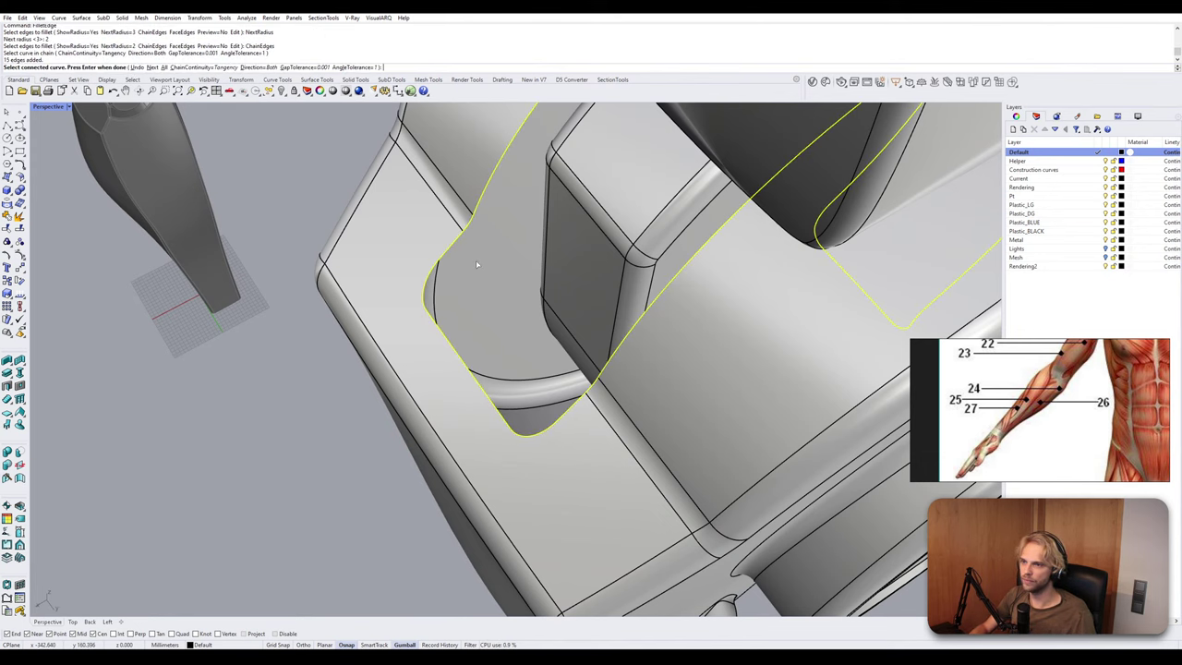
key(Return)
key(Return)
key(Return)
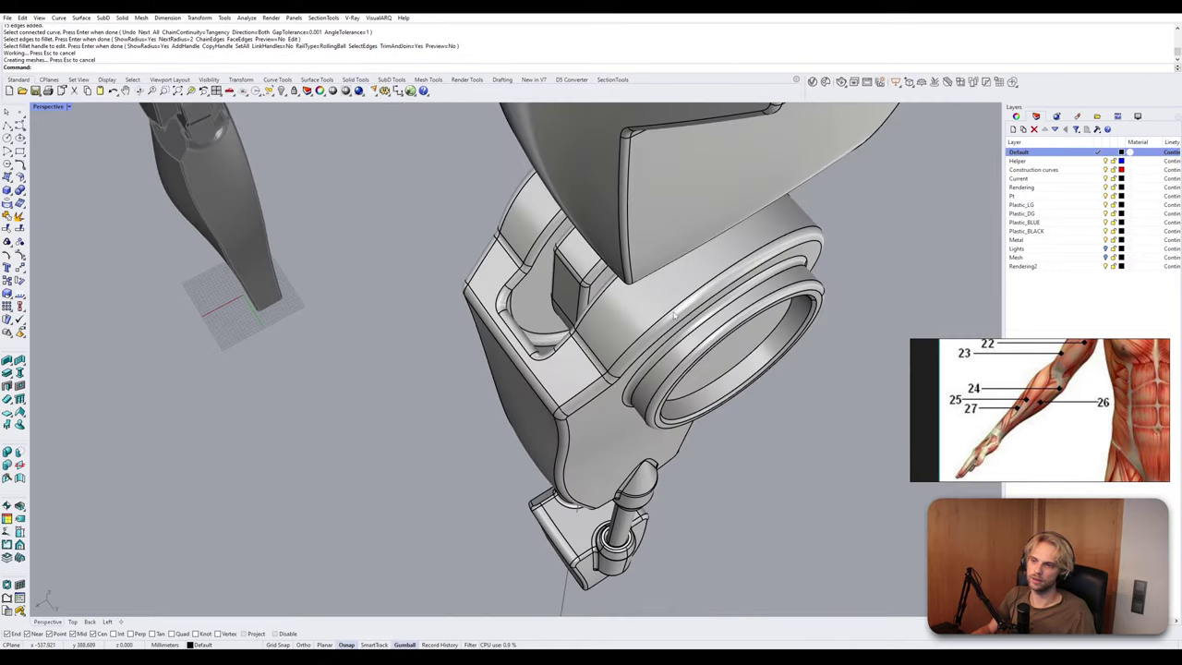
right_drag(517, 305, 551, 280)
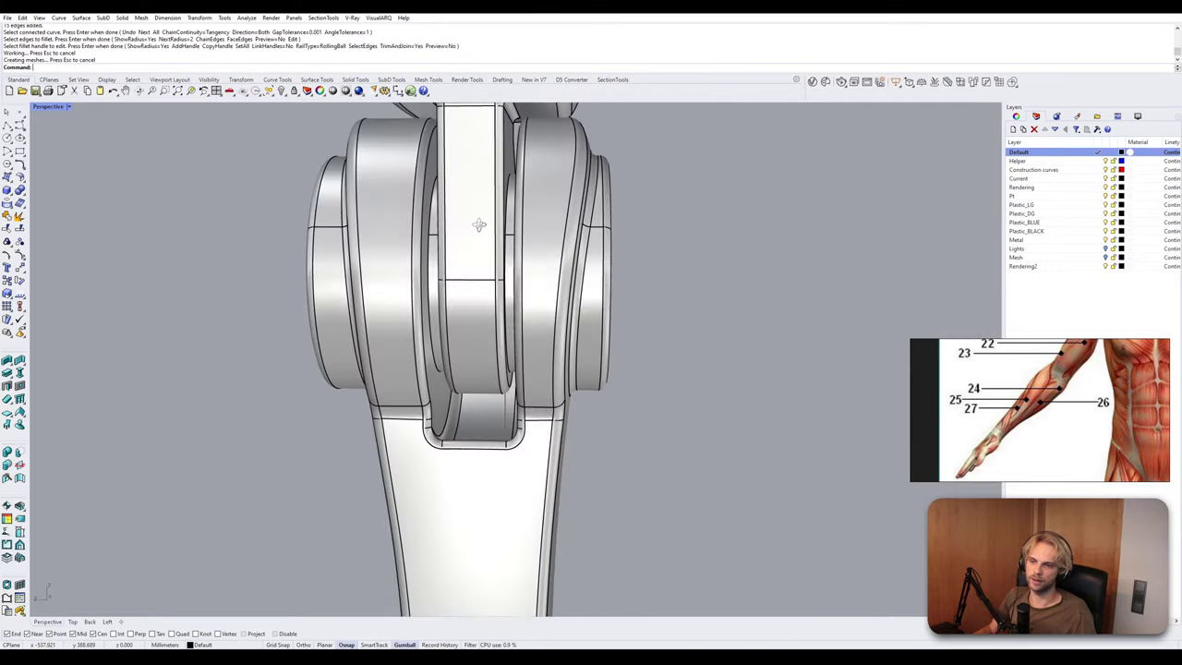
scroll(478, 227, down, 3)
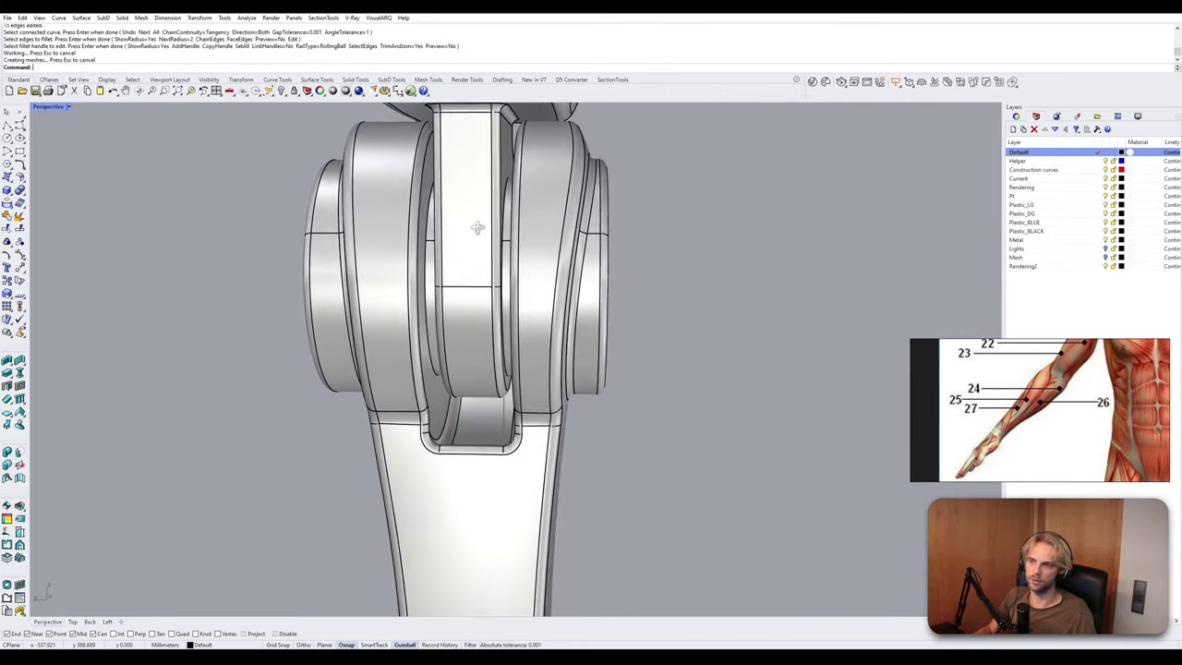
Examine the whole arm and its elbow joint in the Stylized_tutorial display mode, and return the perspective view to Shaded.
right_drag(478, 227, 509, 170)
scroll(406, 264, down, 4)
scroll(528, 306, up, 3)
scroll(526, 306, down, 3)
click(509, 170)
key(Escape)
click(68, 106)
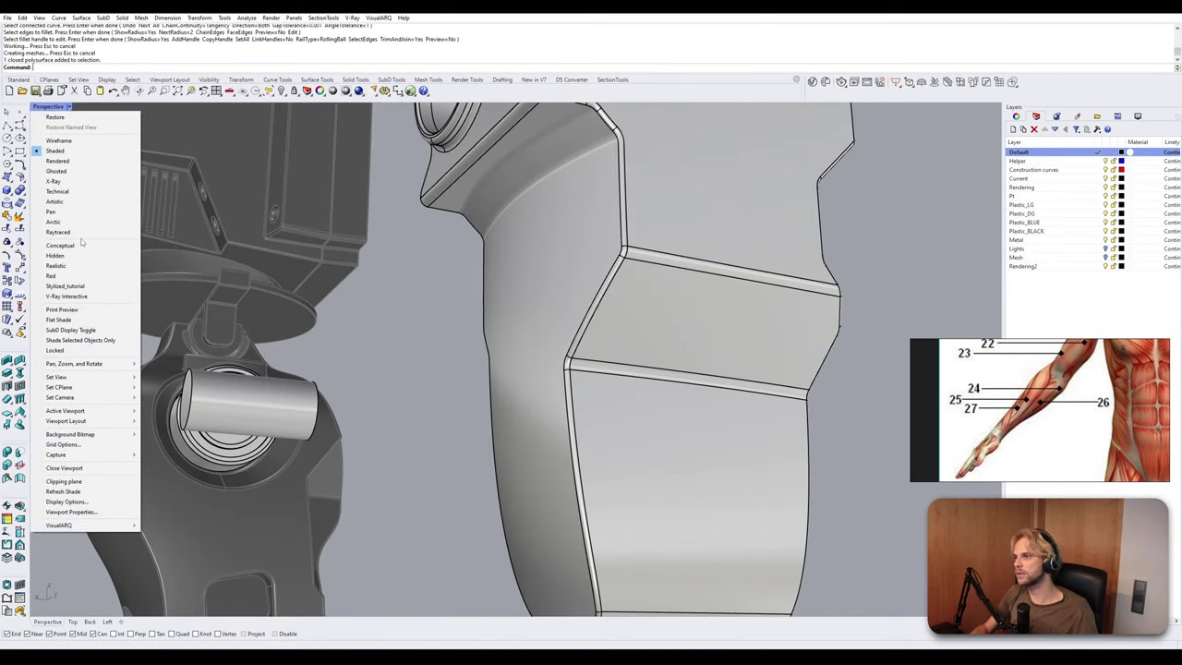
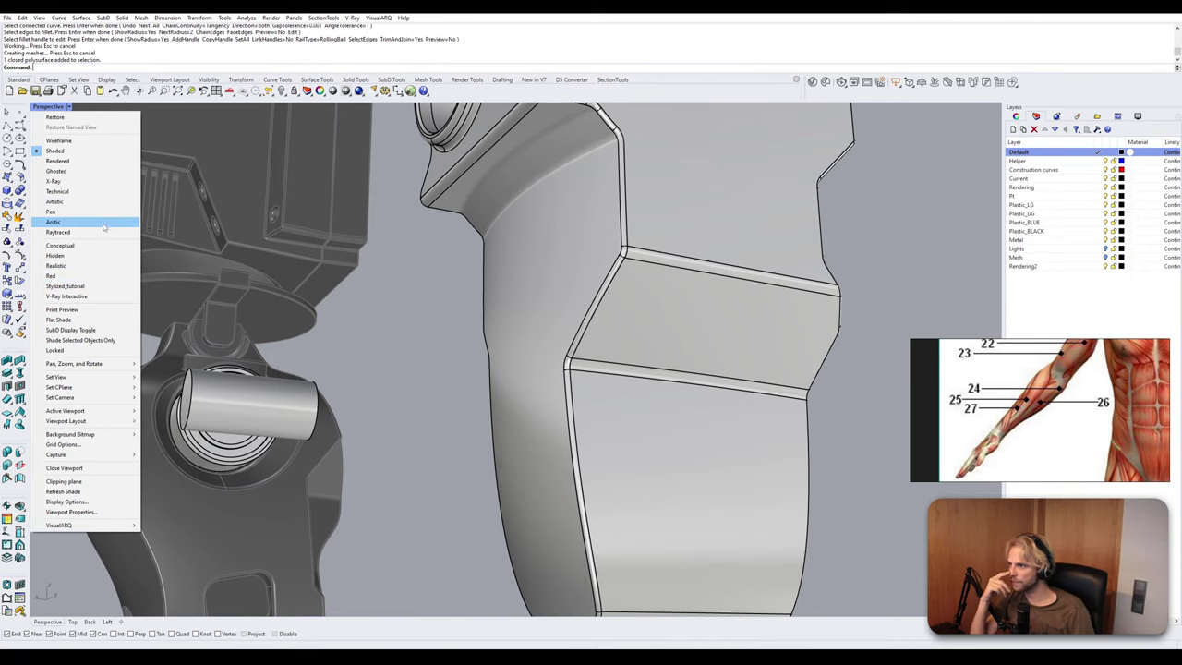
click(97, 289)
mouse_move(517, 305)
right_down()
mouse_move(671, 264)
mouse_move(747, 269)
mouse_move(583, 324)
mouse_move(545, 297)
mouse_move(499, 351)
right_up()
scroll(547, 300, down, 6)
scroll(499, 354, down, 7)
scroll(508, 451, up, 7)
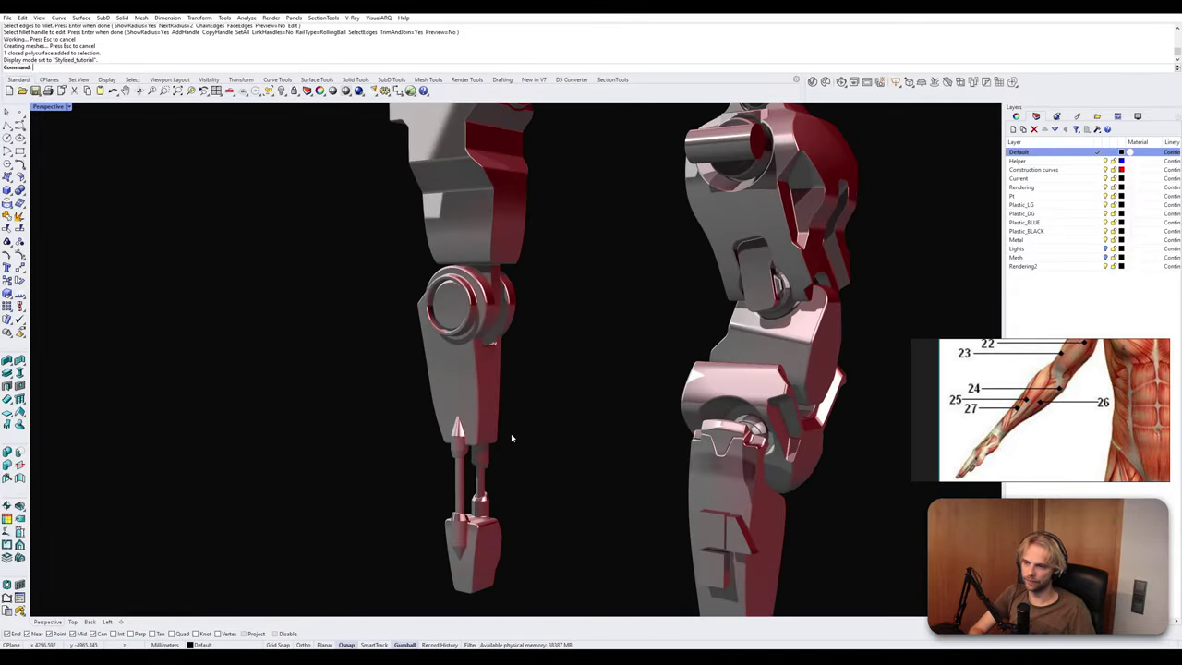
right_drag(512, 438, 404, 416)
scroll(412, 345, up, 5)
right_drag(412, 345, 436, 342)
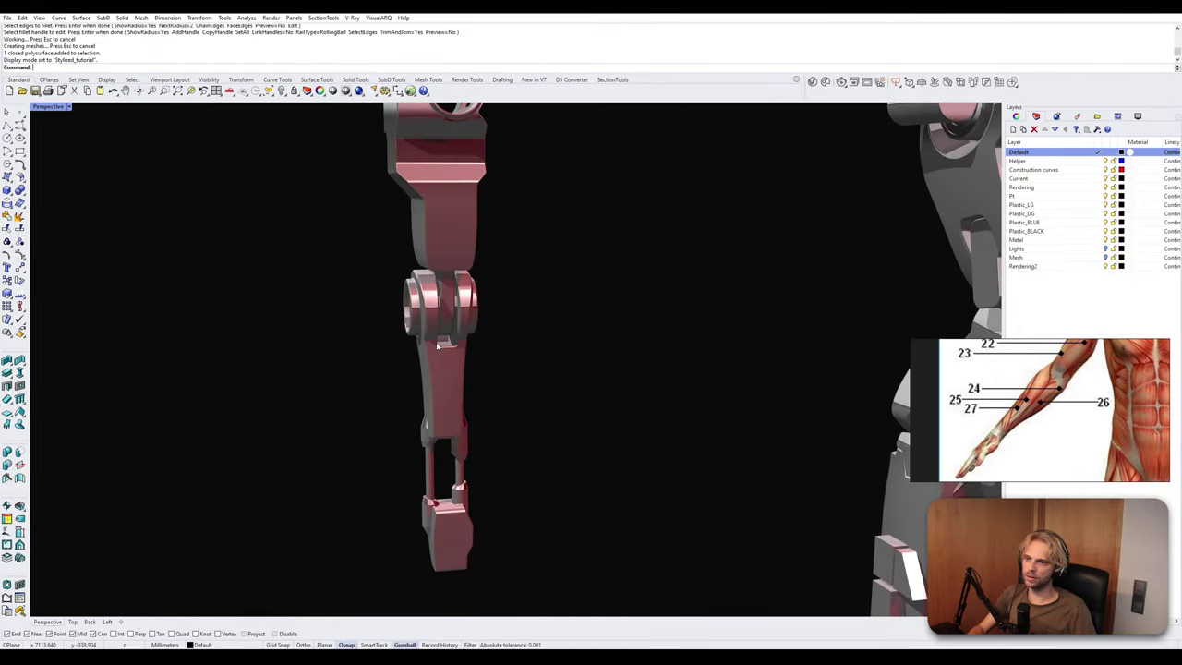
click(58, 107)
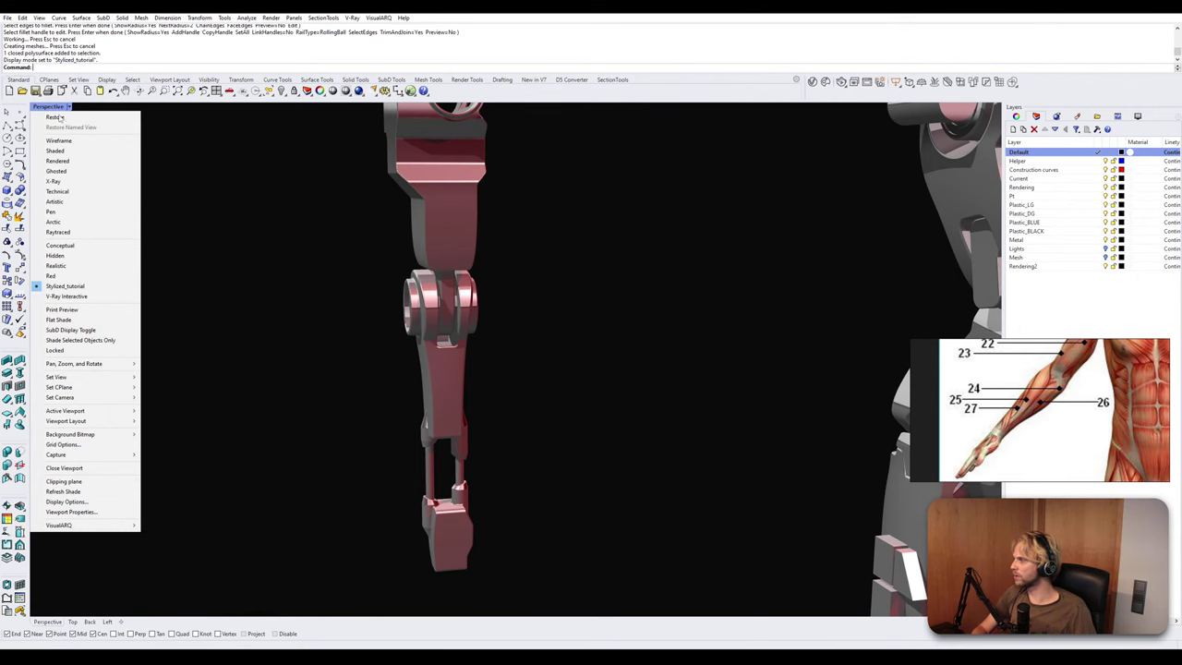
click(55, 150)
Copy all parts of the arm from the centre of the shoulder ring to the shoulder pivot on the robot's torso.
scroll(589, 267, down, 3)
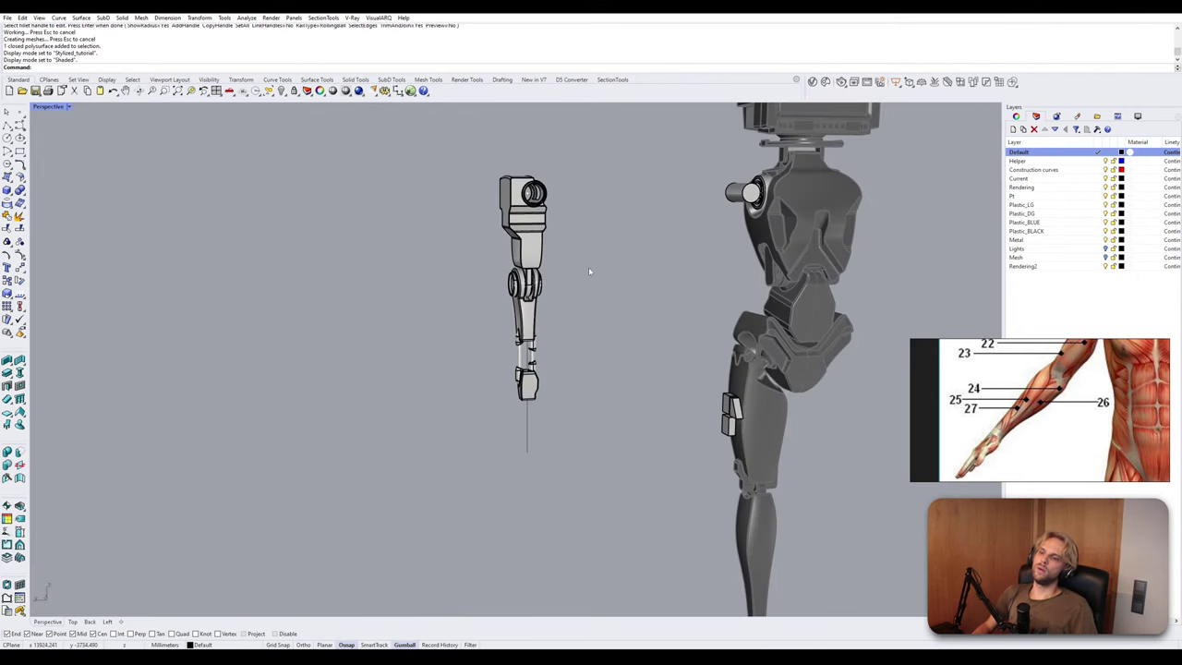
right_drag(591, 278, 438, 285)
click(437, 286)
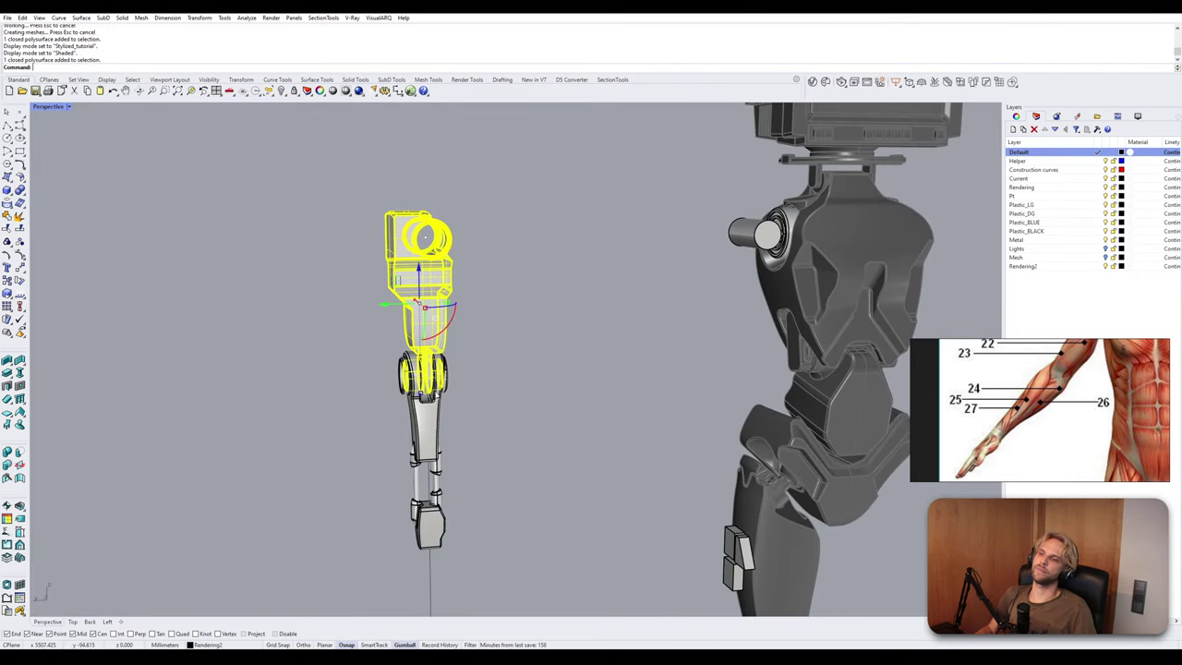
shift+click(438, 421)
scroll(442, 426, up, 3)
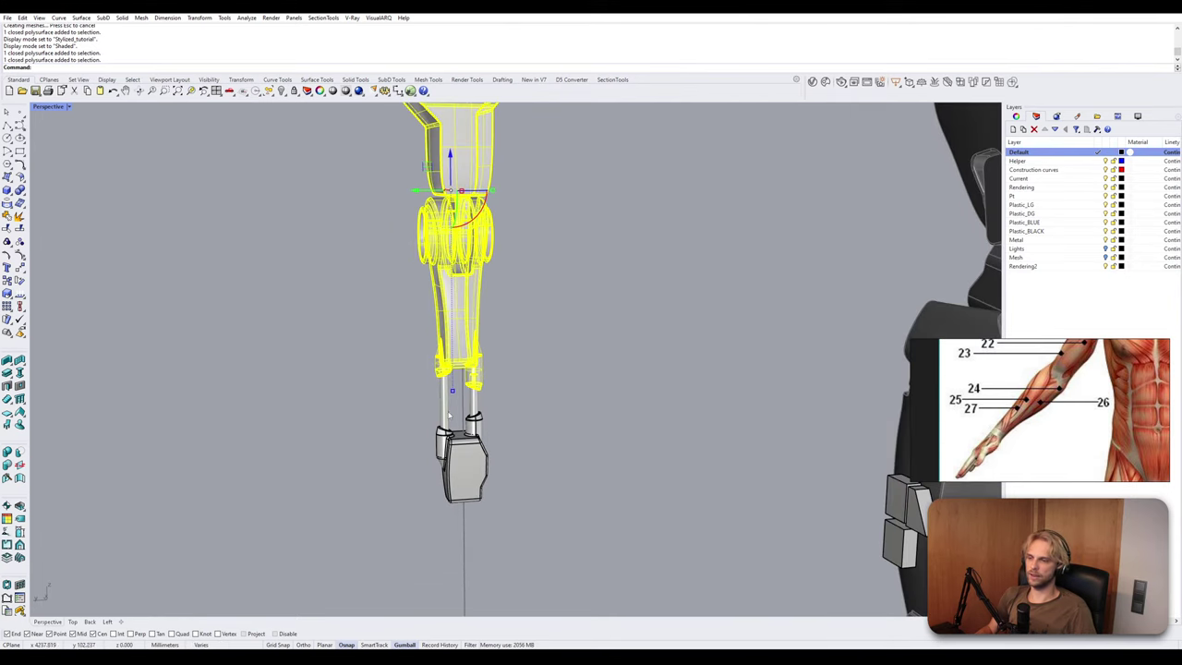
shift+click(451, 417)
shift+click(439, 450)
shift+click(474, 401)
scroll(513, 399, down, 8)
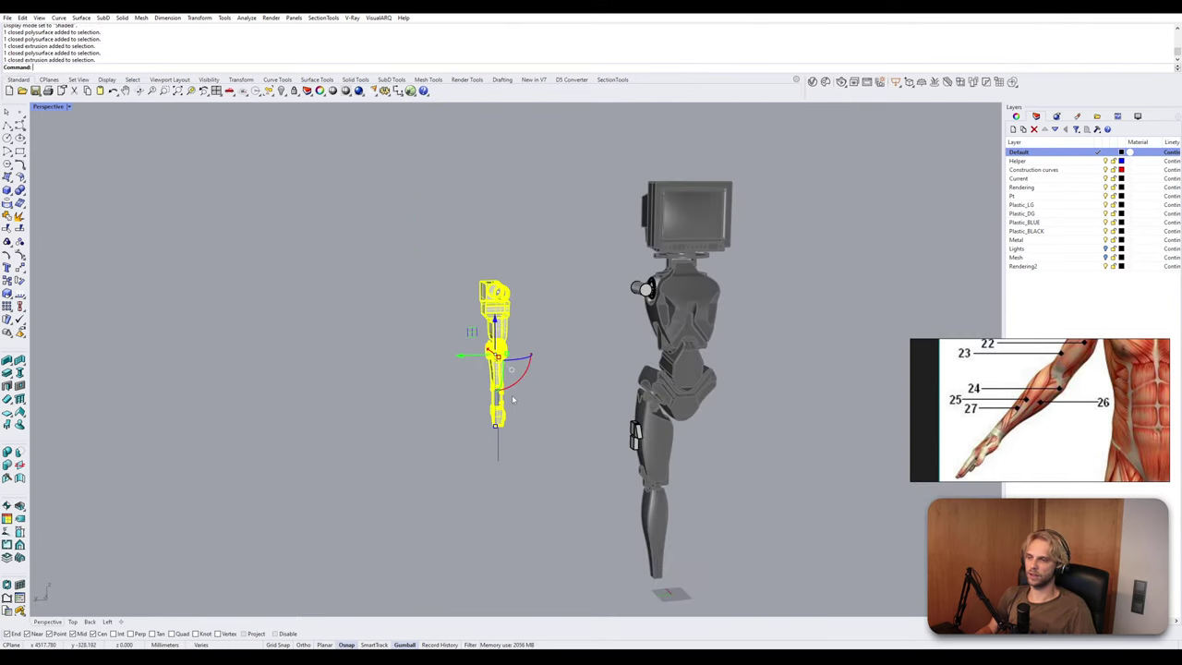
scroll(507, 384, up, 3)
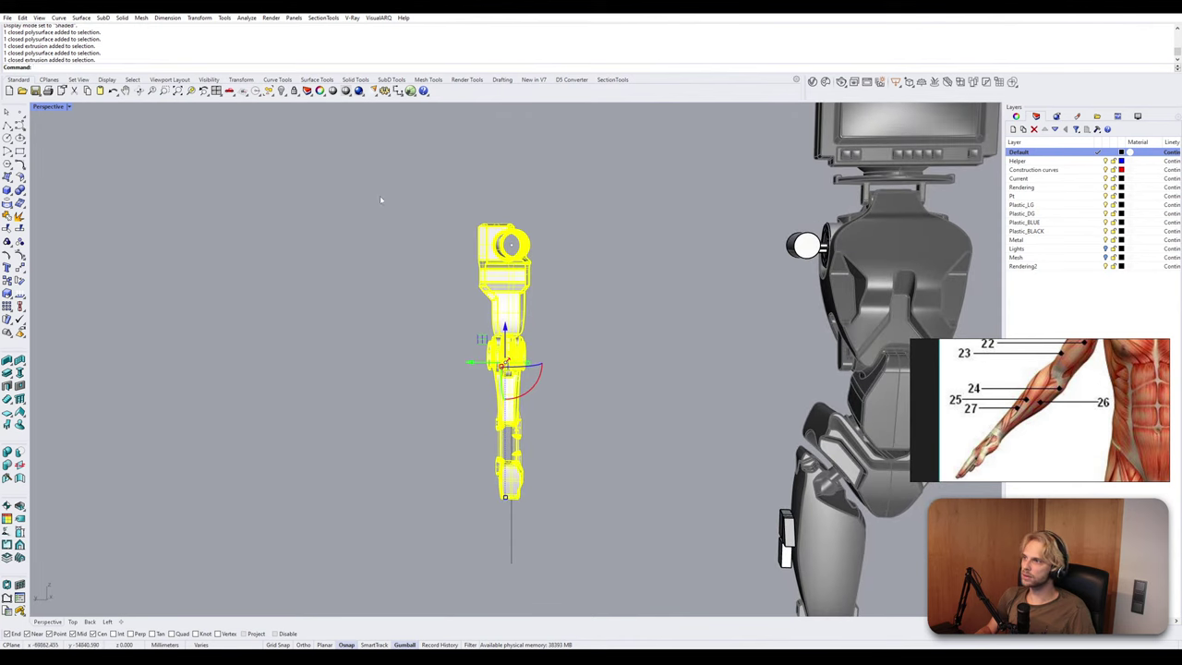
drag(366, 171, 596, 537)
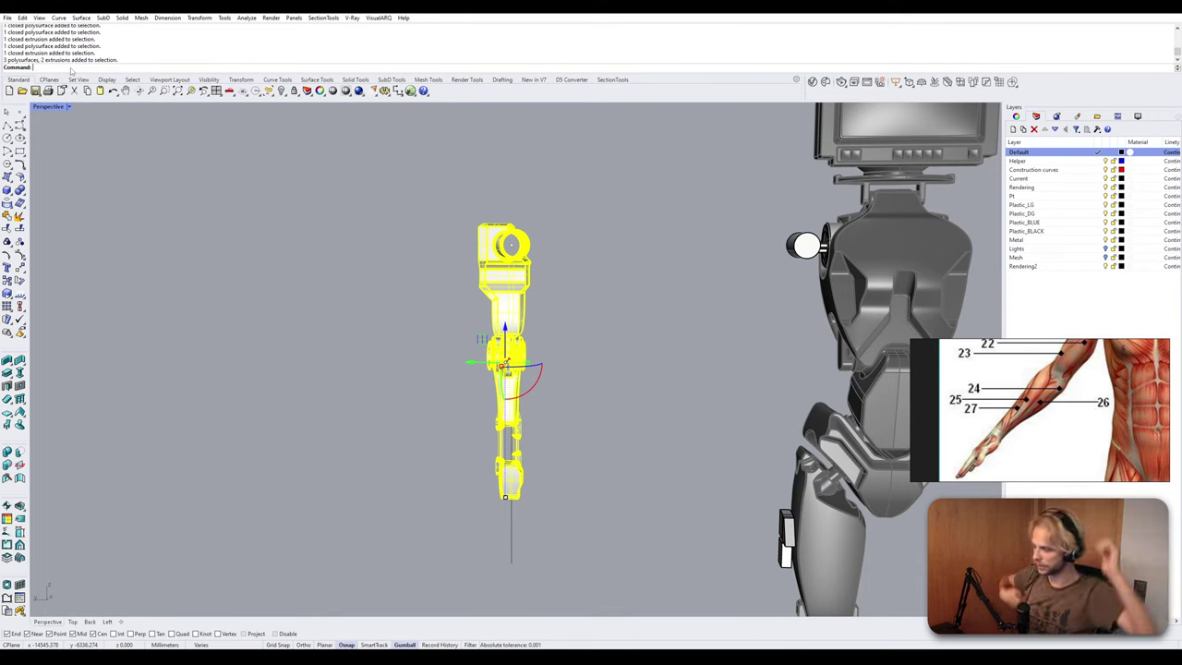
text(opy)
key(Return)
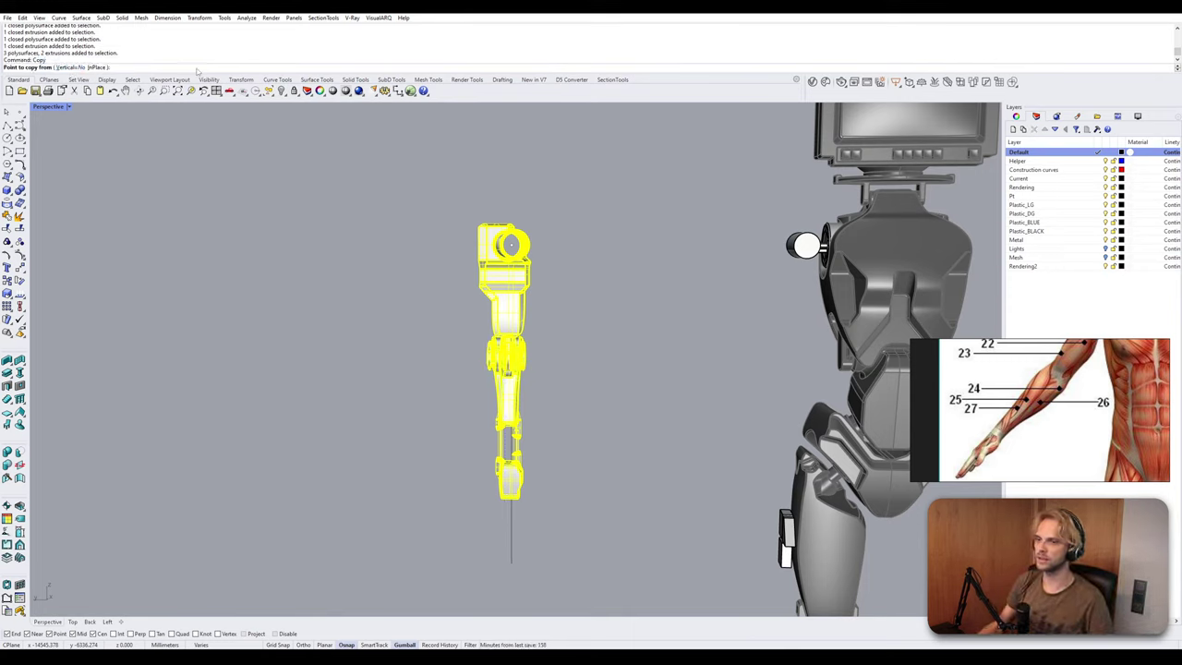
click(510, 244)
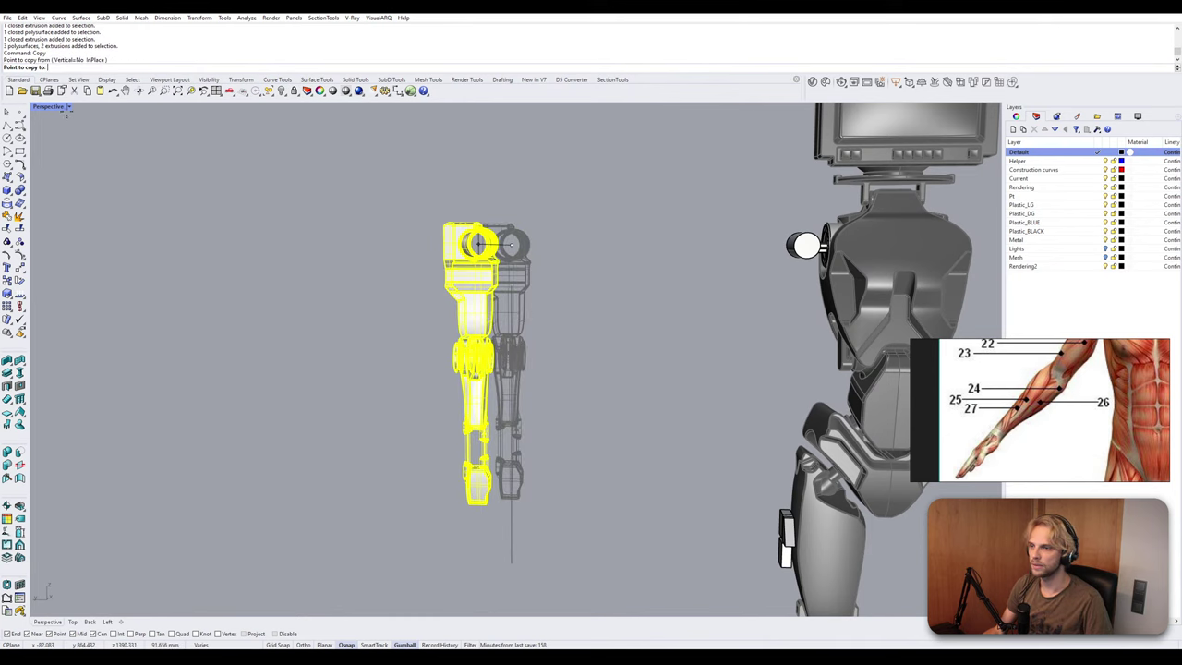
double_click(49, 107)
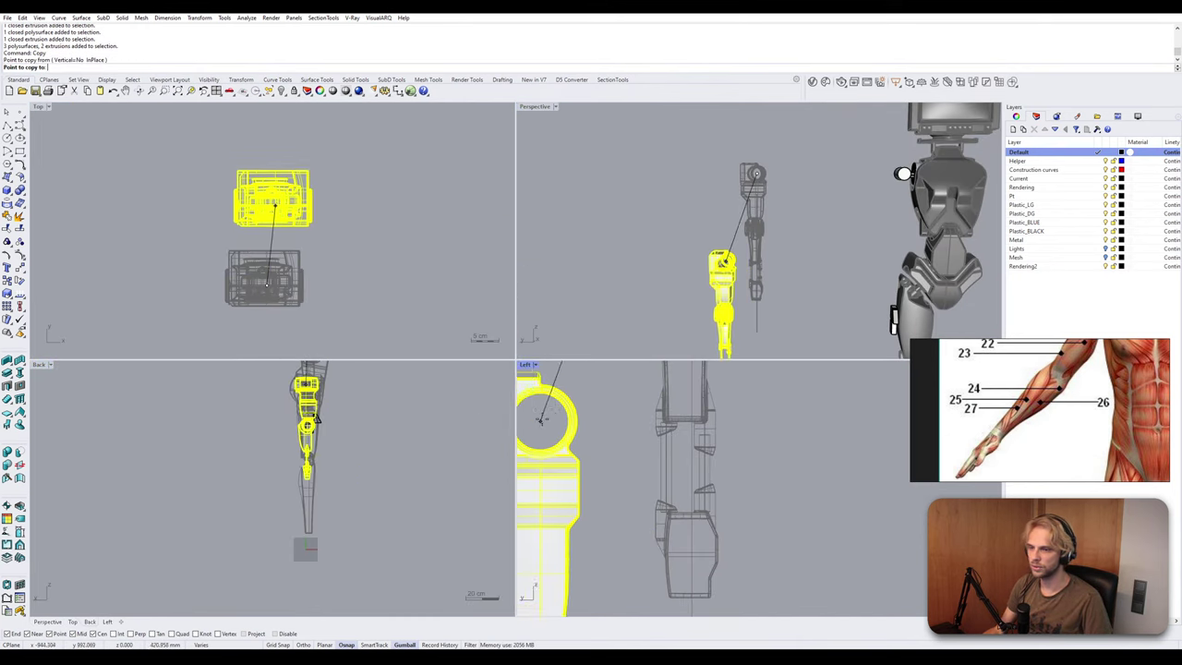
double_click(525, 364)
scroll(615, 290, down, 5)
scroll(604, 295, up, 6)
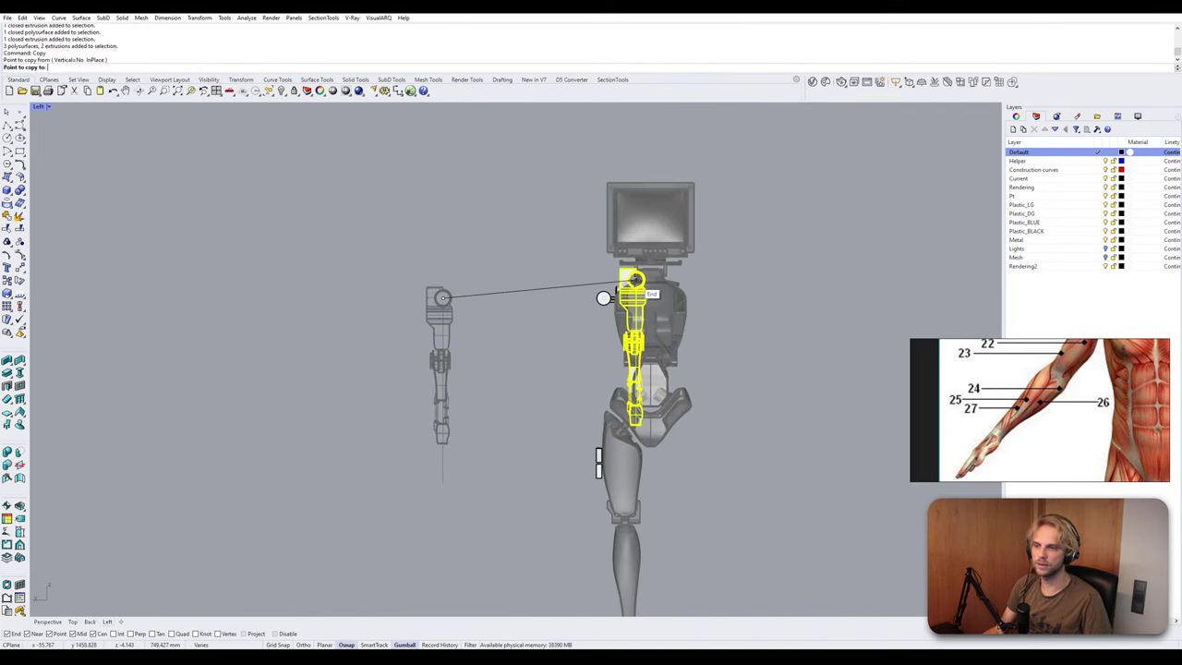
scroll(591, 308, up, 3)
click(567, 306)
key(Return)
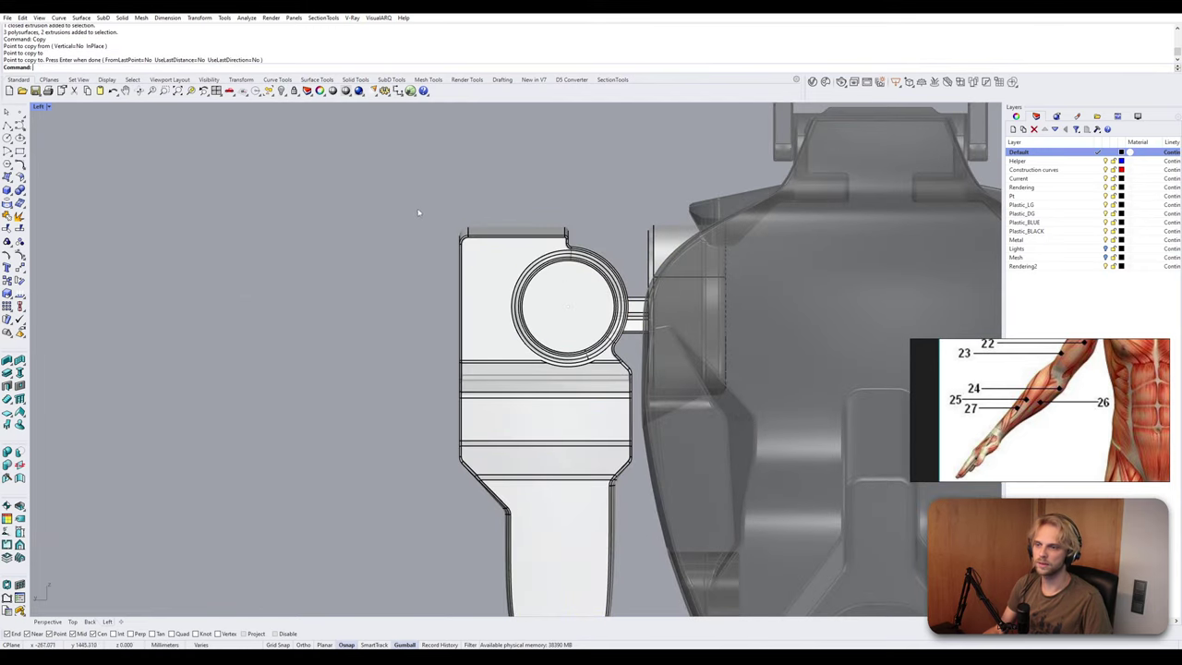
Delete the three placeholder hand blocks beside the robot's thigh, below the copied arm.
scroll(194, 143, down, 4)
double_click(42, 107)
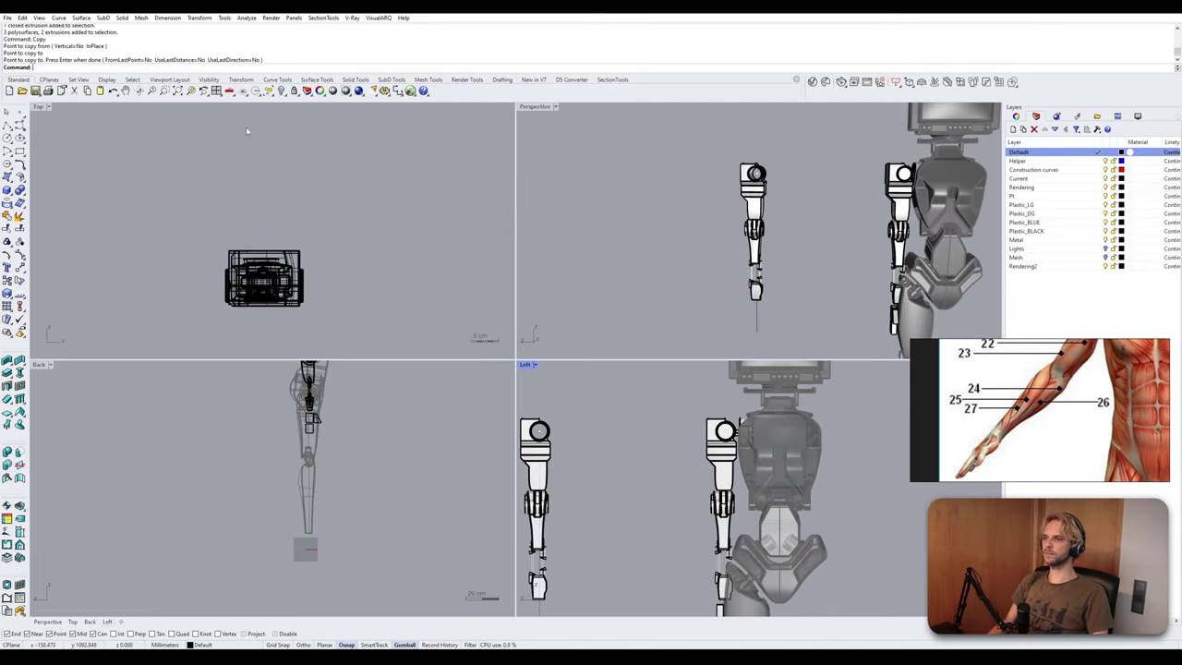
double_click(533, 108)
right_drag(554, 242, 476, 314)
scroll(560, 268, up, 2)
scroll(488, 370, down, 3)
scroll(477, 442, up, 8)
click(478, 436)
key(Delete)
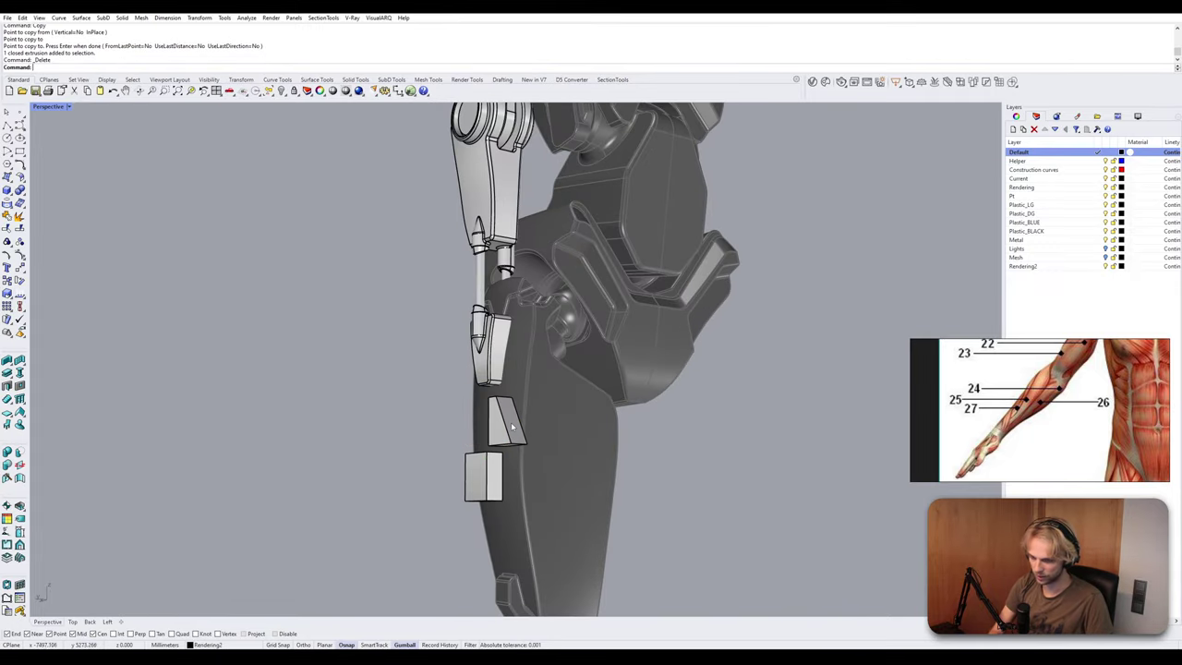
click(511, 427)
key(Delete)
click(486, 477)
key(Delete)
scroll(489, 387, down, 7)
scroll(494, 370, up, 4)
scroll(503, 351, down, 7)
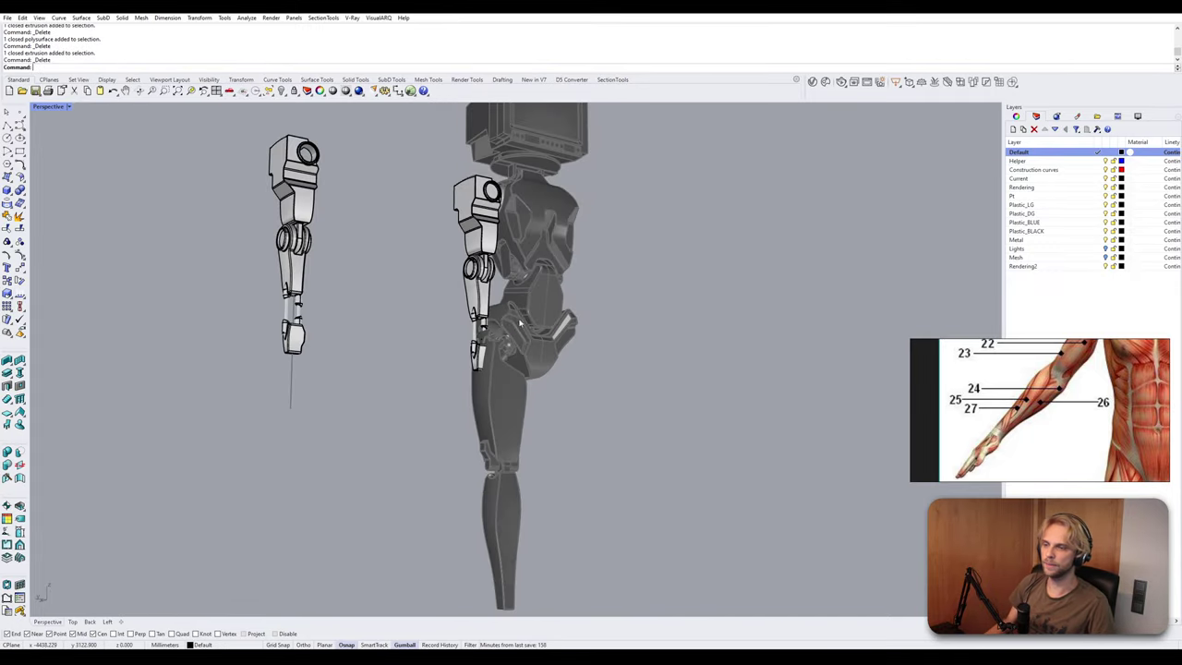
Rotate the copied arm, without its shoulder connector parts, by -45 degrees about the shoulder ring's centre in the Left view.
right_drag(520, 323, 541, 279)
drag(549, 182, 686, 498)
scroll(635, 222, up, 4)
ctrl+click(633, 238)
scroll(628, 237, up, 5)
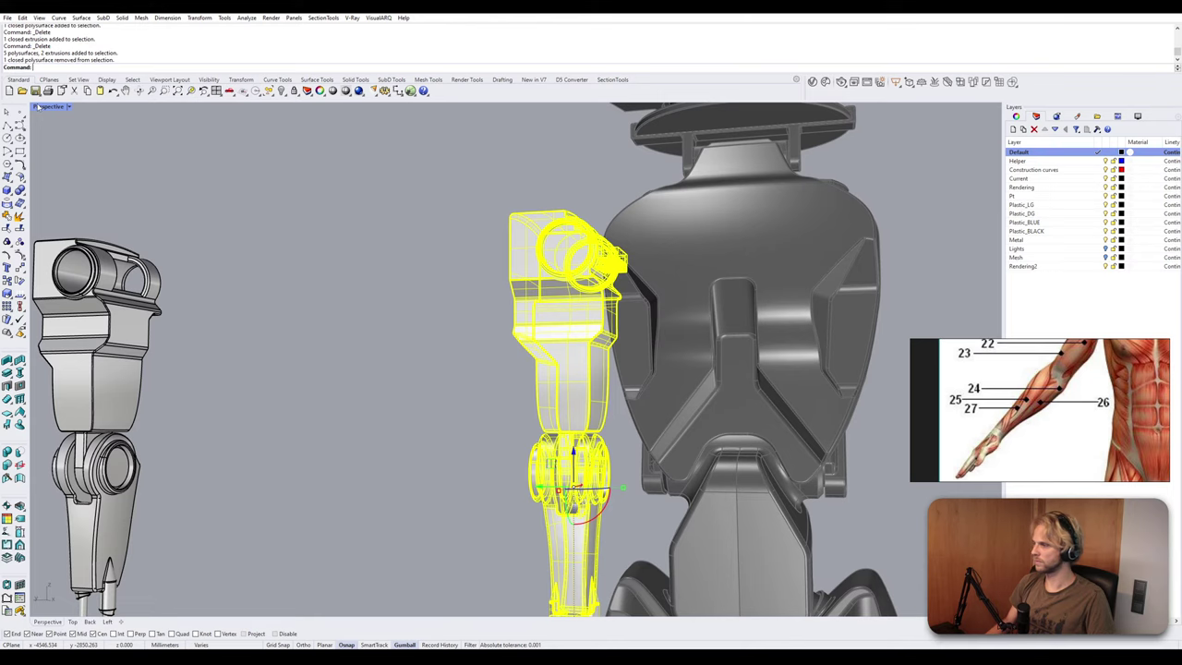
double_click(41, 108)
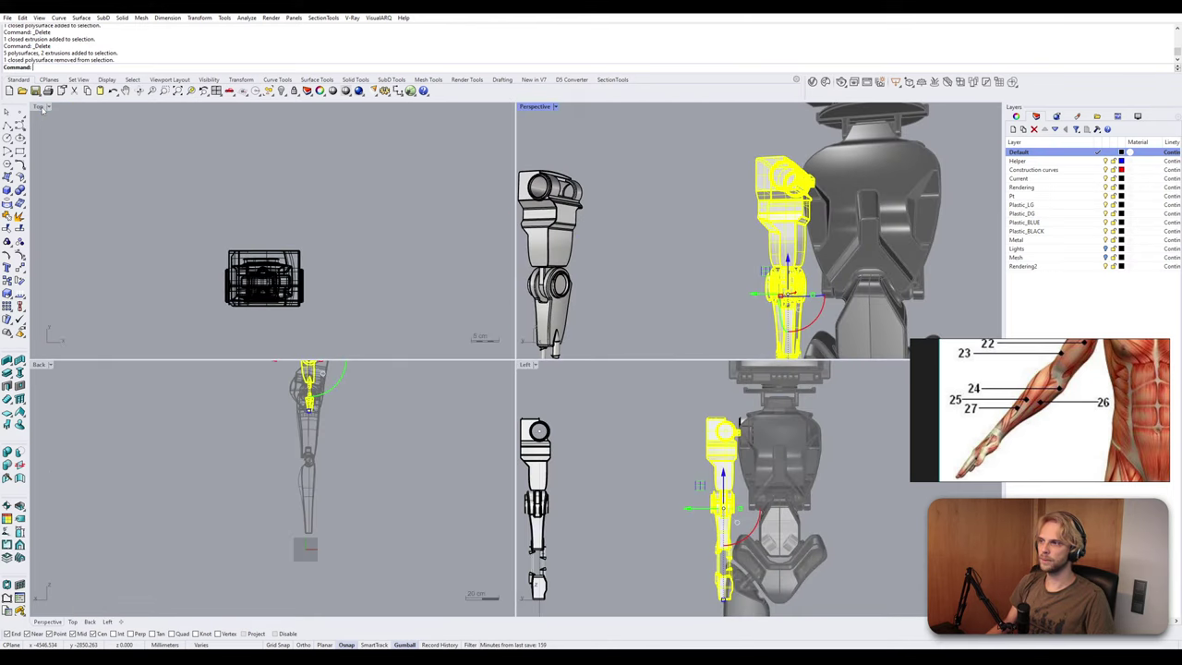
double_click(524, 366)
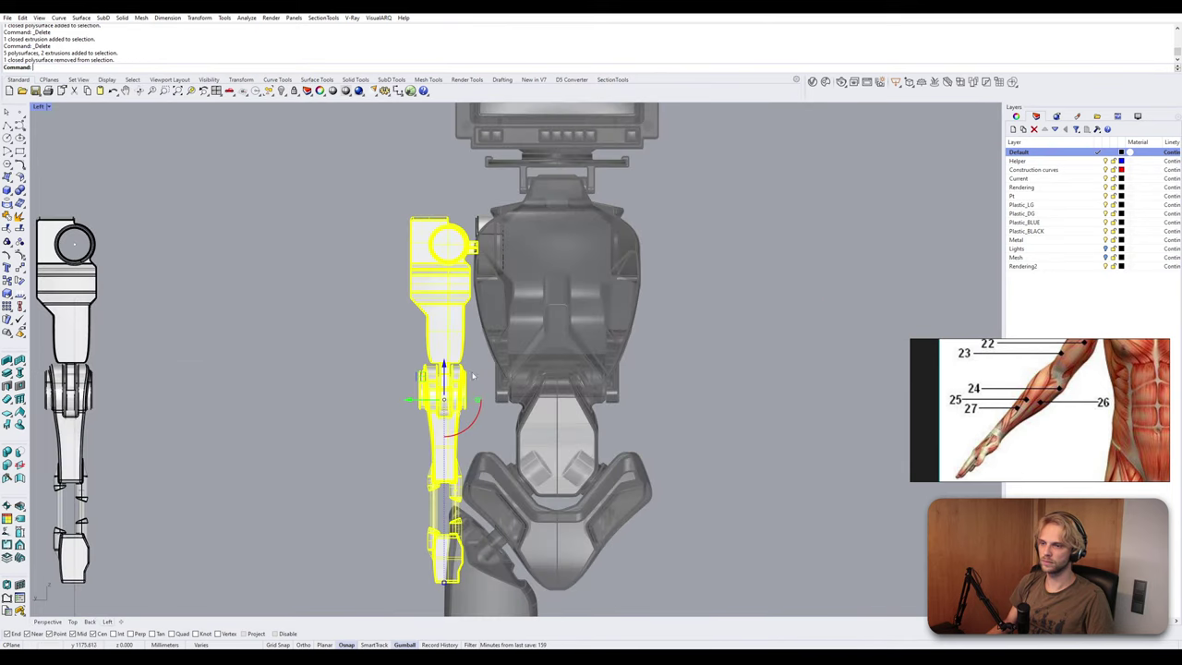
scroll(455, 262, up, 3)
scroll(443, 277, up, 3)
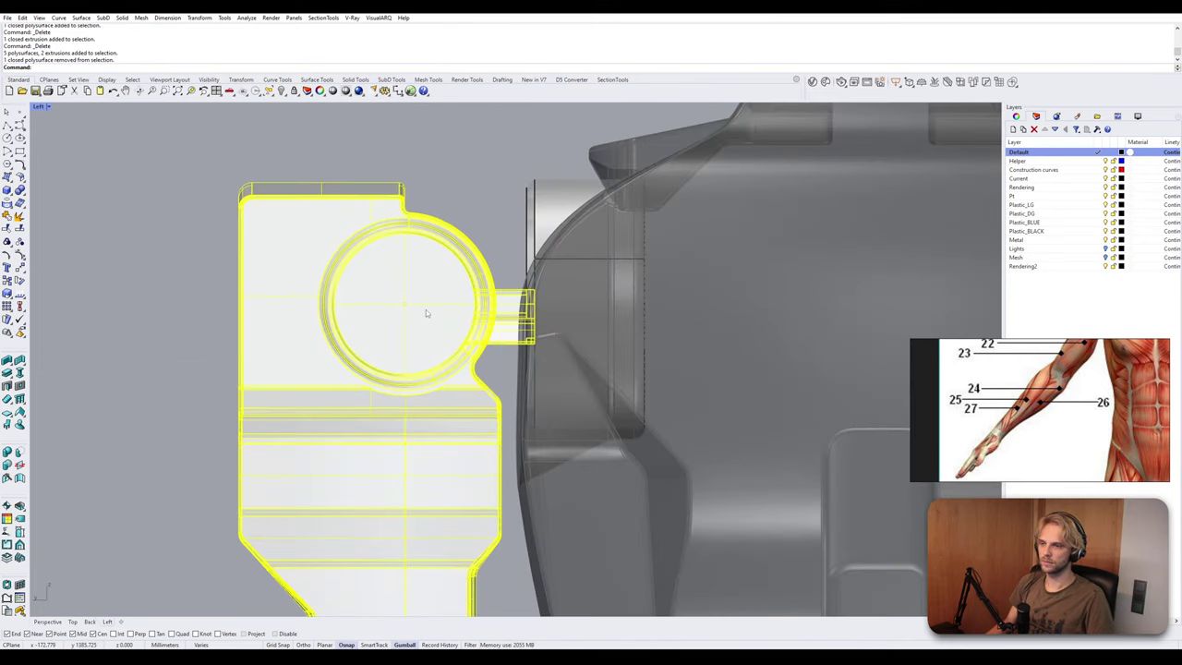
scroll(427, 314, up, 2)
ctrl+click(553, 300)
scroll(545, 301, down, 3)
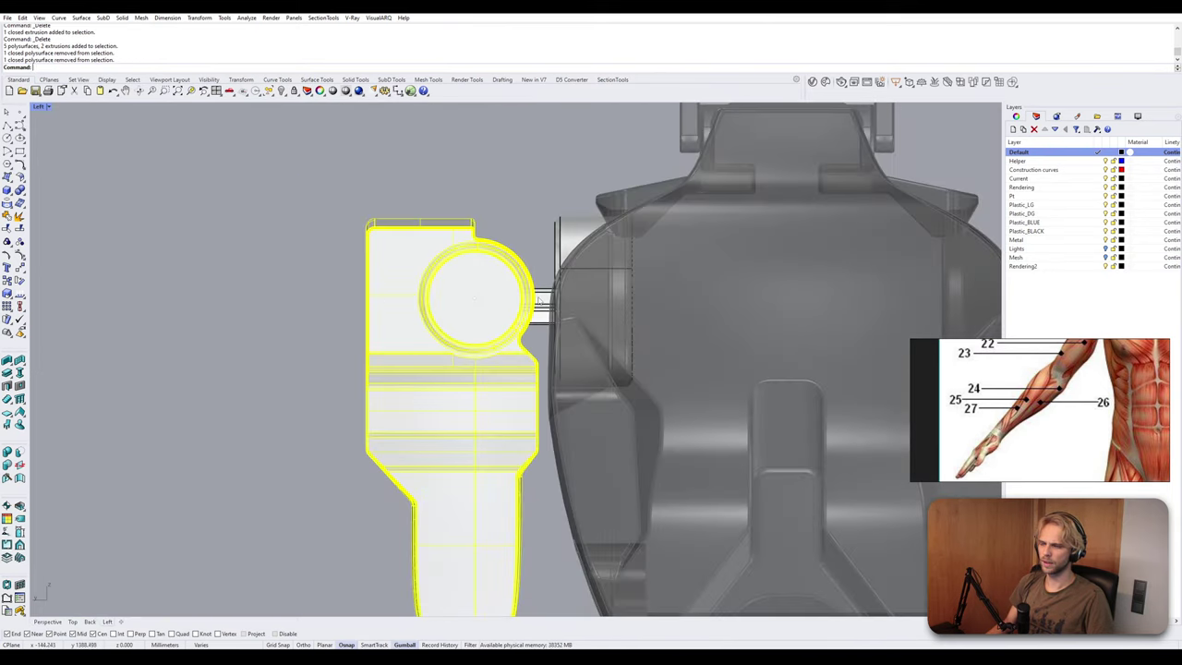
scroll(538, 302, up, 3)
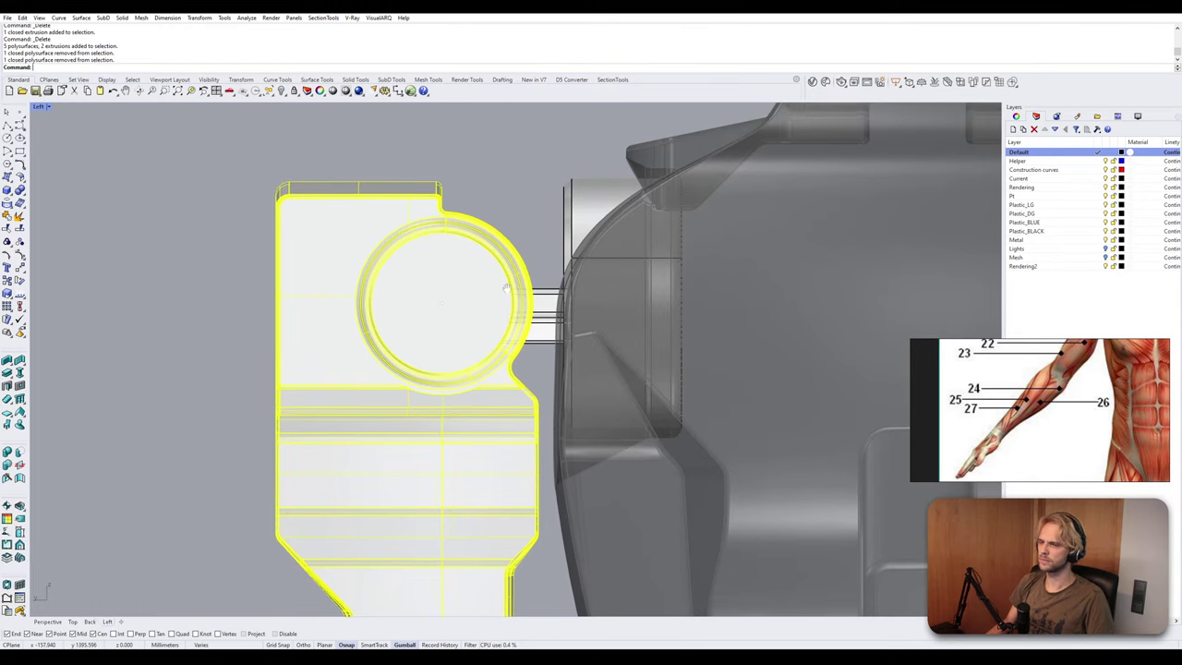
scroll(479, 273, up, 2)
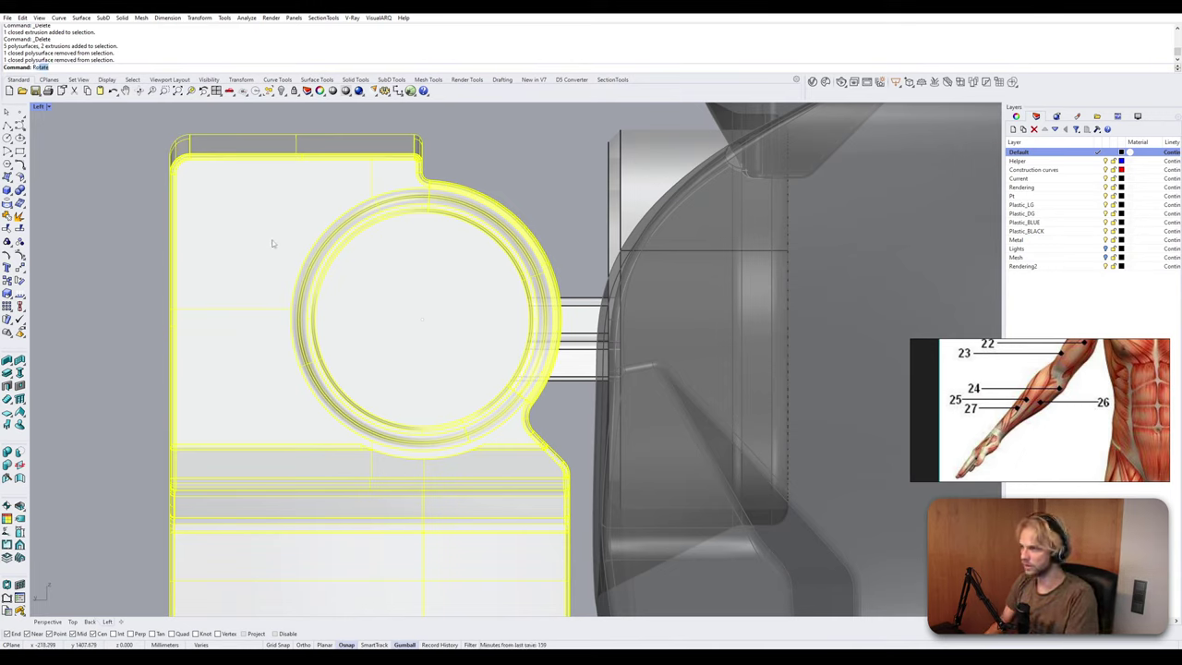
key(Return)
click(420, 317)
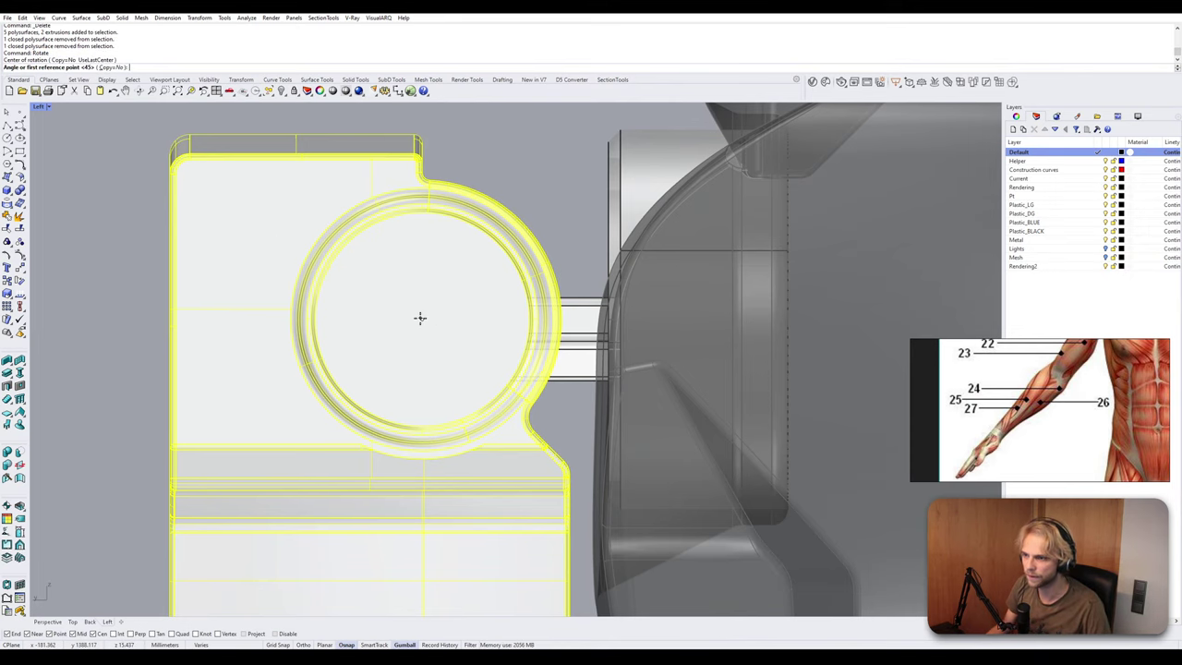
scroll(420, 316, down, 8)
click(351, 447)
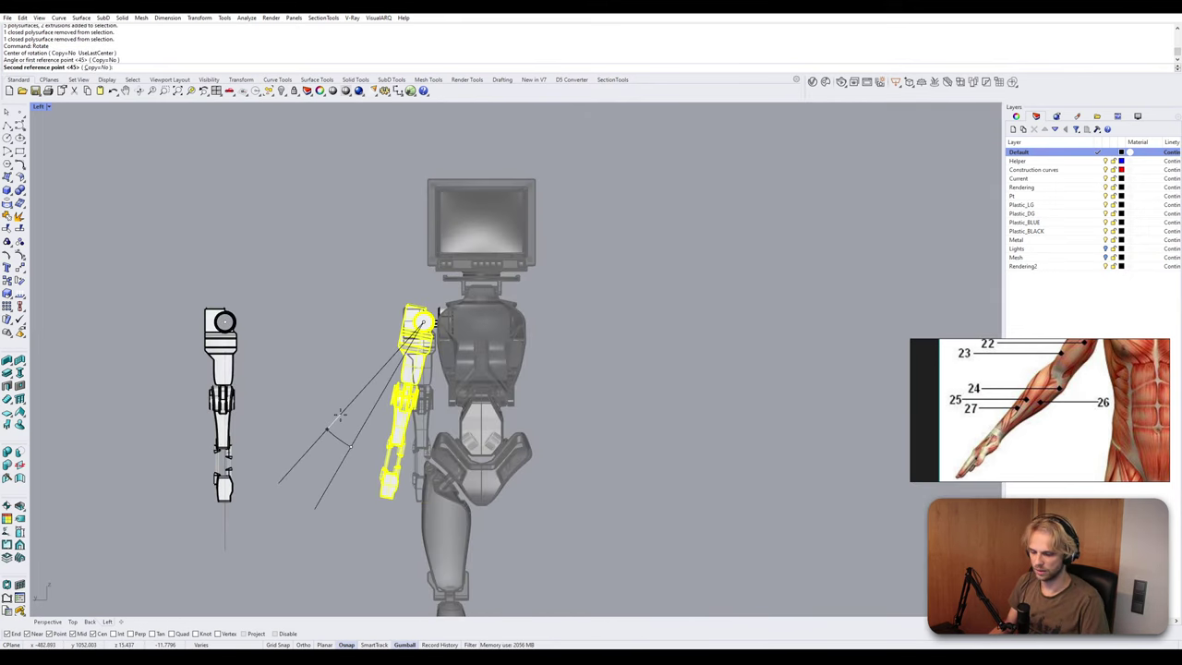
text(45)
key(BackSpace)
key(BackSpace)
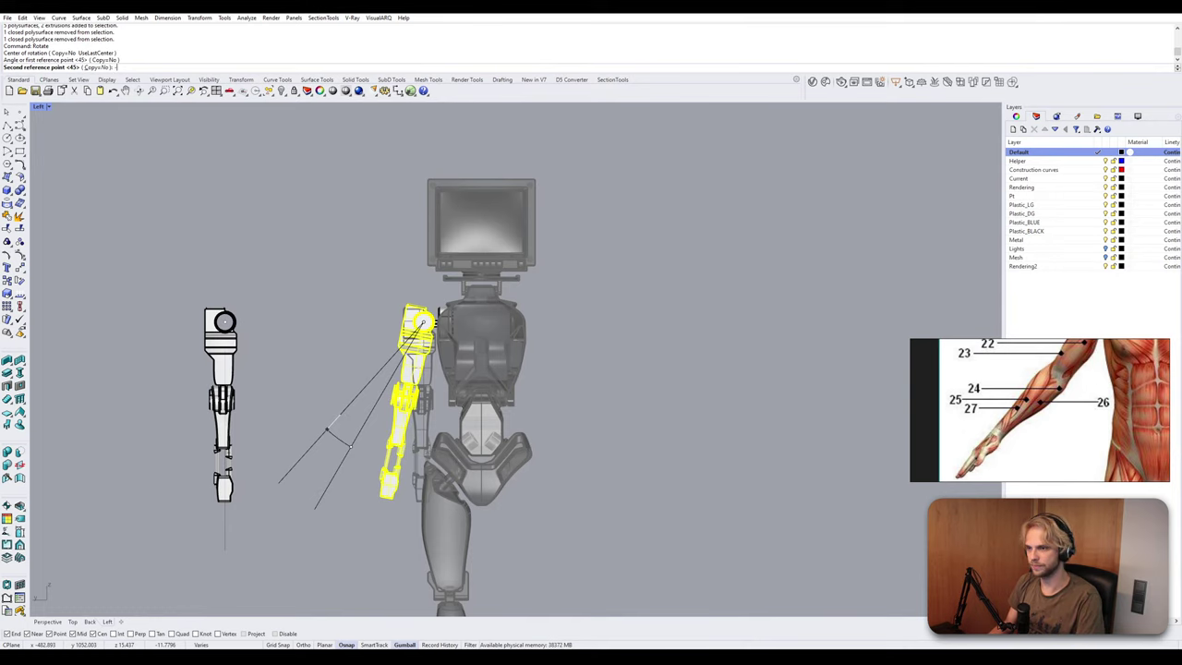
text(-45)
key(Return)
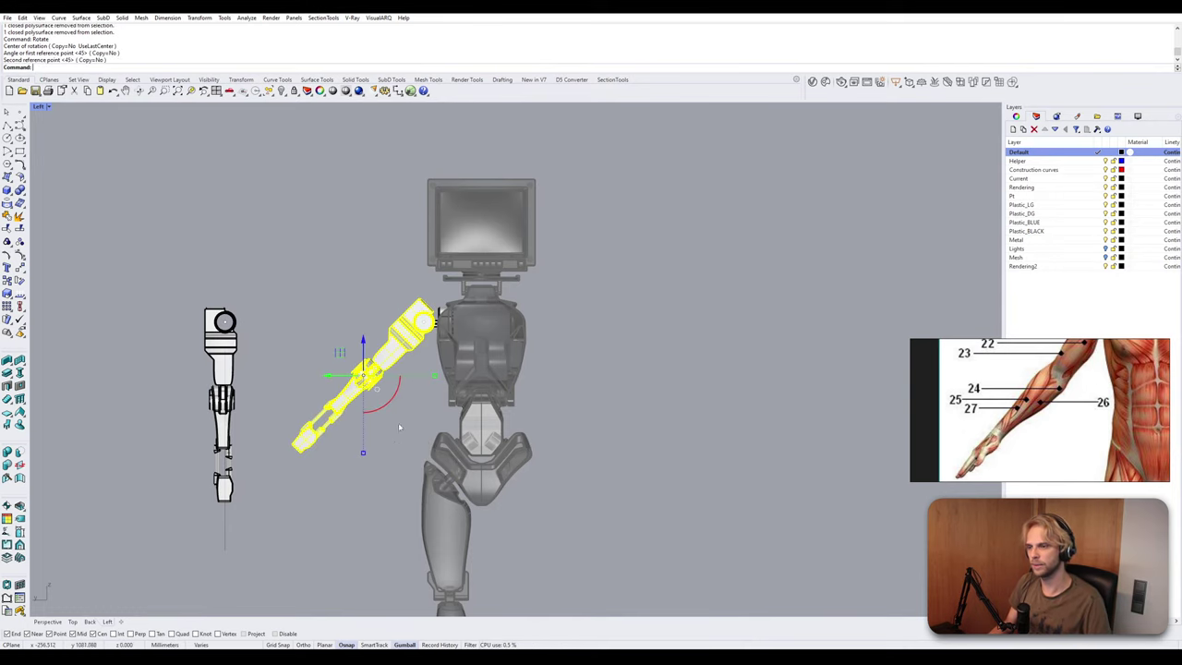
key(Escape)
scroll(406, 338, up, 2)
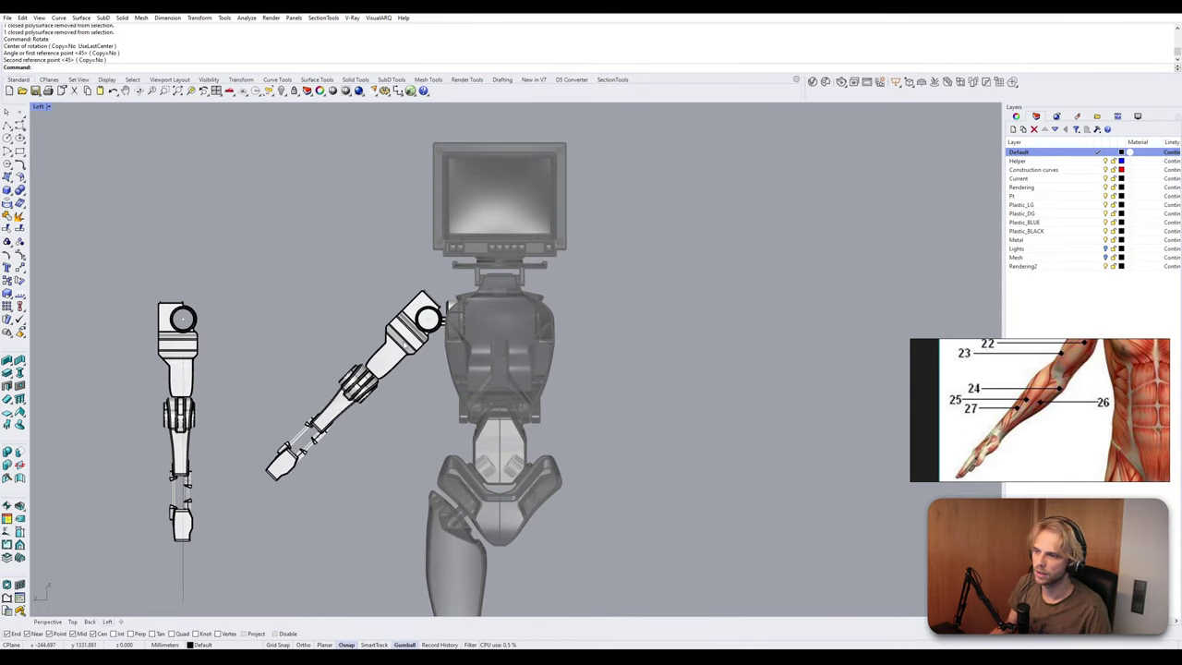
Mirror the angled arm and its shoulder connector parts to the robot's other side across the vertical plane through the origin (0).
click(404, 344)
shift+drag(383, 461, 240, 355)
click(274, 258)
drag(251, 219, 560, 562)
text(mi)
key(Return)
text(0)
key(Return)
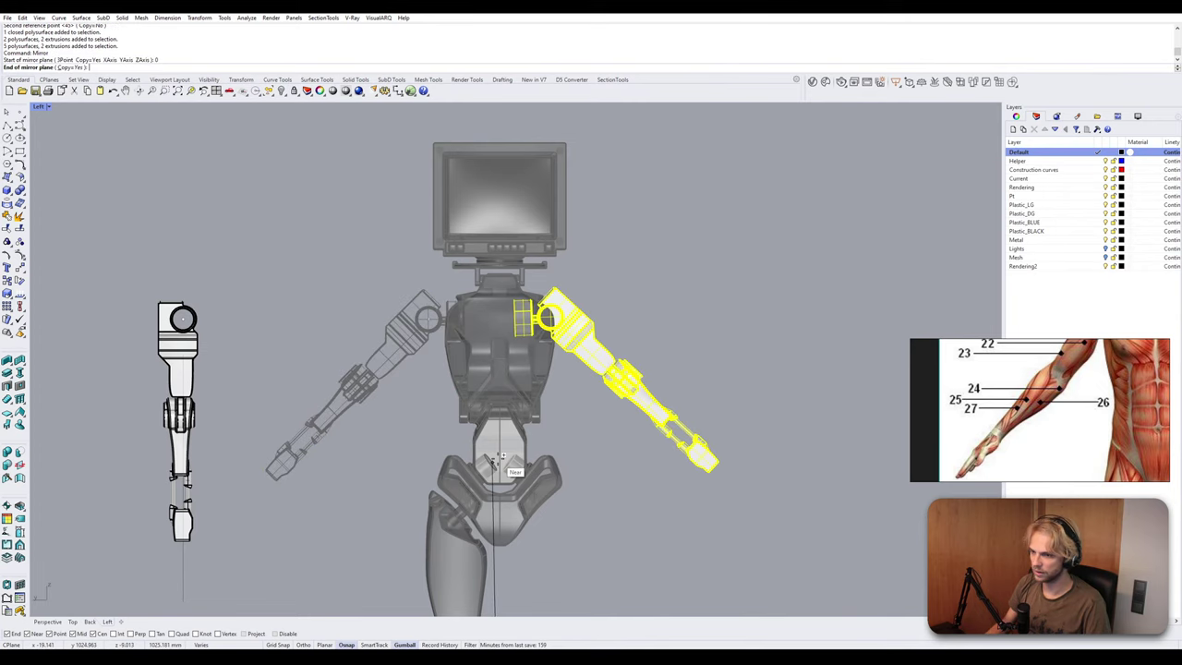
scroll(503, 459, down, 3)
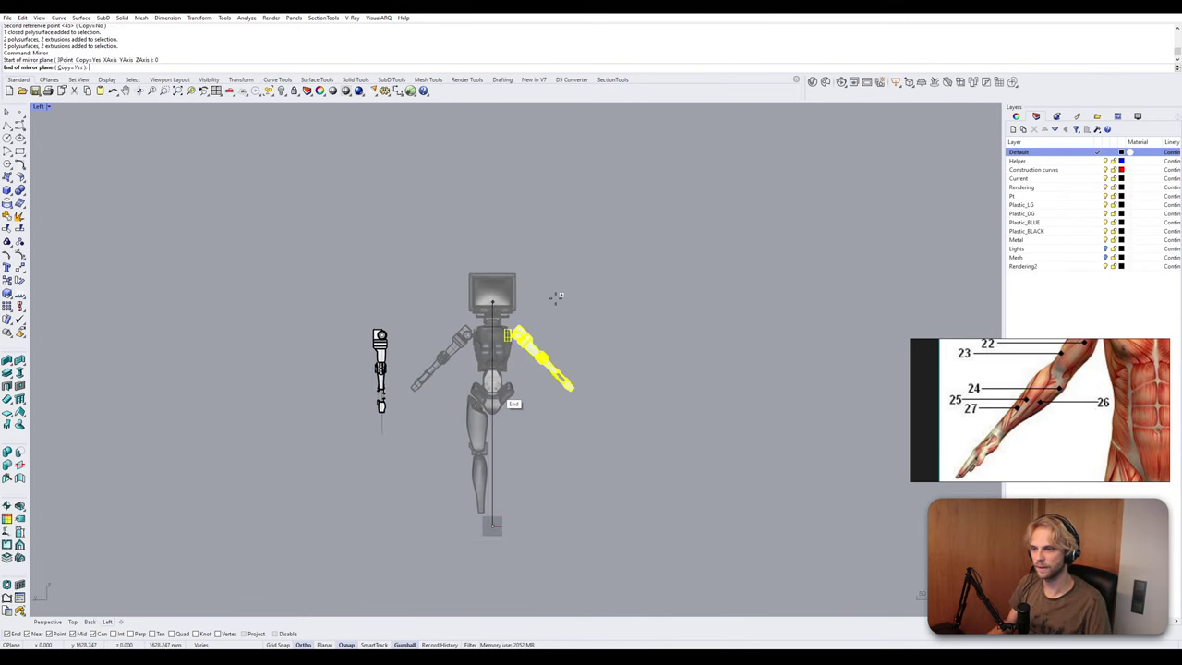
click(536, 216)
scroll(496, 339, up, 8)
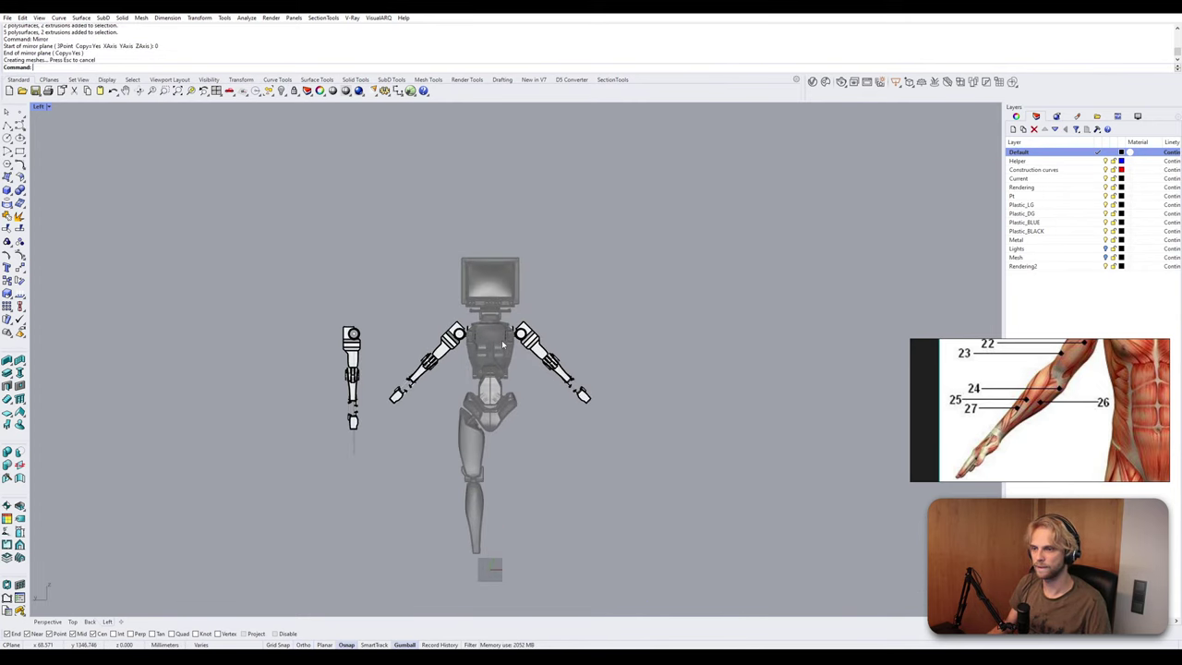
Duplicate the border of the round disc surface in the elbow ring of the posed arm, in the Perspective view.
double_click(42, 108)
double_click(533, 107)
right_drag(730, 235, 391, 259)
scroll(637, 268, down, 4)
scroll(285, 309, up, 4)
click(337, 309)
right_drag(341, 311, 287, 353)
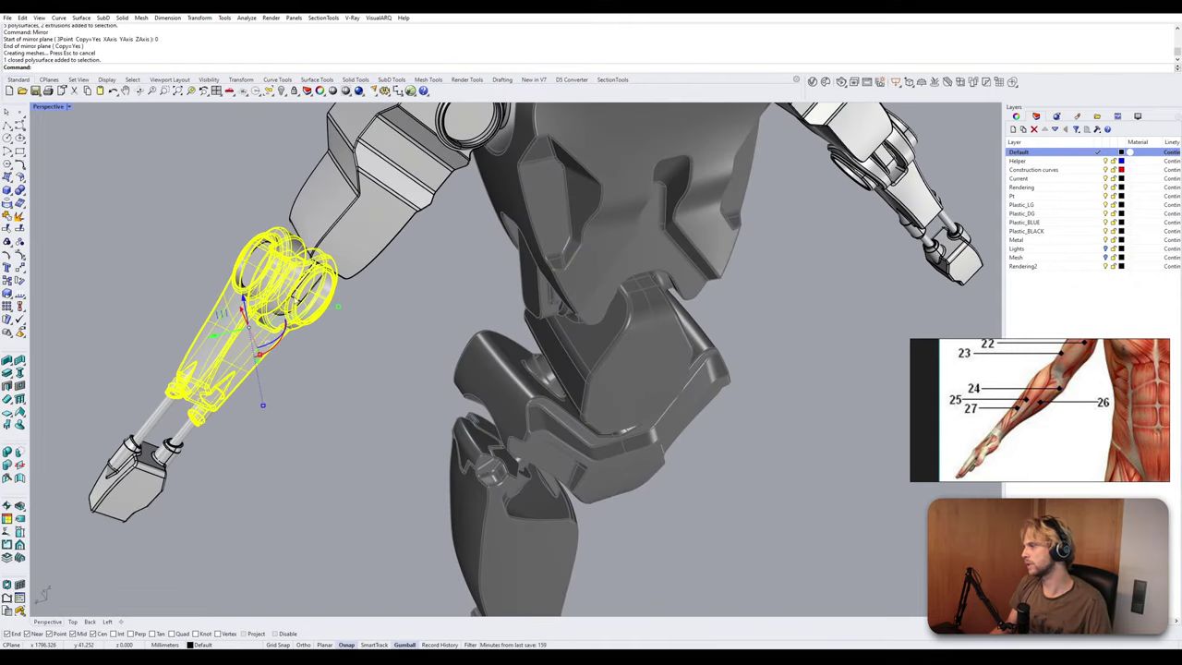
click(345, 340)
scroll(253, 262, up, 6)
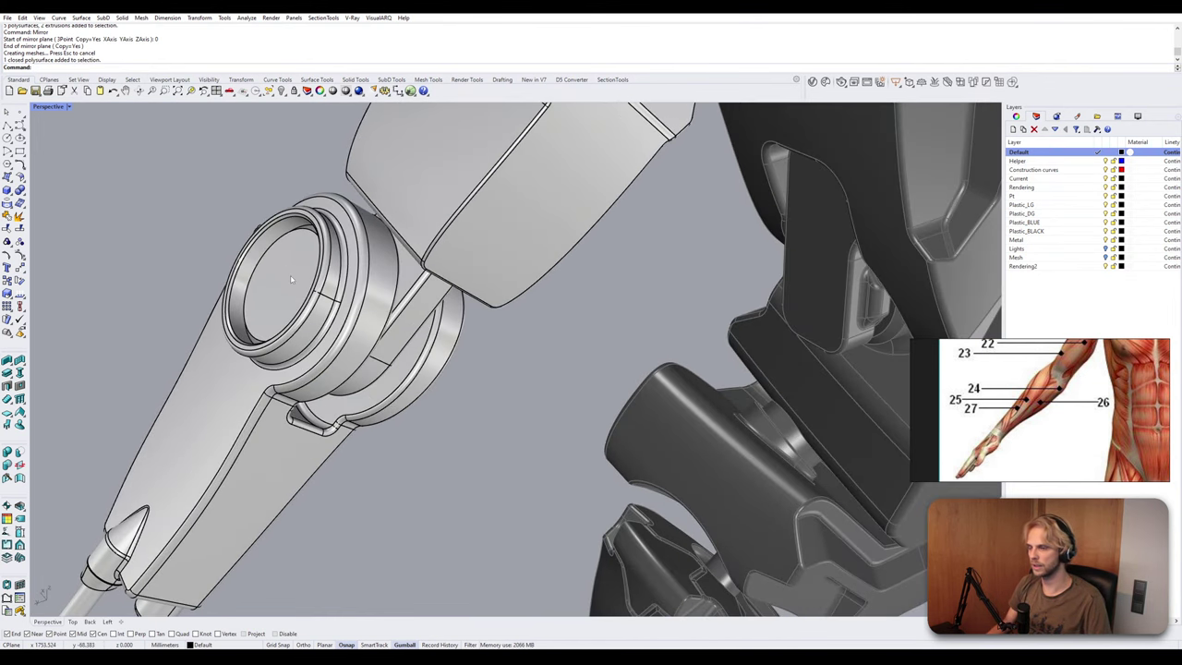
click(291, 279)
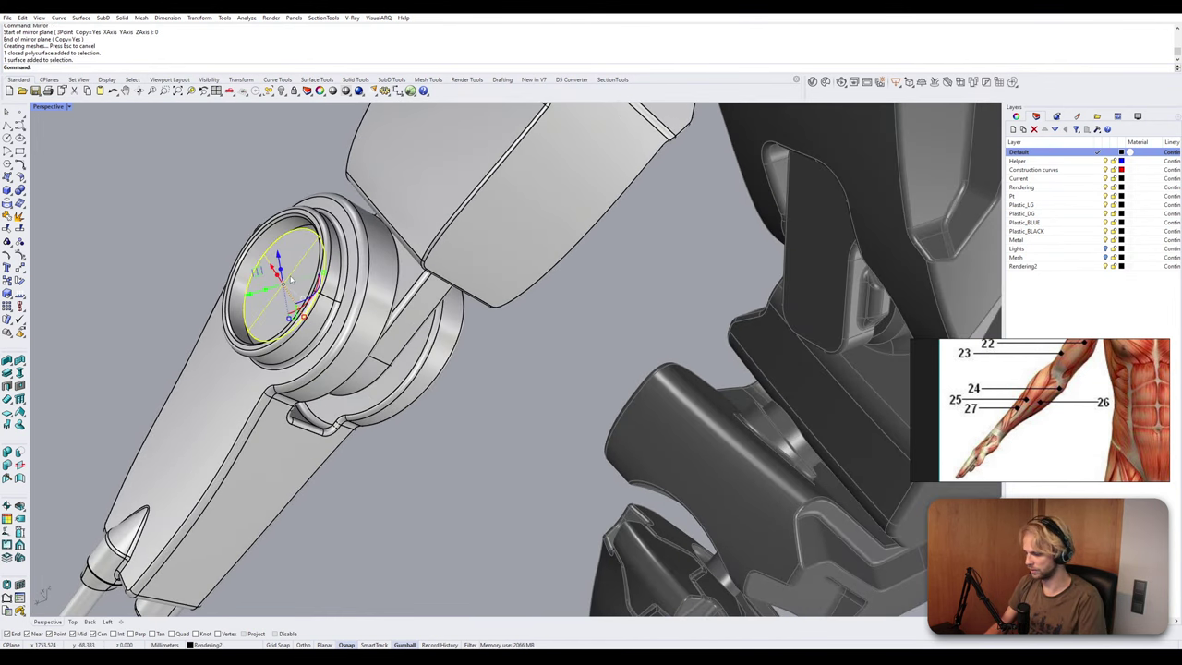
text(DupBorder)
key(Return)
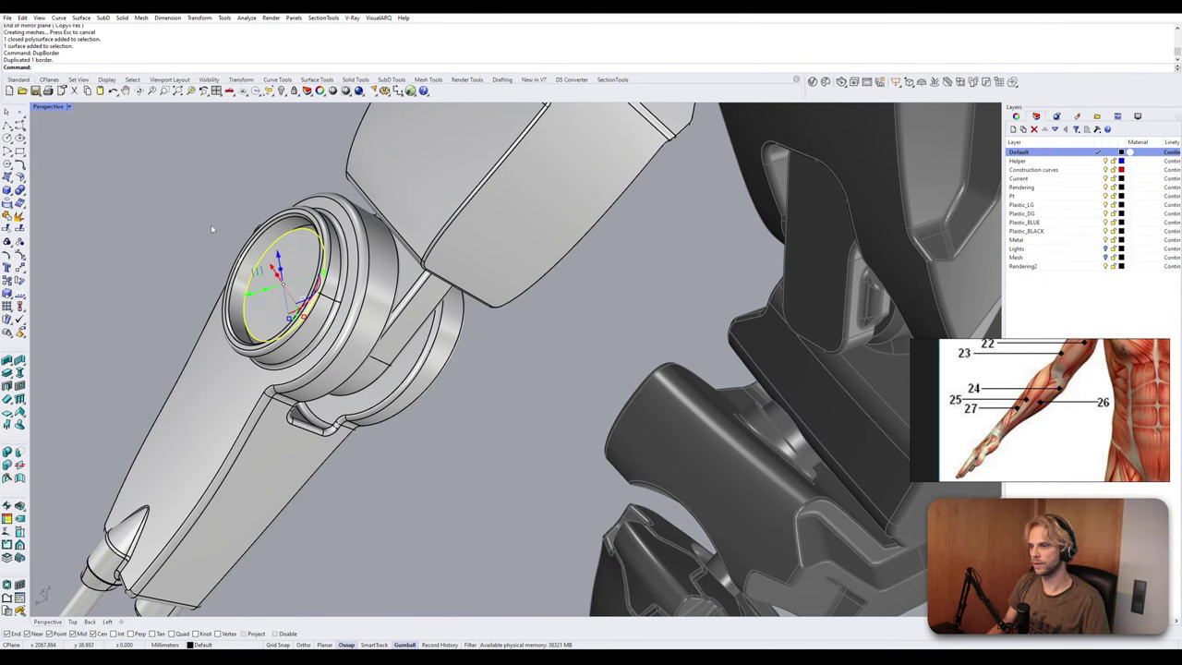
Scale the duplicated elbow circle up uniformly about its centre until it extends well beyond the elbow.
click(264, 256)
click(288, 278)
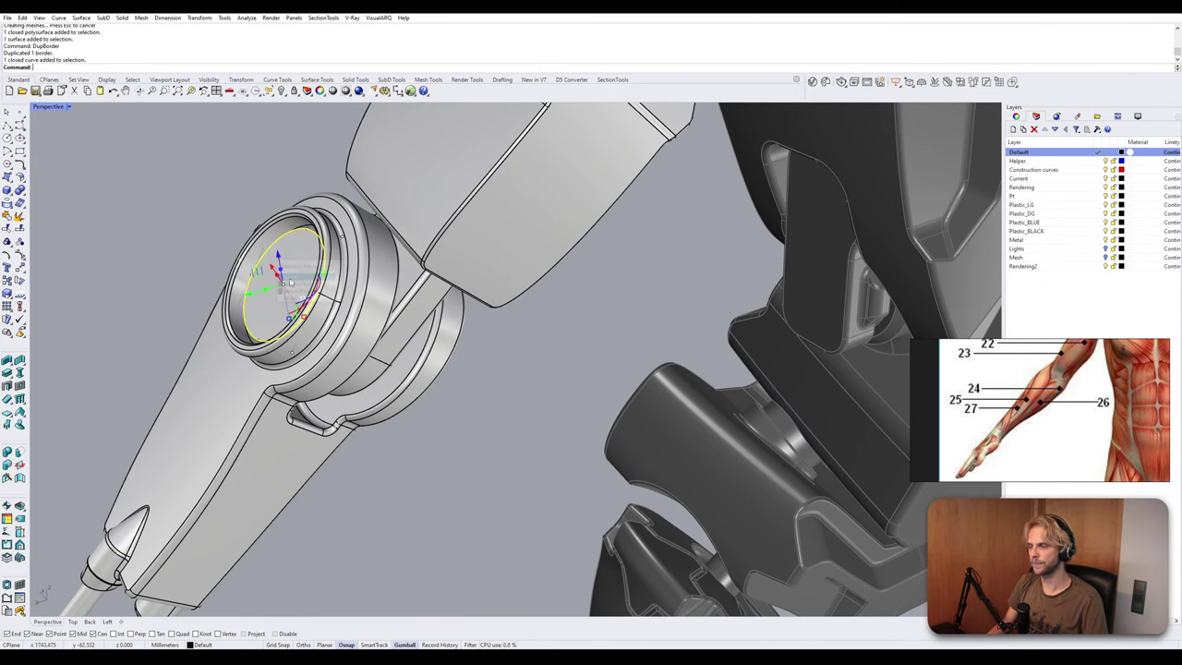
scroll(288, 278, down, 7)
right_drag(287, 278, 411, 253)
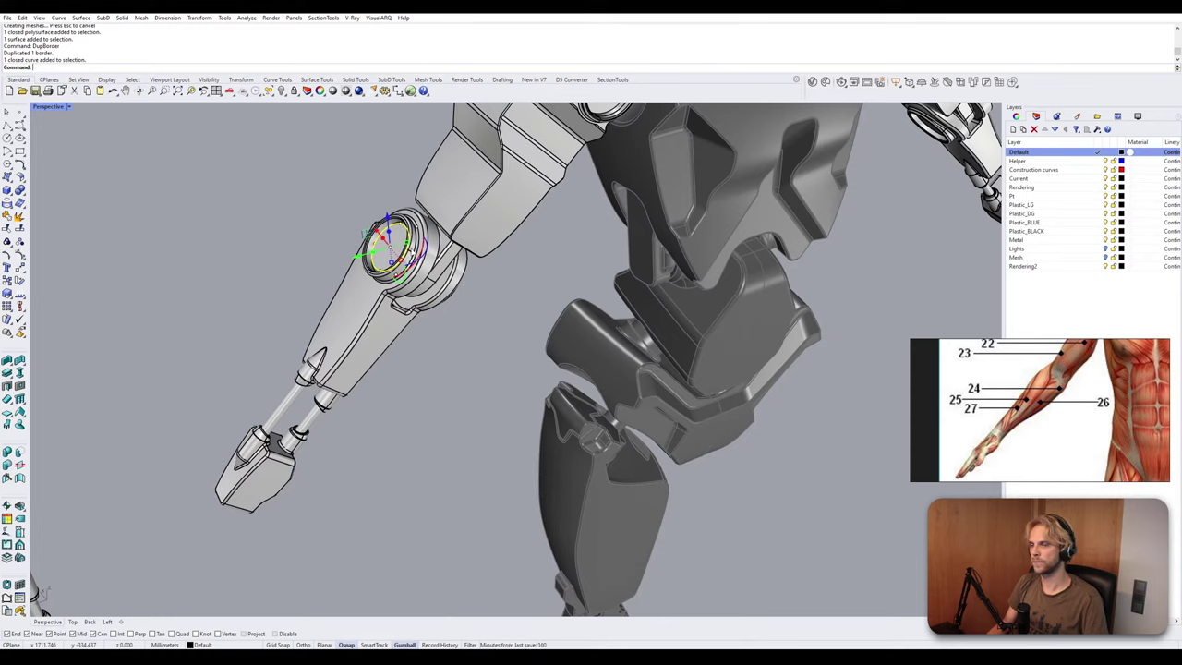
shift+drag(400, 261, 453, 322)
right_drag(508, 309, 458, 316)
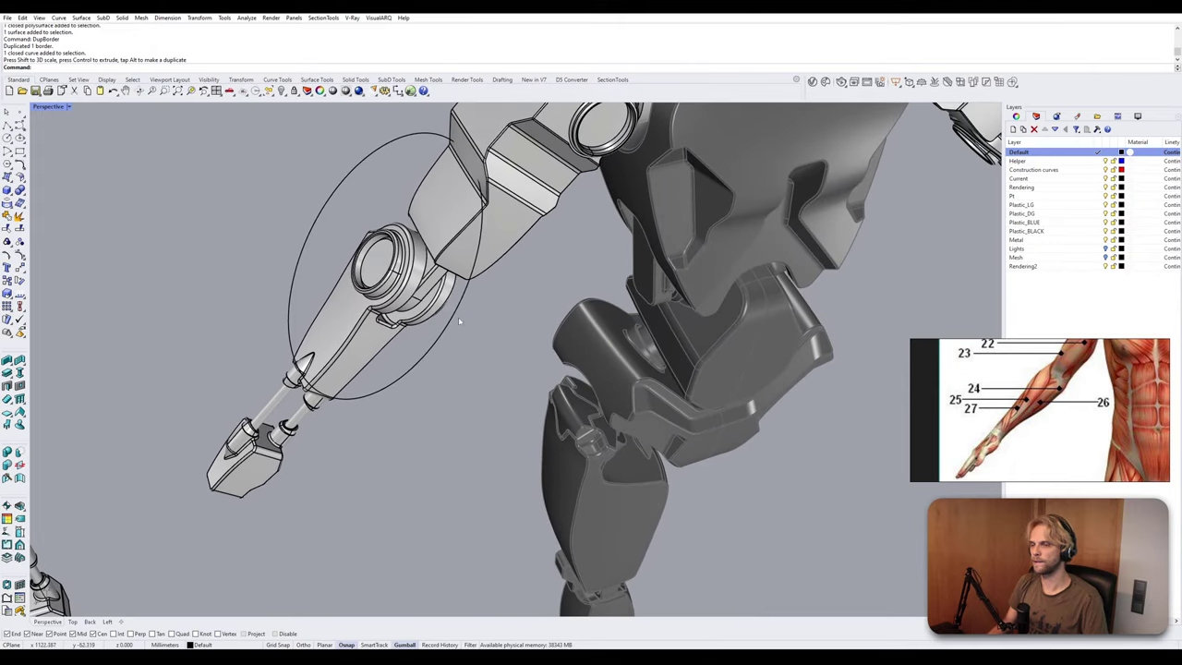
click(451, 322)
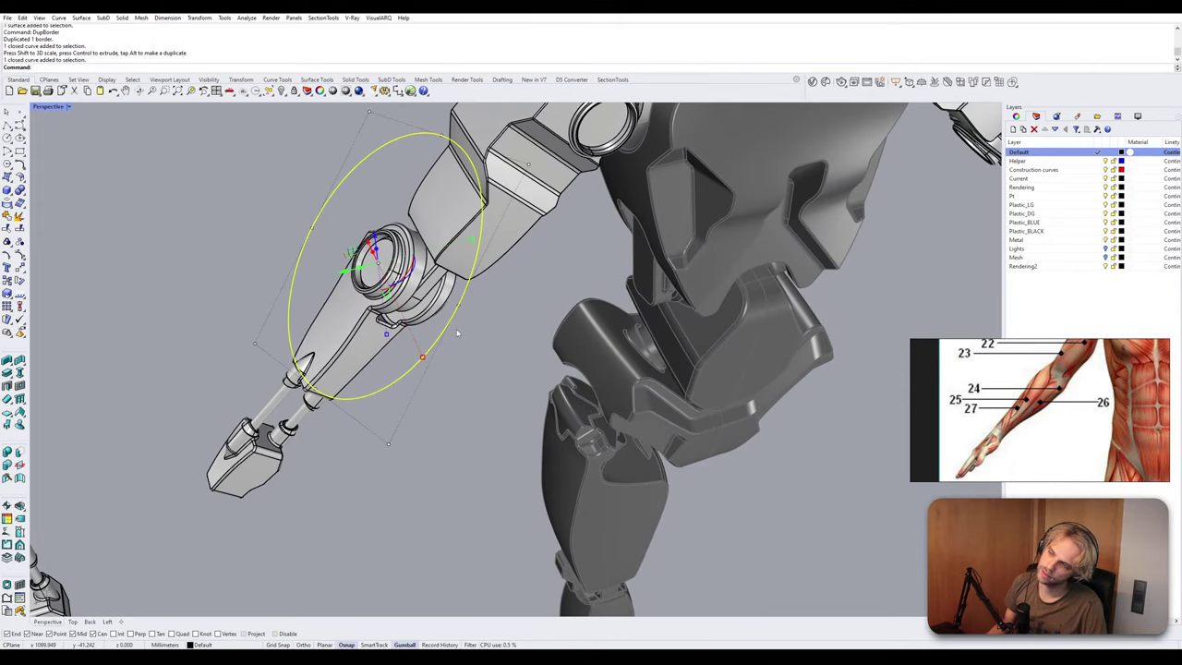
Group the forearm body, the two wrist rods and the hand of the posed arm.
click(352, 343)
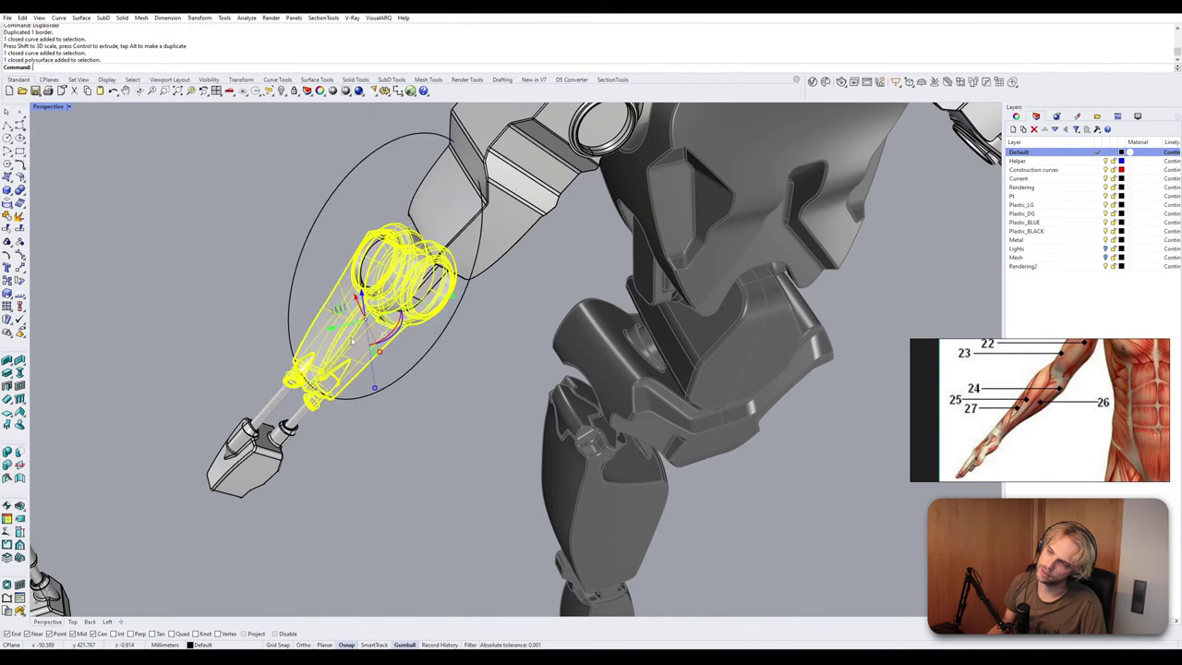
shift+click(270, 412)
shift+click(250, 454)
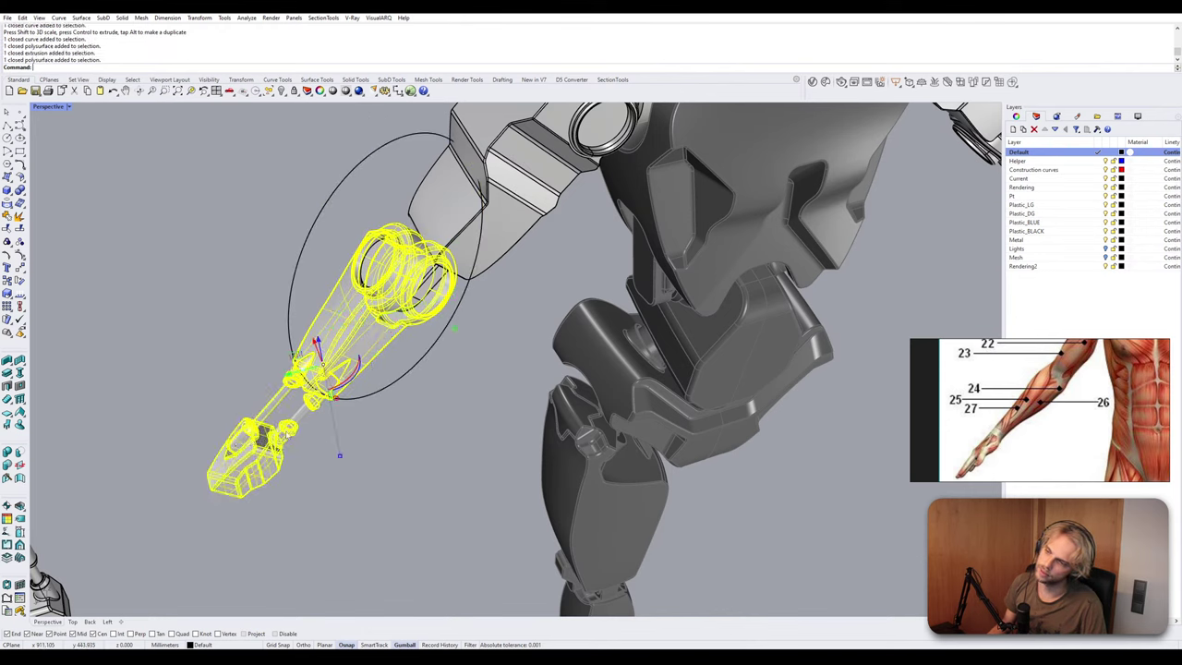
shift+click(296, 415)
text(Group)
key(Return)
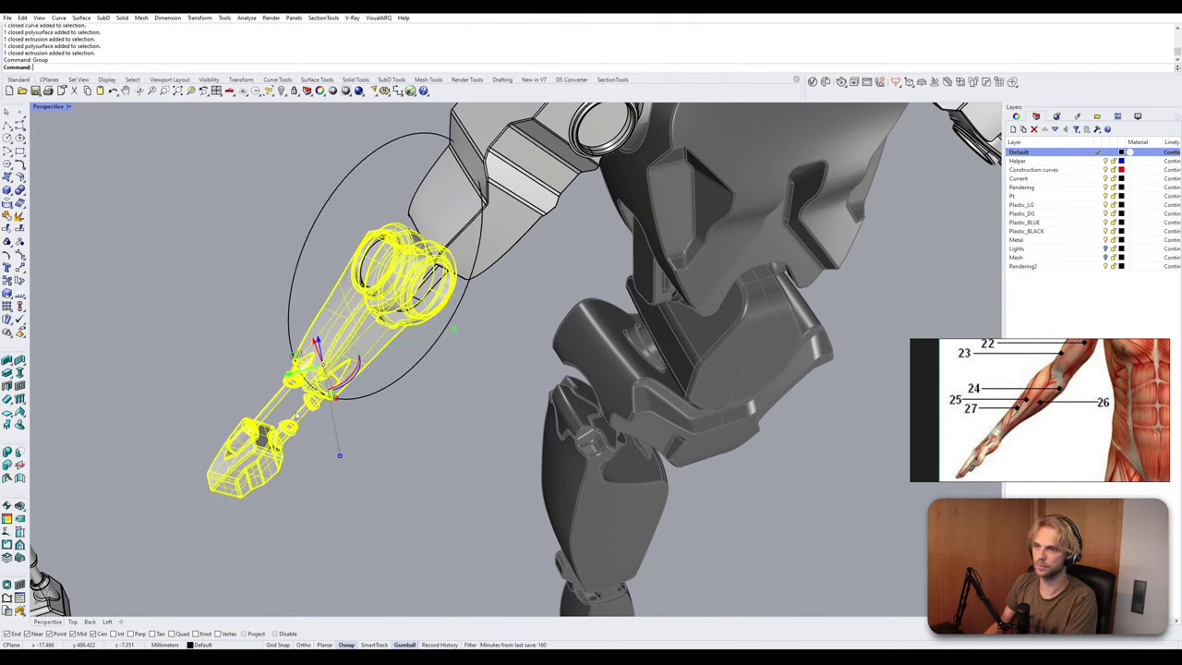
click(320, 285)
right_drag(374, 277, 397, 301)
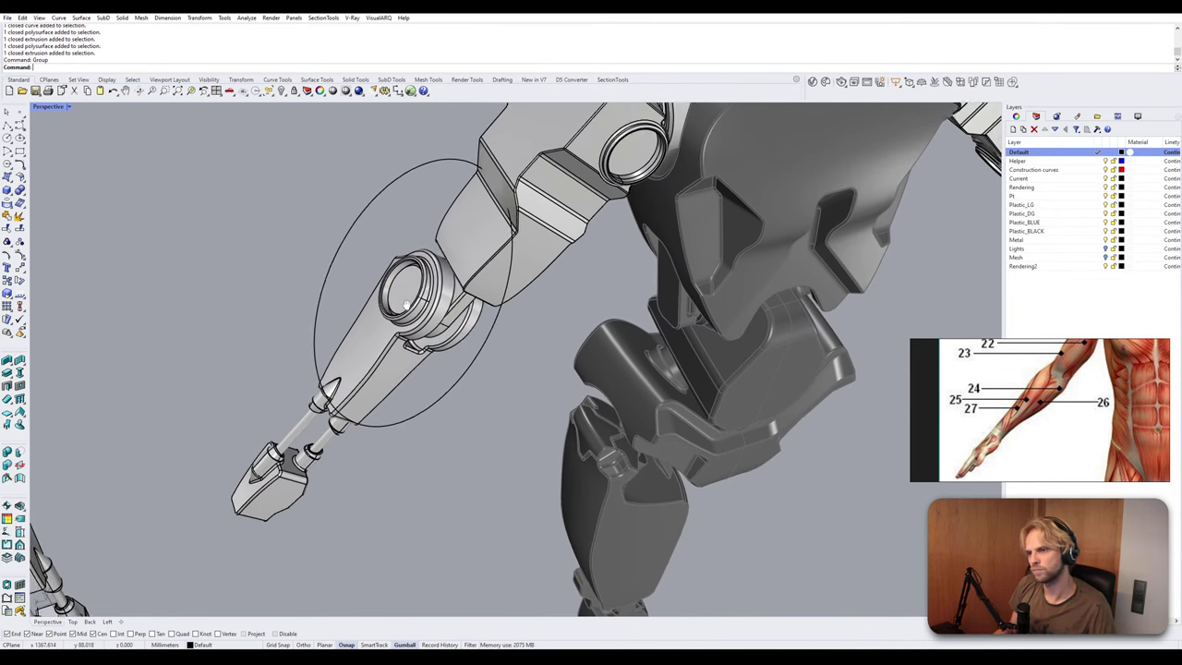
scroll(397, 301, up, 2)
click(398, 303)
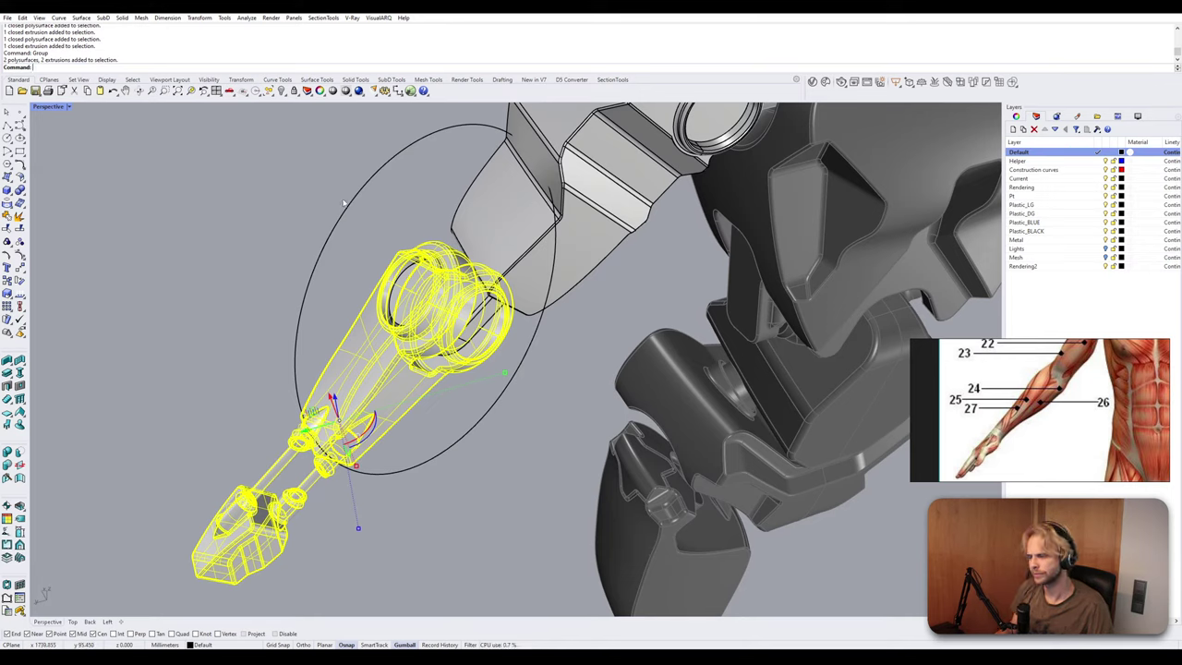
key(Return)
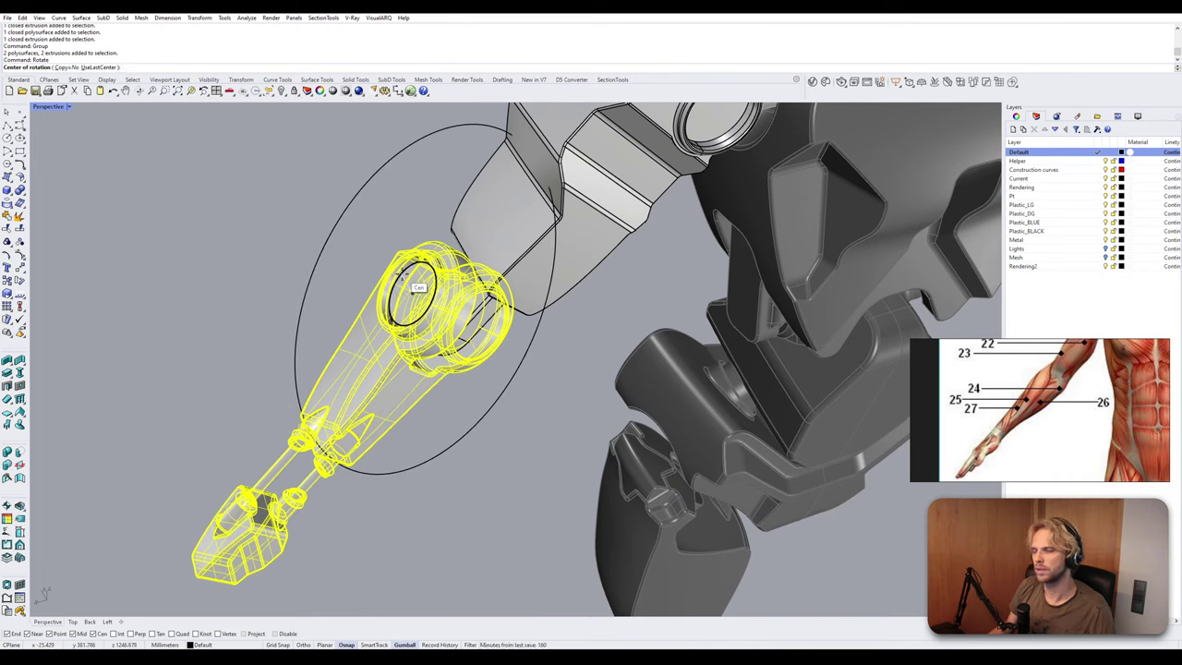
key(Escape)
Select the enlarged elbow circle and set the gumball alignment to Object.
click(334, 242)
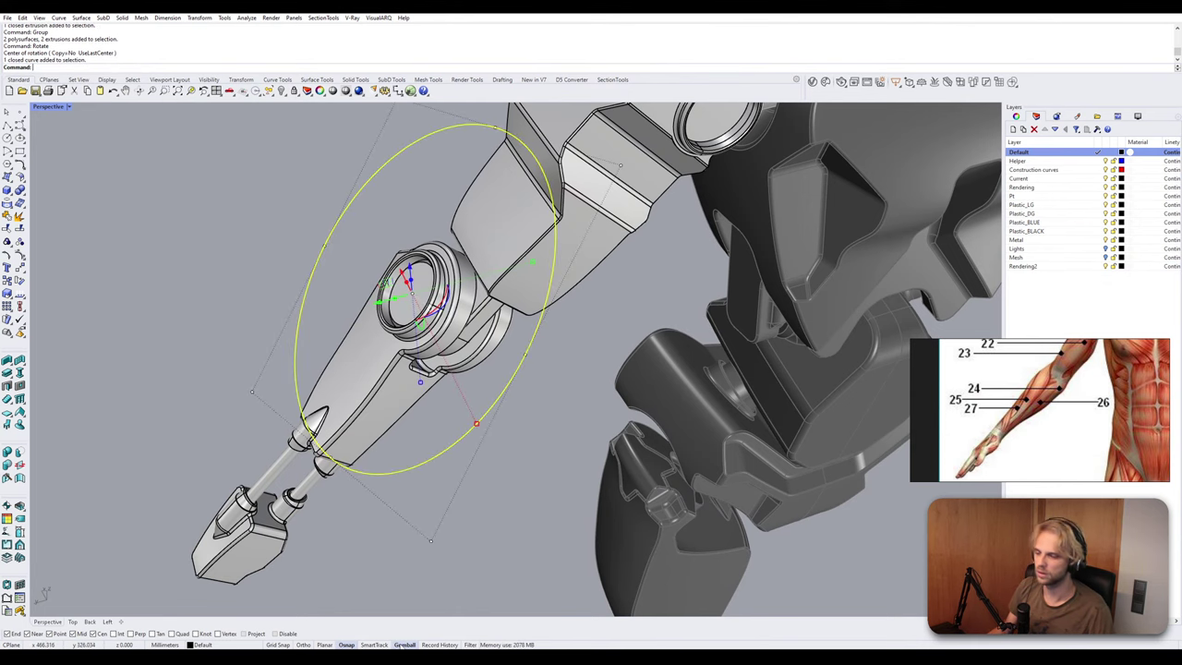
right_click(404, 644)
click(449, 561)
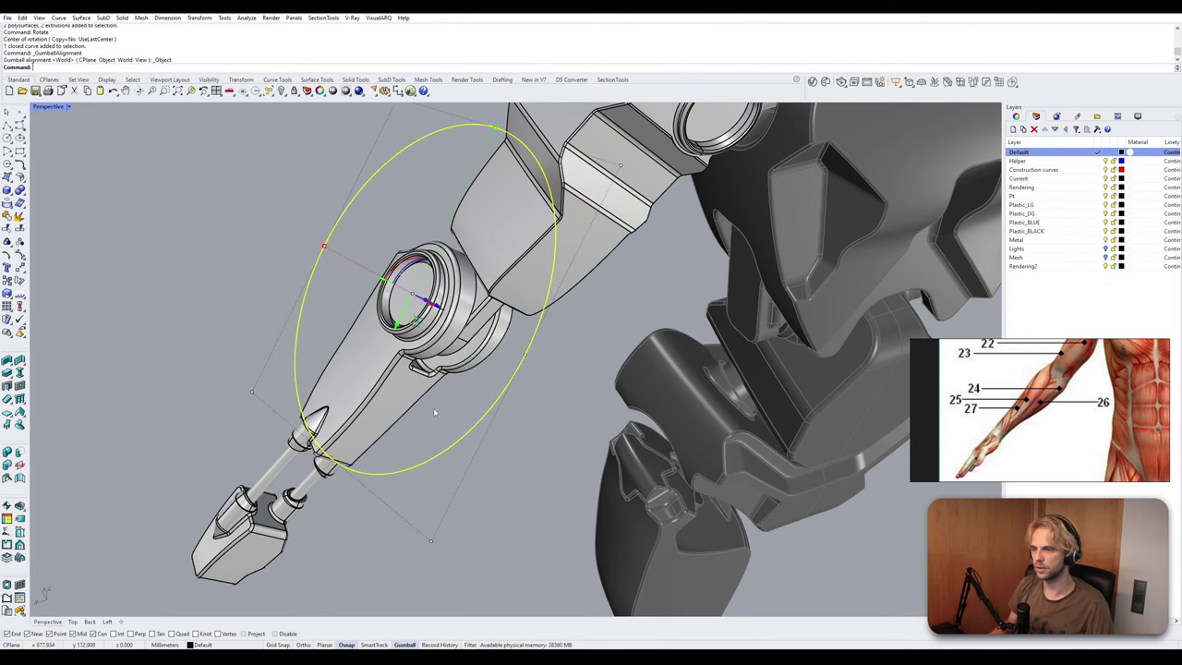
Move the circle outward from the elbow along its own axis, scale it down and duplicate it along that axis.
right_drag(433, 407, 490, 350)
drag(487, 352, 467, 332)
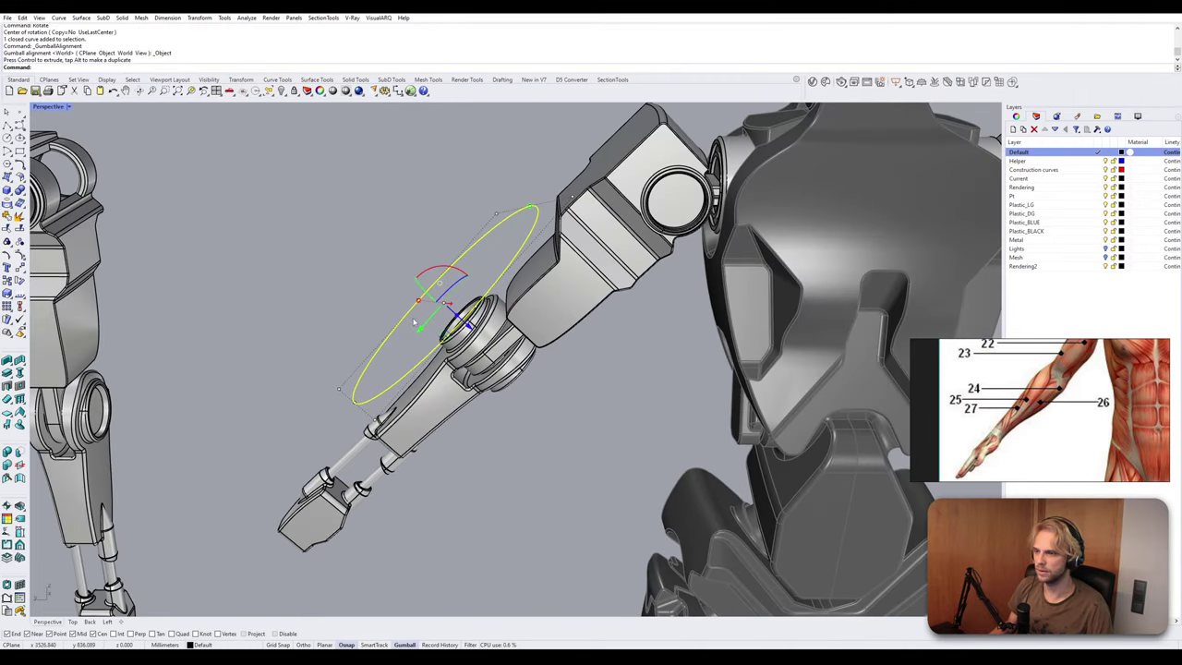
drag(424, 301, 450, 309)
click(234, 199)
click(7, 124)
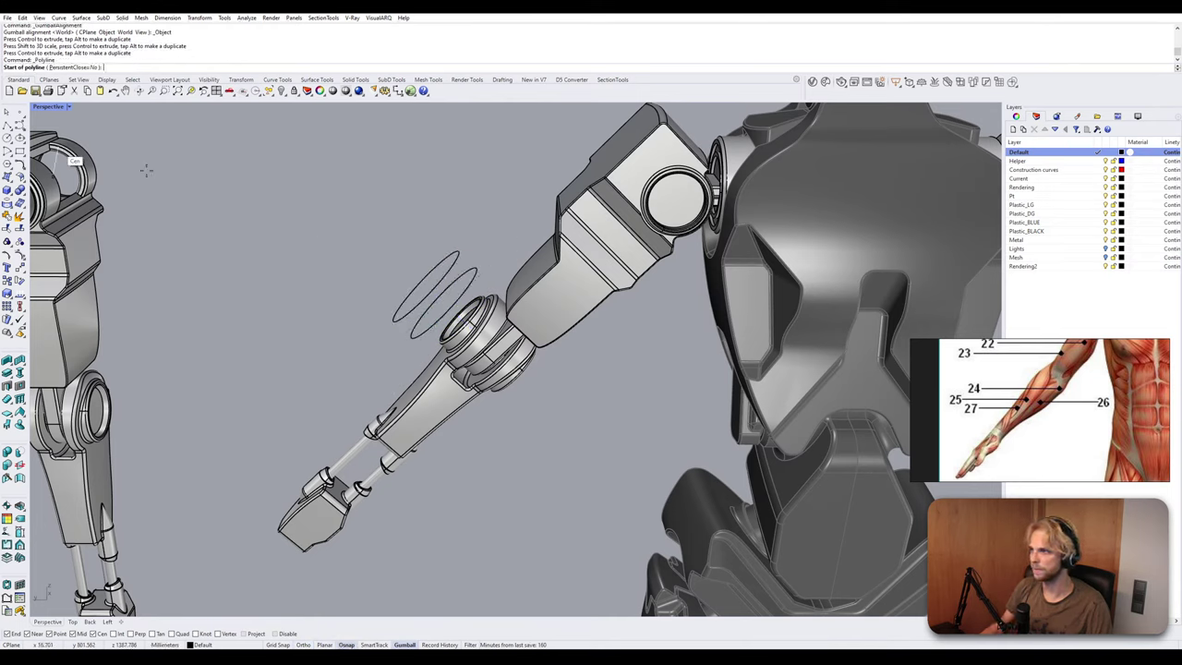
click(431, 281)
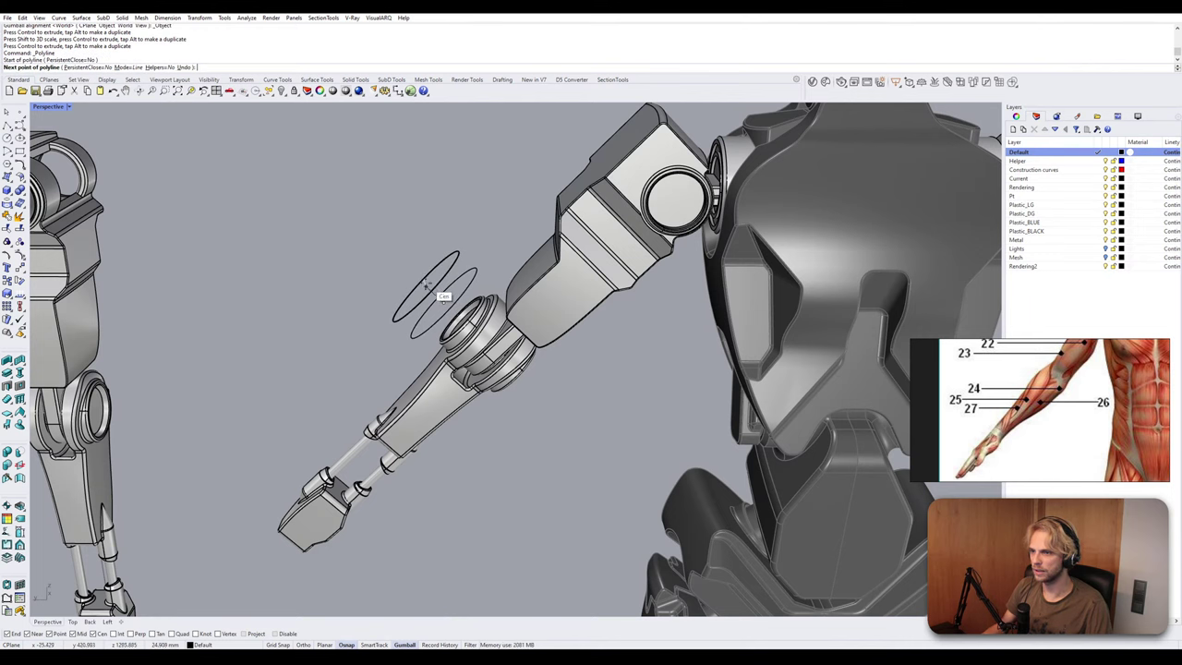
scroll(426, 286, up, 3)
click(426, 287)
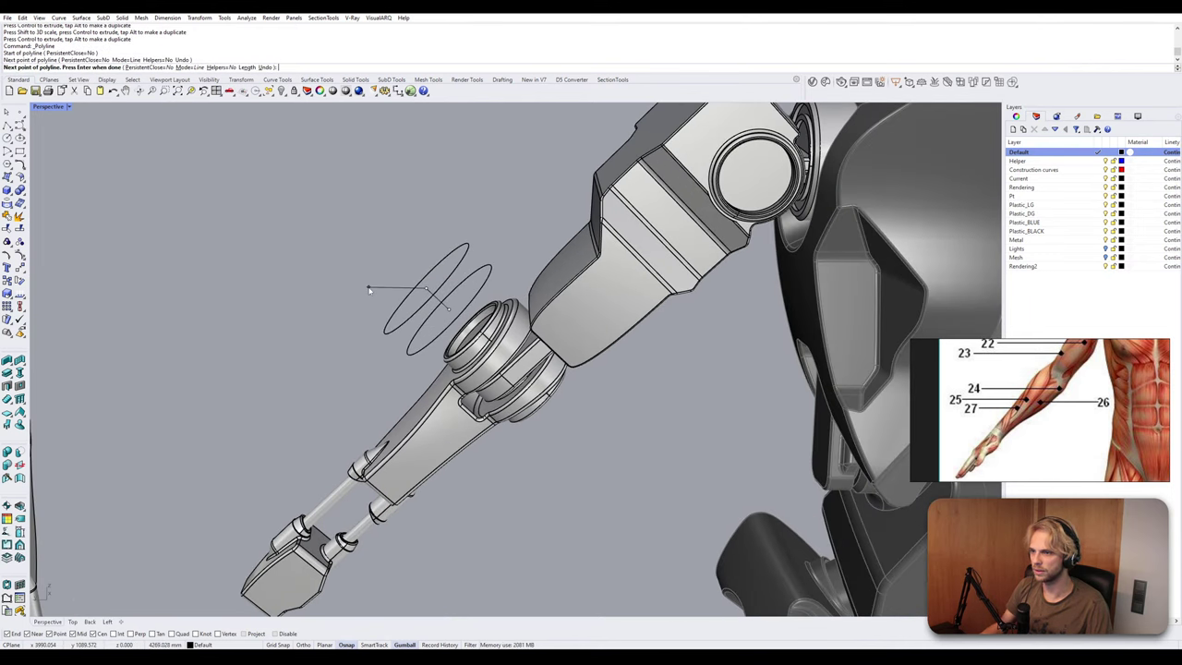
key(Escape)
Draw a polyline between the centres of the two offset circles as an axis line for the elbow.
right_click(435, 307)
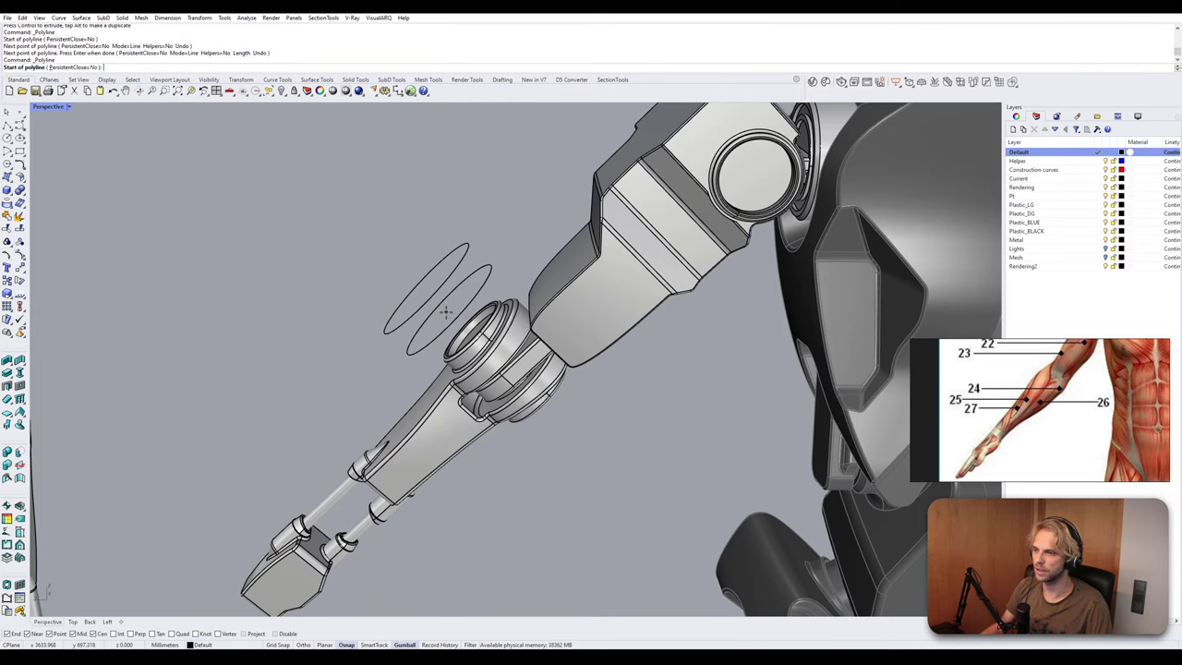
click(416, 293)
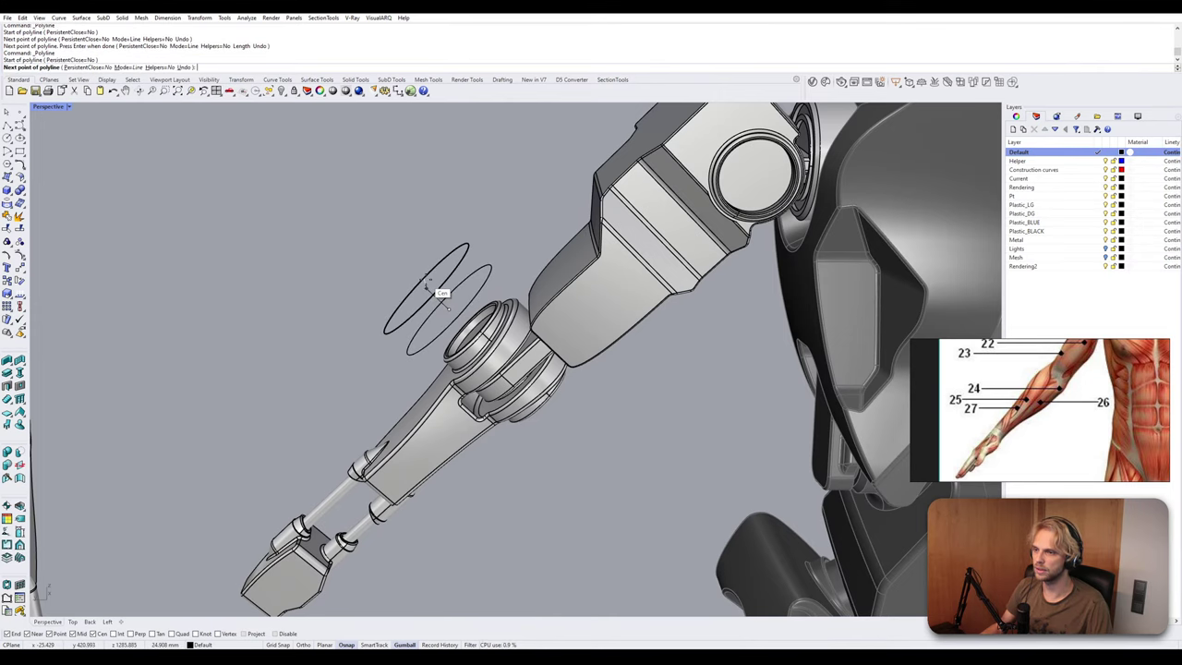
click(426, 285)
right_click(428, 289)
scroll(443, 305, down, 5)
right_drag(453, 309, 523, 331)
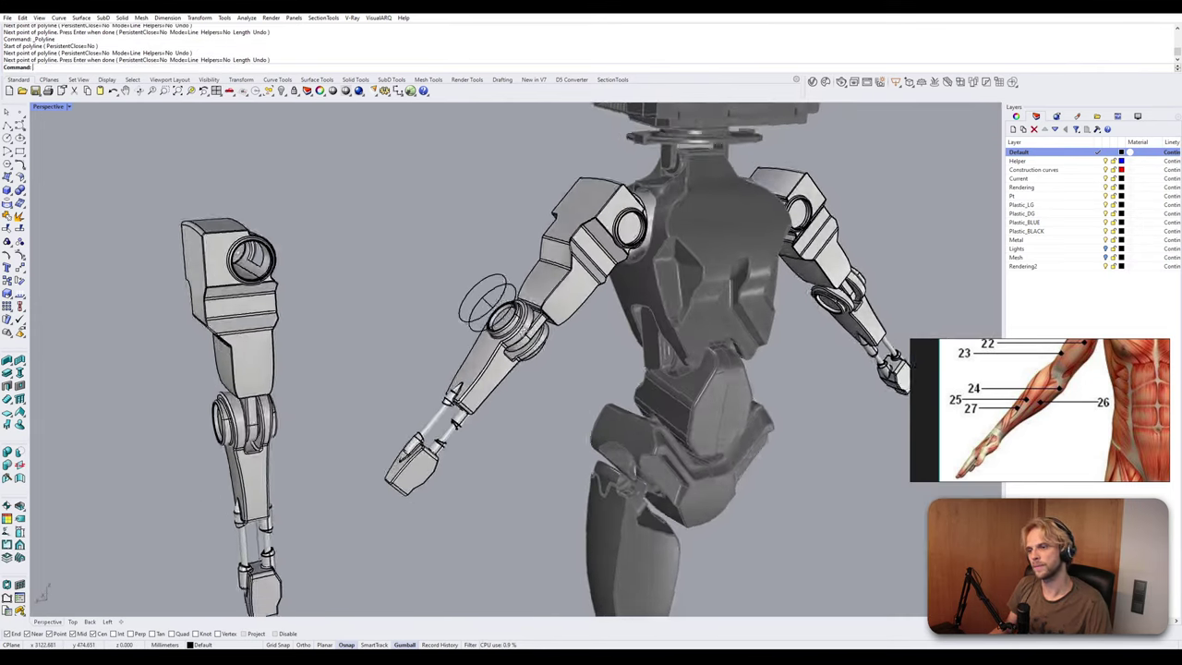
scroll(480, 277, up, 5)
click(487, 260)
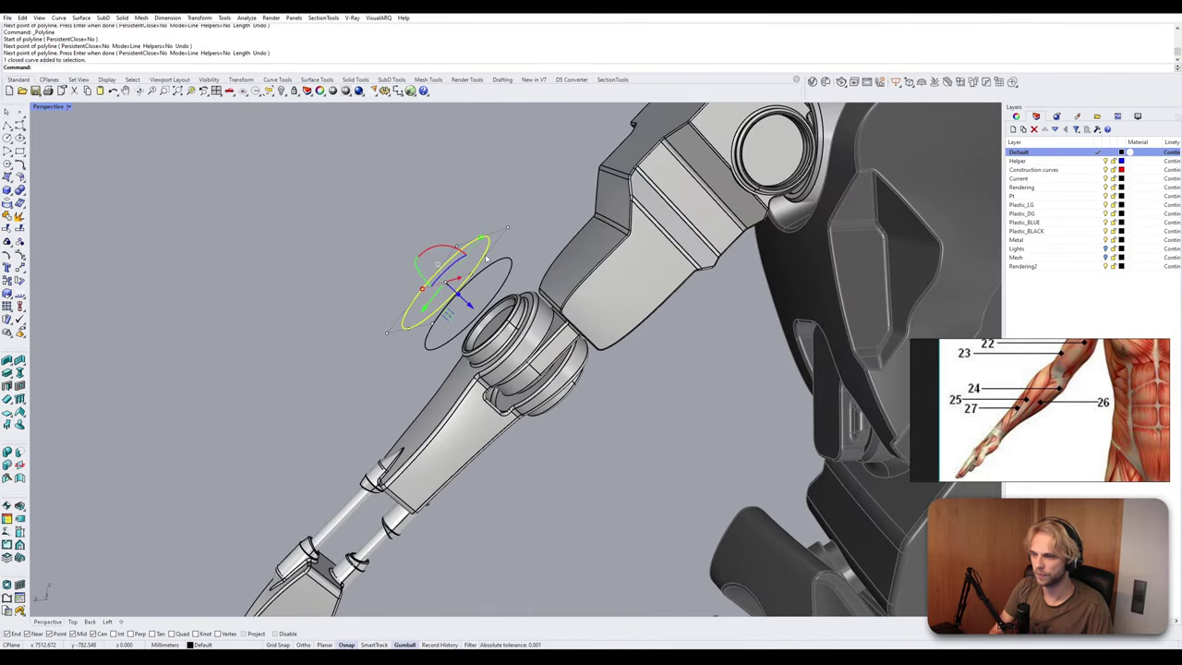
scroll(489, 254, down, 4)
click(504, 225)
Start a Rotate3D of the grouped forearm about the line through the circle centres and pick the first reference point on the nearer circle.
right_drag(505, 224, 416, 291)
click(415, 290)
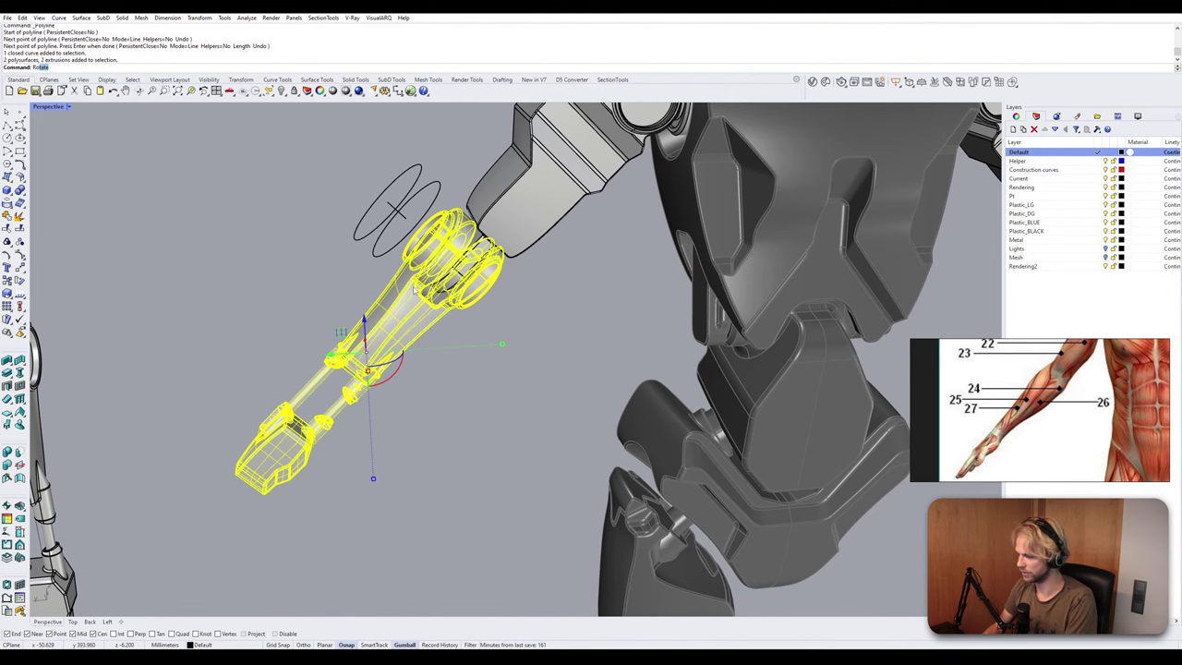
key(Return)
key(Escape)
text(Rotate)
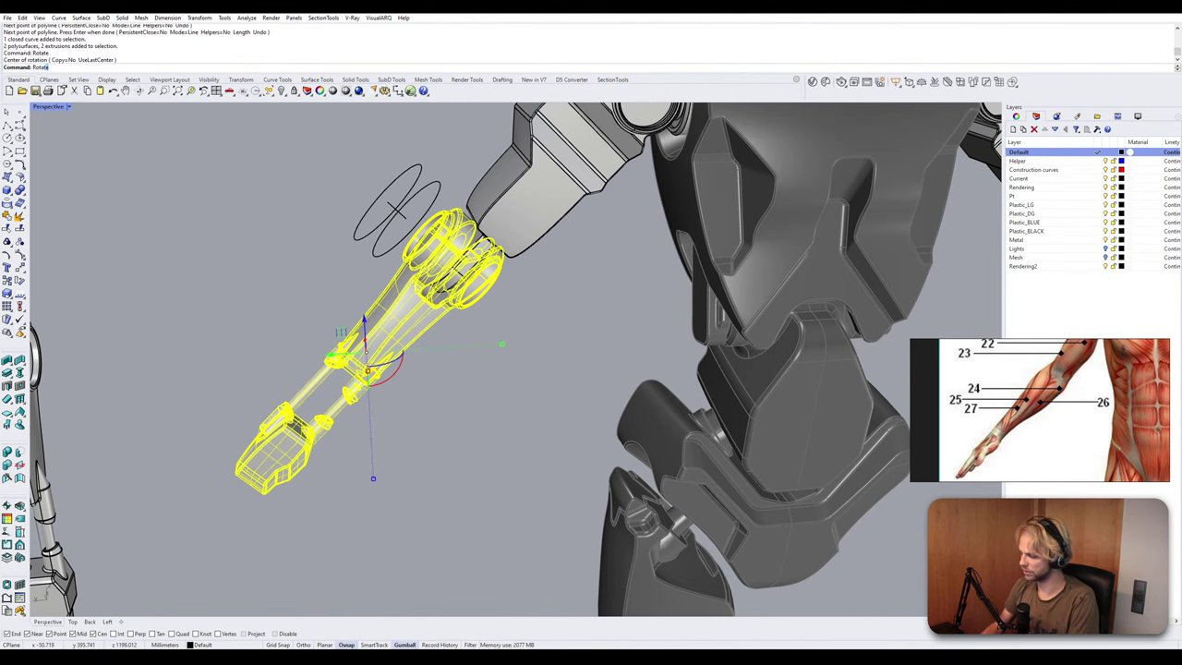
text(3d)
key(Return)
scroll(400, 223, up, 3)
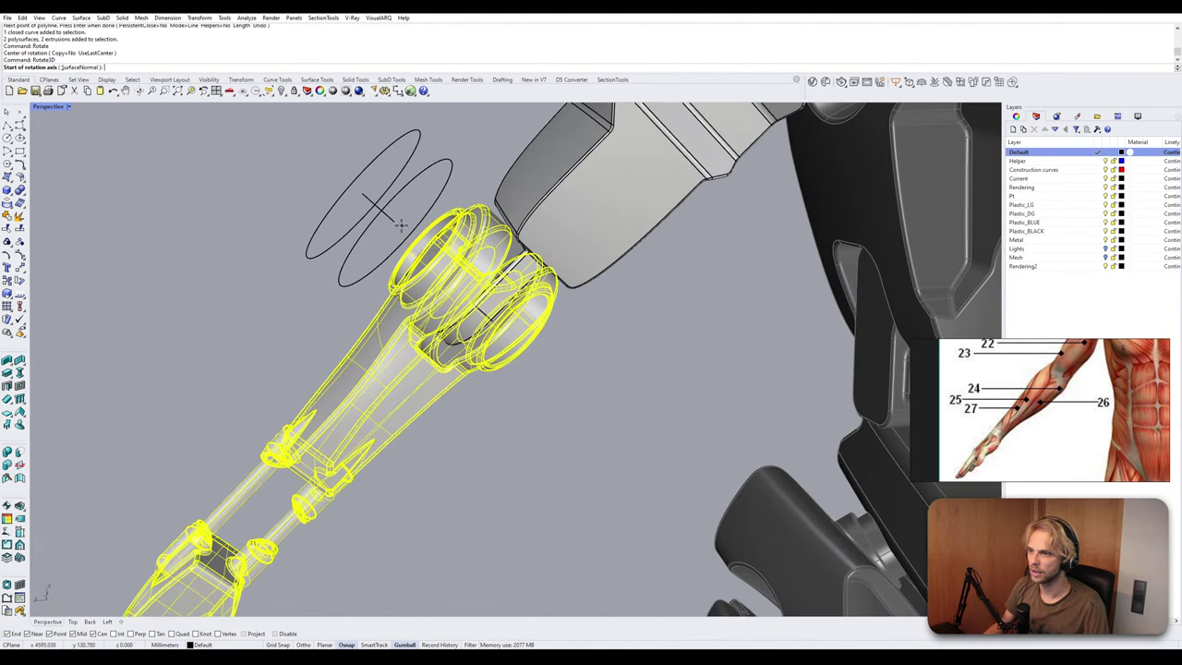
click(400, 223)
click(379, 203)
click(441, 200)
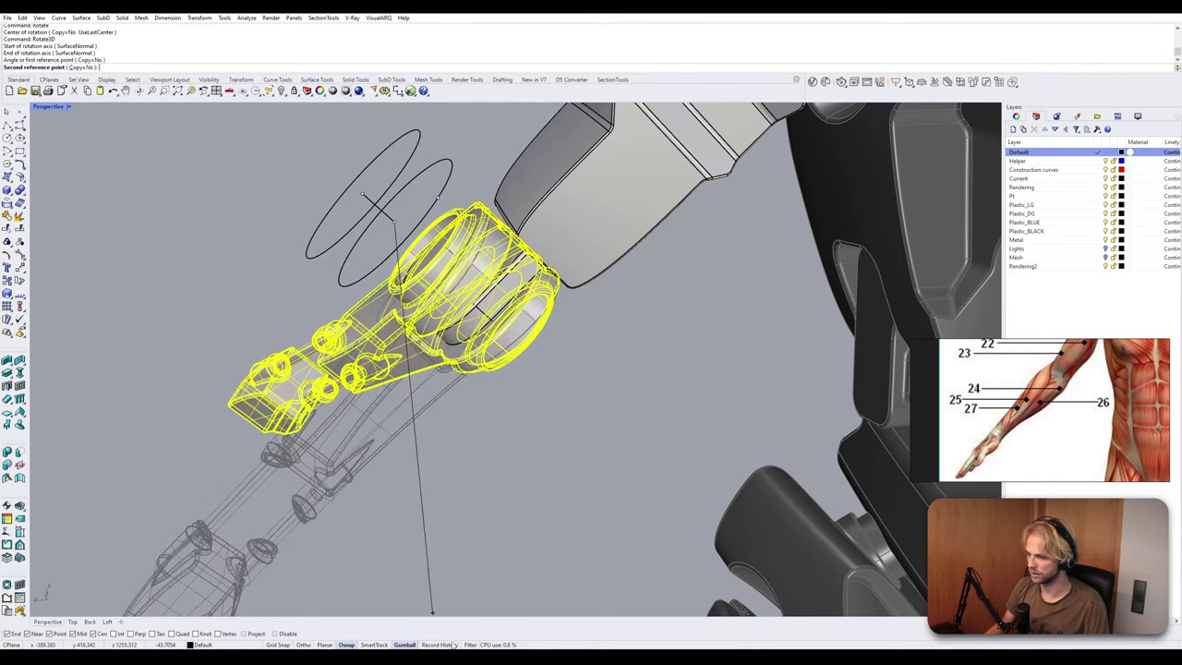
Disable object snapping and complete the forearm's 3D rotation about the elbow axis at 45 degrees, leaving it deselected.
click(346, 645)
scroll(531, 268, down, 3)
right_drag(531, 268, 508, 342)
scroll(498, 336, down, 4)
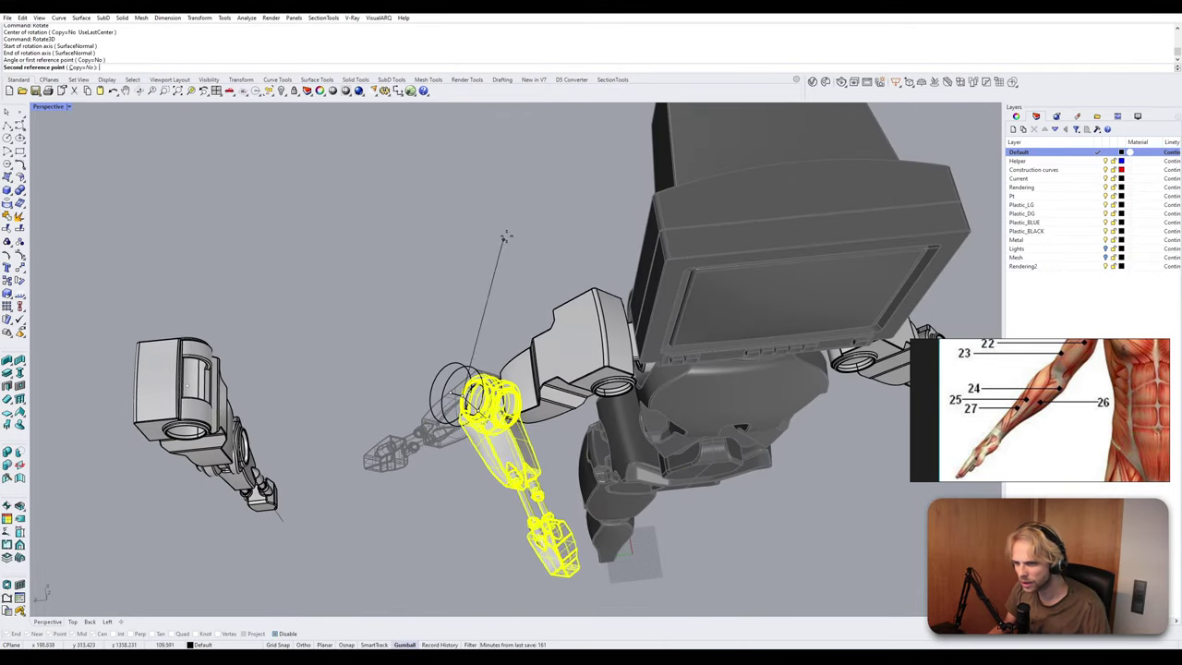
scroll(613, 273, down, 4)
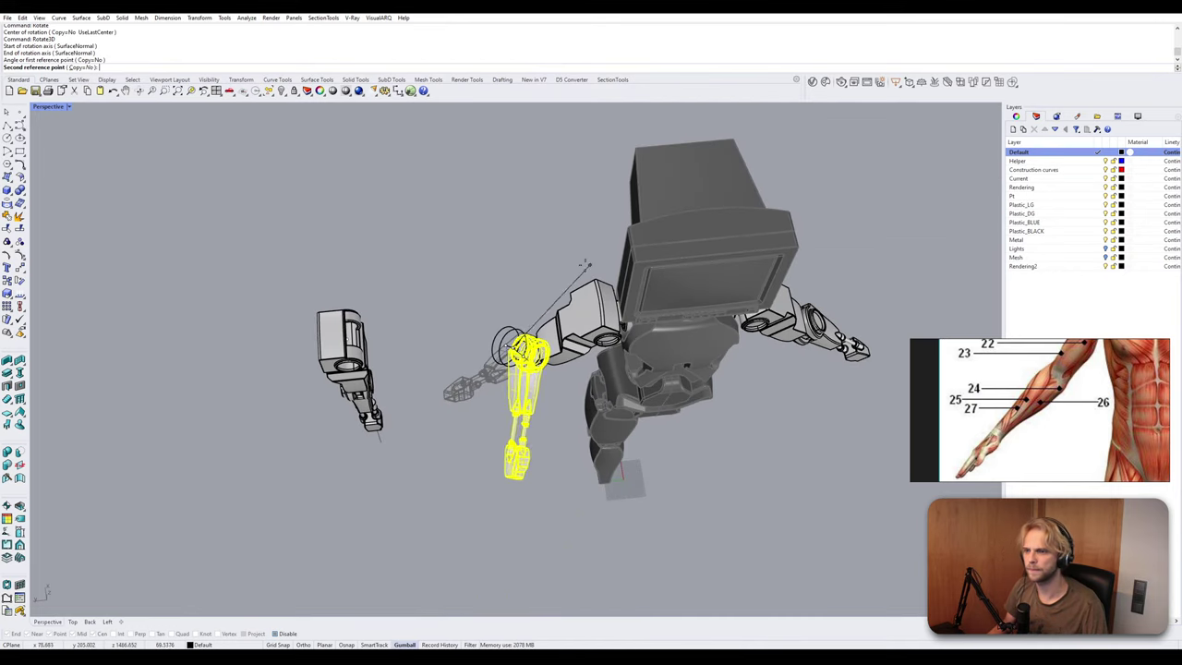
right_drag(596, 262, 711, 190)
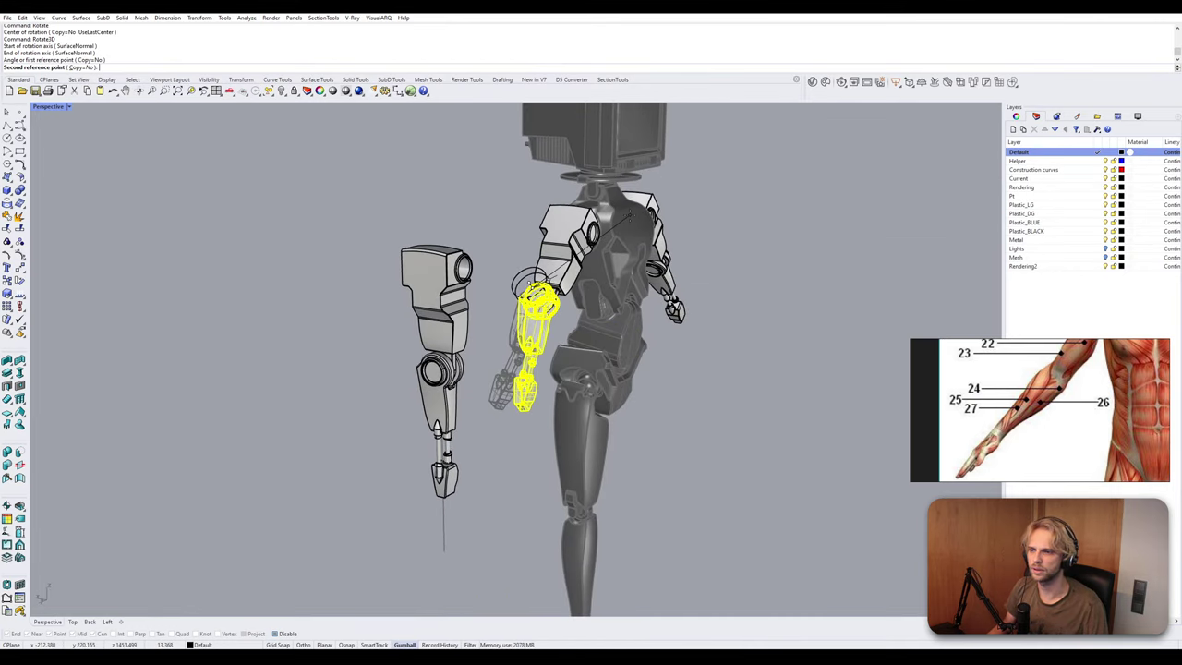
scroll(630, 216, up, 5)
scroll(564, 369, down, 3)
right_drag(545, 369, 609, 311)
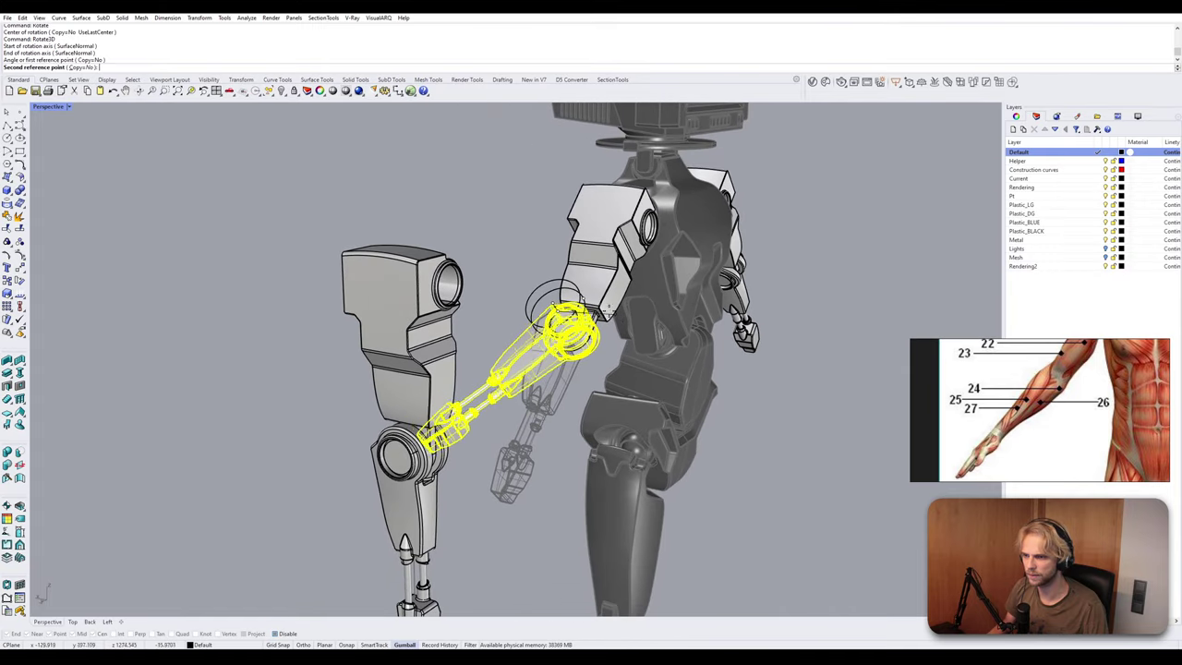
scroll(606, 305, up, 4)
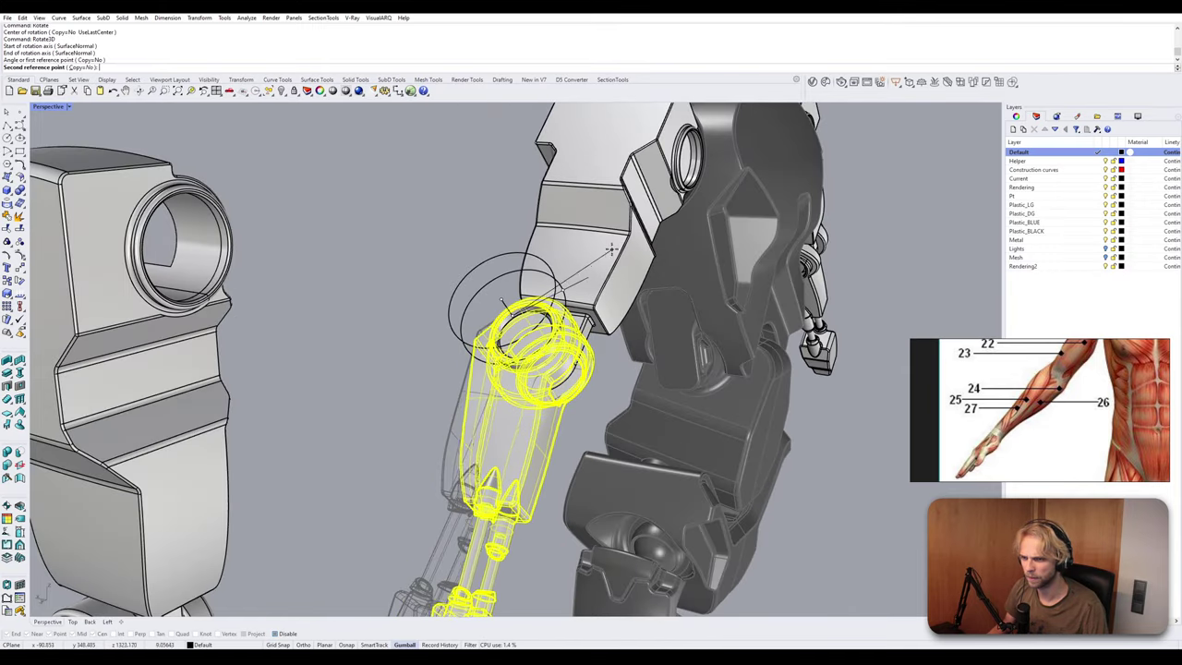
scroll(539, 168, down, 3)
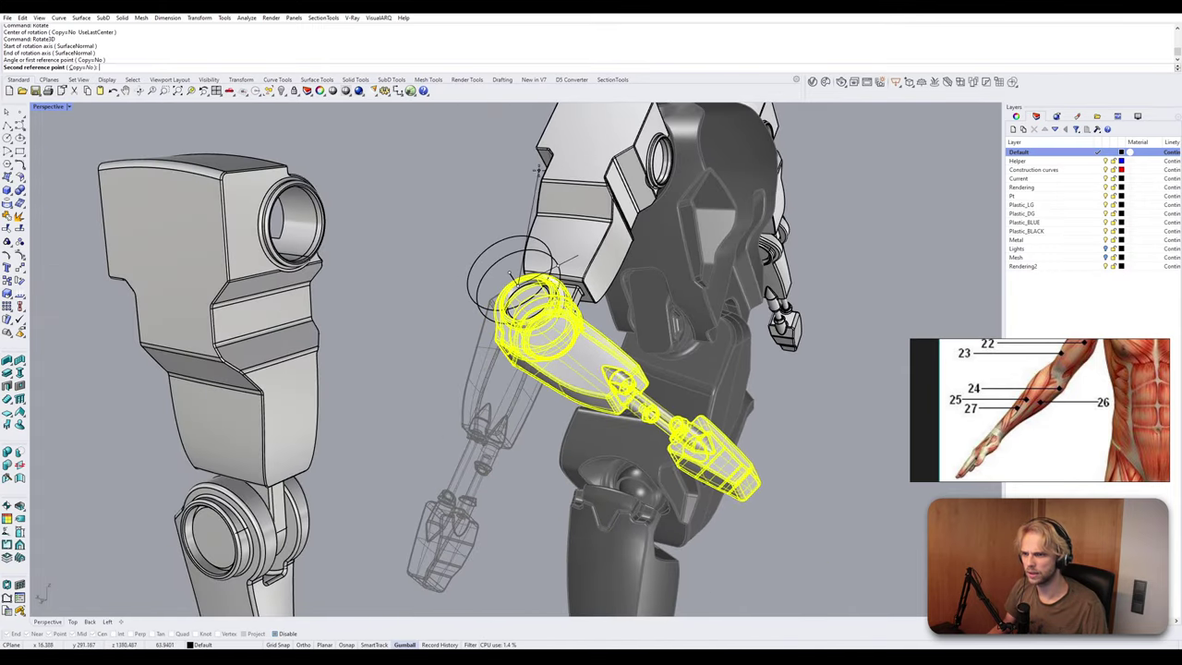
right_drag(552, 233, 541, 274)
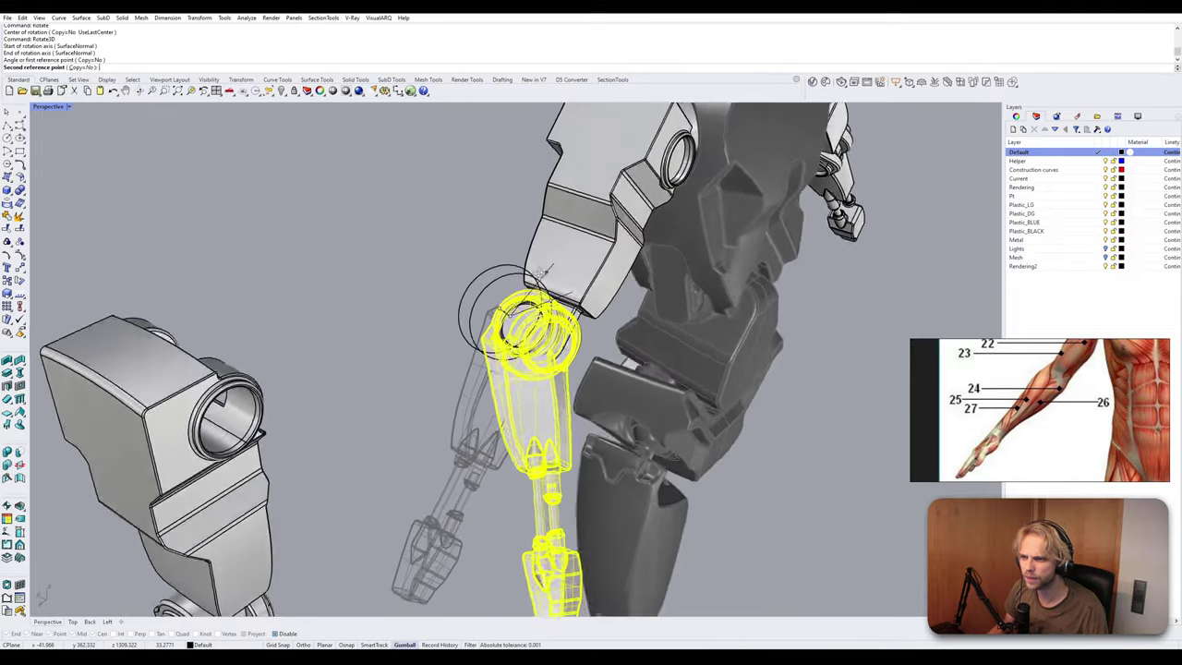
scroll(545, 272, up, 5)
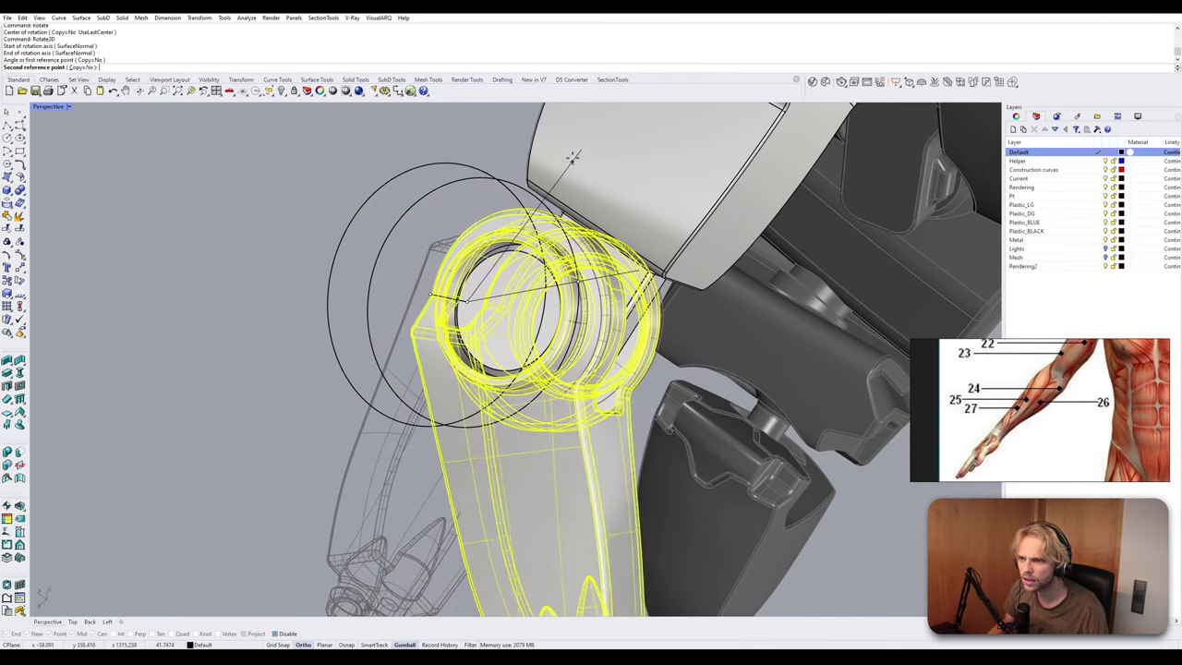
scroll(573, 157, down, 5)
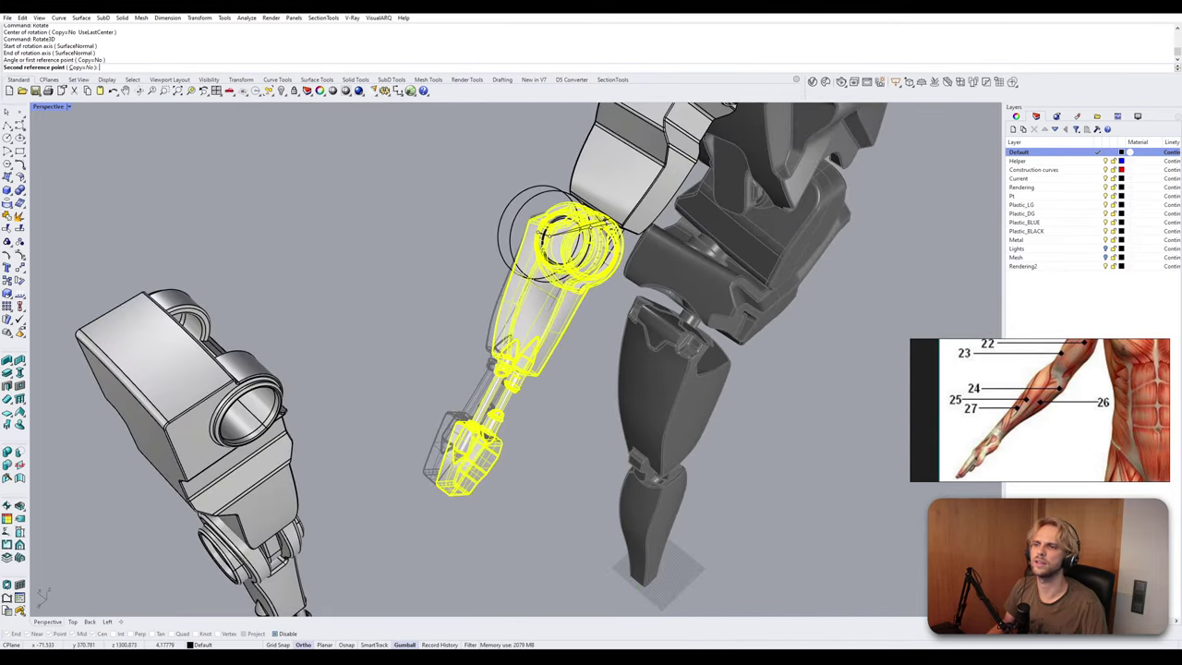
right_drag(611, 222, 559, 159)
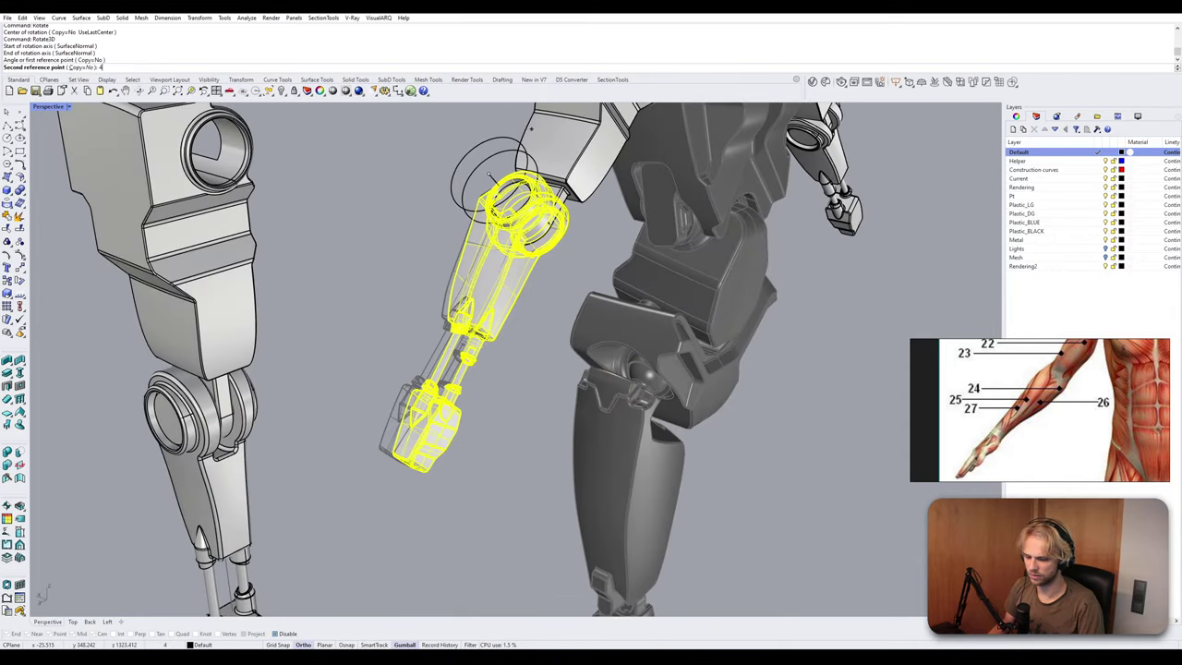
text(45)
key(Return)
click(440, 265)
Examine the bent elbow joint up close and compare it with the opposite arm on the torso.
scroll(439, 263, down, 8)
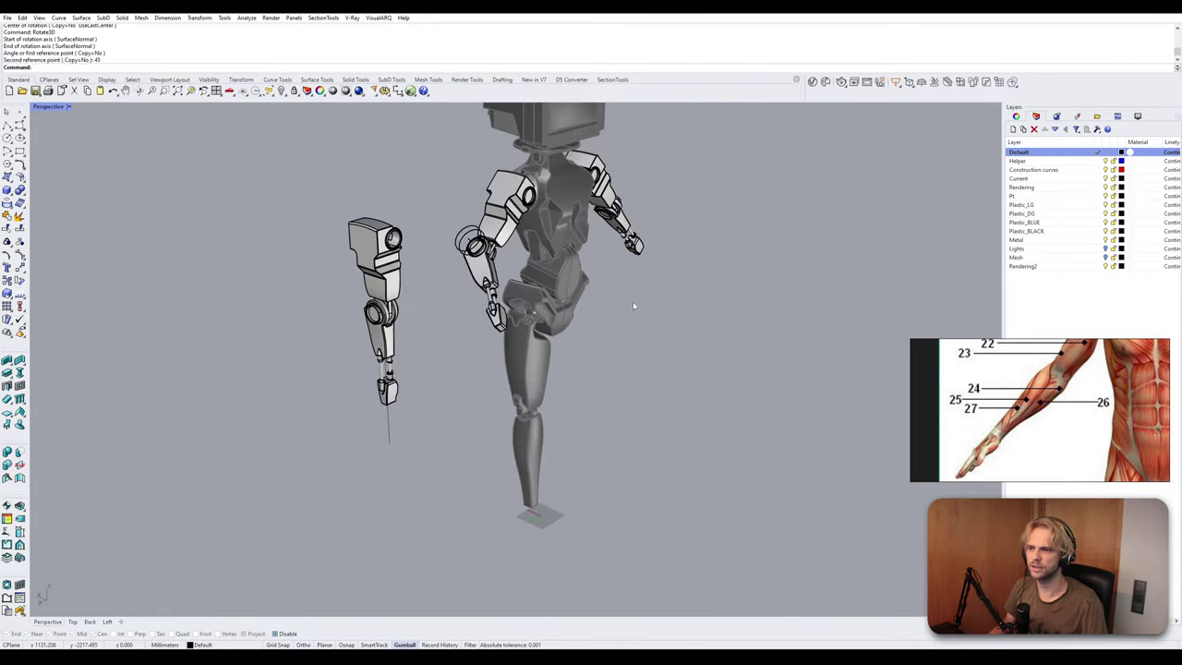
scroll(633, 301, up, 10)
scroll(536, 300, down, 3)
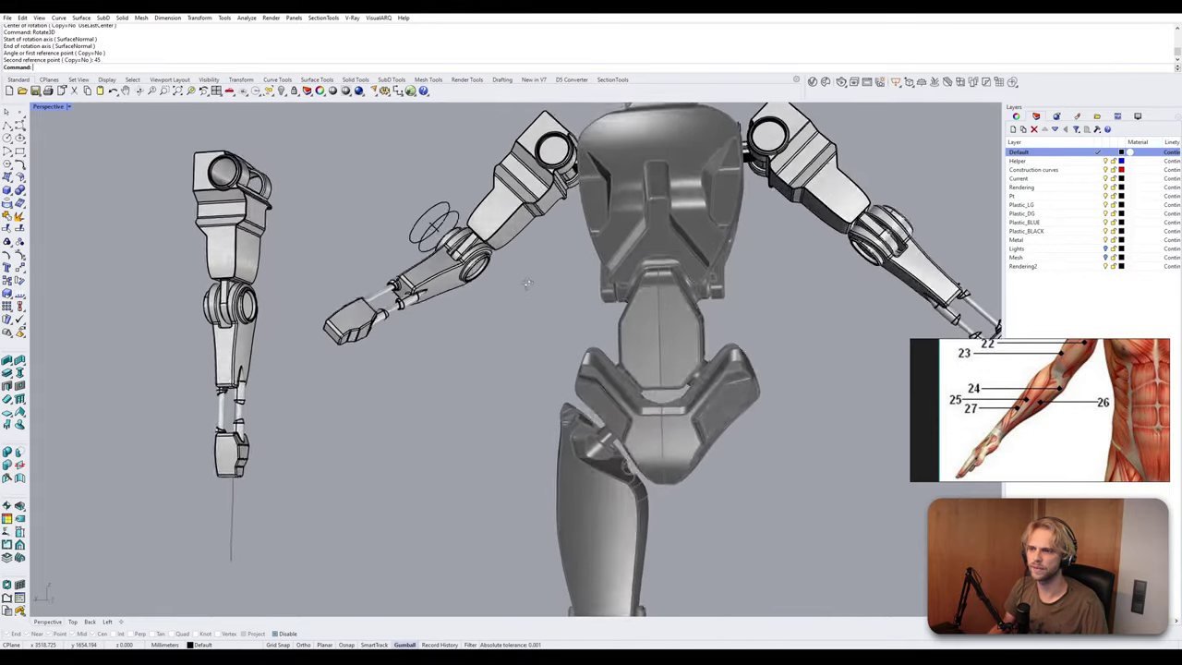
scroll(545, 311, up, 12)
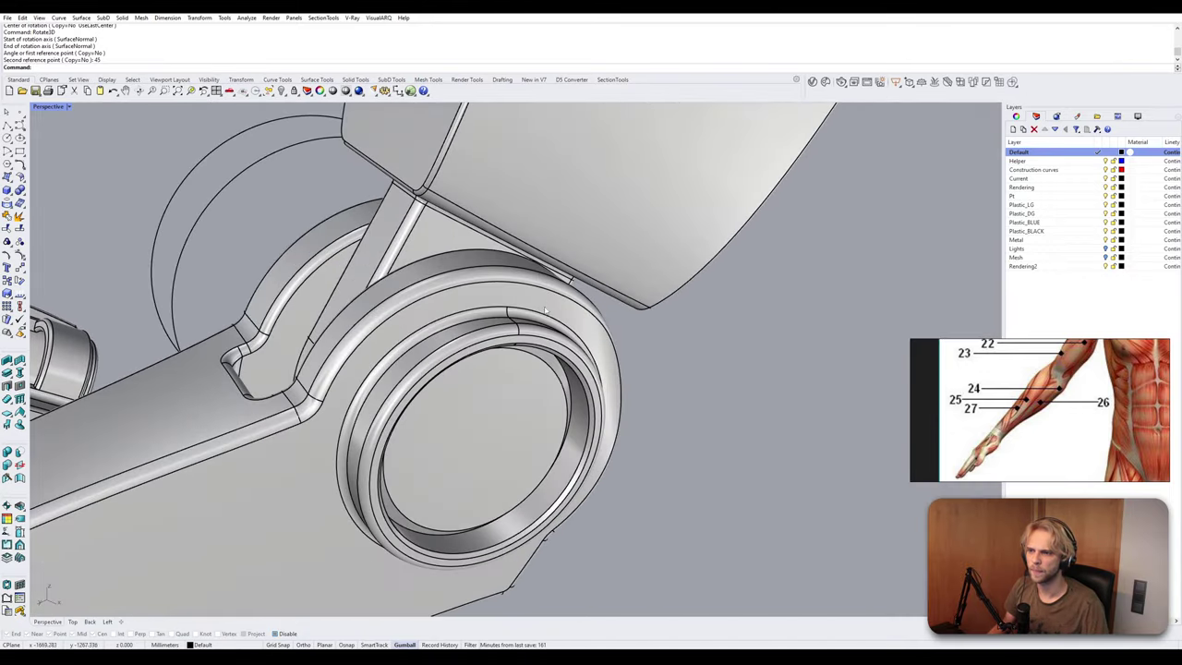
right_drag(545, 311, 390, 370)
scroll(620, 356, down, 6)
scroll(673, 384, down, 8)
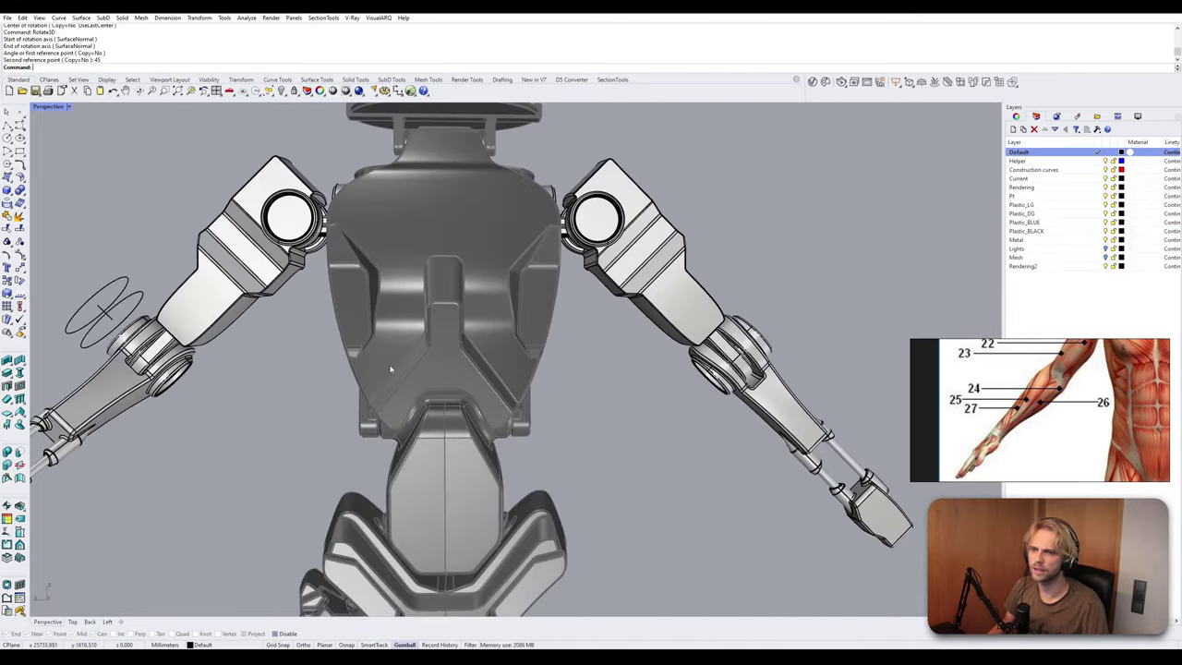
scroll(675, 378, up, 9)
right_drag(674, 378, 440, 217)
scroll(282, 261, up, 8)
scroll(282, 261, down, 8)
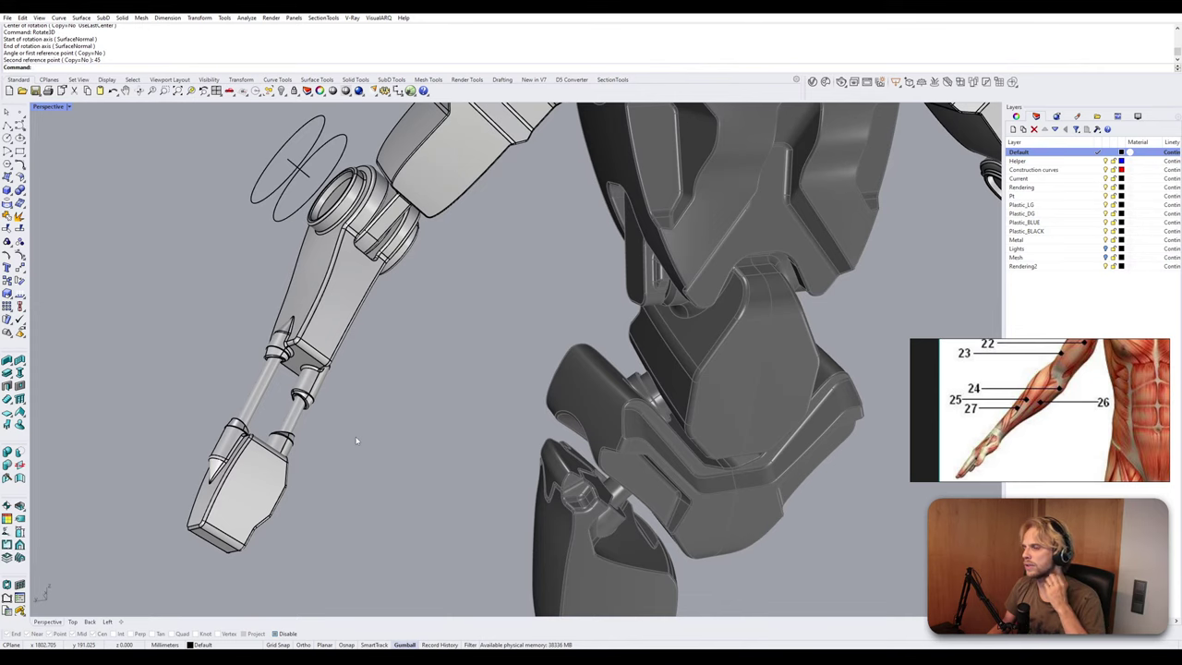
Examine the posed hand, forearm and shoulder joint, and the robot's overall proportions from several angles.
right_drag(357, 440, 319, 325)
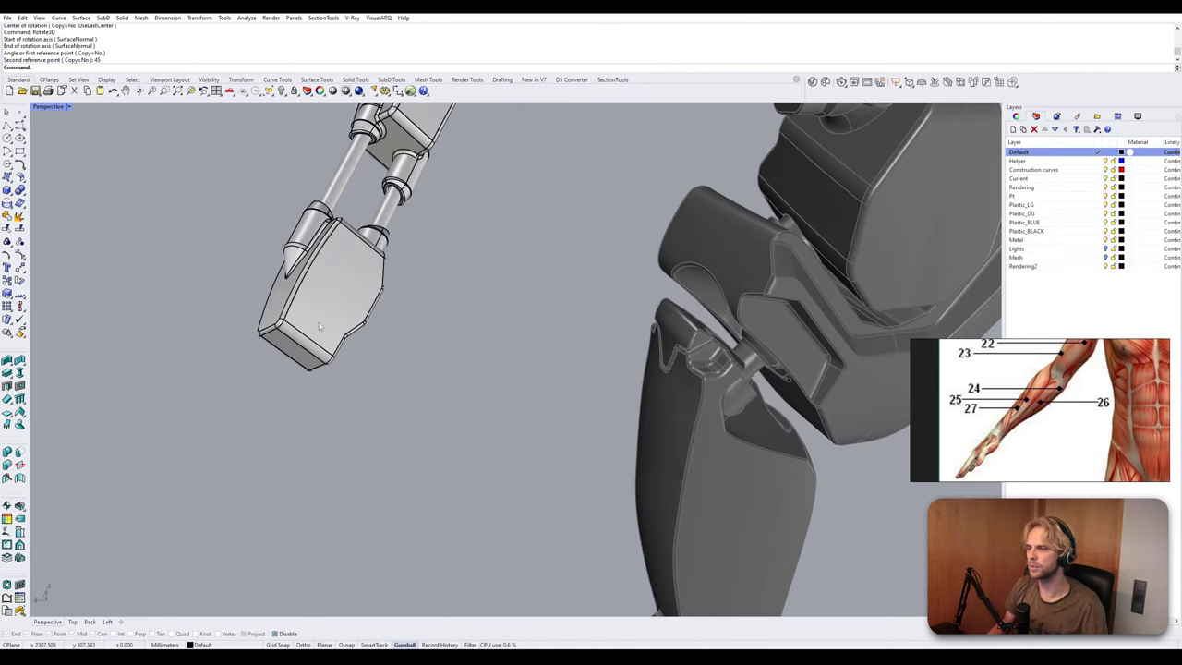
scroll(350, 335, down, 9)
shift+right_drag(390, 289, 390, 411)
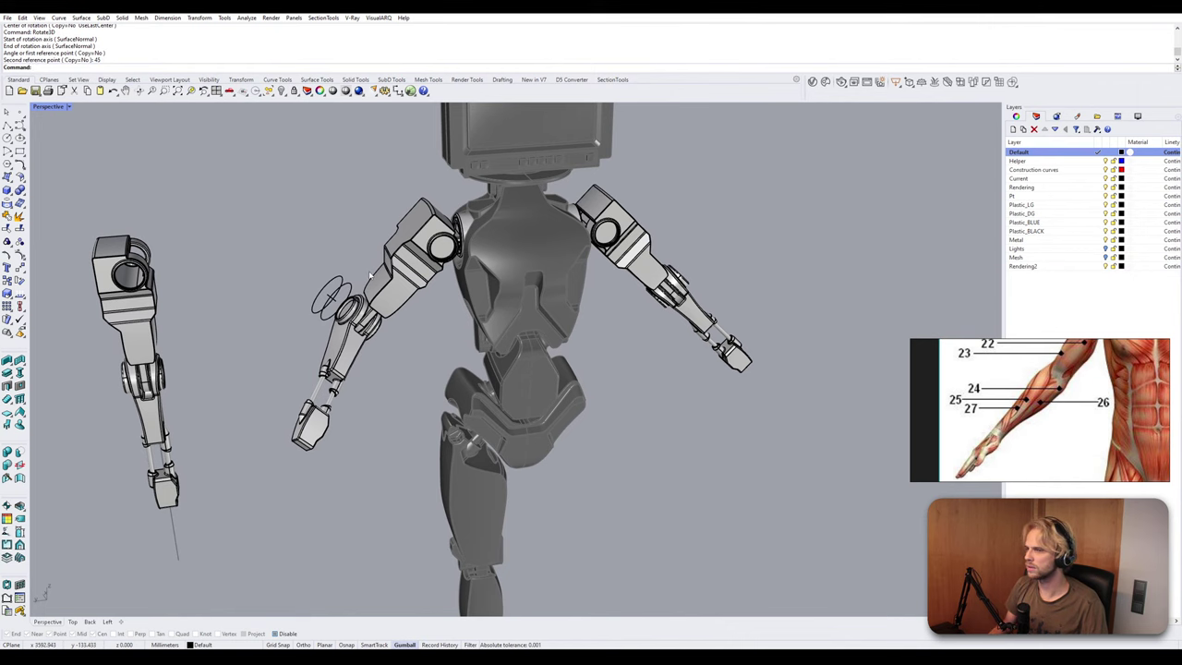
scroll(369, 274, up, 5)
right_drag(370, 274, 423, 286)
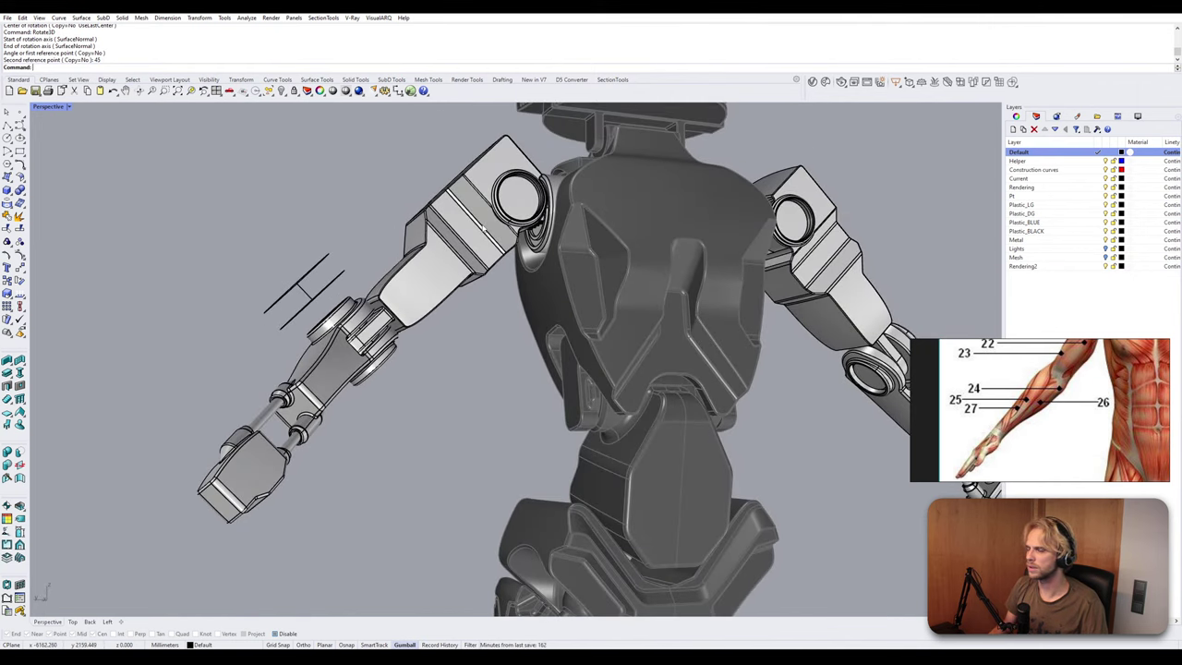
right_drag(482, 228, 497, 175)
scroll(409, 211, up, 6)
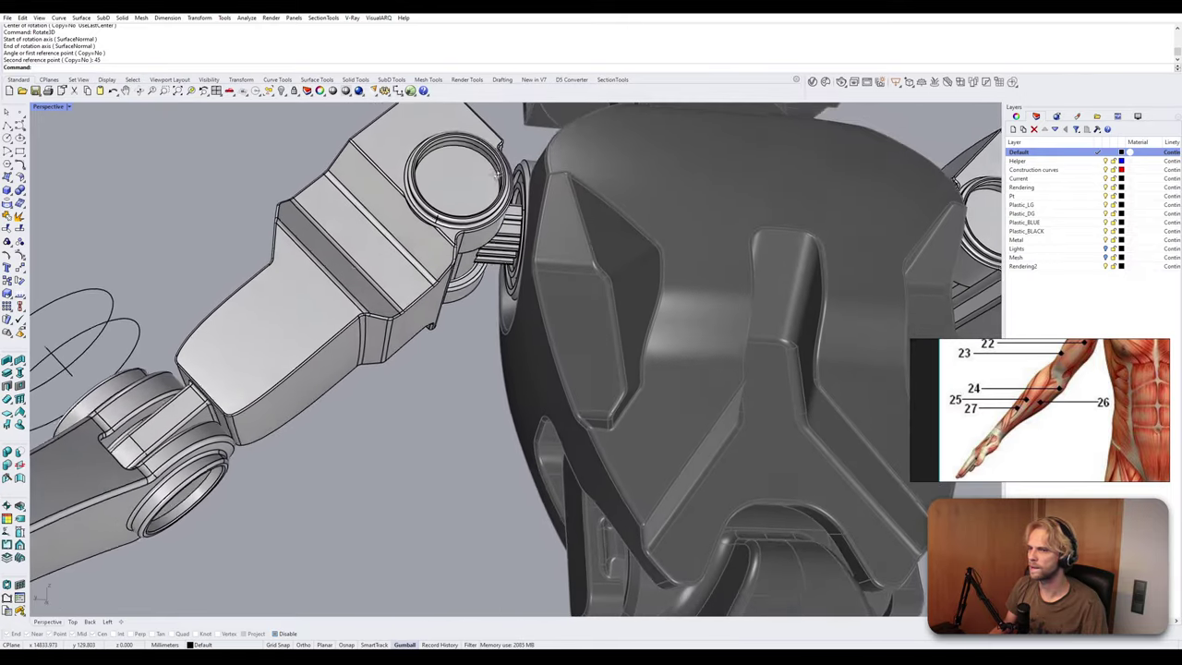
scroll(490, 203, down, 10)
right_drag(478, 258, 606, 312)
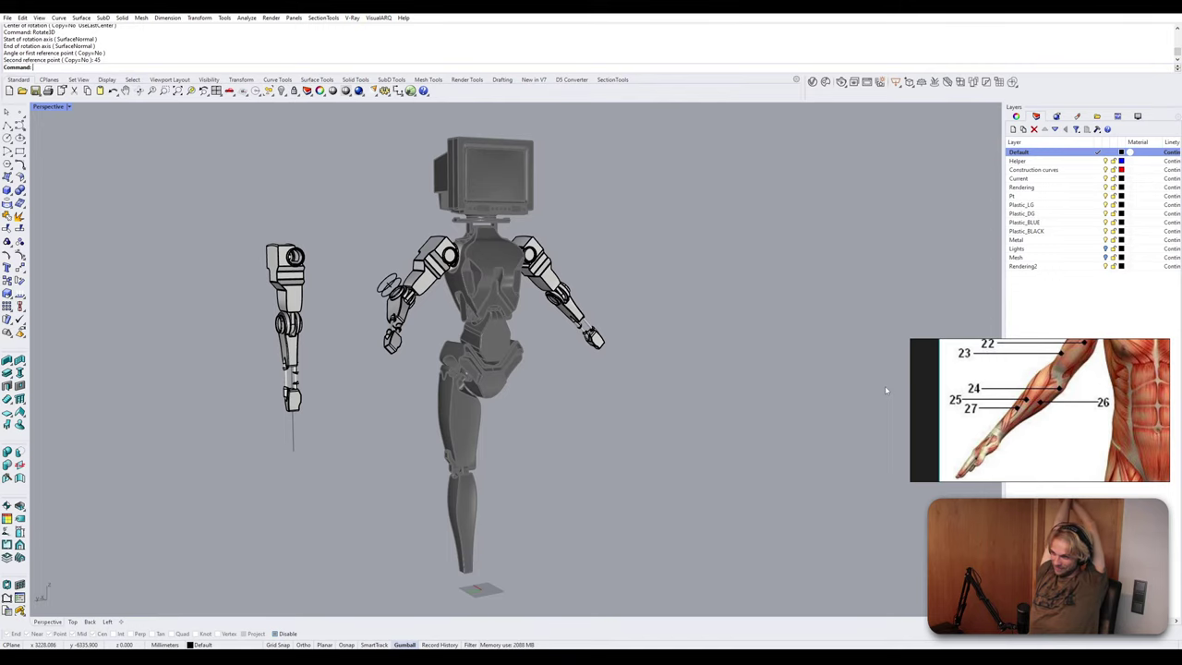
Close the floating anatomy reference image without saving its changes.
right_click(1067, 403)
click(1085, 609)
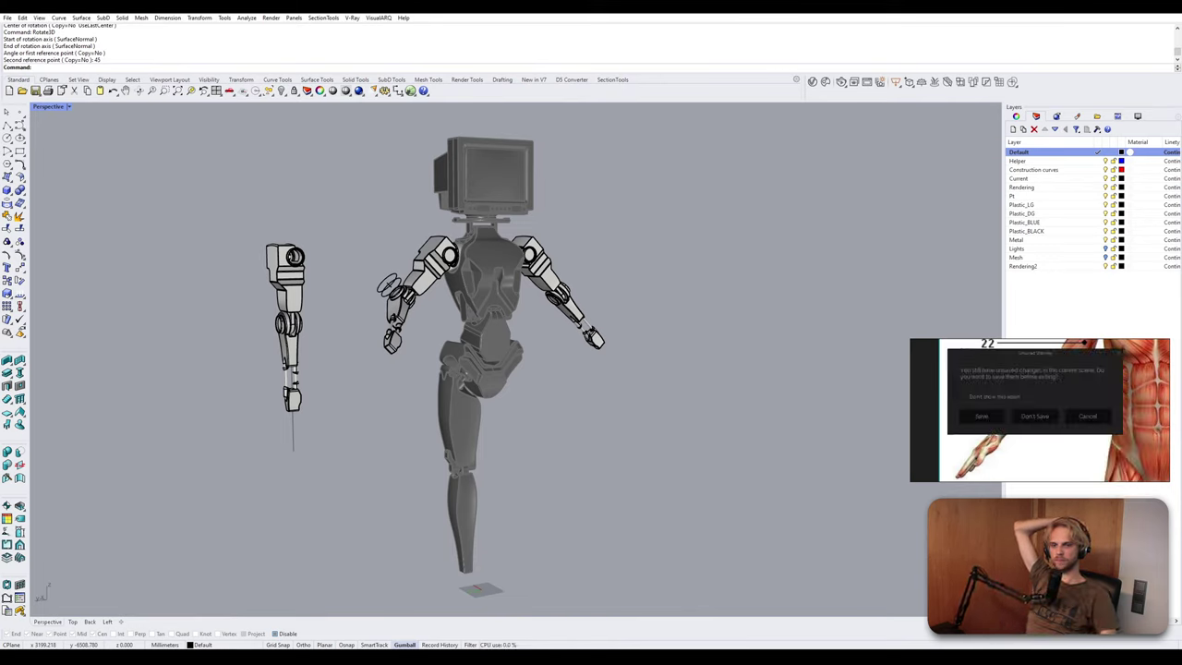
click(1028, 417)
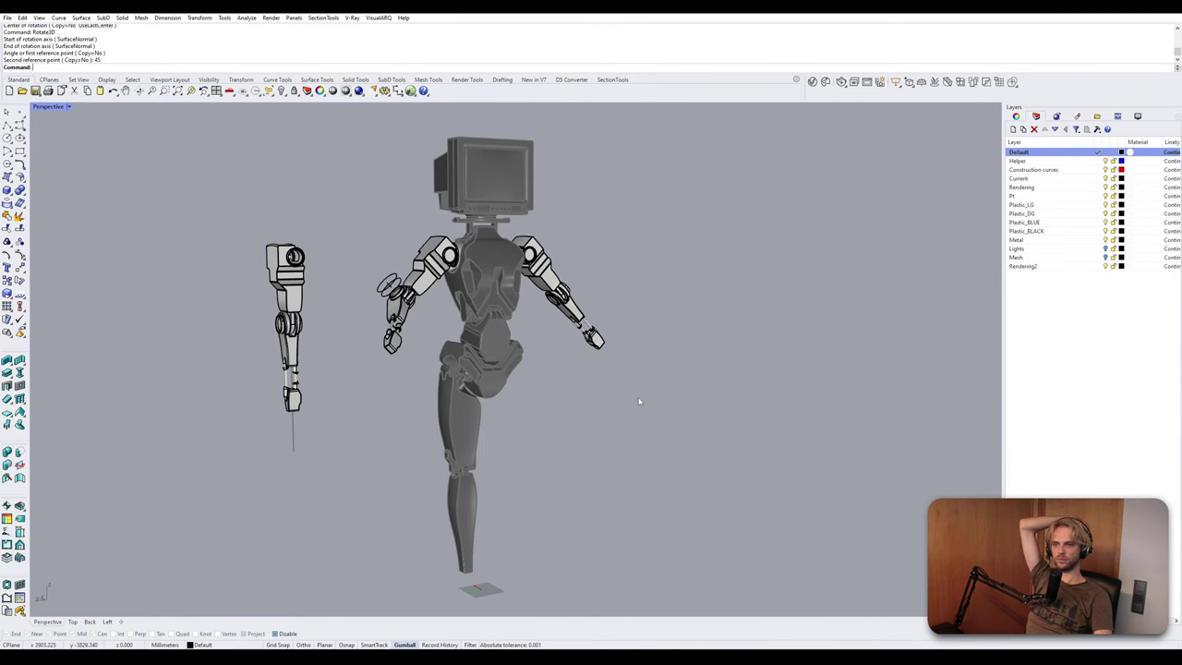
Select the two construction circles and their connecting axis line beside the bent elbow.
right_drag(657, 388, 471, 355)
scroll(231, 322, up, 4)
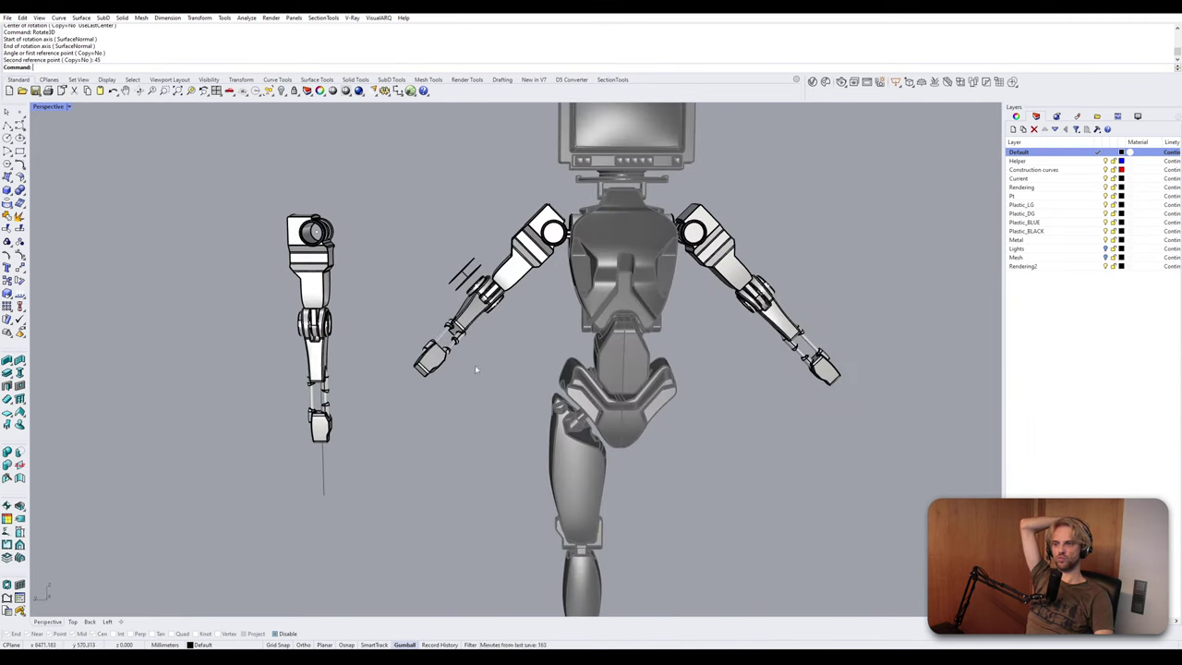
drag(387, 226, 489, 317)
key(Escape)
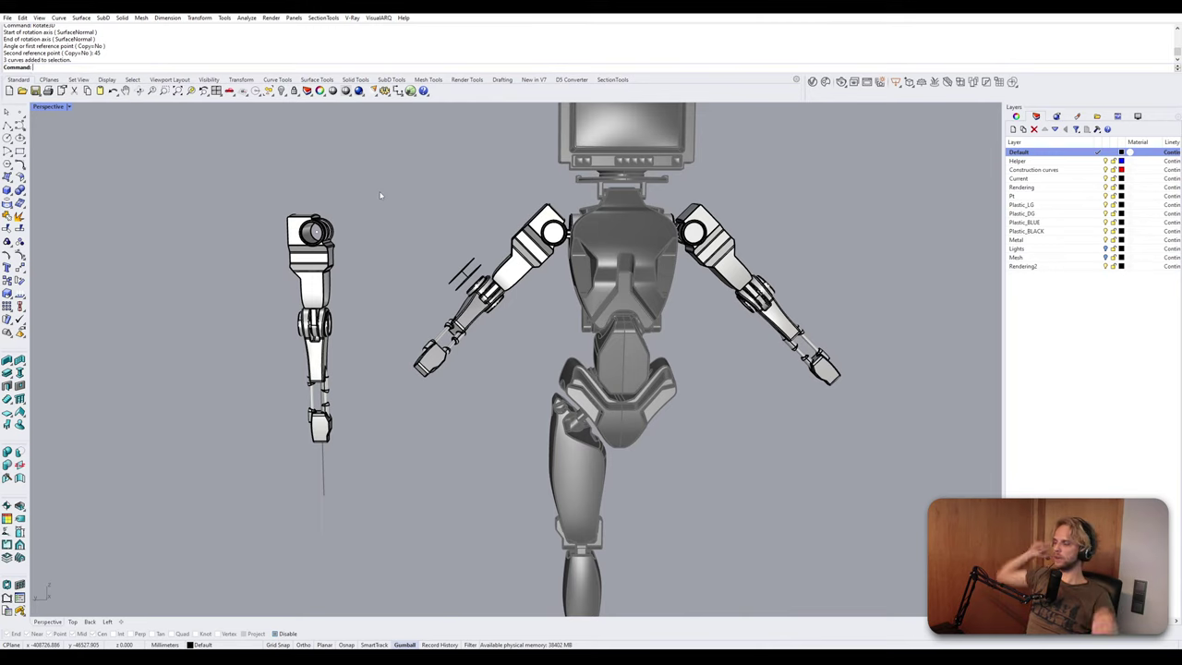
mouse_move(408, 188)
mouse_down()
mouse_move(493, 322)
mouse_move(492, 307)
mouse_up()
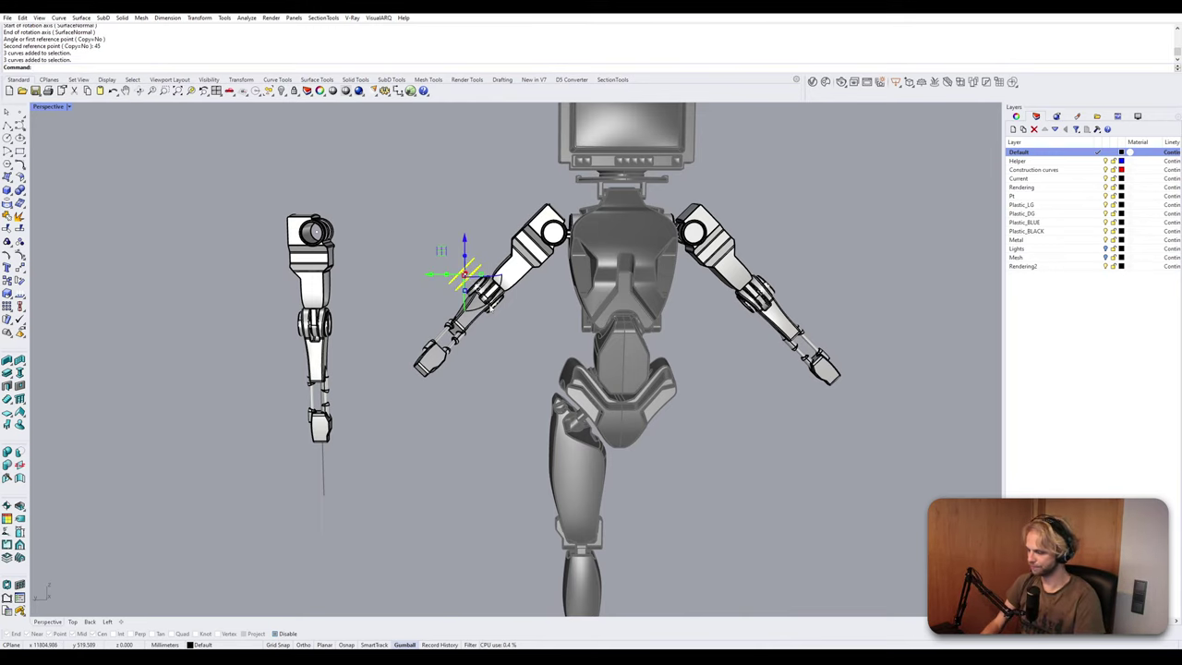
text(Copy)
key(Return)
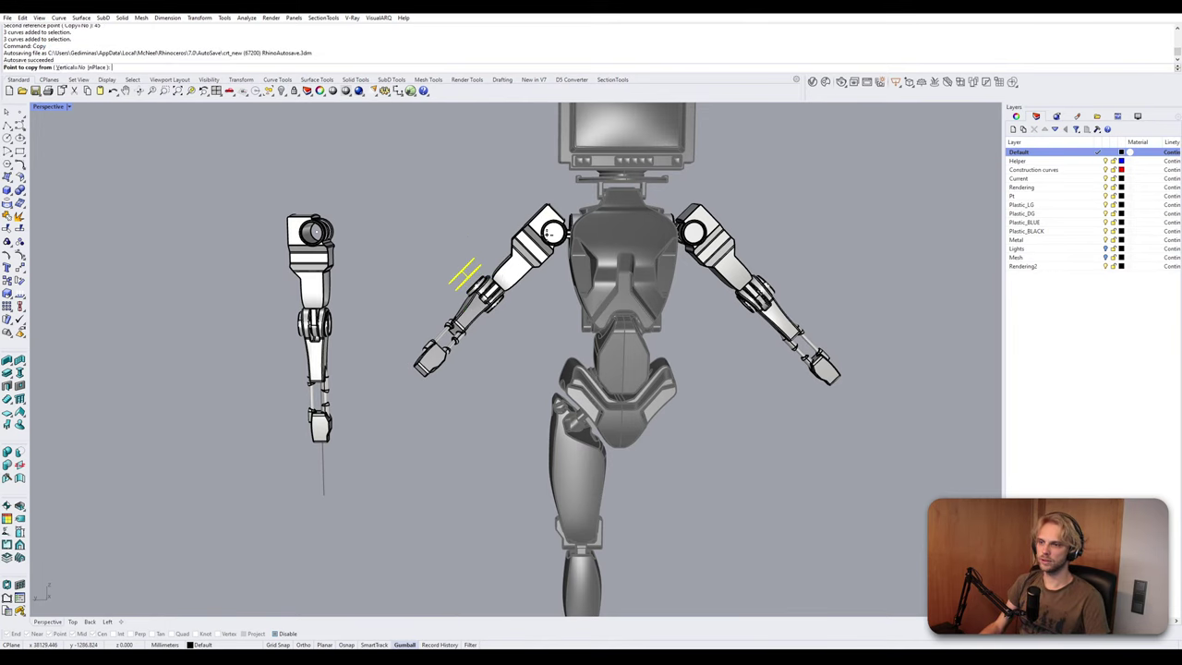
key(Escape)
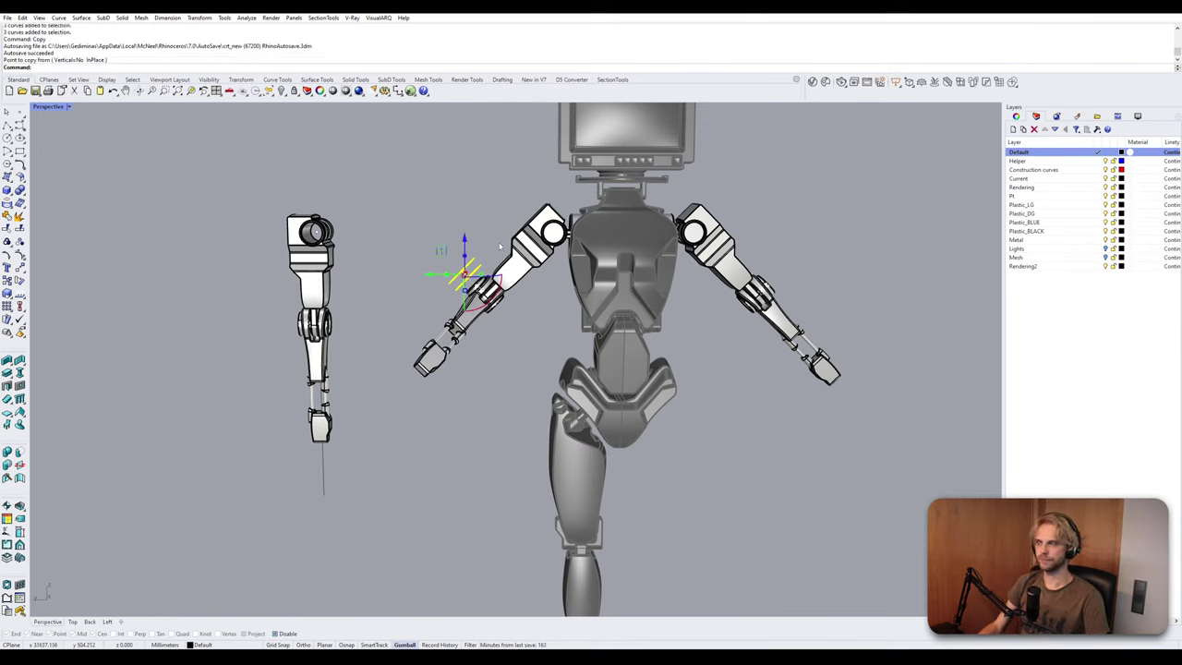
Switch the perspective viewport to the Ghosted display mode so the shoulder joint's inner geometry can be seen.
text(Rotat)
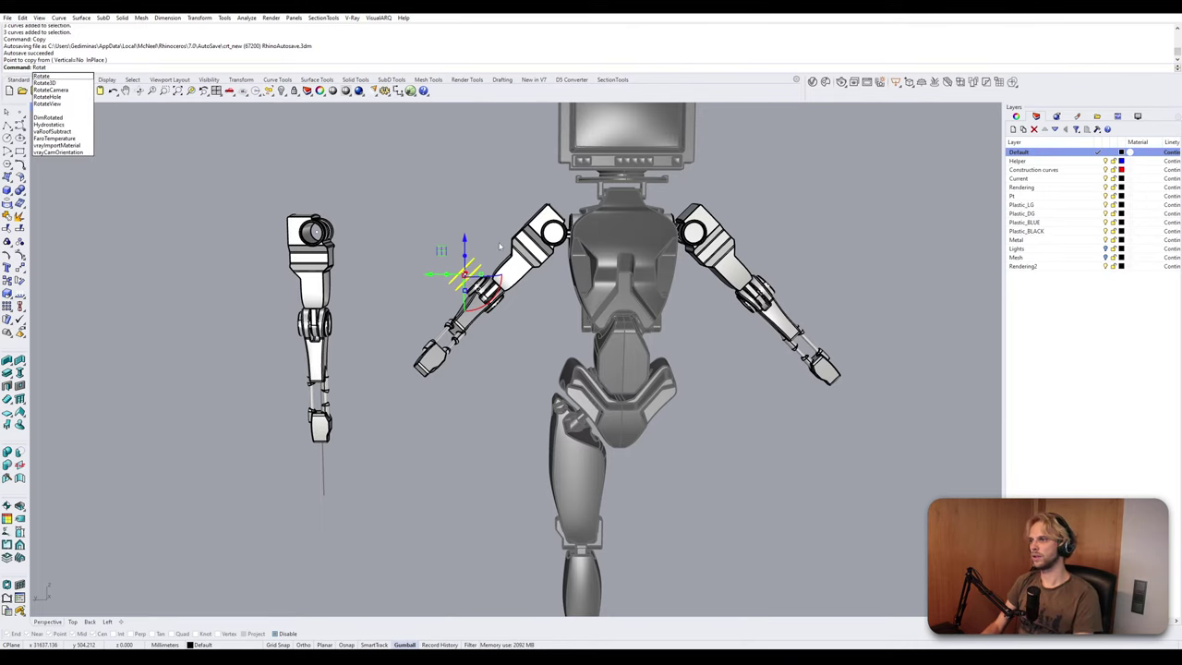
text(e3D)
key(Return)
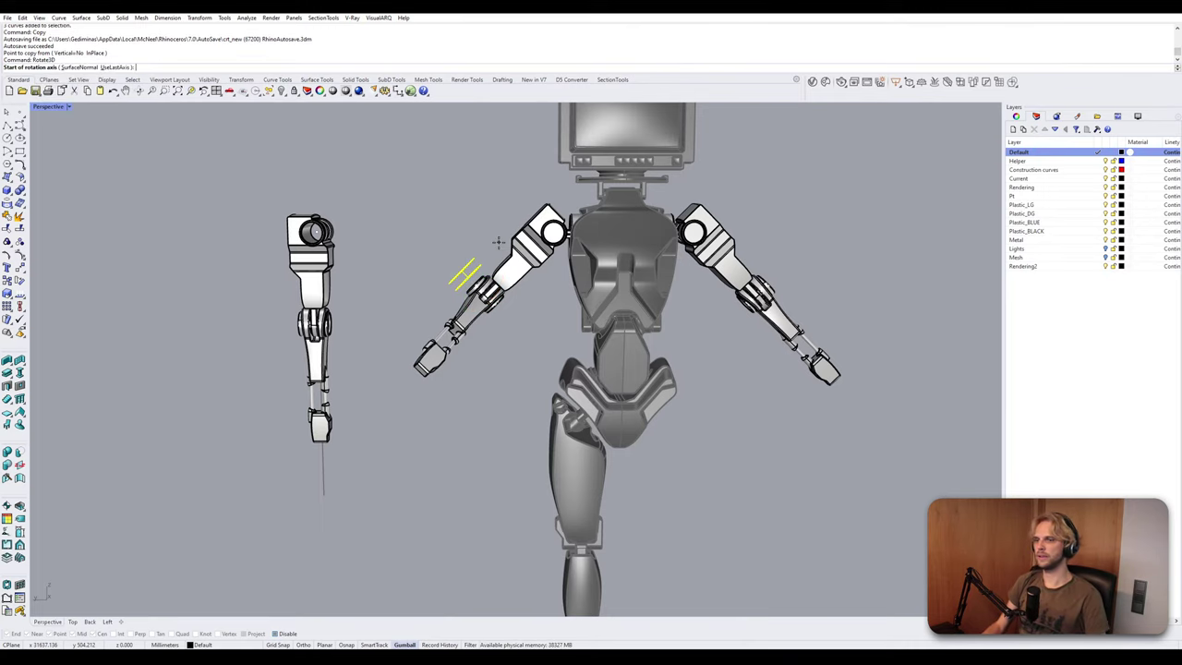
scroll(574, 213, up, 4)
scroll(529, 249, up, 3)
click(69, 106)
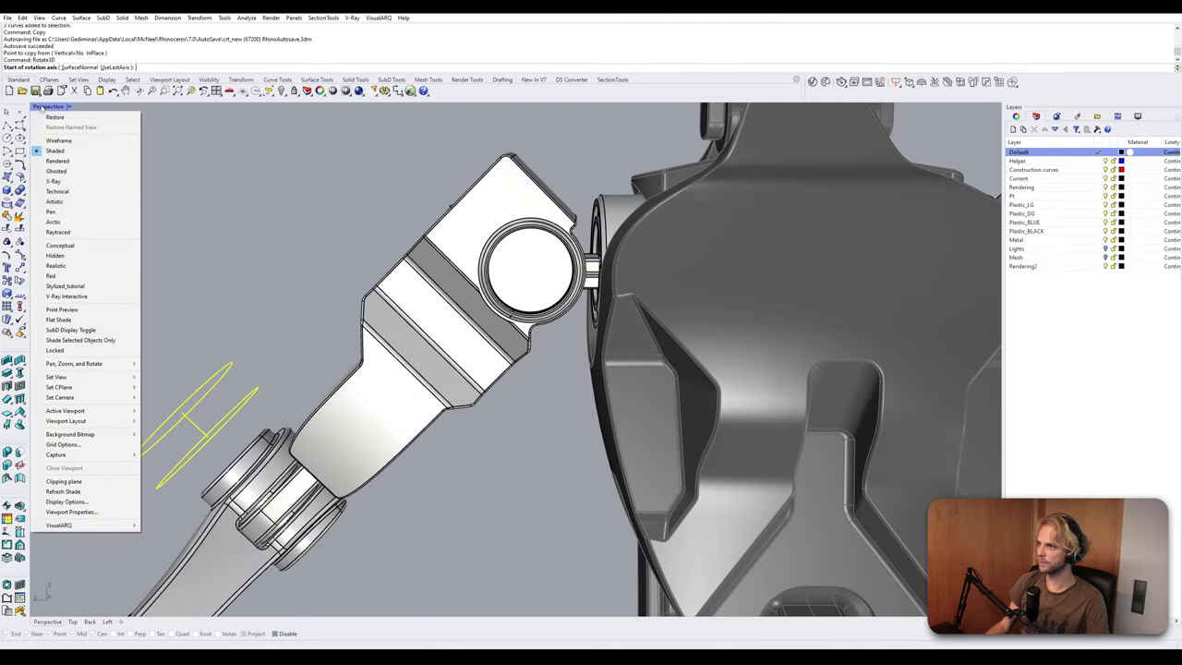
click(56, 171)
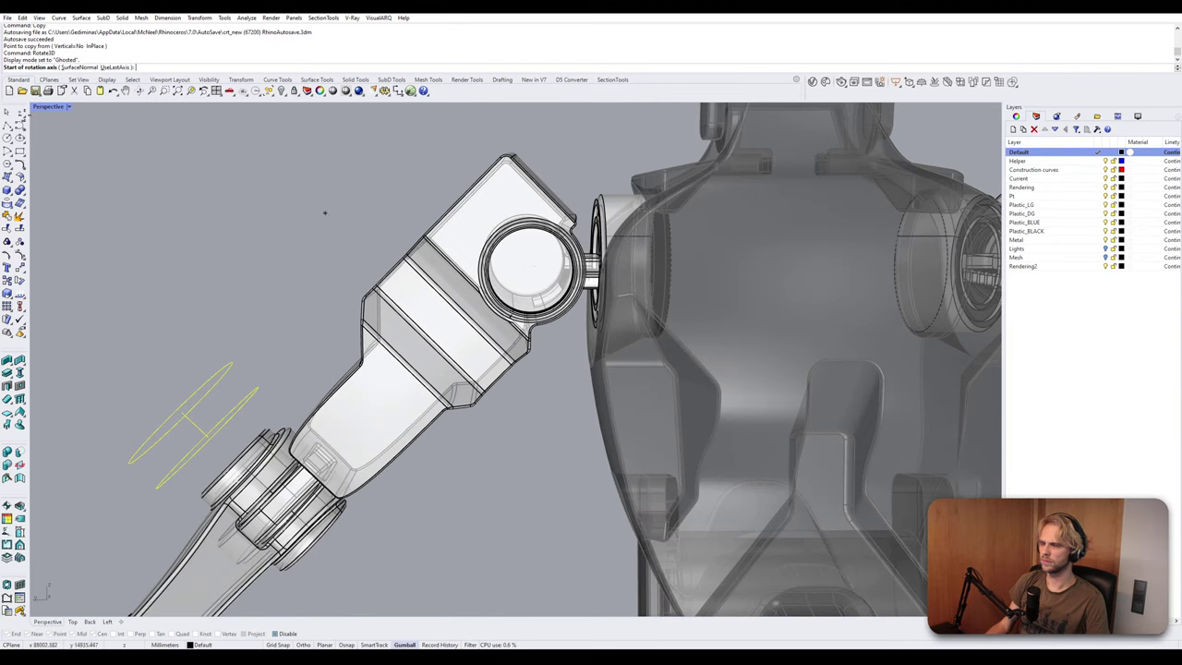
key(Escape)
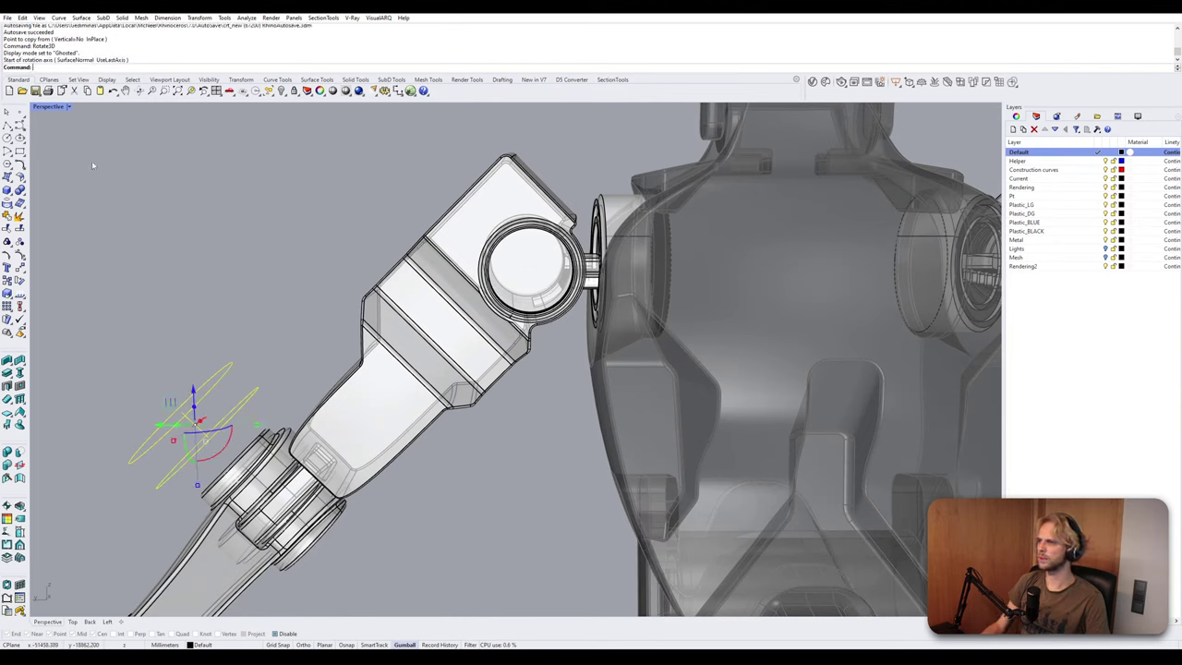
Enable object snap and rotate the selected curves 45 degrees in 3D about the attached arm's shoulder centre, bringing them upright beside the torso.
right_click(520, 265)
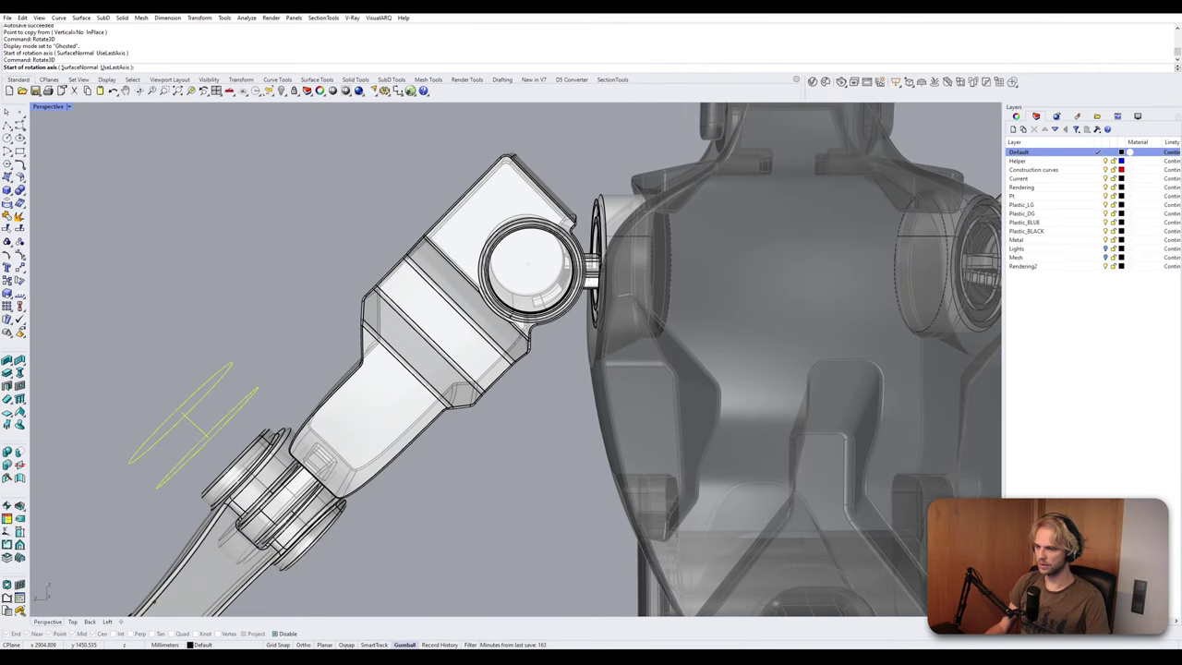
click(346, 645)
click(534, 262)
scroll(513, 375, down, 7)
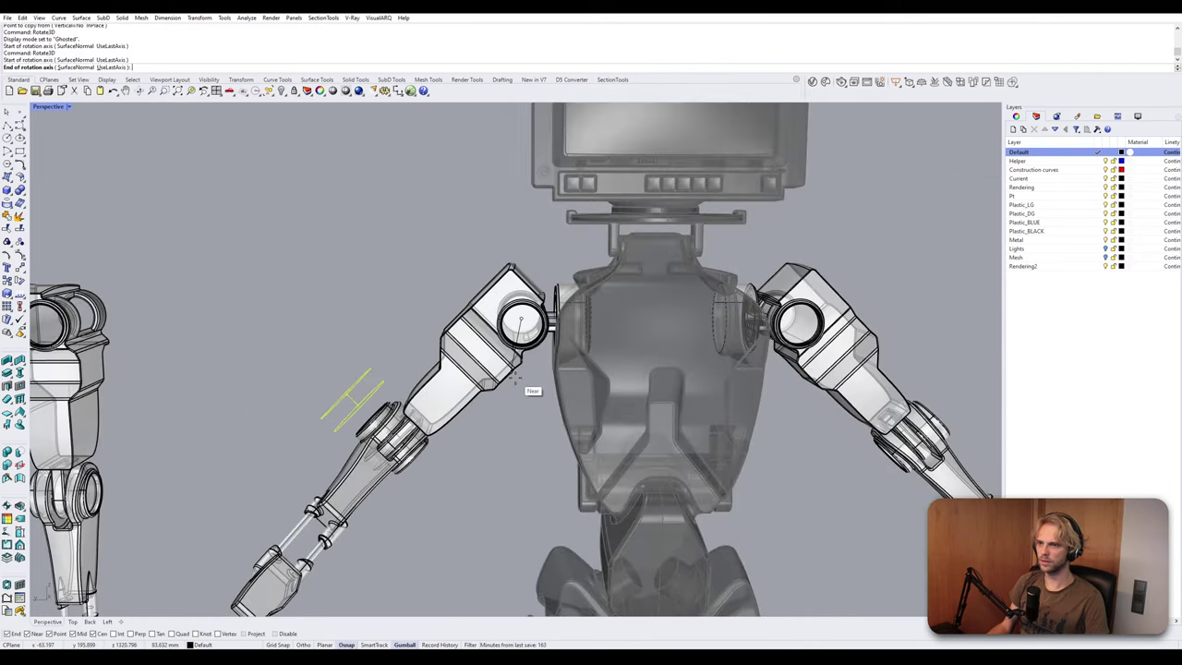
mouse_move(513, 377)
right_down()
mouse_move(508, 486)
mouse_move(492, 374)
right_up()
scroll(509, 485, down, 5)
shift+click(483, 460)
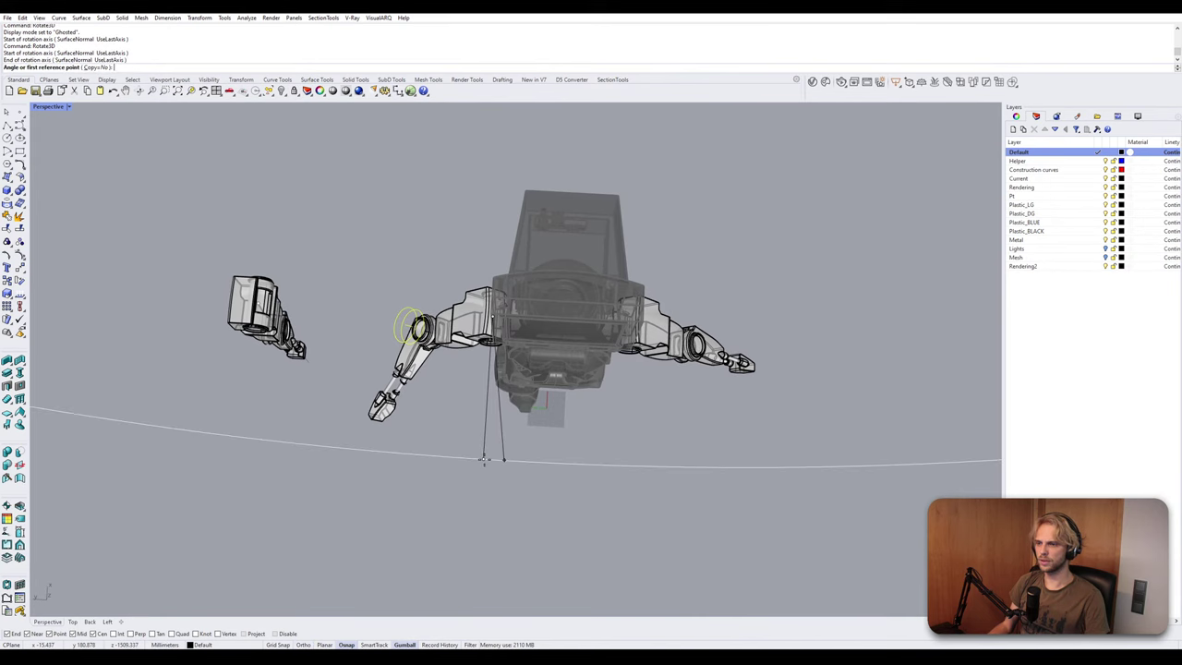
right_drag(500, 465, 479, 367)
right_drag(413, 315, 395, 285)
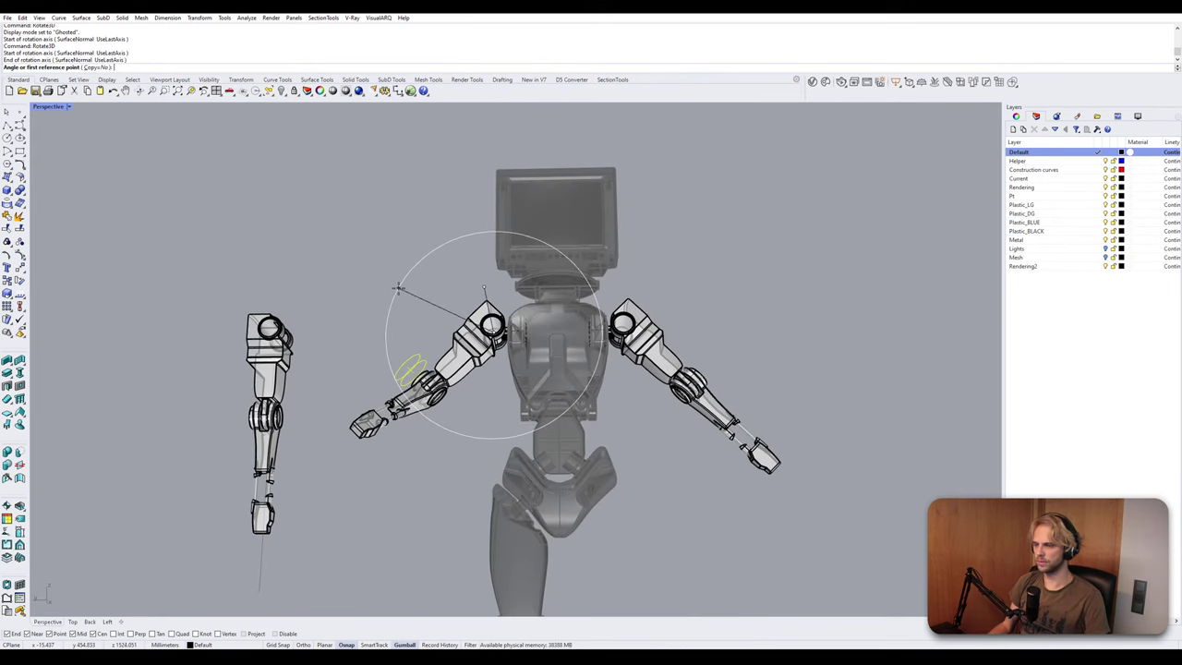
click(394, 292)
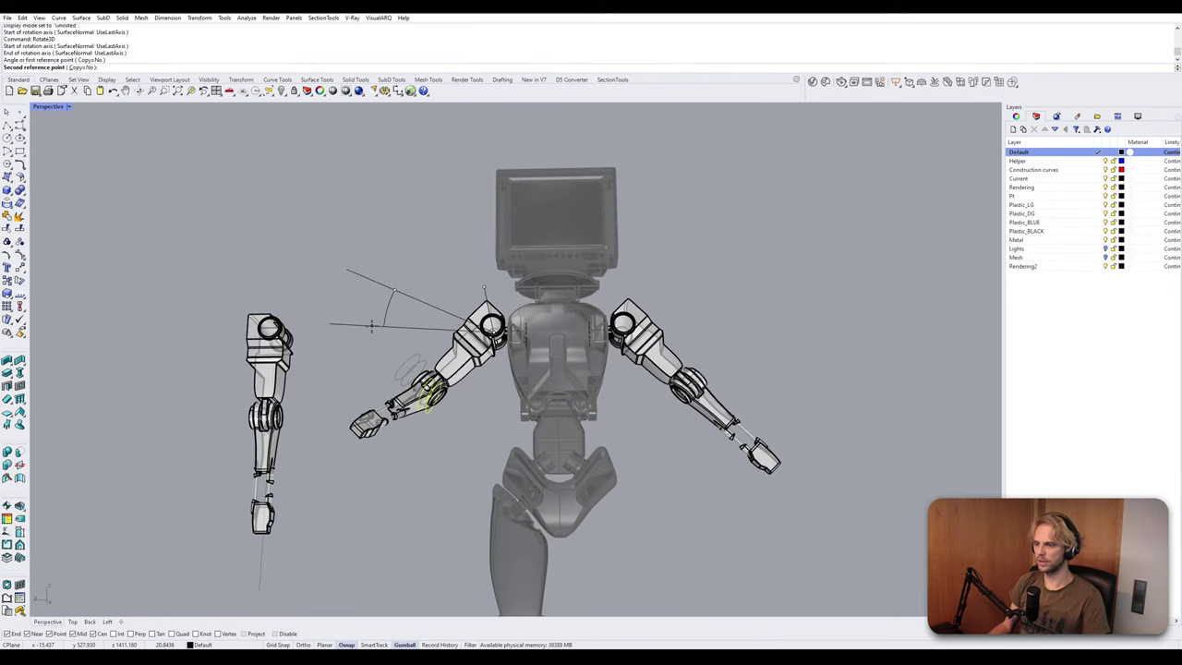
click(370, 324)
Copy the upright curves from the attached arm's shoulder centre point to the detached arm's shoulder centre.
right_drag(371, 325, 387, 363)
text(Copy)
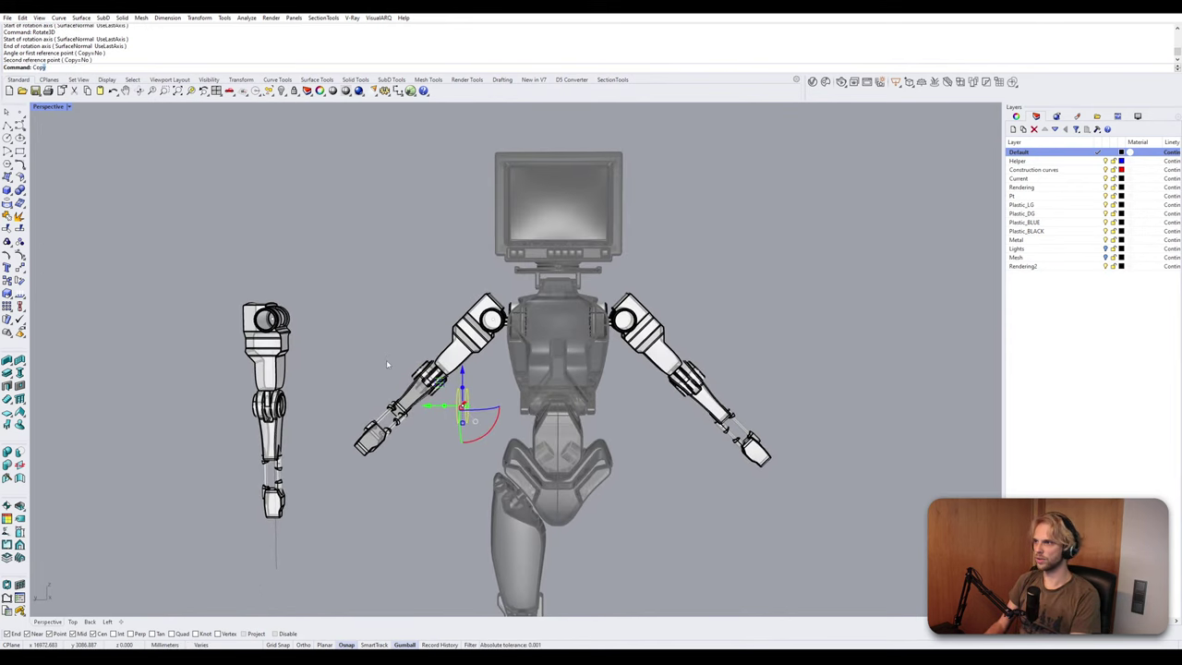
key(Return)
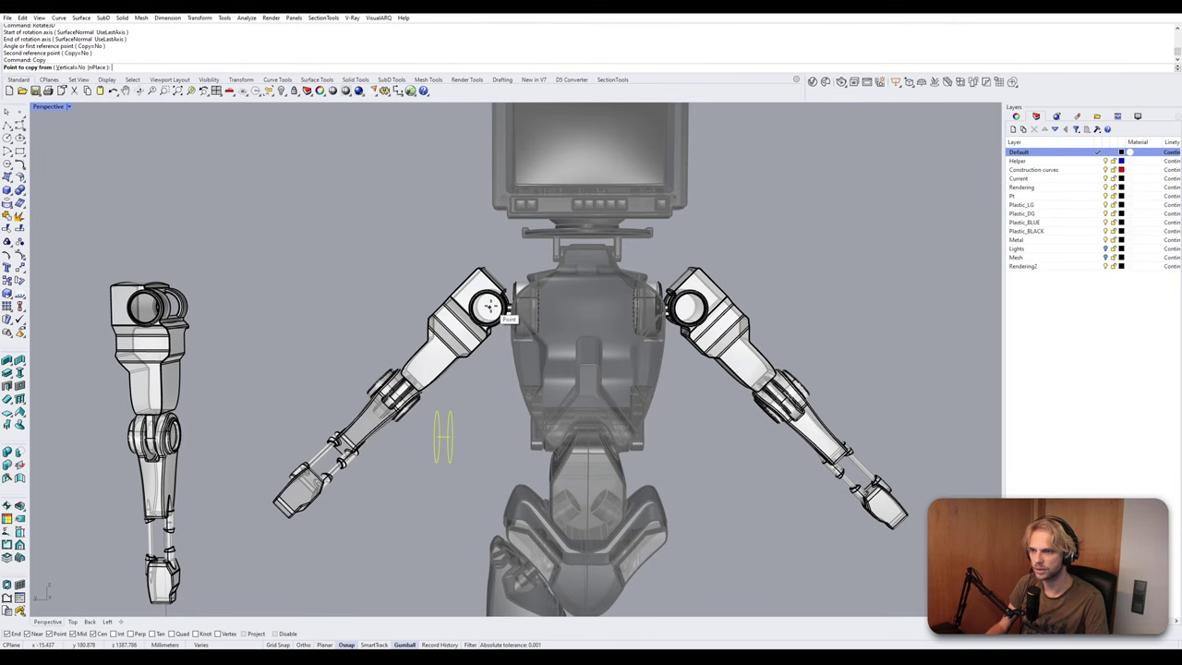
click(490, 306)
scroll(489, 306, down, 5)
shift+right_drag(489, 307, 520, 307)
mouse_move(345, 318)
right_down()
mouse_move(475, 329)
mouse_move(346, 306)
right_up()
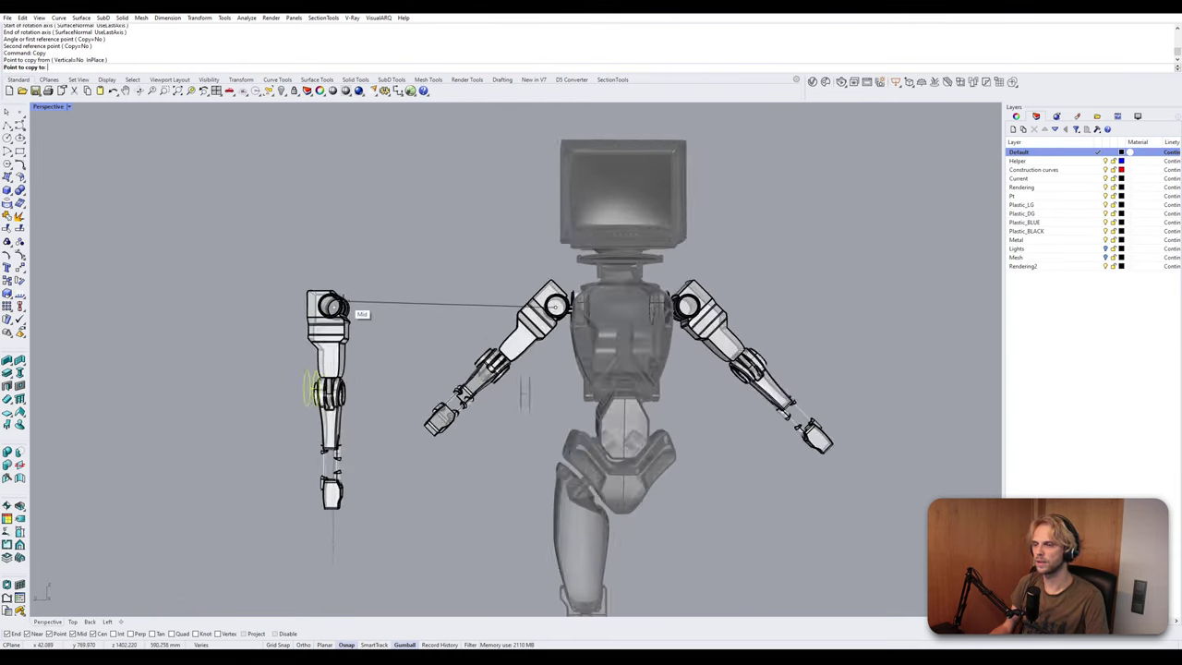
scroll(343, 301, up, 5)
click(326, 310)
scroll(438, 277, down, 6)
key(Return)
right_drag(435, 281, 452, 295)
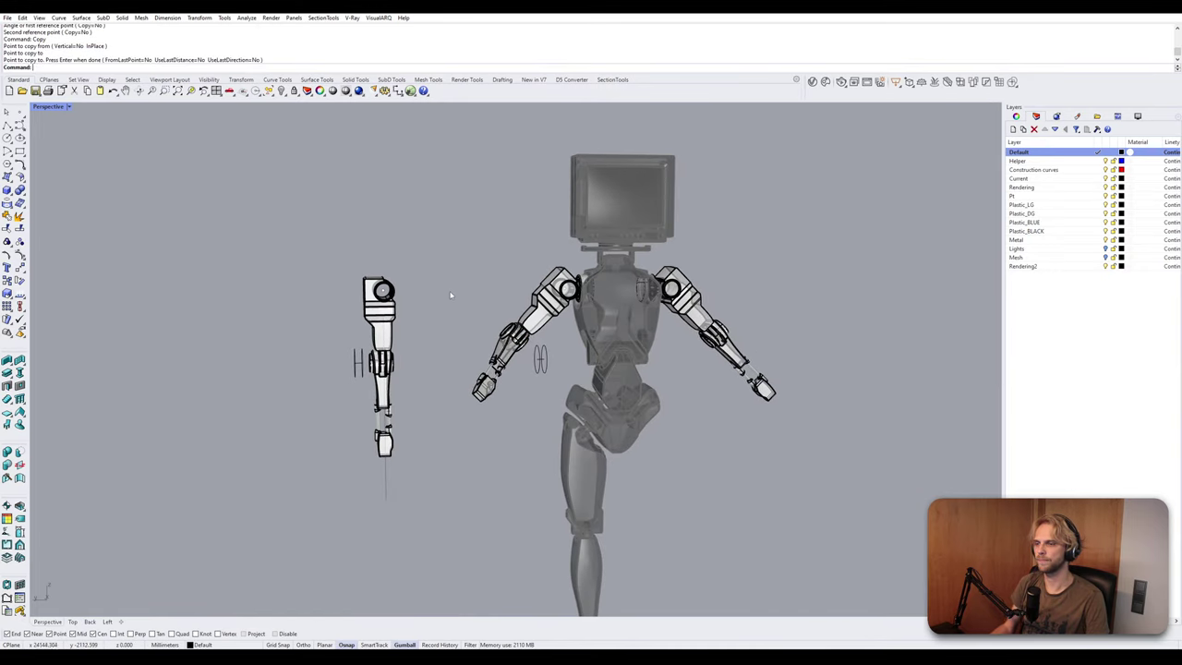
Copy the shoulder connector and its torso socket from the attached arm's shoulder centre to the detached arm's shoulder centre.
scroll(451, 296, up, 8)
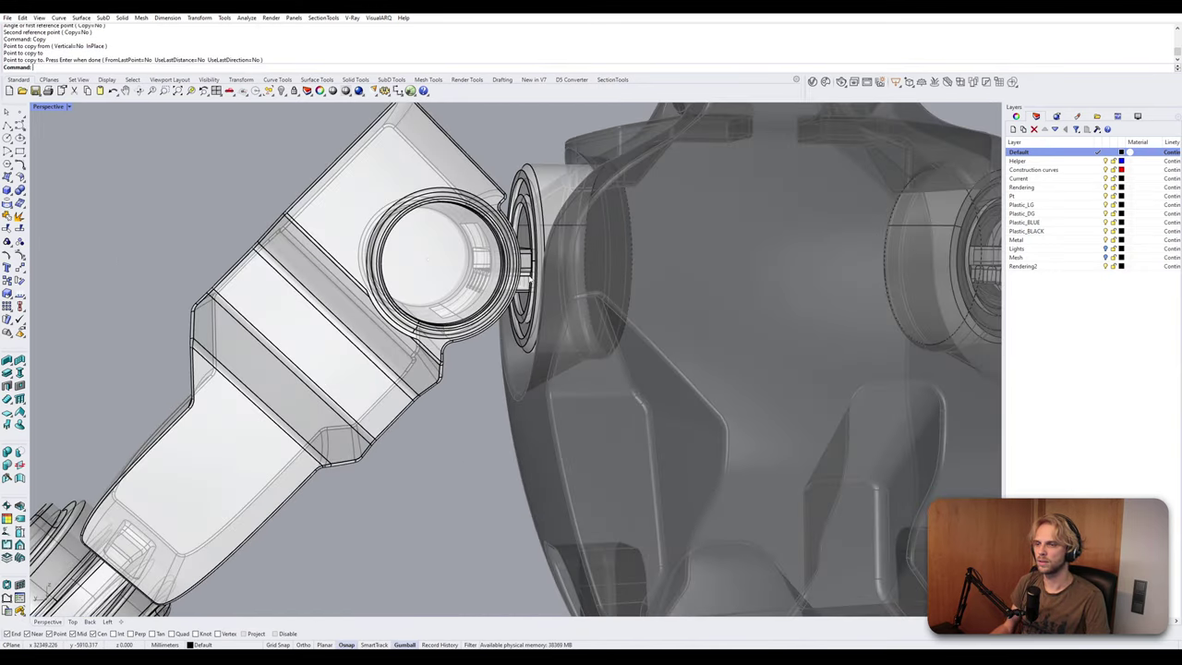
click(528, 275)
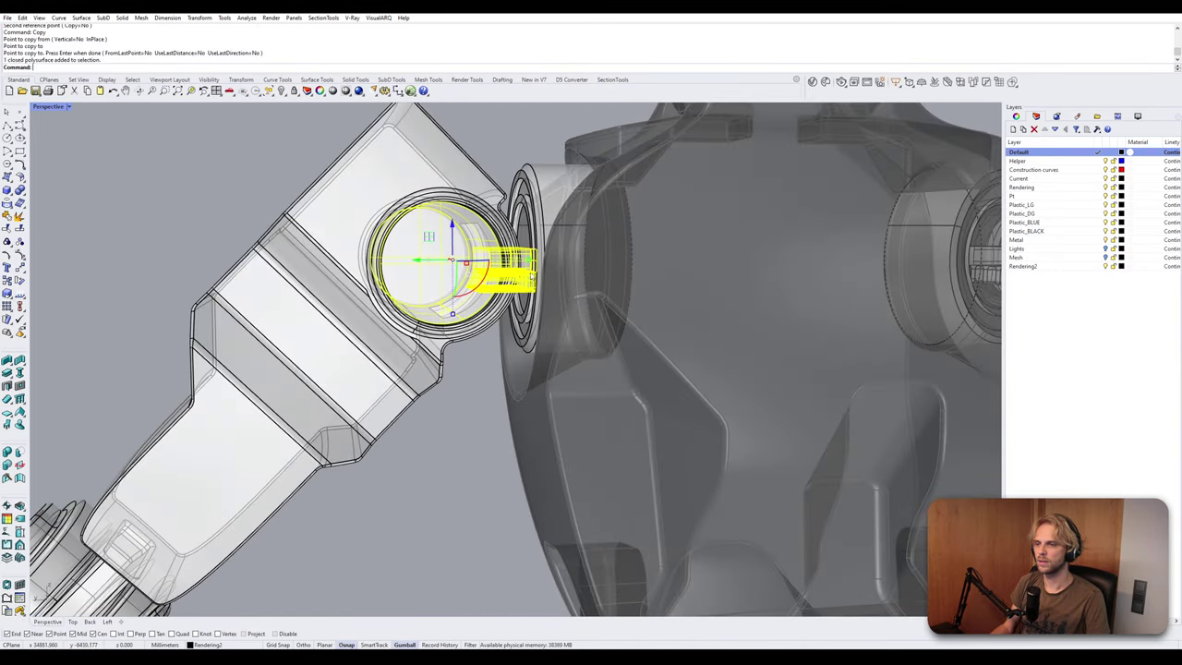
scroll(532, 276, down, 8)
scroll(532, 275, up, 8)
shift+click(533, 276)
scroll(533, 275, down, 8)
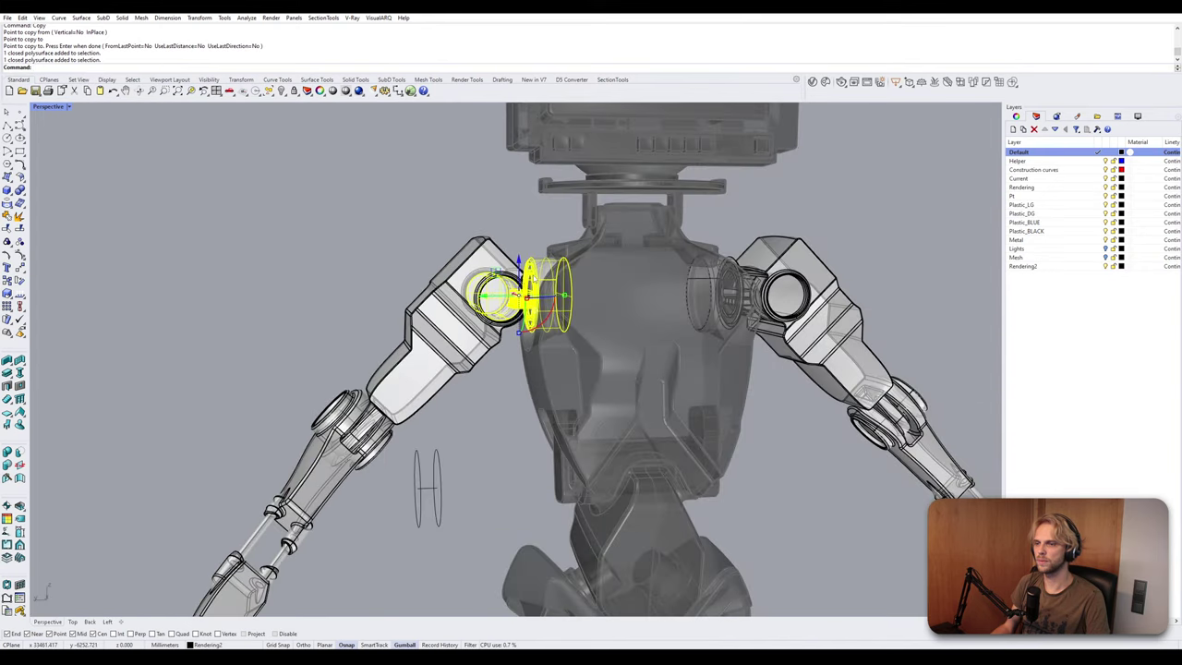
scroll(533, 275, down, 5)
scroll(533, 275, up, 3)
text(Copy)
key(Return)
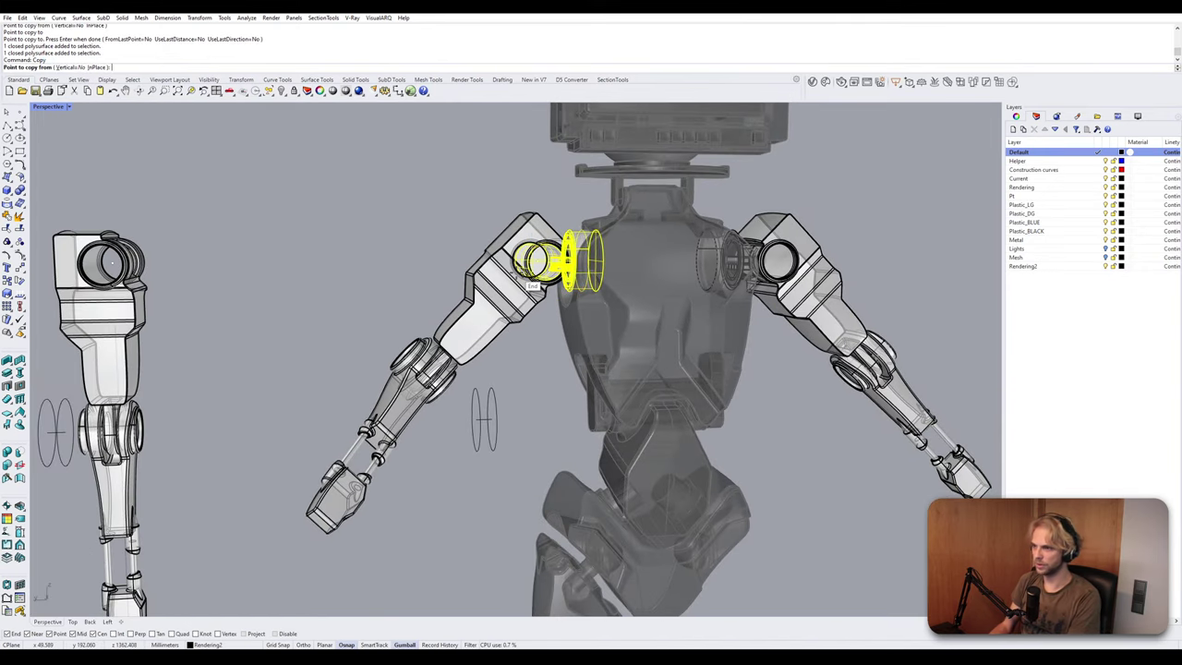
scroll(533, 281, up, 2)
click(548, 267)
scroll(545, 273, down, 3)
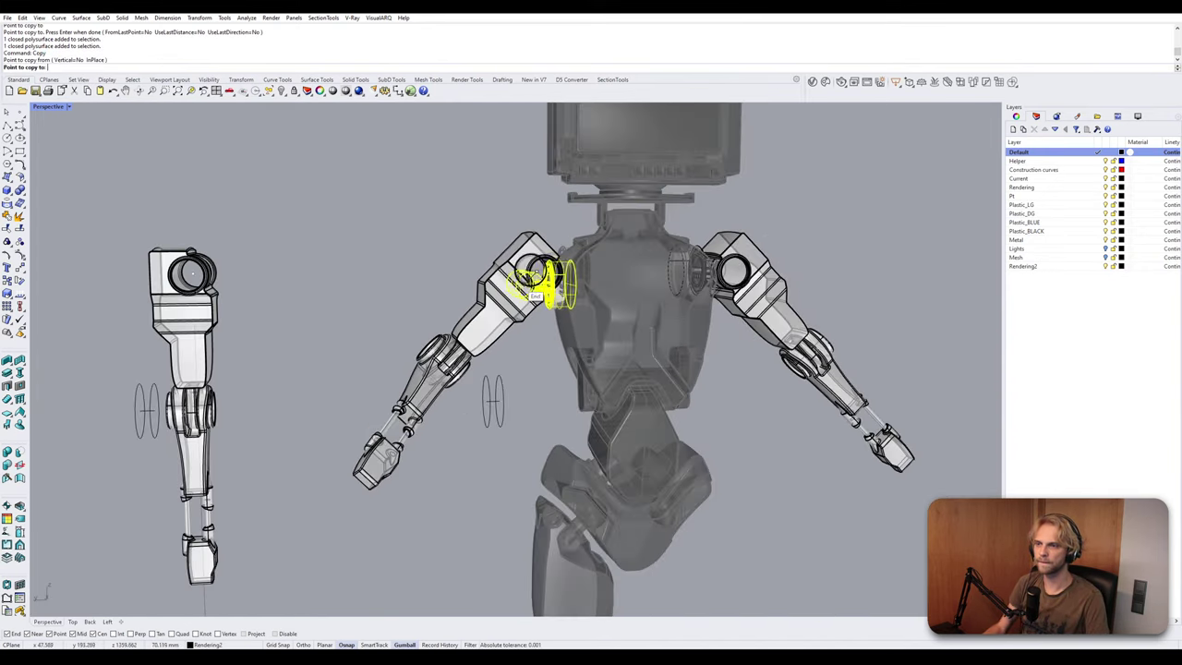
scroll(196, 278, up, 5)
click(197, 279)
key(Return)
scroll(433, 233, down, 8)
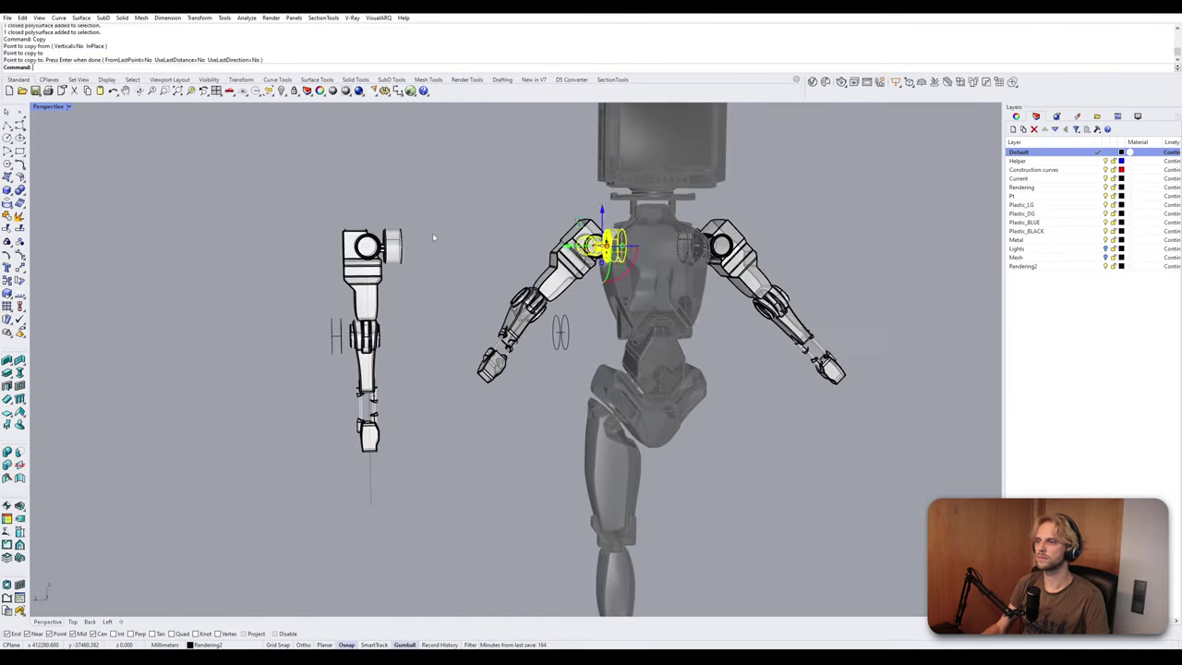
click(433, 232)
Unlock the vertical guide line running through the detached arm and delete it.
scroll(440, 246, up, 3)
right_drag(439, 247, 416, 249)
scroll(418, 245, down, 3)
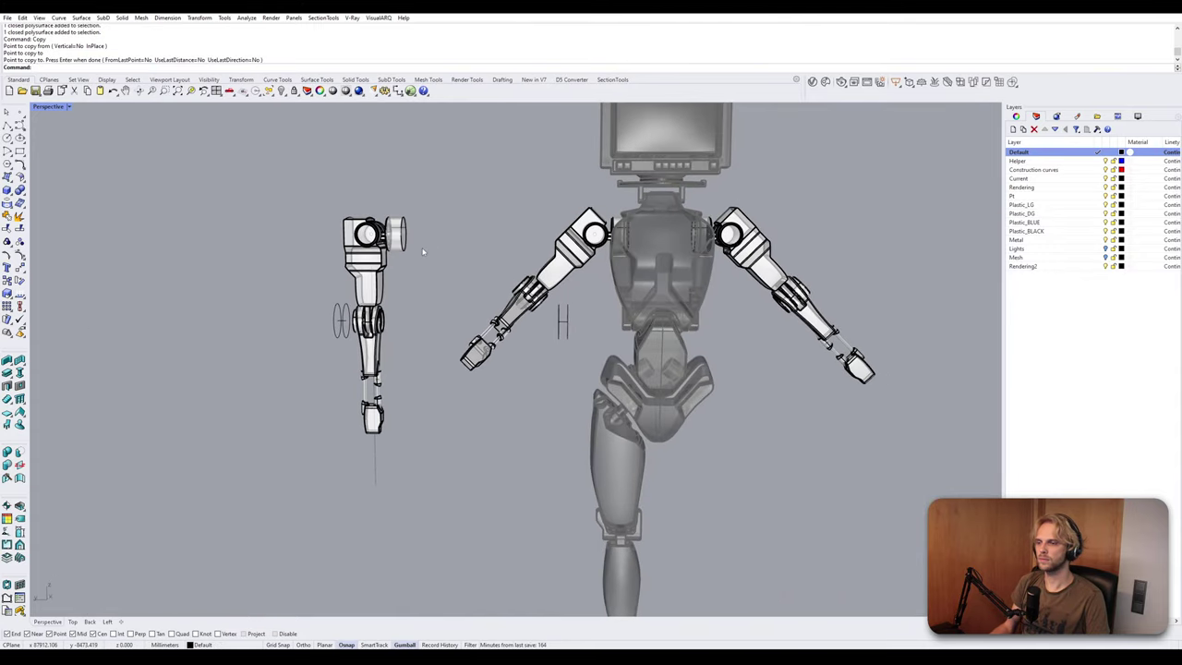
scroll(422, 242, up, 3)
text(UnlockSelected)
key(Return)
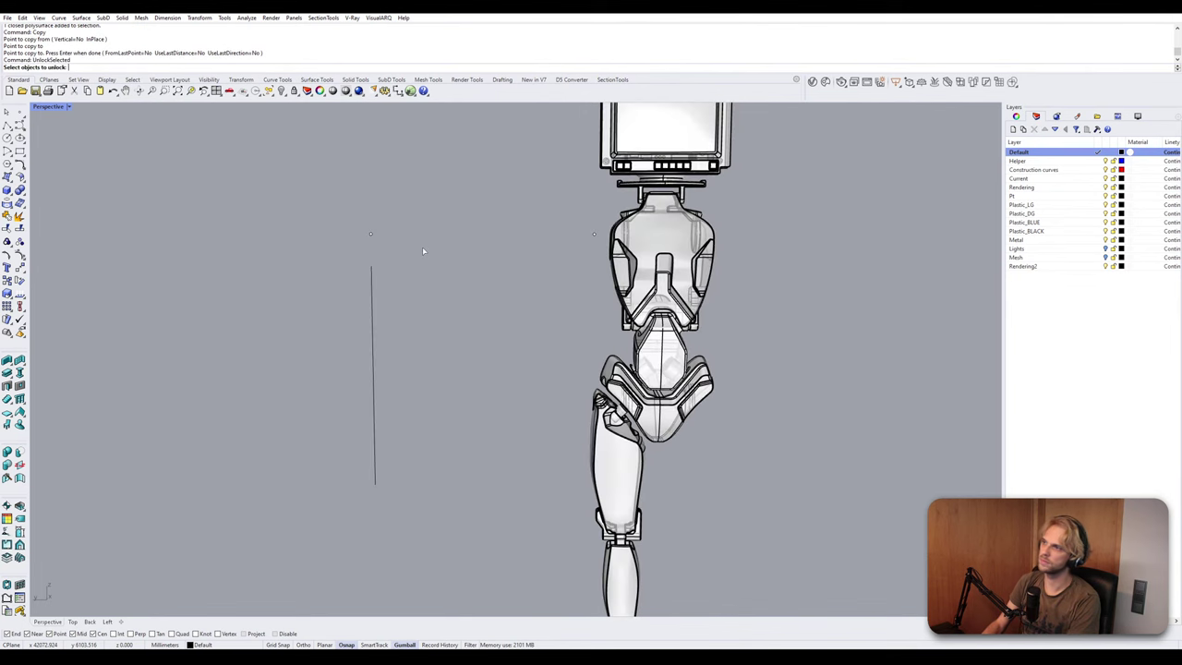
drag(414, 347, 291, 349)
key(Return)
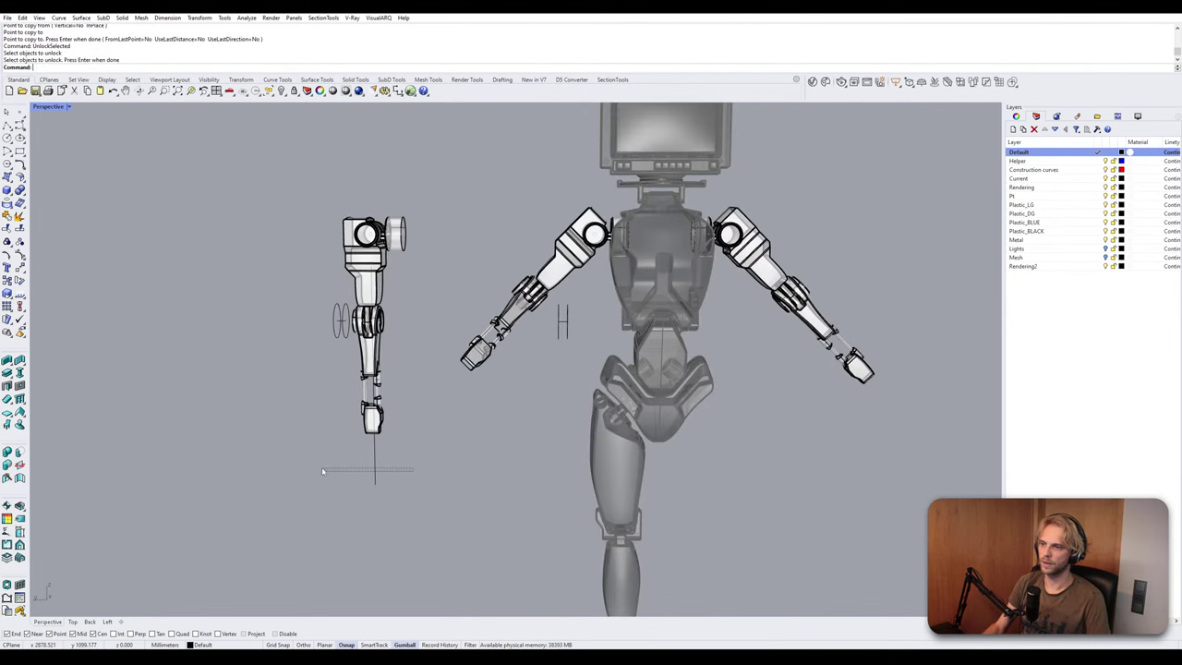
click(320, 468)
key(Delete)
shift+right_drag(638, 382, 558, 366)
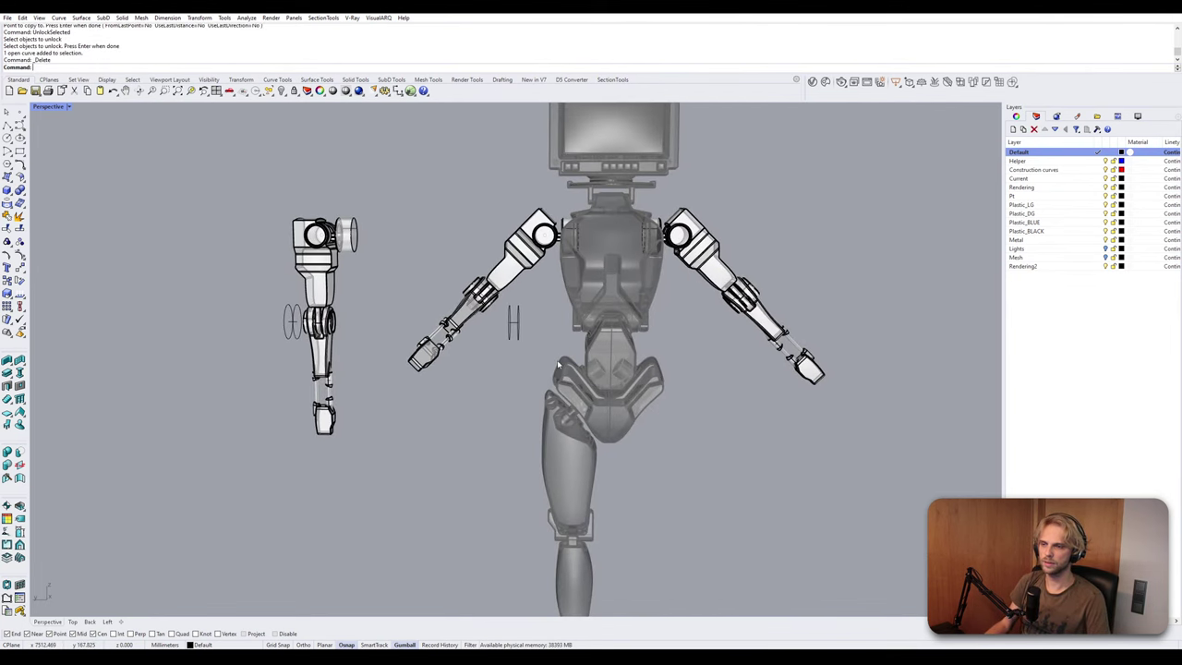
Undo deleting the three curves beside the torso and rotate them -45 degrees in 3D about the attached arm's shoulder centre.
drag(515, 336, 494, 319)
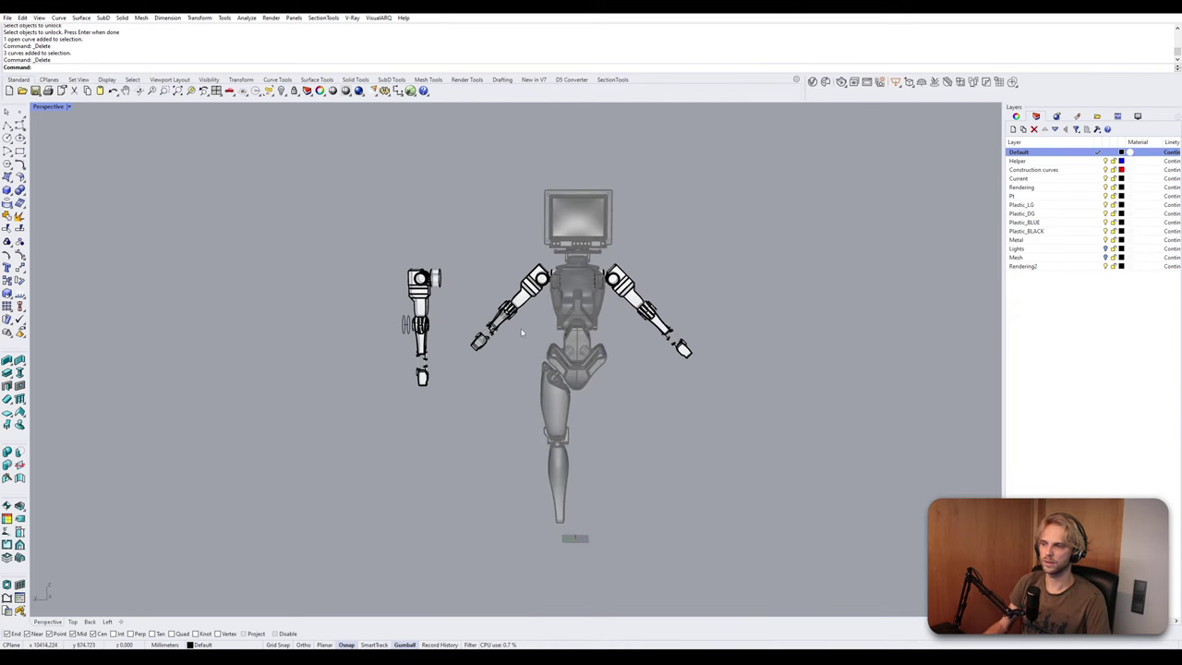
key(ctrl+z)
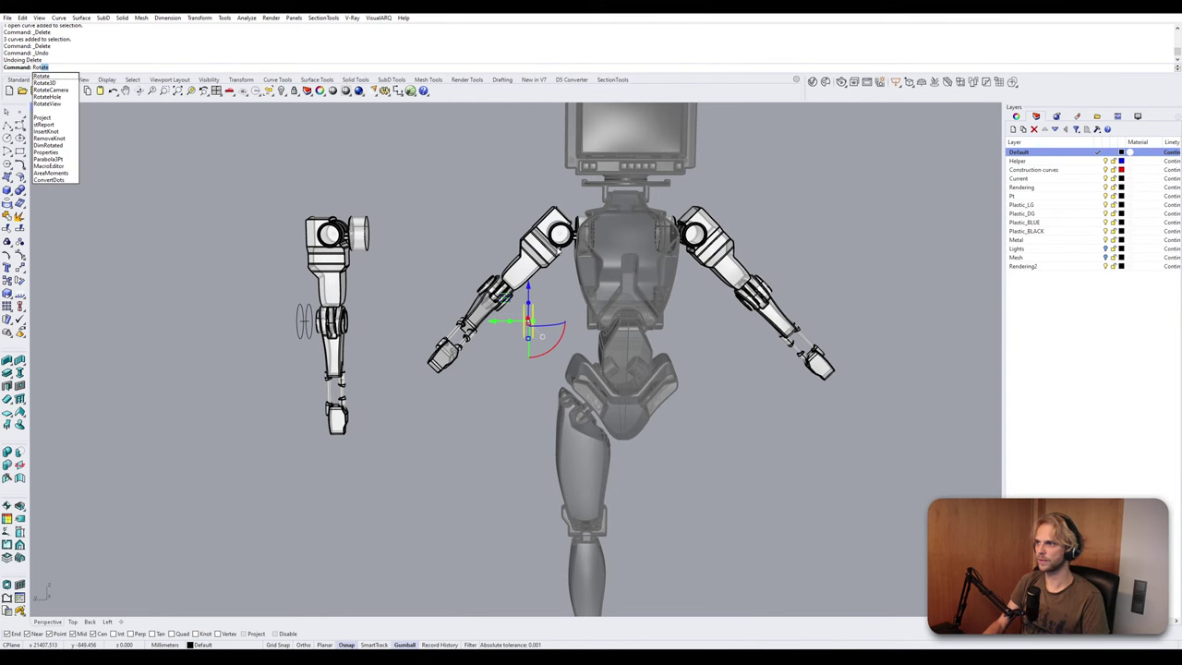
key(Return)
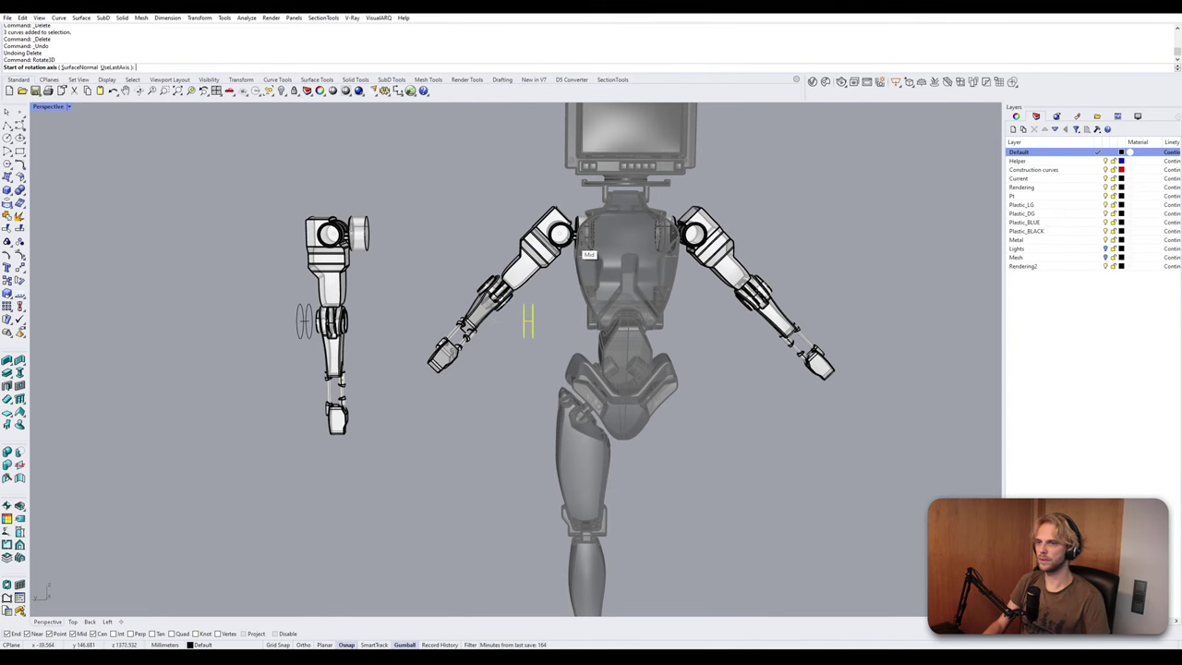
scroll(563, 242, up, 4)
click(564, 242)
right_drag(563, 244, 554, 438)
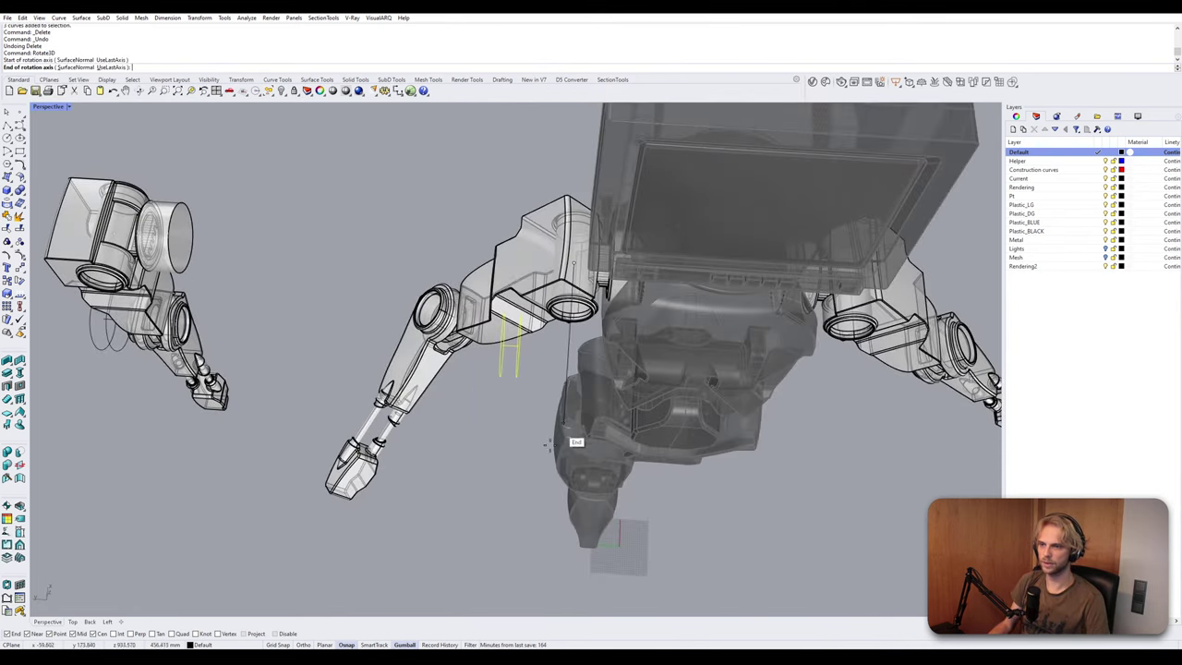
click(552, 503)
right_drag(523, 500, 560, 453)
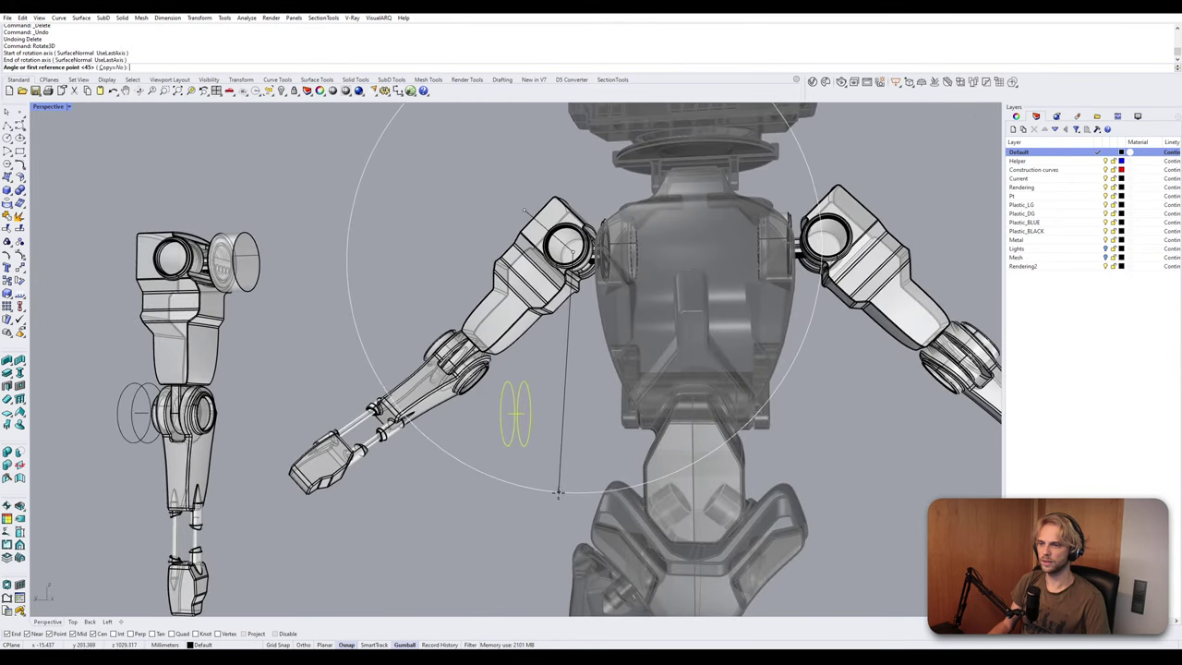
click(552, 515)
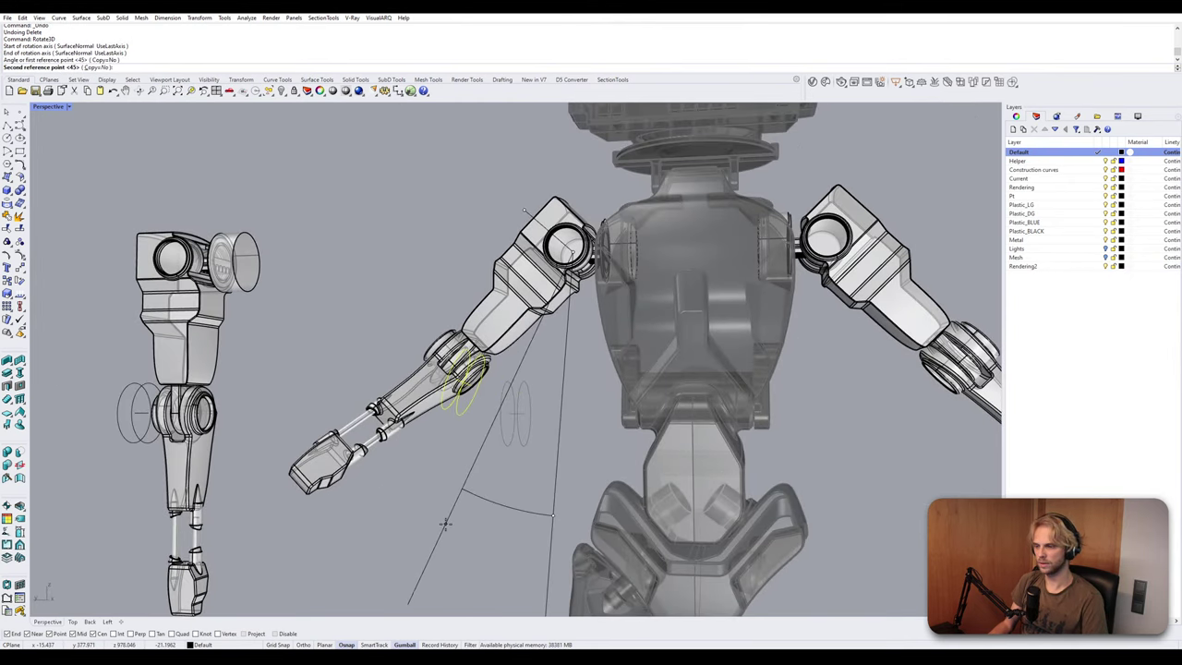
text(-45)
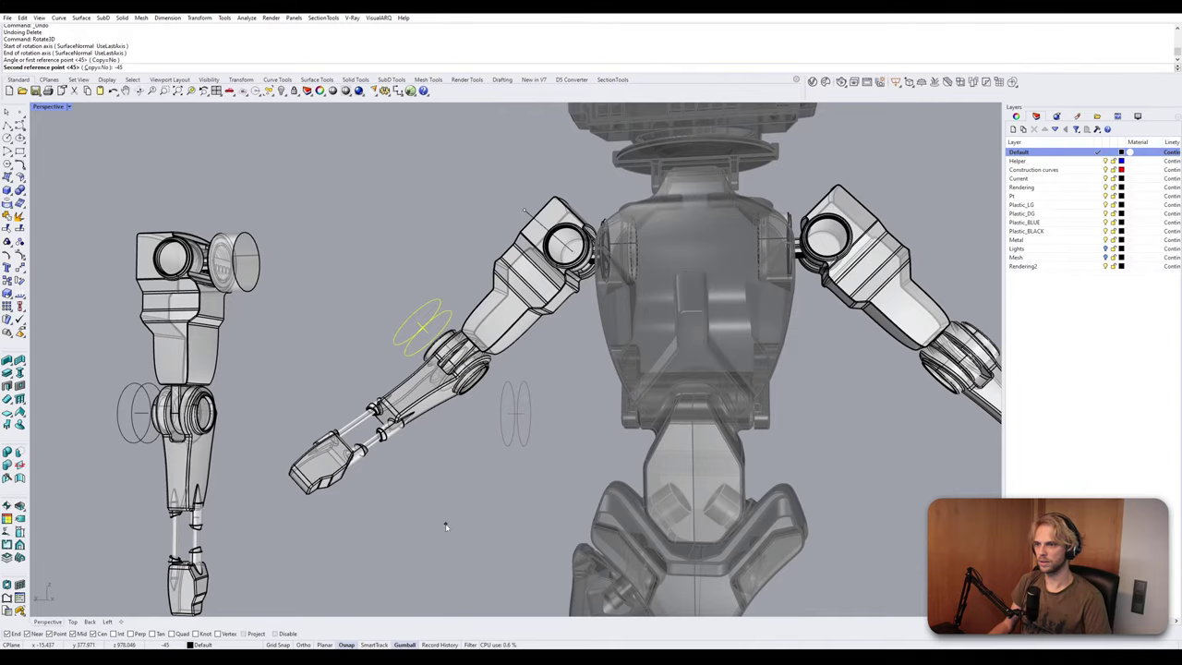
key(Return)
Group the three rotated elbow curves beside the attached arm, and group the three elbow curves beside the detached arm.
right_drag(549, 389, 472, 374)
scroll(403, 323, up, 3)
drag(422, 328, 365, 281)
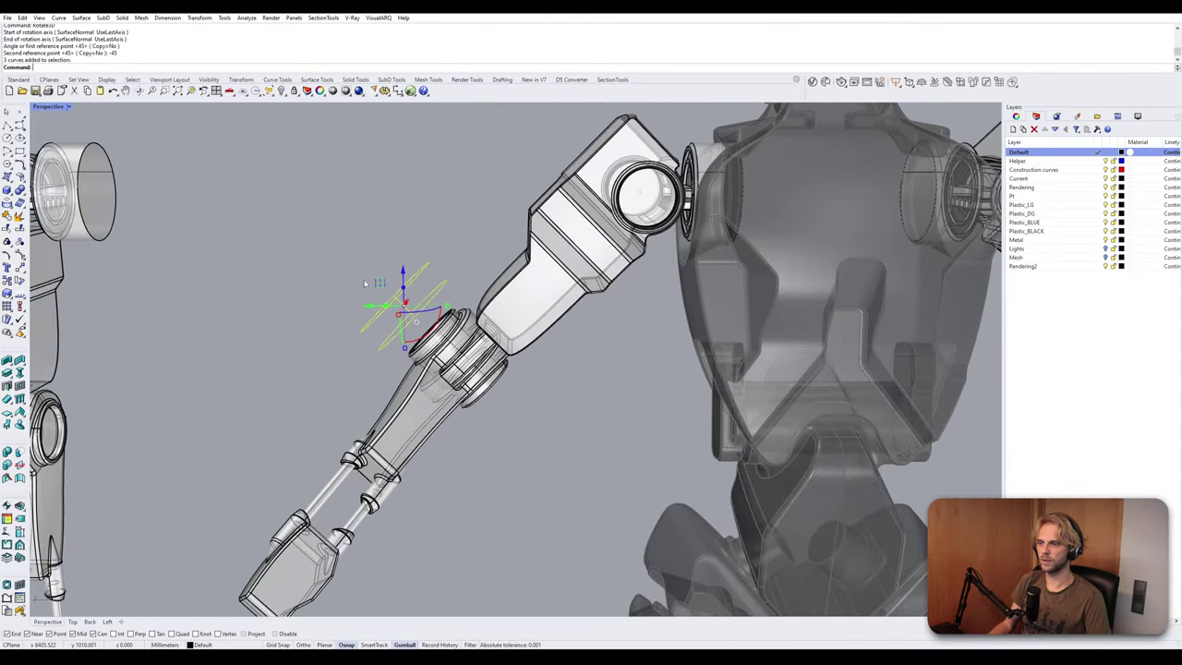
scroll(364, 283, down, 6)
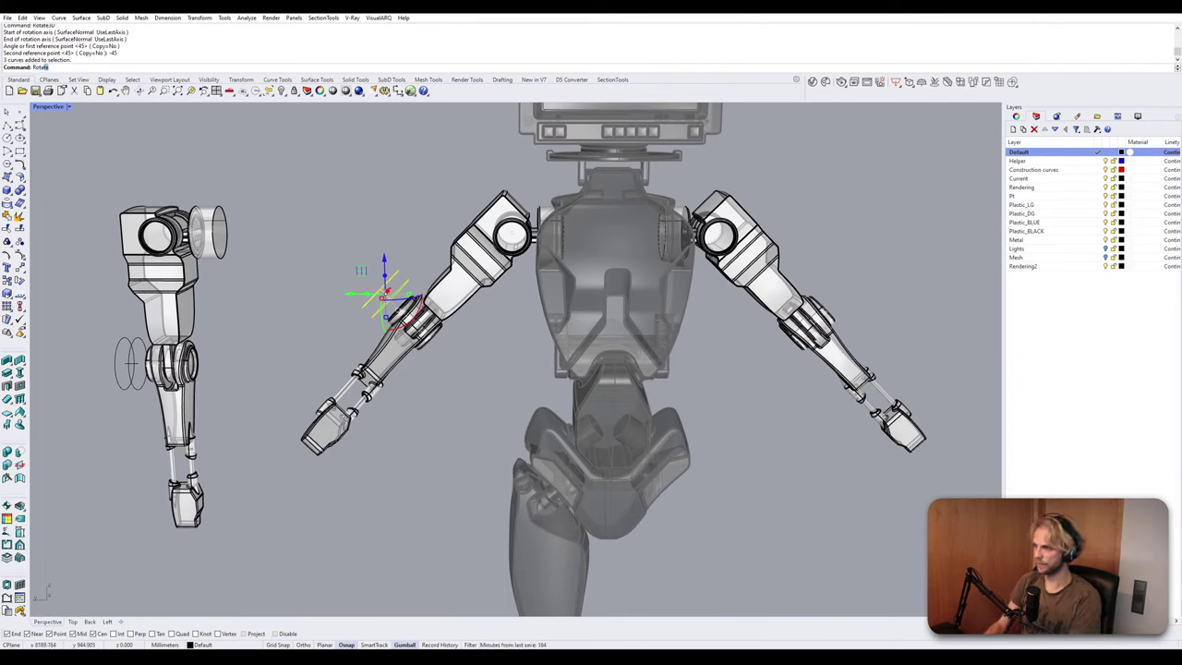
text(Rotate3D)
key(Return)
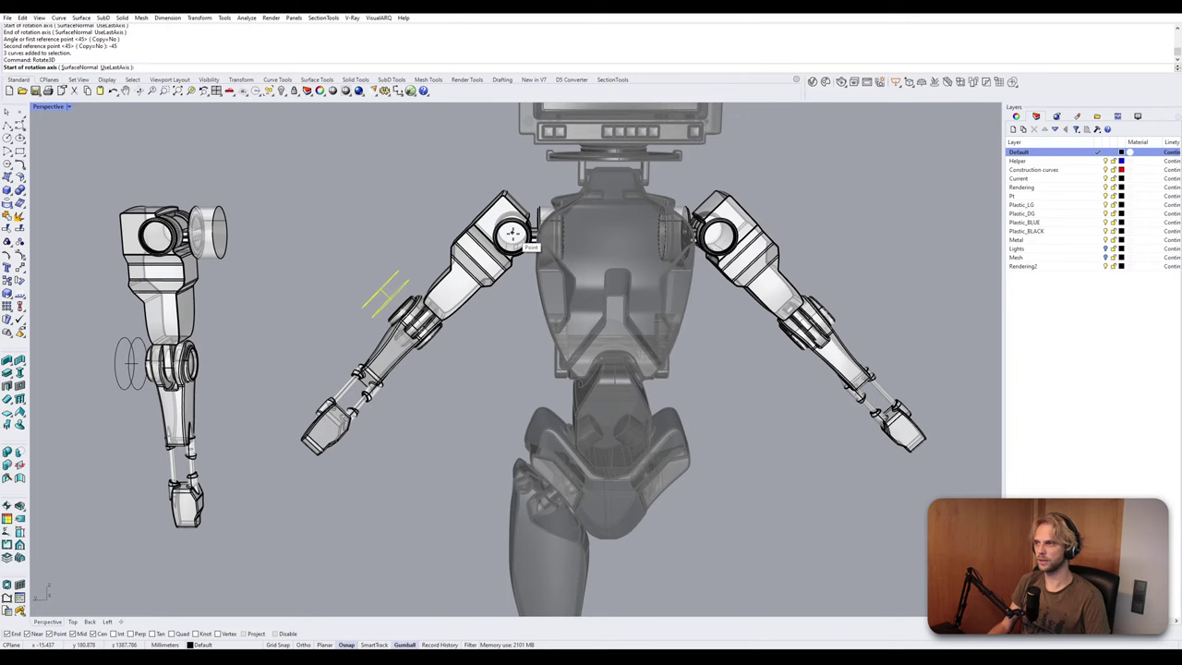
key(Escape)
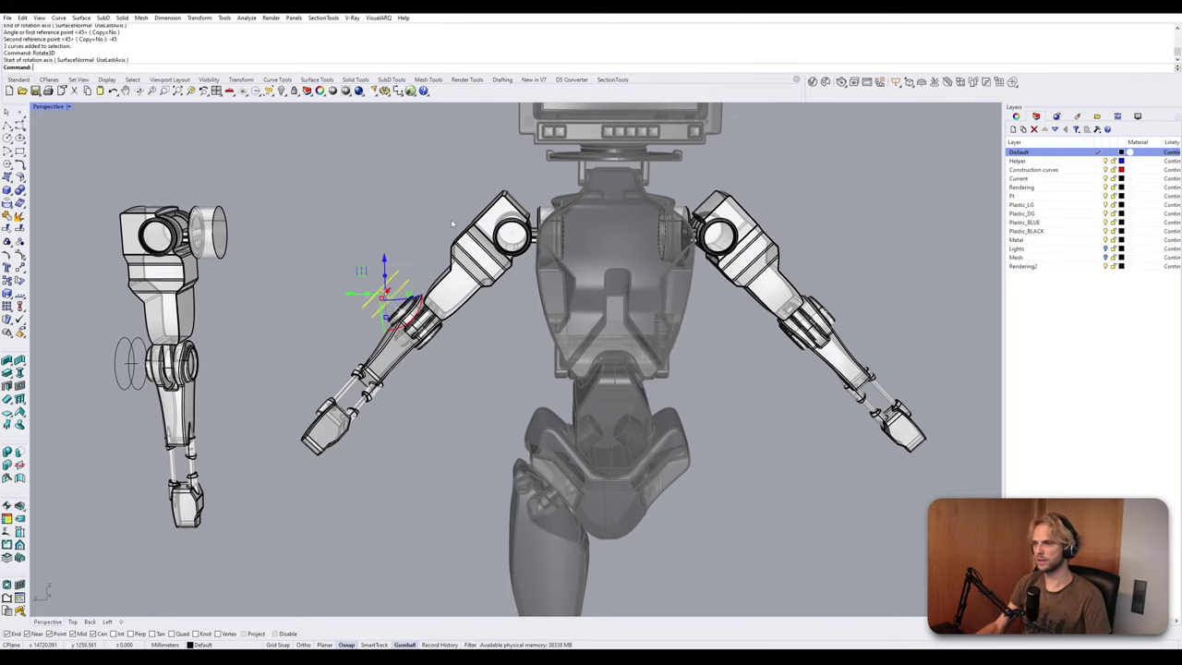
key(Return)
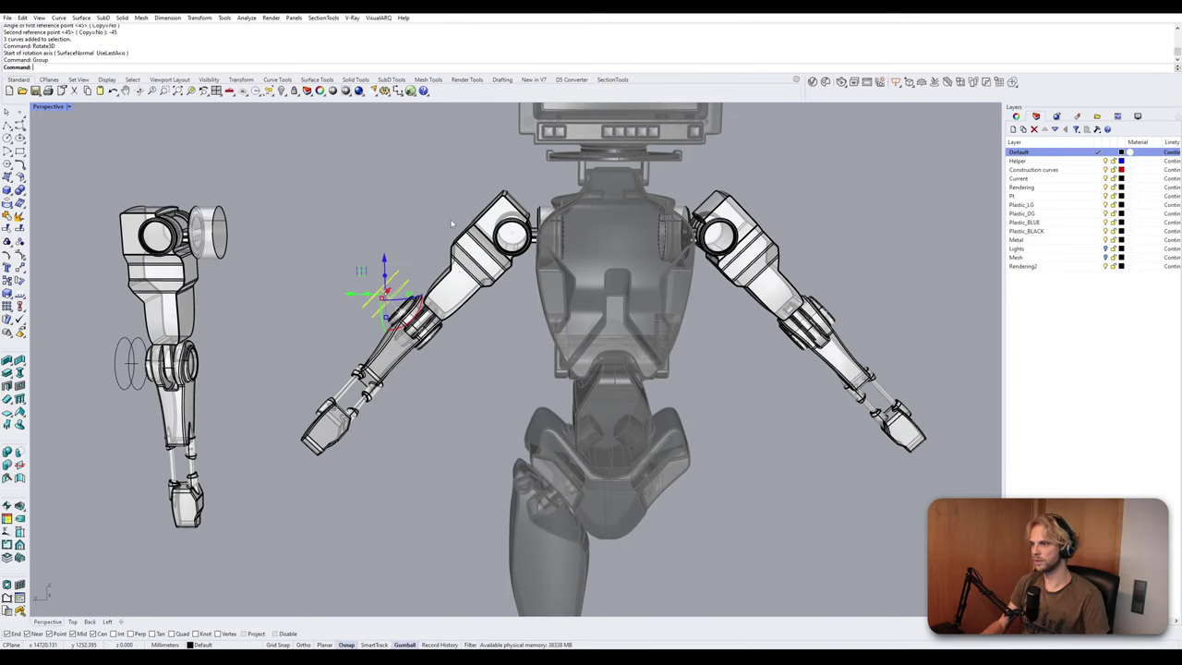
drag(148, 399, 148, 401)
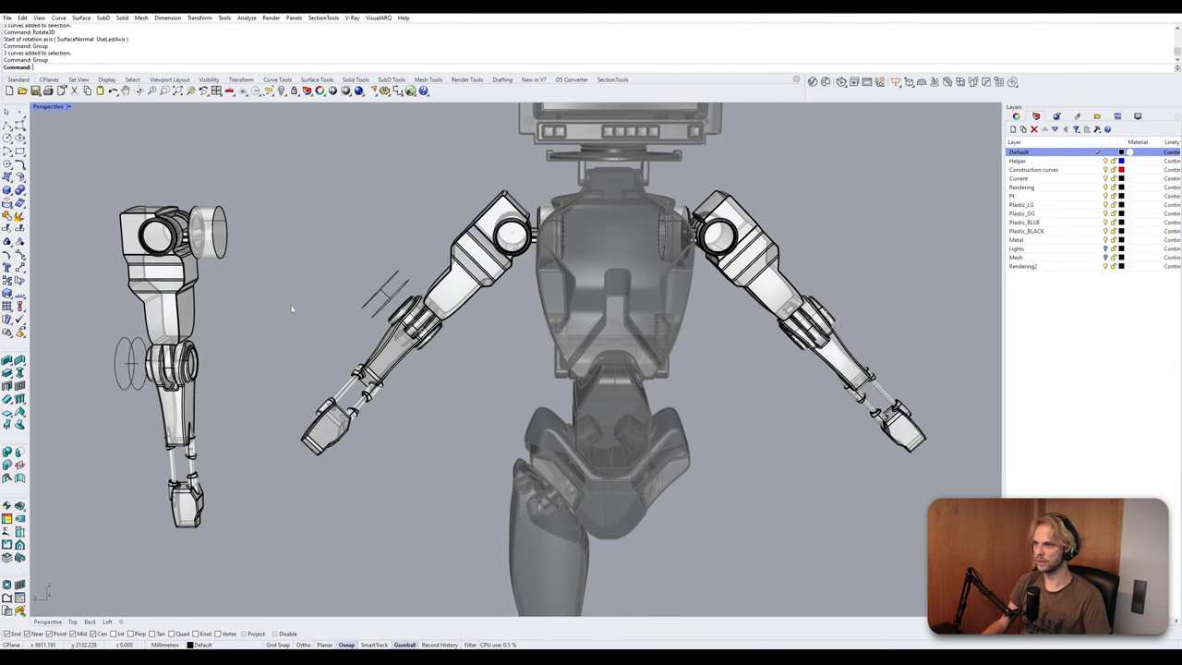
Rotate a copy of the attached arm's elbow curve group 45 degrees in 3D, reusing the last rotation axis through the shoulder.
scroll(466, 254, up, 2)
click(363, 317)
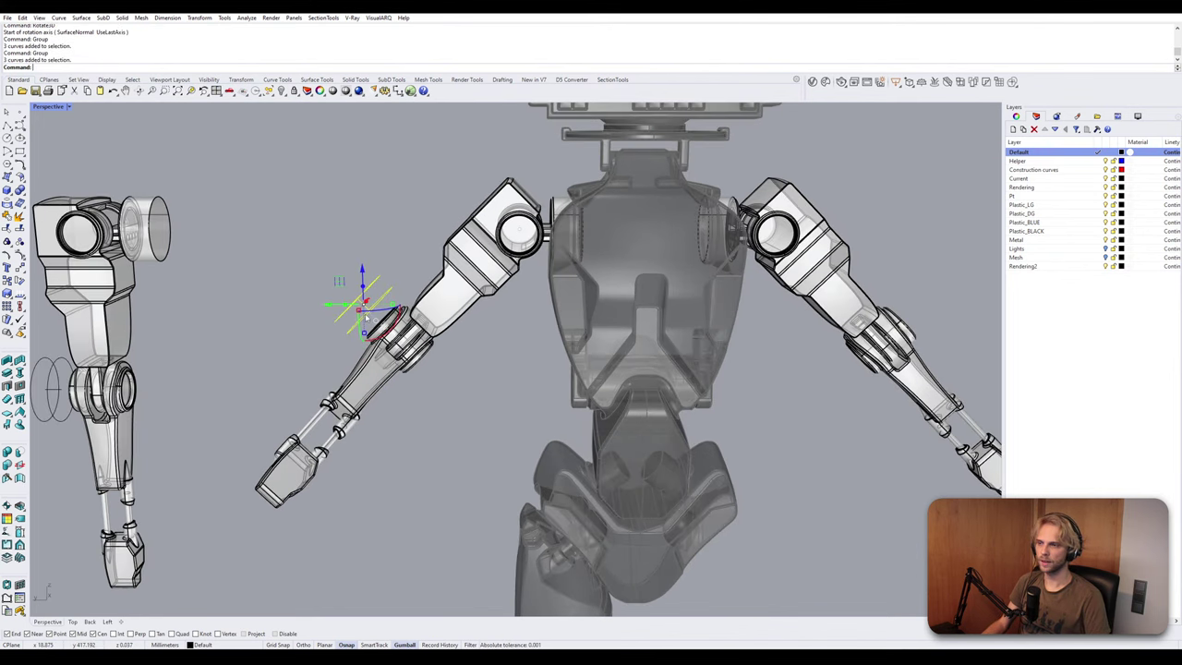
right_drag(422, 305, 339, 334)
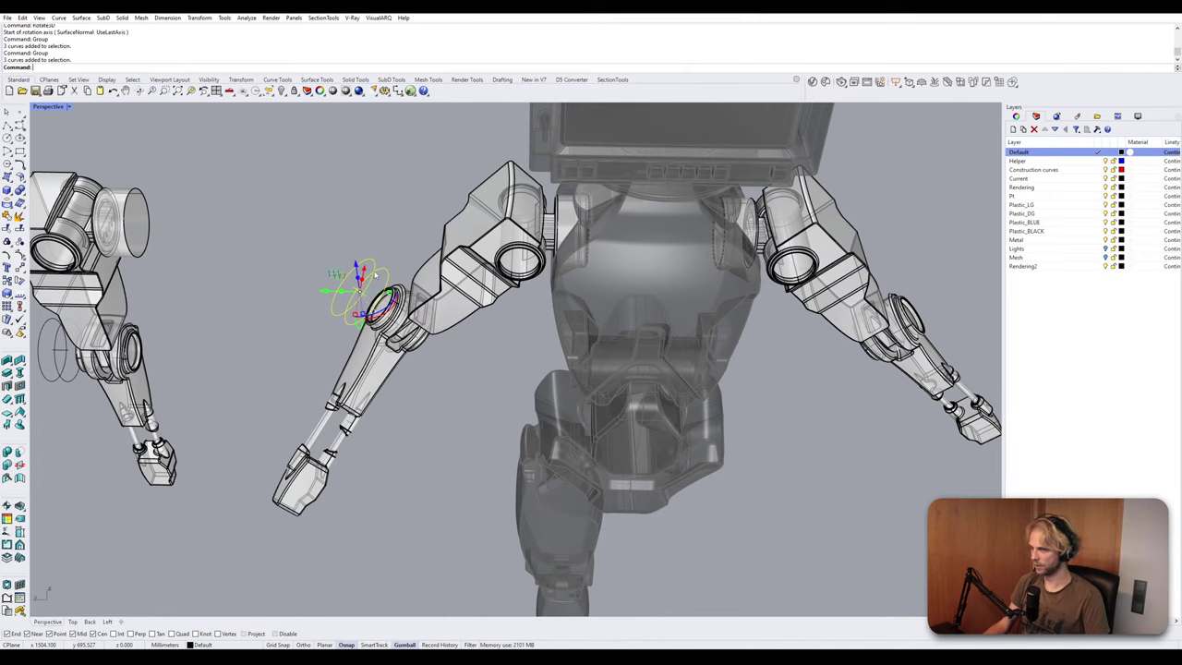
text(e)
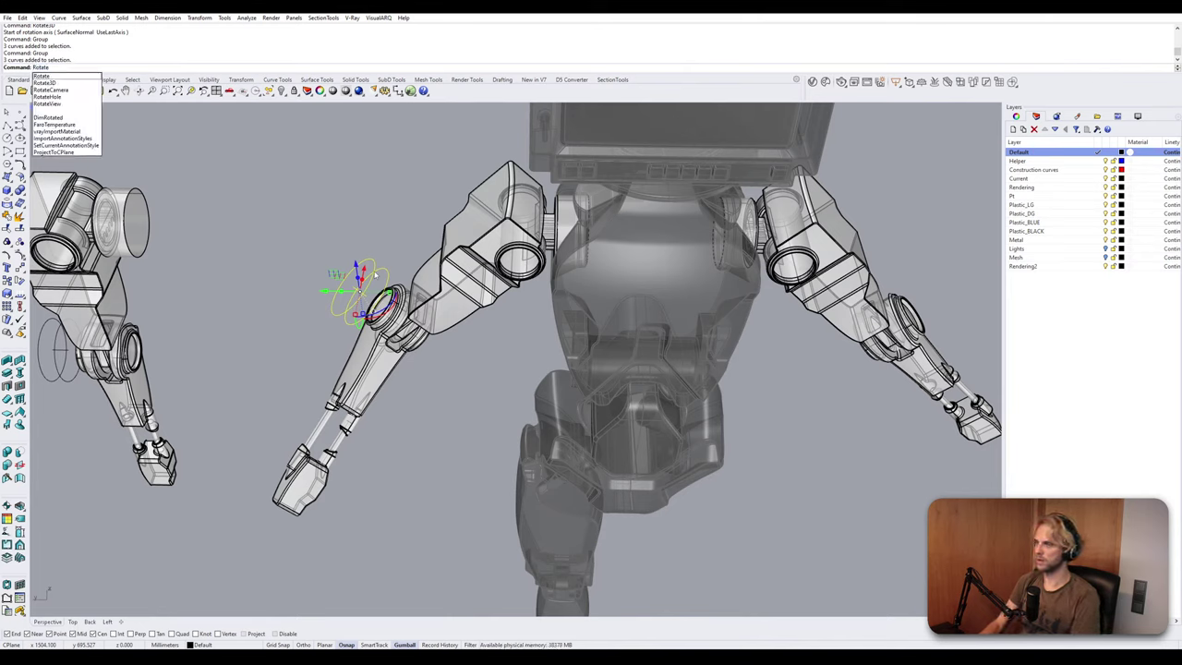
text(3D)
key(Return)
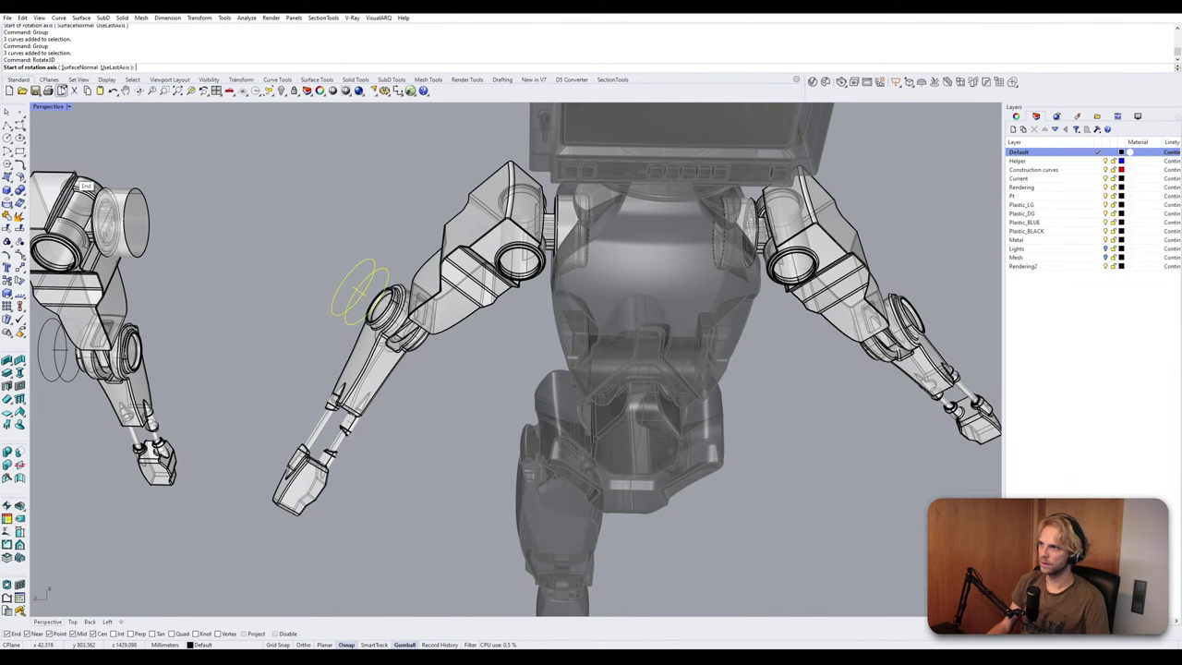
right_drag(502, 263, 493, 227)
click(115, 68)
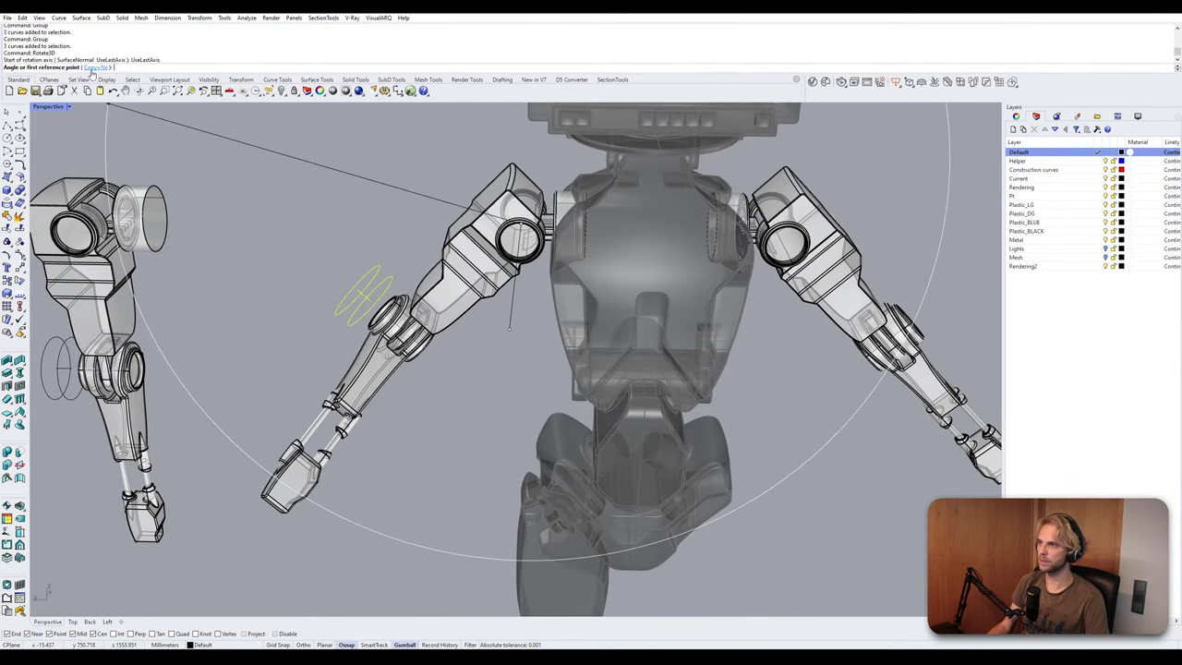
click(95, 68)
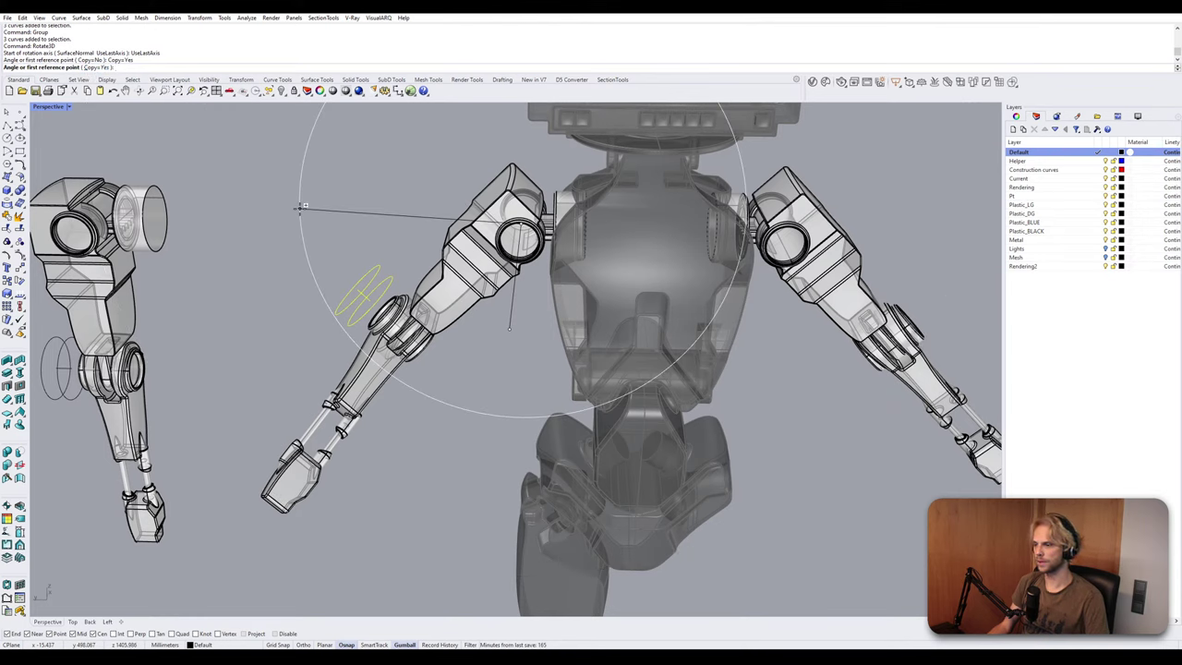
click(300, 209)
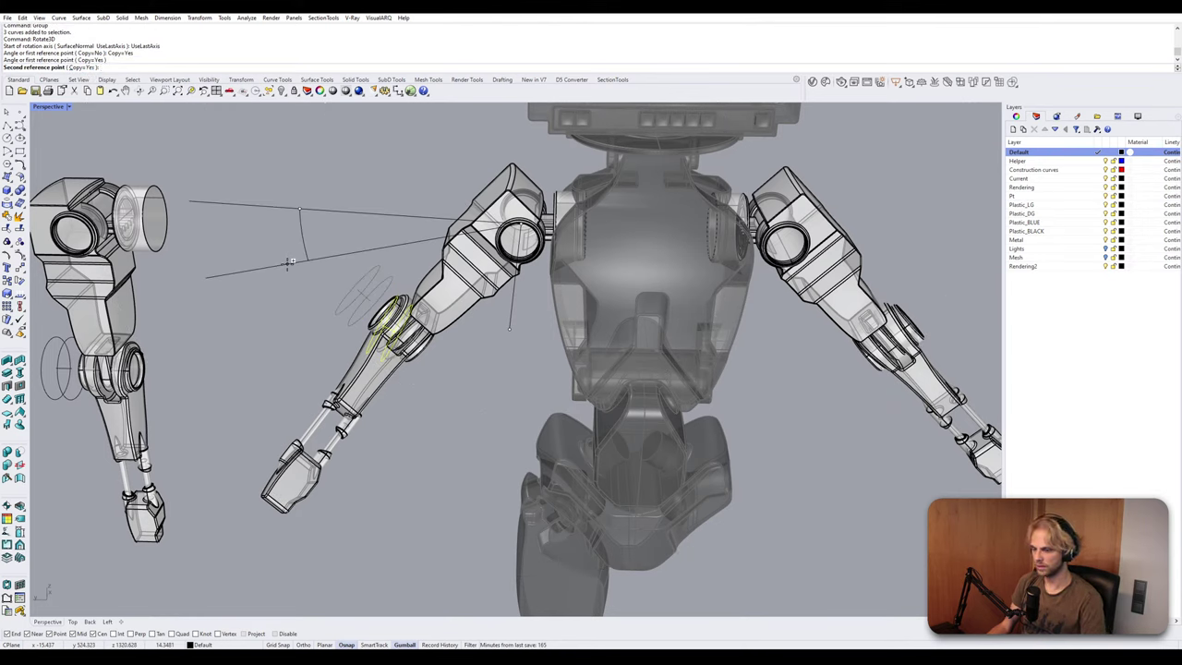
text(45)
key(Return)
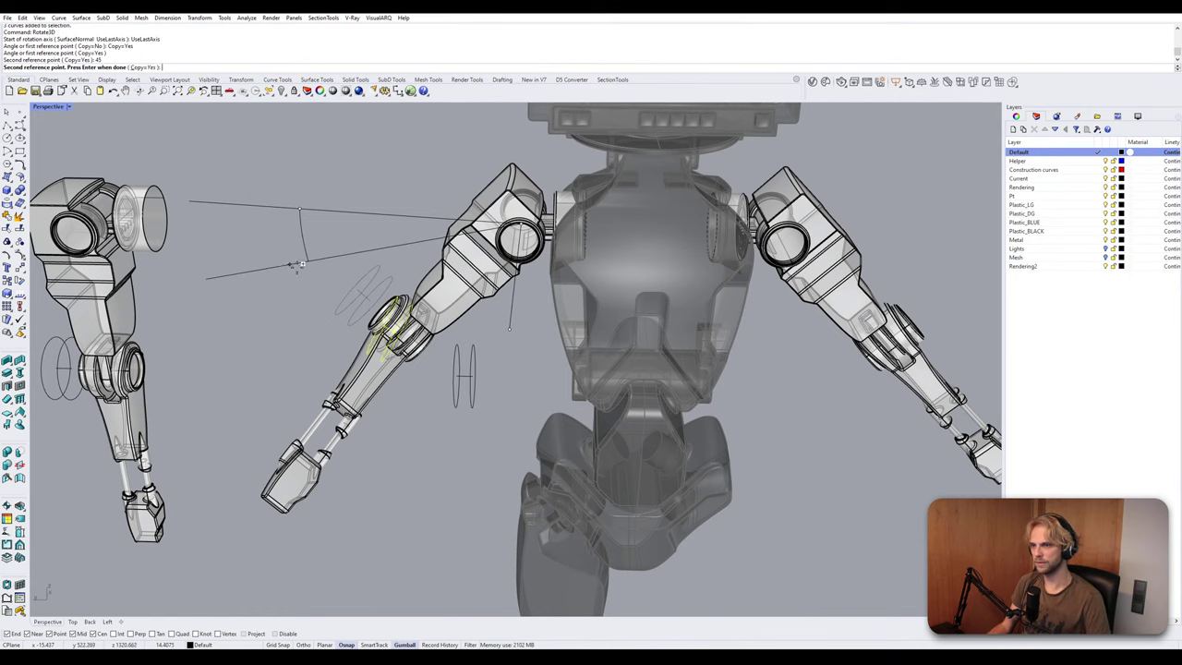
key(Return)
Turn the copied curve group to face forward and move it by its axis endpoint onto the attached arm's shoulder centre point.
click(471, 376)
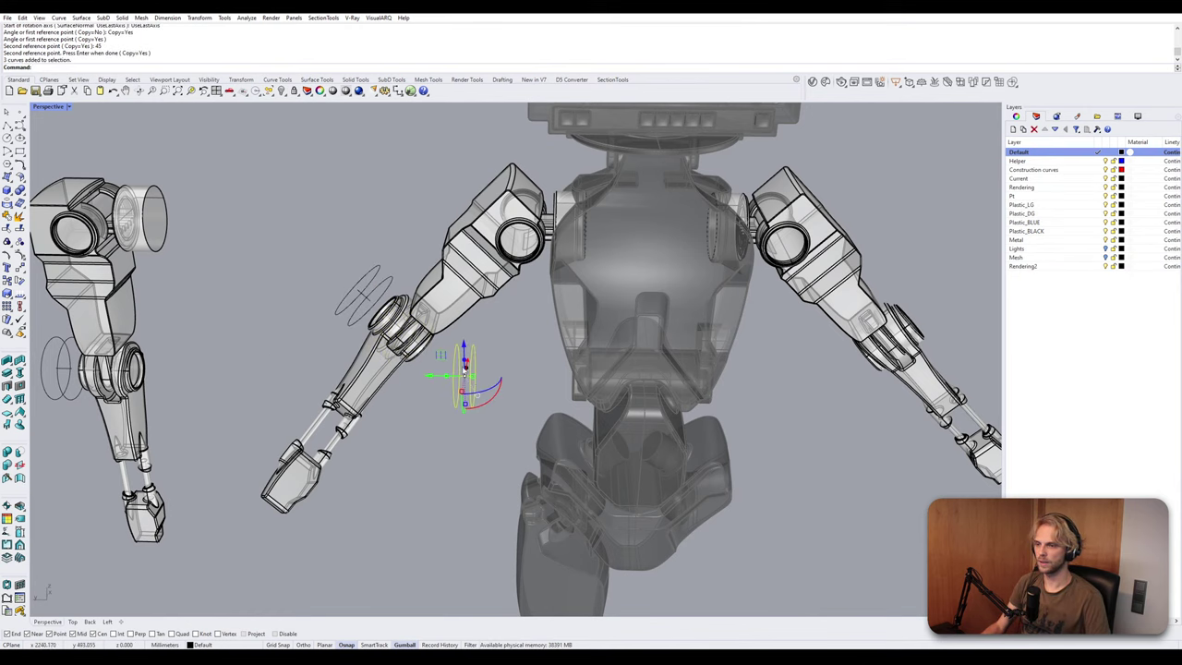
key(Escape)
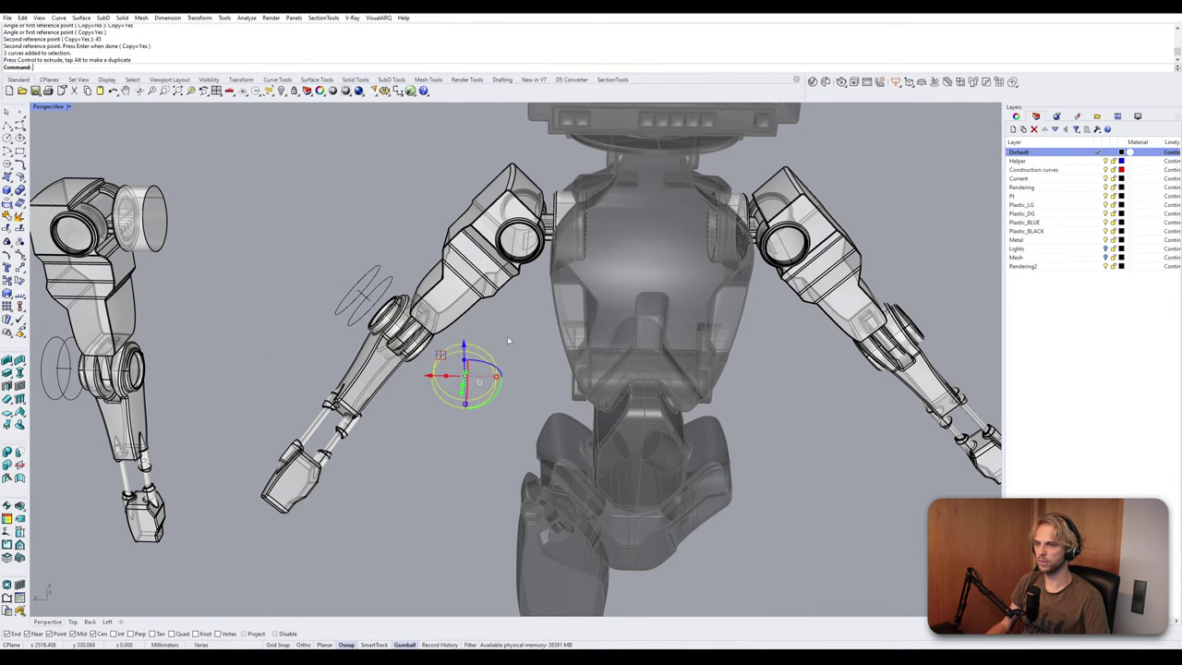
scroll(507, 351, up, 5)
click(517, 355)
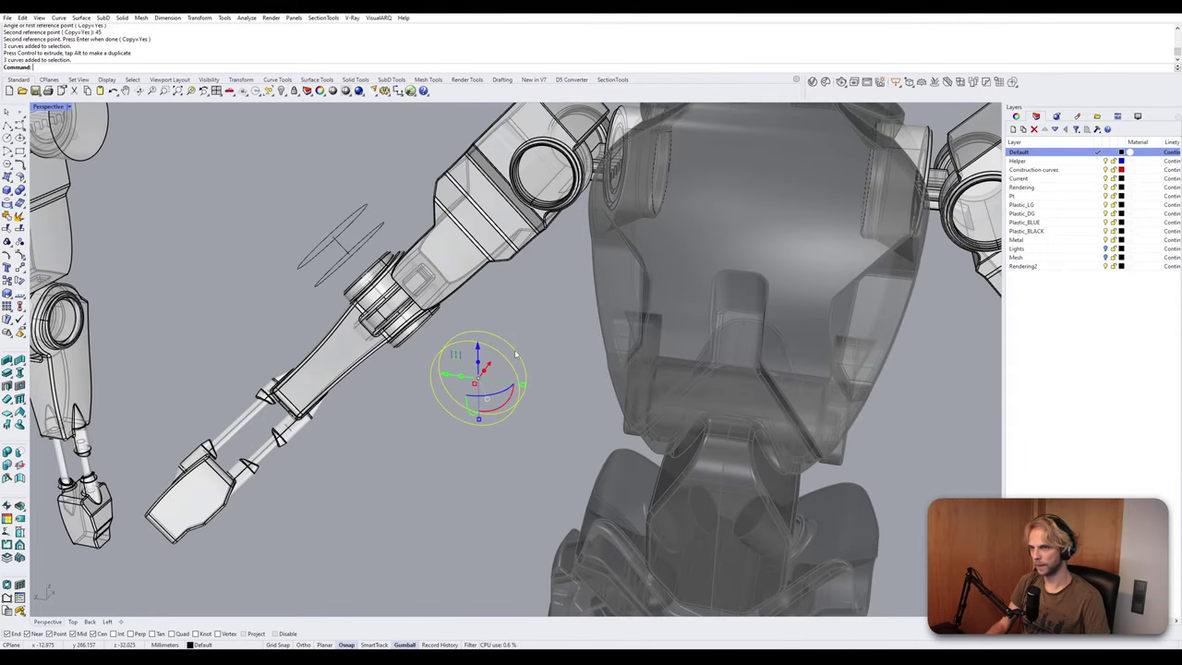
text(m)
key(Return)
click(476, 374)
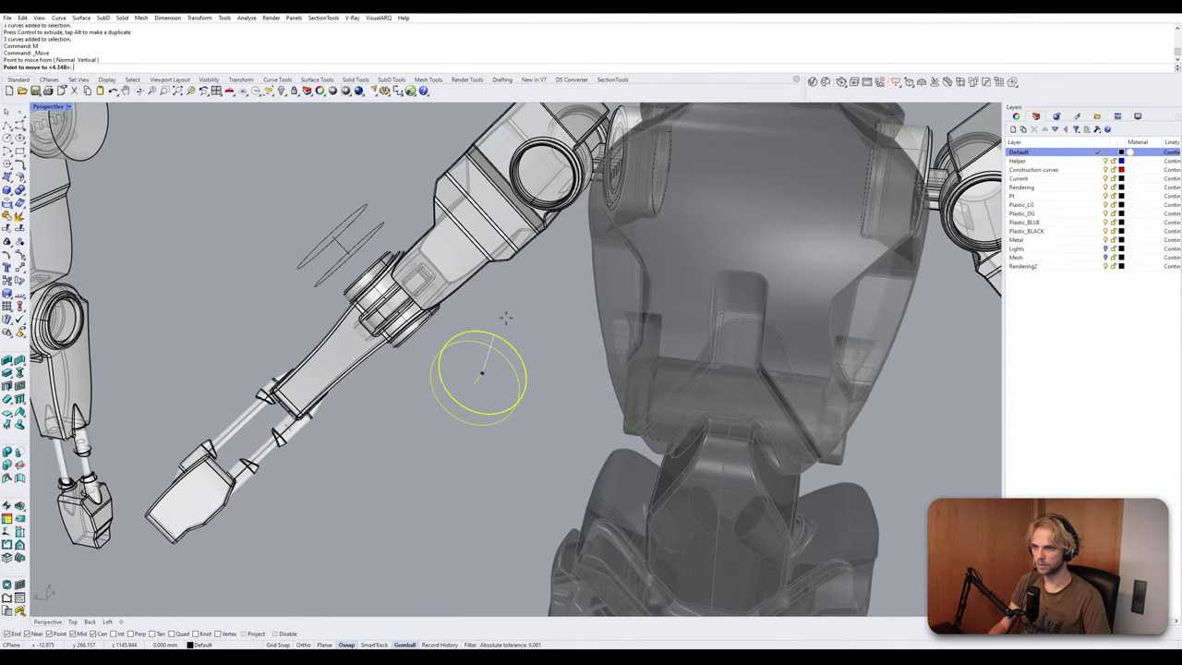
scroll(517, 172, up, 5)
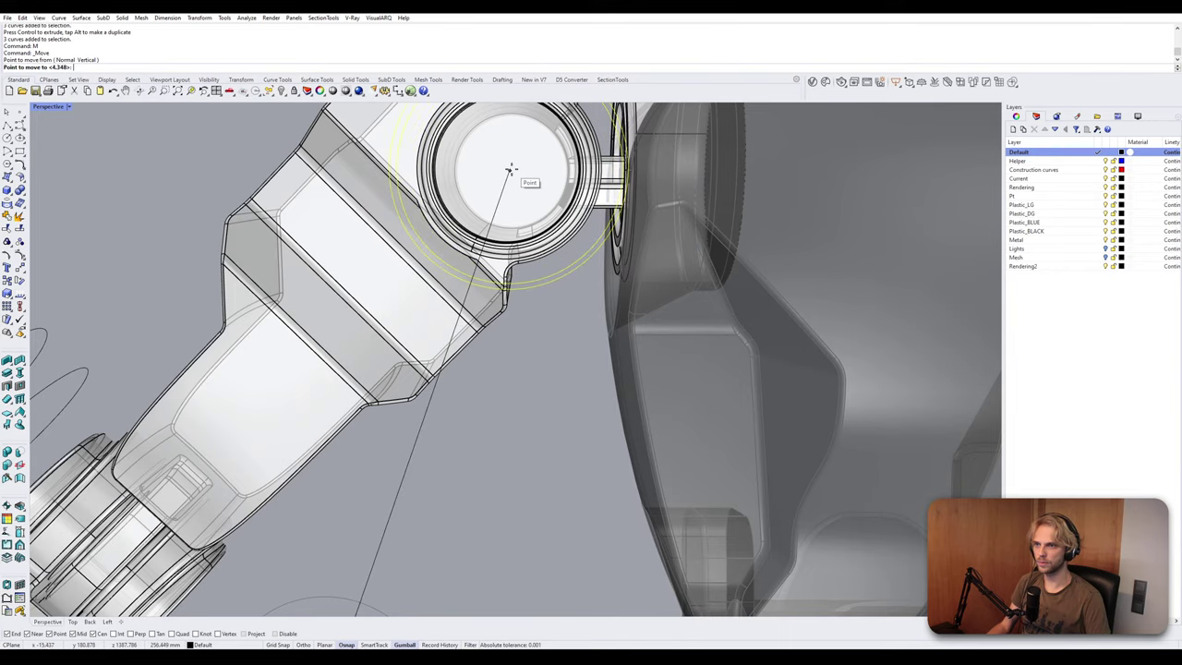
click(513, 170)
scroll(517, 171, down, 8)
right_drag(519, 173, 464, 178)
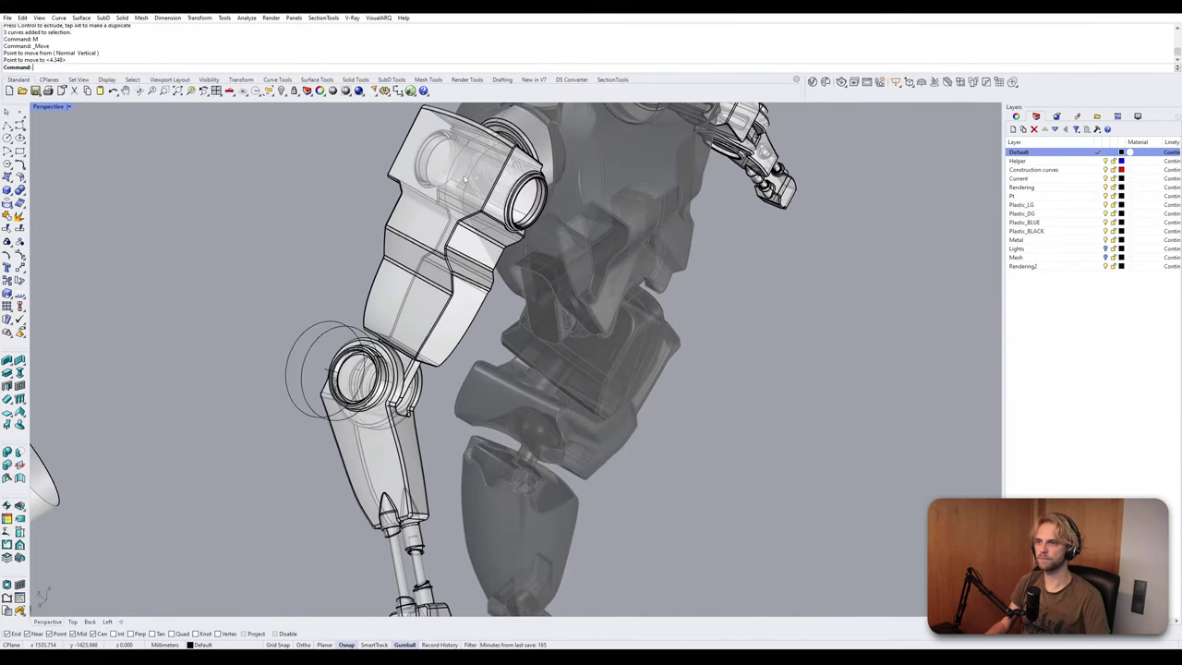
Move the shoulder curve group straight out in front of the attached arm's shoulder.
click(471, 179)
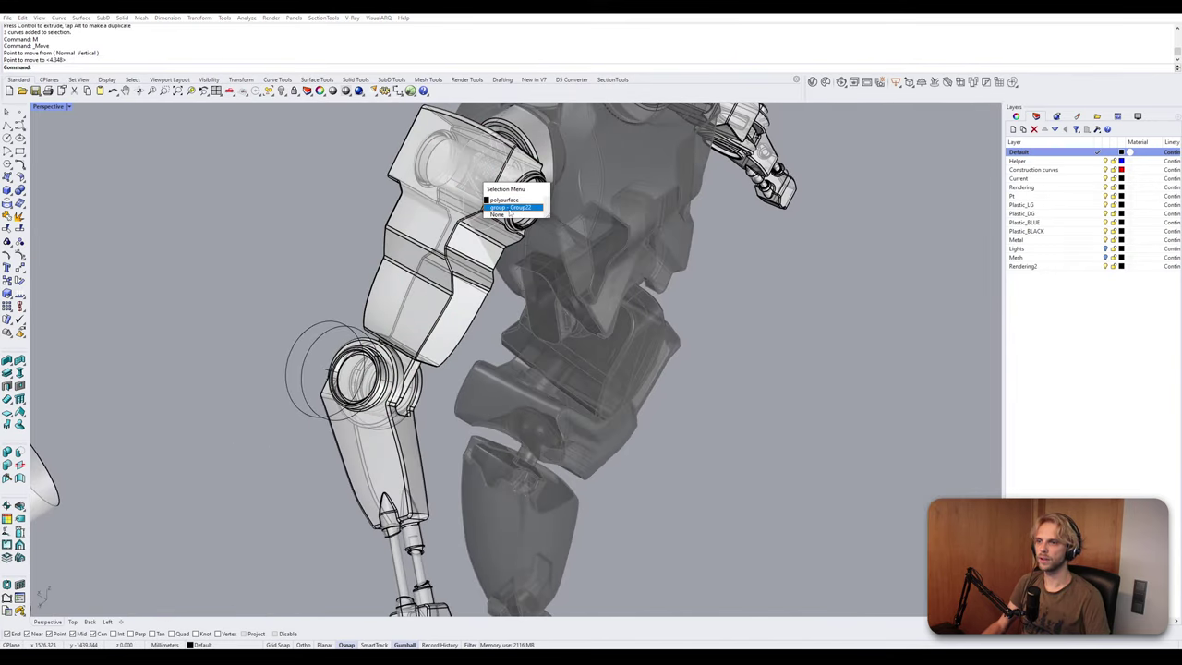
click(510, 211)
right_drag(508, 211, 461, 208)
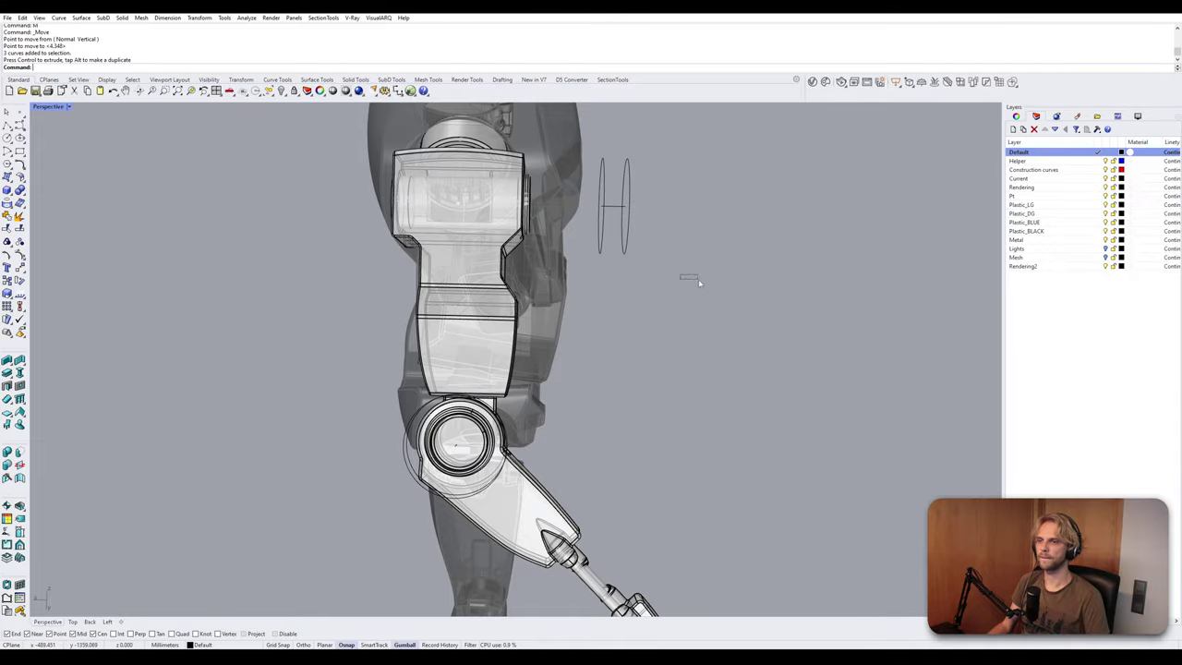
right_drag(699, 283, 553, 333)
scroll(451, 334, down, 5)
scroll(469, 276, down, 5)
scroll(524, 350, up, 6)
scroll(545, 314, down, 6)
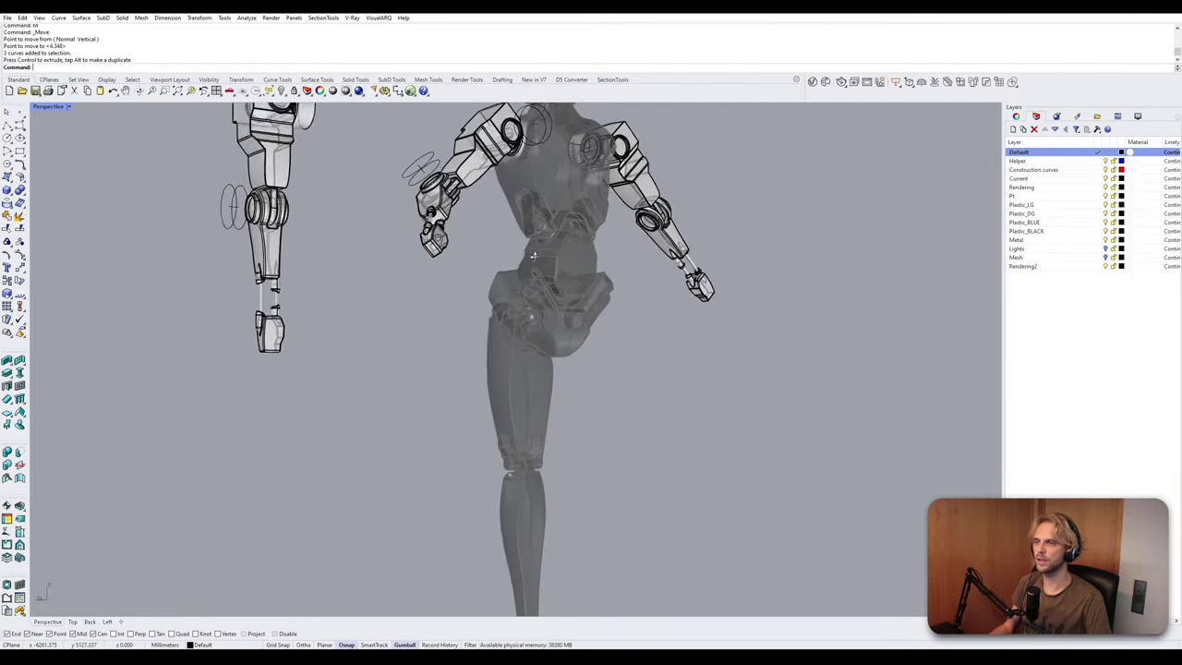
Try moving the shoulder curve group down to the robot's thigh, and undo the move.
right_drag(529, 259, 479, 280)
click(475, 238)
right_drag(476, 238, 490, 134)
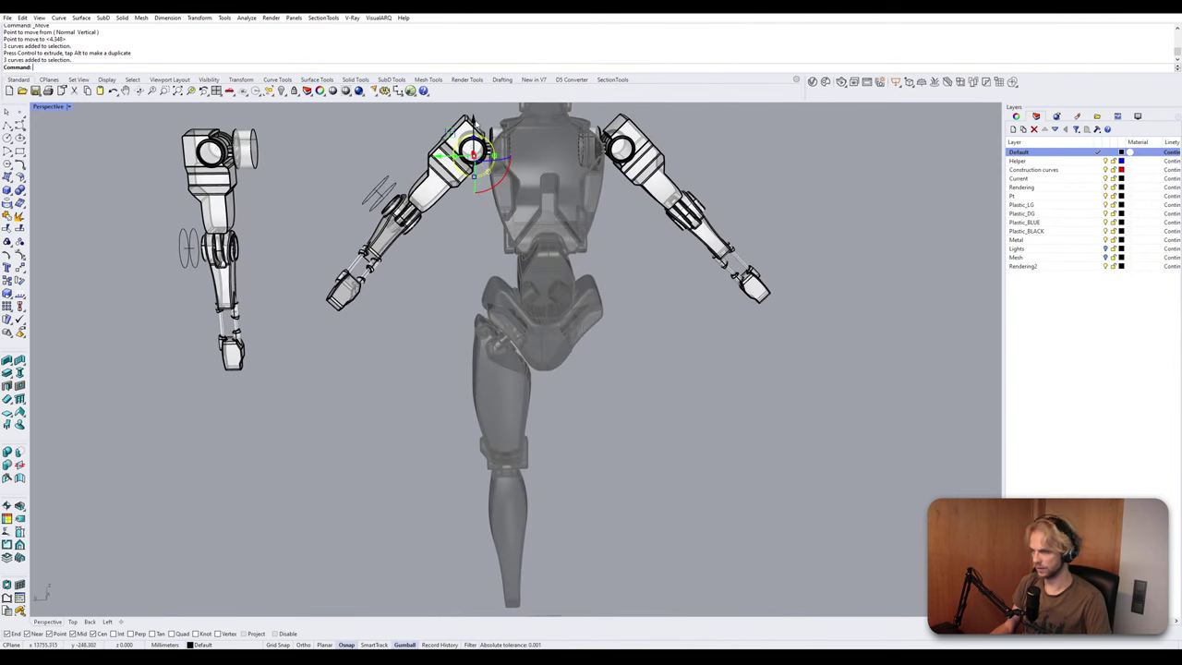
drag(478, 359, 477, 360)
scroll(480, 406, up, 3)
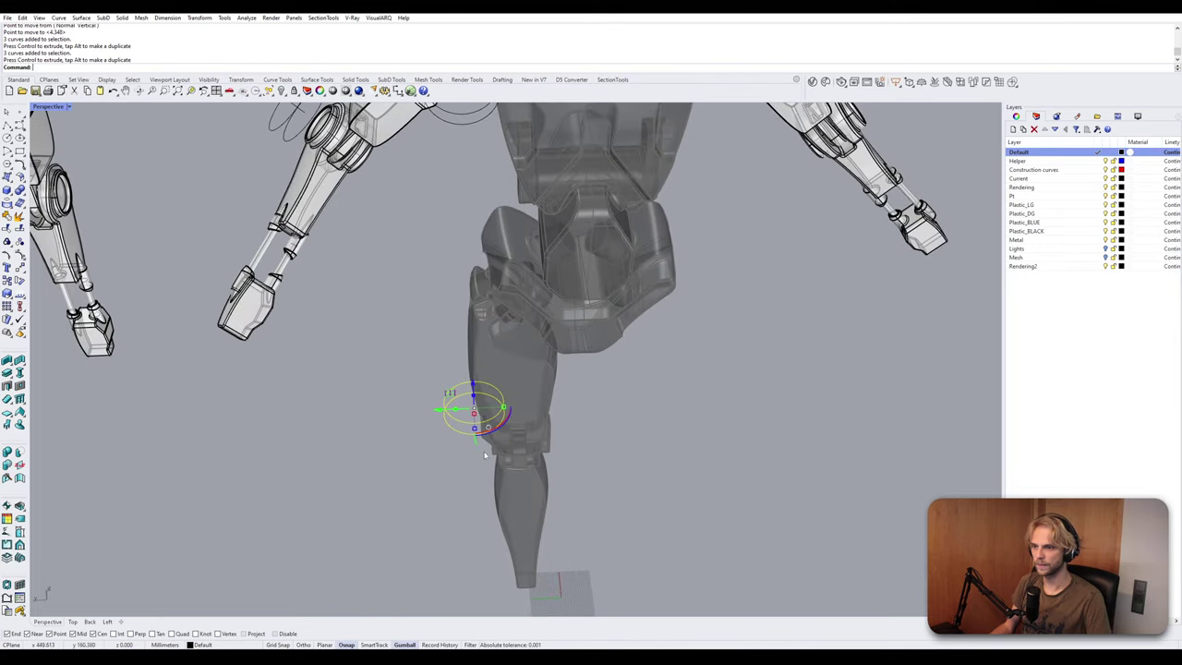
click(490, 429)
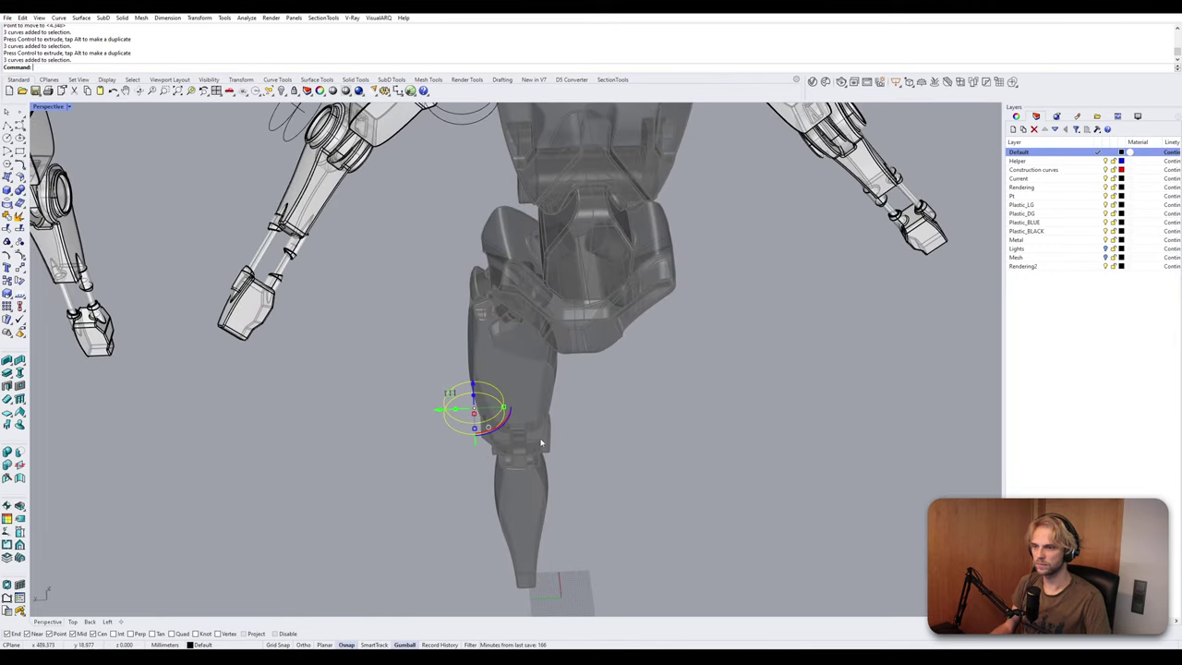
scroll(469, 295, down, 4)
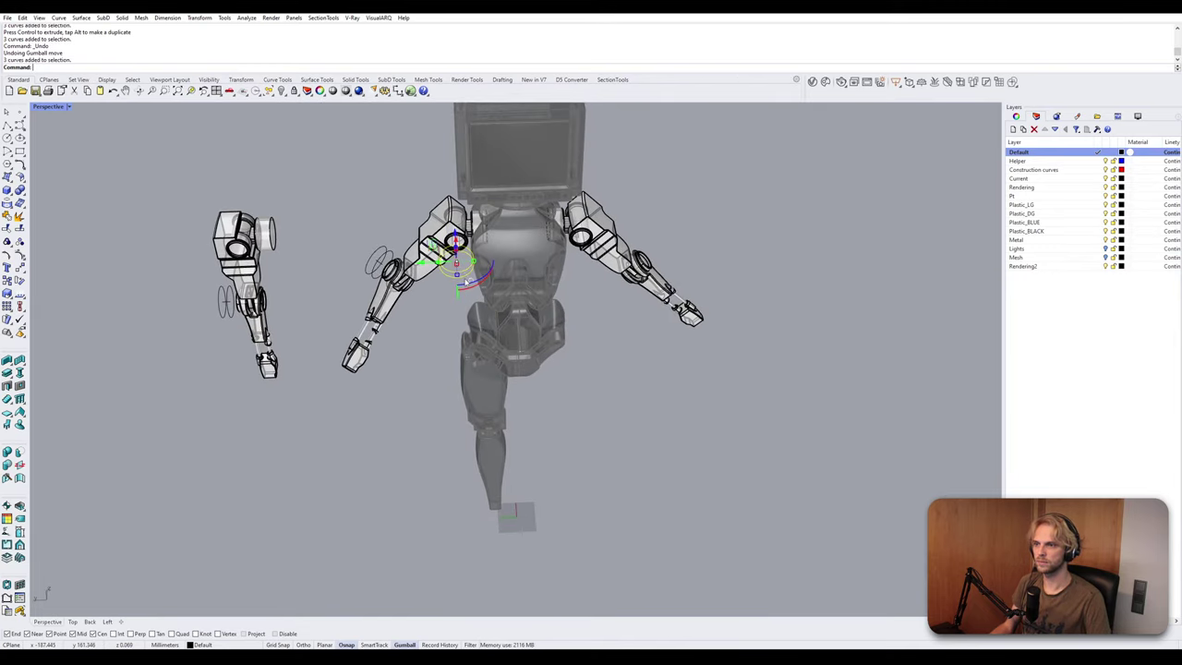
Duplicate the shoulder curve group down to the robot's thigh and turn the copy to face sideways.
drag(448, 317, 453, 385)
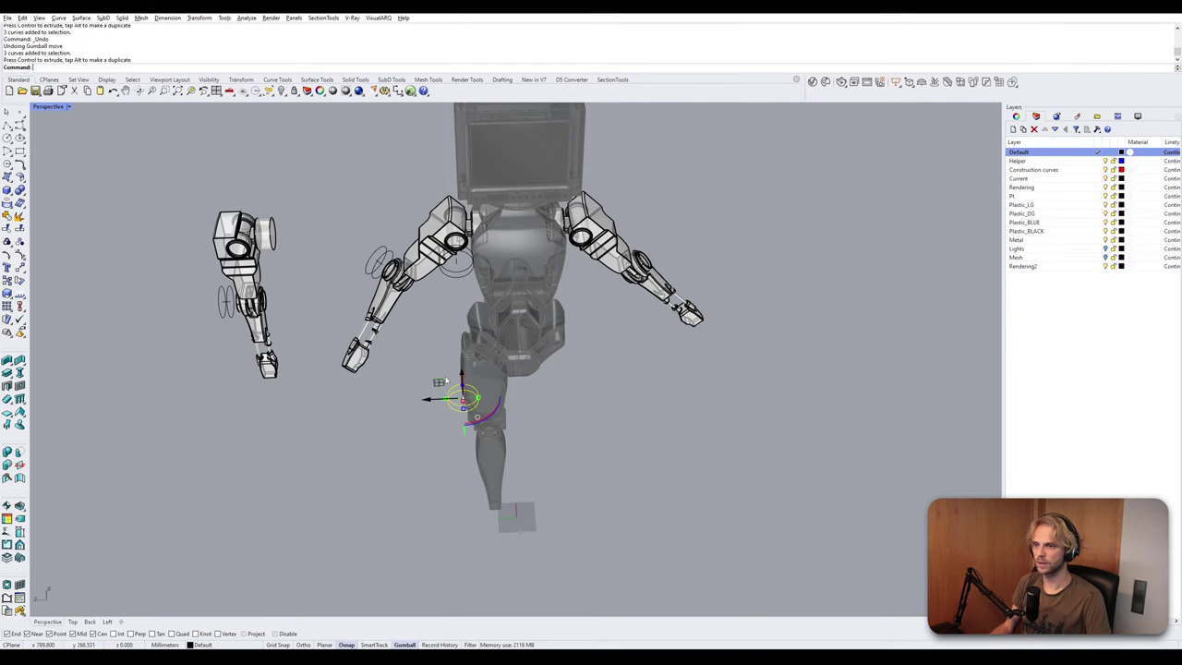
click(486, 420)
scroll(487, 421, up, 4)
click(469, 415)
scroll(488, 421, up, 4)
right_drag(487, 422, 466, 452)
right_drag(377, 460, 477, 358)
Move the duplicated curve group by its axis endpoint onto the centre point of the hip's ball joint.
text(M)
key(Return)
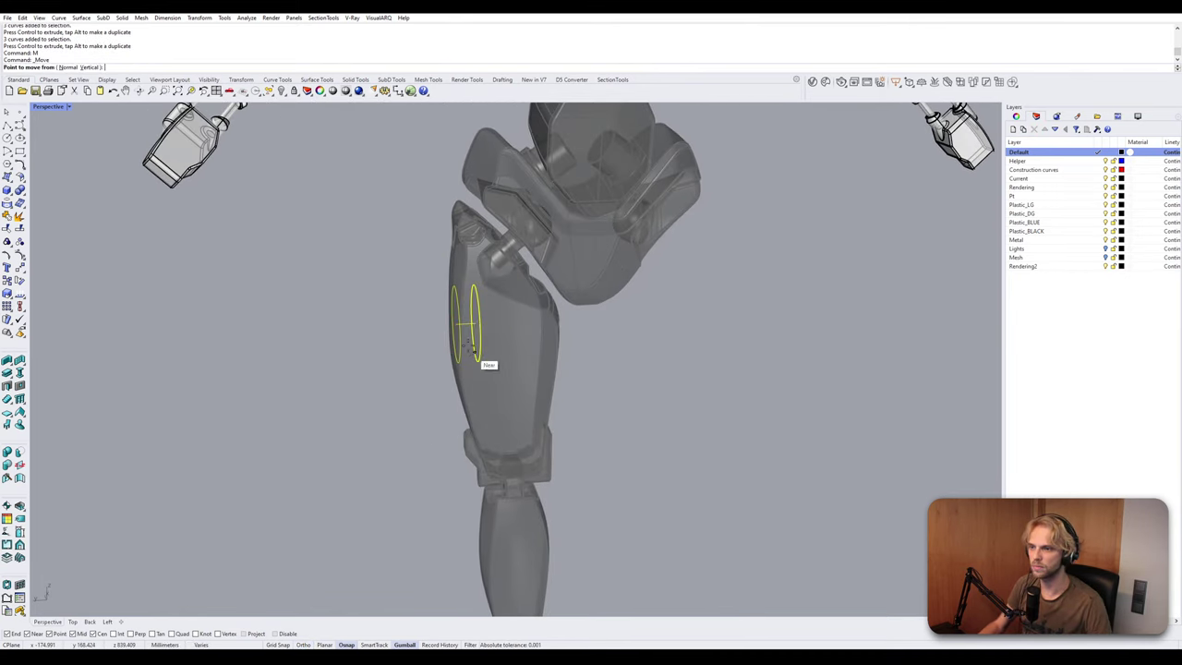
click(473, 323)
scroll(598, 165, up, 8)
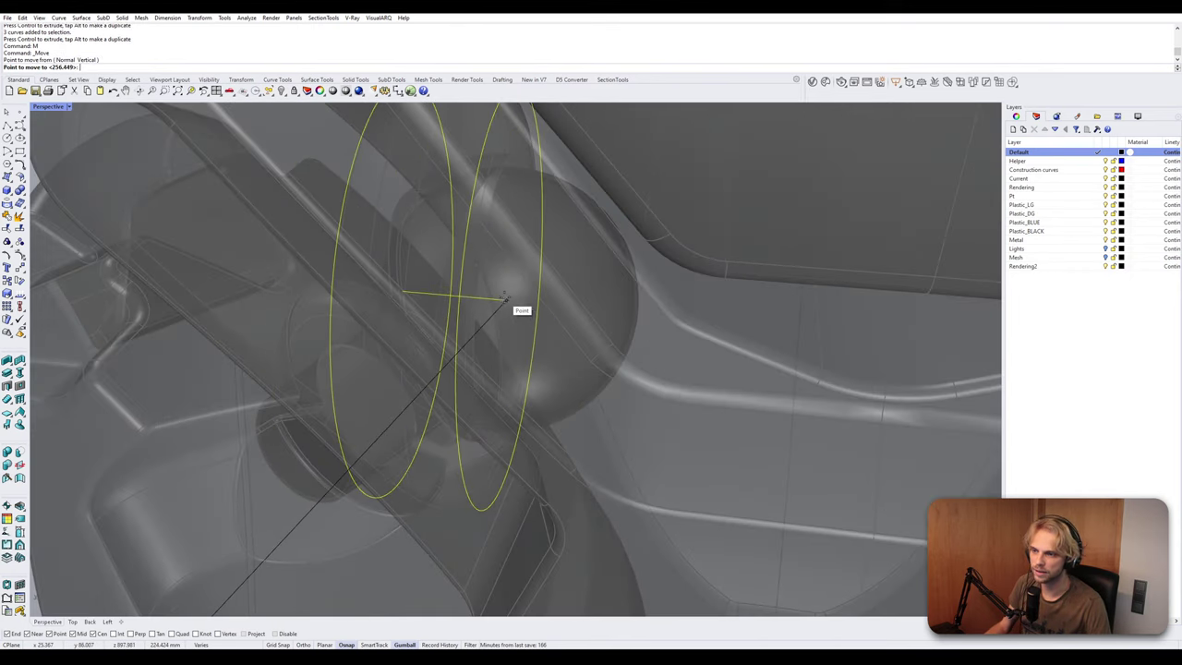
click(505, 301)
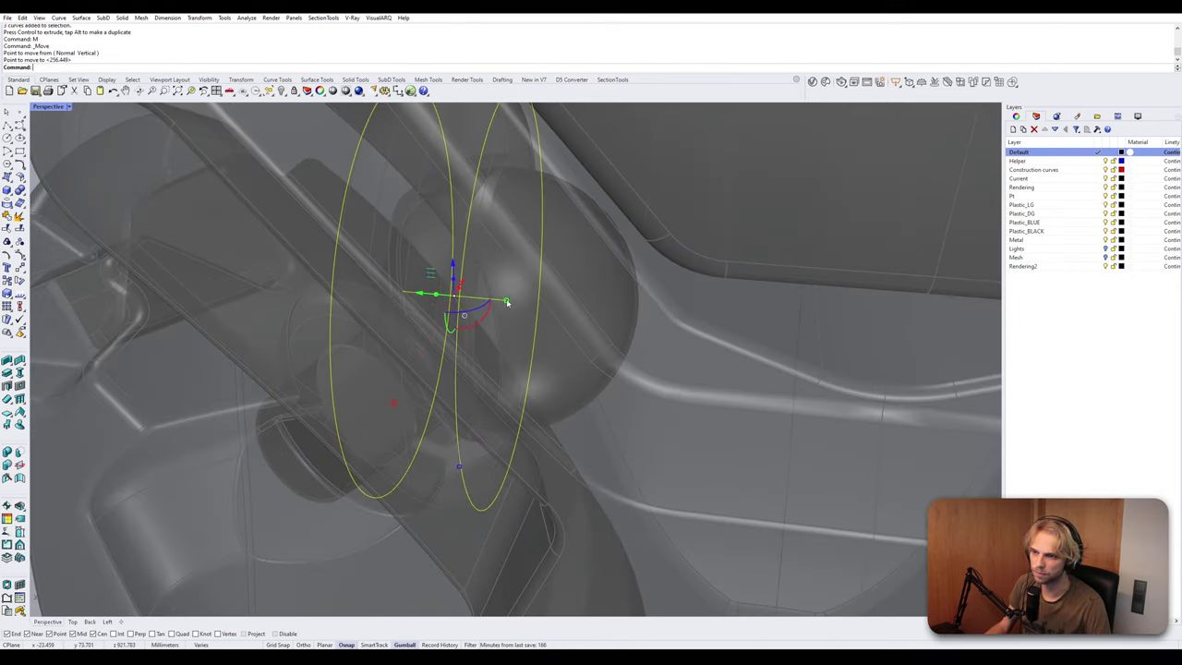
scroll(499, 277, down, 8)
Shift the hip curve group sideways so it sits just outside the upper thigh.
drag(476, 256, 282, 257)
click(276, 321)
scroll(301, 316, down, 8)
right_drag(309, 314, 399, 303)
scroll(322, 302, up, 5)
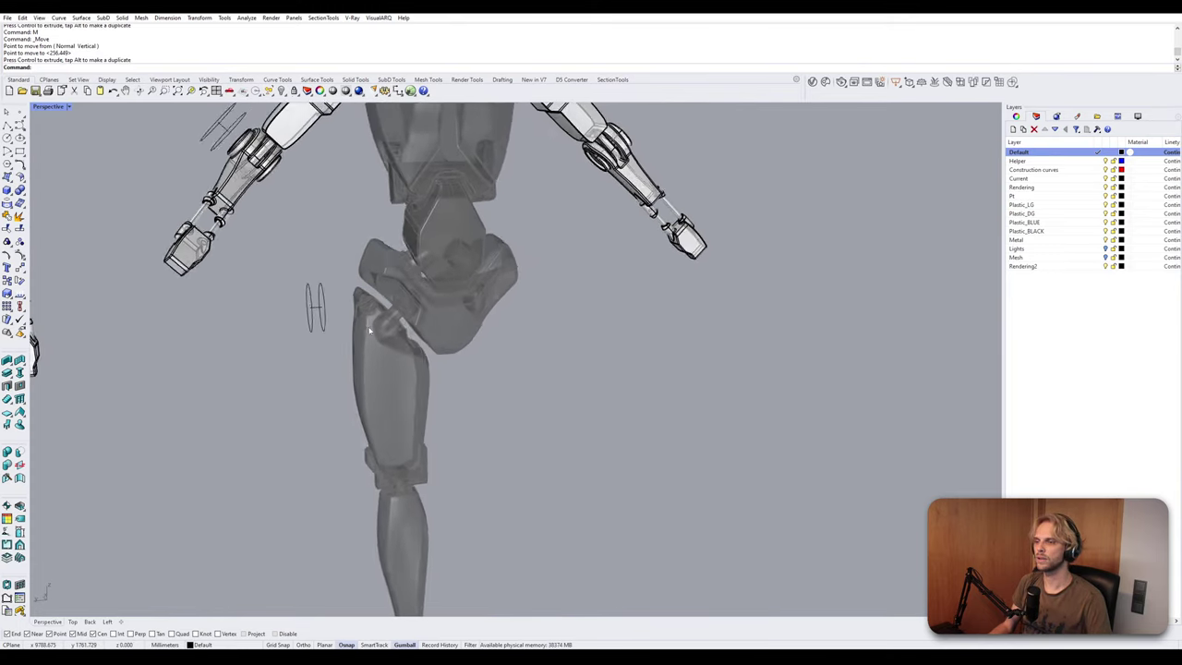
drag(262, 296, 297, 298)
click(262, 364)
Copy the hip curve group from its axis endpoint onto the centre point of the knee joint.
scroll(337, 328, down, 5)
shift+right_drag(364, 341, 370, 258)
click(359, 260)
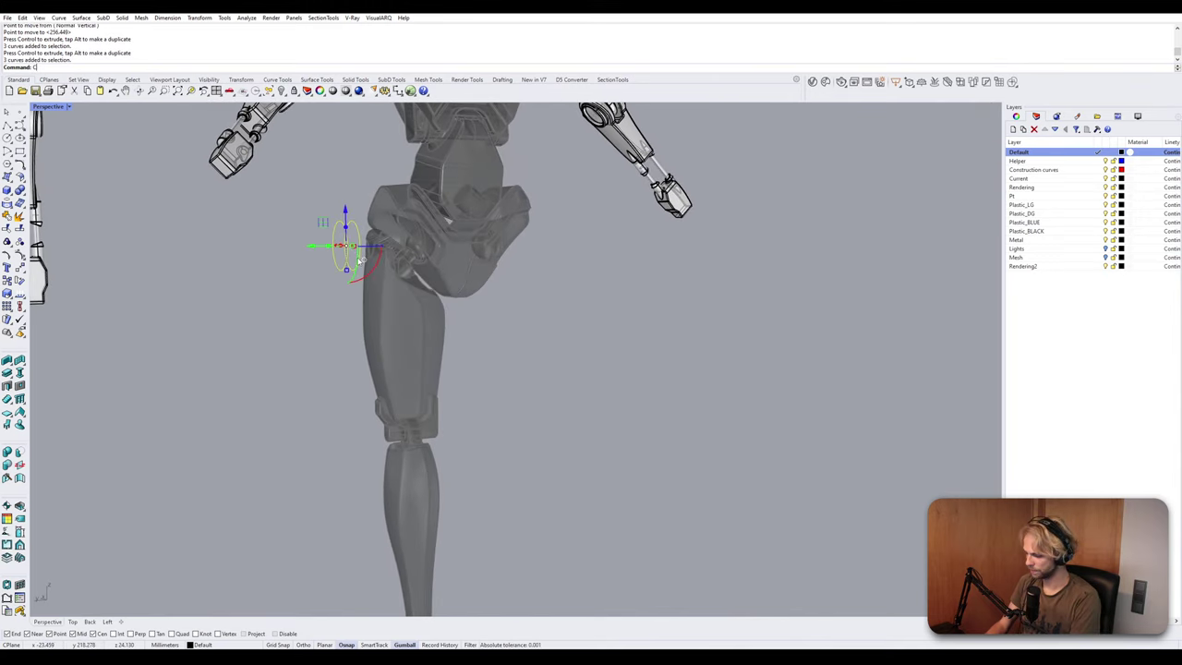
text(opy)
key(Return)
scroll(353, 246, up, 2)
click(349, 242)
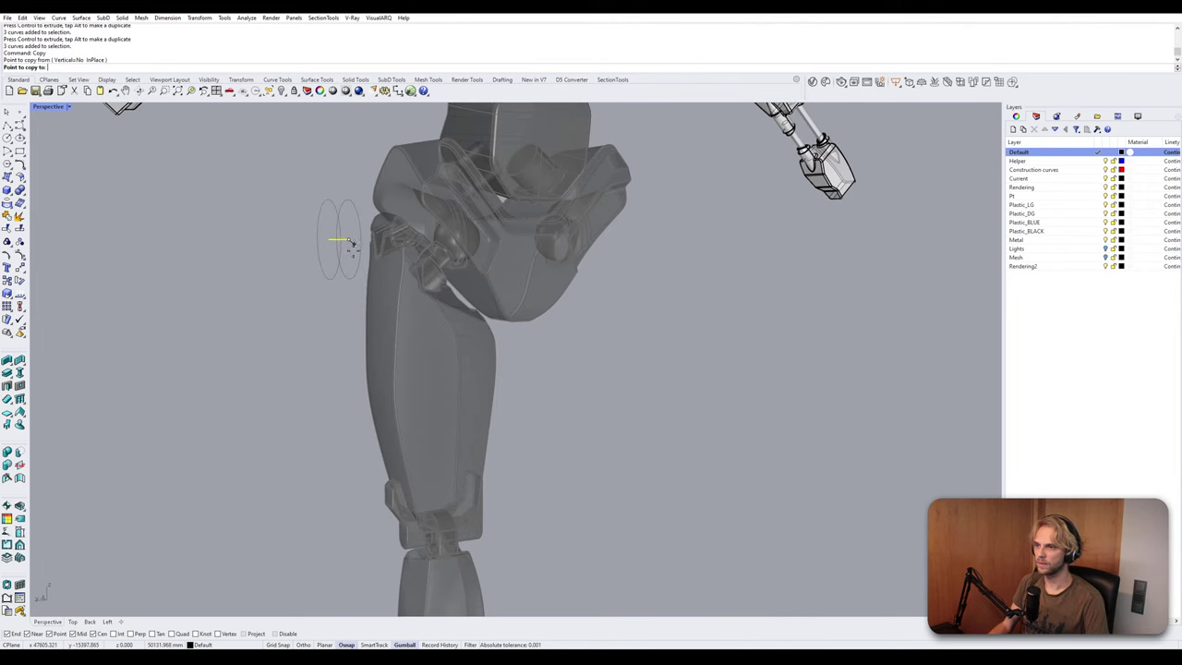
scroll(420, 529, up, 6)
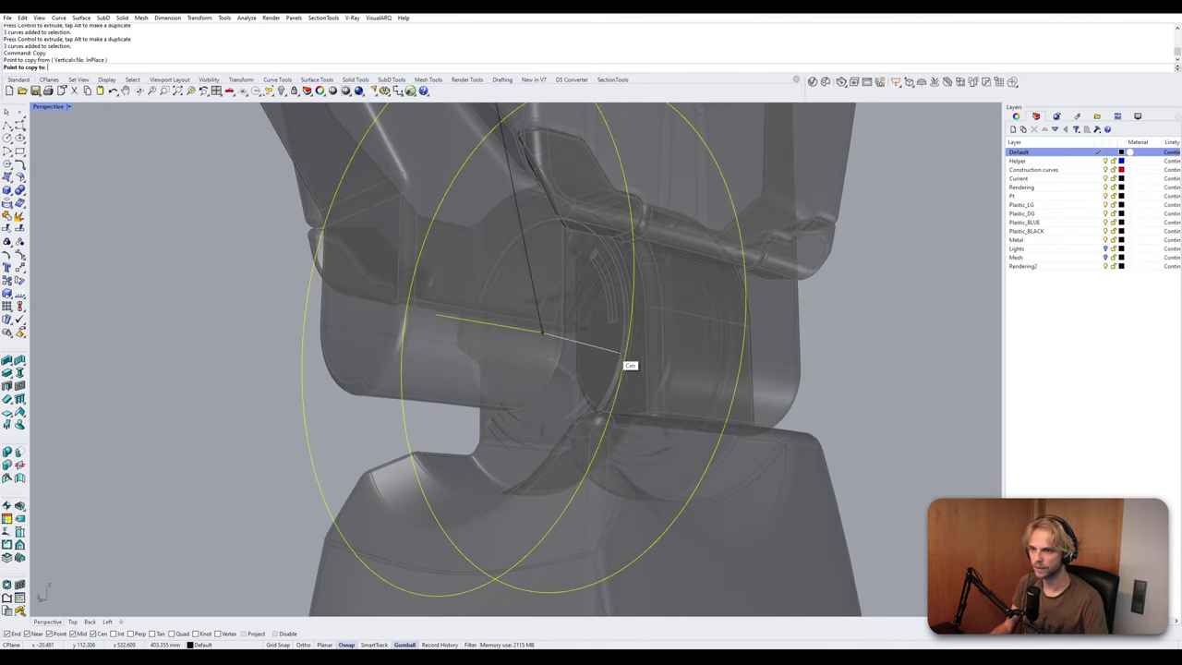
click(633, 368)
scroll(634, 368, down, 5)
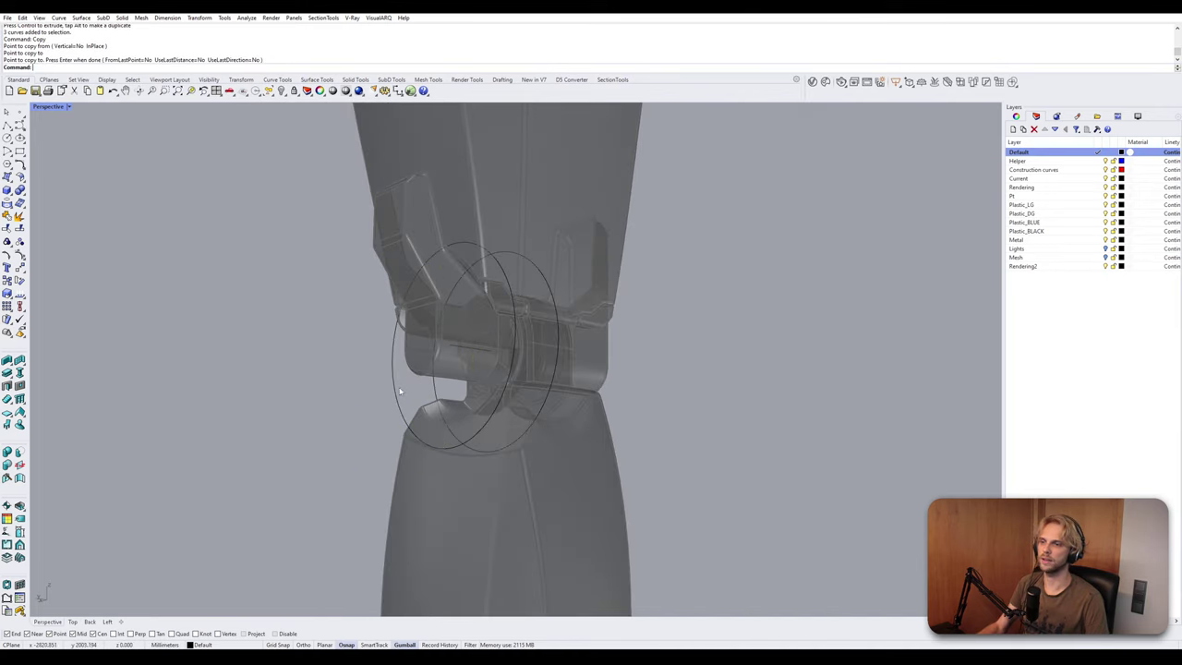
key(Return)
Examine from the side how the copied curve group lines up with the knee joint's round parts.
scroll(397, 395, down, 5)
right_drag(397, 395, 660, 361)
scroll(477, 370, up, 3)
scroll(403, 406, up, 5)
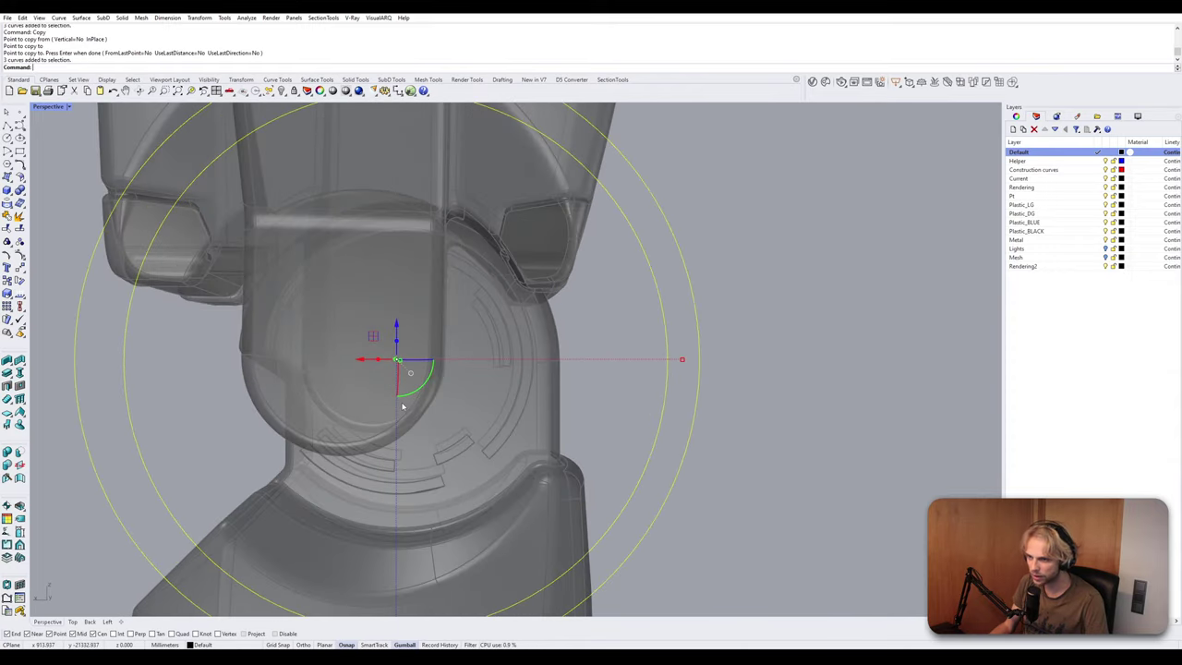
scroll(402, 407, down, 5)
right_drag(402, 406, 368, 393)
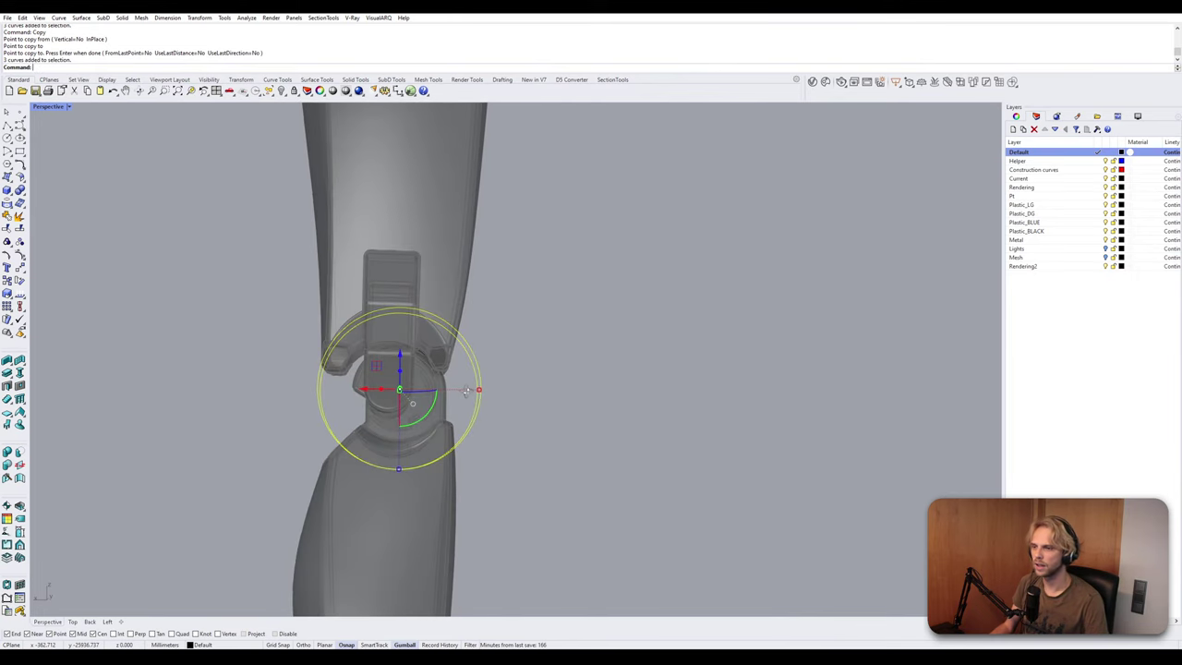
scroll(367, 393, up, 3)
scroll(395, 403, up, 2)
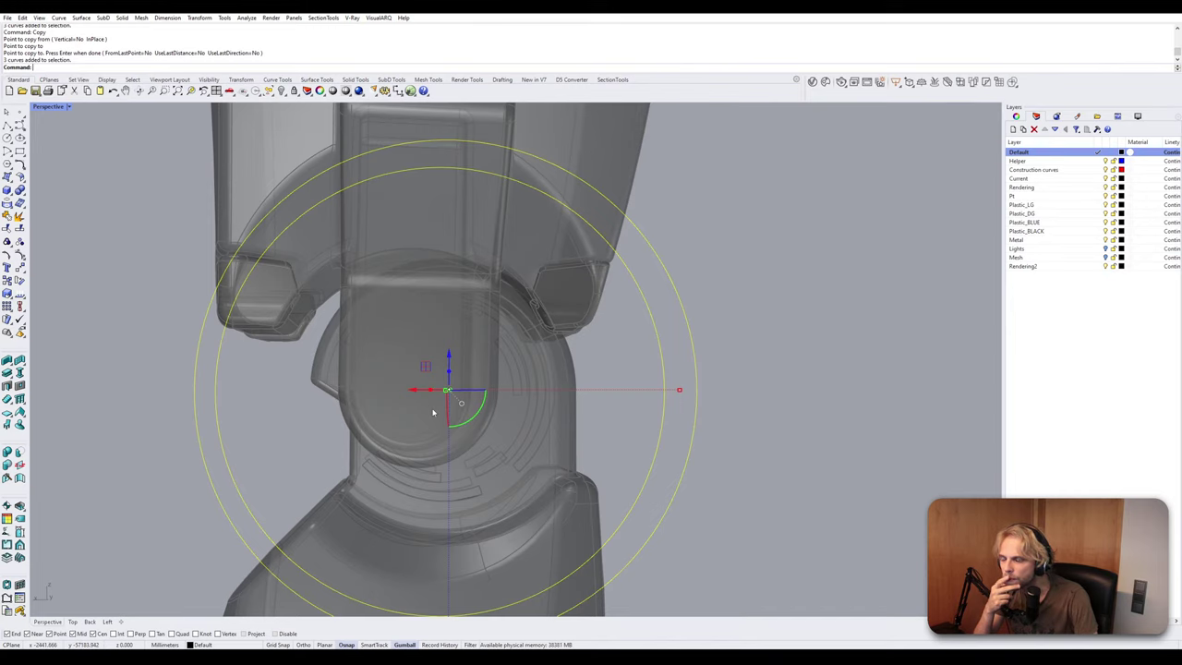
right_drag(516, 380, 491, 392)
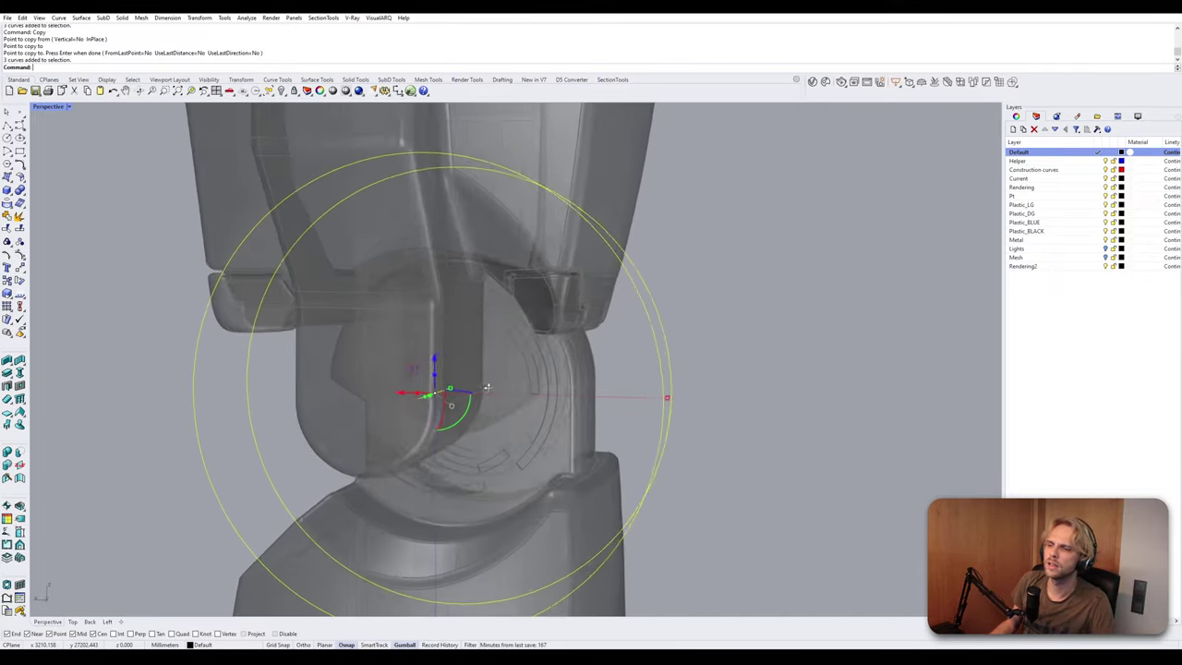
scroll(491, 392, down, 8)
shift+right_drag(459, 431, 373, 298)
scroll(409, 279, down, 7)
Unlock the lower leg and the thigh-side parts around the knee with UnlockSelected.
scroll(367, 317, up, 5)
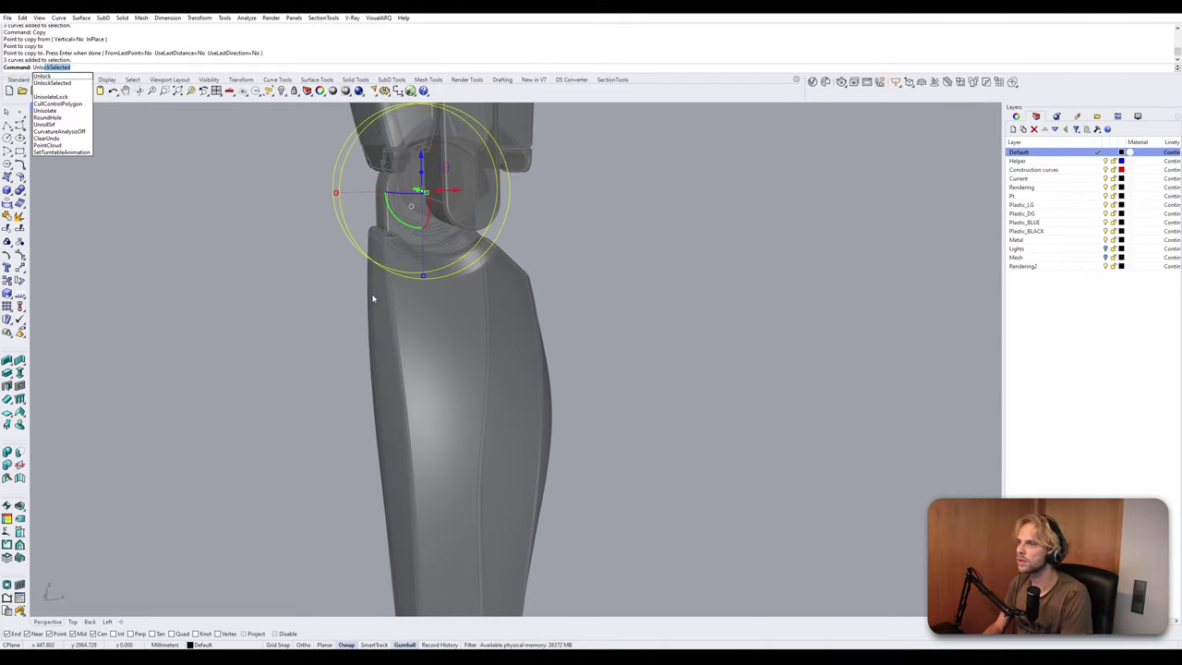
key(Return)
click(394, 316)
click(469, 214)
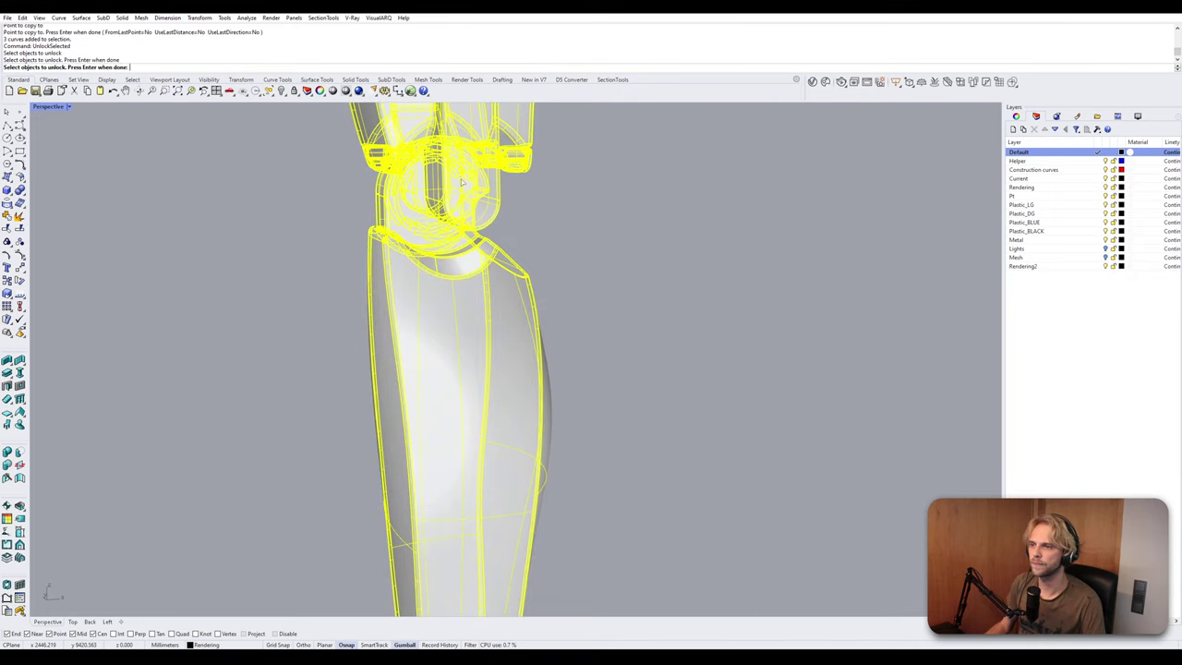
key(Return)
Examine the unlocked lower leg and its slotted knee disc to see which geometry belongs to the rotating part.
scroll(403, 183, up, 6)
scroll(475, 287, down, 6)
right_drag(474, 287, 450, 279)
click(372, 364)
scroll(372, 364, down, 6)
click(456, 373)
scroll(449, 279, up, 3)
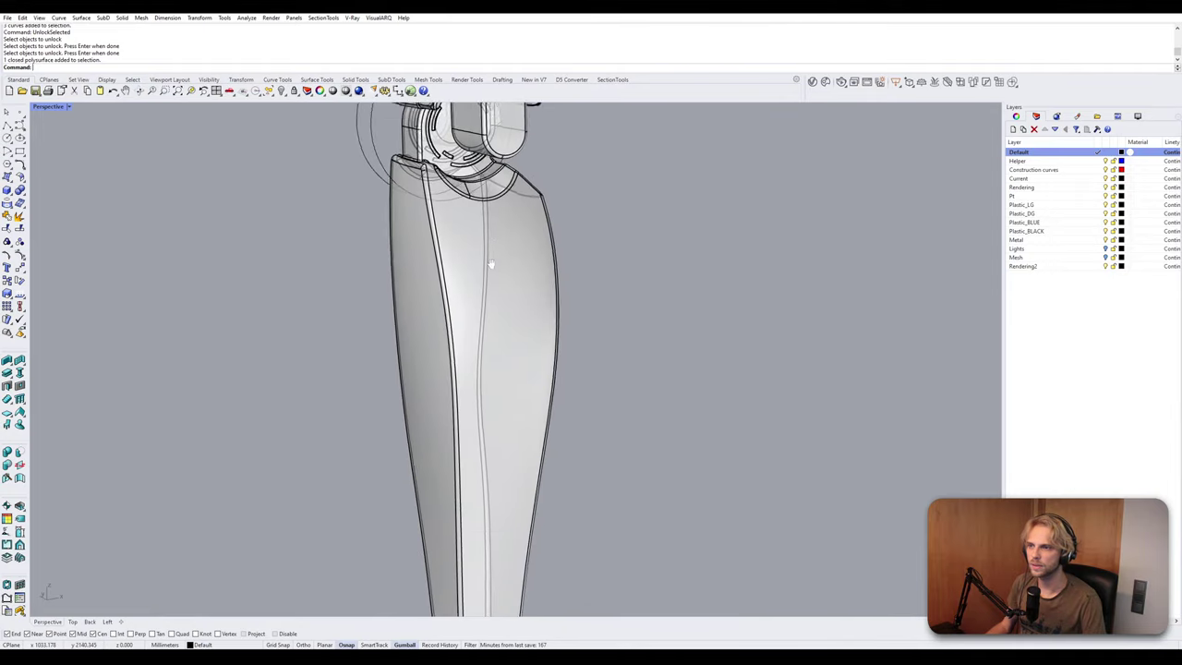
click(490, 266)
scroll(461, 277, up, 4)
scroll(380, 290, up, 5)
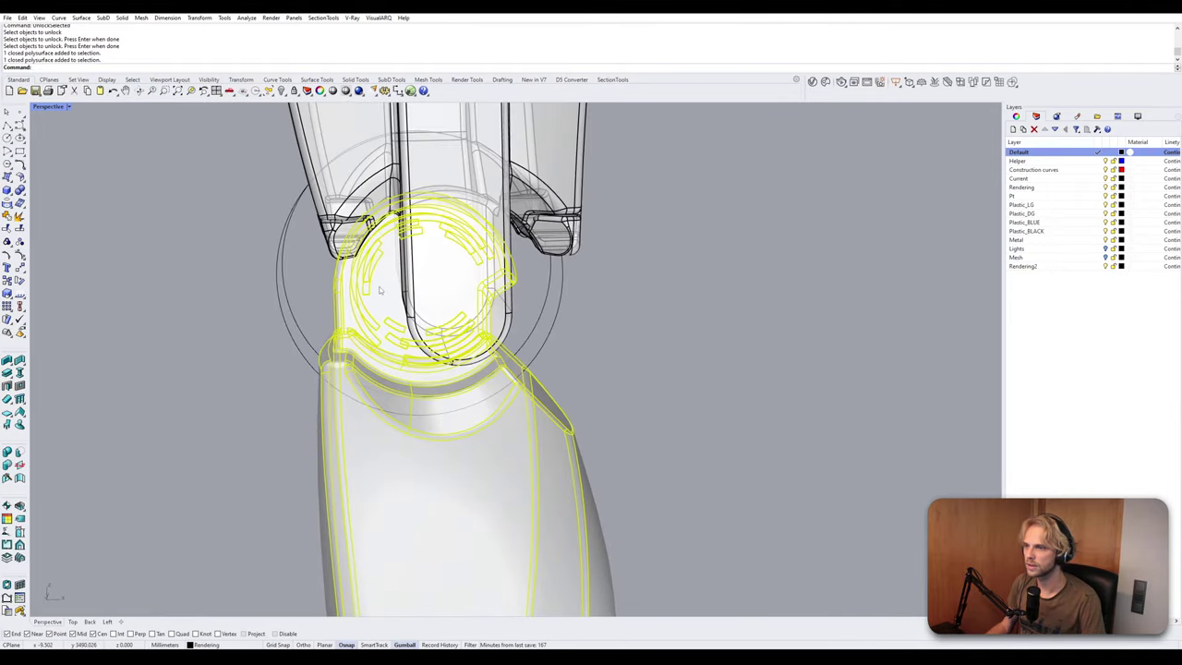
key(Escape)
scroll(379, 290, up, 2)
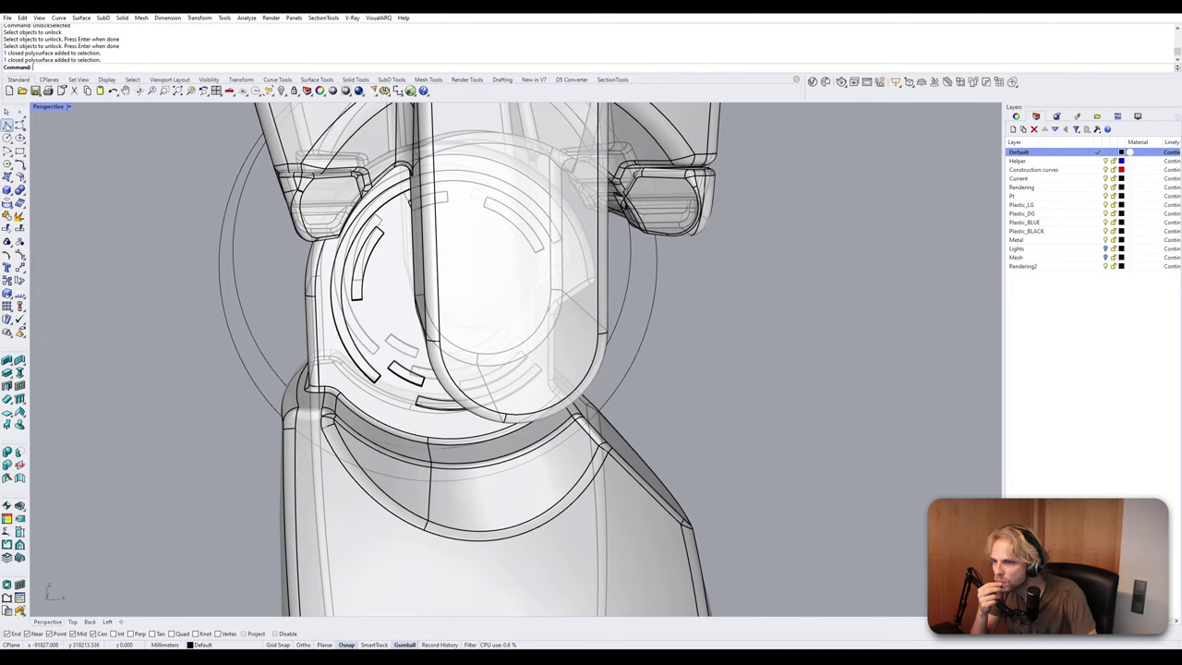
click(350, 308)
right_drag(391, 322, 376, 317)
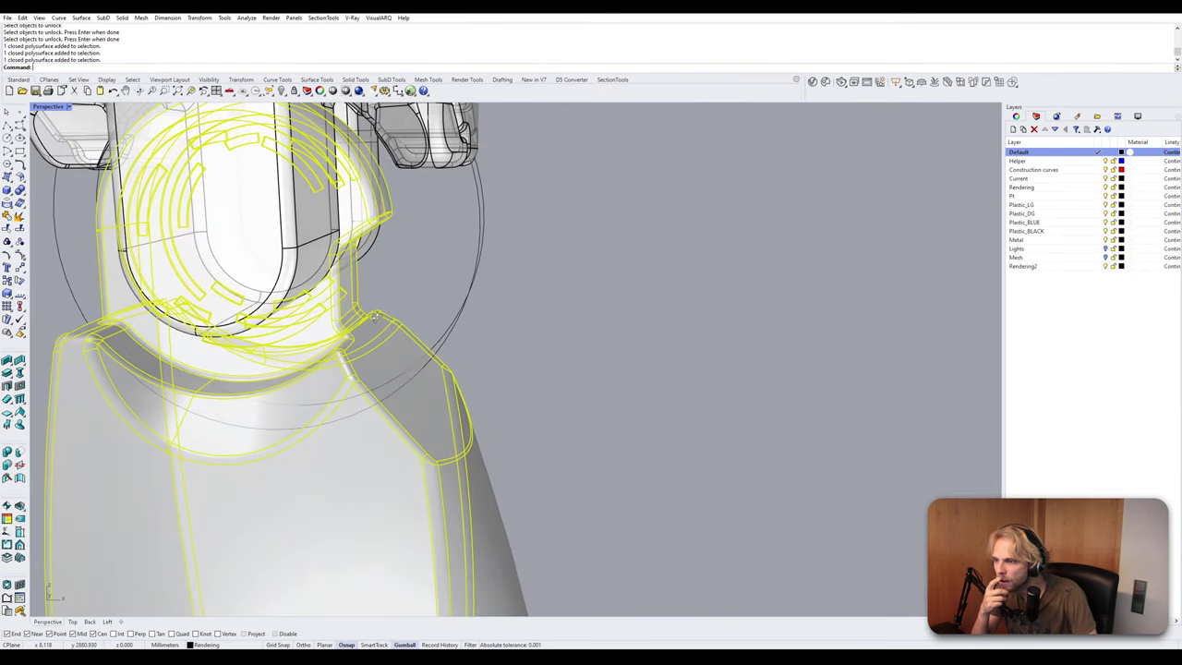
right_drag(256, 260, 259, 264)
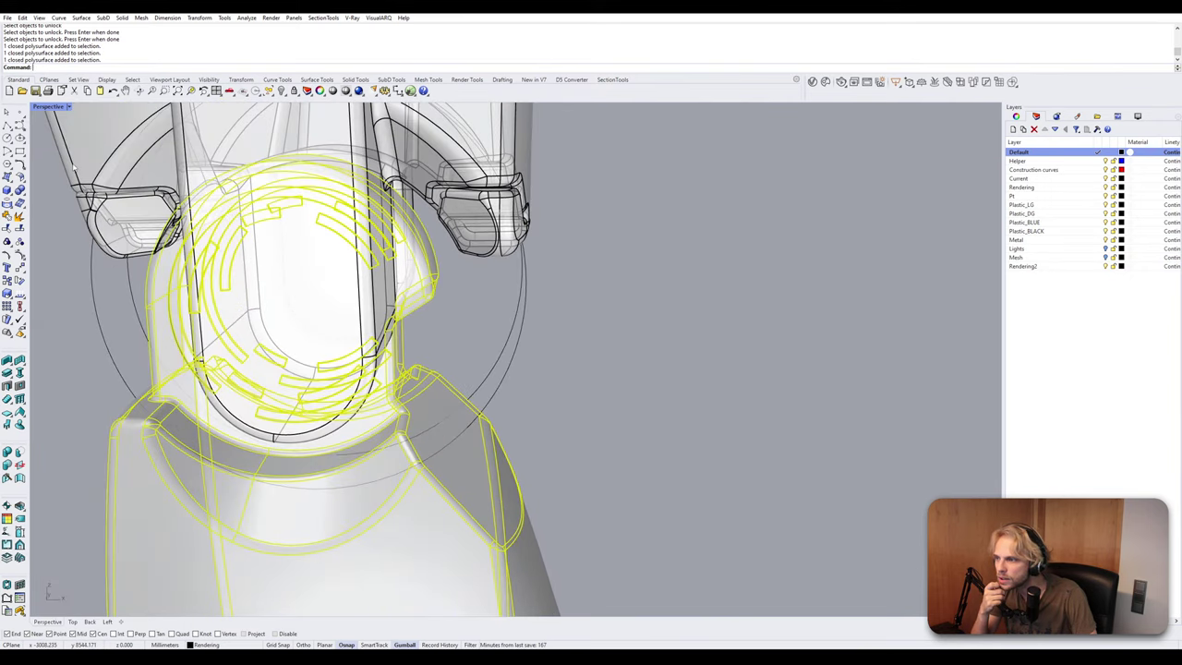
Place point objects at the arc centres of the knee's rounded bracket and the lower leg's slotted disc.
click(19, 111)
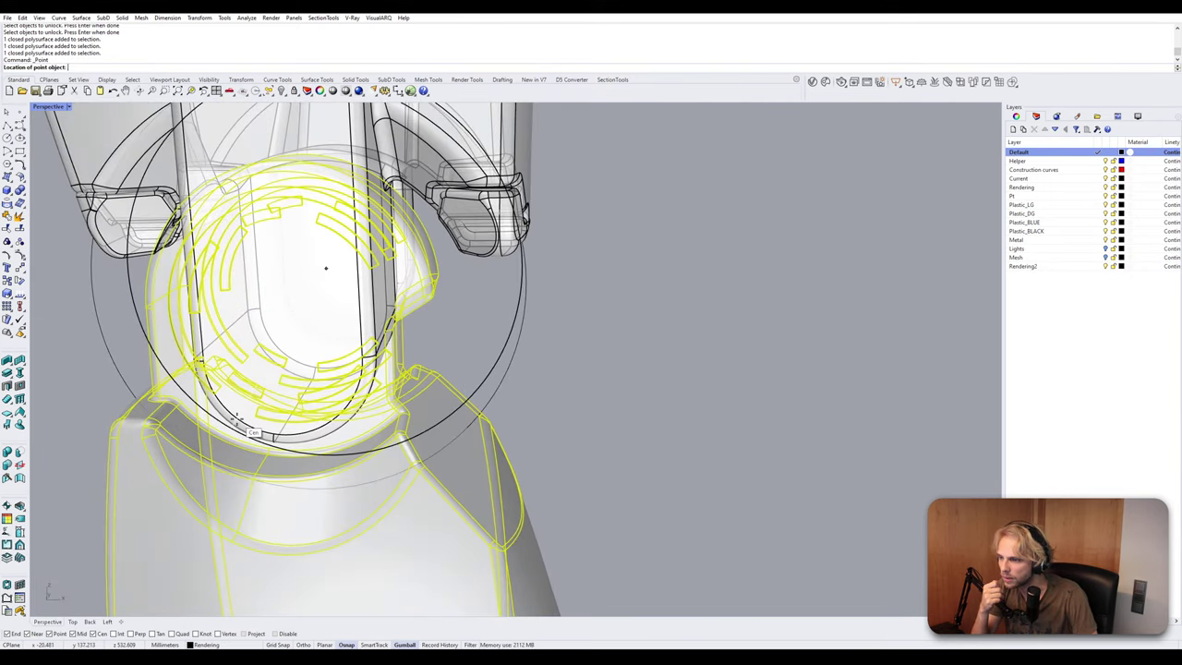
click(290, 385)
right_drag(215, 371, 216, 369)
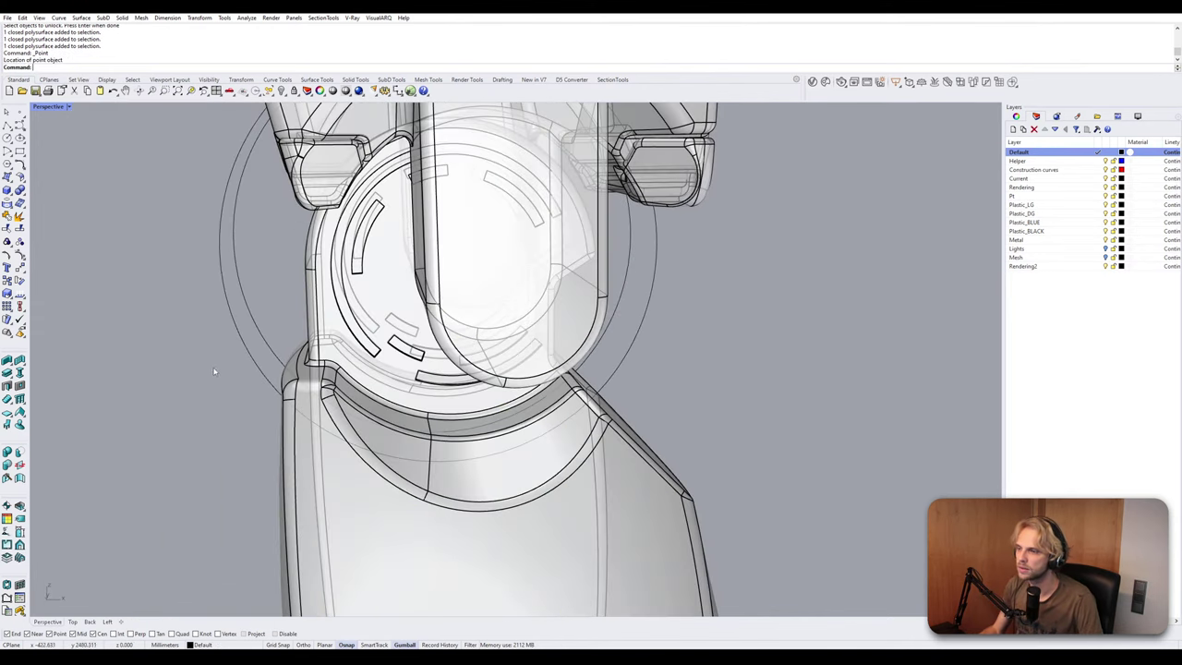
scroll(451, 311, up, 5)
right_click(452, 310)
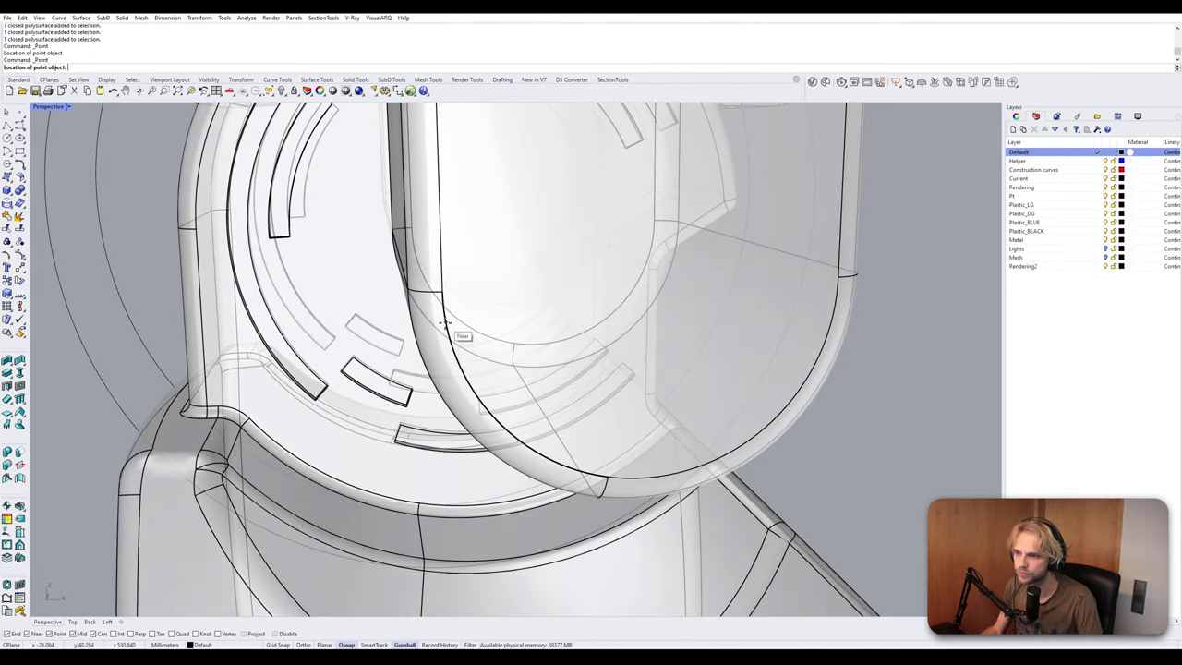
click(445, 317)
scroll(528, 334, down, 6)
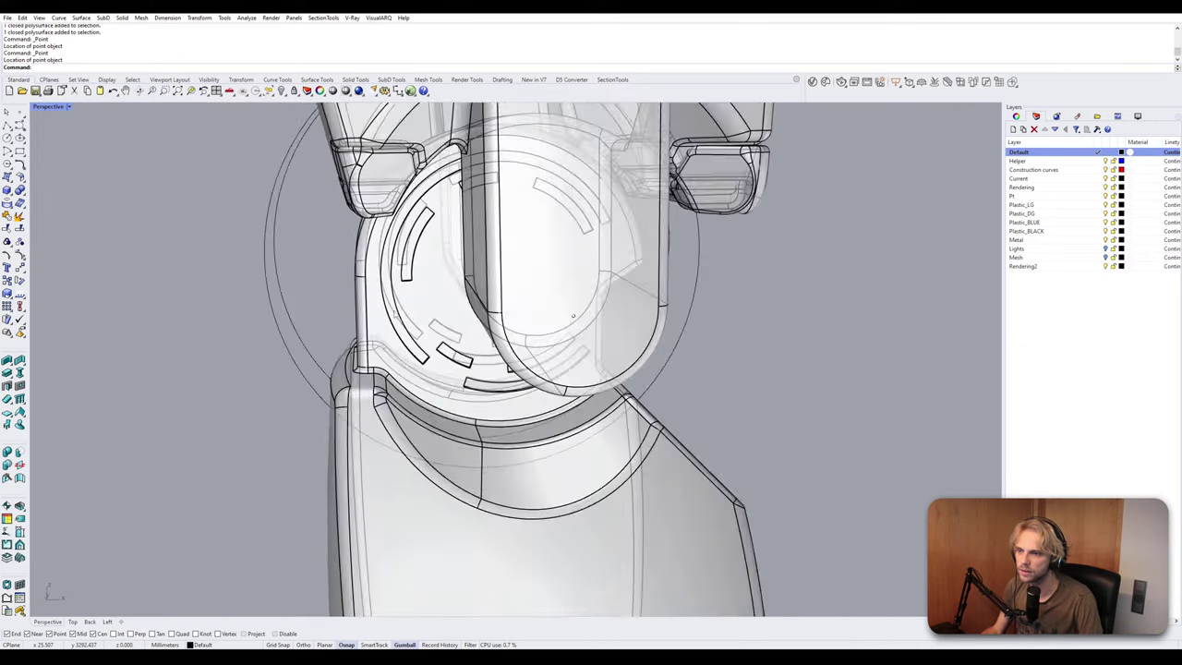
scroll(403, 319, up, 5)
right_click(404, 318)
scroll(404, 319, down, 5)
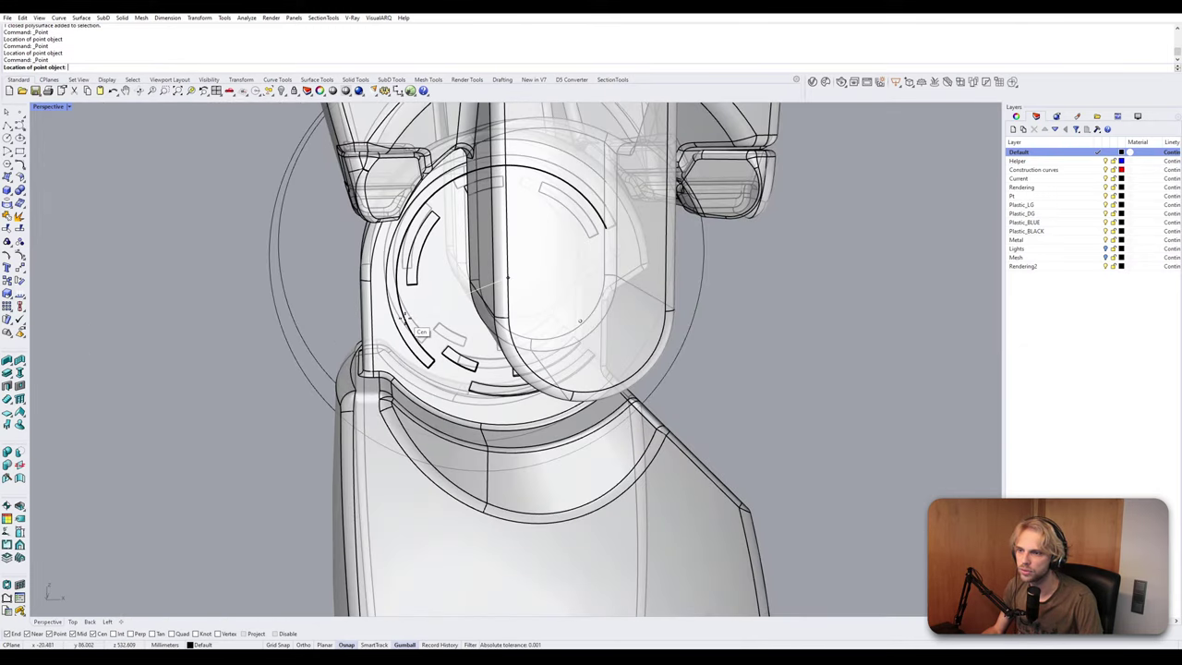
click(404, 319)
right_drag(554, 297, 415, 300)
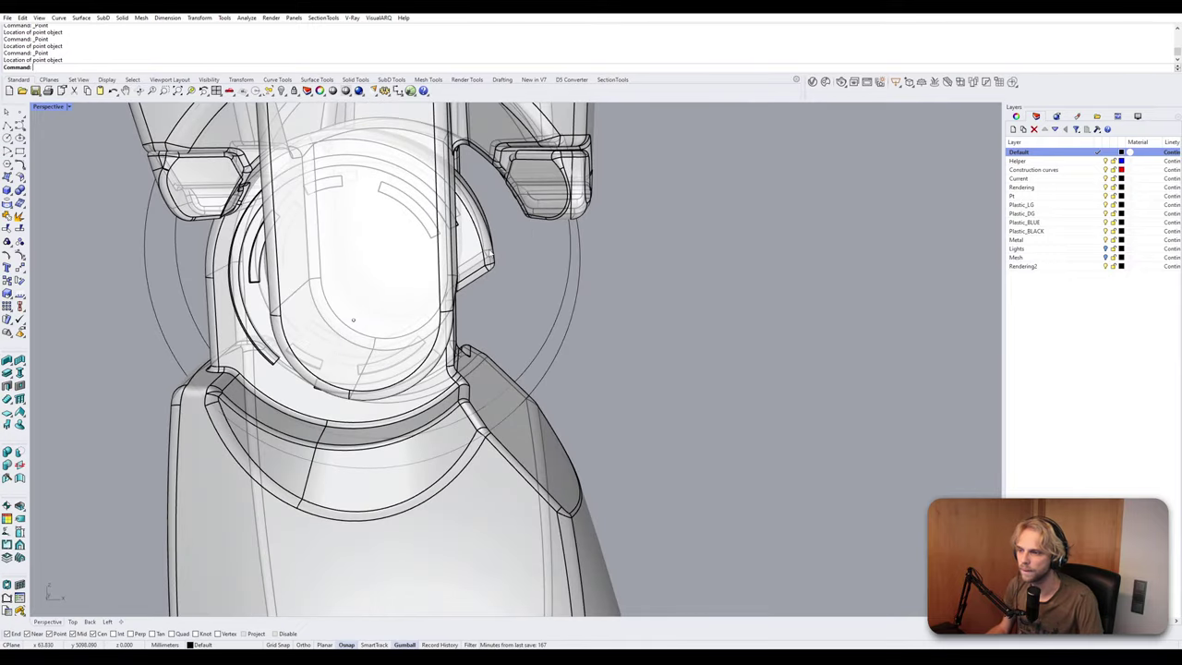
Draw a straight polyline between the two centre points inside the knee joint.
click(354, 319)
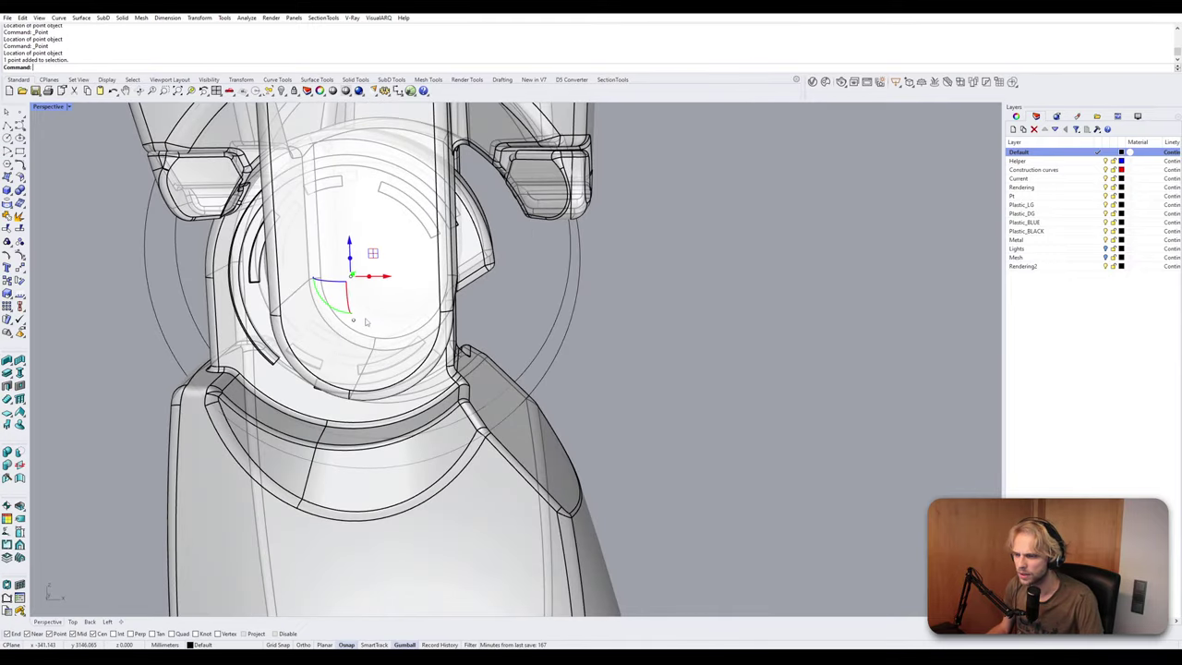
click(19, 125)
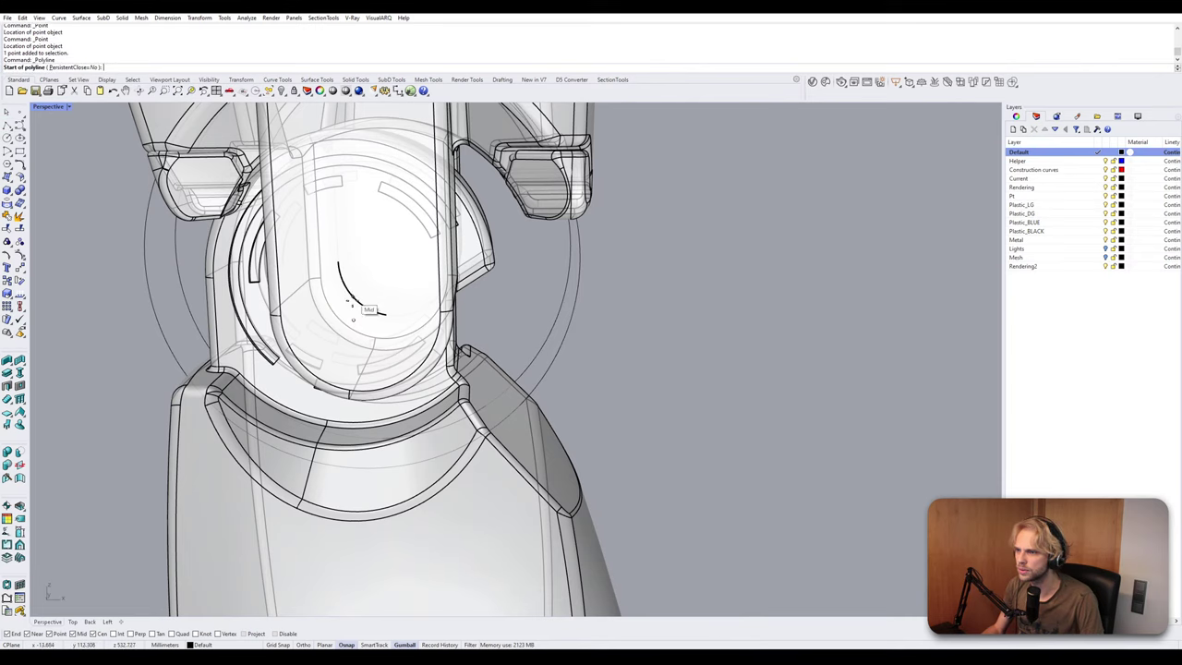
click(352, 319)
click(351, 274)
key(Return)
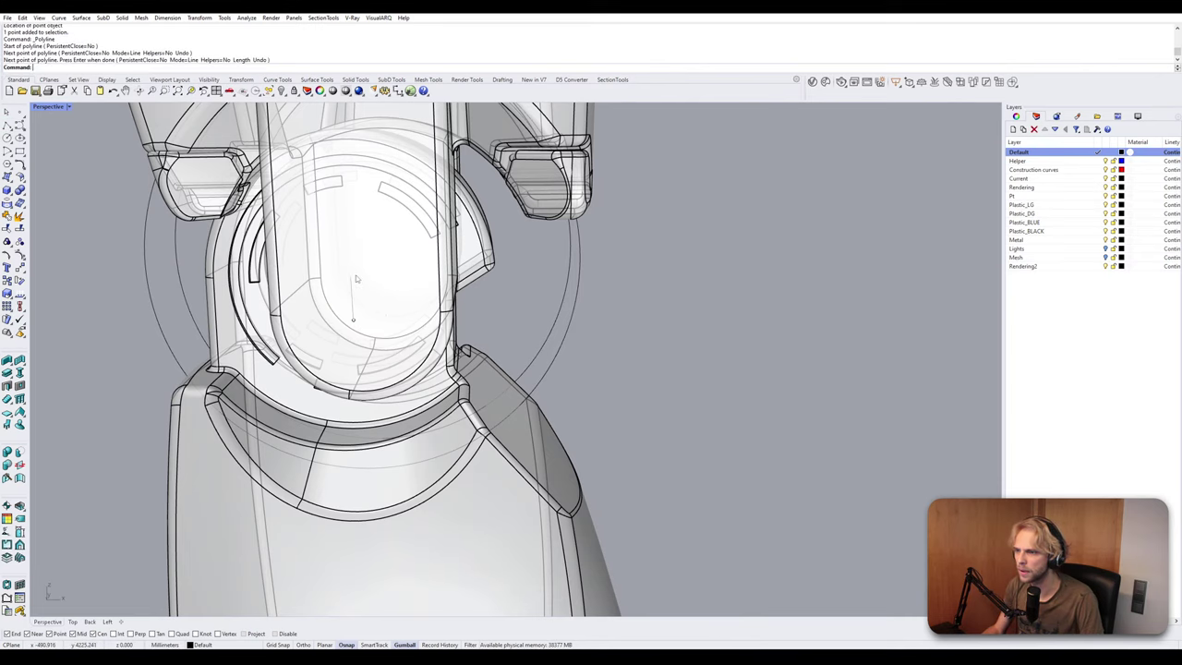
Select the new line in the knee and align the gumball to World.
click(353, 292)
scroll(374, 306, down, 5)
mouse_move(374, 308)
right_down()
mouse_move(422, 345)
mouse_move(376, 311)
right_up()
right_drag(434, 351, 362, 220)
scroll(360, 213, up, 4)
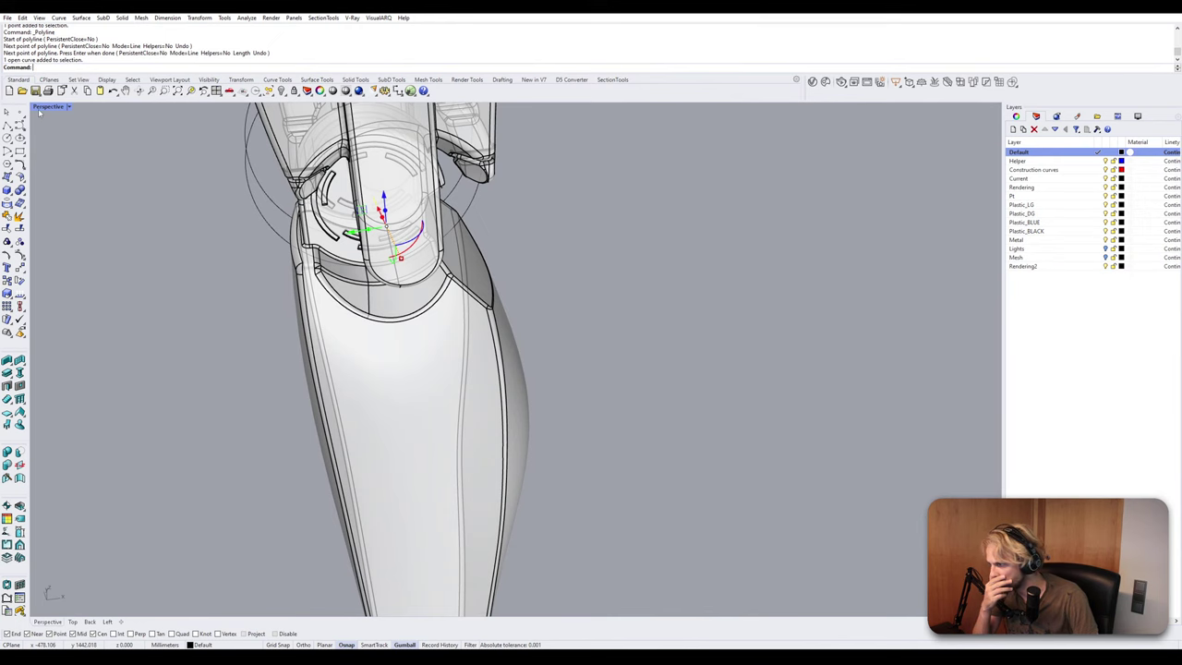
scroll(369, 236, up, 2)
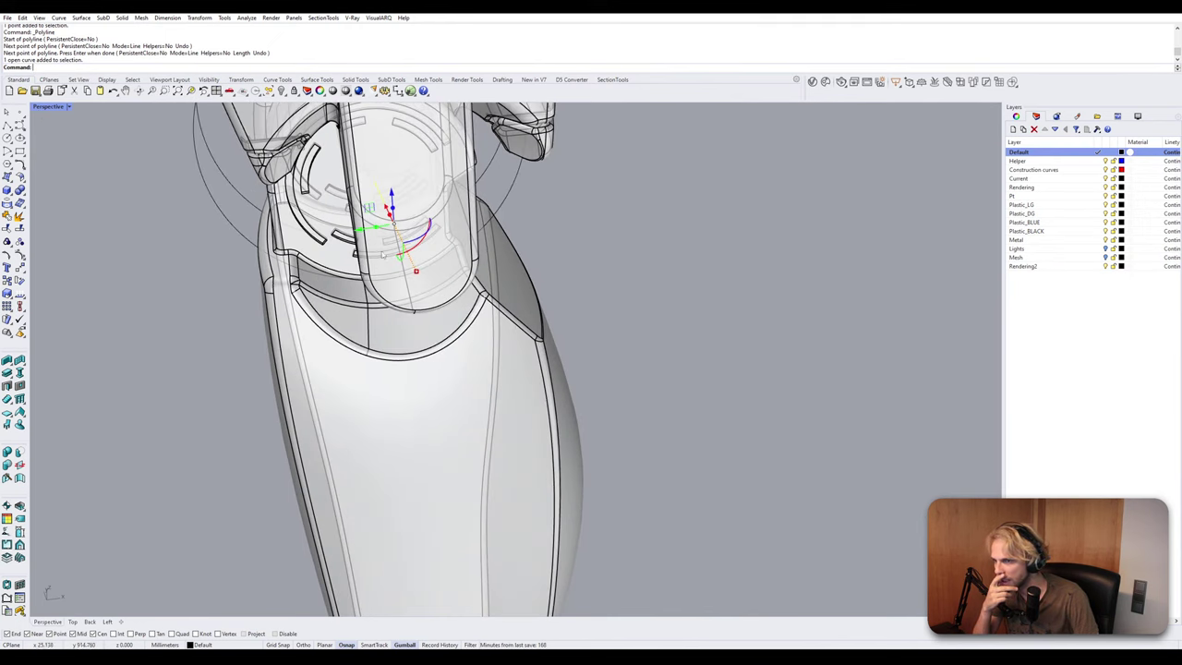
right_click(404, 644)
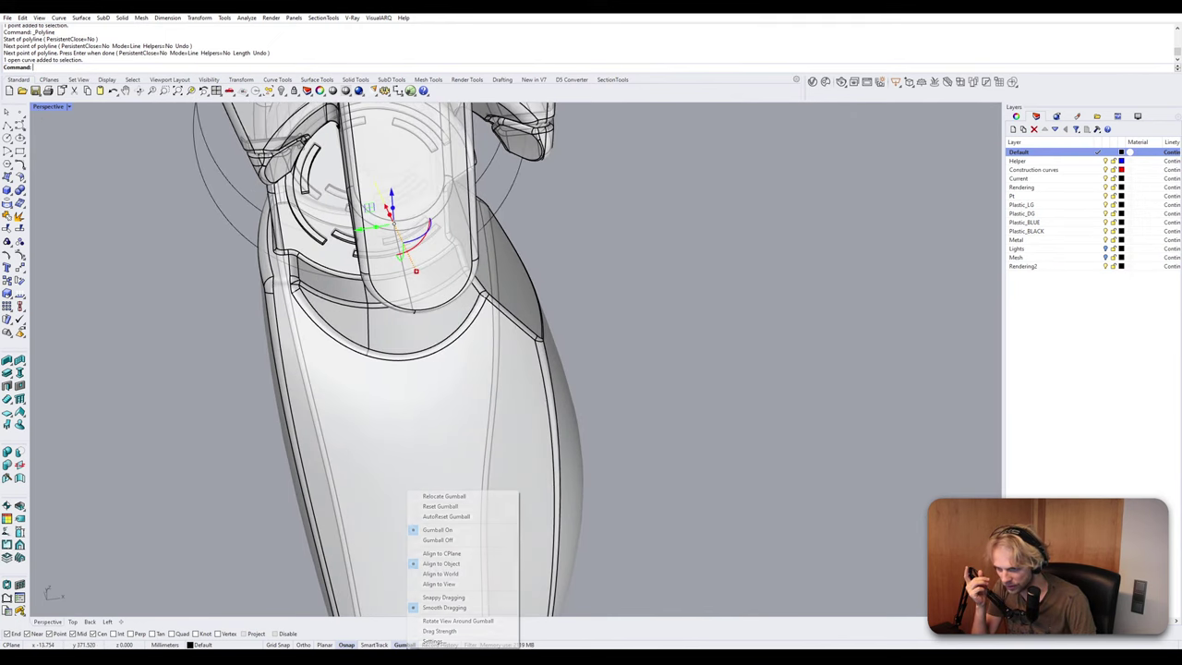
click(442, 574)
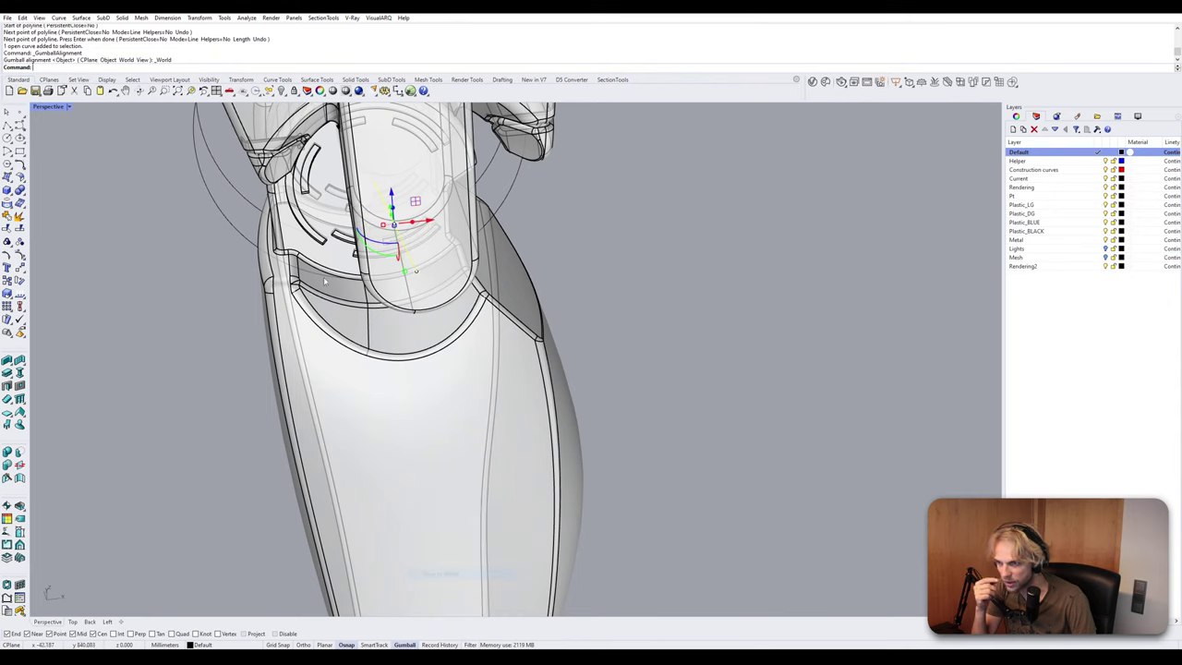
click(386, 229)
key(Escape)
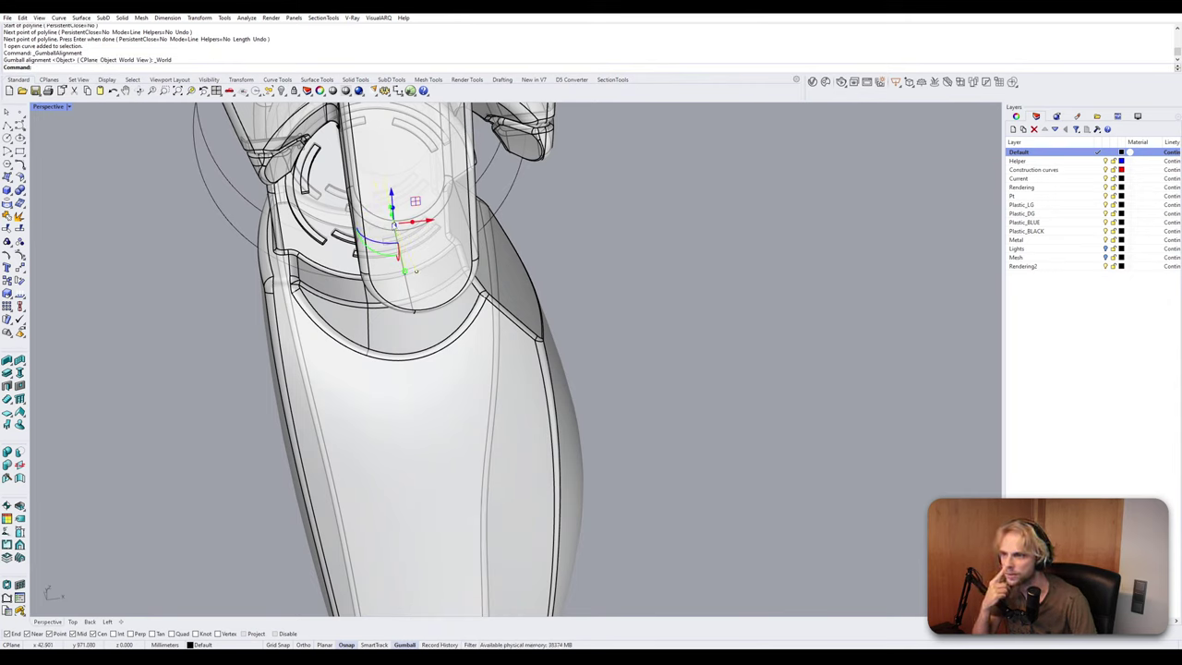
text(M)
key(Return)
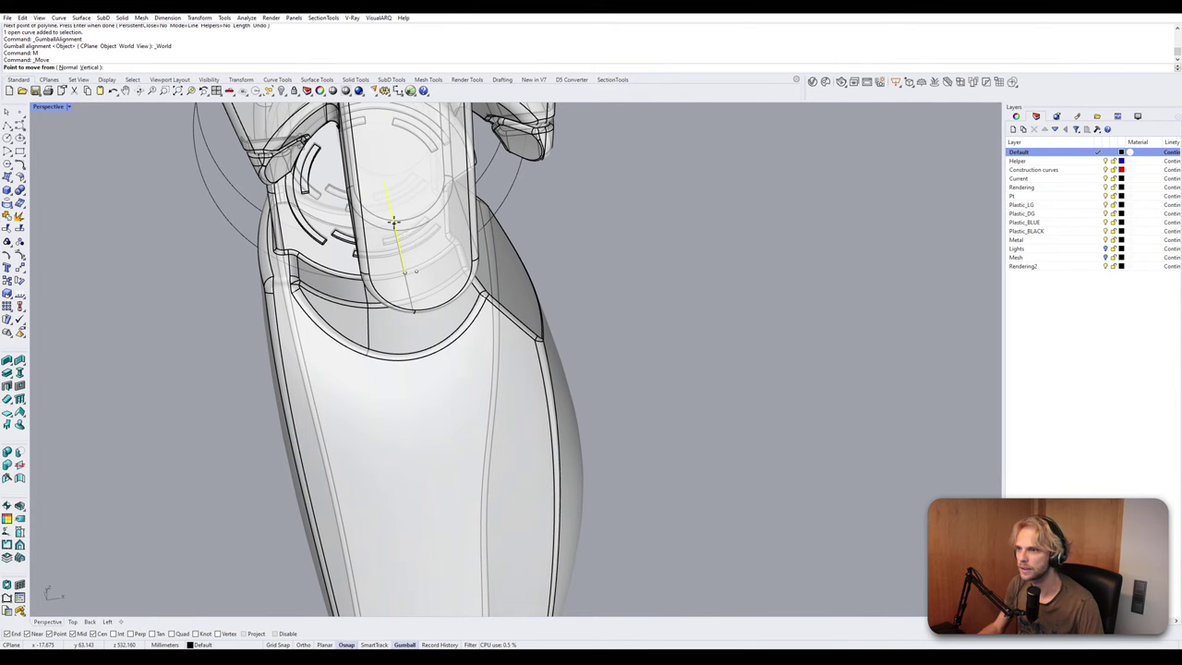
right_drag(394, 223, 388, 222)
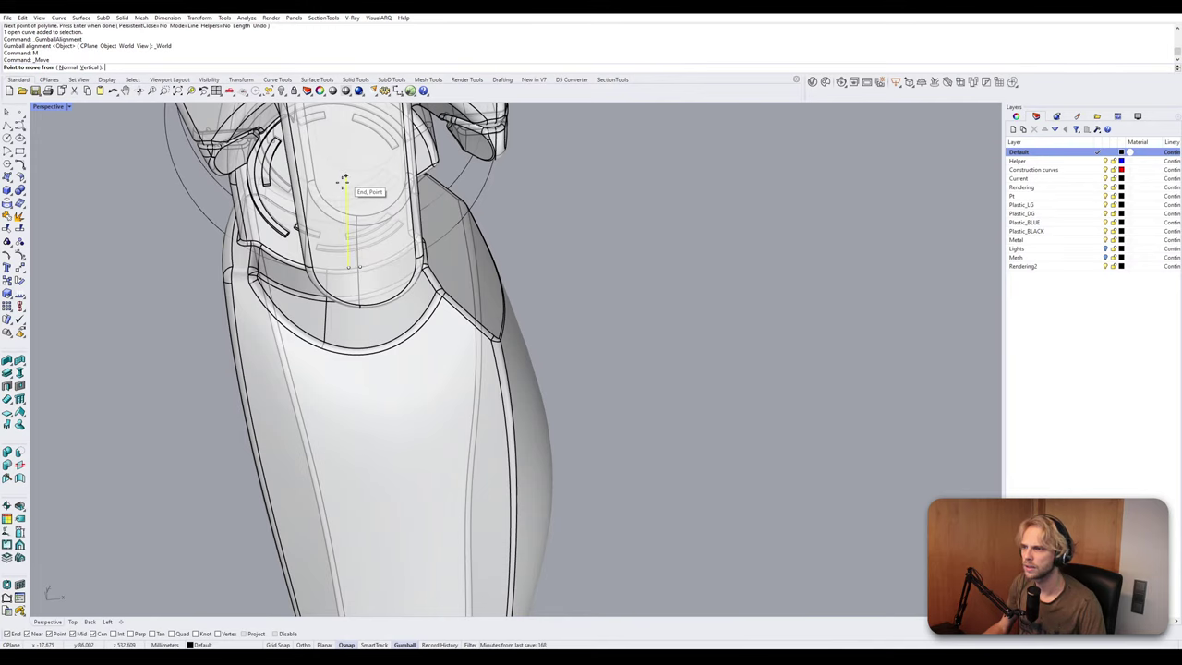
key(Escape)
click(244, 309)
key(Escape)
Move the knee line sideways by its upper endpoint.
click(348, 188)
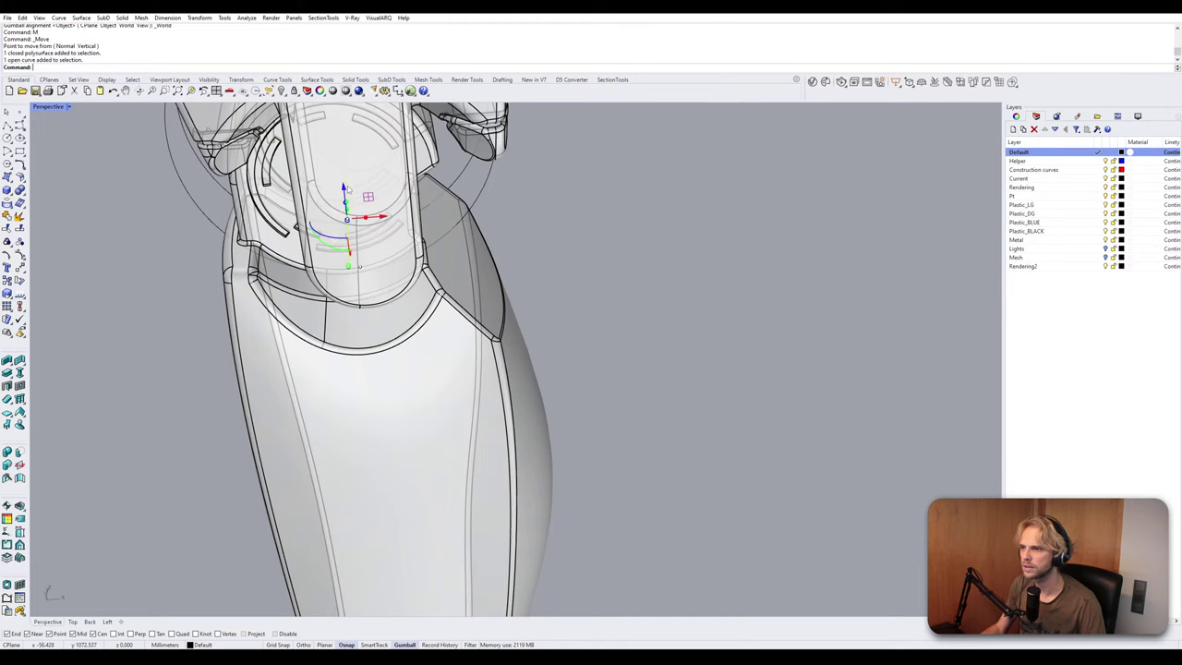
text(m)
key(Return)
click(346, 176)
click(336, 177)
key(Escape)
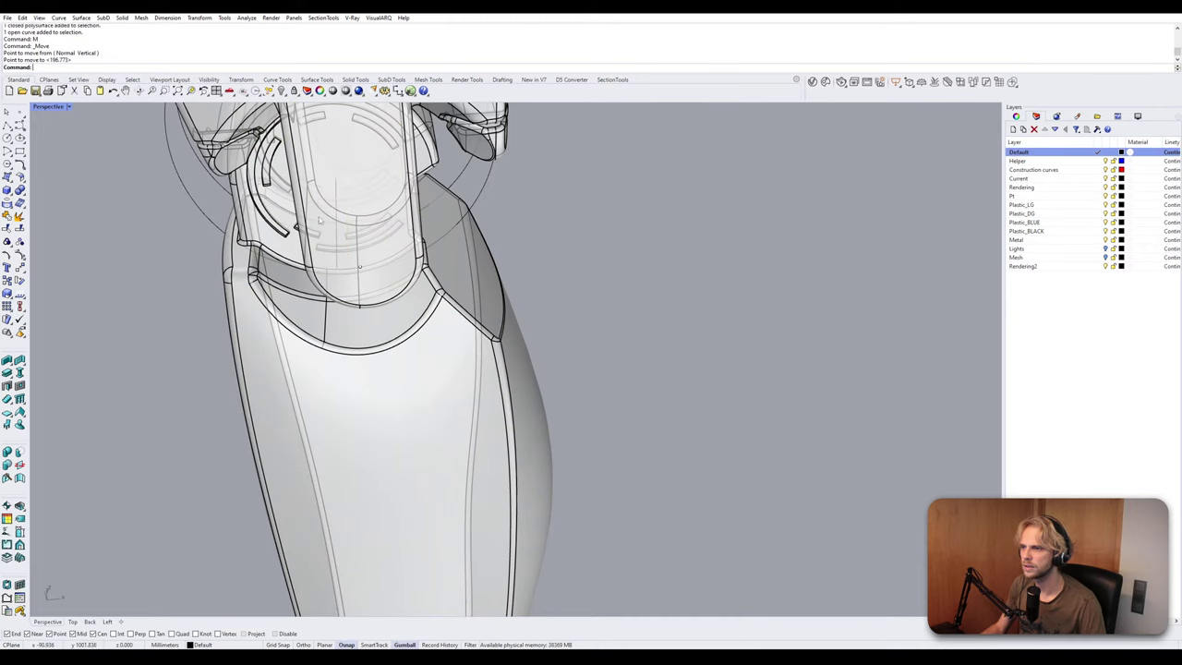
Move the lower leg together with the knee line and rotation-guide curves from one knee centre point to the other.
click(247, 207)
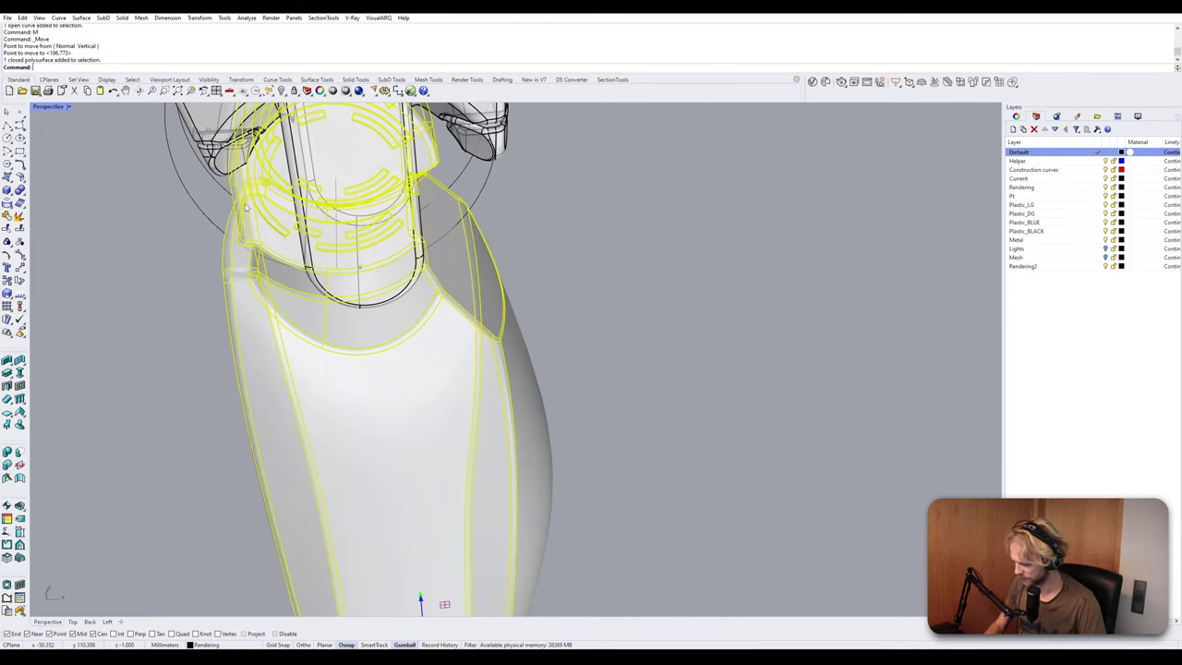
shift+click(336, 267)
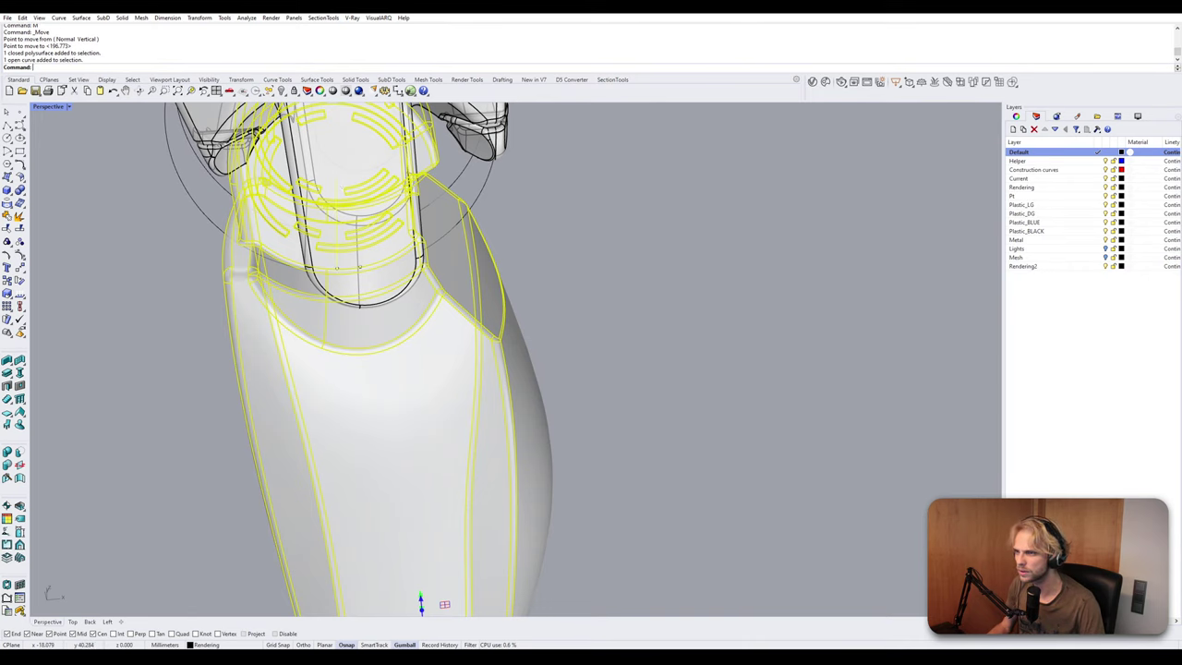
text(m)
key(Return)
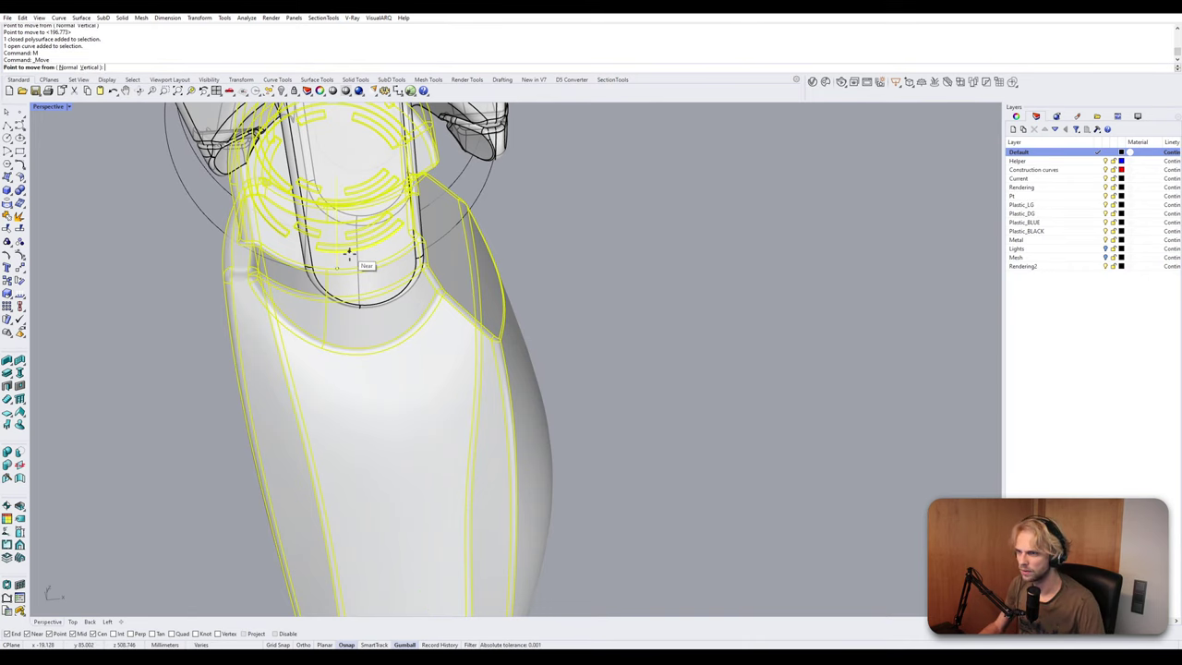
scroll(338, 268, up, 2)
key(Escape)
scroll(338, 268, down, 2)
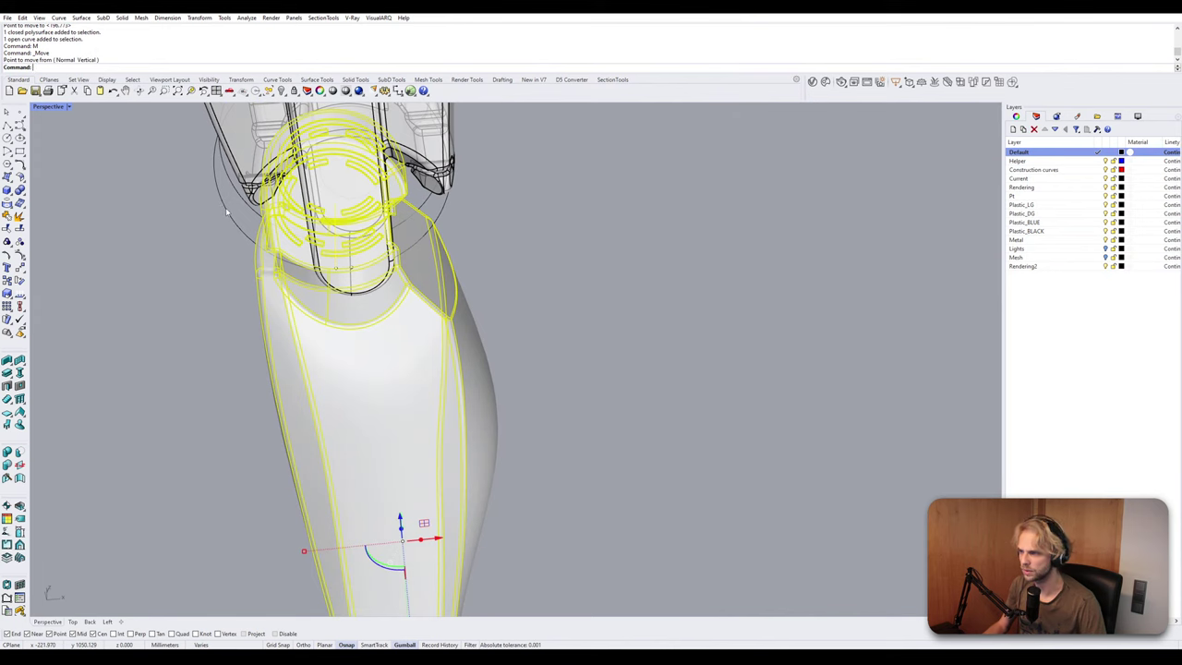
shift+click(226, 212)
text(m)
key(Return)
scroll(351, 264, up, 2)
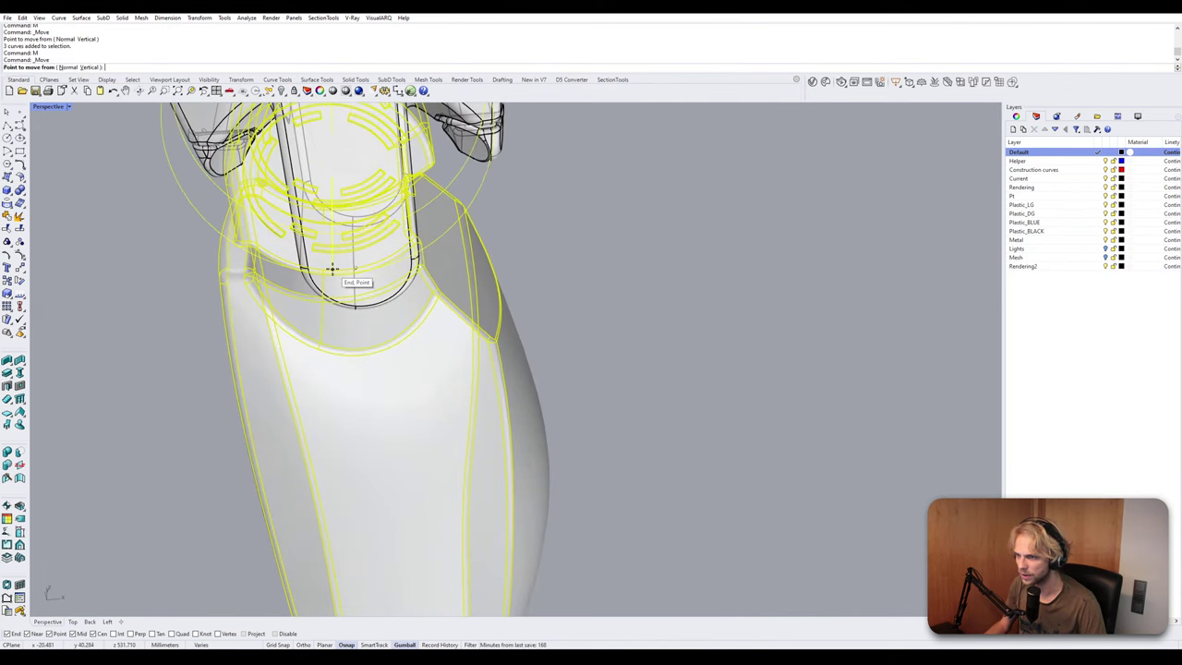
click(356, 267)
click(358, 269)
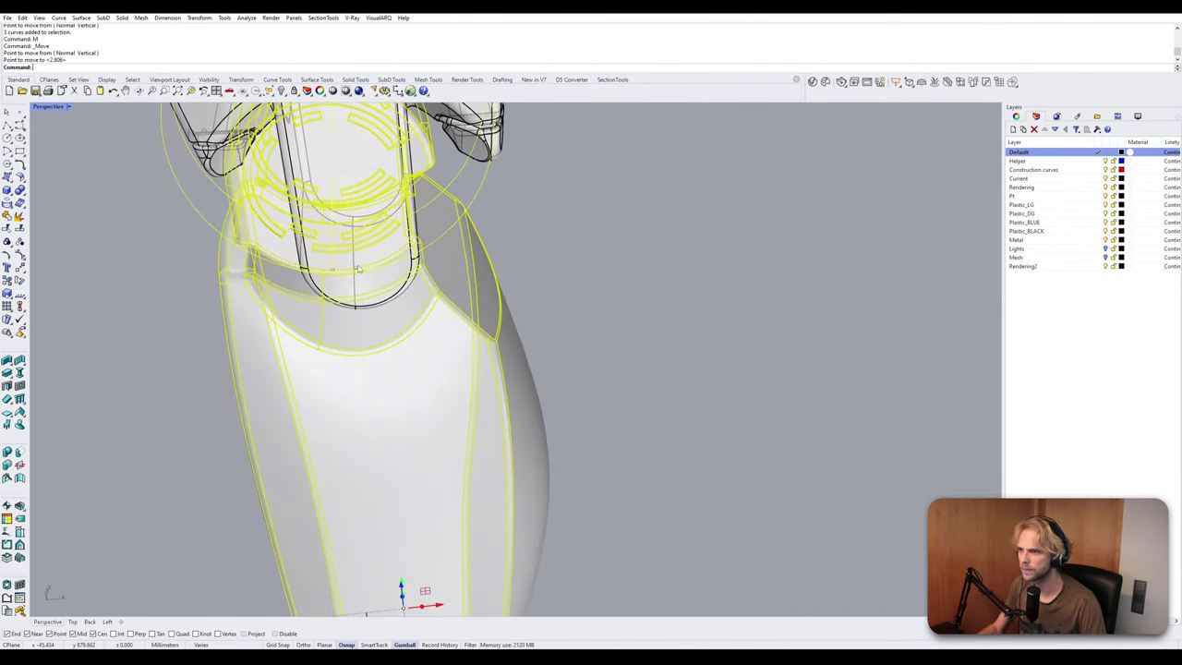
Repeat the move on the lower leg and its guides, again using the offset between the two centre points.
key(Return)
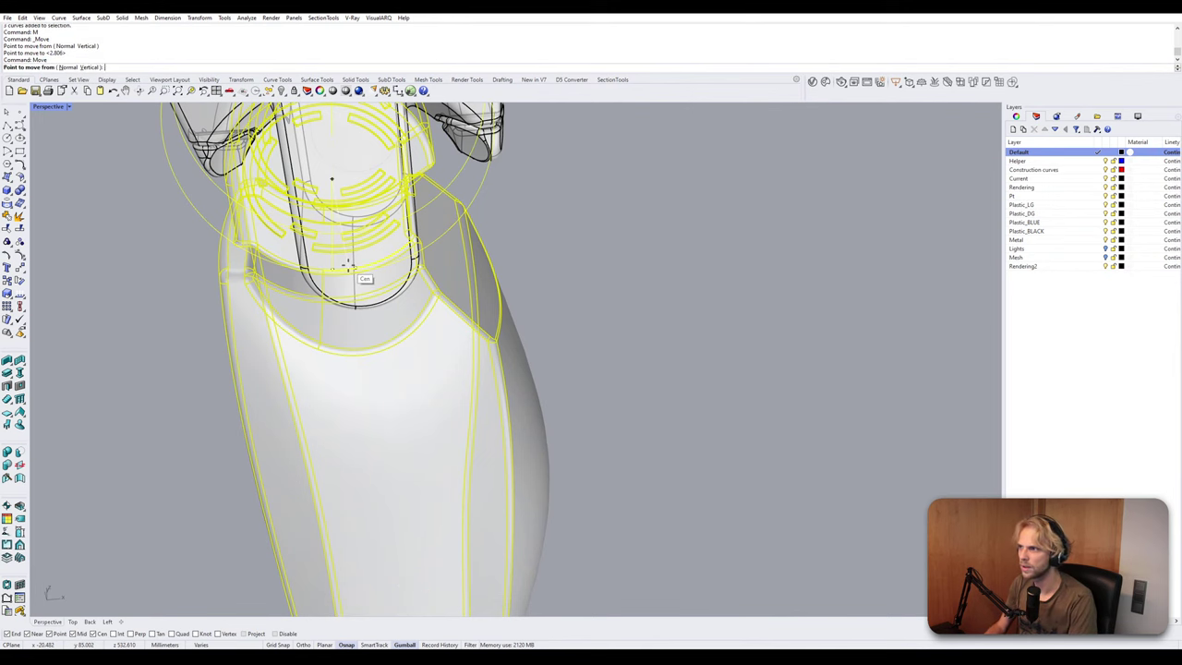
scroll(348, 267, down, 2)
scroll(330, 250, up, 5)
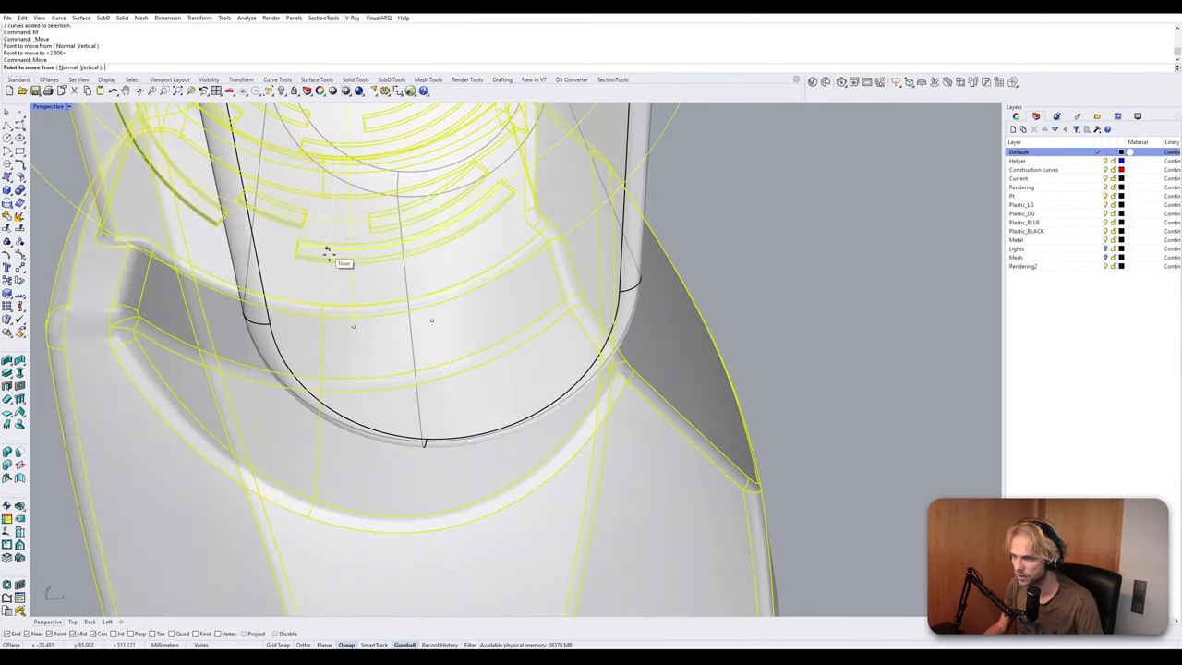
click(351, 325)
scroll(431, 321, down, 4)
click(428, 319)
scroll(428, 319, down, 3)
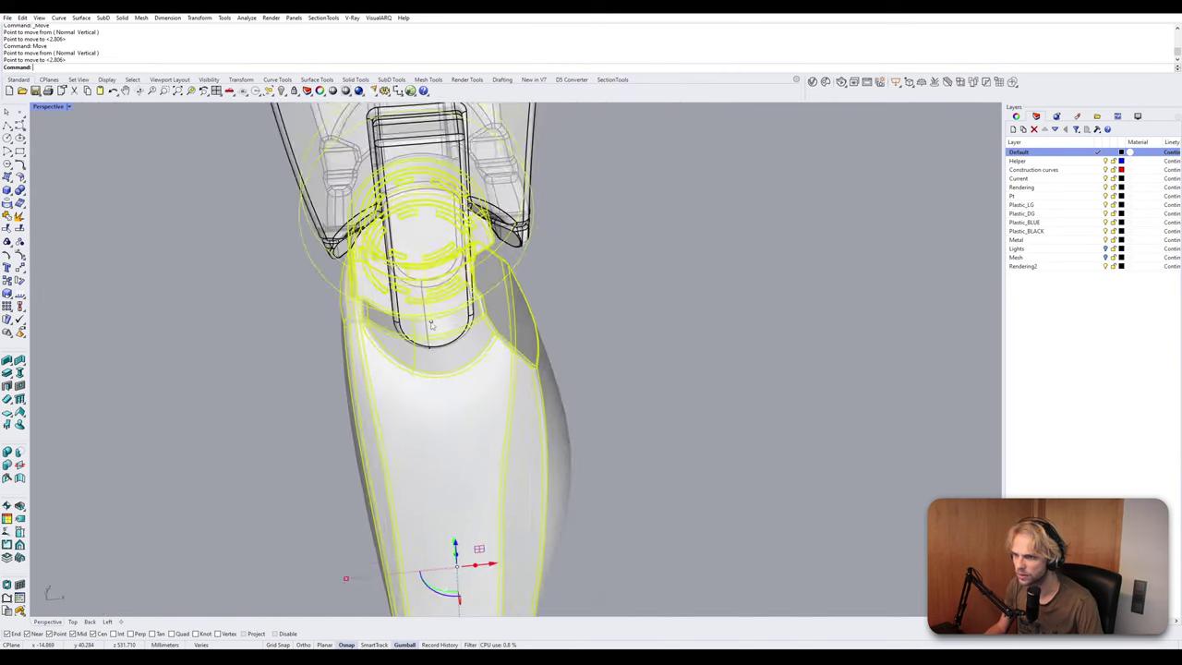
Set the perspective view to Shaded display and zoom to the lower leg to examine its fit at the knee.
click(568, 330)
right_drag(569, 330, 560, 302)
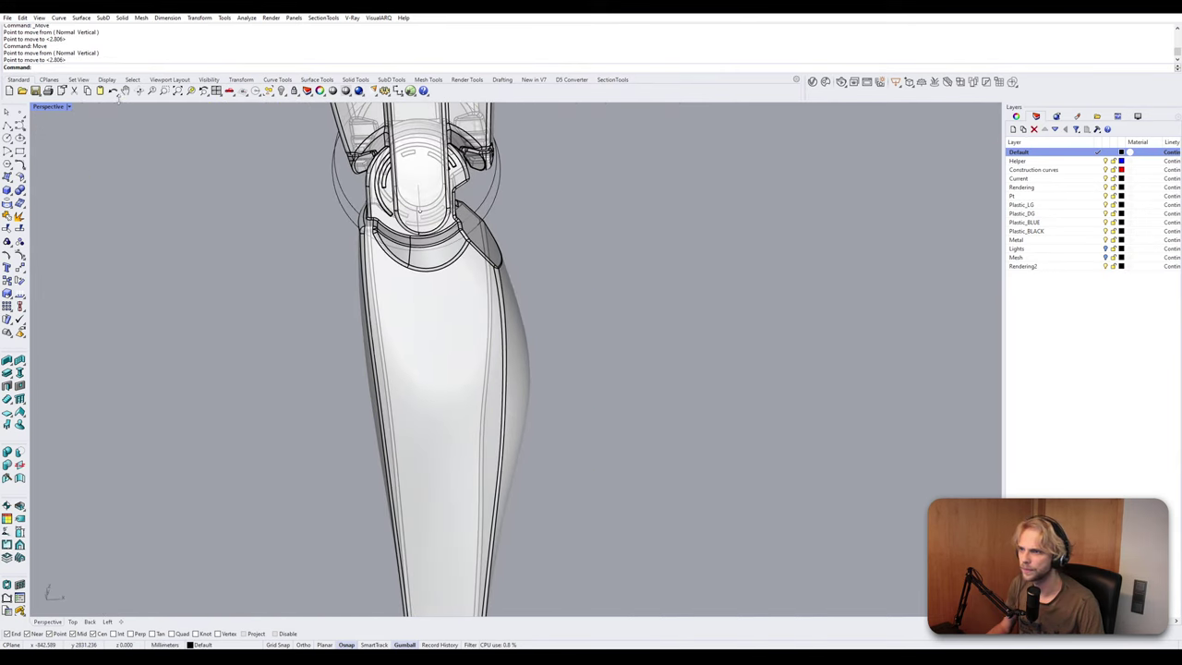
click(64, 109)
click(56, 151)
scroll(373, 143, up, 4)
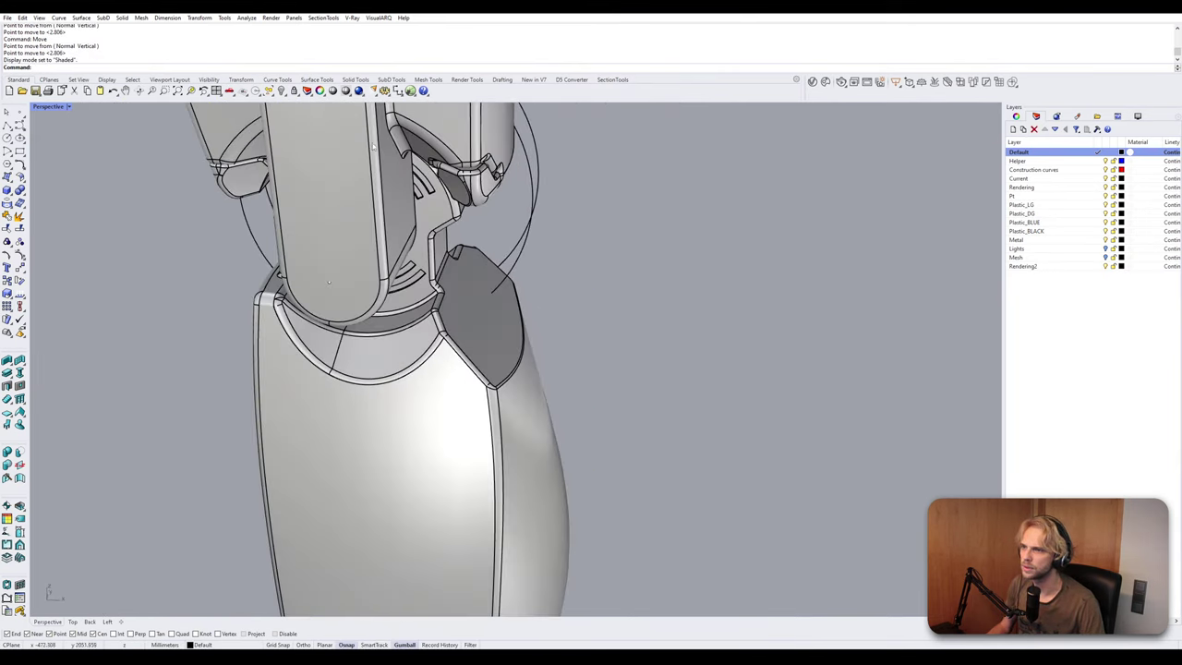
right_drag(373, 145, 441, 211)
click(282, 230)
text(zs)
key(Return)
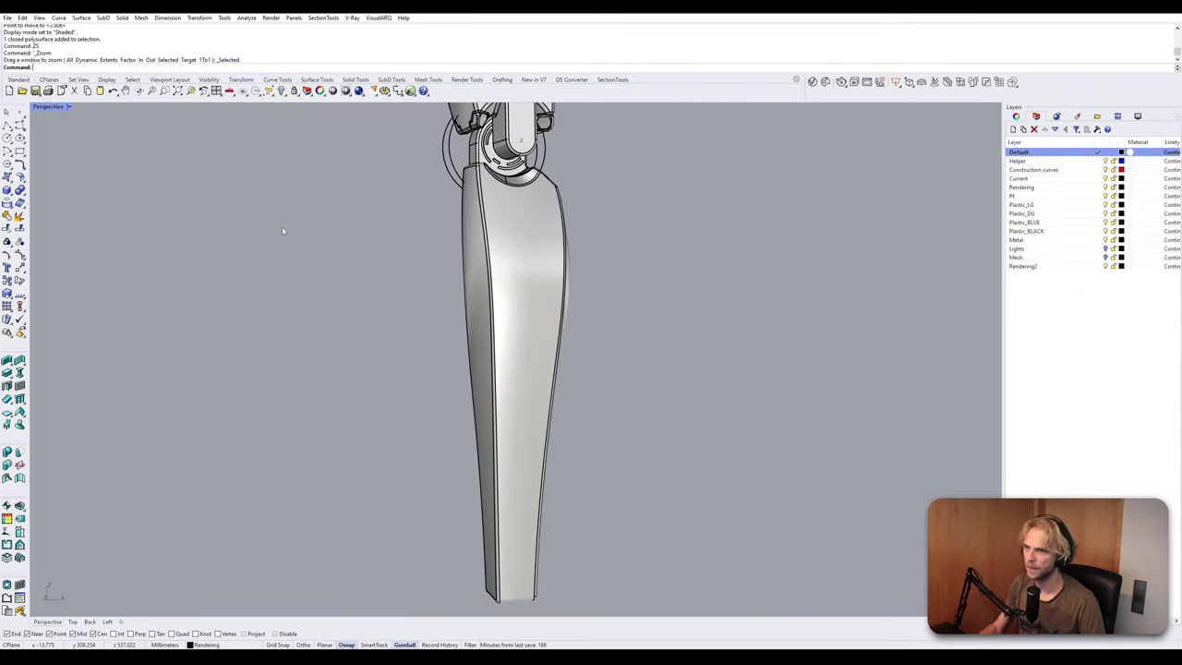
Examine the knee's rotation-guide circles from the side and in the Back view of the four-view layout.
shift+right_drag(488, 145, 423, 269)
scroll(355, 266, up, 7)
click(374, 338)
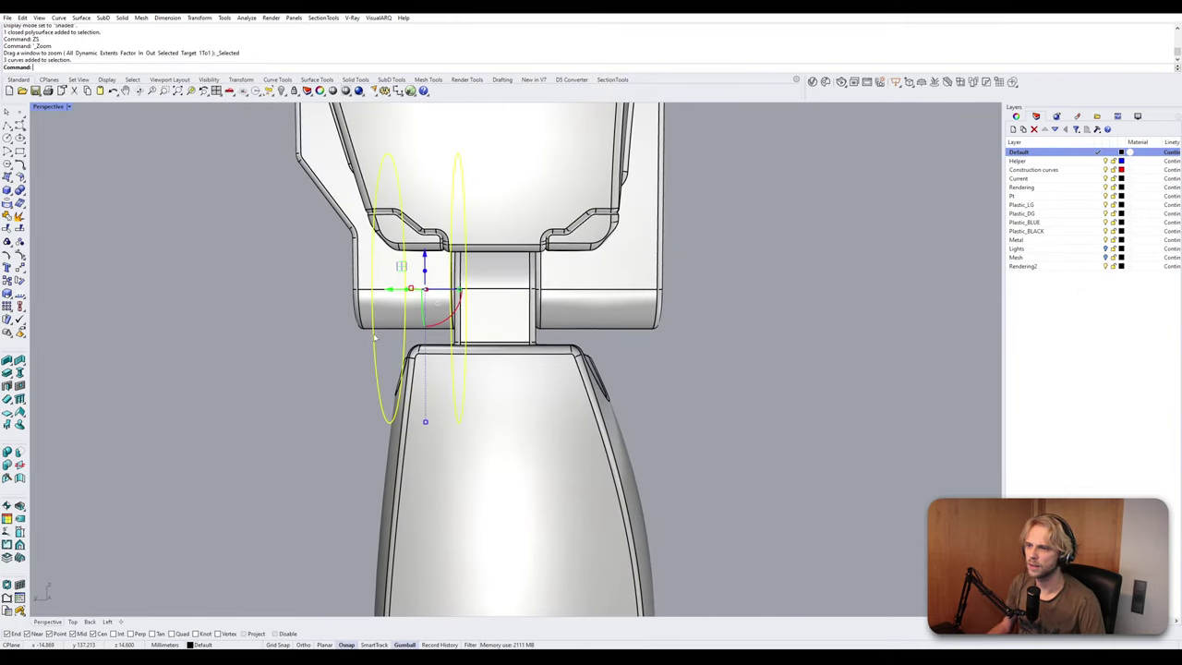
double_click(48, 107)
scroll(280, 464, up, 5)
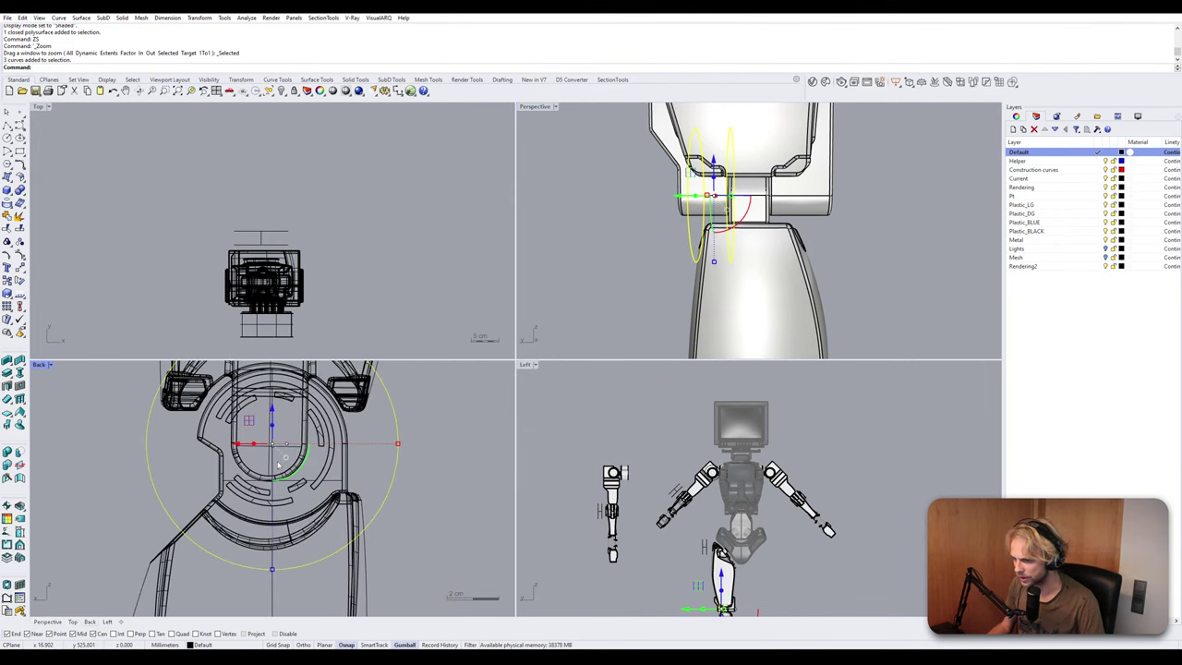
scroll(279, 466, up, 4)
scroll(285, 459, down, 3)
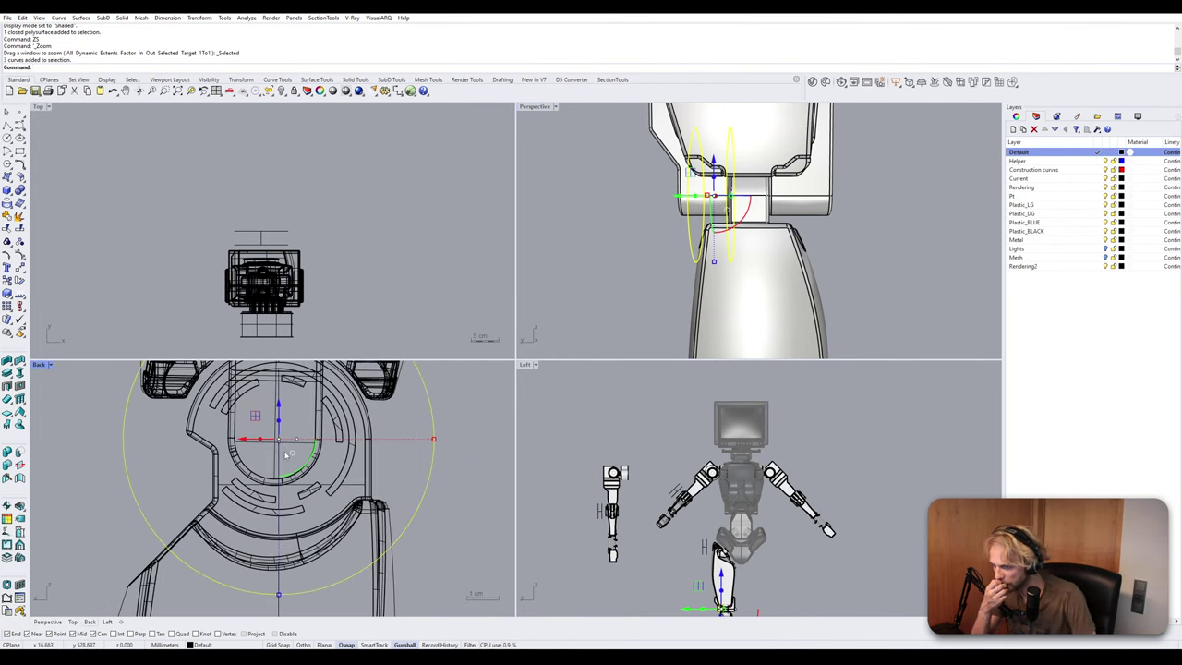
scroll(285, 453, up, 5)
key(Escape)
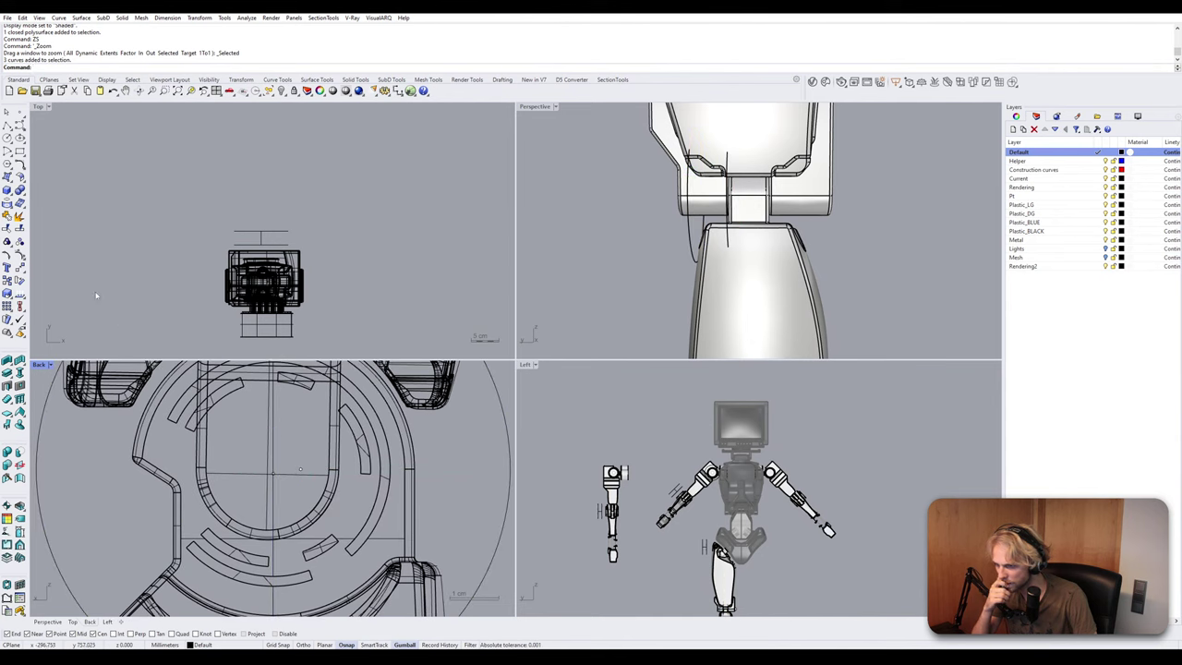
Try a point at the rounded bracket's arc centre, and undo it along with the two lower-leg moves.
click(20, 112)
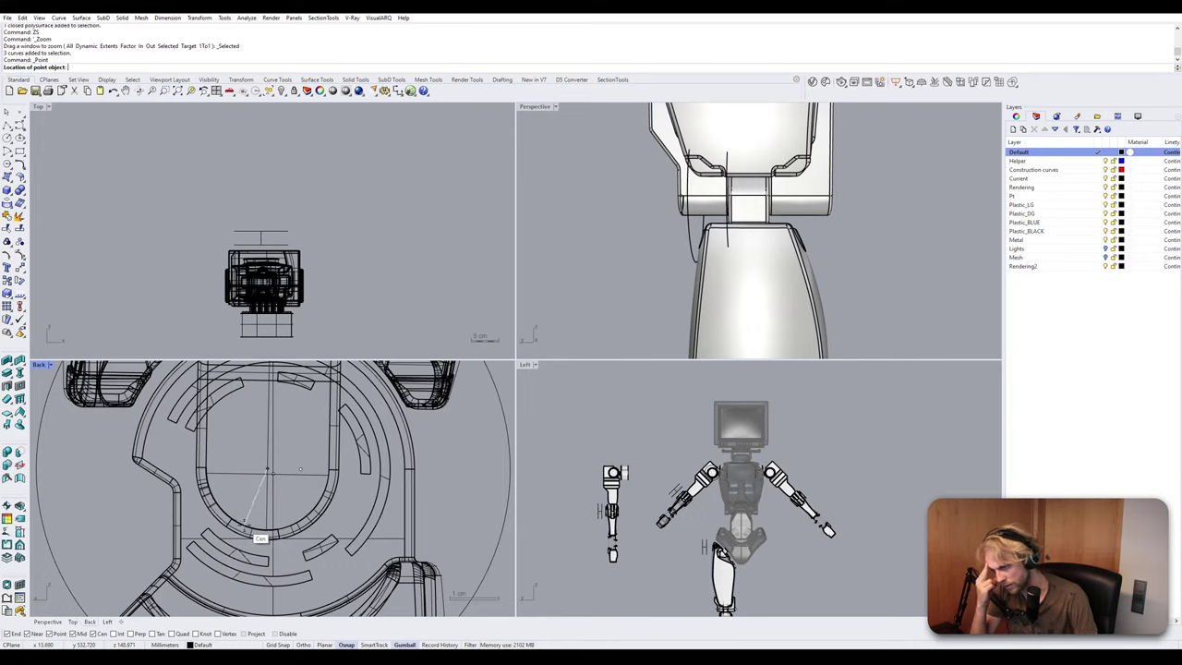
click(246, 530)
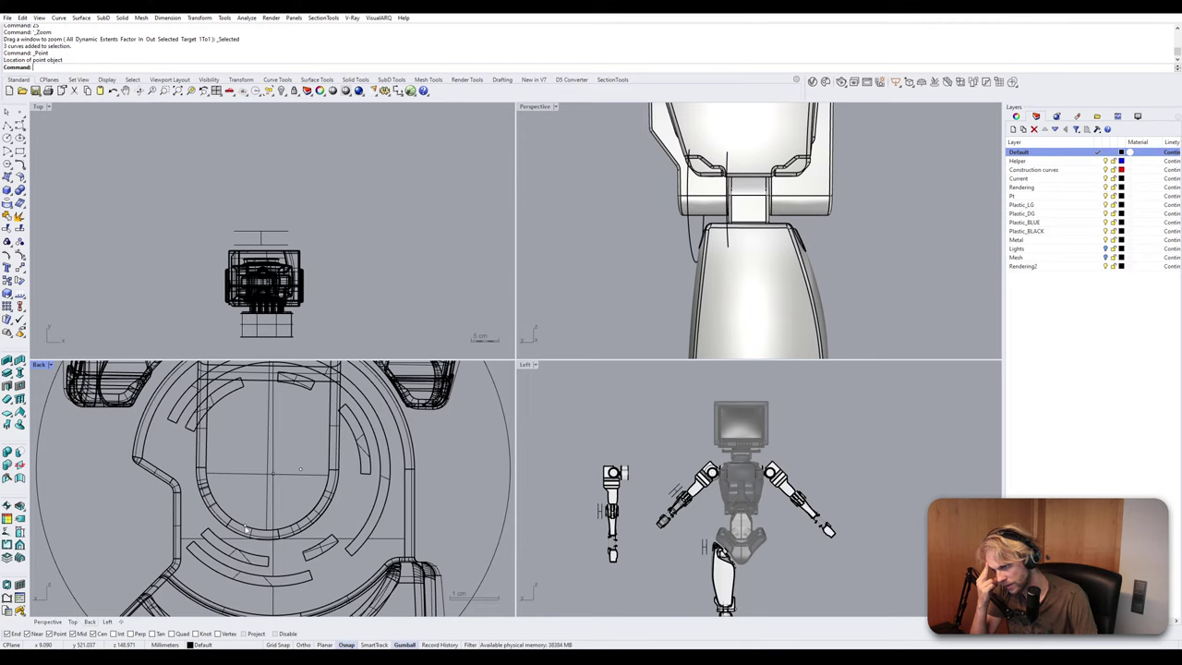
key(ctrl+z)
key(ctrl+z)
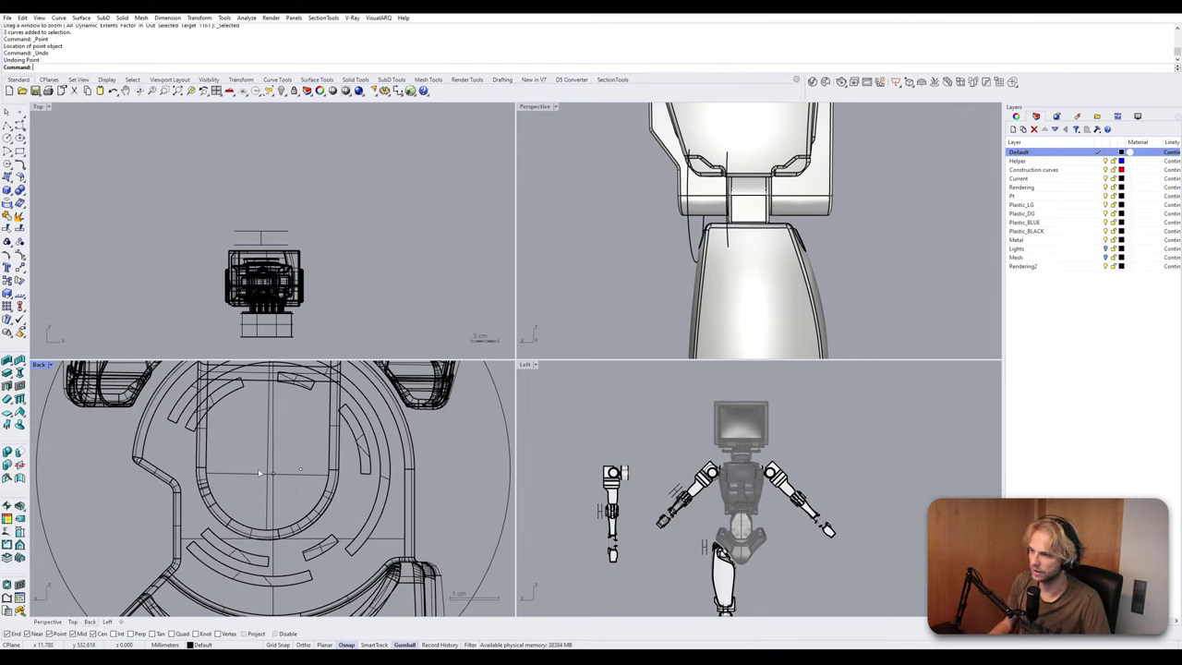
Delete the two old centre points and their connecting line inside the knee joint.
click(249, 448)
drag(247, 450, 315, 496)
key(Delete)
Place new point objects at the arc centres of the knee bracket and the slotted disc in the Back view.
right_click(247, 448)
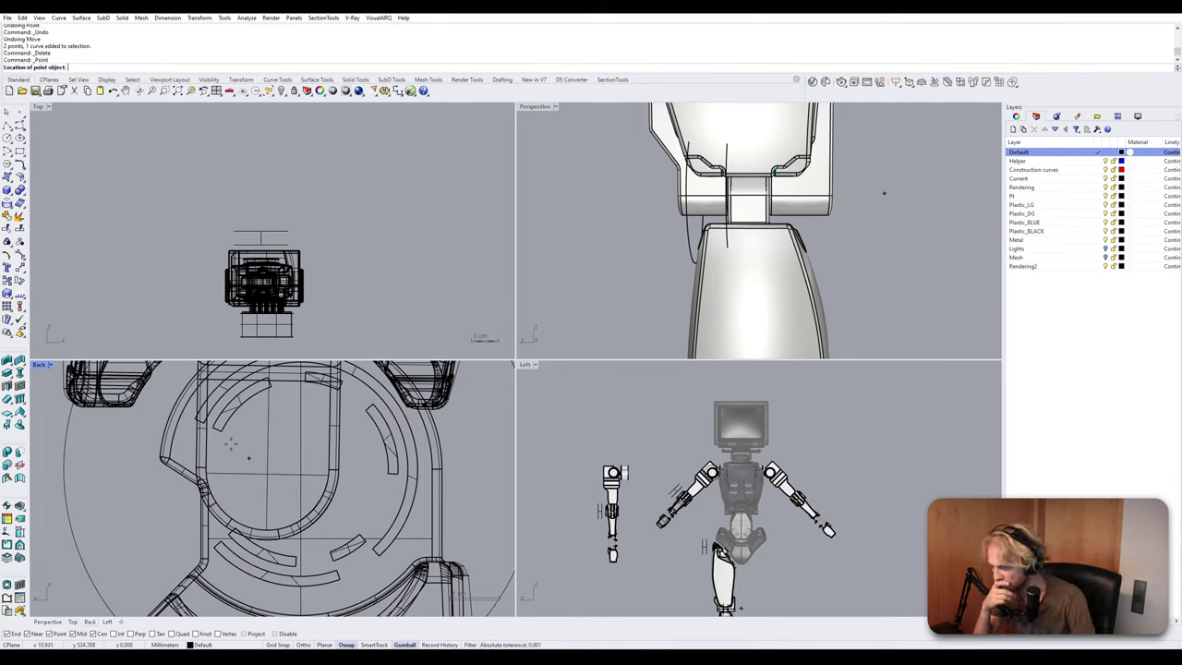
click(252, 529)
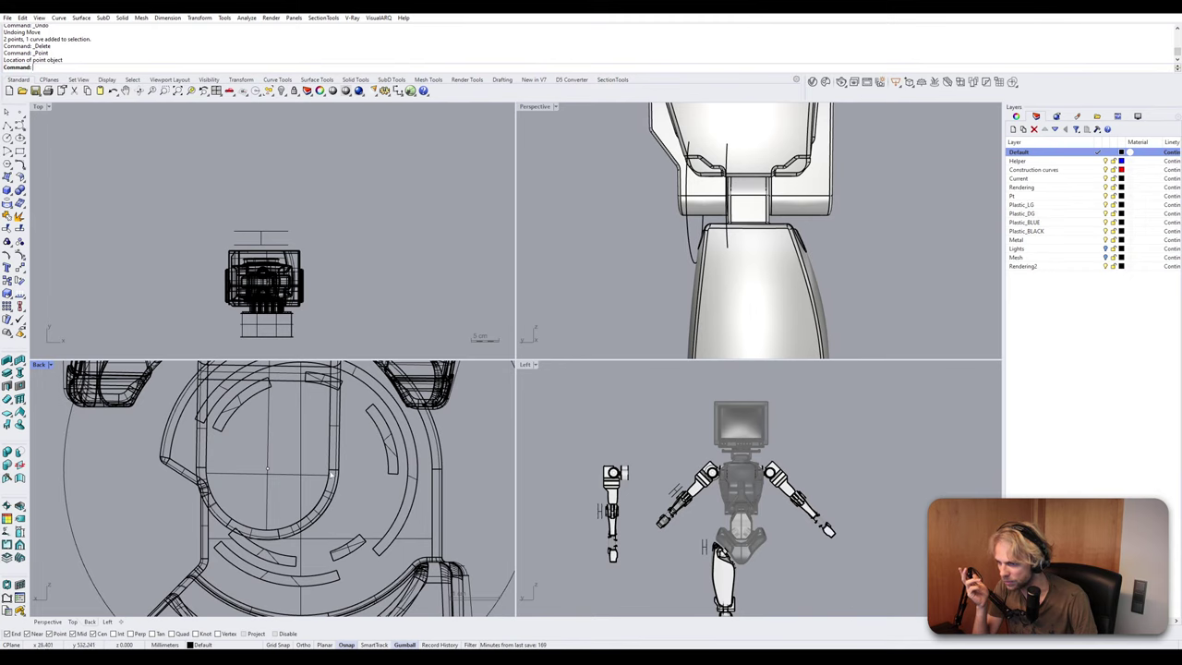
right_click(399, 461)
click(430, 446)
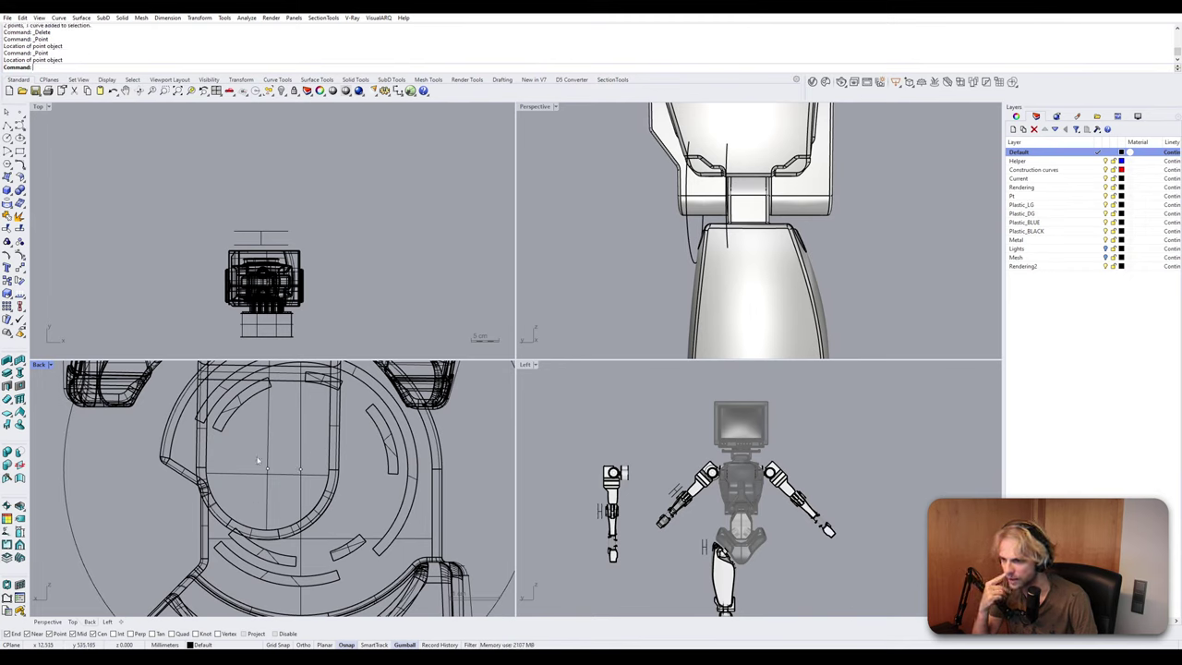
Draw a straight polyline connecting the two new centre points in the Back view.
click(8, 127)
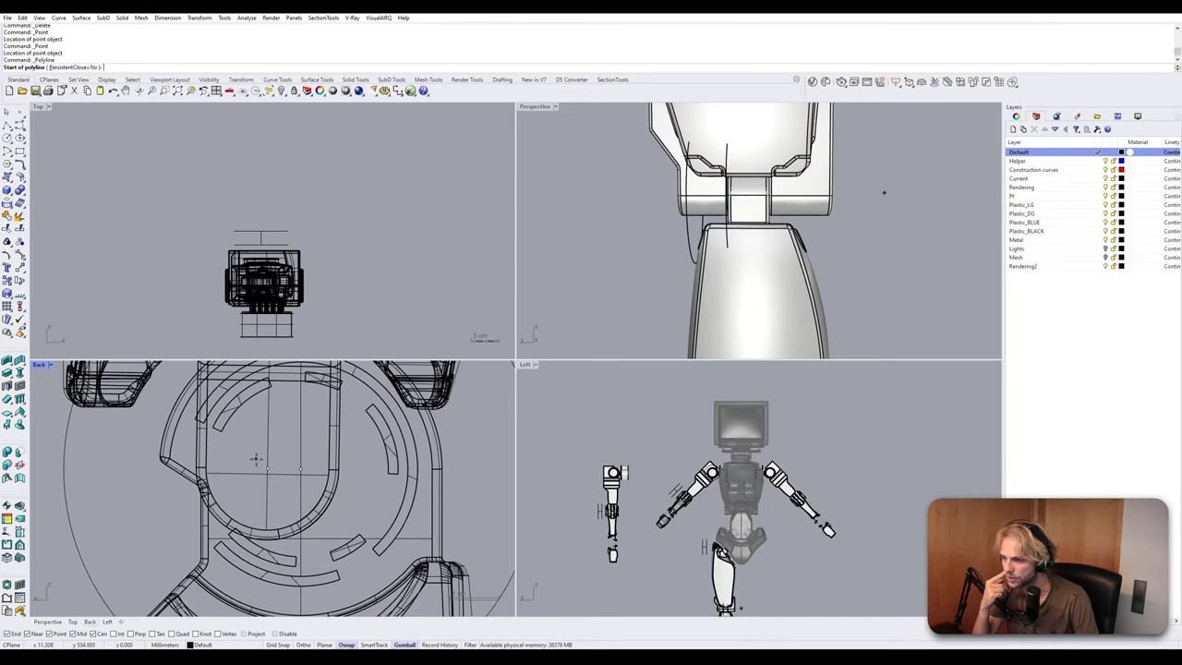
click(300, 469)
click(300, 471)
key(Return)
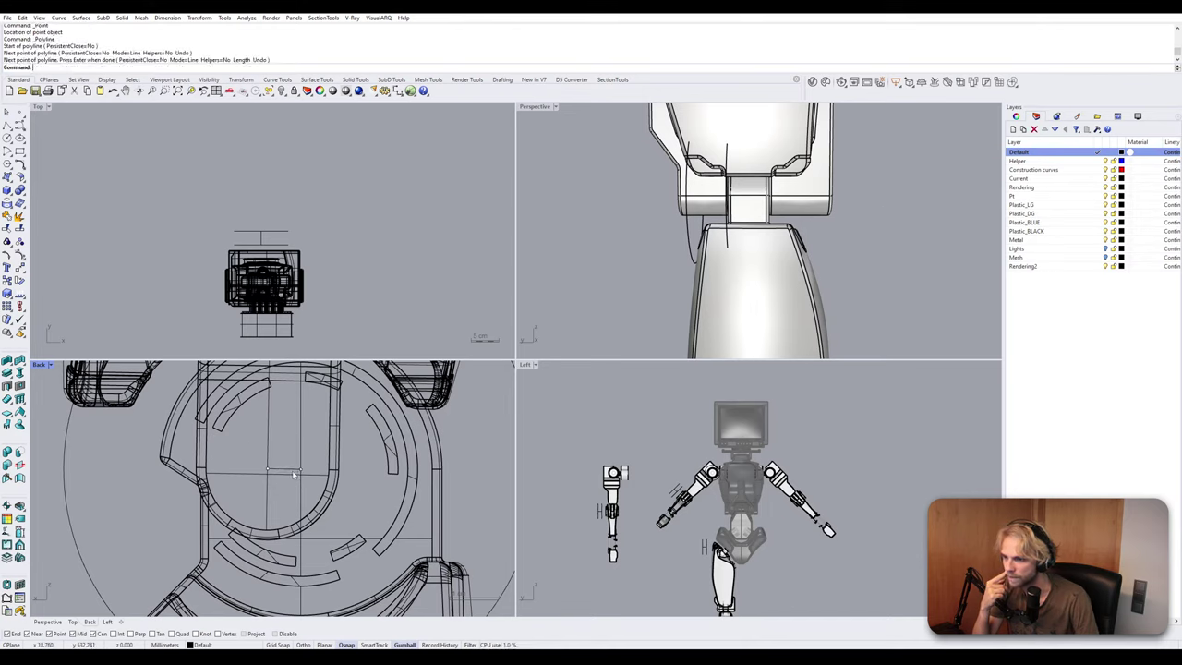
Flatten the new connecting line along the X axis with the gumball scale in the Back view.
click(293, 471)
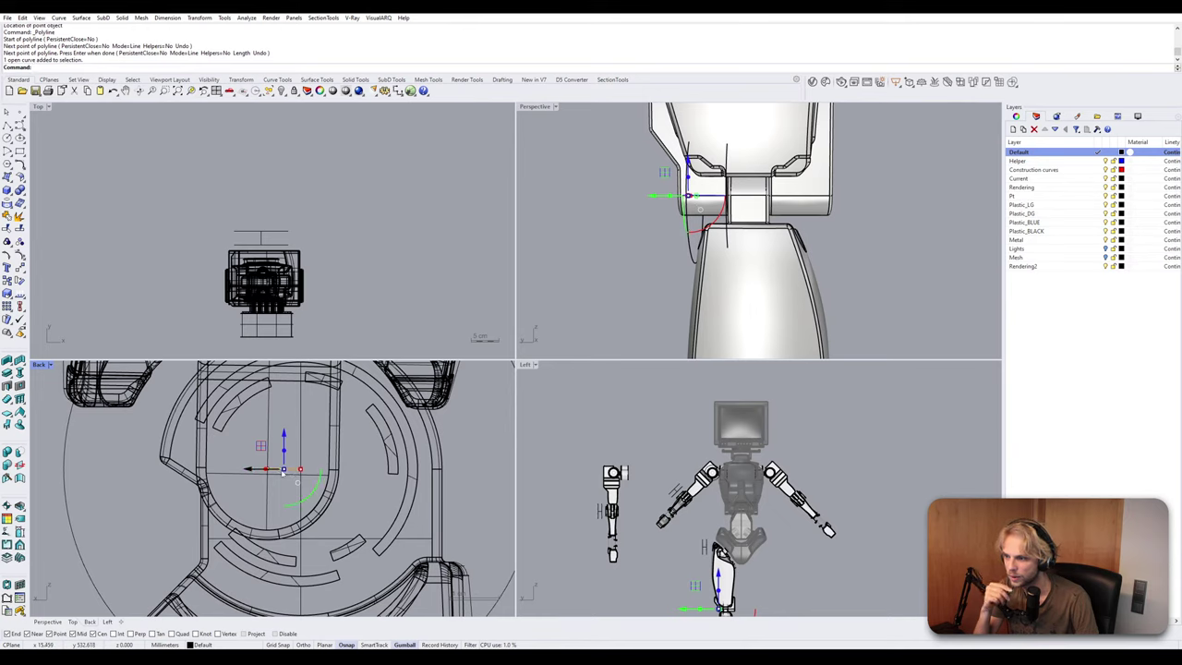
key(Return)
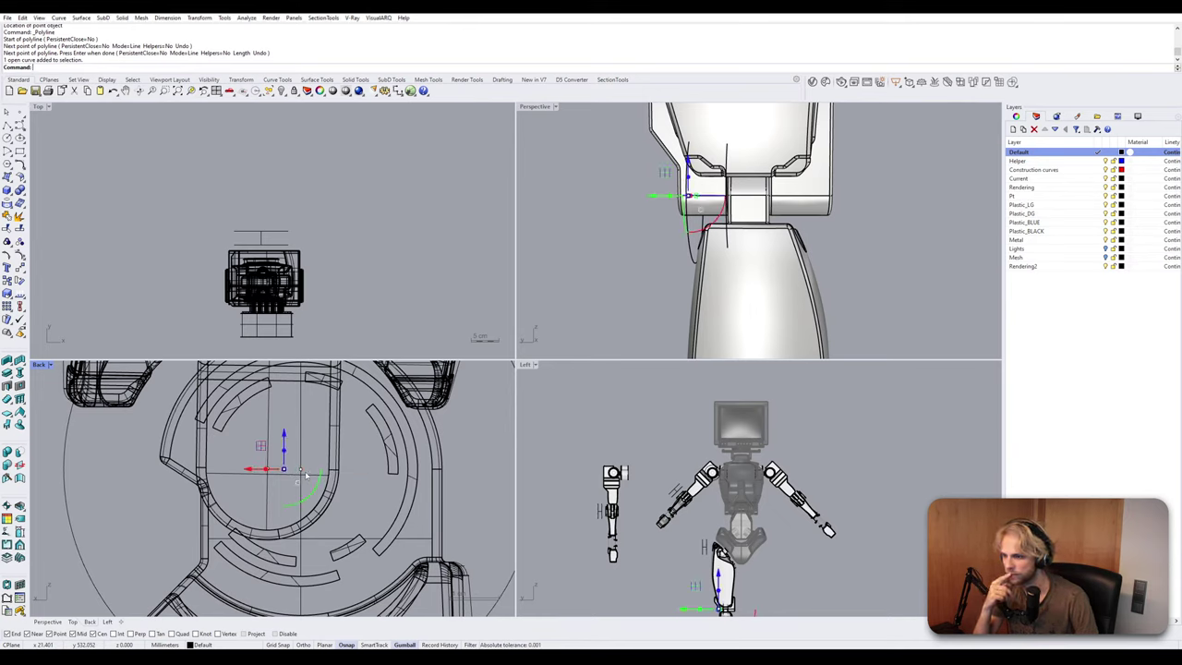
click(321, 434)
click(284, 472)
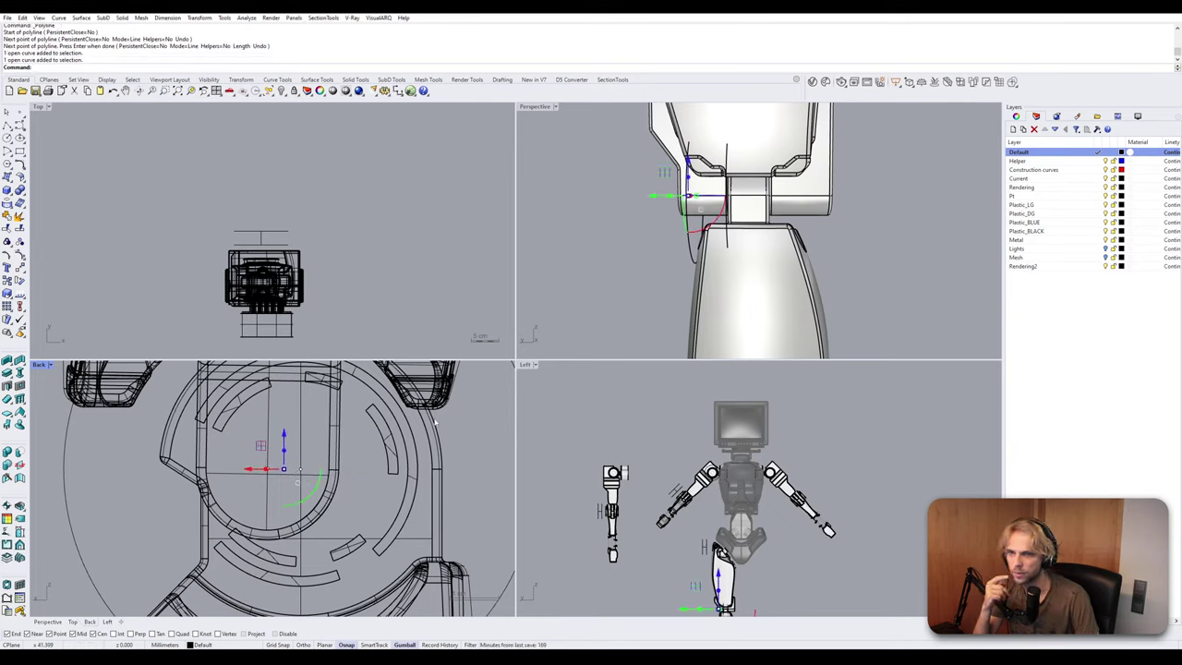
Maximize the Perspective viewport and set its display mode to Wireframe, framing the knee joint closely.
double_click(540, 108)
right_drag(539, 198, 179, 163)
click(57, 108)
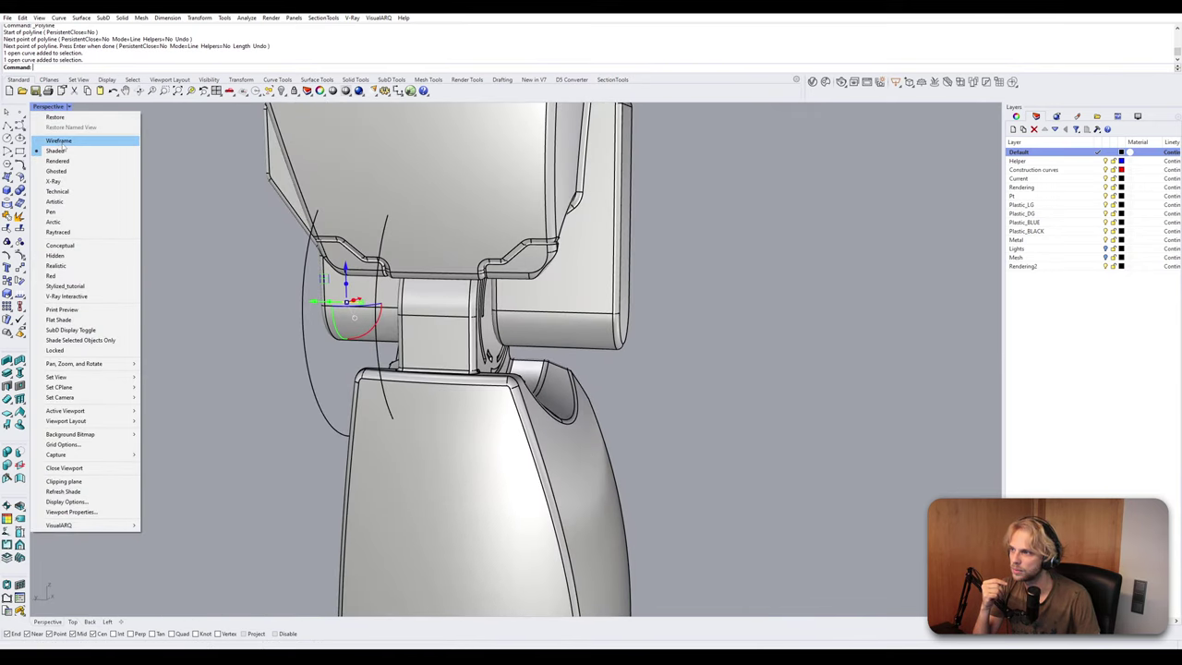
click(59, 141)
scroll(413, 340, up, 5)
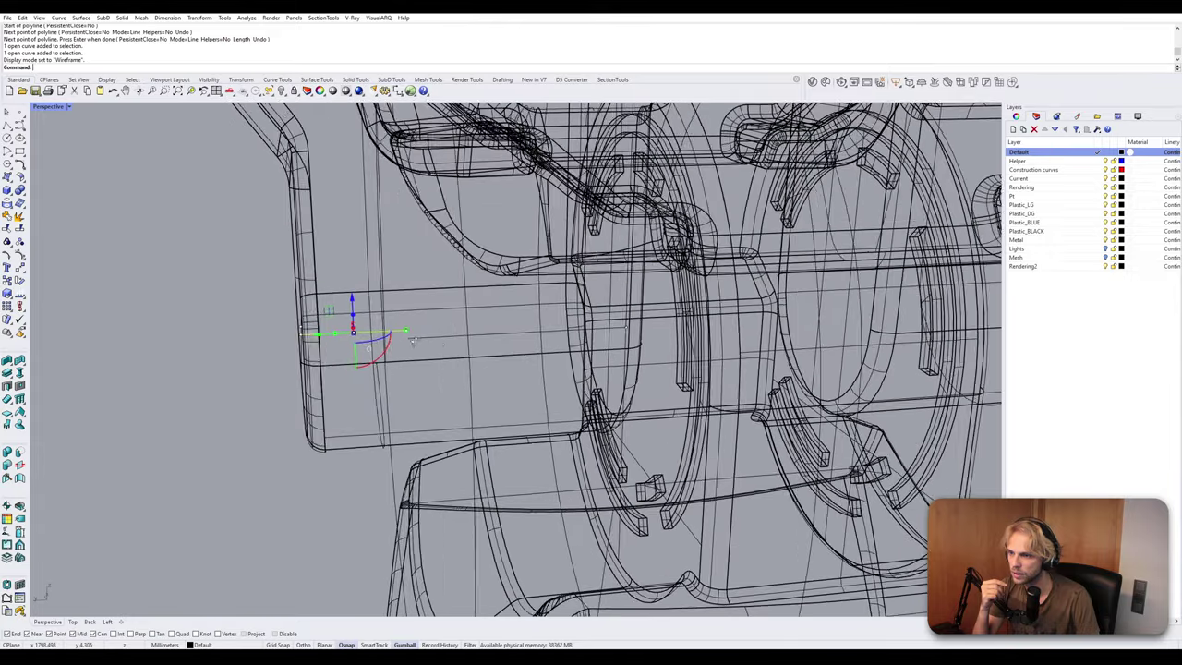
Compare the flattened connecting line with the axis line of the rotation-guide curves at the knee.
right_drag(413, 340, 445, 342)
click(315, 392)
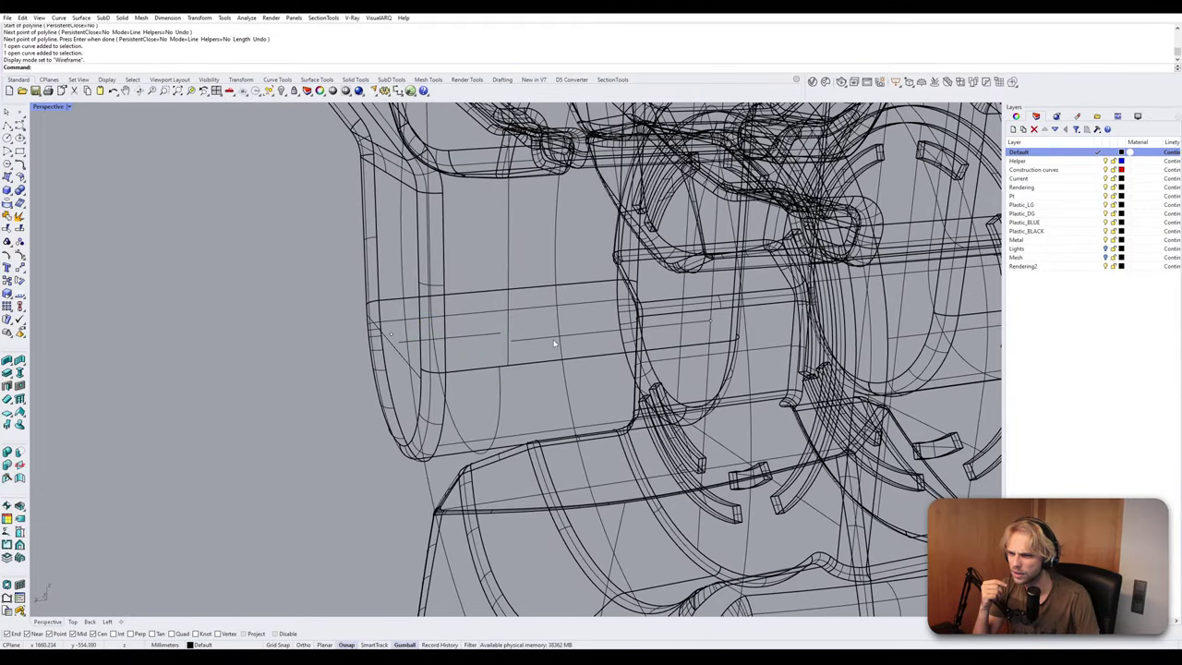
click(543, 339)
click(318, 344)
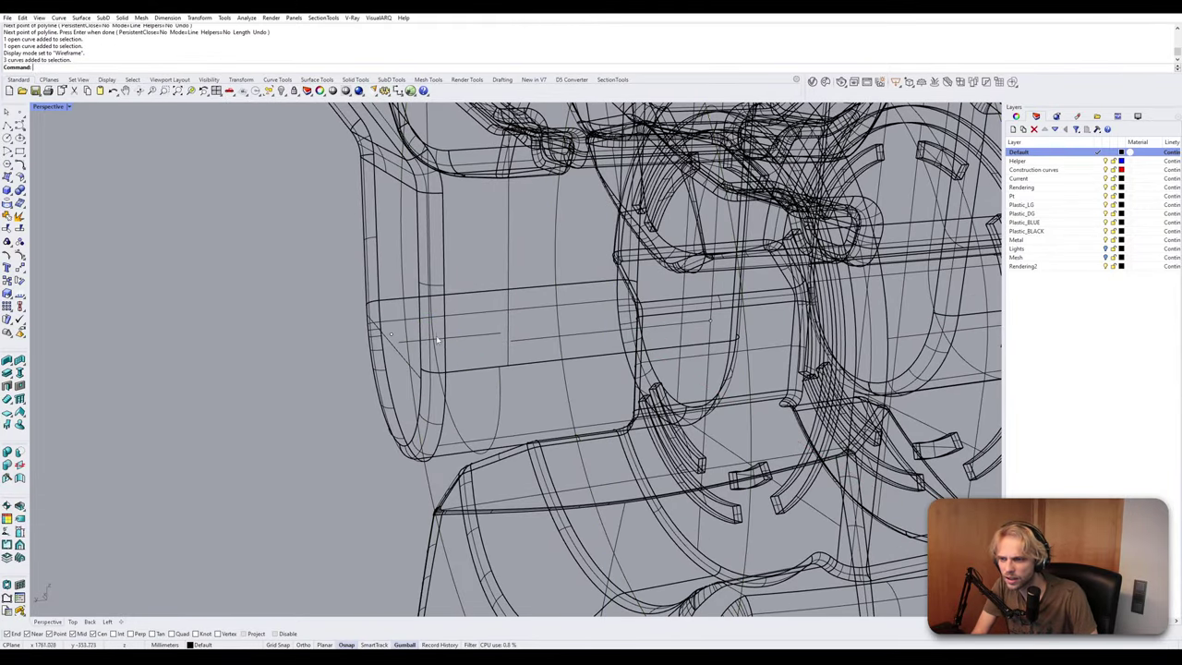
click(464, 341)
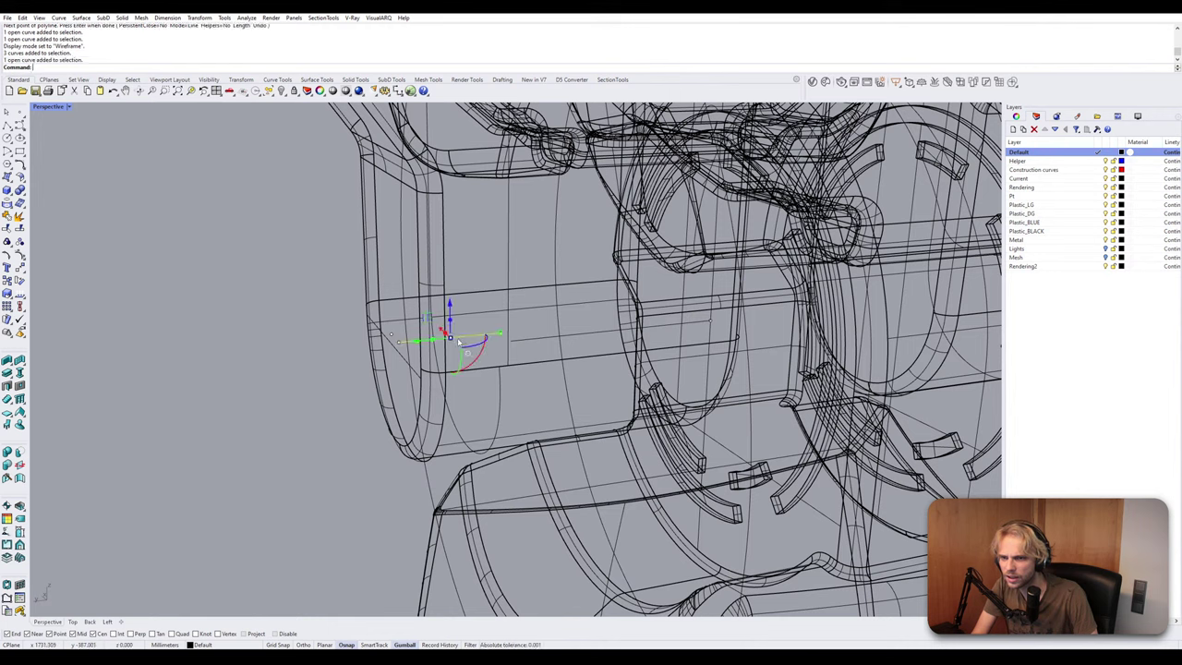
click(342, 333)
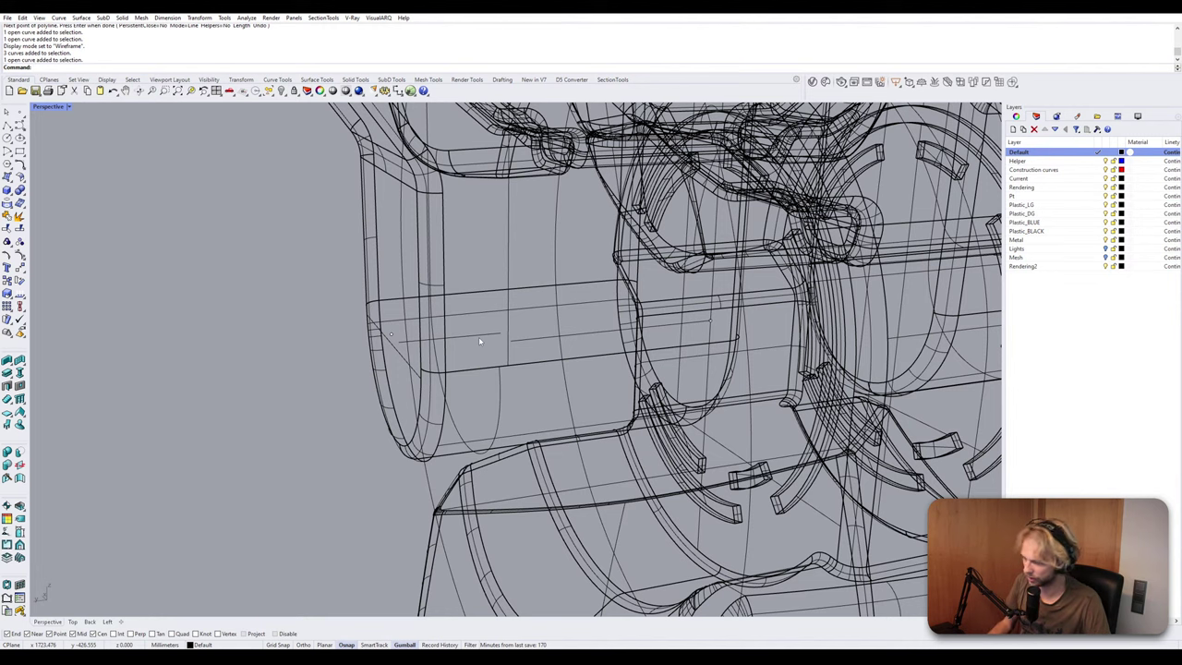
Undo the connecting line's flattening and move the knee's rotation-guide curves sideways away from the leg.
key(ctrl+z)
click(545, 342)
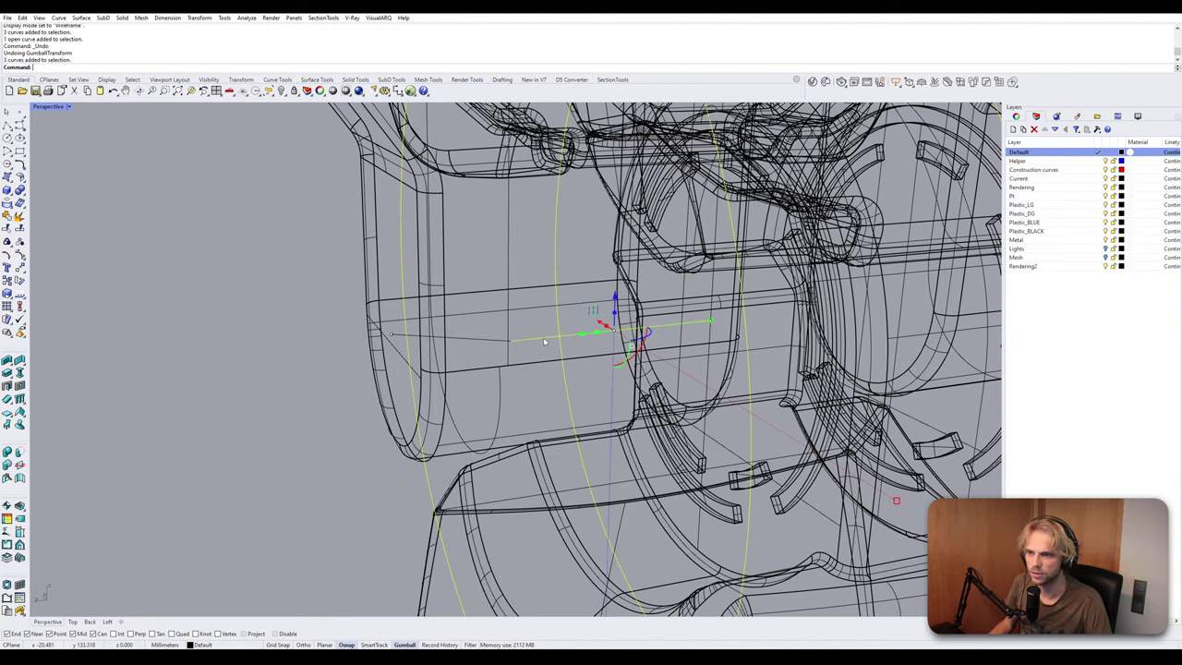
scroll(574, 342, down, 3)
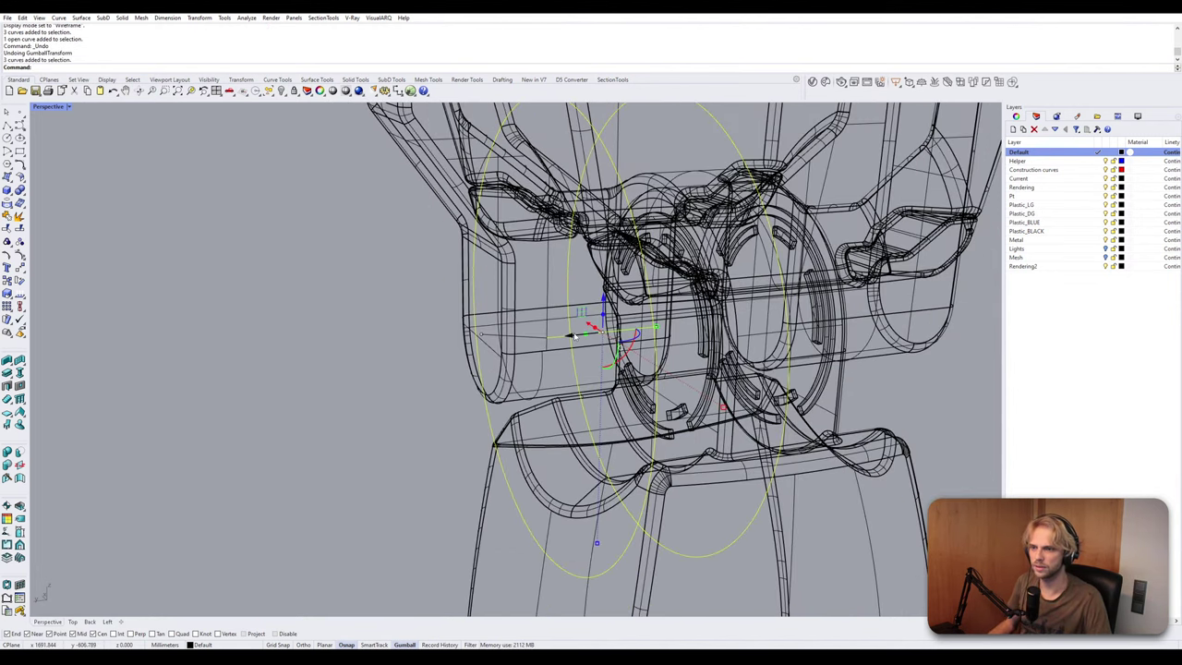
drag(573, 335, 91, 385)
Reposition the connecting line's free end onto the second centre point so the line joins both centre points.
click(318, 315)
scroll(534, 330, up, 5)
click(554, 347)
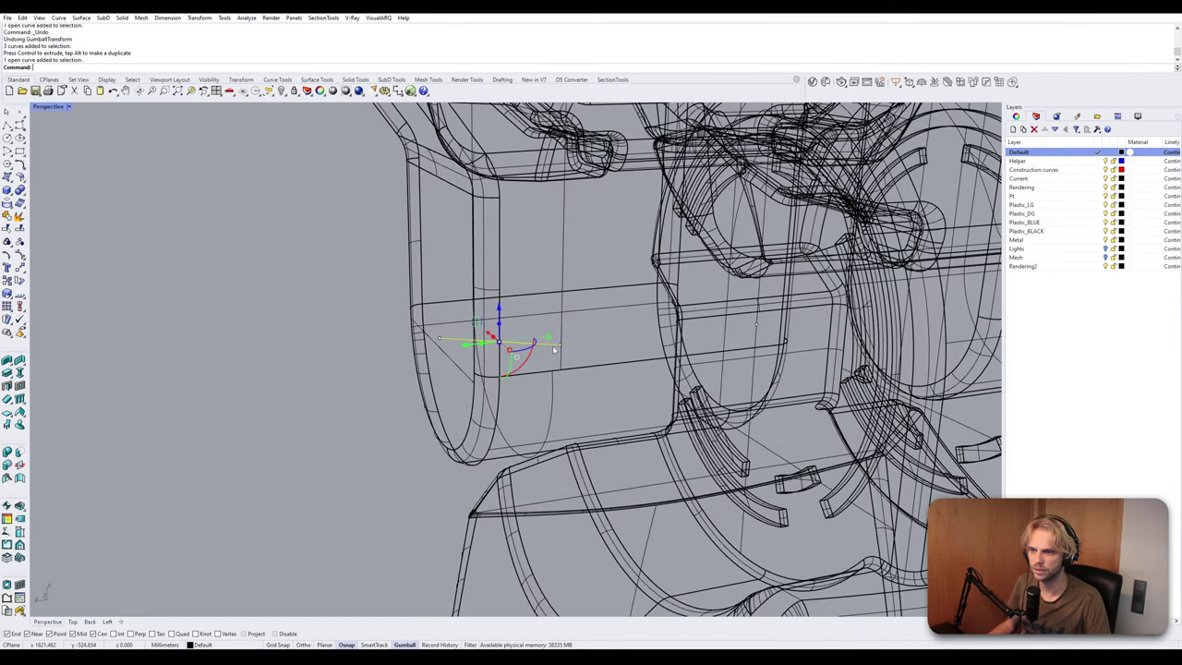
drag(560, 346, 757, 325)
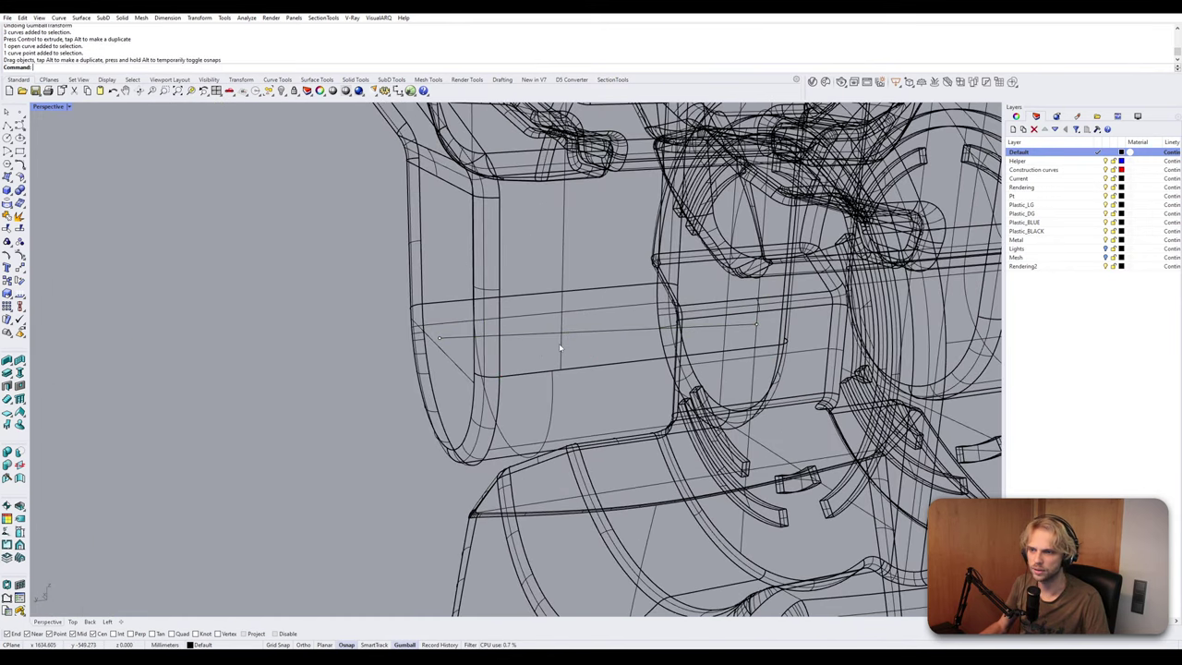
Flatten the connecting line along the X axis with a gumball scale of 0.
click(598, 332)
click(614, 339)
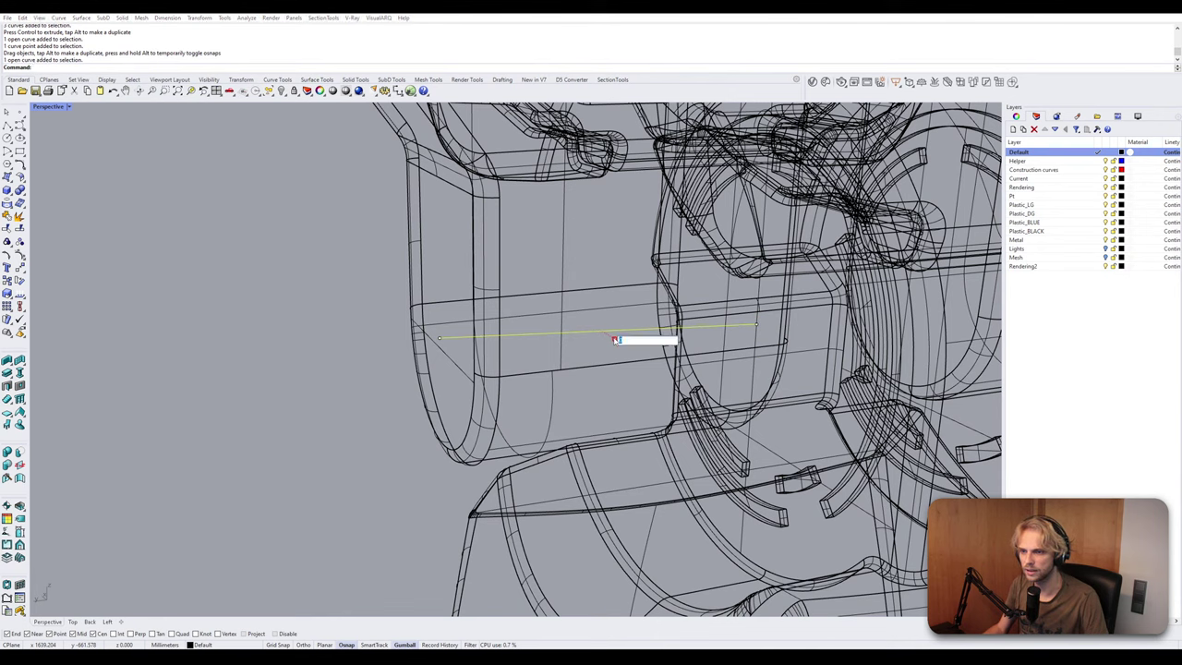
text(0)
key(Return)
Move the flattened connecting line so its inner end snaps onto the centre point of the lower leg's joint.
click(549, 348)
click(546, 340)
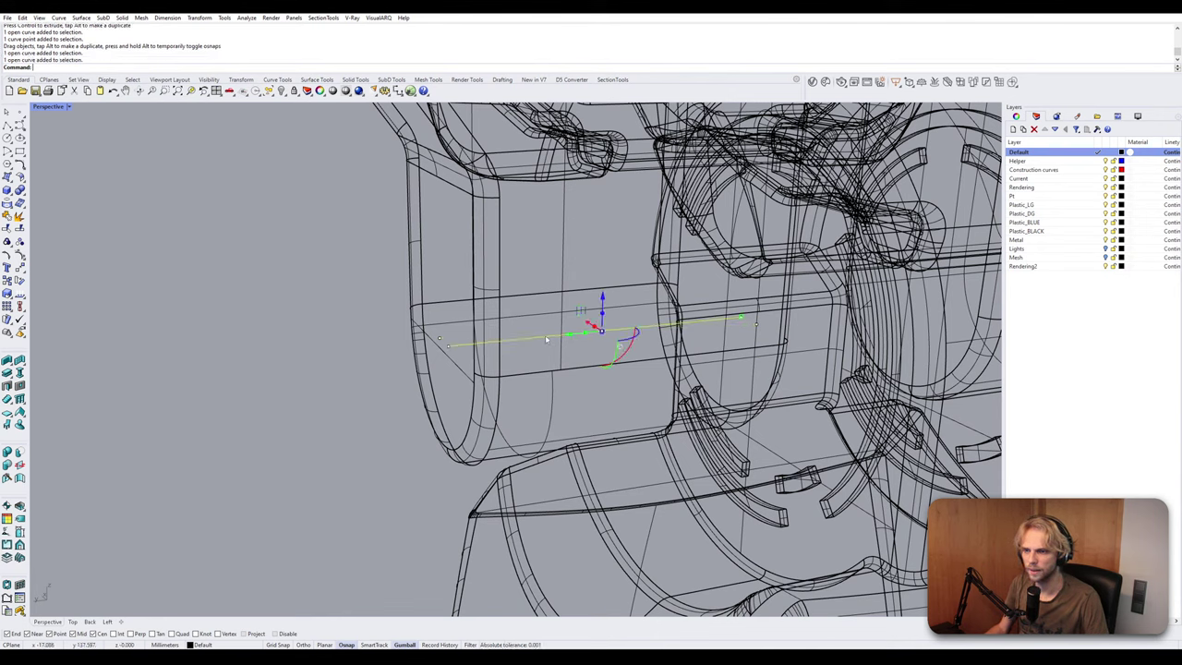
text(M)
key(Return)
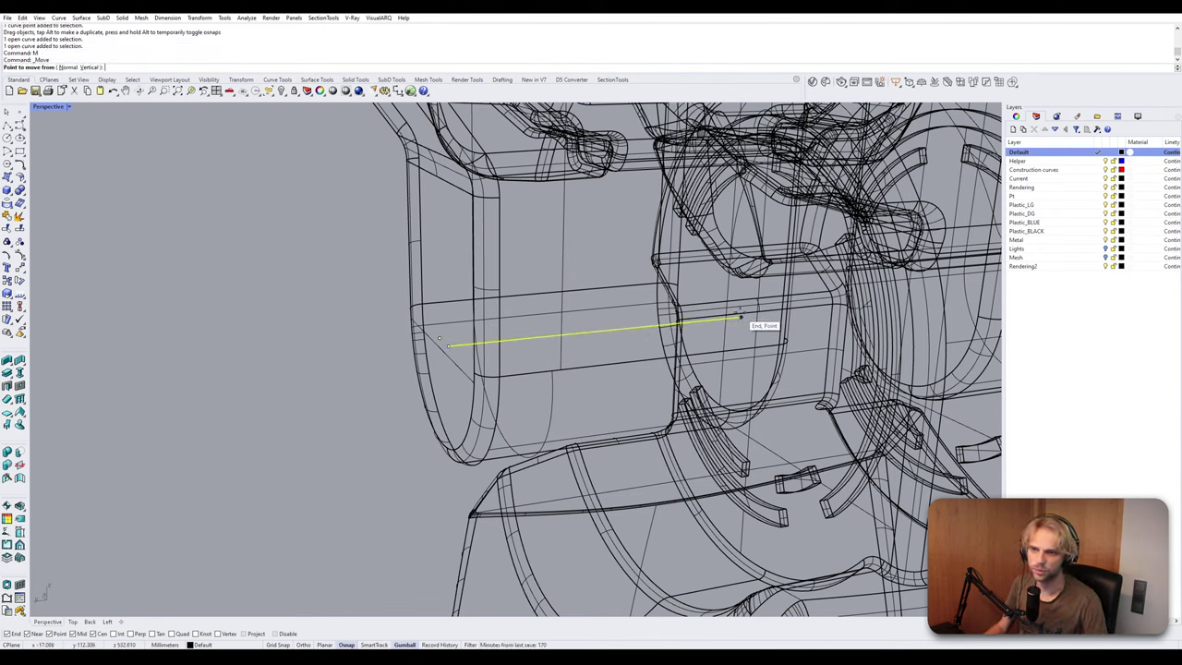
click(741, 316)
click(756, 323)
key(Escape)
scroll(694, 325, down, 8)
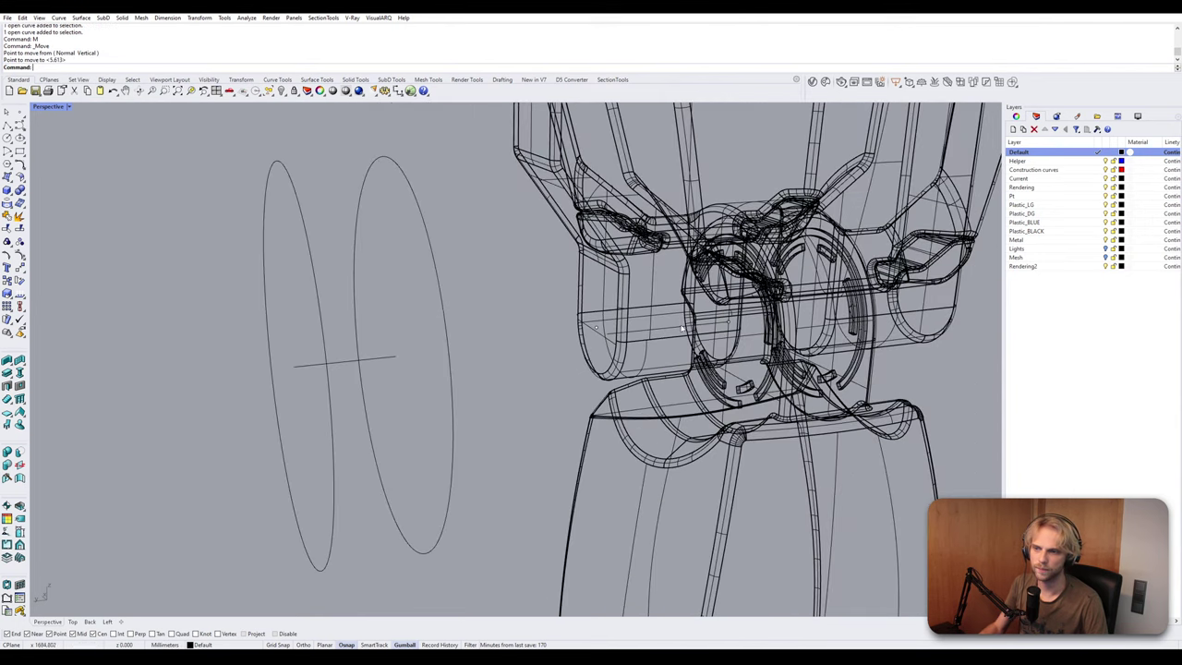
Move the lower leg, its guide curves, centre point and connecting line from the line's outer end to the knee bracket's centre point.
drag(406, 353, 316, 371)
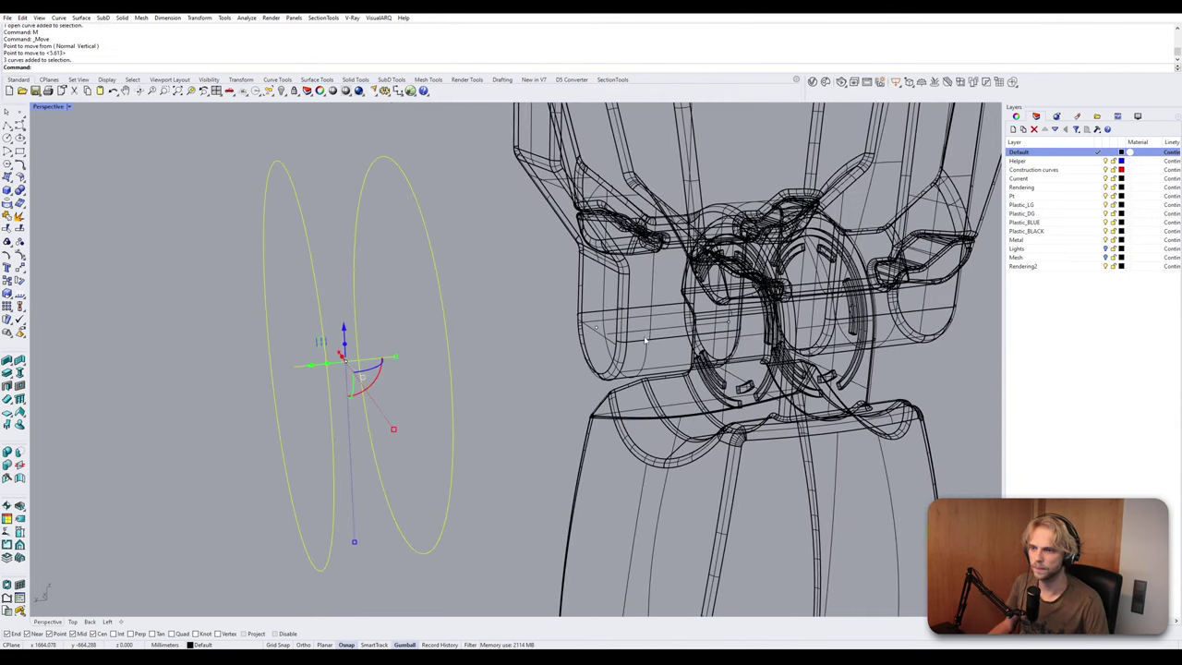
shift+click(746, 439)
scroll(736, 337, up, 2)
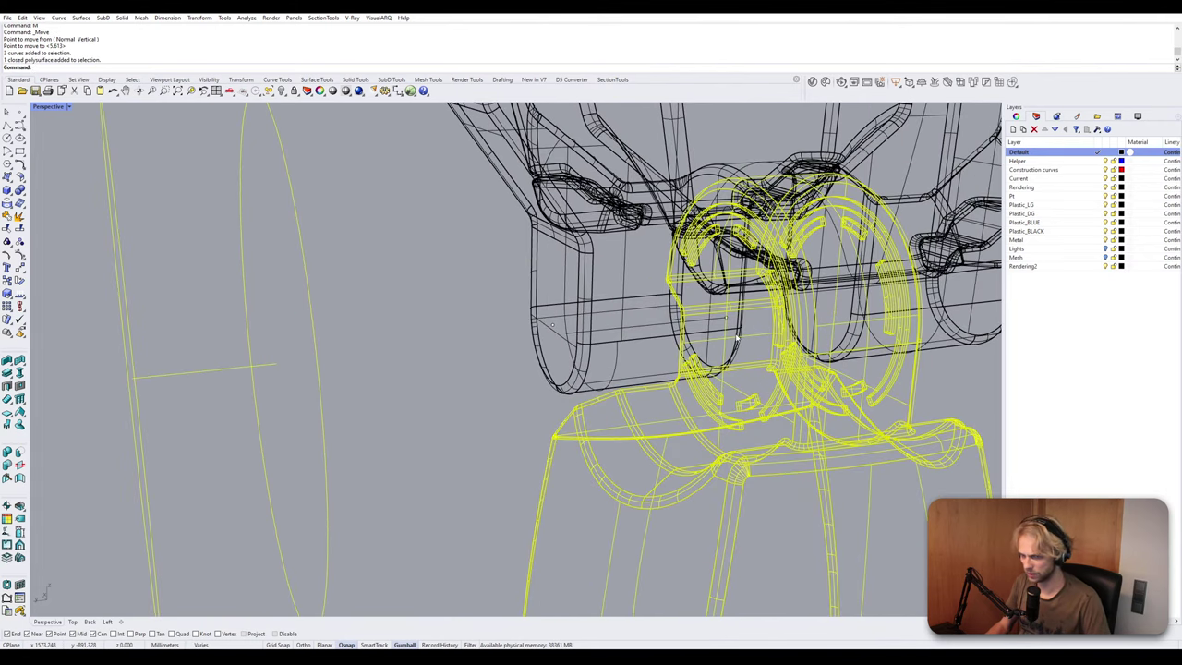
text(m)
key(Return)
key(Escape)
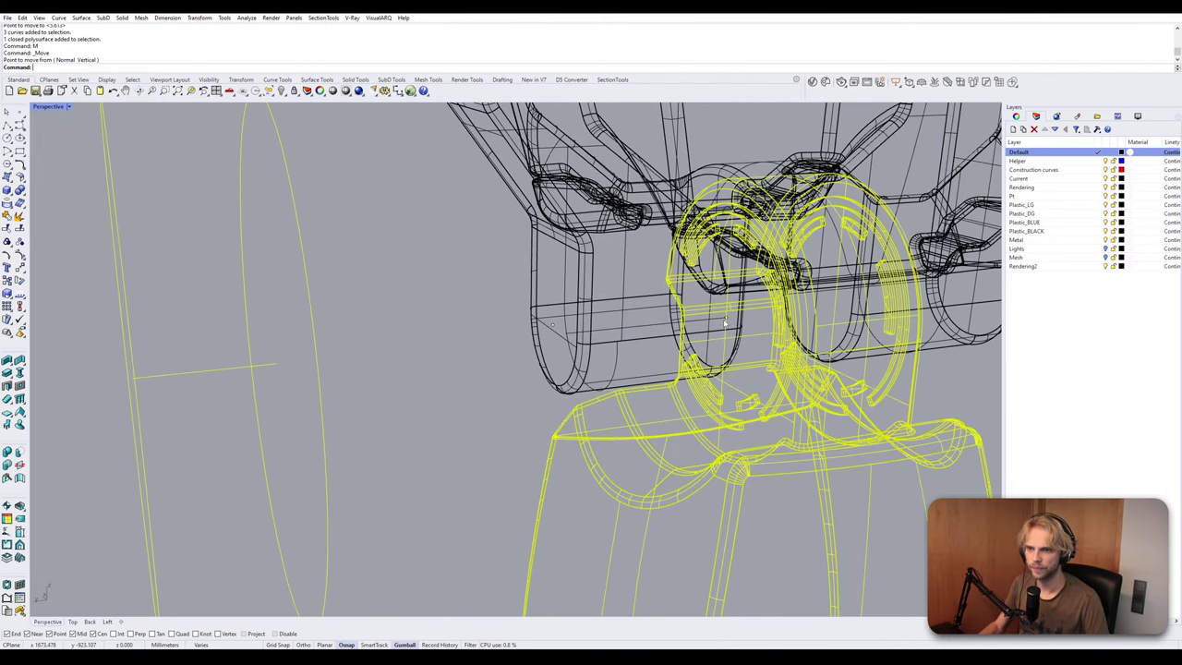
shift+click(726, 321)
shift+click(719, 322)
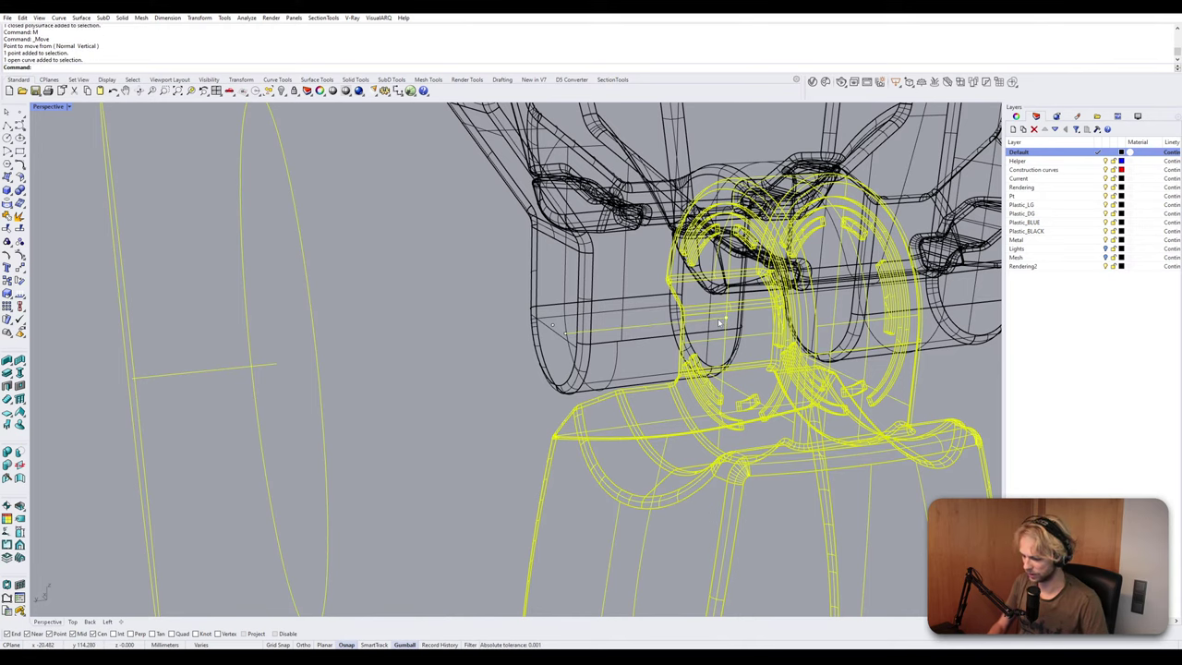
text(m)
key(Return)
click(721, 323)
scroll(554, 324, up, 2)
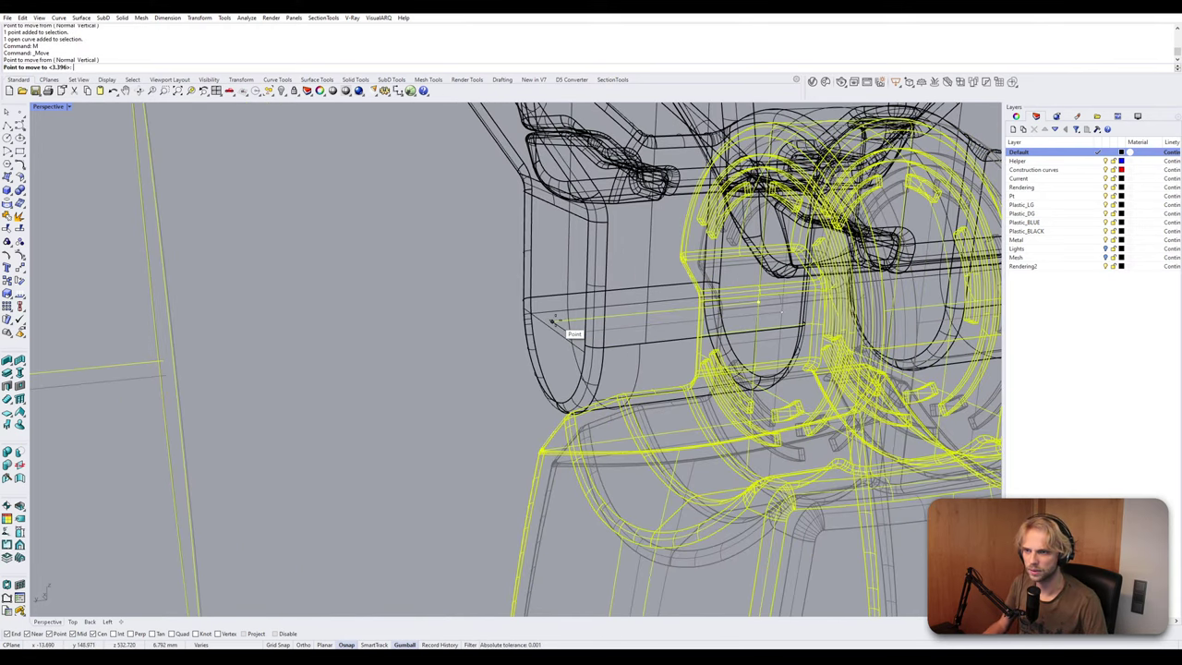
click(554, 323)
Check the alignment of the guide curves and the knee's rotation centre in the Back view.
double_click(41, 108)
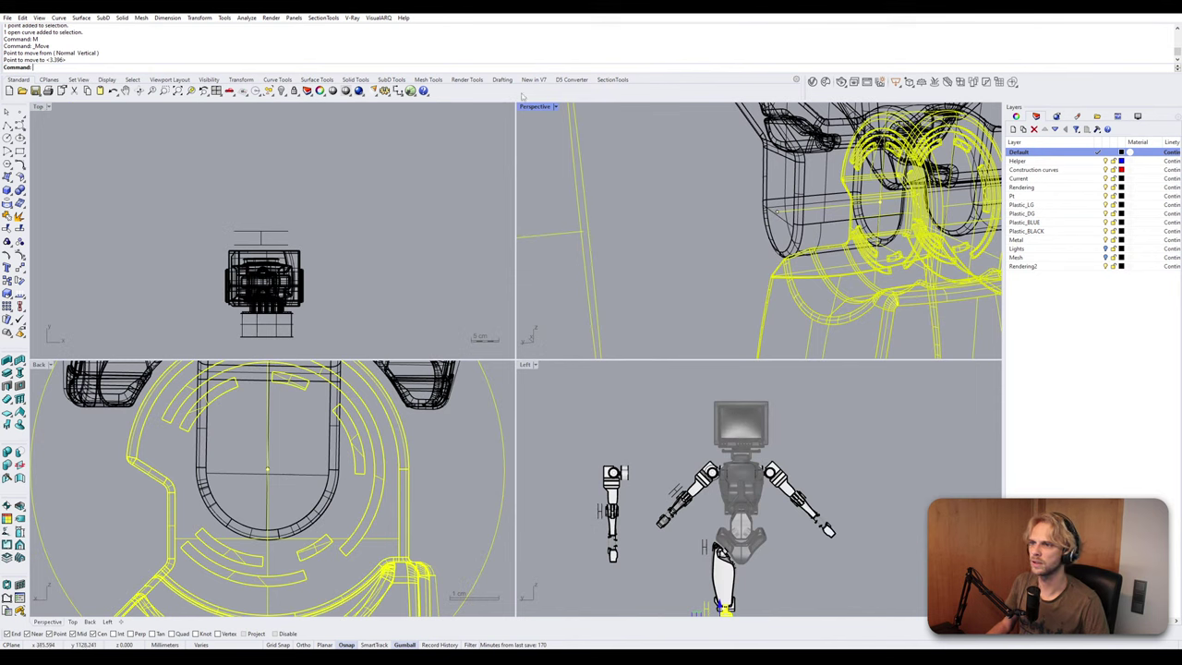
scroll(289, 430, up, 3)
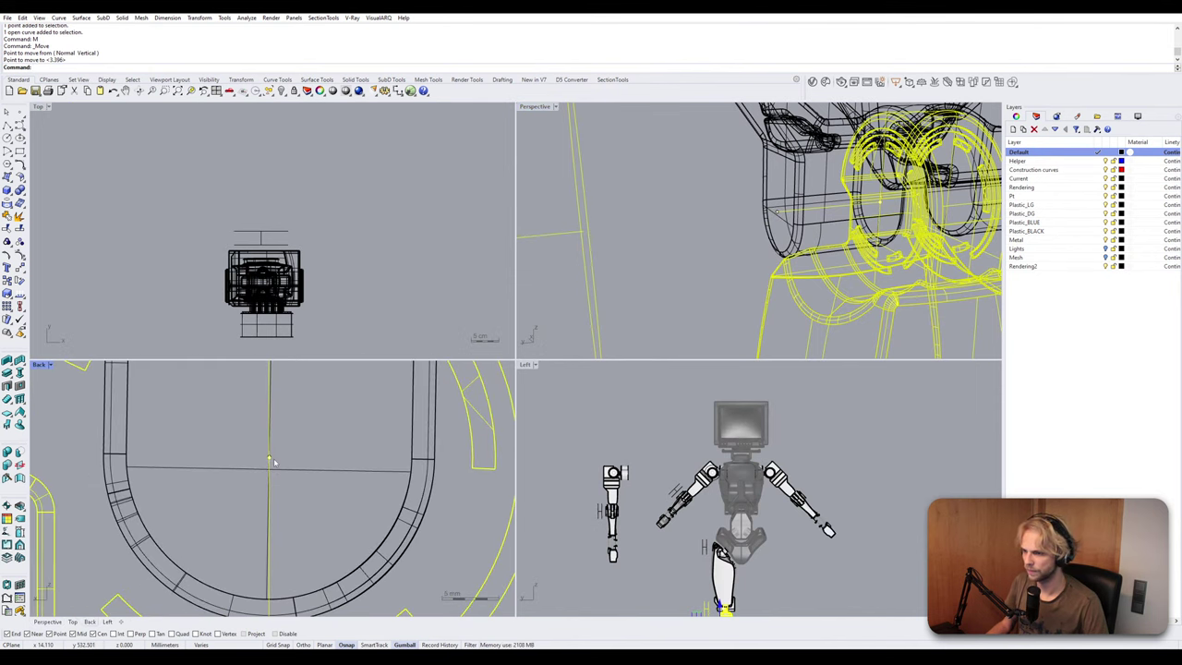
scroll(274, 459, down, 4)
click(293, 450)
scroll(292, 442, down, 5)
click(382, 460)
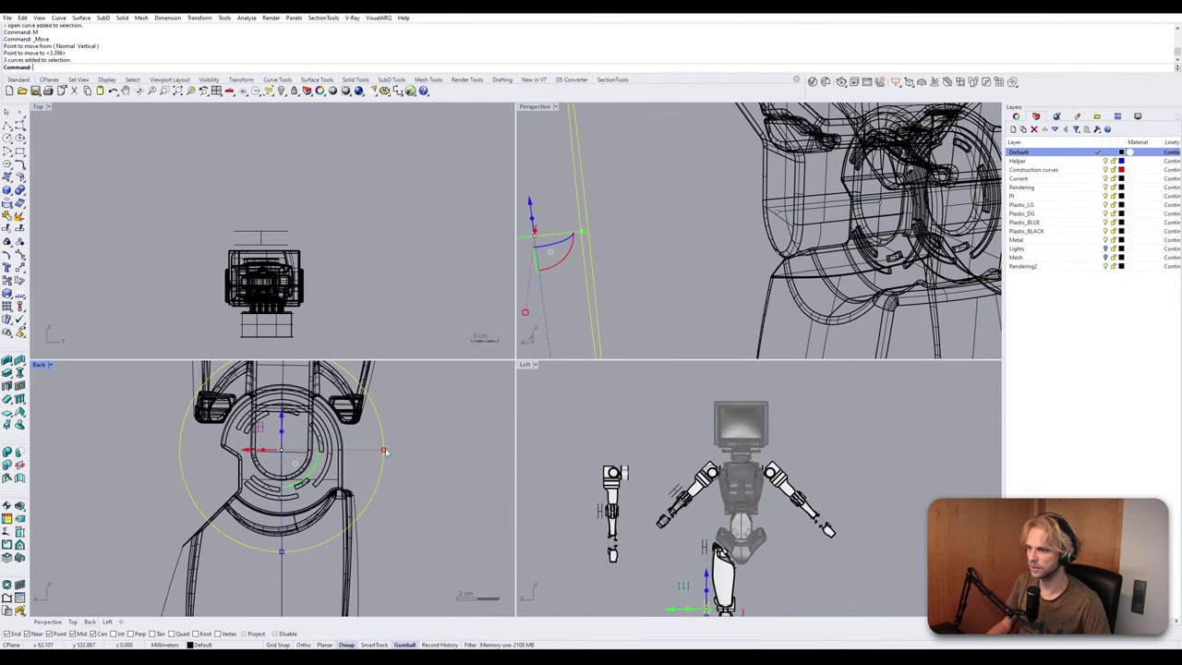
click(430, 456)
double_click(537, 107)
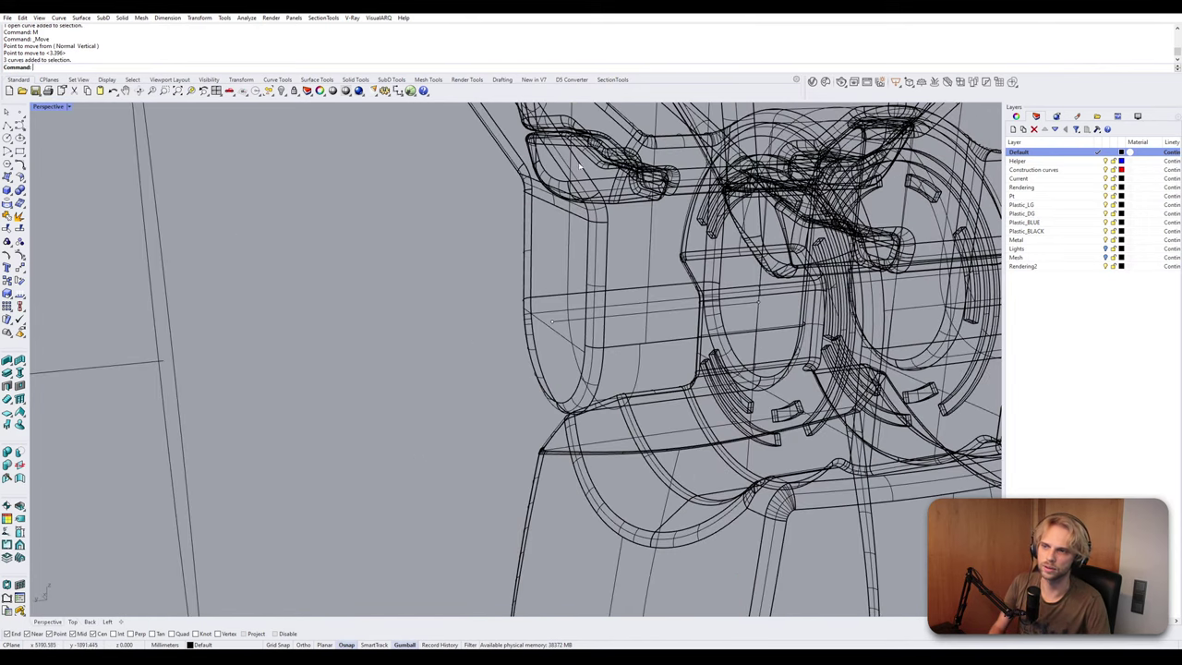
Delete the two centre points and connecting line at the knee, and set the Perspective viewport to Shaded.
drag(399, 260, 802, 387)
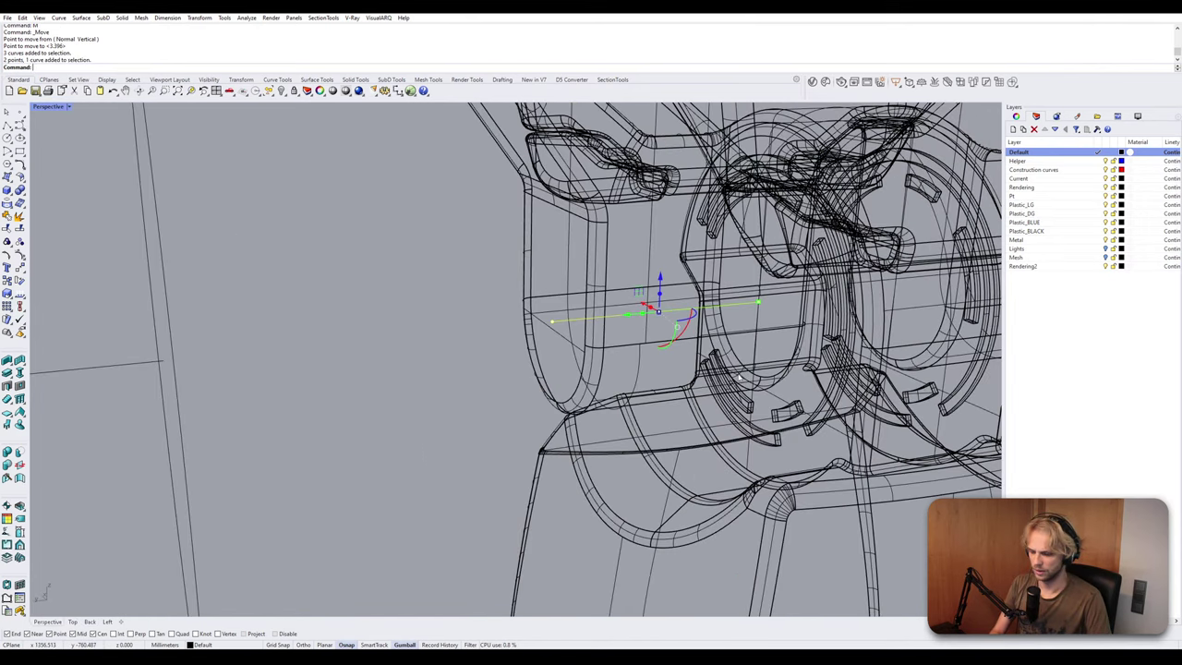
key(Delete)
scroll(515, 295, down, 5)
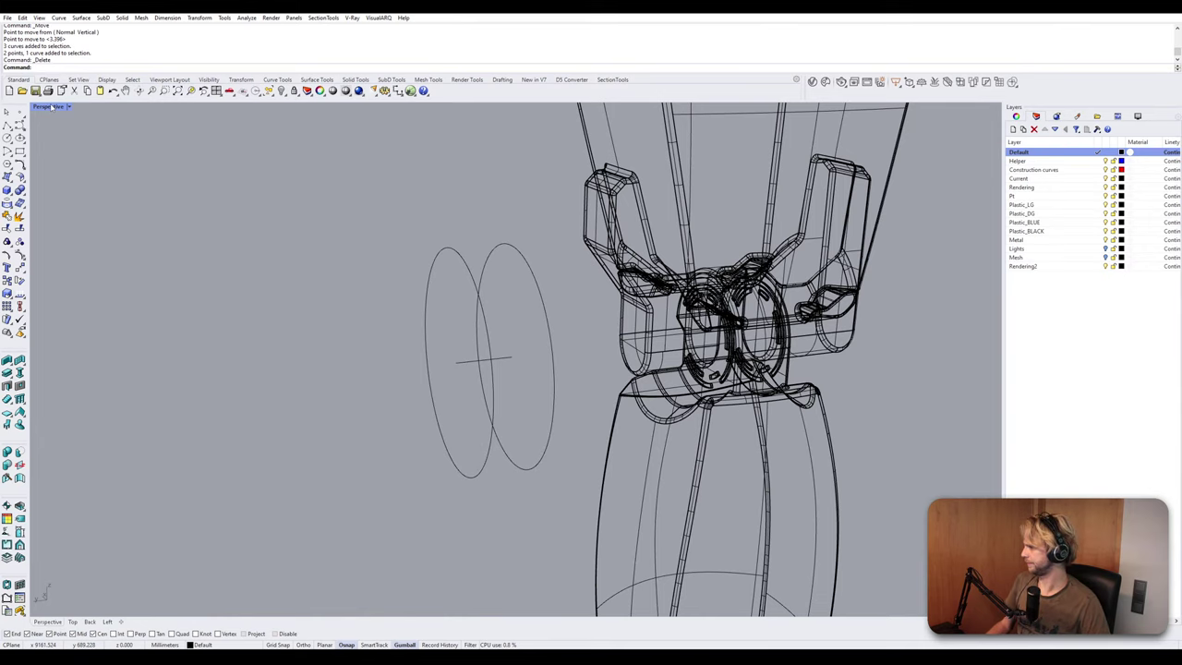
click(51, 107)
click(65, 152)
scroll(520, 324, down, 5)
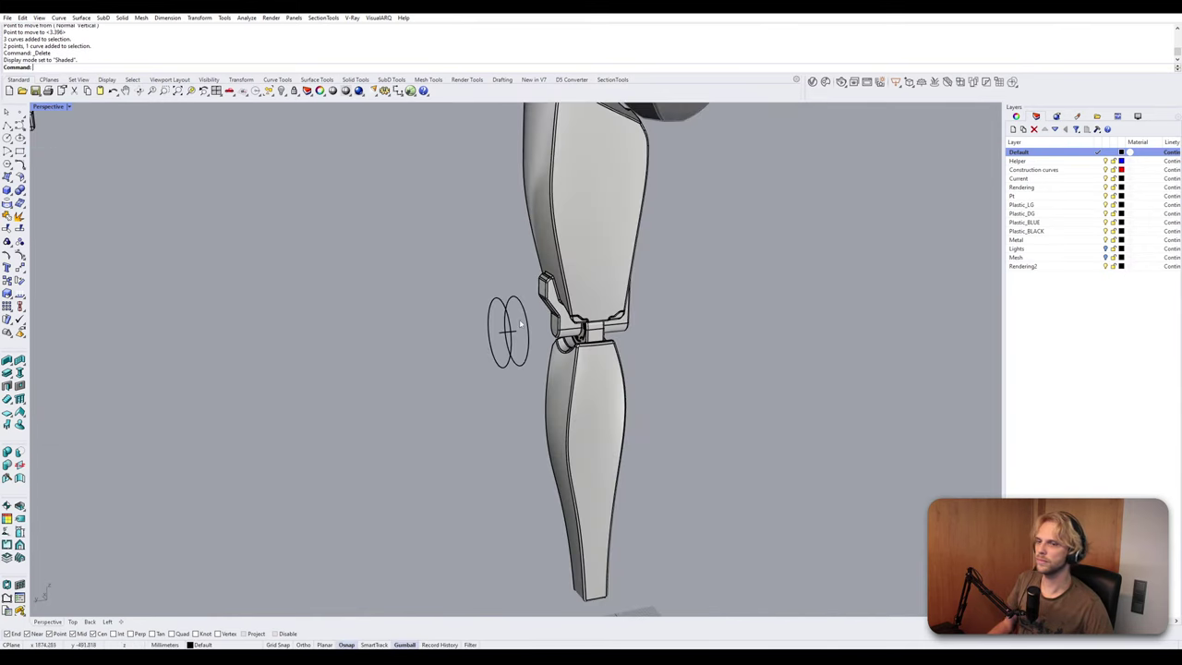
Move the knee's rotation-guide curves sideways to sit close beside the knee joint.
right_drag(520, 323, 469, 322)
click(479, 324)
drag(462, 324, 481, 330)
click(720, 359)
scroll(644, 416, down, 7)
scroll(601, 365, up, 3)
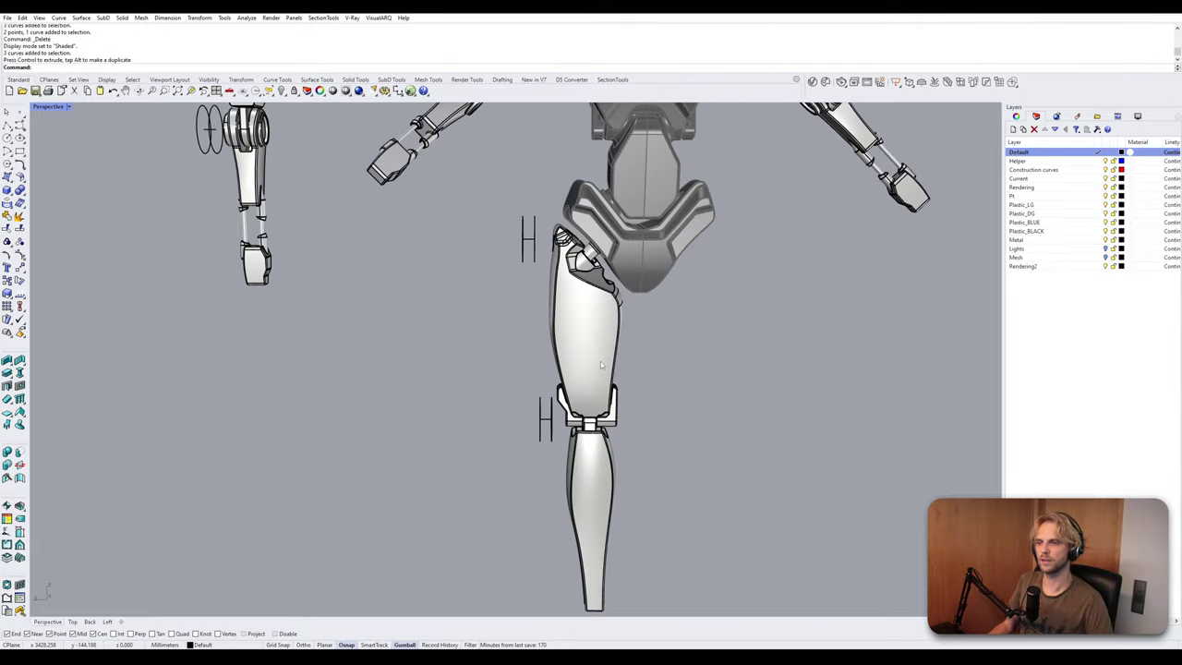
Mirror the complete leg with its hip and knee guide curves across the body's centre plane, starting from origin 0.
scroll(601, 365, down, 5)
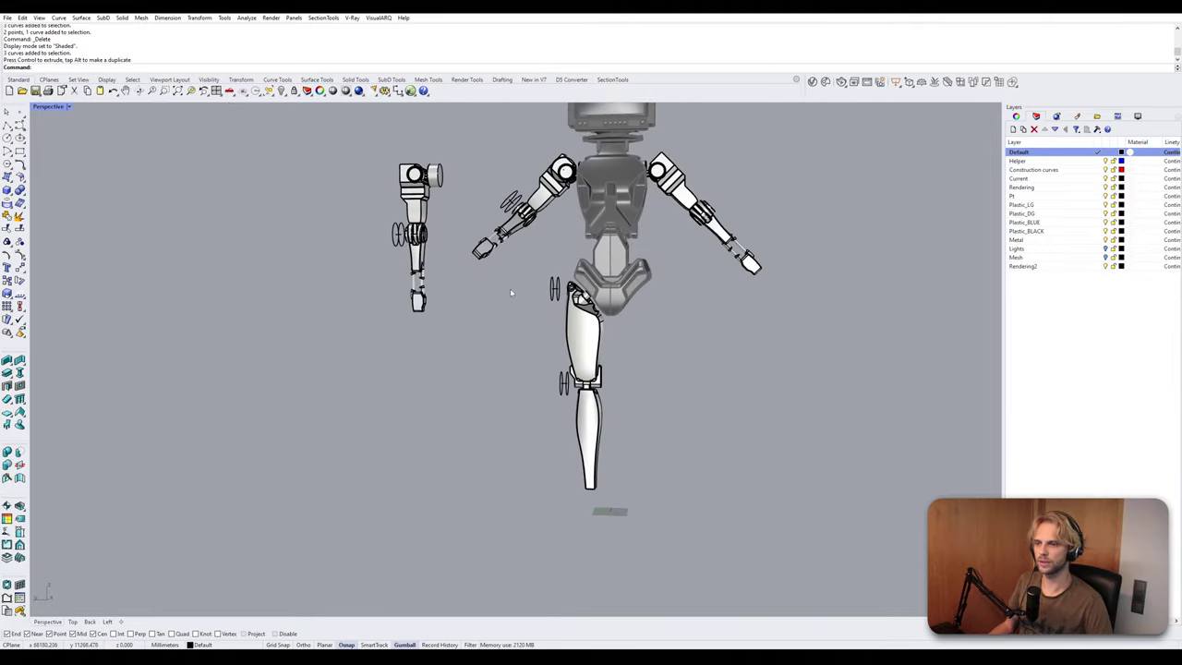
drag(551, 349, 669, 544)
text(mirror)
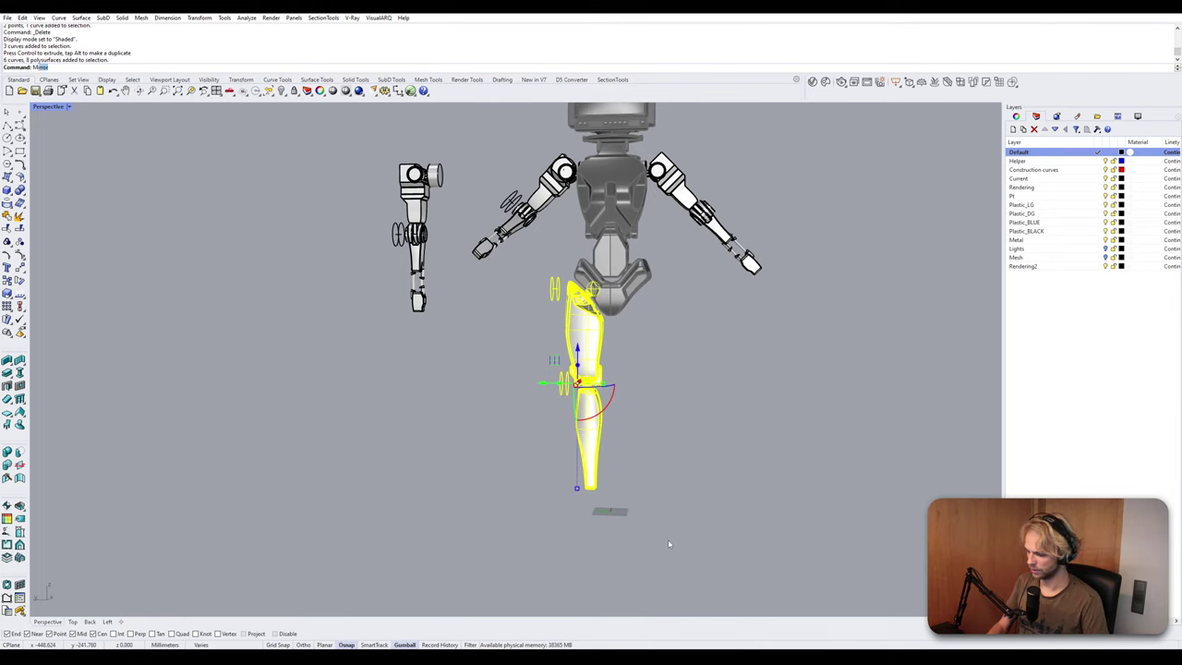
key(Return)
text(0)
key(Return)
shift+click(801, 342)
click(812, 338)
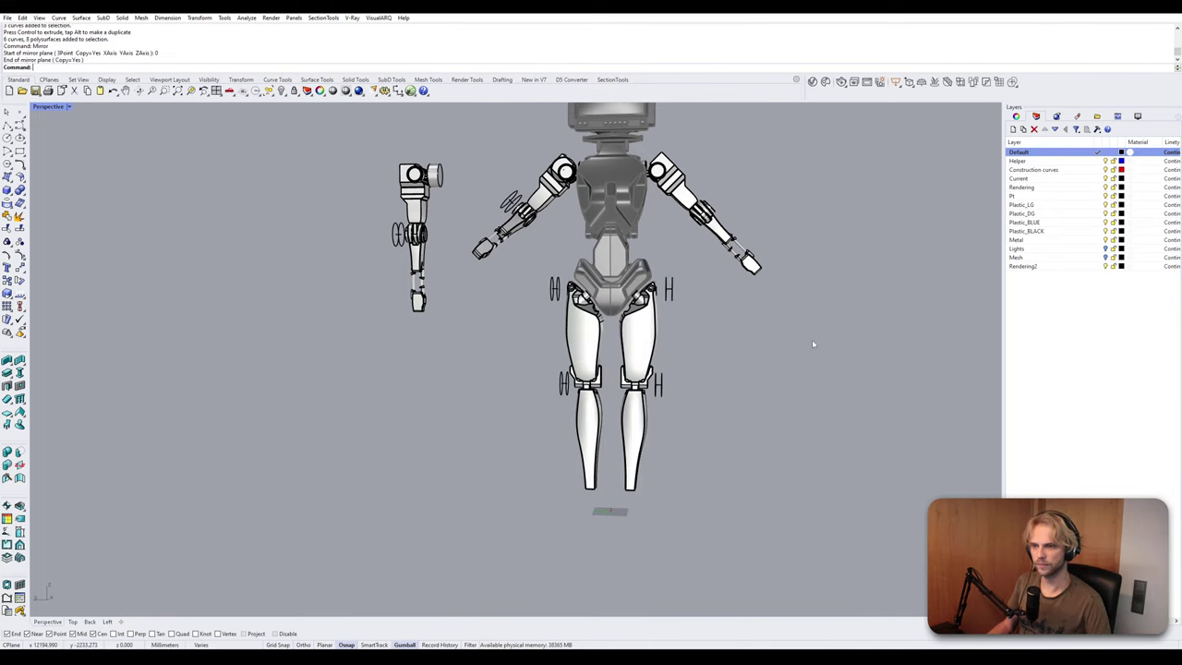
Frame the whole robot in the Perspective view and save the model file.
right_drag(812, 338, 806, 362)
shift+right_drag(624, 305, 641, 334)
key(ctrl+s)
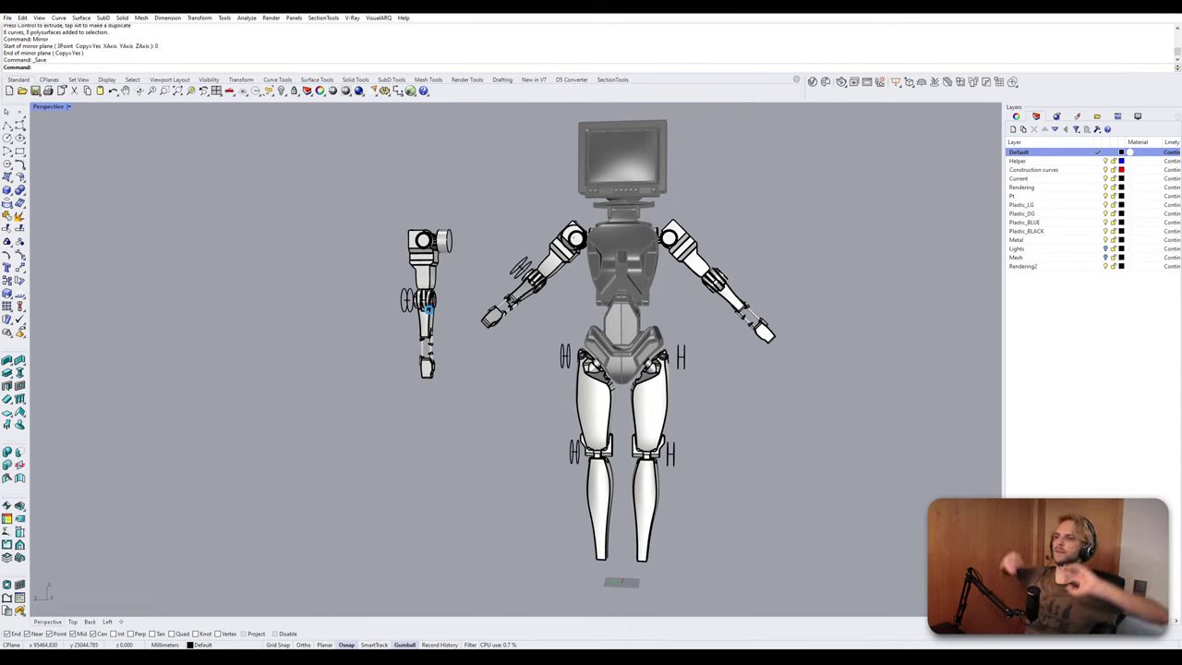
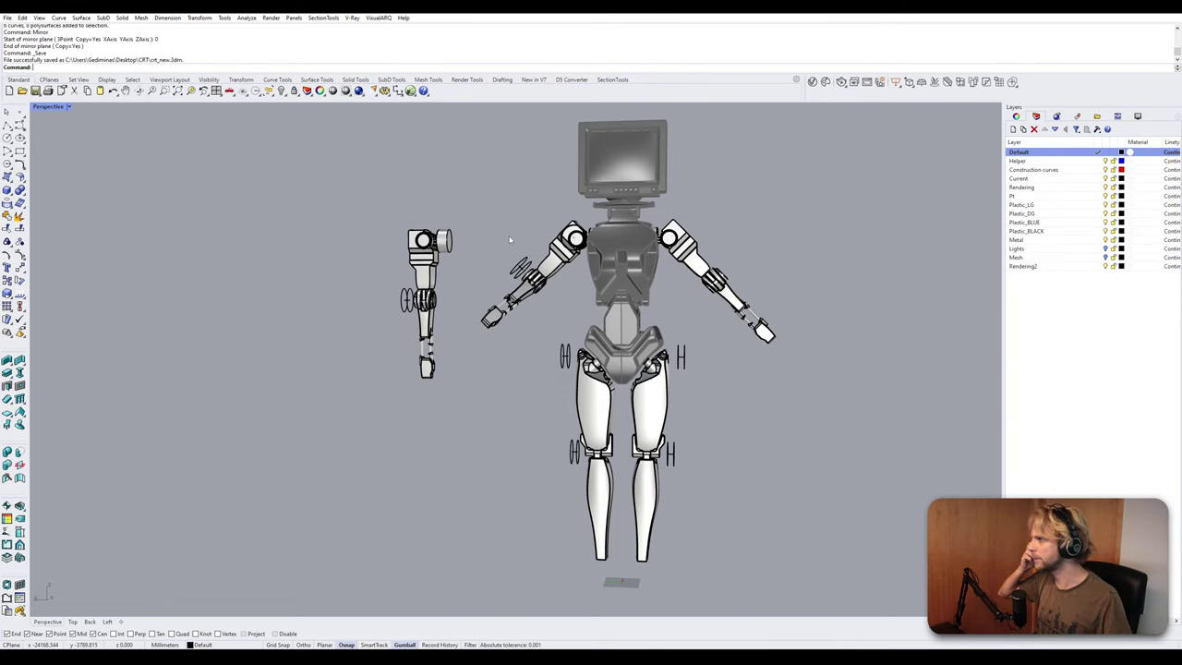
Set the Perspective viewport's display mode to Technical with the robot seen at an angle.
right_drag(508, 240, 641, 276)
click(48, 106)
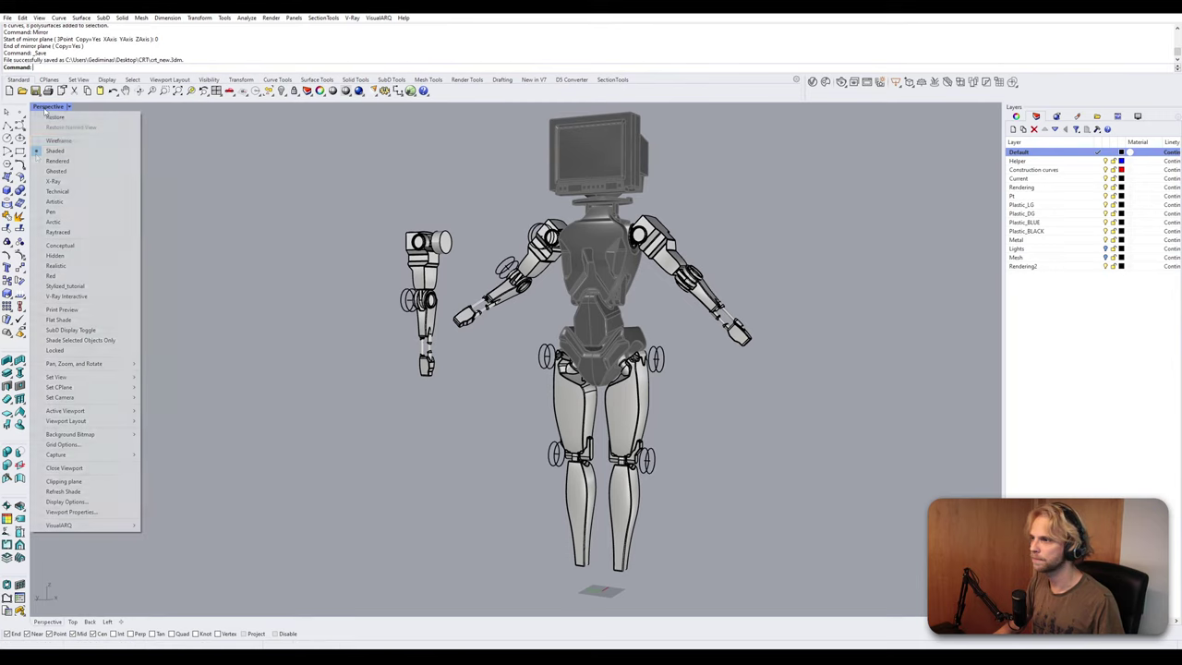
click(78, 192)
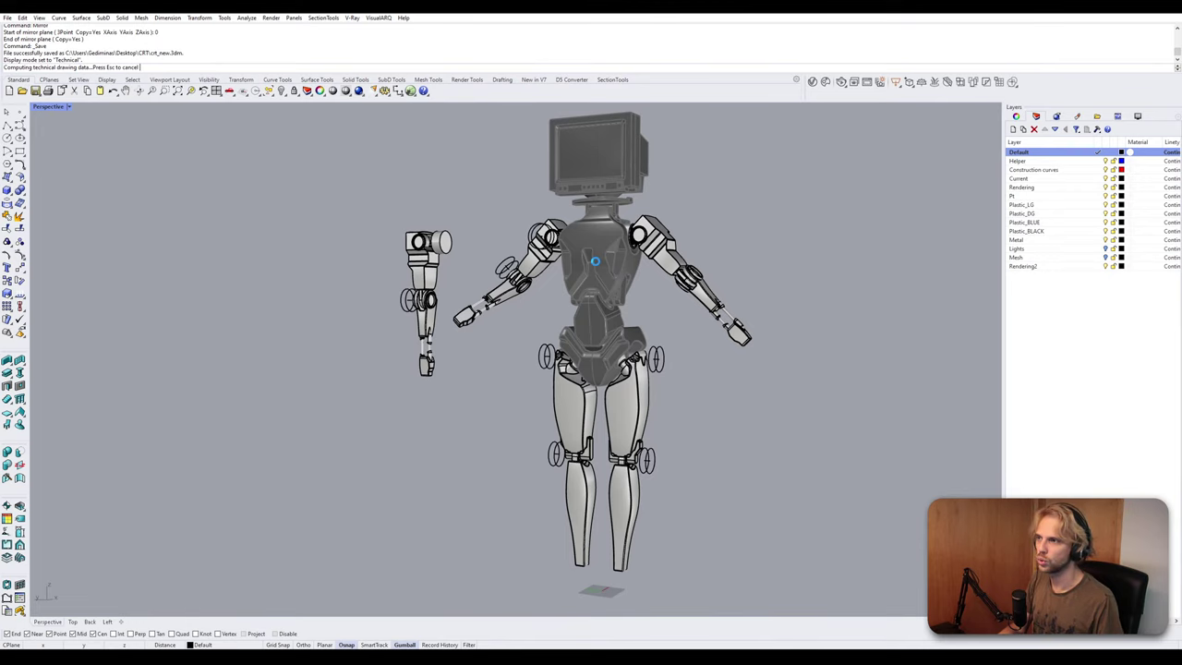
Run the Turntable command and examine the rotating robot, including a close view of the pelvis and hip joints.
scroll(674, 259, up, 5)
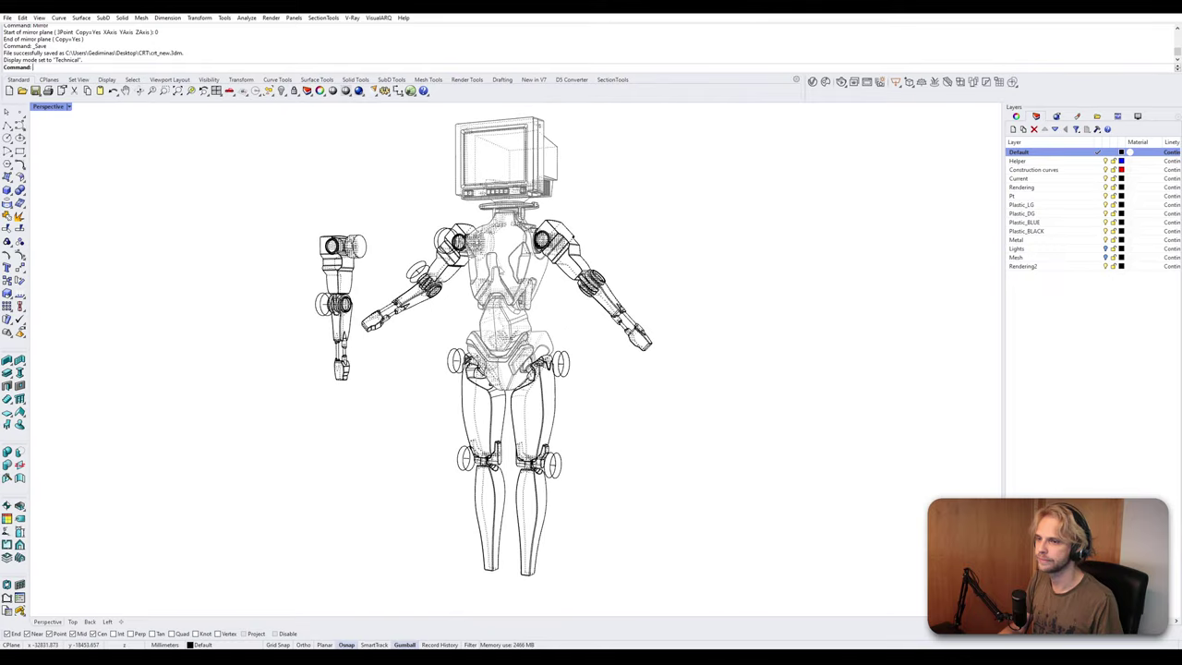
mouse_move(518, 296)
right_down()
mouse_move(478, 296)
mouse_move(497, 297)
right_up()
text(Turntable)
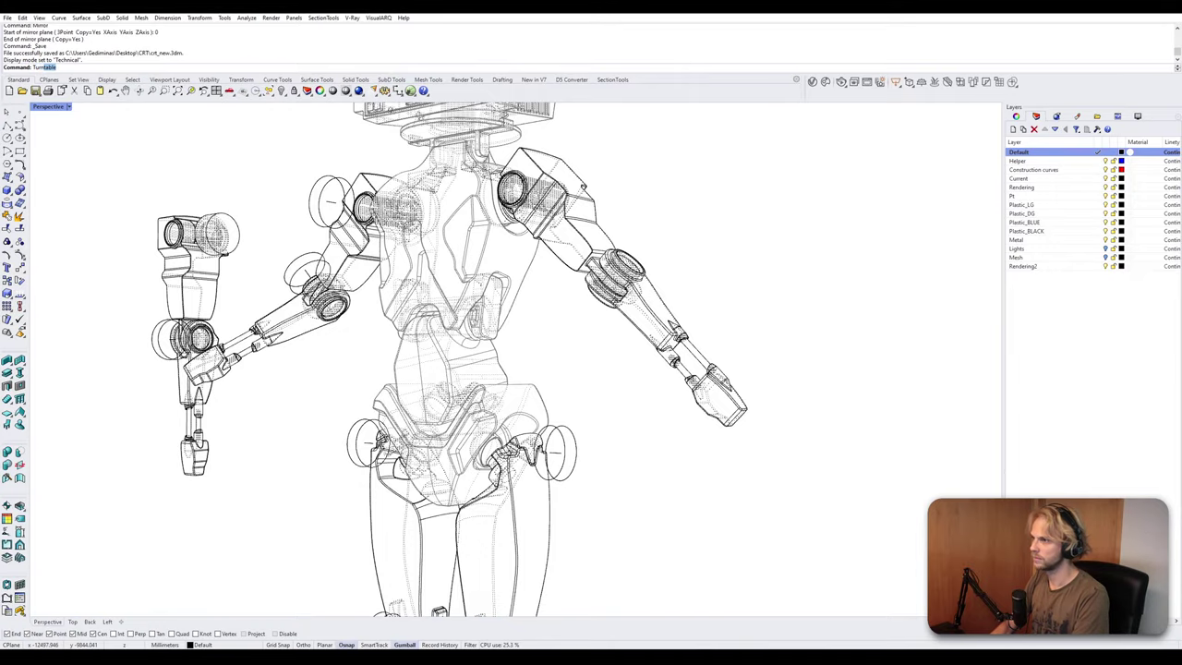
key(Return)
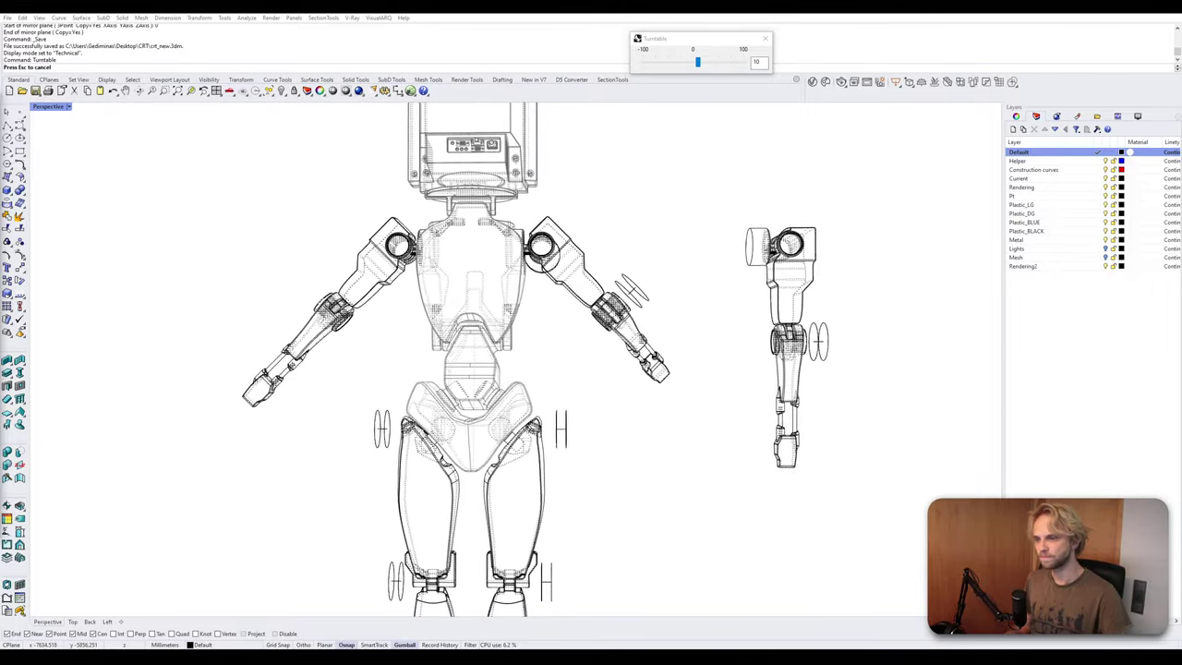
scroll(293, 277, up, 12)
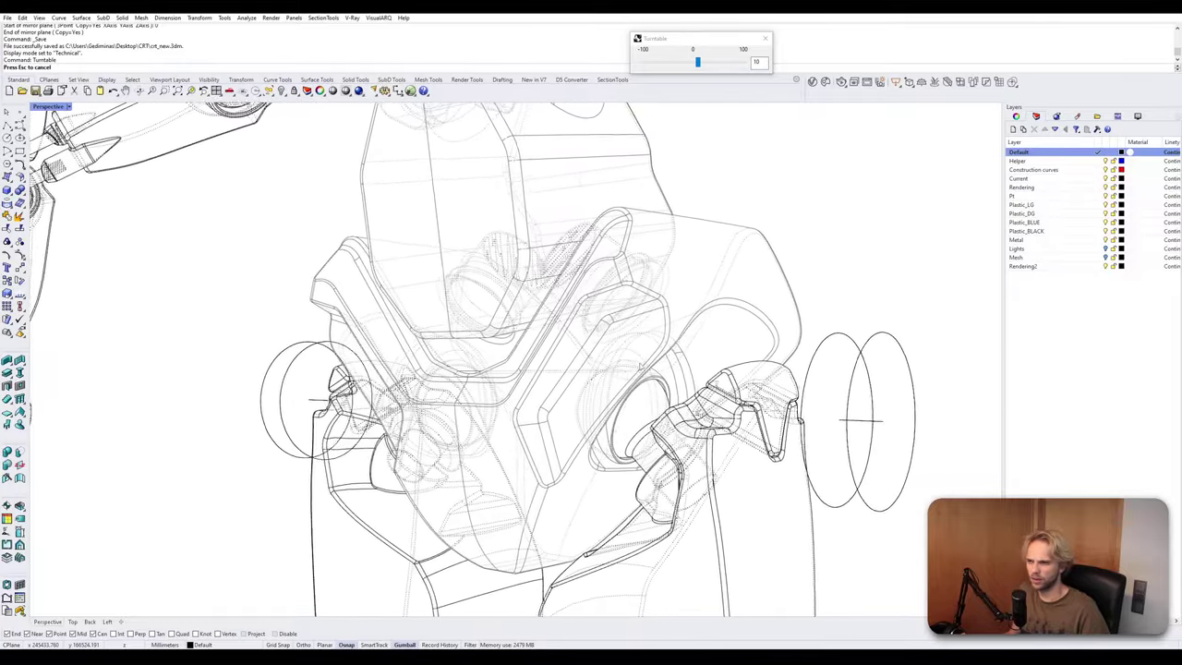
Stop the turntable rotation and set the Perspective viewport's display mode to Stylized_tutorial.
click(48, 106)
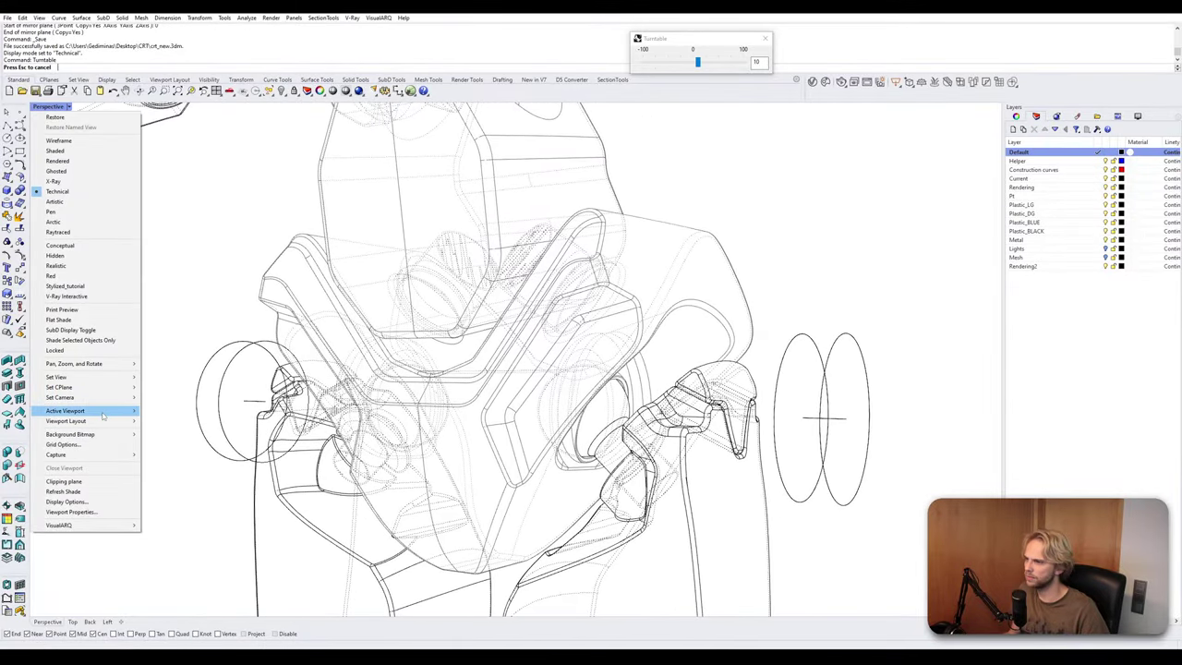
click(102, 288)
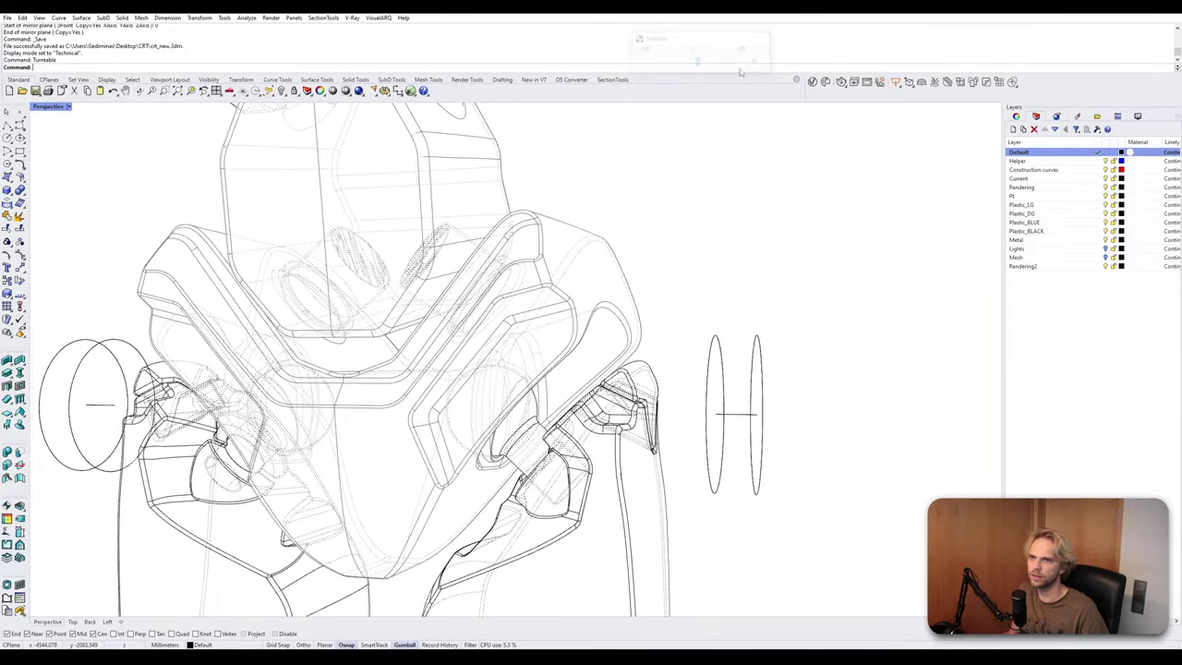
key(Escape)
click(48, 106)
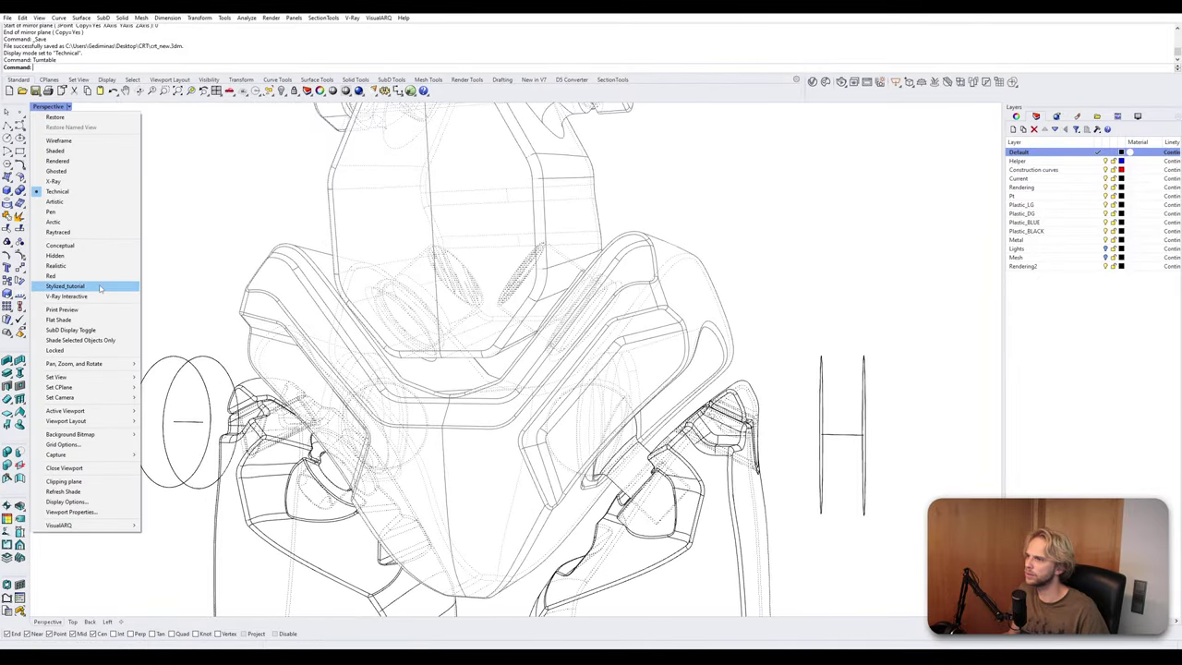
click(64, 285)
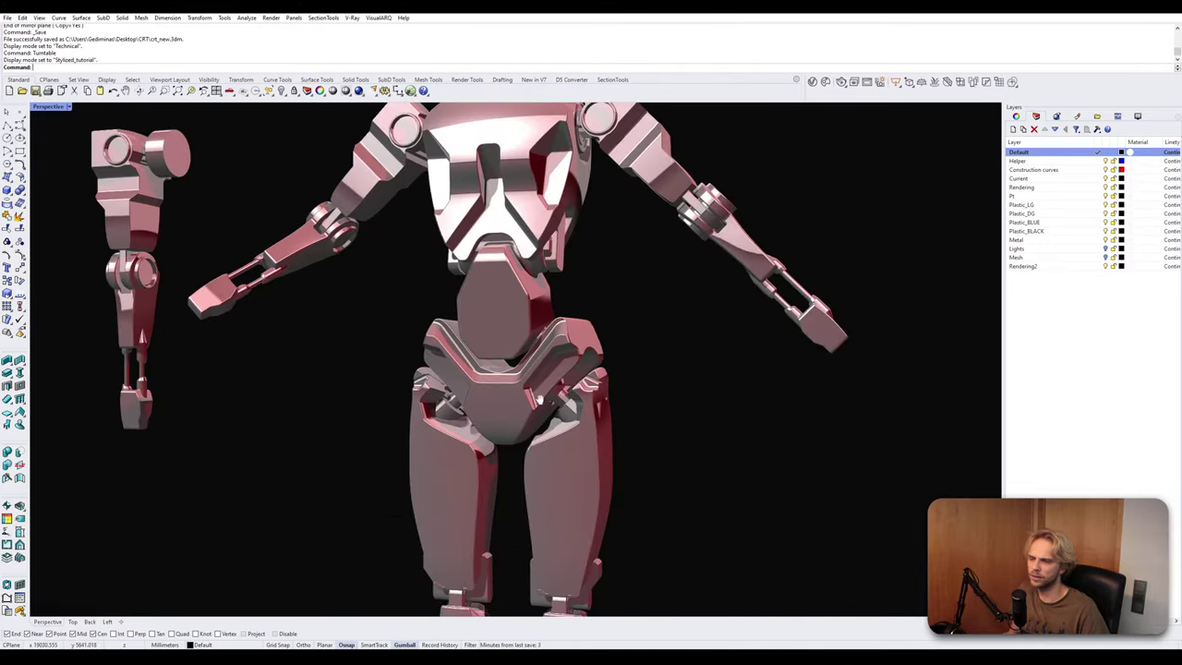
Examine the robot's hip joints, knees and upper body up close in the stylized display.
scroll(538, 399, up, 10)
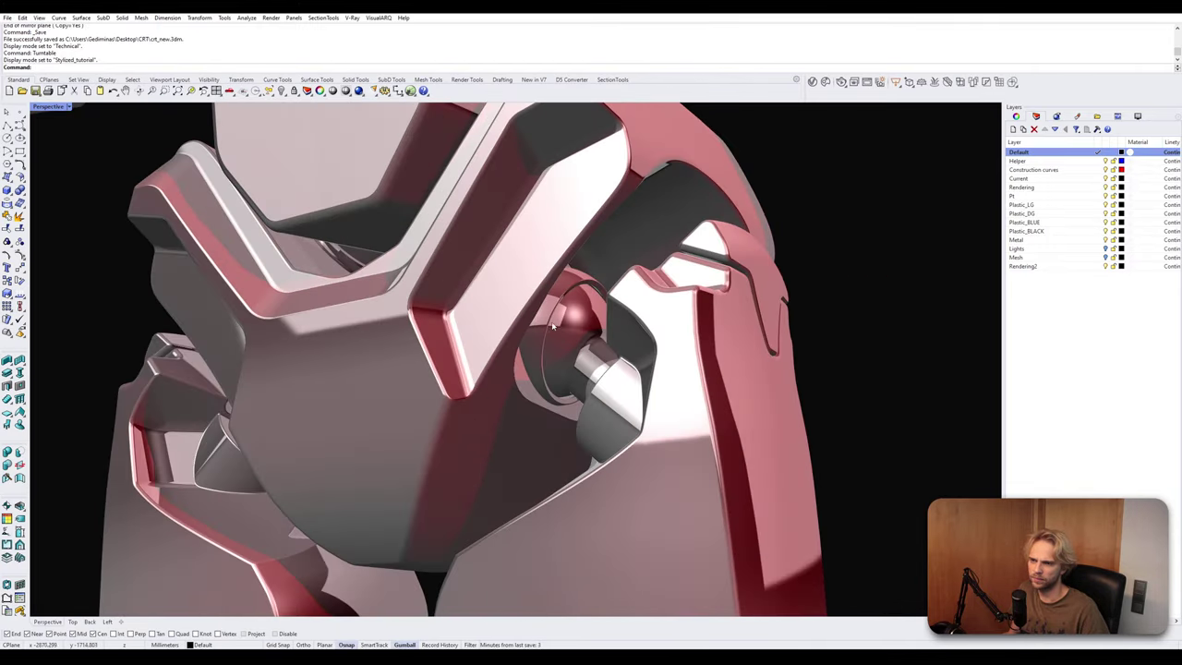
right_drag(552, 325, 553, 129)
scroll(518, 345, down, 8)
scroll(617, 389, up, 4)
scroll(616, 384, down, 10)
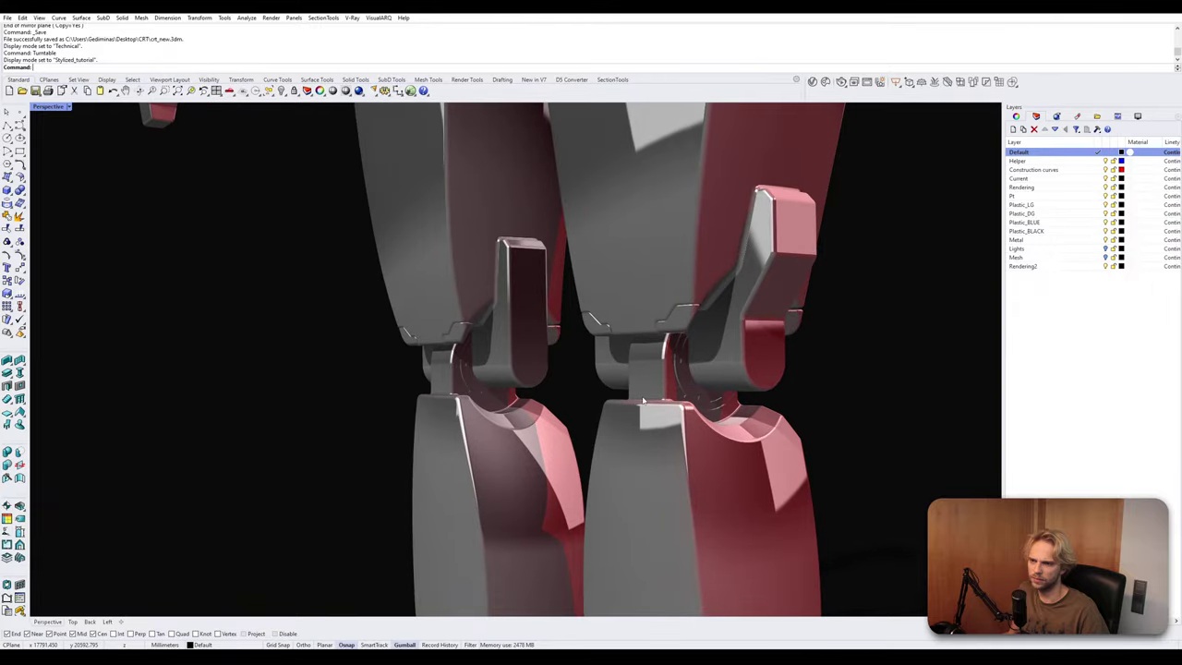
scroll(634, 411, up, 10)
right_drag(633, 411, 517, 308)
scroll(659, 383, down, 6)
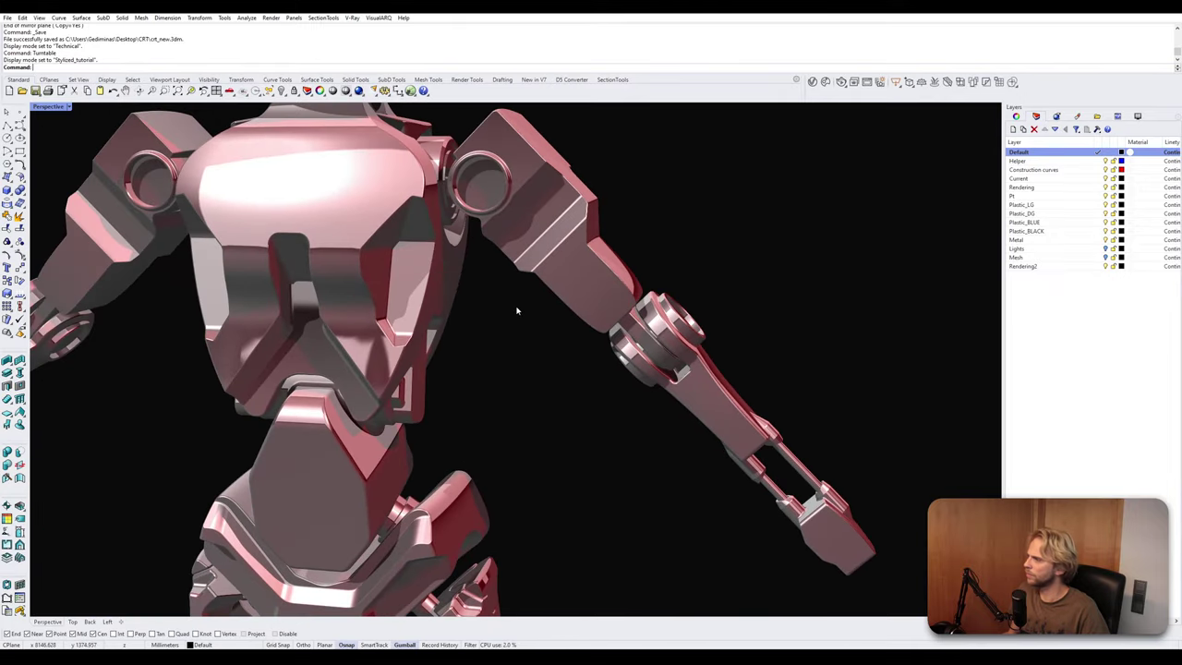
Set the Perspective viewport's display mode to Shaded with the robot's torso and arms seen from the front.
click(51, 107)
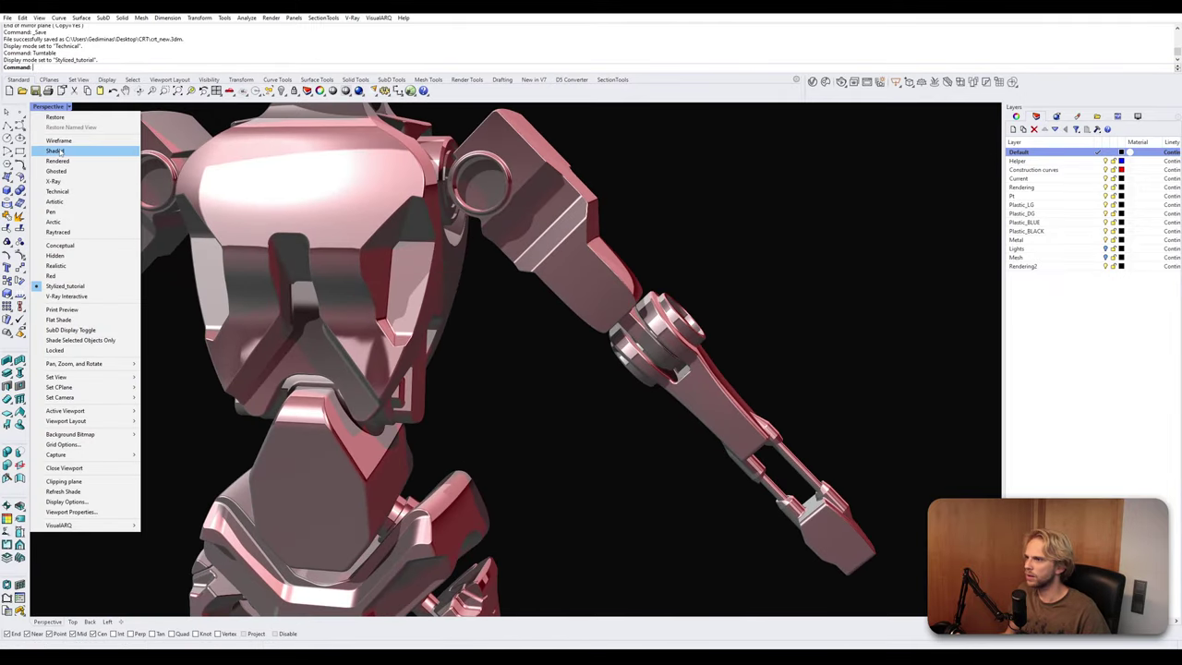
click(57, 151)
scroll(323, 257, down, 2)
mouse_move(323, 257)
right_down()
mouse_move(456, 292)
mouse_move(741, 227)
right_up()
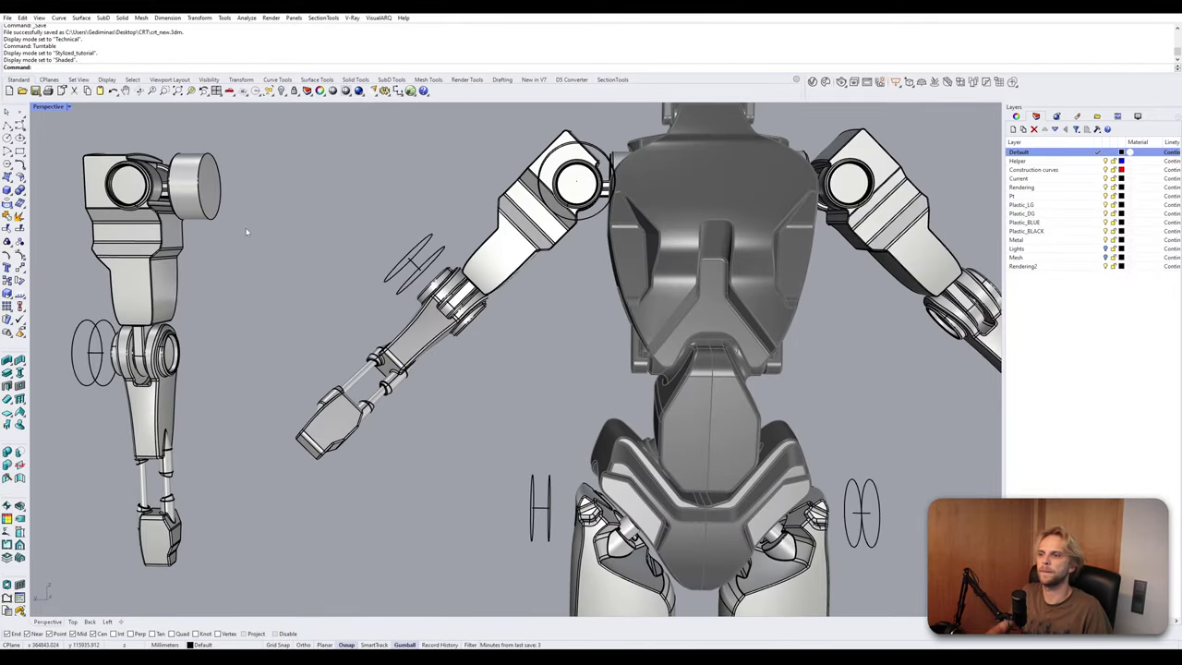
mouse_move(498, 386)
right_down()
mouse_move(484, 367)
mouse_move(467, 425)
mouse_move(479, 380)
right_up()
Mirror the attached arm's shoulder and elbow rotation-guide curves across the body's centre plane, starting from origin 0.
click(586, 227)
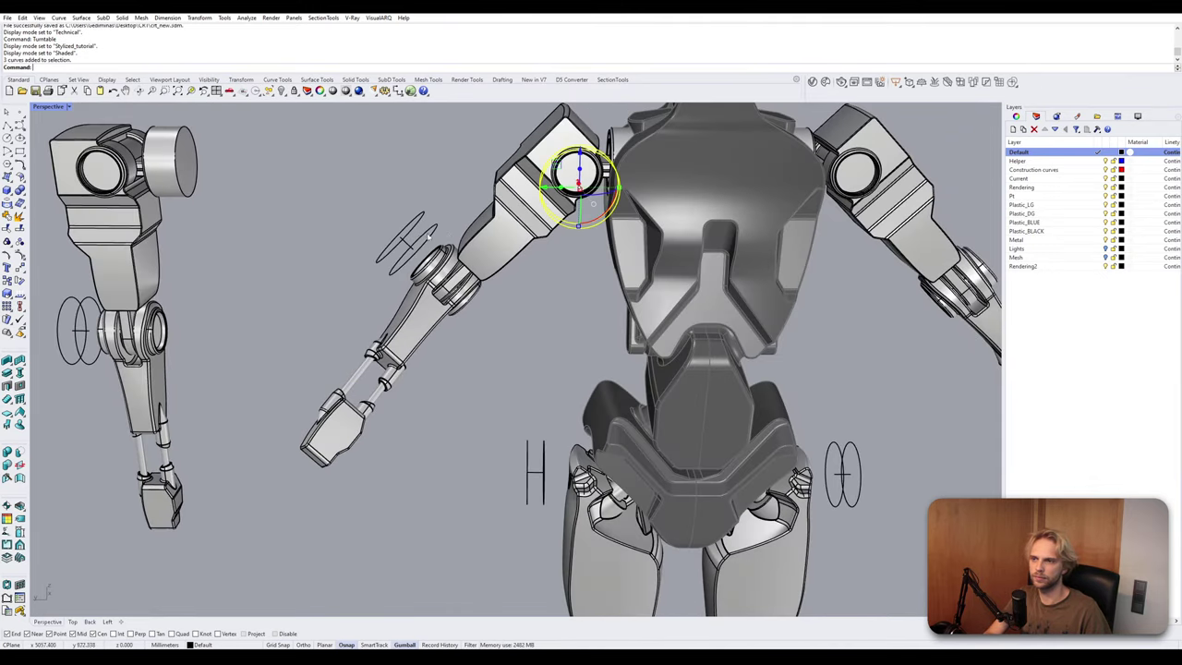
mouse_move(501, 280)
right_down()
mouse_move(546, 277)
mouse_move(552, 293)
mouse_move(506, 263)
right_up()
shift+click(413, 244)
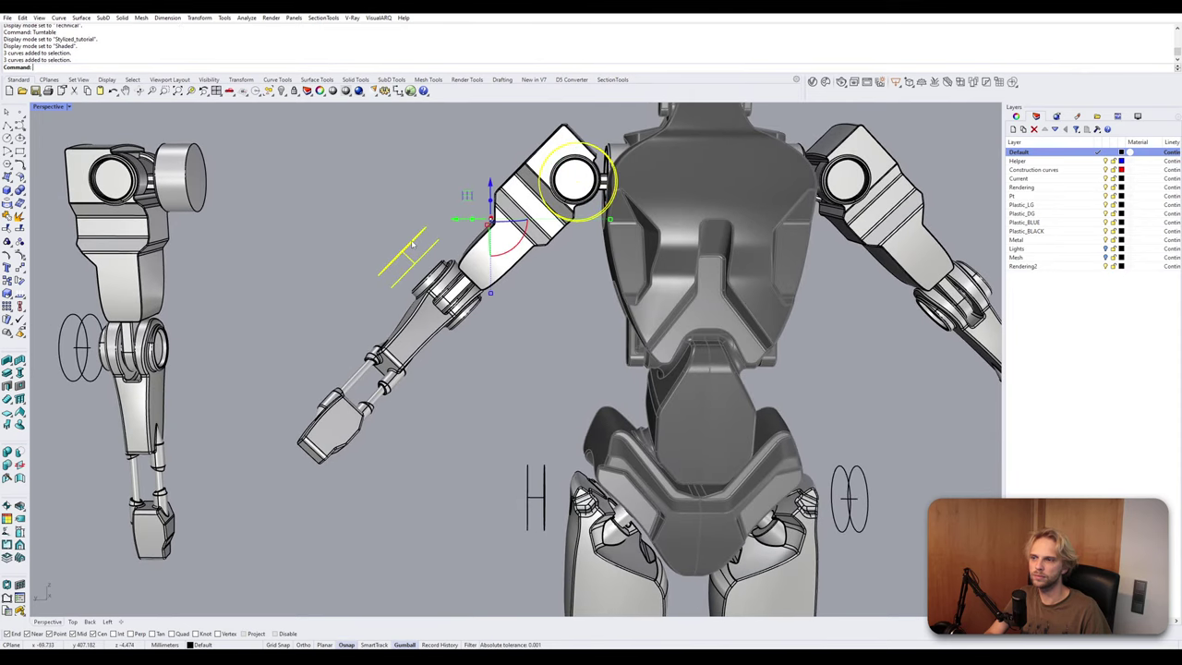
text(Mirror)
key(Return)
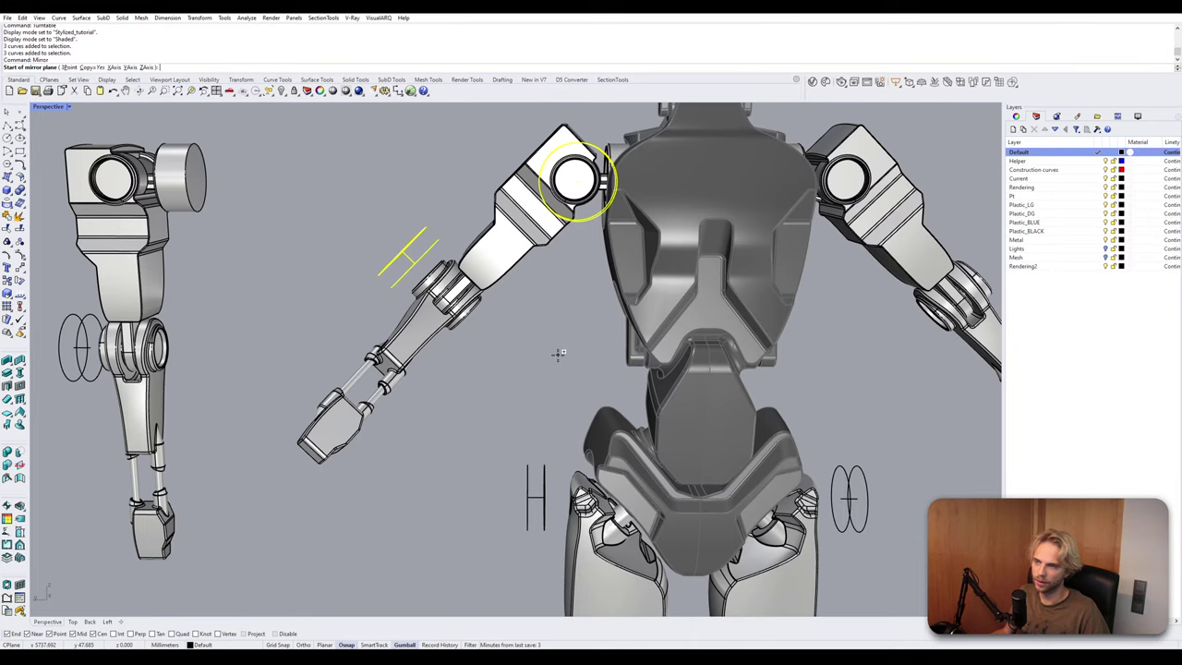
key(Escape)
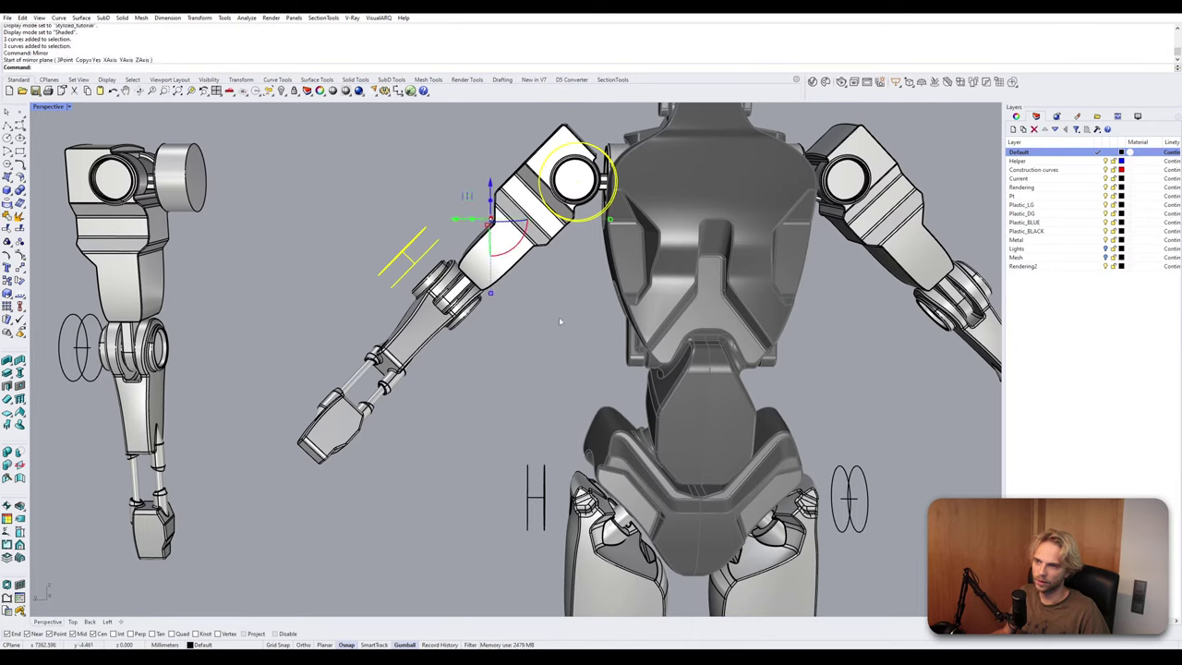
key(Return)
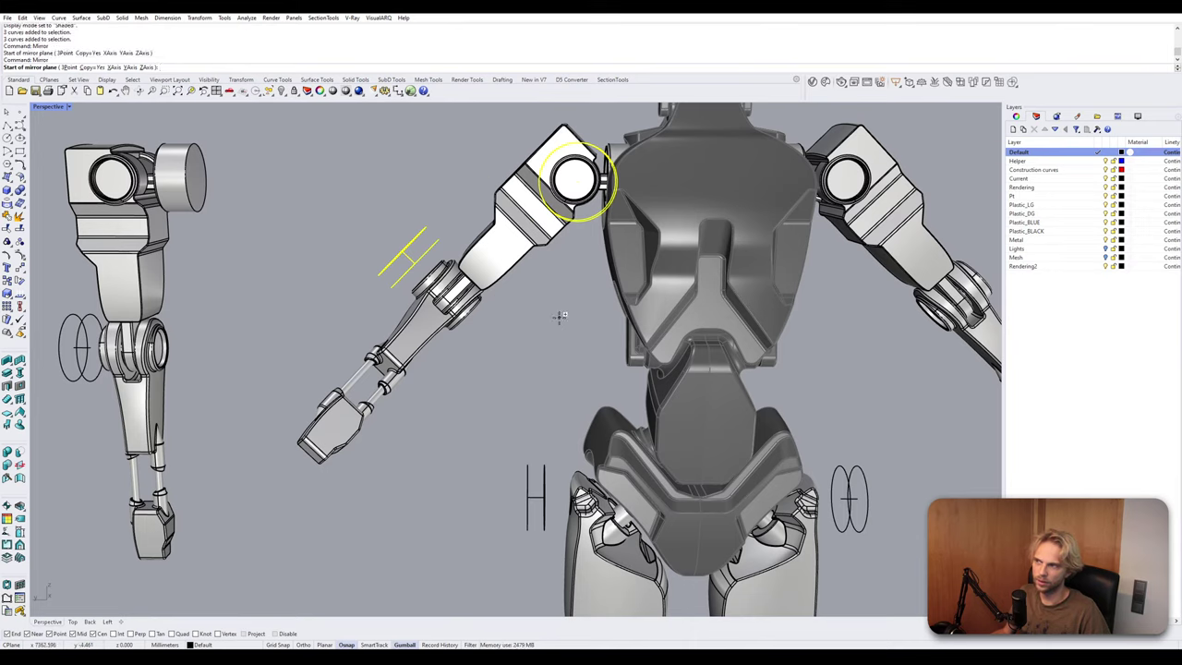
text(0)
key(Return)
click(588, 307)
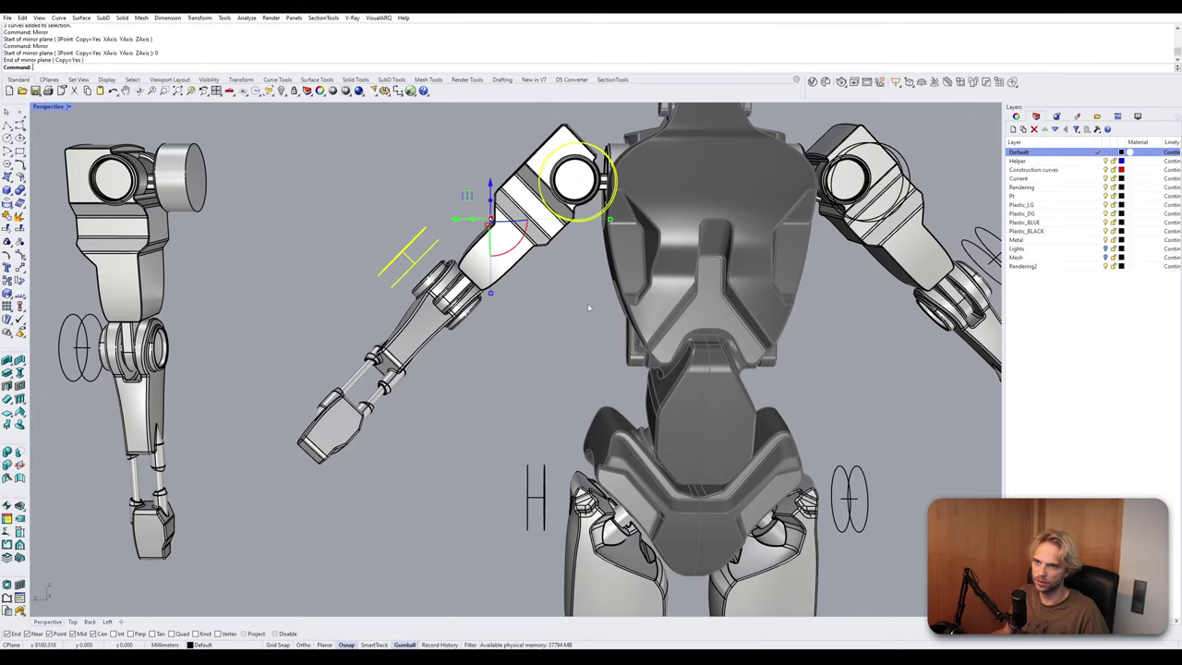
Check the placement of the mirrored arm guide curves in the Perspective and Left views.
right_drag(589, 308, 518, 246)
click(625, 317)
scroll(625, 318, down, 6)
scroll(568, 276, up, 6)
double_click(46, 107)
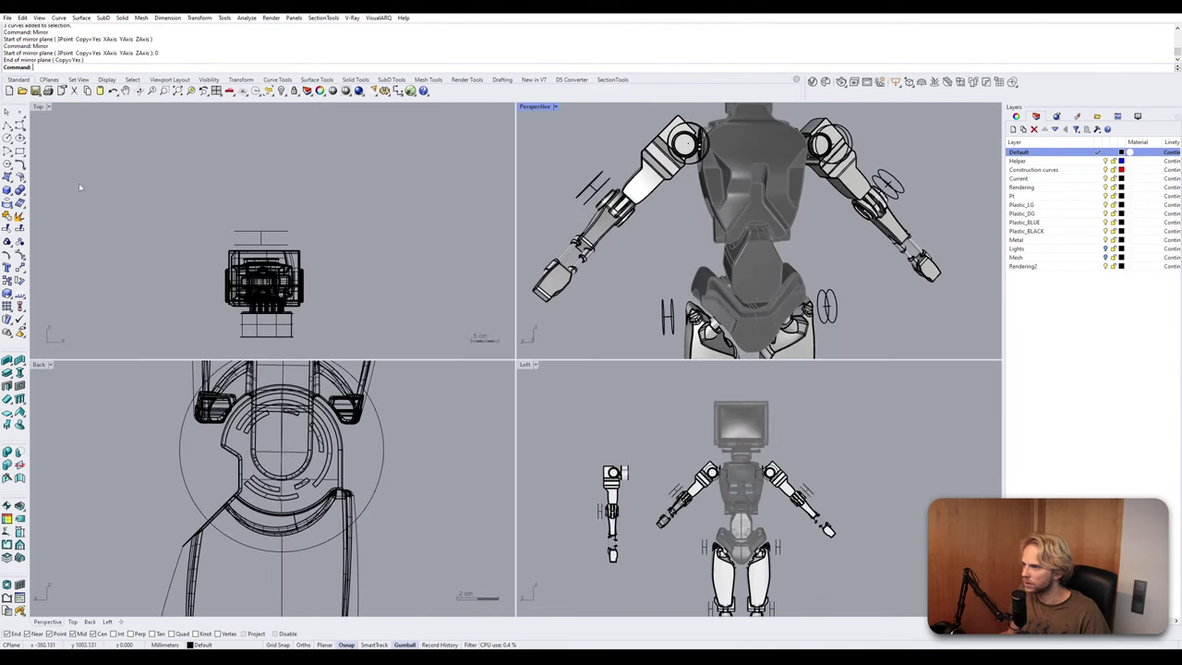
double_click(525, 364)
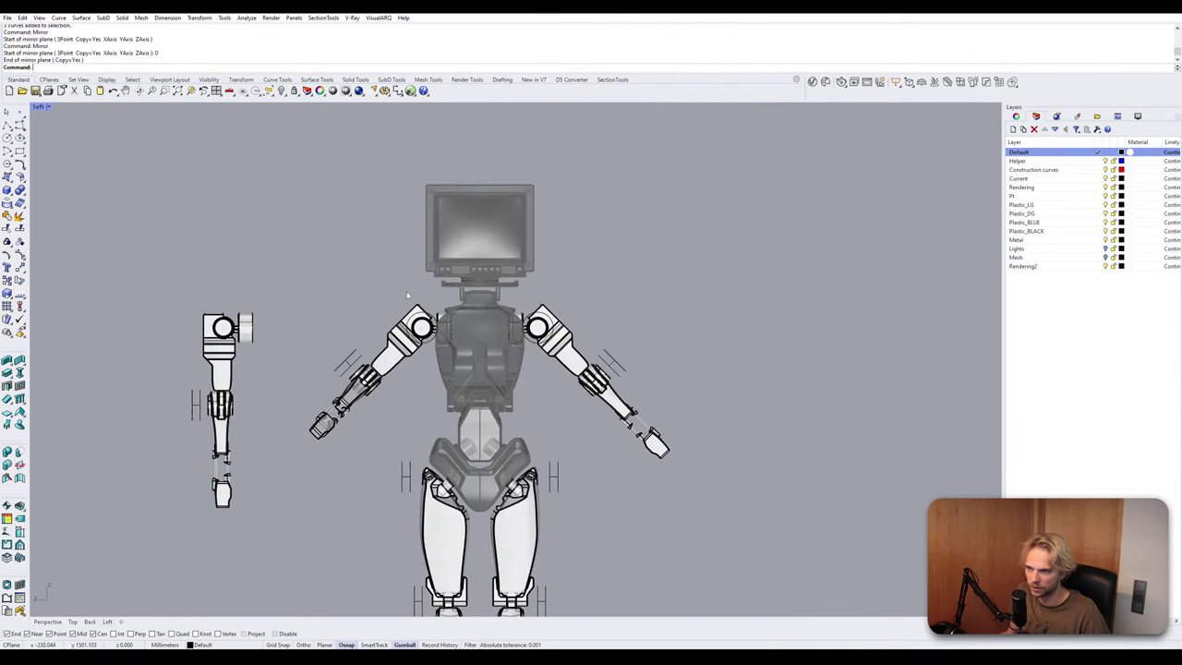
scroll(425, 394, up, 8)
scroll(434, 456, down, 8)
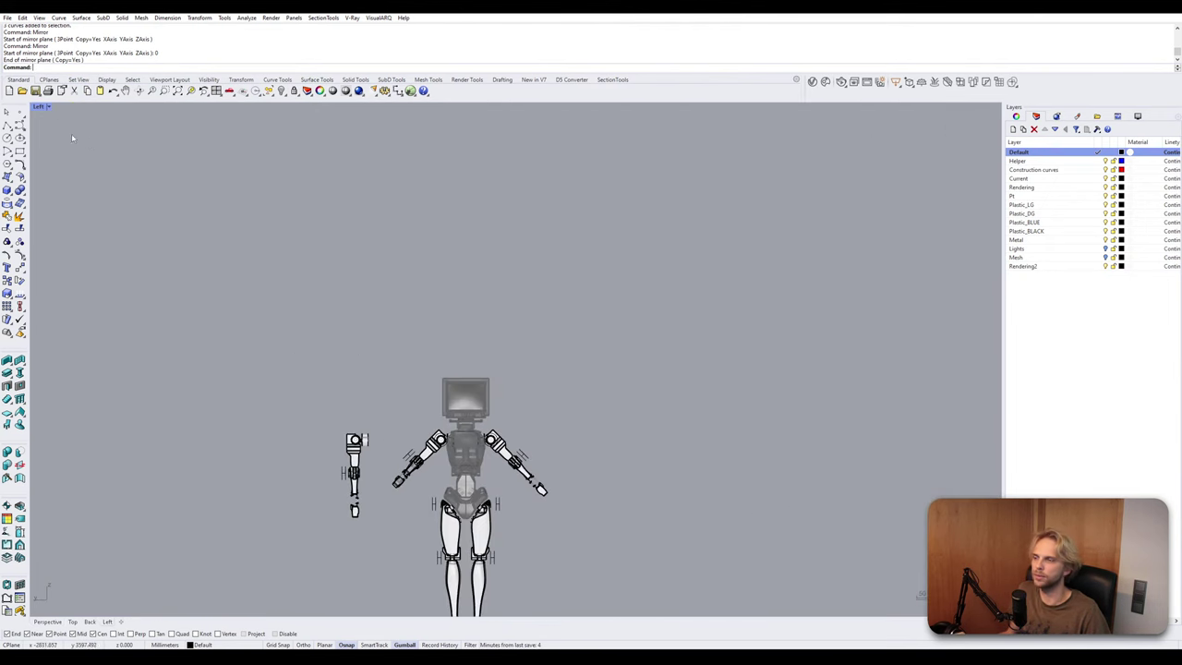
double_click(38, 107)
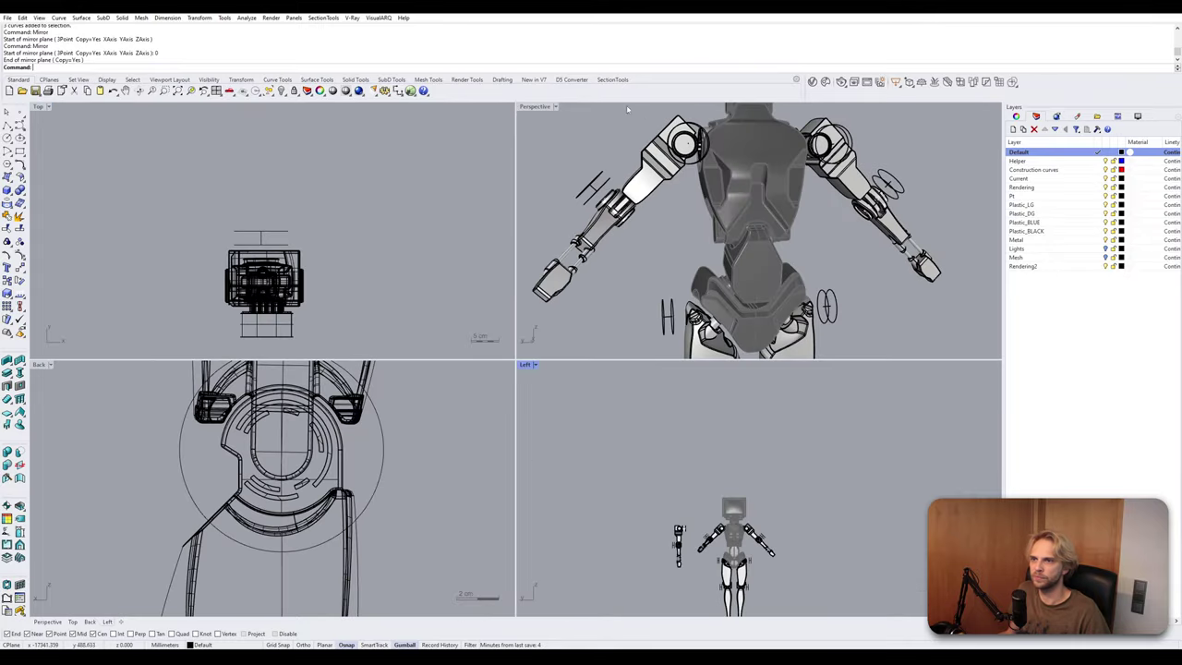
Unlock the robot's monitor head, torso, waist and pelvis with UnlockSelected in the Perspective view.
double_click(531, 107)
scroll(610, 236, down, 8)
right_drag(609, 237, 621, 296)
scroll(621, 296, down, 2)
text(UnlockSelected)
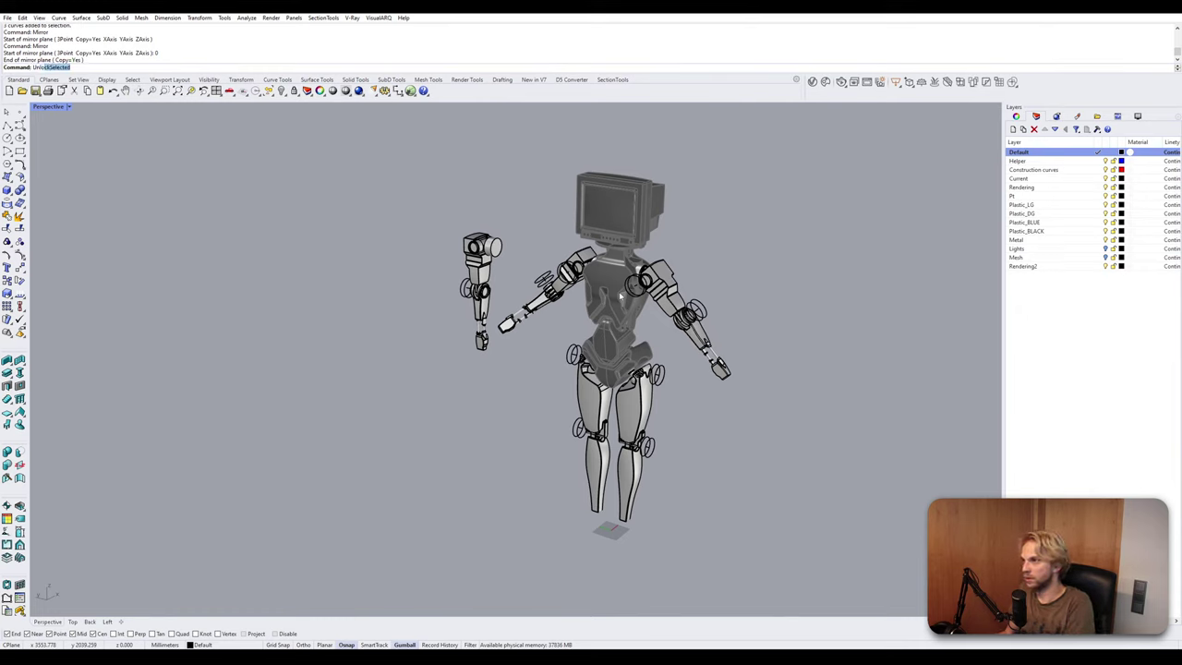
key(Return)
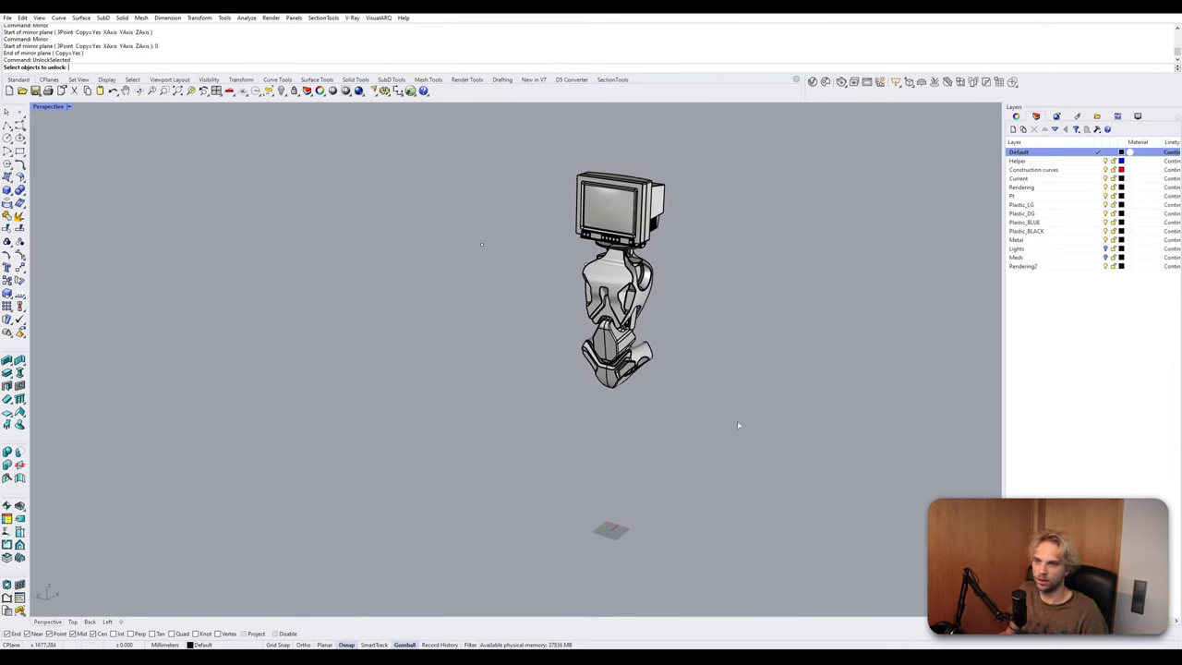
drag(736, 420, 553, 171)
key(Return)
Duplicate the whole robot with its guide curves along the red axis, in front of the original, leaving out the detached arm.
right_drag(545, 389, 608, 368)
scroll(607, 368, down, 3)
drag(758, 503, 540, 204)
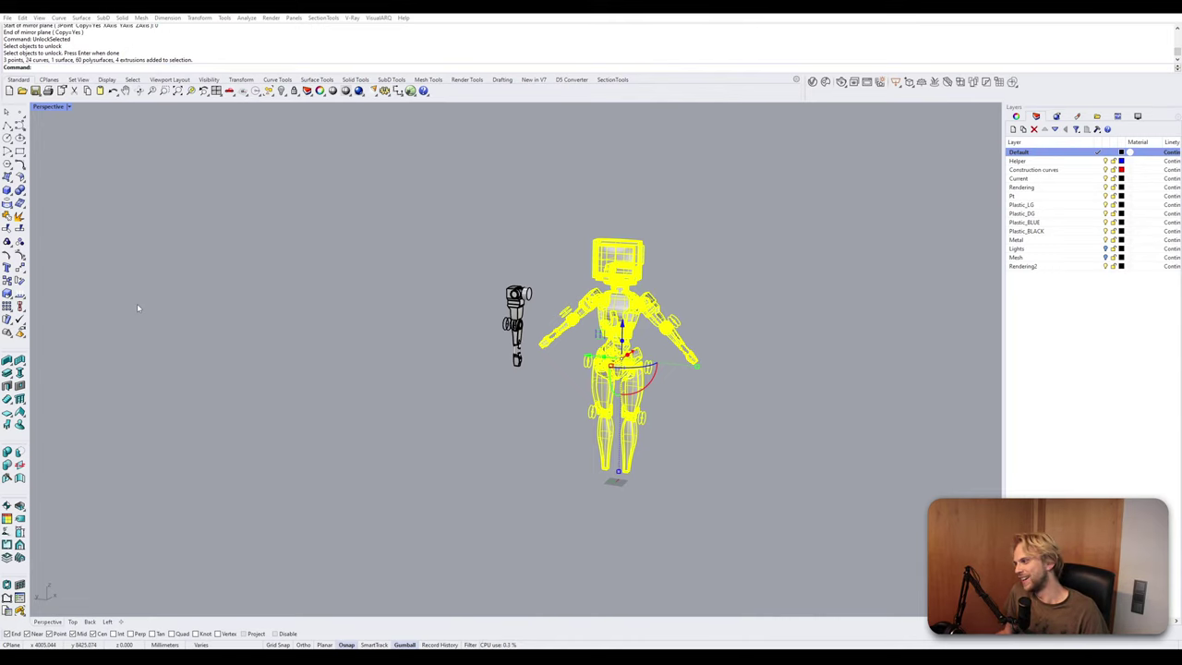
shift+right_drag(242, 355, 230, 304)
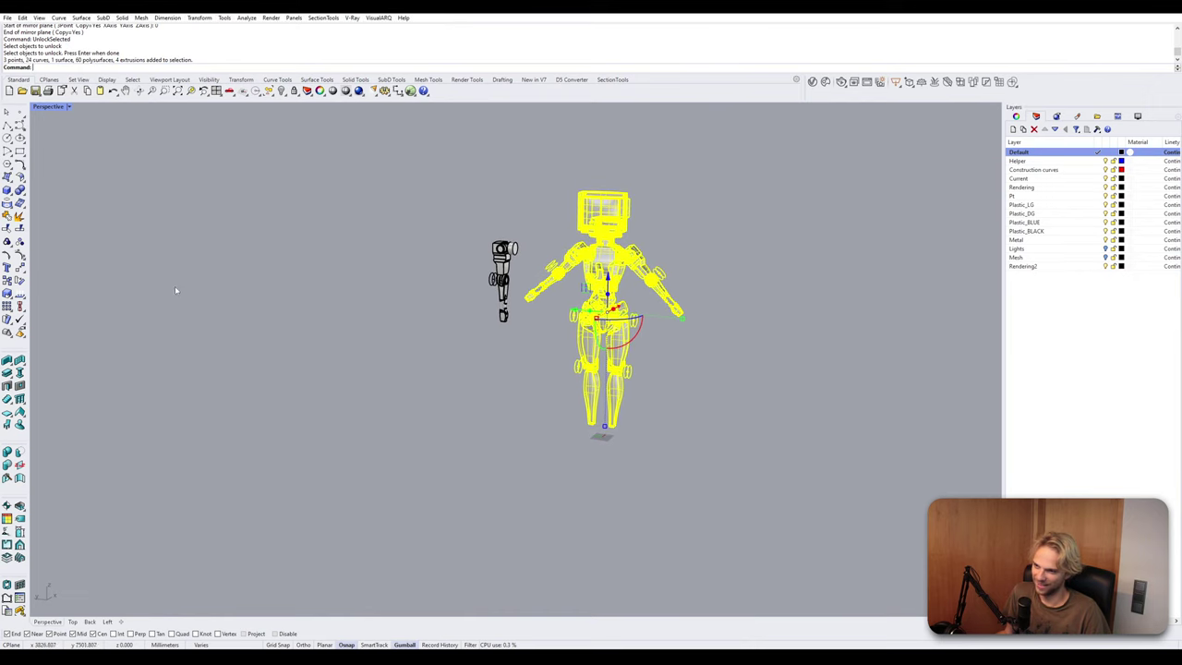
right_drag(581, 337, 577, 358)
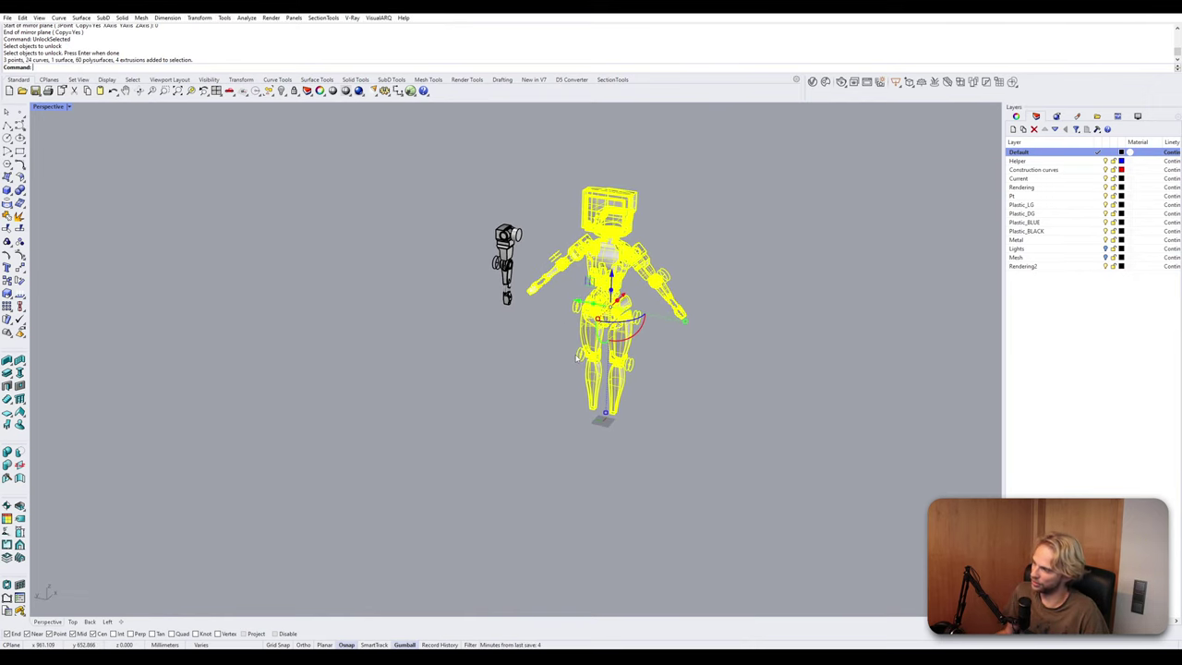
right_drag(567, 316, 591, 296)
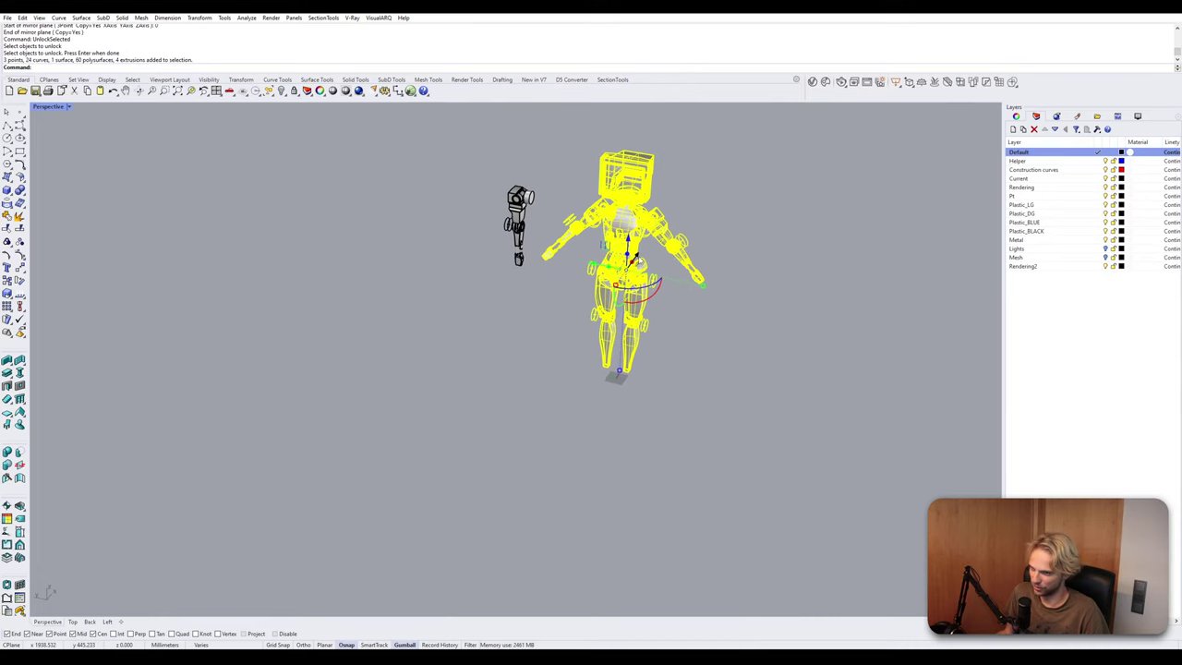
alt+drag(637, 262, 562, 348)
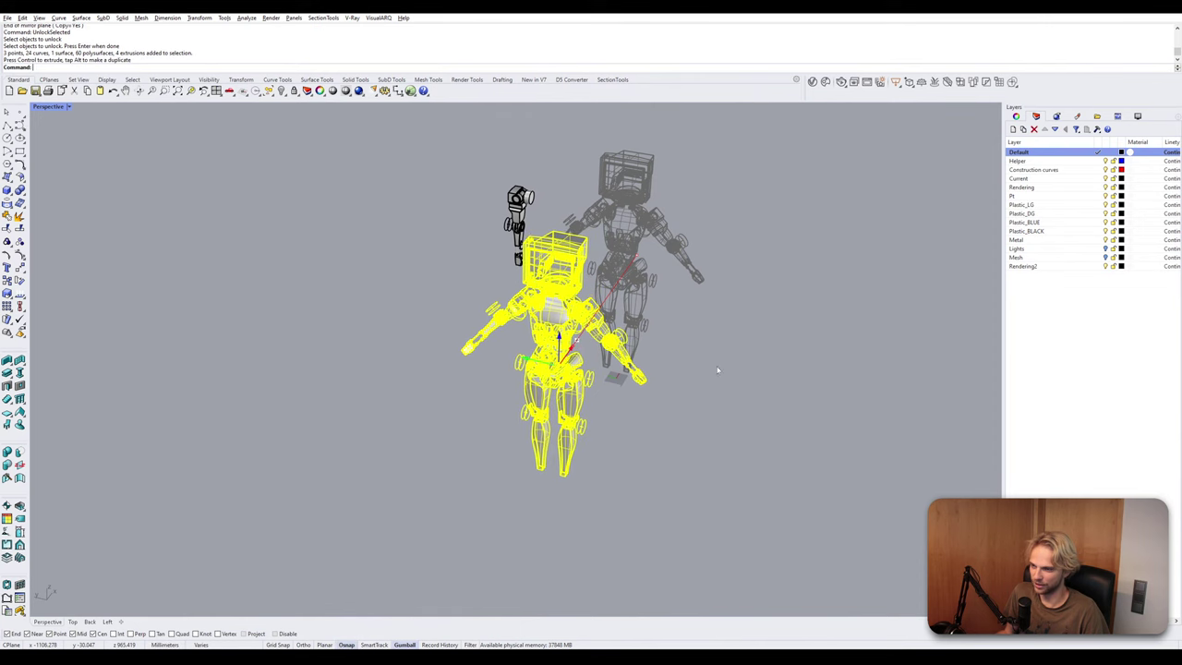
click(768, 382)
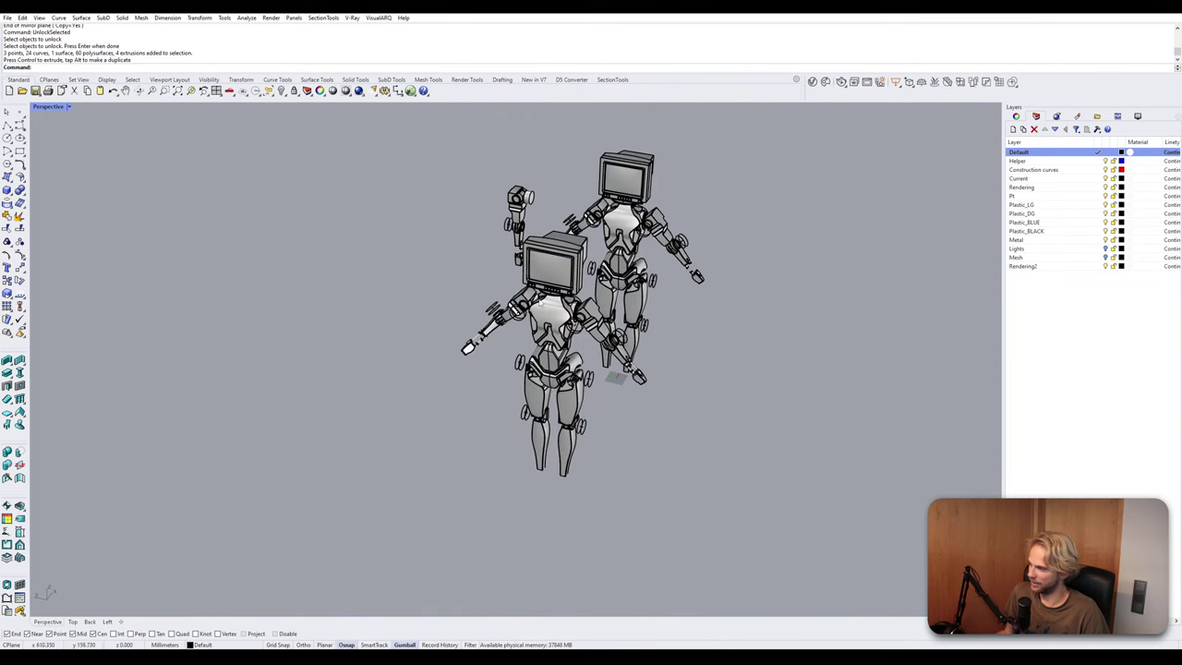
click(67, 106)
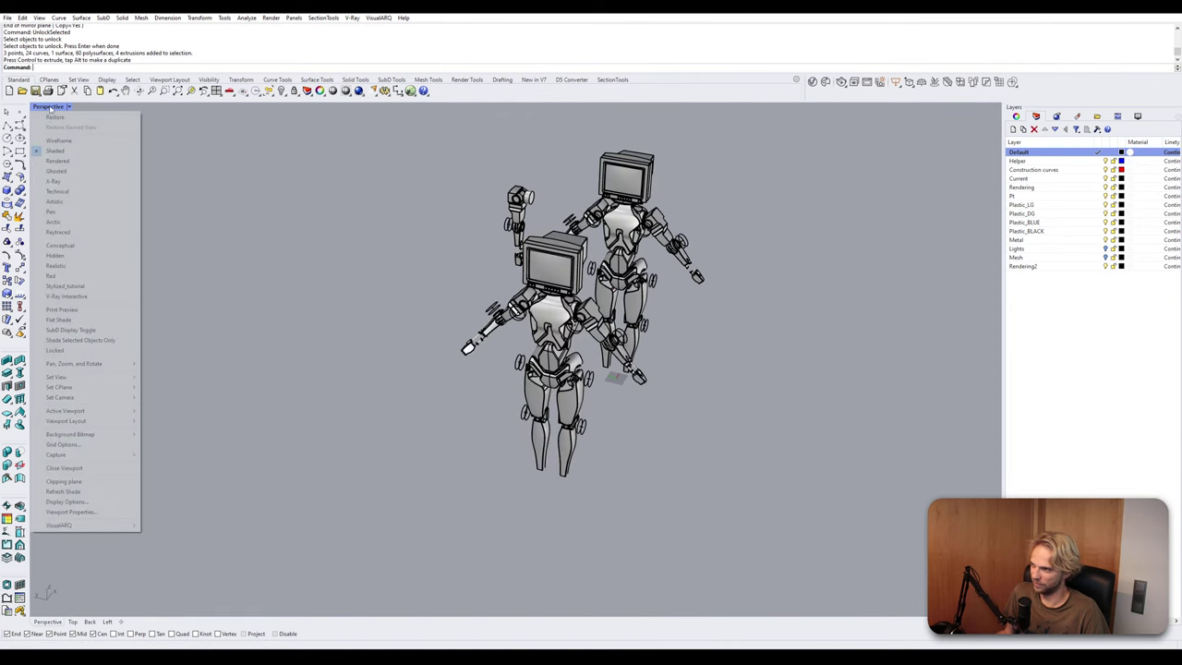
click(78, 224)
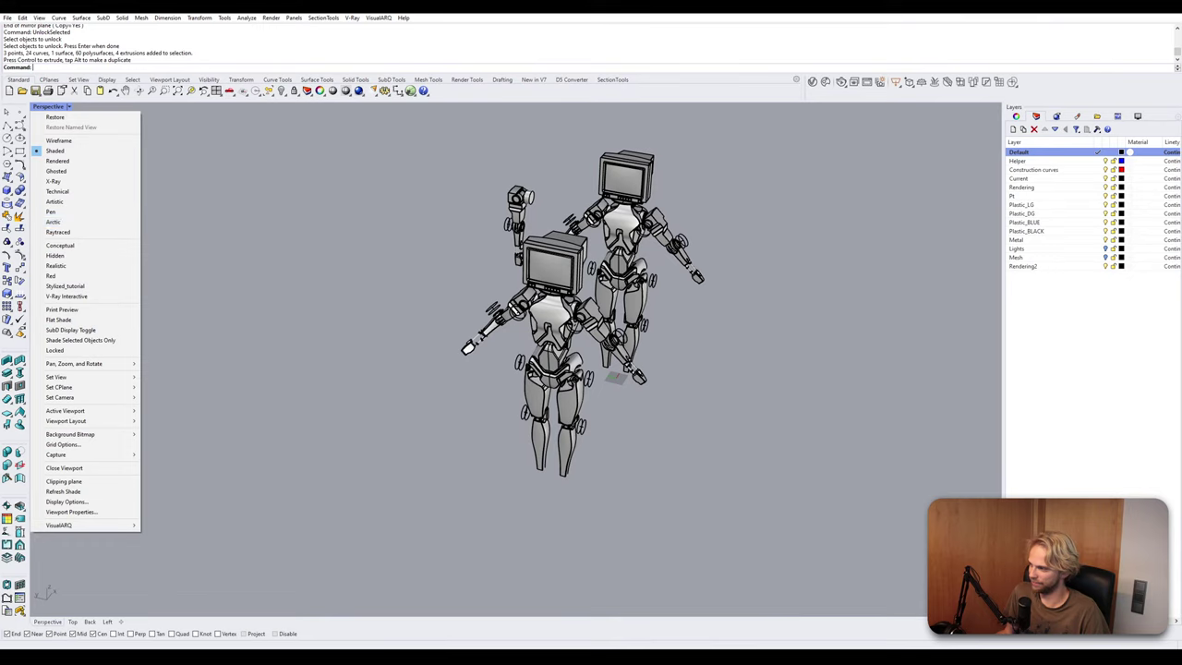
click(264, 369)
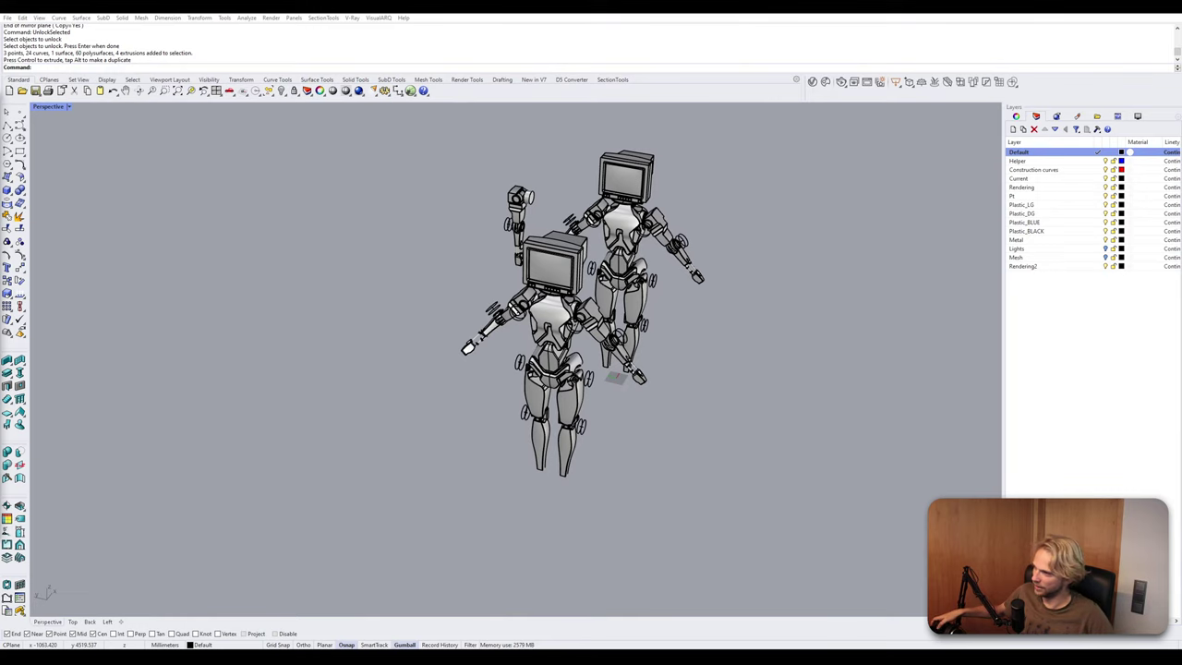
click(64, 107)
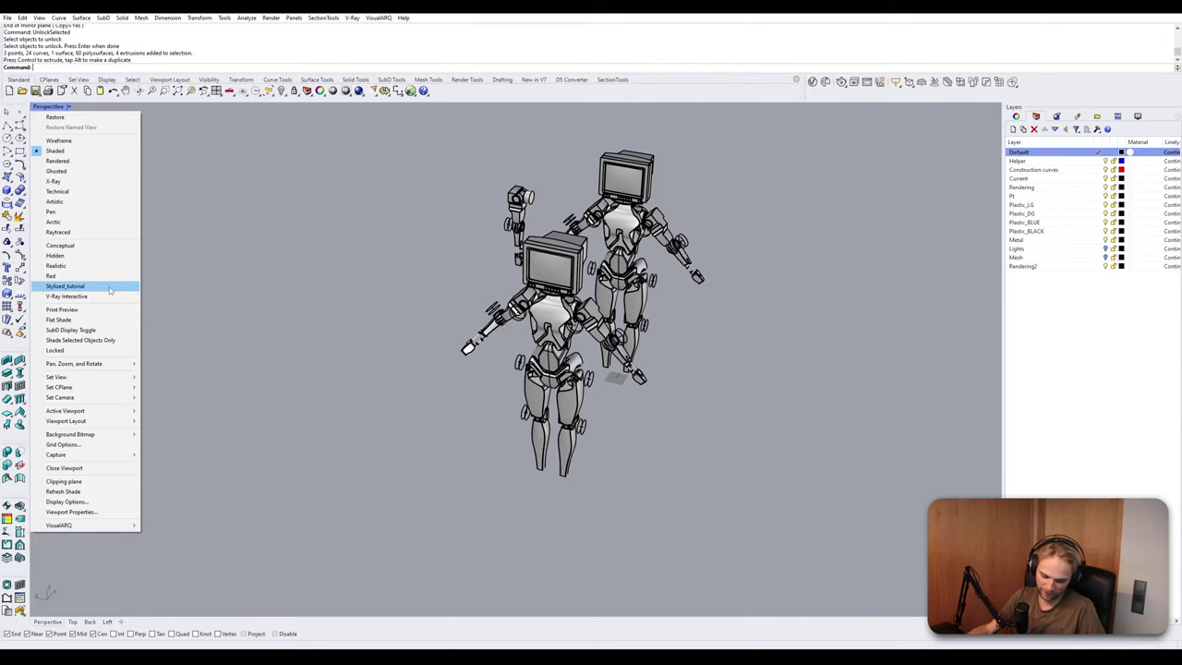
click(238, 288)
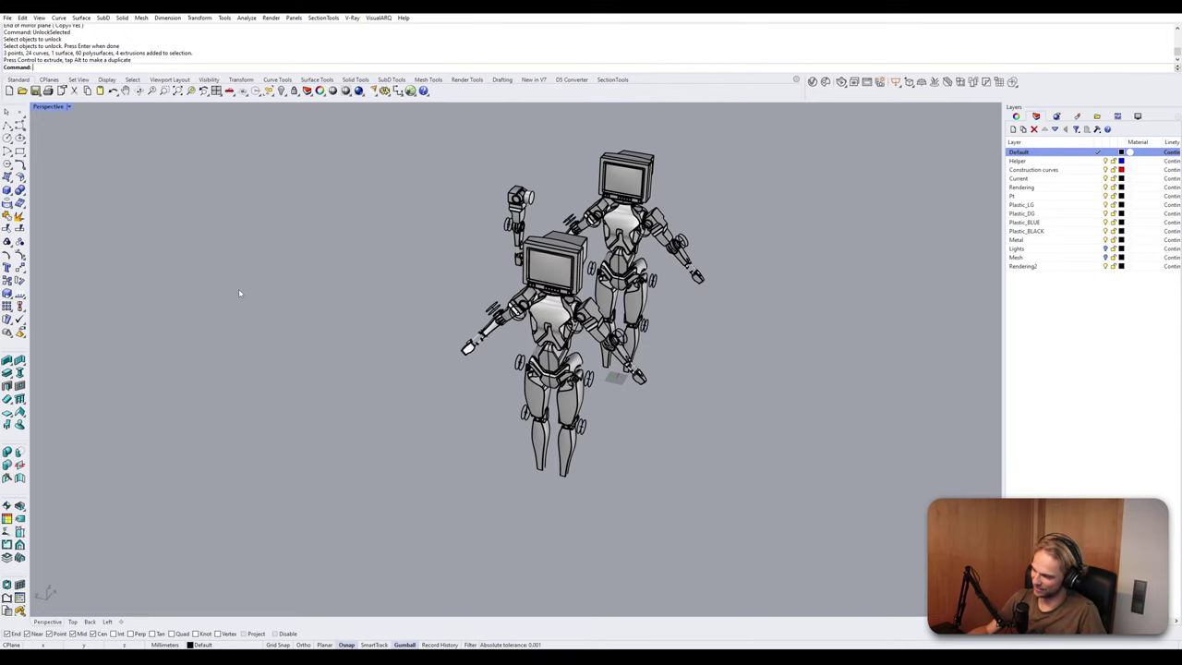
Set the Perspective viewport's display mode to Red with both robots seen at closer range.
click(67, 107)
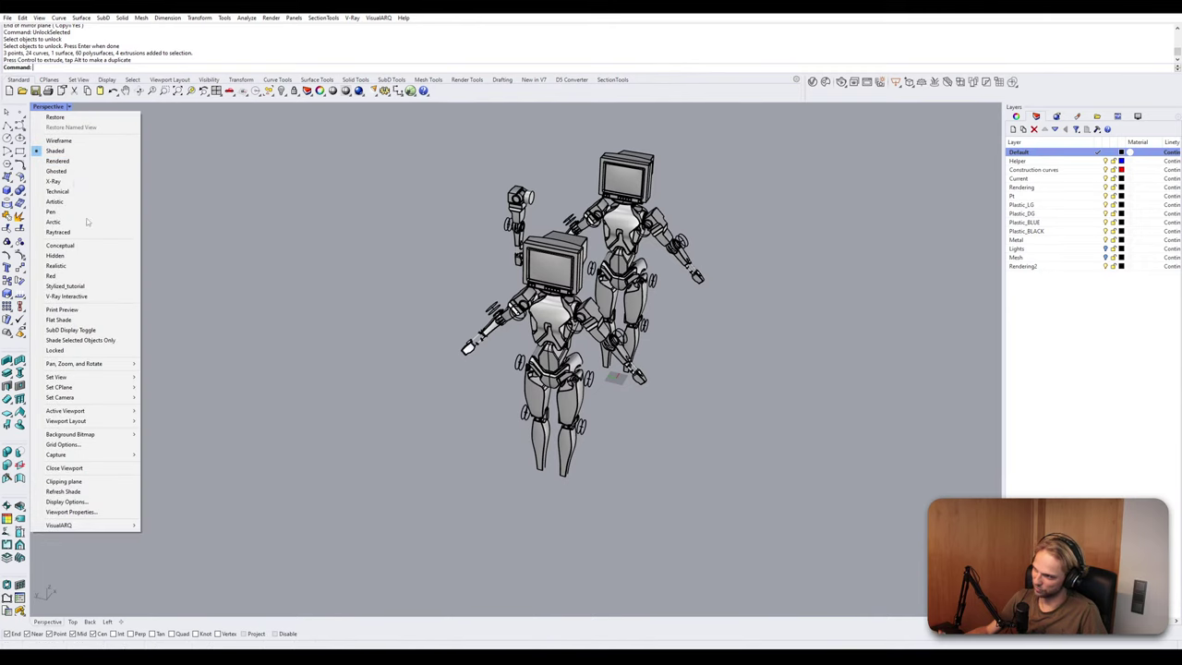
click(53, 275)
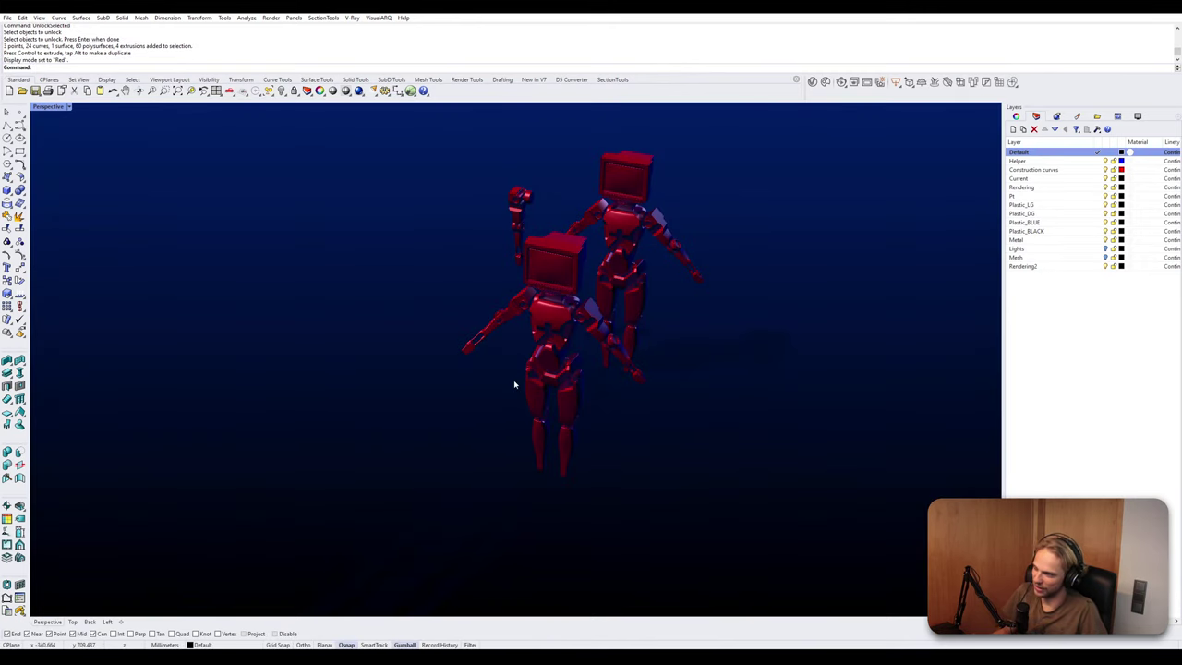
scroll(572, 296, up, 6)
mouse_move(555, 356)
right_down()
mouse_move(572, 297)
mouse_move(359, 296)
mouse_move(562, 298)
right_up()
Set the Perspective viewport's display mode back to Shaded with both robots fully in view.
click(51, 107)
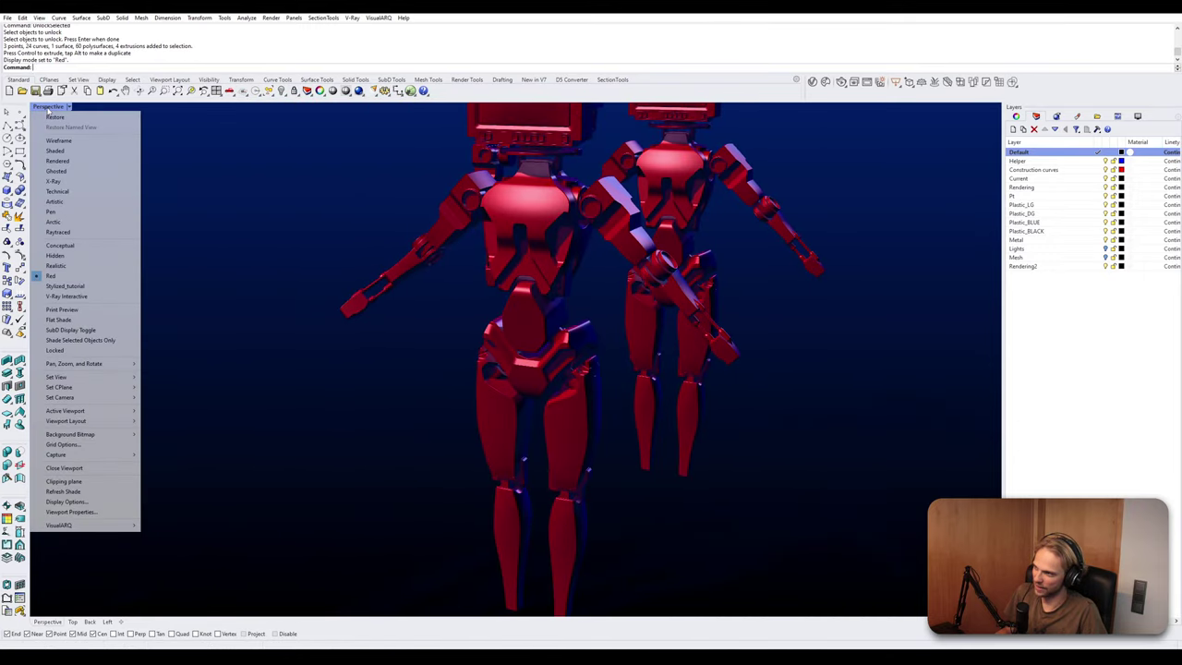
click(55, 152)
scroll(477, 312, down, 5)
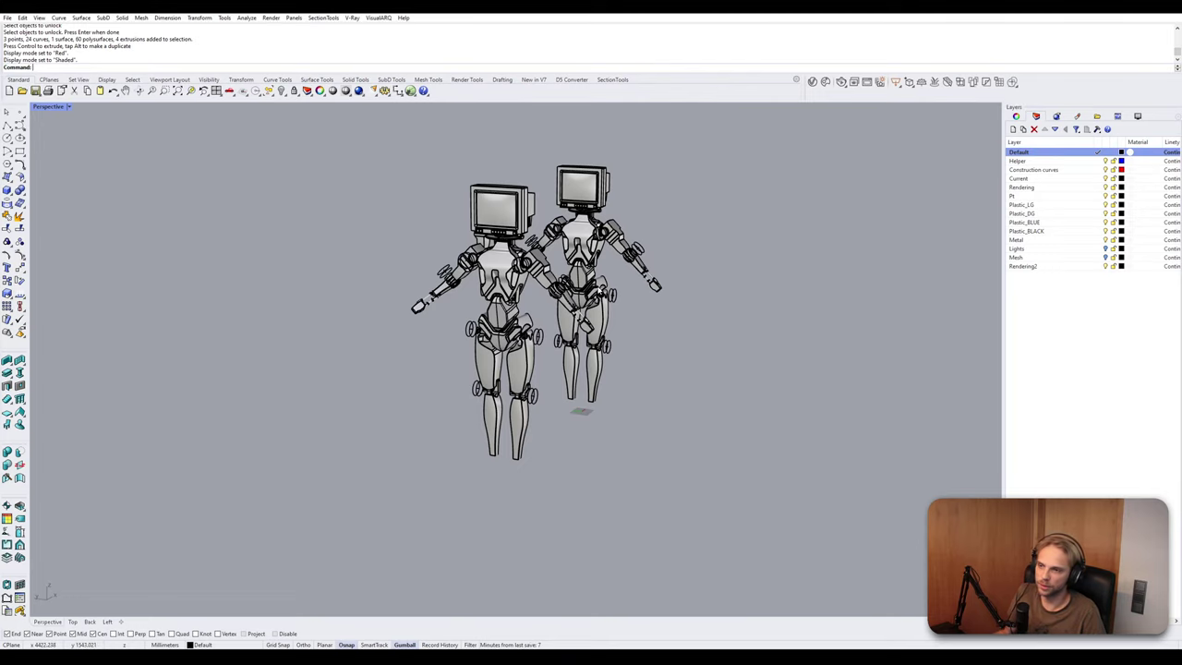
Move the duplicated robot with its guide curves to the Rendering2 layer and check it by switching that layer off and on.
right_drag(572, 295, 520, 297)
right_drag(458, 476, 459, 452)
drag(449, 462, 304, 162)
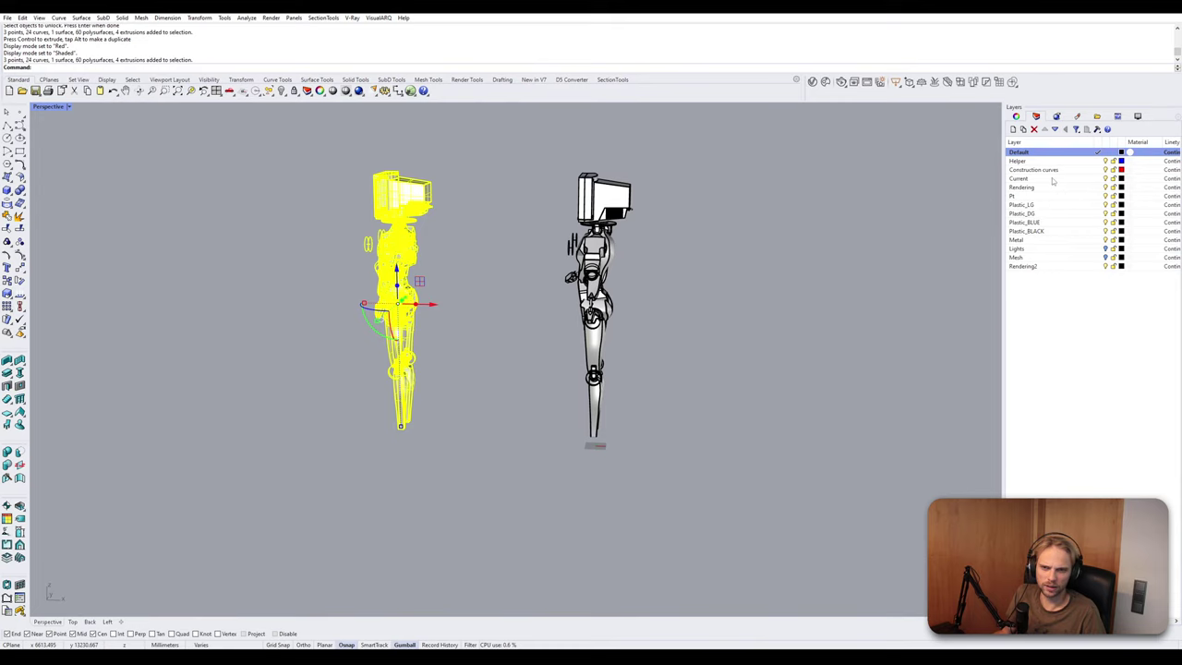
right_click(1051, 267)
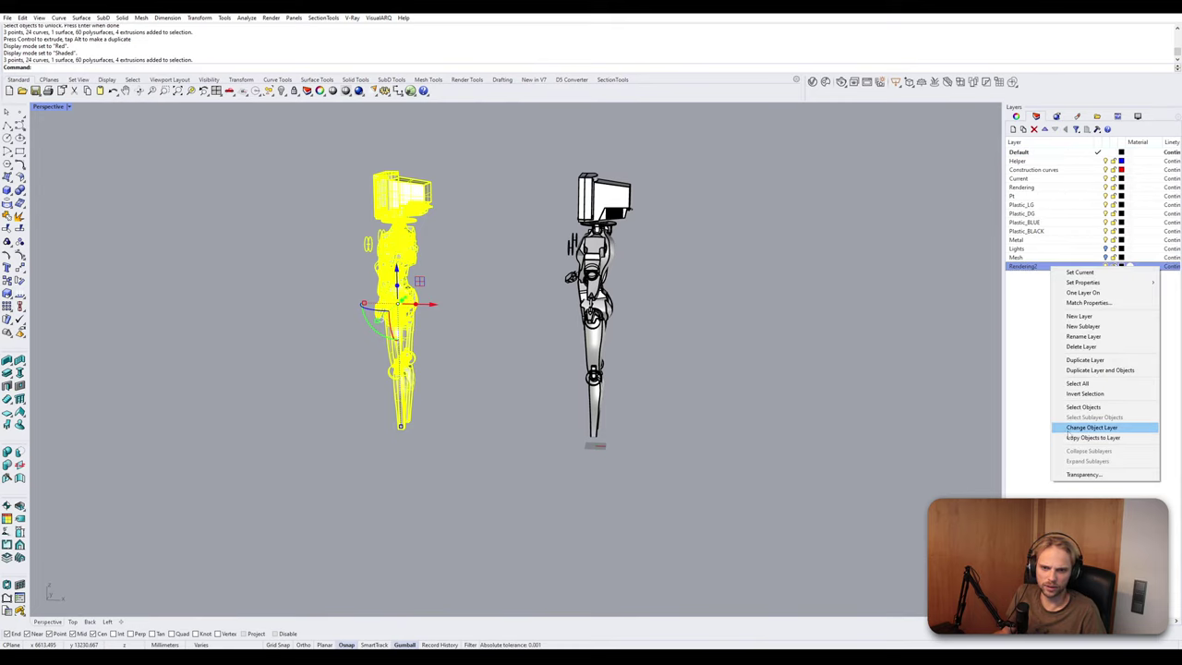
click(1068, 429)
click(1105, 266)
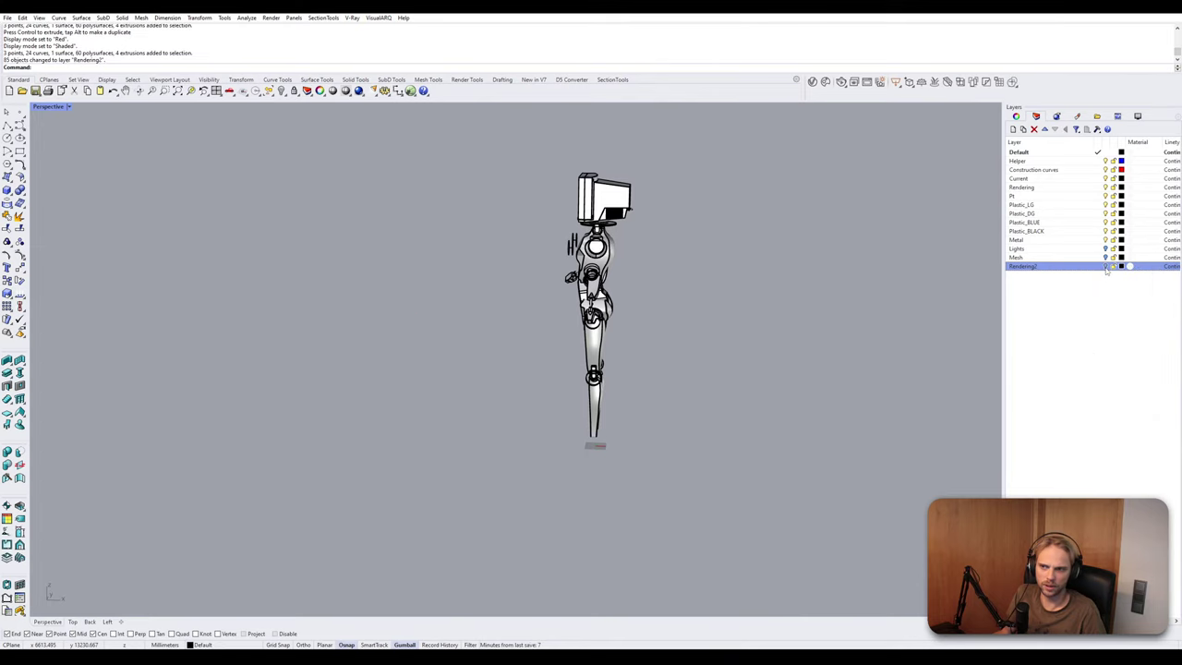
click(1105, 266)
click(1105, 266)
click(1106, 266)
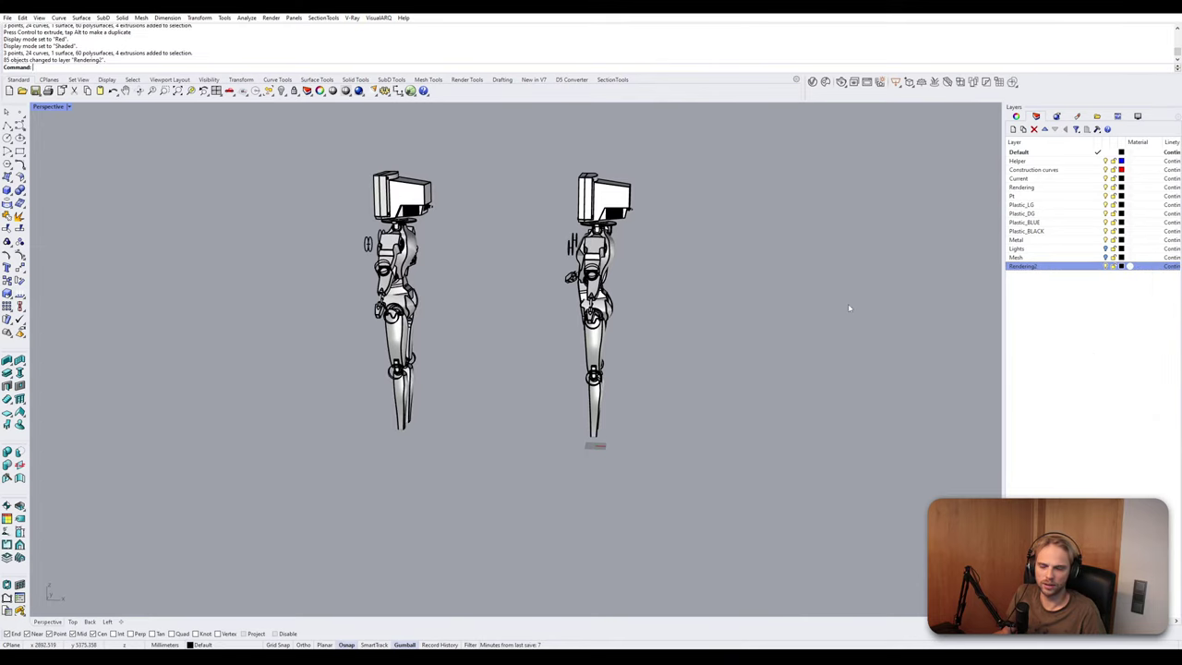
right_drag(848, 302, 678, 336)
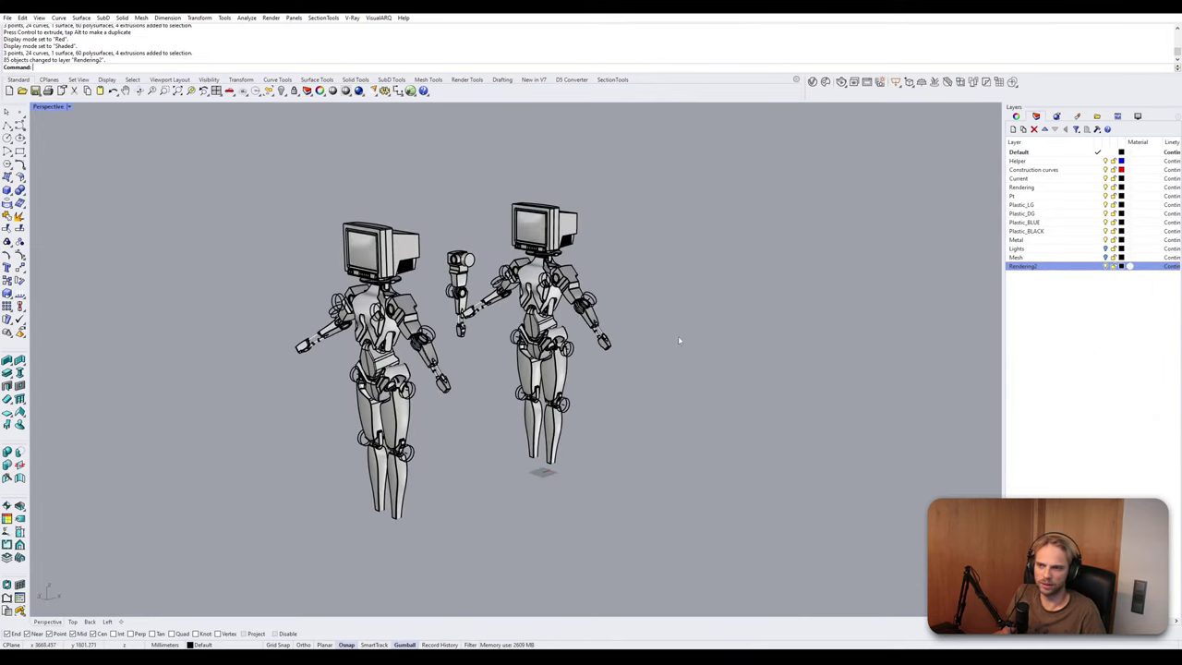
Hide the layers from Helper through Metal, leaving the current Default layer and Rendering2 on.
click(1079, 240)
click(1078, 232)
click(1076, 242)
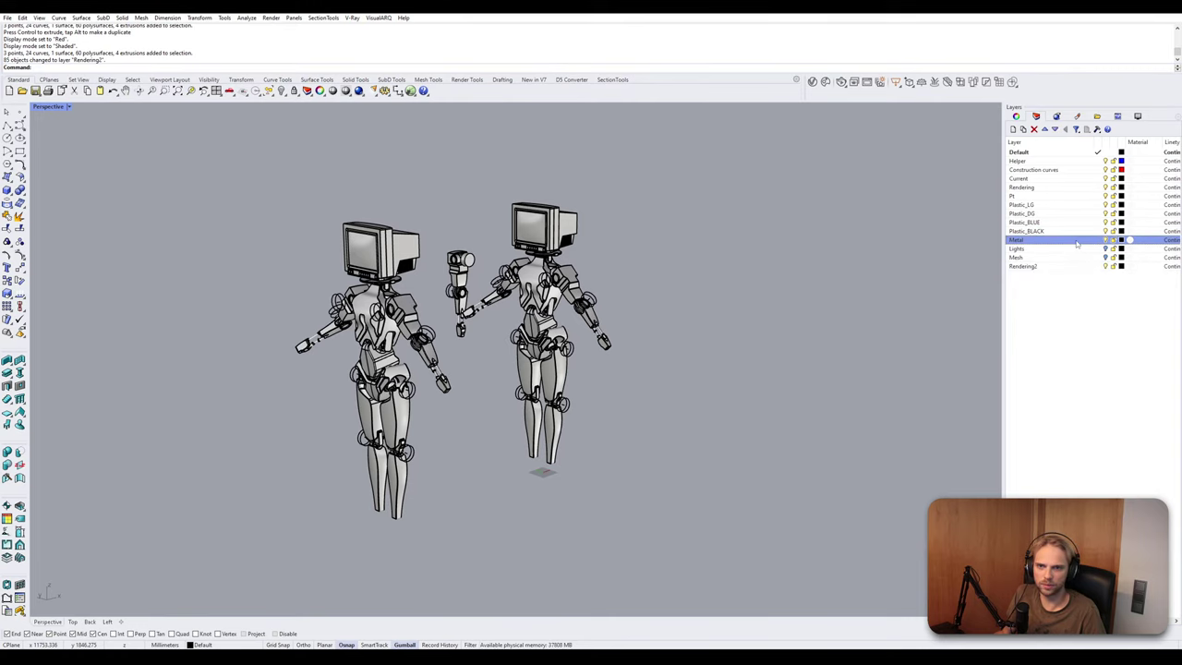
shift+click(1071, 153)
right_click(1065, 169)
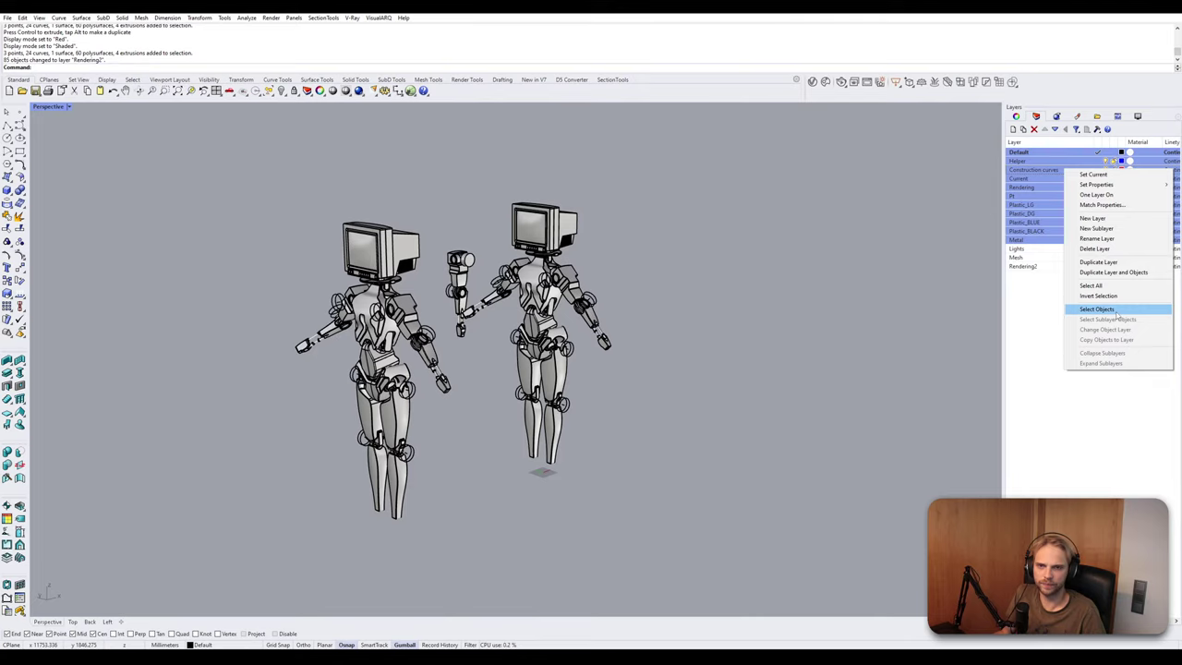
click(1106, 162)
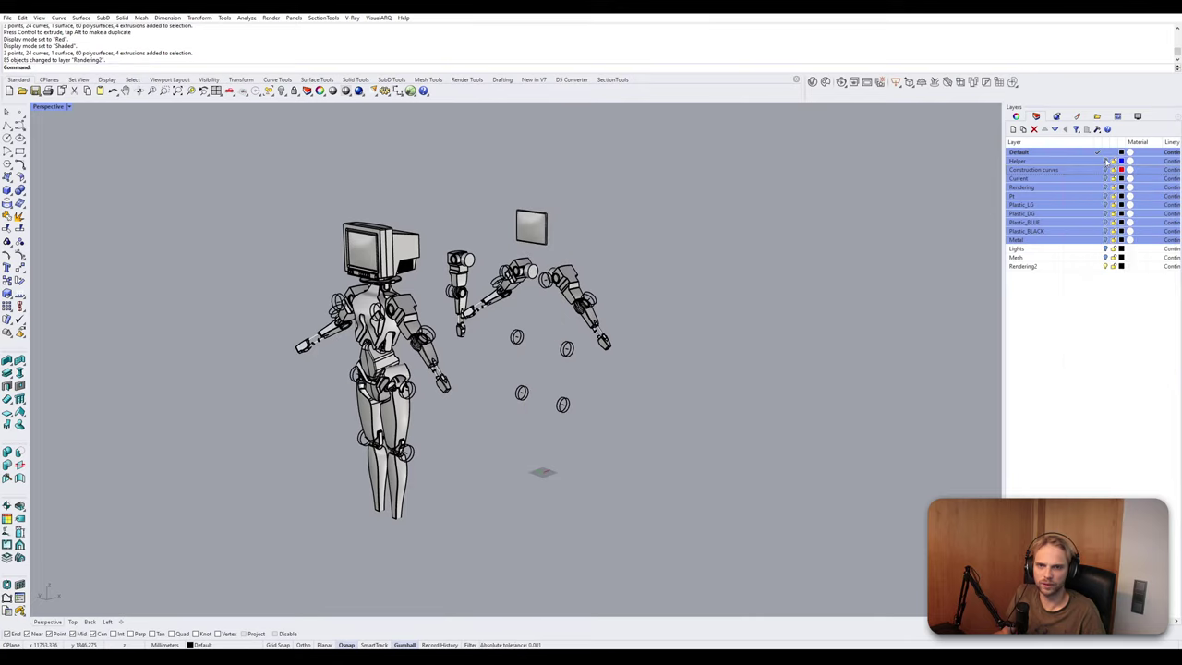
right_drag(773, 290, 726, 299)
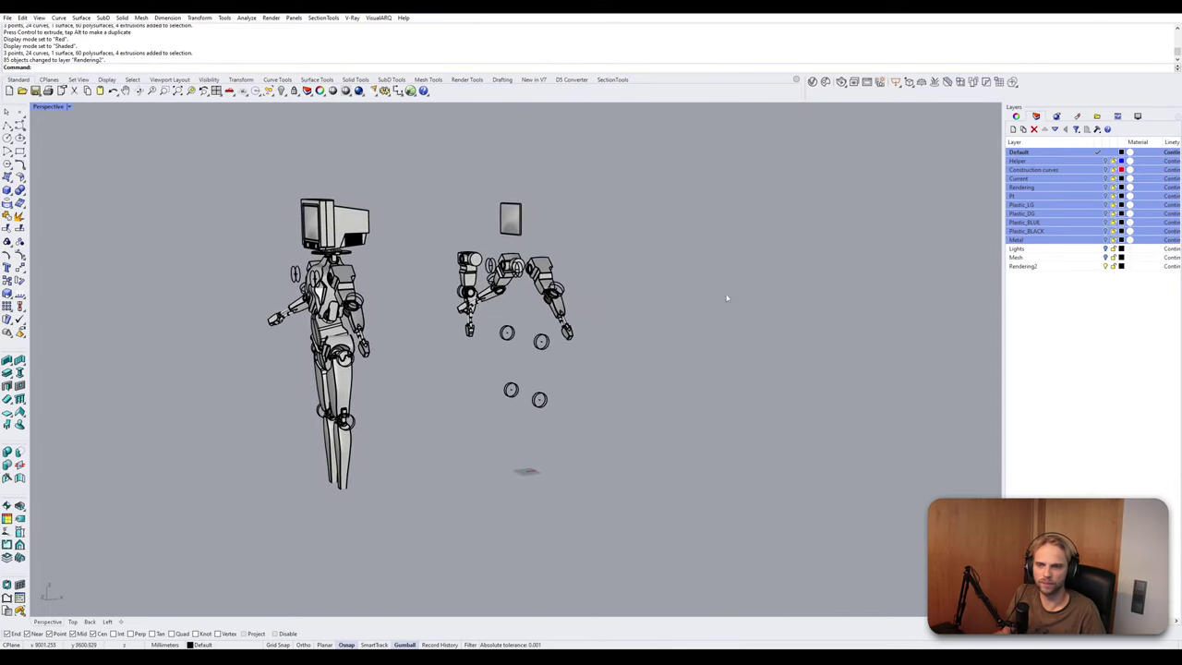
Make Rendering2 the current layer and hide the Default layer.
click(1051, 311)
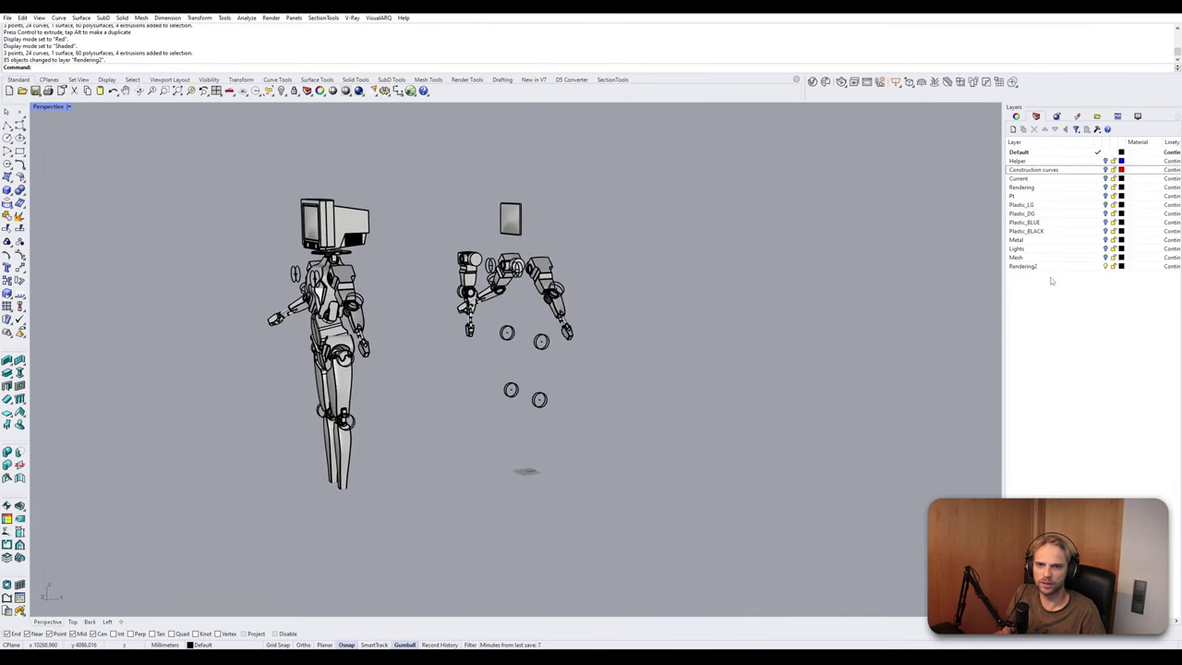
double_click(1066, 267)
click(1108, 153)
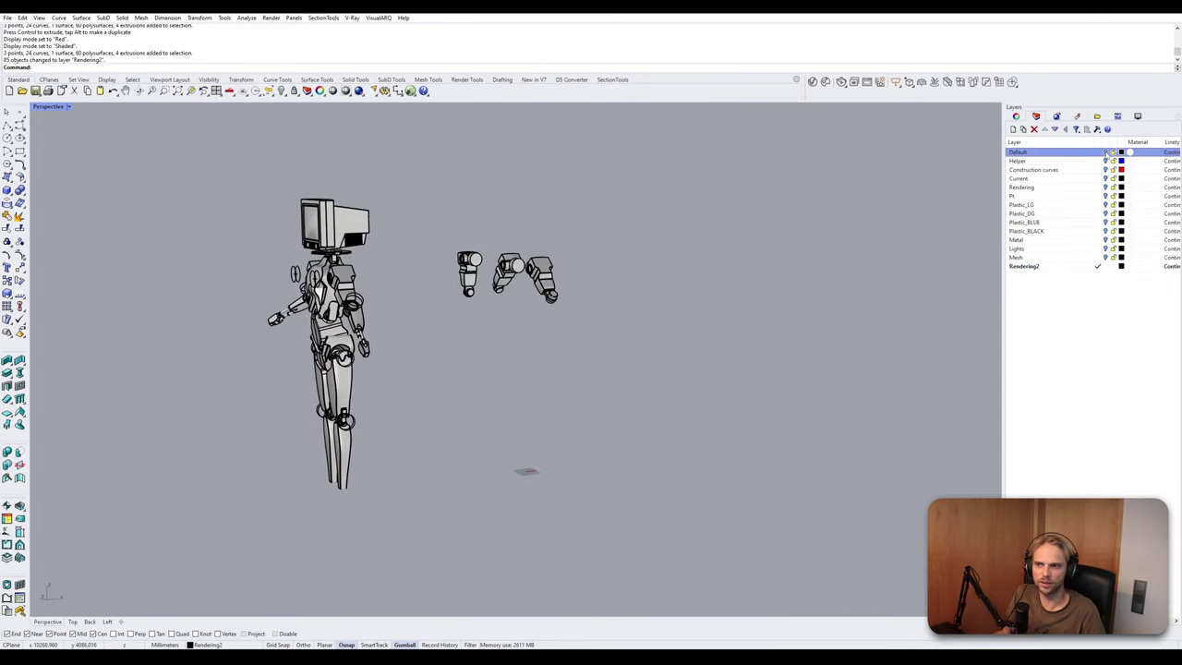
Examine the upper-arm parts left over beside the robot copy by picking individual pieces at closer range.
right_drag(683, 332, 412, 247)
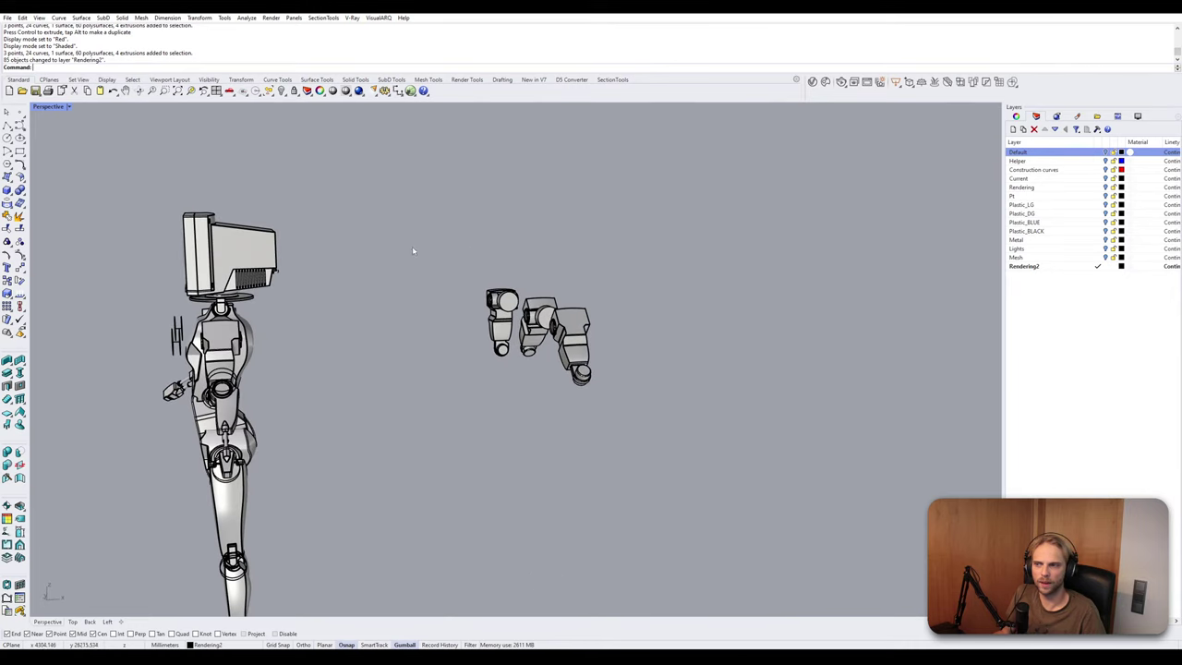
drag(412, 248, 766, 461)
scroll(484, 363, up, 3)
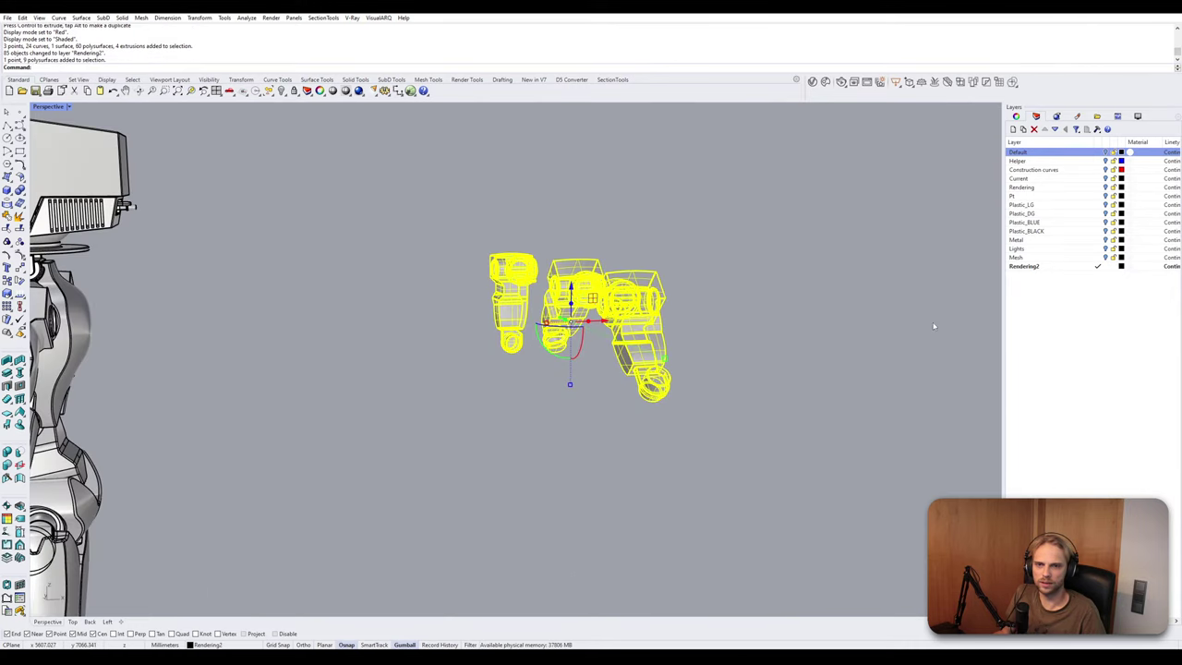
click(707, 335)
click(646, 325)
click(545, 292)
right_drag(545, 293, 670, 355)
scroll(665, 328, up, 5)
click(656, 323)
click(690, 338)
scroll(712, 366, down, 6)
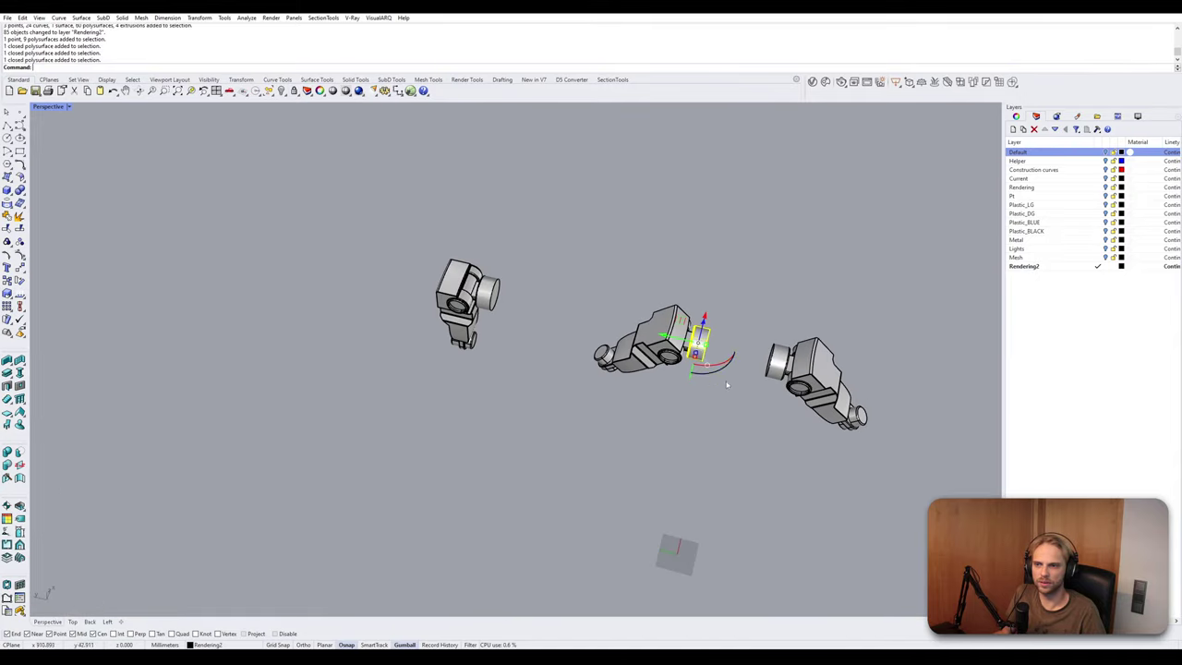
click(728, 384)
Move all leftover upper-arm parts of the original robot and the detached arm to the hidden Default layer.
drag(869, 481, 320, 224)
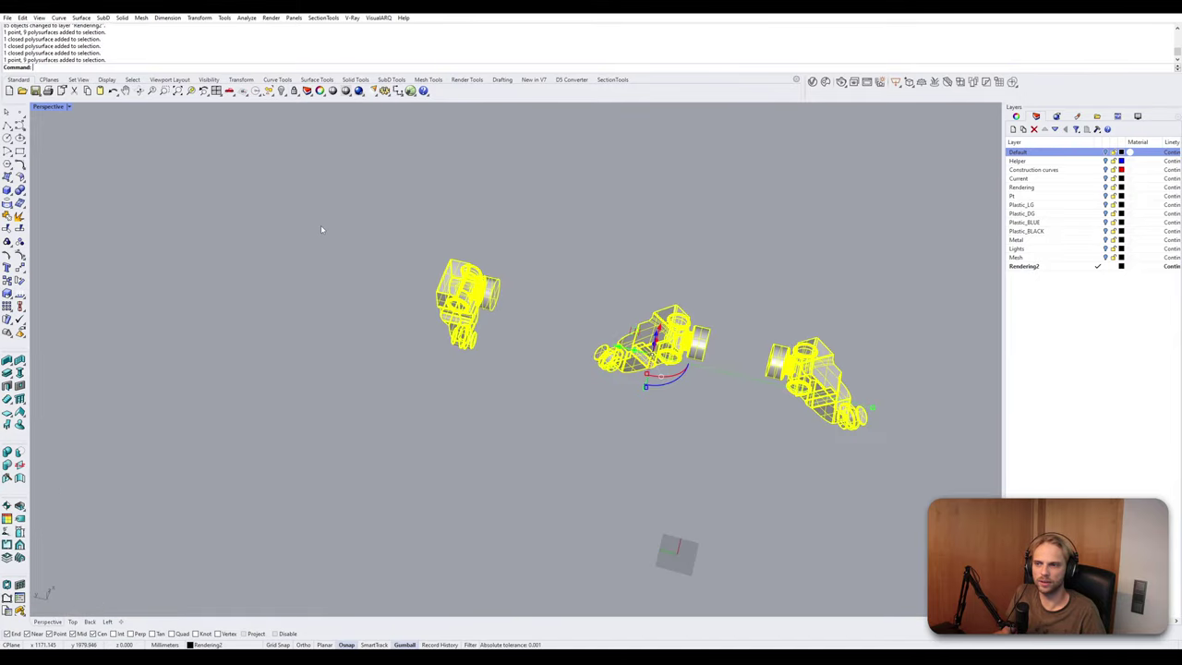
right_click(1015, 151)
click(1062, 313)
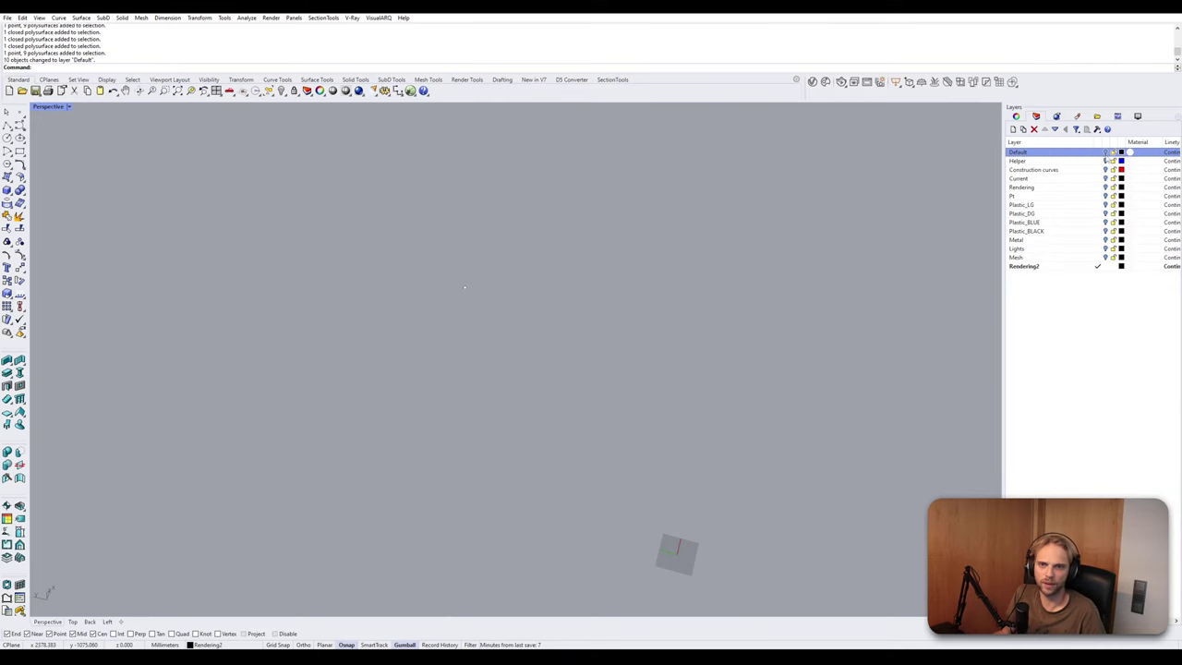
click(1105, 154)
click(1105, 153)
Unlock the remaining point behind the robot and move it to the Default layer.
scroll(667, 416, down, 8)
right_drag(639, 457, 611, 342)
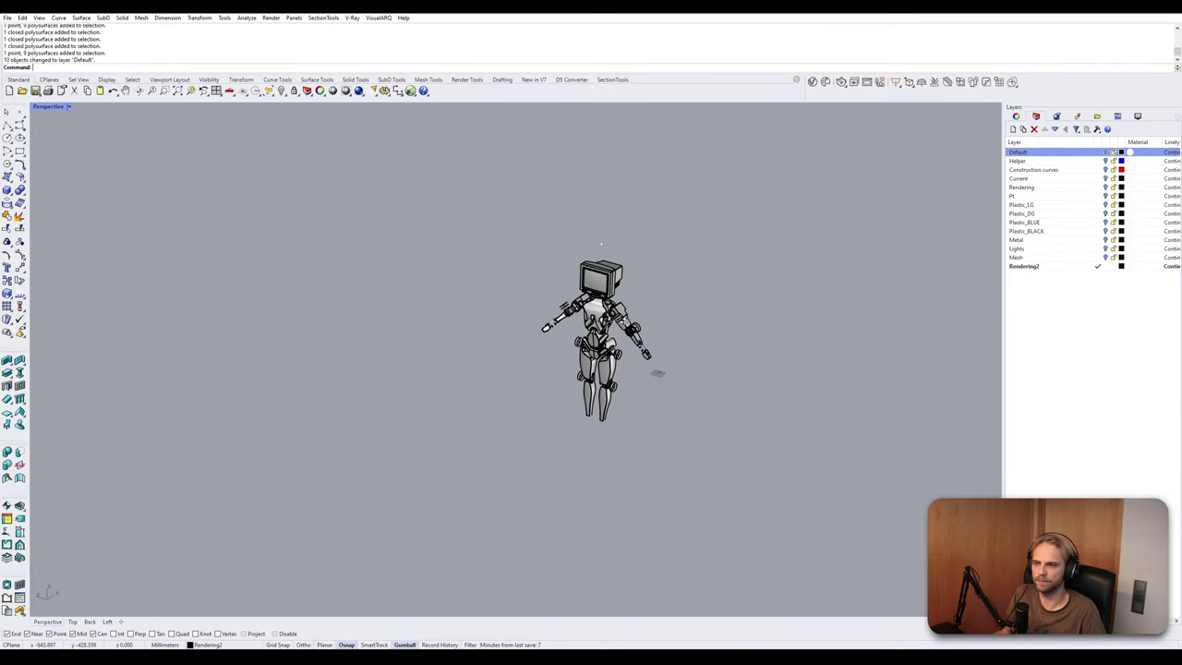
scroll(596, 247, up, 2)
right_drag(598, 221, 699, 307)
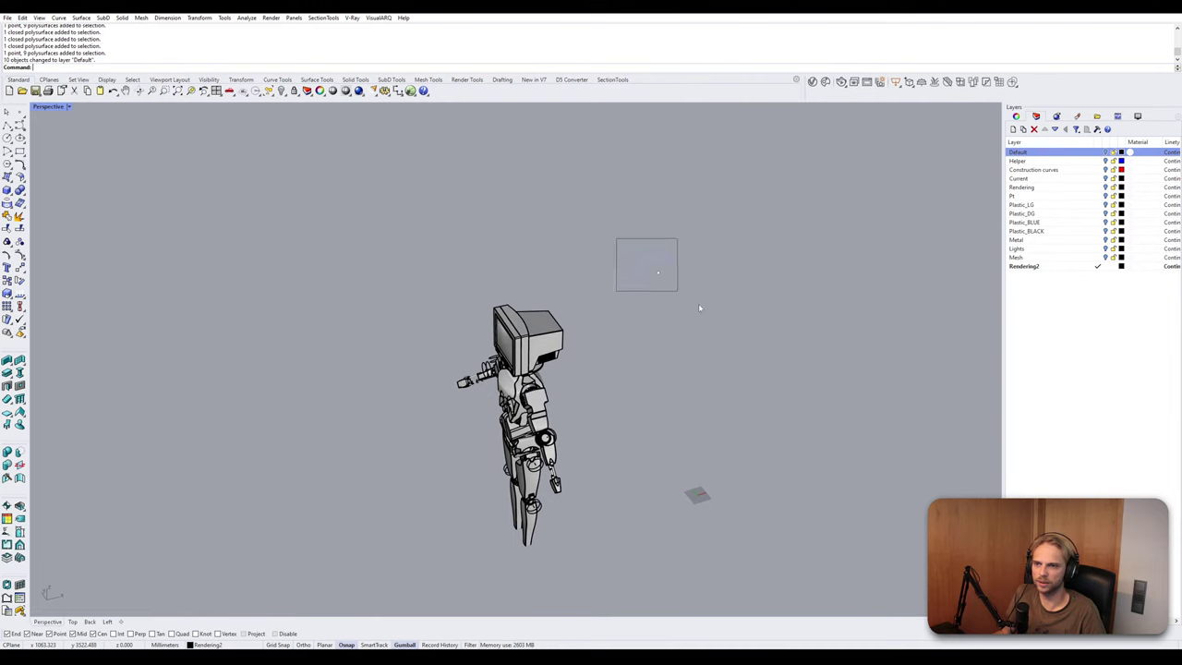
text(Unlo)
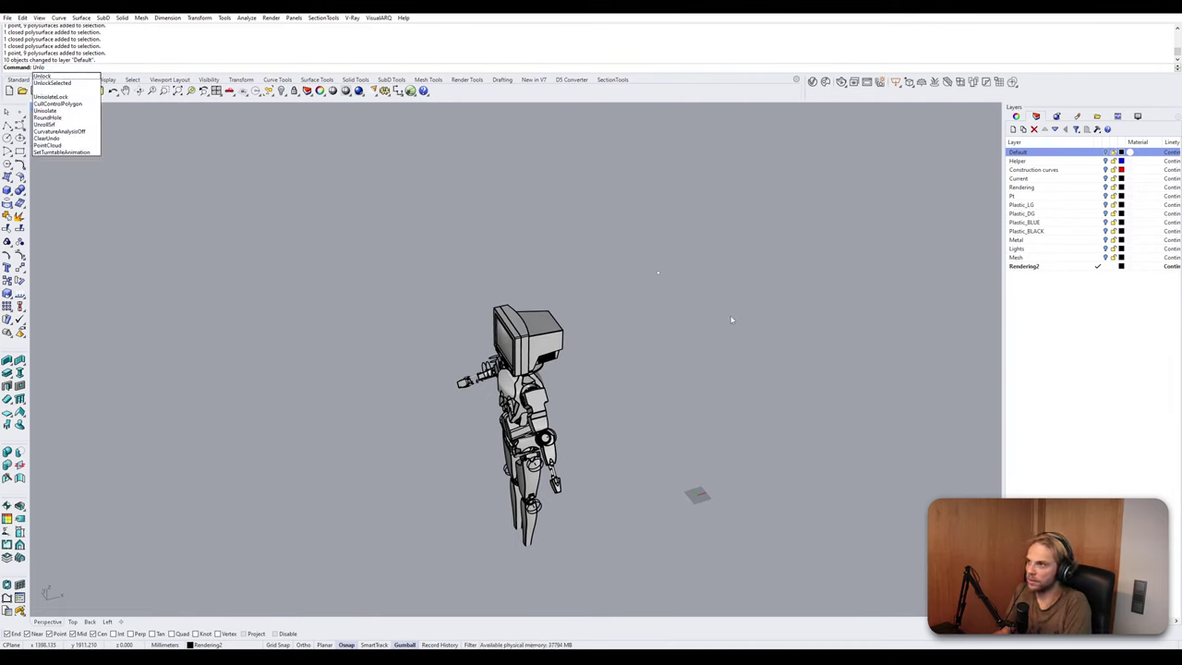
key(Return)
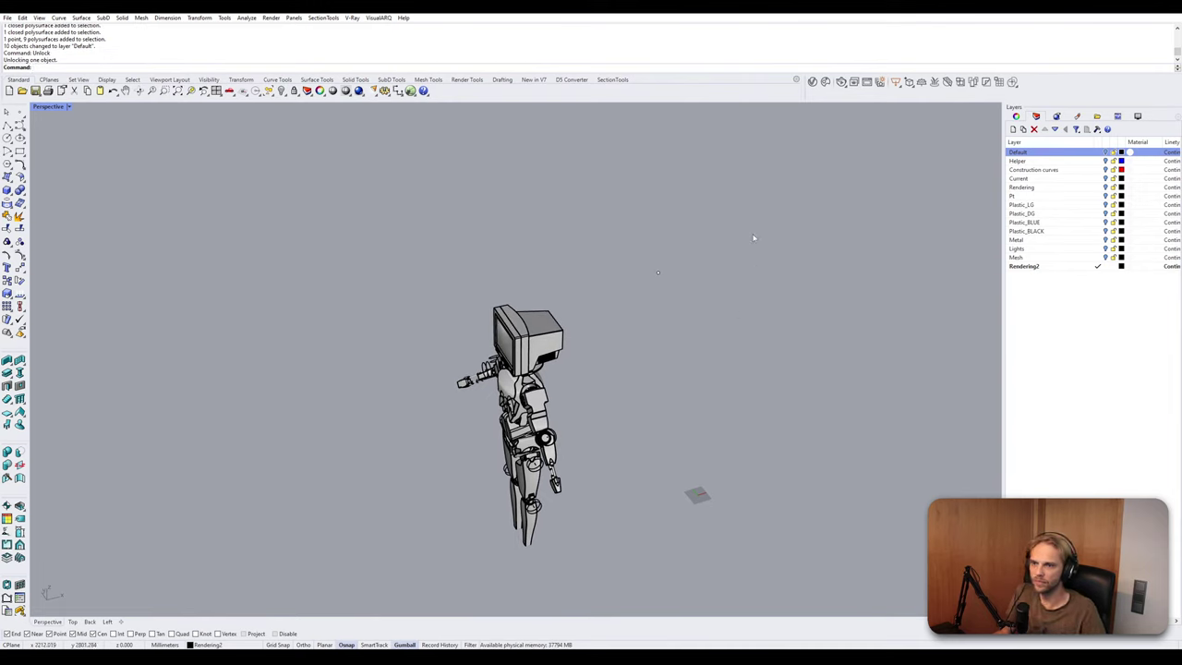
click(657, 272)
right_click(1060, 153)
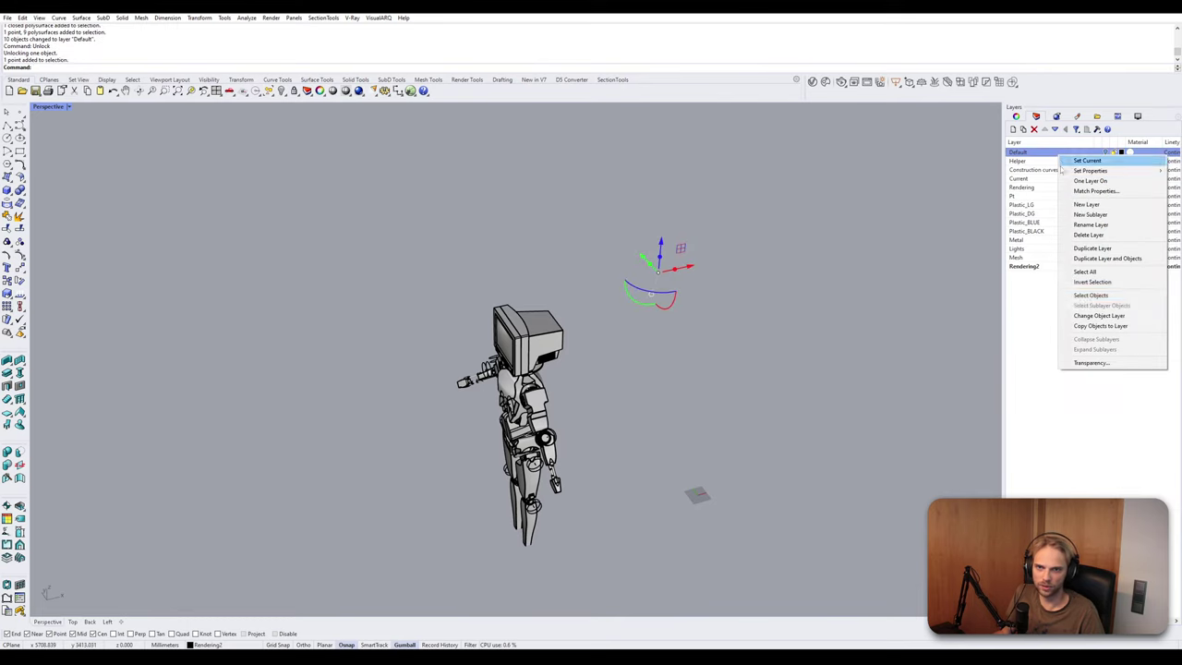
click(1099, 316)
right_drag(855, 301, 760, 249)
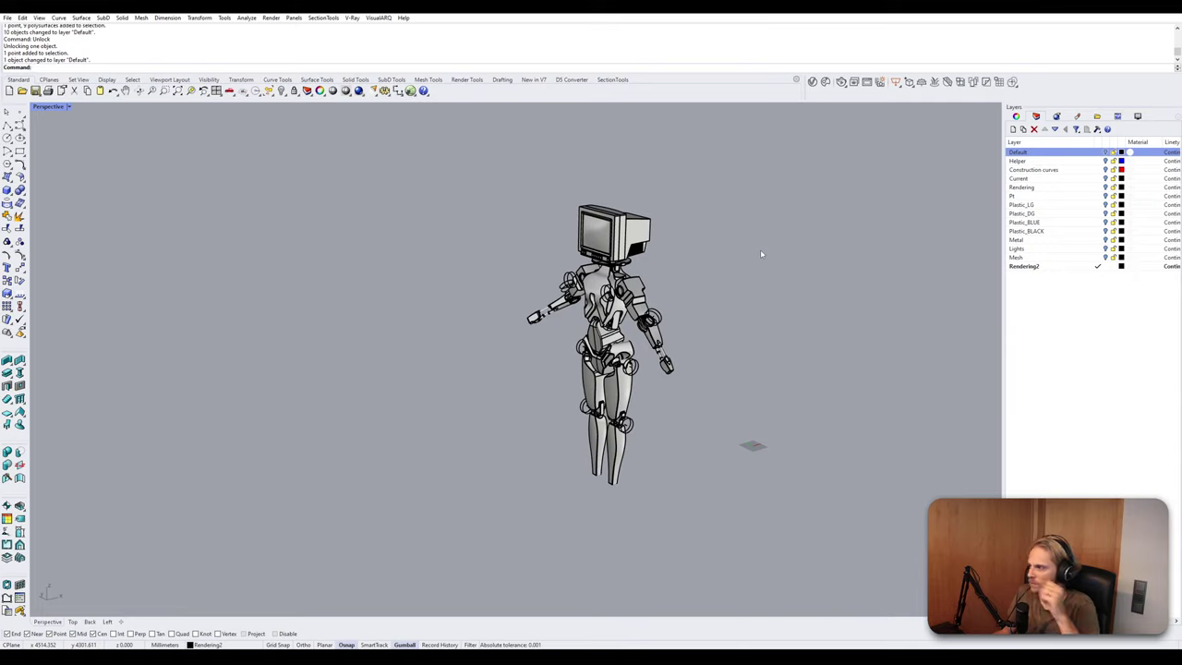
right_drag(760, 249, 556, 246)
scroll(678, 253, up, 4)
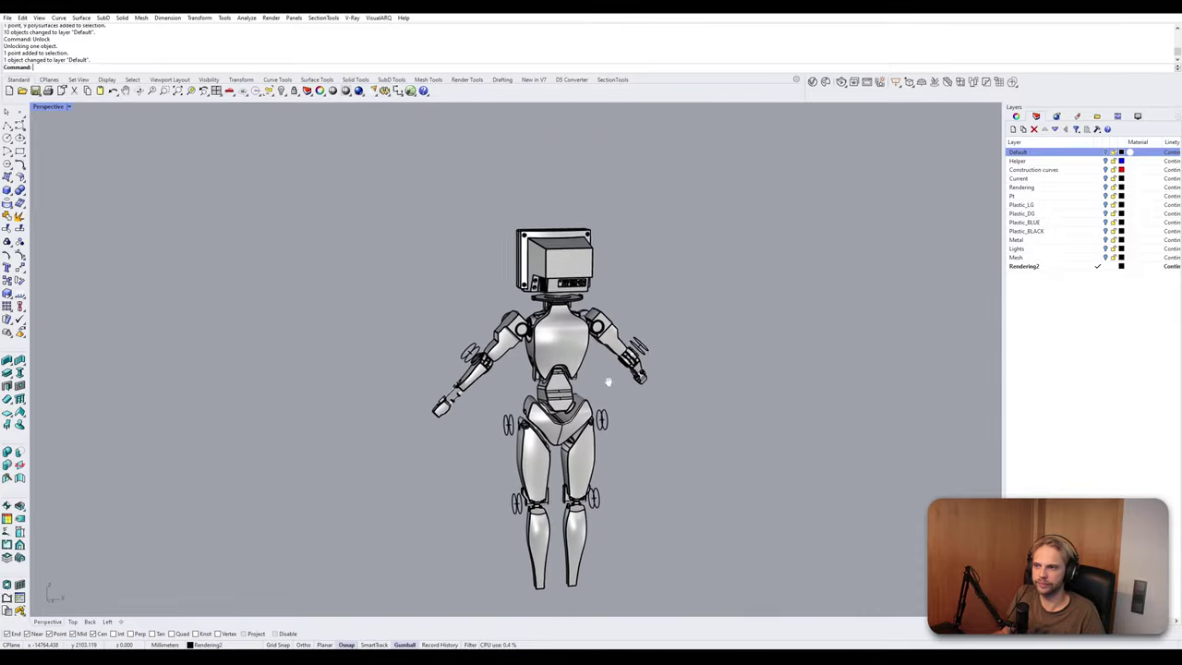
Try to rotate both legs with their knee guides about the hip guide's axis using Rotate3D.
right_drag(614, 360, 600, 318)
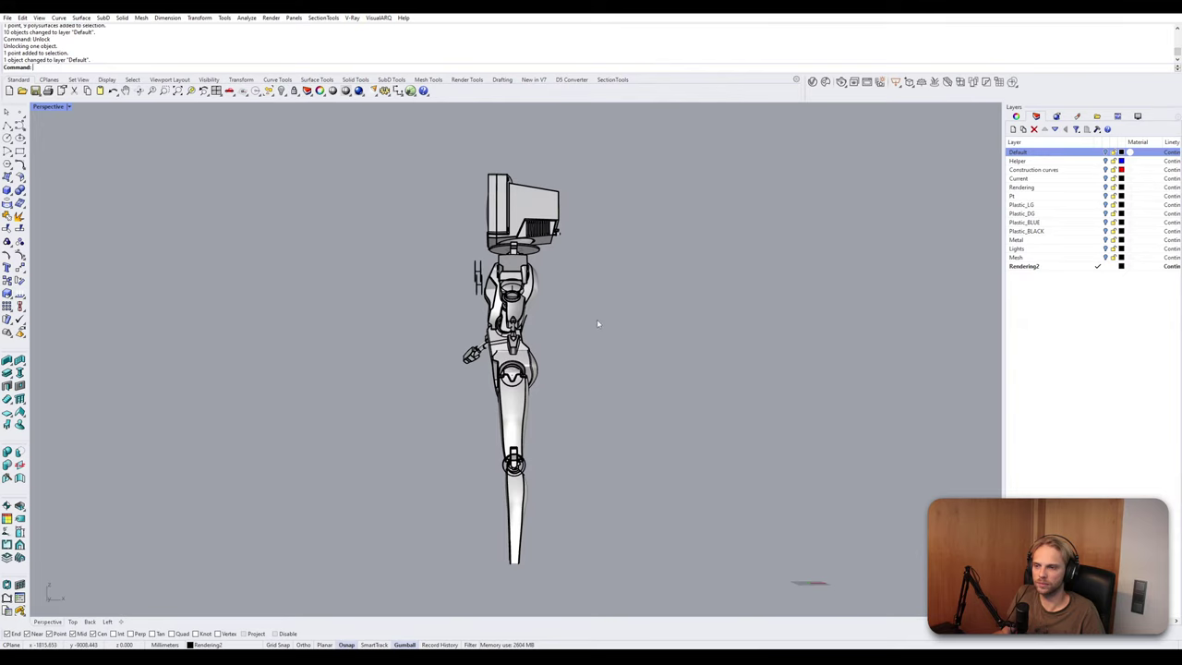
right_drag(598, 323, 584, 343)
drag(668, 453, 444, 346)
right_drag(636, 273, 544, 306)
scroll(544, 306, up, 3)
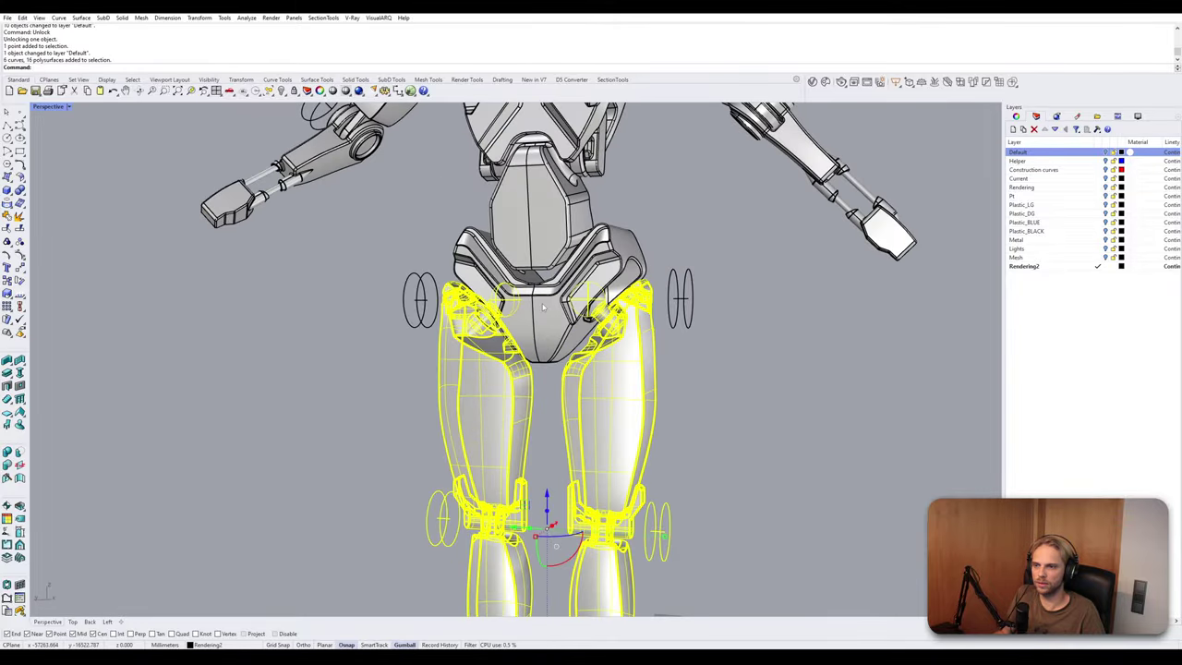
right_drag(391, 338, 502, 340)
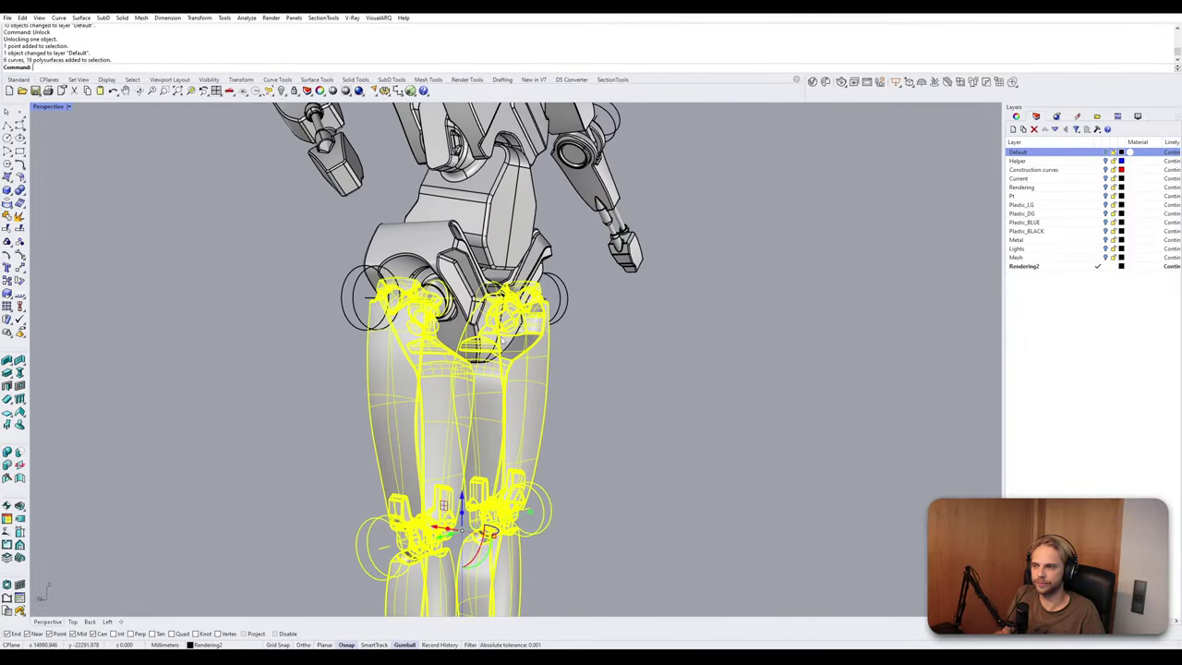
text(Rote)
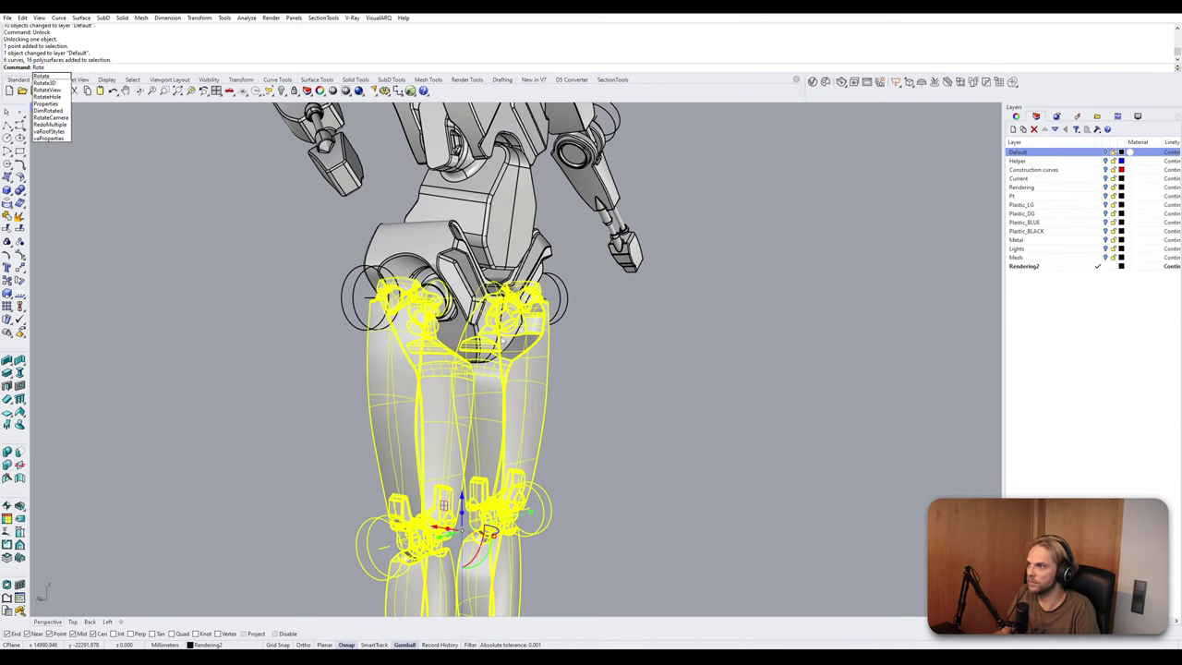
key(Down)
key(Return)
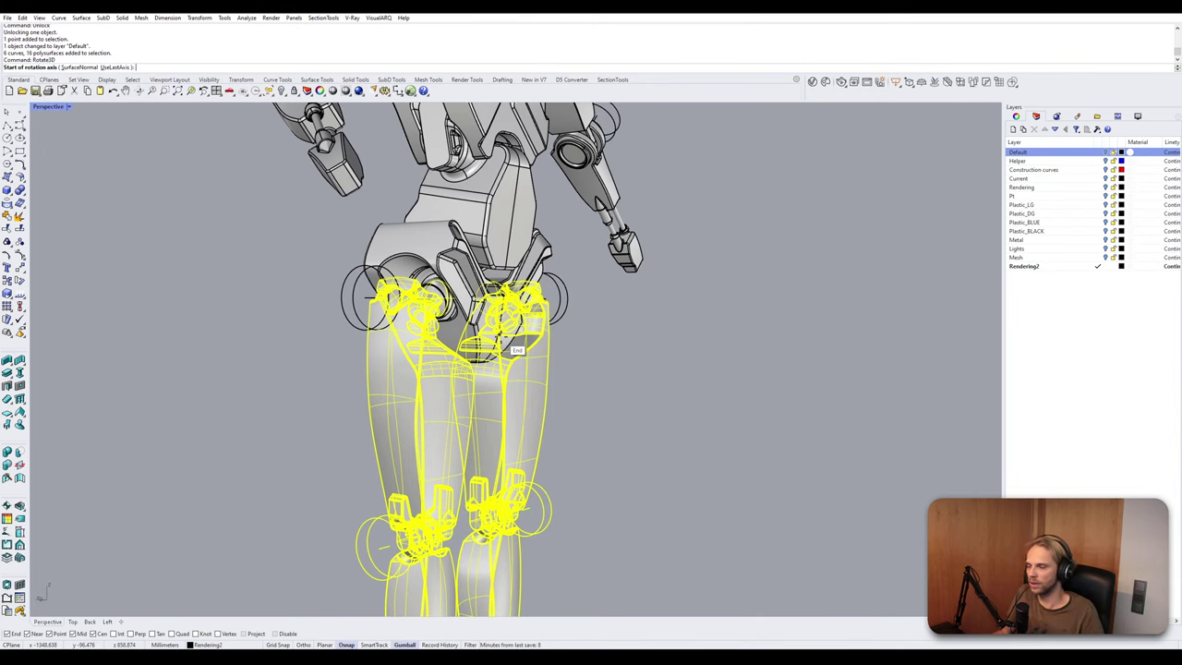
right_drag(502, 340, 372, 359)
scroll(361, 362, up, 4)
right_drag(393, 285, 362, 283)
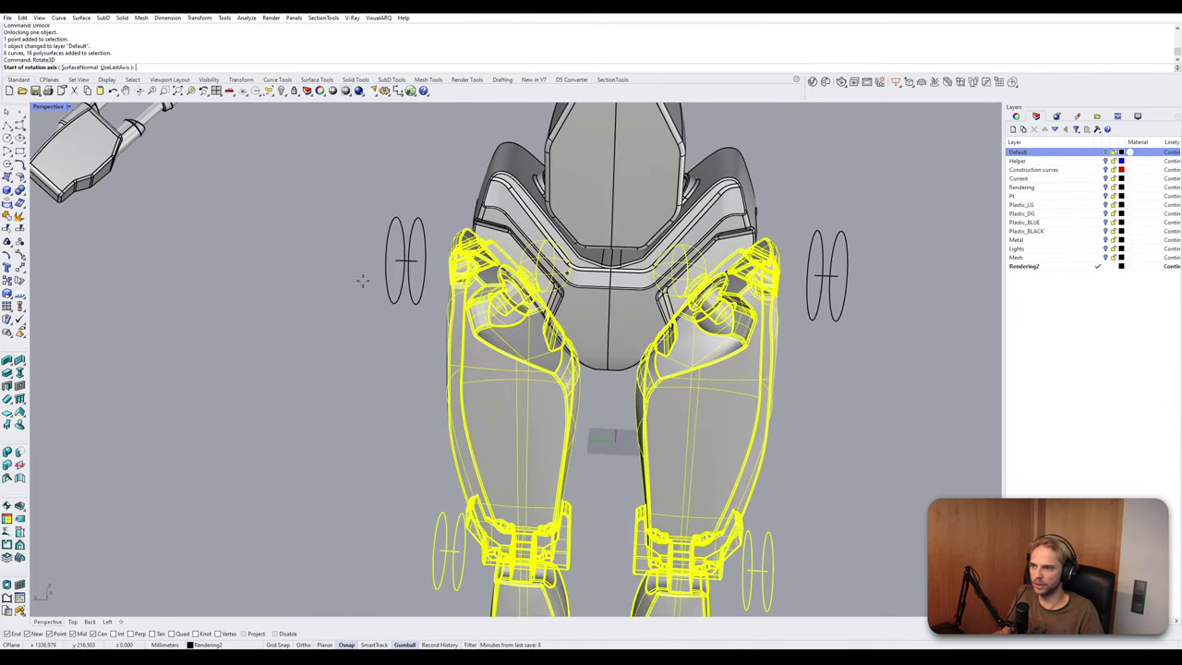
click(417, 262)
click(396, 260)
right_drag(307, 347, 572, 444)
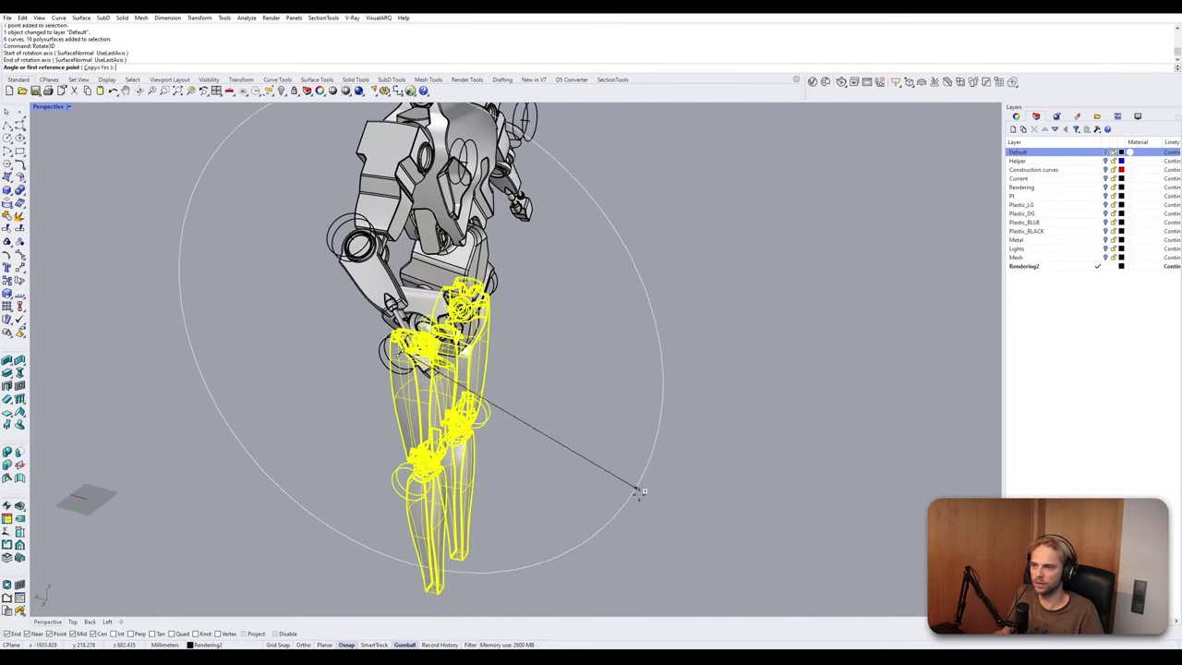
click(649, 508)
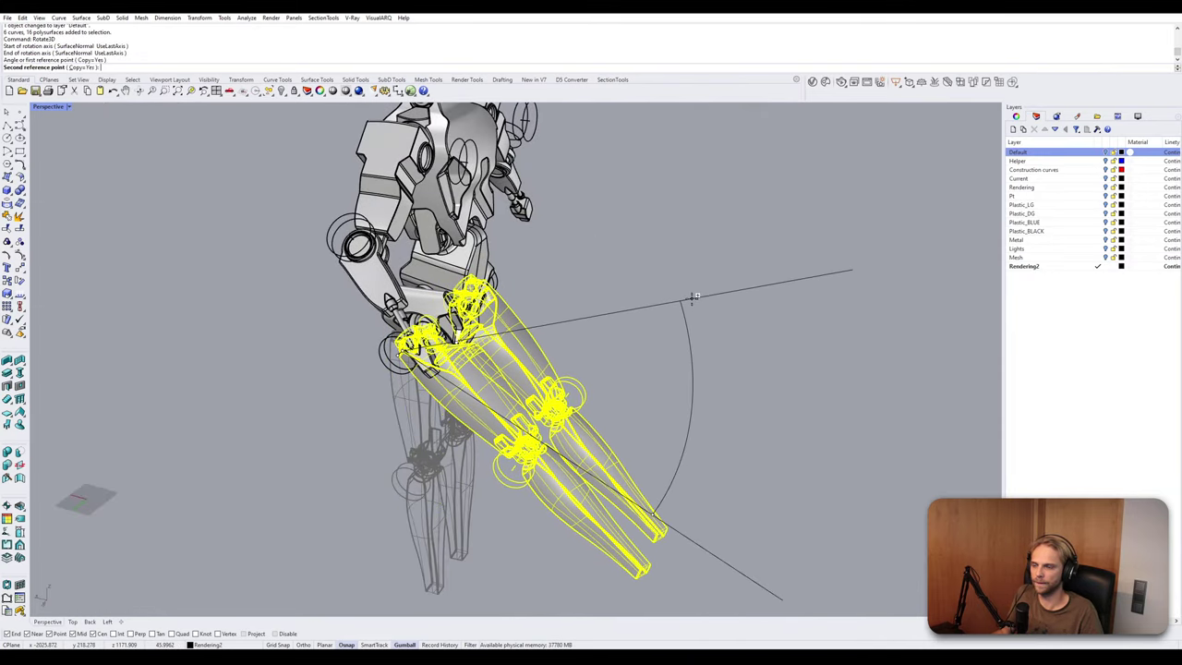
key(Escape)
right_drag(591, 392, 416, 453)
key(Escape)
Try to rotate a copy of both lower legs with their knee guides back about 67 degrees around the knee guide's axis using Rotate3D.
scroll(486, 428, up, 4)
click(401, 458)
click(528, 441)
shift+click(410, 471)
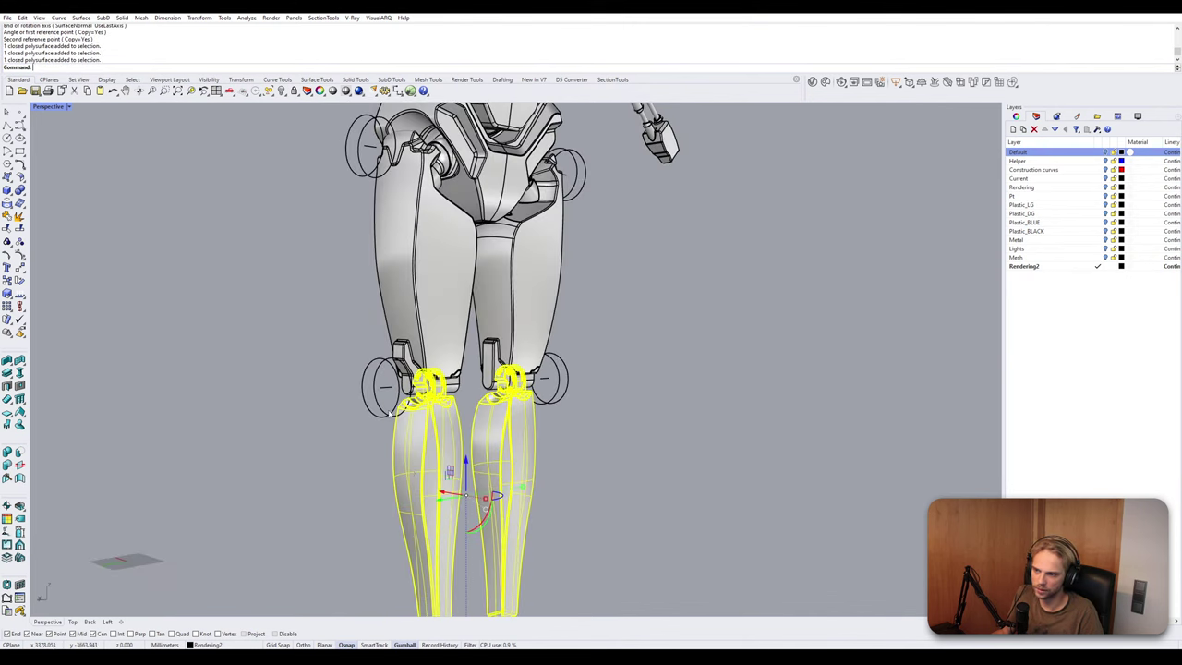
shift+click(386, 416)
shift+click(546, 404)
right_drag(403, 407, 408, 408)
right_click(408, 407)
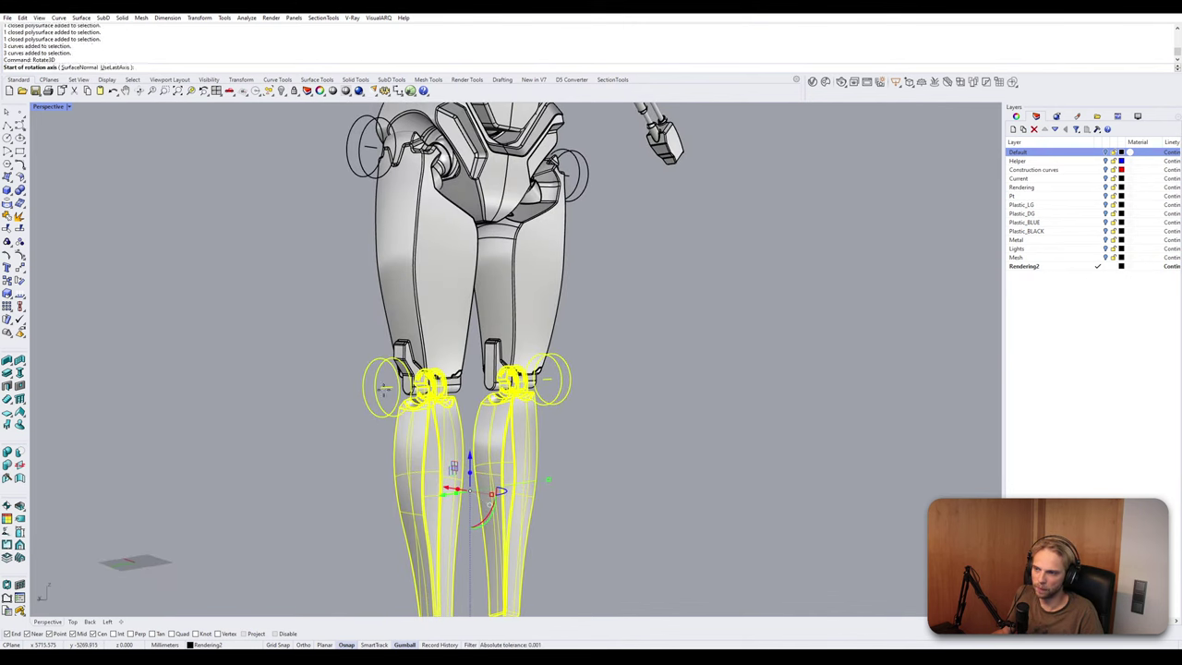
click(383, 388)
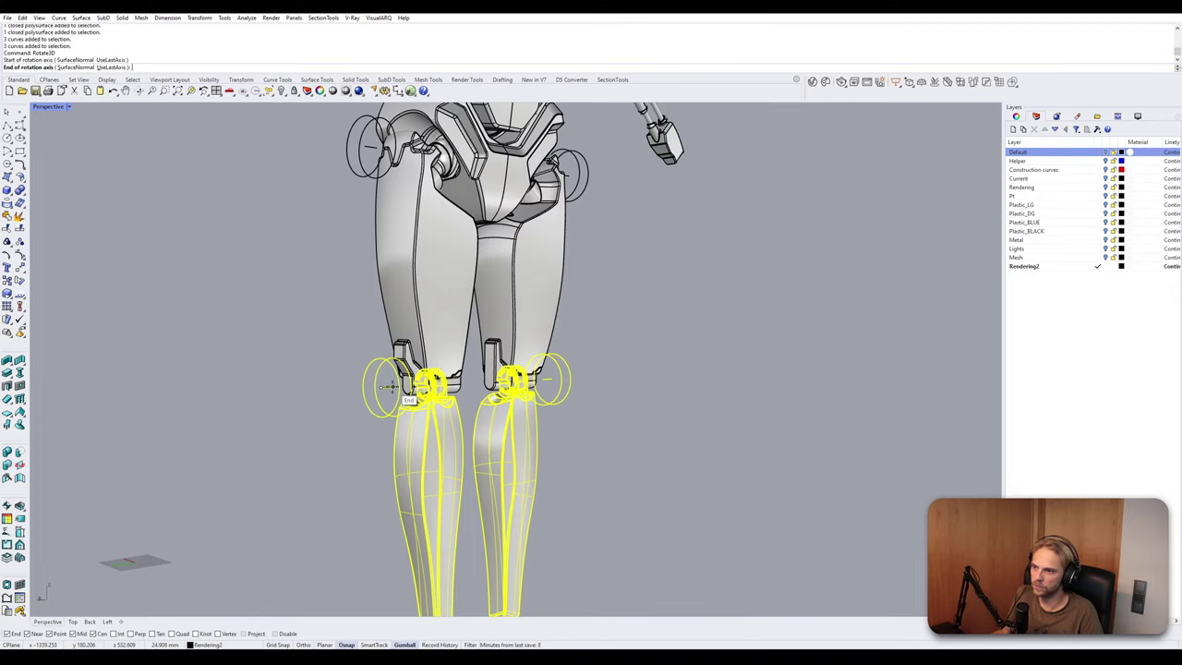
click(406, 402)
click(311, 474)
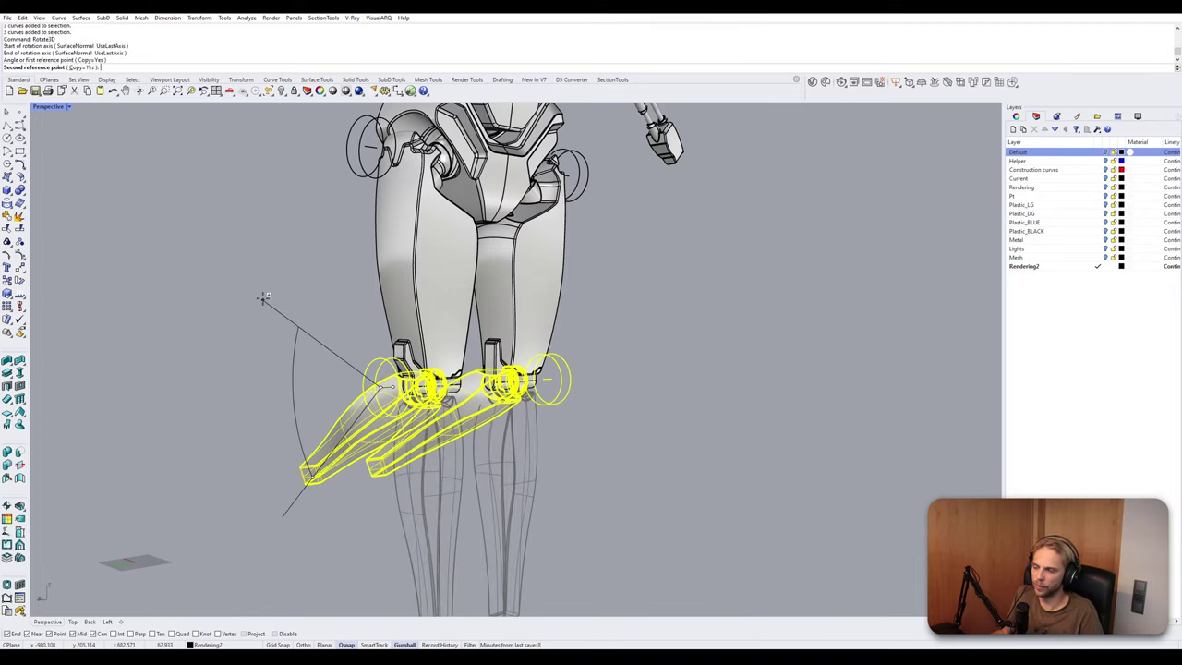
right_drag(263, 294, 338, 294)
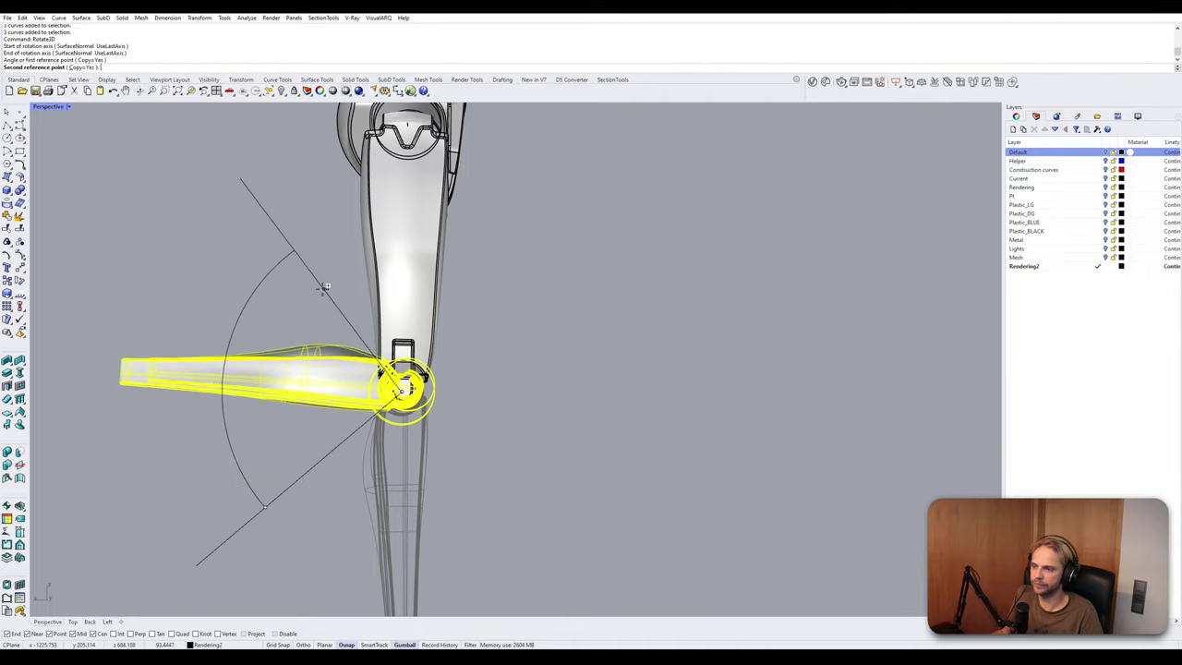
scroll(277, 378, up, 10)
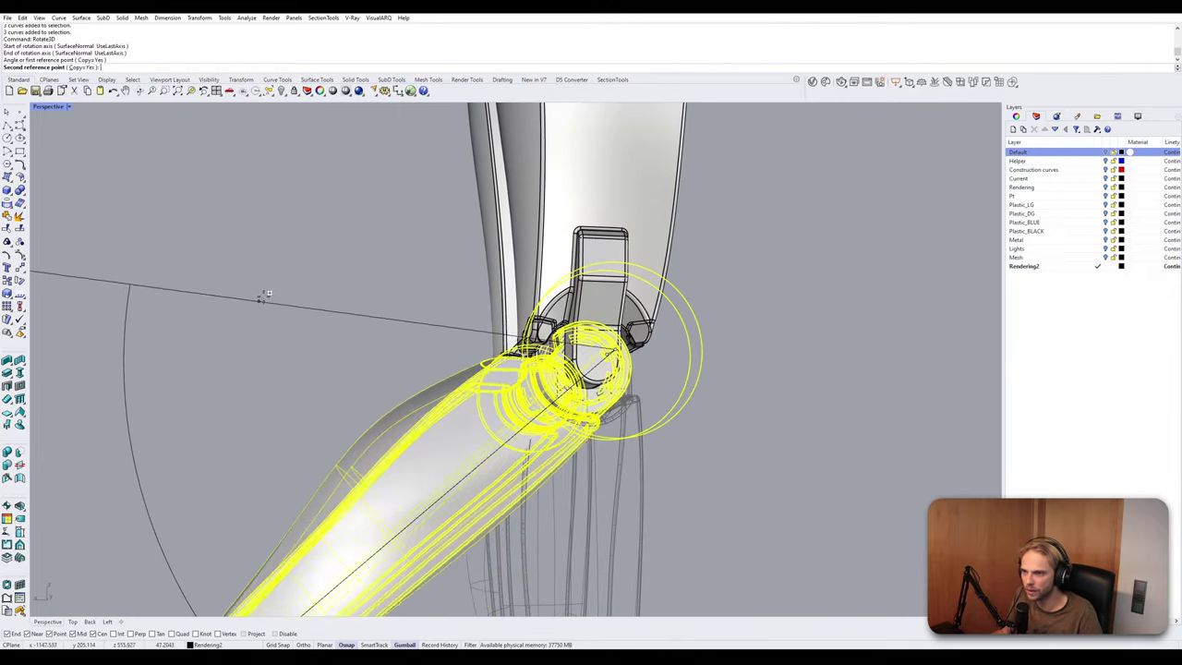
click(333, 202)
right_drag(317, 209, 304, 231)
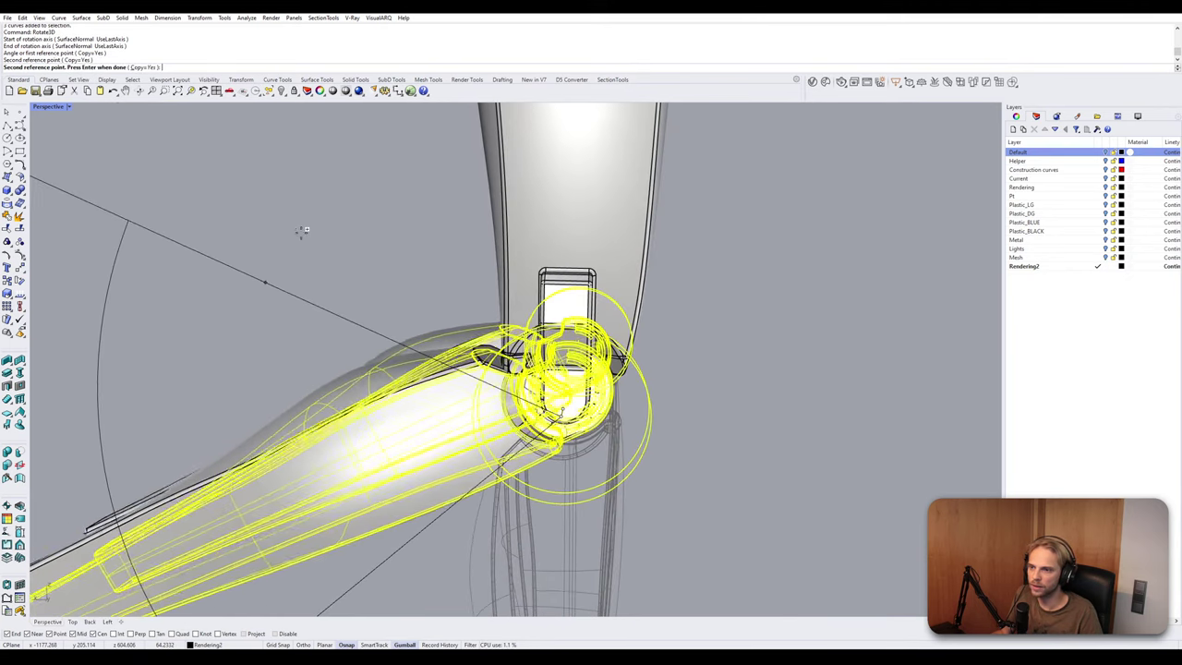
key(Return)
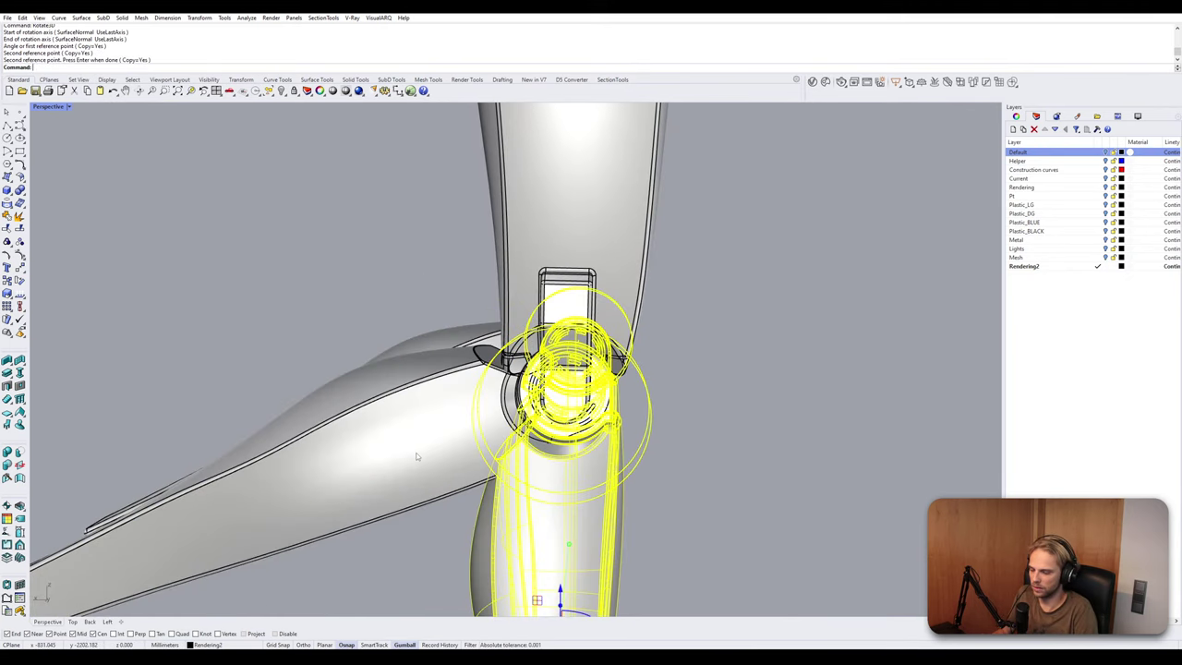
Undo the copied rotation and rotate both lower legs with their knee guides back about 63 degrees around the last axis, with copying off.
key(ctrl+z)
key(Return)
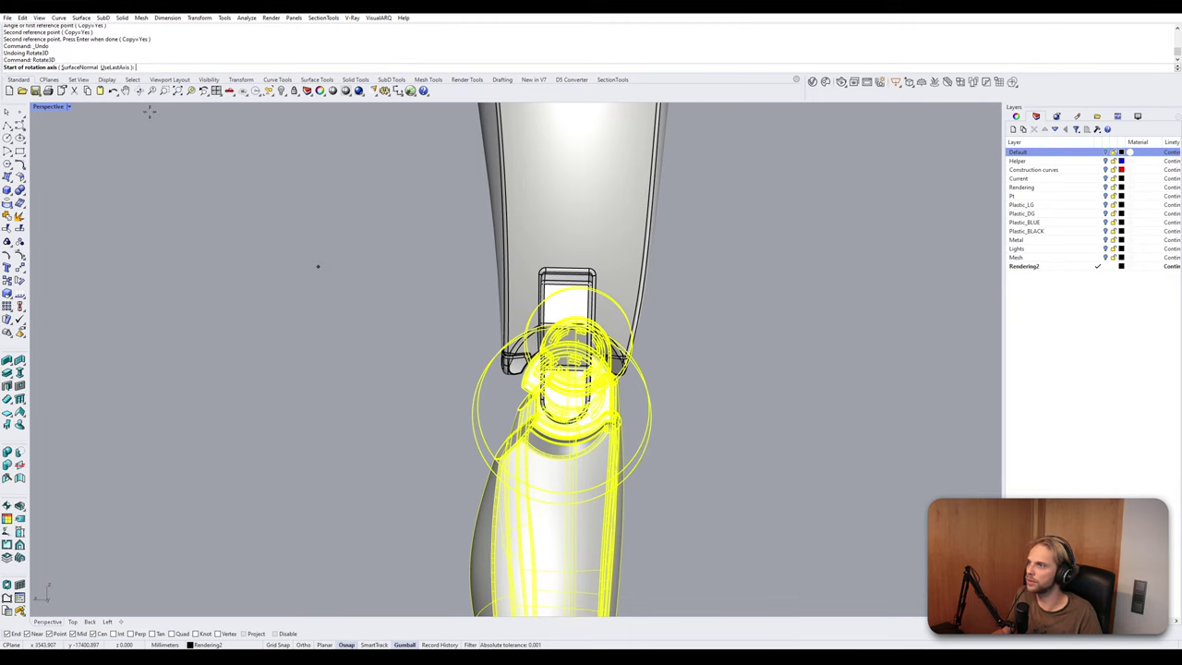
right_click(183, 263)
right_click(183, 263)
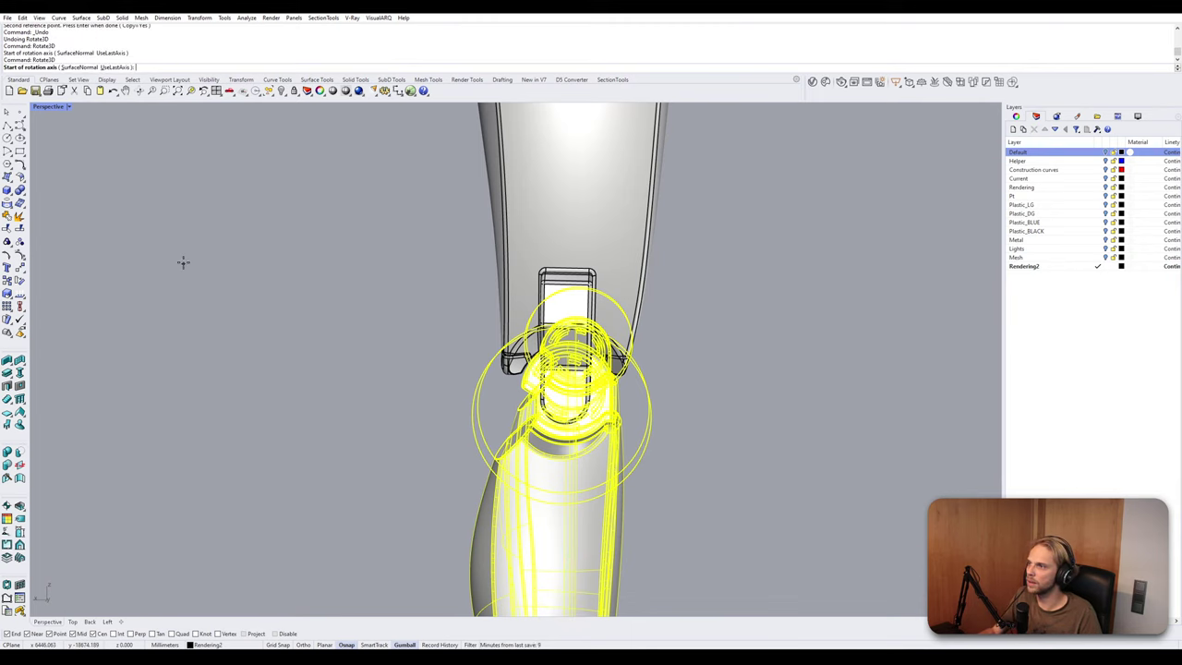
right_drag(349, 254, 242, 247)
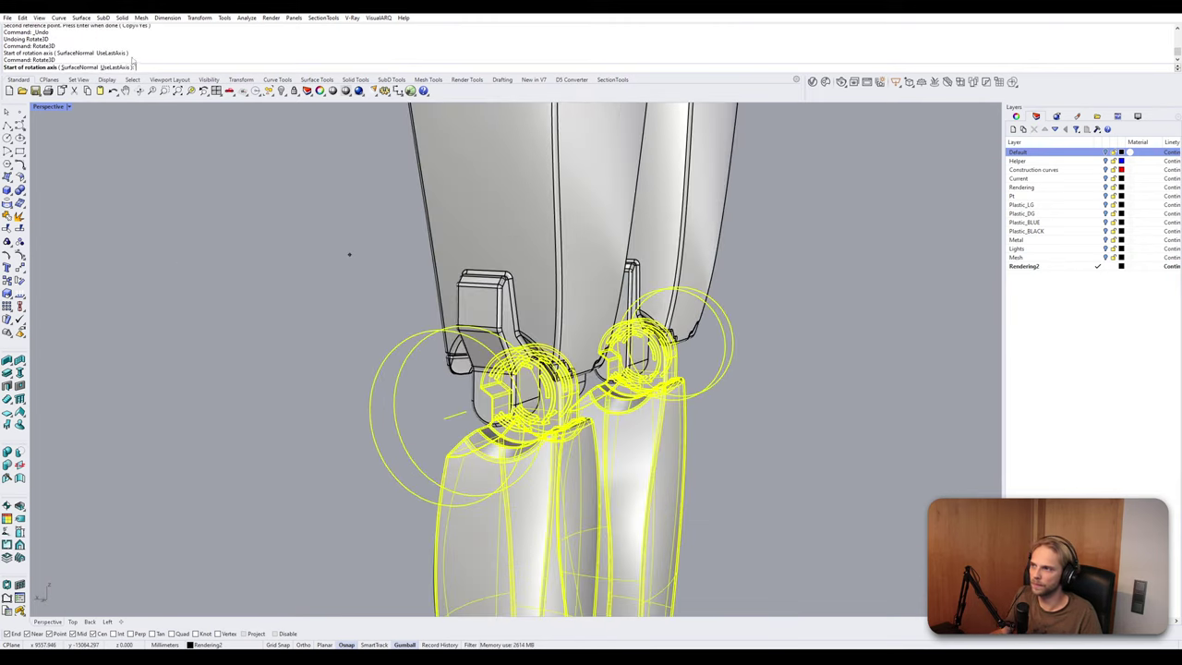
click(108, 67)
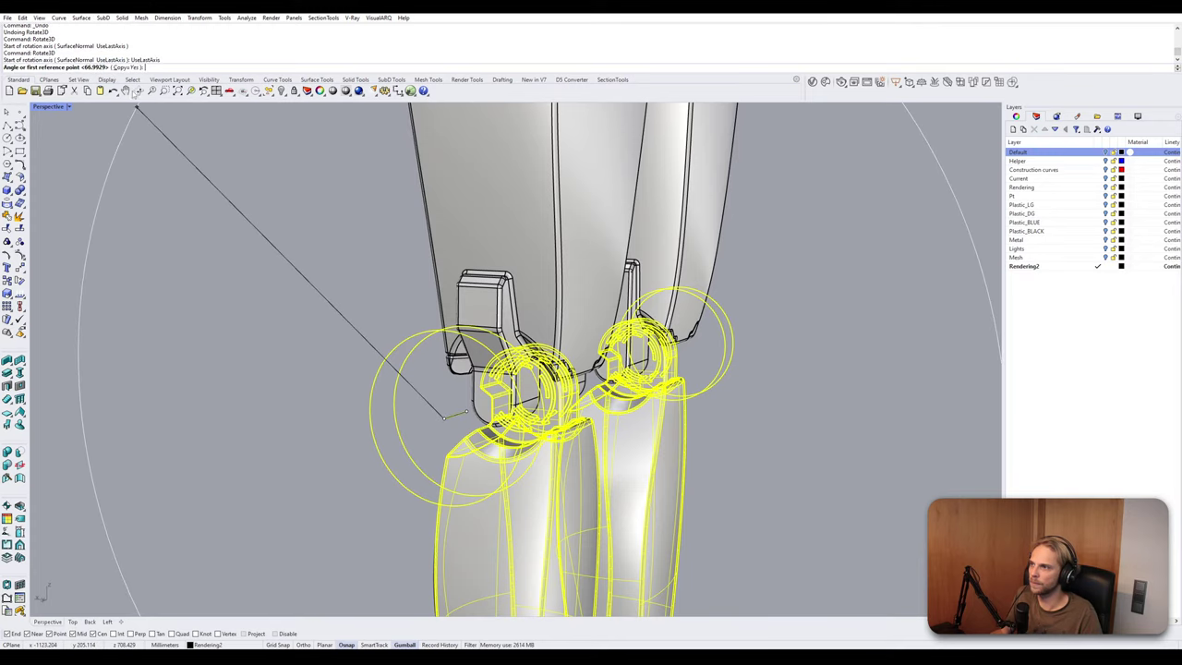
click(122, 68)
click(250, 499)
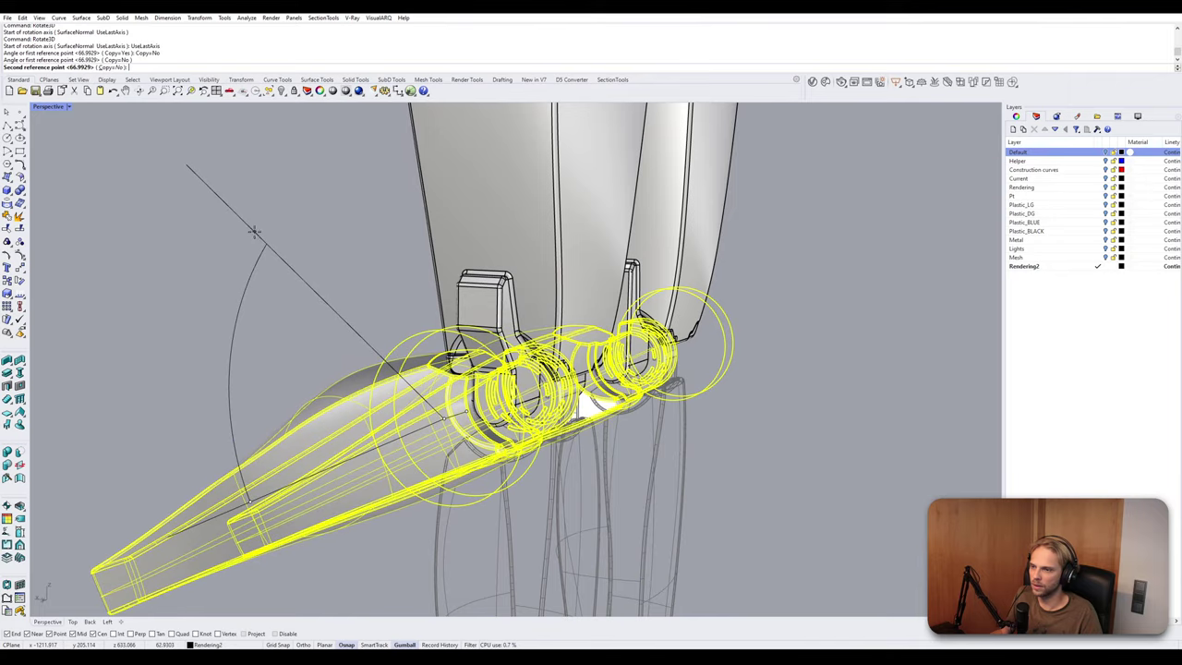
click(267, 385)
Examine the bent knee joints and surrounding leg parts at close range and from several sides.
scroll(464, 372, up, 10)
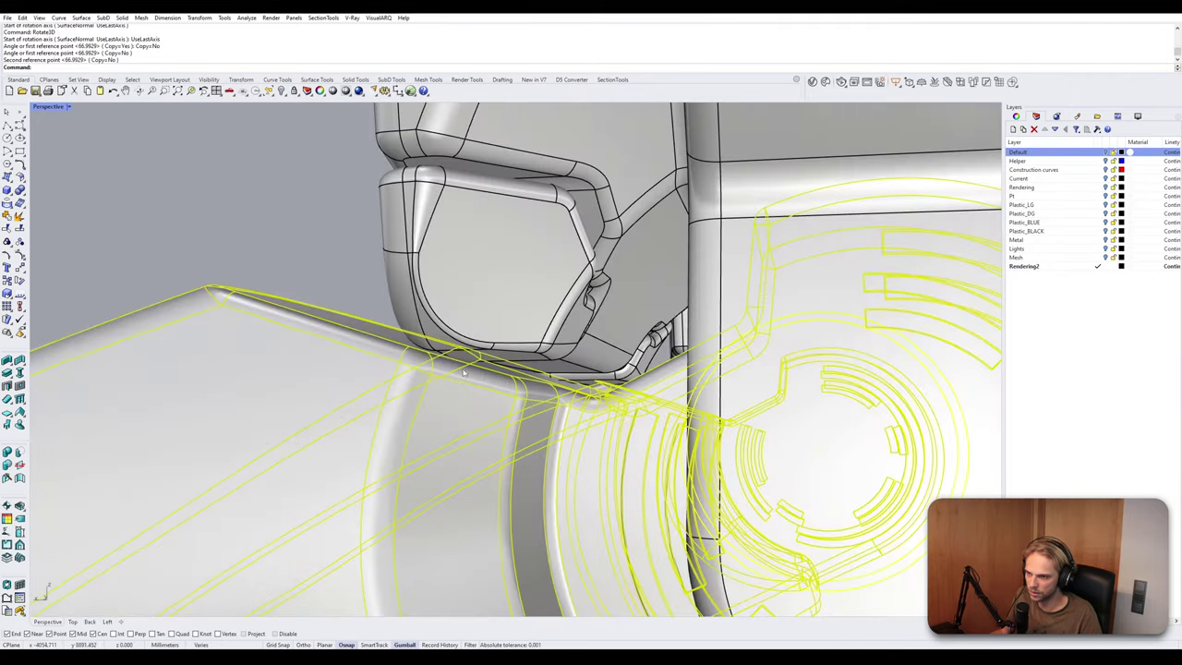
scroll(463, 372, down, 12)
click(712, 517)
scroll(712, 517, down, 8)
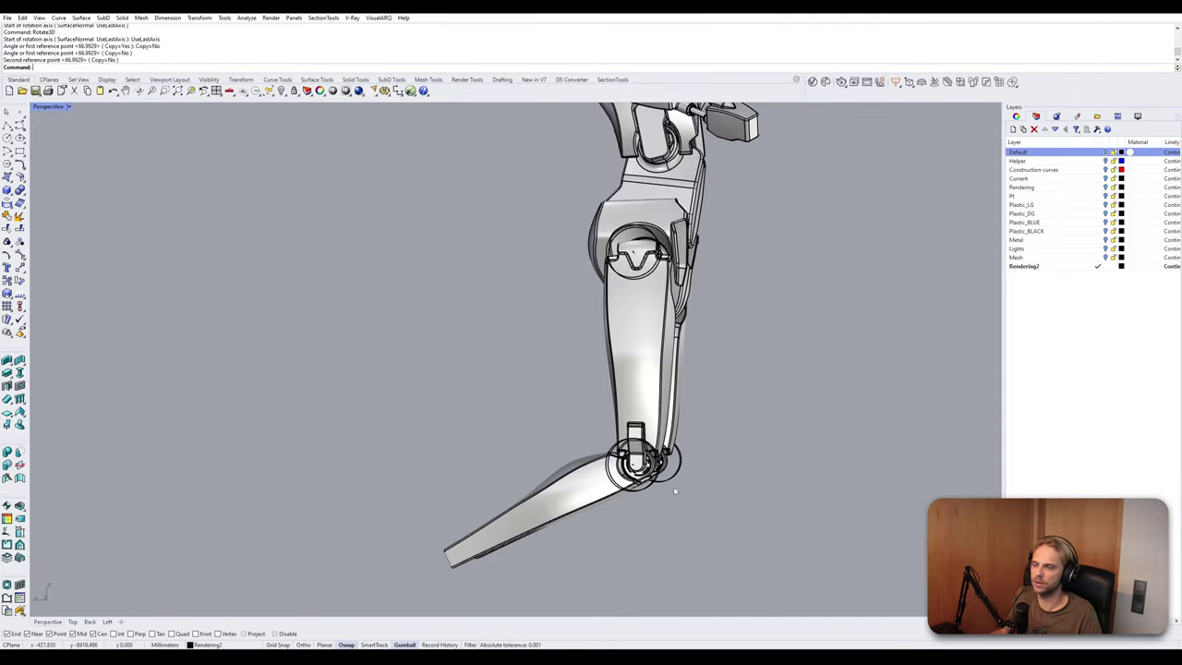
right_drag(674, 487, 614, 371)
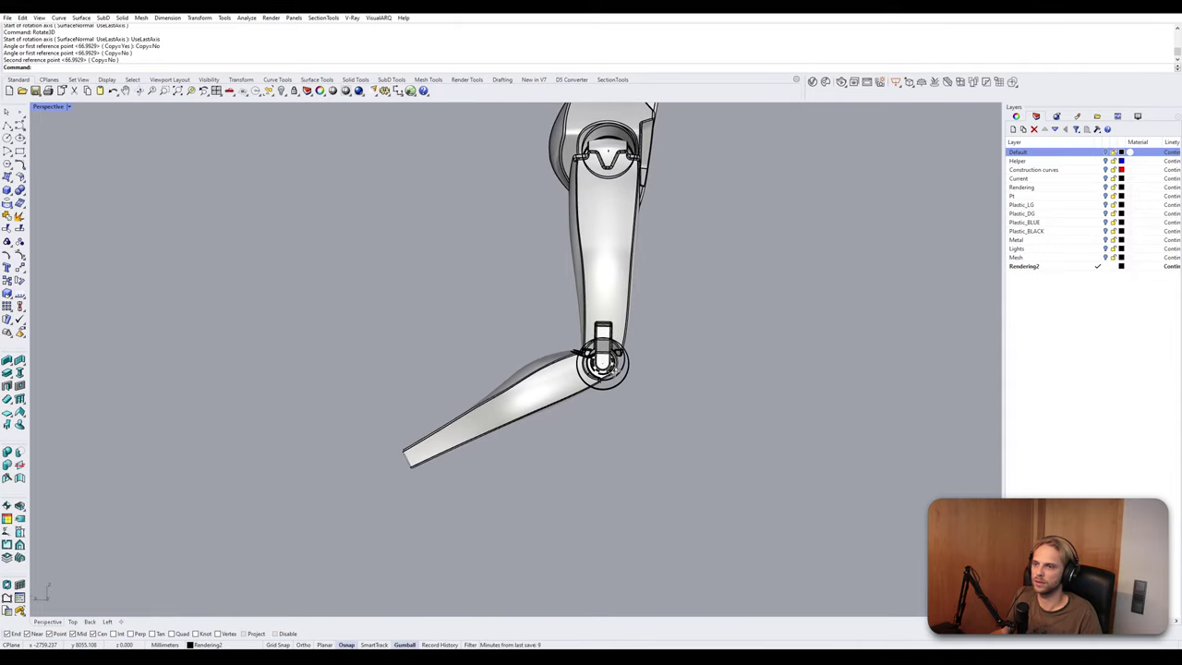
scroll(616, 373, up, 6)
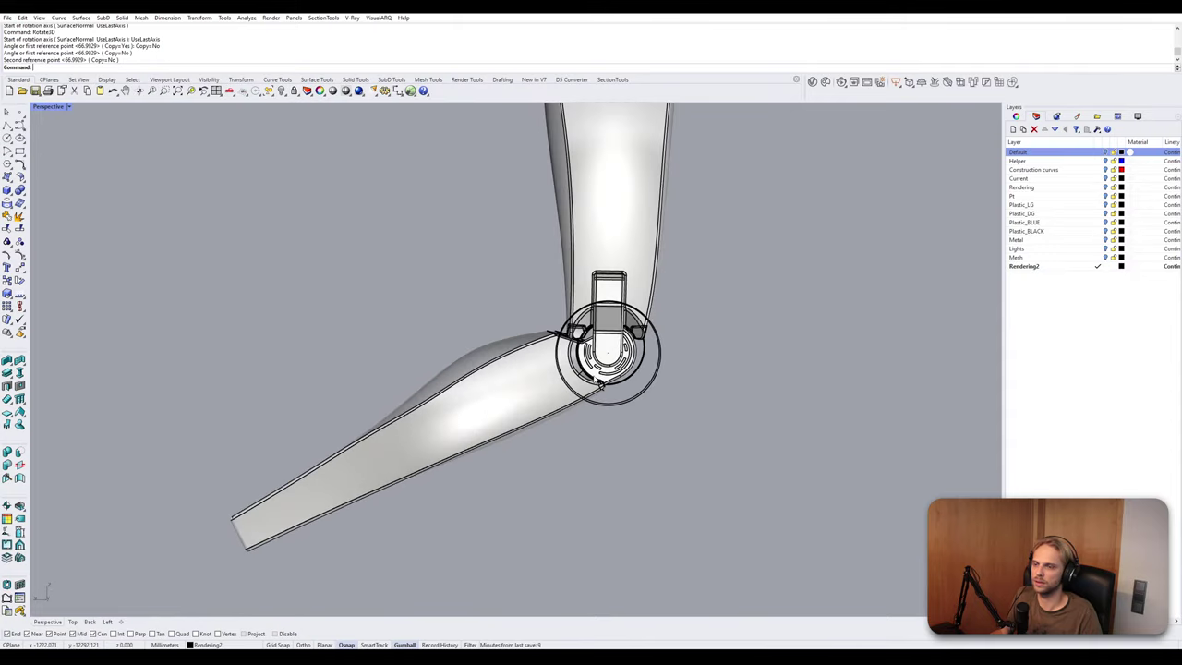
right_drag(614, 374, 473, 485)
scroll(417, 361, down, 5)
right_drag(473, 485, 718, 523)
scroll(470, 514, up, 5)
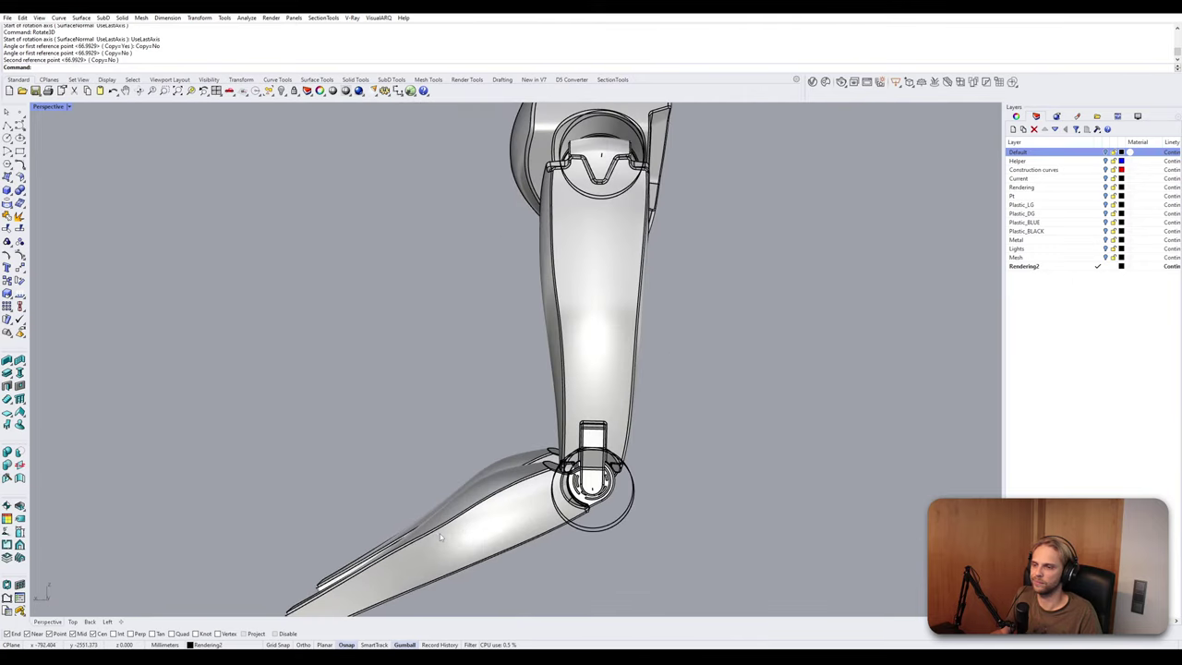
Rotate both lower legs, without their guides, about 24 degrees further back around the knee guide's axis using Rotate3D.
click(480, 523)
shift+click(519, 465)
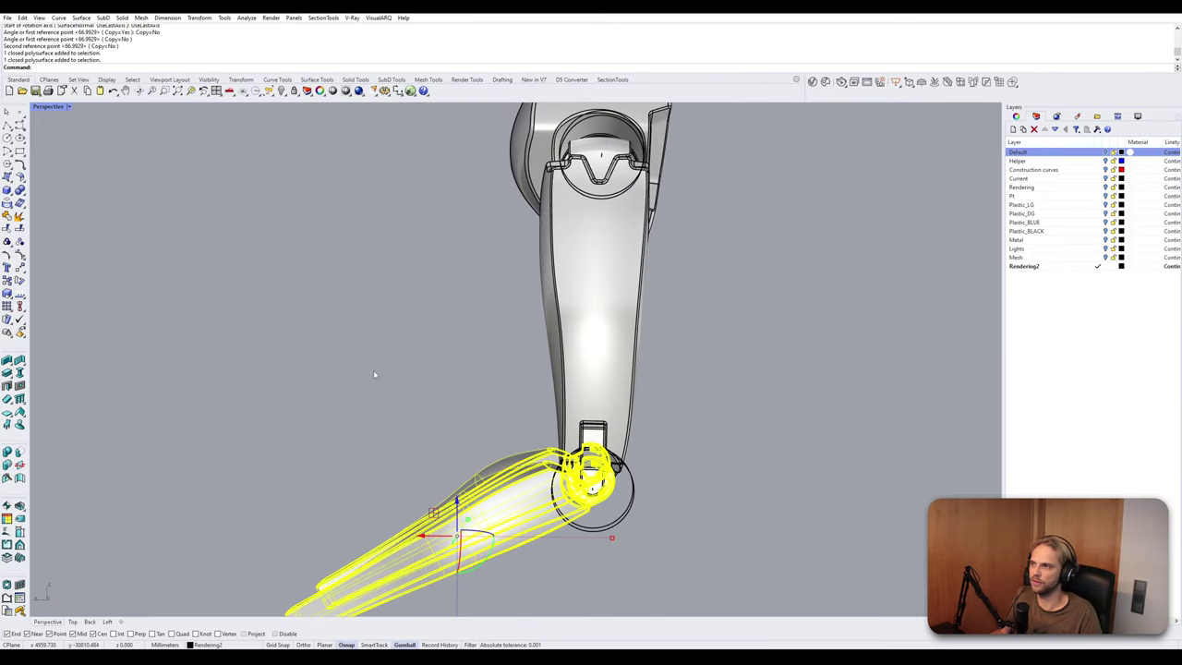
right_click(373, 369)
right_drag(516, 423, 487, 511)
scroll(508, 525, up, 3)
click(484, 536)
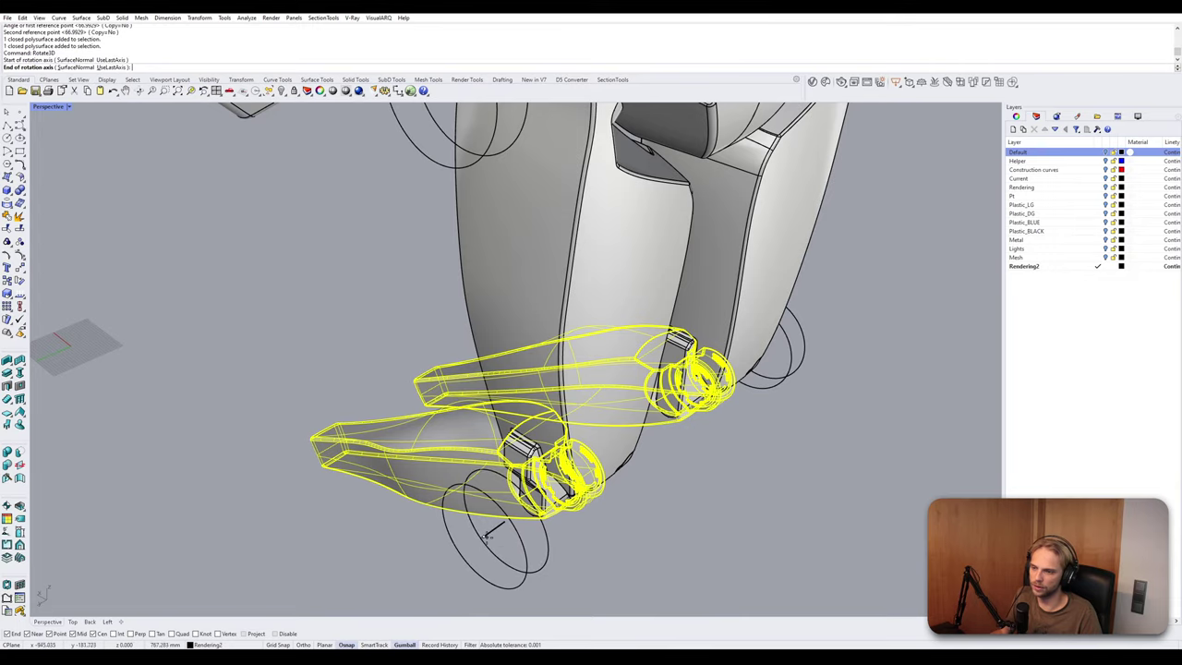
click(502, 534)
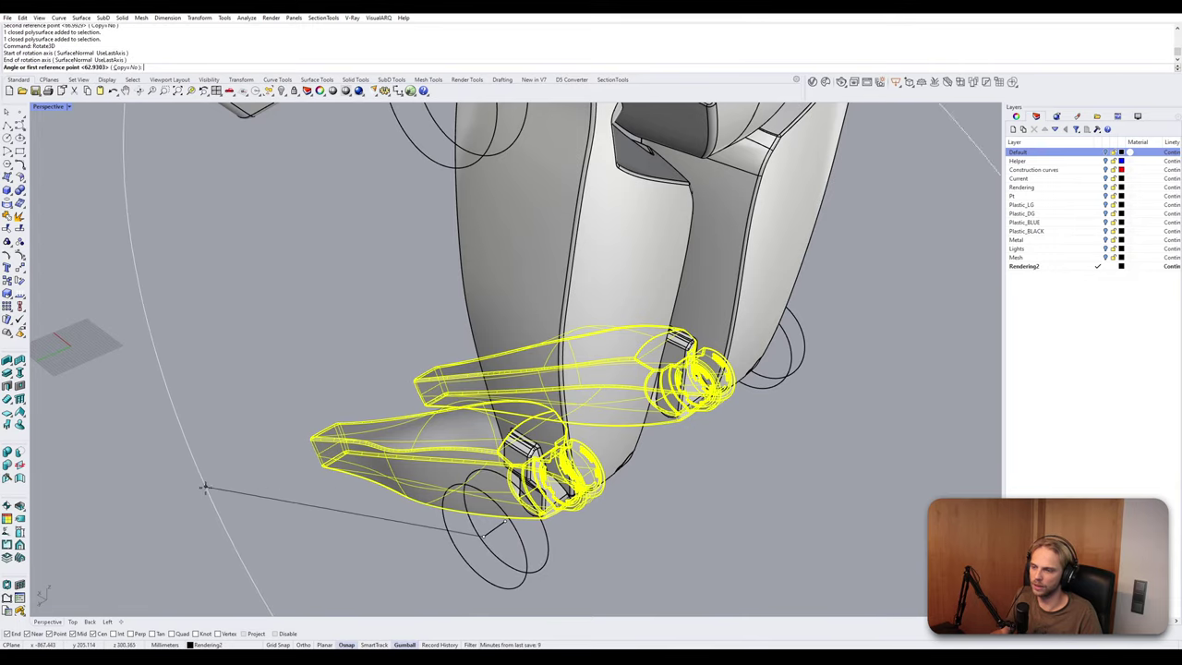
click(203, 489)
right_drag(245, 388, 303, 323)
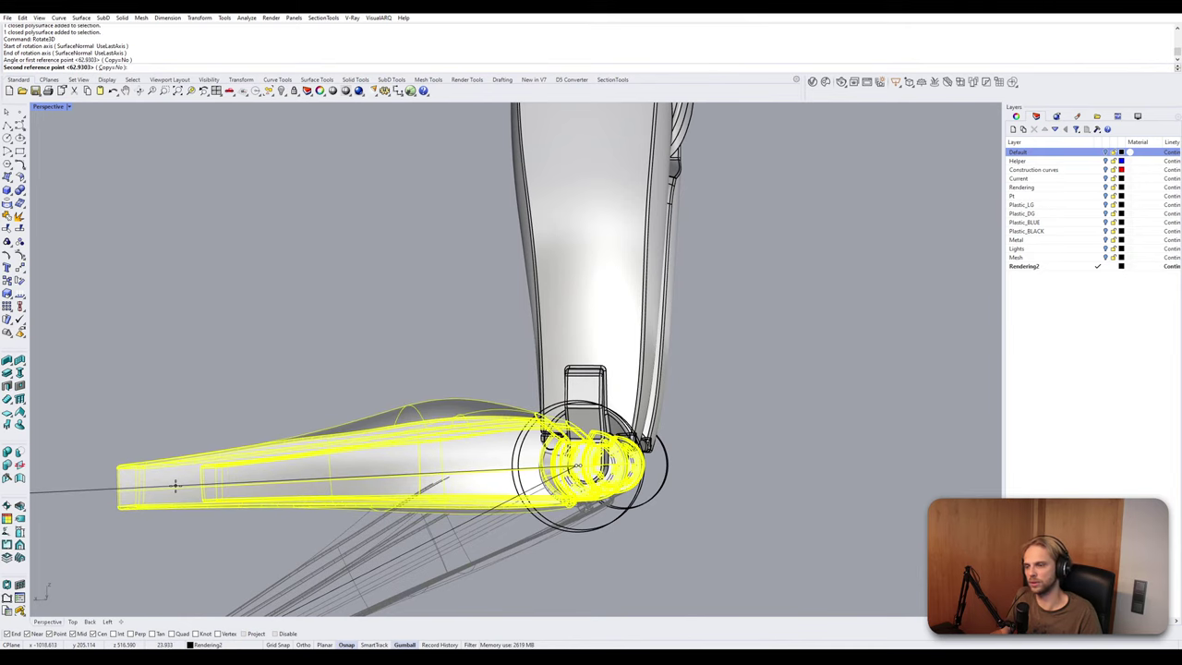
click(176, 489)
click(259, 352)
Undo the last two Rotate3D rotations of the lower legs after viewing the kneeling pose.
scroll(300, 328, down, 7)
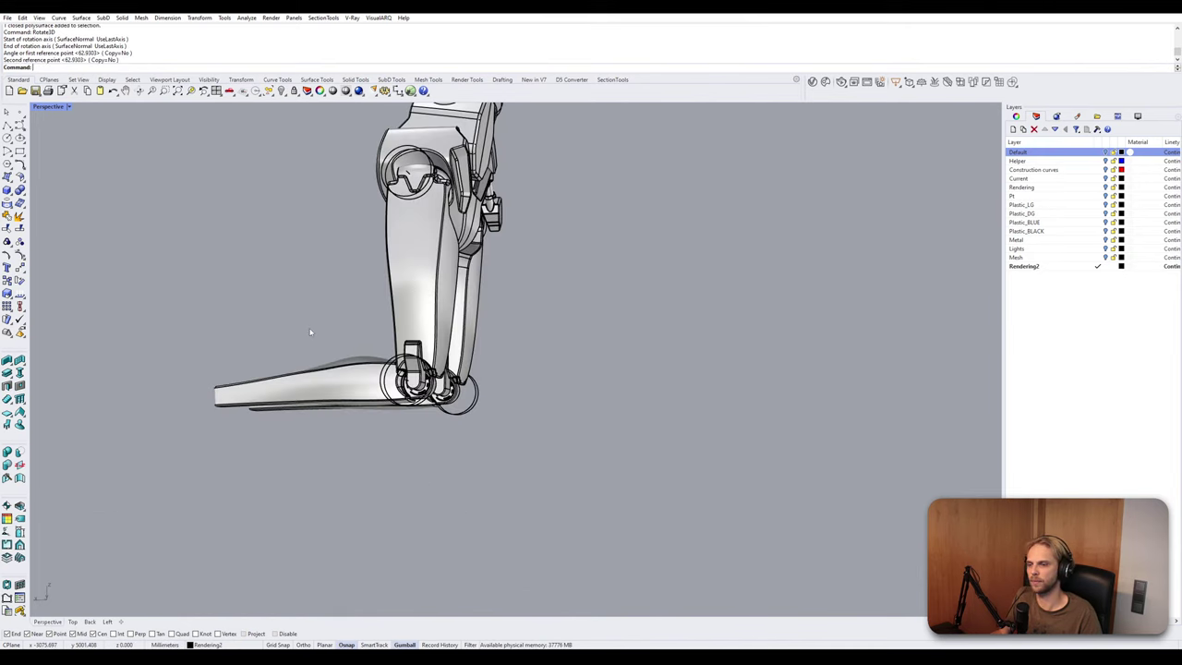
shift+right_drag(374, 344, 440, 448)
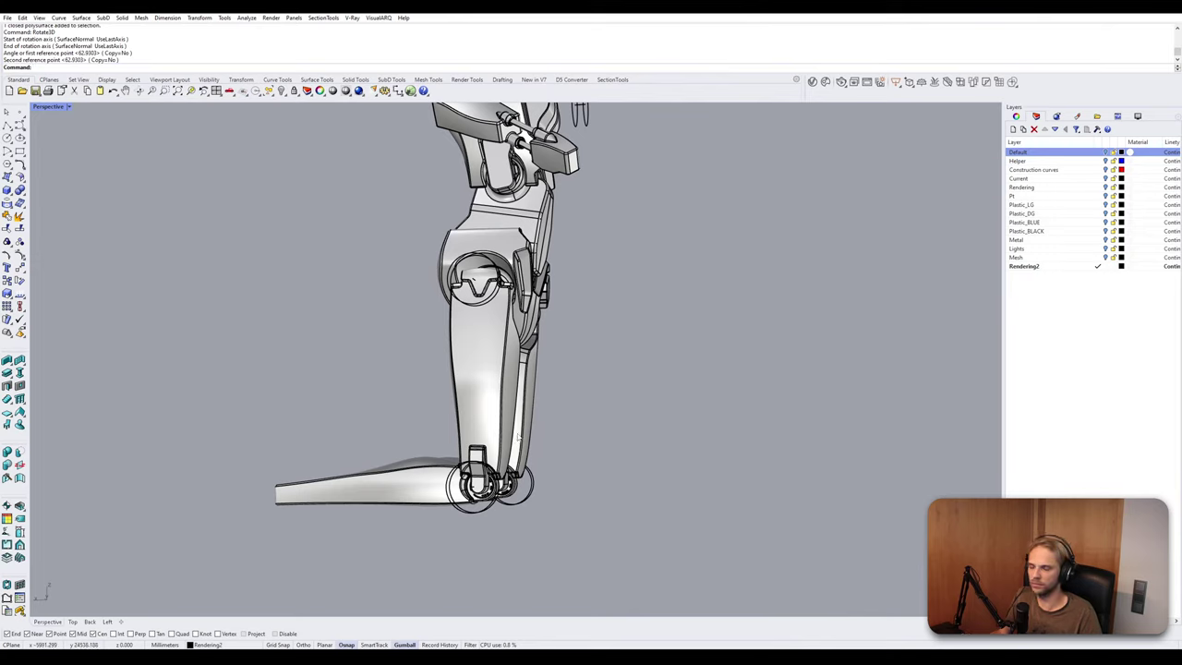
right_drag(570, 386, 514, 458)
scroll(591, 494, up, 4)
shift+right_drag(581, 445, 486, 389)
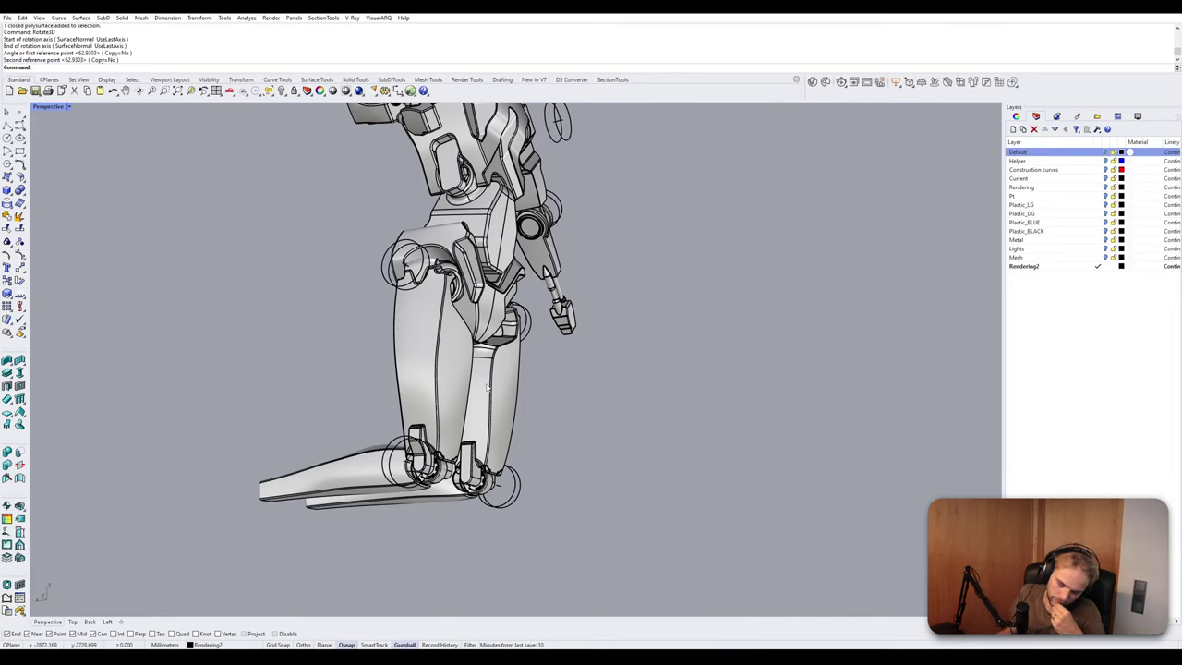
right_drag(487, 388, 486, 356)
key(ctrl+z)
key(ctrl+z)
click(643, 371)
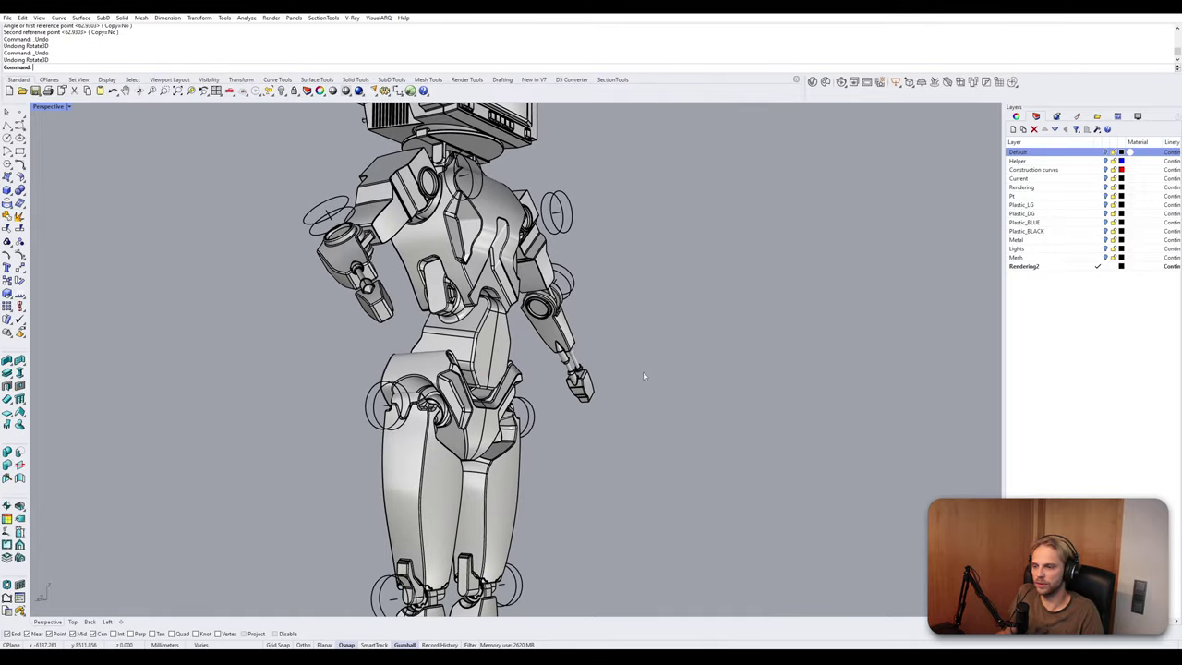
Examine the shoulder joints, upper arms and their guide curves from the front, from above and close up.
right_drag(643, 371, 626, 356)
scroll(443, 280, up, 4)
shift+right_drag(422, 281, 464, 252)
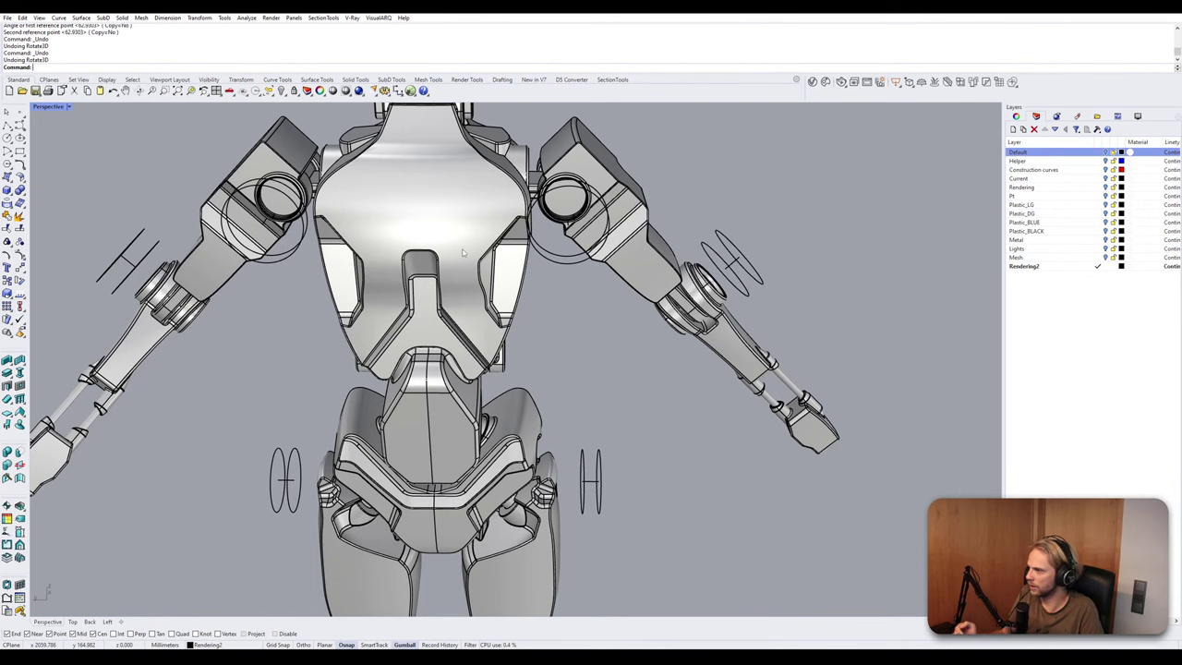
right_drag(443, 365, 504, 380)
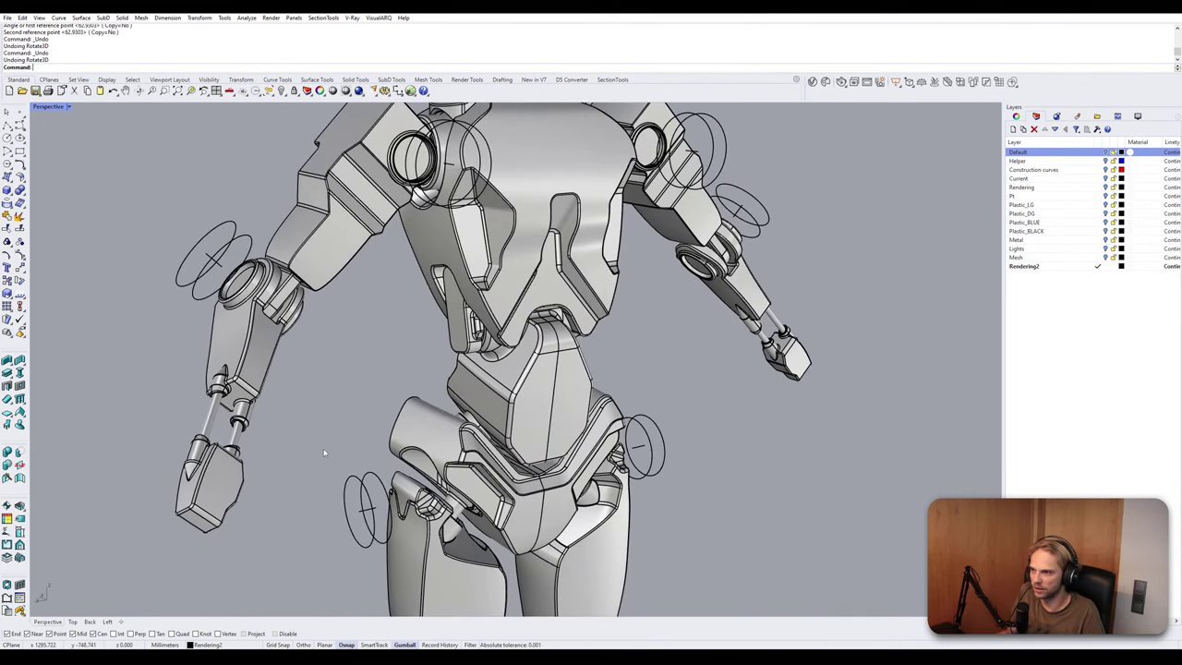
right_drag(606, 320, 594, 218)
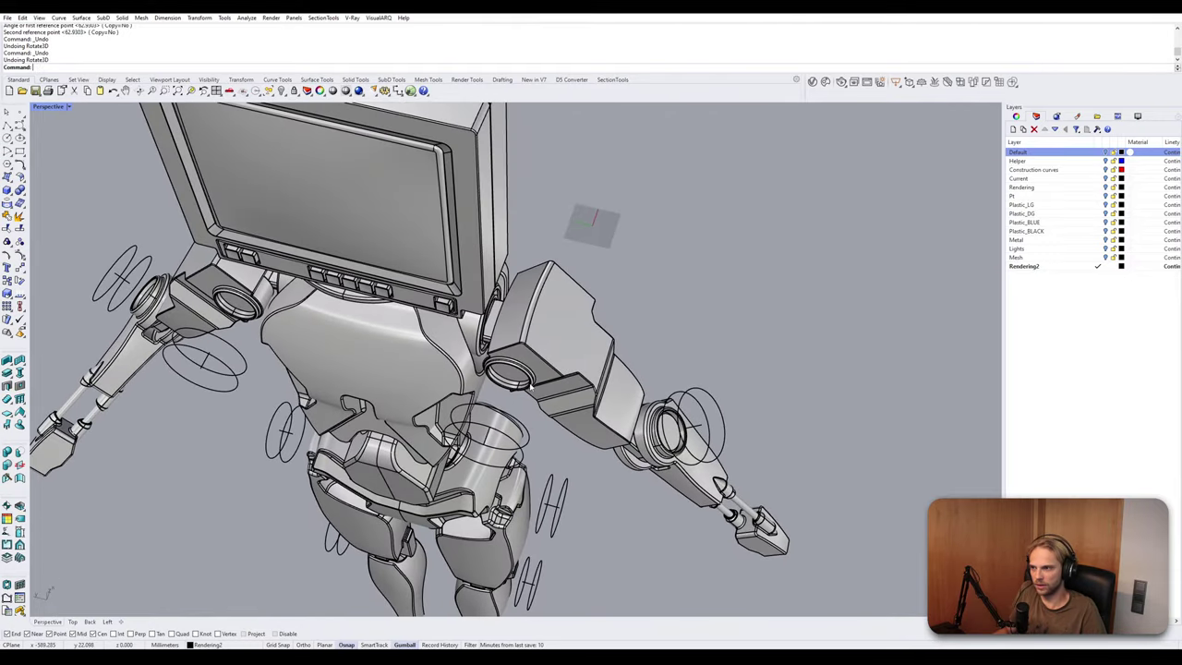
right_drag(531, 388, 422, 349)
click(422, 349)
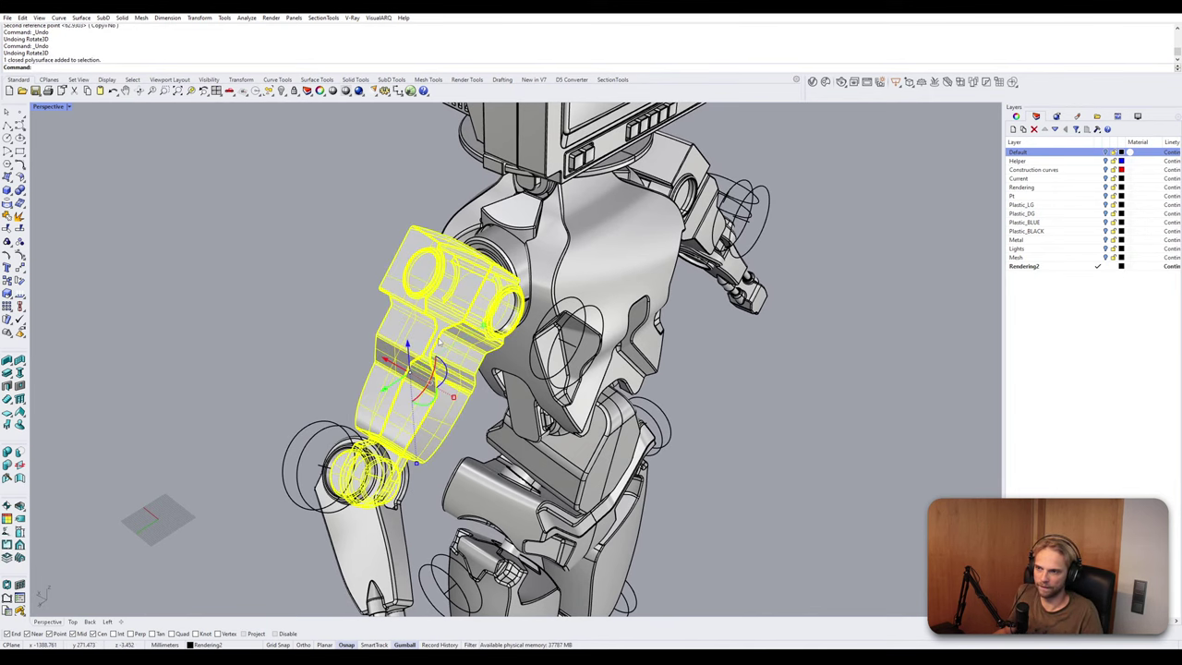
right_drag(440, 342, 369, 341)
click(284, 415)
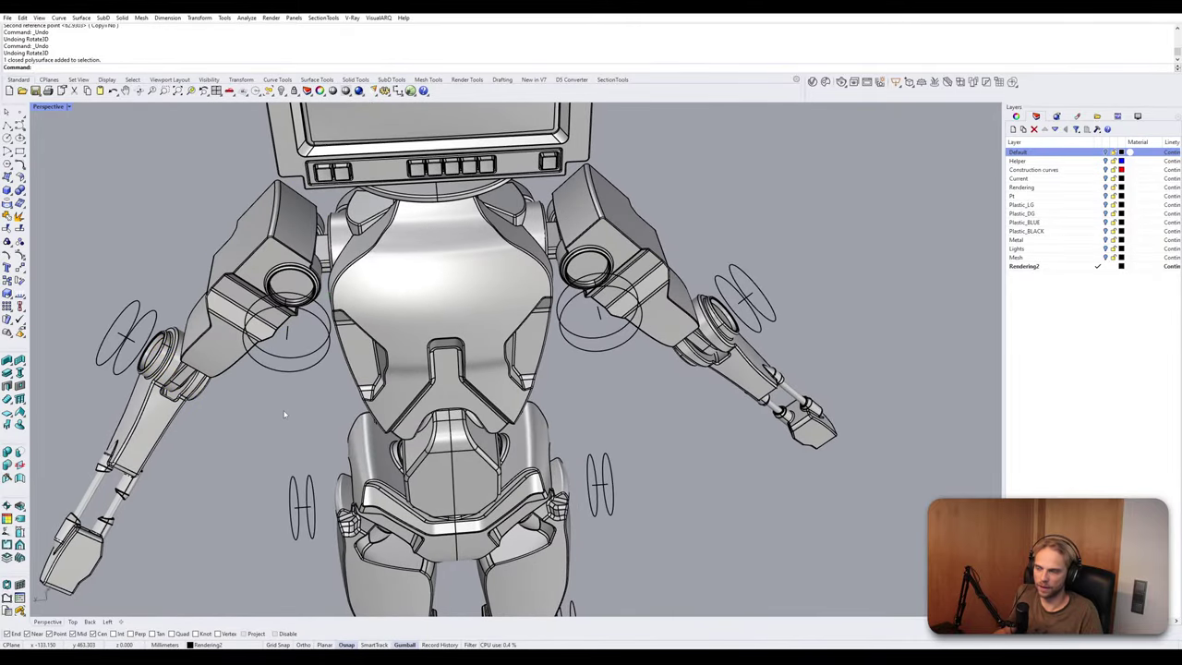
right_drag(284, 415, 489, 269)
scroll(493, 308, down, 8)
scroll(488, 267, up, 6)
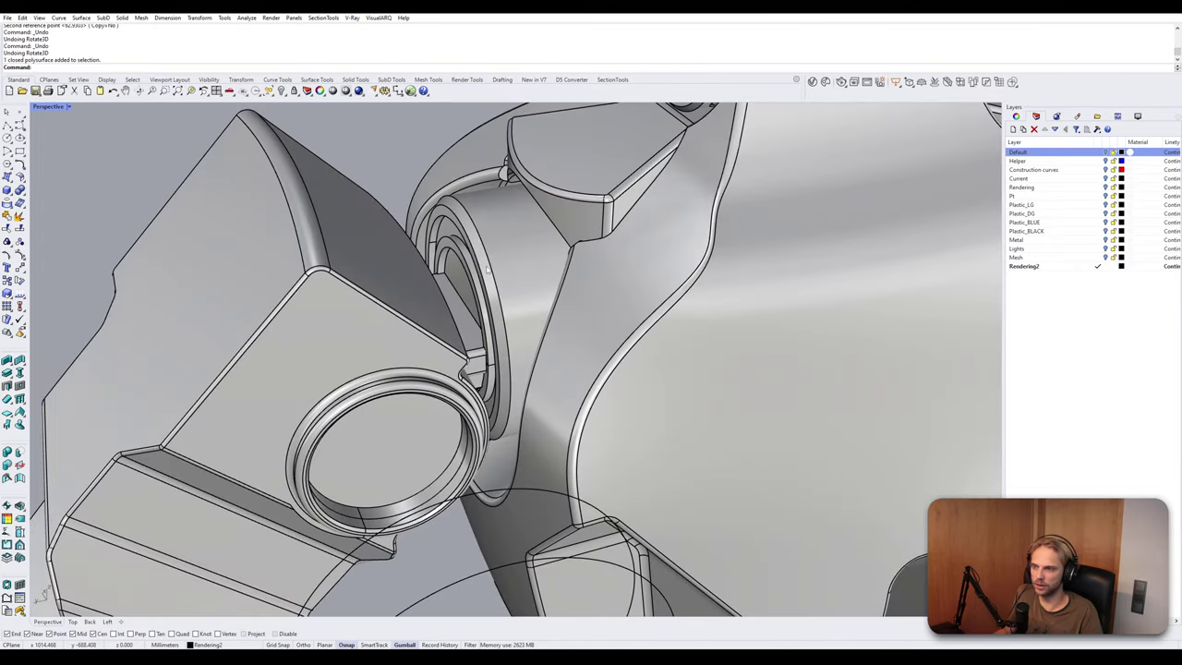
scroll(443, 240, down, 6)
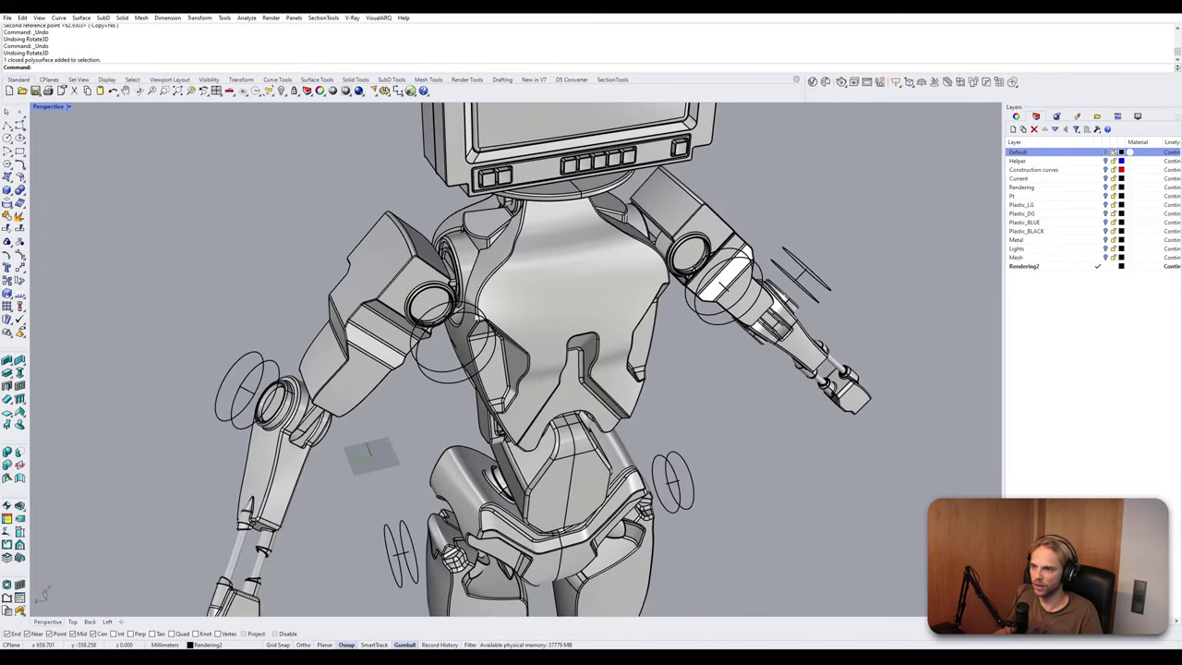
Select the guide curves beside the robot's right hip joint and set the perspective viewport to Wireframe display.
click(478, 317)
right_drag(462, 323, 451, 344)
click(391, 530)
right_drag(397, 531, 432, 484)
click(48, 106)
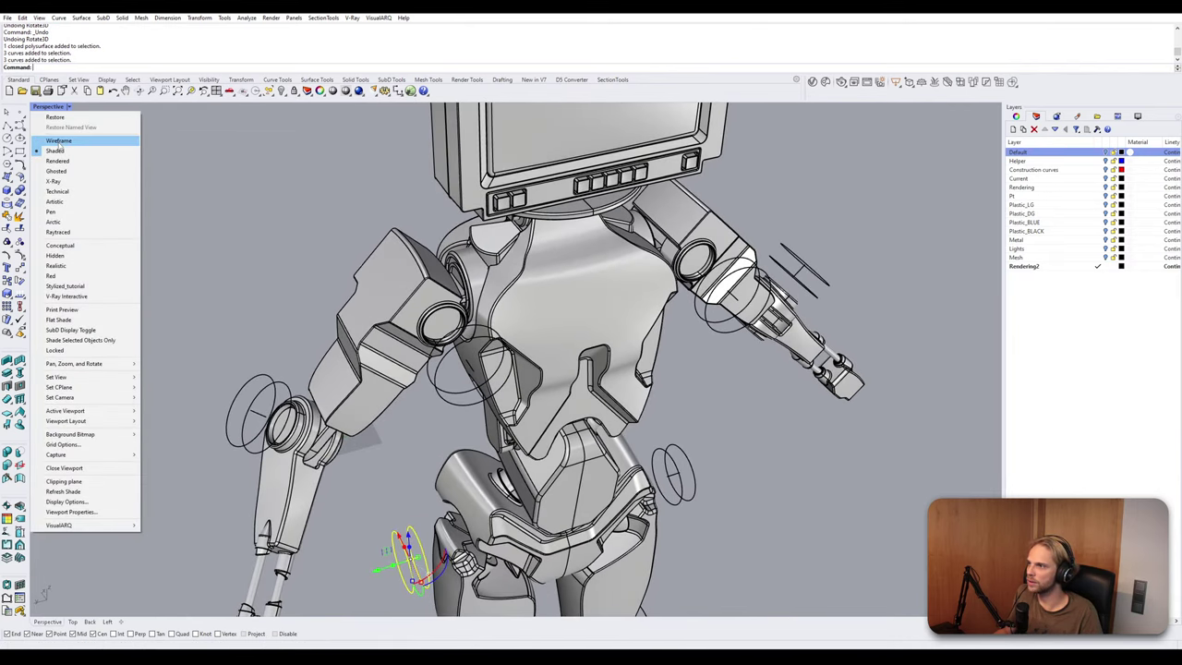
click(58, 142)
Copy the selected hip guide from its axis to the centre of the right shoulder joint, and restore Shaded display.
text(Copy)
key(Return)
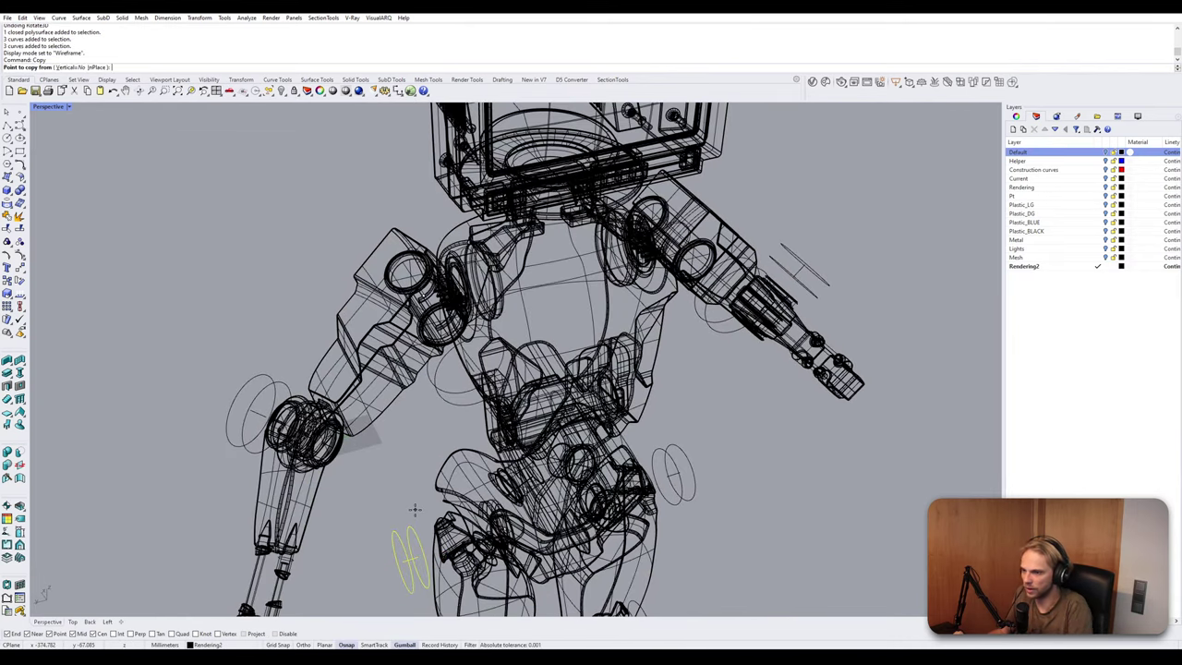
click(418, 556)
scroll(434, 305, up, 6)
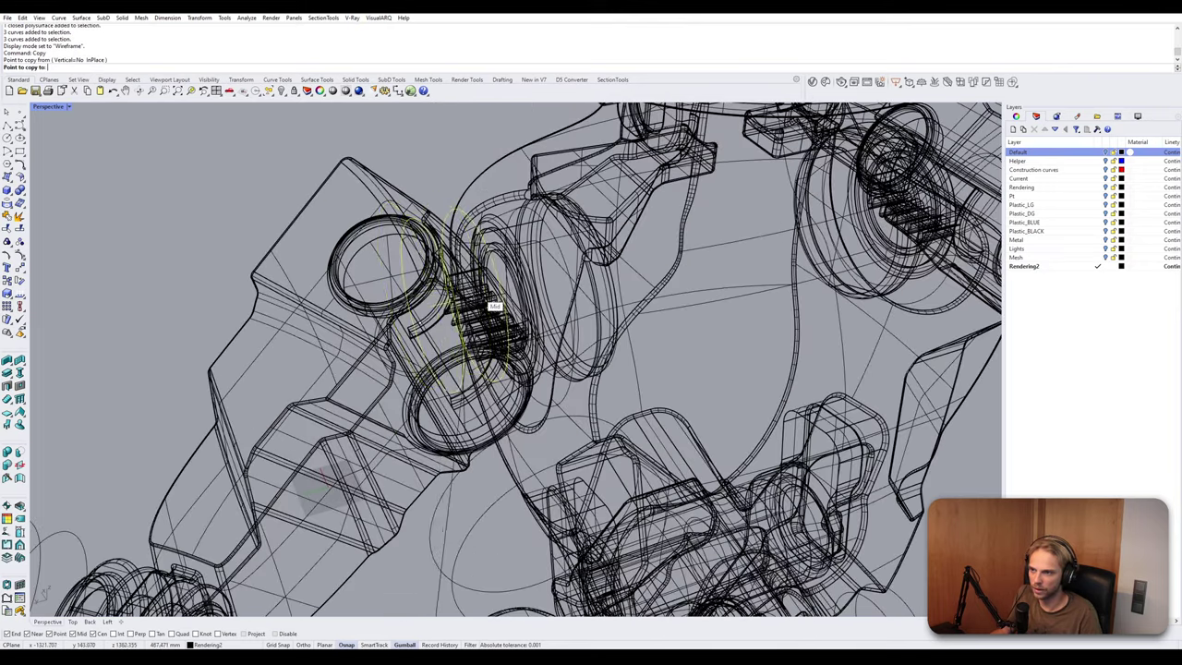
scroll(523, 148, down, 2)
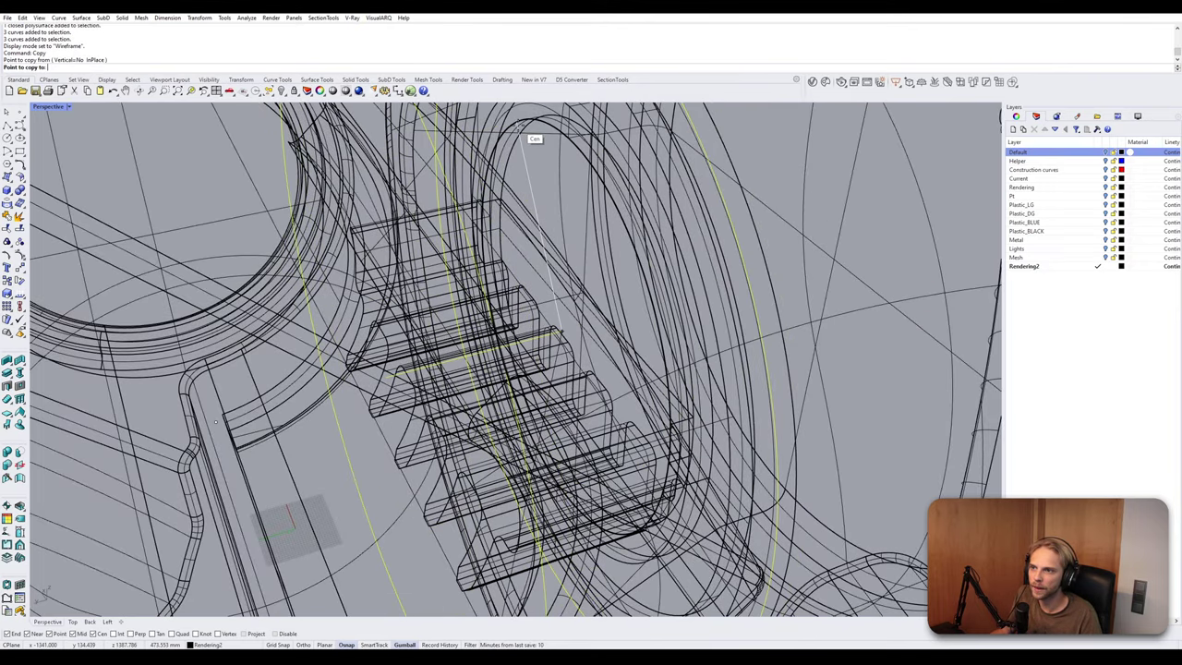
click(528, 134)
scroll(534, 252, down, 5)
key(Return)
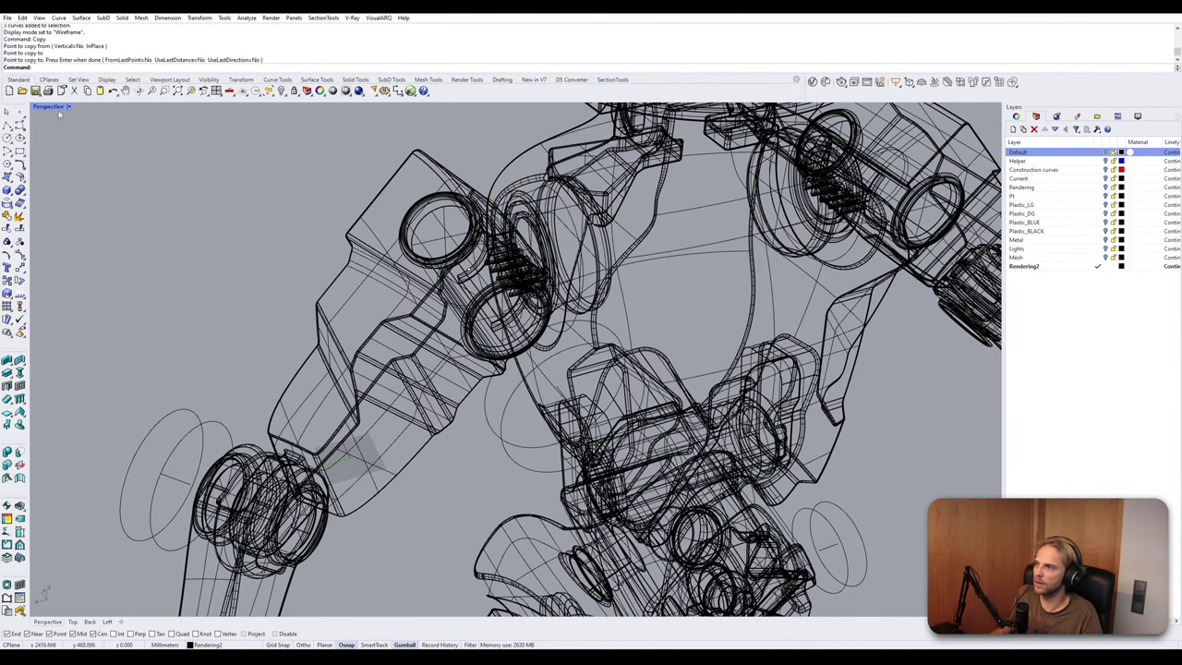
click(55, 107)
click(55, 151)
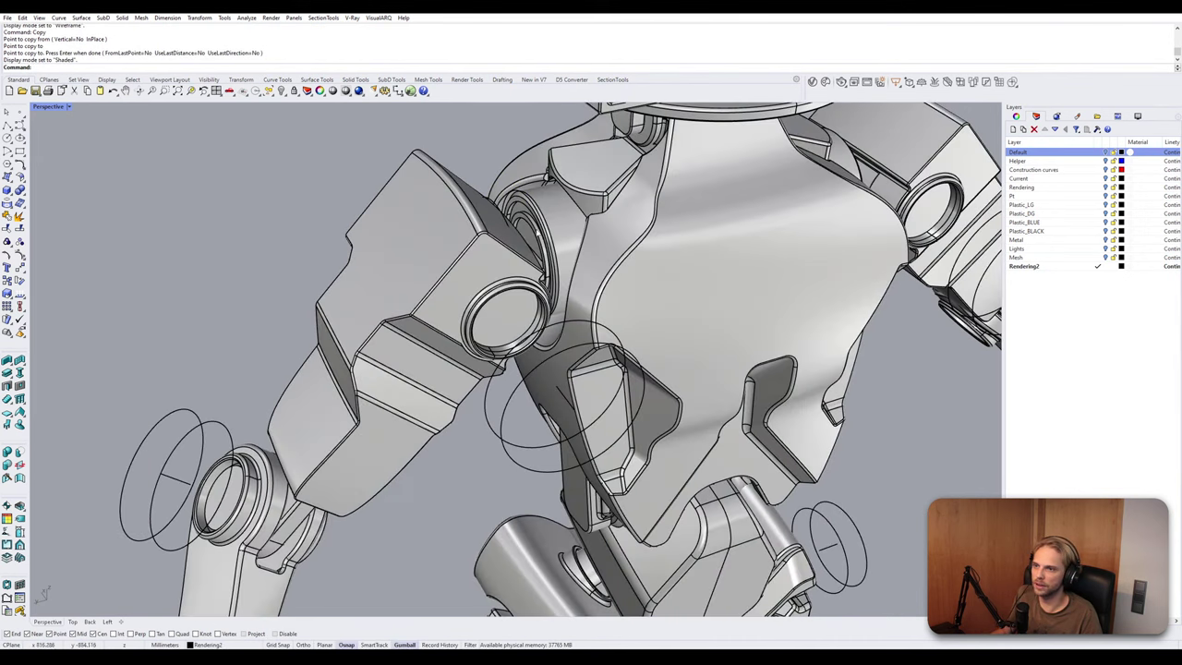
Move the copied guide group straight outward from inside the shoulder joint so it sits clear beside the upper arm.
scroll(536, 231, up, 9)
right_drag(530, 226, 413, 450)
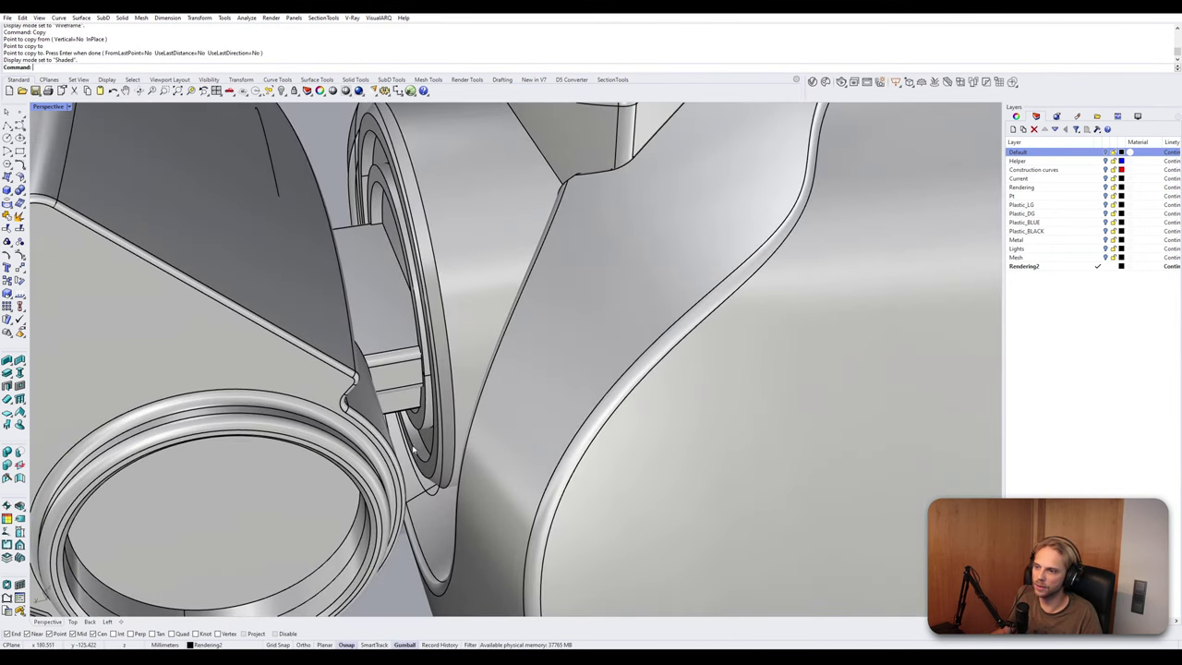
click(431, 494)
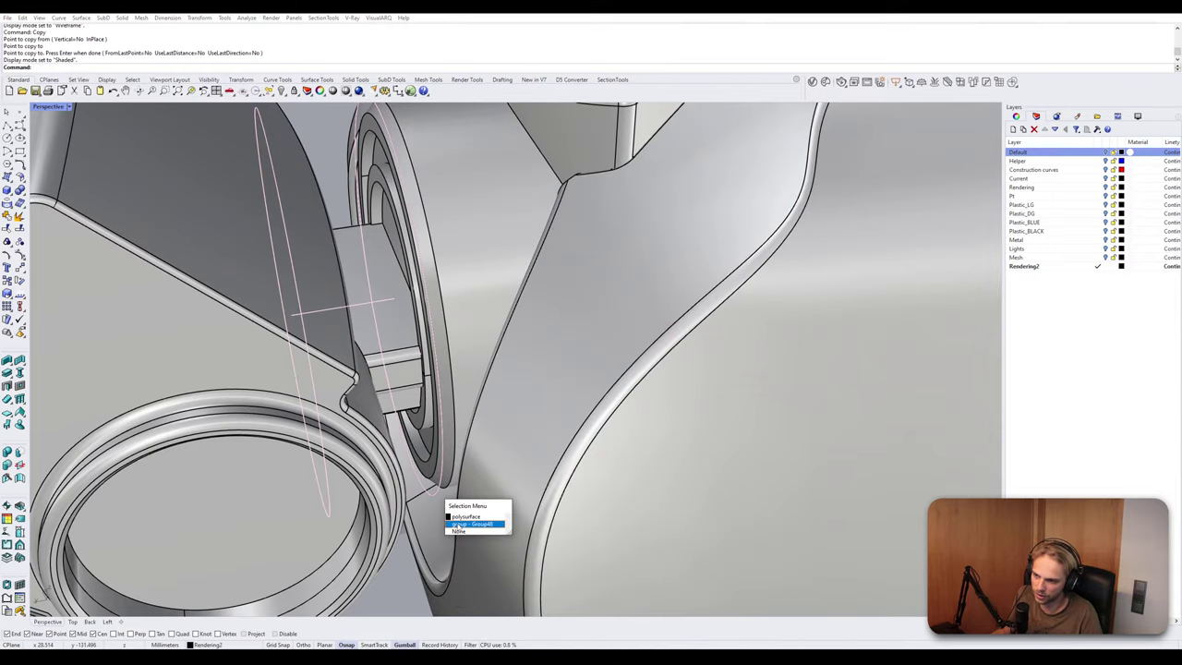
click(473, 523)
scroll(369, 360, down, 10)
drag(369, 360, 289, 373)
click(378, 277)
scroll(389, 247, down, 4)
right_drag(397, 314, 349, 205)
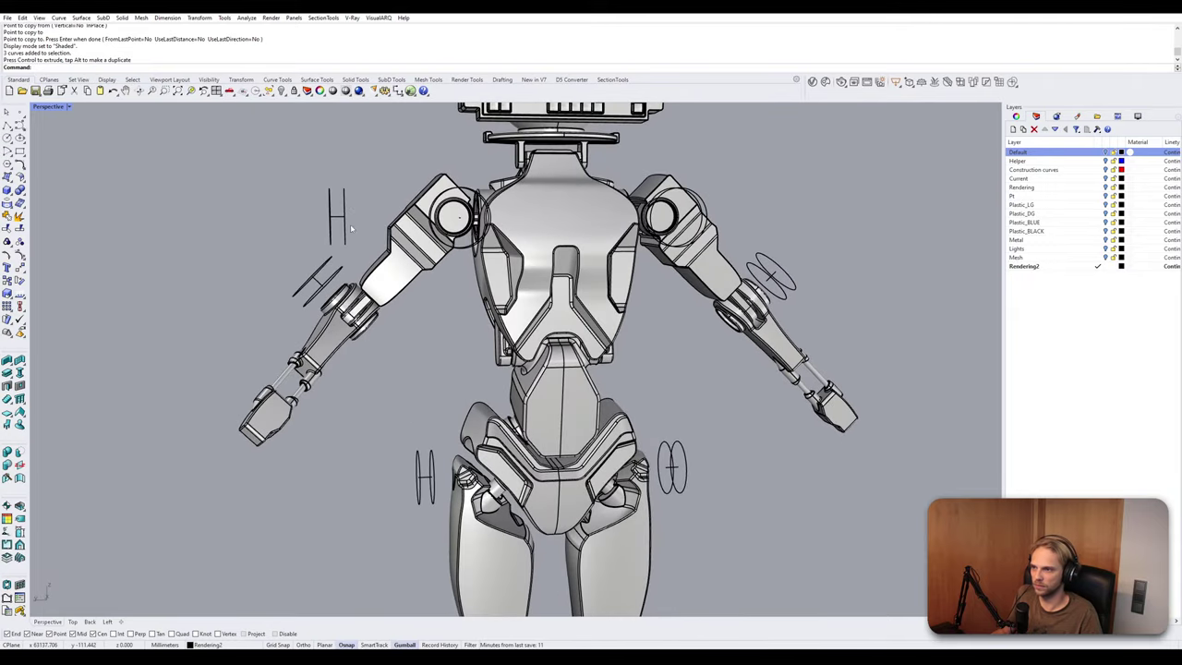
Mirror the new outer shoulder guide about the plane through the origin to the opposite arm, keeping the original.
click(345, 228)
key(Return)
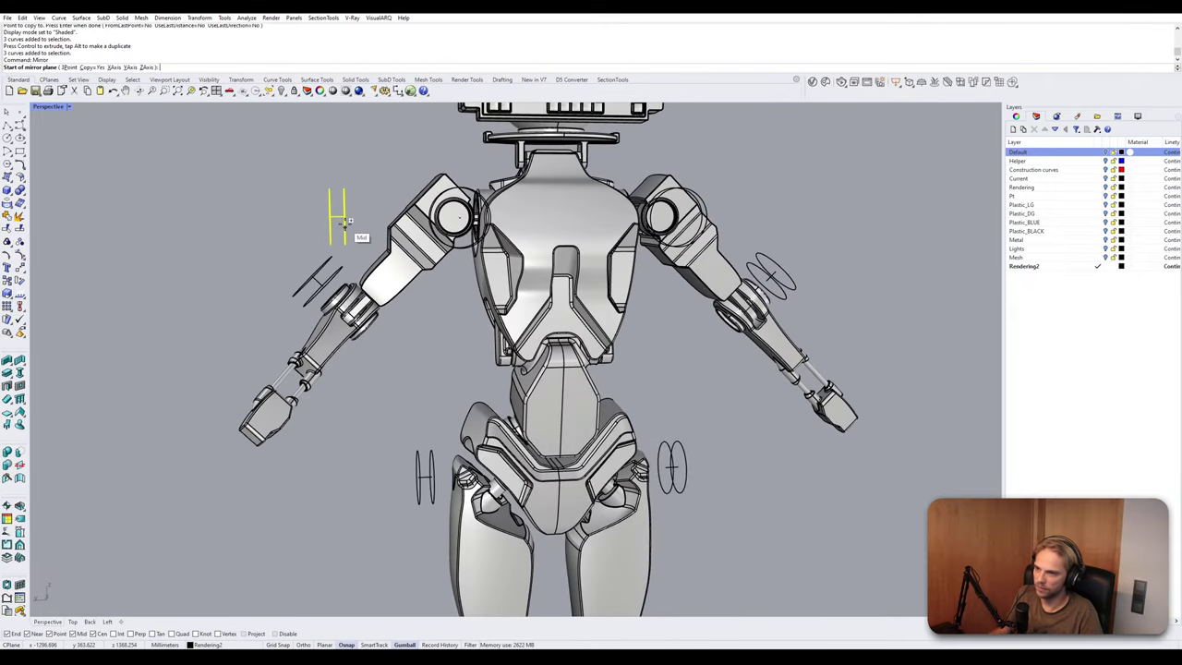
click(351, 230)
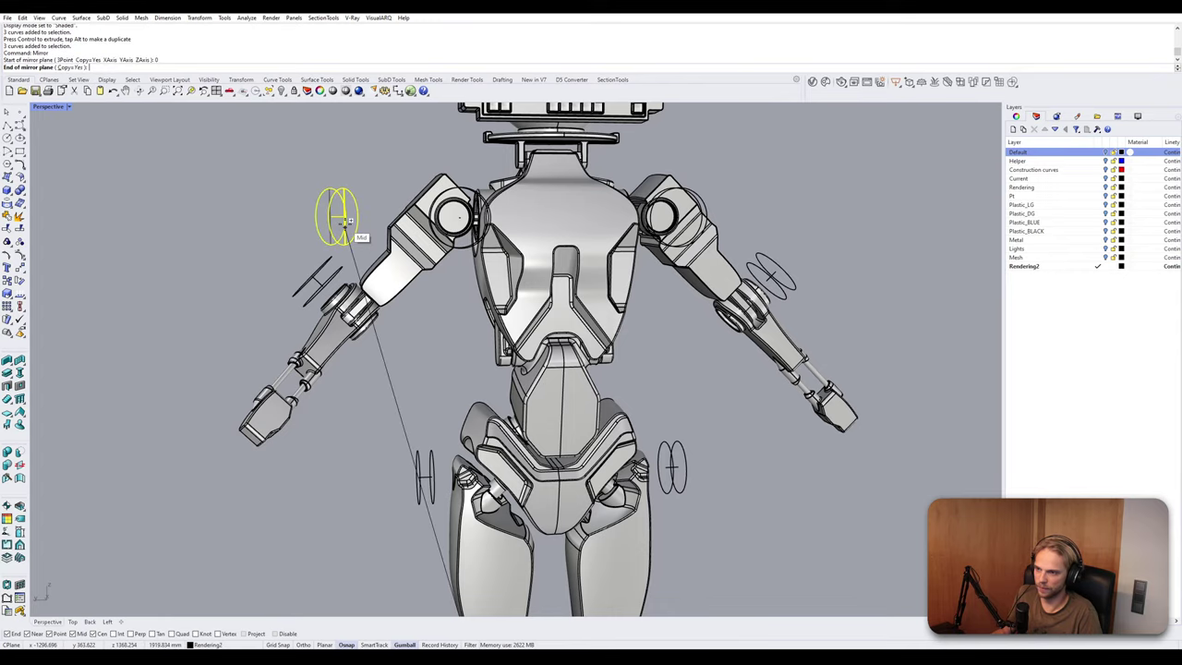
shift+click(456, 360)
key(Escape)
Select the right upper arm, its shoulder connector, forearm, hand and elbow guide, leaving the outer shoulder guide out.
scroll(452, 357, down, 5)
right_drag(452, 357, 480, 292)
scroll(388, 309, up, 4)
click(475, 294)
scroll(480, 292, up, 5)
scroll(480, 292, up, 4)
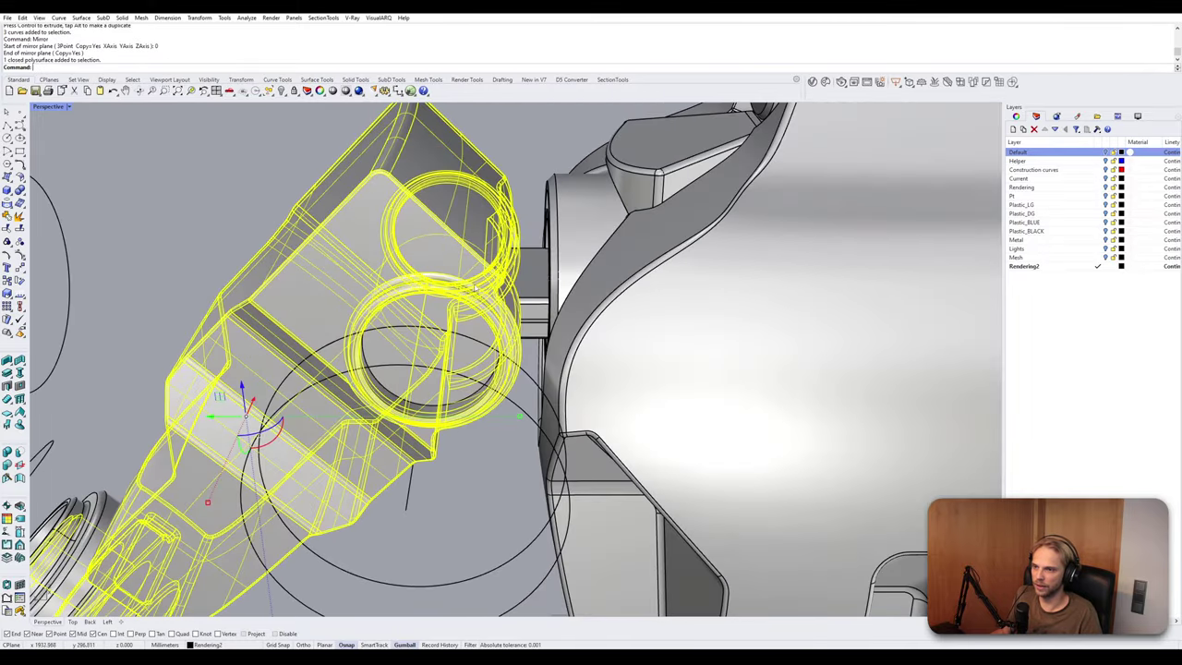
shift+click(522, 289)
scroll(462, 324, down, 9)
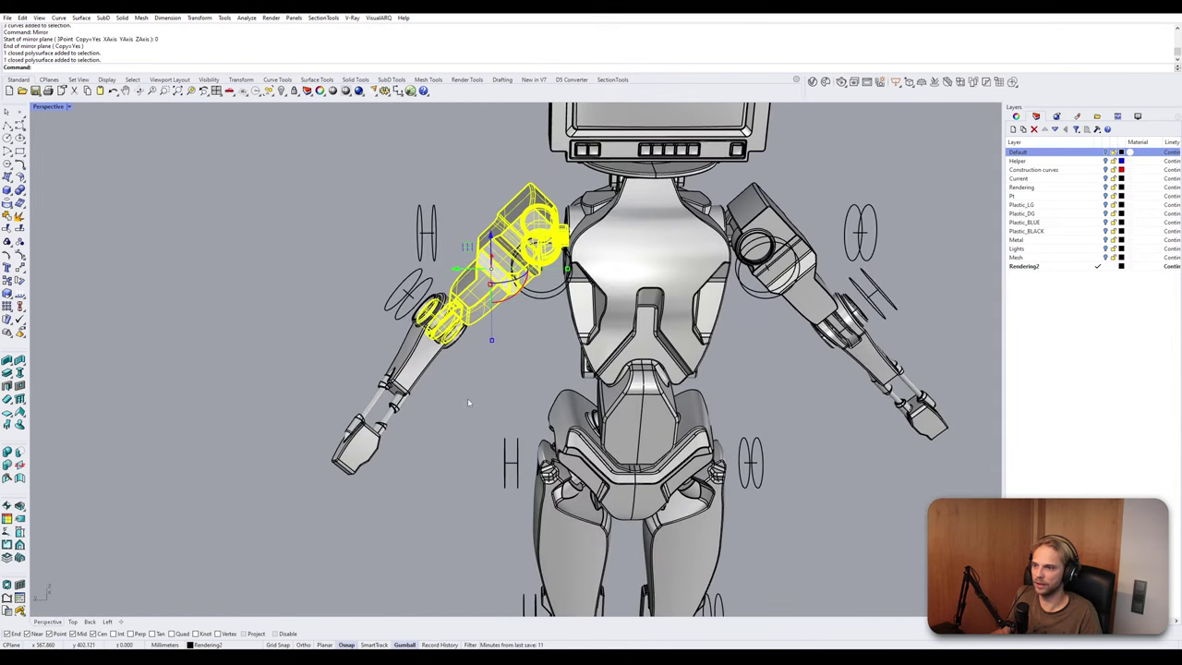
shift+drag(468, 402, 314, 265)
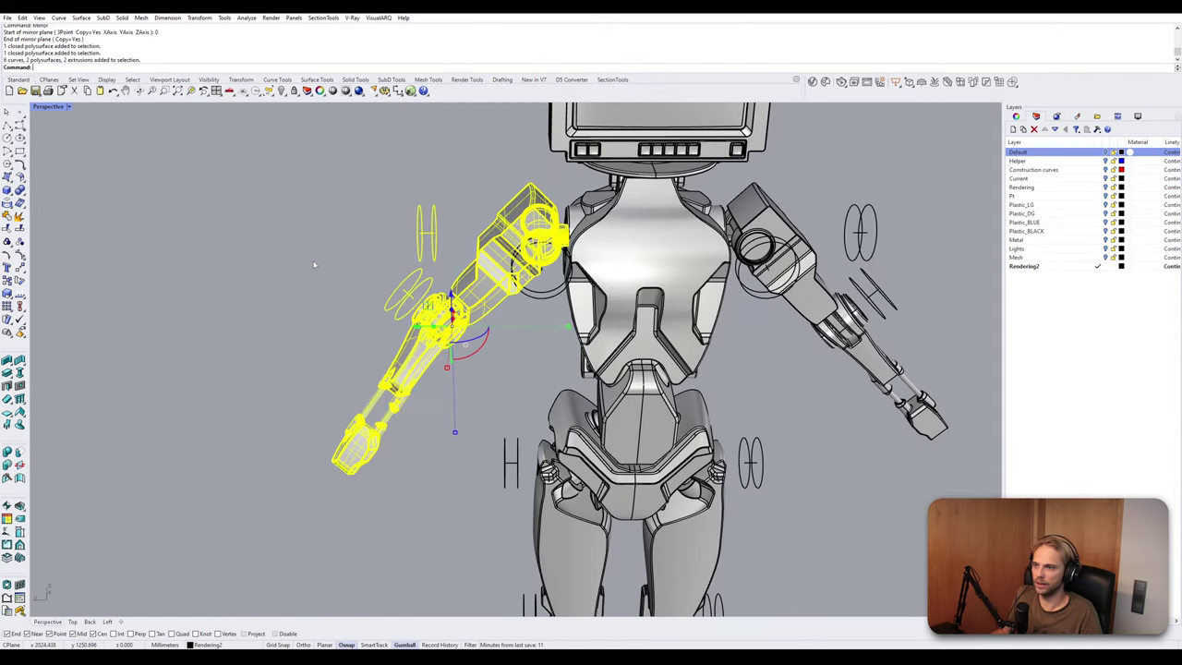
ctrl+click(424, 257)
Add the opposite upper arm and its shoulder connector to the selection.
shift+right_drag(690, 257, 454, 255)
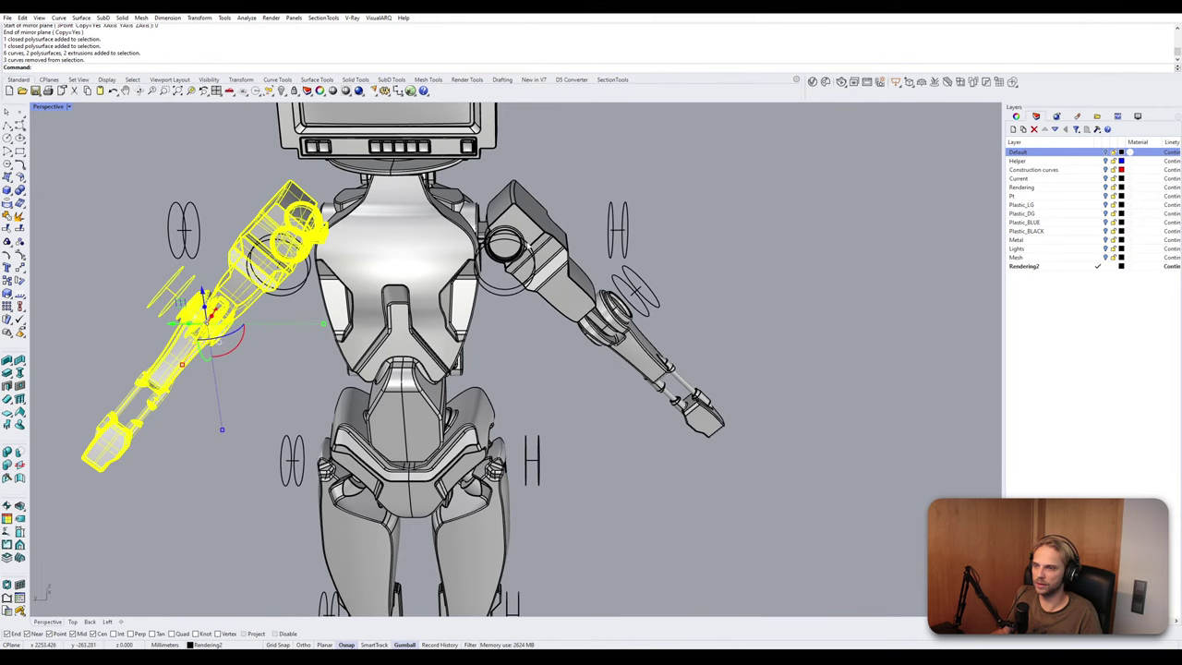
scroll(496, 219, up, 10)
shift+click(467, 247)
shift+click(651, 287)
scroll(654, 292, down, 8)
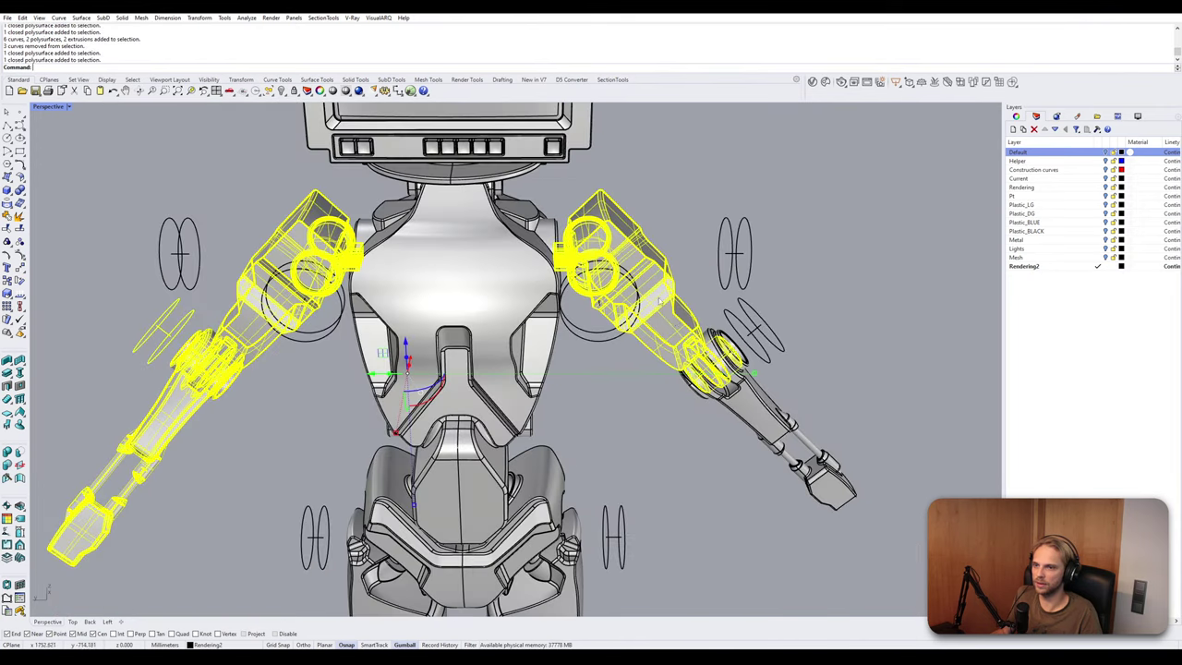
Add the opposite elbow joint, forearm, wrist rods, hand and elbow guide curves to the selection.
scroll(657, 297, up, 4)
shift+click(632, 344)
shift+click(758, 451)
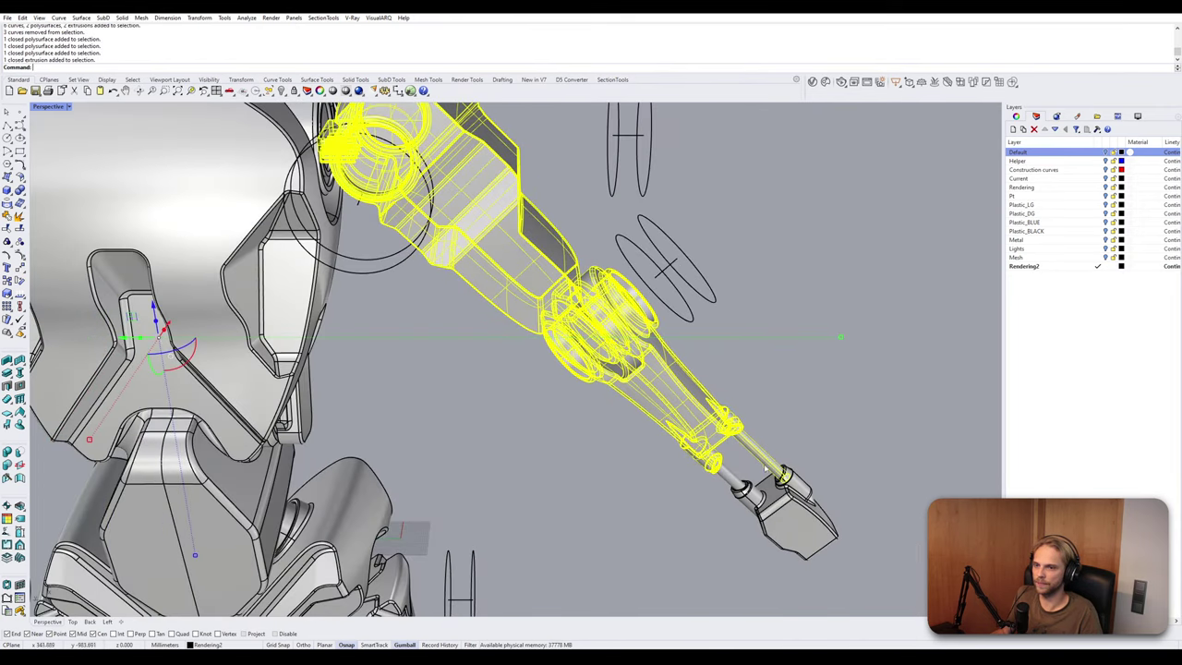
shift+click(732, 477)
shift+click(781, 511)
scroll(684, 402, down, 10)
scroll(637, 348, up, 3)
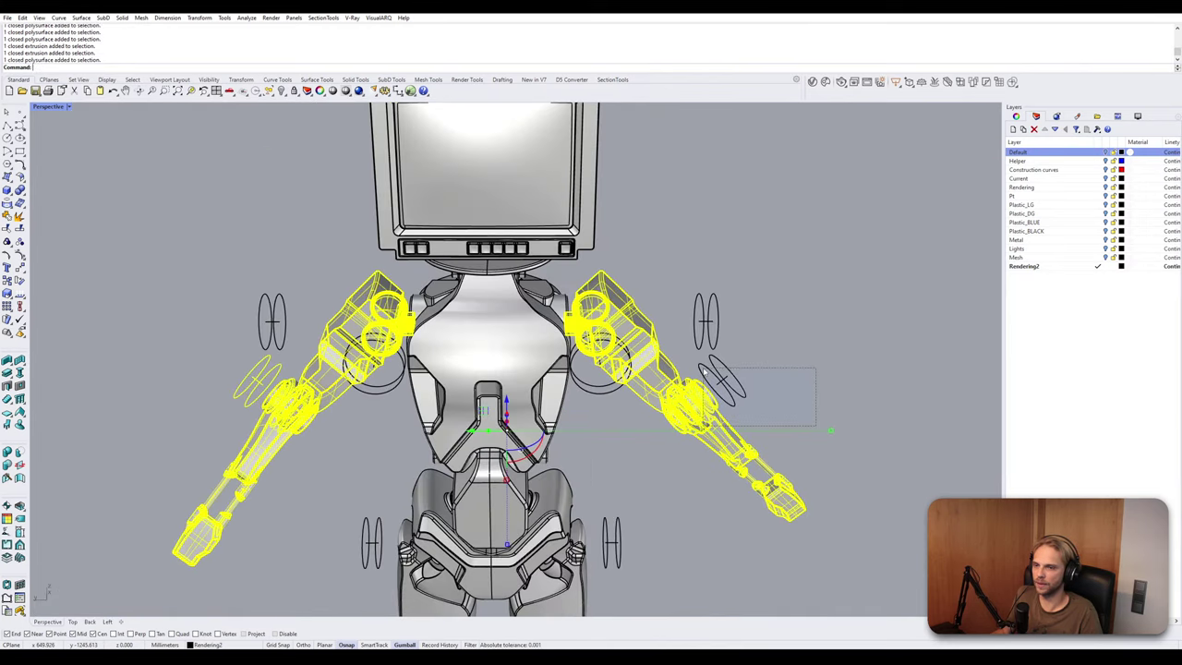
shift+drag(703, 372, 702, 370)
Add both front-facing shoulder guides and the left arm's outer shoulder guide to the selection.
right_drag(698, 343, 374, 362)
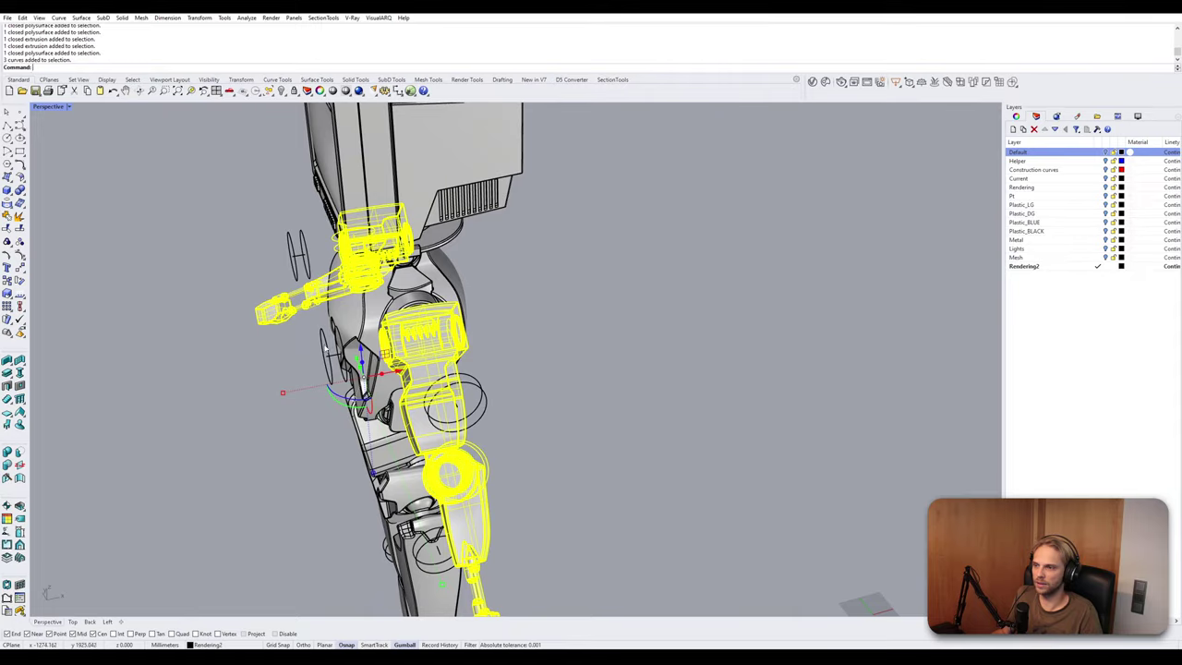
shift+click(325, 348)
shift+click(295, 260)
right_drag(295, 261, 419, 215)
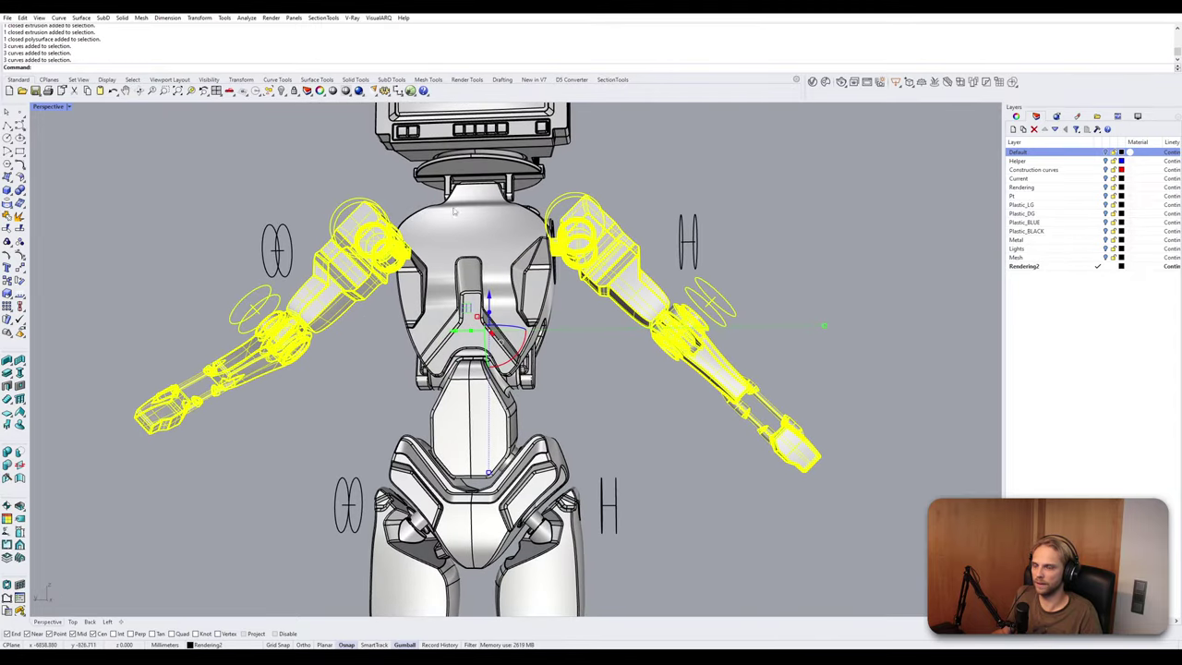
shift+click(683, 250)
Add the remaining outer shoulder guide and the loose point to the selection of both arms.
right_drag(585, 240, 597, 280)
scroll(612, 207, down, 2)
scroll(597, 279, up, 4)
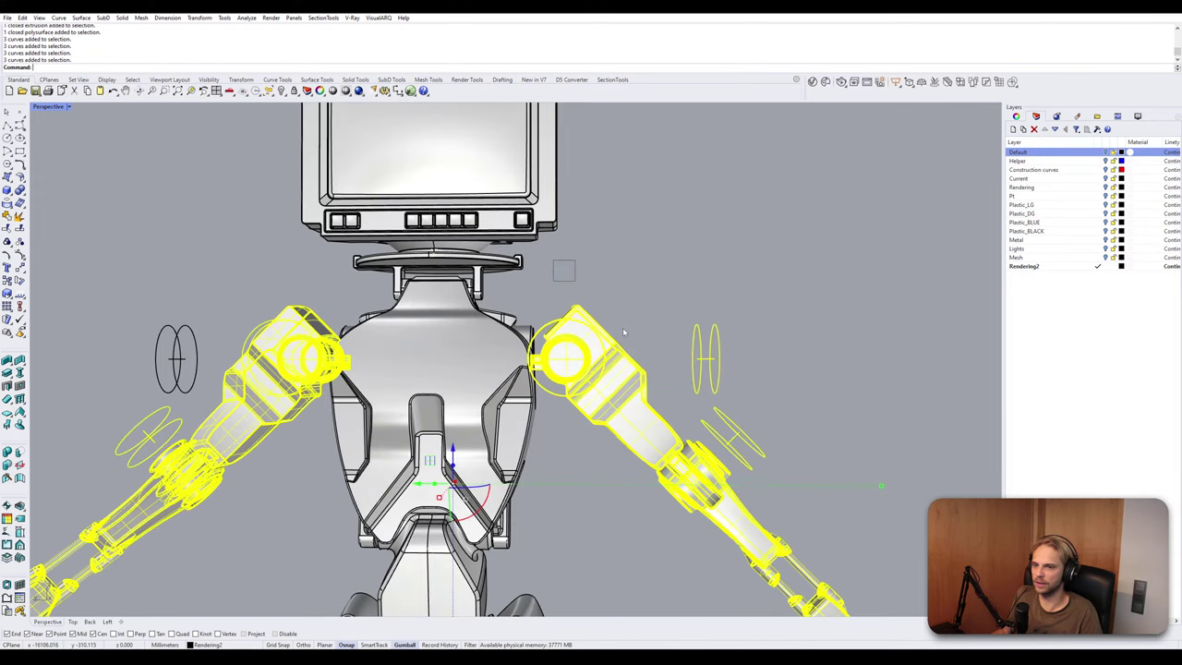
right_drag(622, 327, 694, 339)
shift+drag(592, 173, 812, 478)
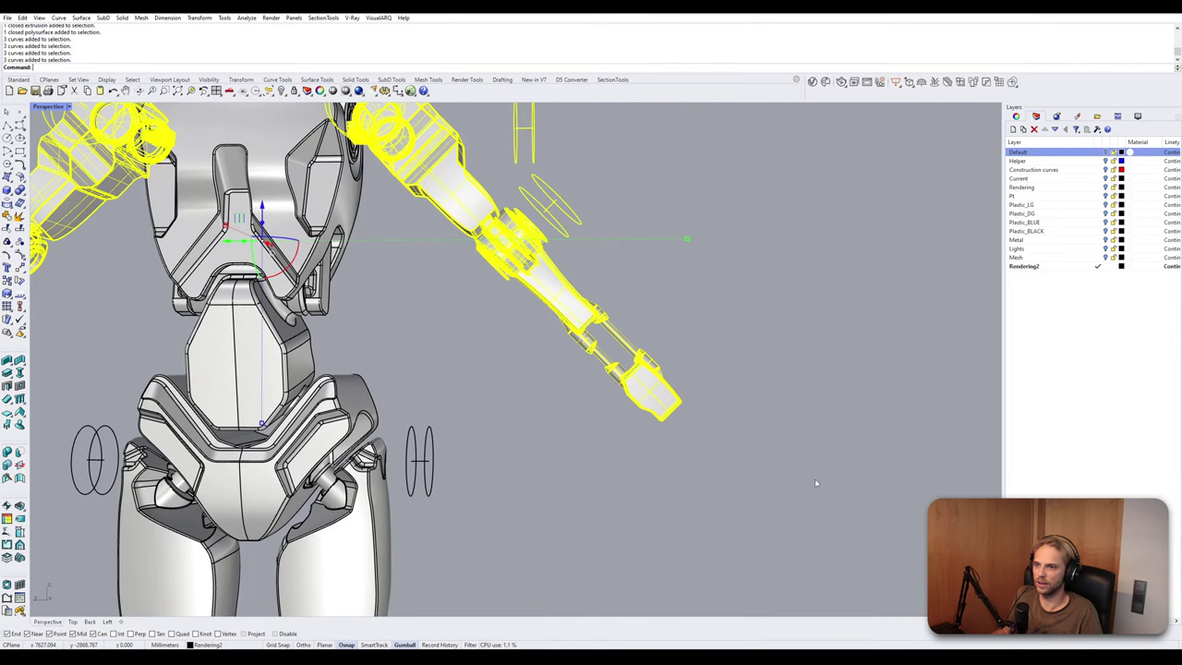
scroll(406, 361, down, 2)
shift+right_drag(407, 360, 799, 478)
shift+drag(295, 225, 494, 495)
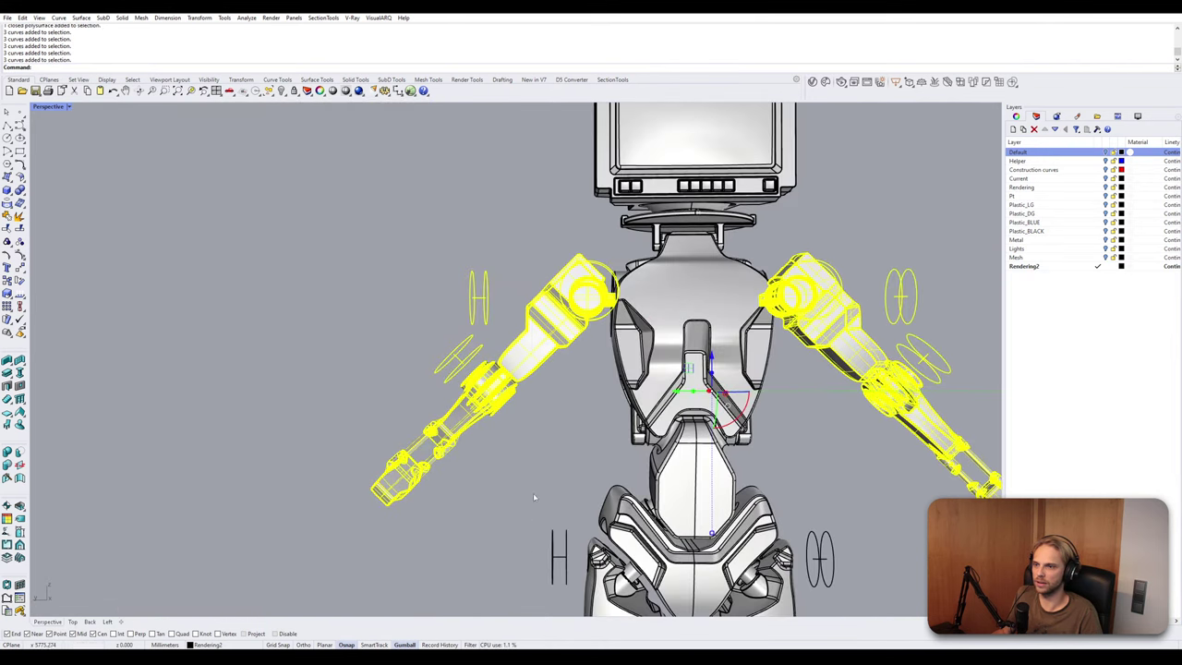
mouse_move(487, 328)
shift+right_down()
mouse_move(492, 339)
mouse_move(451, 346)
shift+right_up()
mouse_move(465, 239)
shift+mouse_down()
mouse_move(536, 397)
mouse_move(567, 422)
shift+mouse_up()
right_drag(510, 401, 550, 420)
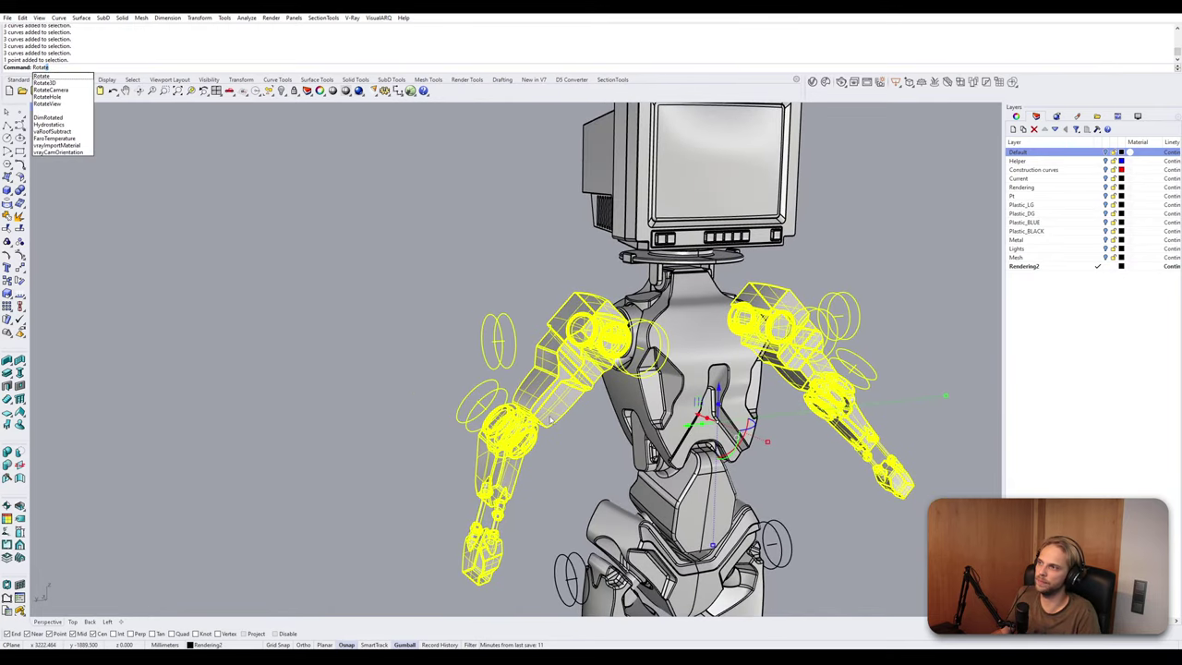
Rotate both arms with their guides about 57 degrees forward and up around the outer shoulder guide's axis using Rotate3D.
text(3D)
key(Return)
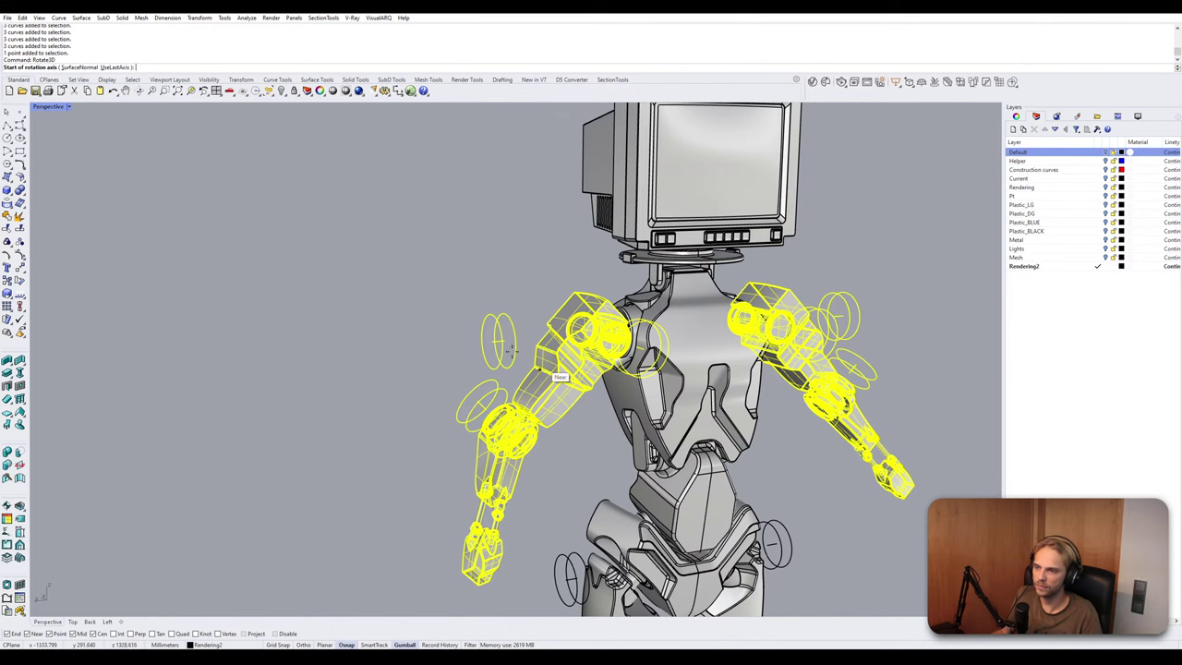
scroll(512, 344, up, 5)
click(510, 342)
click(551, 341)
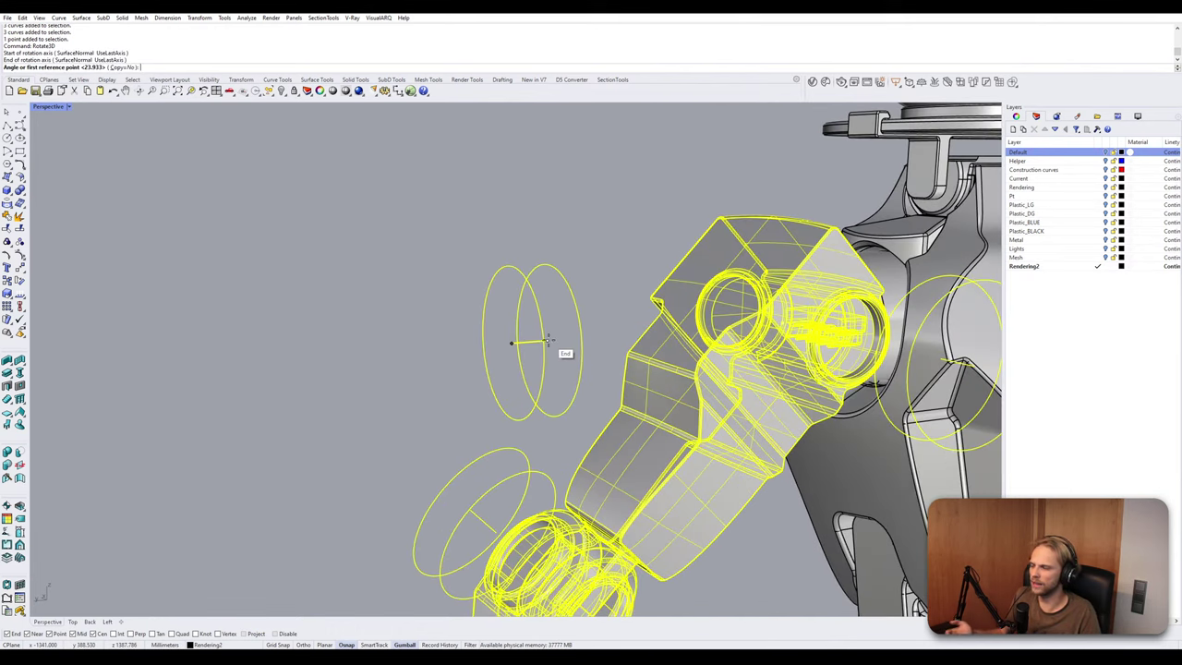
scroll(549, 343, down, 5)
scroll(524, 331, up, 1)
scroll(522, 330, up, 2)
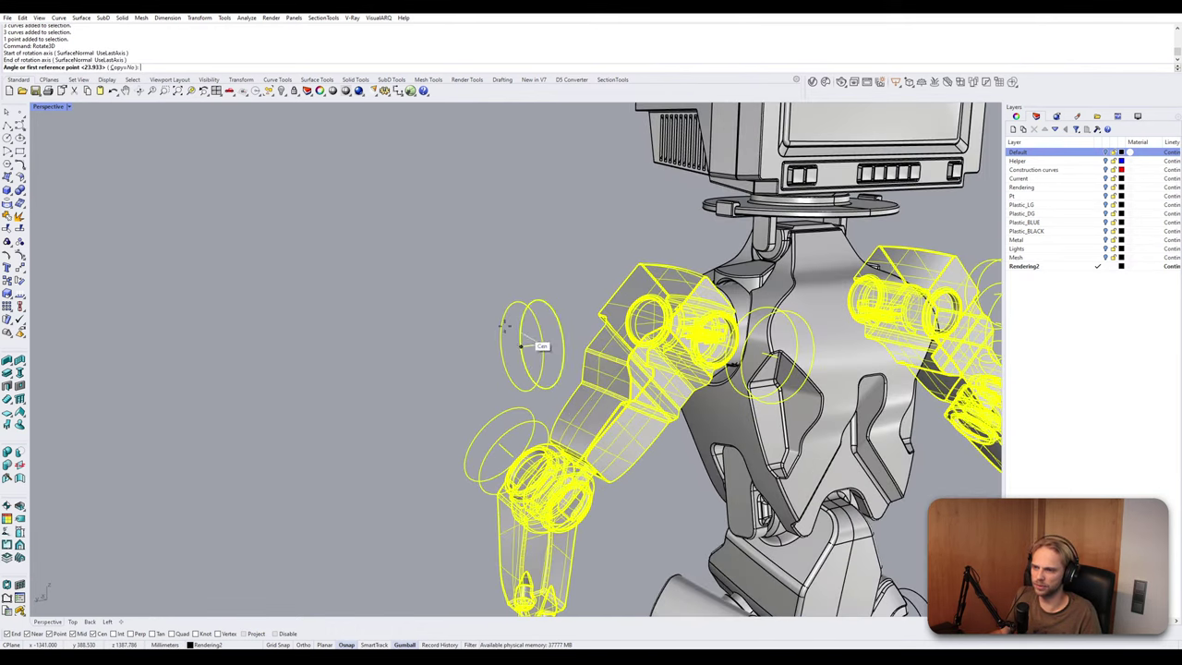
click(400, 230)
scroll(432, 279, down, 5)
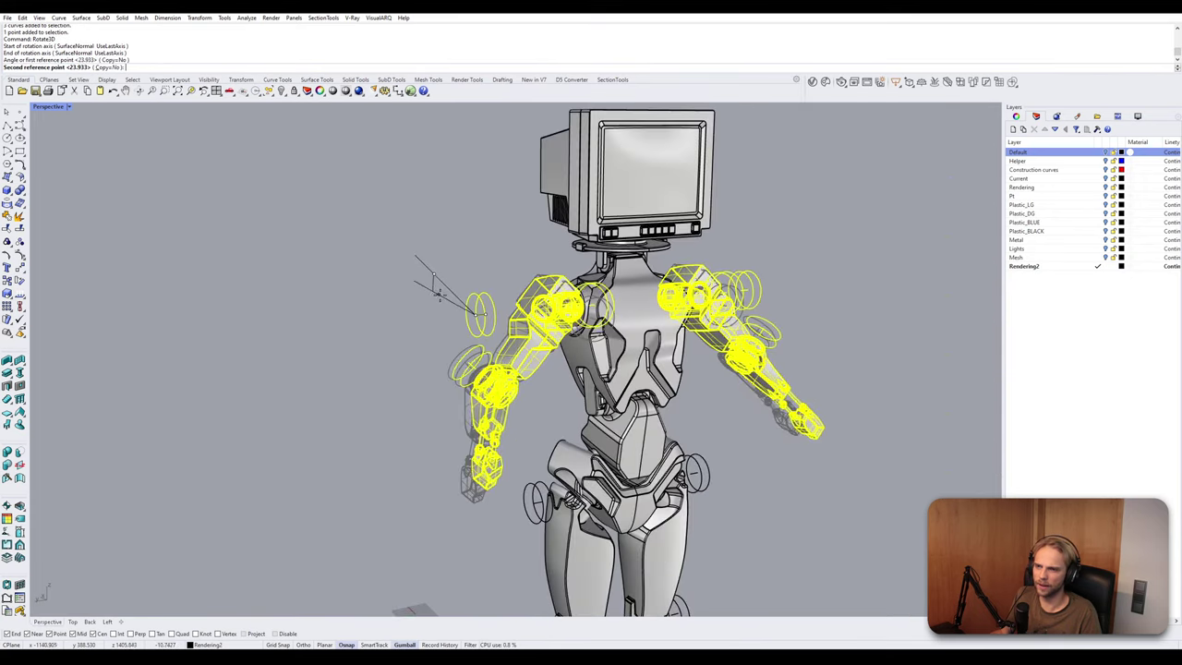
right_drag(432, 280, 545, 281)
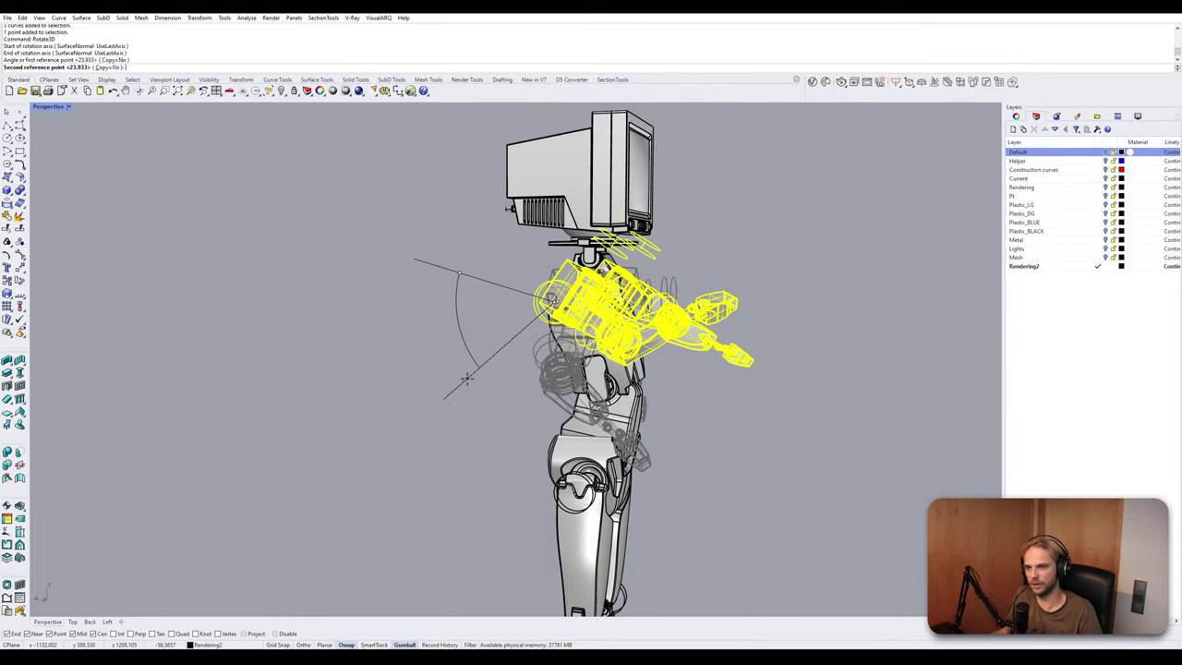
click(471, 375)
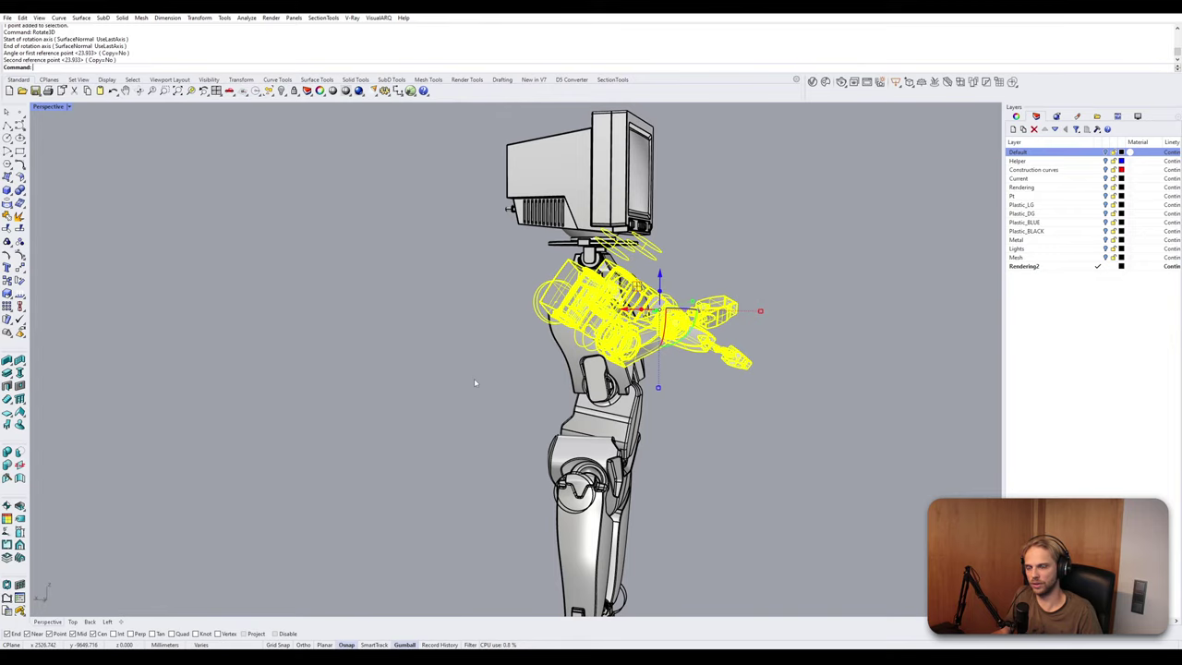
Clear the selection of both arms and select only the robot's right arm, from upper arm to hand, with its elbow guide curves.
right_drag(475, 382, 352, 419)
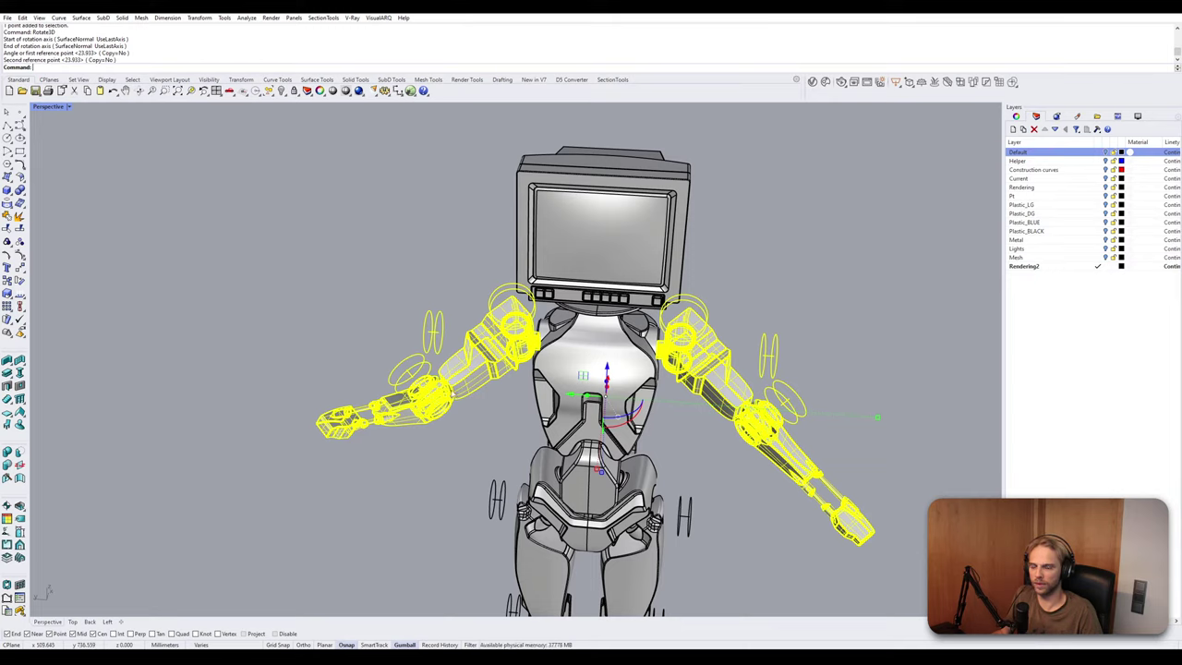
mouse_move(489, 411)
right_down()
mouse_move(489, 349)
mouse_move(503, 401)
right_up()
click(503, 401)
scroll(477, 304, up, 3)
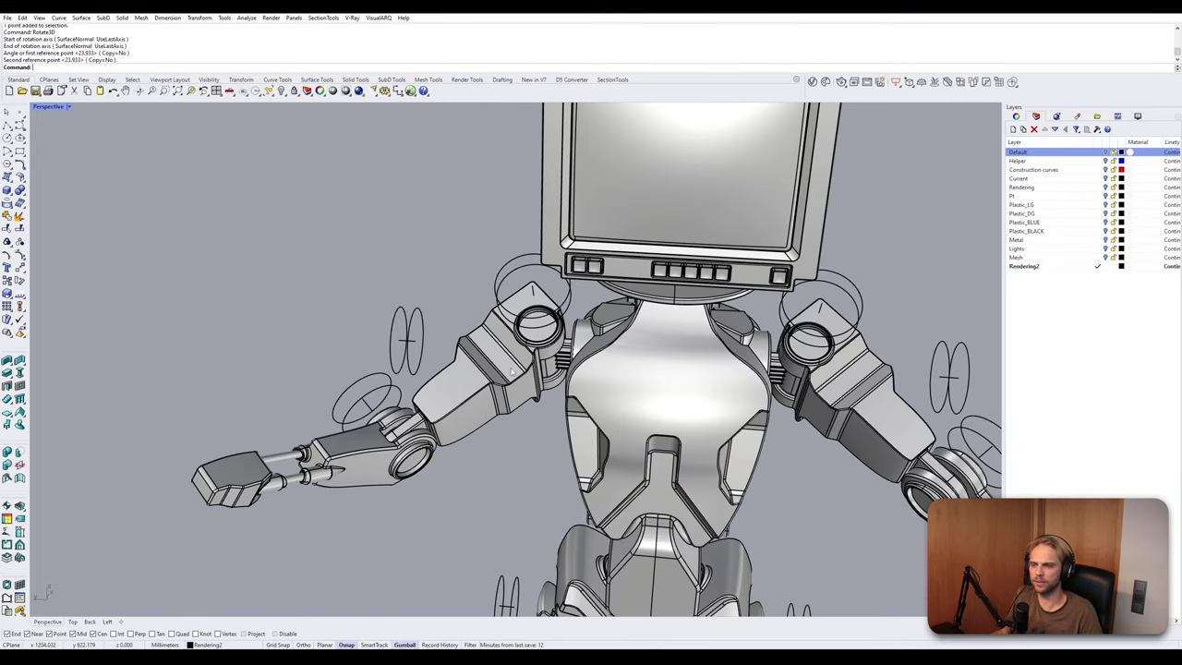
click(483, 383)
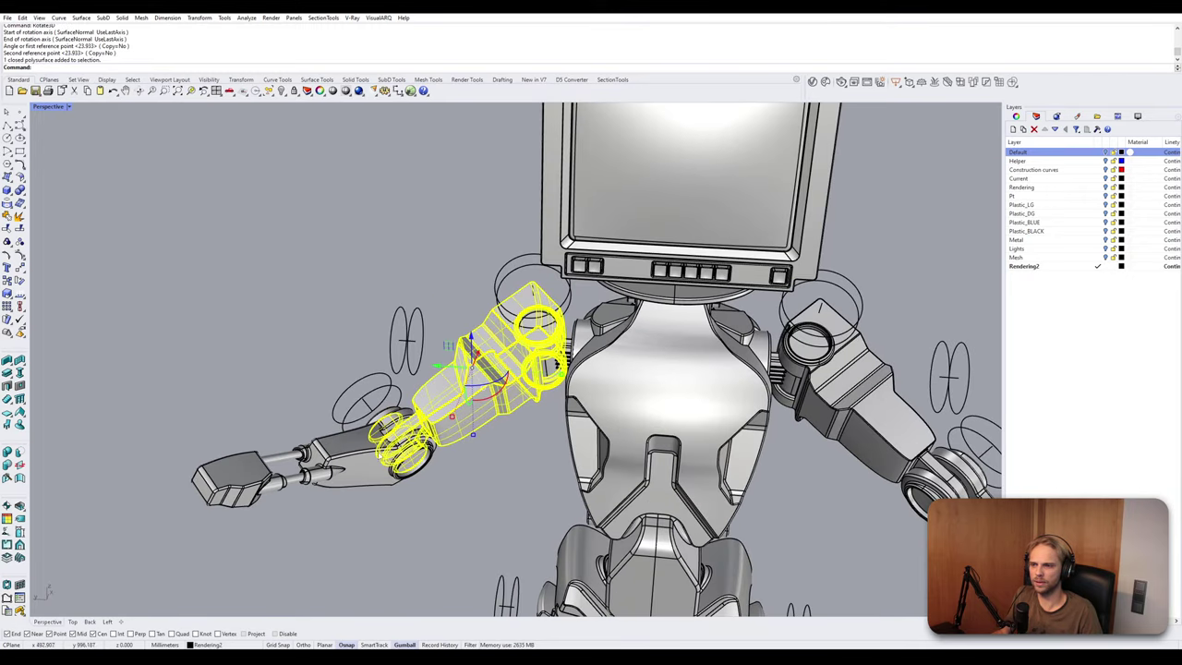
drag(175, 350, 163, 325)
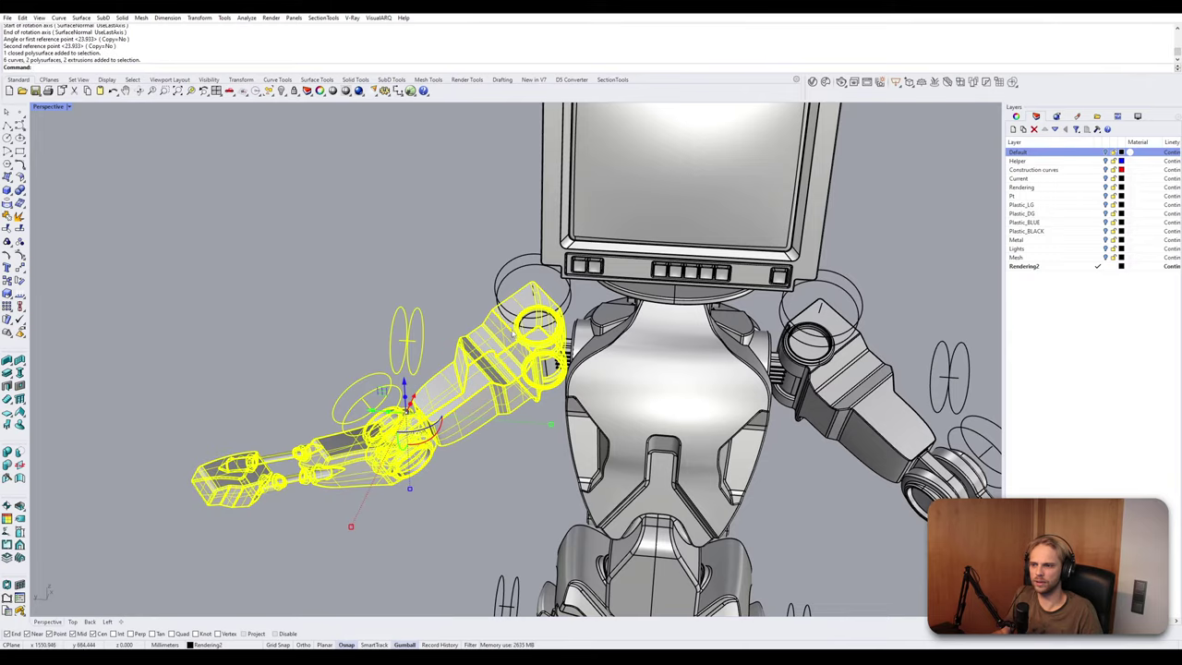
mouse_move(487, 312)
right_down()
mouse_move(464, 302)
mouse_move(492, 334)
right_up()
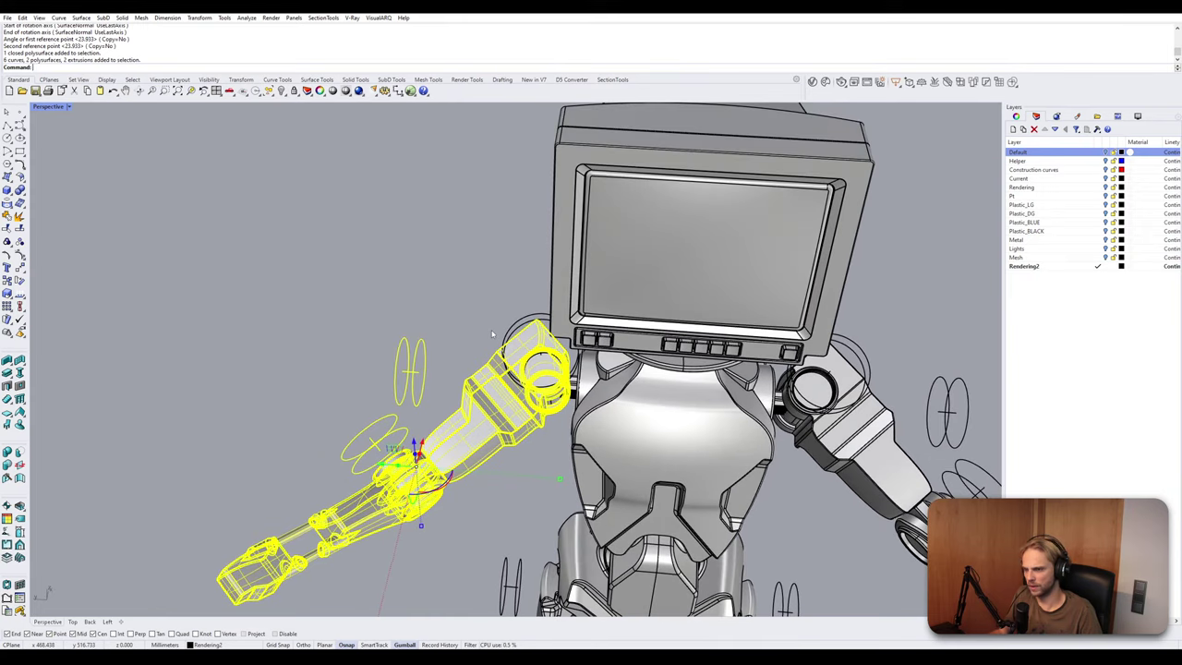
text(ro)
key(Return)
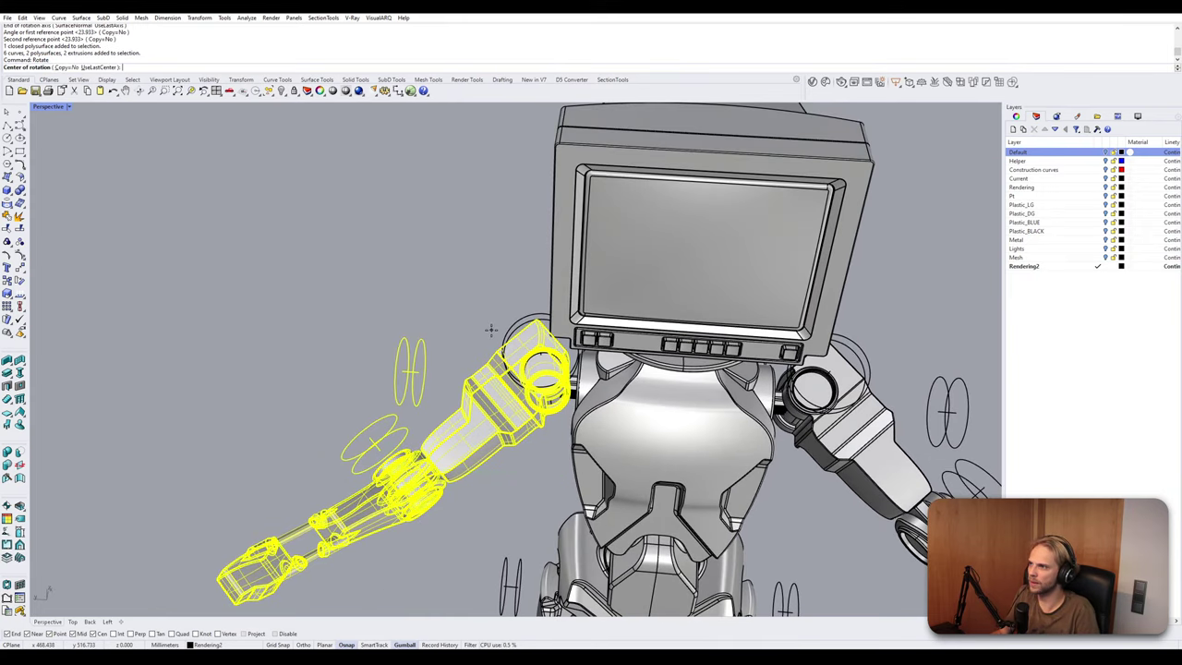
key(Escape)
Rotate the right arm with its guides inward around the upright axis of the guide above that shoulder using Rotate3D, and deselect it.
text(Rotate3D)
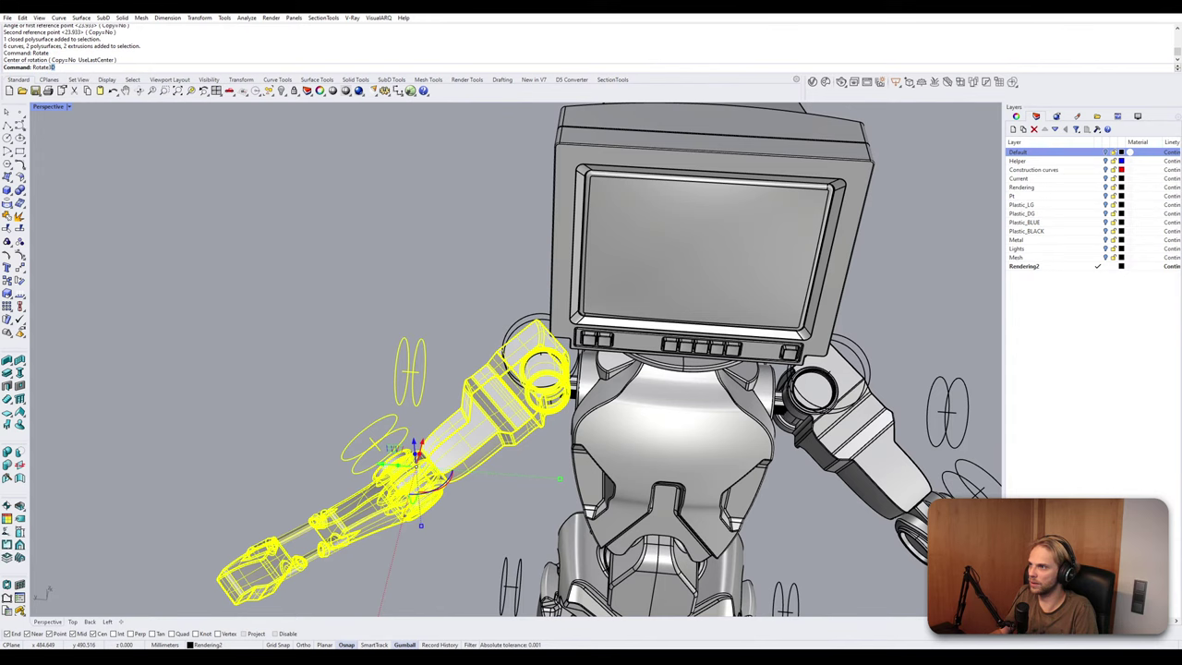
key(Return)
right_drag(688, 443, 517, 323)
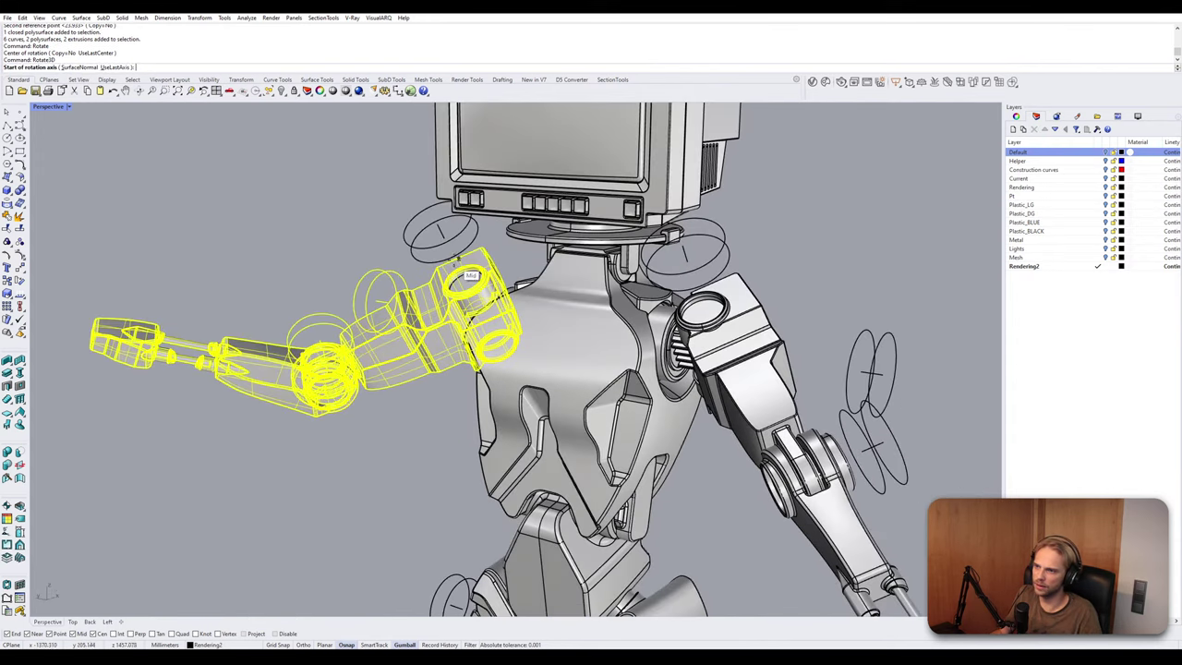
click(445, 242)
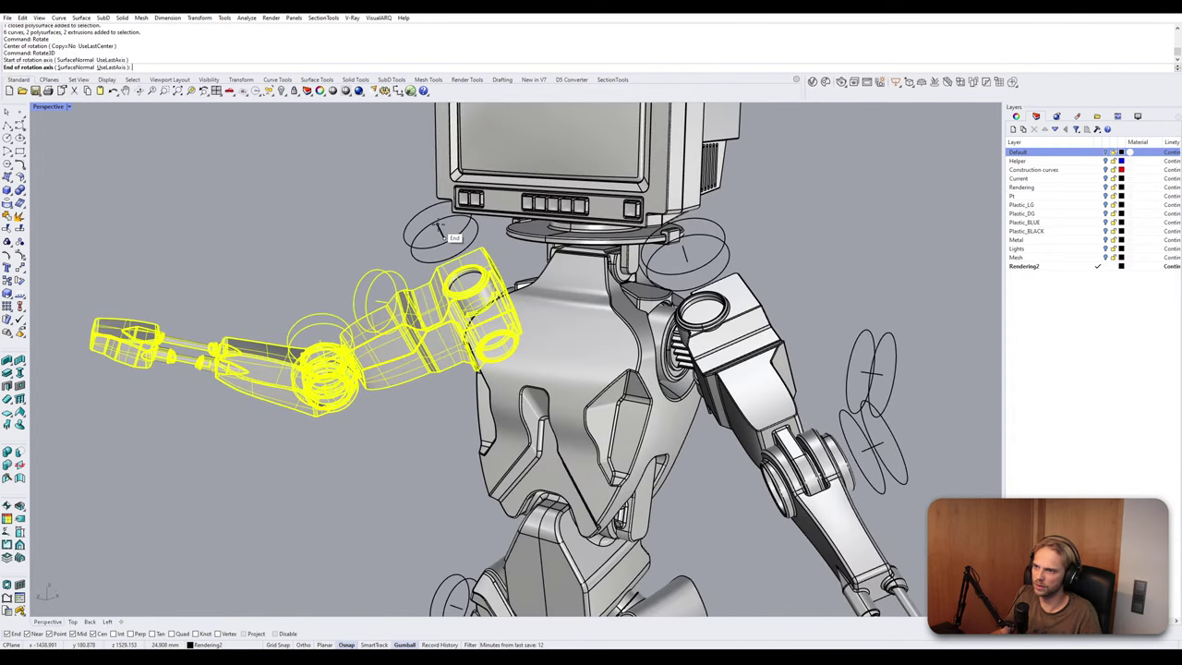
click(443, 231)
click(351, 218)
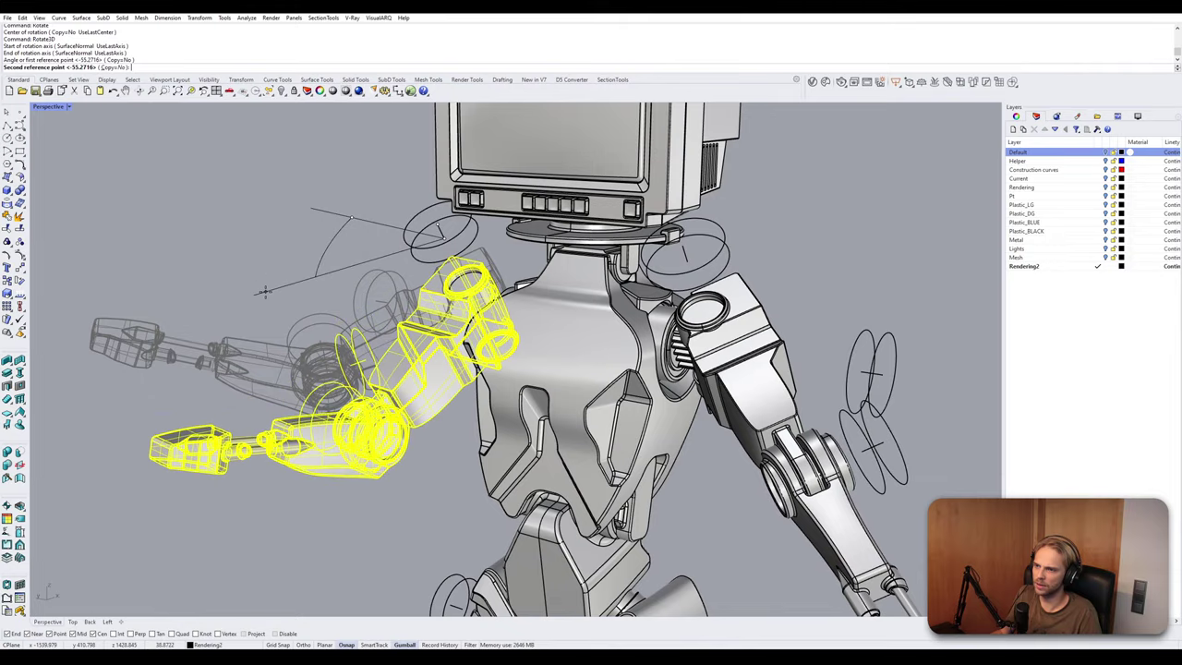
right_drag(264, 292, 319, 309)
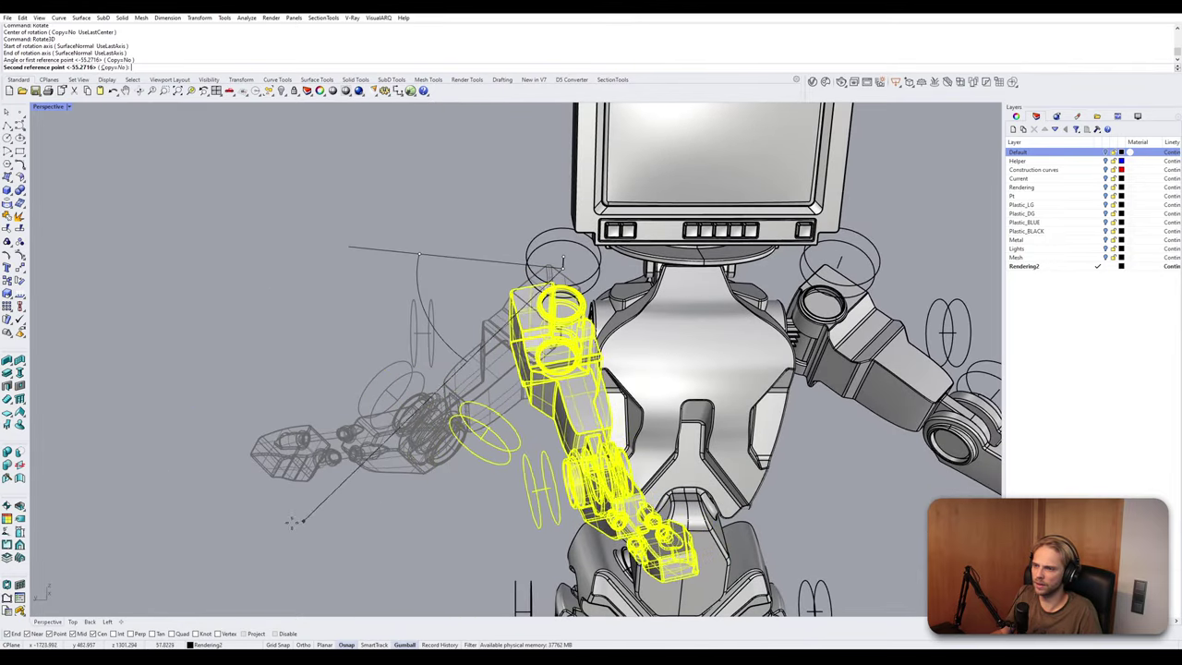
click(181, 513)
right_drag(369, 503, 387, 464)
click(388, 463)
right_drag(492, 399, 484, 435)
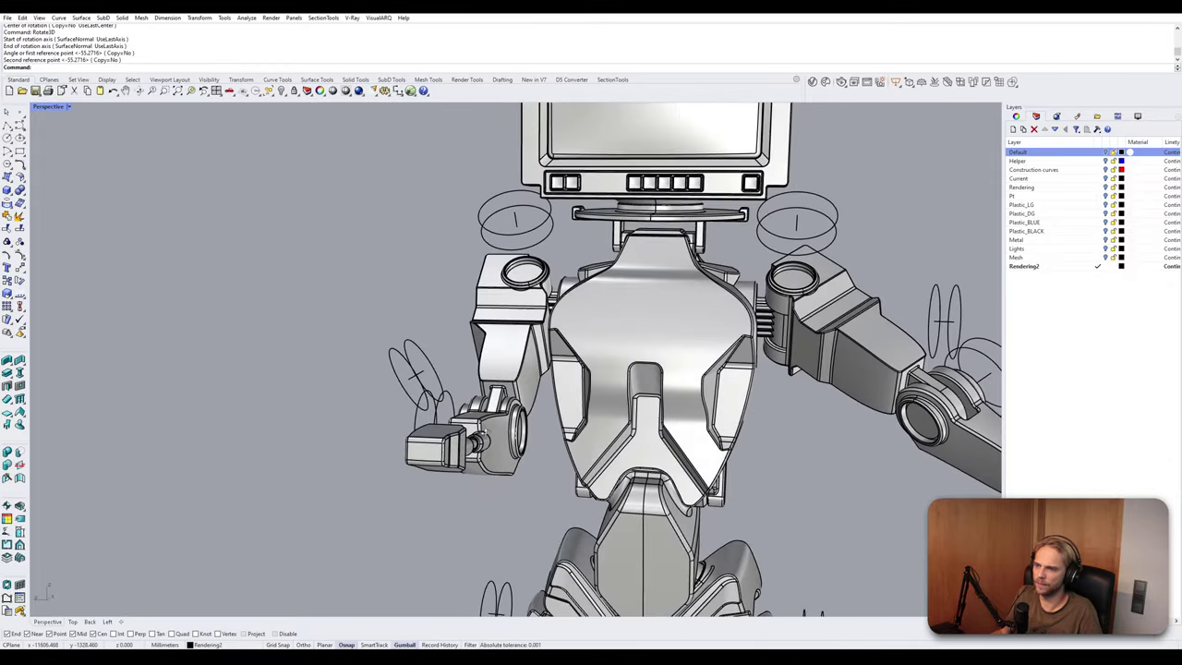
Examine the robot's arm pose and the right upper arm between shoulder and elbow from the front and side, close up and at a distance.
right_drag(545, 379, 491, 442)
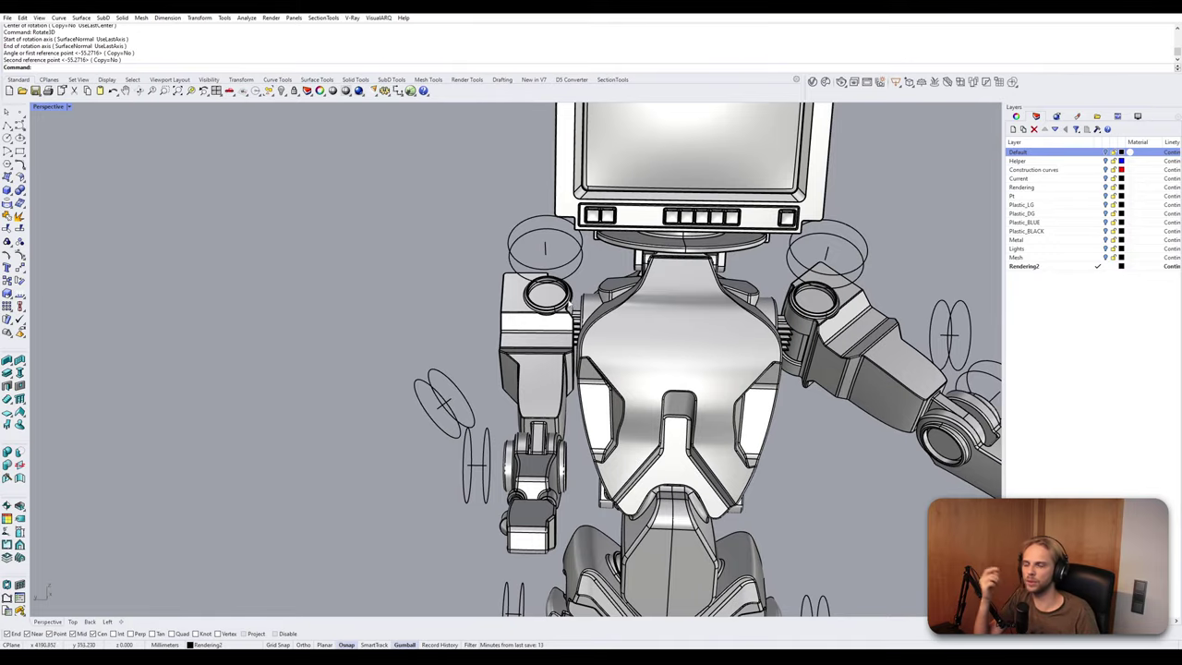
right_drag(592, 478, 530, 422)
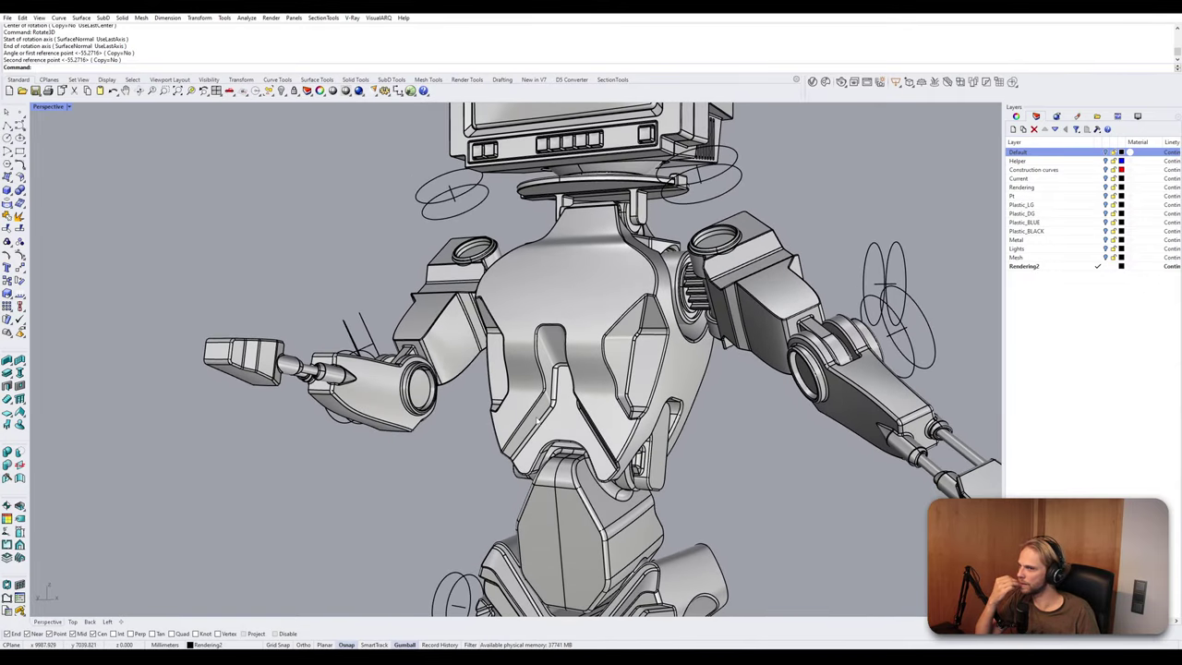
scroll(538, 421, down, 3)
right_drag(487, 429, 536, 418)
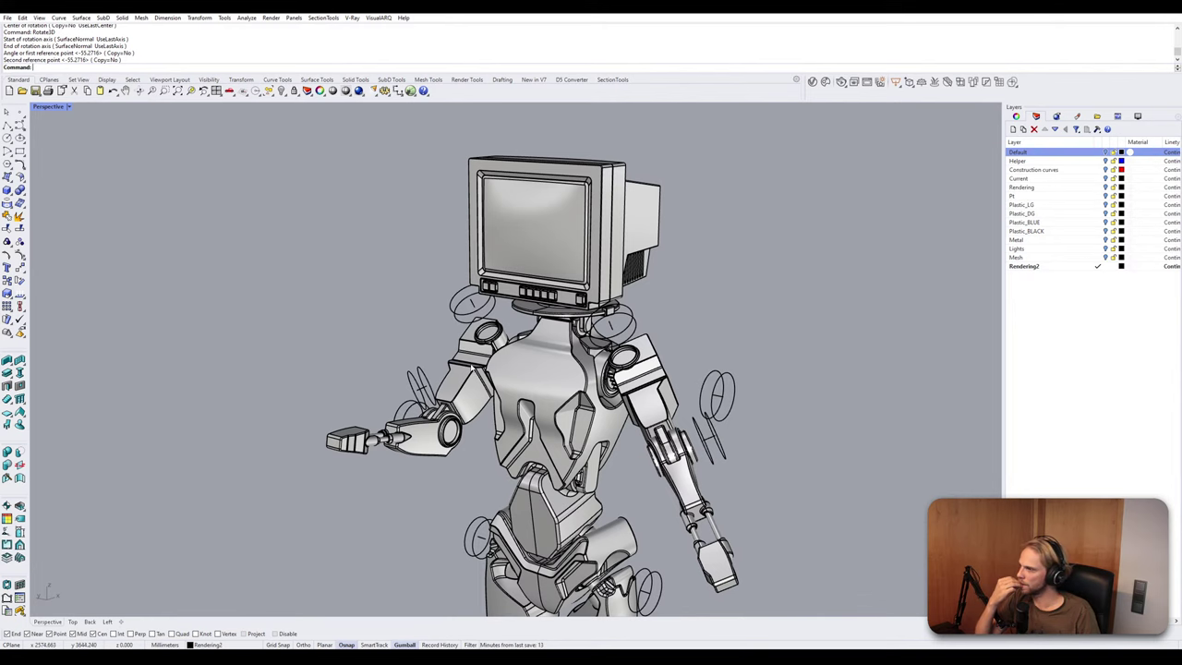
right_drag(479, 370, 602, 400)
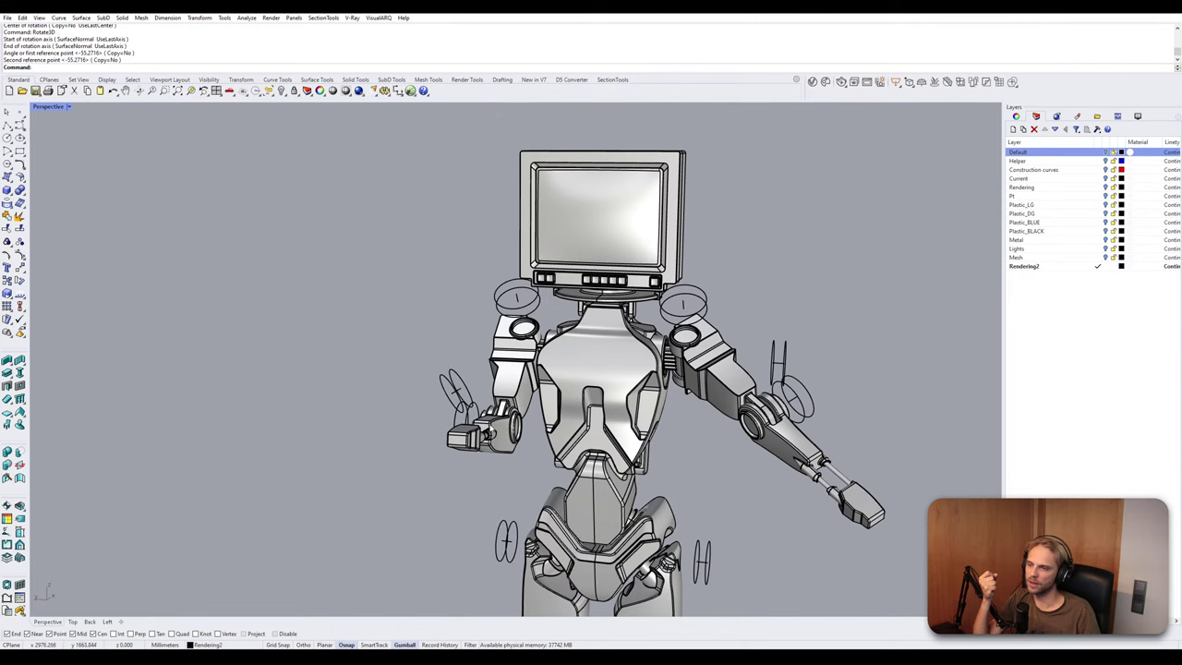
right_drag(492, 427, 482, 491)
scroll(482, 490, up, 6)
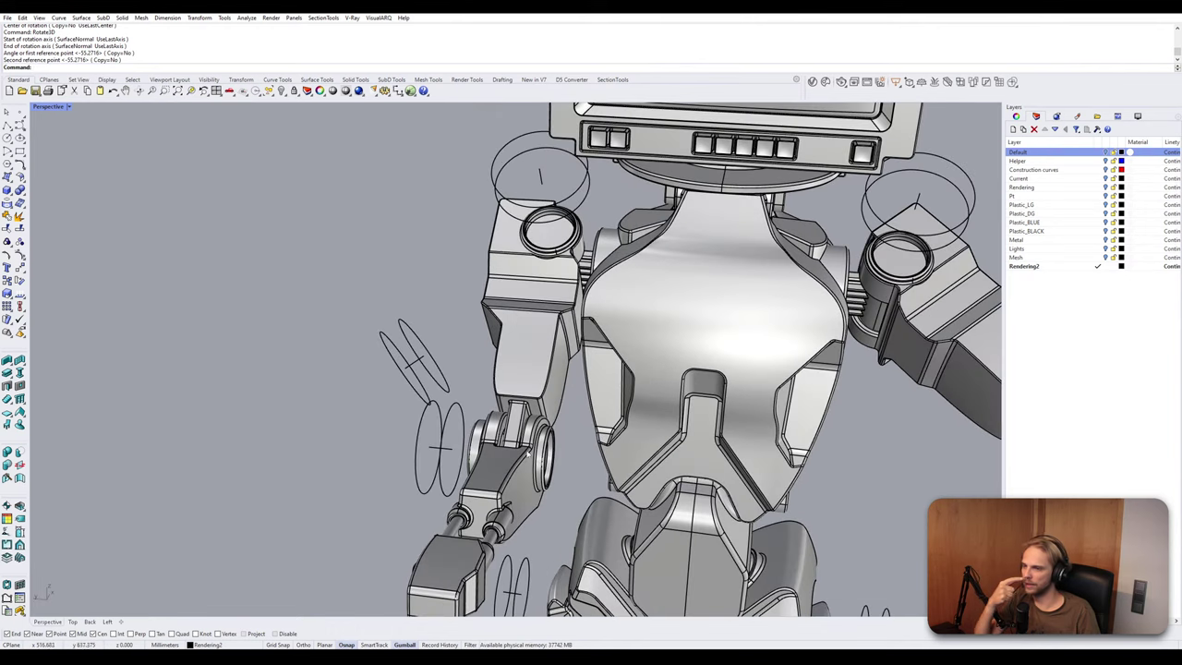
scroll(528, 417, up, 2)
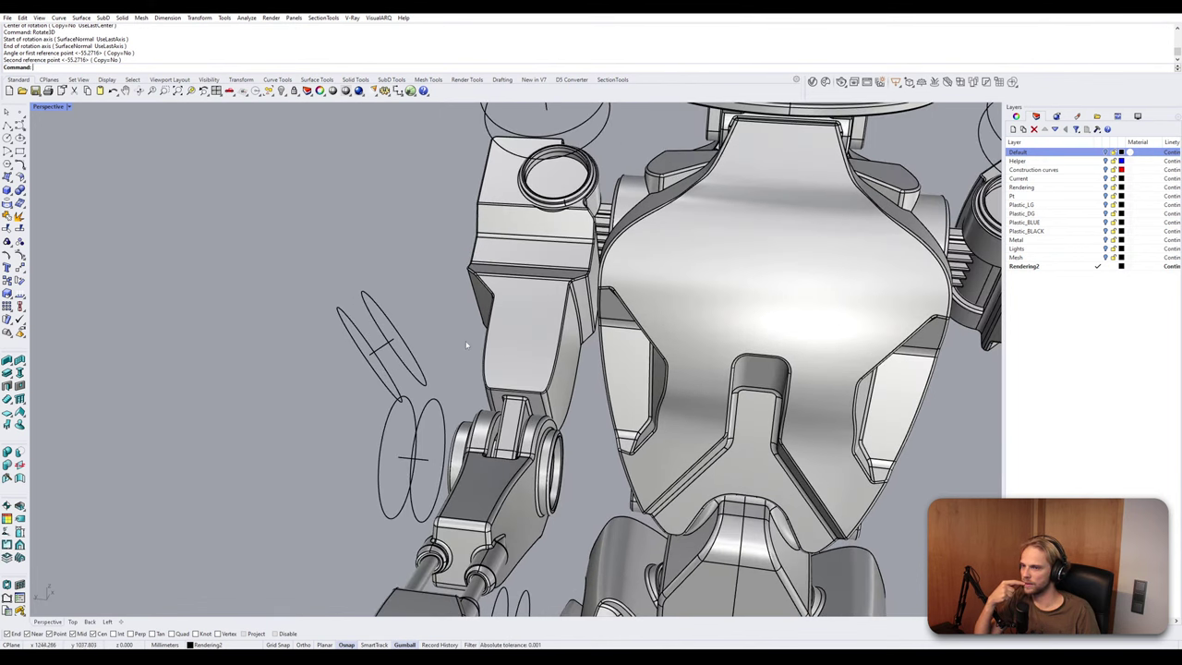
right_drag(551, 387, 419, 292)
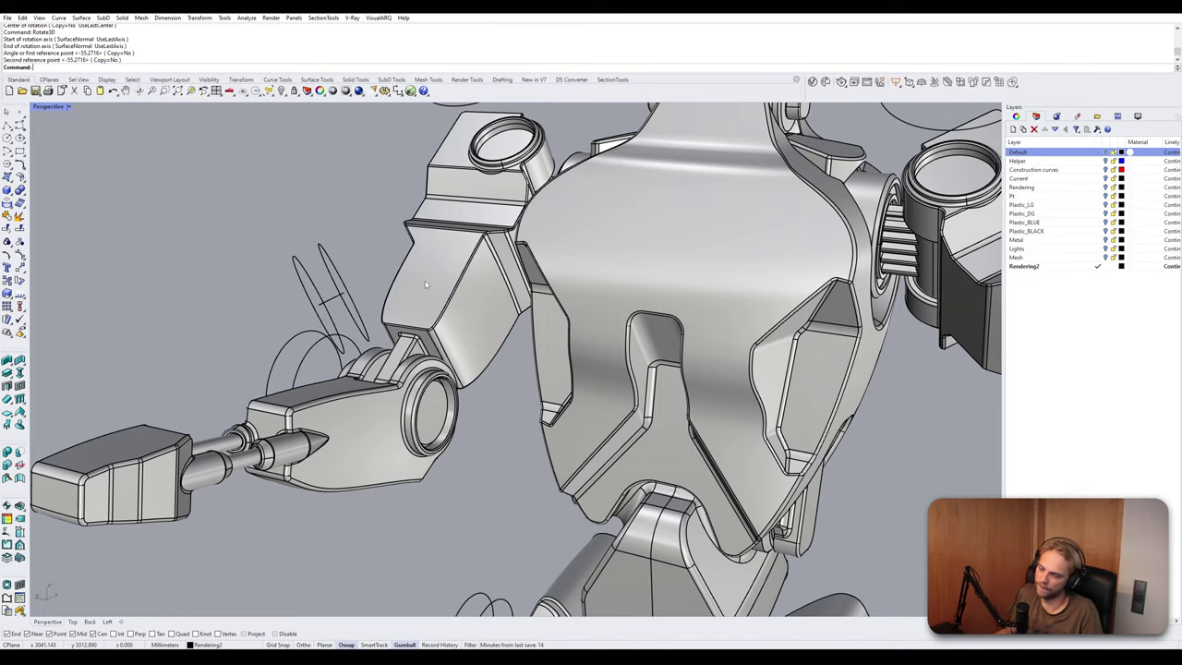
scroll(425, 283, up, 4)
scroll(424, 281, down, 6)
scroll(424, 281, up, 3)
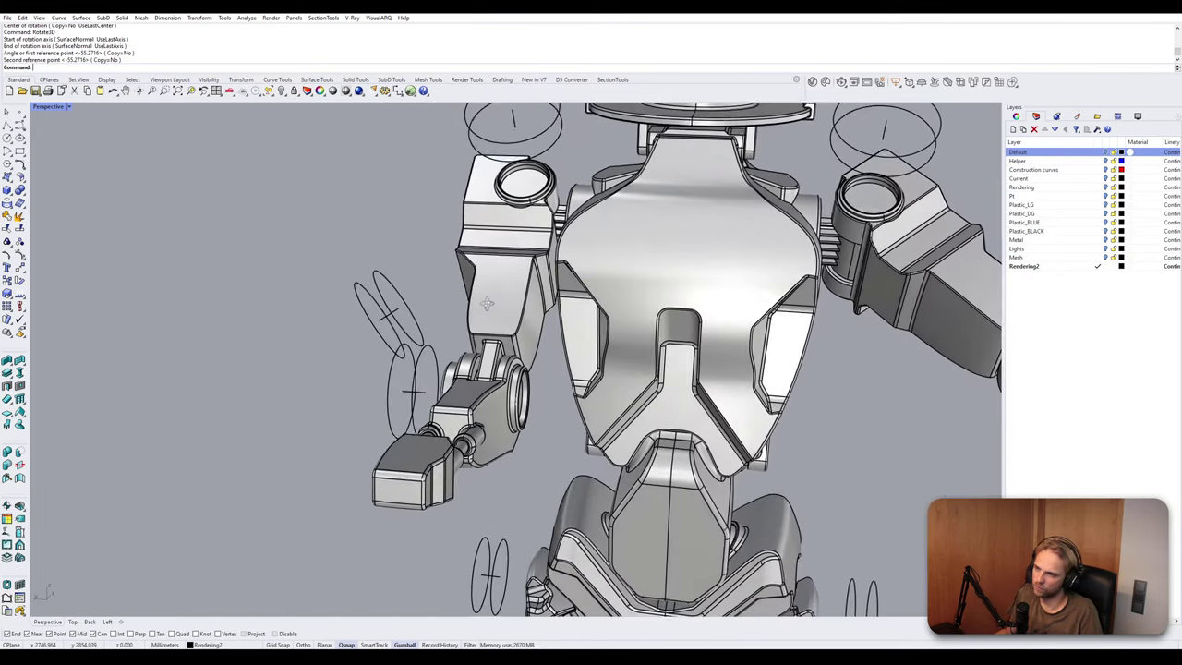
scroll(425, 281, down, 5)
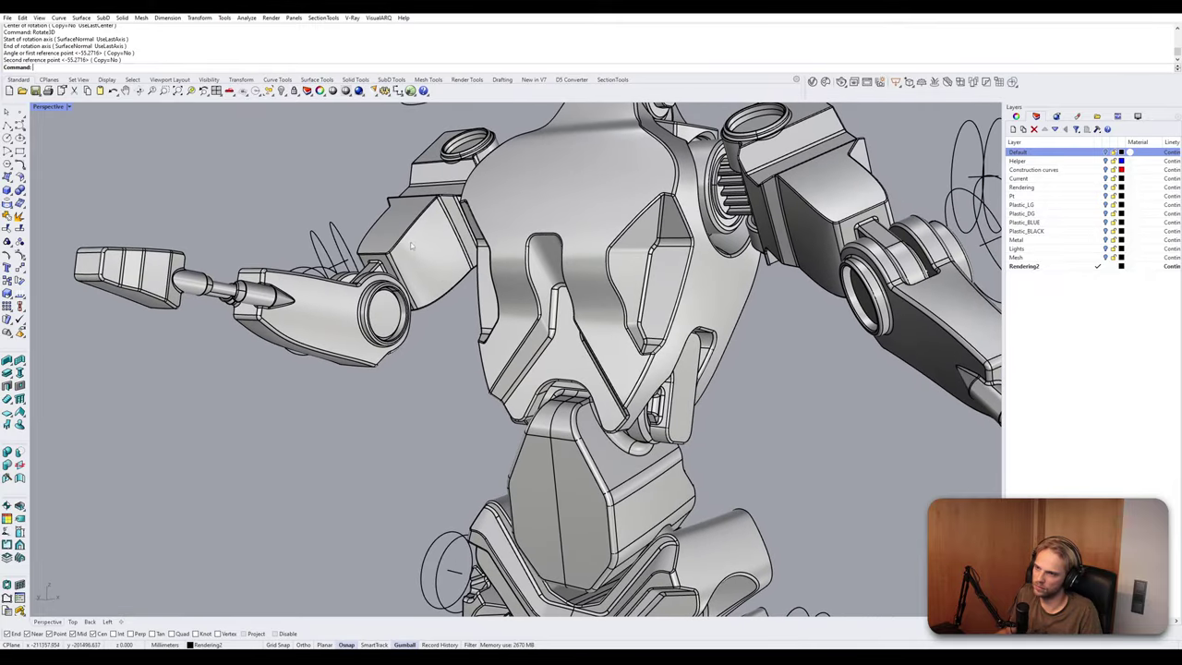
scroll(425, 263, up, 4)
right_drag(425, 263, 394, 317)
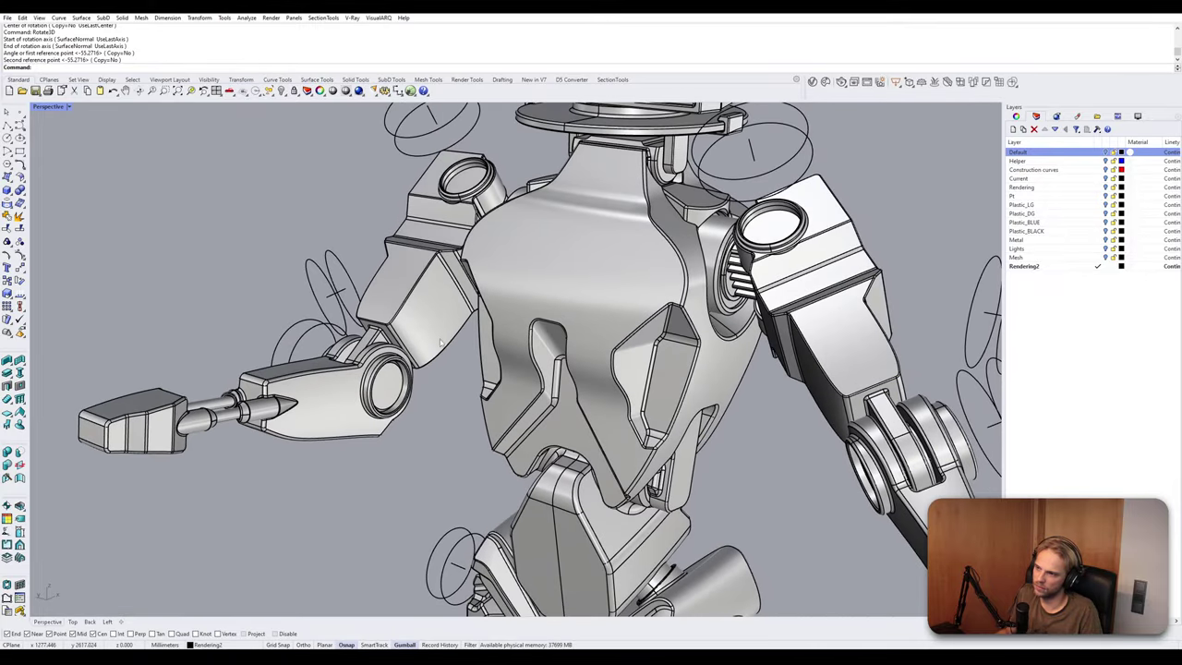
scroll(389, 284, up, 3)
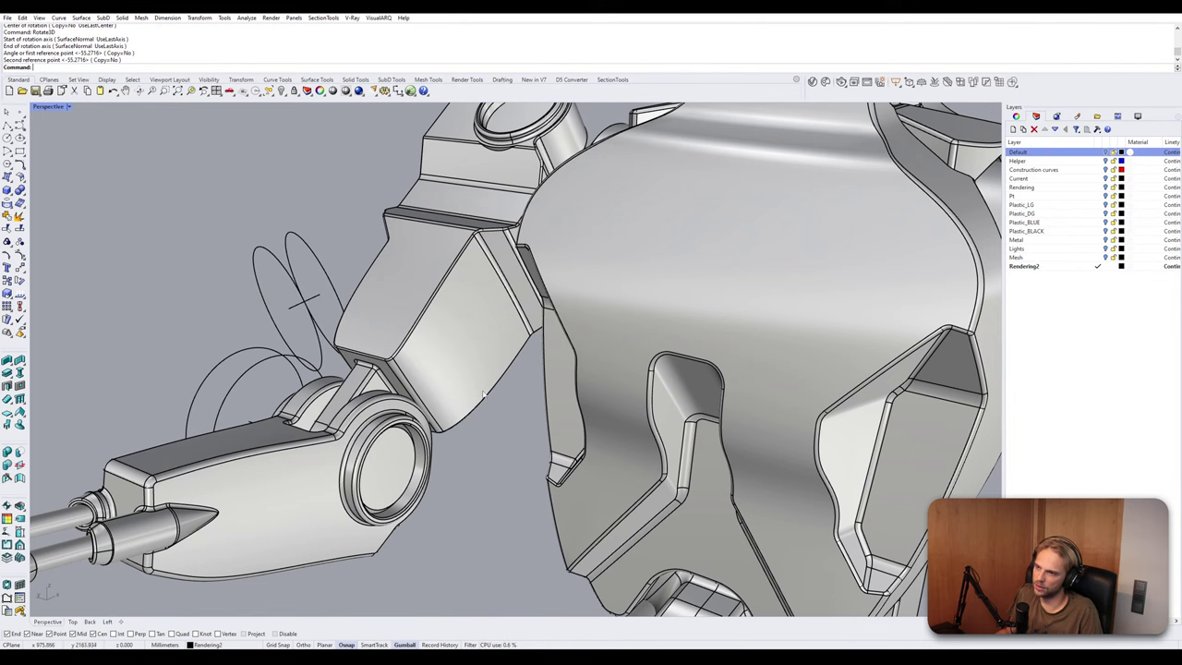
scroll(500, 371, down, 5)
right_drag(499, 371, 449, 275)
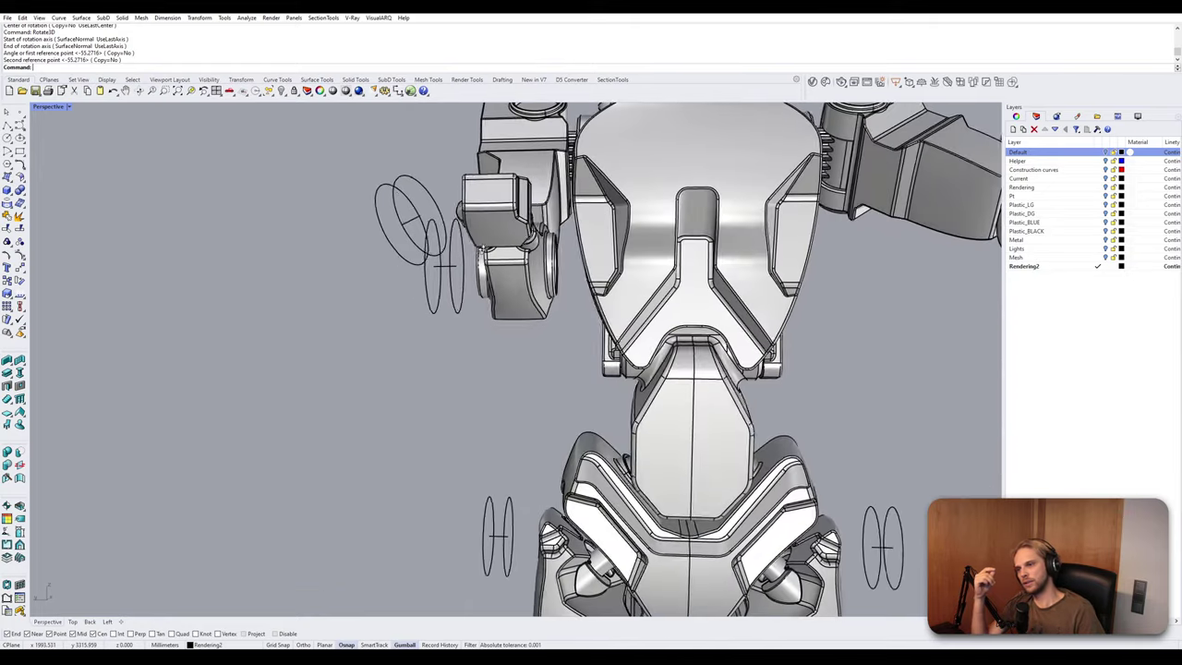
right_drag(552, 194, 461, 237)
scroll(415, 210, up, 8)
scroll(469, 301, down, 4)
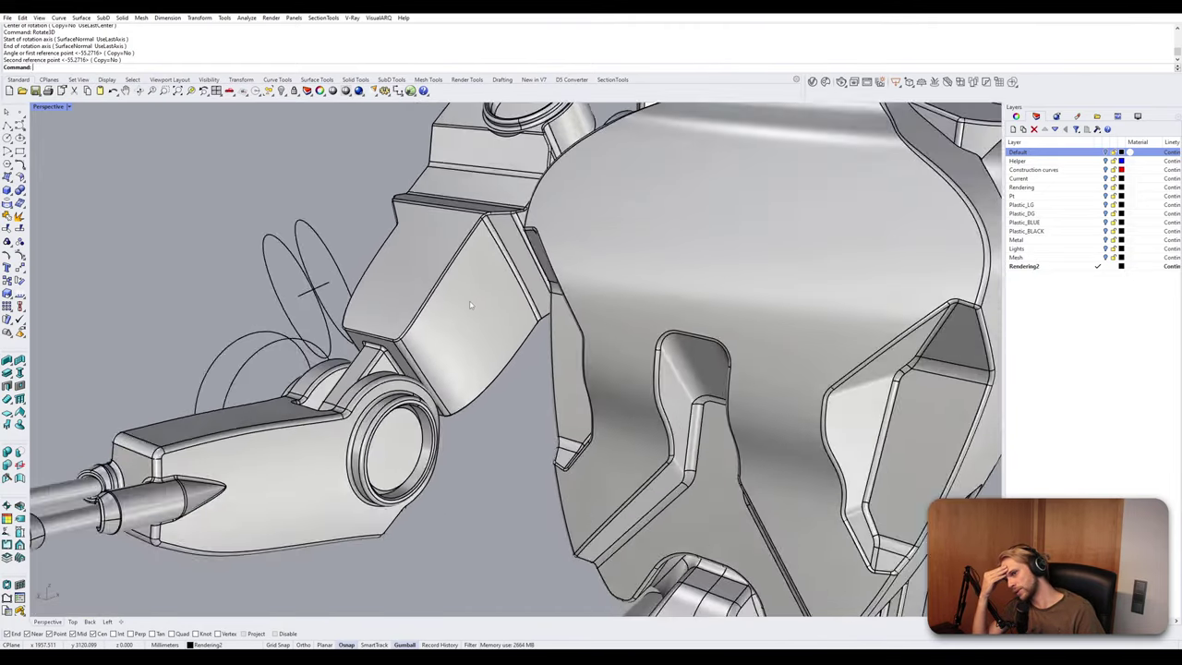
mouse_move(470, 303)
right_down()
mouse_move(426, 340)
mouse_move(455, 297)
right_up()
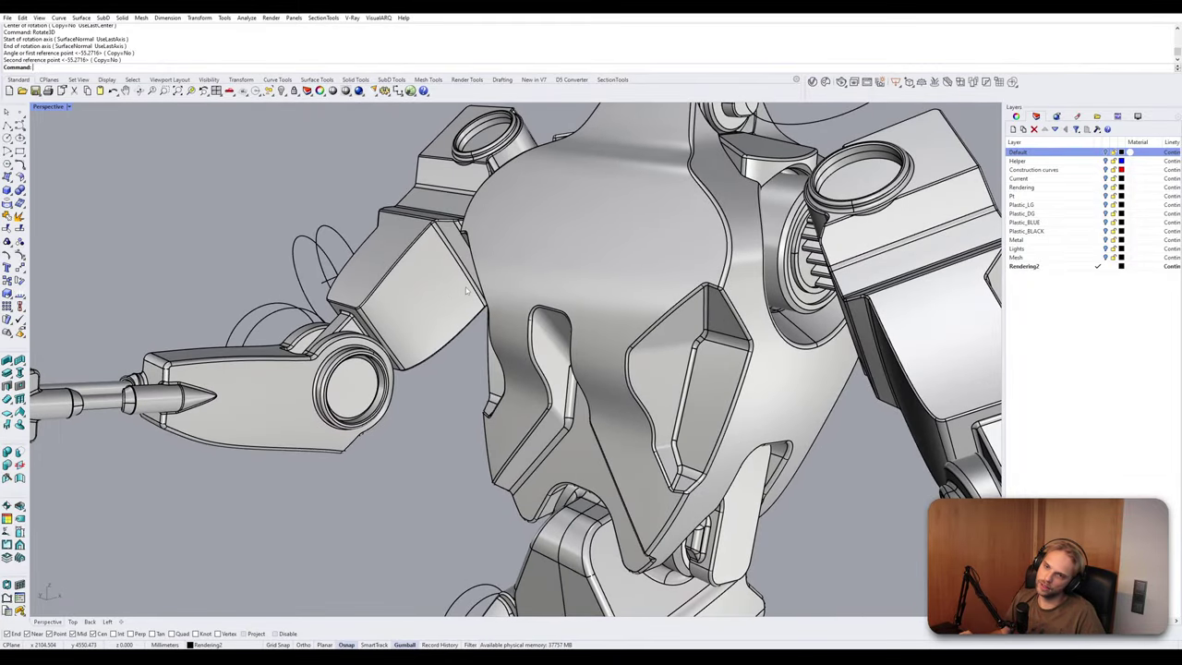
scroll(444, 302, down, 5)
right_drag(466, 292, 487, 304)
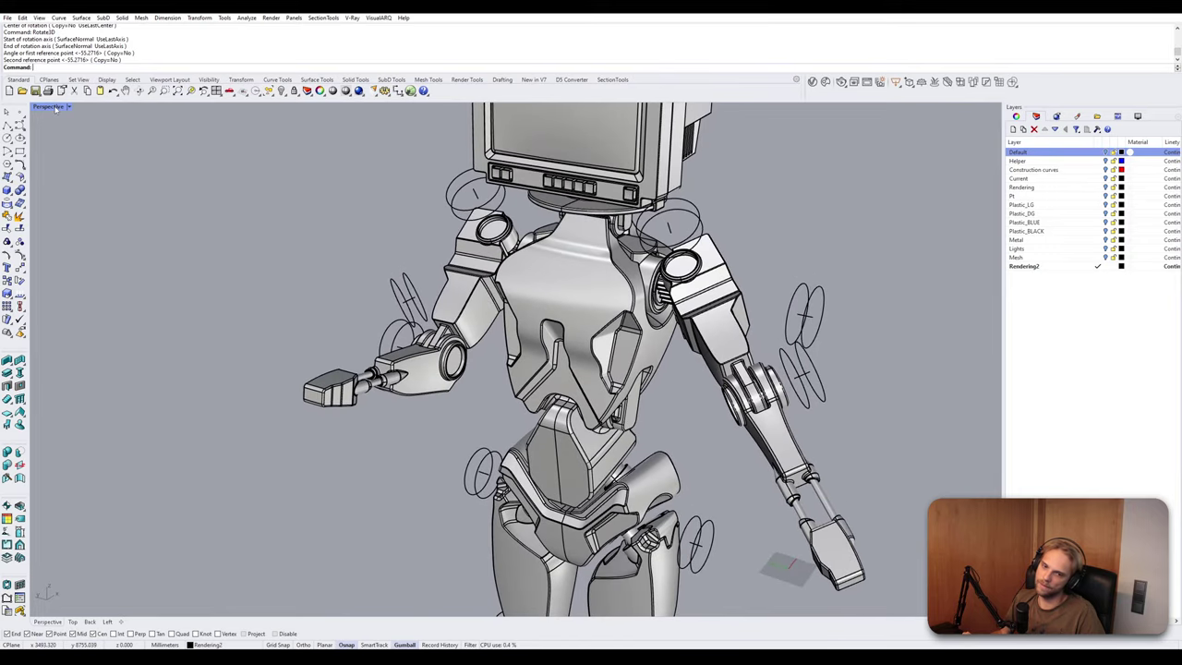
Switch to the maximized Left view and frame the separate arm's upper arm just above the elbow.
double_click(55, 108)
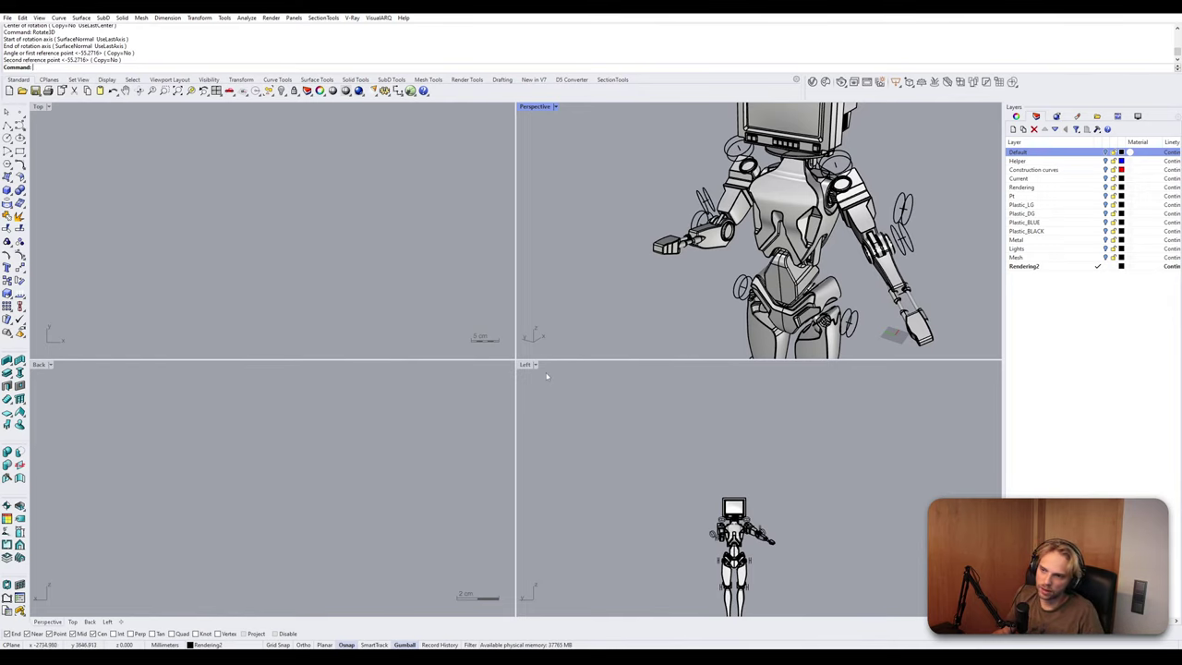
double_click(525, 365)
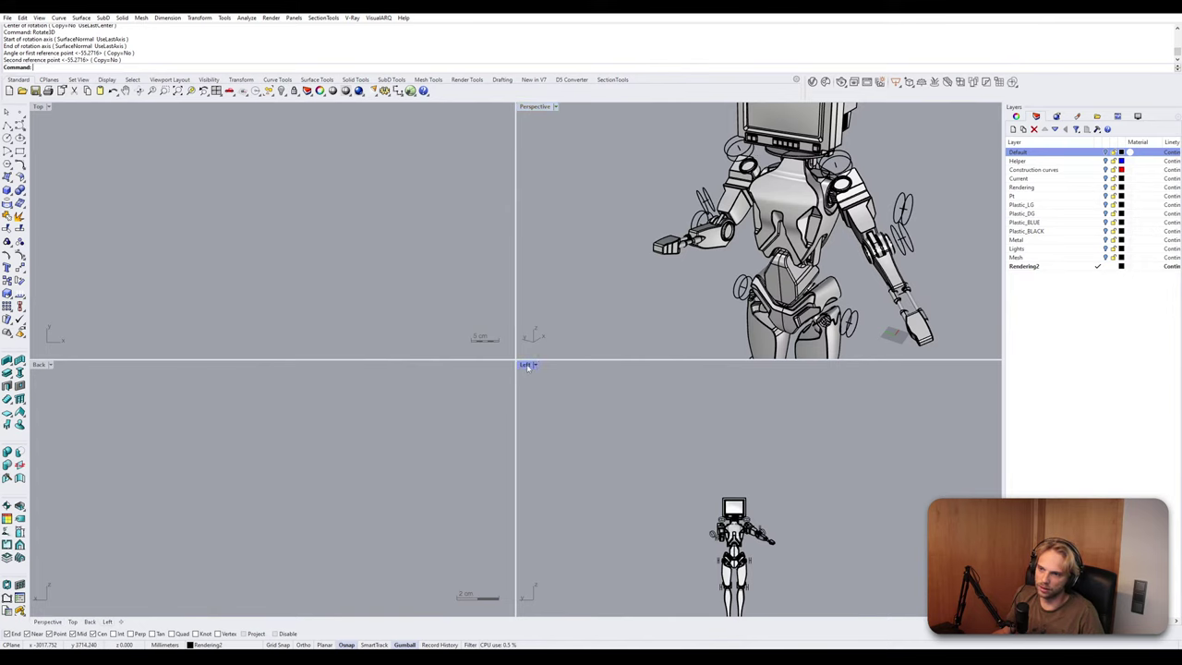
scroll(377, 486, up, 8)
right_drag(443, 453, 632, 353)
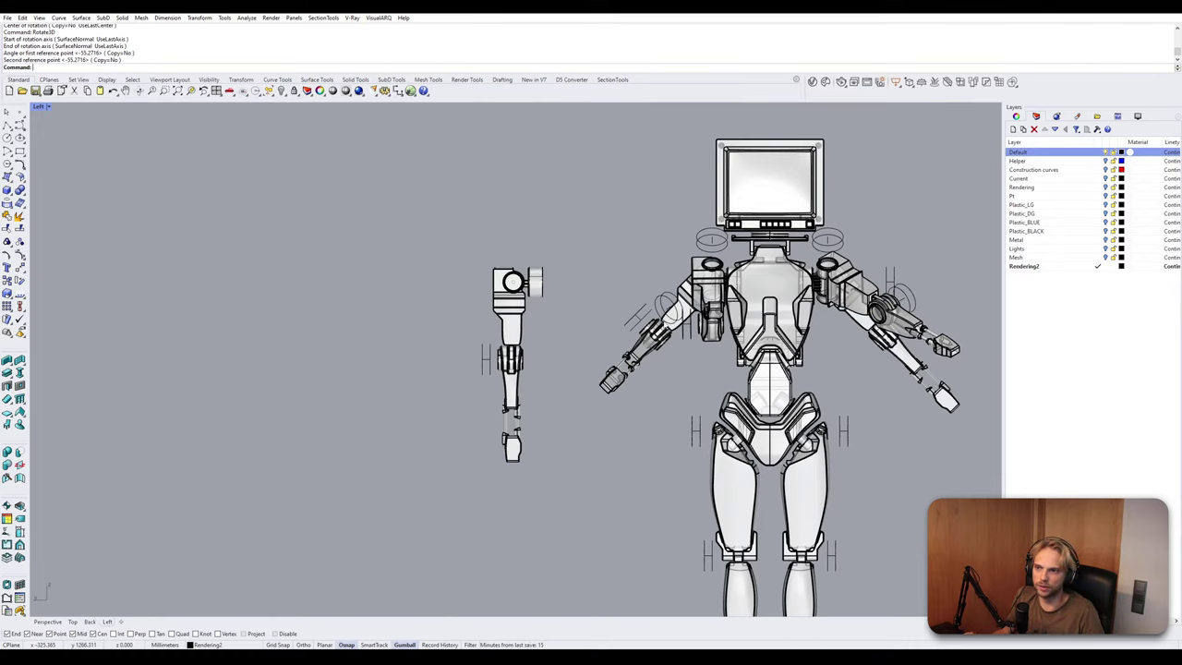
scroll(513, 306, up, 5)
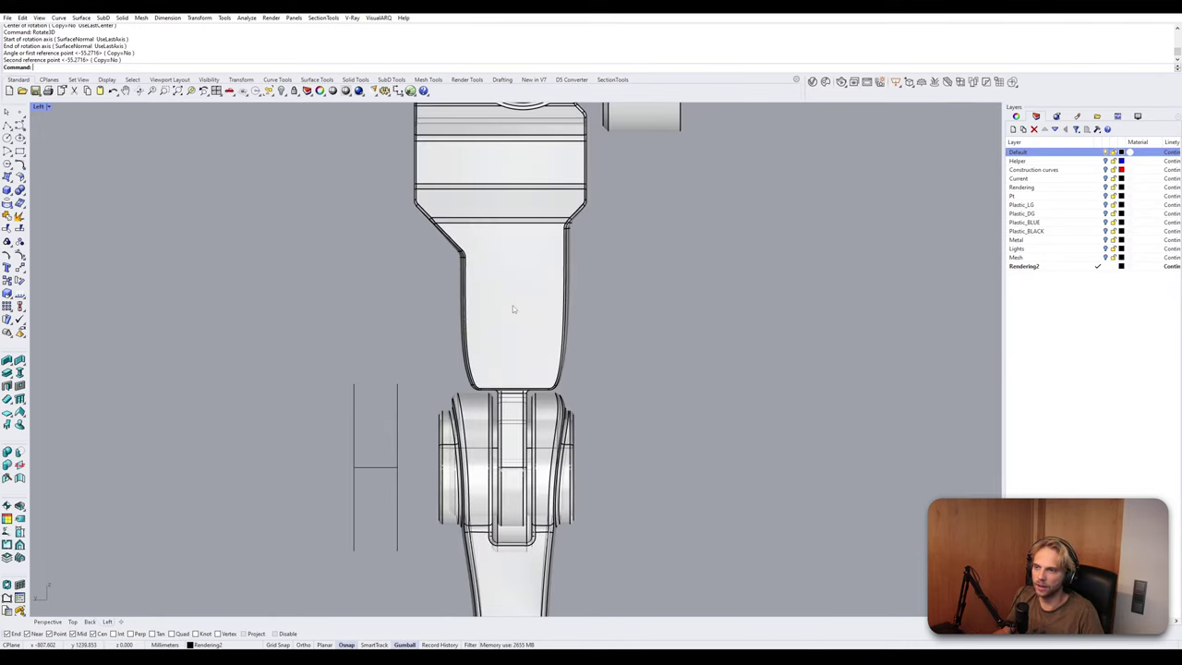
scroll(512, 306, up, 2)
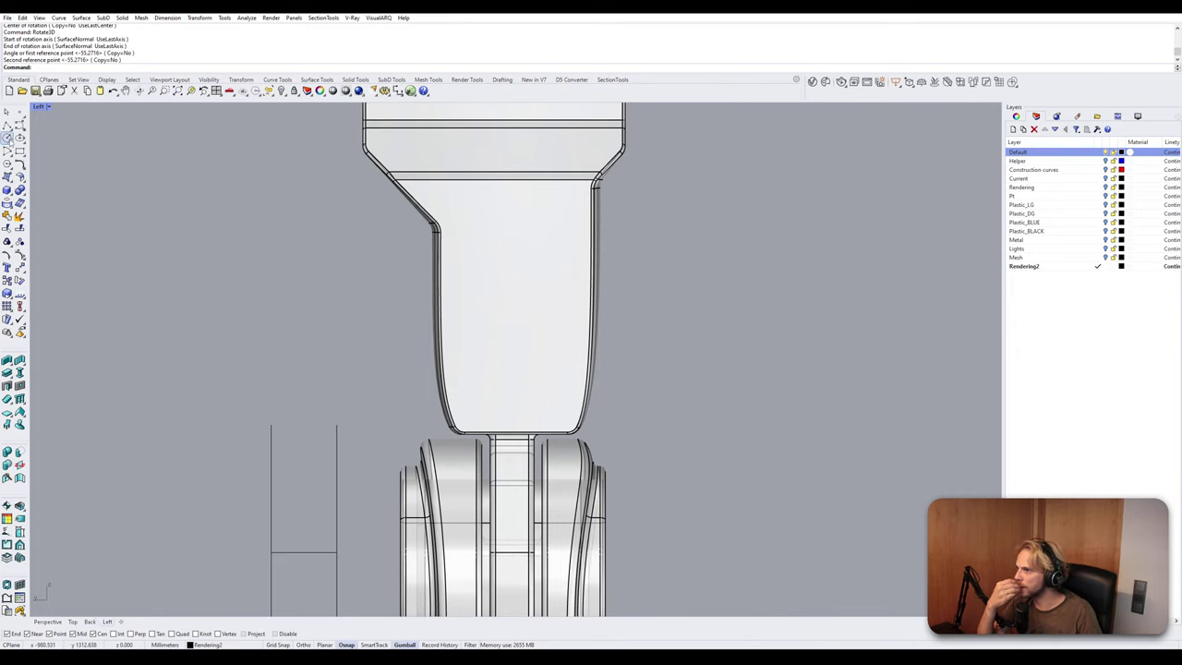
click(8, 137)
scroll(422, 271, up, 3)
click(387, 268)
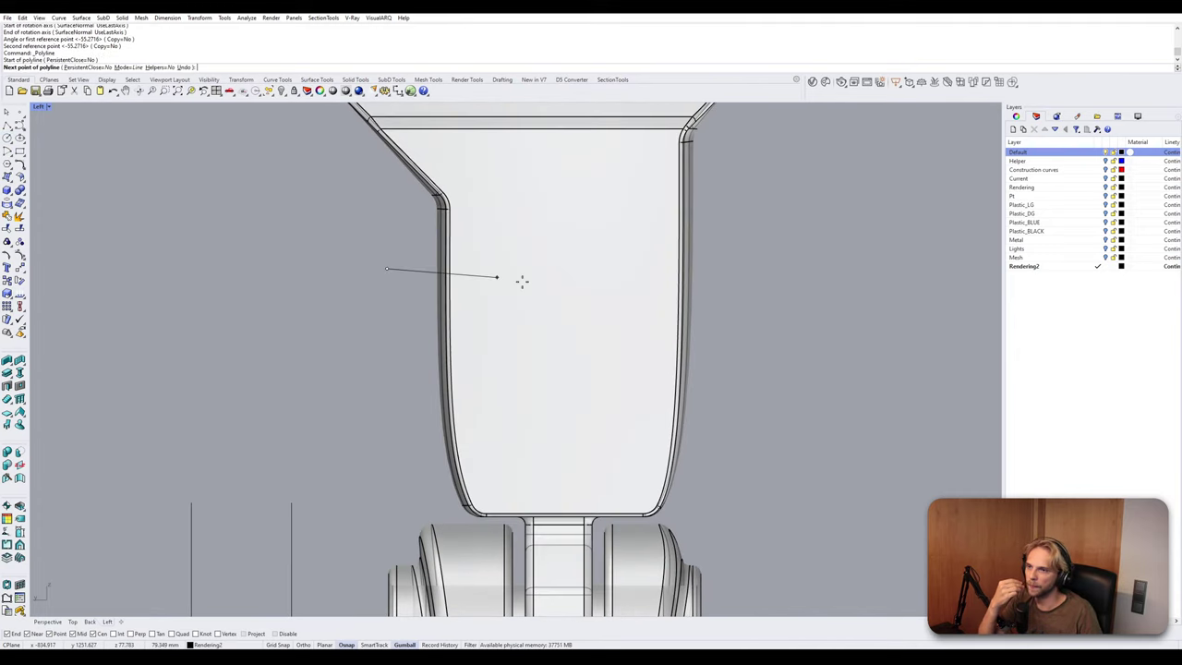
key(F8)
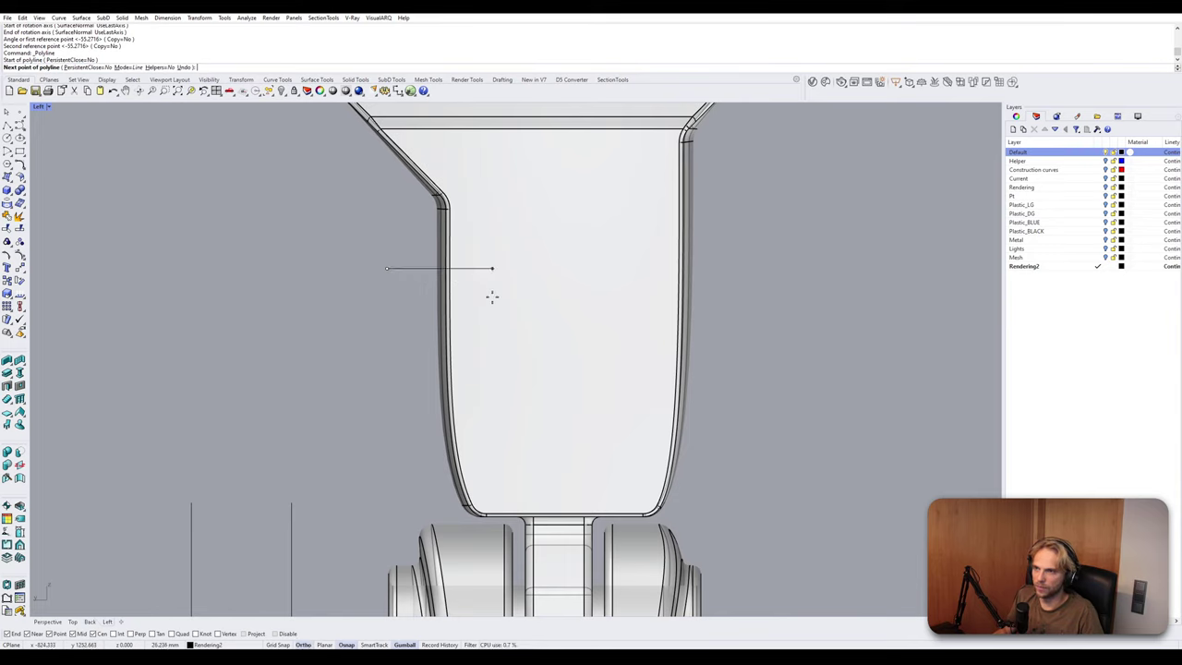
key(F8)
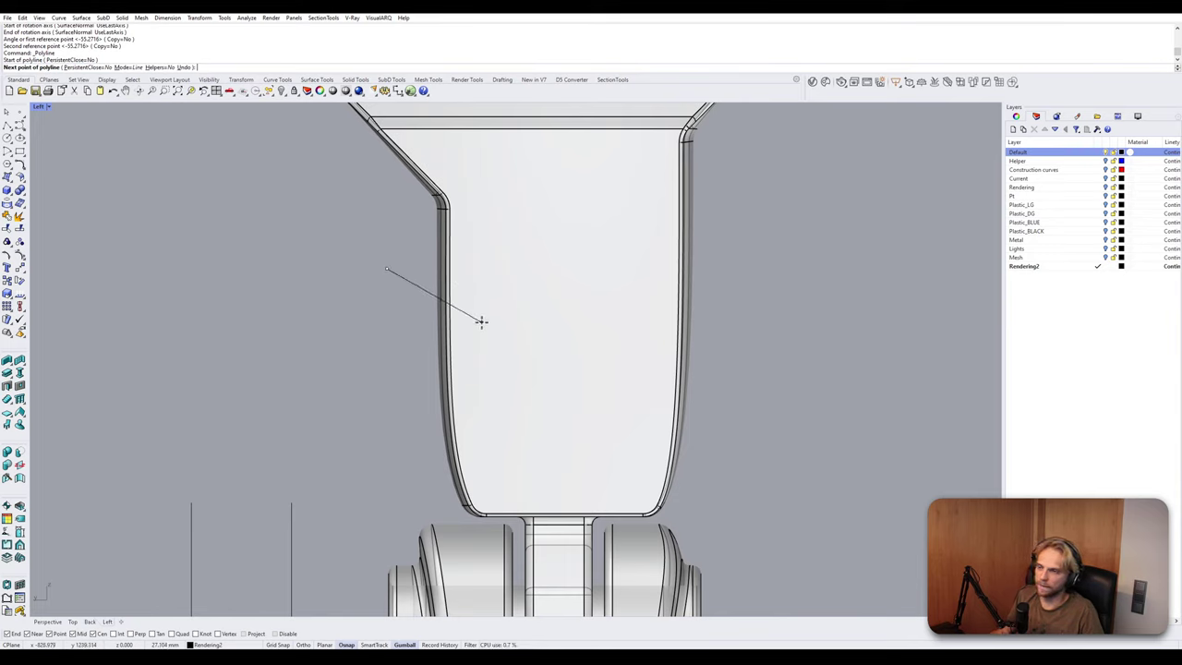
key(Escape)
Draw an open three-segment polyline across the separate upper arm, with a horizontal middle and both ends slanting up past its sides.
key(Return)
click(417, 248)
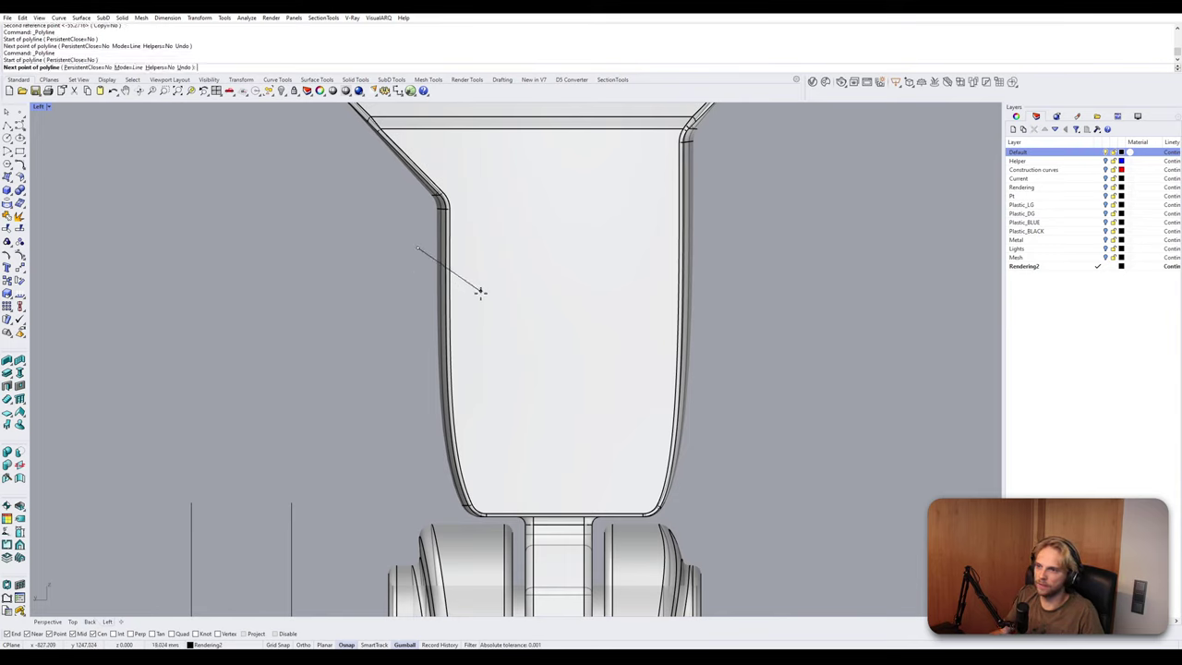
click(493, 307)
key(F8)
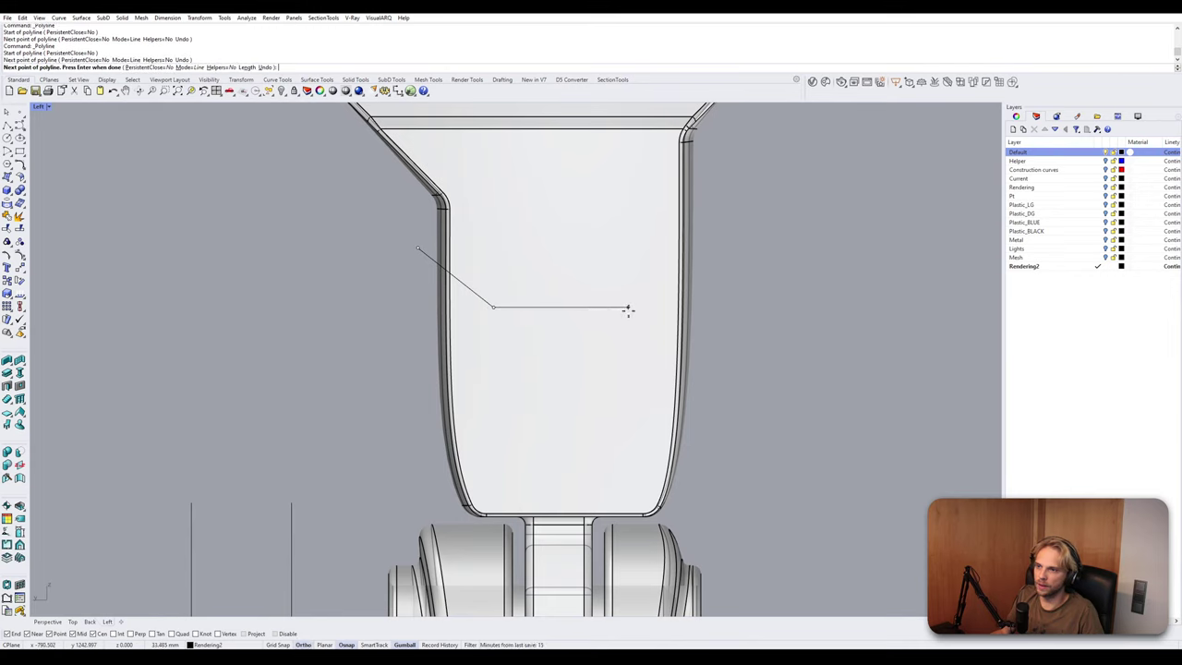
click(628, 307)
key(F8)
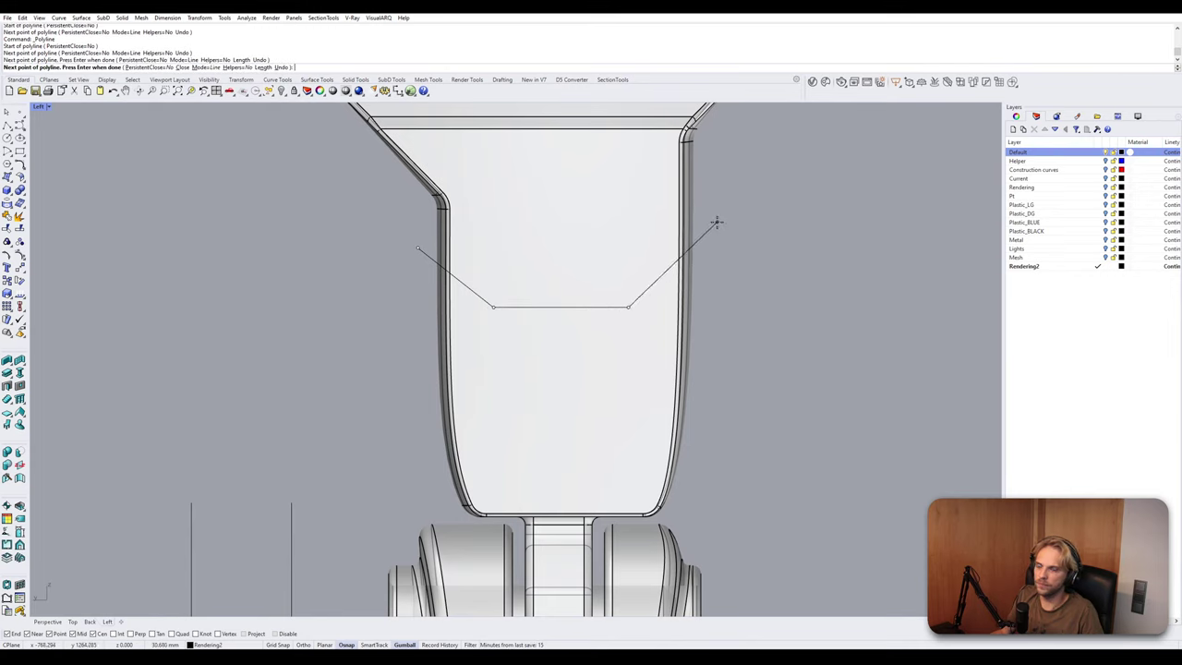
click(717, 221)
key(Return)
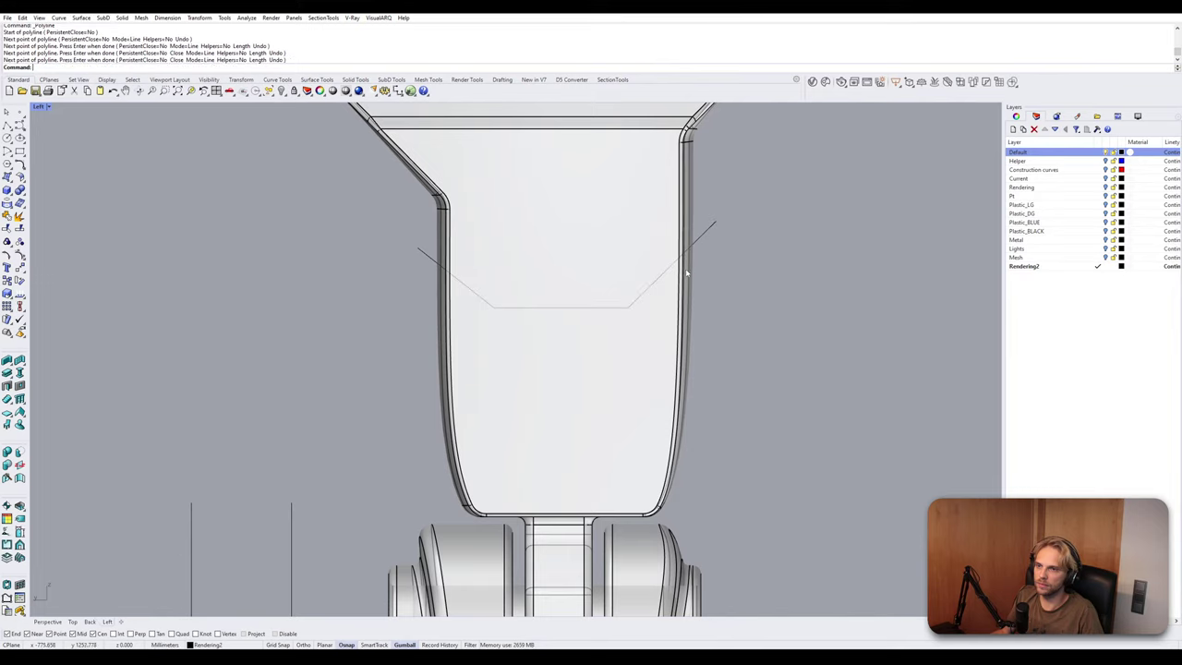
Delete the three-segment polyline crossing the separate upper arm.
click(666, 274)
ctrl+shift+click(628, 307)
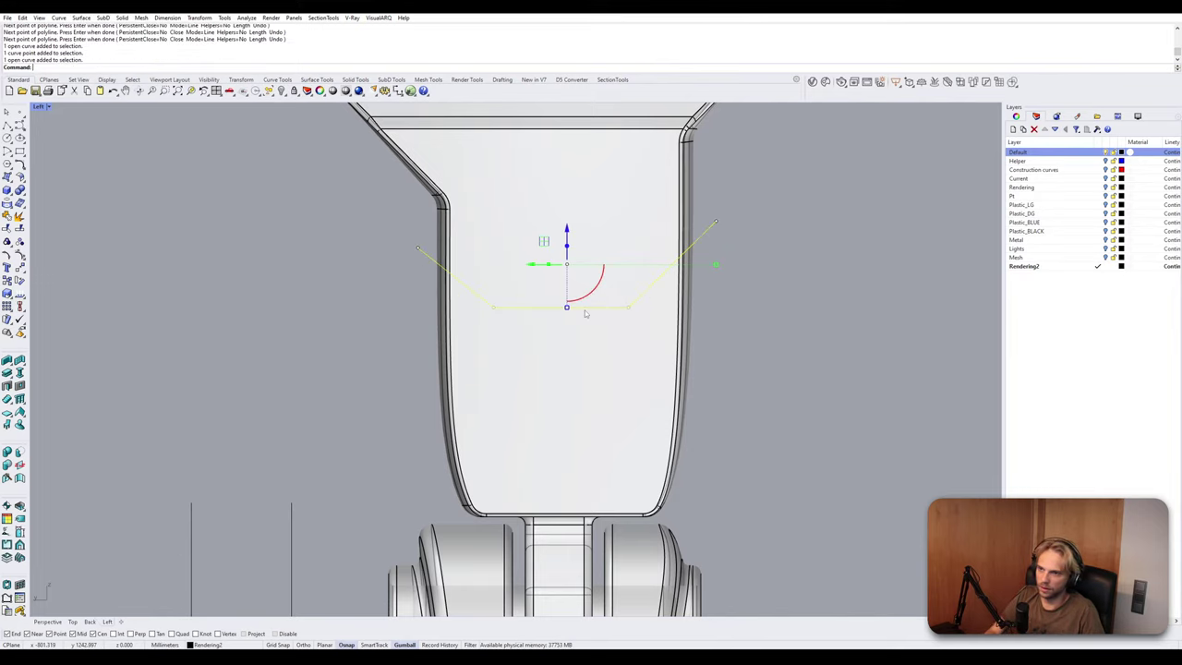
key(Delete)
Align the gumball to the CPlane, keep smooth dragging, and turn on Ortho.
right_click(344, 645)
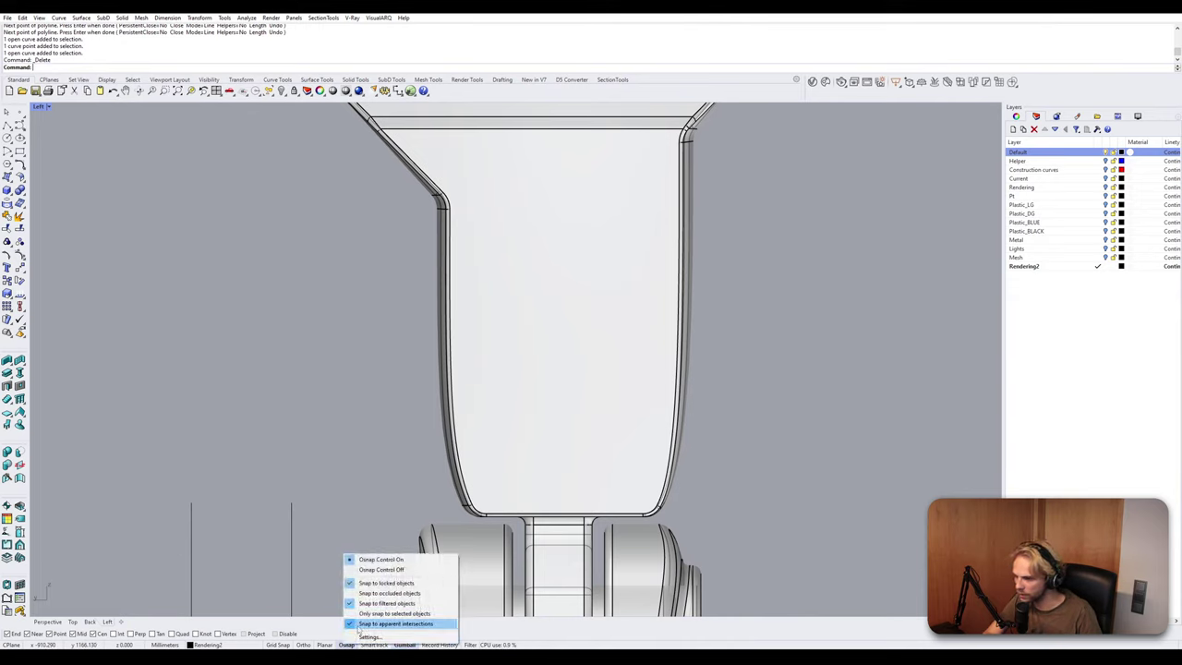
right_click(404, 644)
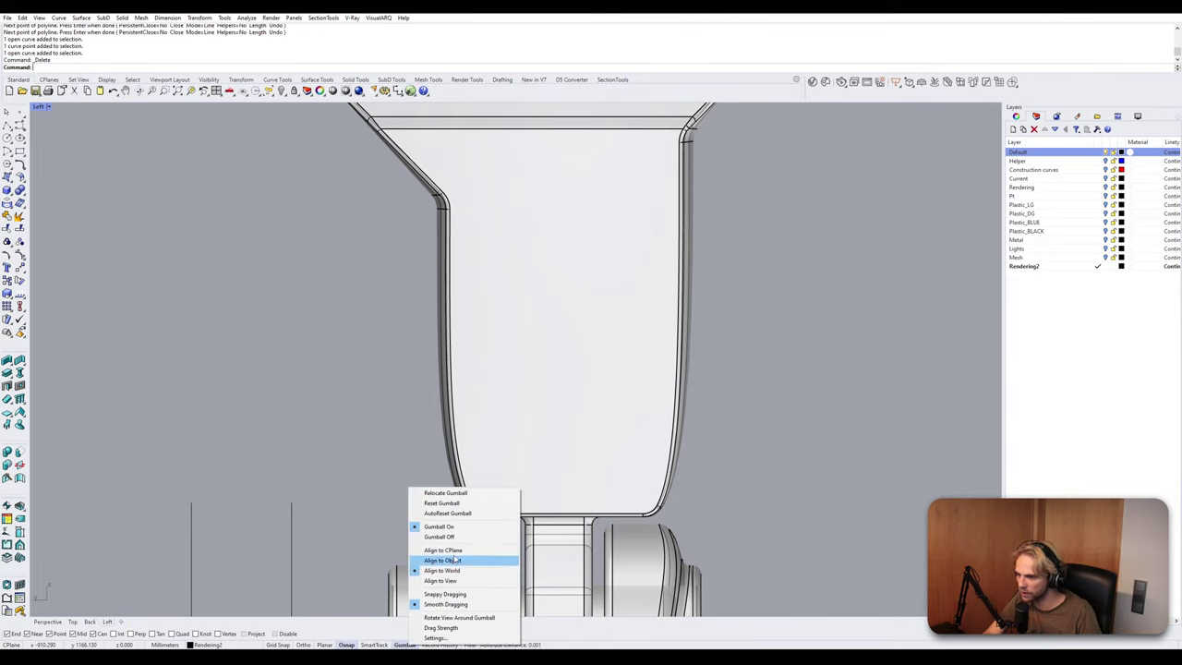
click(459, 554)
right_click(404, 645)
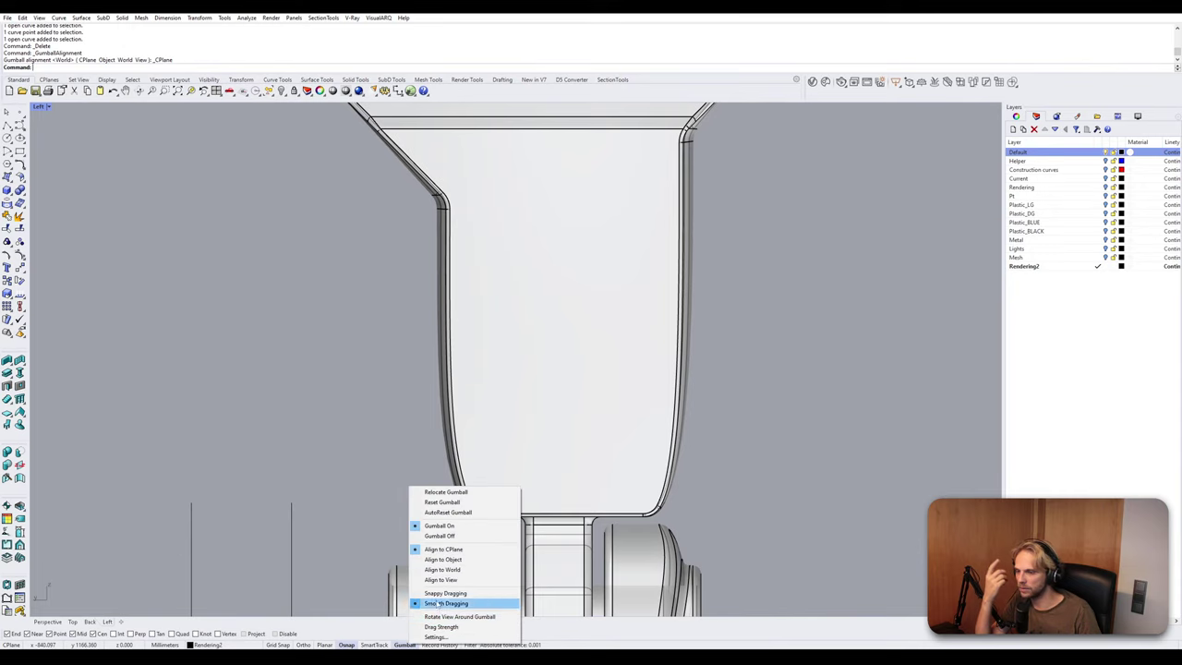
click(442, 594)
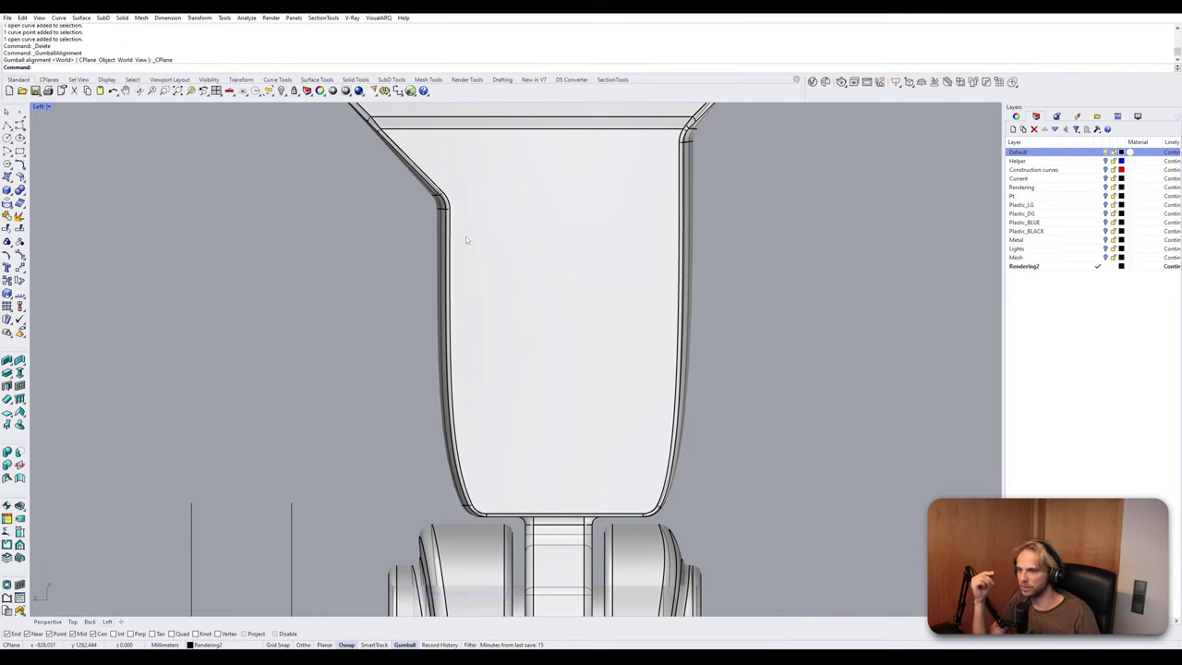
right_click(408, 267)
right_click(401, 644)
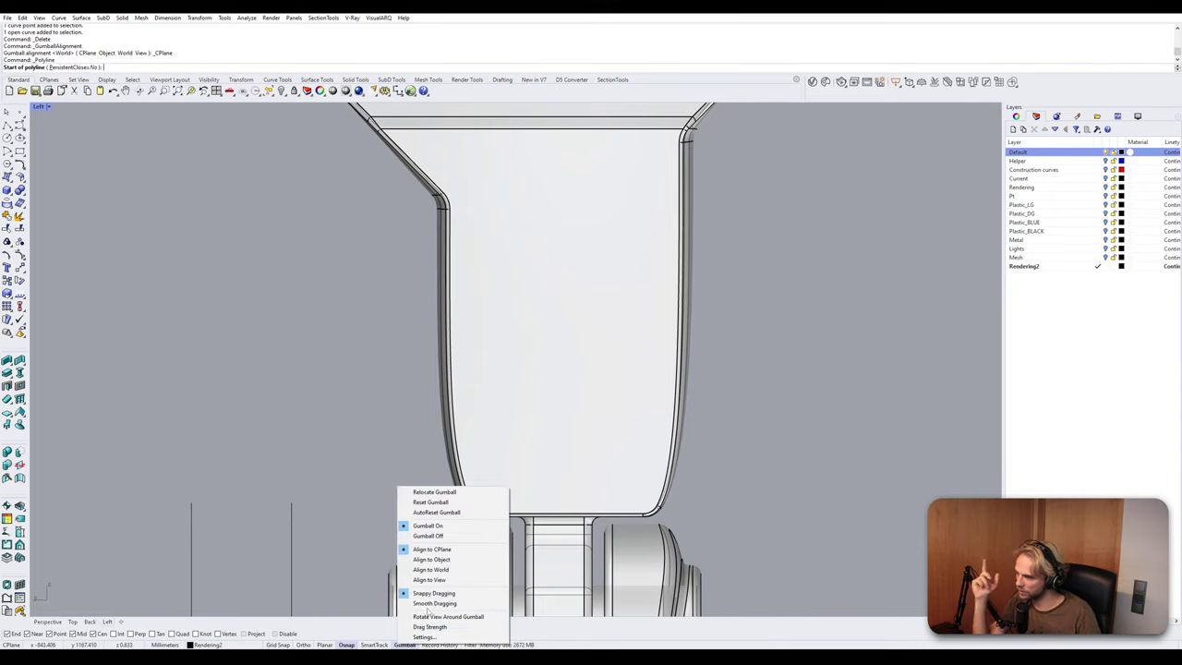
click(432, 604)
key(F8)
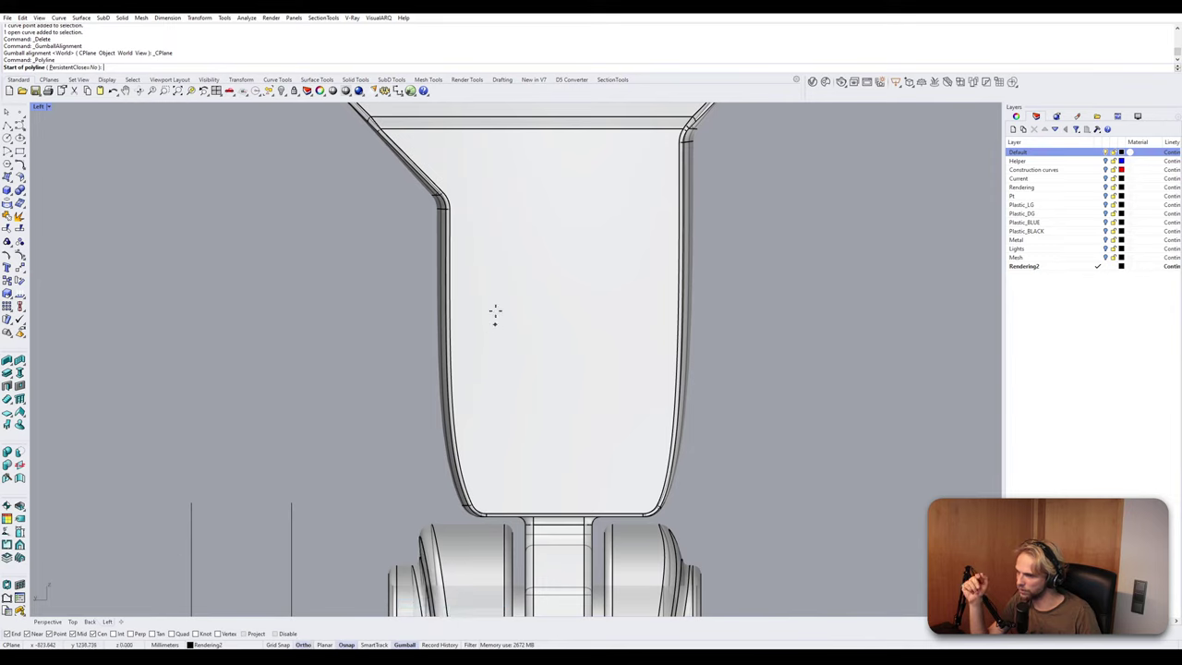
click(421, 240)
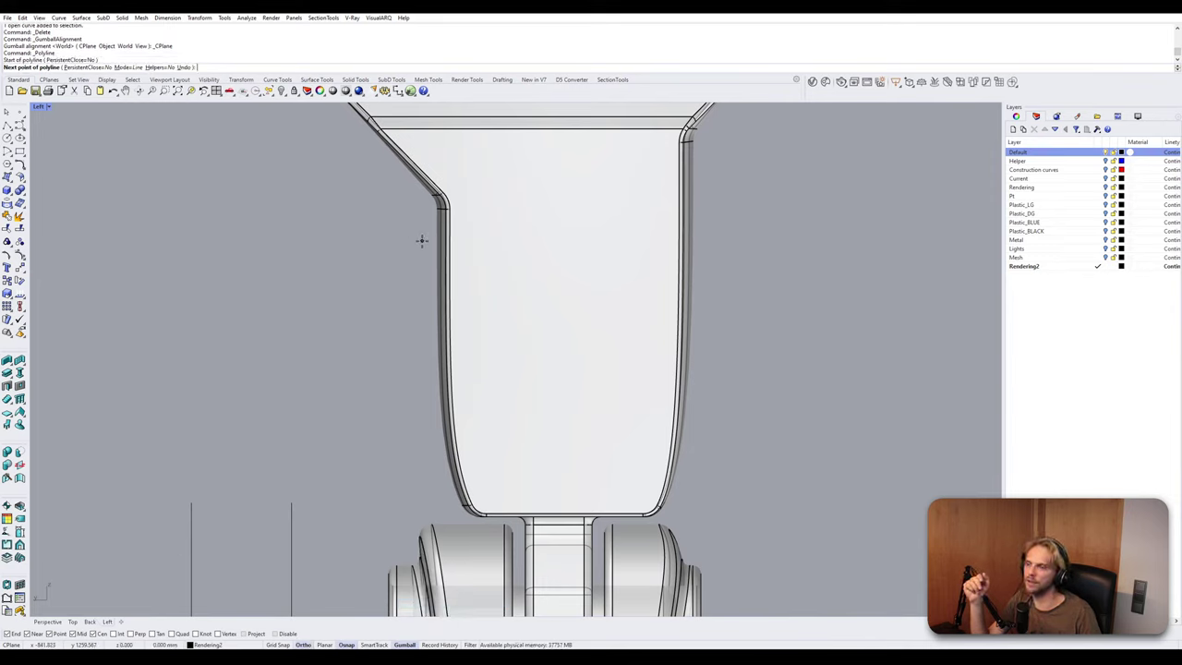
click(503, 322)
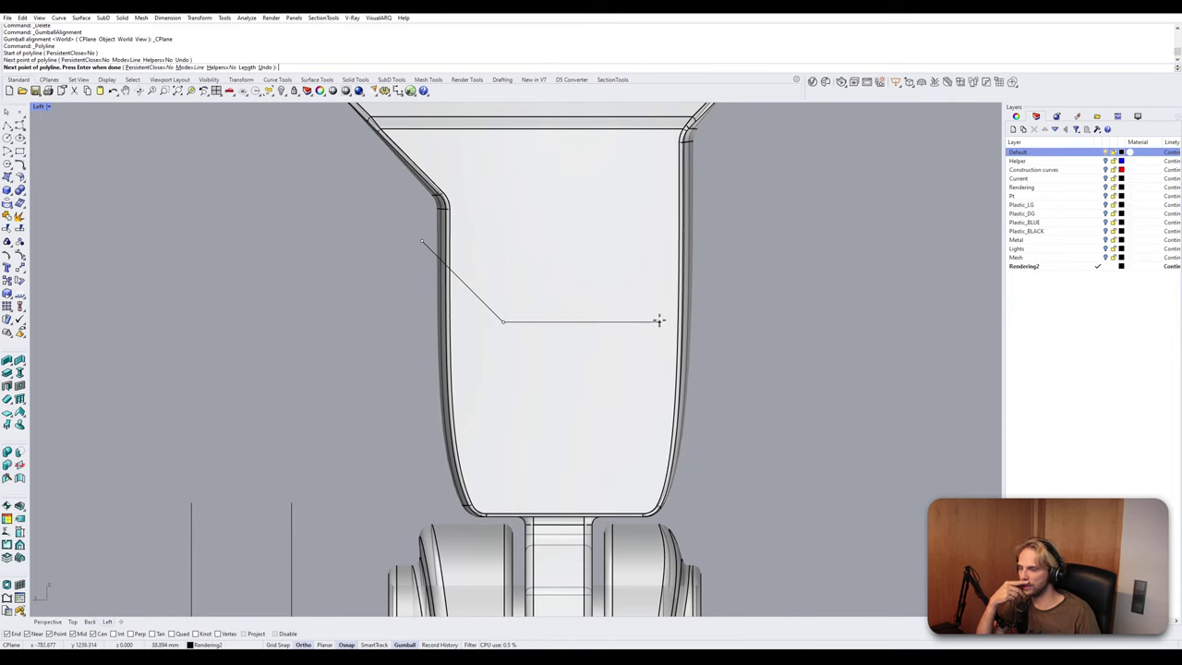
key(Escape)
Draw an open polyline across the separate upper arm with a horizontal middle segment and 45-degree ends rising past both sides.
key(Return)
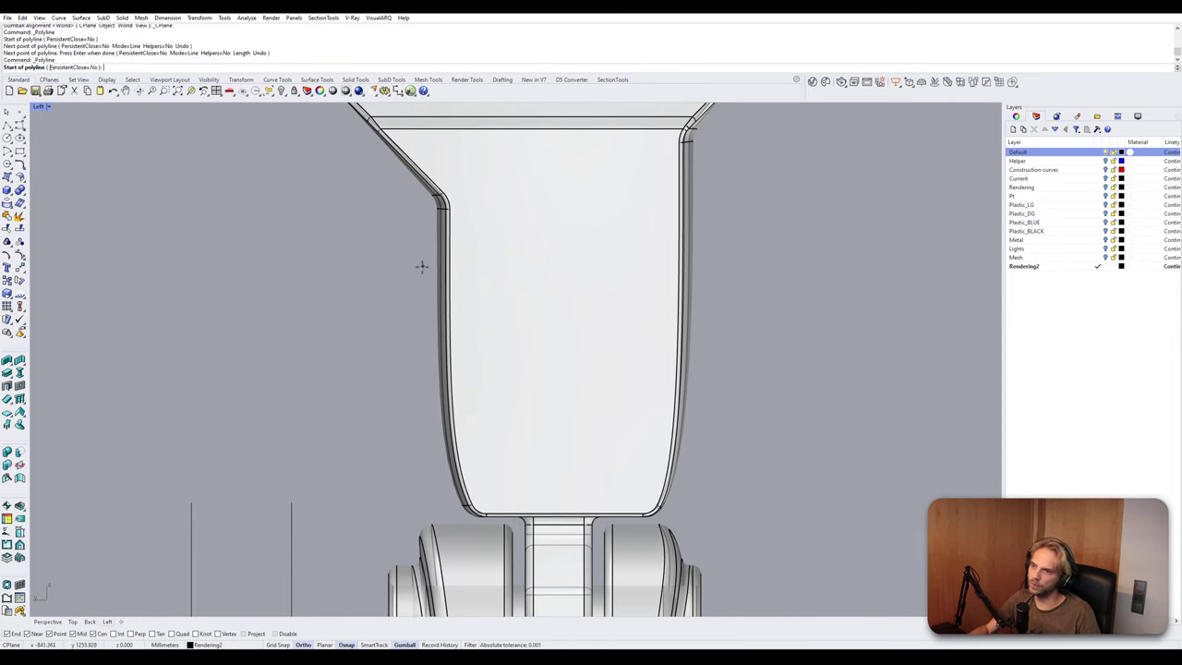
click(421, 272)
click(473, 323)
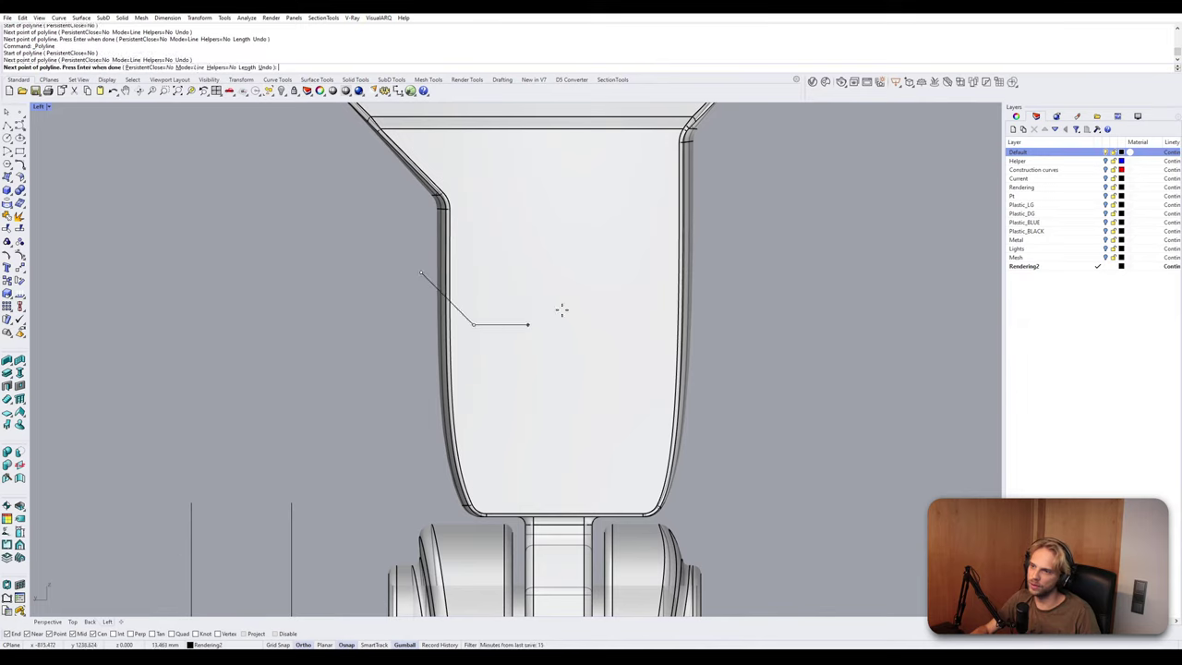
click(657, 323)
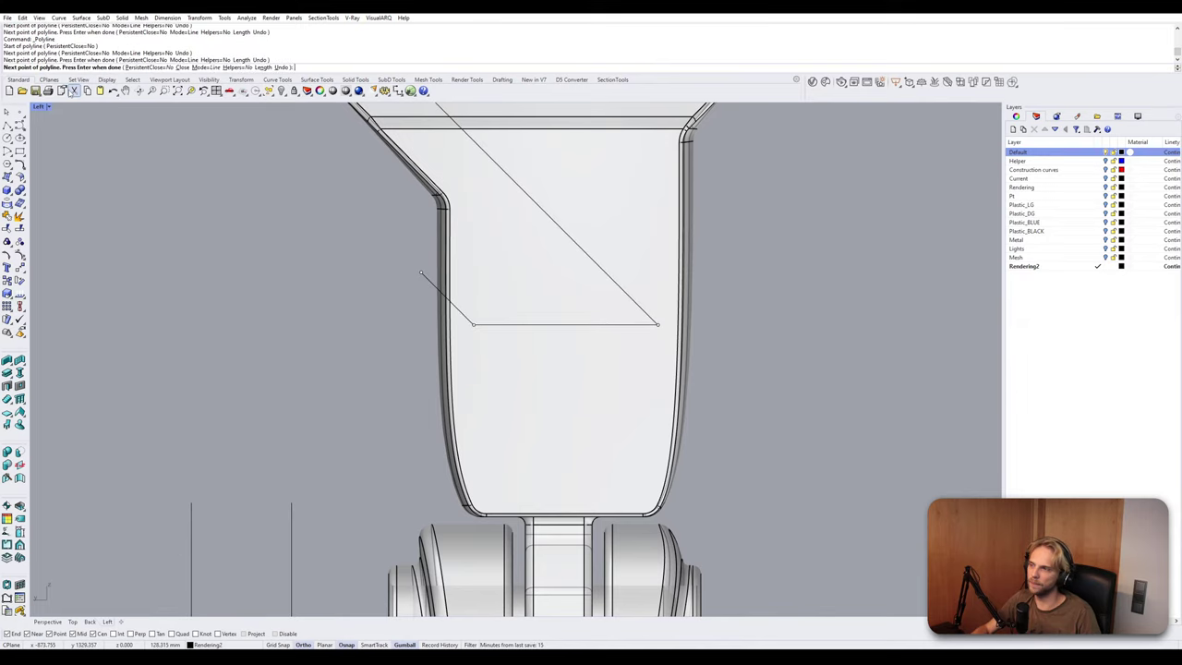
click(41, 107)
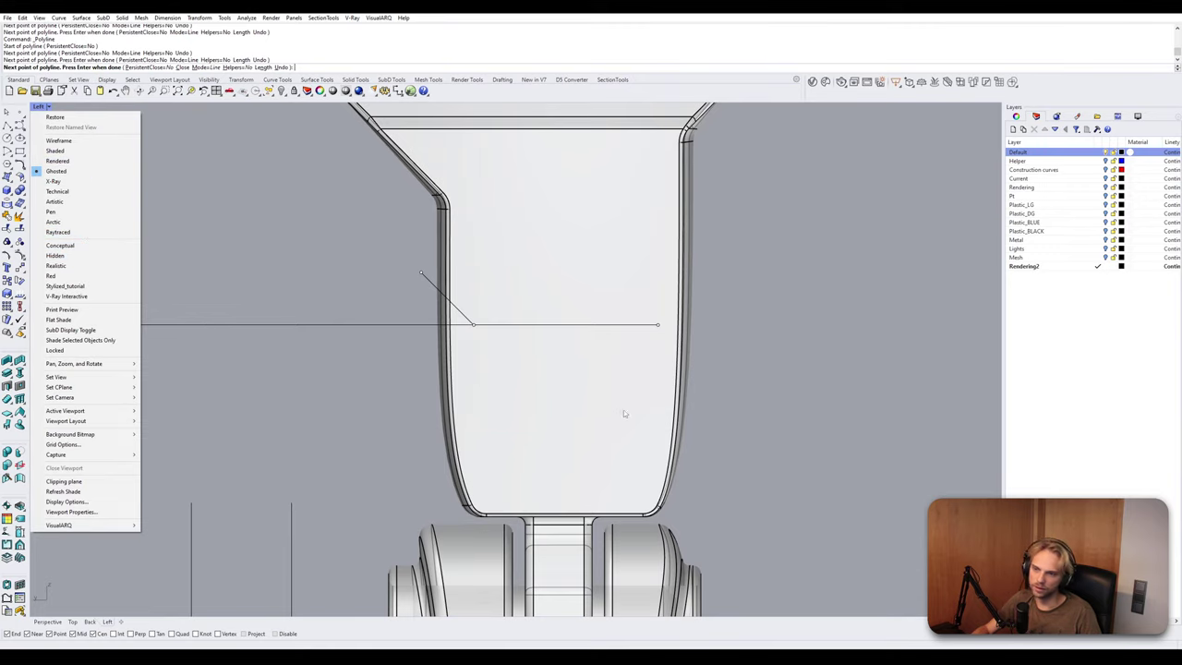
right_drag(622, 407, 541, 438)
scroll(512, 361, down, 13)
scroll(507, 406, up, 13)
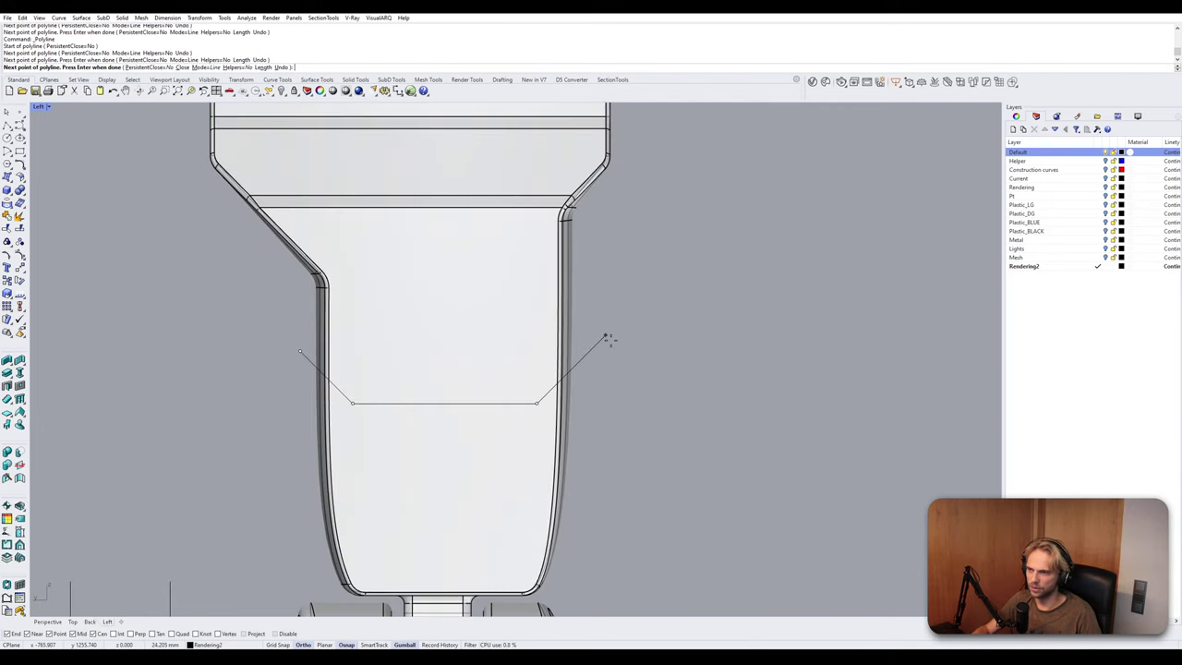
click(607, 336)
key(Return)
Mirror a copy of the polyline downward about its horizontal middle segment.
click(582, 358)
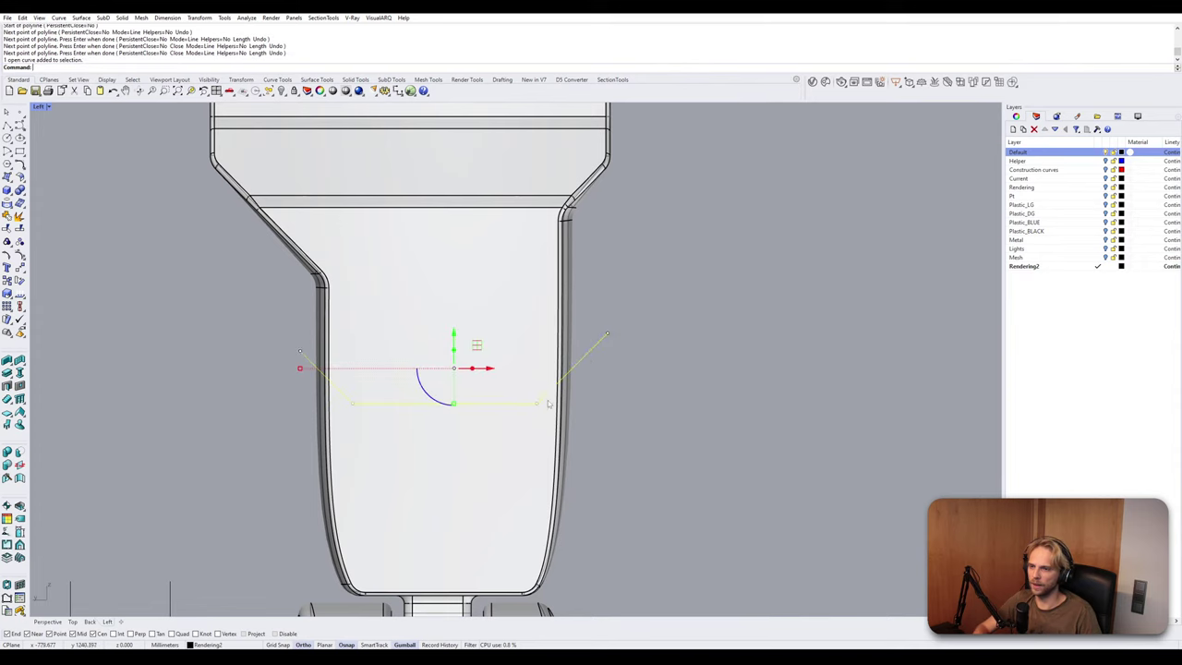
right_drag(548, 404, 563, 336)
text(Mirror)
key(Return)
scroll(430, 320, up, 5)
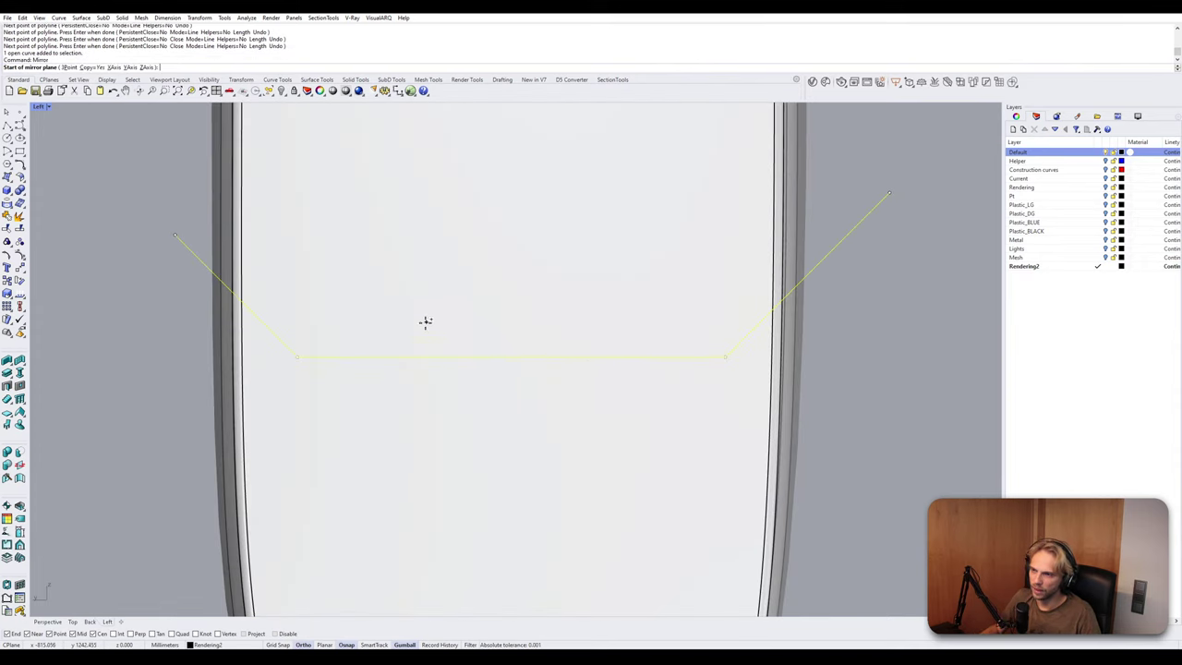
click(296, 356)
click(732, 367)
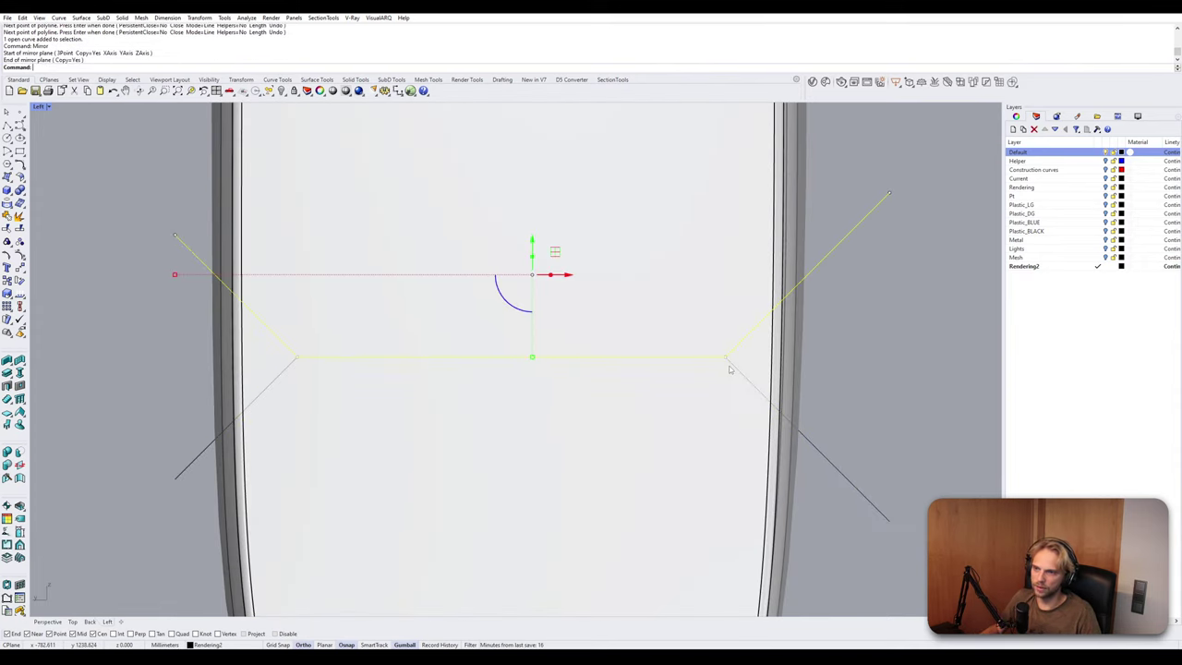
Move the mirrored polyline straight down with a gumball offset, leaving a narrow gap below the original polyline.
scroll(732, 367, down, 5)
click(741, 377)
click(802, 434)
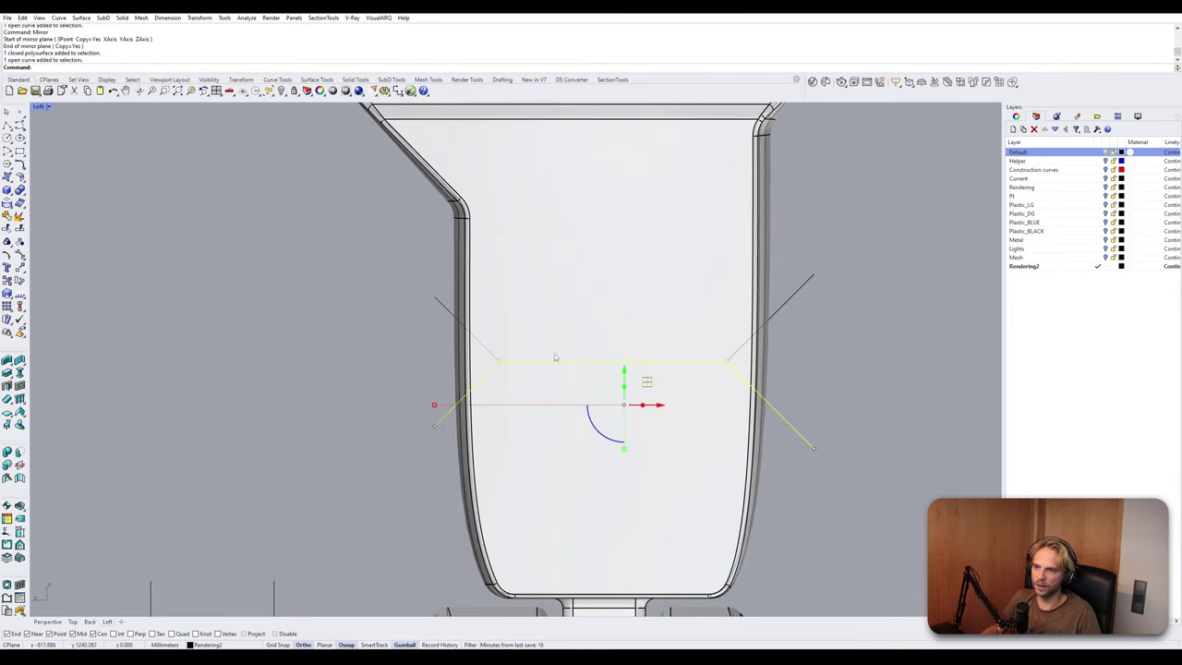
click(624, 379)
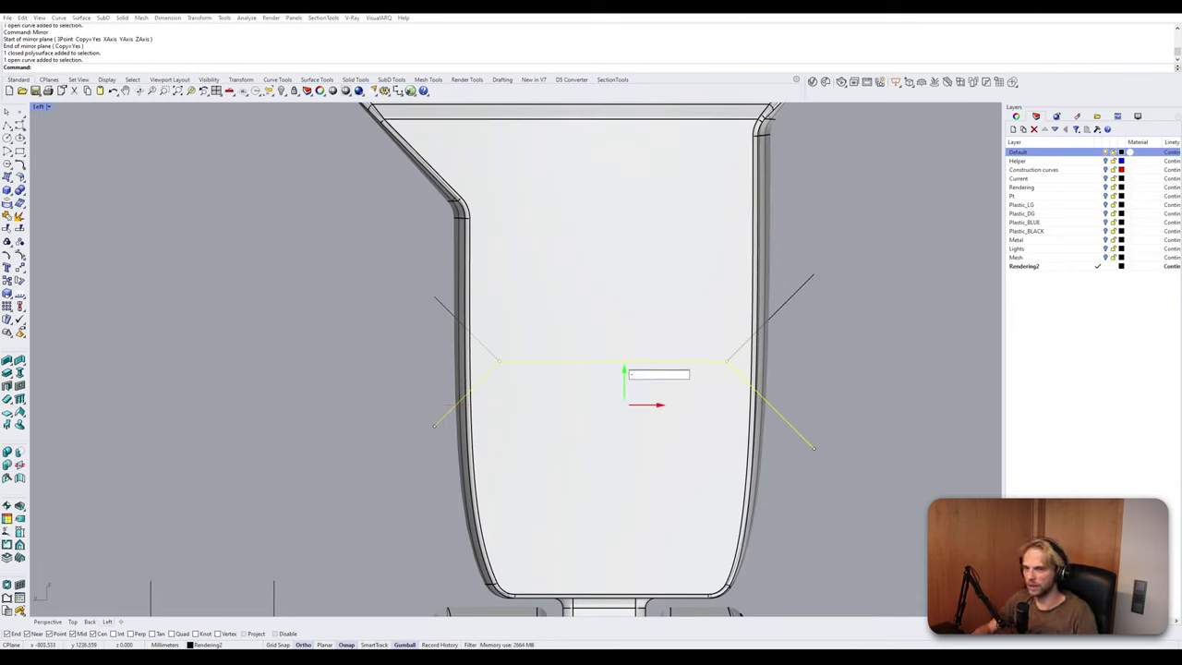
key(Return)
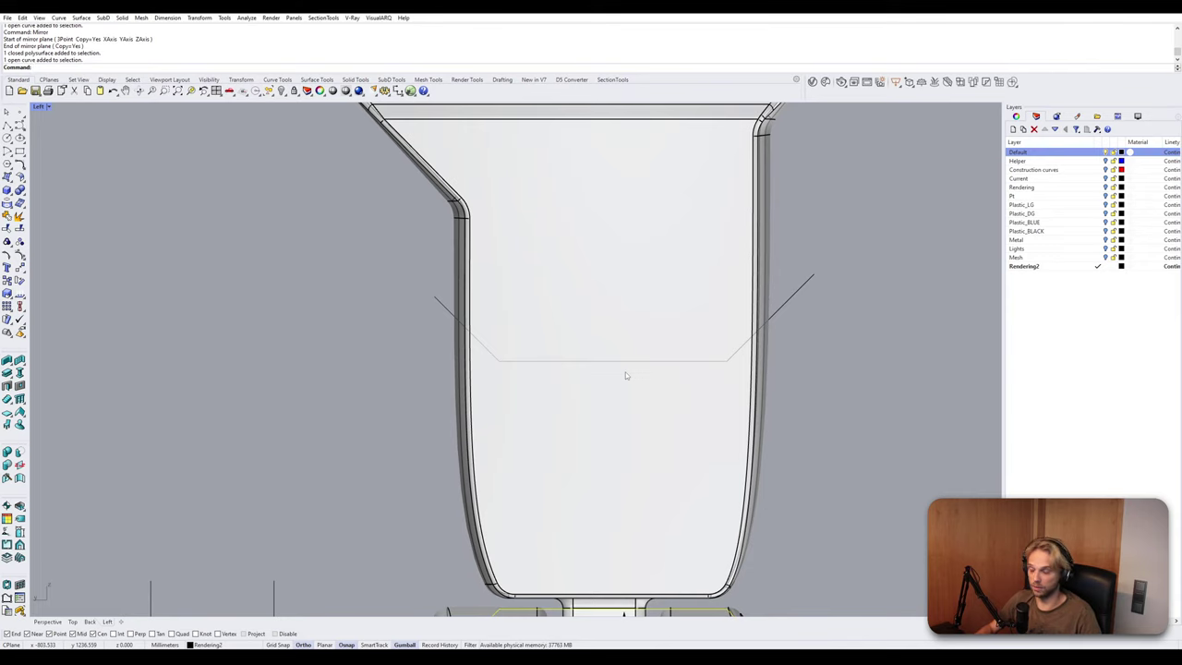
key(ctrl+z)
click(622, 375)
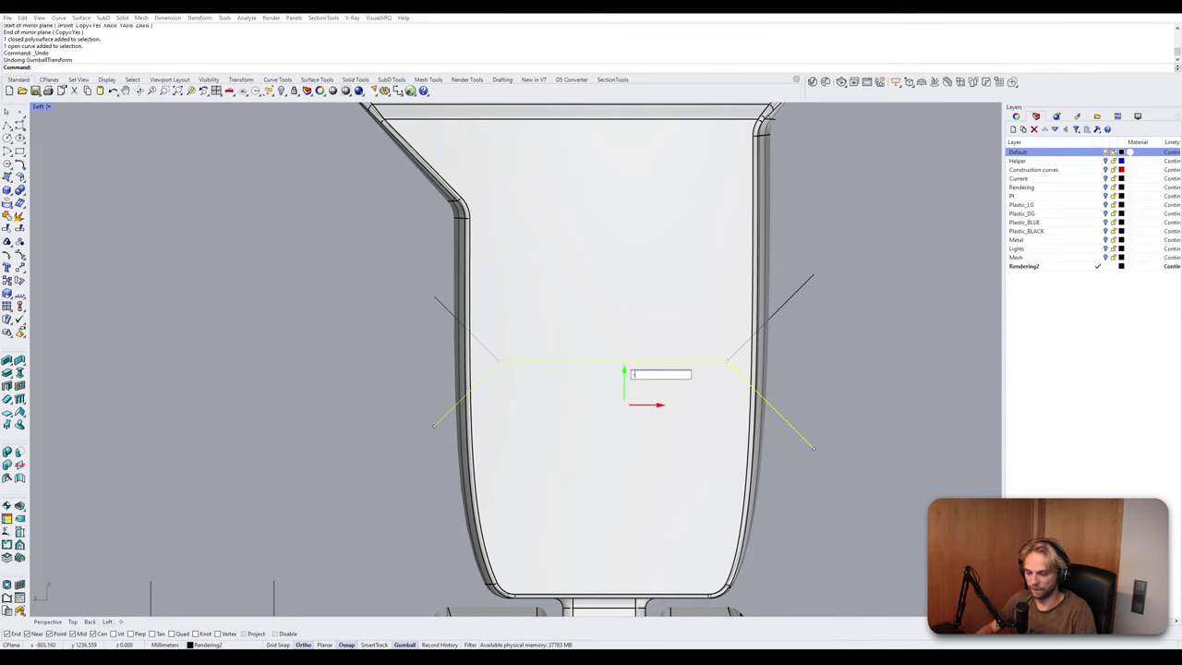
key(Escape)
key(Escape)
scroll(627, 372, down, 4)
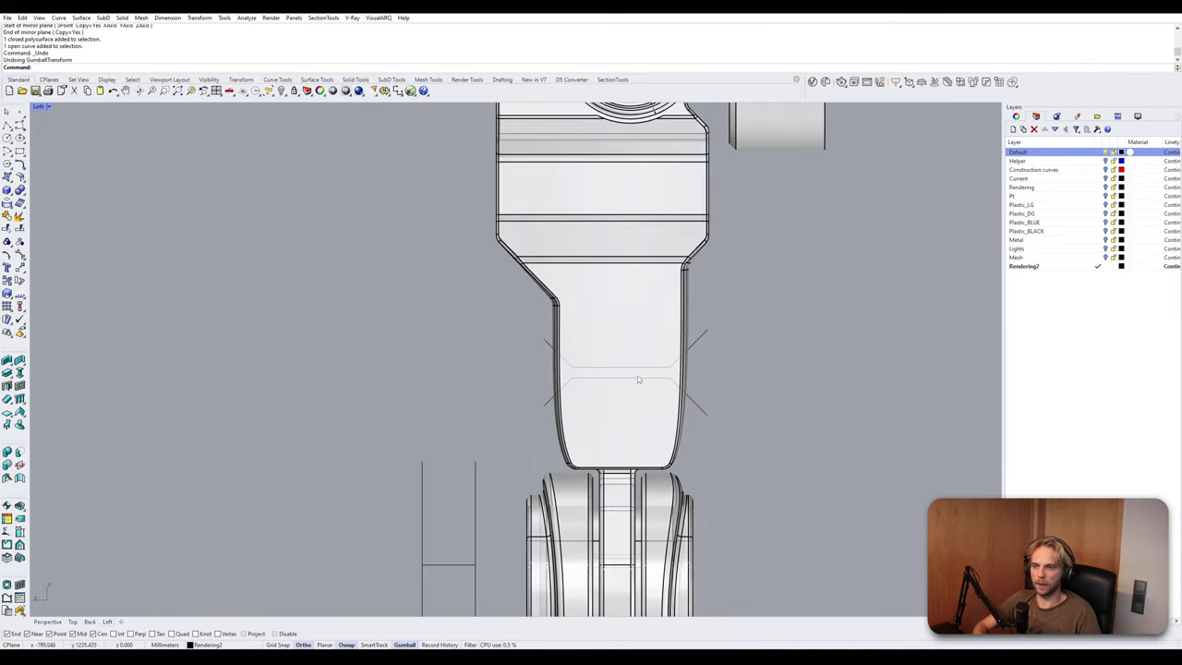
scroll(637, 378, up, 3)
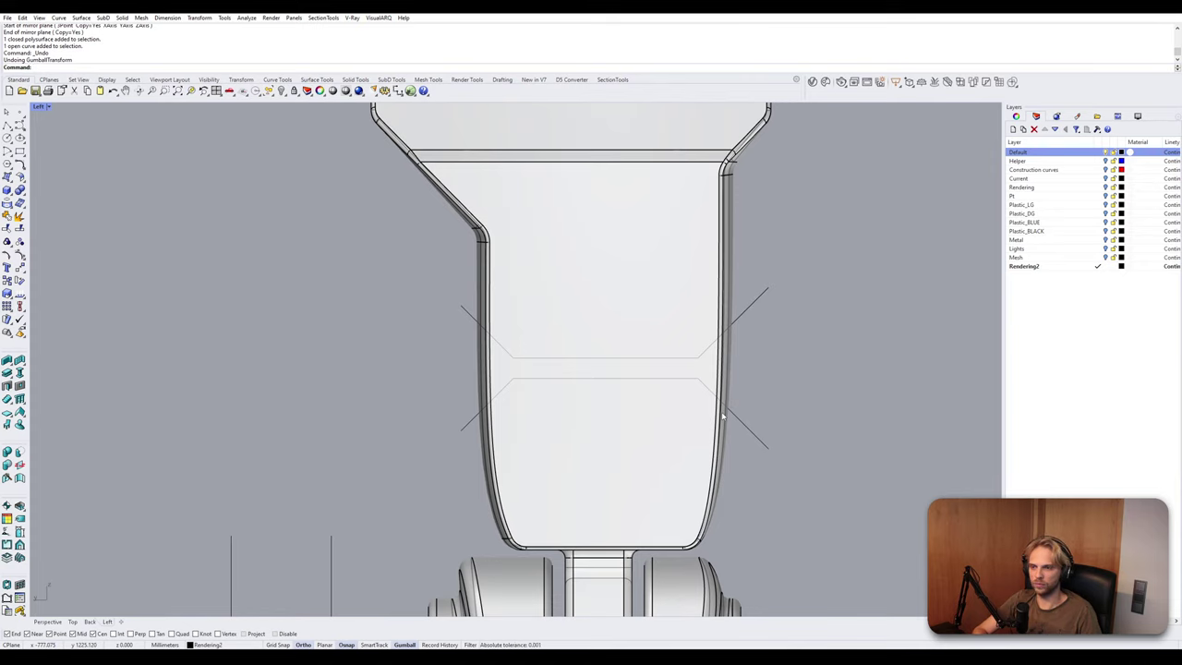
Move the upper polyline straight up with a gumball offset to widen the gap between the two polylines.
scroll(723, 418, down, 2)
scroll(723, 418, up, 1)
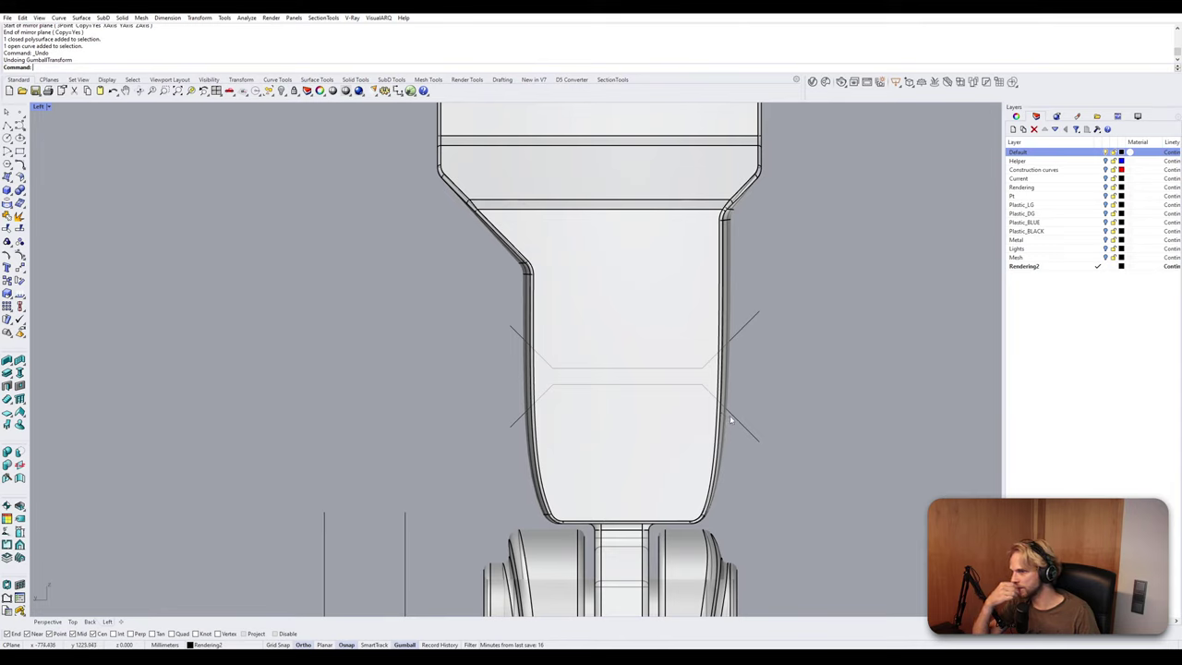
click(730, 340)
click(635, 308)
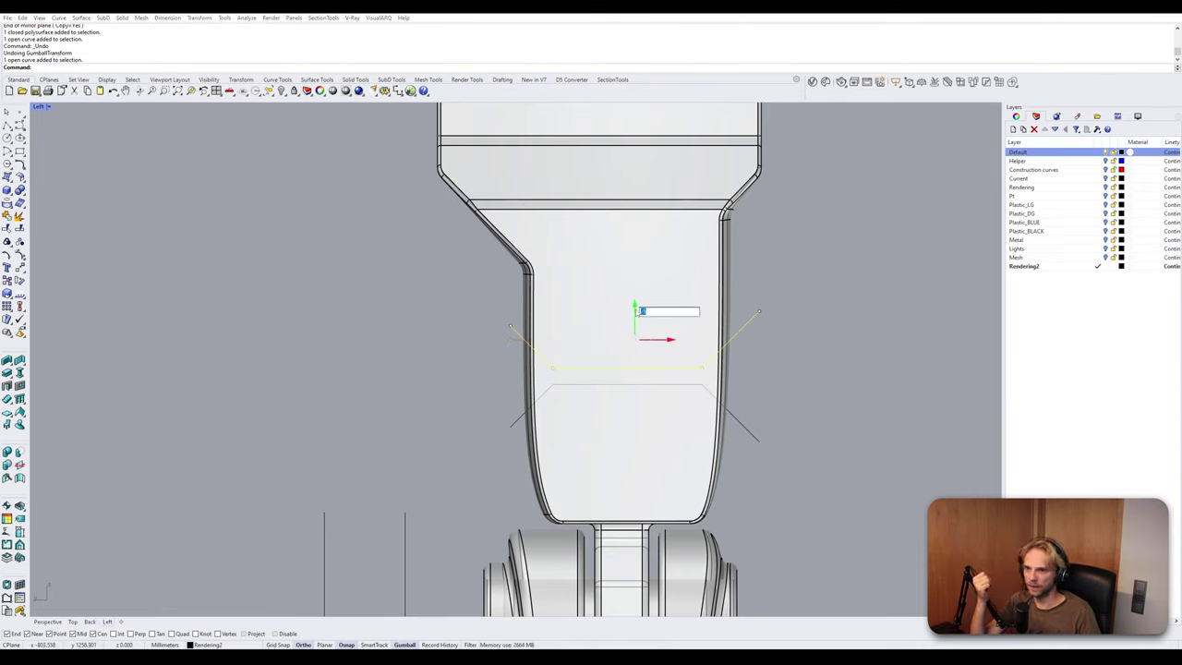
key(Return)
click(864, 389)
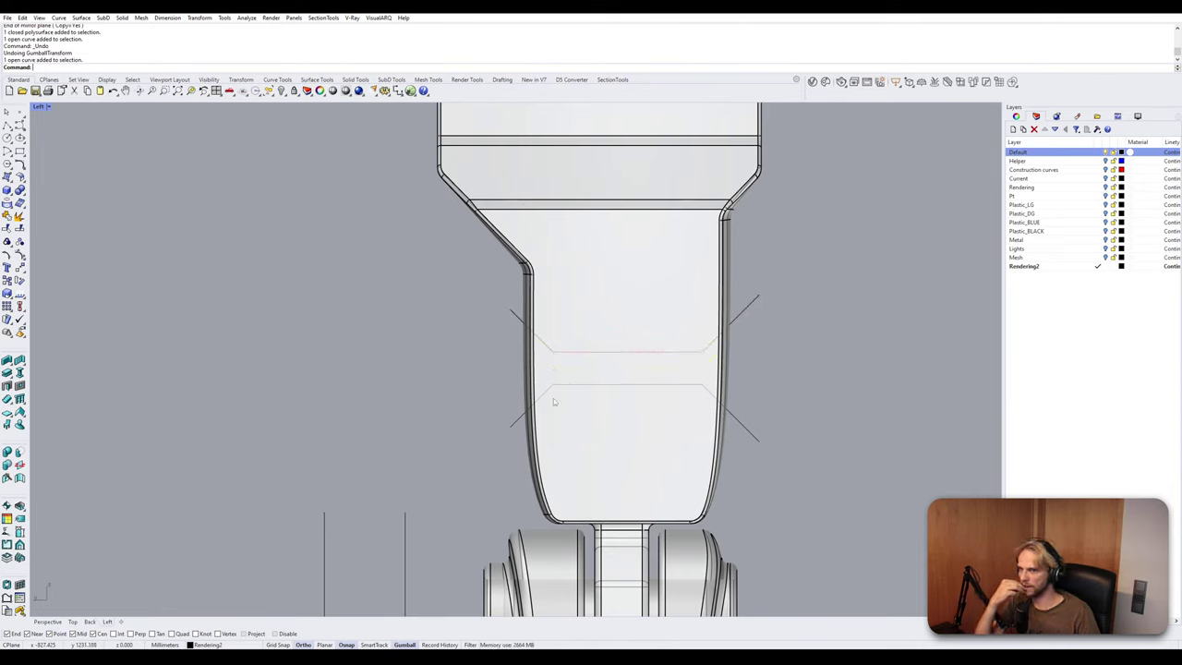
scroll(702, 399, down, 3)
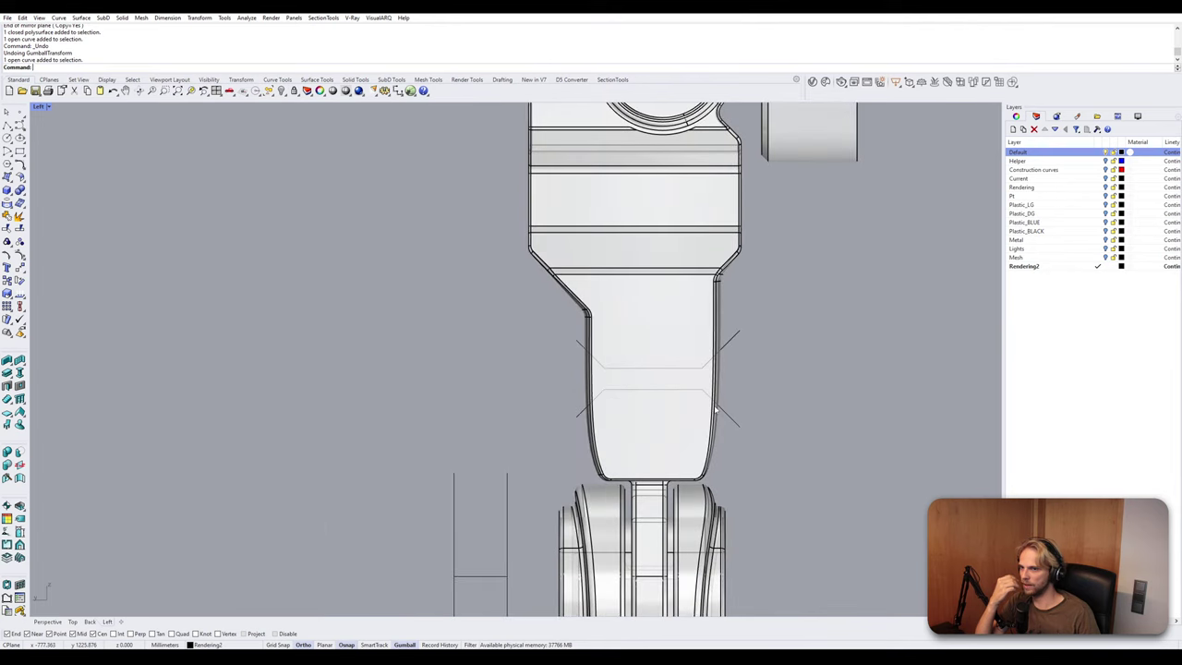
Extrude both polylines with the gumball in the Perspective view so the surfaces pass completely through the separate upper arm.
click(579, 345)
double_click(39, 107)
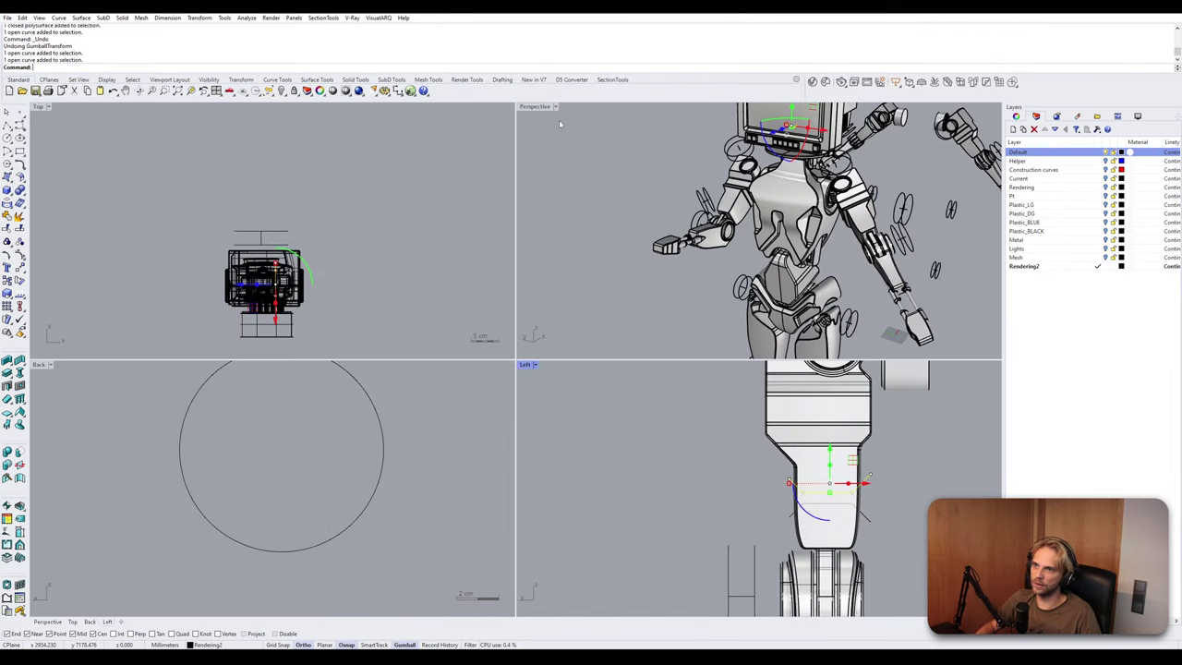
double_click(524, 107)
text(Z)
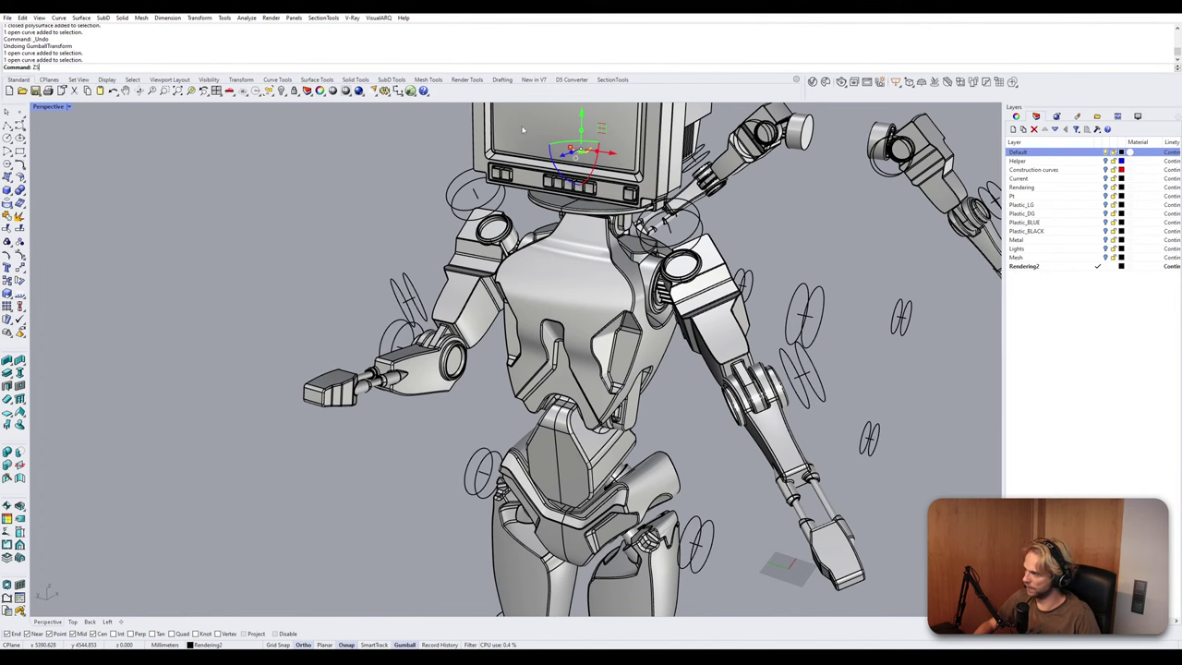
text(S)
key(Return)
scroll(637, 321, down, 15)
right_drag(665, 323, 554, 313)
scroll(544, 311, up, 3)
click(503, 374)
click(508, 373)
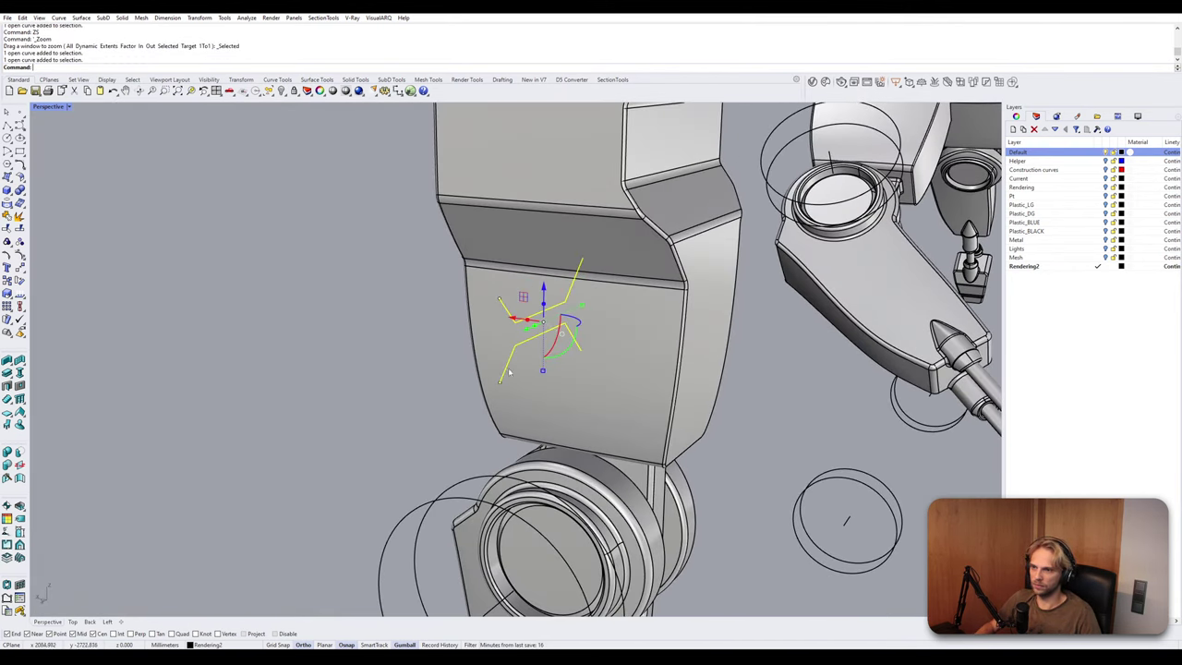
drag(517, 321, 735, 448)
right_drag(735, 445, 605, 370)
Trim away the band of the upper arm between the two extruded surfaces, using both surfaces as cutting objects.
click(711, 348)
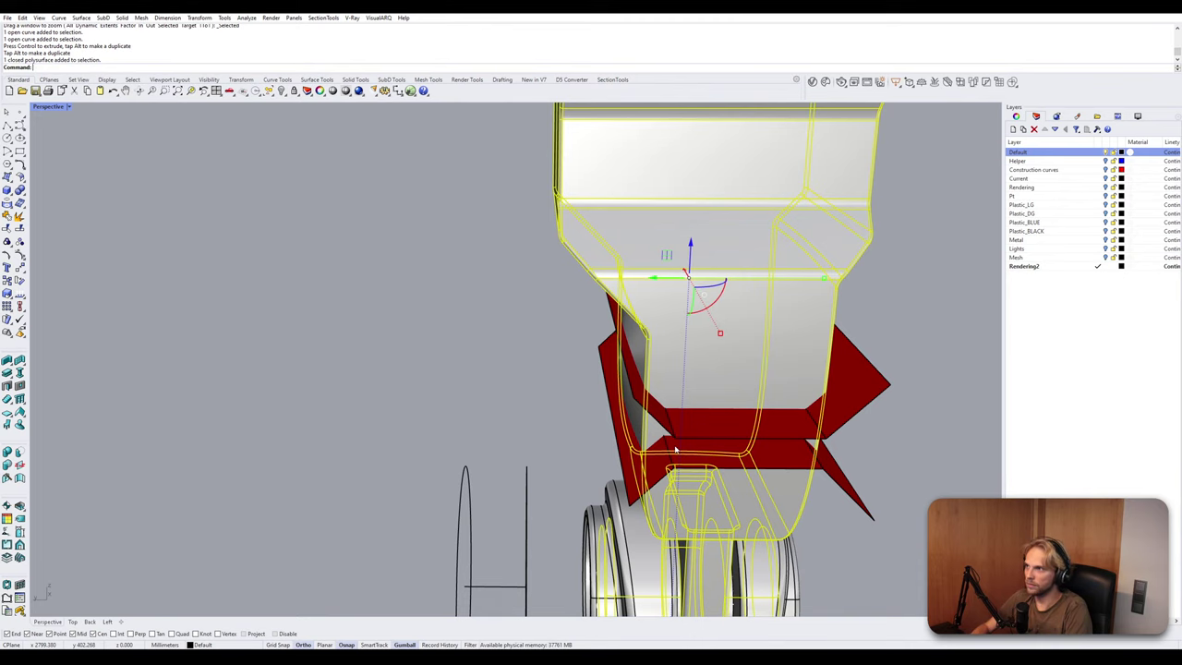
key(Escape)
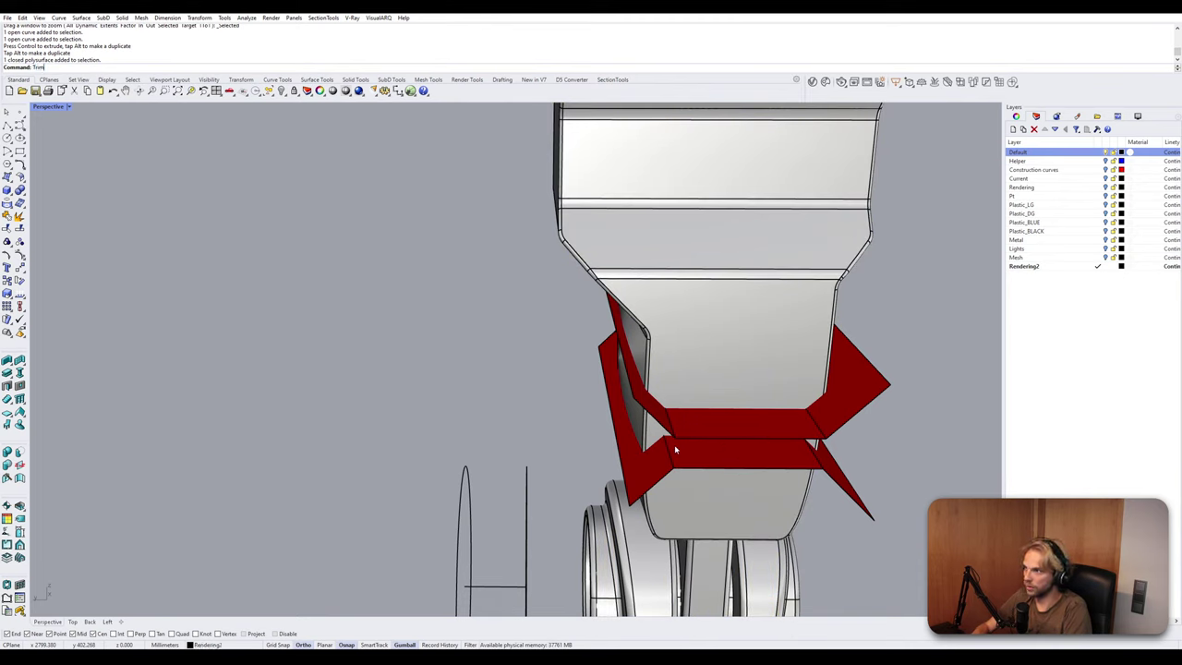
key(Return)
click(826, 407)
click(833, 473)
key(Return)
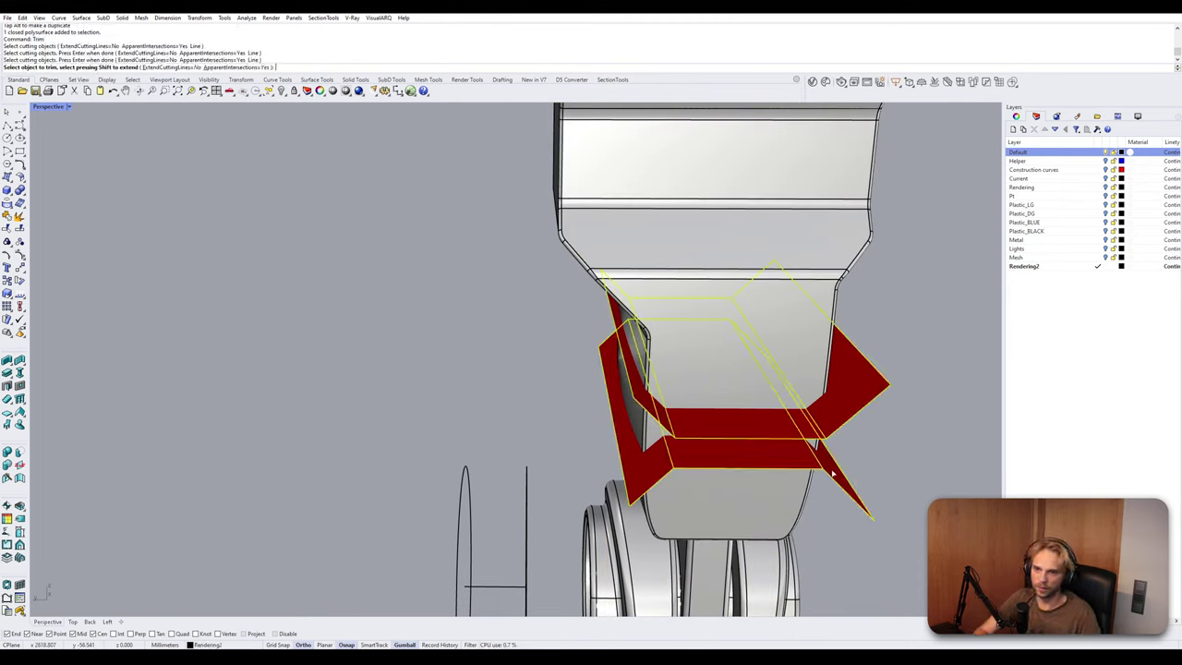
right_drag(831, 473, 757, 420)
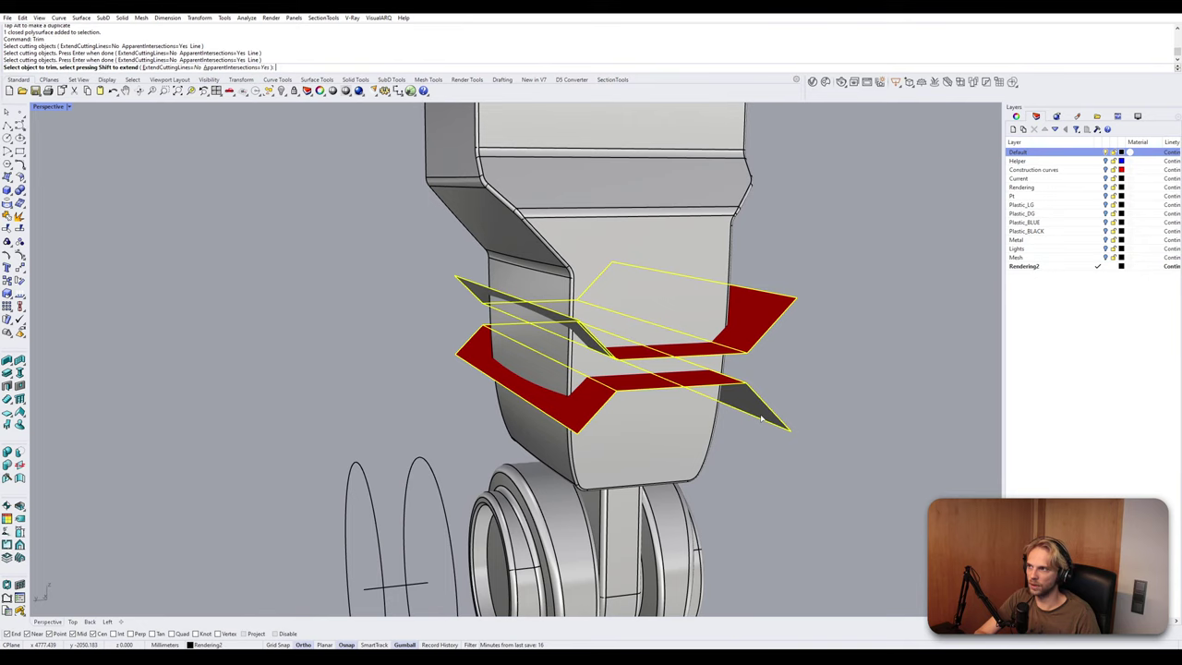
shift+right_drag(762, 418, 635, 378)
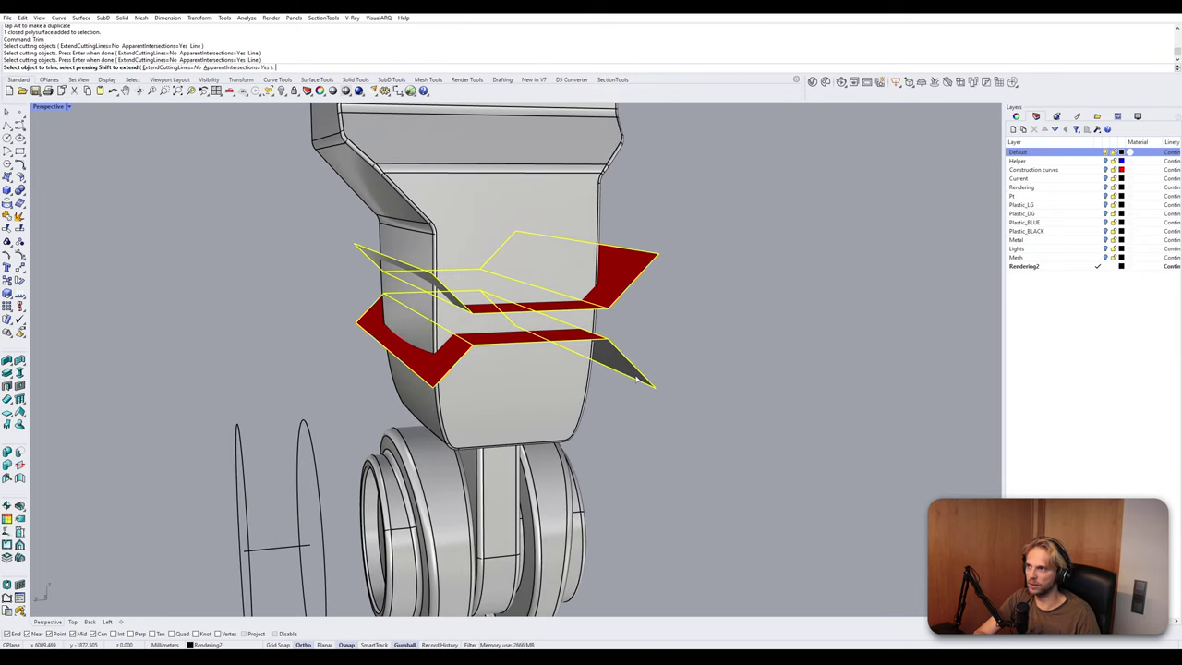
shift+right_drag(637, 380, 702, 412)
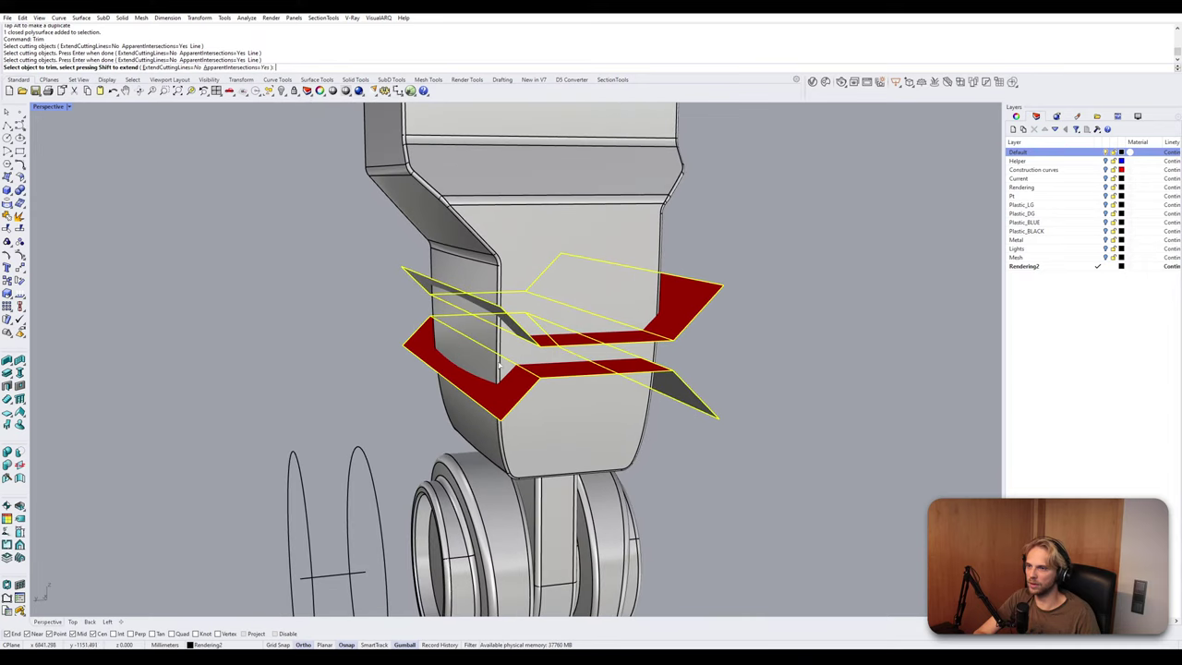
scroll(500, 365, up, 3)
click(506, 358)
key(Escape)
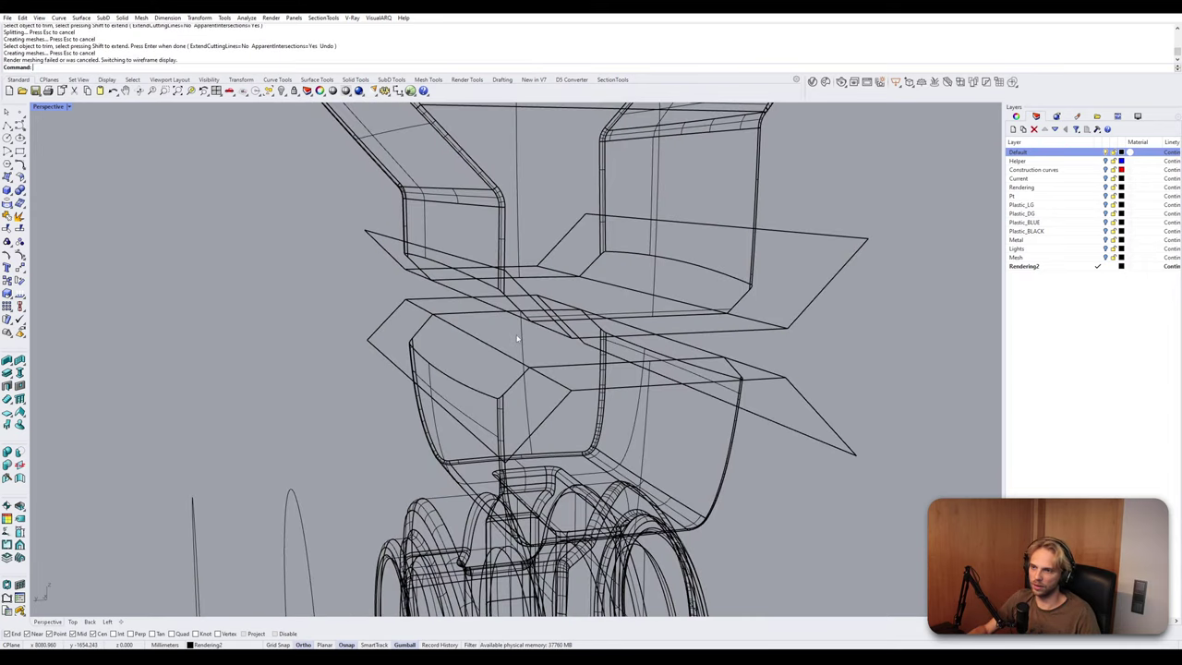
Trim the extruded surfaces outside the arm using both arm pieces as cutters, and set the viewport display to Shaded.
click(511, 517)
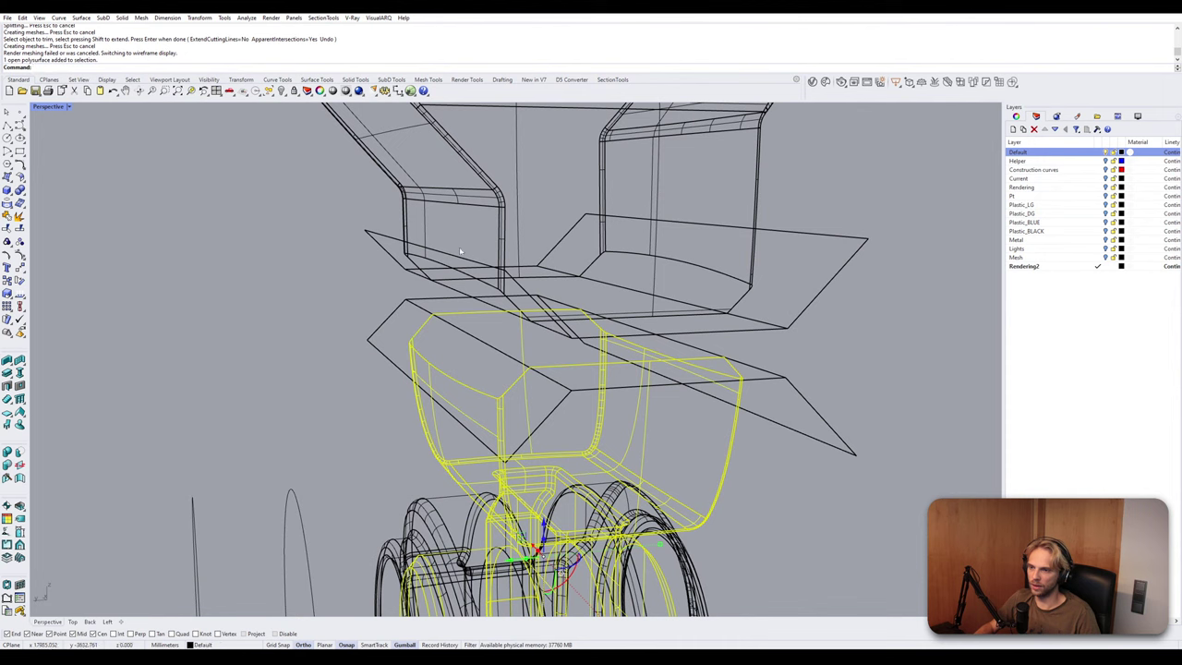
shift+click(485, 190)
key(ctrl+t)
click(382, 245)
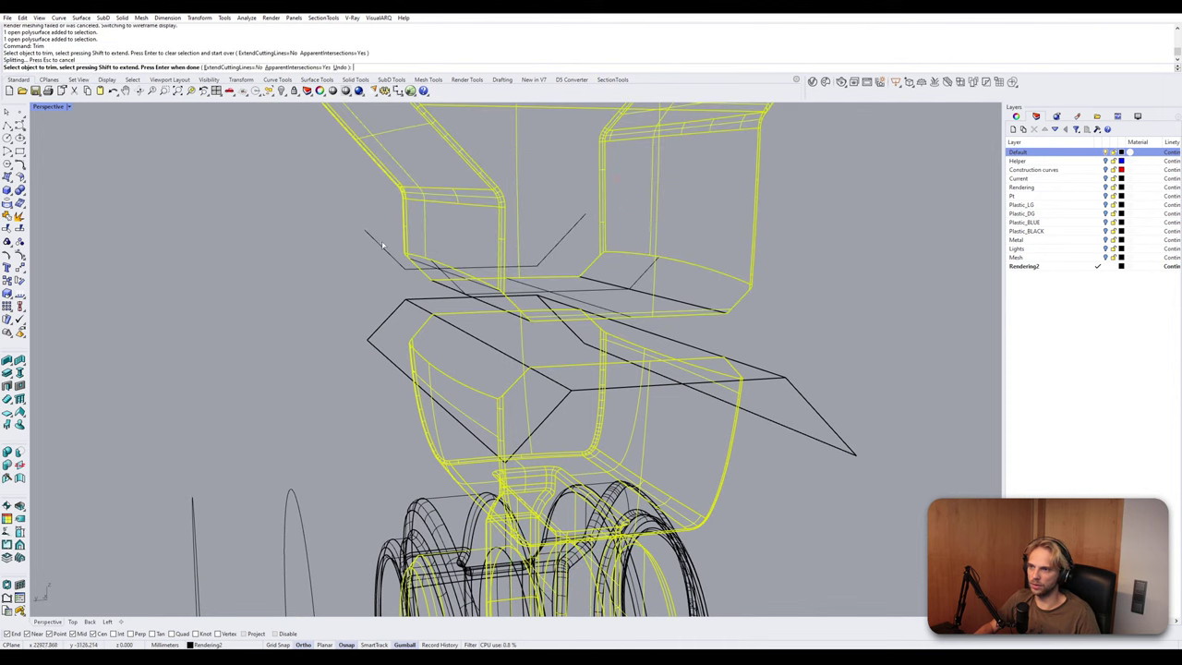
click(386, 323)
click(386, 327)
click(382, 358)
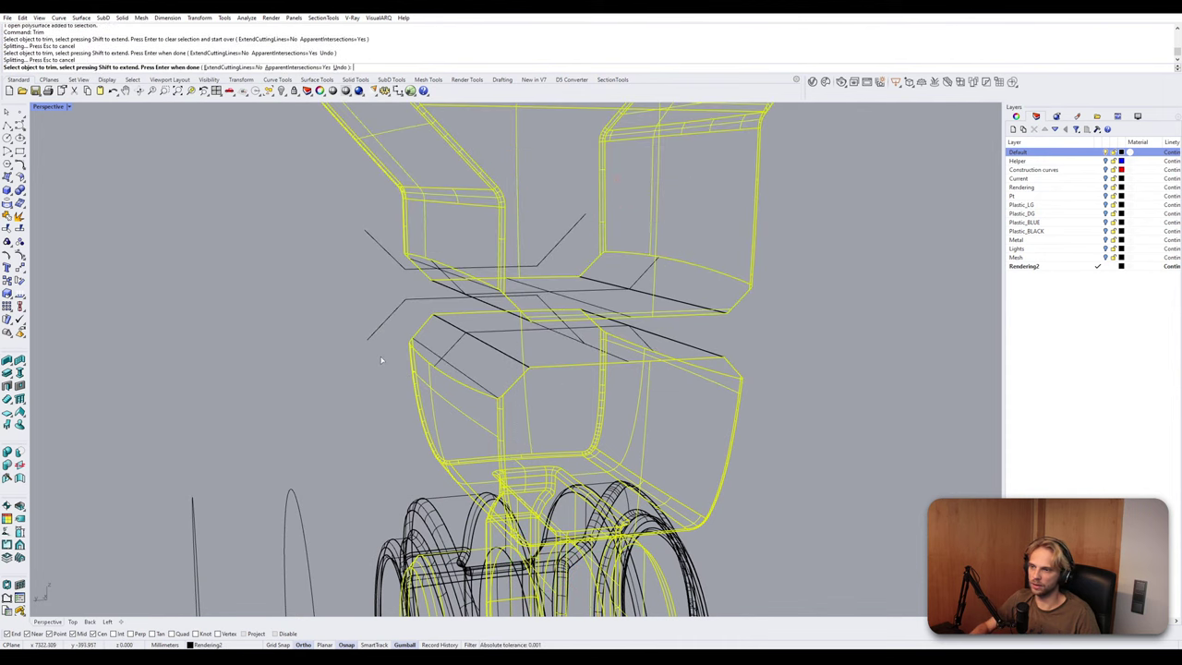
key(Return)
click(51, 108)
click(55, 151)
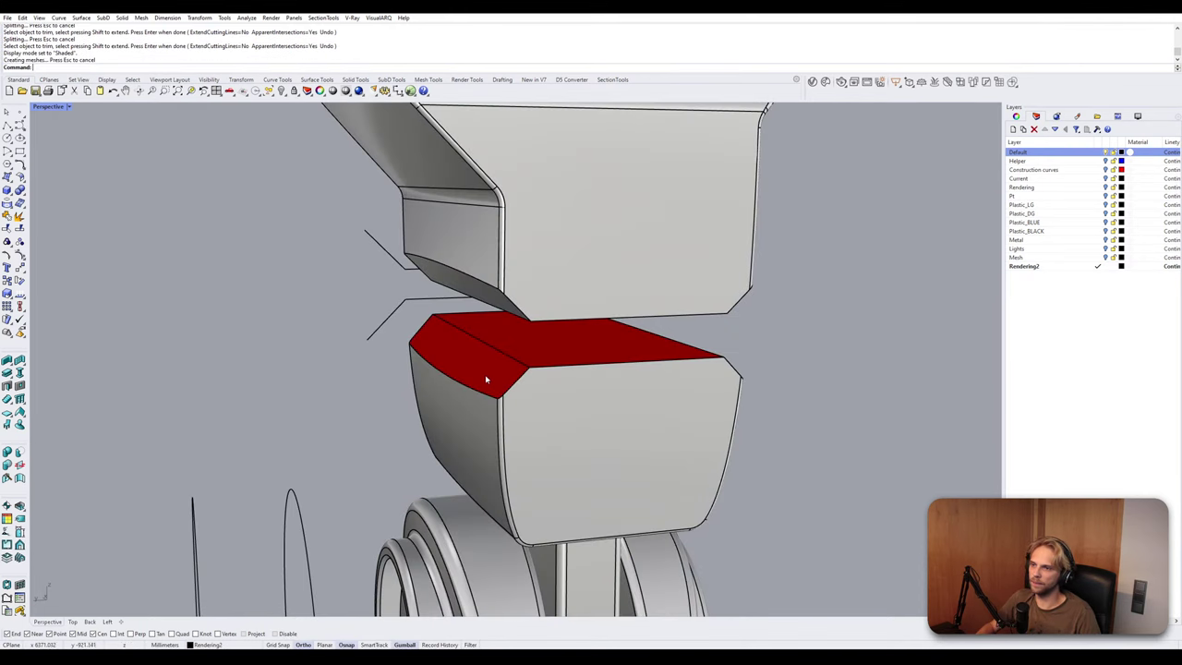
Join the two open arm pieces with their trimmed cap surfaces into closed polysurfaces.
click(487, 379)
shift+click(488, 432)
shift+click(530, 272)
shift+click(492, 300)
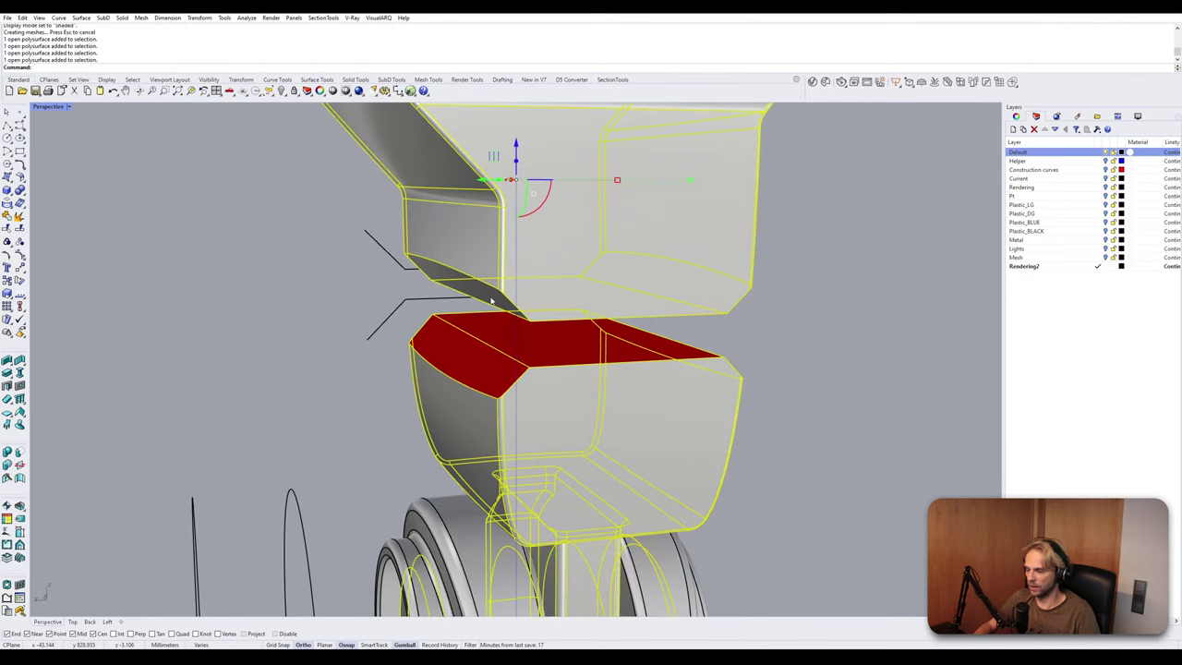
text(kpom)
key(Return)
key(Delete)
key(ctrl+z)
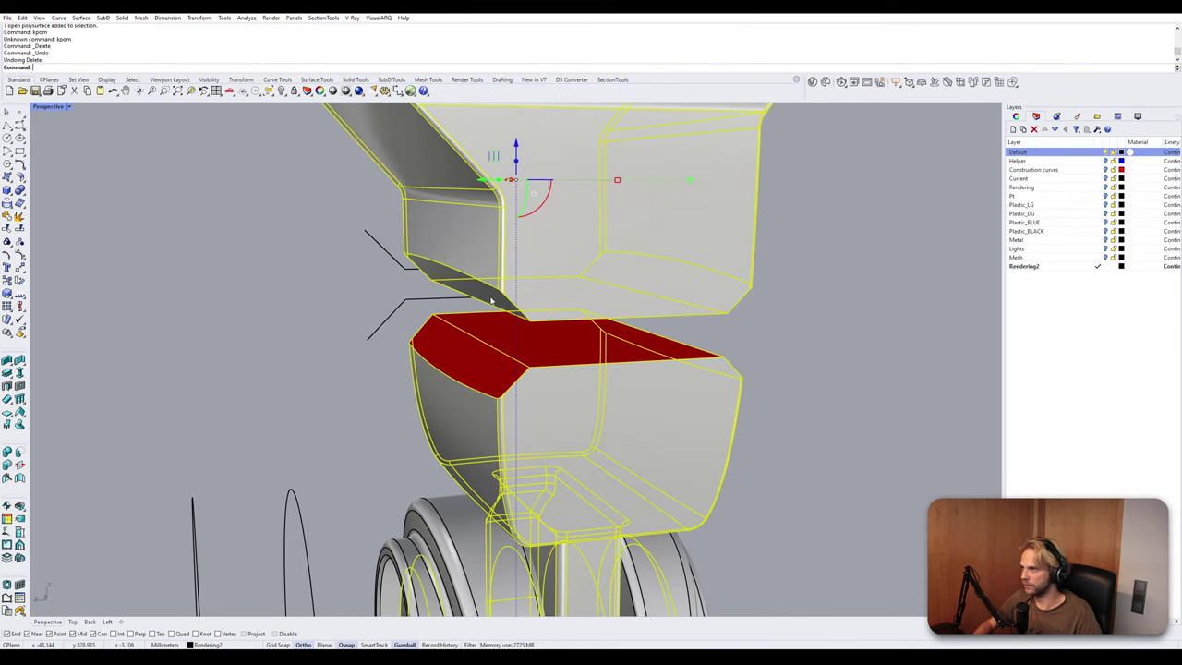
key(Return)
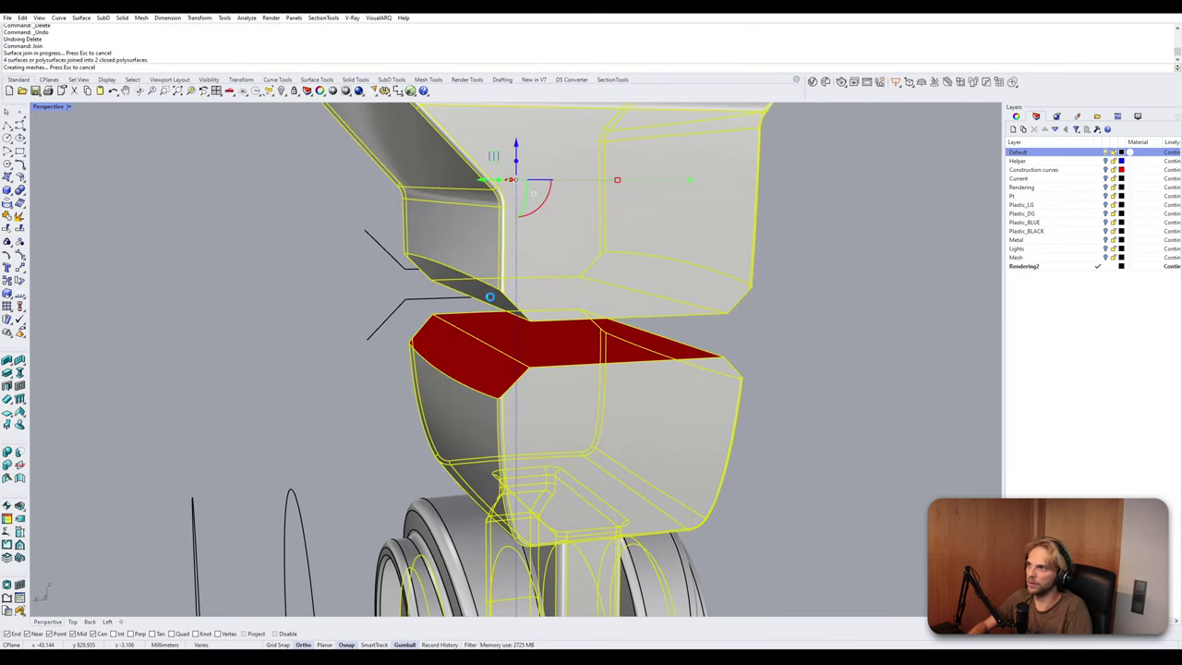
click(474, 312)
right_drag(499, 374, 554, 345)
click(671, 352)
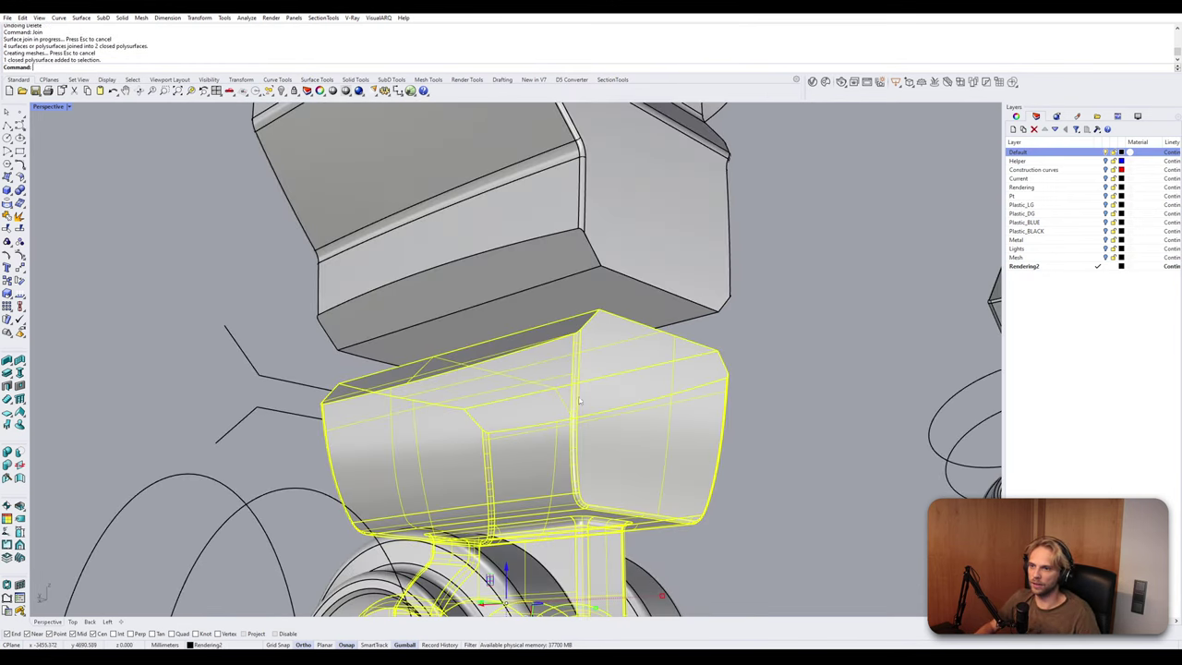
click(819, 409)
Fillet the edges between the flat and angled cut faces on both arm pieces with a 5 mm radius.
right_drag(818, 409, 723, 427)
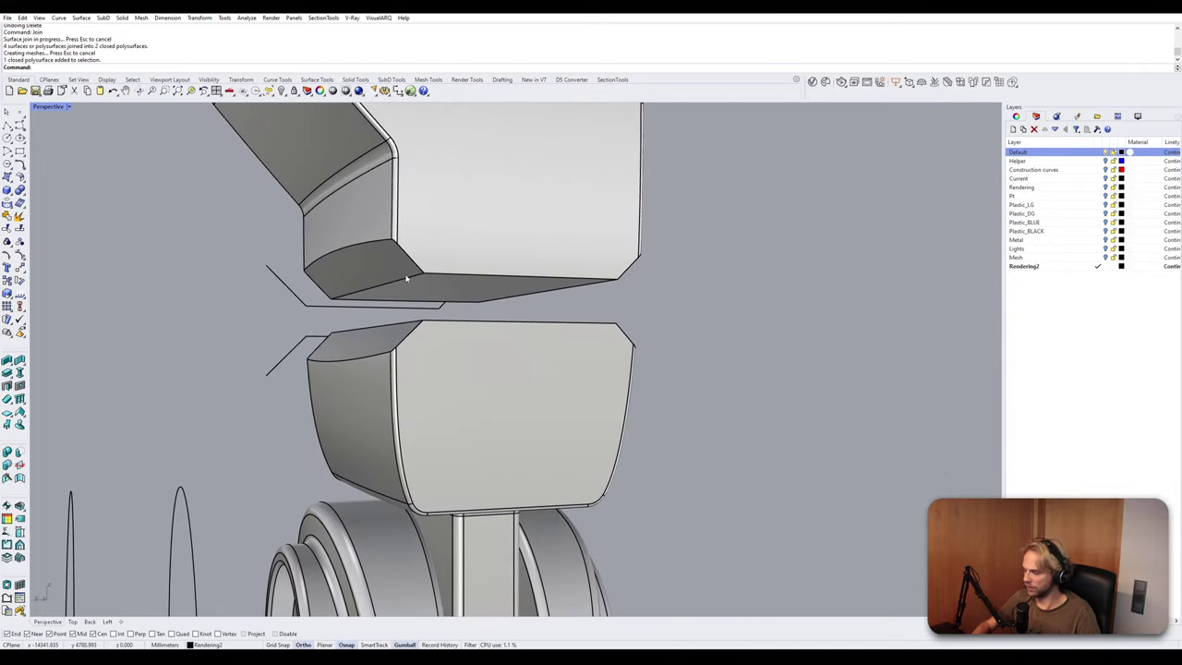
text(fil)
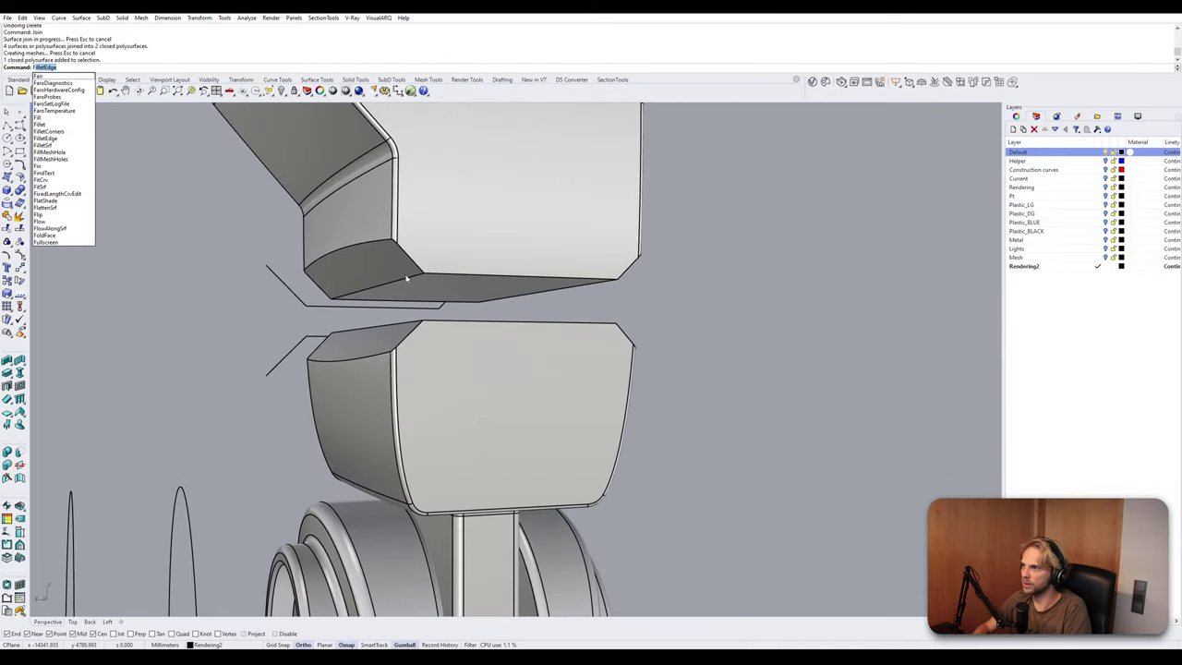
key(Return)
click(137, 68)
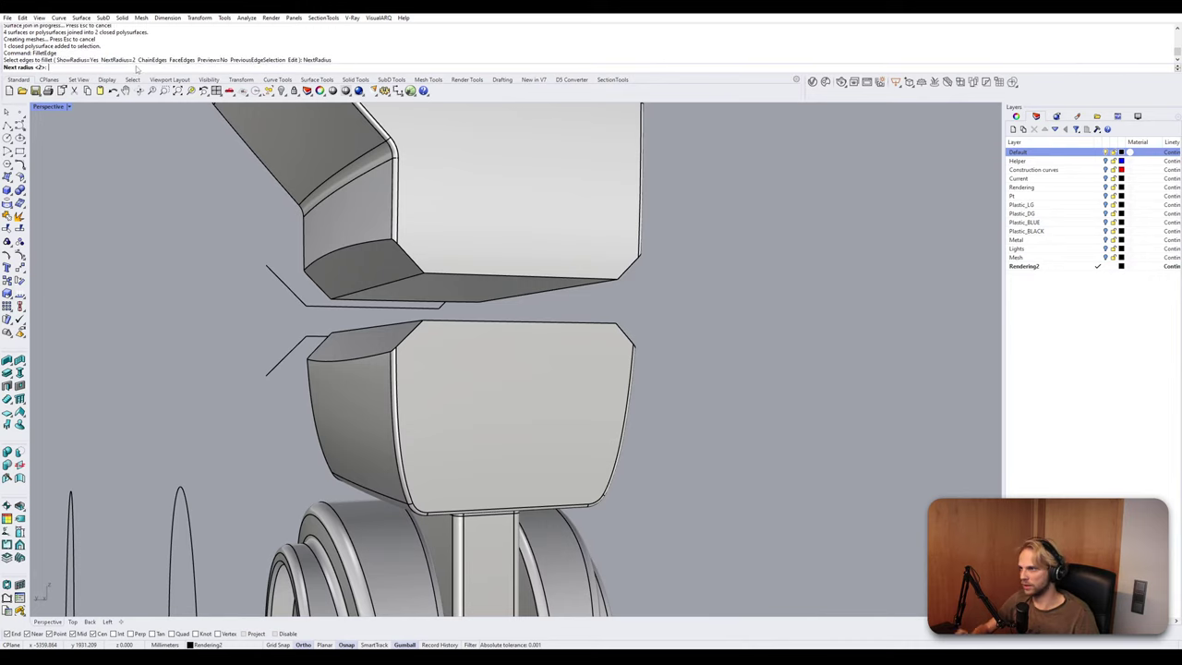
key(Return)
click(124, 68)
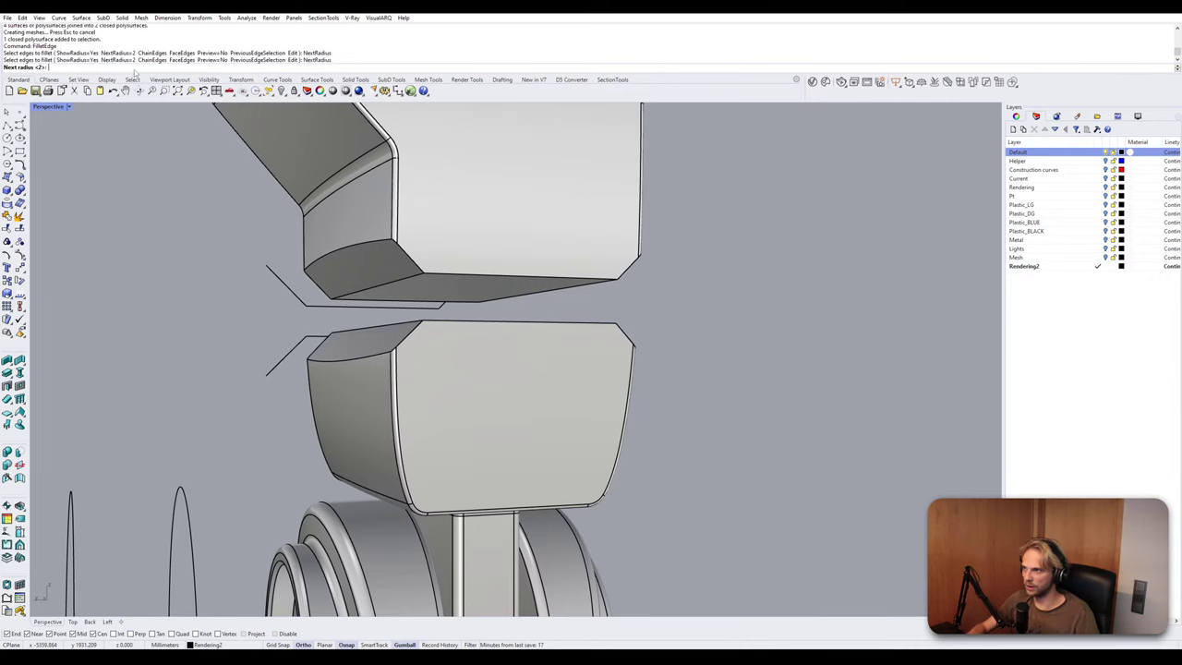
text(5)
key(Return)
click(413, 277)
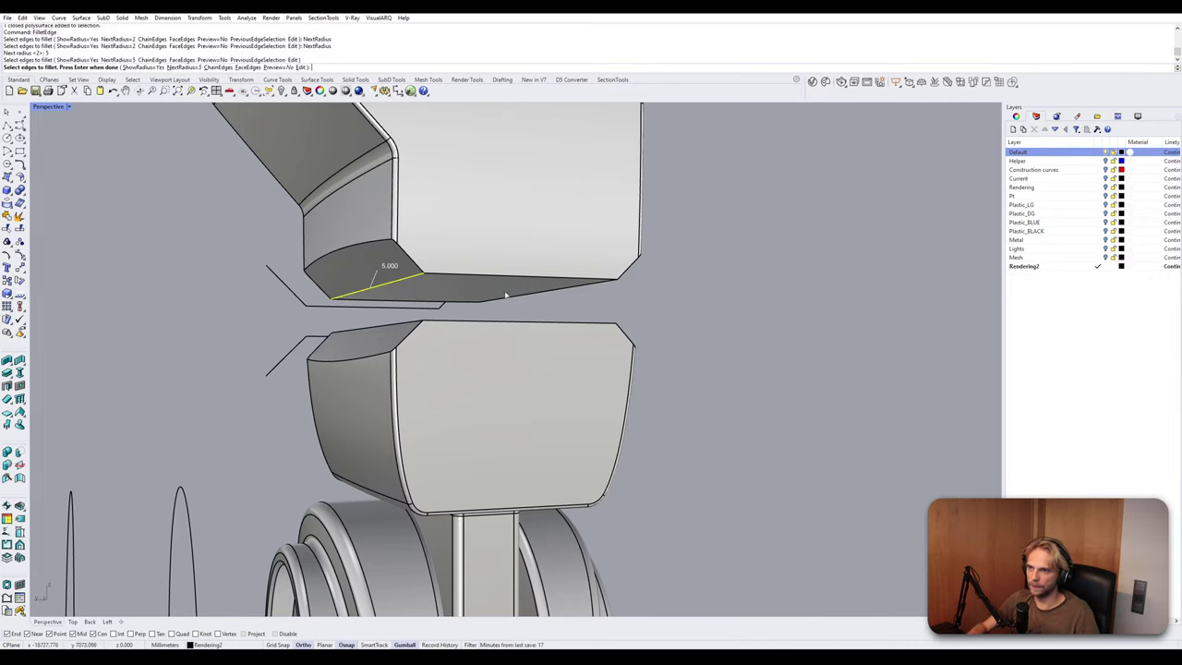
right_drag(628, 301, 556, 342)
click(549, 270)
click(556, 343)
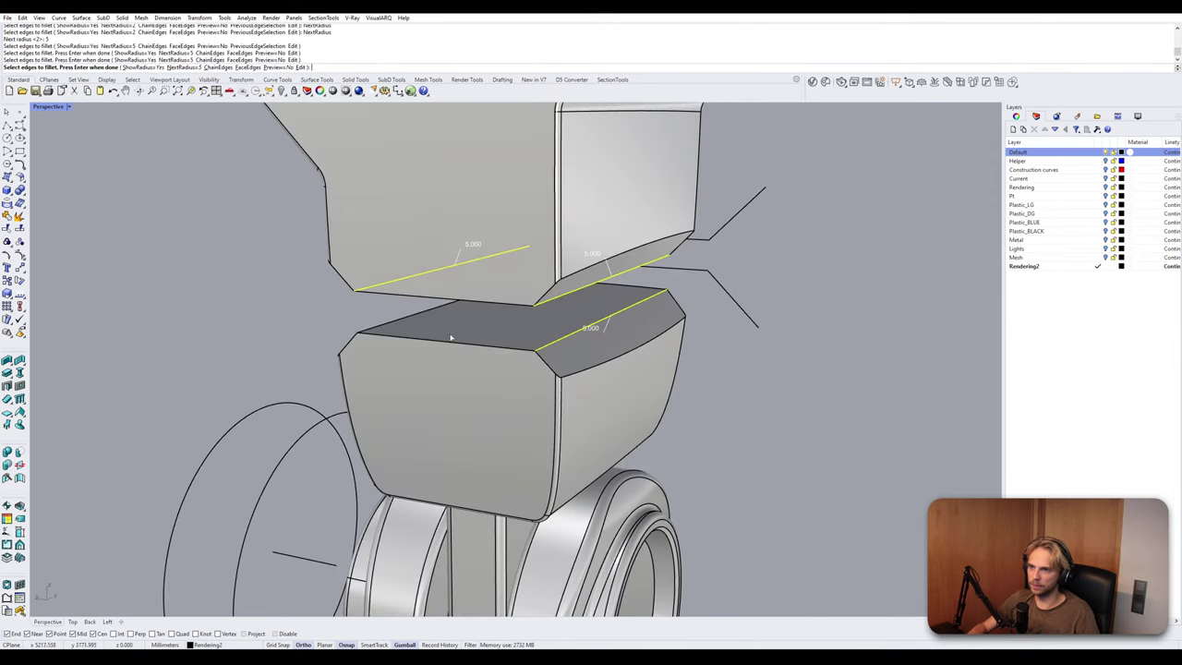
key(Return)
key(Return)
Try to fillet the chained upper rim of the lower arm piece with a 2 mm radius, and undo it.
right_drag(369, 334, 402, 337)
key(Return)
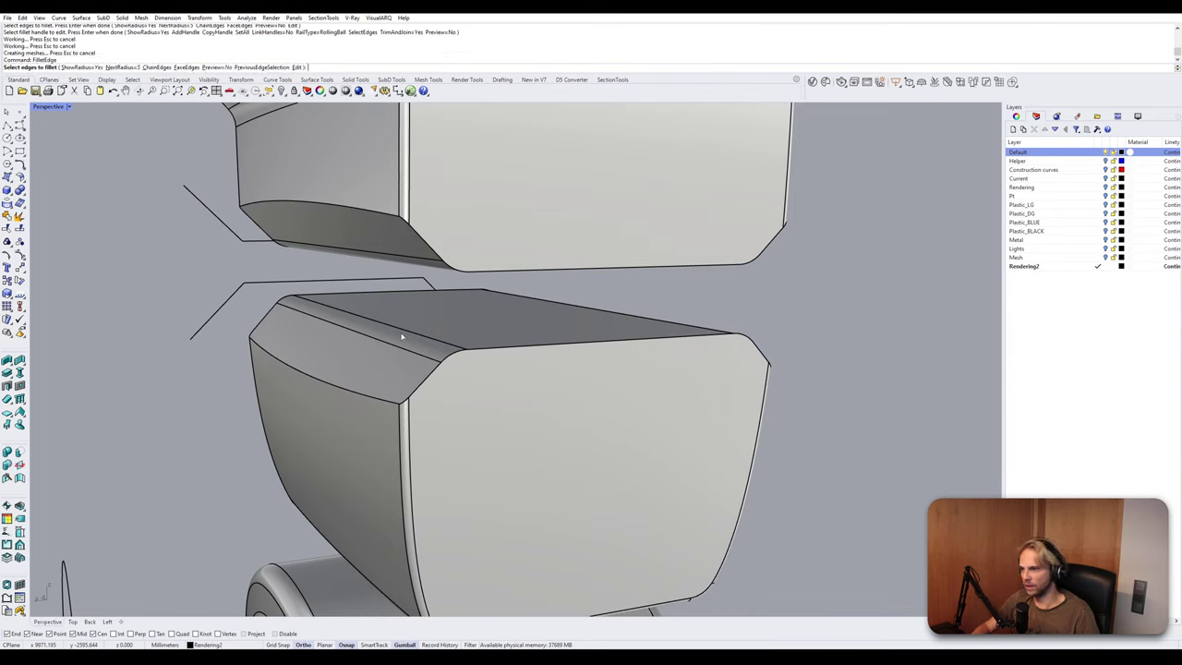
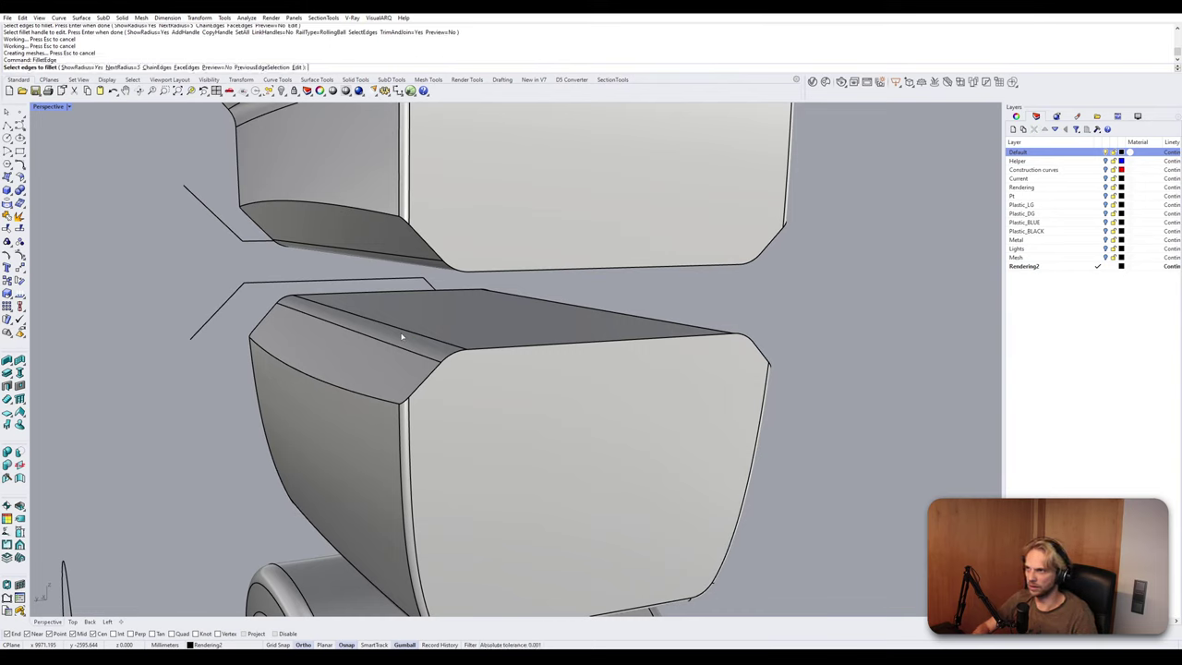
text(2)
key(Return)
click(139, 68)
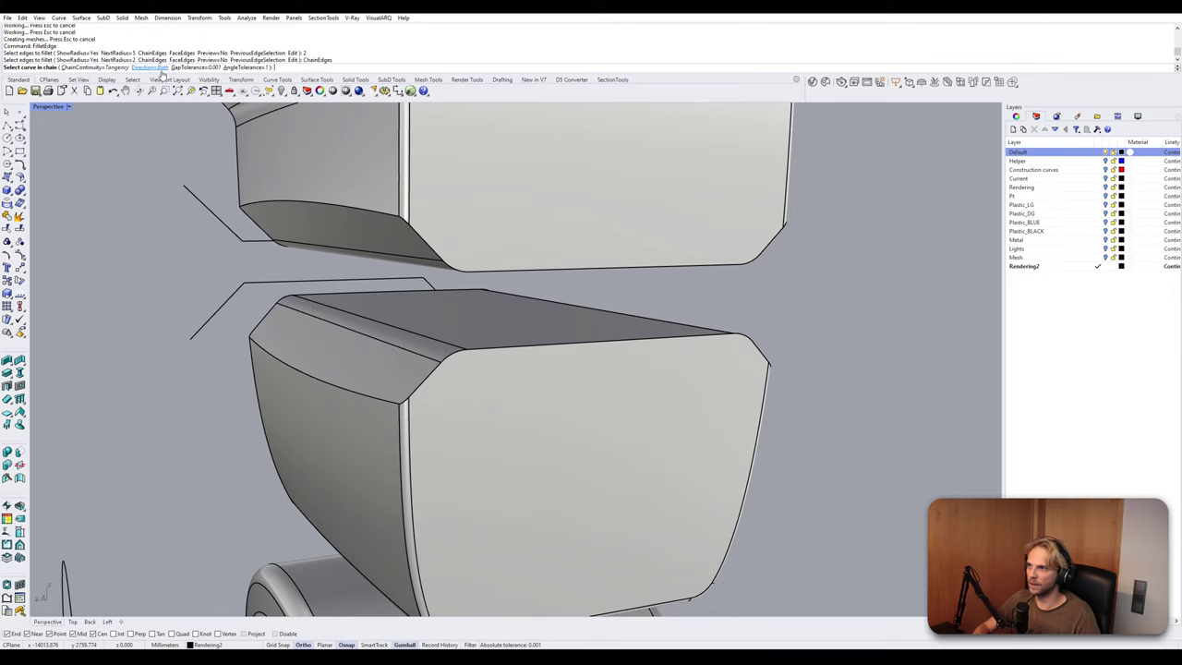
click(453, 370)
key(Return)
key(Return)
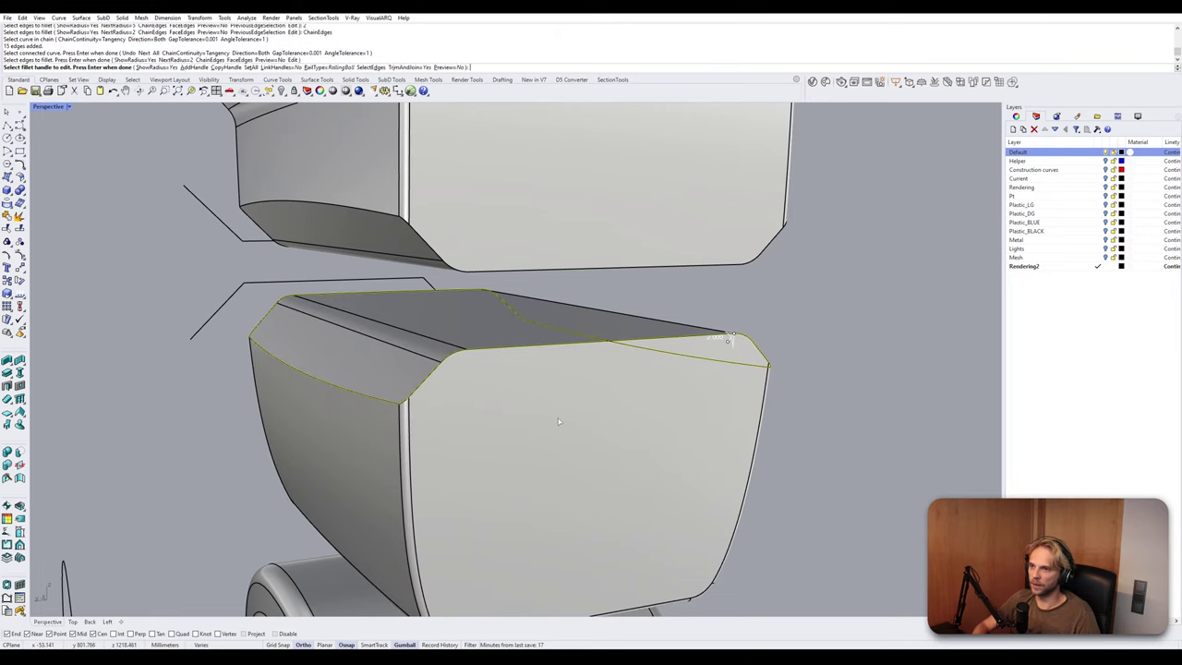
key(Return)
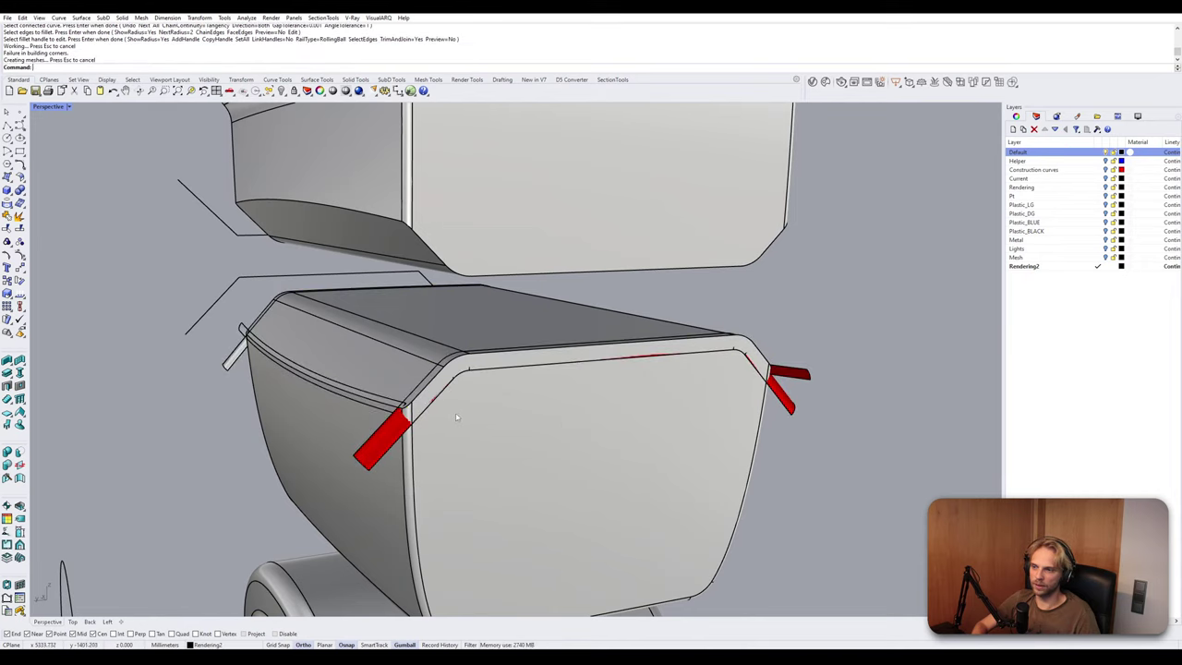
key(ctrl+z)
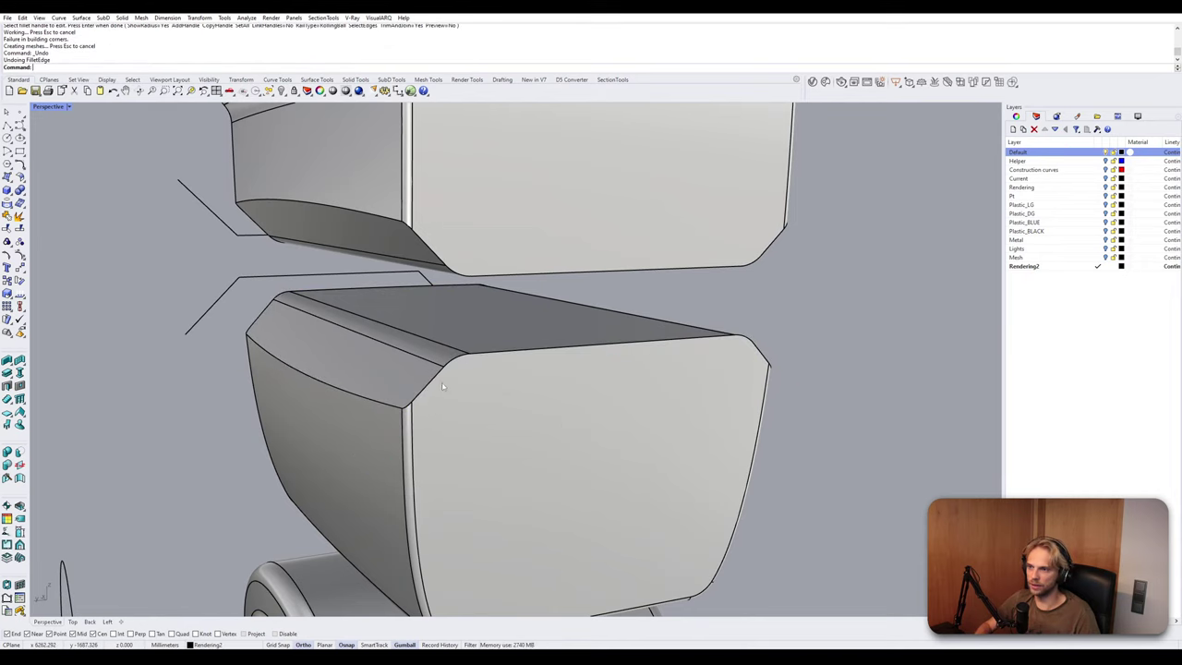
Try to fillet the chained lower rim of the upper arm piece with a 1 mm radius.
right_drag(443, 386, 363, 395)
key(Return)
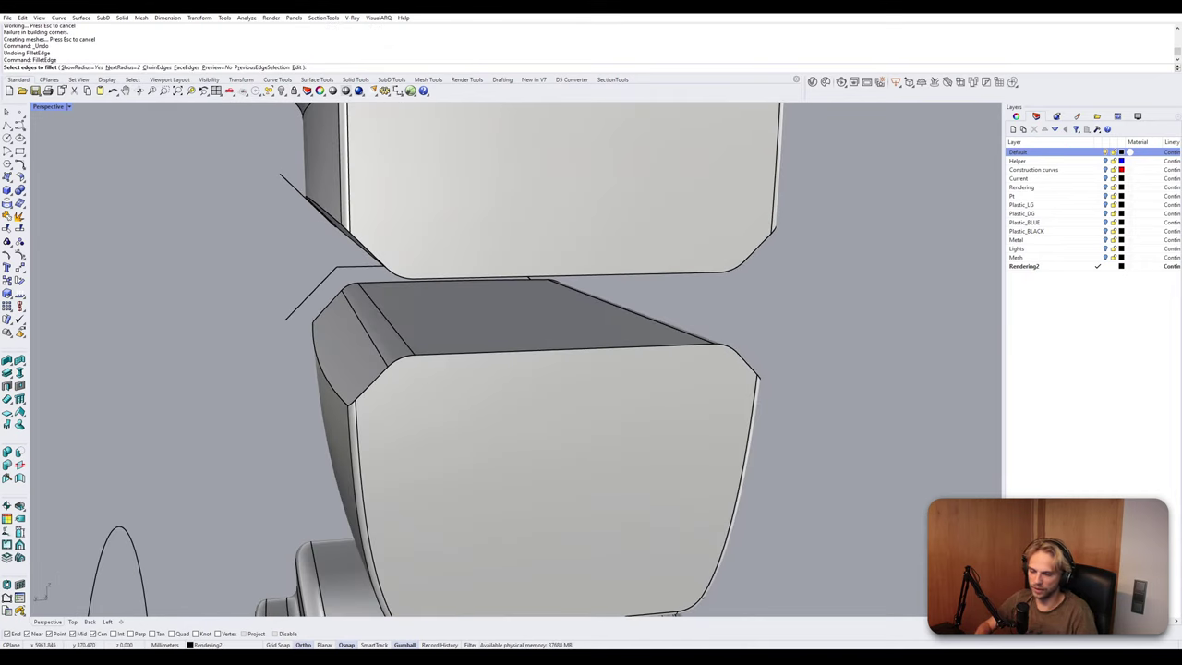
text(1)
key(Return)
click(384, 371)
key(Escape)
key(Return)
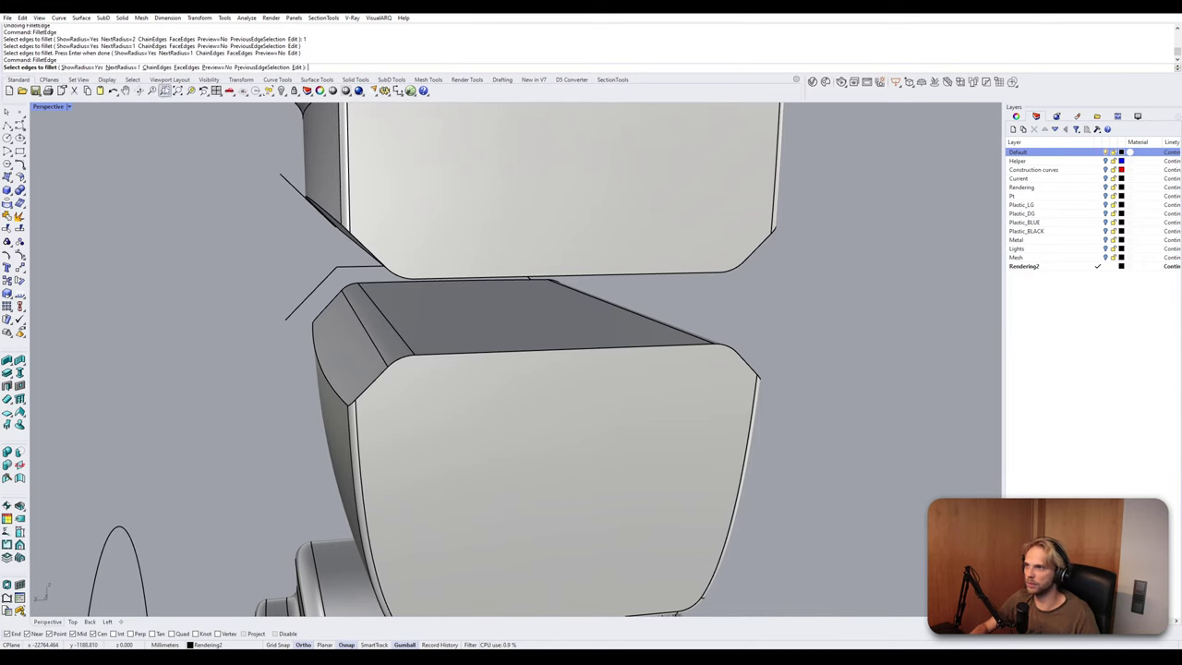
click(162, 69)
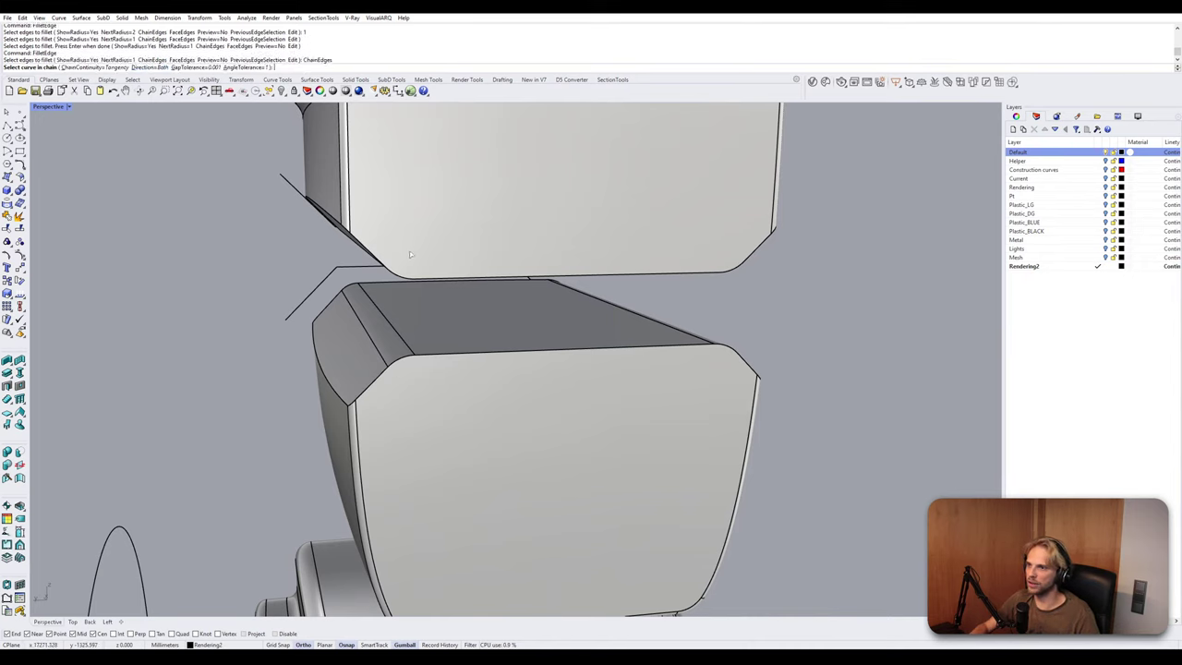
click(426, 283)
key(Return)
key(Return)
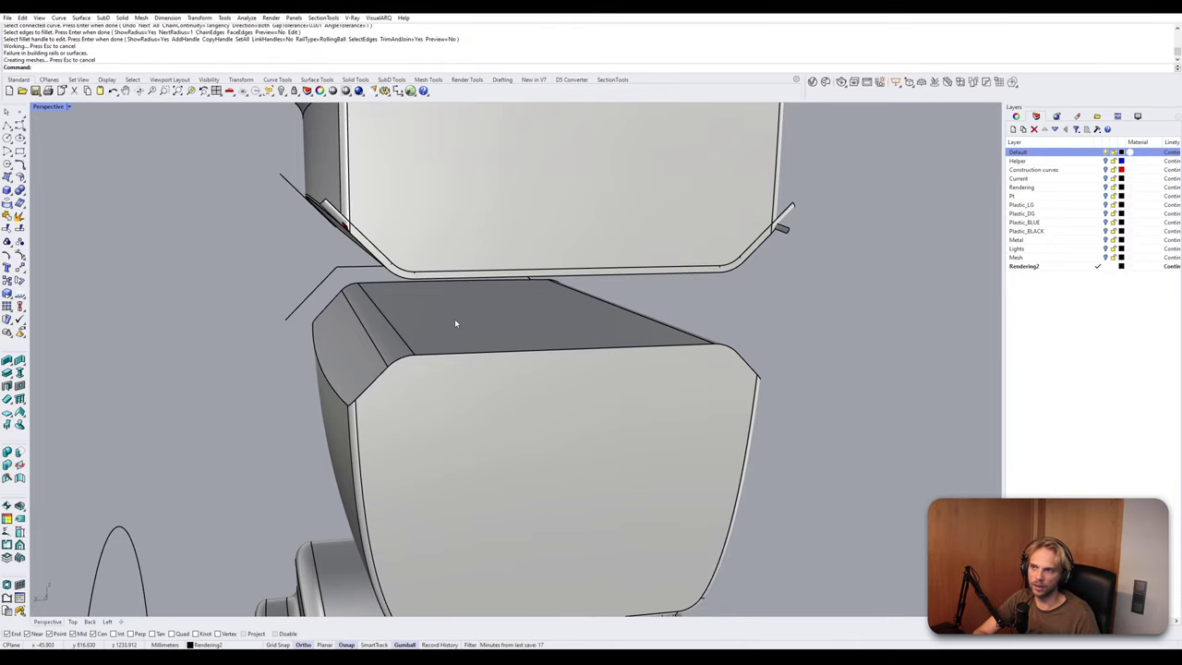
Inspect the fillet along the upper arm block's lower edges and undo it.
right_drag(454, 318, 604, 259)
right_drag(610, 159, 605, 195)
scroll(591, 199, down, 3)
scroll(189, 222, up, 7)
scroll(160, 251, up, 3)
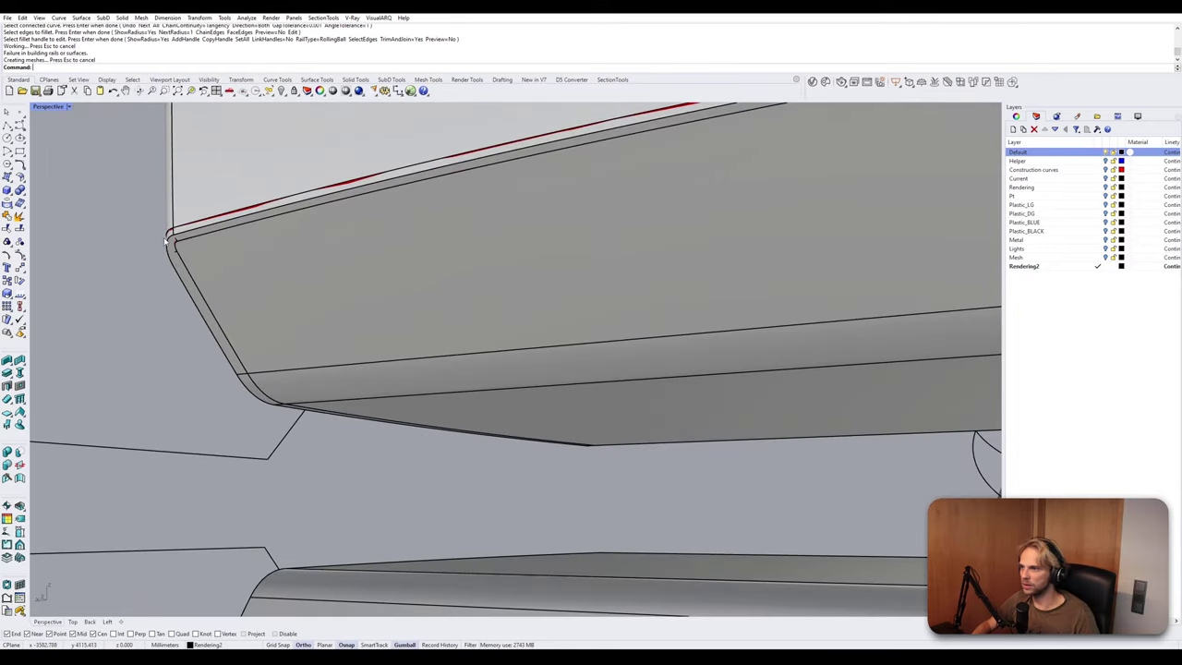
scroll(161, 250, down, 6)
right_drag(467, 314, 392, 298)
right_drag(556, 242, 420, 231)
key(ctrl+z)
Fillet the whole tangent chain of lower edges on the upper arm block with a radius of 0.7 mm.
key(Return)
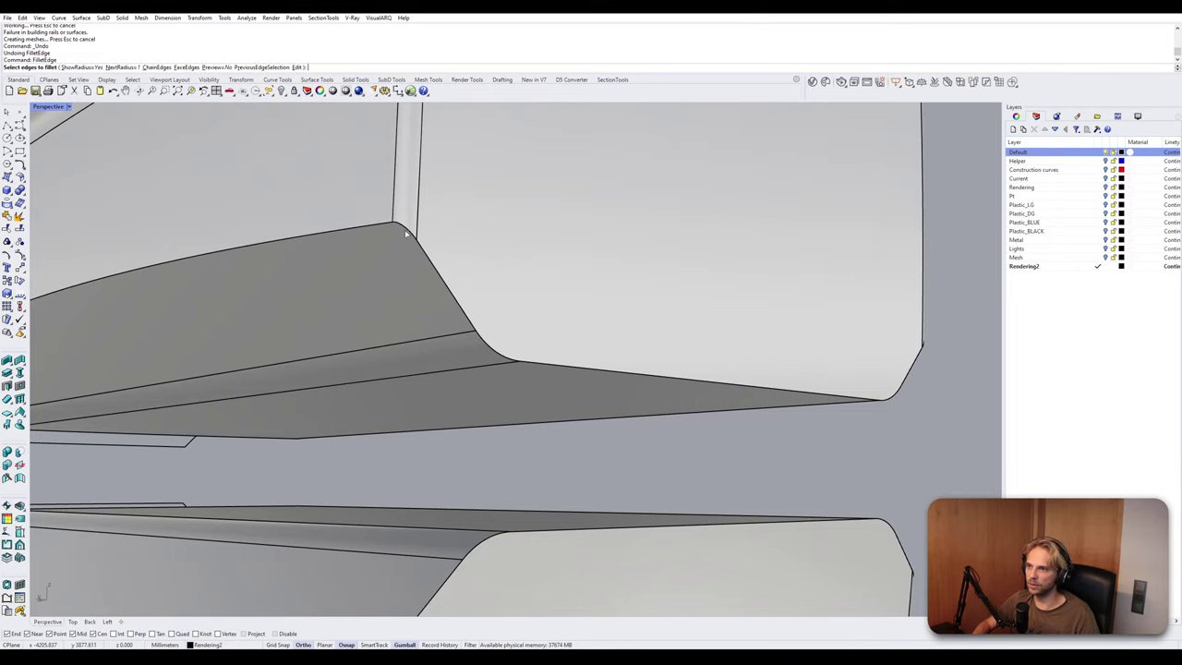
text(0.7)
key(Return)
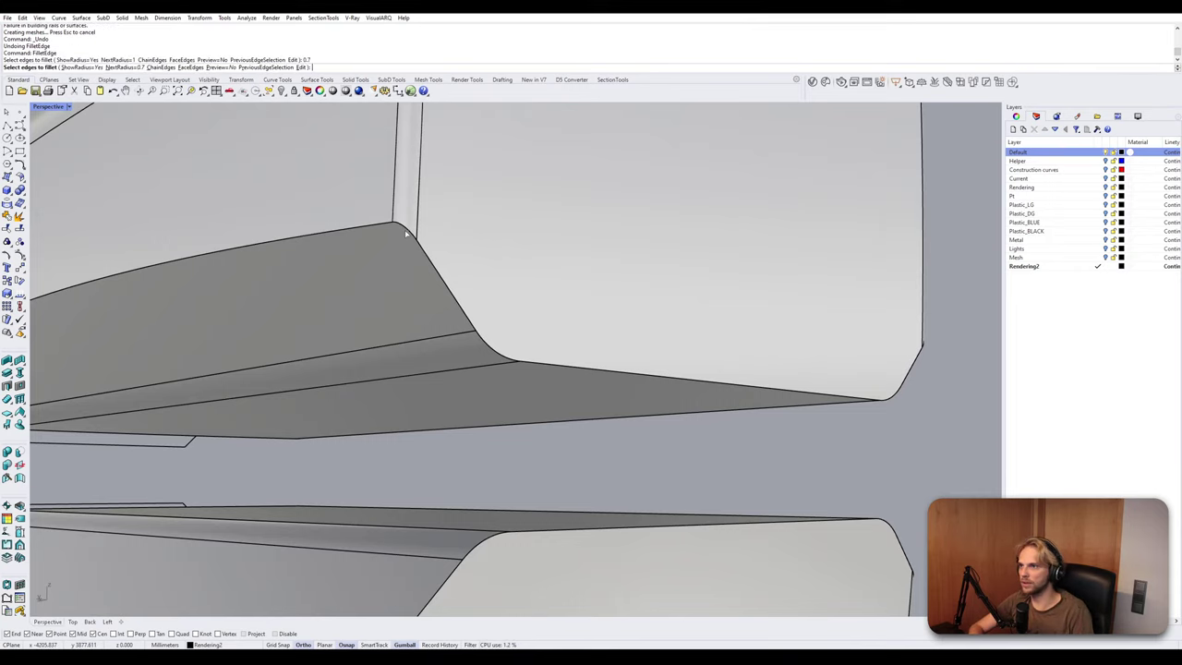
scroll(407, 234, up, 3)
click(336, 167)
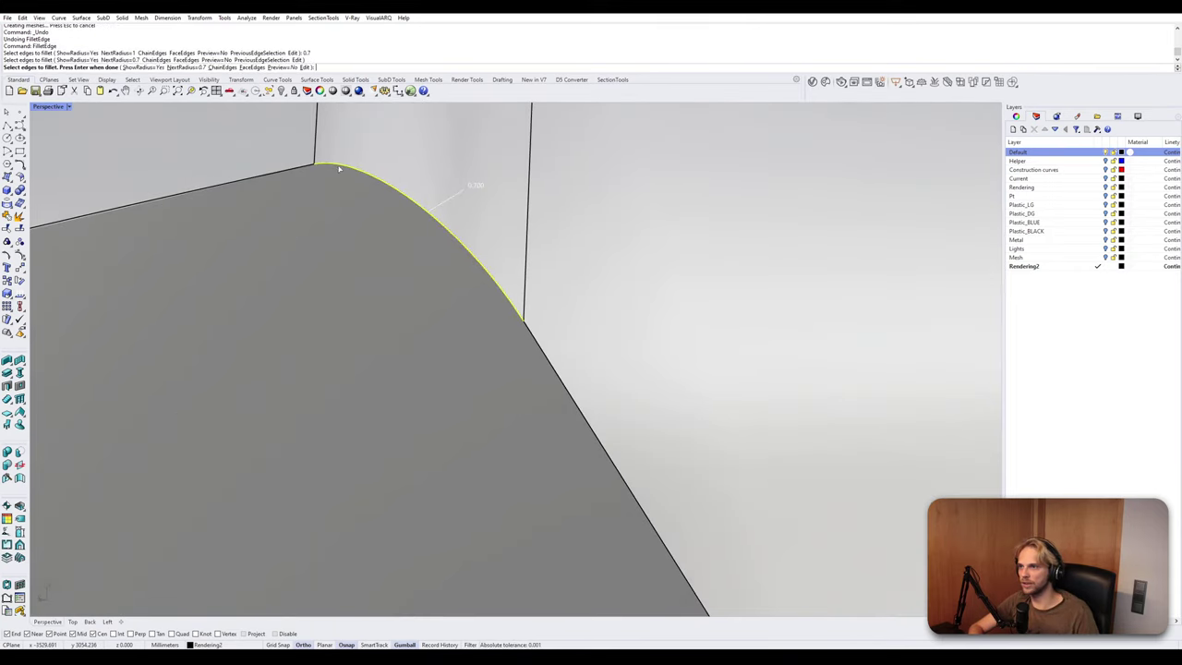
key(Escape)
scroll(330, 171, down, 10)
key(Return)
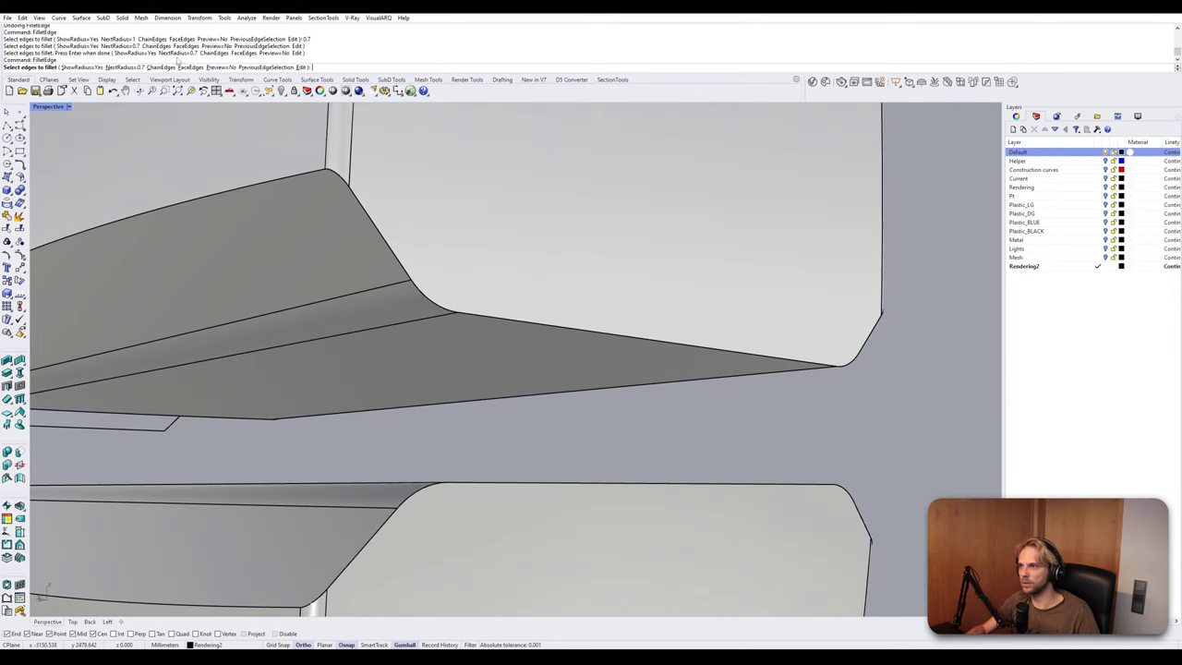
click(172, 67)
click(321, 172)
key(Return)
key(Return)
key(Return)
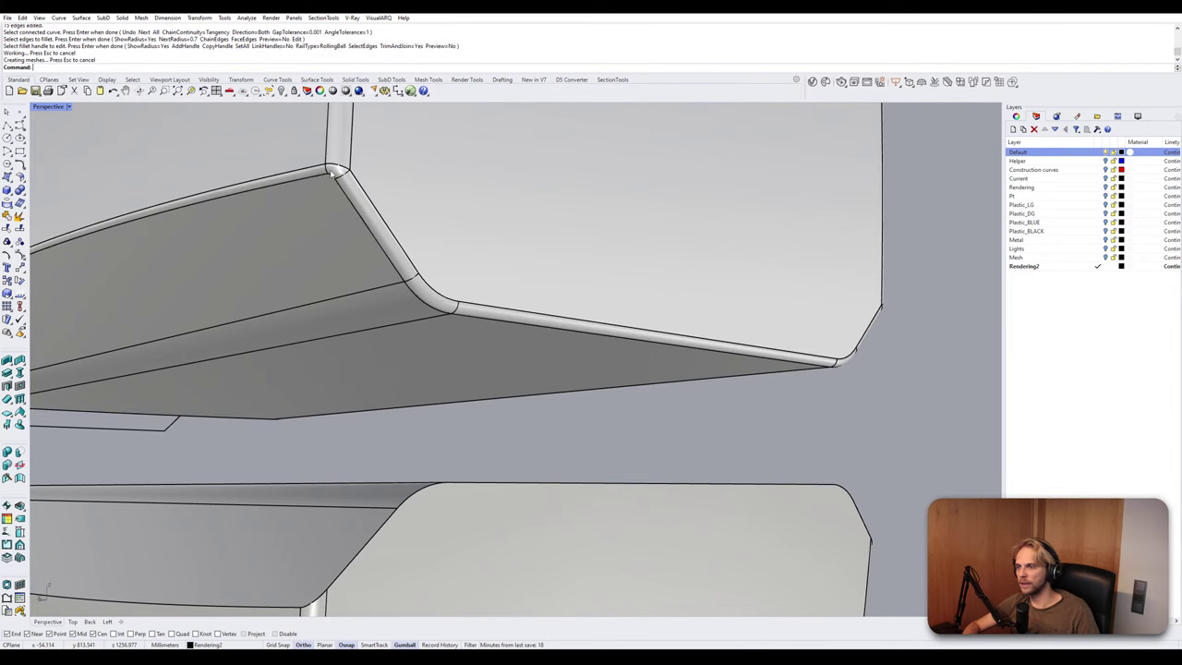
Fillet the whole tangent chain of upper edges on the small block above the elbow with a 0.7 mm radius.
right_drag(328, 174, 362, 357)
key(Return)
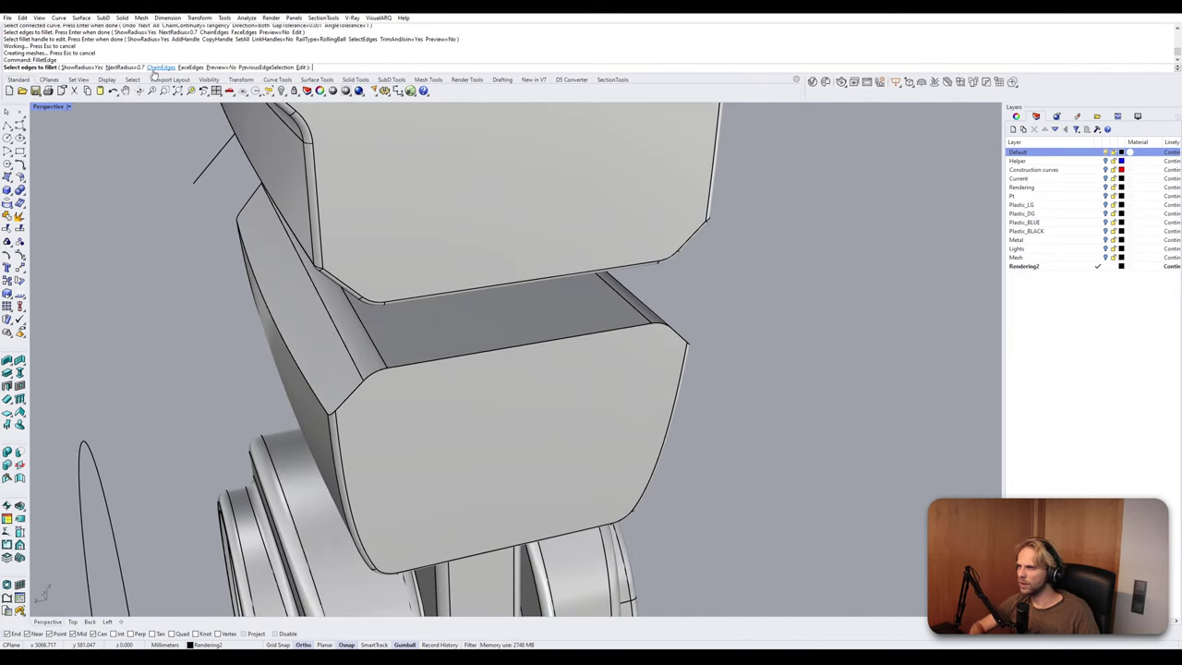
click(155, 68)
click(404, 365)
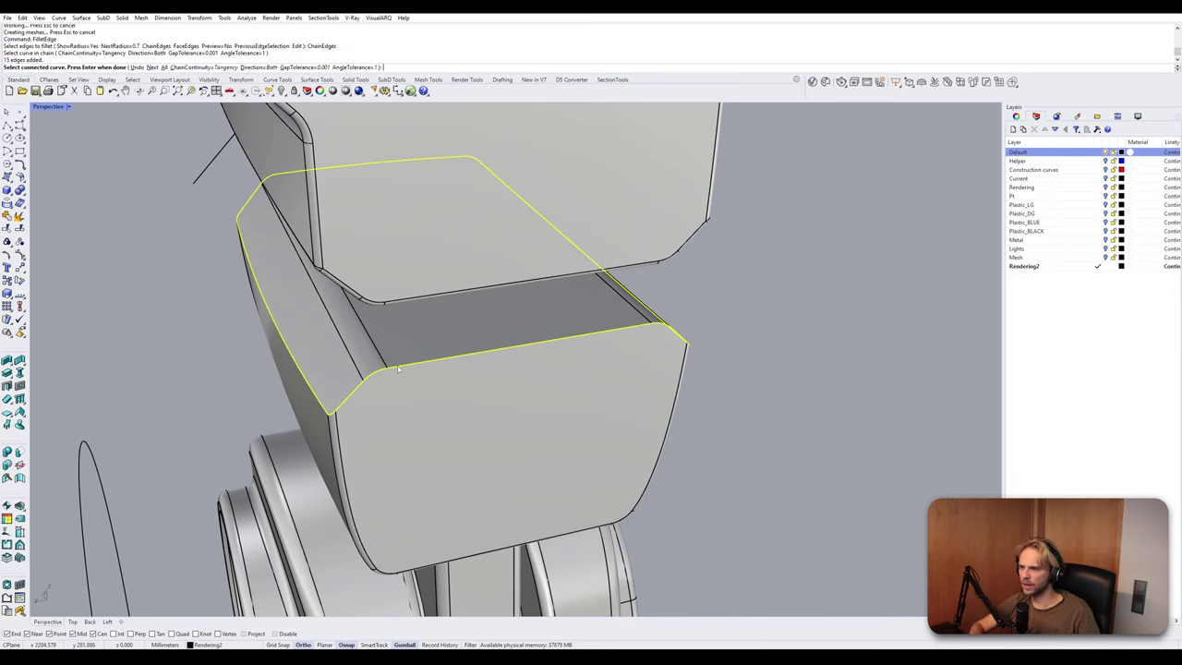
key(Return)
key(Return)
key(Return)
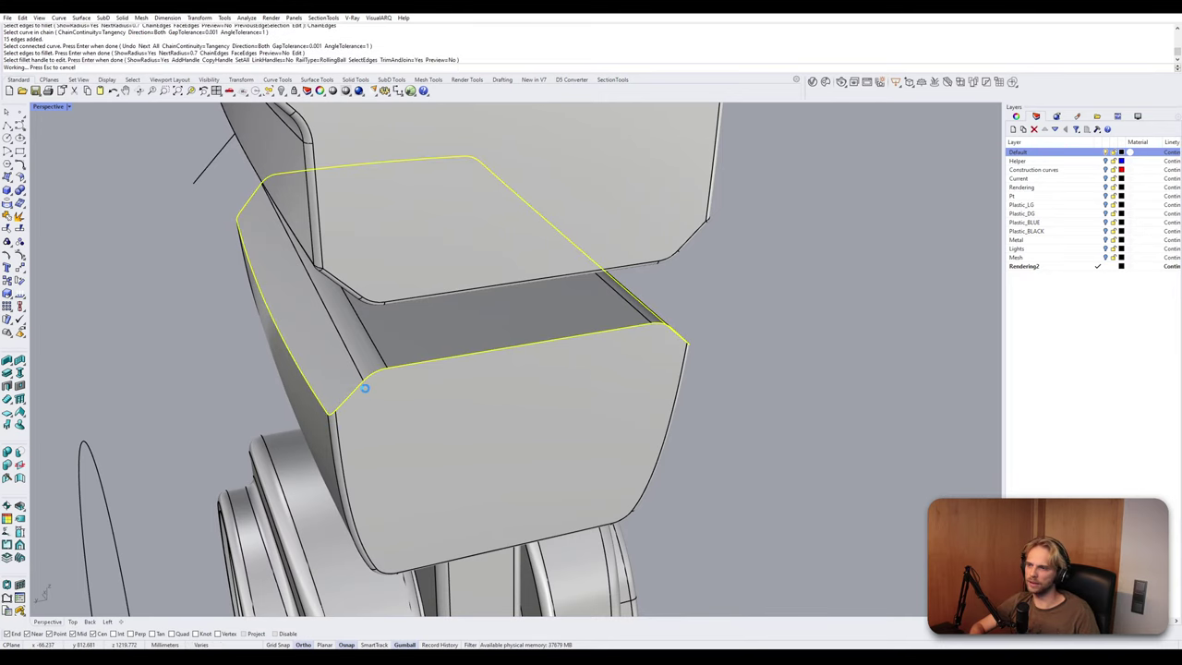
Draw a vertical polyline in the Left view from the shoulder joint's centre down past the end of the arm.
scroll(361, 392, up, 2)
scroll(361, 392, down, 7)
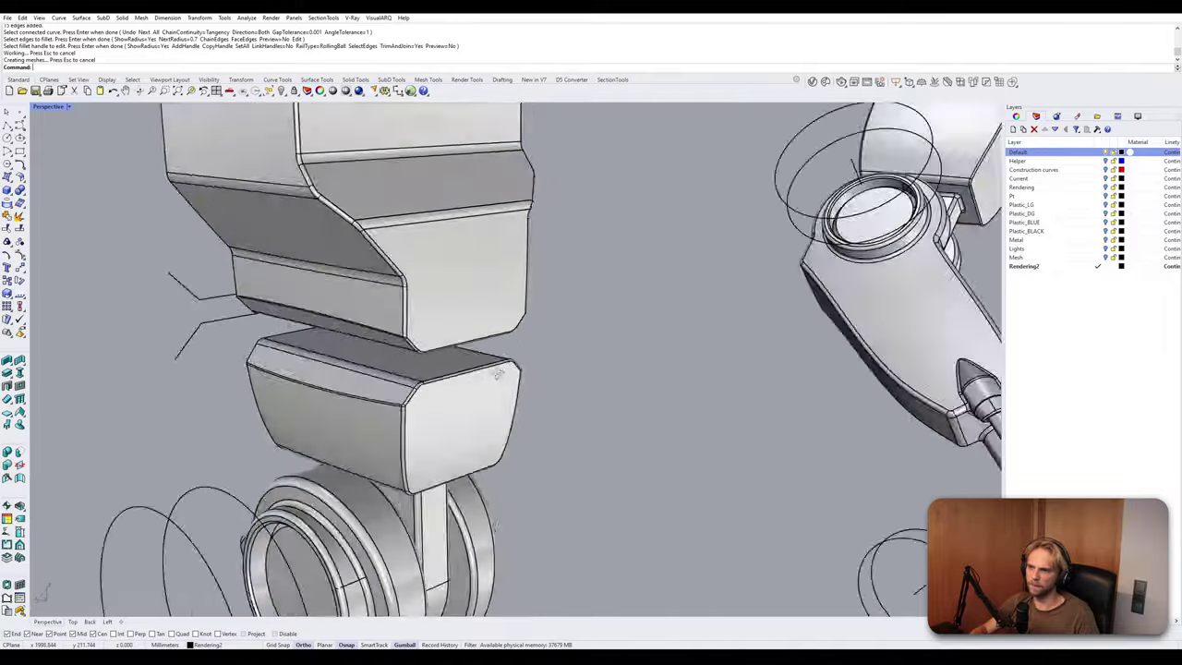
right_drag(496, 370, 425, 324)
scroll(454, 351, up, 3)
scroll(426, 324, down, 5)
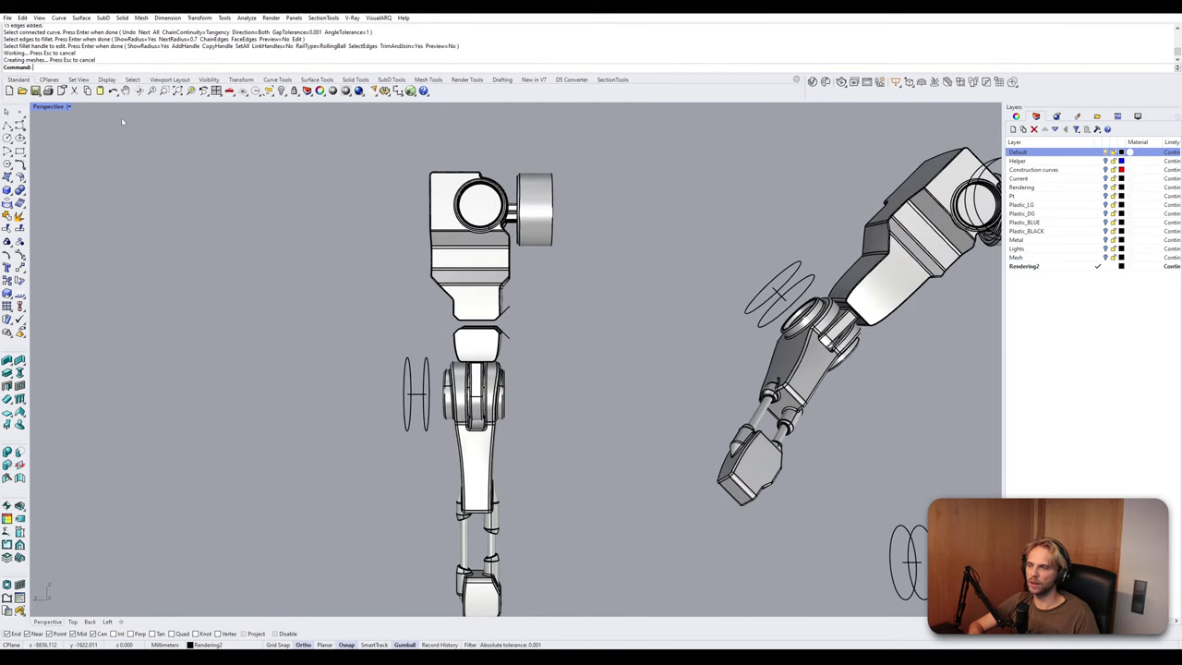
click(8, 124)
double_click(44, 108)
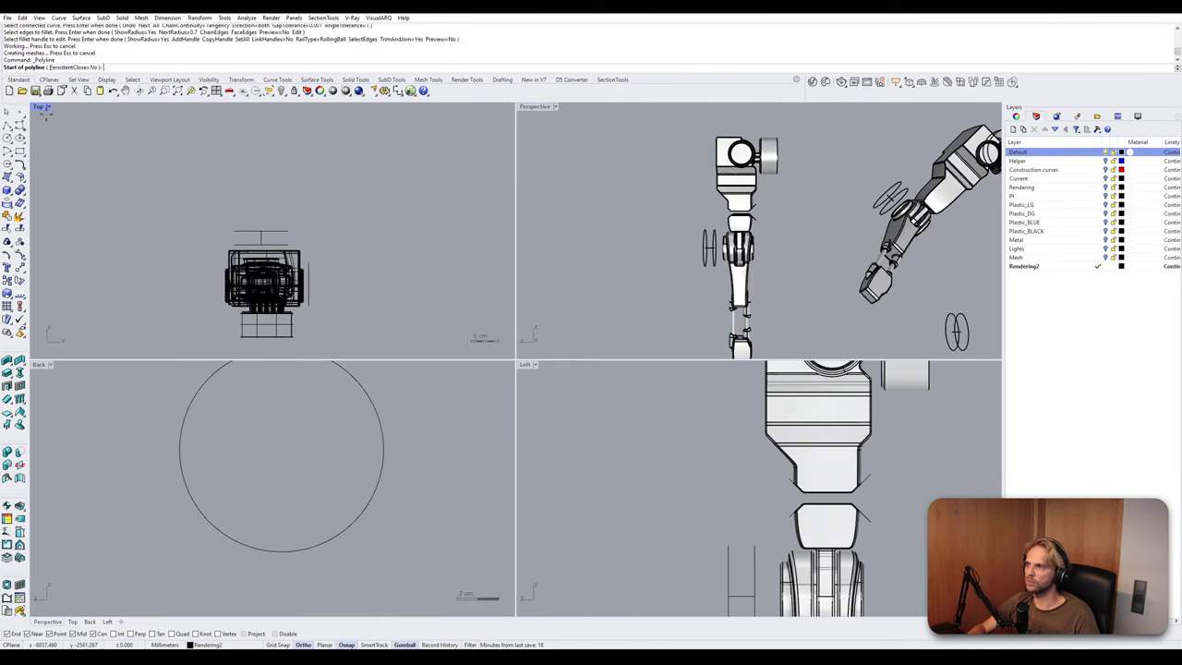
double_click(526, 366)
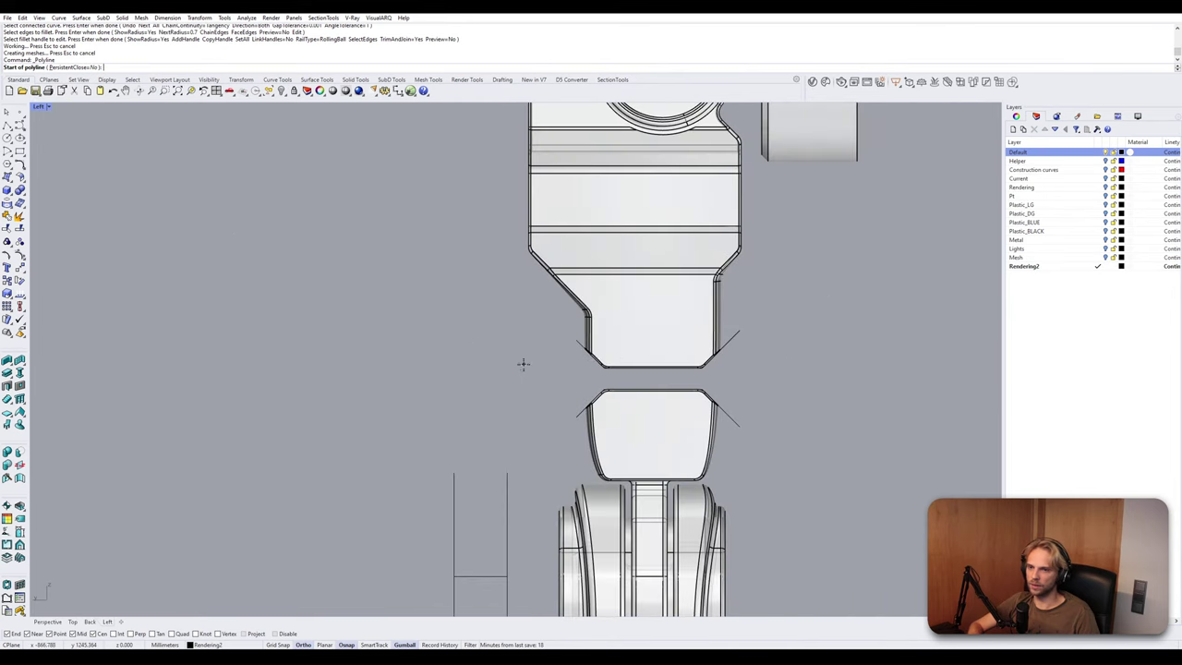
right_drag(639, 341, 582, 215)
click(614, 167)
scroll(582, 424, down, 8)
right_drag(609, 579, 594, 450)
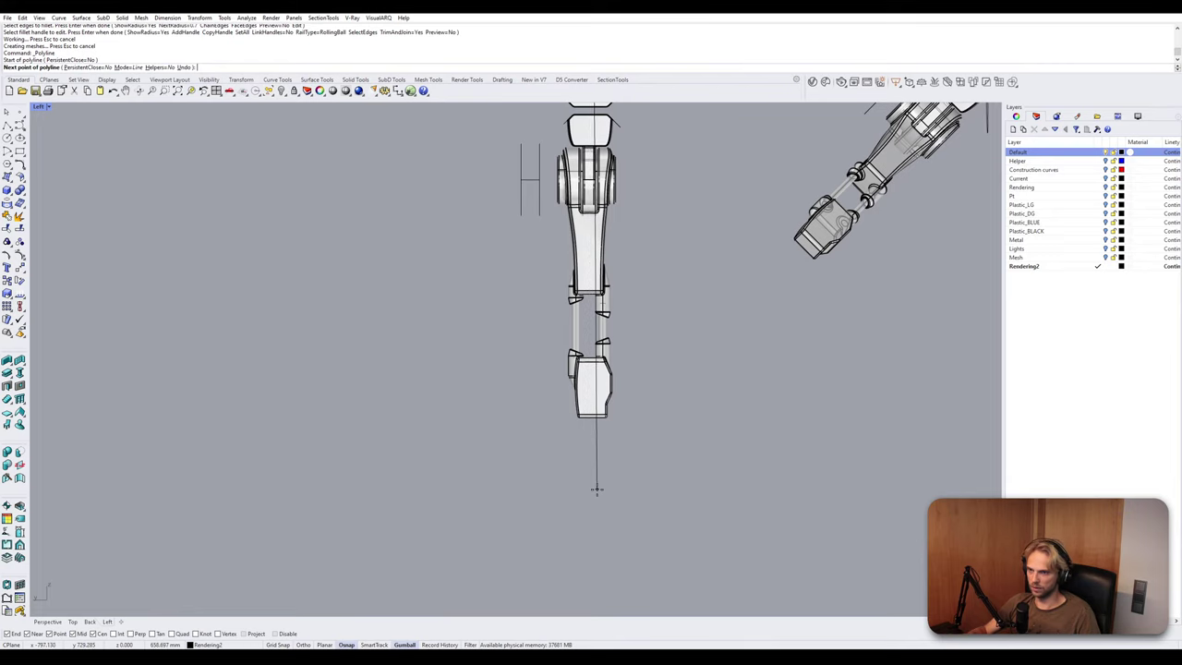
click(589, 469)
key(Return)
scroll(589, 446, up, 5)
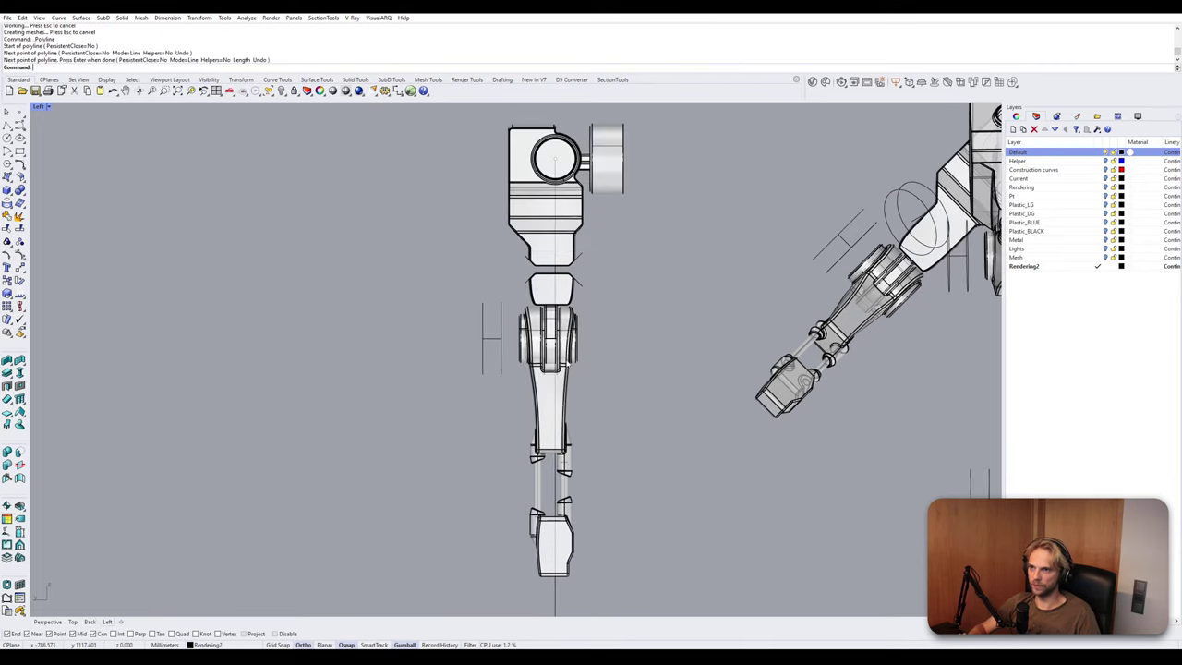
Delete the vertical line running through the arm in the Left view.
scroll(572, 345, down, 3)
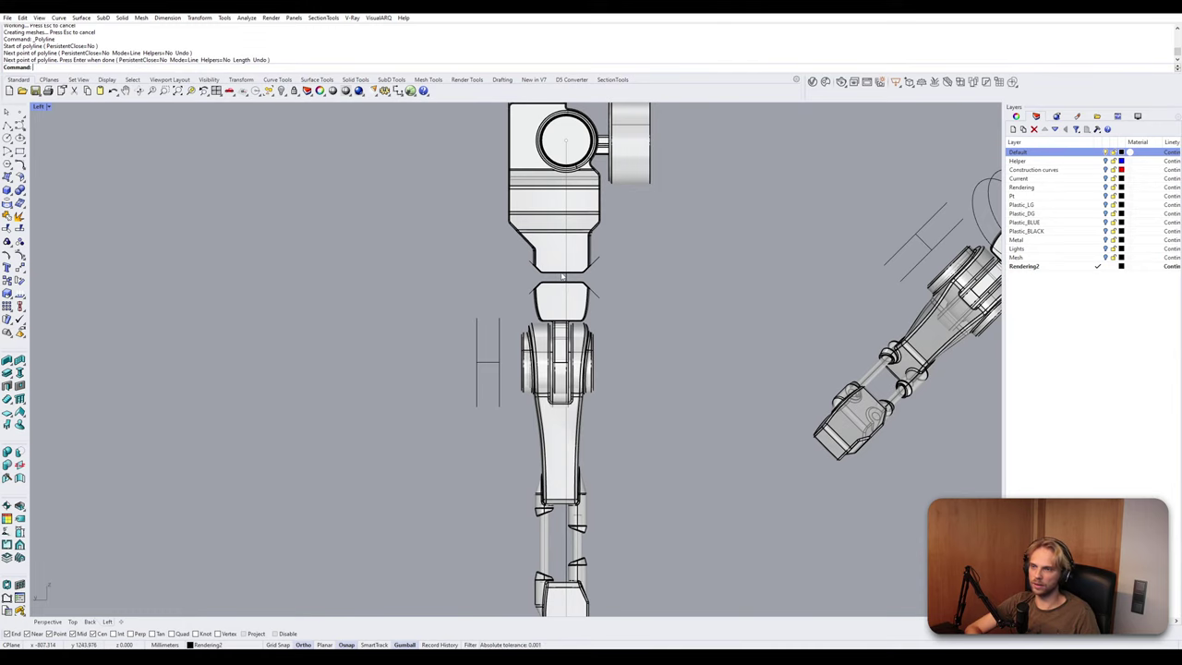
scroll(563, 280, up, 3)
click(568, 275)
key(Delete)
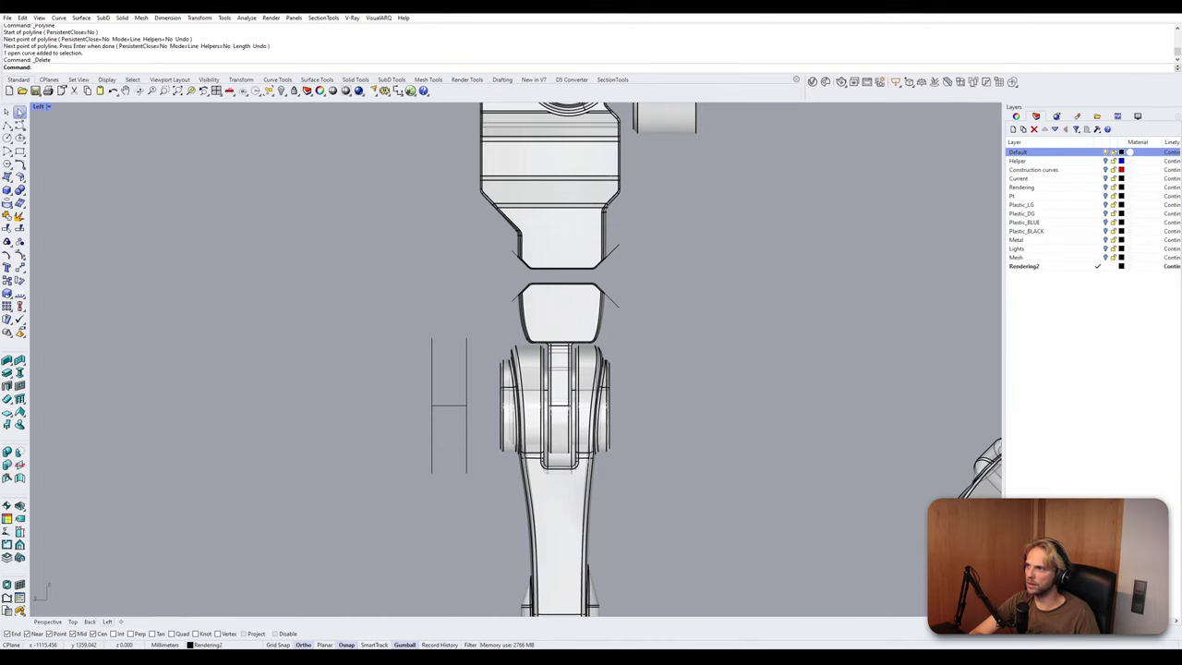
Place a point at the middle of the elbow joint in the Left view and hide the surrounding forearm polysurface.
click(19, 112)
click(557, 402)
click(529, 393)
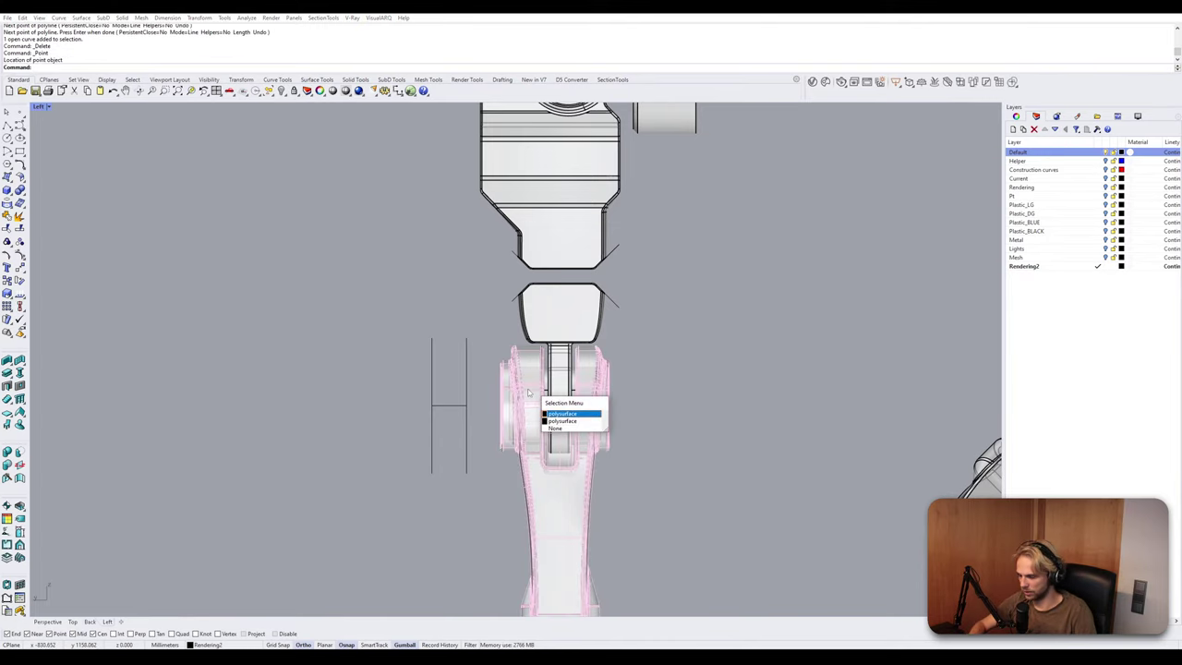
key(Return)
key(ctrl+h)
Place points at the centres of the elbow cylinders' inner circular edges, one on each side of the central bracket.
right_drag(529, 393, 536, 393)
double_click(37, 108)
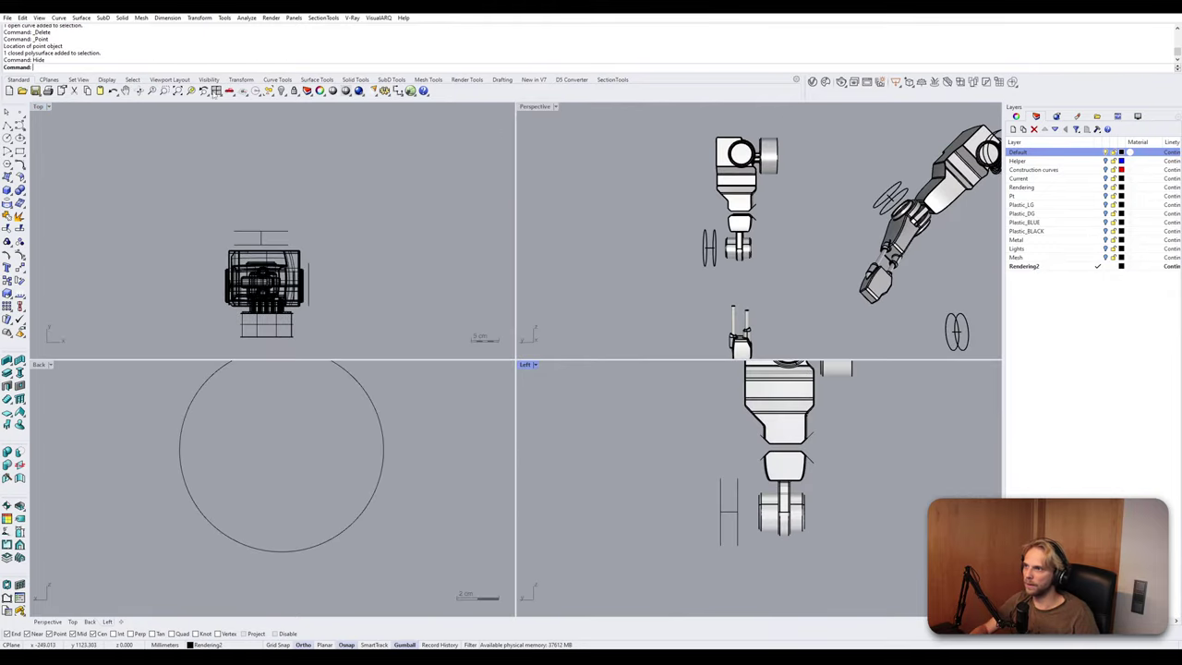
double_click(530, 105)
right_drag(453, 288, 480, 369)
scroll(494, 357, up, 8)
scroll(480, 371, up, 2)
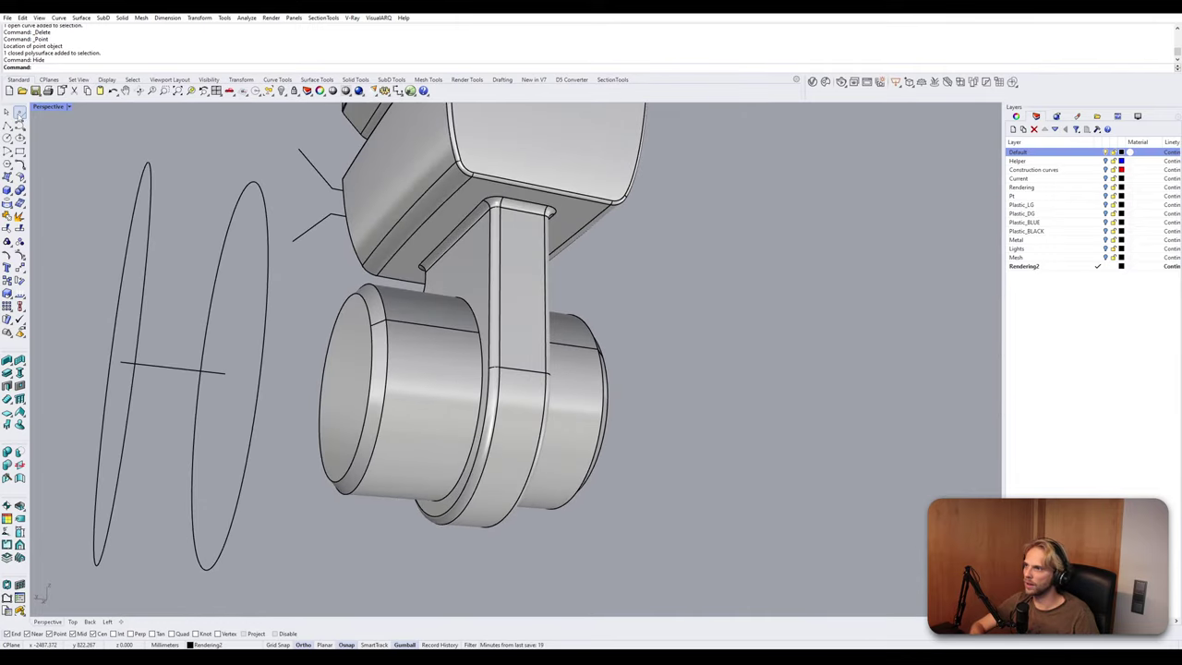
click(19, 114)
click(464, 366)
right_drag(464, 368, 481, 402)
right_click(399, 381)
click(395, 384)
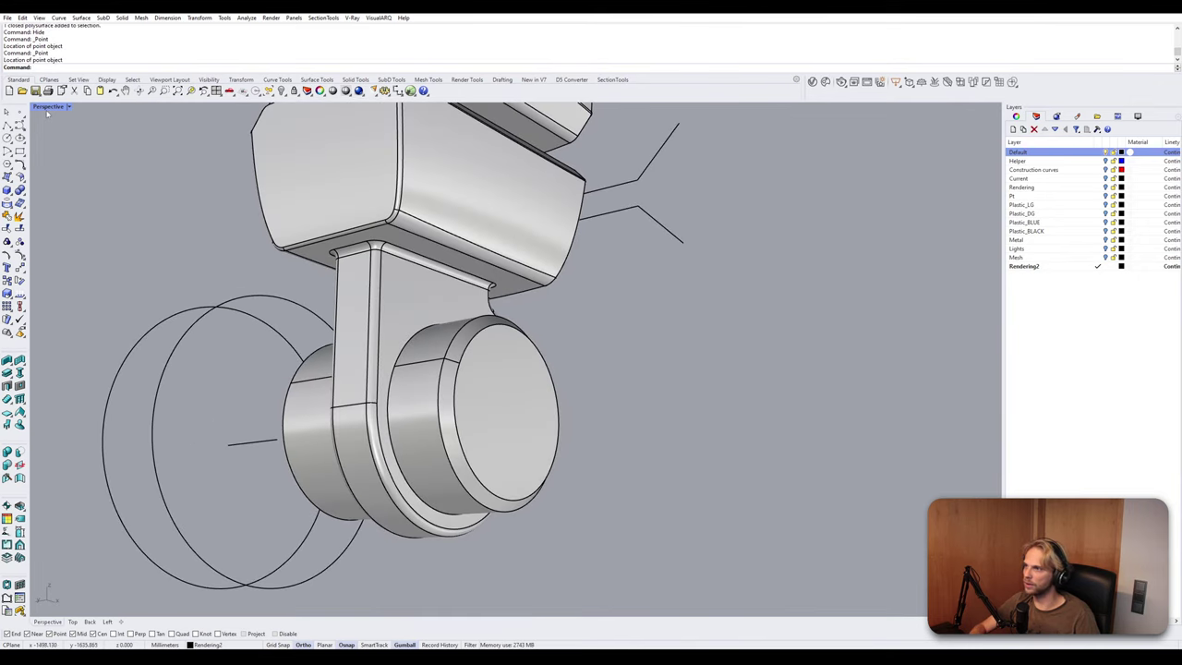
Set the Perspective viewport to Wireframe and connect the two elbow centre points with a straight polyline.
click(48, 108)
click(65, 152)
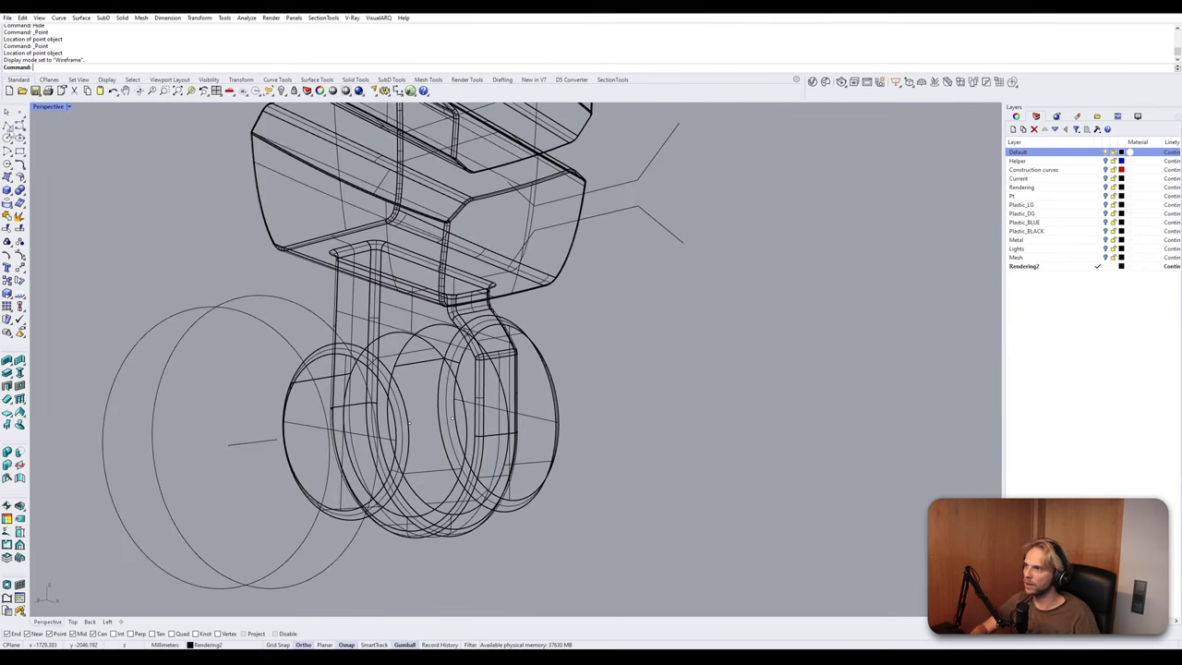
click(7, 126)
click(409, 423)
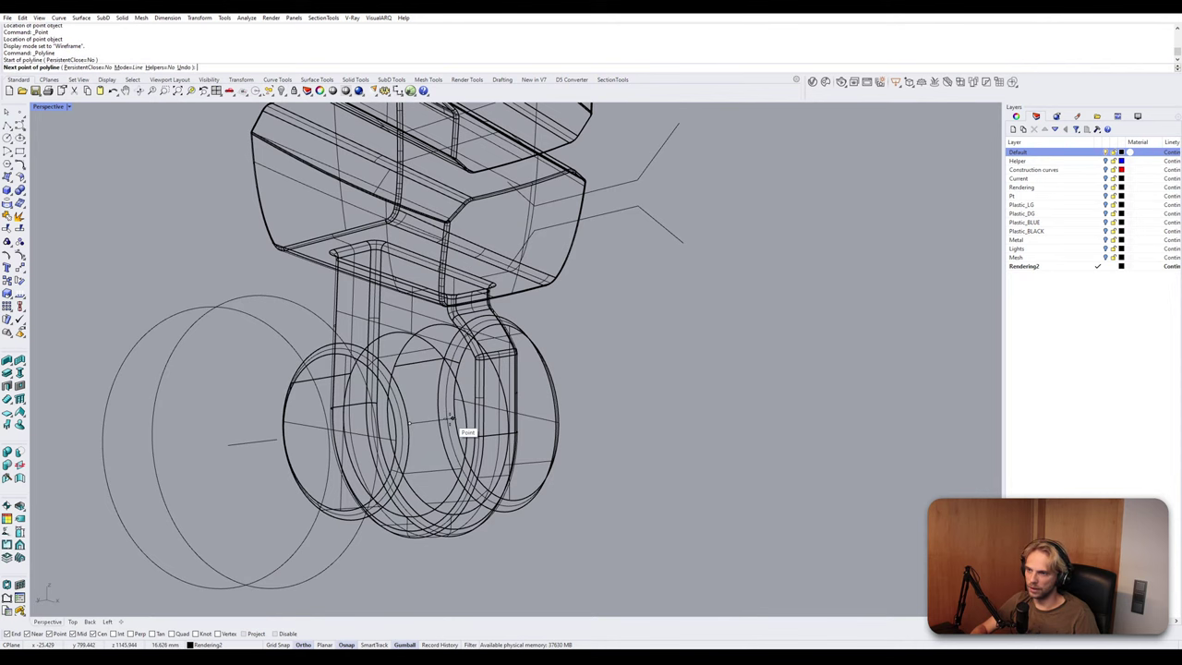
click(452, 419)
right_click(449, 418)
Draw a vertical polyline from the midpoint of the elbow connecting line up past the shoulder, ending it in the Back view.
right_click(441, 420)
click(430, 420)
scroll(434, 417, down, 8)
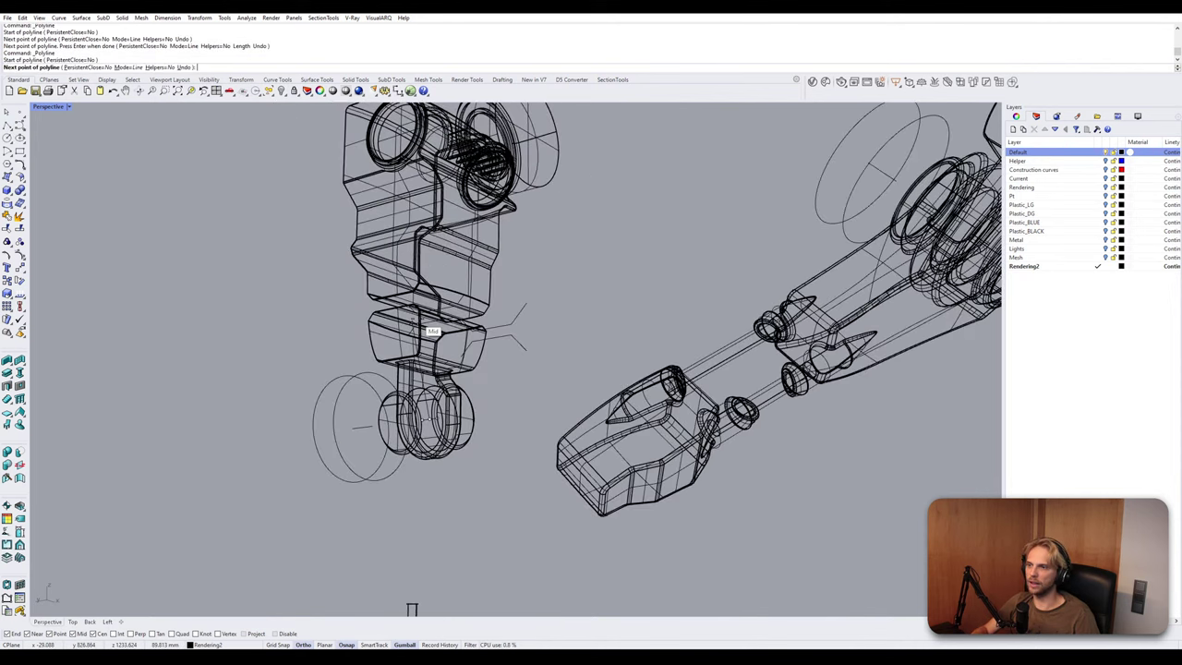
scroll(432, 330, down, 4)
scroll(506, 262, up, 3)
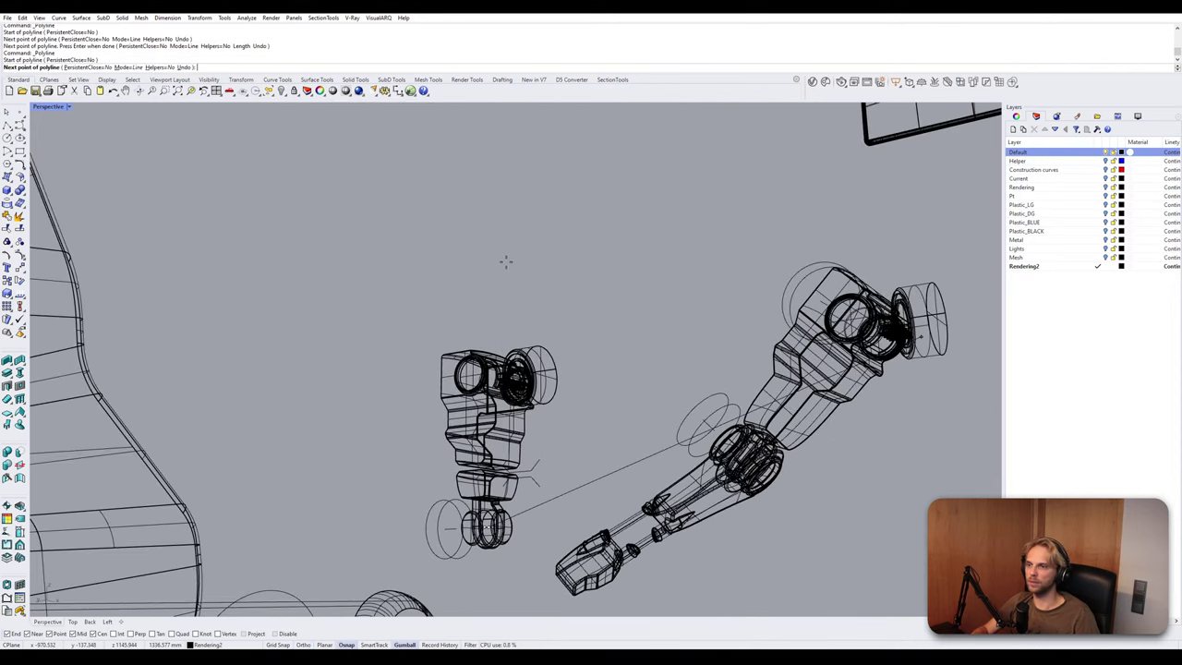
double_click(43, 107)
scroll(277, 462, down, 15)
scroll(272, 461, up, 5)
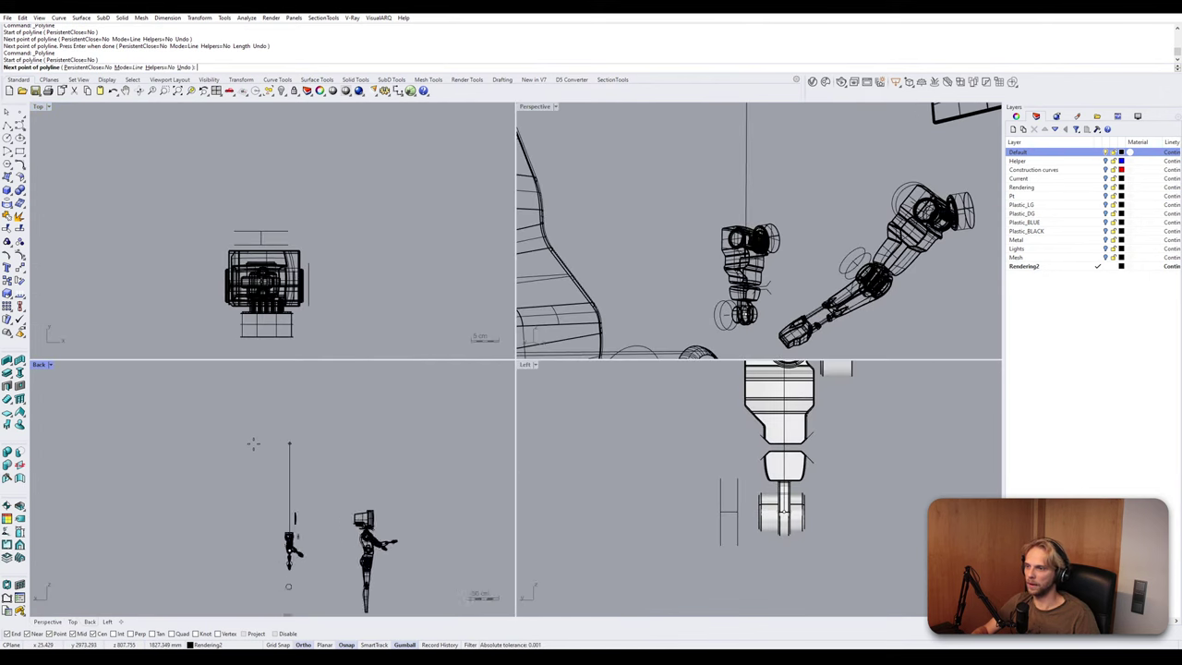
click(302, 469)
key(ctrl+z)
click(306, 480)
key(Return)
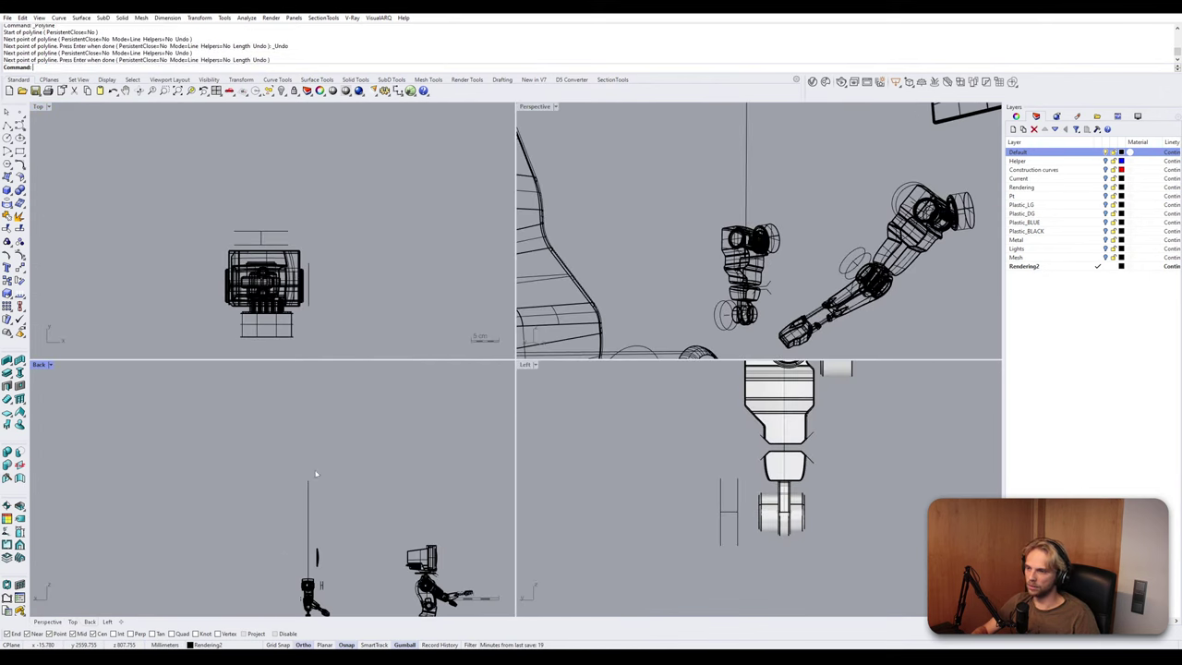
Set the Perspective viewport back to Shaded display.
double_click(538, 106)
mouse_move(533, 222)
right_down()
mouse_move(453, 314)
mouse_move(415, 337)
mouse_move(419, 367)
mouse_move(347, 385)
right_up()
right_click(48, 107)
click(54, 151)
scroll(380, 406, up, 2)
shift+right_drag(430, 414, 450, 463)
right_drag(523, 346, 416, 385)
scroll(502, 473, up, 8)
scroll(507, 430, down, 4)
shift+right_drag(507, 430, 503, 242)
scroll(504, 243, up, 5)
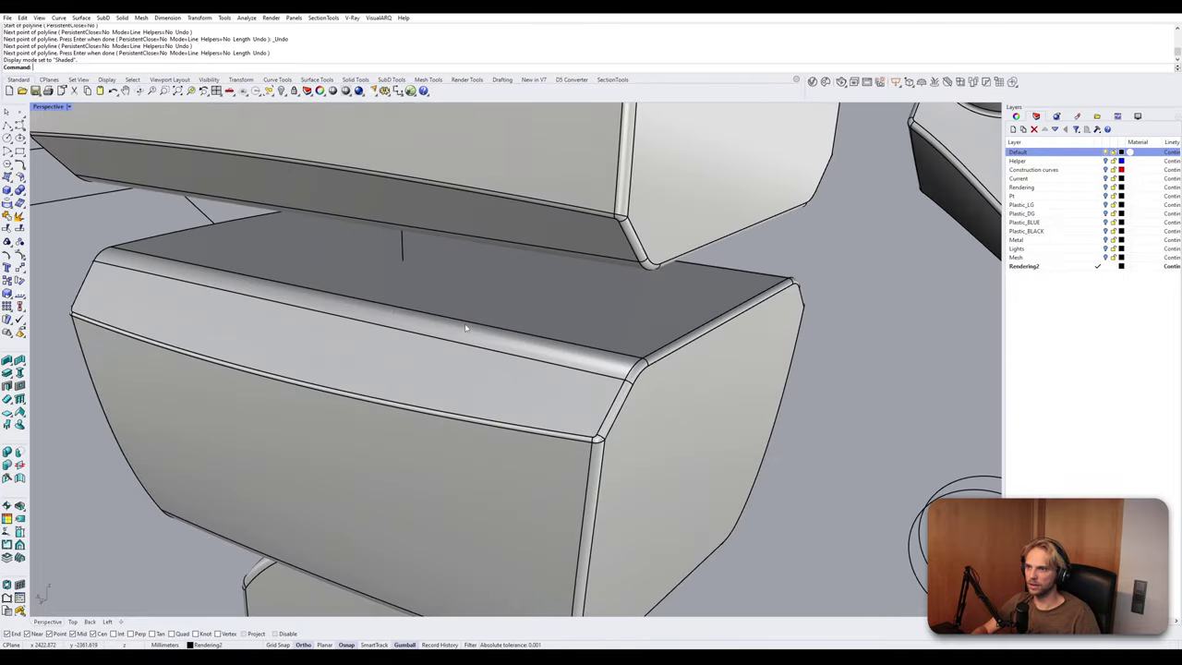
click(428, 283)
key(Escape)
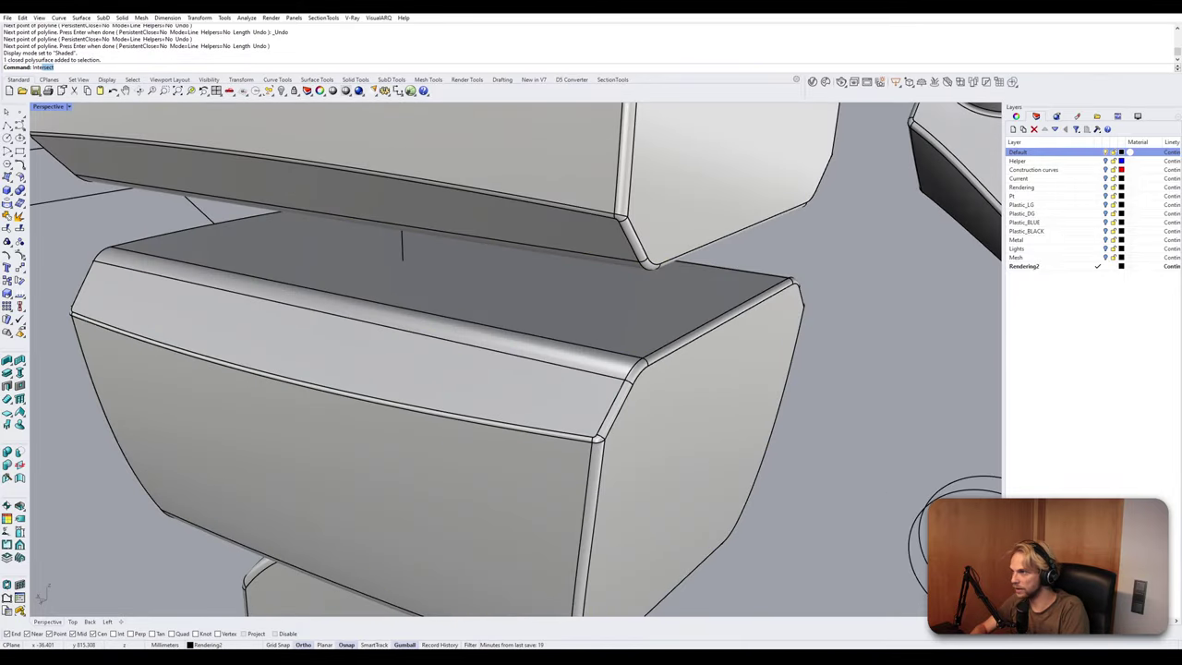
key(Return)
click(428, 282)
key(Escape)
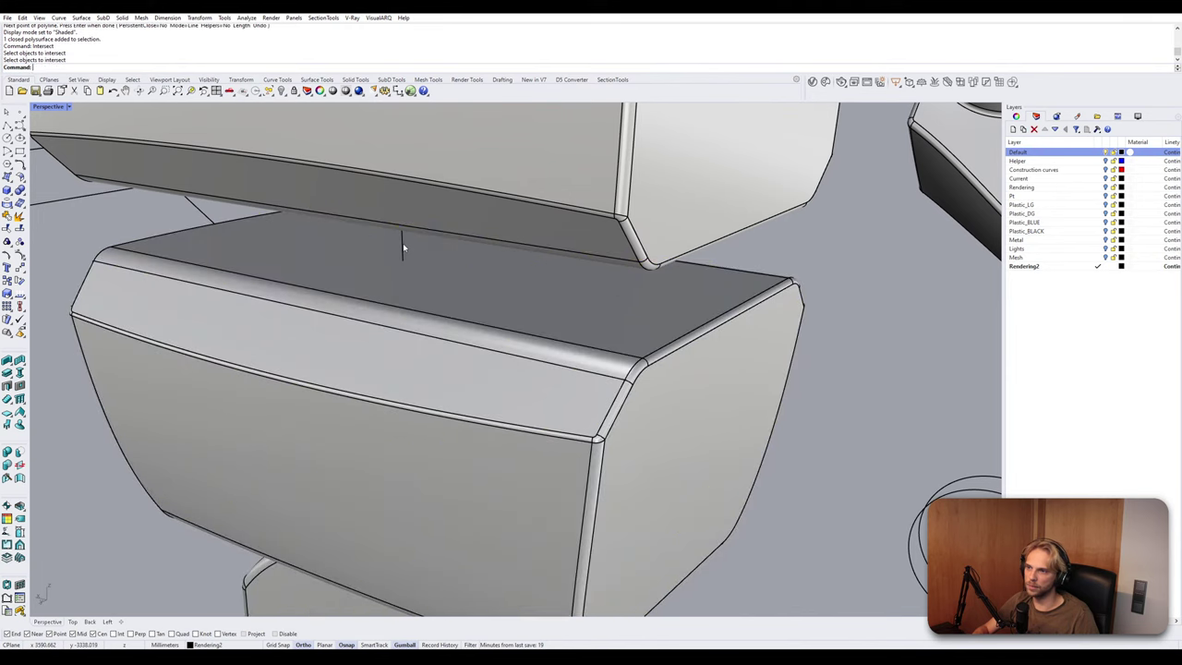
Intersect the vertical axis line with the small block above the elbow to get a point on its upper face.
click(404, 248)
key(Return)
key(Return)
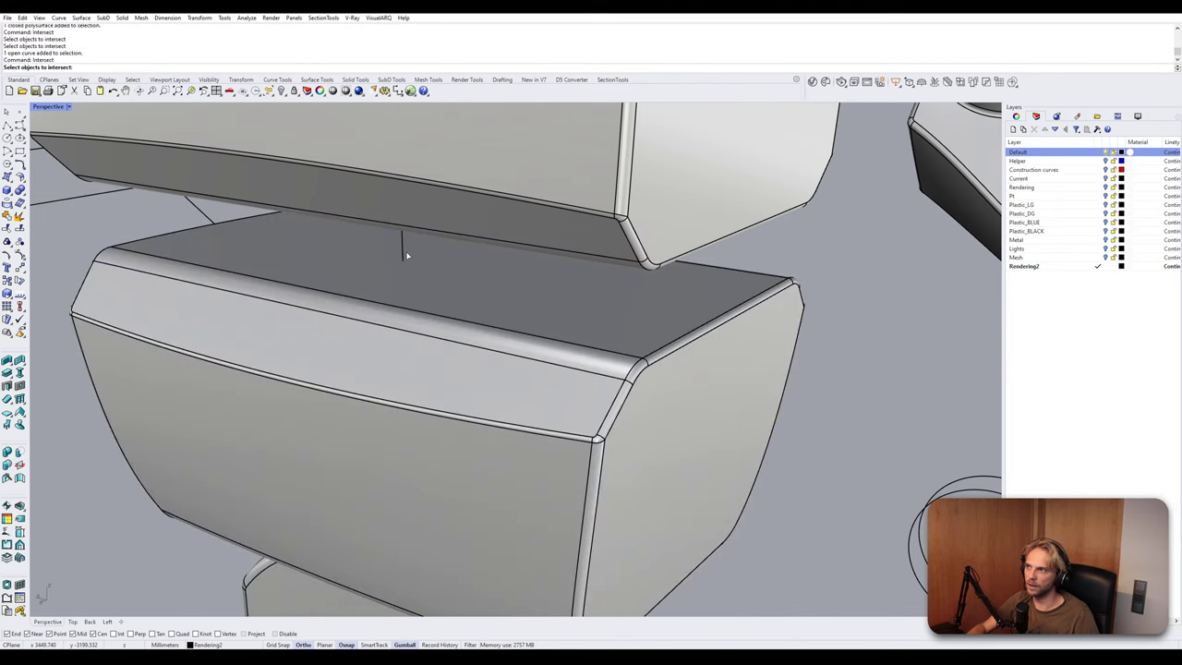
click(452, 293)
click(403, 252)
key(Return)
key(Escape)
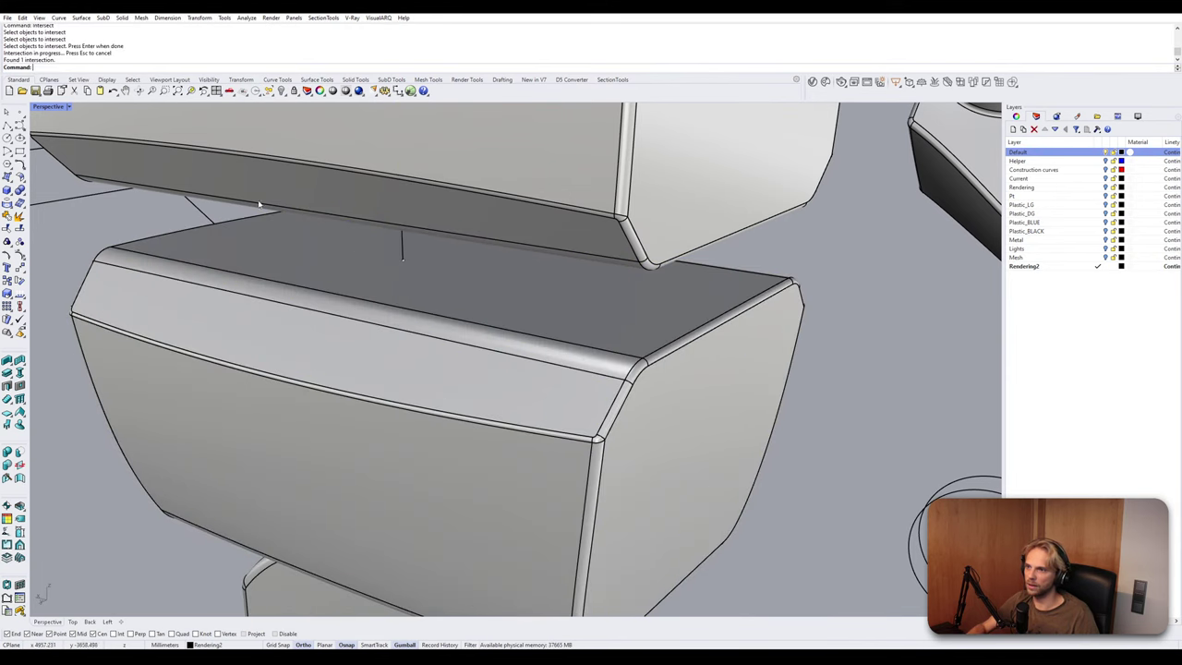
Draw a circle centred on the intersection point on the small block's upper face.
click(7, 137)
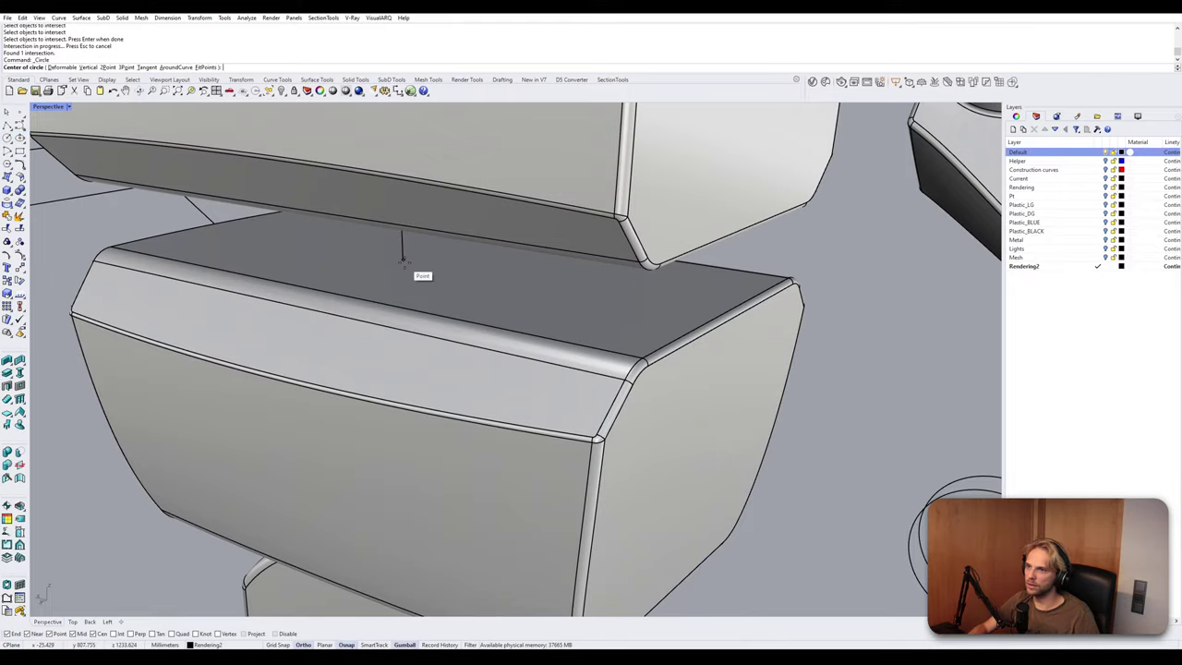
click(403, 263)
mouse_move(406, 272)
right_down()
mouse_move(458, 287)
mouse_move(423, 285)
right_up()
right_drag(534, 307, 538, 297)
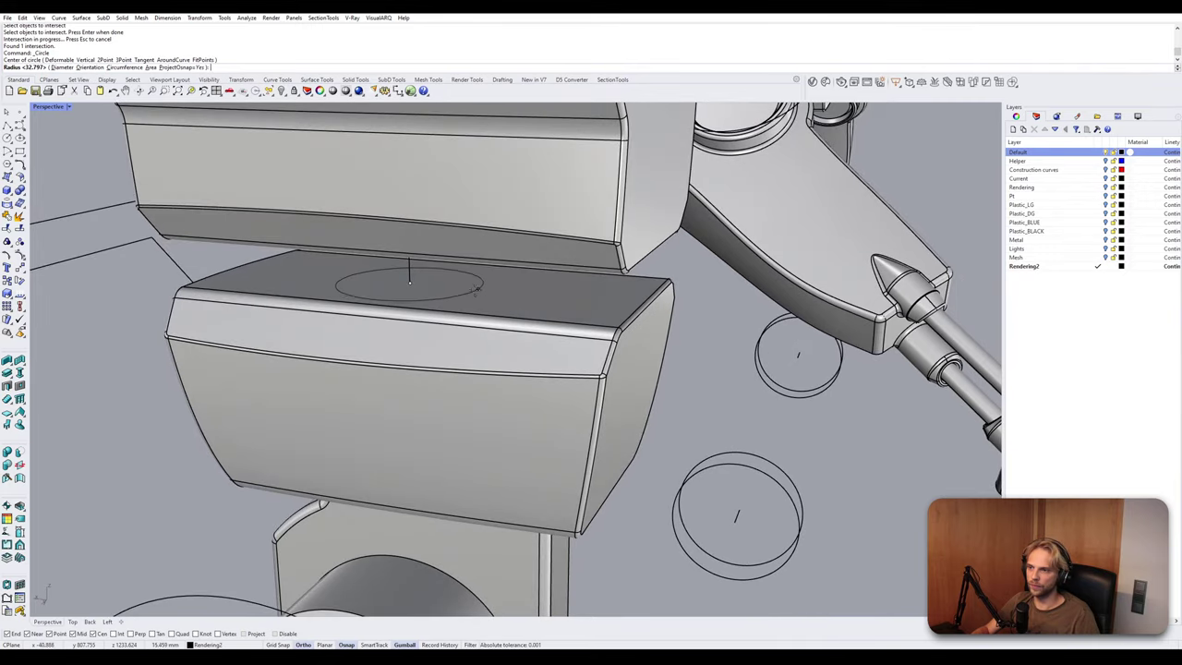
click(462, 311)
right_drag(462, 311, 434, 295)
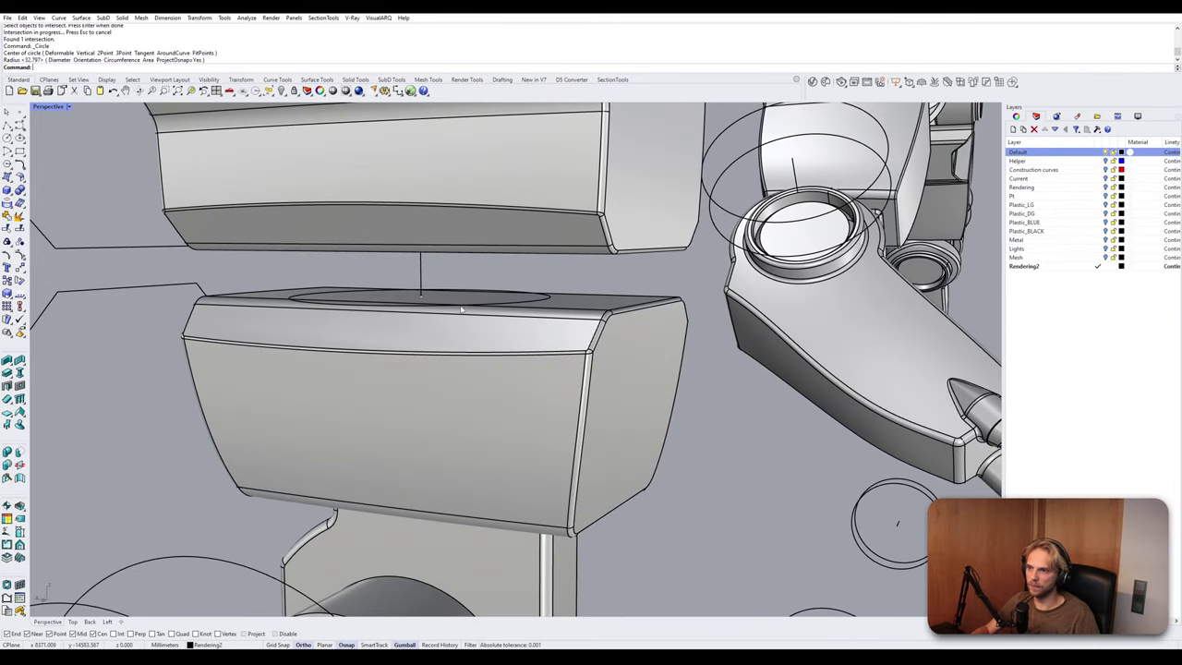
Extrude the circle vertically into a cylindrical surface and stretch it so it reaches into both blocks.
click(462, 310)
click(493, 335)
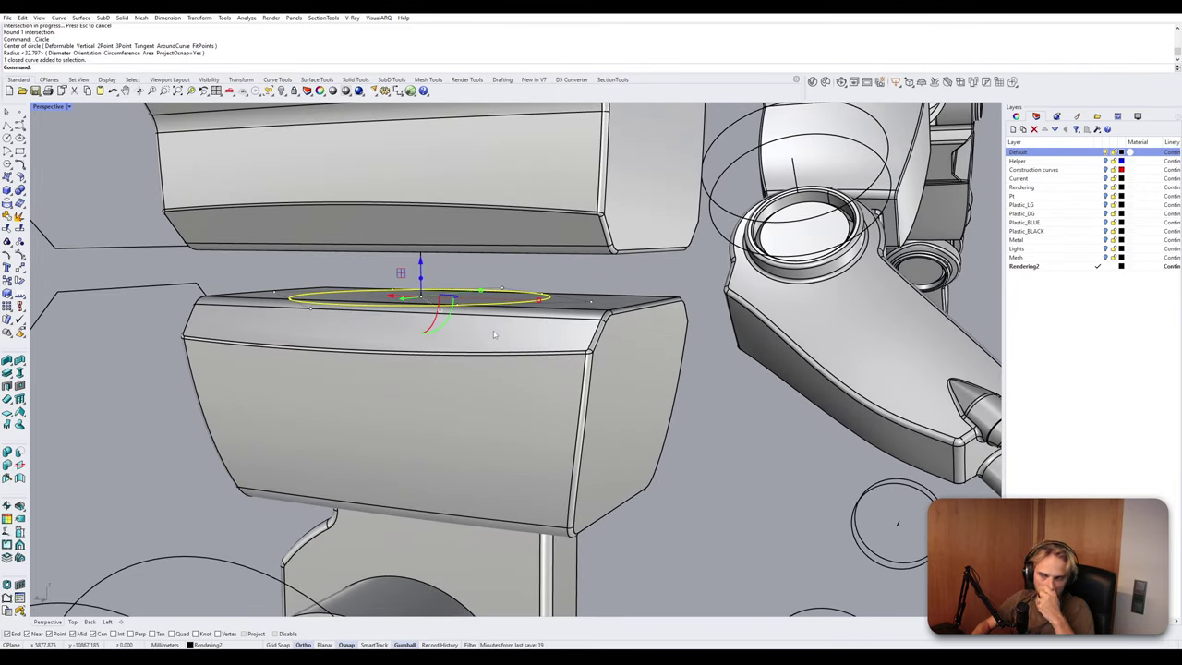
right_drag(494, 335, 495, 372)
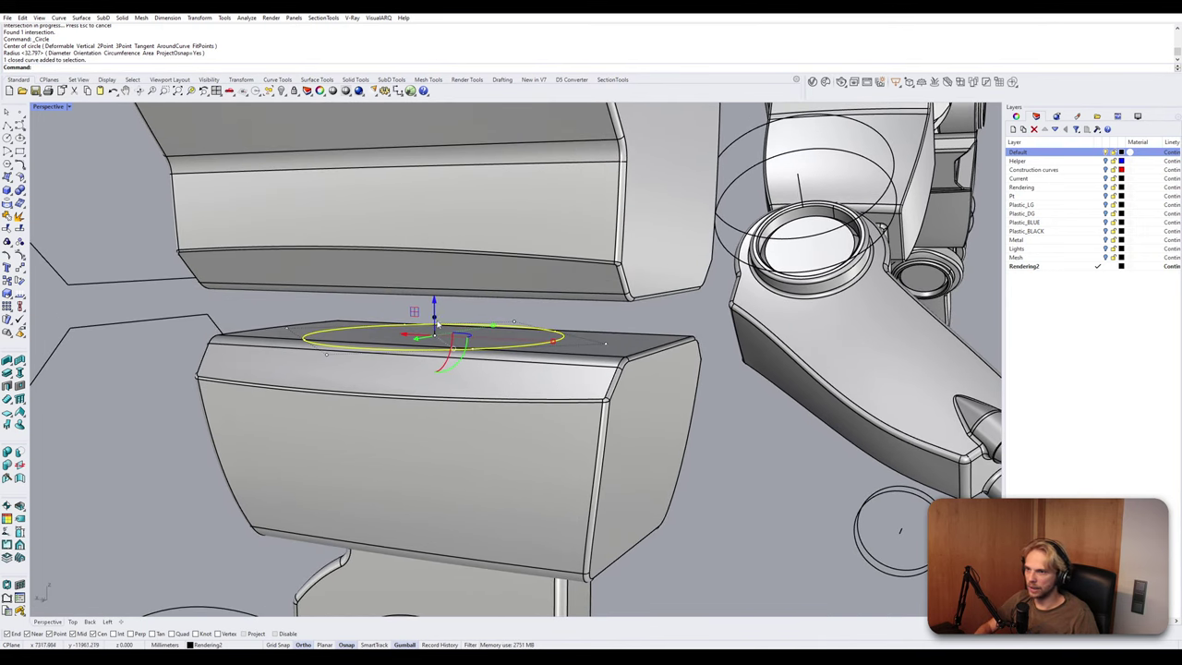
mouse_move(434, 320)
mouse_down()
mouse_move(437, 254)
mouse_move(434, 336)
mouse_up()
right_drag(434, 340, 390, 328)
click(390, 327)
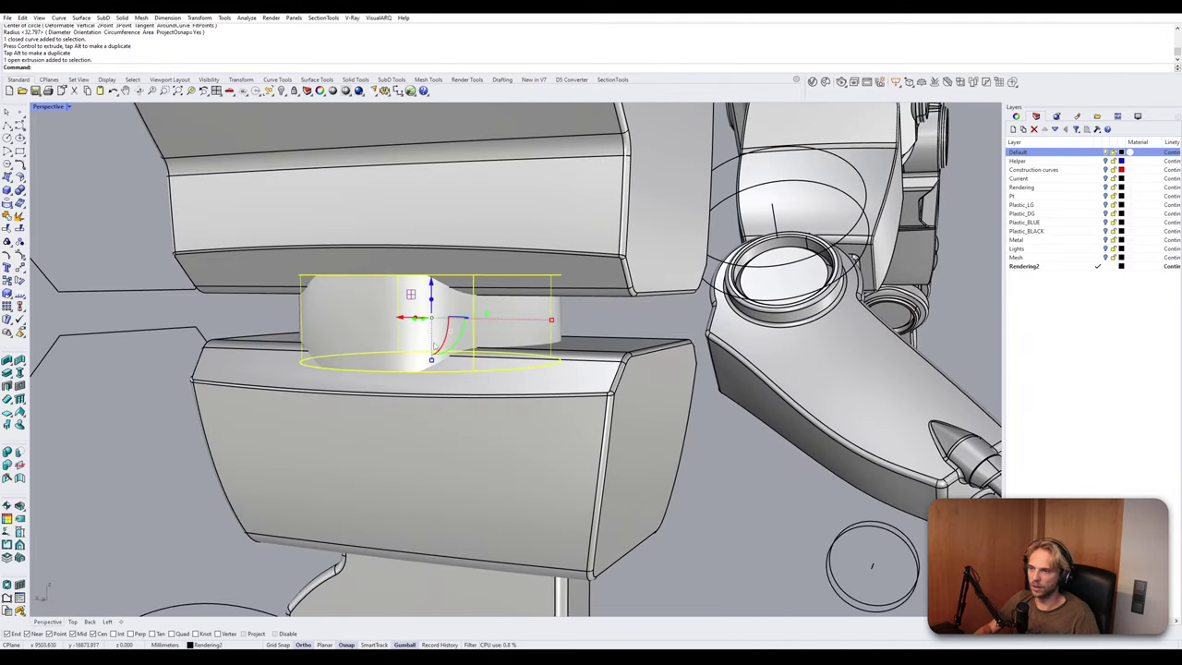
drag(431, 361, 431, 383)
right_drag(431, 384, 409, 325)
Cap both open ends of the cylindrical surface to make it a closed solid.
key(Escape)
click(410, 325)
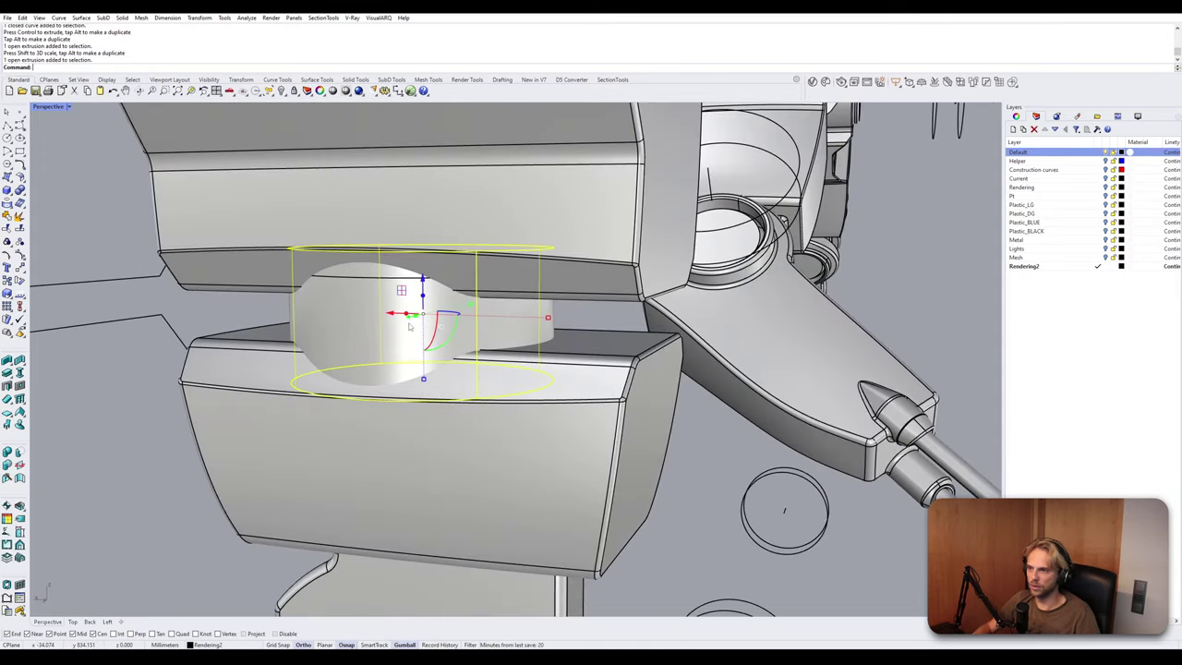
text(cap)
key(Return)
click(409, 319)
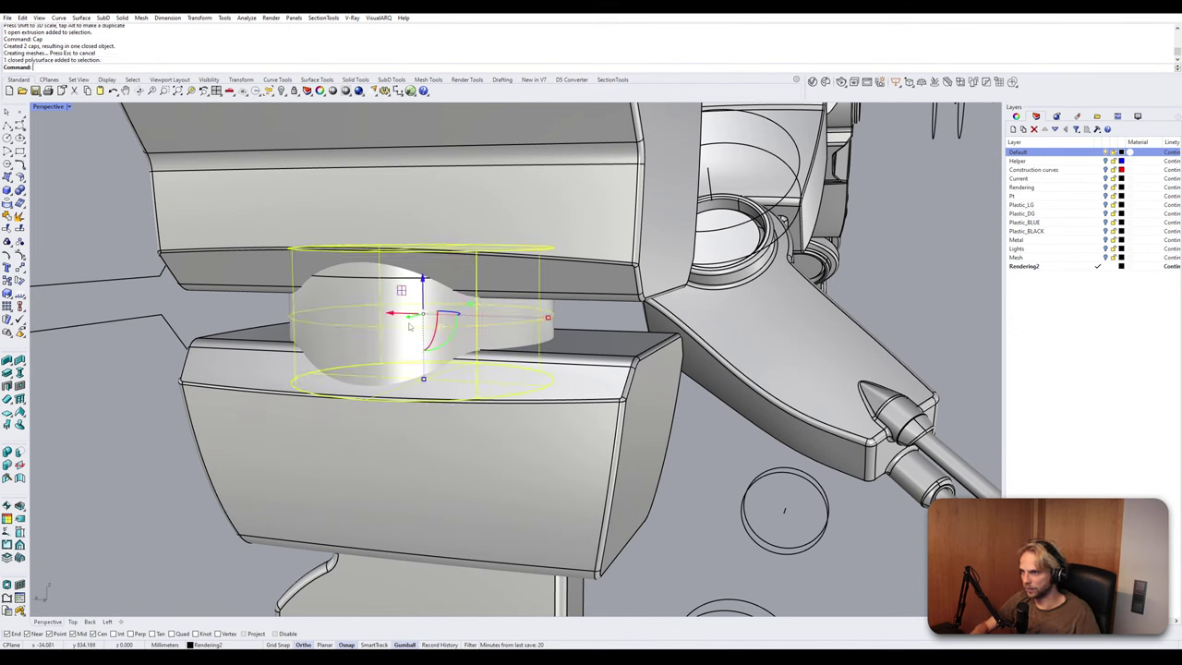
Subtract the cylinder from the upper and lower blocks with BooleanDifference, keeping the cutter with DeleteInput set to No.
click(522, 245)
shift+click(542, 483)
text(BooleanDifference)
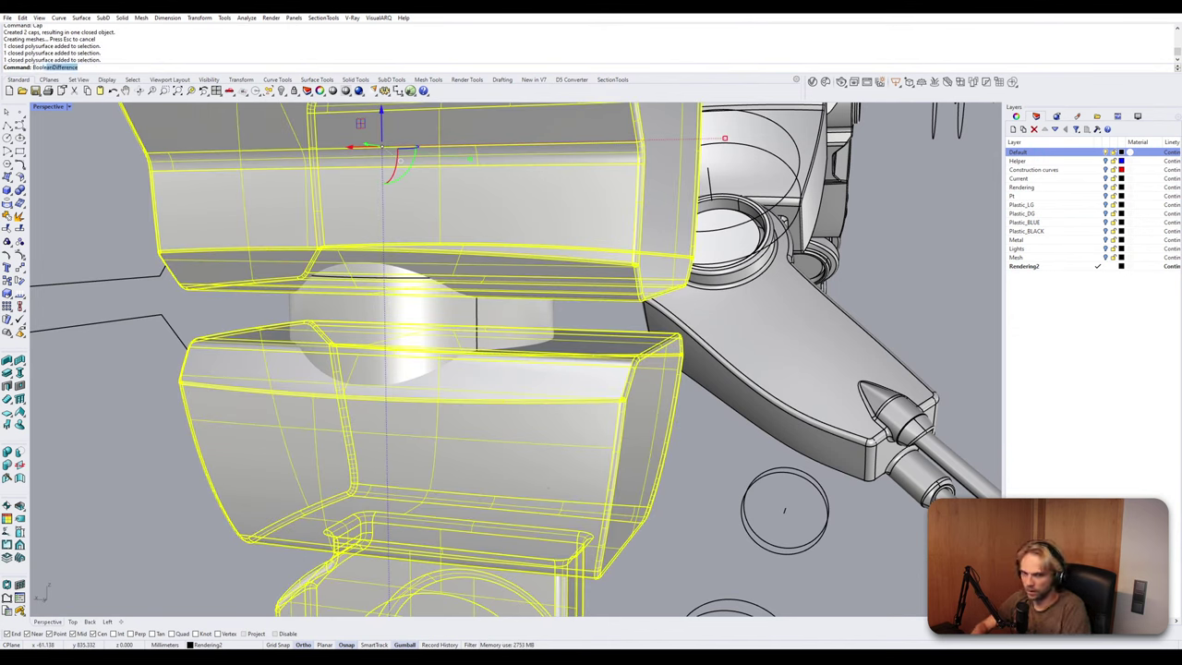
key(Return)
click(417, 332)
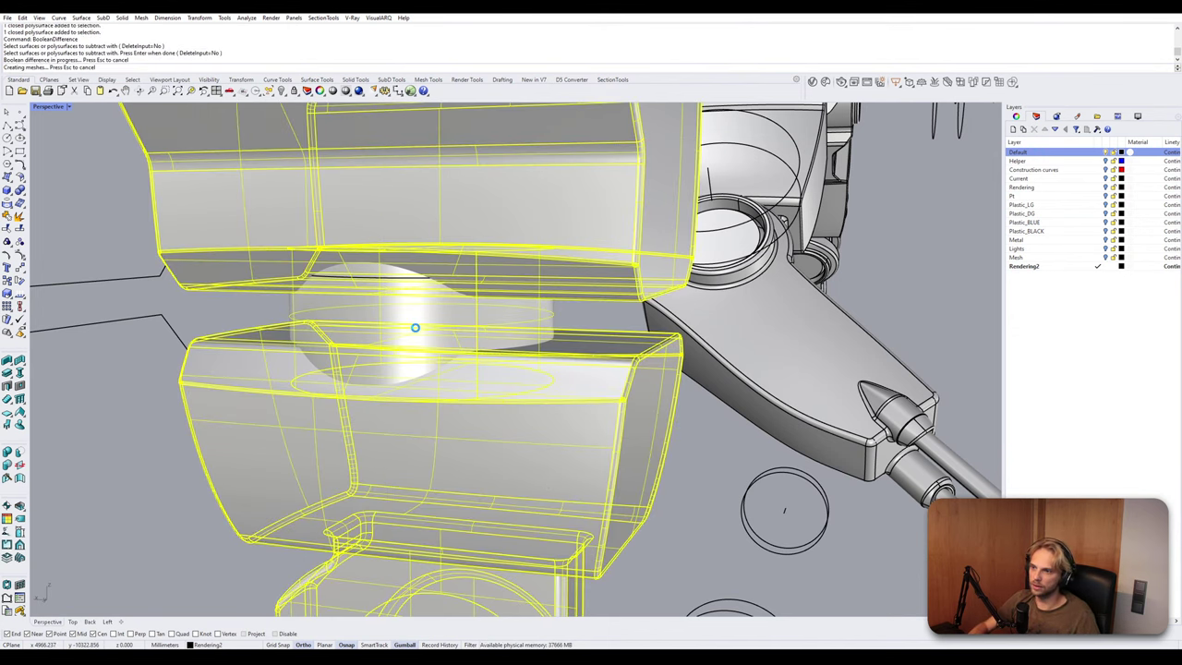
key(Return)
Scale the kept cylinder down in height and slightly in diameter to leave a clearance inside the recesses.
click(413, 332)
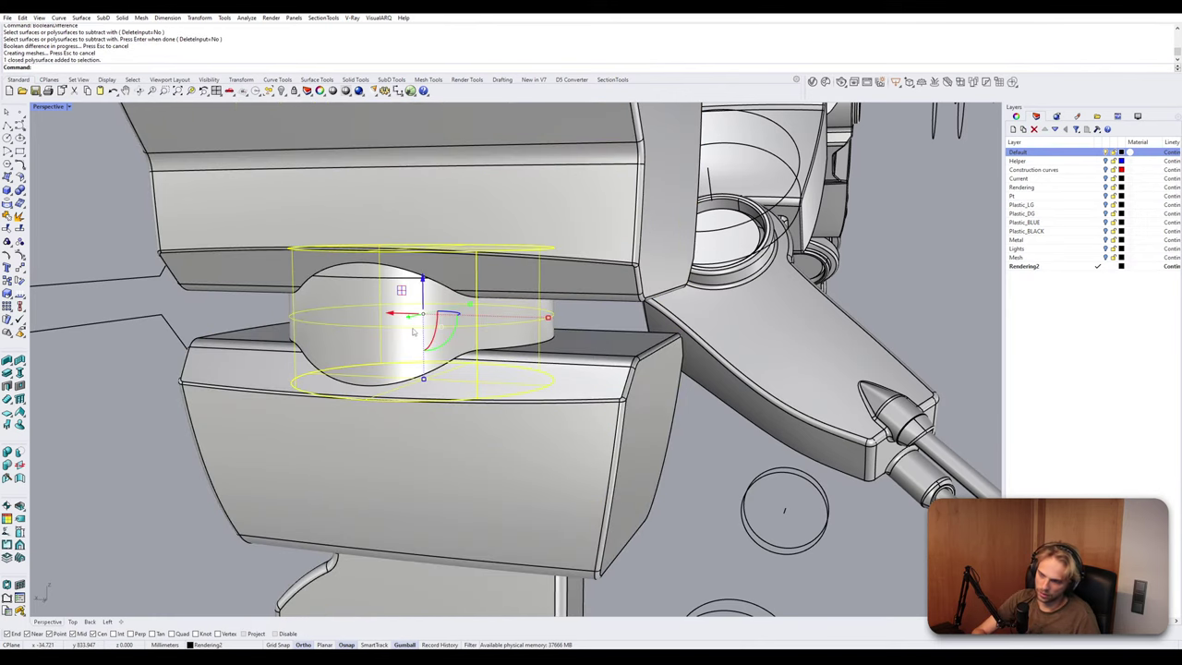
drag(423, 378, 438, 337)
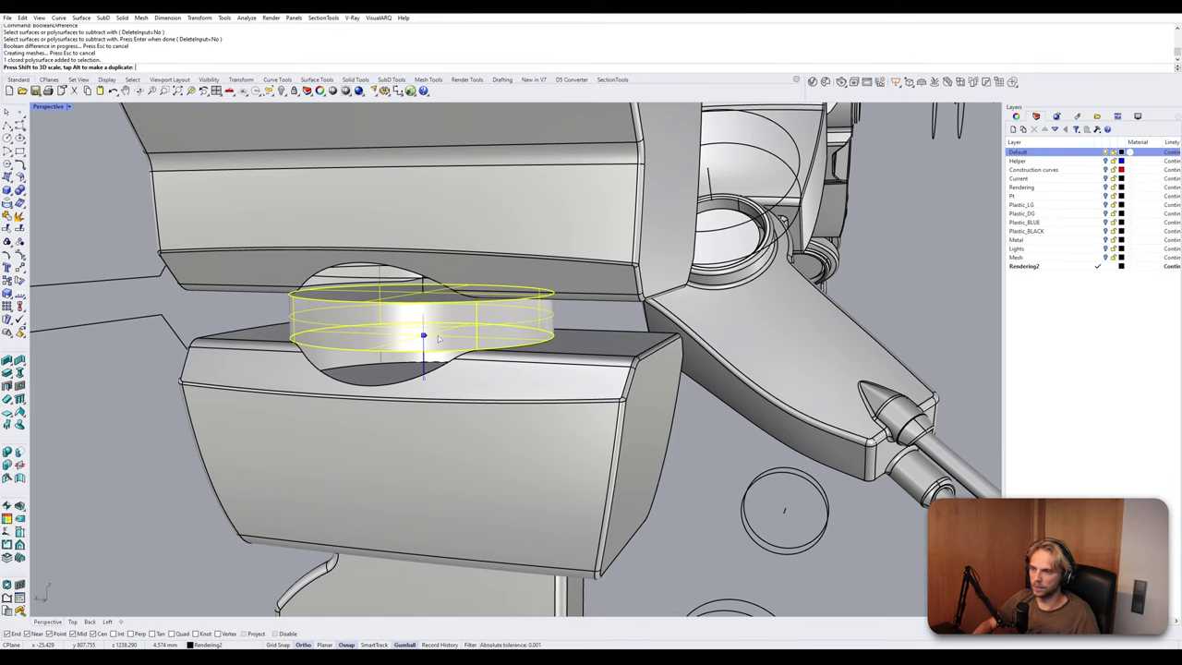
drag(438, 335, 437, 335)
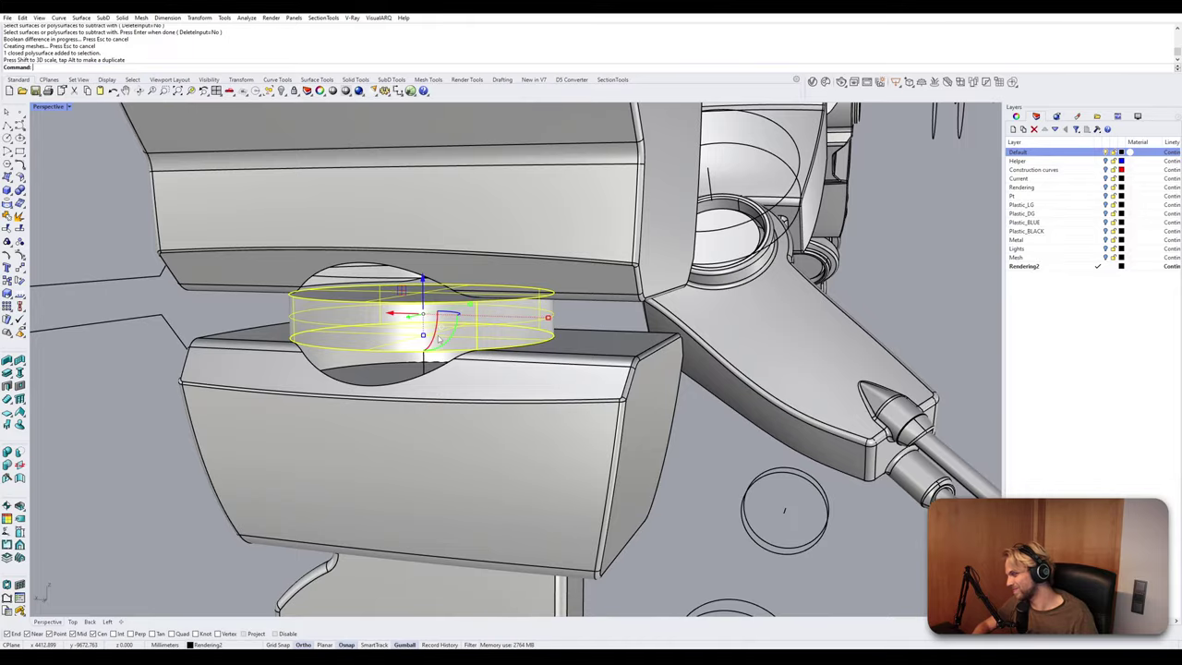
mouse_move(438, 335)
right_down()
mouse_move(557, 325)
mouse_move(429, 333)
right_up()
scroll(554, 321, up, 1)
drag(555, 318, 547, 317)
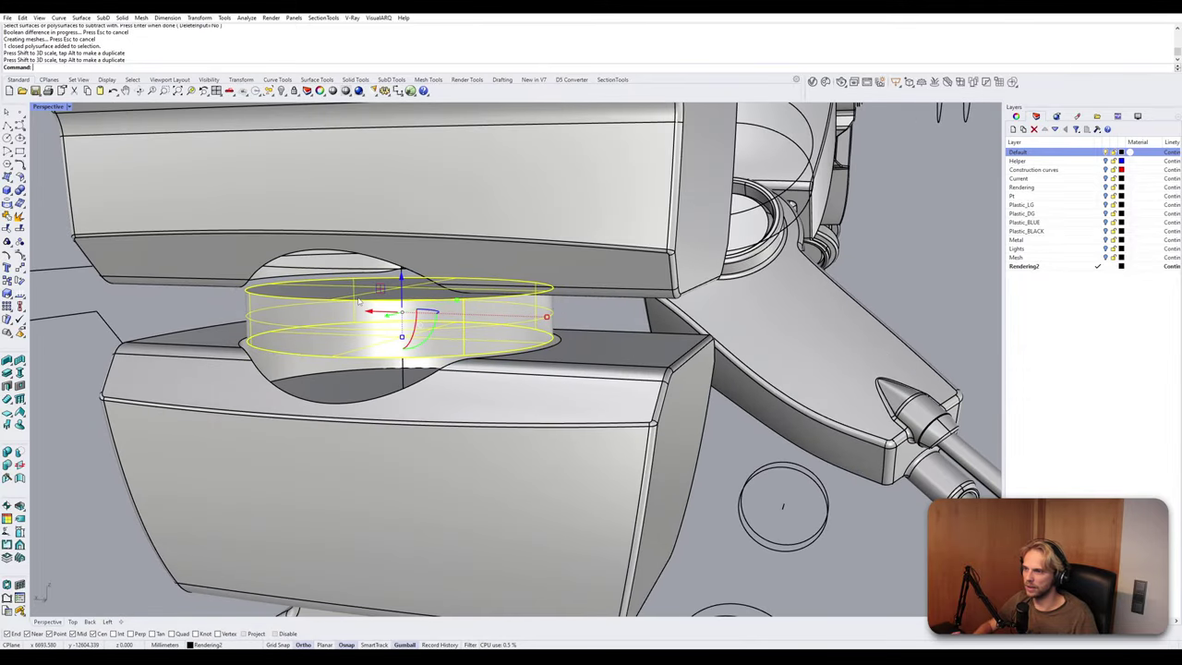
Lower the cylinder into the lower block's recess and lengthen it, leaving its top face midway across the gap.
right_drag(352, 324, 413, 321)
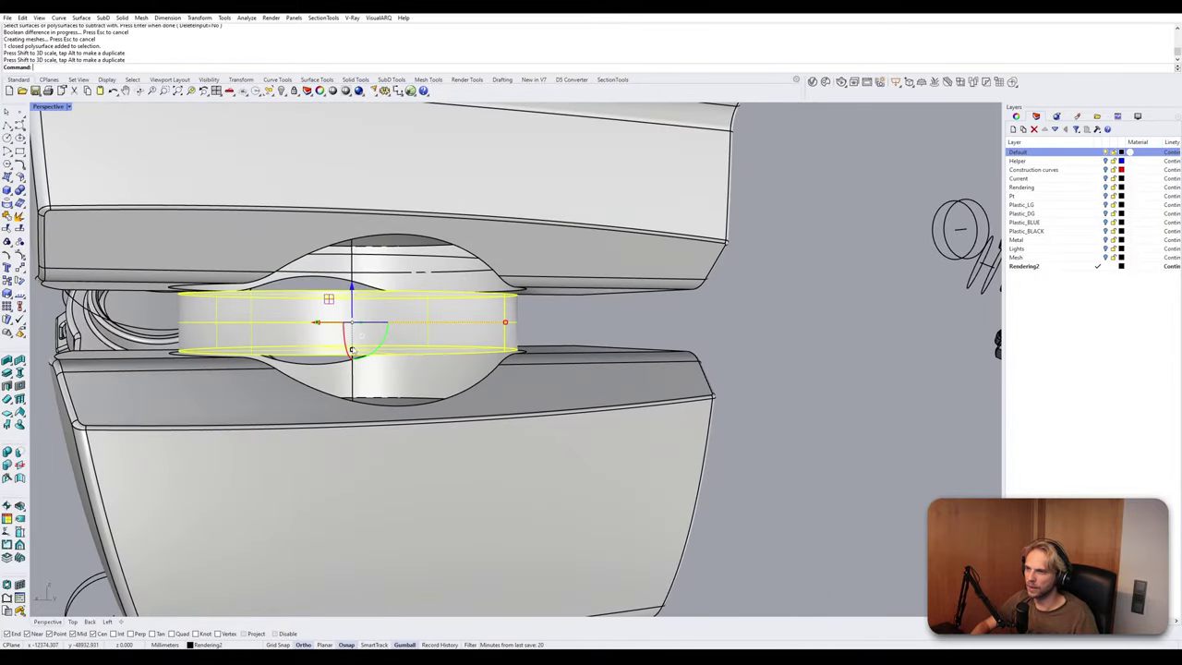
drag(351, 289, 351, 314)
drag(351, 377, 352, 395)
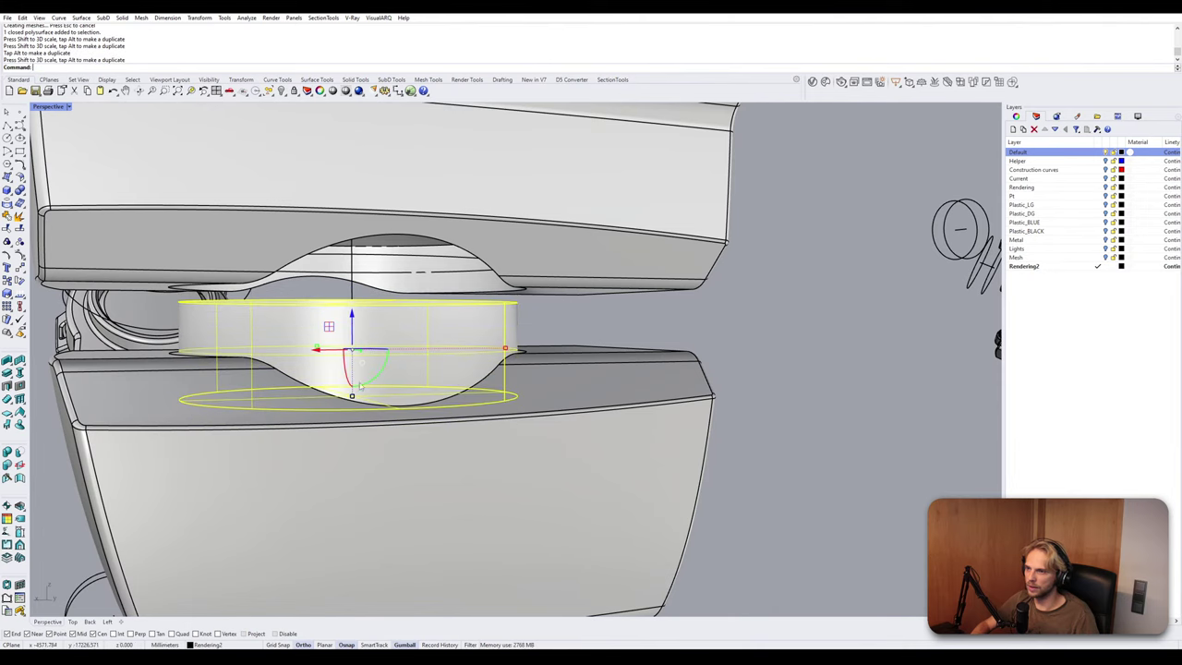
drag(351, 314, 358, 341)
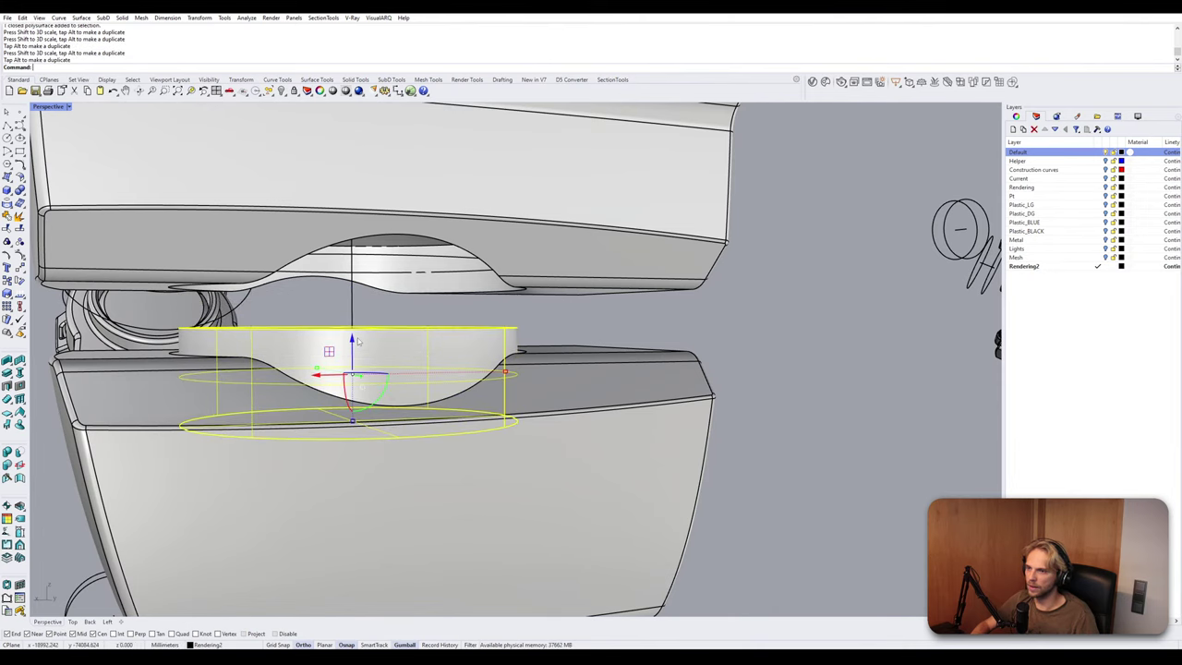
Copy the cylinder vertically from its bottom edge to its top edge so the copy sits in the upper recess.
key(Return)
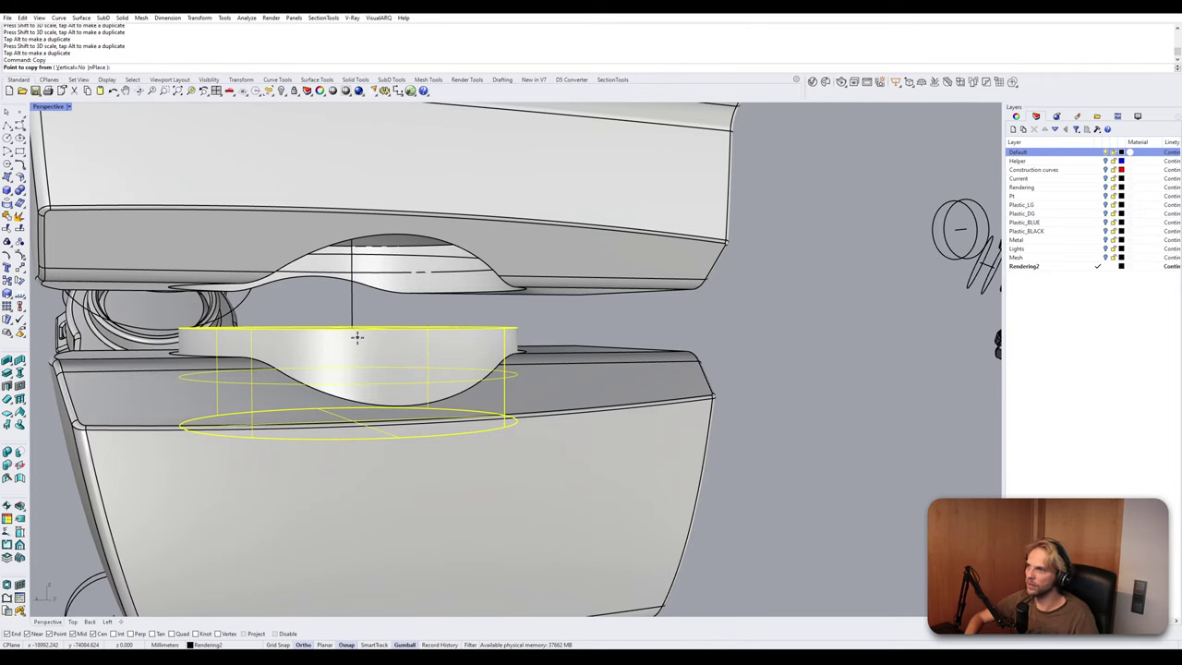
click(359, 438)
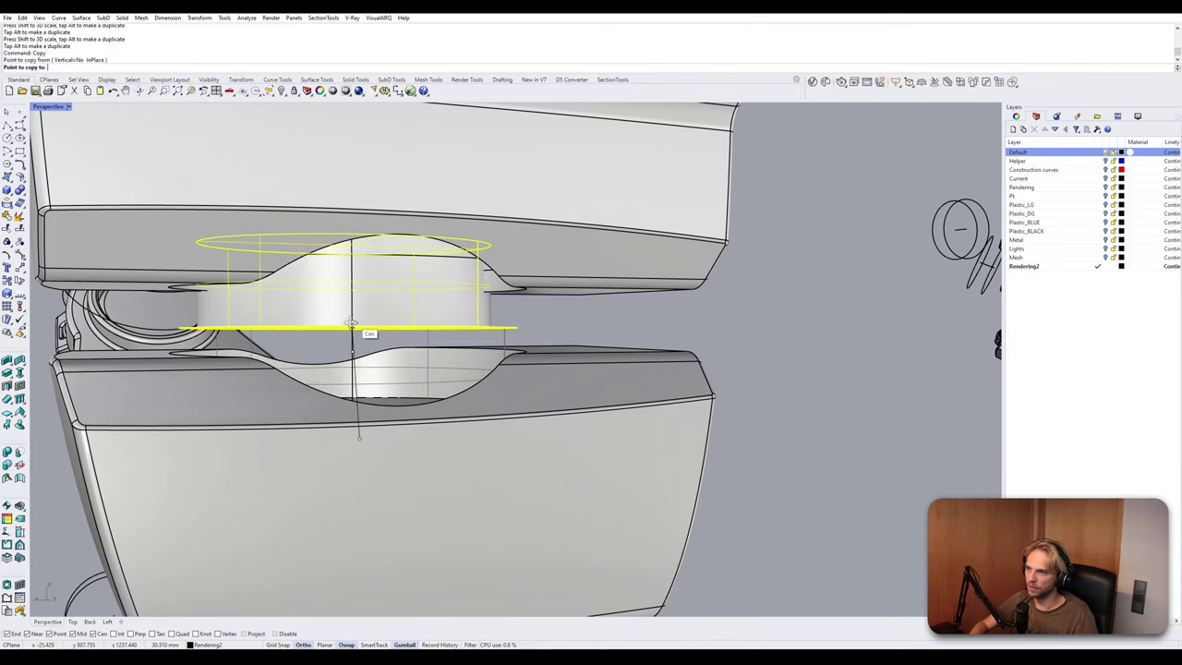
scroll(352, 325, up, 3)
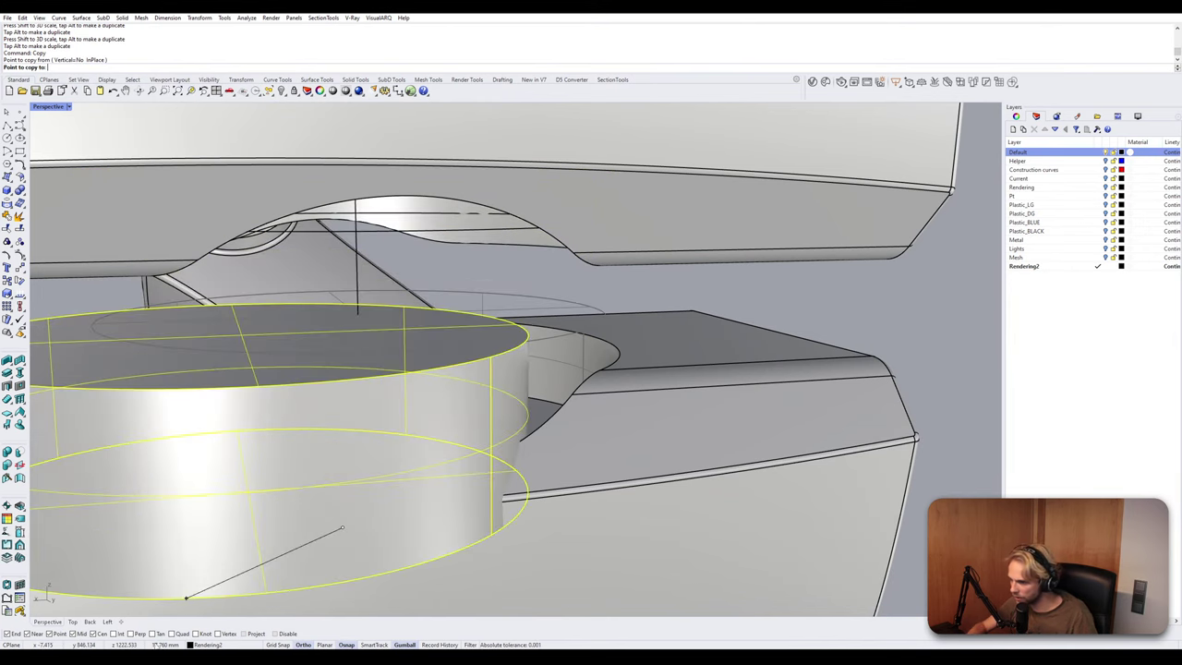
click(142, 637)
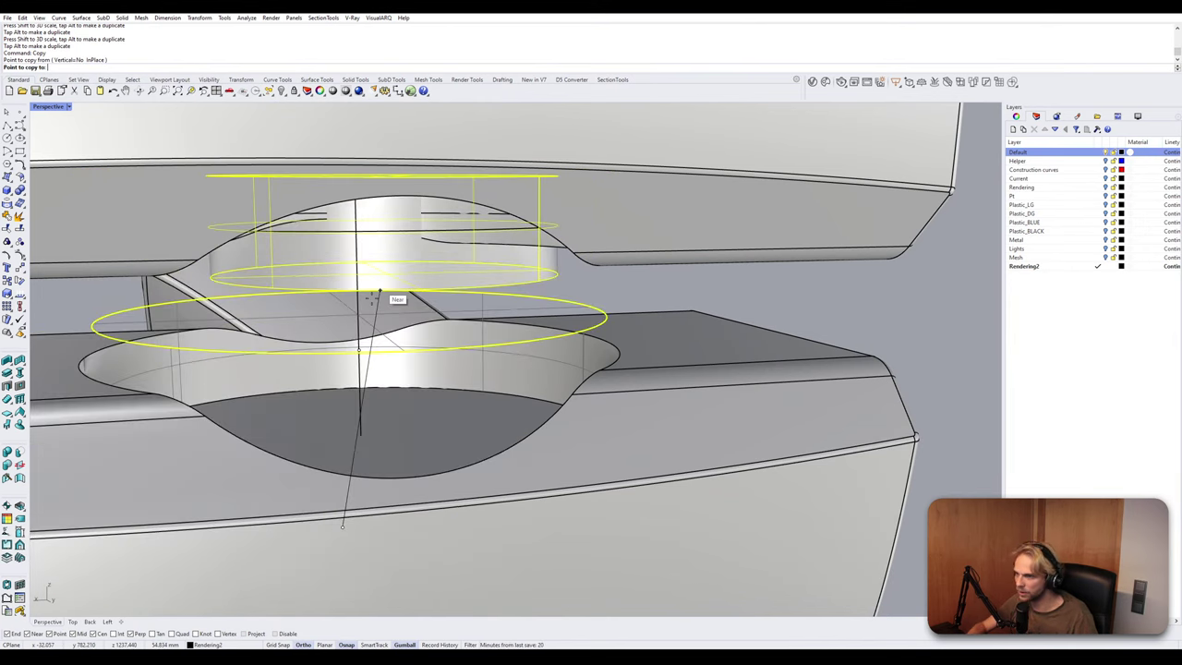
click(345, 356)
key(Return)
scroll(418, 323, down, 5)
key(Escape)
Join the upper cylinder to the upper block with BooleanUnion.
right_drag(417, 323, 581, 240)
click(413, 286)
shift+click(553, 245)
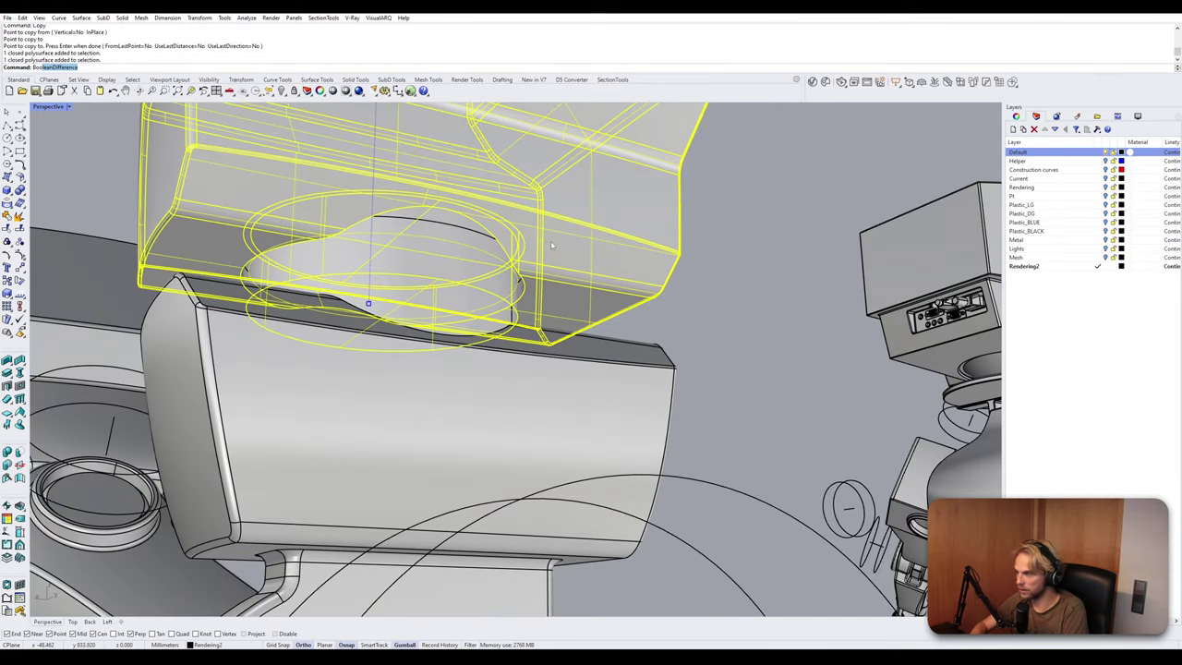
key(Return)
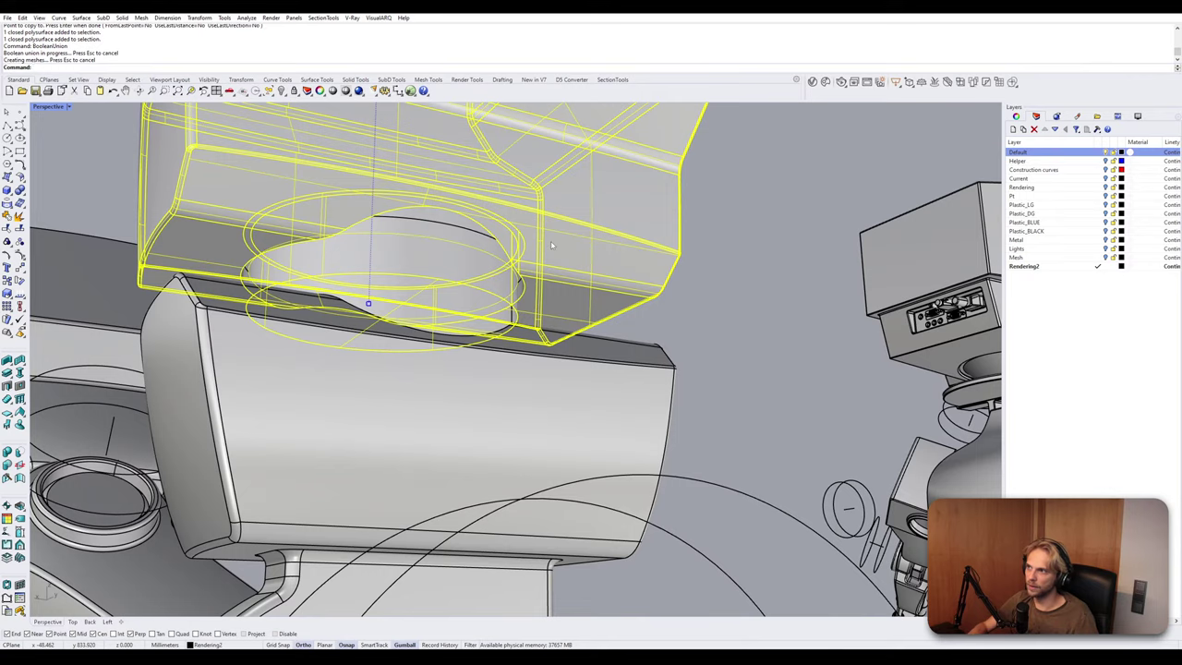
key(Escape)
Delete the leftover geometry at the joint and join the lower cylinder to the lower block with BooleanUnion.
scroll(509, 226, up, 4)
click(442, 238)
right_drag(442, 238, 480, 379)
click(587, 268)
key(Delete)
click(485, 402)
shift+click(570, 509)
right_click(569, 509)
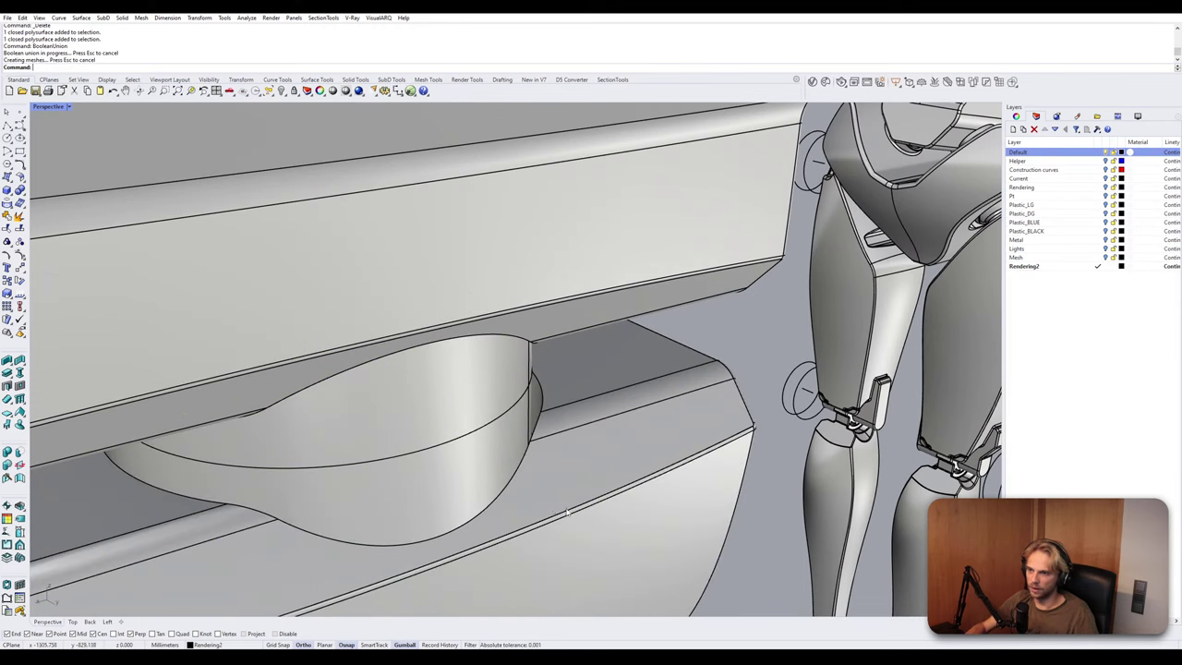
Fillet the chained outer edge of the lower block's recess with a radius of 1.
right_drag(545, 503, 592, 429)
text(FilletEdge)
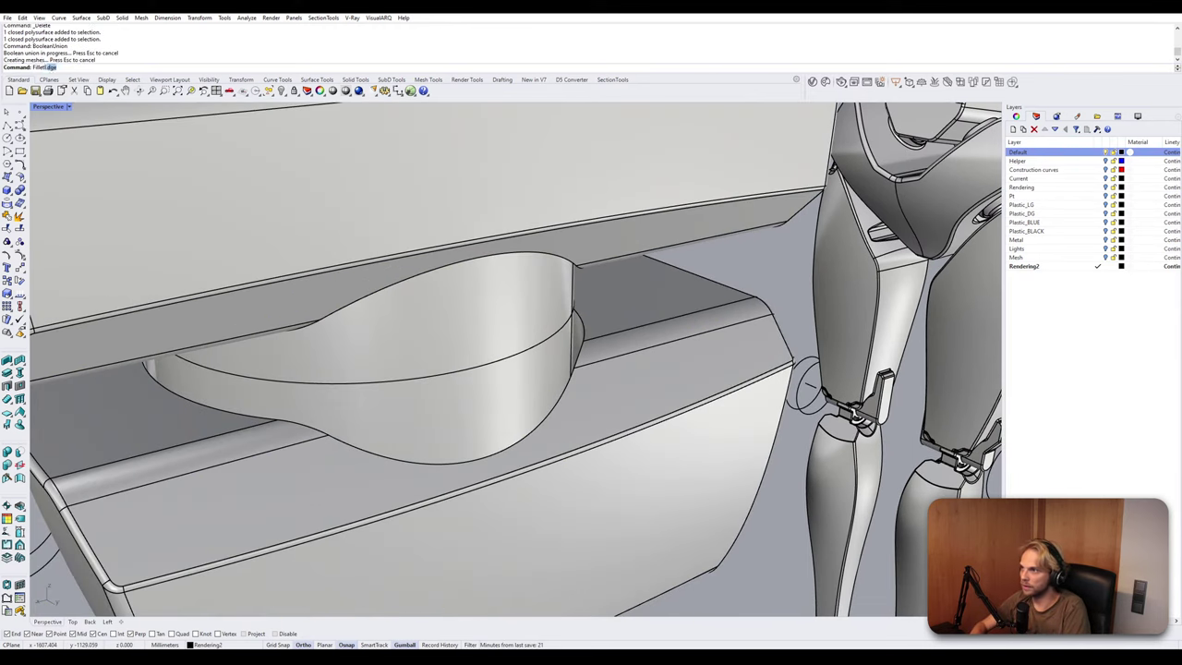
key(Return)
text(1)
key(Return)
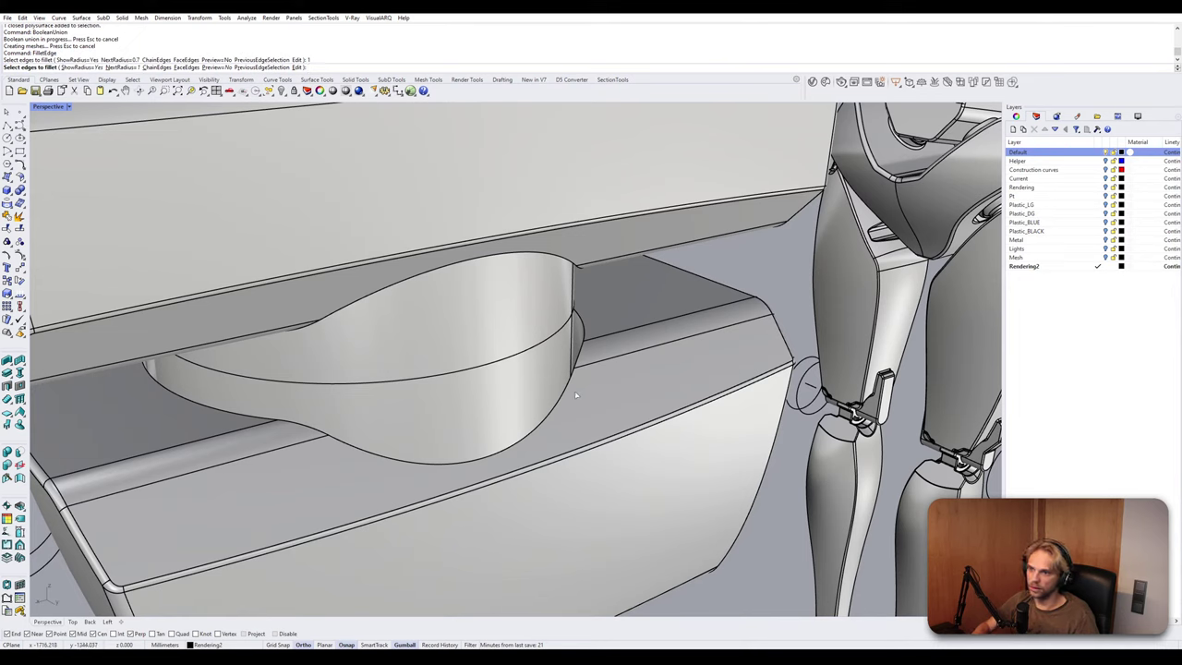
click(157, 67)
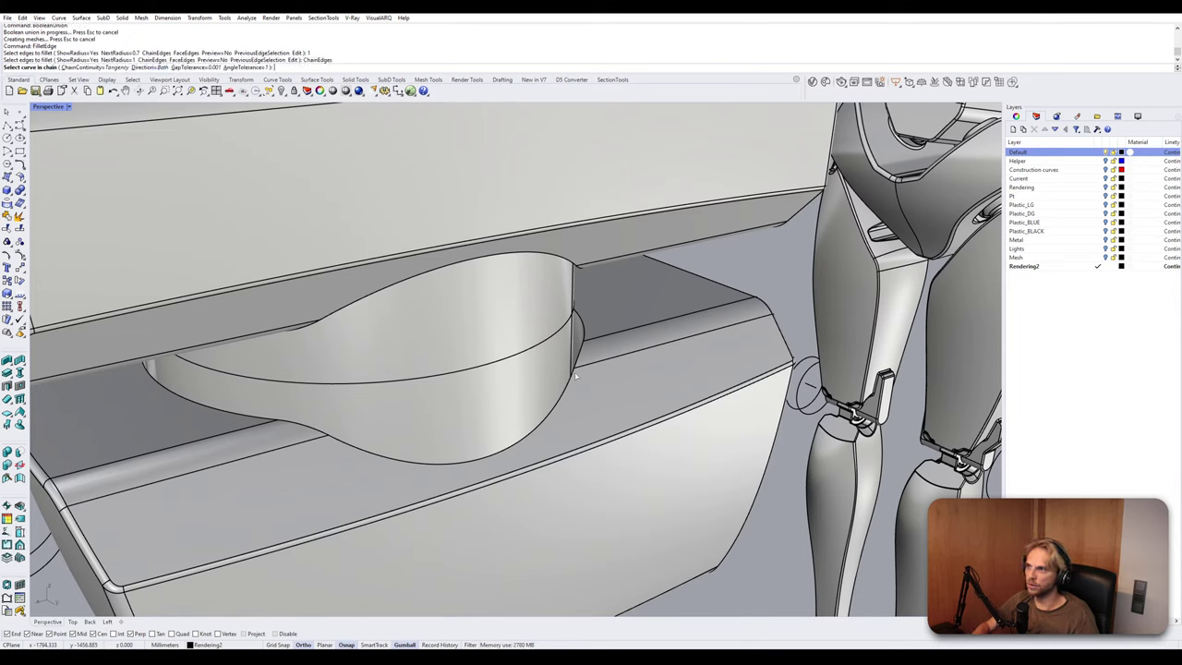
click(563, 411)
key(Return)
key(Return)
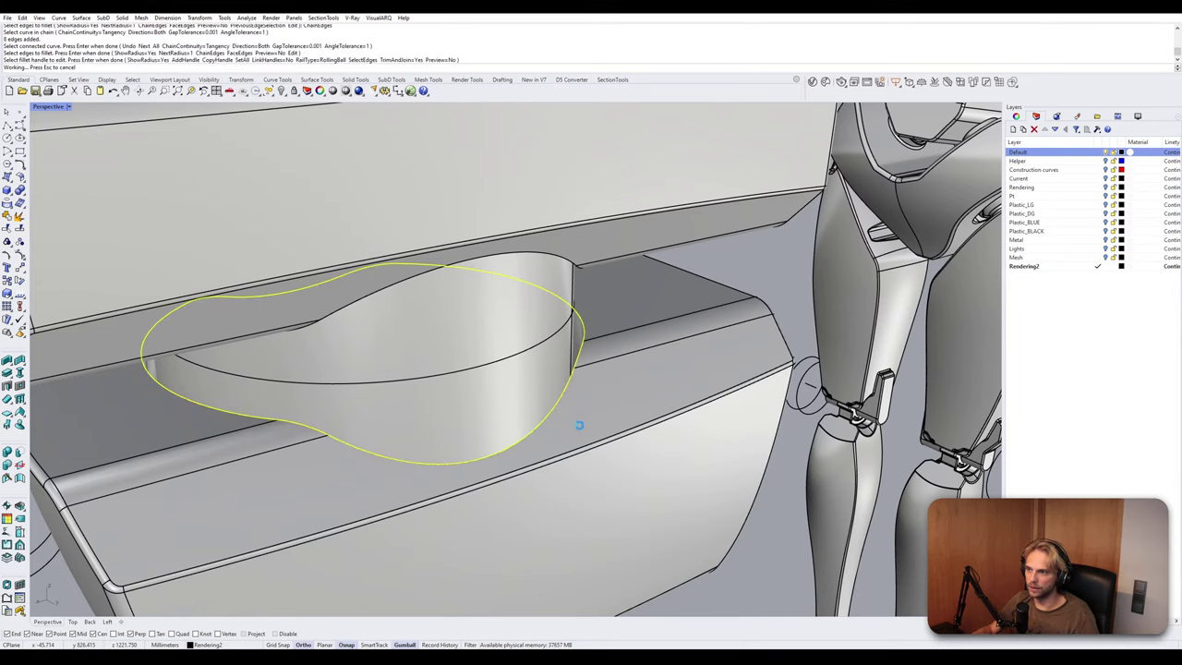
key(Return)
right_drag(580, 423, 517, 438)
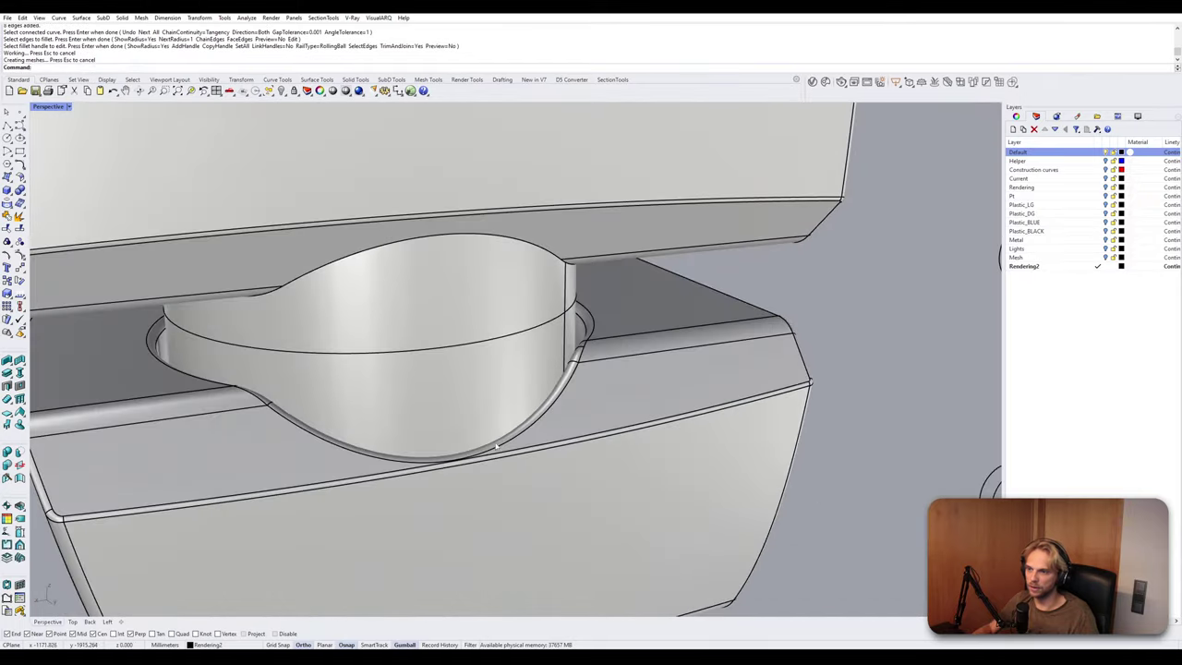
Fillet the chained outer edge of the upper block's recess with the same radius of 1.
scroll(503, 436, up, 7)
scroll(494, 421, down, 6)
shift+right_drag(485, 402, 565, 351)
key(Return)
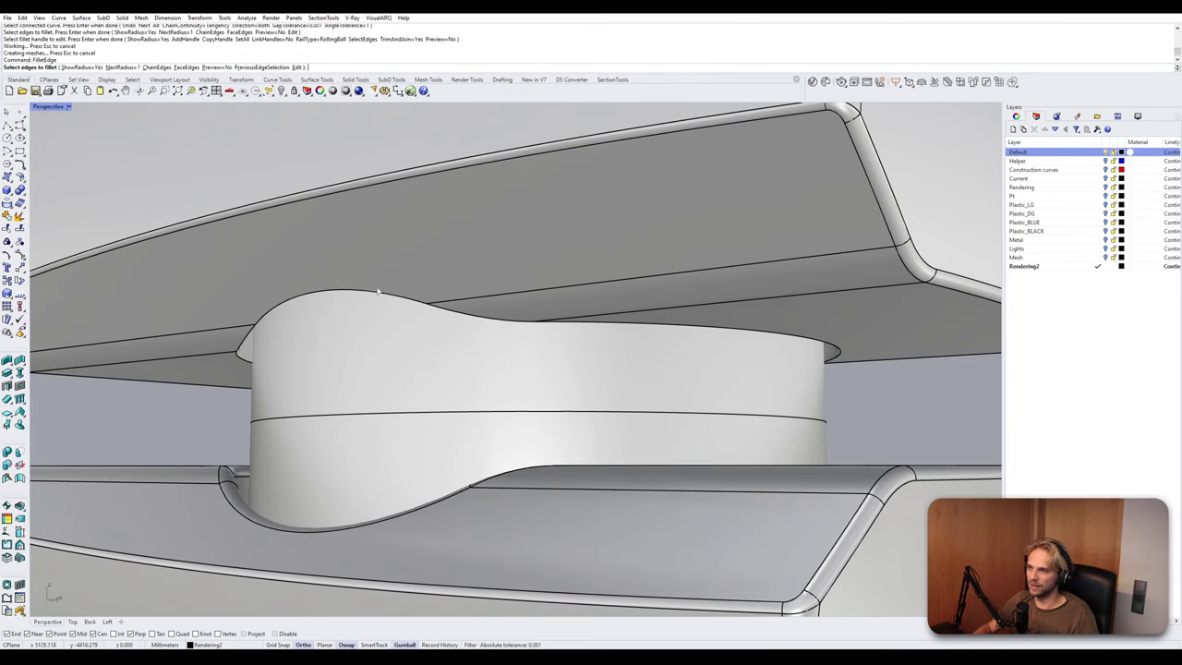
click(382, 295)
key(Escape)
key(Return)
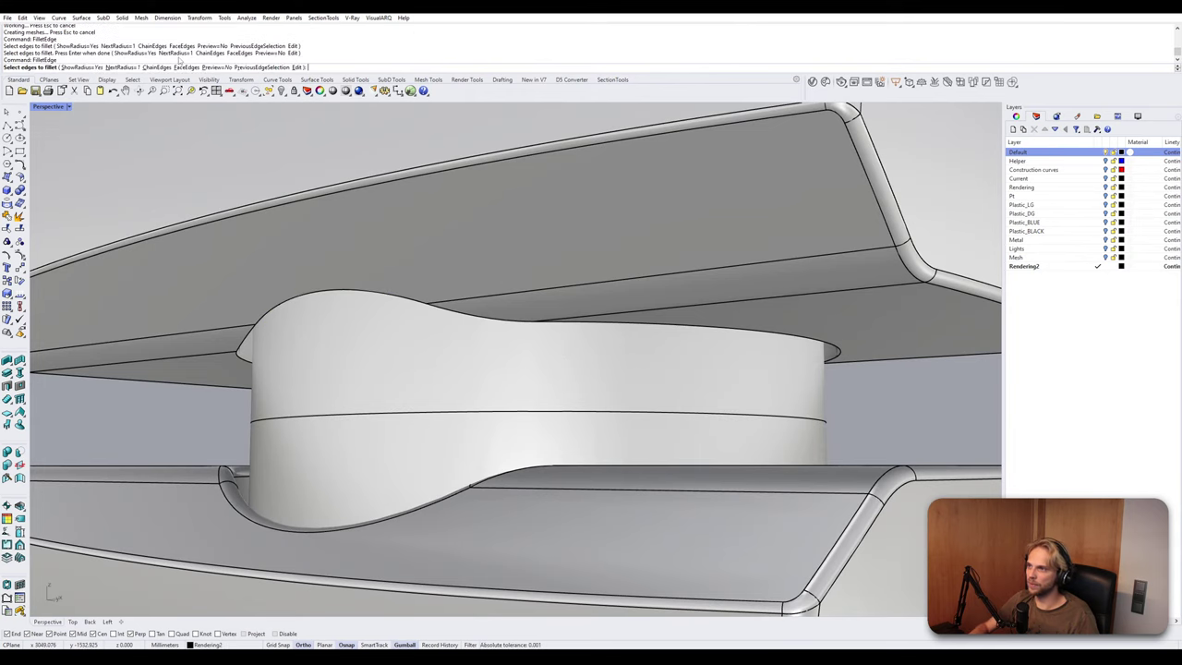
click(166, 69)
click(412, 301)
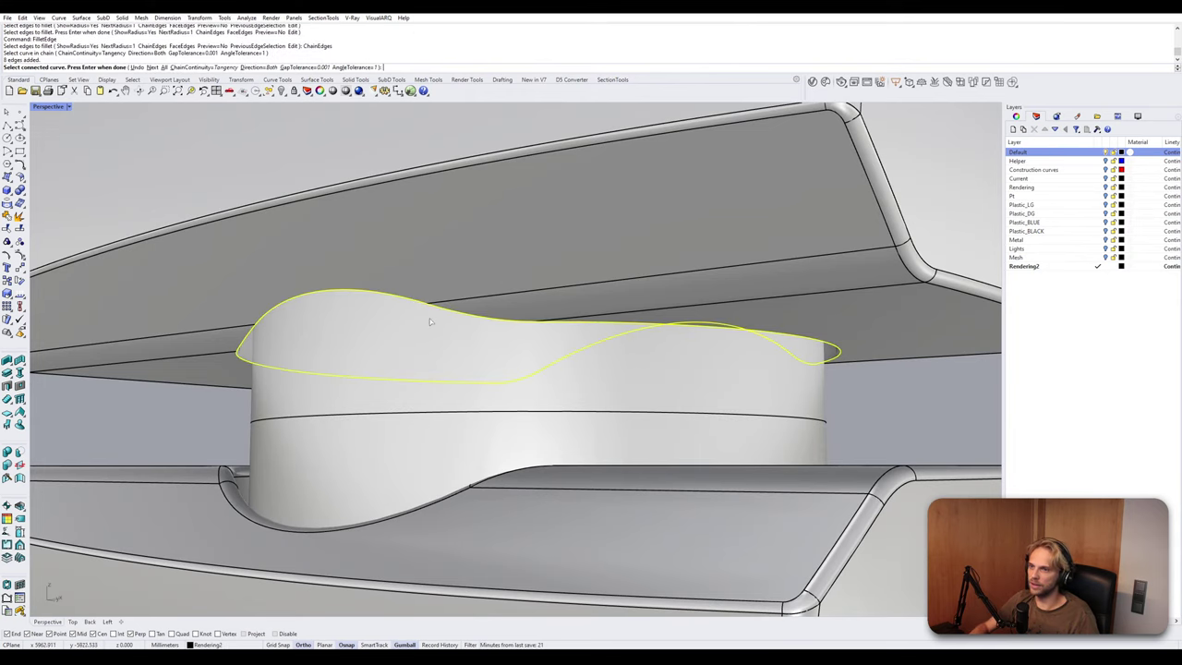
key(Return)
key(Return)
key(Return)
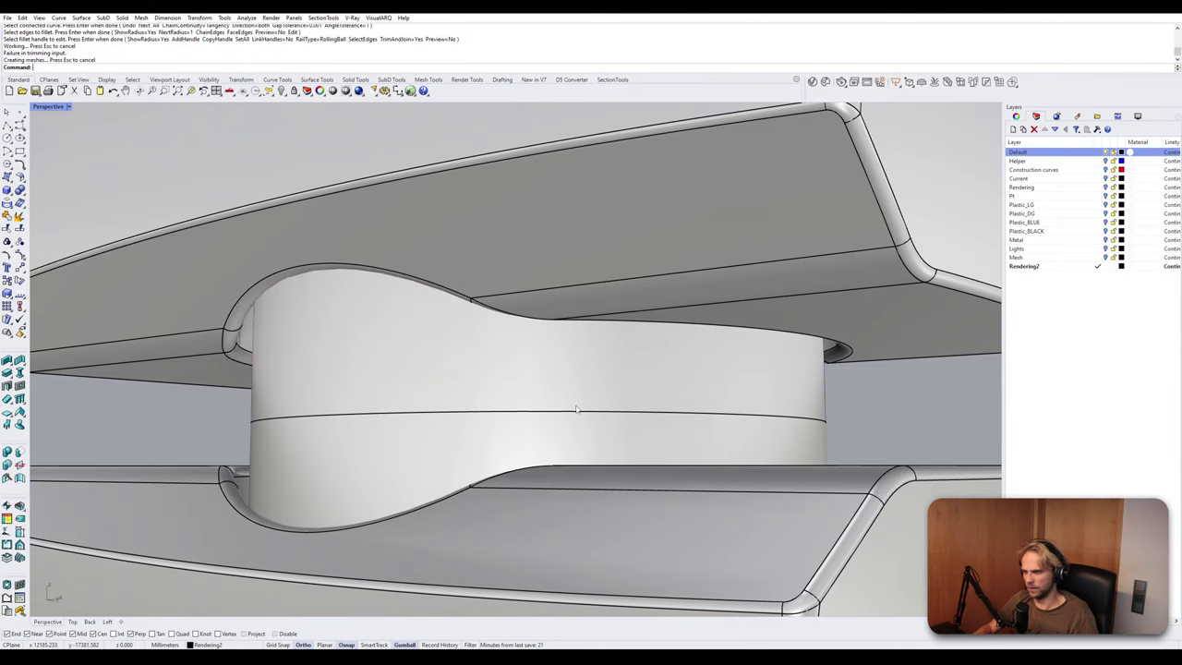
Check the filleted joint and lock the lower block with its joined cylinder.
scroll(575, 405, down, 7)
right_drag(544, 366, 563, 376)
scroll(514, 405, up, 4)
click(515, 405)
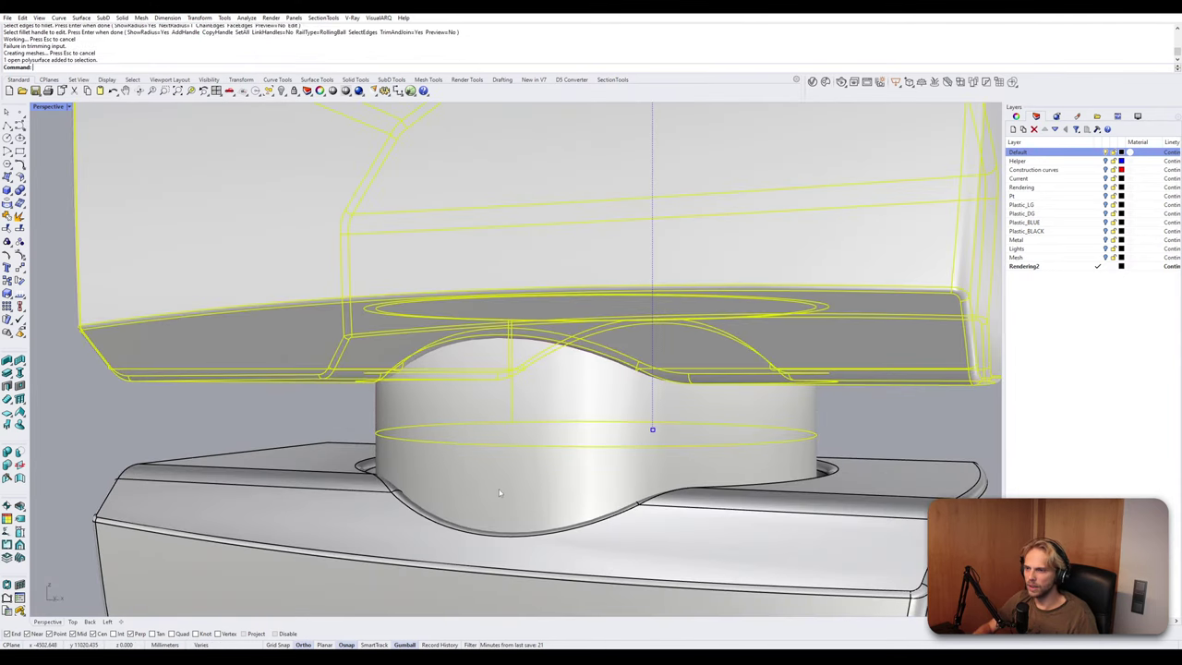
right_drag(500, 493, 465, 394)
key(Escape)
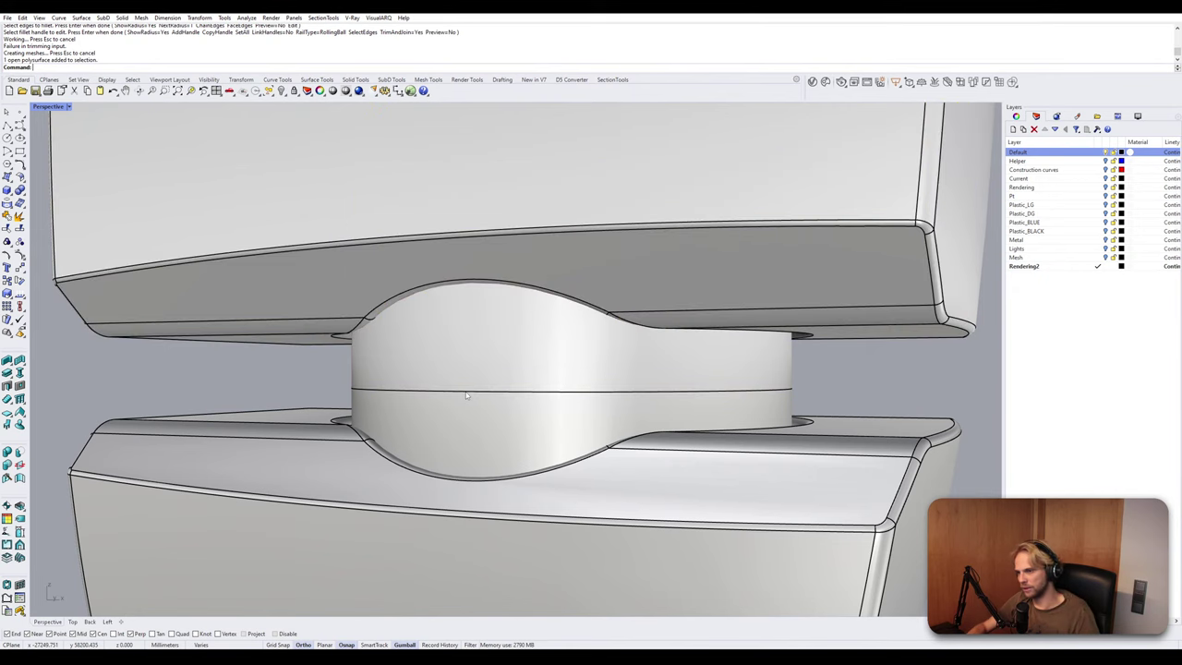
click(469, 417)
key(Return)
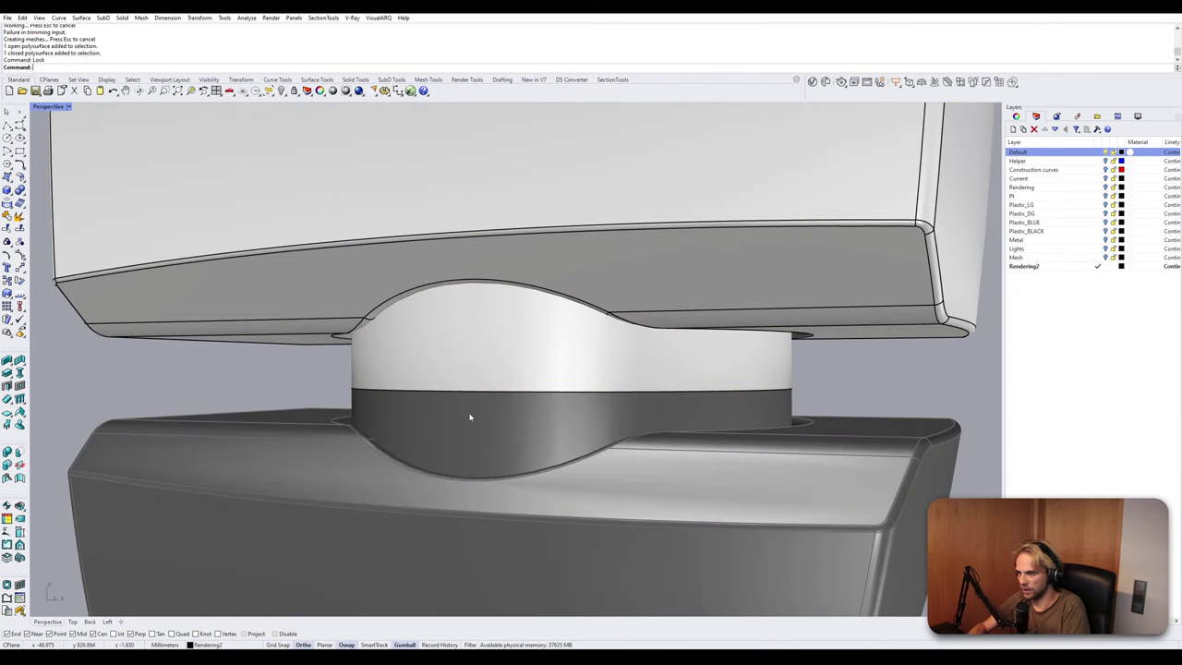
Chamfer the lower rim of the upper block's joint cylinder with ChamferEdge at a distance of 1.
key(BackSpace)
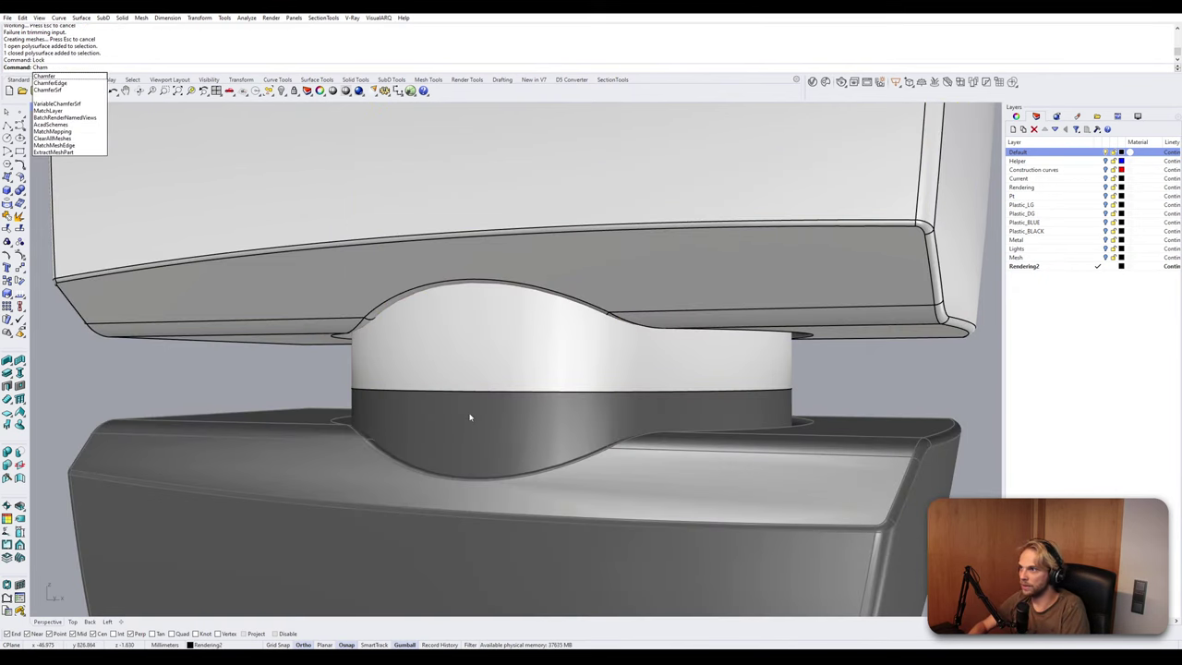
key(Down)
key(Return)
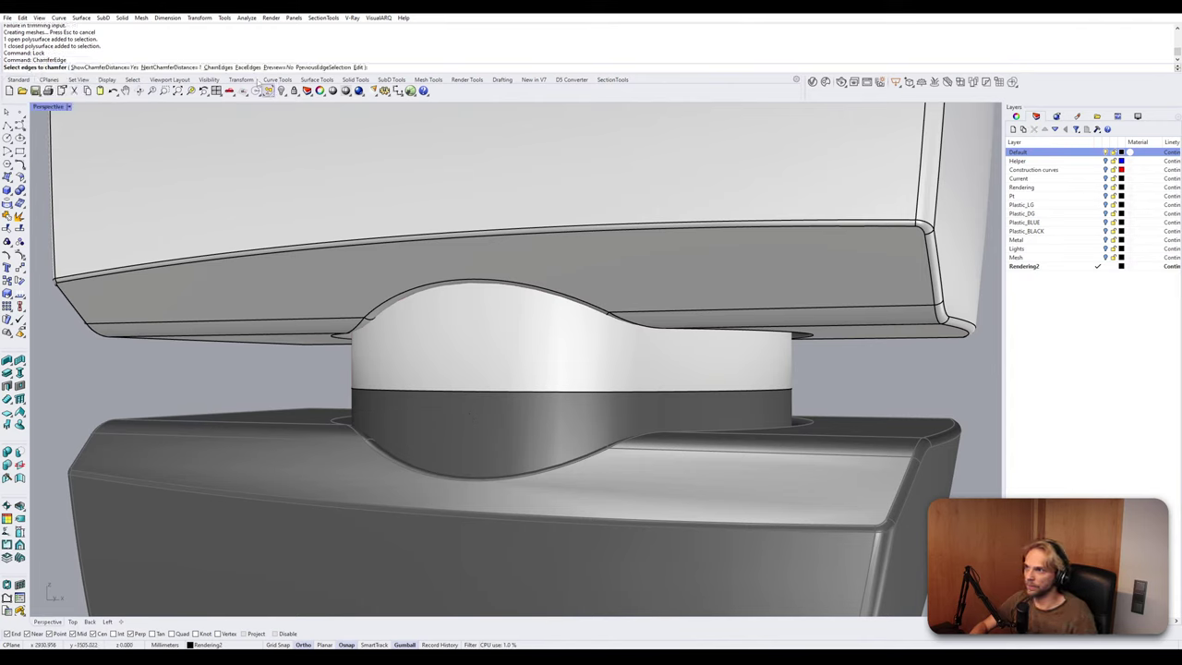
click(483, 392)
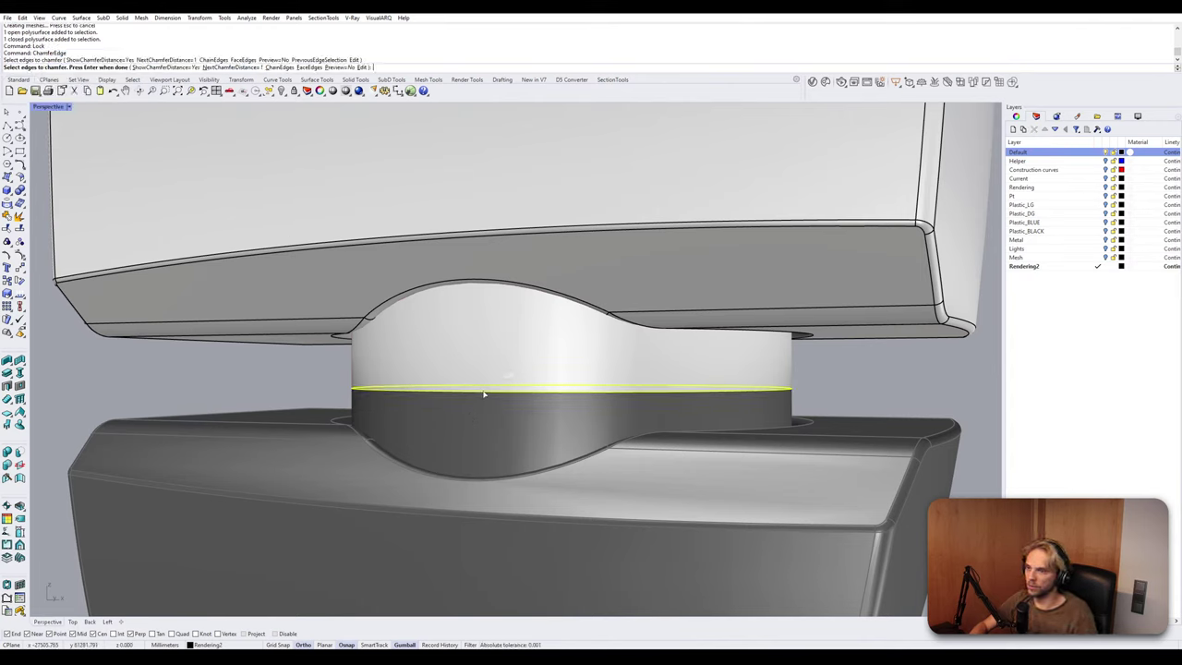
key(Return)
key(Return)
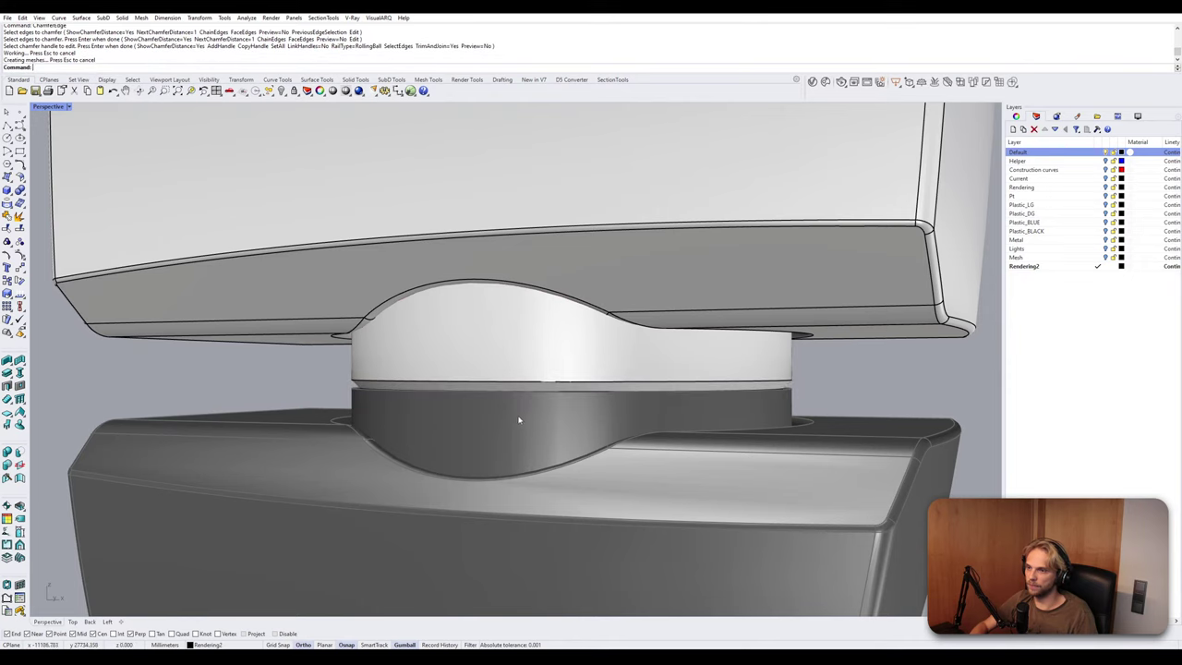
Unlock the lower block with its joined cylinder using UnlockSelected.
click(68, 107)
click(89, 154)
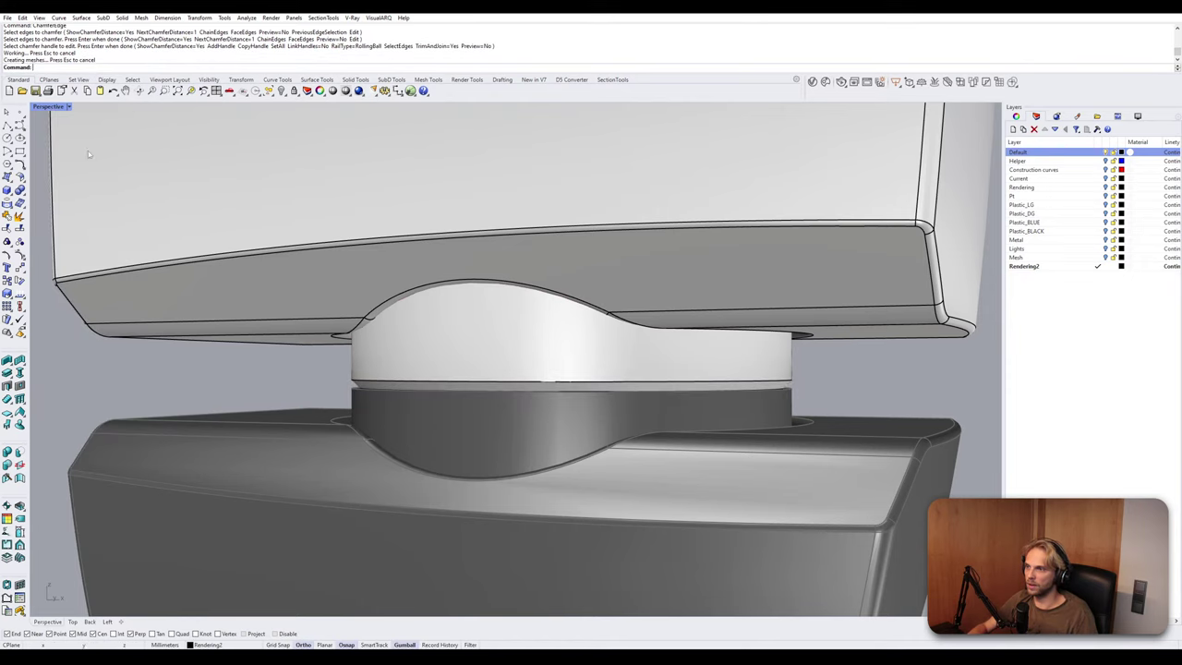
text(UnlockSelected)
key(Return)
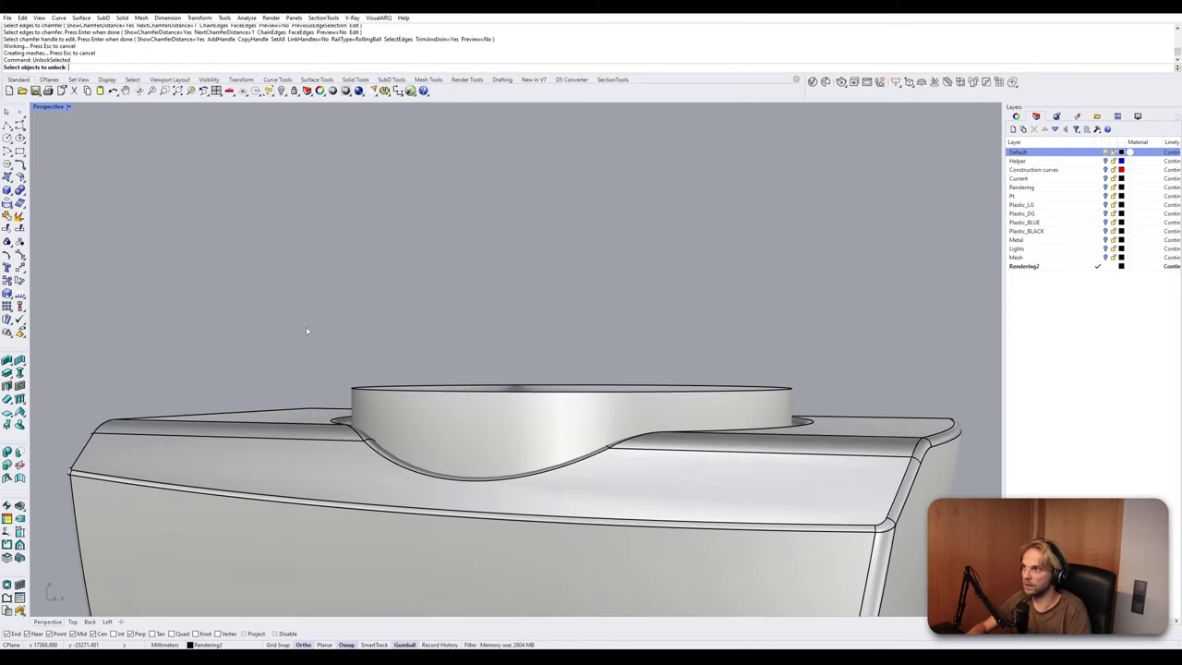
drag(413, 494, 403, 414)
right_click(403, 415)
right_drag(402, 414, 400, 443)
right_click(396, 445)
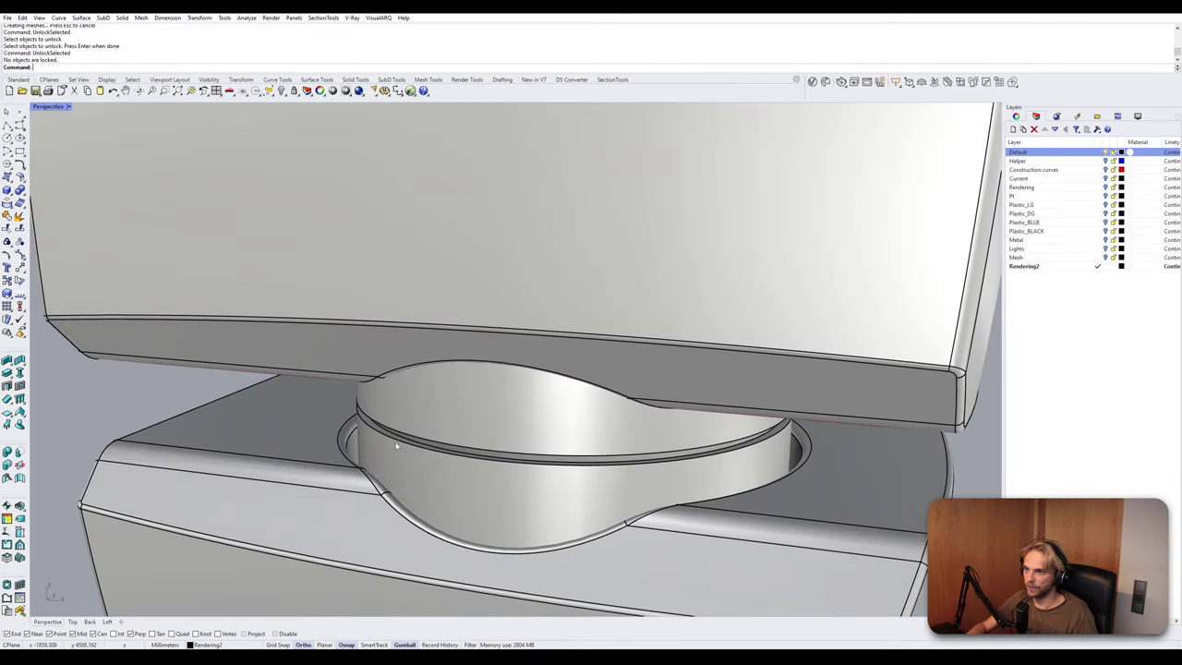
Chamfer the upper rim of the lower block's joint cylinder with the same distance of 1.
click(386, 435)
key(Escape)
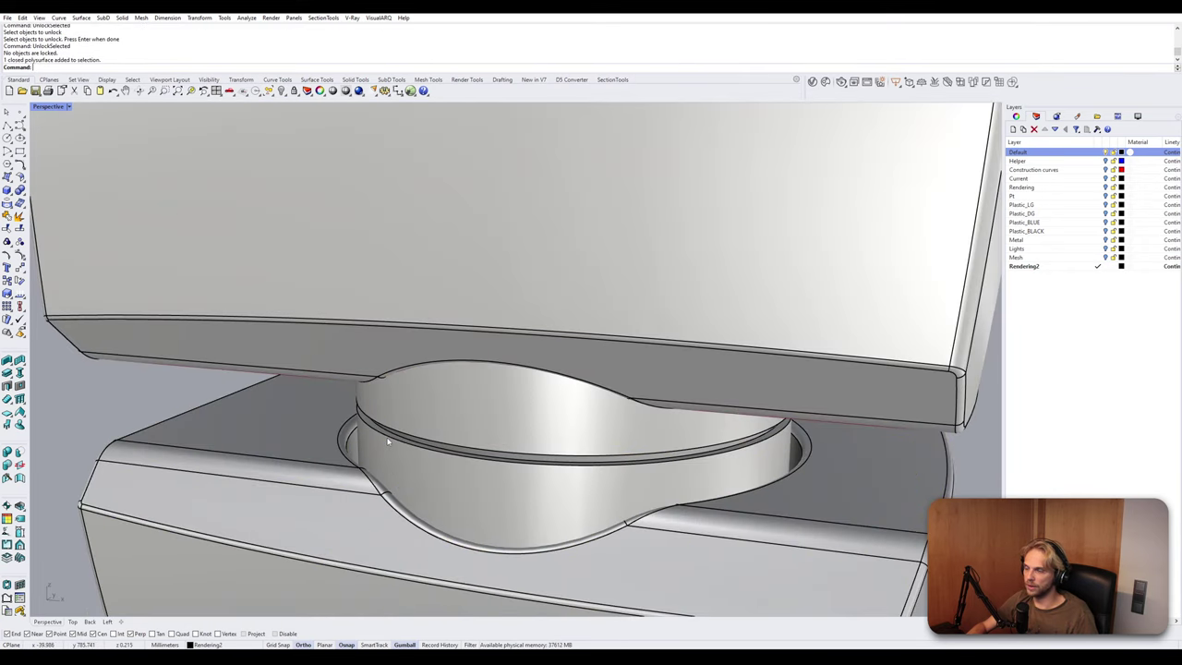
key(Return)
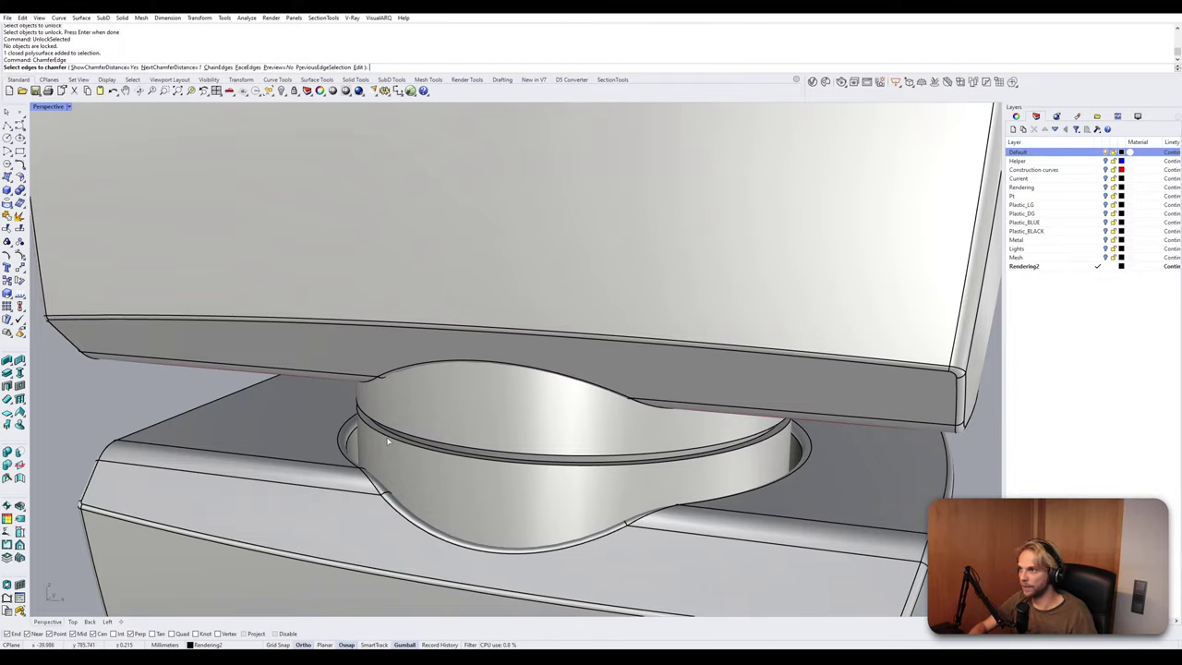
click(416, 447)
right_click(427, 458)
right_click(434, 467)
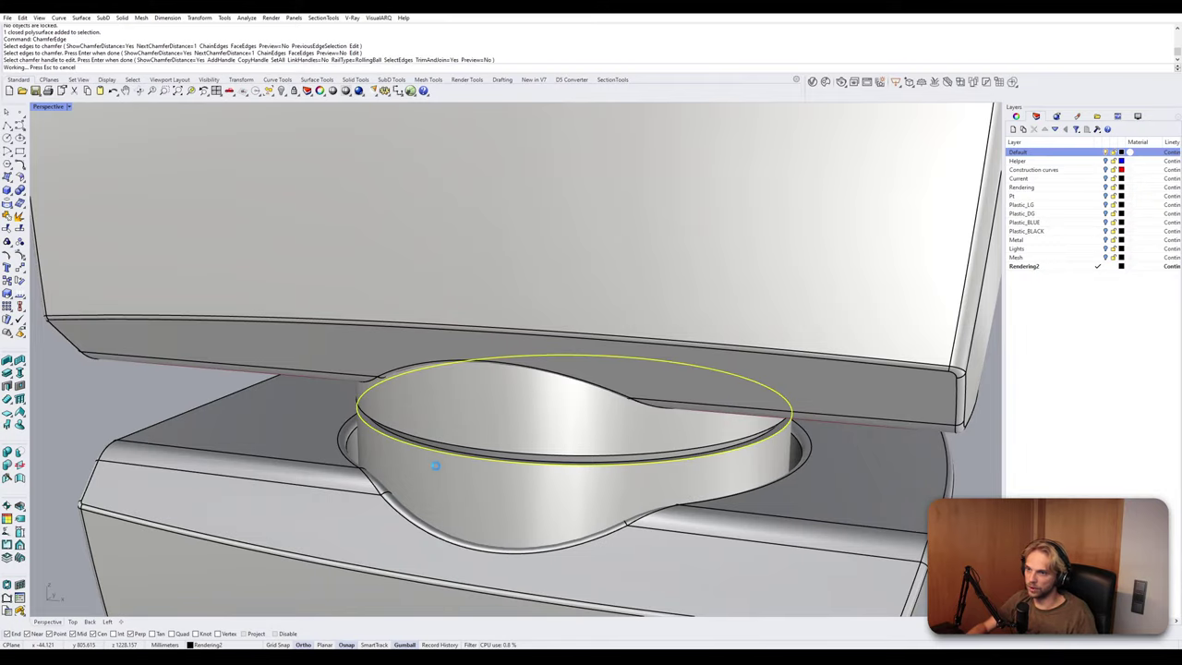
Examine the chamfered joint and how the detailed arm's parts compare with the other arms and the robot body.
scroll(480, 486, down, 9)
right_drag(484, 484, 585, 421)
scroll(452, 370, up, 5)
click(453, 395)
click(633, 450)
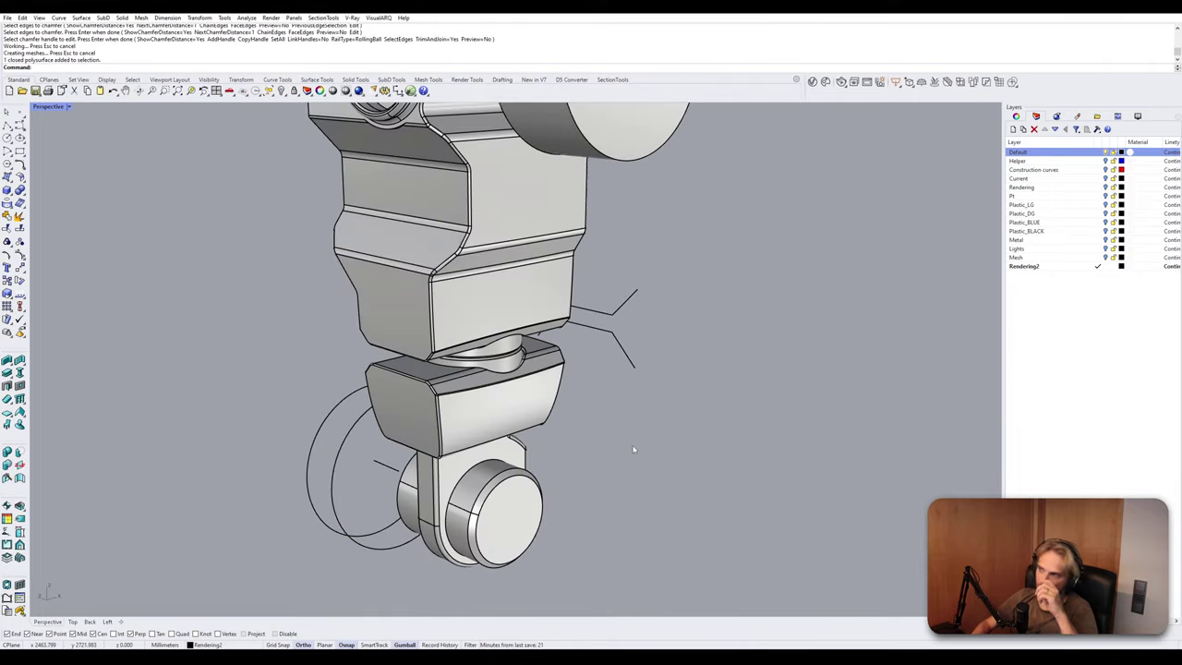
scroll(407, 332, down, 10)
right_drag(421, 344, 490, 334)
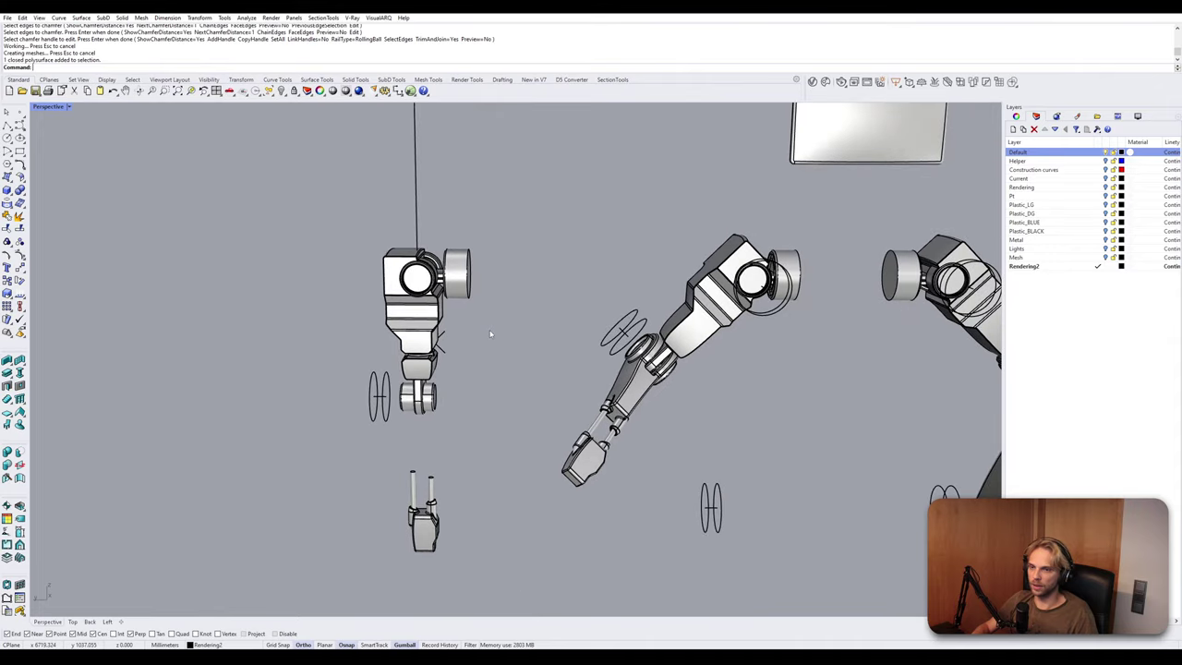
scroll(659, 384, down, 2)
shift+right_drag(659, 384, 452, 354)
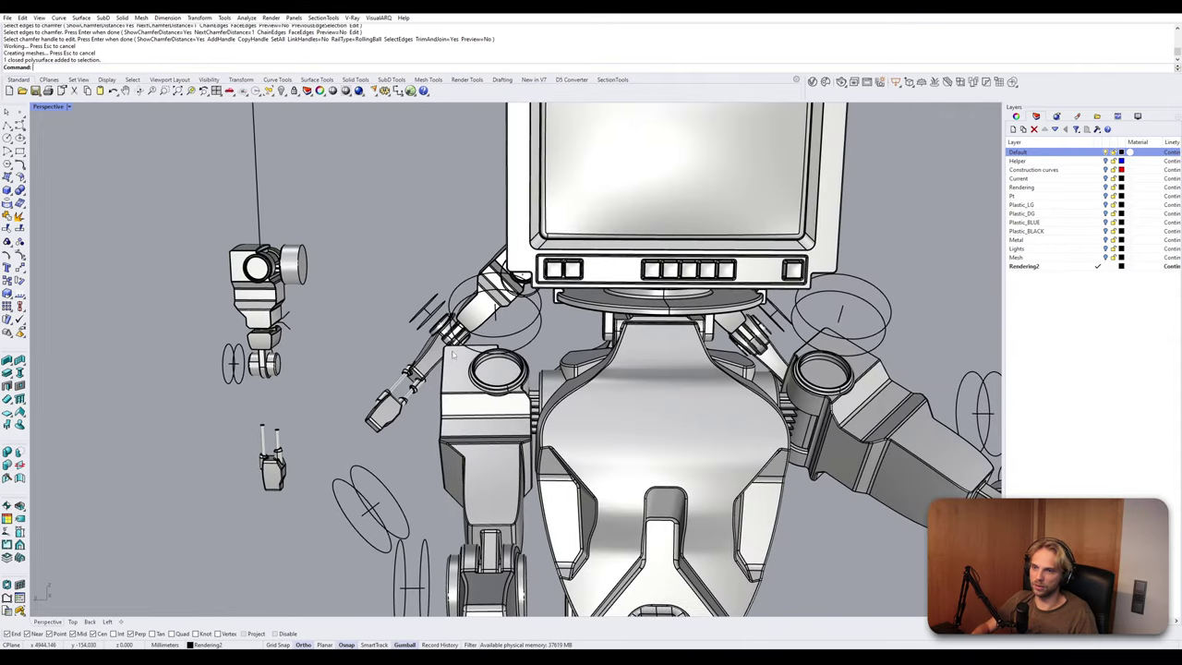
scroll(298, 341, up, 5)
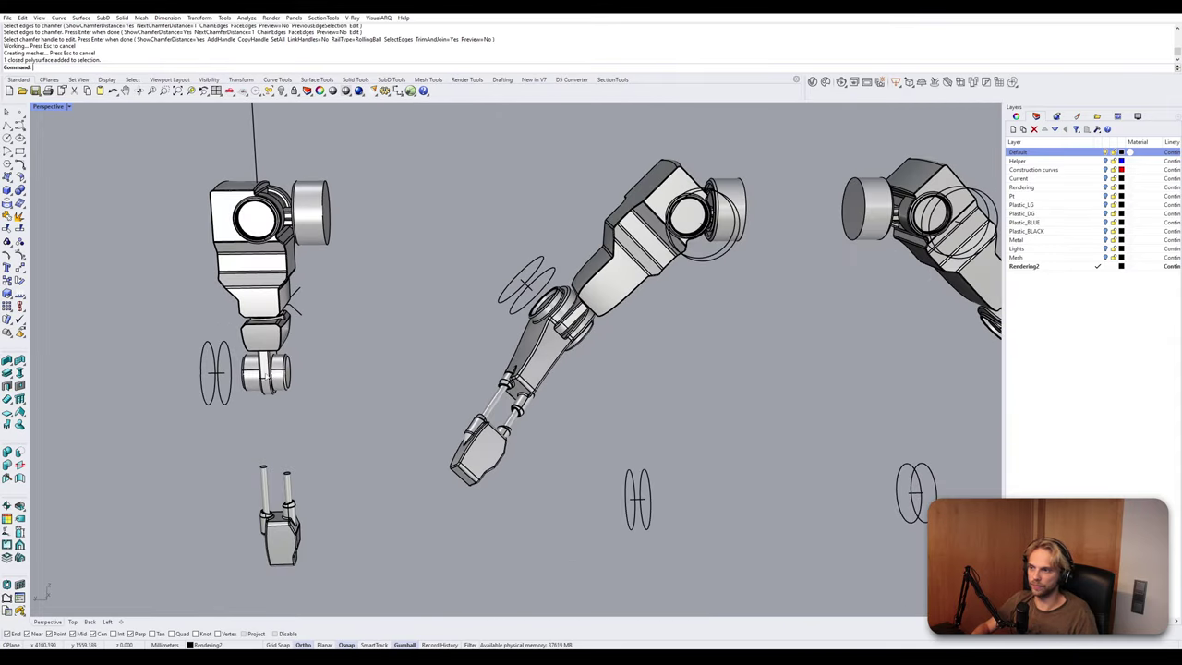
click(267, 375)
click(255, 268)
click(369, 391)
click(255, 268)
click(266, 369)
click(396, 291)
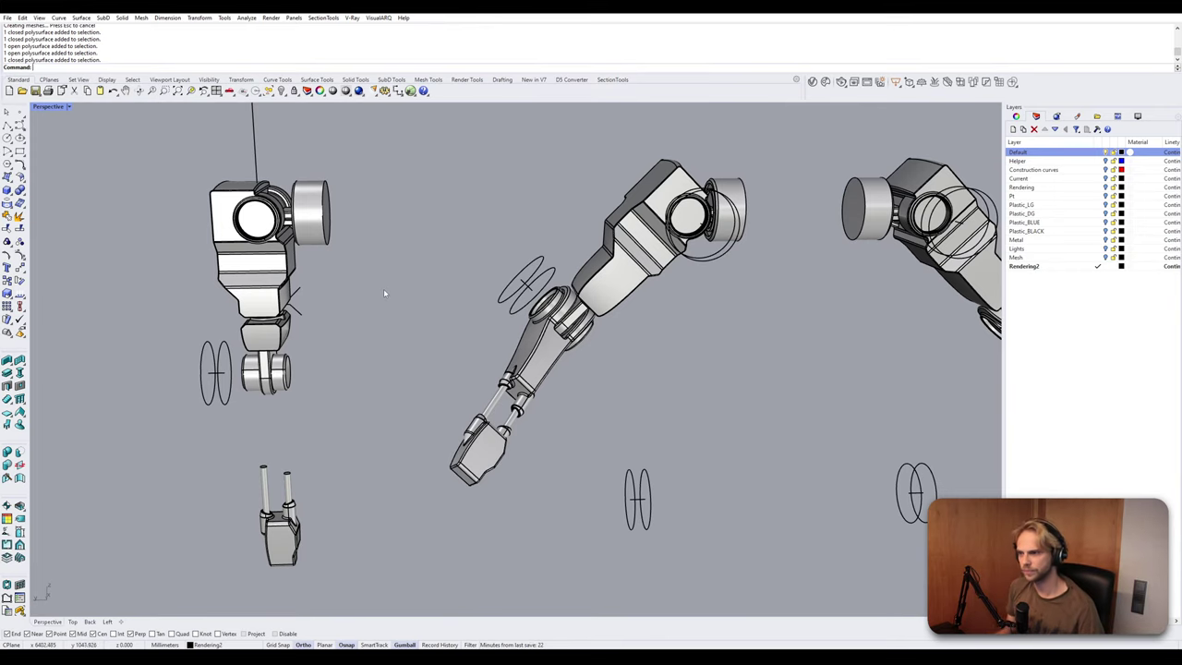
Delete the two leftover profile curves beside the joint between the blocks and the stray point.
scroll(384, 294, up, 8)
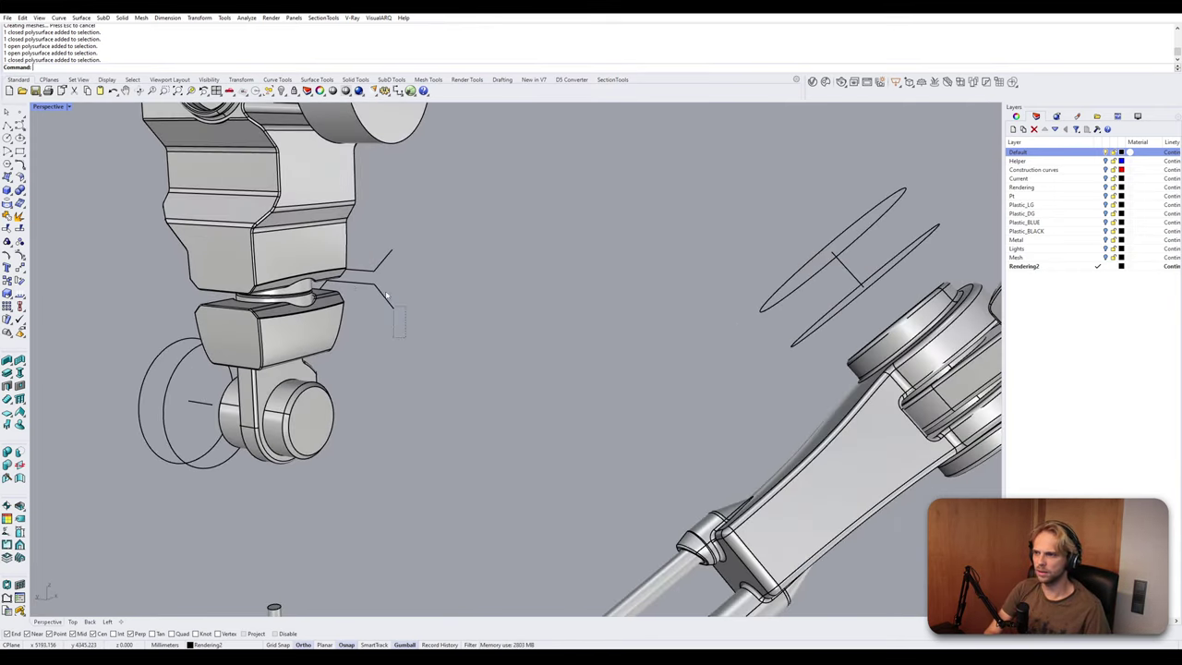
drag(386, 294, 377, 277)
key(Delete)
drag(128, 219, 434, 356)
scroll(370, 295, up, 4)
right_drag(392, 318, 476, 280)
key(Delete)
scroll(433, 335, down, 7)
shift+right_drag(741, 311, 505, 334)
scroll(505, 334, down, 7)
shift+right_drag(569, 354, 564, 350)
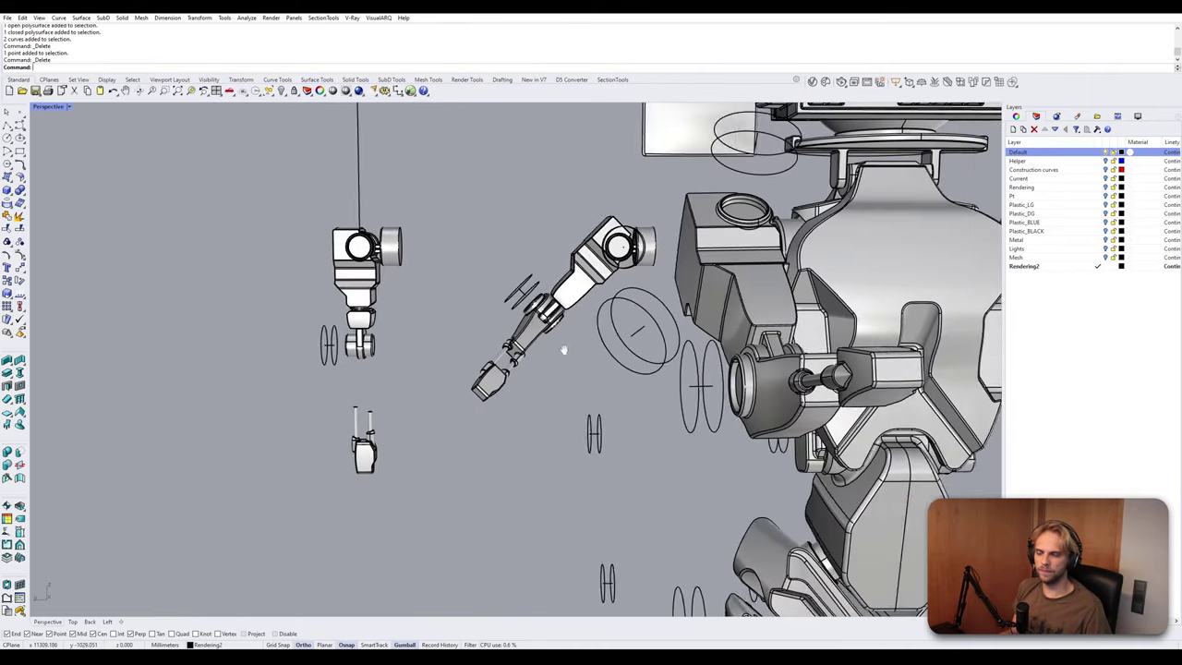
Delete the old upper arm part from the neighbouring angled arm, keeping its shoulder joint and forearm.
scroll(564, 349, up, 2)
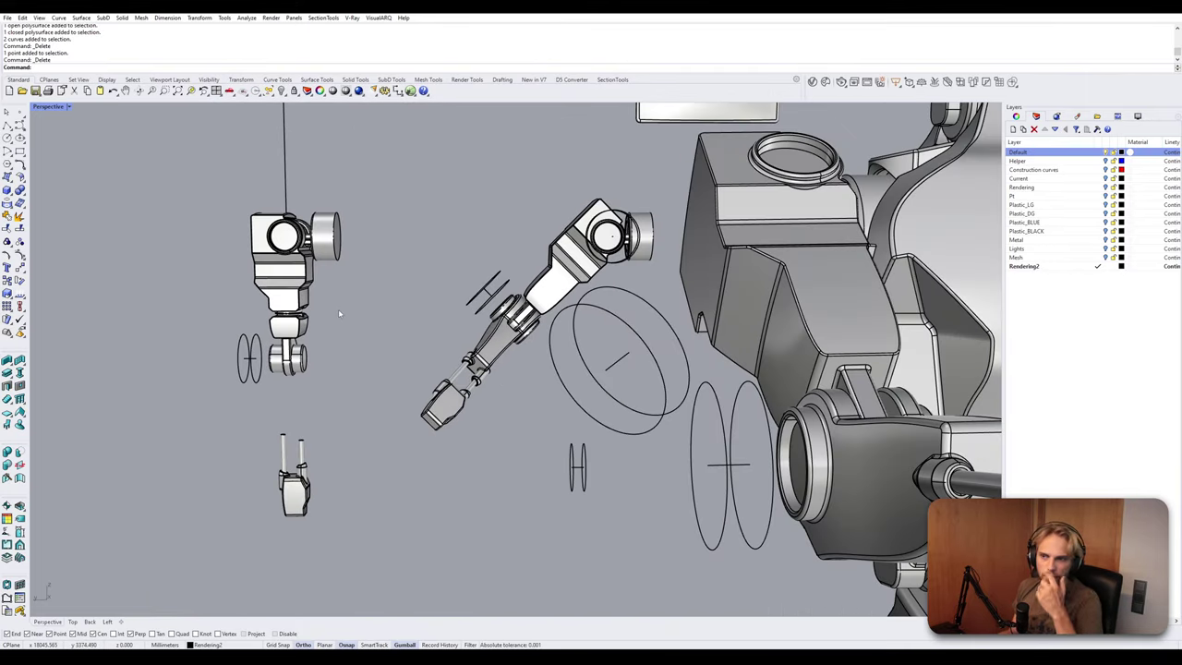
click(276, 320)
shift+click(282, 268)
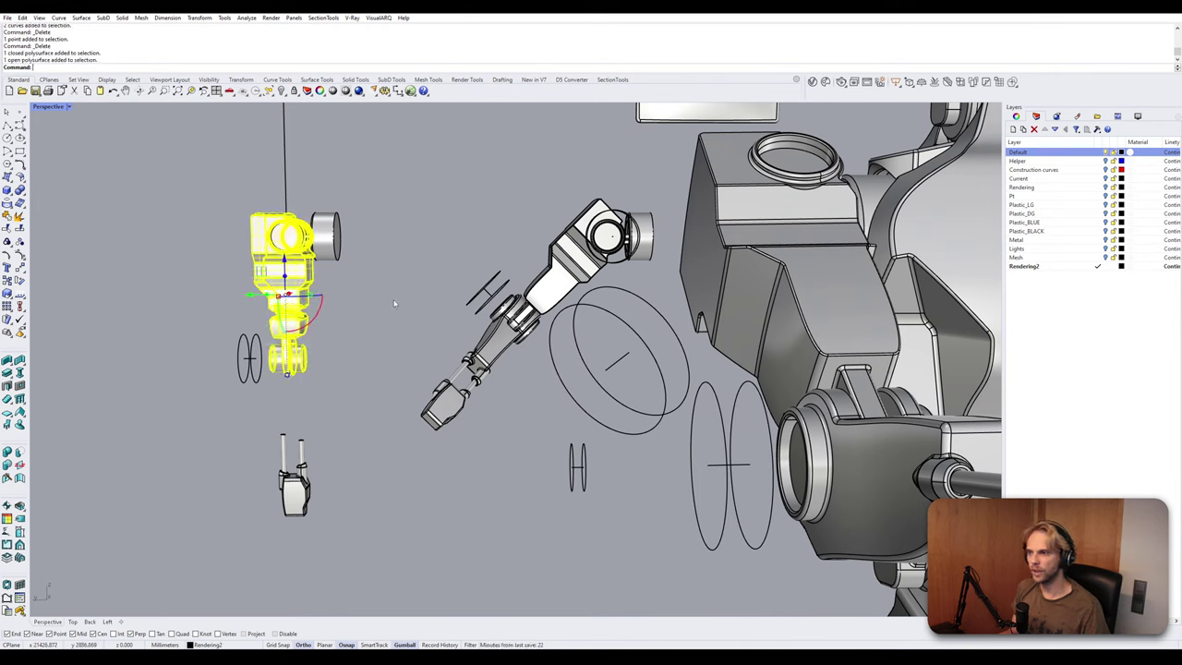
click(450, 300)
click(567, 261)
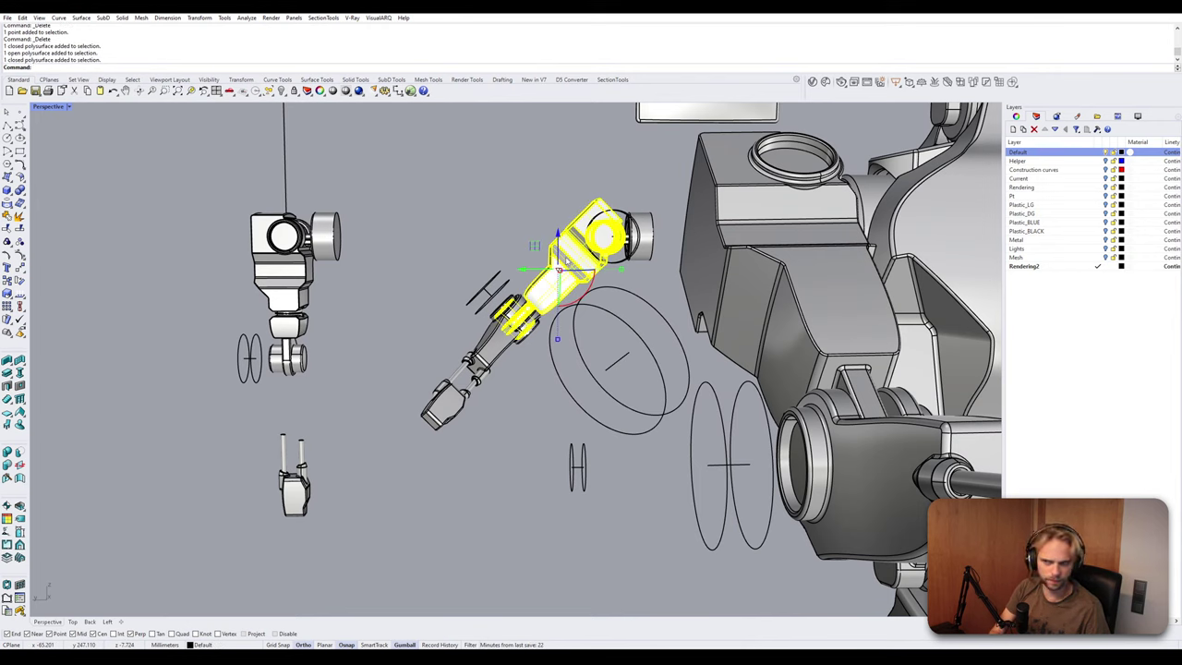
key(Delete)
Copy both detailed arm parts in Wireframe display, from the centre of their shoulder ring to the neighbouring arm's shoulder centre.
click(275, 327)
shift+click(268, 271)
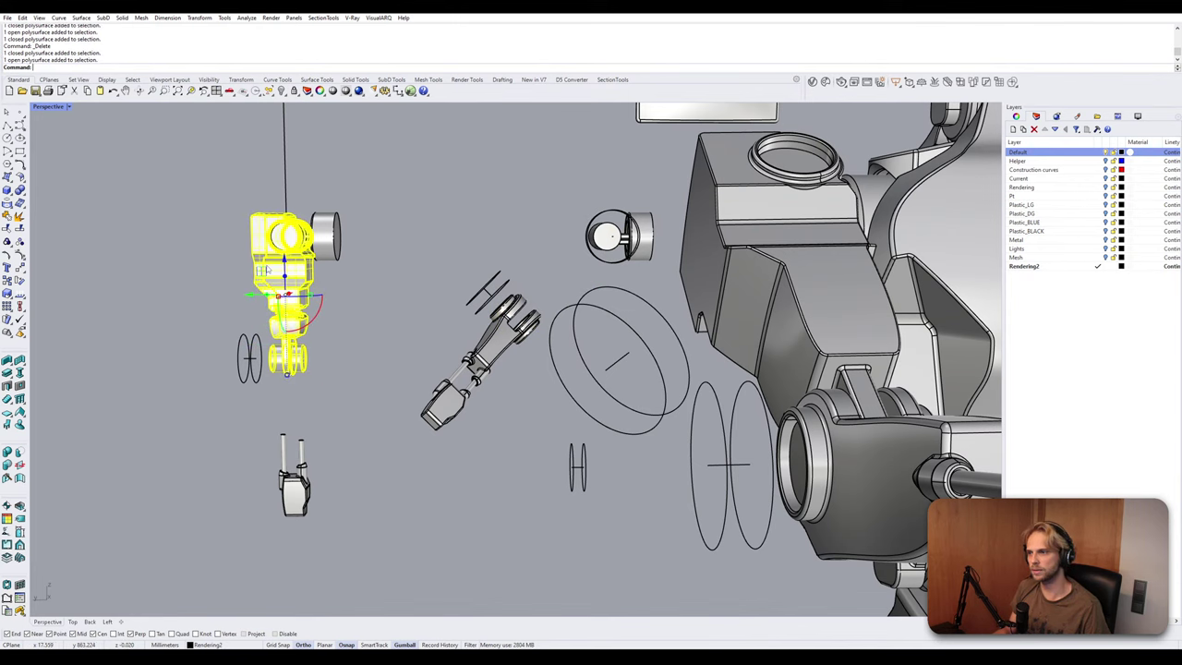
key(Return)
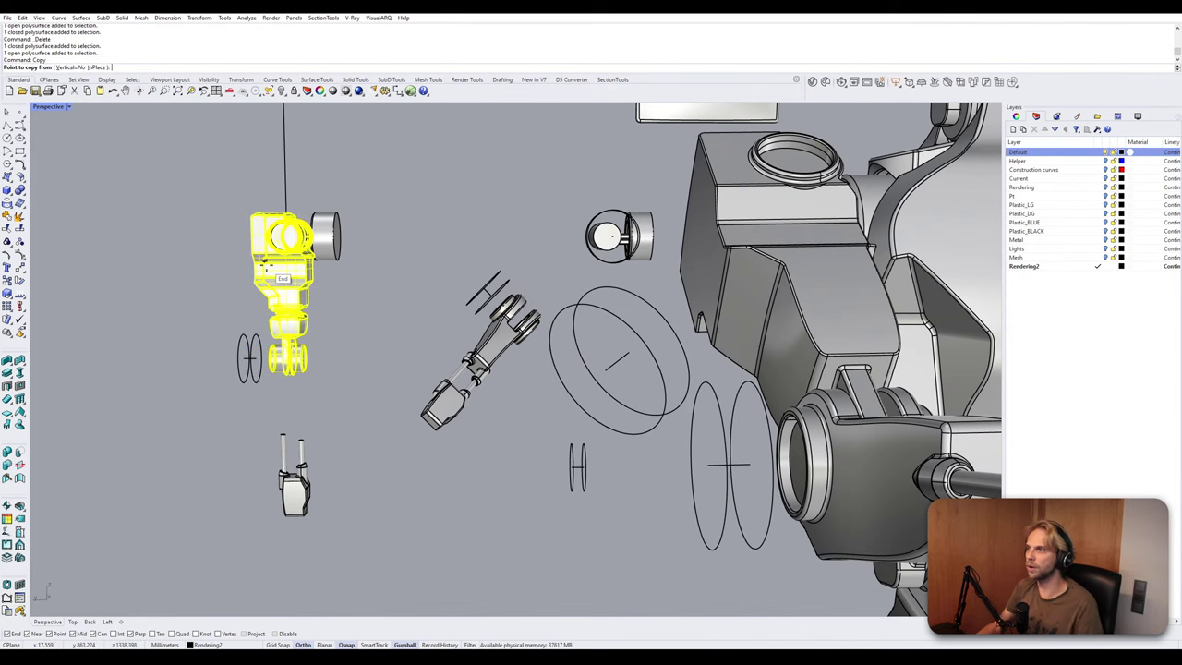
right_click(50, 109)
click(58, 142)
scroll(275, 237, up, 8)
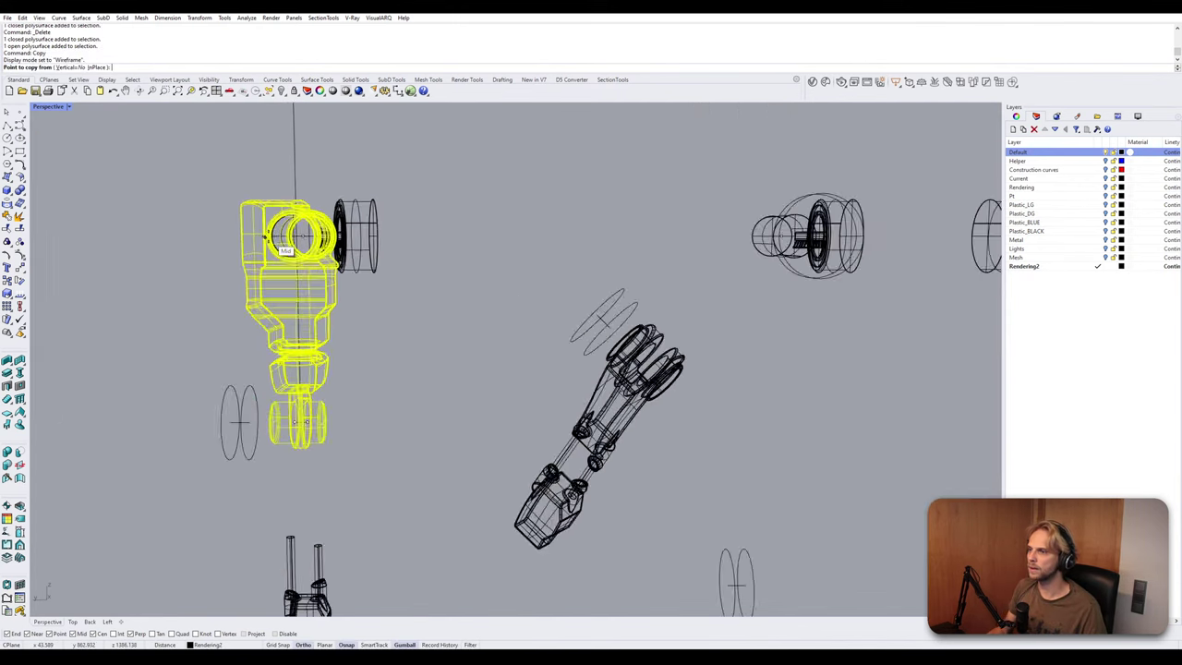
click(317, 237)
scroll(406, 237, down, 5)
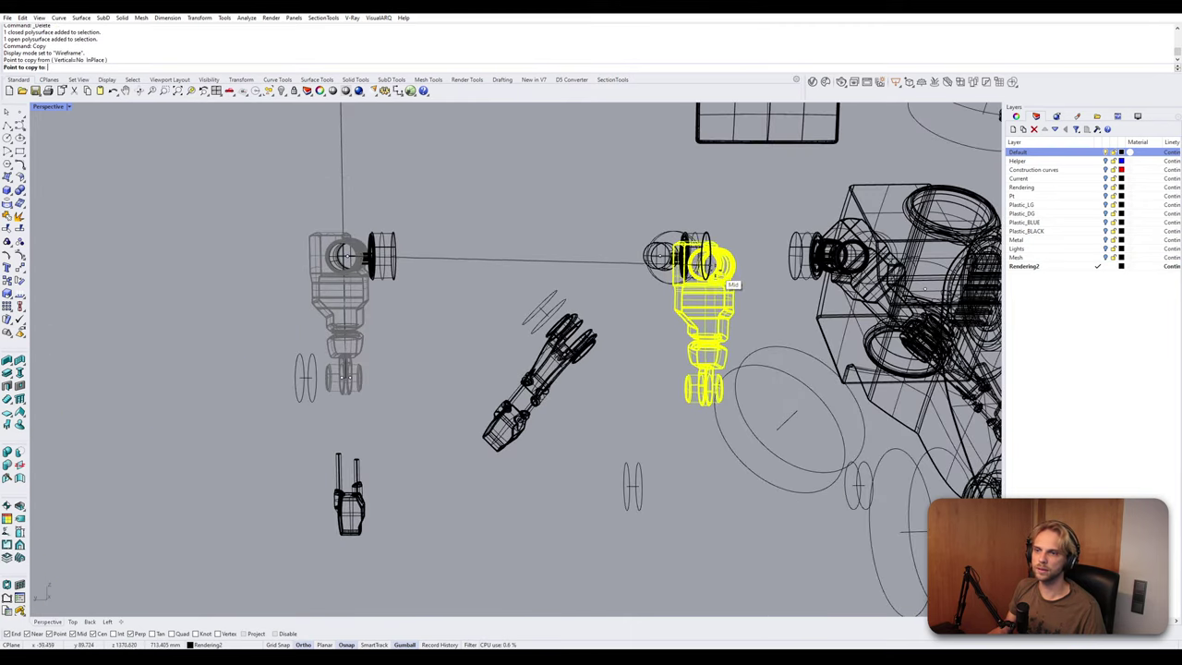
scroll(646, 264, up, 7)
click(605, 256)
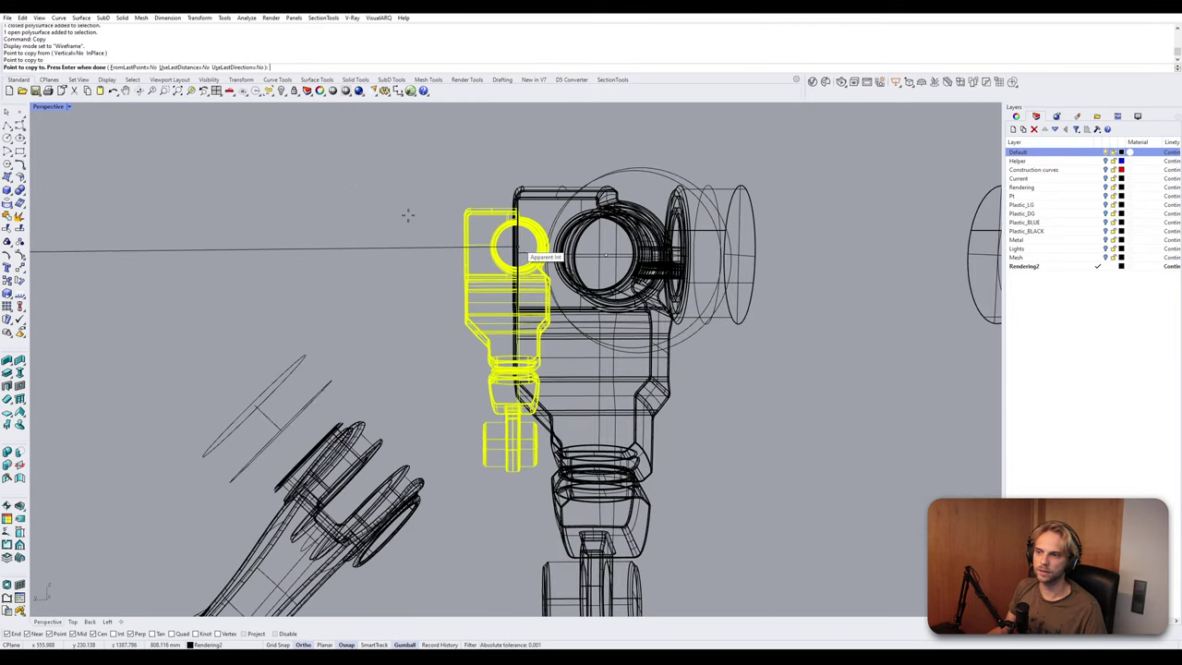
key(Return)
Set the viewport display back to Shaded and check the copied arm parts at the neighbouring shoulder.
click(48, 107)
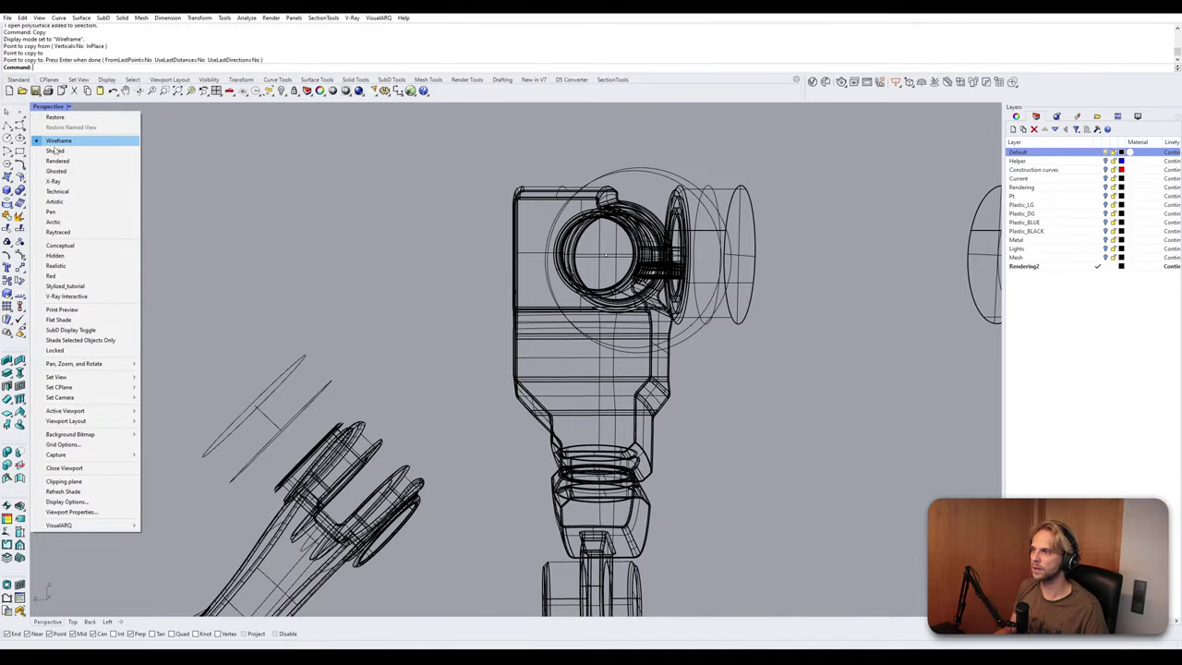
click(74, 146)
scroll(310, 277, up, 6)
scroll(309, 277, down, 6)
scroll(314, 277, up, 3)
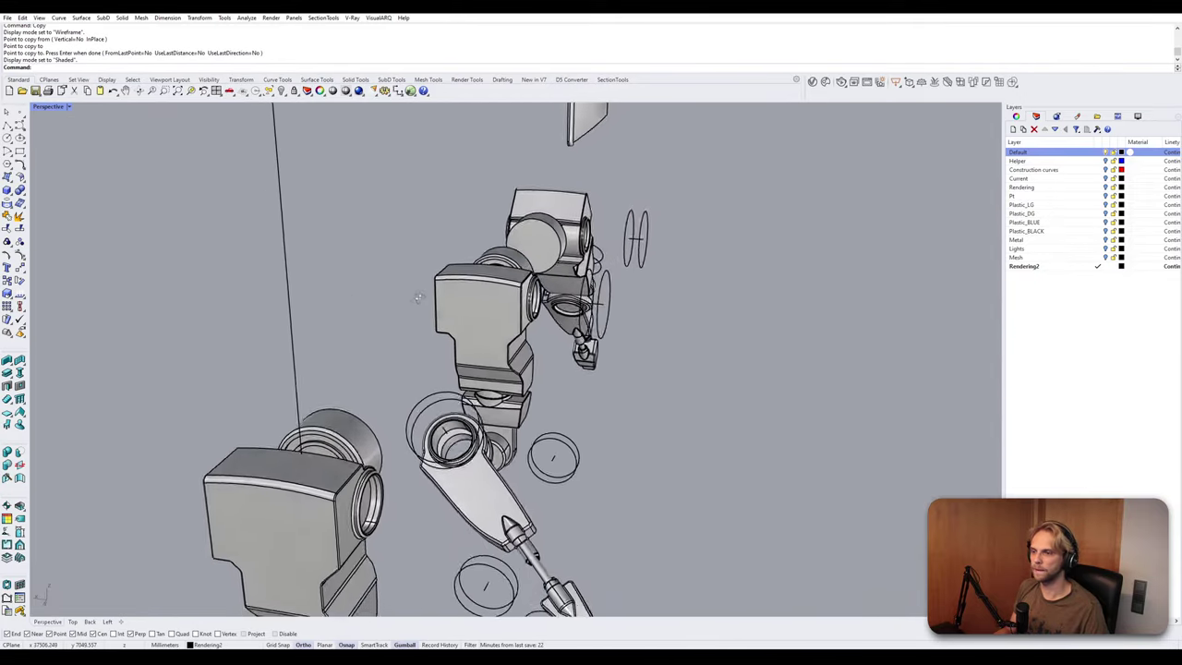
scroll(319, 277, down, 3)
scroll(328, 278, up, 2)
scroll(342, 277, up, 3)
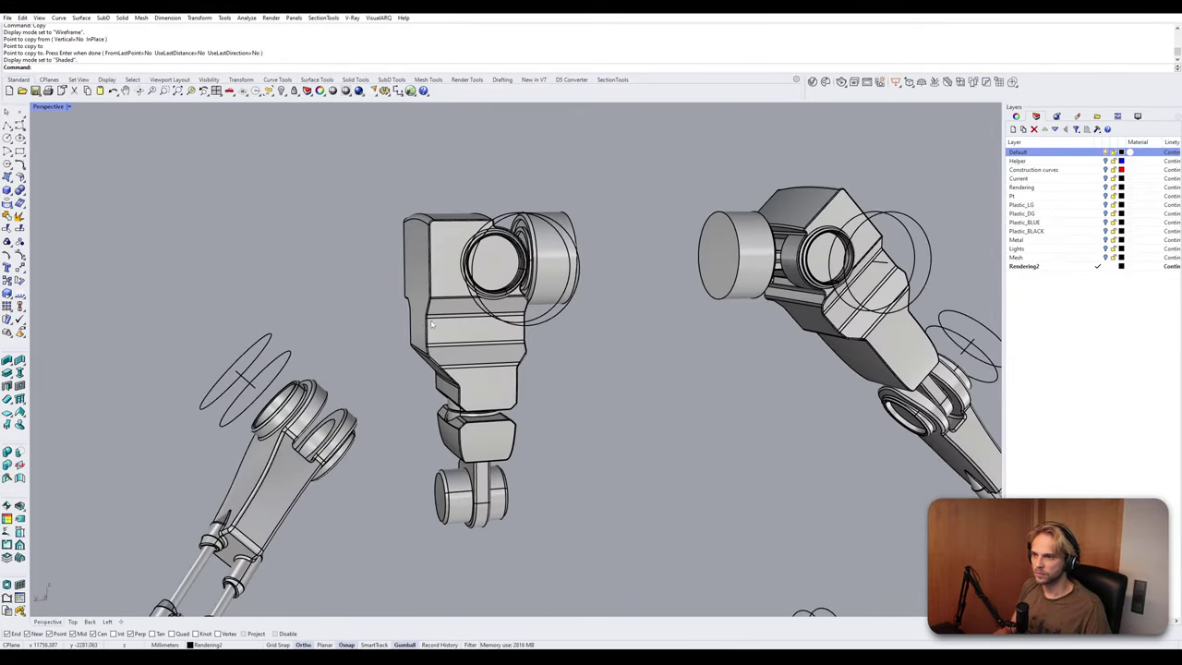
click(452, 369)
shift+click(469, 450)
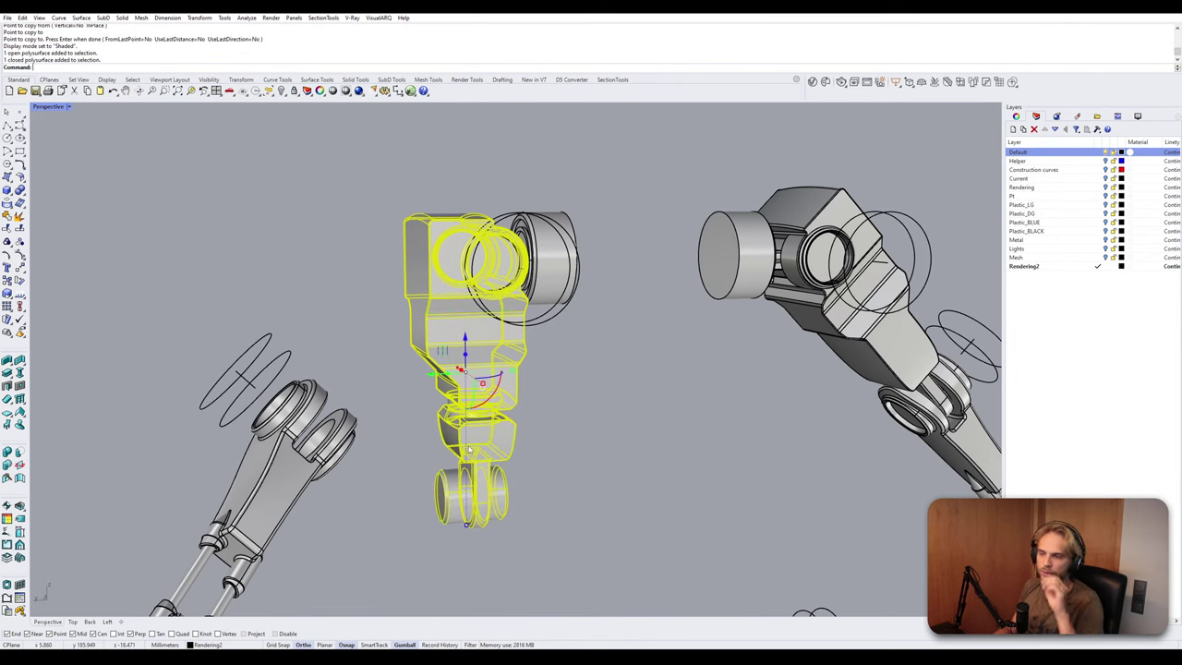
key(Escape)
scroll(475, 480, up, 3)
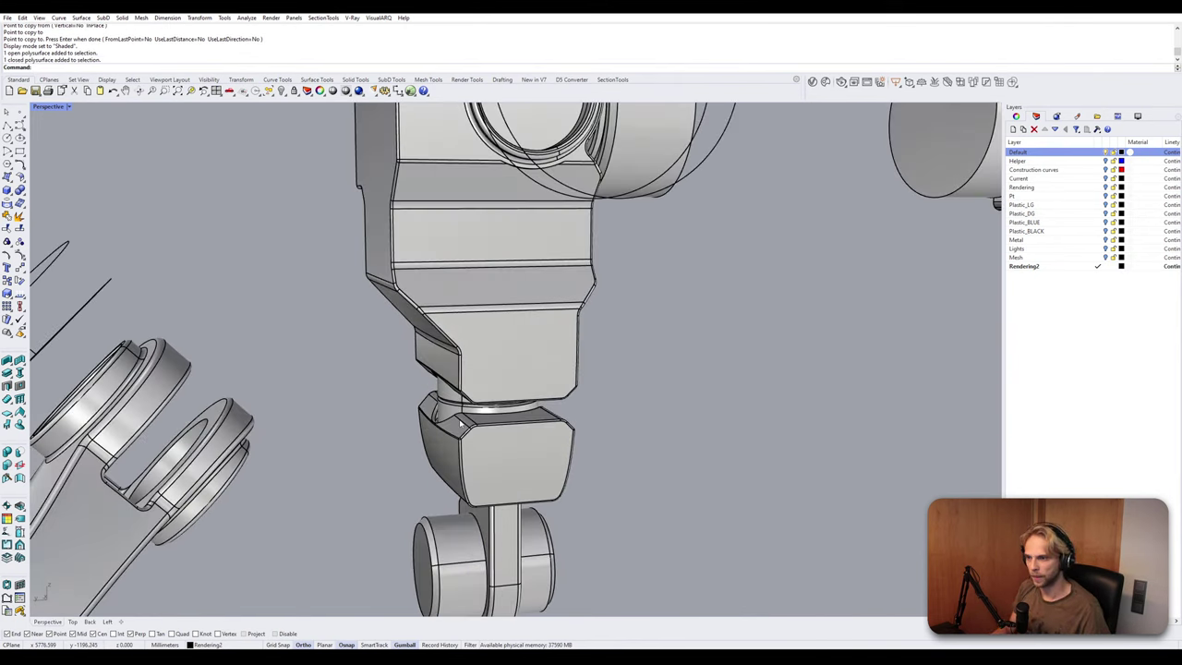
scroll(271, 388, down, 4)
right_drag(377, 370, 554, 394)
Duplicate the joint-axis helper circles beside the copied arm and rotate the duplicate so its circles lie horizontally.
click(597, 349)
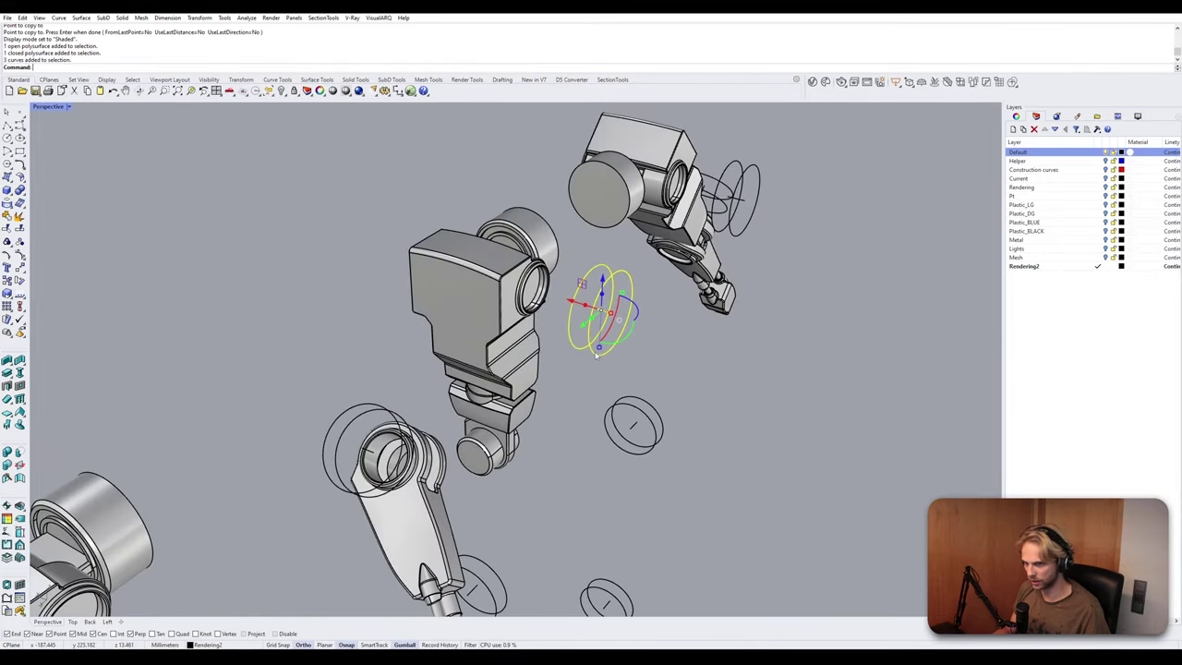
key(alt)
drag(587, 314, 747, 318)
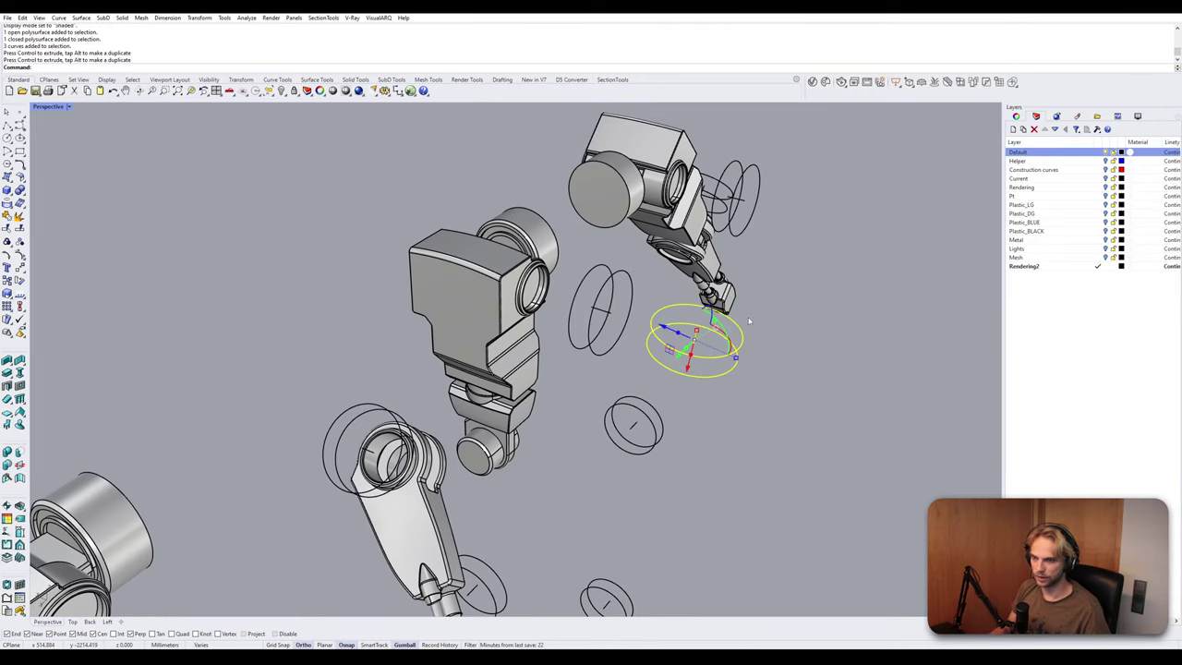
key(ctrl+z)
drag(721, 371, 746, 320)
click(781, 375)
Move the horizontal joint-axis helper circles from their axis onto the centre of the cylindrical joint between the two arm blocks.
right_drag(724, 359, 710, 352)
scroll(709, 352, up, 3)
click(651, 349)
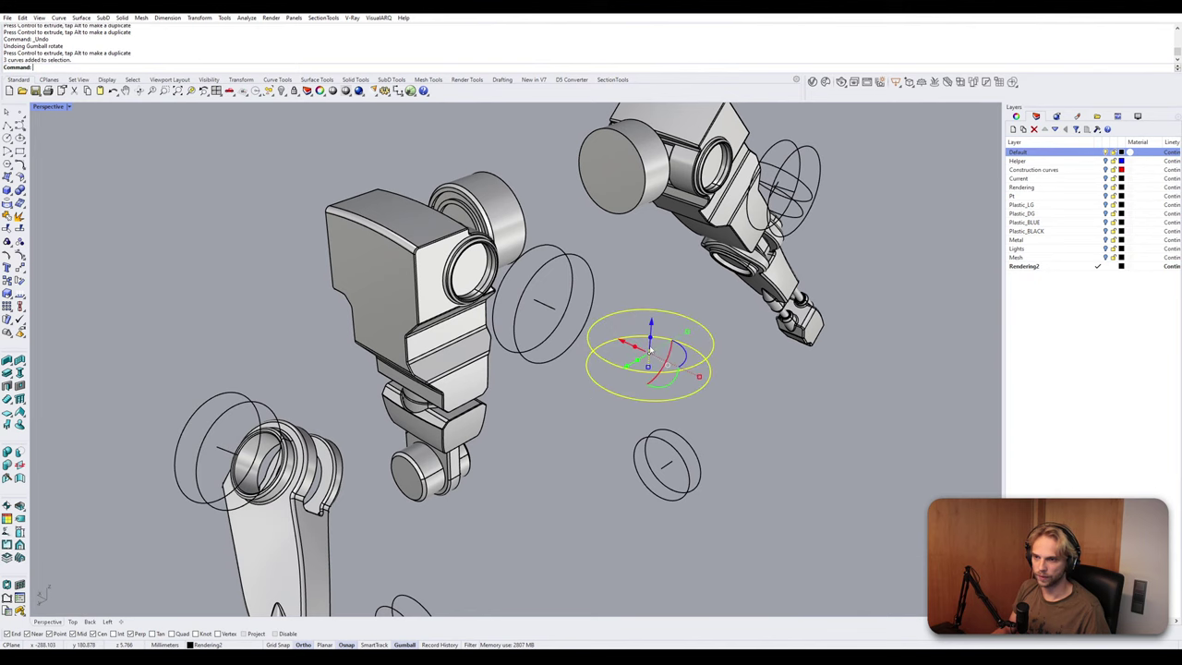
text(m)
key(Return)
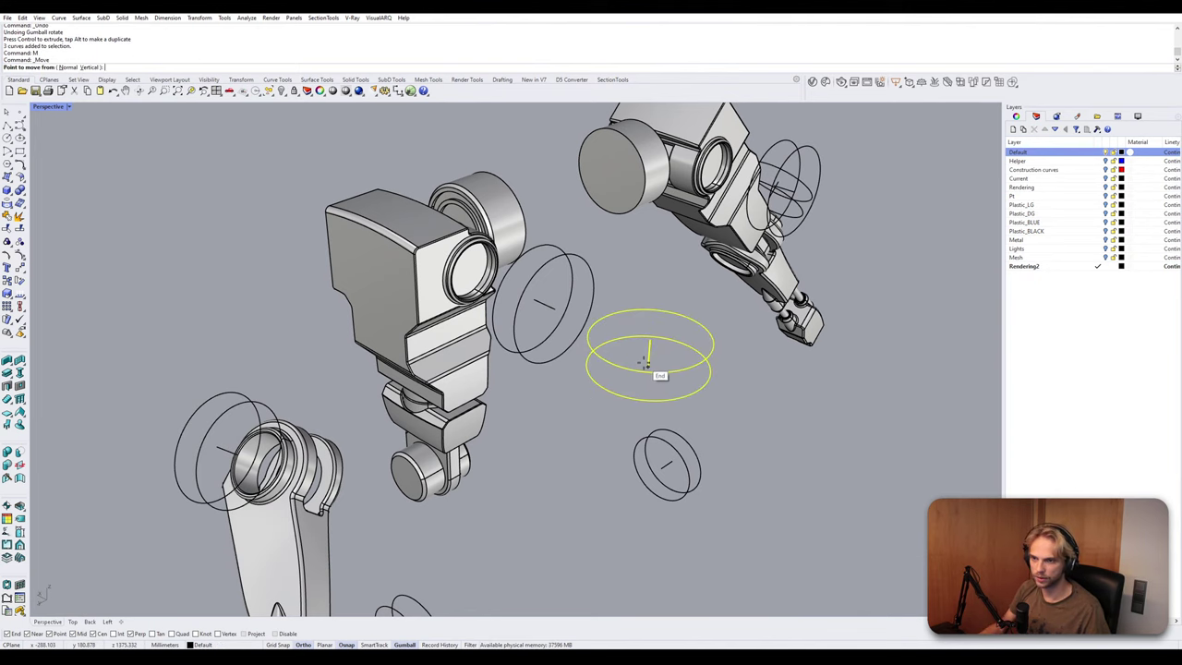
click(649, 349)
scroll(452, 330, up, 6)
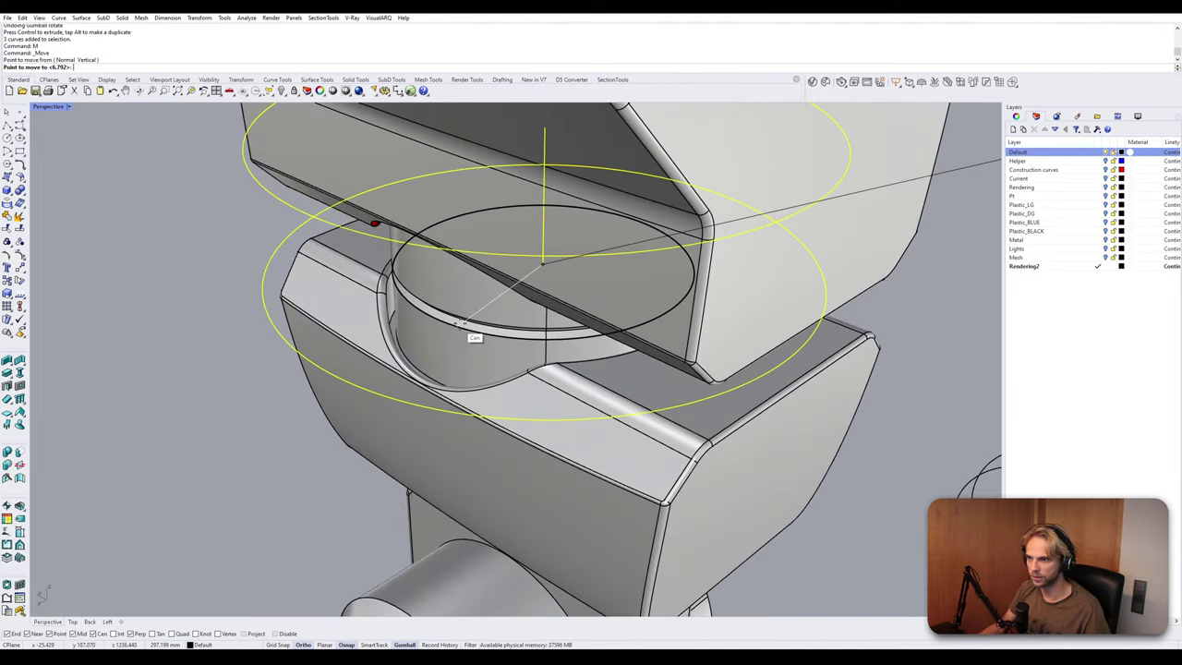
click(461, 324)
key(Escape)
Try to scale the helper circles around the cylindrical joint, and undo that scaling.
scroll(463, 319, down, 6)
right_drag(467, 319, 523, 286)
click(499, 282)
scroll(500, 281, down, 6)
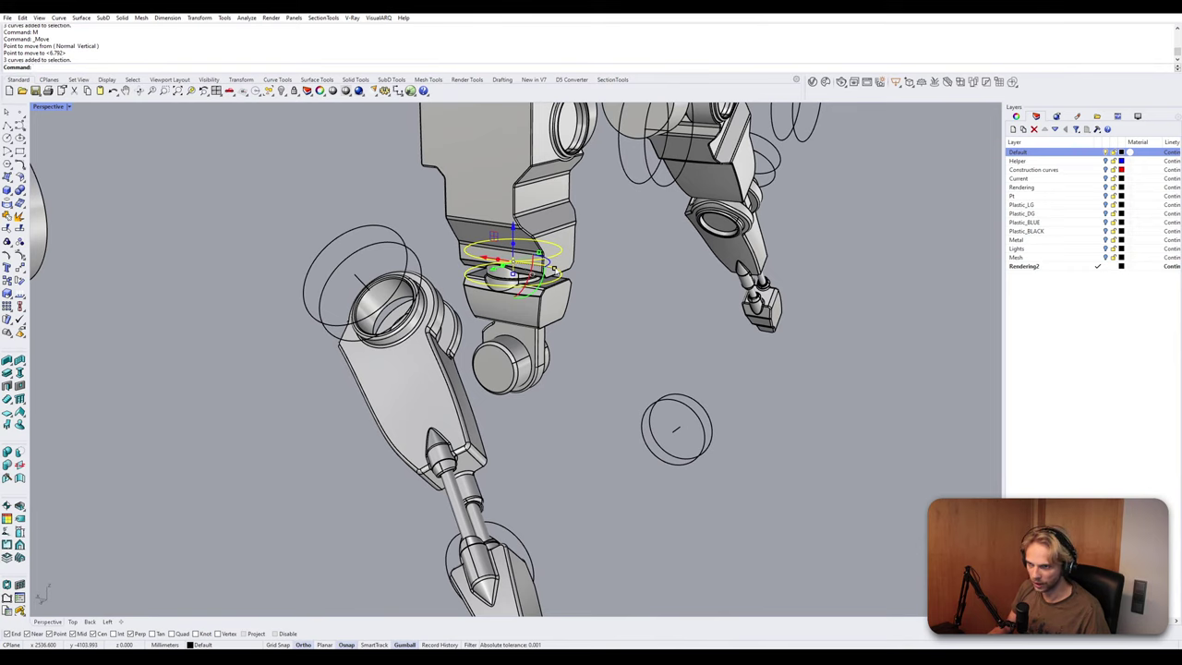
click(554, 269)
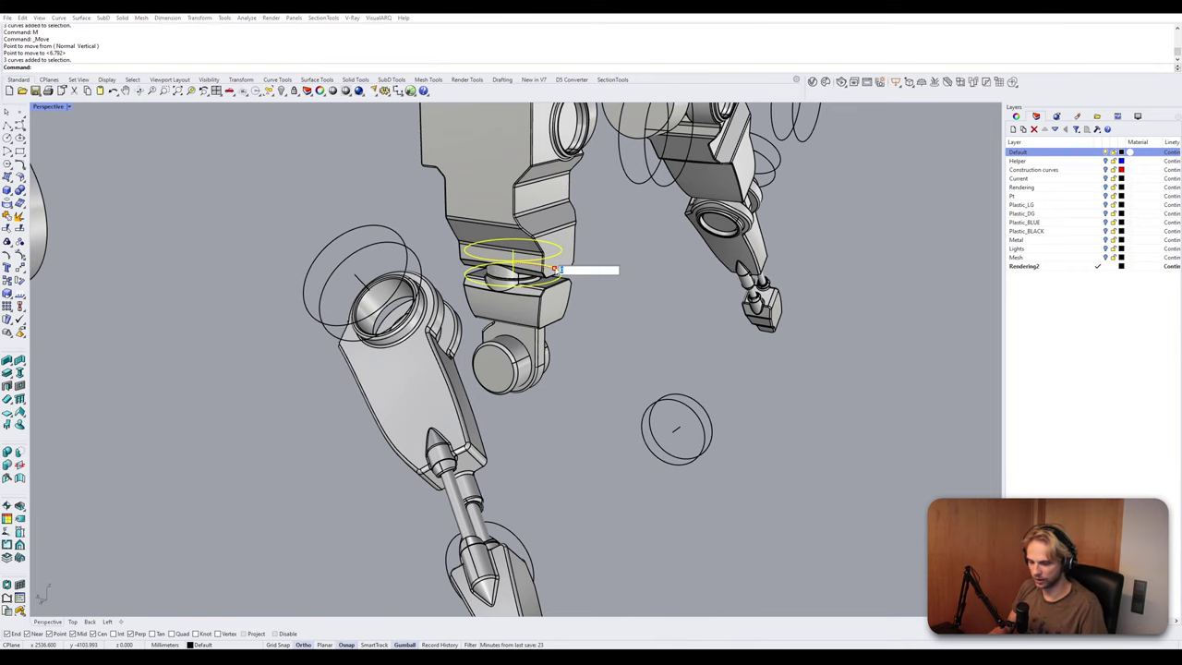
key(Return)
right_drag(639, 280, 517, 301)
key(ctrl+z)
Scale the helper circles around the cylindrical joint by 2 along both axes of their plane.
click(518, 309)
text(2)
key(Return)
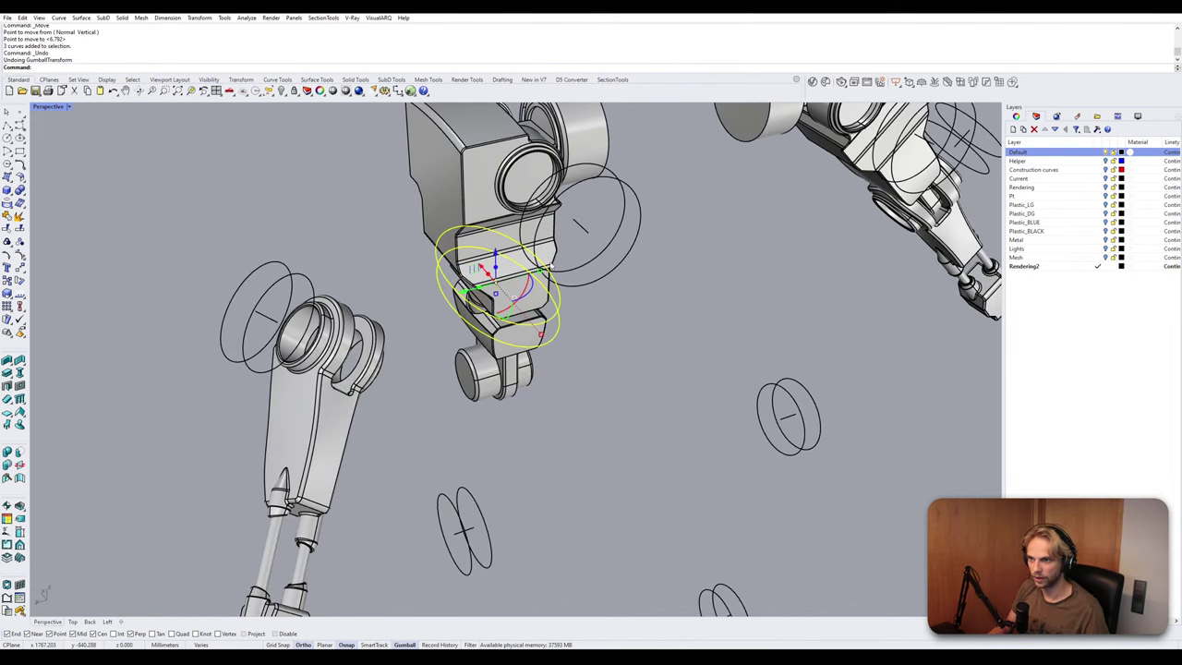
click(541, 273)
text(2)
key(Return)
Examine the red backfaces around the cylindrical joint where it enters the upper arm block, from several sides.
click(707, 370)
right_drag(706, 370, 716, 284)
scroll(485, 275, up, 15)
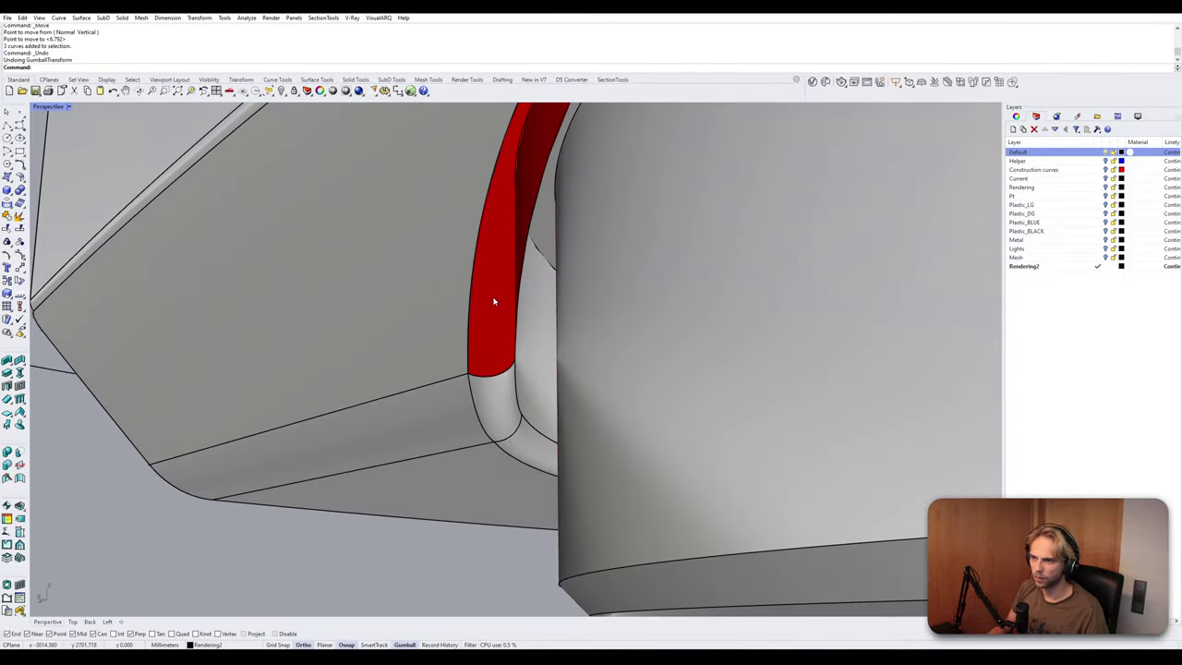
scroll(493, 301, down, 6)
click(492, 330)
key(Escape)
right_drag(483, 329, 705, 429)
scroll(707, 430, up, 5)
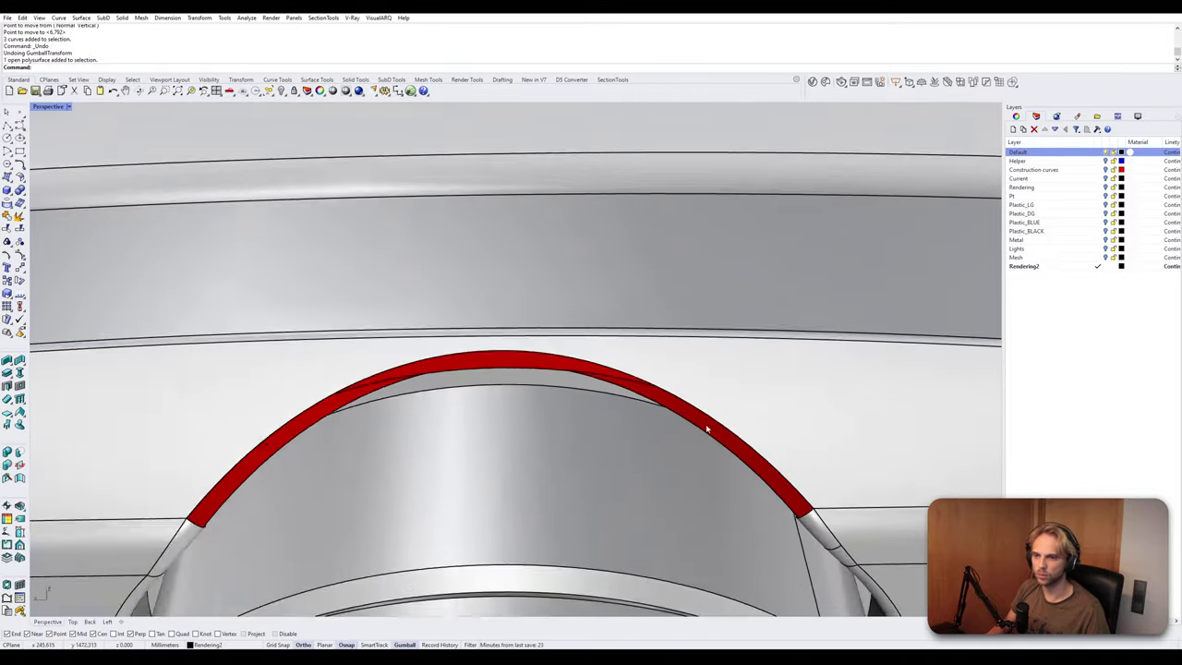
click(821, 518)
key(Escape)
scroll(779, 477, down, 7)
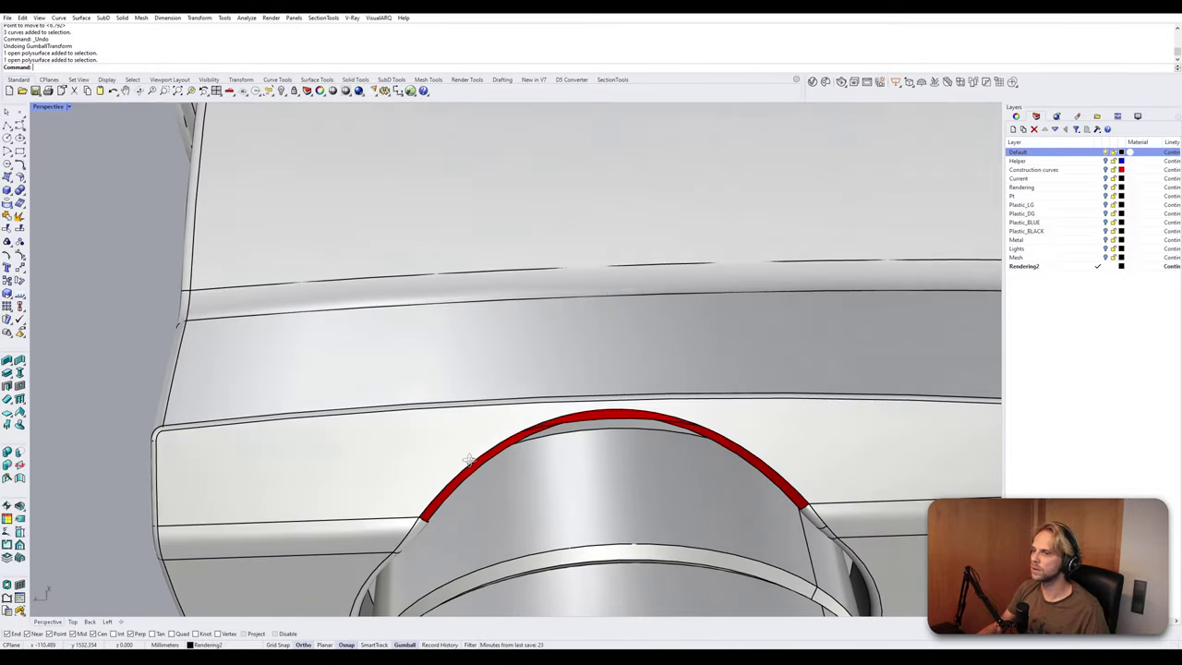
right_drag(470, 462, 366, 388)
scroll(415, 501, down, 8)
scroll(662, 321, up, 10)
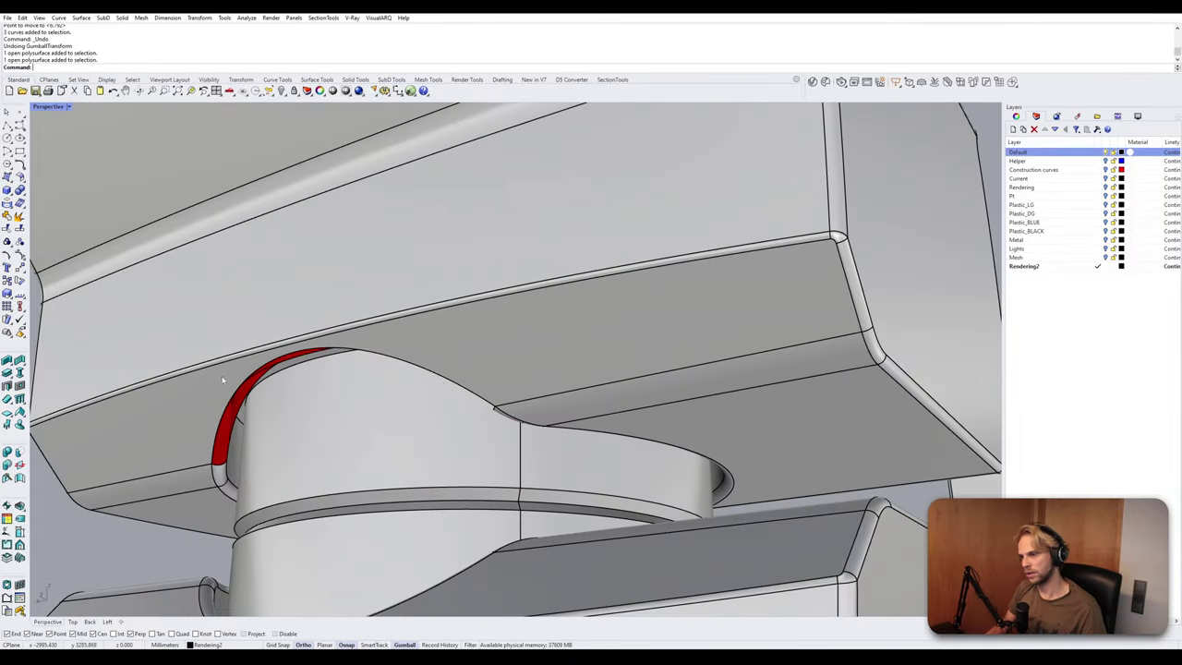
scroll(275, 377, up, 4)
scroll(290, 374, down, 4)
Zoom to the upper arm block and inspect the red opening around its cylindrical joint up close.
click(315, 360)
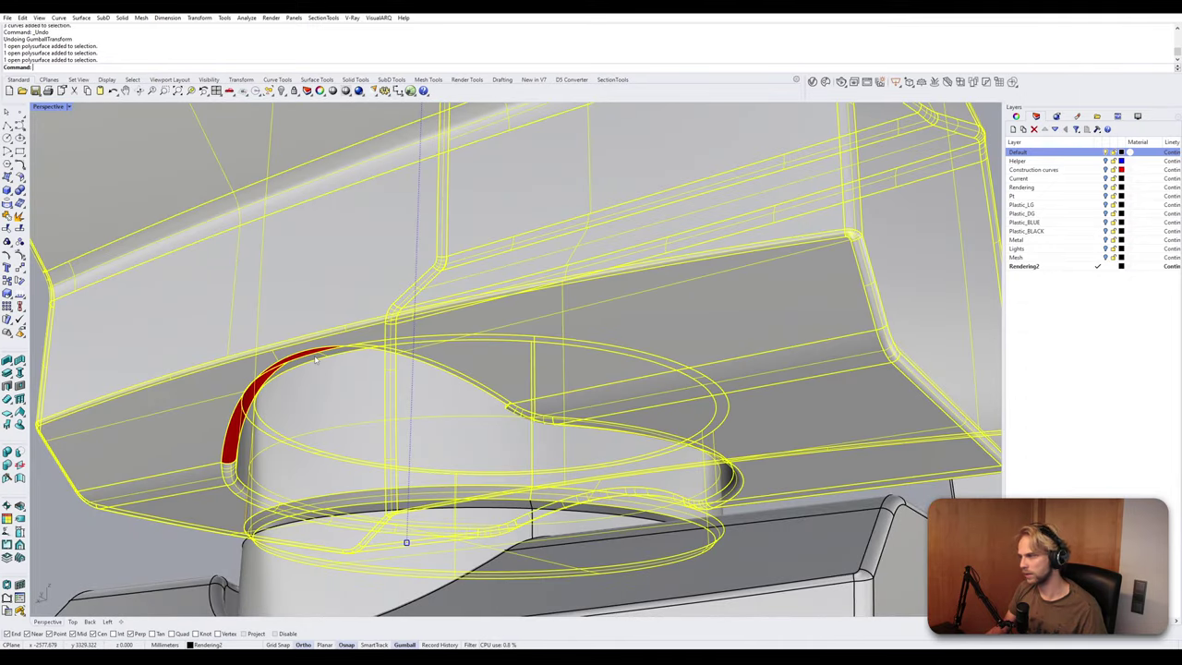
text(ZS)
key(Return)
click(317, 361)
right_drag(319, 364, 430, 467)
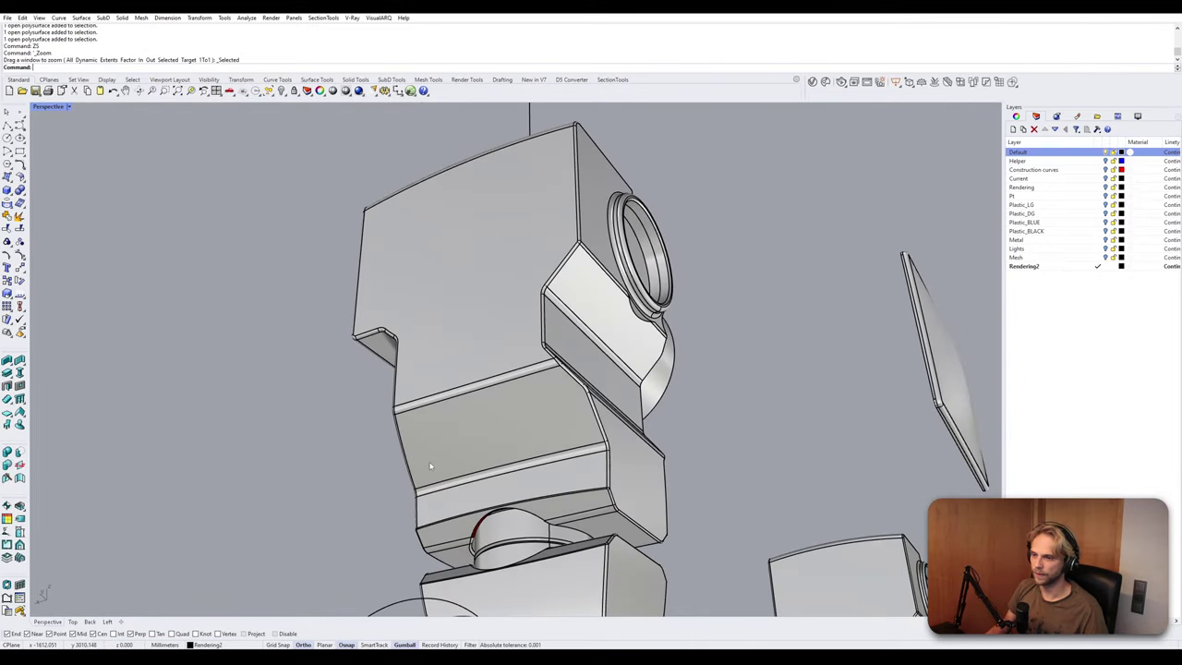
scroll(497, 545, up, 6)
scroll(533, 546, up, 6)
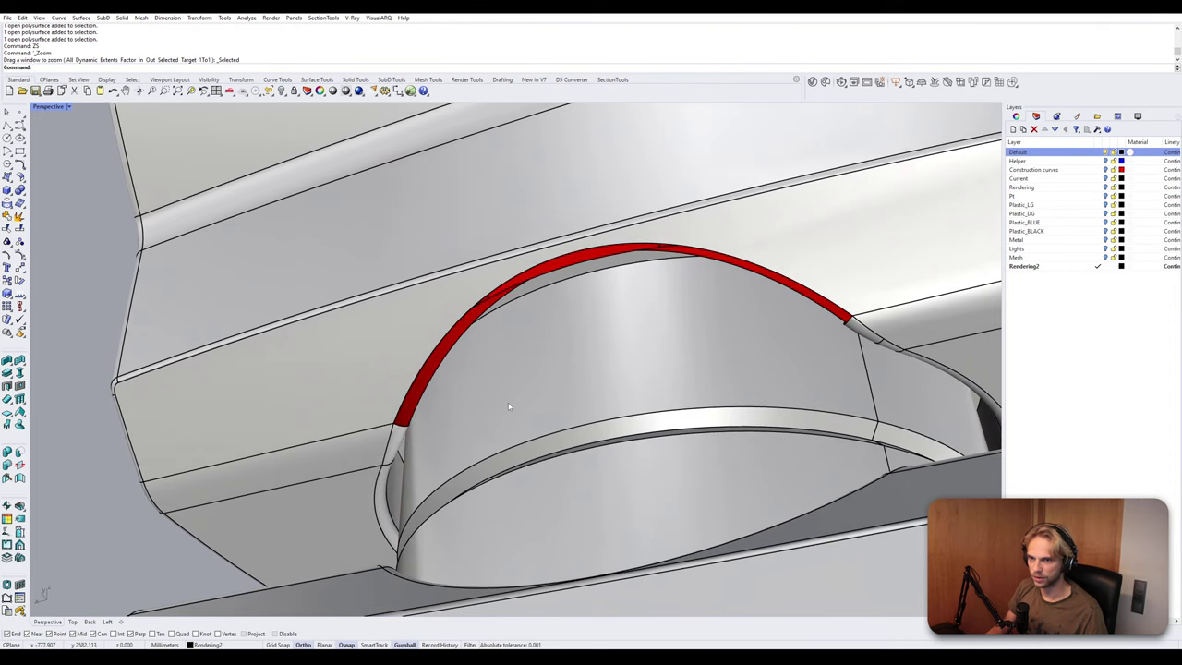
Try to delete the circular edge running through the red opening of the upper arm block.
click(592, 261)
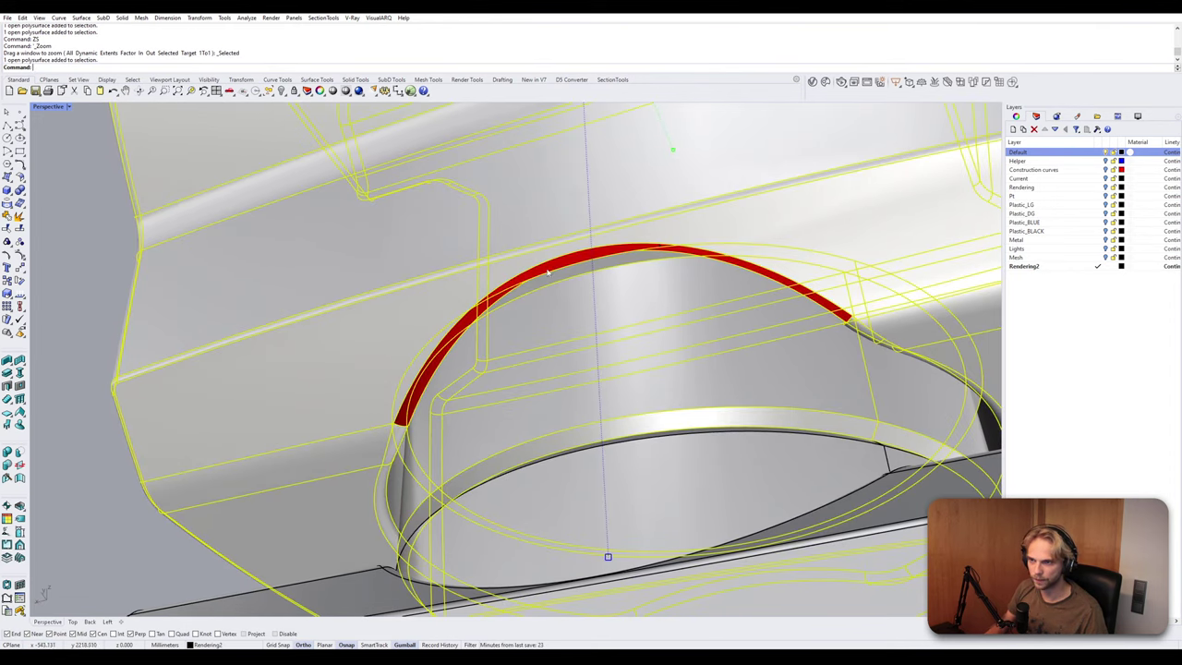
key(Escape)
ctrl+shift+click(498, 296)
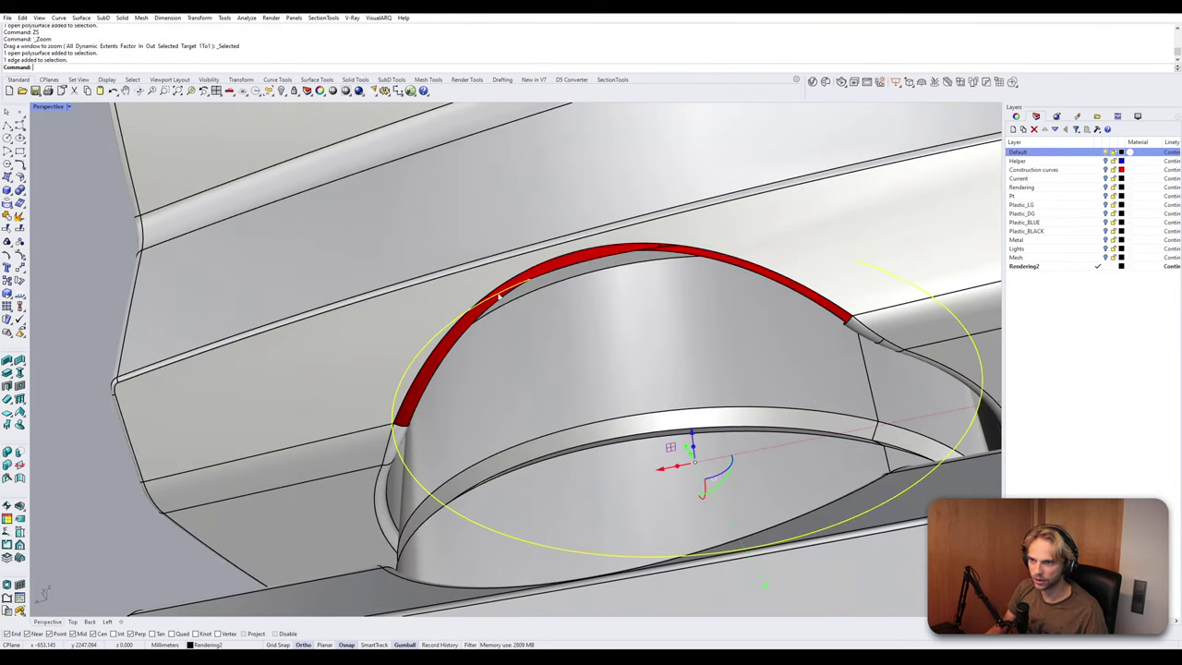
key(Delete)
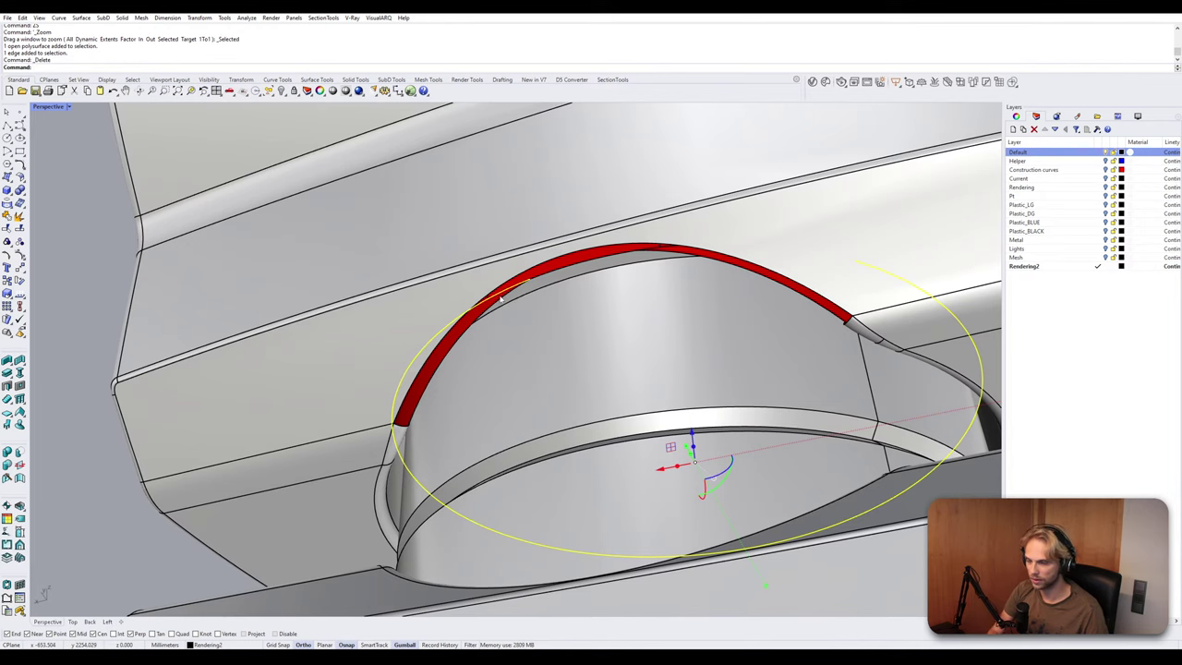
key(Escape)
click(500, 296)
right_click(499, 297)
key(Escape)
key(Escape)
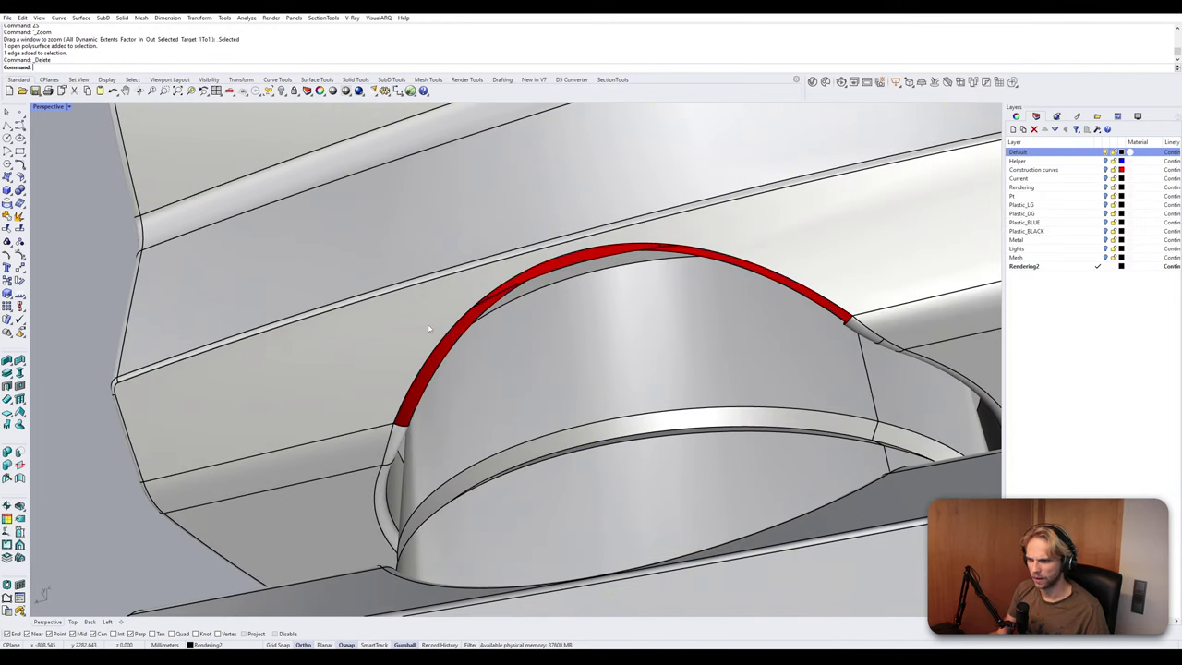
Try to delete the short curved edge at the red opening, working from the other side of the joint.
right_drag(428, 323, 379, 329)
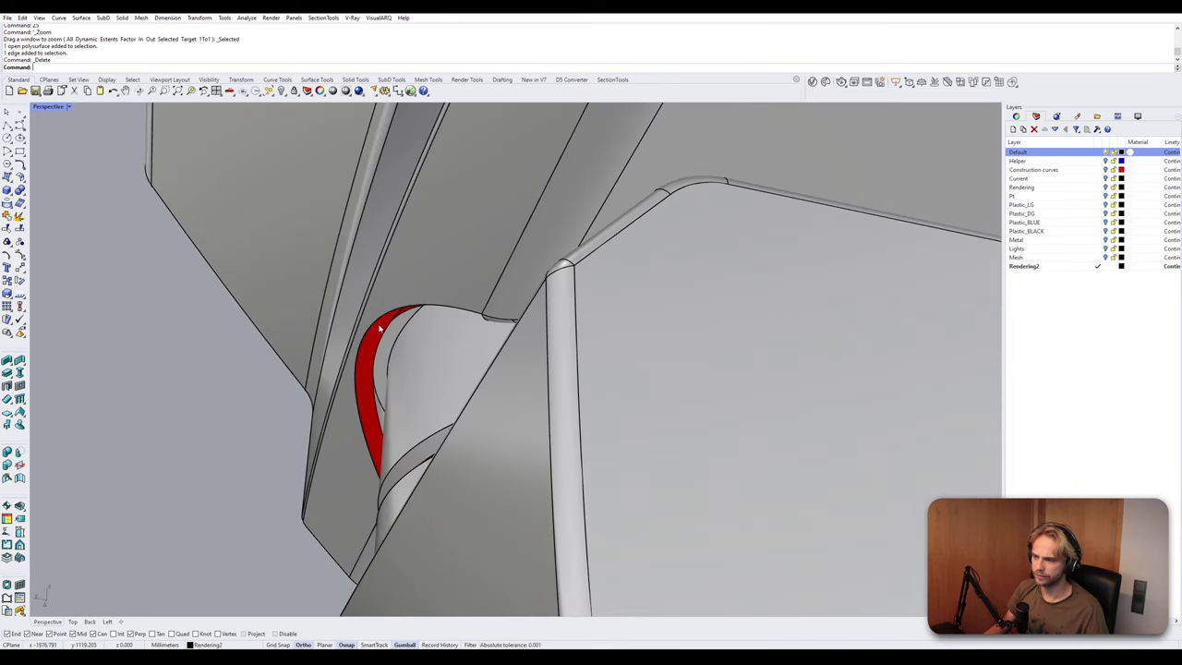
click(376, 412)
click(238, 370)
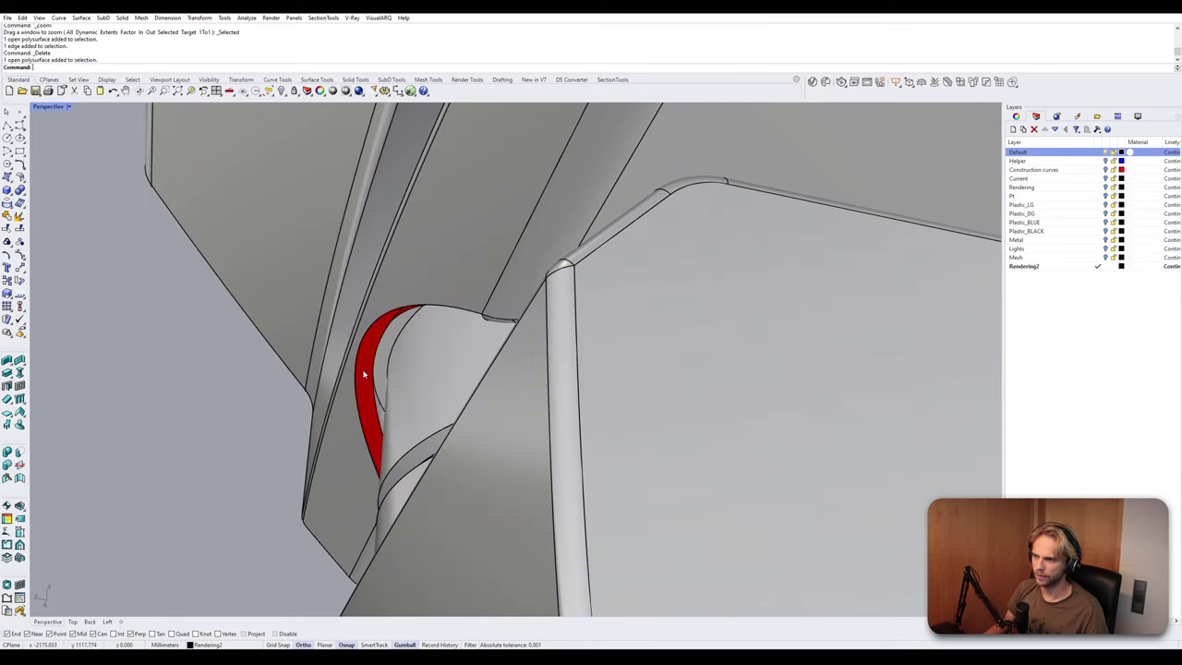
ctrl+shift+click(402, 314)
ctrl+shift+click(398, 317)
key(Escape)
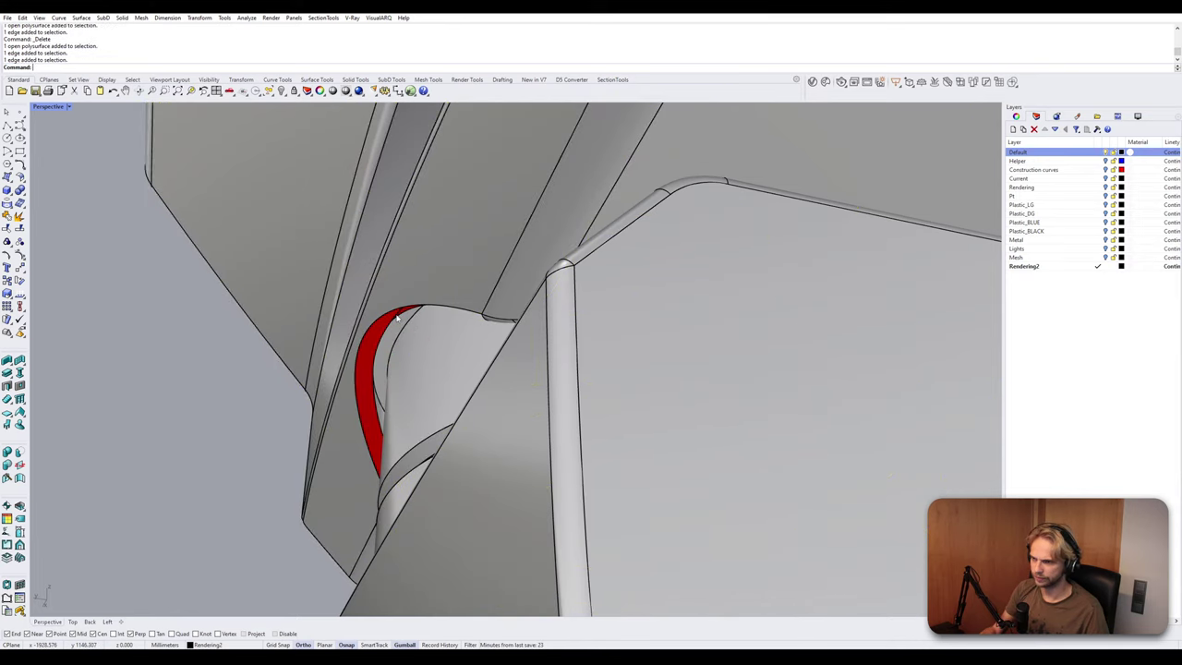
ctrl+shift+click(397, 318)
key(Delete)
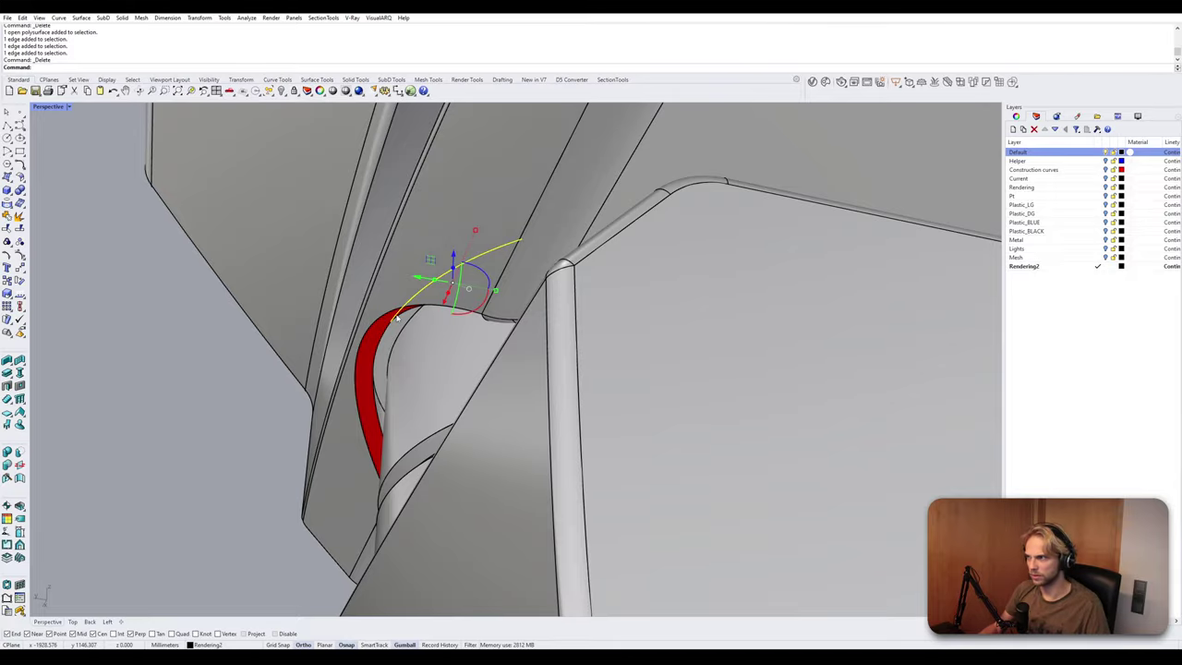
key(Delete)
key(Delete)
key(Delete)
key(Delete)
key(Delete)
key(Escape)
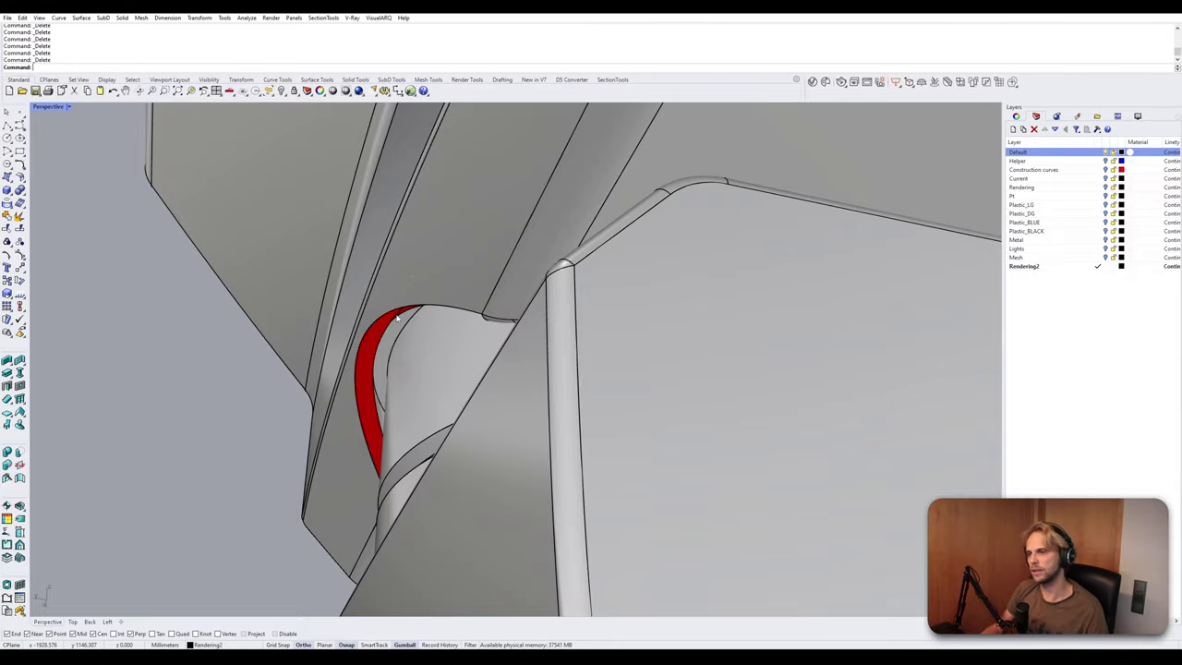
Delete the copied upper arm block from the neighbouring arm, leaving its lower block and helper circles in place.
right_drag(398, 318, 665, 357)
scroll(517, 352, down, 6)
scroll(541, 369, down, 5)
scroll(407, 323, up, 6)
scroll(408, 321, up, 3)
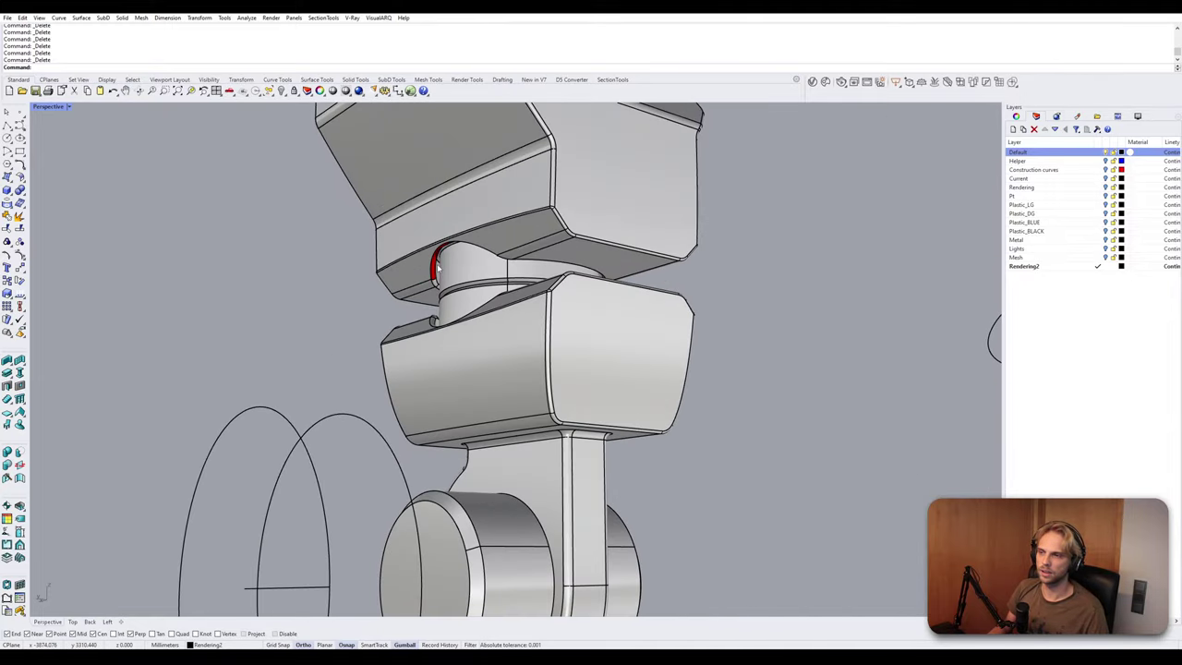
scroll(409, 323, down, 12)
shift+right_drag(539, 359, 360, 421)
scroll(510, 412, up, 5)
right_drag(512, 411, 552, 360)
click(554, 355)
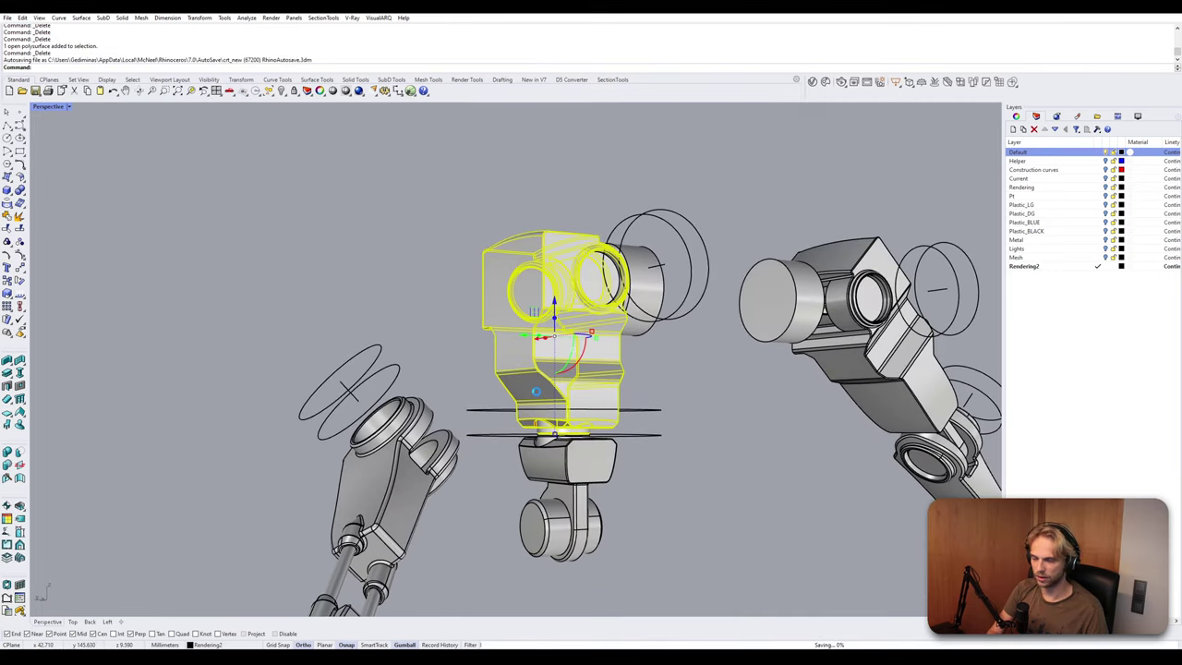
key(Delete)
Isolate the original upper arm block and zoom to it.
right_drag(554, 353, 529, 358)
scroll(529, 357, down, 4)
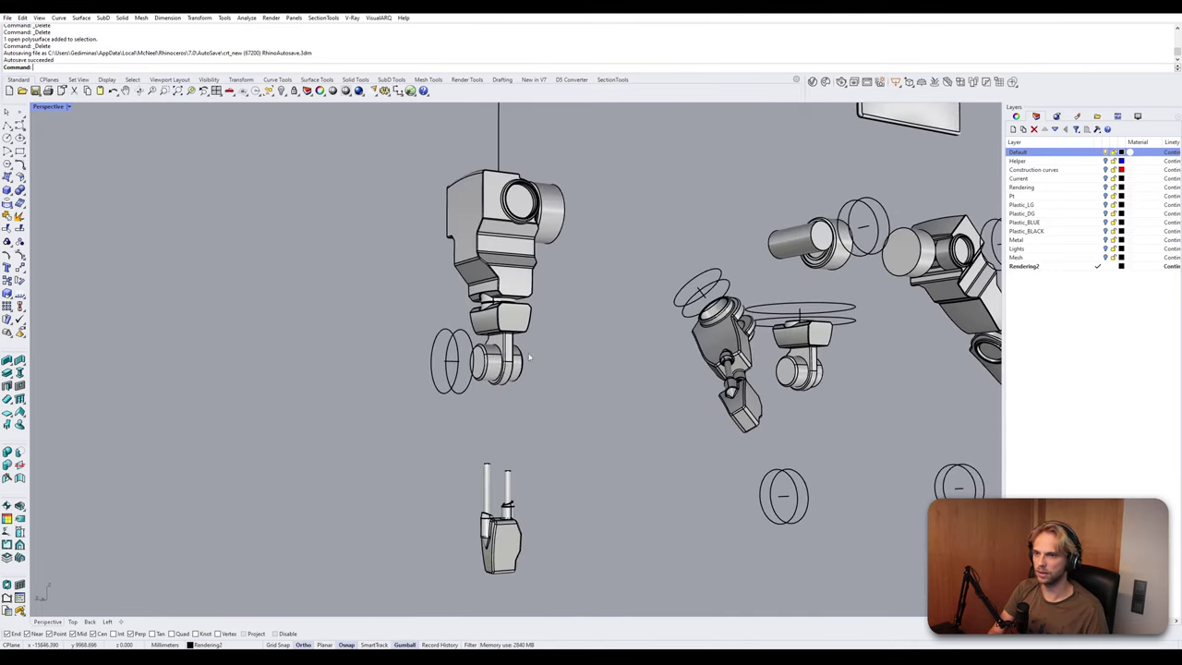
scroll(459, 306, up, 2)
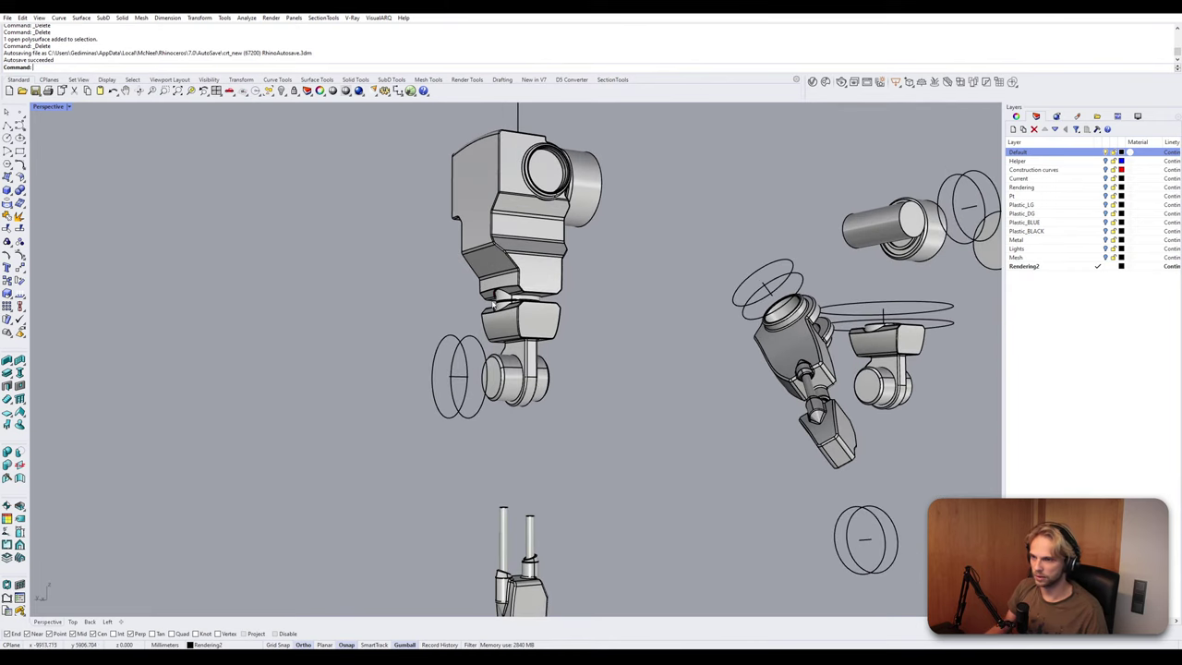
click(520, 268)
key(Return)
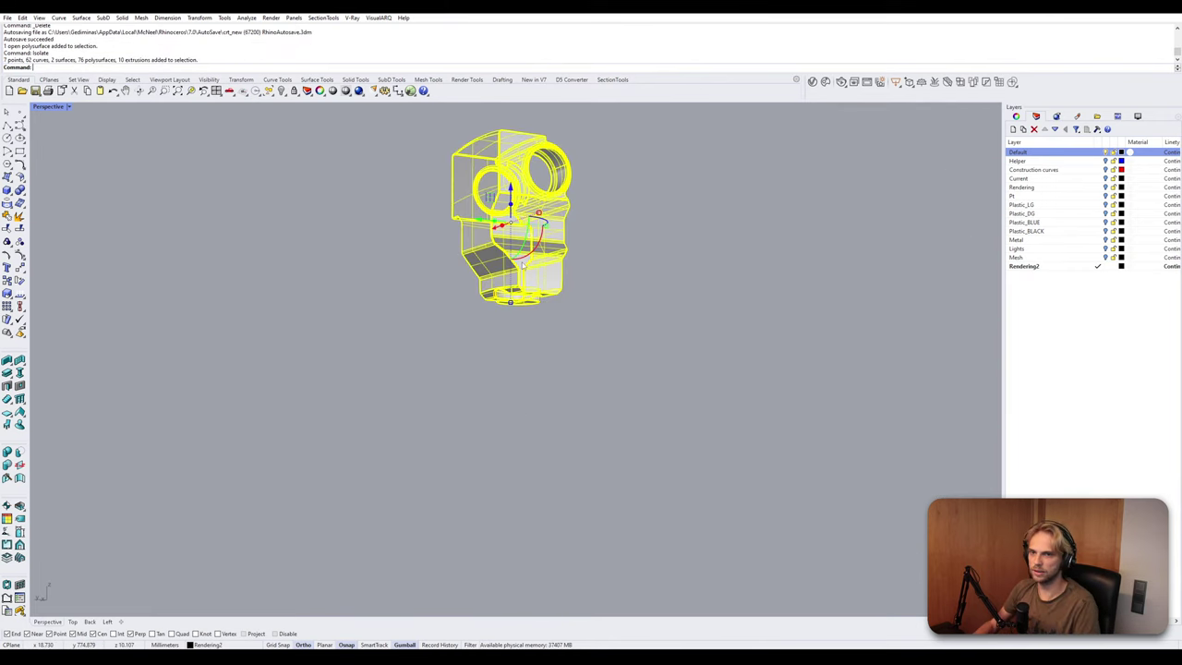
click(489, 307)
scroll(489, 306, up, 5)
mouse_move(489, 307)
right_down()
mouse_move(513, 256)
mouse_move(490, 329)
right_up()
click(556, 275)
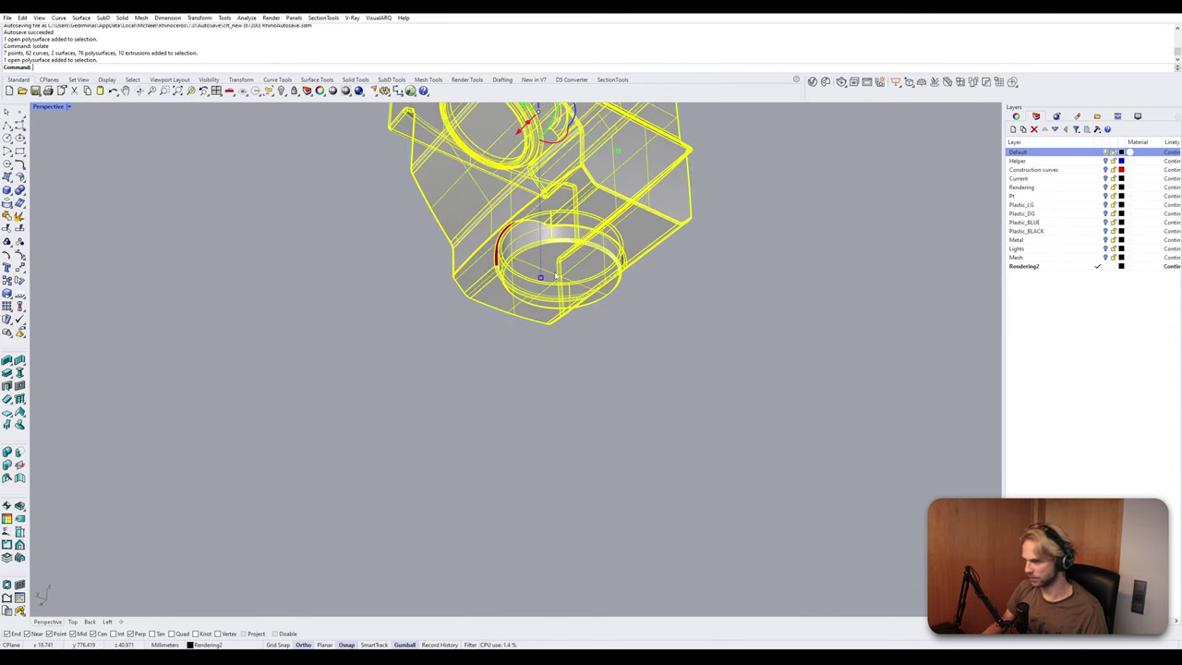
key(Return)
key(Escape)
Set the viewport display to Ghosted and turn on Color Backfaces with red as the backface colour.
click(68, 107)
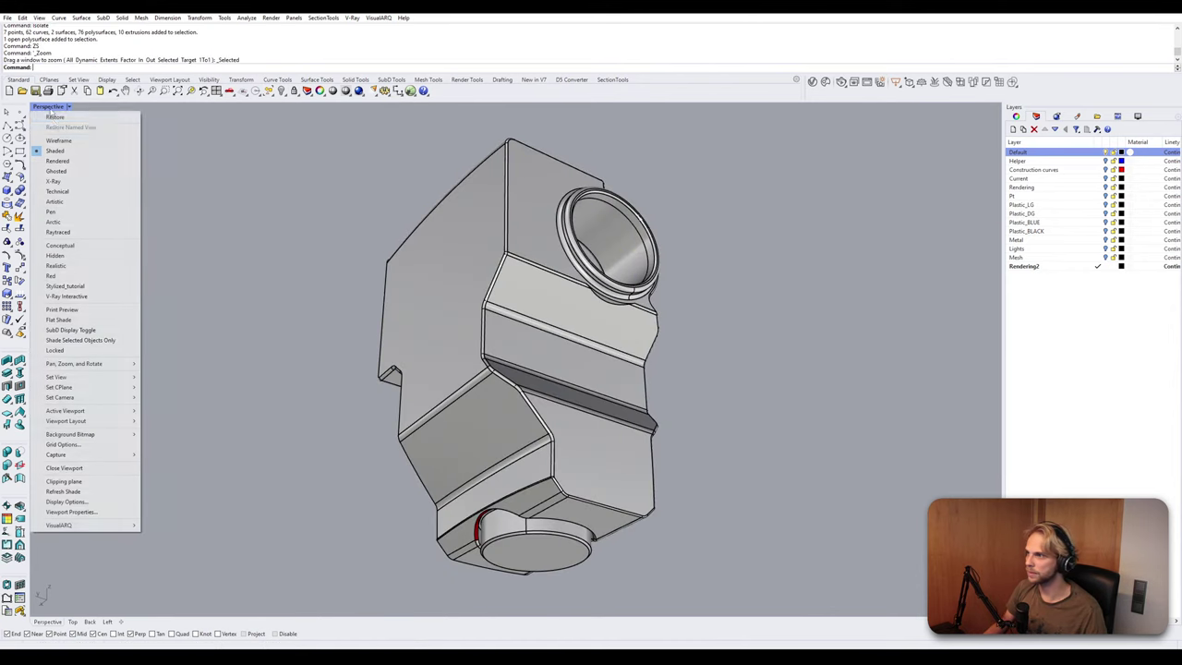
click(83, 171)
shift+right_drag(499, 466, 469, 398)
scroll(470, 398, up, 7)
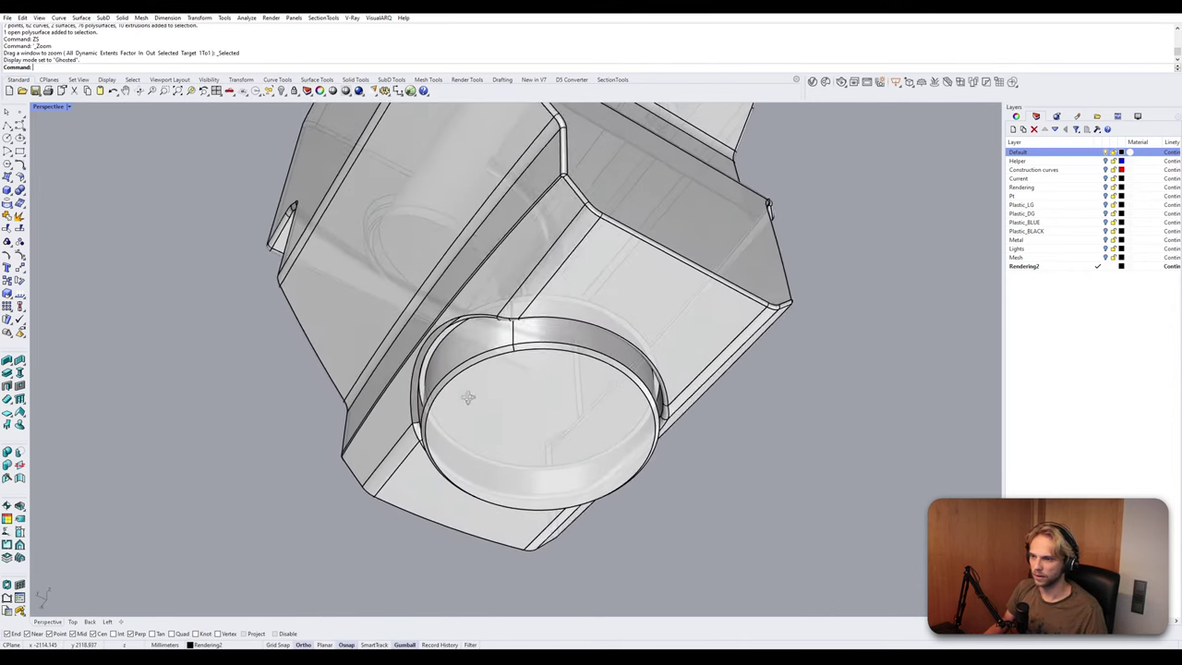
click(1136, 118)
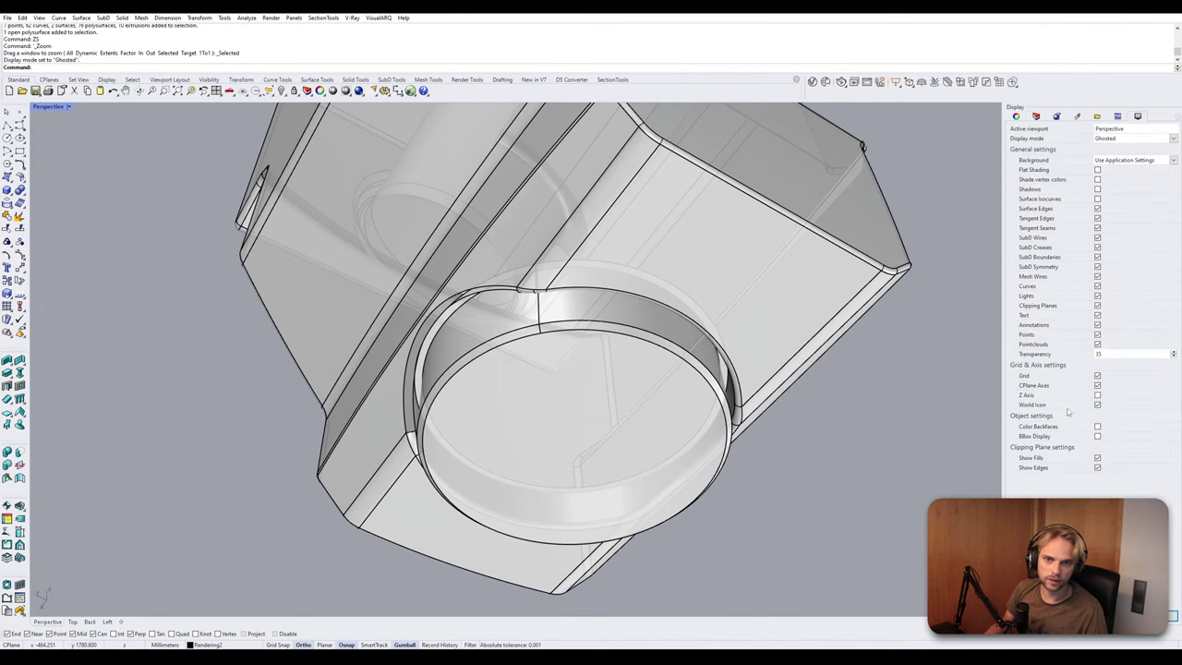
click(1097, 426)
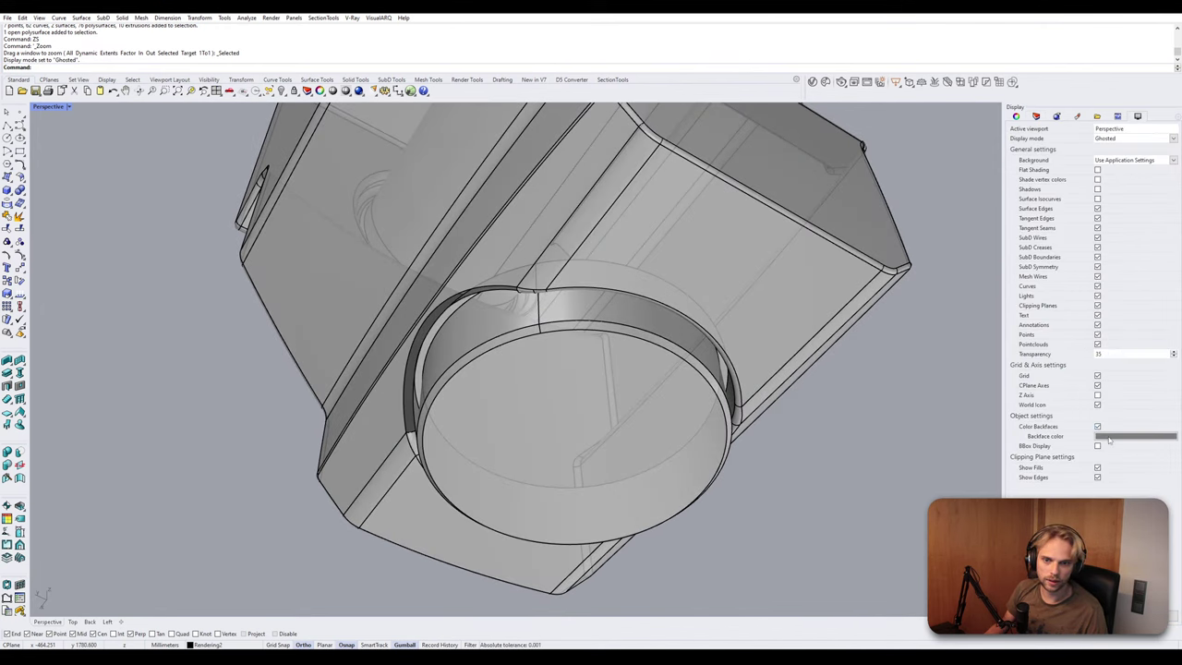
click(1129, 437)
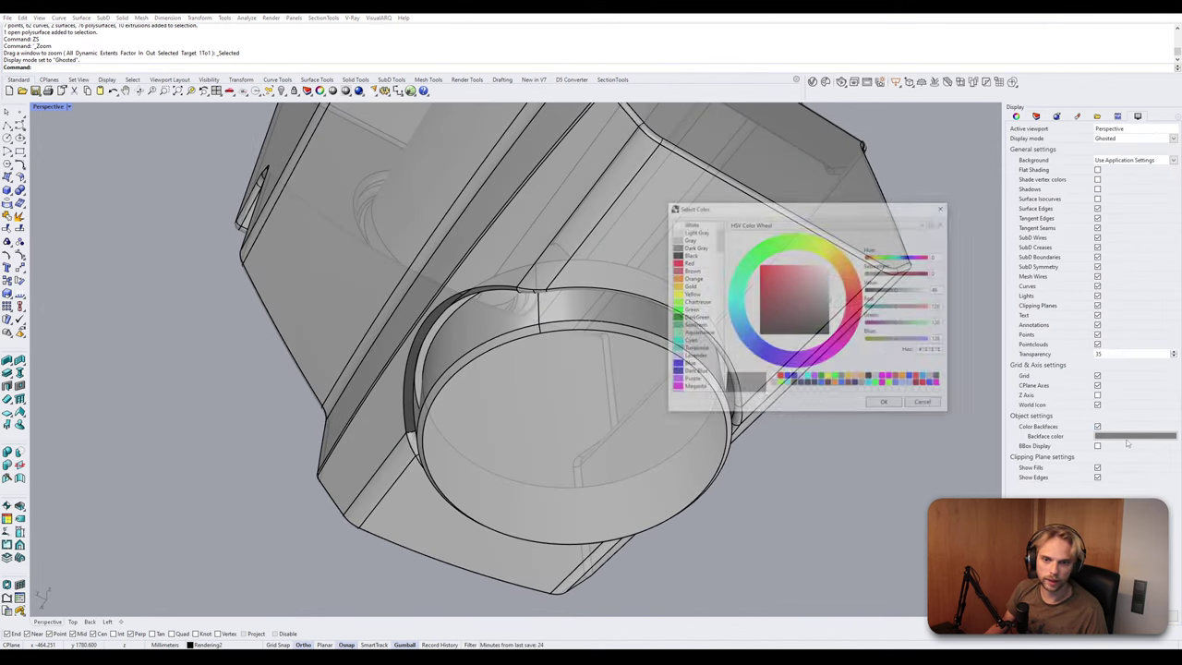
click(892, 406)
Duplicate the border of the open gap beside the cylindrical joint with DupBorder and isolate the resulting curve.
right_drag(591, 344, 702, 369)
scroll(429, 355, up, 7)
shift+right_drag(702, 369, 392, 416)
right_drag(392, 416, 446, 376)
click(445, 377)
text(DupBorder)
key(Return)
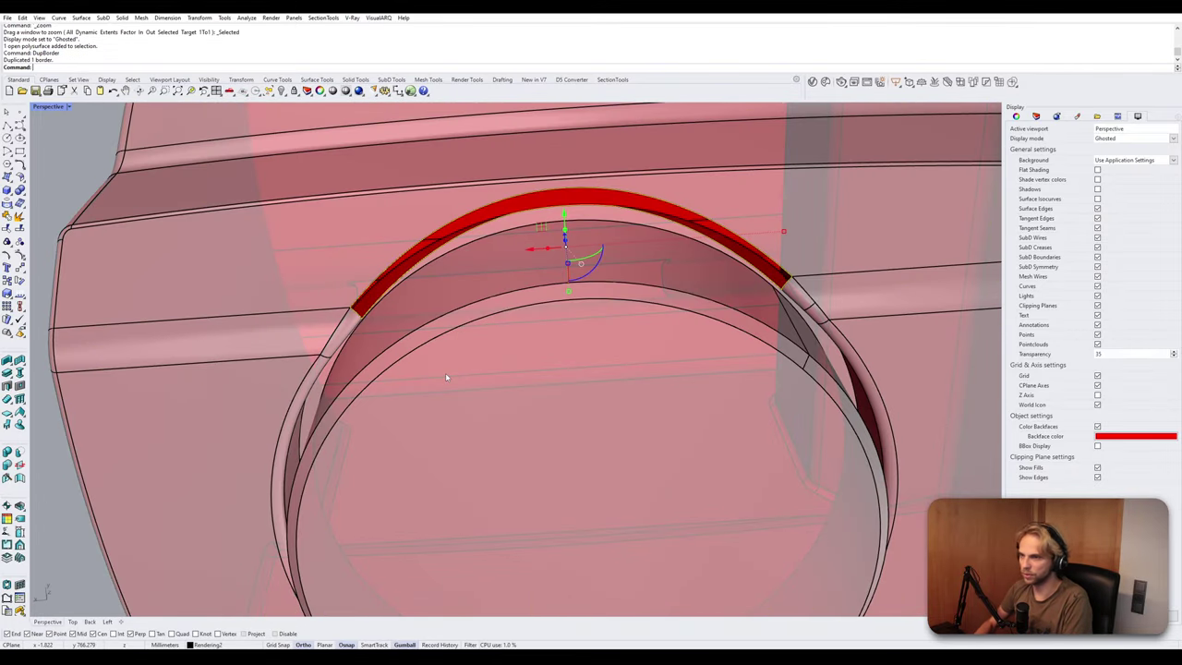
text(Isolate)
key(Return)
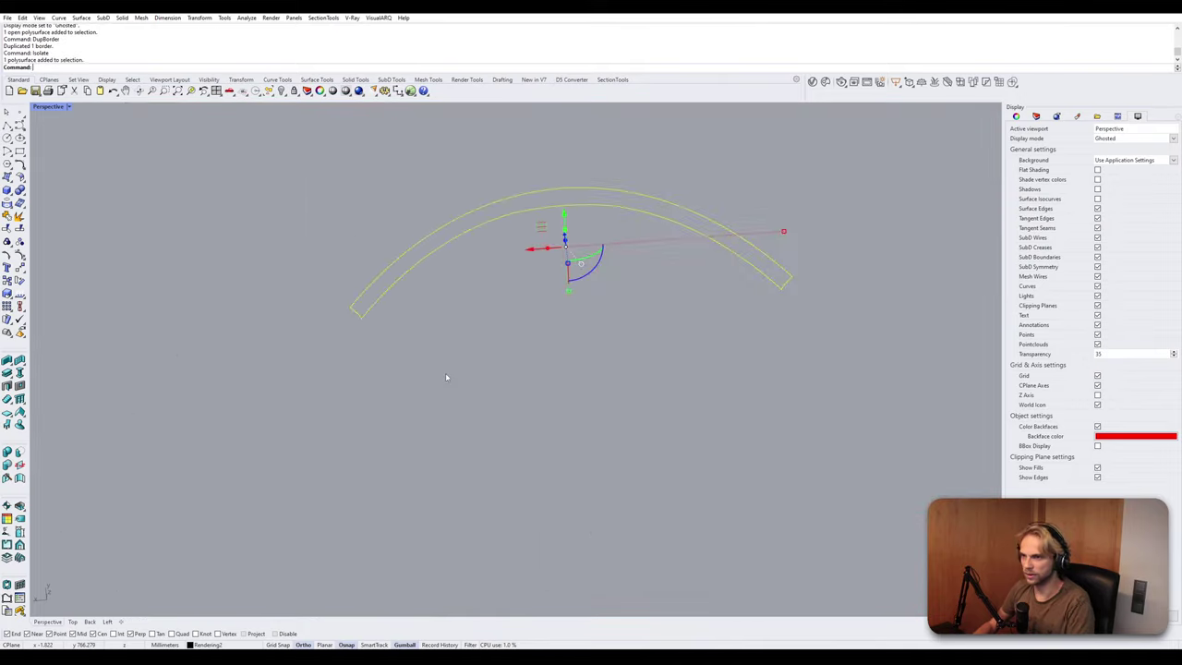
Explode the duplicated border curve of the gap into its separate segments.
key(Escape)
right_drag(551, 251, 509, 432)
scroll(508, 432, up, 1)
click(513, 432)
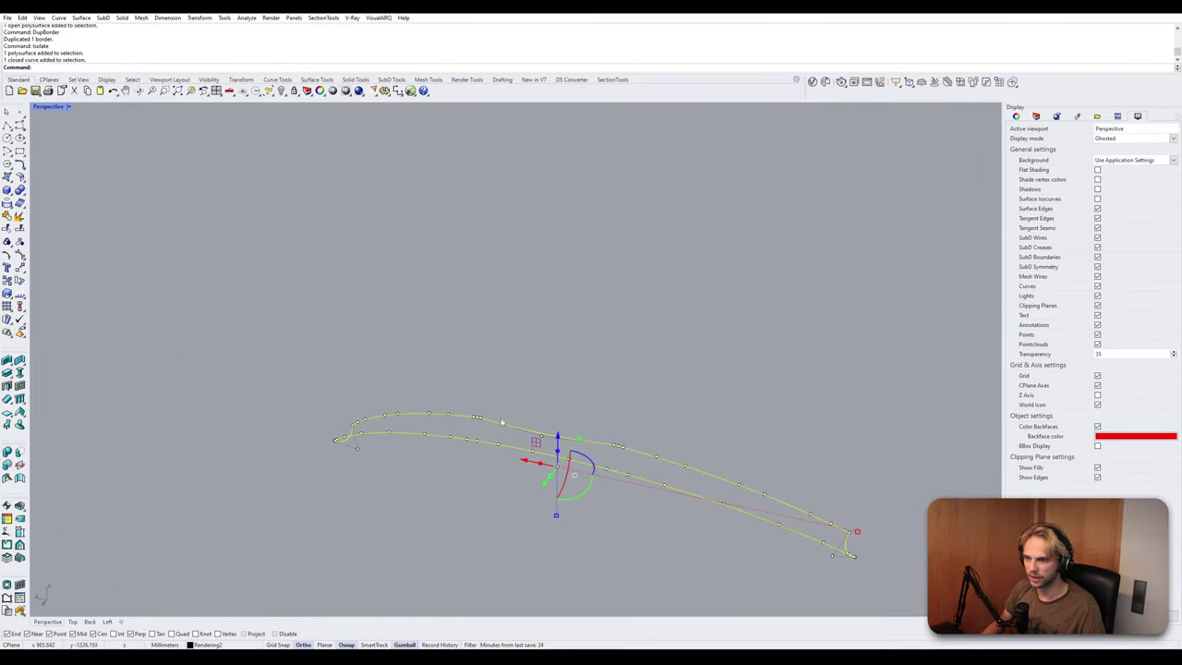
key(Escape)
right_drag(446, 453, 420, 458)
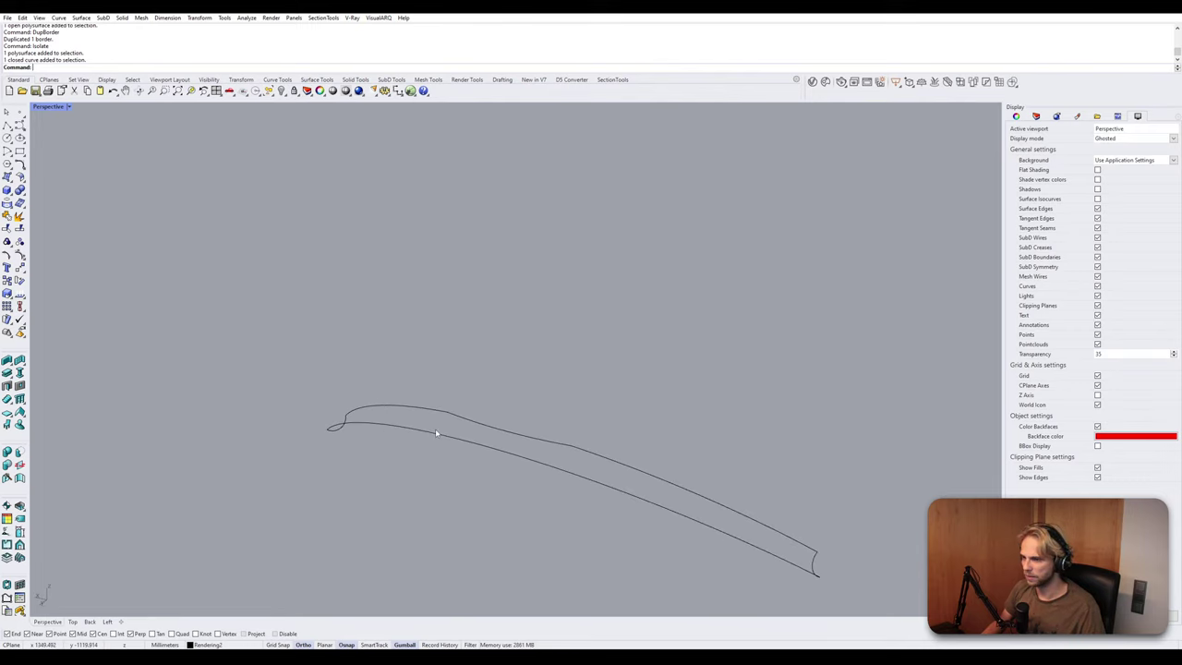
click(436, 431)
key(Escape)
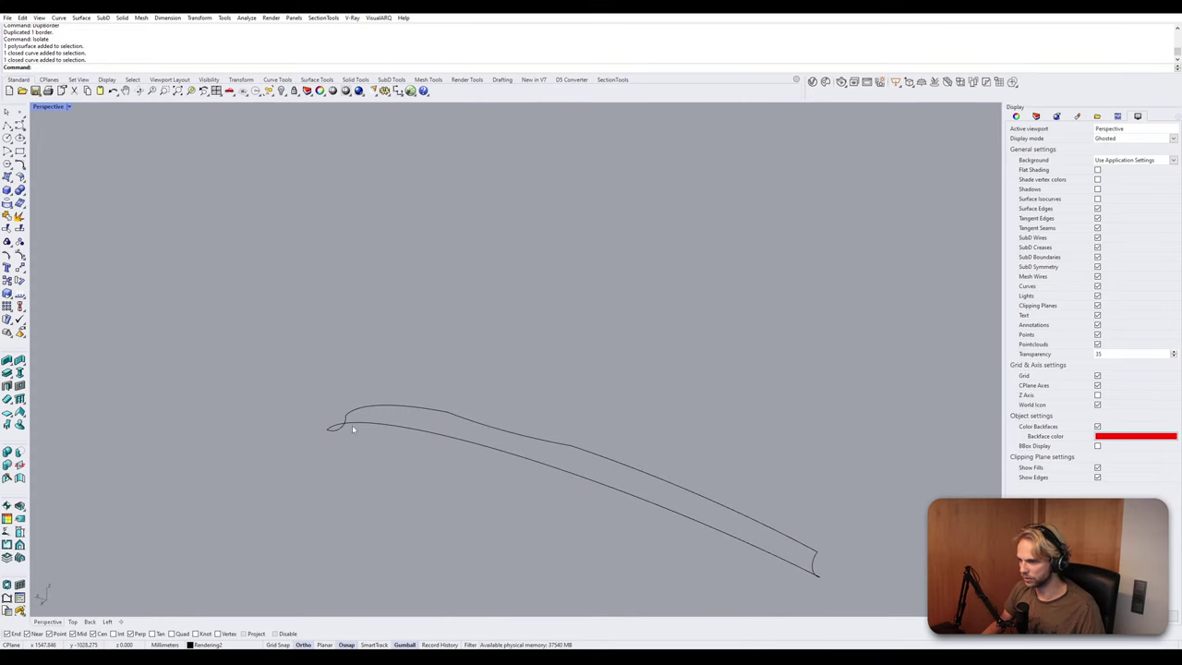
click(363, 426)
text(lode)
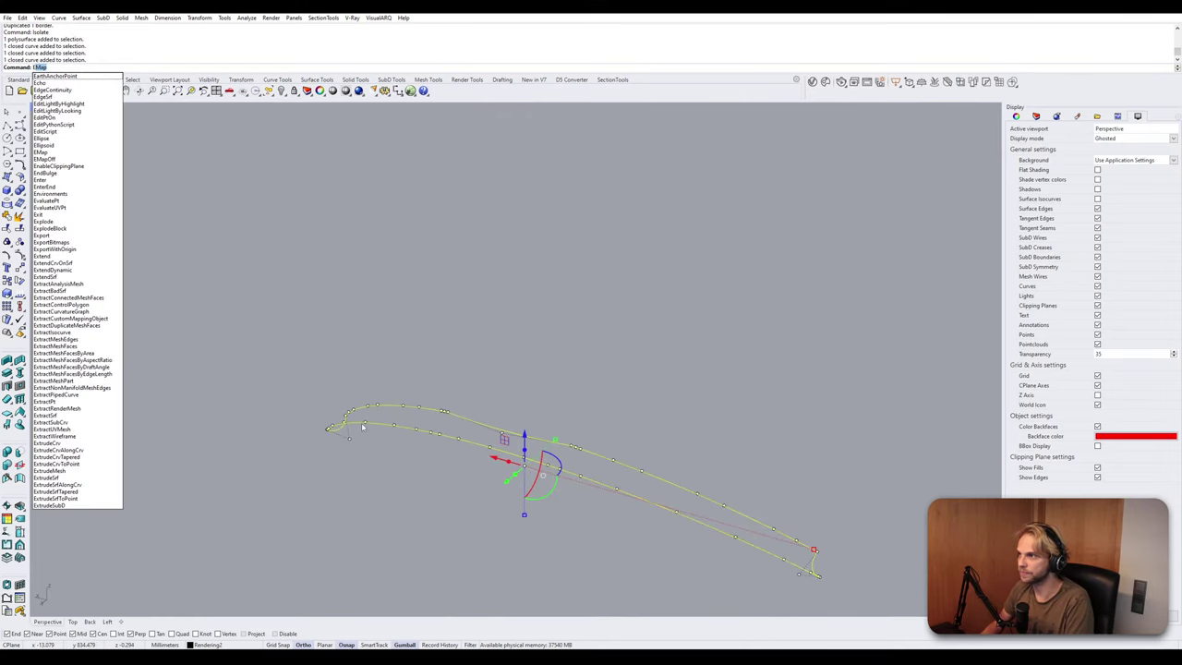
key(Return)
scroll(334, 426, up, 2)
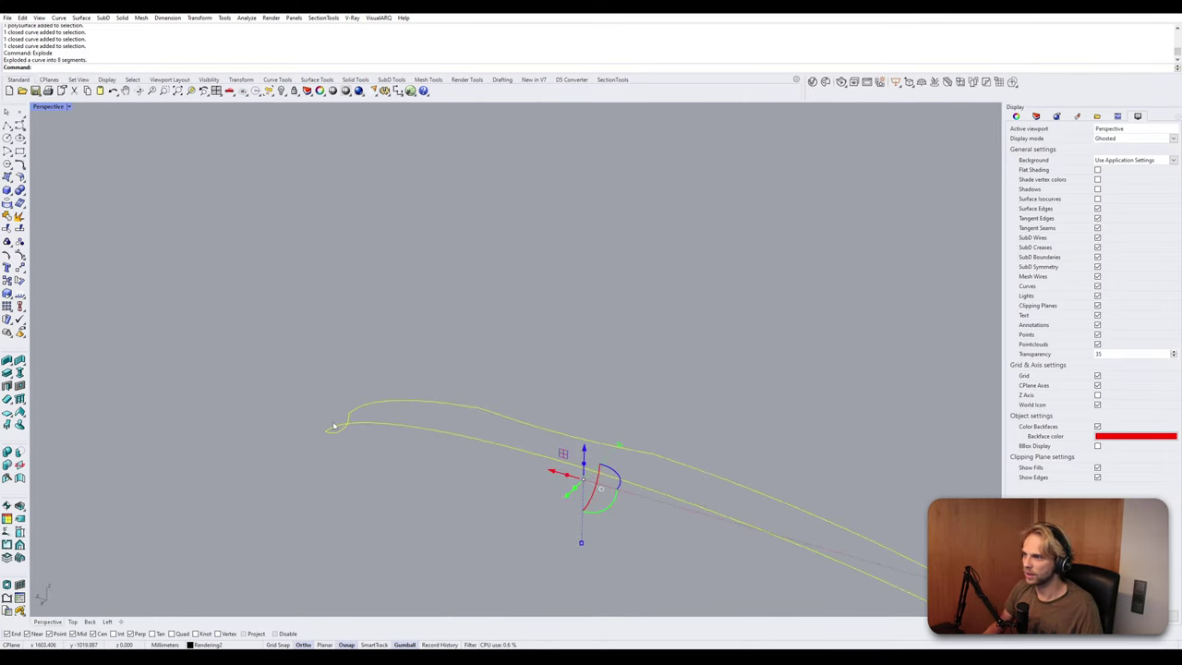
Join the long-side segments of the border into two rail curves, leaving out the short arcs at both ends.
ctrl+click(340, 434)
scroll(341, 434, down, 3)
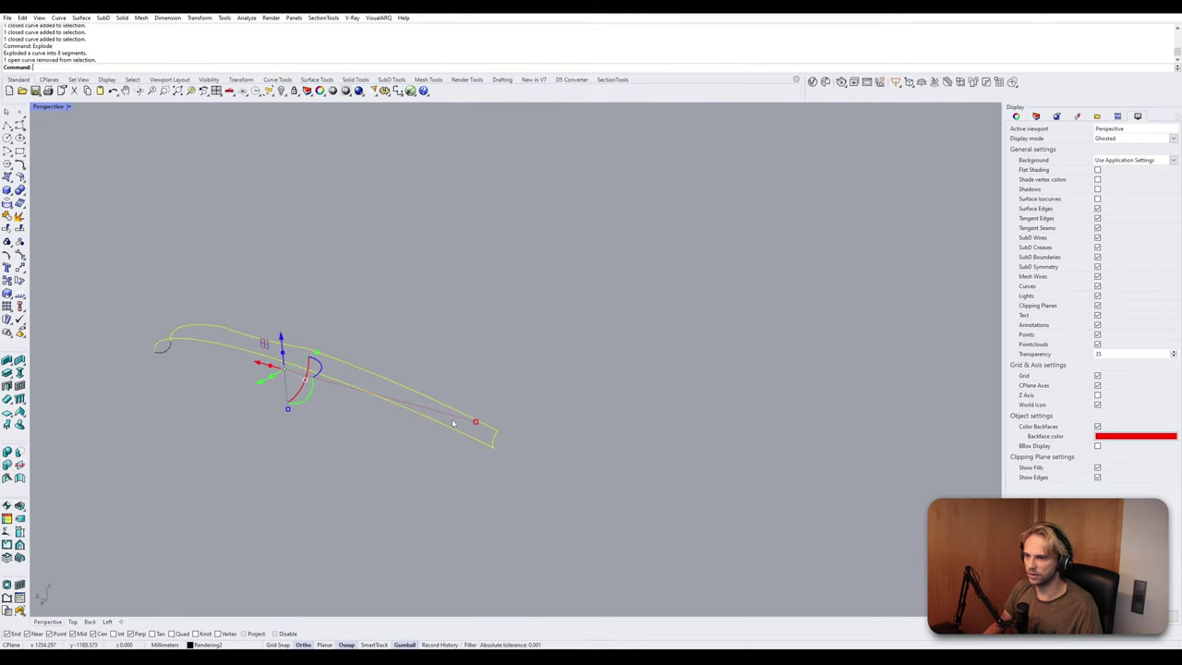
ctrl+click(495, 442)
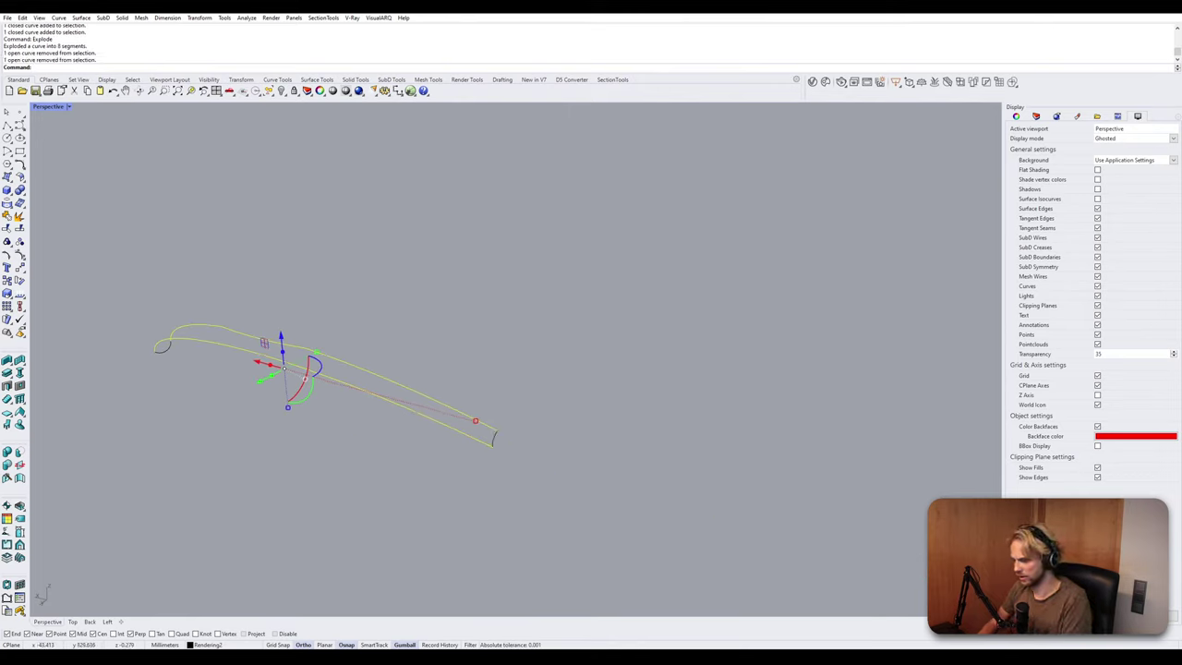
key(Return)
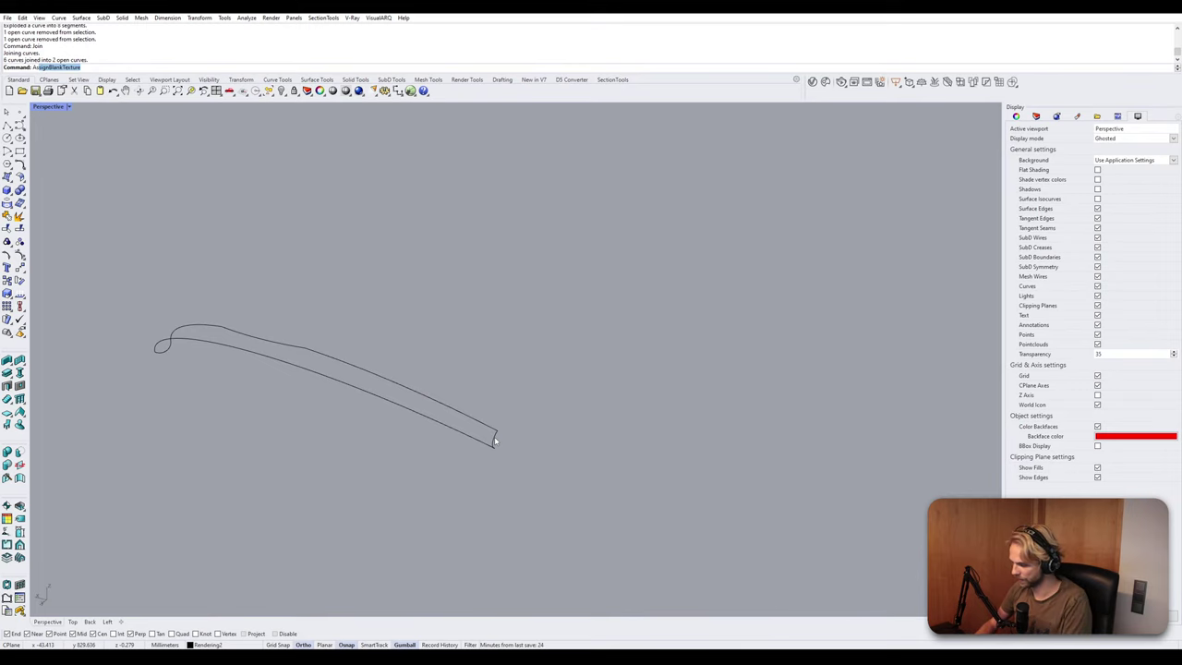
Create a Sweep2 surface along the two long rails, using the short end arcs as cross sections with unchanged sections.
text(Sweep2)
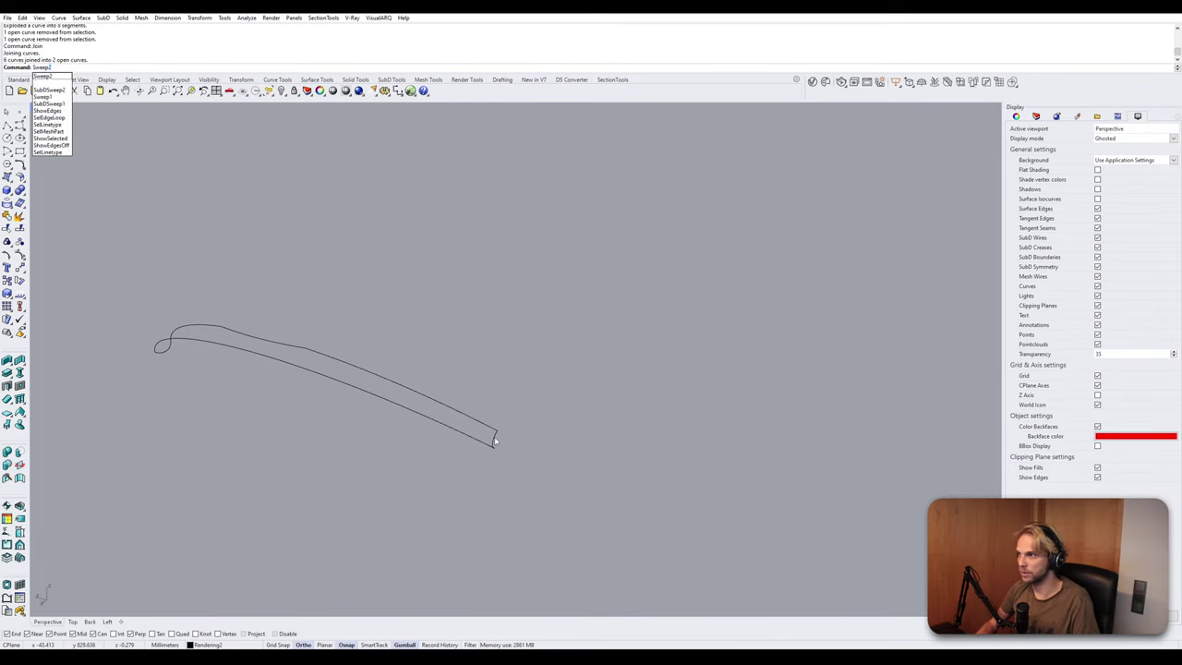
key(Return)
click(168, 349)
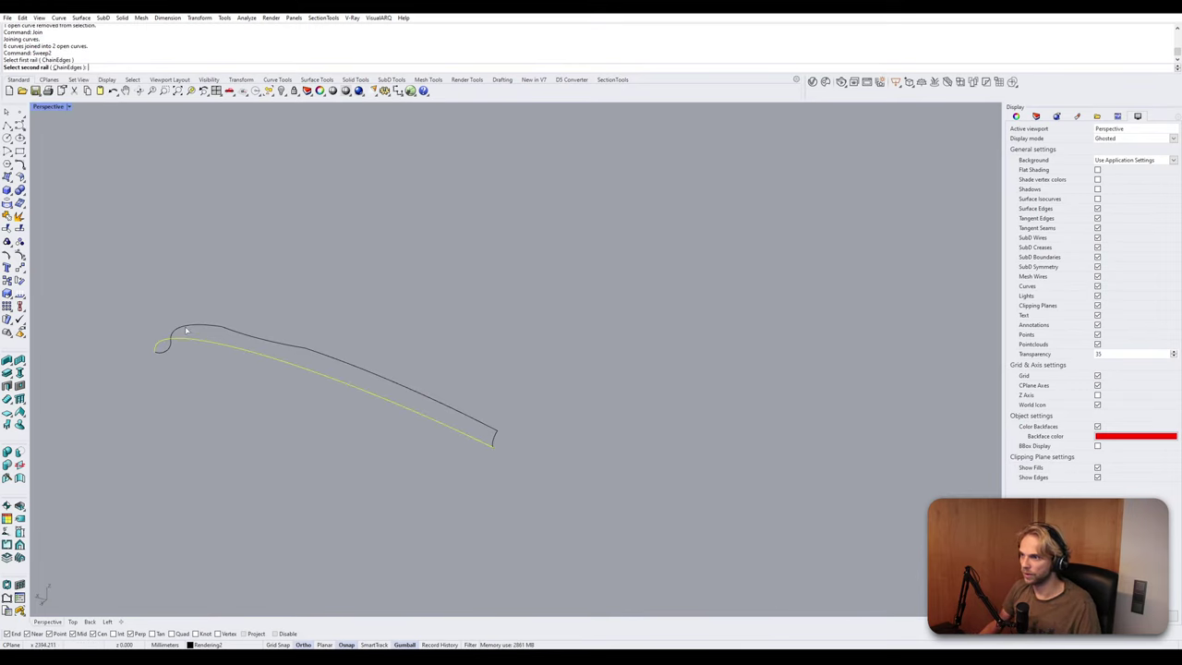
click(163, 351)
click(163, 352)
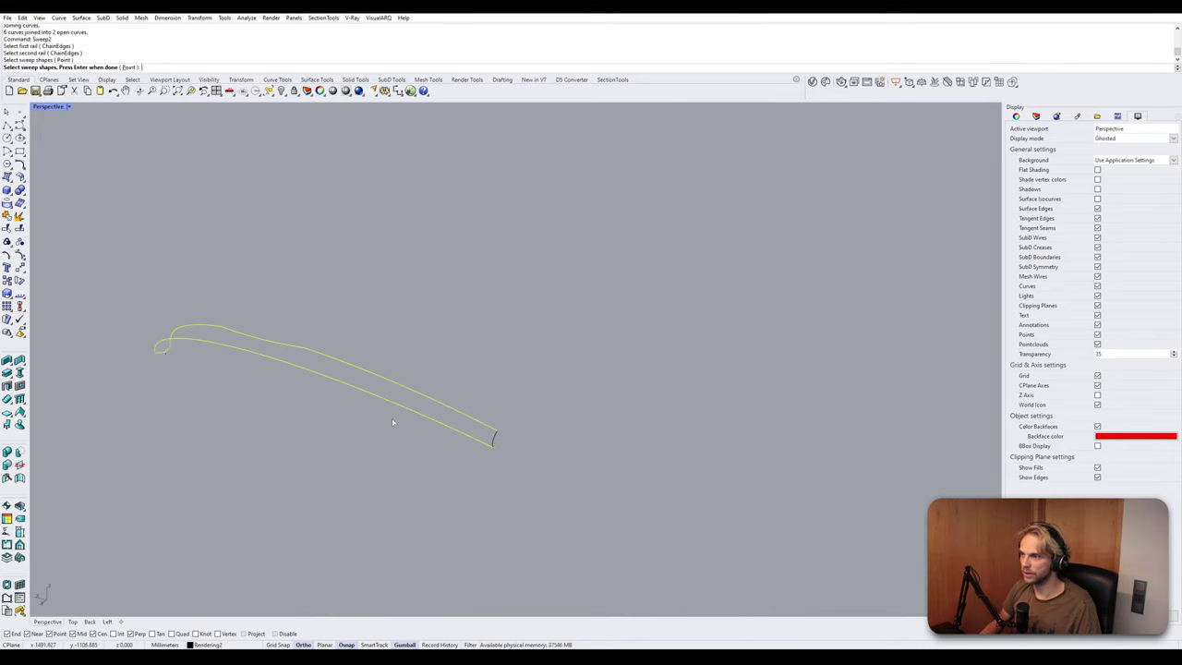
click(494, 441)
key(Return)
right_drag(378, 423, 322, 439)
click(721, 357)
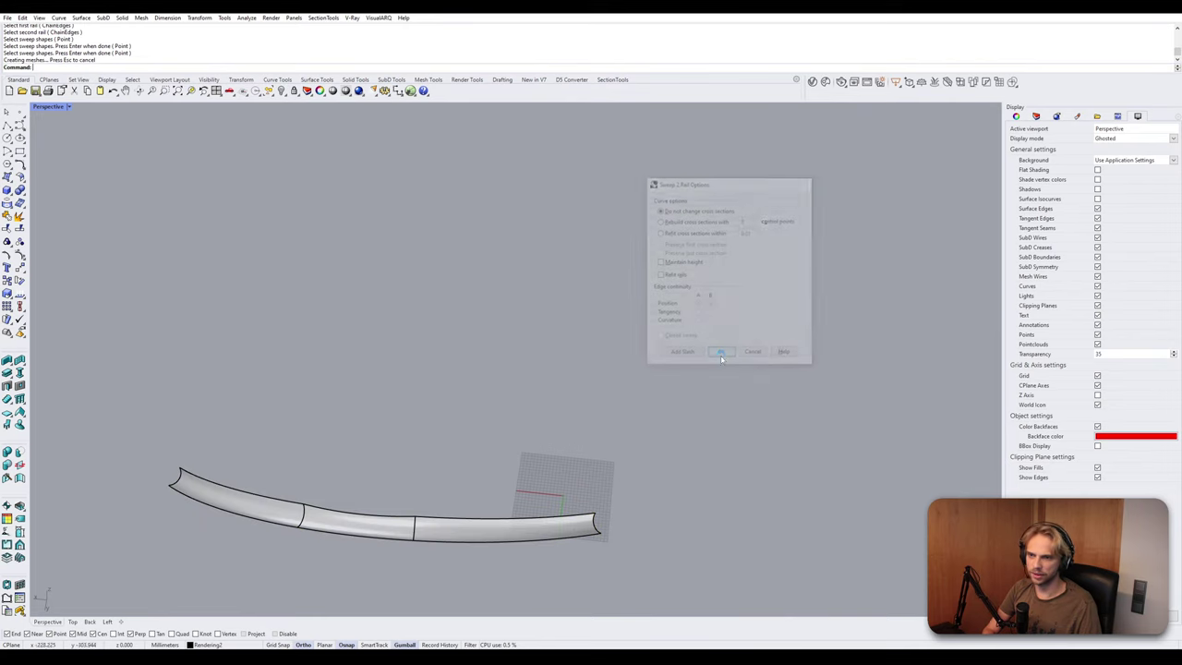
Bring back only the hidden upper arm block around the swept strip with ShowSelected.
right_drag(461, 447, 449, 424)
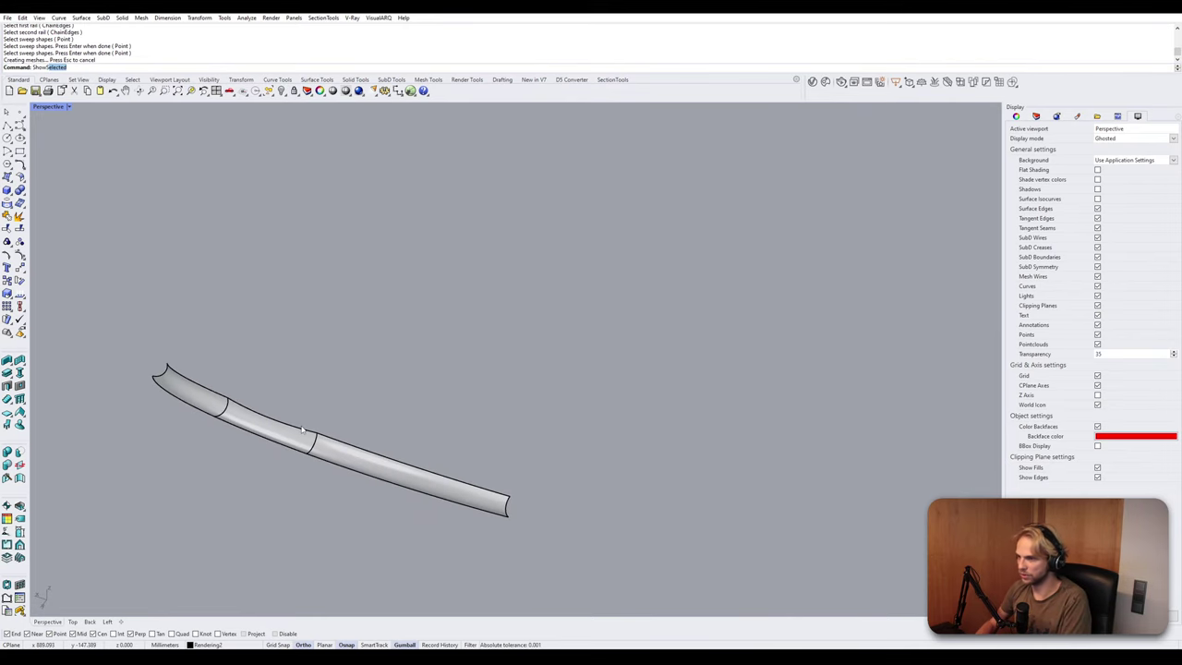
key(Return)
click(302, 430)
key(Return)
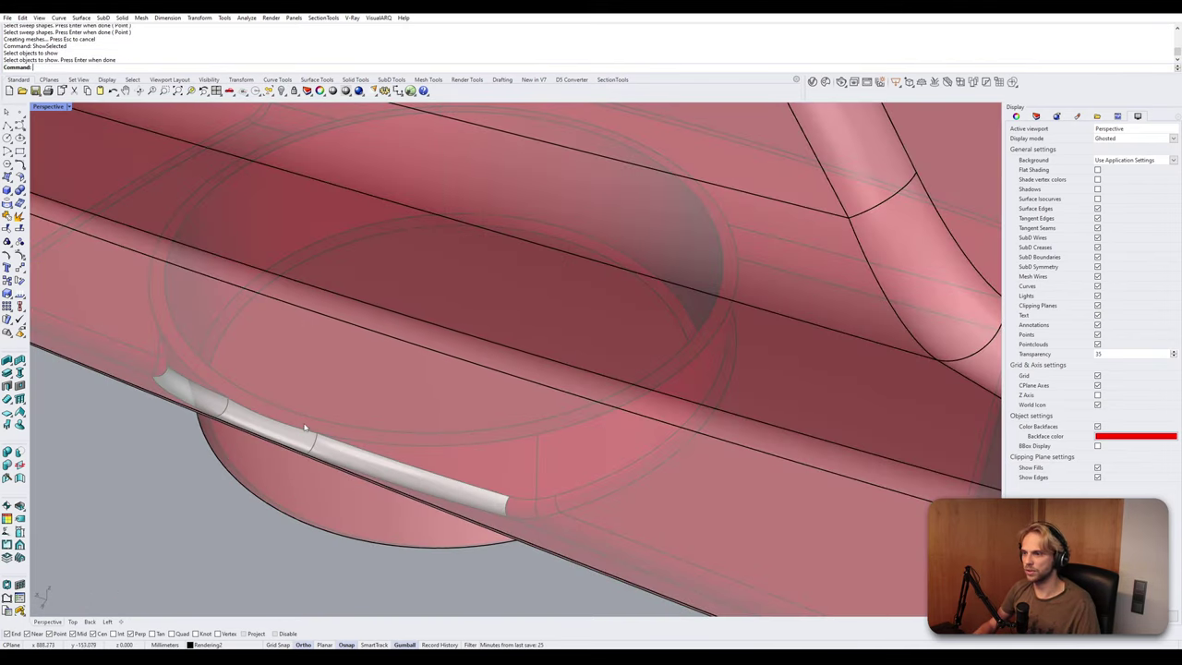
Join the upper arm block with the swept strip that fills the gap beside the cylindrical joint.
right_drag(304, 427, 290, 330)
scroll(207, 304, up, 4)
click(182, 220)
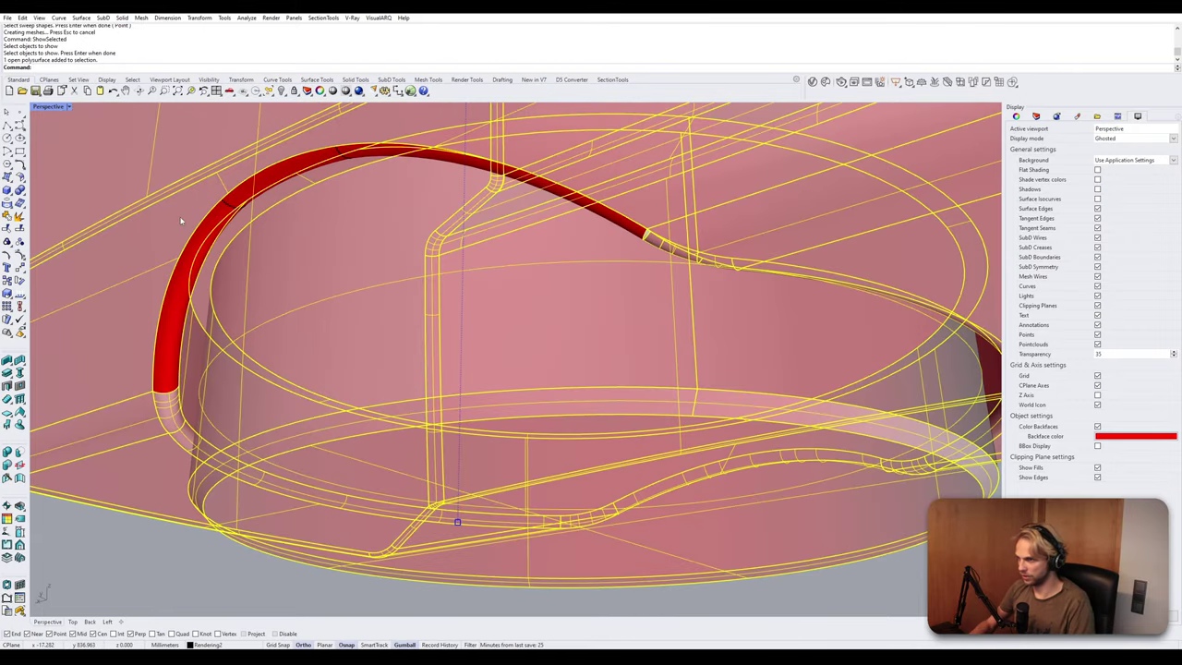
click(212, 214)
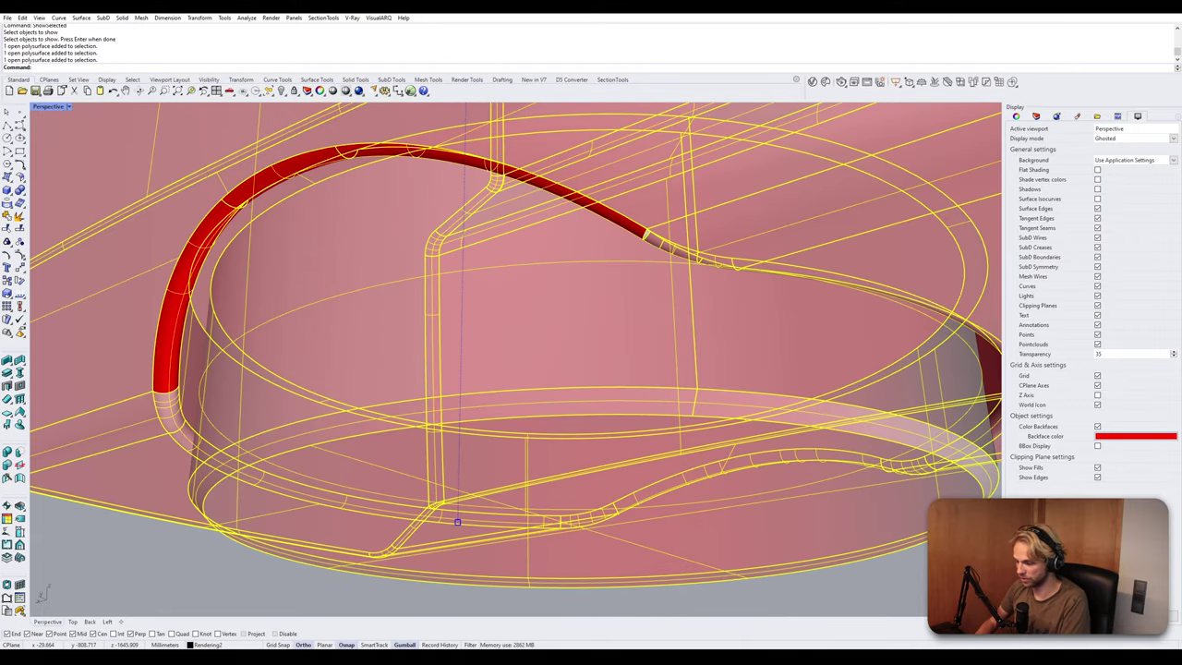
text(Join)
key(Return)
scroll(251, 232, down, 8)
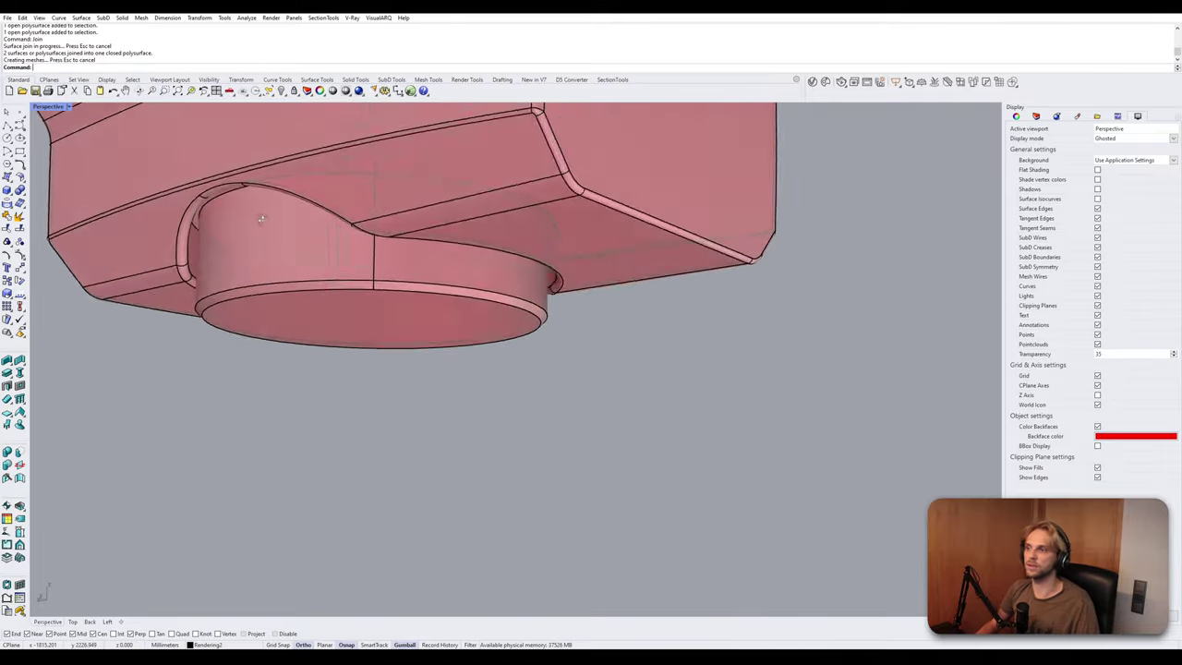
Delete the leftover rail and section curves around the cylindrical joint.
key(BackSpace)
key(BackSpace)
key(BackSpace)
key(BackSpace)
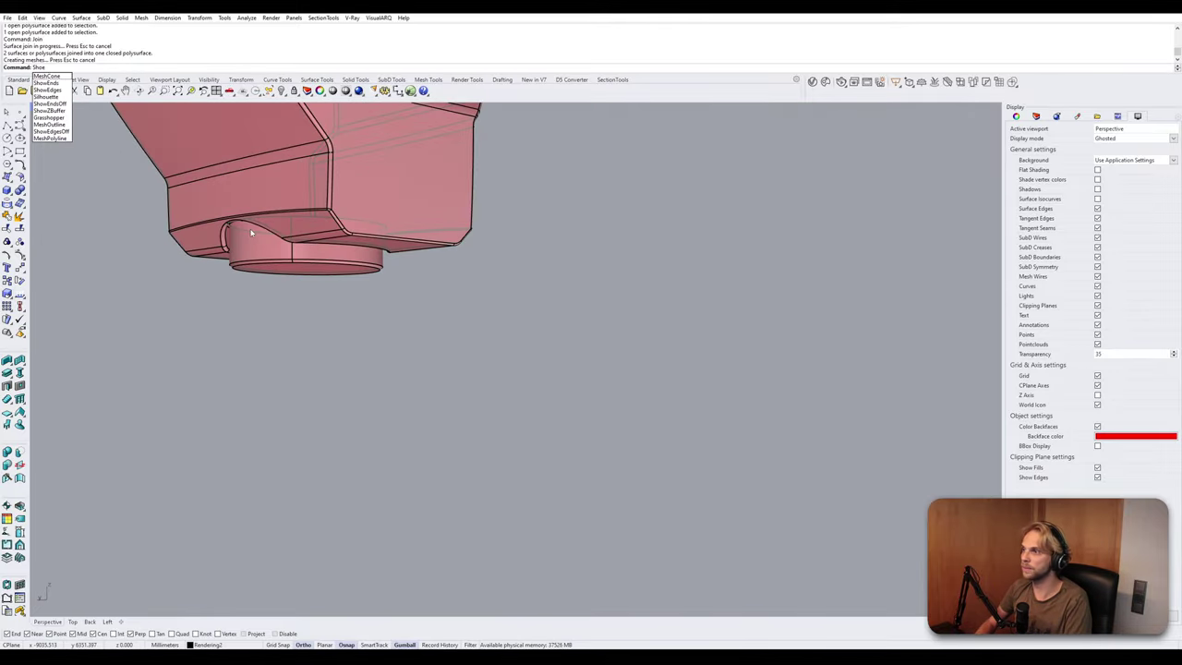
drag(71, 151, 363, 327)
key(Delete)
Show all hidden objects, select the repaired upper arm block, and turn off Color Backfaces.
text(Show)
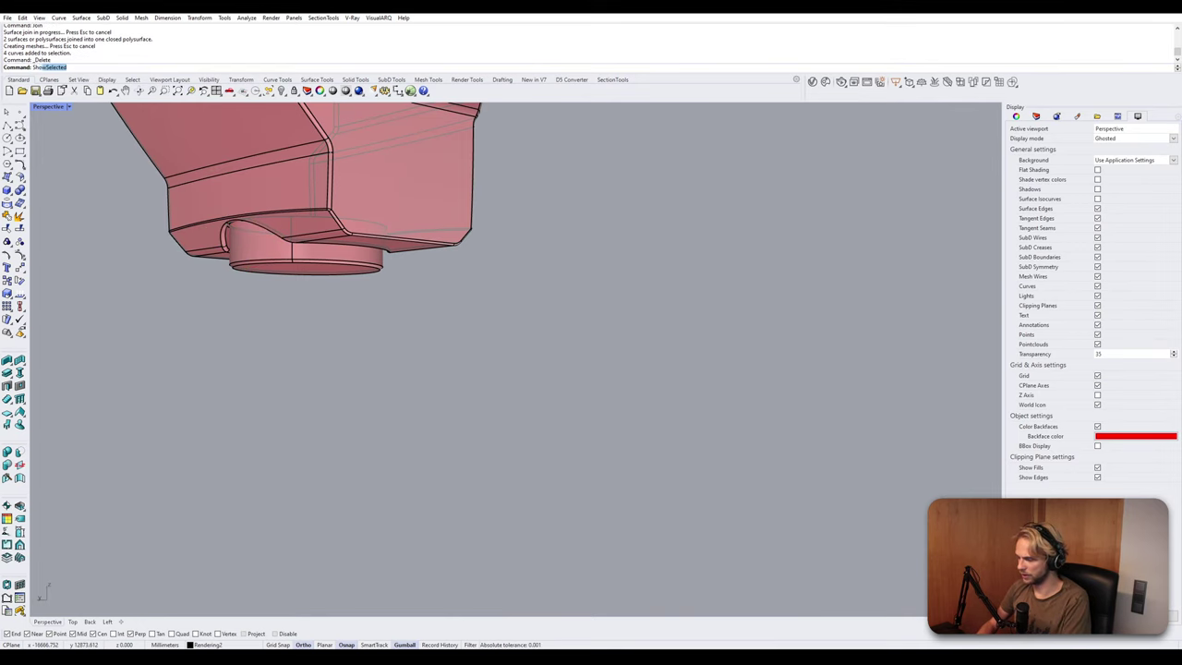
key(Return)
click(370, 193)
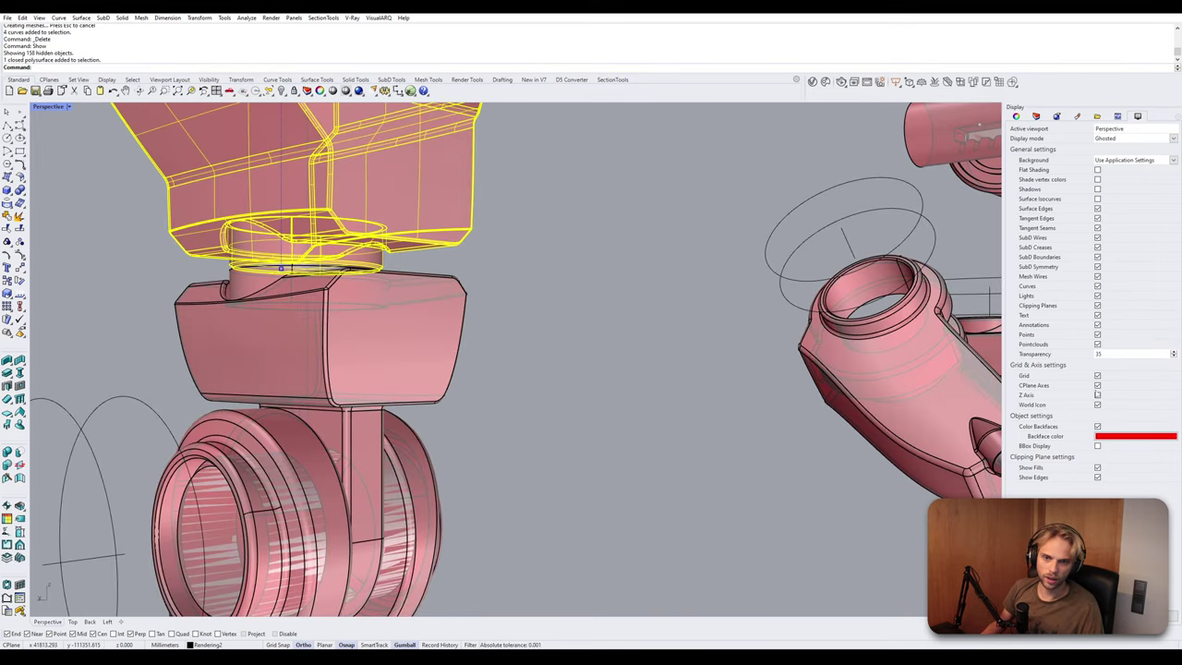
click(1099, 427)
Copy the repaired upper arm block from its shoulder reference point to the matching point on the neighbouring arm.
scroll(597, 293, down, 5)
mouse_move(596, 293)
right_down()
mouse_move(556, 411)
mouse_move(491, 437)
right_up()
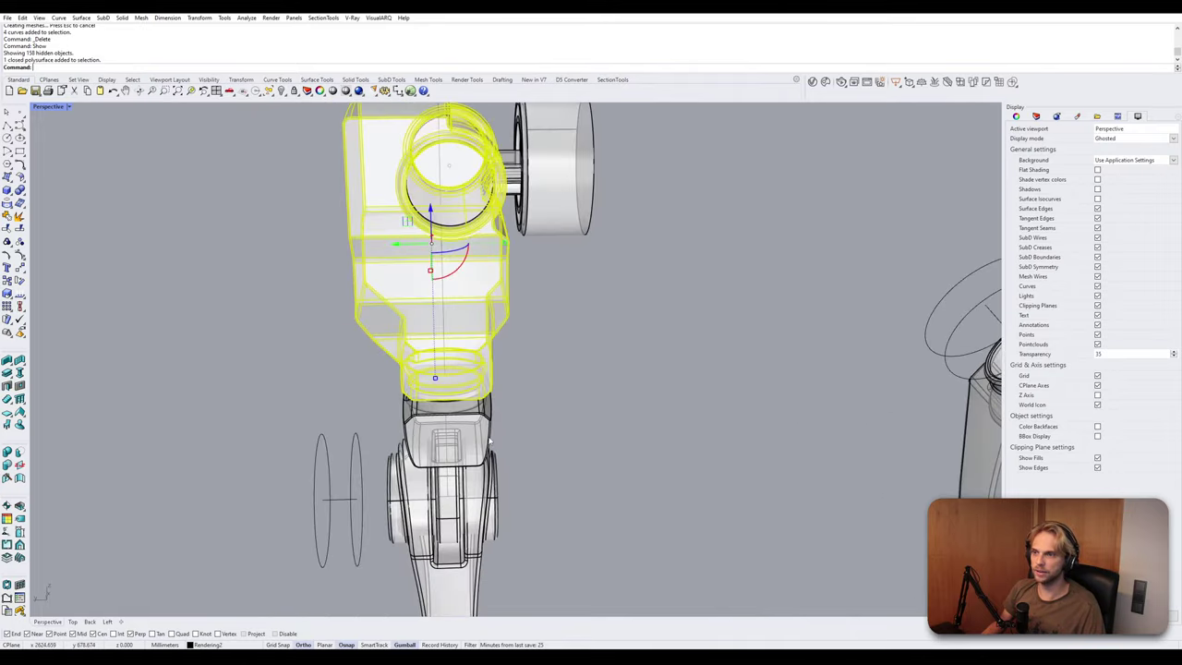
scroll(491, 436, down, 2)
key(Return)
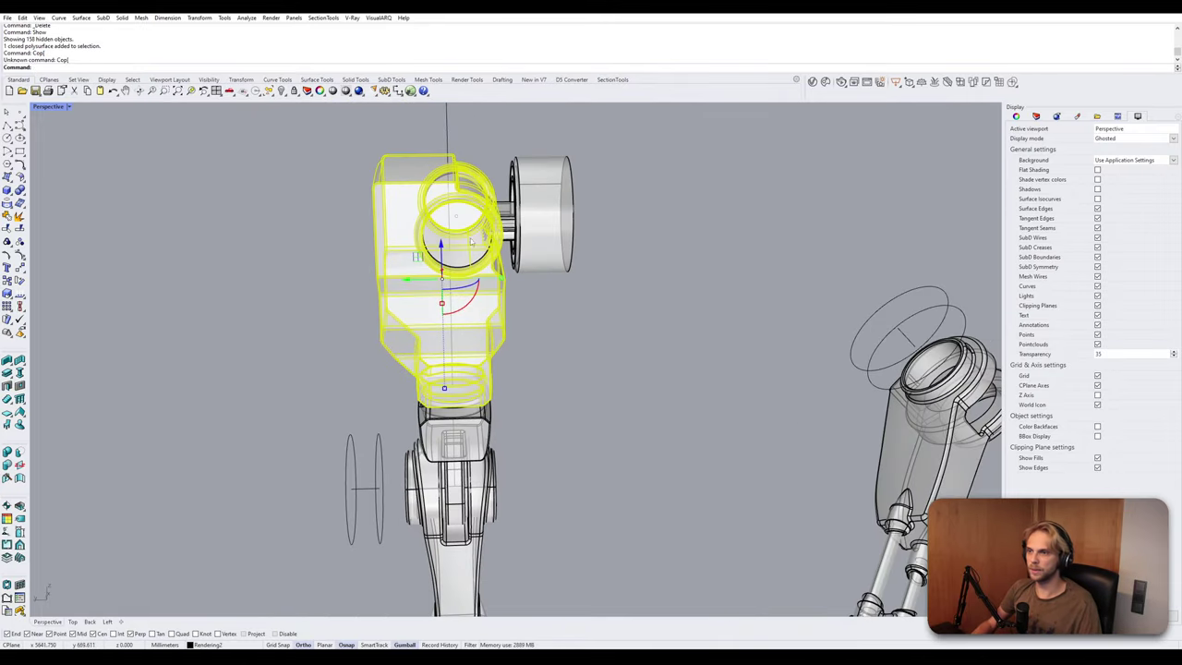
text(Copy)
key(Return)
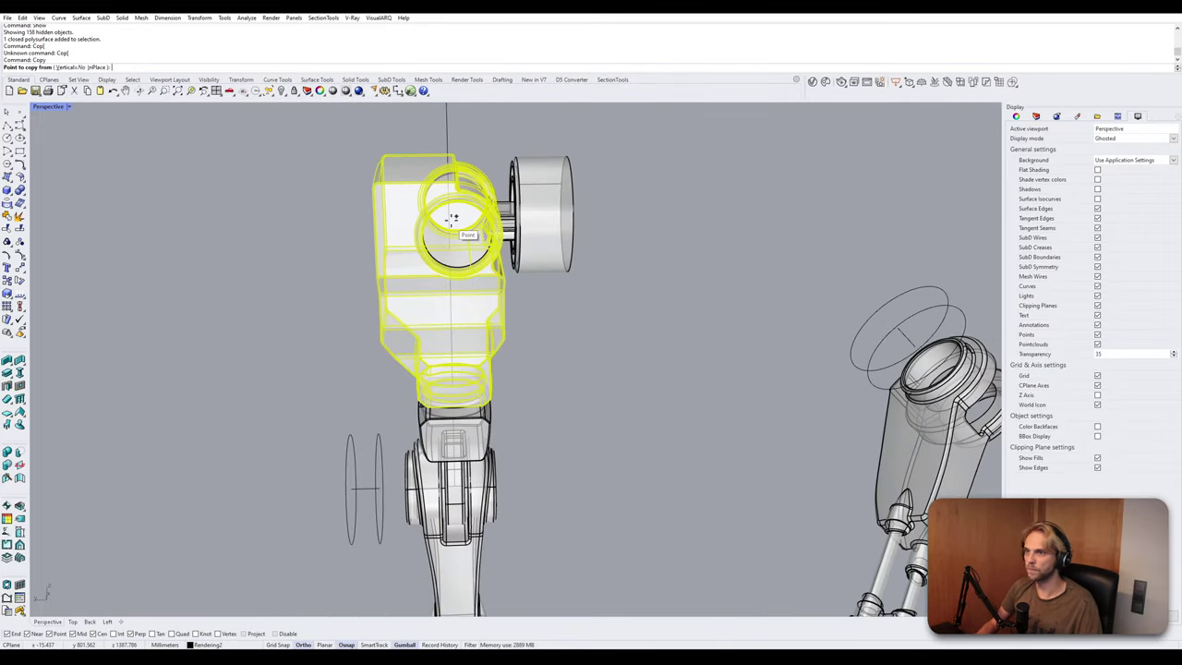
click(452, 217)
scroll(591, 275, down, 6)
scroll(430, 289, up, 6)
shift+right_drag(785, 279, 397, 268)
scroll(370, 295, up, 4)
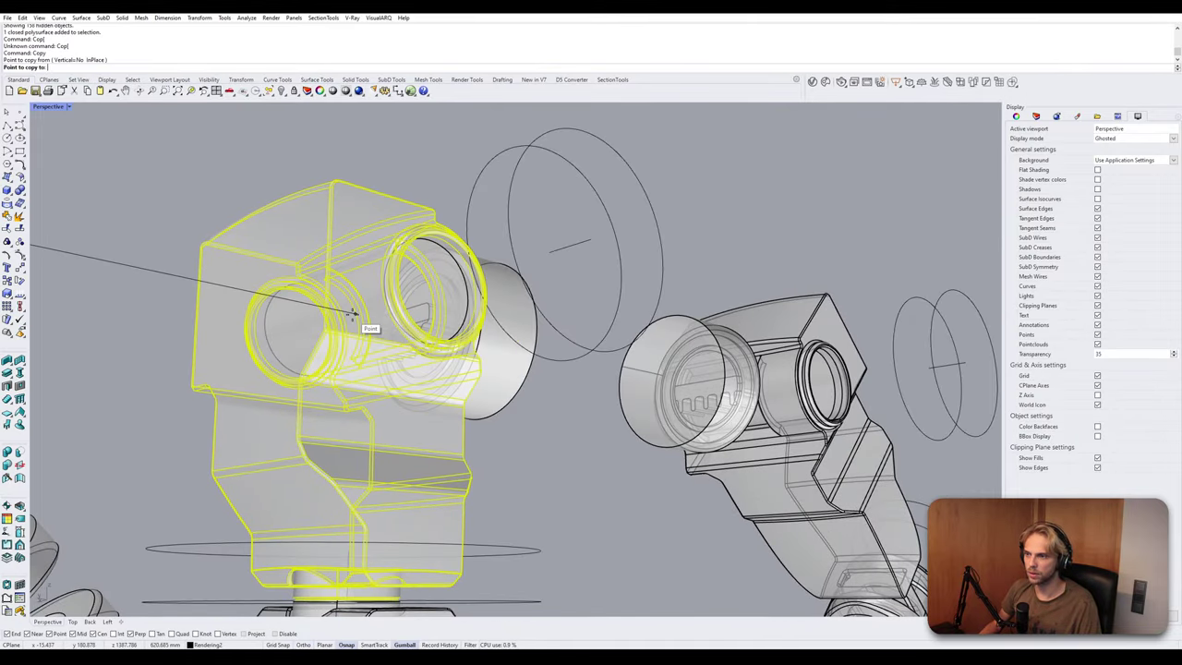
click(352, 316)
scroll(369, 323, down, 10)
key(Return)
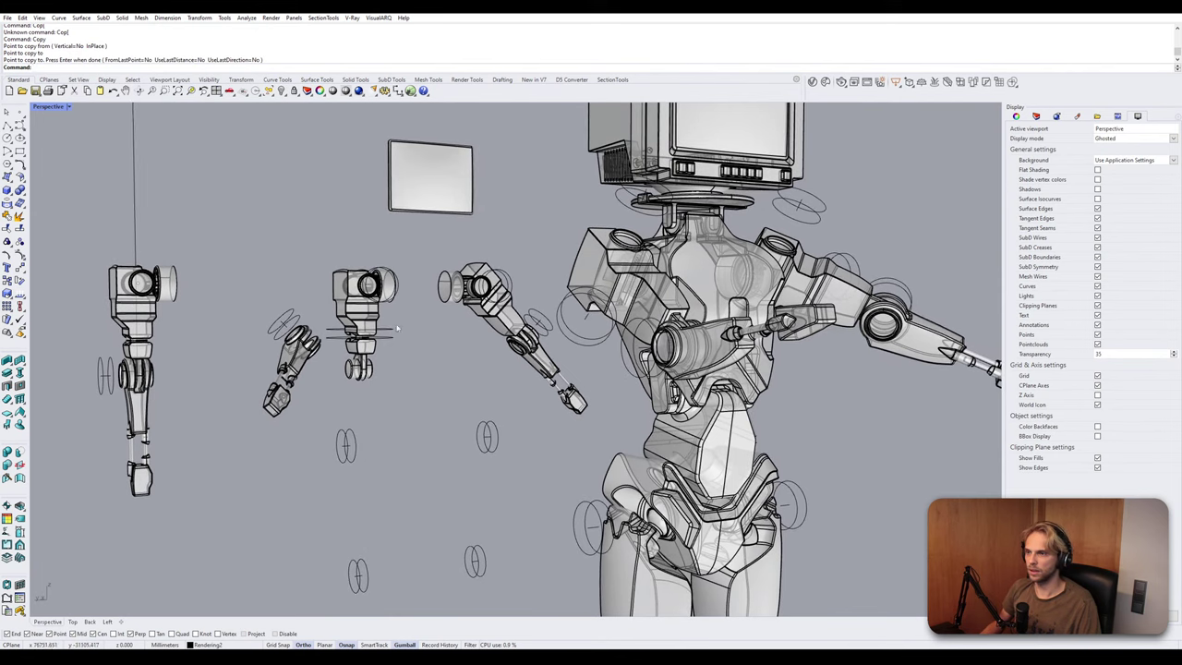
Show any hidden objects and examine the arm copies and their helper circles beside the robot from several angles.
scroll(397, 328, down, 4)
right_drag(425, 291, 511, 321)
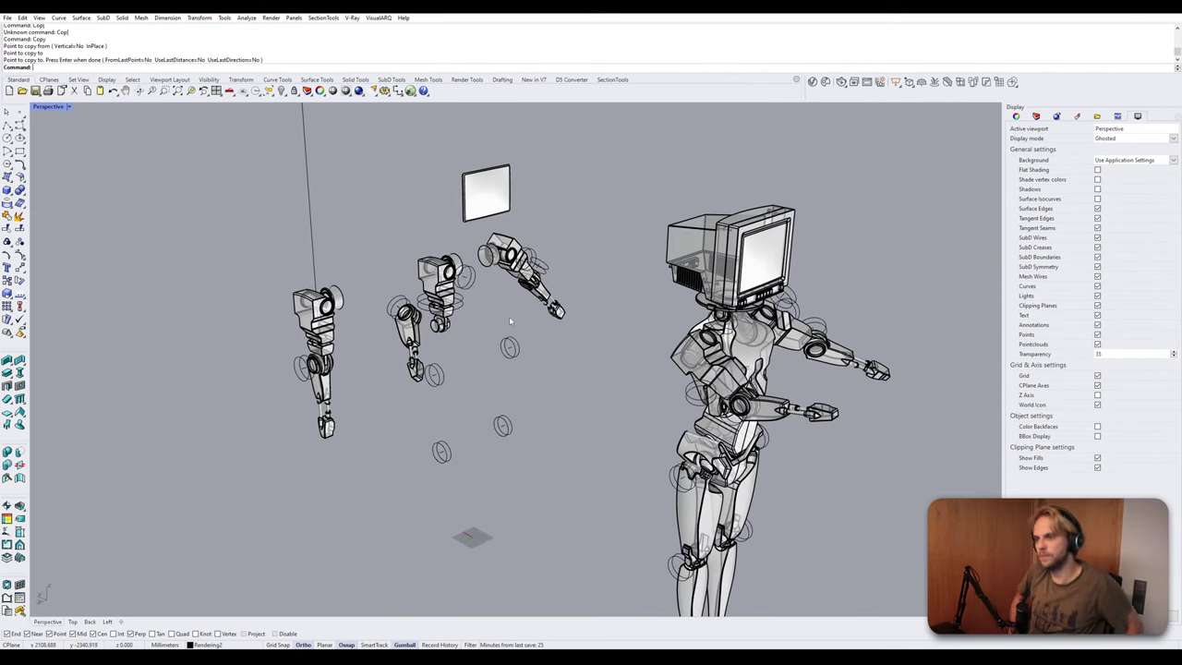
text(Show)
key(Return)
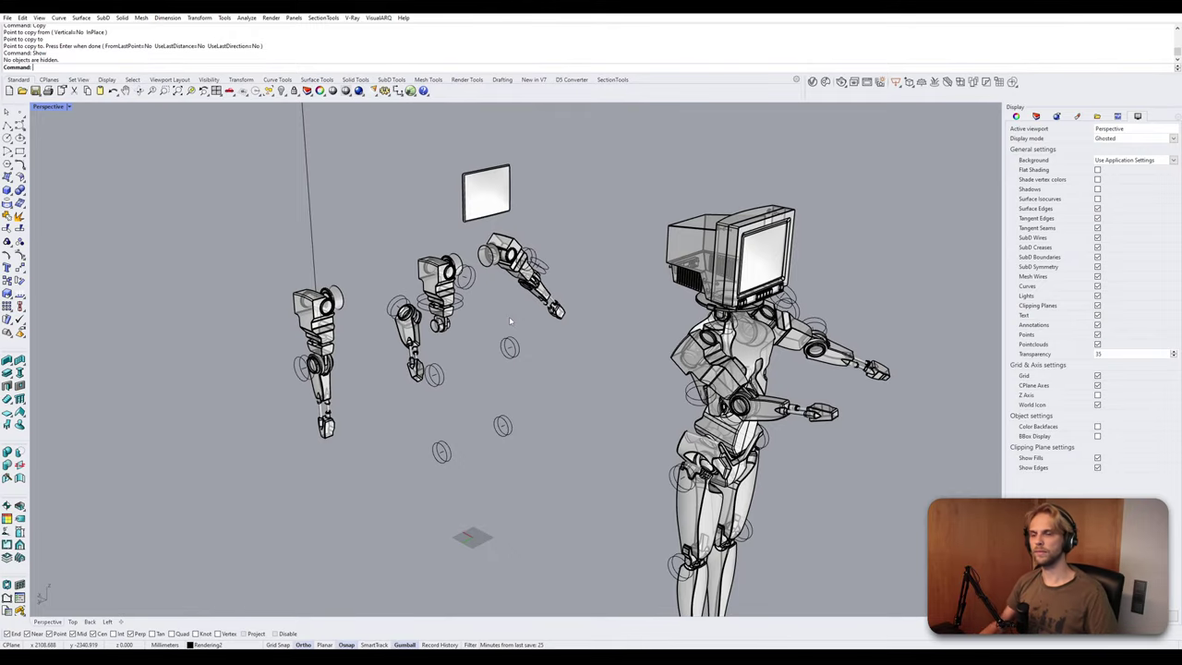
scroll(510, 320, up, 5)
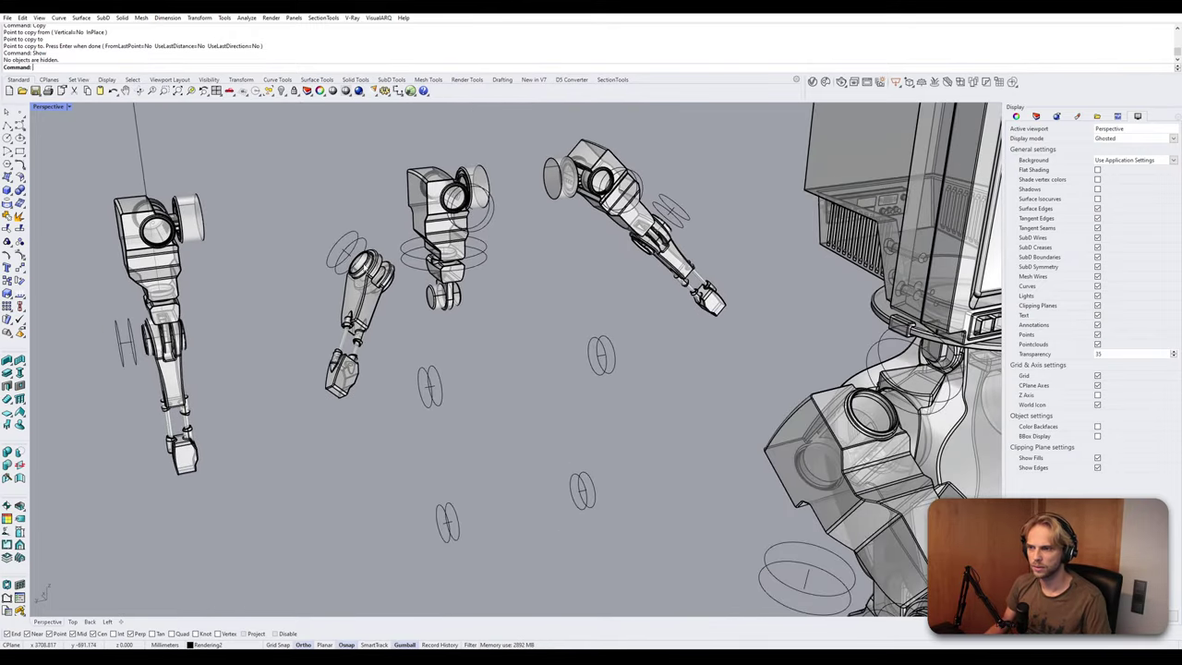
right_drag(355, 325, 384, 258)
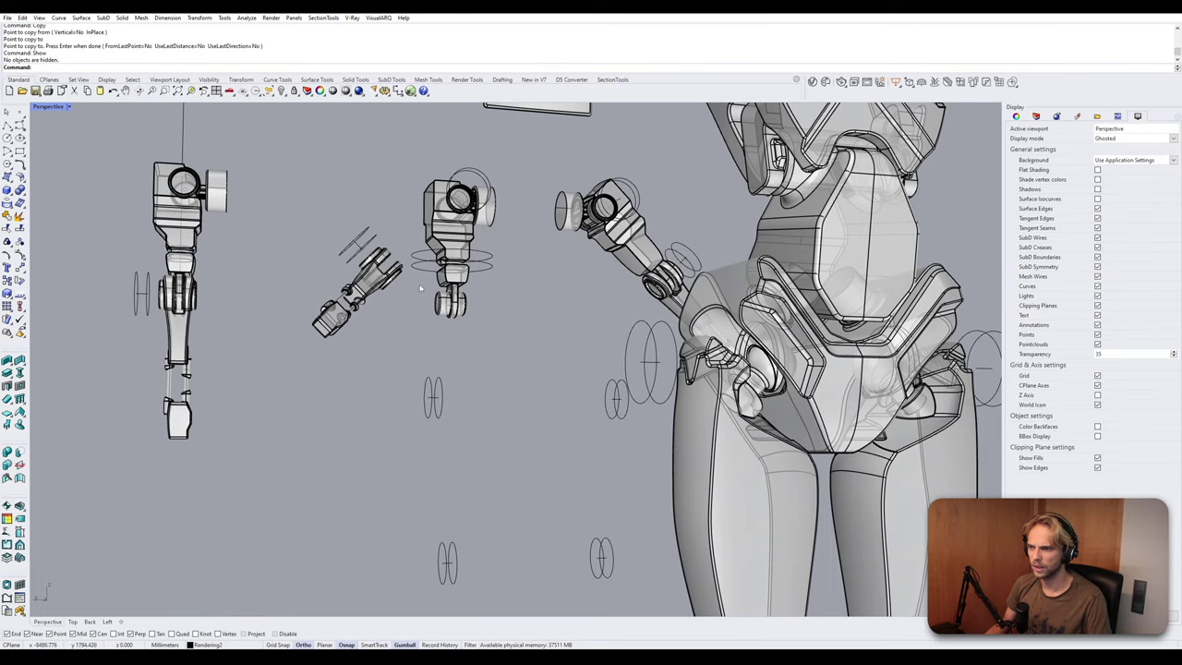
scroll(383, 286, down, 5)
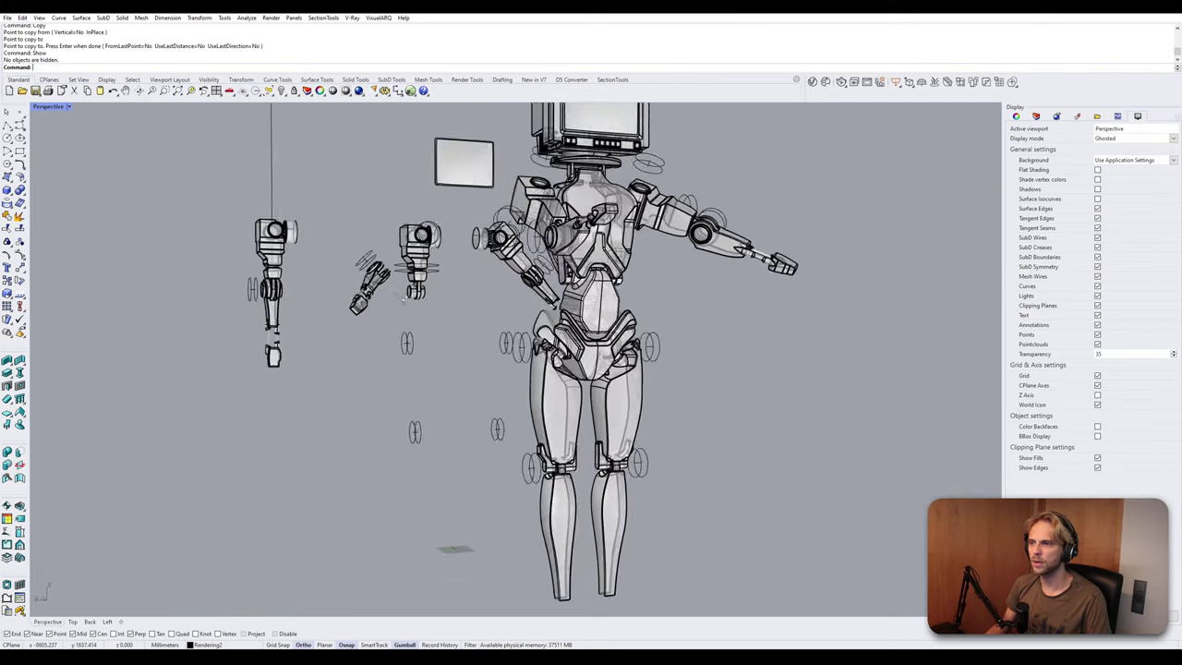
right_drag(383, 285, 398, 311)
scroll(398, 308, up, 5)
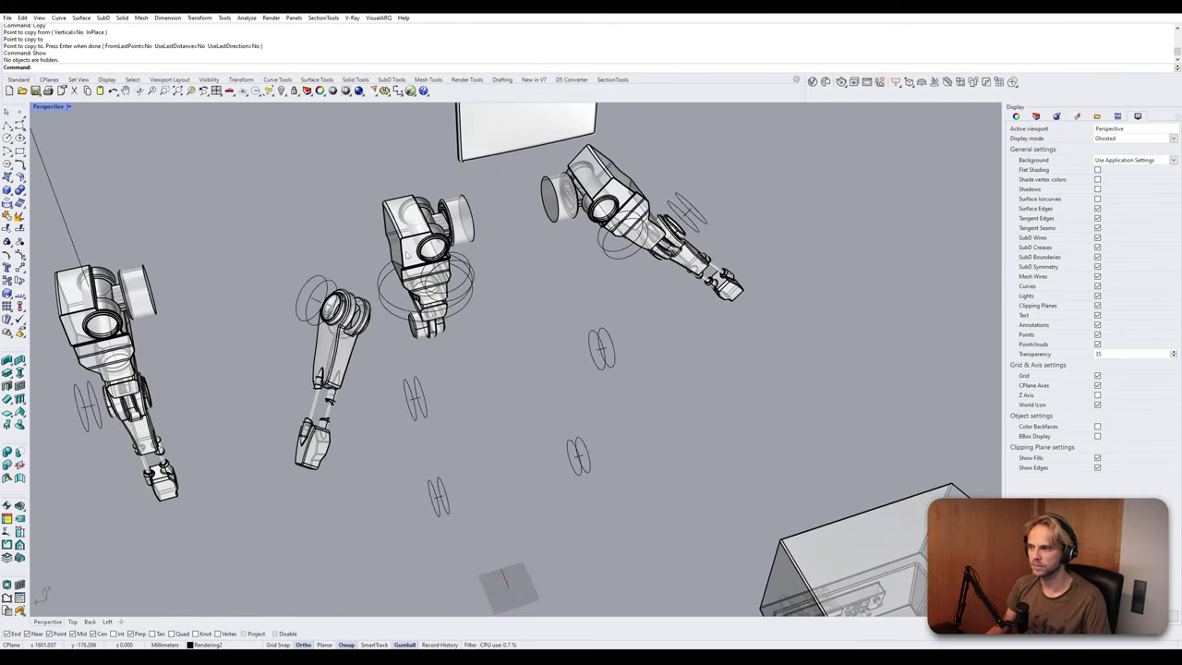
shift+right_drag(407, 255, 475, 281)
scroll(494, 337, down, 5)
shift+right_drag(501, 357, 398, 196)
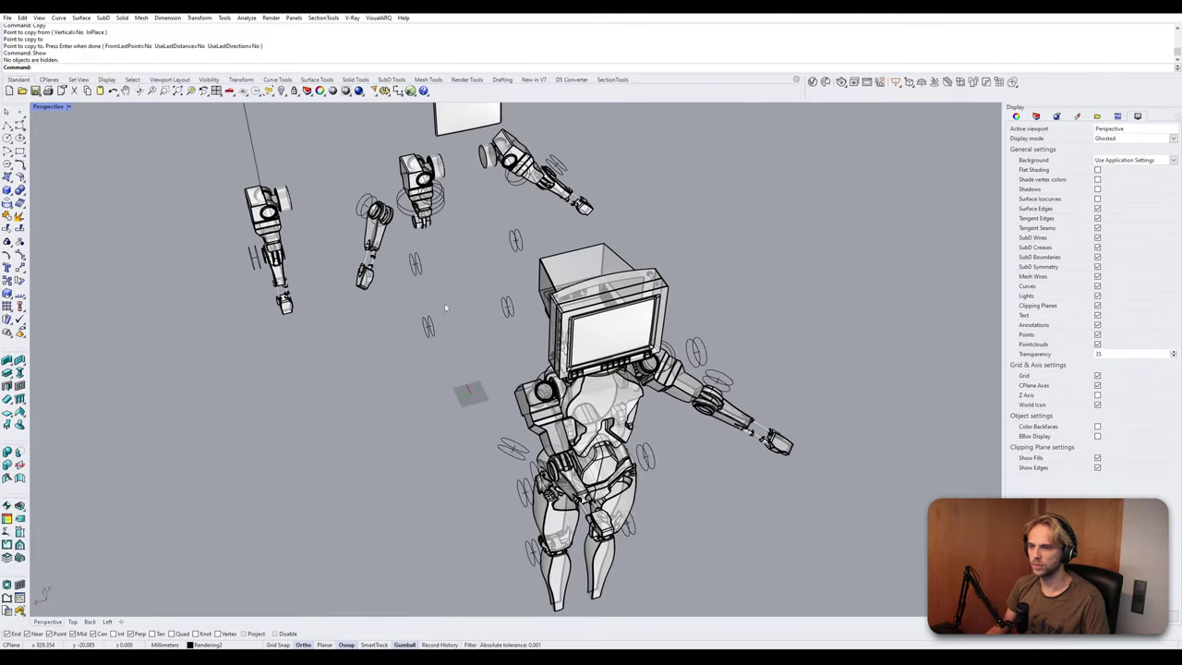
right_drag(491, 289, 530, 198)
scroll(452, 178, up, 5)
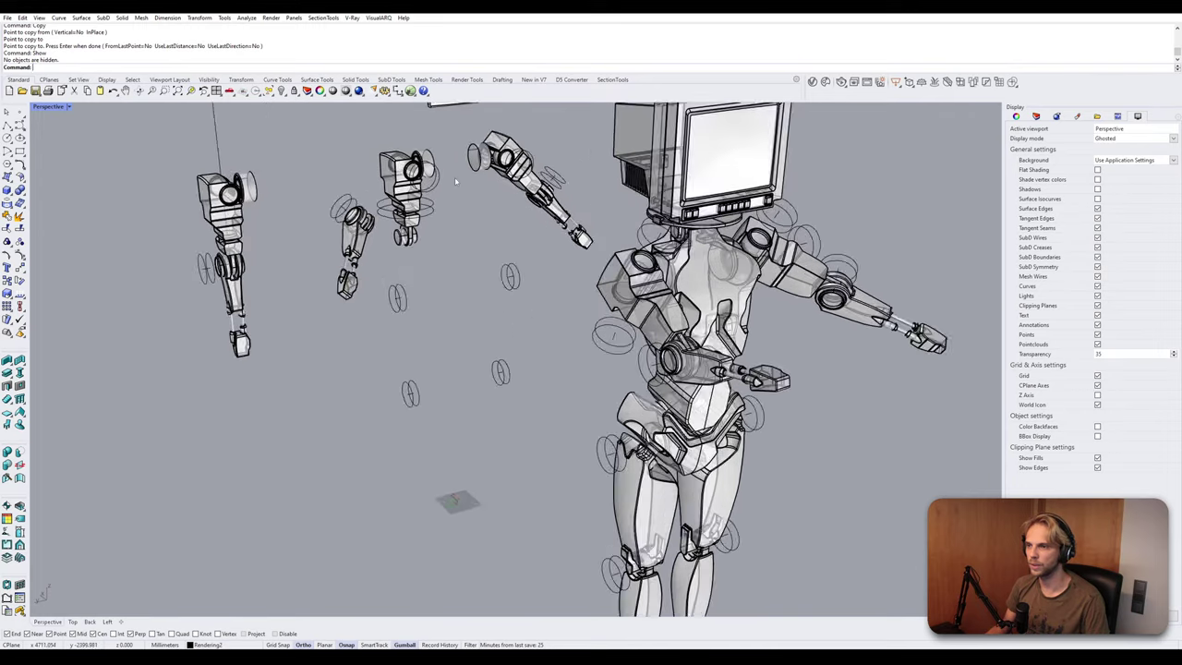
shift+right_drag(451, 174, 512, 222)
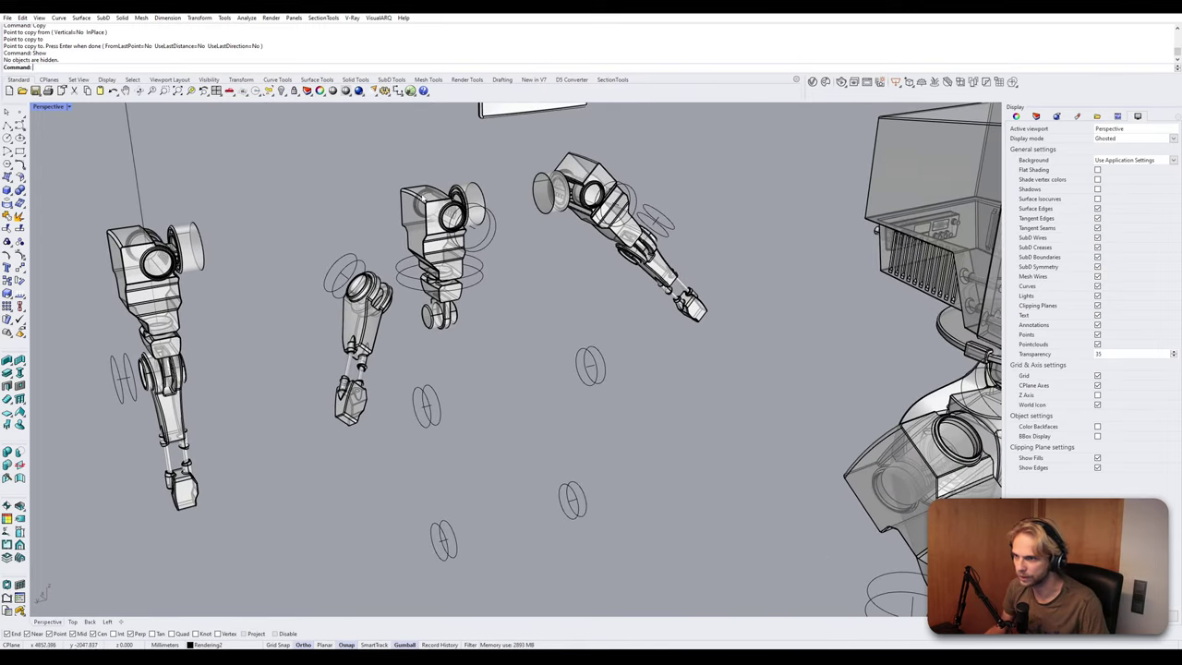
Rotate the copied upper arm block, its elbow connector and the helper circles around them by -45 degrees in 3D about the shoulder helper axis.
click(420, 197)
click(530, 301)
right_drag(531, 301, 485, 284)
scroll(463, 267, up, 5)
click(451, 287)
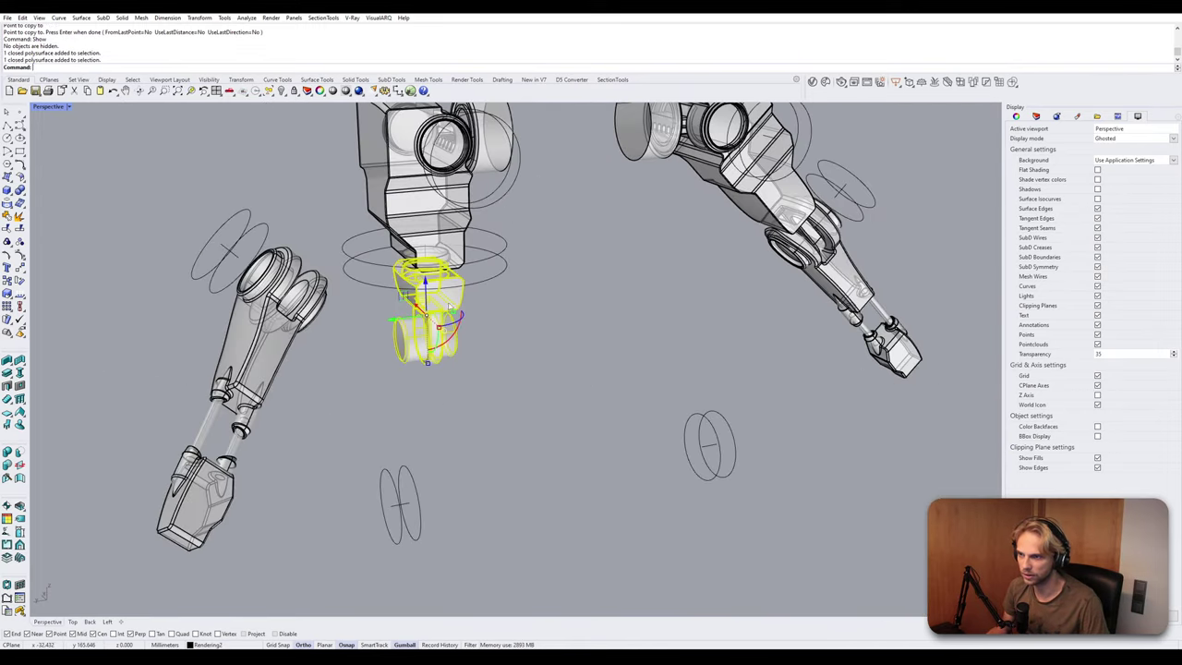
shift+click(464, 264)
shift+click(402, 215)
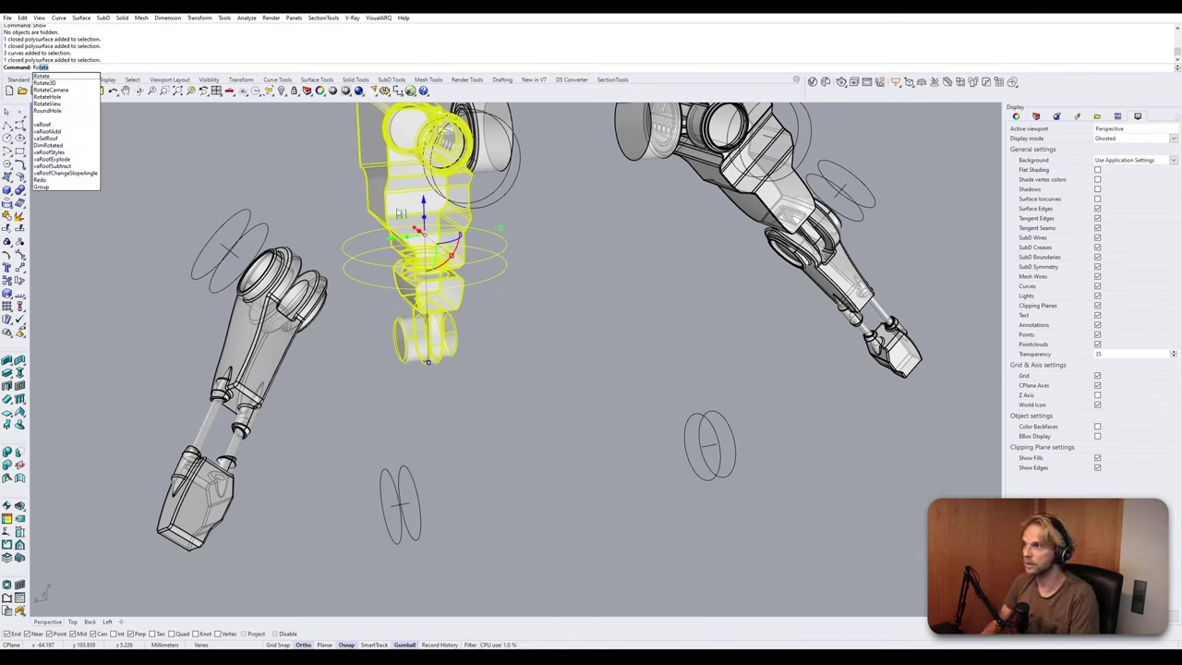
key(Down)
key(Down)
key(Return)
right_drag(404, 188, 536, 198)
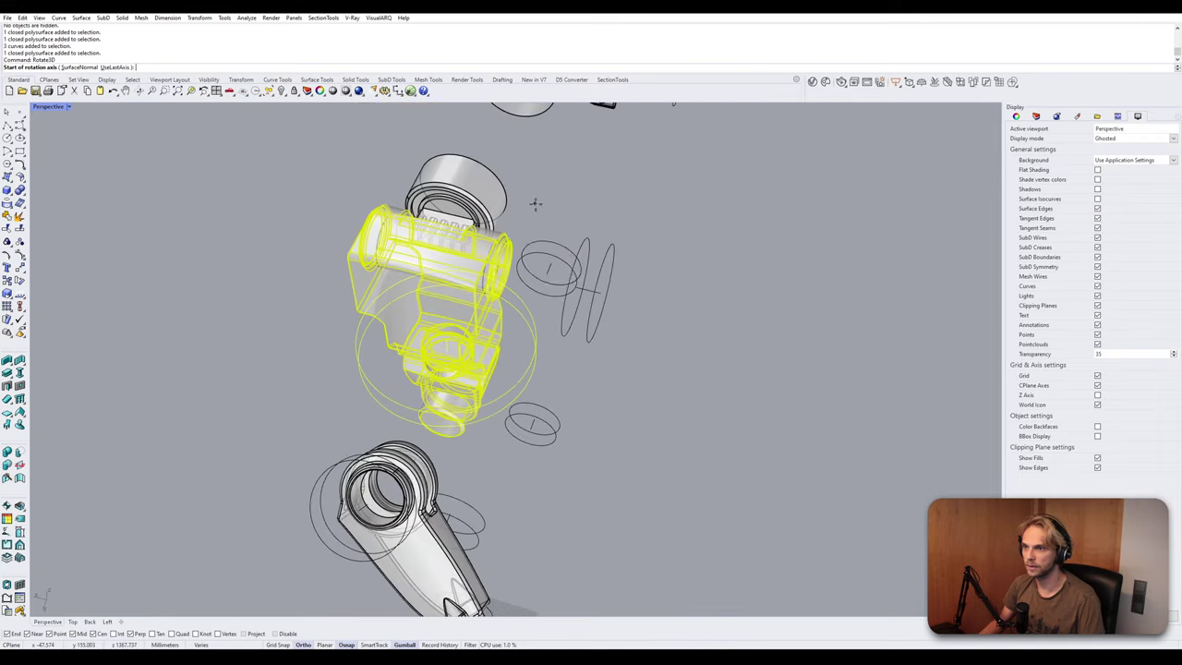
right_drag(615, 322, 597, 308)
click(591, 301)
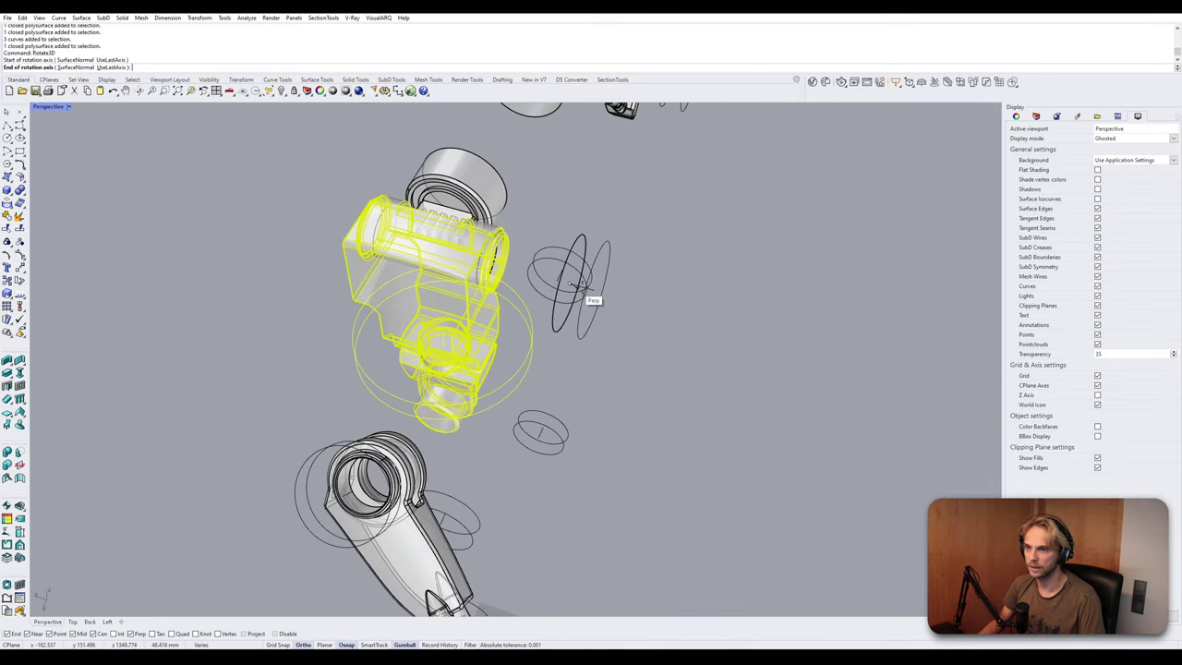
click(609, 298)
click(709, 270)
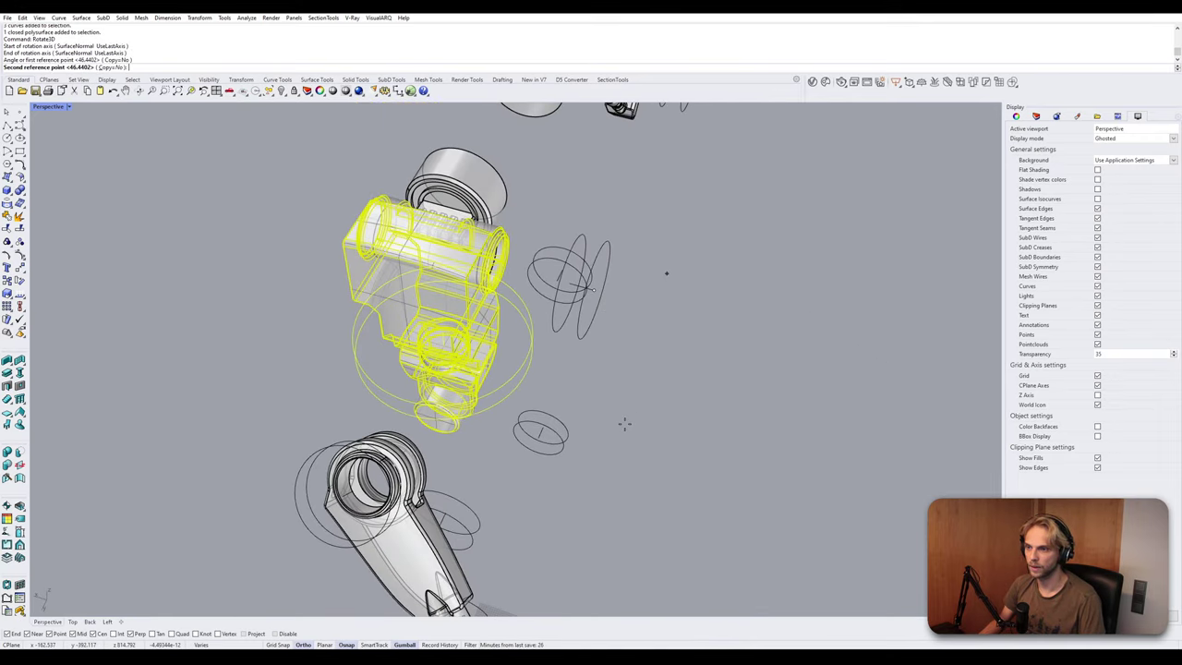
text(-45)
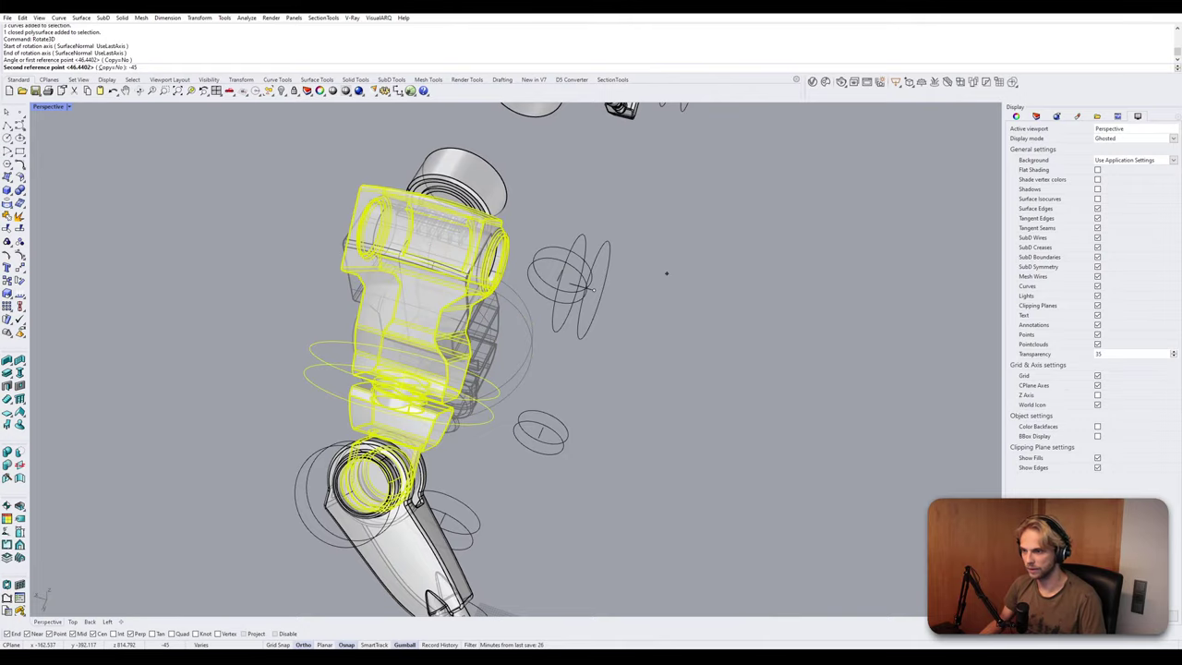
key(Return)
right_drag(655, 409, 488, 329)
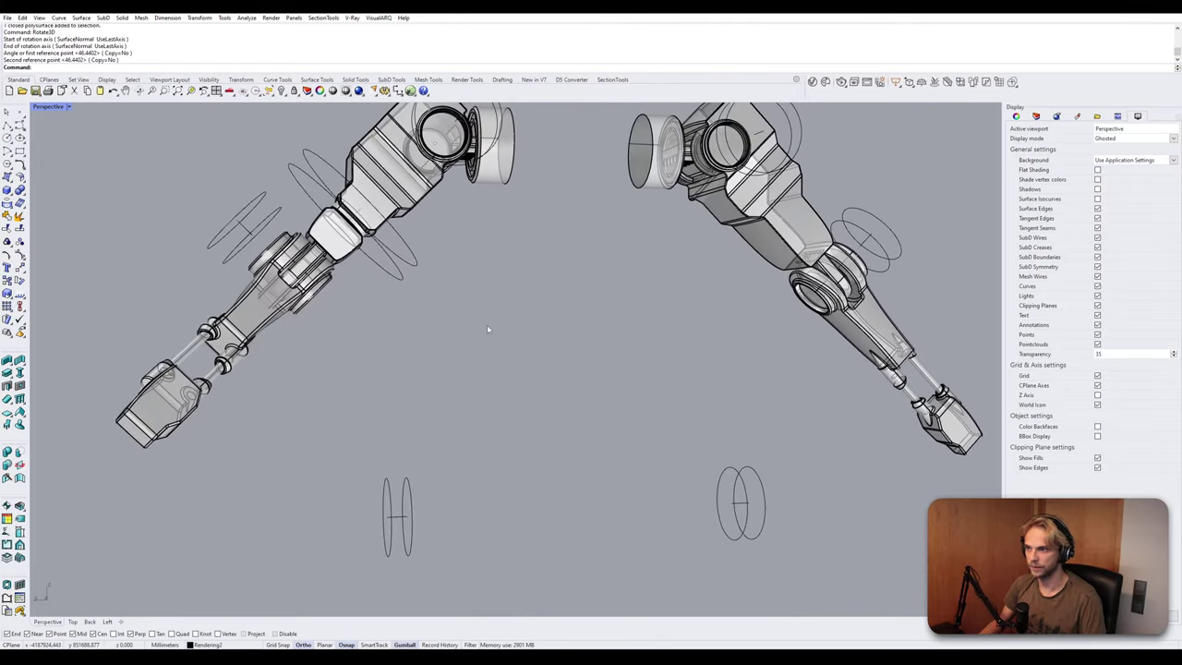
scroll(362, 311, down, 10)
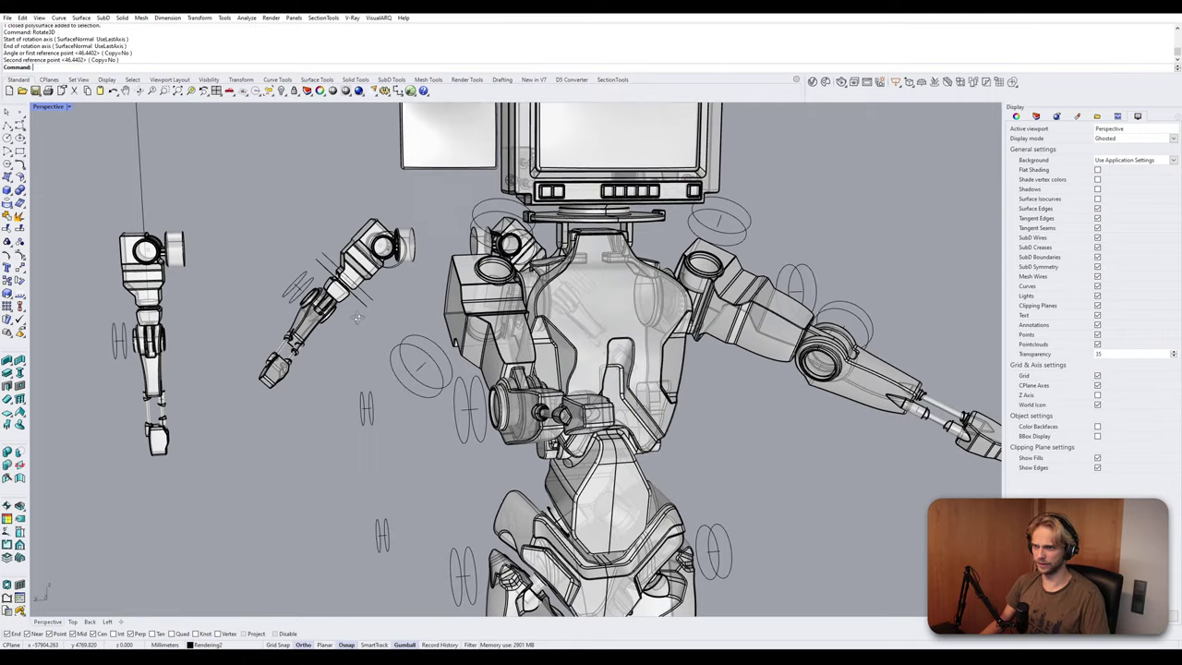
right_drag(361, 309, 355, 325)
scroll(354, 324, up, 6)
click(382, 260)
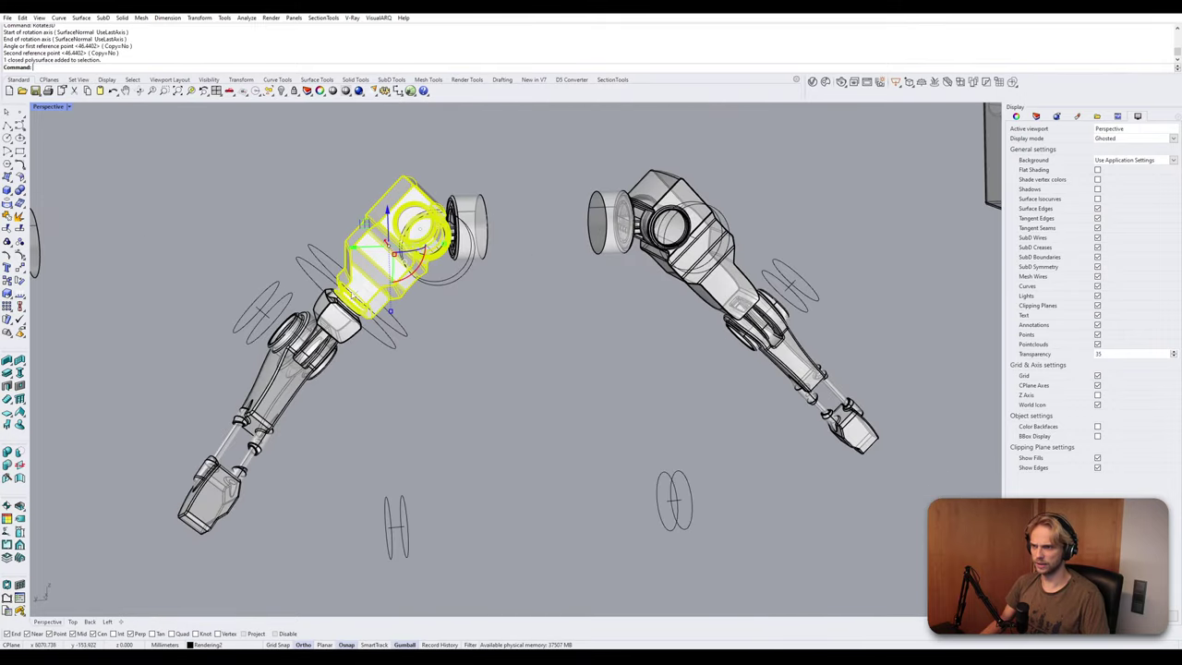
shift+click(343, 322)
shift+click(396, 336)
right_drag(397, 336, 447, 344)
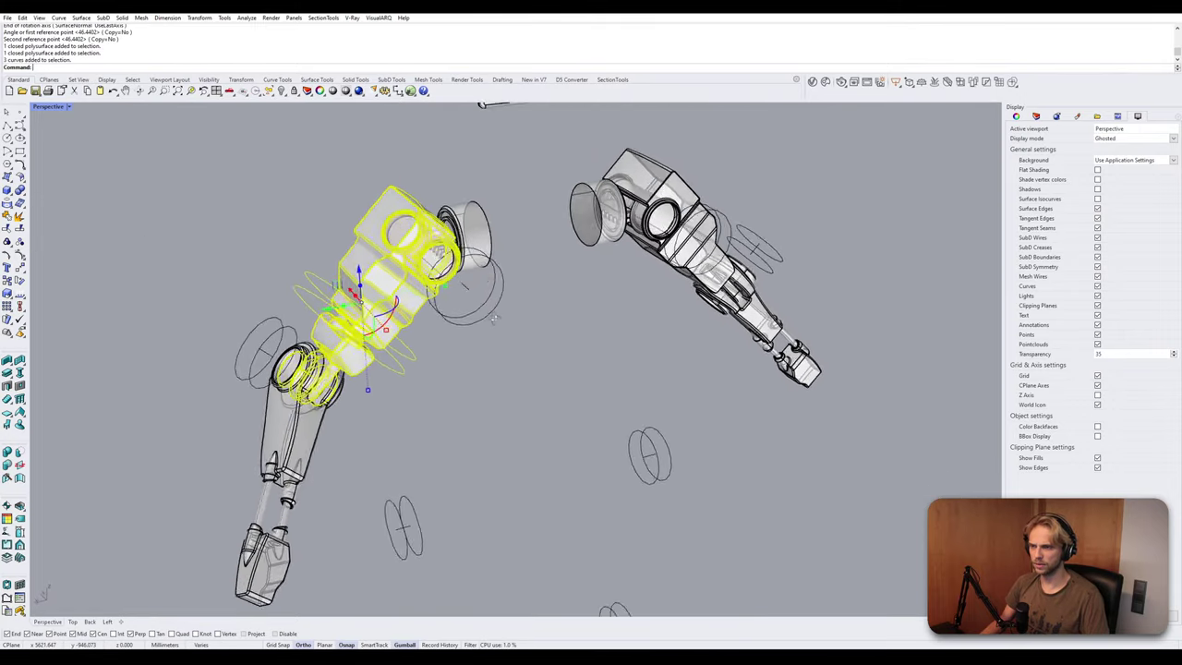
Delete the old upper arm block from the robot's bent arm.
scroll(452, 341, down, 6)
right_drag(522, 332, 423, 365)
click(423, 365)
scroll(467, 318, up, 5)
click(466, 315)
key(Delete)
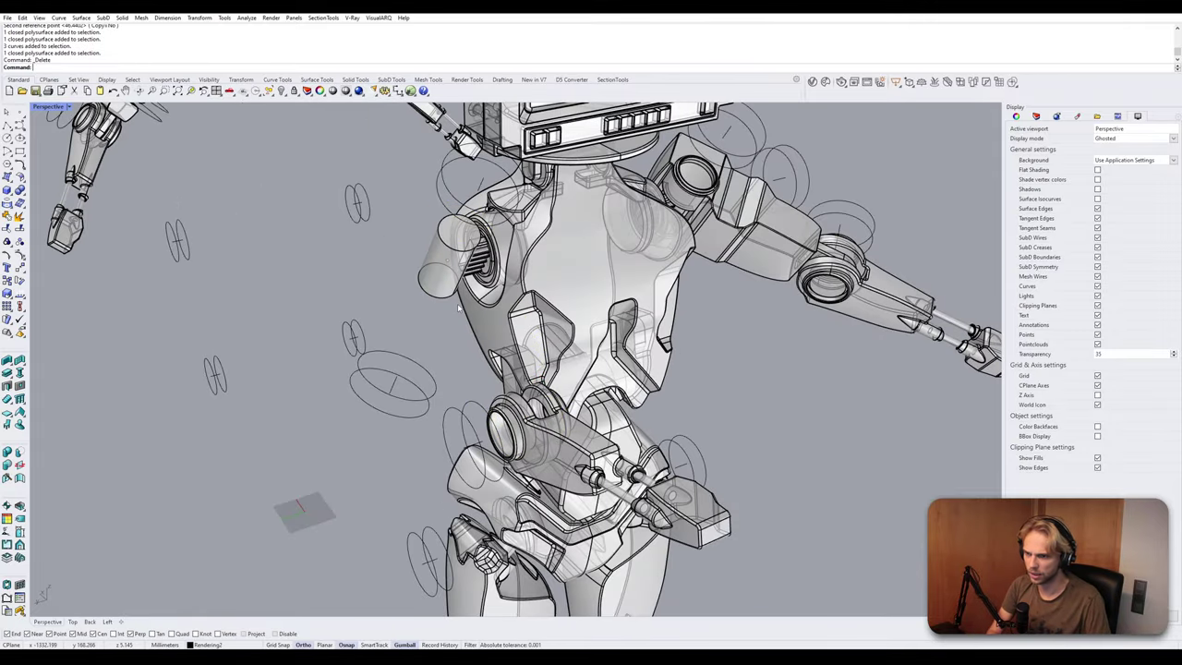
mouse_move(464, 300)
right_down()
mouse_move(476, 335)
mouse_move(447, 314)
right_up()
scroll(425, 330, up, 2)
click(411, 344)
click(376, 368)
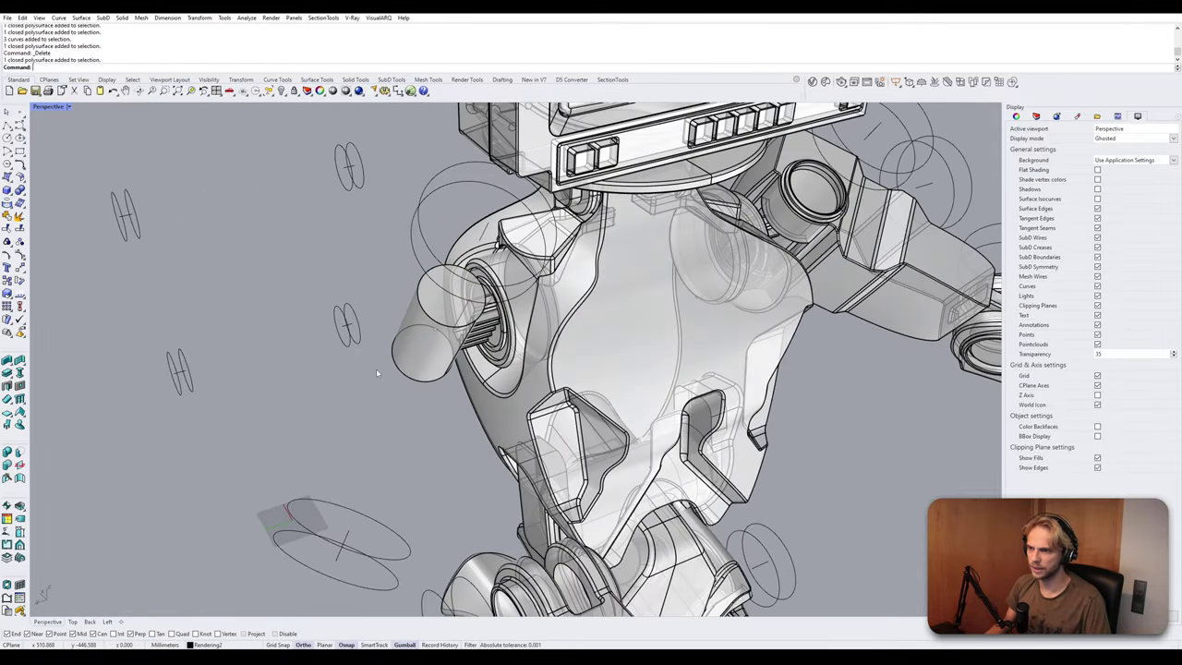
scroll(376, 368, down, 6)
right_drag(375, 368, 446, 324)
mouse_move(448, 317)
right_down()
mouse_move(459, 321)
mouse_move(419, 314)
mouse_move(441, 318)
right_up()
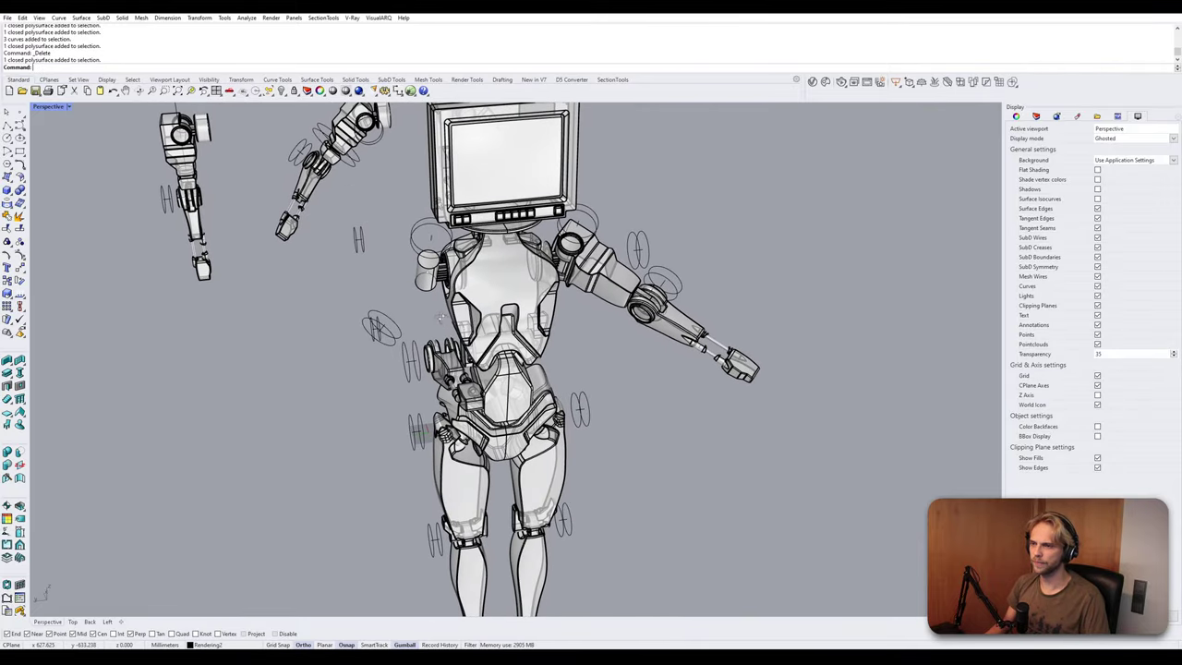
Delete the robot's outstretched arm together with its elbow and shoulder helper circles.
click(623, 274)
key(Delete)
drag(764, 392, 713, 342)
key(Delete)
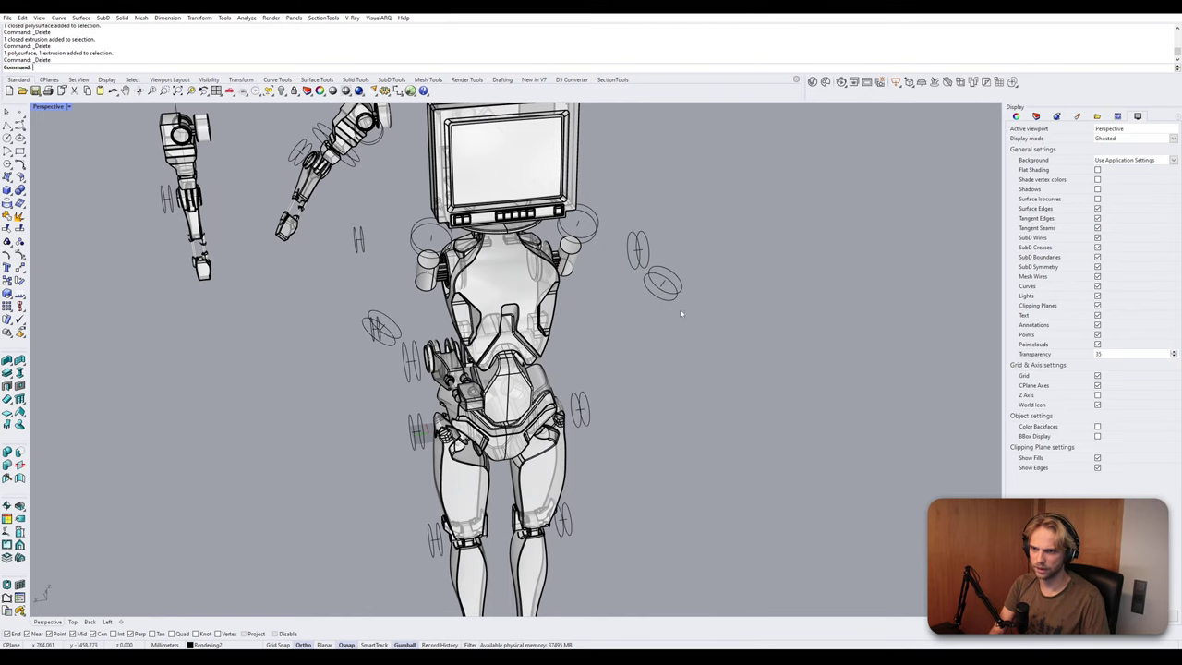
key(Delete)
drag(633, 250, 584, 215)
key(Delete)
Try deleting the outstretched arm's shoulder cylinder and the hip helper circles on that side, undoing each deletion.
click(567, 262)
key(Delete)
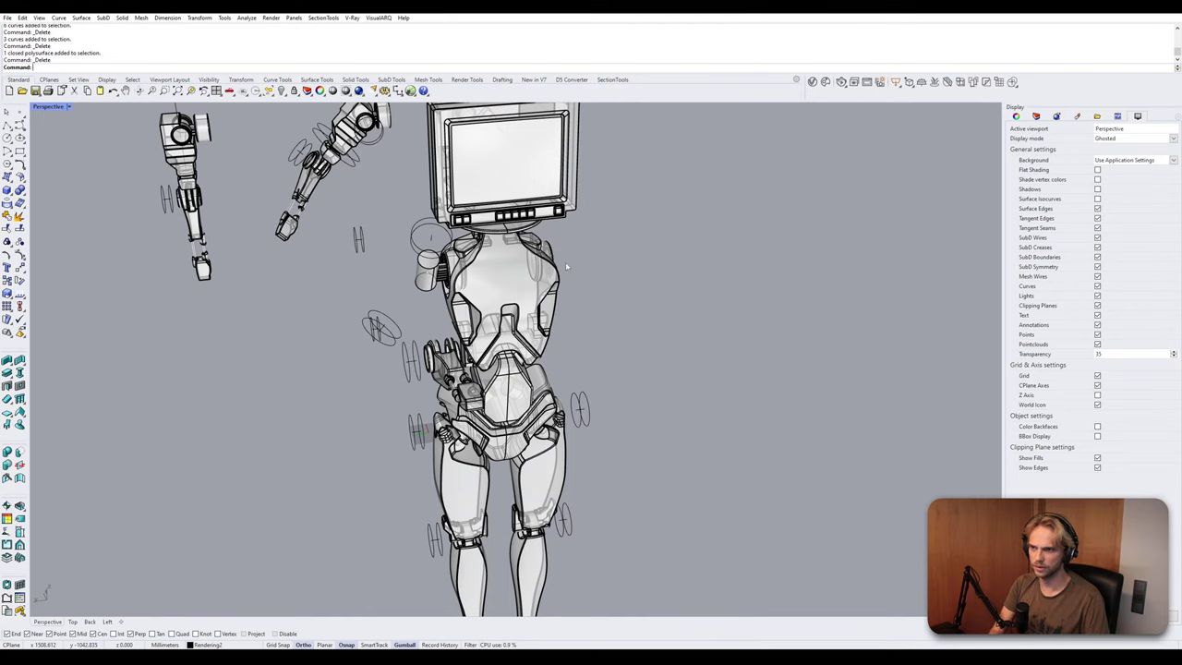
key(ctrl+z)
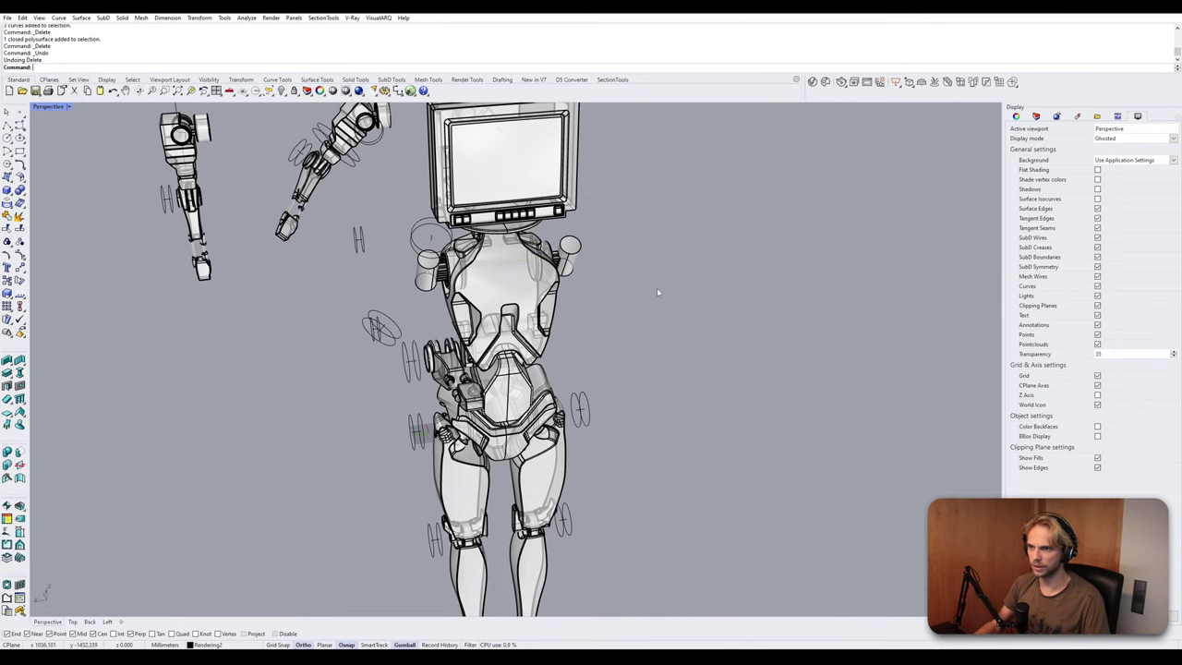
right_drag(656, 287, 608, 399)
drag(605, 402, 596, 489)
key(Delete)
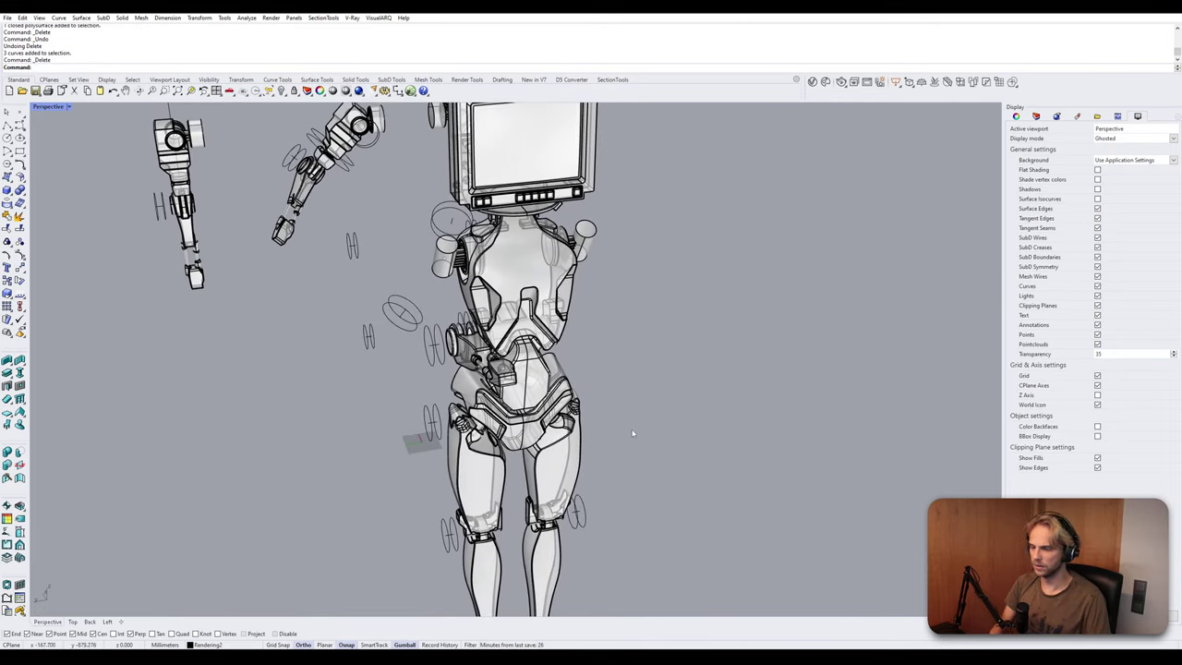
key(ctrl+z)
key(Escape)
right_drag(633, 433, 522, 197)
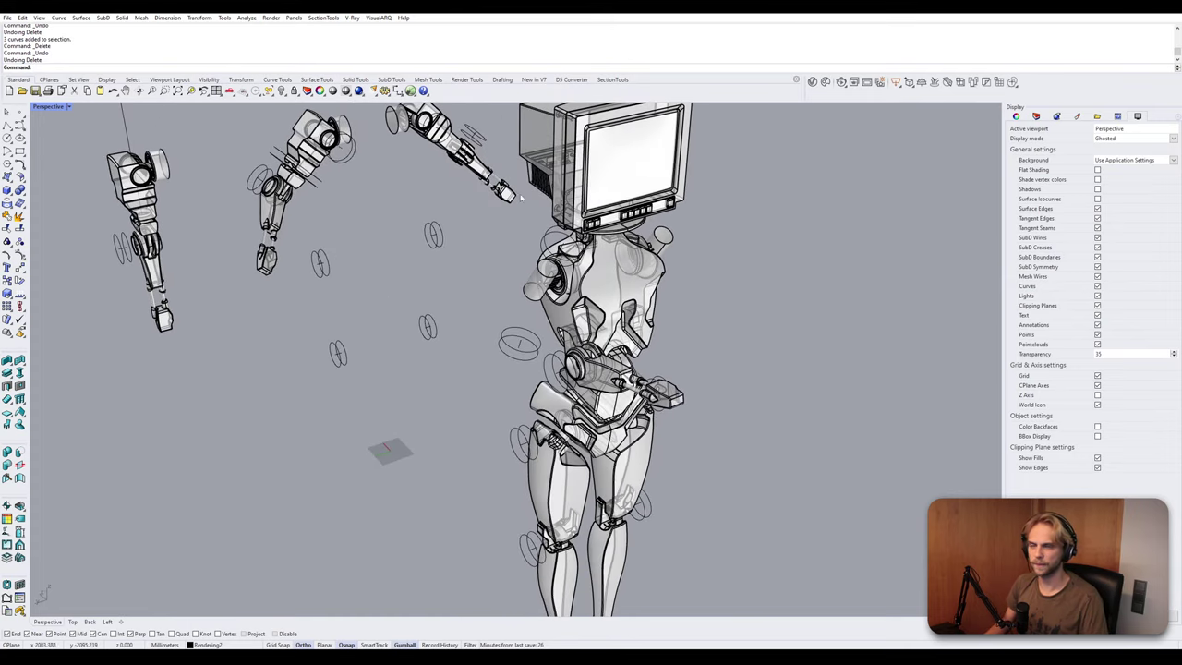
Switch the perspective viewport to the Shaded display mode.
click(63, 107)
click(55, 151)
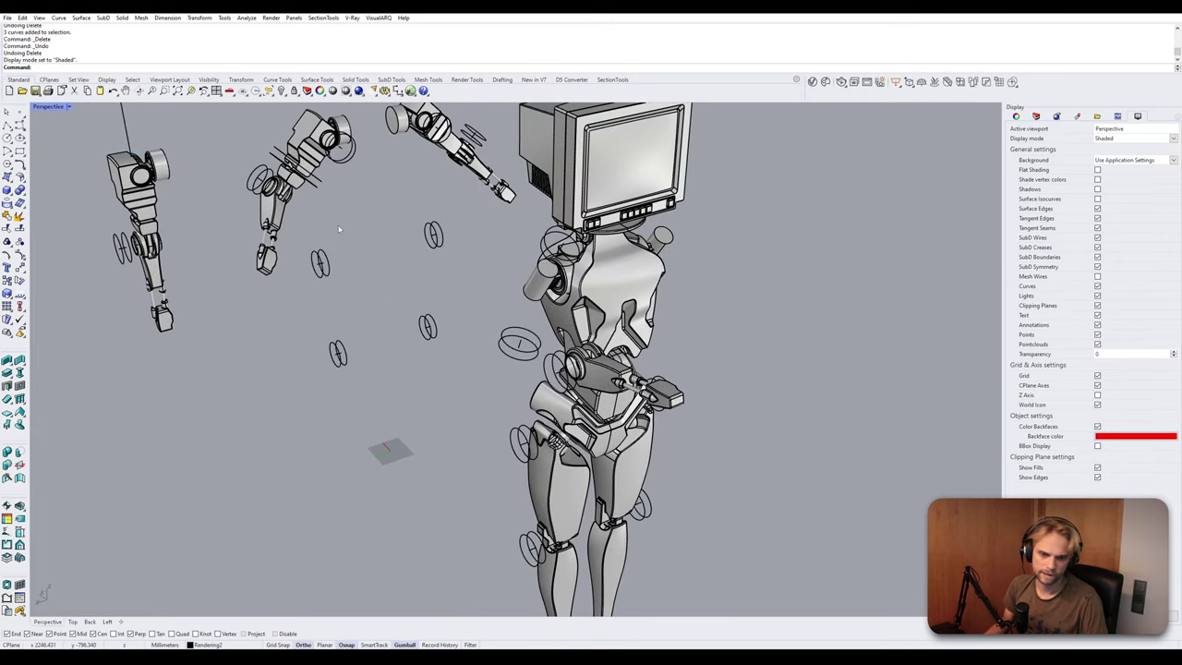
shift+right_drag(350, 245, 381, 379)
scroll(383, 221, up, 4)
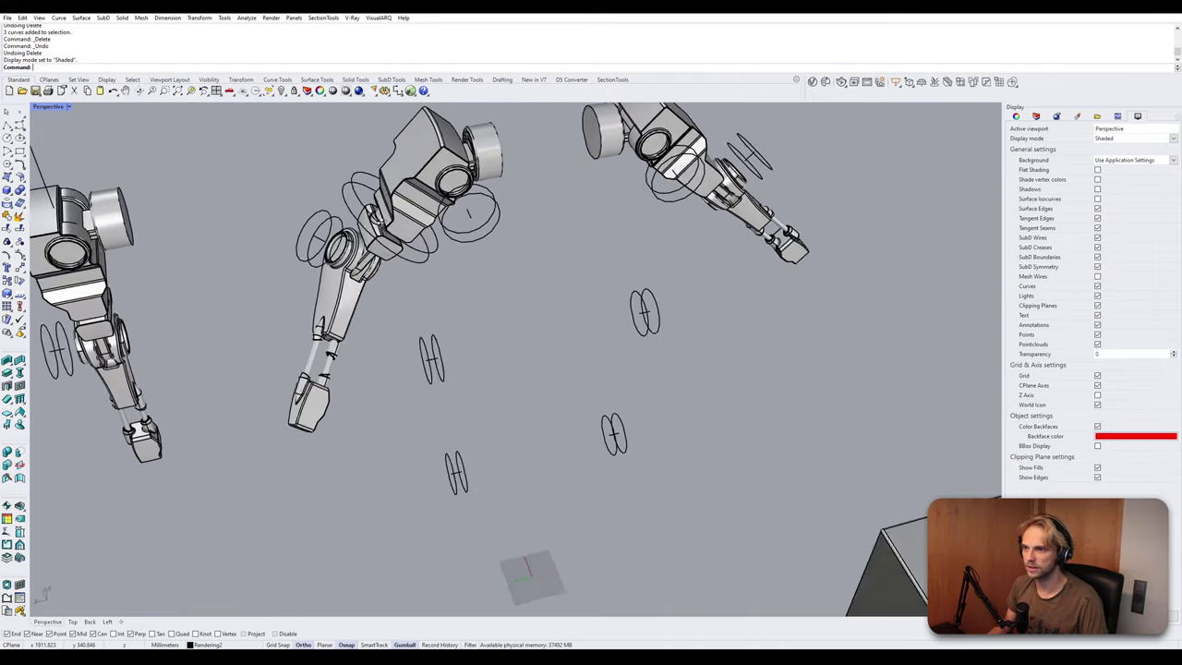
right_drag(386, 244, 374, 314)
click(374, 314)
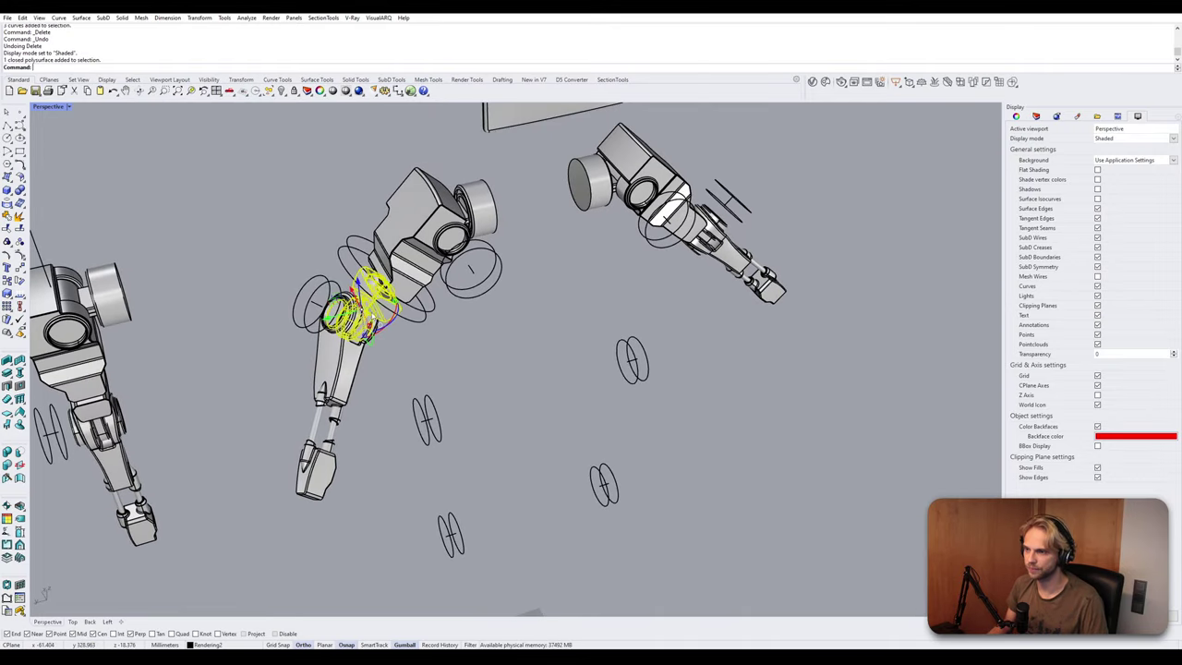
shift+click(428, 291)
shift+click(477, 257)
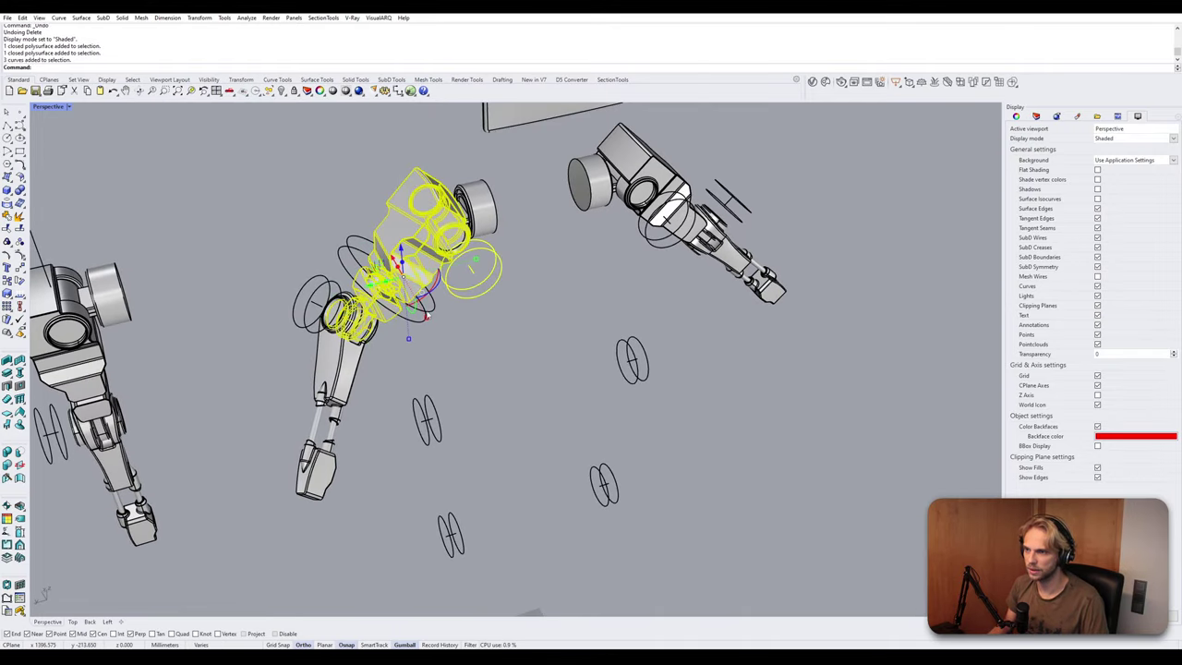
shift+click(427, 317)
scroll(441, 288, down, 5)
right_drag(470, 291, 437, 268)
scroll(448, 360, up, 6)
right_drag(469, 337, 344, 214)
ctrl+click(336, 155)
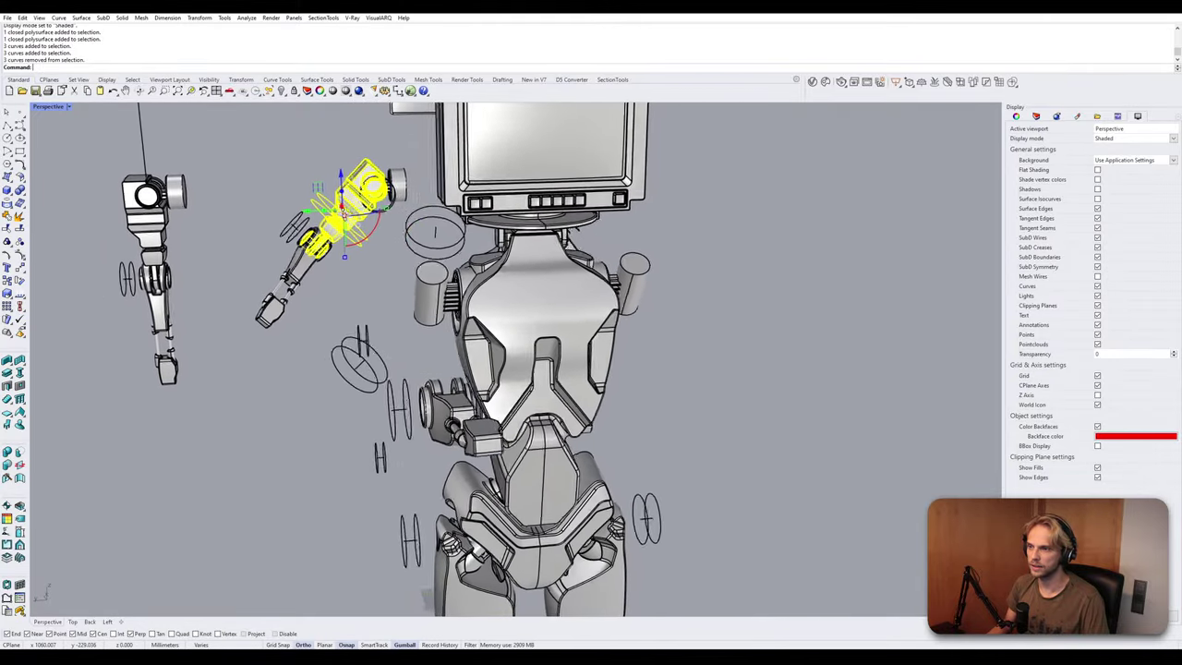
right_drag(277, 304, 343, 309)
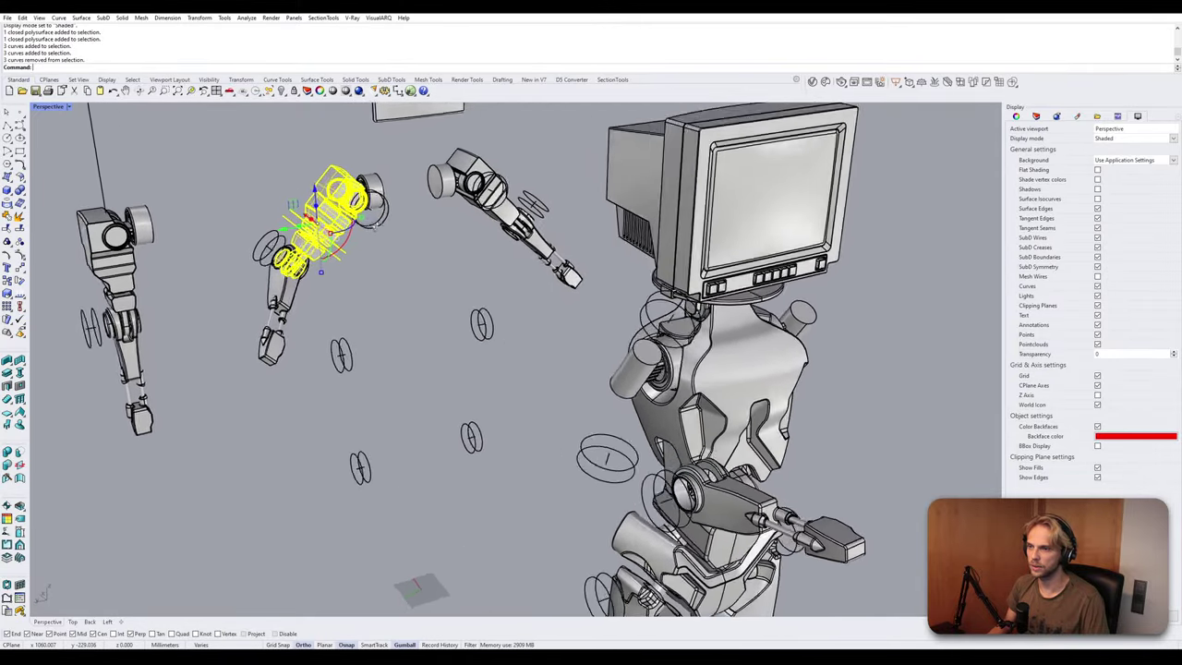
right_drag(376, 222, 403, 271)
Undo the deletions of the robot's arm parts and helper circles, and redo the Rotate3D that gets undone with them.
key(Escape)
key(ctrl+z)
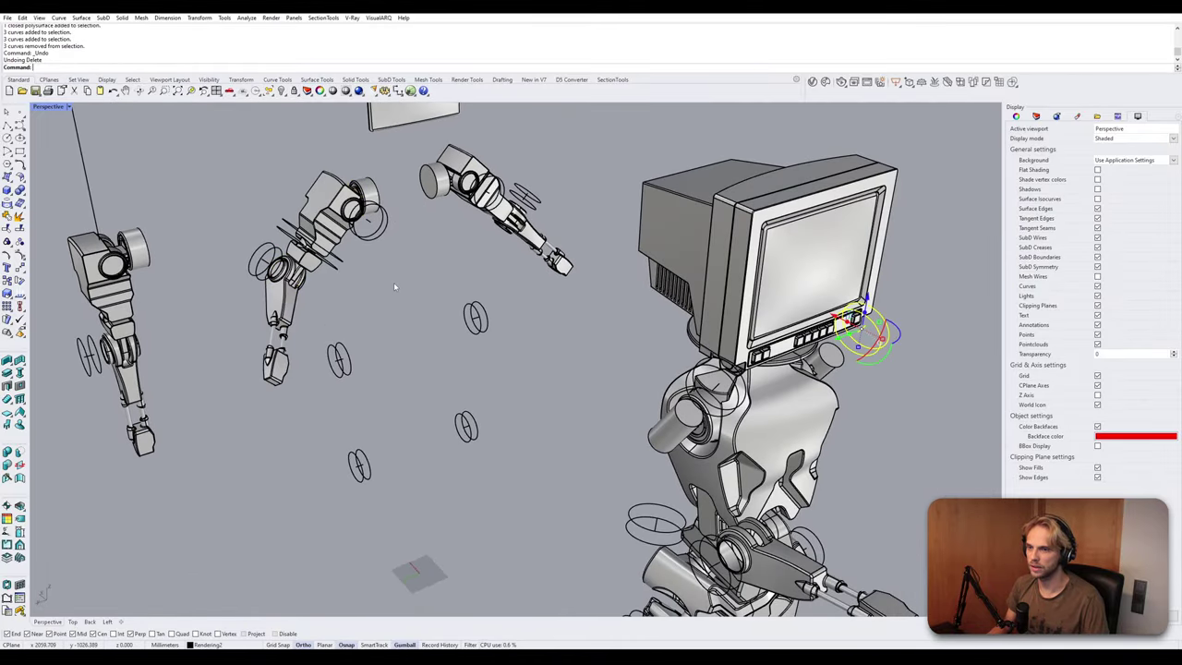
key(ctrl+z)
key(ctrl+z)
key(ctrl+z)
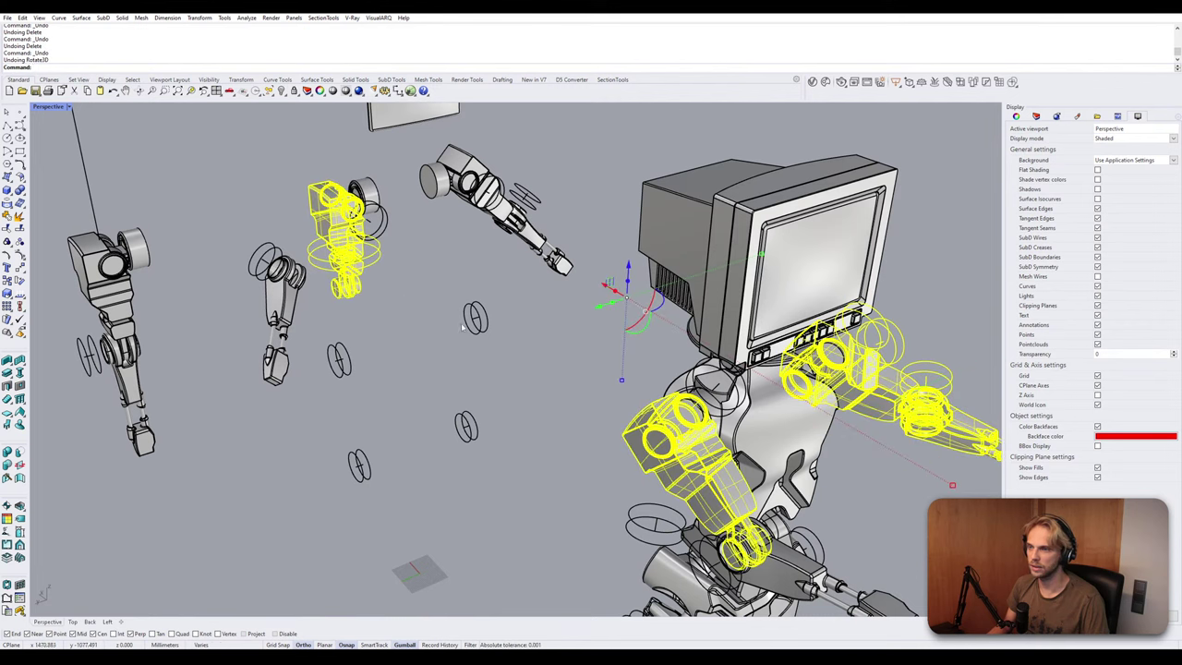
click(23, 18)
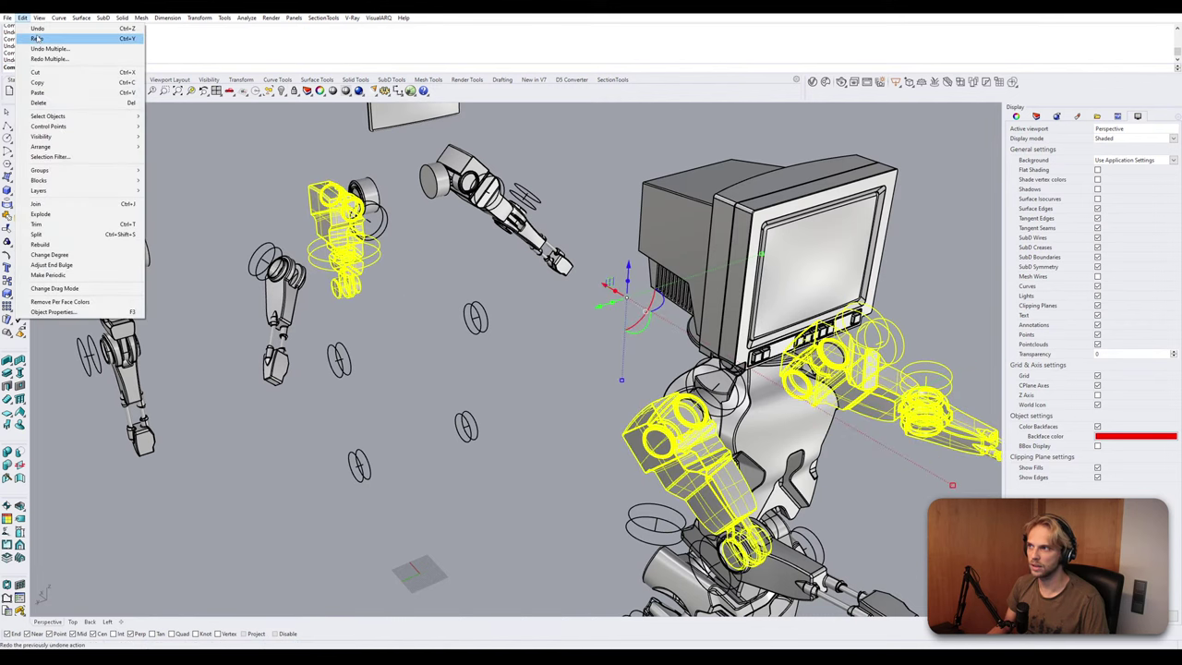
click(37, 39)
Mirror the upright helper circles above the outstretched arm's elbow across the robot's centre plane, starting the mirror plane at 0.
click(405, 286)
right_drag(404, 286, 403, 246)
click(542, 287)
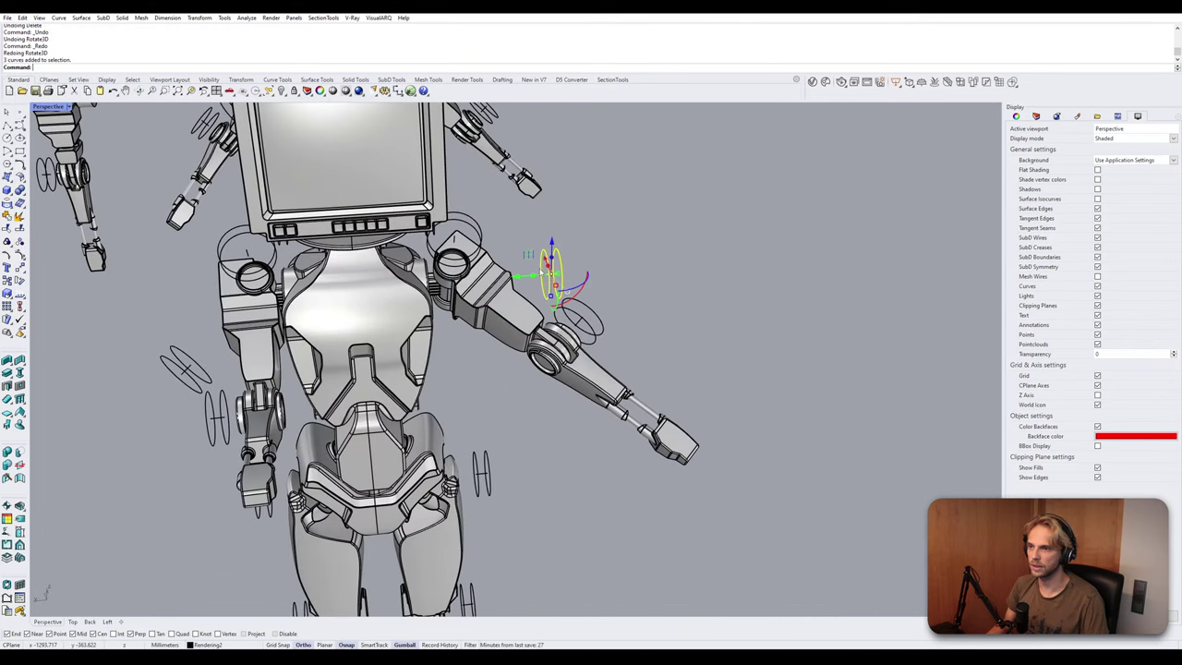
text(Mirror)
key(Return)
text(0)
key(Return)
scroll(510, 248, down, 10)
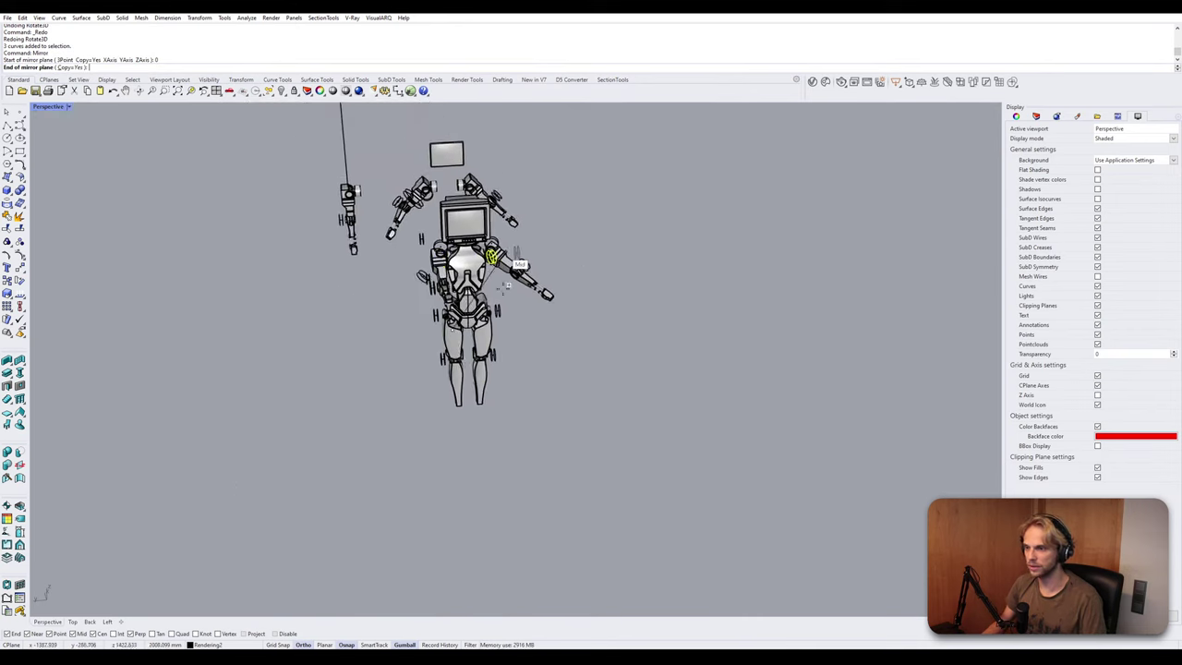
shift+right_drag(510, 247, 478, 185)
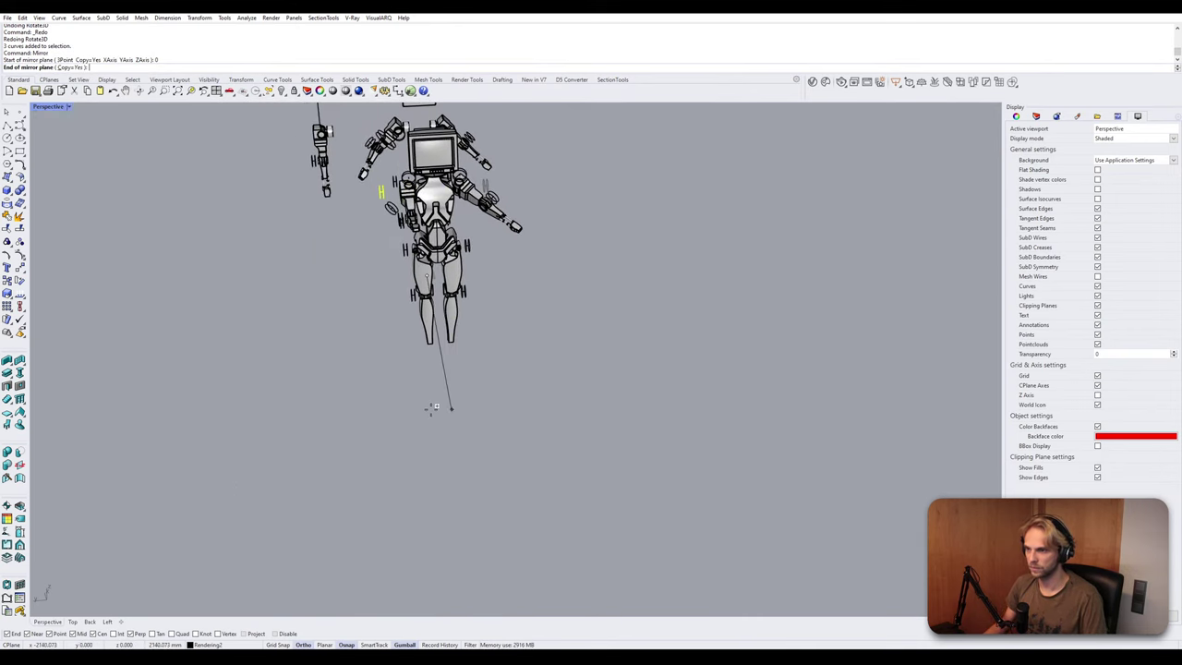
click(459, 449)
Delete the old upper arm block from the robot's bent arm, leaving the shoulder cylinder in place.
scroll(426, 222, up, 6)
right_drag(429, 222, 408, 300)
scroll(429, 249, up, 4)
click(427, 250)
key(Delete)
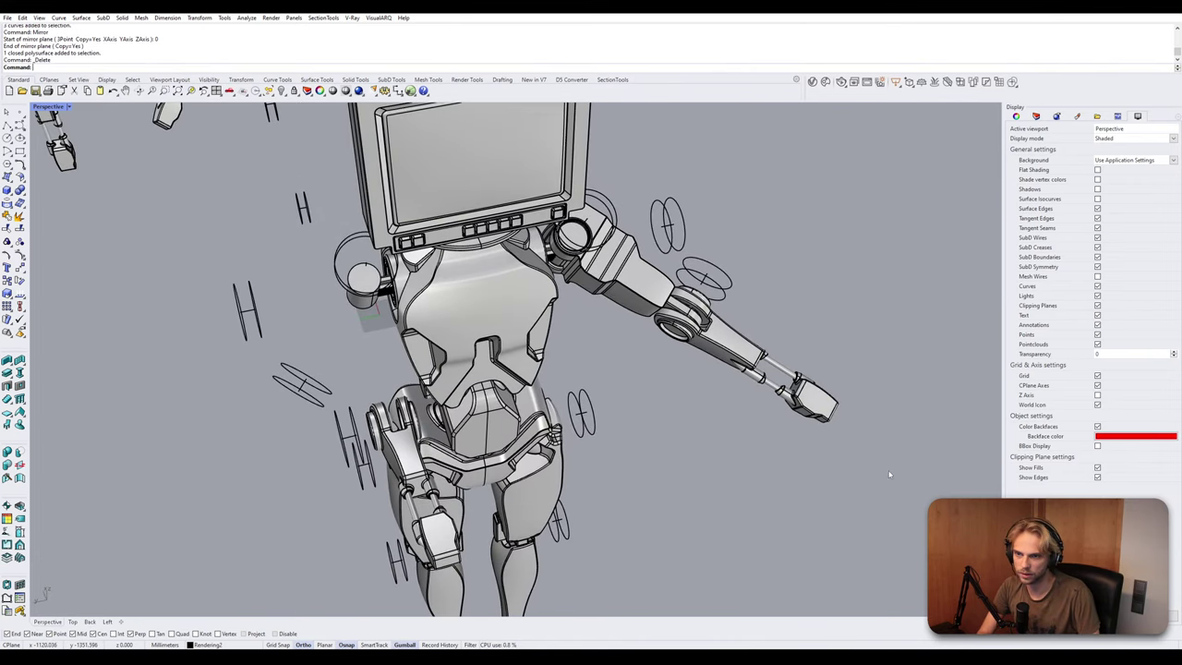
Delete the robot's entire outstretched arm, including its helper circles and shoulder cylinder.
drag(943, 496, 643, 204)
key(Delete)
mouse_move(616, 256)
right_down()
mouse_move(560, 255)
mouse_move(605, 270)
right_up()
click(534, 257)
key(Delete)
click(539, 259)
key(Delete)
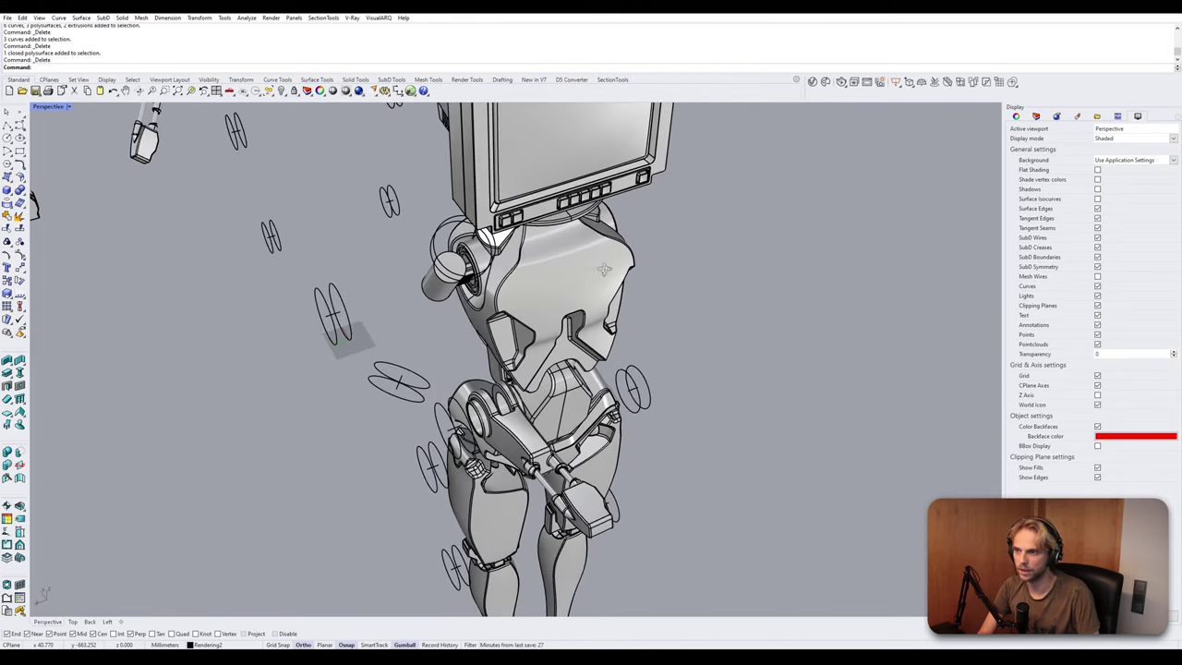
Select the upper arm block, its connector and the helper circles around the connector on the middle spare arm.
scroll(480, 242, down, 6)
mouse_move(429, 254)
shift+right_down()
mouse_move(444, 320)
mouse_move(415, 240)
shift+right_up()
scroll(411, 235, up, 4)
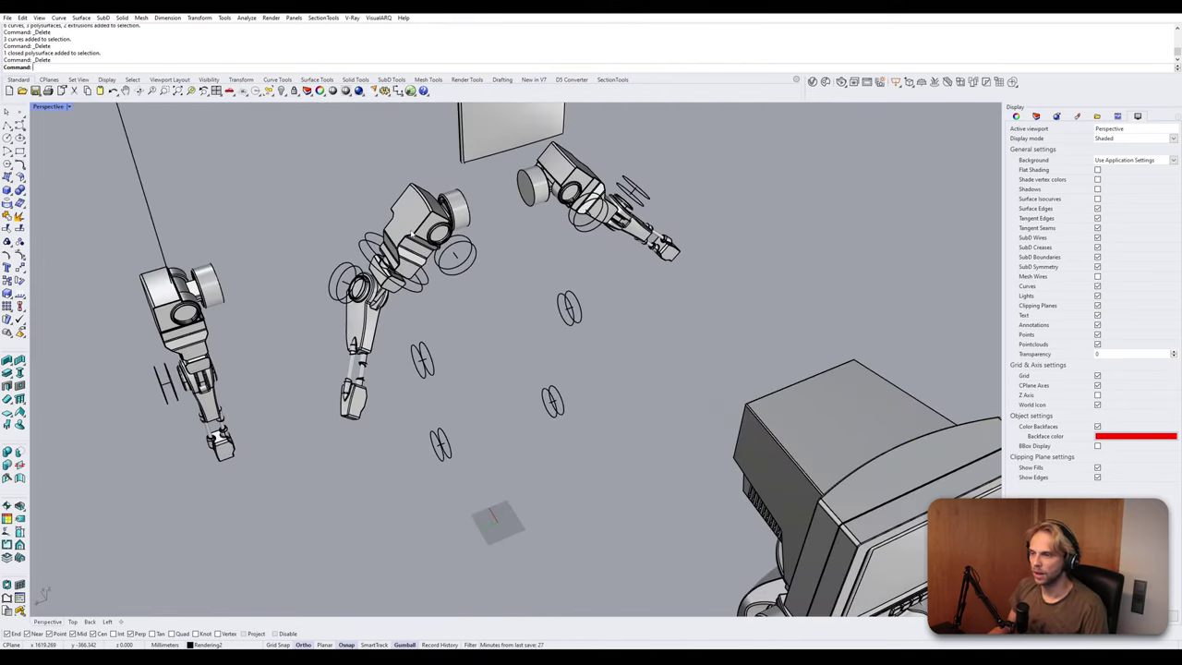
click(401, 225)
scroll(412, 242, down, 5)
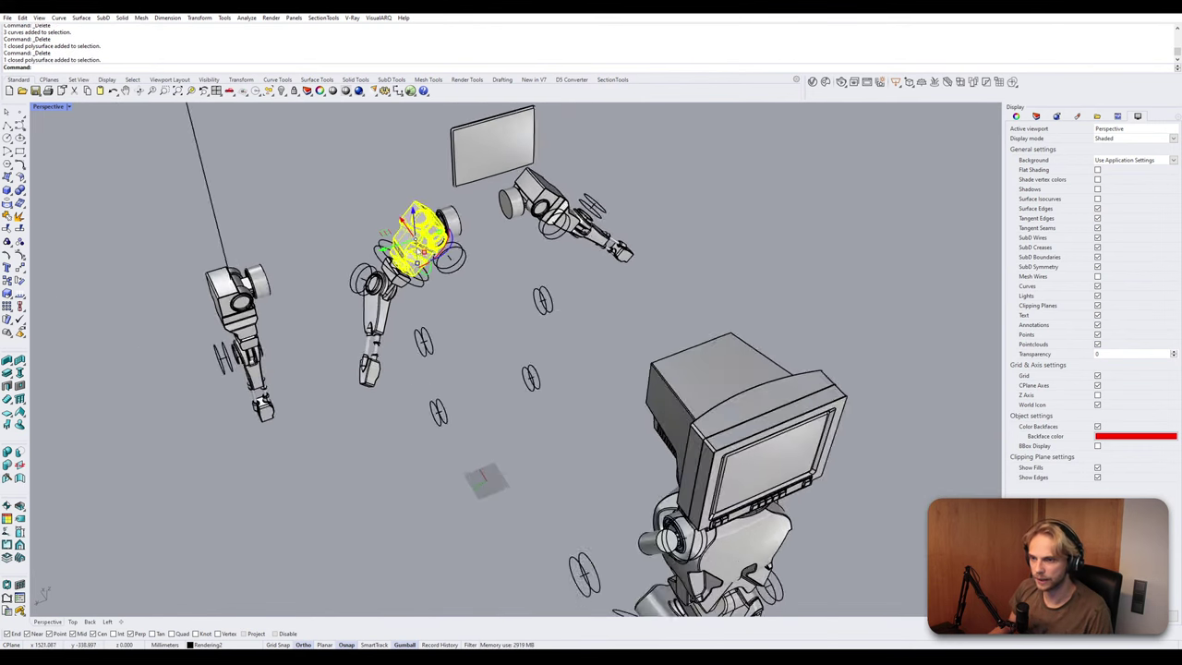
scroll(408, 240, up, 8)
scroll(389, 286, up, 3)
shift+click(400, 286)
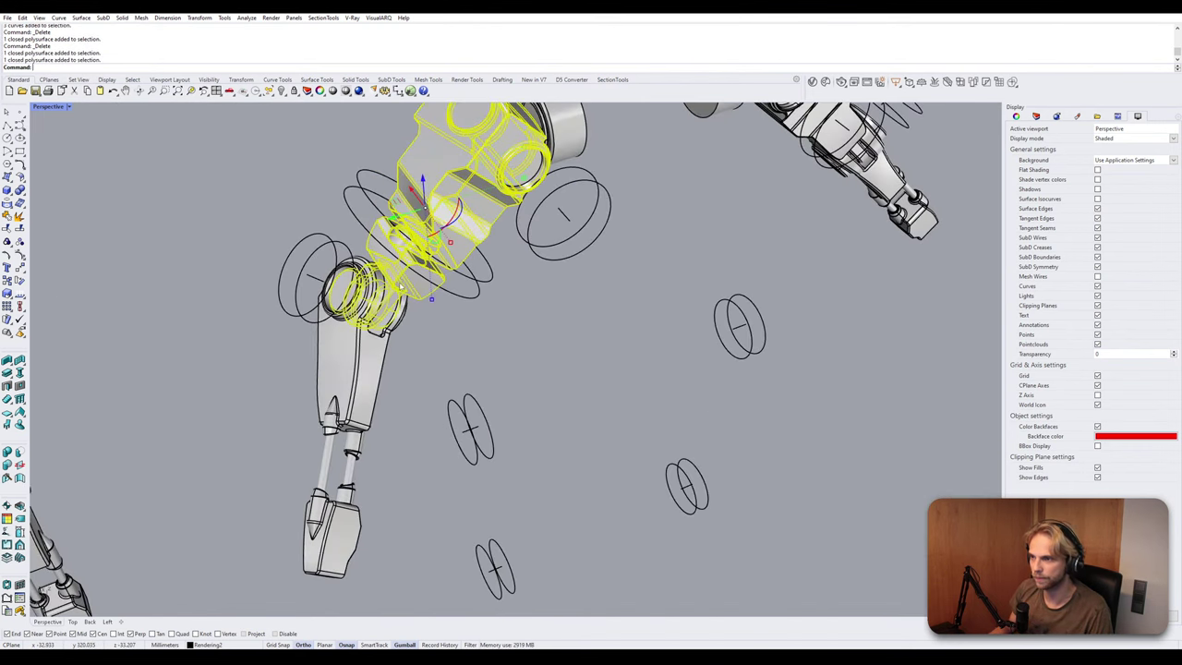
shift+click(375, 202)
key(Return)
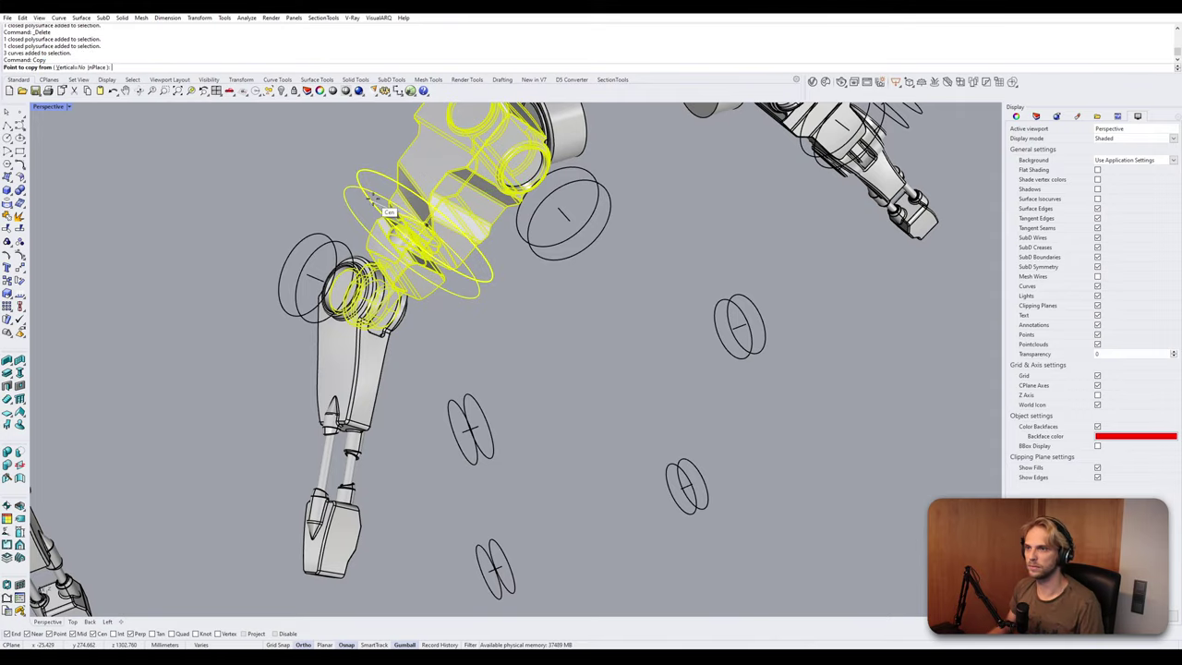
scroll(425, 227, down, 4)
key(Escape)
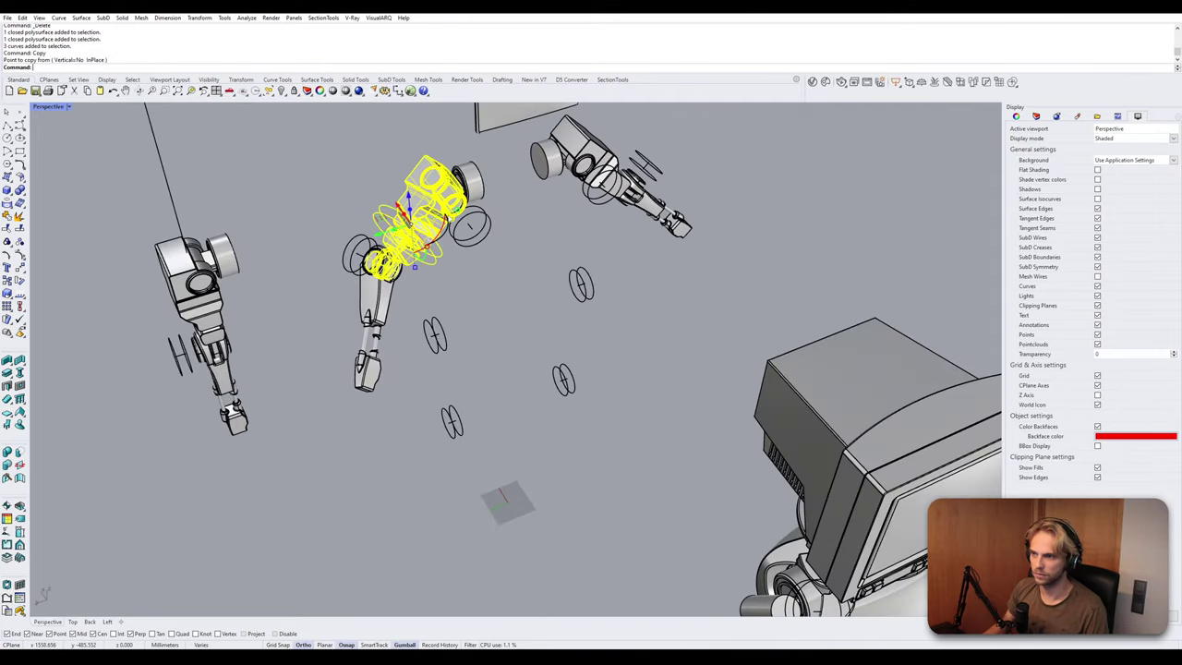
Copy the selected arm parts and circles from the spare arm's shoulder ring centre to the robot's empty shoulder ring centre.
mouse_move(489, 263)
right_down()
mouse_move(469, 229)
mouse_move(482, 242)
right_up()
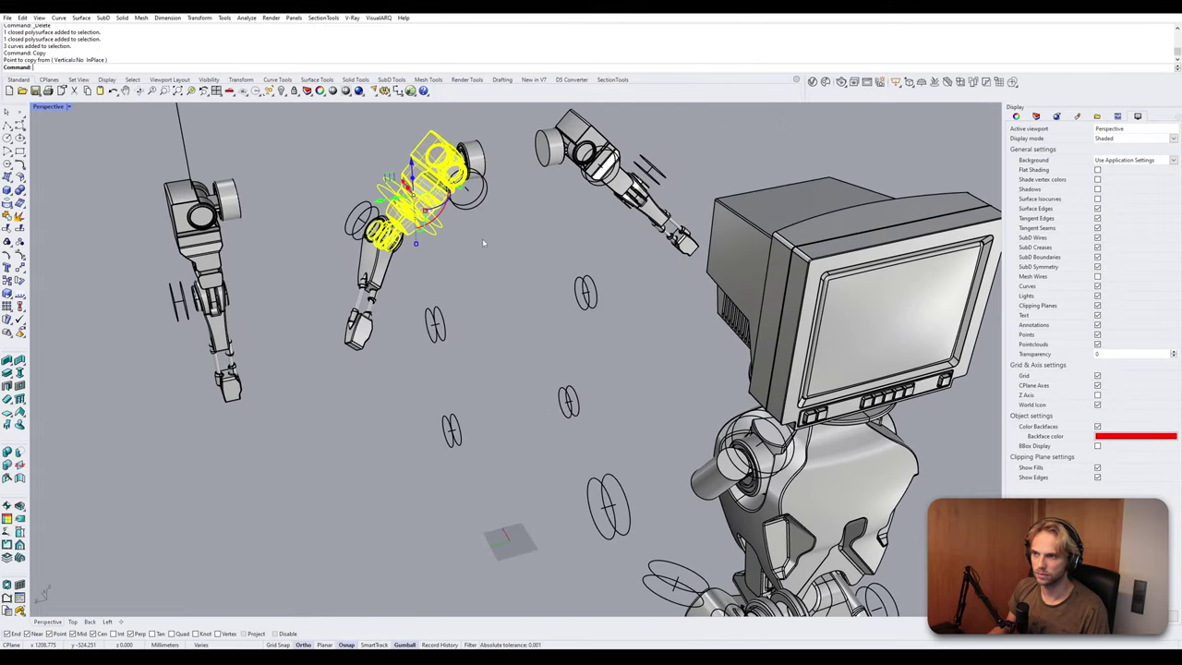
key(Return)
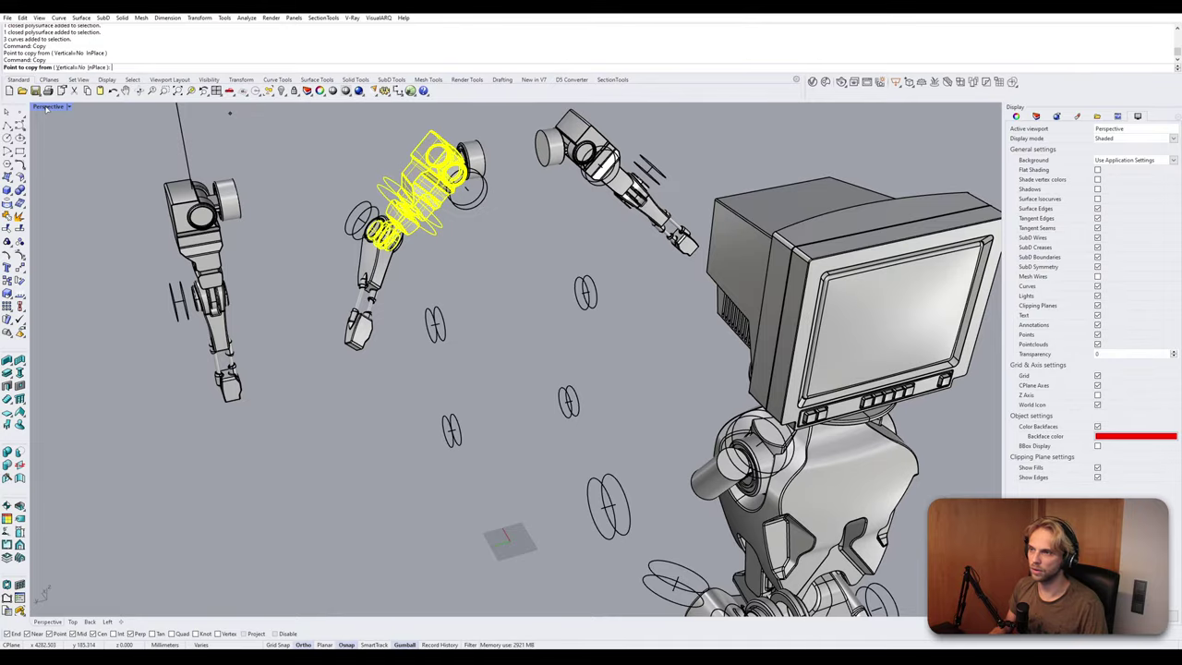
right_drag(507, 217, 375, 230)
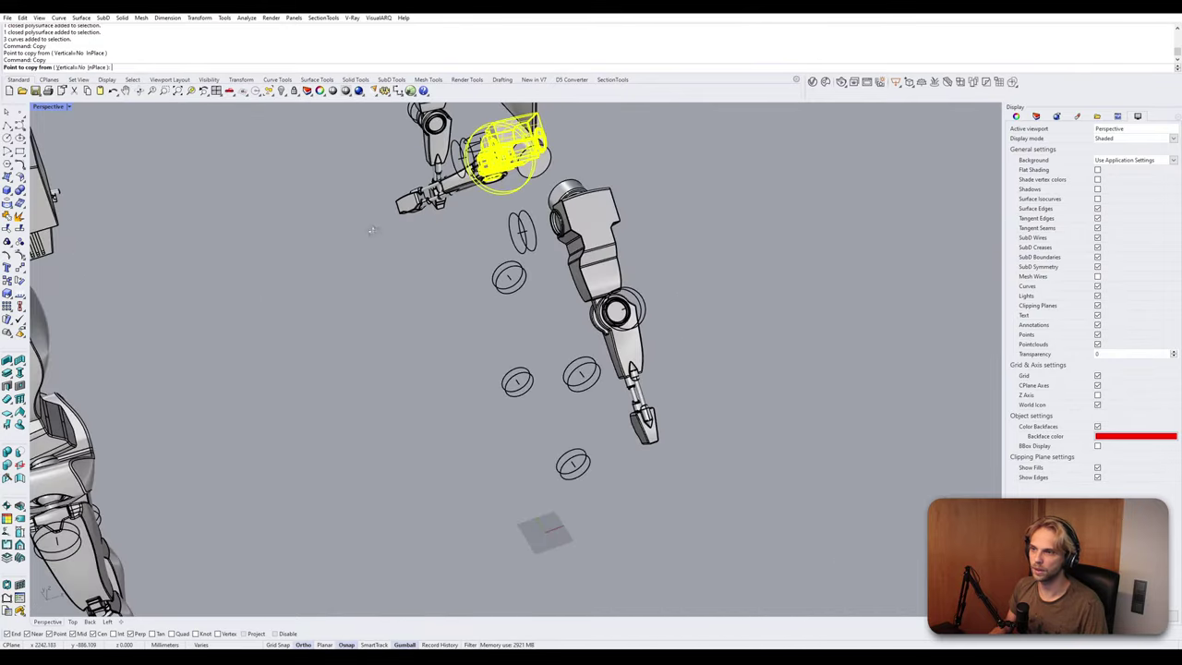
scroll(534, 159, up, 4)
right_drag(540, 150, 613, 190)
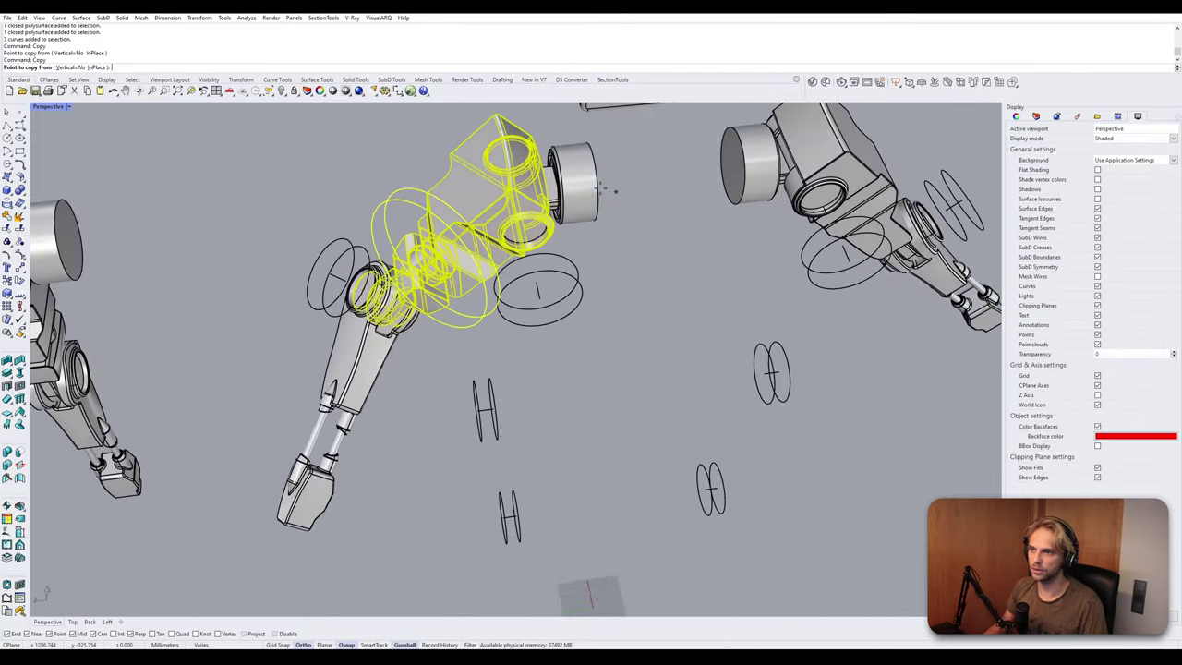
scroll(588, 186, up, 4)
scroll(587, 184, up, 6)
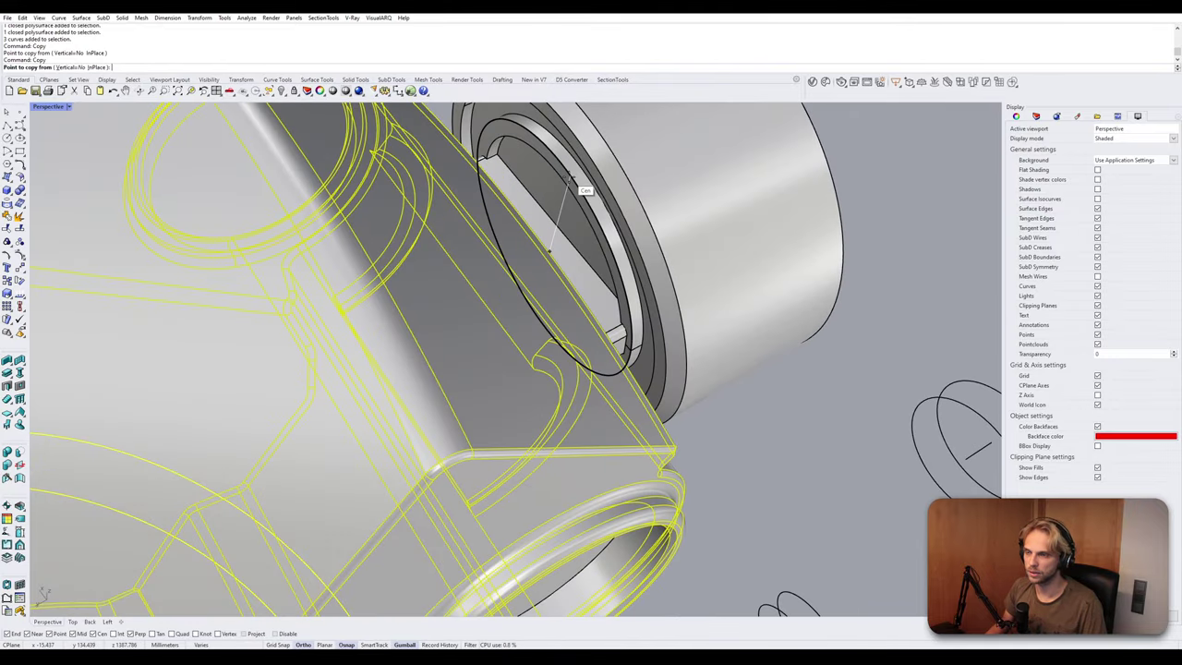
click(583, 190)
scroll(586, 190, down, 8)
scroll(572, 217, up, 4)
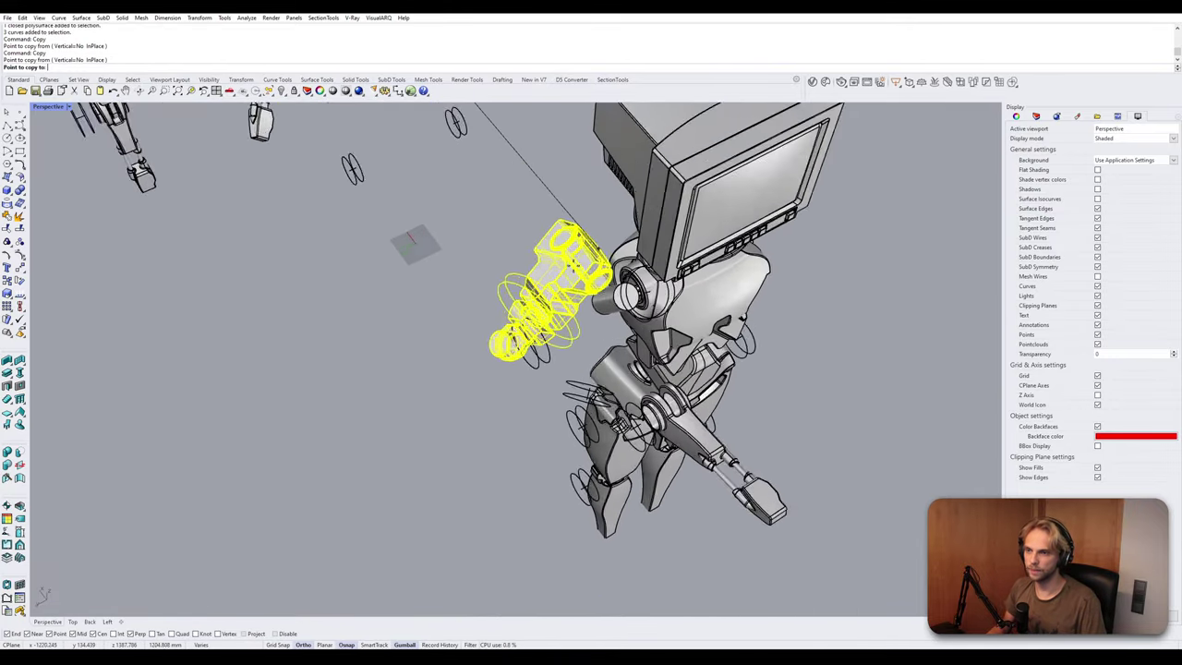
scroll(633, 288, up, 6)
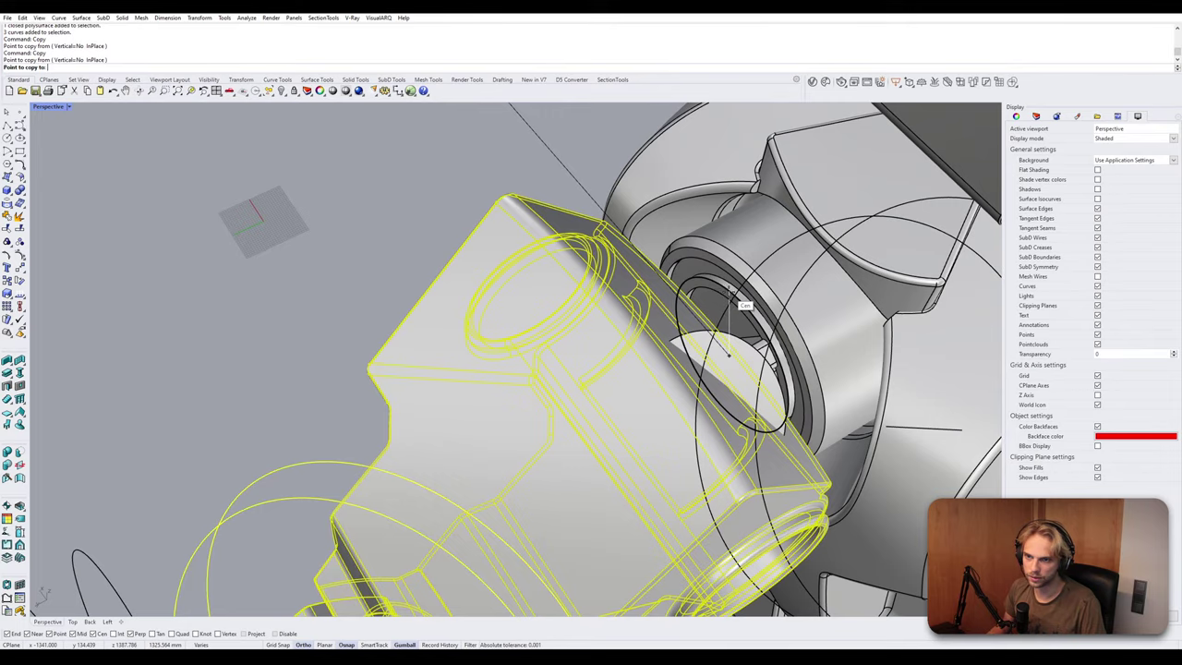
click(730, 294)
scroll(604, 240, down, 8)
key(Escape)
Try to rotate the copied block, connector and circles by -45 degrees with Rotate3D about the axis of the upright helper circles beside the arm.
right_drag(507, 241, 452, 230)
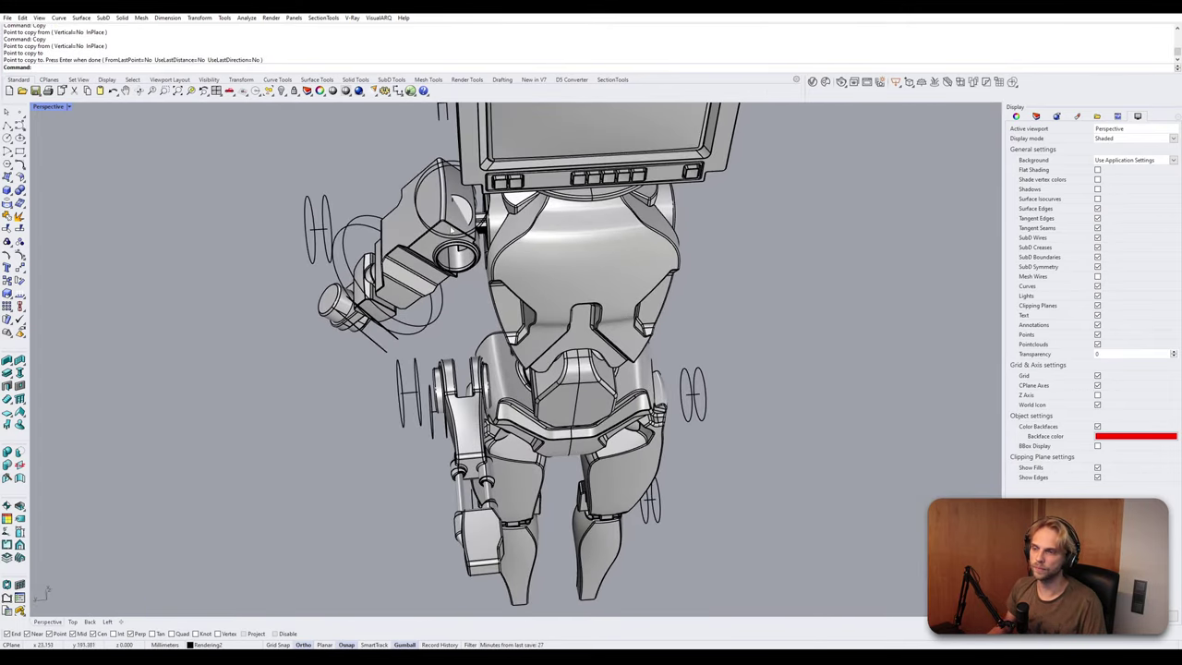
click(403, 247)
shift+click(344, 298)
right_drag(344, 299, 360, 254)
scroll(355, 246, up, 3)
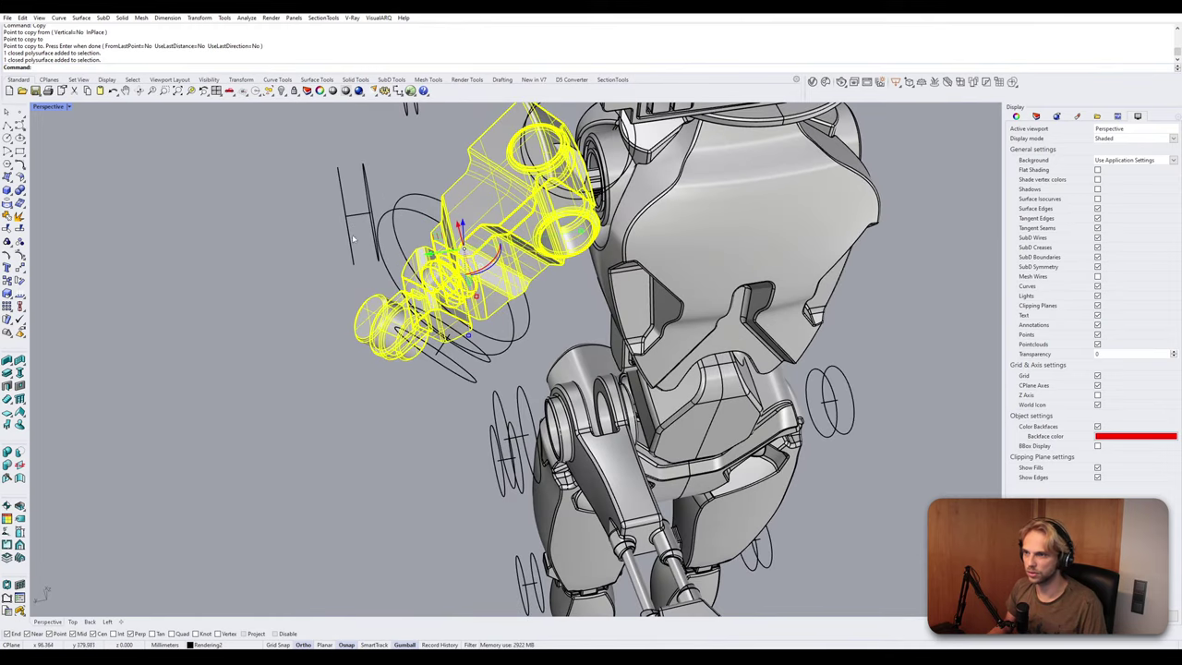
right_drag(449, 335, 476, 379)
shift+click(595, 333)
scroll(507, 342, down, 5)
right_drag(507, 343, 522, 349)
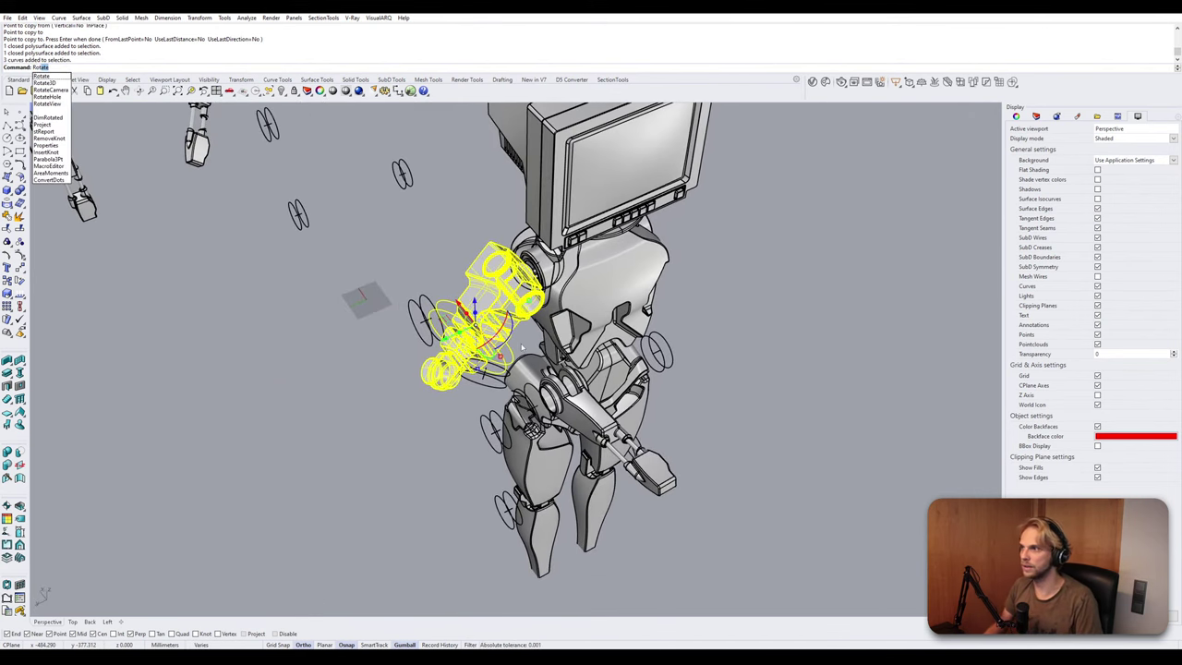
key(Return)
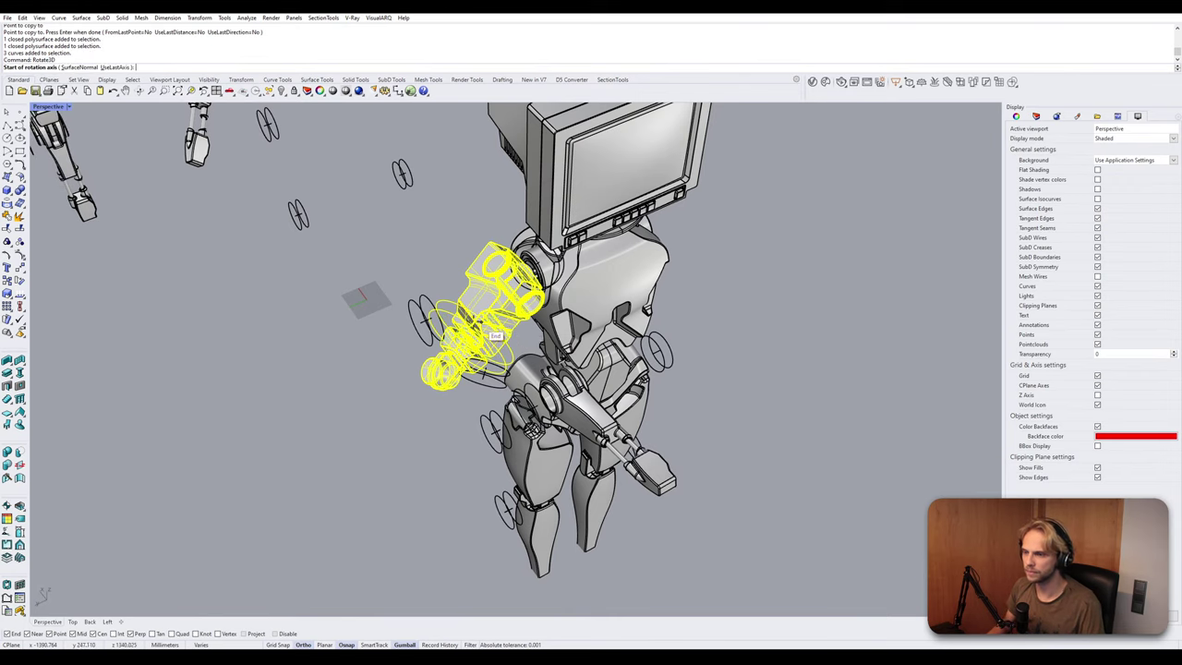
scroll(290, 322, up, 6)
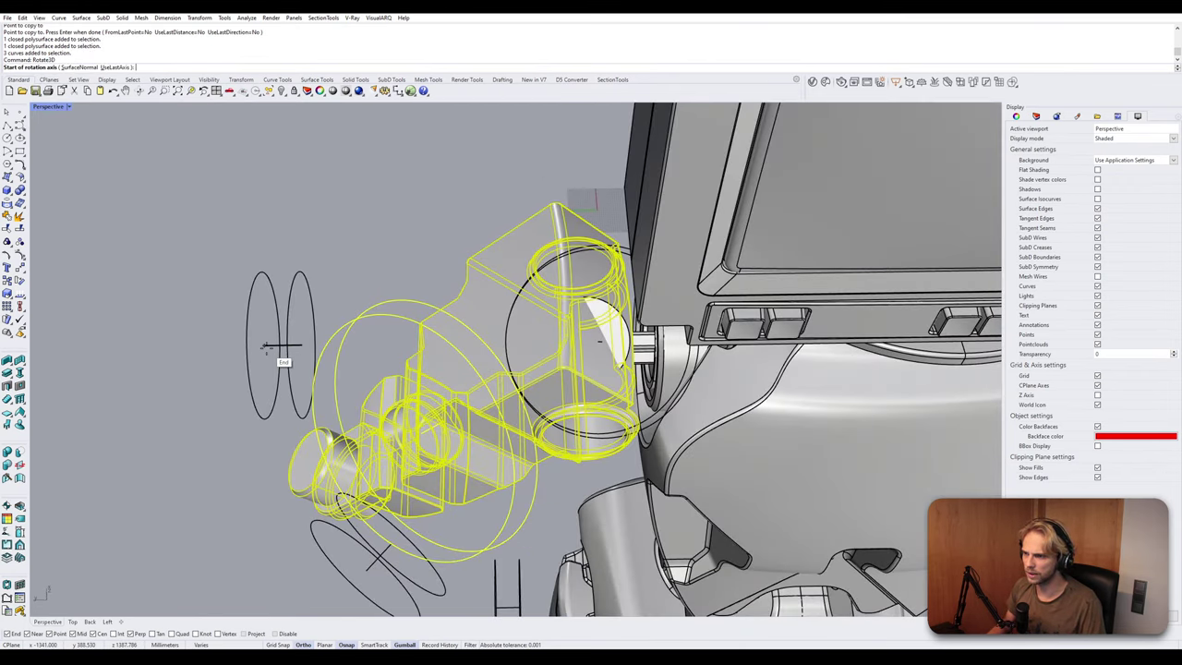
click(265, 347)
click(313, 347)
scroll(314, 349, down, 6)
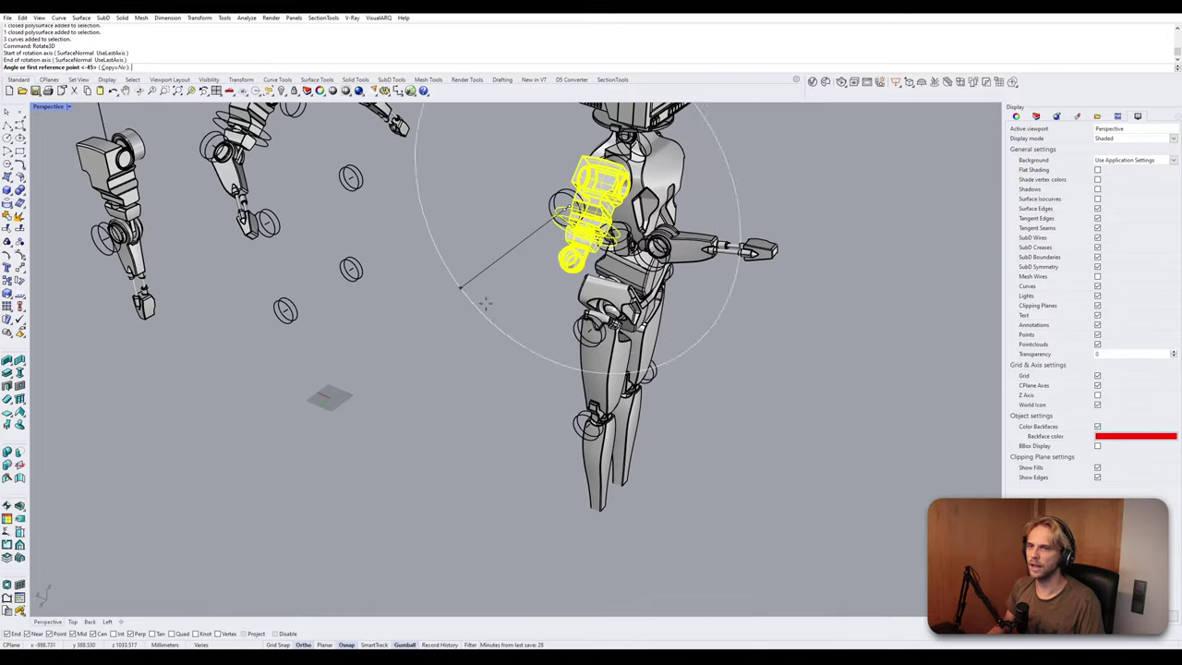
right_drag(489, 312, 468, 340)
right_drag(686, 428, 730, 410)
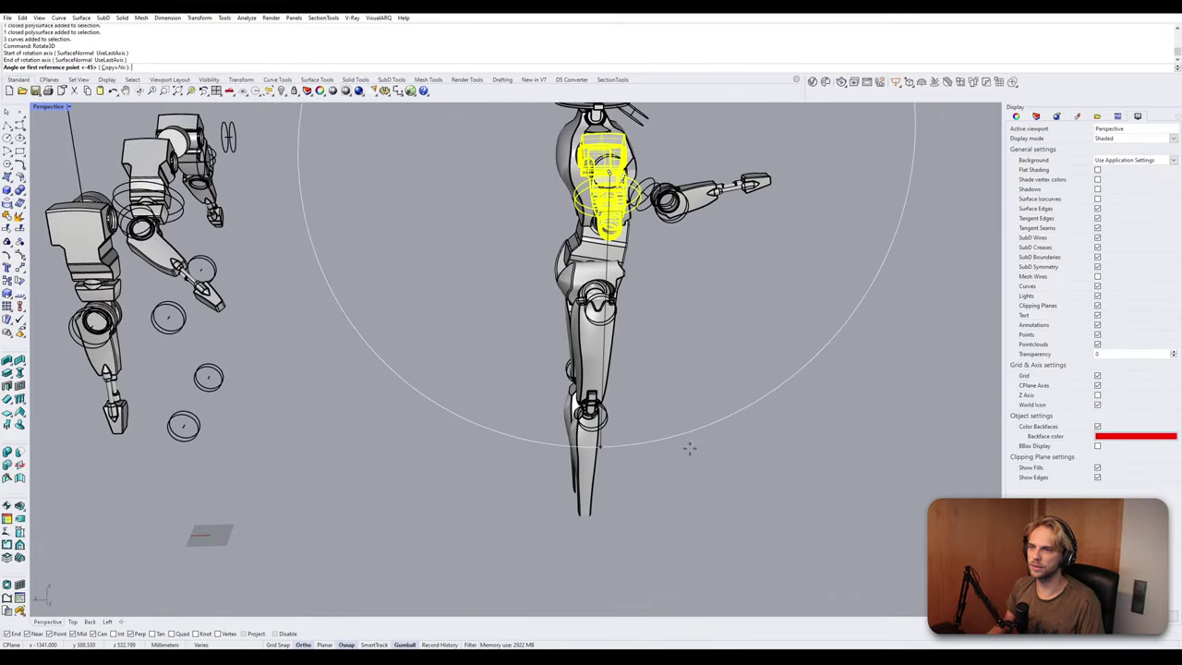
click(457, 418)
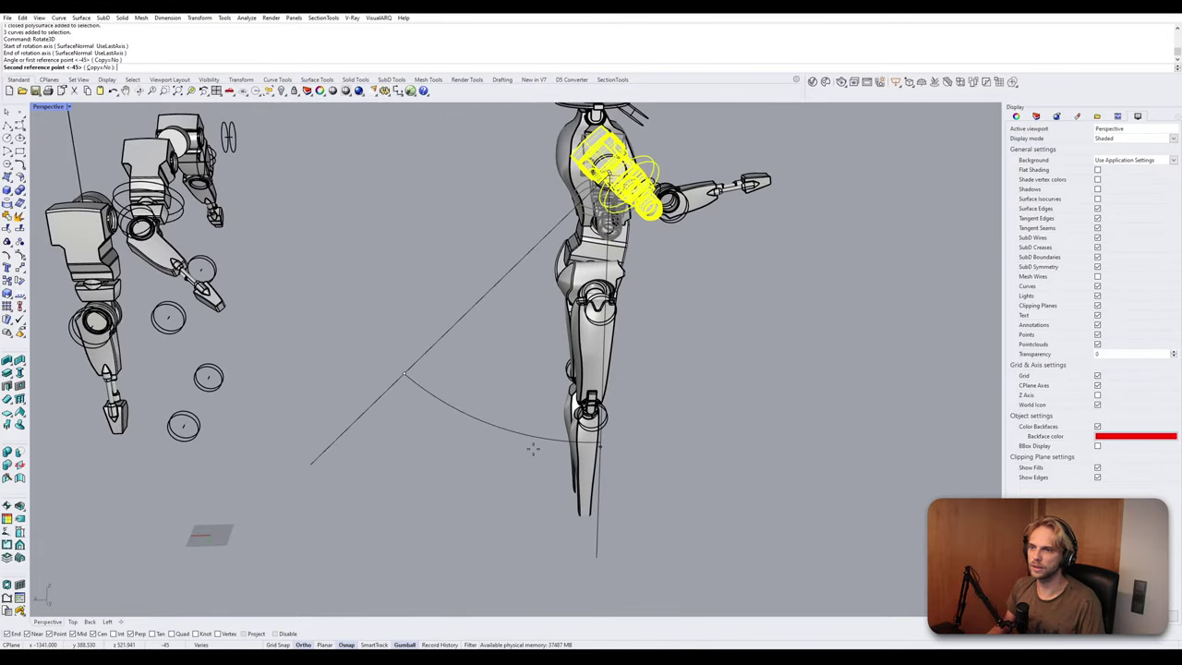
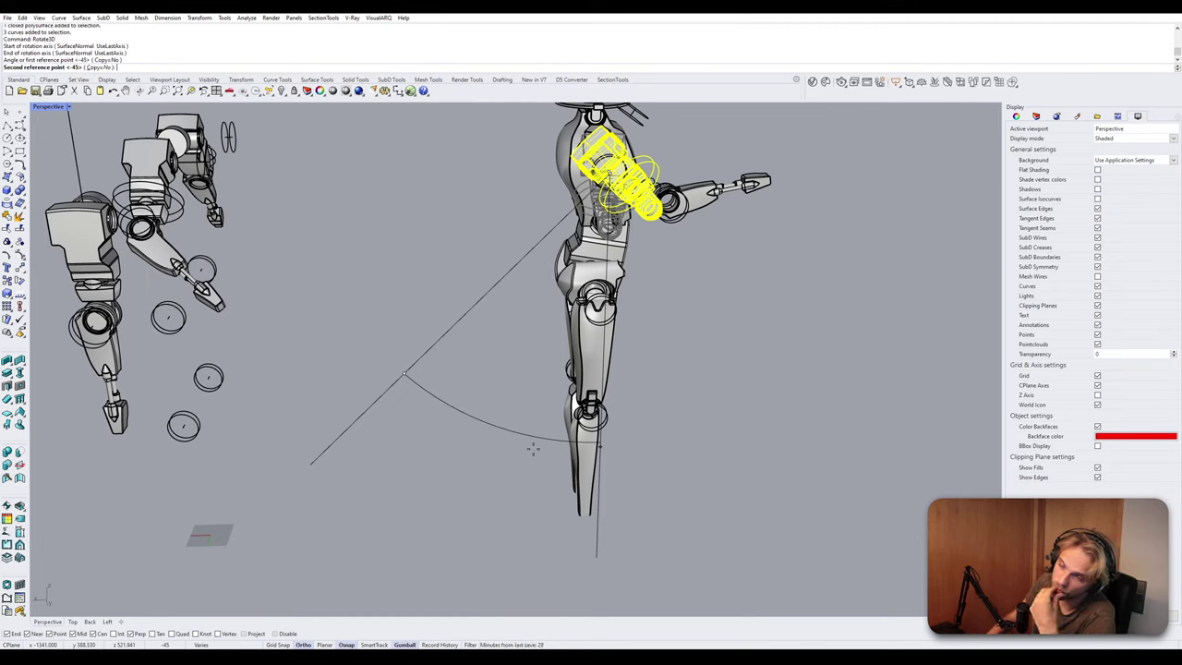
click(532, 448)
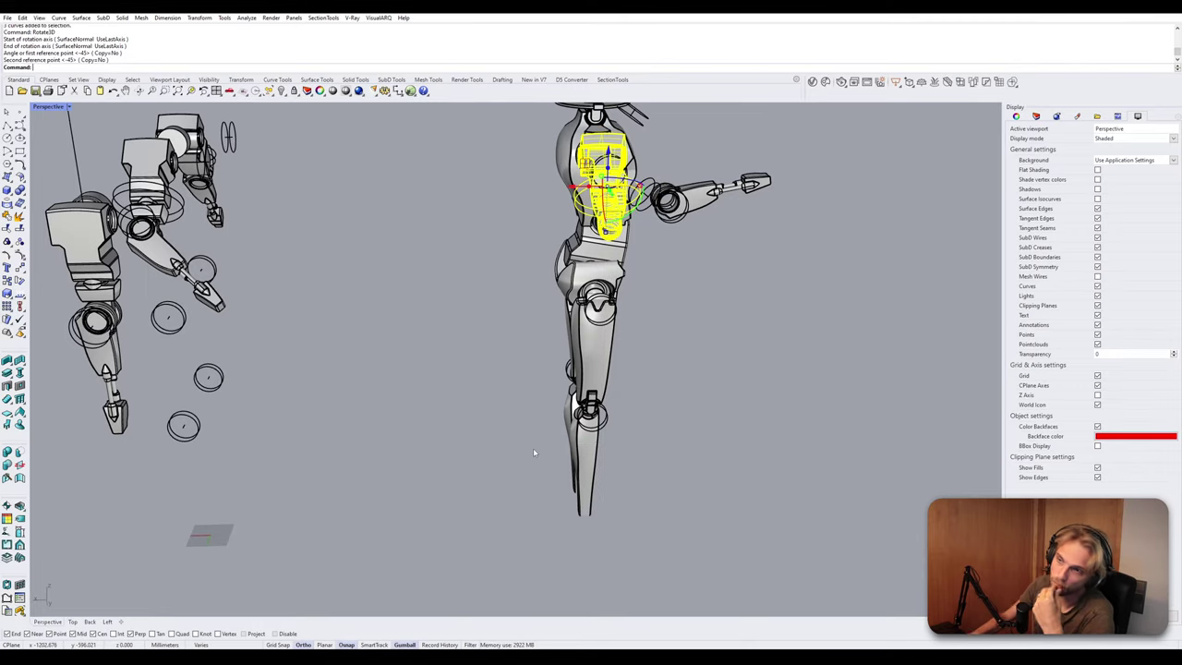
Examine the fit and angle of the copied upper arm against the robot's shoulder and torso, clearing the selection.
right_drag(621, 252, 471, 339)
scroll(529, 254, up, 5)
right_drag(221, 195, 277, 207)
right_drag(415, 362, 414, 350)
scroll(443, 295, up, 2)
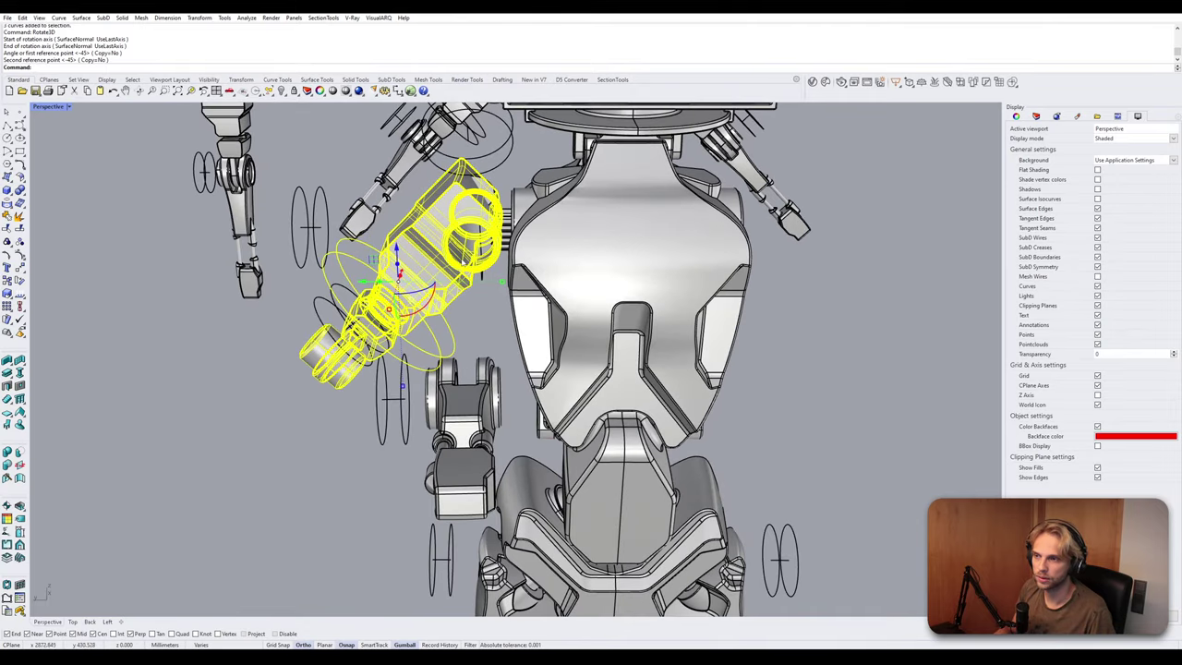
right_drag(437, 260, 484, 314)
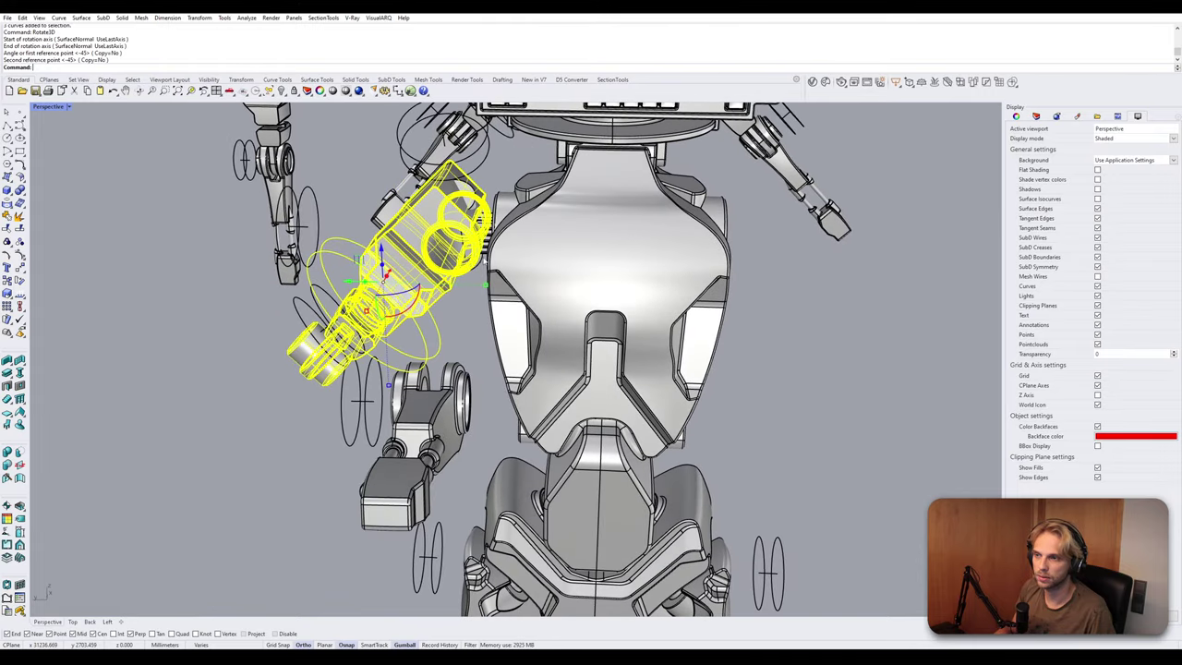
scroll(457, 267, up, 2)
click(468, 346)
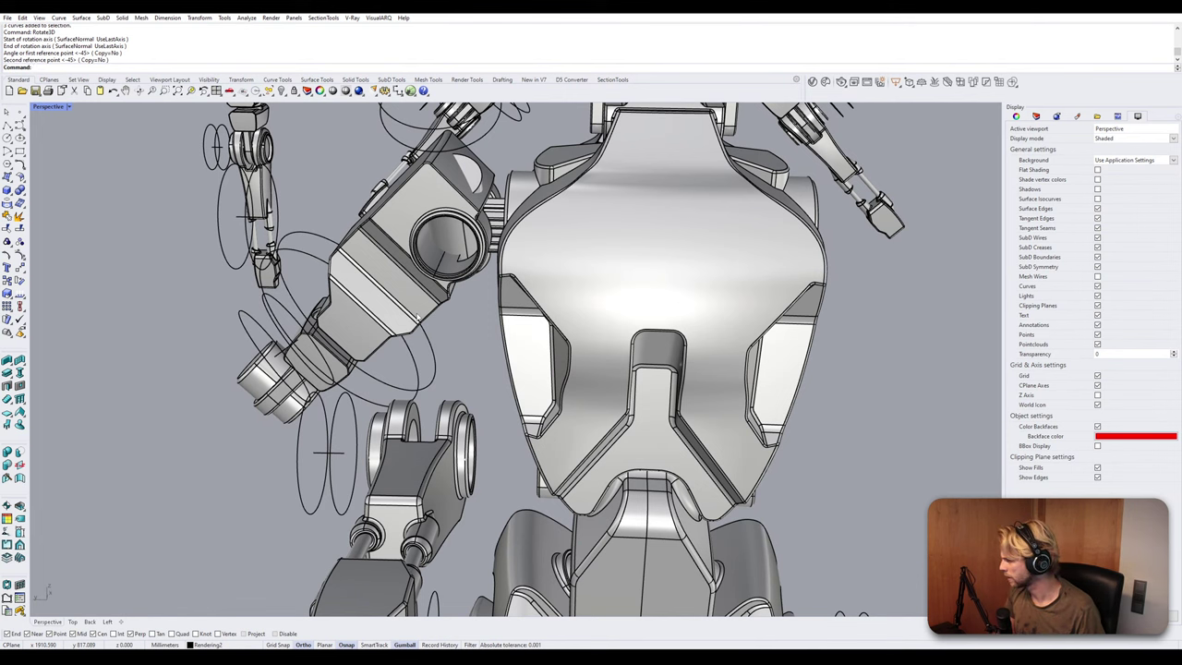
right_drag(530, 394, 628, 346)
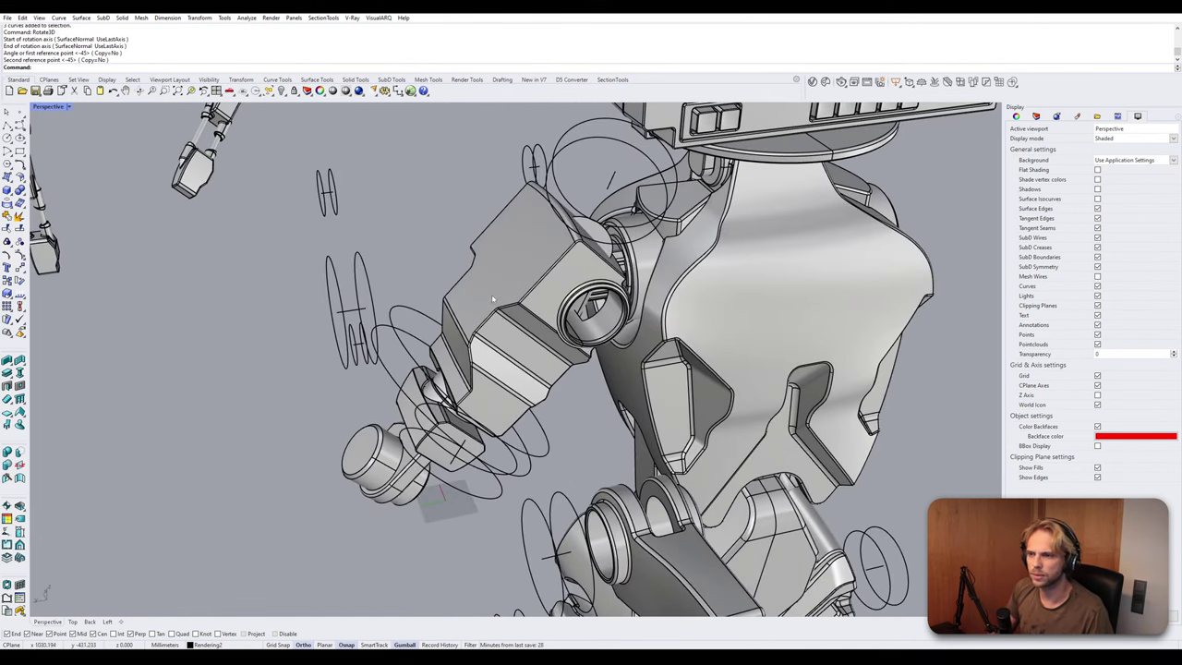
Group the robot's new upper arm block, its connector and the helper circles around them.
click(494, 364)
shift+click(356, 466)
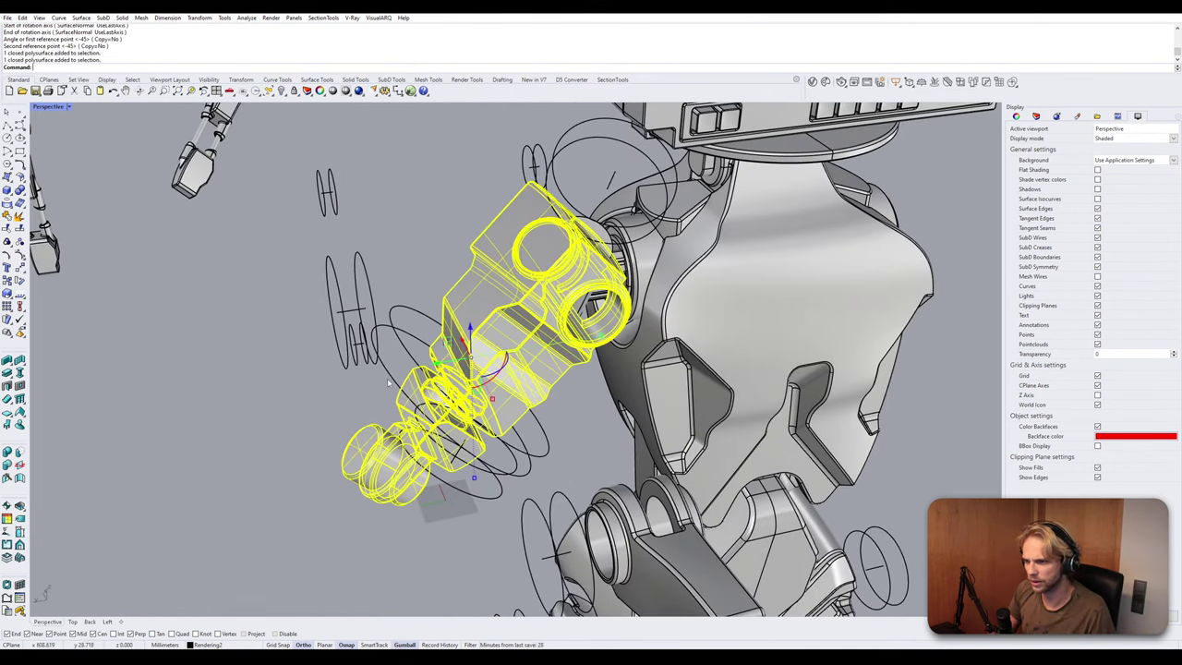
shift+click(405, 350)
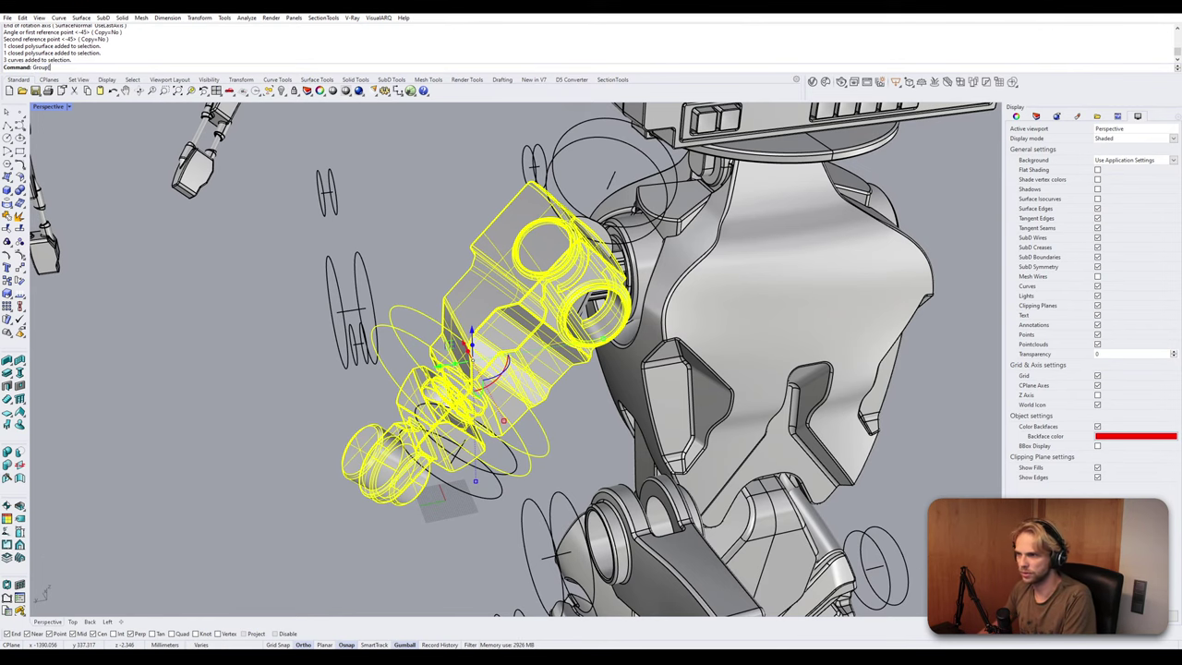
key(Return)
key(Escape)
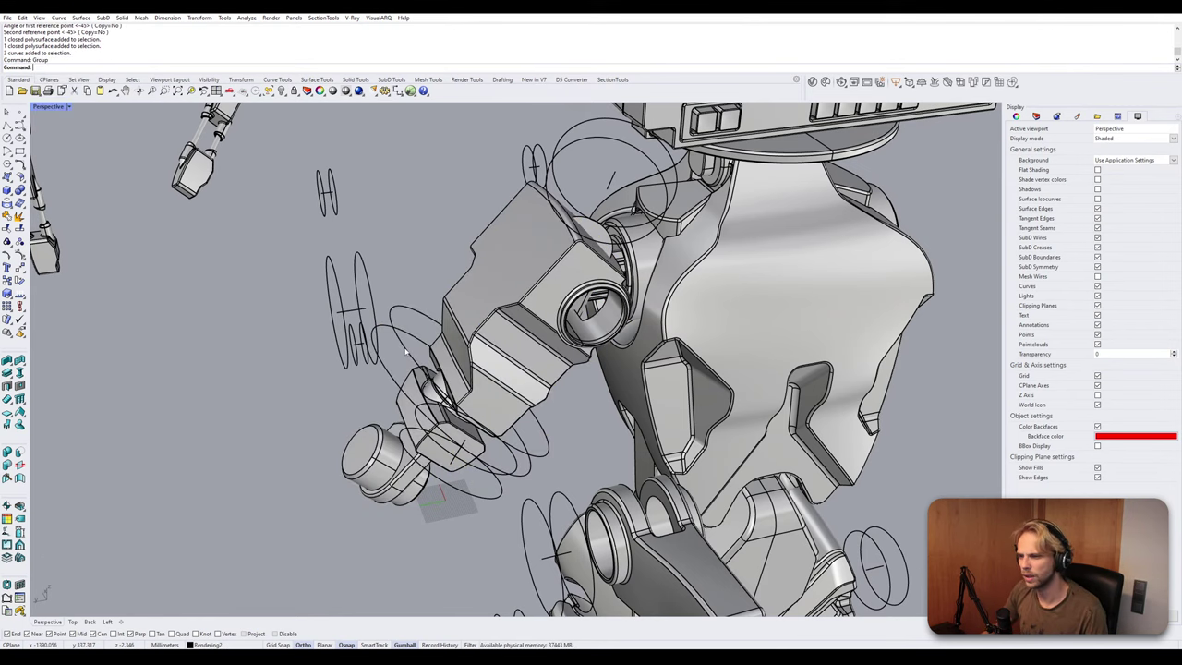
click(473, 327)
scroll(476, 329, down, 5)
right_drag(503, 396, 397, 371)
key(Escape)
Delete the leftover tilted helper circles overlapping the connector of the robot's new upper arm.
scroll(472, 397, up, 5)
click(449, 420)
key(Delete)
scroll(444, 416, down, 7)
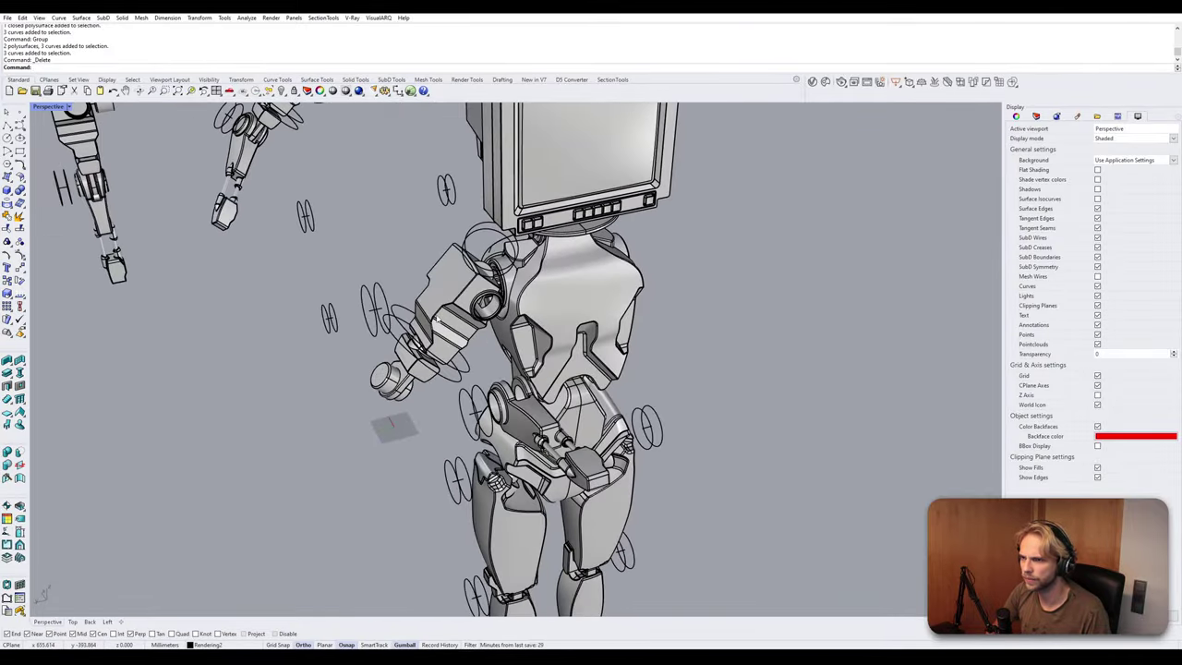
Copy the helper circles beside the spare arm's shoulder, from that shoulder joint's centre to the matching centre on the robot's upper arm.
right_drag(438, 317, 470, 313)
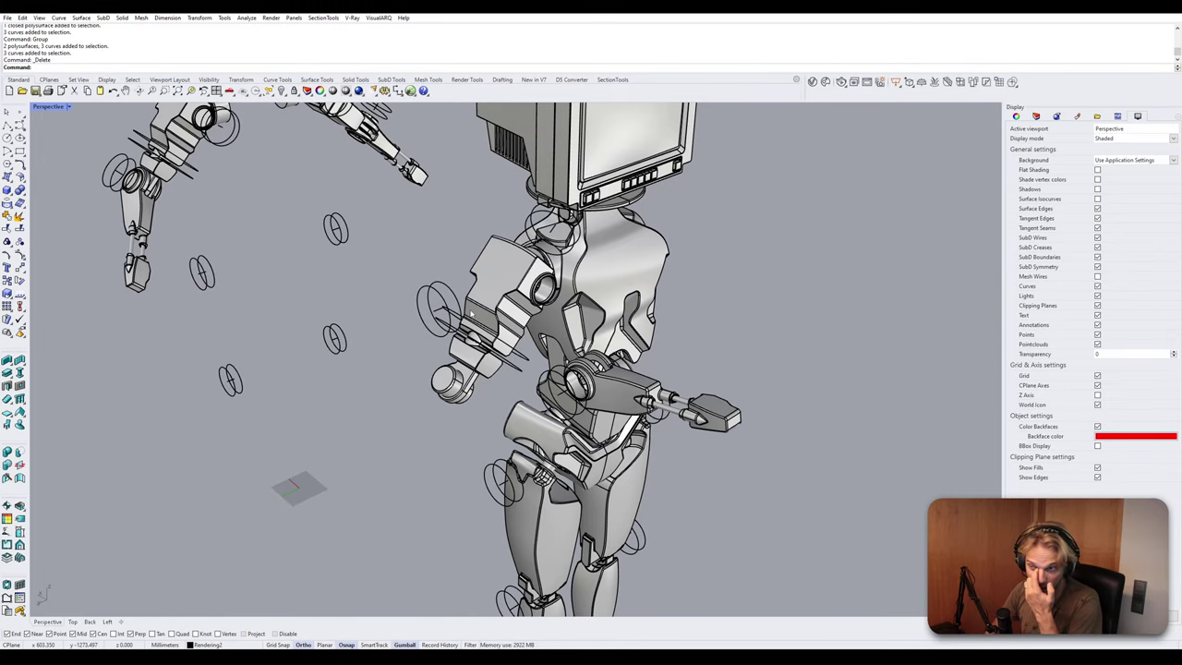
right_drag(503, 291, 616, 236)
scroll(589, 188, down, 7)
scroll(401, 259, up, 5)
click(361, 205)
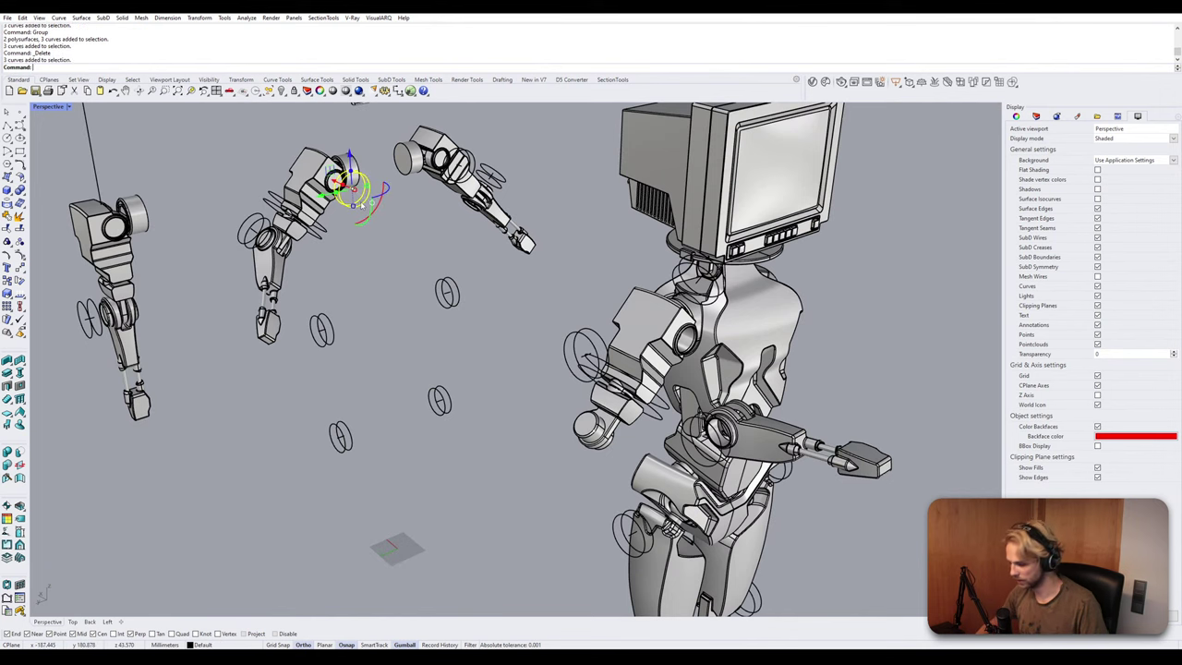
text(Copy)
key(Return)
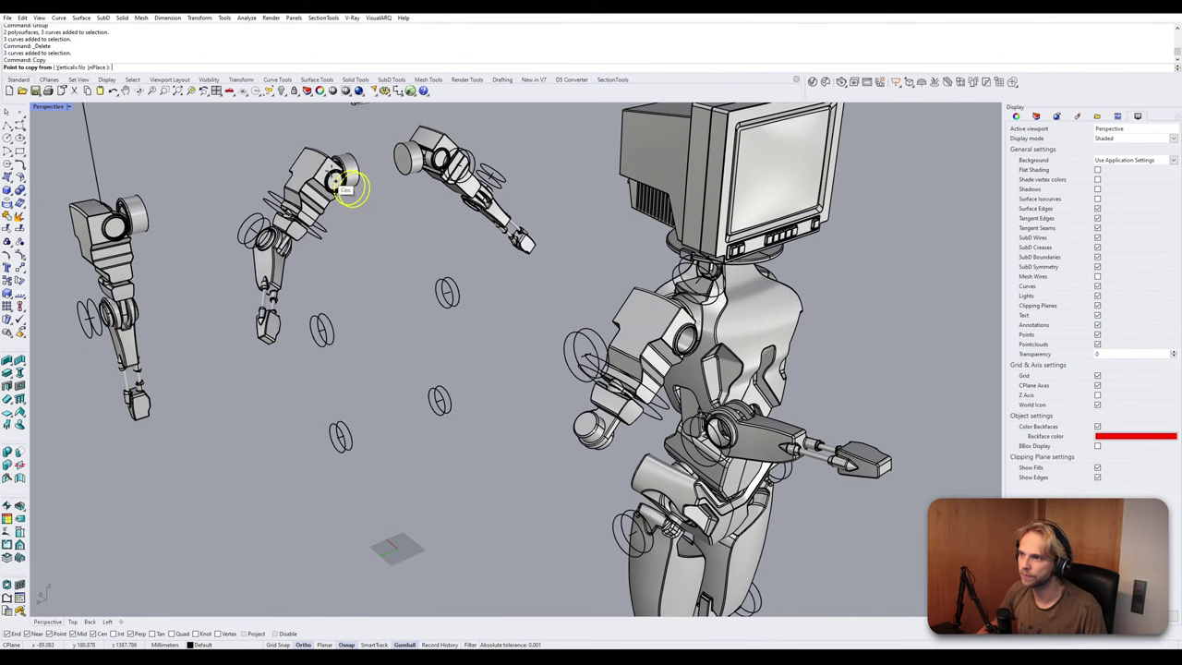
scroll(342, 188, up, 2)
scroll(354, 175, up, 4)
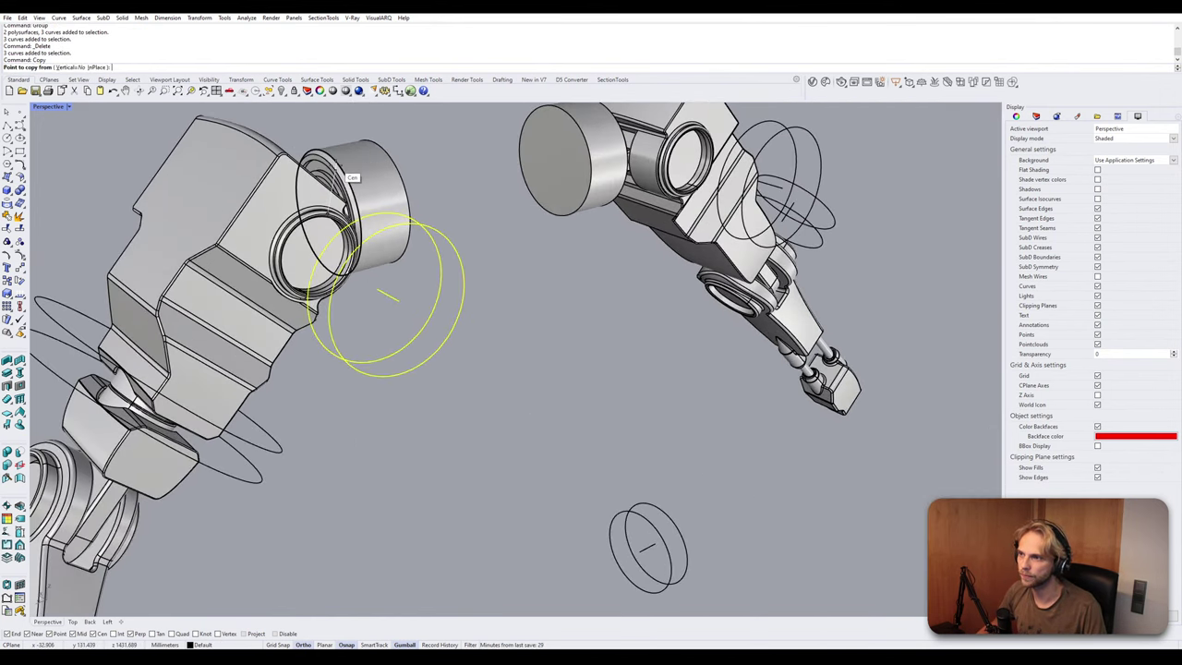
click(354, 180)
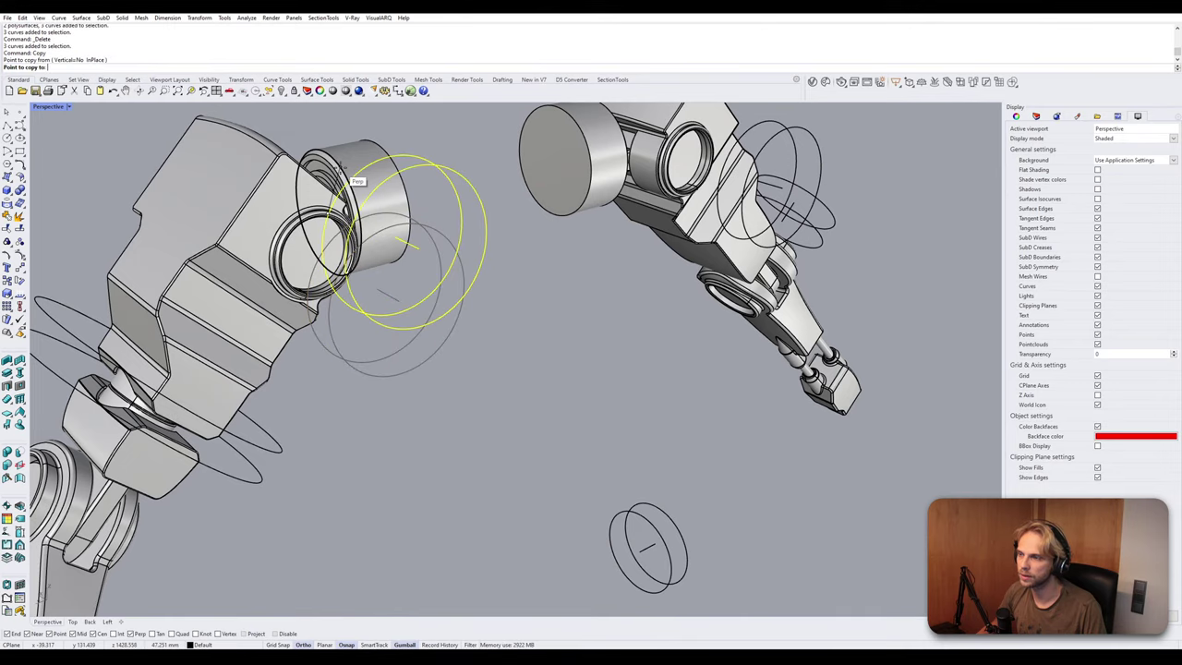
scroll(554, 296, down, 6)
scroll(434, 293, up, 6)
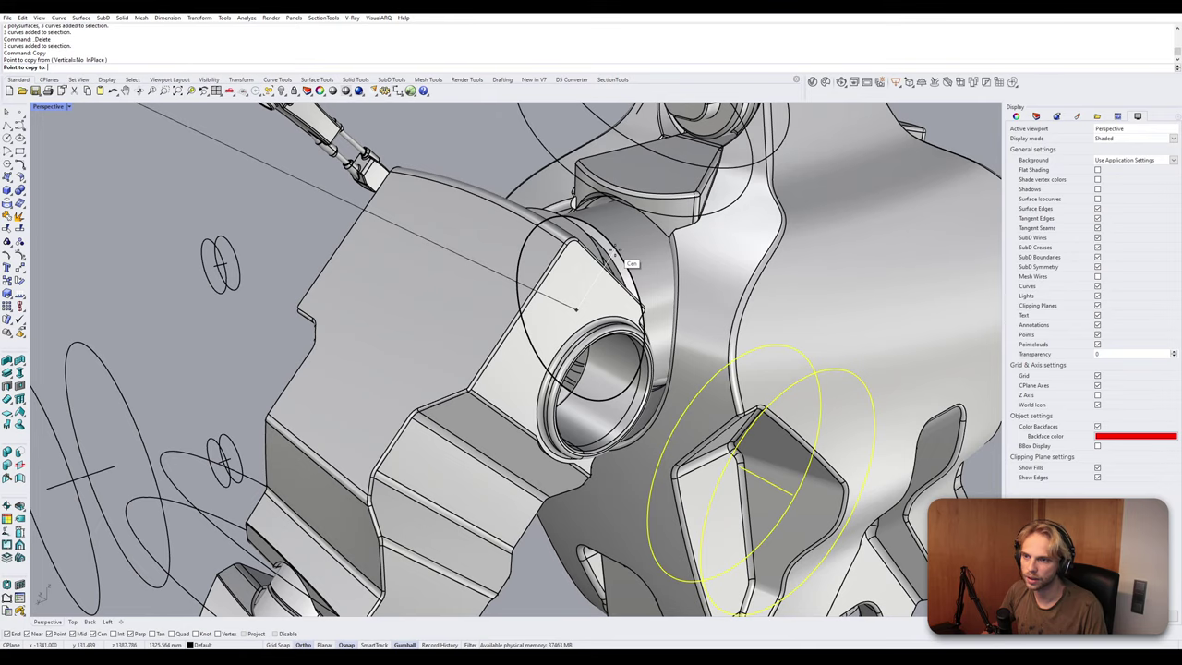
click(611, 254)
key(Return)
scroll(612, 255, down, 5)
scroll(644, 134, up, 4)
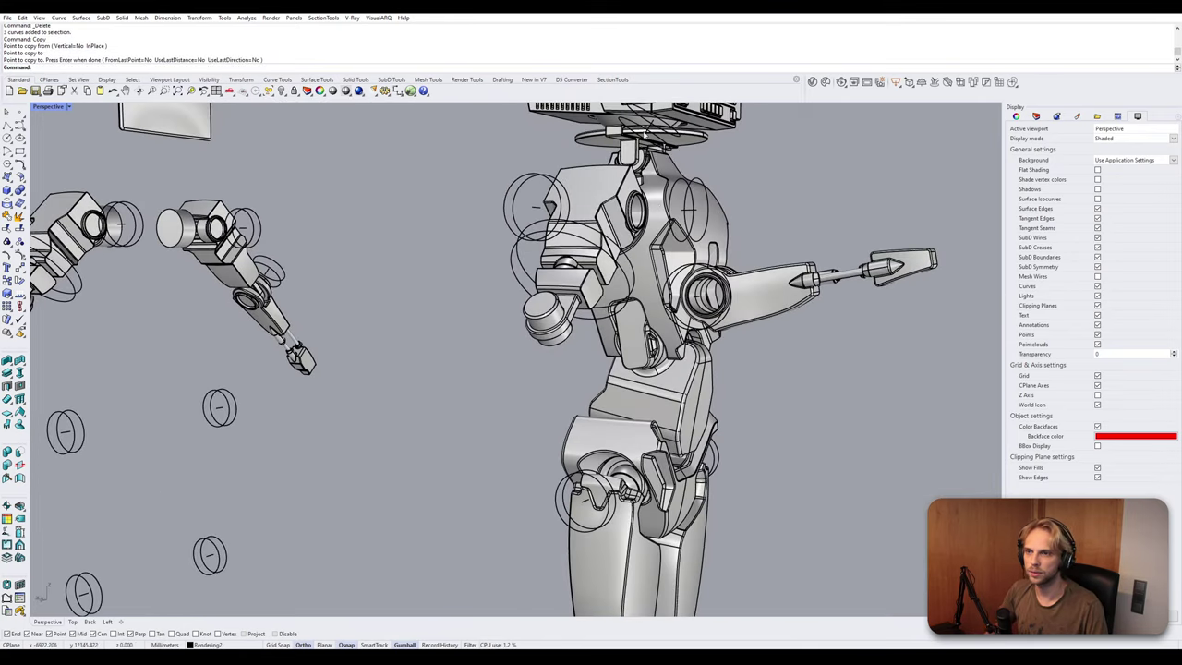
Try to rotate the upper arm with the copied and the upright outer helper circles using Rotate3D about the outer circles' axis.
right_drag(645, 134, 554, 265)
click(554, 265)
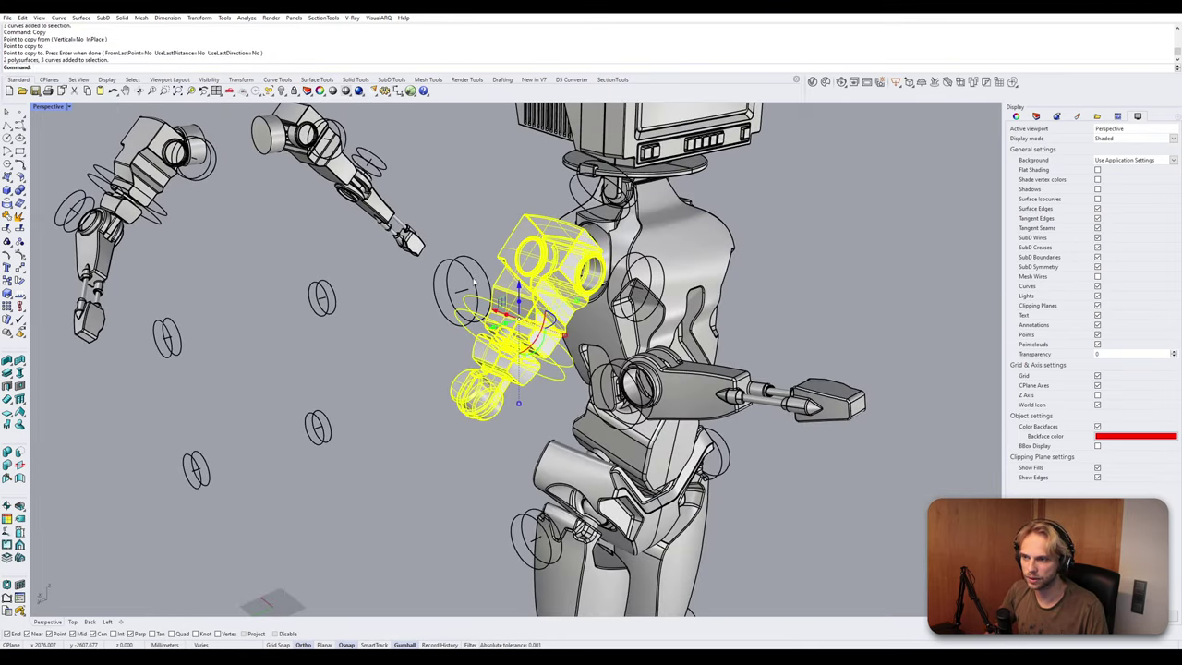
shift+click(473, 283)
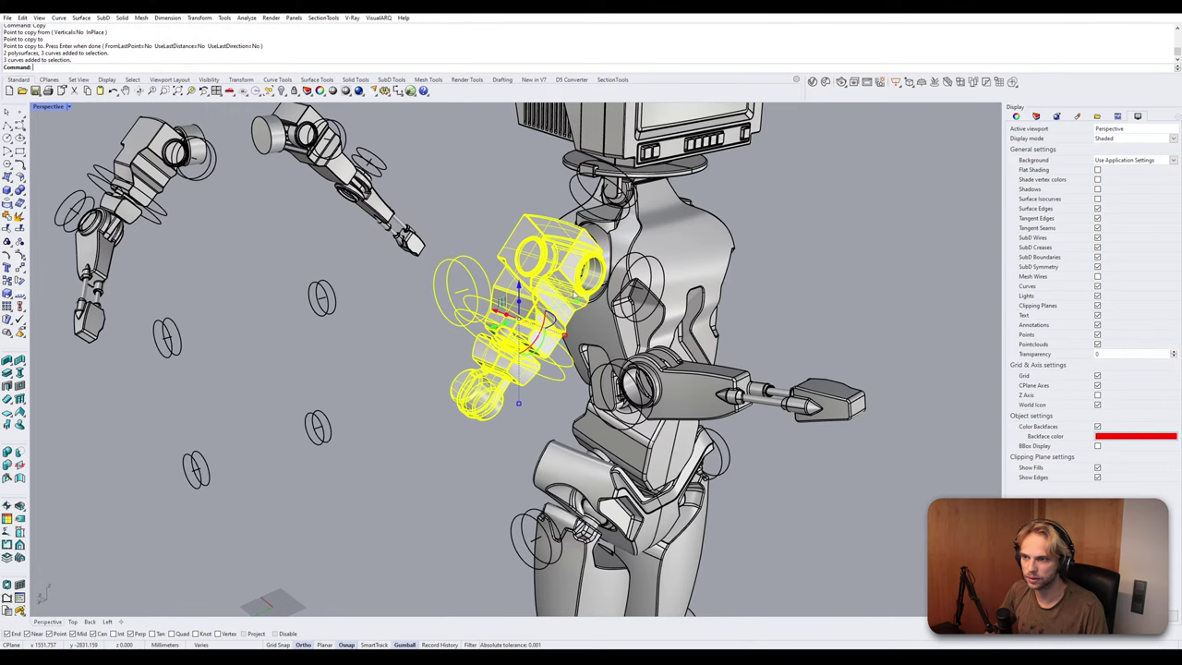
shift+click(662, 271)
text(Rotate)
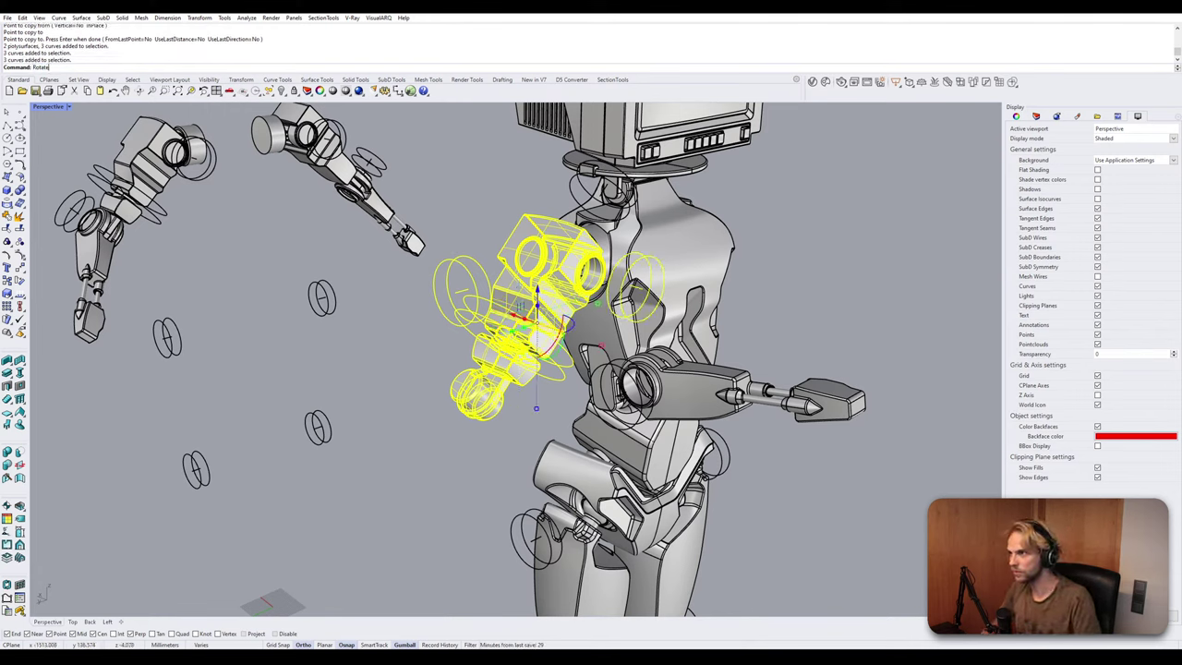
text(3D)
key(Return)
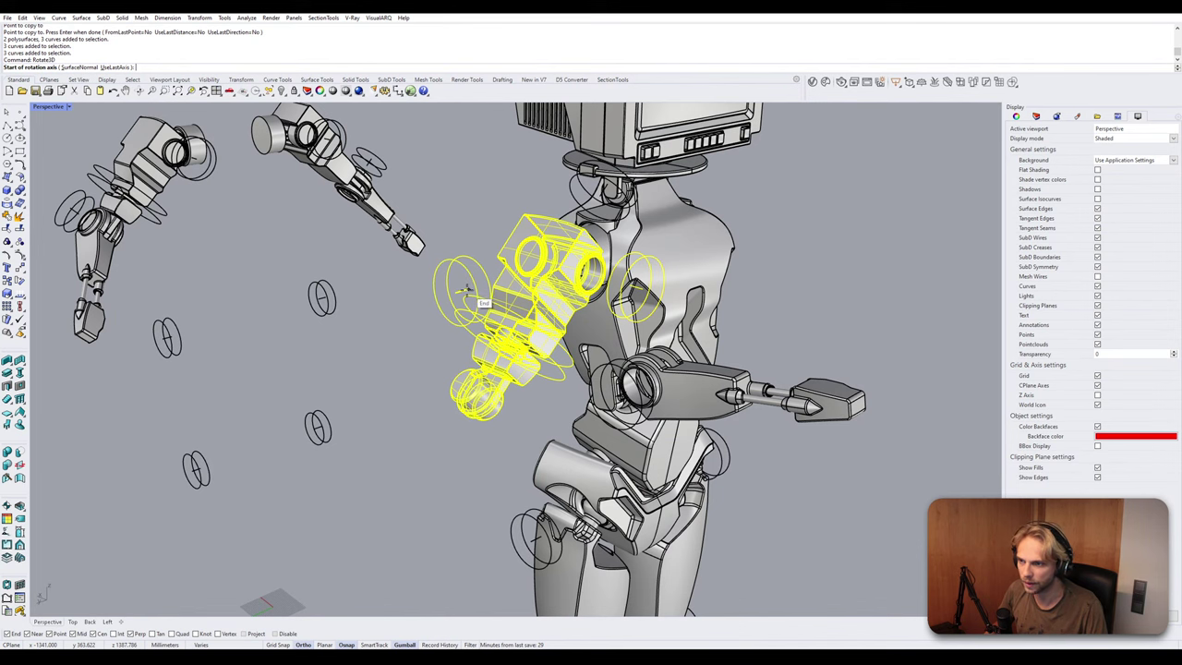
click(466, 291)
click(609, 297)
scroll(614, 291, up, 3)
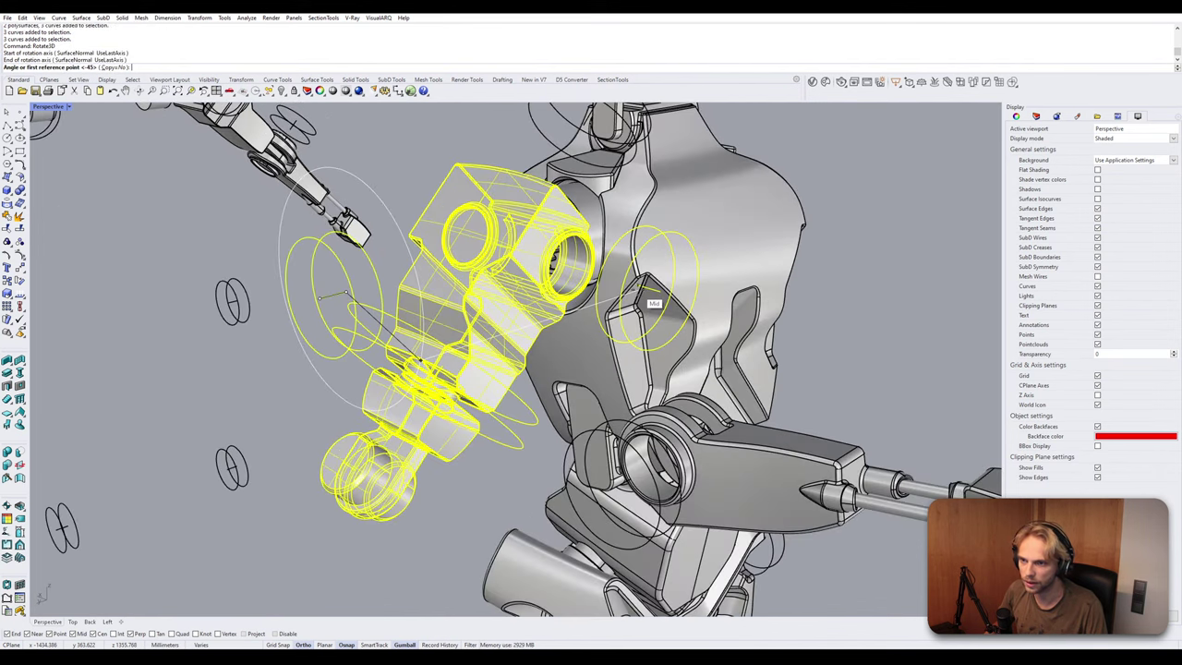
click(646, 292)
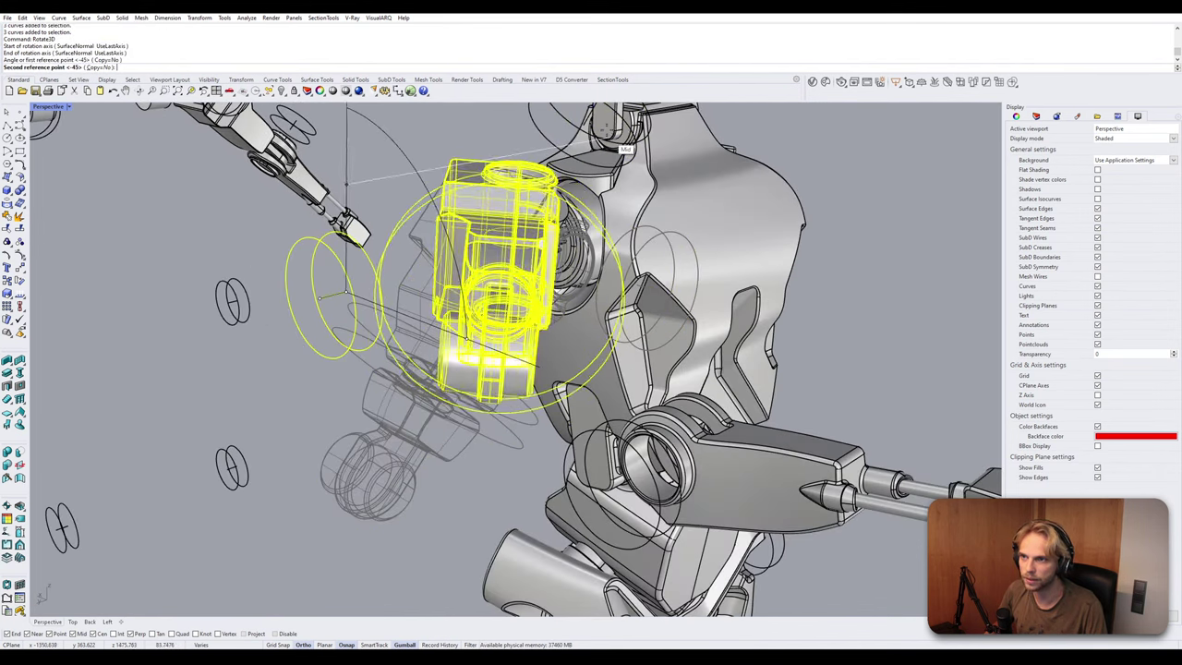
click(589, 123)
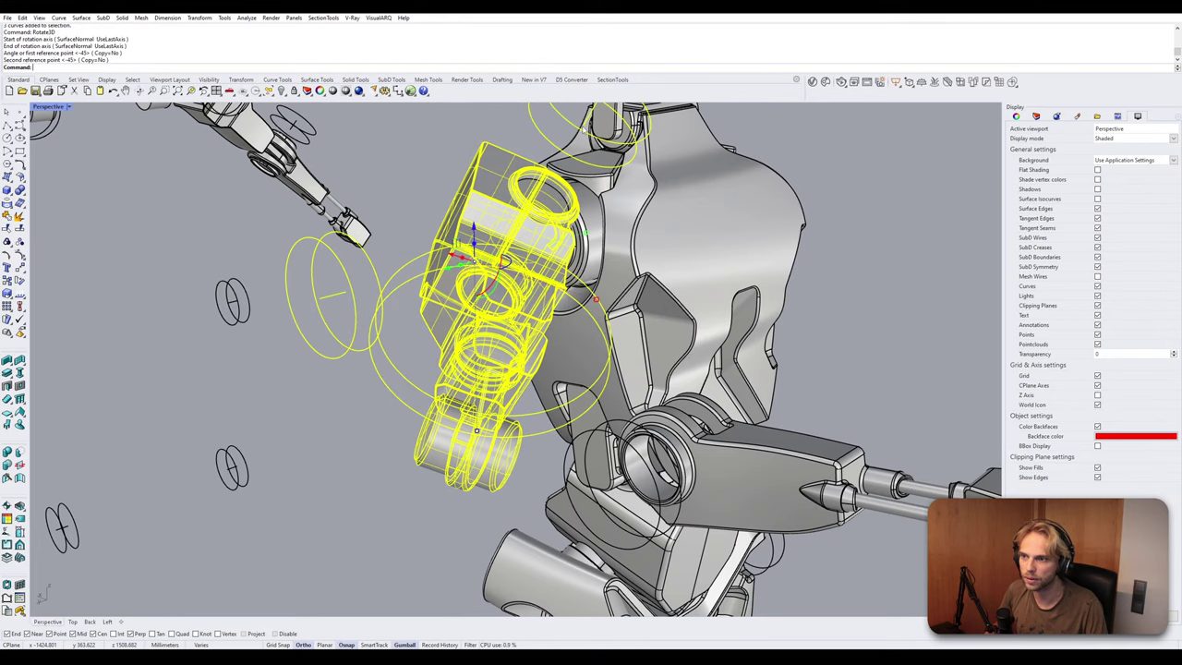
scroll(530, 187, down, 3)
right_drag(415, 395, 367, 398)
scroll(455, 218, up, 7)
scroll(467, 295, down, 7)
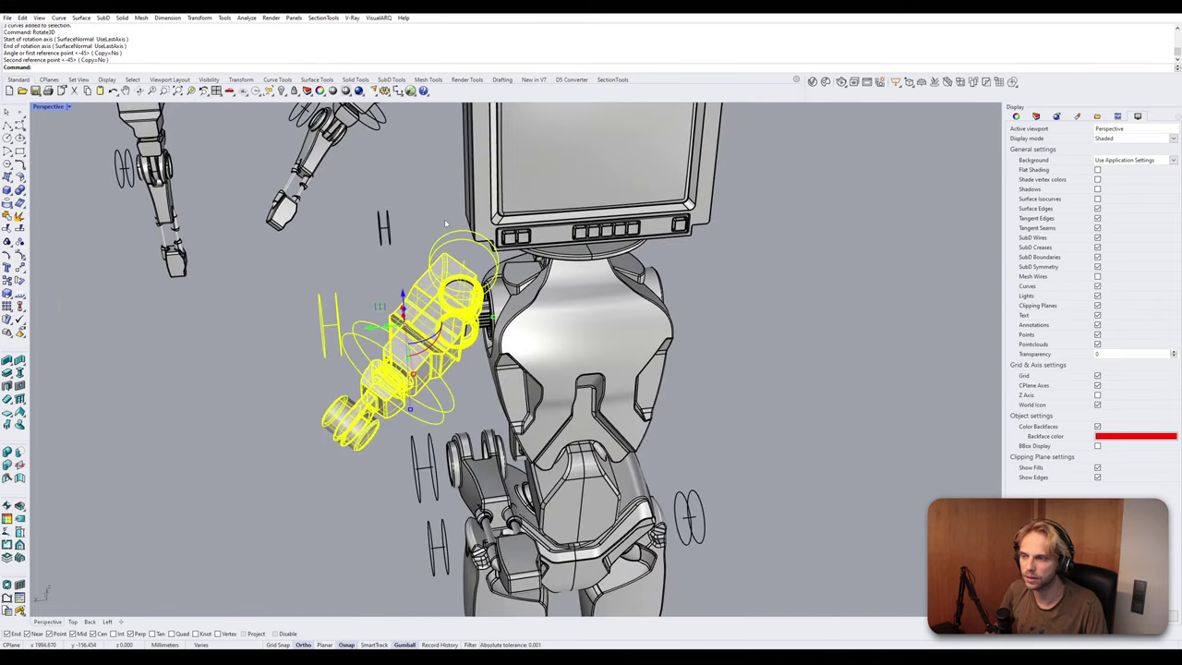
key(ctrl+z)
click(276, 378)
Rotate the grouped upper arm by -45 degrees with Rotate3D about the axis of the copied helper circles, bringing it to hang straight down.
right_drag(275, 378, 268, 304)
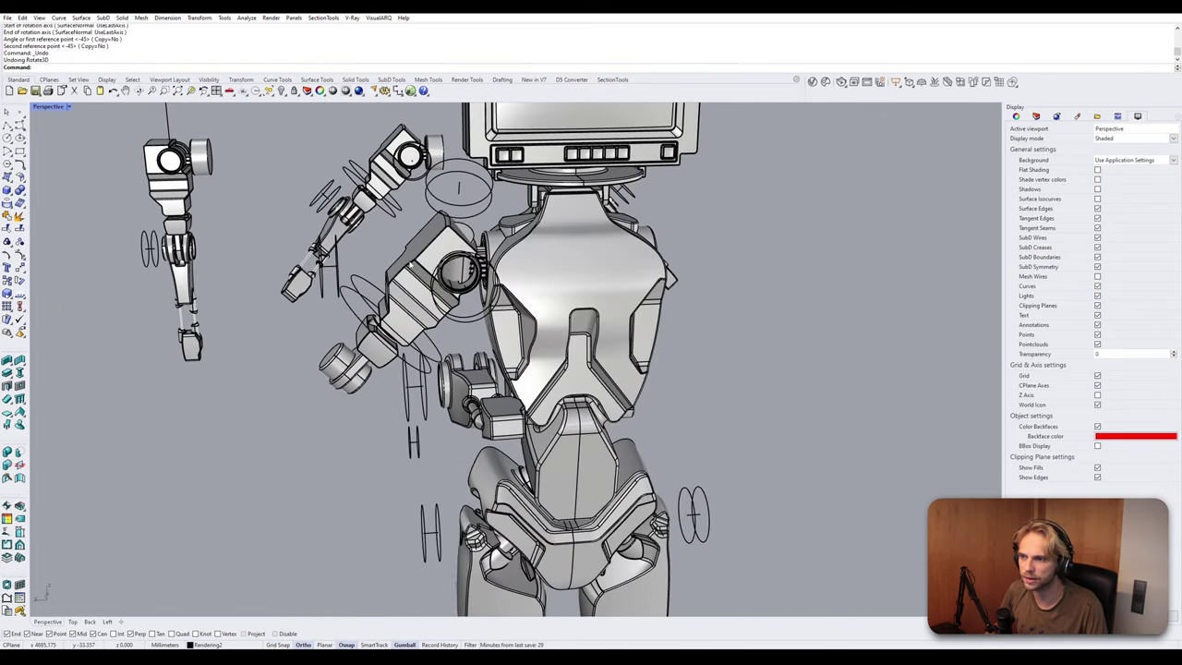
click(397, 305)
right_drag(413, 304, 446, 305)
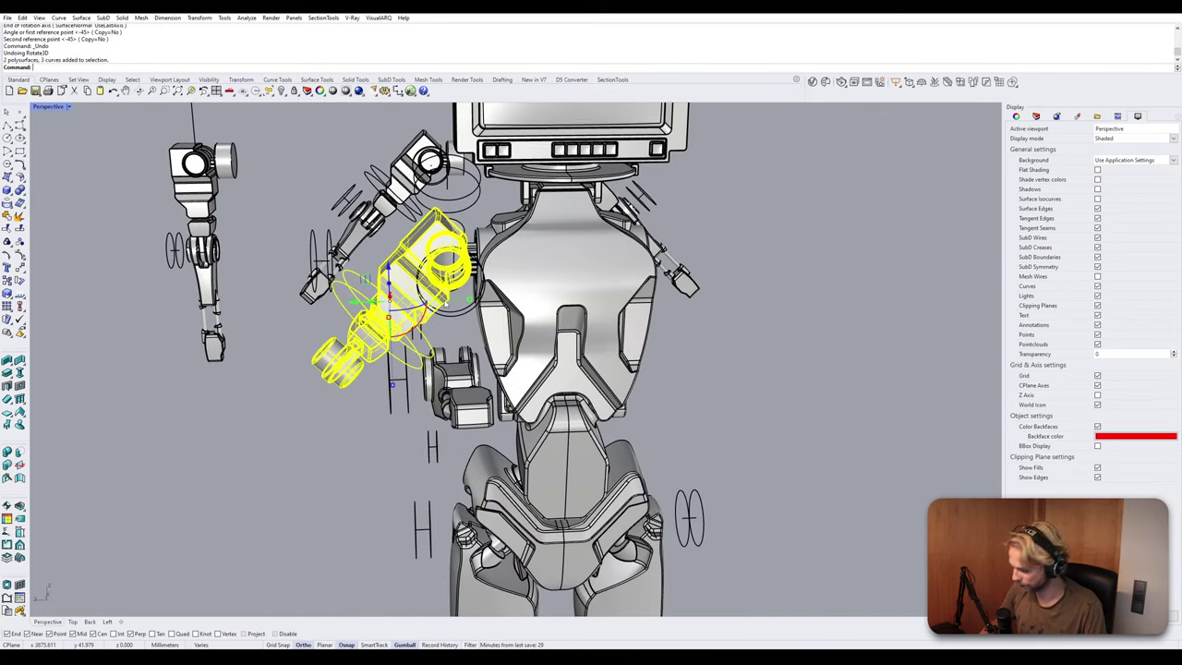
text(Rotate3D)
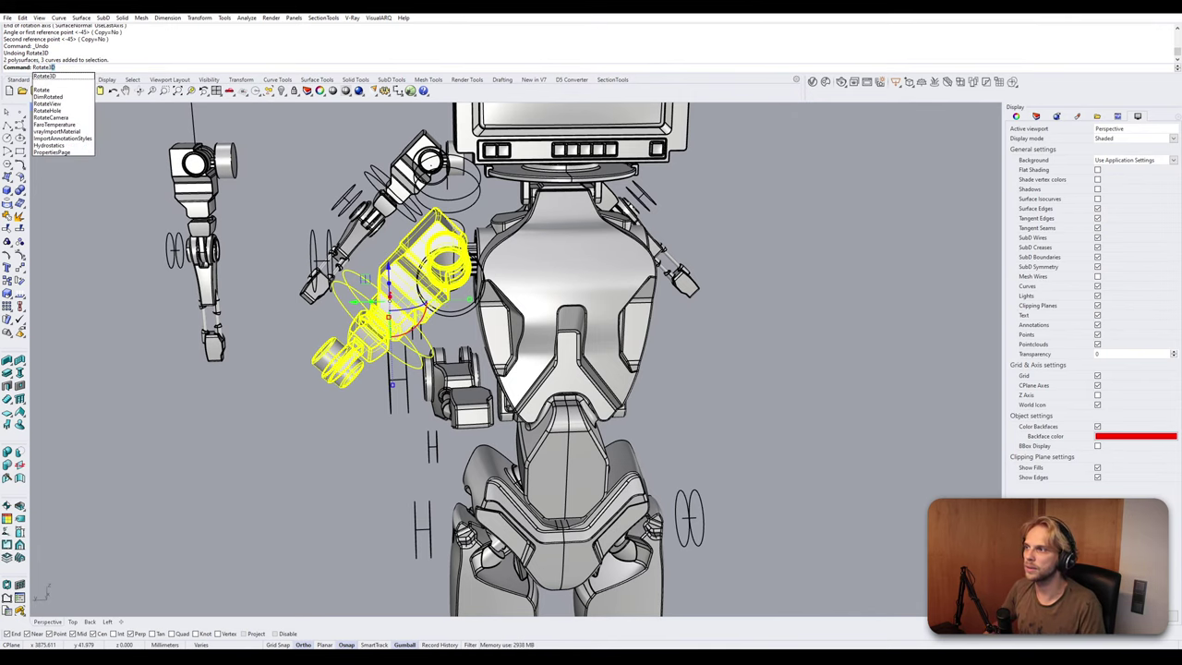
key(Return)
right_drag(446, 305, 451, 339)
scroll(503, 393, up, 4)
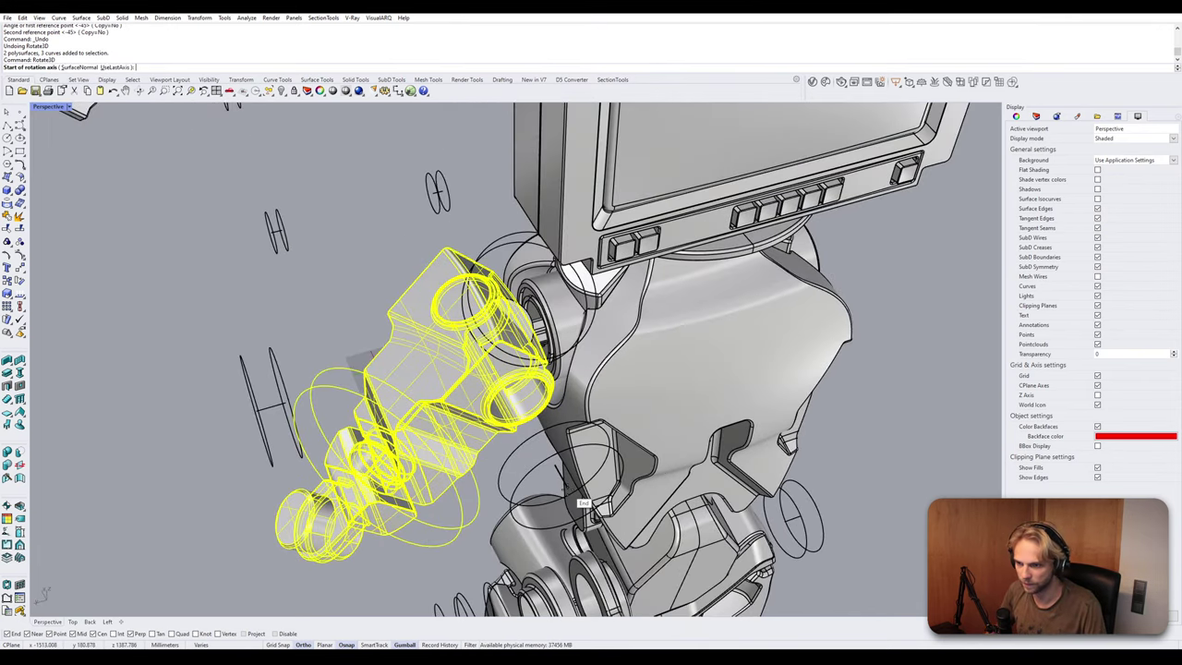
click(557, 475)
click(555, 469)
key(Home)
key(Home)
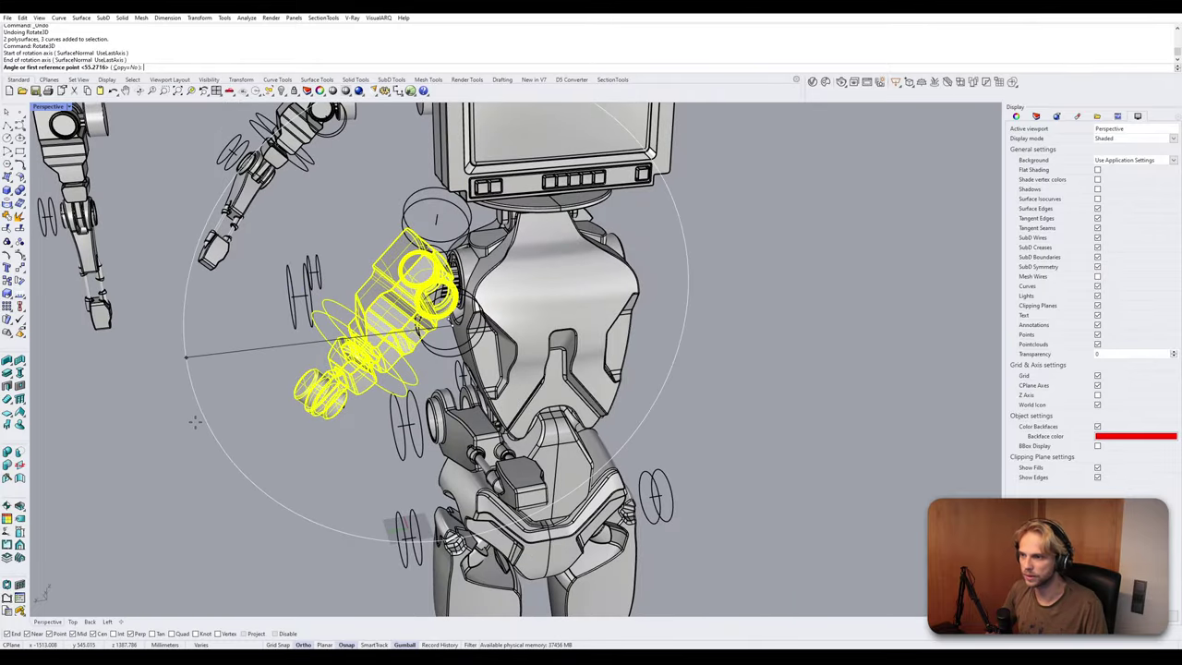
click(185, 357)
click(253, 492)
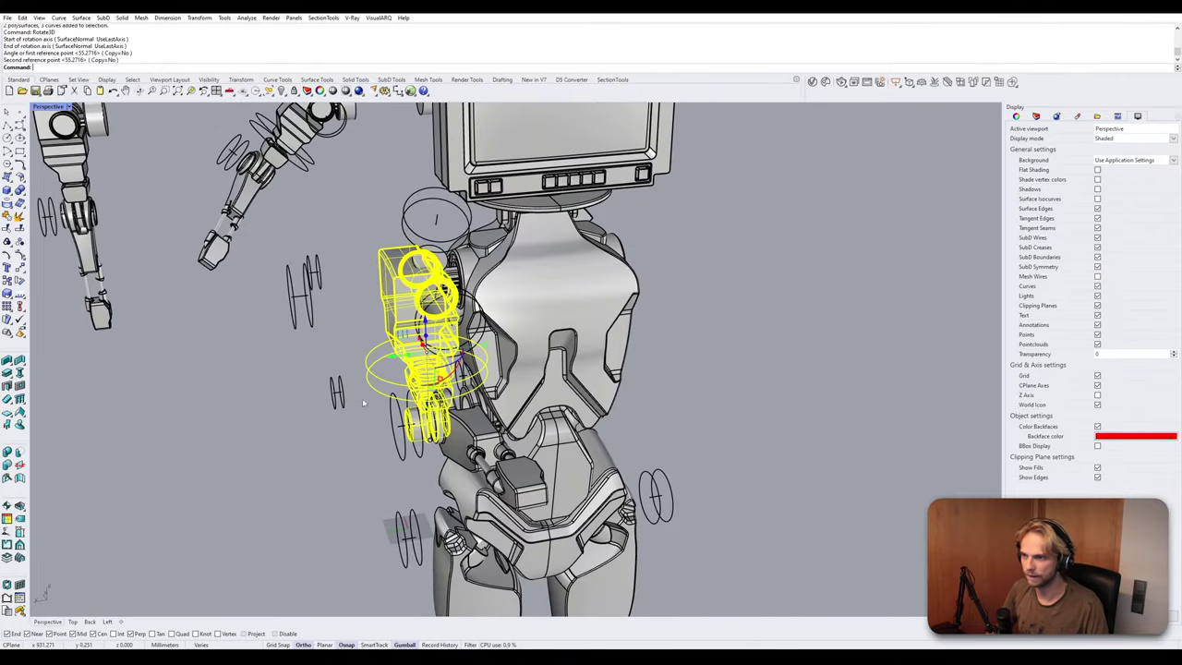
right_drag(337, 415, 341, 389)
click(292, 385)
scroll(382, 284, up, 6)
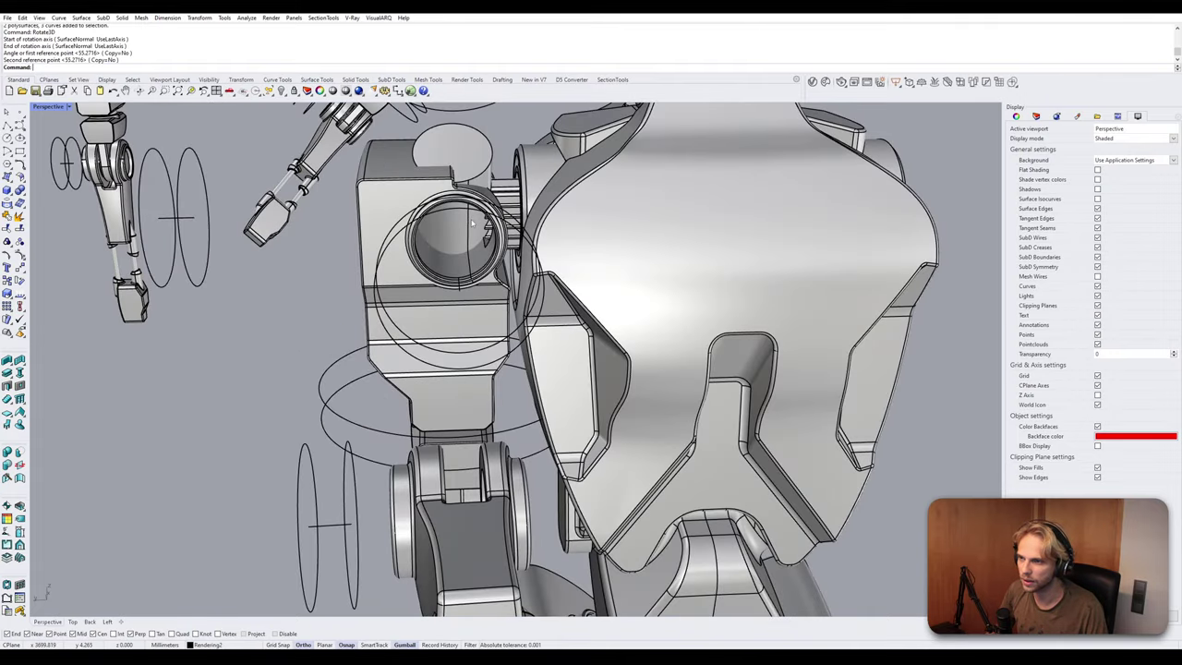
key(Home)
Rotate the upper arm and outer helper circles with Rotate3D about the outer circles' axis, from the chest circles' centre line to the shoulder circles'.
click(439, 200)
right_drag(402, 257, 489, 344)
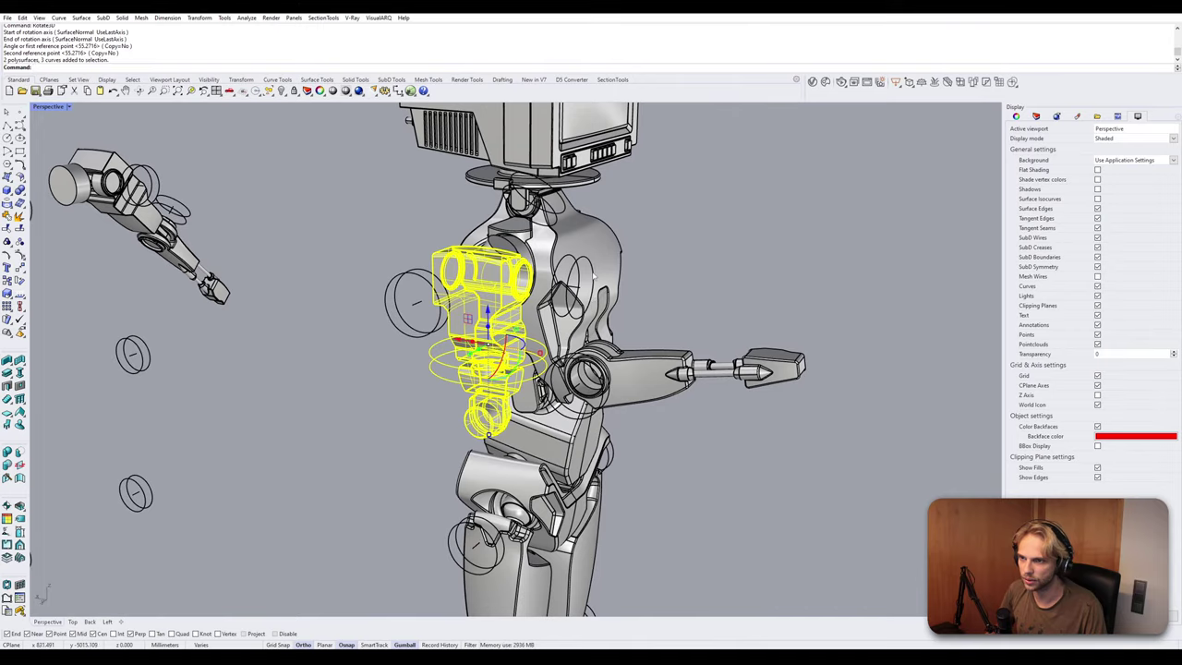
shift+click(429, 334)
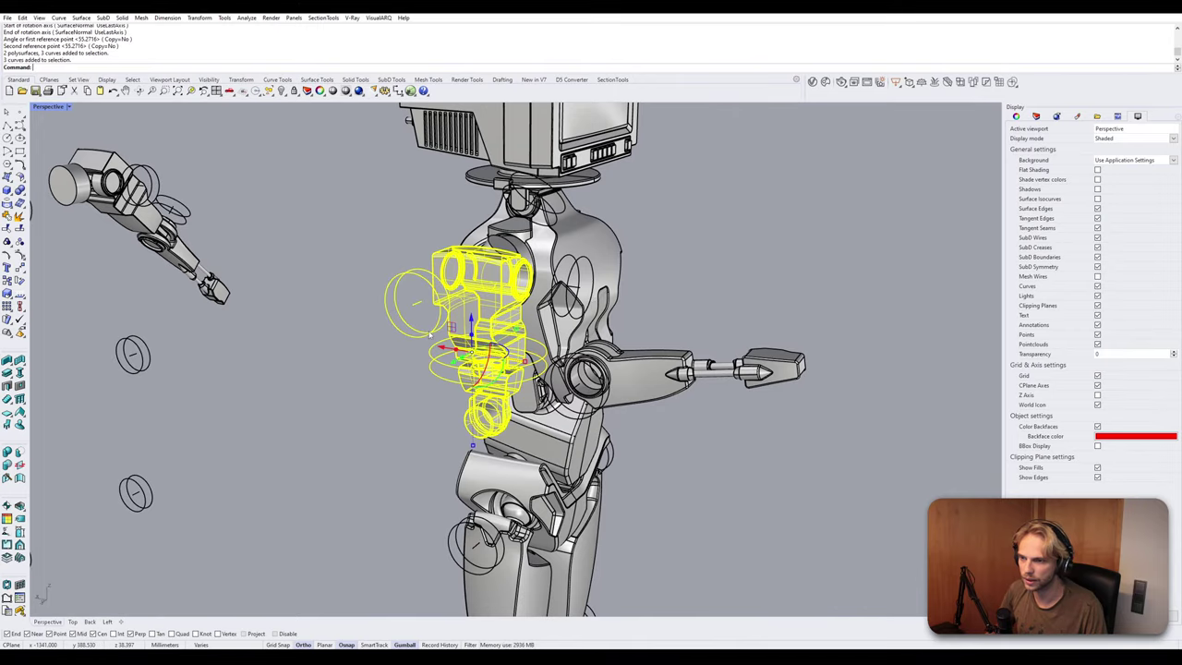
right_drag(467, 335, 379, 346)
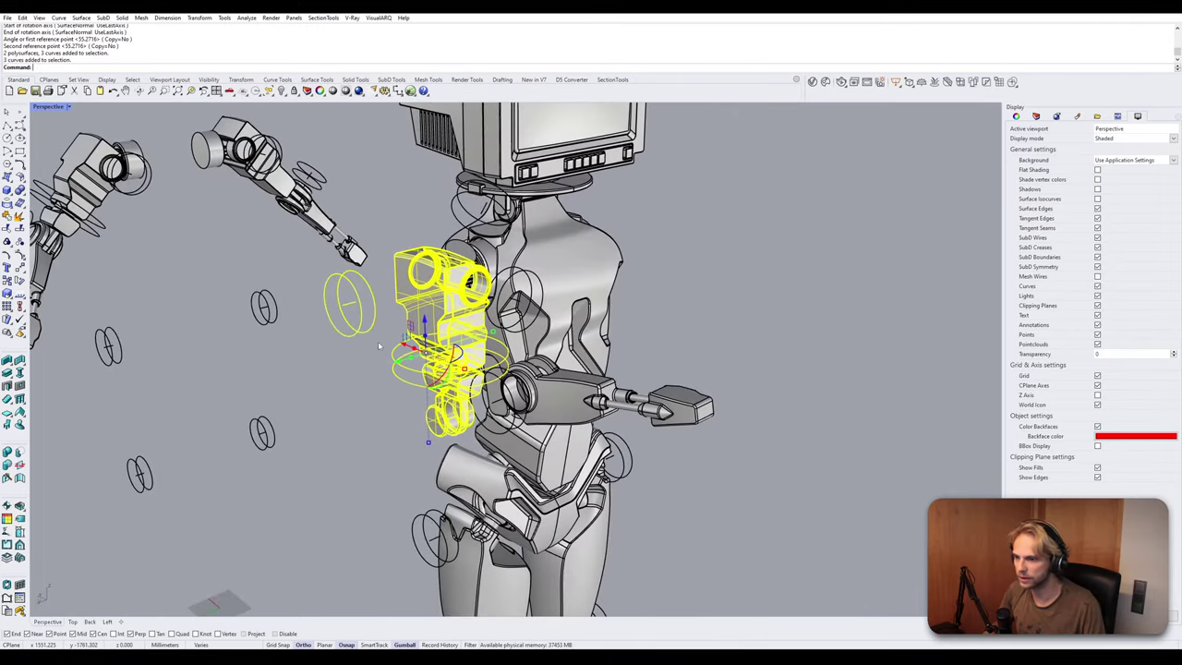
key(Up)
key(Return)
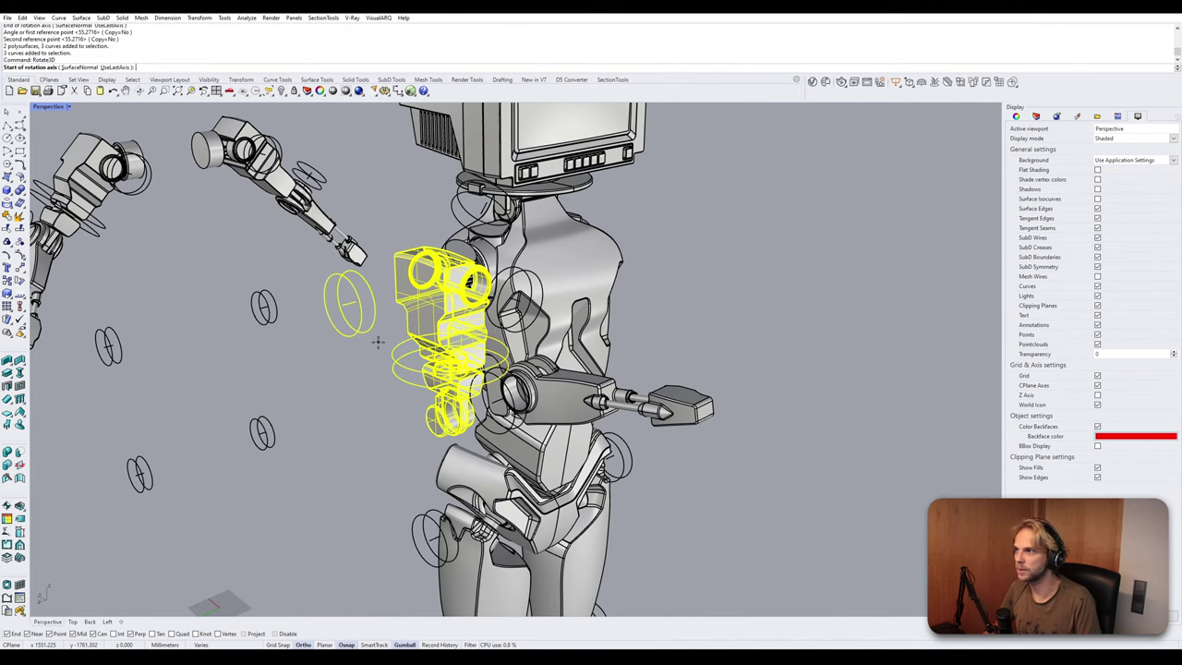
click(368, 317)
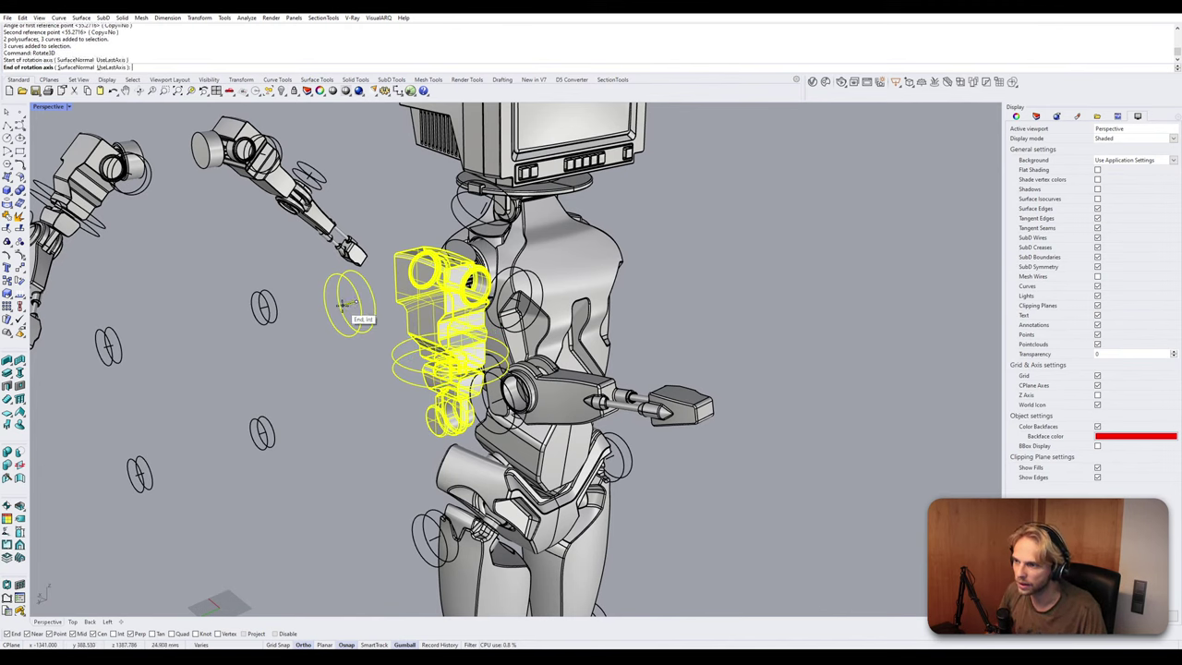
click(349, 305)
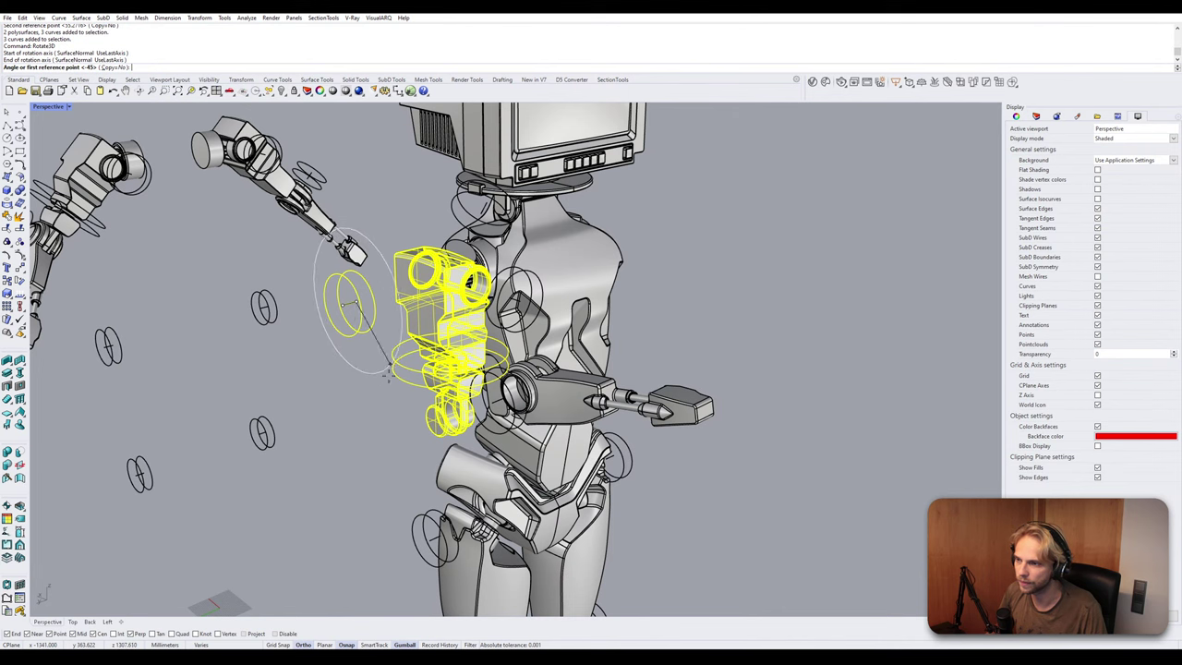
scroll(554, 327, up, 5)
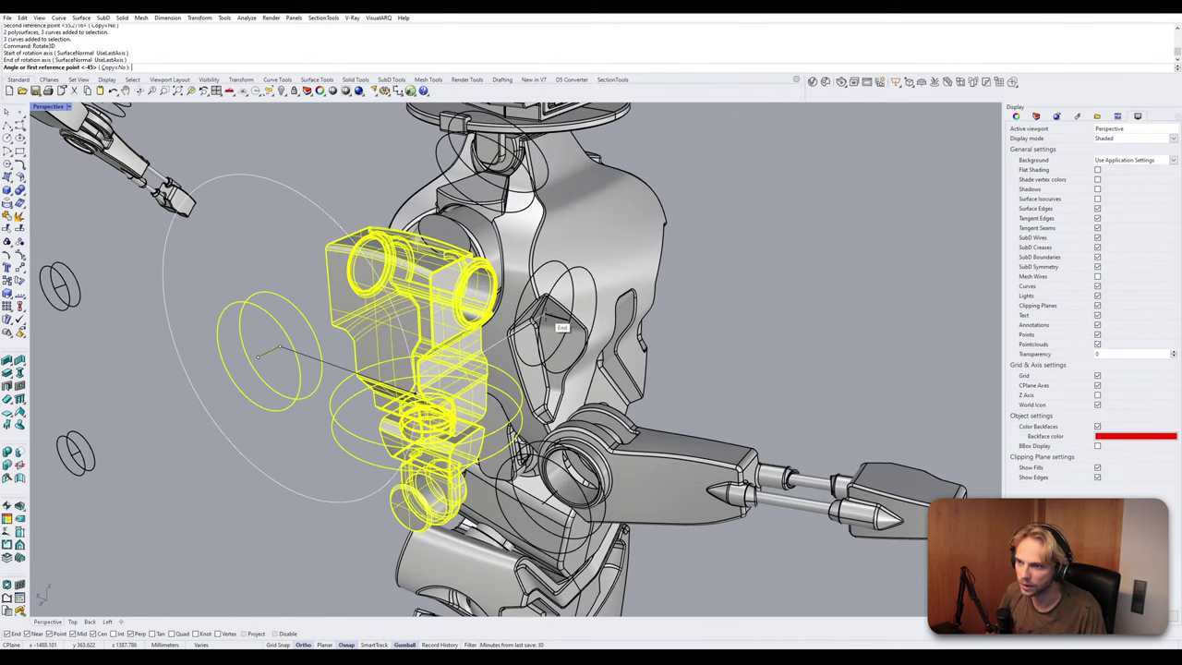
click(559, 326)
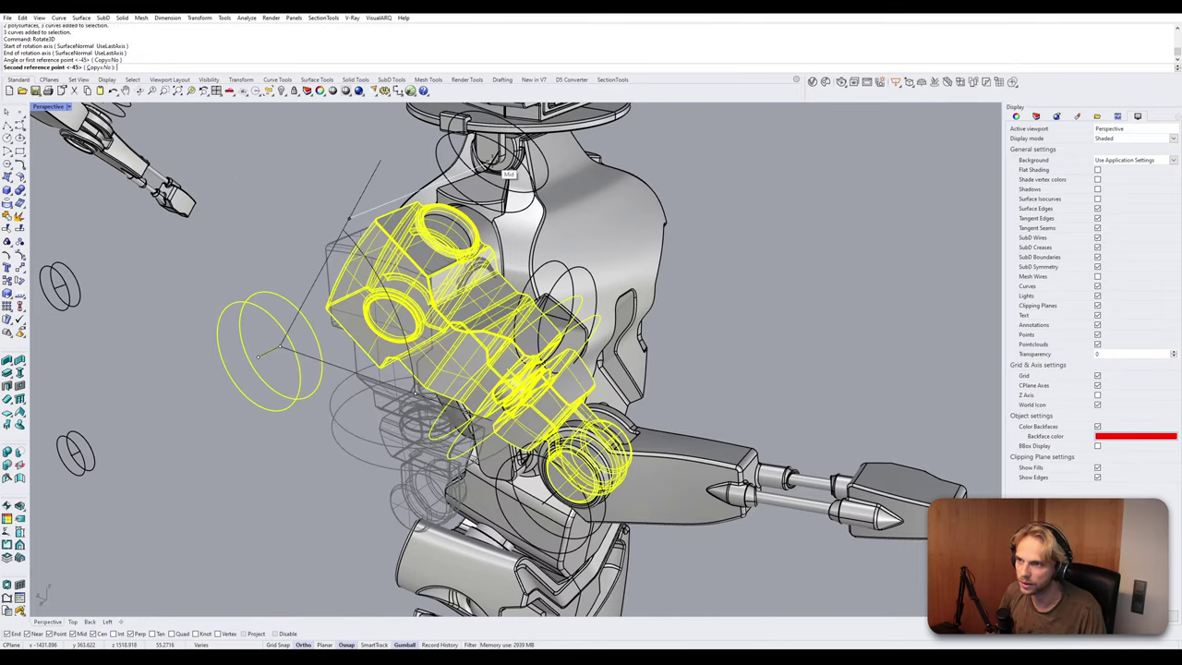
right_drag(491, 167, 286, 318)
scroll(452, 237, up, 3)
click(464, 249)
scroll(462, 254, down, 3)
Examine the fit of the rotated upper arm against the shoulder joint and the forearm, clearing any selection.
key(Escape)
scroll(264, 355, up, 7)
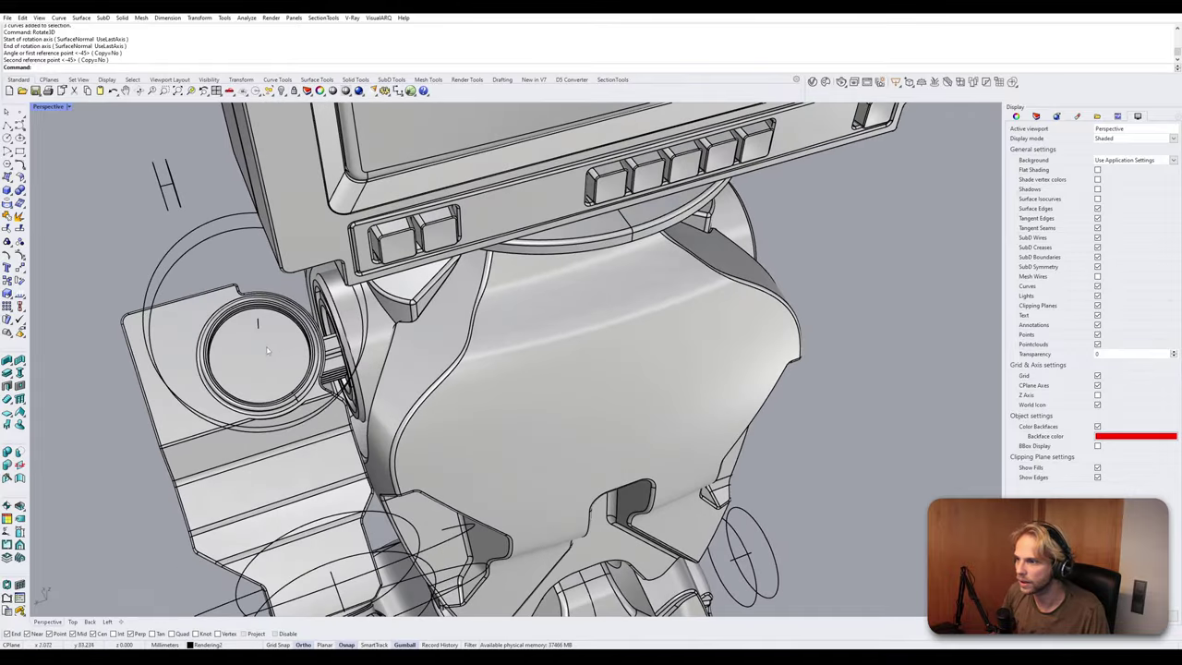
click(268, 353)
right_drag(263, 374, 283, 335)
scroll(299, 338, up, 3)
scroll(284, 330, down, 7)
key(Escape)
right_drag(360, 309, 544, 329)
click(525, 313)
click(633, 412)
key(Escape)
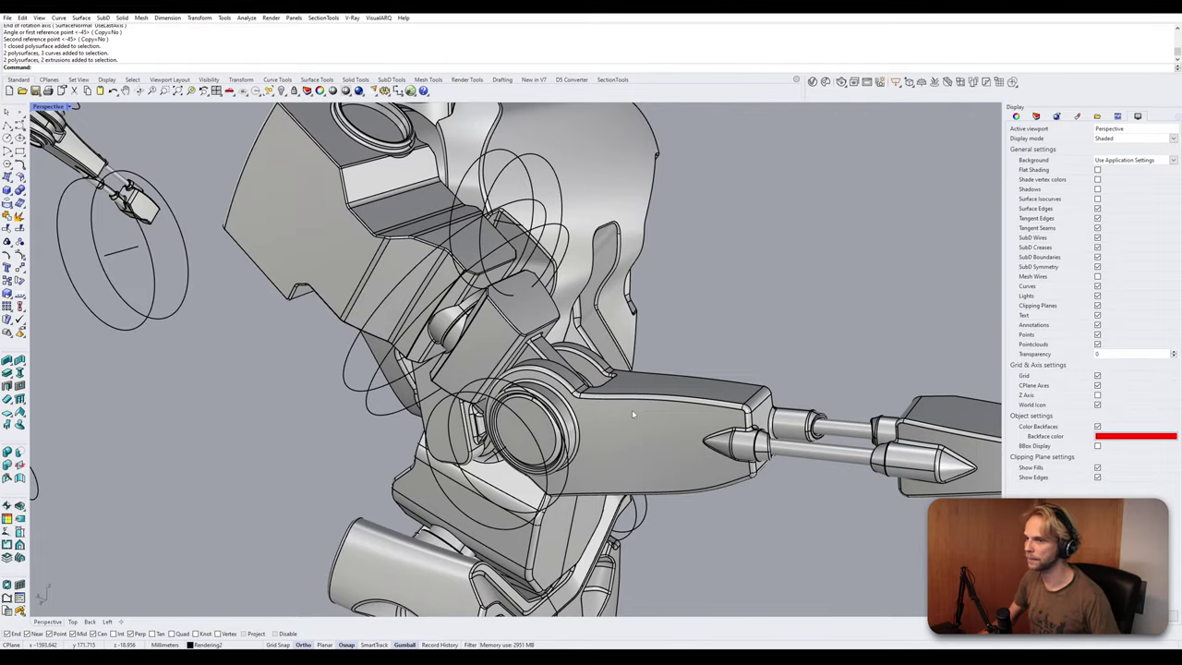
Delete the copied helper circles standing in front of the robot's chest.
right_drag(632, 409, 624, 259)
click(633, 242)
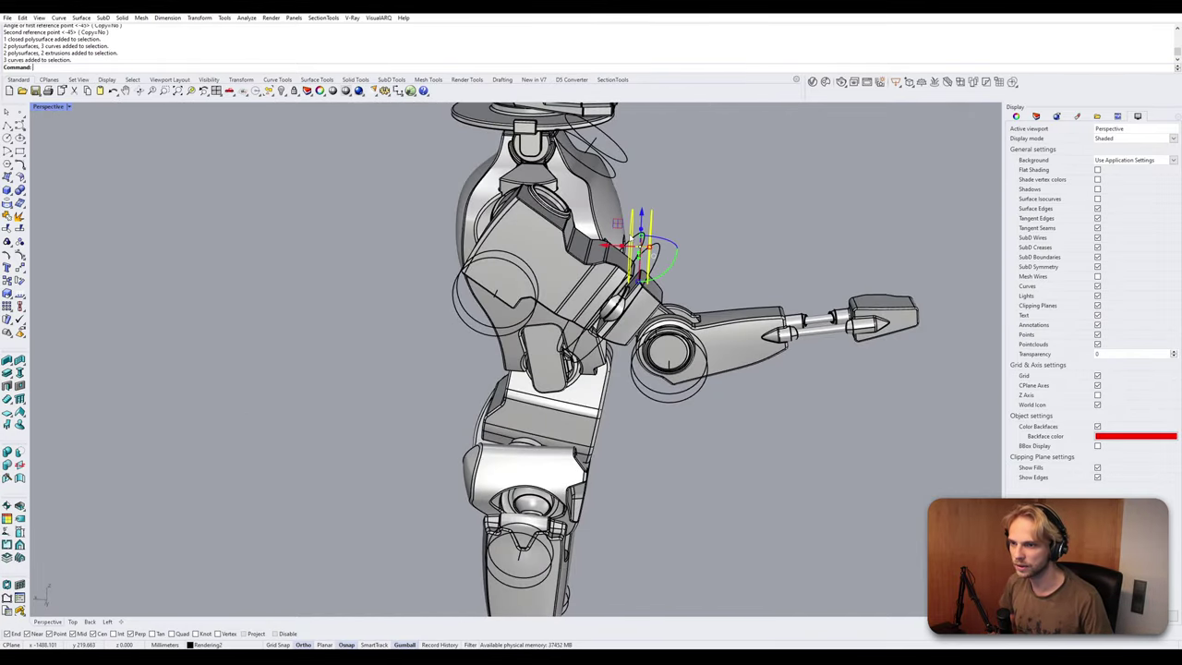
drag(617, 249, 400, 267)
right_drag(400, 266, 303, 296)
key(Delete)
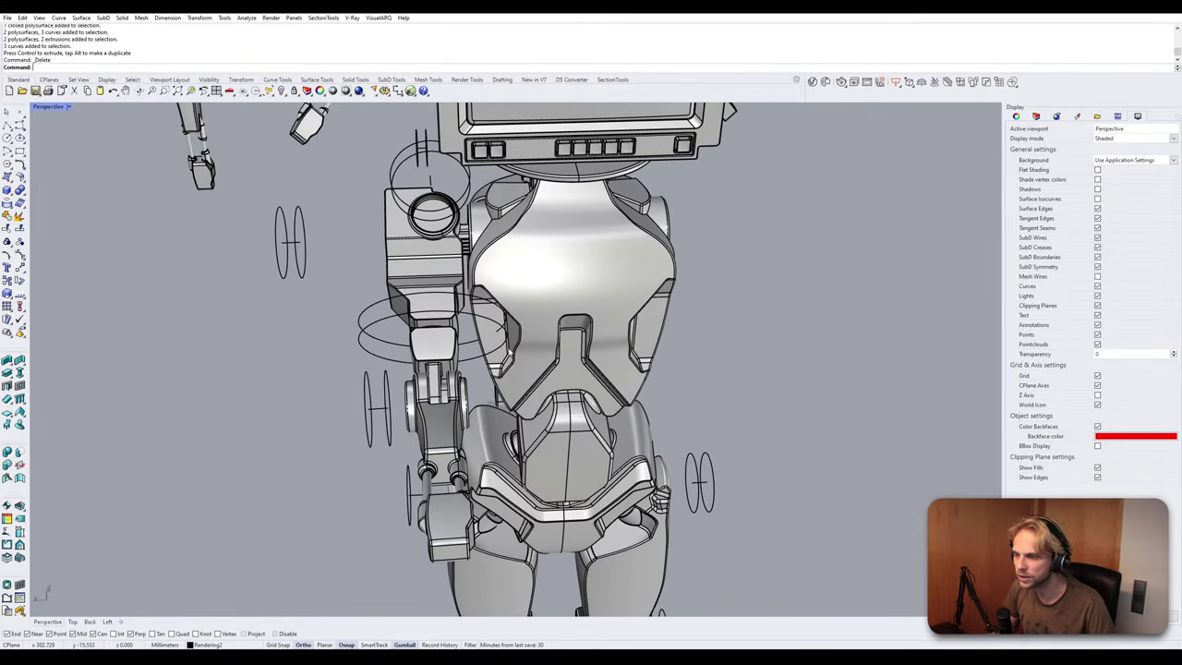
click(430, 388)
click(458, 400)
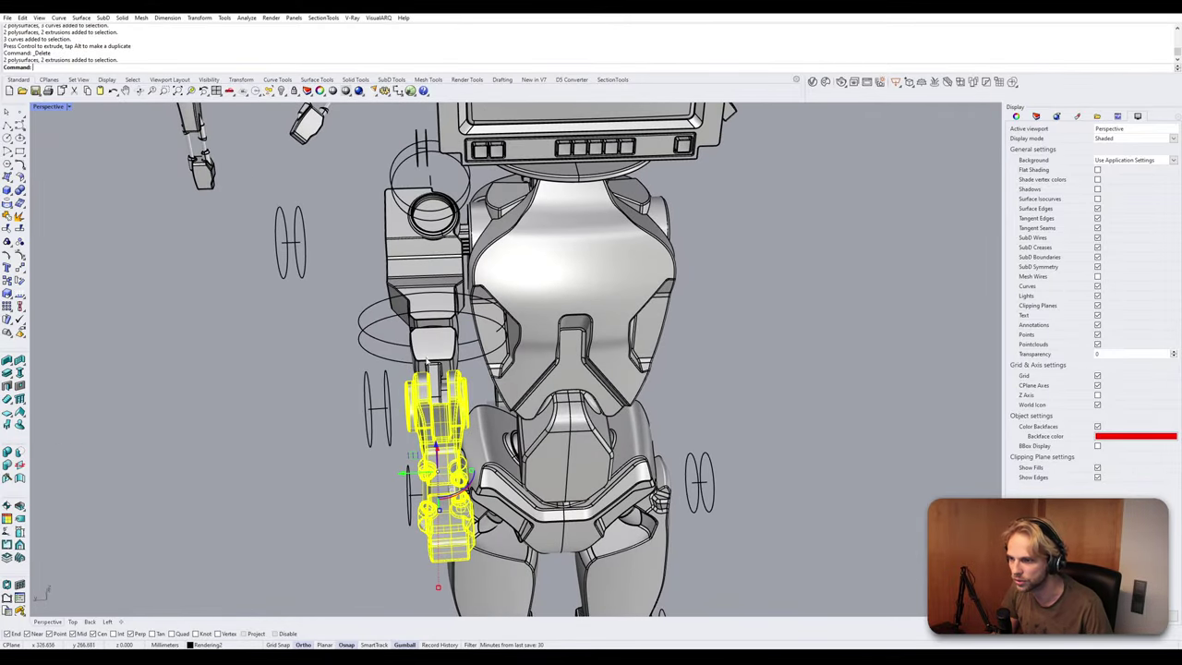
shift+click(430, 358)
click(264, 399)
right_drag(264, 399, 449, 408)
click(524, 395)
shift+click(435, 396)
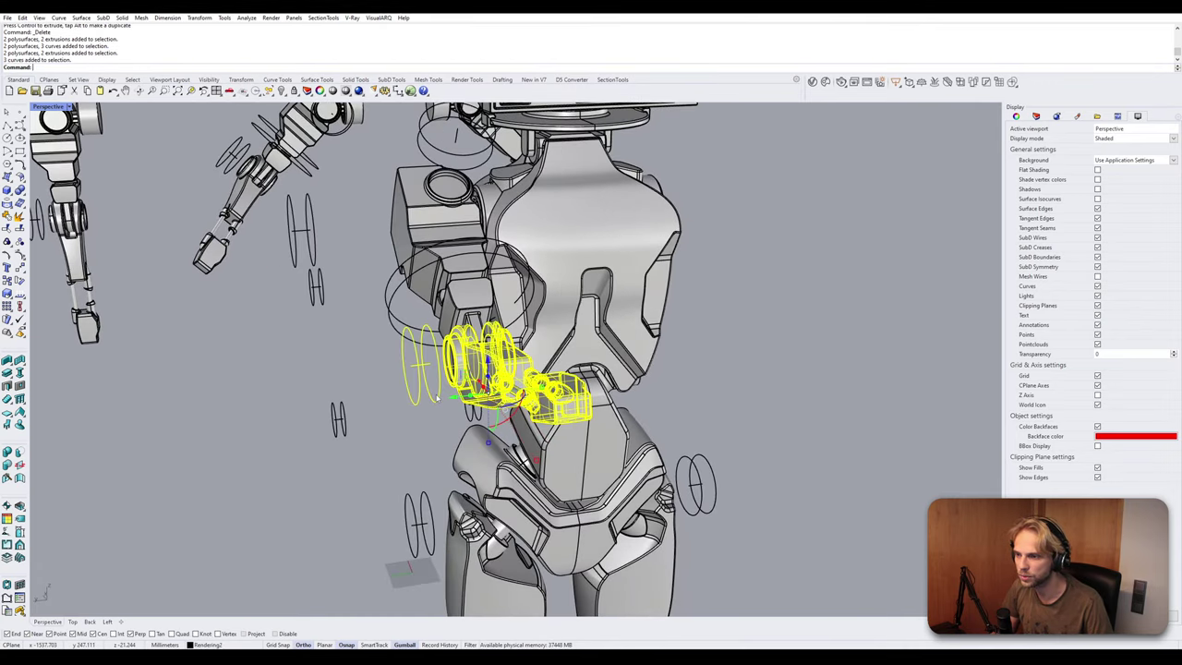
shift+click(390, 321)
click(347, 347)
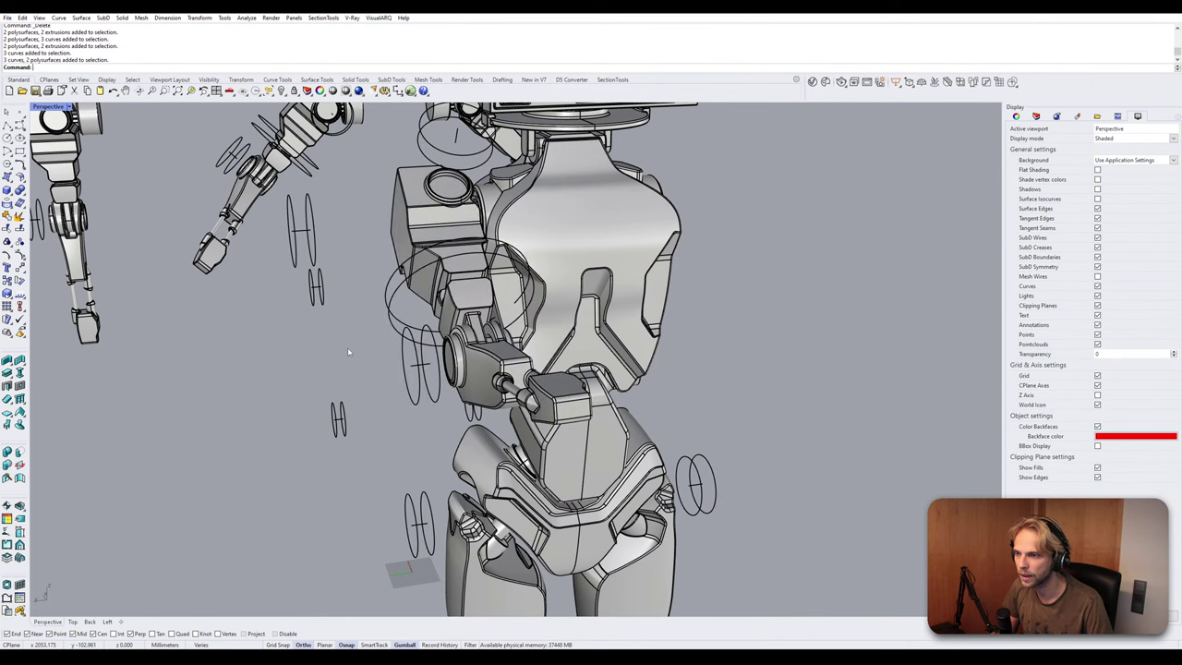
Ungroup the upper arm, its elbow piece and helper circles, undoing a trial shift of the elbow piece.
click(443, 362)
click(464, 317)
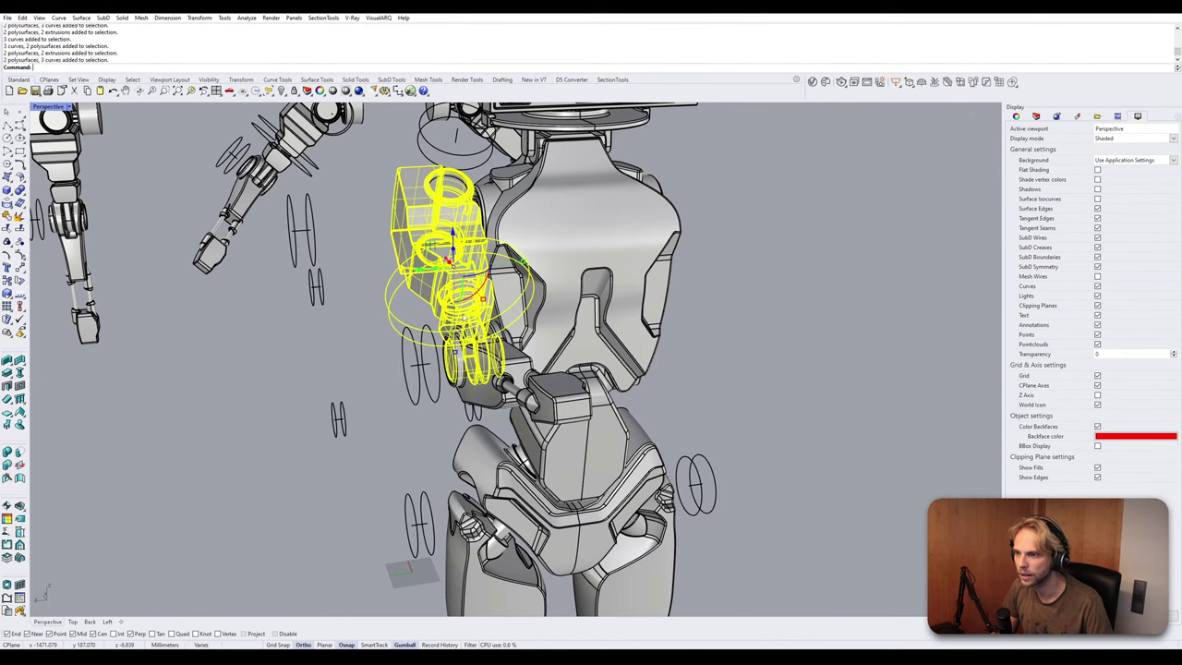
key(Return)
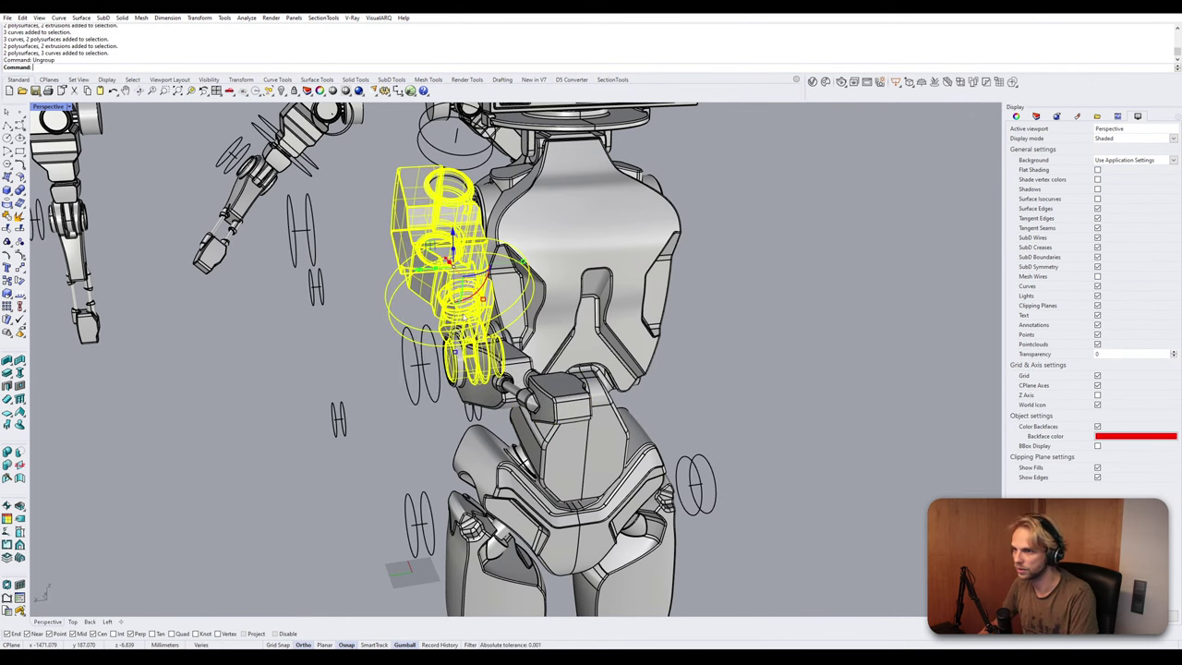
drag(457, 302, 468, 302)
key(ctrl+z)
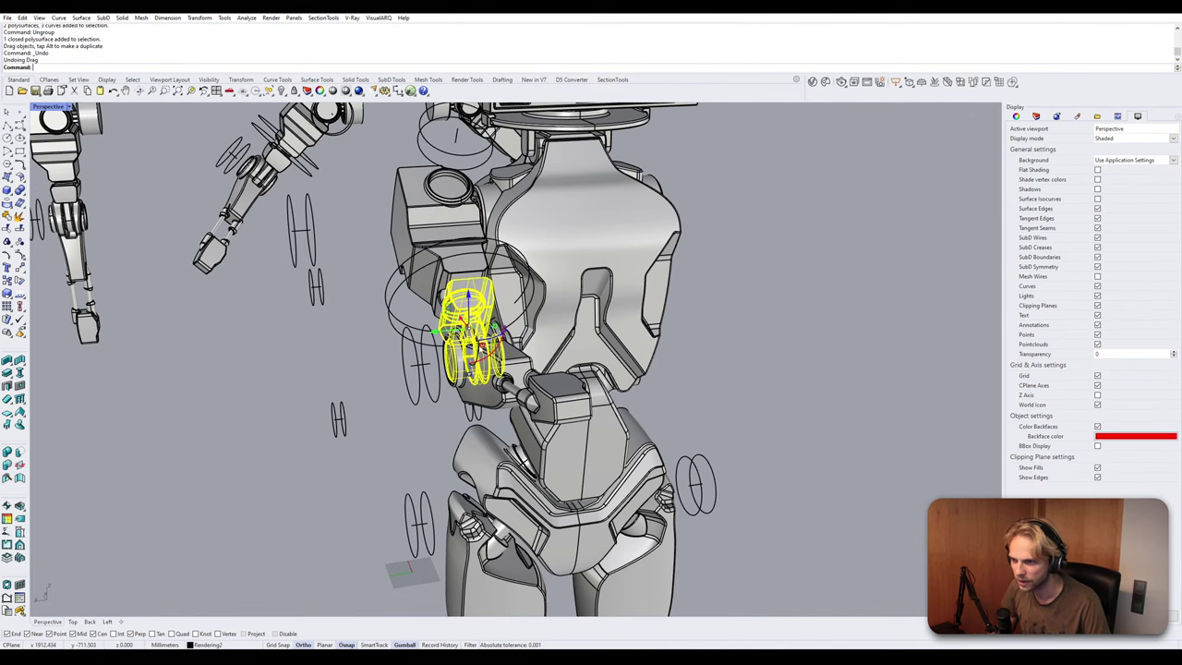
Rotate the elbow piece, forearm and side elbow circles with Rotate3D about the axis of the large horizontal circles, turning the hand inward across the body.
click(293, 375)
right_drag(466, 327, 425, 369)
click(441, 352)
shift+click(458, 408)
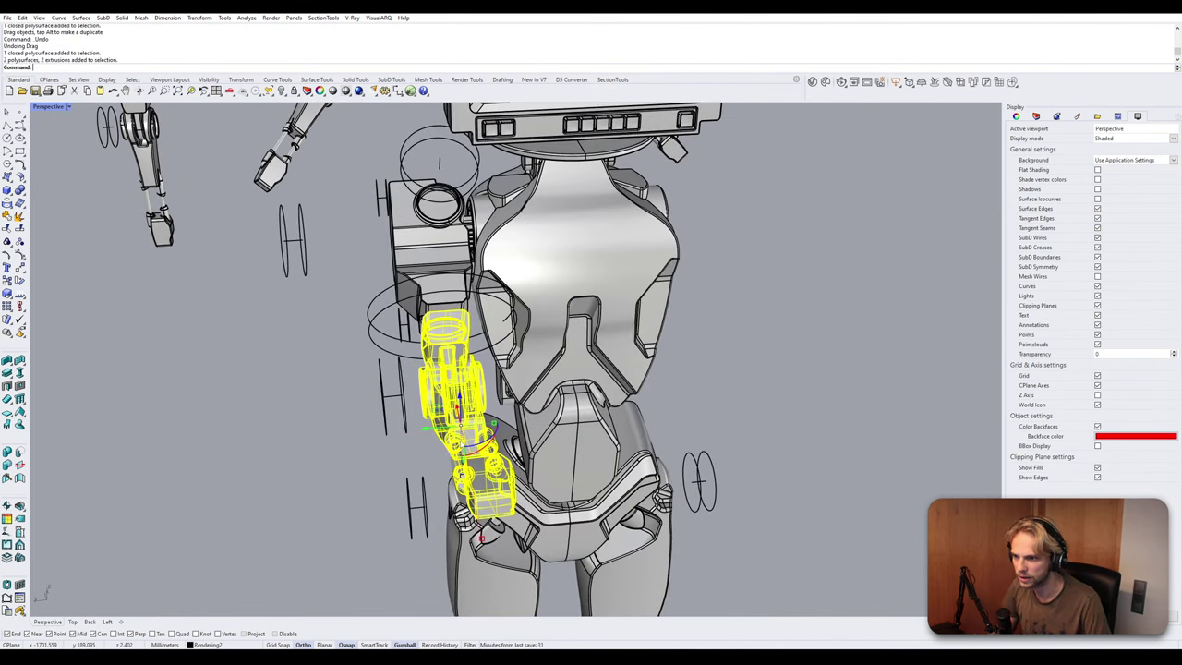
mouse_move(367, 432)
right_down()
mouse_move(348, 436)
mouse_move(367, 401)
mouse_move(342, 387)
mouse_move(395, 408)
mouse_move(371, 416)
right_up()
shift+click(334, 387)
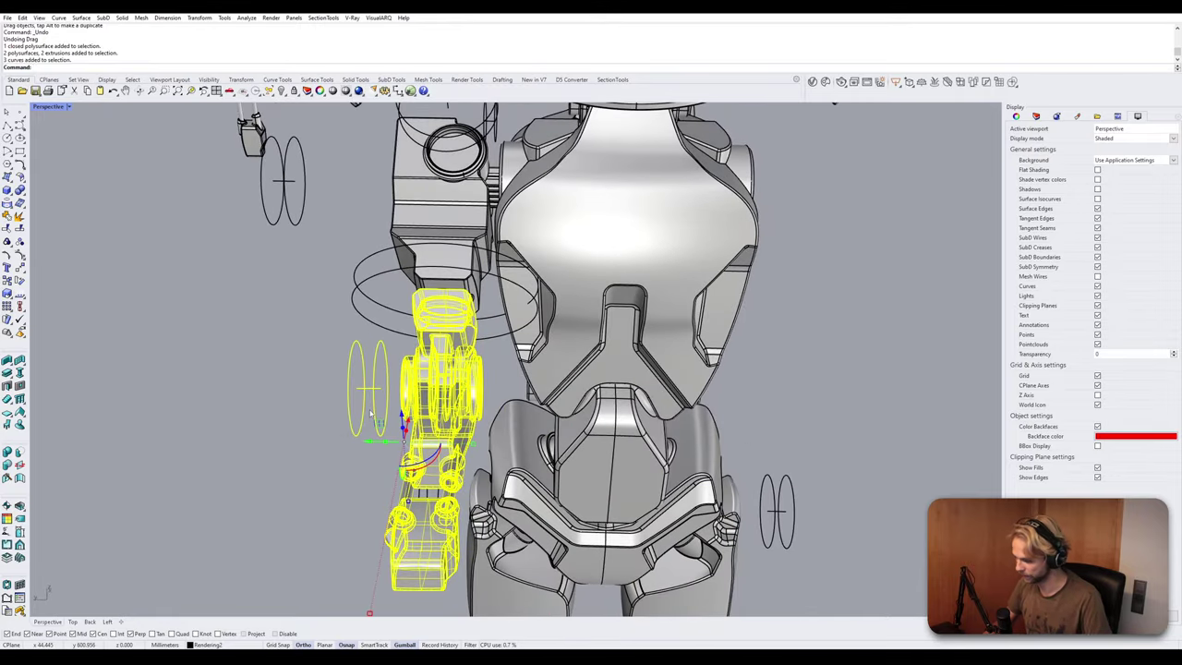
key(Return)
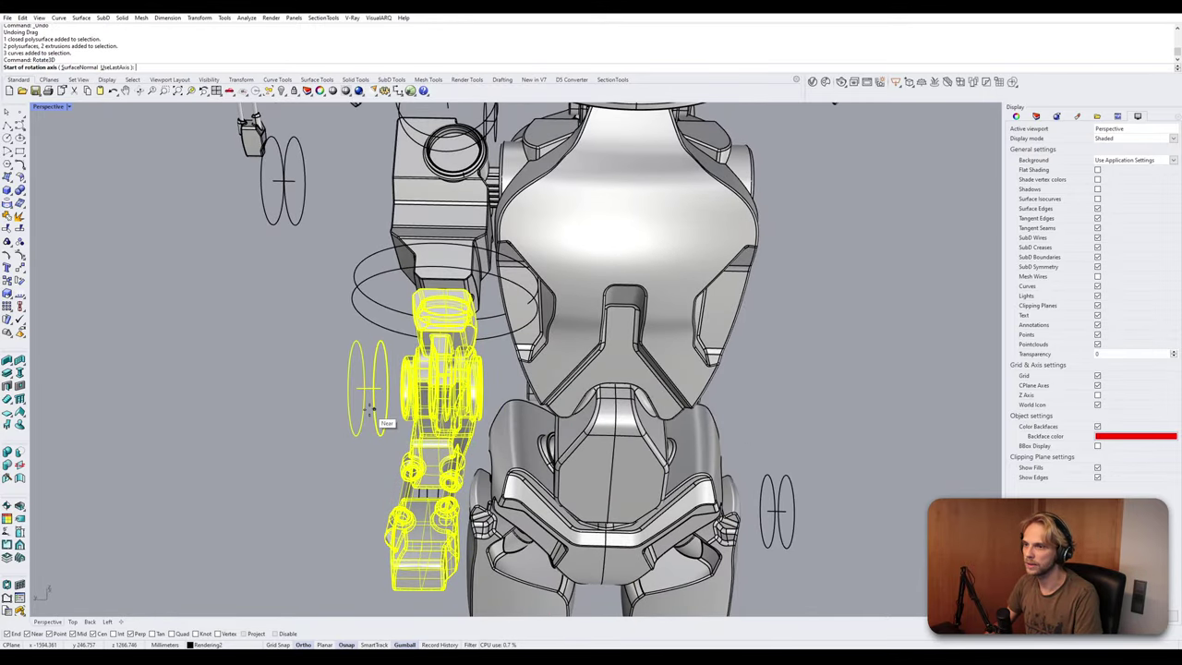
right_drag(434, 261, 412, 268)
scroll(429, 286, up, 5)
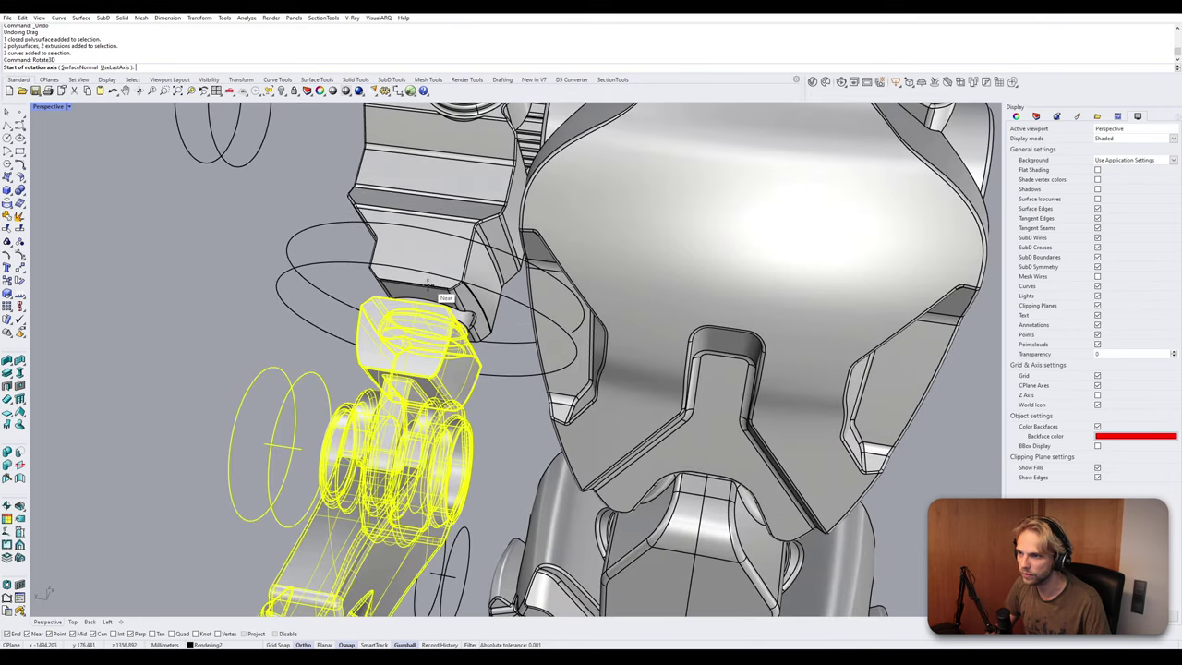
click(423, 270)
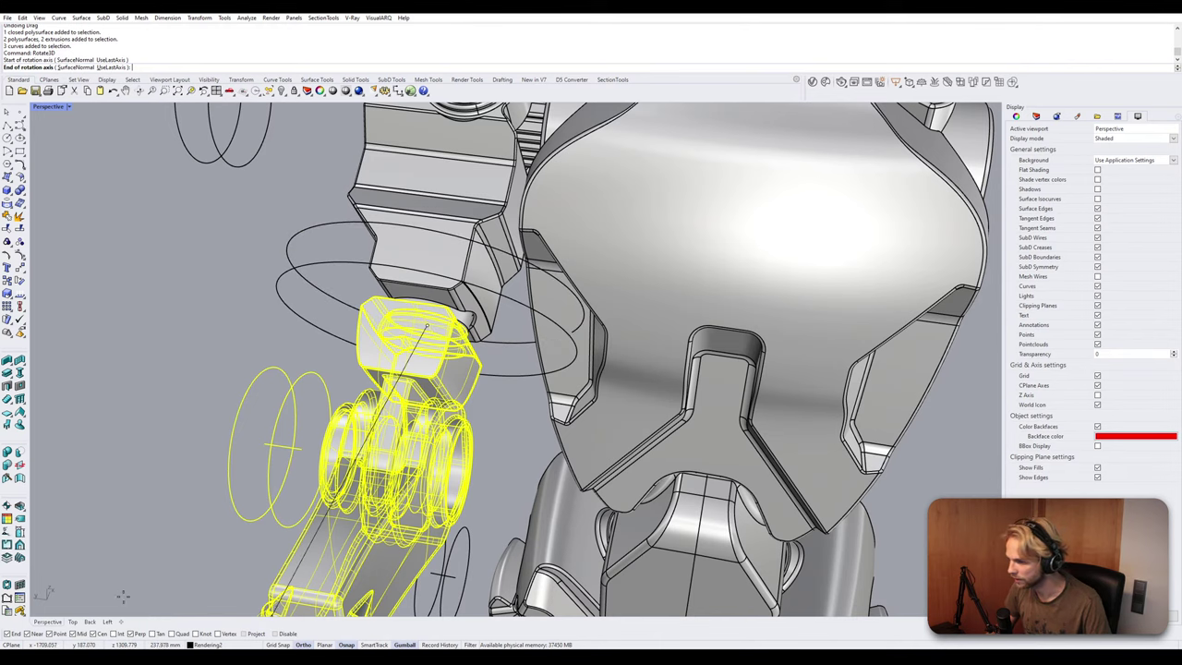
click(325, 227)
scroll(263, 307, down, 7)
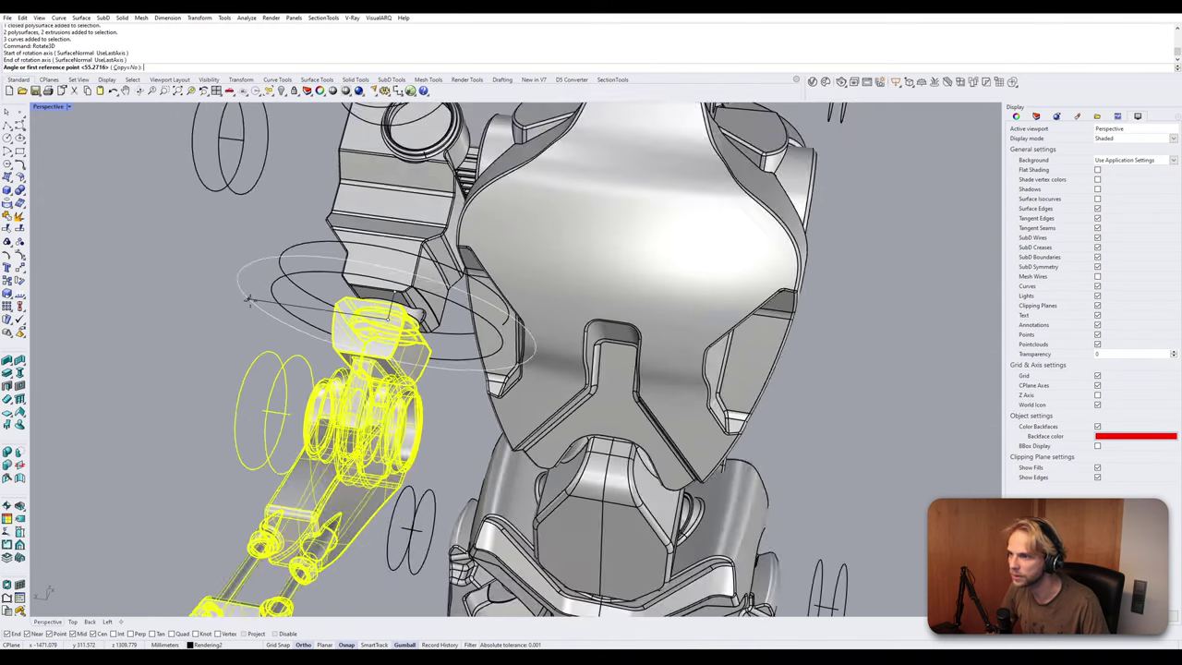
click(173, 351)
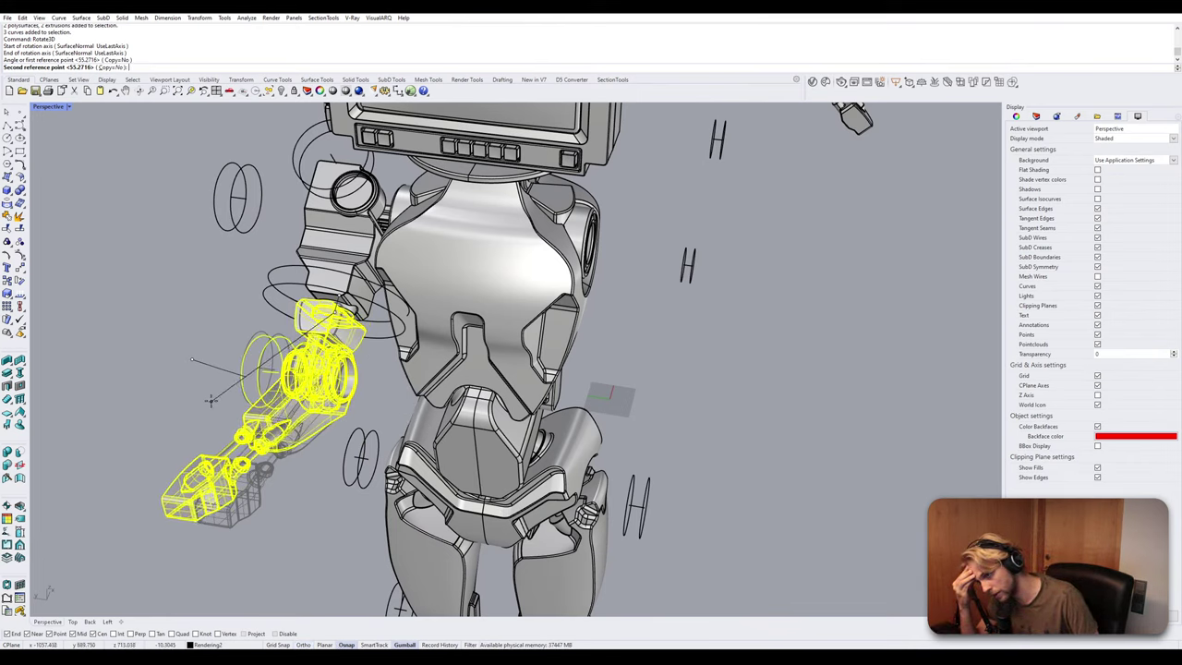
click(165, 283)
right_drag(165, 282, 277, 324)
scroll(278, 328, down, 1)
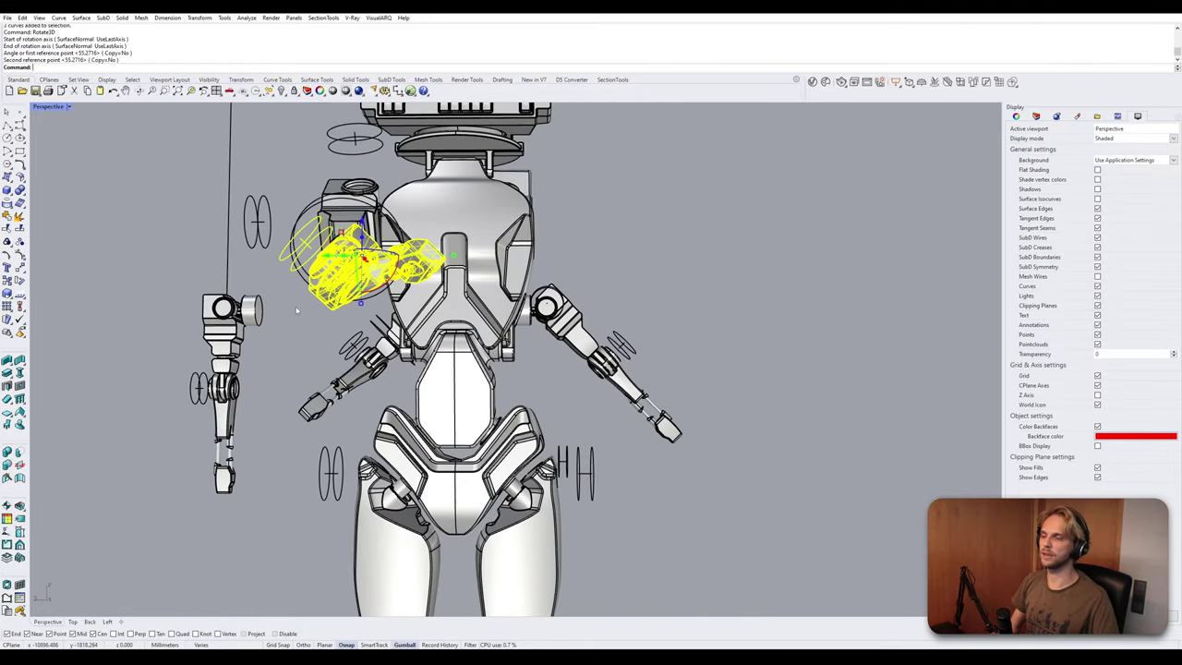
click(153, 272)
Examine the posed robot and toggle the Default layer's visibility to check which objects lie on it.
right_drag(256, 264, 246, 336)
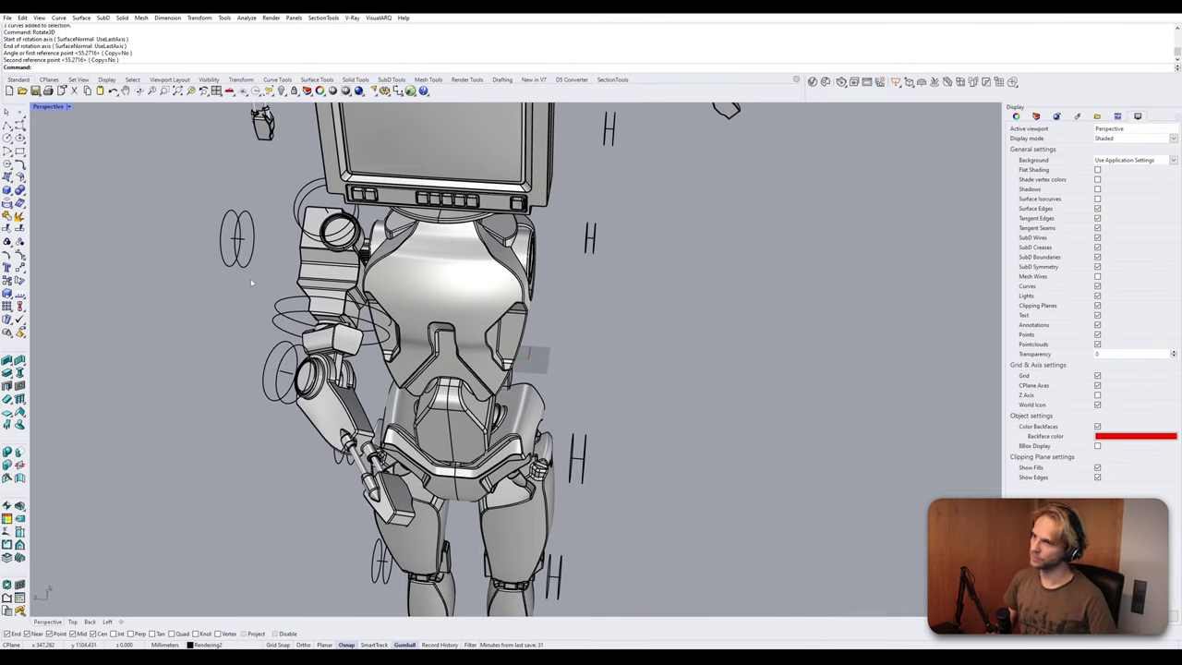
right_drag(250, 283, 443, 388)
drag(461, 475, 205, 257)
click(1036, 117)
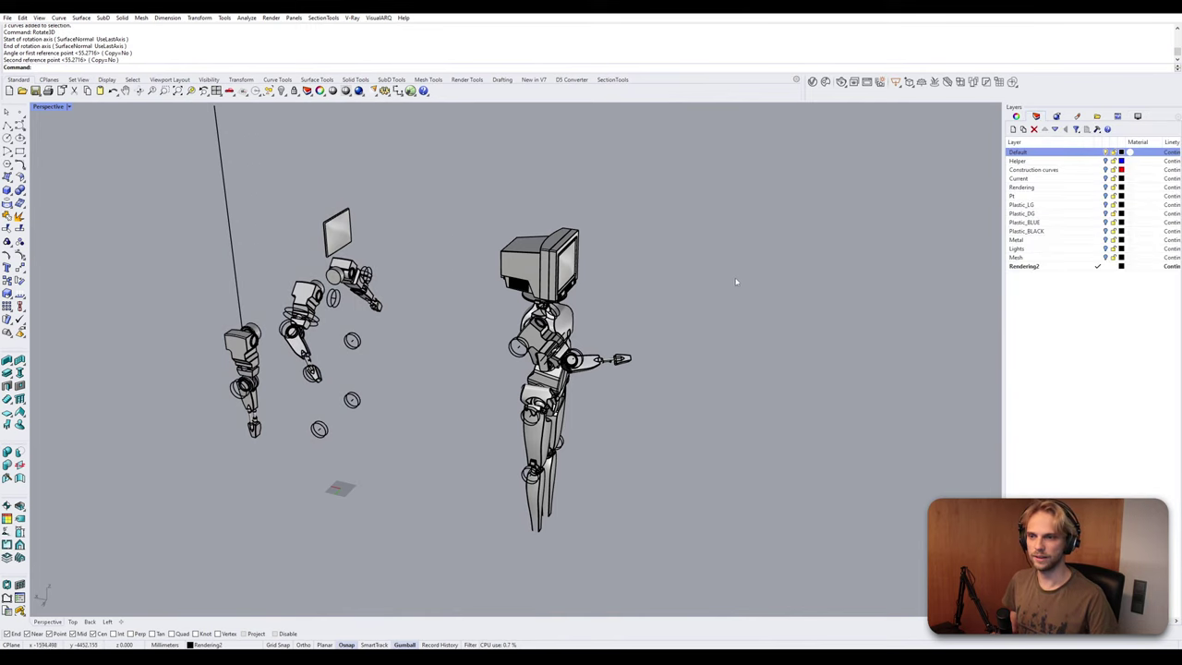
right_drag(736, 281, 926, 199)
click(1105, 161)
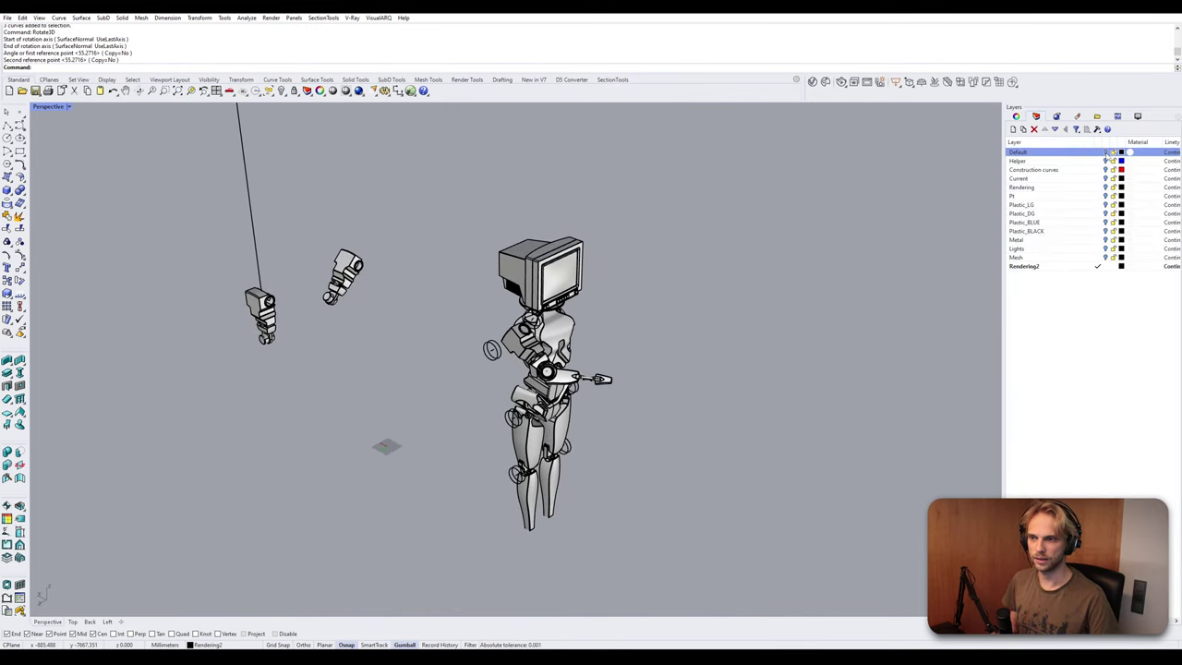
click(1106, 153)
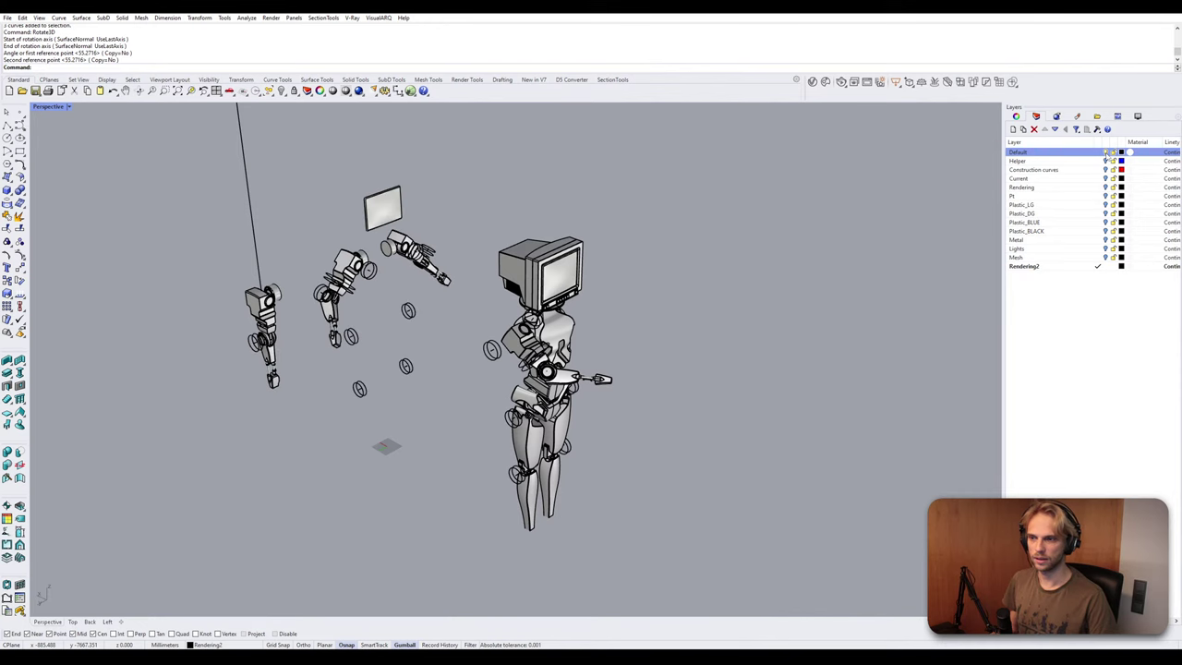
click(1107, 153)
click(1106, 153)
Move the large horizontal helper circles above the robot's elbow to the Rendering2 layer.
right_drag(852, 248, 730, 281)
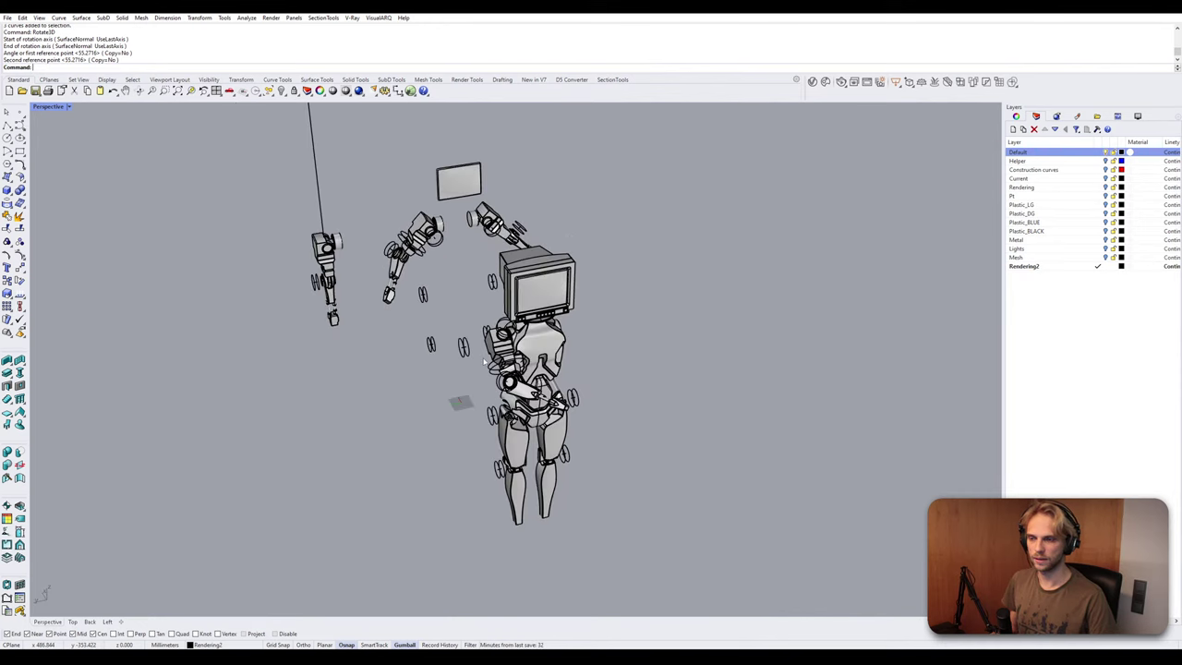
scroll(528, 373, up, 6)
click(516, 395)
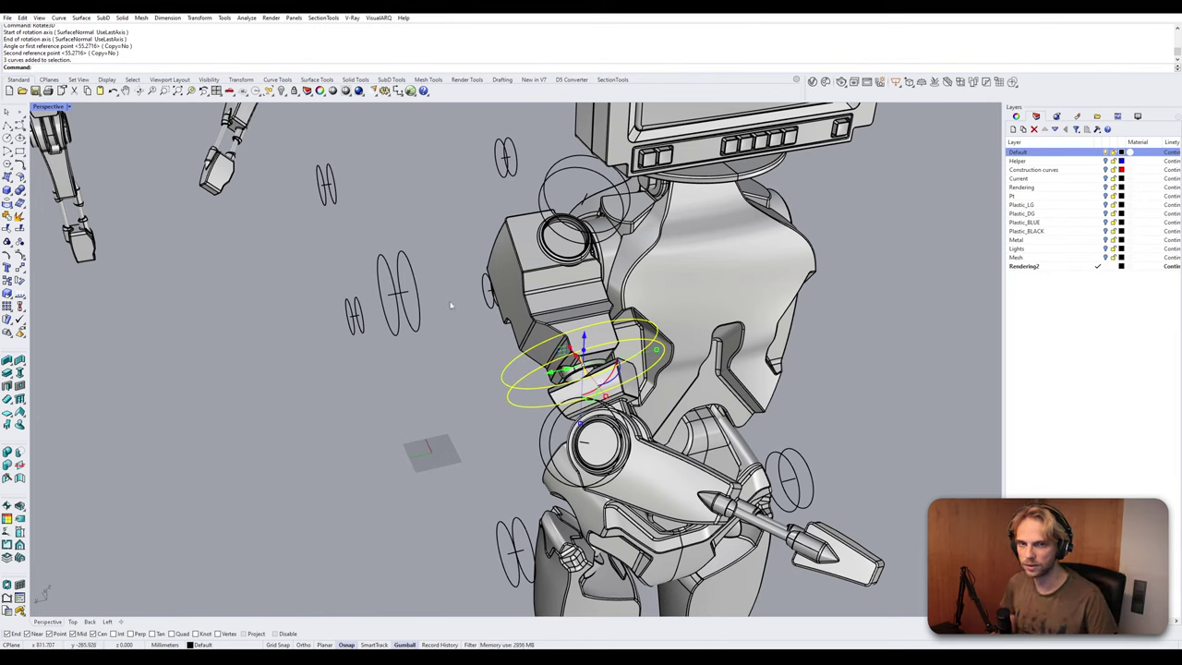
right_click(1063, 267)
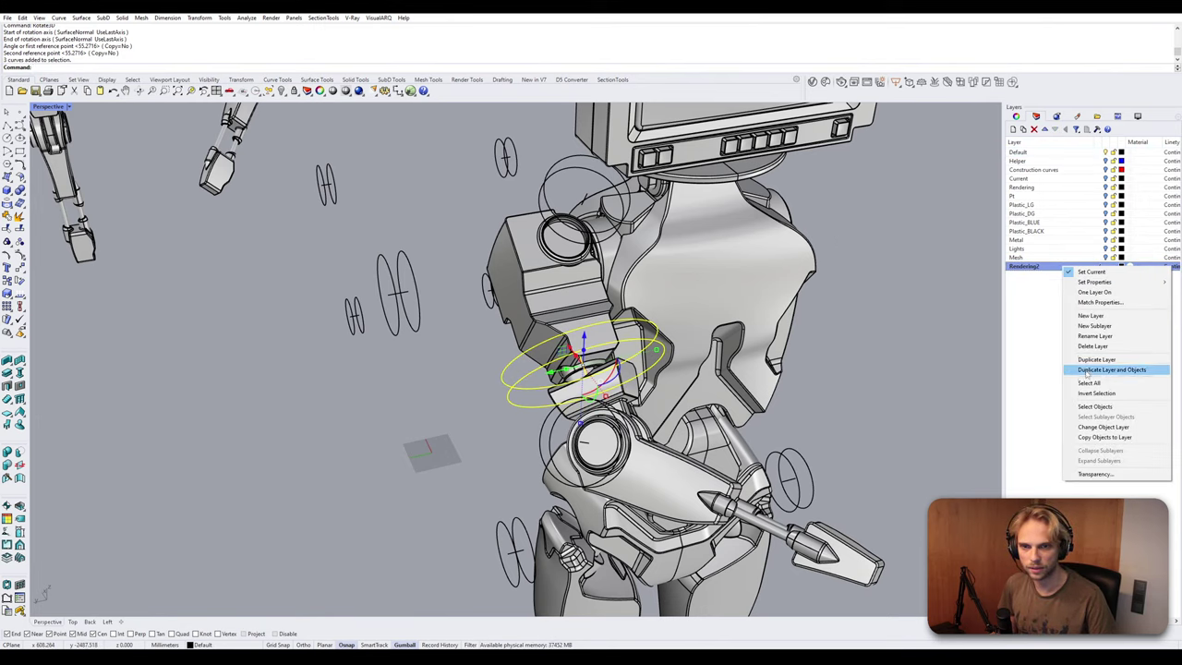
click(1087, 428)
click(430, 409)
Delete the long leftover line rising above the spare arm copies behind the robot.
scroll(431, 409, down, 5)
right_drag(432, 409, 549, 394)
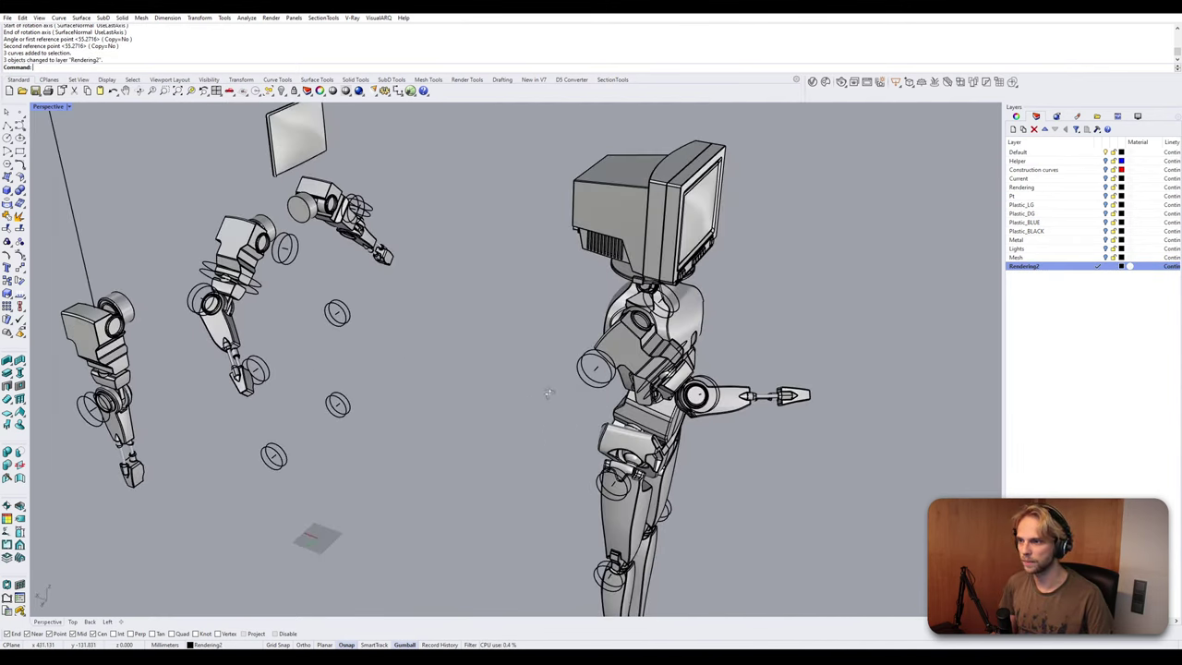
scroll(549, 394, down, 3)
drag(473, 489, 182, 160)
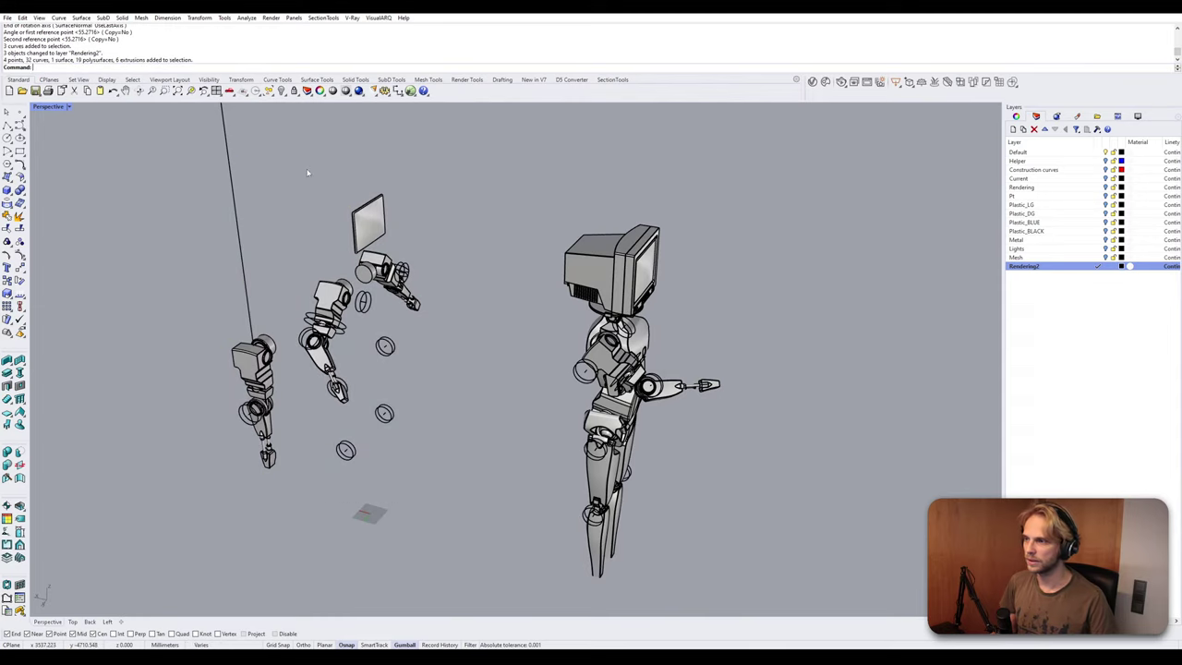
click(230, 170)
key(Delete)
Hide the Default layer and move the two spare upper-arm copies behind the robot to the Plastic_LG layer.
drag(307, 291, 197, 185)
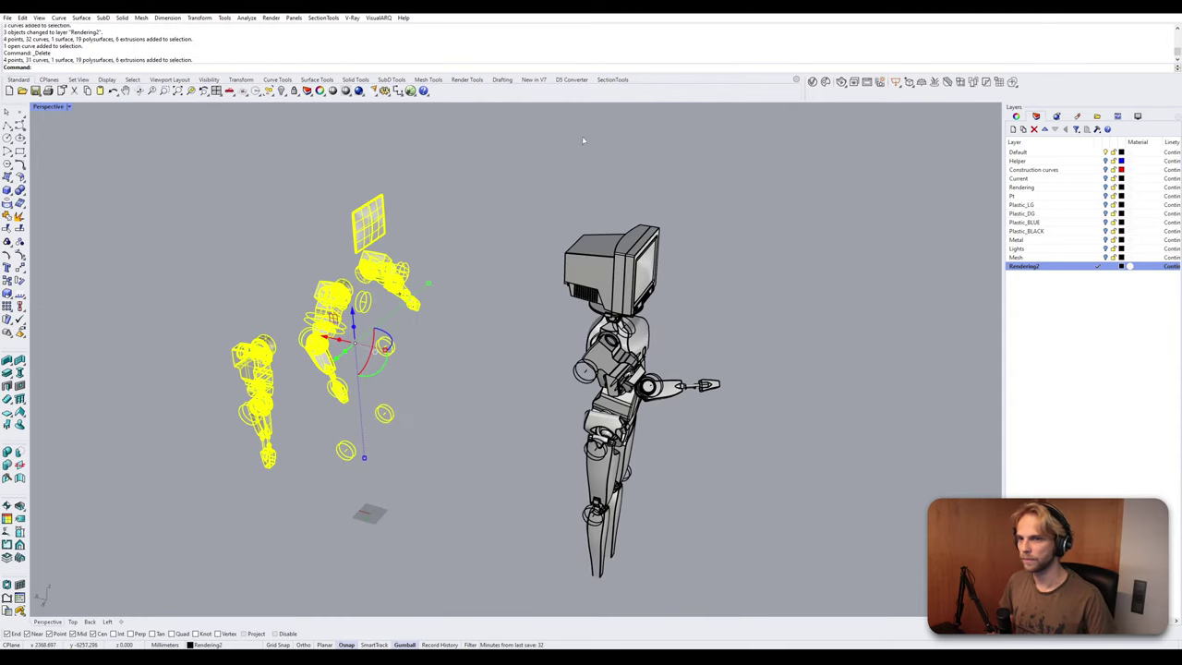
click(1106, 152)
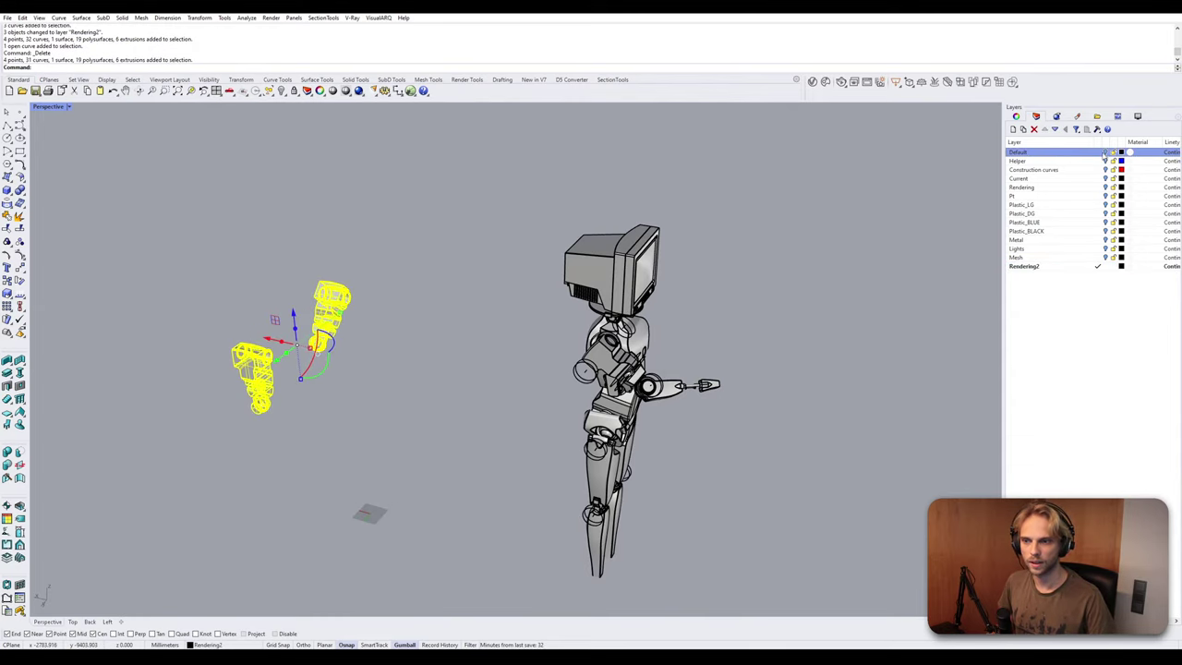
click(378, 361)
drag(401, 422, 140, 262)
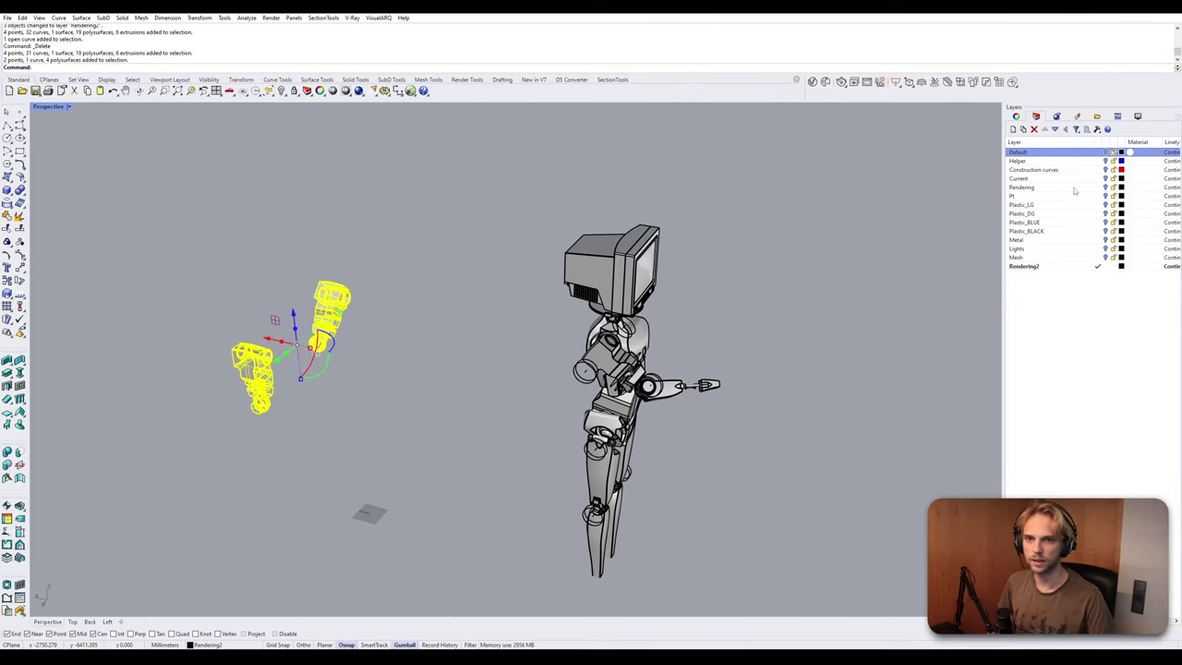
click(1044, 232)
click(1046, 223)
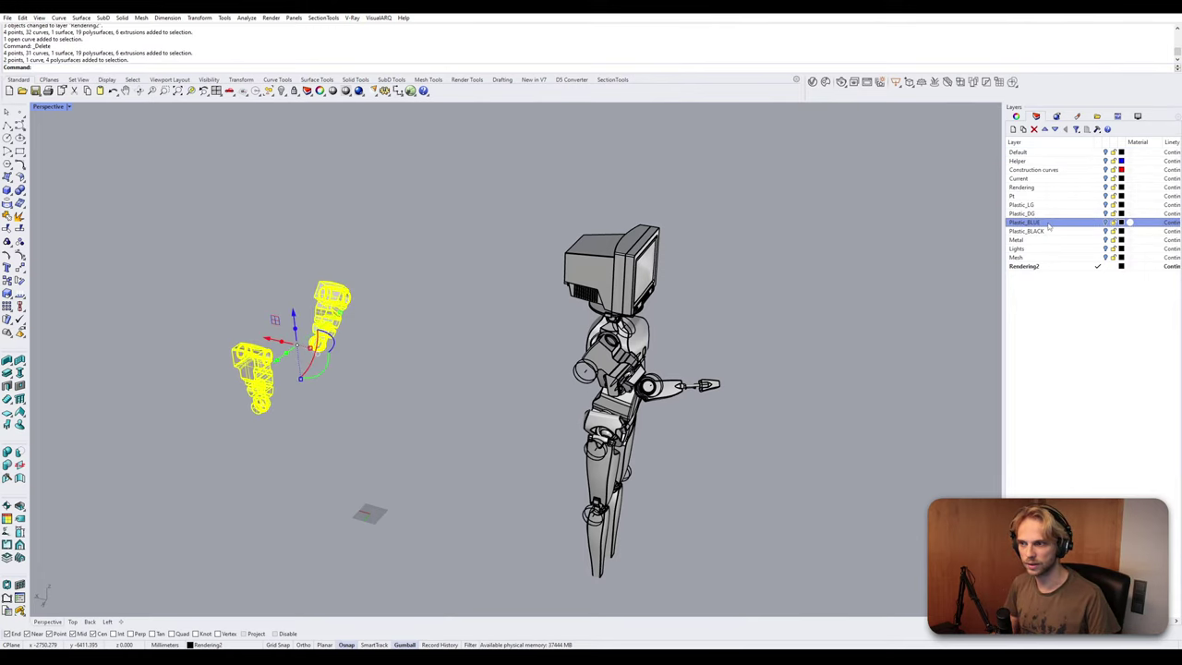
right_click(1049, 205)
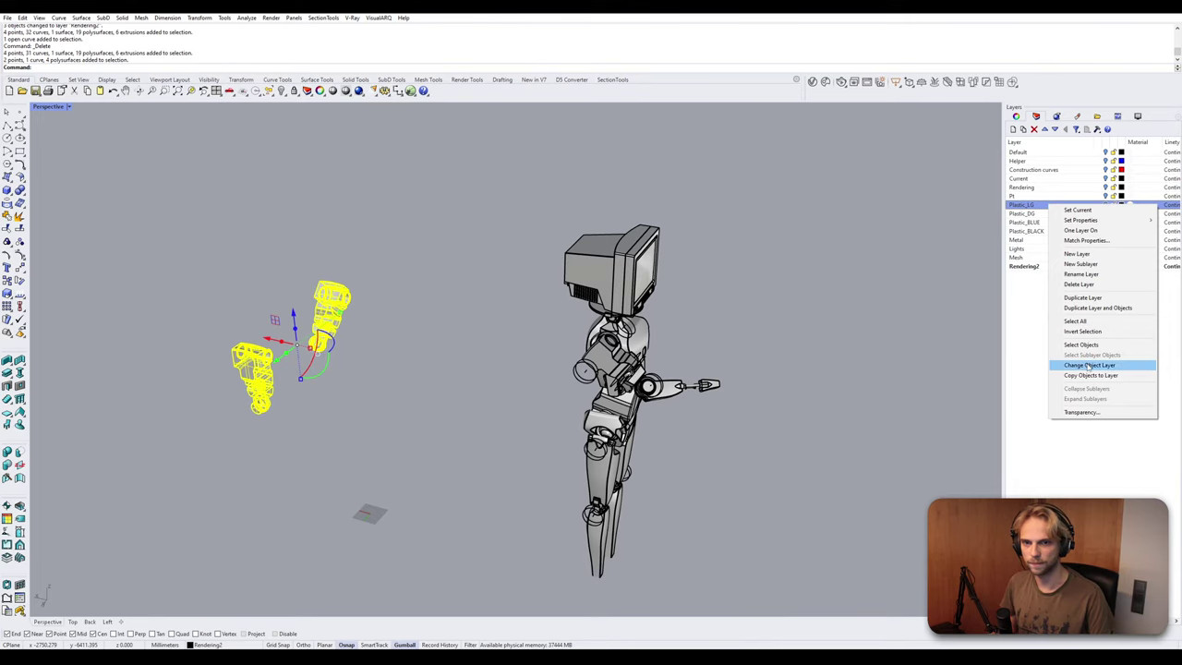
click(1085, 362)
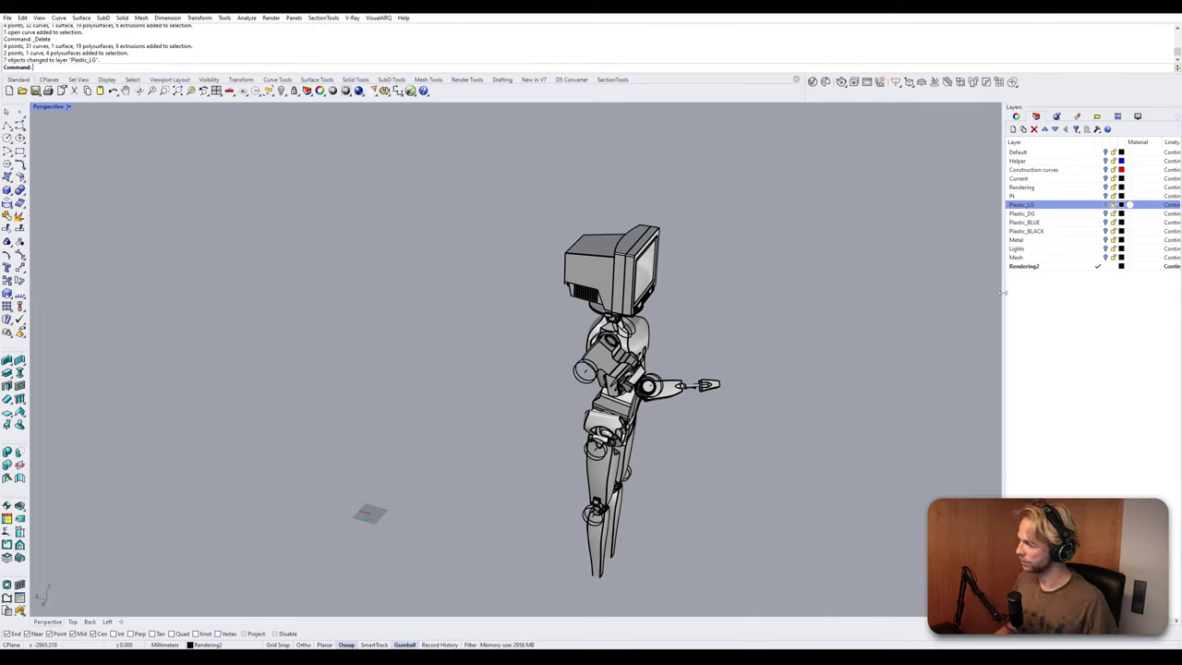
right_drag(726, 322, 520, 311)
scroll(605, 351, up, 4)
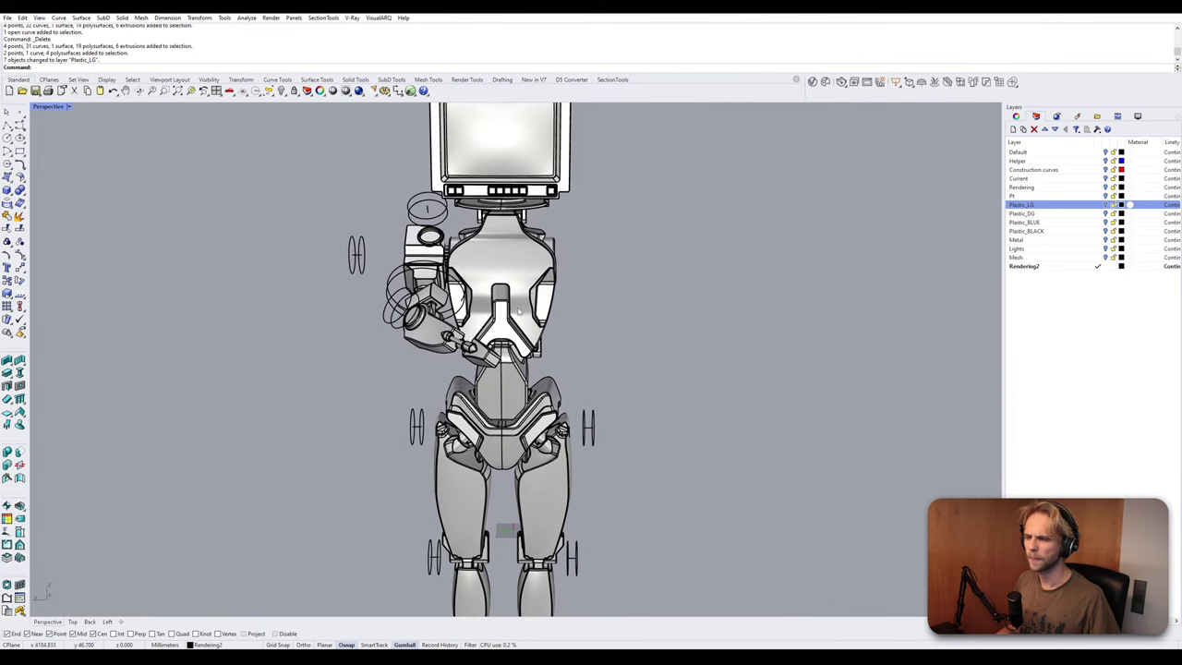
drag(299, 161, 526, 395)
click(679, 329)
right_drag(679, 329, 657, 340)
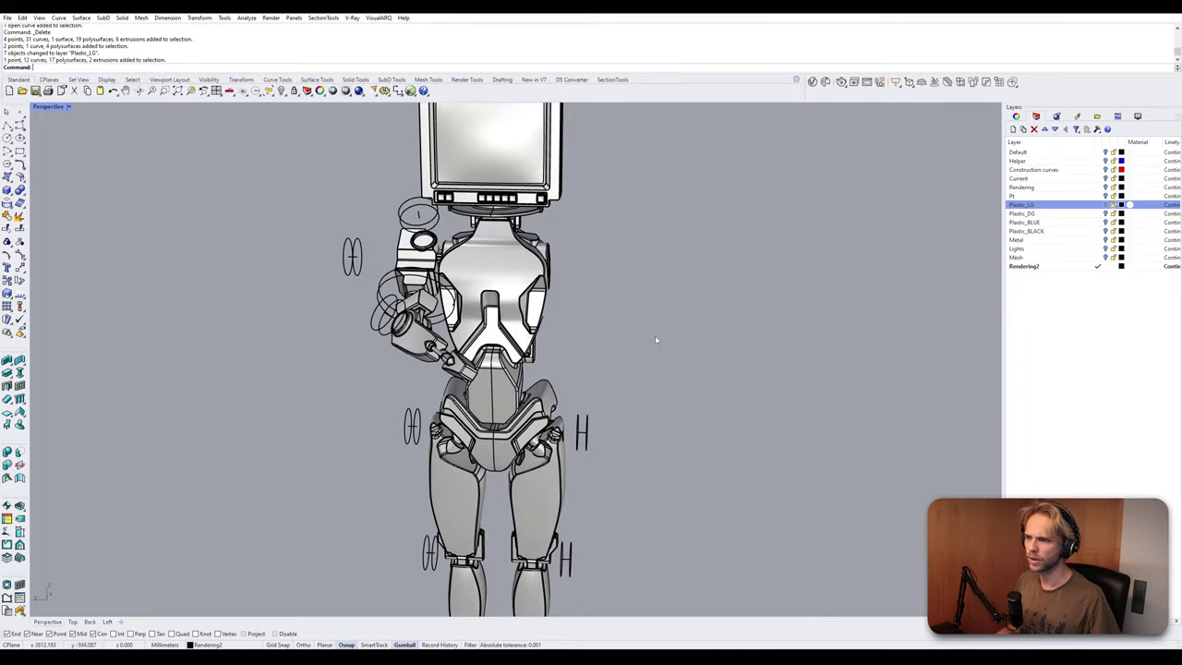
Select the complete posed arm with its shoulder and elbow helper circles, leaving the torso out.
right_drag(334, 250, 277, 241)
drag(374, 340, 278, 245)
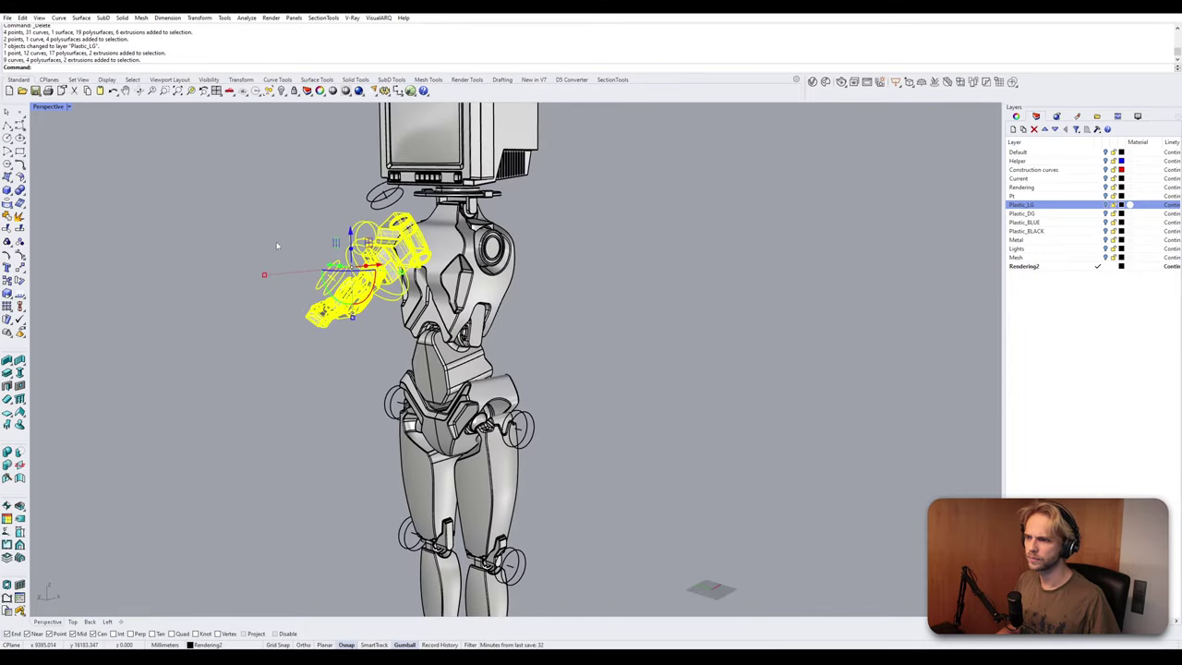
right_drag(277, 245, 519, 296)
scroll(409, 231, up, 4)
shift+click(411, 232)
scroll(483, 273, up, 6)
scroll(499, 277, up, 6)
shift+click(509, 279)
scroll(511, 277, down, 11)
right_drag(571, 320, 528, 258)
ctrl+click(552, 306)
scroll(519, 306, down, 3)
scroll(519, 305, down, 3)
shift+click(303, 176)
scroll(304, 176, down, 6)
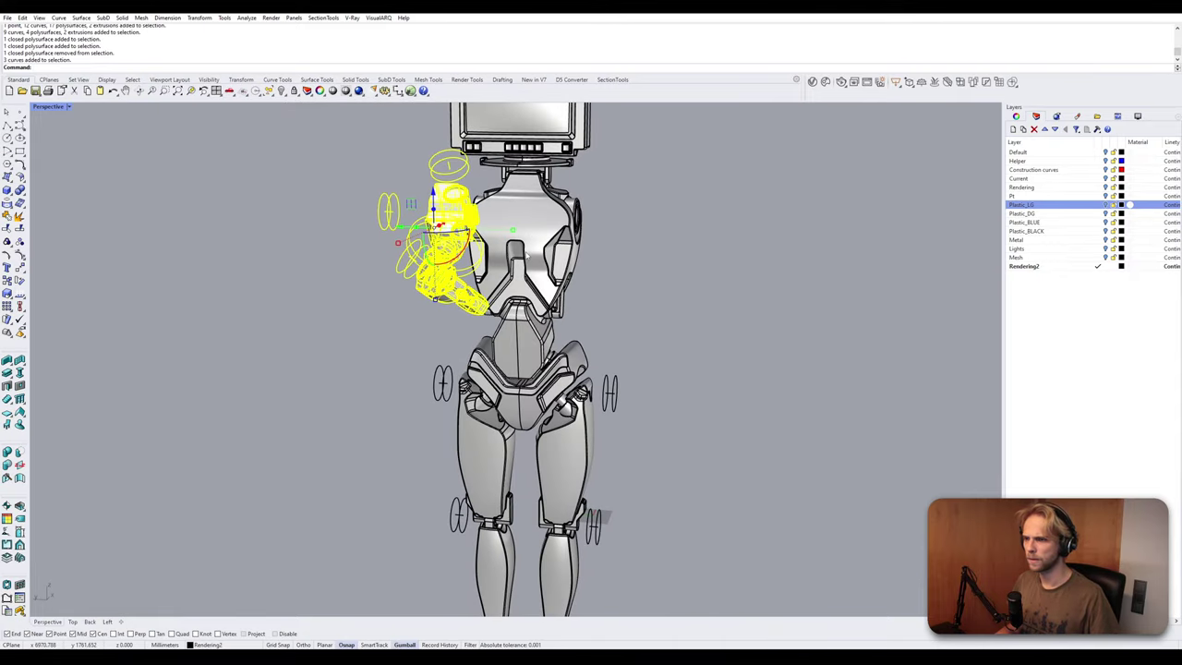
Mirror a copy of the posed arm and its helper circles to the robot's other side, starting the mirror plane at the origin (0).
text(0)
key(Return)
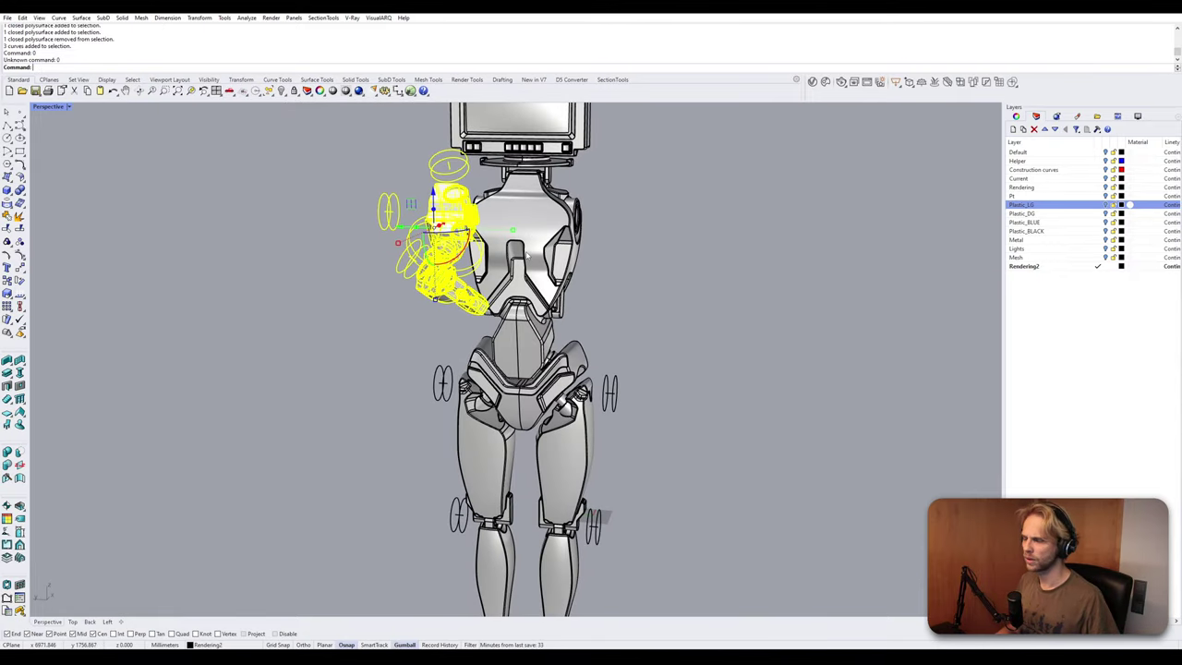
text(mirror)
key(Return)
scroll(531, 249, down, 5)
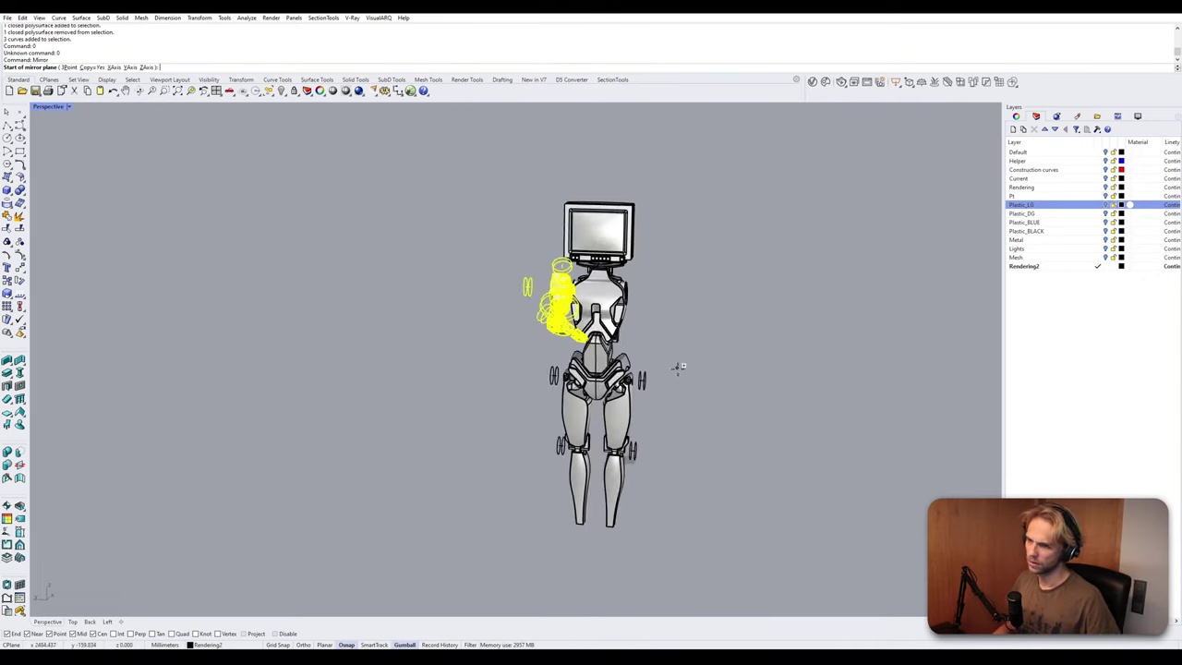
right_drag(573, 398, 311, 346)
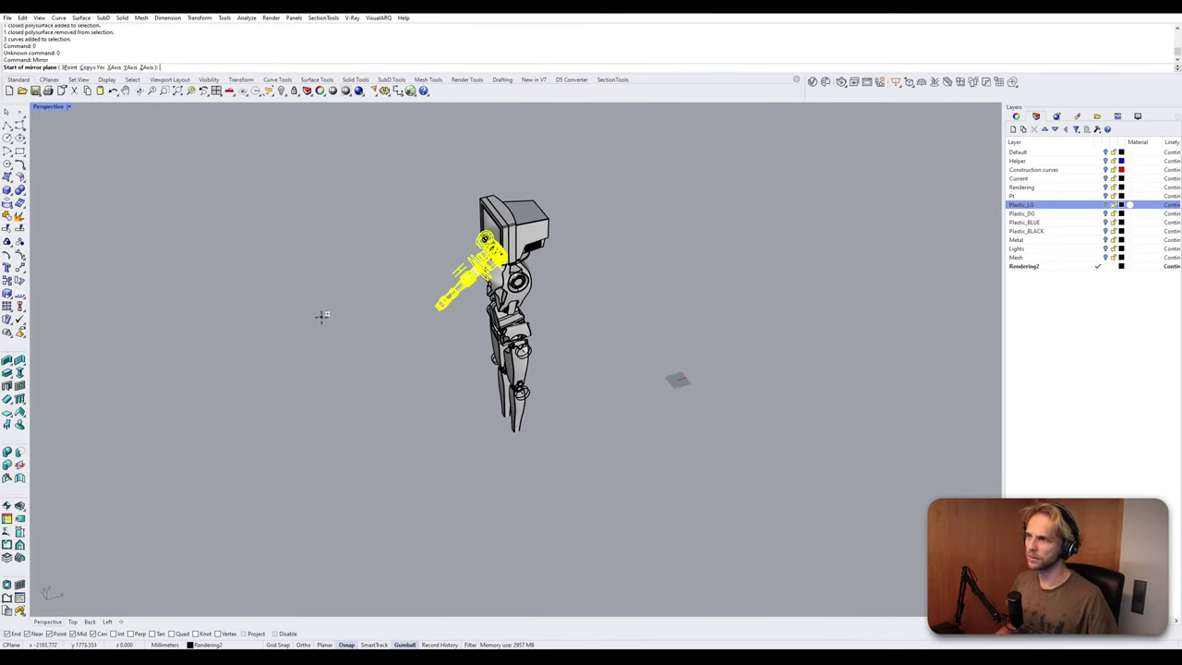
text(0)
key(Return)
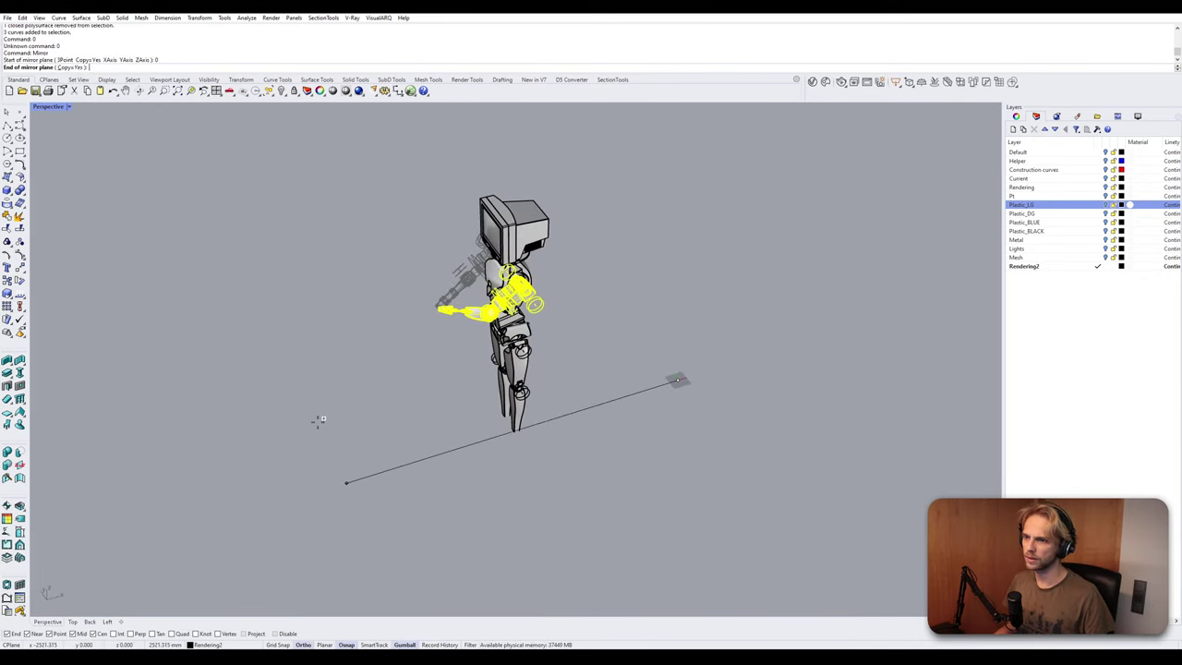
click(348, 487)
right_drag(345, 488, 637, 277)
right_drag(513, 289, 470, 336)
scroll(462, 337, up, 8)
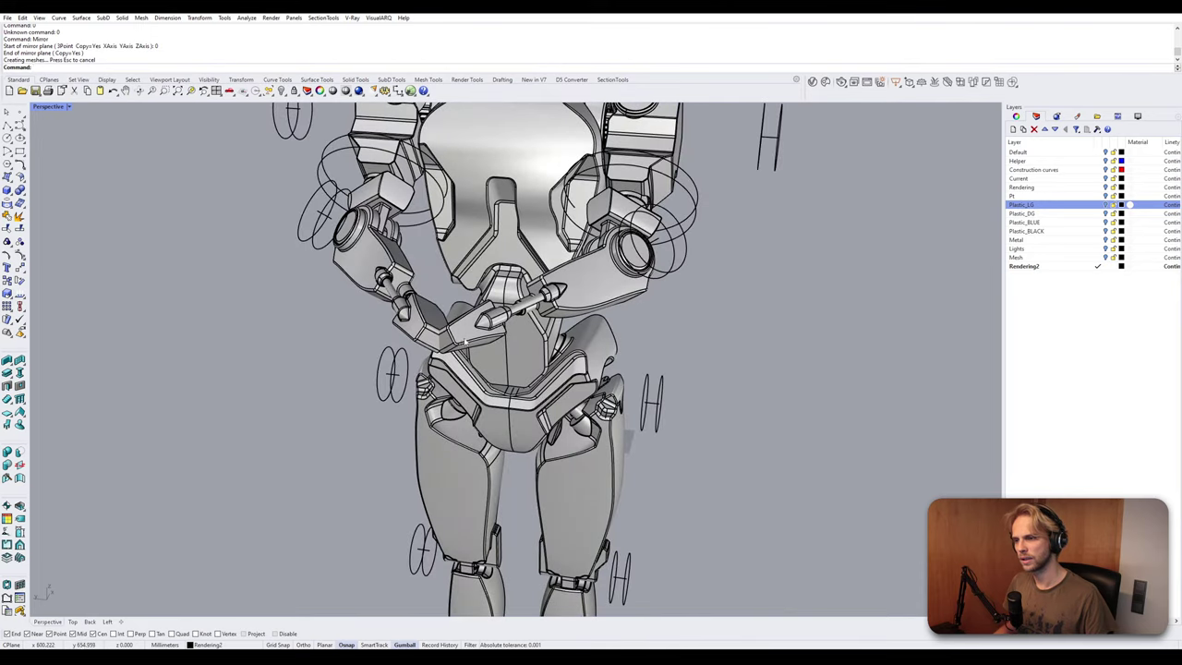
Select the mirrored arm's complete forearm together with the helper circles at its elbow.
click(544, 307)
scroll(609, 333, down, 4)
shift+right_drag(623, 332, 610, 372)
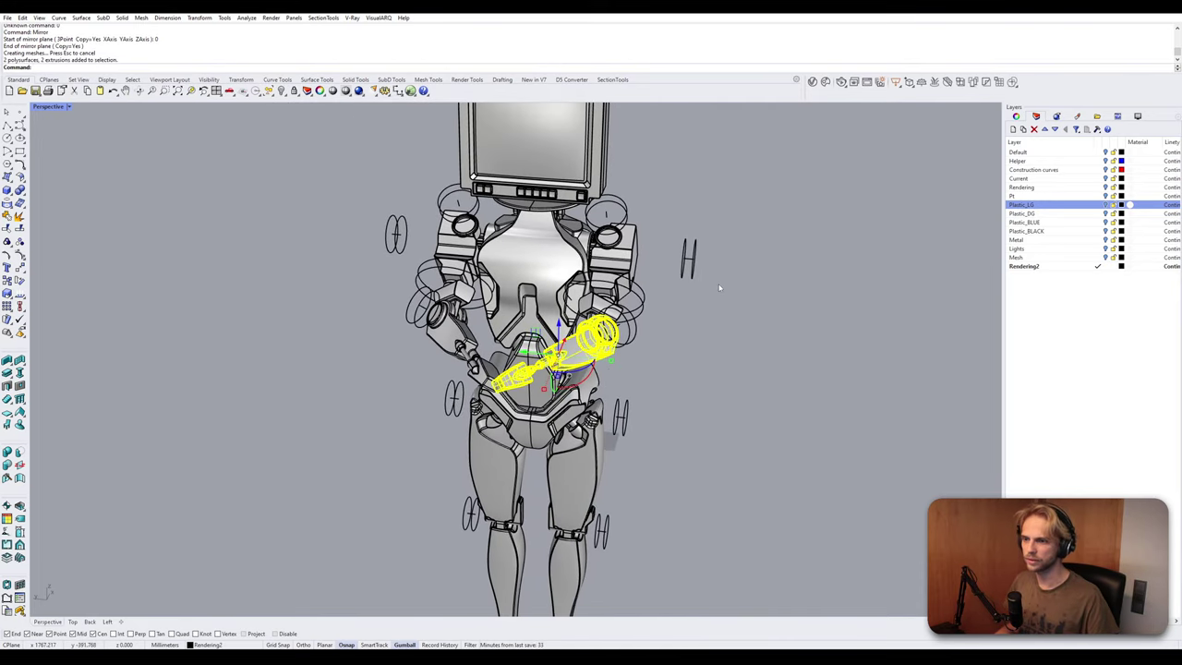
right_drag(719, 287, 672, 324)
scroll(651, 337, up, 4)
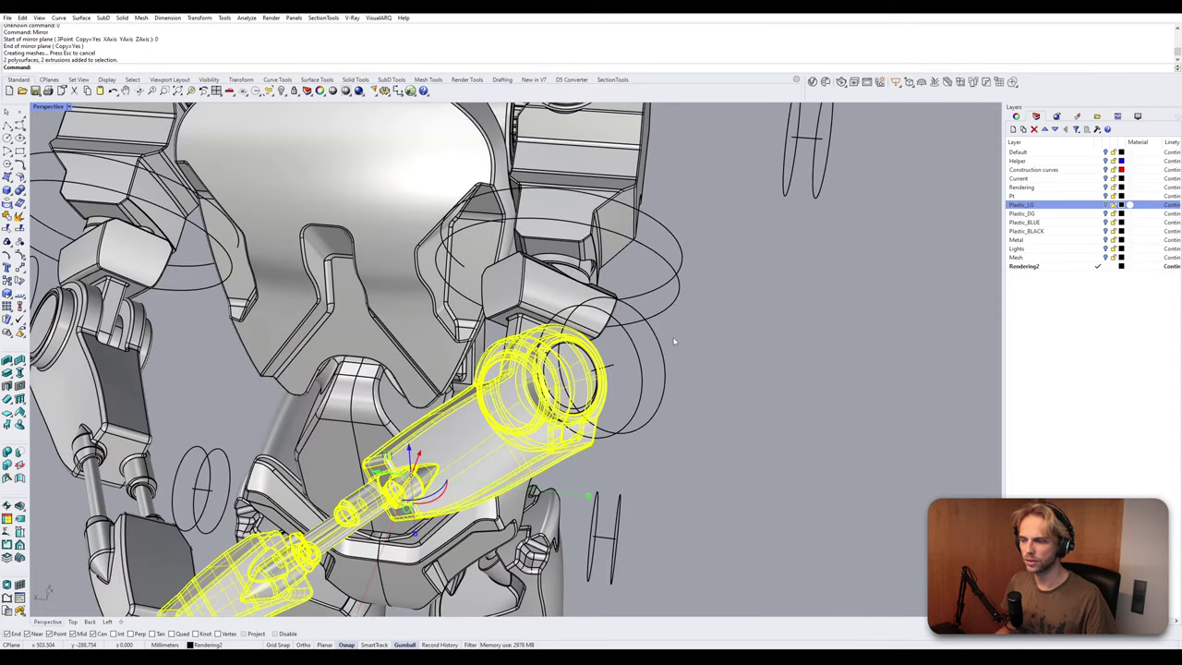
shift+click(662, 351)
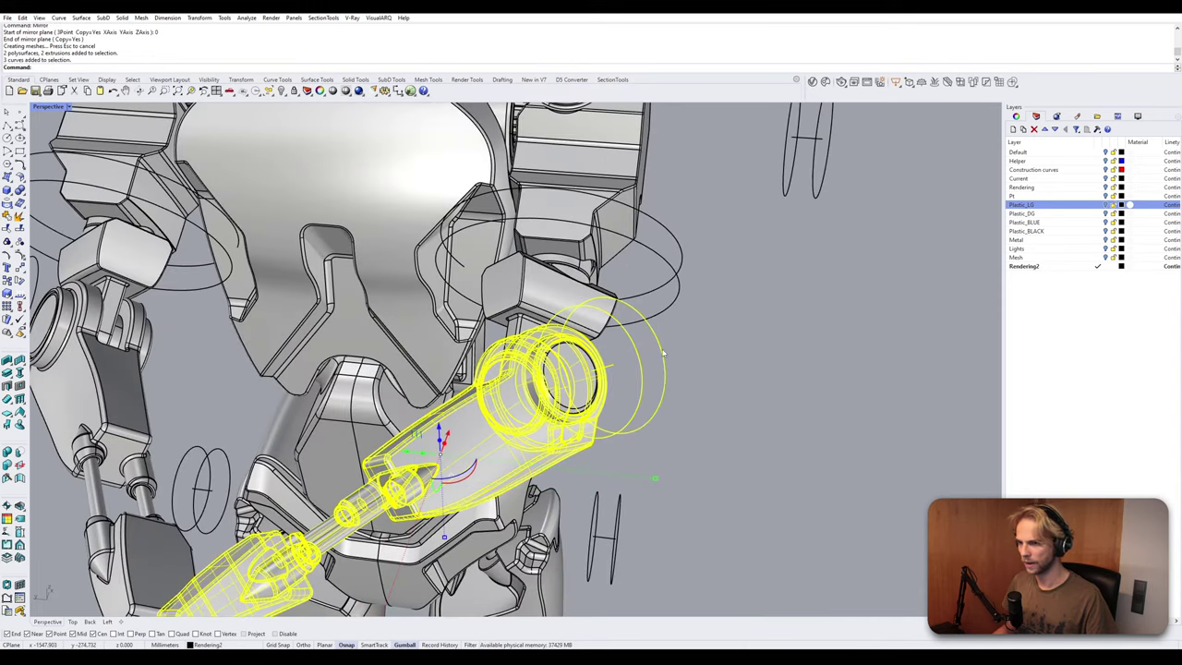
Raise the mirrored forearm about 20° with Rotate3D, using the elbow helper circles' centre line as the rotation axis.
scroll(662, 352, down, 6)
scroll(662, 352, up, 3)
text(Rotate3D)
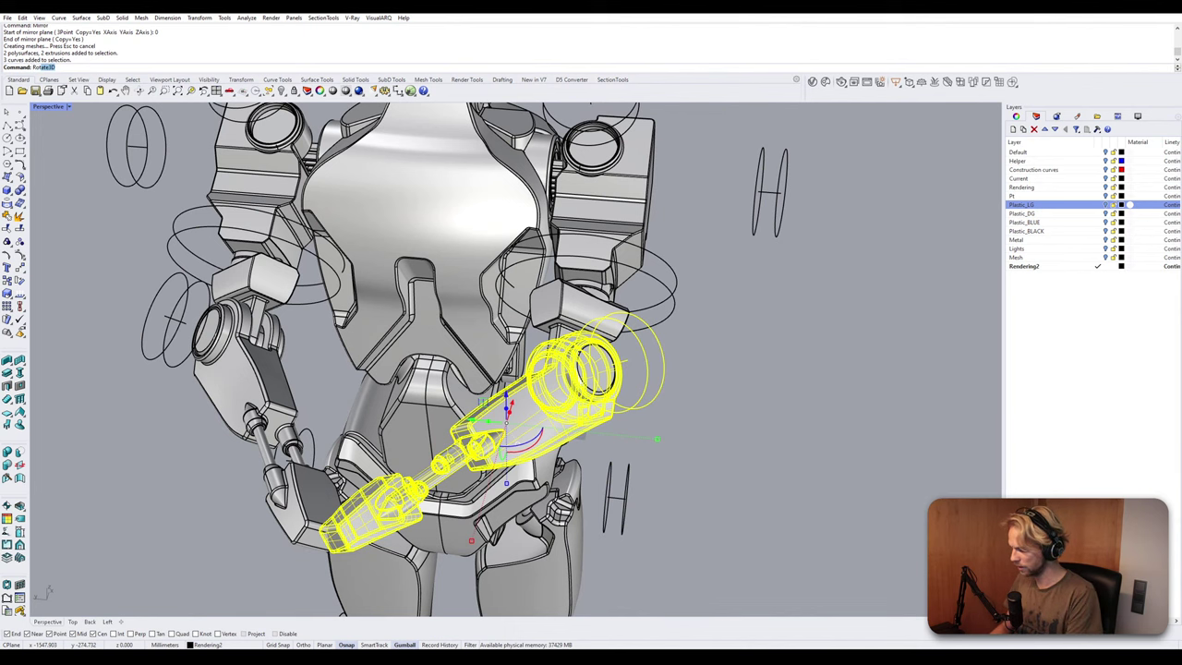
key(Return)
scroll(651, 361, up, 5)
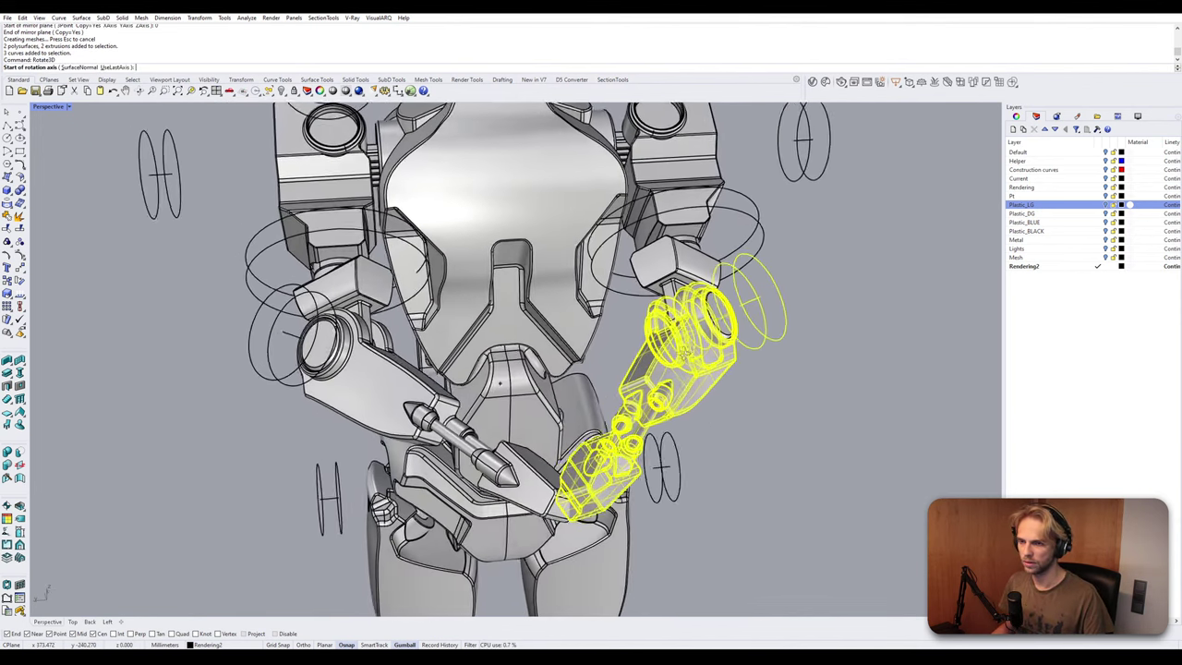
click(743, 301)
click(789, 288)
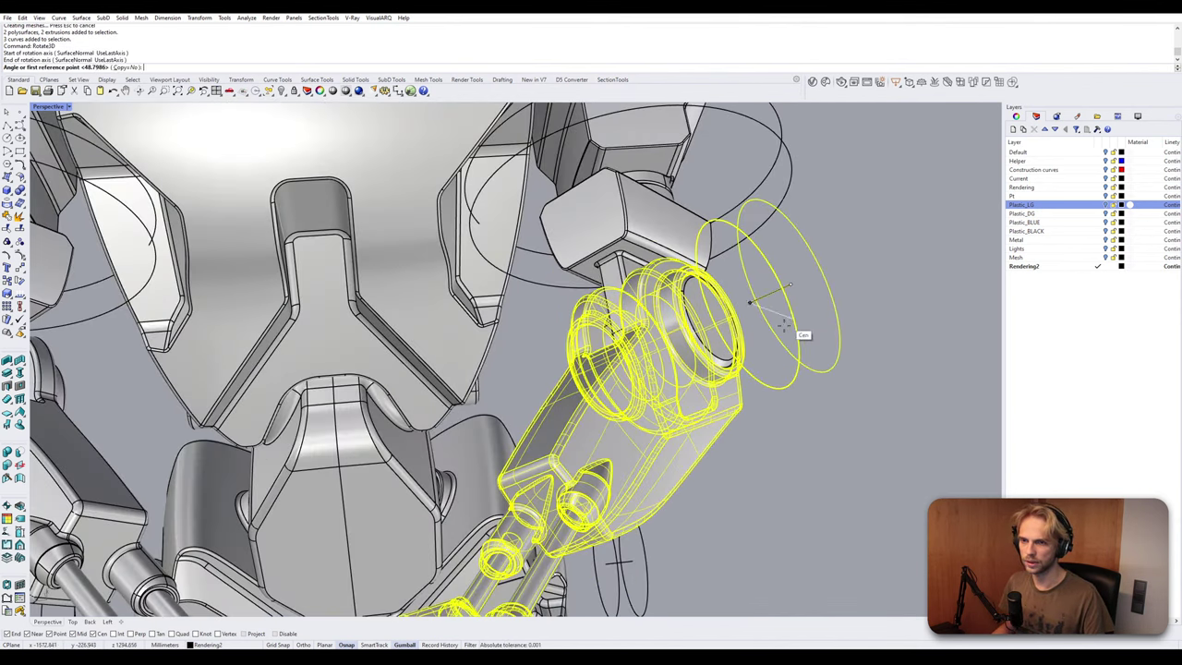
scroll(834, 376, down, 3)
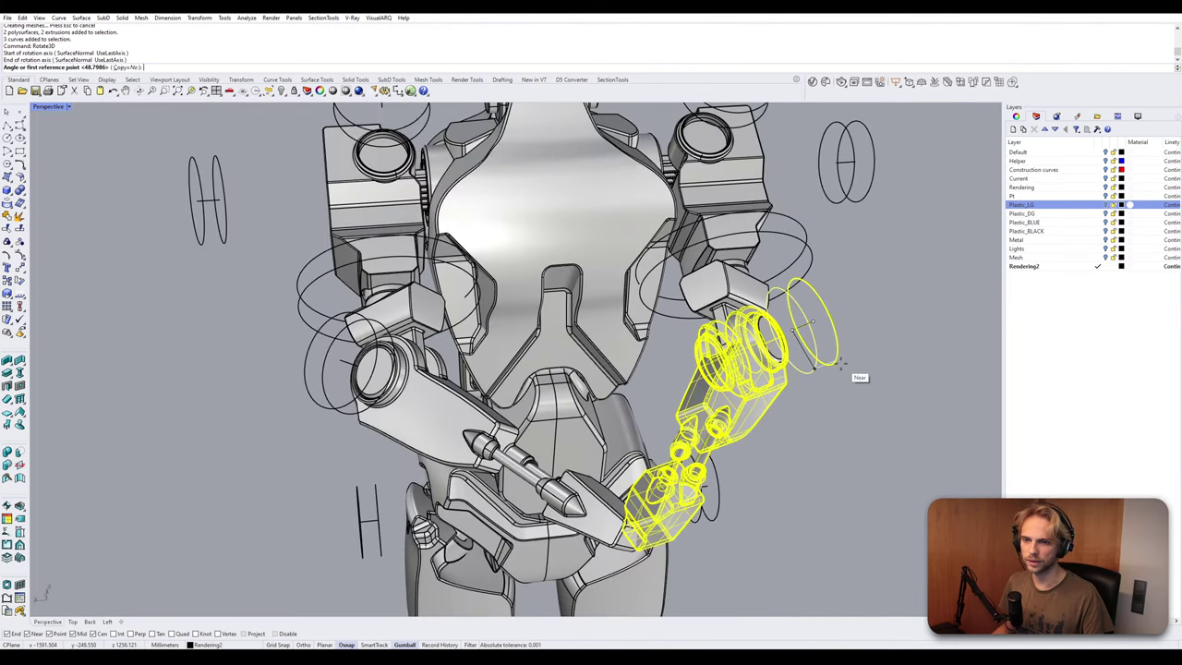
click(850, 441)
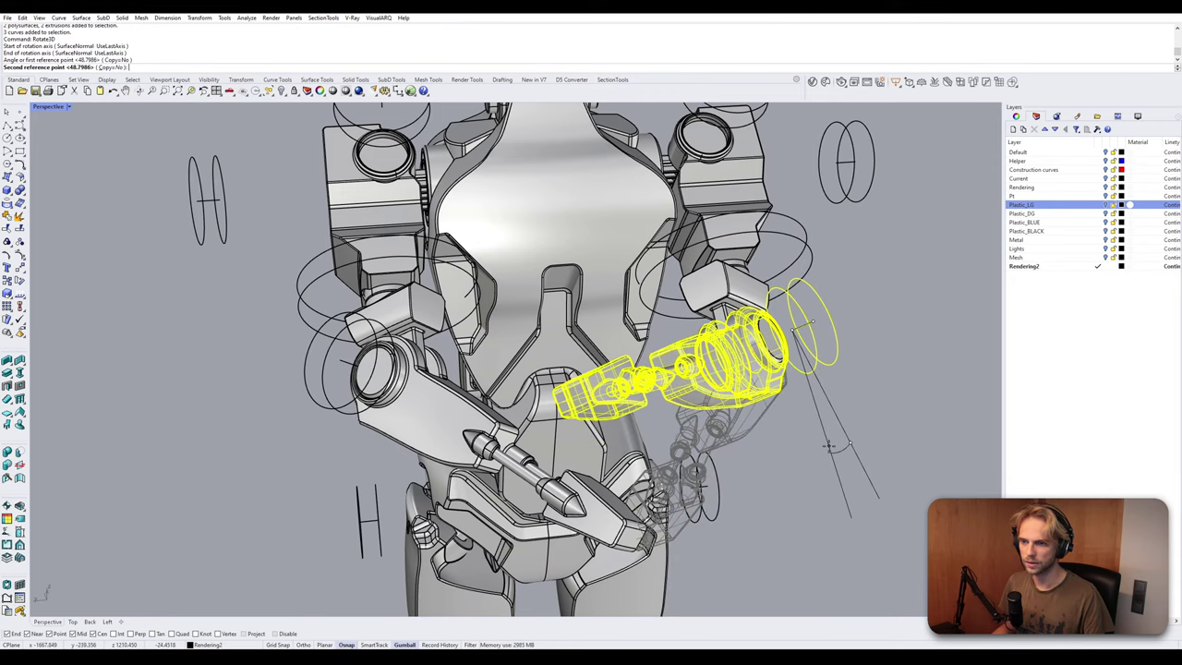
click(832, 445)
click(871, 407)
right_drag(871, 406, 678, 445)
scroll(768, 428, down, 5)
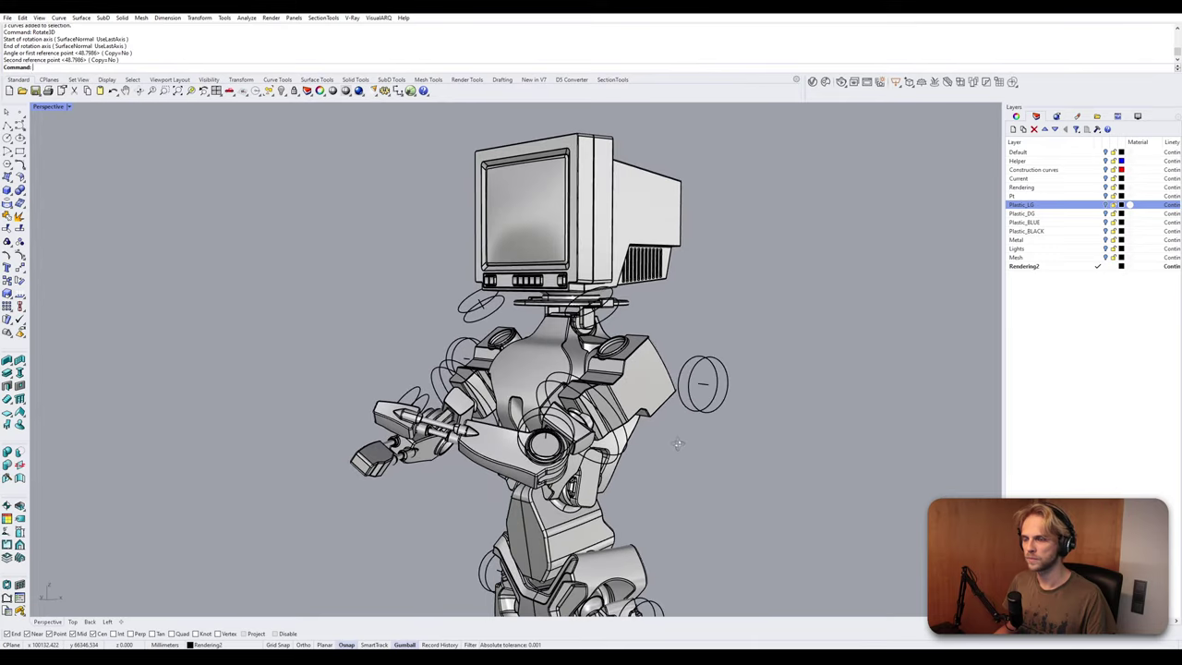
Select the whole monitor head with its round base plate and the neck bracket beneath it.
click(591, 168)
scroll(597, 186, up, 5)
right_drag(713, 294, 601, 271)
shift+right_drag(601, 272, 614, 291)
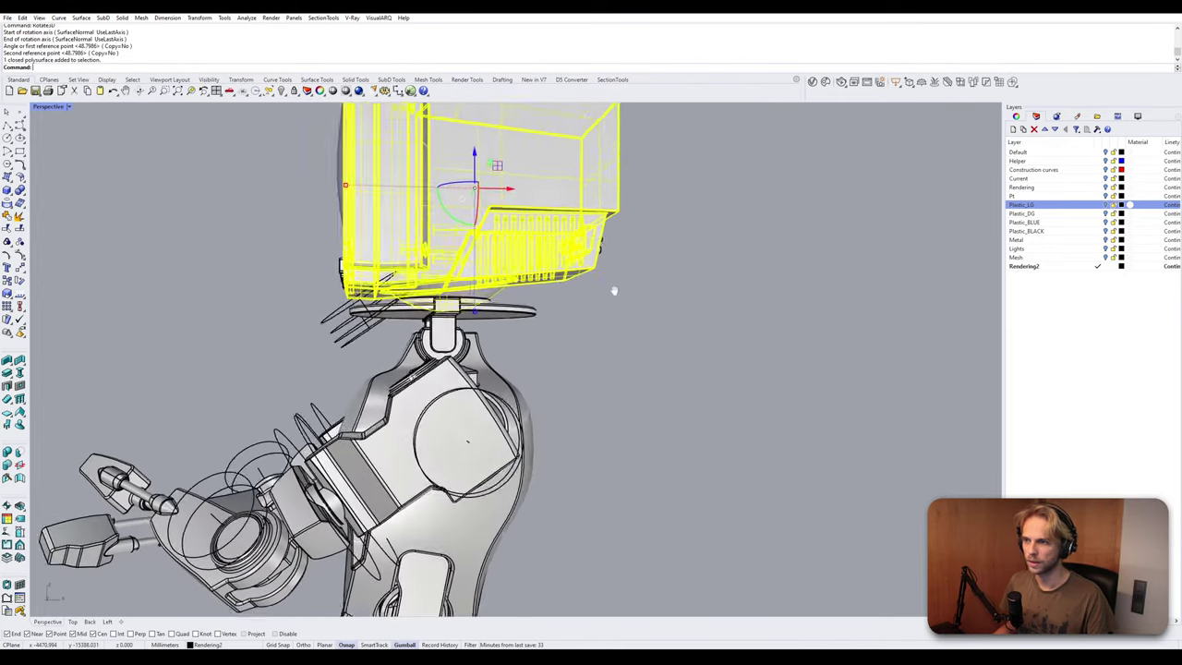
scroll(614, 291, down, 3)
drag(390, 171, 786, 400)
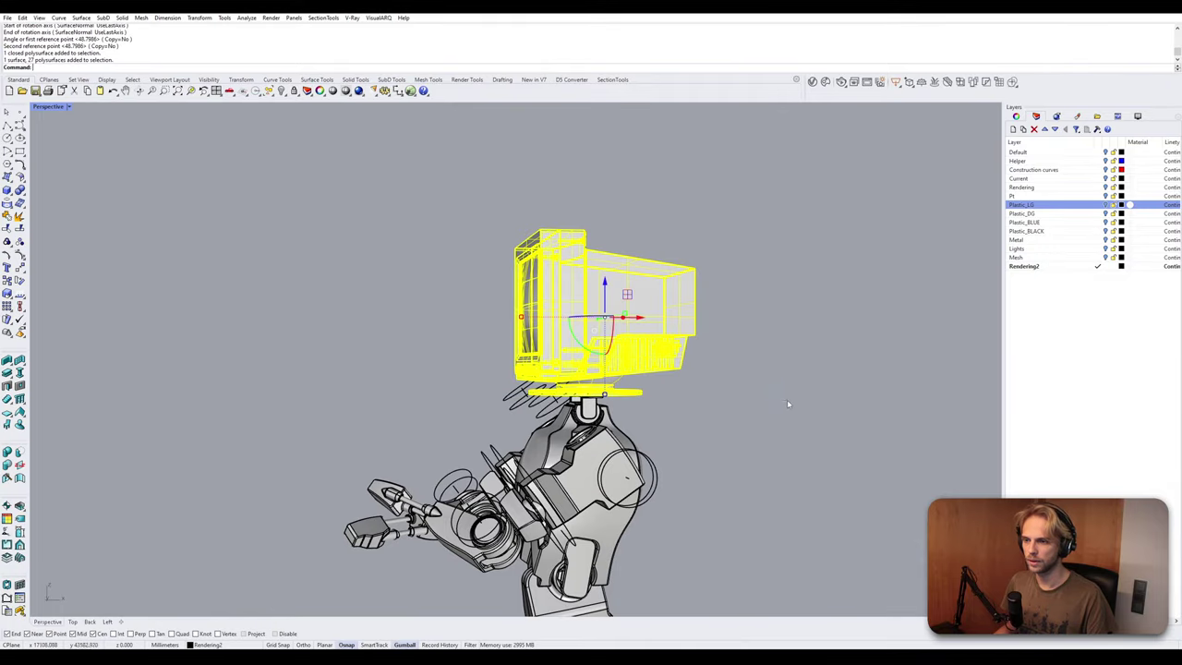
scroll(679, 390, up, 8)
shift+click(595, 443)
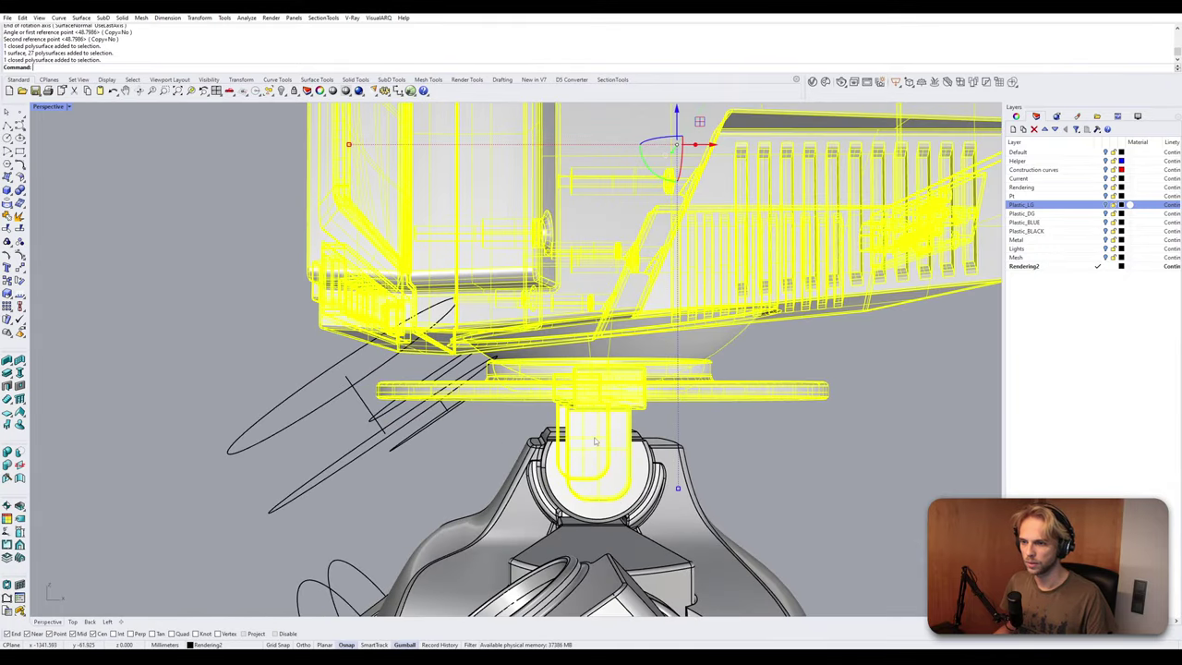
right_drag(594, 421, 555, 402)
Tilt the monitor head forward about 23° with Rotate3D around the sideways axis through the centre of the neck joint.
scroll(574, 364, down, 4)
text(Rotate3D)
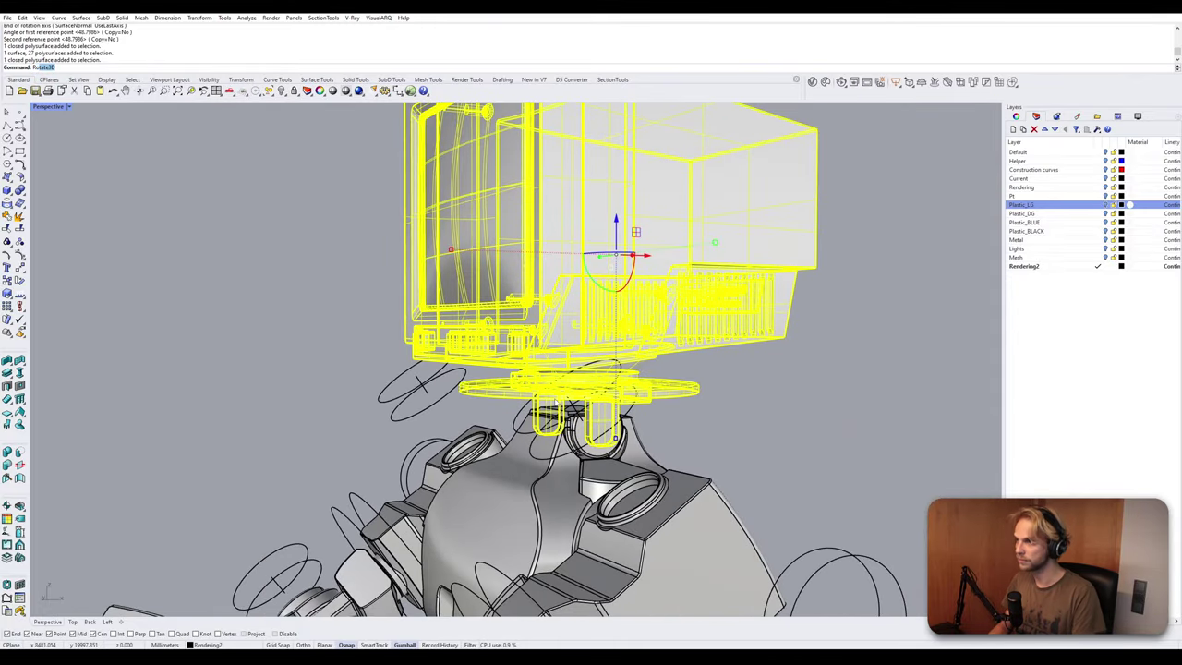
key(Return)
scroll(570, 413, up, 5)
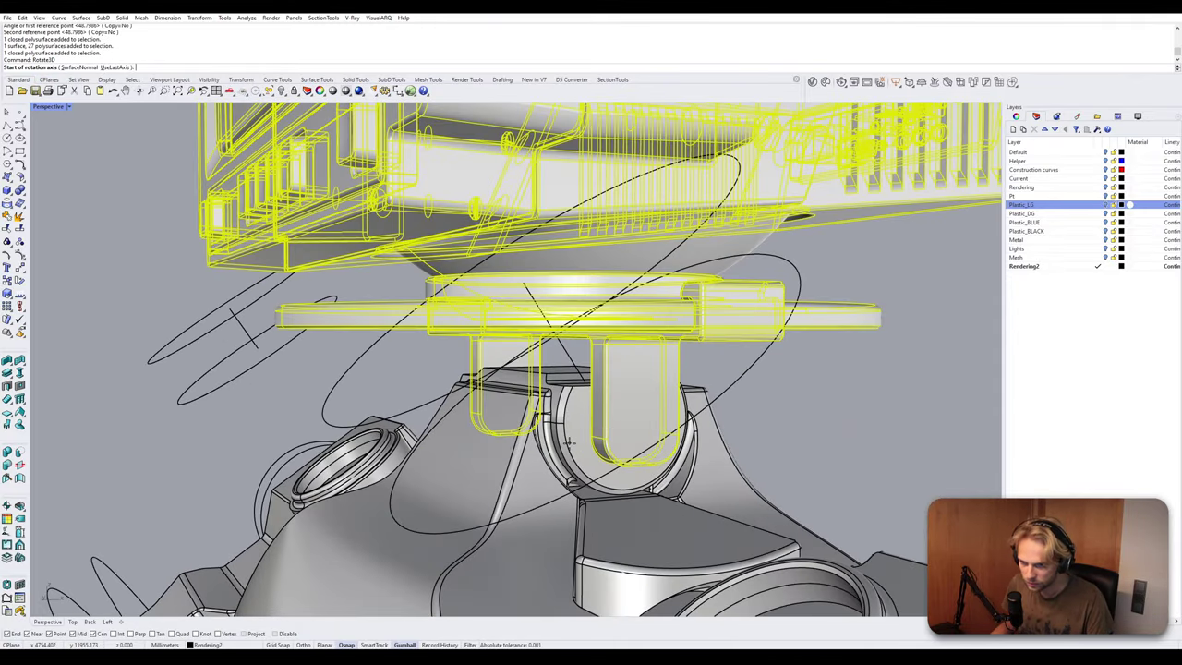
click(626, 421)
scroll(591, 437, down, 10)
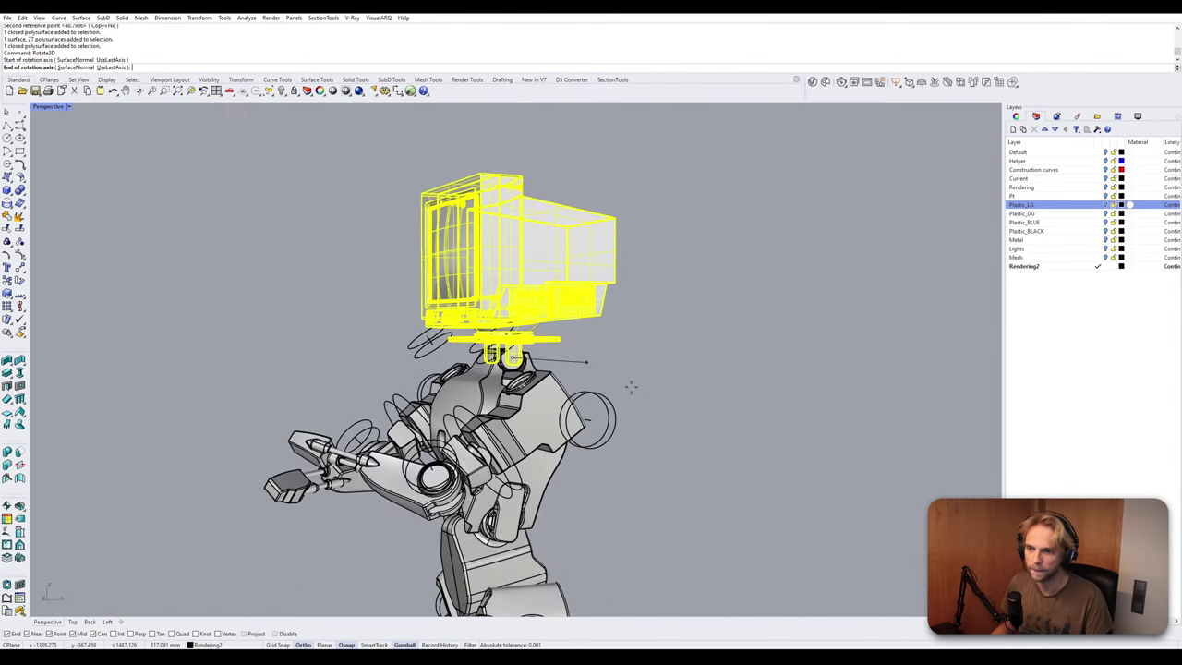
right_drag(633, 359, 567, 352)
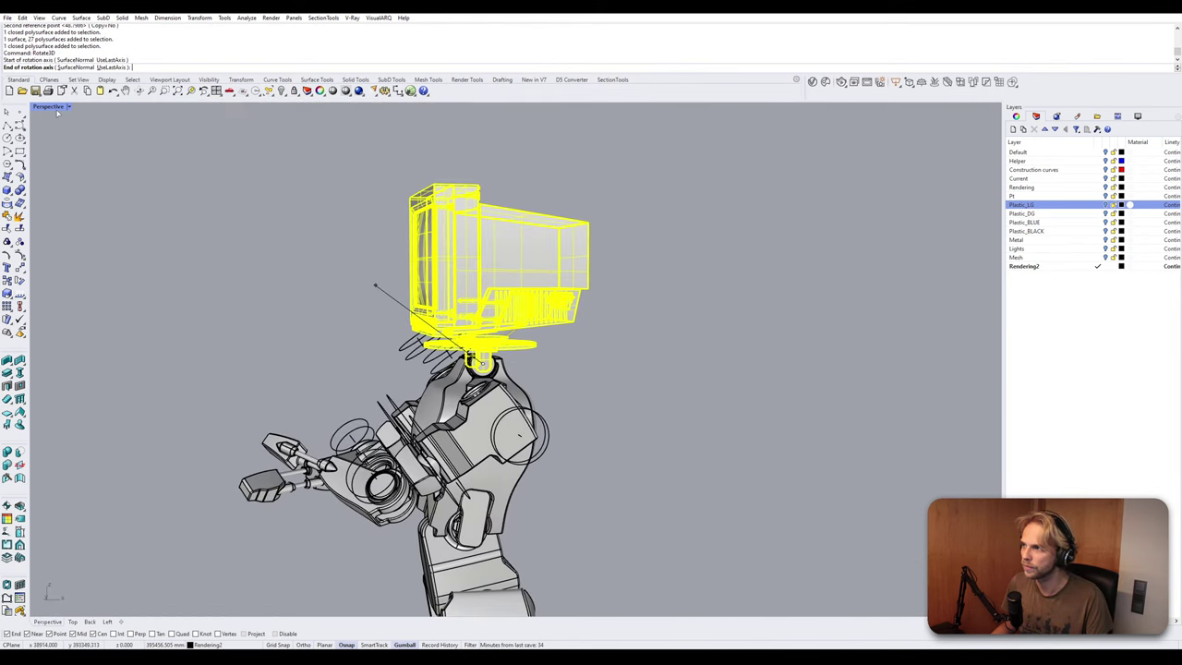
right_drag(285, 291, 368, 336)
click(325, 354)
right_drag(751, 349, 655, 359)
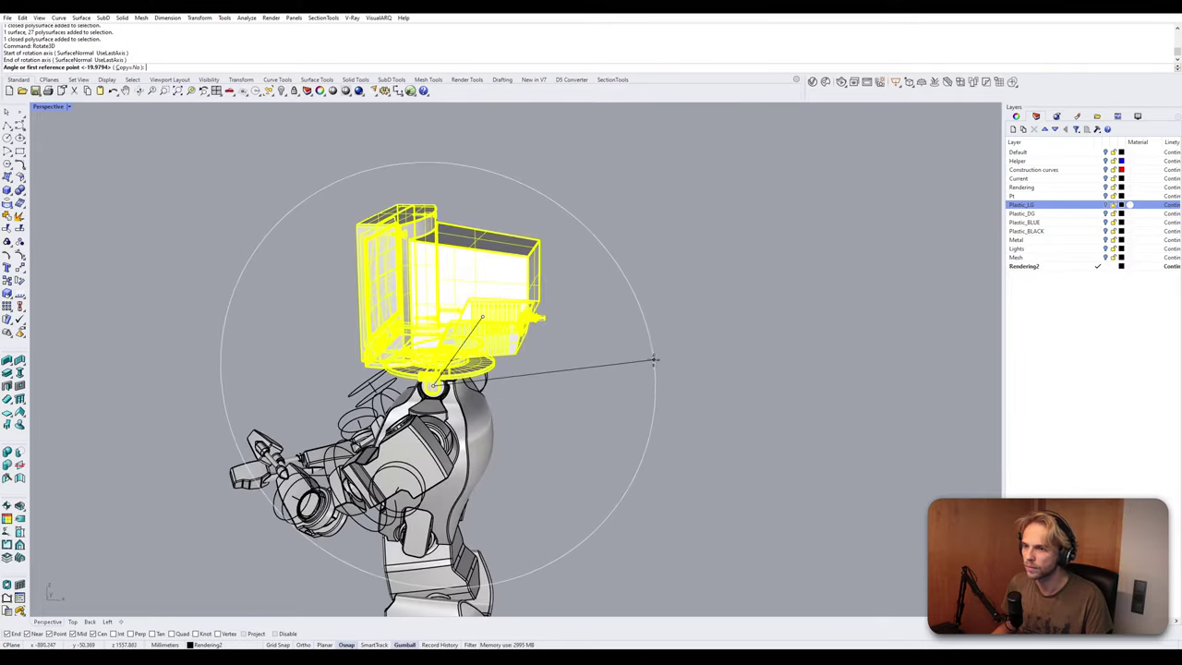
click(681, 358)
right_drag(648, 281, 657, 245)
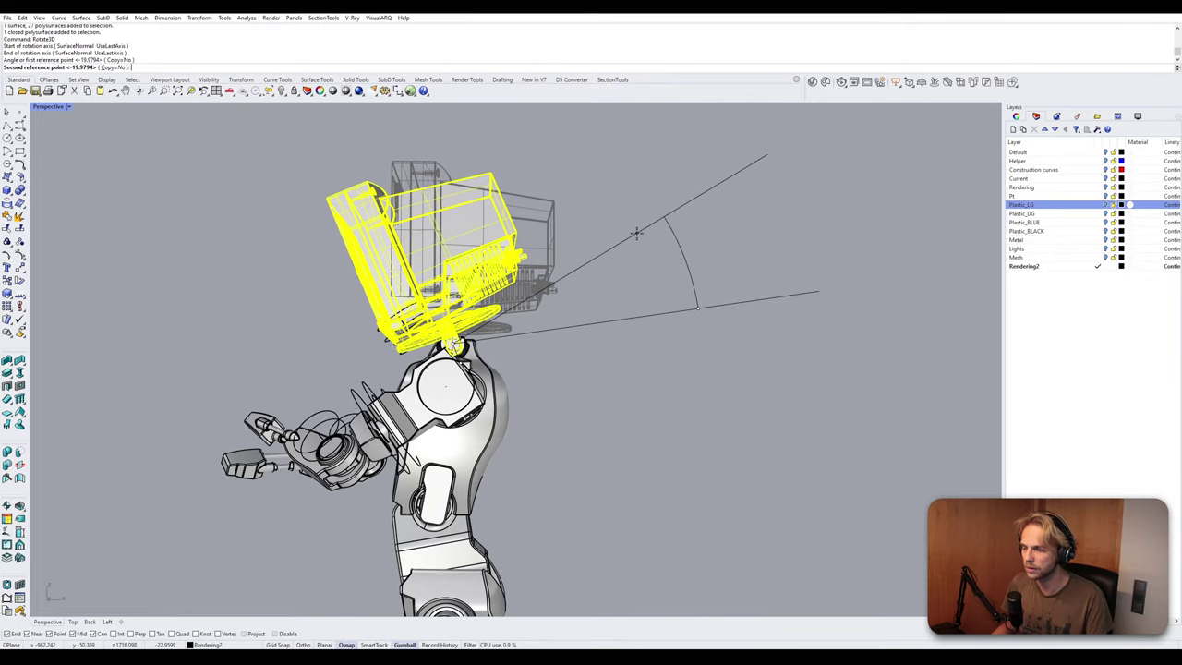
click(637, 234)
right_drag(619, 278, 557, 319)
scroll(404, 296, up, 4)
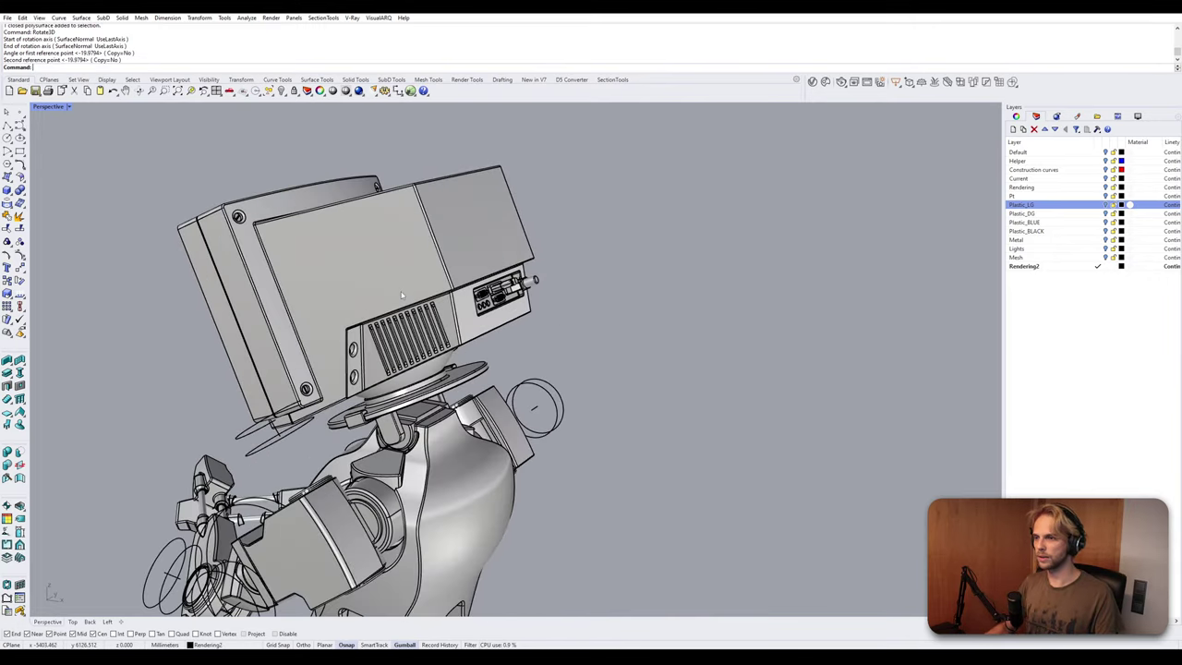
right_drag(405, 296, 458, 300)
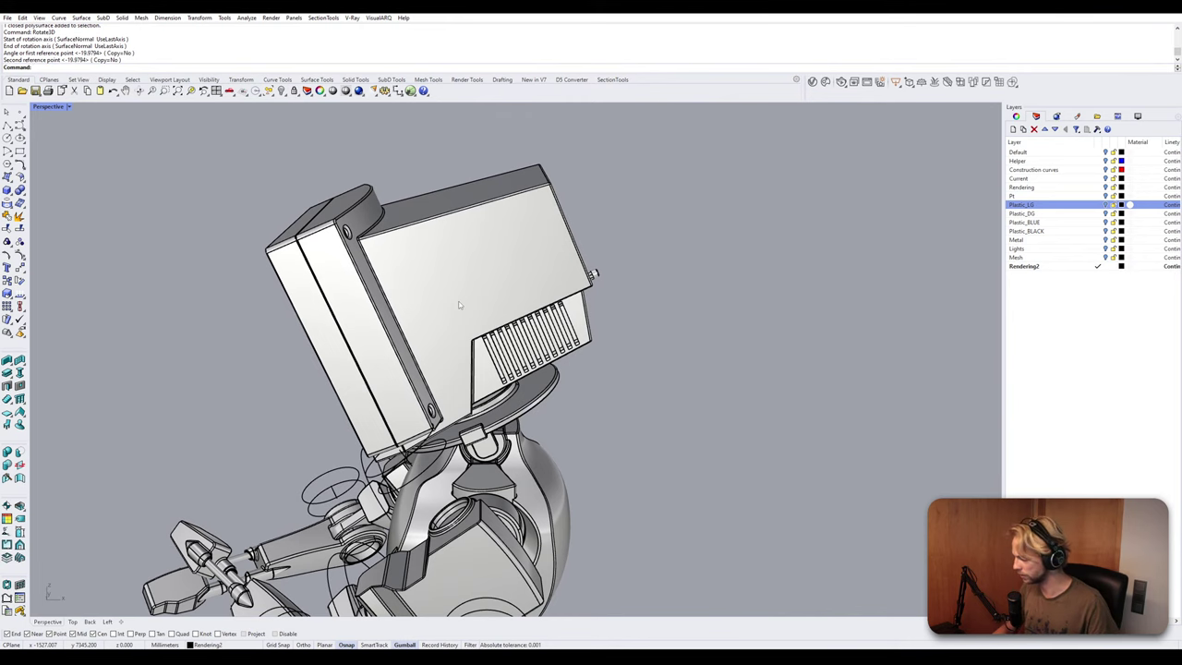
Launch Grasshopper, open the wires_gravity definition and widen its window to show the component graph.
key(Return)
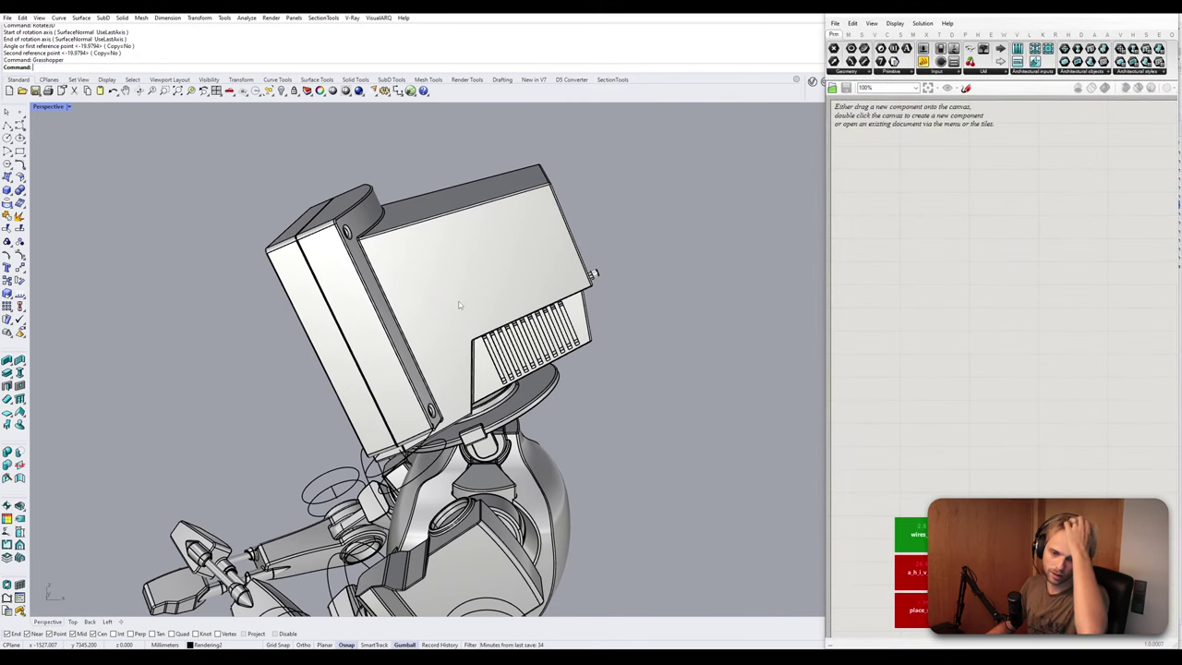
click(912, 536)
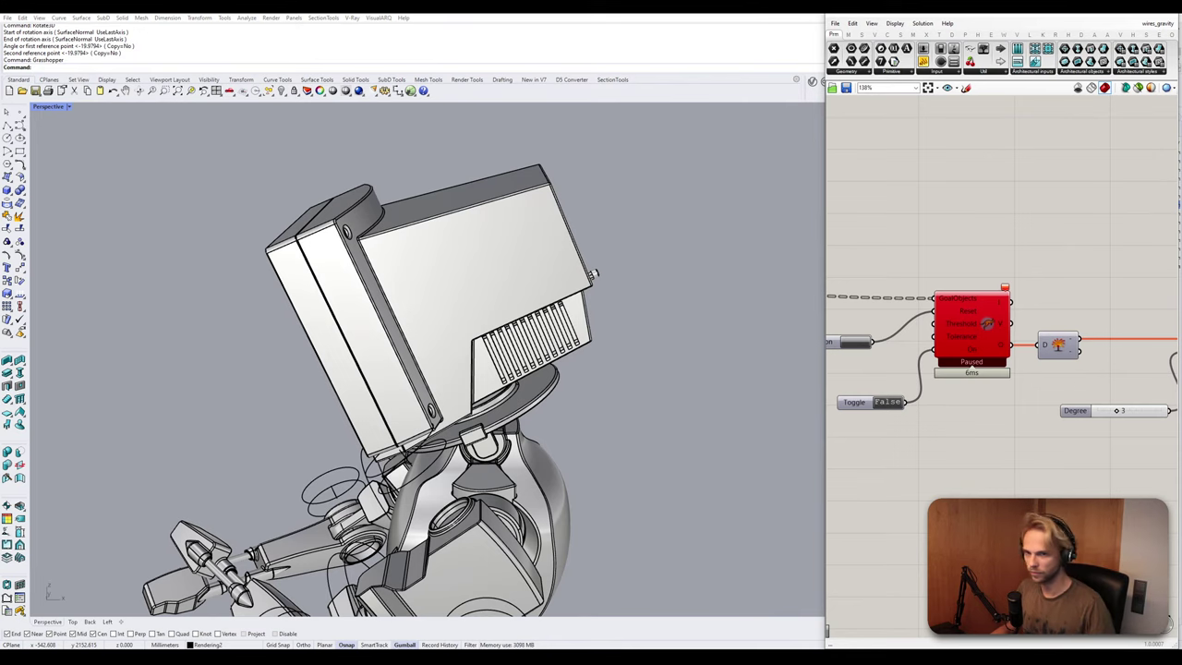
drag(827, 220, 595, 224)
scroll(910, 277, down, 5)
scroll(837, 276, up, 2)
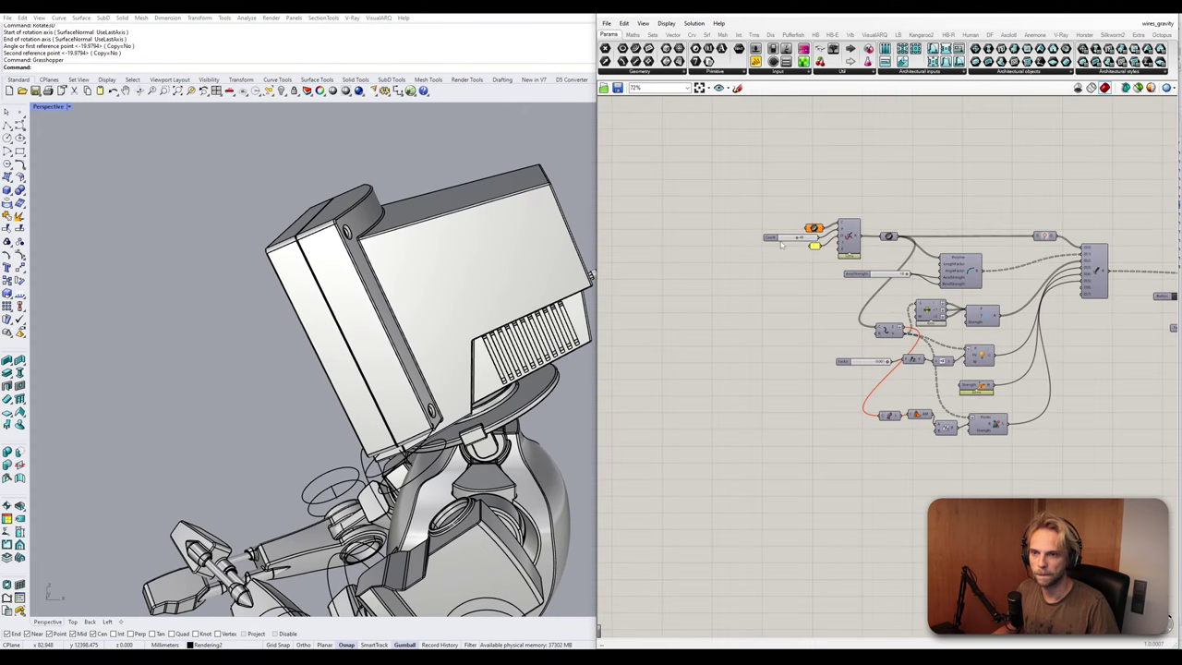
Start a degree 3 control-point curve at the centre of the monitor's large rear plug and lead it in an arc around the robot's side.
right_drag(314, 240, 364, 265)
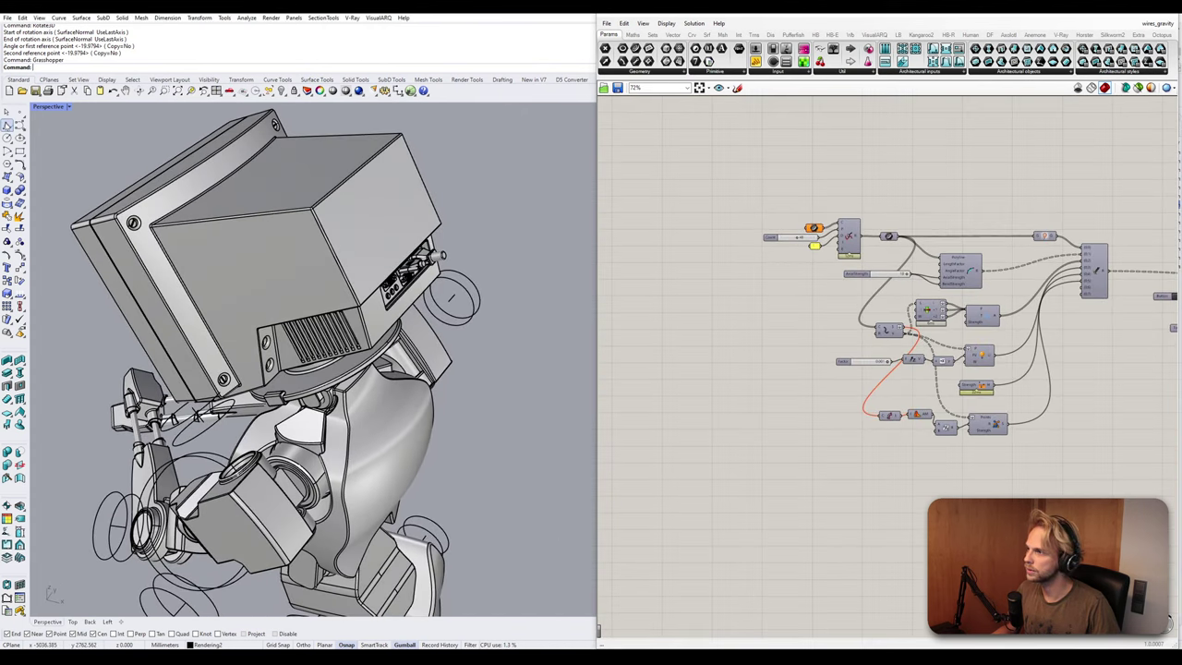
click(19, 126)
scroll(431, 245, up, 5)
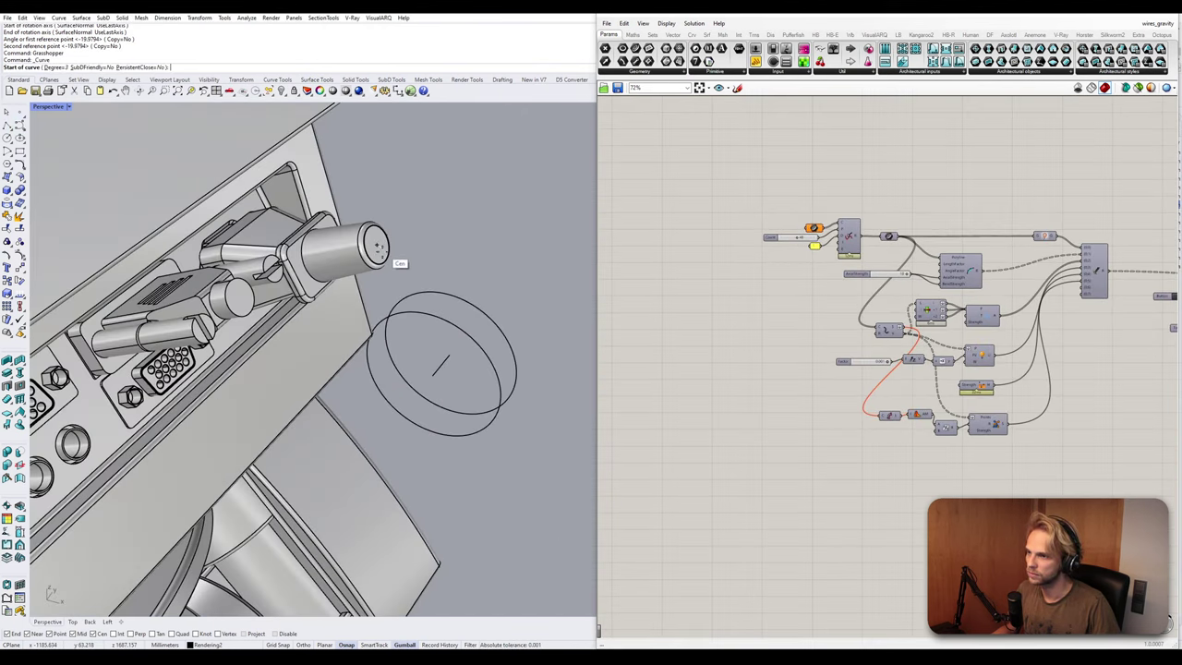
click(392, 260)
scroll(397, 263, down, 10)
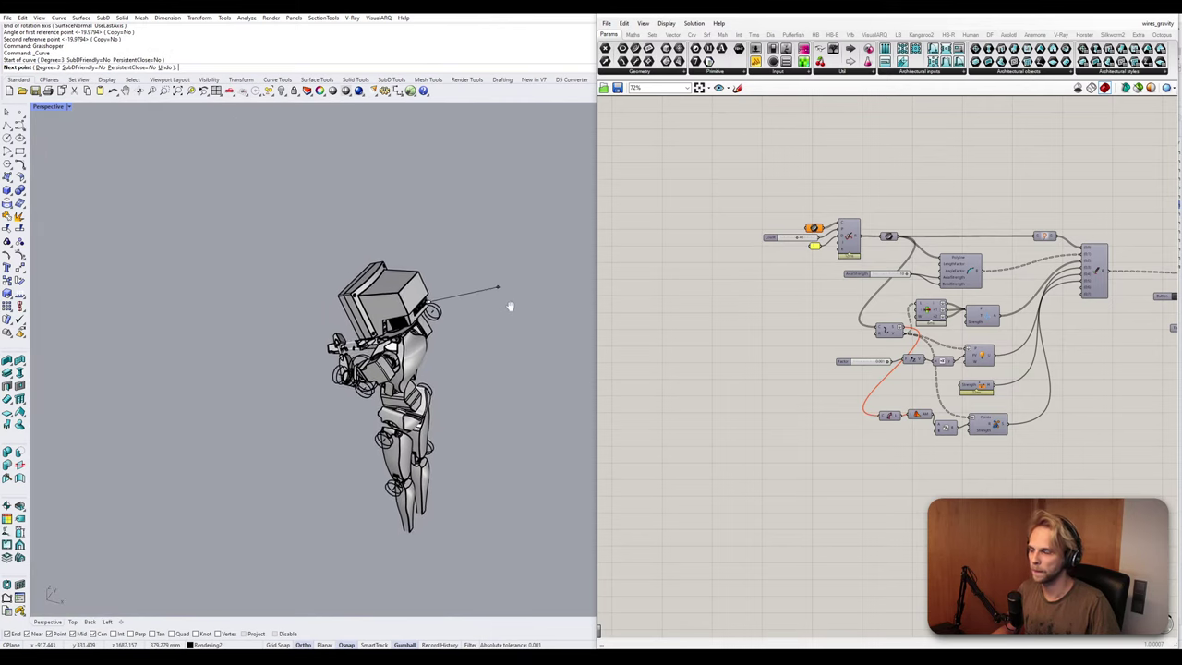
shift+right_drag(509, 306, 495, 320)
right_drag(495, 320, 475, 360)
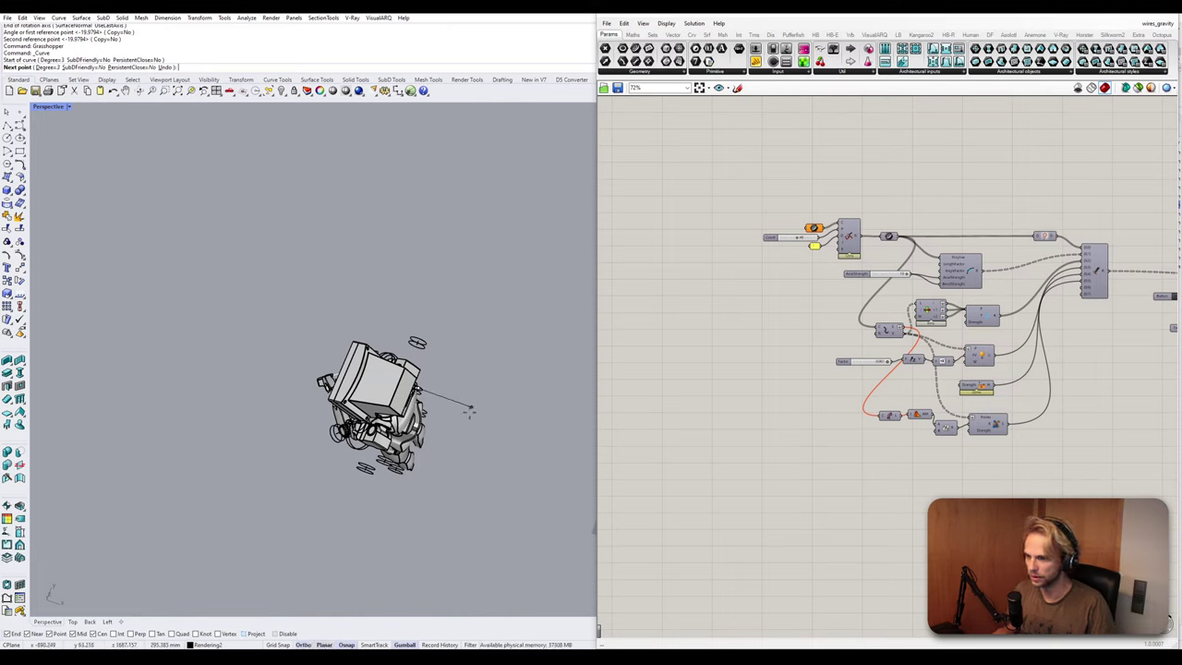
right_drag(469, 408, 477, 326)
click(495, 361)
click(477, 325)
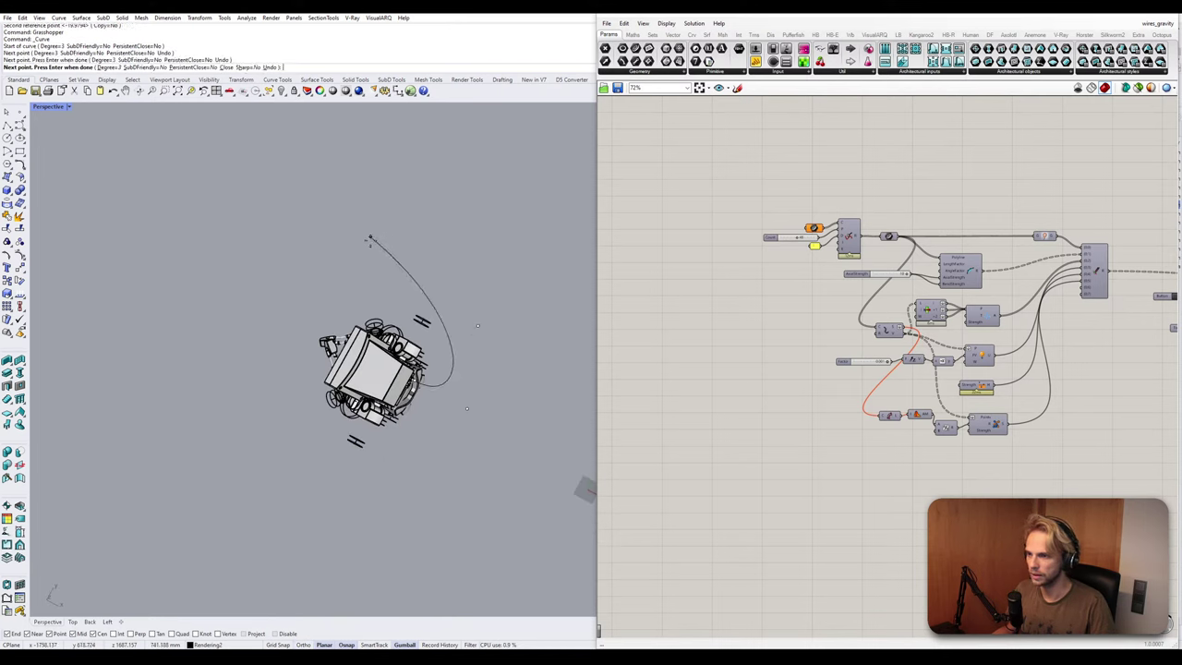
right_drag(400, 264, 474, 259)
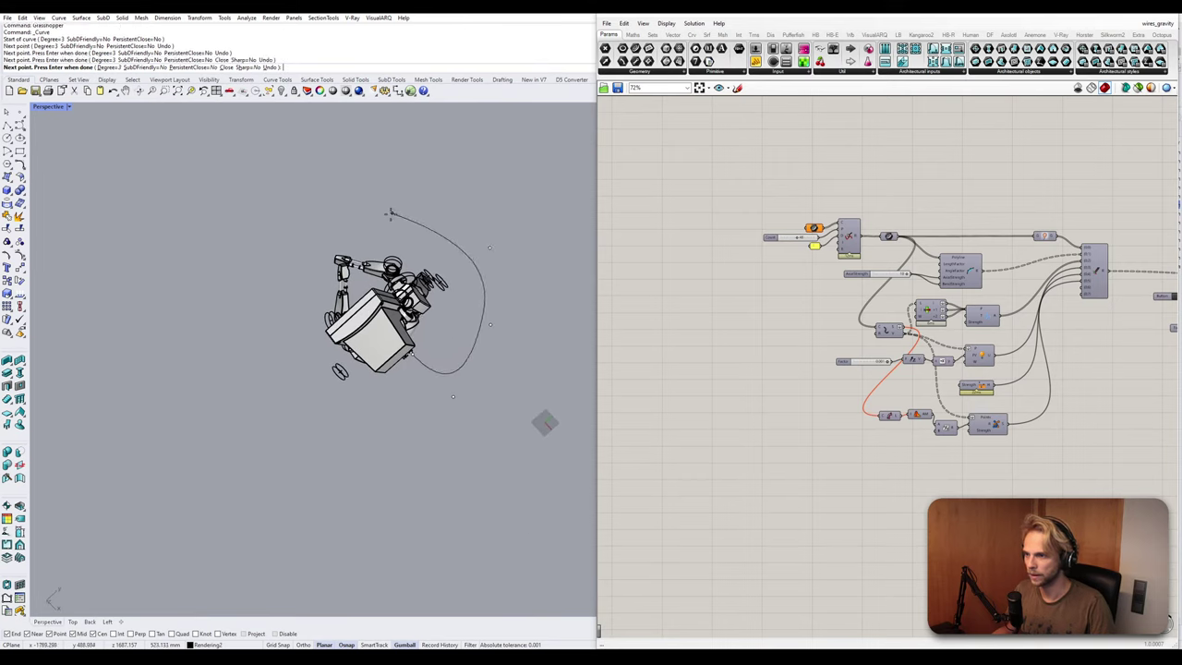
Continue the first cable curve in the Top view between the monitor and the hands, cross the forearm and finish it well past the robot.
double_click(51, 106)
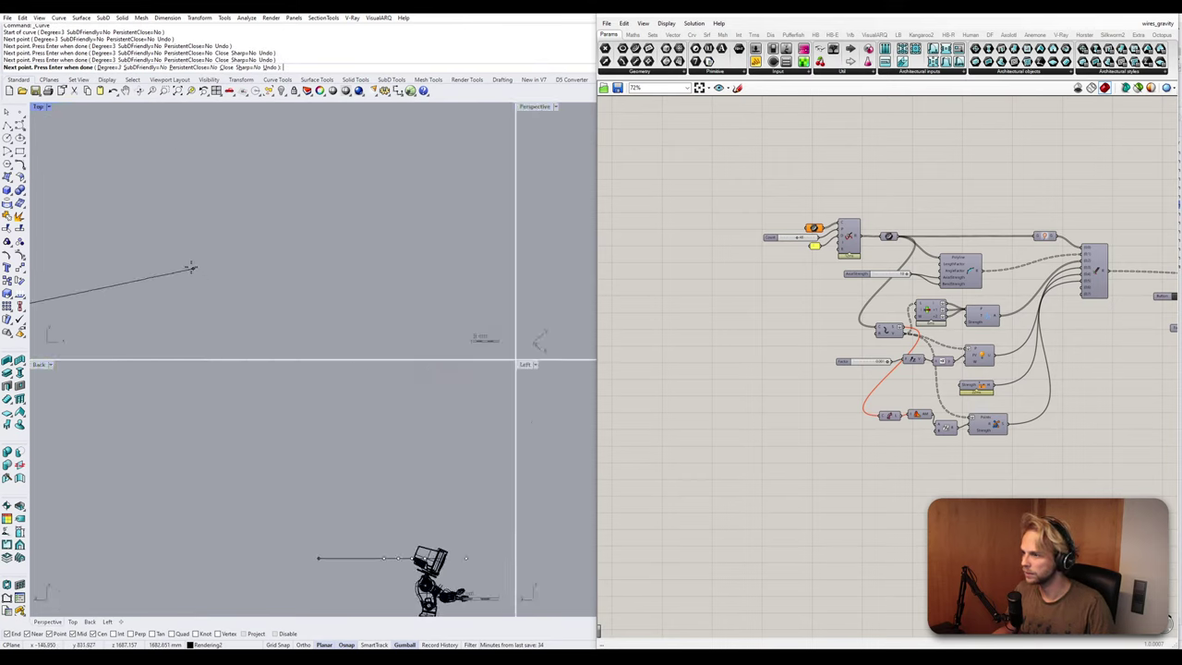
scroll(190, 263, down, 10)
right_drag(166, 287, 193, 279)
scroll(137, 302, up, 8)
scroll(148, 305, up, 4)
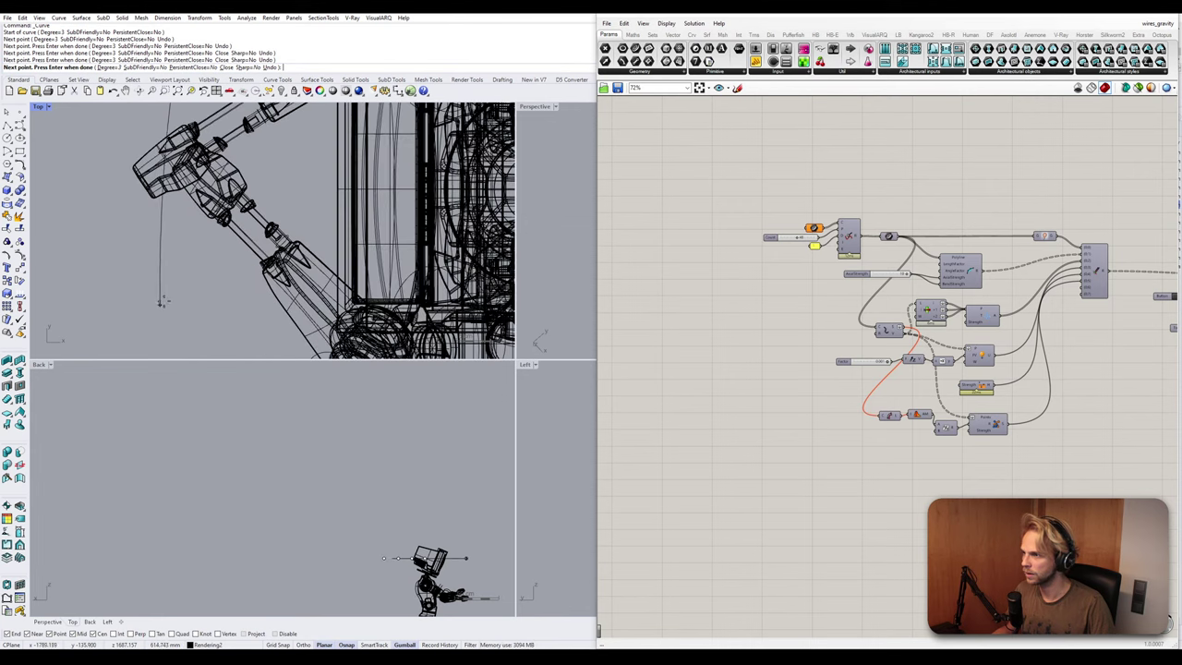
scroll(195, 311, down, 4)
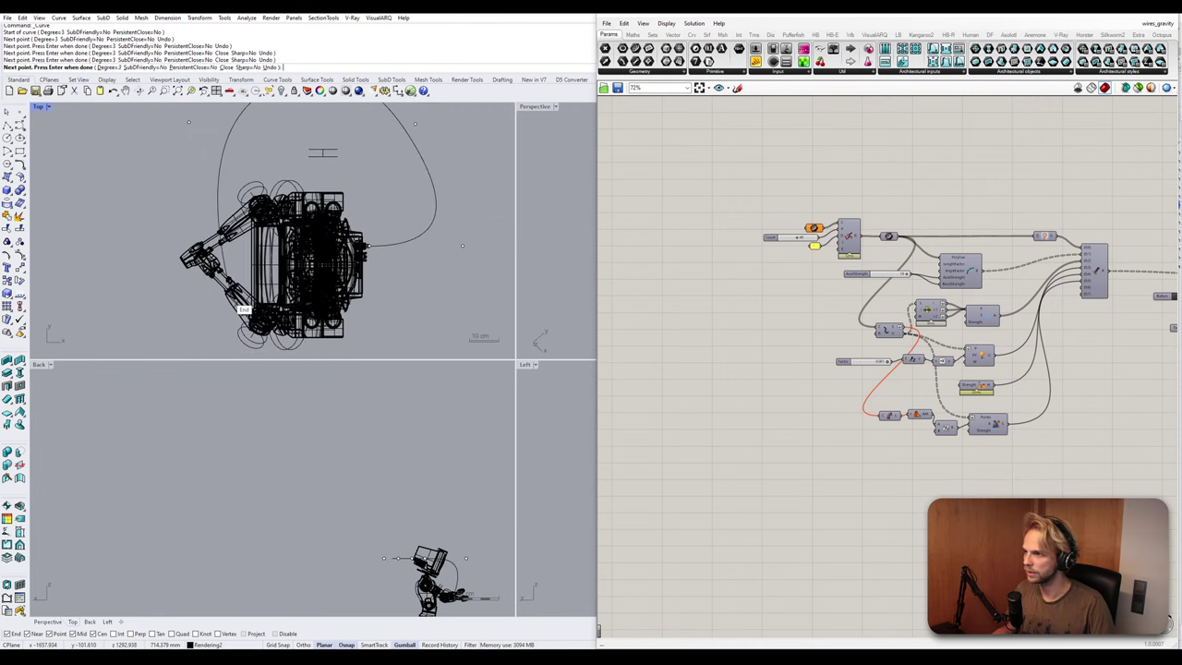
scroll(233, 234, up, 1)
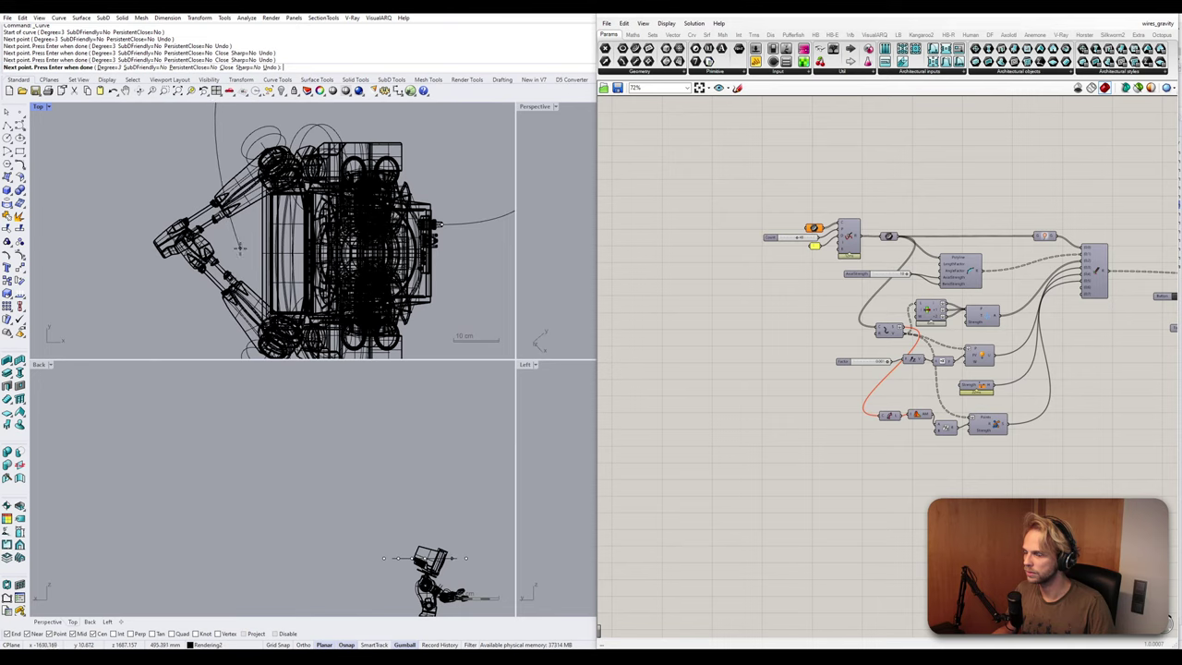
click(242, 246)
click(199, 346)
scroll(202, 342, down, 6)
right_drag(209, 327, 261, 218)
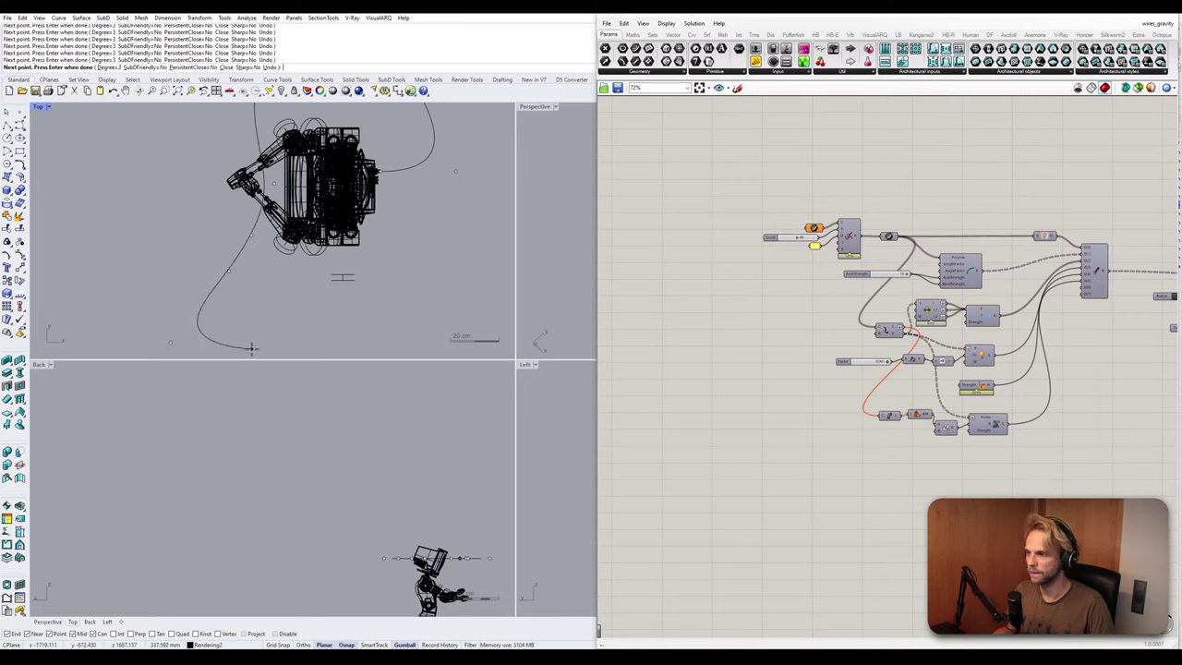
right_drag(262, 343, 297, 260)
scroll(285, 260, down, 2)
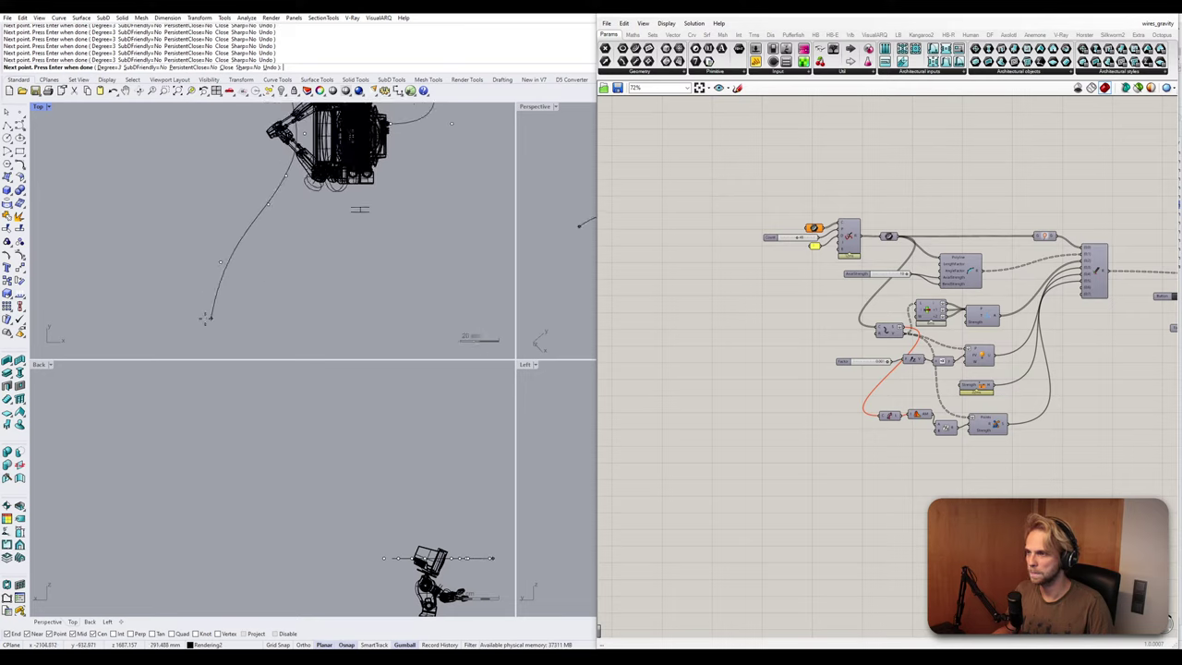
key(Return)
Move two control points at the first cable curve's free end farther from the robot to straighten and lengthen its tail.
right_drag(338, 174, 344, 258)
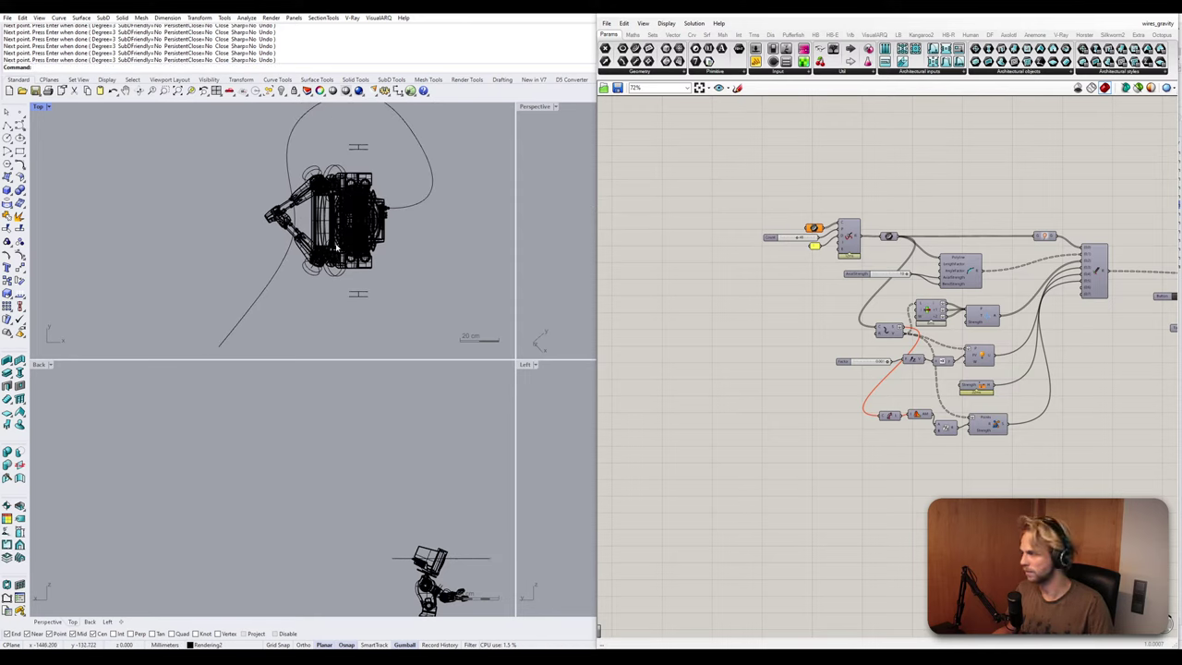
click(265, 296)
right_drag(265, 296, 322, 188)
drag(237, 174, 349, 259)
drag(324, 191, 261, 304)
key(Escape)
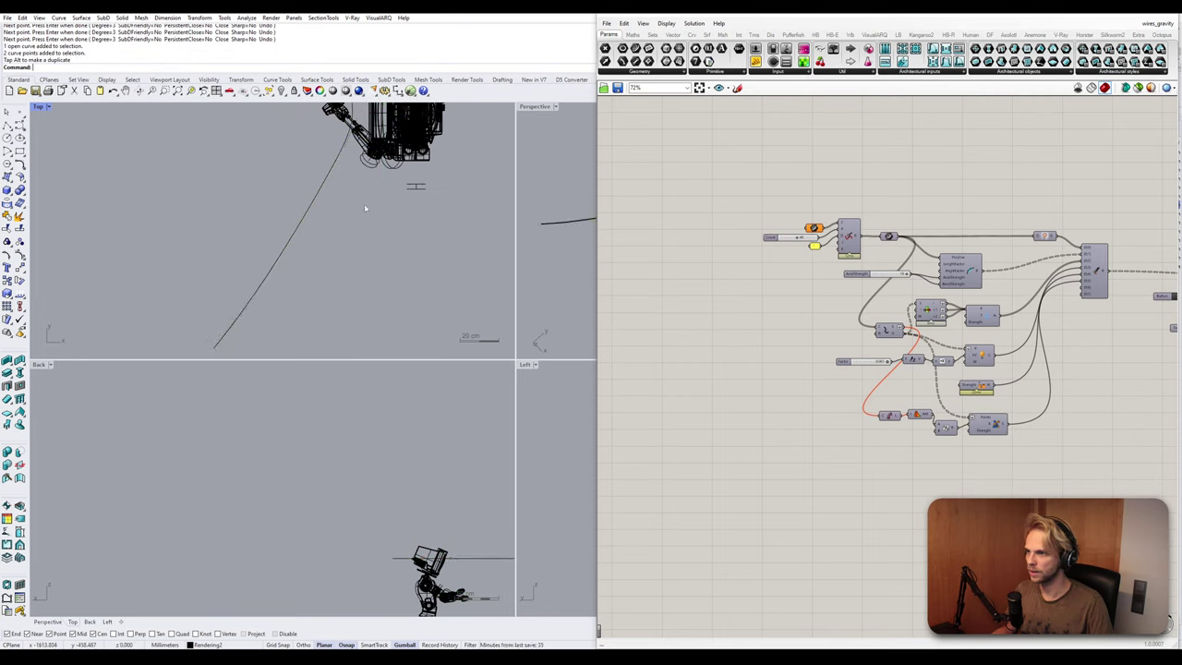
Return to the Perspective view and start a second cable curve at the centre of the smaller connector beside the large rear plug.
scroll(364, 203, down, 6)
right_drag(364, 204, 309, 244)
scroll(360, 257, up, 8)
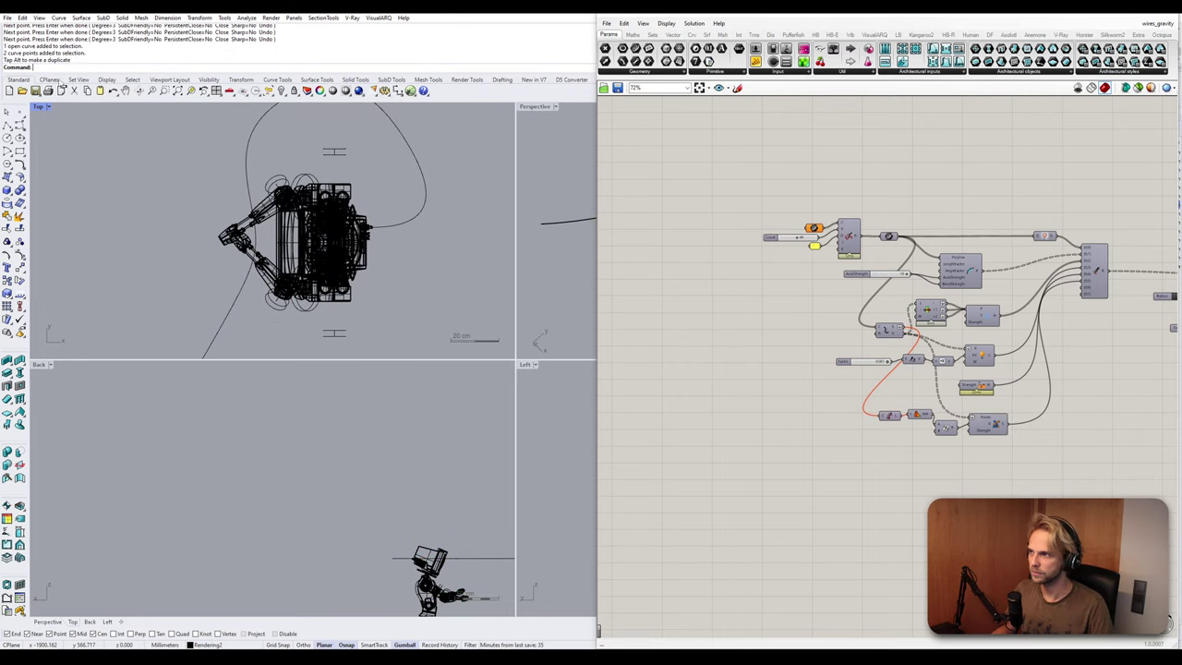
double_click(38, 107)
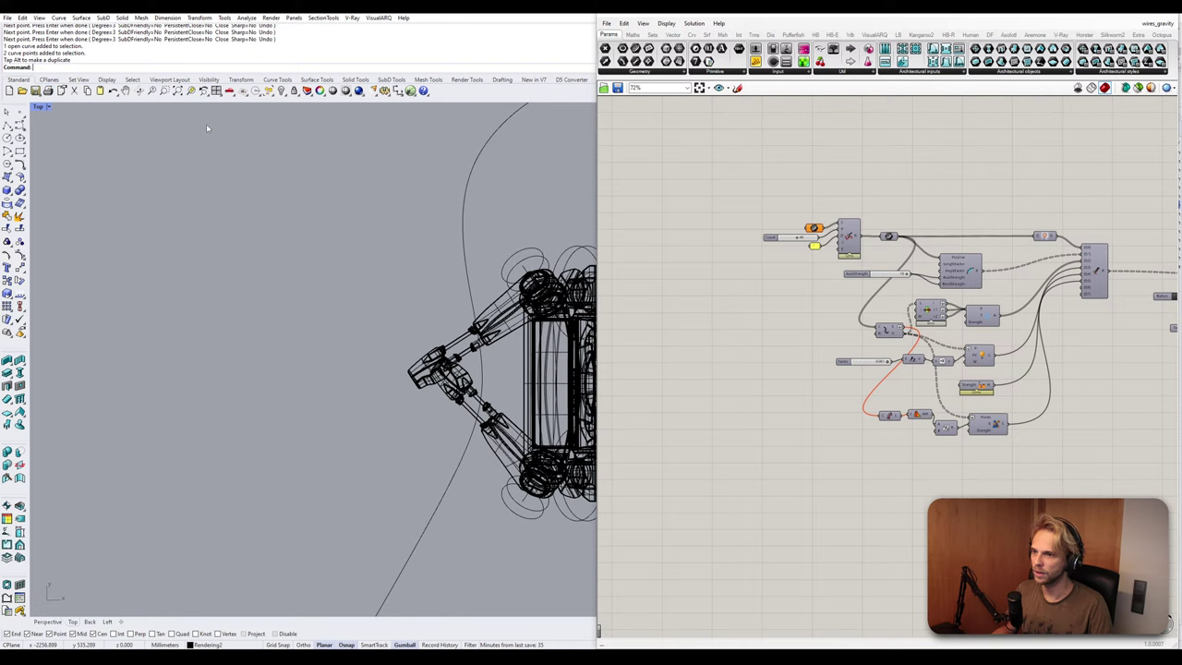
double_click(38, 107)
double_click(530, 107)
scroll(525, 145, down, 8)
scroll(493, 226, up, 8)
right_drag(493, 226, 478, 180)
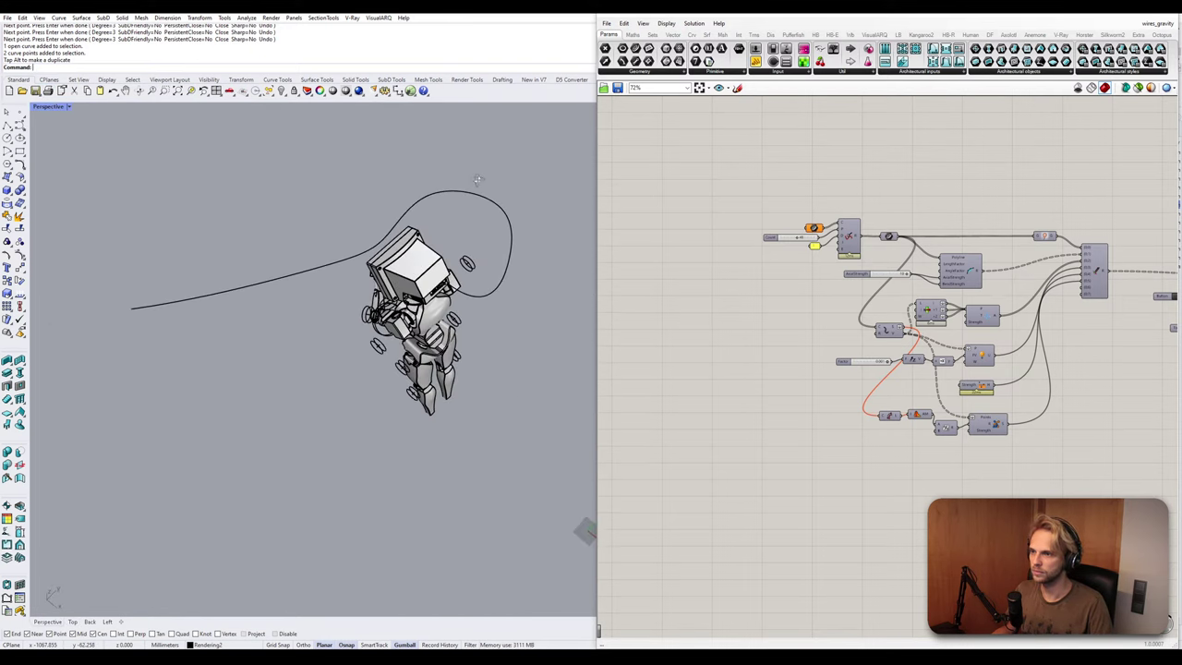
scroll(474, 305, up, 10)
key(Return)
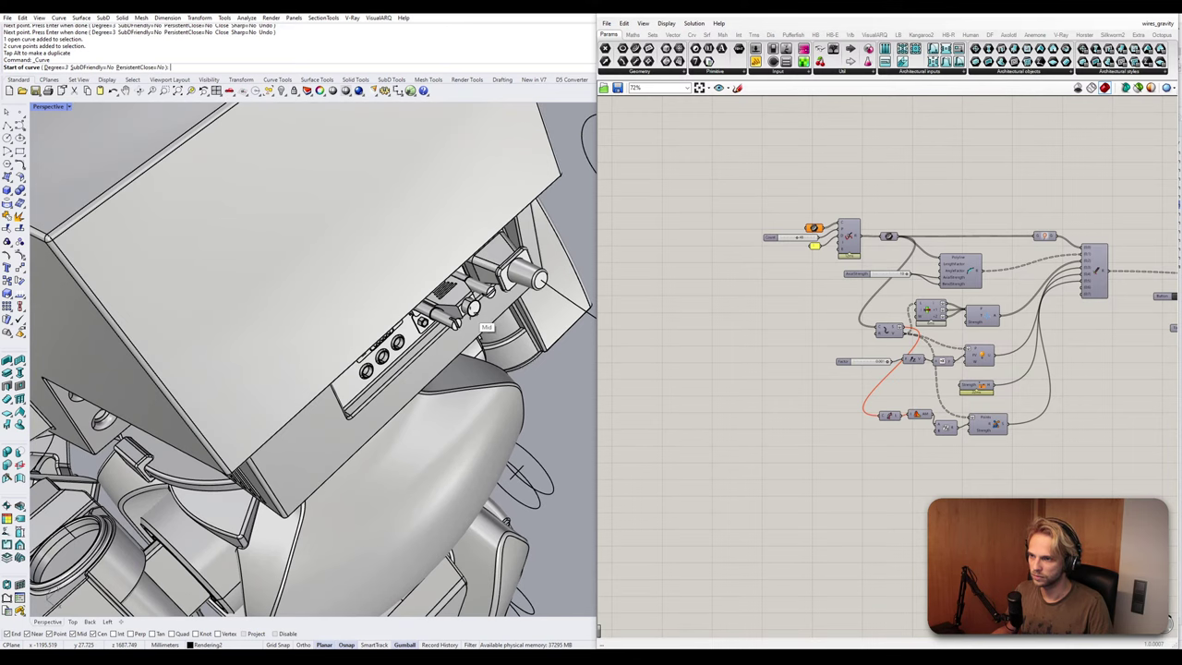
scroll(478, 320, up, 2)
click(476, 307)
Lead the second cable curve out behind the monitor and in a wide loop around the robot's other side to the front of the hands.
scroll(480, 309, down, 10)
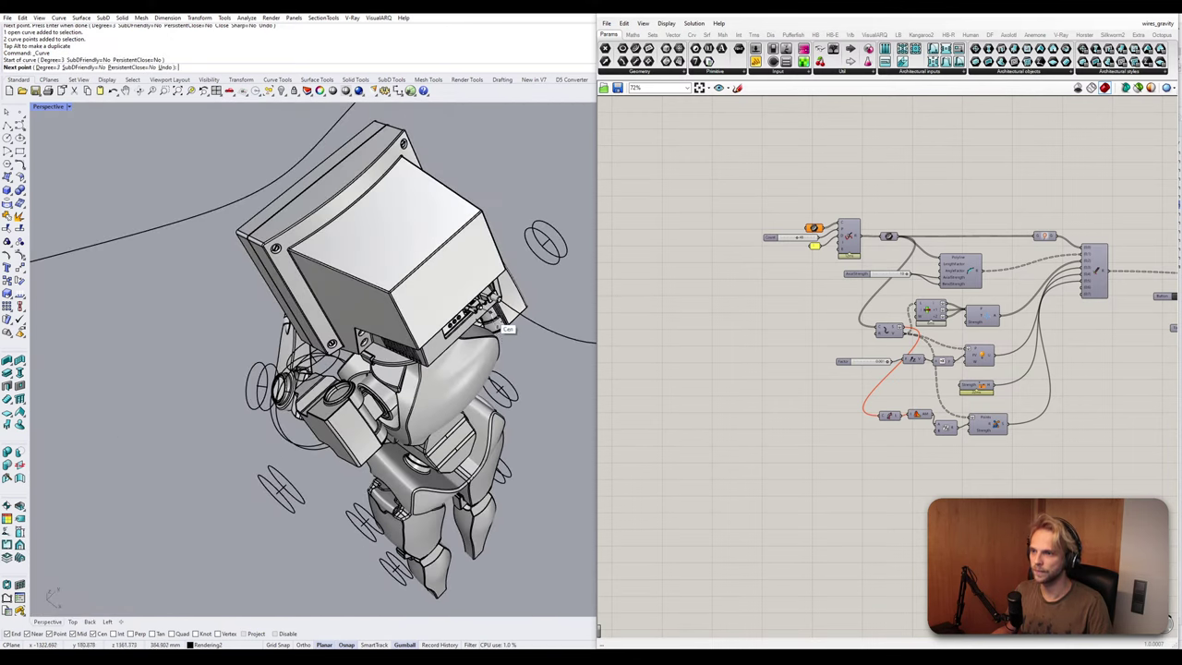
scroll(513, 400, down, 6)
shift+right_drag(513, 401, 473, 337)
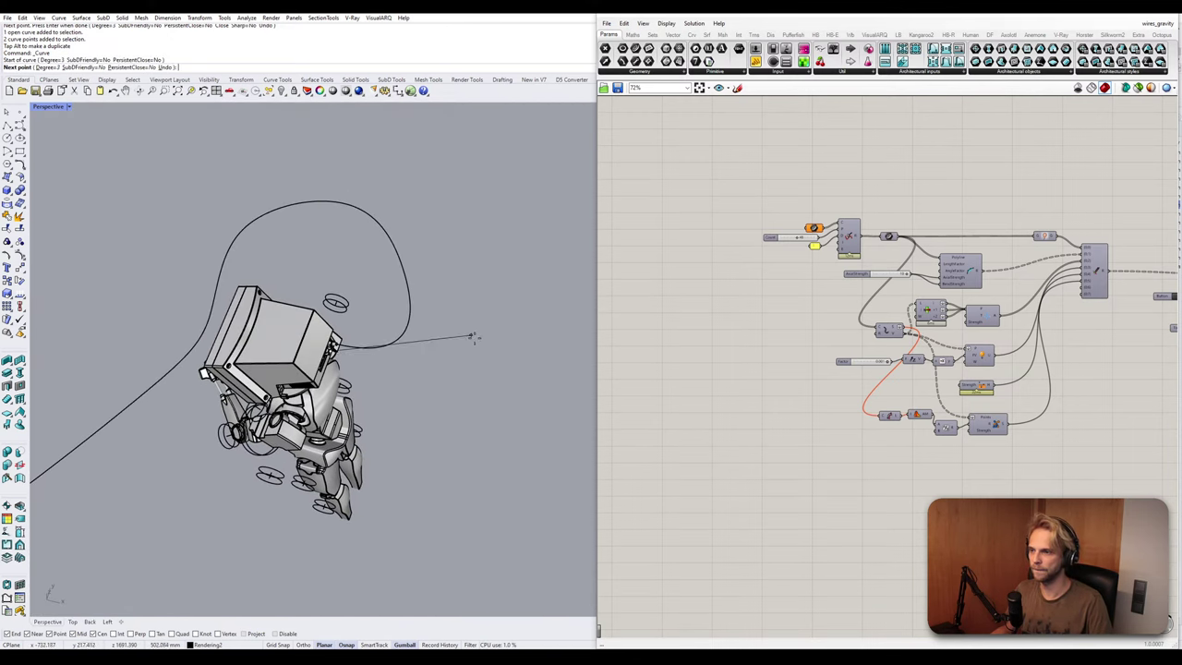
click(417, 363)
scroll(427, 416, down, 3)
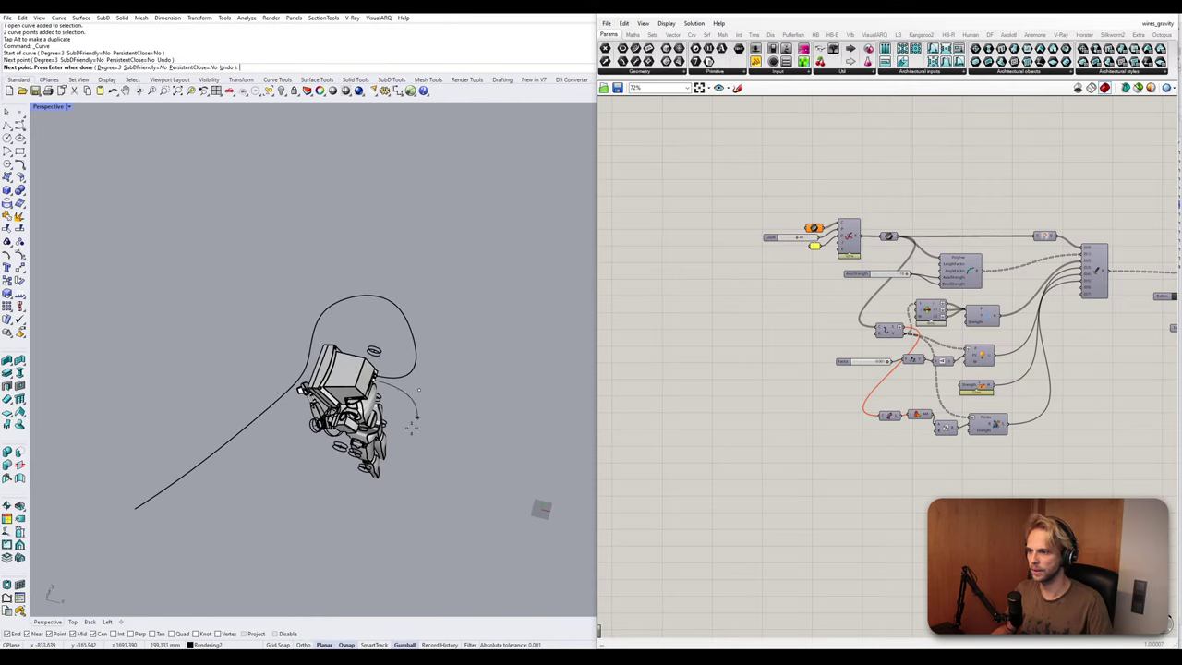
click(413, 449)
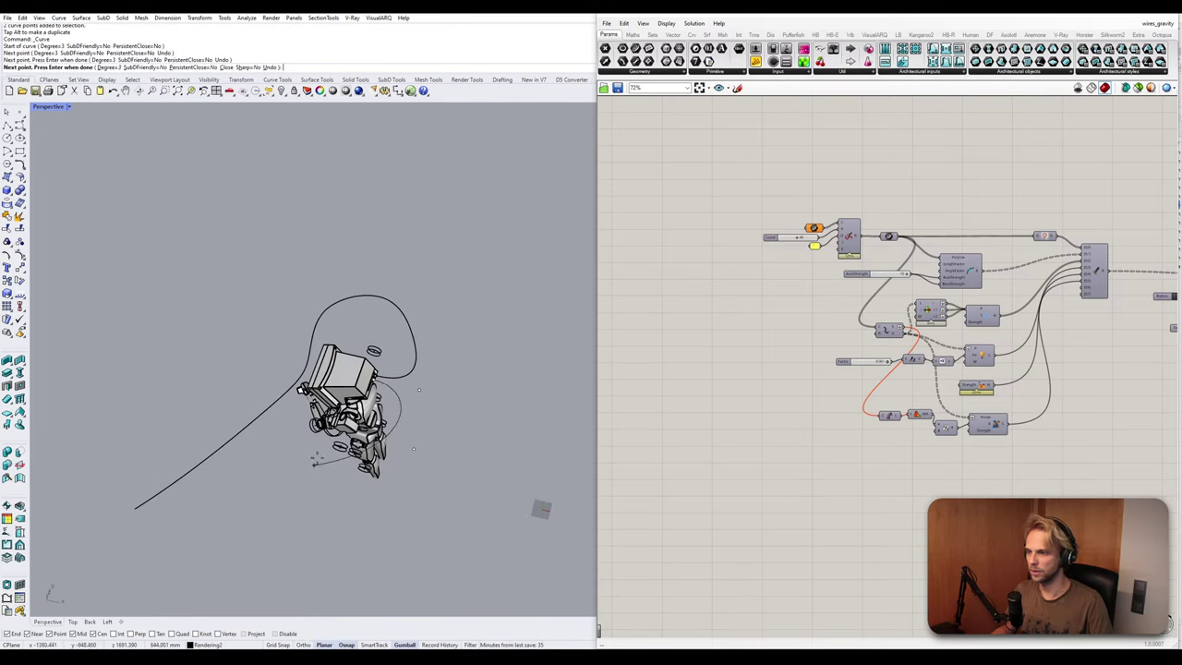
scroll(314, 464, up, 4)
right_drag(314, 464, 443, 427)
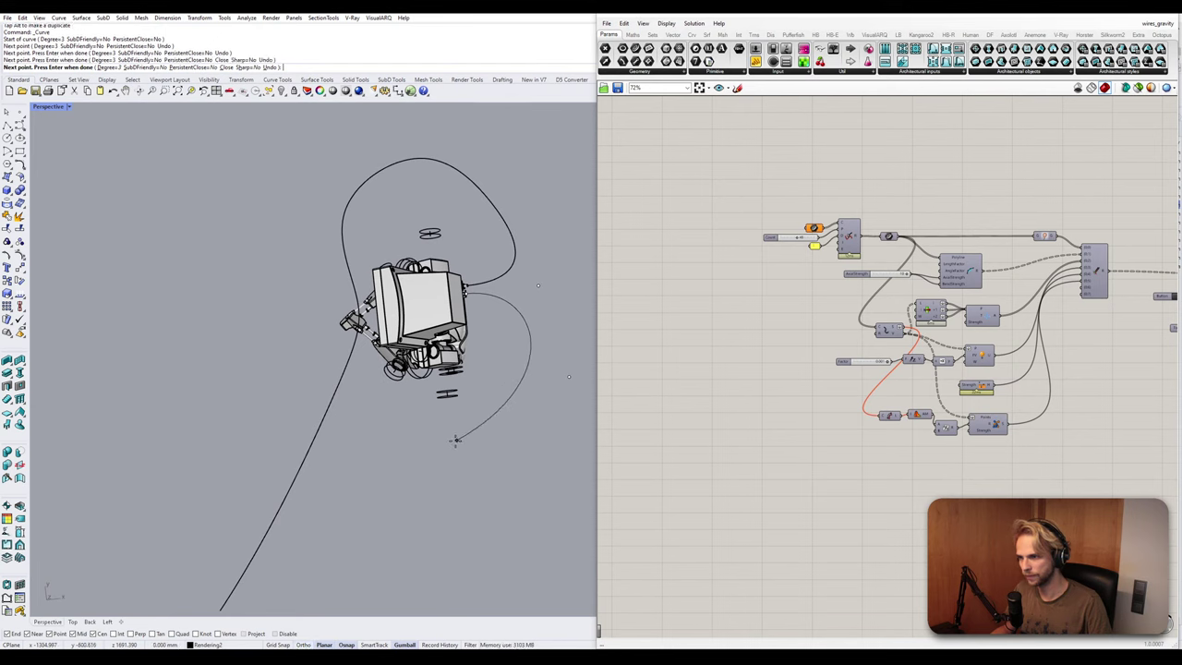
click(364, 452)
click(345, 428)
click(314, 355)
scroll(359, 320, up, 1)
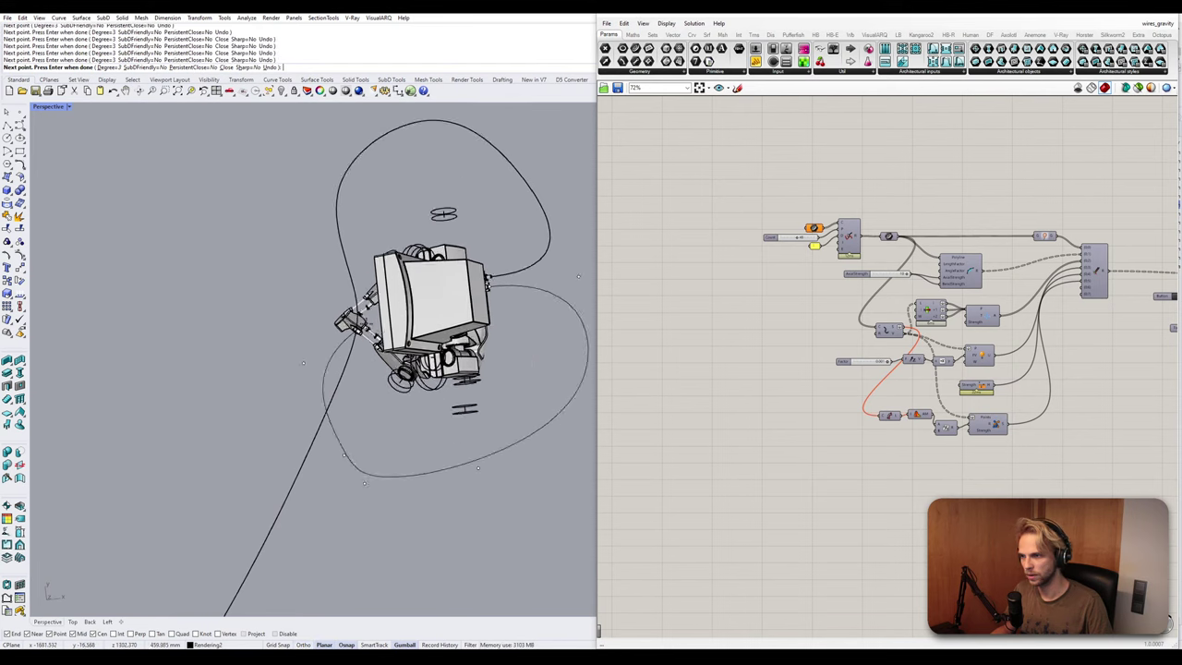
Route the second cable curve over the forearm into the gap between the arms and monitor, and back out past the hands.
scroll(367, 323, up, 6)
right_drag(371, 334, 426, 333)
scroll(414, 390, down, 5)
scroll(386, 391, up, 5)
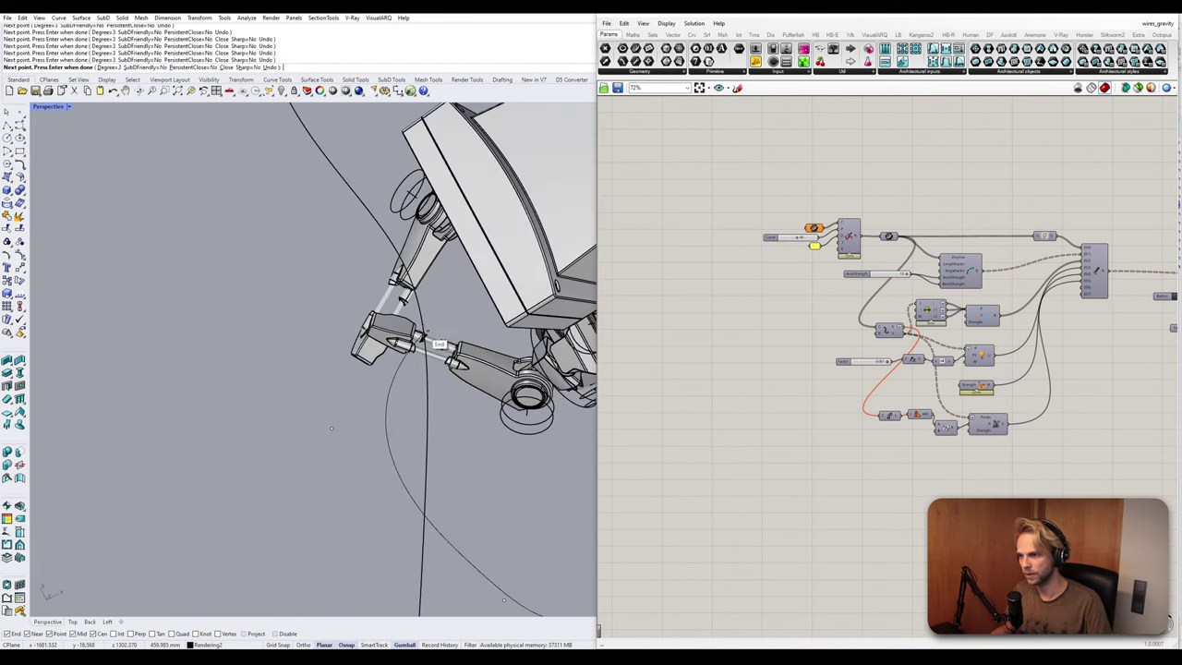
scroll(434, 332, up, 2)
click(491, 289)
scroll(491, 289, down, 4)
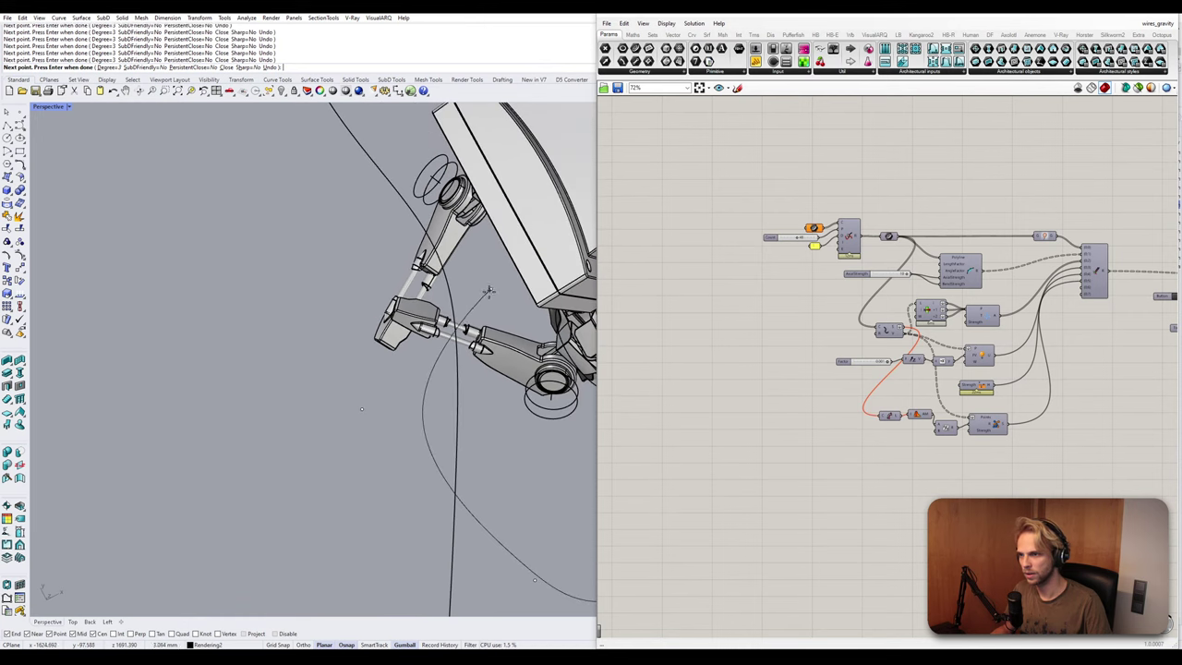
click(490, 254)
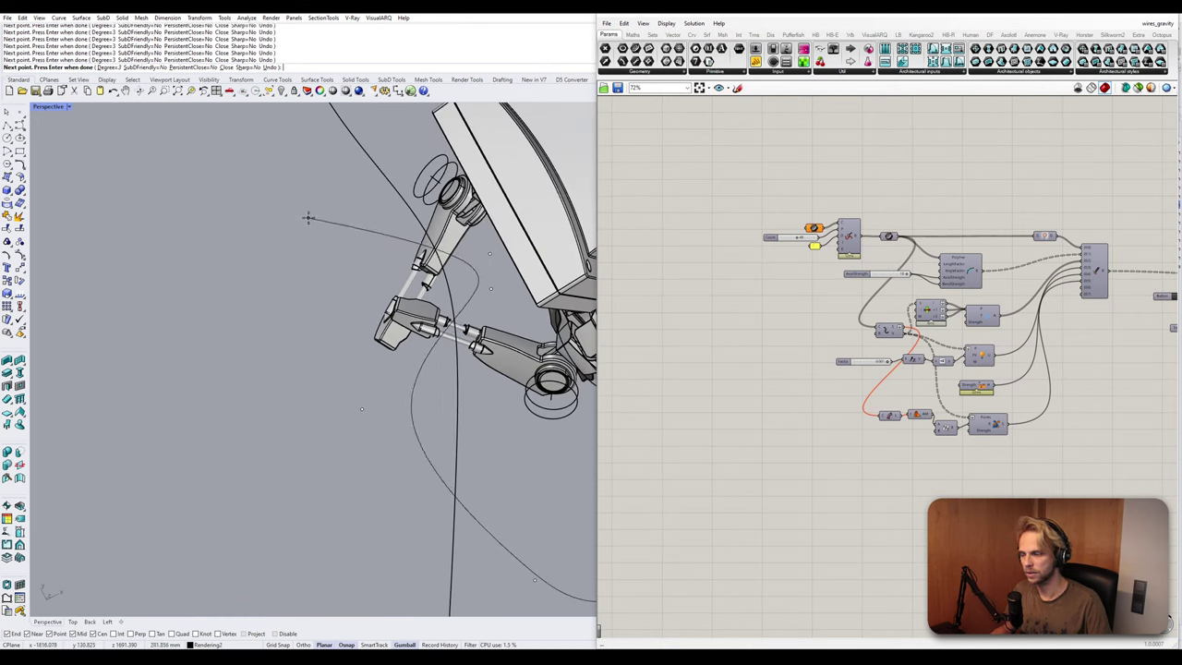
click(321, 180)
Place the last point of the second cable curve far out in front of the robot and finish the curve.
scroll(325, 208, down, 5)
right_drag(332, 229, 397, 198)
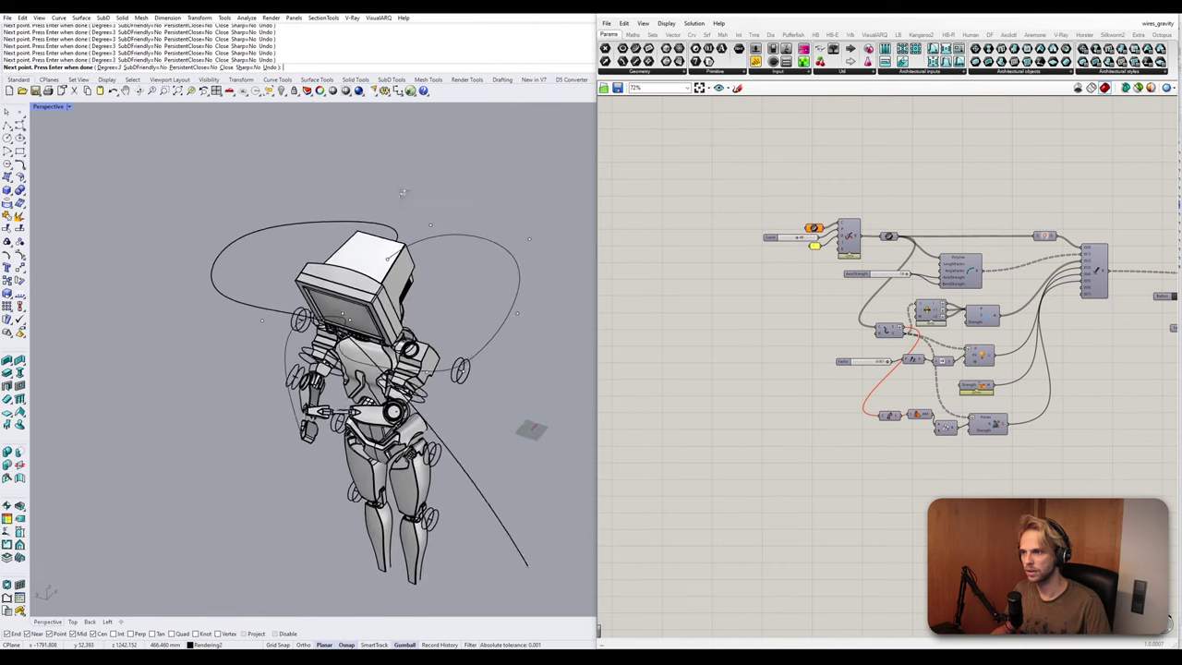
scroll(318, 305, down, 2)
shift+right_drag(306, 304, 420, 352)
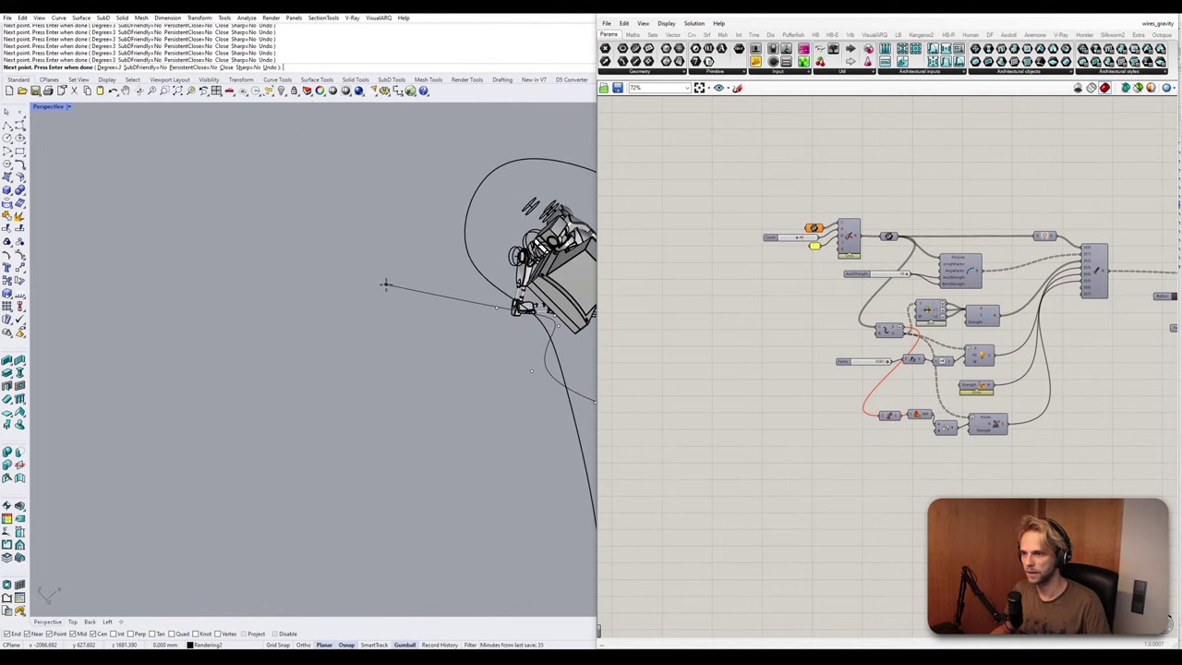
click(357, 156)
key(Return)
Select the second cable curve and show its control points for editing.
right_drag(545, 391, 319, 300)
scroll(319, 300, up, 5)
click(318, 298)
click(232, 250)
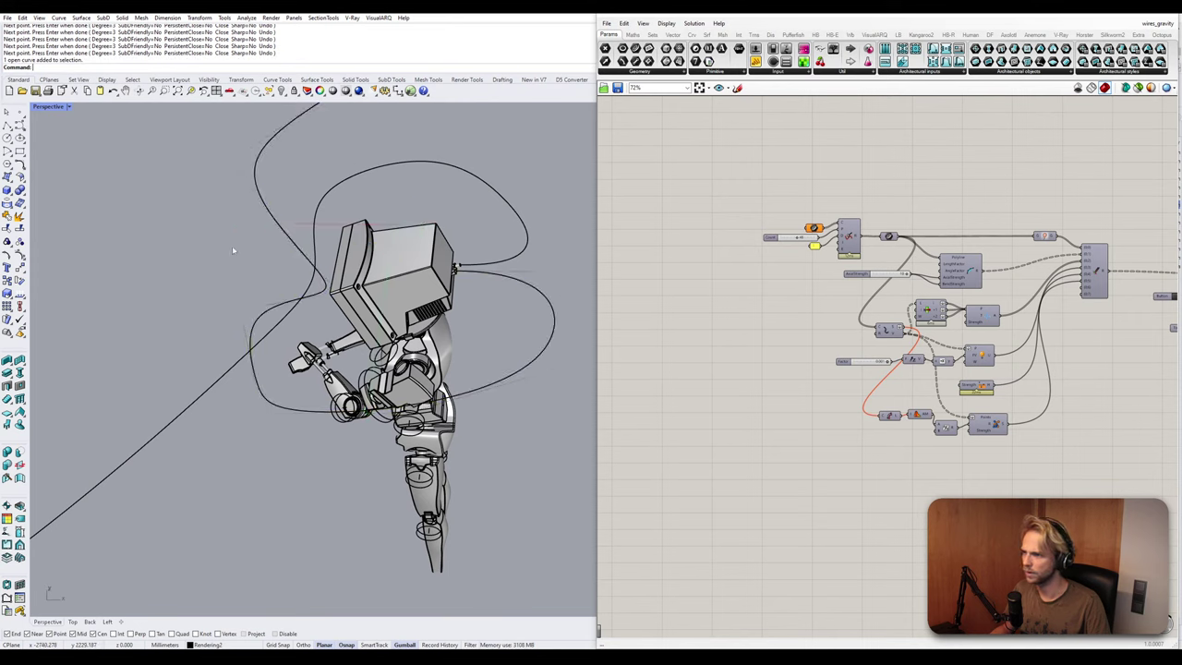
click(285, 294)
Try lowering the second cable curve's front control points toward the robot's hands, undoing both moves.
drag(172, 198, 333, 335)
right_drag(331, 349, 315, 266)
drag(302, 221, 306, 333)
right_drag(252, 359, 160, 279)
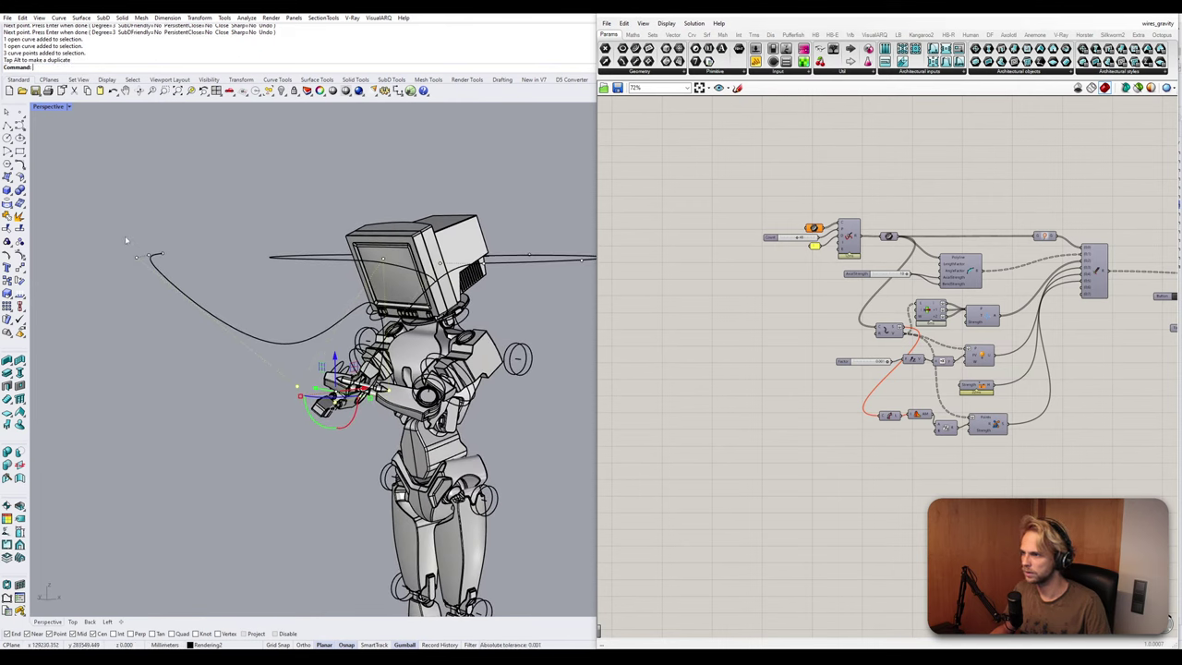
key(ctrl+z)
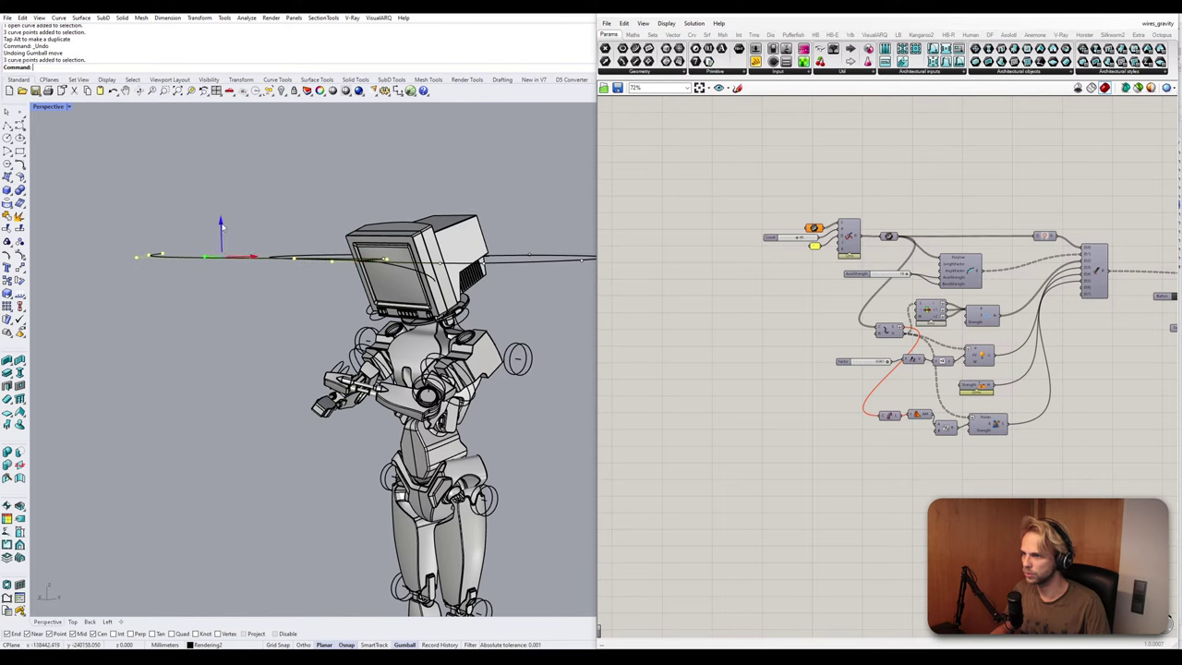
drag(221, 225, 231, 333)
key(ctrl+z)
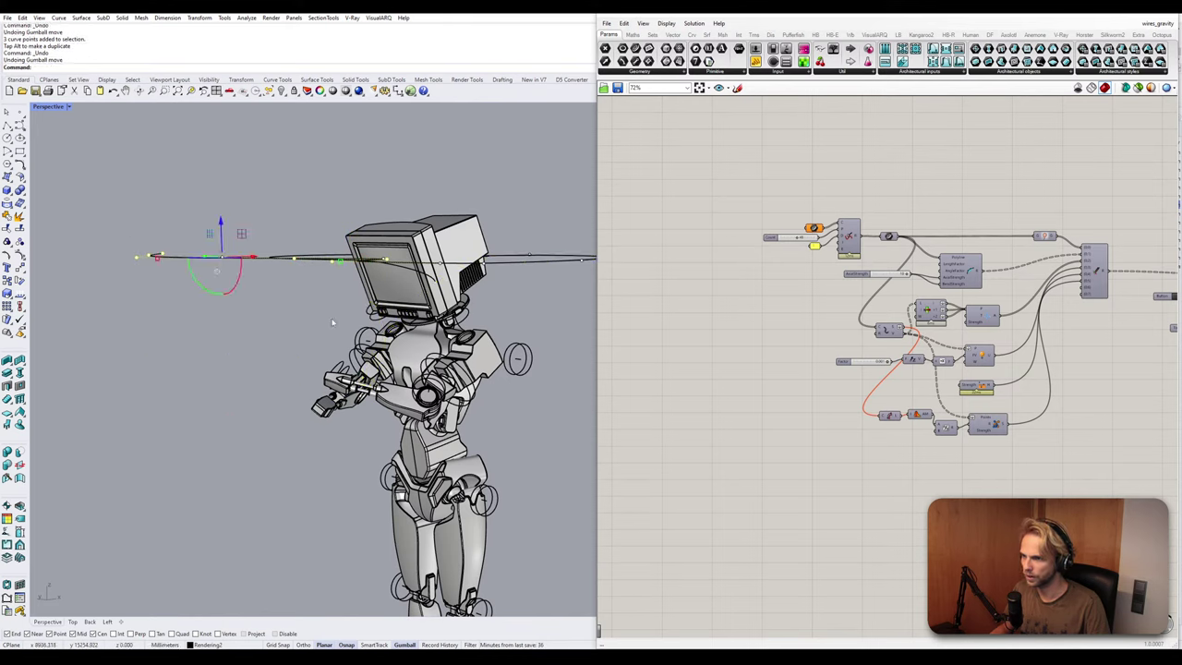
Add one more control point to the selection and lower the front section of the second cable curve to about hand height.
right_drag(333, 322, 334, 295)
click(333, 297)
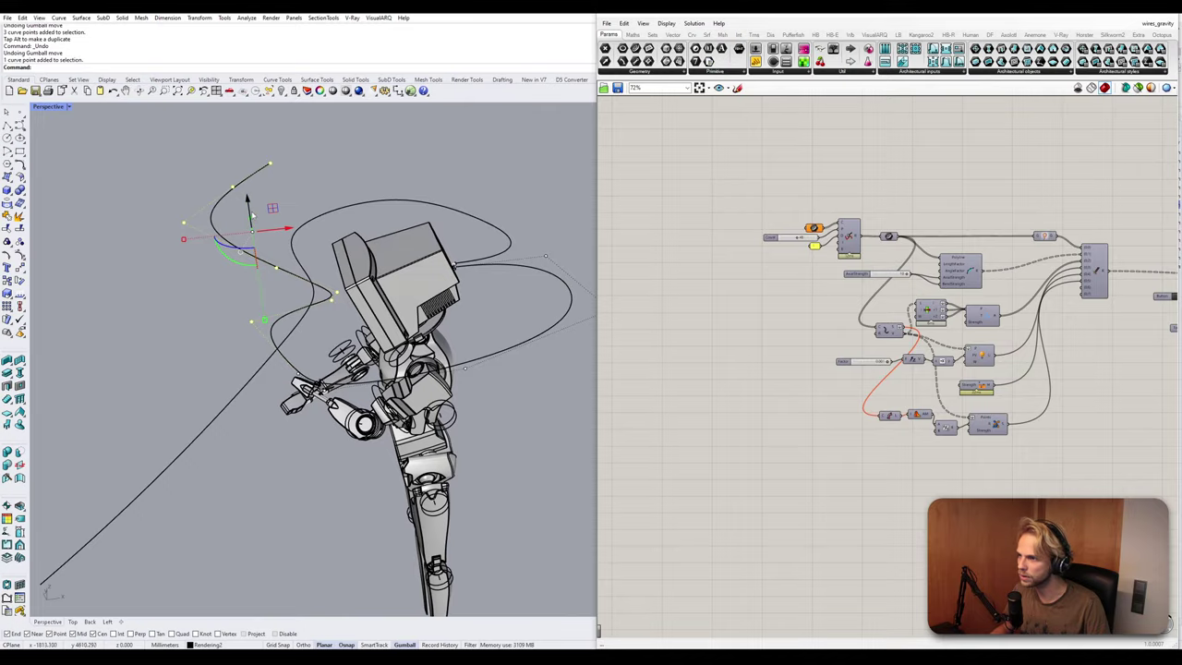
drag(252, 215, 261, 296)
right_drag(266, 360, 316, 325)
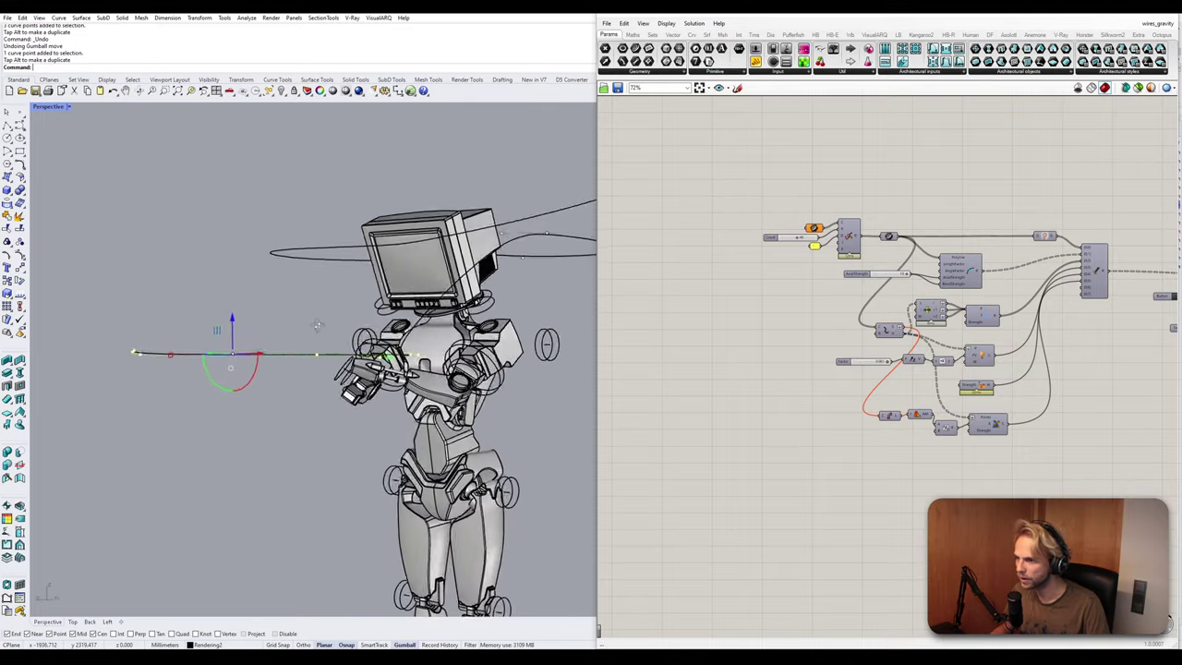
Lower the second cable curve's selected front control points slightly further beside the robot's hands and clear the selection.
scroll(409, 420, up, 7)
right_drag(412, 422, 199, 318)
scroll(407, 367, up, 5)
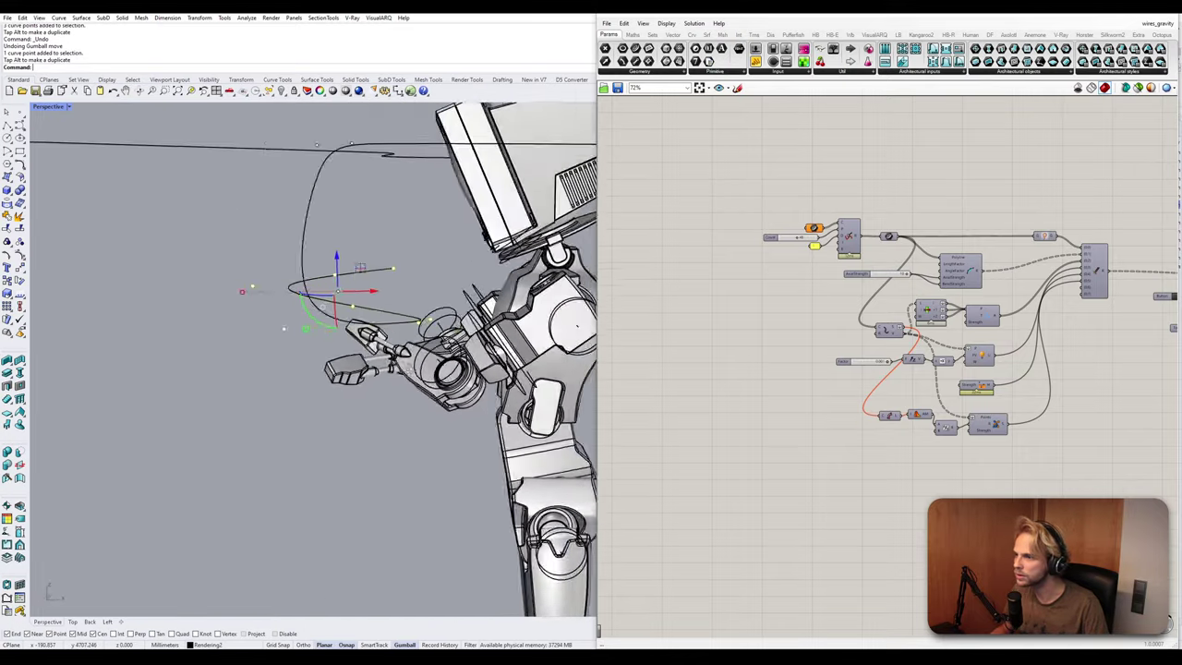
right_drag(360, 294, 365, 289)
drag(354, 263, 353, 273)
click(272, 433)
right_drag(272, 433, 339, 425)
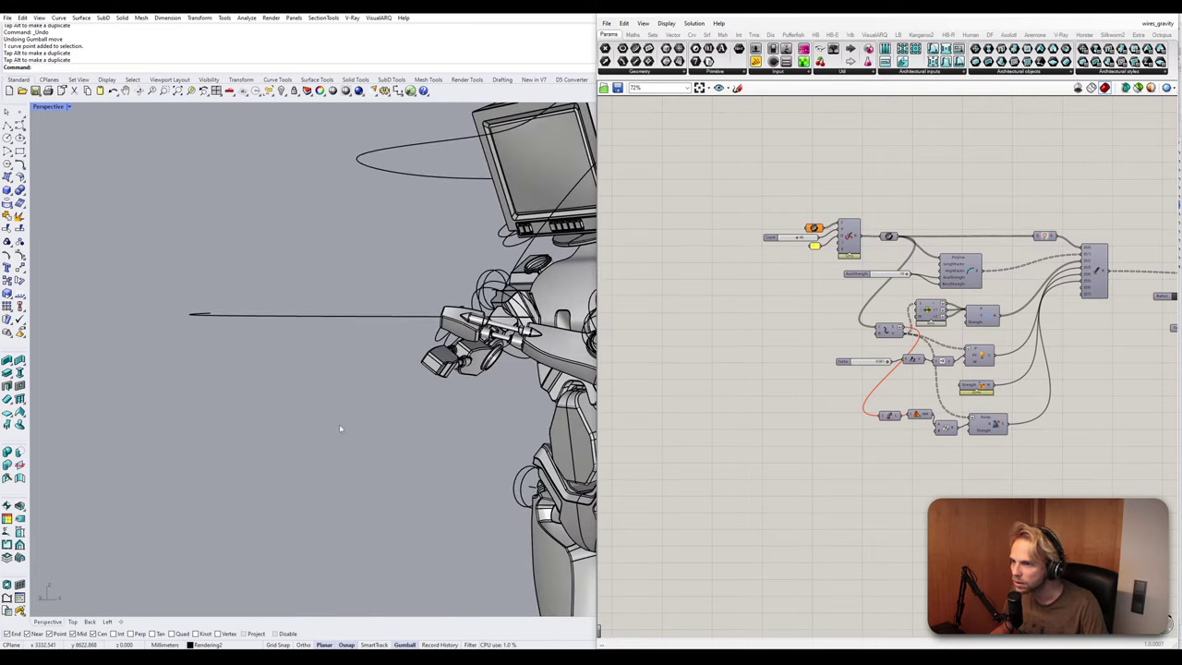
Show the control points of the cable curve with the long straight front end and select its outermost front points.
scroll(276, 375, down, 5)
right_drag(276, 374, 269, 415)
click(251, 445)
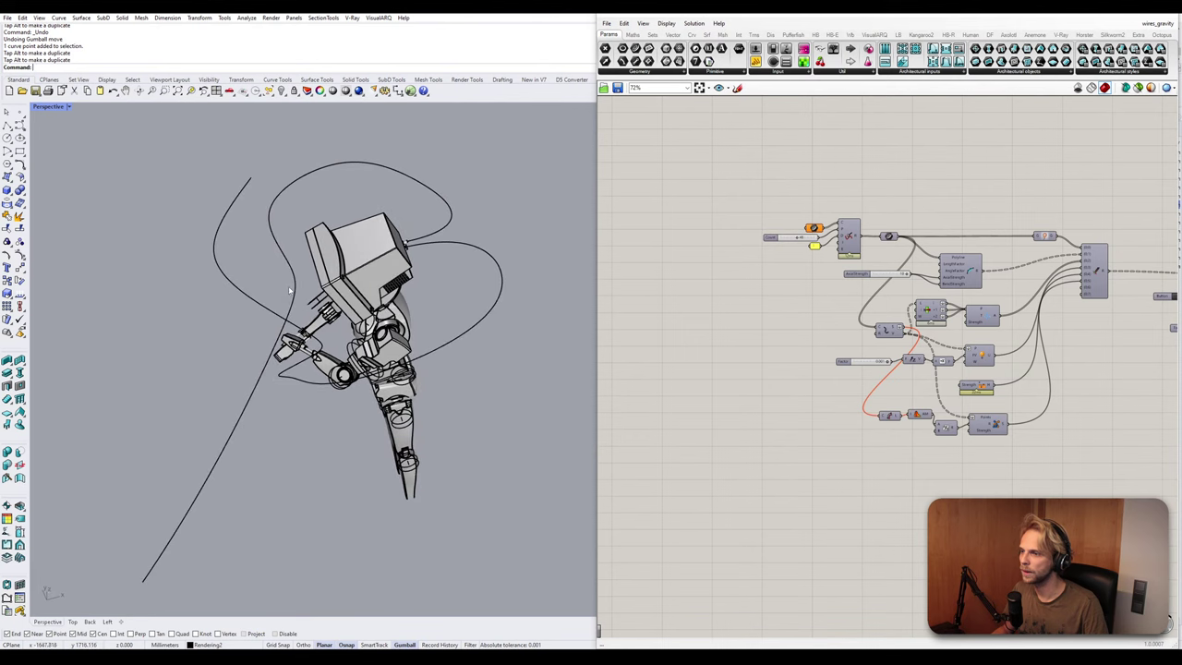
drag(245, 224, 308, 336)
shift+right_drag(108, 413, 142, 344)
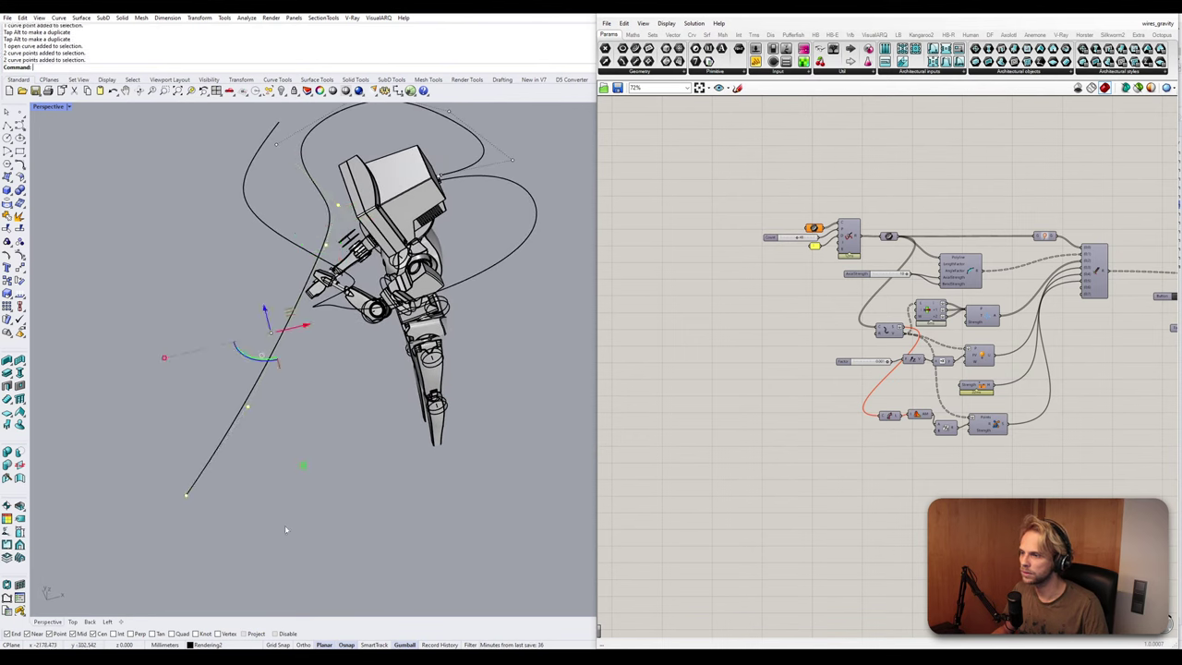
right_drag(284, 524, 299, 191)
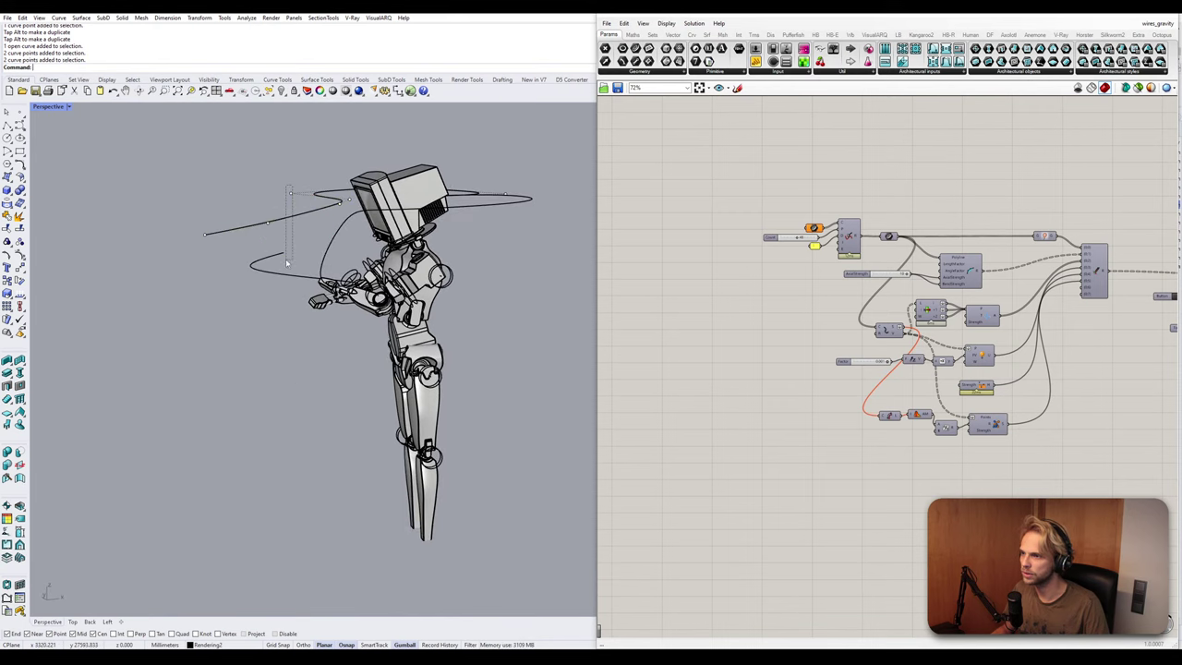
drag(286, 264, 283, 266)
right_drag(323, 109, 191, 299)
shift+right_drag(246, 252, 213, 288)
scroll(288, 287, down, 2)
drag(145, 192, 369, 333)
right_drag(433, 179, 266, 242)
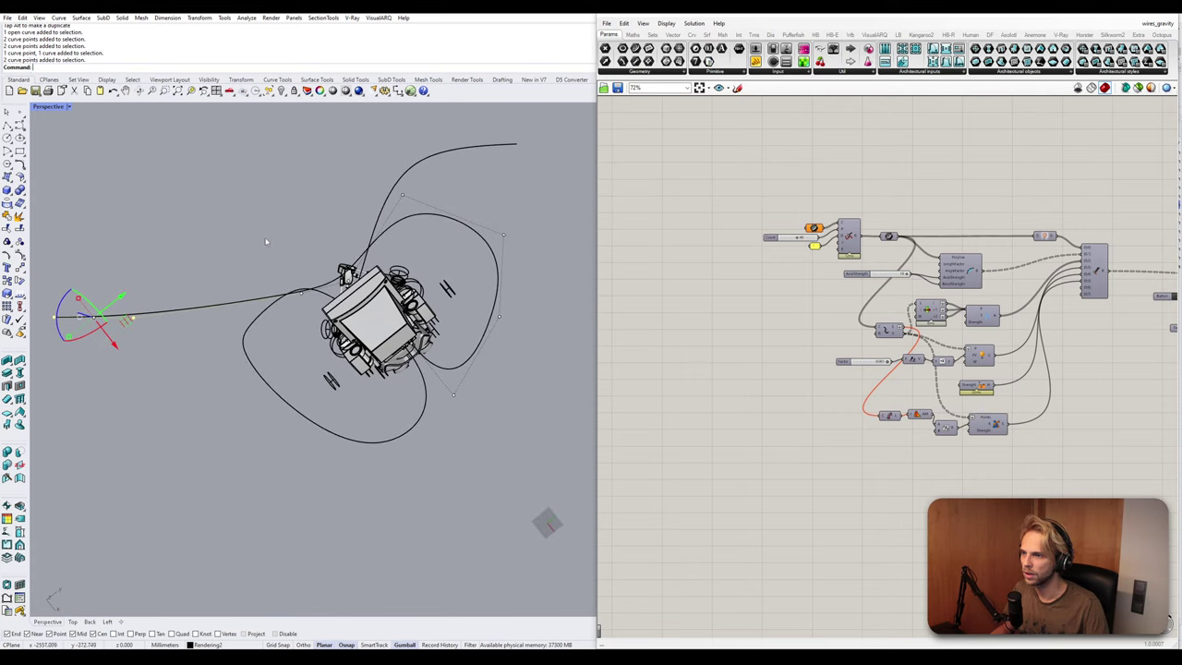
Add the curve's control points near the robot's hands to the selection and lower the whole front section to about hand height.
drag(325, 307, 326, 309)
scroll(349, 280, up, 7)
shift+click(354, 282)
scroll(355, 283, down, 6)
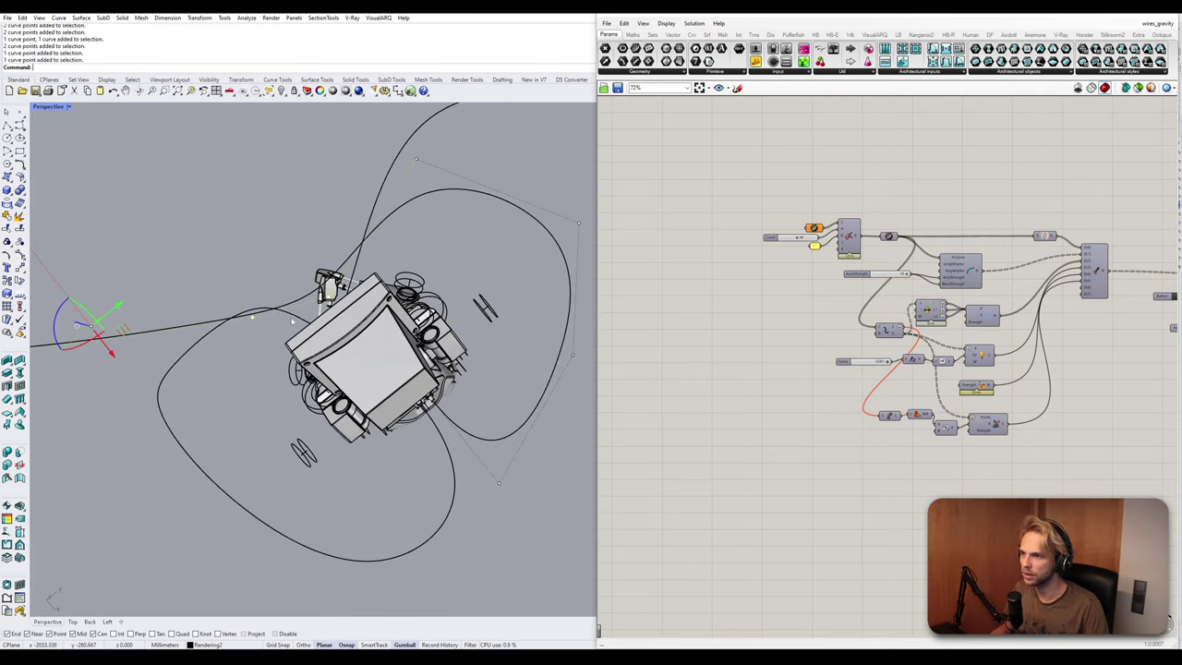
right_drag(354, 283, 352, 159)
scroll(349, 259, down, 5)
shift+click(356, 198)
drag(301, 235, 291, 292)
scroll(361, 311, up, 13)
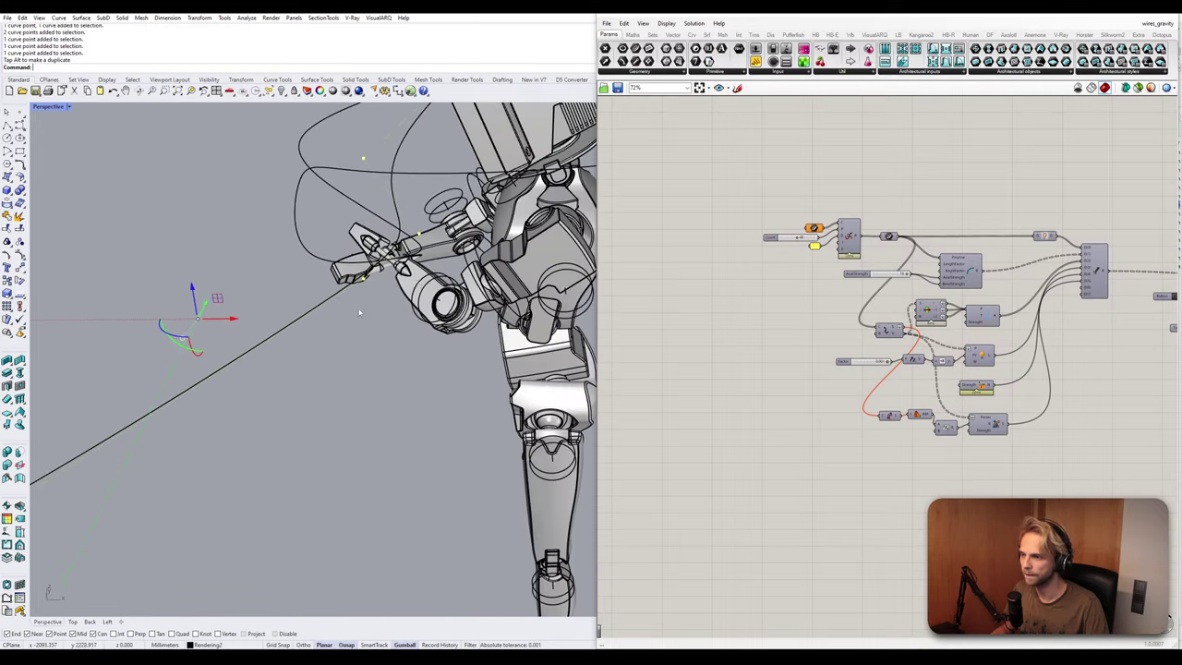
Raise the curve's selected front control points slightly and leave control point editing.
mouse_move(361, 311)
right_down()
mouse_move(388, 275)
mouse_move(381, 316)
mouse_move(358, 289)
right_up()
scroll(388, 275, down, 6)
drag(110, 182, 108, 161)
key(Escape)
Reference both cable curves in the Crv parameter that starts the wires_gravity definition.
right_drag(331, 301, 330, 351)
scroll(322, 352, down, 8)
scroll(331, 351, up, 3)
right_drag(267, 324, 227, 314)
right_click(813, 229)
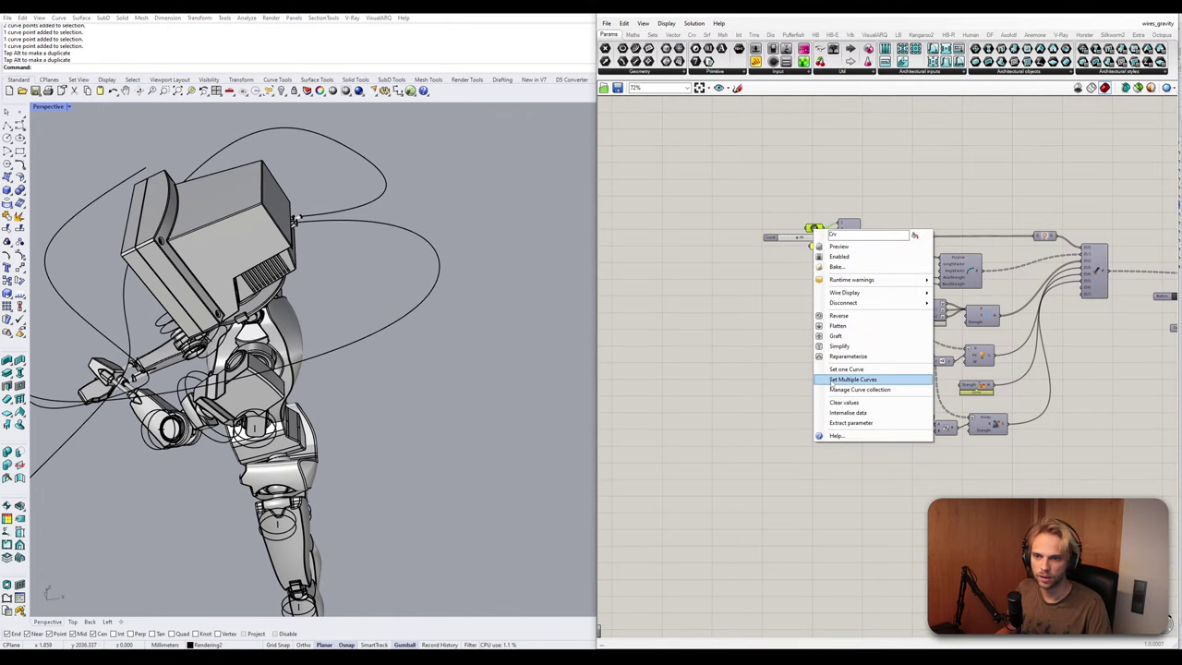
click(852, 378)
click(337, 214)
click(347, 222)
key(Return)
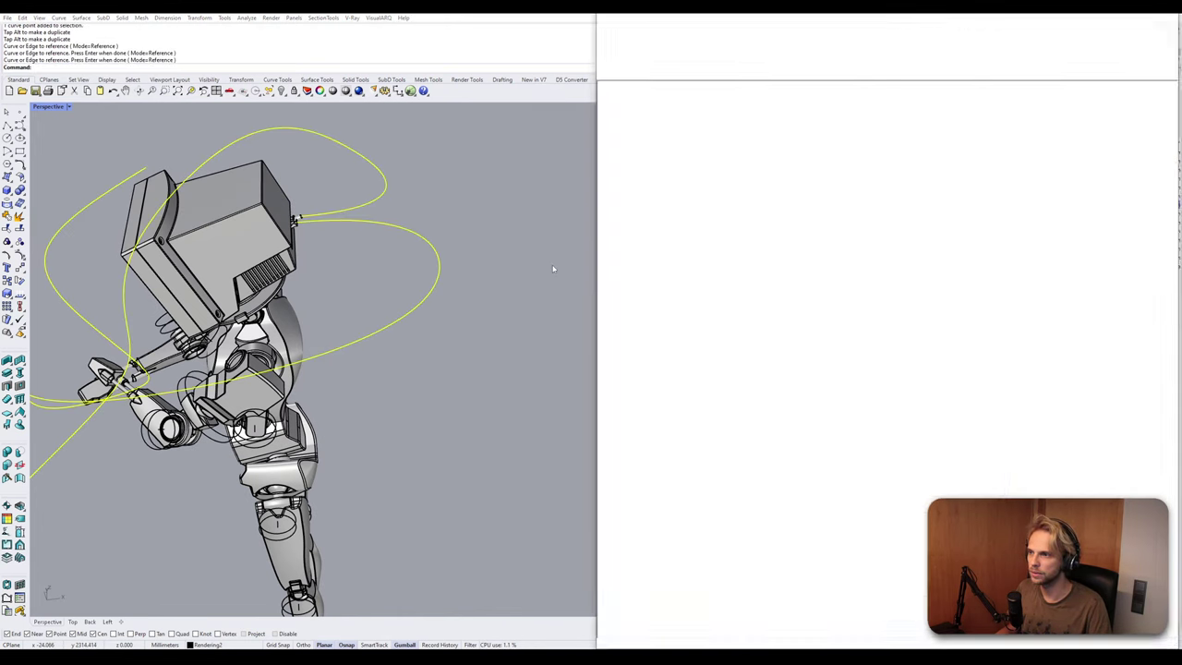
Turn on the preview of the degree 3 curve component behind the Kangaroo solver.
scroll(961, 373, down, 3)
right_drag(961, 372, 729, 340)
scroll(860, 310, up, 5)
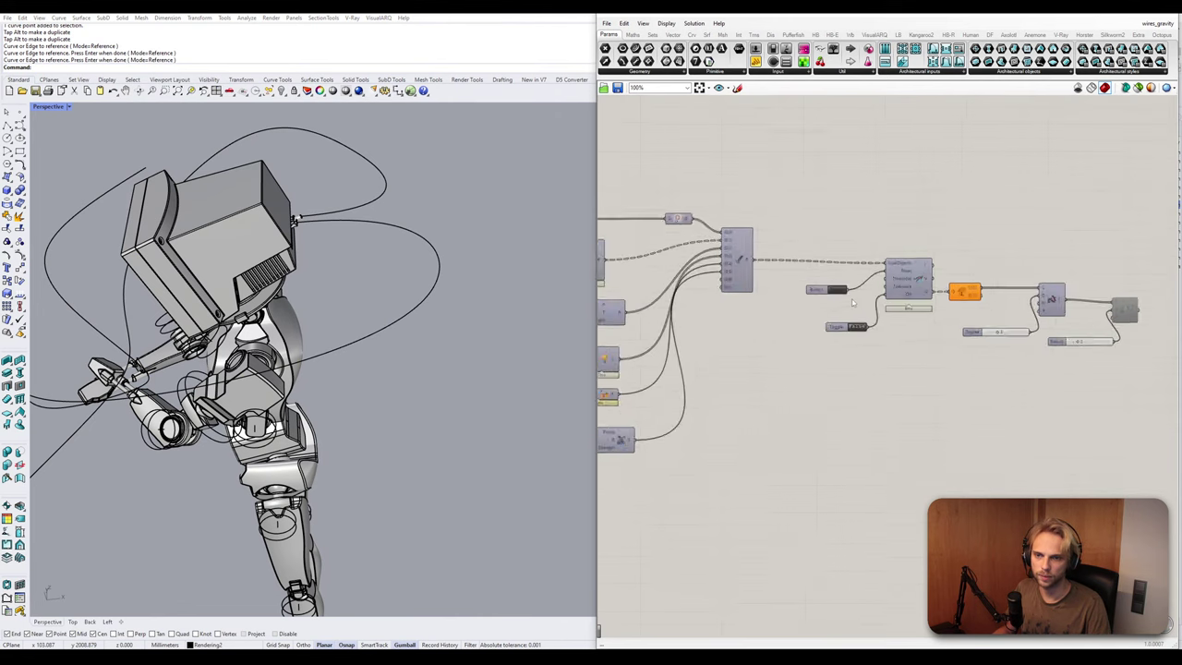
right_drag(1071, 308, 917, 312)
click(976, 308)
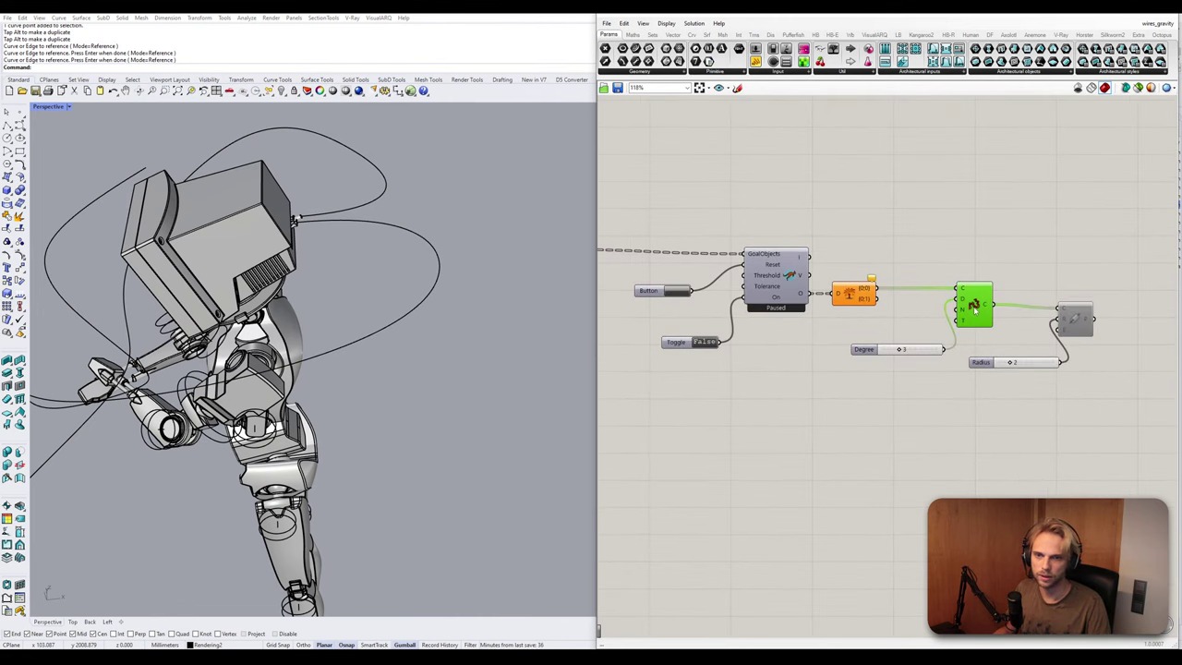
middle_click(977, 309)
click(1001, 276)
click(1036, 259)
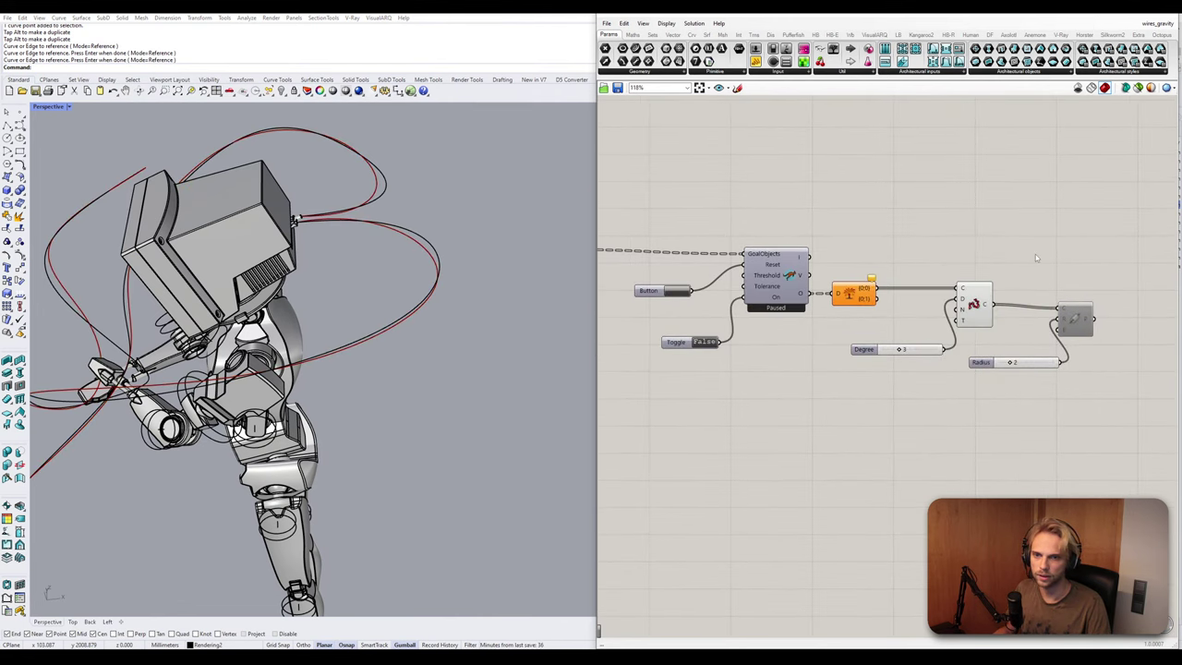
Run the Kangaroo solver briefly by setting its toggle to True, and pause it again with False.
double_click(705, 342)
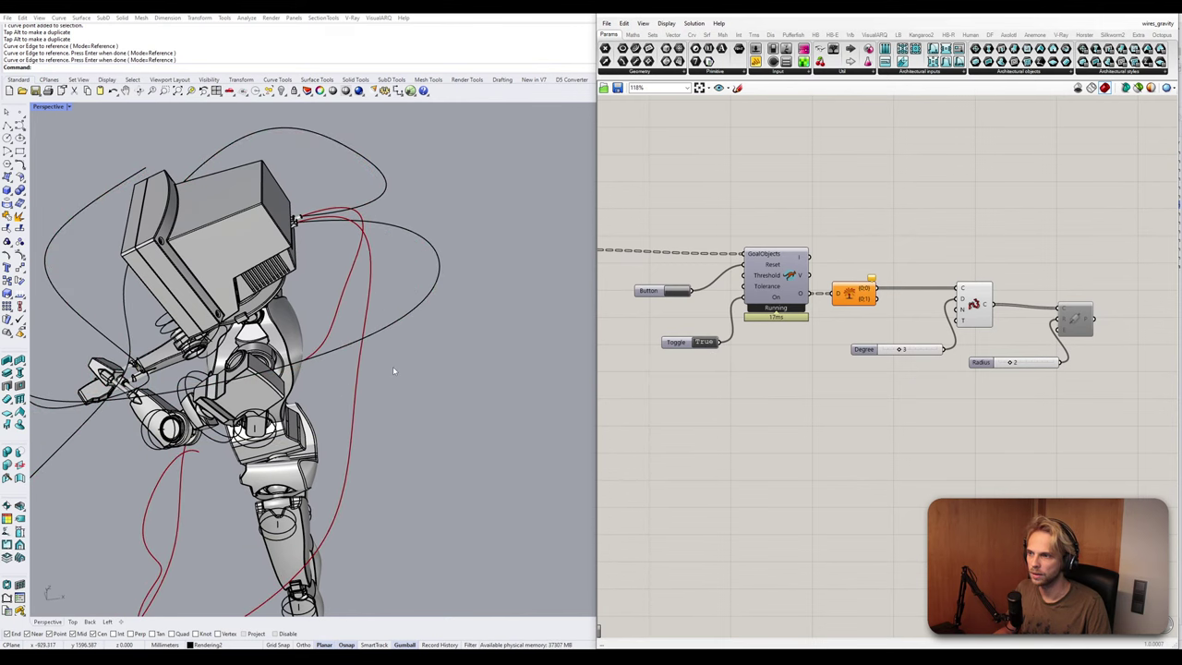
double_click(705, 343)
Increase the Count slider of the curve rebuild component to 100.
scroll(657, 380, down, 4)
right_drag(656, 380, 1048, 270)
scroll(880, 293, up, 2)
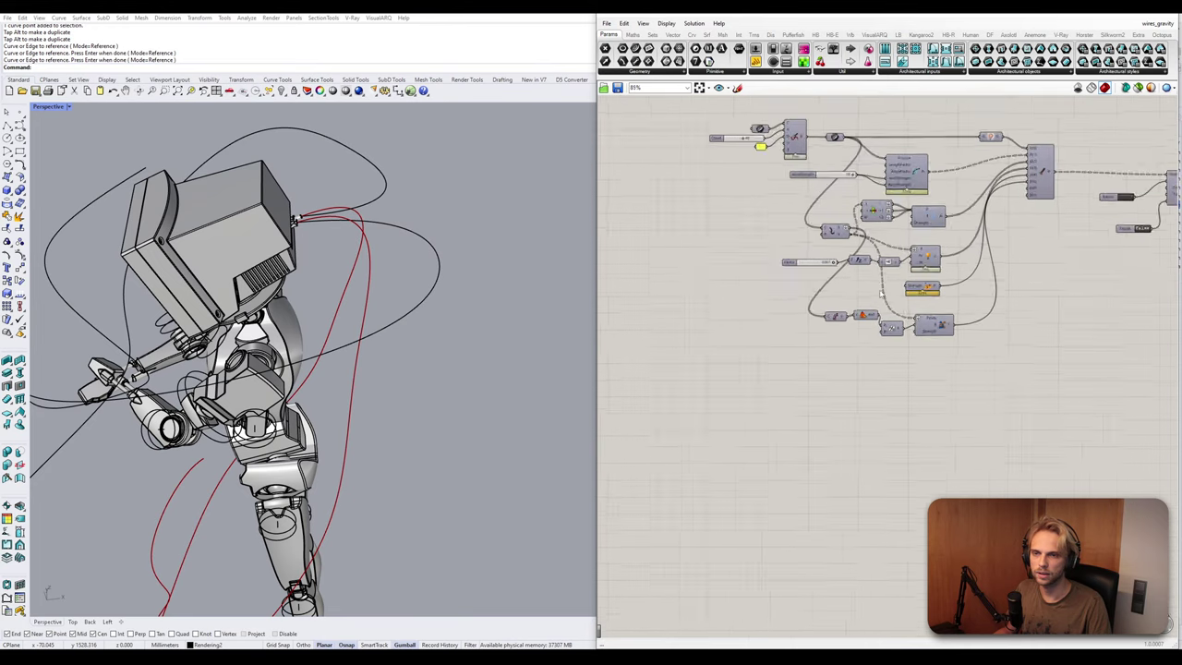
scroll(763, 263, up, 4)
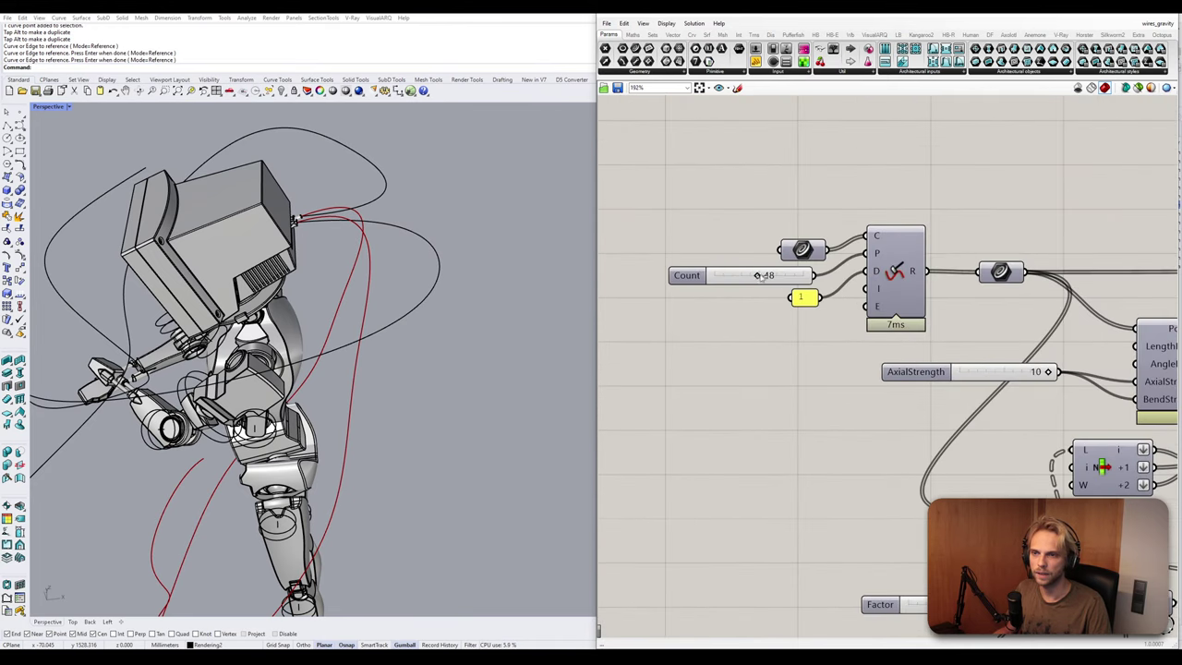
drag(759, 277, 949, 290)
right_drag(941, 275, 841, 283)
double_click(855, 205)
scroll(901, 230, down, 4)
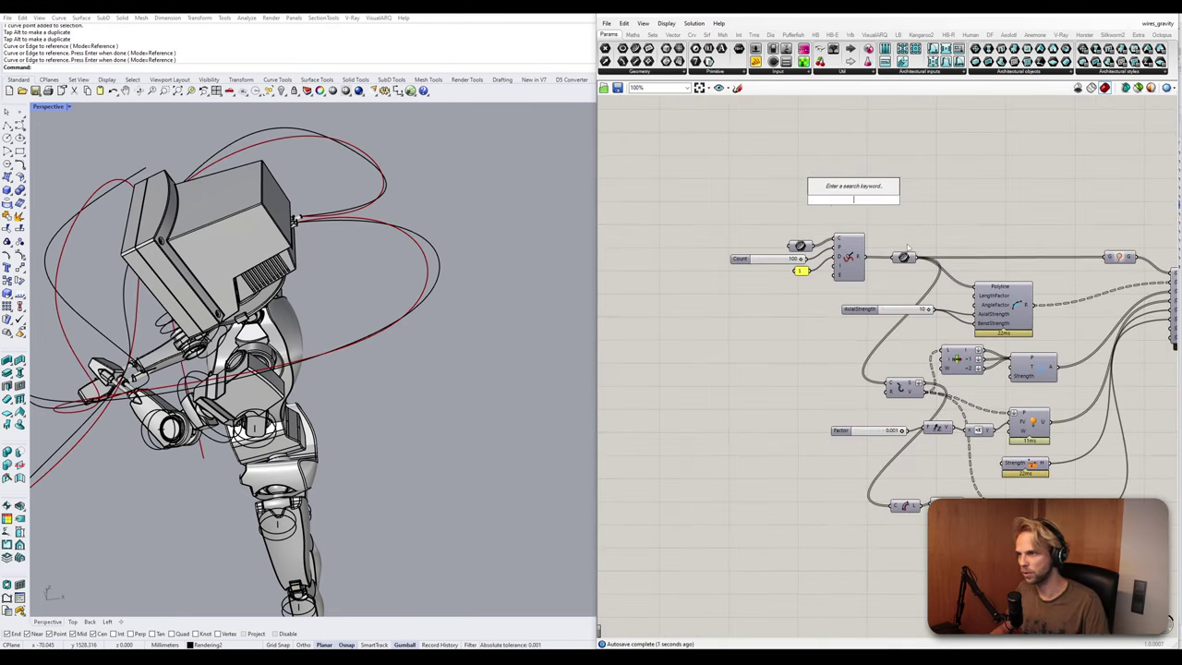
click(915, 259)
Add a Discontinuity component and connect the solver's {0;0} output branch to its curve input.
scroll(930, 300, down, 1)
right_drag(1099, 346, 762, 304)
scroll(886, 342, up, 1)
right_drag(1025, 375, 847, 415)
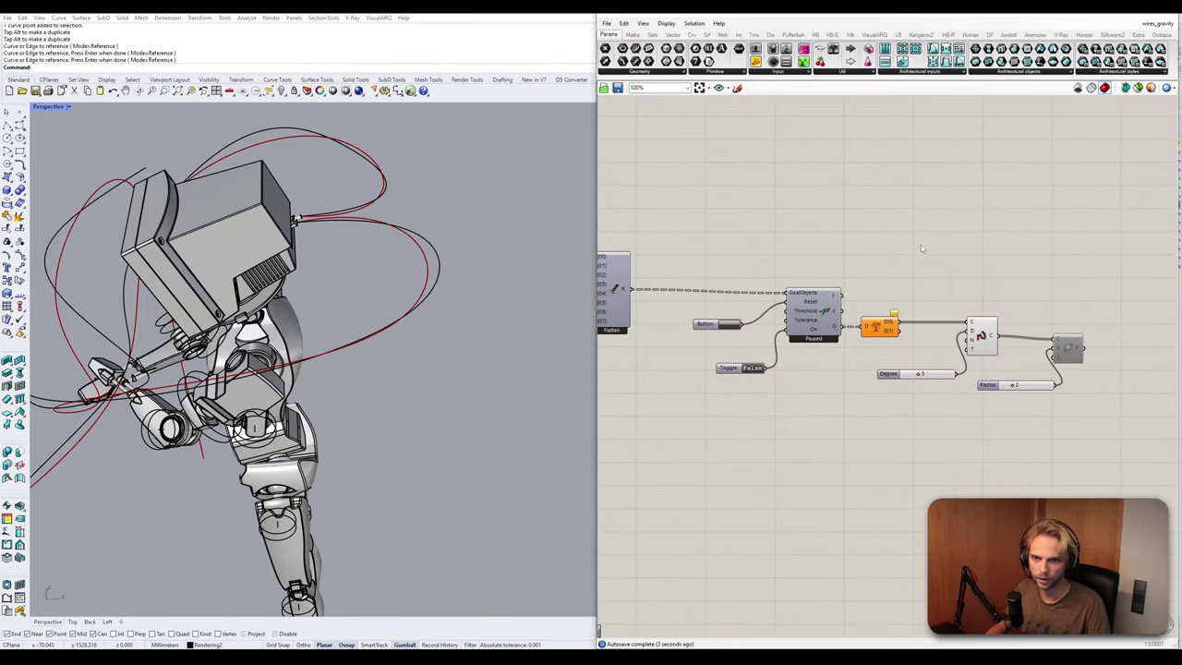
double_click(921, 245)
text(disc)
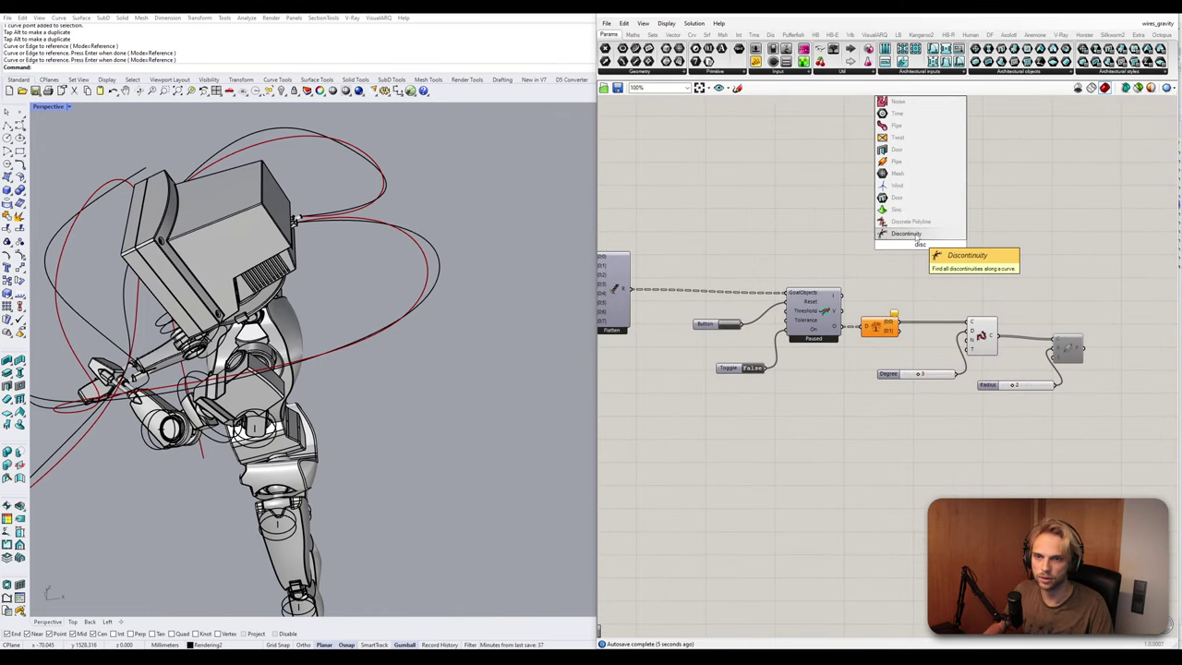
key(Return)
drag(898, 323, 938, 283)
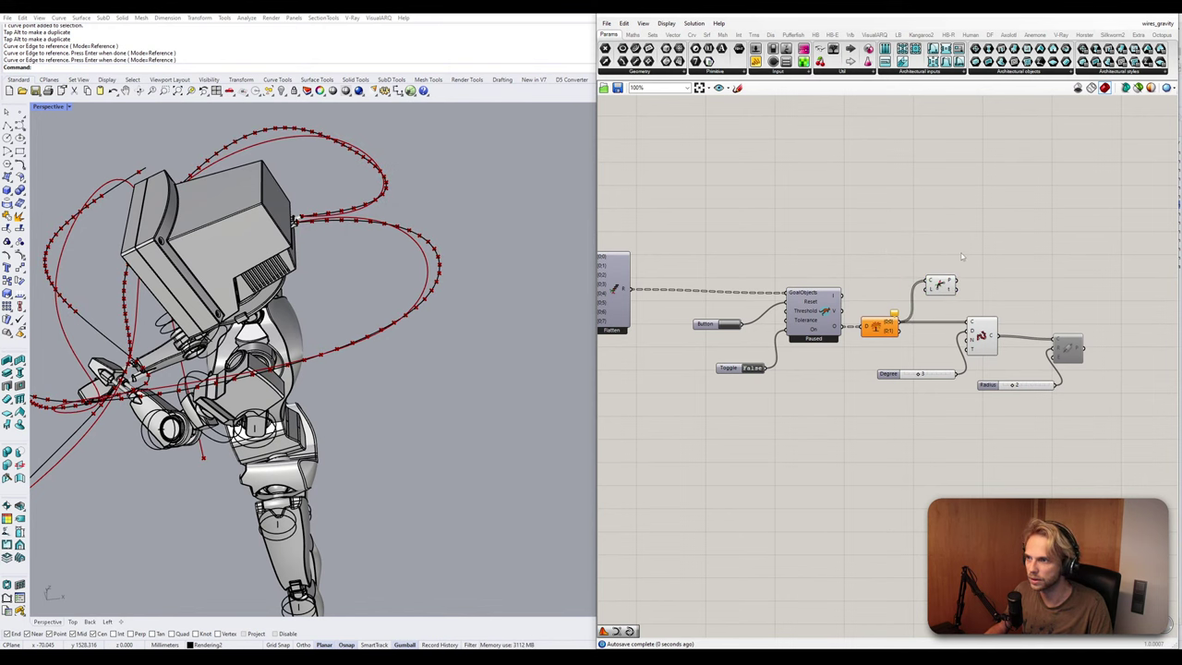
Examine the spacing of the discontinuity points along the cable curves and review the definition's rebuild and goal components.
scroll(301, 244, up, 3)
right_drag(301, 259, 200, 211)
scroll(219, 196, down, 4)
scroll(201, 211, up, 5)
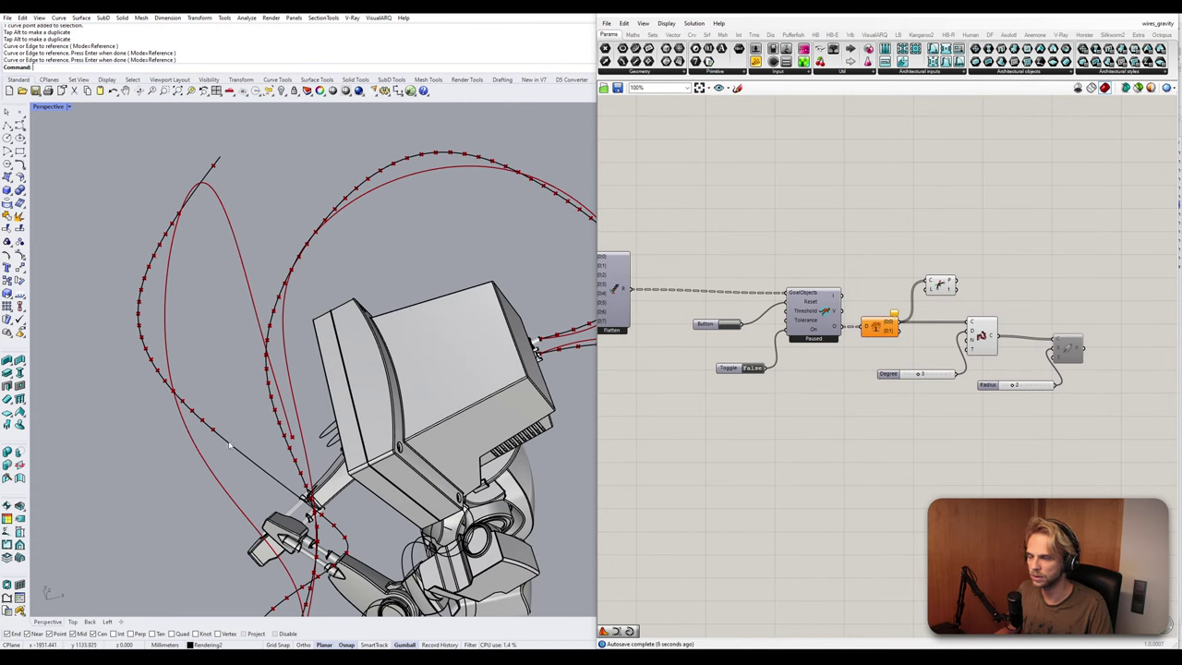
right_drag(622, 337, 796, 330)
scroll(796, 331, down, 2)
right_drag(644, 297, 707, 286)
scroll(708, 285, up, 2)
scroll(707, 284, up, 3)
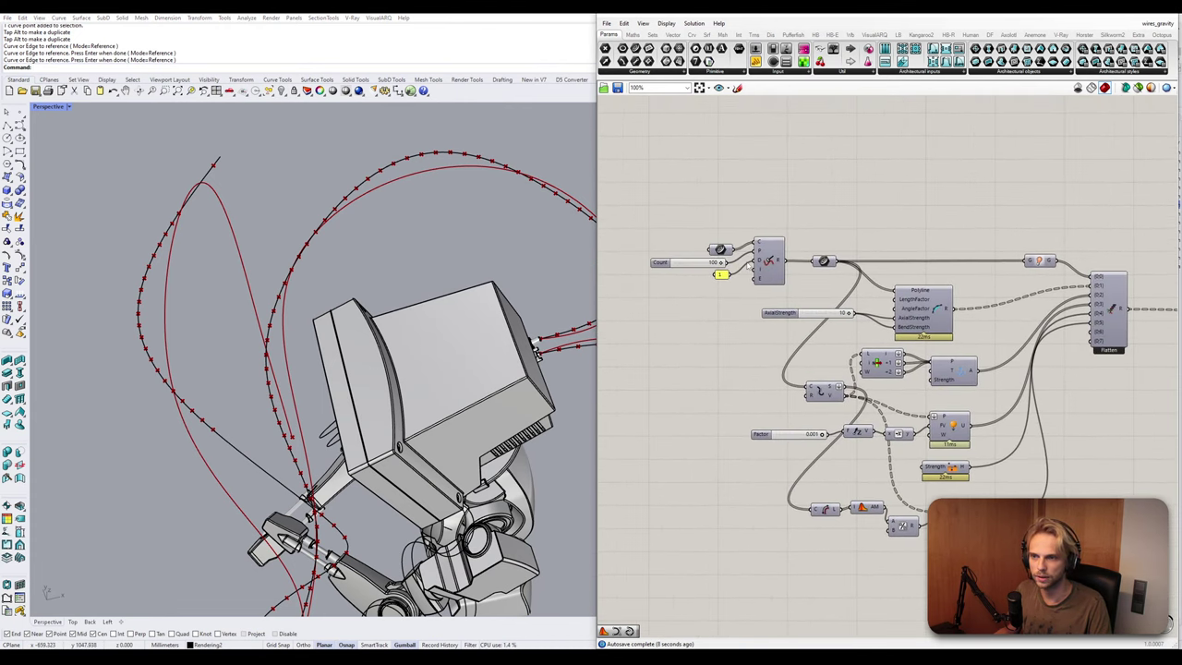
right_drag(880, 268, 814, 277)
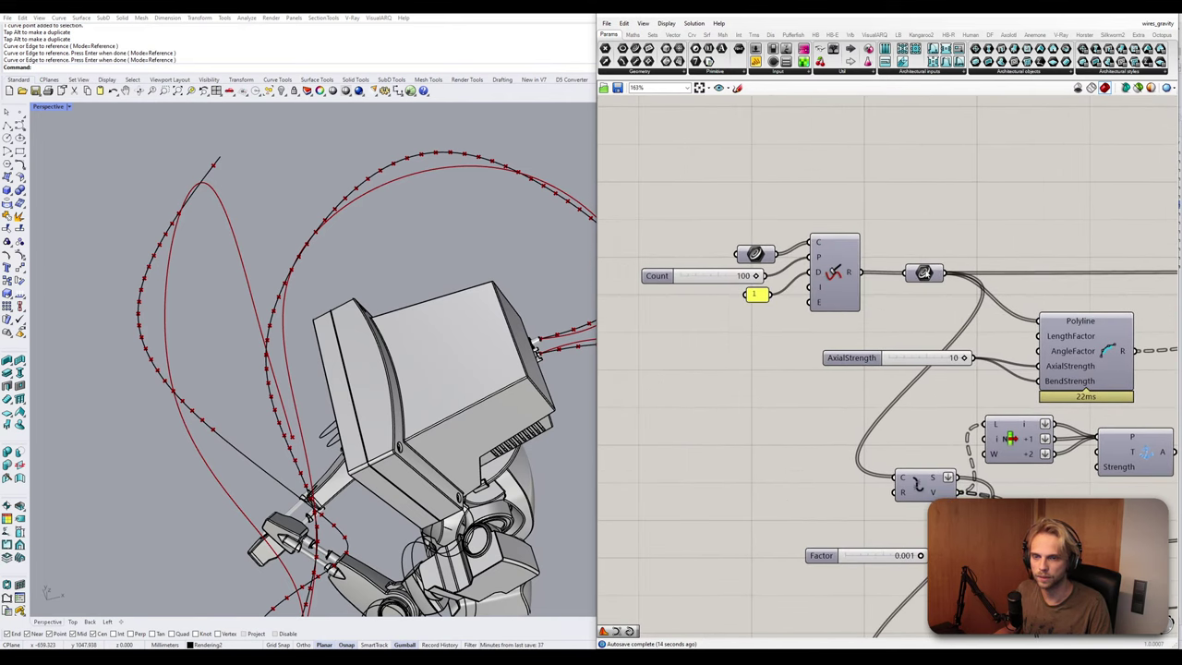
mouse_move(923, 273)
scroll(923, 273, down, 5)
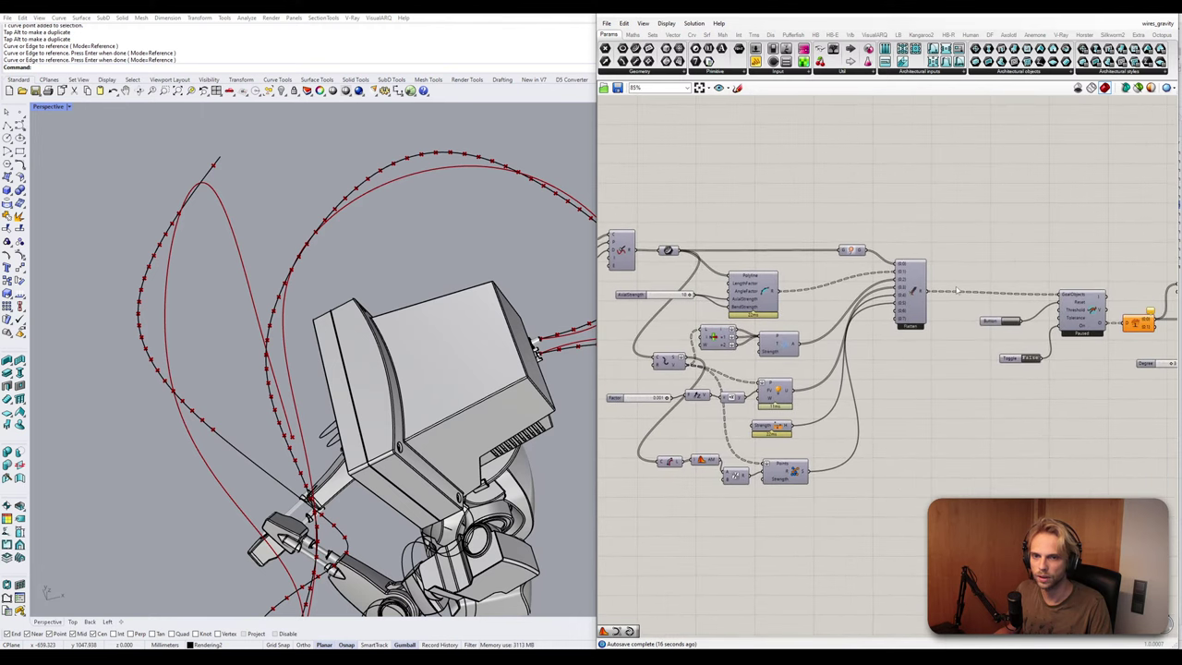
right_drag(957, 291, 840, 285)
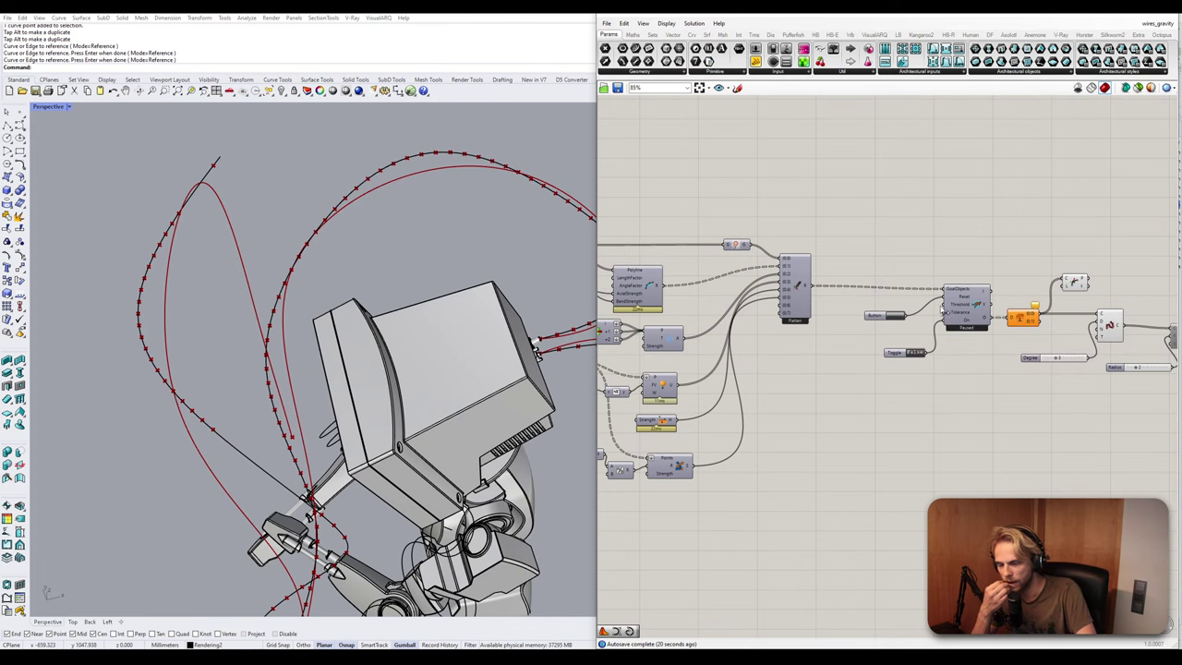
Move the Discontinuity component slightly up, clear of the wire to the curve component, and deselect it.
right_drag(1076, 291, 939, 268)
scroll(938, 268, up, 2)
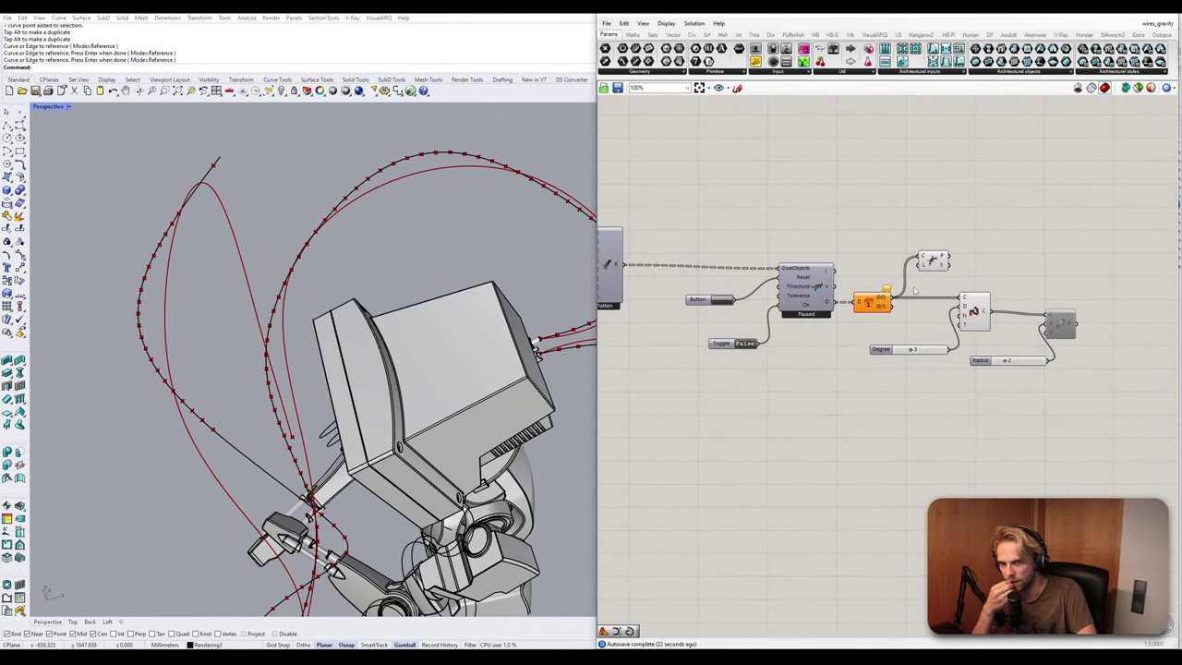
drag(940, 258, 930, 238)
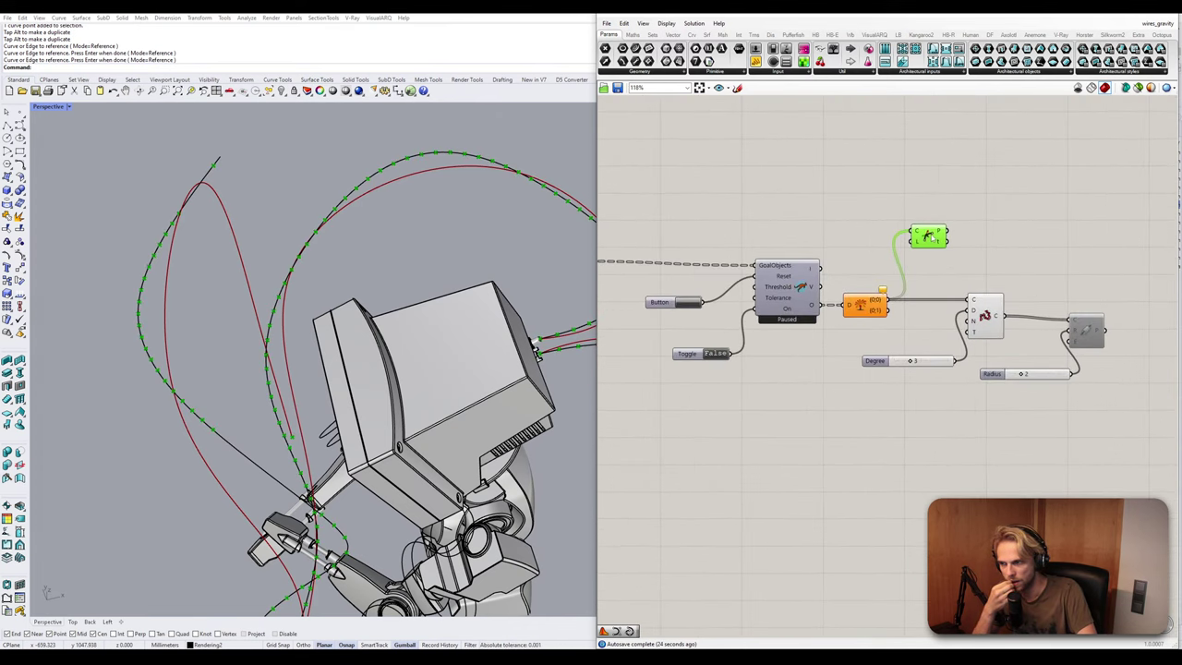
click(940, 210)
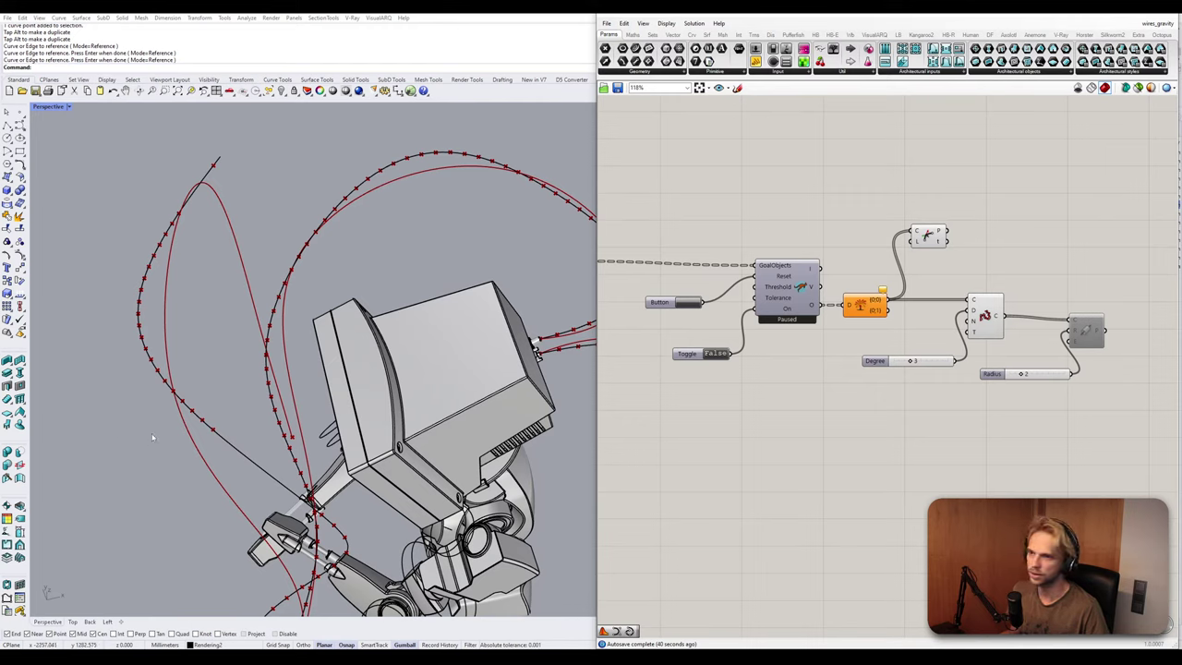
Reset the Kangaroo solver so the cable simulation starts from the current guide curves.
scroll(335, 394, down, 4)
mouse_move(334, 395)
right_down()
mouse_move(337, 332)
mouse_move(339, 377)
right_up()
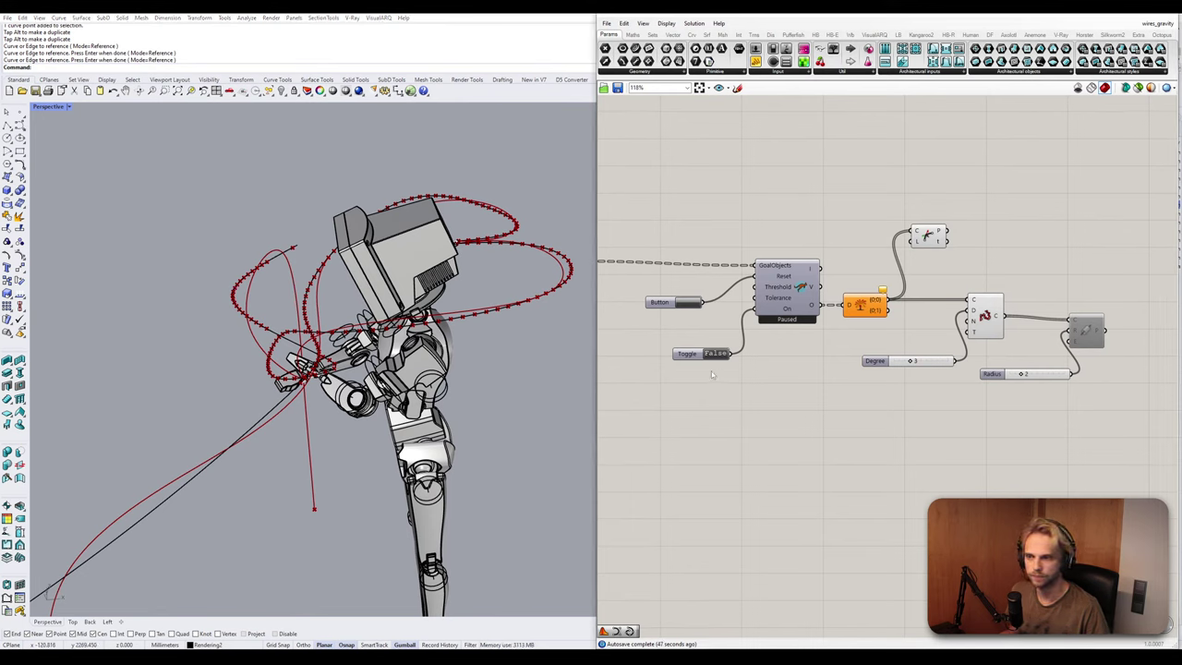
right_drag(280, 526, 342, 517)
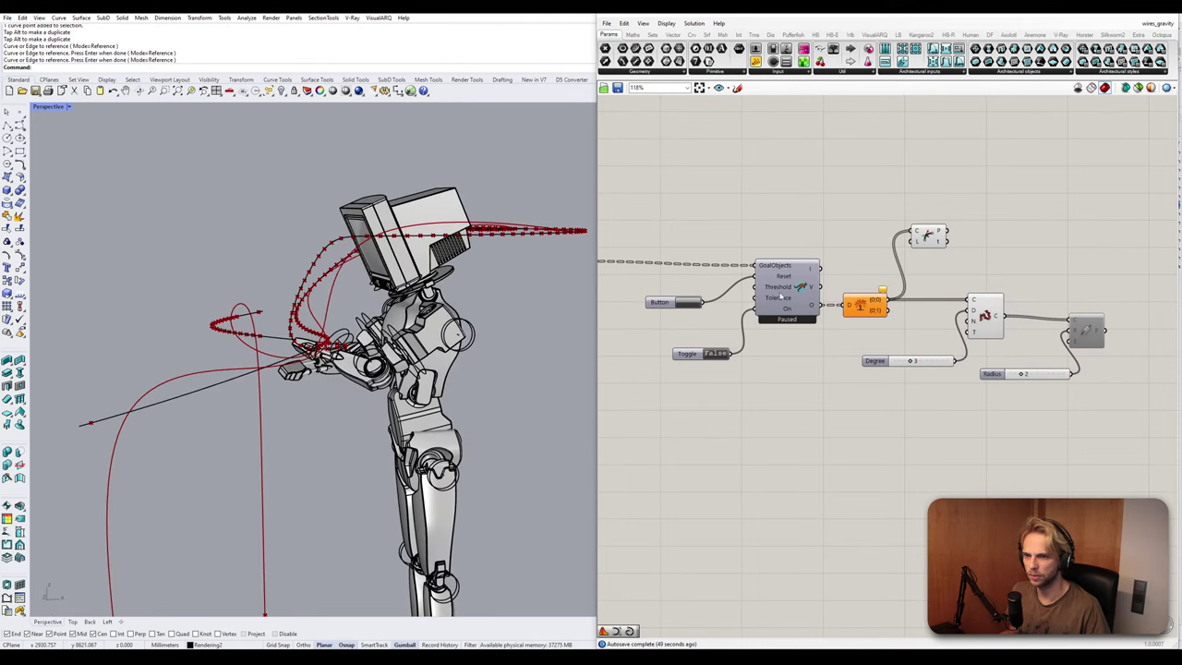
click(693, 303)
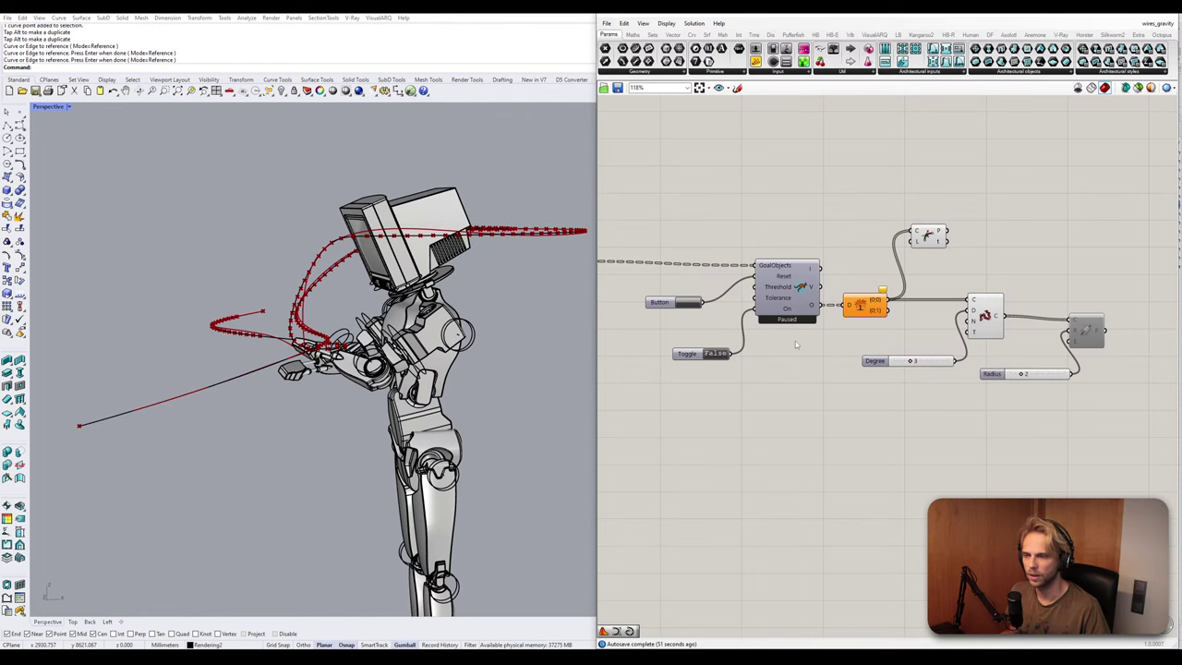
Turn off the preview of the curve component fed by the Degree slider.
scroll(796, 344, down, 4)
right_drag(518, 369, 482, 447)
scroll(892, 304, up, 3)
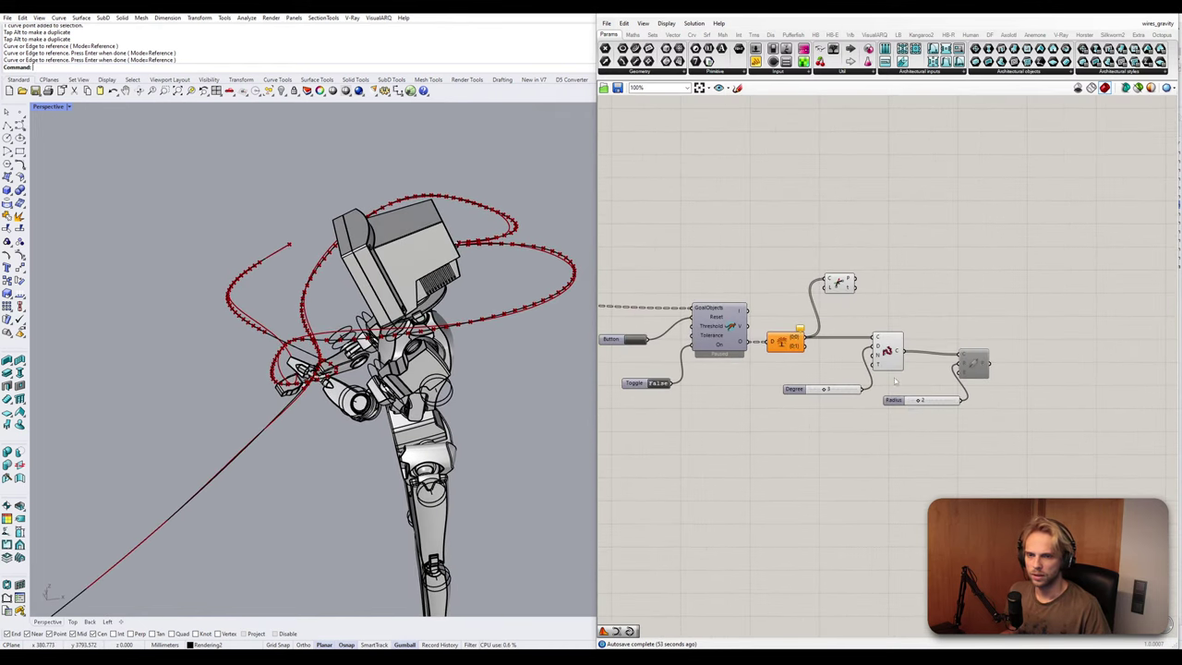
scroll(890, 374, up, 2)
drag(922, 397, 828, 328)
middle_click(827, 326)
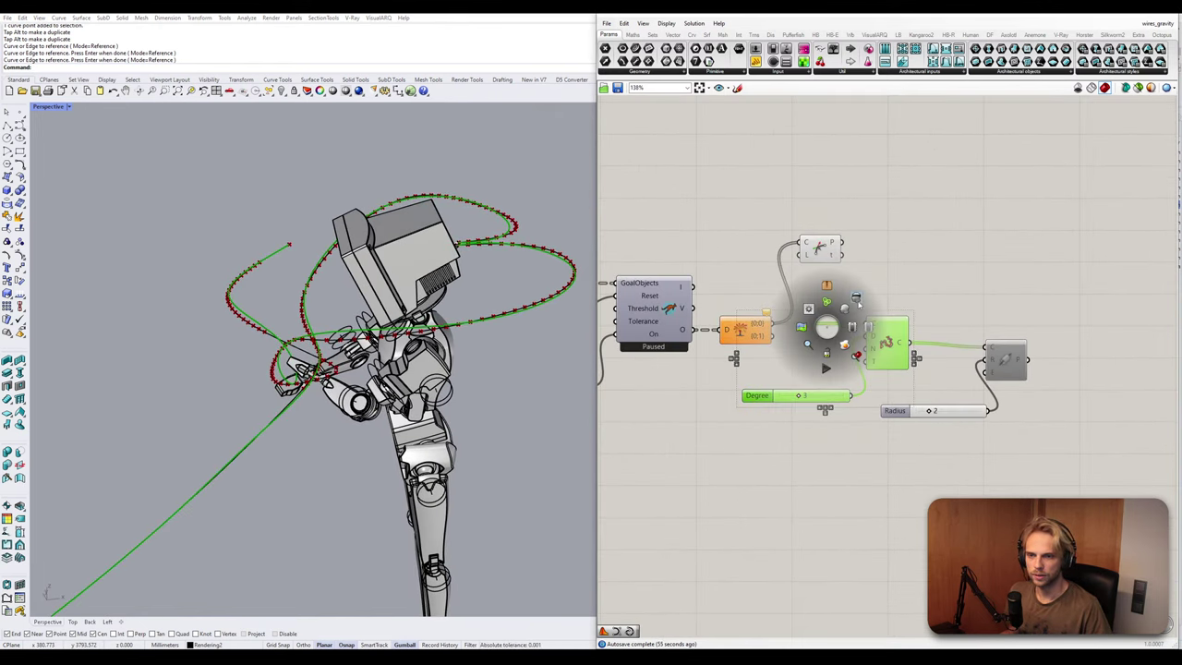
click(928, 269)
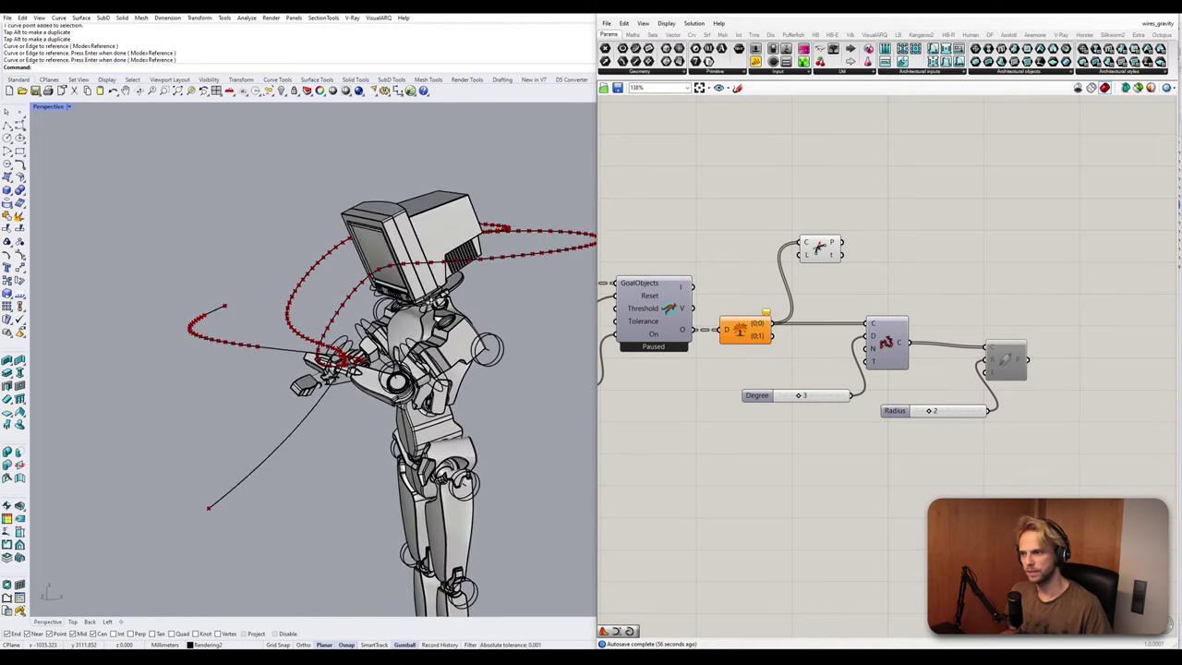
Set the L input of the component above the exploded tree to C∞ (analytic).
right_drag(711, 351, 881, 309)
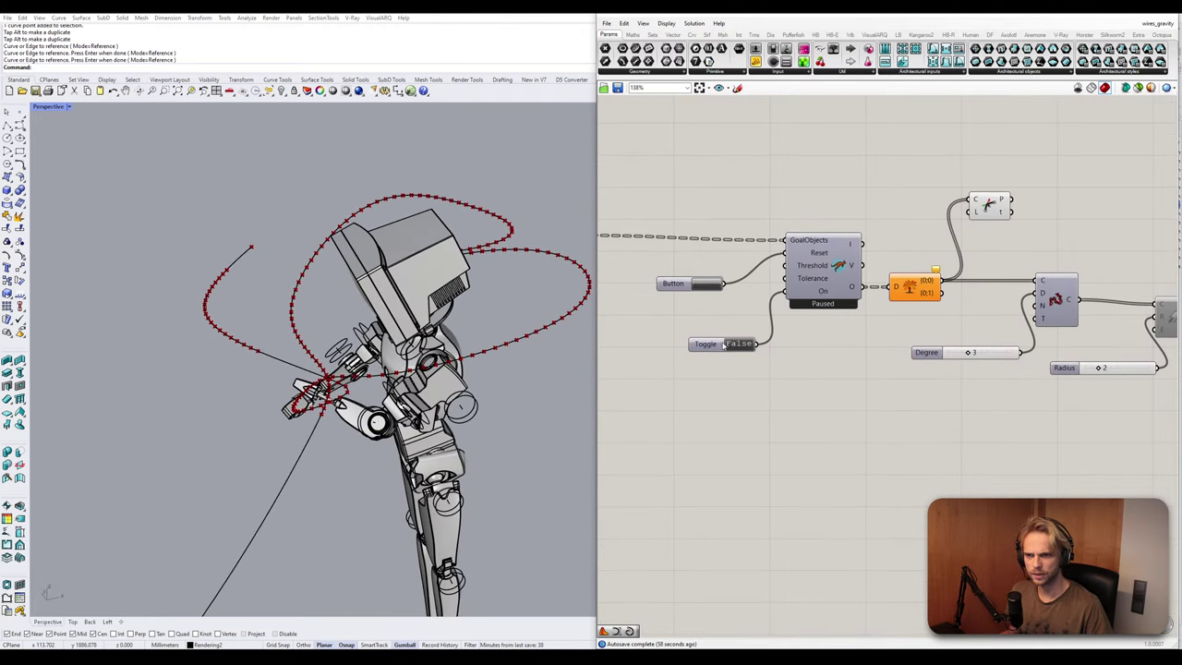
click(708, 287)
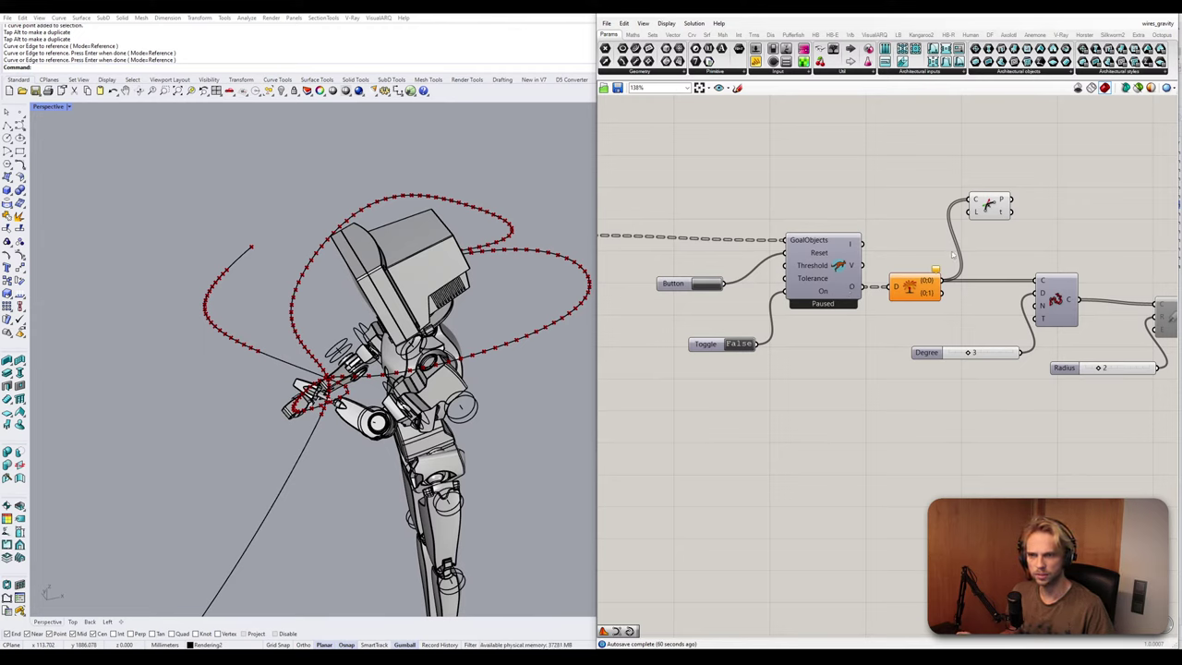
mouse_move(930, 284)
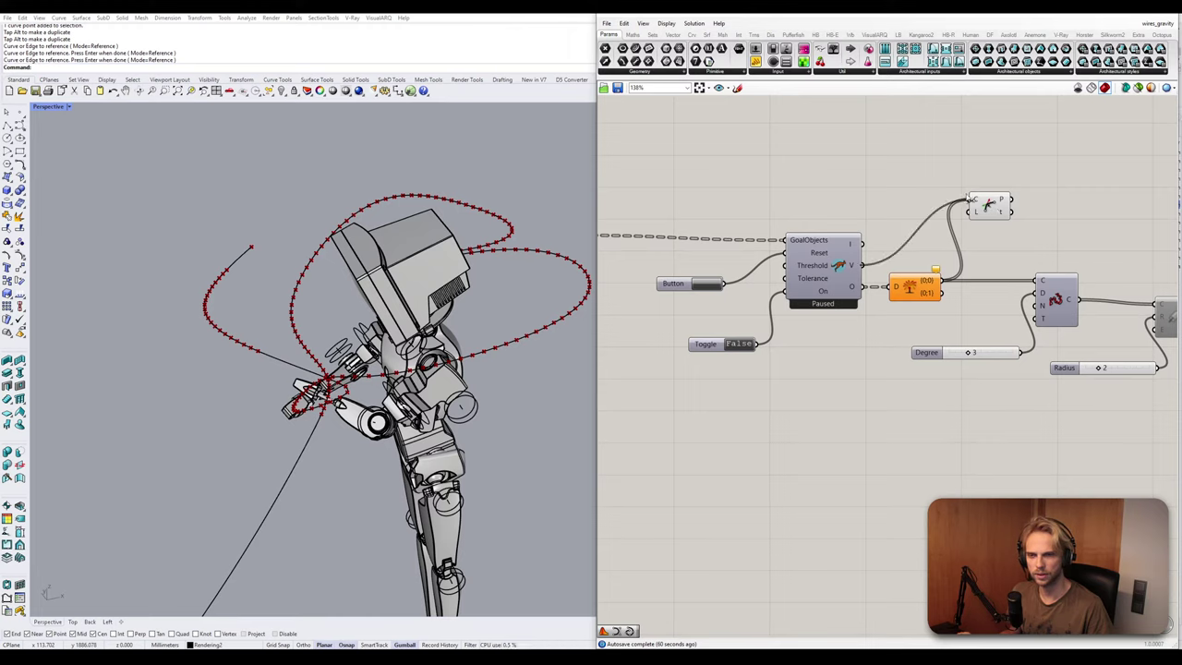
right_click(974, 213)
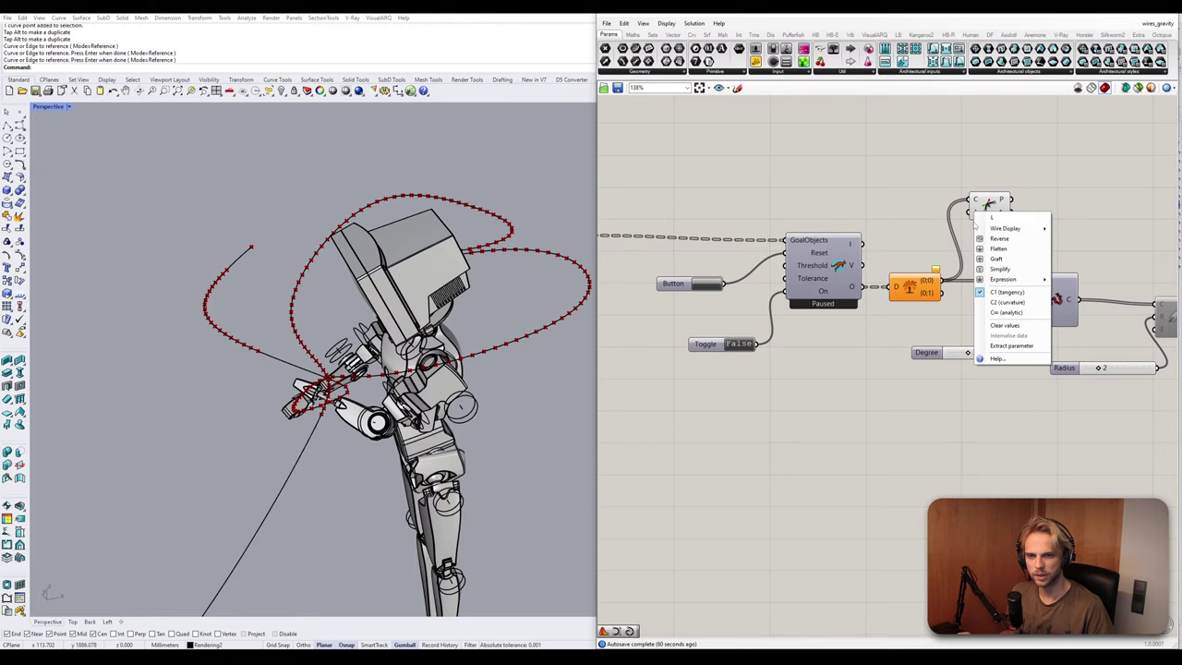
click(1010, 313)
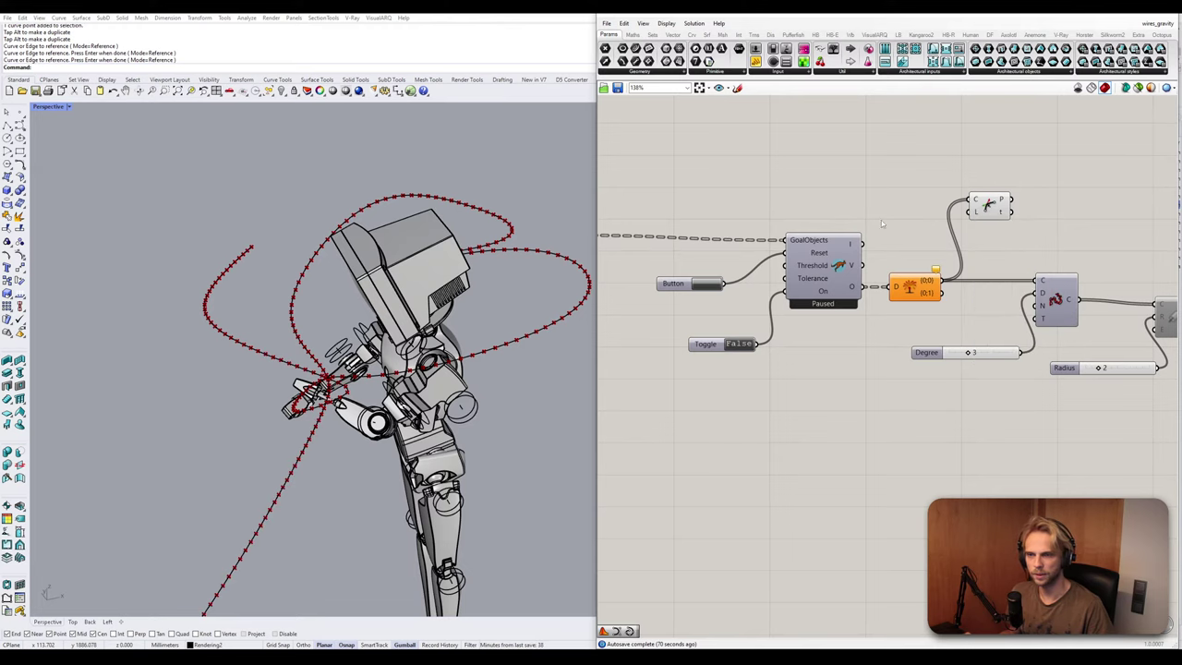
Add a Kangaroo2 SolidPointCollide goal below the sphere collision goal.
right_drag(746, 309, 876, 279)
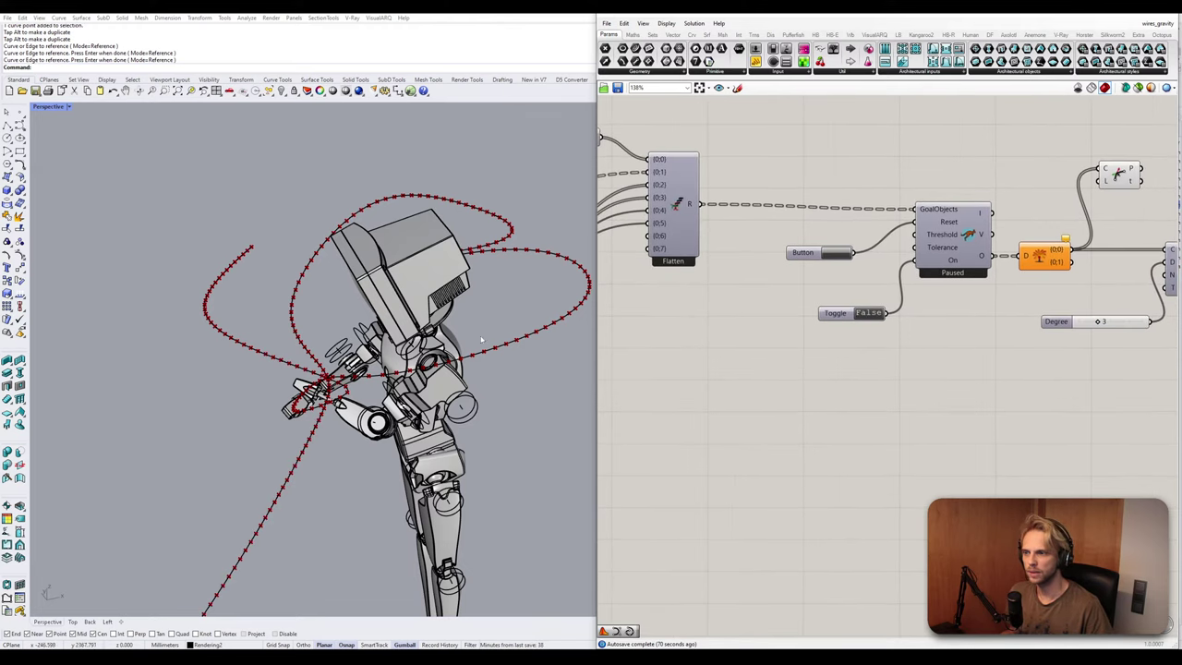
scroll(933, 338, down, 3)
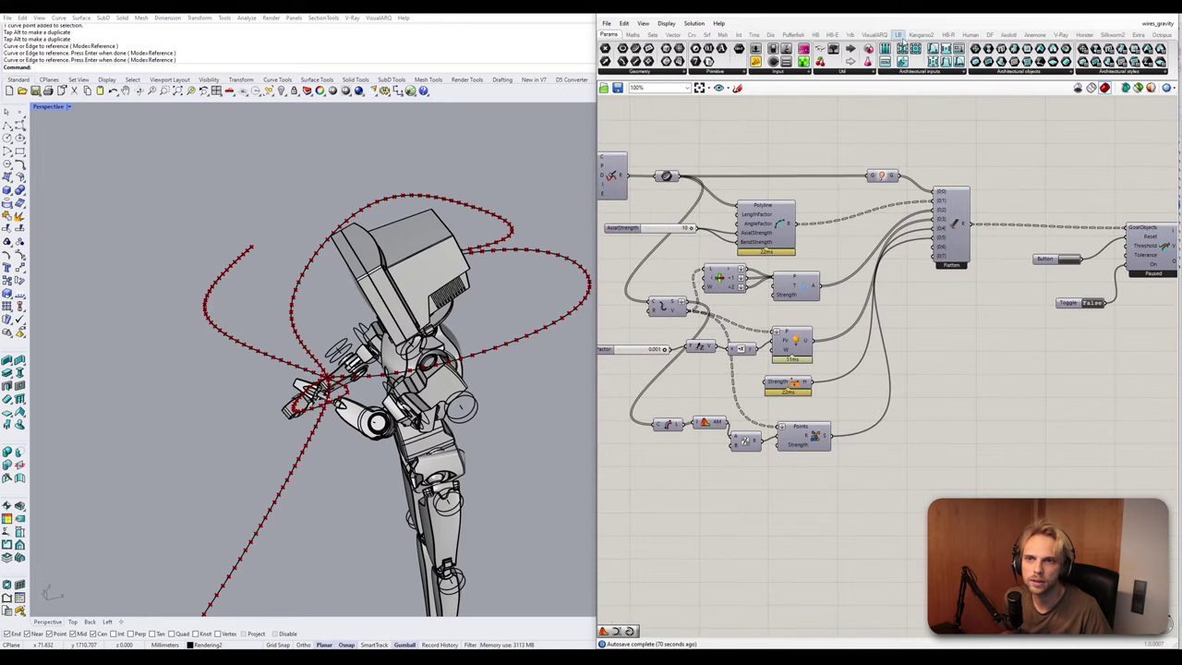
click(921, 34)
click(749, 72)
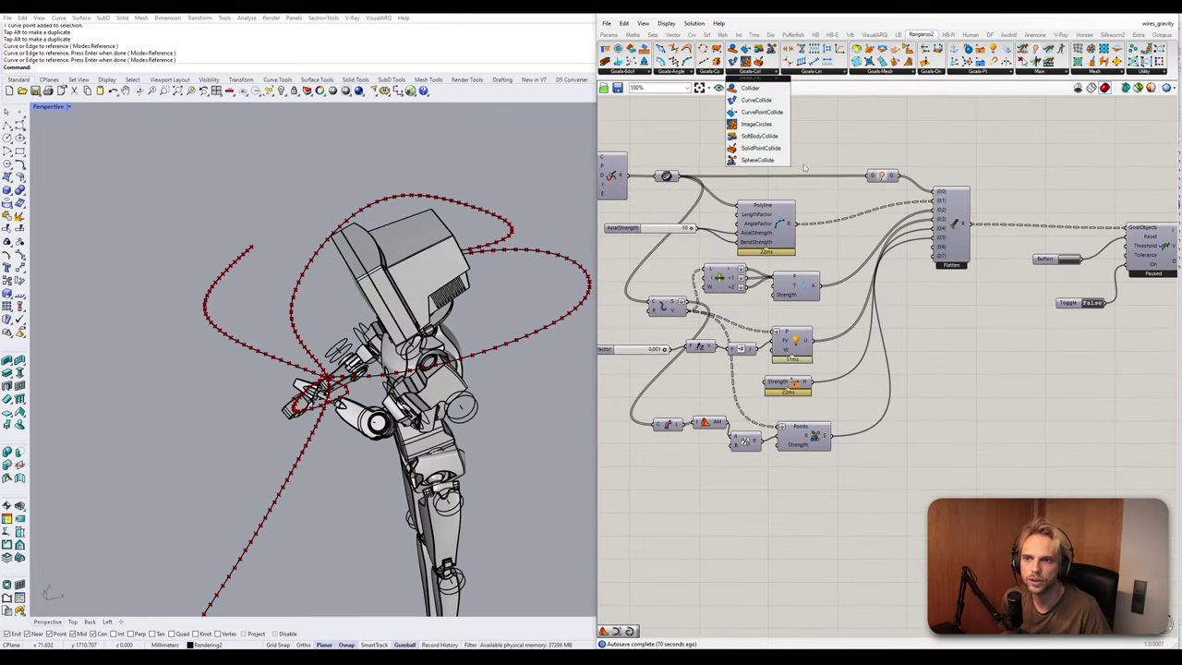
click(783, 150)
click(796, 504)
Connect the exploded curves' vertices (V) to the Points input of SolidPointCollide and align the goal under the sphere collision goal.
right_drag(789, 500, 813, 435)
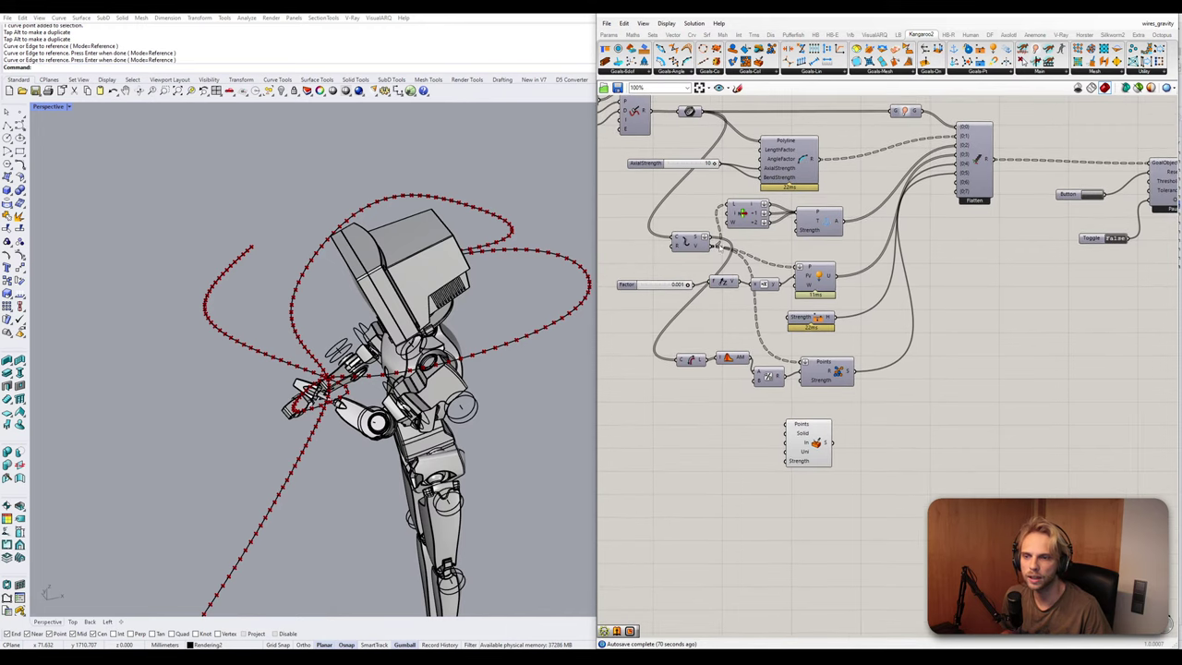
scroll(724, 251, up, 2)
drag(714, 242, 802, 453)
drag(832, 488, 849, 476)
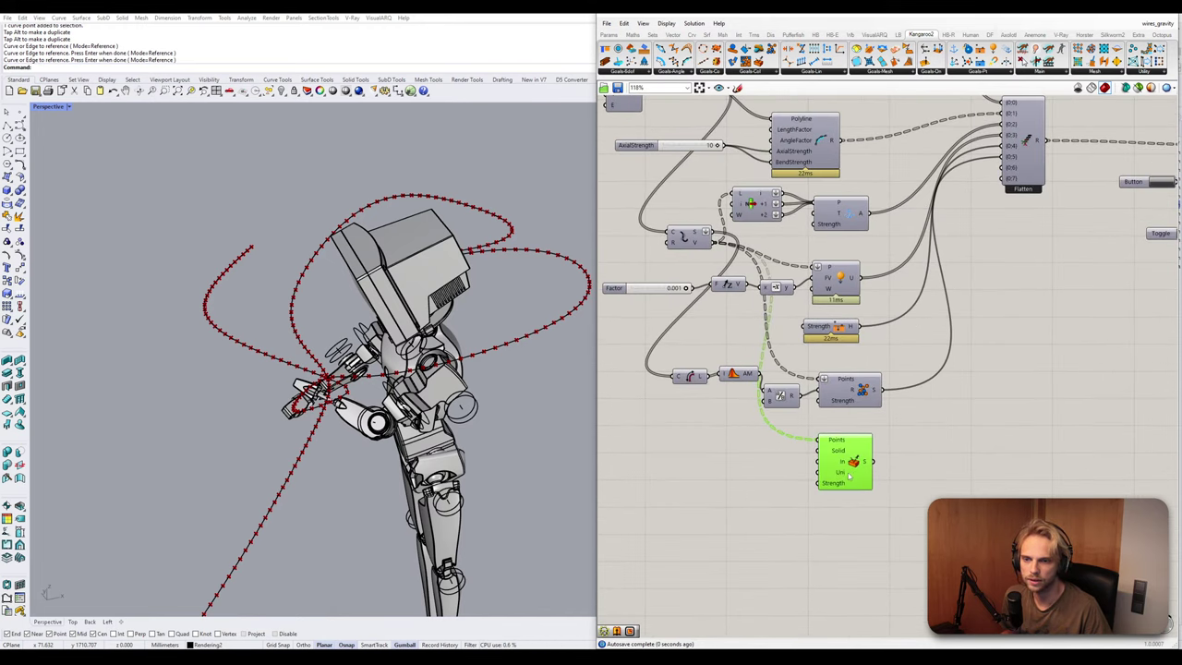
Add a Brep parameter beside the SolidPointCollide goal.
double_click(762, 480)
text(mesh)
key(Return)
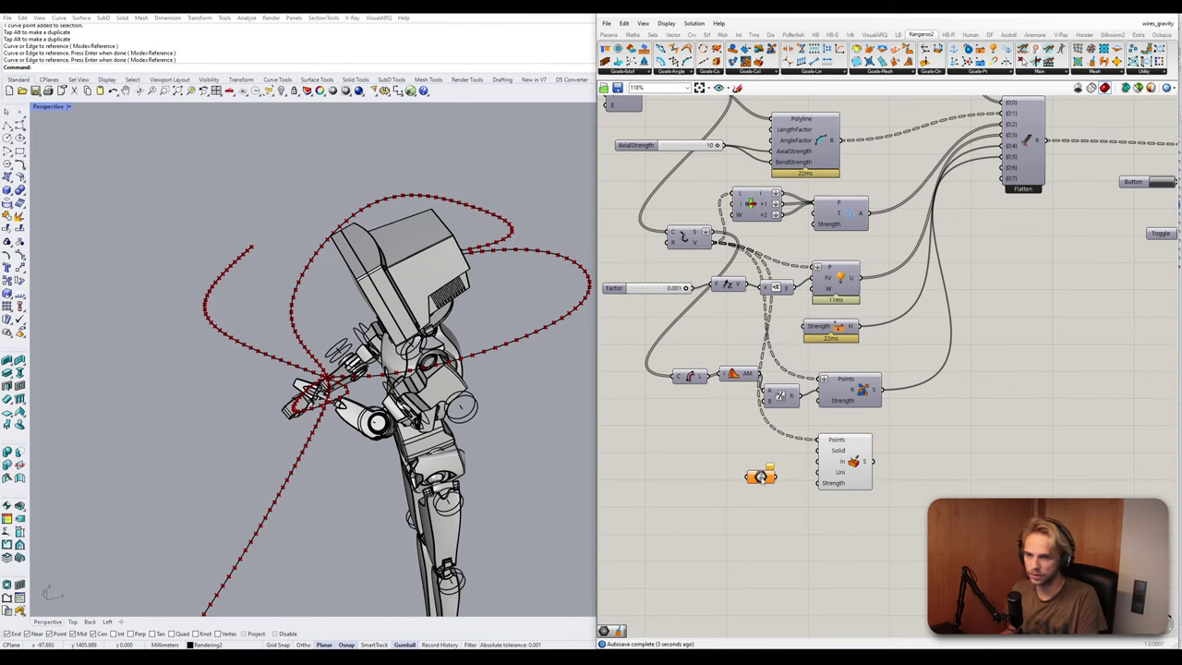
Reference multiple Breps in the Brep parameter, picking both of the robot's hands and the nearer forearm.
right_click(759, 476)
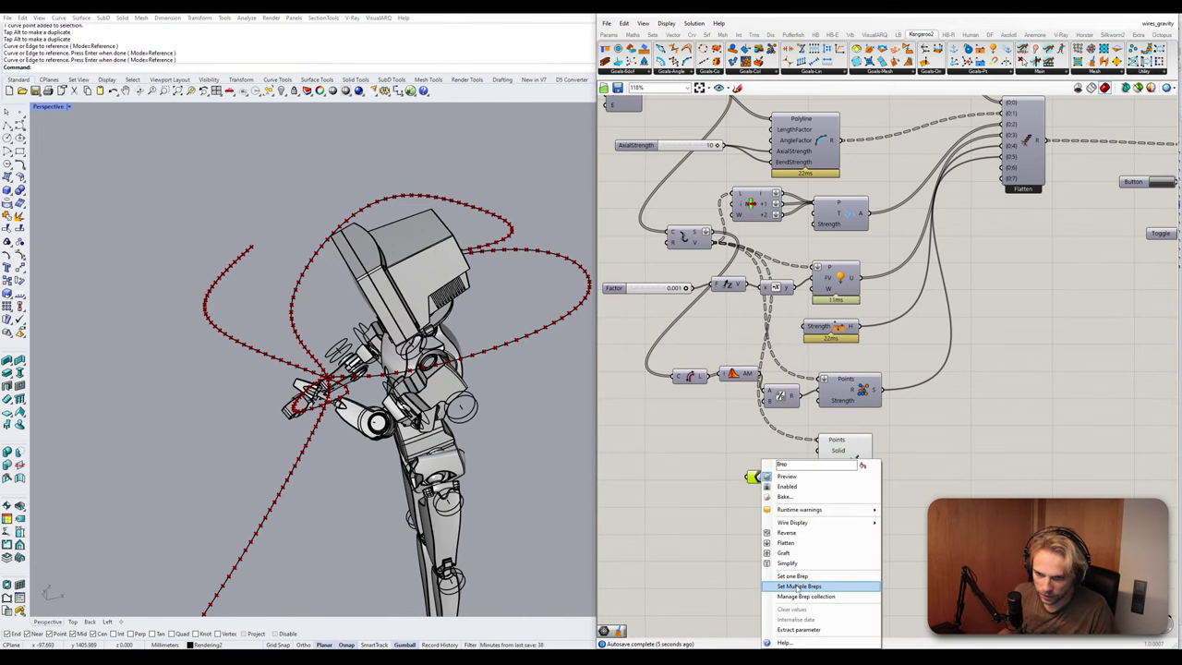
click(796, 587)
scroll(314, 397, up, 3)
click(293, 413)
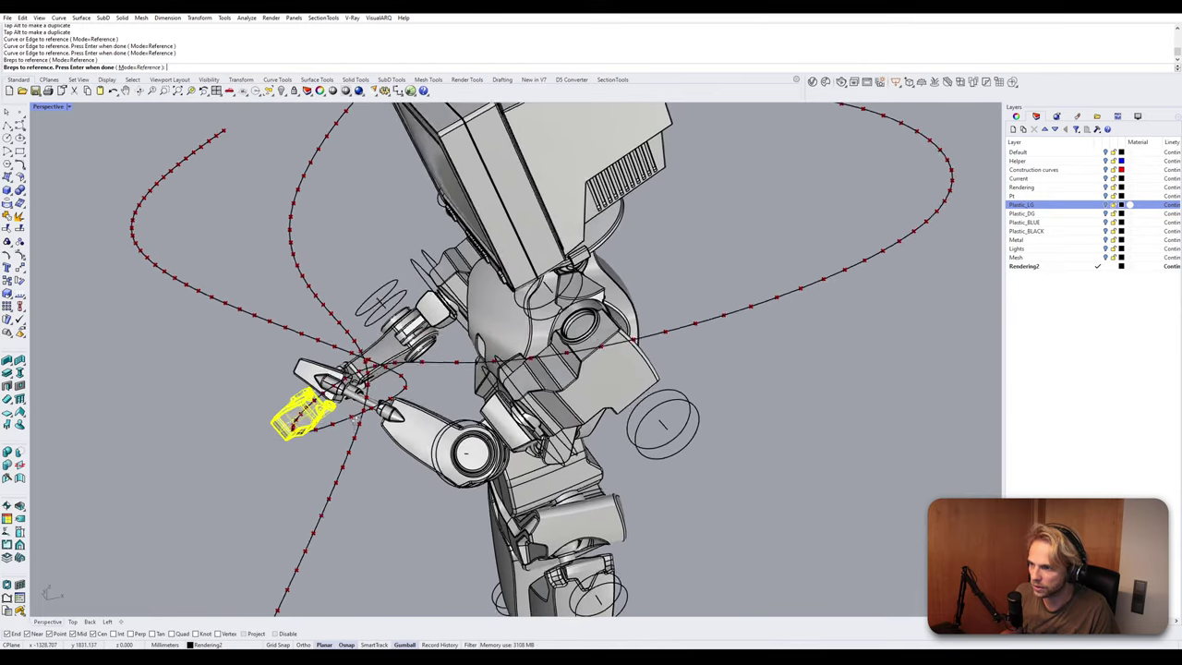
scroll(351, 416, up, 3)
click(349, 404)
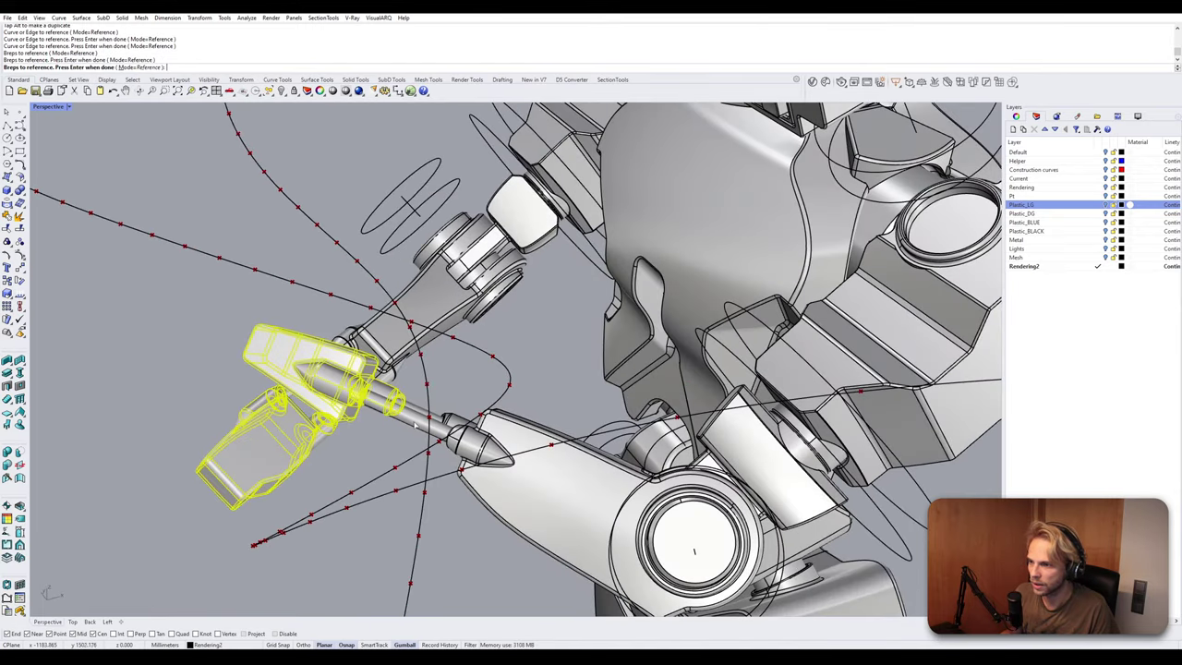
click(529, 476)
Include the other forearm, the wrist rods and the upper arm parts in the Brep reference and finish the selection.
right_drag(415, 418, 274, 455)
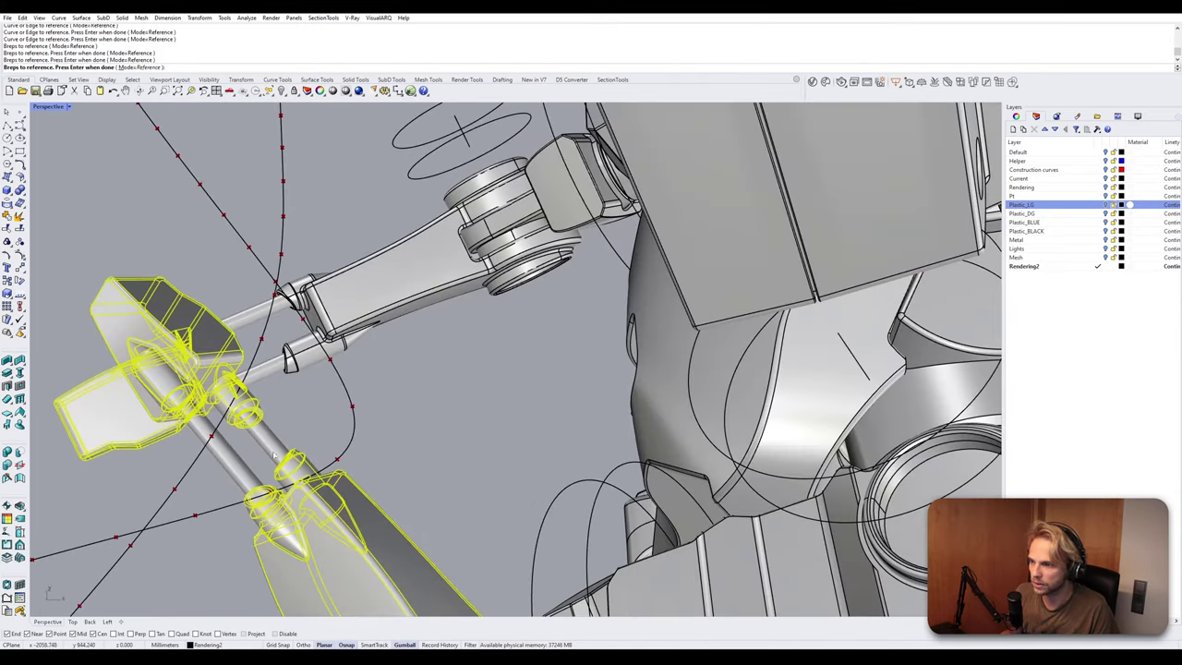
click(370, 316)
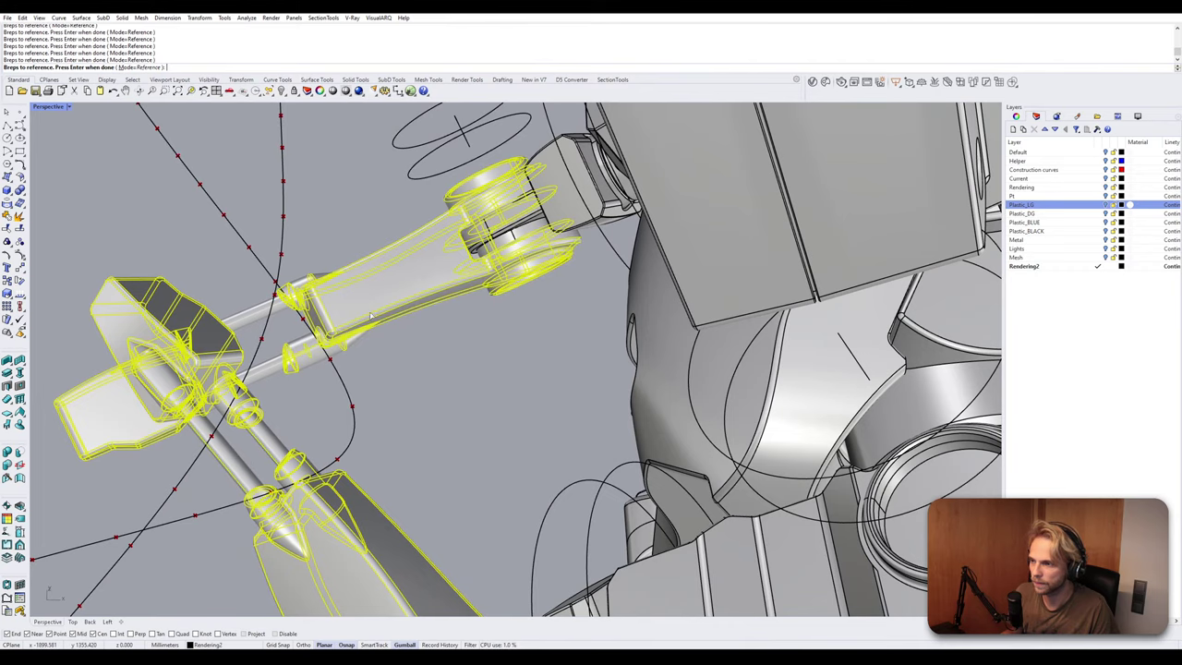
scroll(243, 316, down, 2)
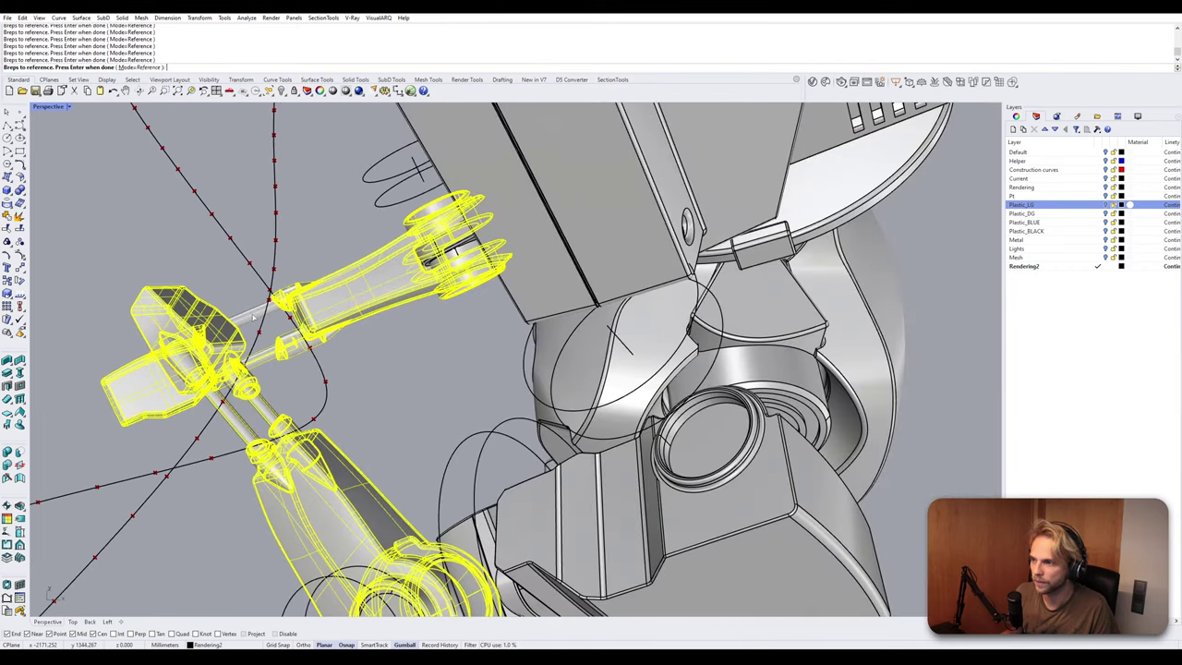
click(243, 315)
right_drag(243, 316, 335, 304)
right_drag(680, 487, 490, 268)
click(775, 497)
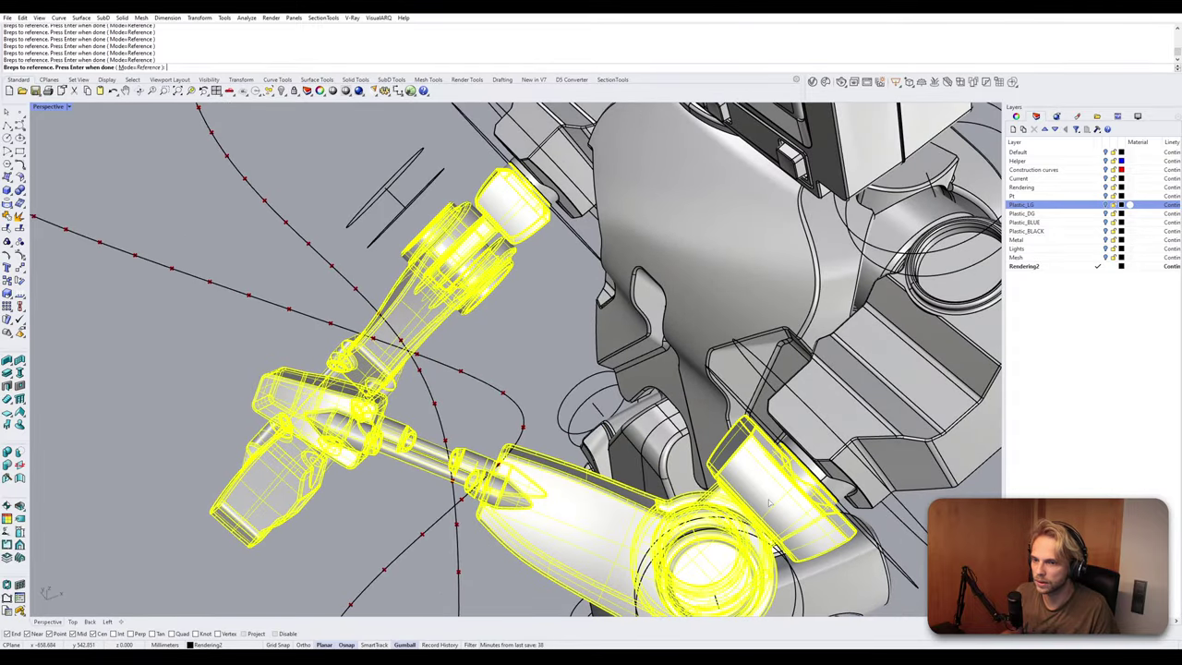
right_drag(776, 498, 635, 419)
scroll(541, 395, down, 3)
key(Return)
Connect the Brep parameter to the Solid input of SolidPointCollide and move the parameter level with that input.
scroll(794, 477, up, 2)
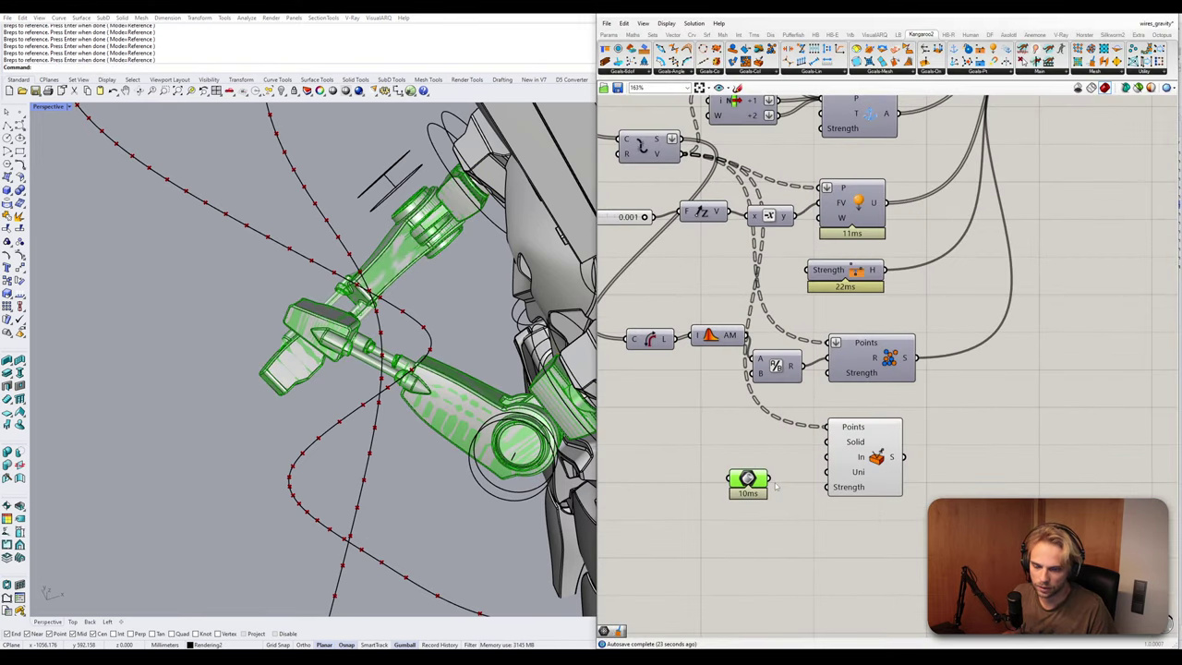
right_drag(777, 486, 768, 447)
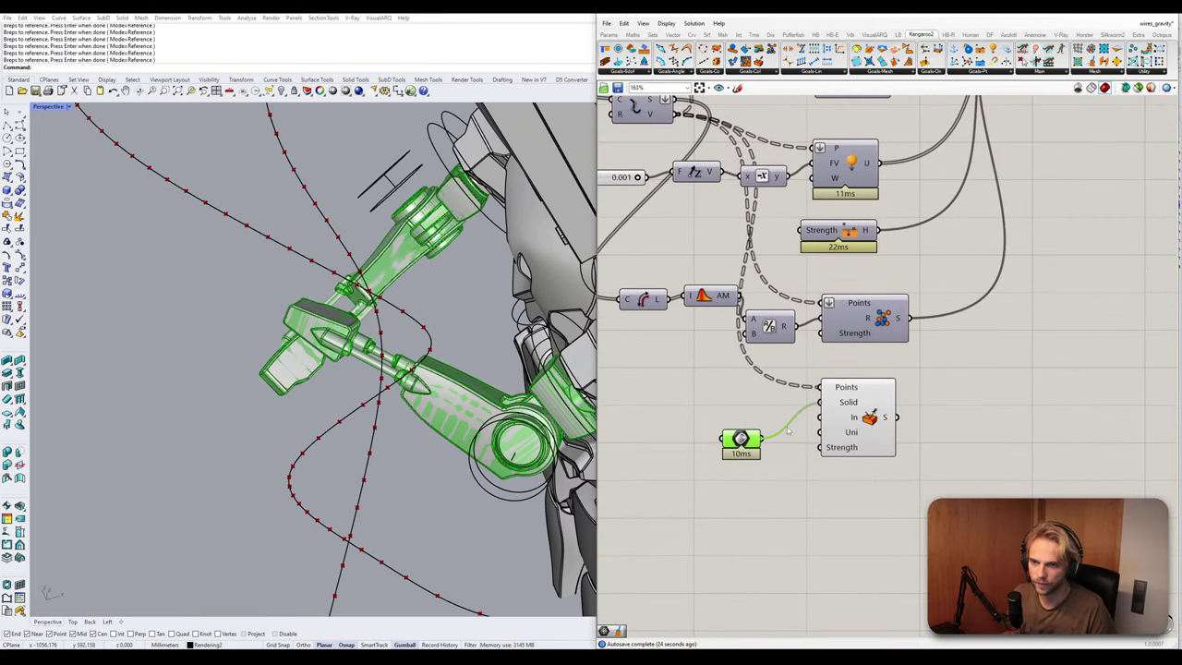
right_drag(746, 411, 736, 450)
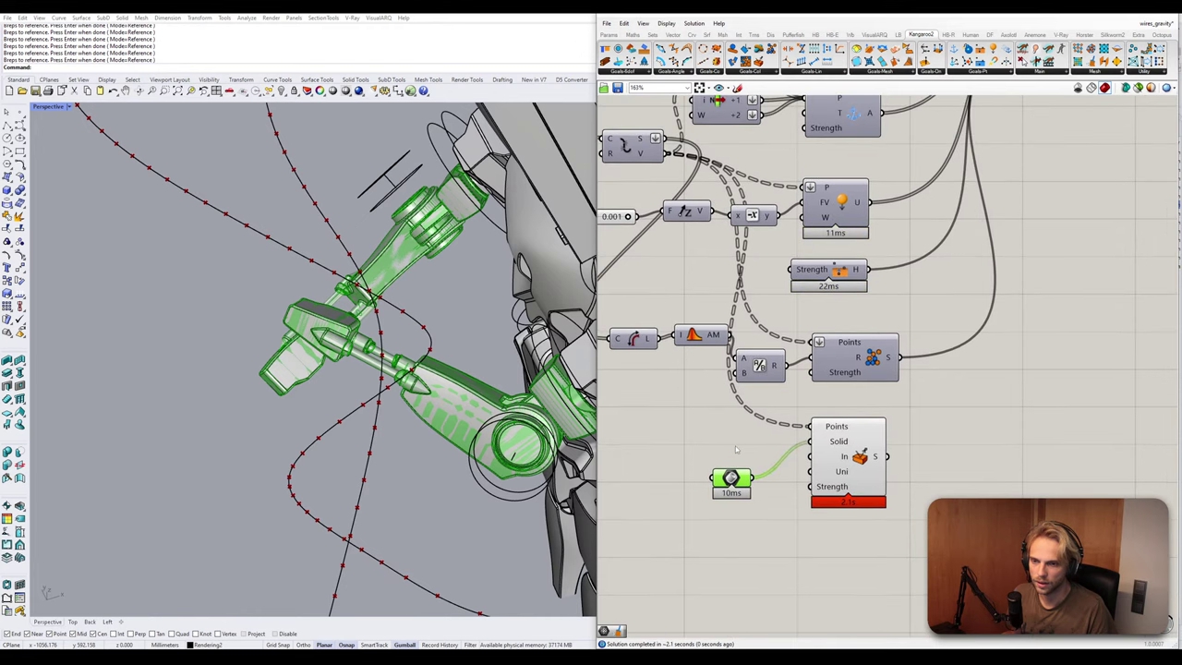
drag(735, 474, 744, 440)
click(894, 458)
Connect the SolidPointCollide output to the merge component's {0;6} input and flatten that output.
right_drag(894, 458, 834, 464)
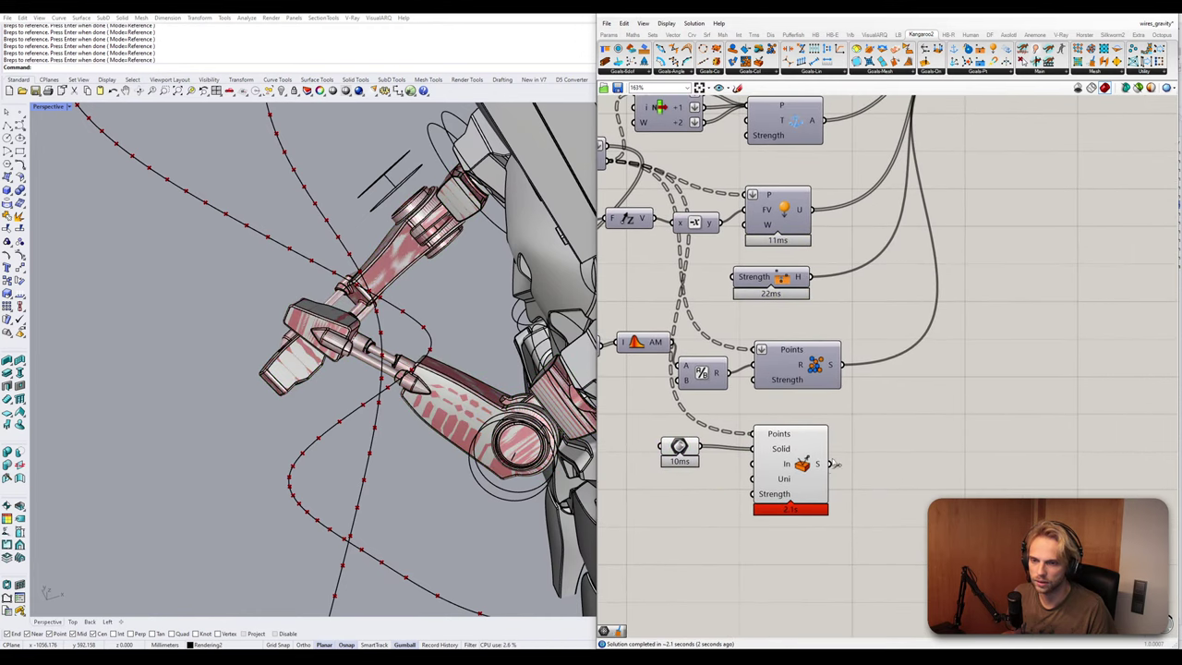
mouse_move(824, 469)
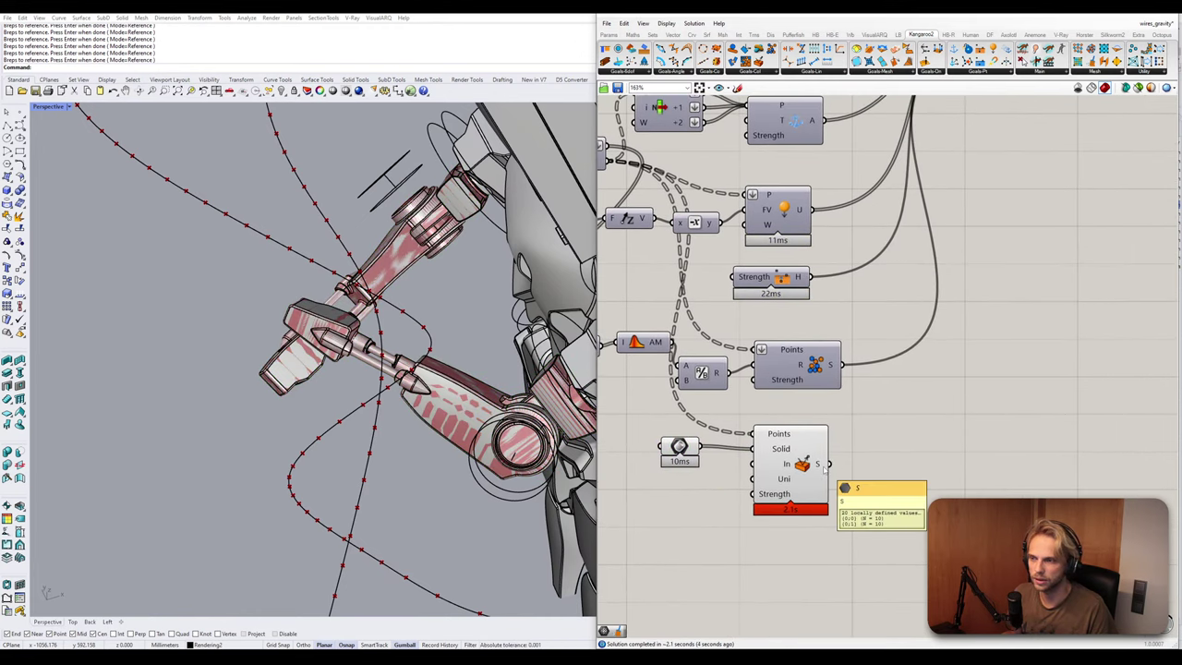
scroll(824, 470, down, 3)
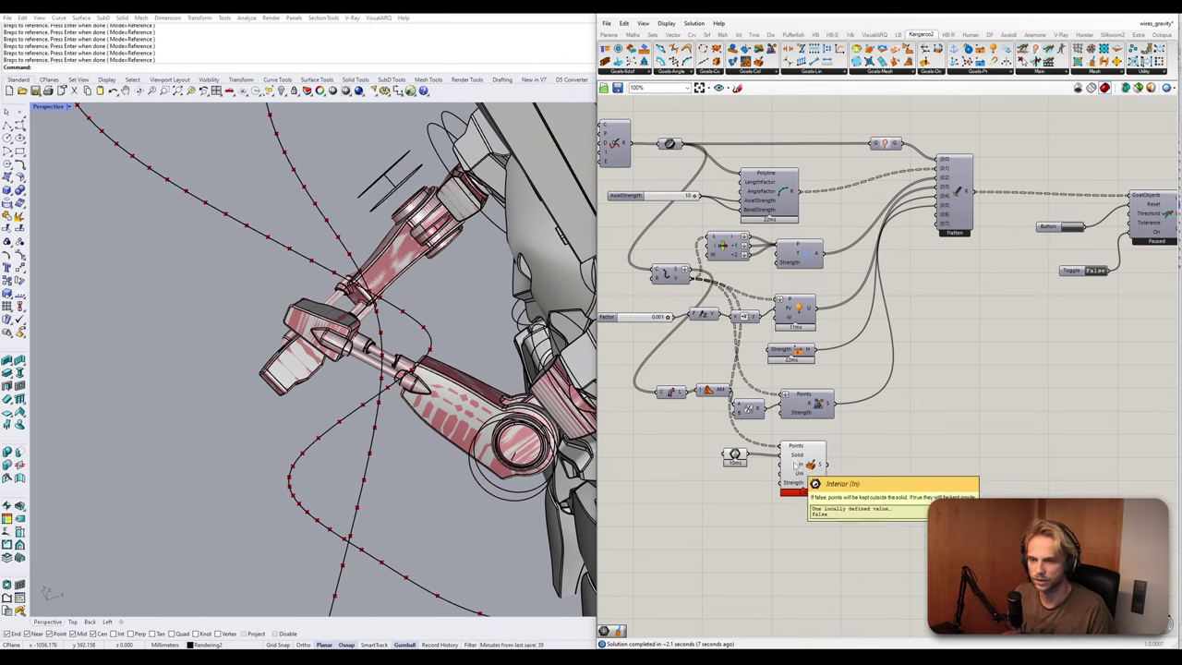
drag(826, 466, 940, 221)
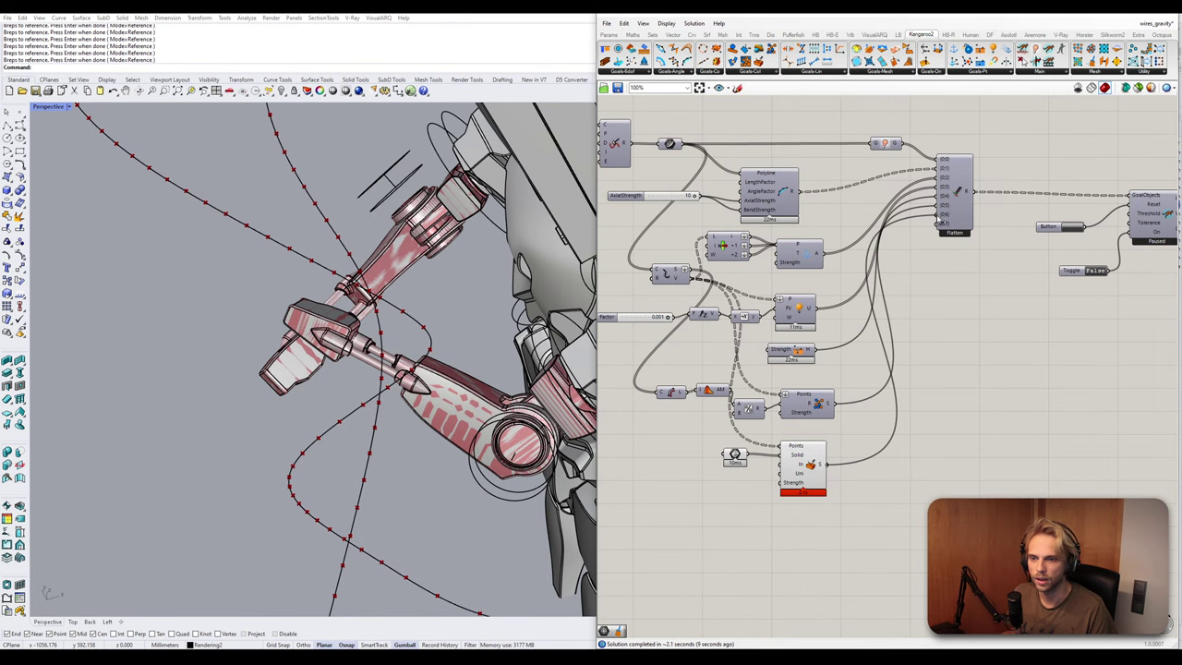
right_drag(833, 468, 778, 476)
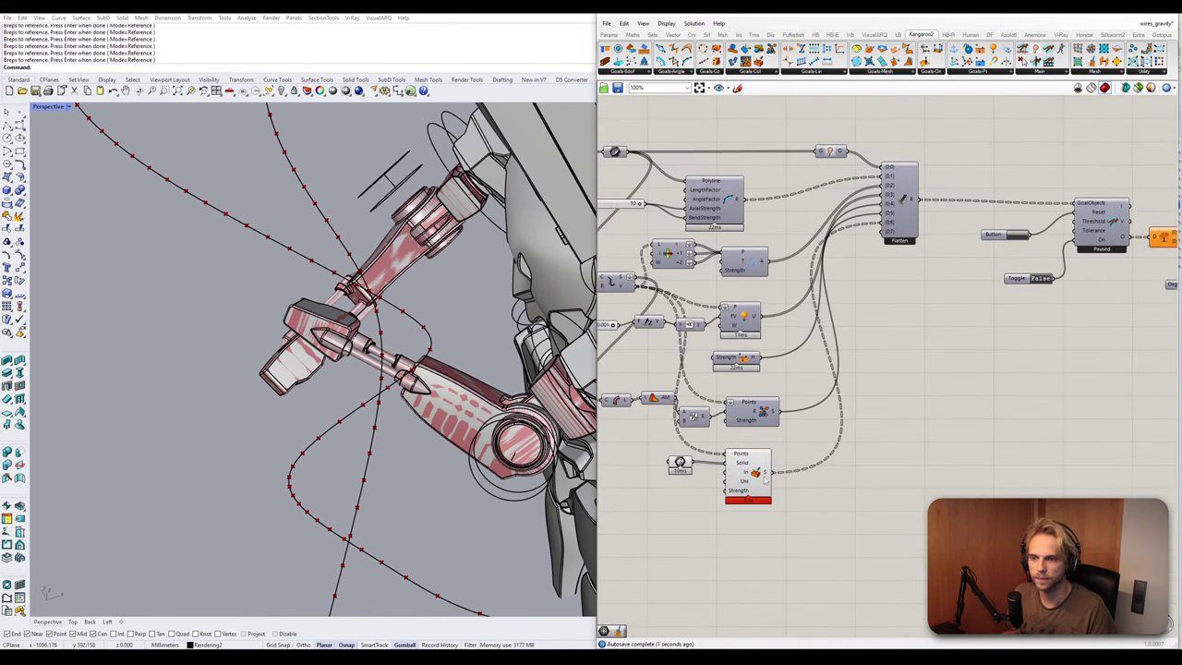
right_click(764, 478)
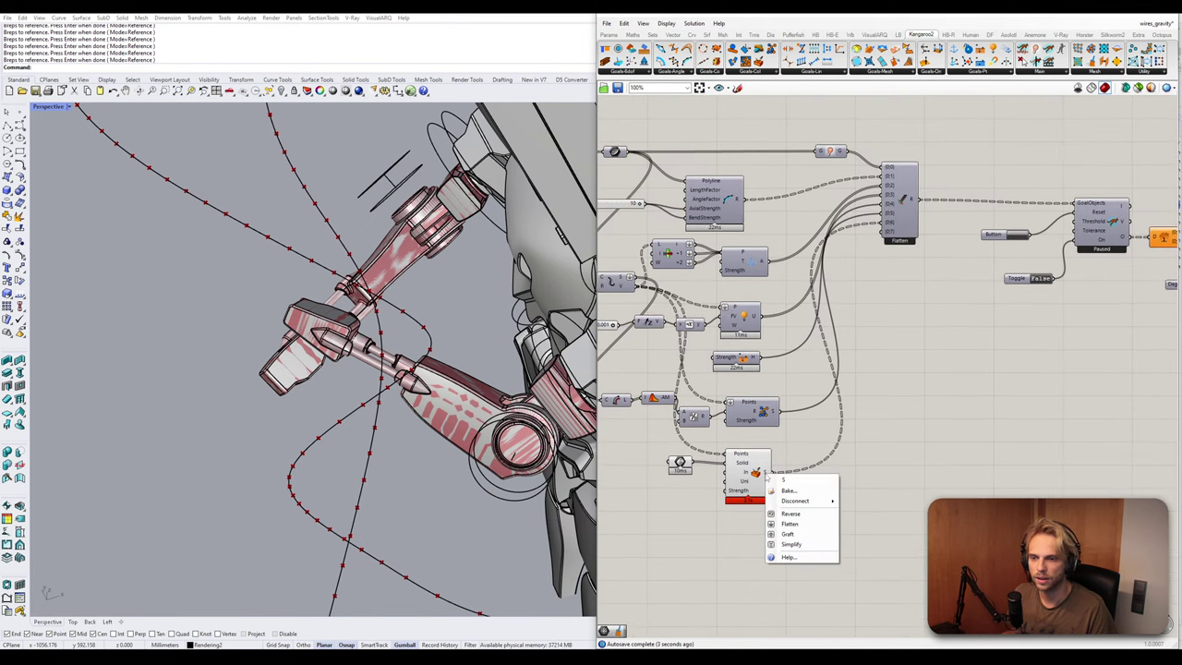
click(807, 532)
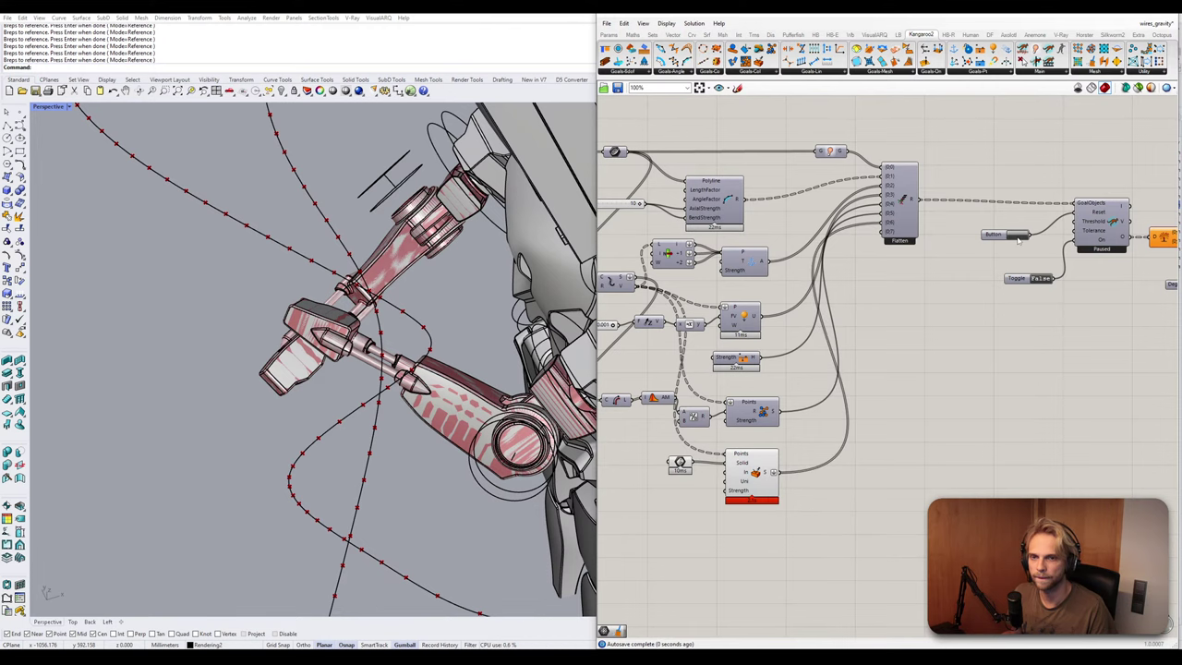
Test the wire simulation by switching the solver on, resetting it once and switching it off again.
click(1041, 278)
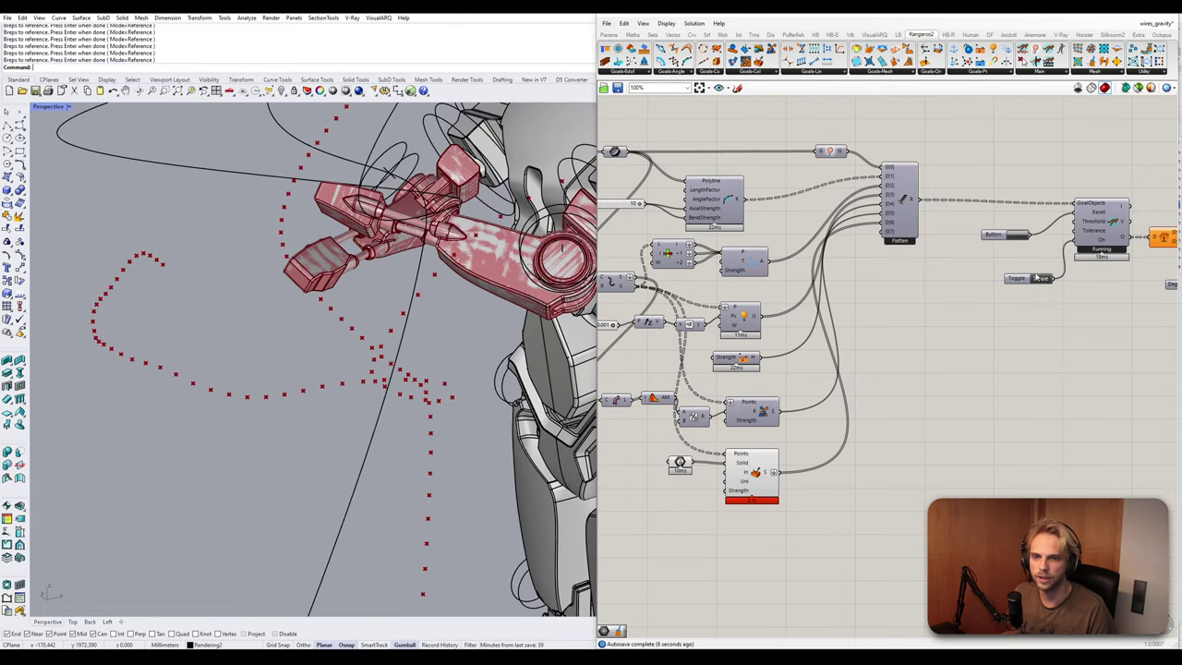
click(1016, 237)
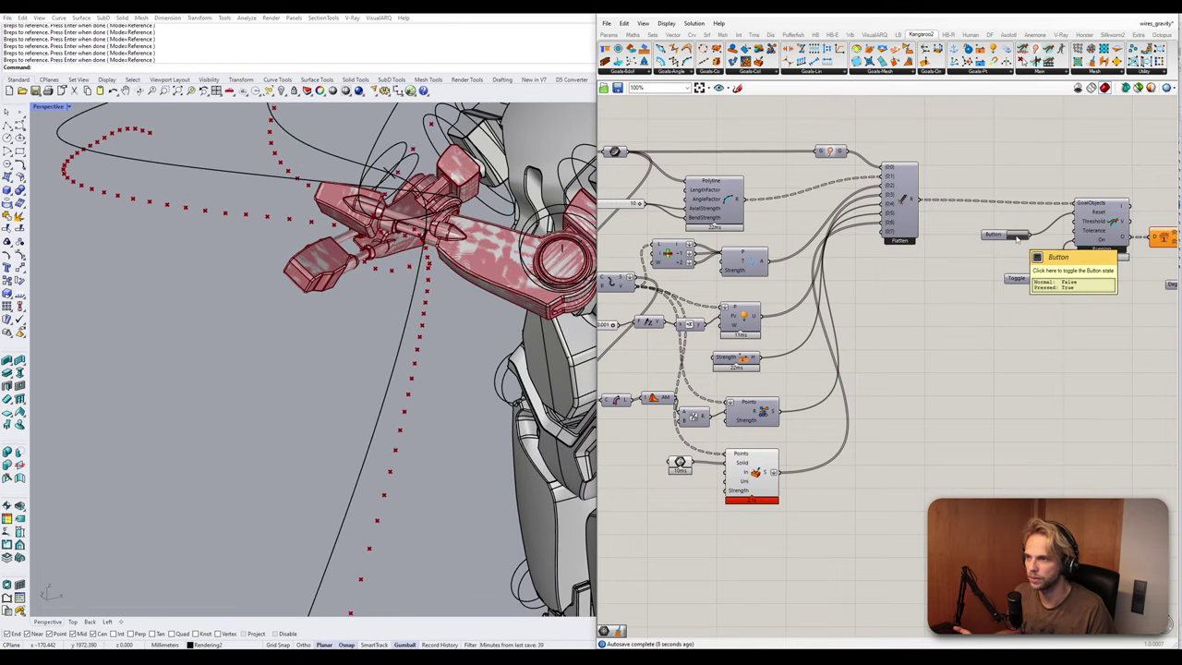
click(1041, 279)
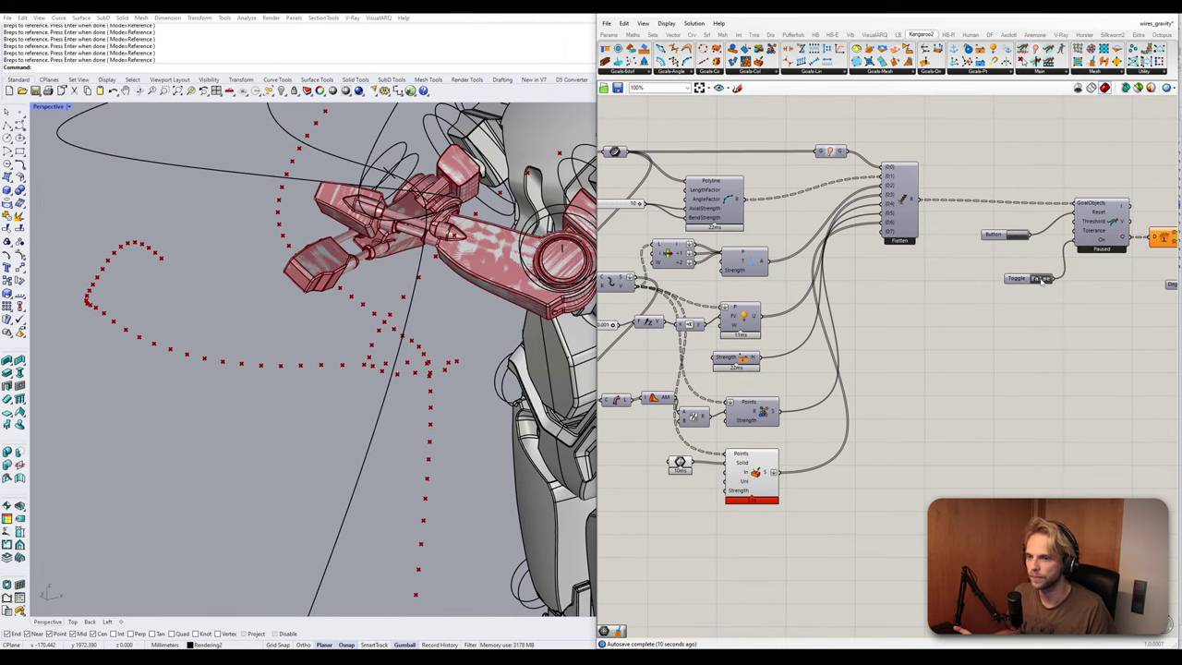
Add a number slider with the value 10000 and connect it to the Strength input of SolidPointCollide.
scroll(716, 481, up, 2)
drag(755, 481, 814, 502)
right_drag(813, 502, 900, 384)
double_click(815, 446)
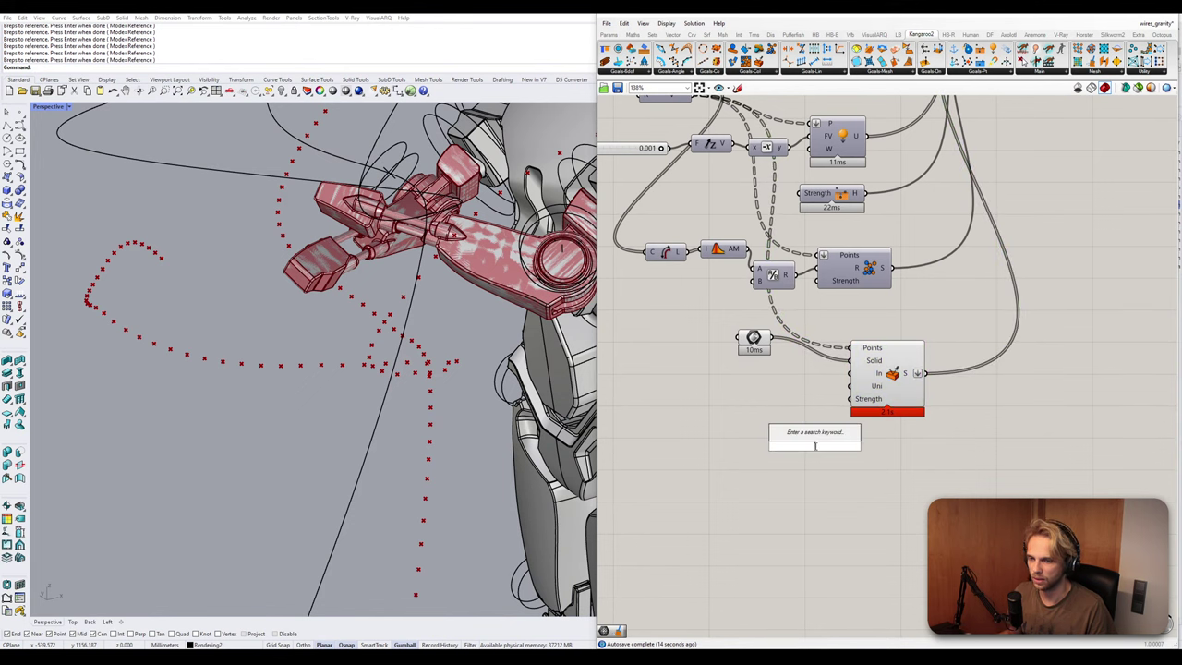
text(10000)
key(Return)
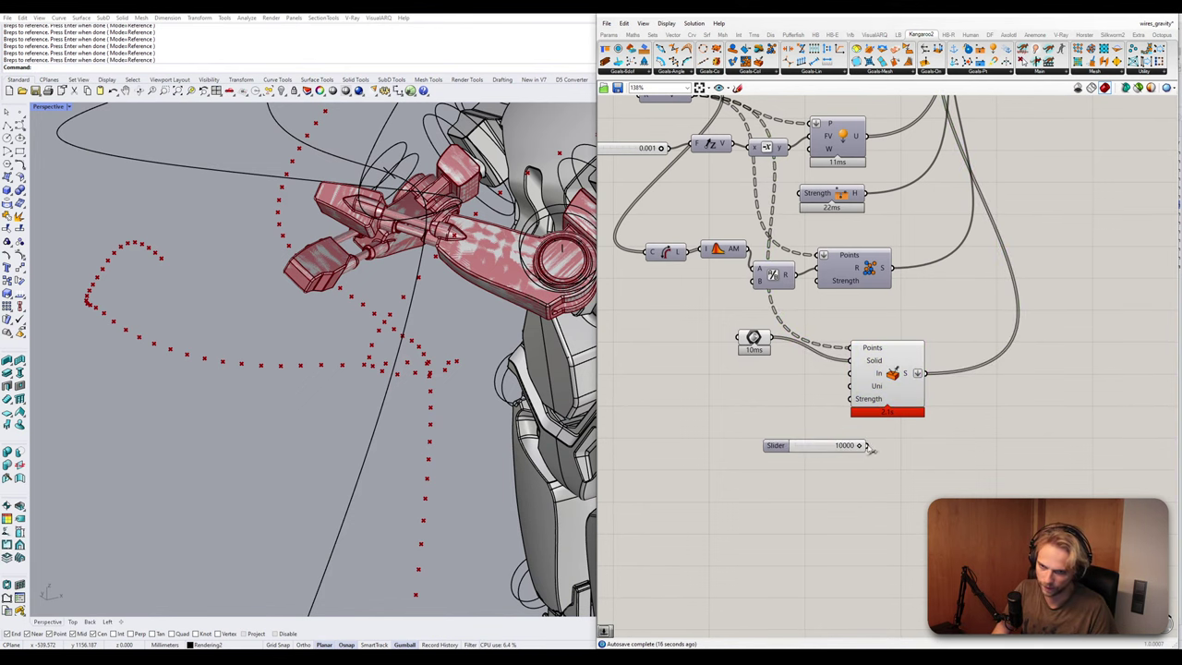
drag(867, 446, 851, 399)
Test the wire simulation with the new collision strength by resetting the solver, switching it on and switching it off again.
right_drag(850, 399, 728, 467)
scroll(729, 467, down, 3)
click(957, 237)
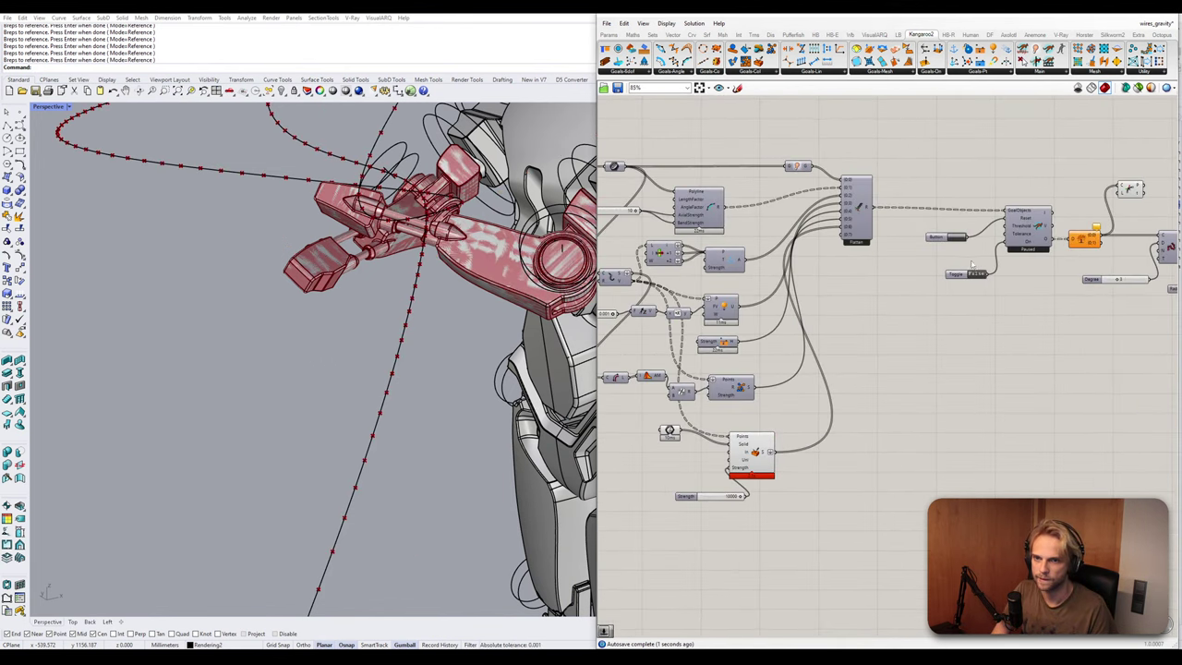
double_click(977, 274)
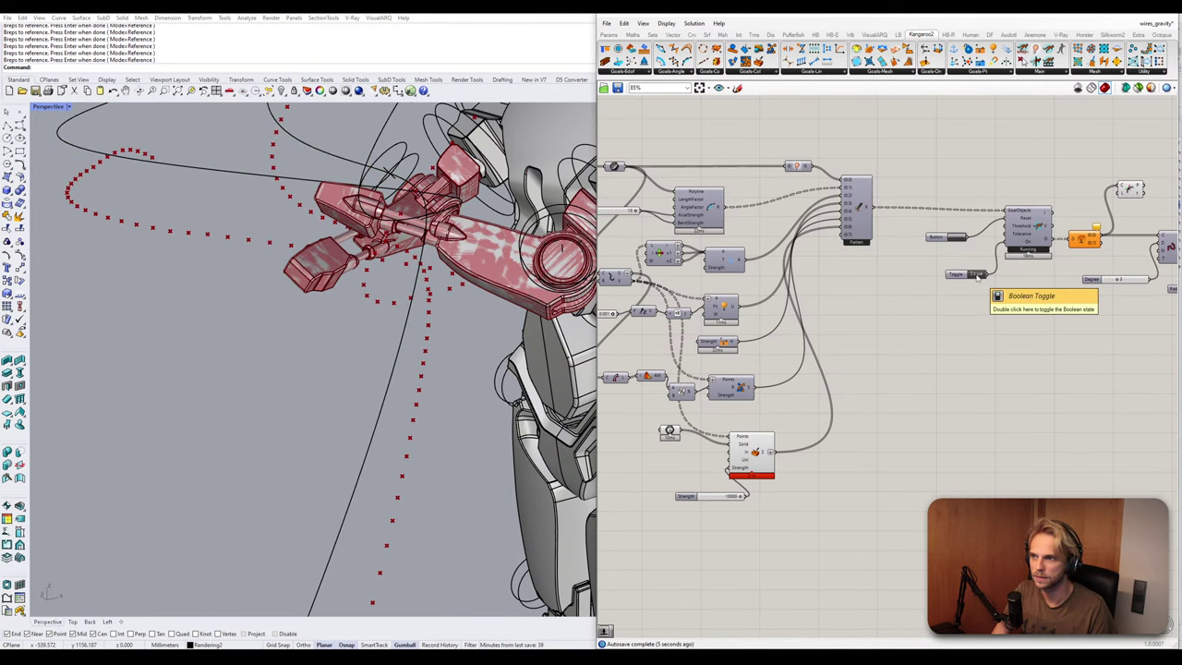
double_click(977, 275)
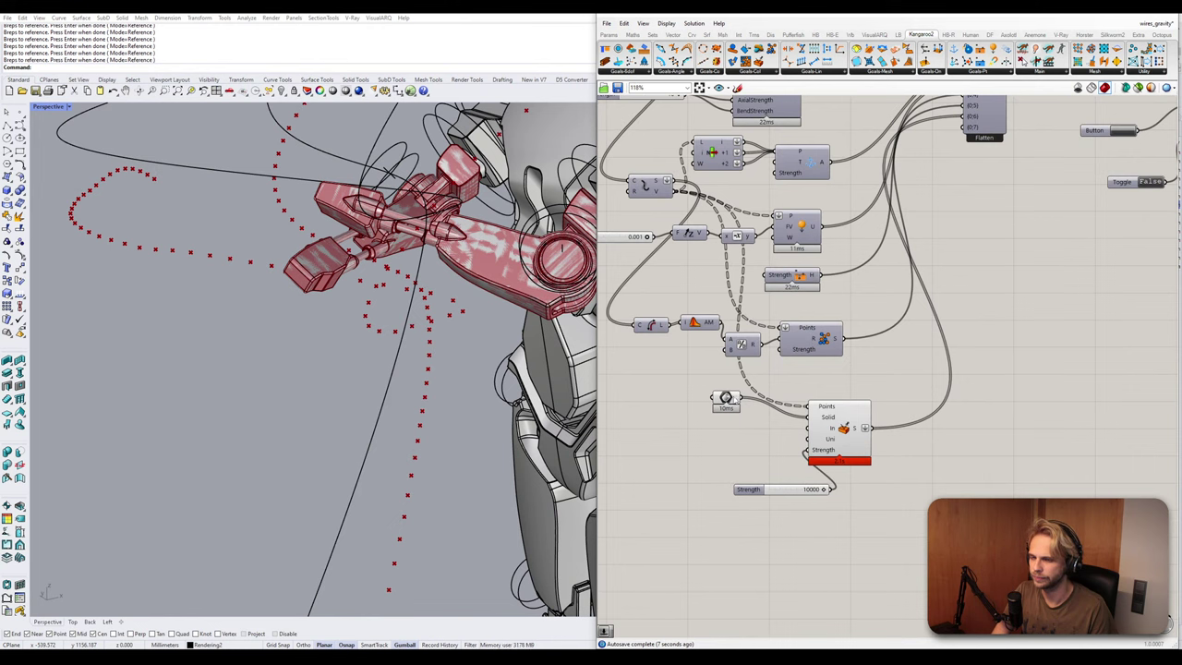
drag(726, 399, 671, 418)
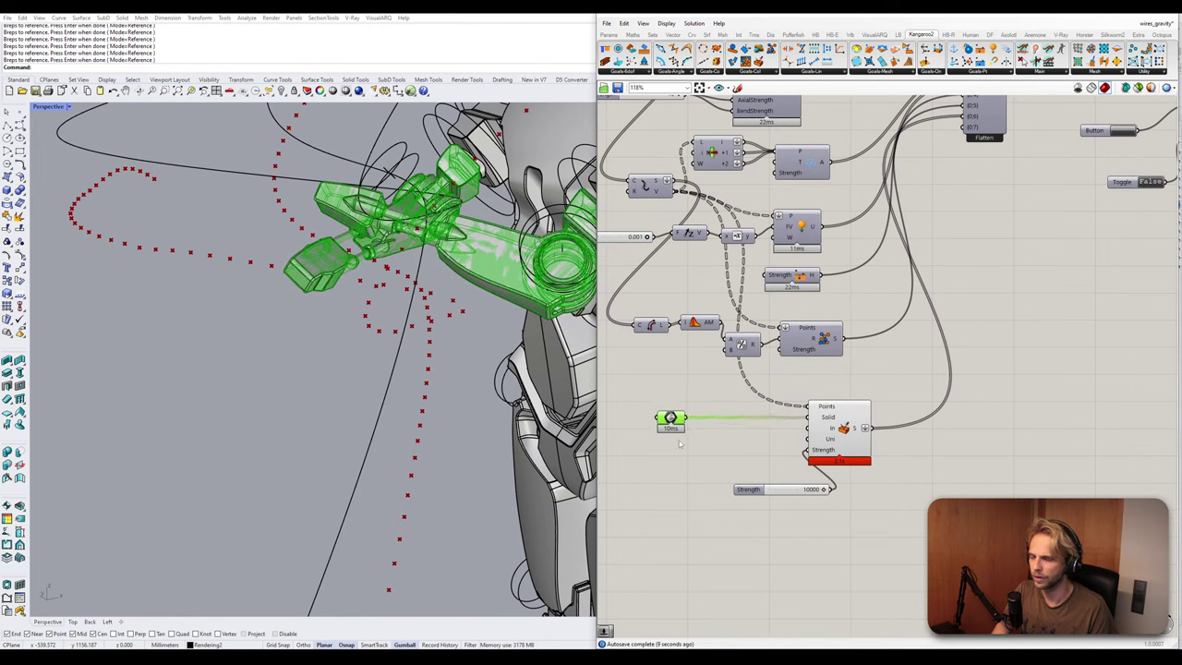
double_click(683, 447)
text(mesh)
key(Return)
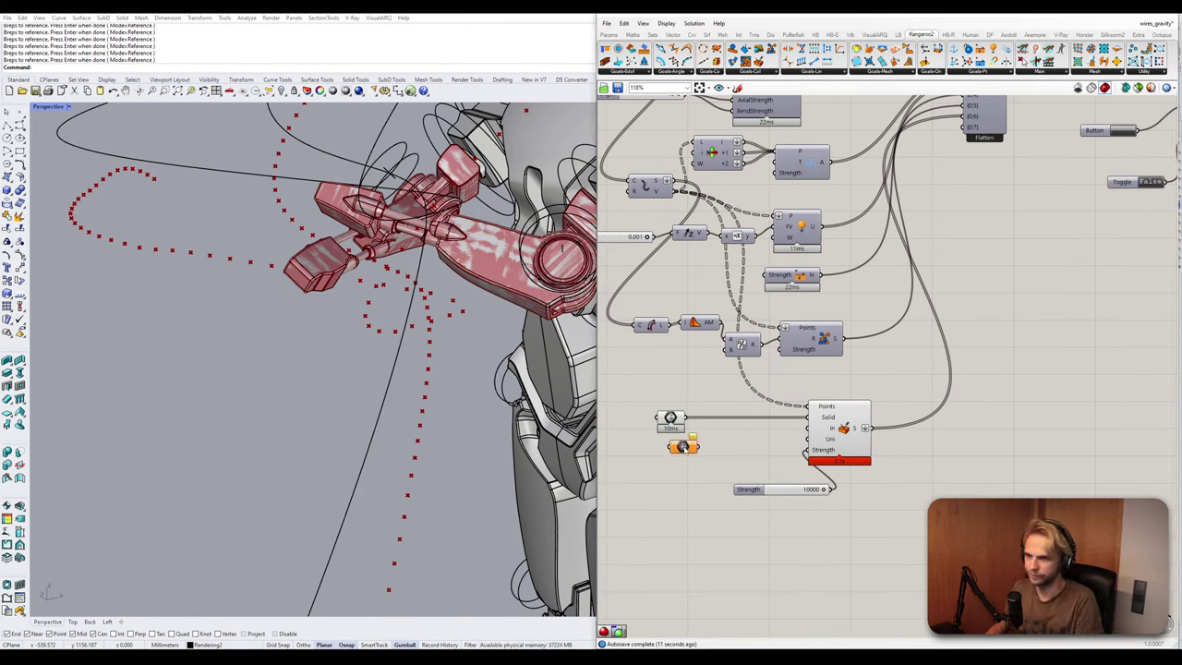
Add a Mesh Brep component beside the Brep parameter and feed the referenced arm Breps into its B input.
double_click(683, 443)
text(me)
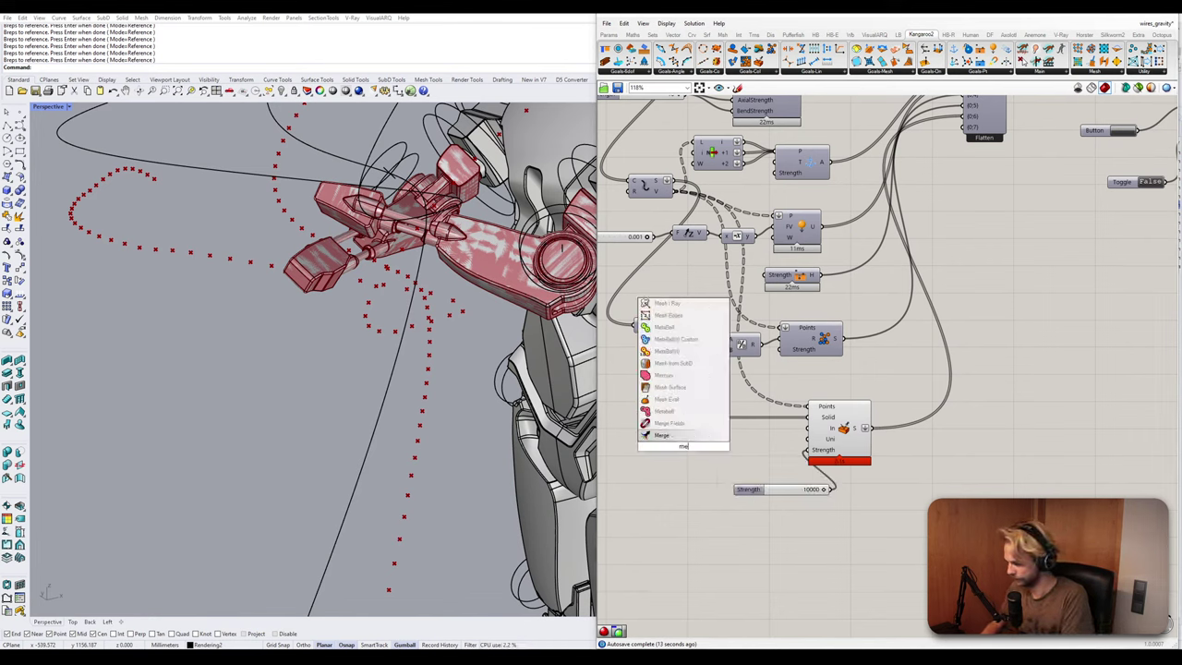
text(sh brepo)
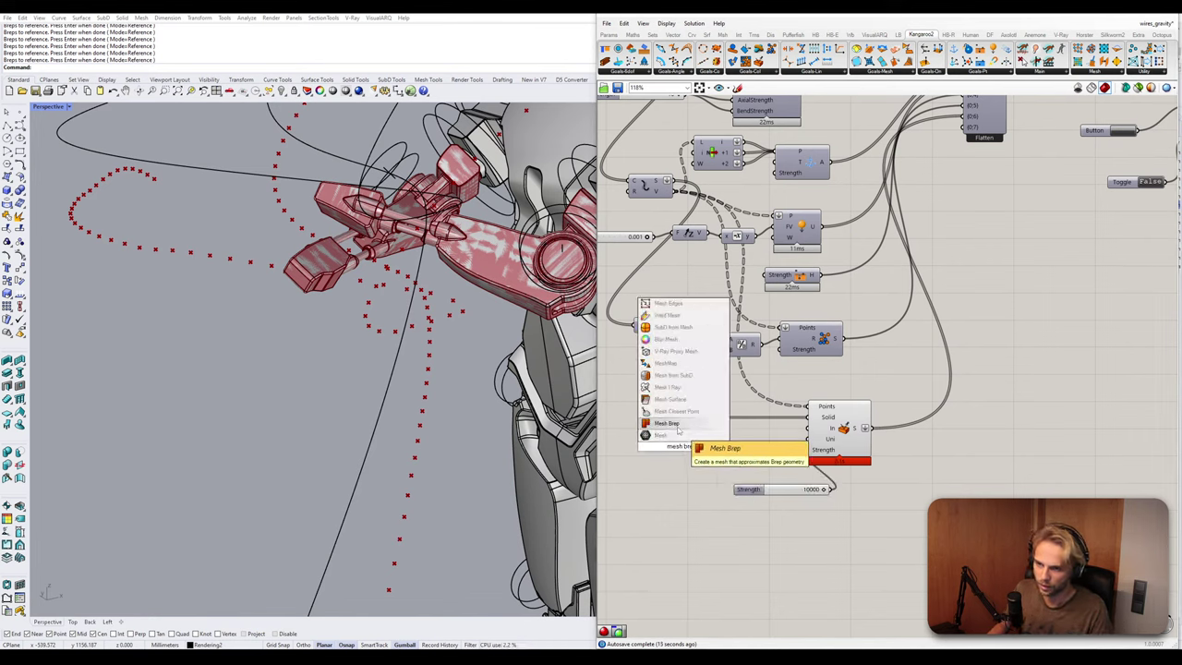
key(Return)
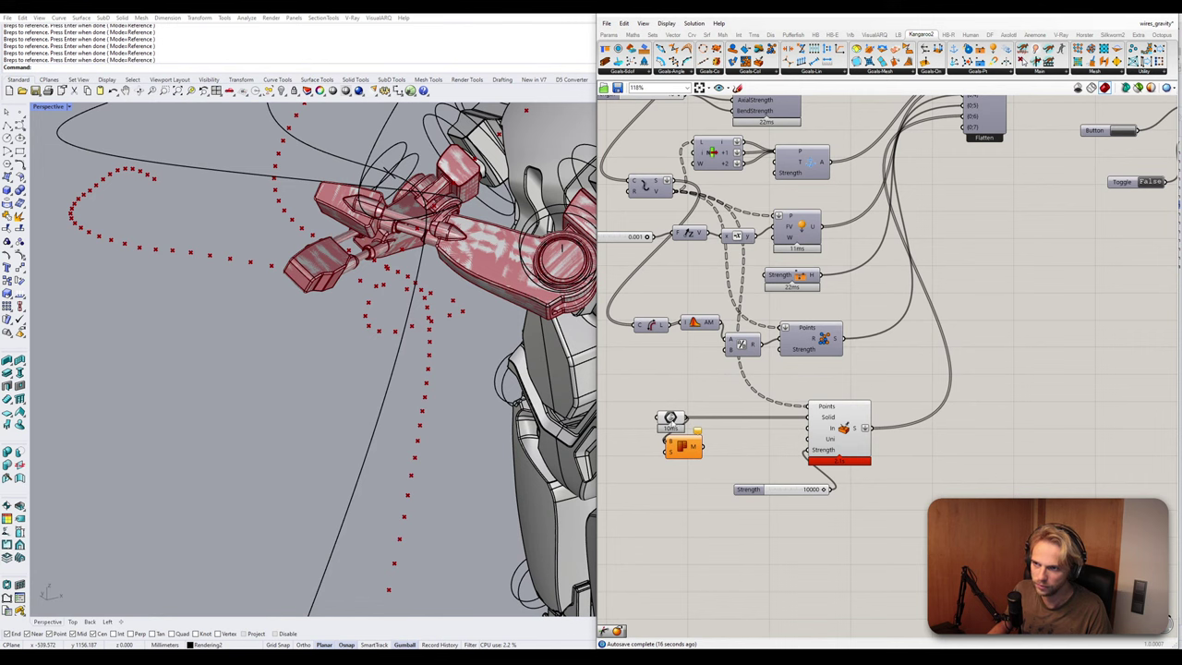
drag(673, 422, 626, 422)
drag(680, 455, 684, 441)
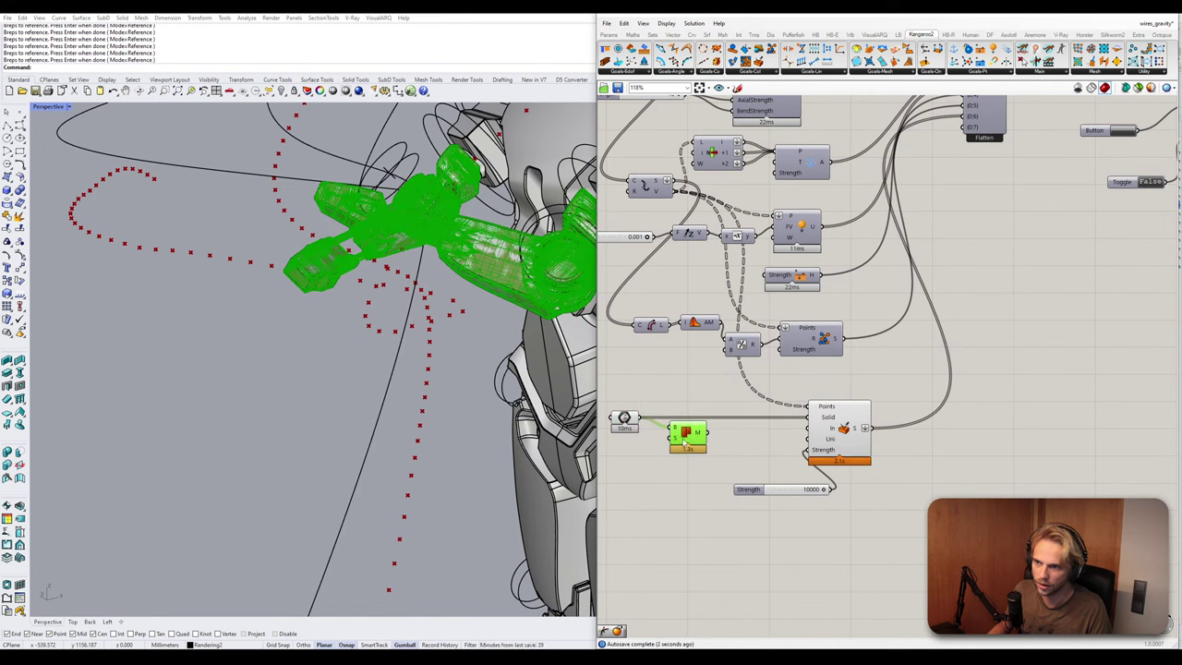
mouse_move(700, 435)
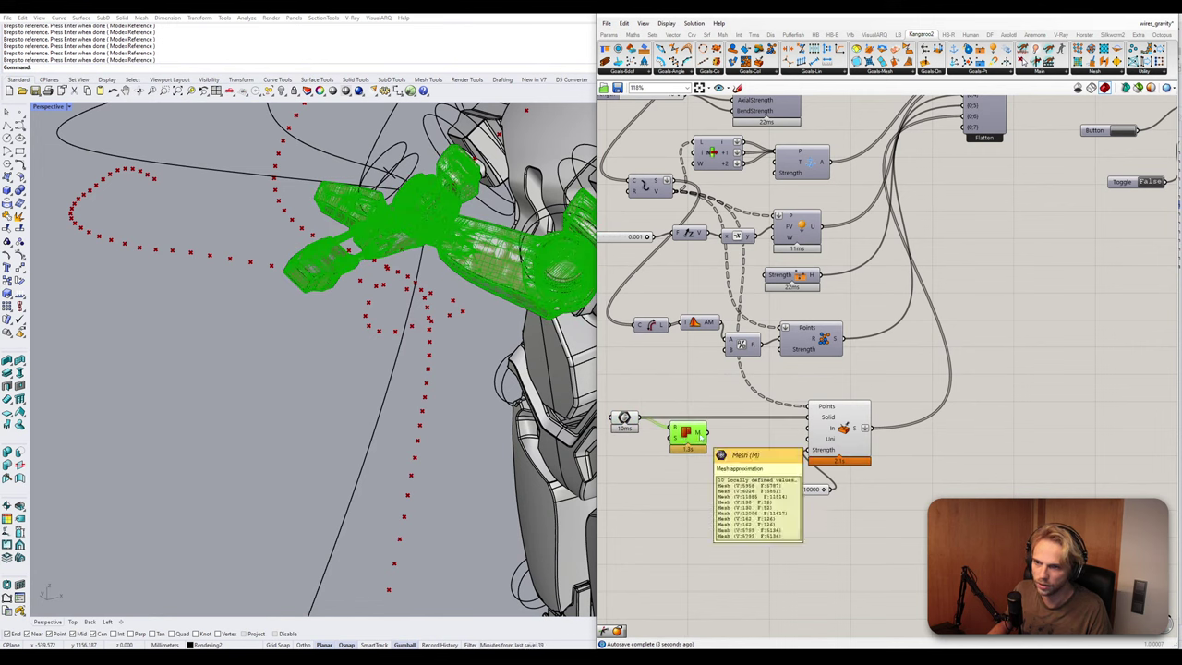
Add a Mesh Join component and connect the Mesh Brep output to its input.
click(693, 461)
double_click(692, 468)
text(join)
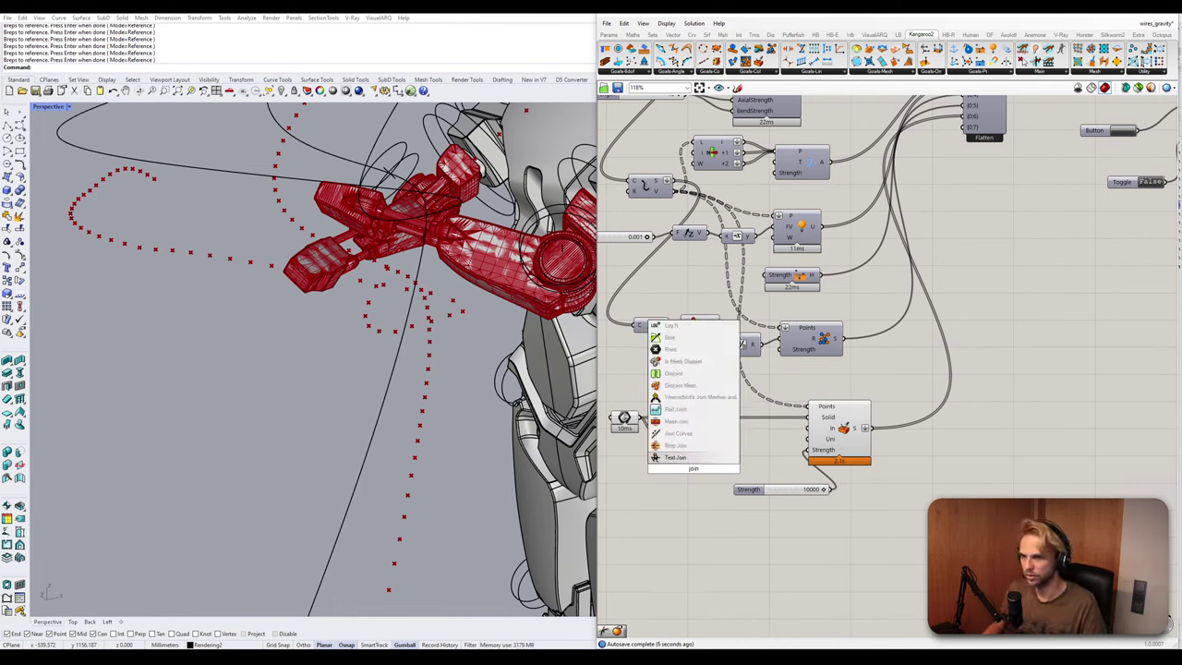
click(694, 422)
drag(689, 434, 719, 436)
Check whether the joined mesh is closed with an Is Mesh Closed component, and delete that component.
double_click(699, 462)
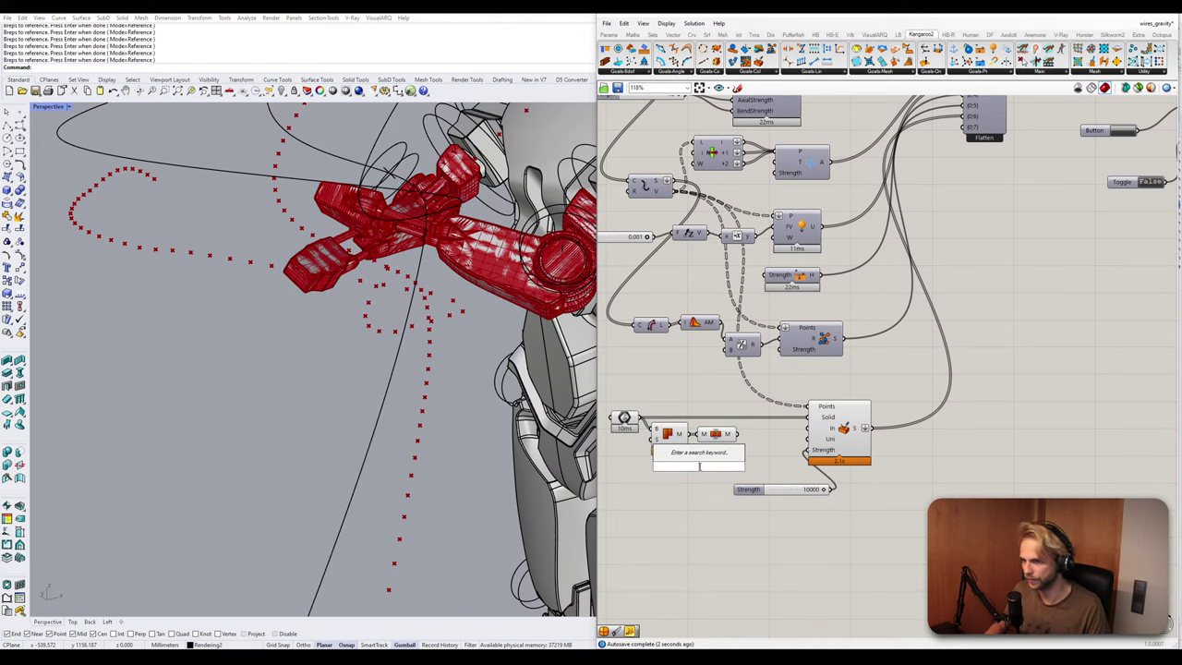
text(is clo)
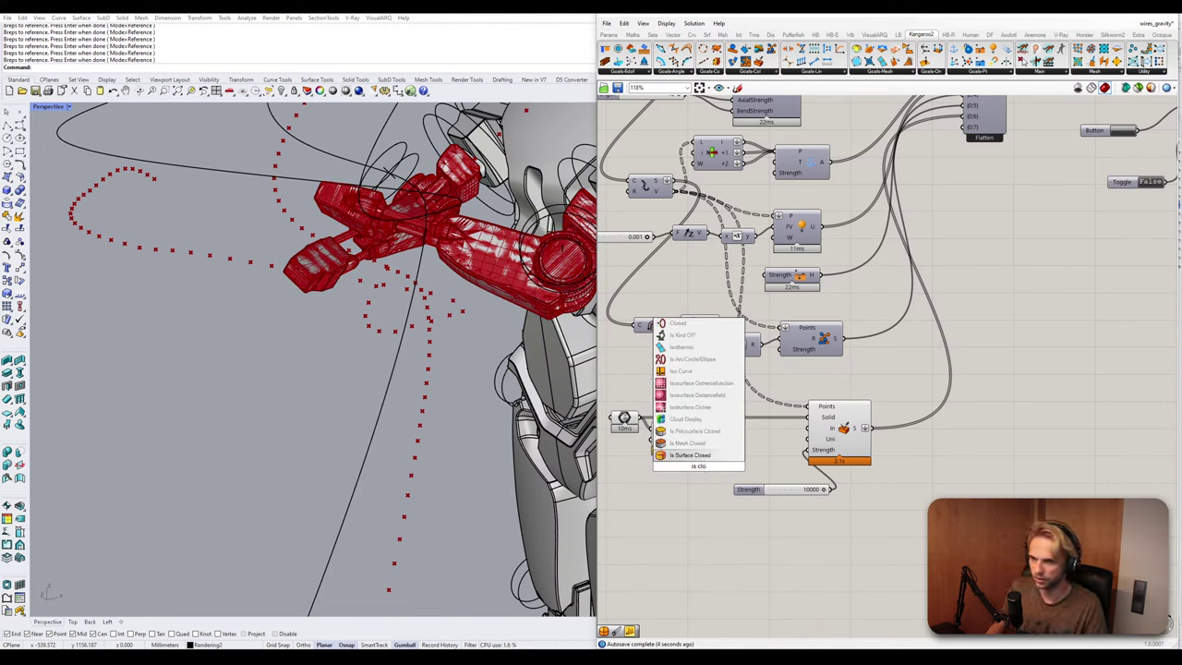
click(710, 446)
drag(737, 434, 681, 466)
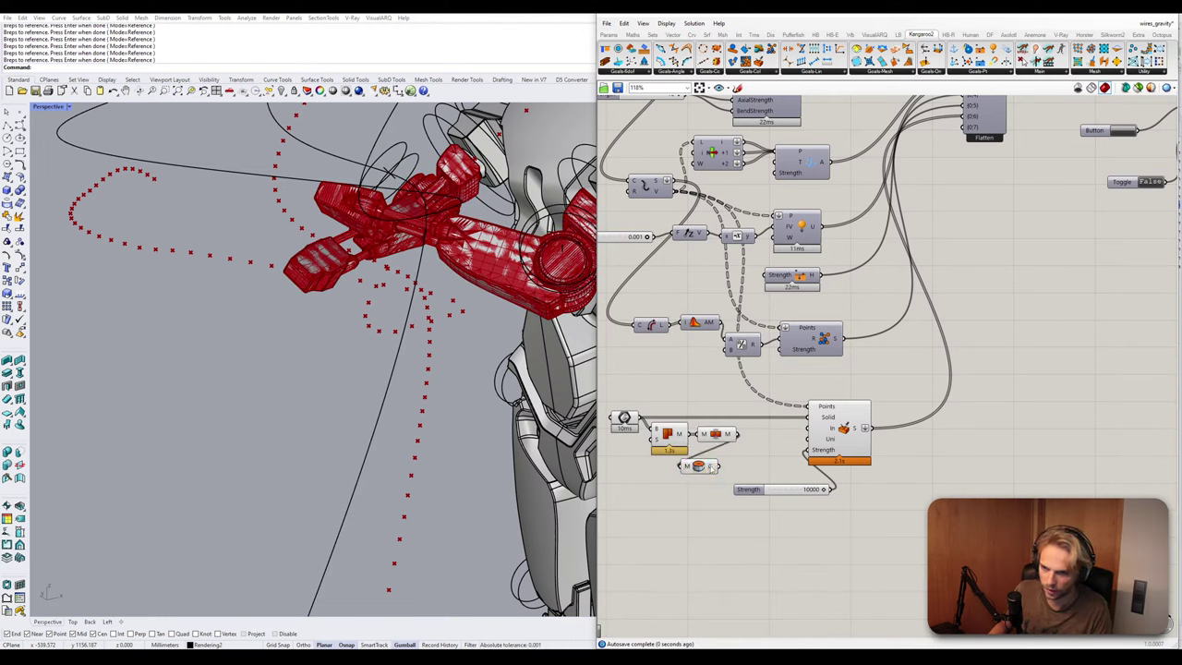
click(699, 465)
key(Delete)
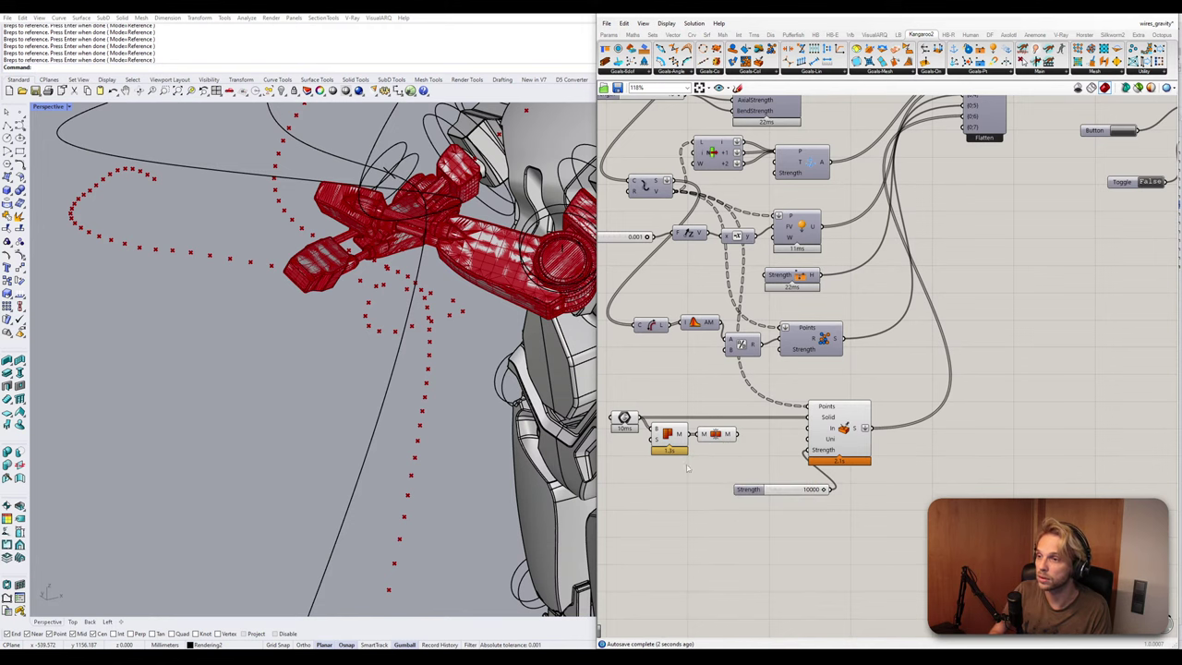
Select both forearm groups with the hands and the two upper arm polysurfaces in the Rhino viewport.
click(487, 275)
right_drag(487, 275, 393, 293)
shift+click(391, 238)
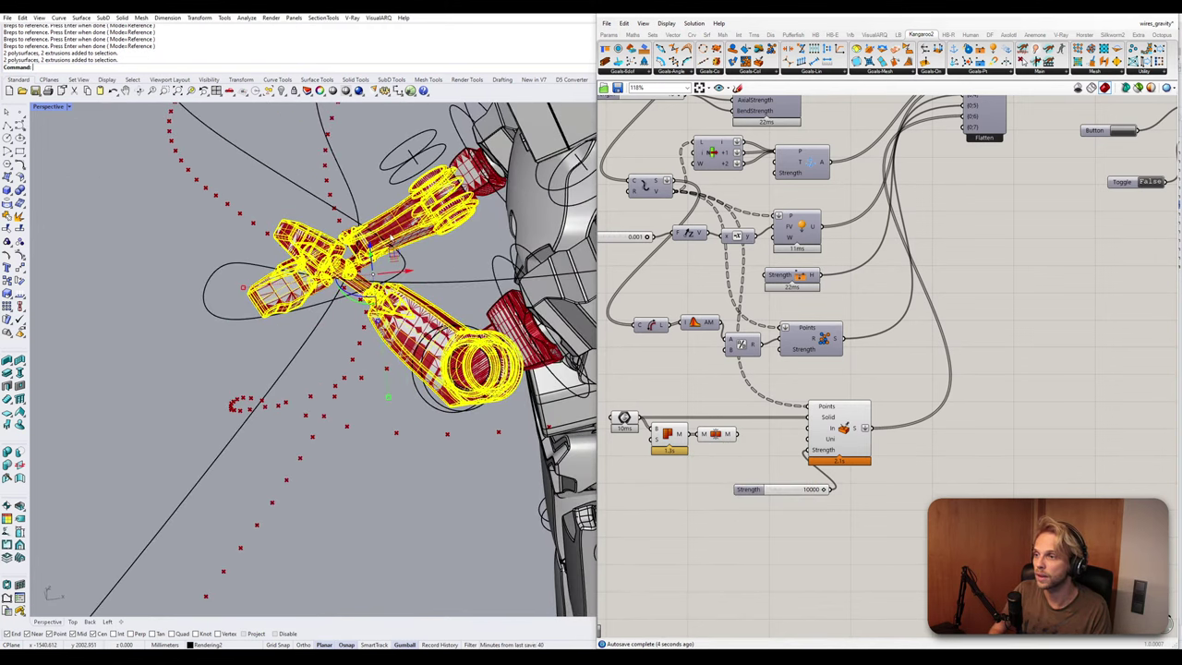
shift+click(489, 197)
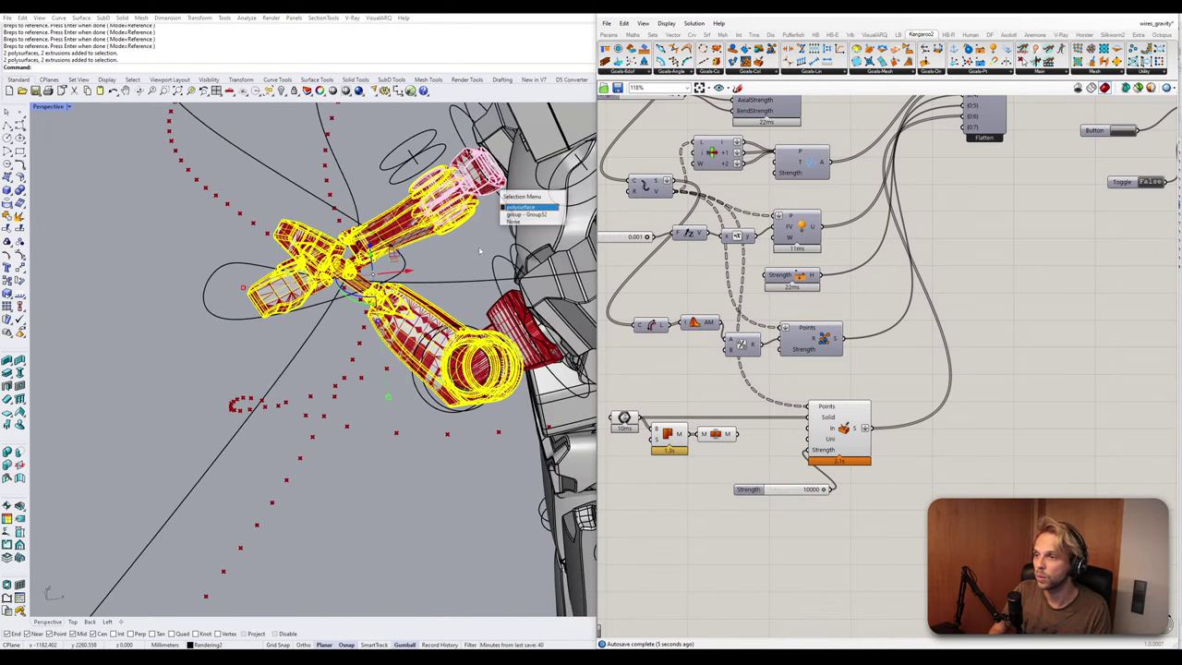
click(525, 209)
shift+click(510, 320)
Run the What command on the selected arm parts, examine their geometry descriptions for closed solids, and clear the selection.
text(What)
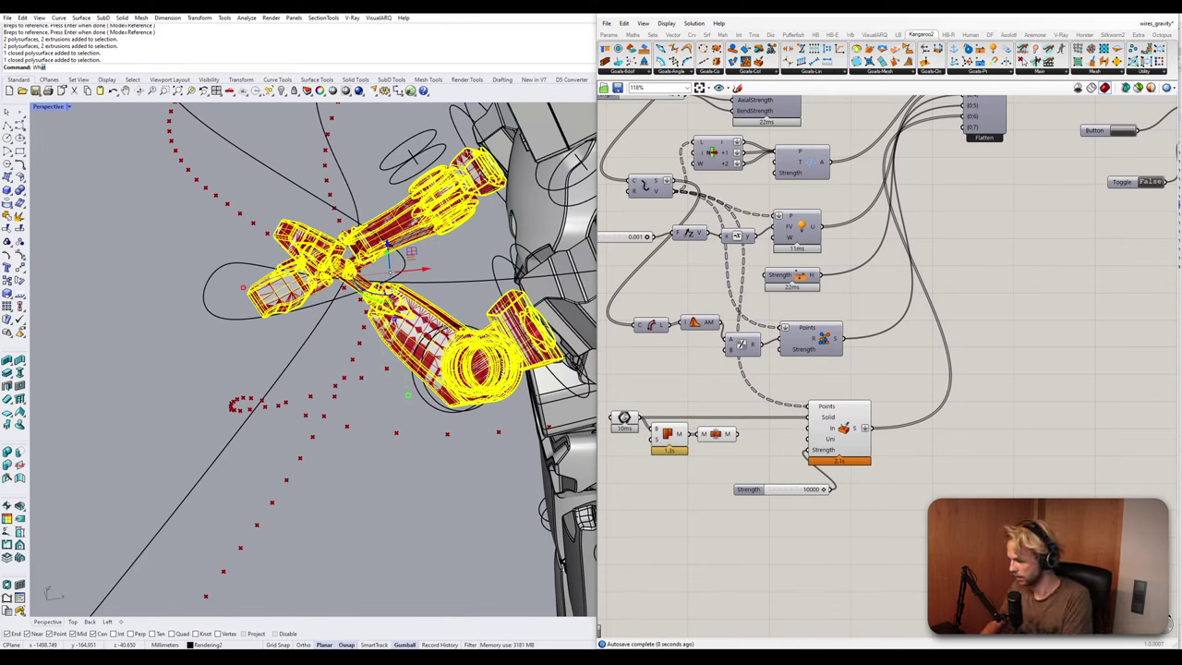
key(Return)
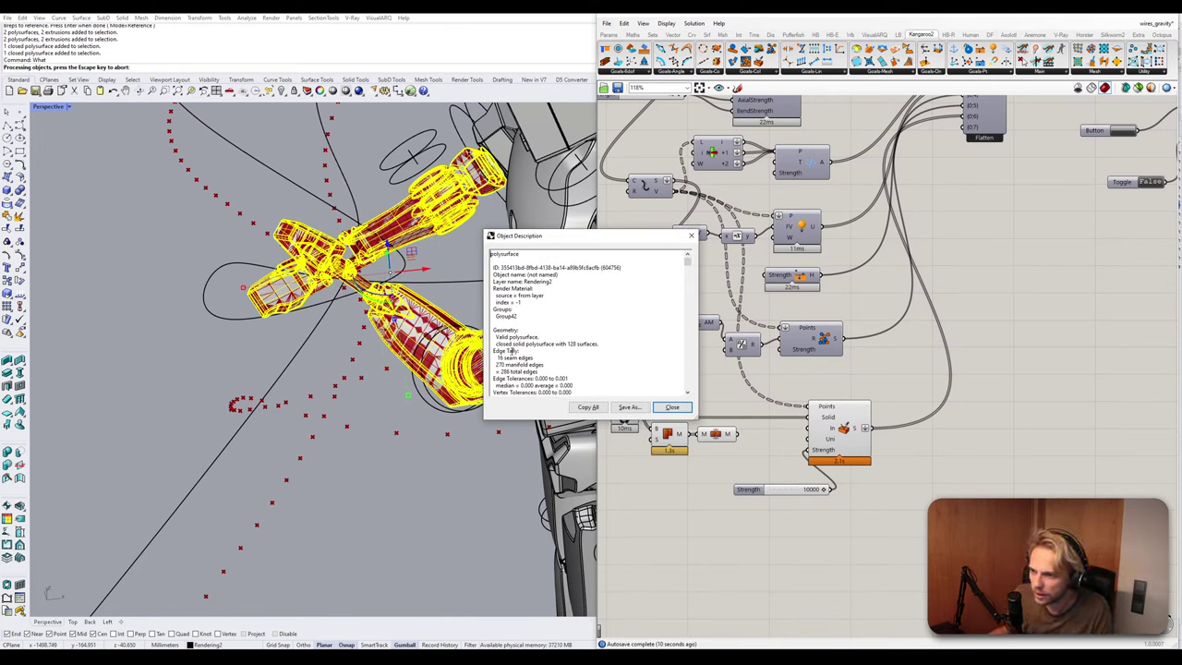
scroll(512, 352, down, 15)
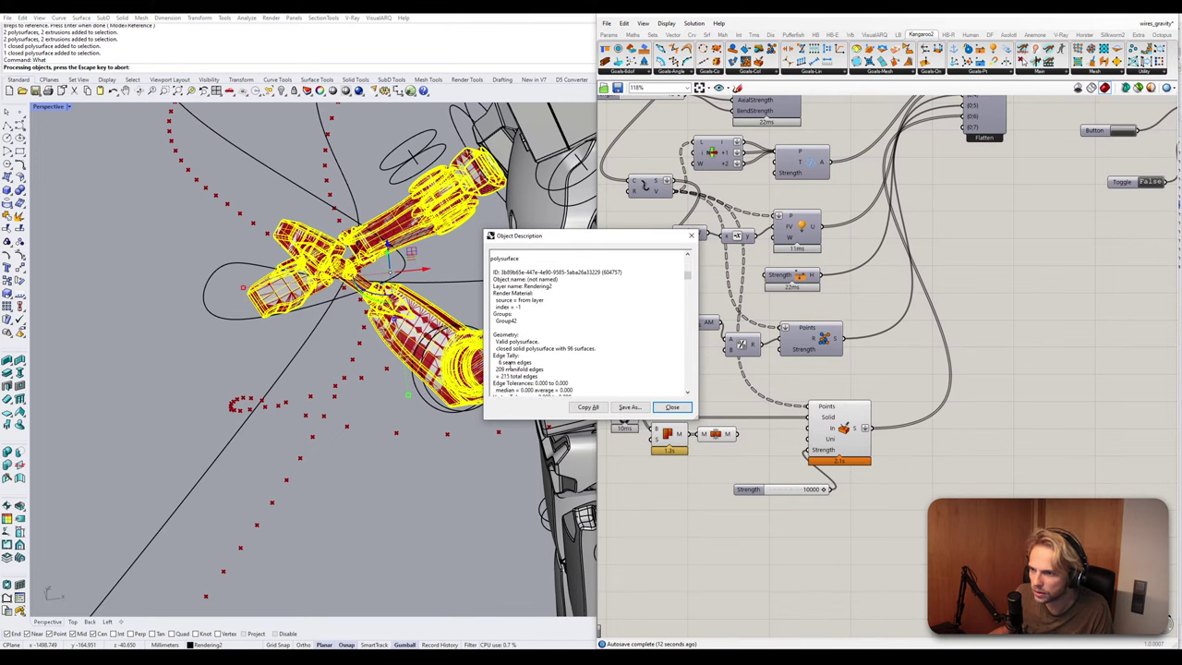
scroll(510, 364, down, 15)
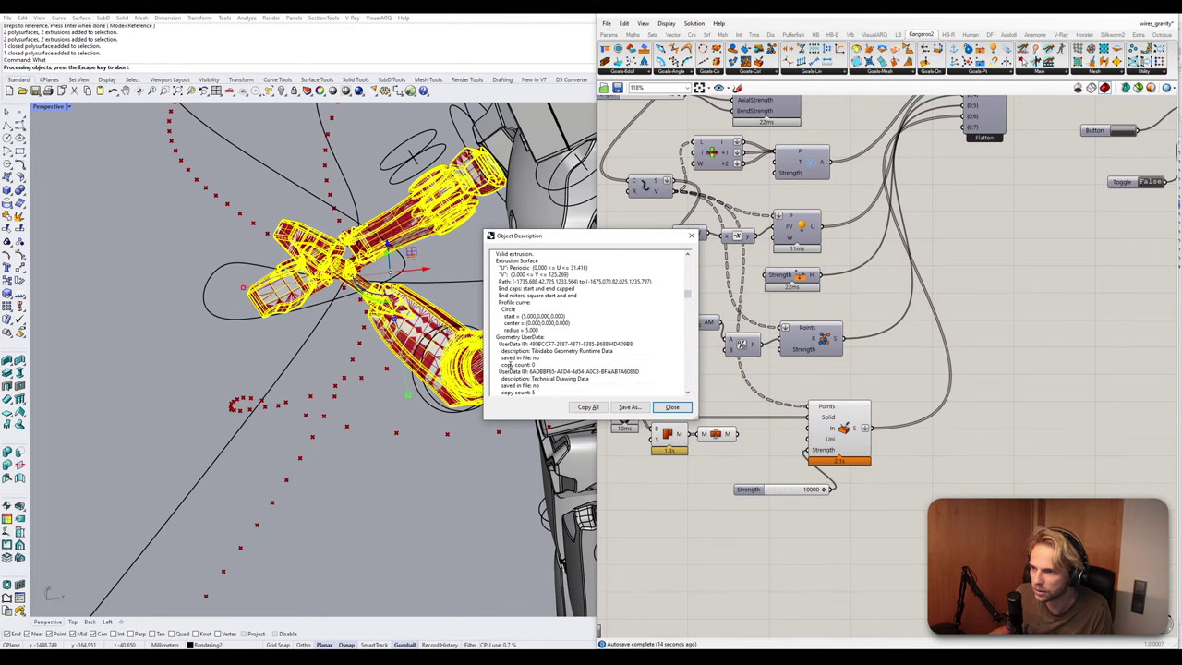
scroll(506, 332, down, 5)
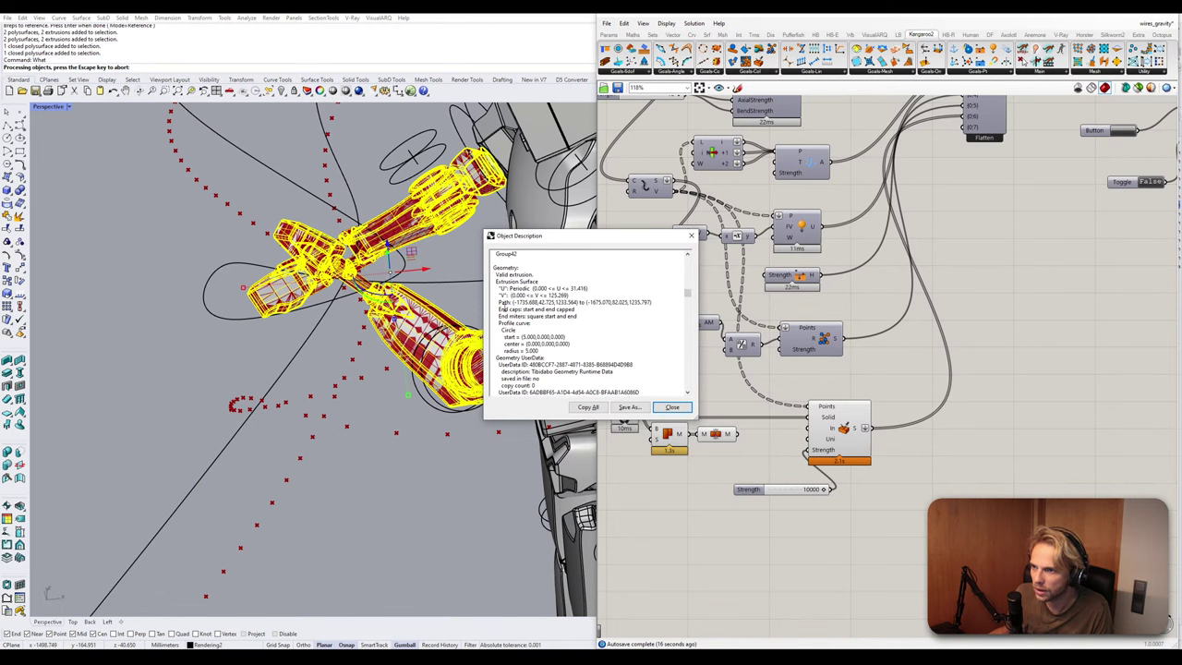
scroll(512, 359, down, 3)
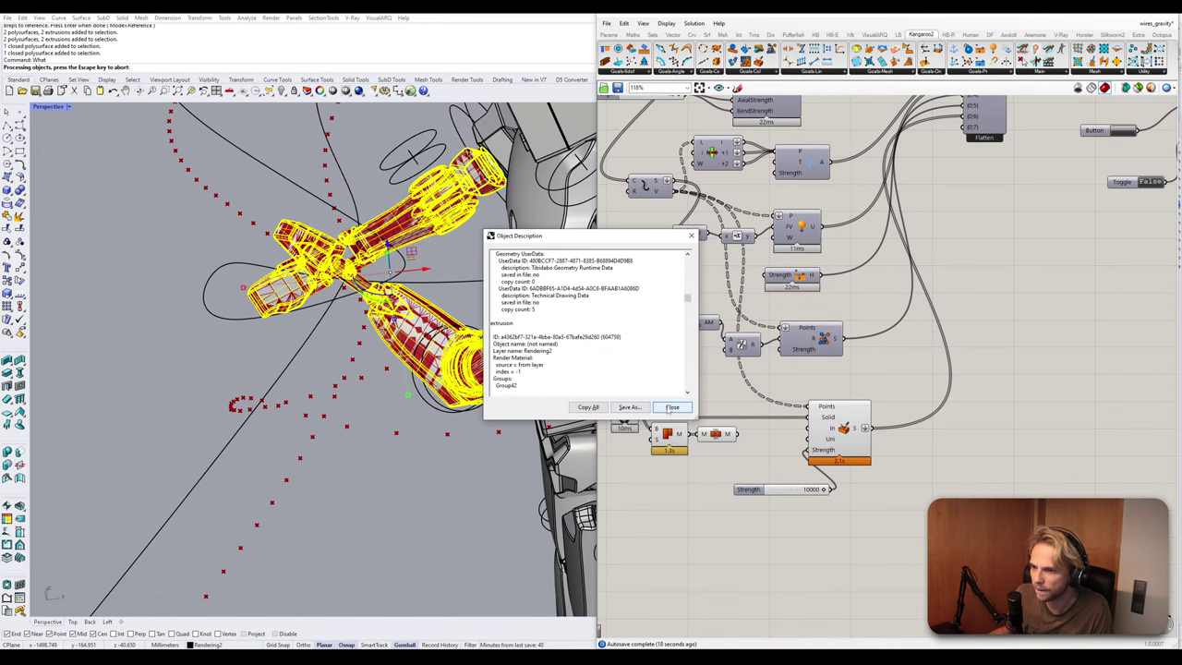
click(672, 408)
key(Escape)
Add an Is Polysurface Closed component, connect the Brep parameter to it and check its Closed output.
right_drag(645, 467, 681, 399)
double_click(680, 432)
text(is)
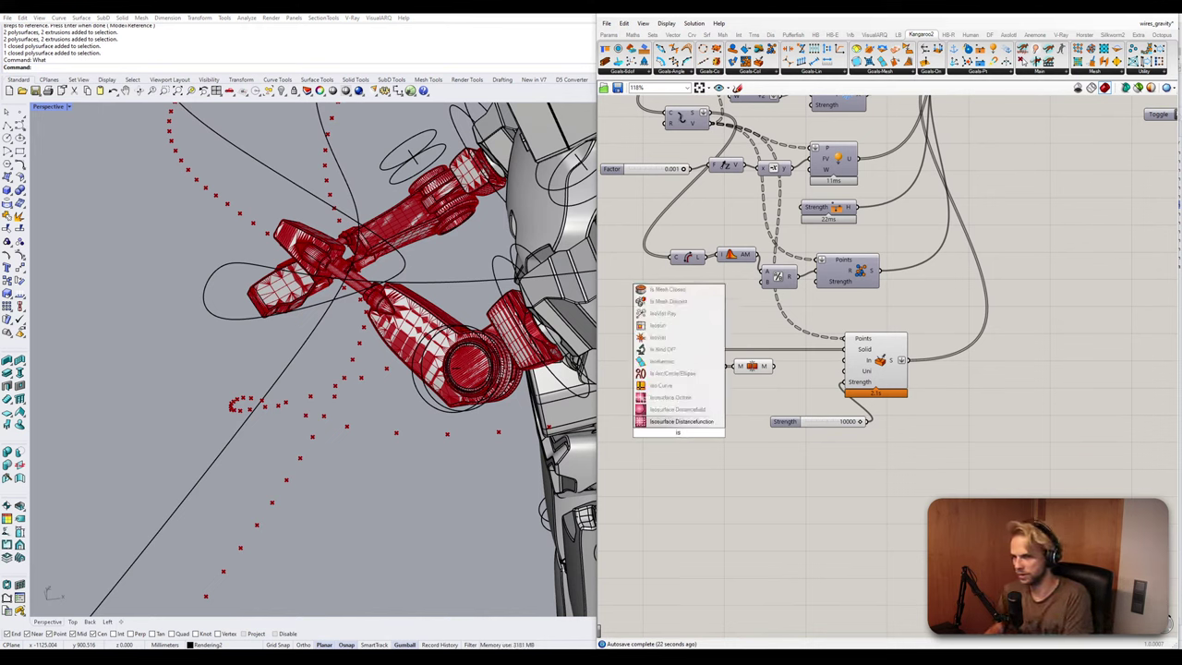
text( clo)
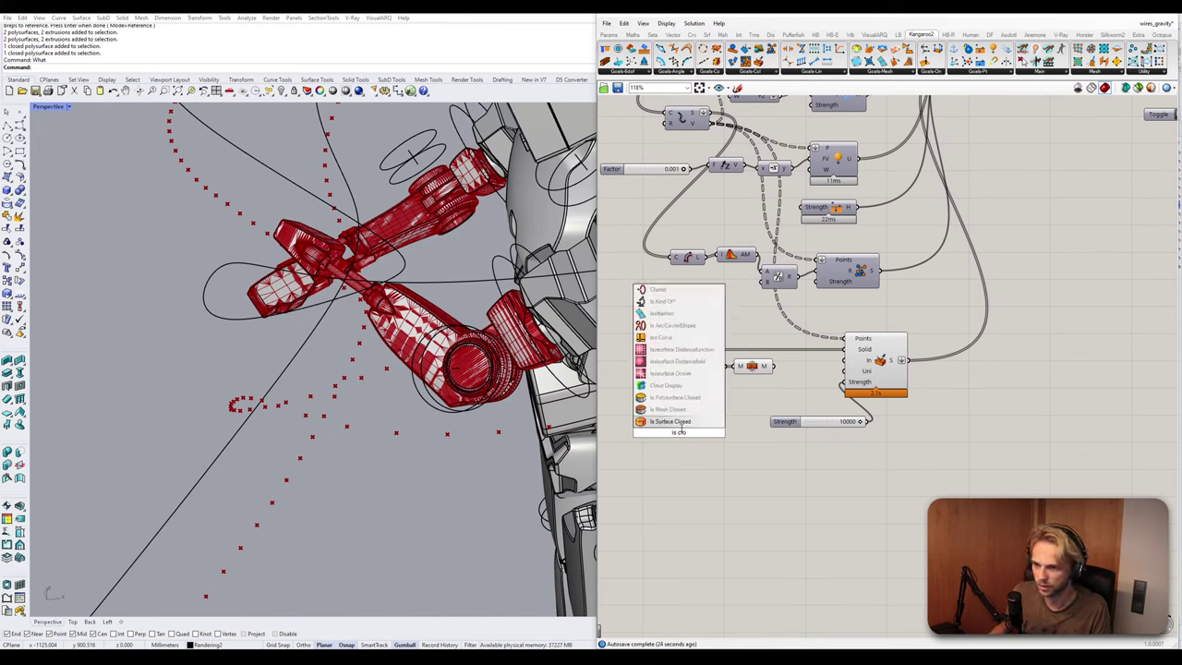
key(Return)
drag(678, 362, 665, 432)
mouse_move(690, 434)
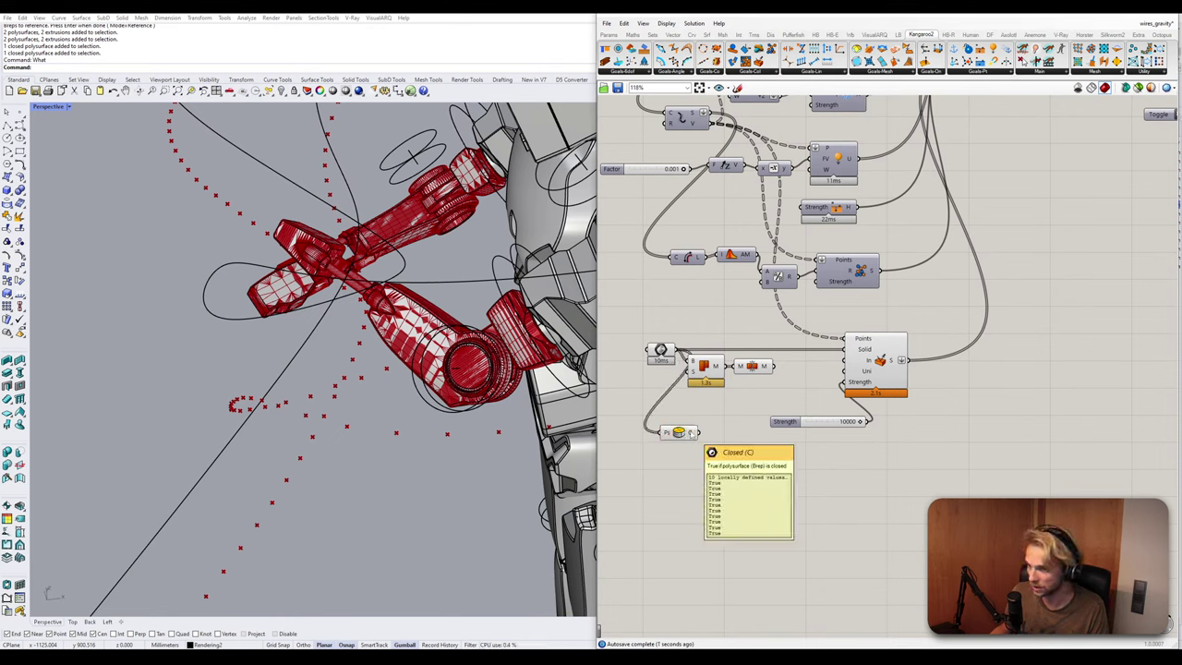
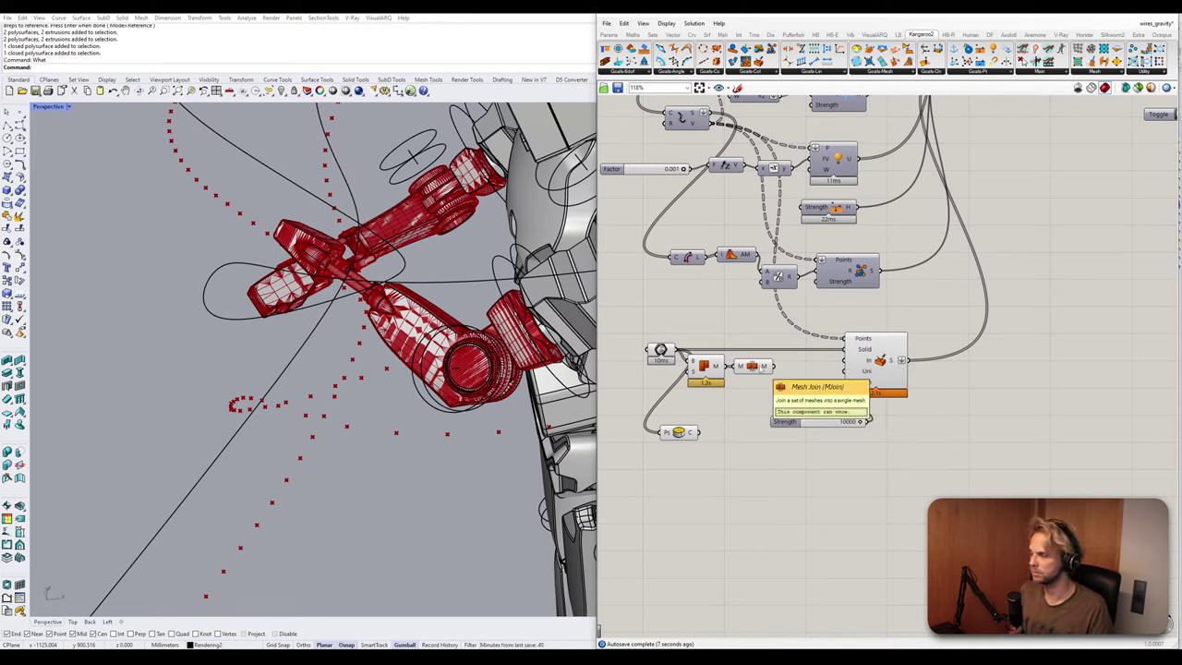
Add a TriRemesh component below the Mesh Brep component and delete the Is Polysurface Closed component.
double_click(702, 416)
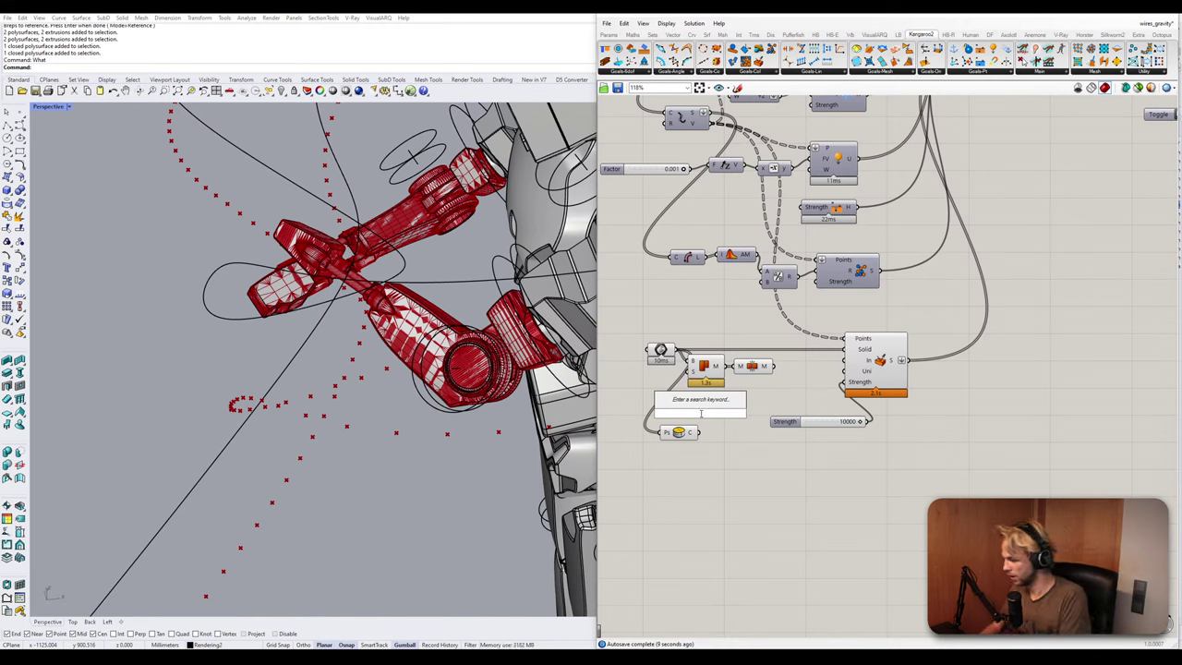
text(t)
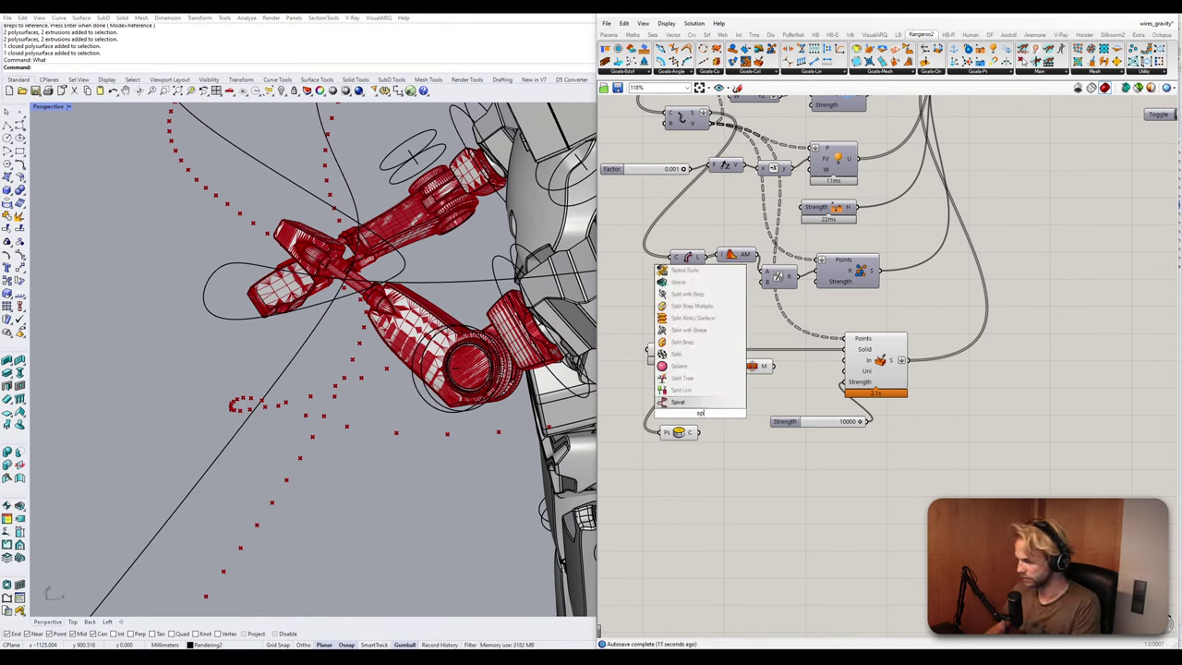
text(rire)
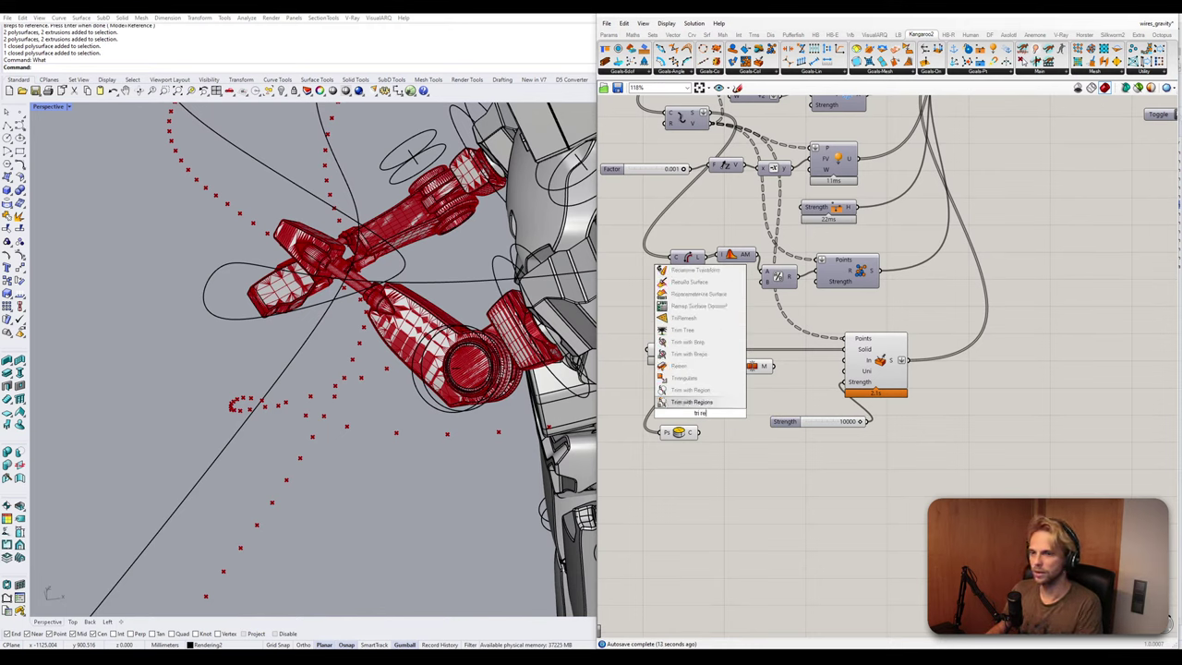
click(707, 318)
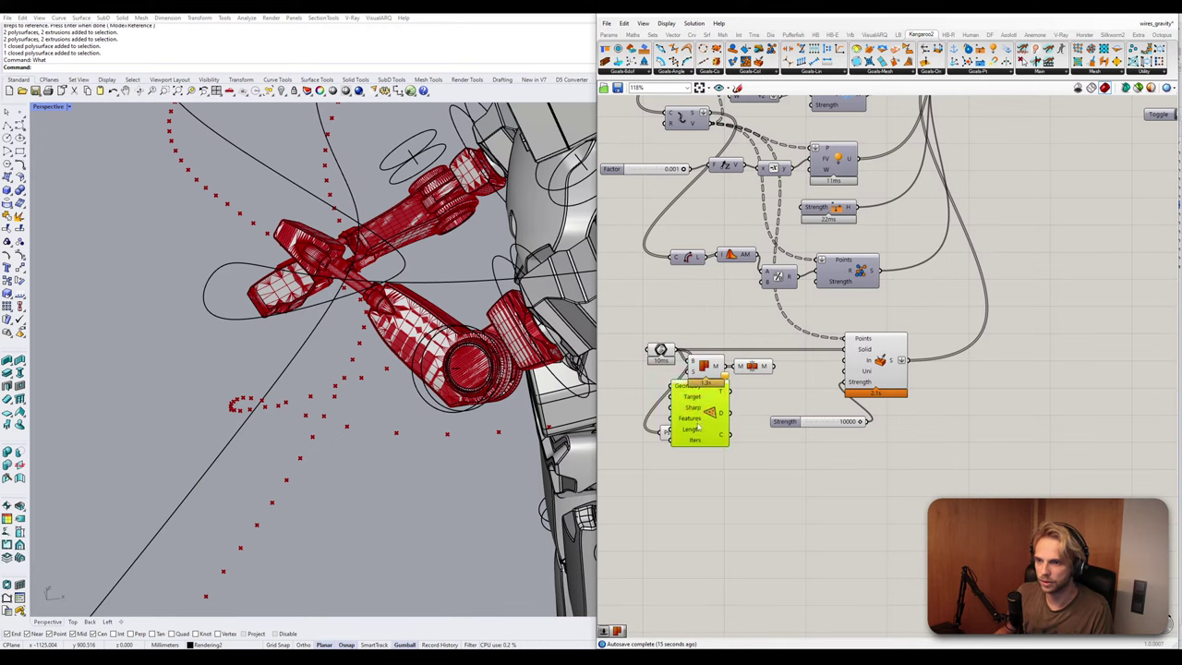
drag(694, 417, 710, 483)
click(685, 446)
click(685, 438)
key(Delete)
Place the TriRemesh component below Mesh Brep and connect a new number slider set to 20 to its Length input.
click(702, 374)
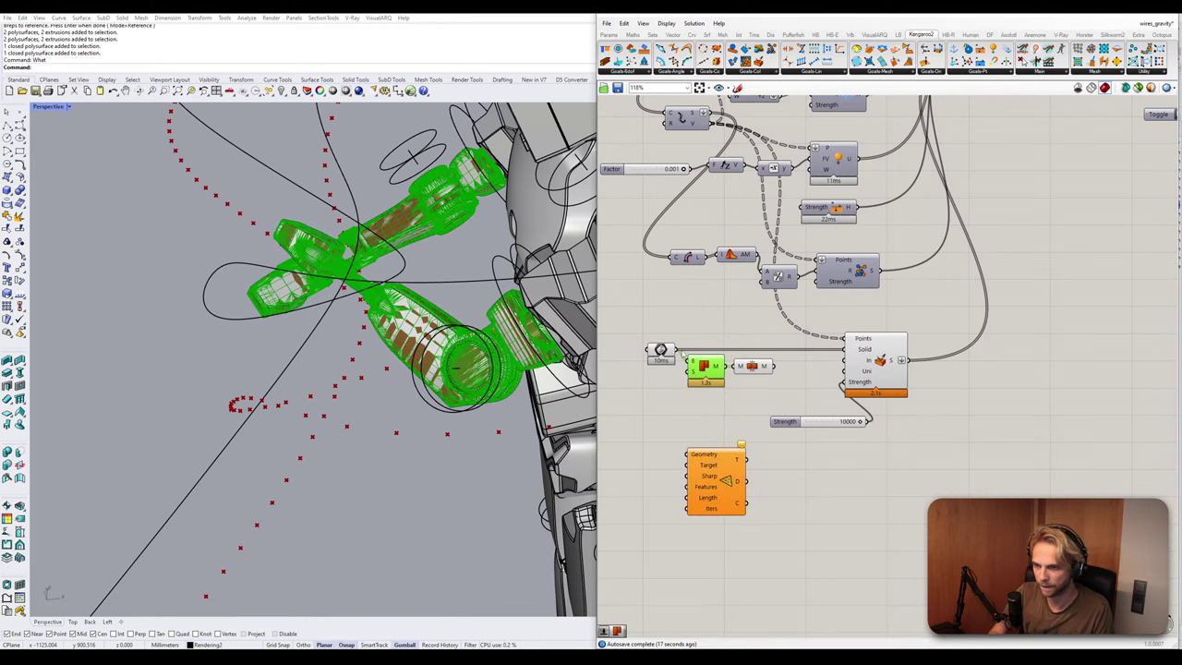
drag(676, 350, 694, 426)
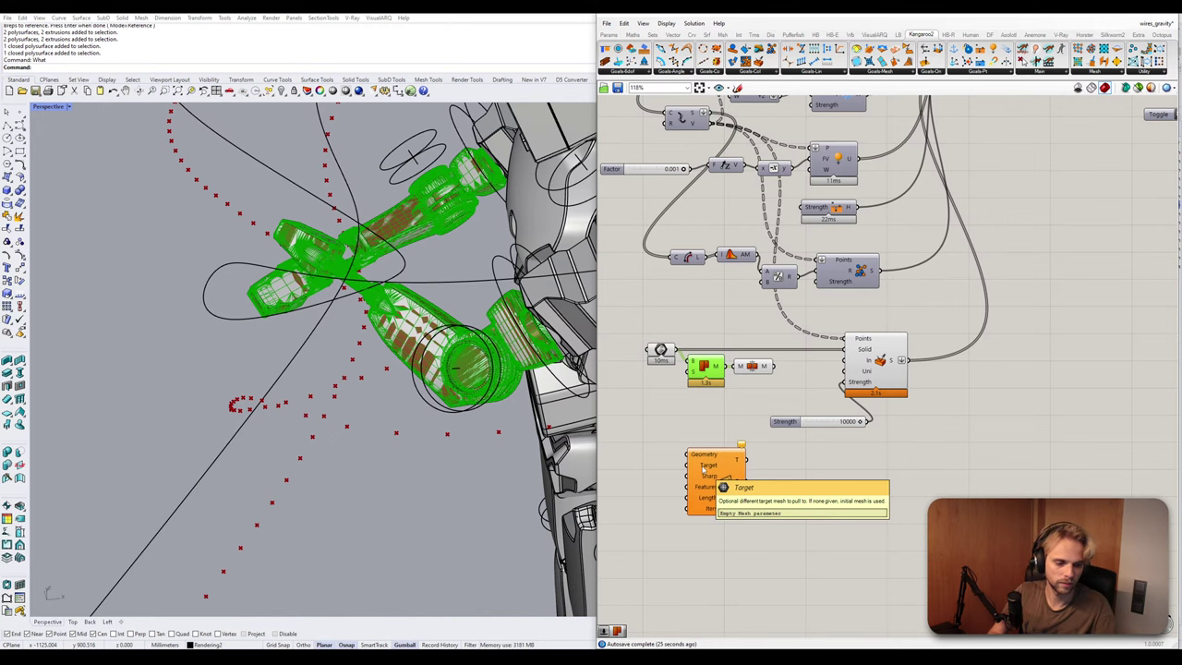
drag(702, 468, 707, 426)
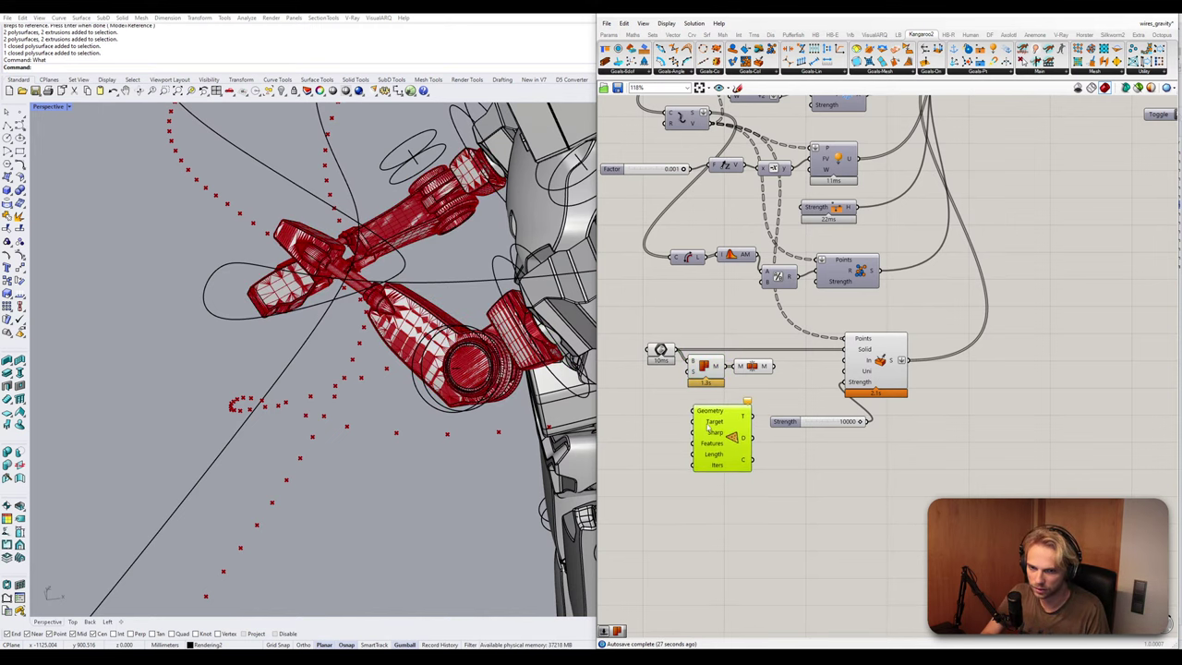
scroll(704, 460, up, 3)
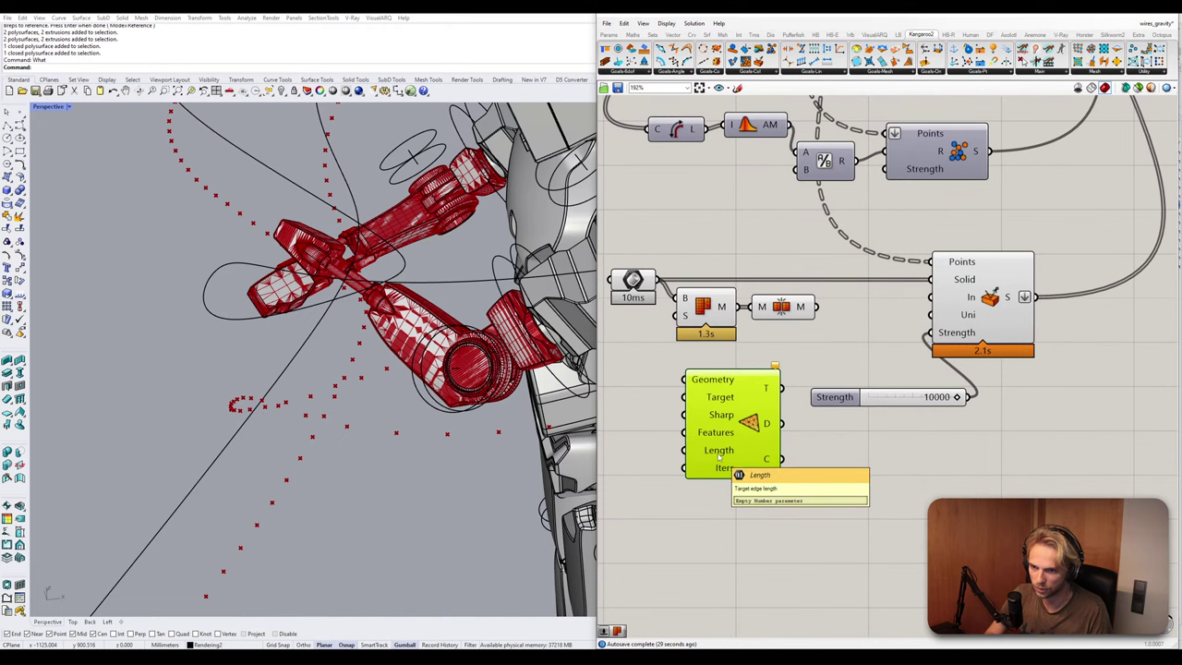
scroll(719, 454, down, 4)
double_click(675, 437)
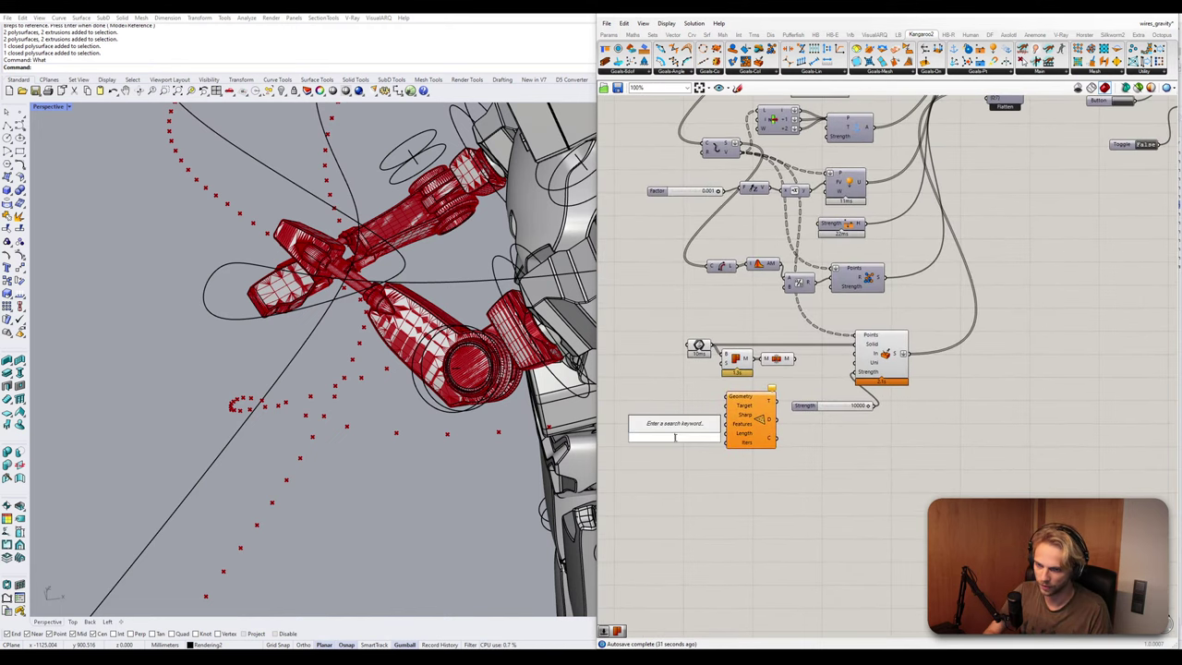
text(20)
key(Return)
drag(716, 438, 726, 434)
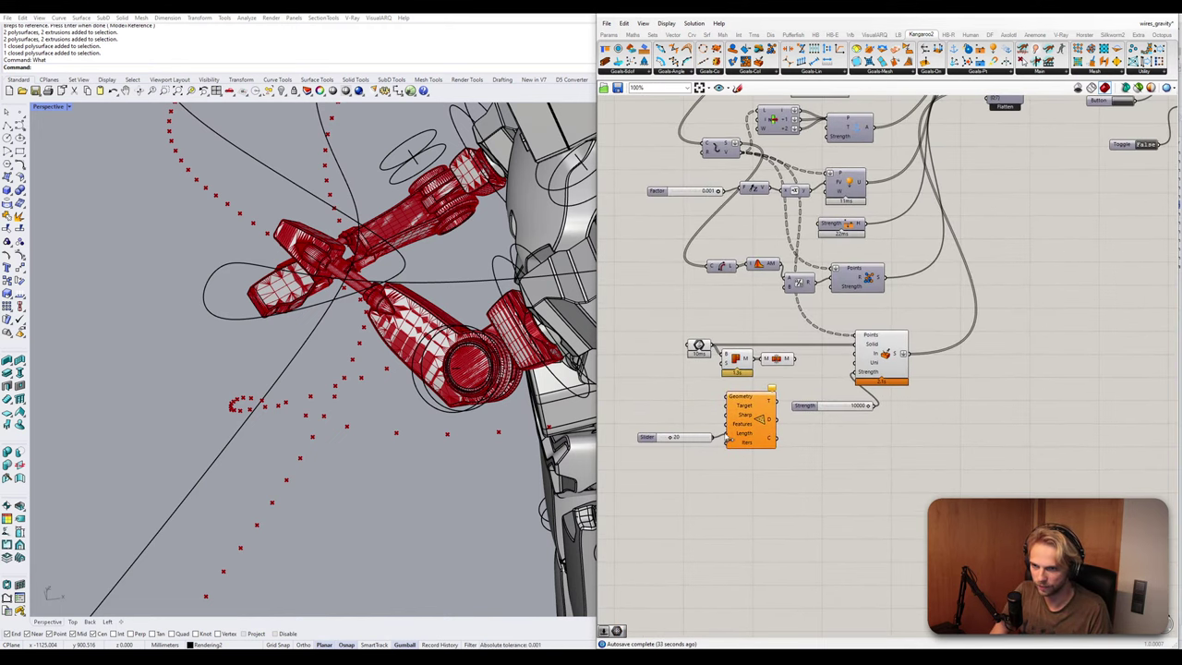
Add a List Item component fed by the Brep parameter and connect its item output to TriRemesh's Geometry input.
double_click(699, 412)
text(list)
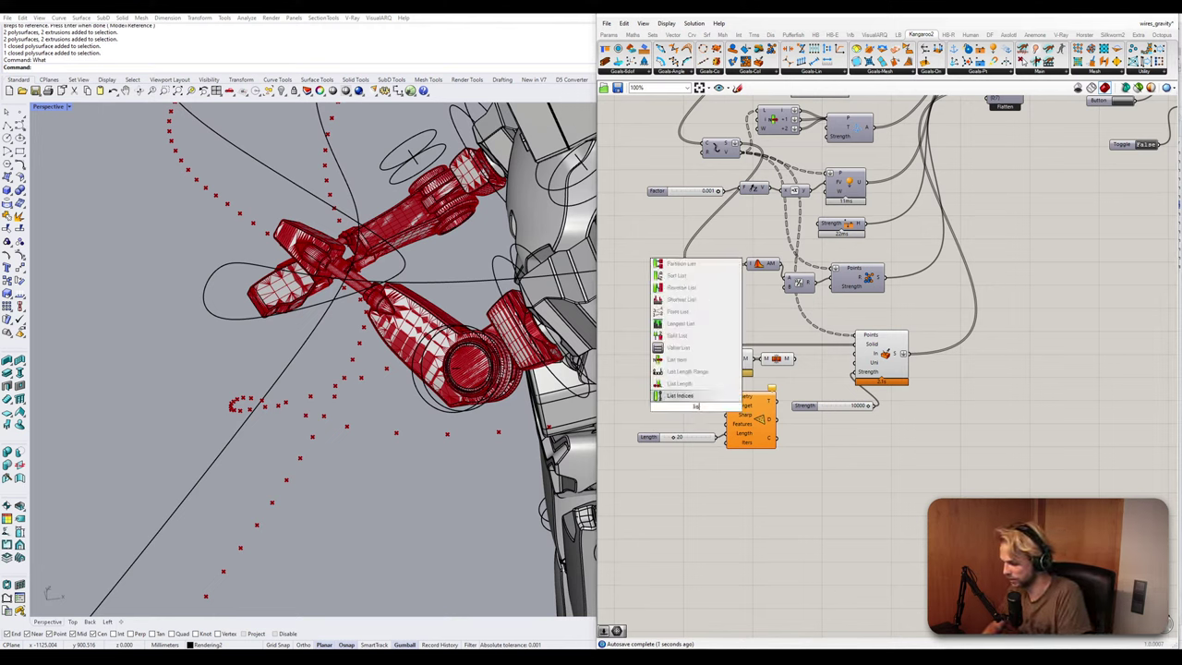
text( ite)
key(Return)
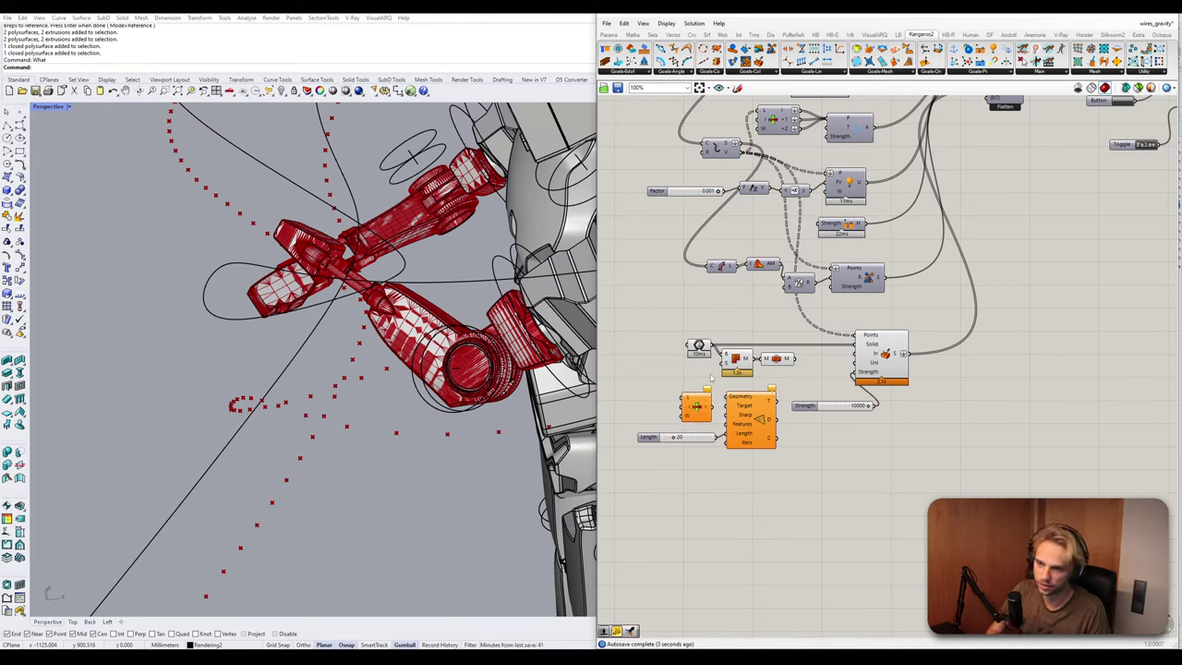
drag(712, 348, 753, 421)
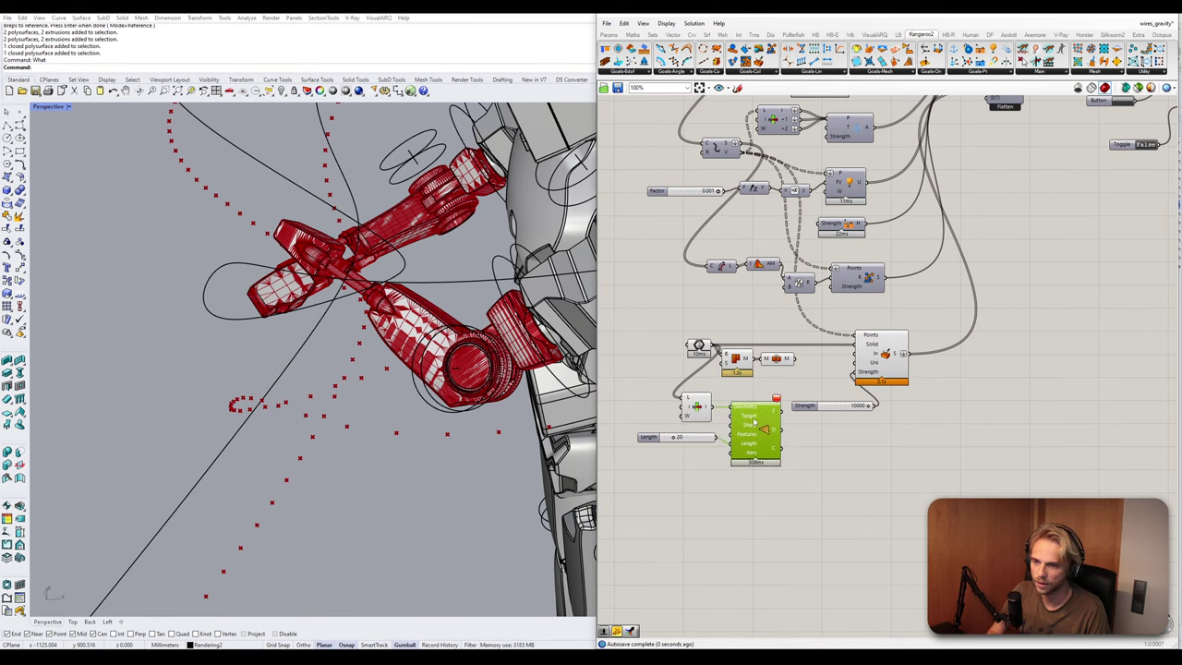
click(823, 474)
Set the TriRemesh Length slider to 10, align it with its input and examine the remeshed part in the viewport.
scroll(679, 436, up, 2)
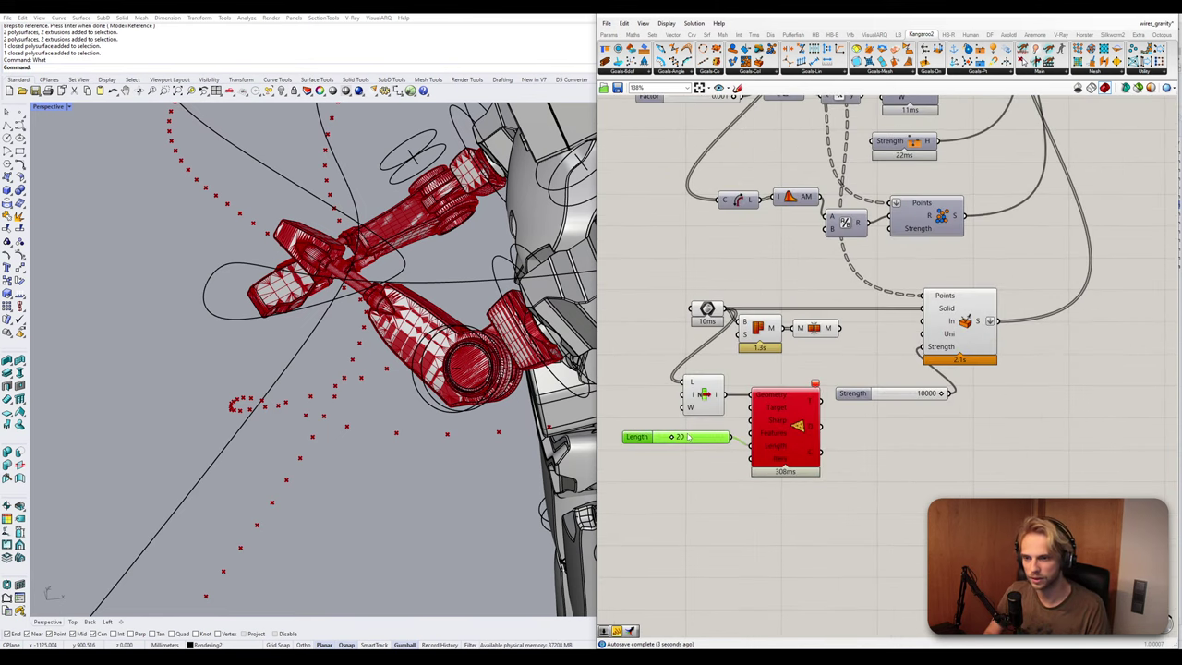
double_click(688, 435)
text(10)
key(Return)
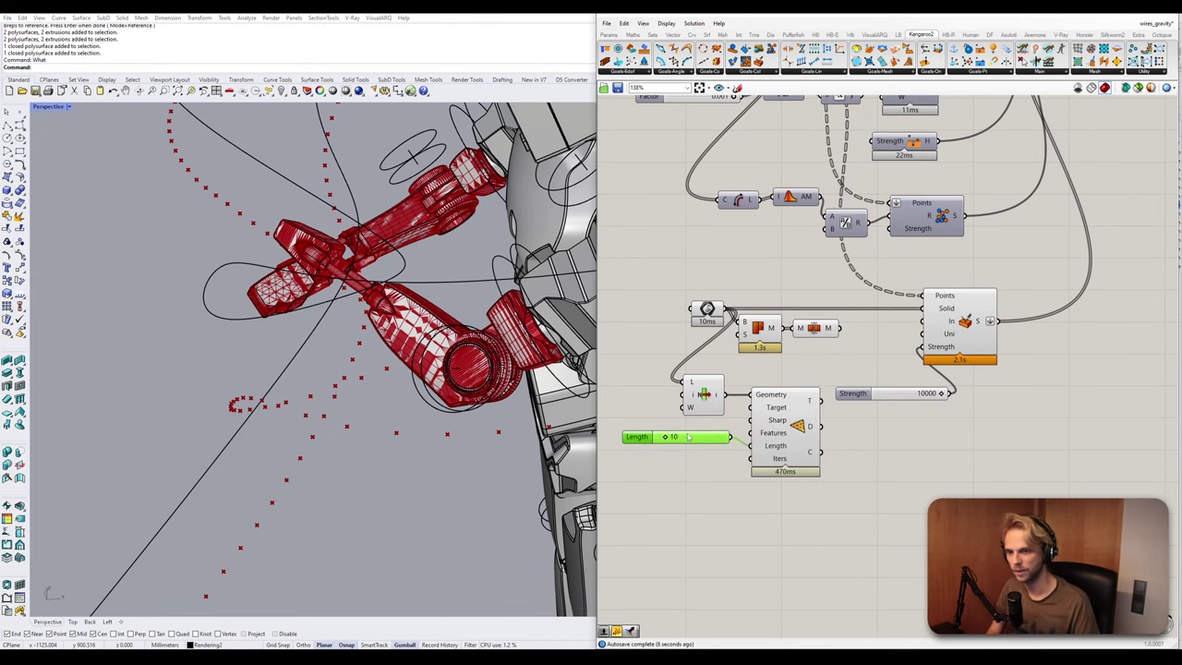
drag(716, 443, 719, 453)
click(787, 430)
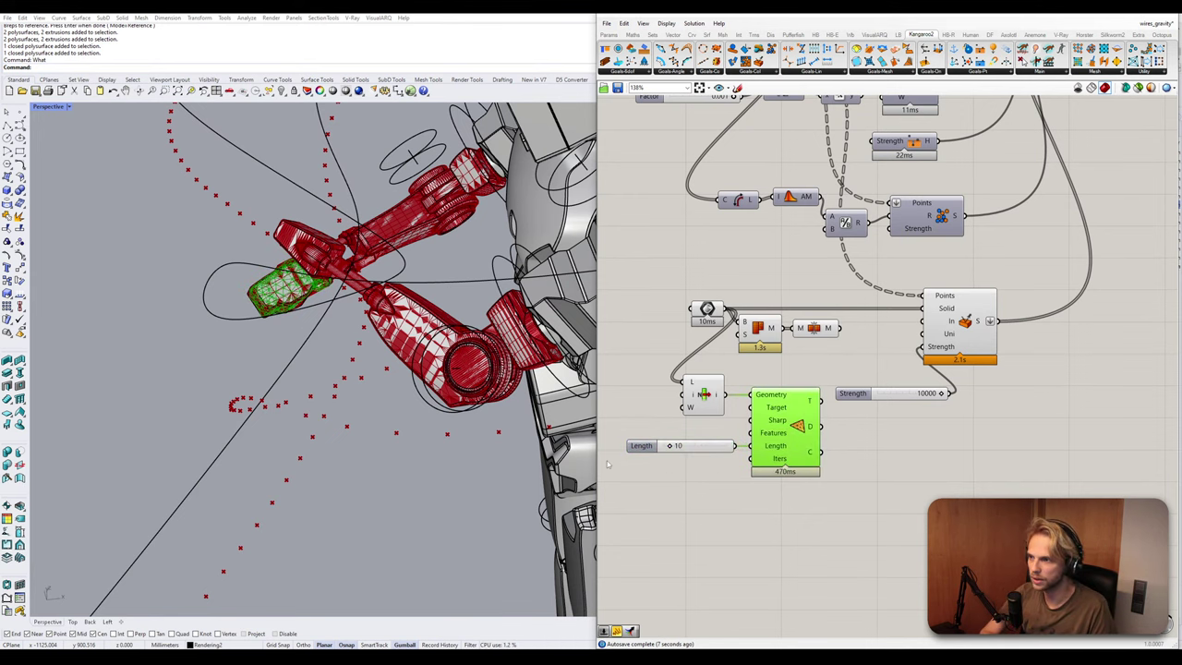
scroll(290, 286, up, 8)
scroll(292, 288, down, 8)
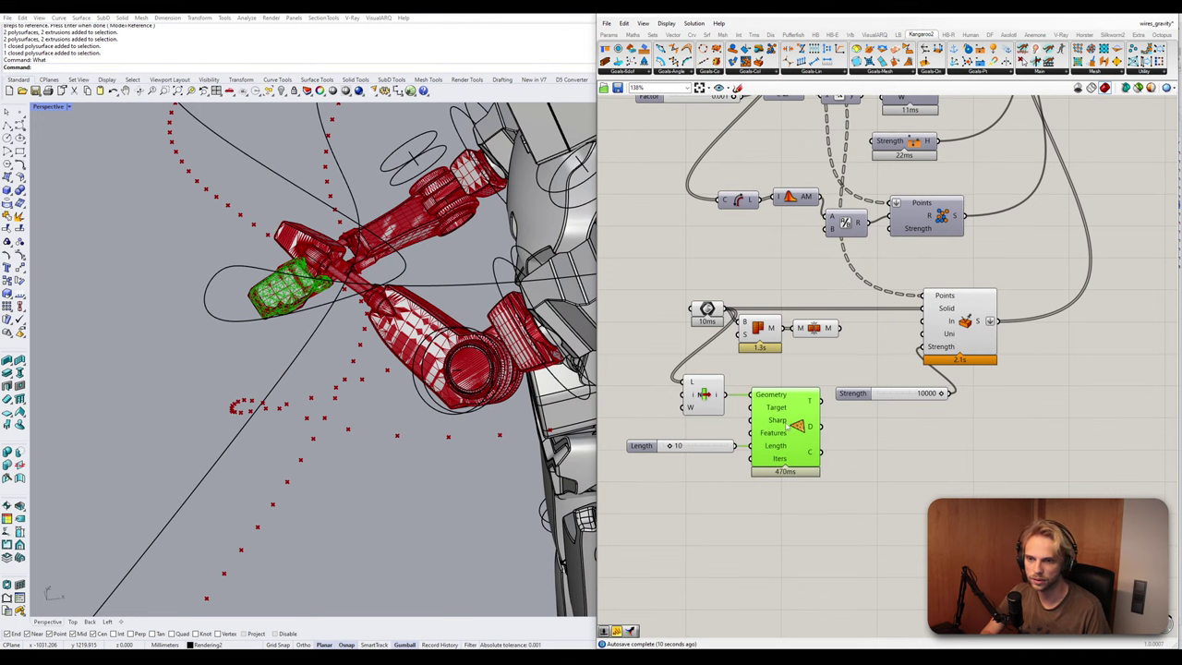
Try a TriRemesh target edge length of 5 and return the Length slider to 10.
scroll(723, 414, up, 3)
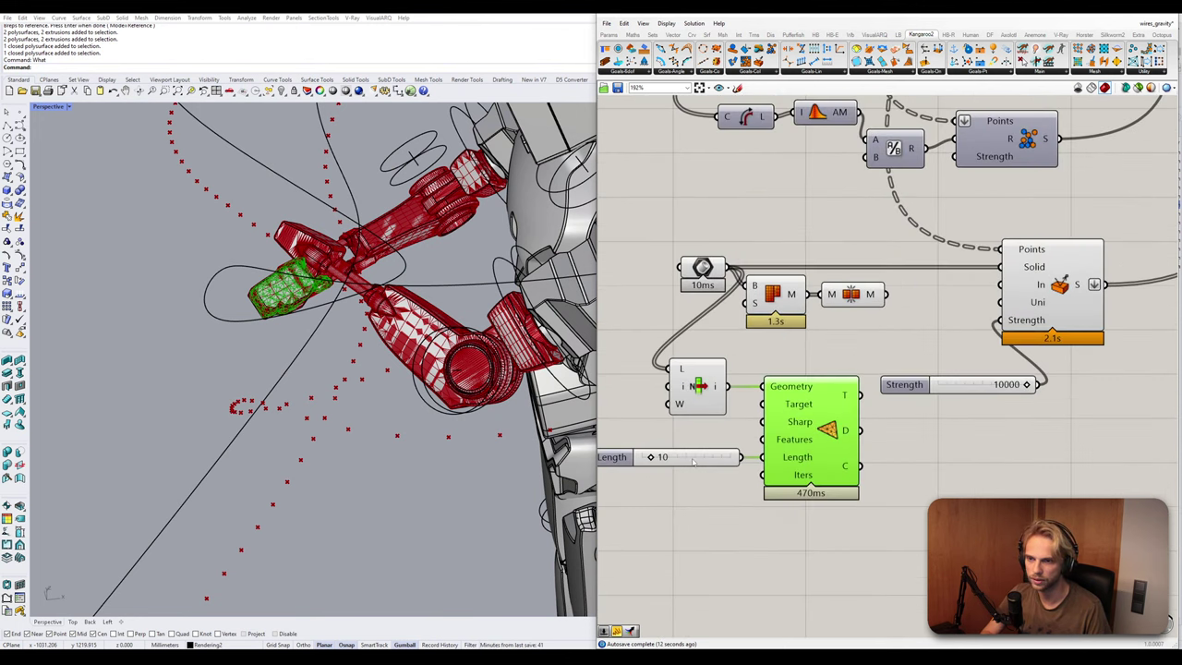
double_click(694, 457)
text(5)
key(Return)
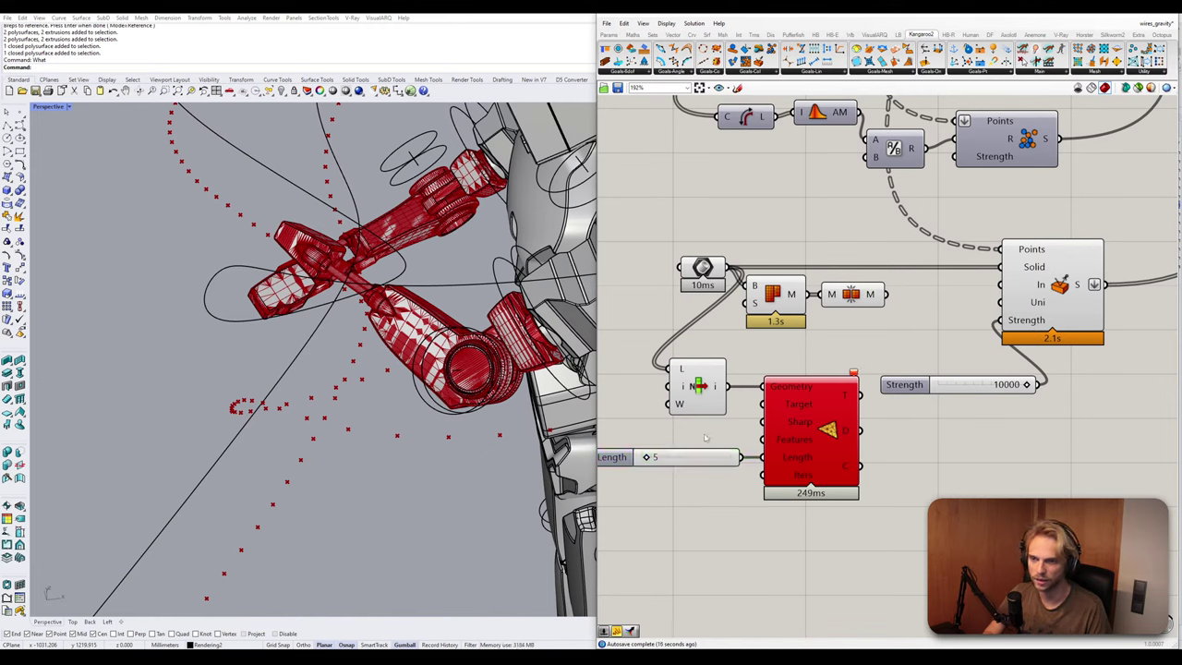
double_click(706, 456)
key(Return)
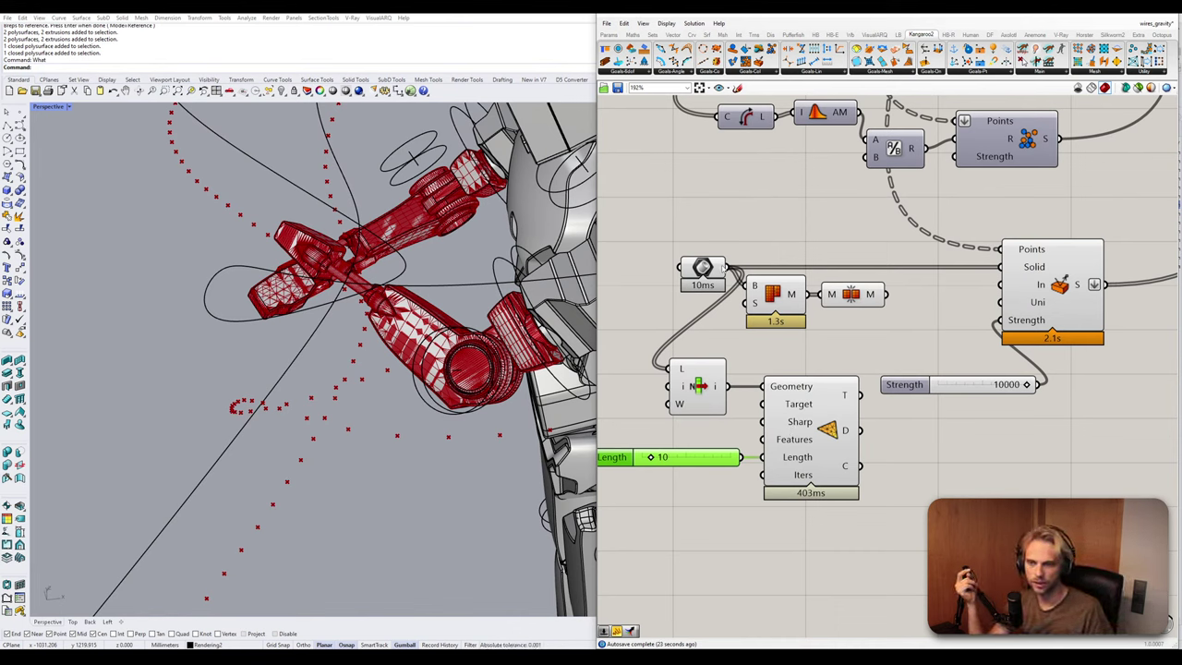
Connect the Brep parameter directly to TriRemesh's Geometry in place of List Item, and feed the T output into Mesh Join.
drag(727, 268, 762, 386)
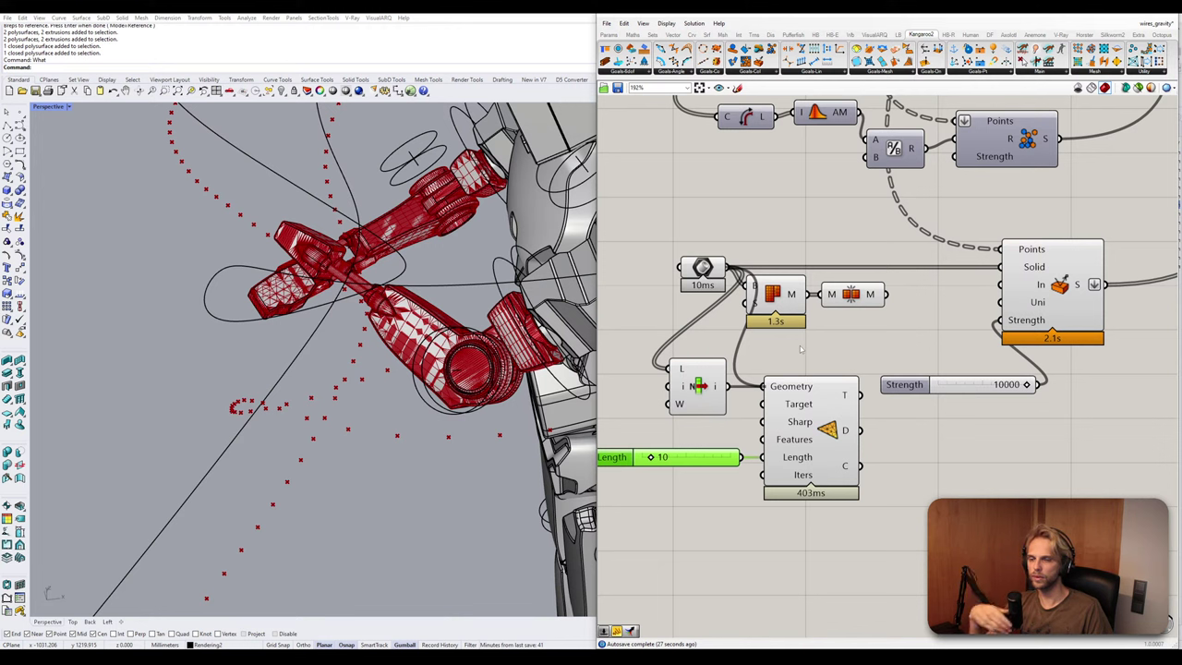
click(823, 444)
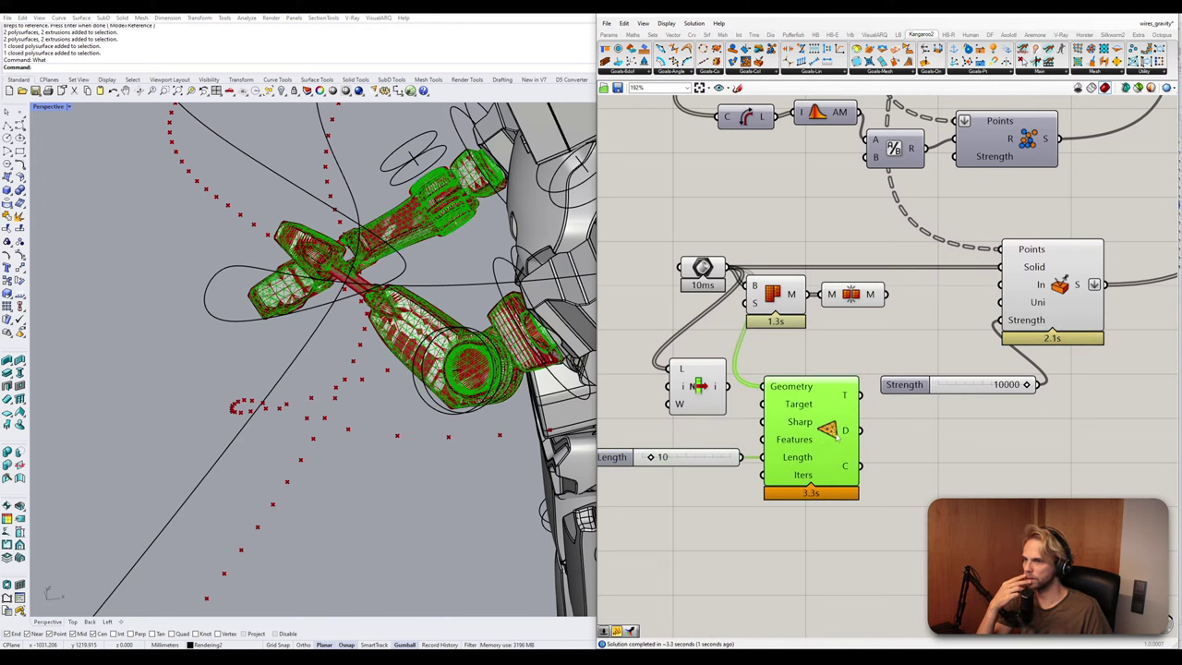
click(869, 427)
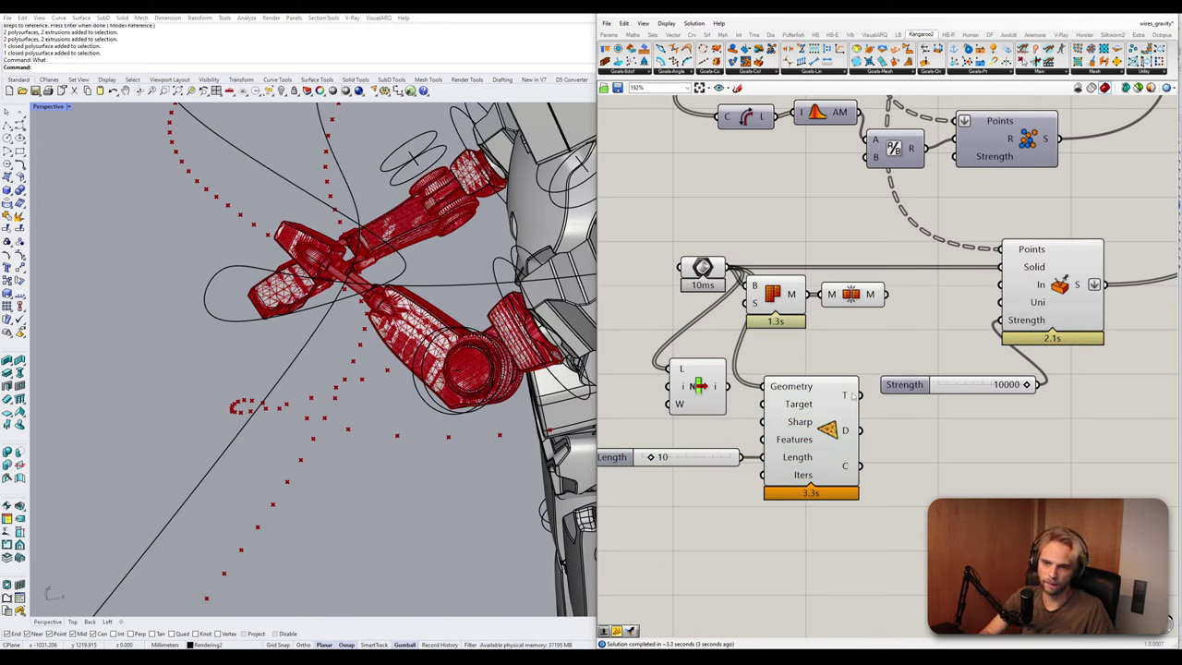
drag(860, 395, 822, 294)
drag(877, 295, 903, 322)
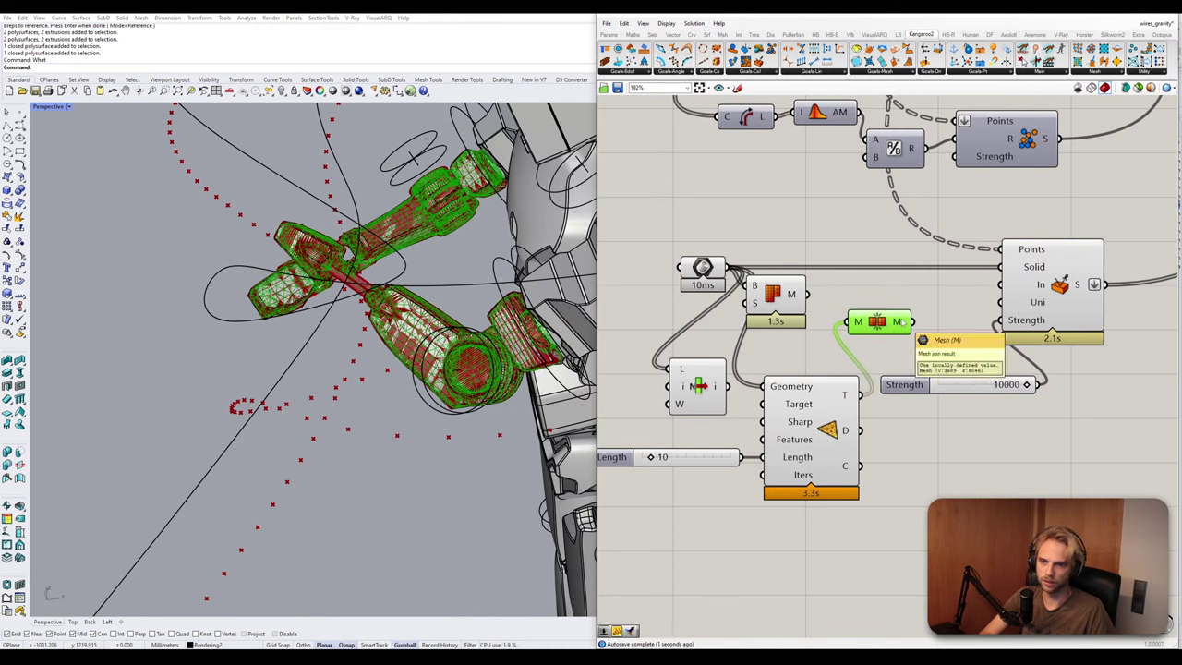
double_click(932, 342)
text(is)
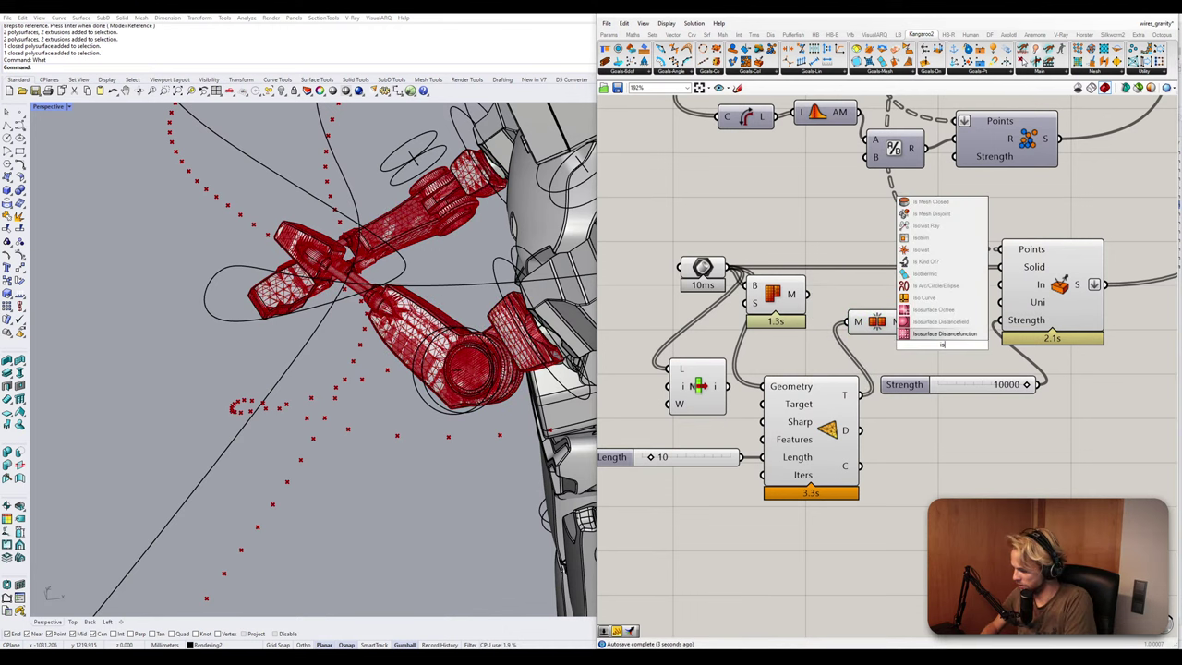
text( closed)
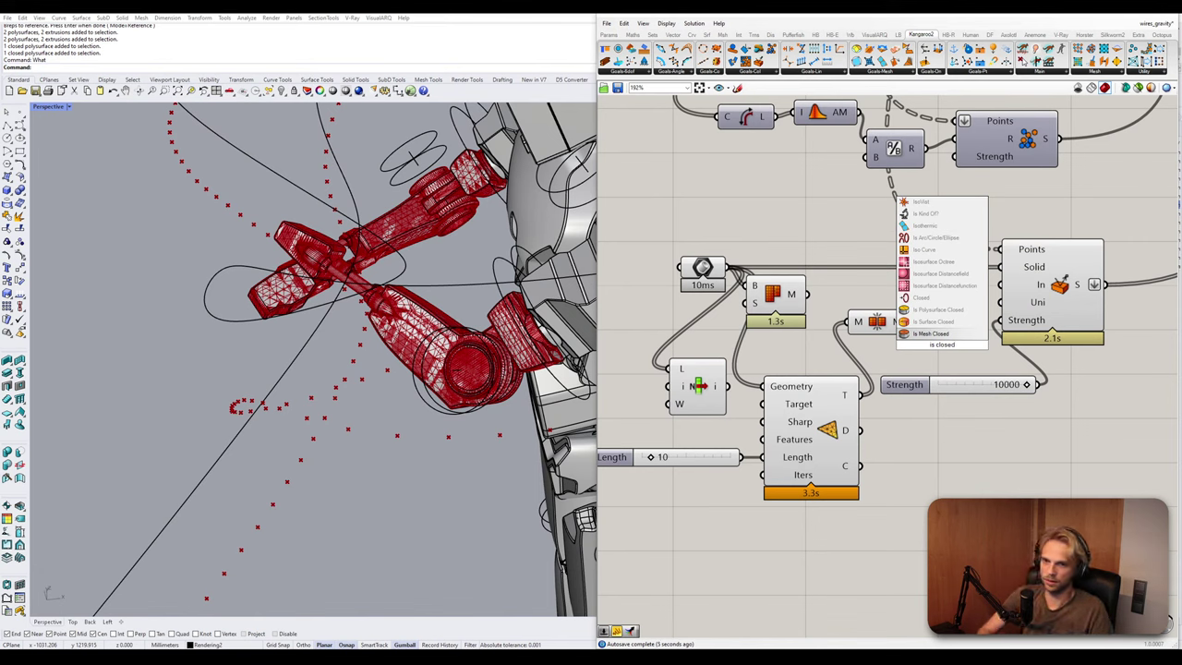
key(Return)
click(944, 341)
key(Delete)
Add an Is Mesh Closed component, connect the joined mesh to it and check its Closed output.
double_click(945, 340)
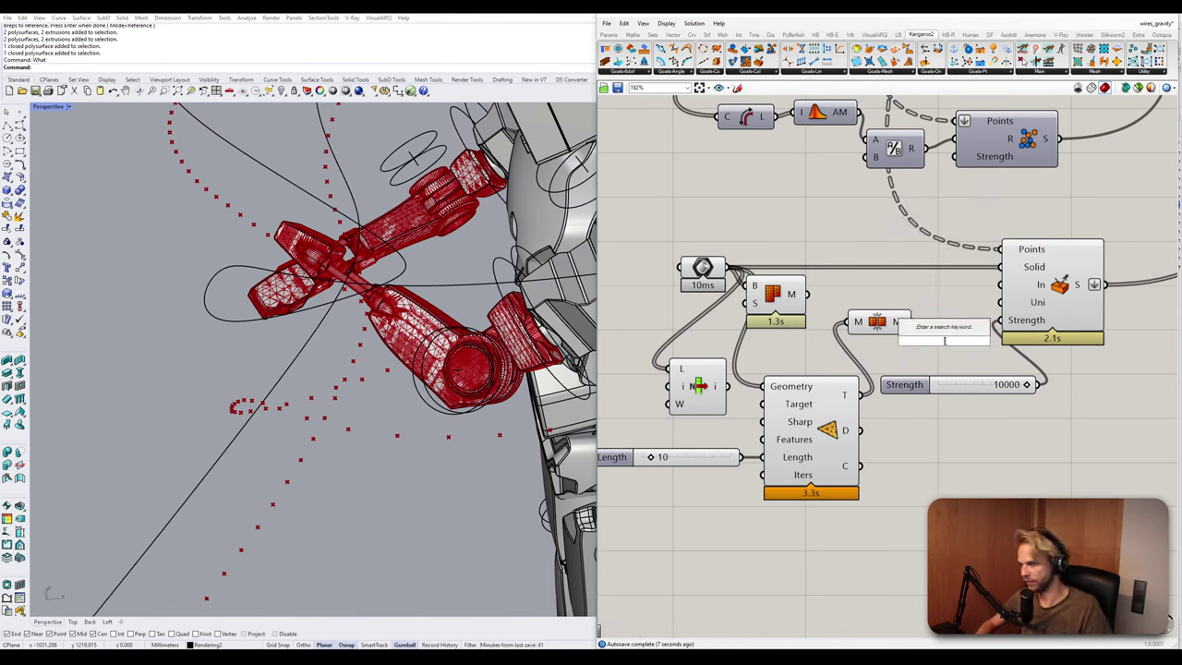
text(is mesh c)
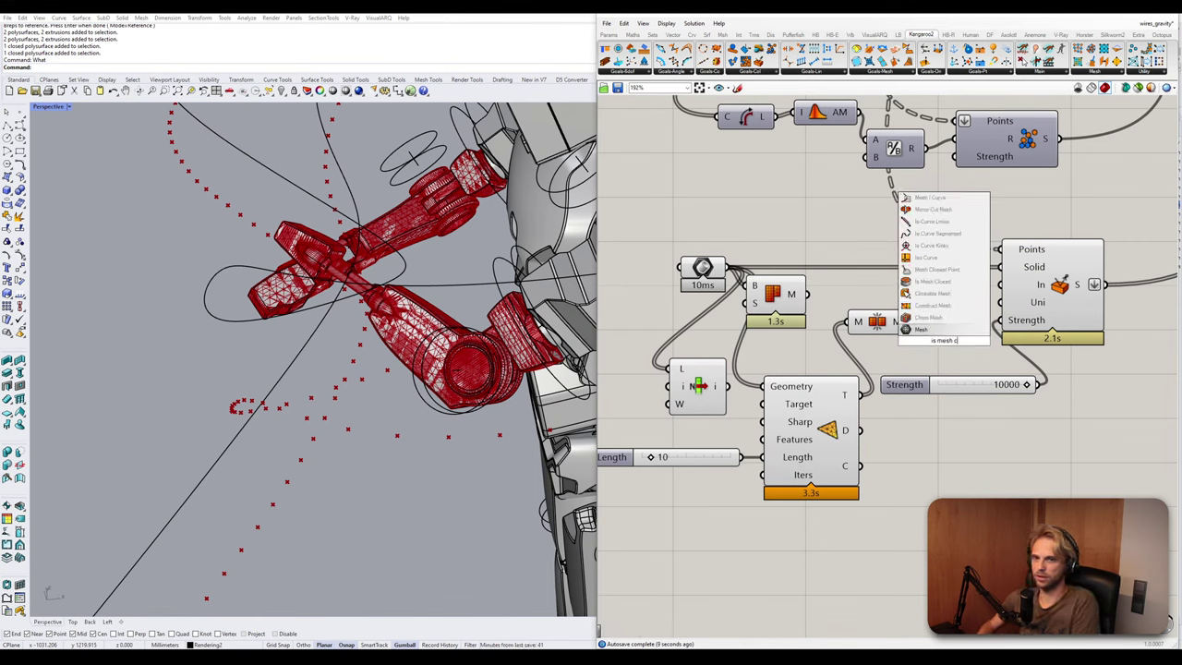
text(l)
key(Return)
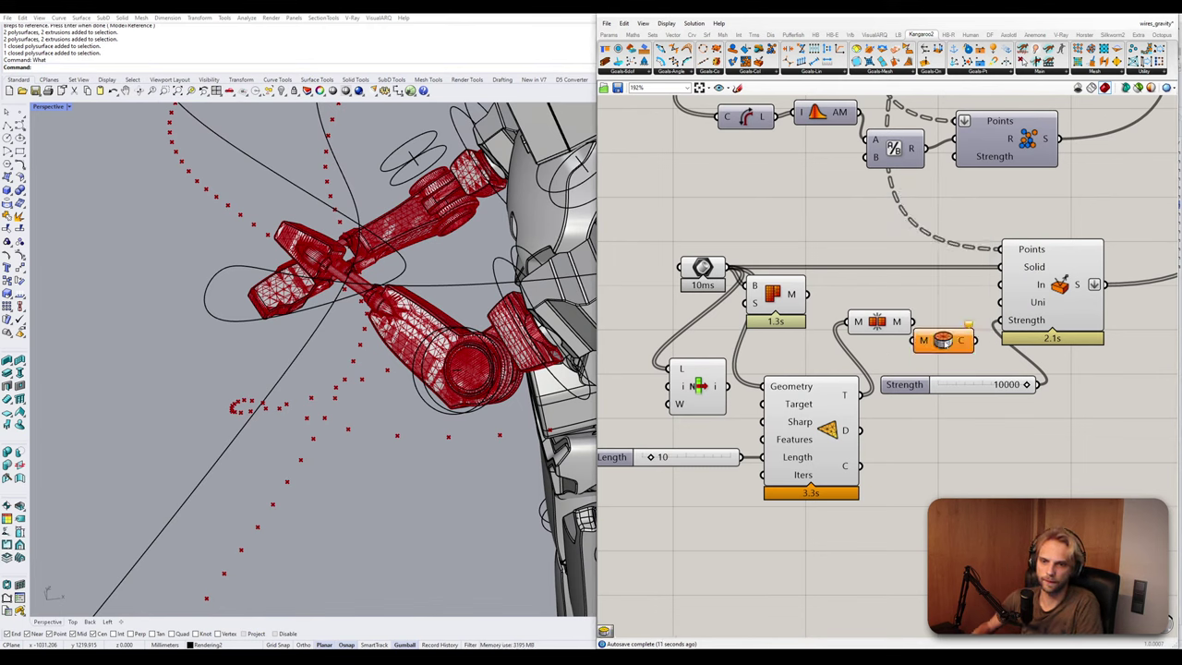
drag(911, 321, 917, 340)
mouse_move(961, 343)
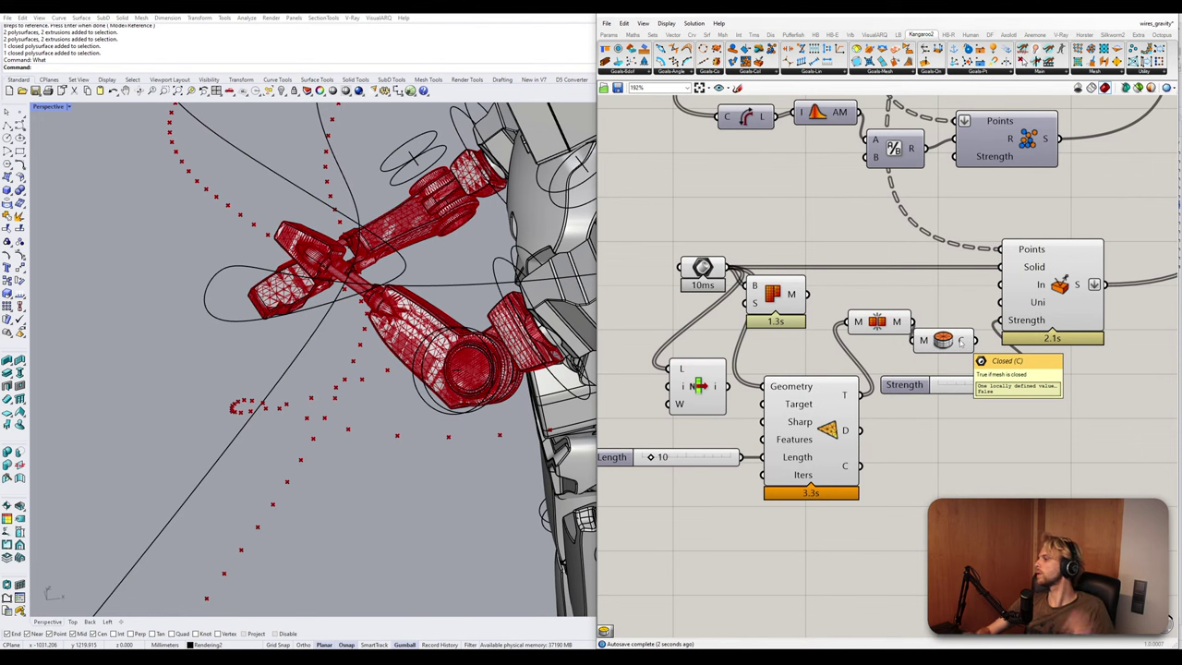
Delete the Is Mesh Closed and Mesh Join components.
click(916, 336)
key(Delete)
click(873, 329)
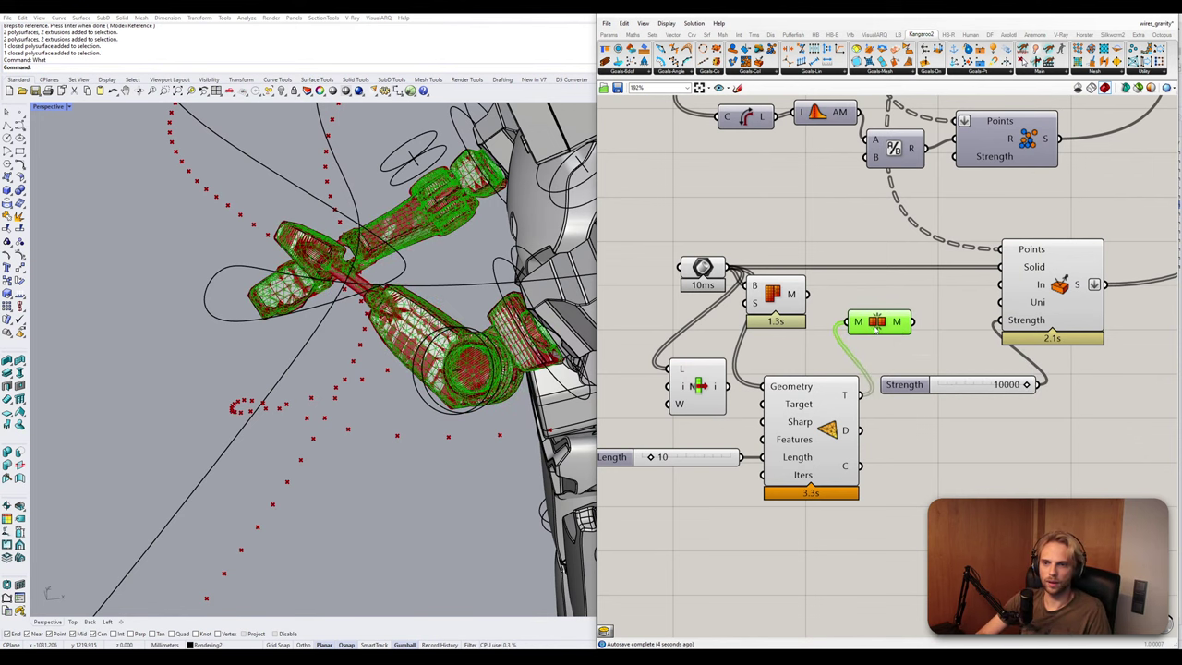
key(Delete)
Add a component that joins and welds meshes, and connect TriRemesh's T output to its M+ input.
right_drag(874, 344, 825, 262)
double_click(881, 419)
text(mesh jopin)
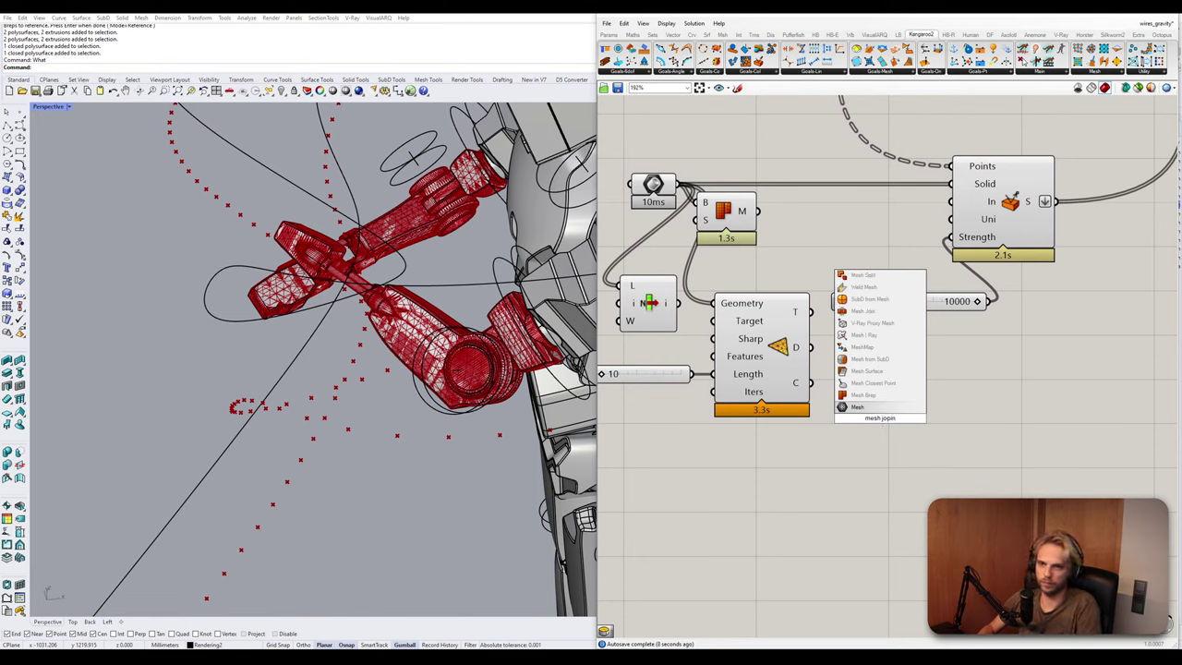
text( we;d)
key(BackSpace)
key(BackSpace)
key(BackSpace)
key(BackSpace)
key(BackSpace)
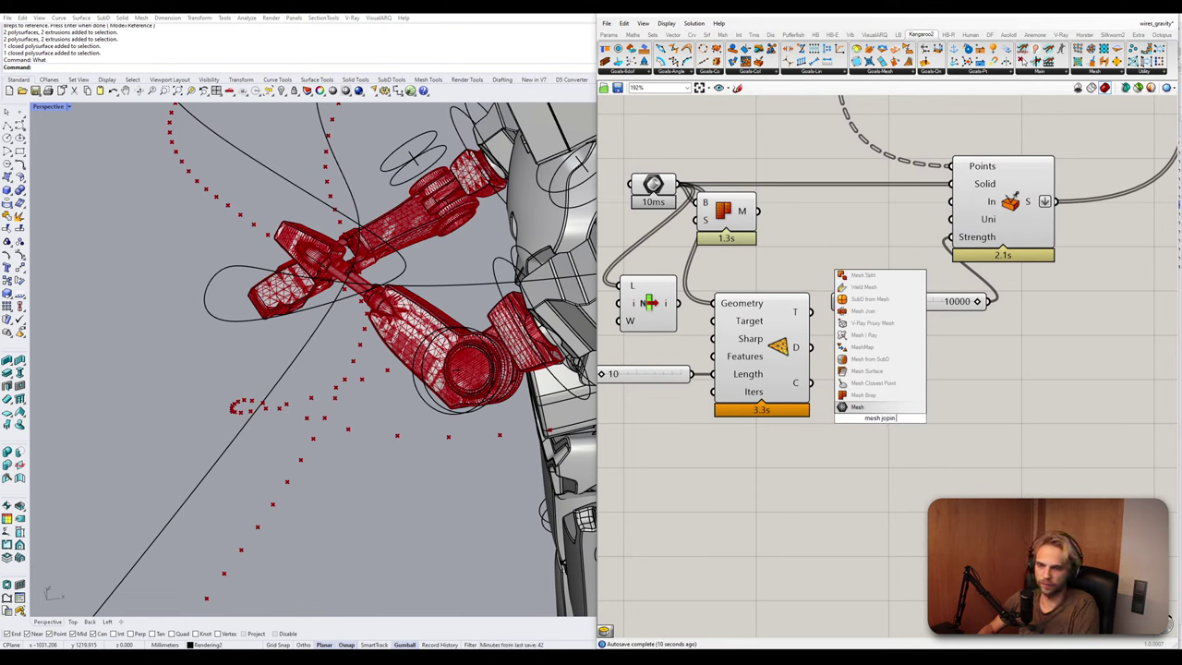
key(BackSpace)
key(BackSpace)
key(BackSpace)
text(in)
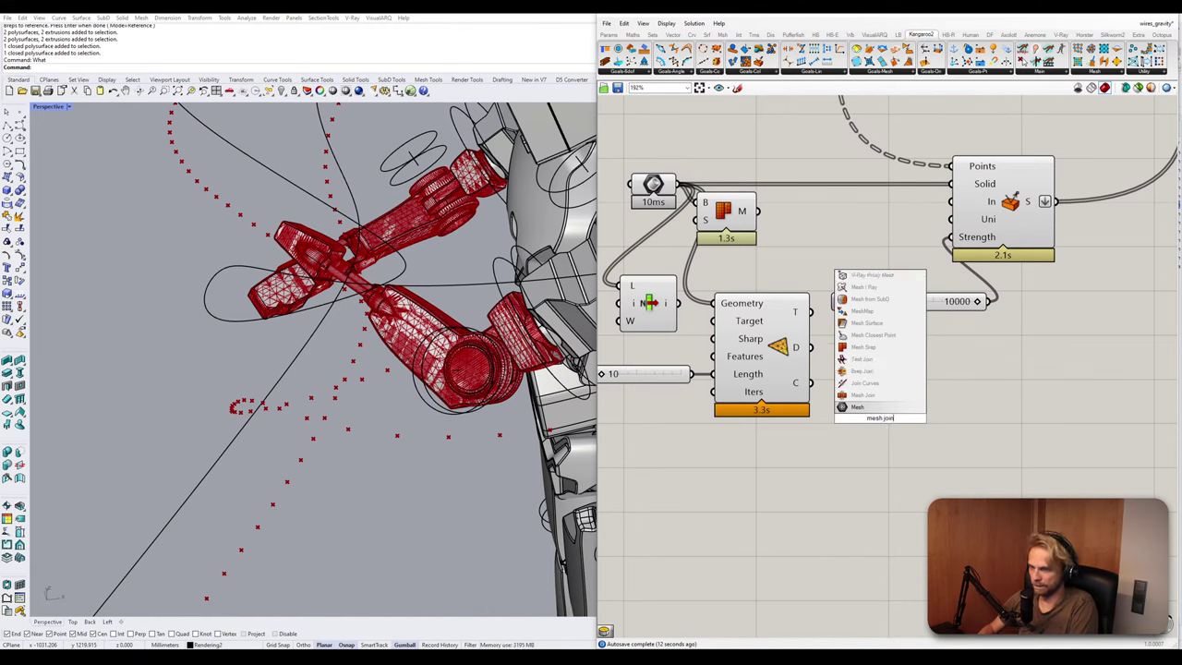
text( we)
key(Up)
key(Up)
key(Return)
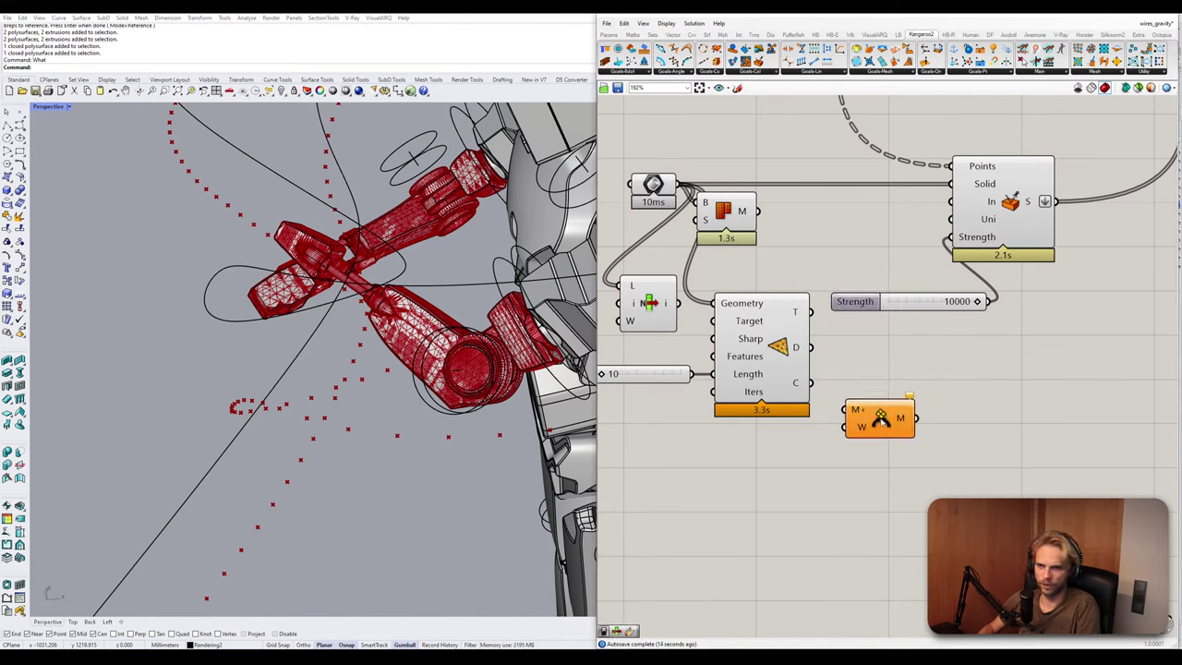
drag(810, 311, 868, 411)
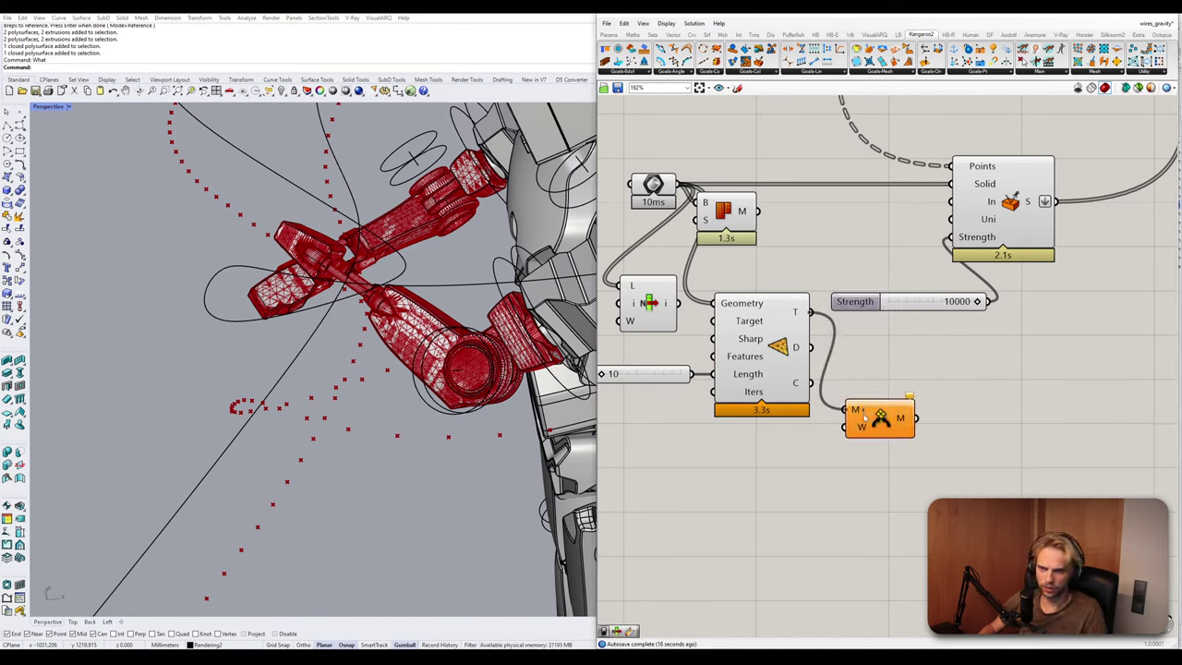
Add a Boolean Toggle, connect it to the W input of the join-and-weld component and set it to True.
double_click(826, 482)
text(togg)
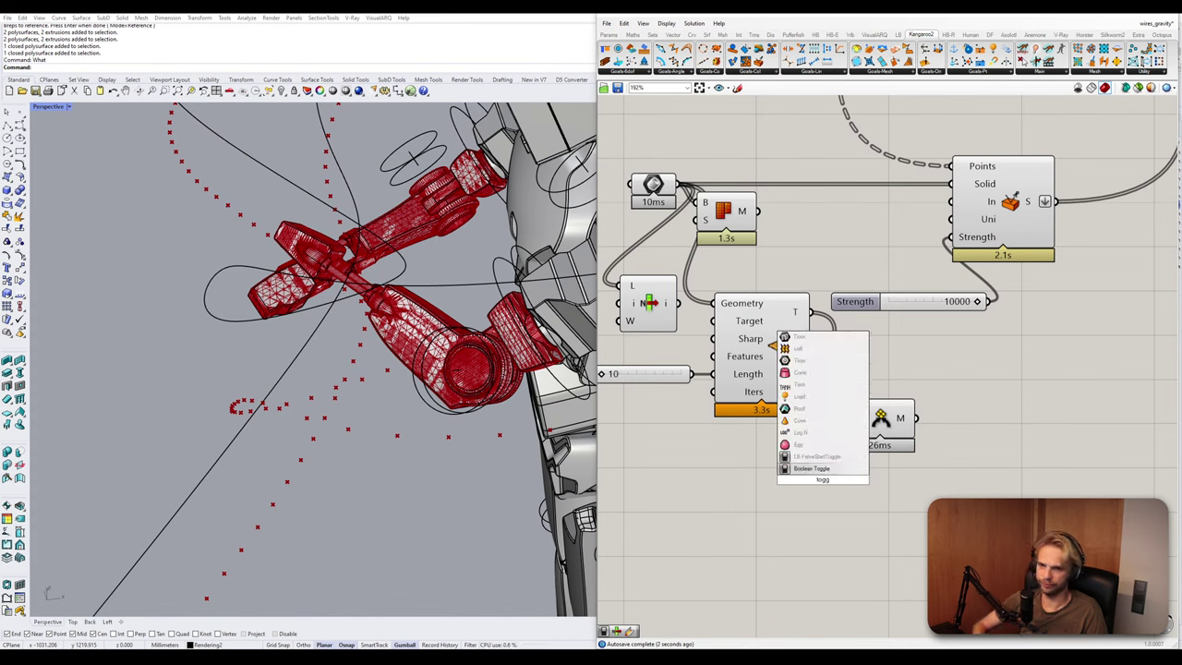
click(843, 469)
drag(870, 479, 844, 426)
click(851, 480)
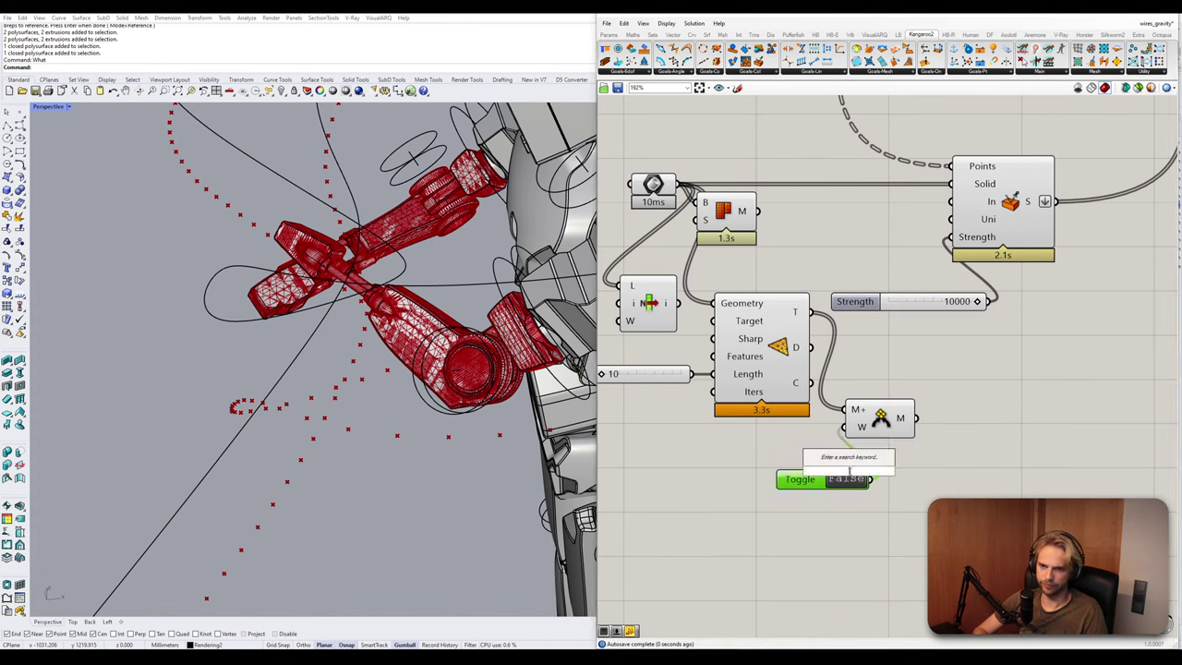
drag(850, 480, 793, 450)
click(790, 449)
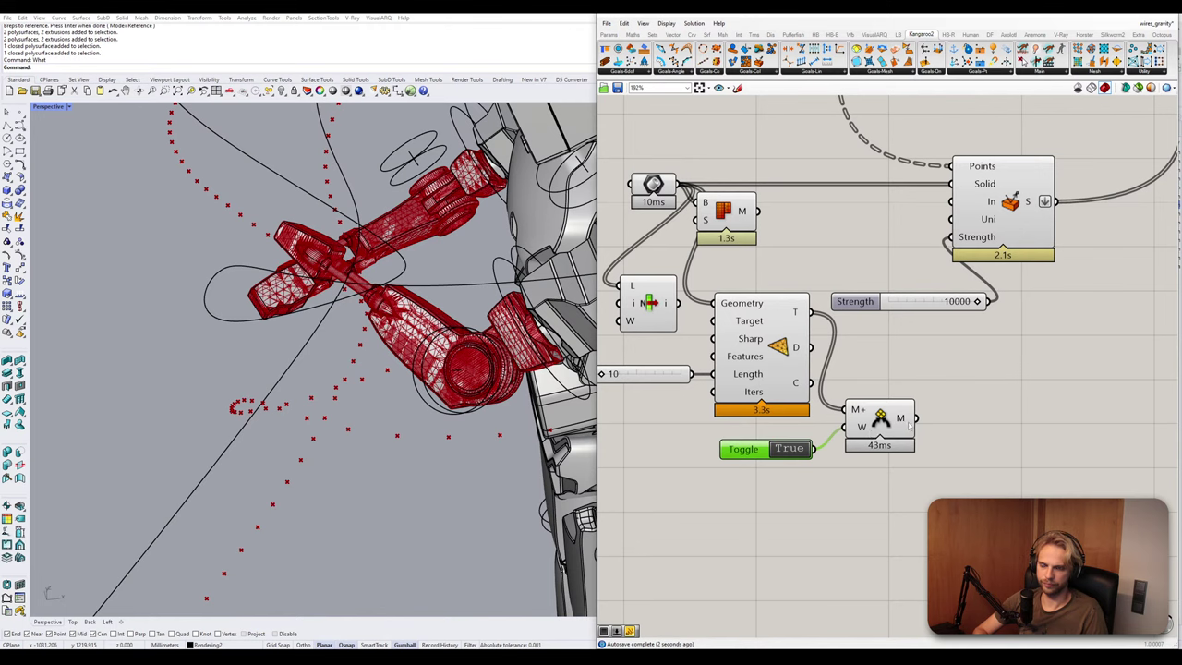
Add an Is Mesh Closed component and connect the M output of the join-and-weld component to it.
double_click(931, 482)
text(i)
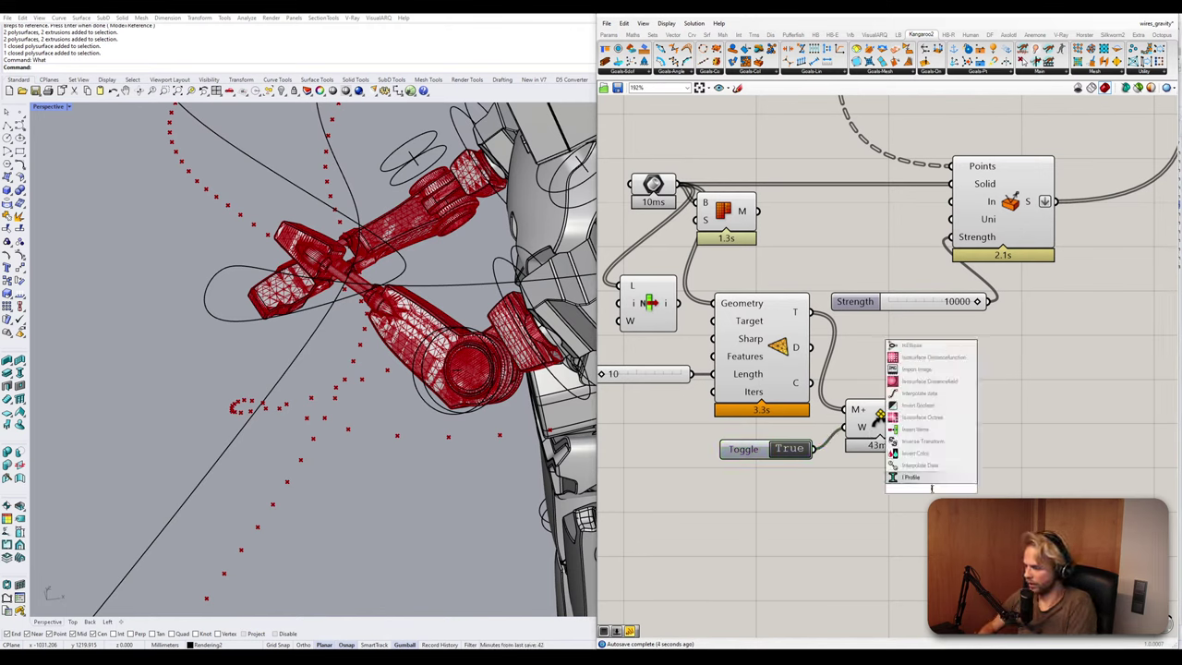
text(s mesh c)
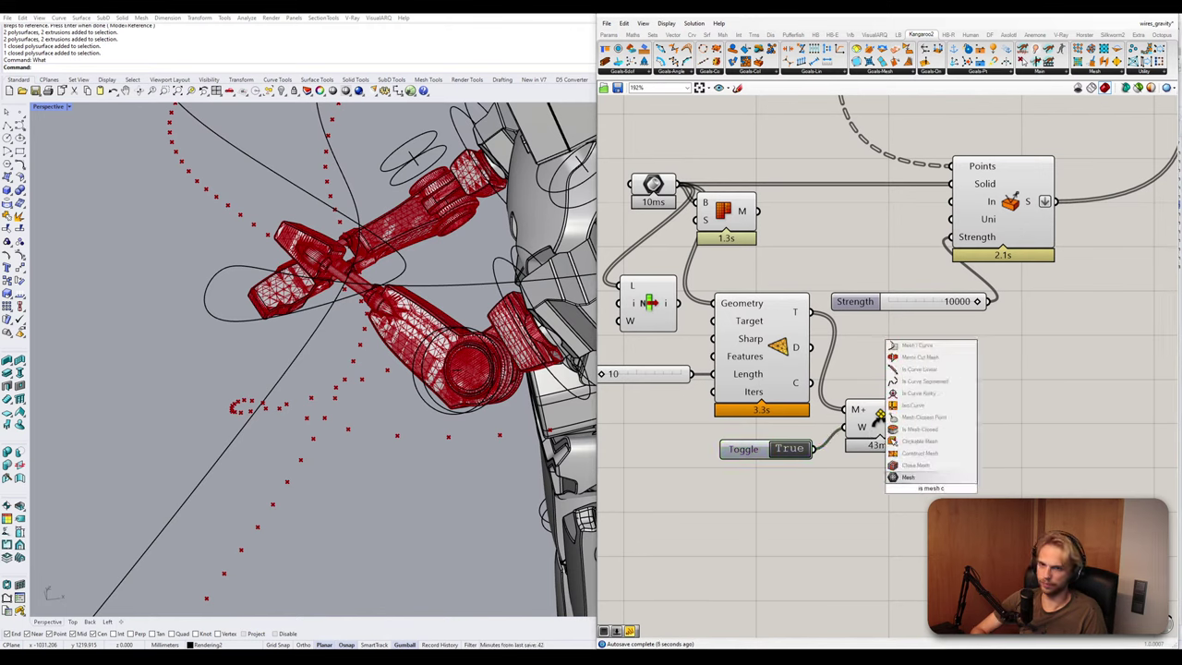
click(946, 430)
drag(916, 418, 977, 533)
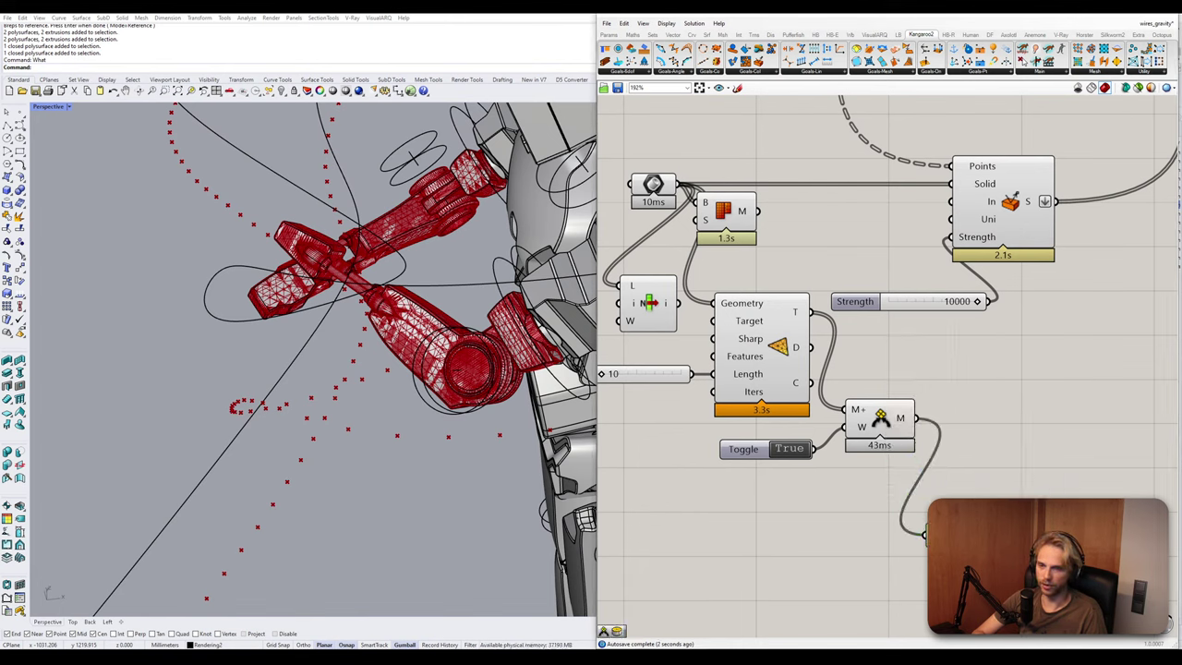
Add a Mesh Edges component and connect the welded mesh to its M input.
double_click(986, 479)
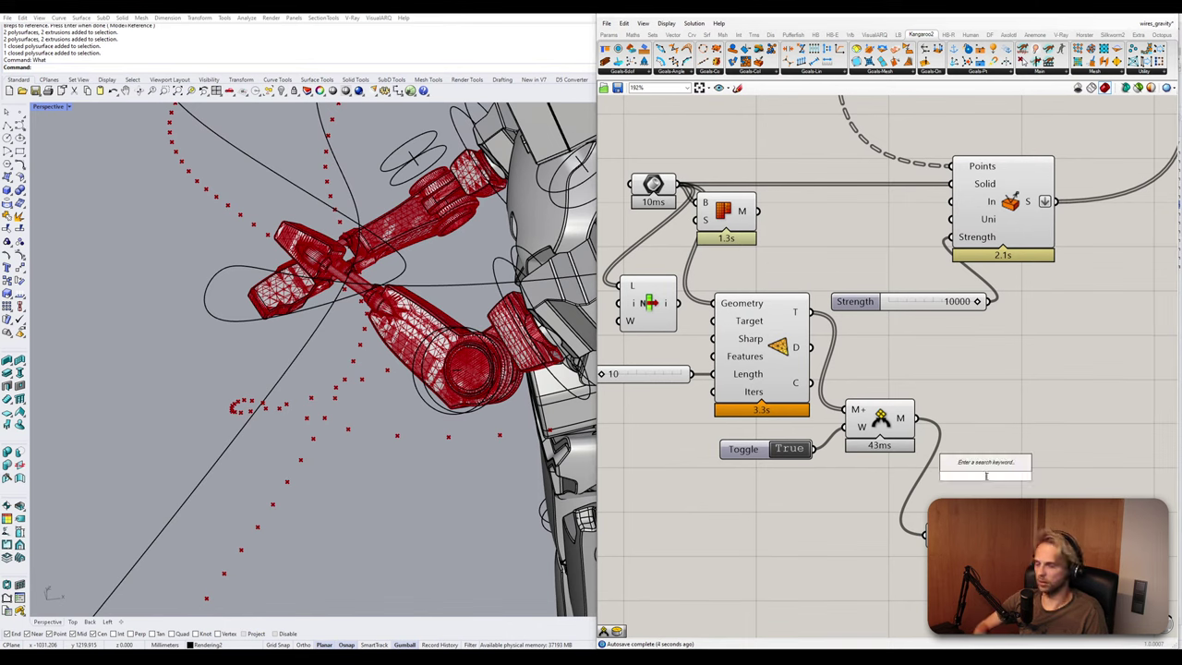
text(dupbo)
key(BackSpace)
key(BackSpace)
key(BackSpace)
key(BackSpace)
key(BackSpace)
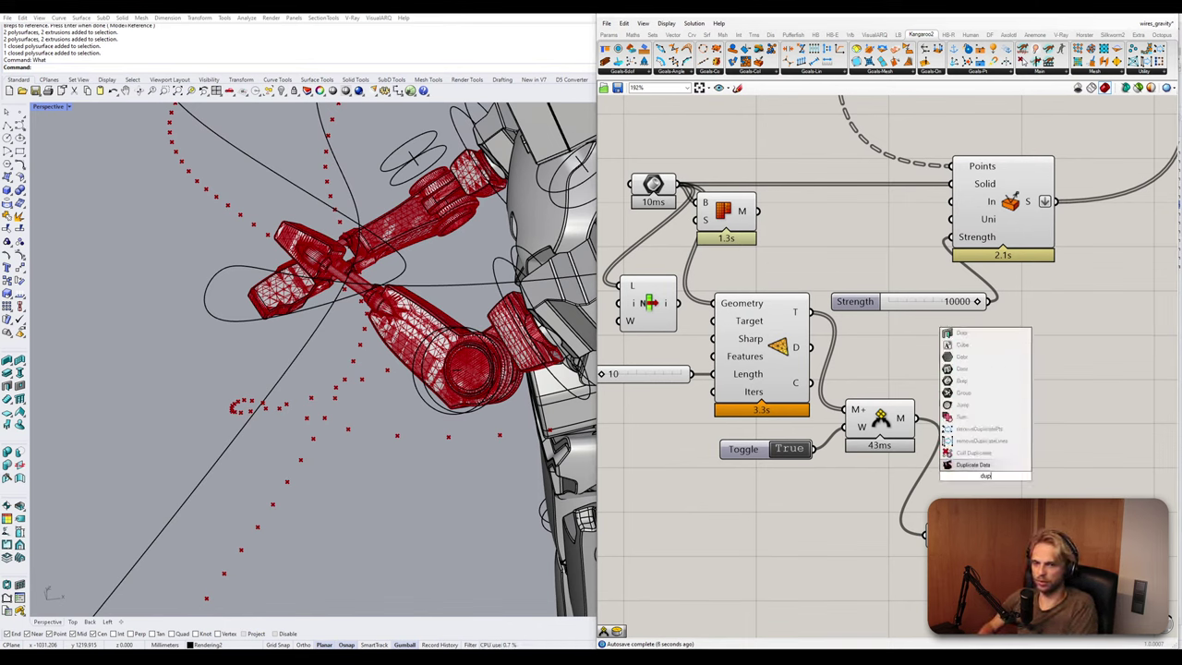
text(mesh edse)
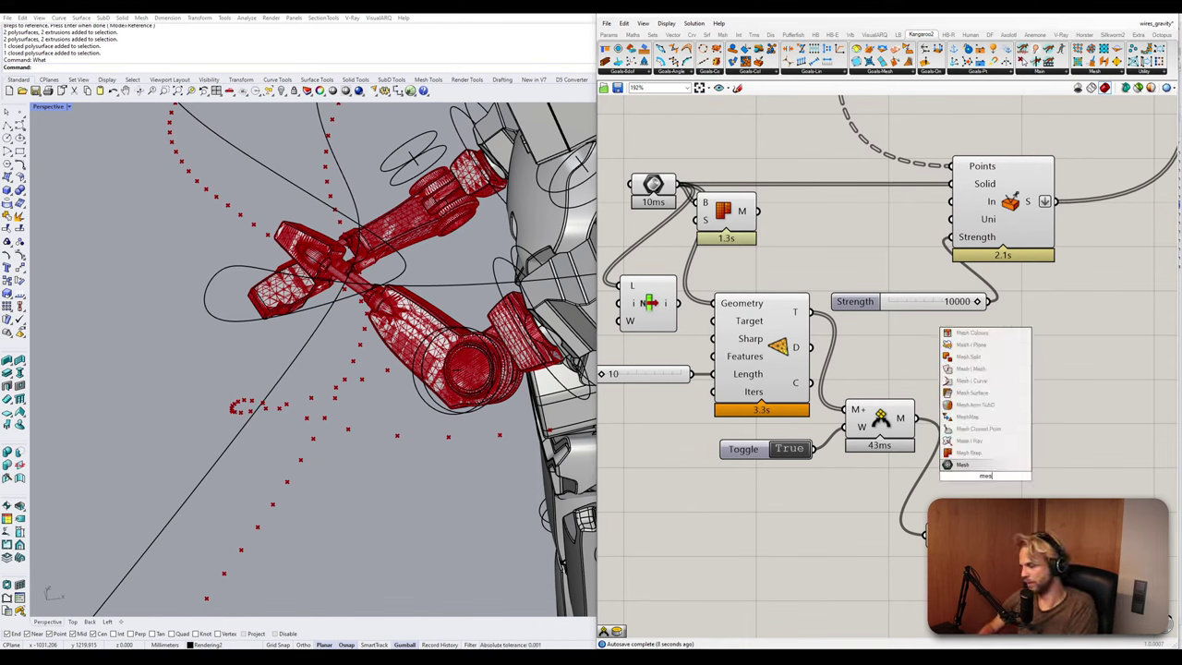
key(Up)
key(Up)
key(Up)
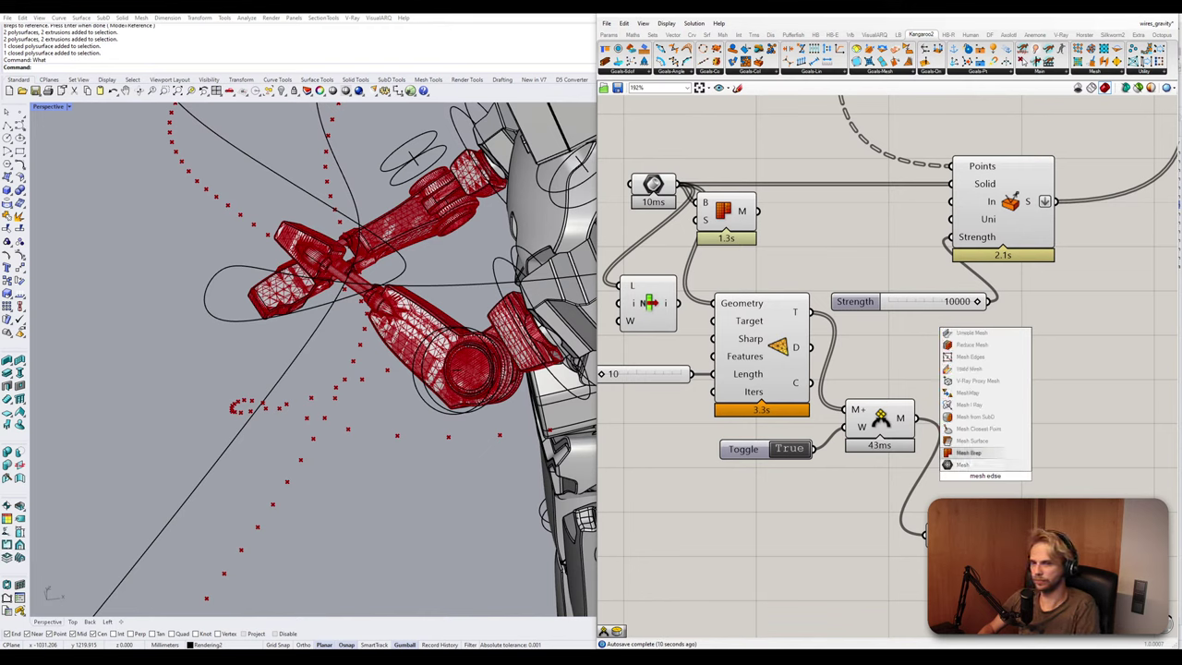
key(Down)
key(Down)
key(BackSpace)
key(BackSpace)
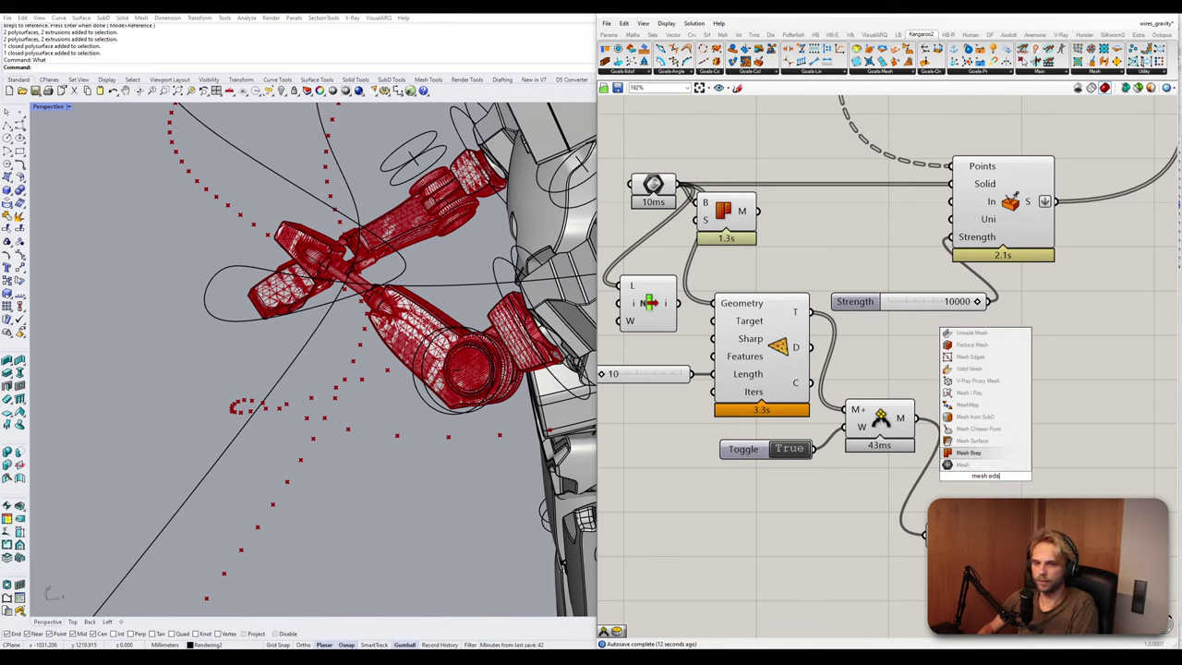
text(ges)
key(Return)
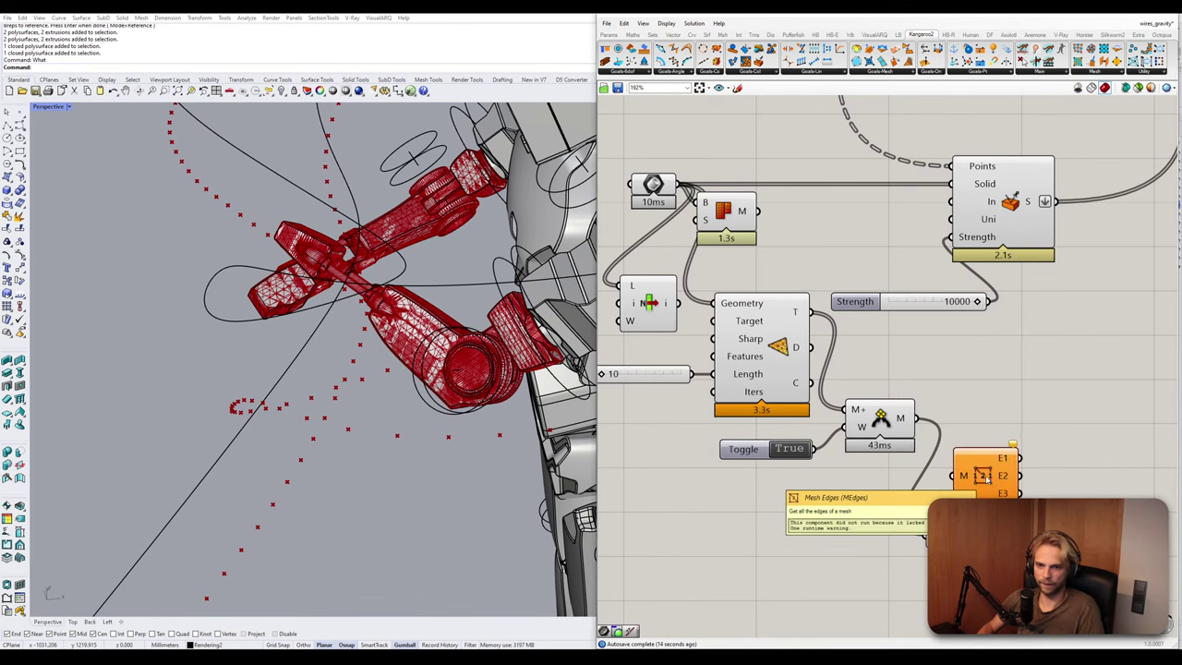
drag(963, 477, 966, 413)
Add a Curve parameter, connect Mesh Edges' E1 output to it and inspect the highlighted naked edges on the arm.
right_drag(1098, 430, 968, 454)
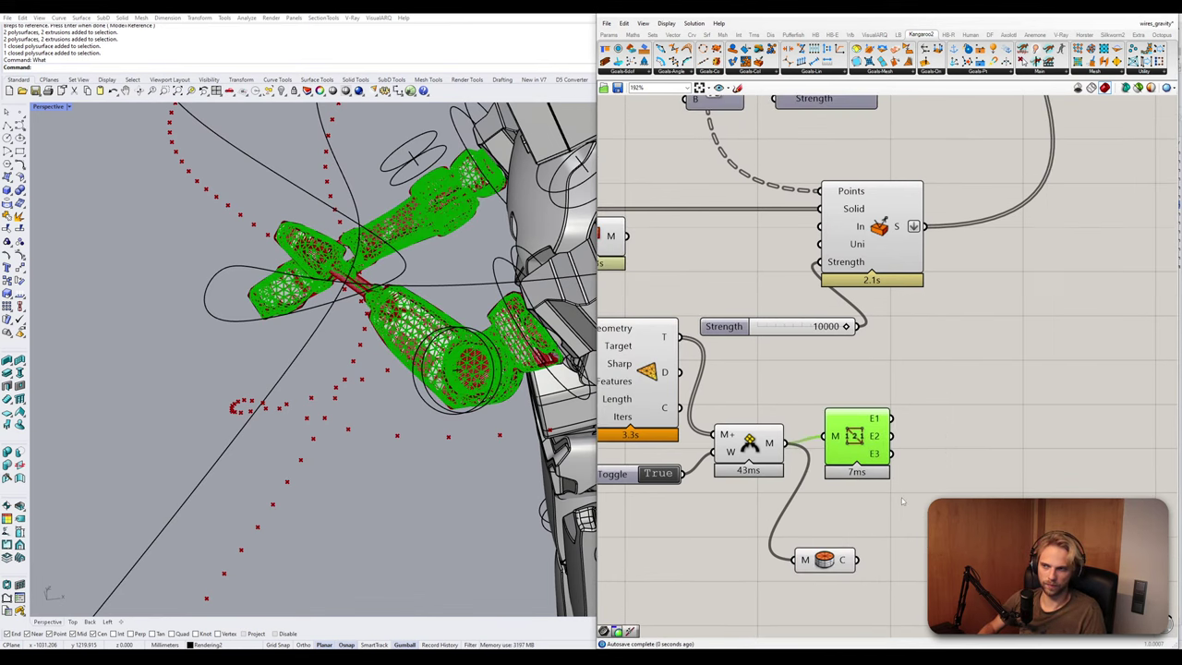
double_click(969, 455)
text(curve)
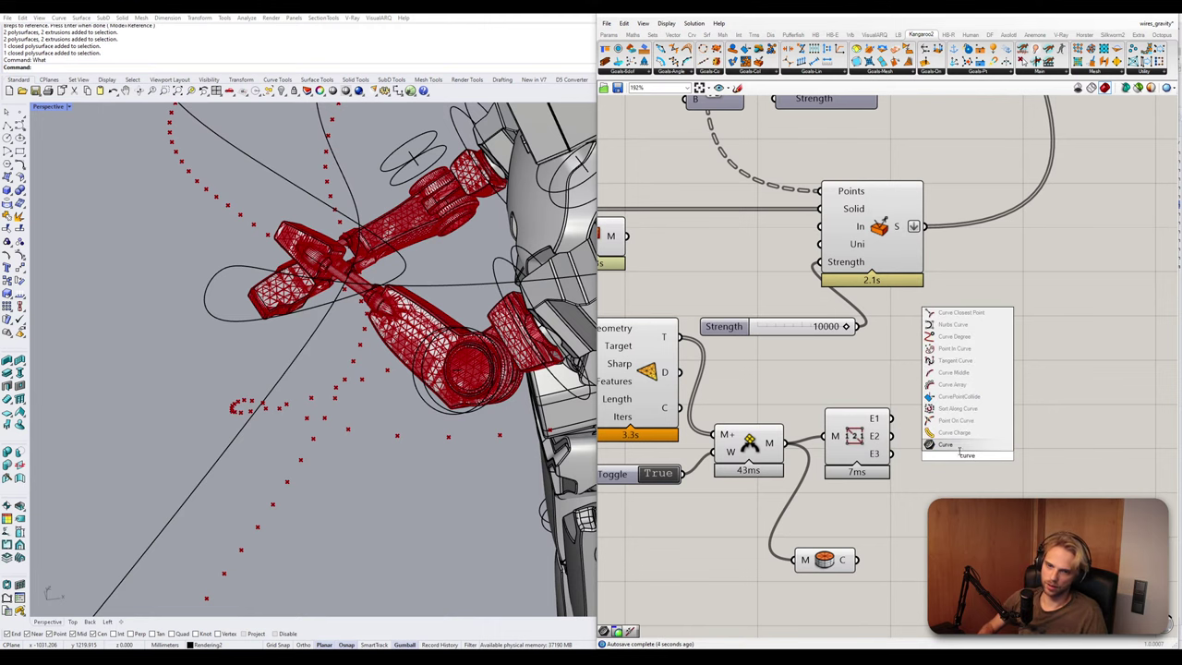
key(Return)
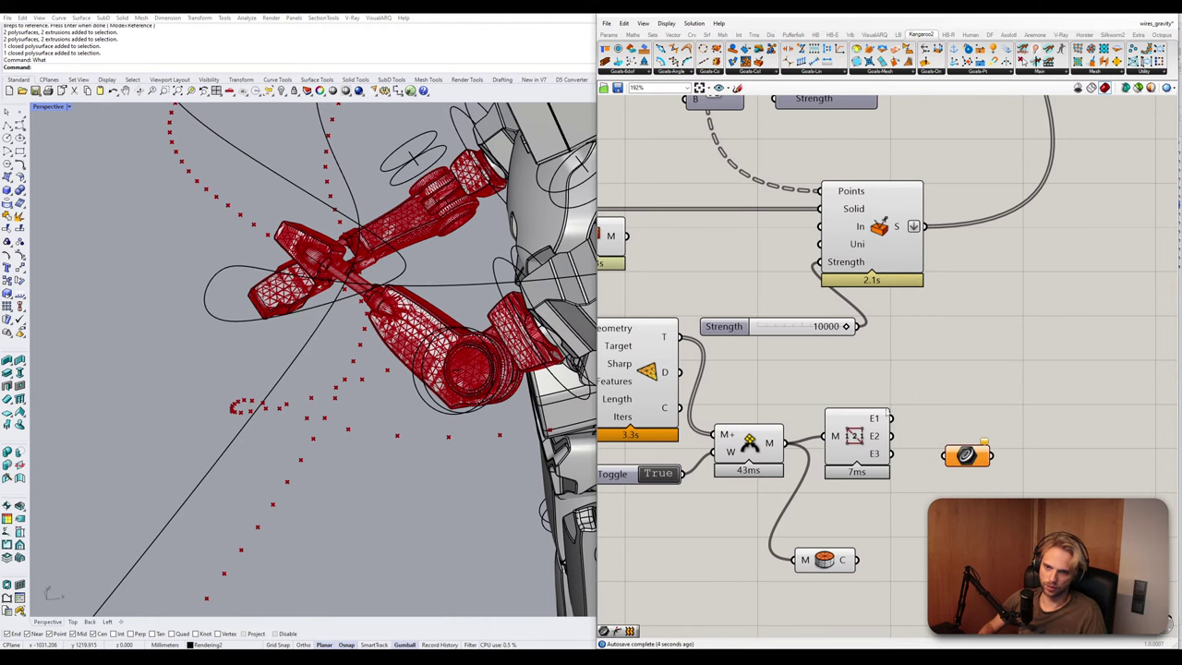
drag(892, 418, 943, 420)
right_drag(457, 342, 372, 240)
scroll(370, 238, up, 10)
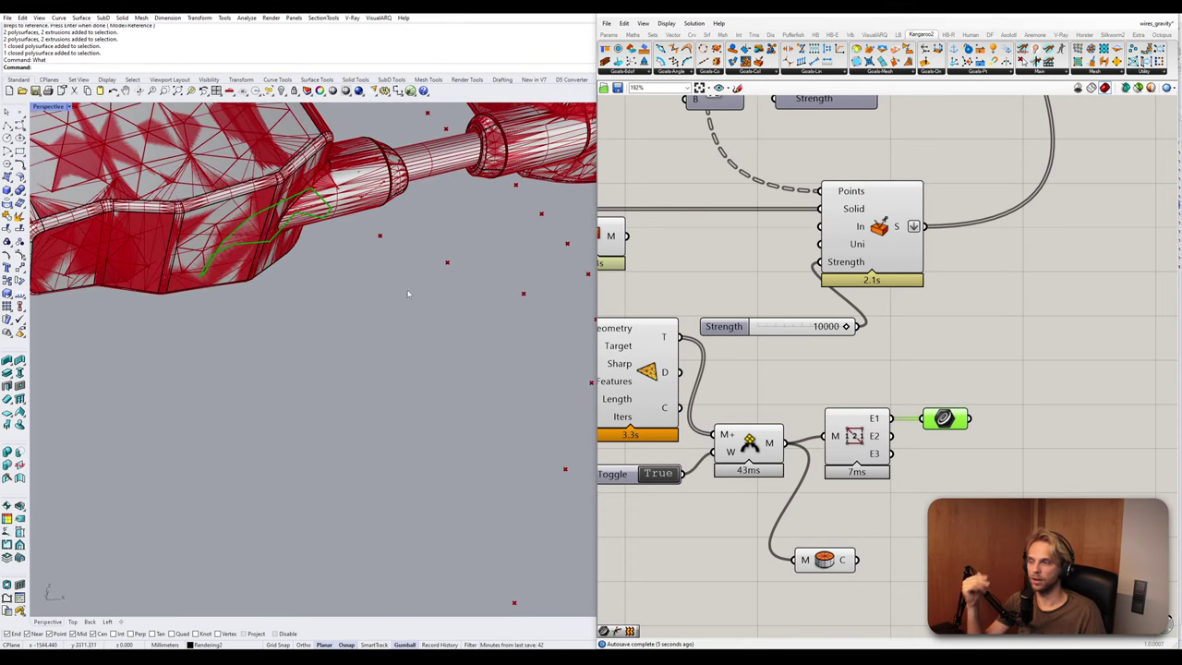
Hide the Rhino geometry of the robot arm around the highlighted naked edges.
click(236, 227)
text(Hide)
key(Return)
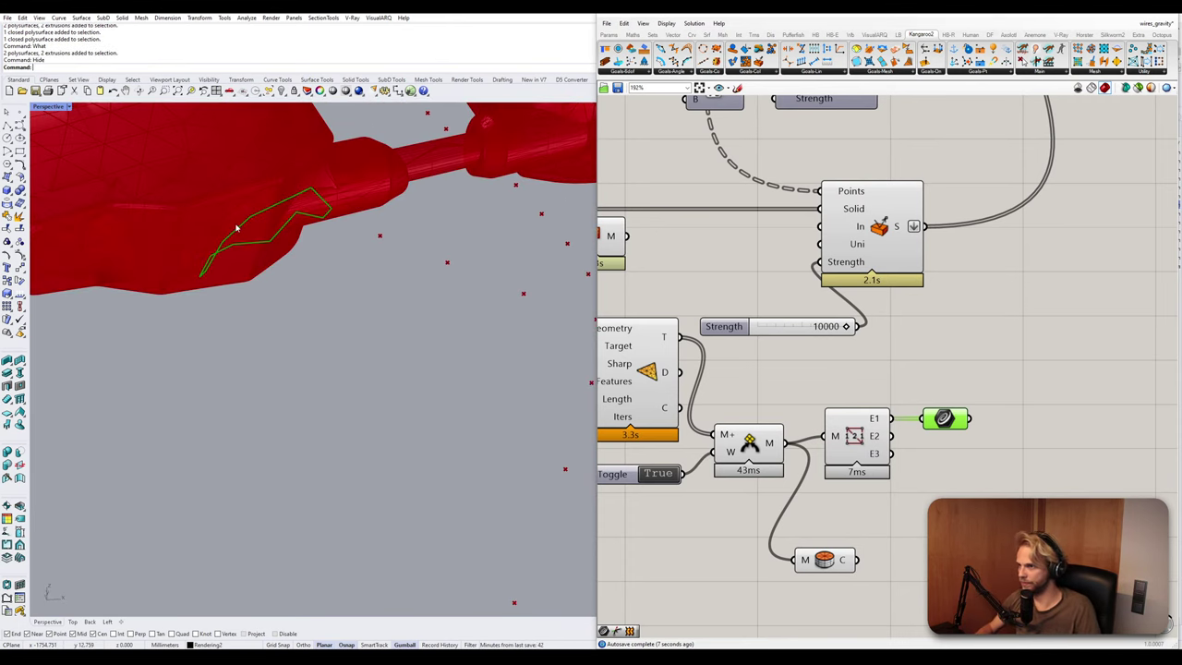
Delete the Mesh Brep component connected to the source geometry parameter.
scroll(766, 310, down, 3)
drag(798, 505, 769, 511)
click(777, 320)
key(Delete)
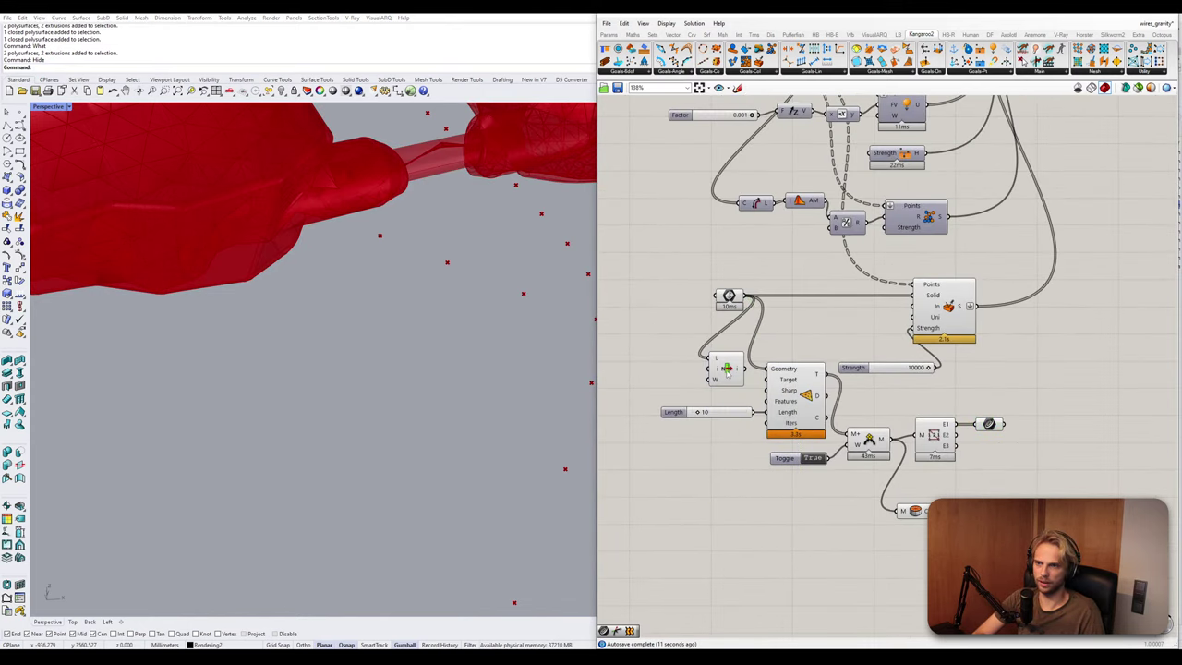
Turn off the preview of the source geometry parameter and inspect the remeshed arm for gaps.
scroll(726, 372, up, 2)
click(727, 372)
click(757, 341)
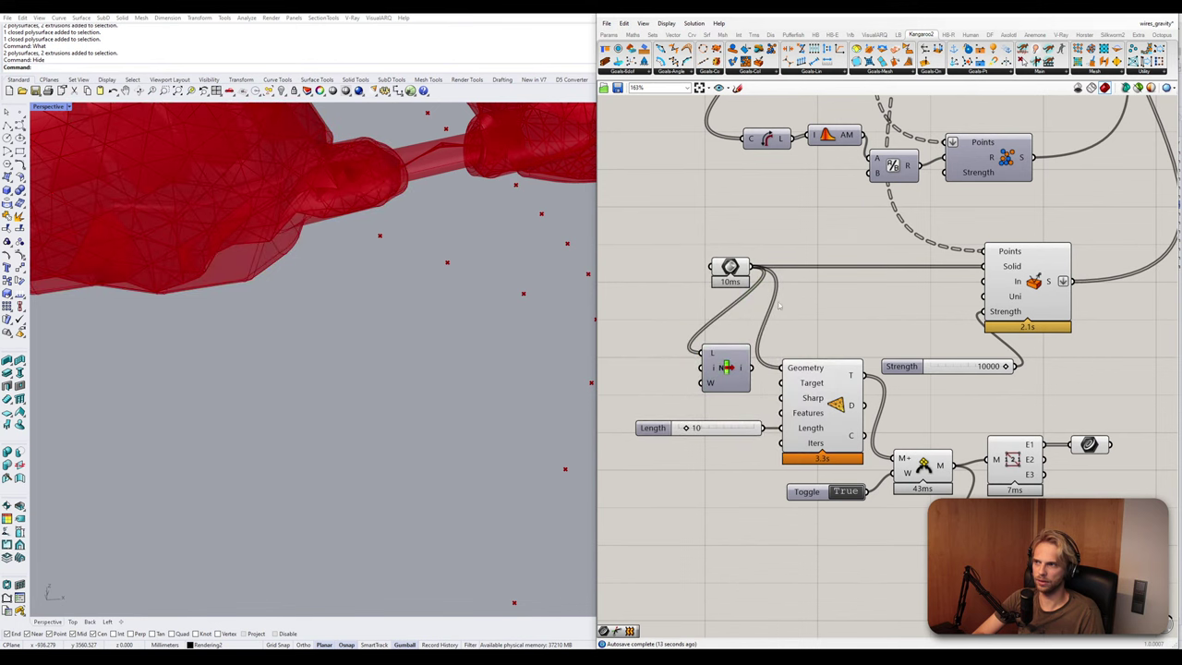
click(731, 270)
middle_click(732, 272)
click(762, 247)
click(790, 241)
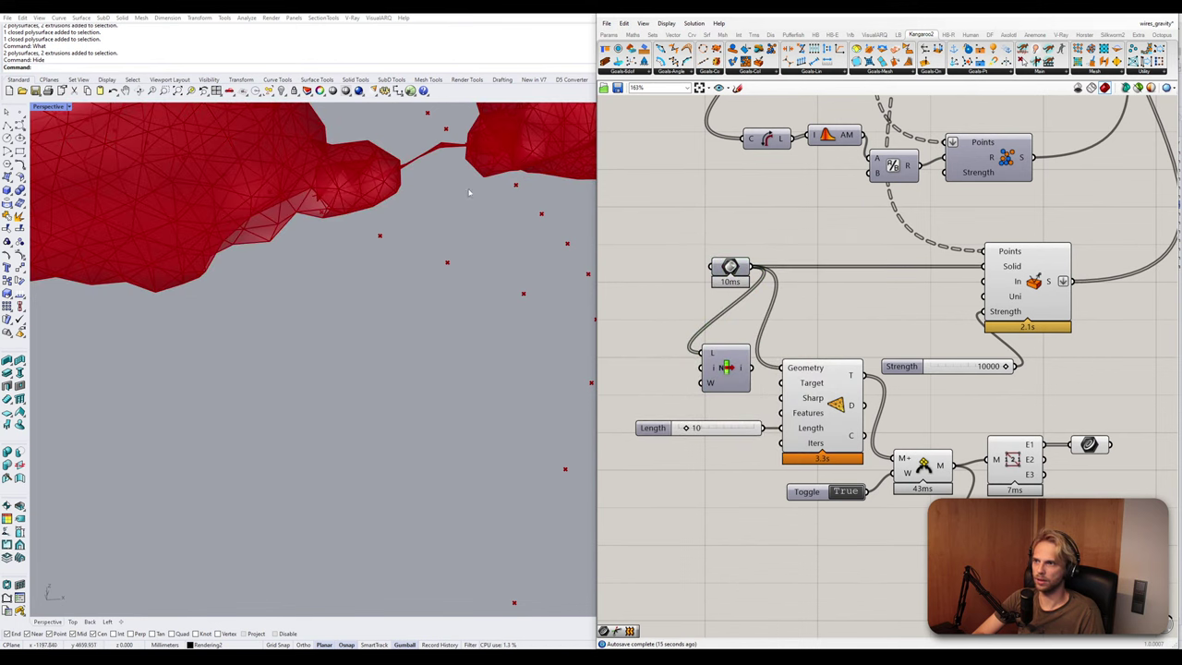
scroll(423, 216, down, 6)
scroll(423, 215, up, 4)
right_drag(423, 215, 413, 245)
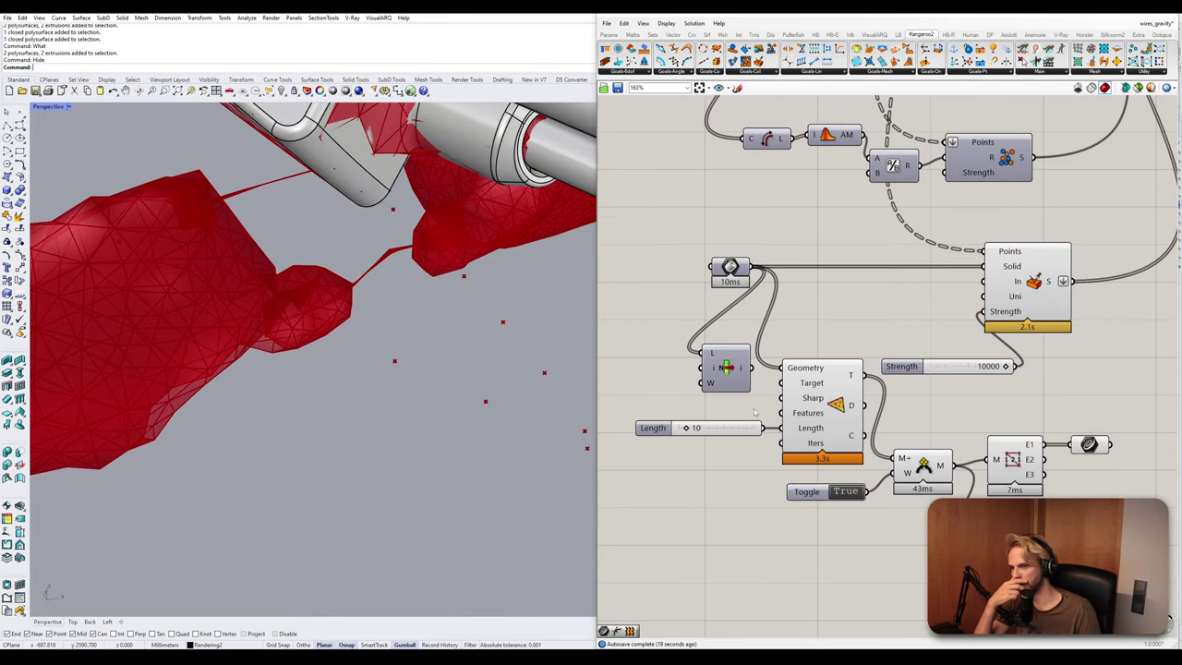
Try TriRemesh Length values of 5 and 7.
scroll(702, 416, up, 2)
double_click(729, 433)
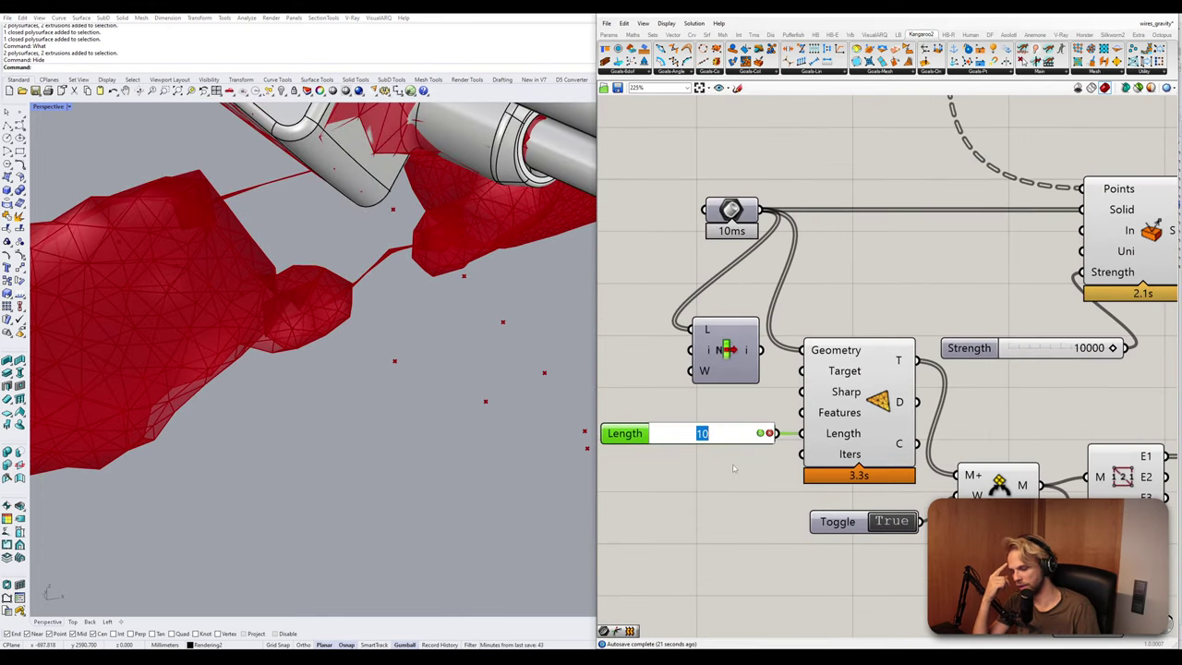
text(5)
key(Return)
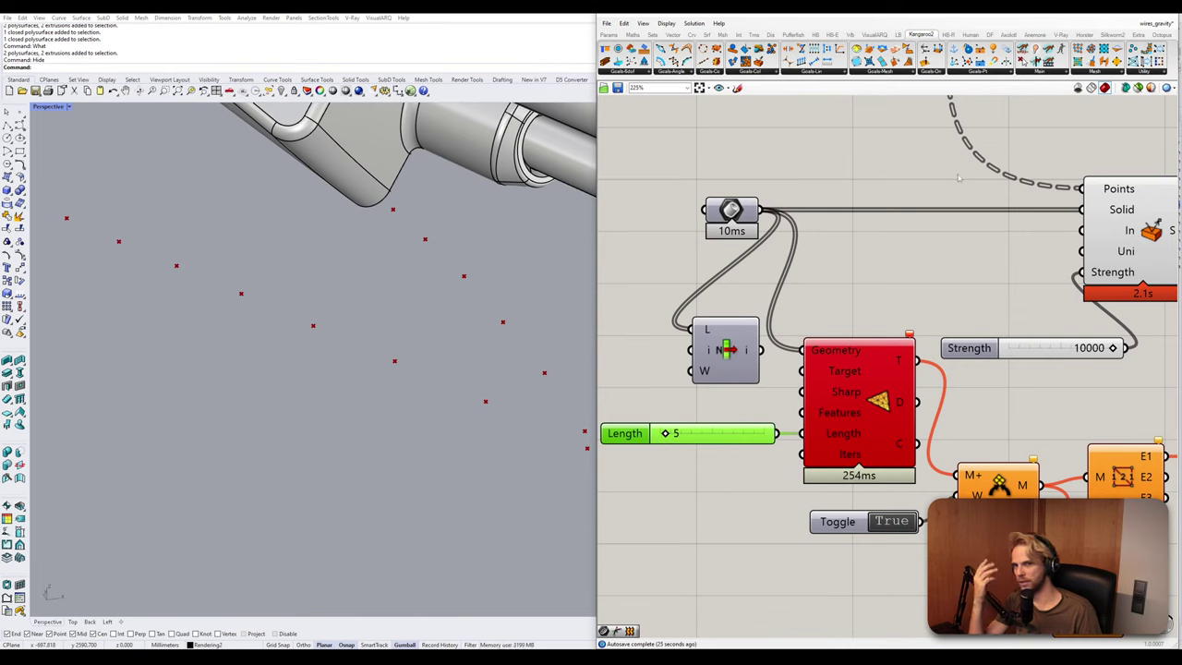
double_click(711, 433)
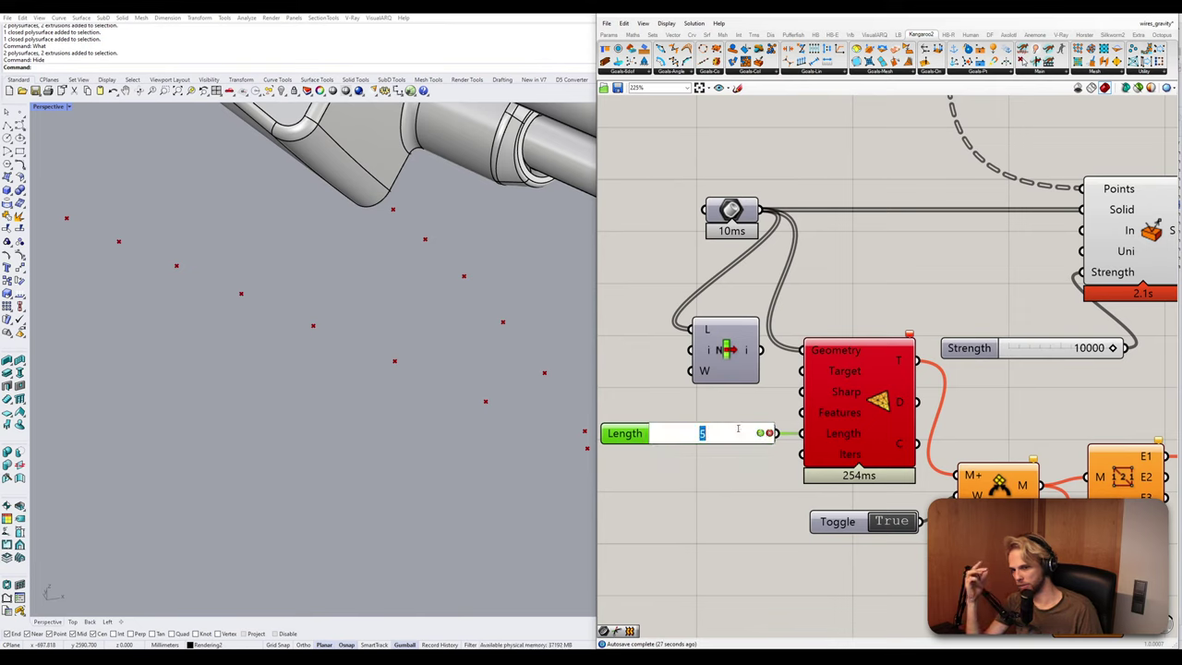
text(7)
key(Return)
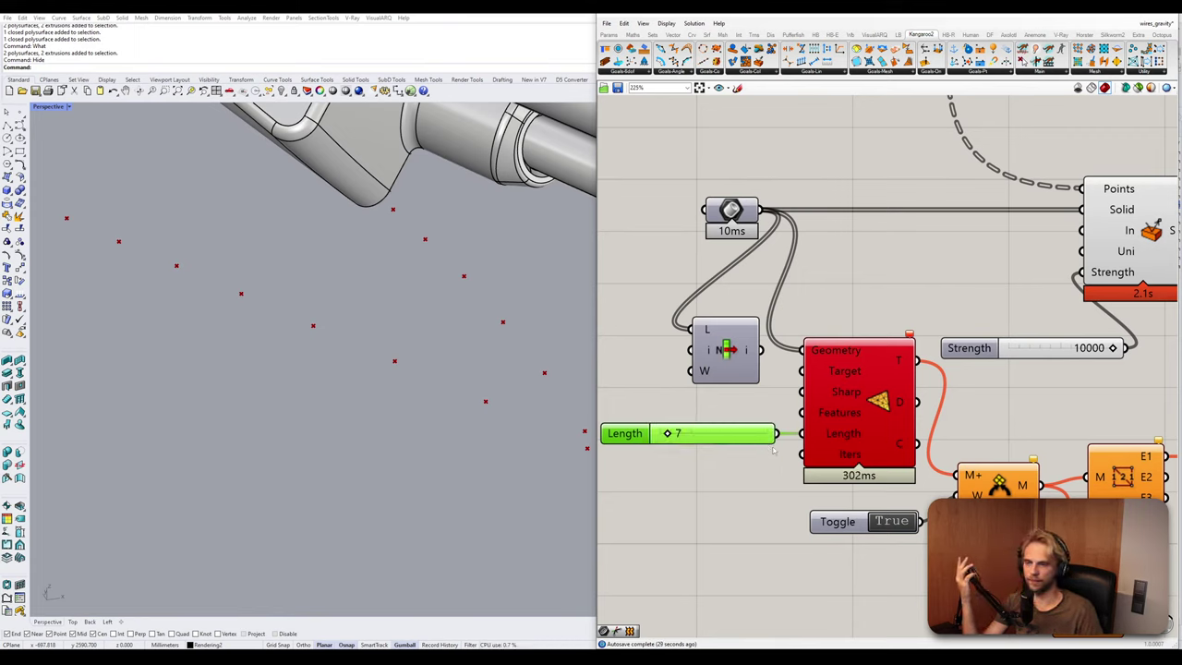
Add a number slider with the value 1 and connect it to TriRemesh's Iters input.
double_click(735, 481)
text(slider)
key(Return)
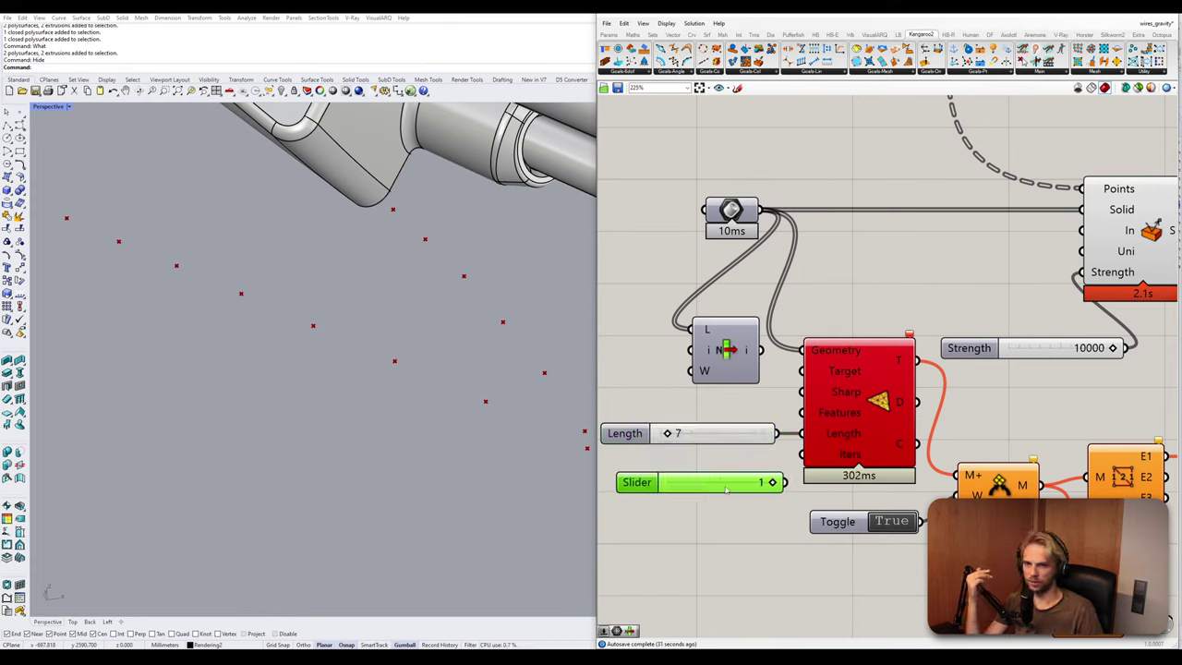
drag(786, 482, 804, 453)
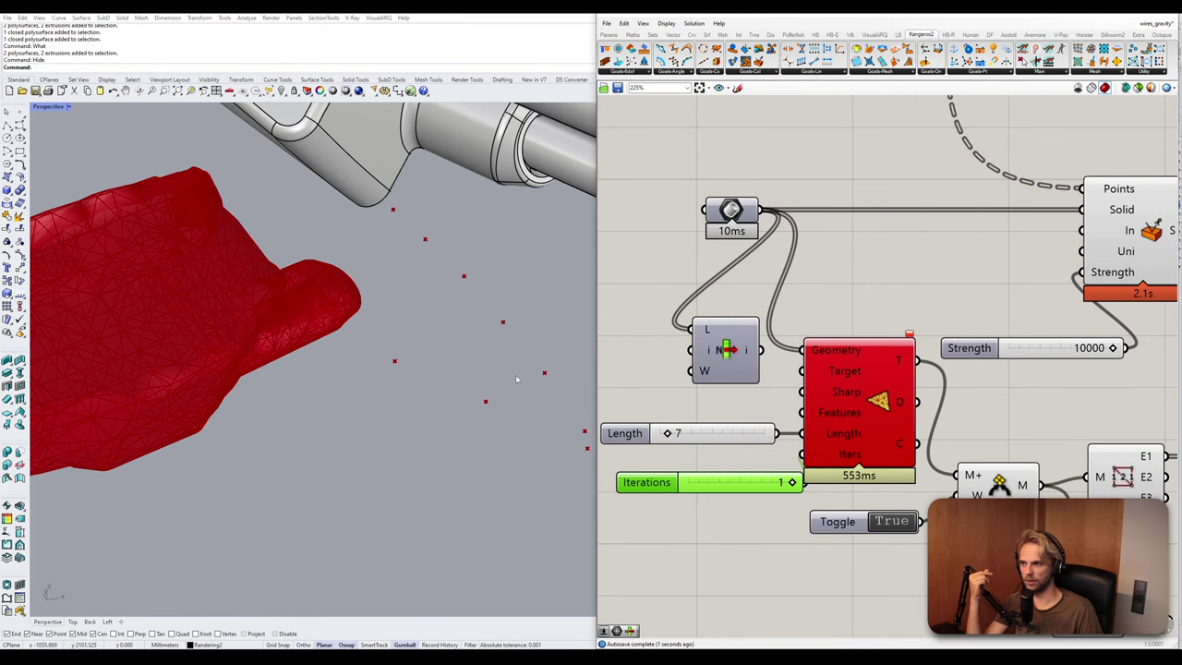
Set the TriRemesh Length slider to 8.
right_drag(516, 379, 339, 330)
scroll(765, 413, up, 1)
double_click(729, 432)
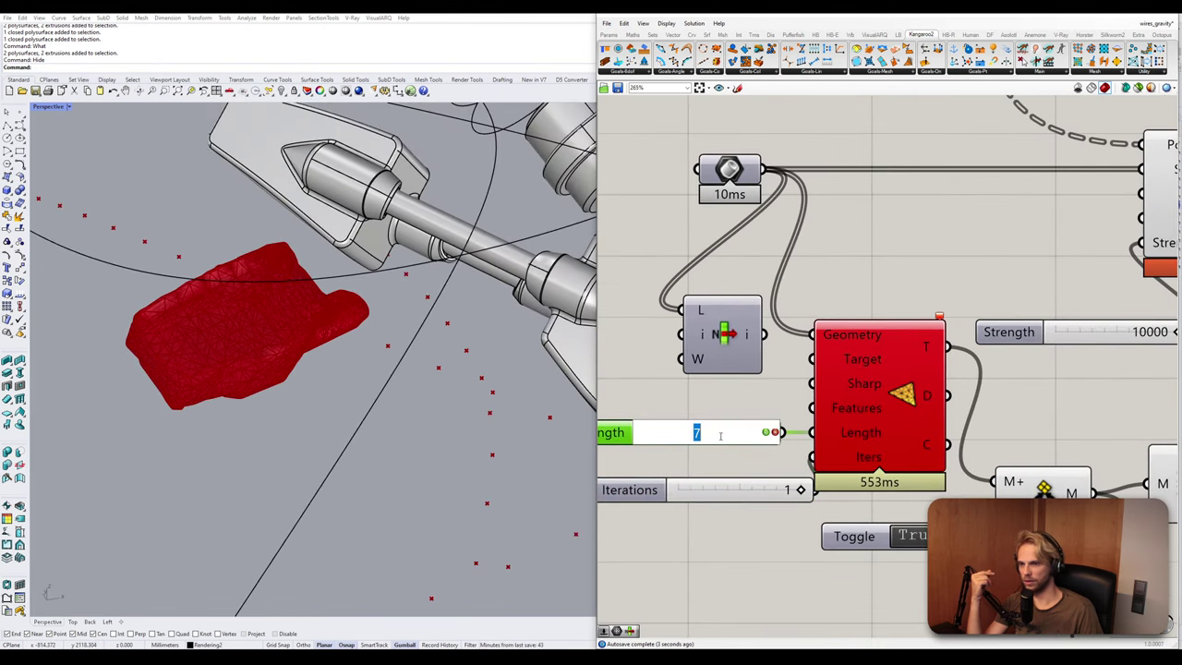
text(8)
key(Return)
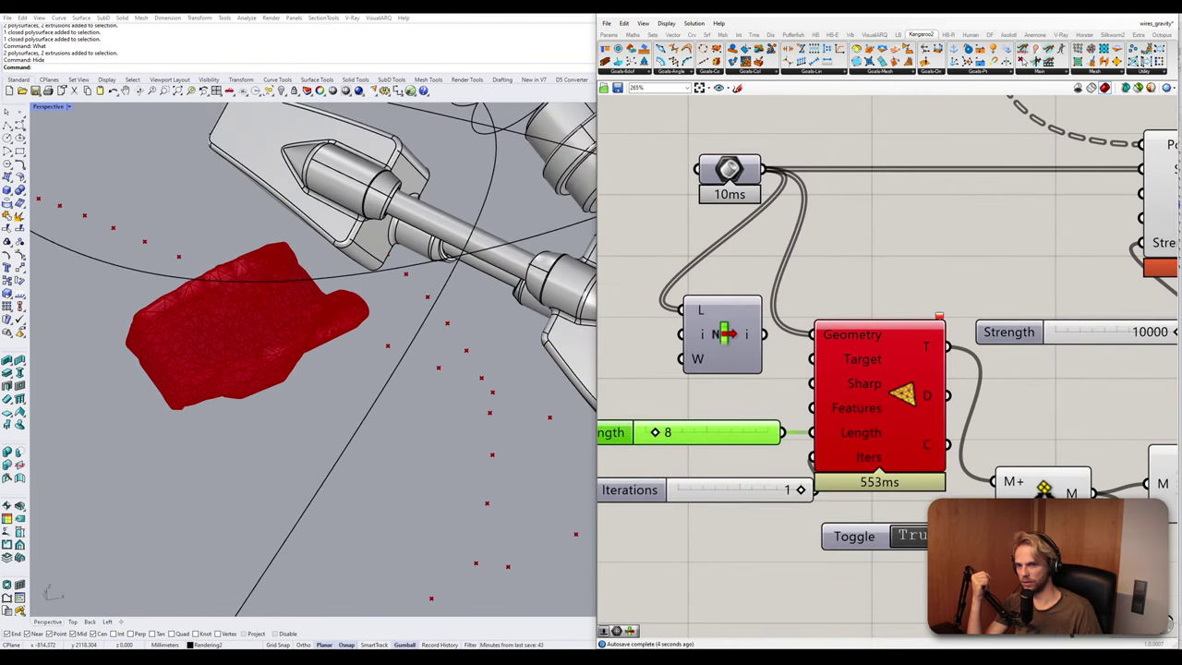
double_click(707, 432)
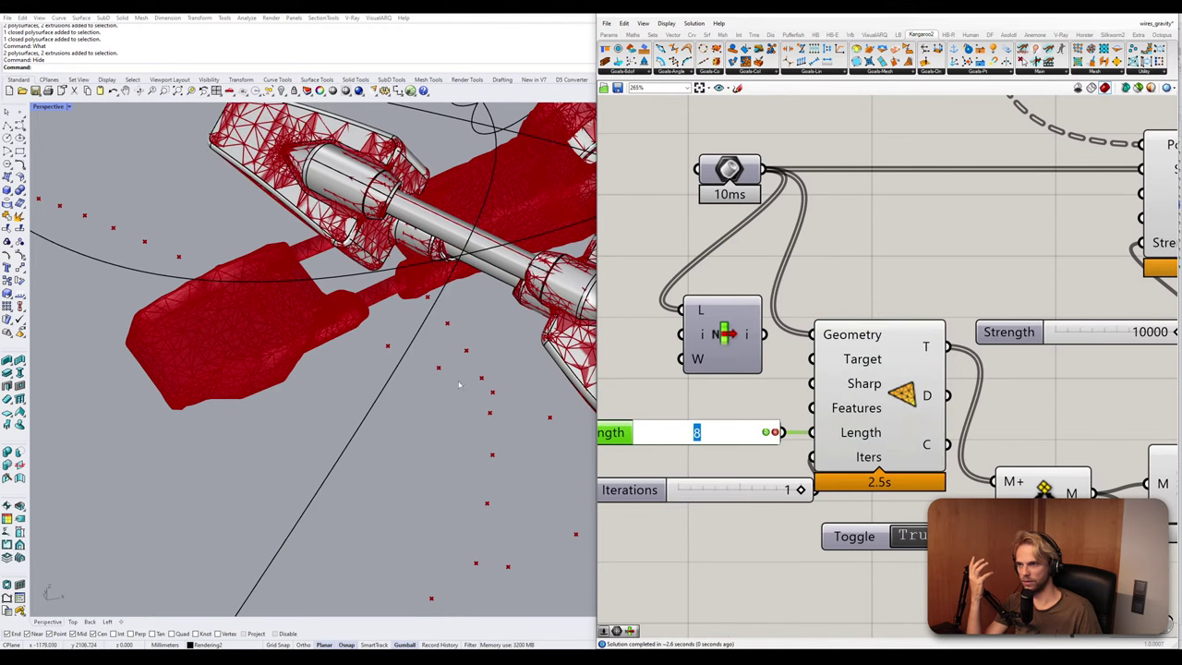
click(768, 435)
Highlight the Curve parameter's naked edges and examine where they lie on the remeshed arms.
right_drag(878, 450, 737, 424)
scroll(737, 425, down, 3)
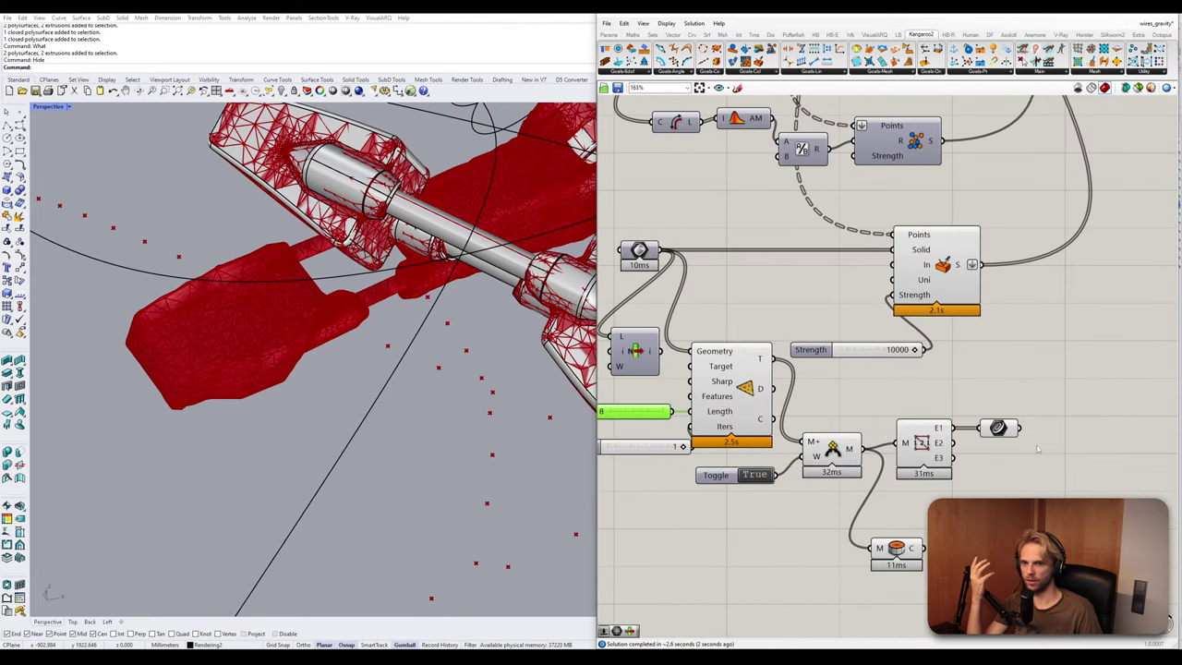
click(1008, 431)
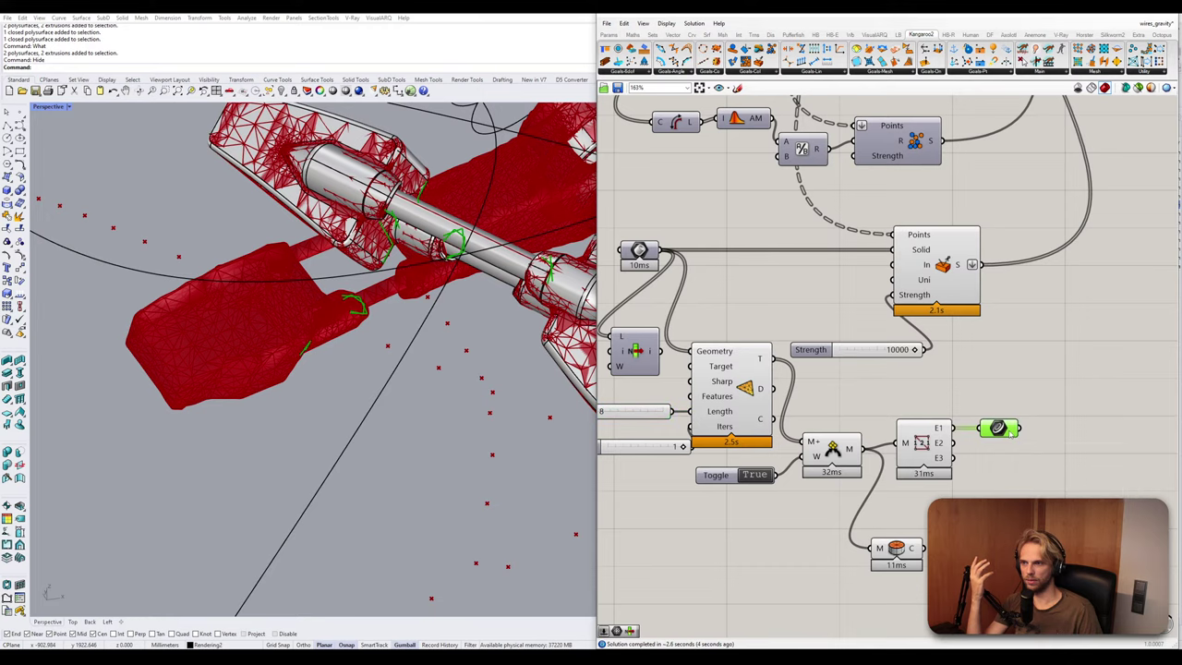
right_drag(435, 379, 271, 283)
scroll(156, 204, up, 15)
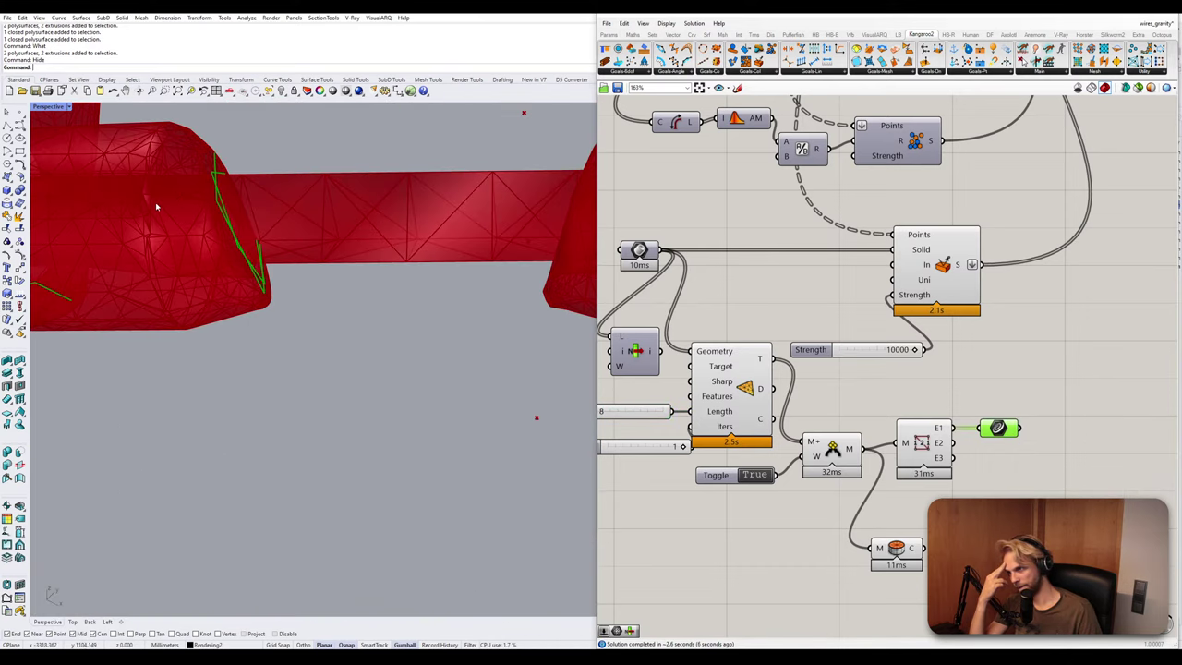
right_drag(214, 191, 207, 197)
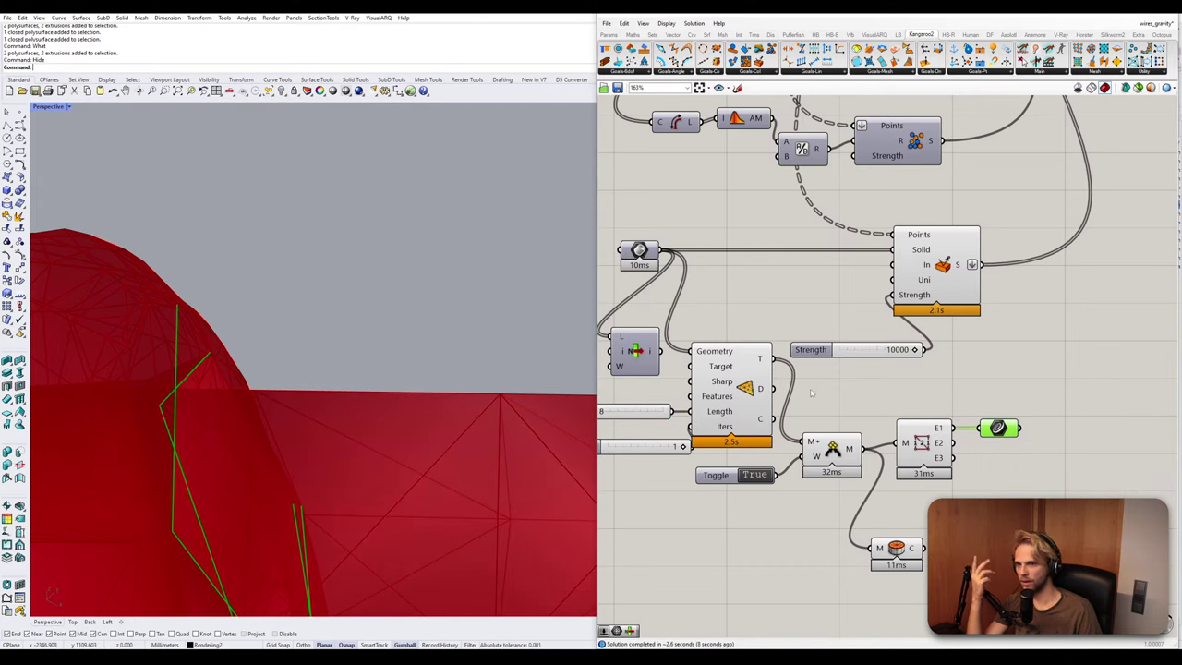
scroll(1021, 358, down, 3)
scroll(762, 394, up, 3)
Move the source geometry parameter farther away from the List Item and TriRemesh components.
click(729, 387)
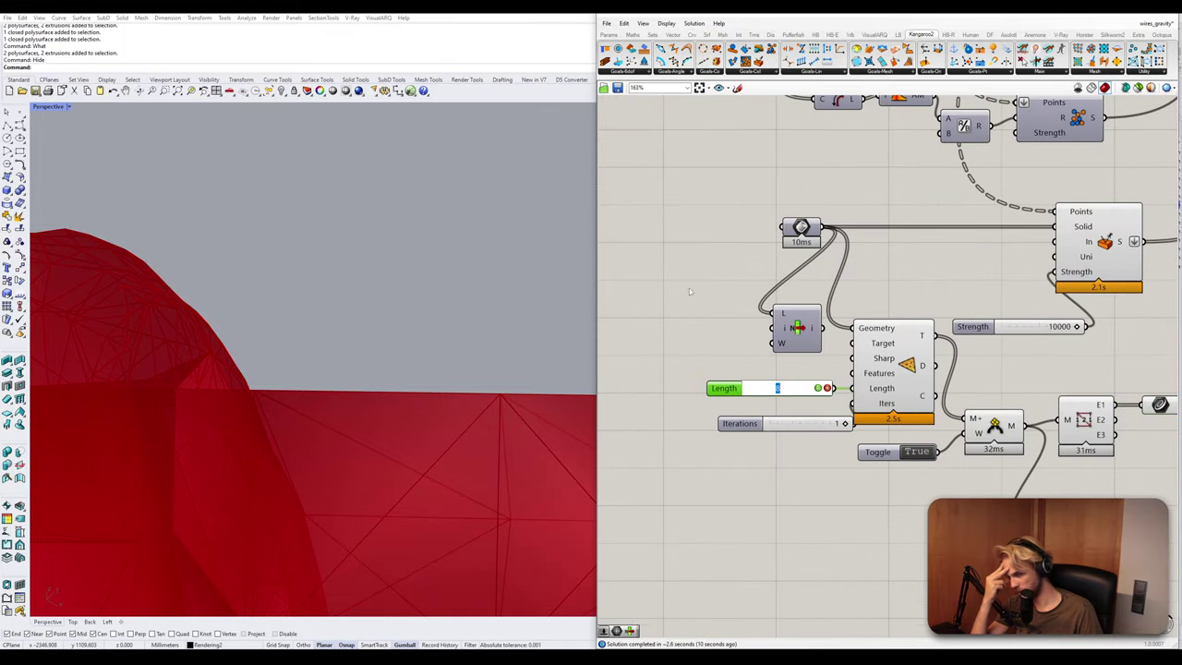
click(688, 315)
scroll(314, 249, down, 8)
right_drag(314, 249, 284, 325)
scroll(306, 271, down, 8)
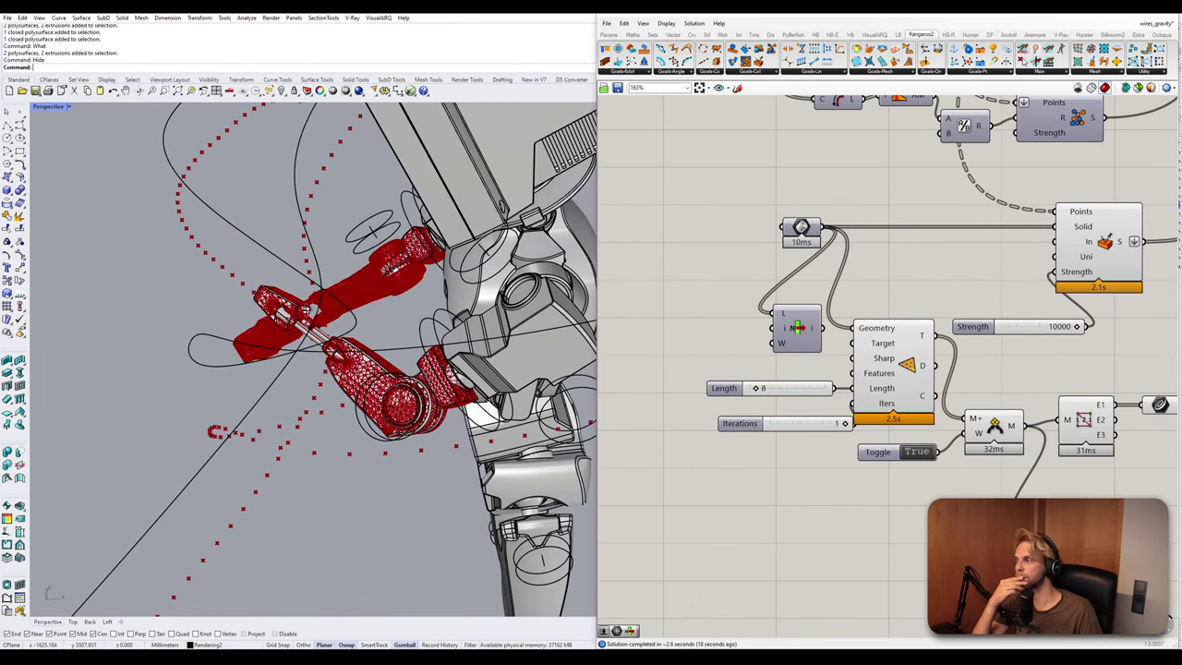
right_drag(259, 315, 317, 263)
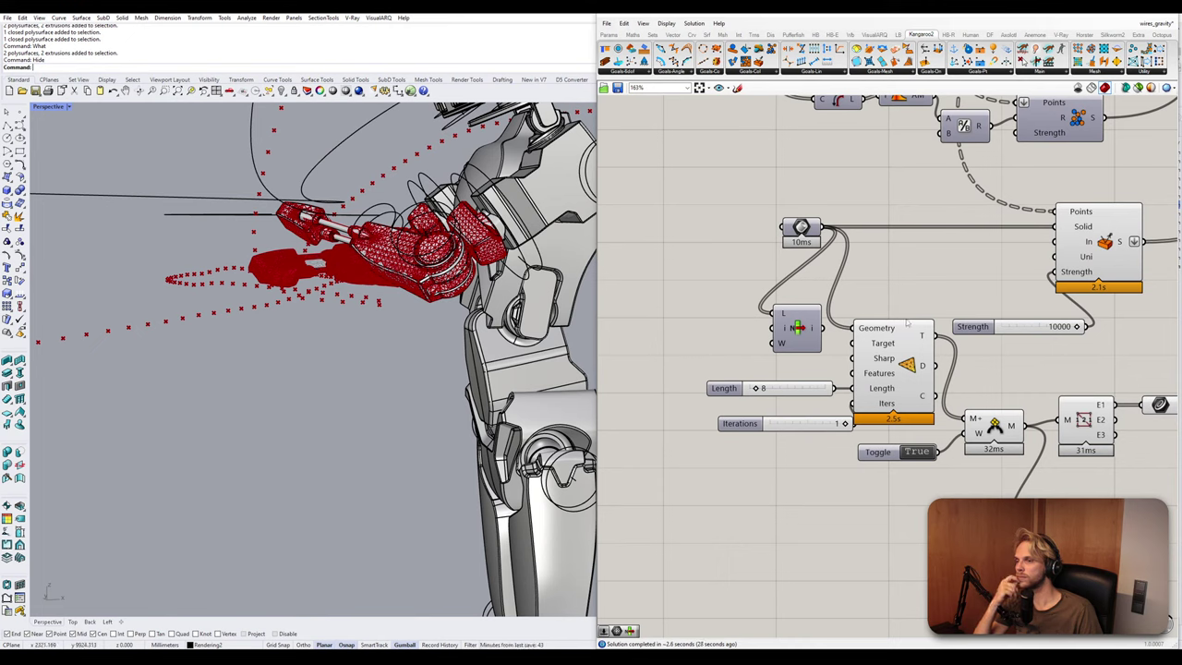
drag(800, 227, 698, 204)
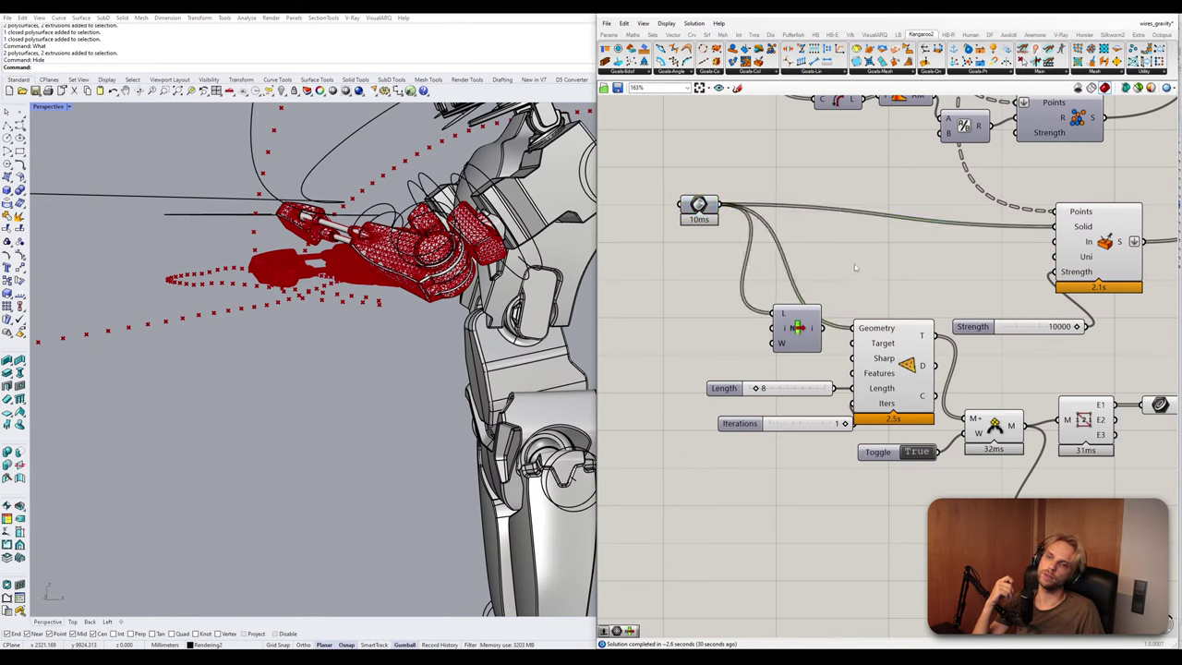
Add a Quad Remesh component and place it beside the source geometry parameter, clear of the List Item and TriRemesh components.
double_click(854, 263)
text(quad r)
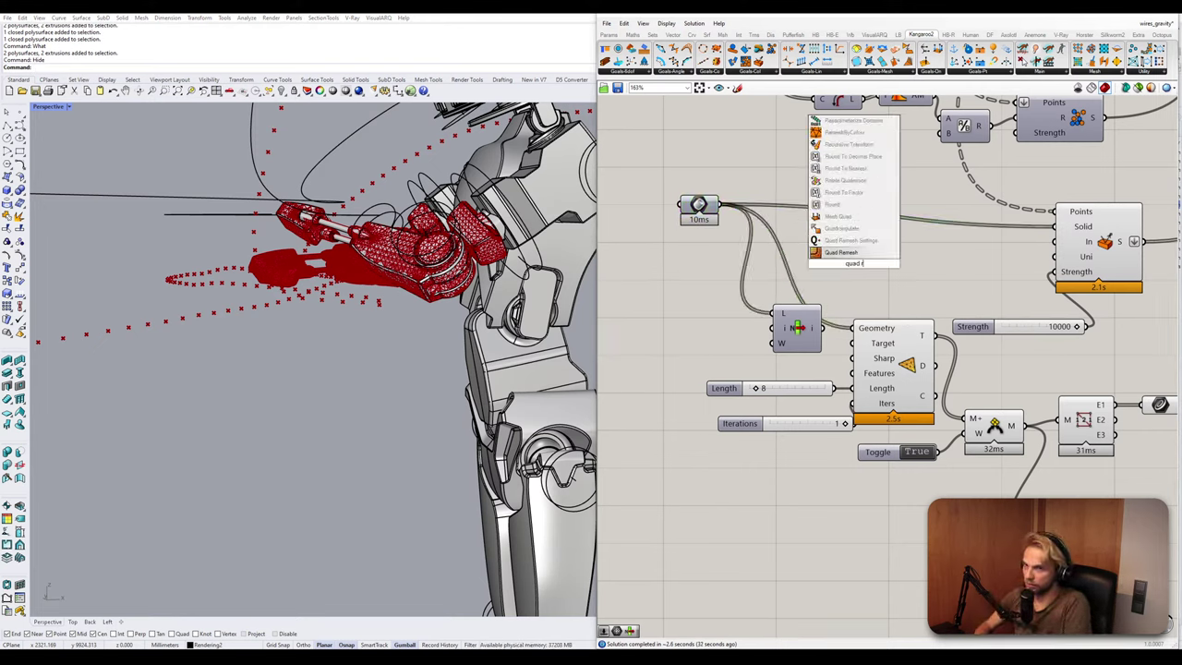
key(Return)
drag(854, 263, 707, 327)
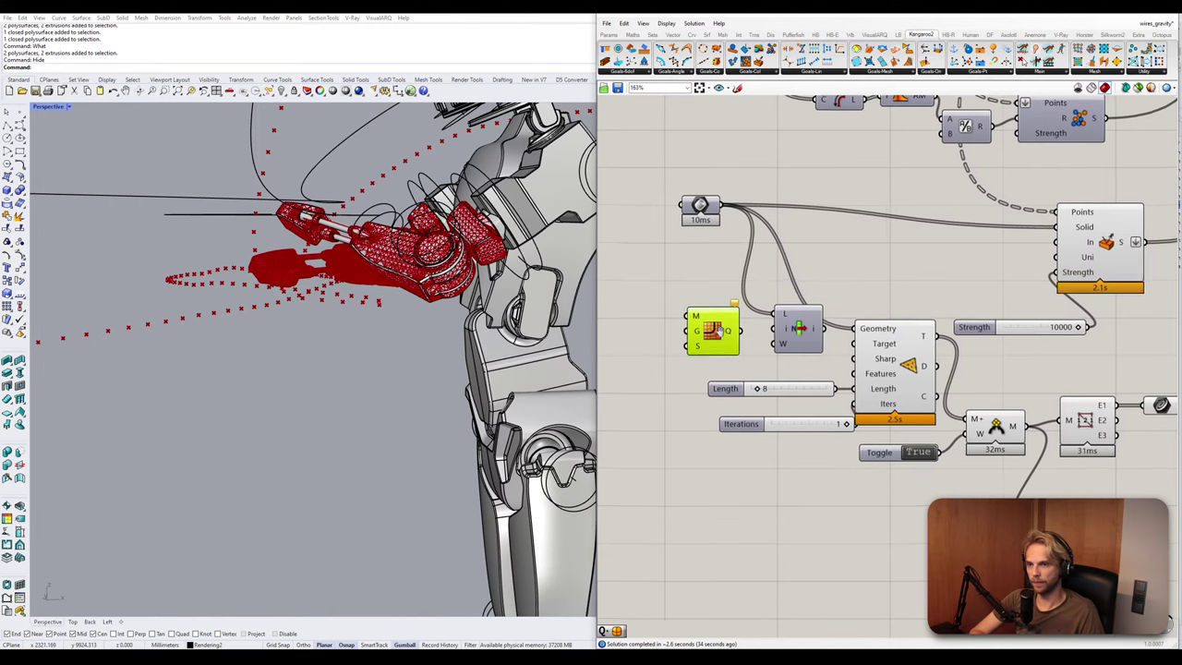
right_drag(707, 327, 898, 352)
drag(888, 229, 754, 231)
drag(901, 354, 836, 336)
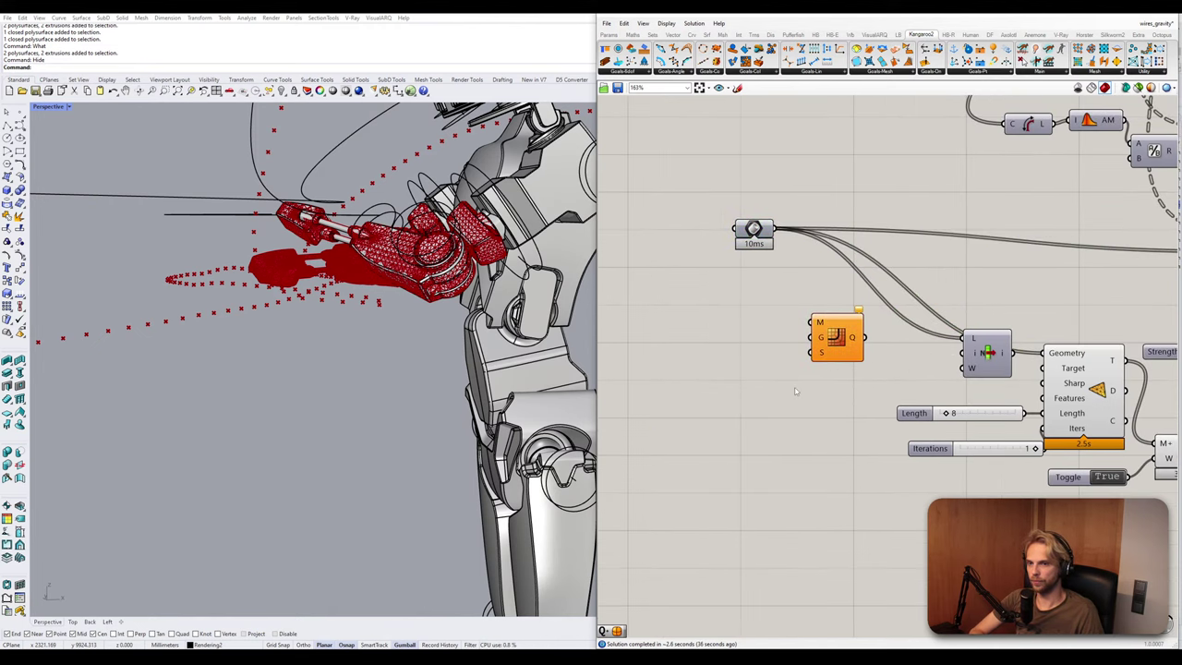
Place the List Item before Quad Remesh and connect its output to the M input to remesh a single arm part.
double_click(794, 387)
drag(986, 356, 824, 331)
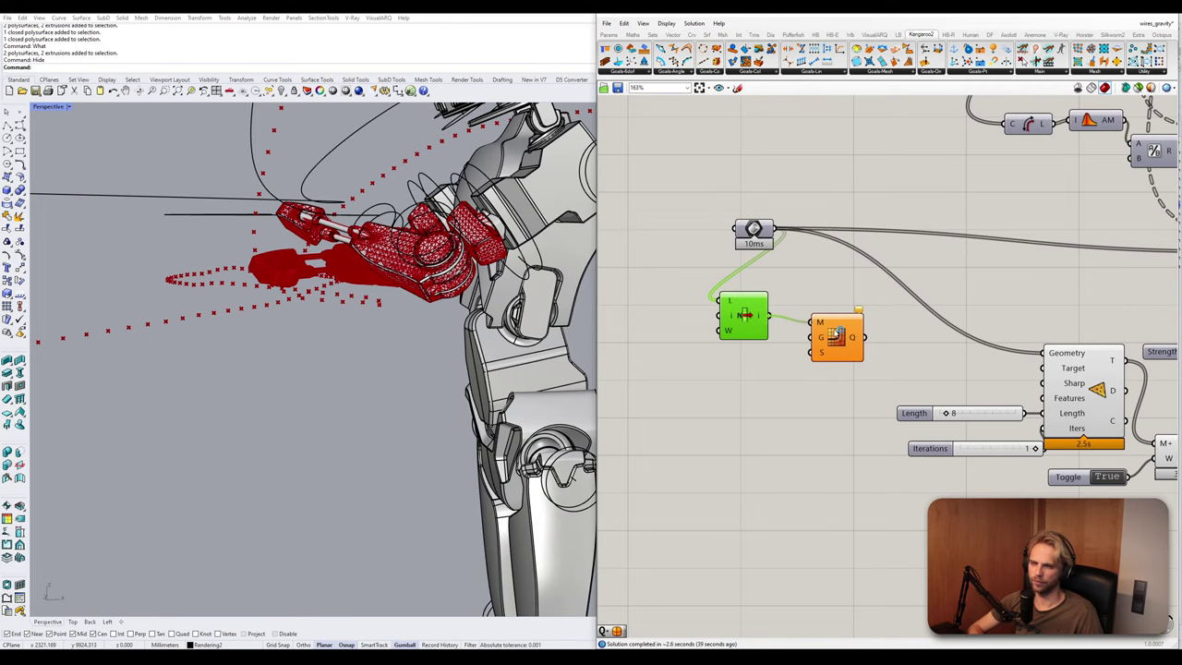
drag(836, 335, 824, 324)
scroll(267, 276, up, 5)
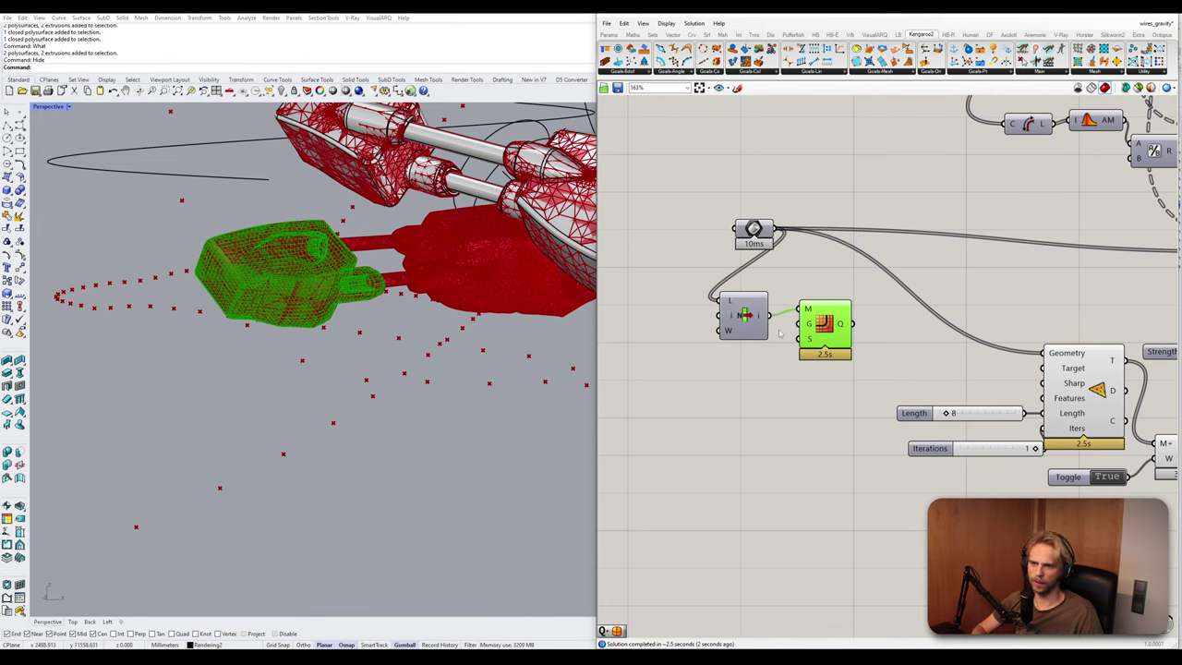
Add a Quad Remesh Settings component below the List Item and connect it to Quad Remesh's S input.
click(777, 396)
double_click(777, 395)
text(setlengh)
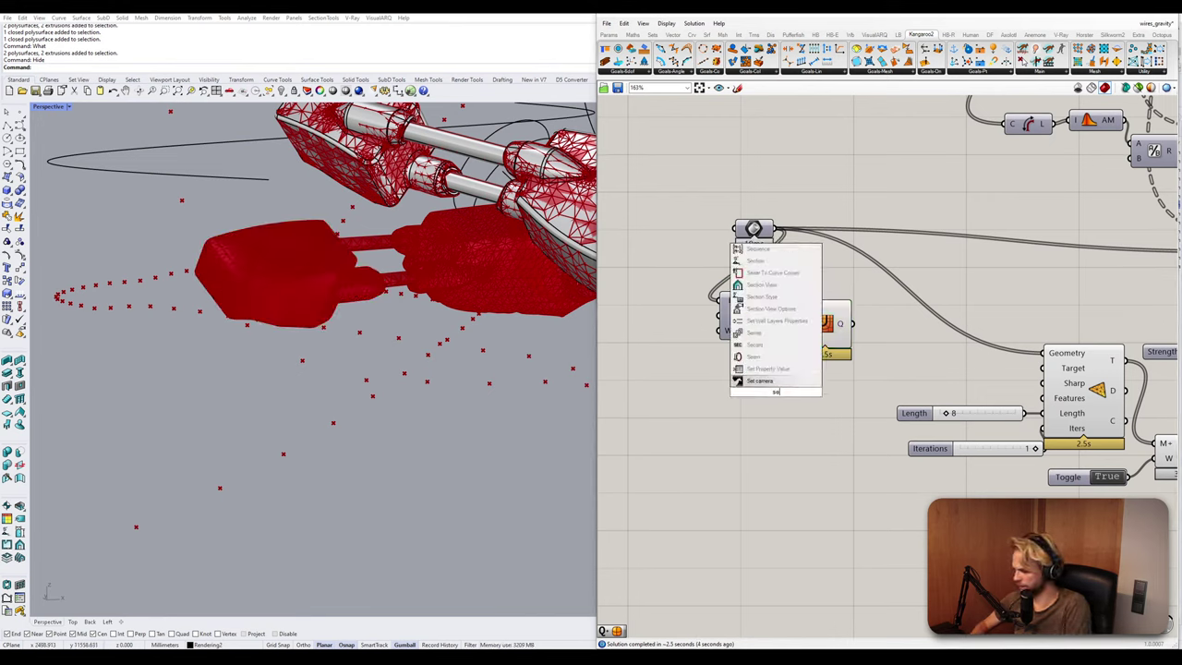
key(BackSpace)
key(BackSpace)
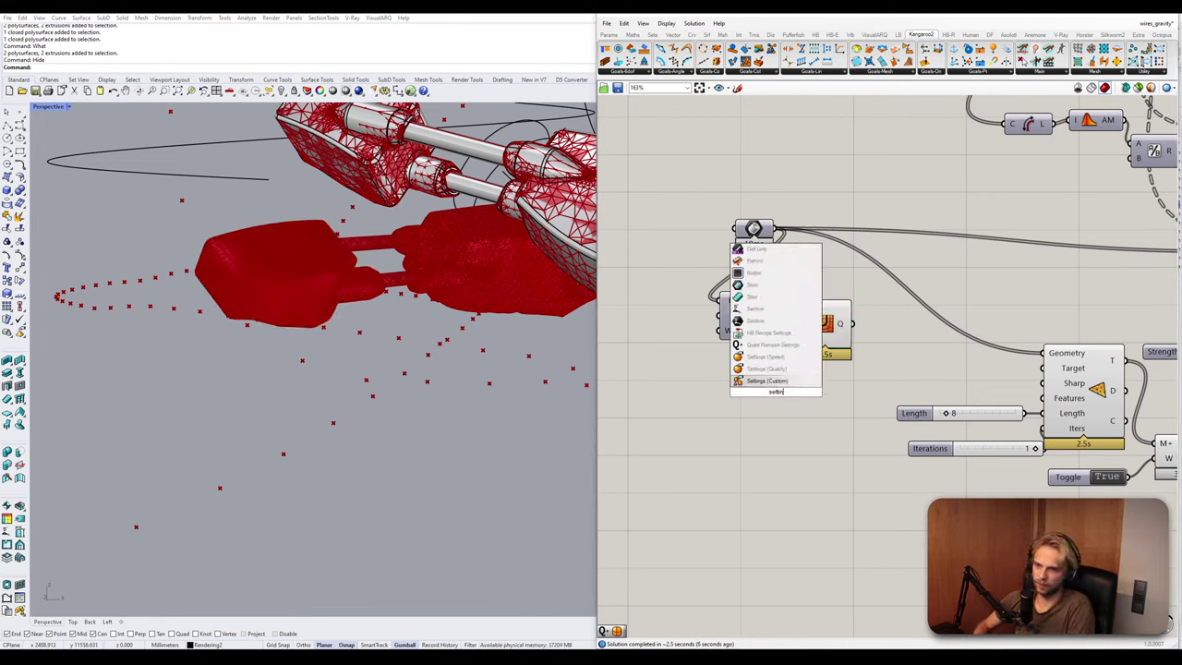
click(784, 345)
drag(784, 350, 757, 374)
drag(778, 418, 800, 339)
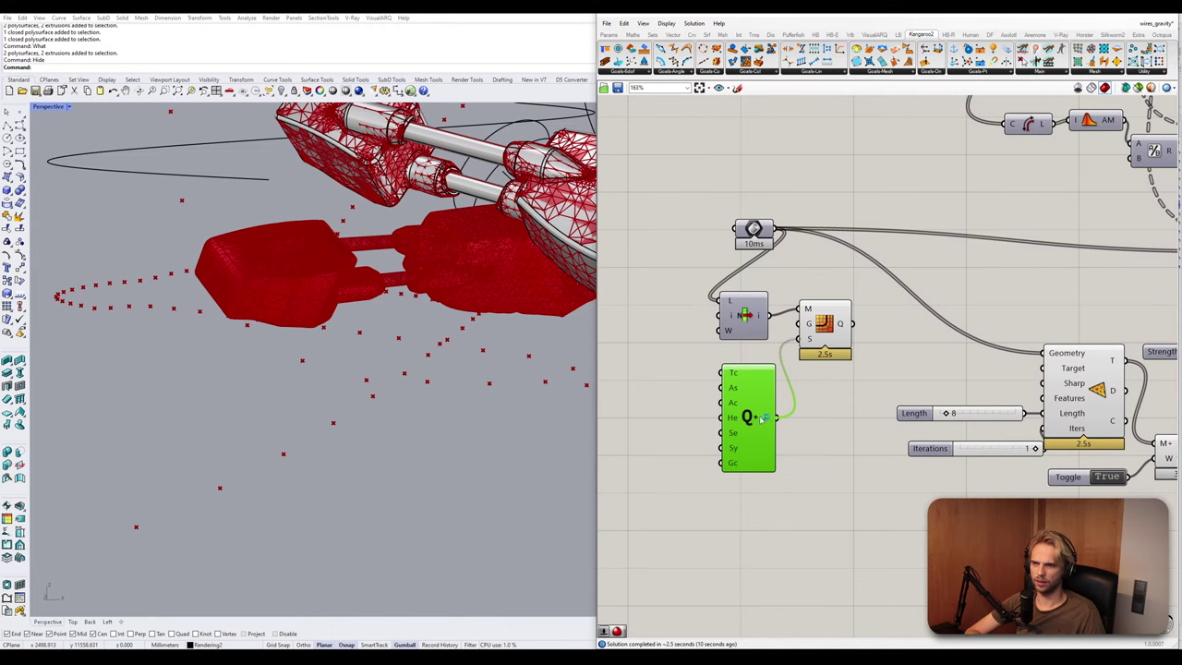
Add a number slider with the value 500 and connect it to the Target Count input of the Quad Remesh Settings.
scroll(753, 417, up, 3)
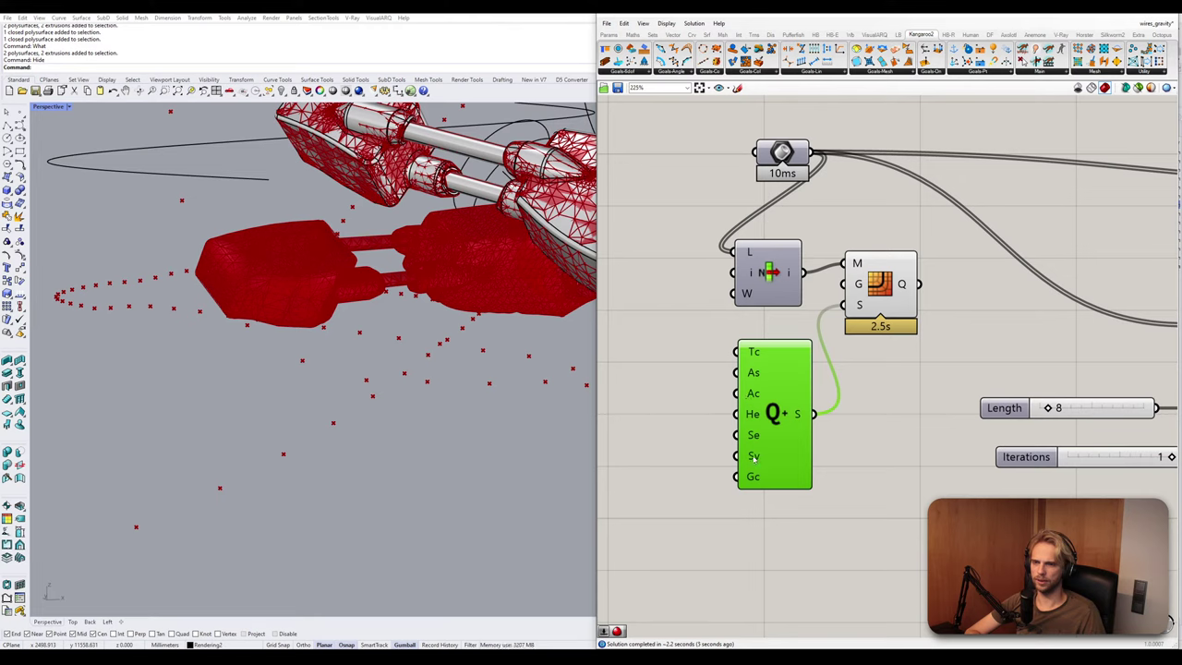
mouse_move(749, 400)
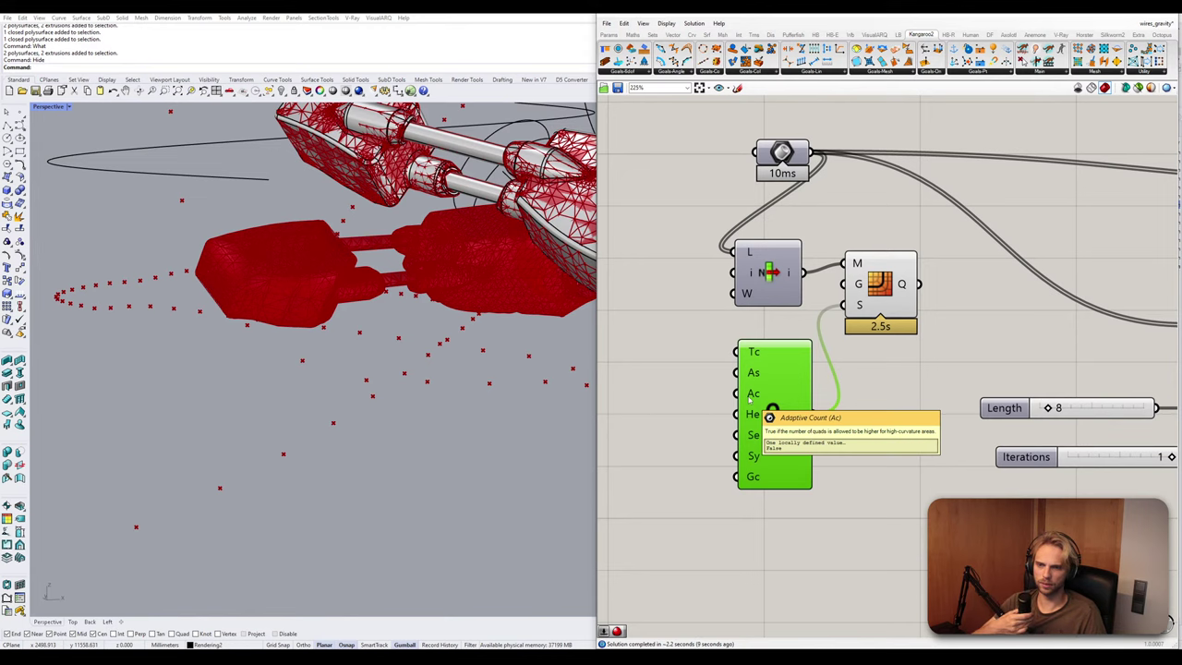
mouse_move(757, 354)
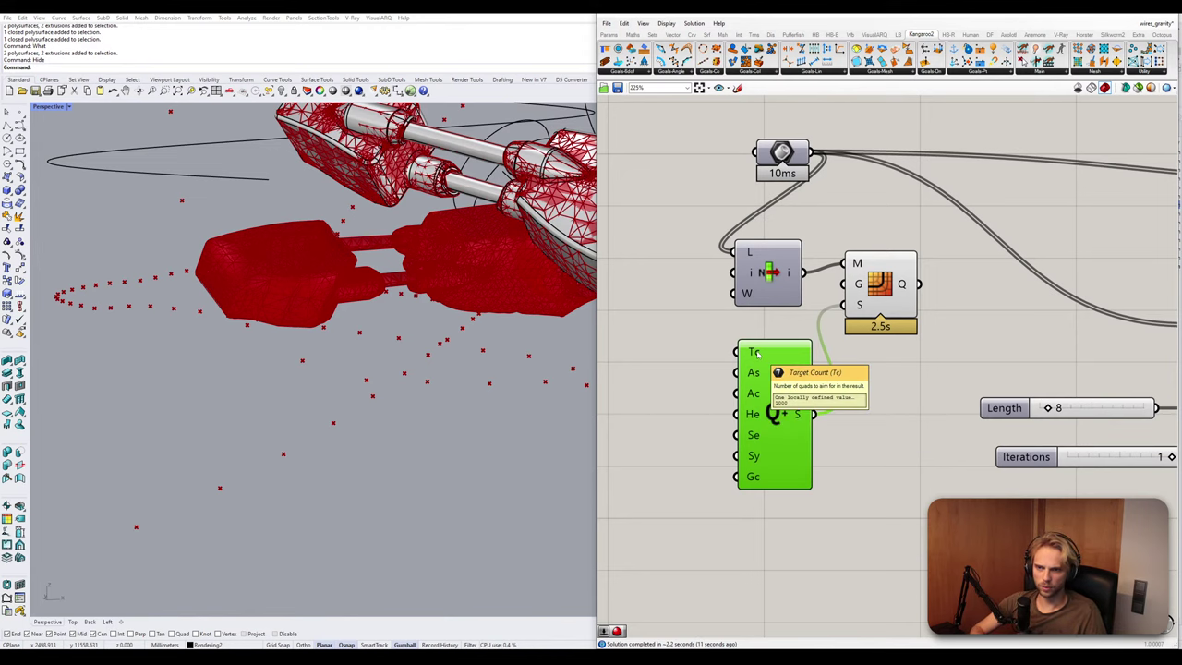
right_drag(756, 354, 980, 377)
double_click(858, 381)
text(500)
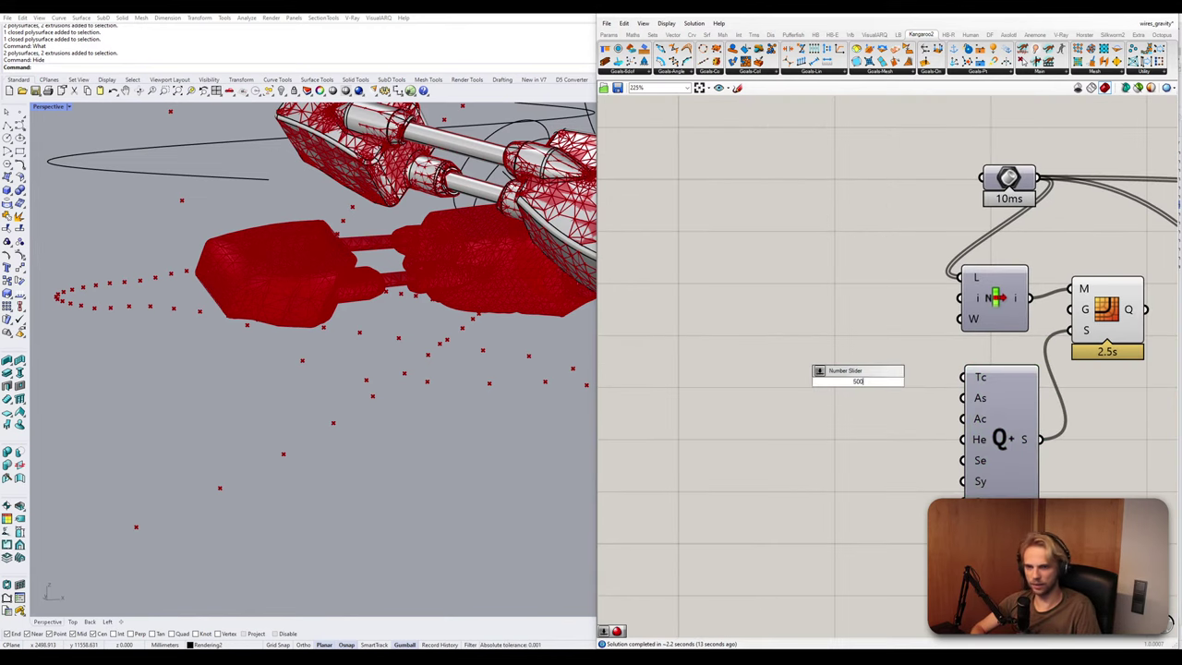
key(Return)
drag(928, 387, 965, 378)
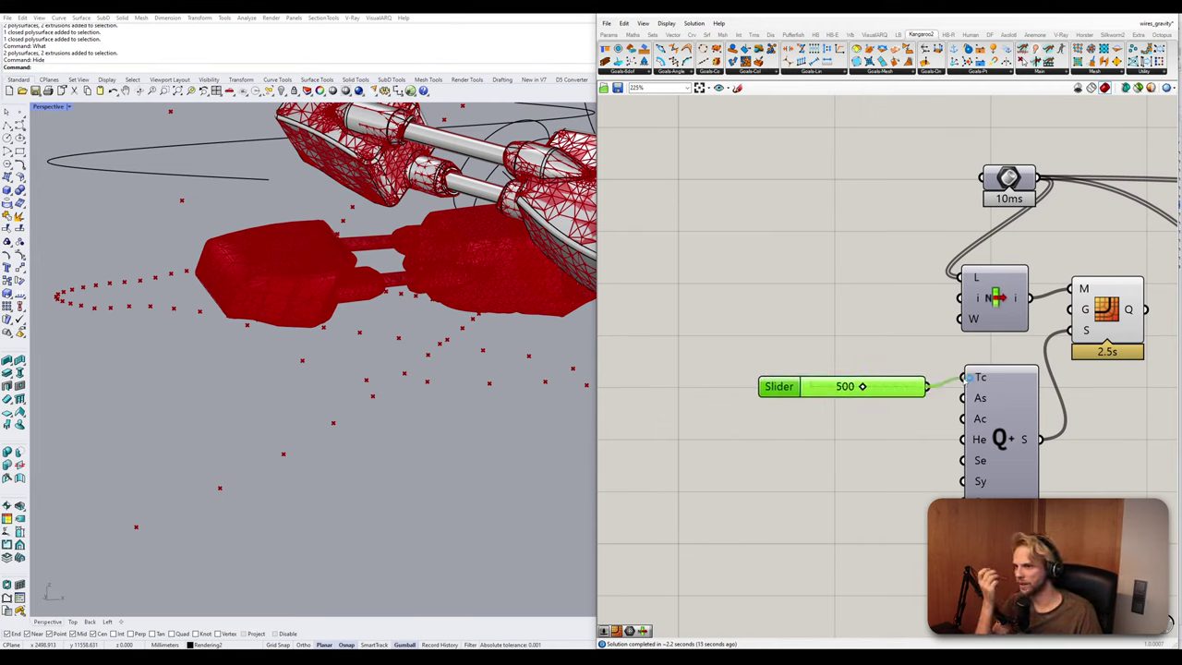
Connect Quad Remesh's output to the closed-mesh check, place the check beside it, and delete the TriRemesh branch.
click(853, 343)
scroll(852, 343, down, 4)
right_drag(1016, 415, 768, 398)
right_drag(784, 347, 737, 351)
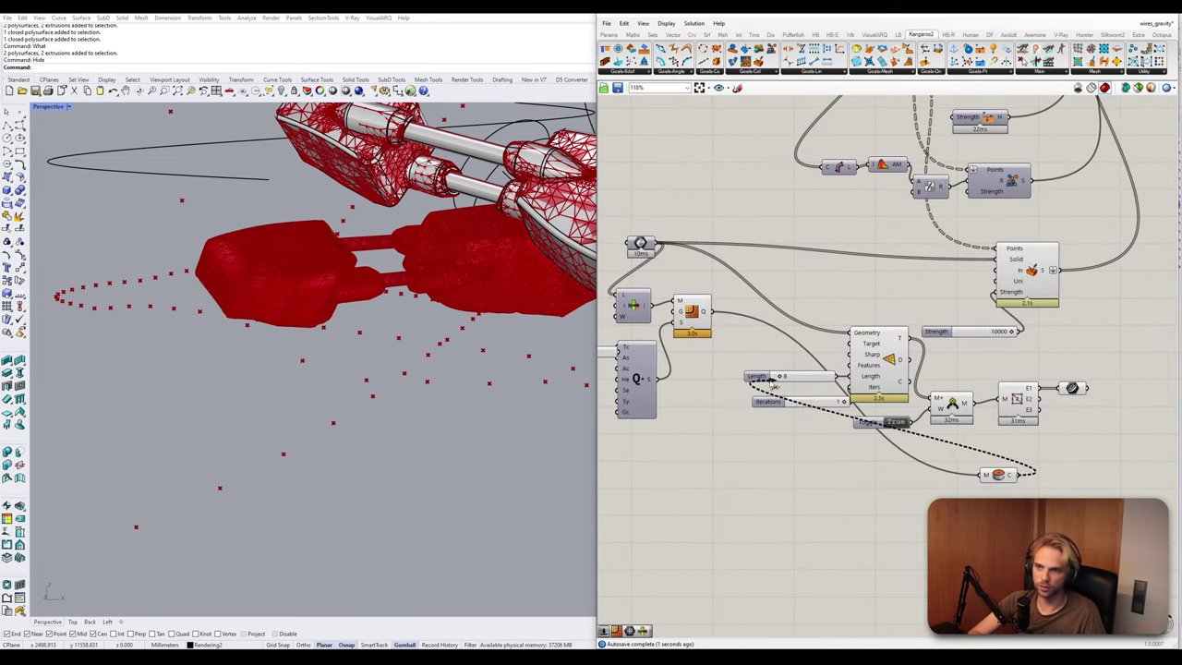
drag(999, 477, 749, 337)
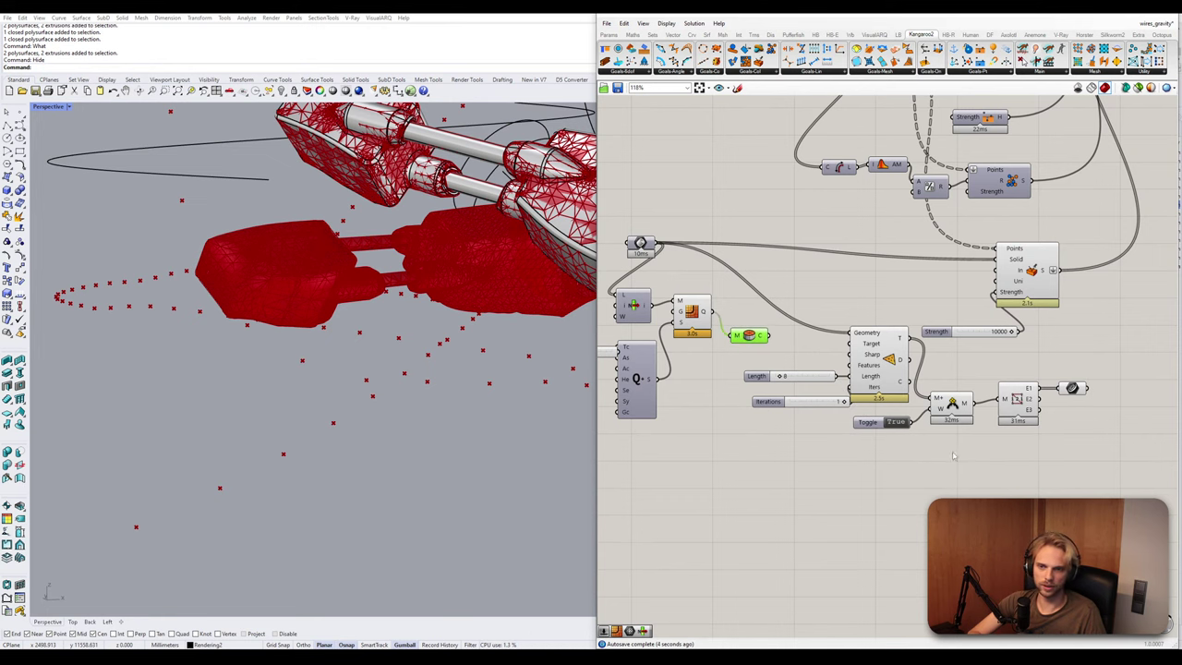
drag(1063, 472, 778, 362)
scroll(600, 183, up, 3)
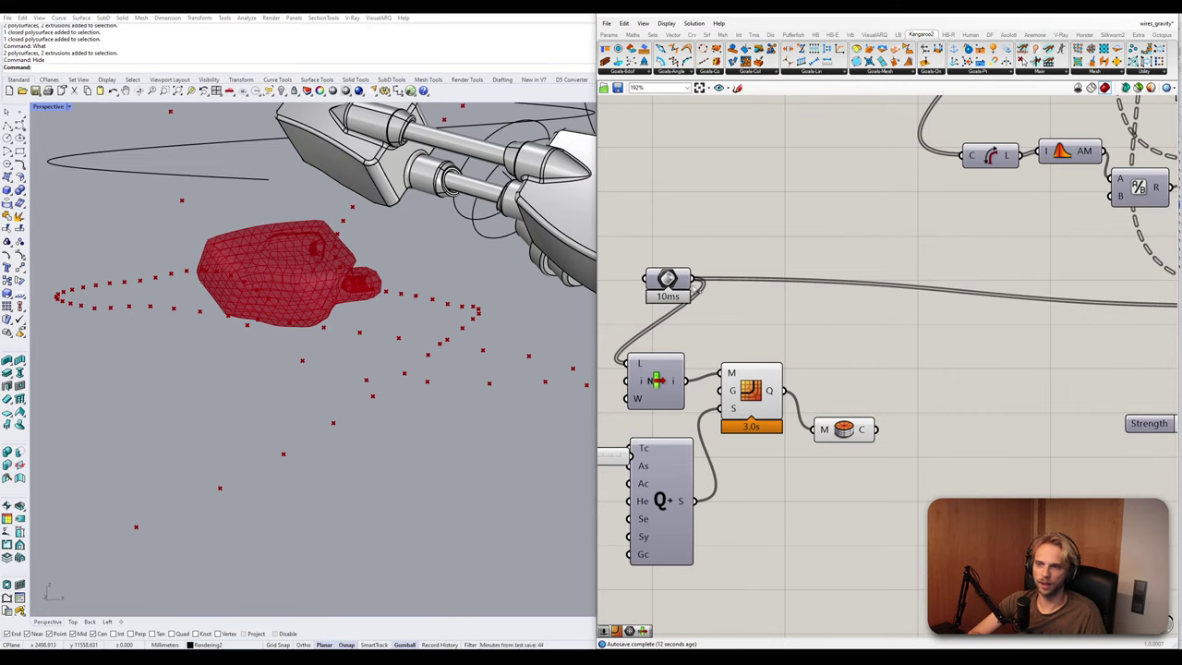
Connect the full source geometry directly to Quad Remesh's M input and inspect whether each resulting mesh is closed.
drag(694, 279, 722, 372)
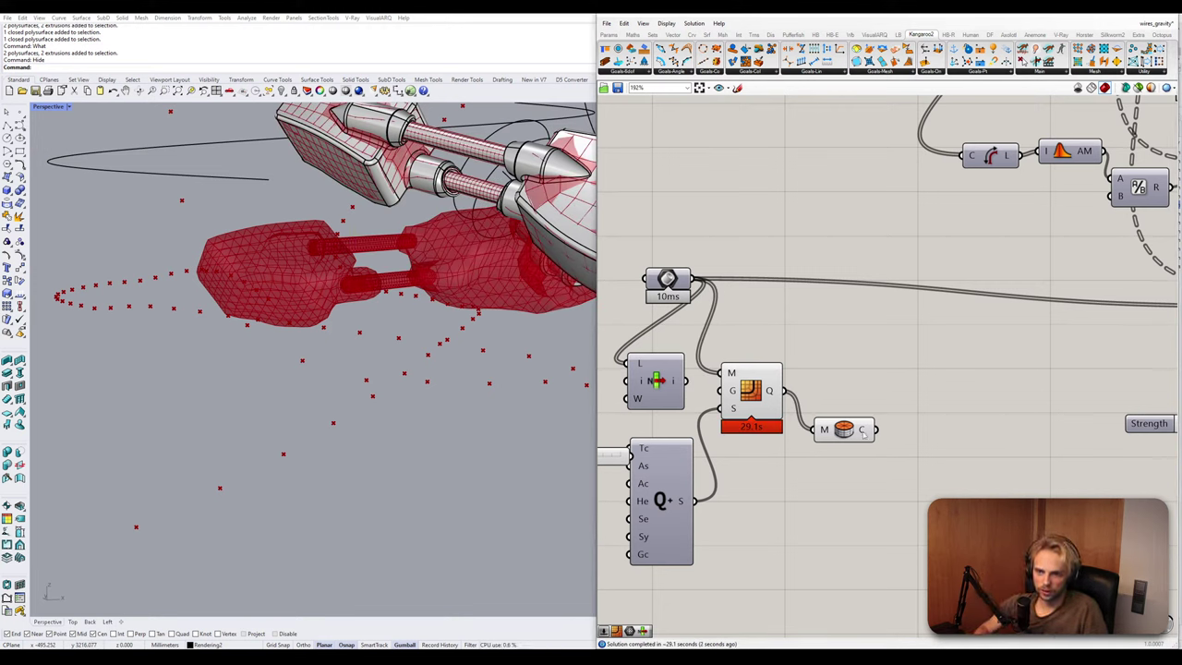
mouse_move(863, 433)
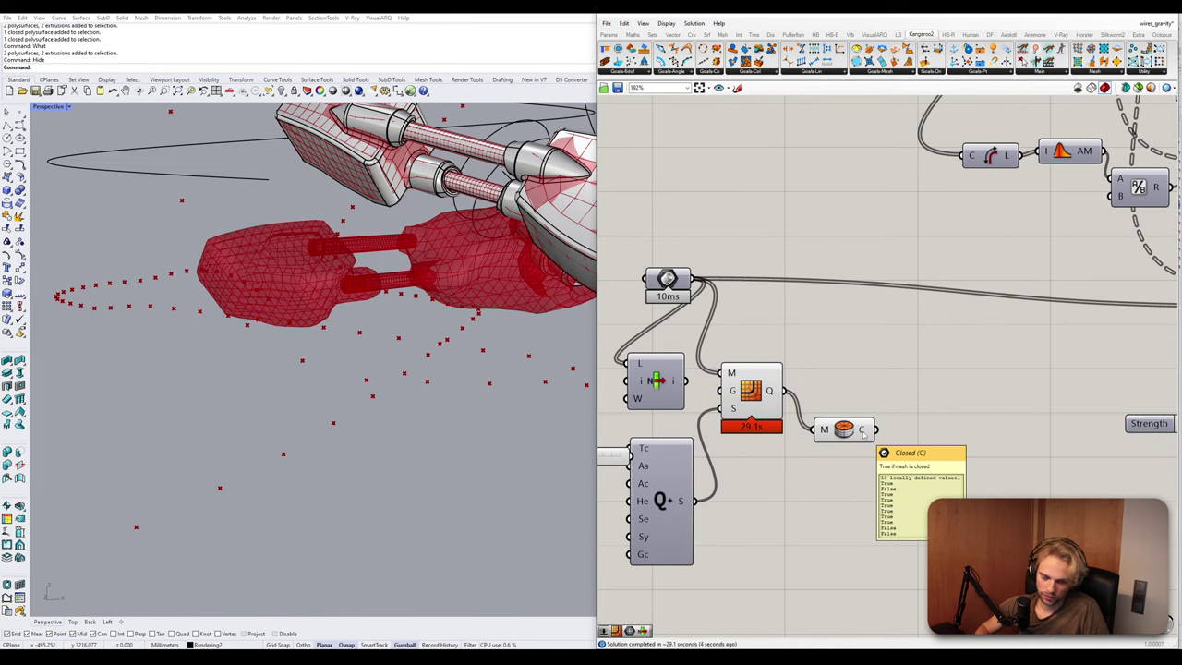
click(855, 434)
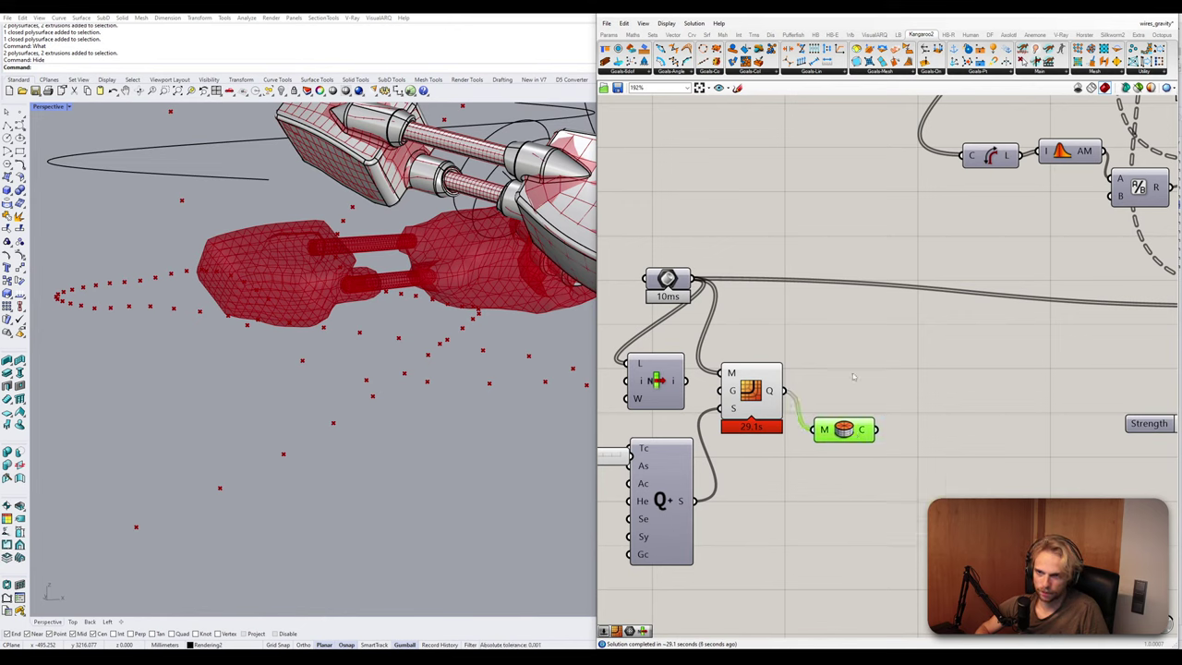
Add a Mesh parameter and connect Quad Remesh's output to it.
double_click(854, 364)
text(mesh)
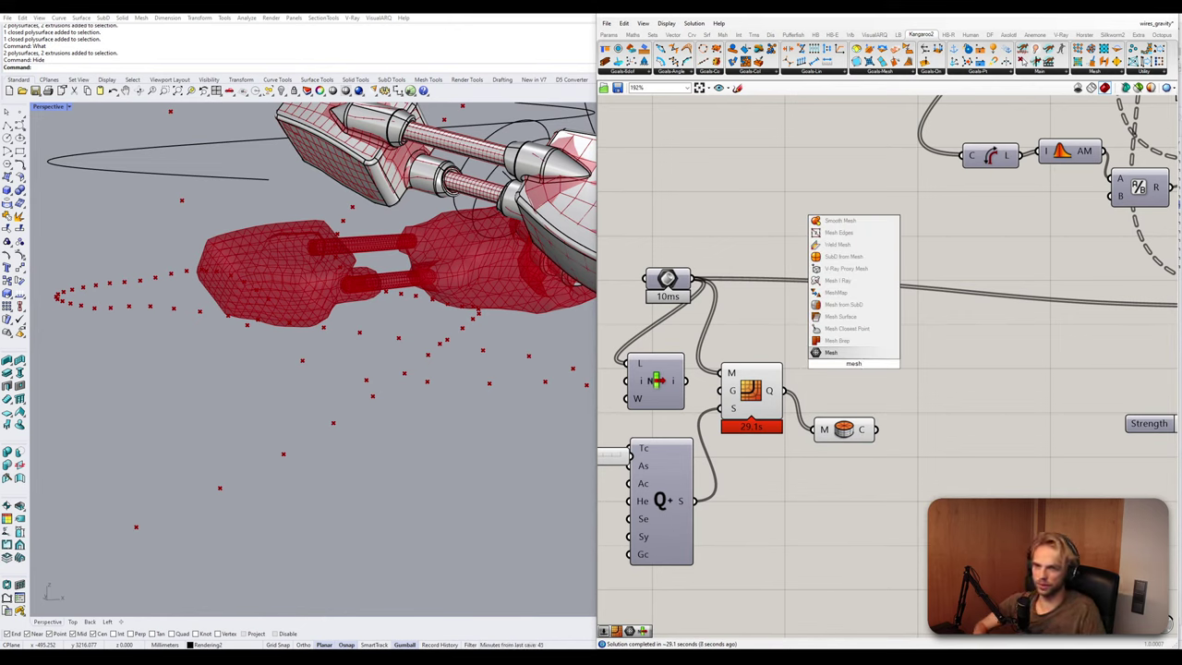
click(837, 353)
drag(786, 391, 834, 364)
click(854, 363)
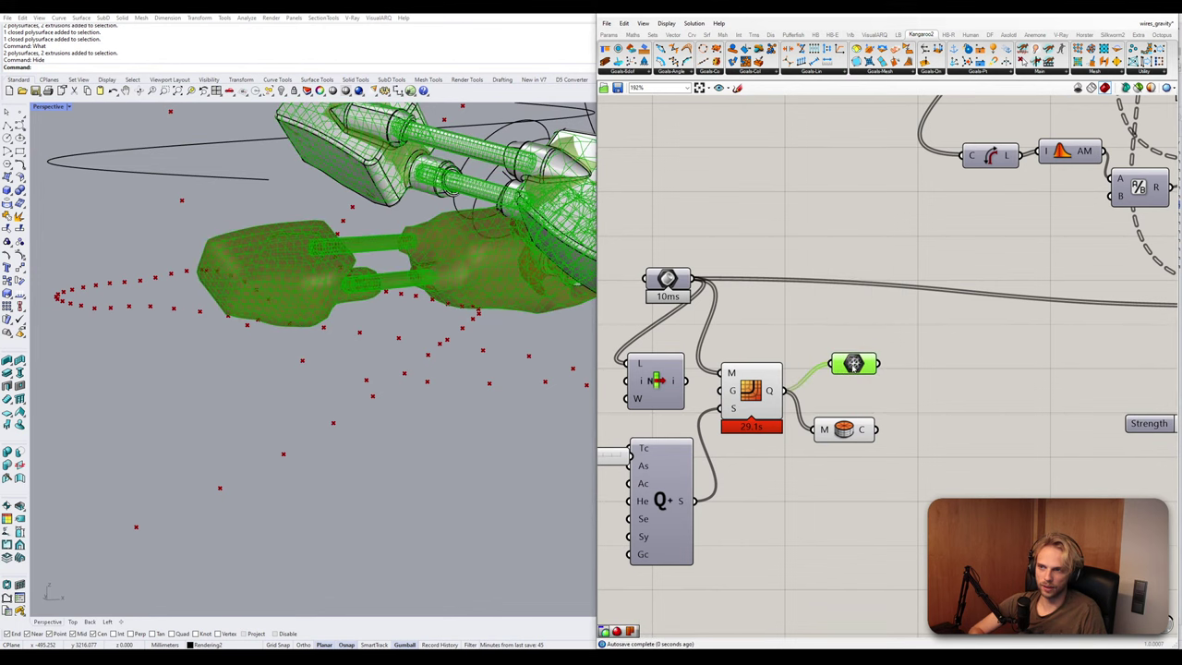
Internalise the data of the new Mesh parameter and save the Rhino model.
right_click(853, 364)
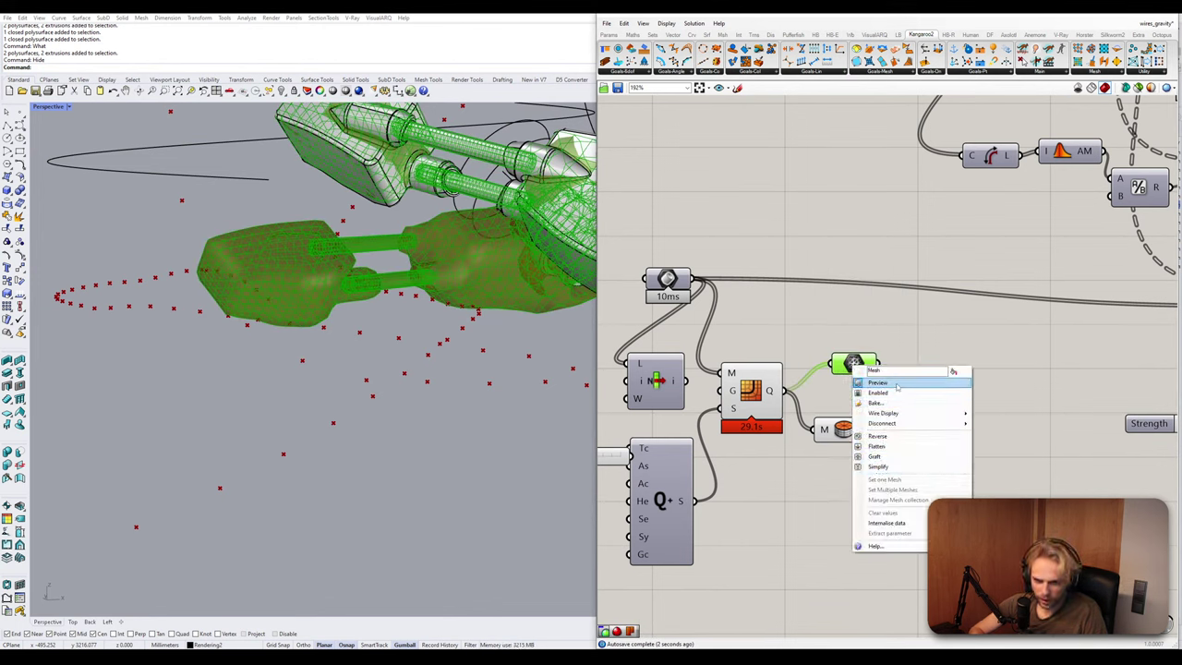
mouse_move(894, 415)
click(877, 382)
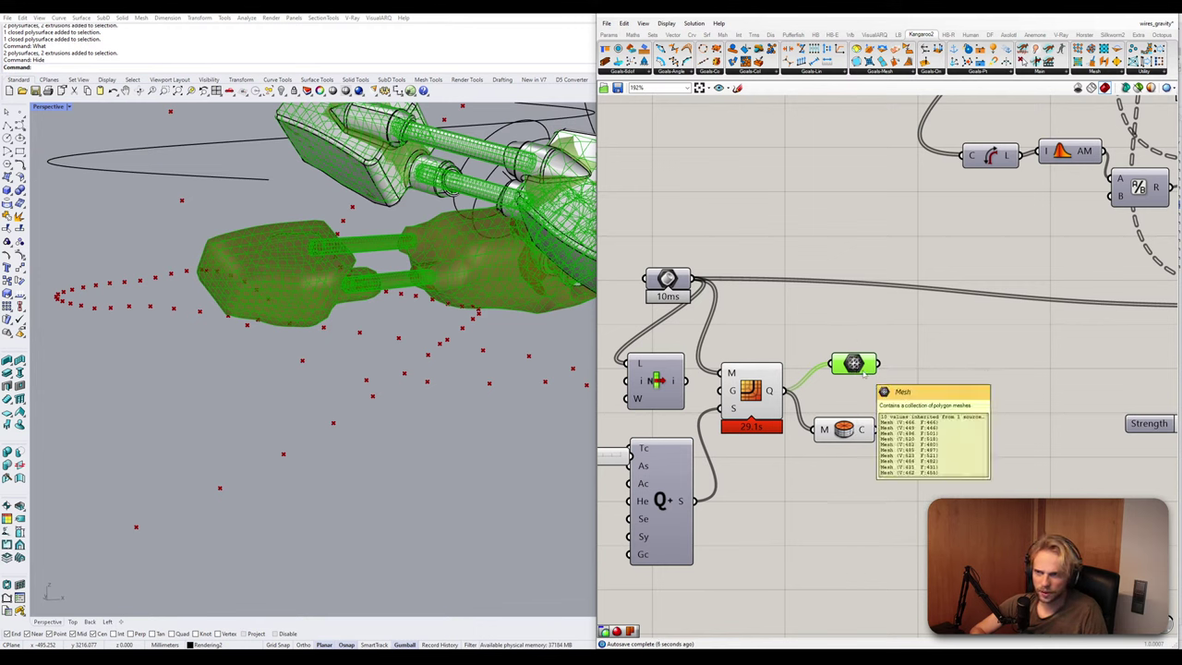
mouse_move(854, 364)
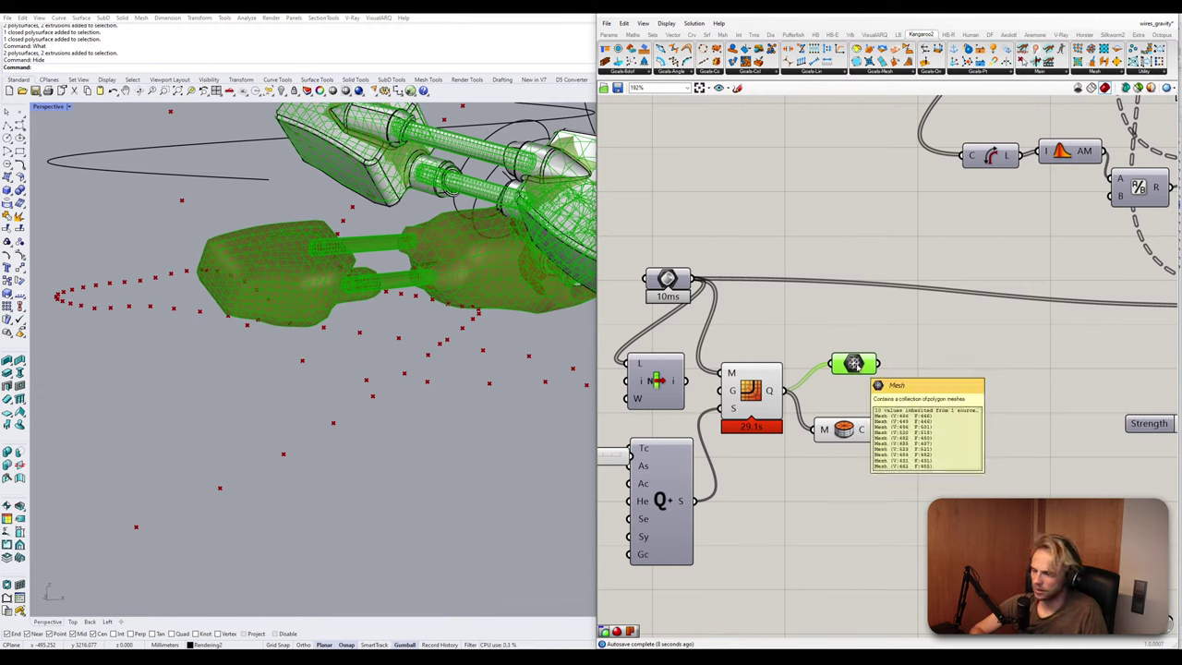
right_click(854, 363)
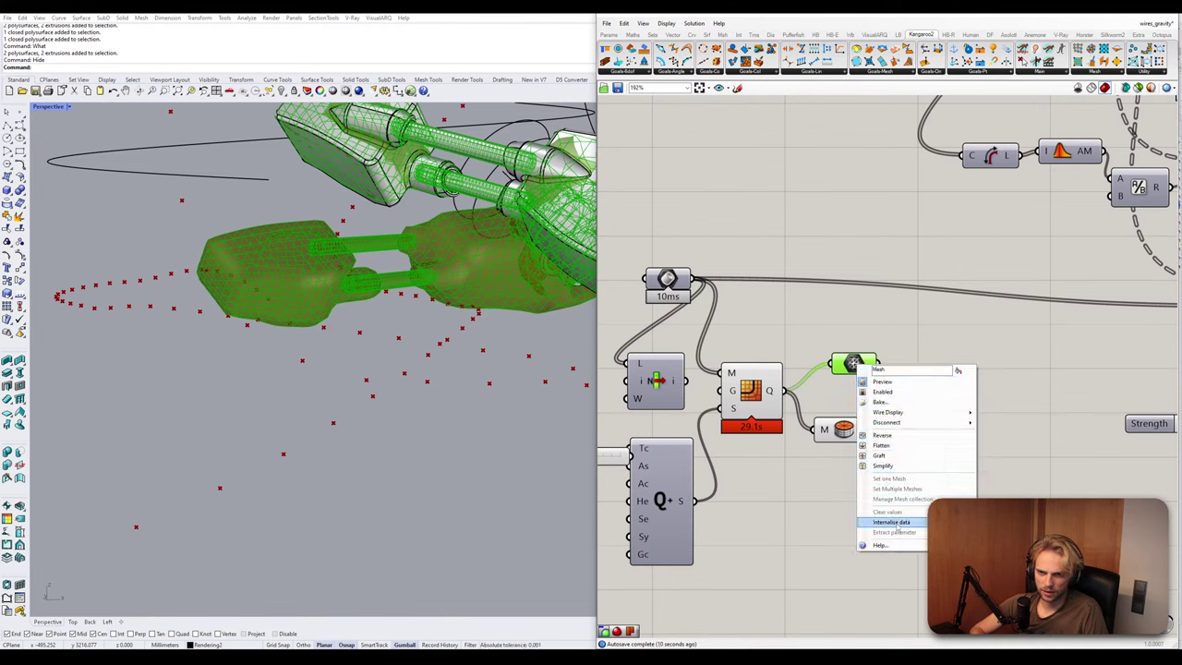
click(894, 526)
key(ctrl+s)
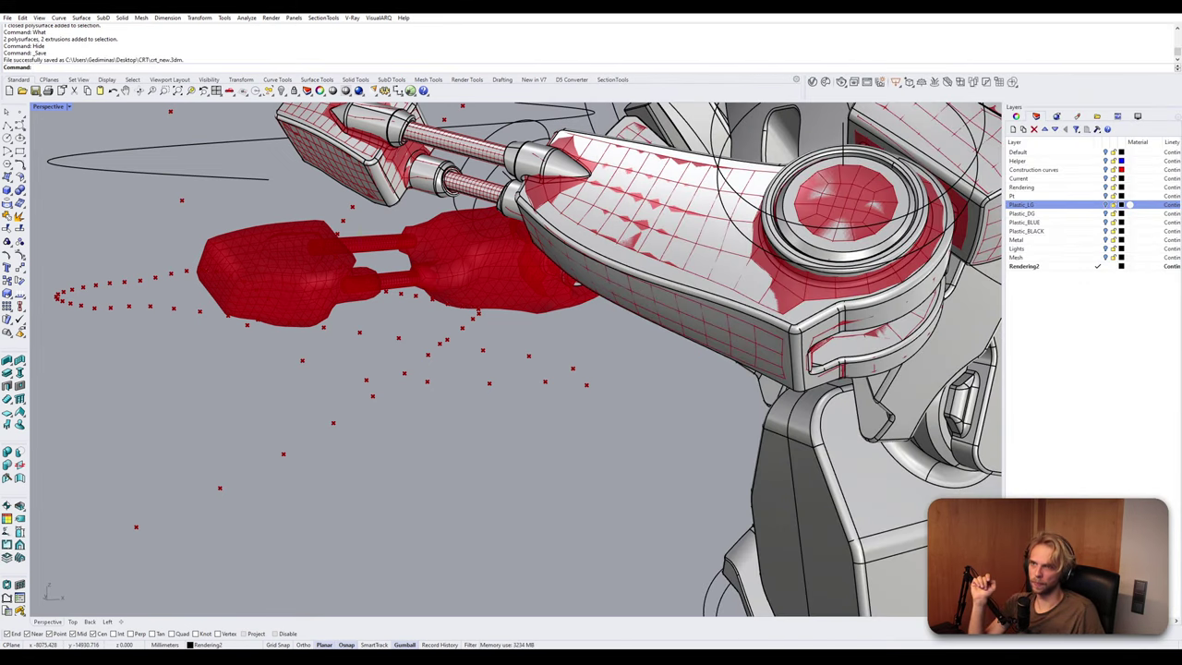
key(alt+Tab)
Move the internalised Mesh parameter aside and delete Quad Remesh, its settings with the slider, and the List Item.
click(851, 368)
drag(850, 366, 891, 360)
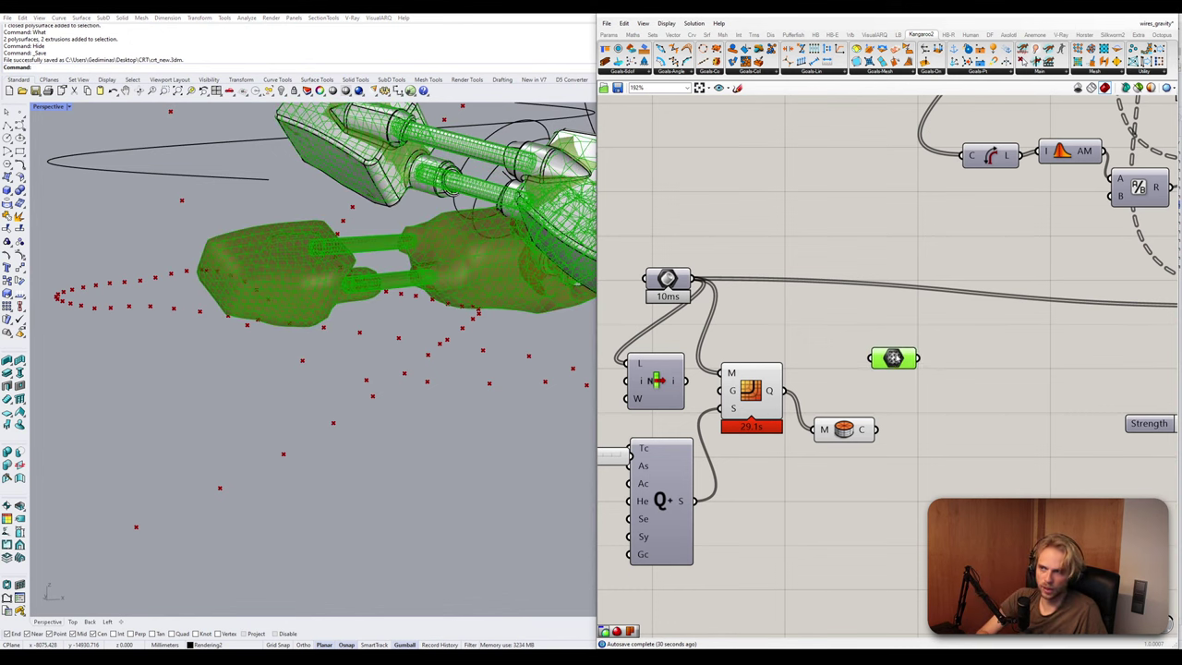
click(846, 499)
drag(841, 525, 723, 380)
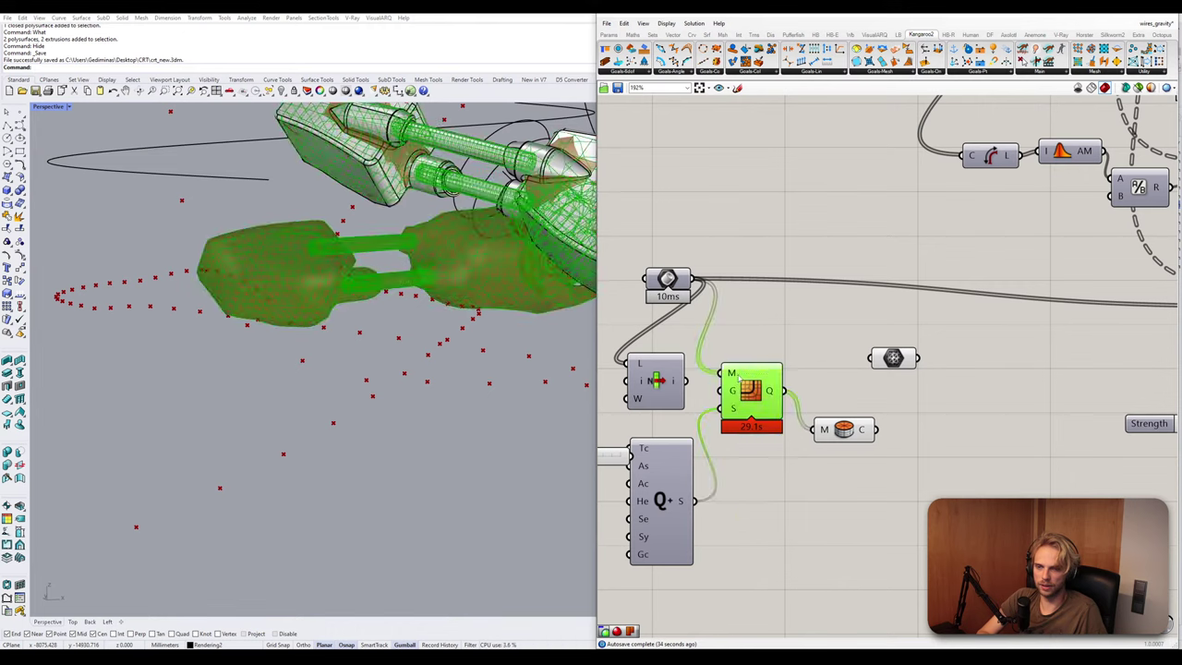
key(Delete)
right_drag(721, 507, 765, 516)
drag(765, 516, 639, 425)
key(Delete)
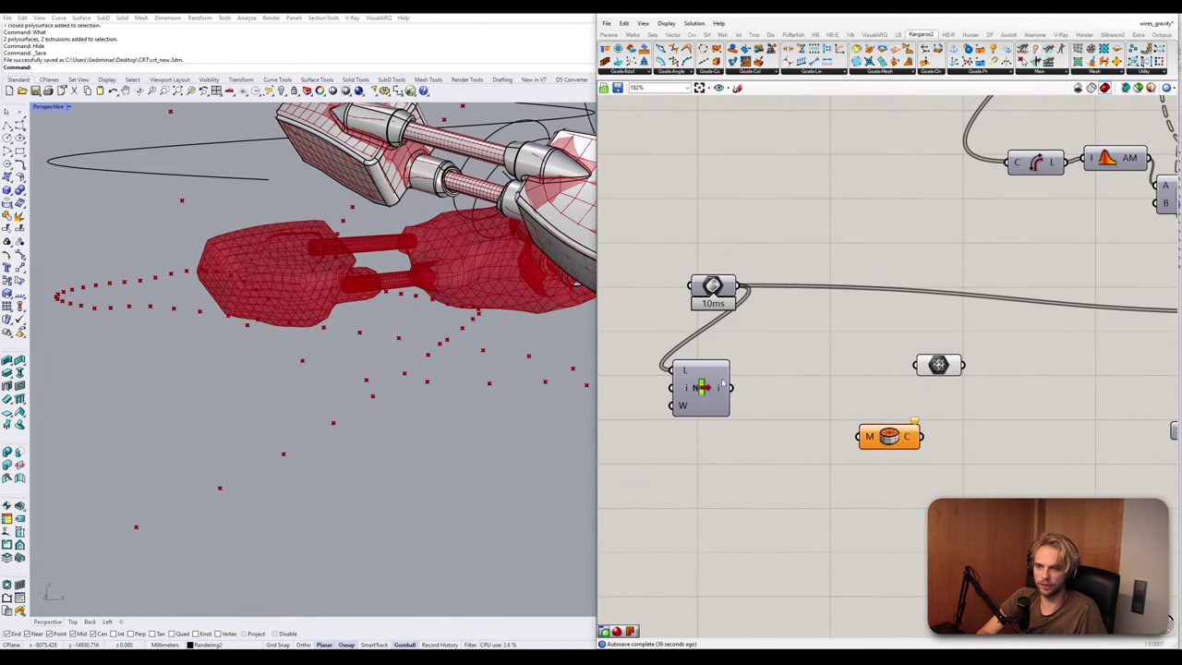
click(723, 382)
key(Delete)
Connect the internalised Mesh parameter to the closed-mesh check and place the check below it.
right_drag(919, 368, 807, 404)
drag(817, 402, 800, 502)
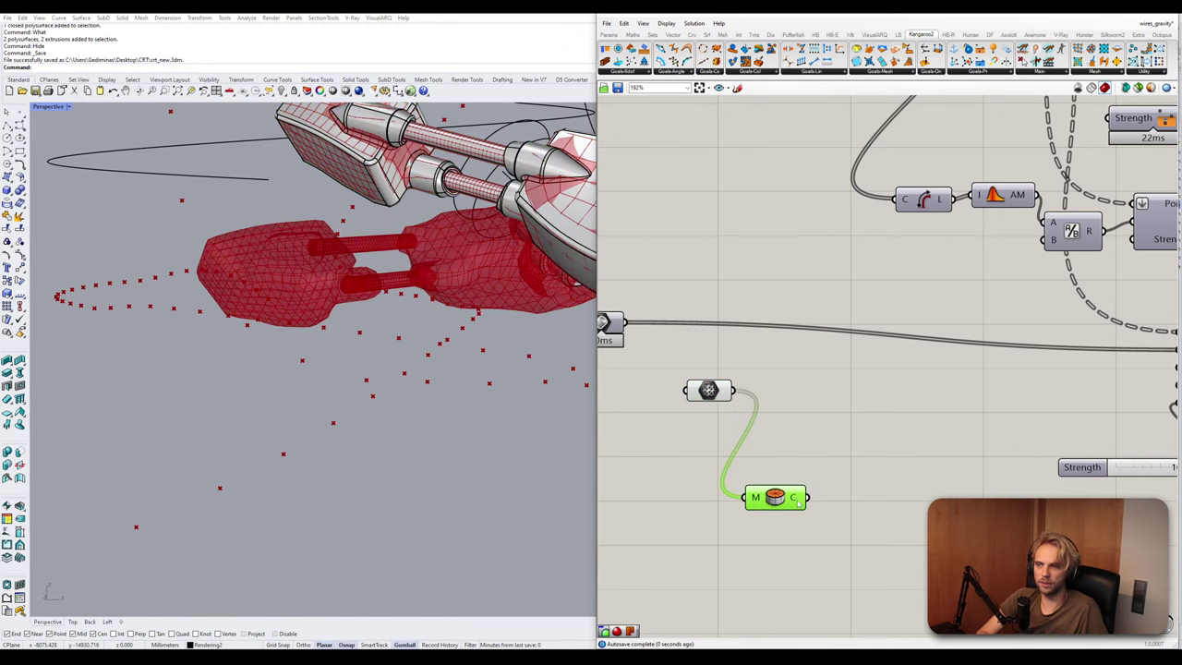
double_click(828, 379)
text(mesh)
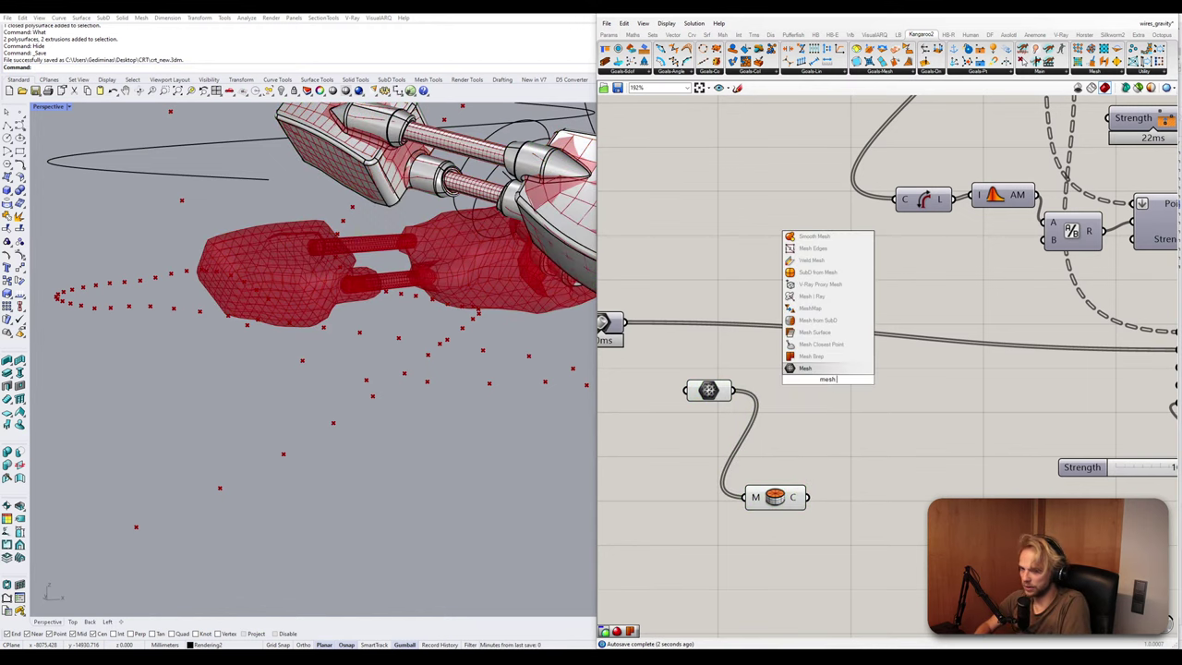
key(Escape)
Connect the internalised Mesh parameter to the collision goal's Solid input, replacing the source geometry, and place it beside that goal.
scroll(783, 369, down, 3)
drag(759, 378, 1029, 352)
drag(750, 377, 899, 355)
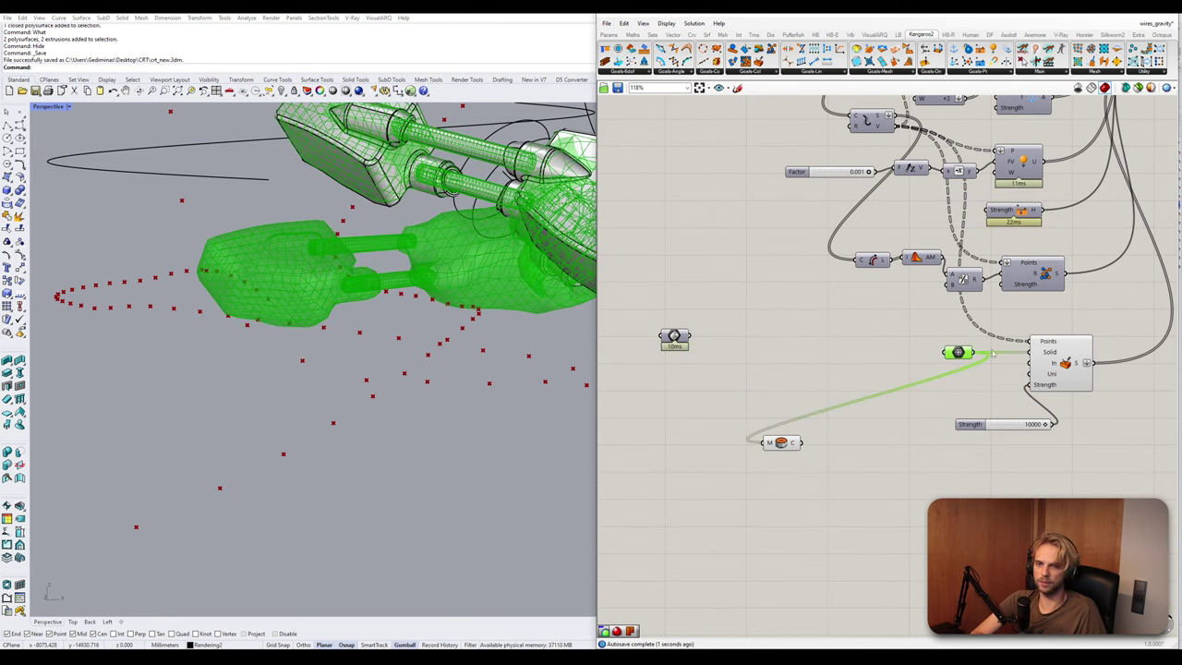
Run the Kangaroo solver to examine how the wires collide with the remeshed arms, and stop and reset the simulation.
scroll(904, 356, down, 4)
scroll(784, 348, up, 5)
click(818, 407)
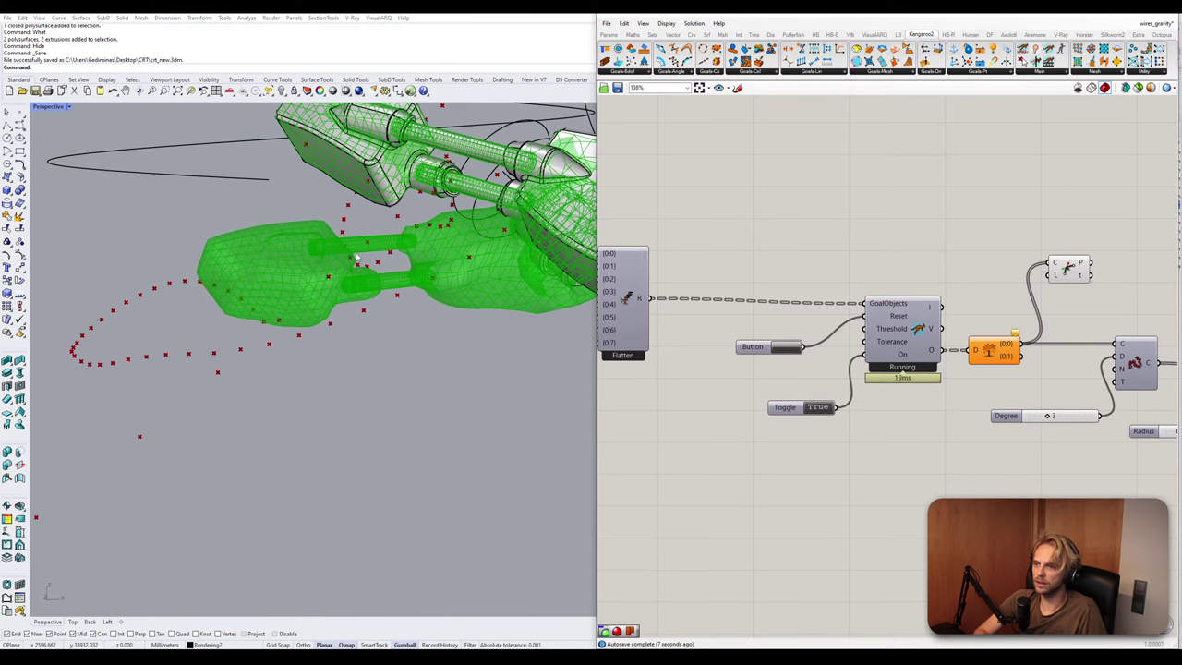
right_drag(357, 257, 456, 296)
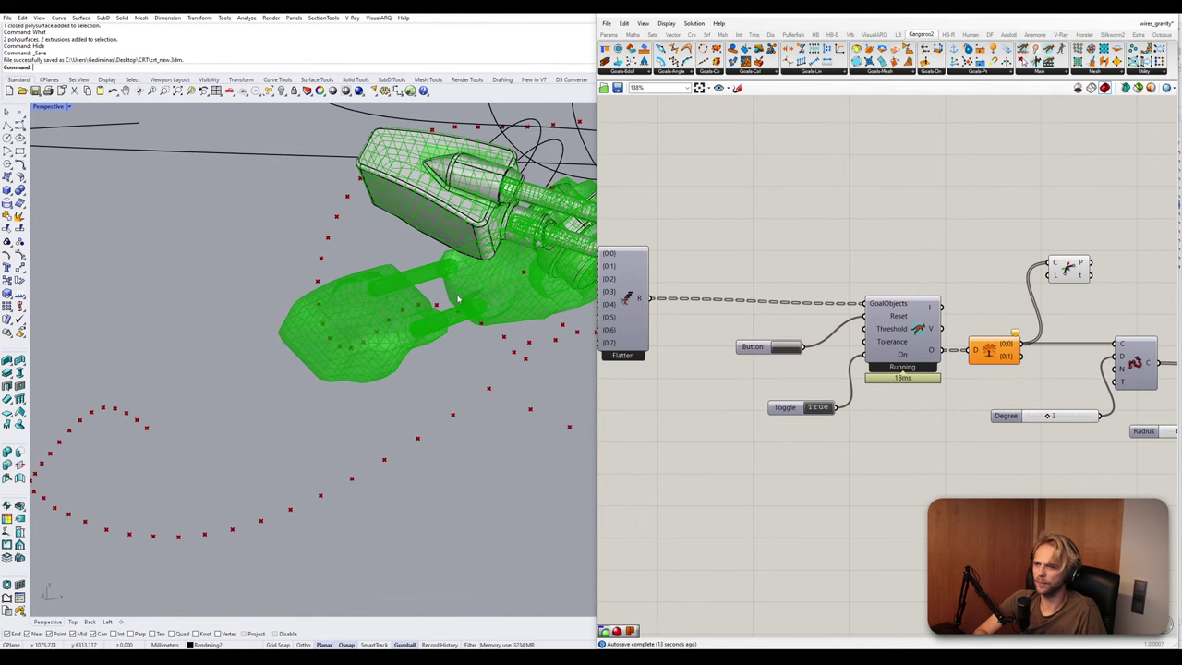
double_click(818, 407)
click(781, 347)
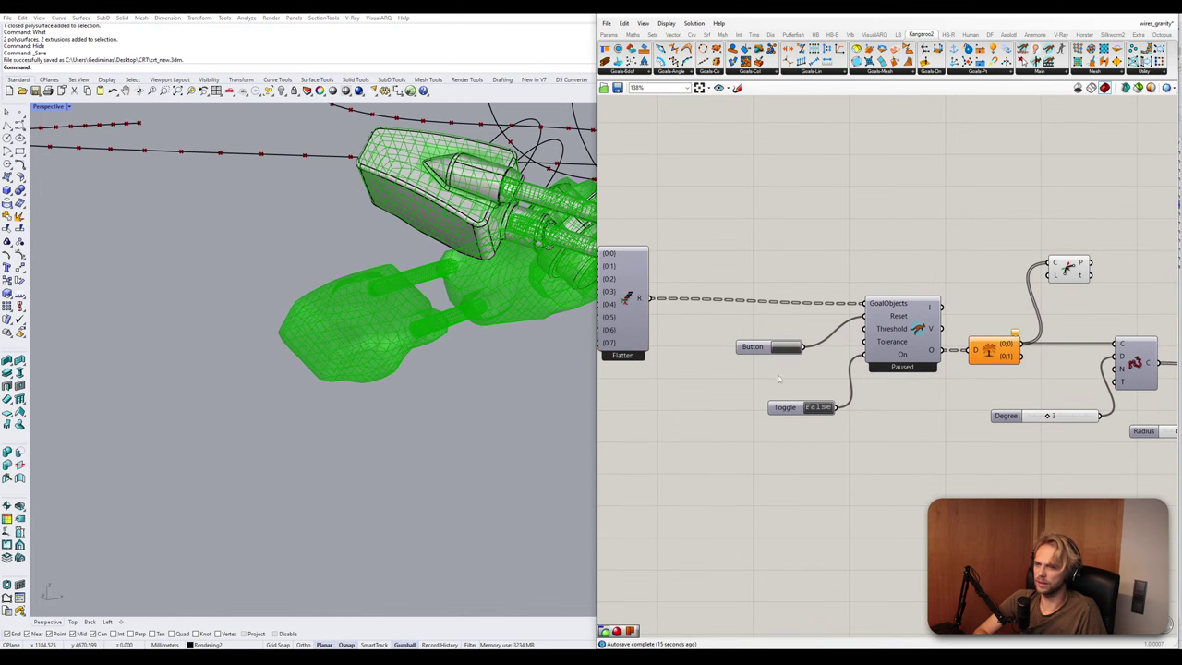
Add a panel containing 0.0005 below the gravity Factor slider and connect it to the Unit Z factor input.
scroll(781, 347, down, 5)
scroll(690, 407, up, 5)
scroll(691, 407, down, 4)
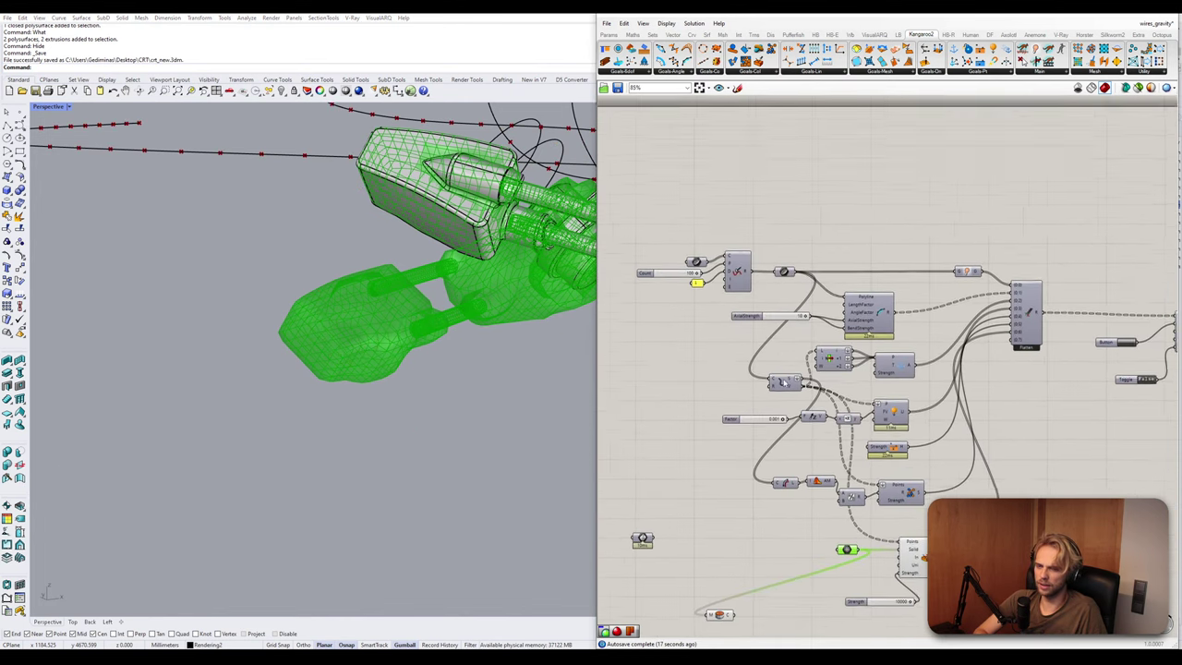
scroll(744, 334, up, 6)
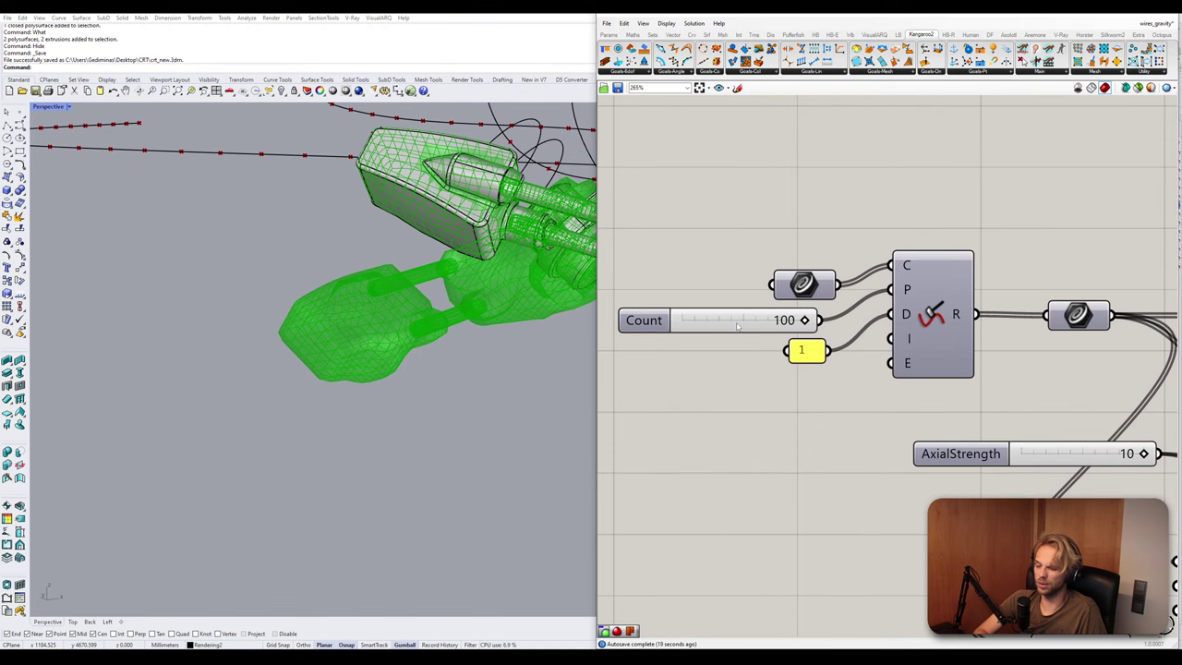
scroll(744, 334, down, 5)
scroll(772, 477, up, 4)
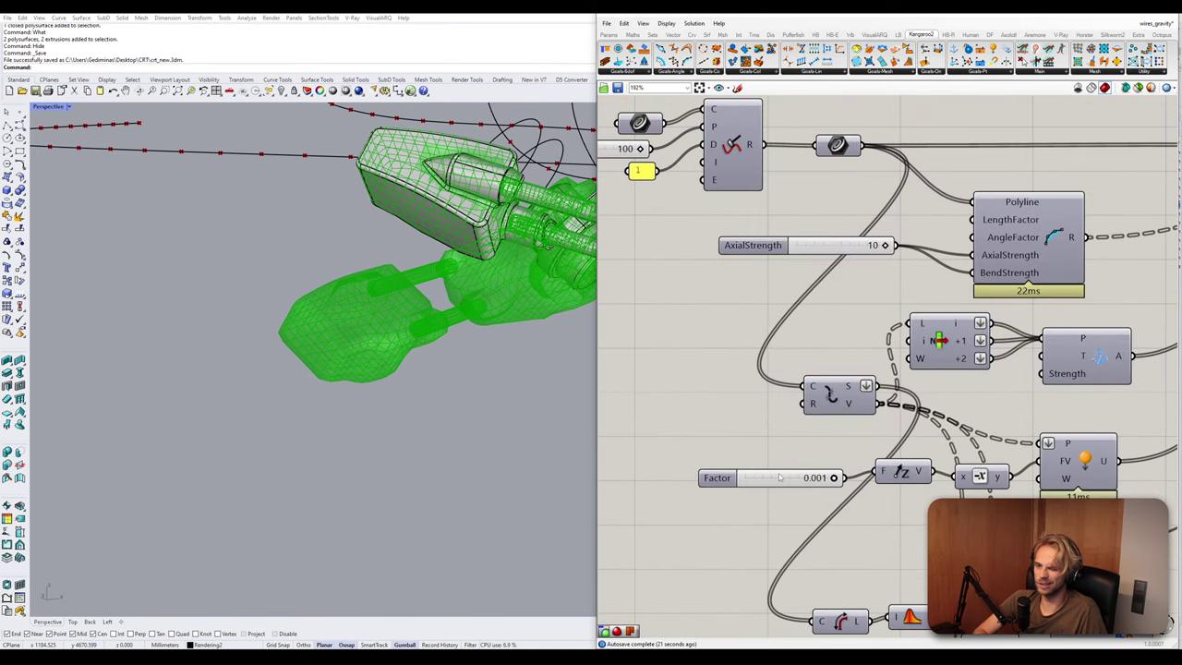
right_drag(775, 512, 782, 464)
double_click(747, 468)
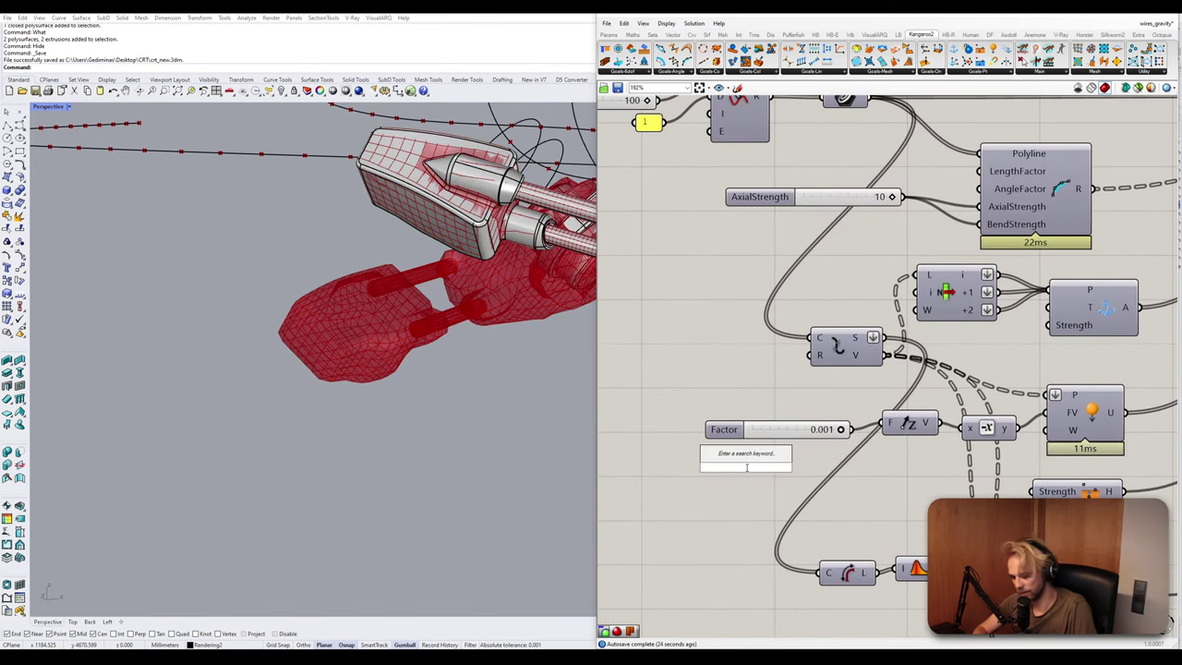
text(//)
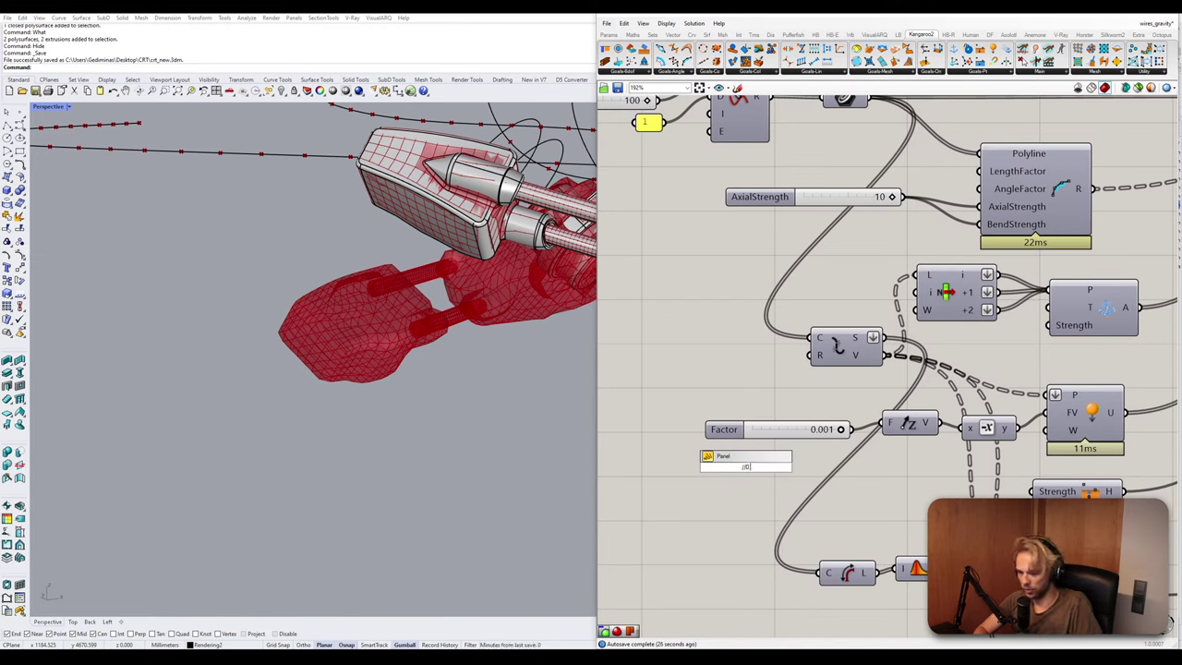
text(0.0005)
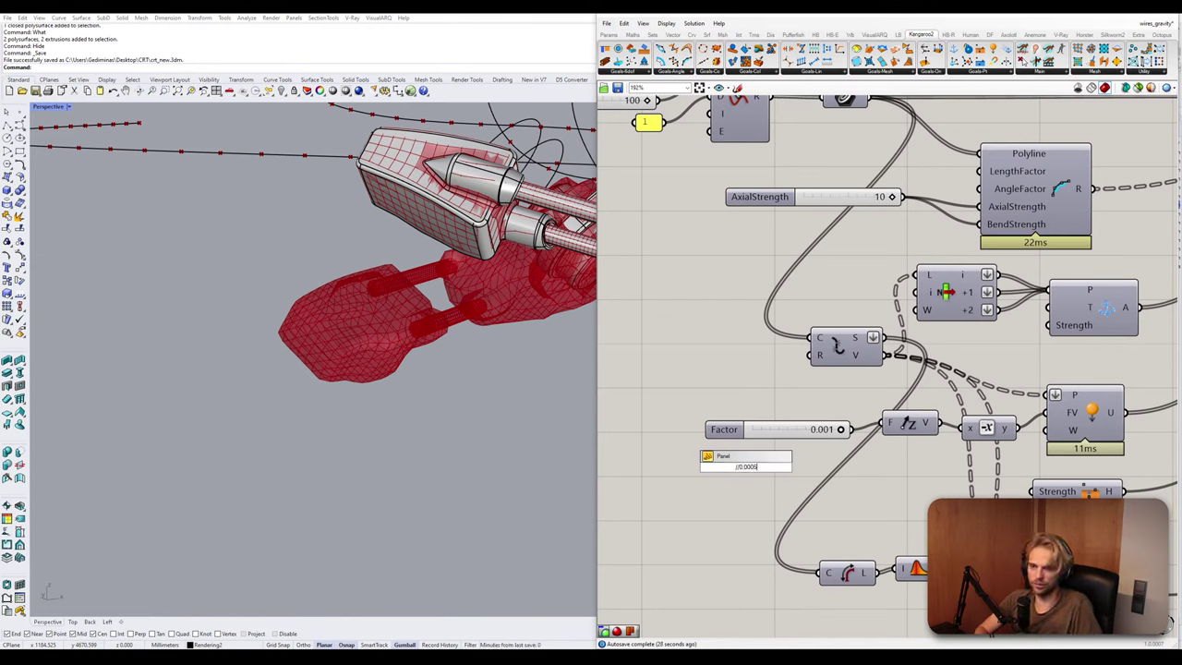
key(Return)
drag(777, 468, 882, 423)
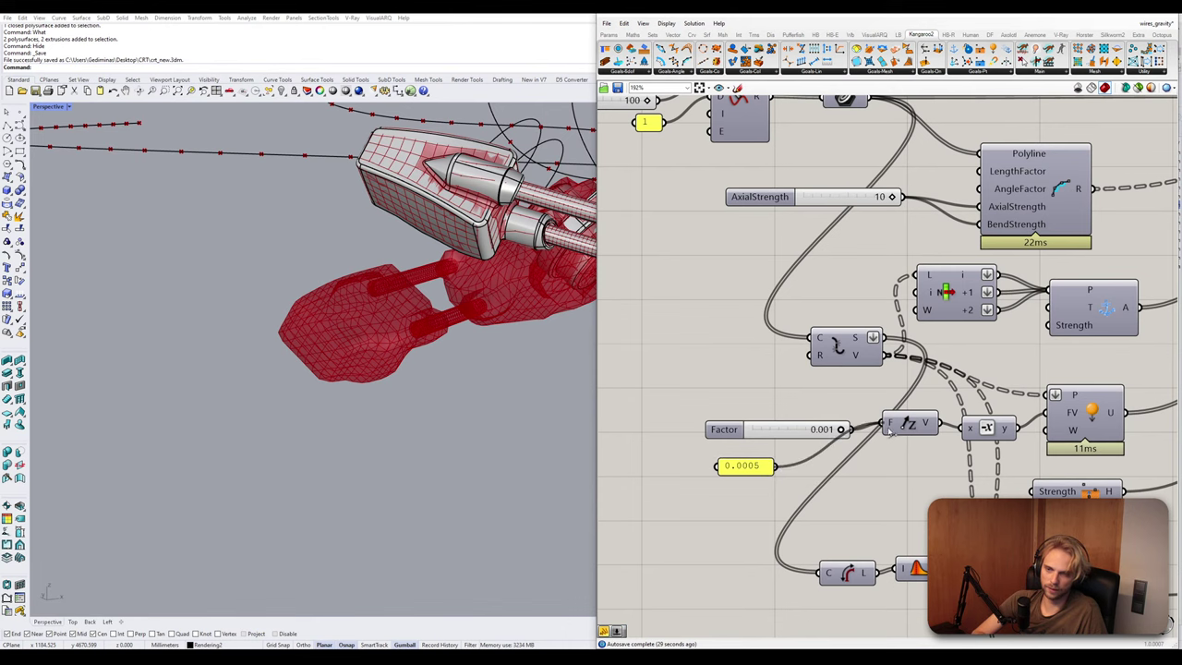
Delete the gravity Factor slider and place the 0.0005 panel in its spot beside Unit Z.
click(765, 436)
key(Delete)
drag(759, 463, 820, 418)
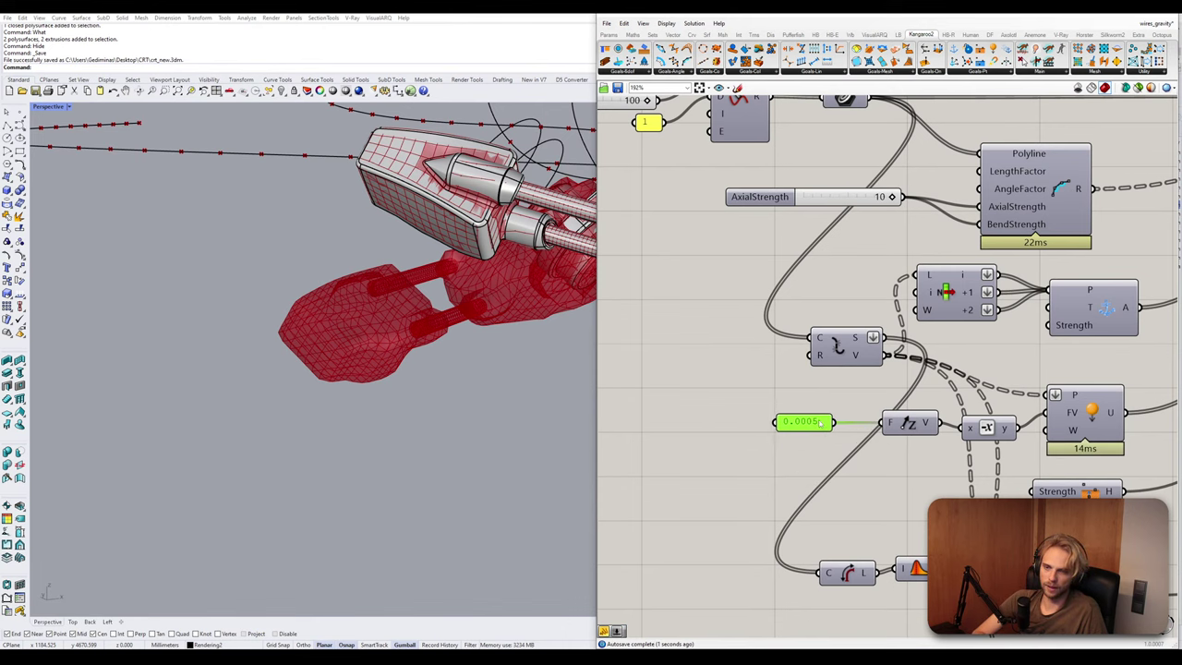
Set the AxialStrength slider feeding the rod goal's axial and bend strengths to 5.
click(724, 346)
right_drag(724, 265, 687, 402)
scroll(809, 336, up, 2)
double_click(812, 338)
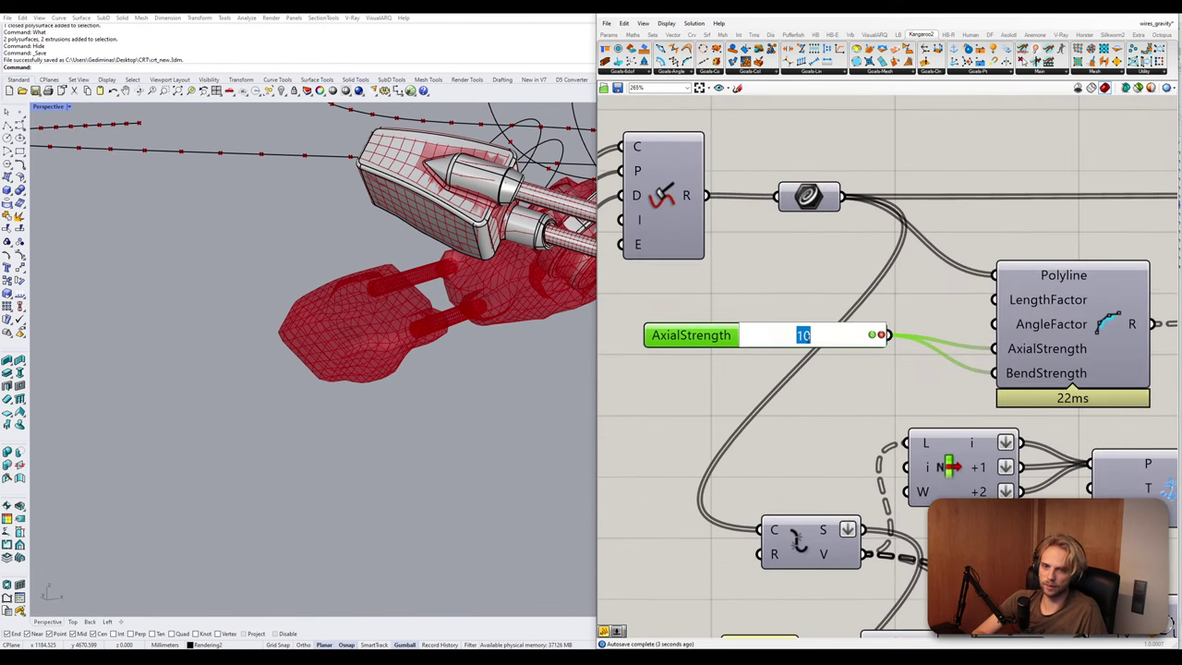
text(5)
key(Return)
Raise the Count slider's maximum to 200 and set the slider to 200.
scroll(803, 338, down, 3)
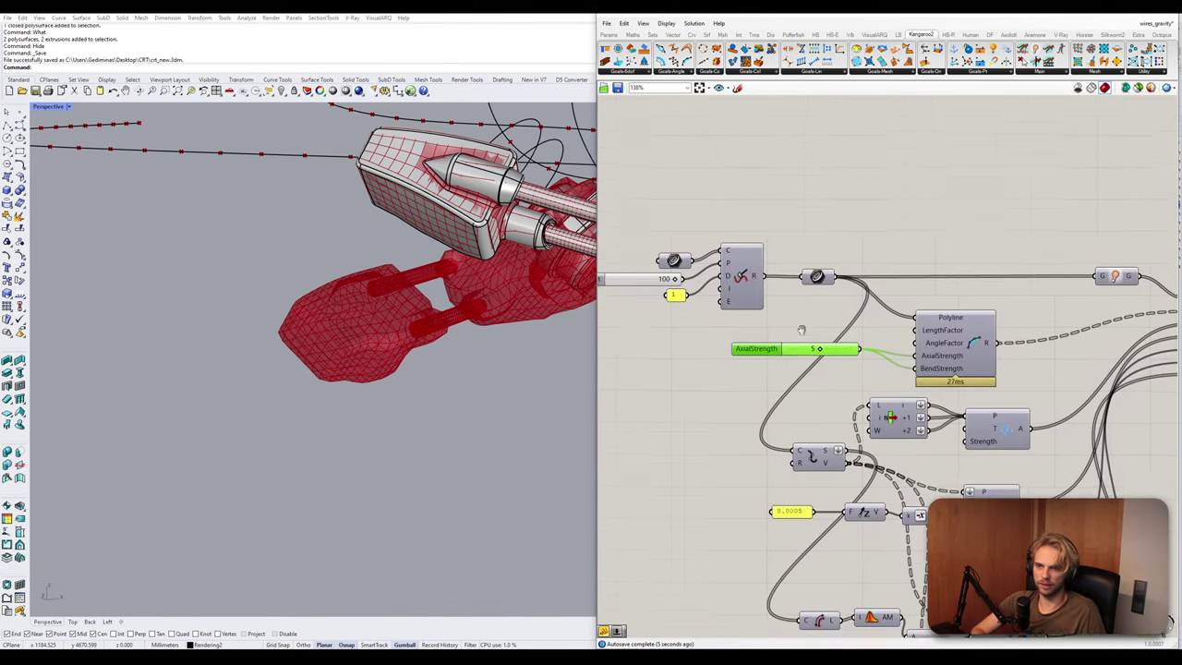
scroll(797, 346, up, 3)
click(766, 333)
right_click(732, 337)
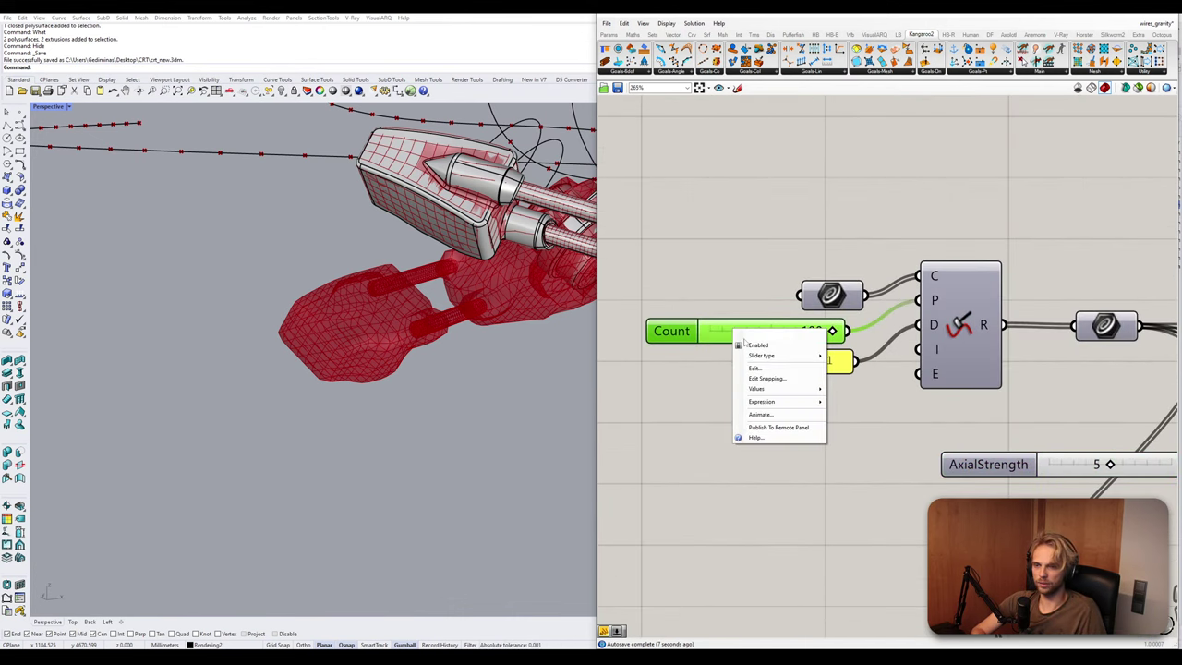
click(756, 367)
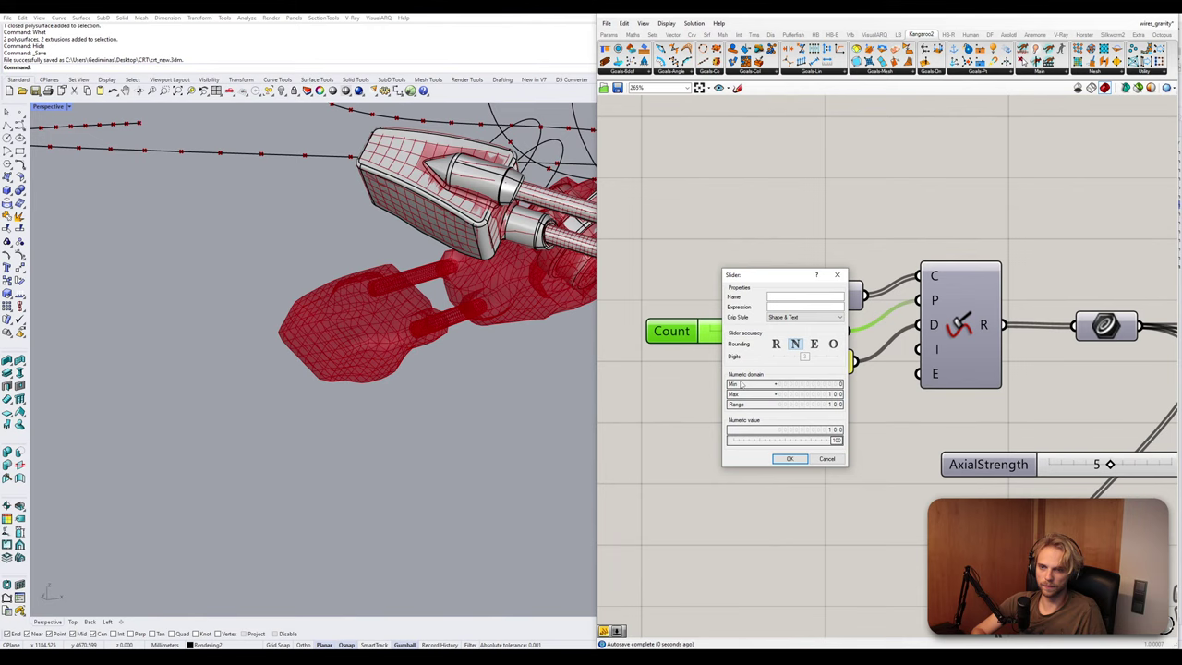
double_click(807, 397)
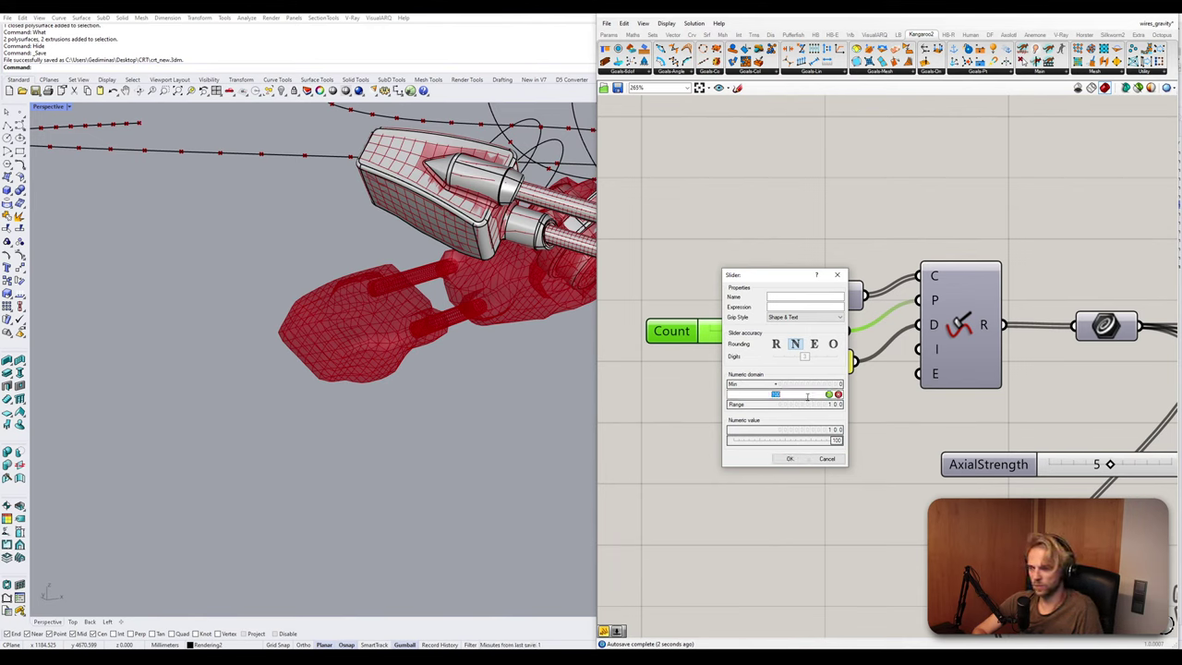
text(200)
key(Return)
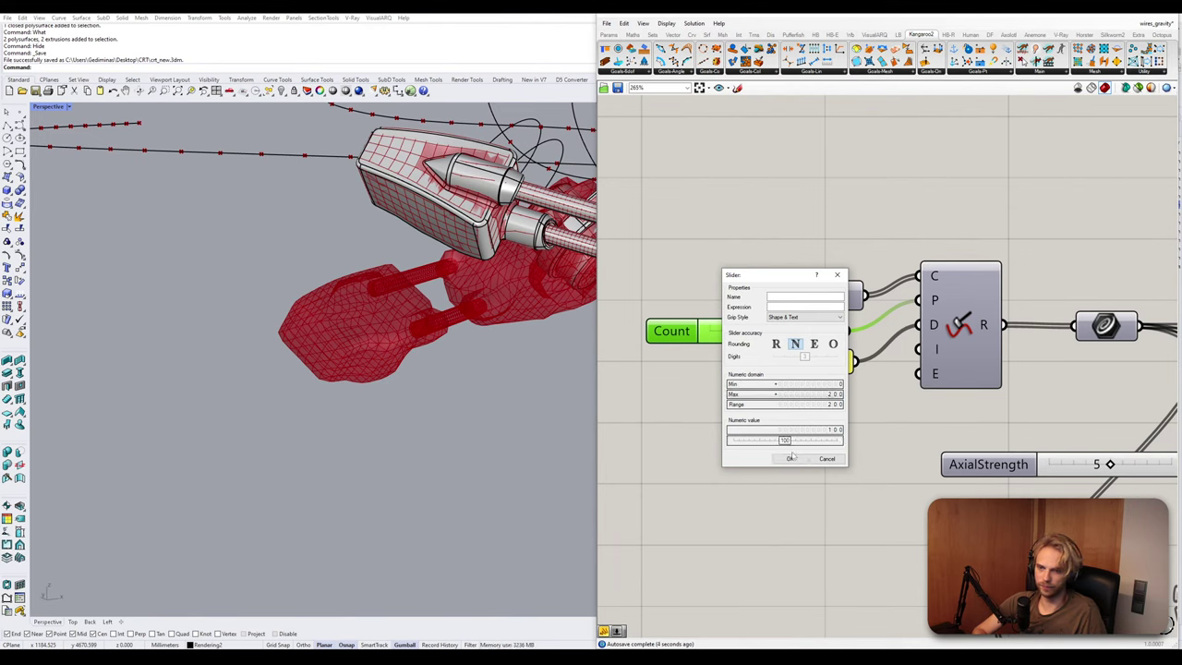
click(790, 458)
drag(771, 331, 900, 356)
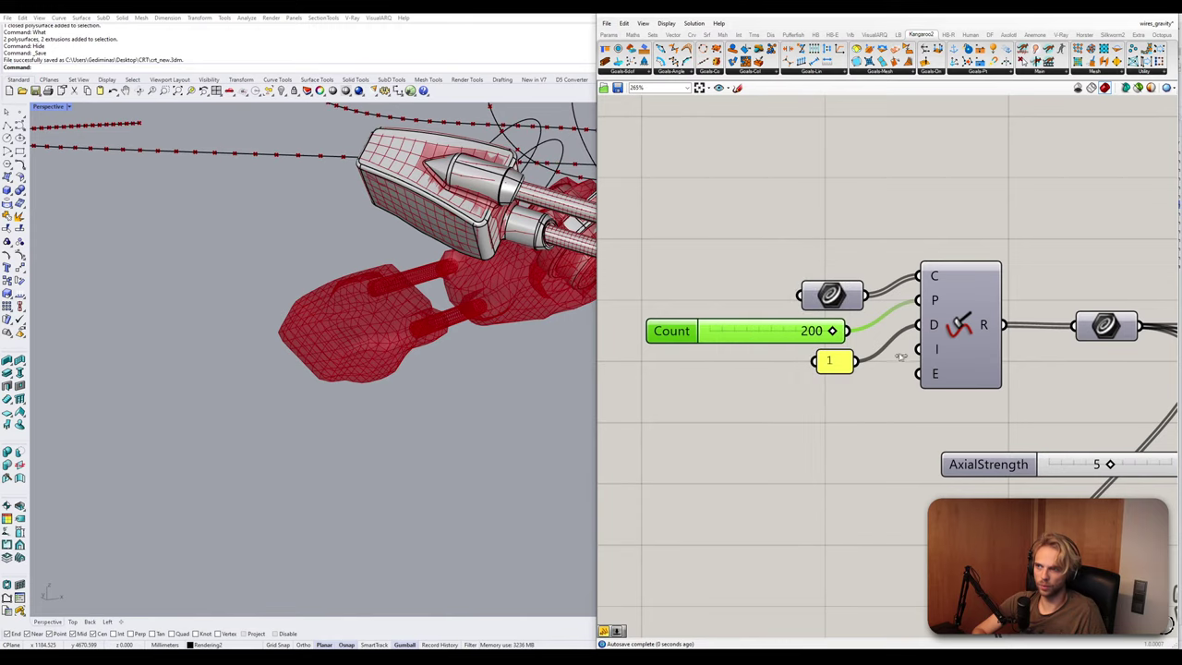
Rearrange the internalised Mesh parameter and the closed-mesh check in front of the collision goal.
scroll(797, 395, down, 5)
scroll(356, 231, down, 5)
right_drag(356, 237, 366, 312)
scroll(718, 226, down, 4)
scroll(774, 502, up, 4)
drag(762, 414, 872, 387)
drag(913, 342, 795, 342)
click(815, 386)
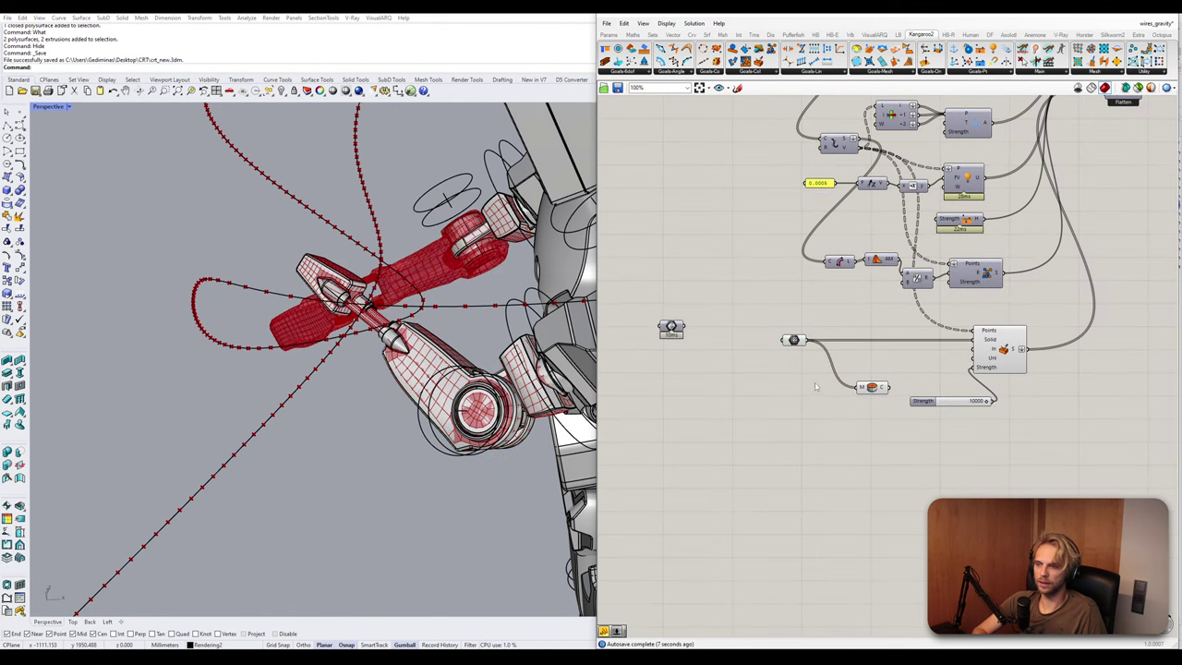
scroll(855, 389, up, 2)
drag(877, 392, 824, 356)
drag(771, 321, 760, 319)
click(782, 300)
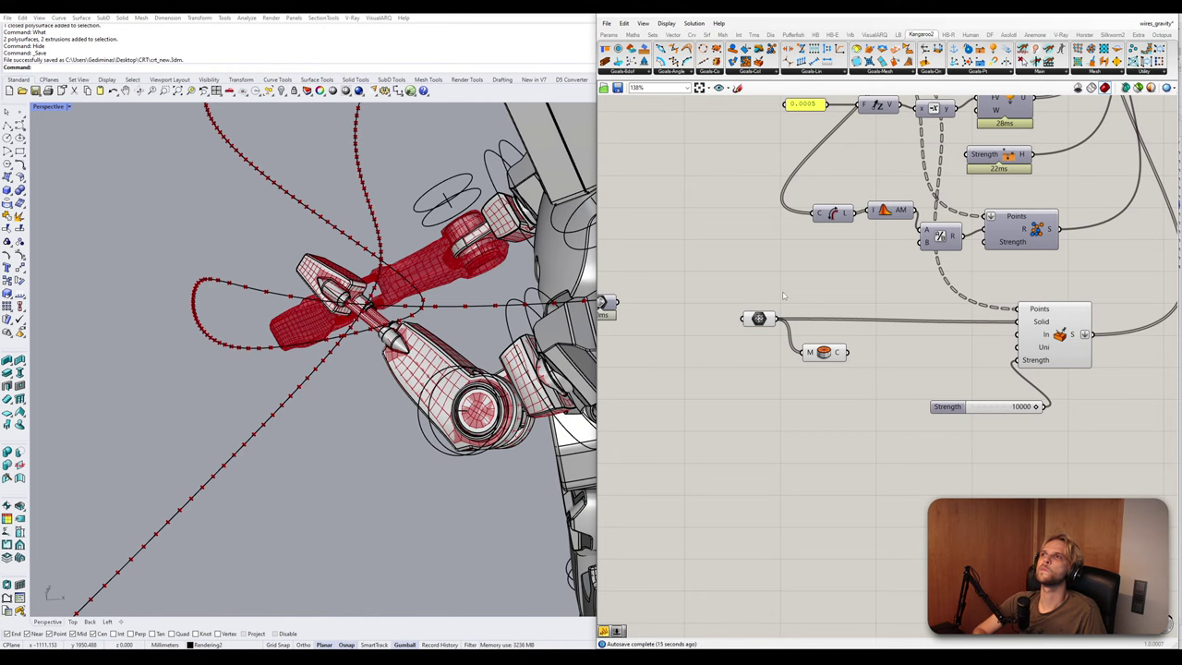
Add a Weaverbird's Vertices component below the internalised Mesh parameter and connect the mesh to its G input.
click(722, 34)
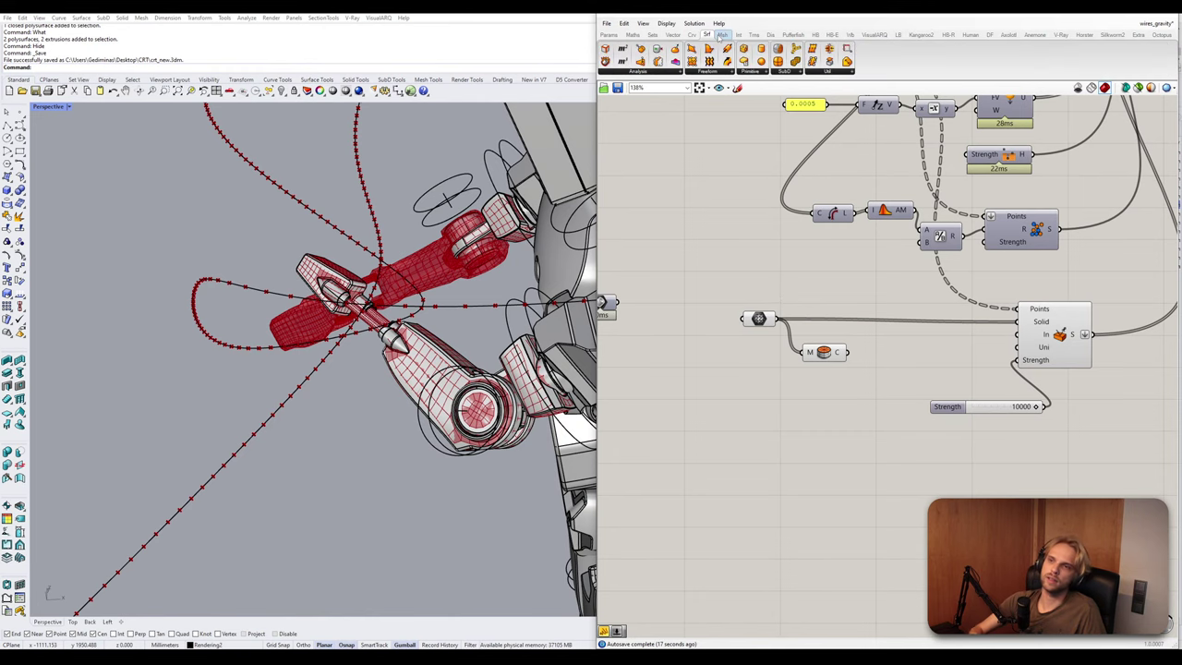
click(773, 73)
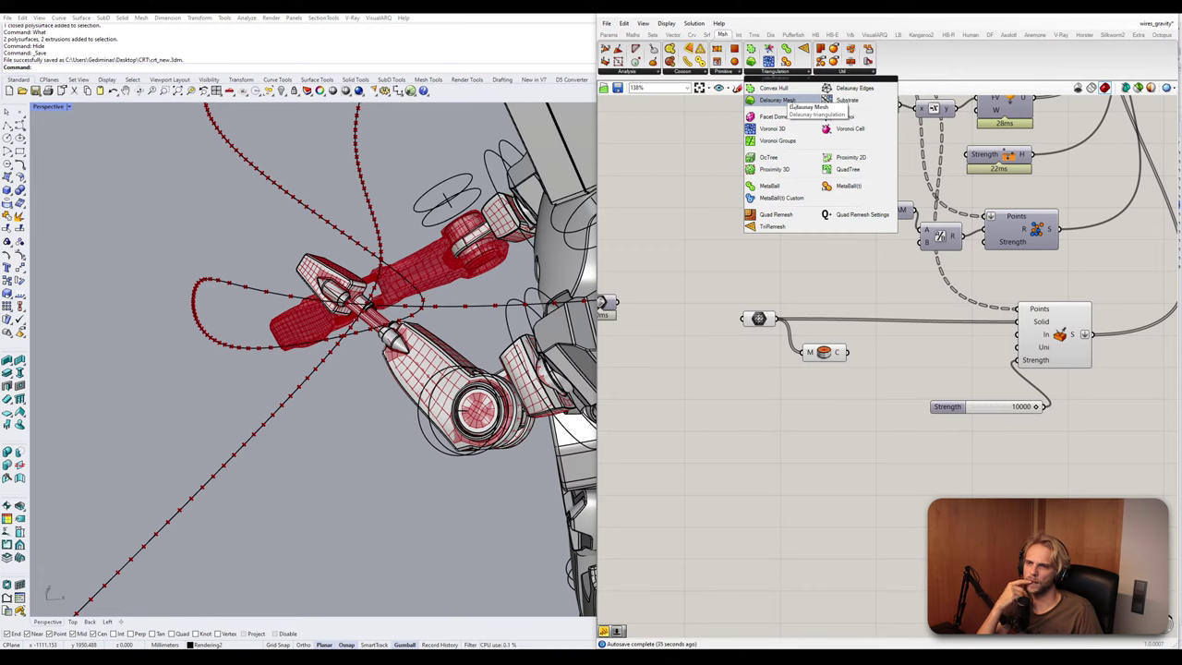
double_click(792, 275)
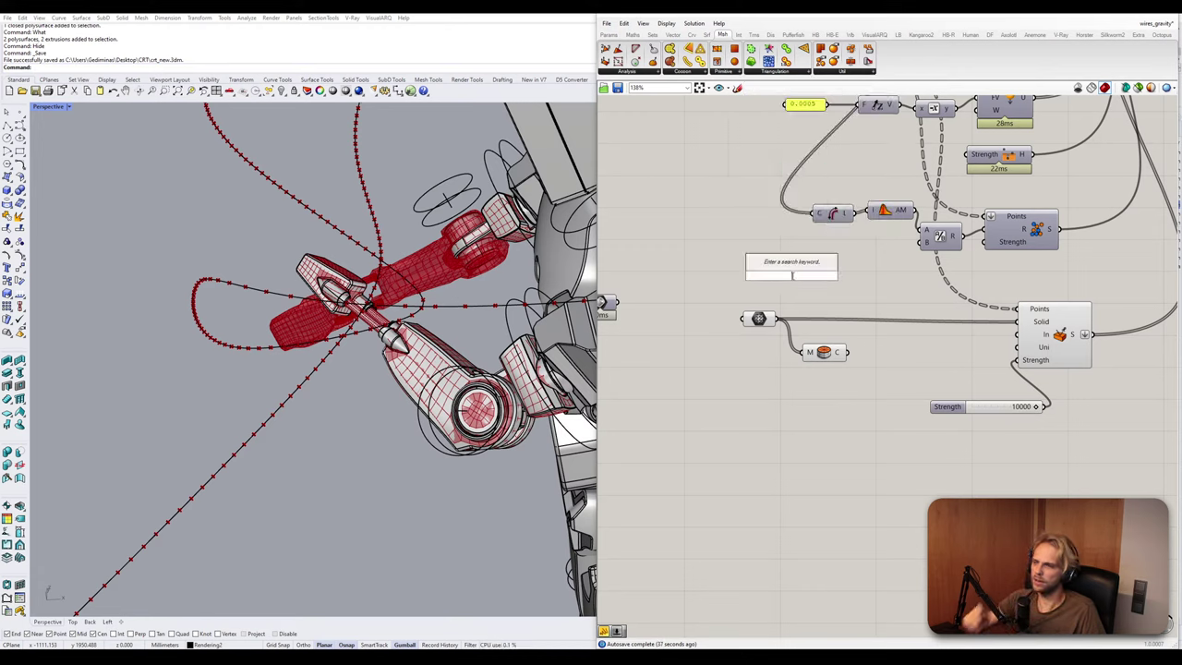
text(wbvb)
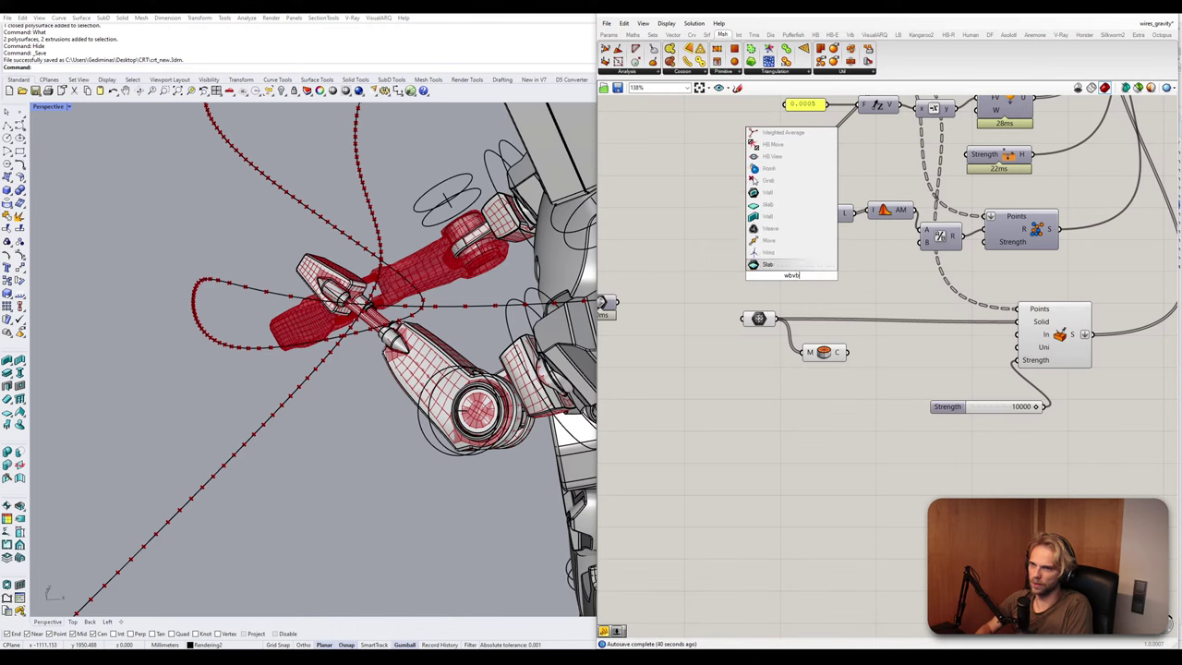
key(BackSpace)
text(e)
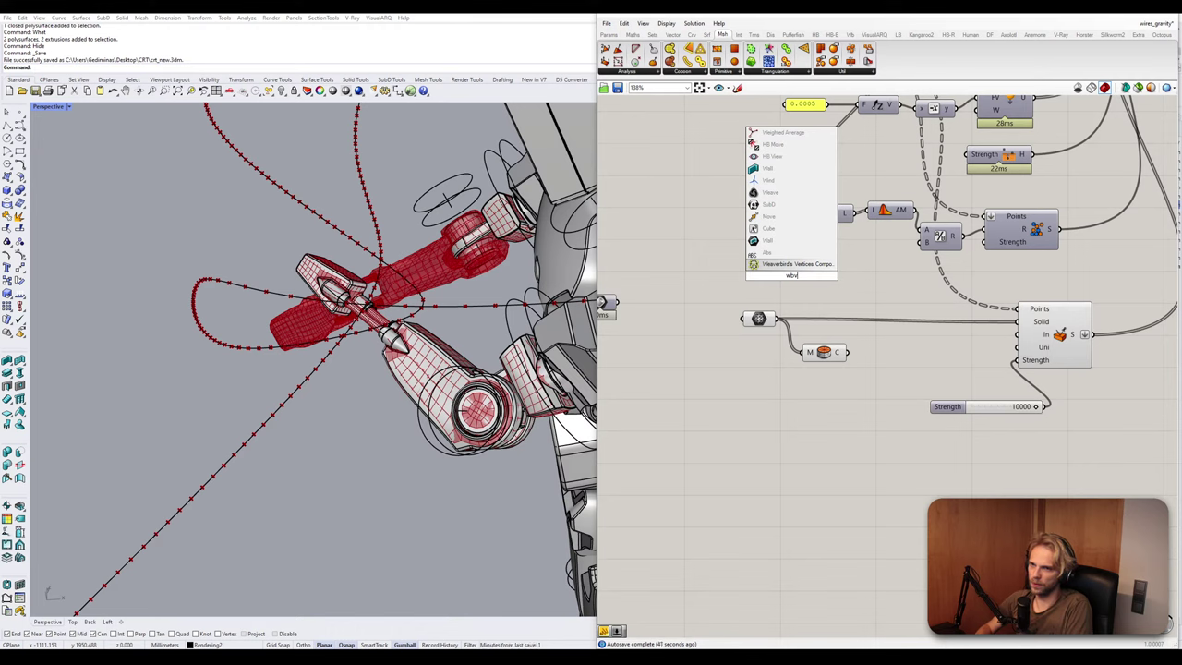
key(Return)
drag(780, 321, 791, 406)
Delete the closed-mesh check and move the Mesh parameter and the Weaverbird's Vertices component into a tidy layout.
click(836, 356)
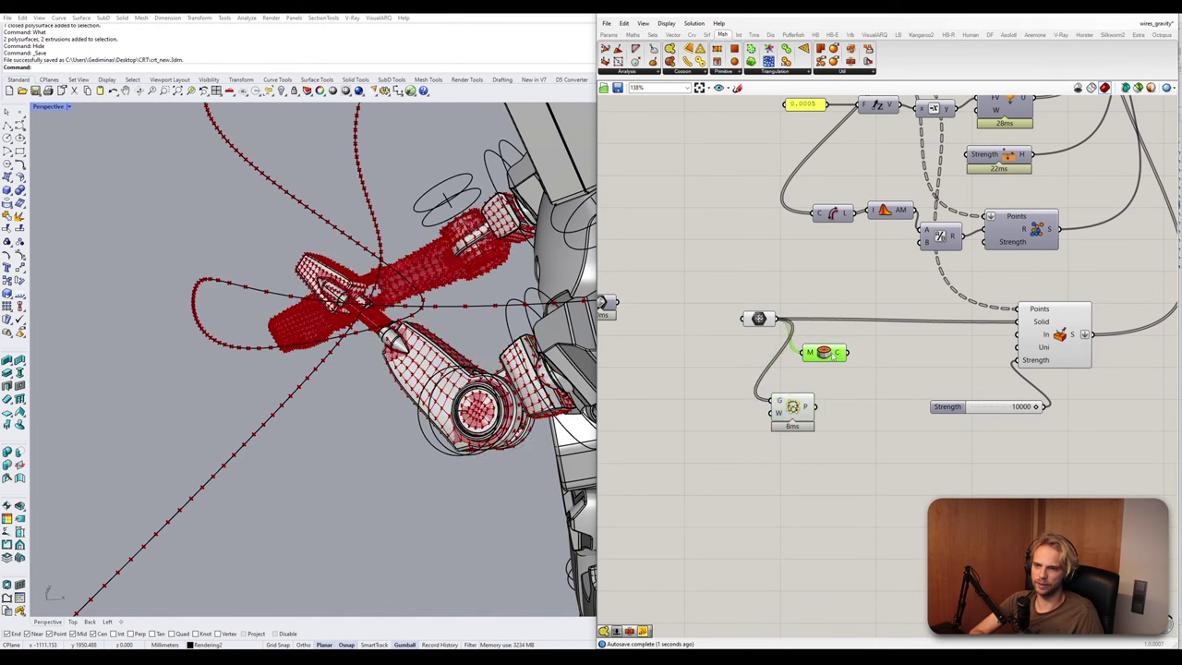
key(Delete)
drag(764, 321, 666, 306)
drag(791, 423, 754, 361)
click(730, 260)
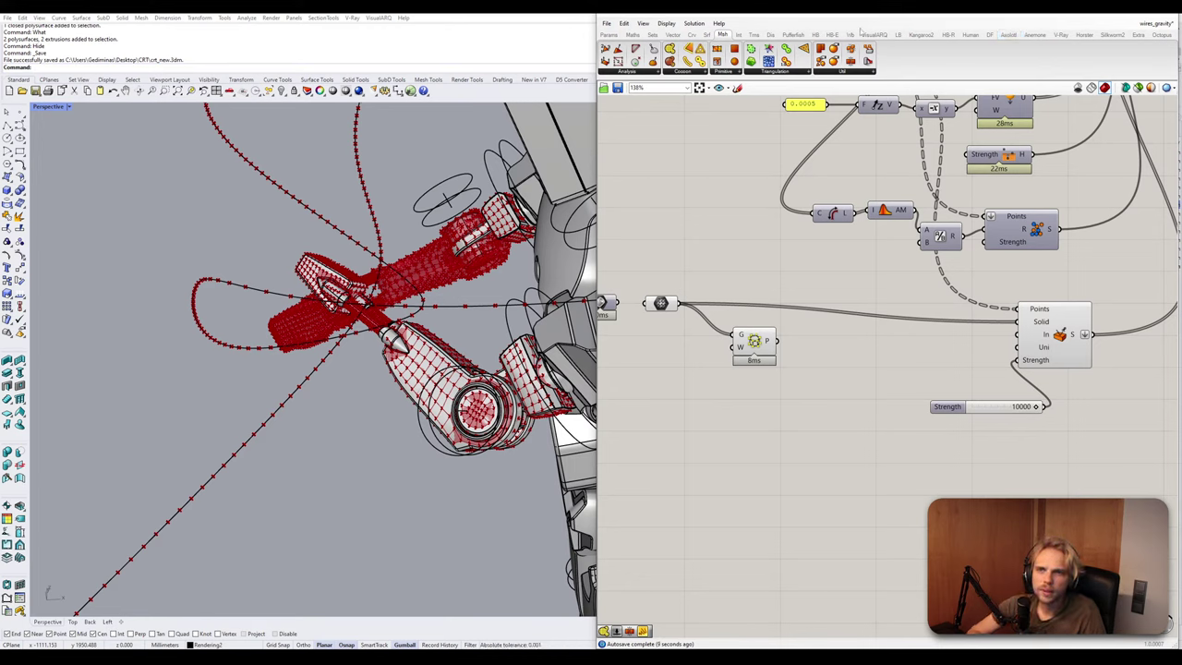
Look through the installed component categories, from Mesh and the Honeybee ones through Kangaroo2 to Octopus.
click(792, 35)
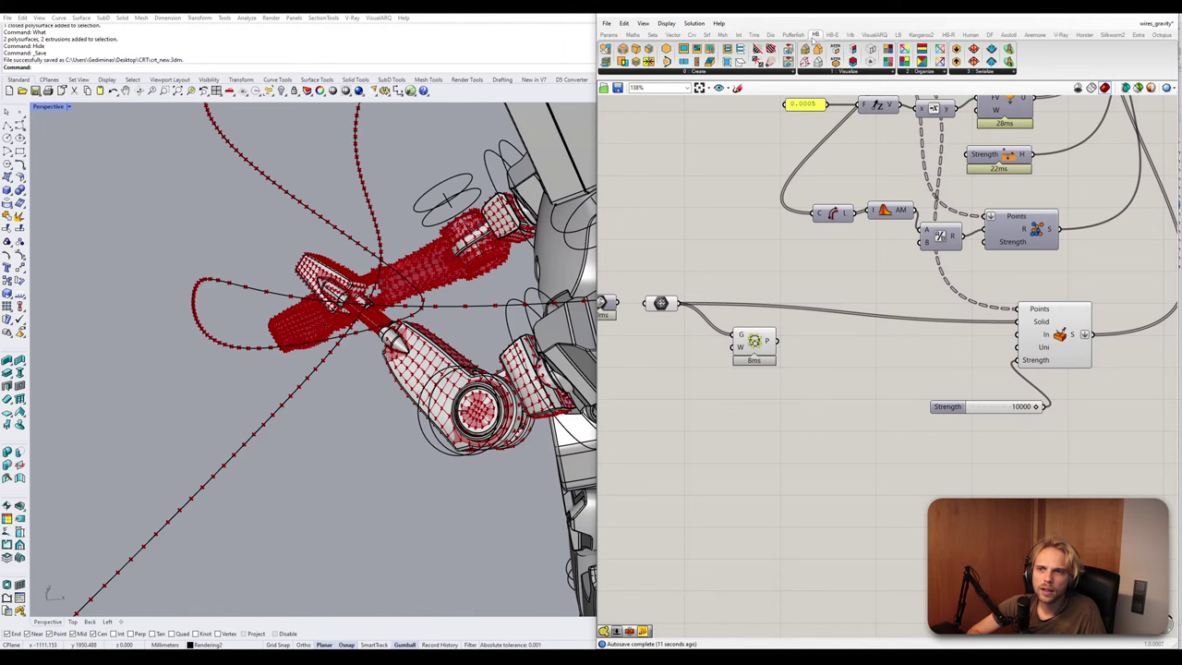
click(760, 36)
click(771, 36)
click(815, 36)
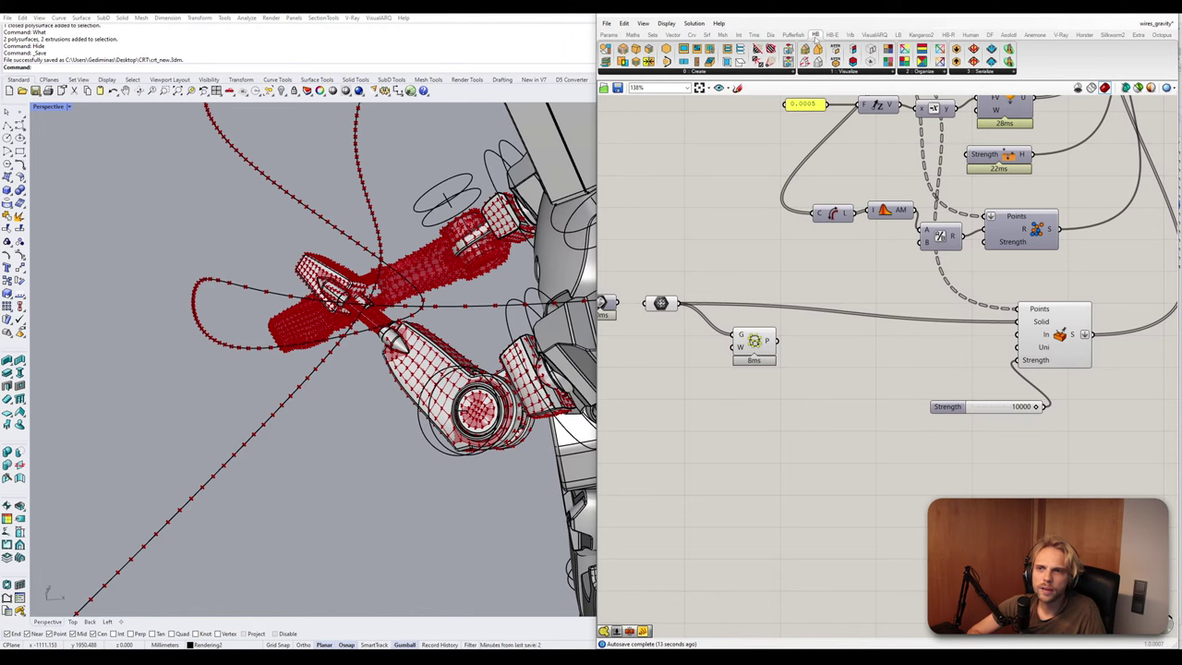
click(755, 36)
click(771, 36)
click(793, 36)
click(815, 36)
click(833, 36)
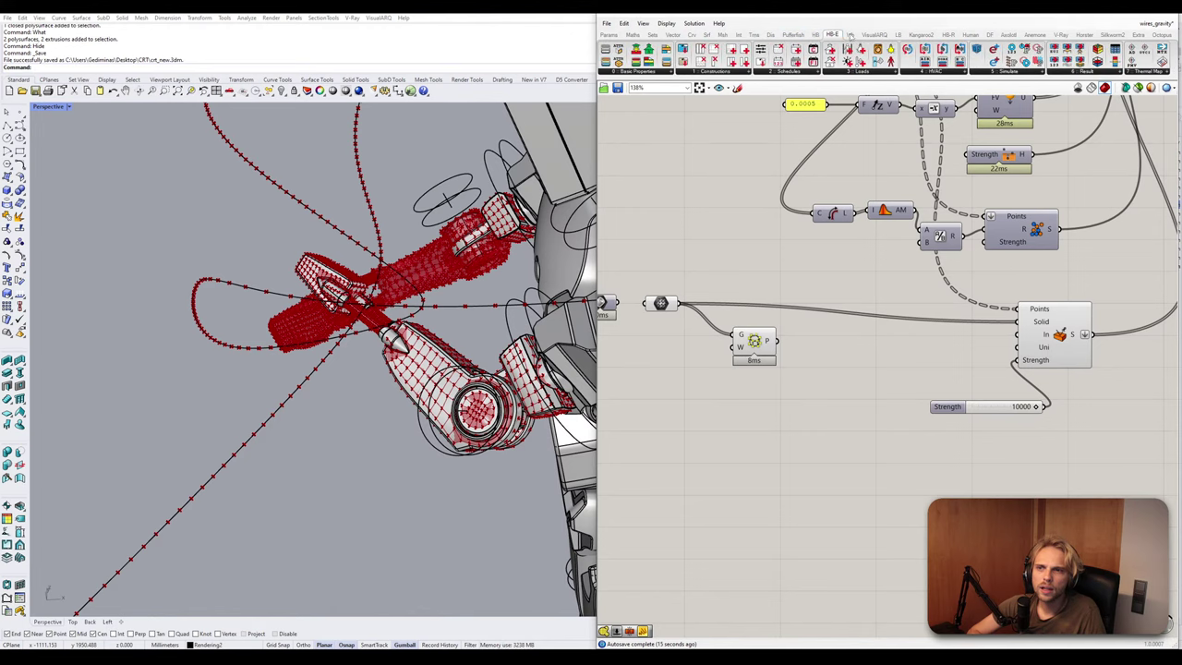
click(851, 36)
click(872, 35)
click(898, 35)
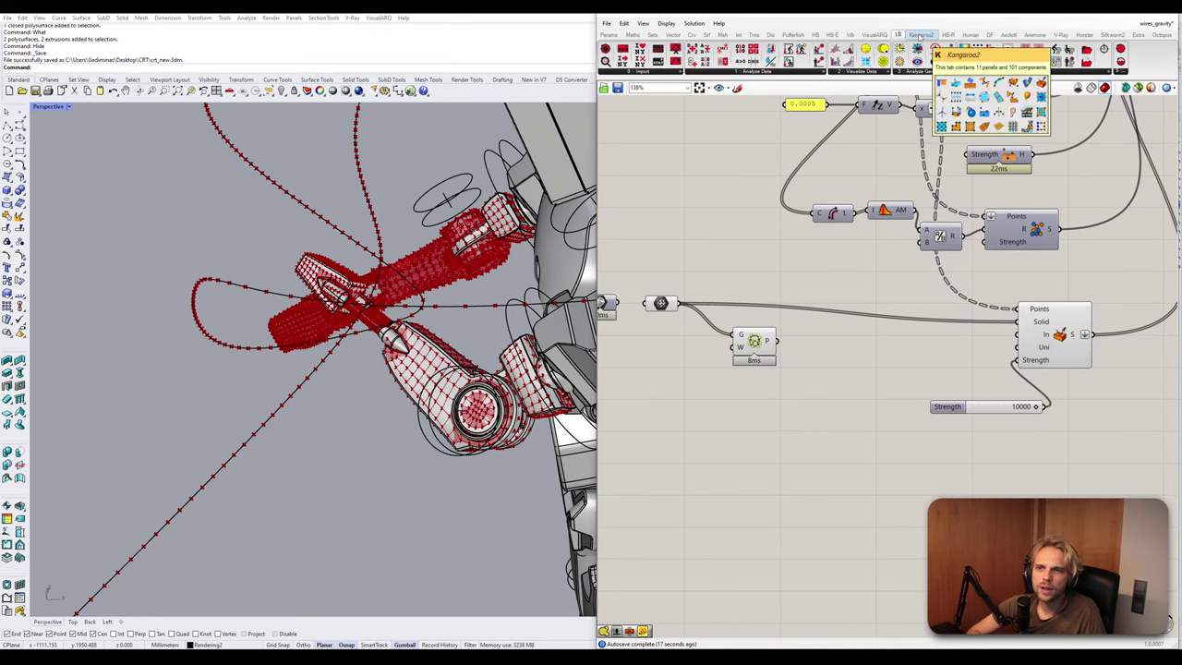
click(920, 36)
click(950, 35)
click(970, 35)
click(1008, 35)
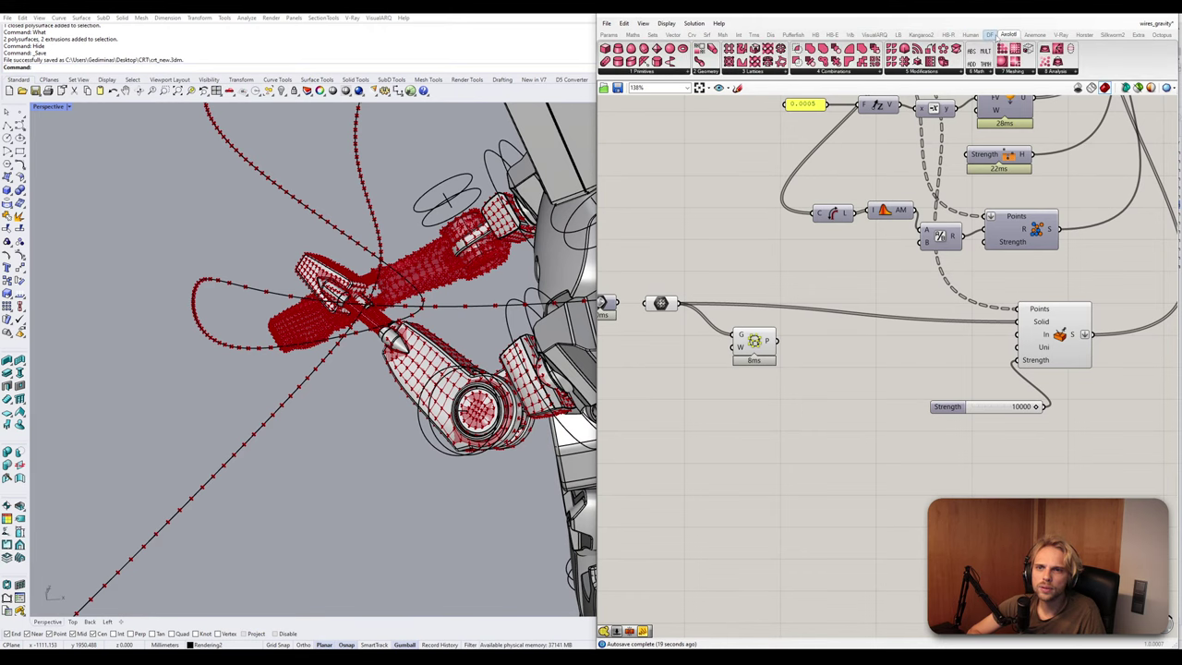
click(990, 35)
click(1008, 35)
click(1034, 36)
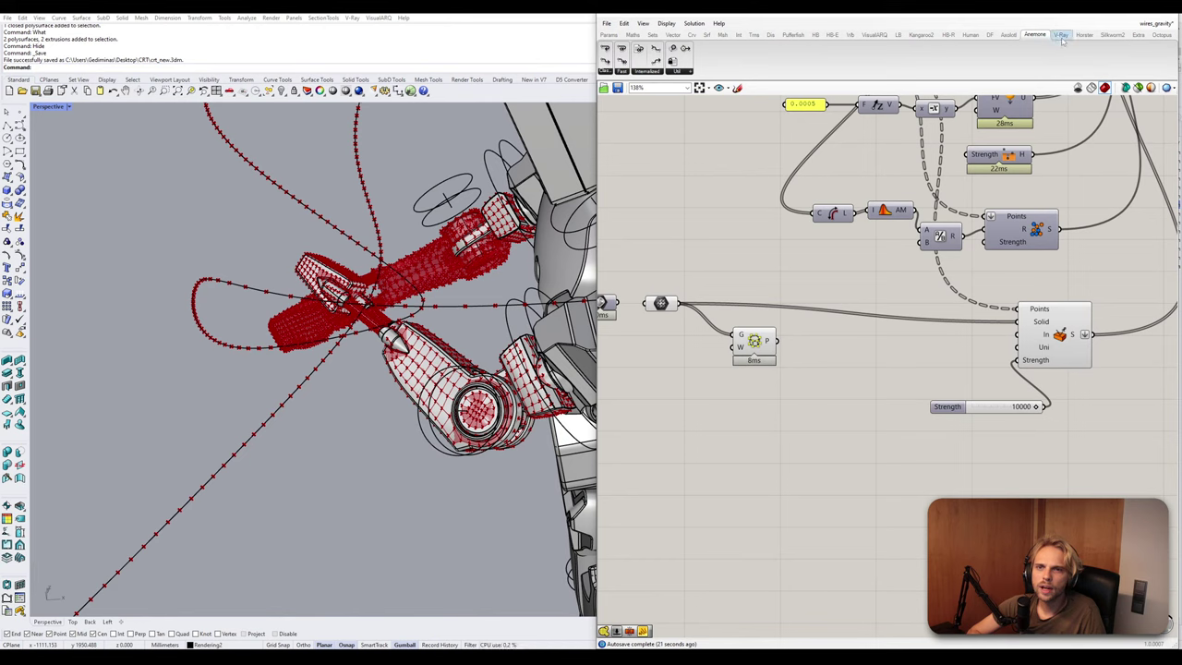
click(1061, 36)
click(1085, 35)
click(1112, 35)
click(1137, 36)
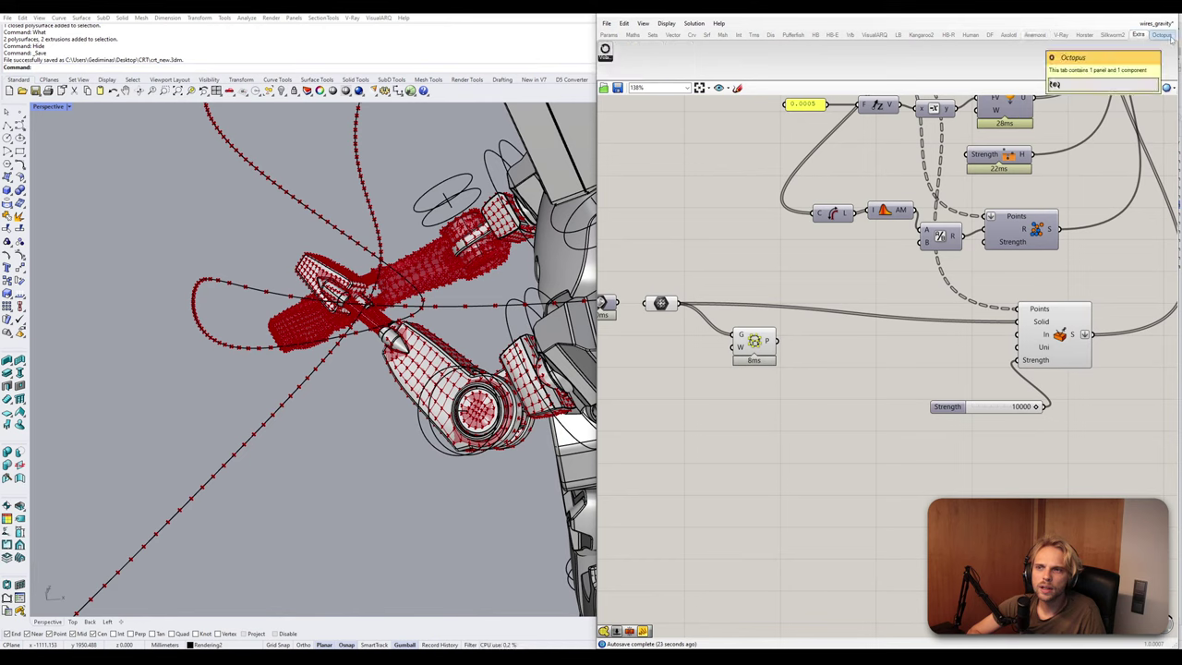
click(1162, 35)
Nudge the vertices component, switch the Kangaroo solver on and examine how the wires fall around the arms.
drag(756, 344, 745, 359)
click(768, 335)
scroll(1015, 232, down, 5)
right_drag(1015, 232, 749, 427)
scroll(903, 330, up, 4)
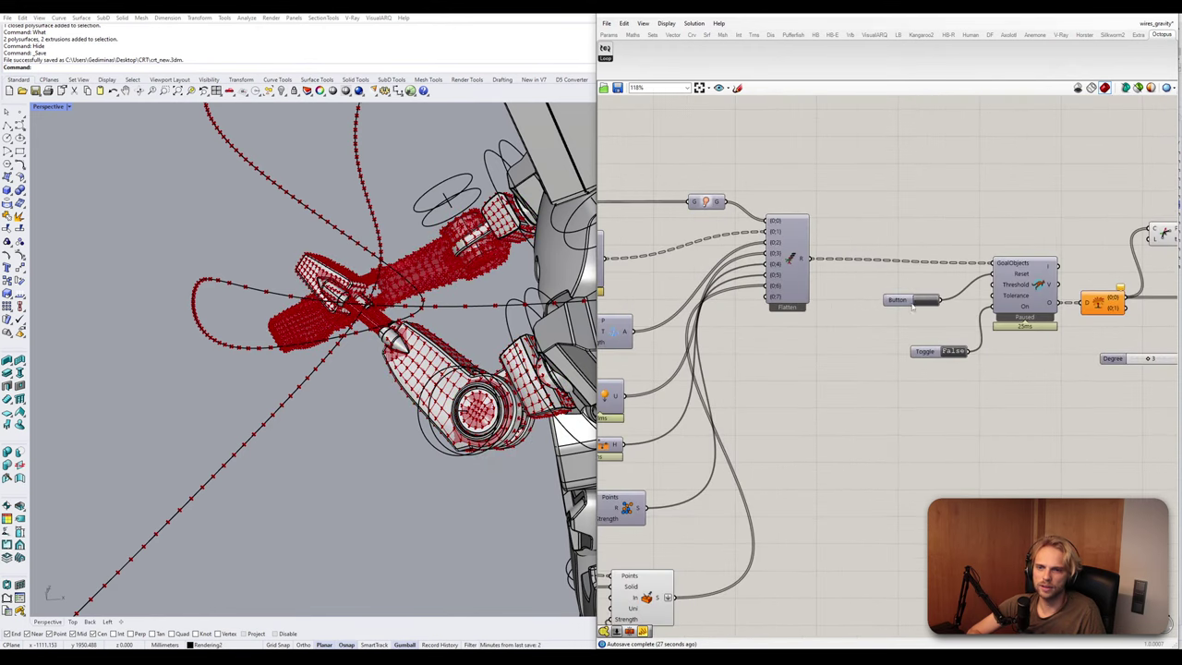
click(923, 382)
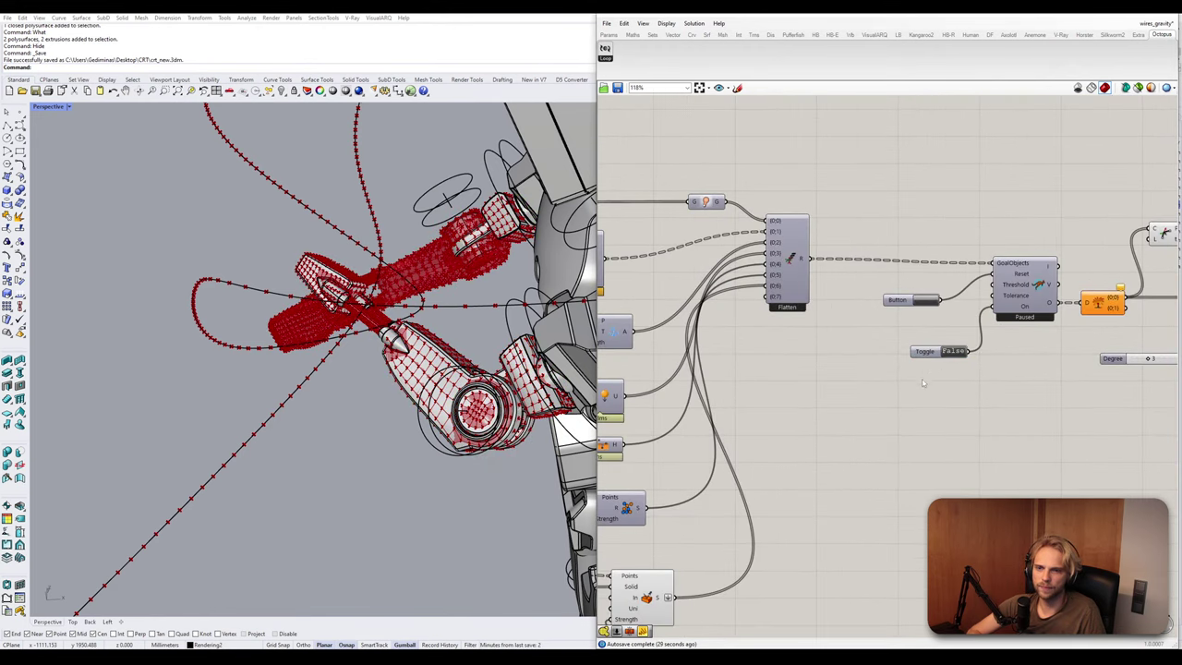
click(952, 352)
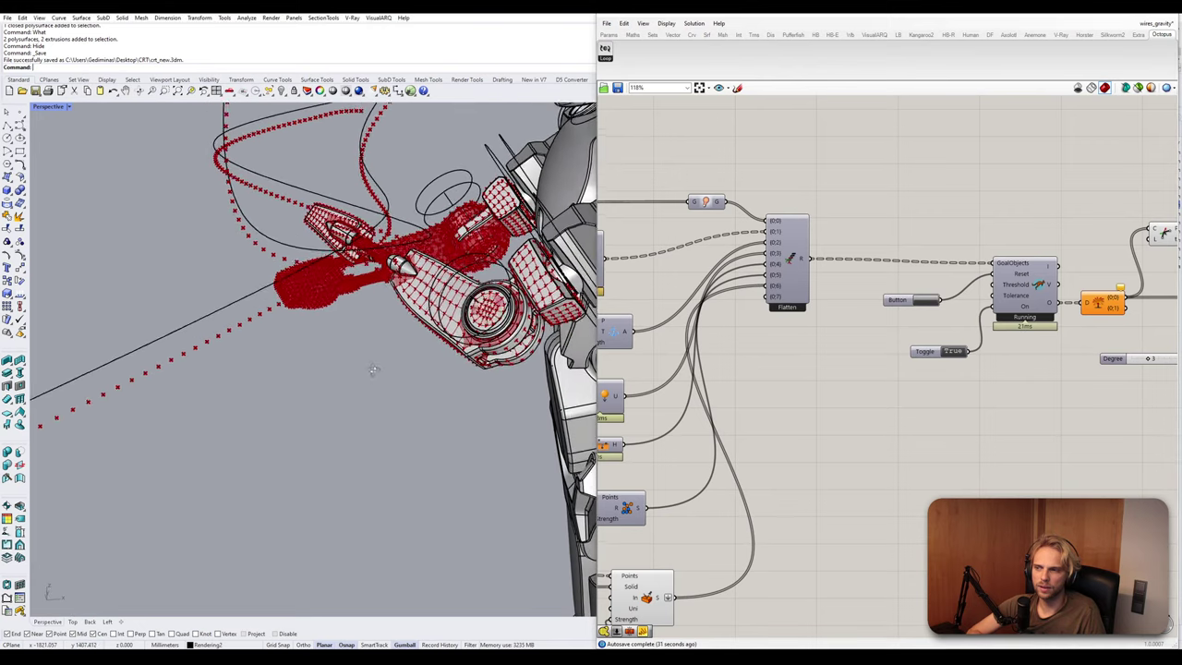
right_drag(374, 368, 400, 338)
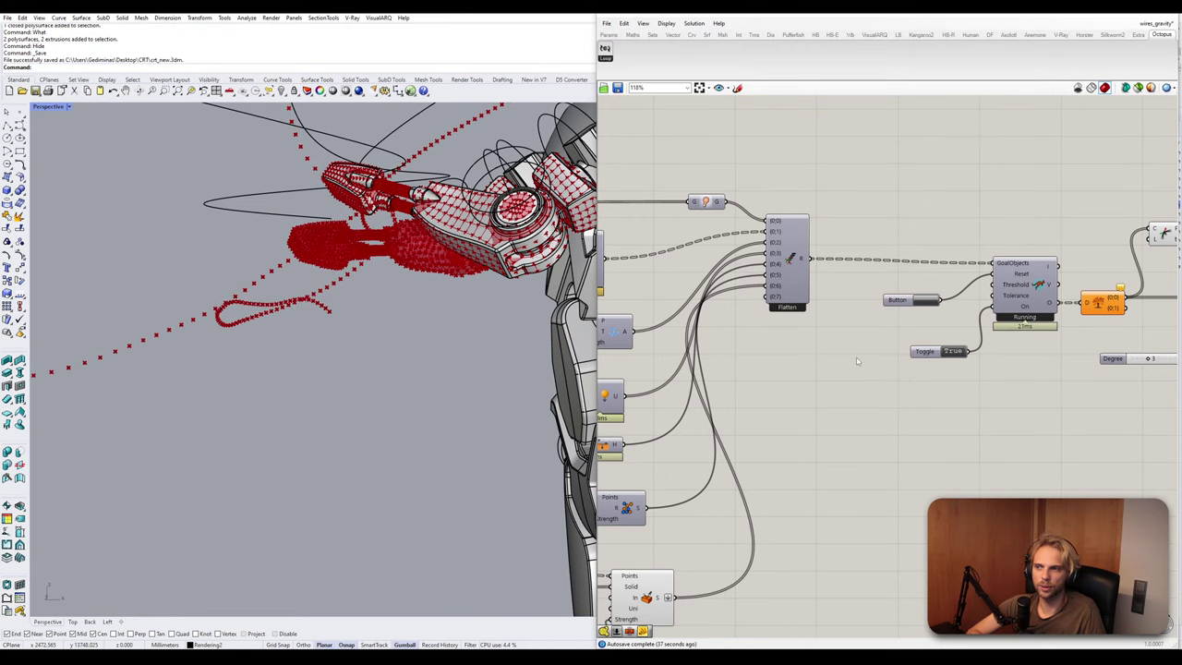
Inspect the simulated wires around the robot's arms and switch the Kangaroo solver off.
scroll(289, 406, down, 10)
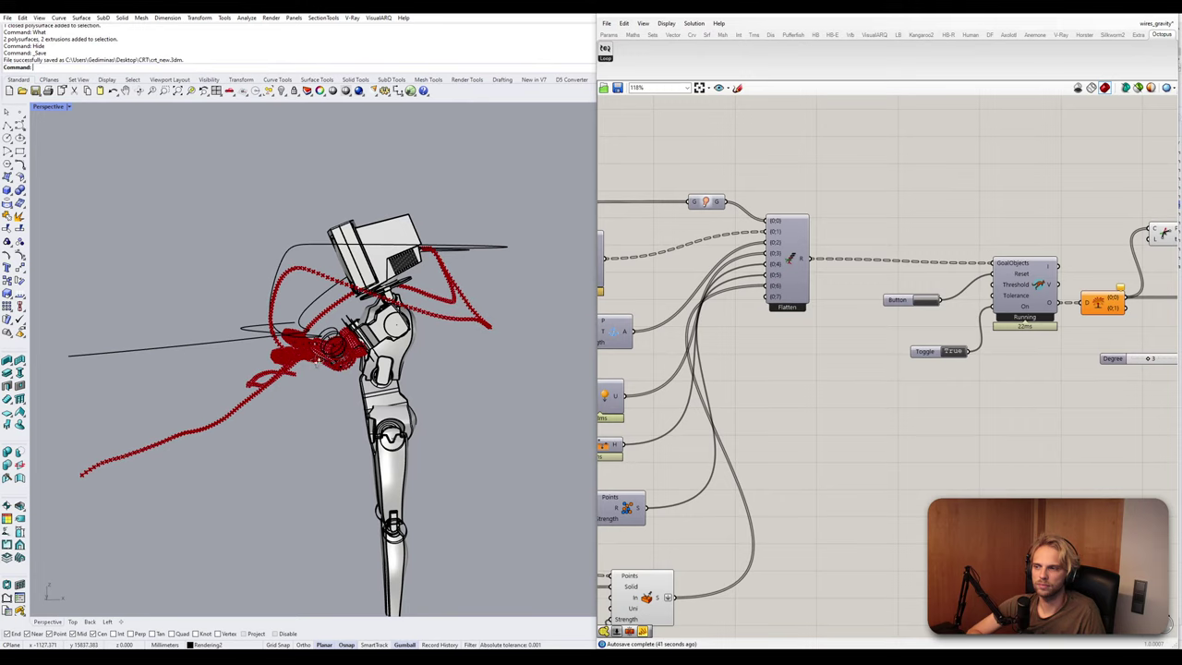
scroll(308, 353, up, 3)
right_drag(308, 354, 222, 392)
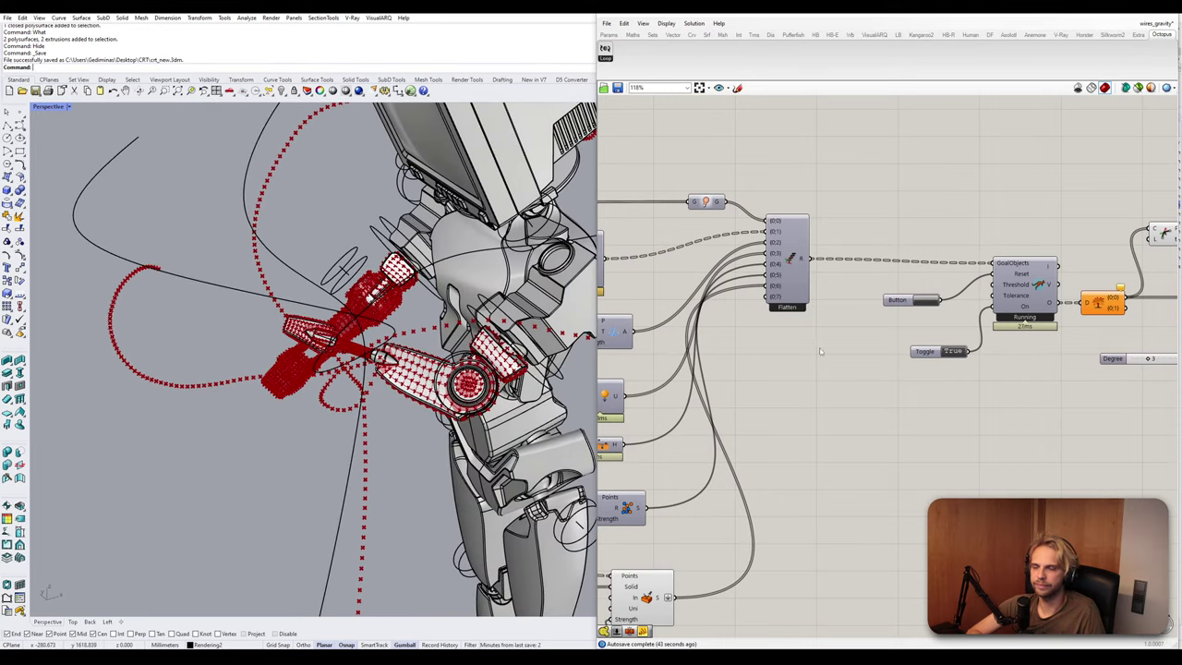
click(952, 352)
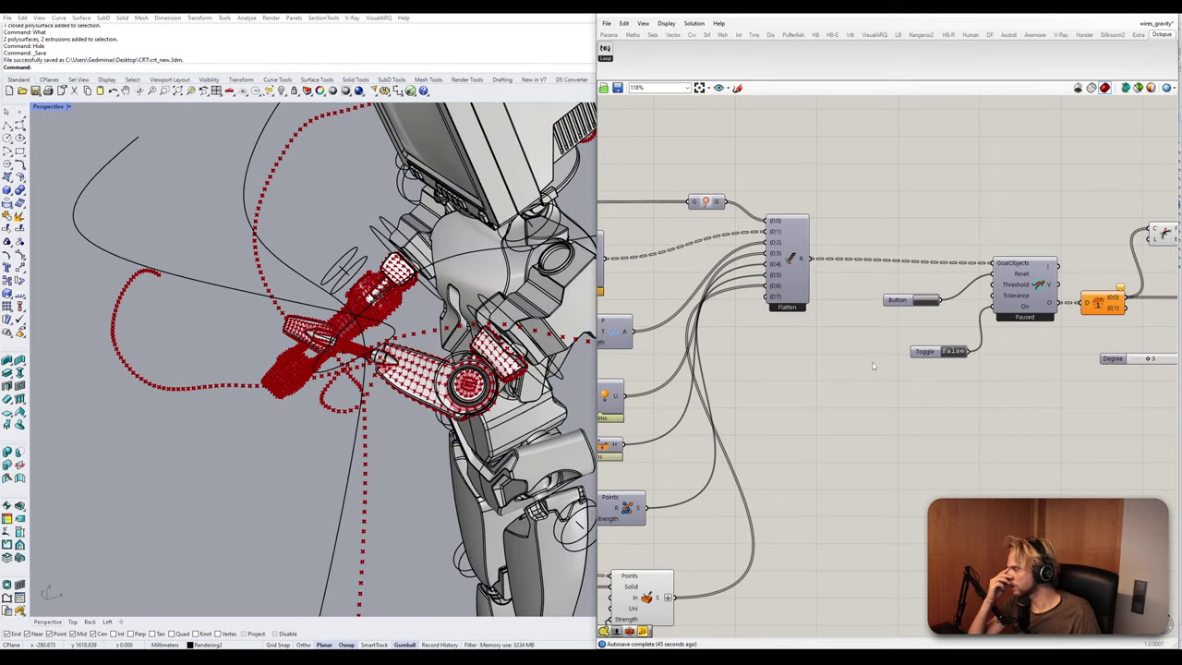
Adjust the placement of the Weaverbird's Vertices component below the Mesh parameter and deselect it.
scroll(729, 369, down, 4)
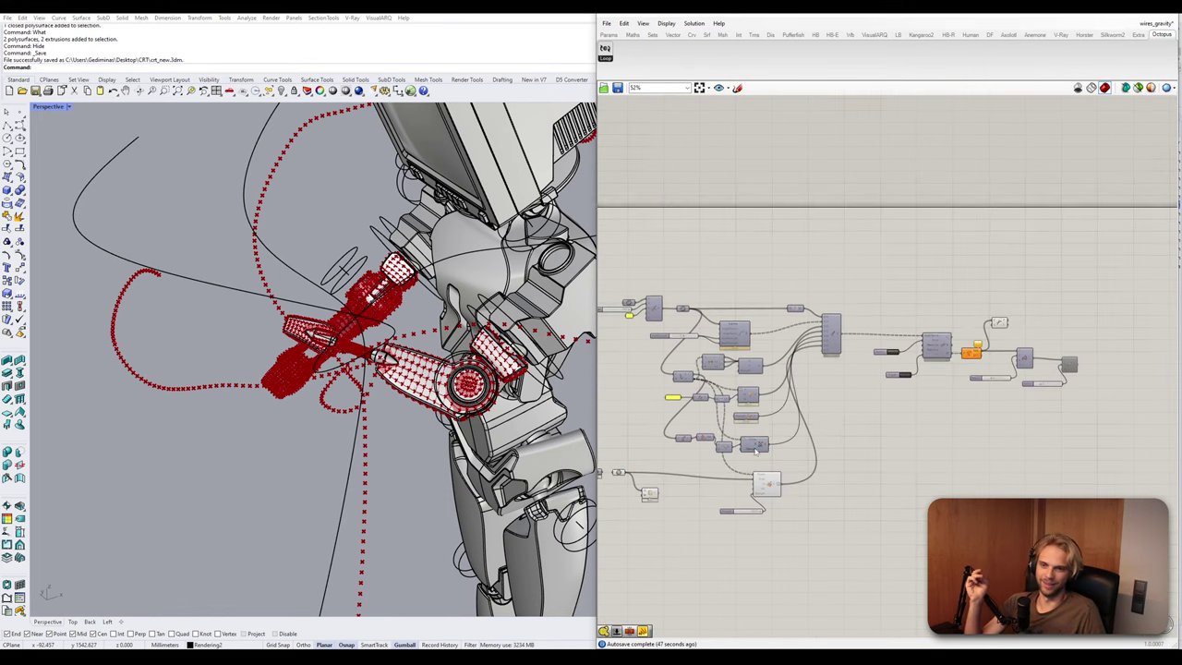
scroll(783, 425, up, 2)
scroll(759, 423, up, 4)
mouse_move(759, 428)
mouse_down()
mouse_move(796, 401)
mouse_move(779, 424)
mouse_up()
click(762, 248)
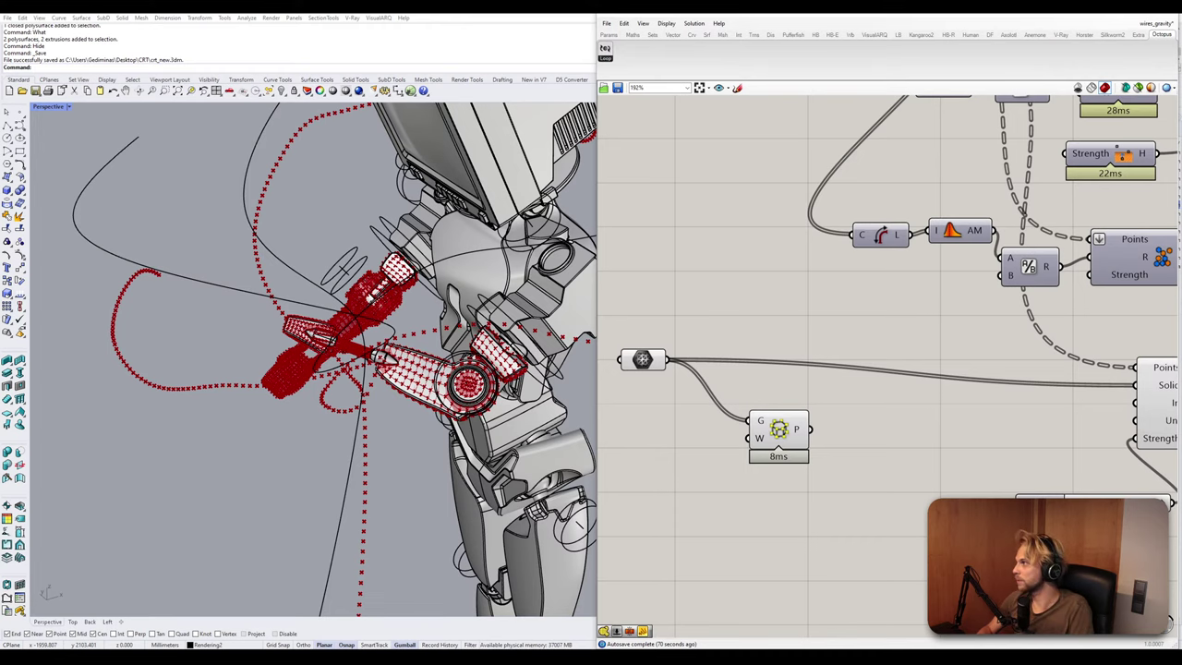
Switch to the food4Rhino site in the browser and search the plug-ins for "marching cubes".
drag(0, 67, 378, 13)
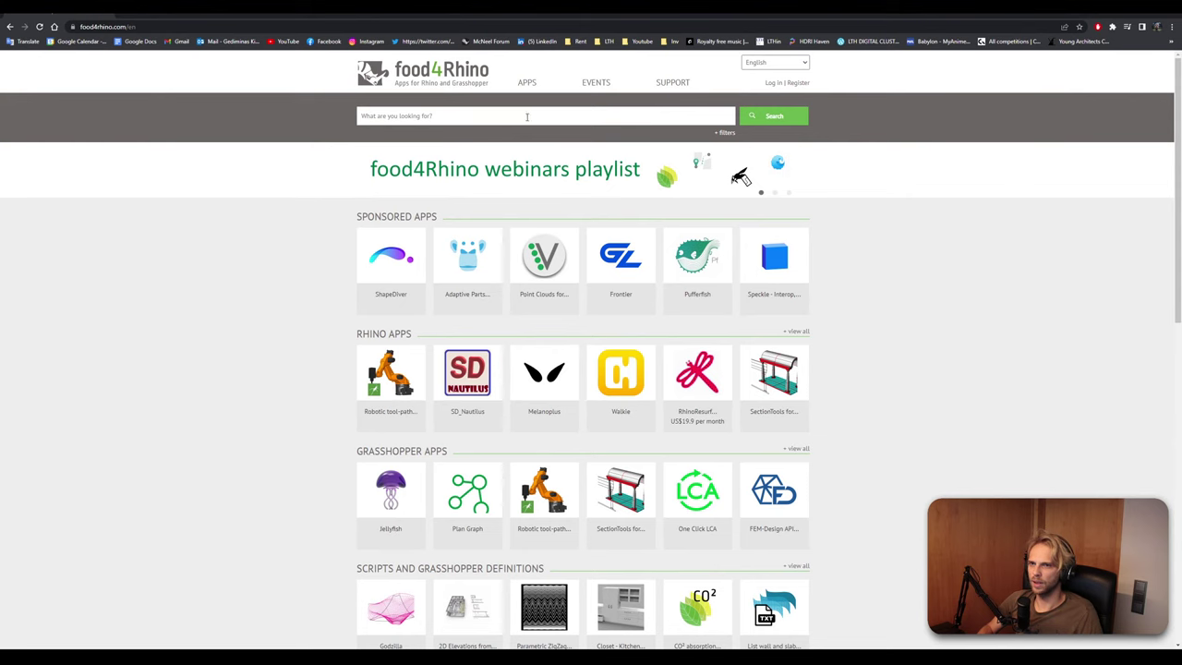
key(alt+Tab)
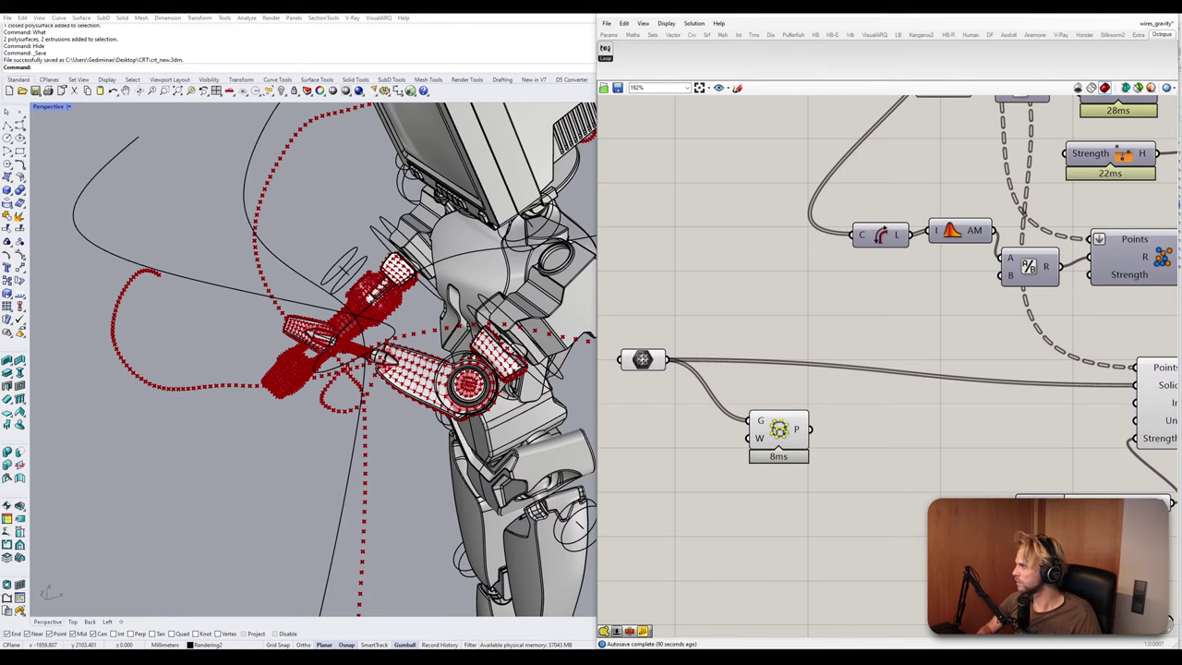
drag(443, 133, 462, 2)
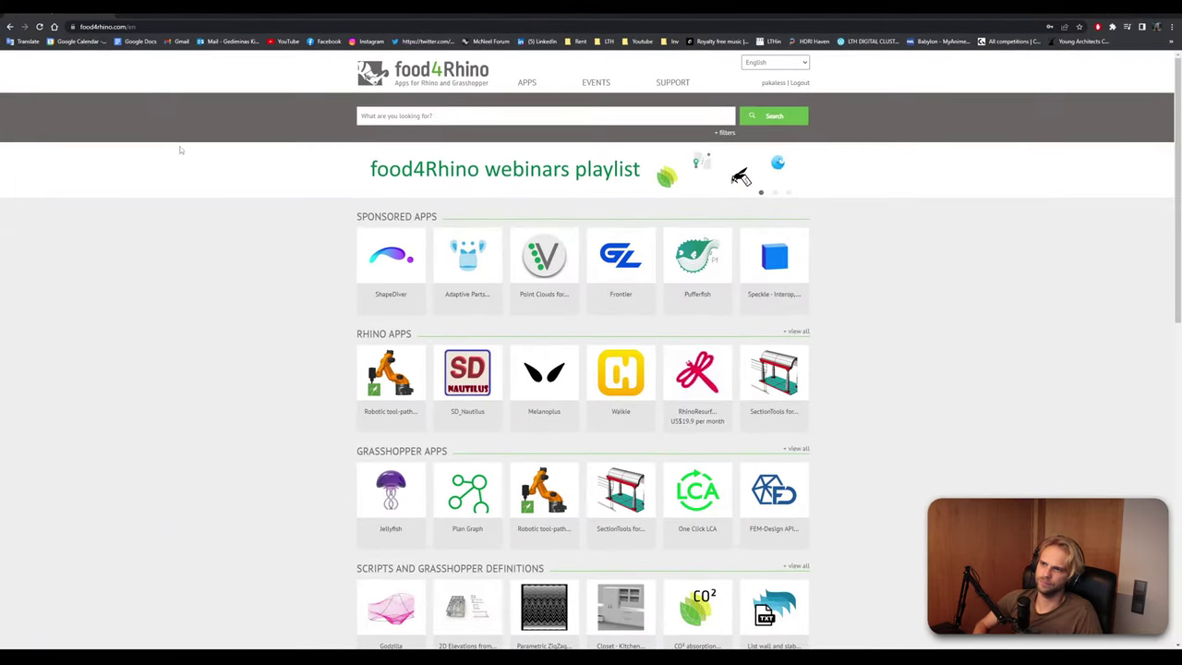
click(462, 116)
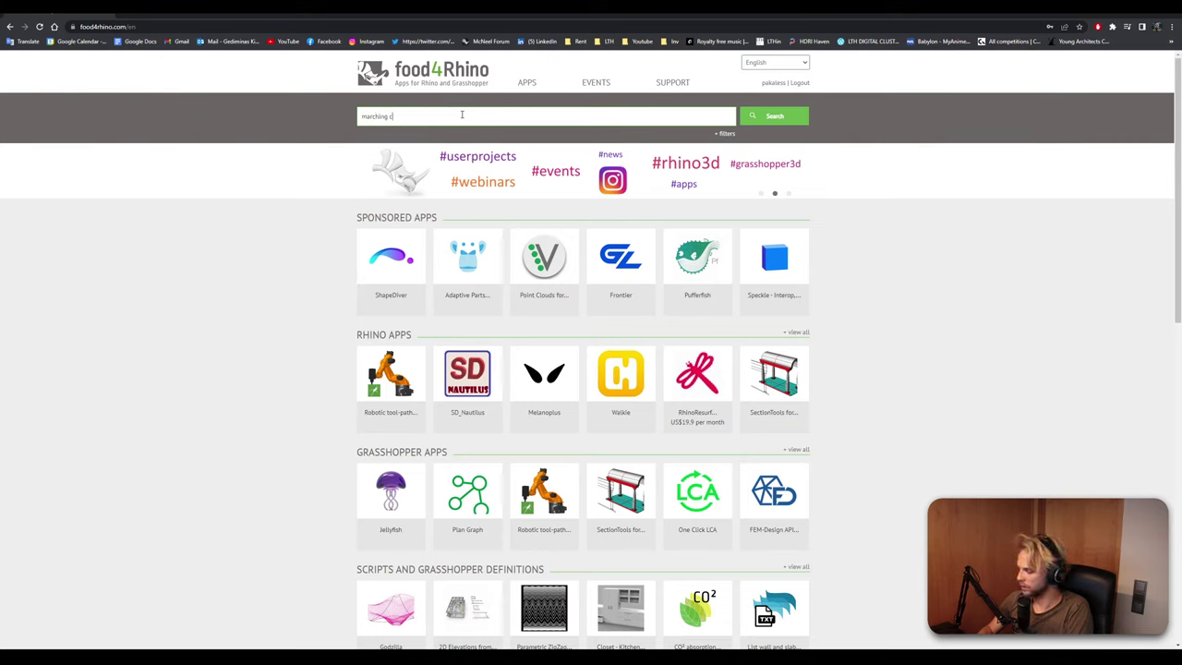
text(marching cubes)
key(Return)
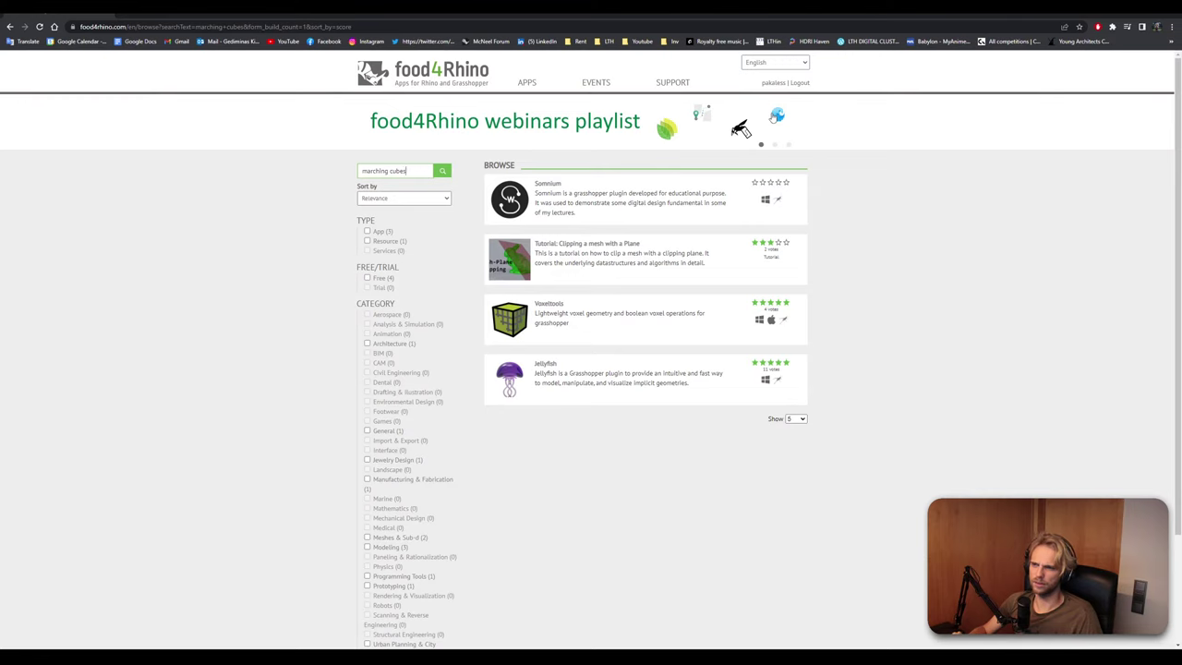
click(383, 198)
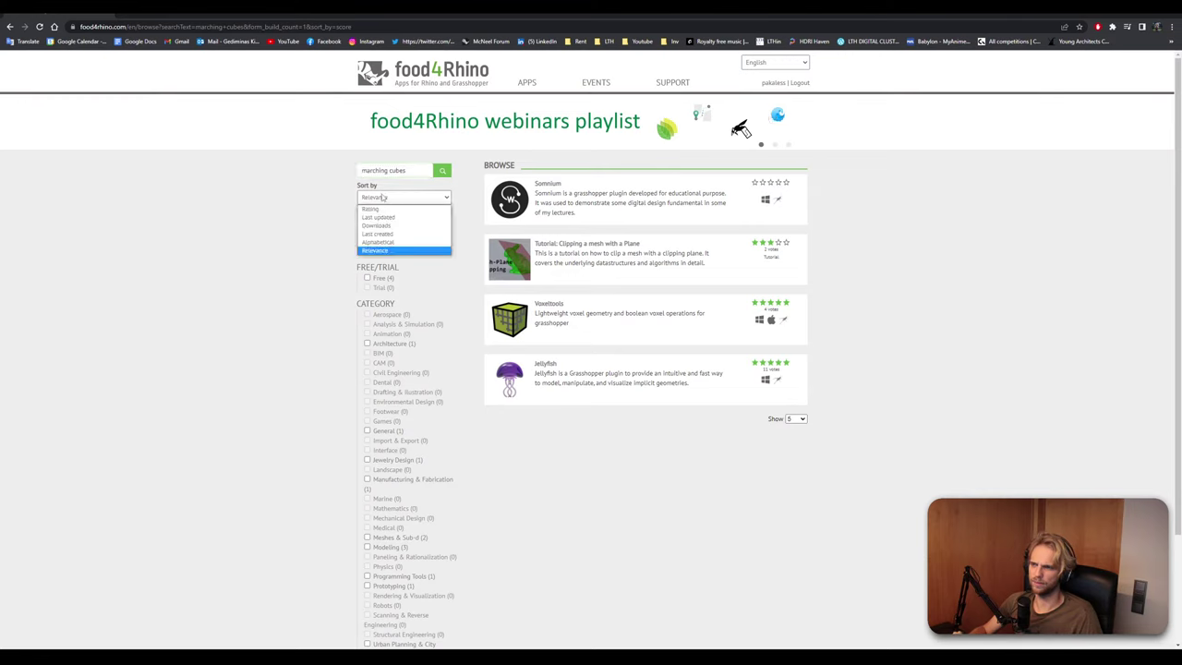
Search food4Rhino for "dendro" and open the Dendro plug-in page.
drag(405, 170, 223, 166)
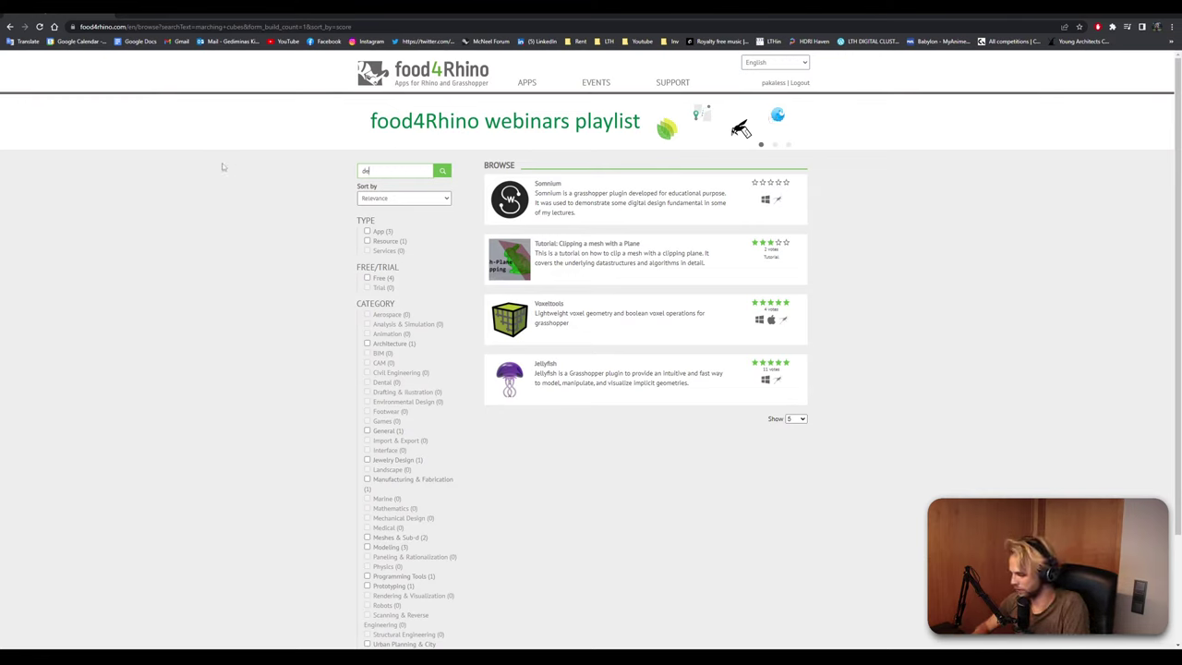
key(Return)
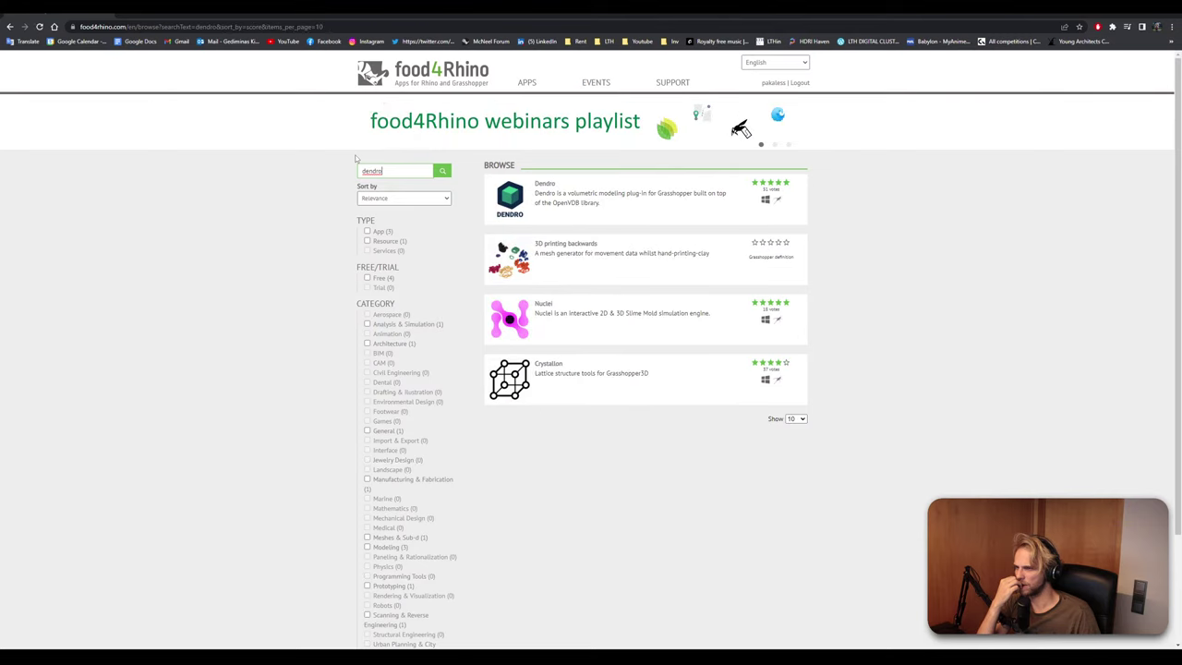
click(540, 192)
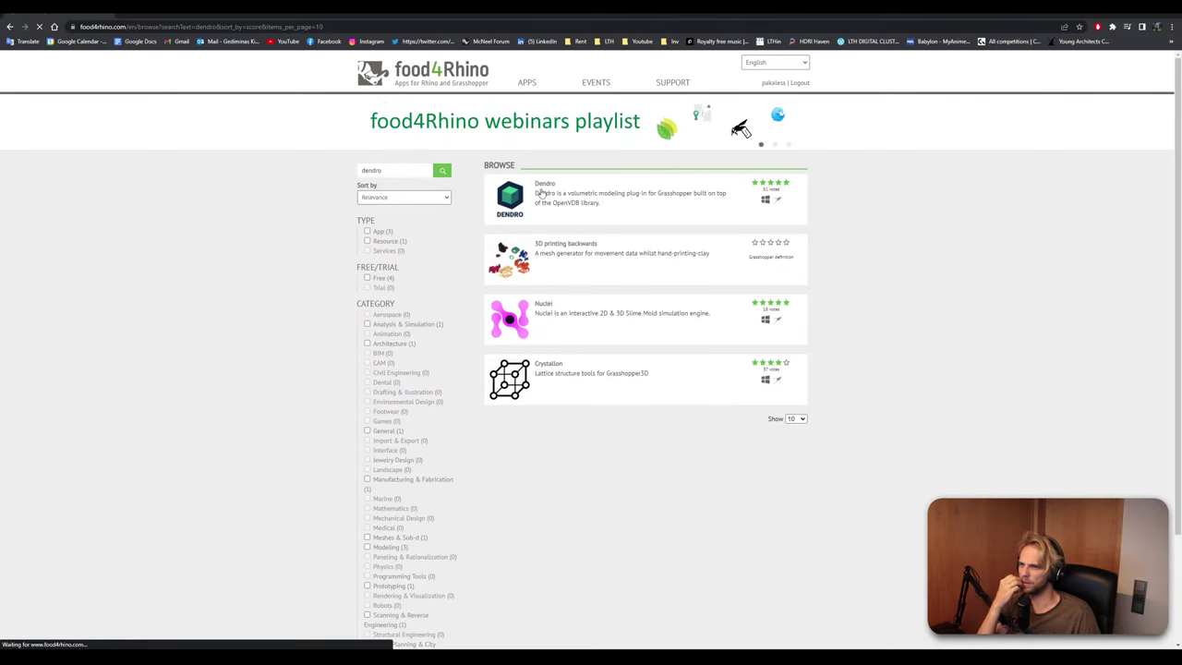
Download both Dendro v0.9.0 and Dendro v1.0.0.
scroll(502, 377, down, 5)
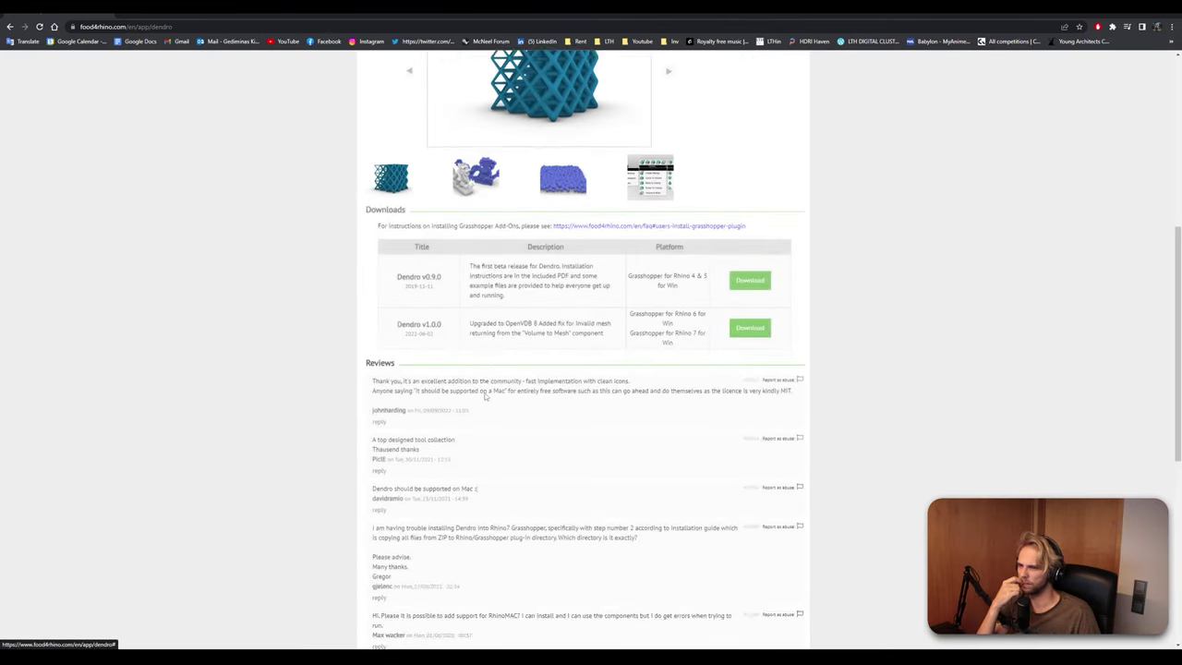
click(750, 293)
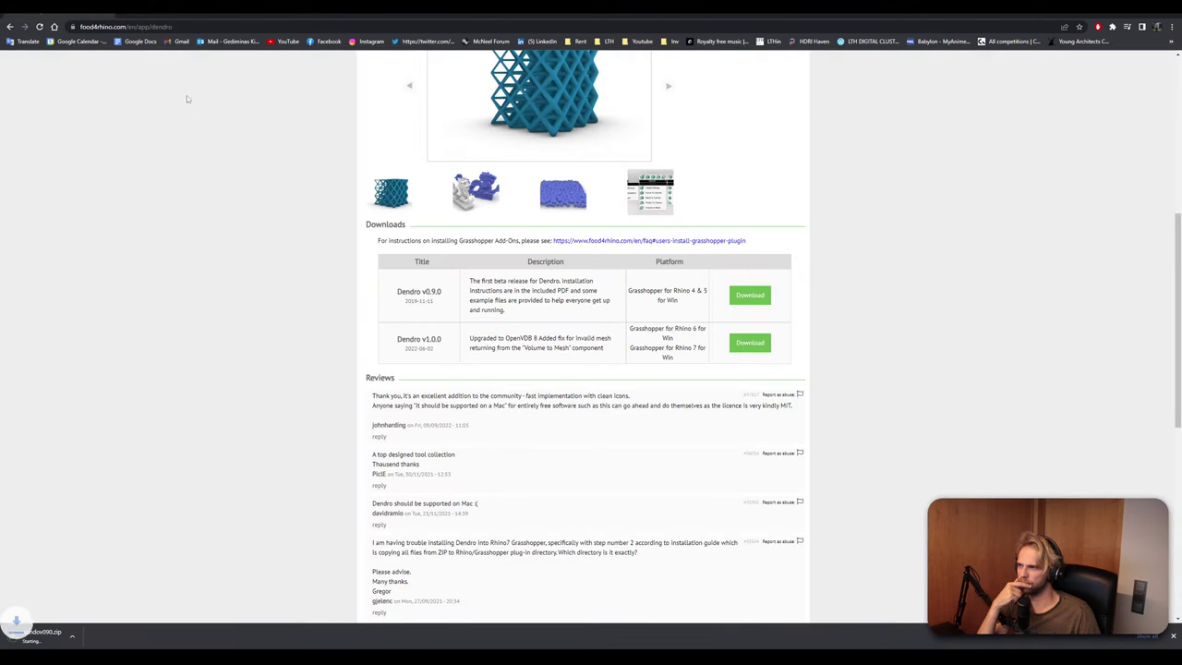
click(753, 344)
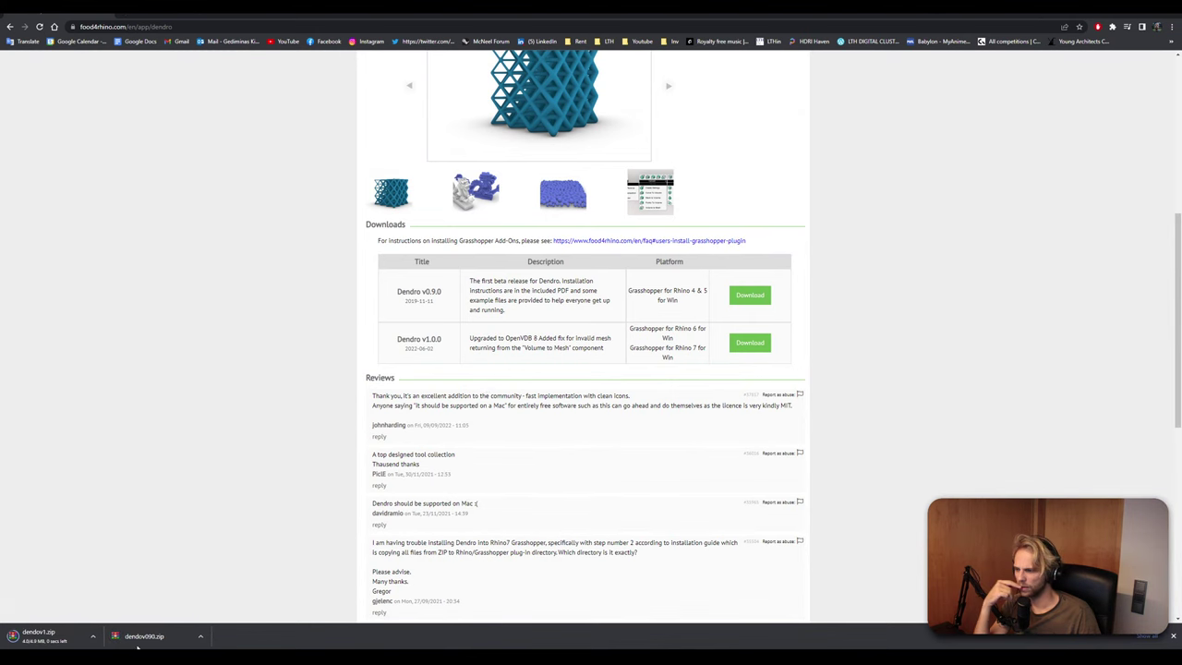
Show dendov1.zip in the Downloads folder and extract it into its own dendov1 folder.
right_click(74, 638)
click(107, 612)
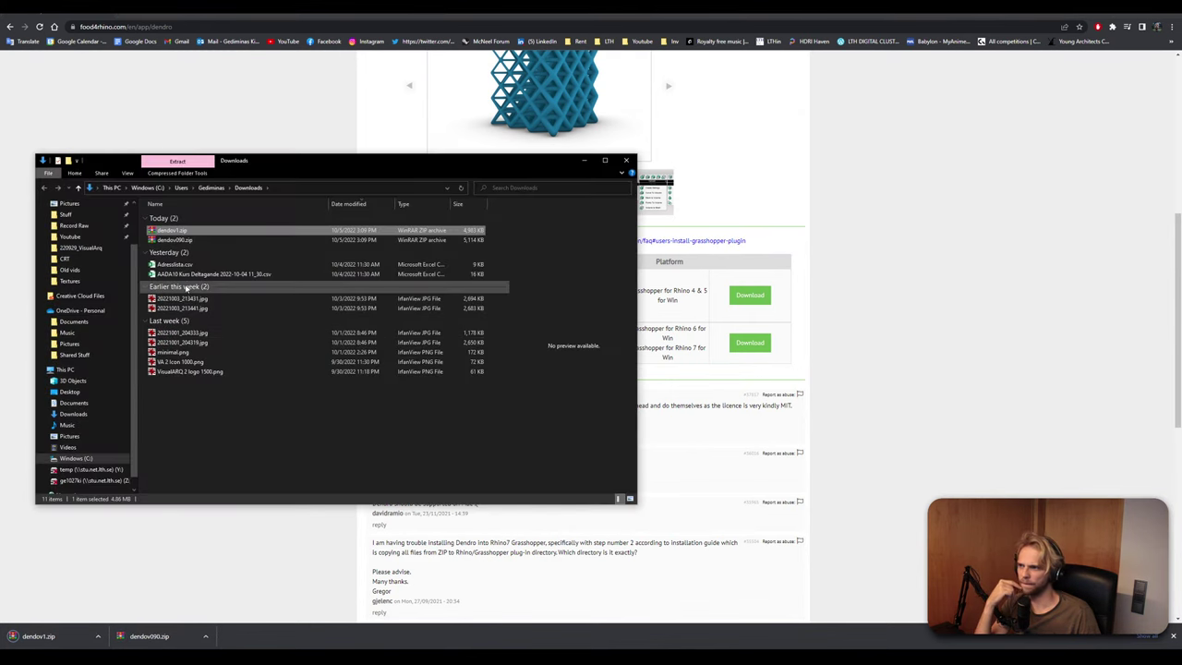
right_click(175, 229)
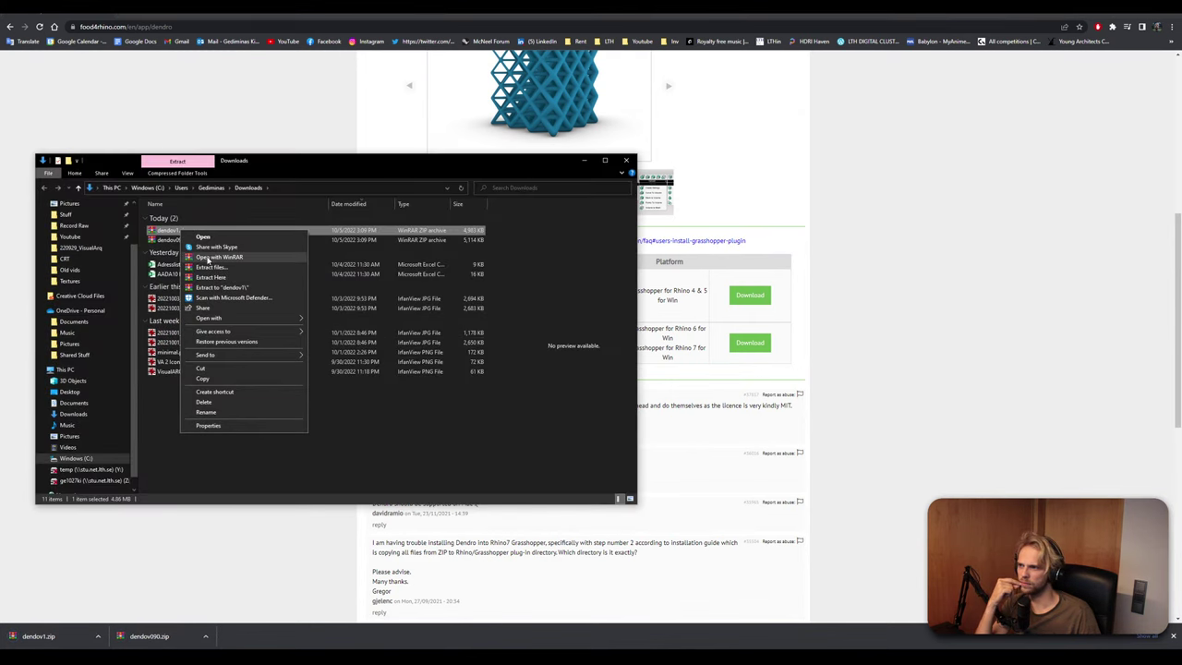
click(223, 289)
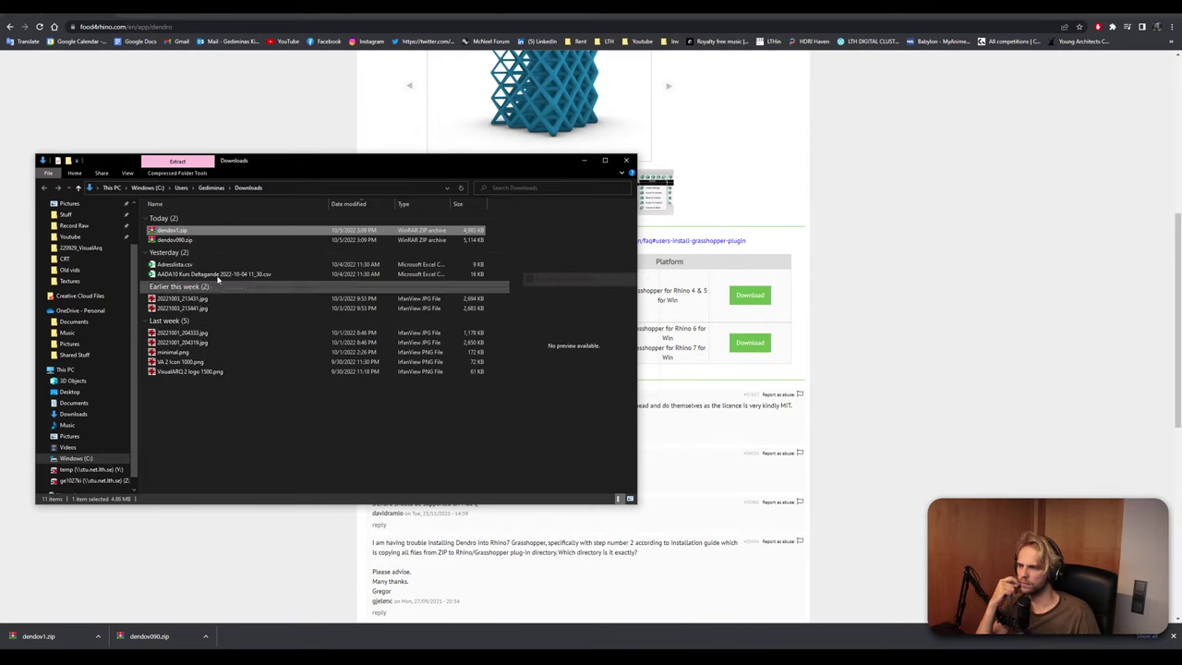
Browse the extracted dendov1 folder down to Libaries and check the DendroAPI.dll and DendroGH.gha files.
double_click(172, 249)
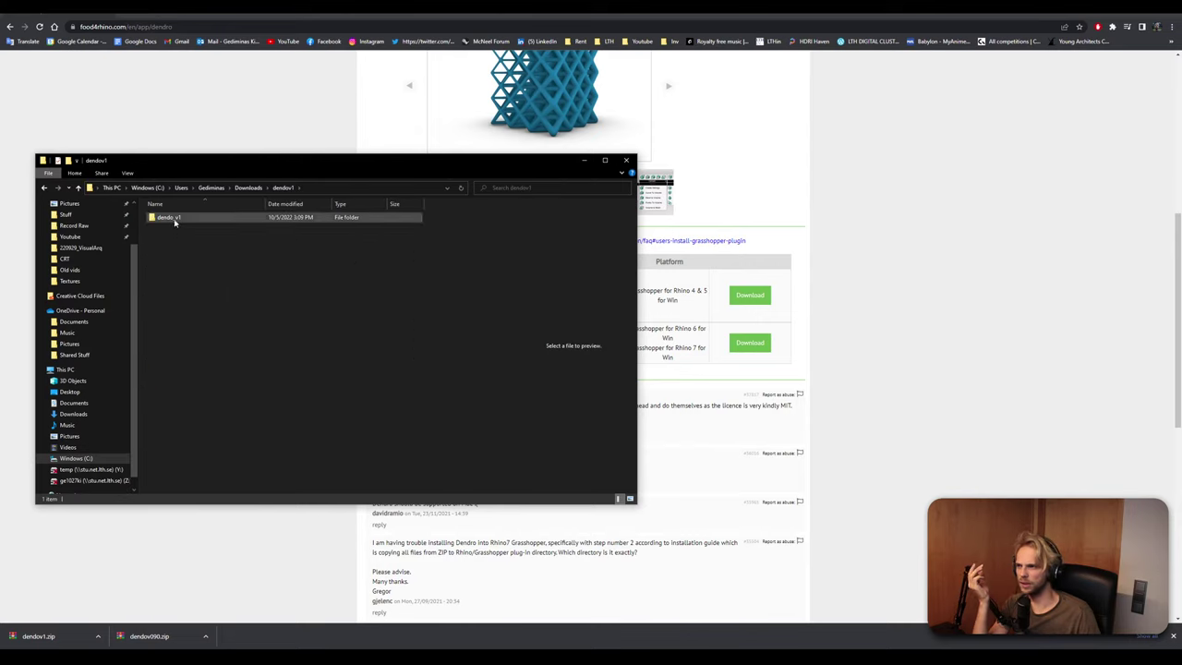
double_click(174, 218)
double_click(168, 226)
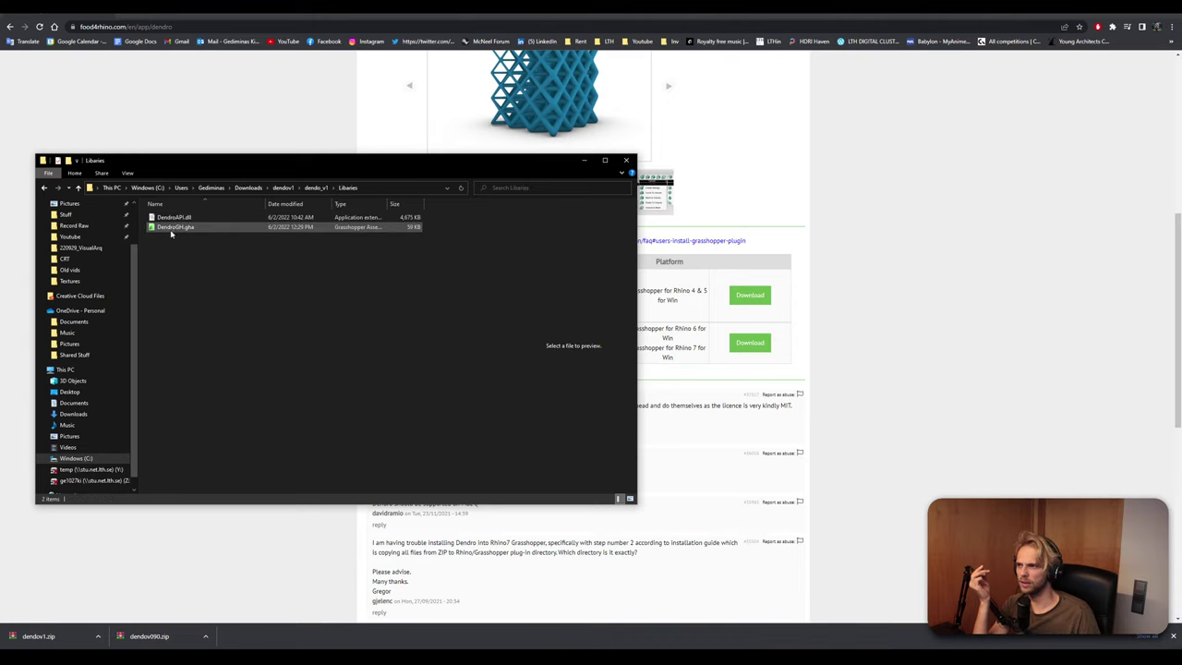
click(171, 218)
click(175, 229)
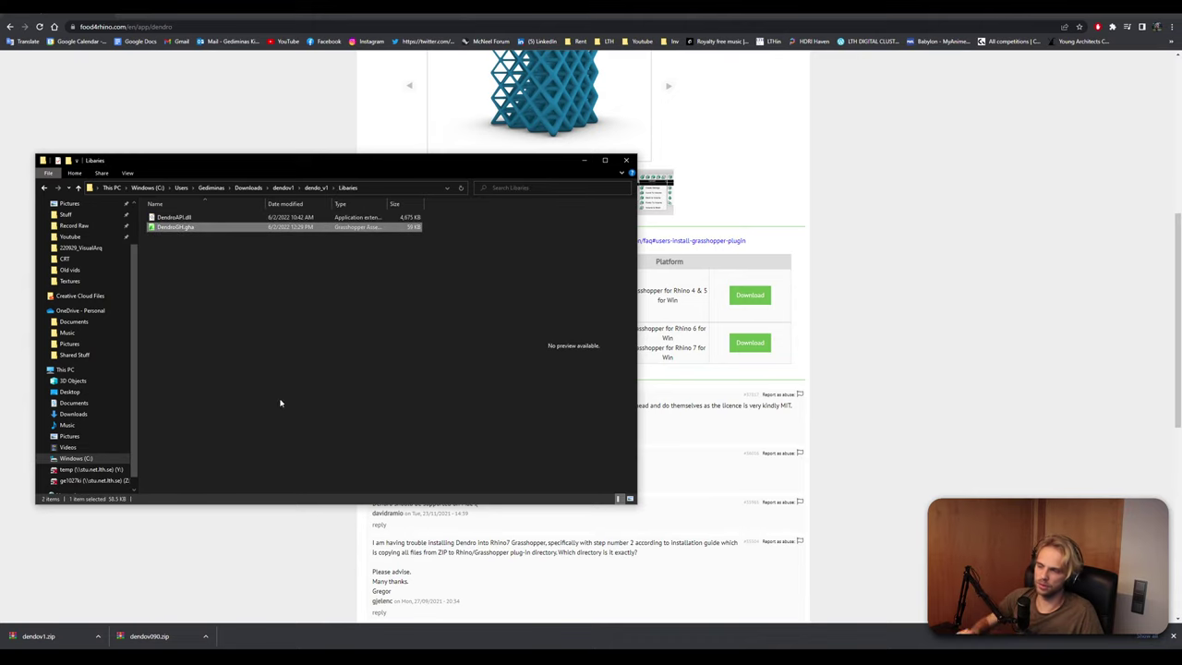
right_click(160, 231)
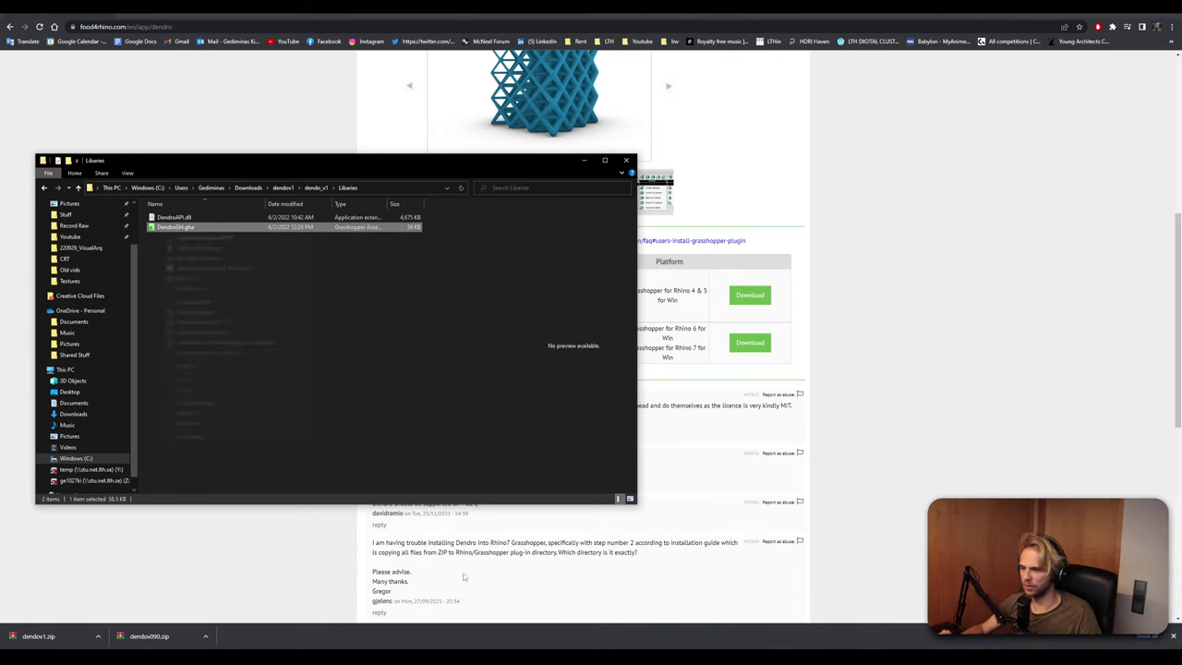
click(194, 365)
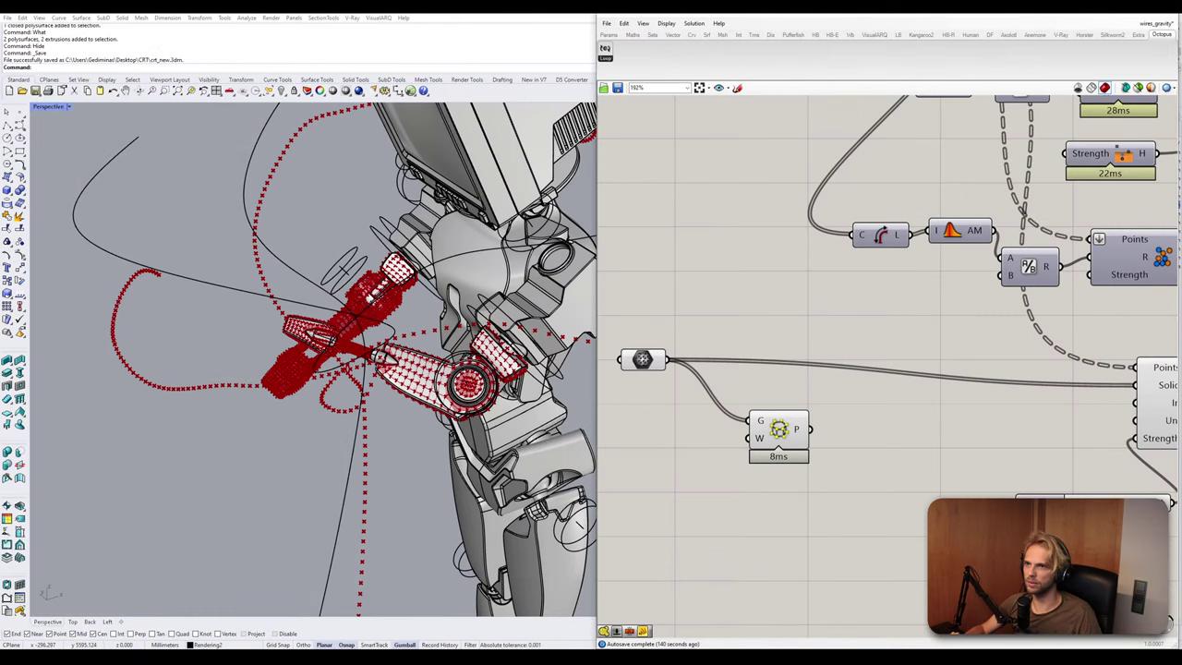
click(607, 23)
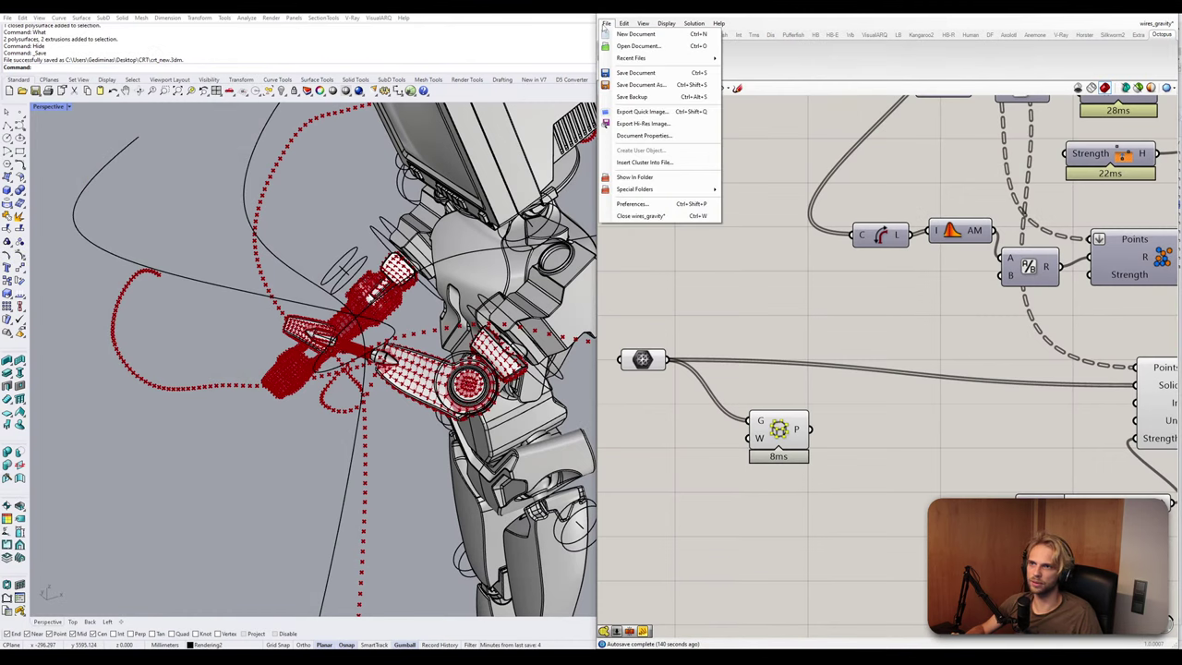
click(607, 24)
click(607, 23)
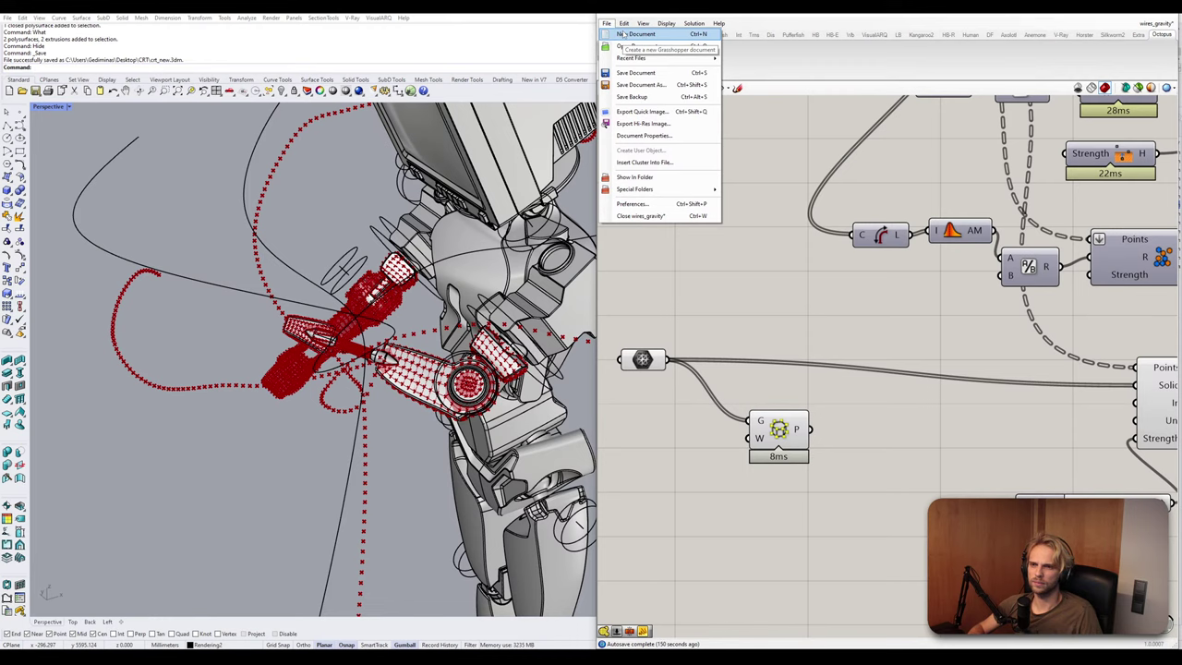
click(736, 279)
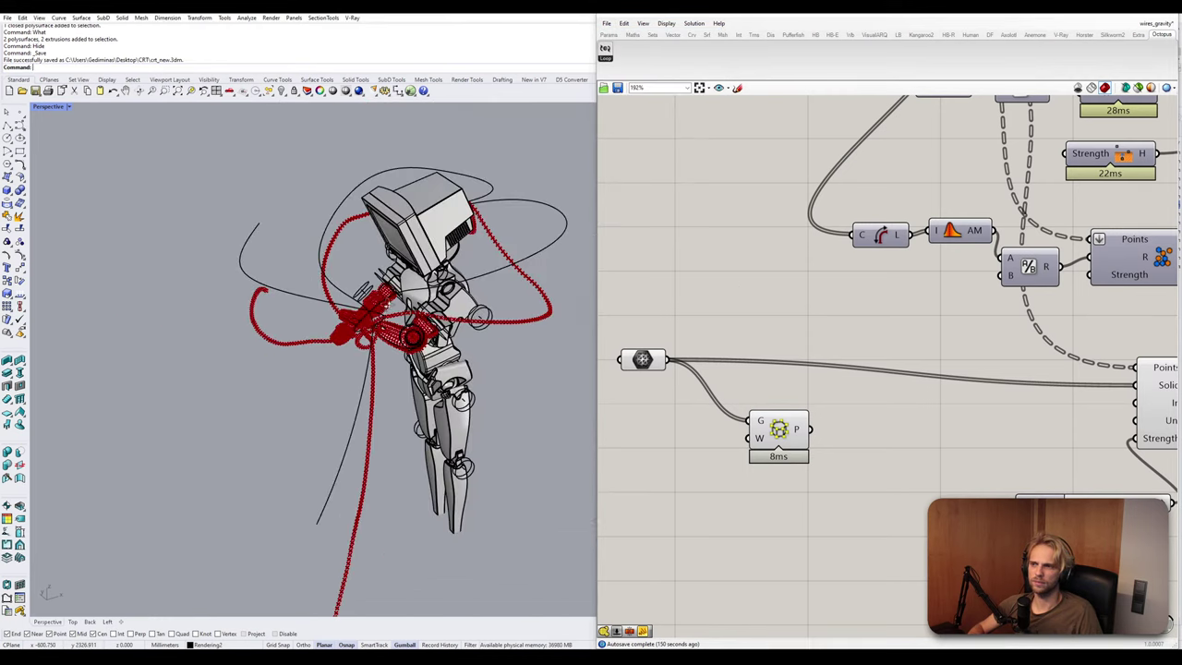
Close the wires_gravity Grasshopper definition.
right_drag(388, 302, 427, 270)
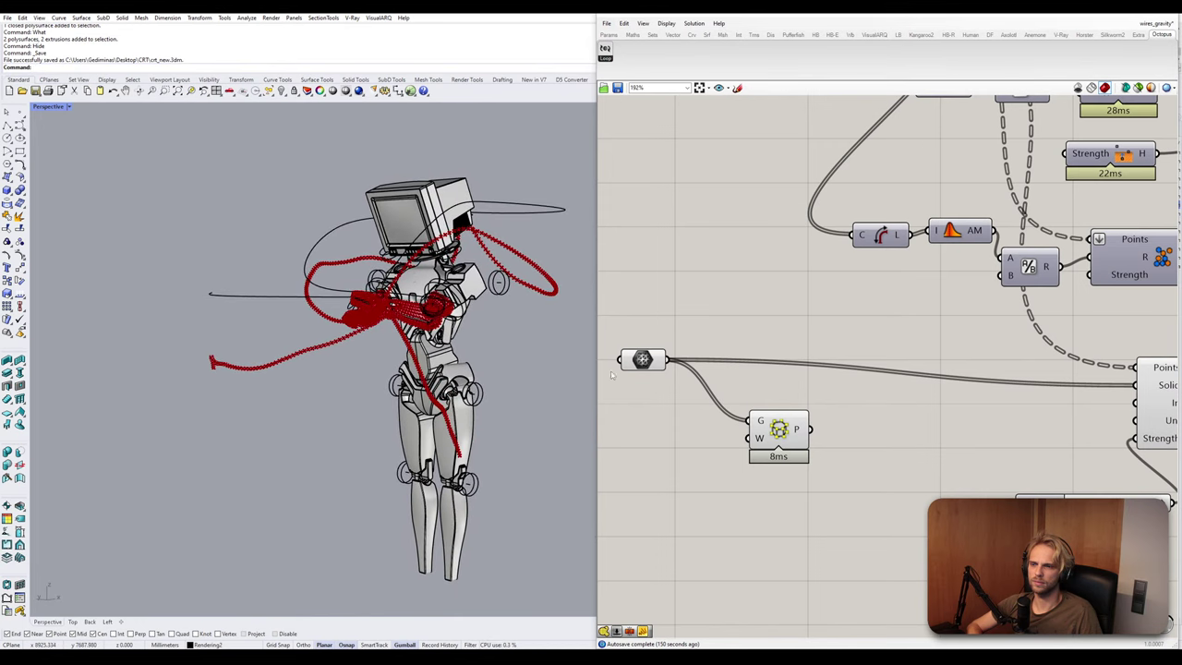
click(1158, 25)
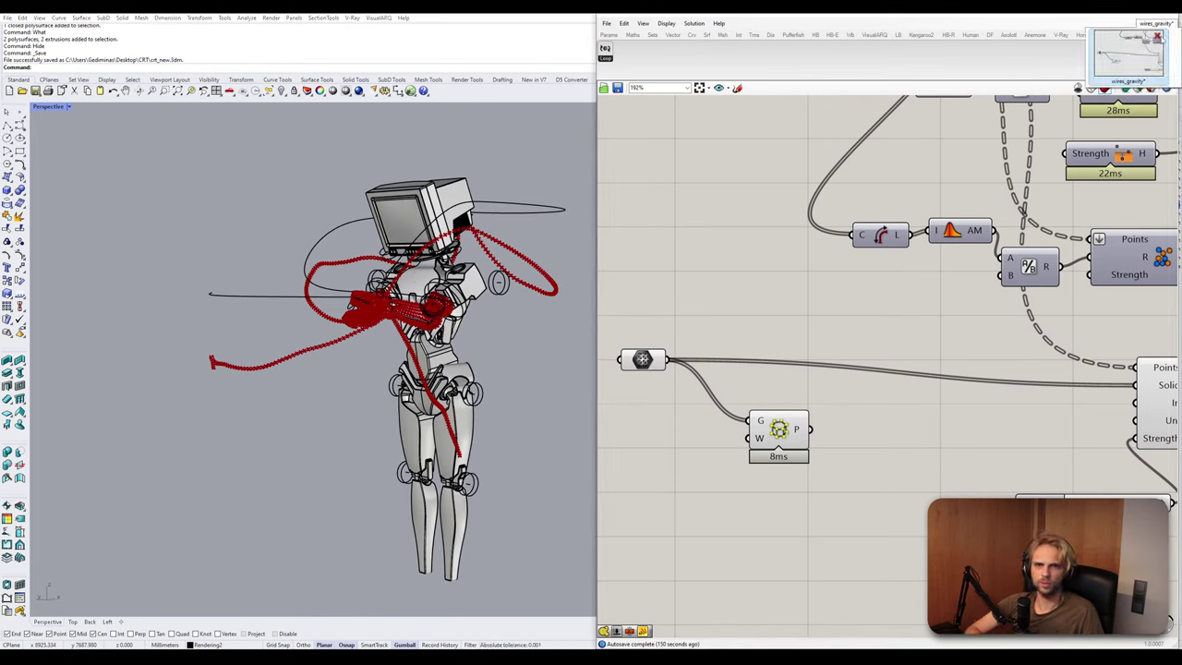
click(1157, 37)
click(1116, 82)
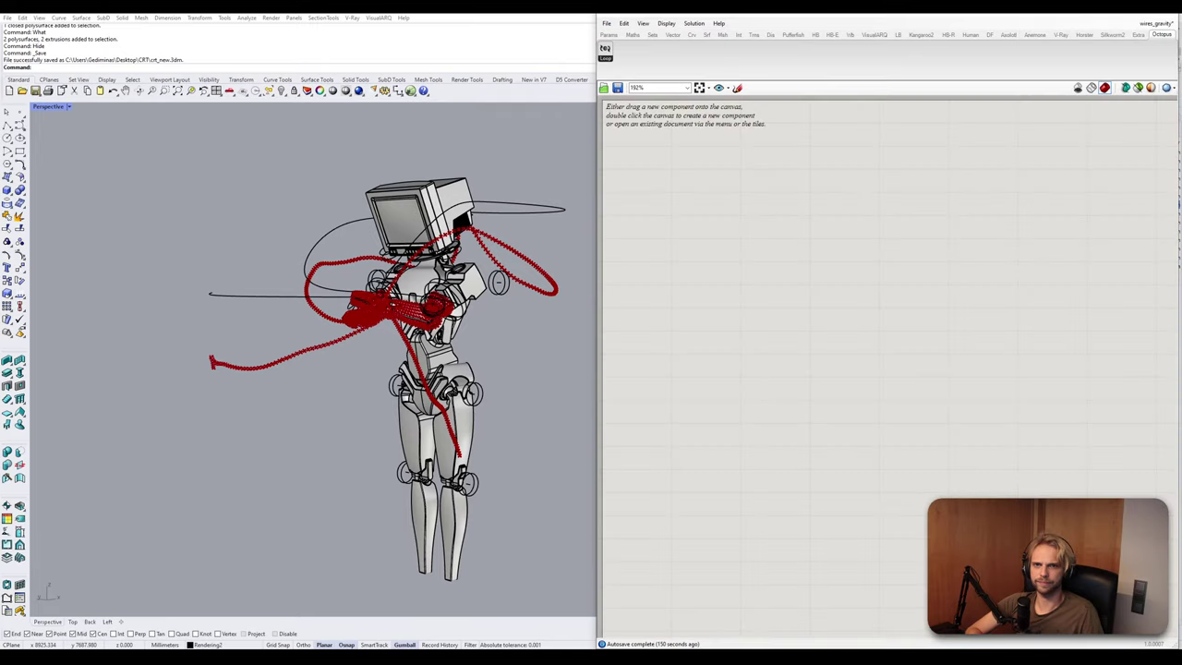
Select the two outermost control points of the long wire running out from the robot's hand and raise them well above its head.
scroll(382, 321, up, 5)
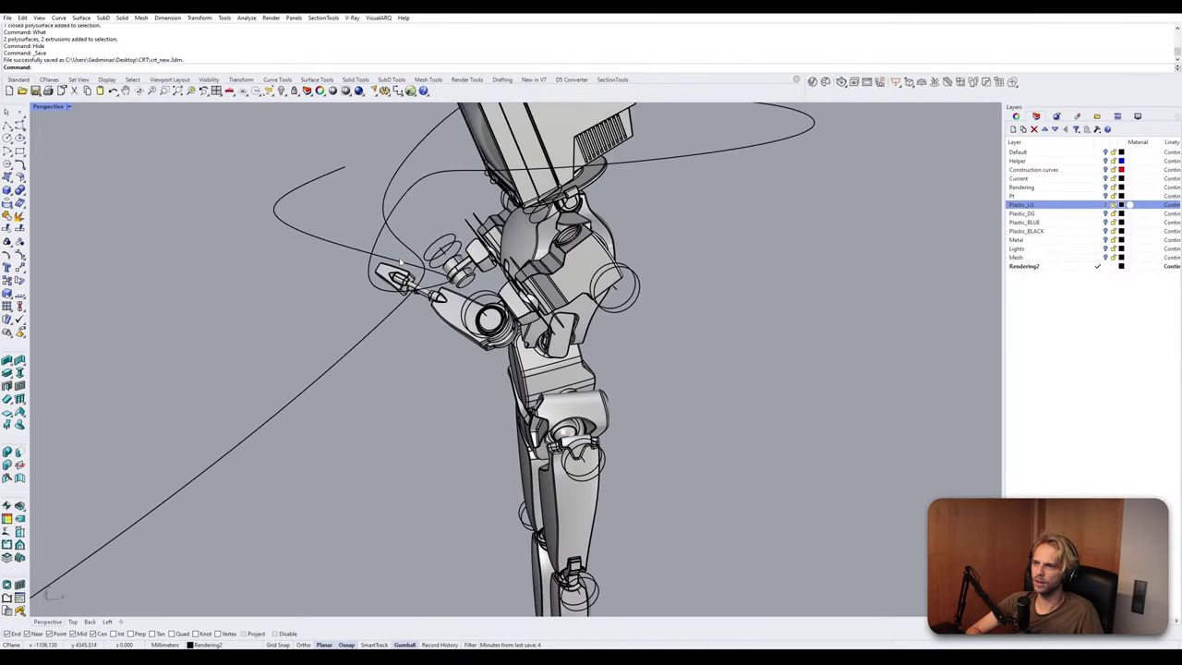
right_drag(382, 321, 451, 307)
right_drag(600, 362, 504, 296)
click(368, 336)
scroll(330, 343, down, 5)
right_drag(504, 296, 465, 297)
drag(222, 227, 409, 321)
scroll(407, 320, down, 4)
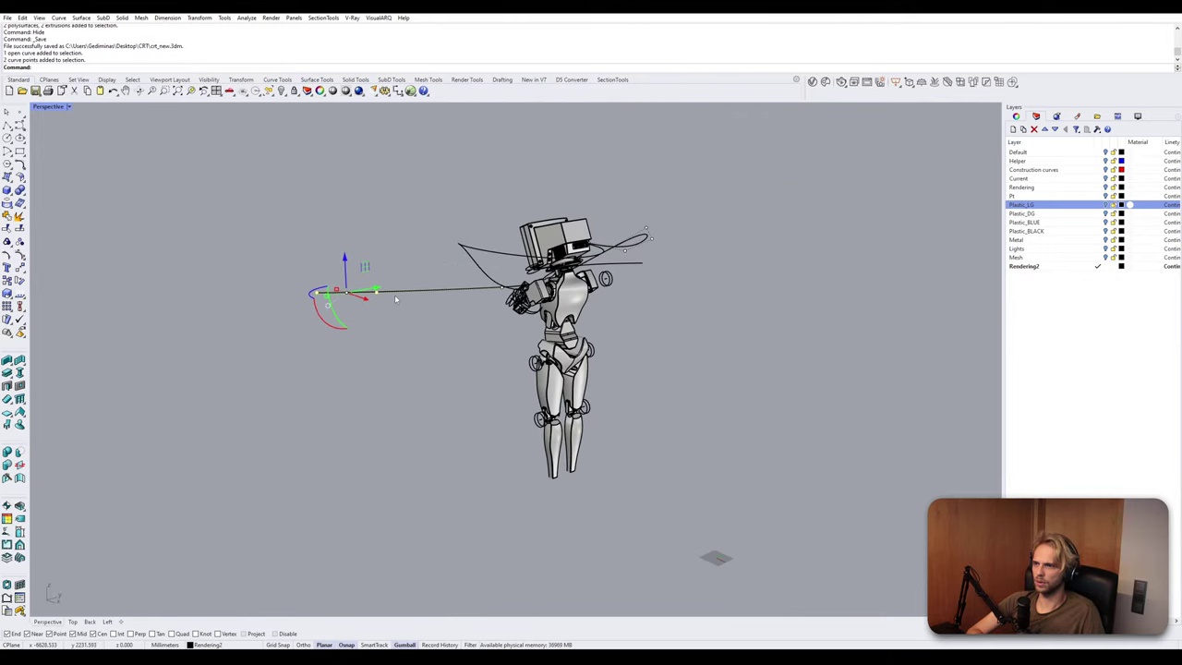
shift+right_drag(397, 295, 392, 335)
drag(296, 336, 392, 379)
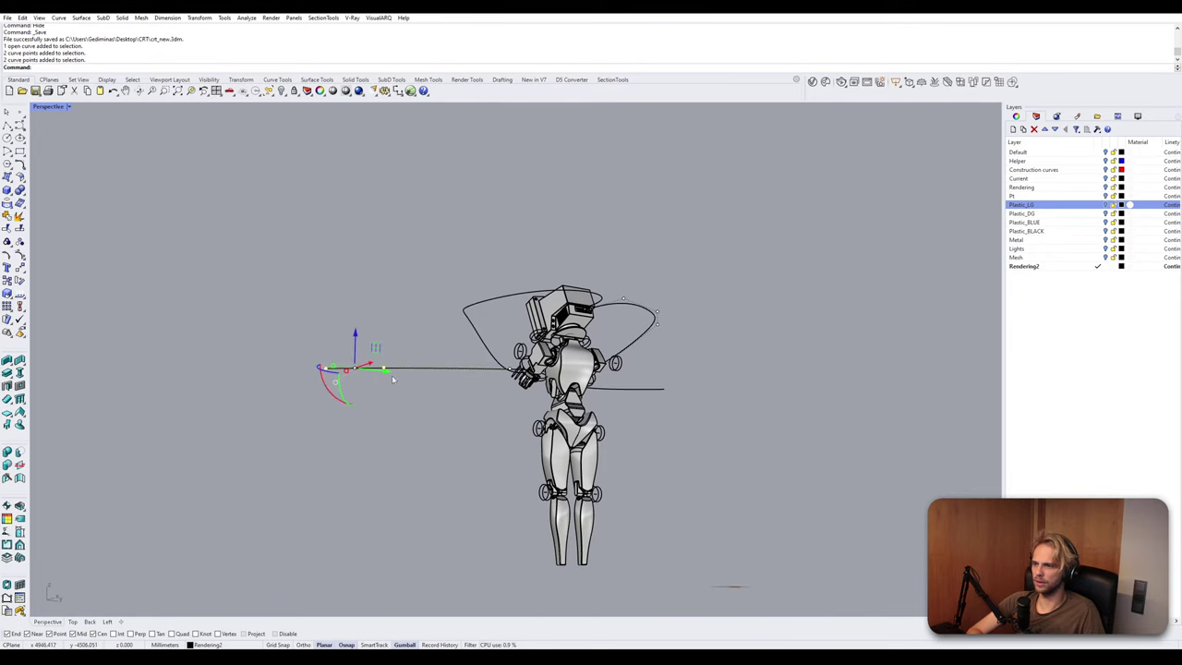
drag(356, 335, 484, 164)
Lower the second-to-last control point of the raised wire until it sits near the robot's hand.
right_drag(460, 302, 405, 208)
click(376, 216)
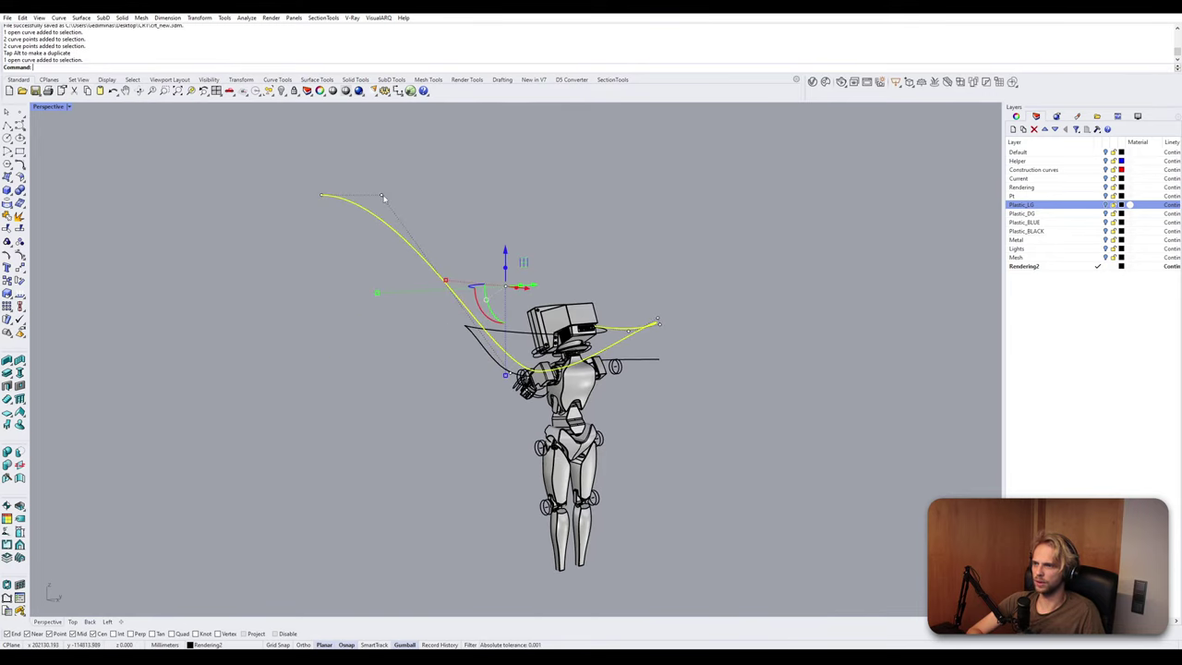
click(382, 196)
drag(405, 170, 511, 349)
Move the raised wire's end control point horizontally inward until the wire rises more steeply above the robot's hand.
click(320, 195)
shift+right_drag(373, 231, 395, 356)
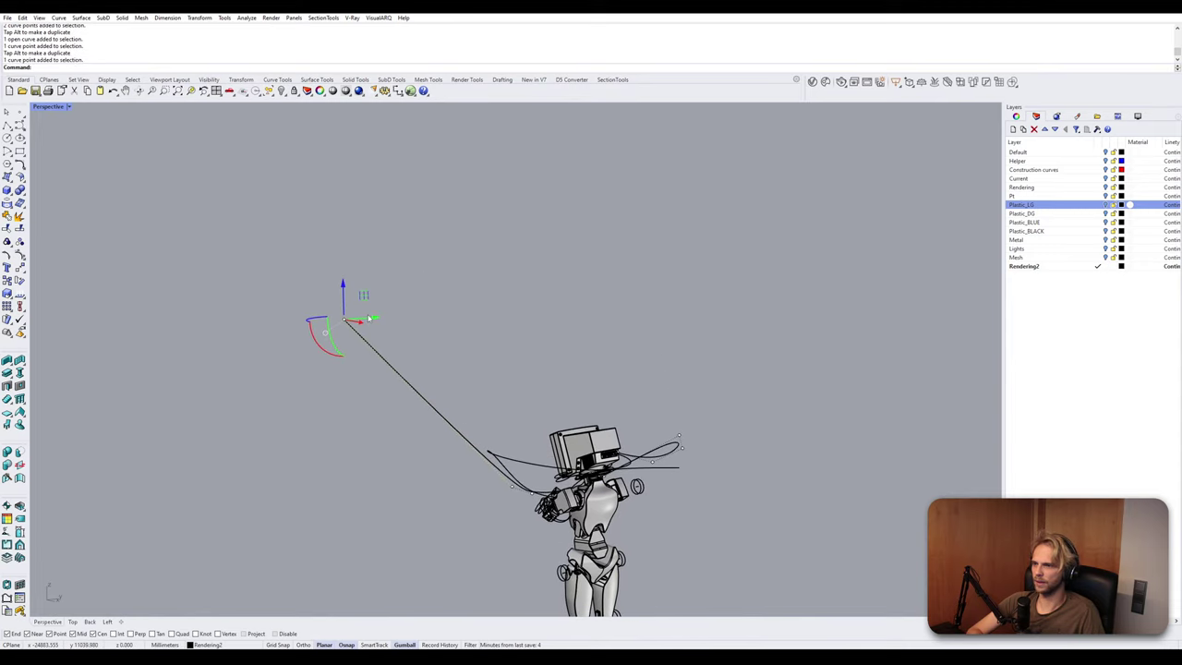
key(Escape)
click(361, 337)
click(344, 319)
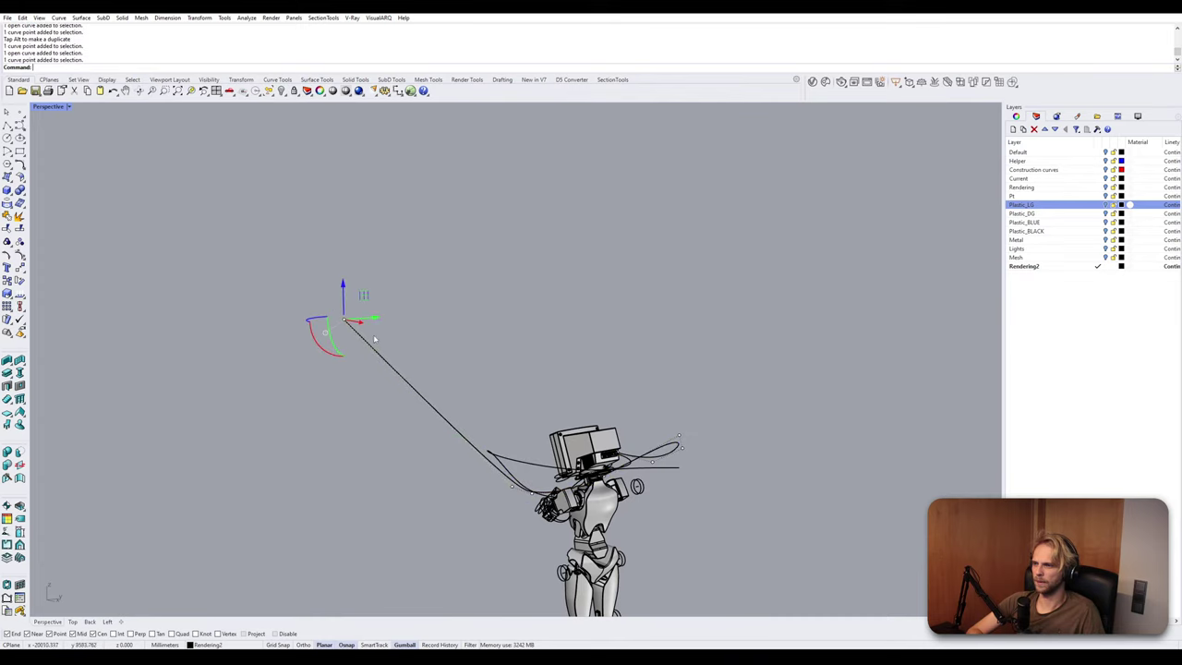
drag(372, 318, 550, 306)
right_drag(535, 354, 466, 311)
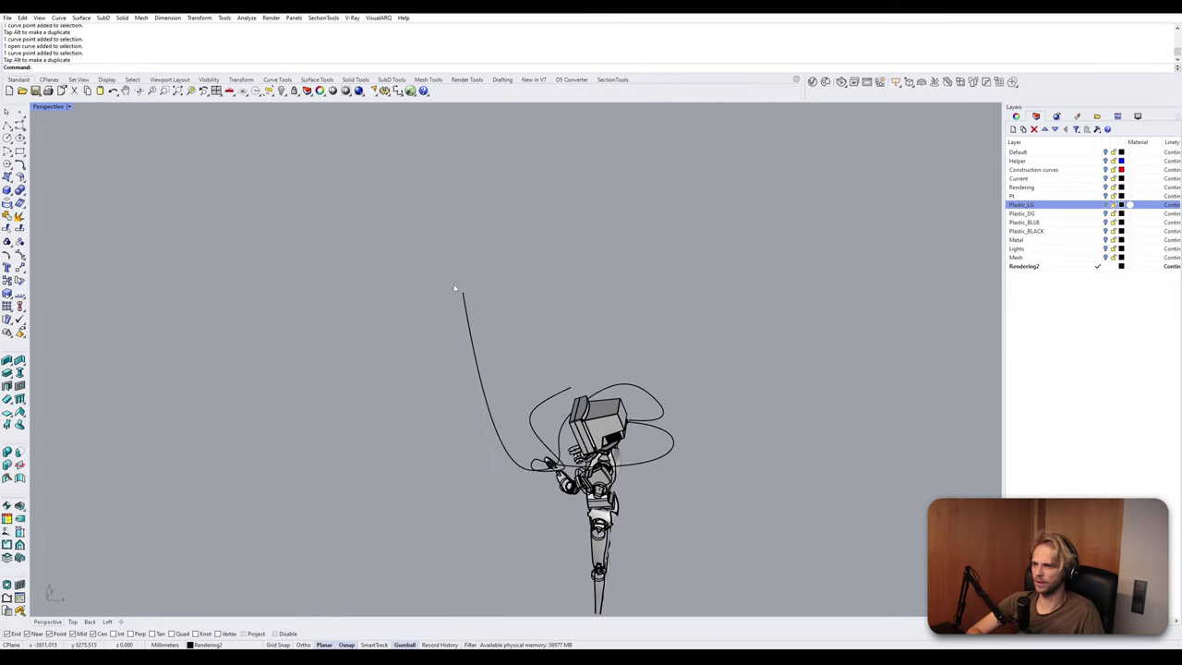
click(465, 294)
click(465, 295)
drag(494, 295, 529, 297)
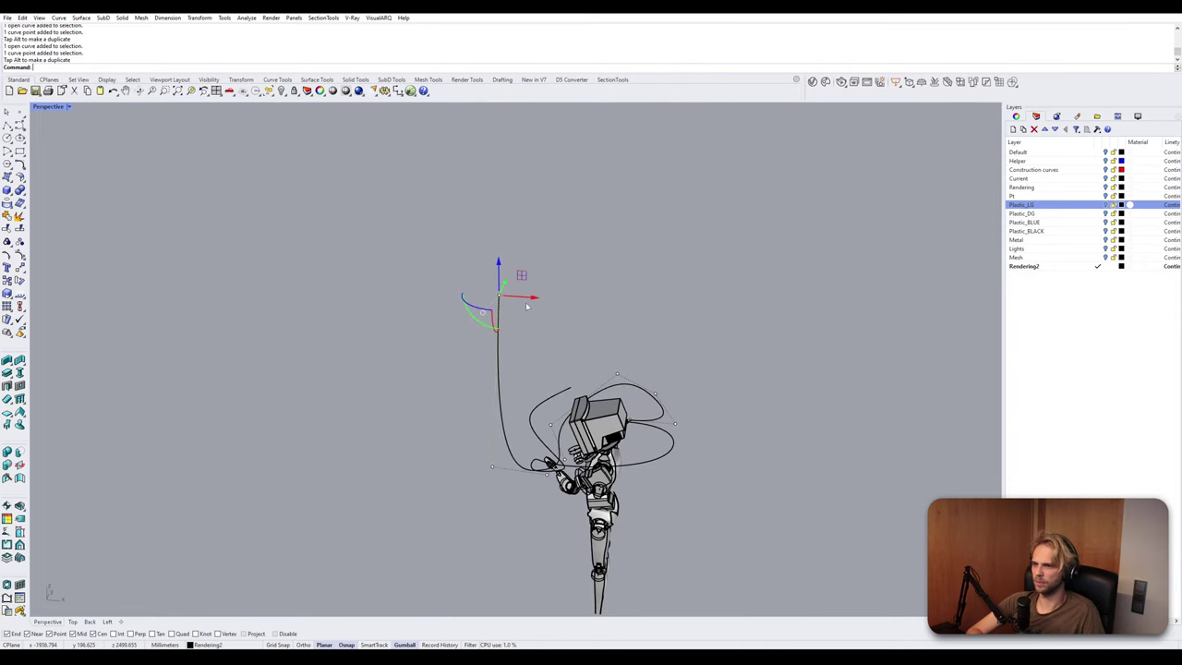
key(Escape)
Lower the wire control point that lies beside the front of the robot's monitor head.
right_drag(566, 358, 637, 362)
scroll(547, 437, up, 5)
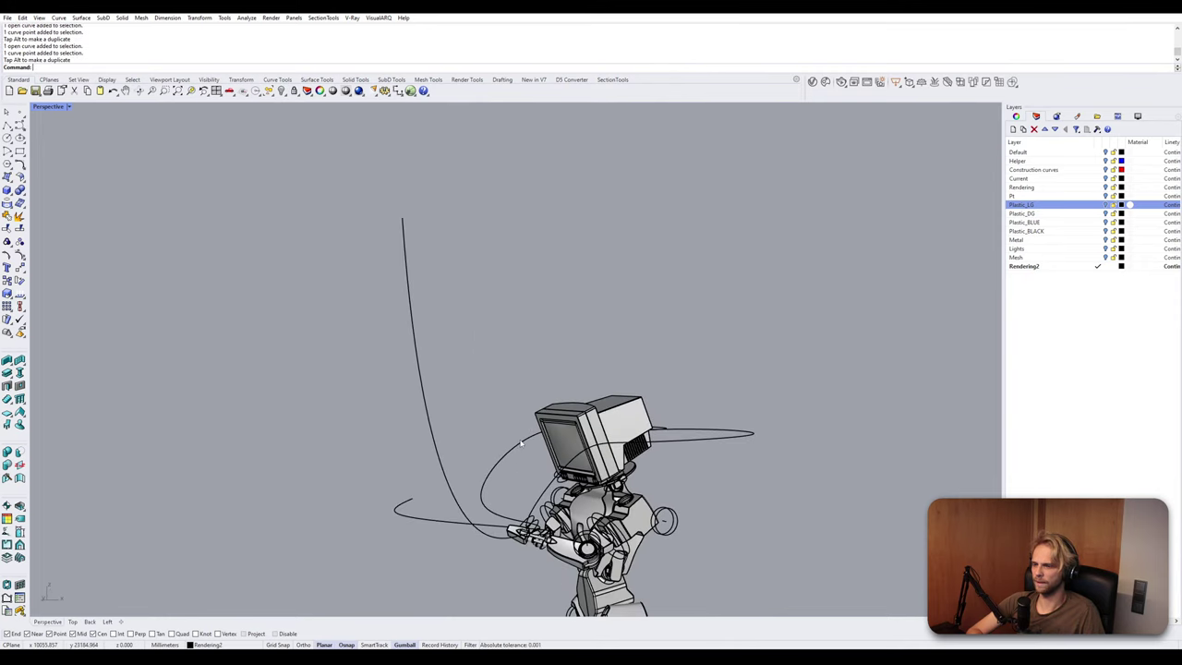
click(549, 431)
click(523, 425)
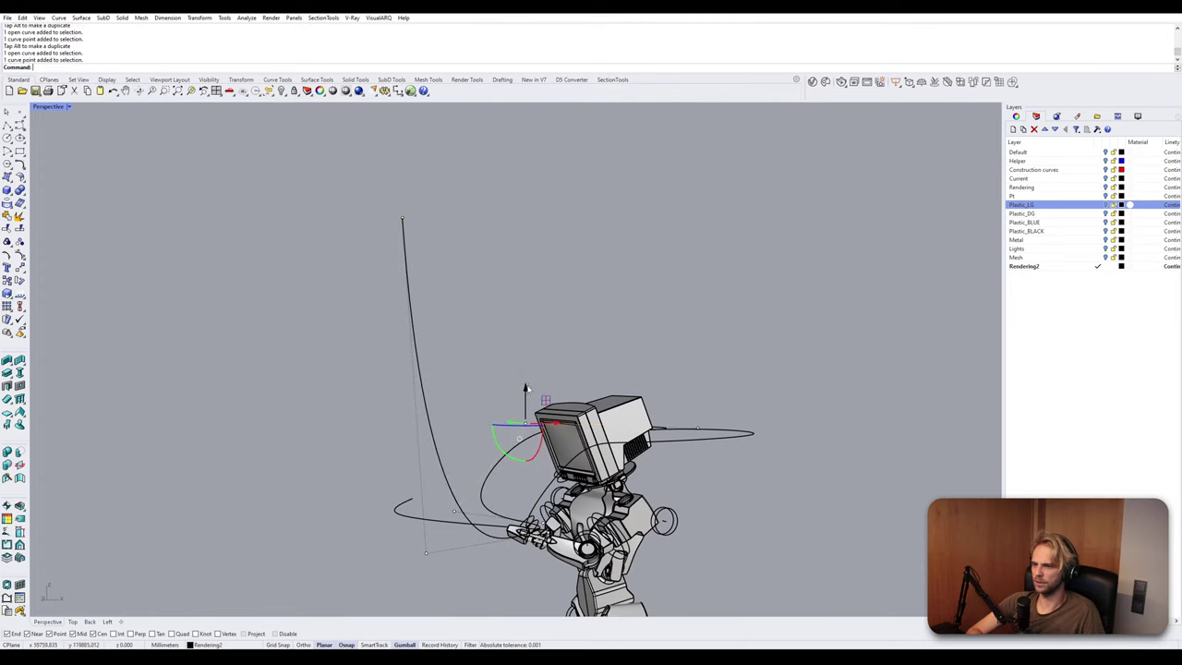
click(526, 443)
click(523, 426)
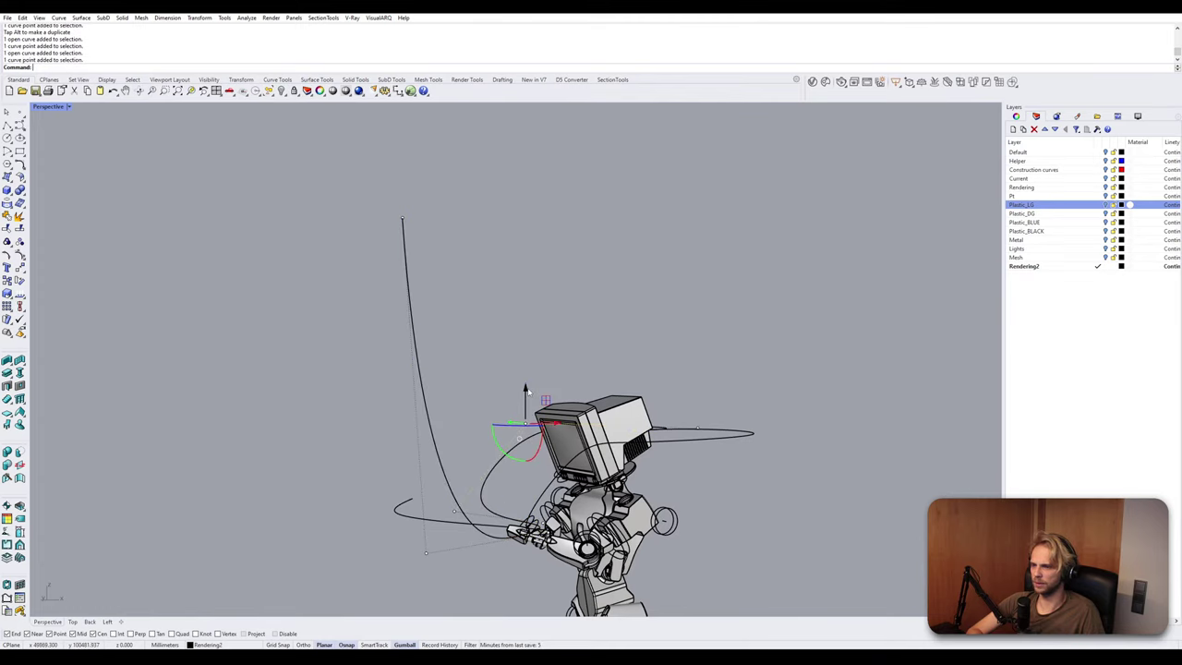
drag(525, 389, 524, 410)
key(Escape)
Reshape the wire loop around the head by shifting its front control point horizontally and adjusting a neighbouring control point.
right_drag(560, 397, 733, 447)
click(742, 447)
click(831, 444)
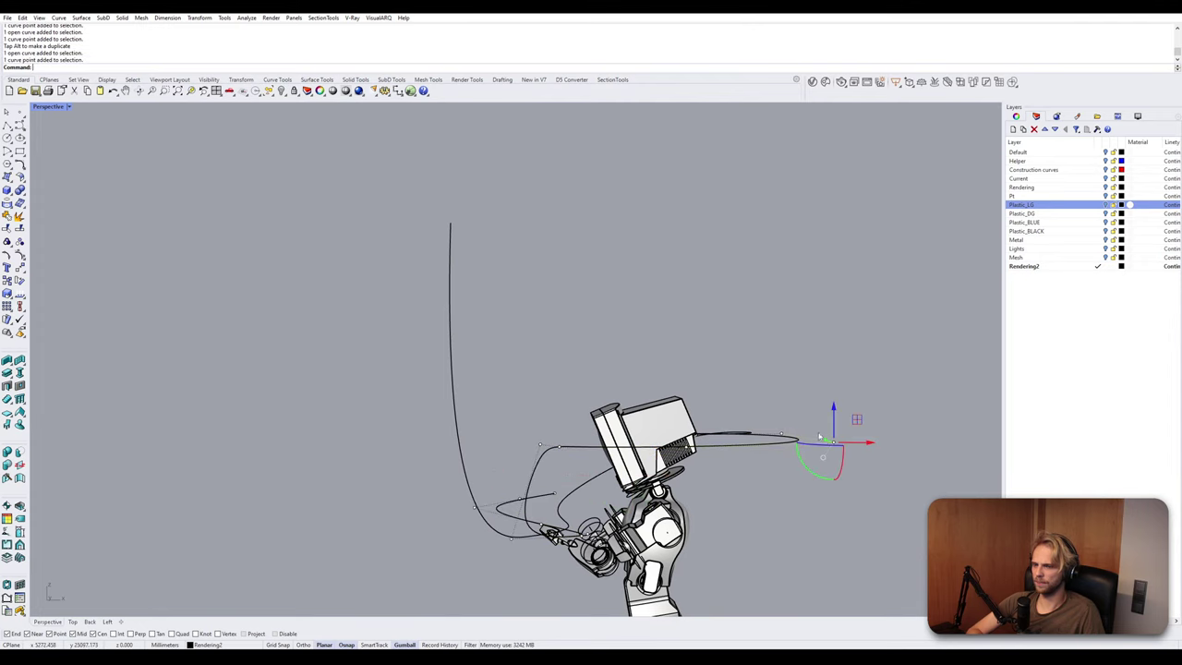
right_drag(560, 448, 561, 559)
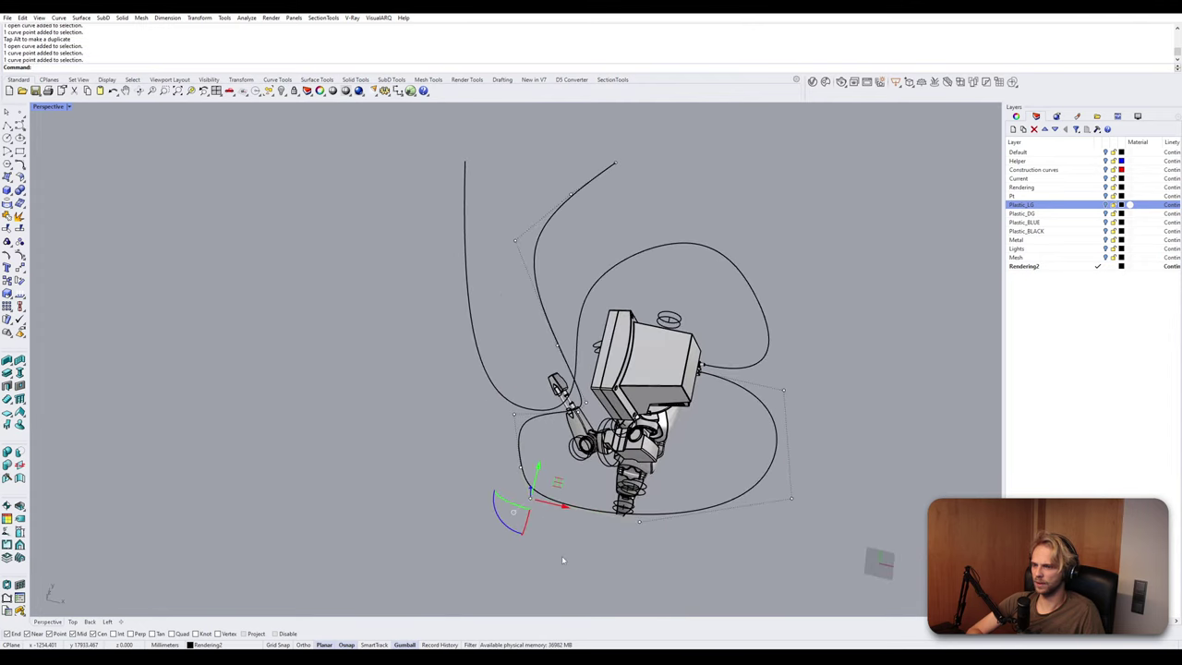
drag(557, 485, 583, 506)
right_drag(584, 505, 589, 405)
click(537, 448)
drag(544, 420, 536, 473)
right_drag(537, 457, 733, 491)
shift+right_drag(410, 469, 502, 434)
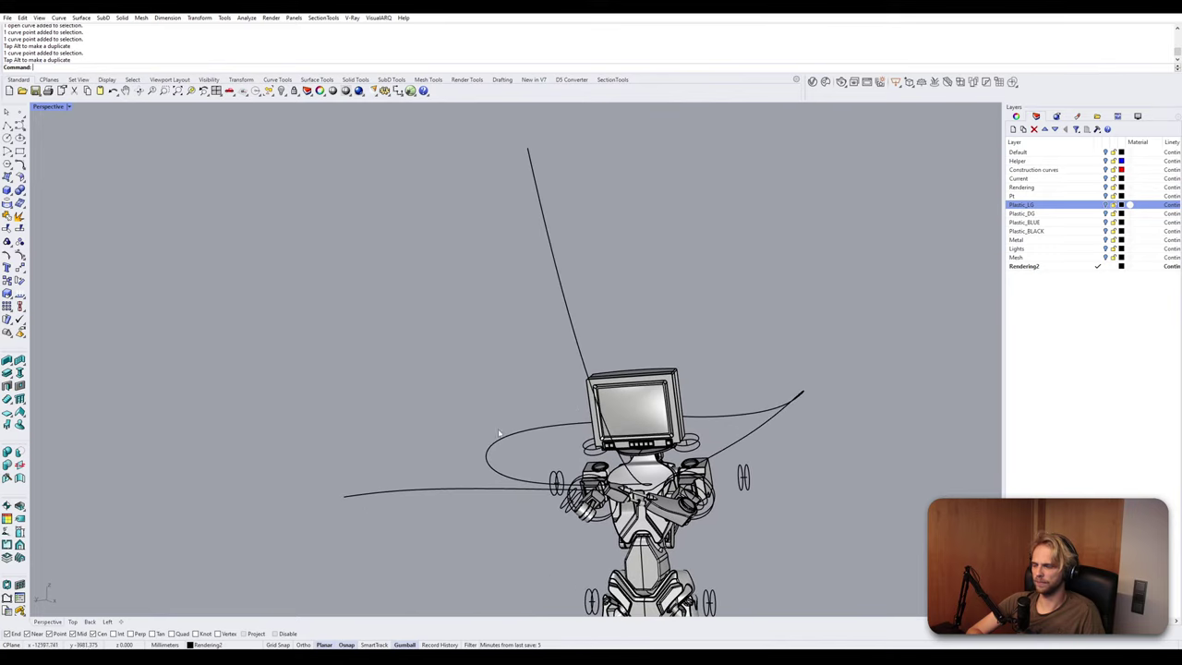
Show the control points of the other wire curve and raise its three end points high above the robot.
click(458, 492)
right_drag(381, 443, 370, 491)
key(F10)
drag(315, 412, 493, 325)
scroll(452, 531, down, 3)
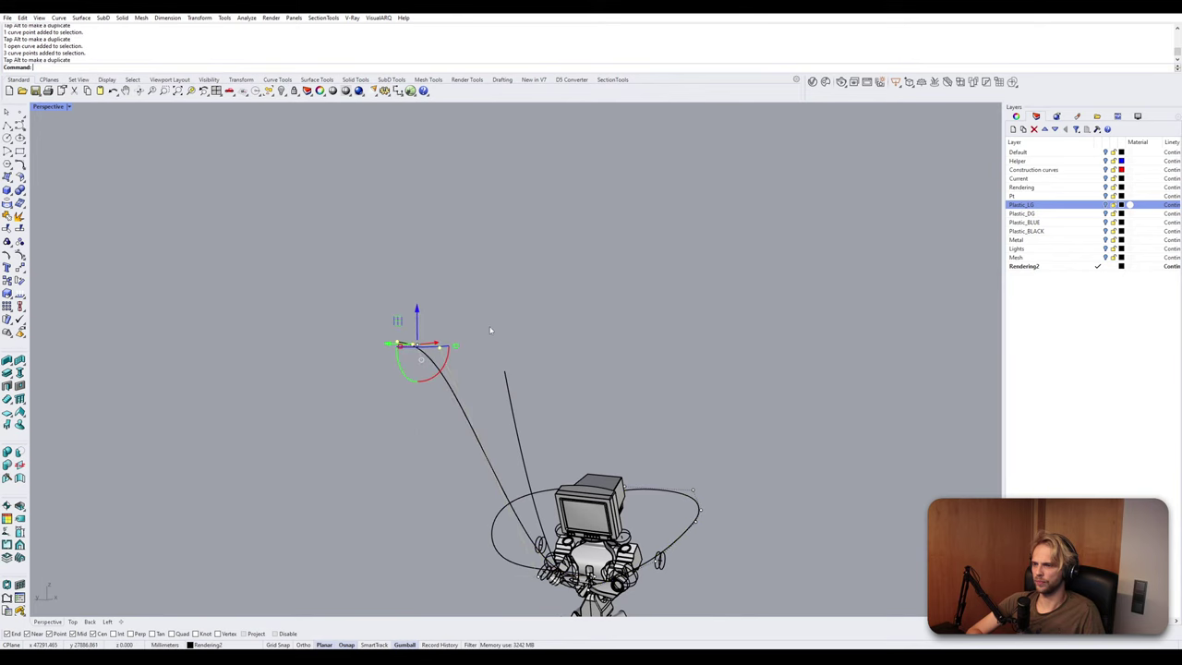
right_drag(490, 330, 438, 462)
drag(465, 223, 527, 316)
key(Escape)
key(Escape)
Shift two control points of a raised wire curve to refine how it hangs above the robot.
right_drag(490, 464, 481, 327)
click(523, 379)
key(Escape)
click(534, 338)
drag(517, 303, 571, 362)
drag(561, 314, 530, 292)
key(Escape)
Pipe the wire curve that loops behind the monitor head with a start and end radius of 2.
right_drag(532, 292, 462, 296)
scroll(534, 357, up, 8)
scroll(583, 277, up, 3)
click(454, 295)
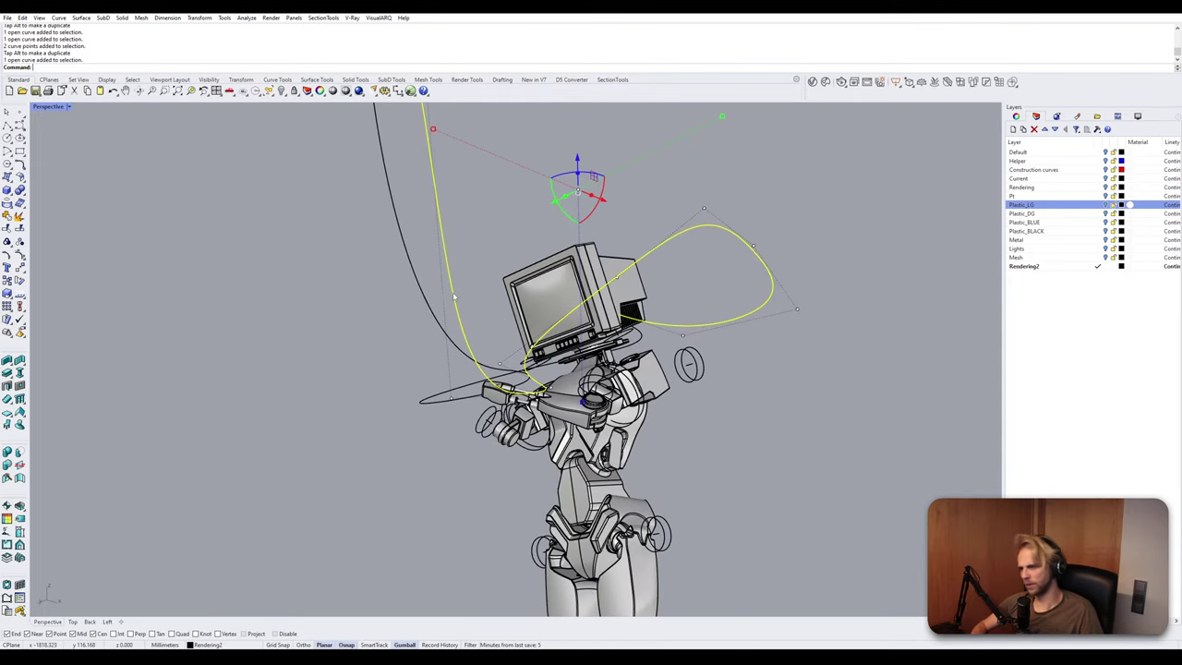
text(Pipe)
key(Return)
key(Return)
key(Escape)
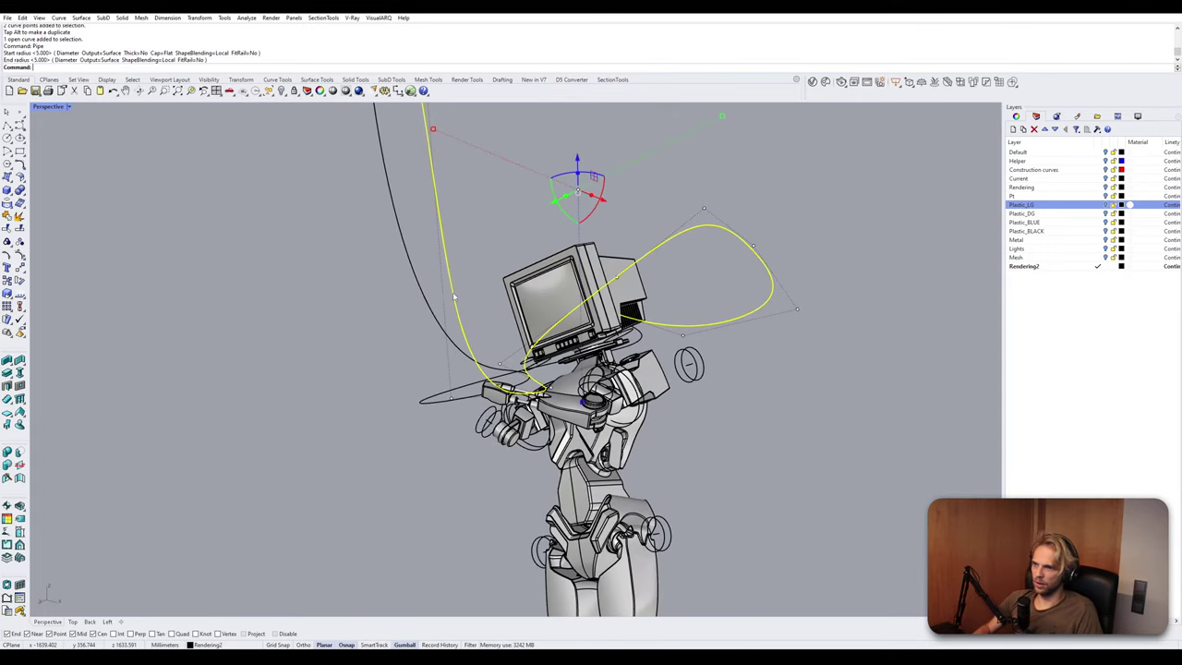
key(Return)
text(2)
key(Return)
key(Return)
key(Return)
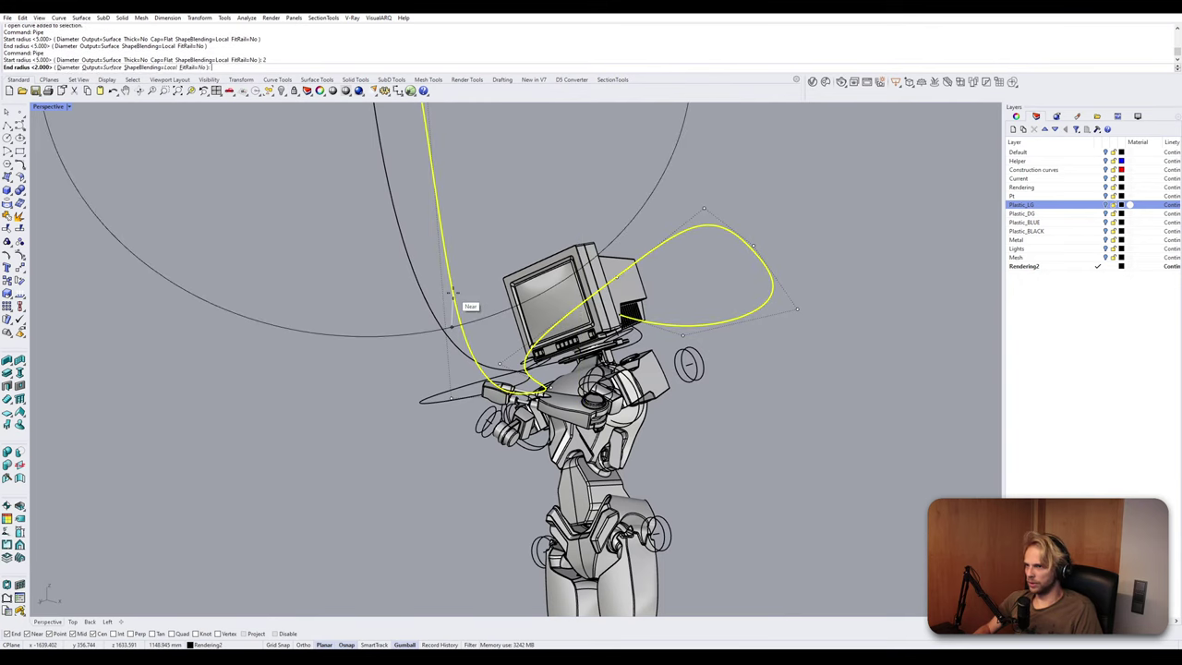
Pipe the other raised wire curve with a start and end radius of 3.
click(420, 300)
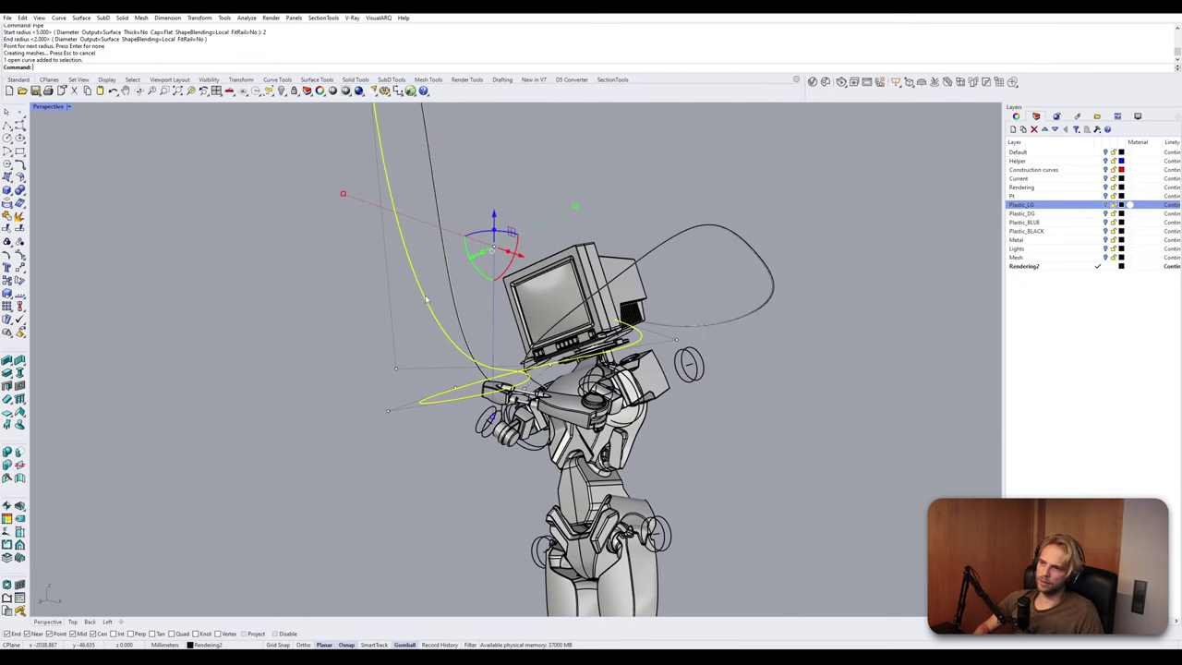
key(Return)
text(3)
key(Return)
key(Return)
key(Return)
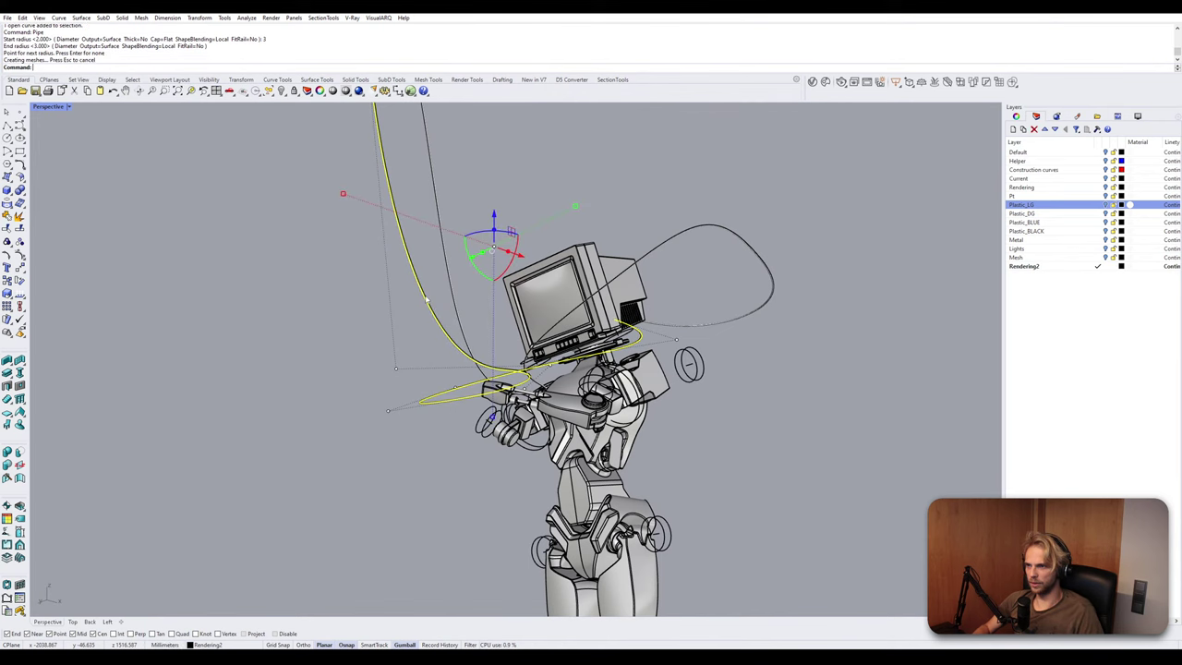
key(Escape)
Select the thinner wire's curve and apply the V-Ray material Plastic Simple Grain S b to it.
scroll(453, 281, up, 6)
click(475, 292)
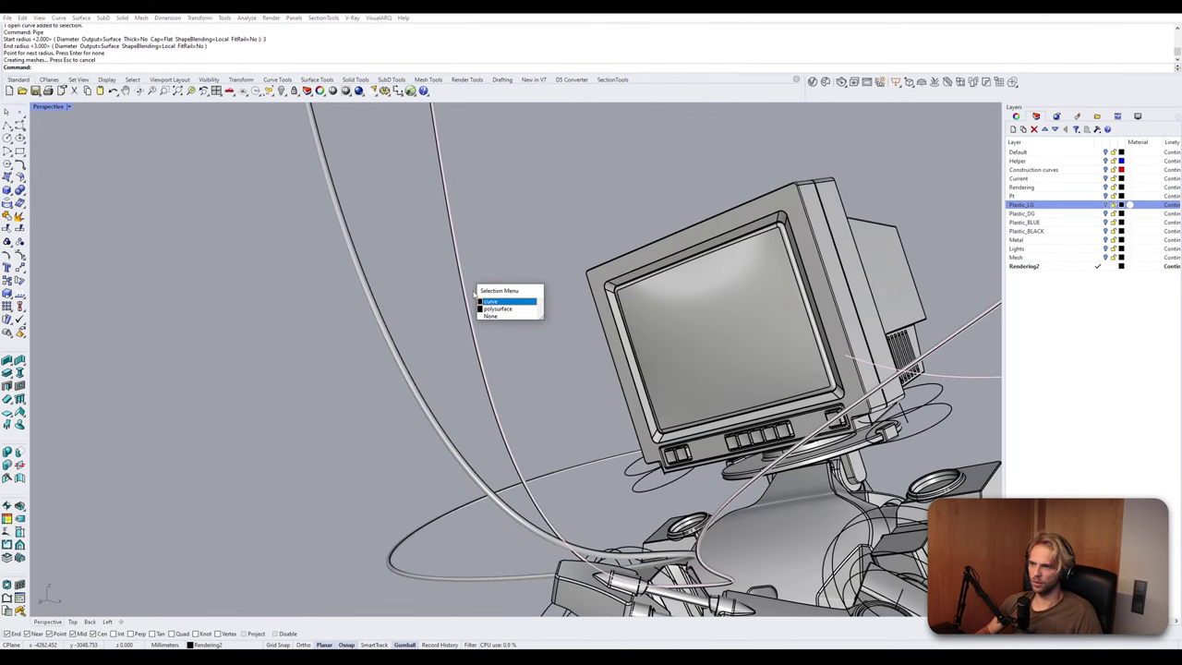
click(490, 301)
click(813, 81)
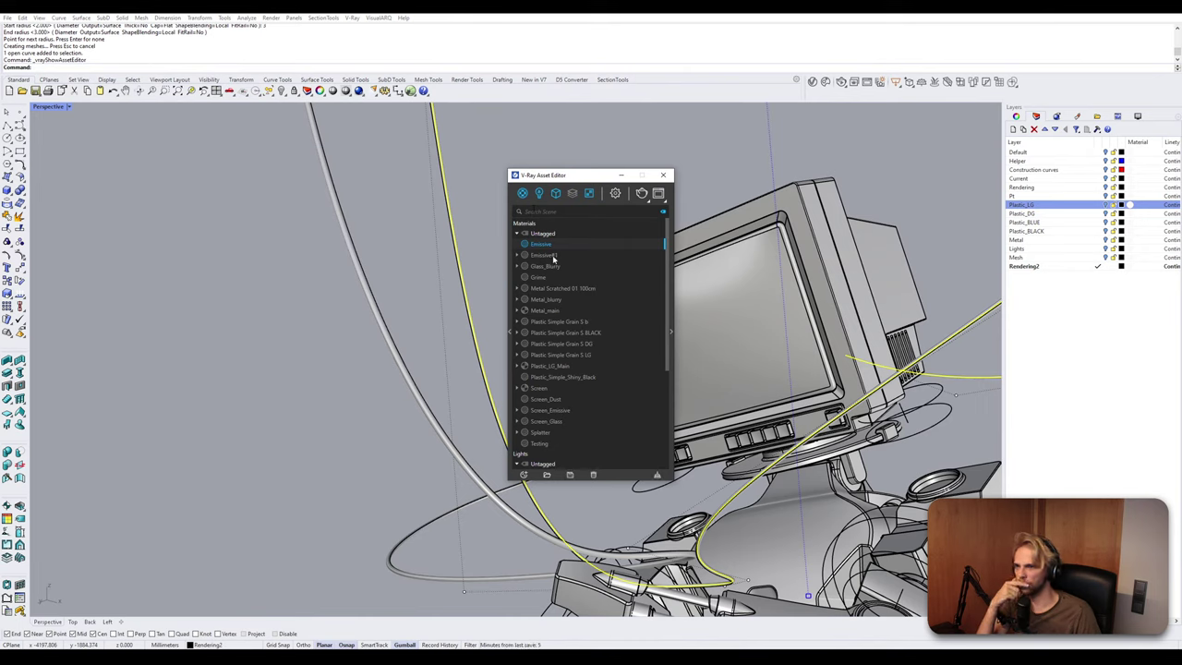
right_click(587, 326)
click(598, 342)
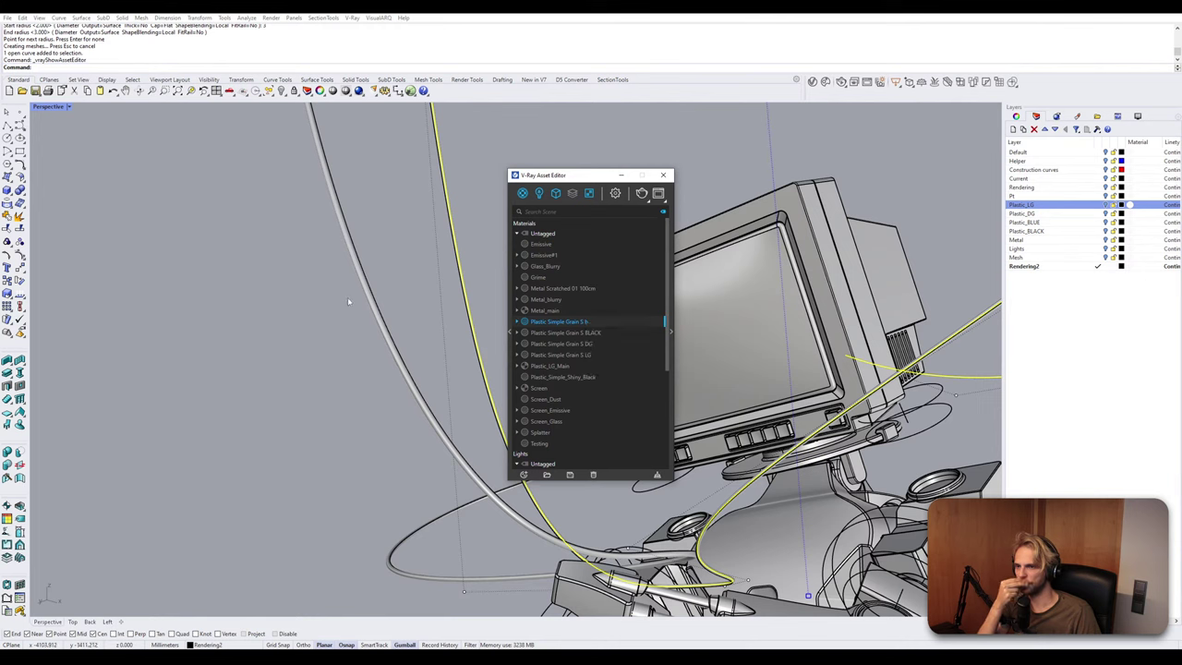
Select the thicker wire's pipe polysurface and apply the material Plastic Simple Grain S BLACK to it.
click(370, 303)
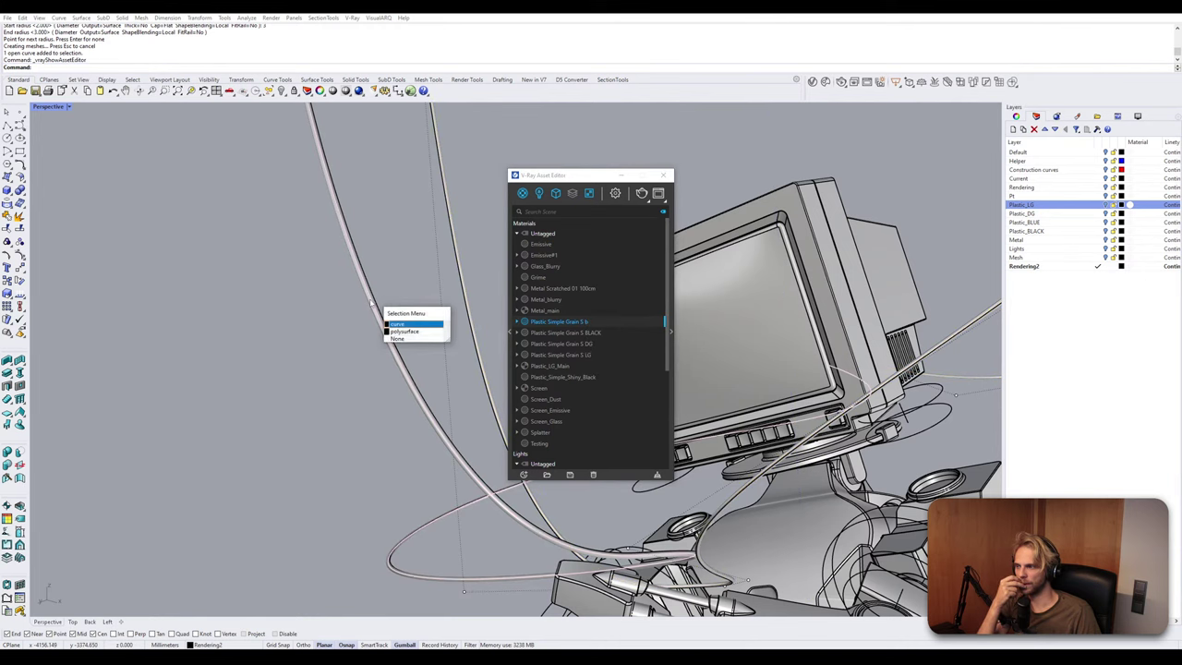
click(403, 332)
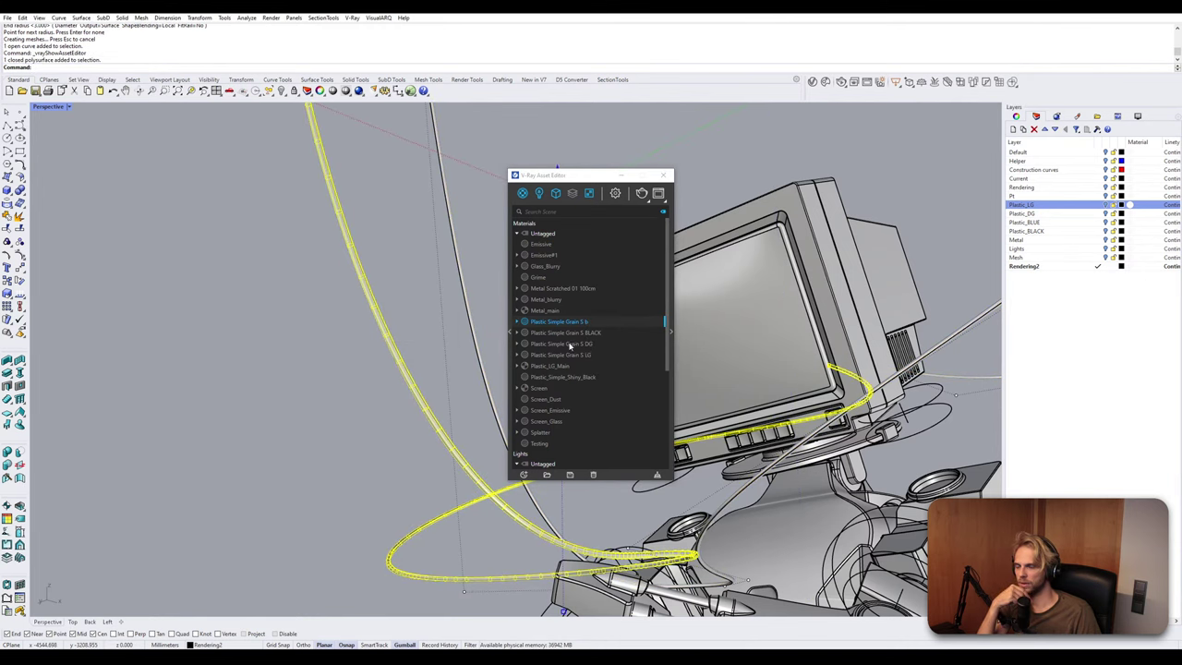
right_click(574, 334)
click(601, 344)
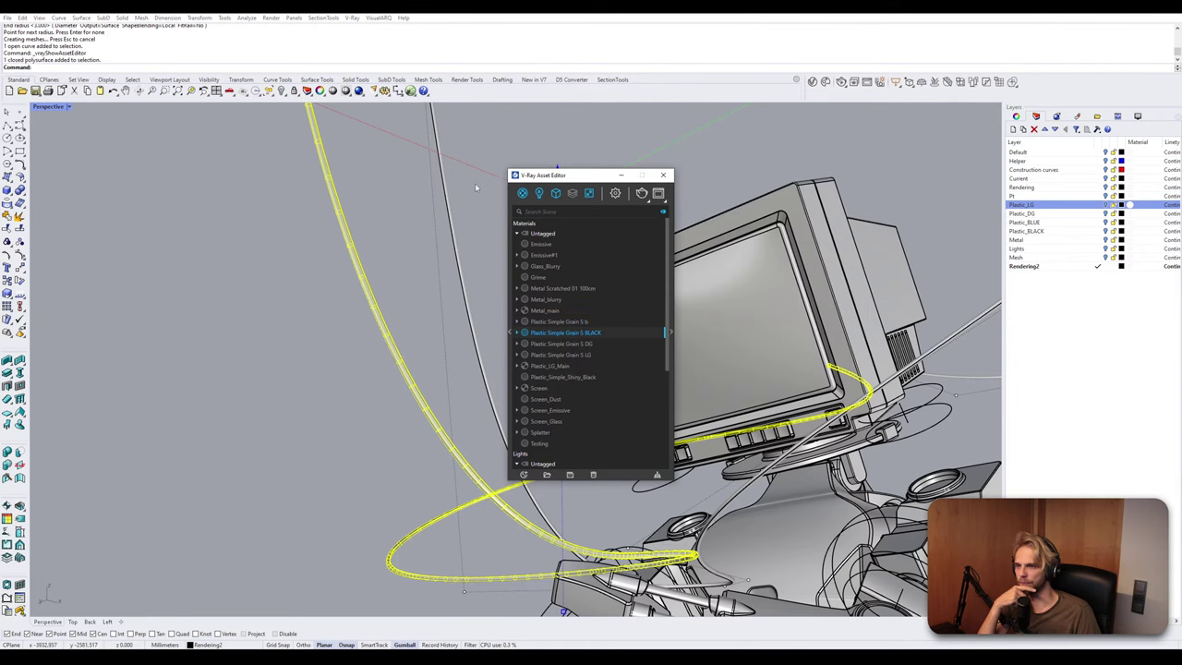
click(480, 222)
Unhide the robot's hidden arm parts with ShowSelected and frame the upper body for rendering.
right_drag(464, 357, 334, 454)
scroll(334, 453, up, 3)
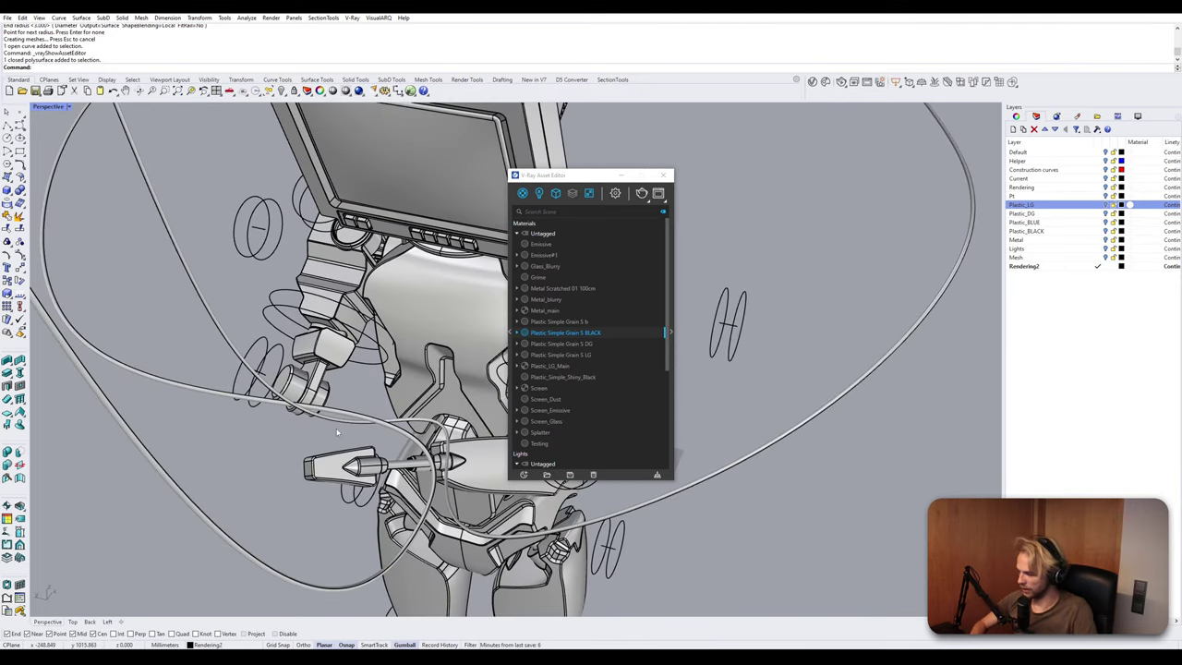
text(ShowSelected)
key(Return)
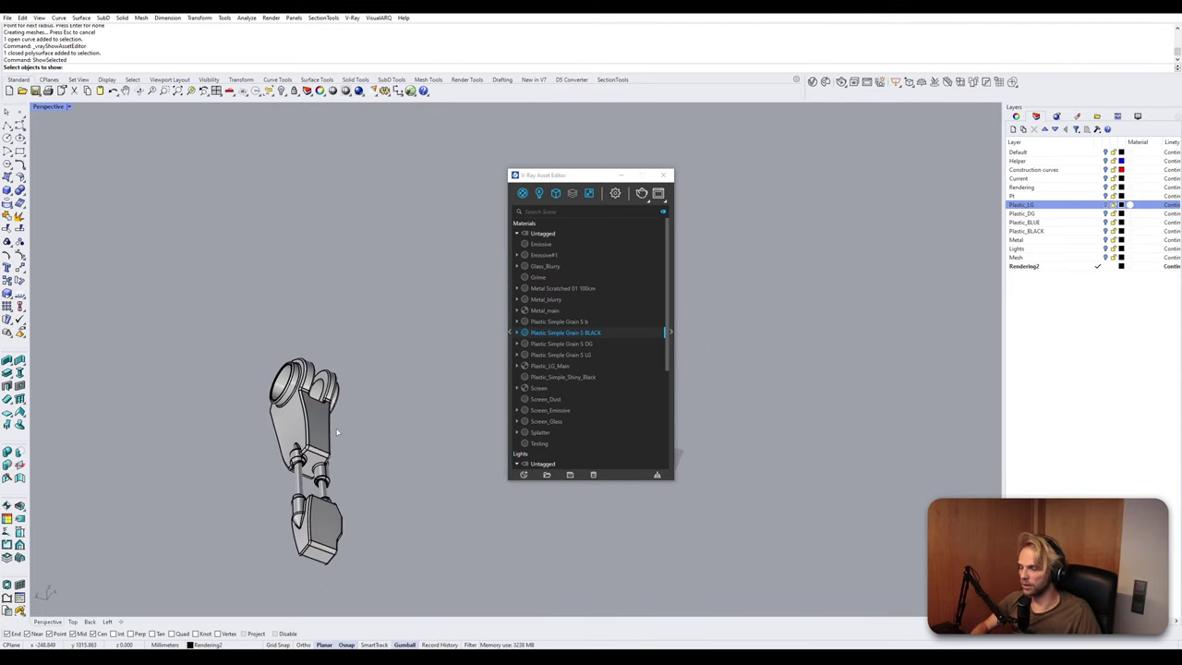
drag(396, 542, 217, 335)
key(Return)
right_drag(365, 502, 373, 395)
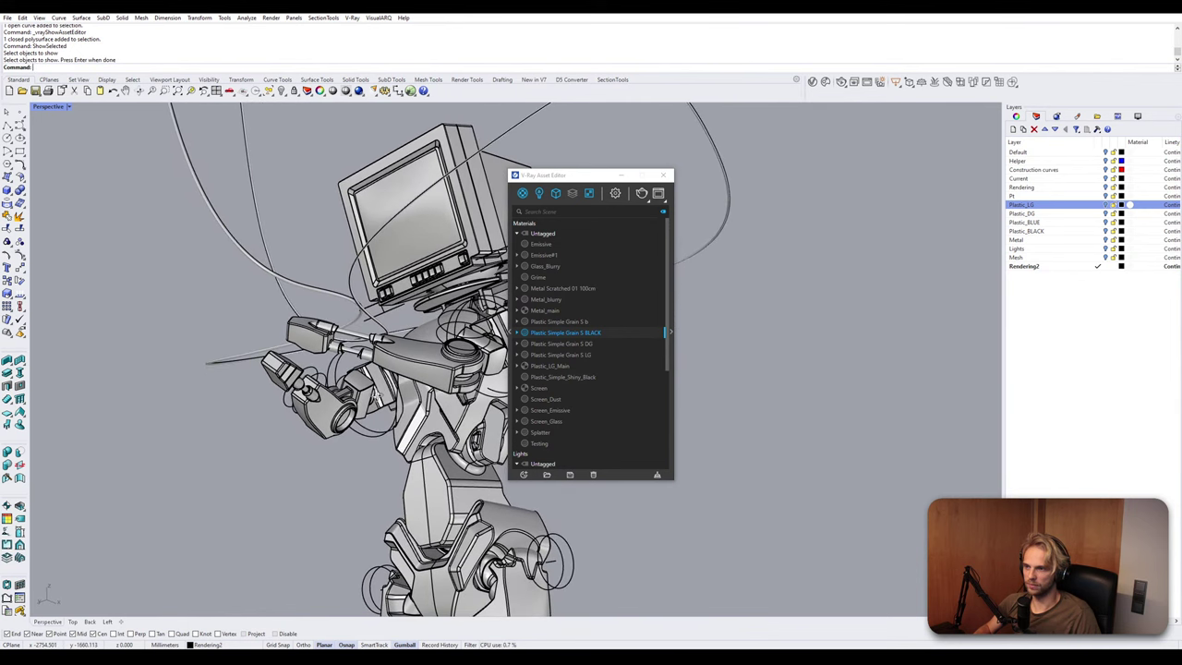
Open the V-Ray render output settings and set the image height to 1920.
drag(570, 181, 780, 264)
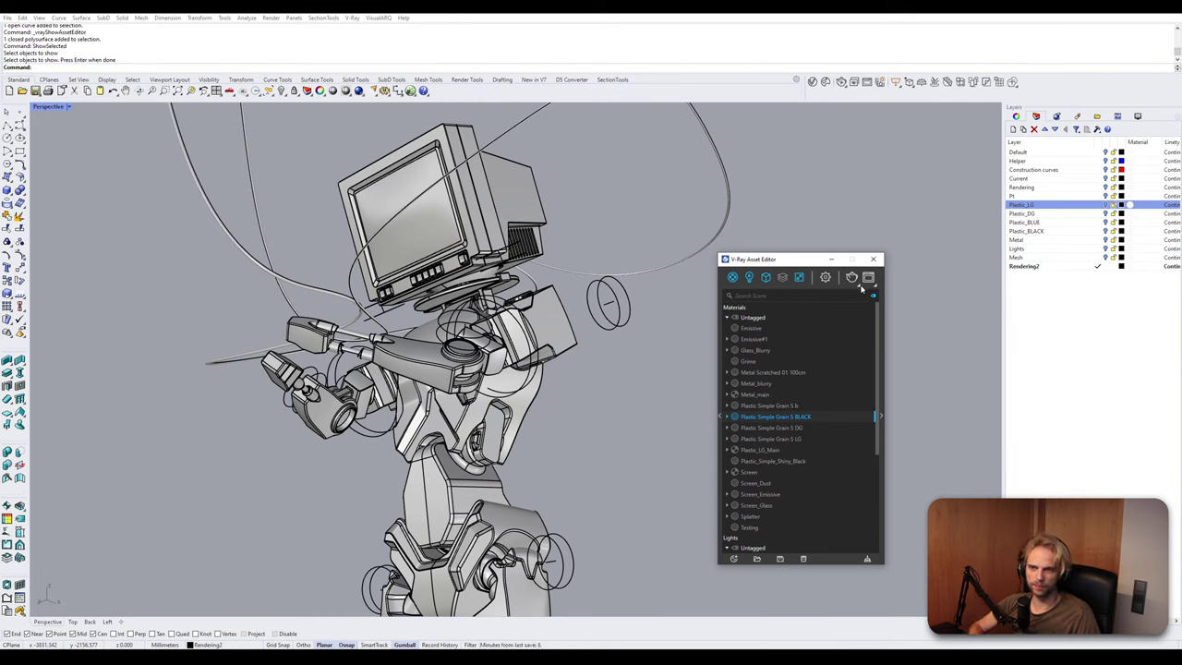
click(824, 277)
click(744, 392)
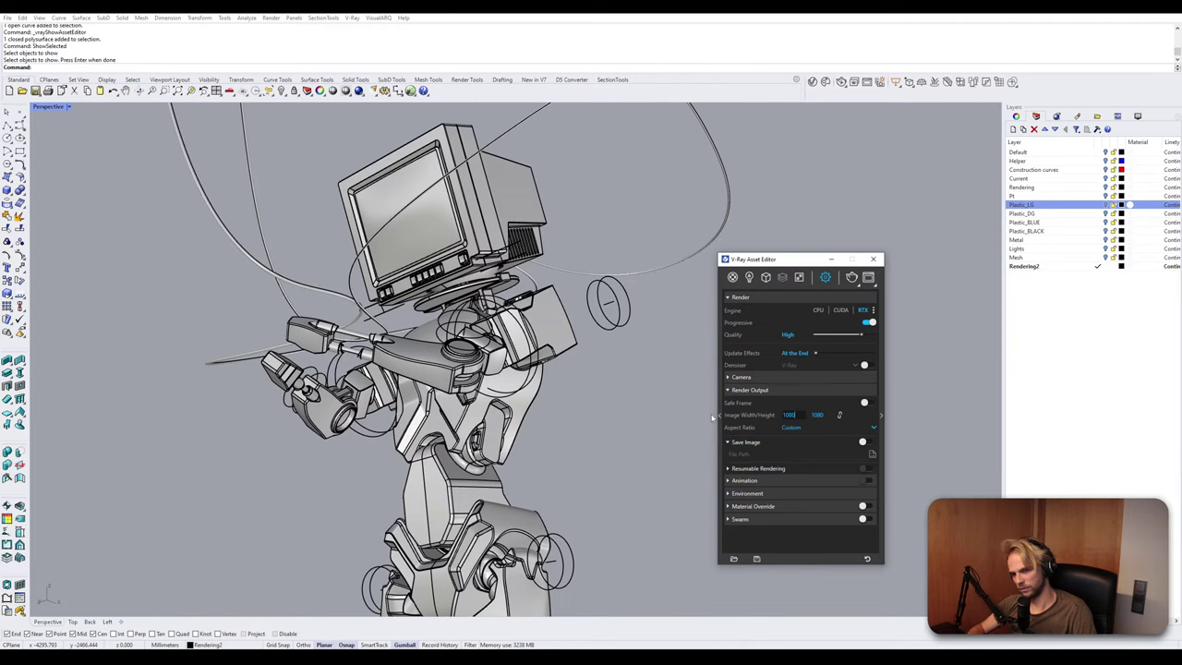
text(1920)
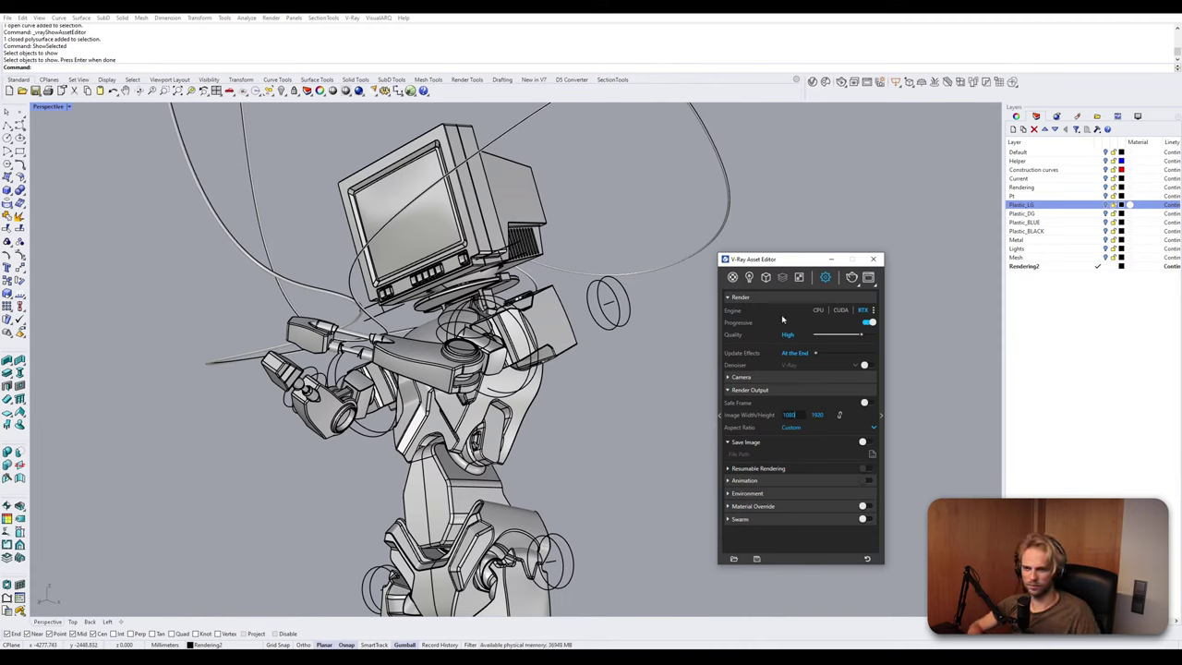
Start a production V-Ray render, collapse the frame buffer's layer pane and reposition its window to view the image.
click(859, 290)
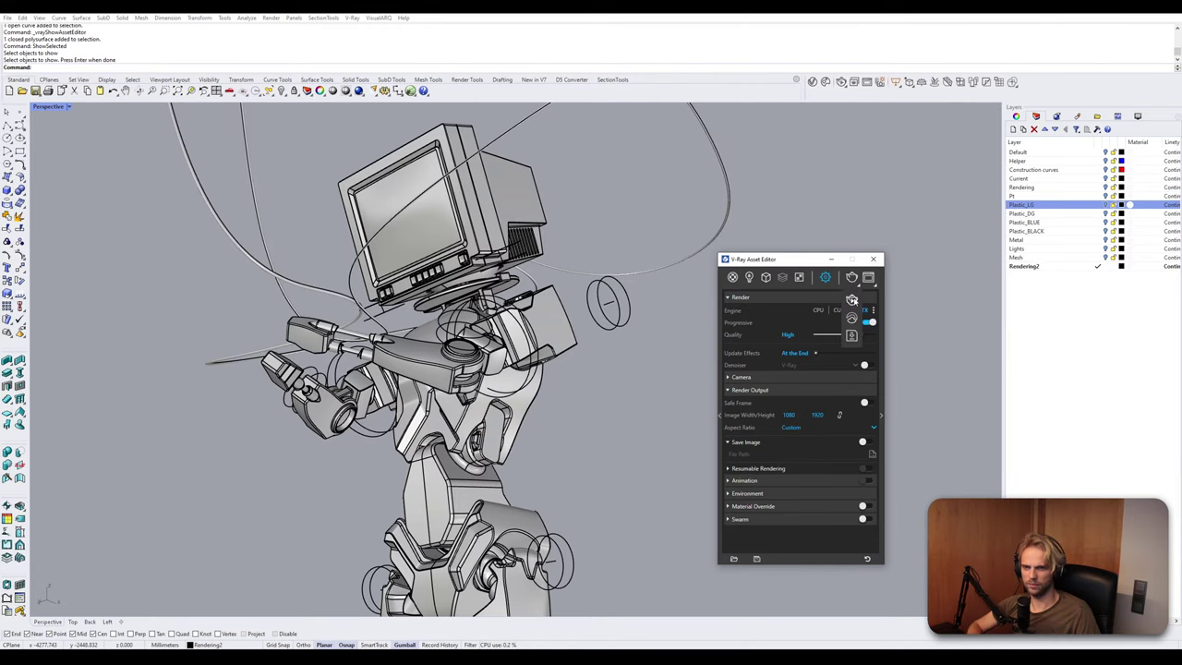
click(852, 300)
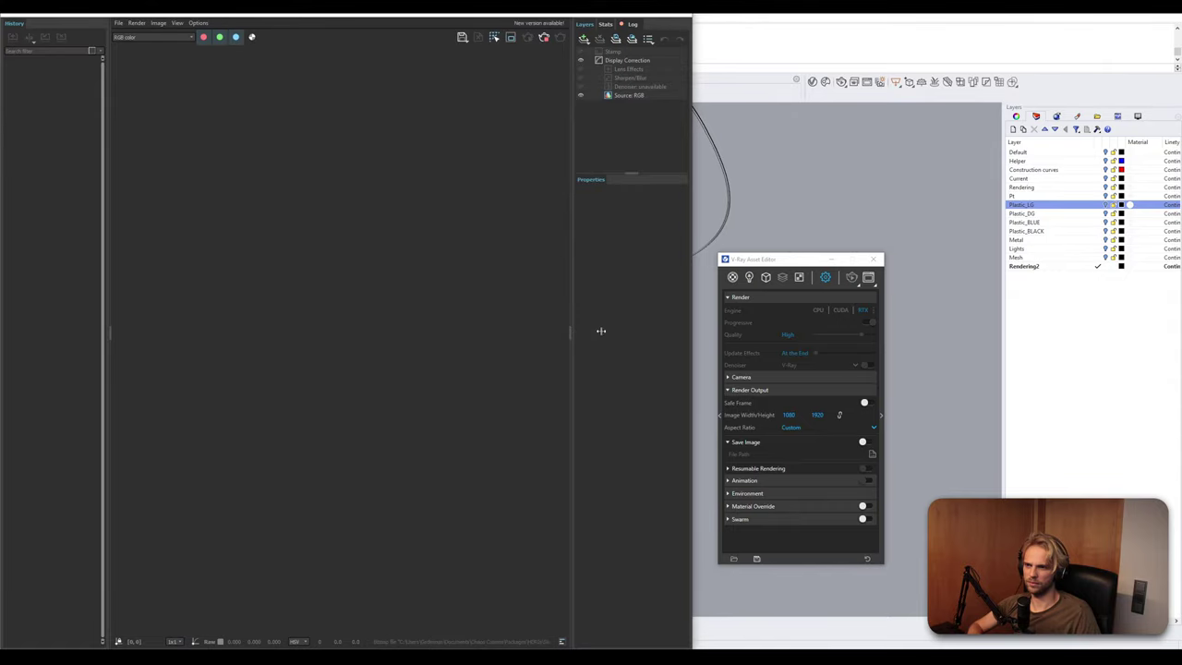
click(569, 331)
drag(361, 17, 605, 45)
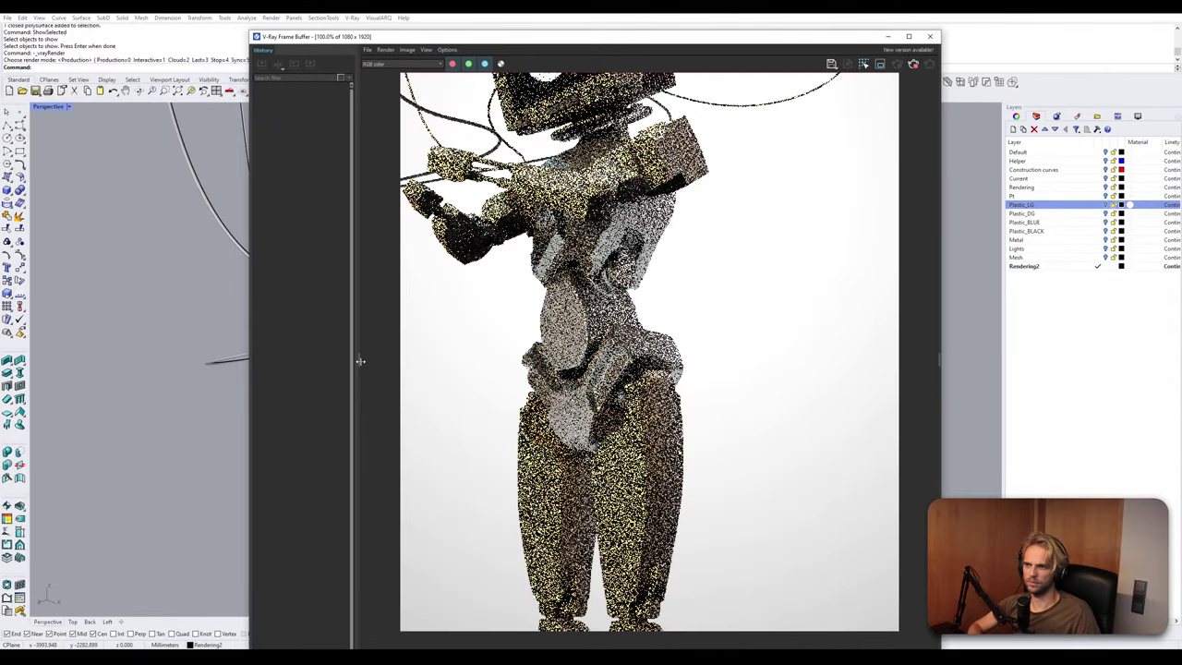
Collapse the frame buffer's History pane, place the window beside the model viewport and fit the whole render image in view.
drag(360, 360, 213, 363)
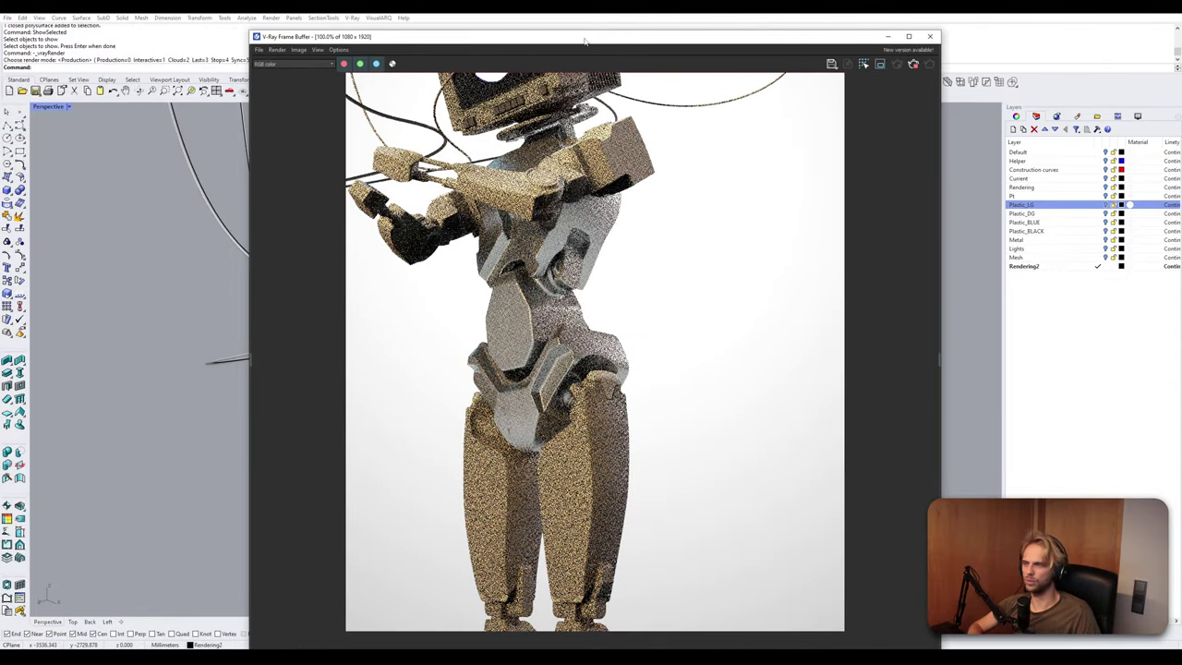
drag(586, 42, 625, 30)
drag(300, 20, 466, 32)
drag(711, 41, 868, 46)
scroll(792, 366, down, 1)
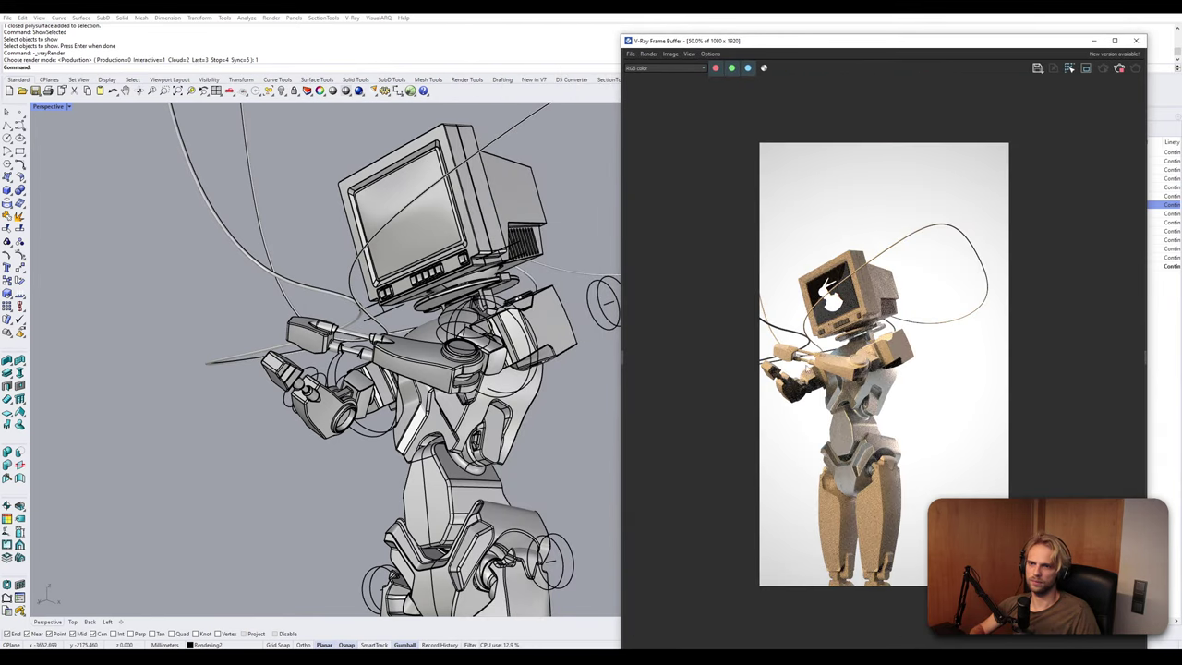
Reframe the perspective view closer on the robot's head and outstretched arms for the portrait render.
scroll(410, 321, up, 5)
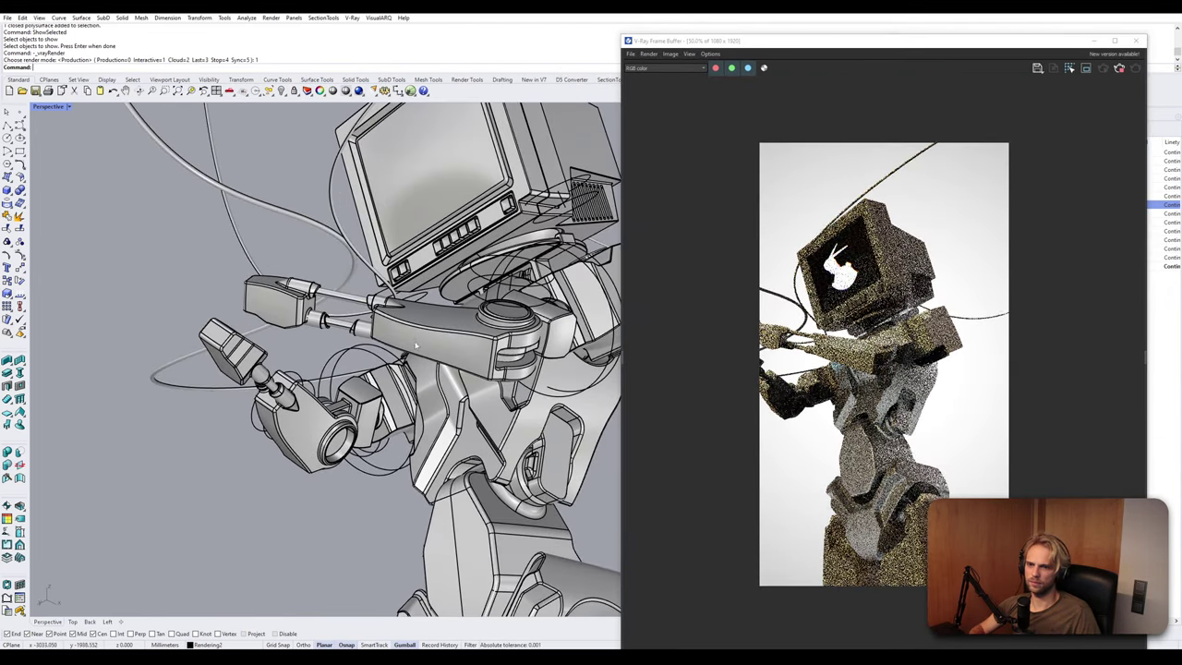
shift+right_drag(416, 345, 451, 301)
shift+right_drag(450, 368, 419, 343)
scroll(425, 327, up, 3)
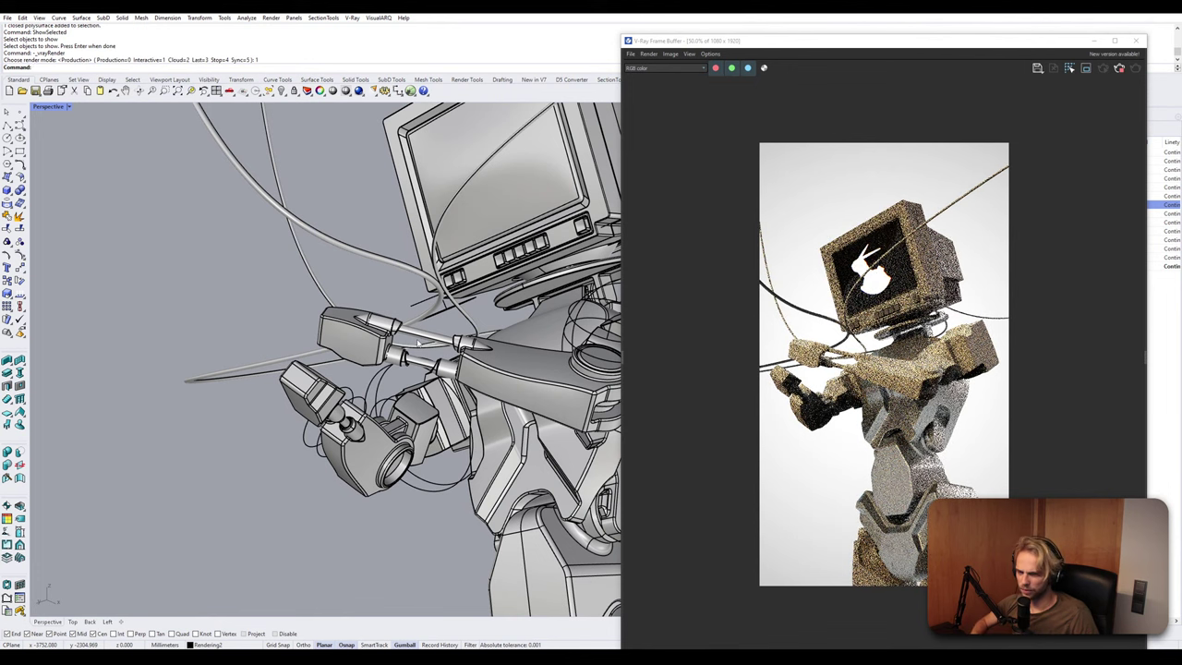
shift+right_drag(419, 344, 424, 347)
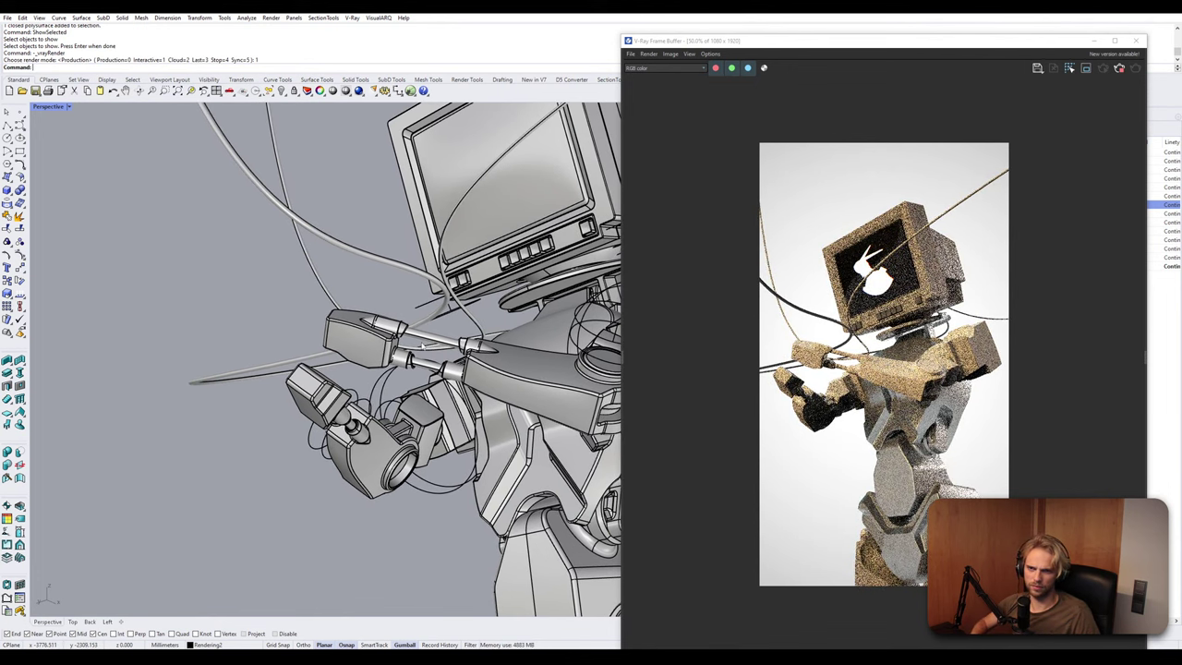
right_drag(422, 345, 401, 344)
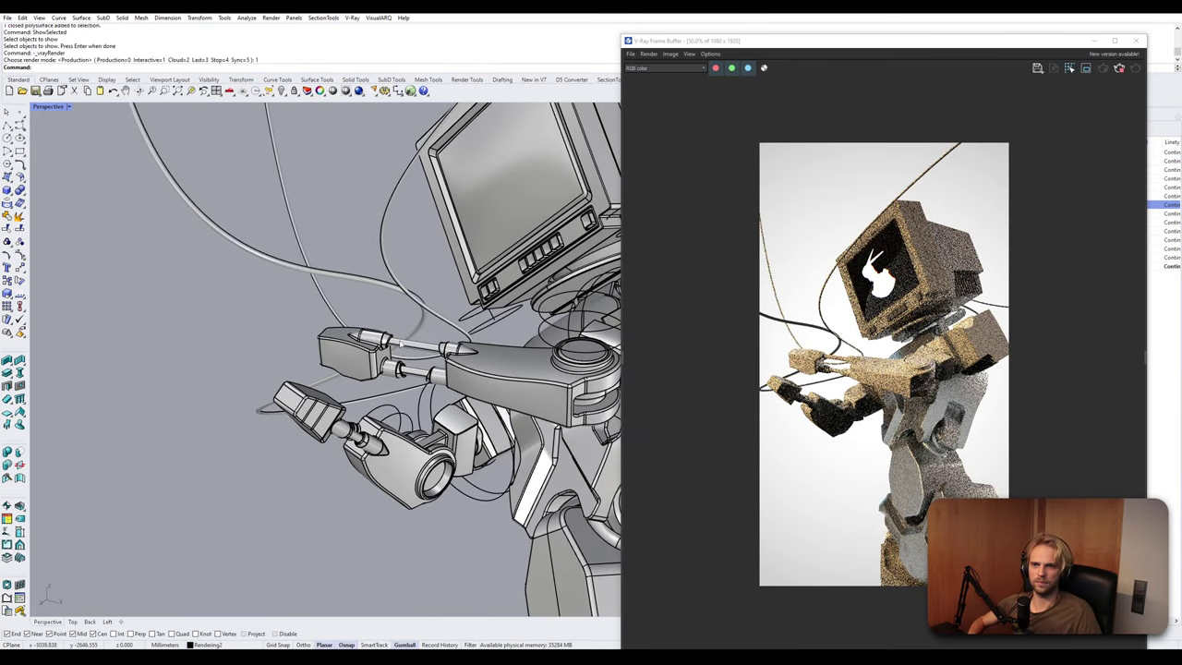
right_drag(401, 344, 436, 329)
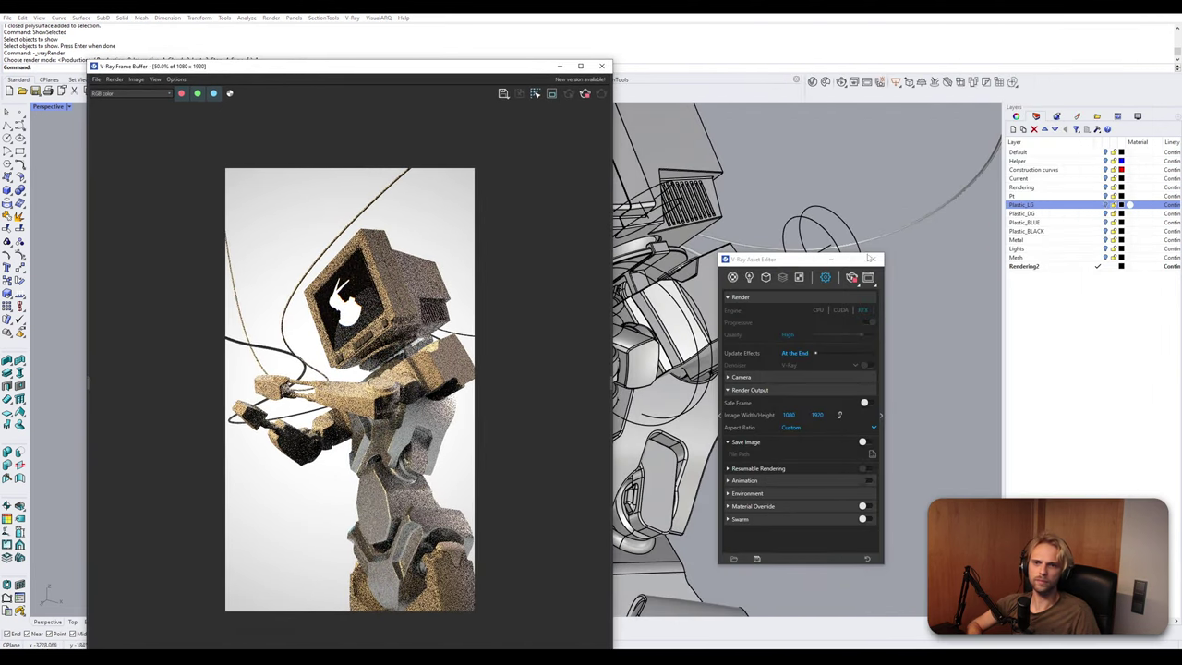
Make the Lights layer the selected layer, restore the four-viewport layout and select the rectangular light in the Top view.
click(1095, 265)
click(1025, 249)
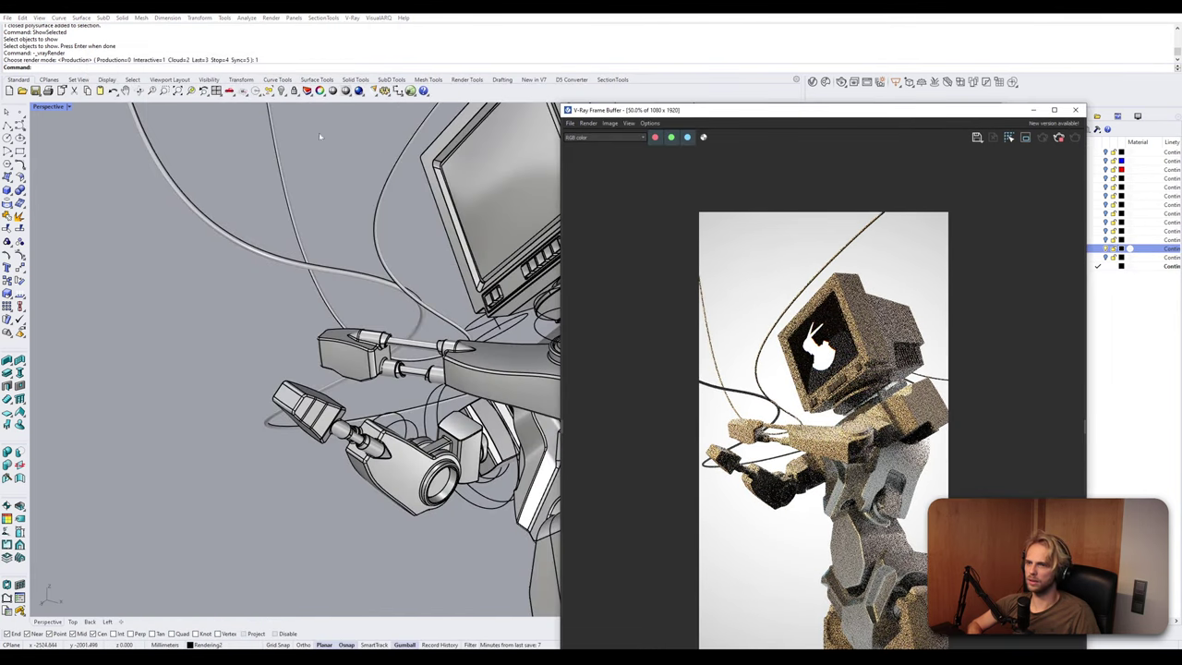
double_click(48, 106)
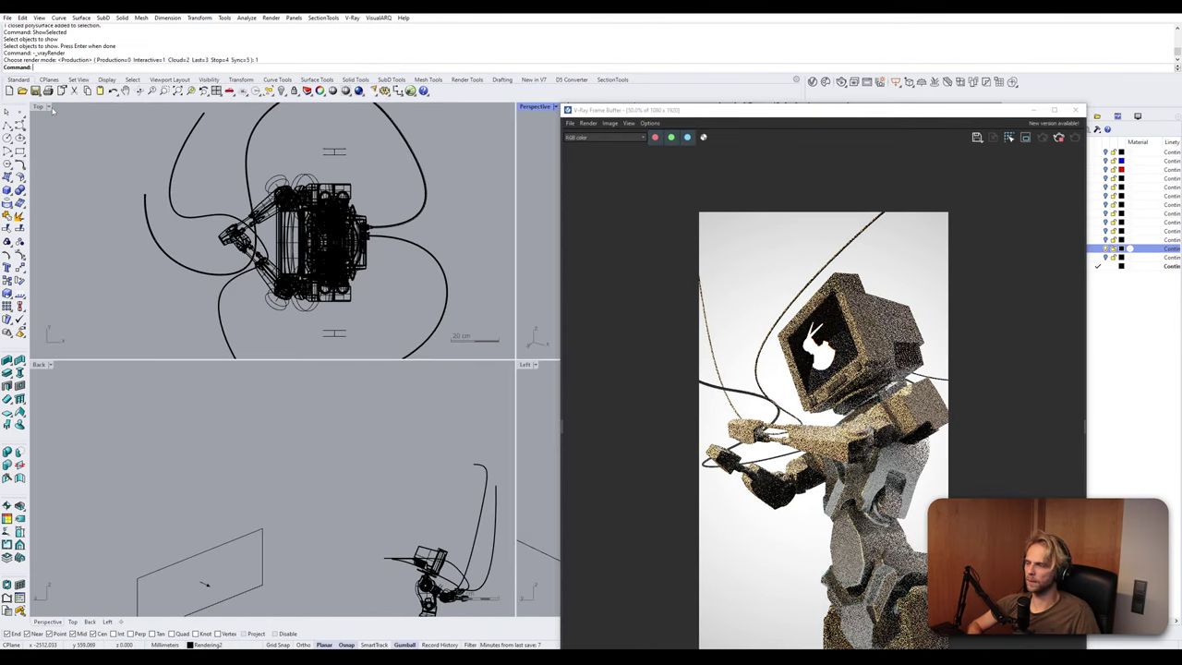
scroll(347, 315, down, 7)
scroll(346, 315, down, 3)
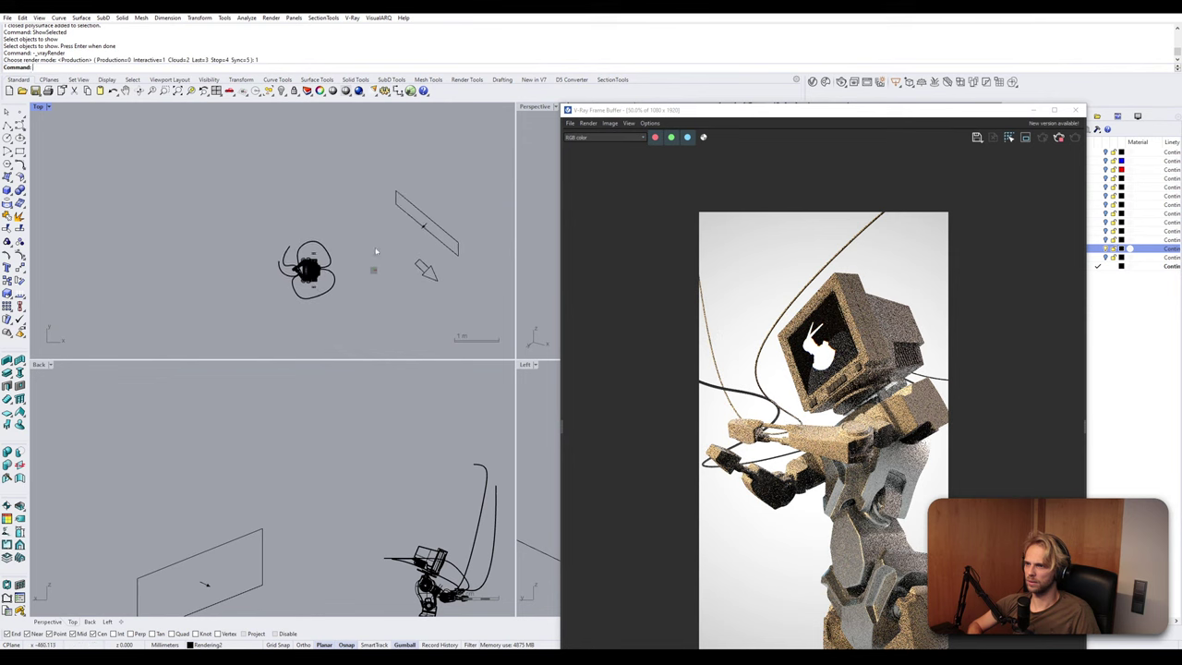
click(428, 231)
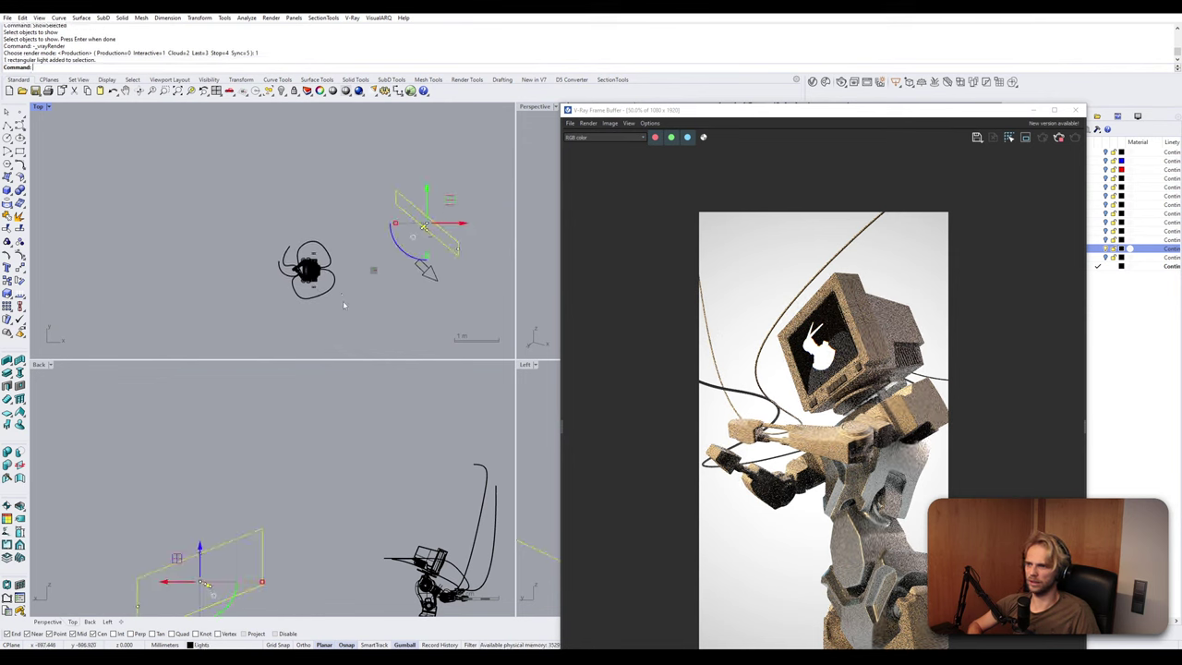
Show the Perspective viewport's camera object with the Camera command's Show option.
click(524, 129)
text(Camera)
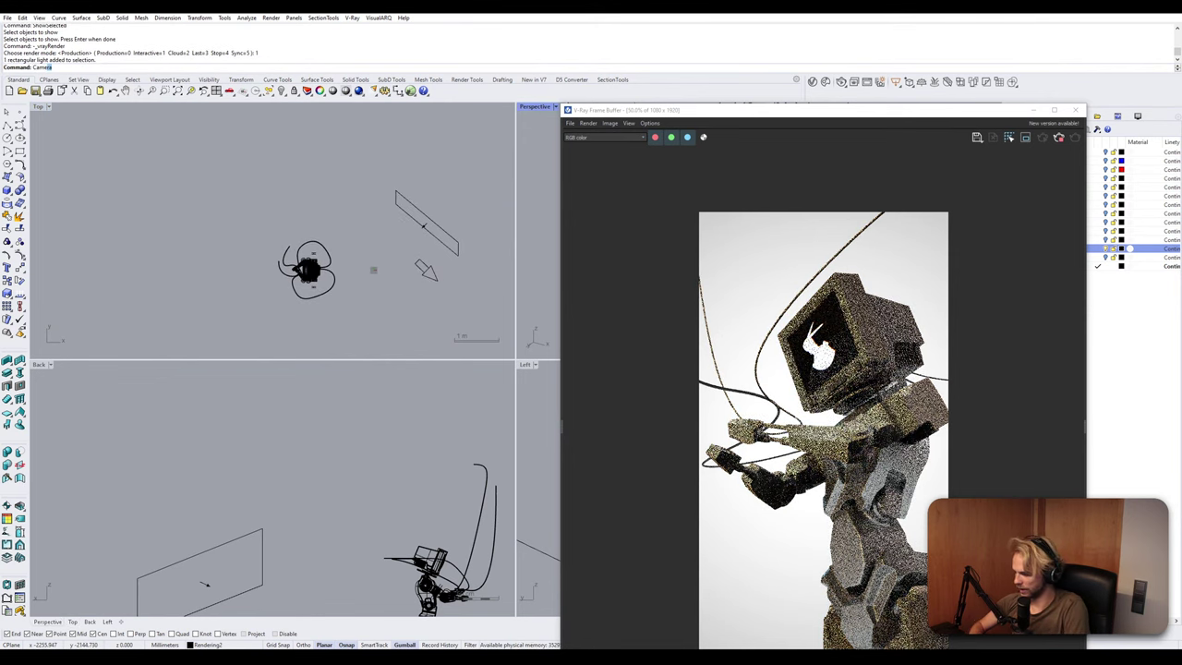
key(Return)
text(s)
key(Return)
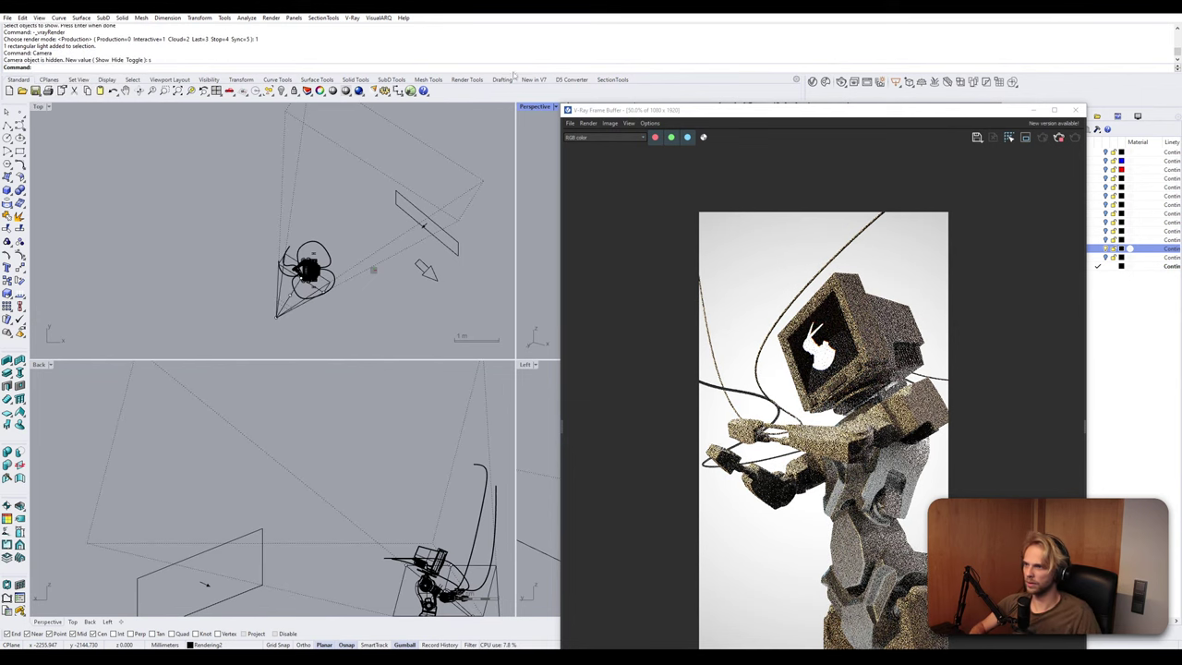
Move the rectangular light closer to the robot in the Top view.
click(434, 236)
drag(434, 236, 368, 254)
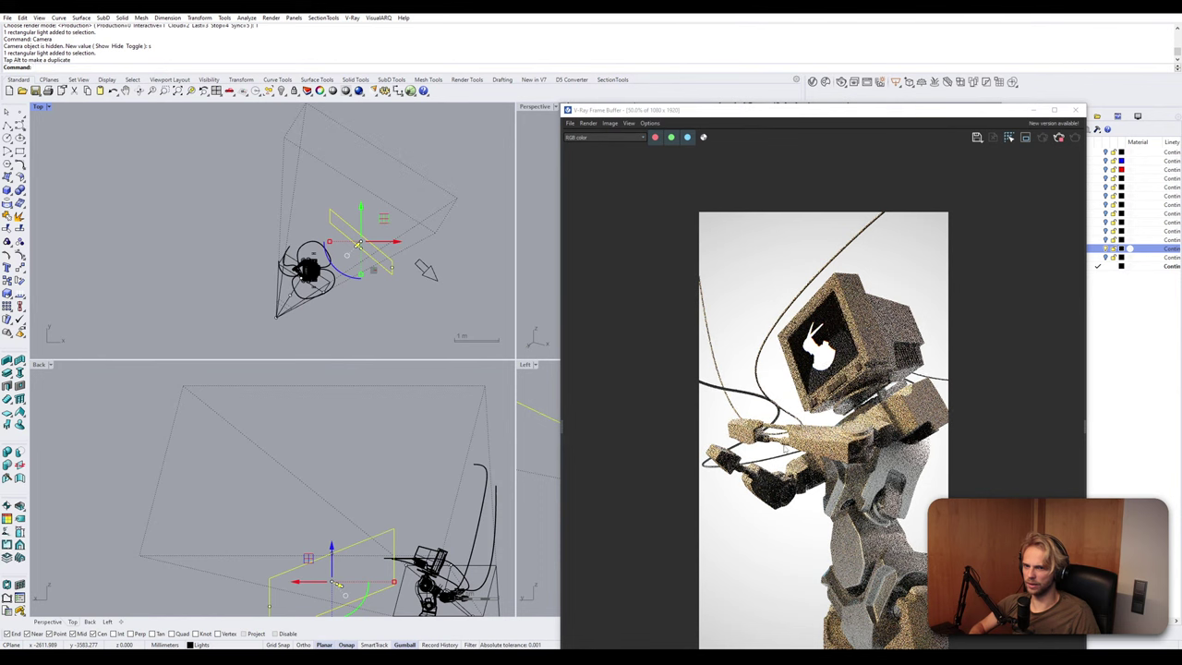
click(367, 306)
Rotate the directional light in the Top view so that its arrow points up and toward the robot's side.
click(430, 272)
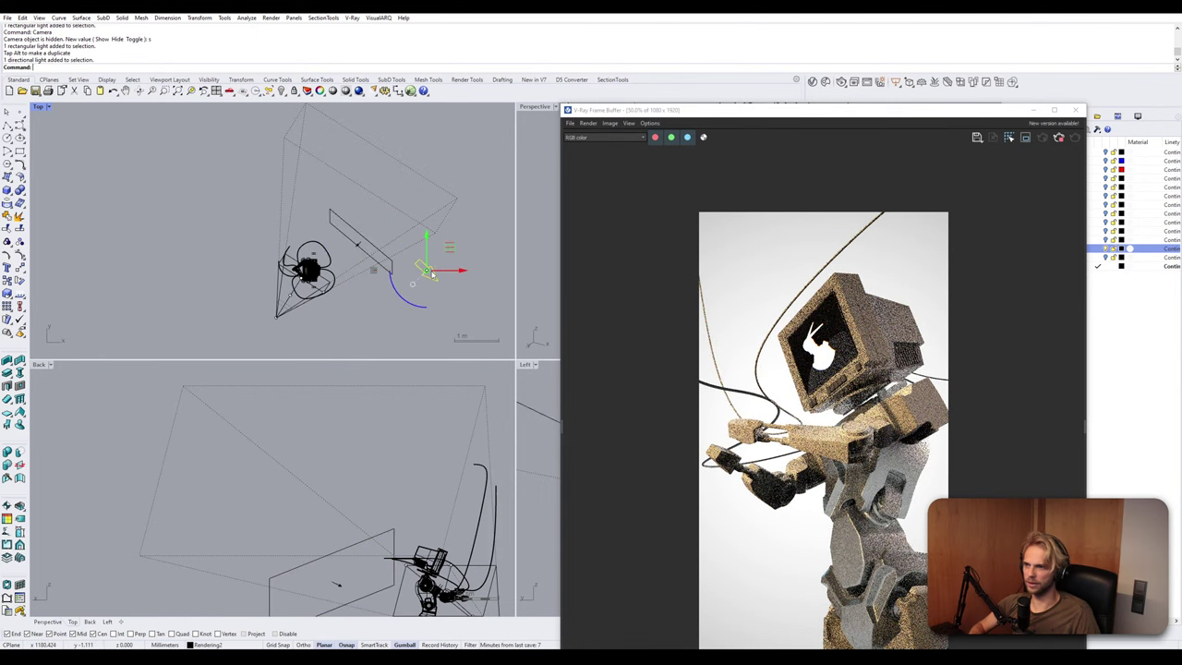
drag(404, 296, 478, 237)
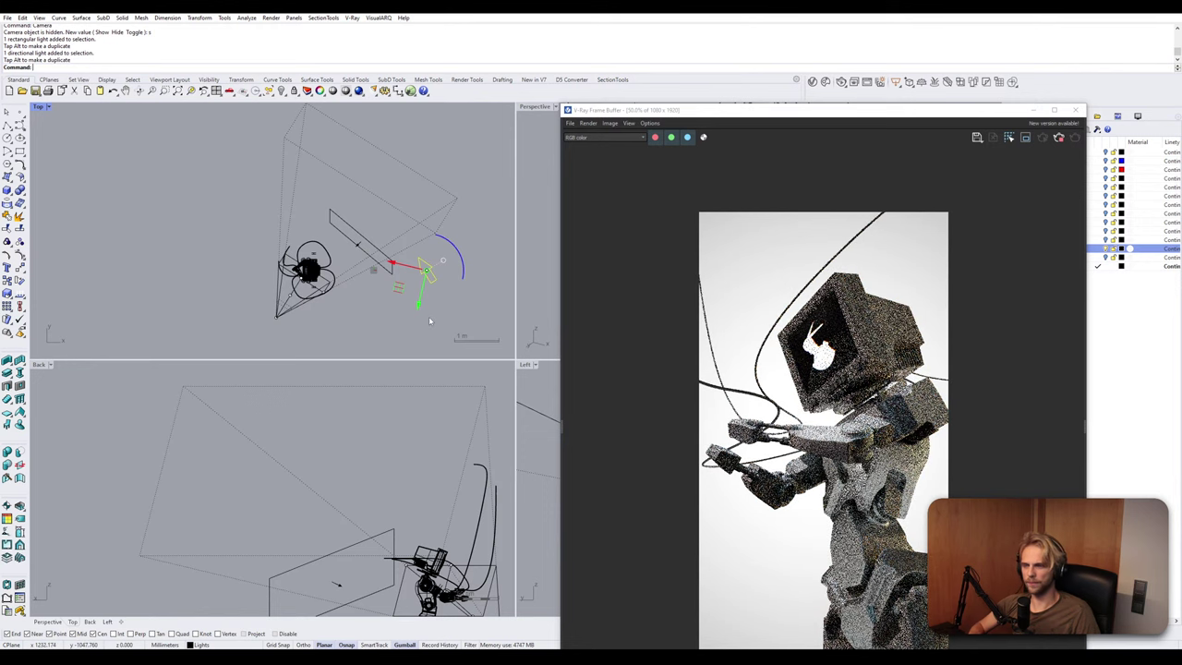
click(451, 321)
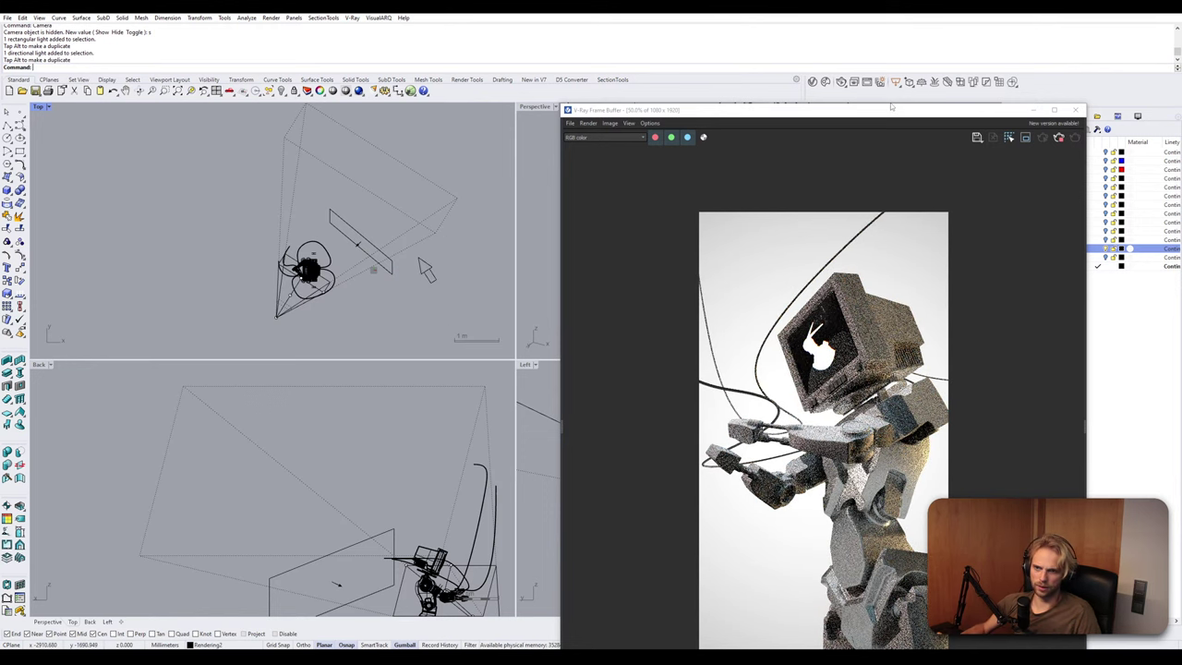
Apply the blue material Plastic Simple Grain S b to the wire pipe looping beside the monitor head and check it in the render.
click(892, 109)
drag(718, 107, 296, 17)
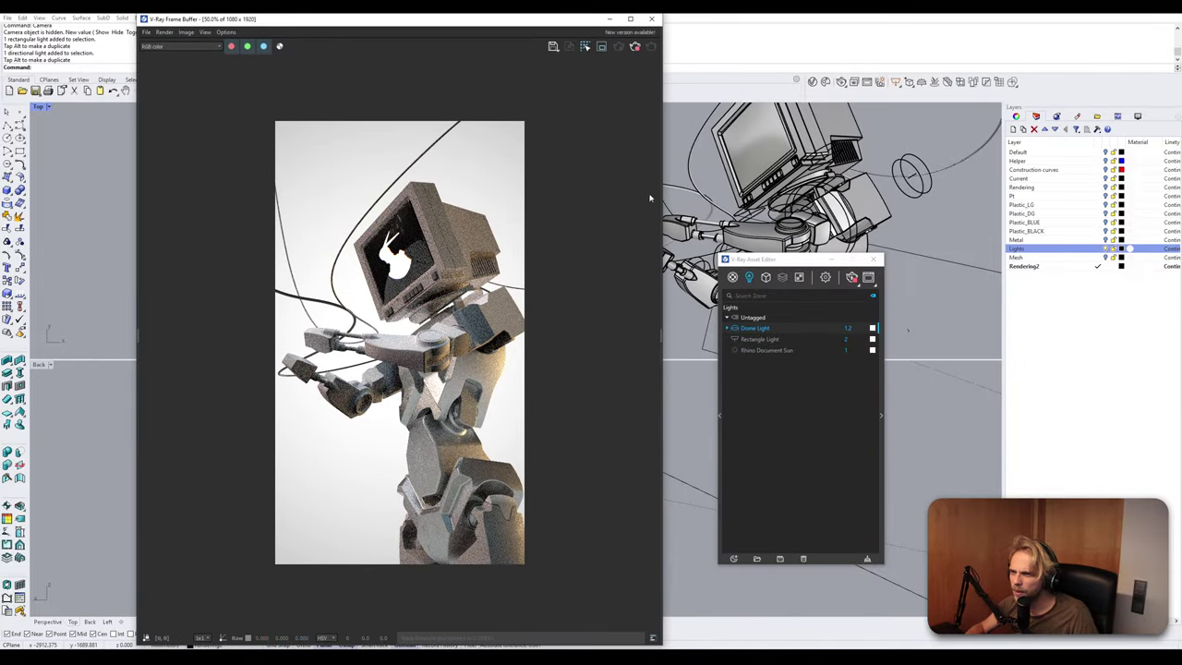
click(693, 172)
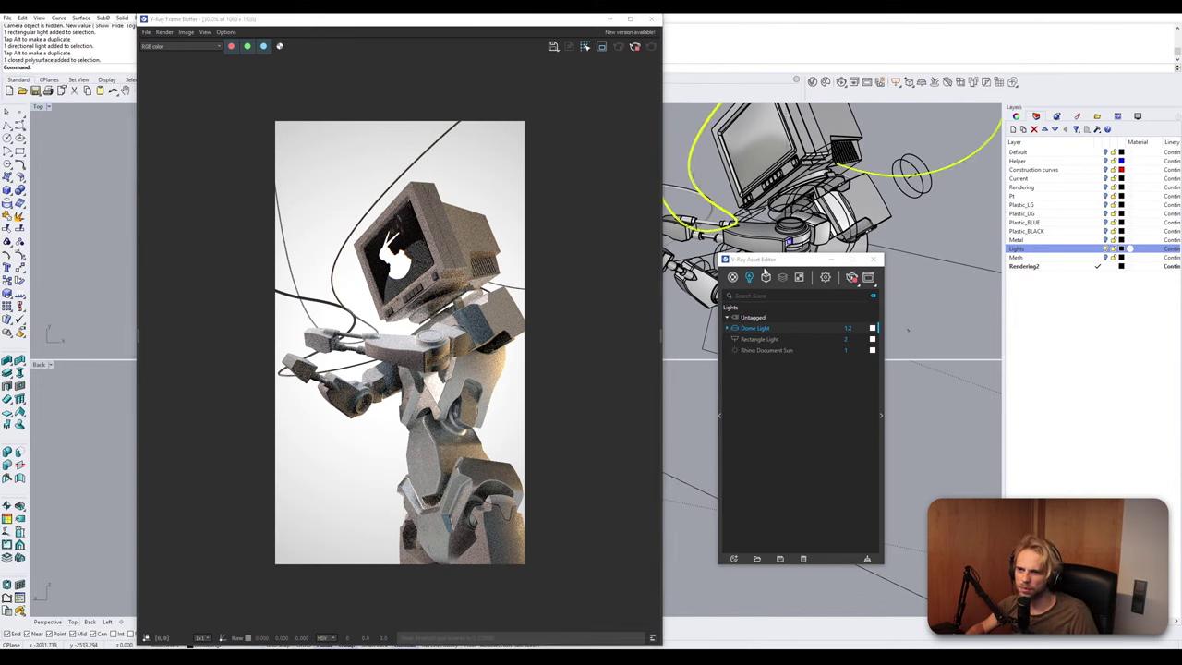
click(734, 277)
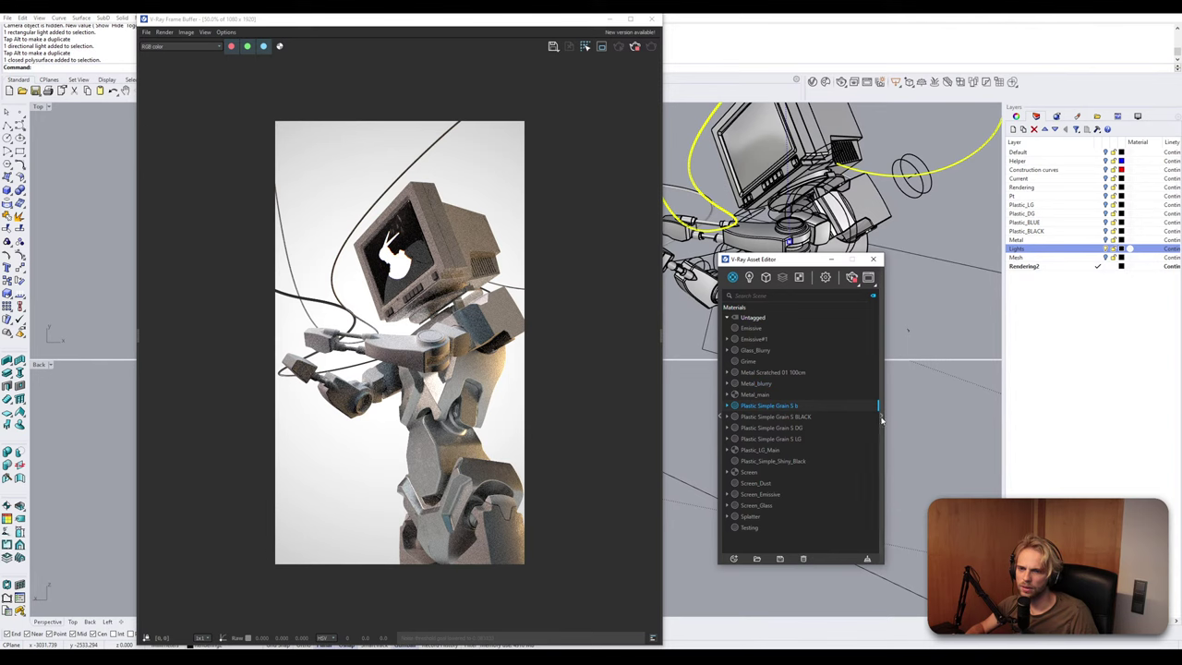
drag(881, 420, 1069, 388)
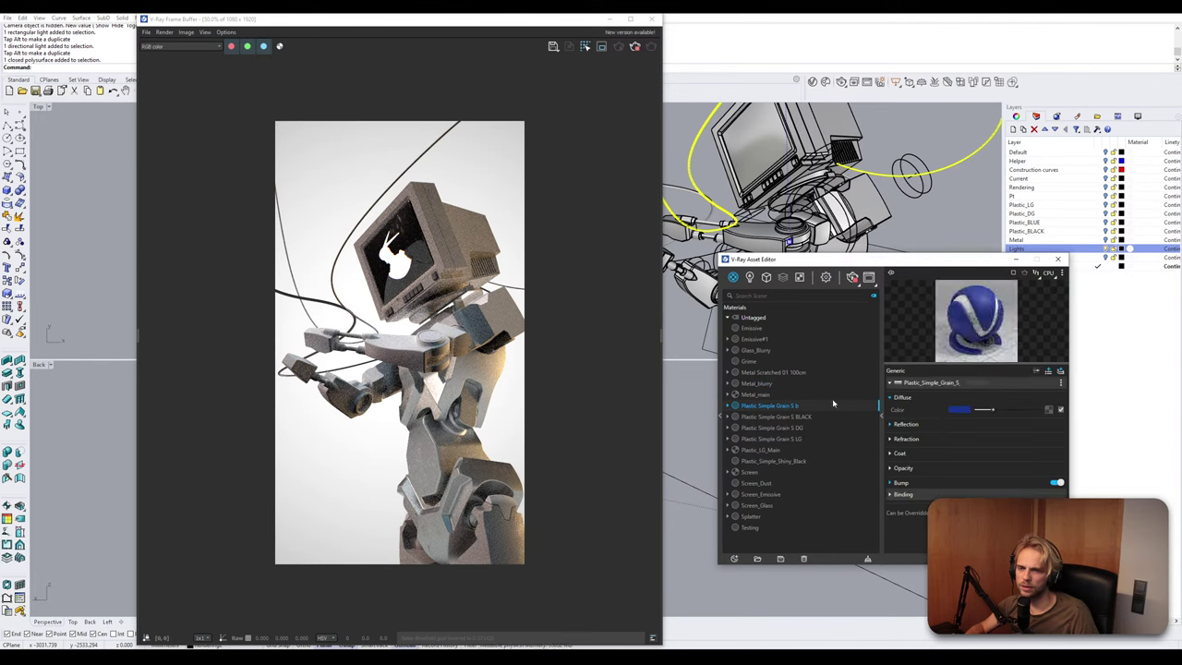
right_click(805, 406)
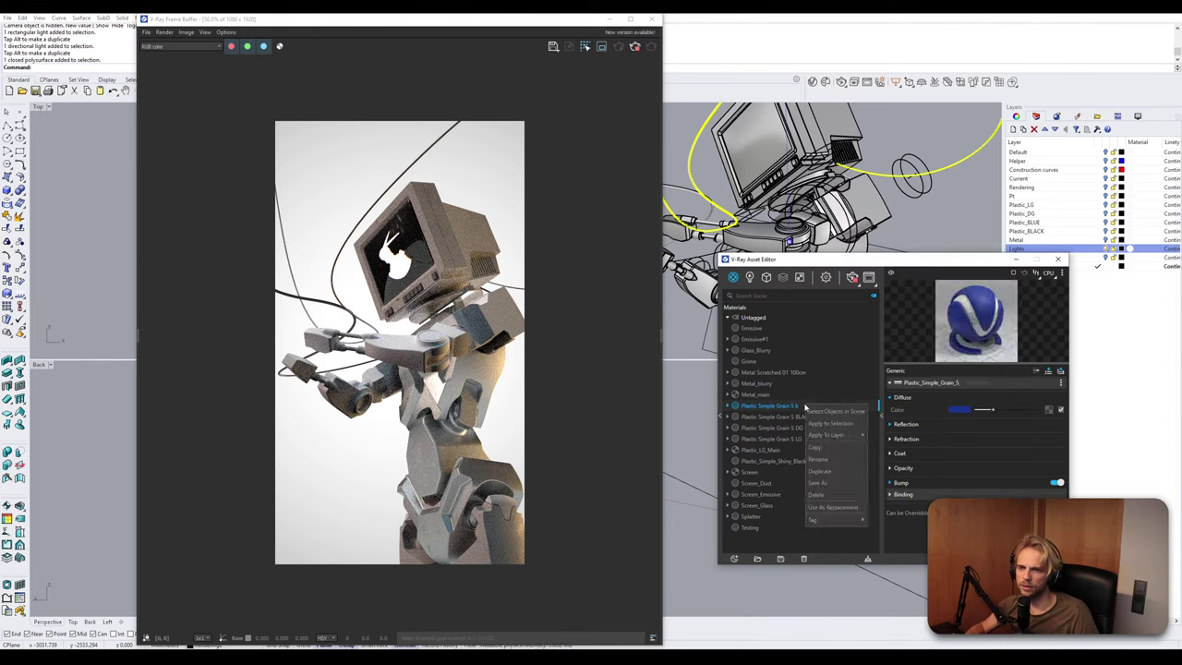
click(825, 423)
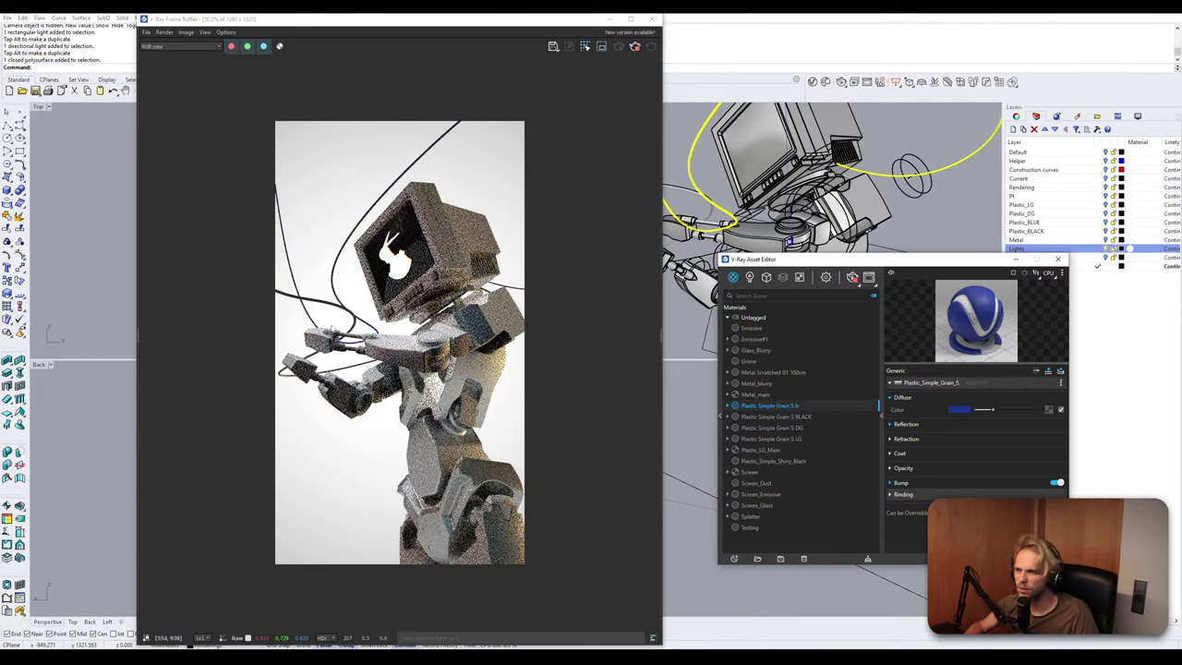
scroll(402, 336, up, 4)
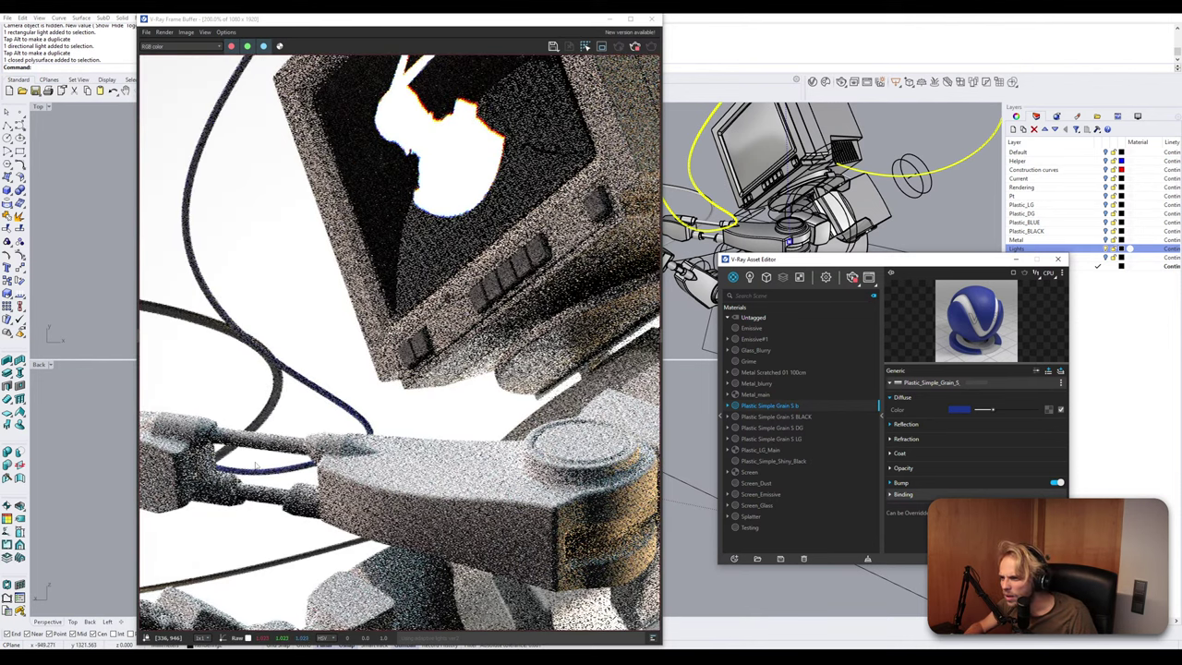
scroll(256, 463, down, 4)
Ungroup the grouped parts of both robot arms.
drag(483, 35, 285, 313)
click(713, 237)
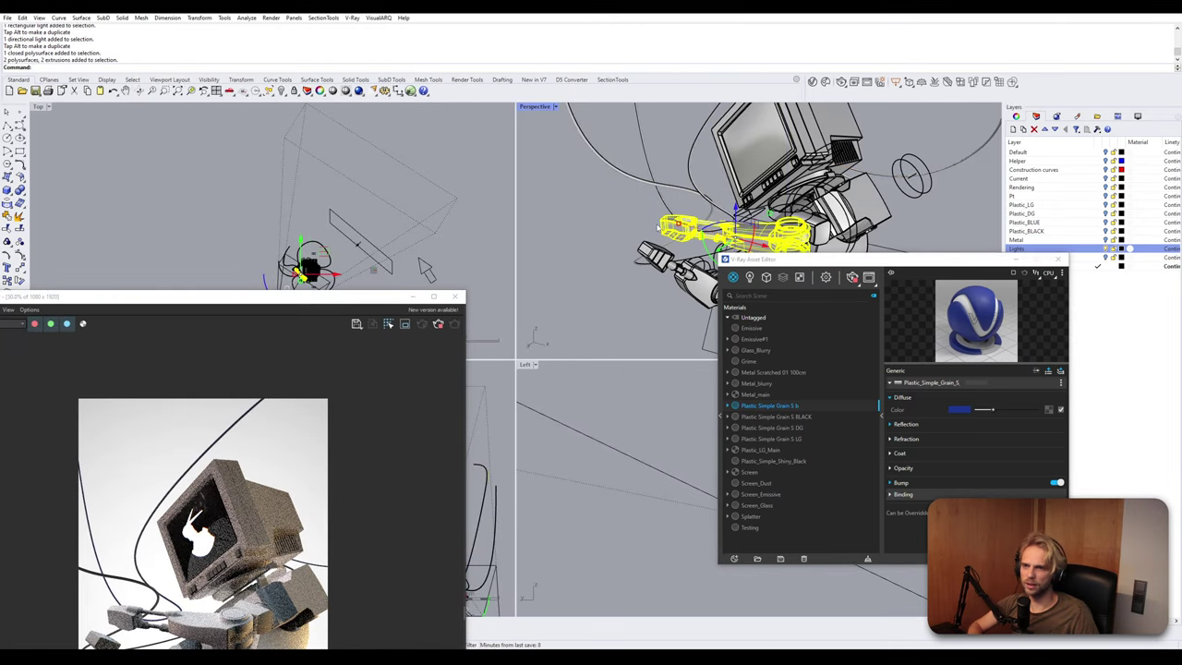
text(Ungroup)
key(Return)
click(641, 228)
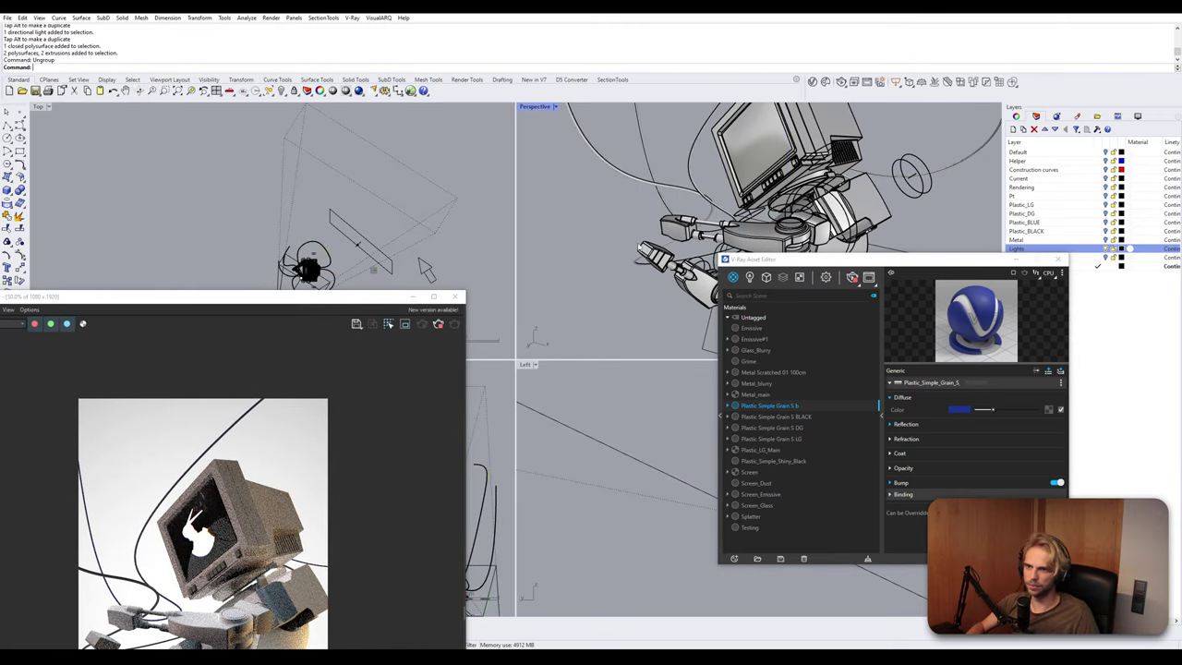
click(659, 248)
right_click(659, 247)
click(596, 207)
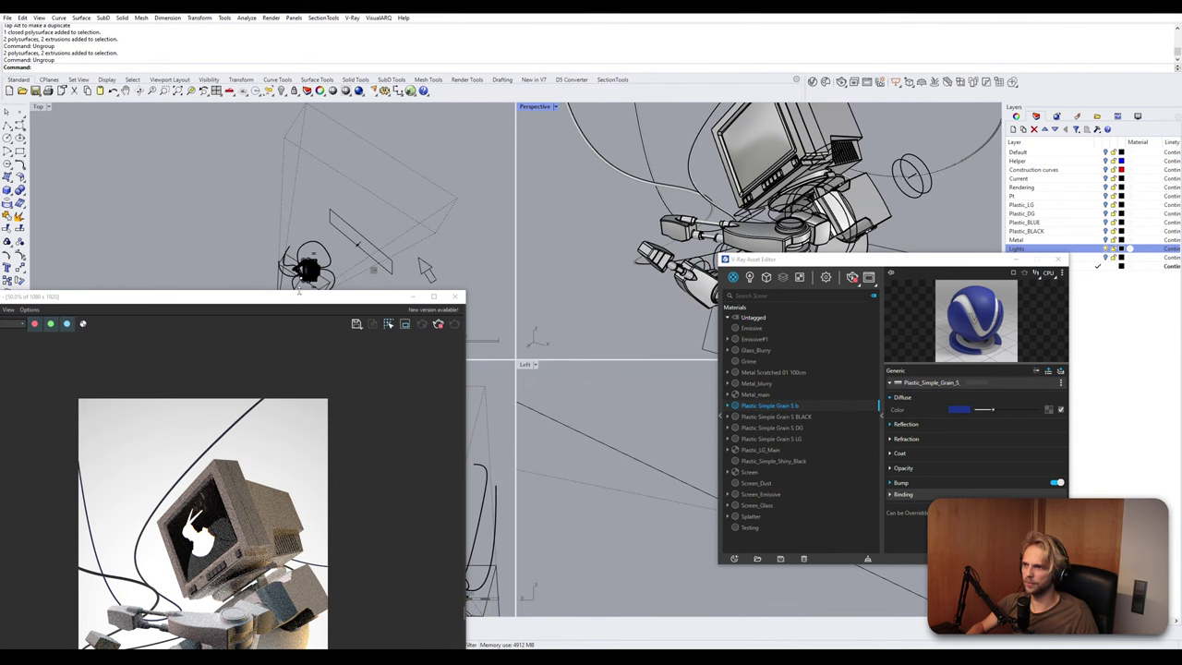
drag(301, 298, 268, 103)
click(720, 224)
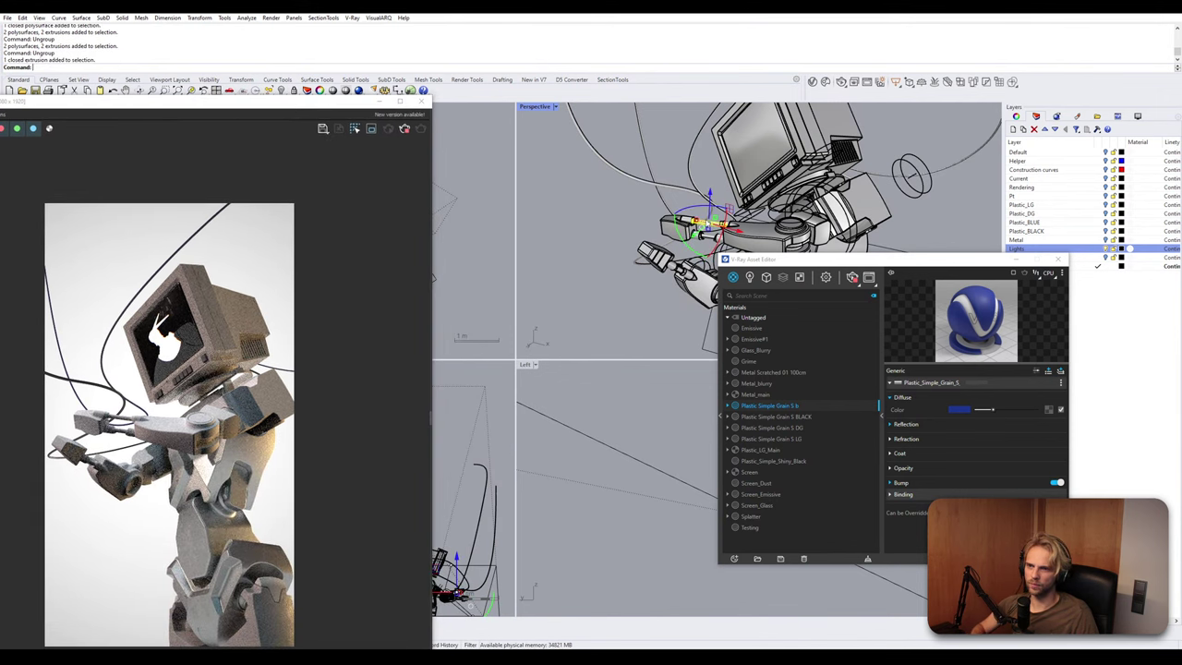
shift+click(713, 238)
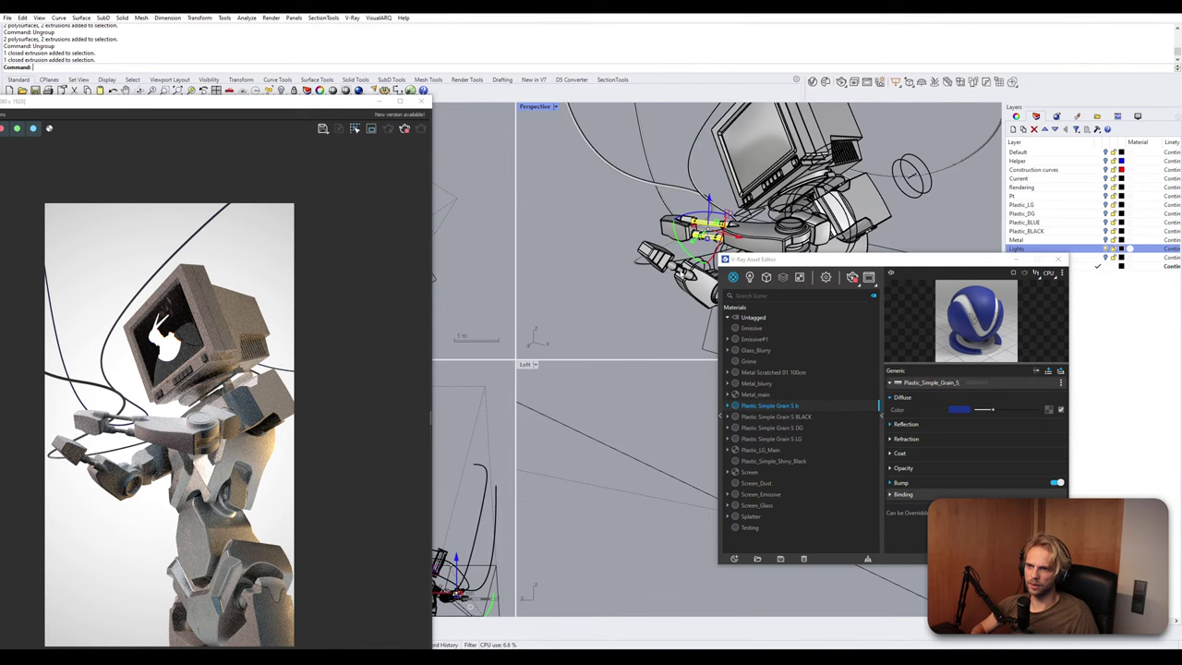
shift+click(658, 255)
click(460, 157)
Place the frame buffer clear of the model views and change the Left viewport to a Perspective view.
drag(300, 102, 885, 115)
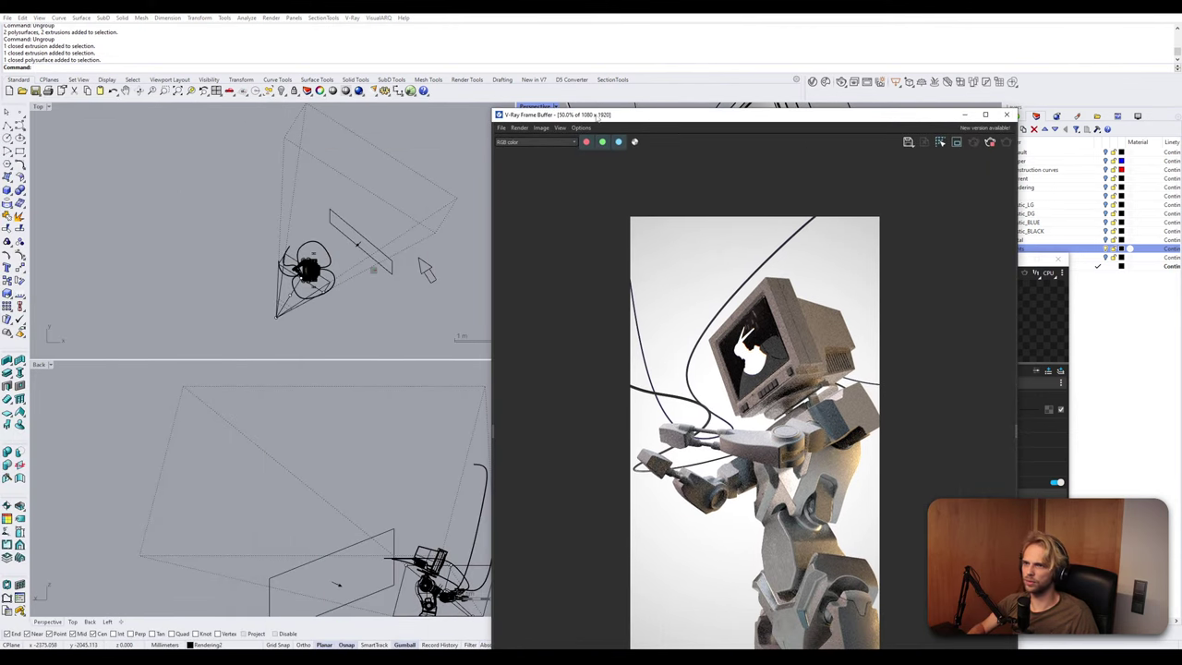
key(super+Left)
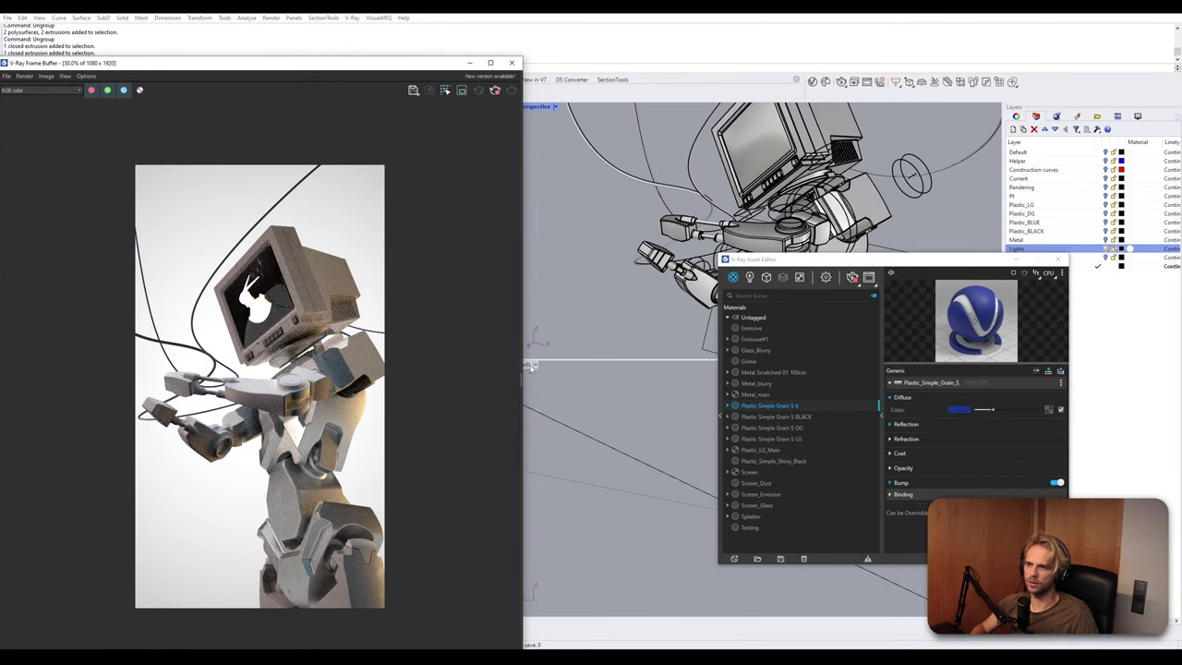
click(531, 366)
mouse_move(591, 494)
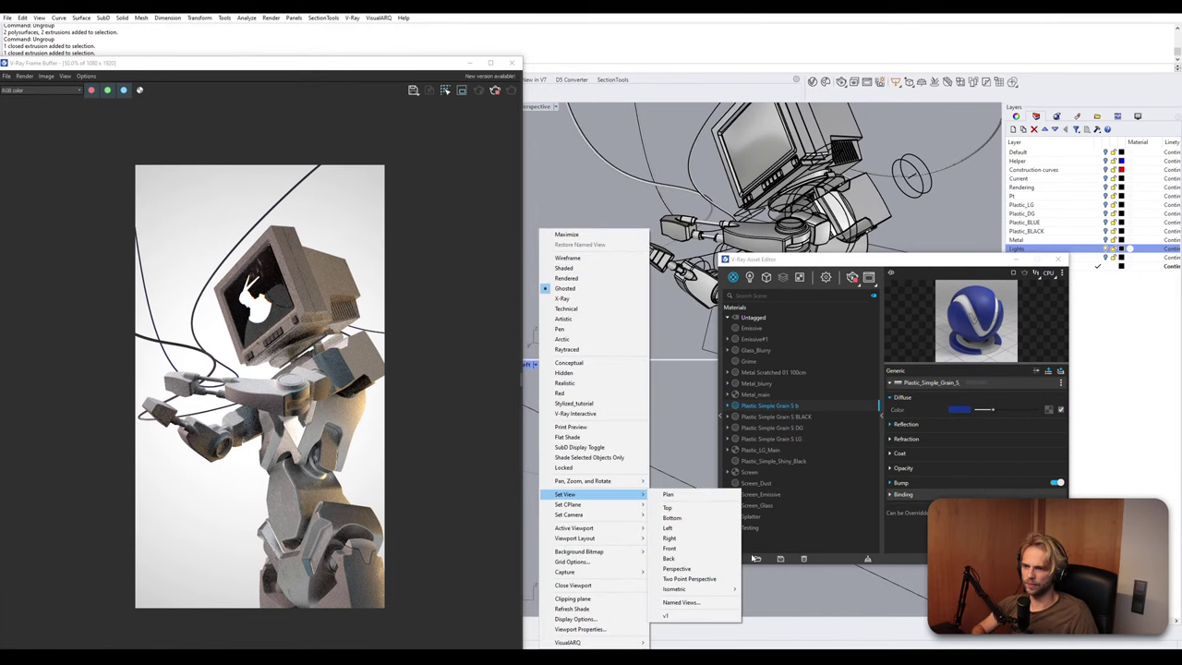
click(676, 567)
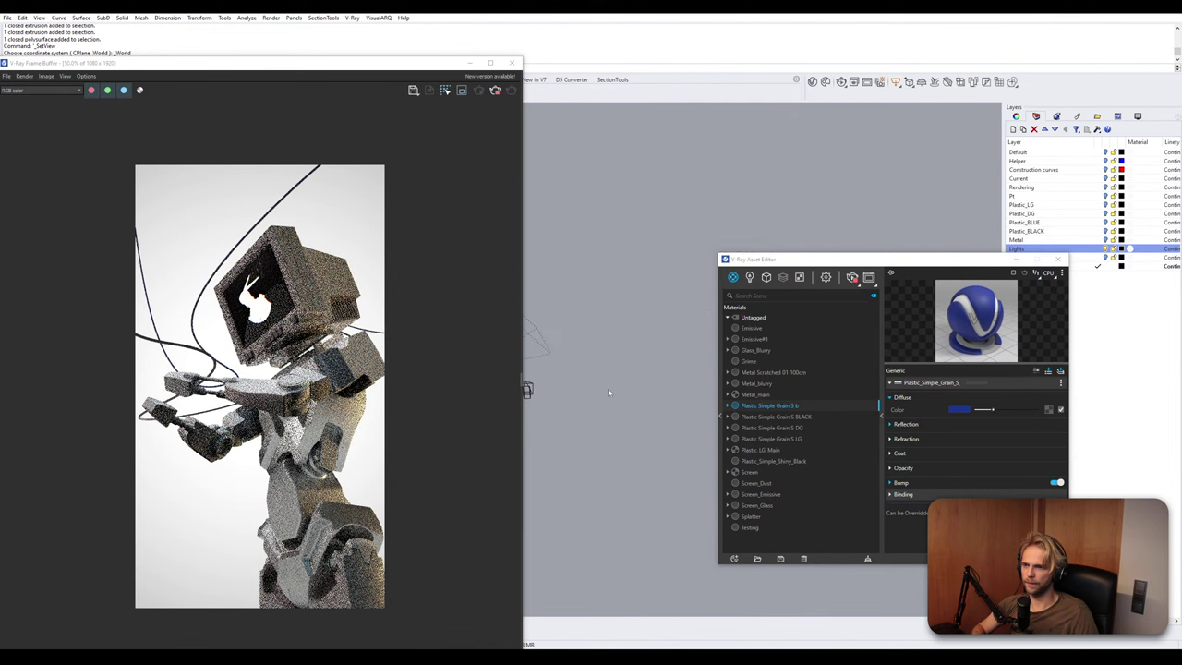
Bring the robot's arms into close view in the Perspective viewport and select two of the thin cylindrical forearm rods.
right_drag(603, 384, 686, 429)
scroll(665, 355, up, 9)
scroll(670, 425, up, 3)
right_drag(610, 434, 637, 497)
scroll(637, 496, up, 3)
scroll(612, 420, up, 8)
right_drag(617, 378, 641, 341)
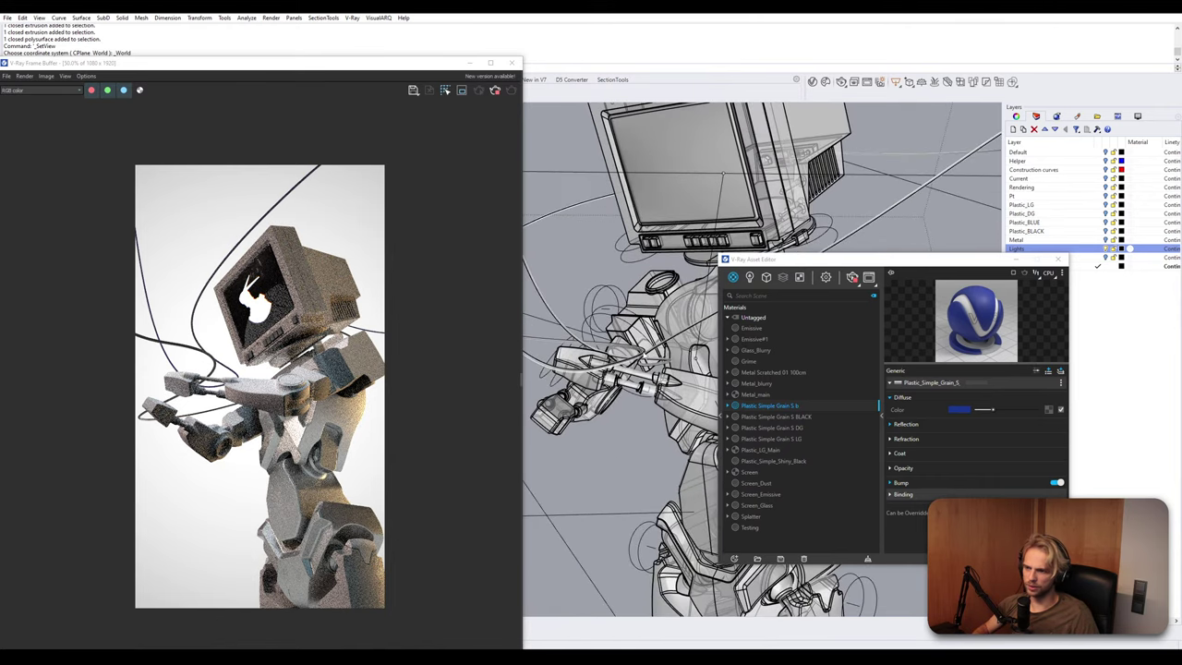
scroll(641, 338, up, 4)
click(630, 398)
shift+click(645, 416)
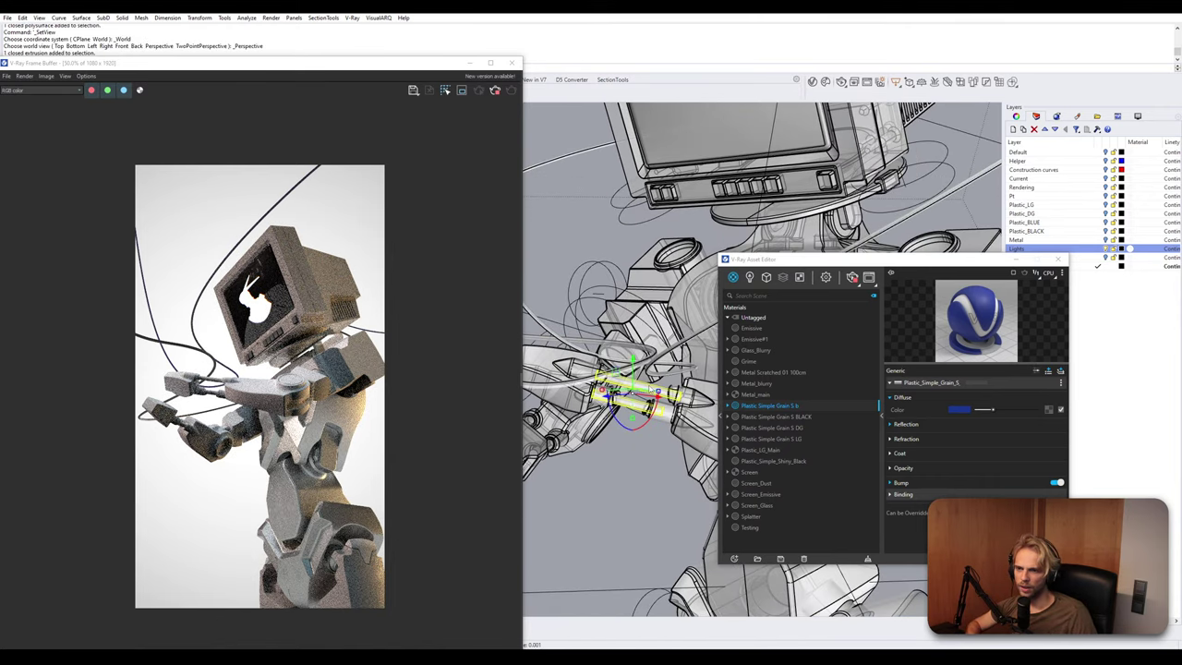
Add the neighbouring forearm rod extrusion to the selection and apply the Metal_main material to the selected rods.
right_drag(658, 412, 711, 383)
scroll(647, 412, down, 2)
text(zs)
key(Return)
scroll(646, 412, down, 6)
click(610, 388)
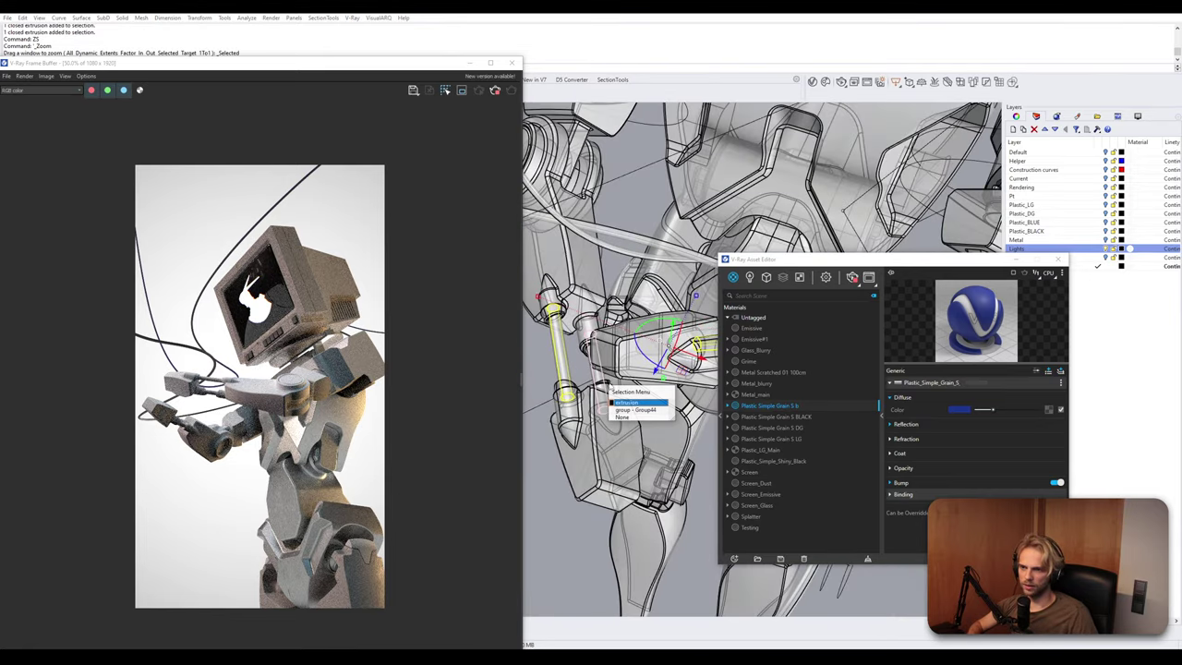
click(628, 402)
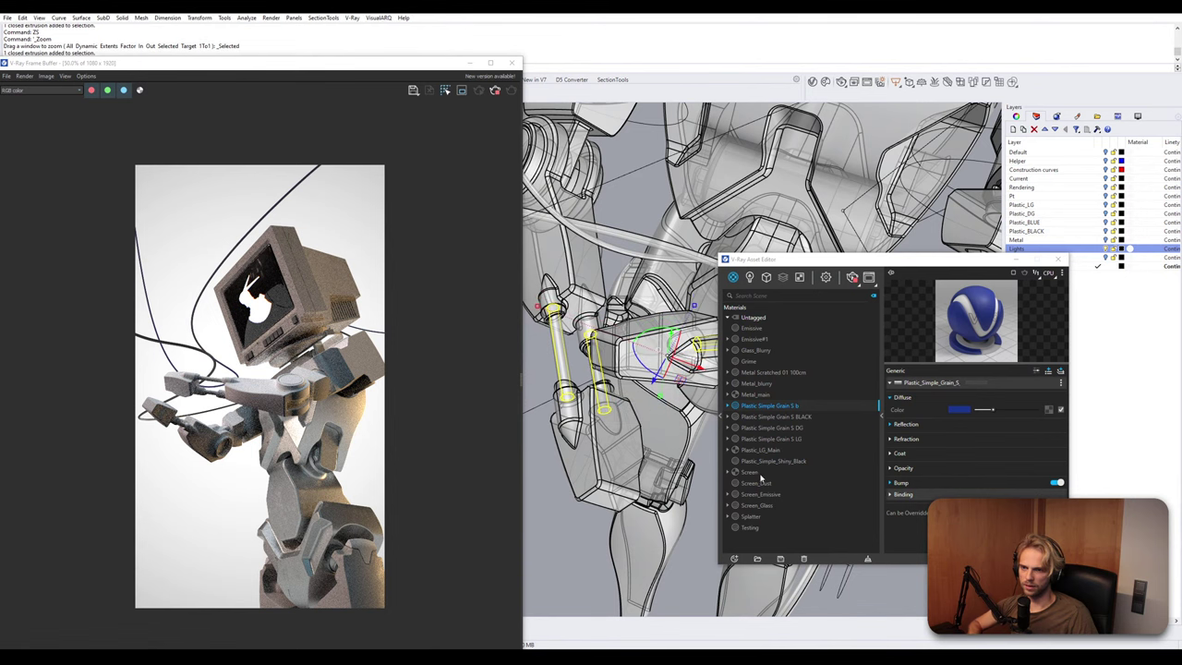
click(763, 397)
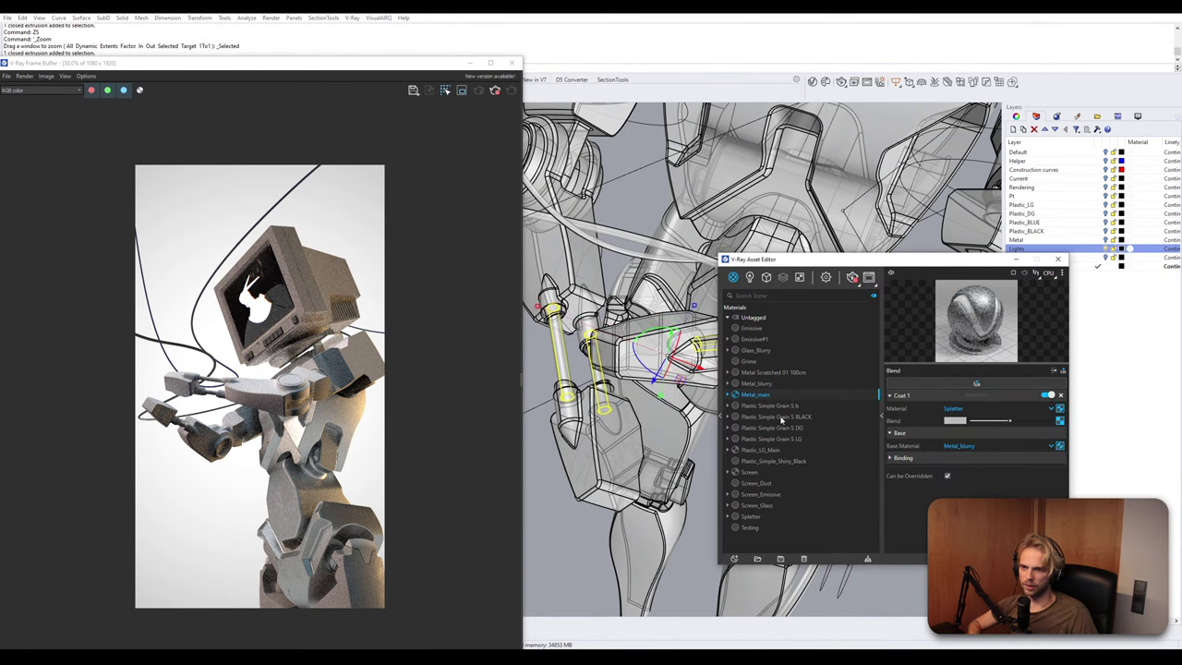
scroll(589, 319, down, 6)
shift+right_drag(588, 317, 632, 415)
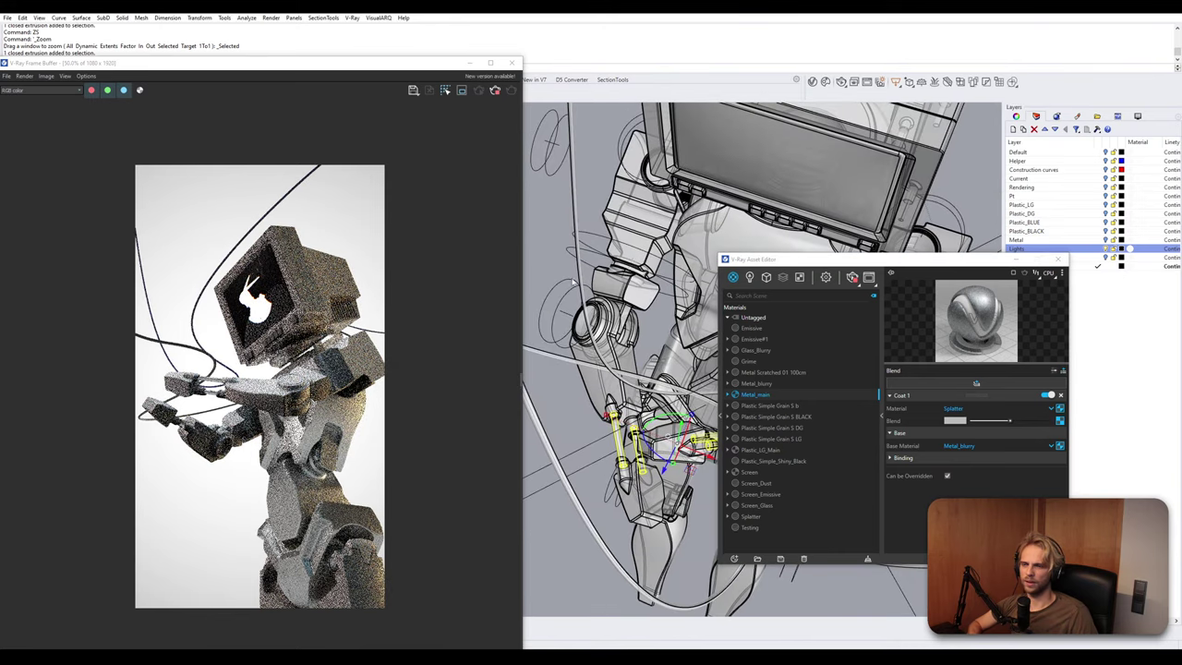
Apply the Metal_main material to the elbow joint blocks of both arms, leaving the forearm shell out of the selection.
key(Escape)
scroll(587, 314, up, 4)
scroll(587, 314, up, 1)
click(591, 318)
scroll(625, 314, down, 3)
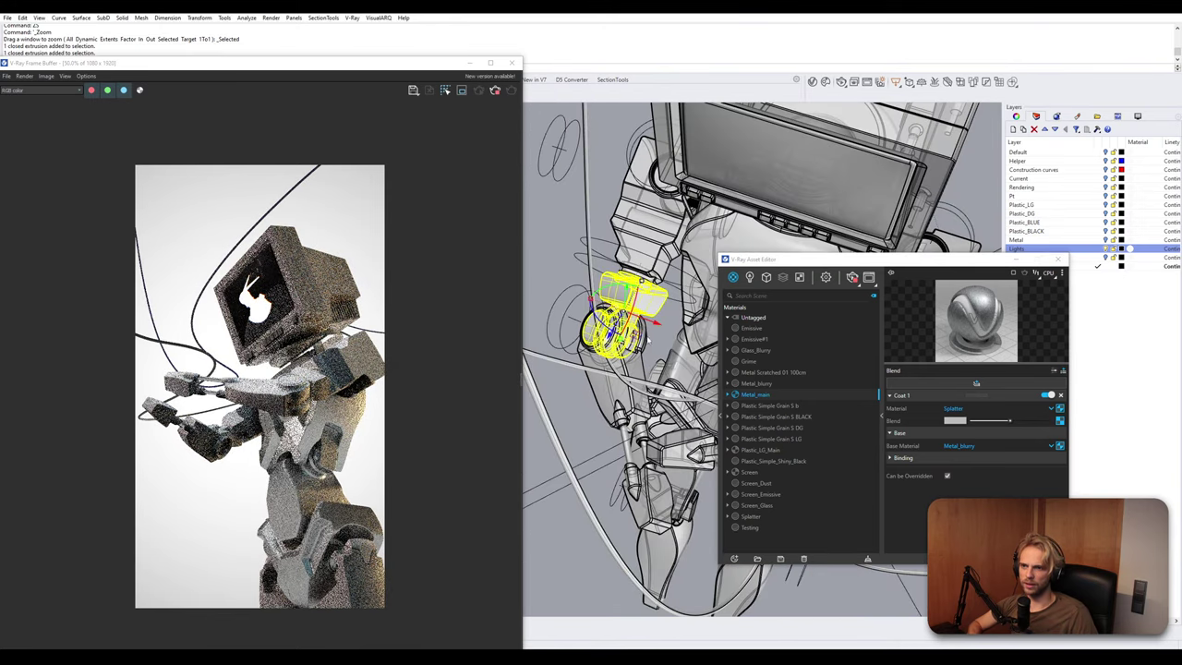
key(Escape)
shift+right_drag(706, 339, 630, 323)
click(708, 361)
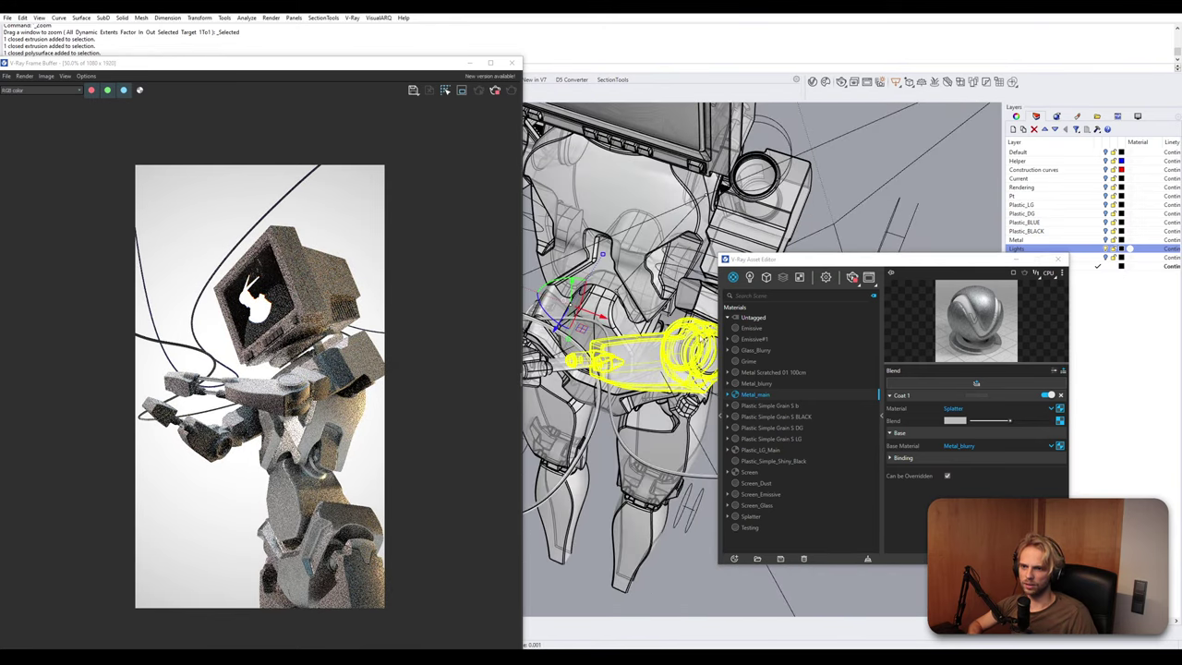
shift+click(694, 312)
ctrl+click(652, 362)
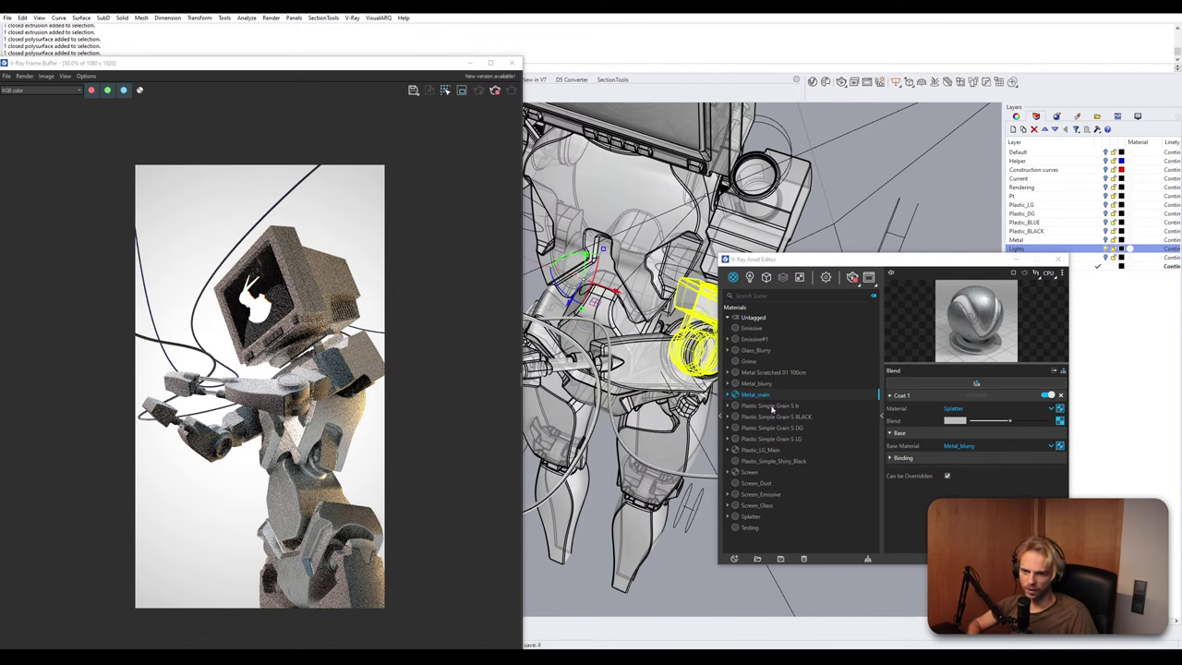
click(783, 461)
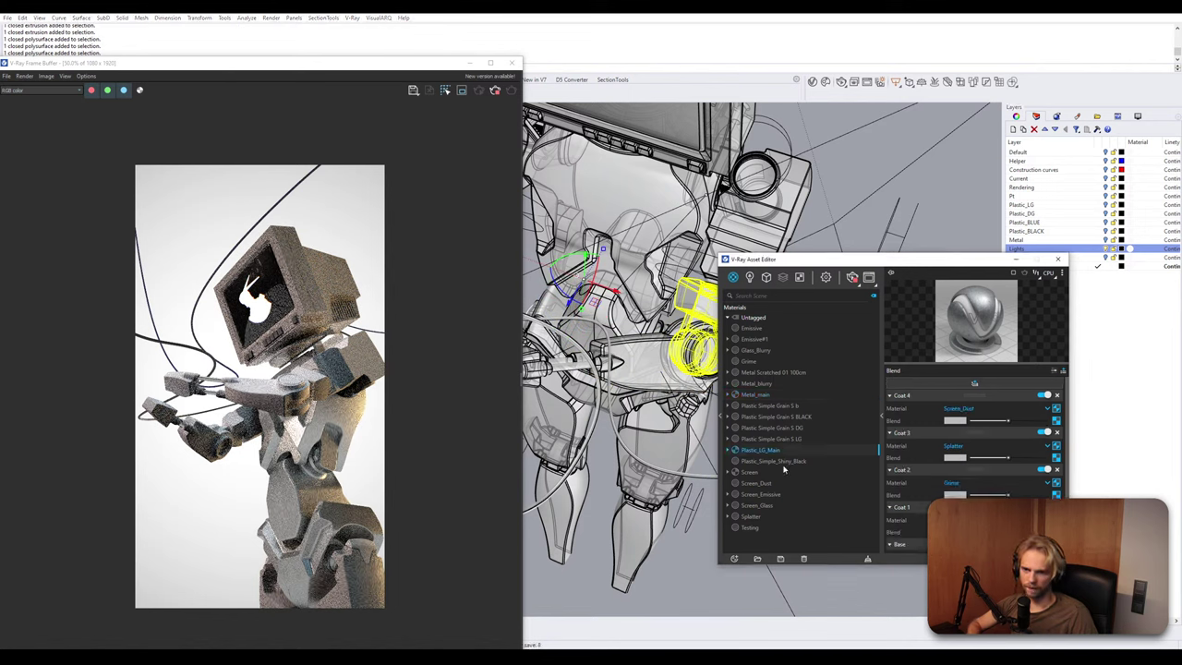
click(759, 396)
right_click(759, 396)
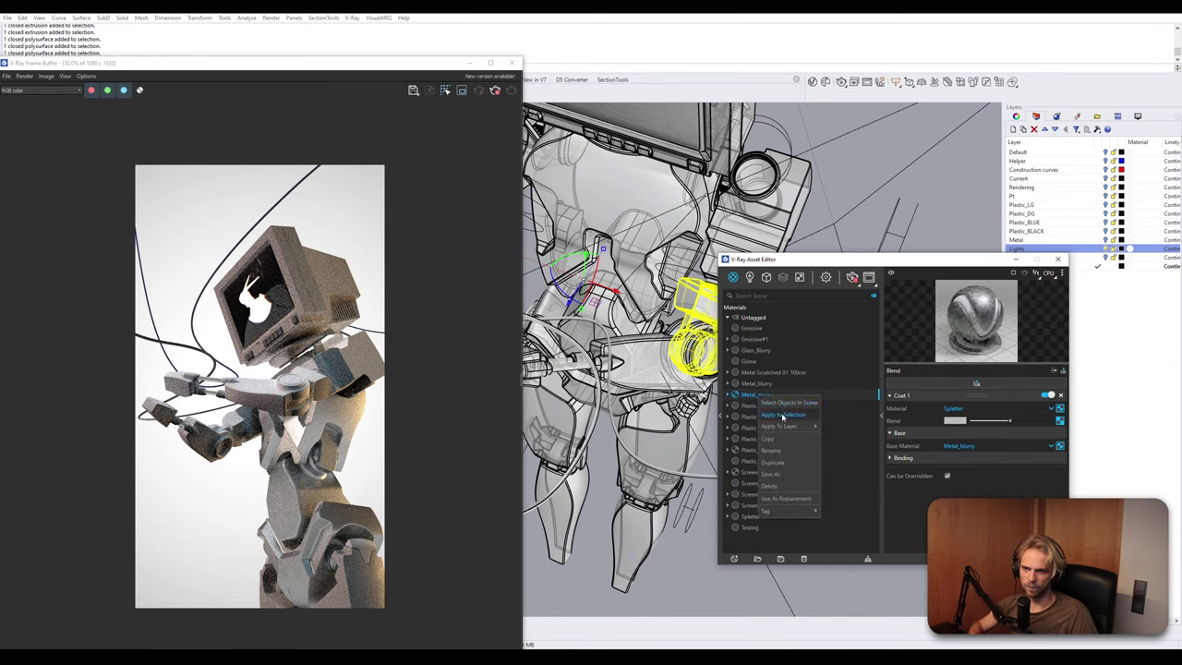
click(783, 416)
click(830, 220)
Select the small connector part inside the ring of one shoulder, without the surrounding upper-arm and torso shells.
click(771, 181)
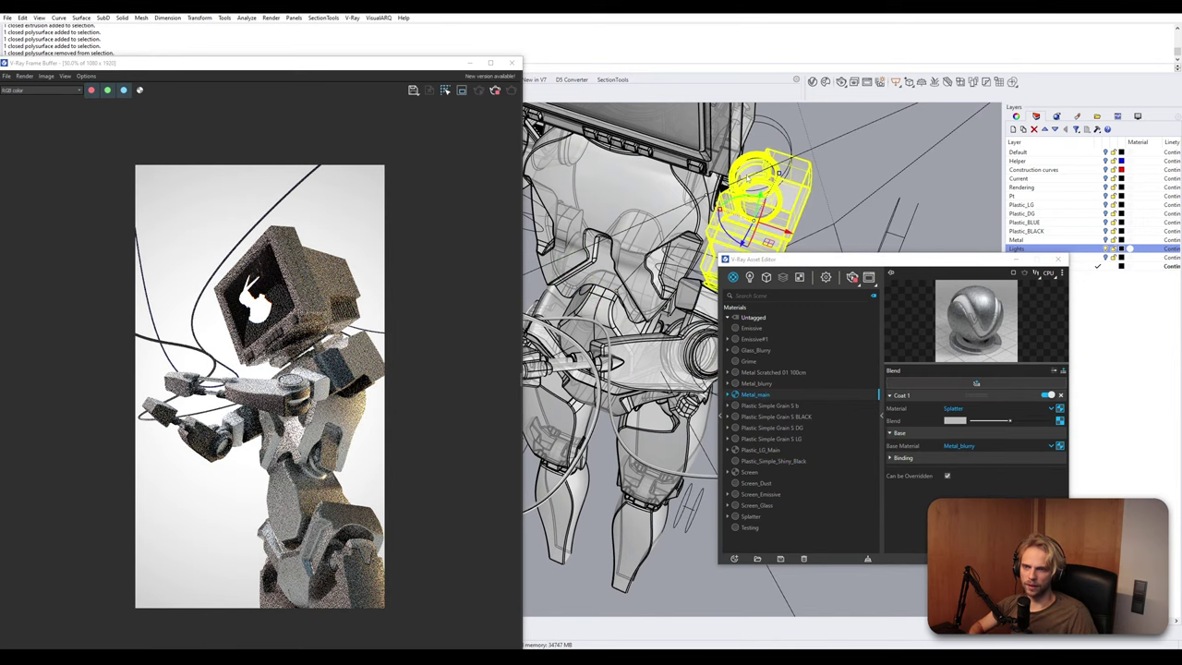
shift+right_drag(752, 162, 663, 179)
scroll(794, 217, up, 6)
click(609, 218)
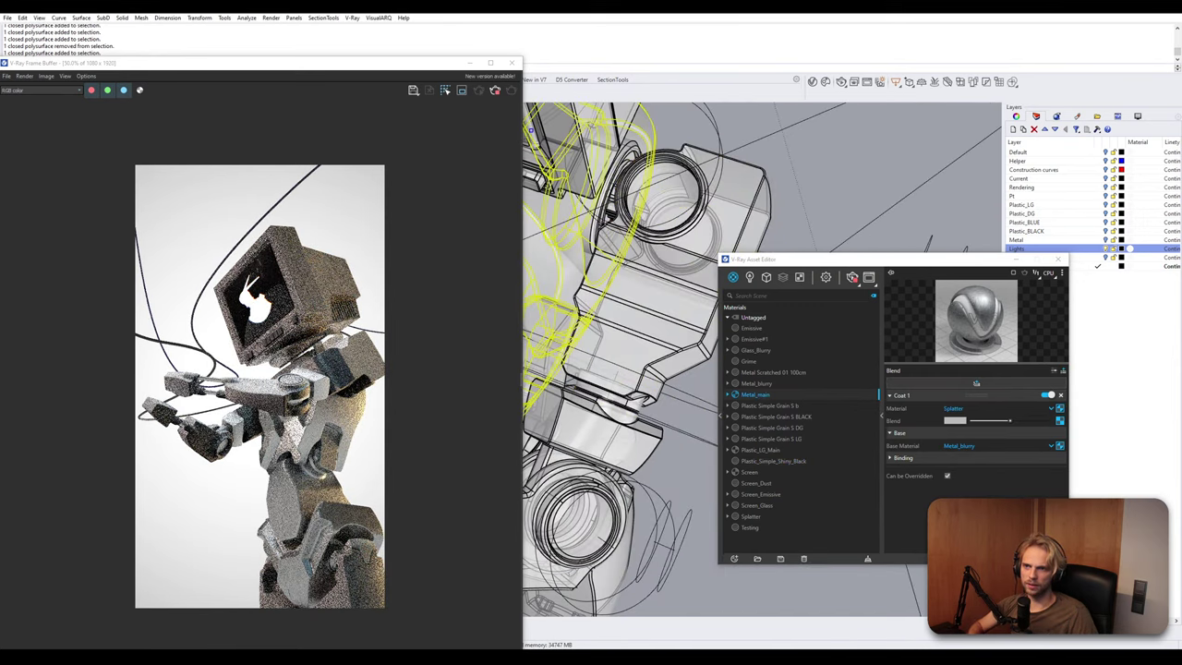
key(Escape)
scroll(607, 220, up, 5)
click(607, 221)
scroll(607, 221, down, 9)
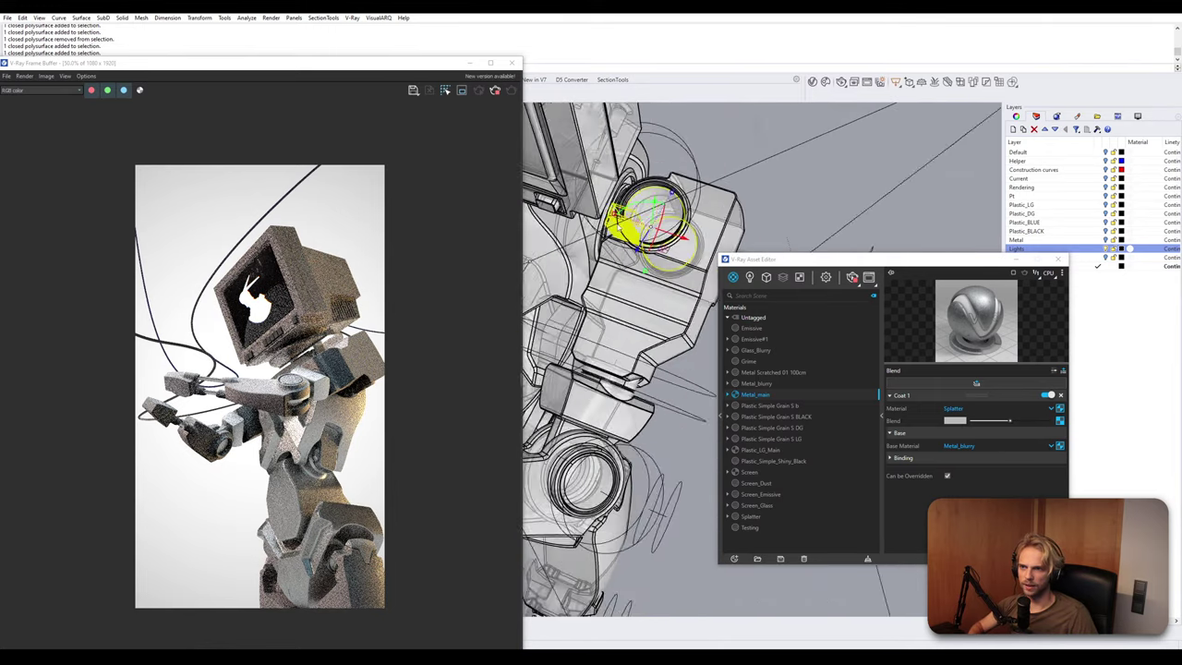
Add the connector parts inside the opposite shoulder to the selection and apply the Metal_main material to them all.
right_drag(607, 221, 669, 222)
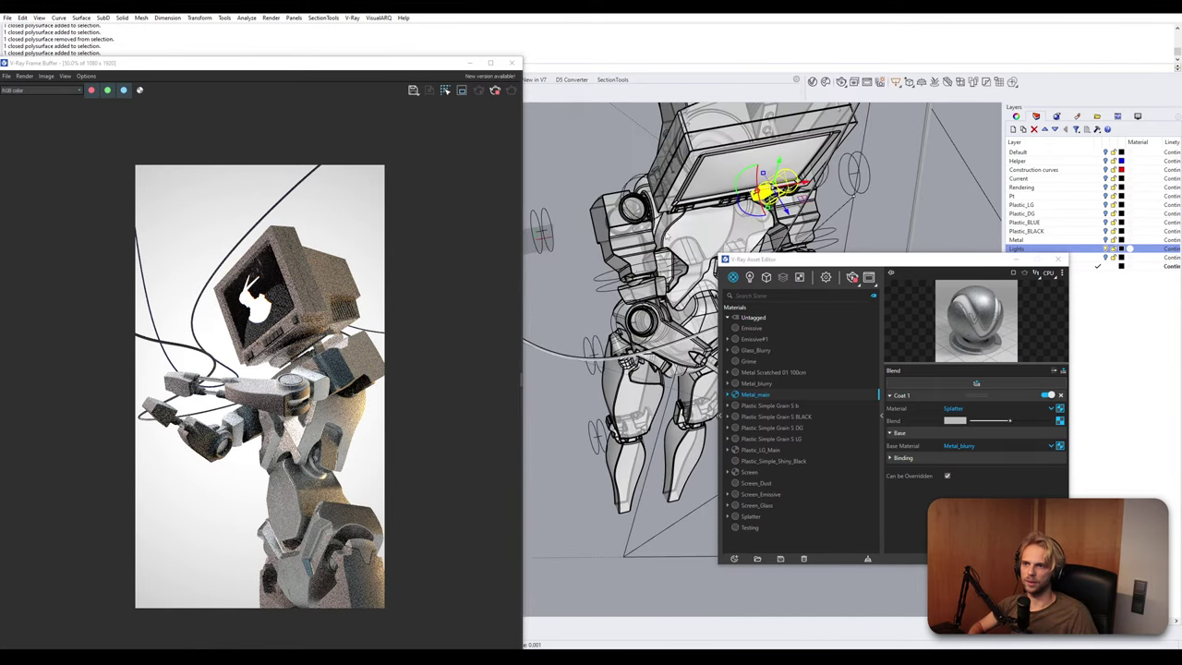
scroll(674, 227, up, 8)
click(693, 249)
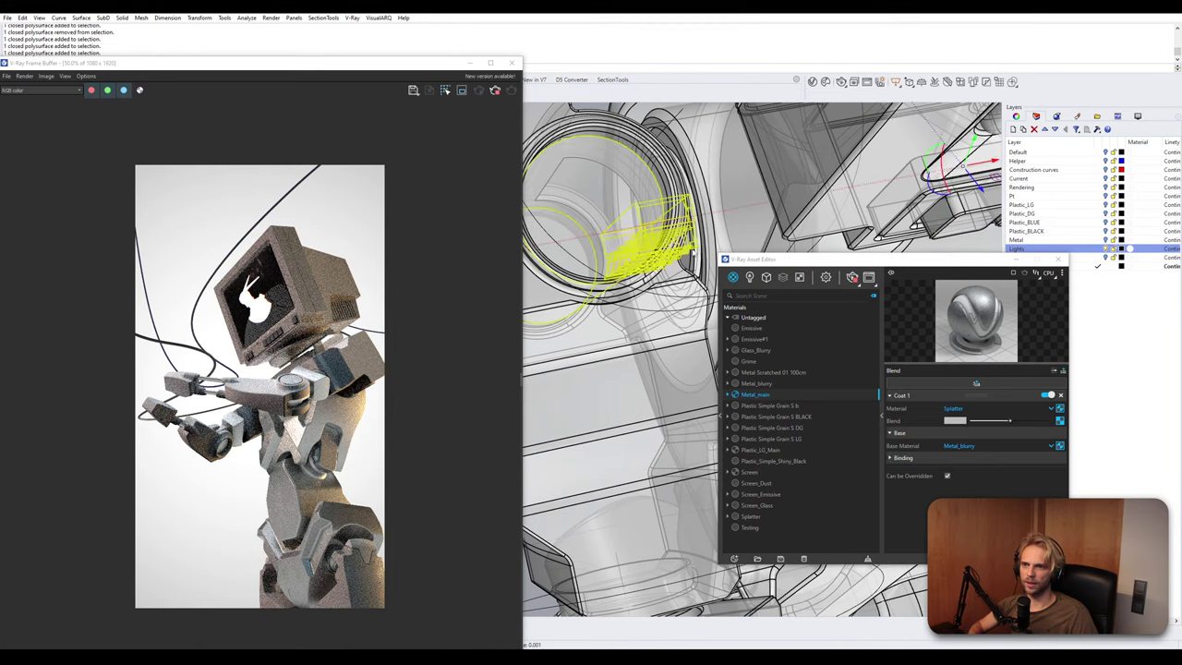
shift+click(687, 248)
scroll(681, 242, down, 10)
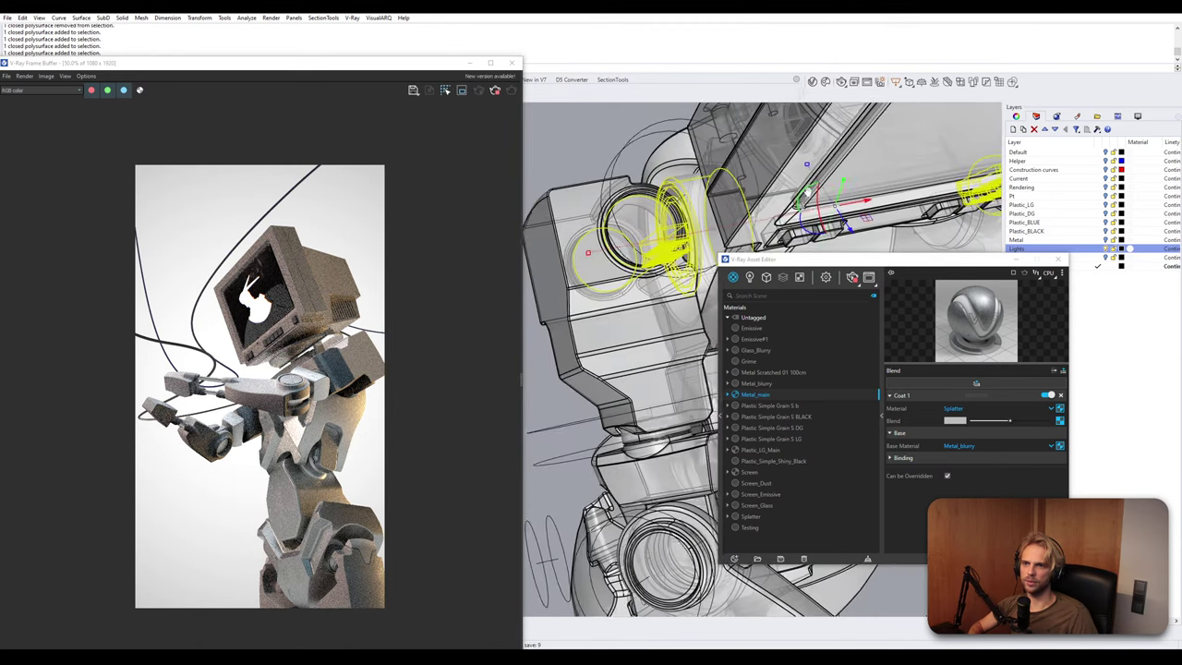
right_drag(808, 199, 741, 195)
right_drag(798, 223, 592, 542)
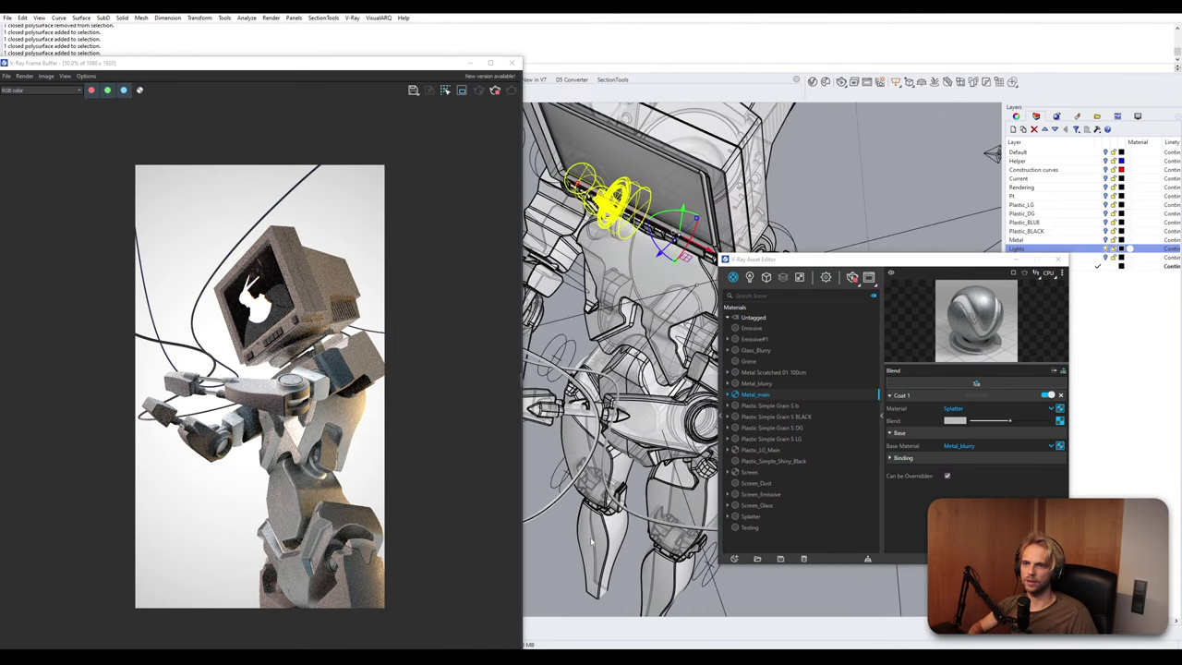
drag(784, 268, 927, 376)
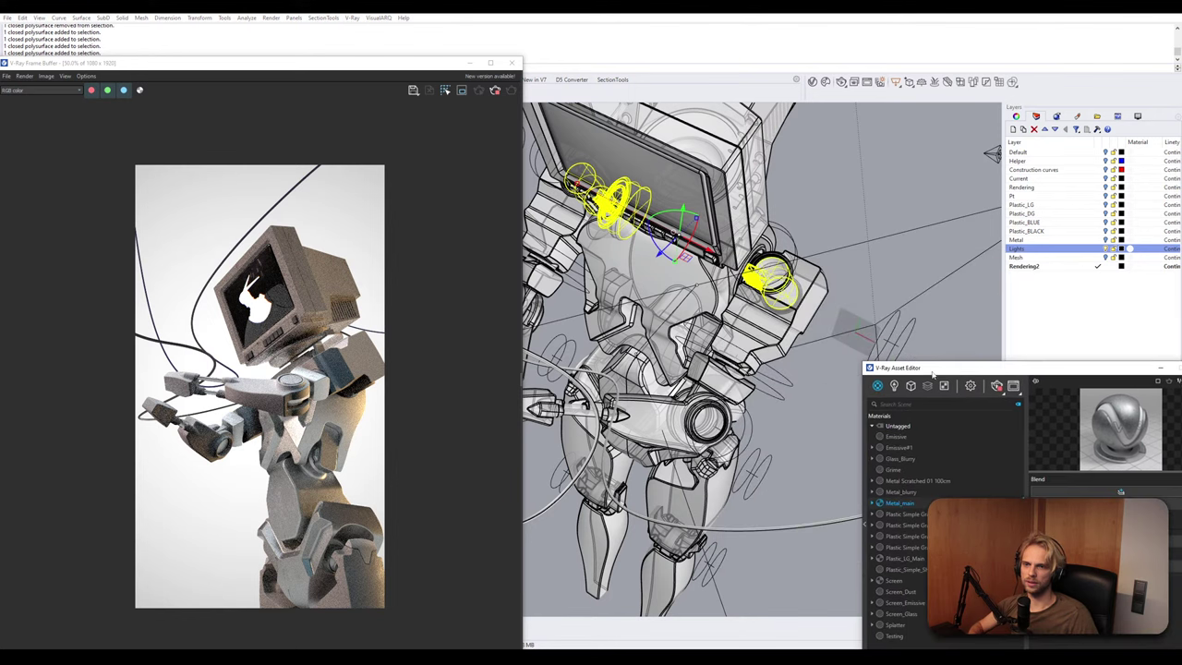
scroll(681, 247, up, 5)
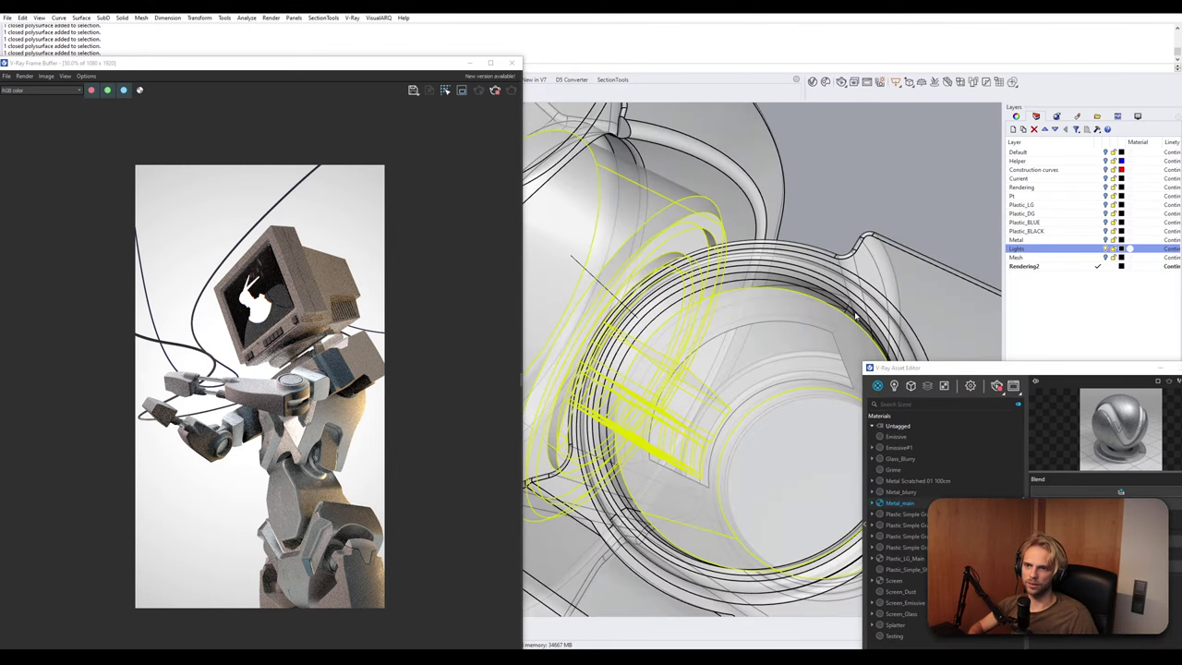
right_click(895, 504)
click(912, 521)
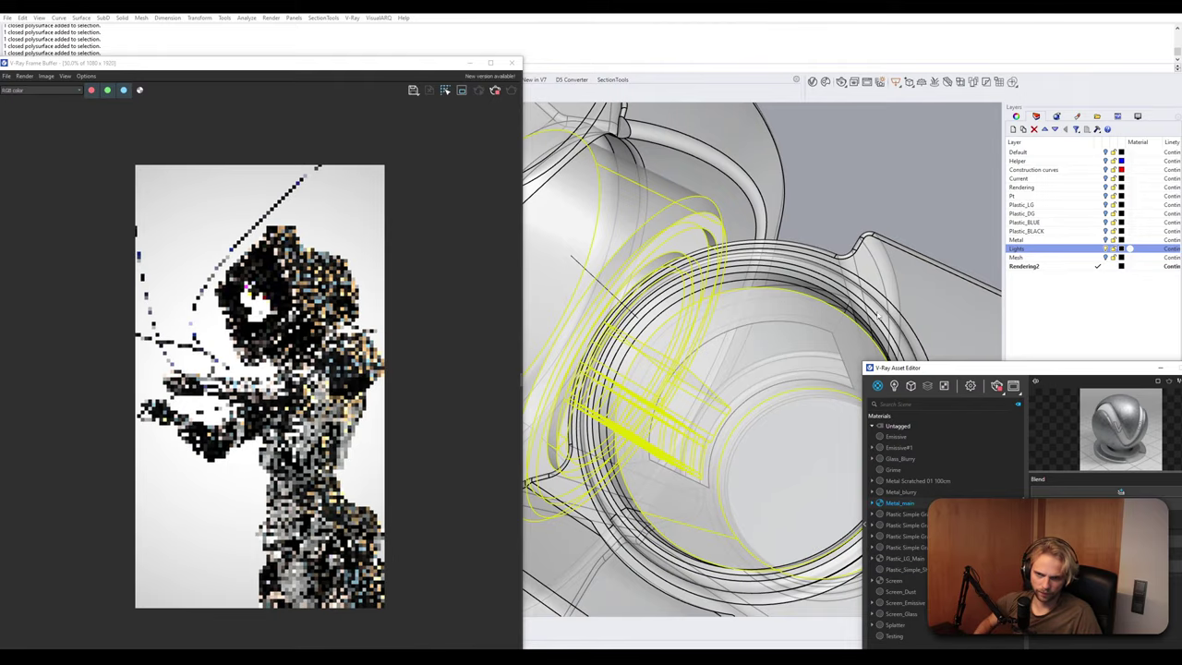
Select the upper-arm and forearm shells of one robot arm as targets for a new material.
click(859, 225)
scroll(831, 300, down, 8)
right_drag(831, 300, 873, 297)
click(781, 289)
scroll(780, 290, down, 4)
shift+click(744, 302)
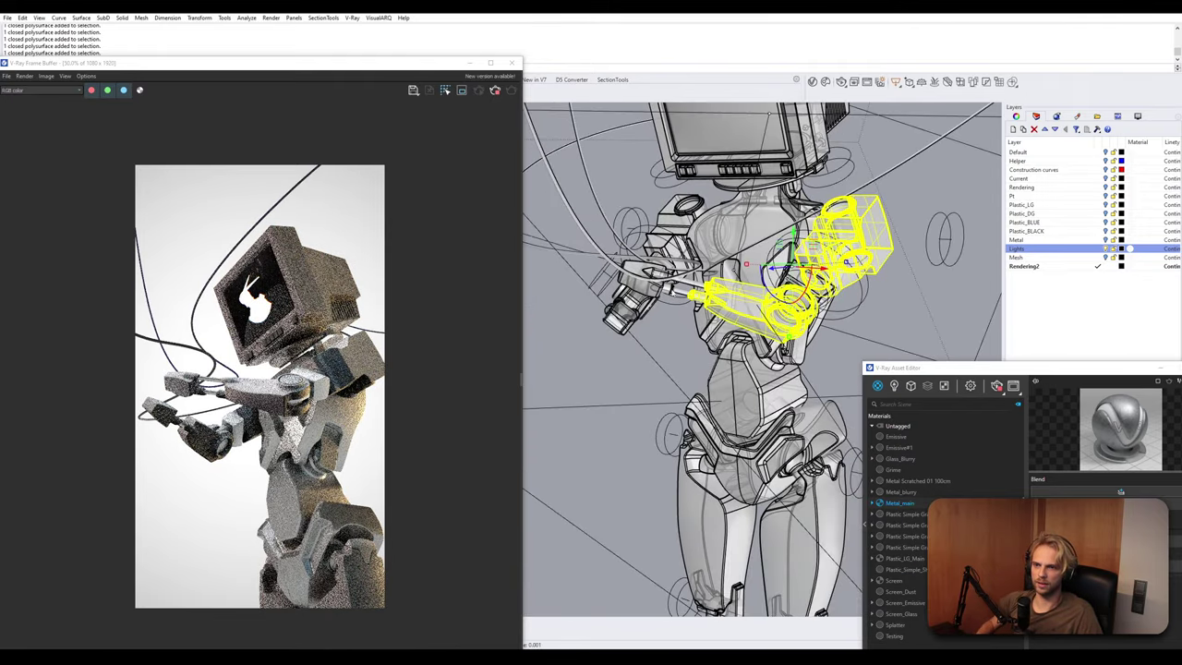
shift+click(634, 284)
click(648, 329)
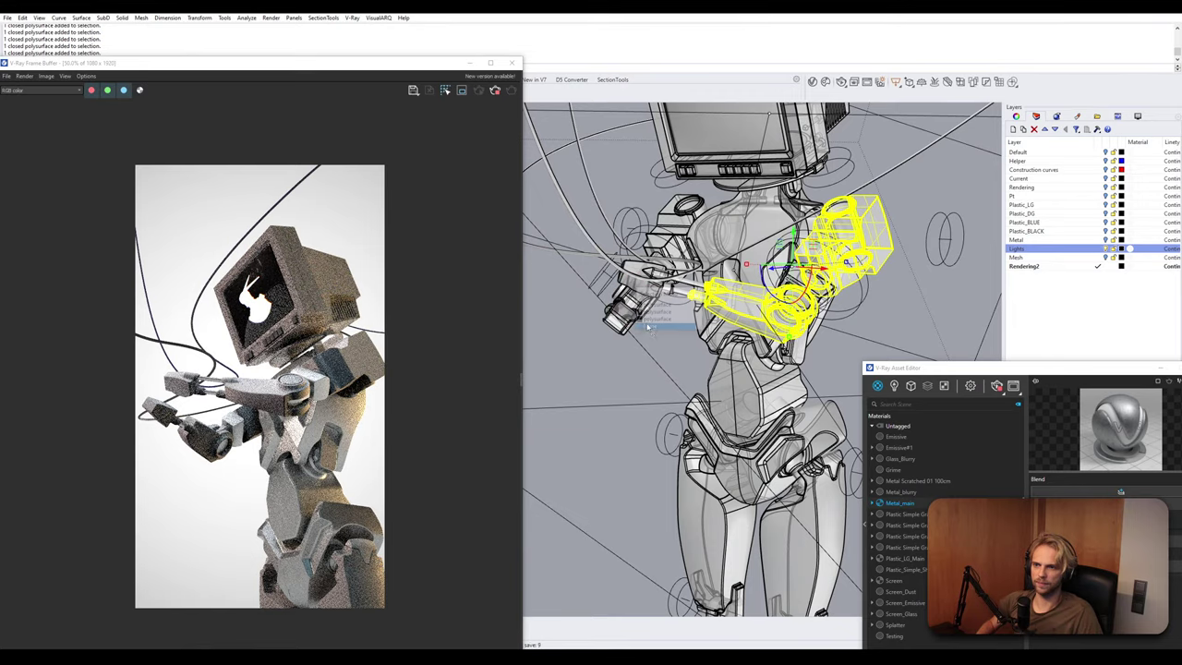
Add the hand-side pieces and the other arm's forearm and upper-arm shells to the selection and apply Plastic Simple Grain S LG.
right_drag(648, 327, 658, 296)
scroll(659, 295, up, 5)
shift+click(658, 295)
shift+click(593, 405)
scroll(593, 404, down, 3)
right_drag(593, 404, 674, 377)
shift+click(550, 324)
right_drag(550, 323, 809, 380)
ctrl+click(826, 451)
shift+click(798, 404)
ctrl+click(792, 437)
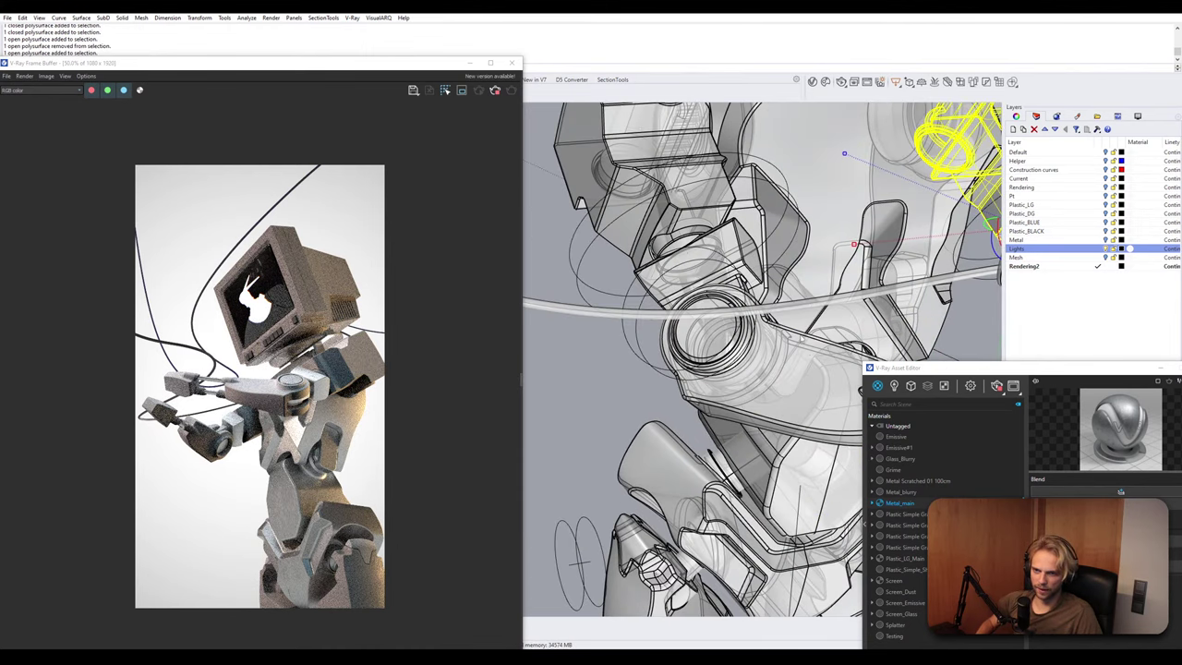
shift+click(800, 336)
right_drag(799, 337, 754, 376)
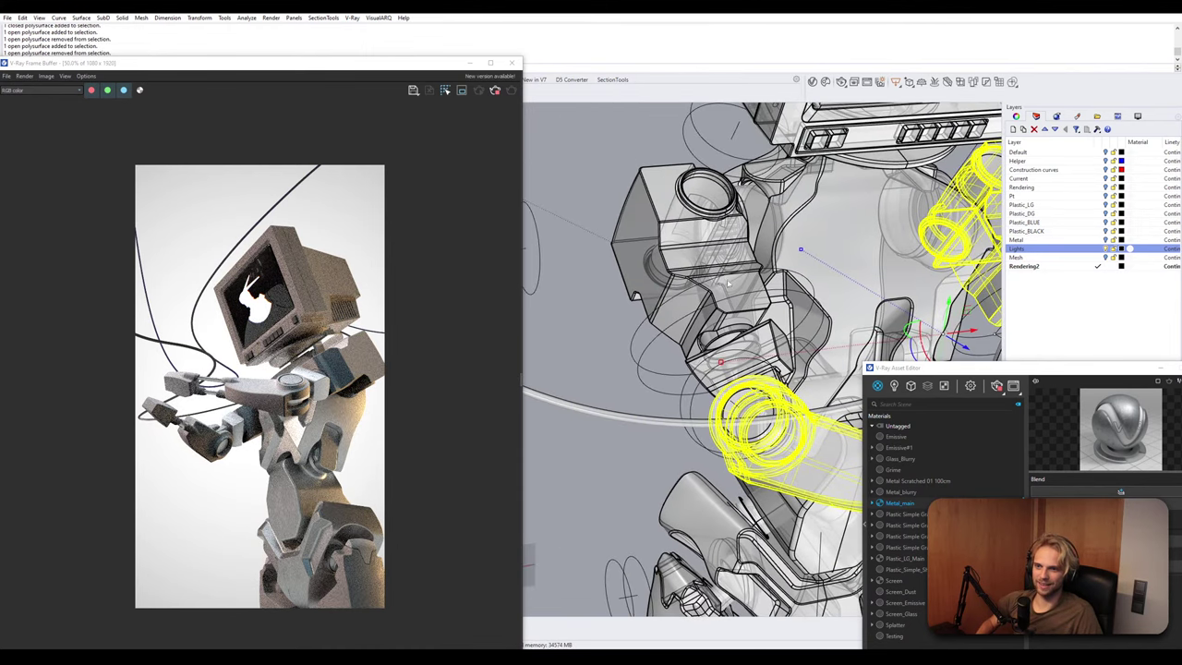
shift+click(655, 194)
right_drag(656, 195, 593, 105)
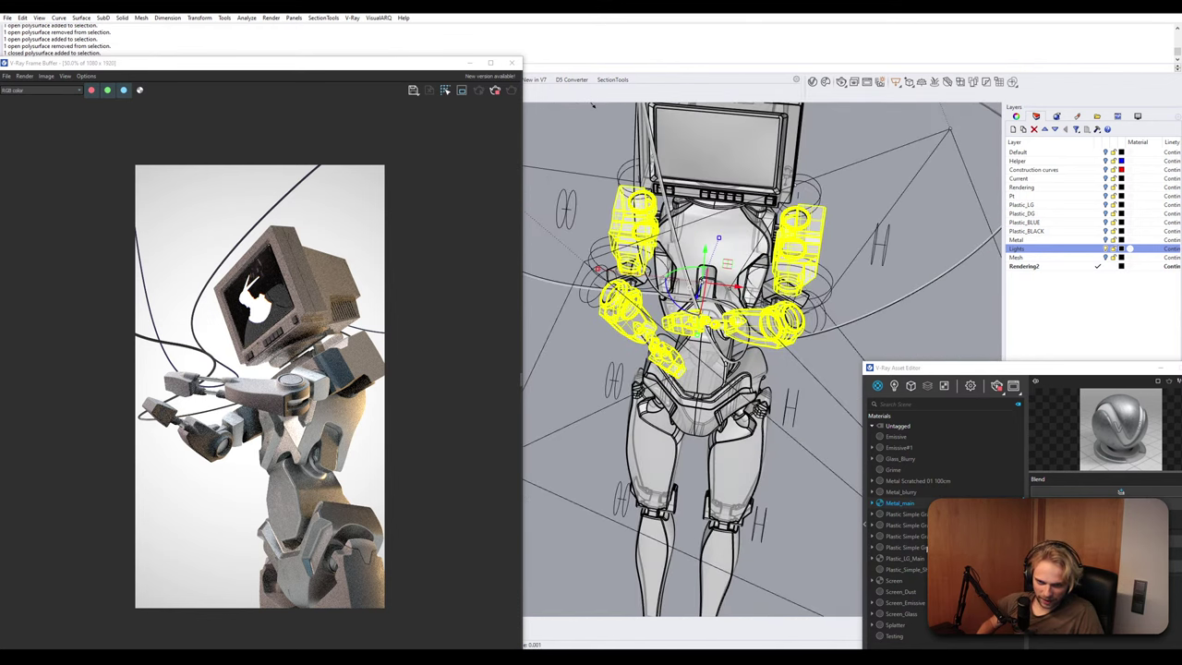
click(905, 547)
right_click(928, 547)
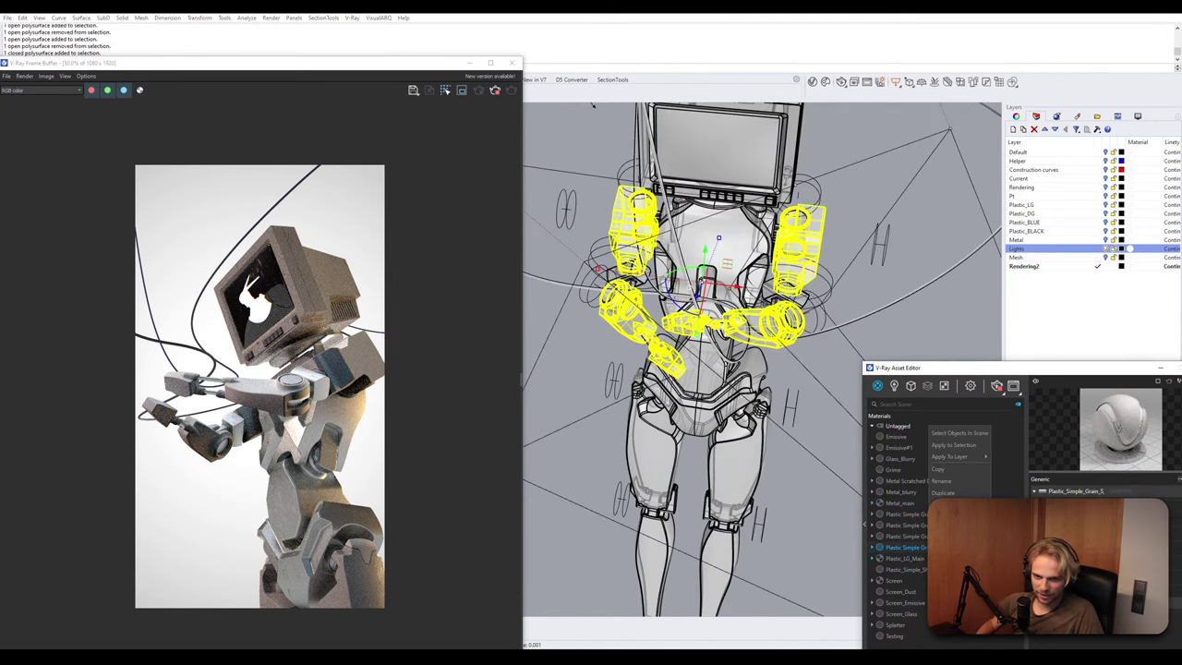
click(955, 446)
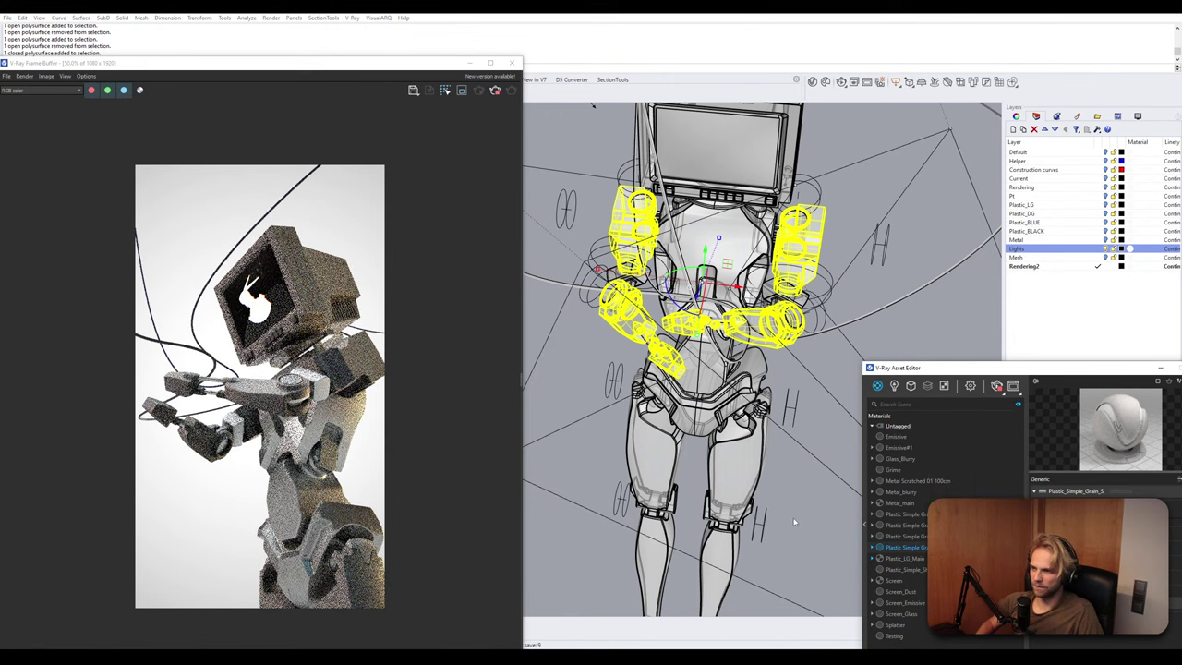
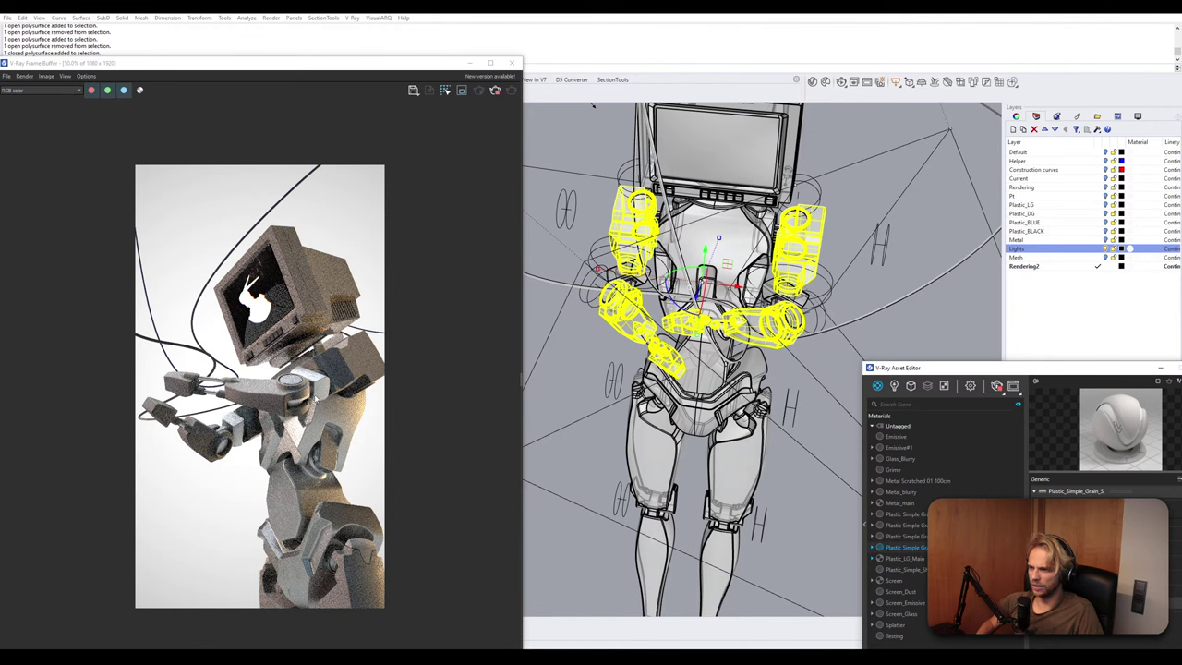
Apply the Metal_main material to the upper-arm shells of both arms only.
click(837, 251)
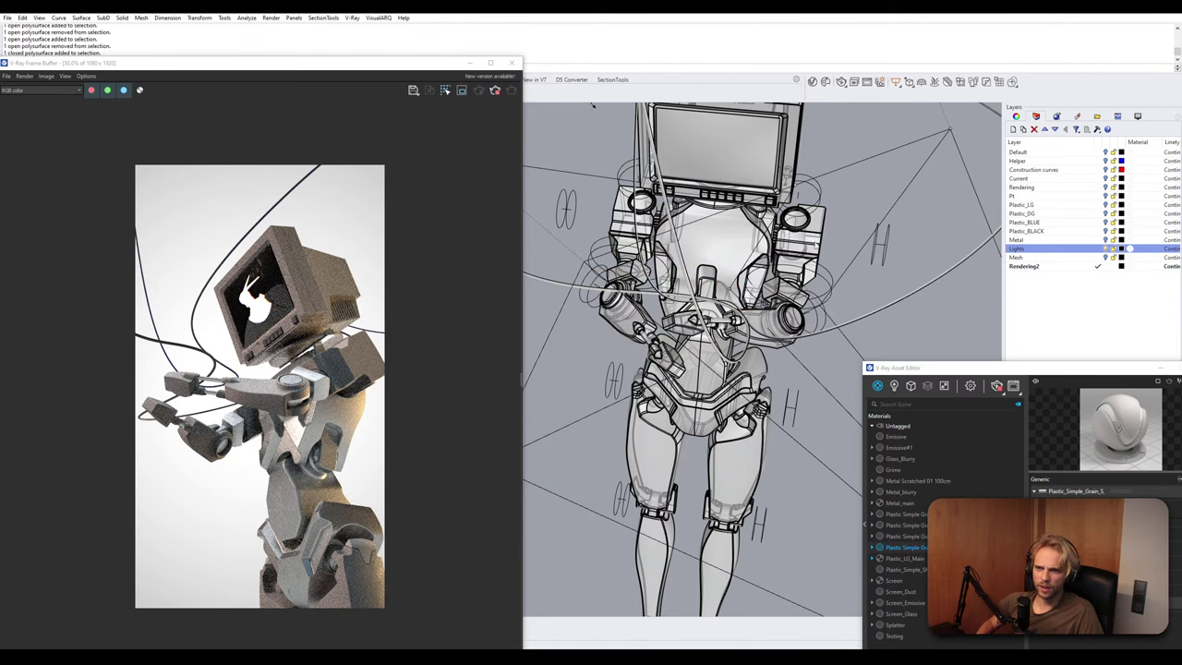
click(807, 248)
shift+click(638, 232)
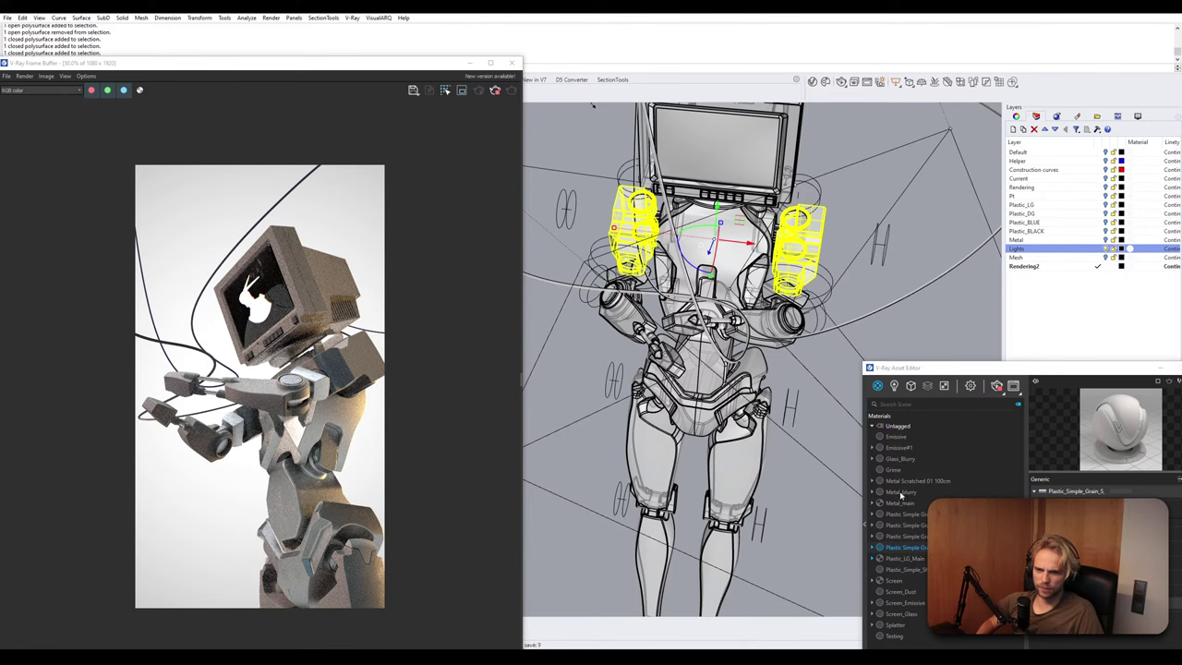
click(899, 504)
right_click(908, 505)
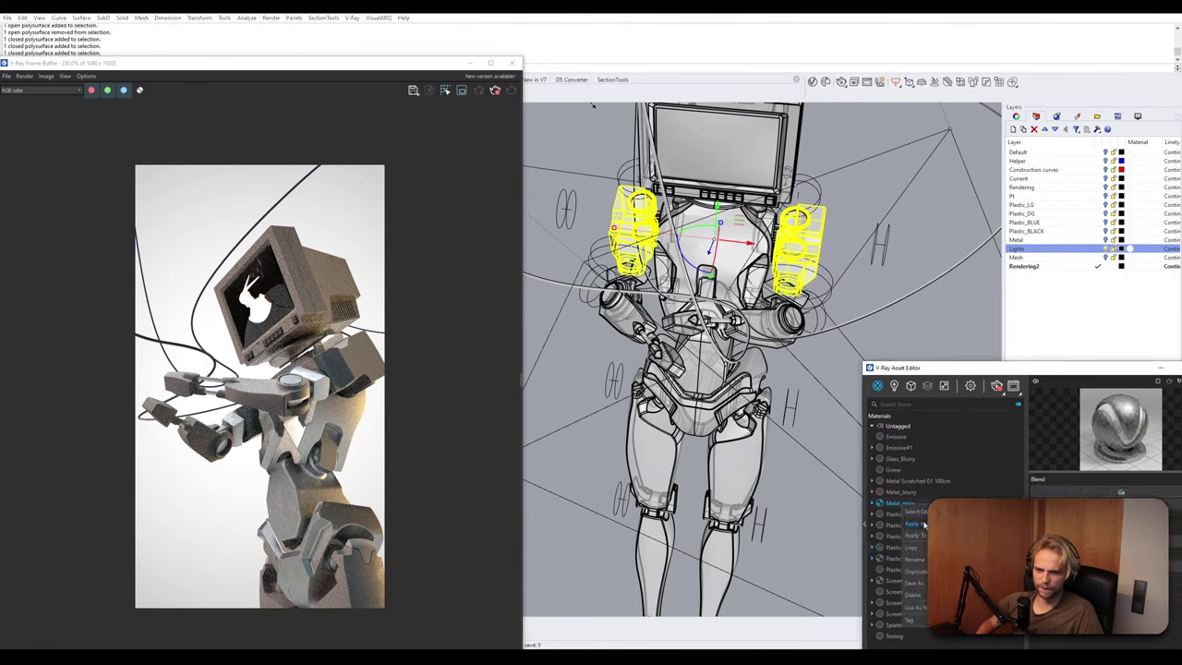
click(919, 523)
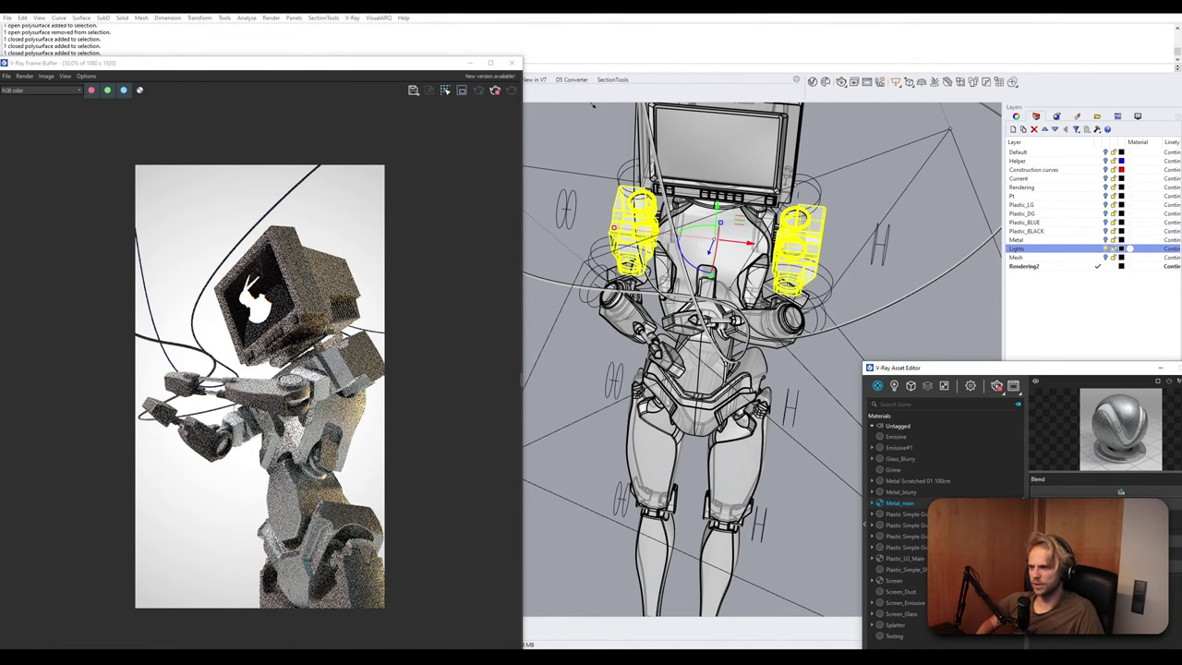
Clear the selection and move the V-Ray Asset Editor so its material list and settings are readable beside the robot.
click(575, 351)
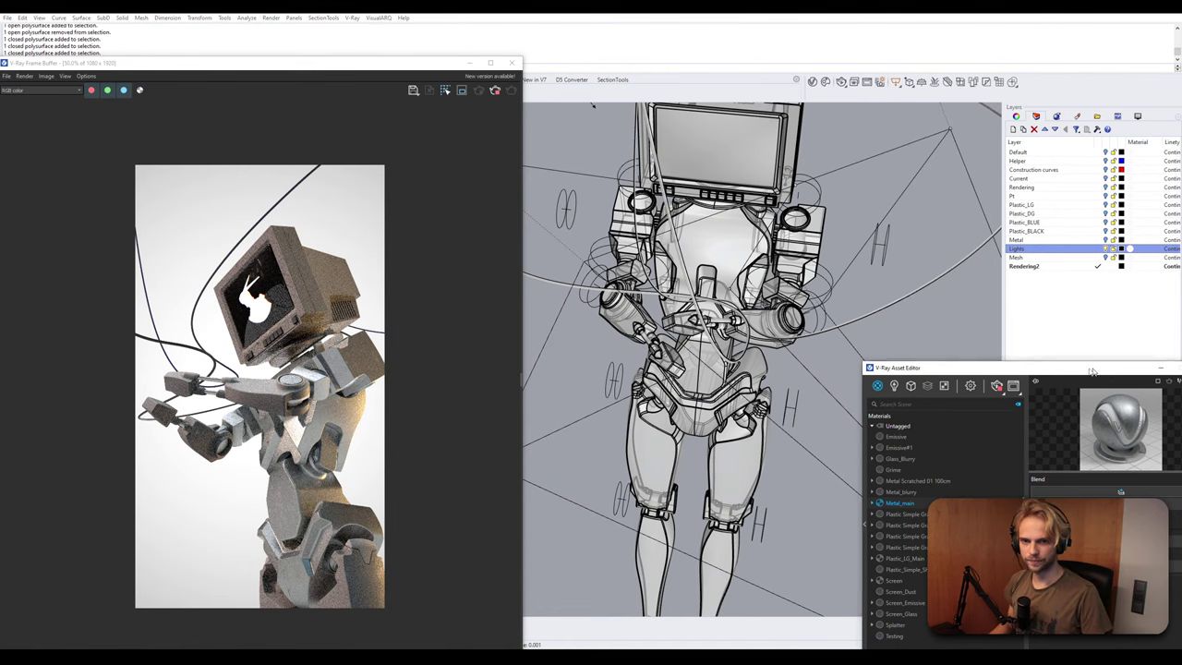
drag(1119, 373, 810, 293)
drag(737, 300, 1009, 247)
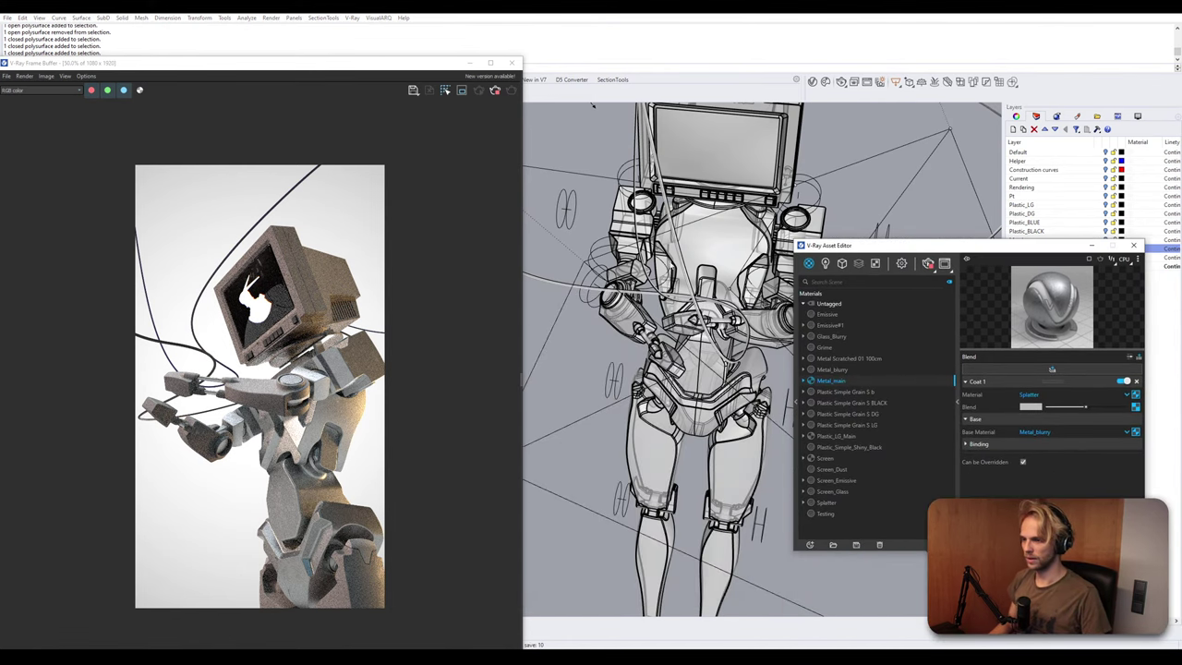
Restore the multi-viewport layout and place the frame buffer beside the Perspective viewport, leaving that viewport active.
drag(414, 66, 883, 49)
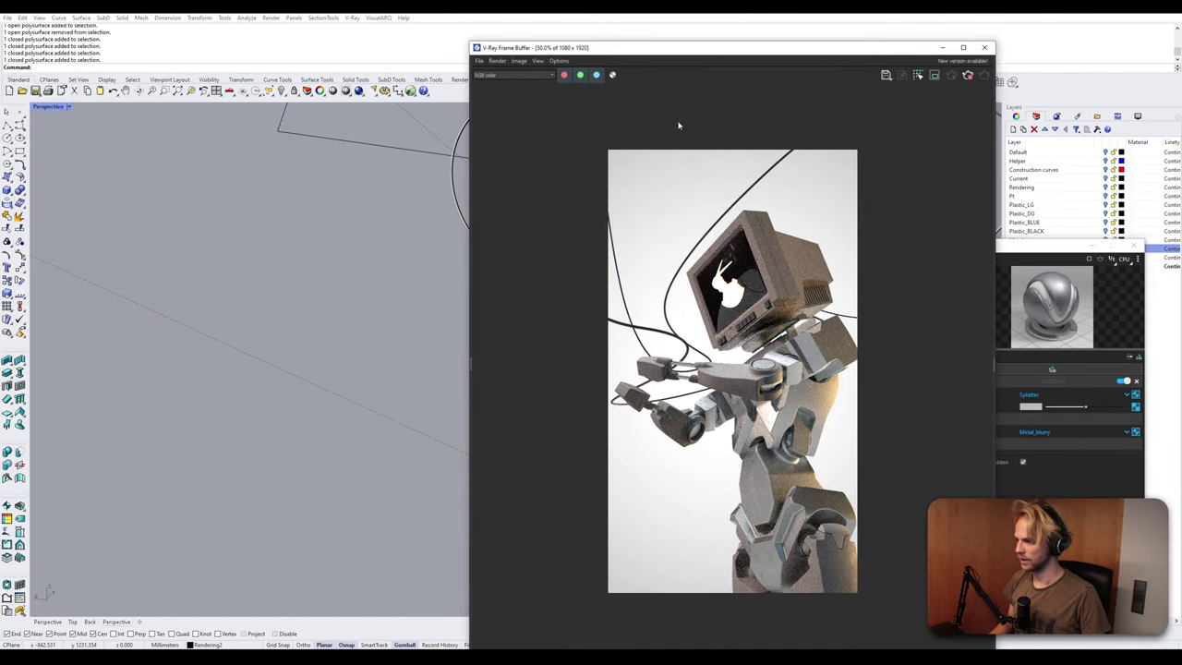
double_click(50, 107)
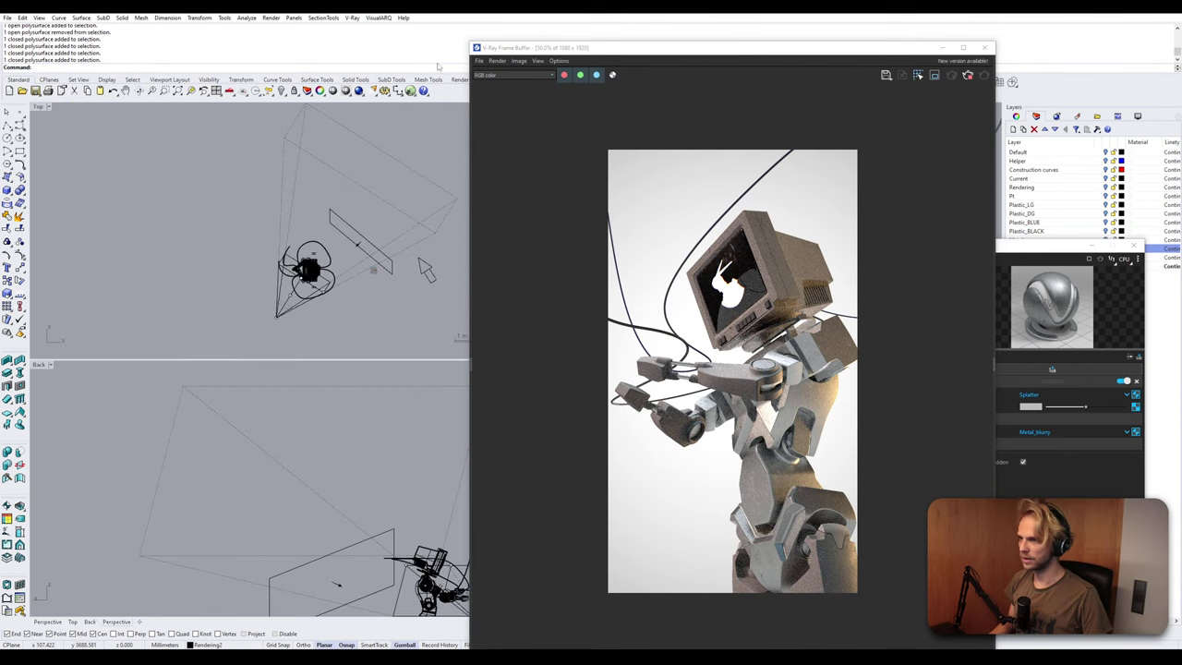
drag(775, 48, 342, 92)
drag(421, 99, 376, 18)
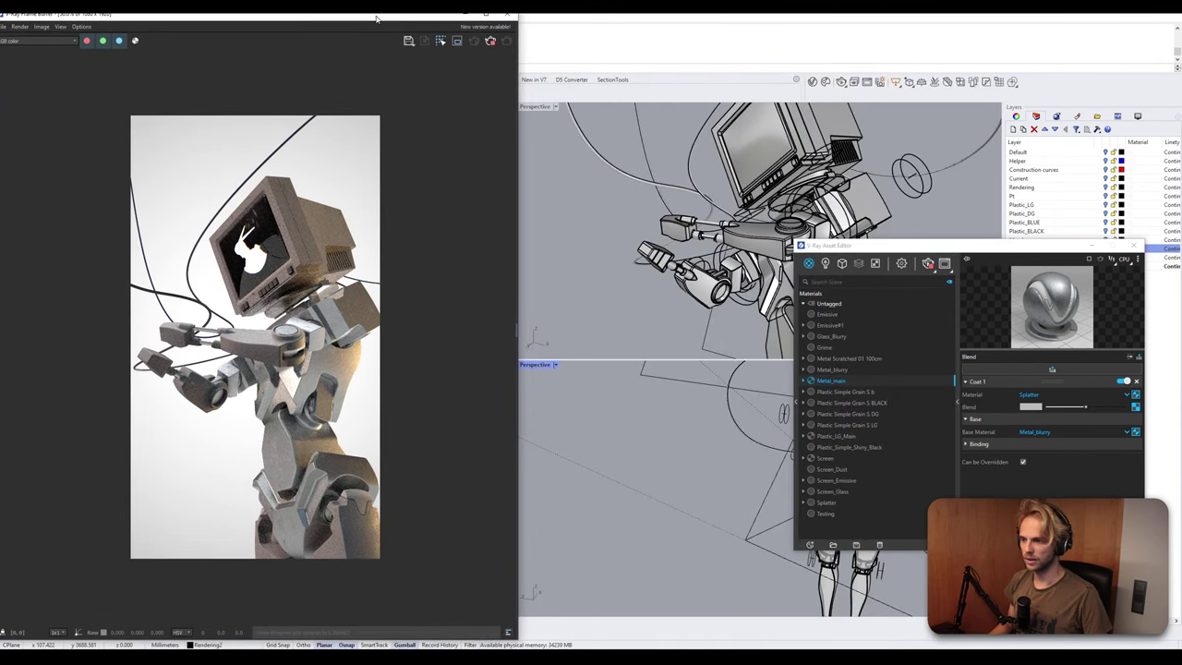
click(535, 111)
Reframe the robot's upper body in the Perspective view and move the V-Ray Asset Editor clear of that viewport.
right_drag(676, 220, 720, 208)
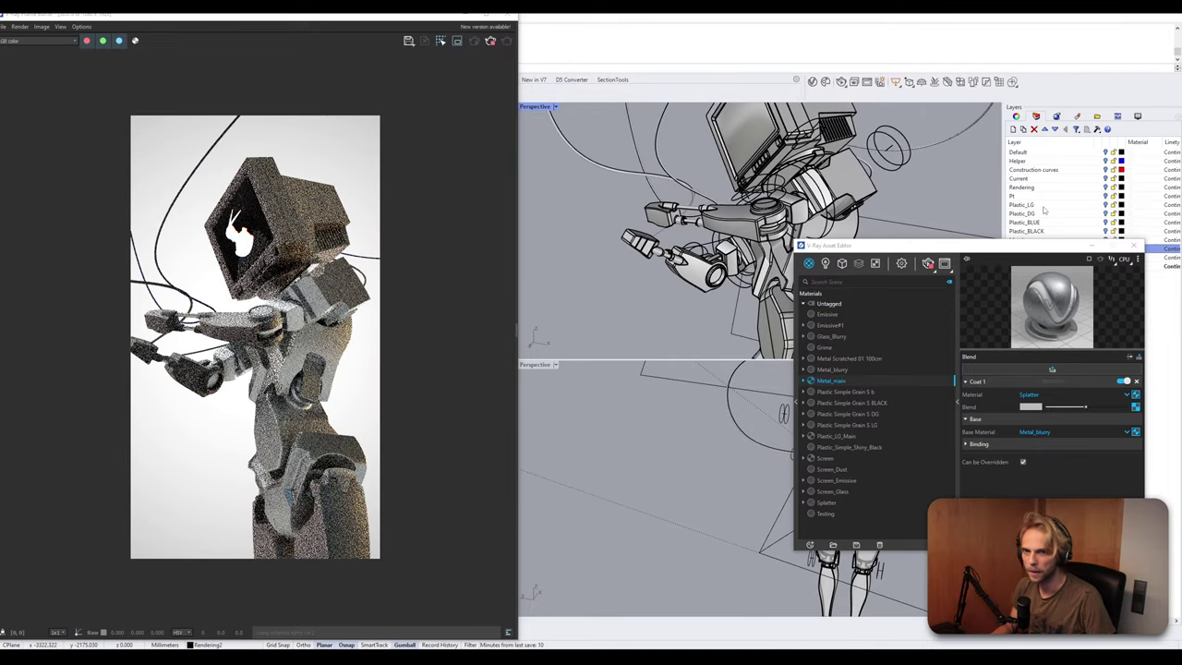
drag(1011, 247, 822, 362)
right_drag(820, 221, 835, 246)
right_drag(807, 237, 785, 242)
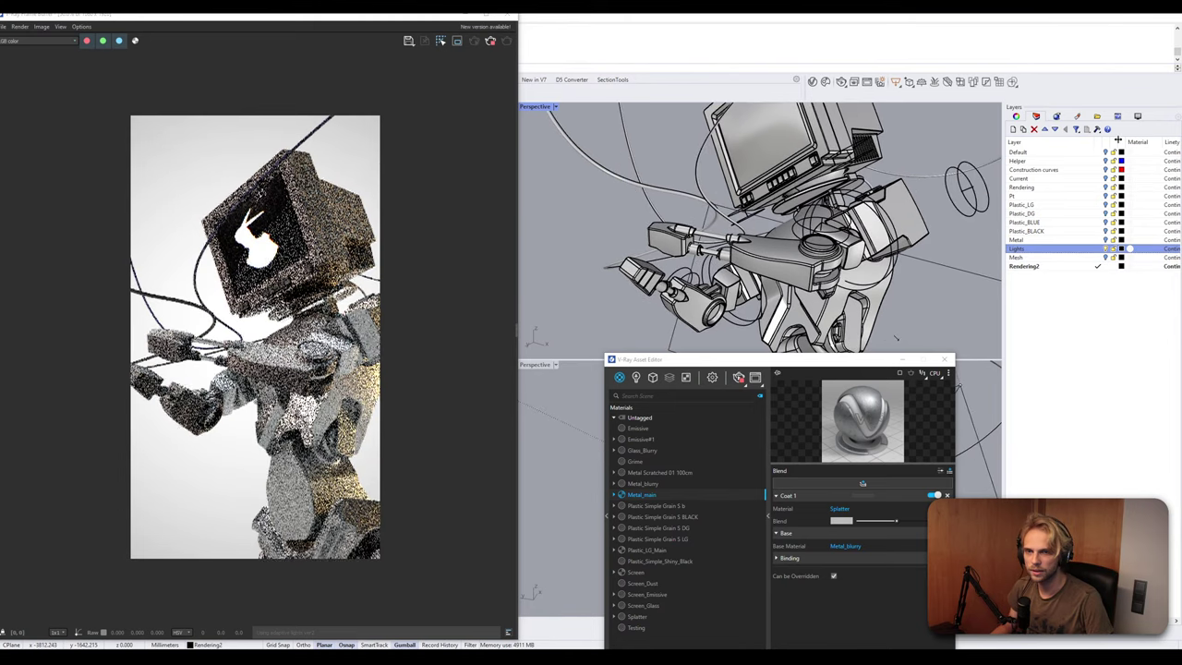
Try a camera lens length of 70 mm for the Perspective view and pull back to refit the robot.
click(1017, 118)
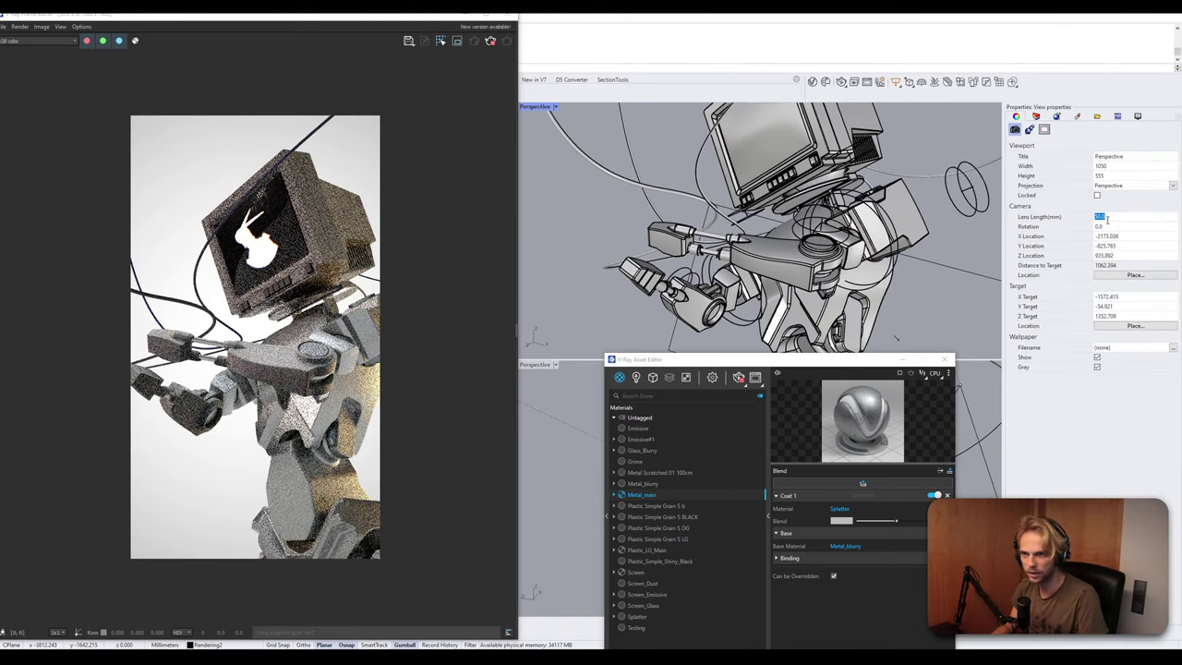
key(Return)
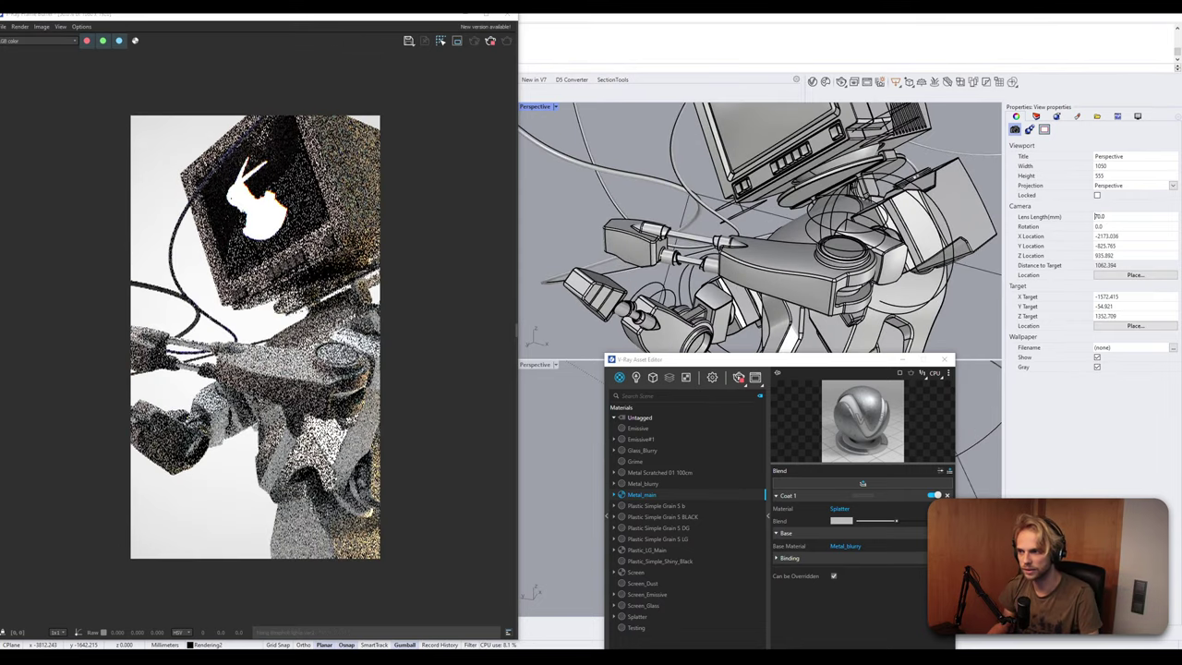
scroll(783, 174, down, 4)
right_drag(792, 175, 783, 191)
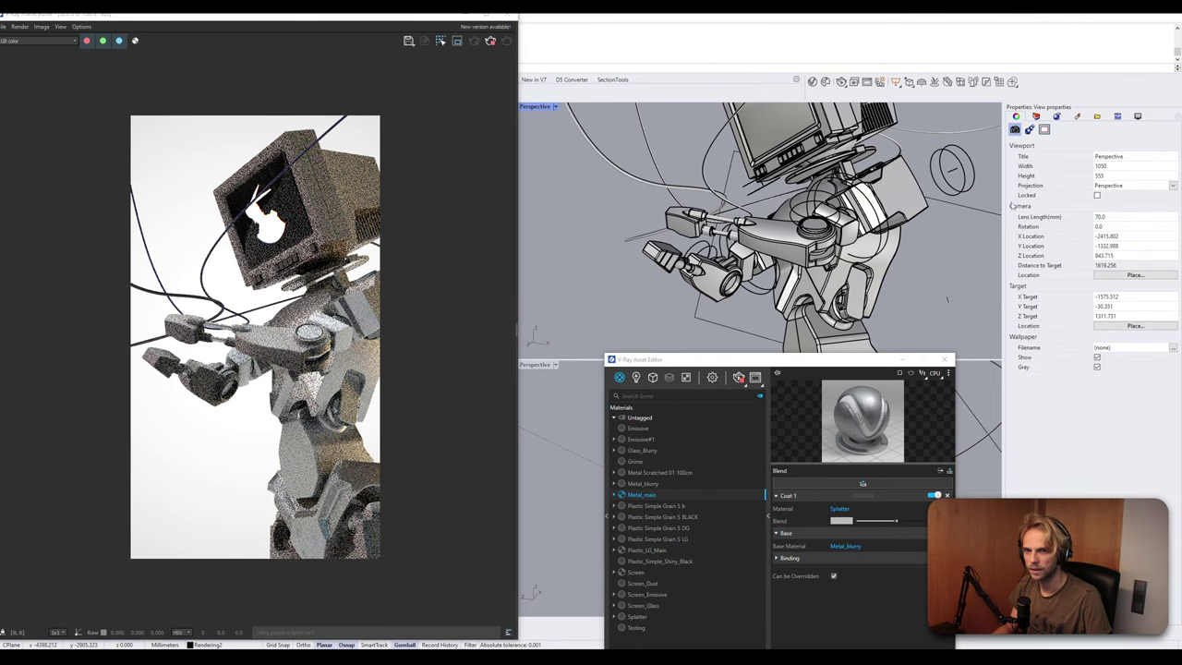
Try a wide 30 mm lens length and move the camera in close to the robot's upper body.
key(Return)
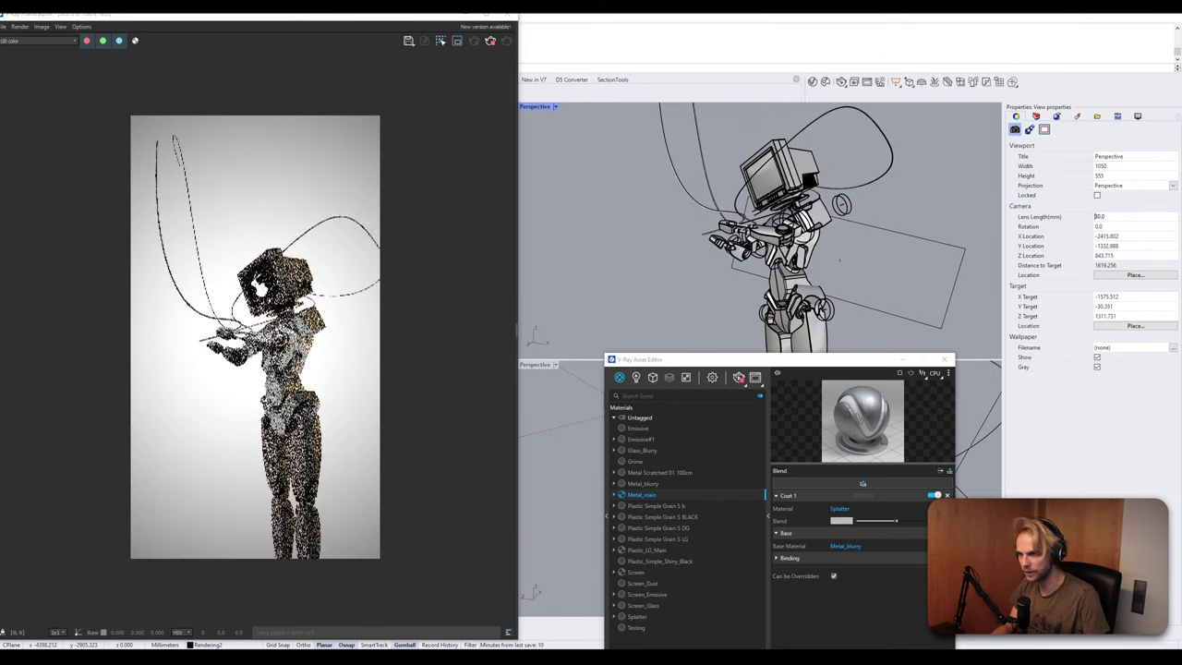
scroll(868, 172, up, 5)
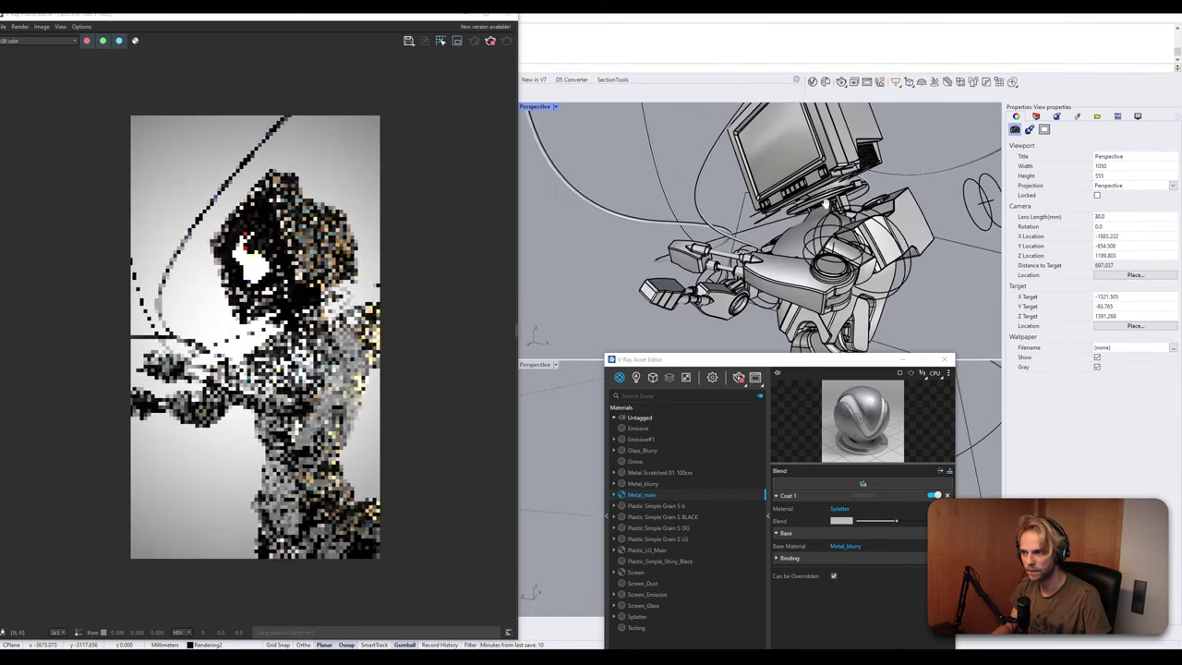
right_drag(831, 189, 832, 214)
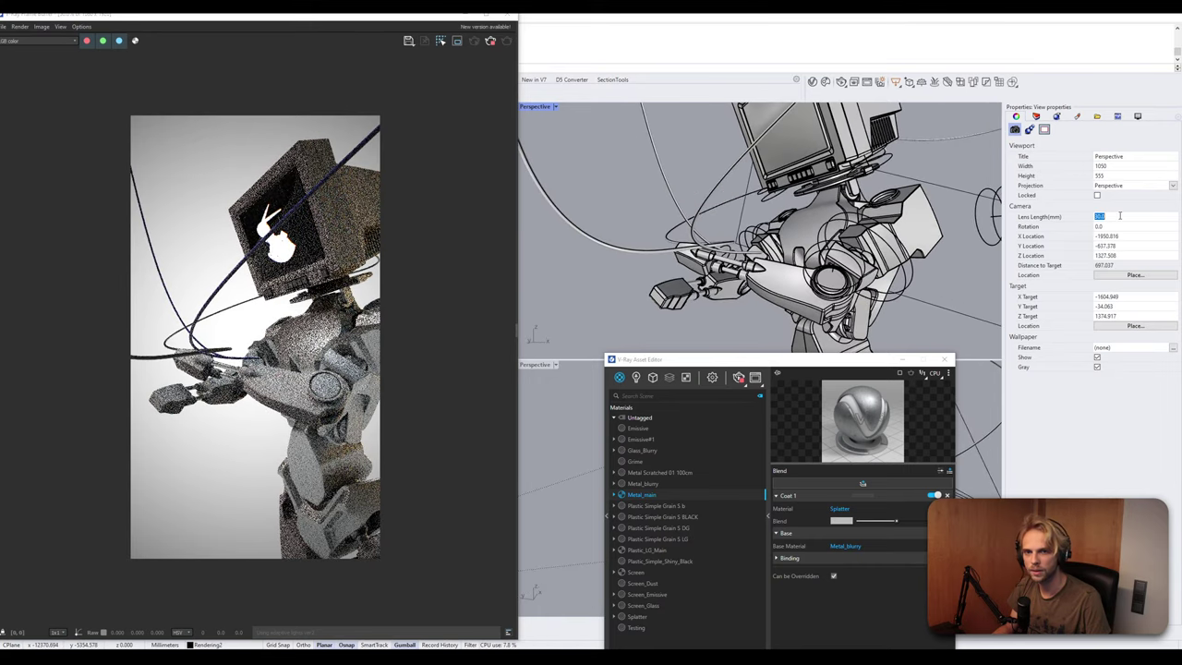
Return the lens length to 70 mm and reframe the robot's head, arms and torso from farther away.
key(Return)
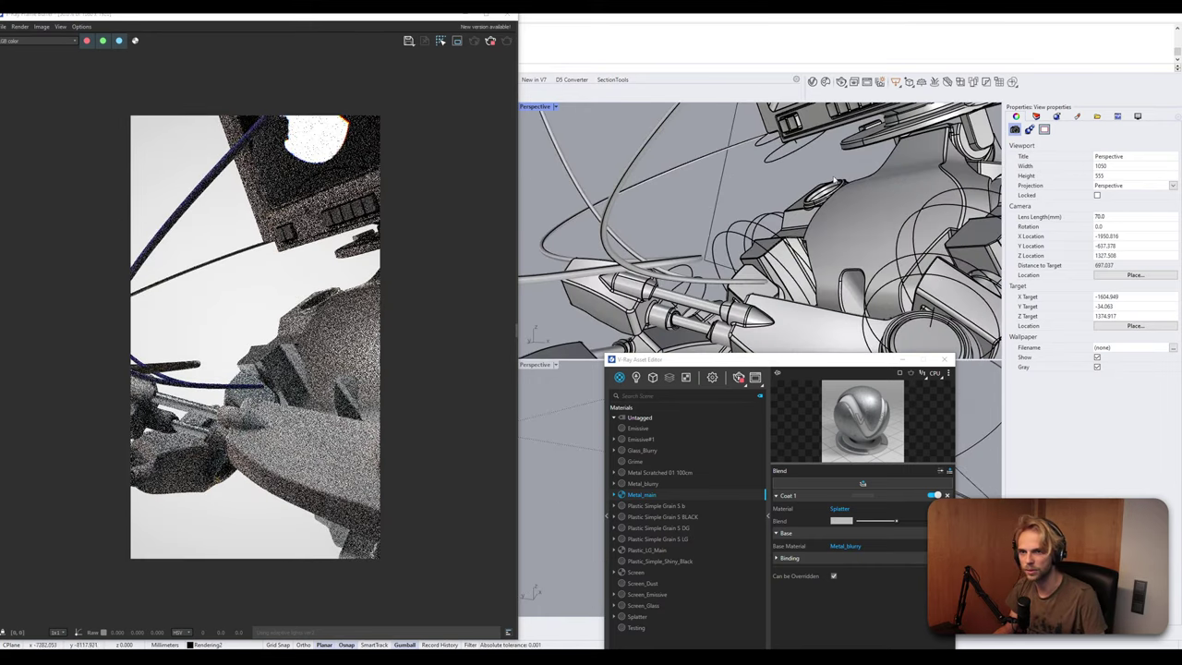
scroll(856, 218, down, 8)
shift+right_drag(856, 218, 796, 216)
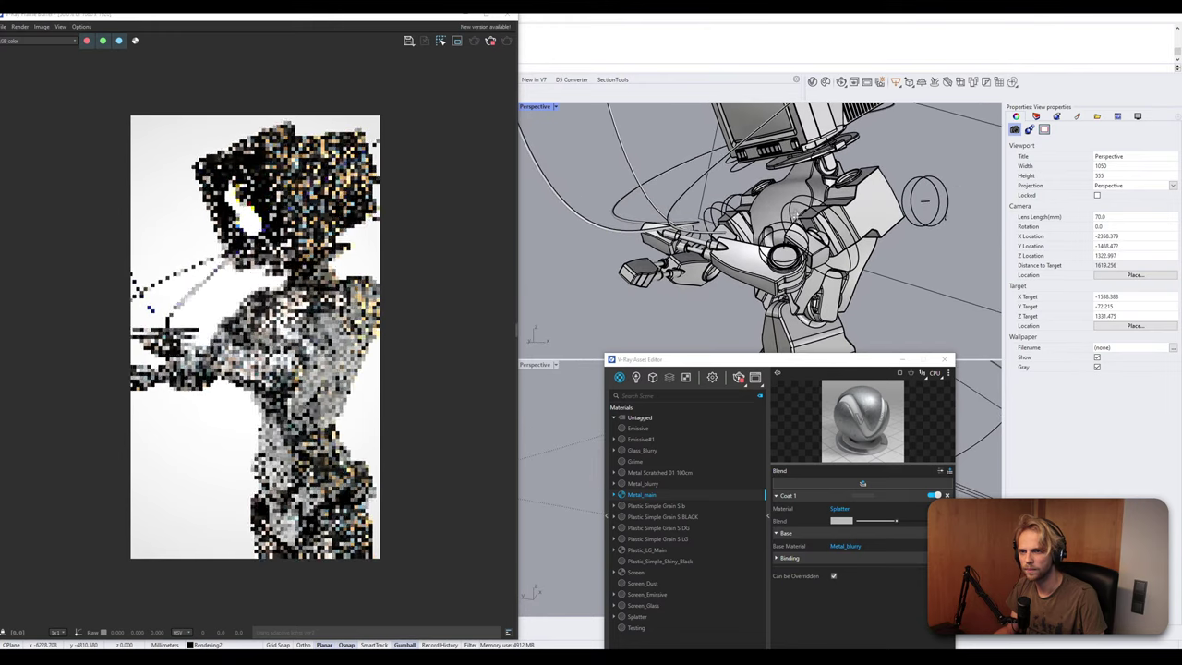
Set the Perspective lens length to 50 mm and frame the robot's monitor head, outstretched arms and torso from a low angle.
double_click(1111, 218)
text(50)
key(Return)
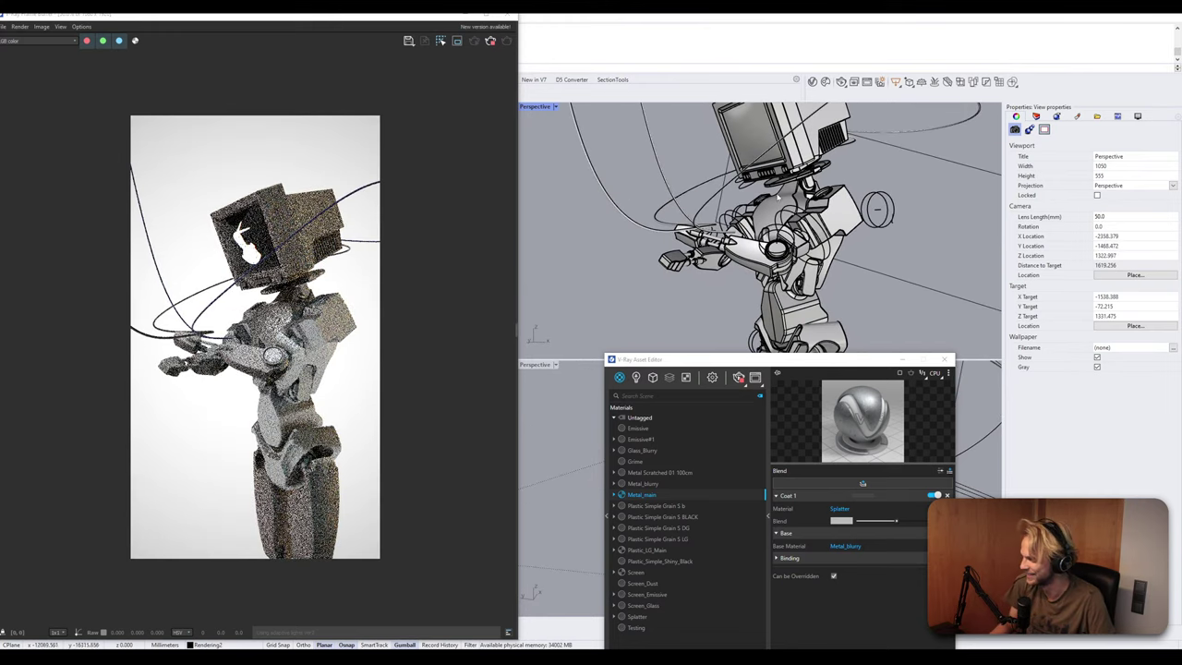
mouse_move(776, 214)
right_down()
mouse_move(744, 219)
mouse_move(788, 214)
right_up()
scroll(787, 214, up, 2)
right_drag(788, 214, 731, 259)
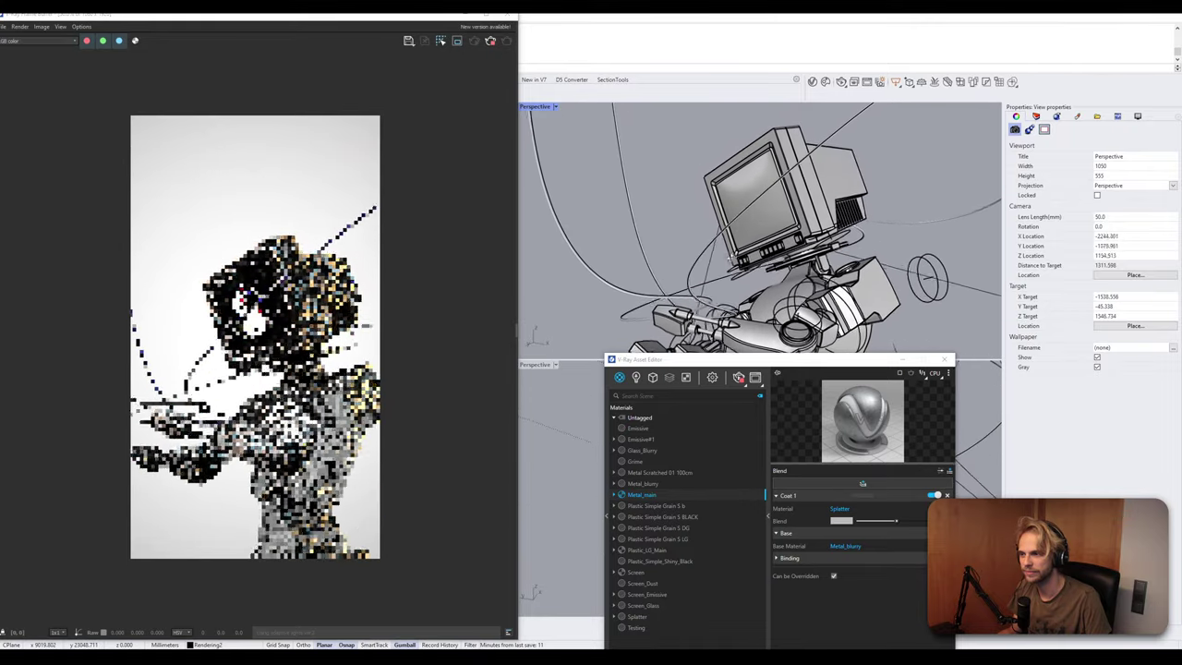
right_drag(720, 185, 919, 337)
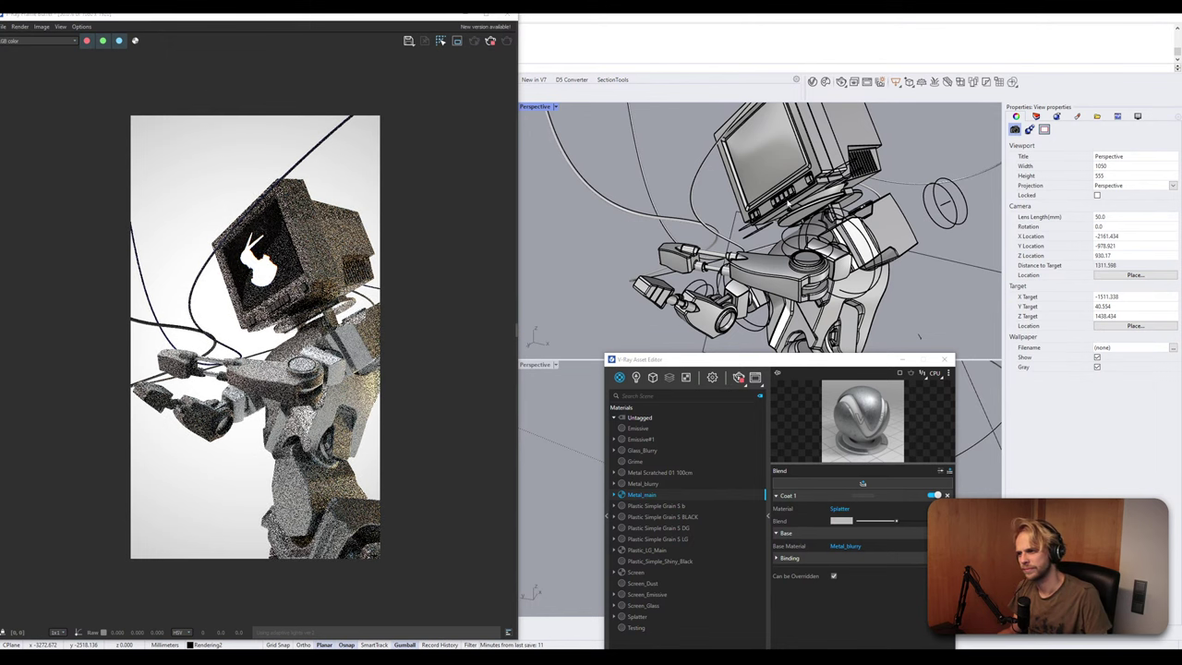
shift+right_drag(789, 203, 777, 206)
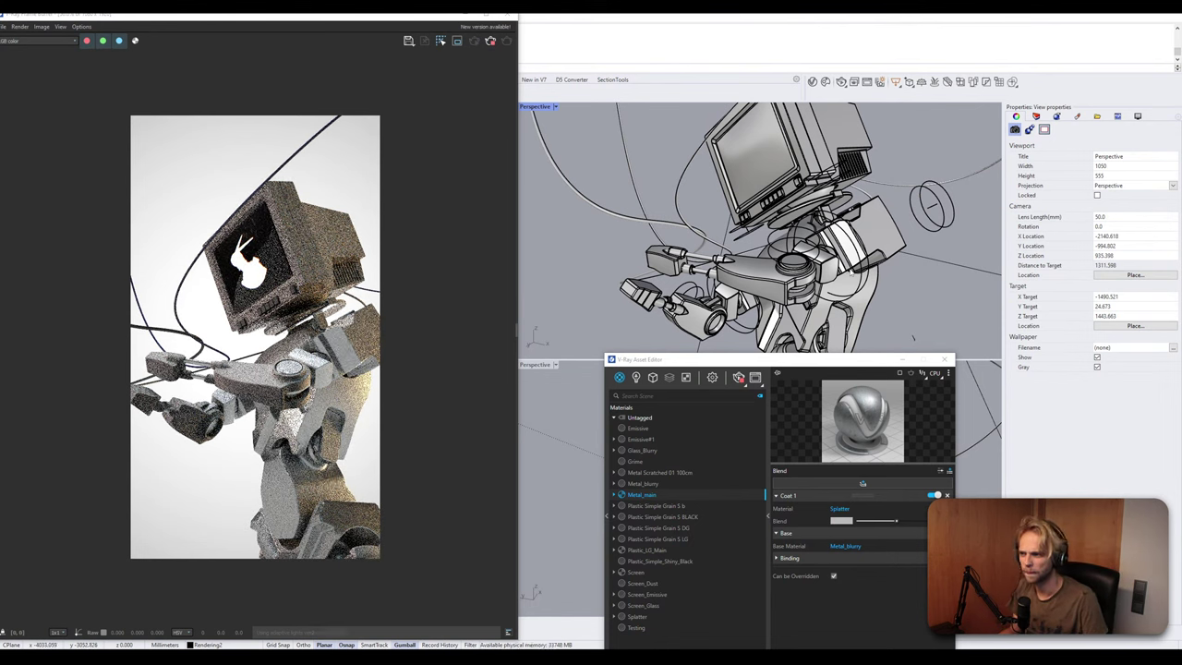
mouse_move(913, 338)
shift+right_down()
mouse_move(922, 346)
mouse_move(920, 333)
shift+right_up()
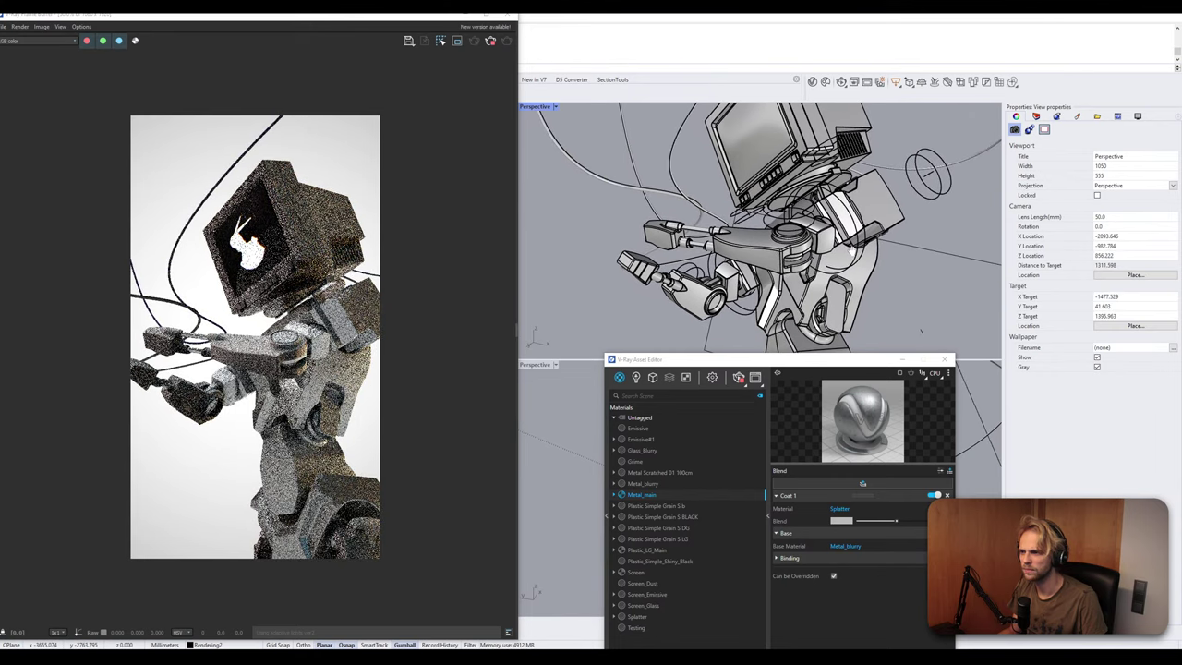
shift+right_drag(921, 330, 922, 331)
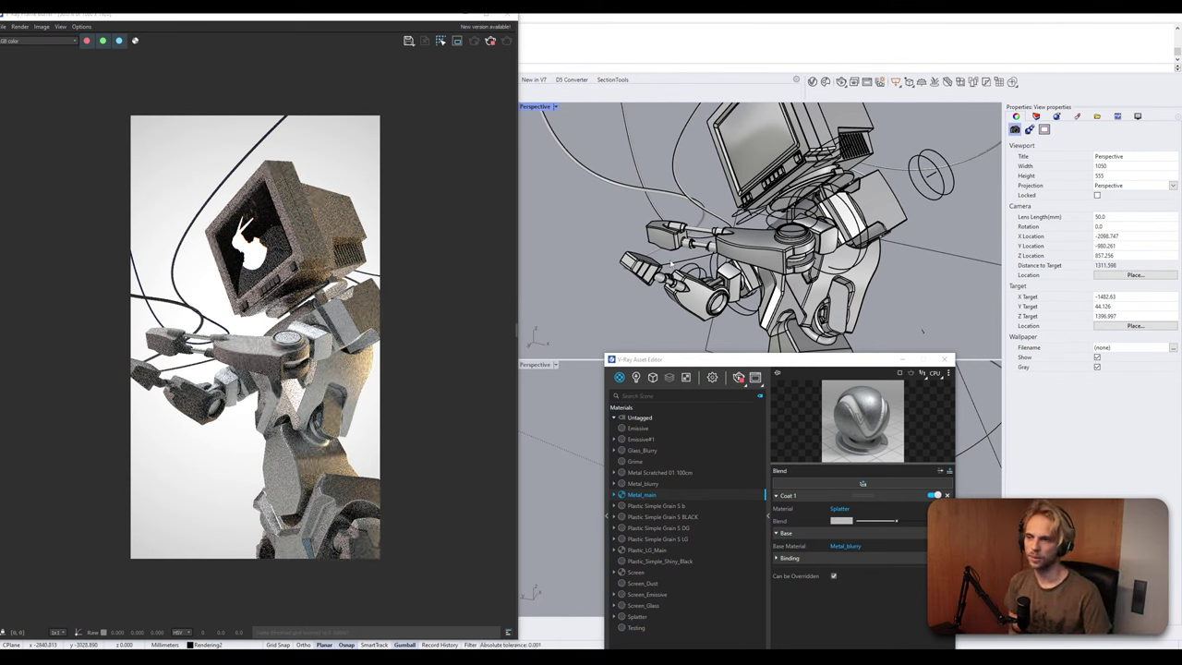
Enable depth of field in the V-Ray camera settings and expand its parameters.
drag(708, 356, 636, 143)
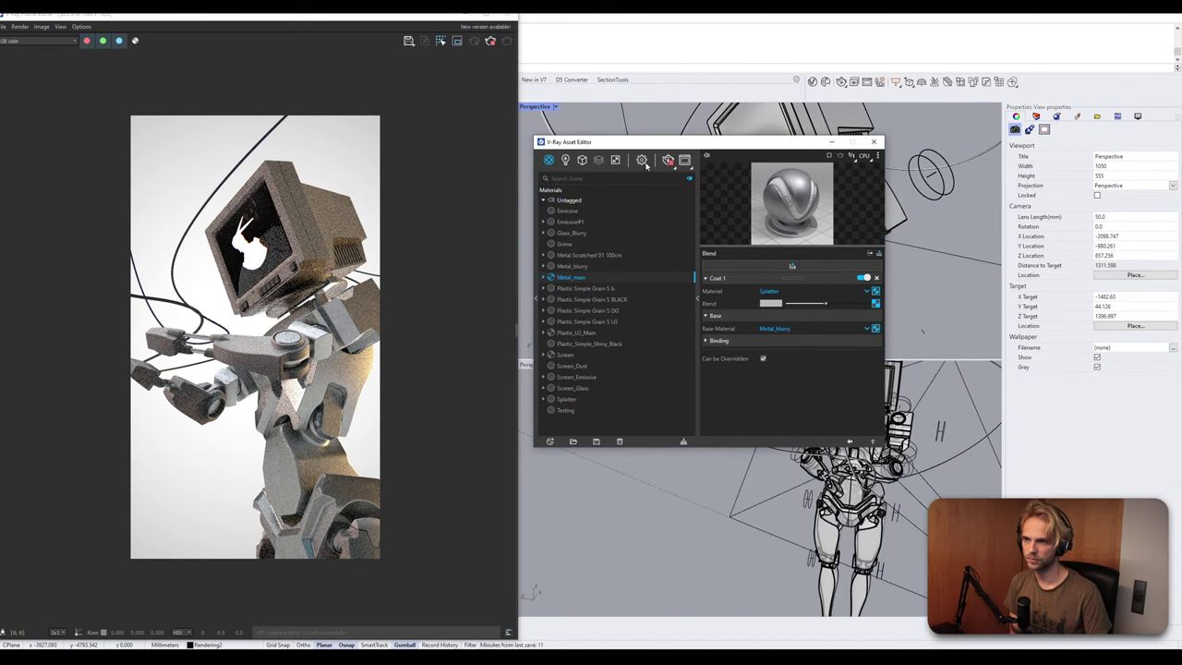
click(642, 161)
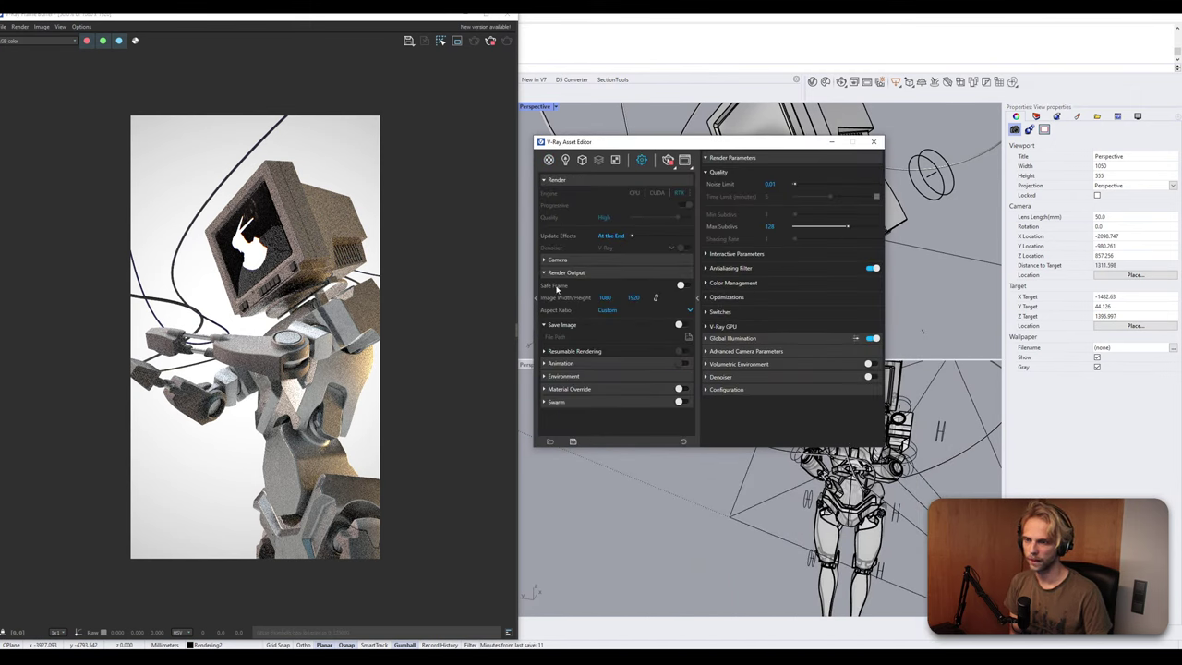
click(557, 261)
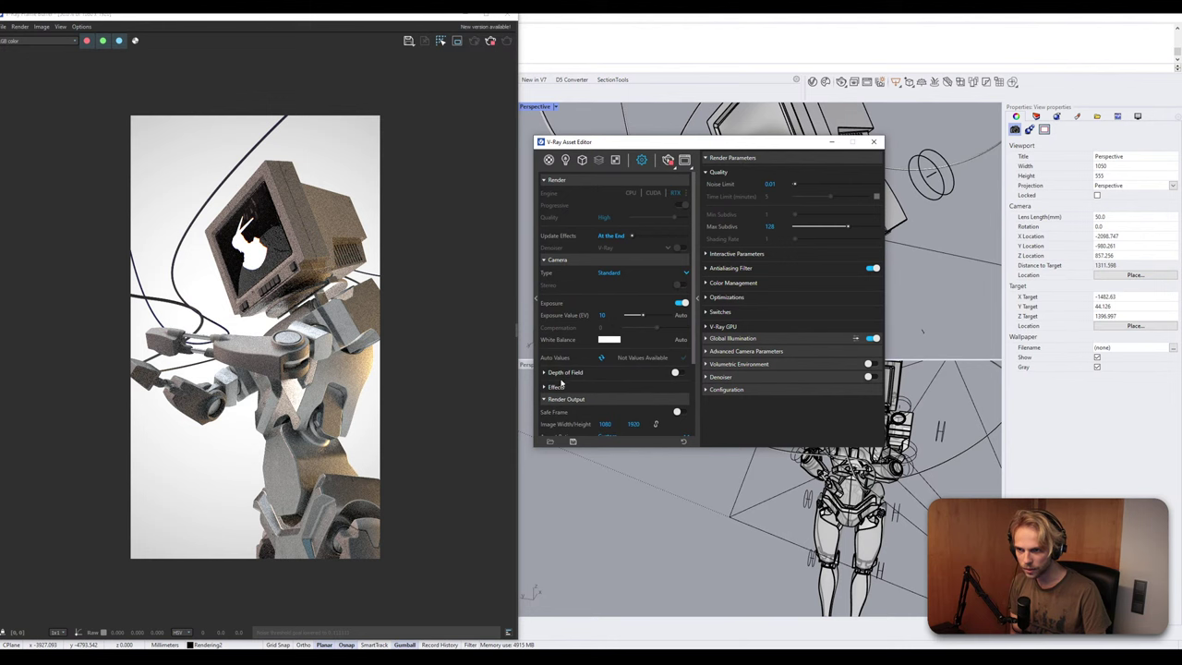
click(675, 373)
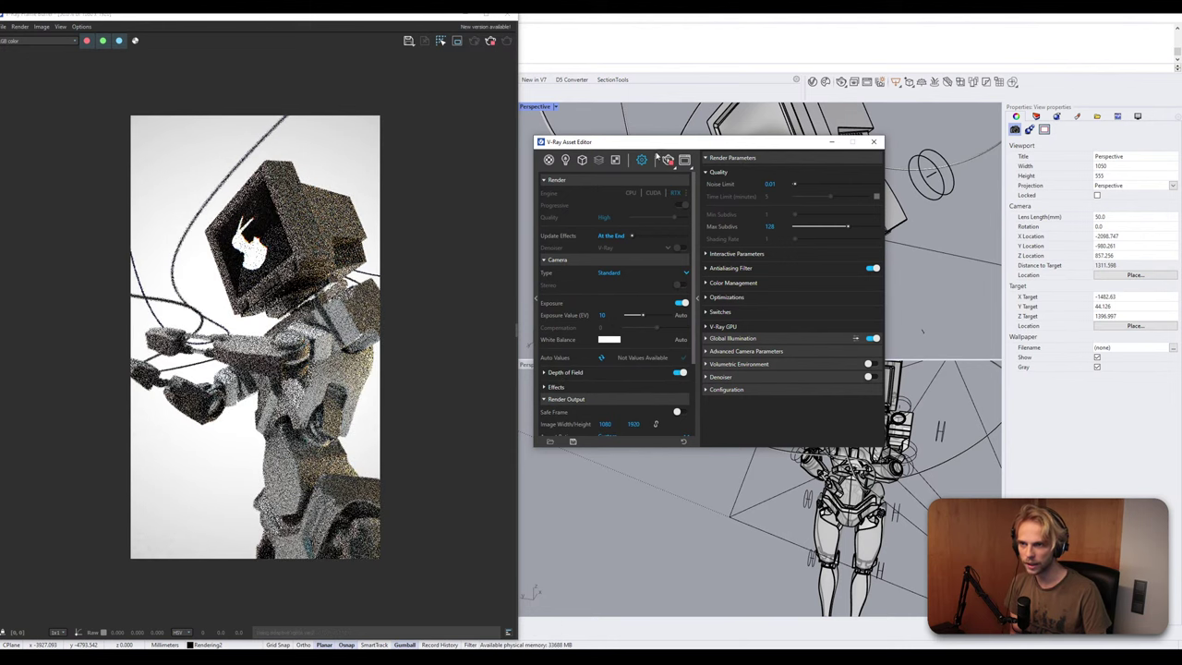
drag(659, 146, 937, 233)
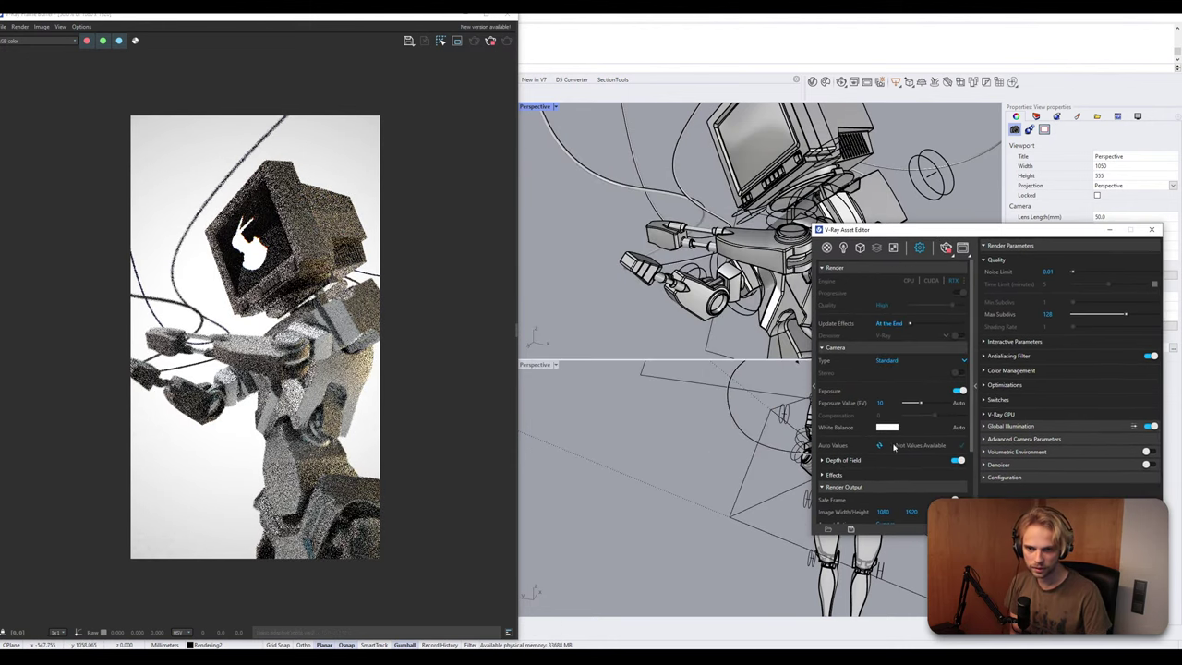
click(841, 460)
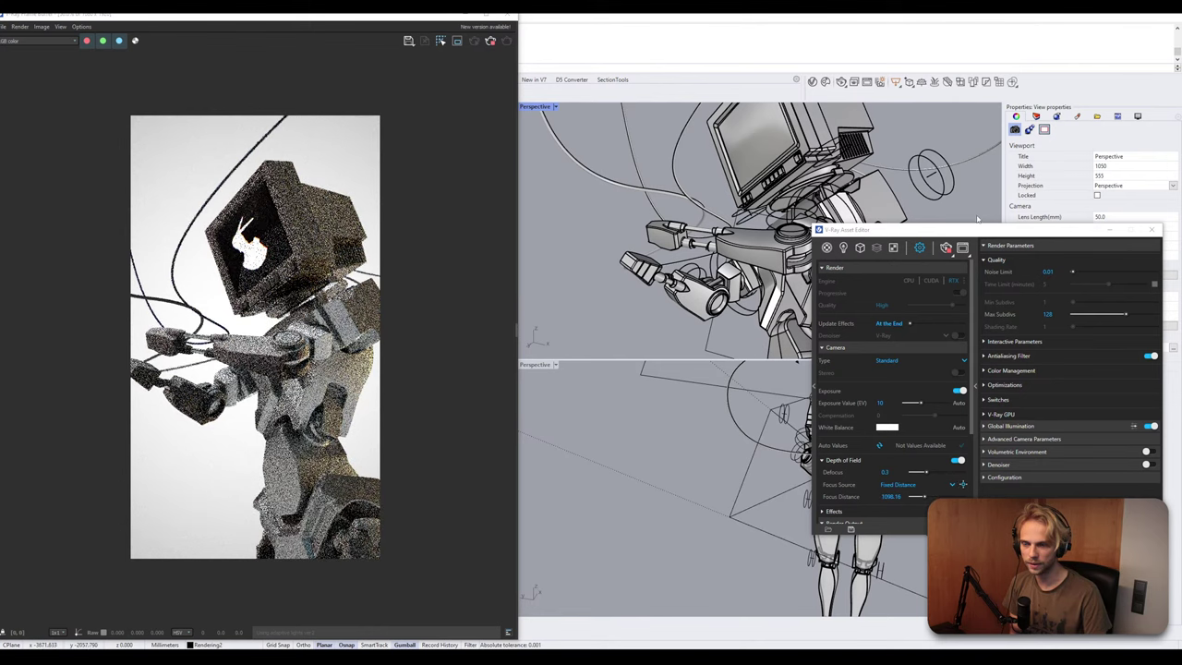
Set the depth-of-field defocus to 0.4.
drag(974, 233, 641, 122)
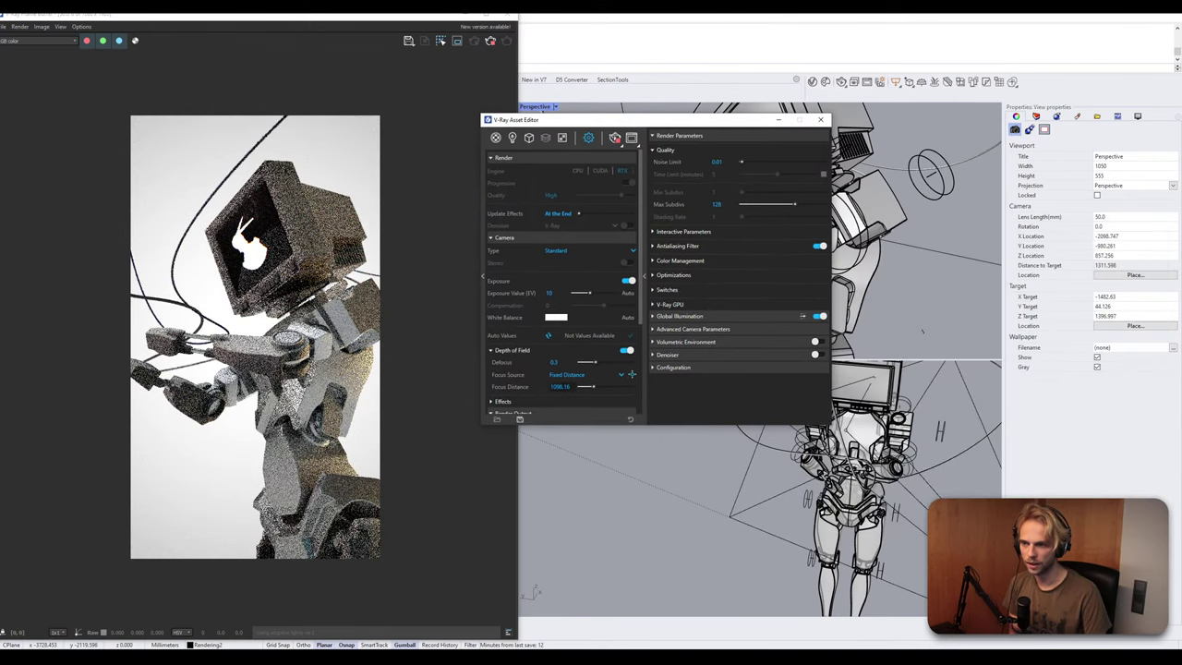
click(557, 362)
key(BackSpace)
text(4)
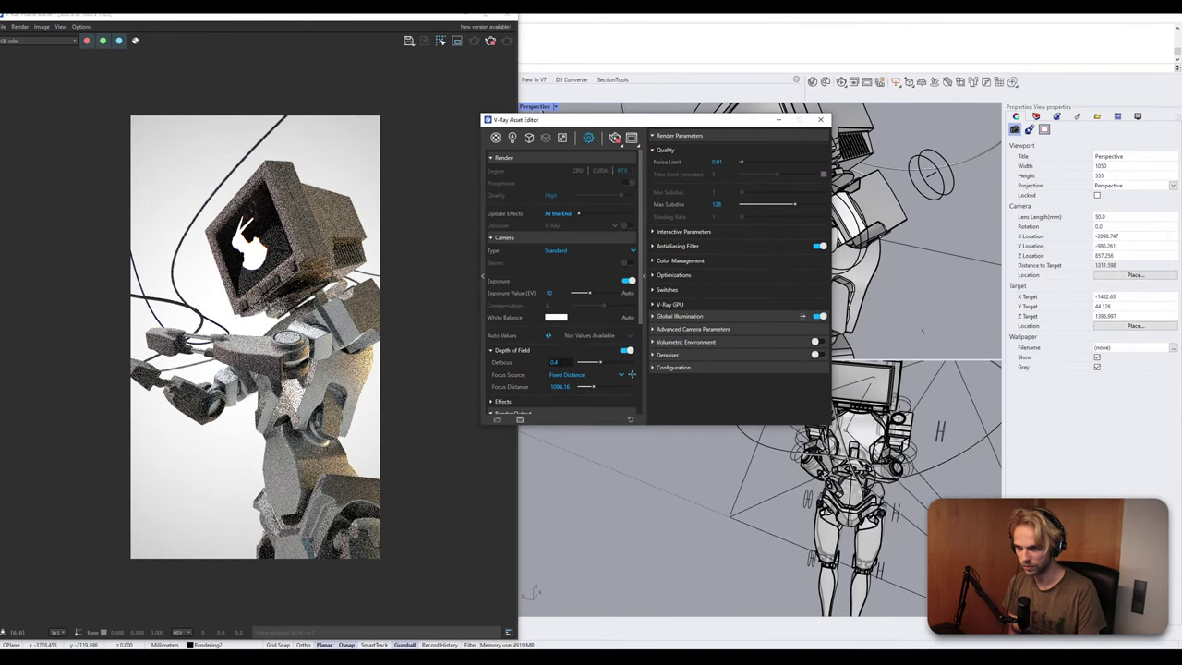
key(Return)
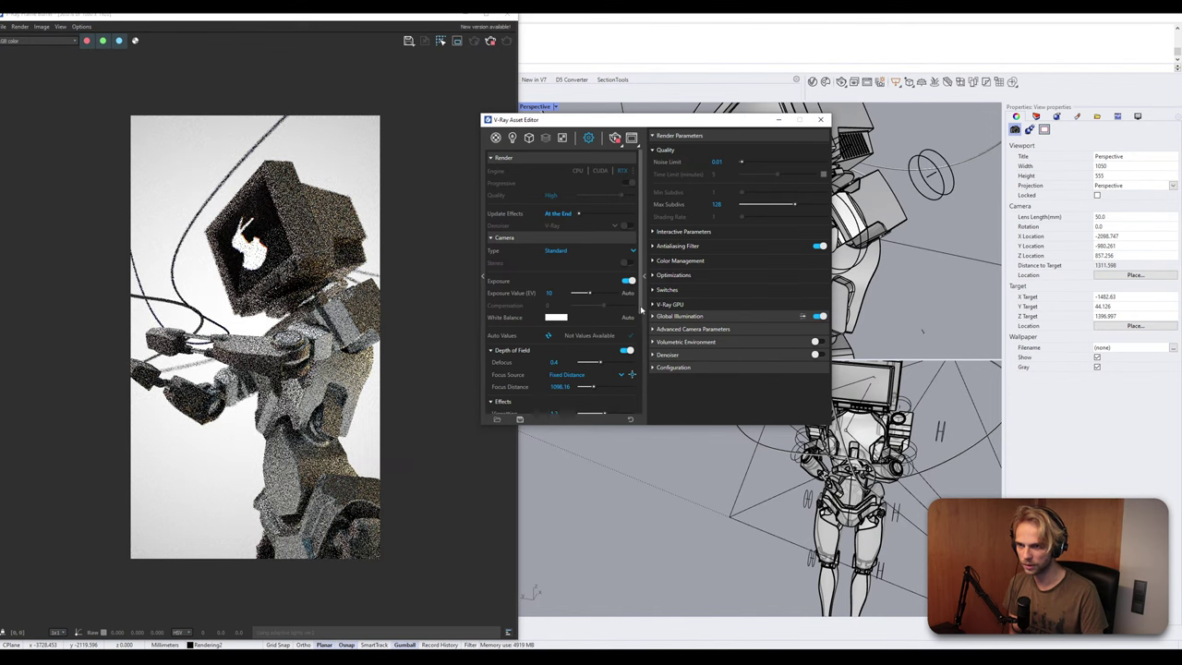
Set the camera's vignetting to 1.5 and switch from the interactive session to a production render.
click(500, 401)
scroll(635, 360, down, 2)
click(561, 332)
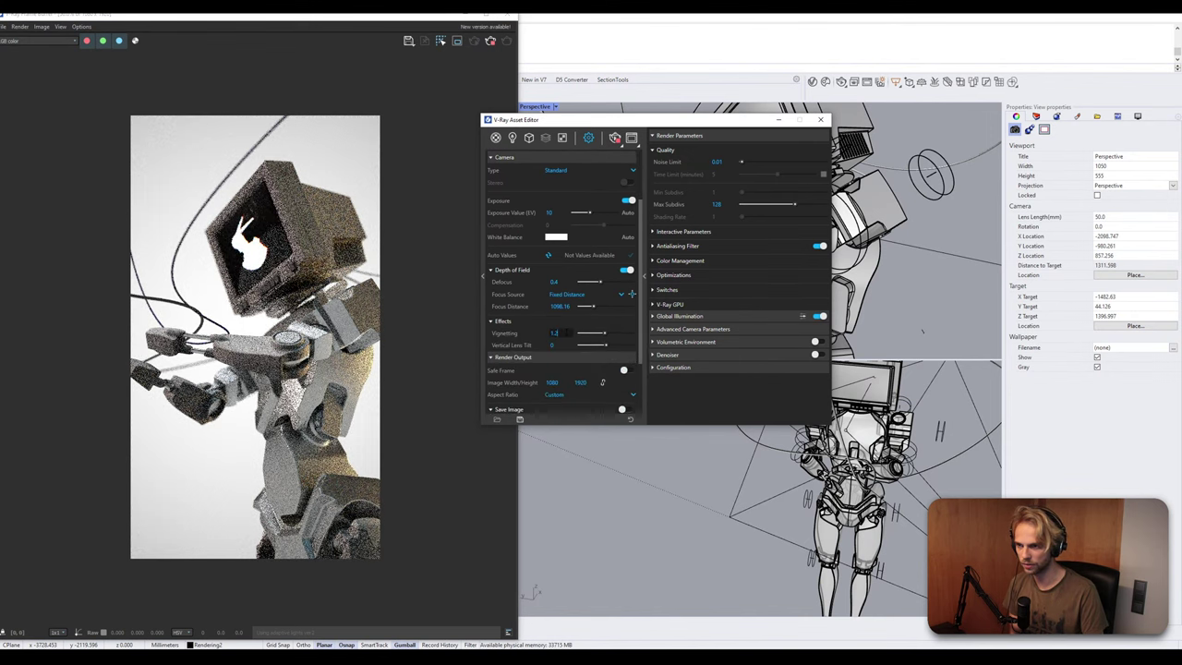
key(Return)
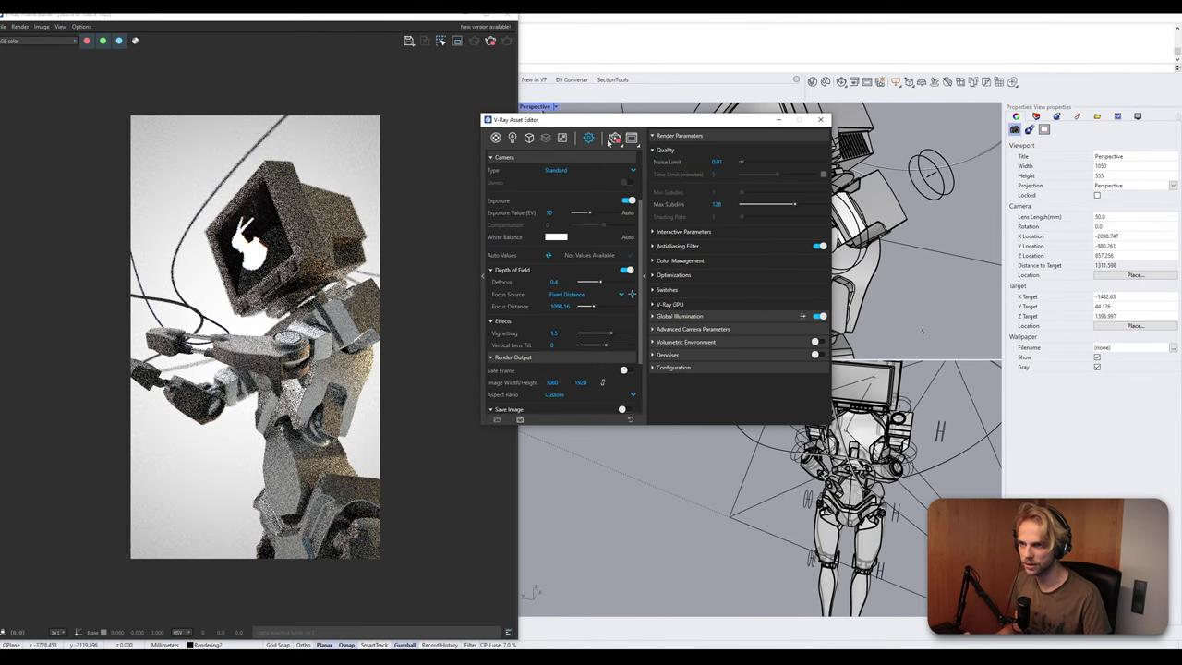
scroll(594, 190, up, 2)
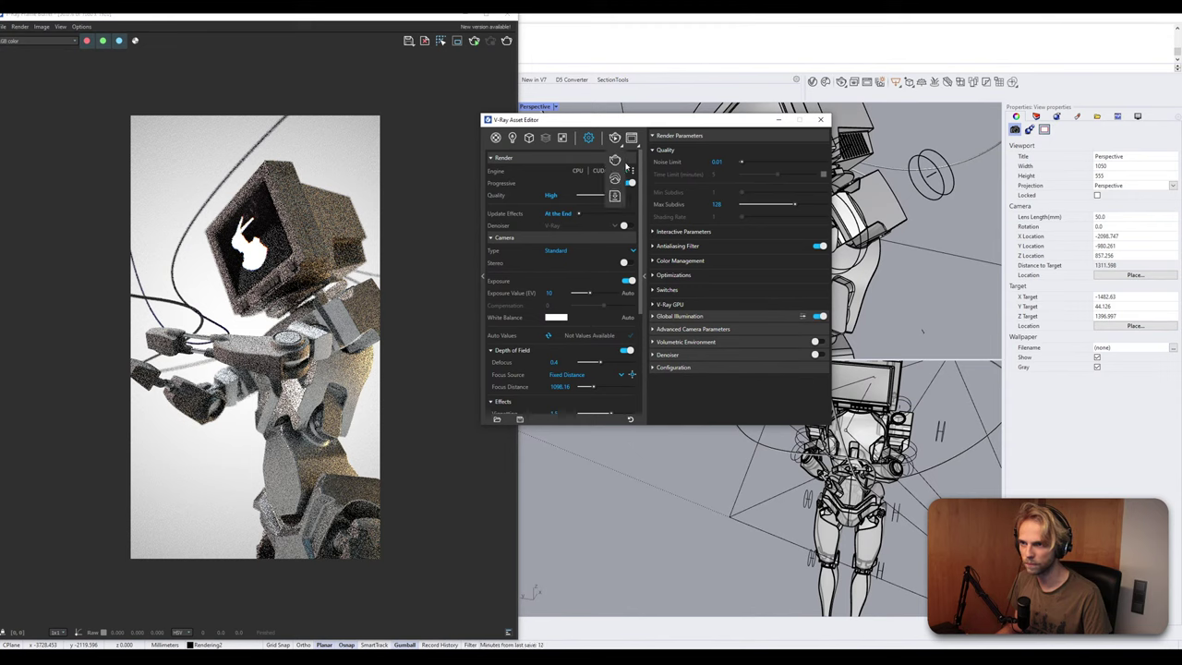
click(619, 143)
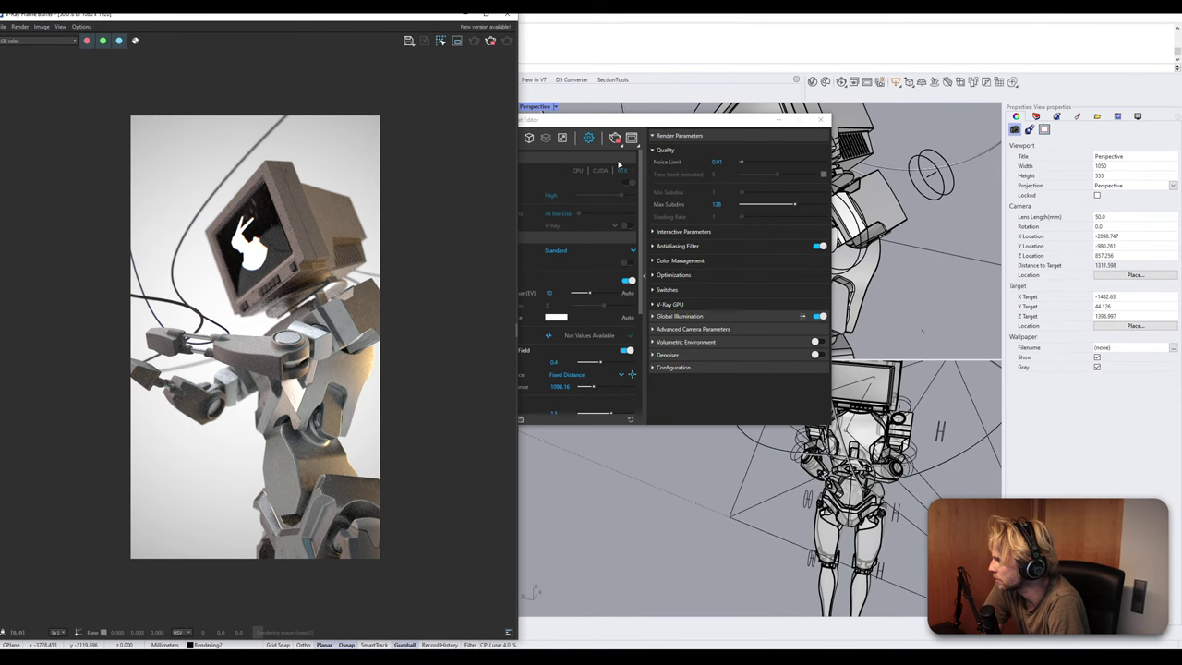
Inspect the render at full size, examining the monitor head, arms and torso for material detail and depth-of-field blur.
double_click(289, 269)
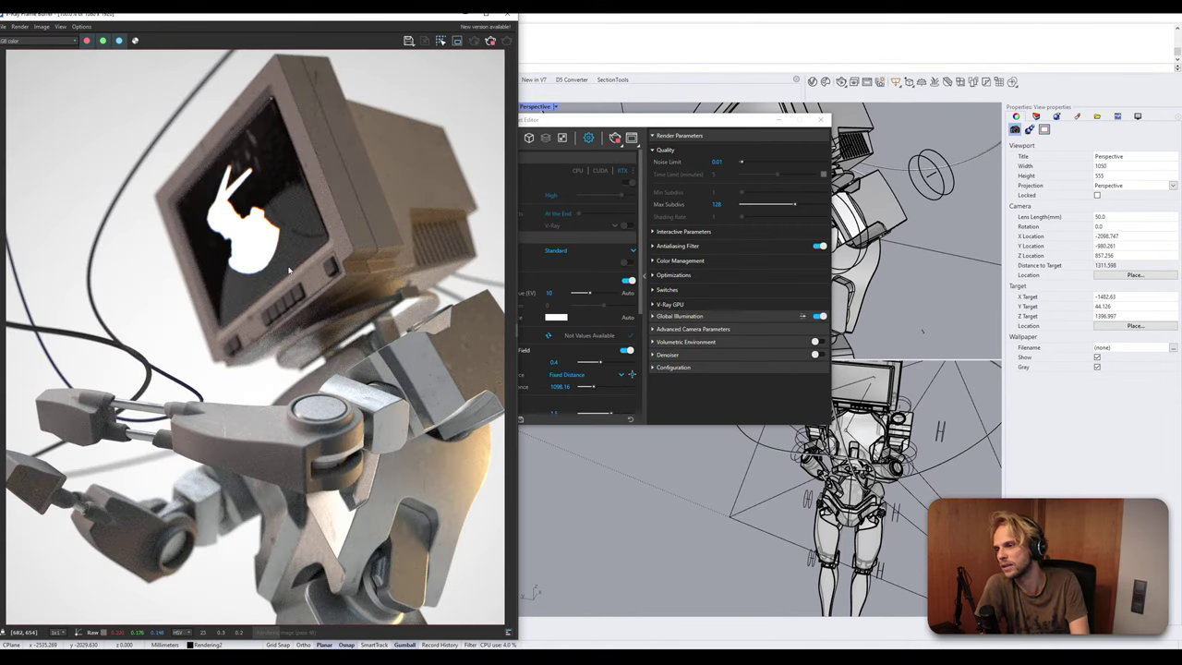
double_click(350, 316)
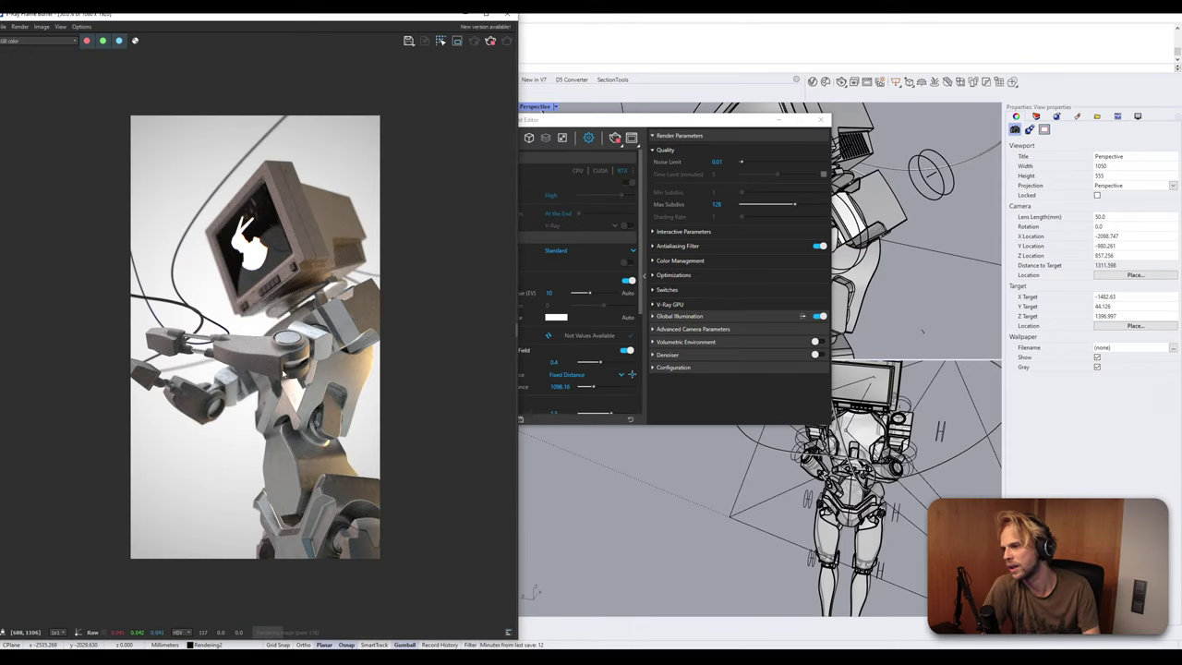
double_click(217, 365)
middle_drag(239, 419, 300, 402)
scroll(333, 421, up, 1)
scroll(295, 375, down, 3)
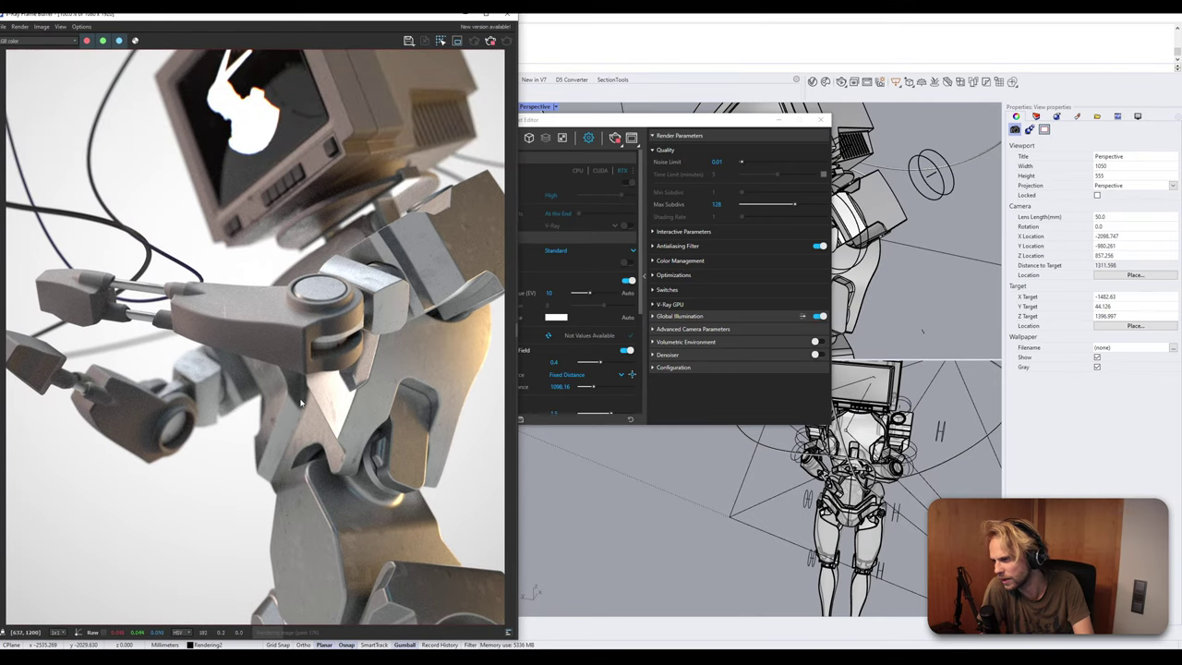
Examine the progressing render around the forearm pistons, torso and hips, comparing close-ups with the wider framing.
scroll(69, 272, up, 2)
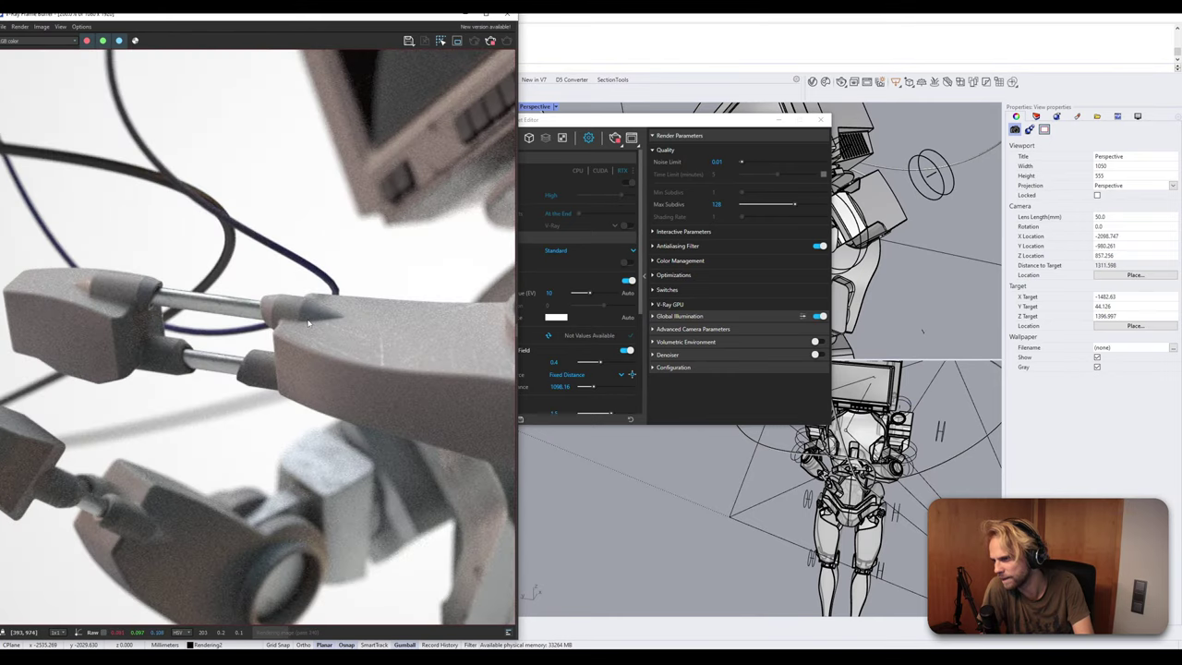
scroll(314, 343, down, 3)
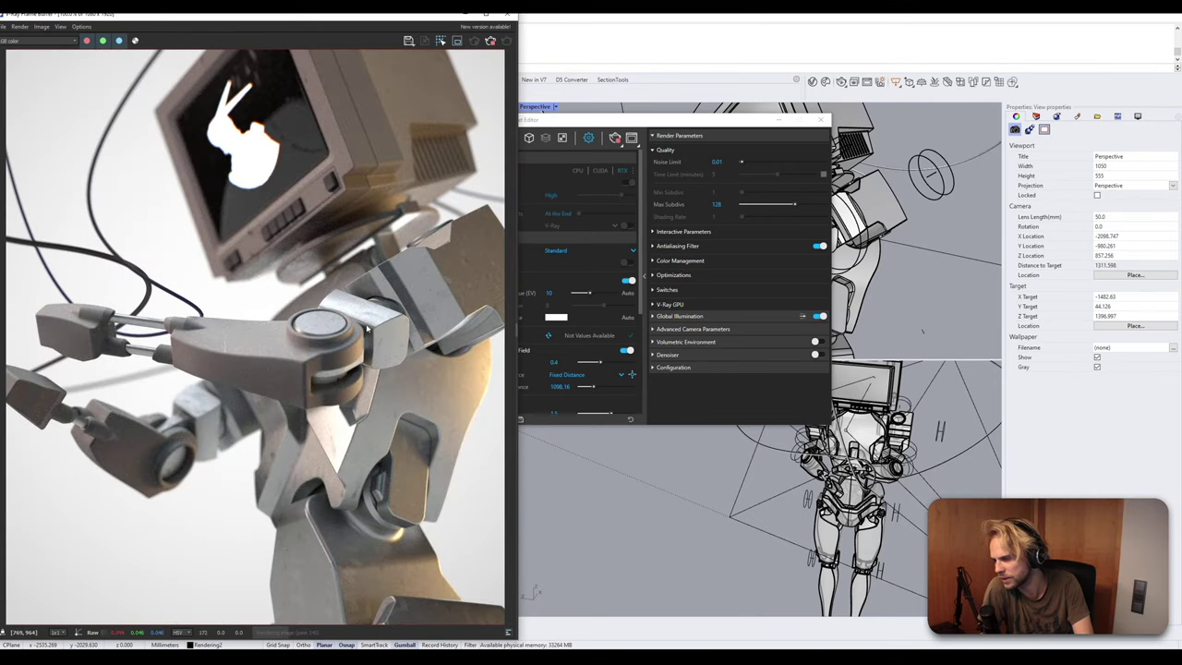
scroll(367, 328, up, 2)
scroll(204, 309, down, 2)
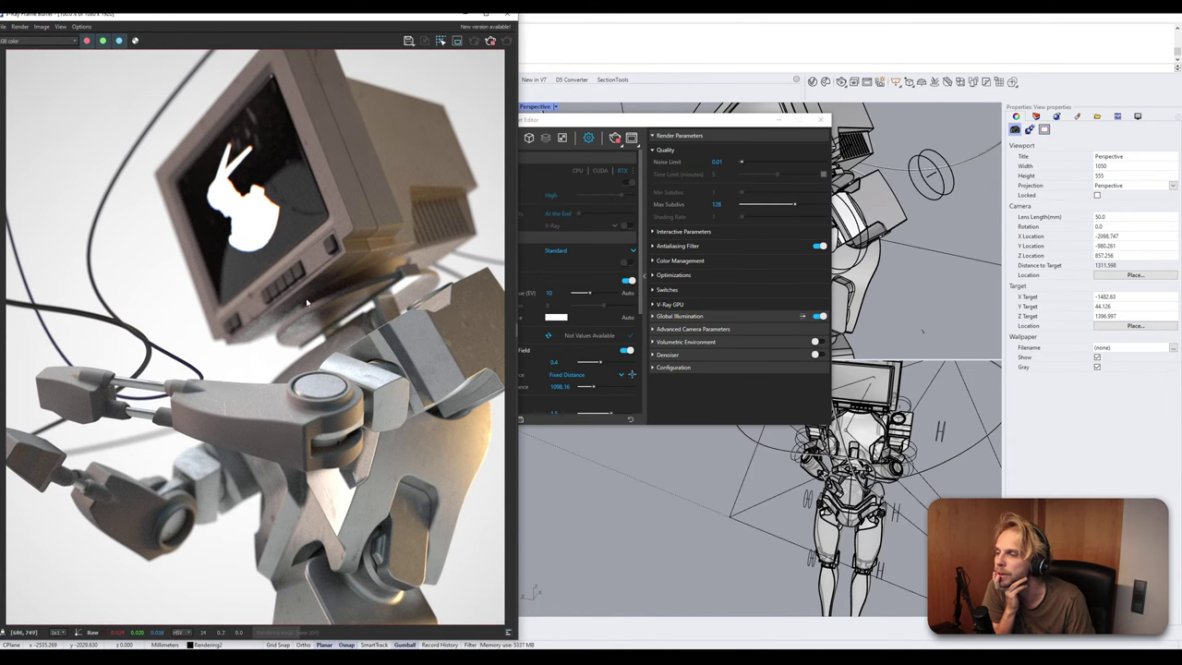
middle_drag(321, 544, 323, 311)
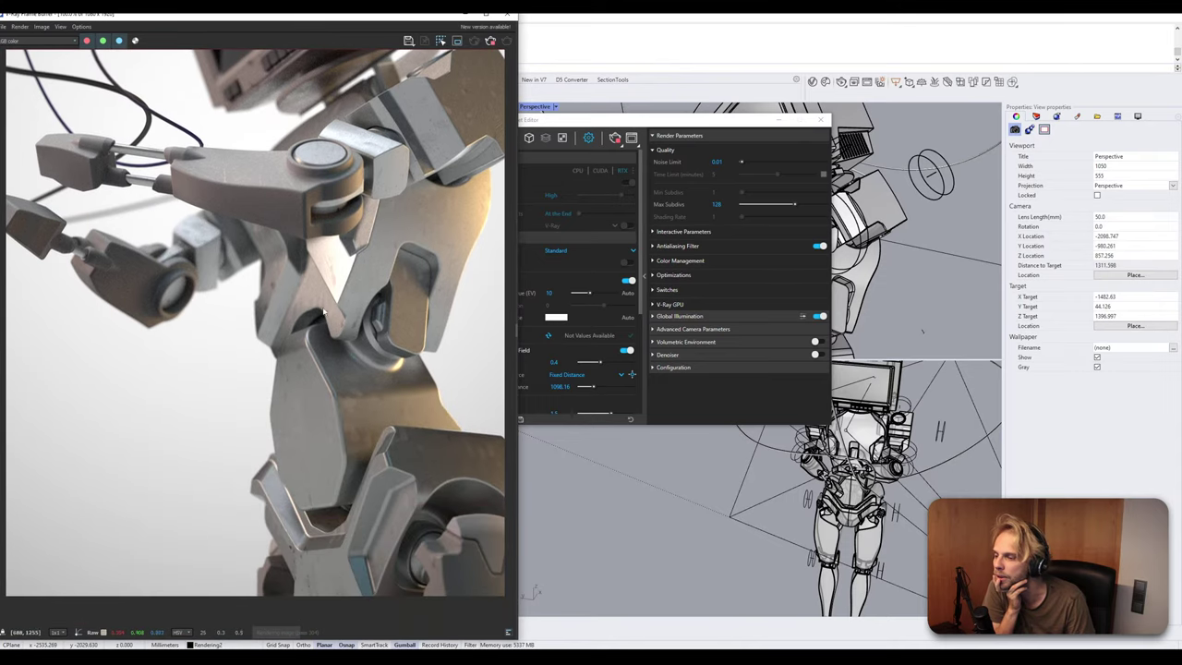
scroll(367, 261, up, 4)
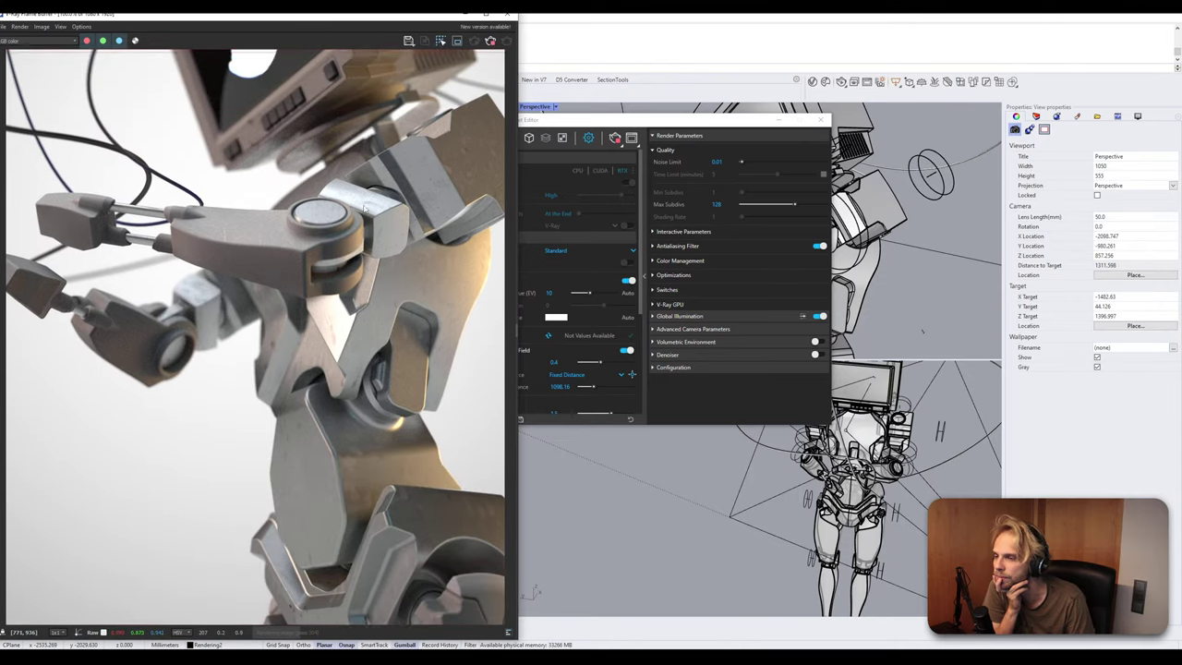
middle_drag(367, 261, 364, 348)
scroll(356, 295, down, 1)
scroll(355, 285, up, 1)
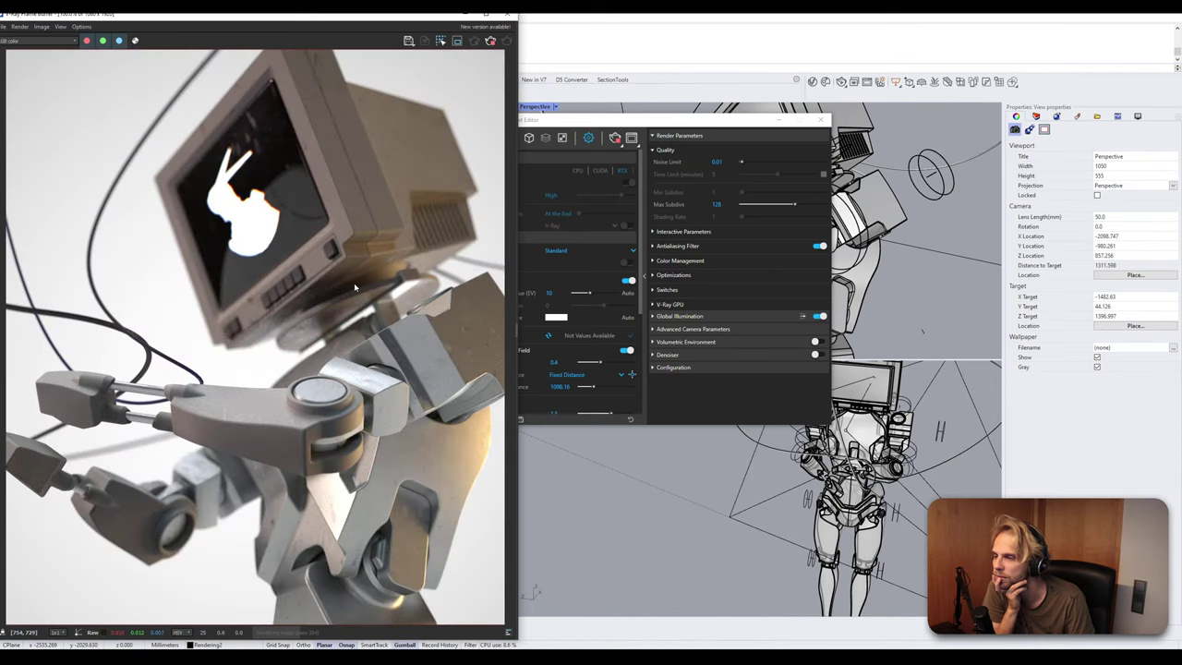
scroll(355, 287, down, 5)
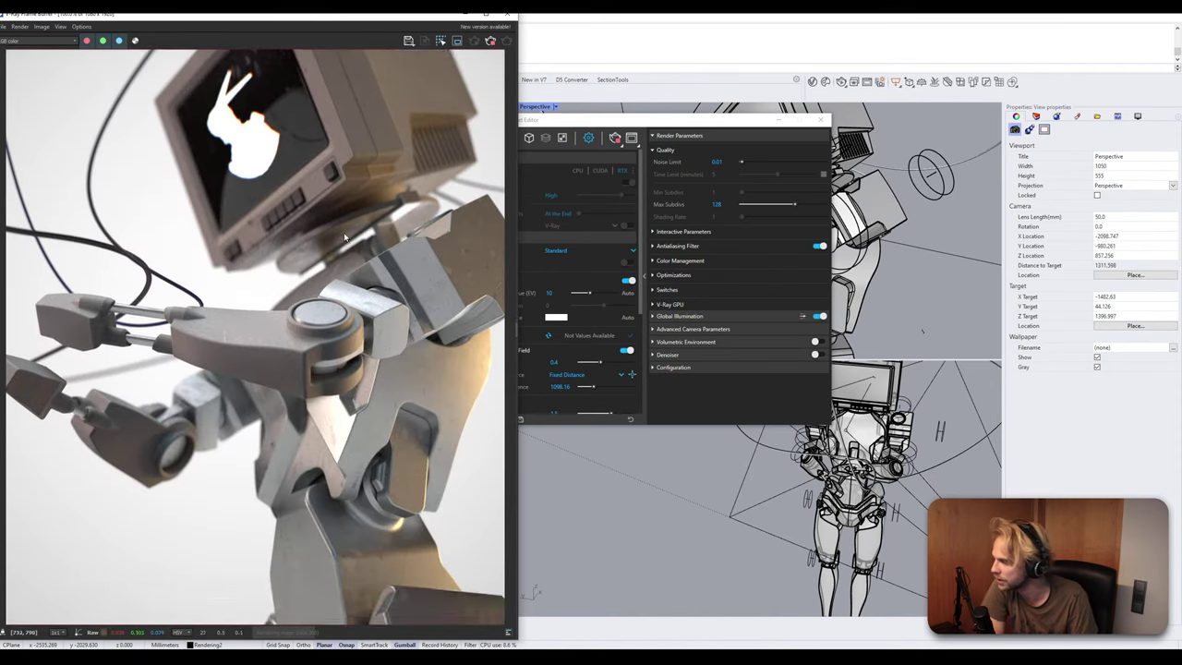
Inspect the hands, shoulder joint and shoulder plates up close for noise and surface detail, and check the monitor head.
scroll(274, 330, up, 6)
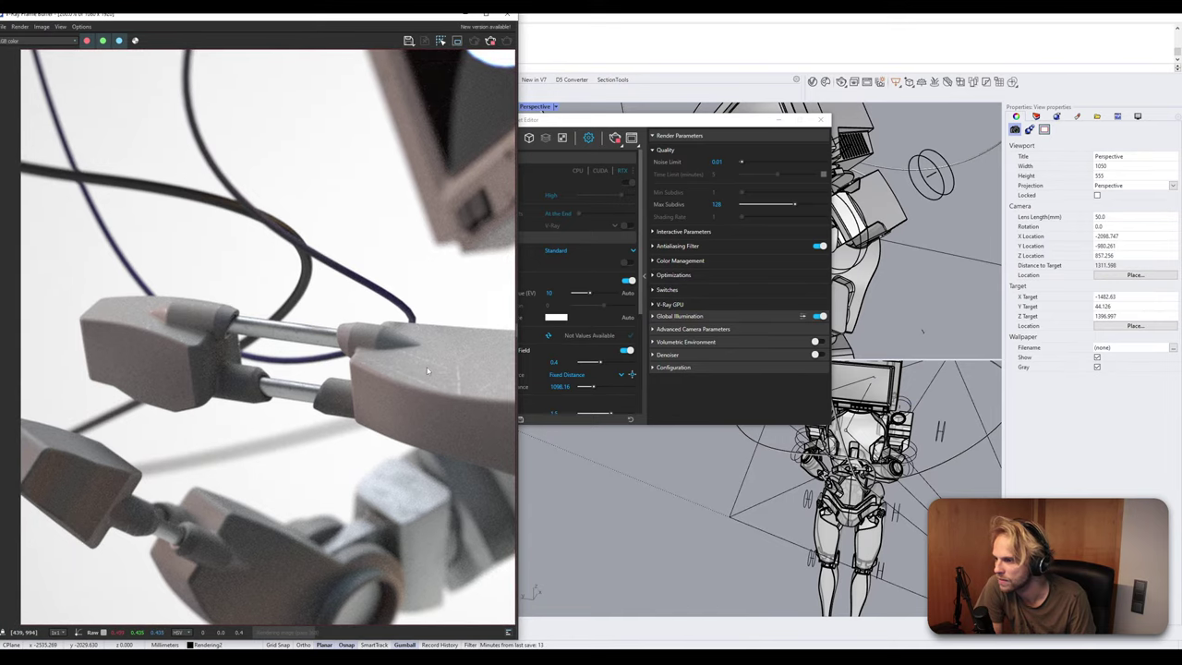
middle_drag(419, 384, 211, 367)
middle_drag(338, 353, 184, 356)
middle_drag(422, 300, 271, 333)
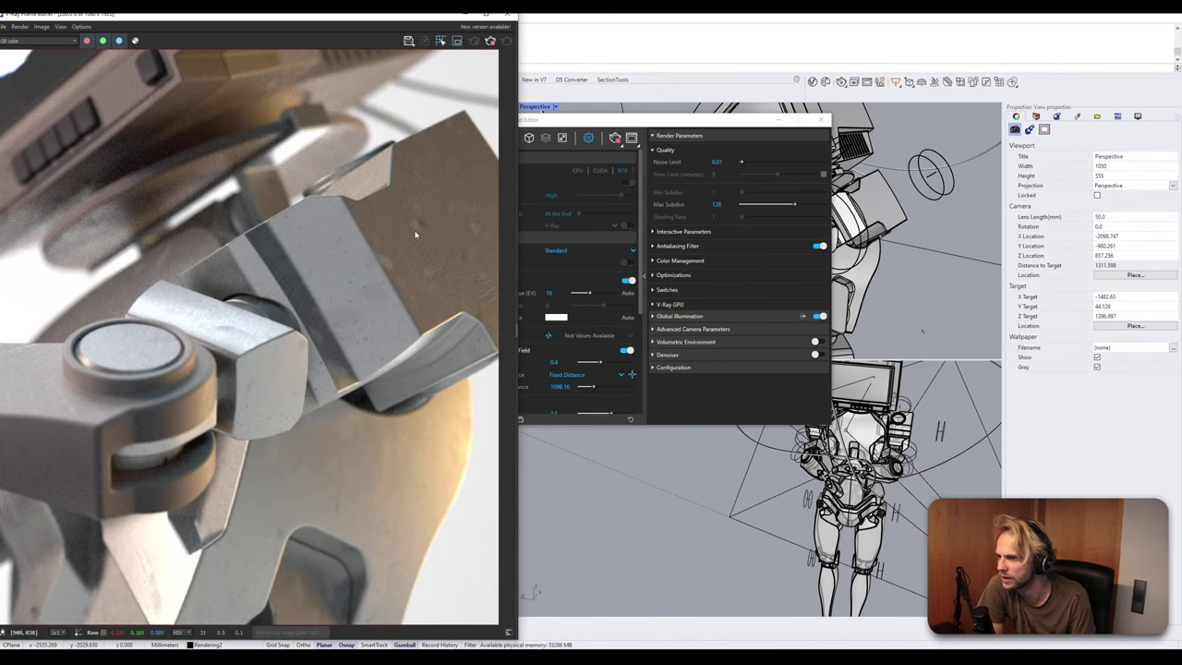
scroll(389, 311, down, 1)
scroll(295, 211, up, 5)
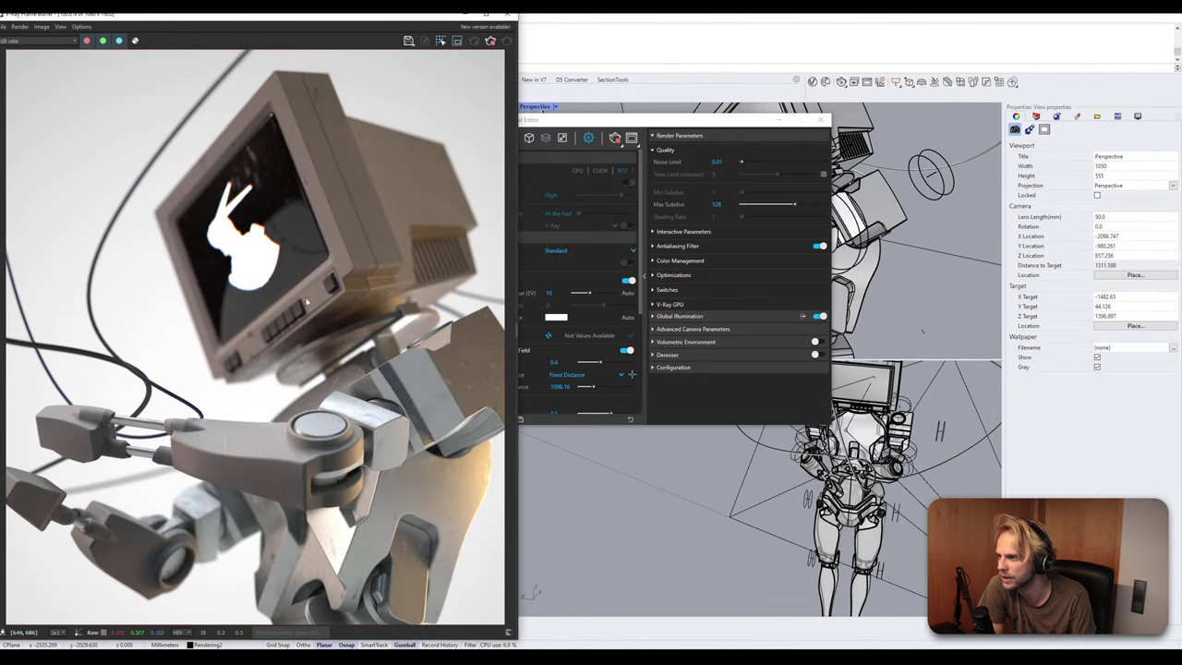
scroll(262, 191, down, 5)
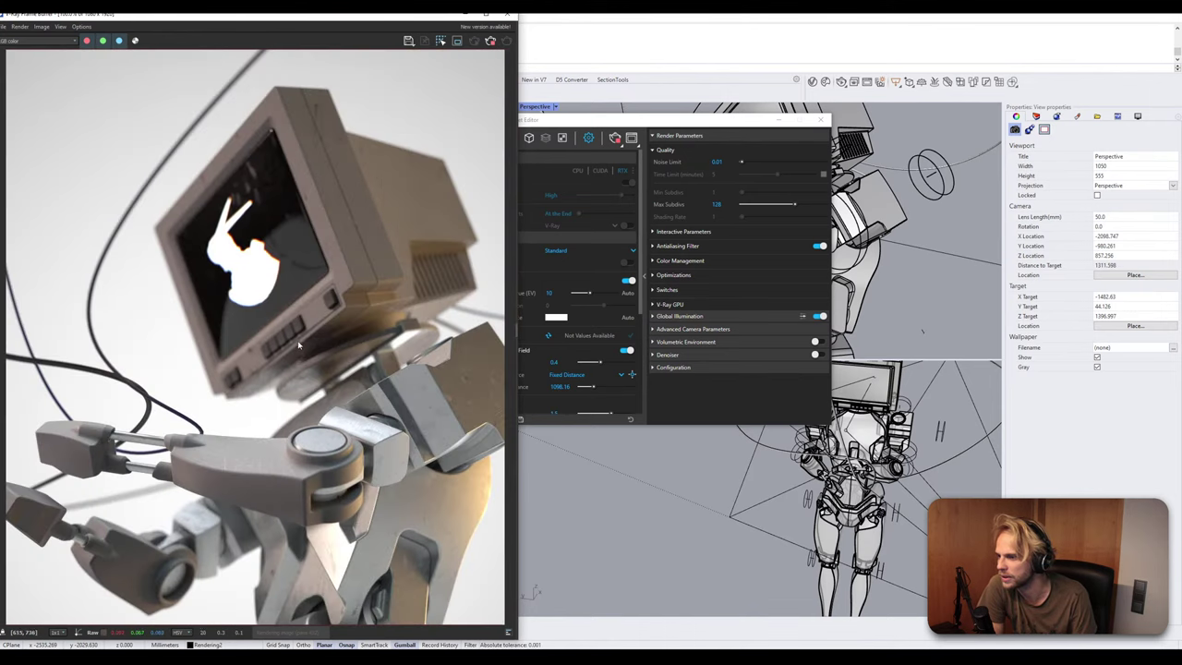
scroll(330, 338, up, 5)
Reveal the frame buffer's layer stack, enable the Lens Effects layer and collapse the stack again.
drag(507, 334, 452, 337)
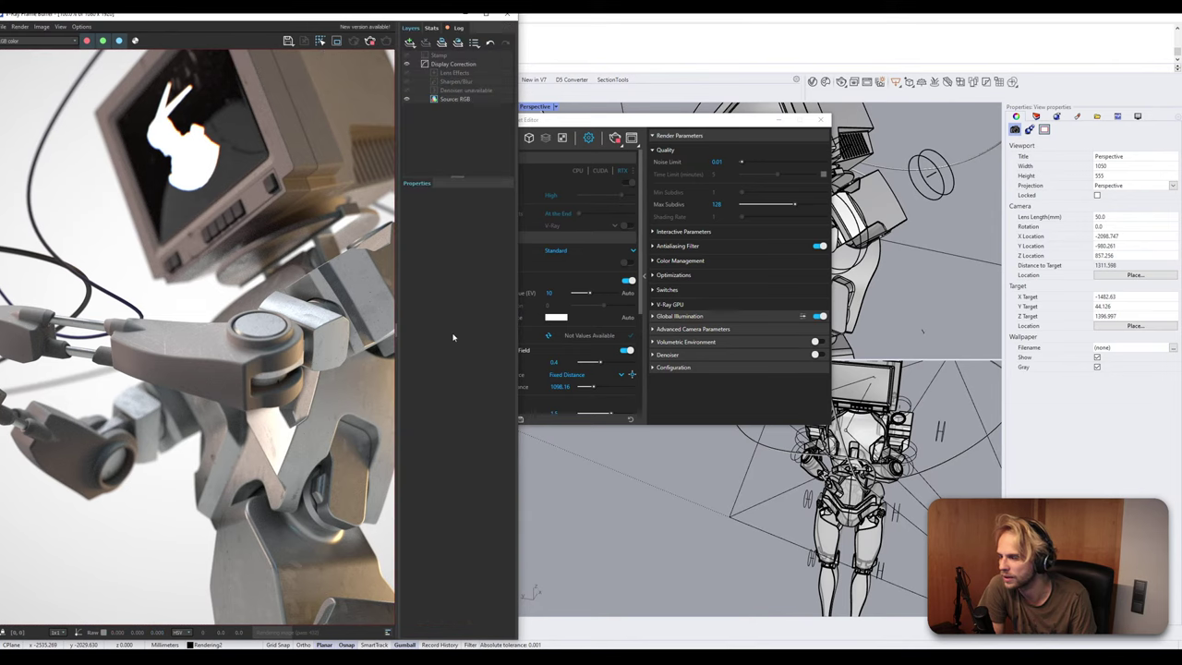
click(407, 73)
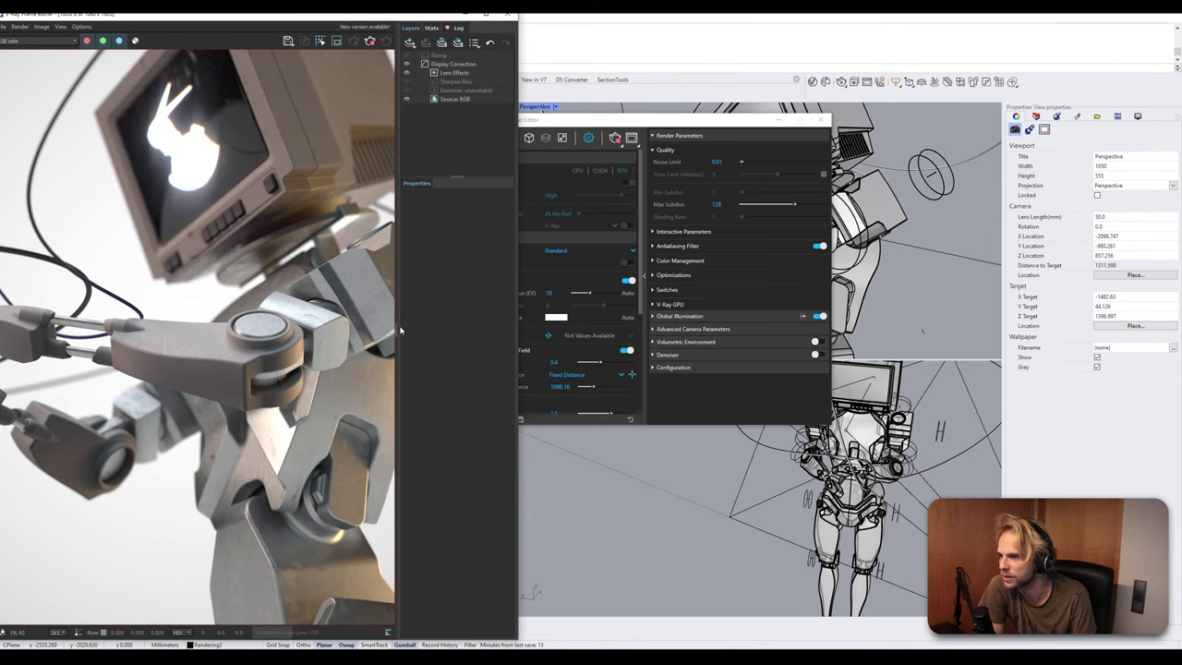
drag(397, 329, 513, 334)
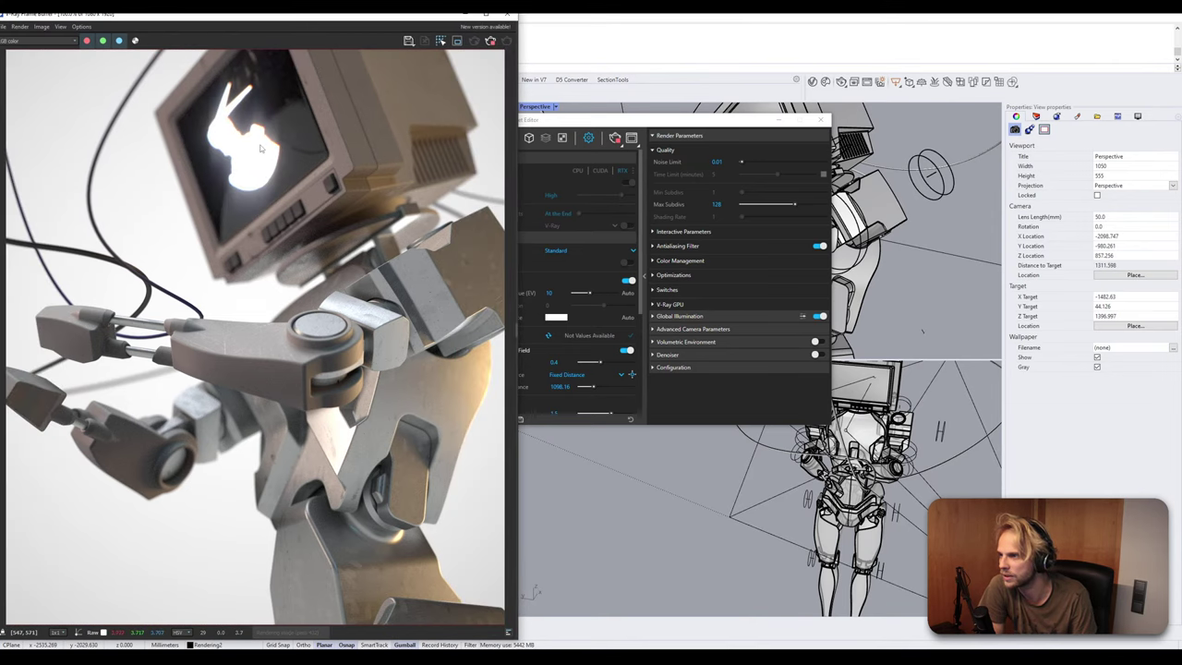
Review the glow on the monitor and the full composition, maximizing the frame buffer window for a larger view.
scroll(349, 275, down, 4)
scroll(334, 272, up, 6)
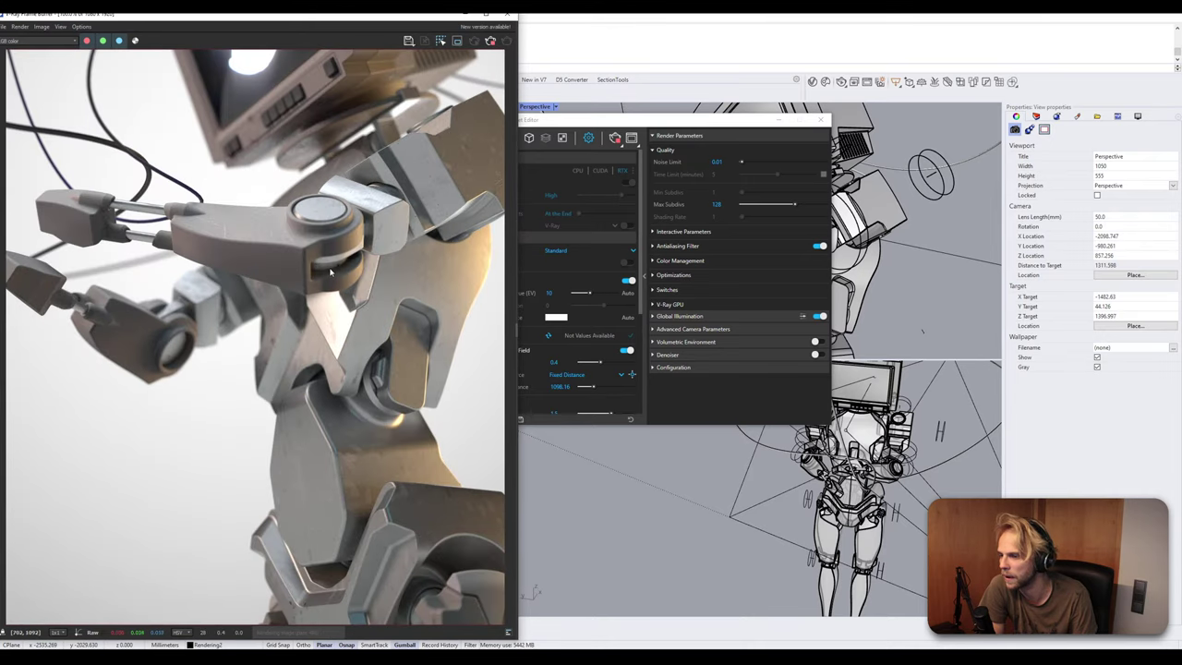
scroll(312, 227, down, 4)
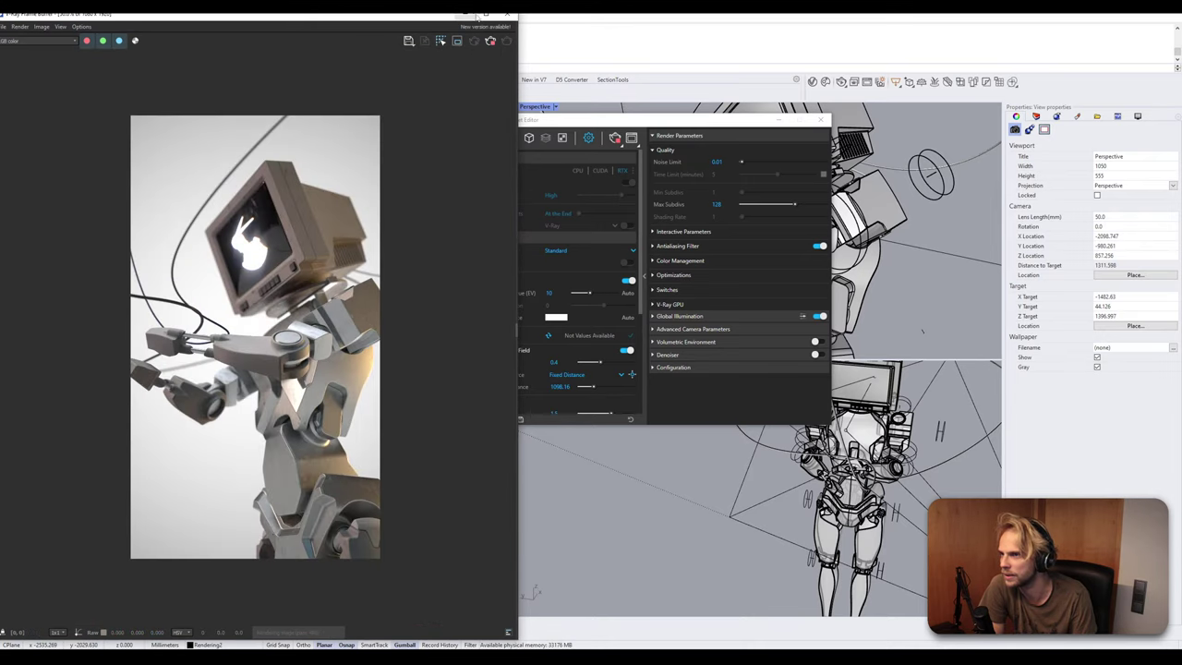
click(486, 14)
scroll(640, 365, up, 3)
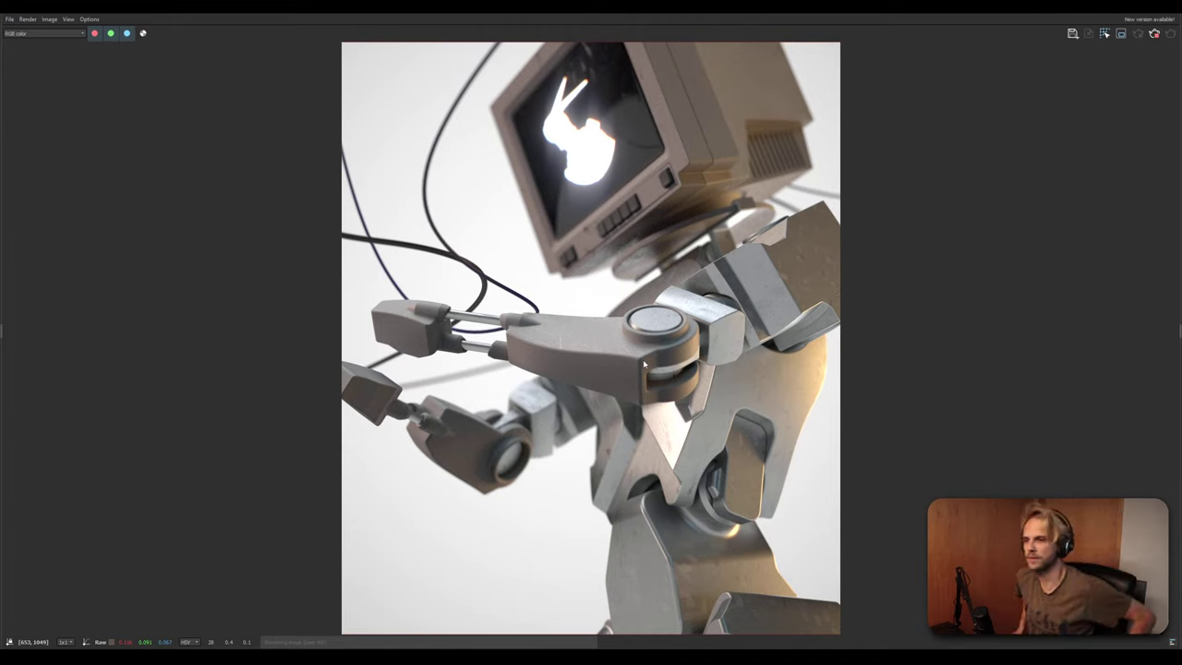